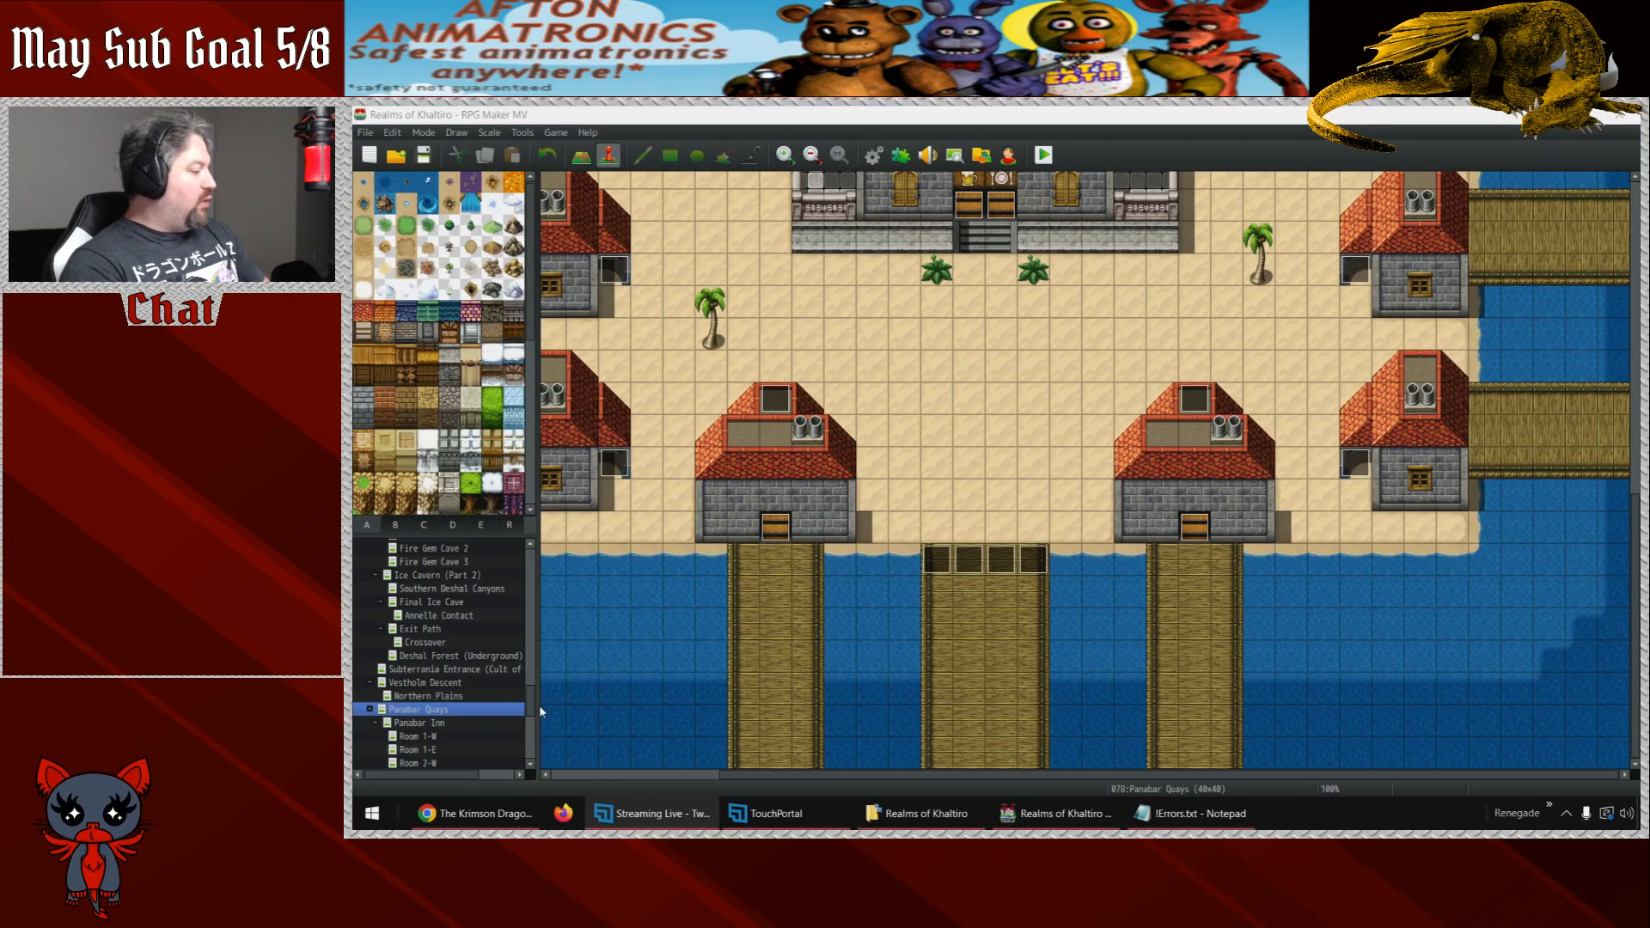
- Open the Sable Cultist Ship map and switch to map editing mode
drag(531, 699, 534, 756)
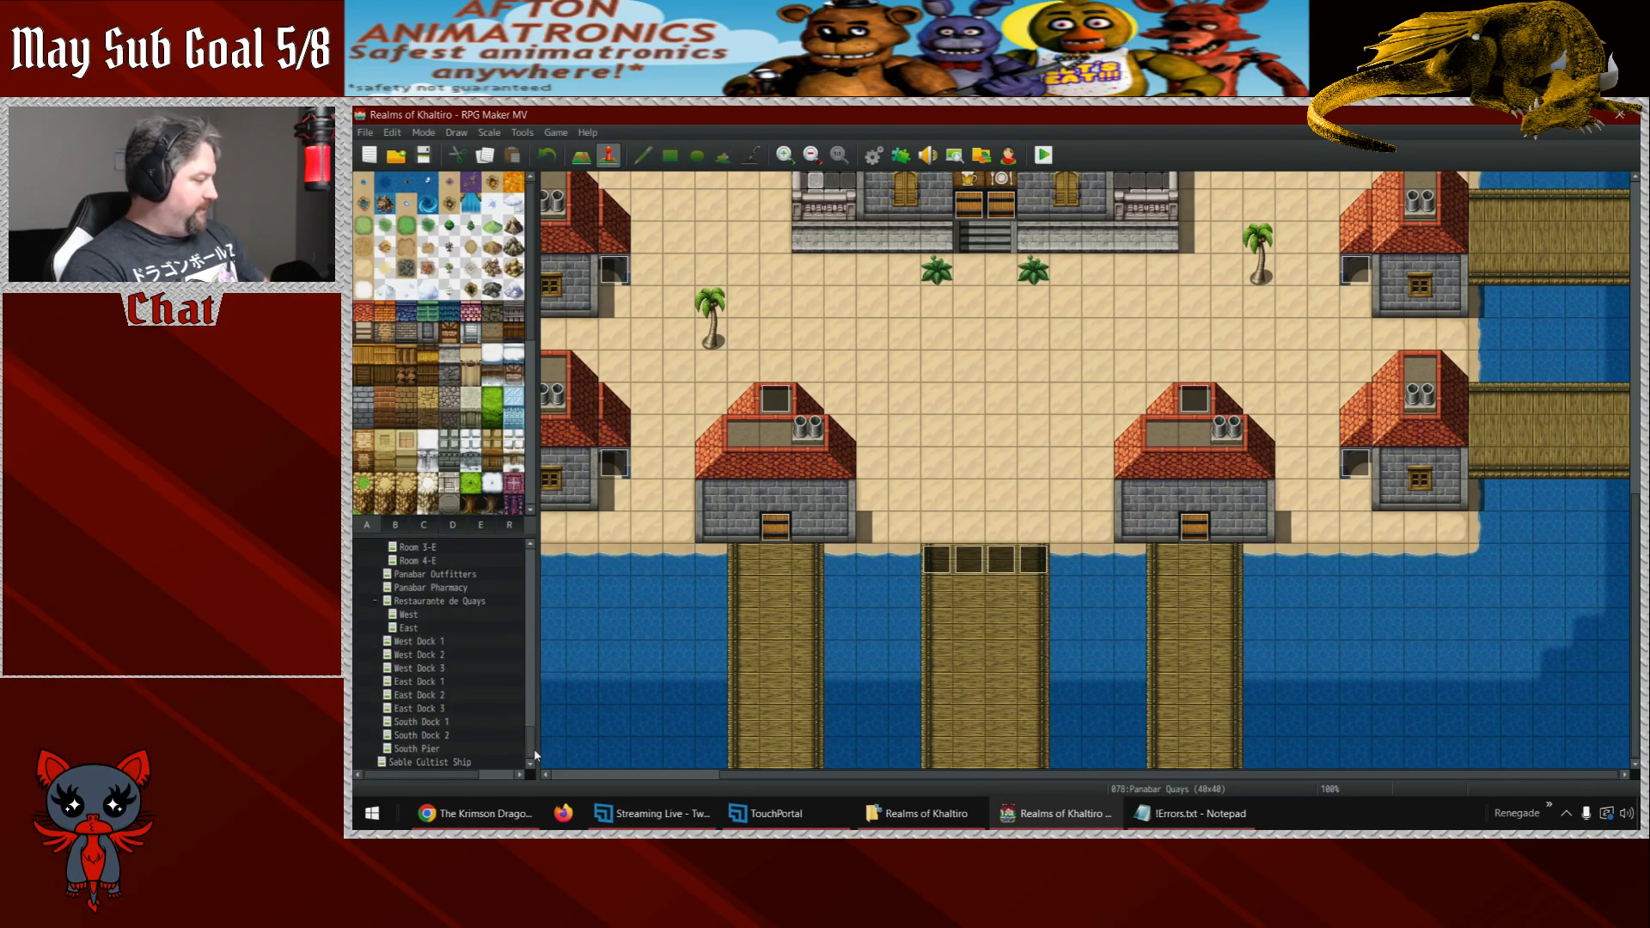
click(463, 763)
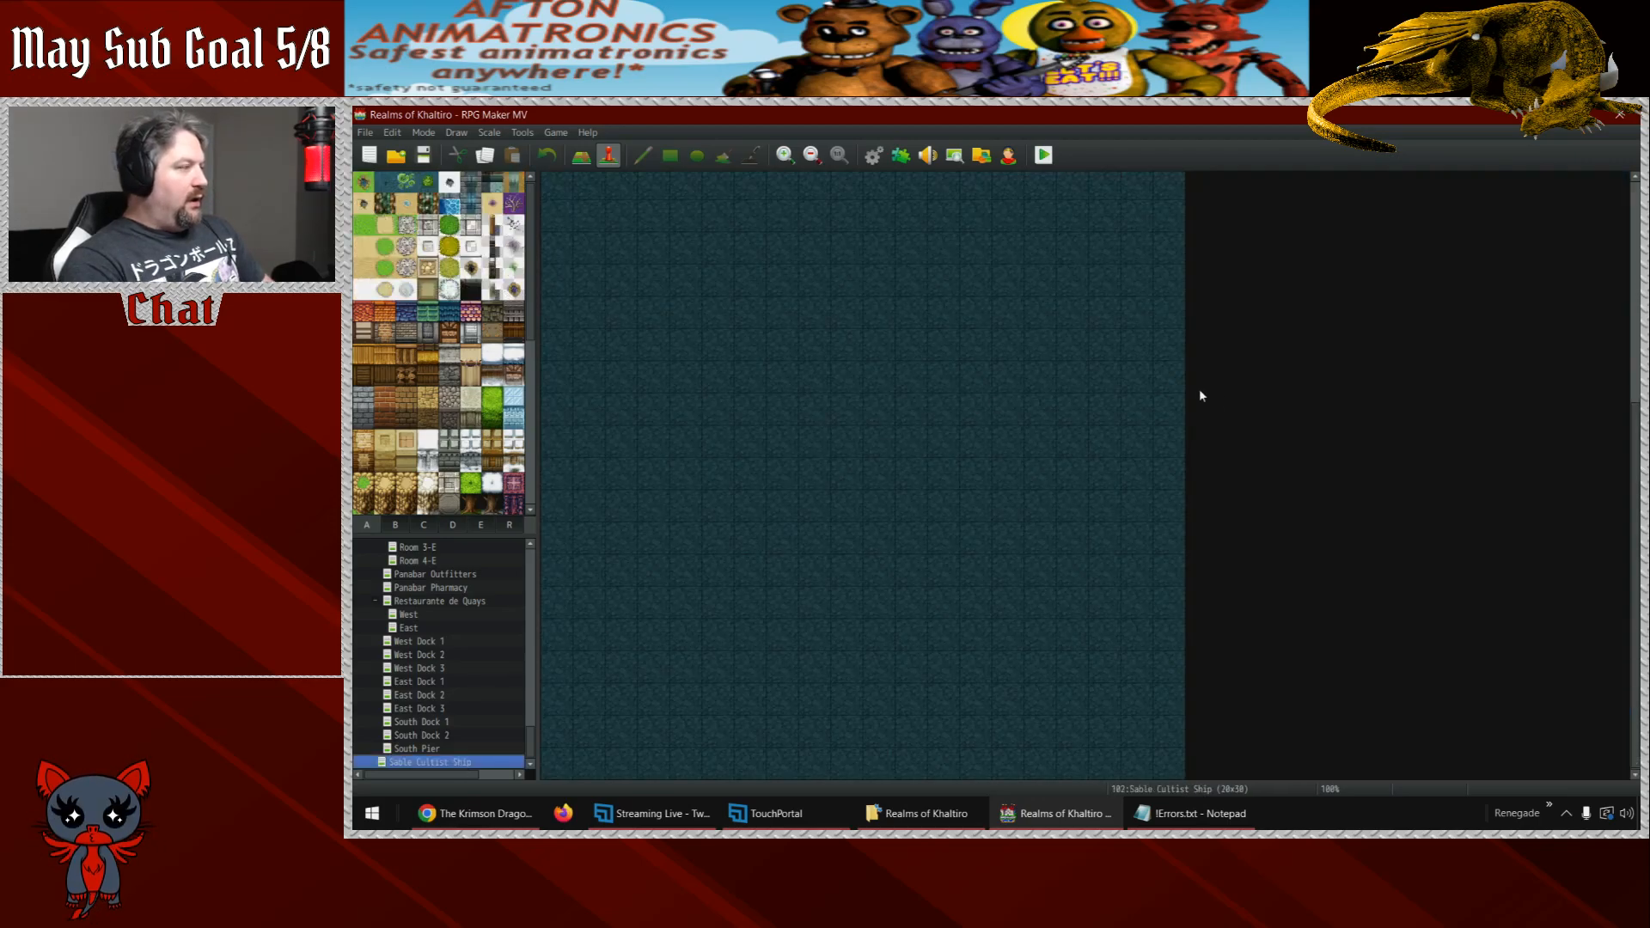
click(581, 158)
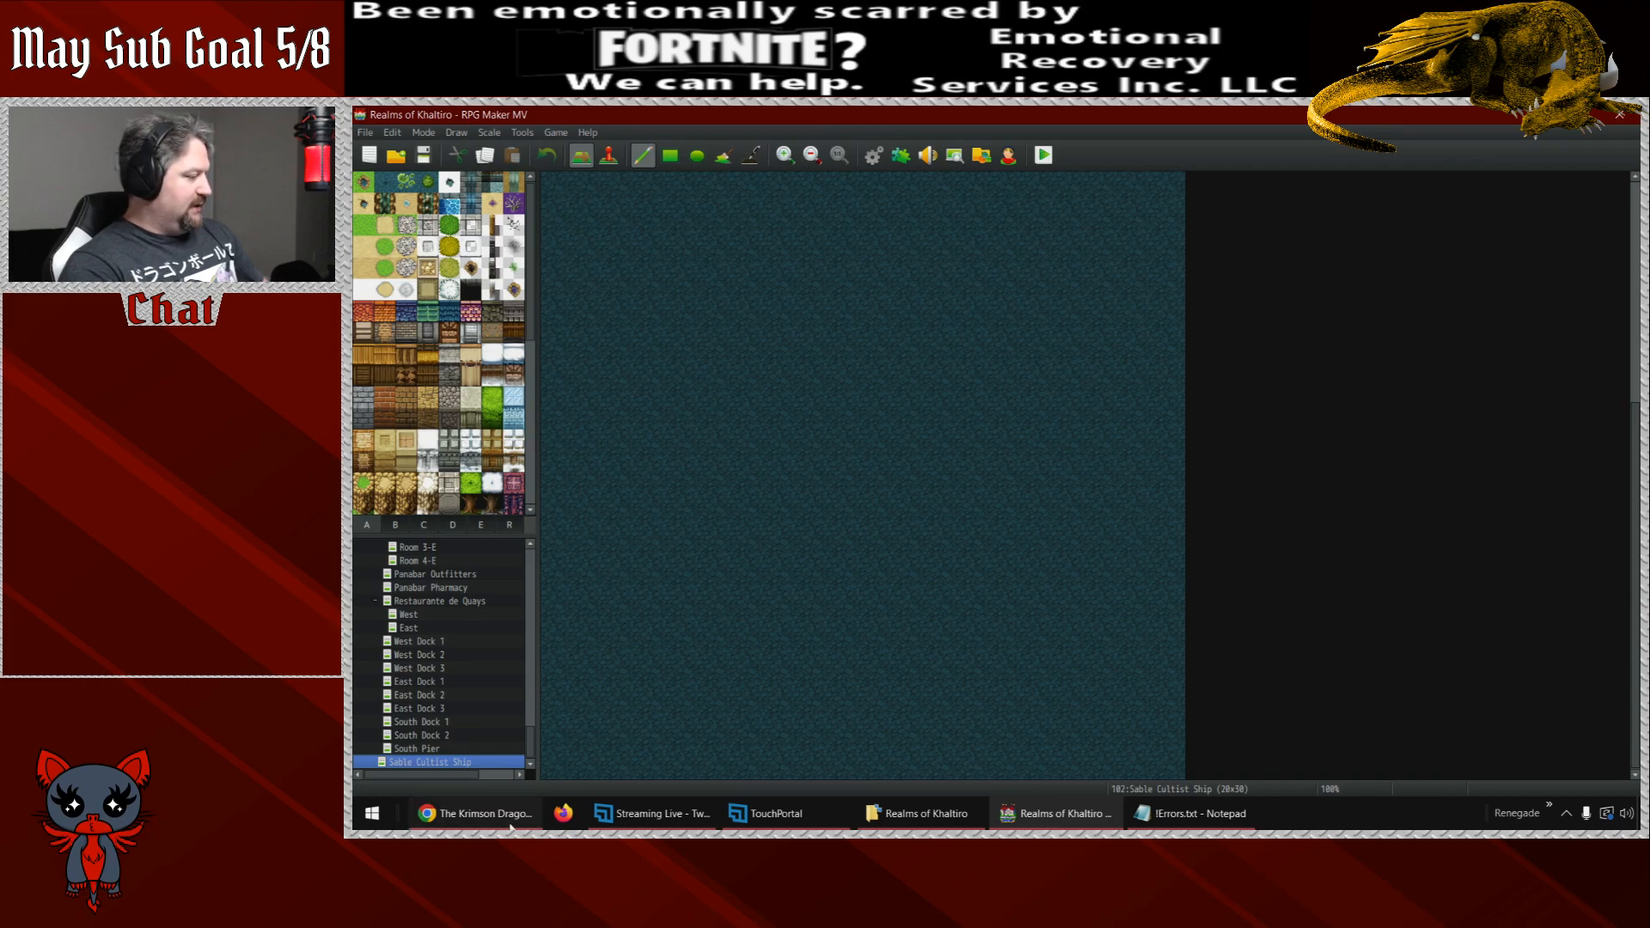
- Switch to Chrome and bring up the rpgtileset.com homepage in a maximized window
click(476, 813)
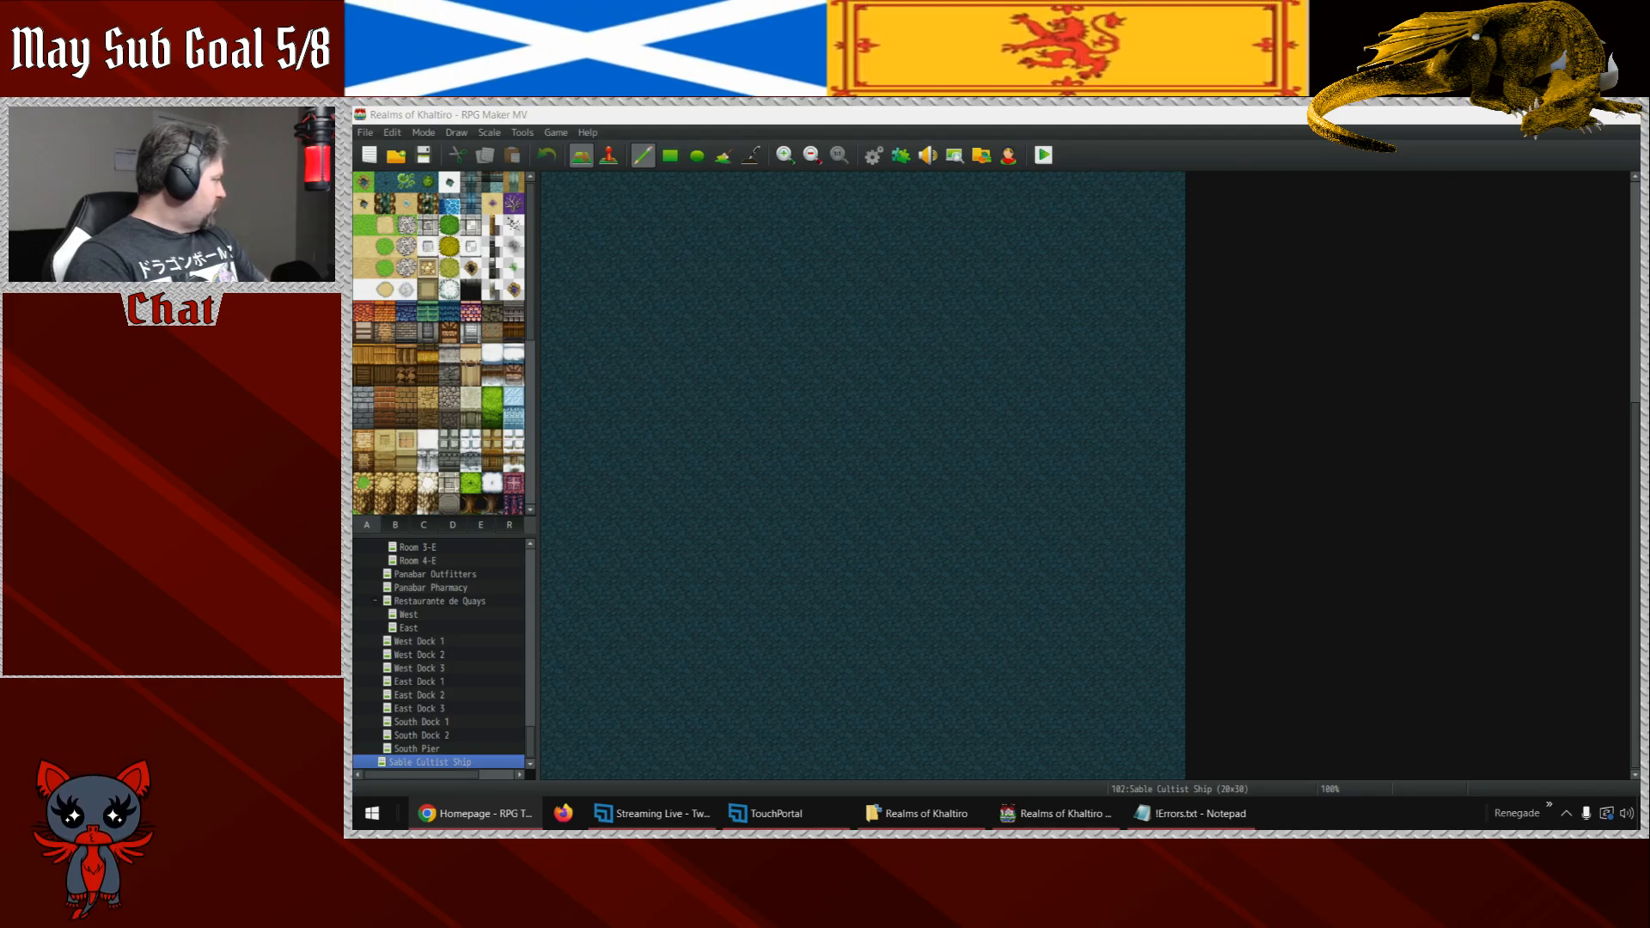
drag(351, 300, 954, 331)
click(1126, 303)
click(1328, 813)
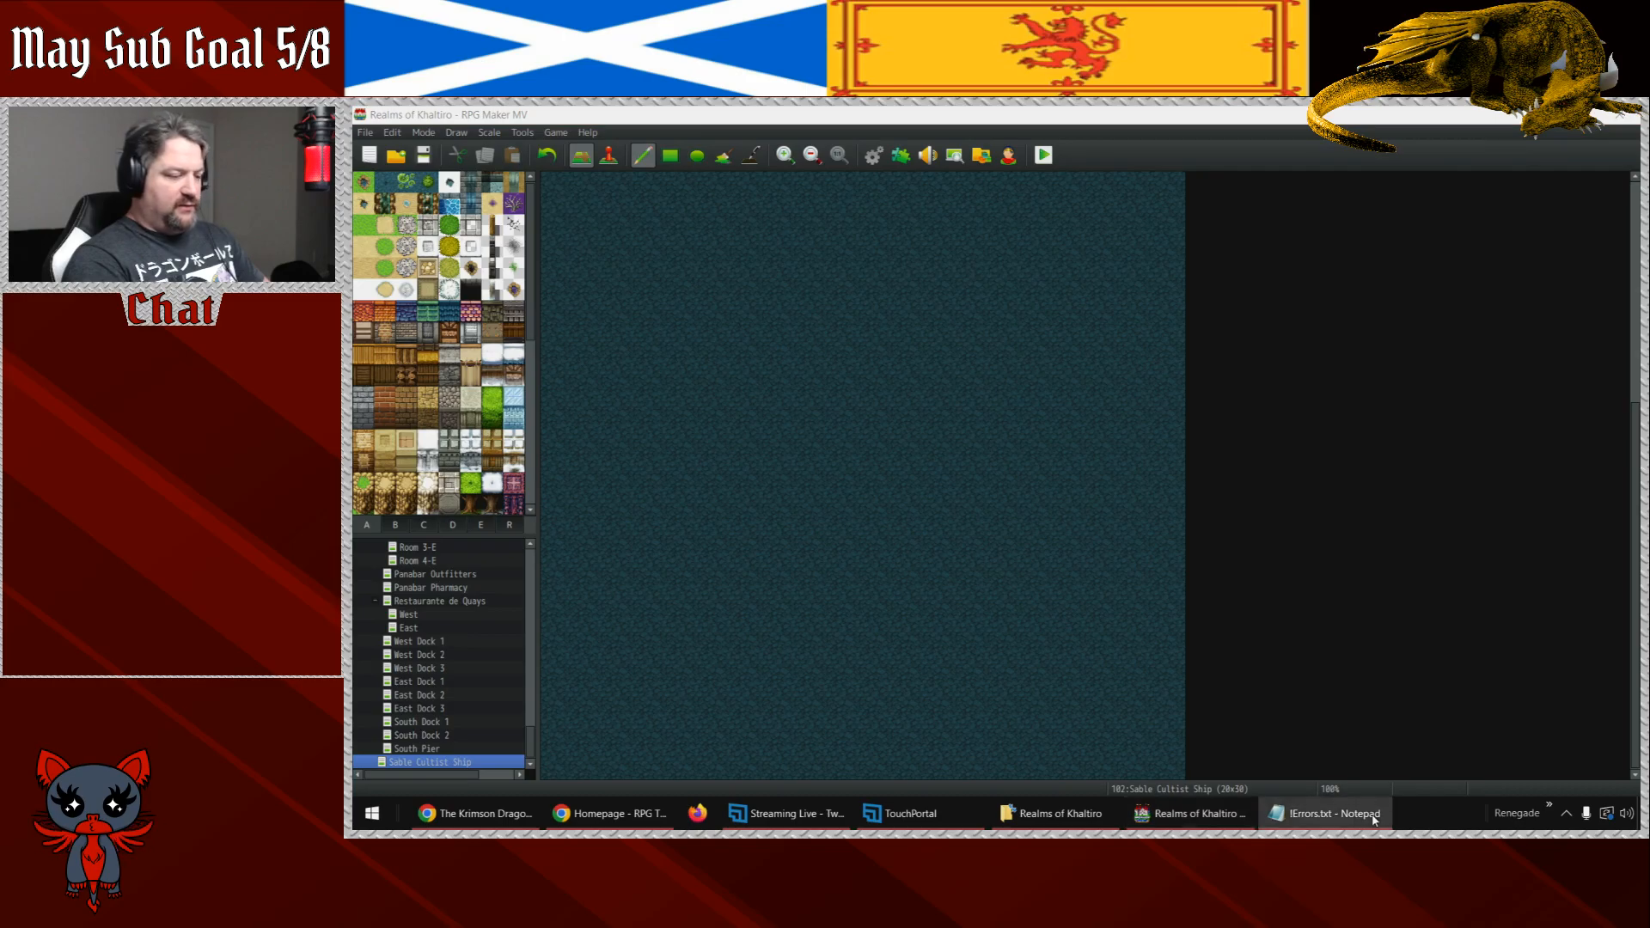
click(606, 813)
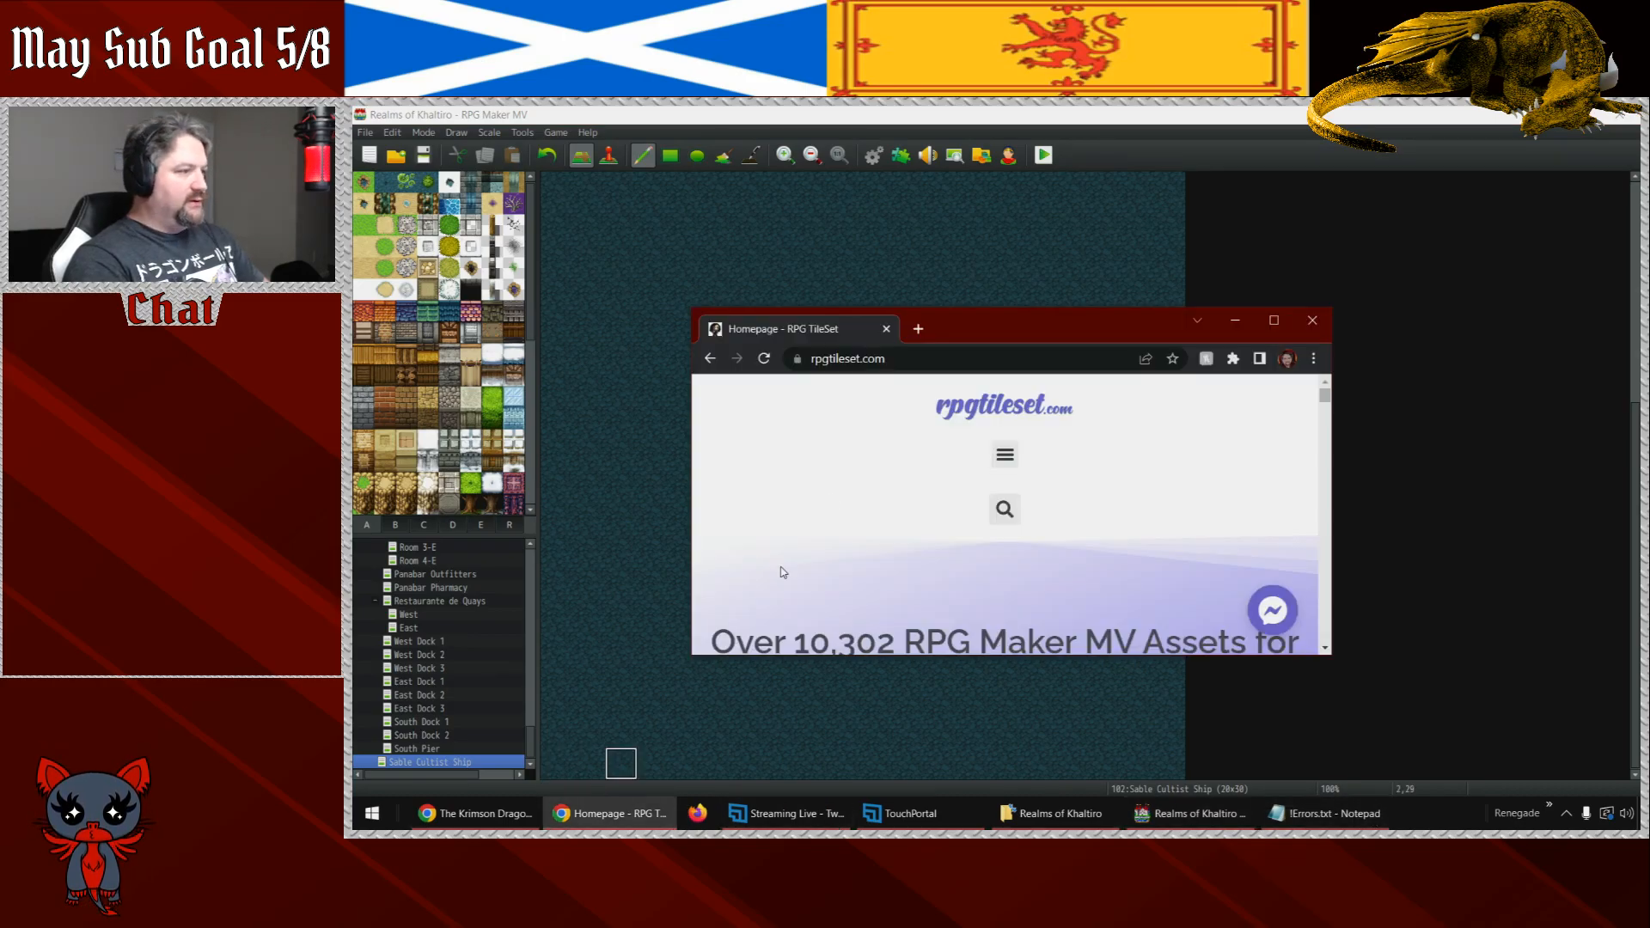
double_click(1006, 320)
click(1633, 245)
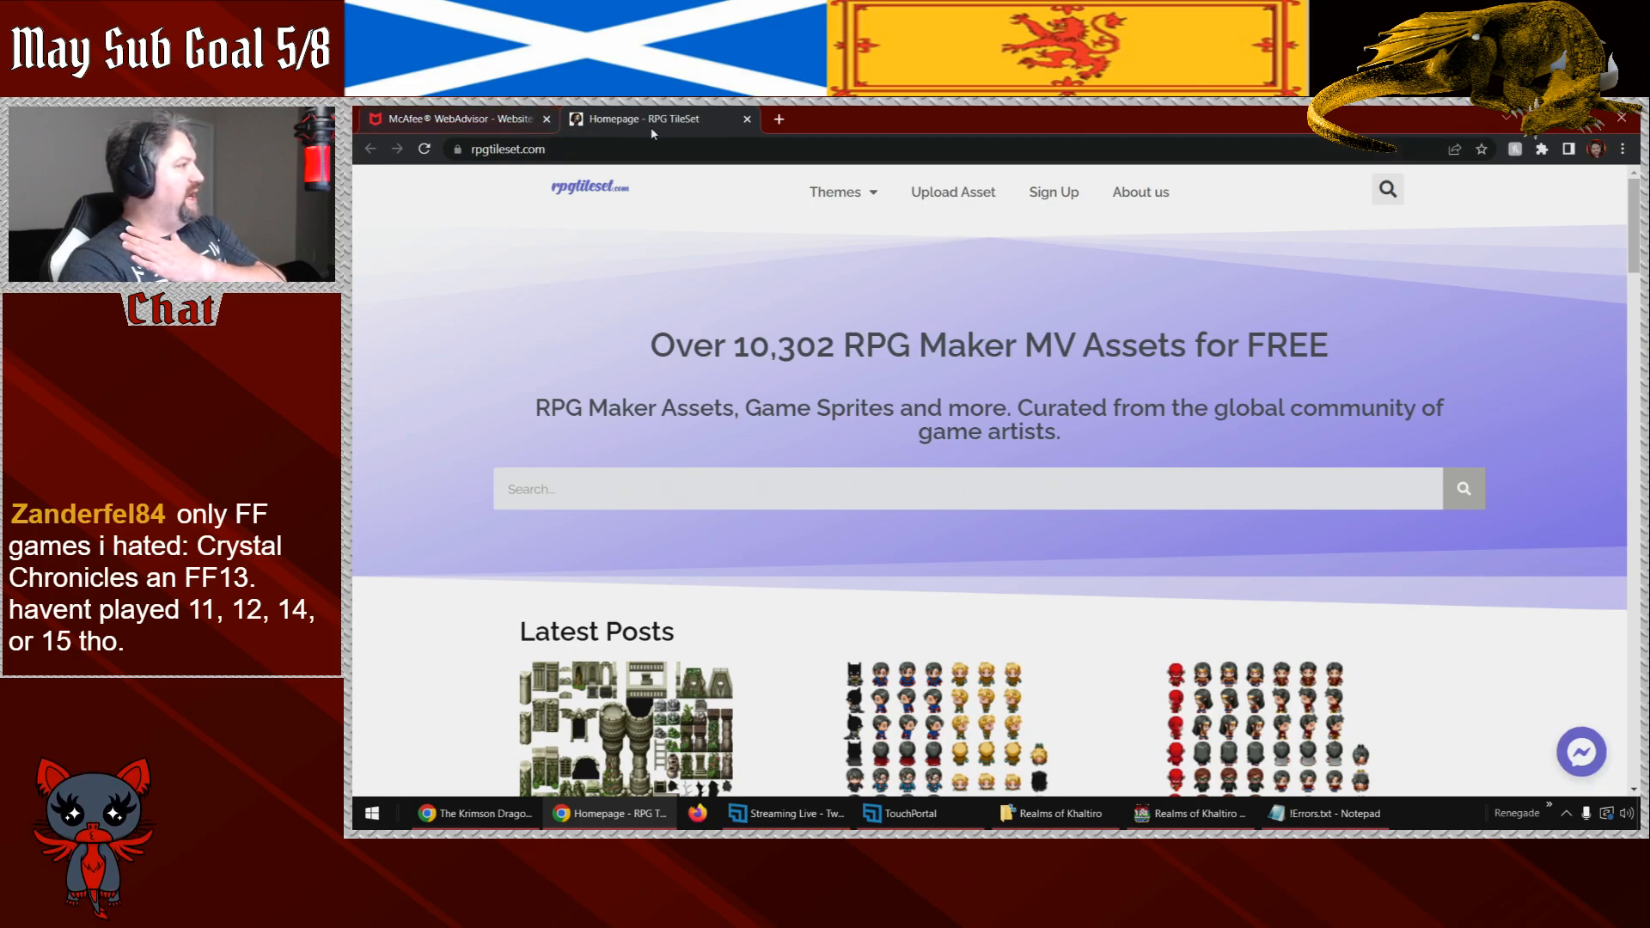
- Return the blocked McAfee WebAdvisor tab to the "rpg maker mv tilesets" Google results and close the RPG TileSet tab
click(509, 120)
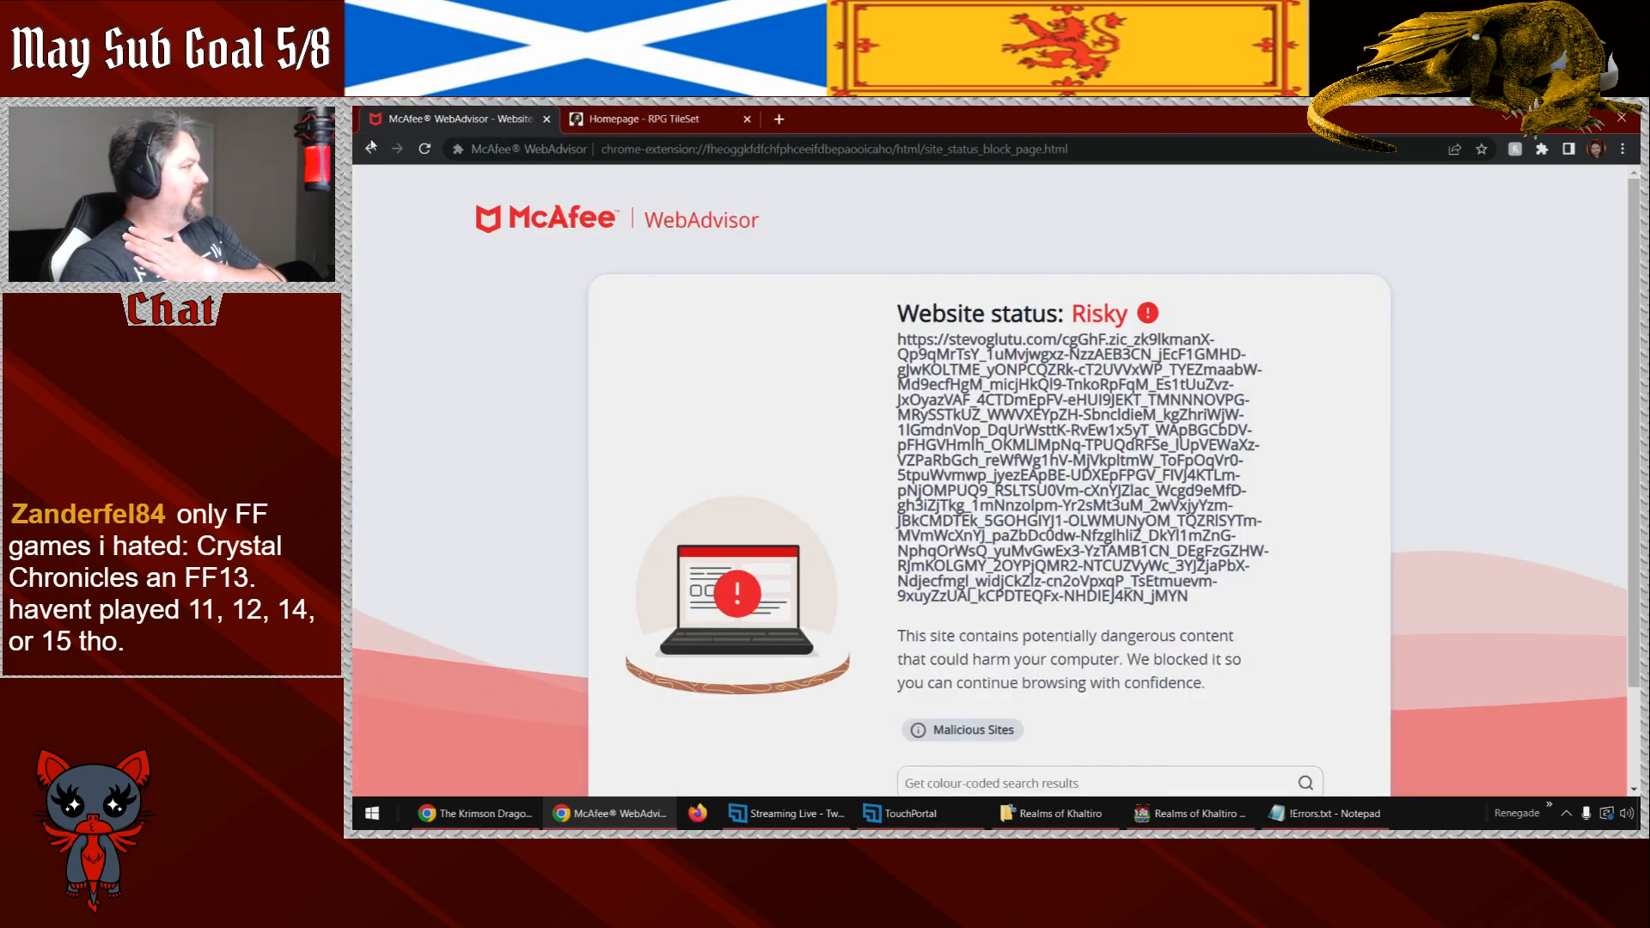
right_click(371, 148)
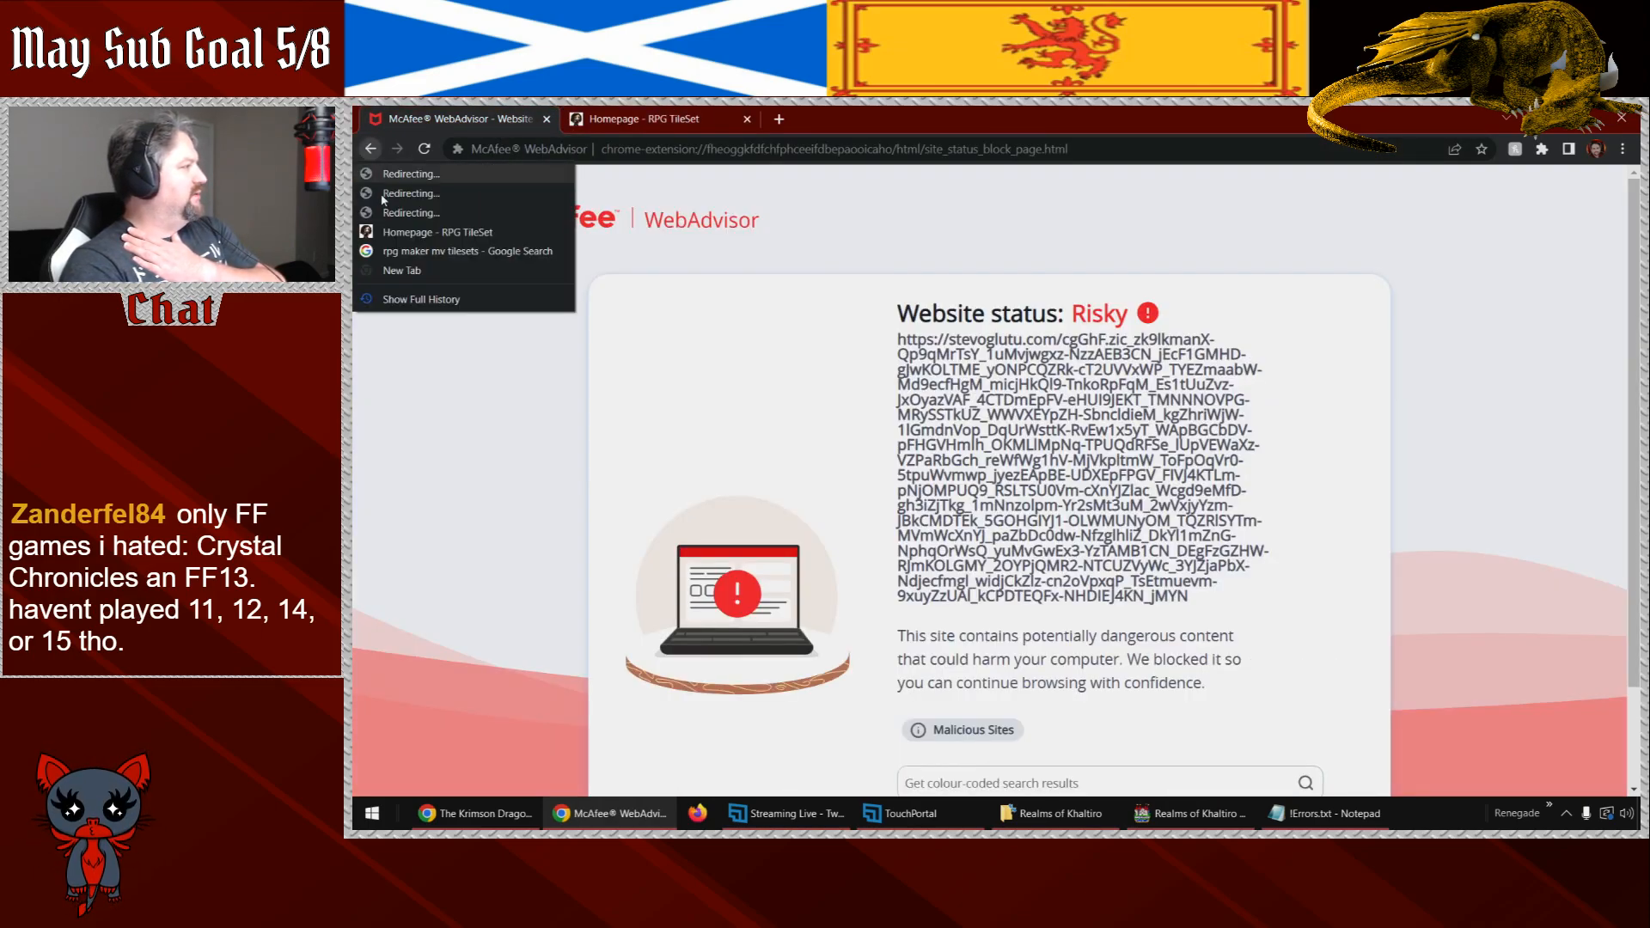
click(430, 251)
click(747, 119)
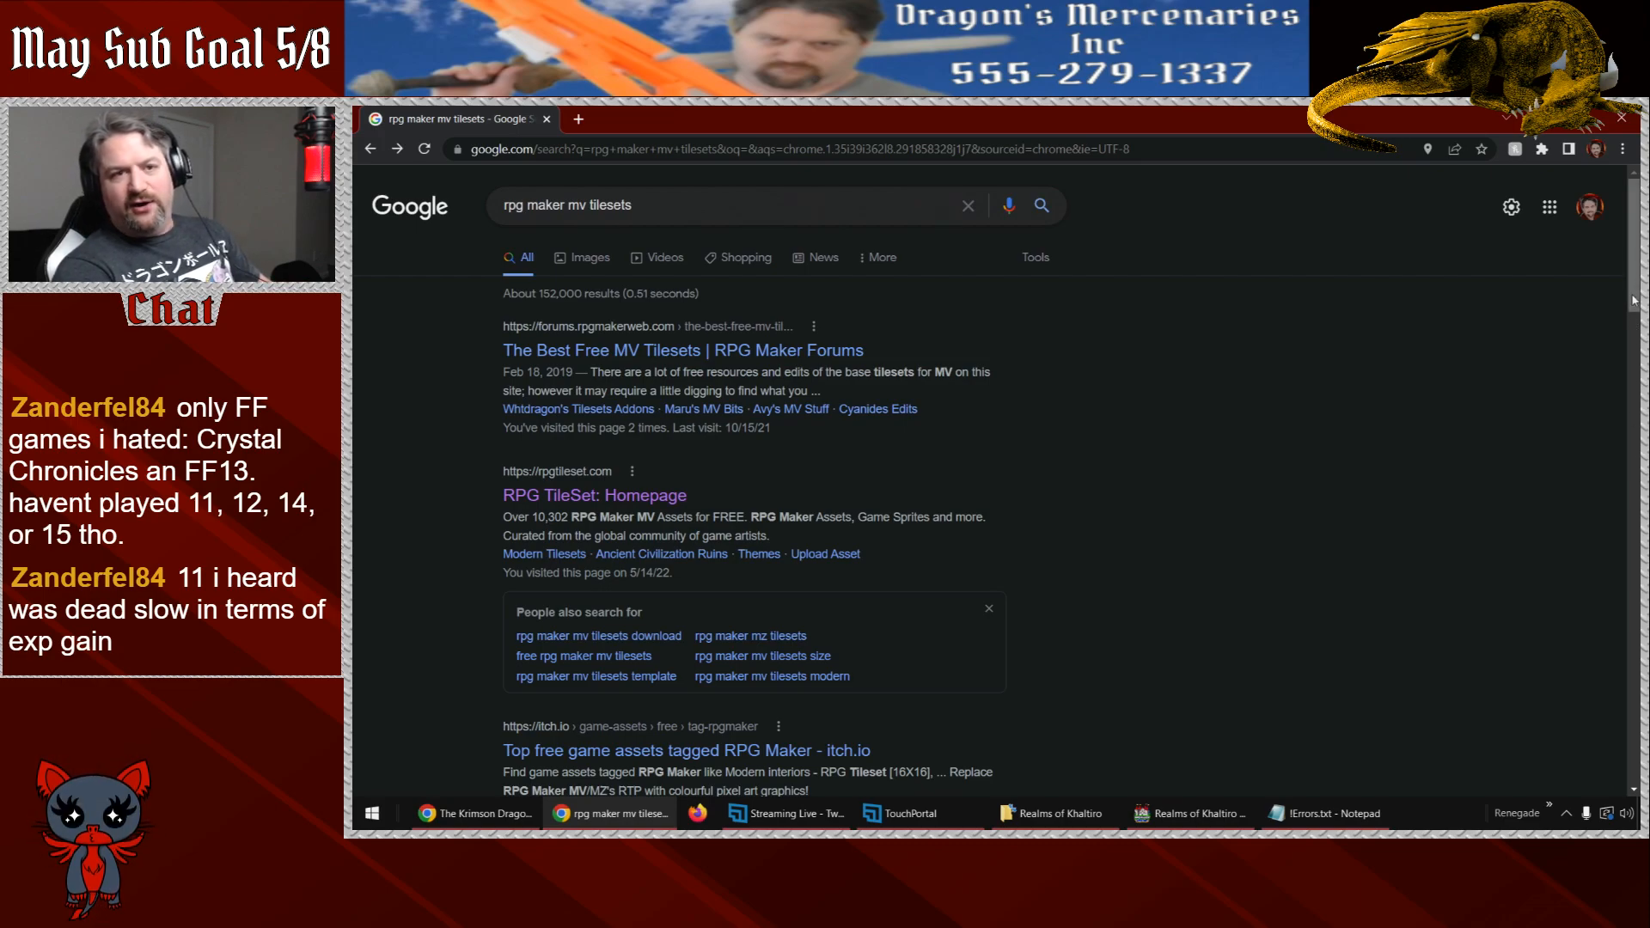
- Look through the tileset search results and open the SAKAN: Tileset Builder page on Degica Shop
scroll(1632, 344, down, 2)
scroll(1633, 344, down, 4)
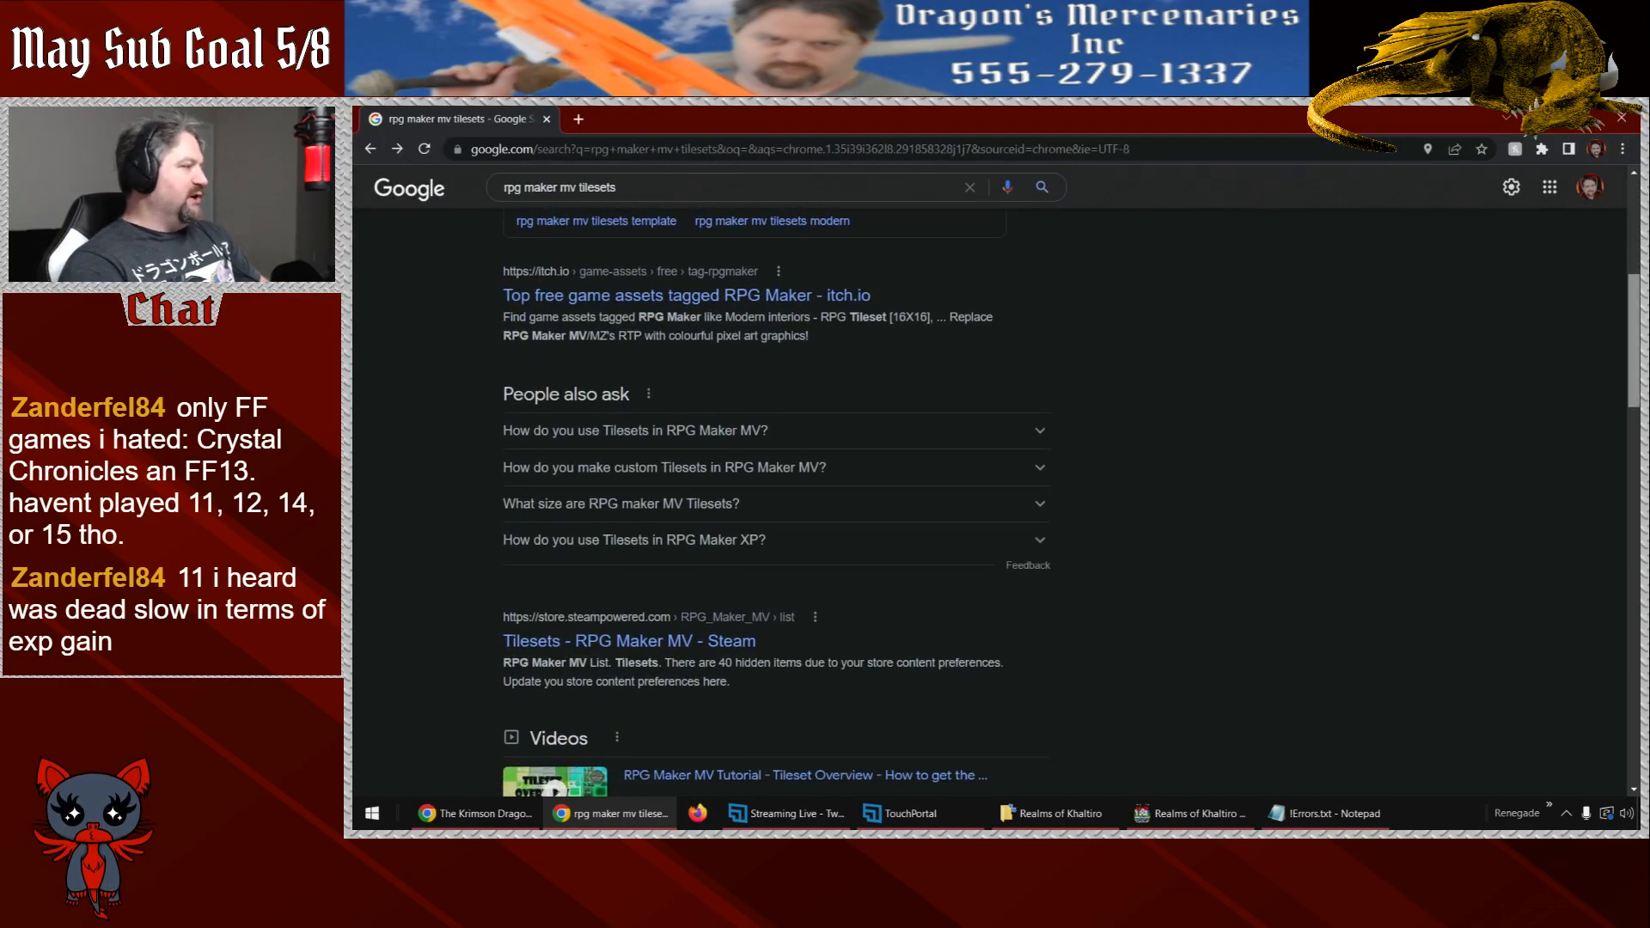
scroll(1630, 599, down, 10)
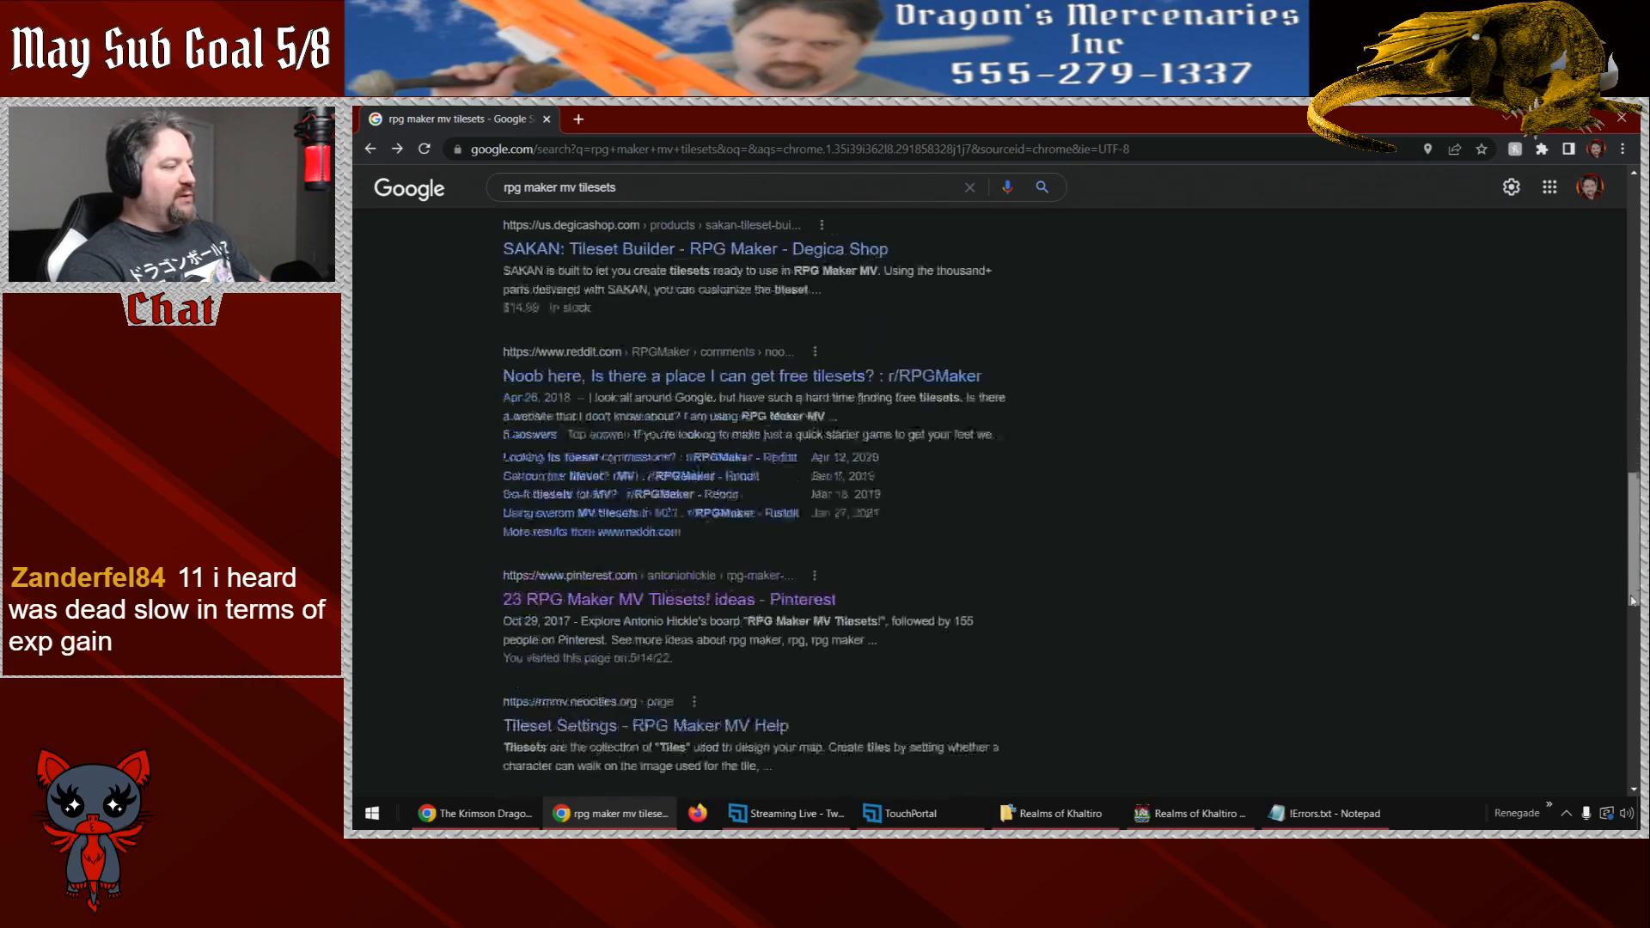
drag(1630, 599, 1632, 592)
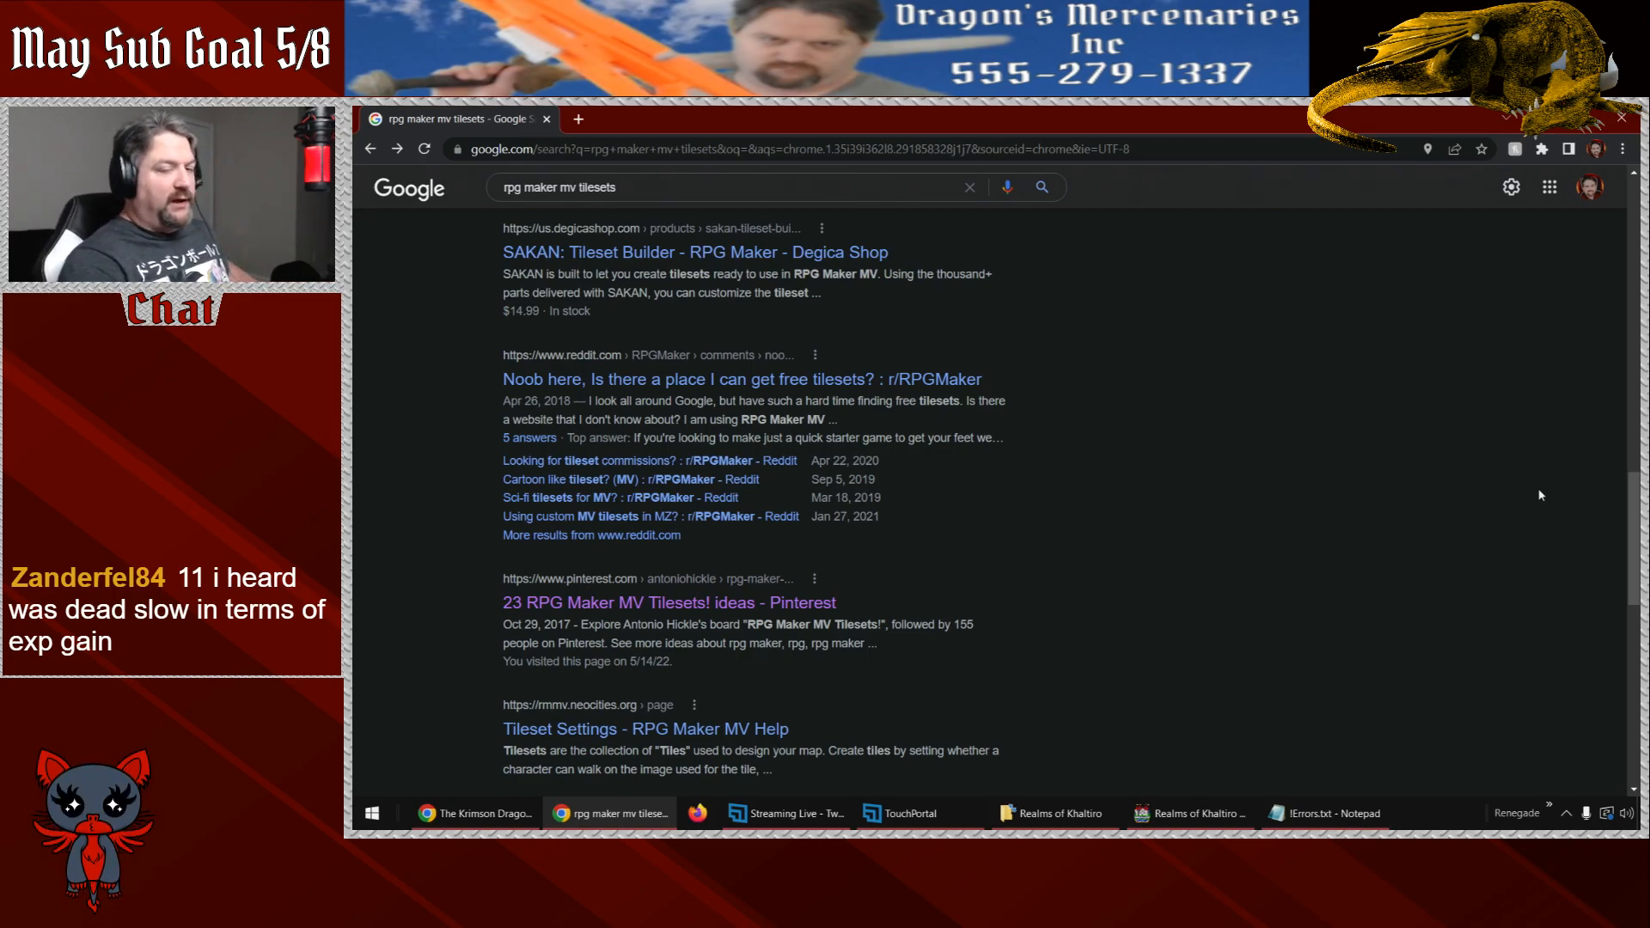
scroll(1597, 532, down, 2)
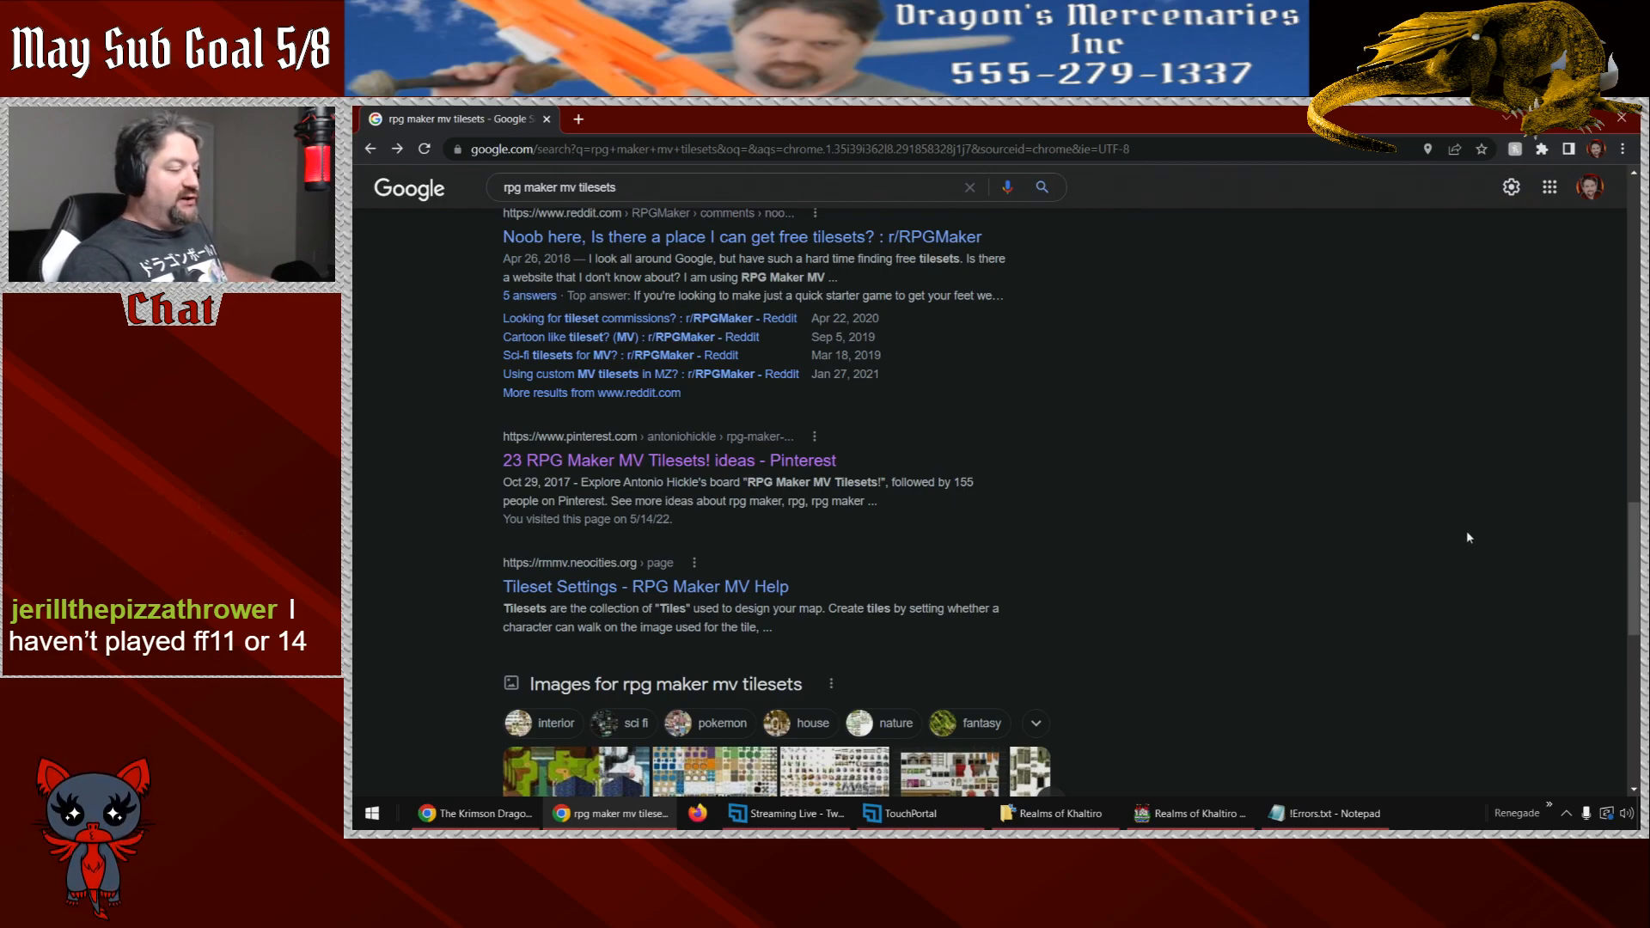
scroll(1629, 537, down, 2)
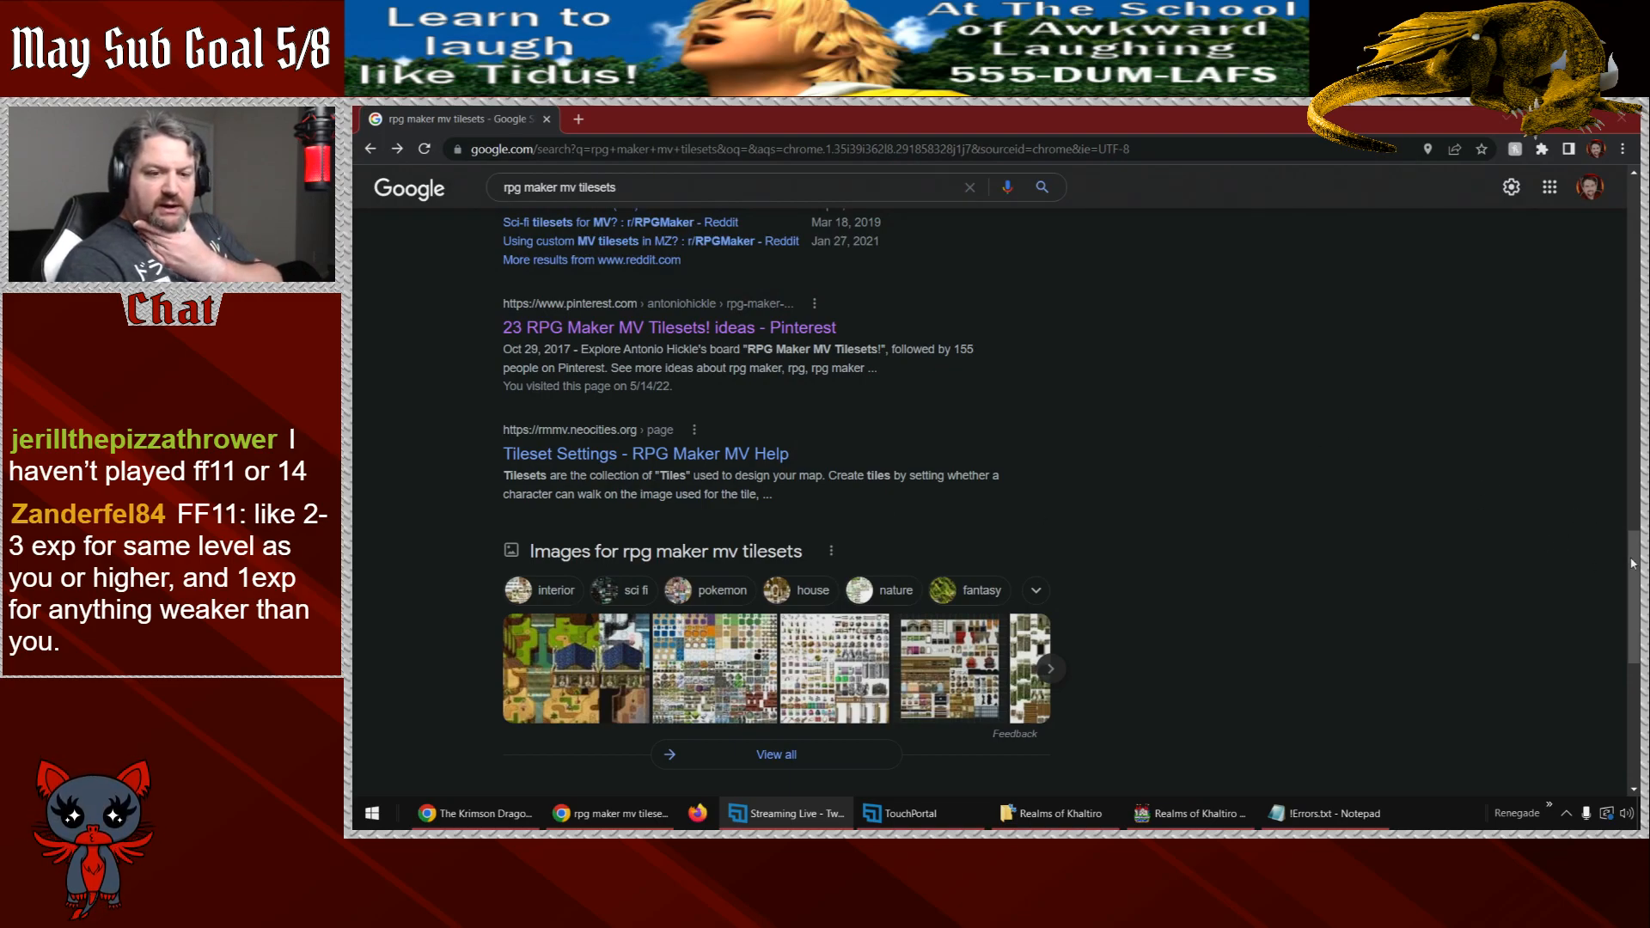
drag(1632, 570, 1635, 470)
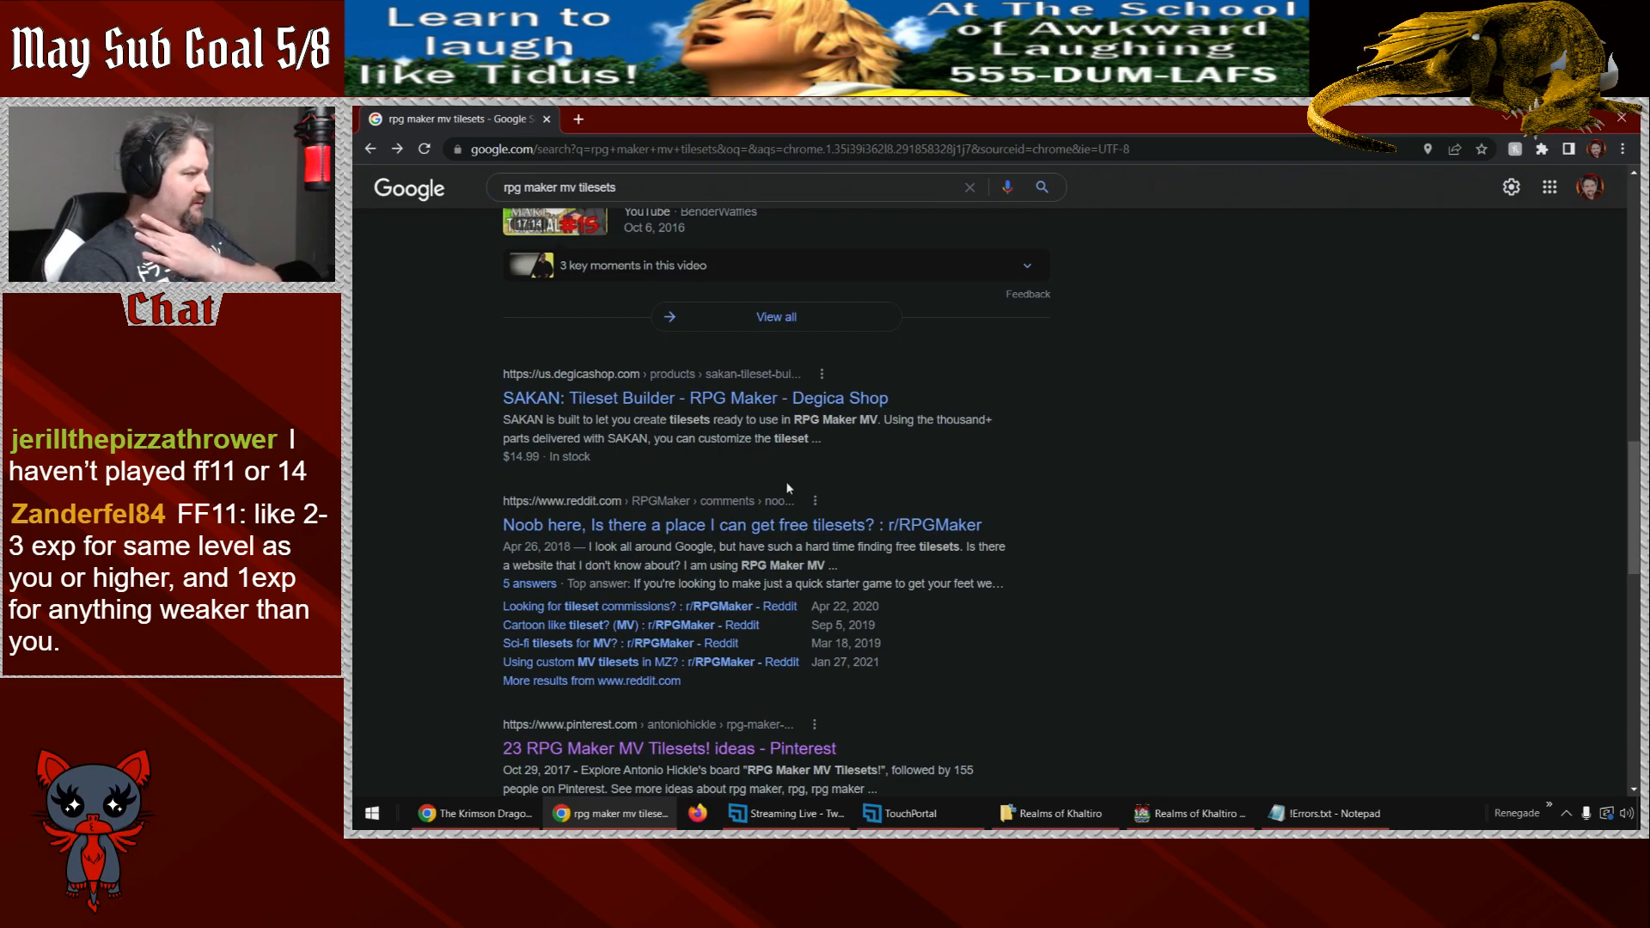
click(784, 401)
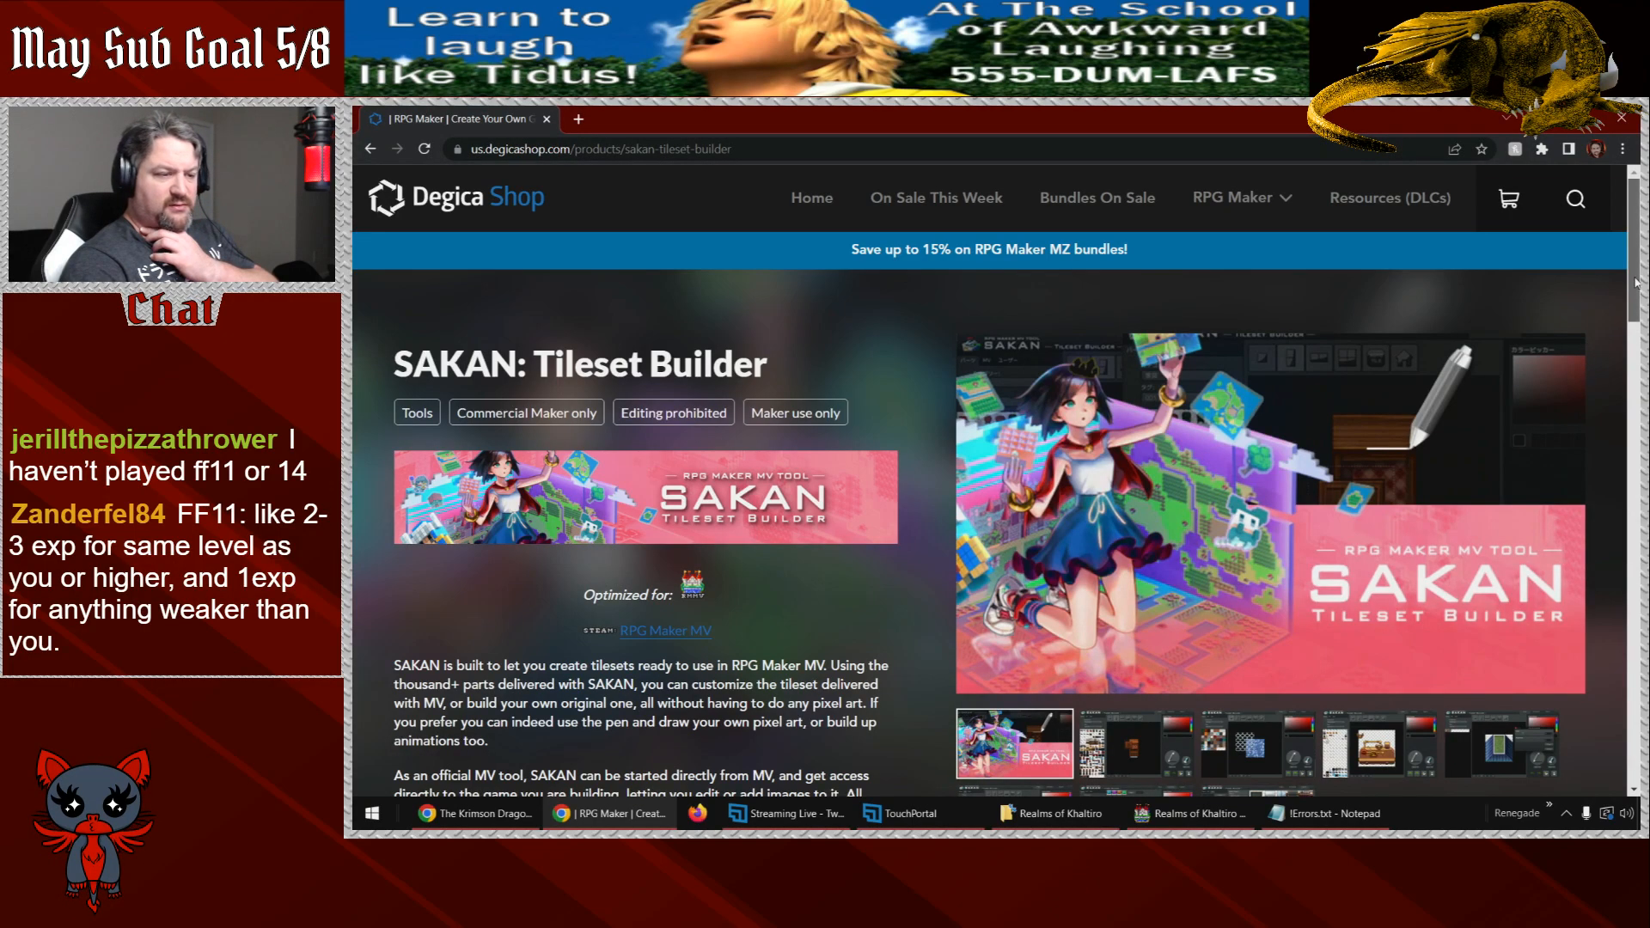
- Read through the SAKAN: Tileset Builder product page, including its description, price and compatibility
scroll(1622, 299, down, 1)
scroll(988, 515, down, 2)
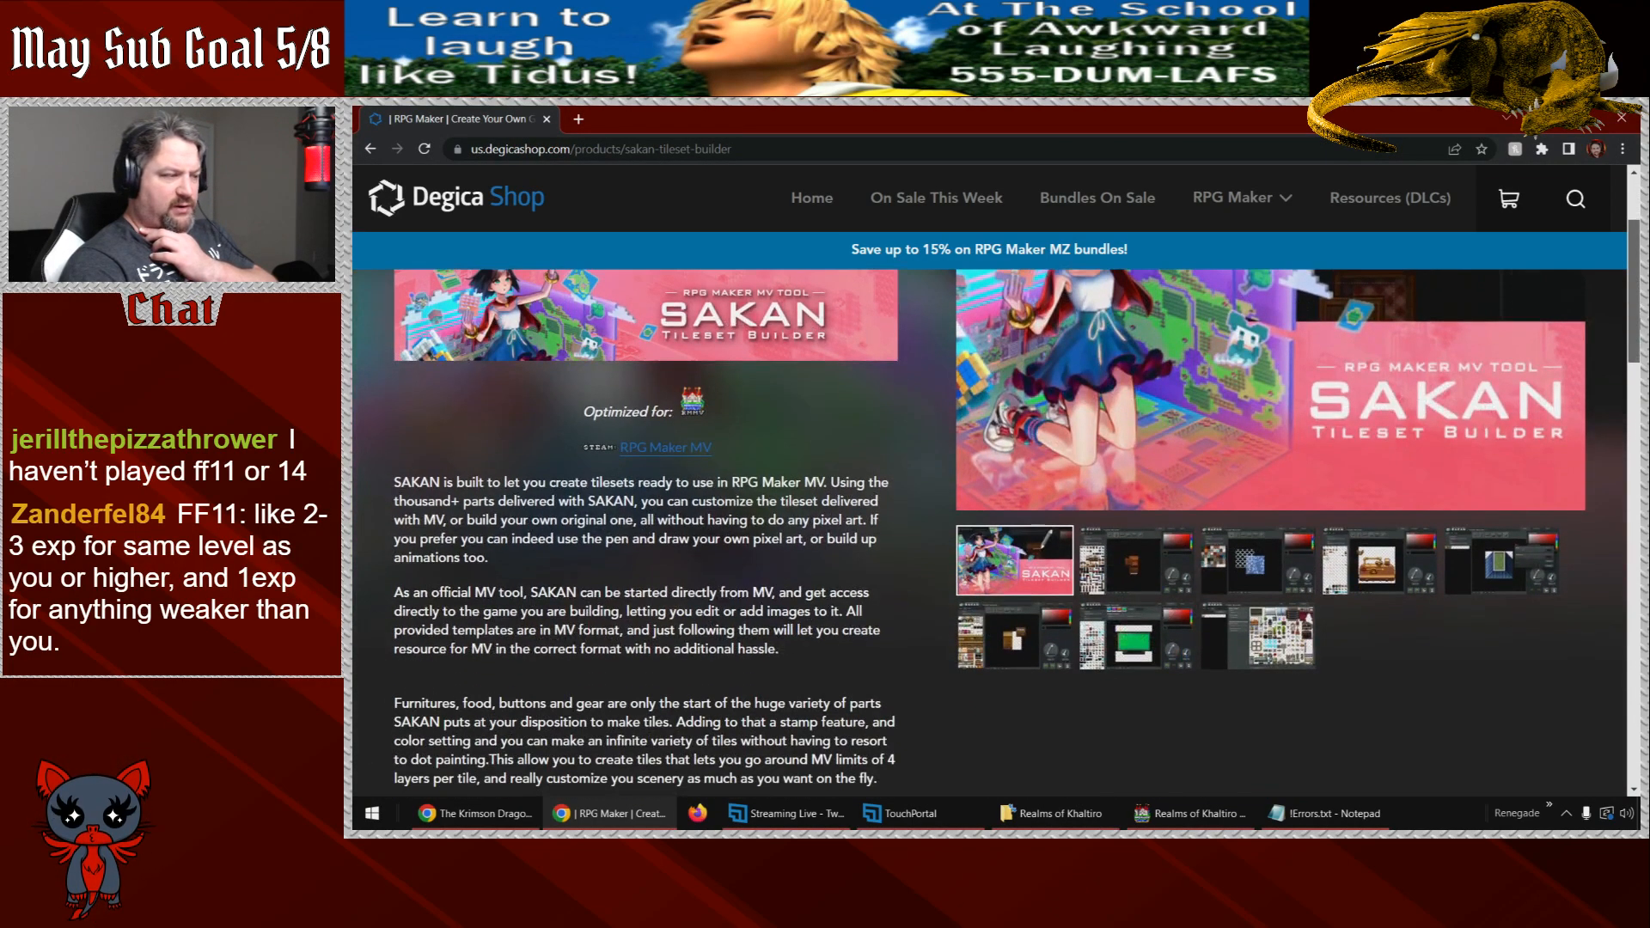
scroll(988, 516, down, 1)
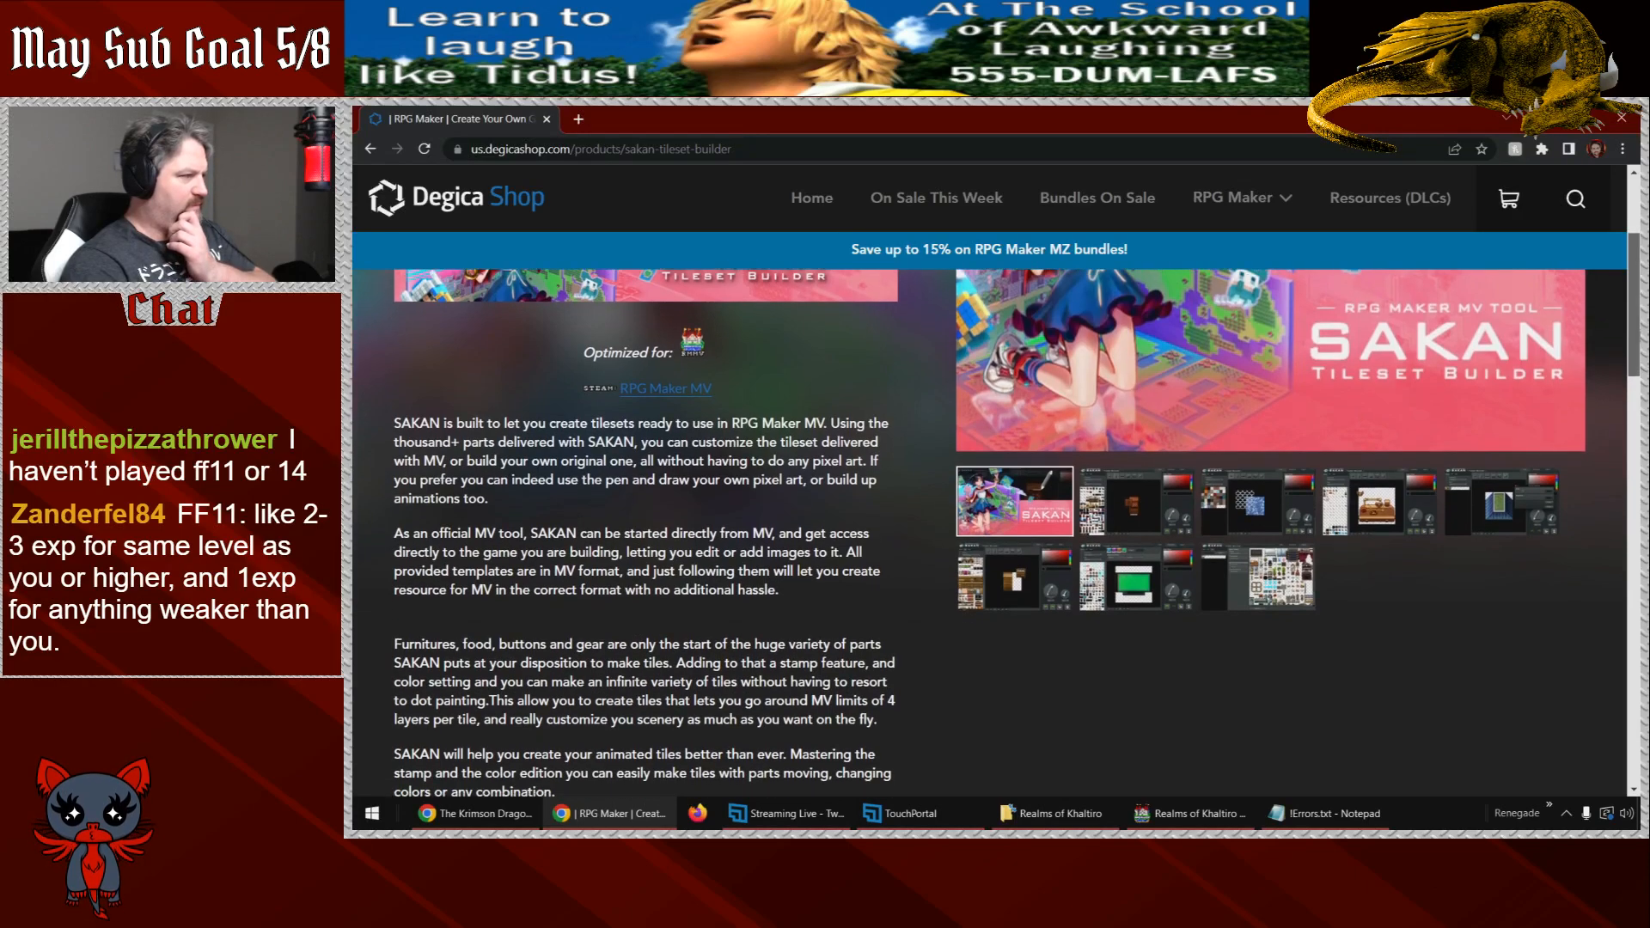
scroll(989, 516, down, 1)
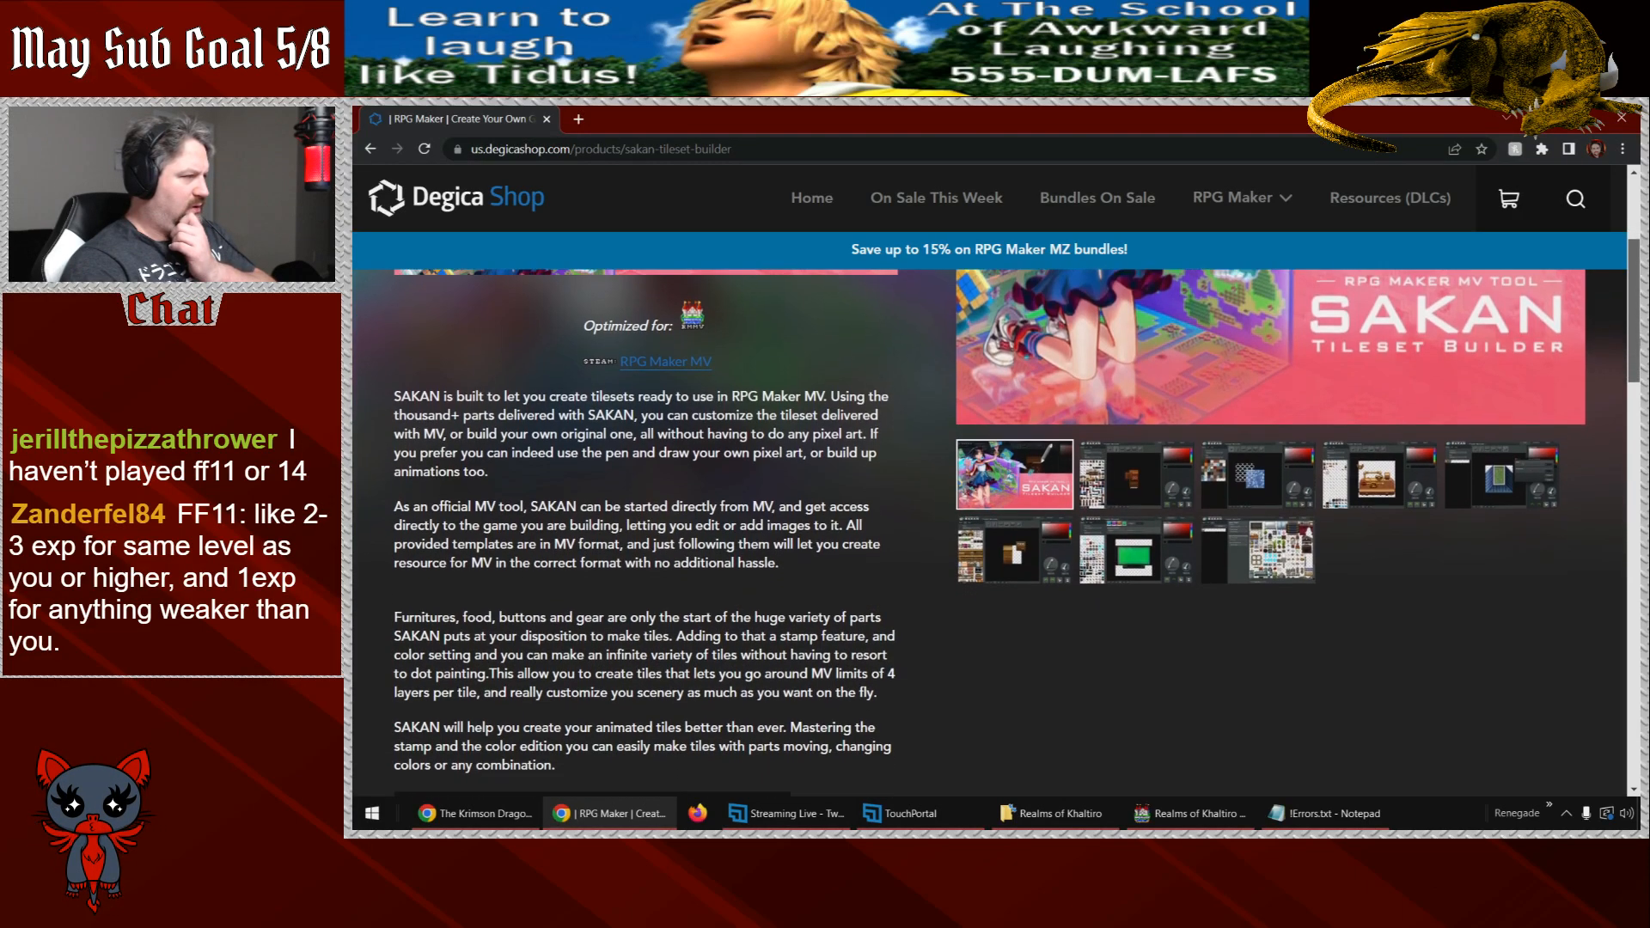
scroll(989, 515, down, 1)
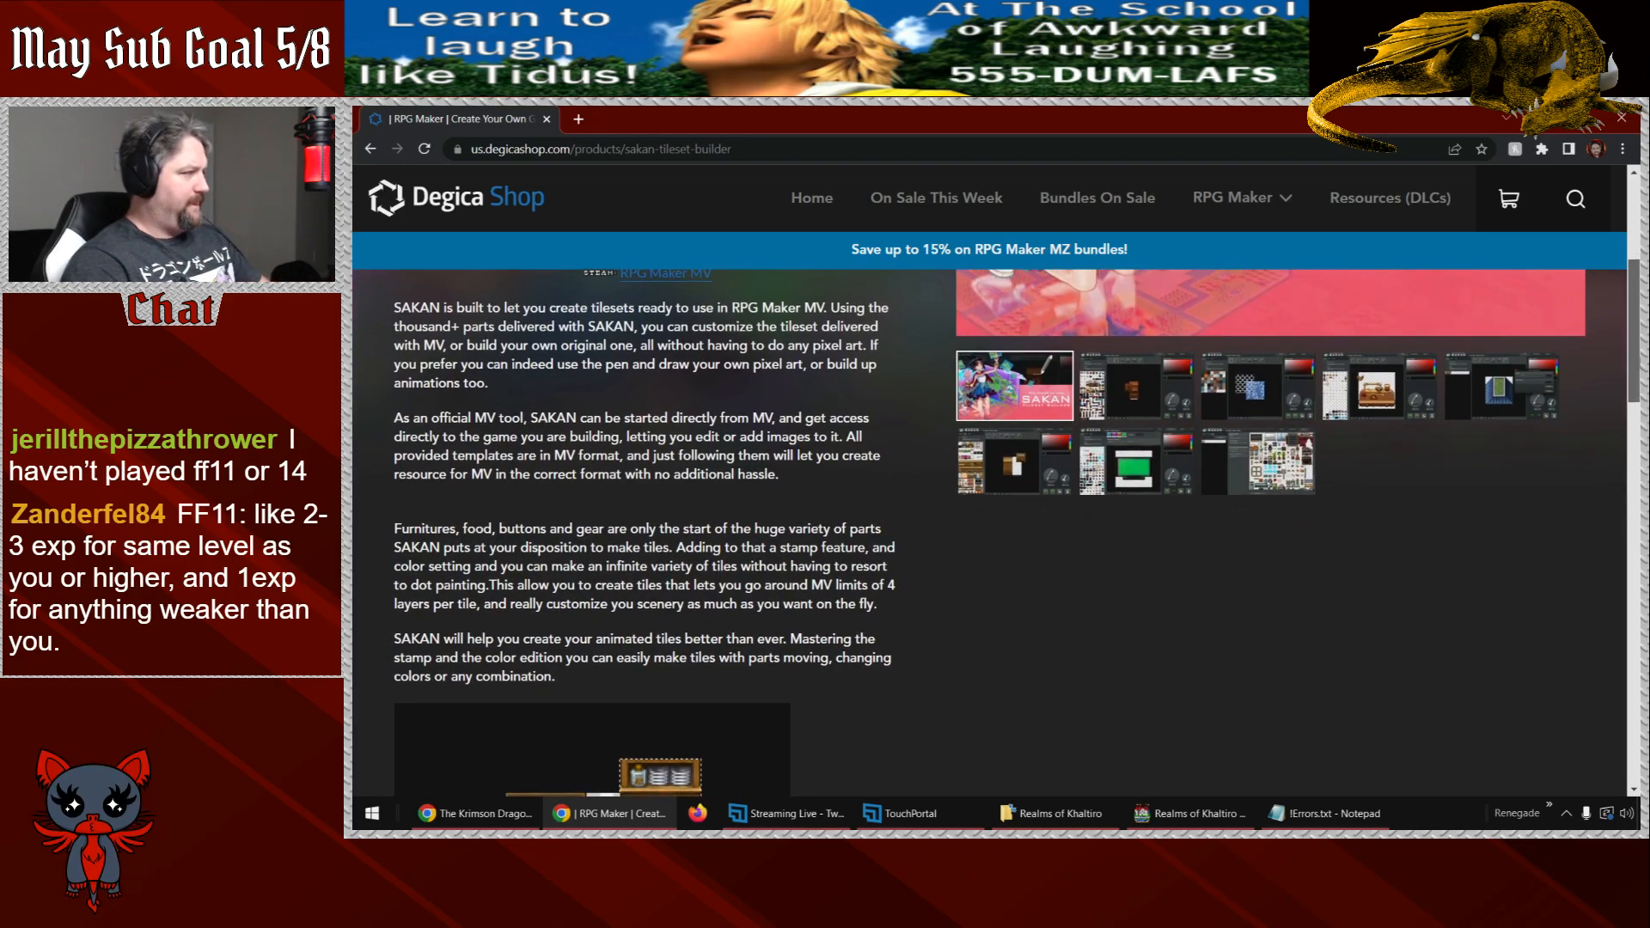
scroll(989, 515, down, 1)
scroll(989, 516, down, 2)
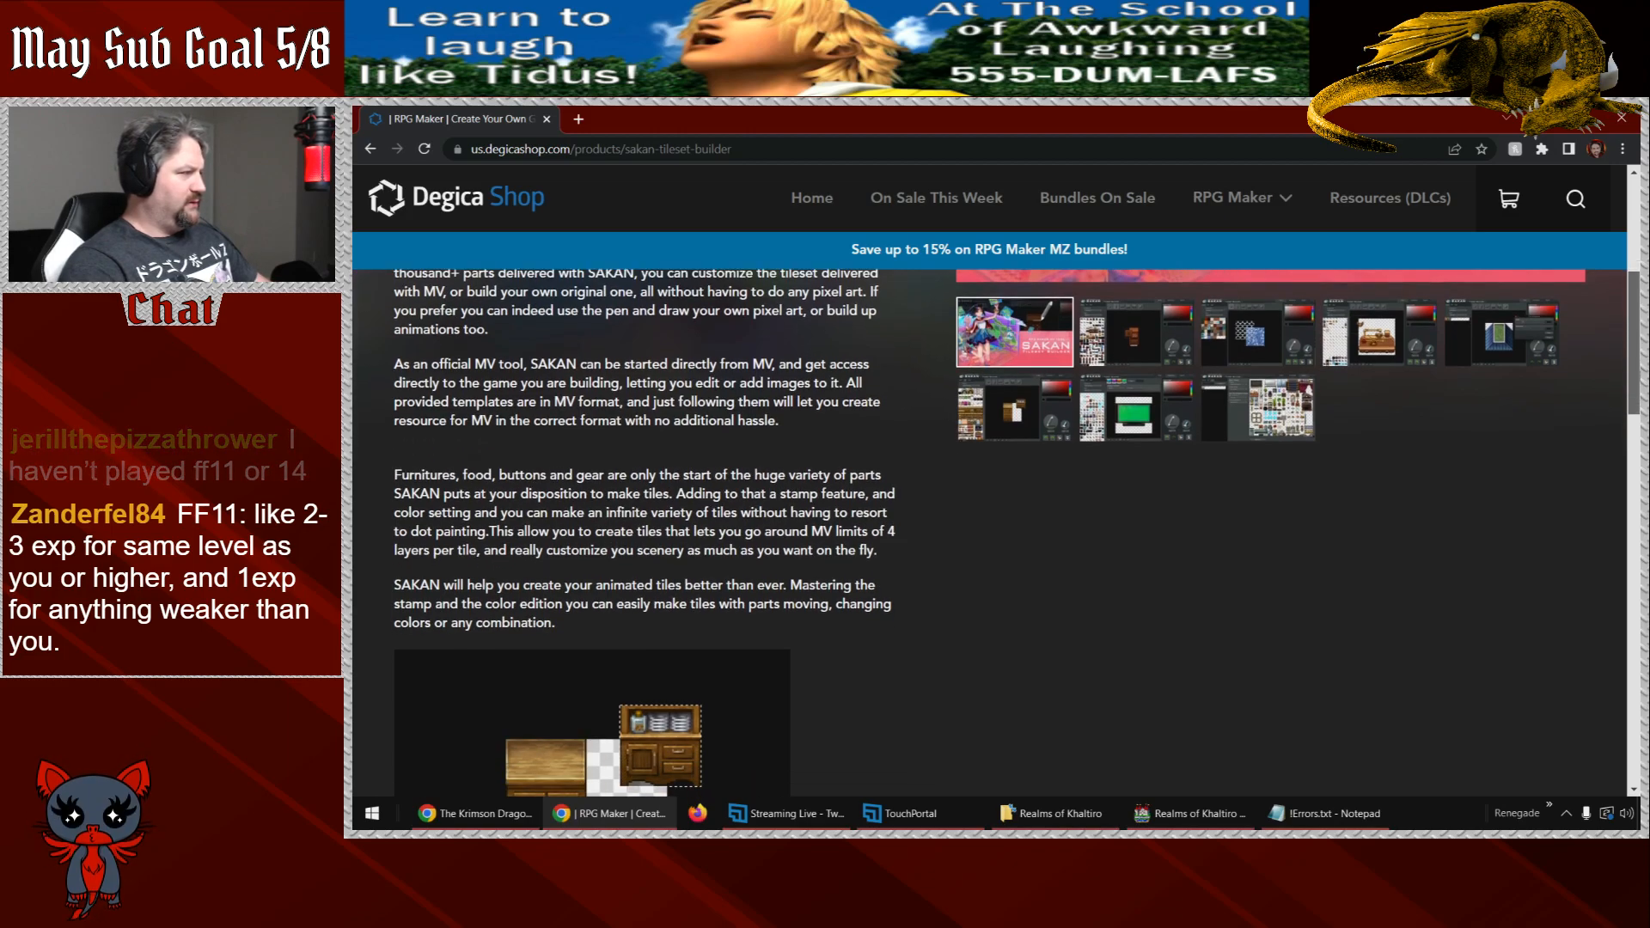
scroll(989, 515, down, 2)
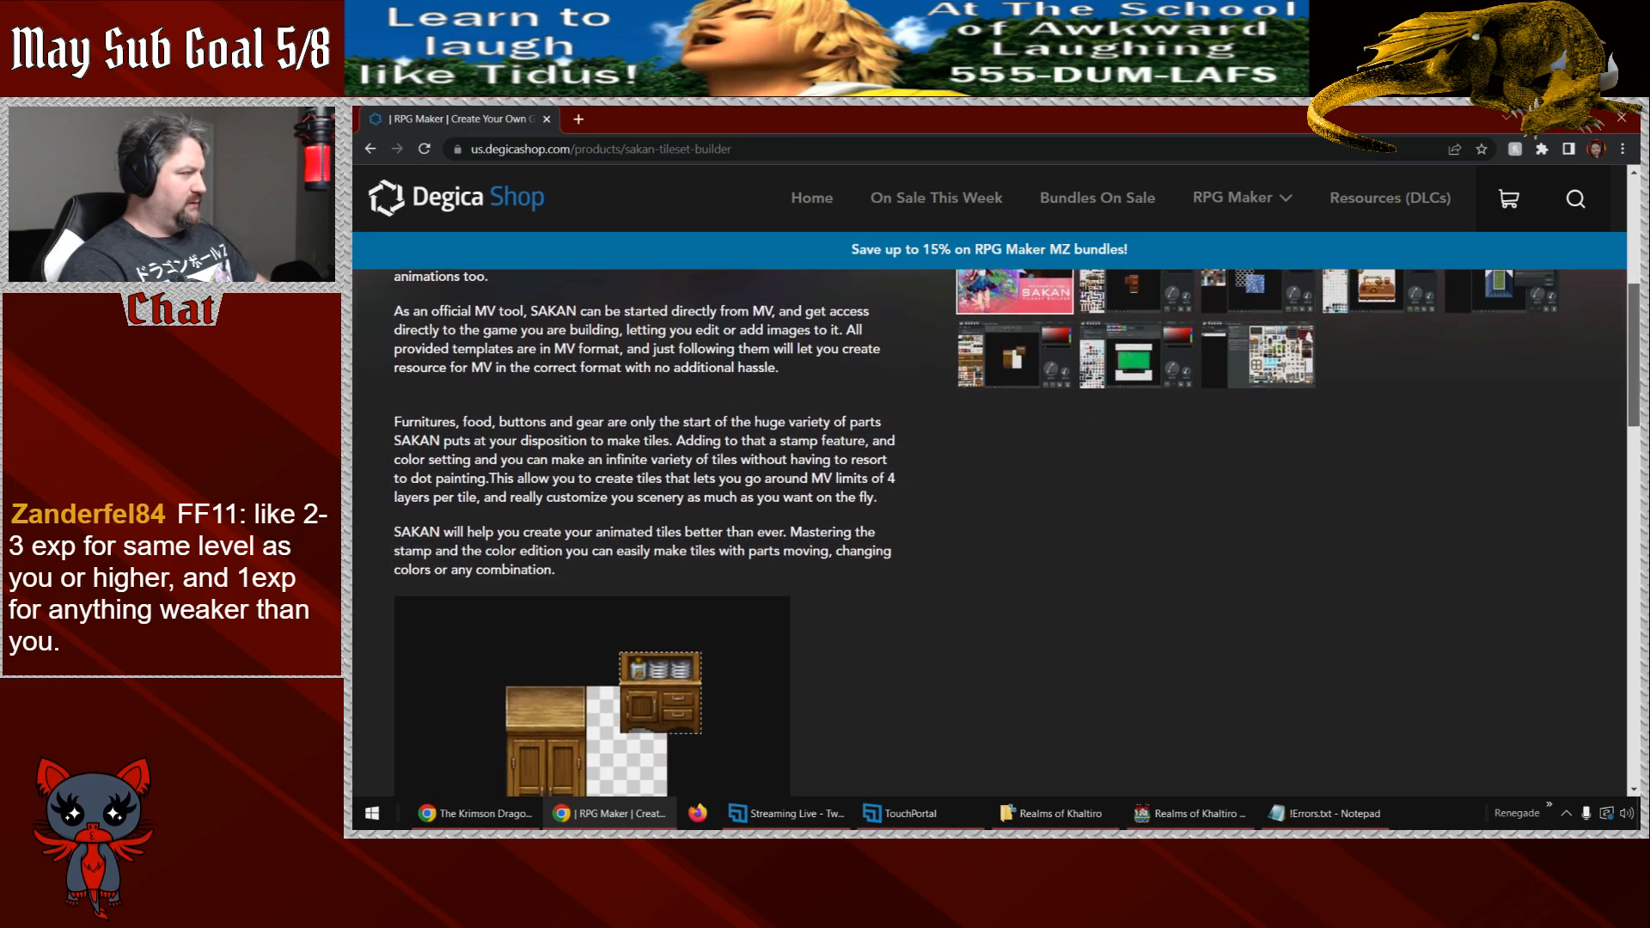
scroll(989, 516, down, 2)
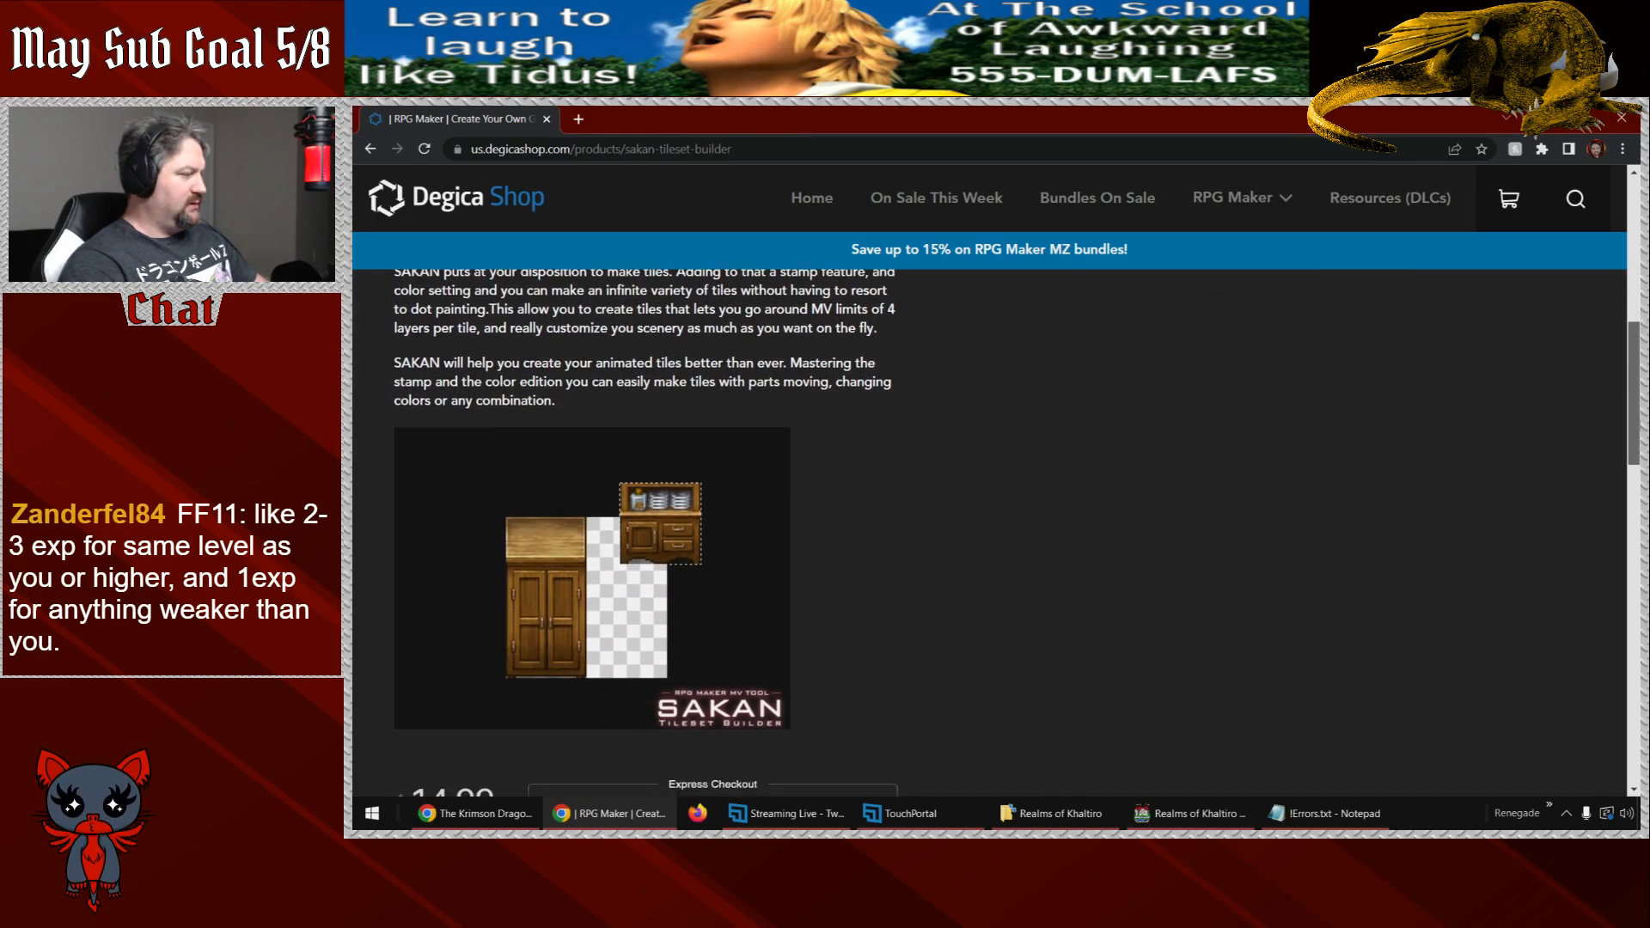
scroll(1637, 530, down, 5)
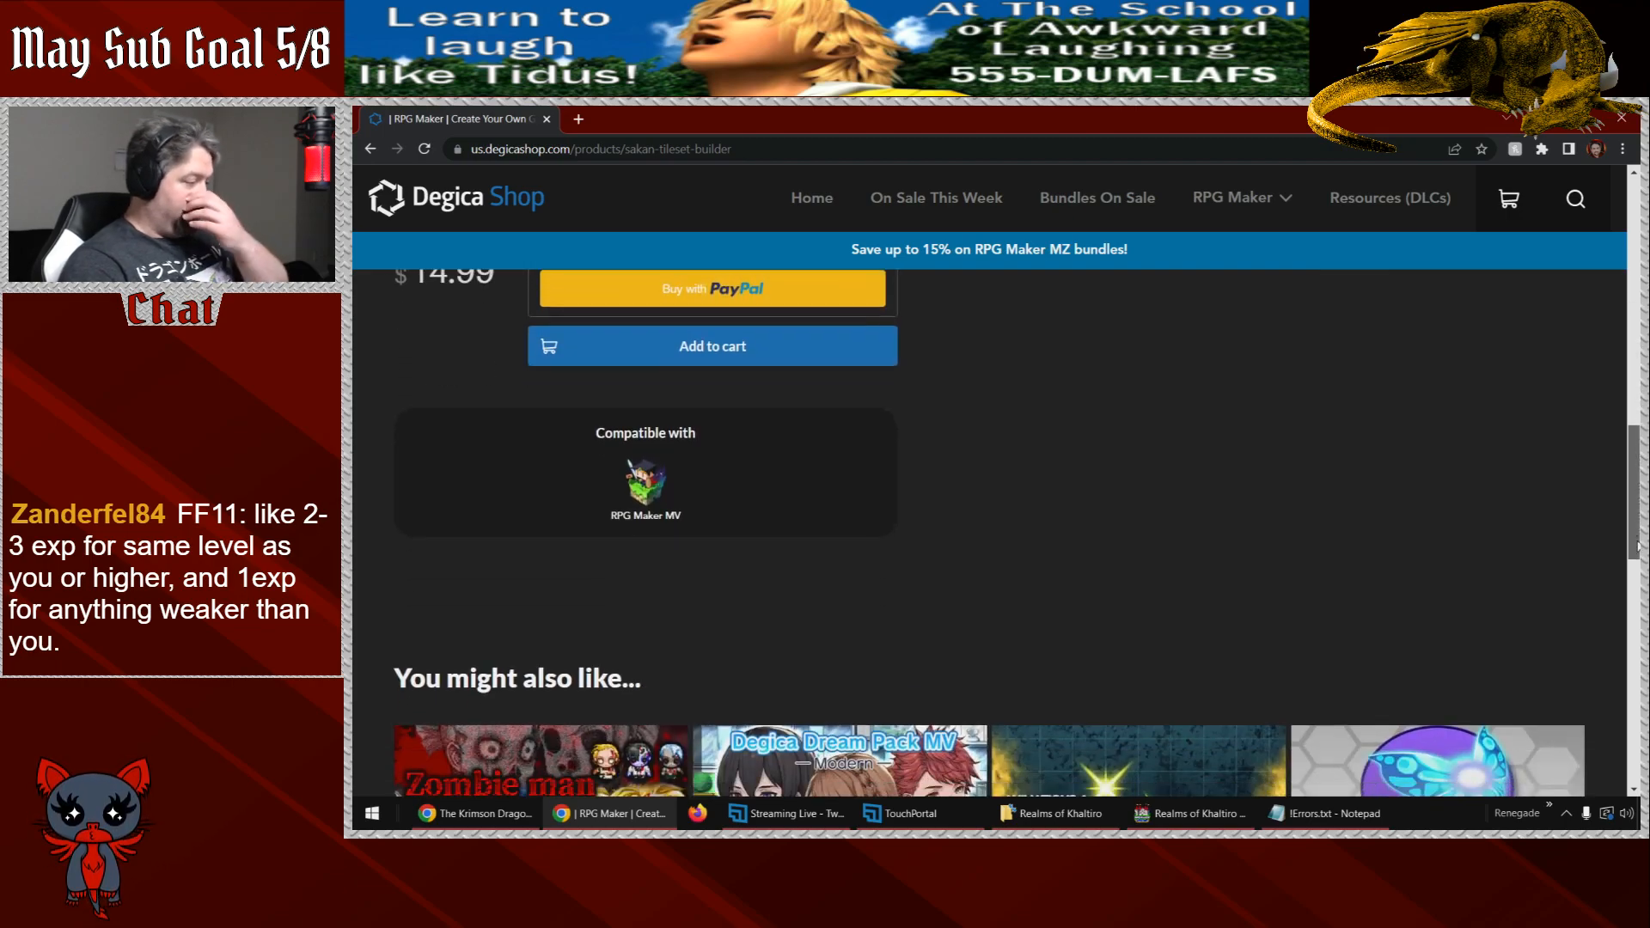
scroll(1638, 515, up, 3)
- Return to the search results and open the itch.io page of top free game assets tagged RPG Maker
key(alt+Left)
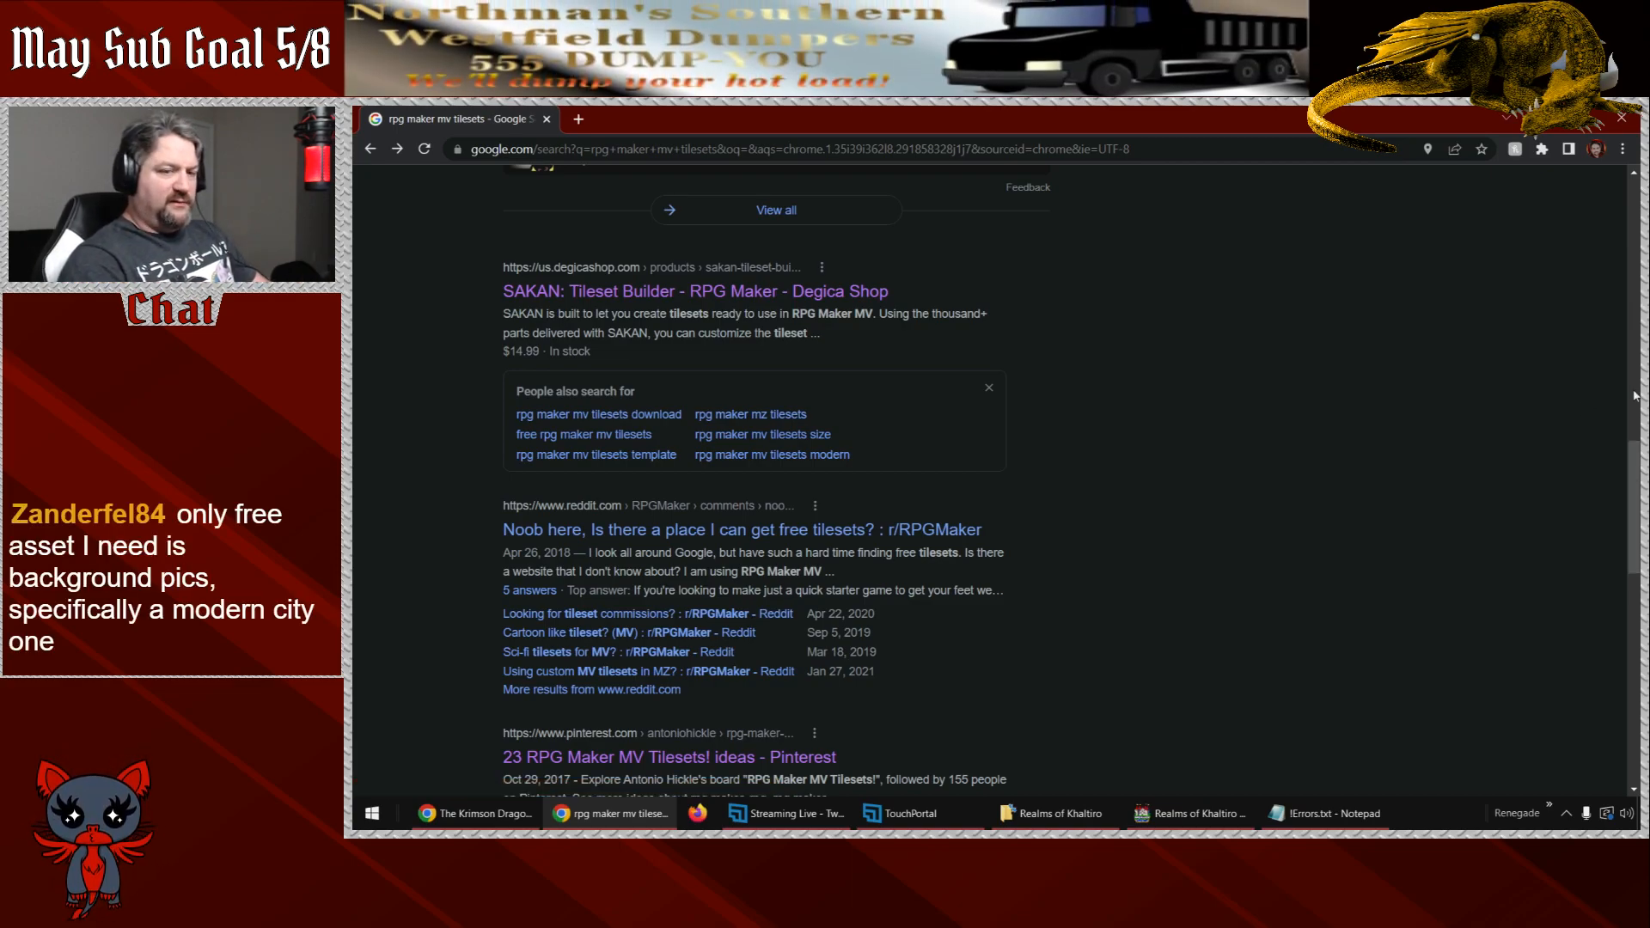
mouse_move(1635, 471)
mouse_down()
mouse_move(1635, 490)
mouse_move(1638, 476)
mouse_up()
drag(1637, 466, 1619, 267)
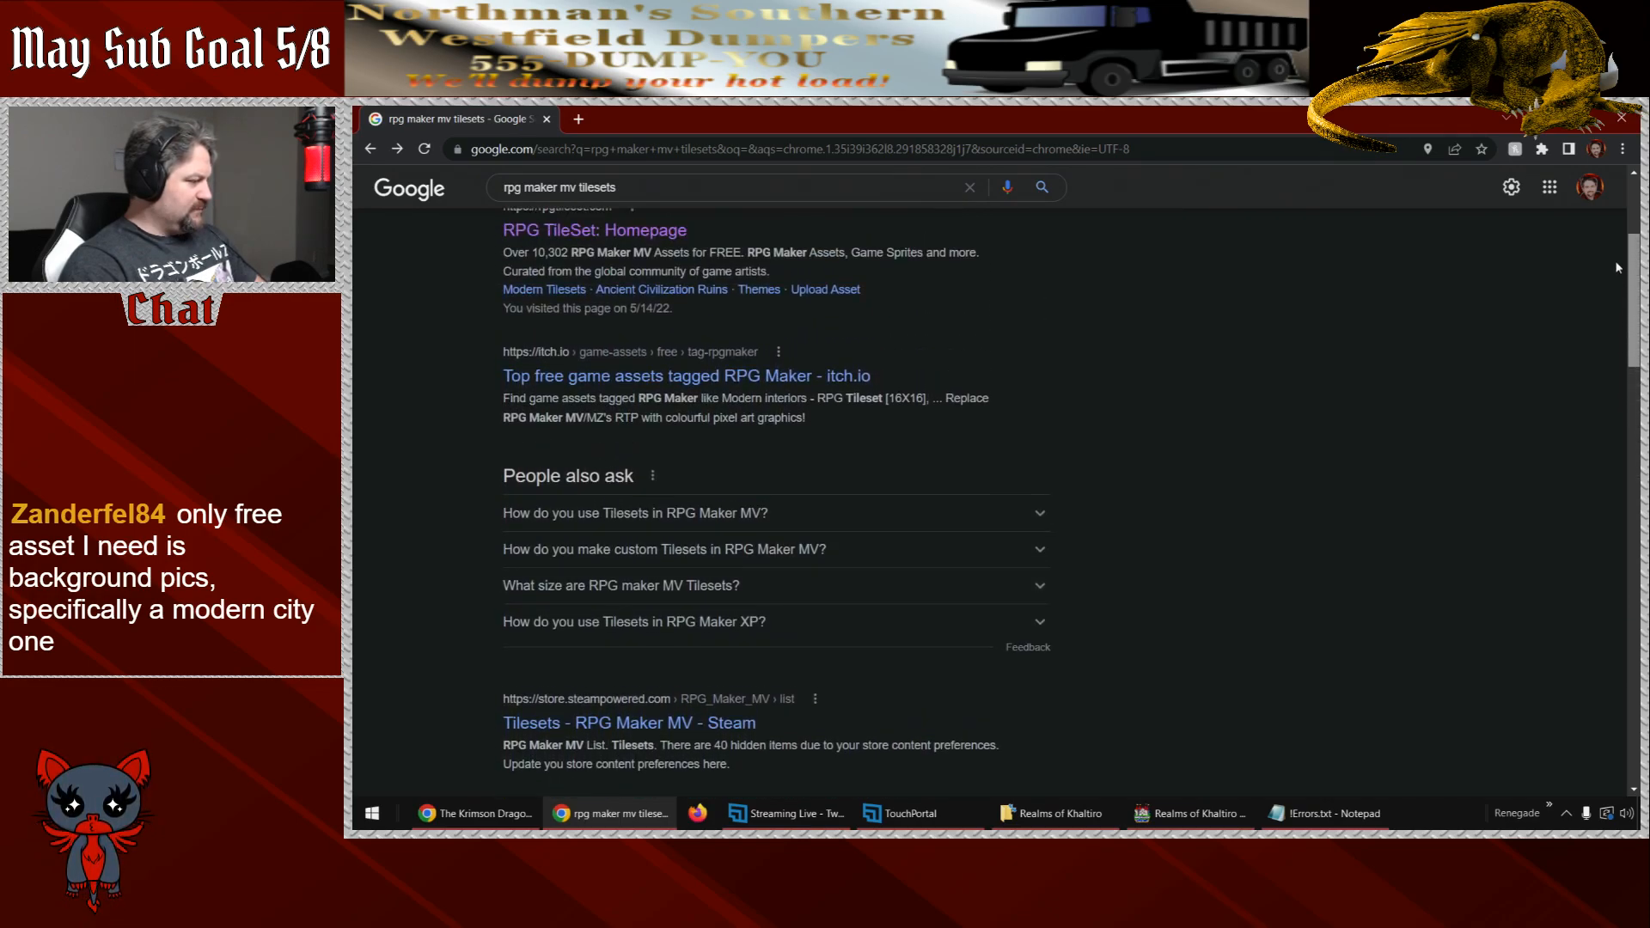
drag(1618, 268, 1619, 220)
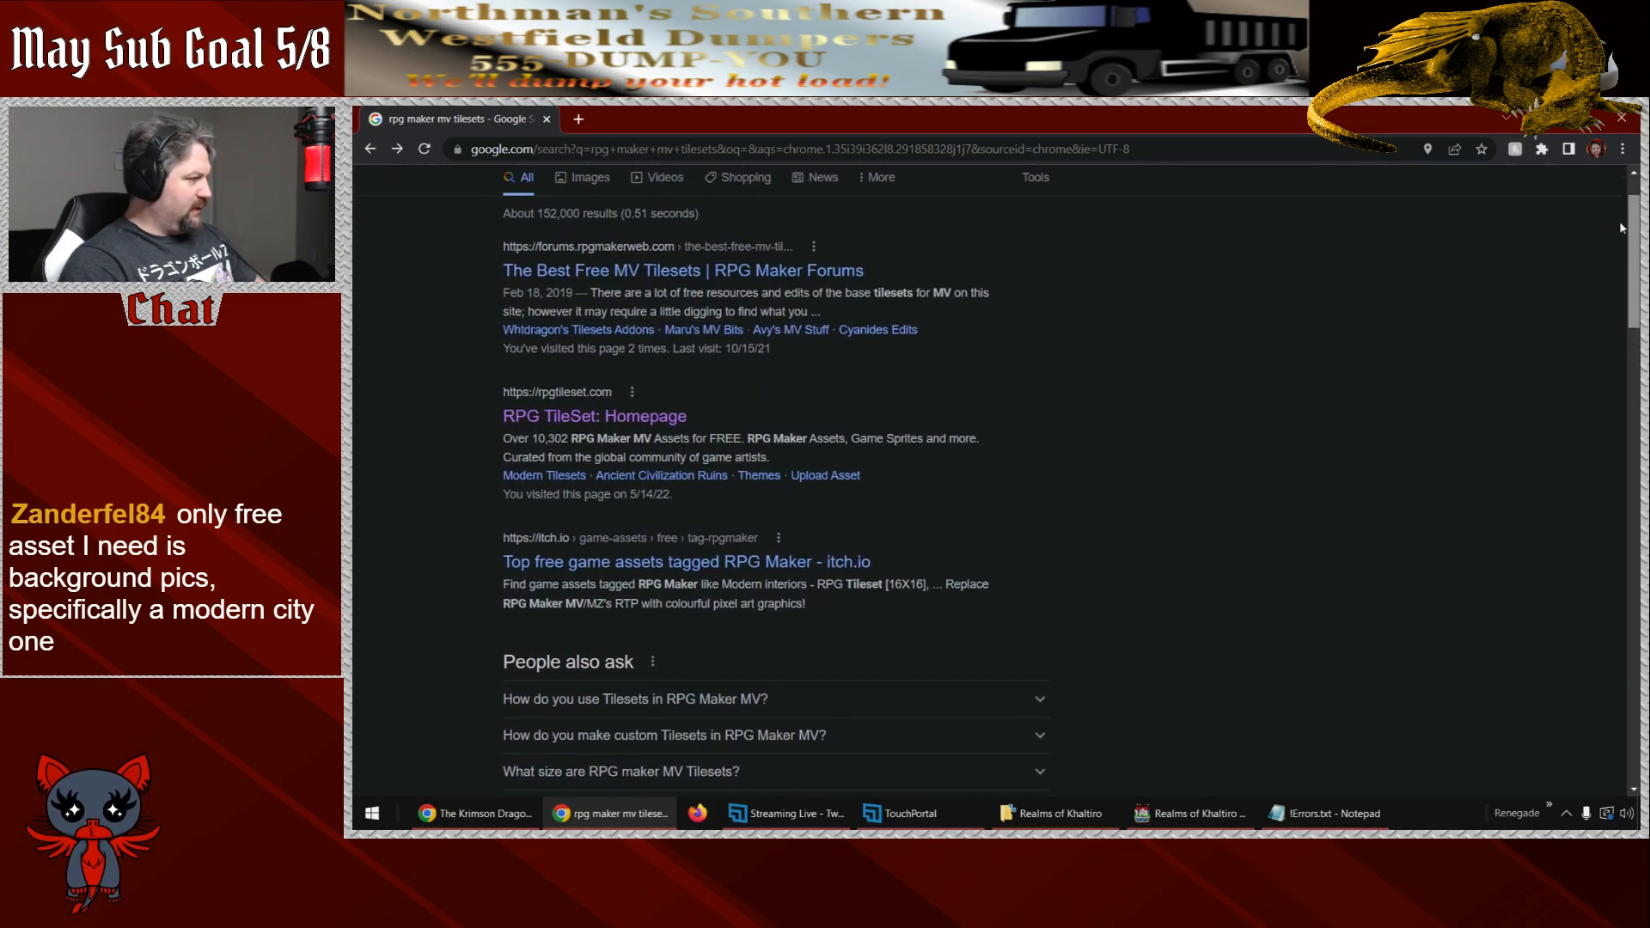
click(833, 566)
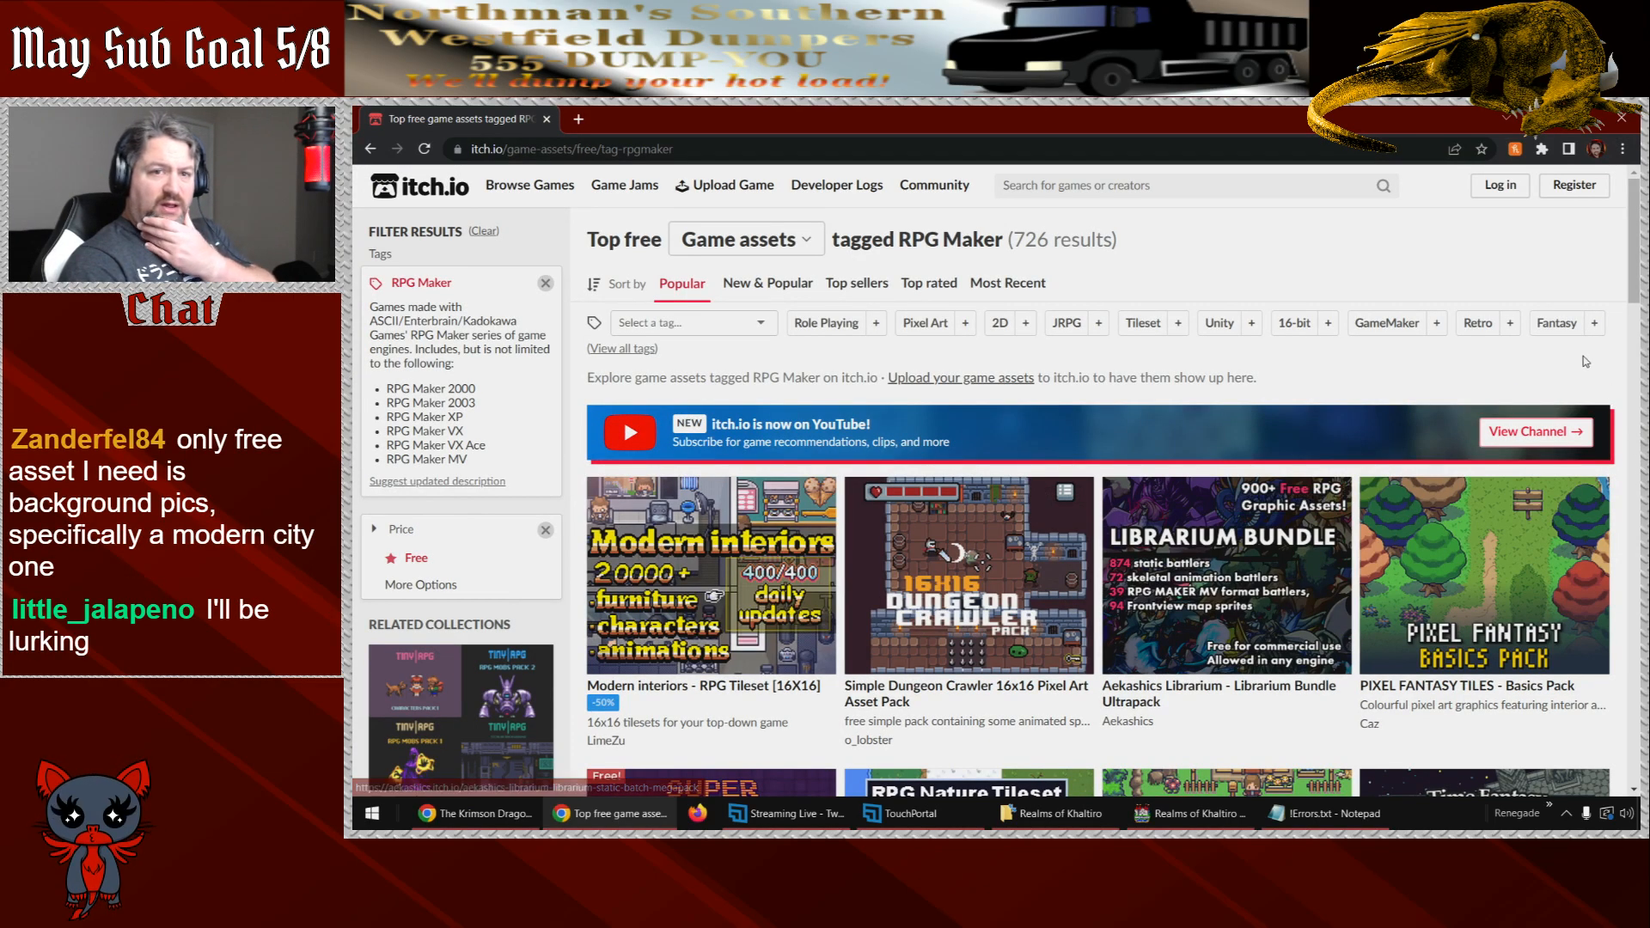
- Look through the popular free RPG Maker assets for tilesets that could suit the ship map
drag(1635, 255, 1635, 265)
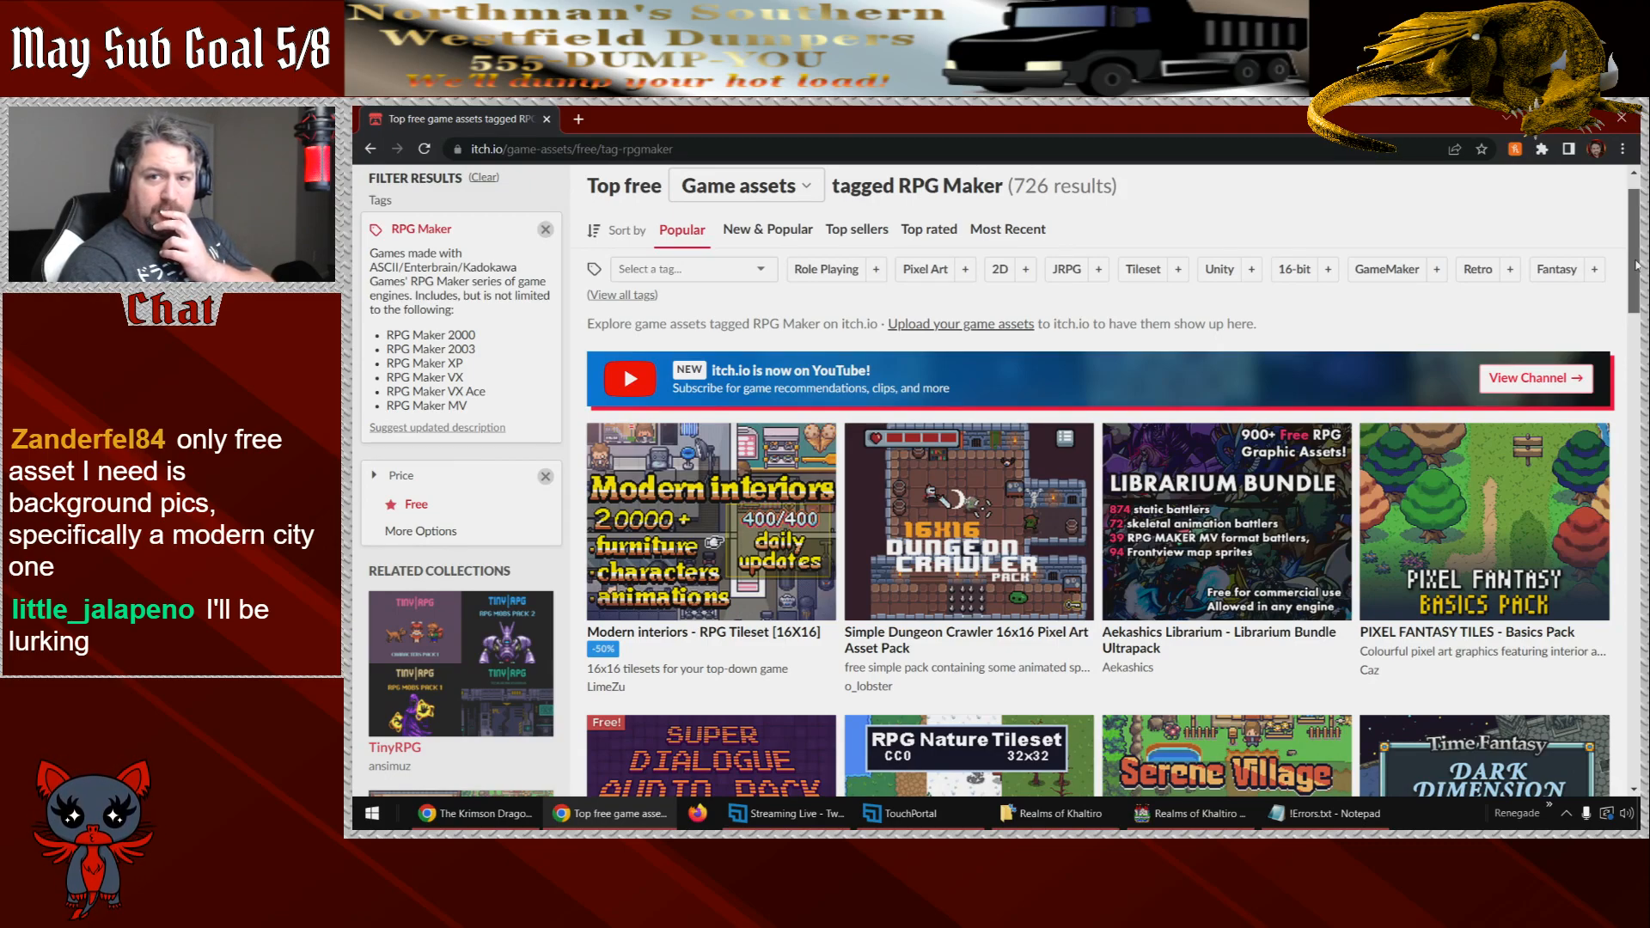
drag(1636, 265, 1635, 589)
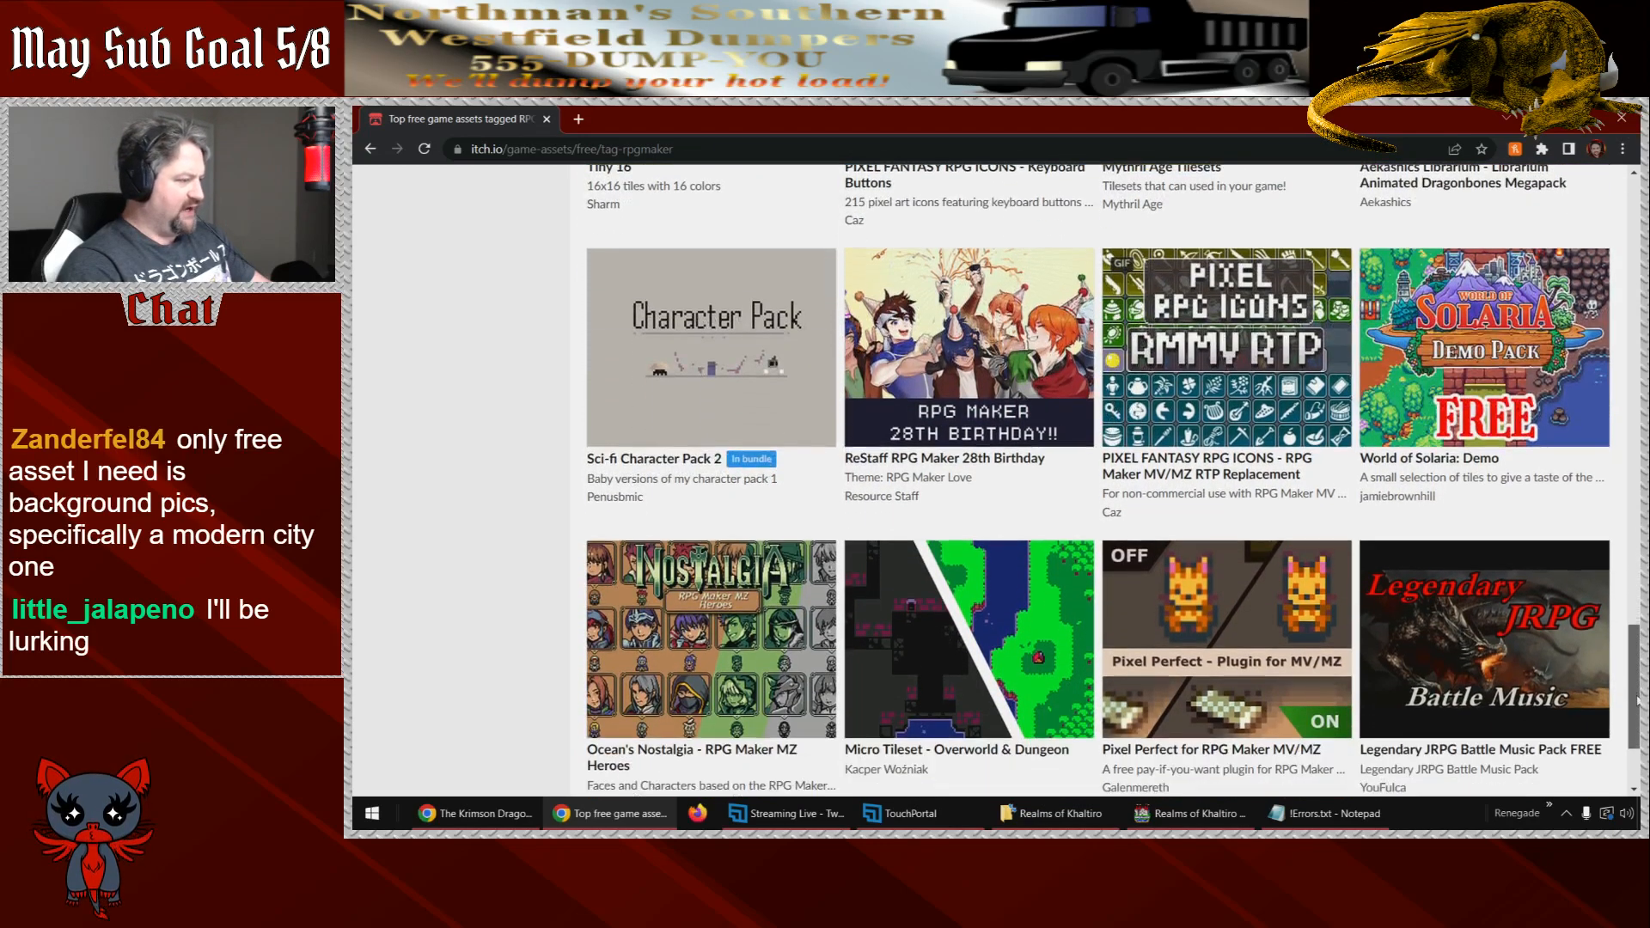
scroll(1639, 711, down, 2)
drag(1634, 471, 1634, 477)
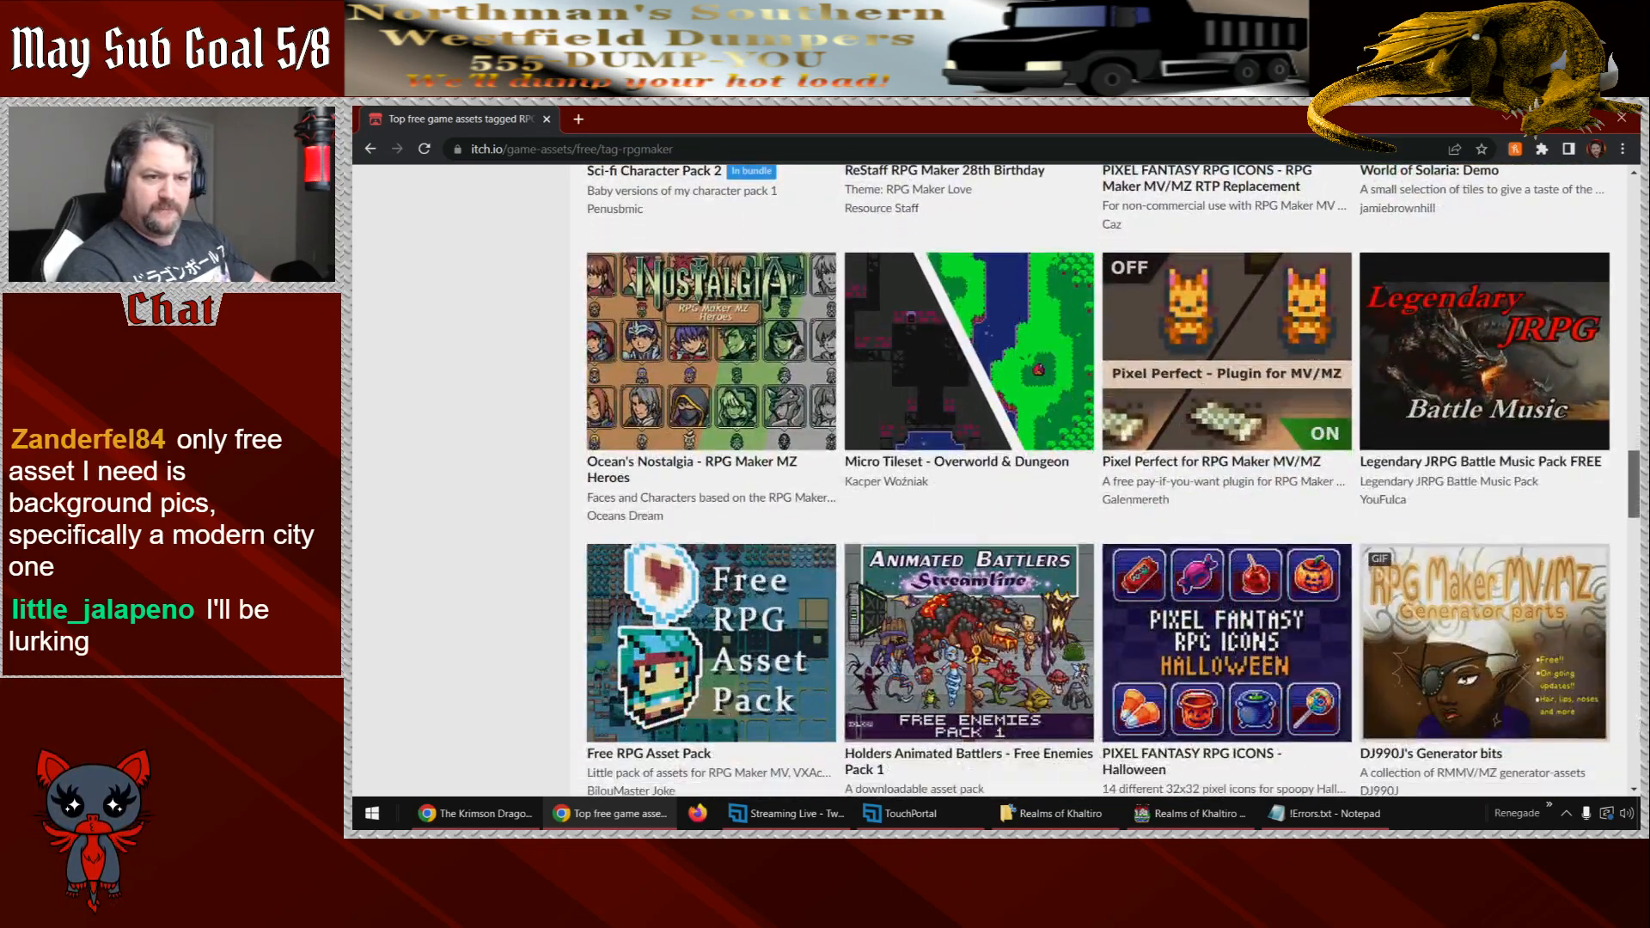
scroll(1635, 477, down, 3)
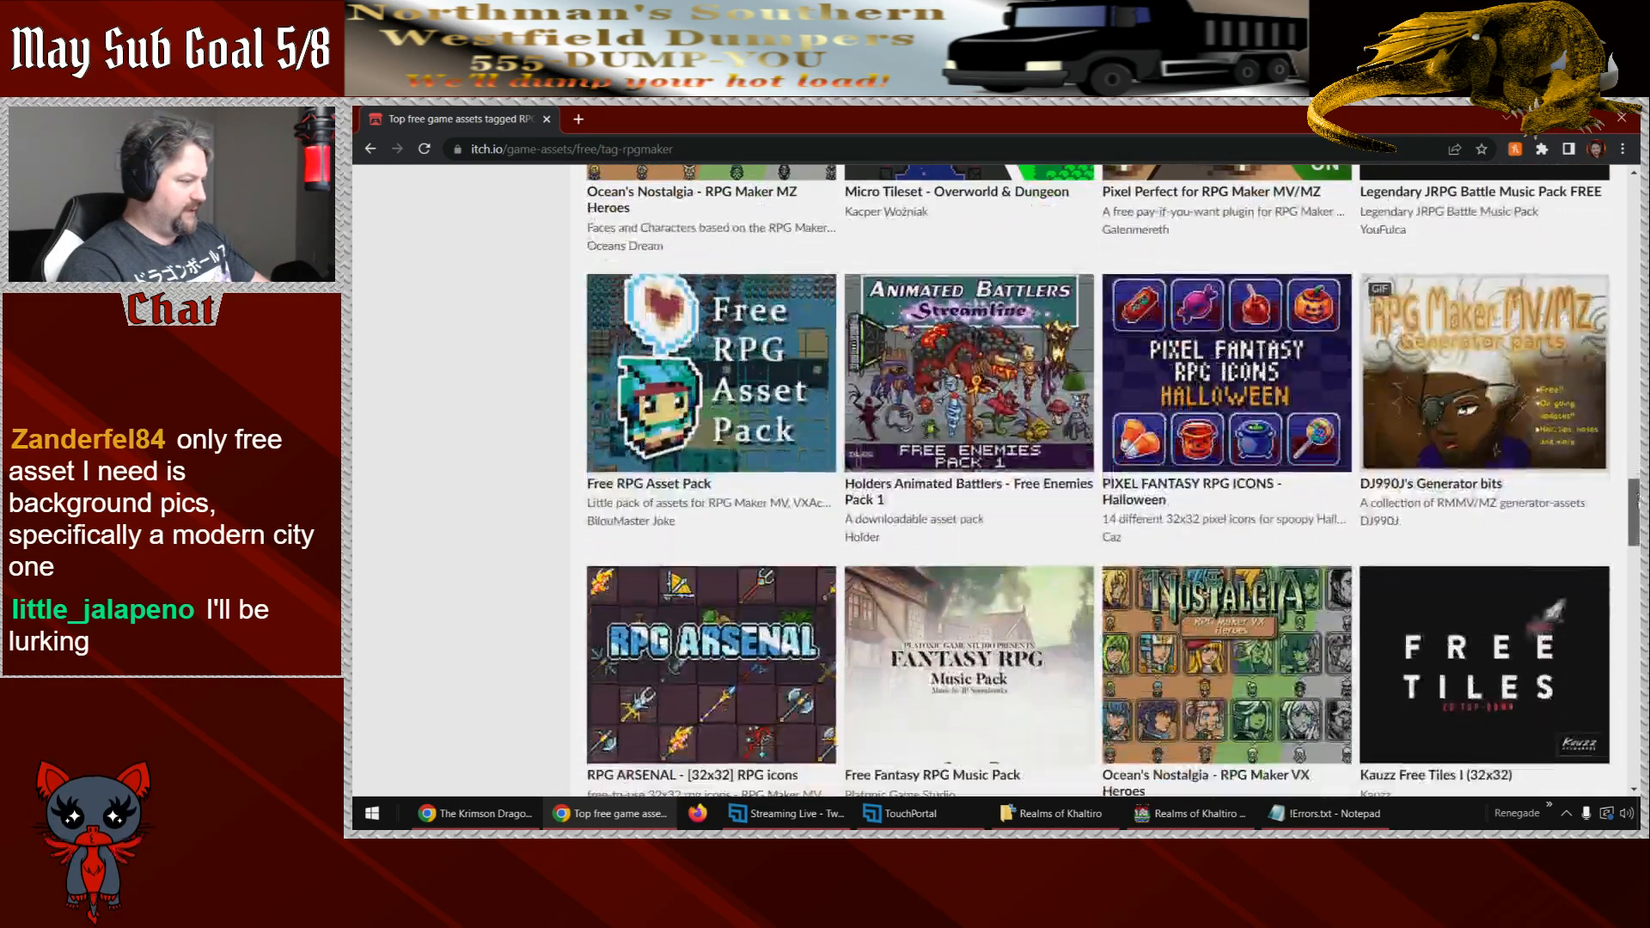
- Search the tag filter of the free RPG Maker assets for "ship", clear the entry and close the tag list
drag(1638, 500, 1629, 181)
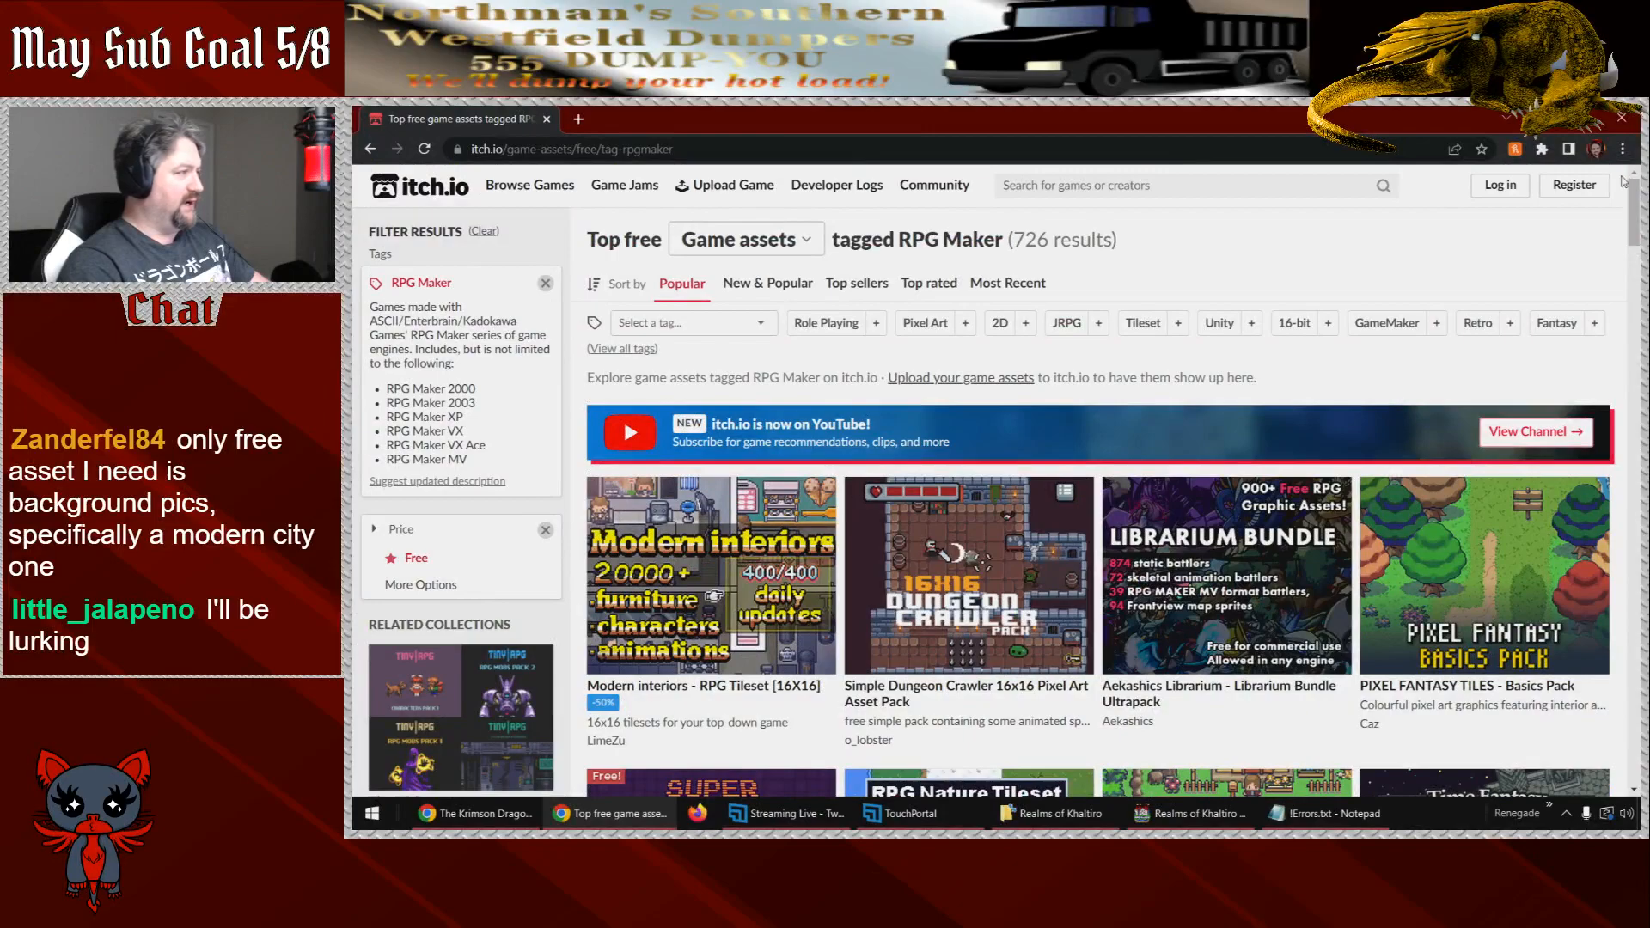
click(701, 322)
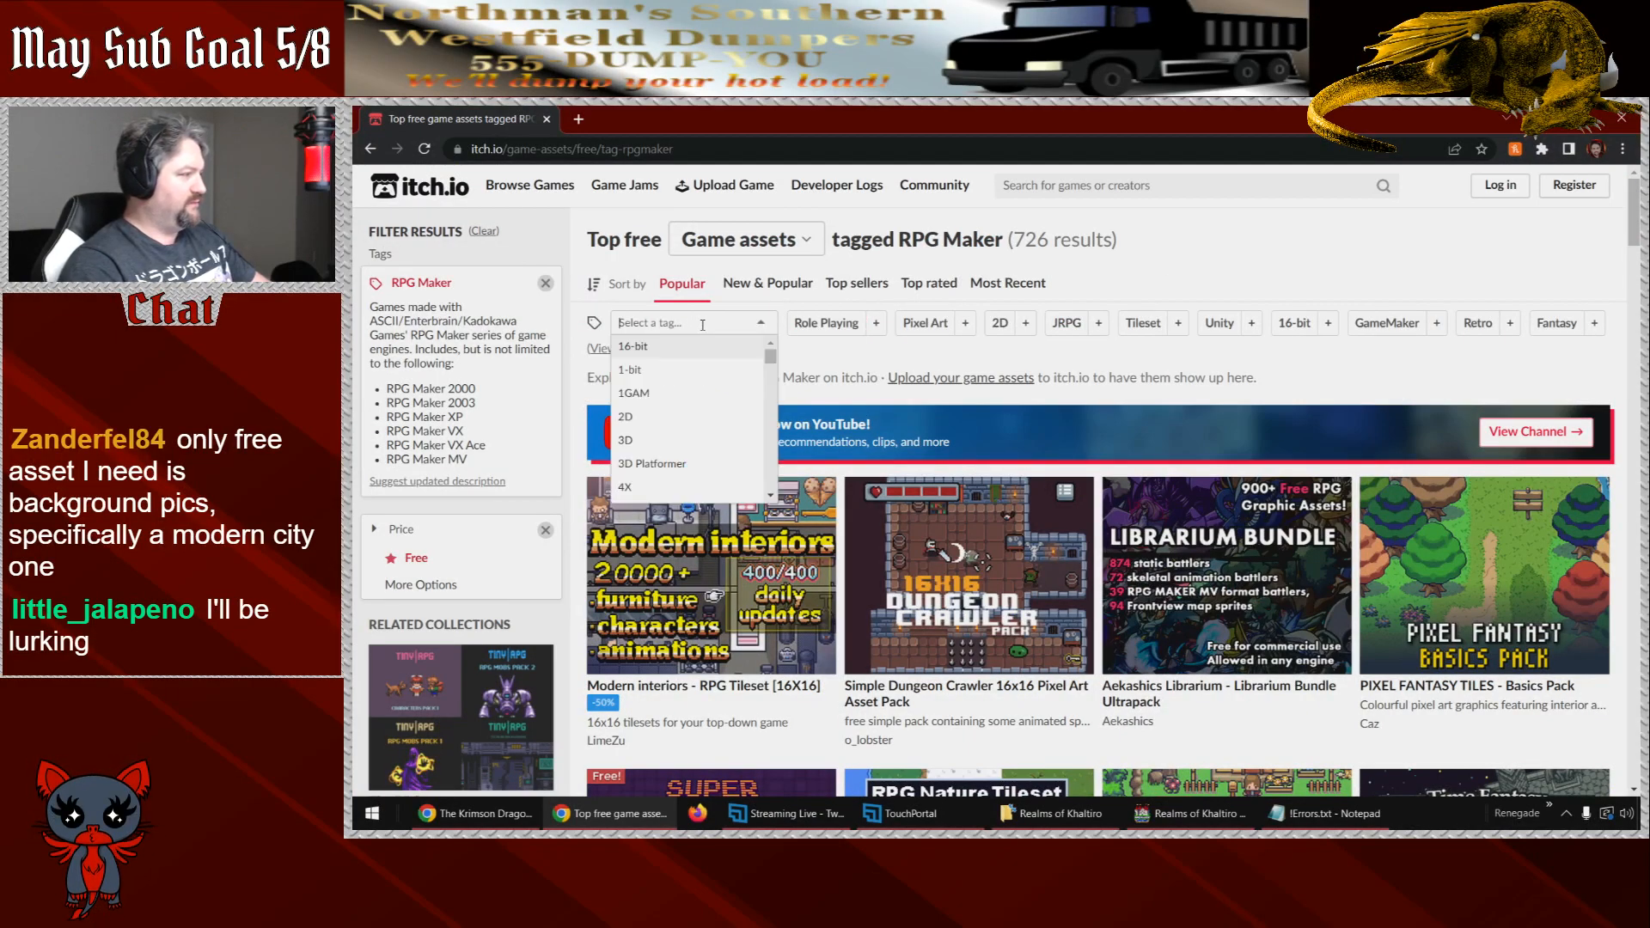
drag(770, 357, 771, 462)
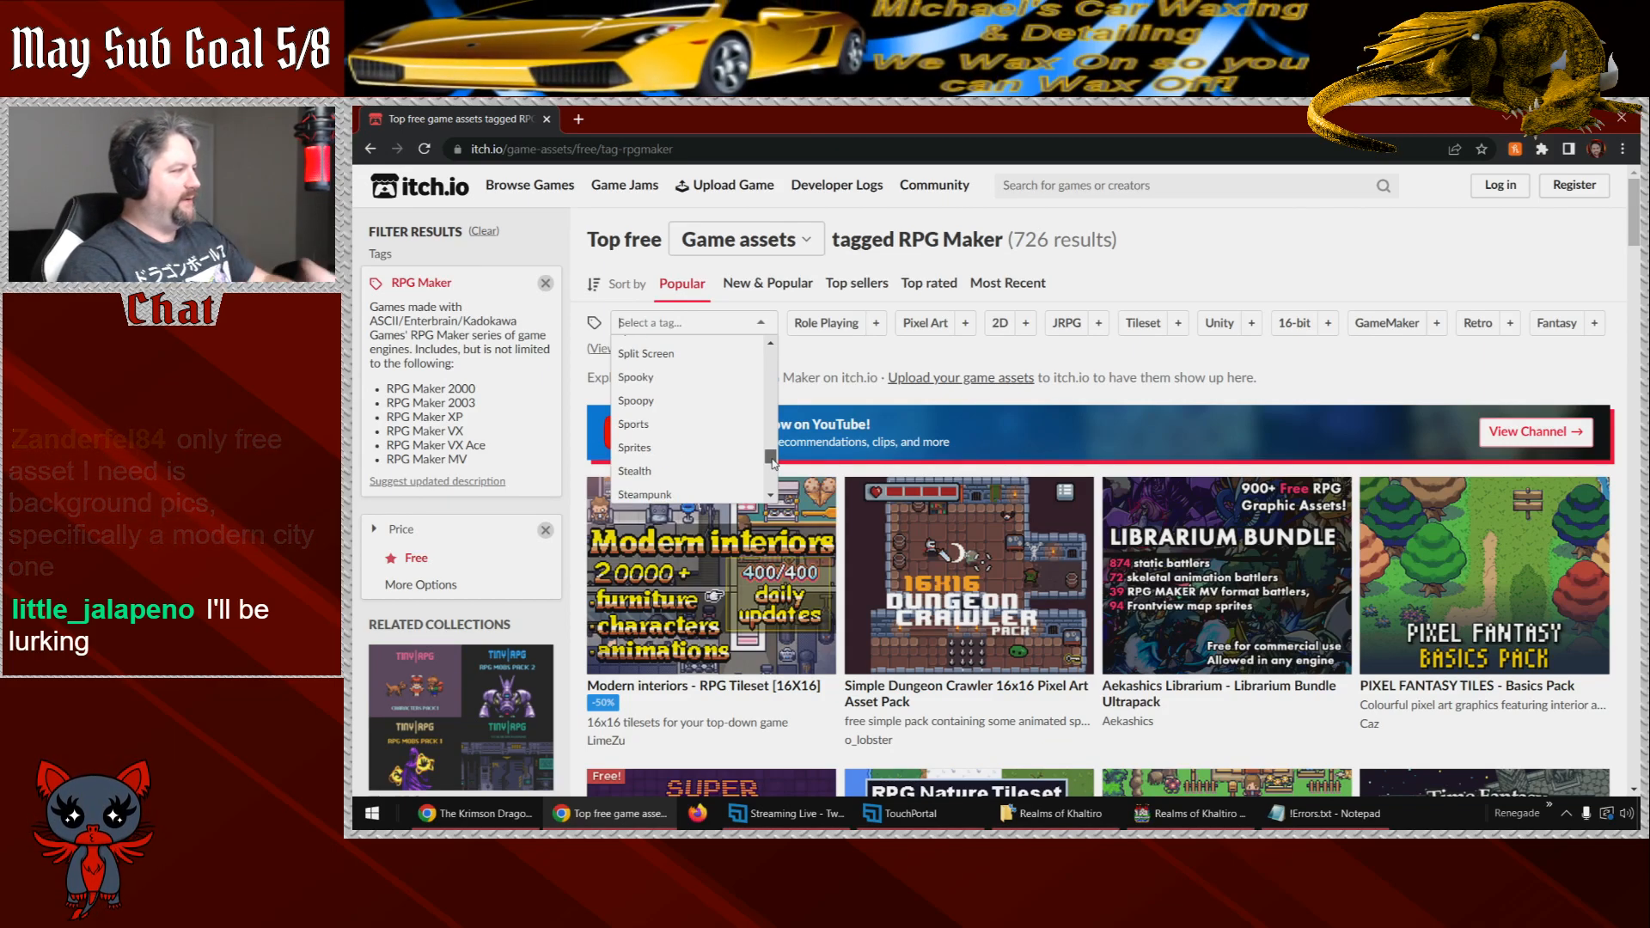
drag(770, 465, 770, 350)
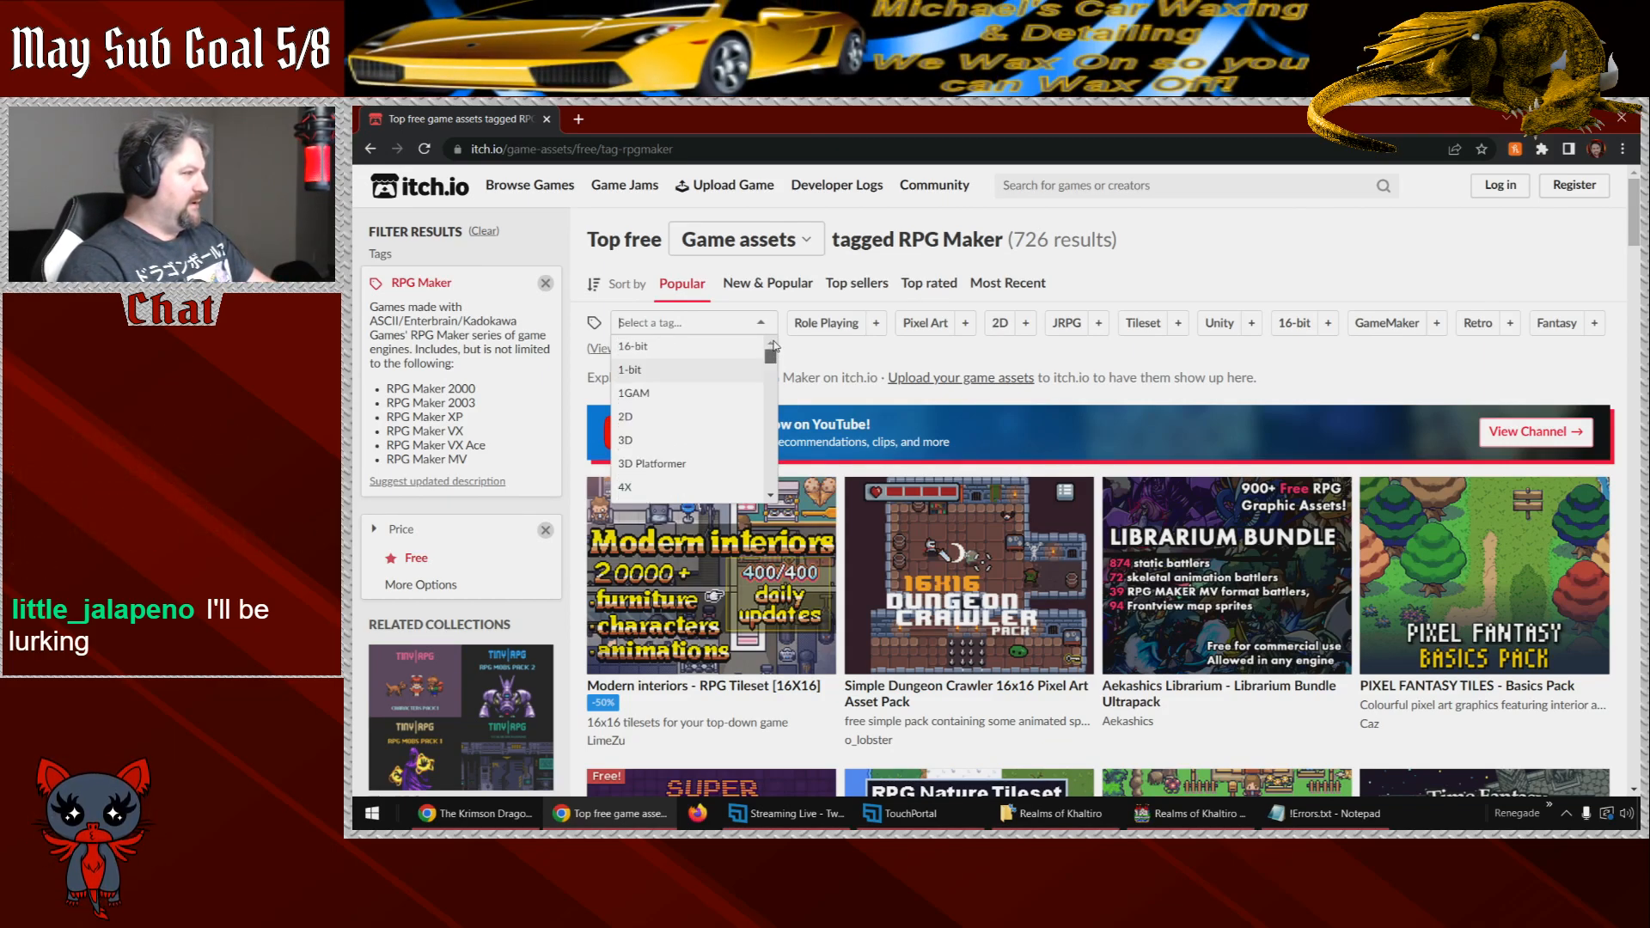
text(sh)
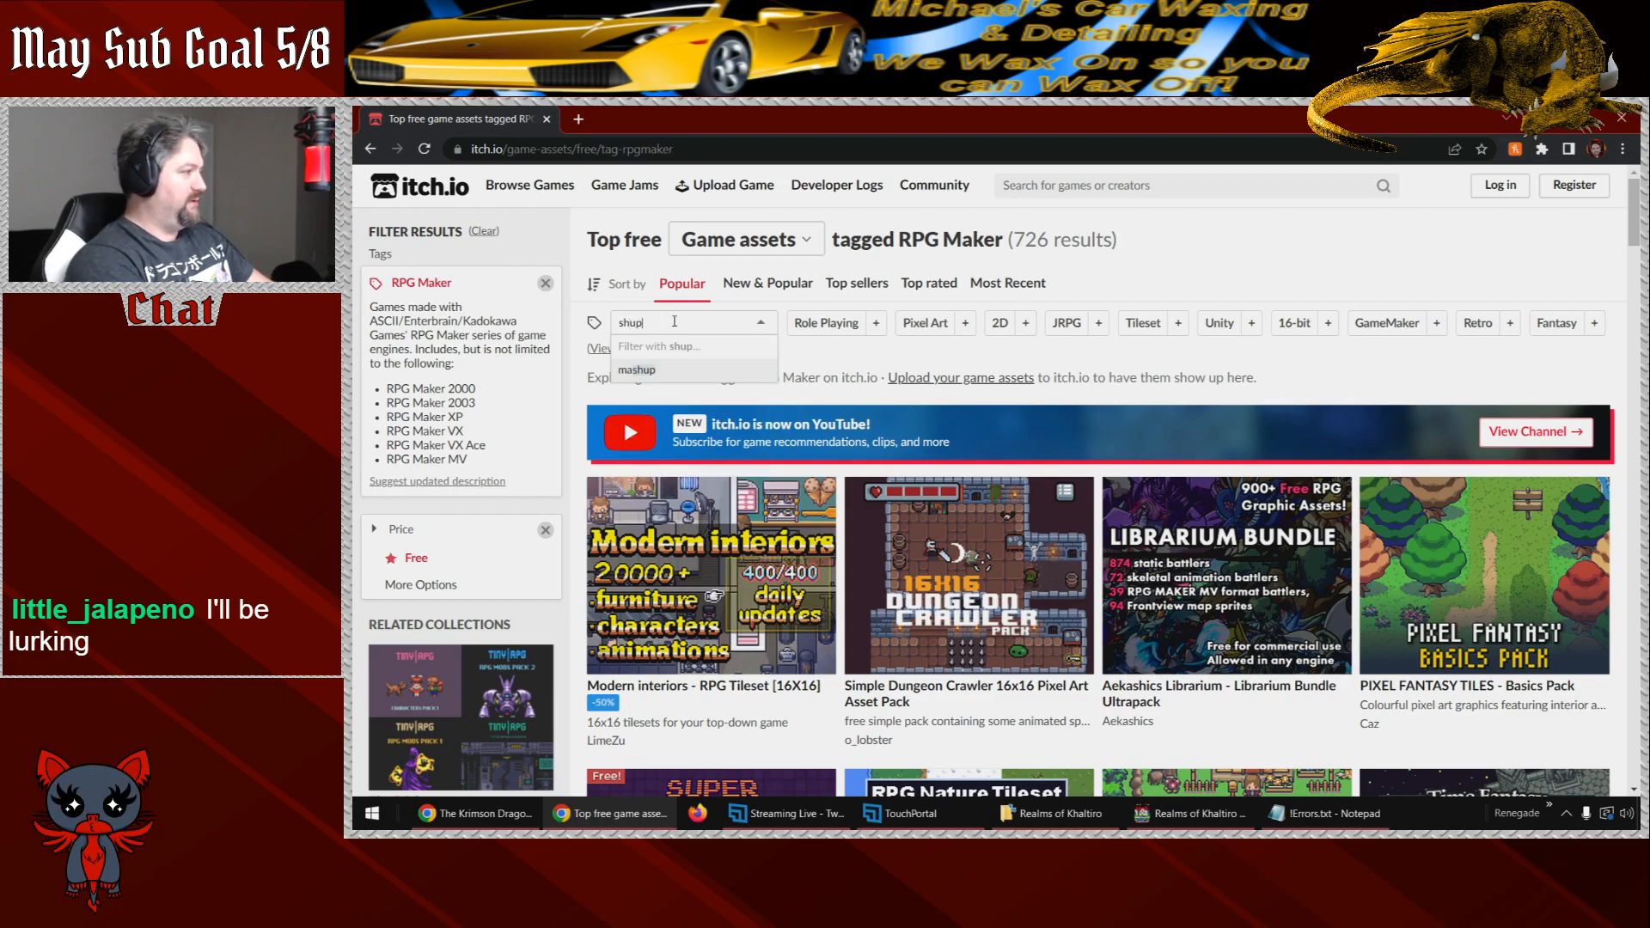
text(ip)
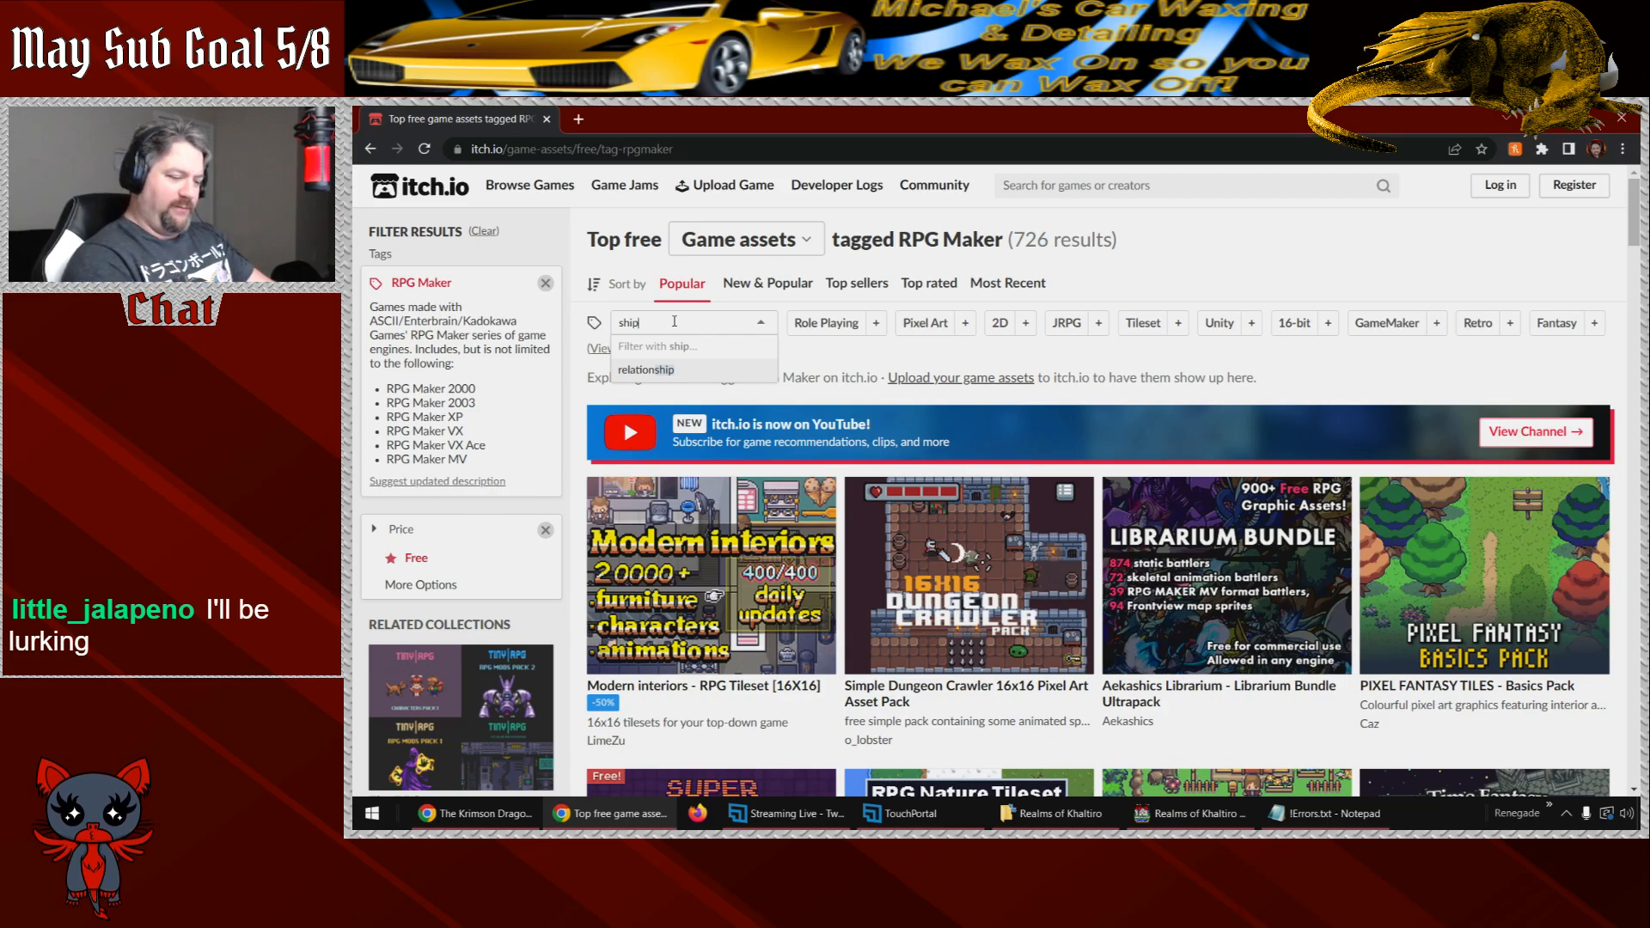
key(BackSpace)
key(BackSpace)
key(BackSpace)
key(BackSpace)
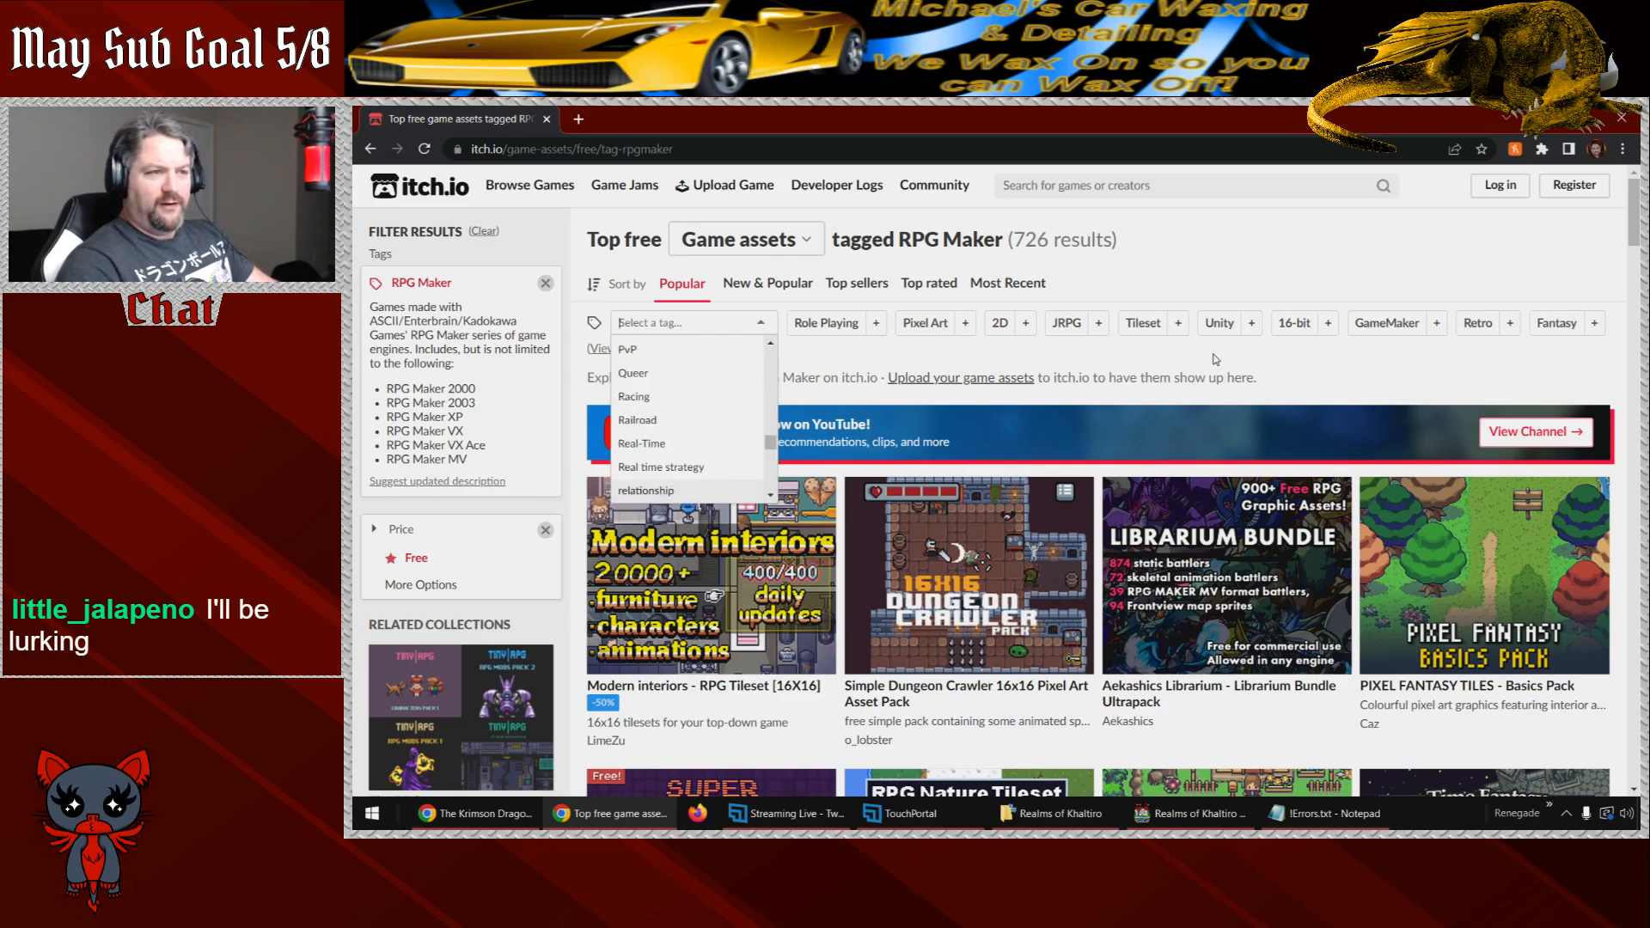
click(1379, 362)
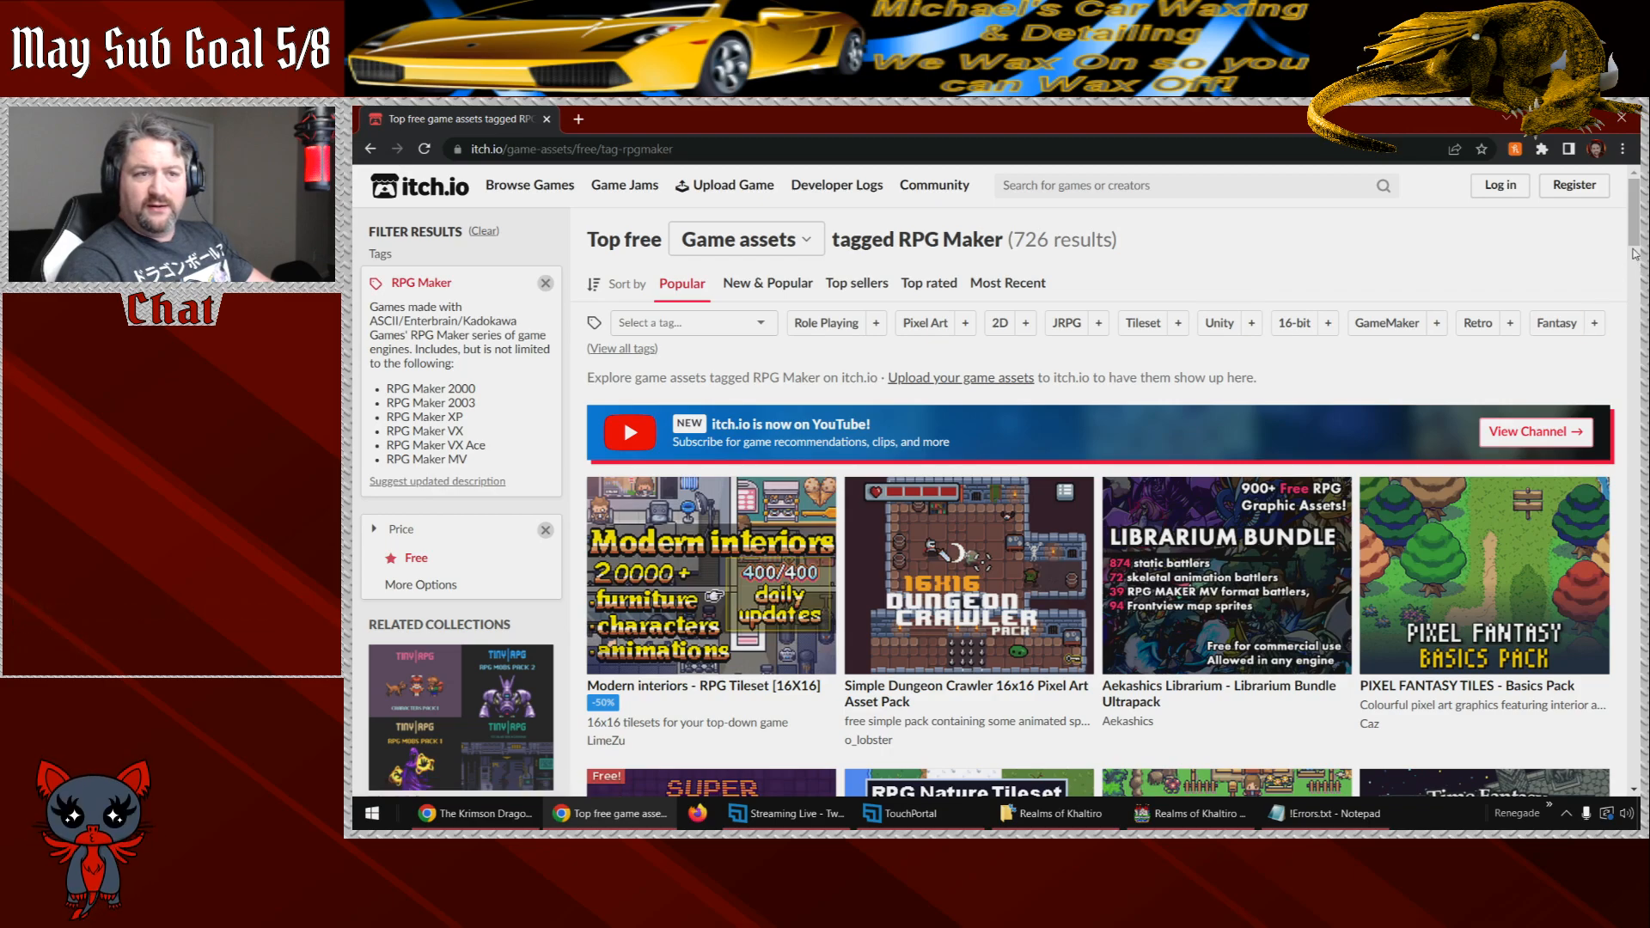
- Examine the full list of free RPG Maker assets from its beginning, checking tilesets, map resources and sprite packs further down
scroll(1635, 237, down, 2)
scroll(1635, 232, up, 1)
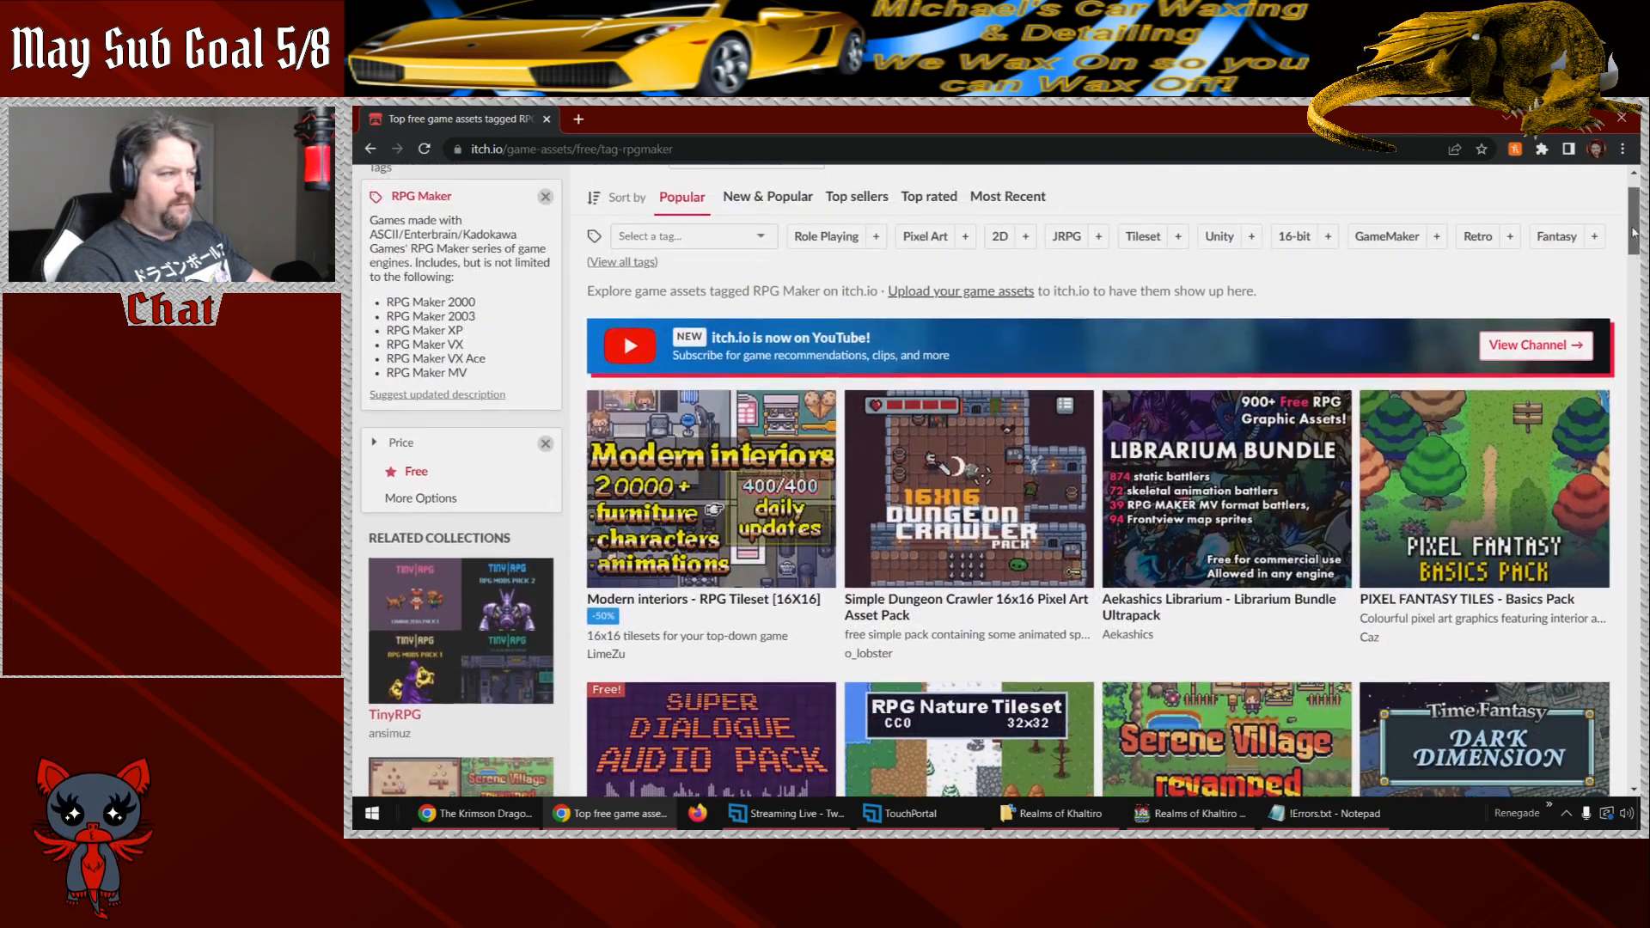
drag(1634, 232, 1635, 508)
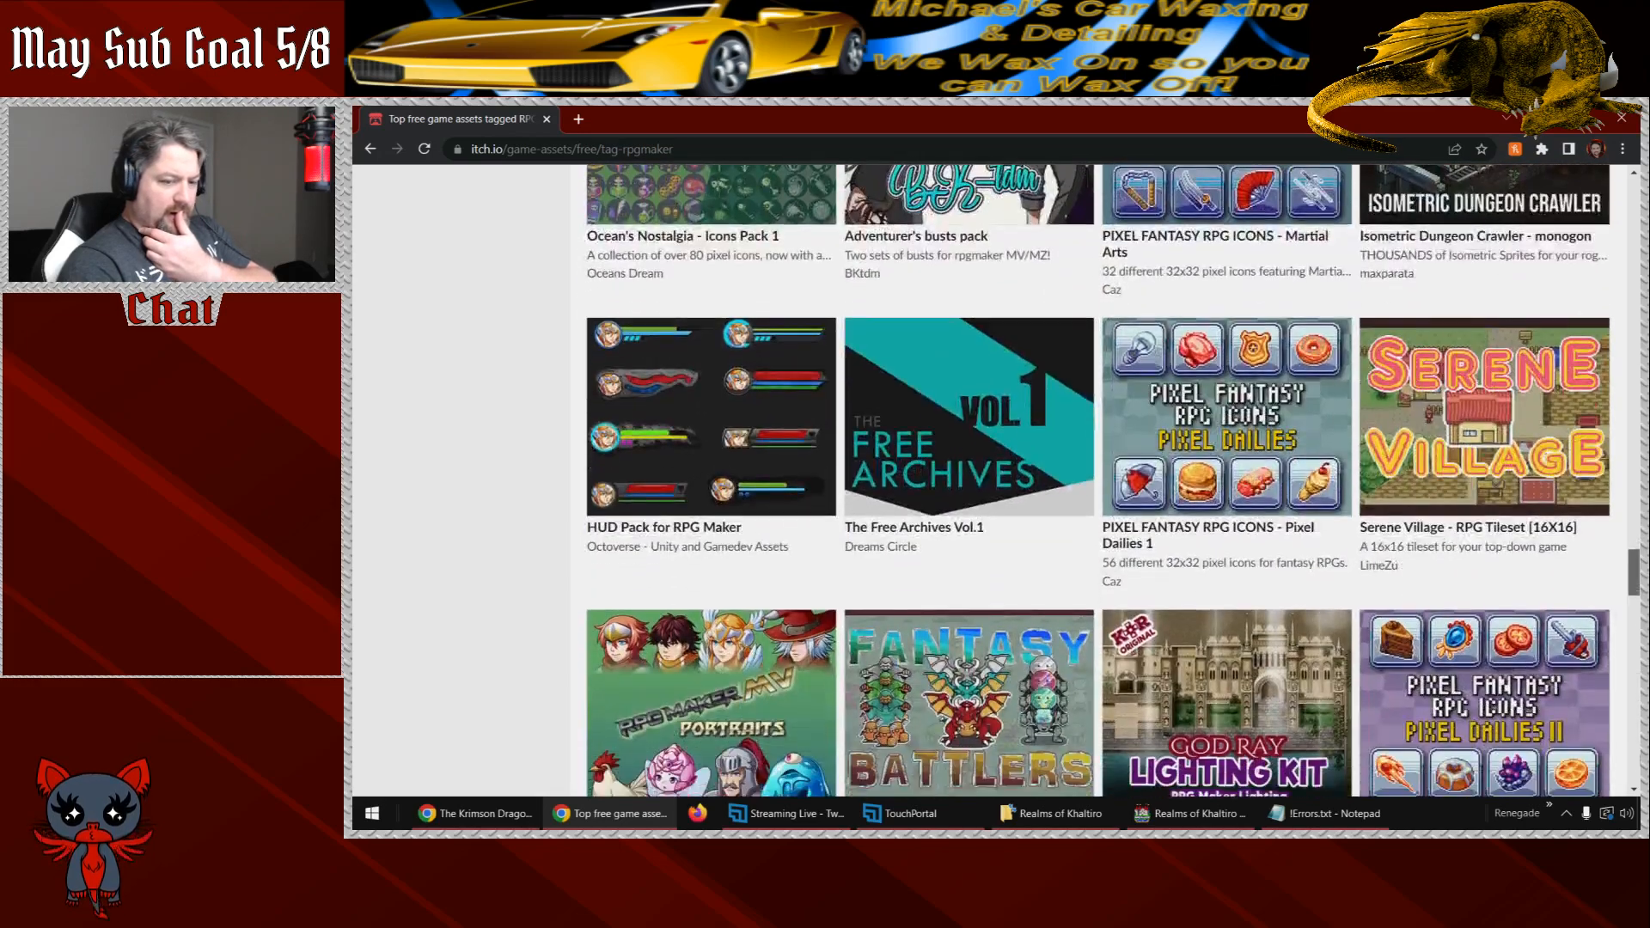
drag(1631, 575, 1632, 577)
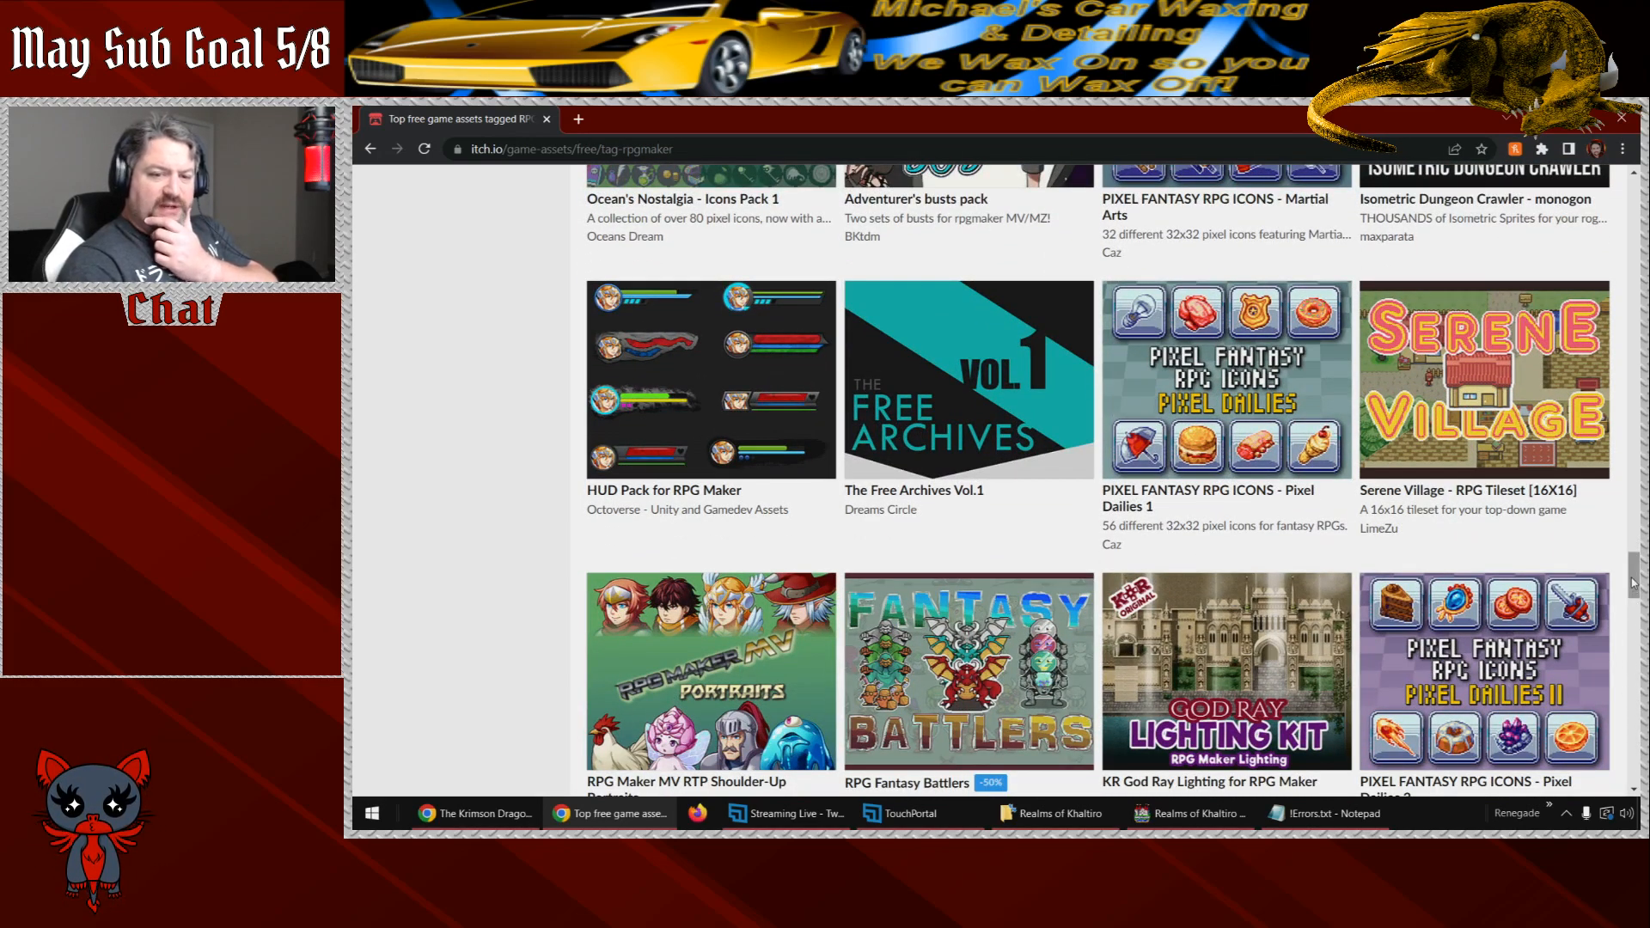
scroll(1633, 583, down, 2)
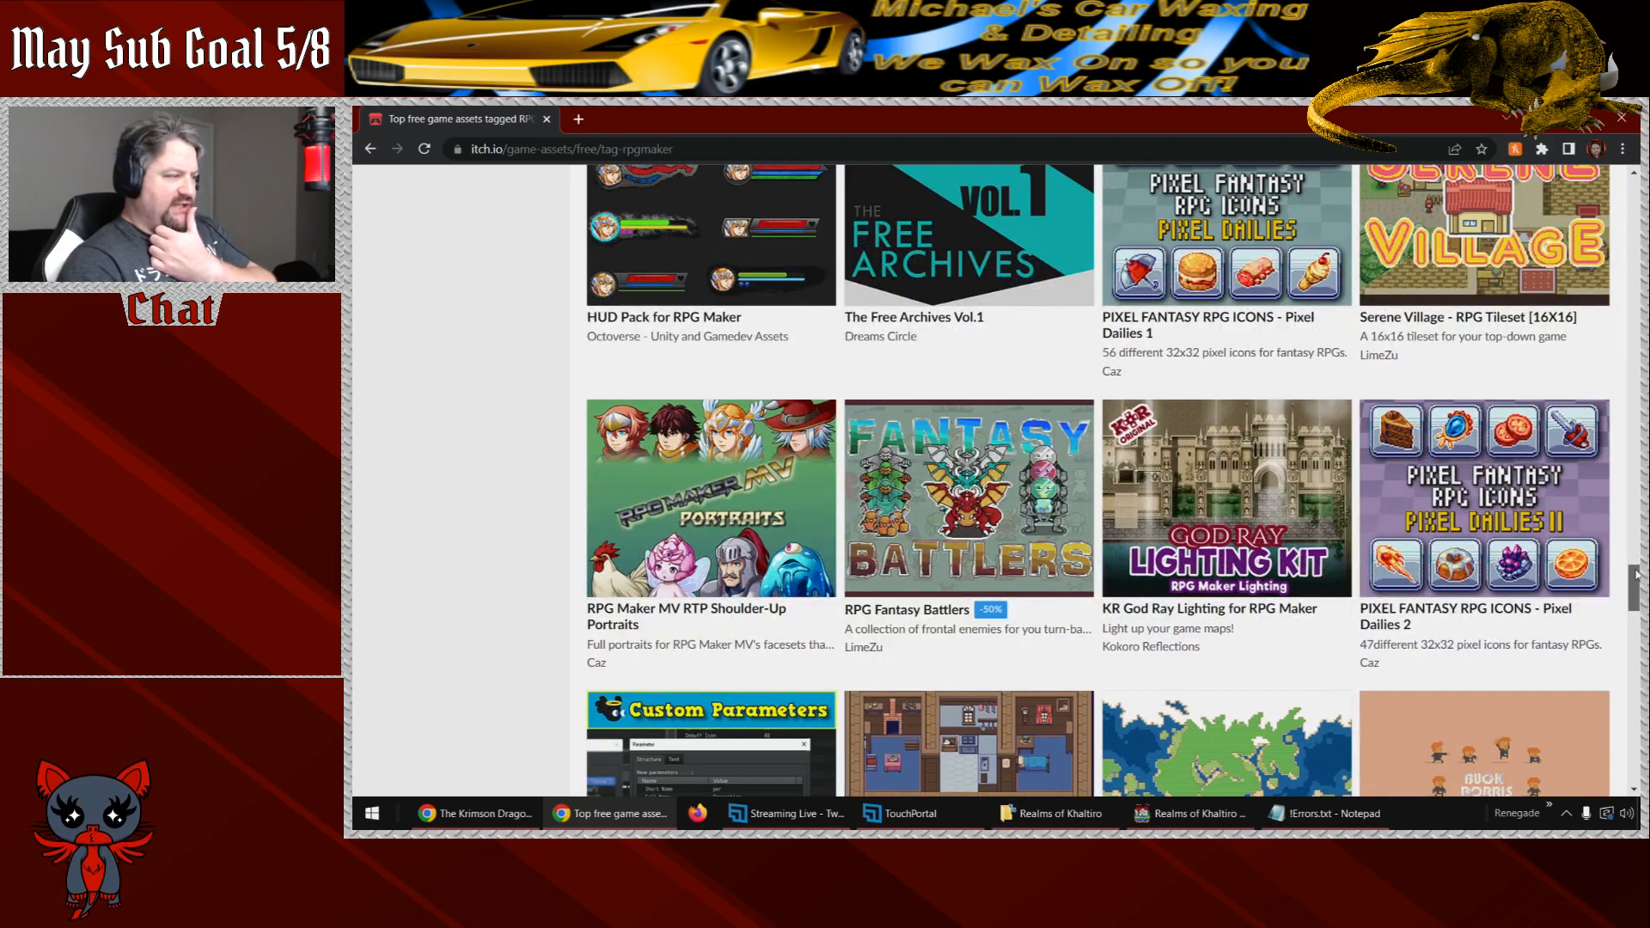
scroll(1635, 581, down, 3)
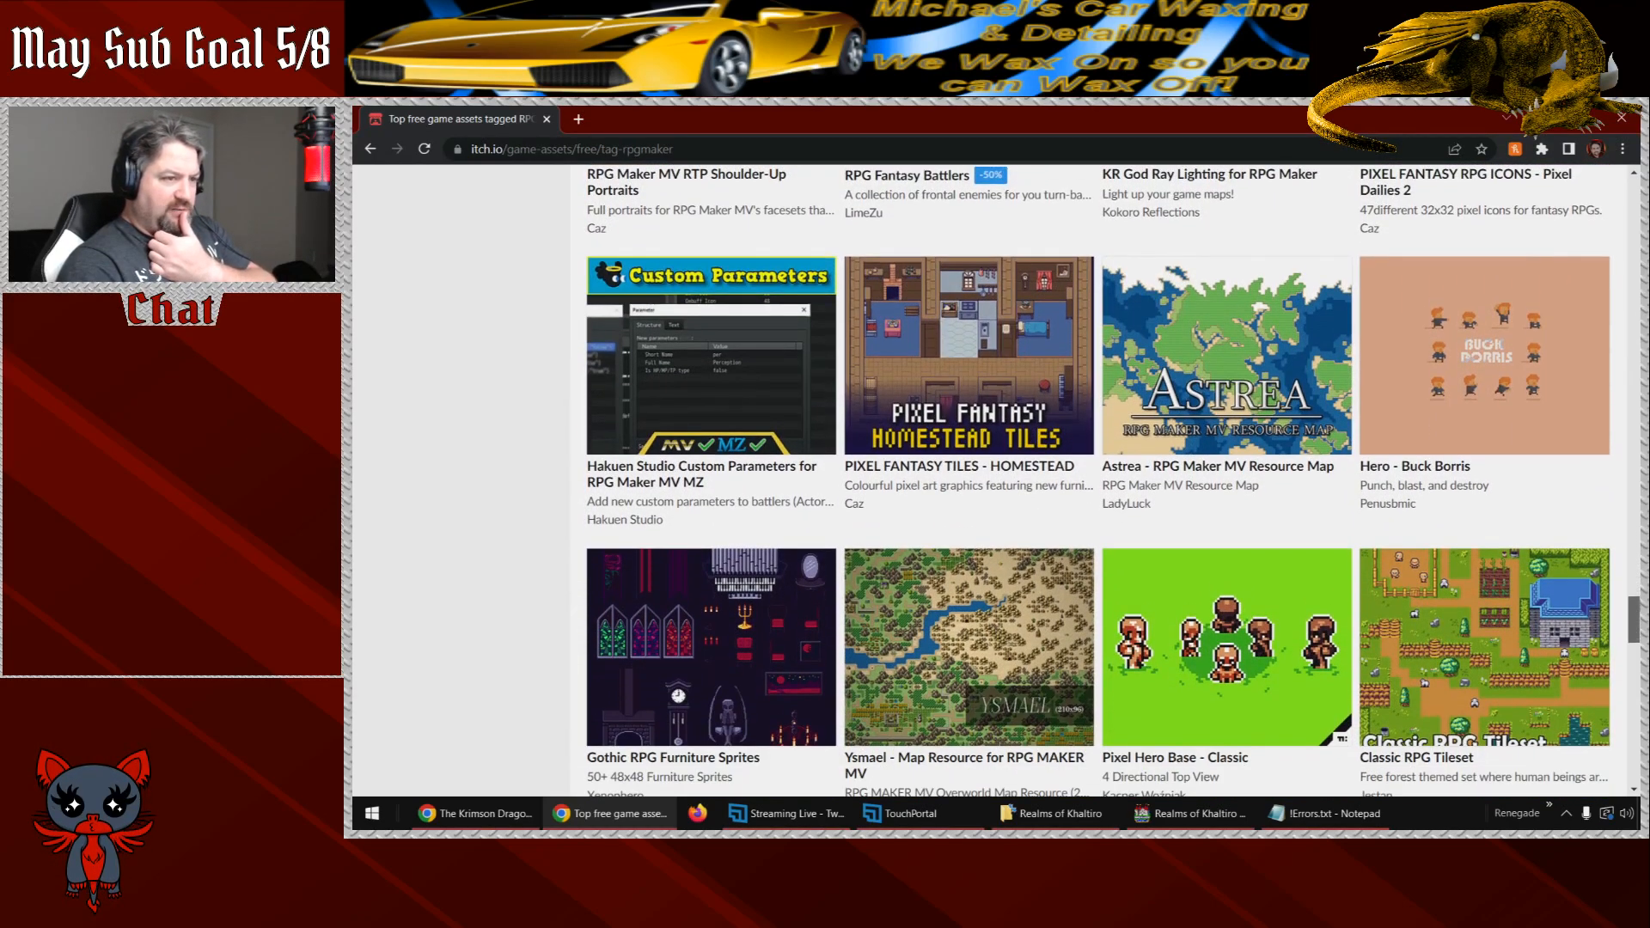
drag(1634, 619, 1633, 620)
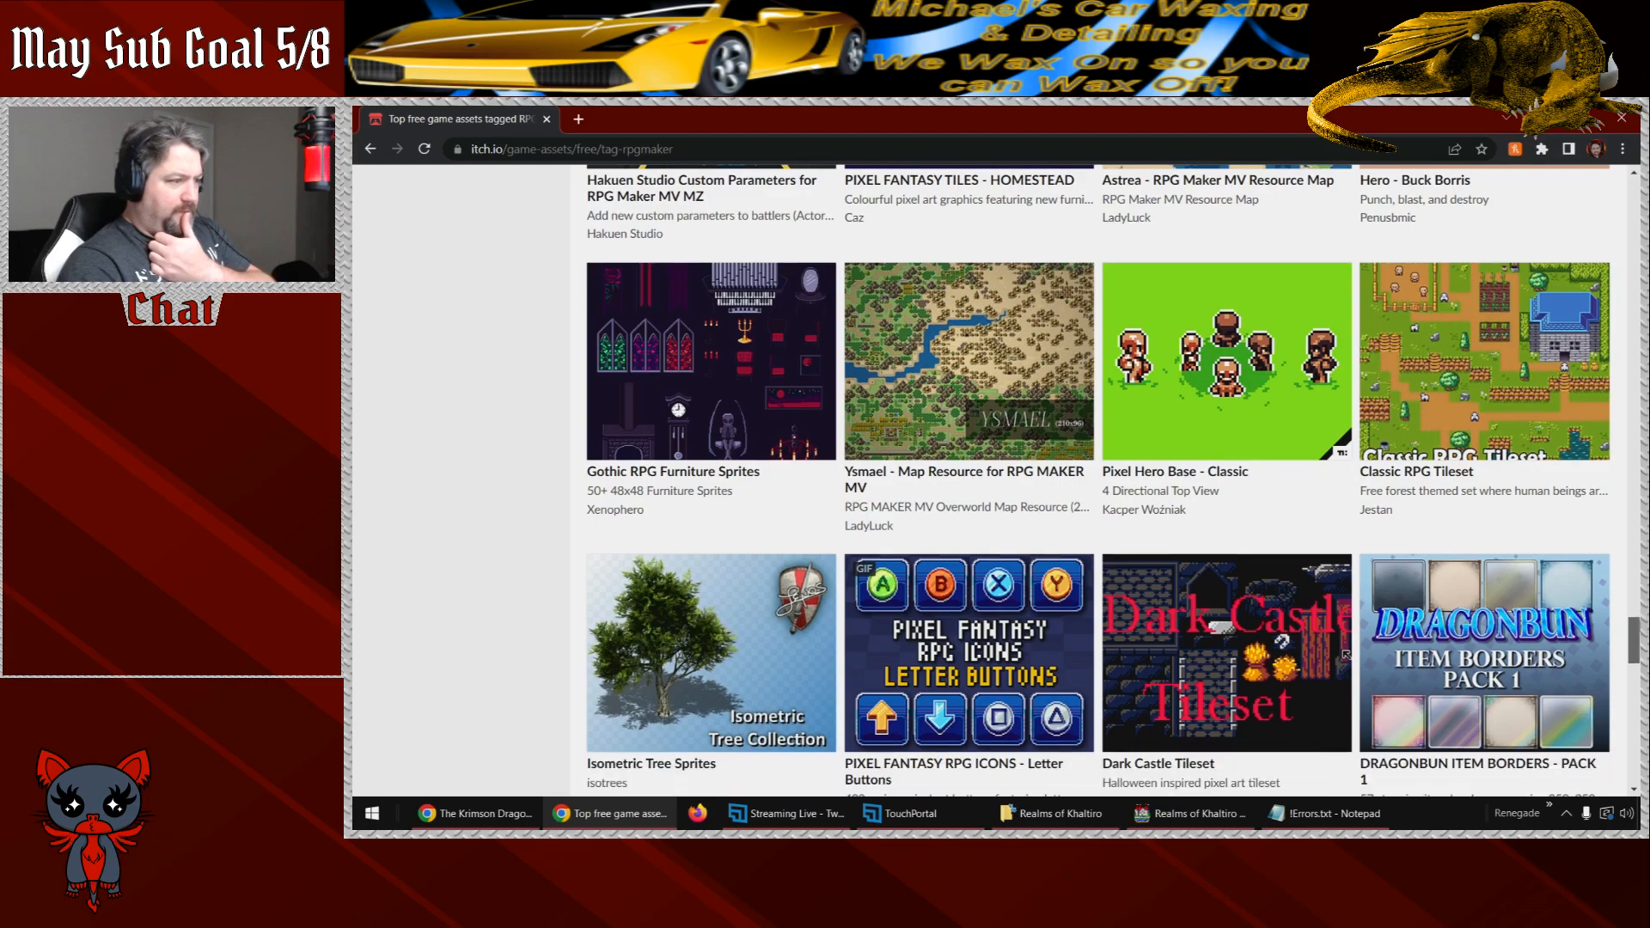
scroll(1096, 481, down, 1)
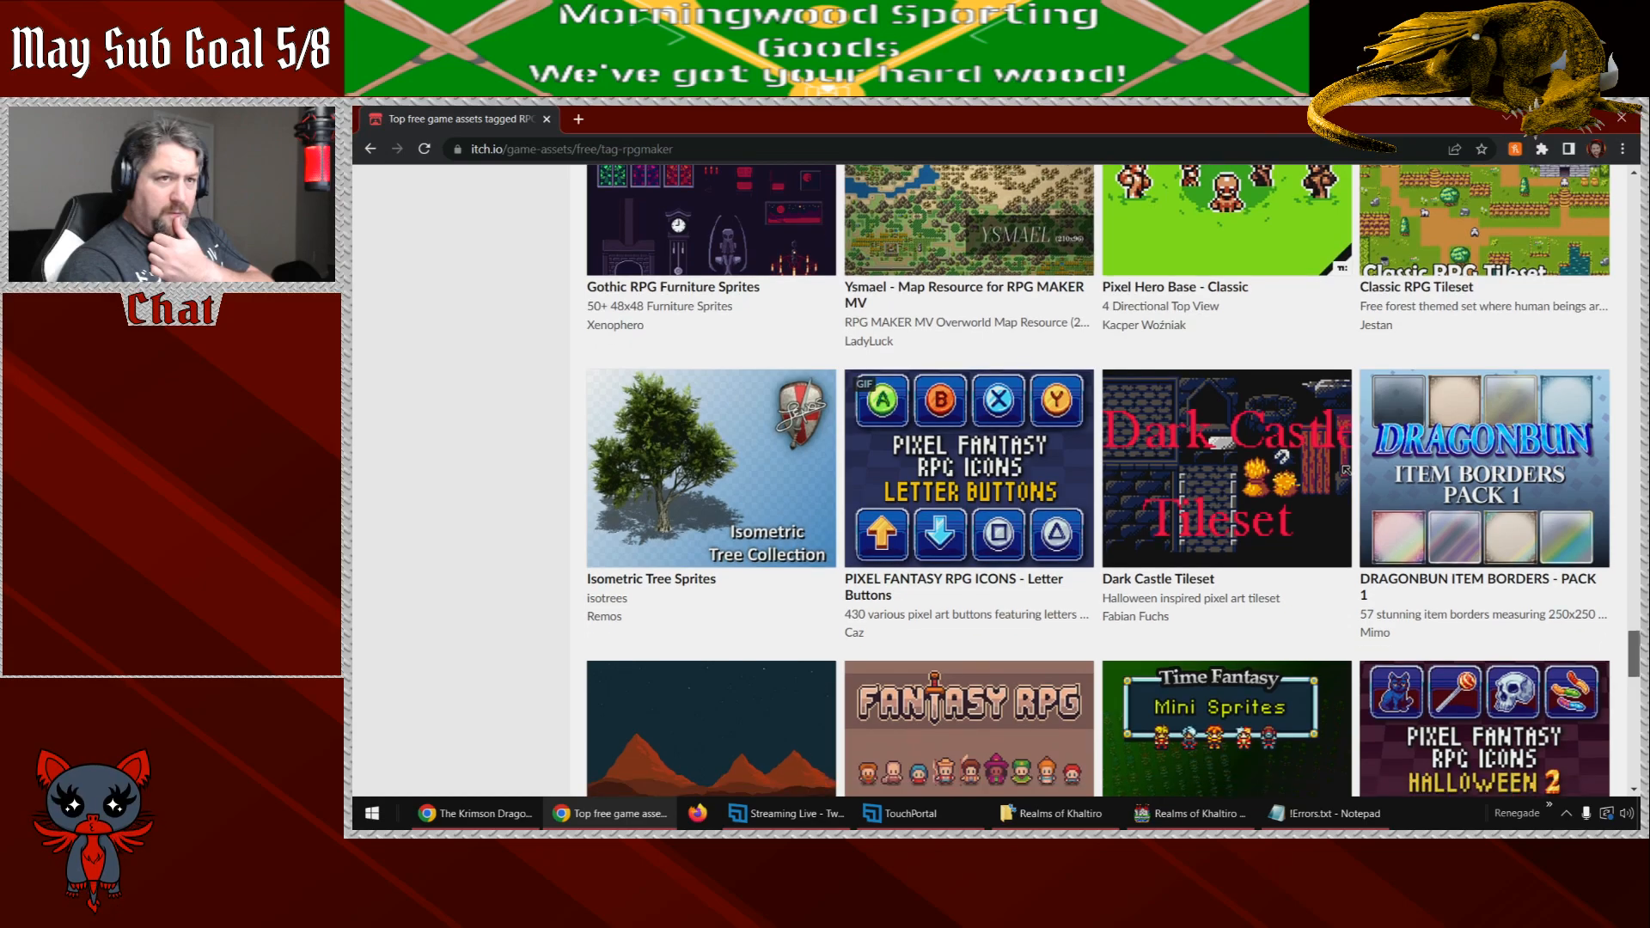
scroll(1346, 397, down, 4)
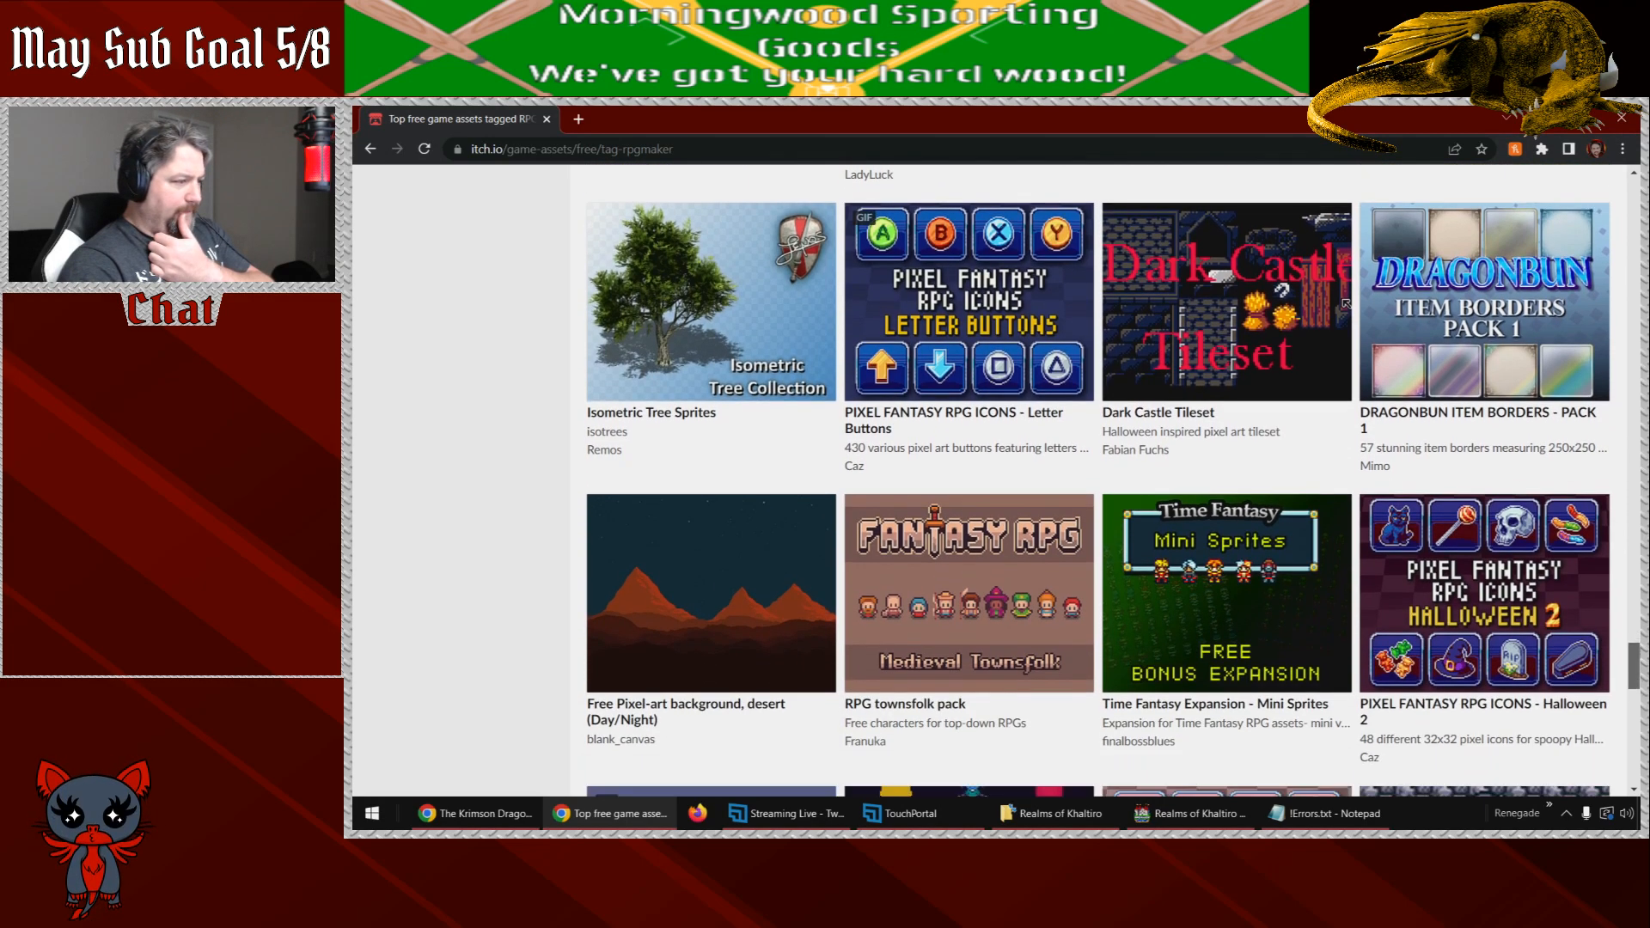
scroll(1095, 481, down, 4)
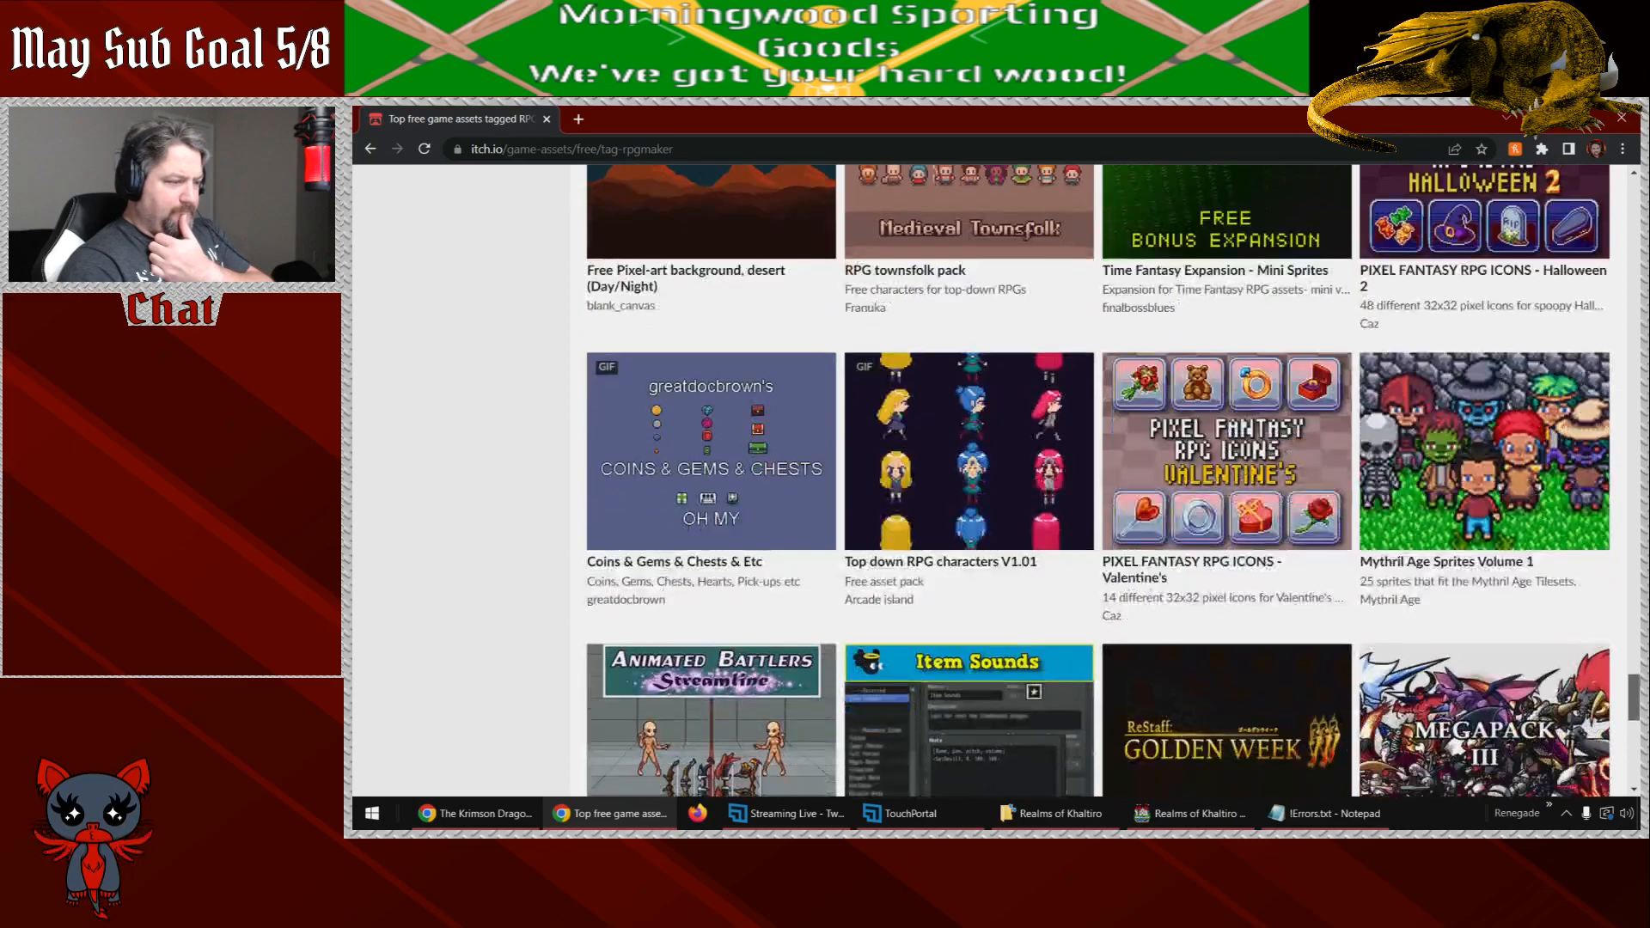
scroll(1096, 482, down, 3)
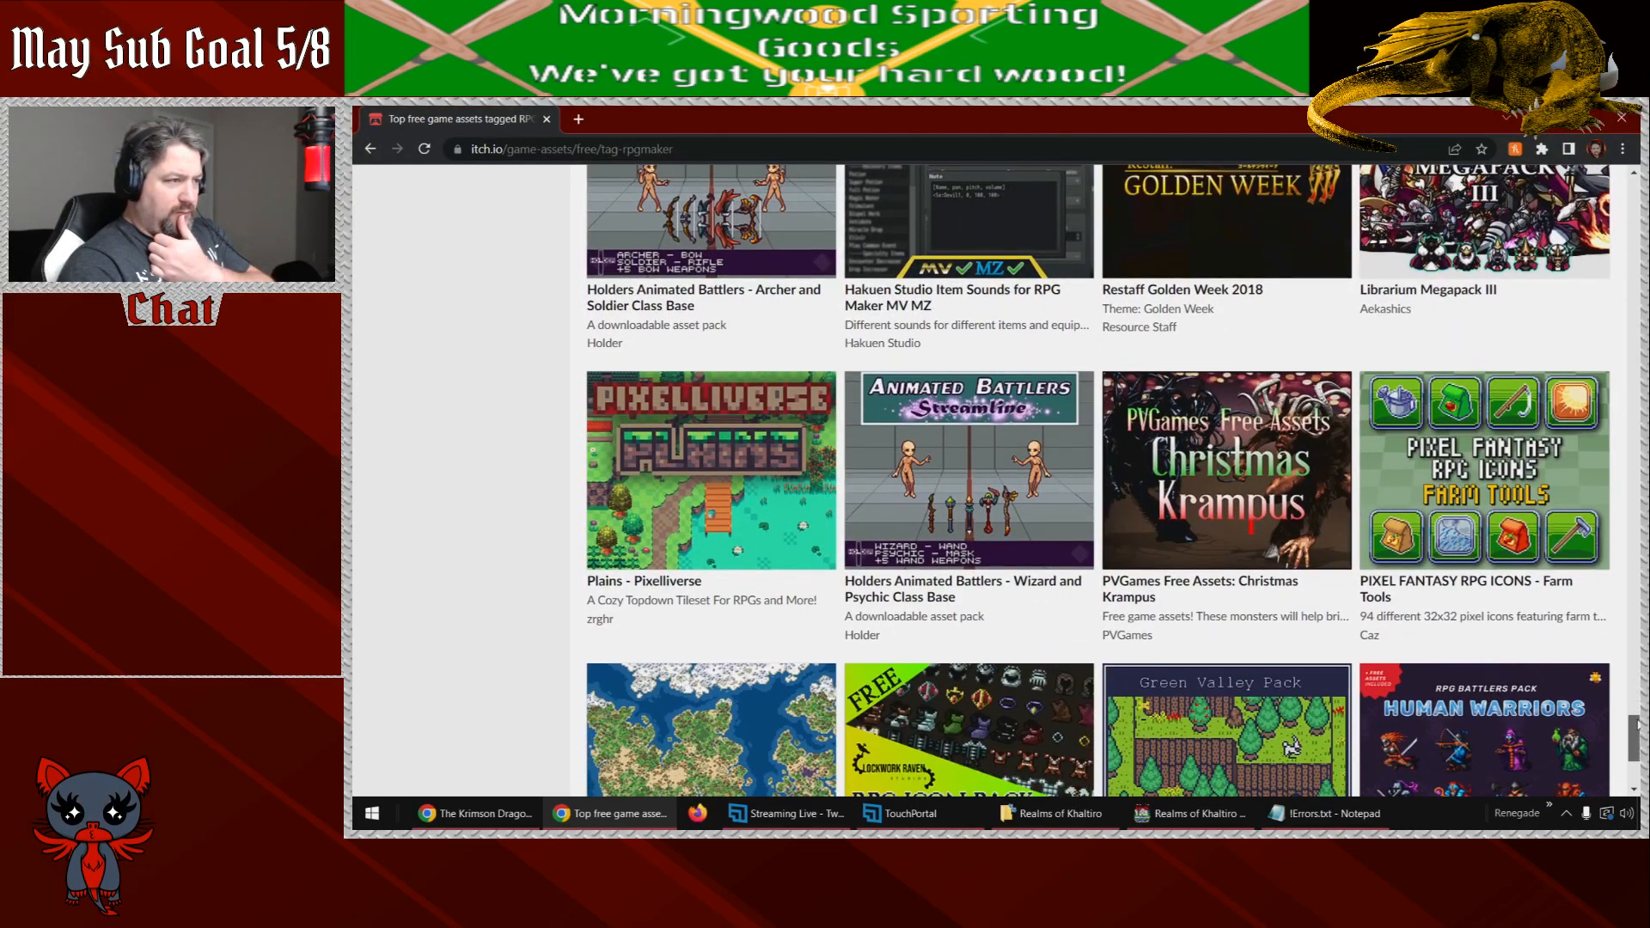
drag(1638, 725, 1638, 735)
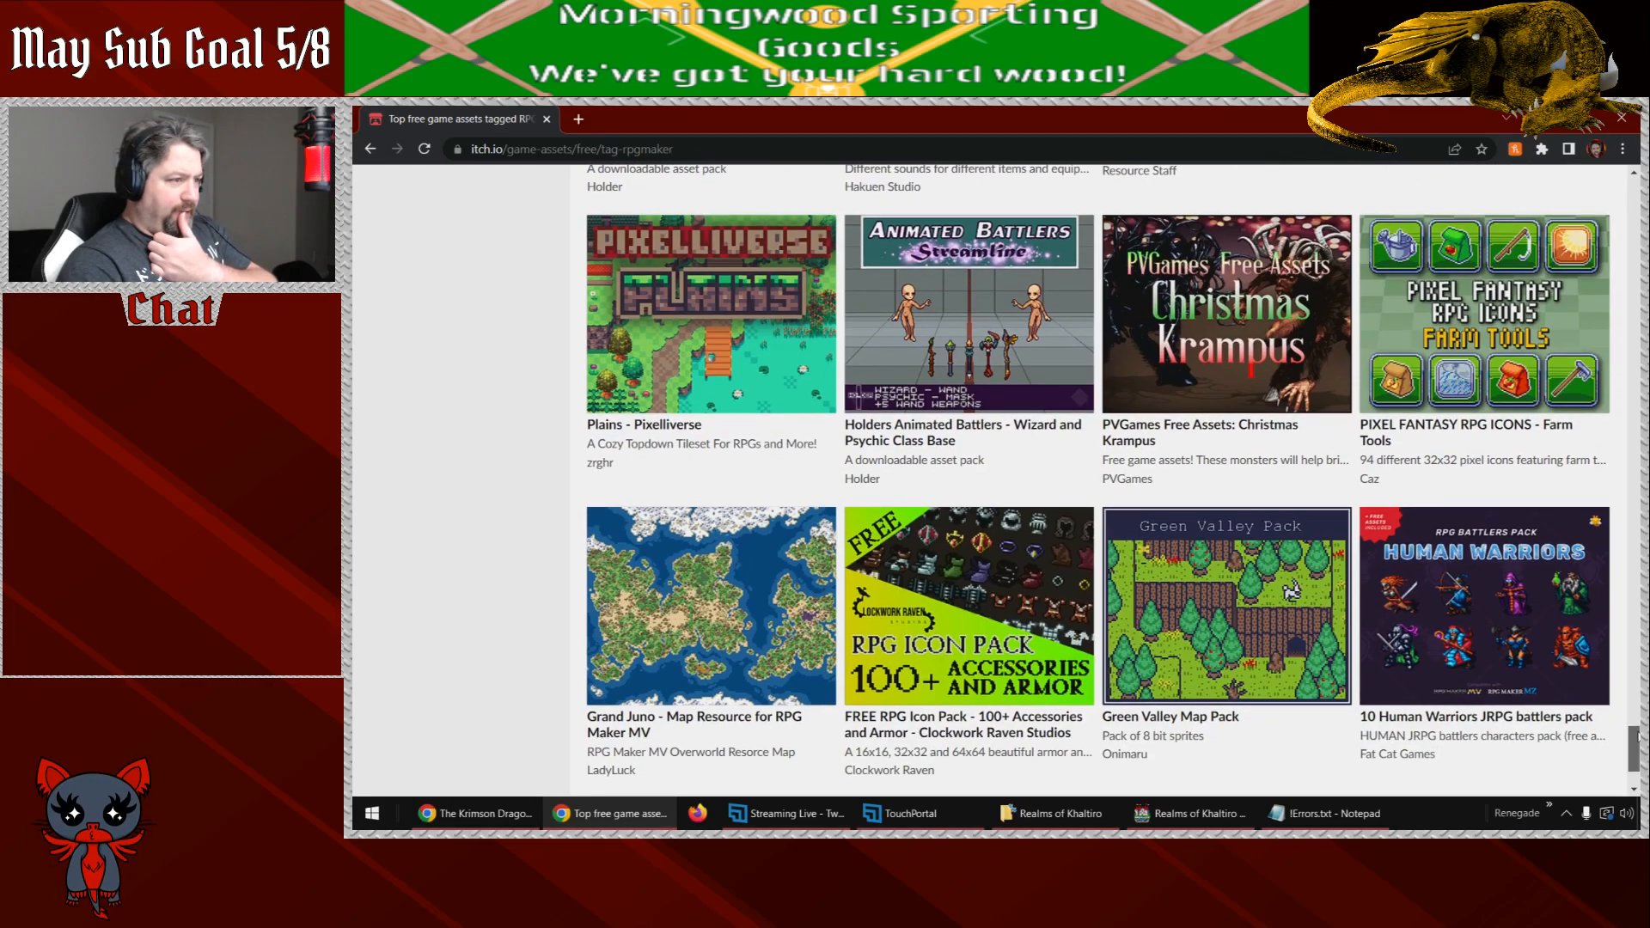
scroll(1638, 740, down, 2)
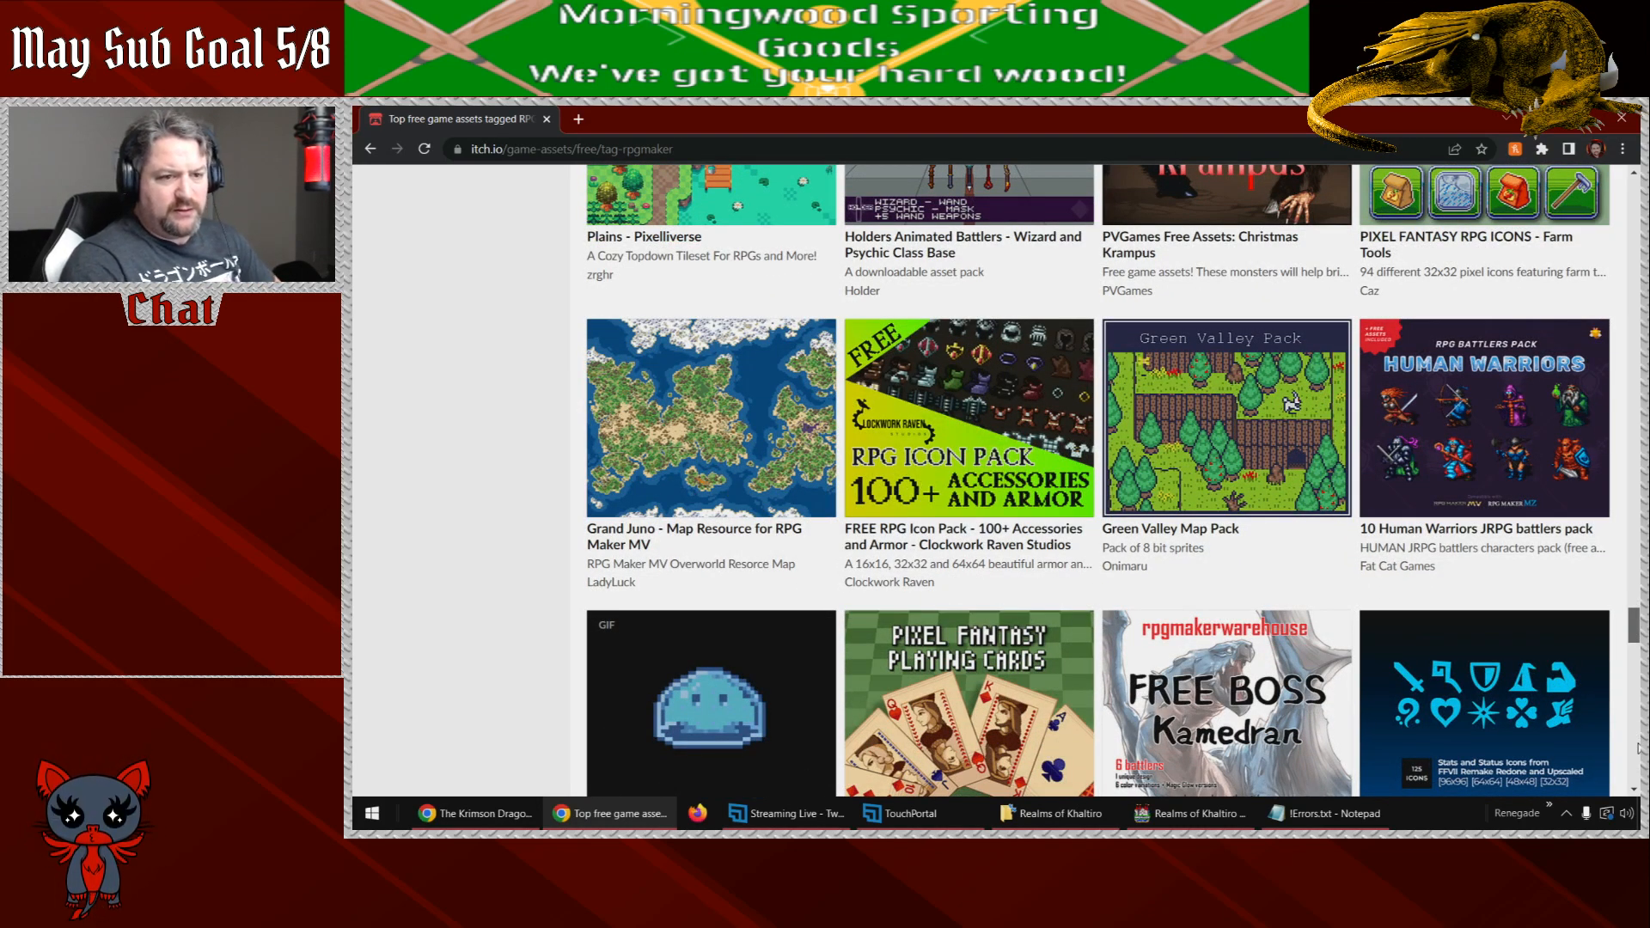
scroll(1638, 746, down, 5)
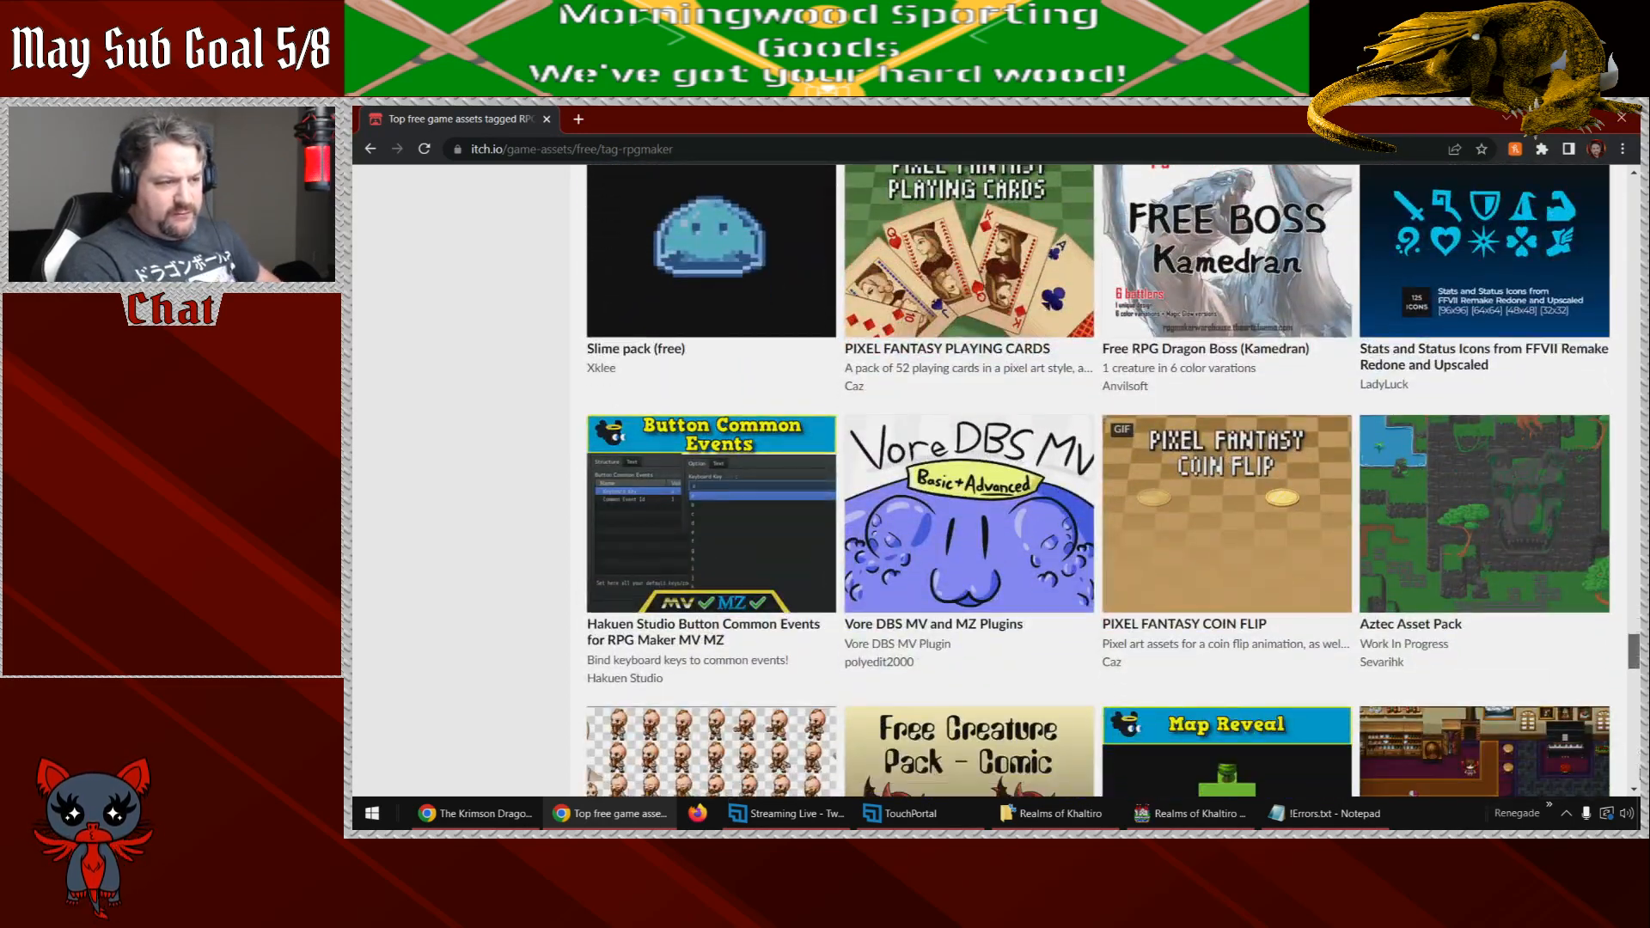
scroll(1638, 746, down, 3)
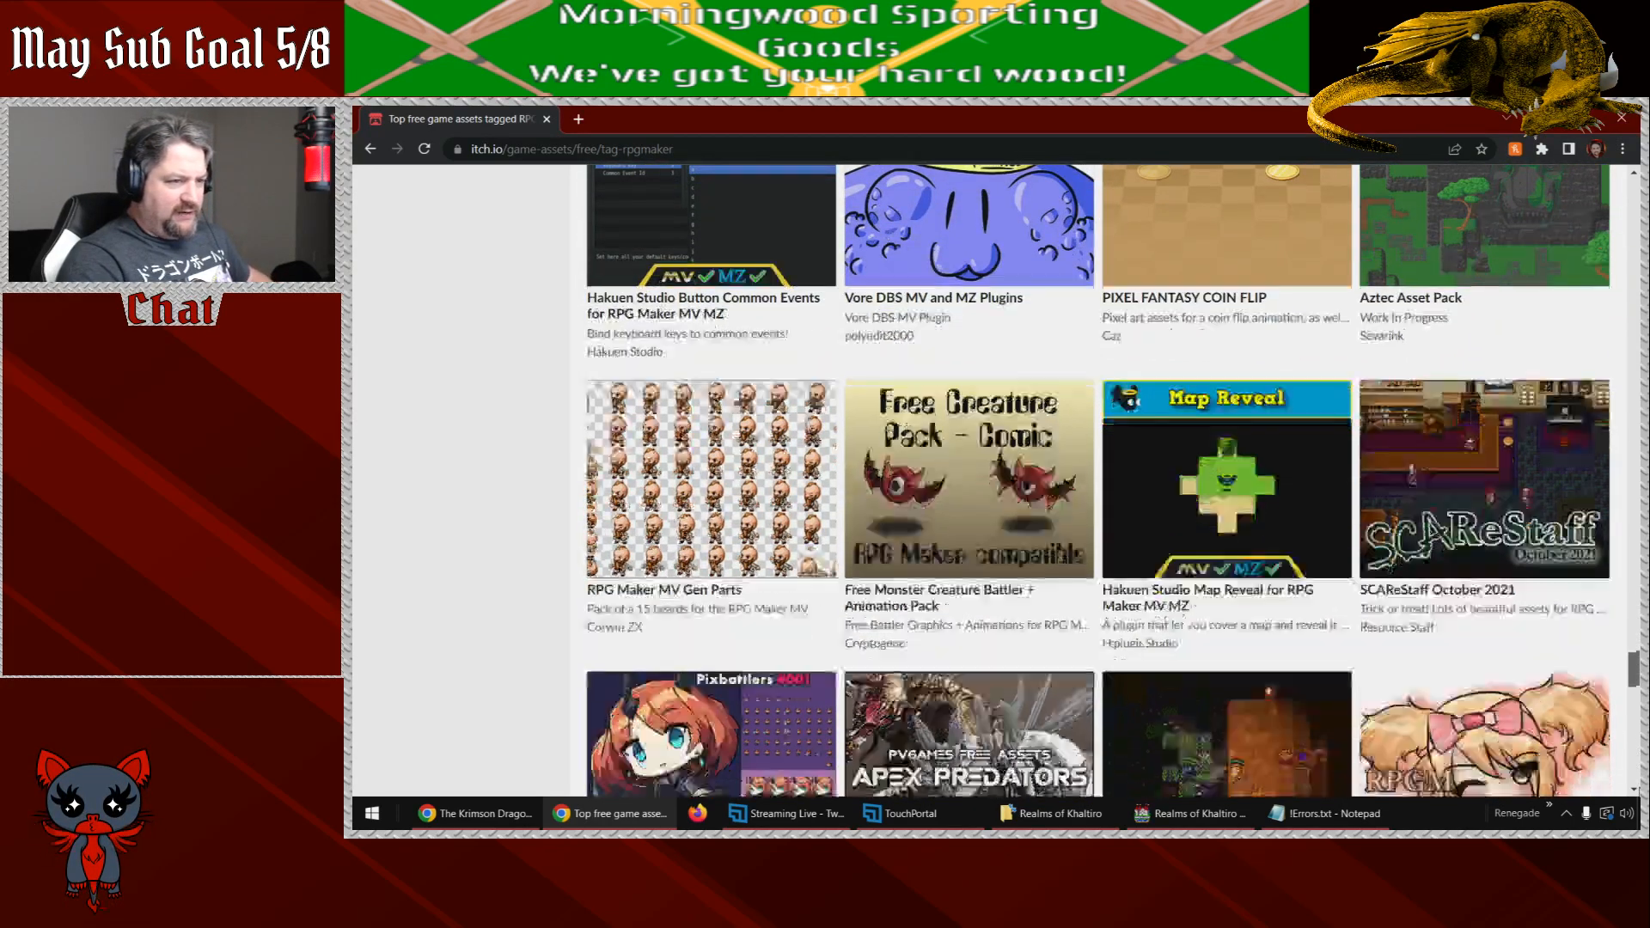
scroll(1638, 746, down, 3)
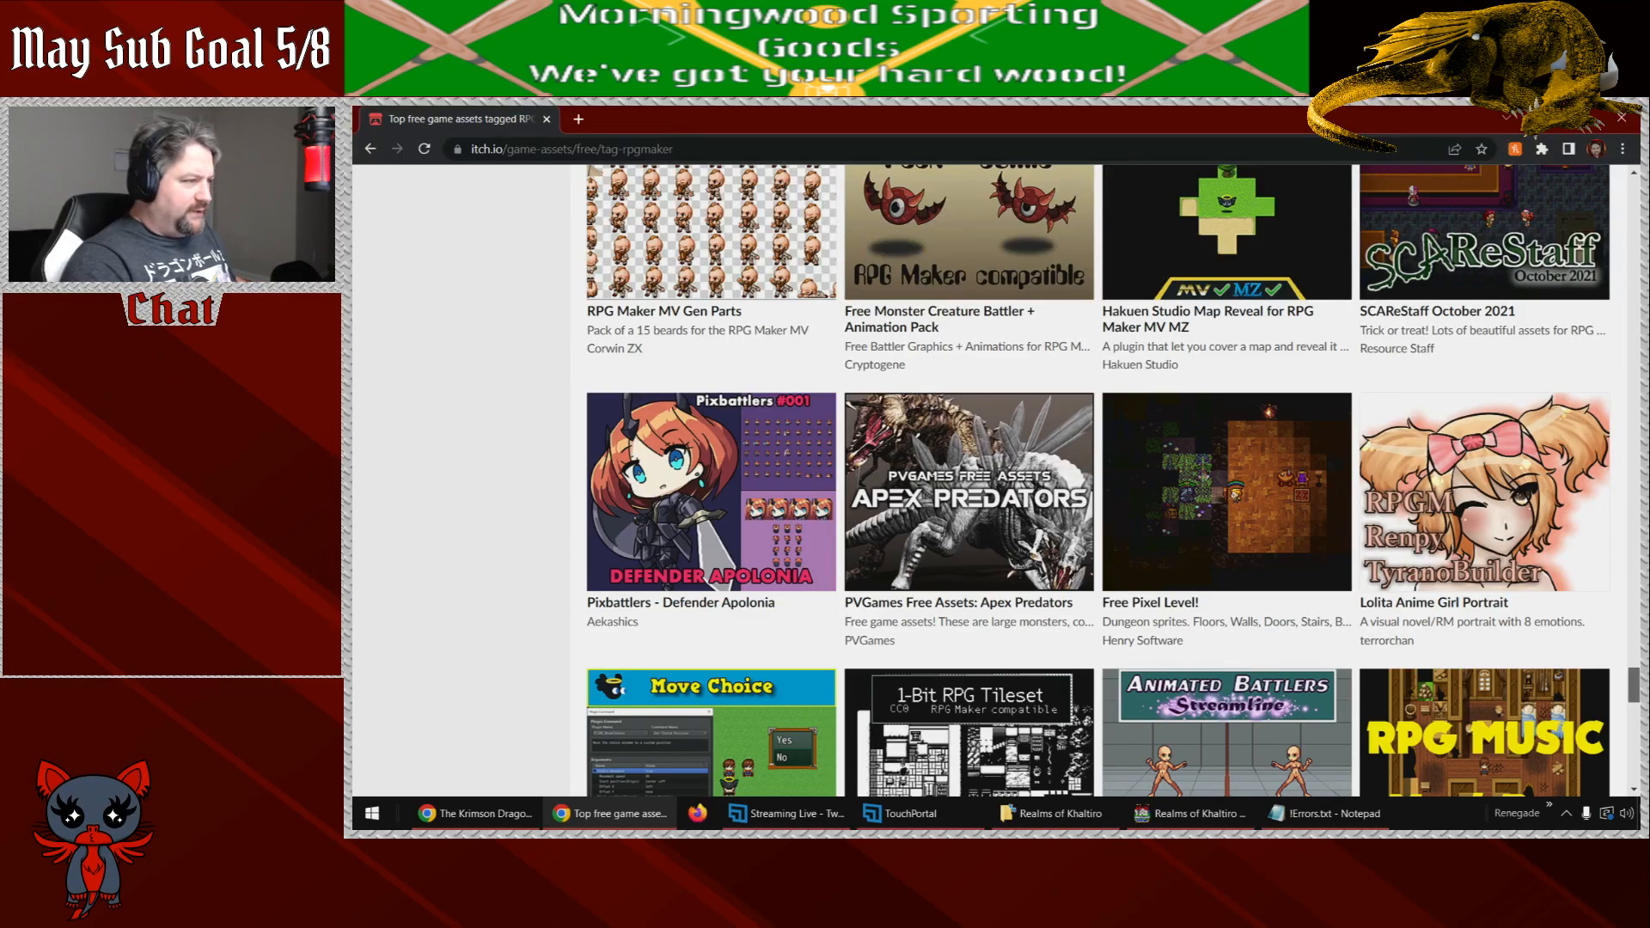
scroll(1099, 482, down, 3)
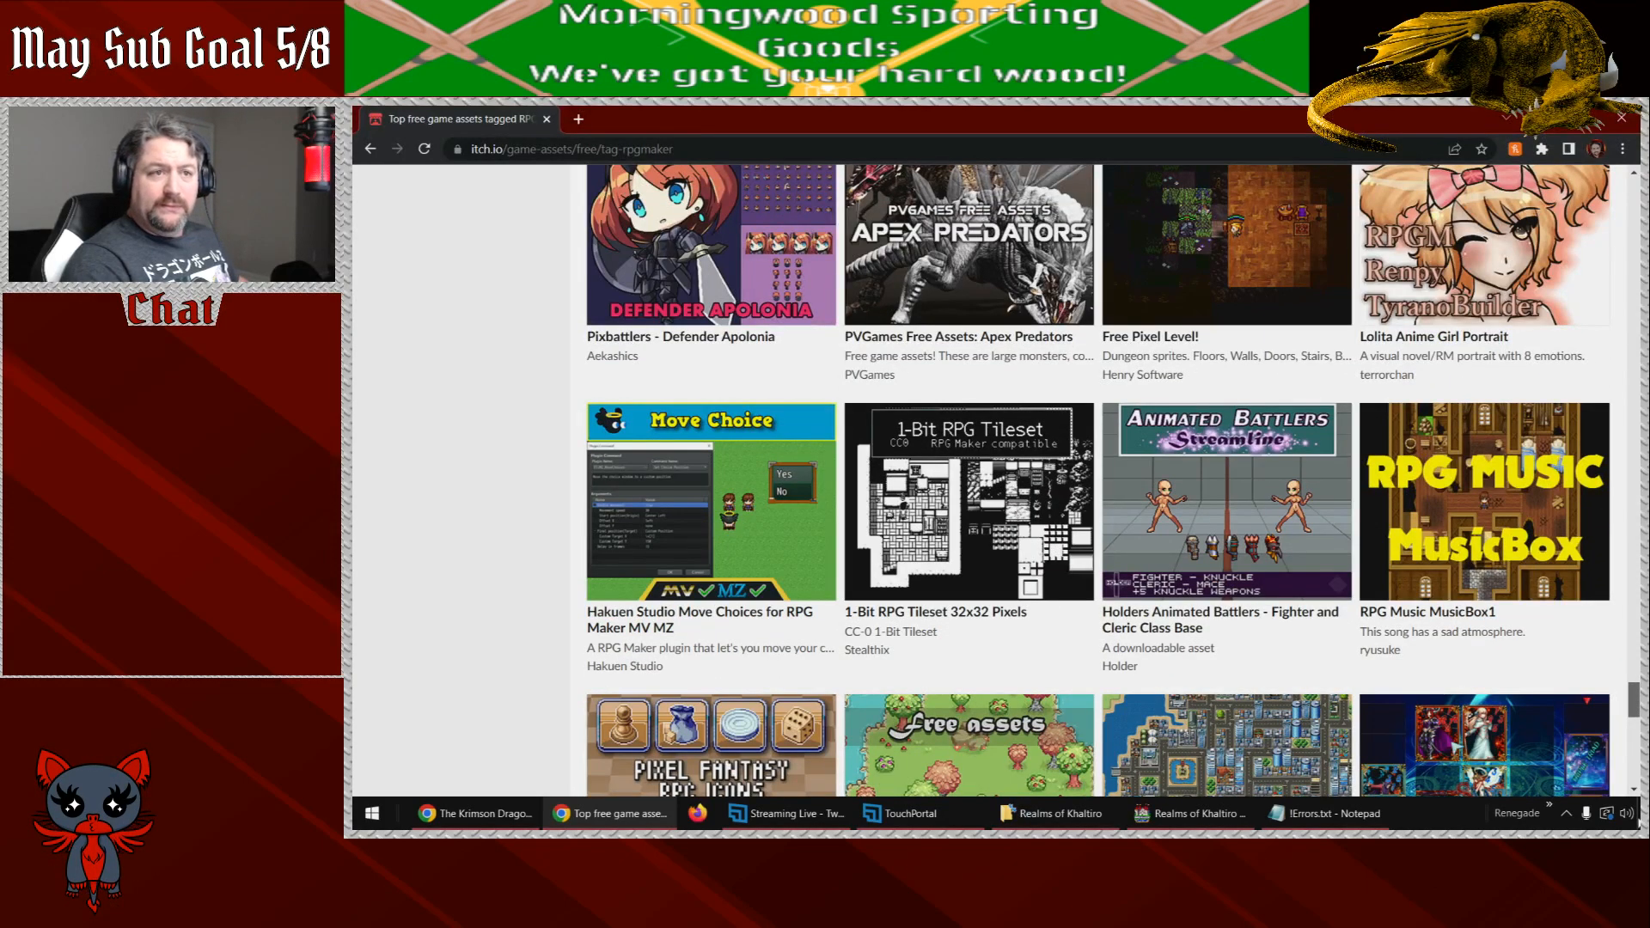
scroll(1098, 481, down, 2)
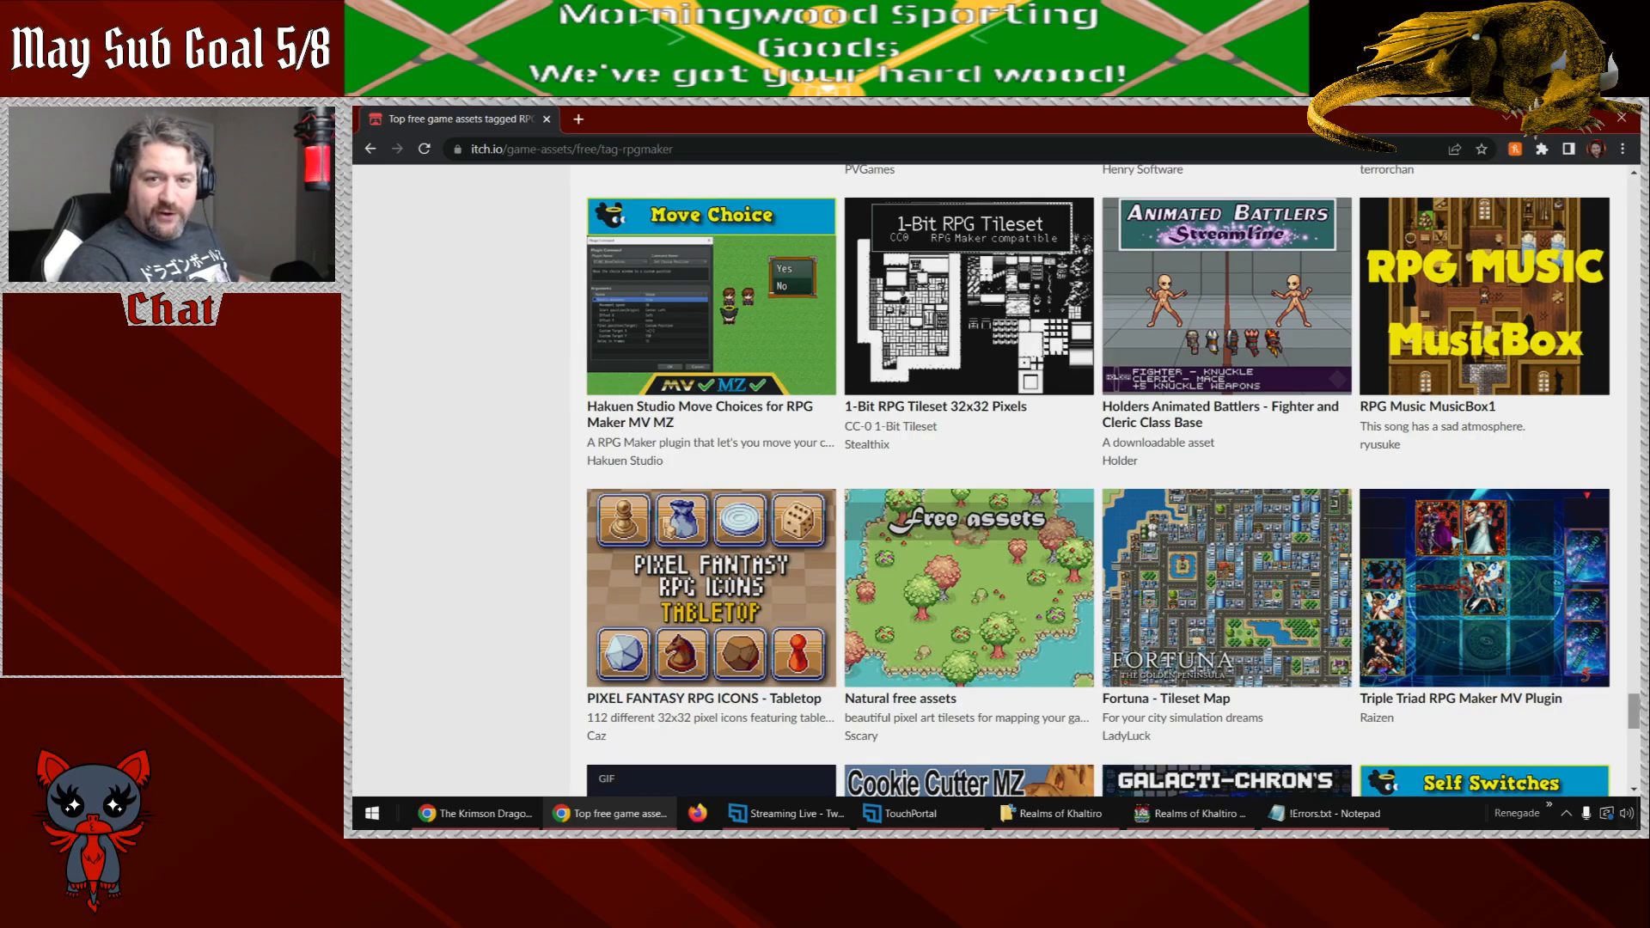
scroll(1636, 710, down, 2)
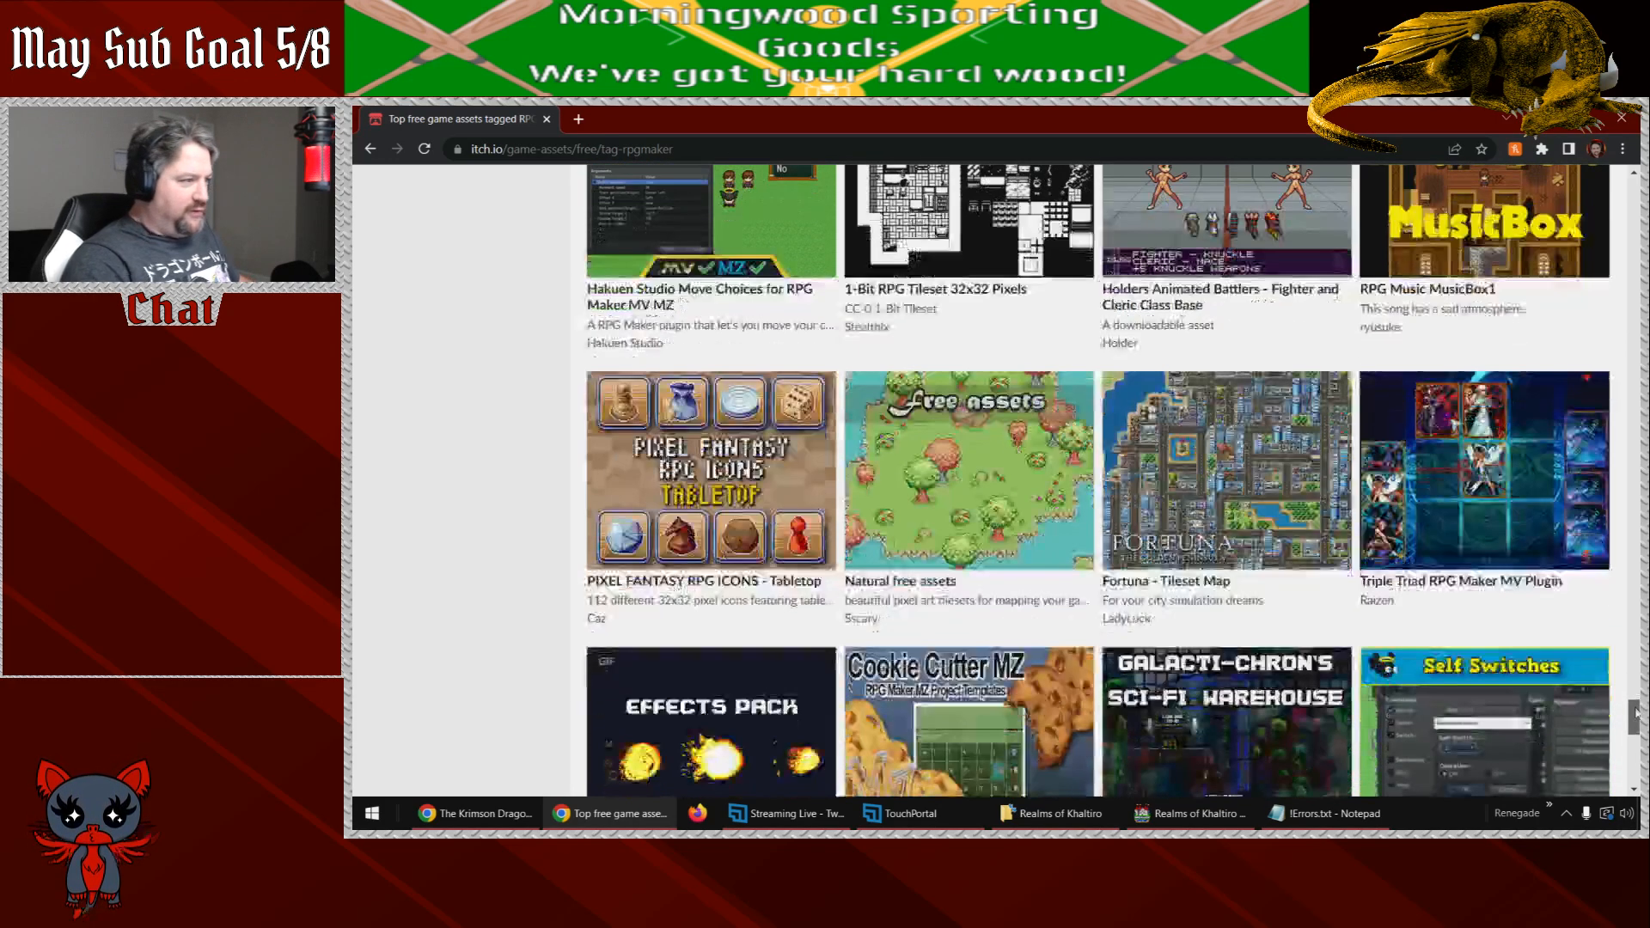
scroll(1636, 714, down, 3)
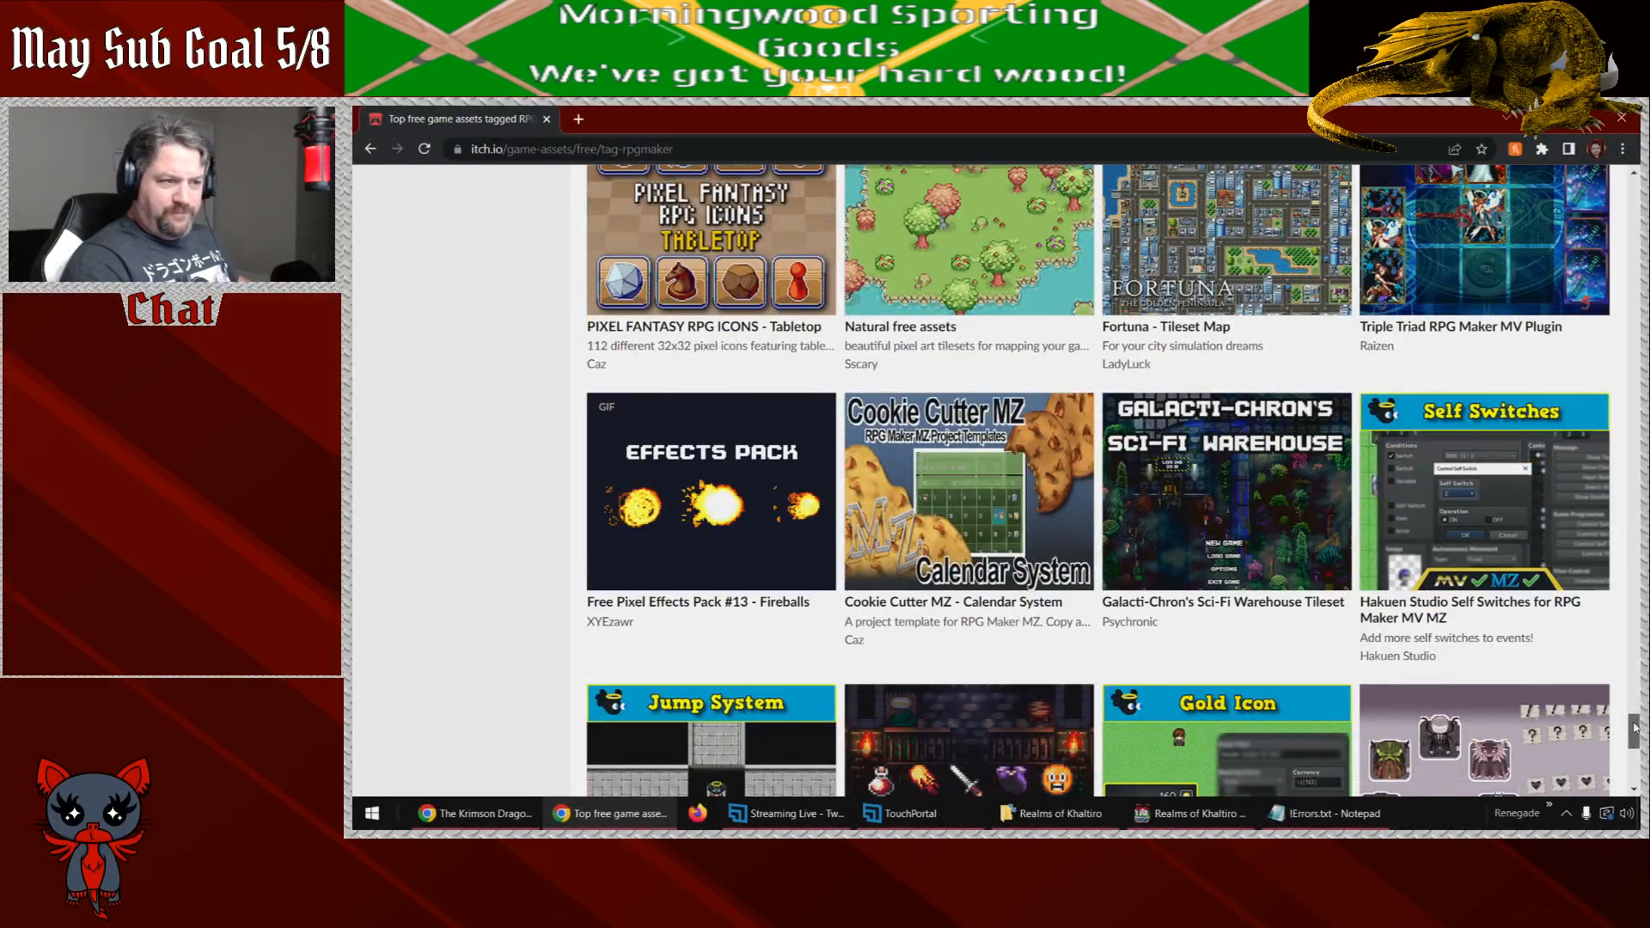
scroll(1635, 728, down, 2)
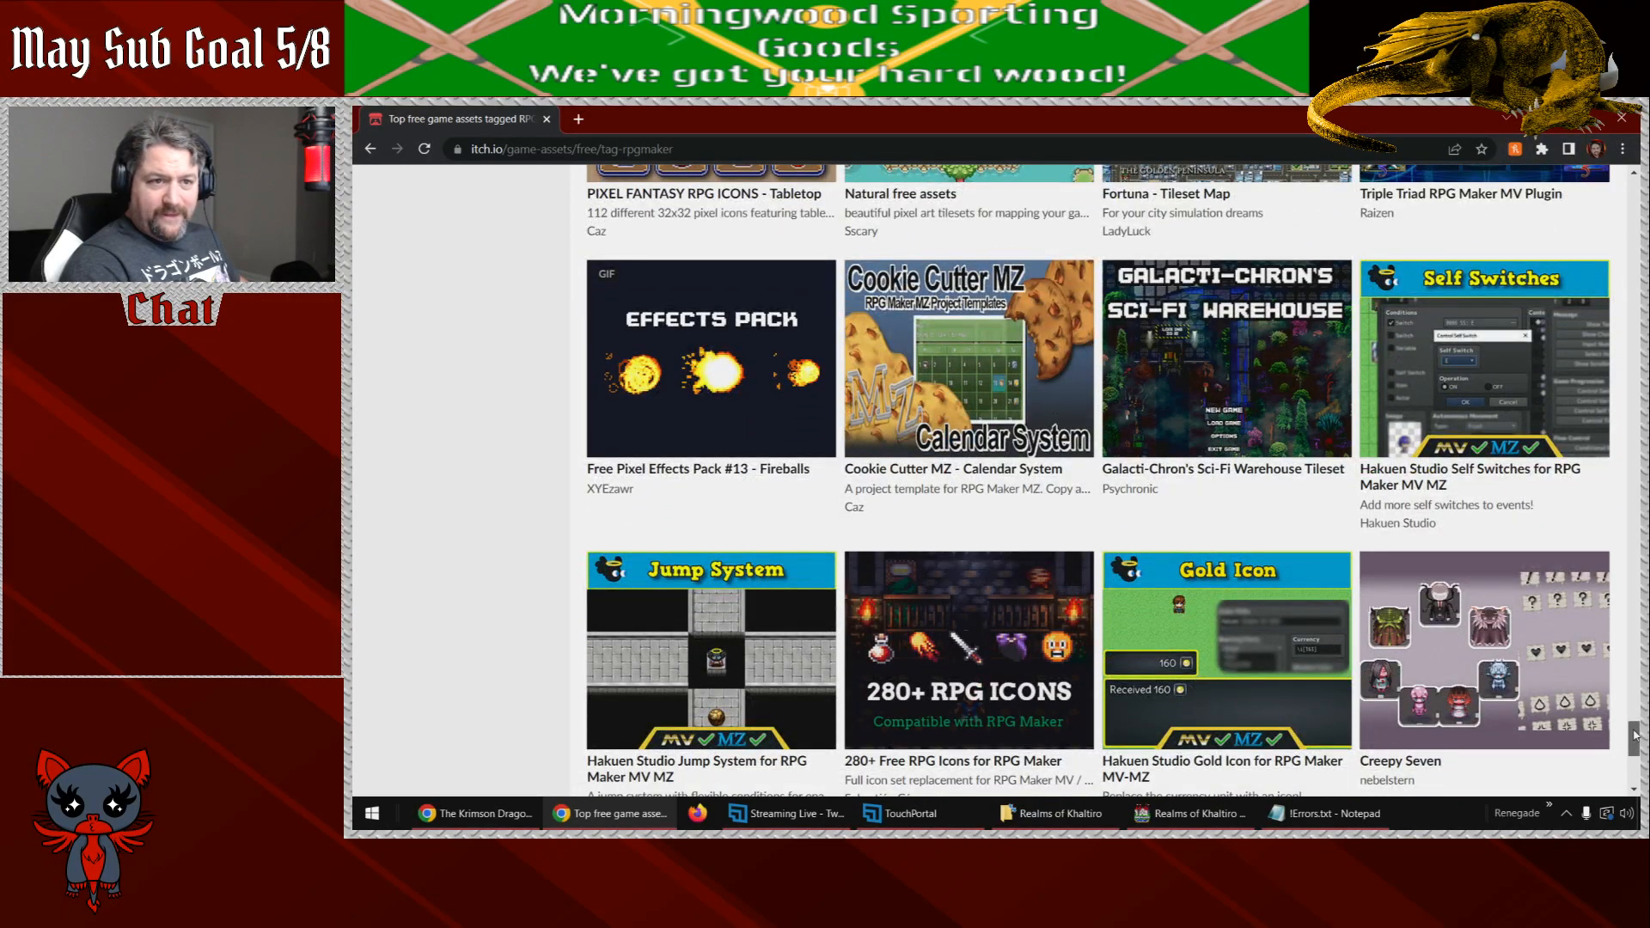
drag(1636, 735, 1636, 744)
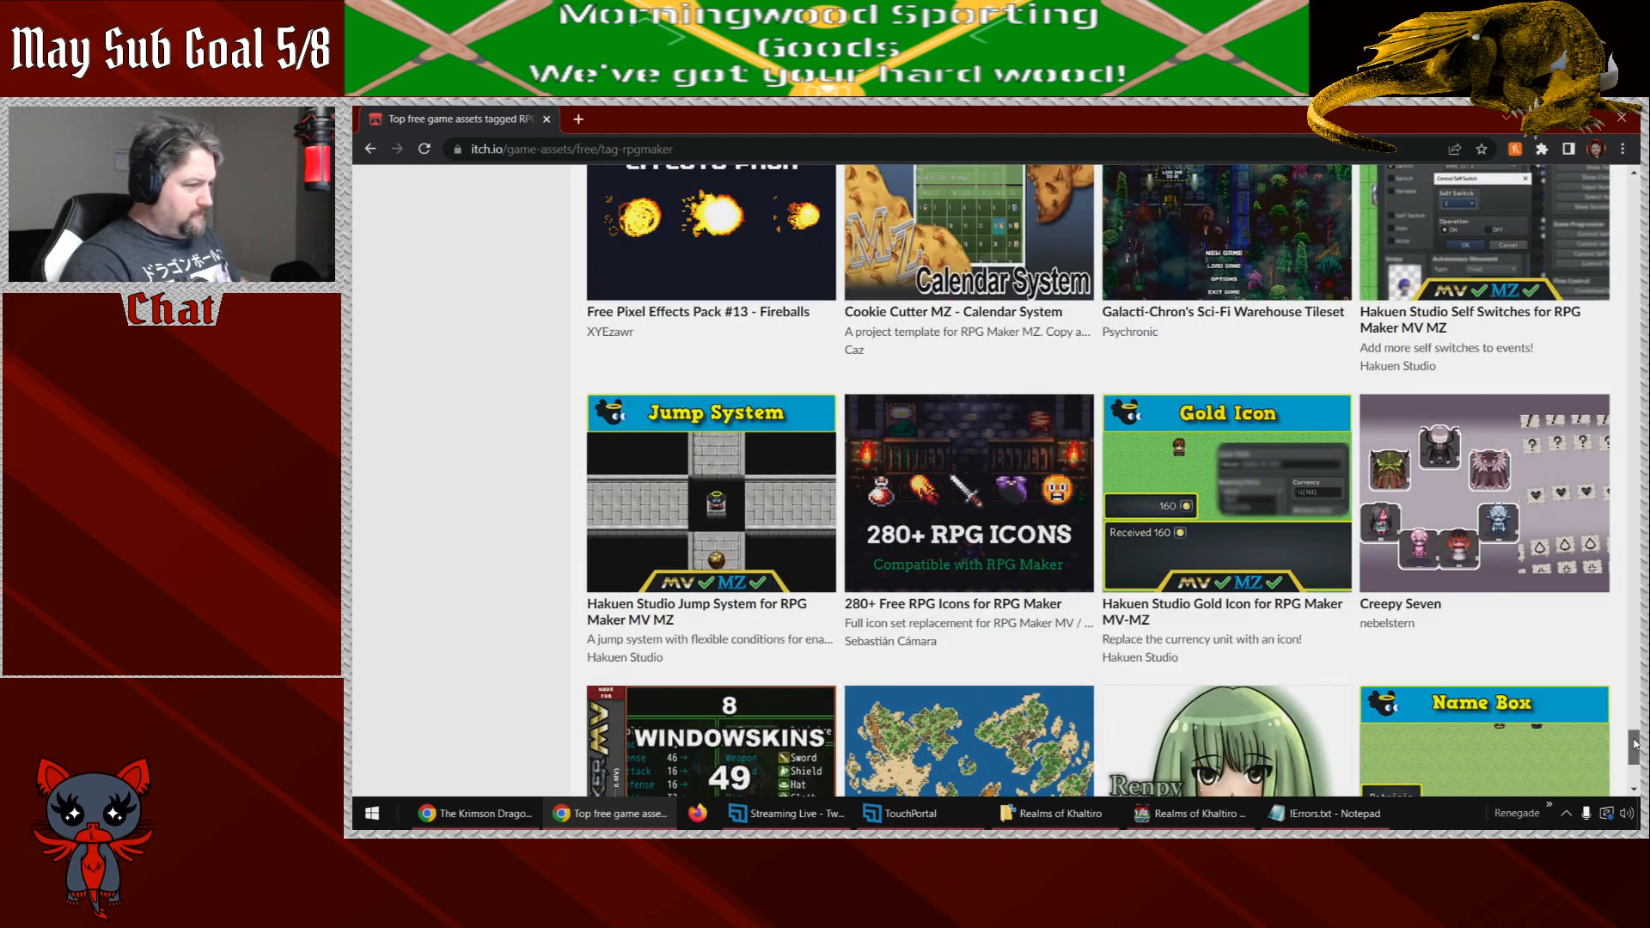
scroll(1635, 747, down, 2)
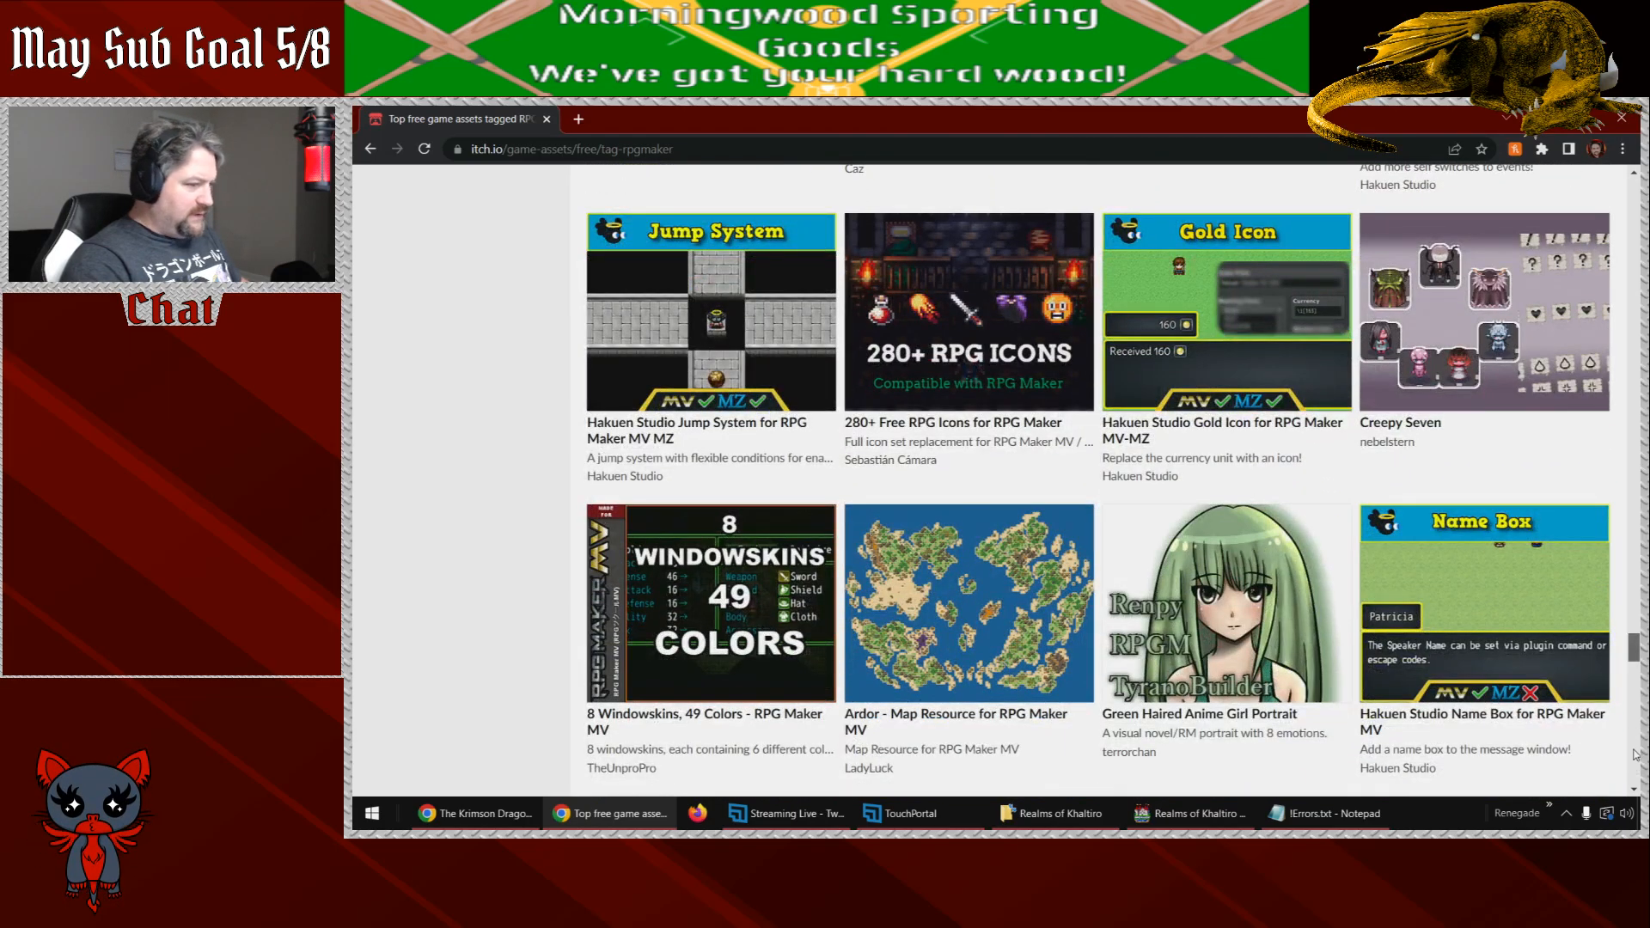
scroll(1636, 761, down, 3)
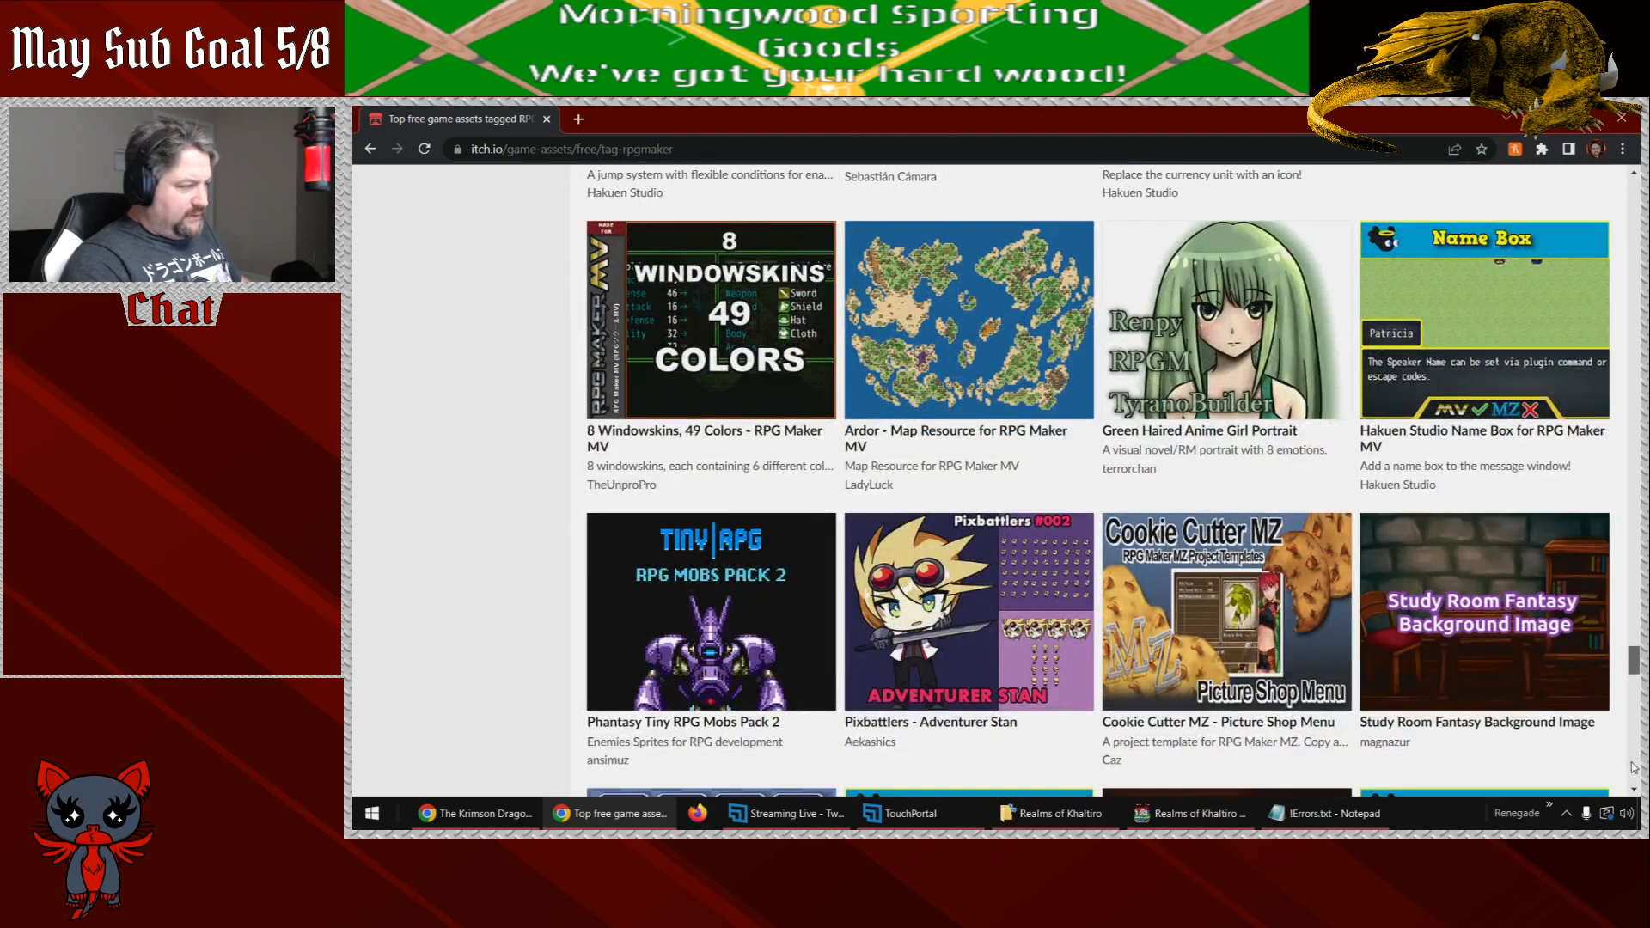
- Look further down the list of free RPG Maker assets for tilesets that could suit the ship map
scroll(1634, 768, down, 3)
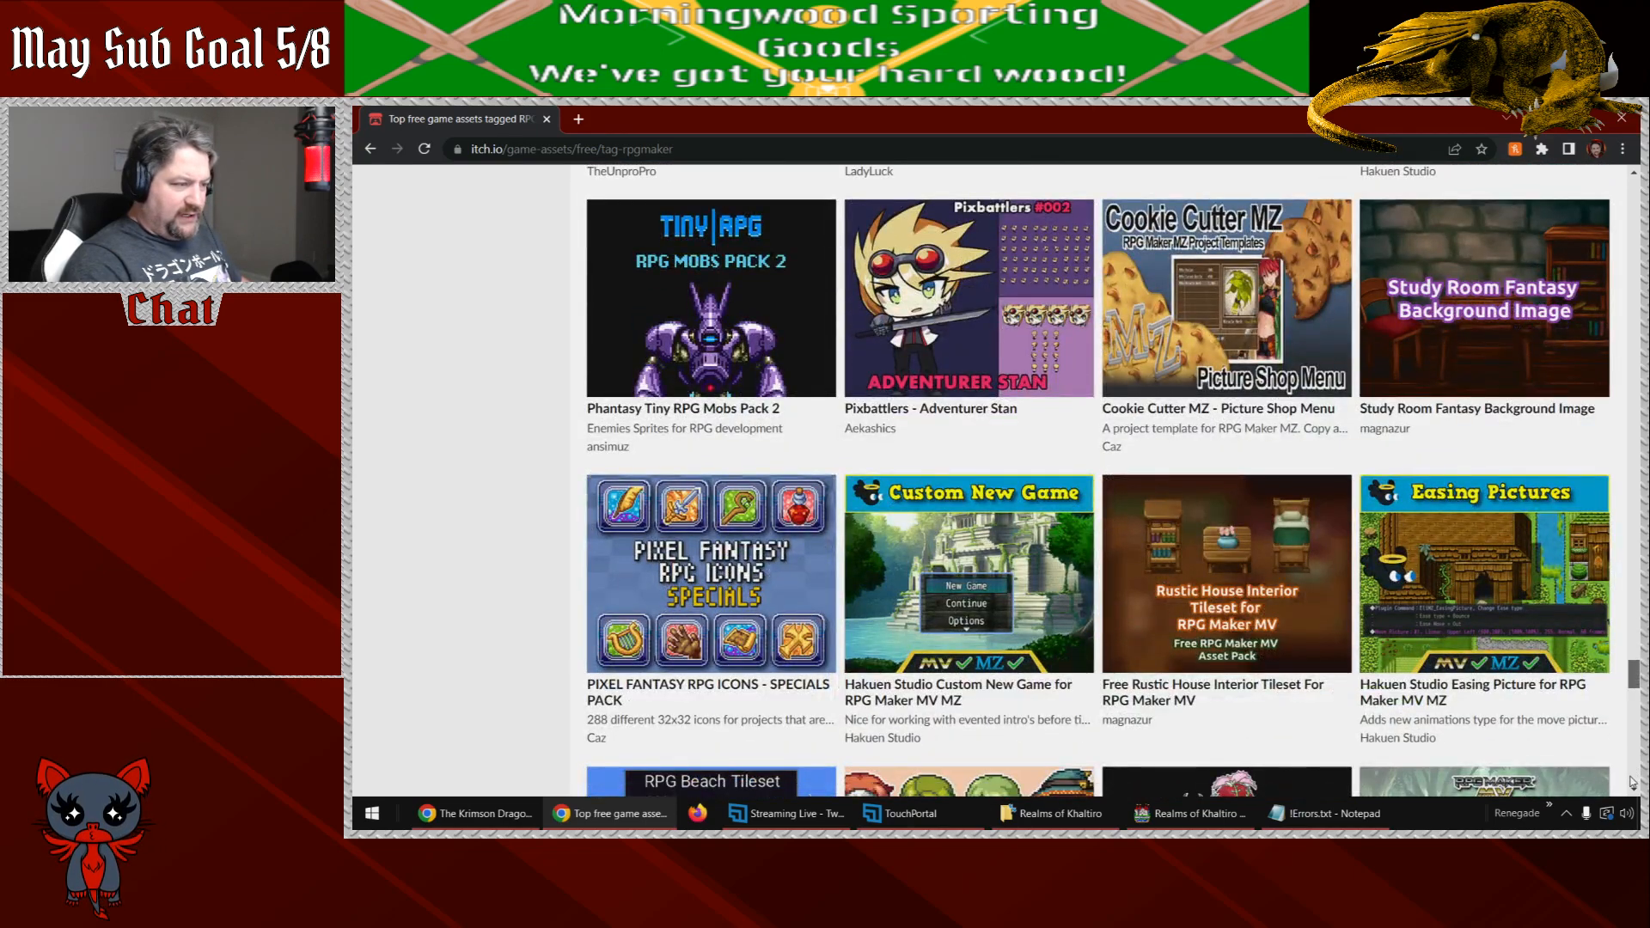
scroll(1634, 782, down, 1)
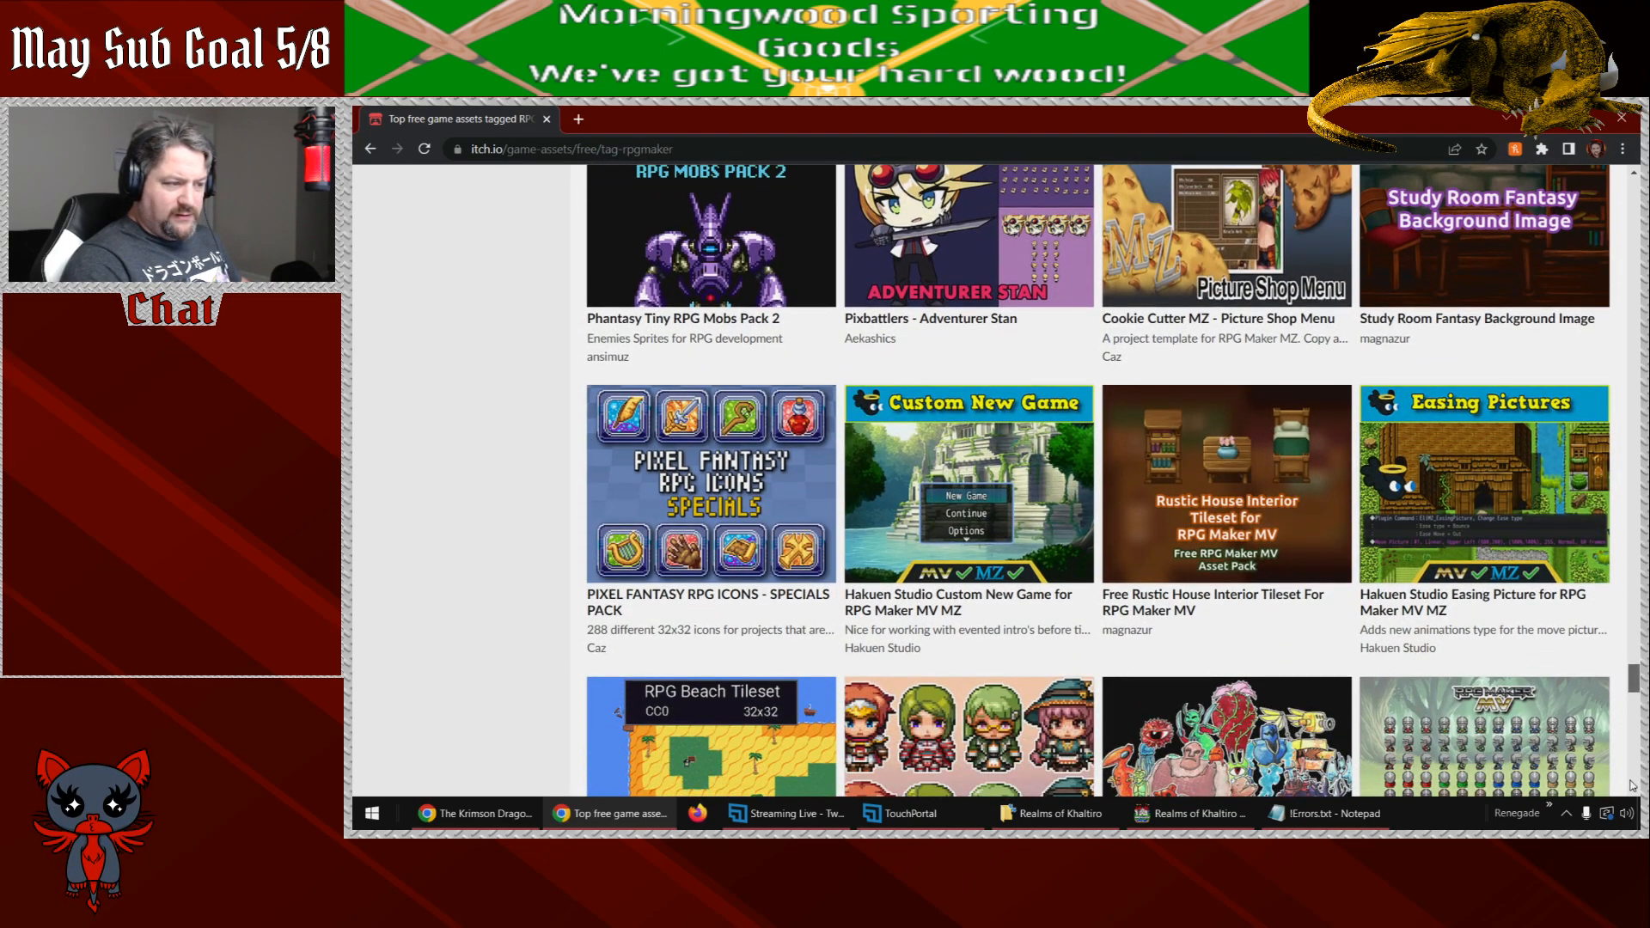
scroll(1634, 785, down, 3)
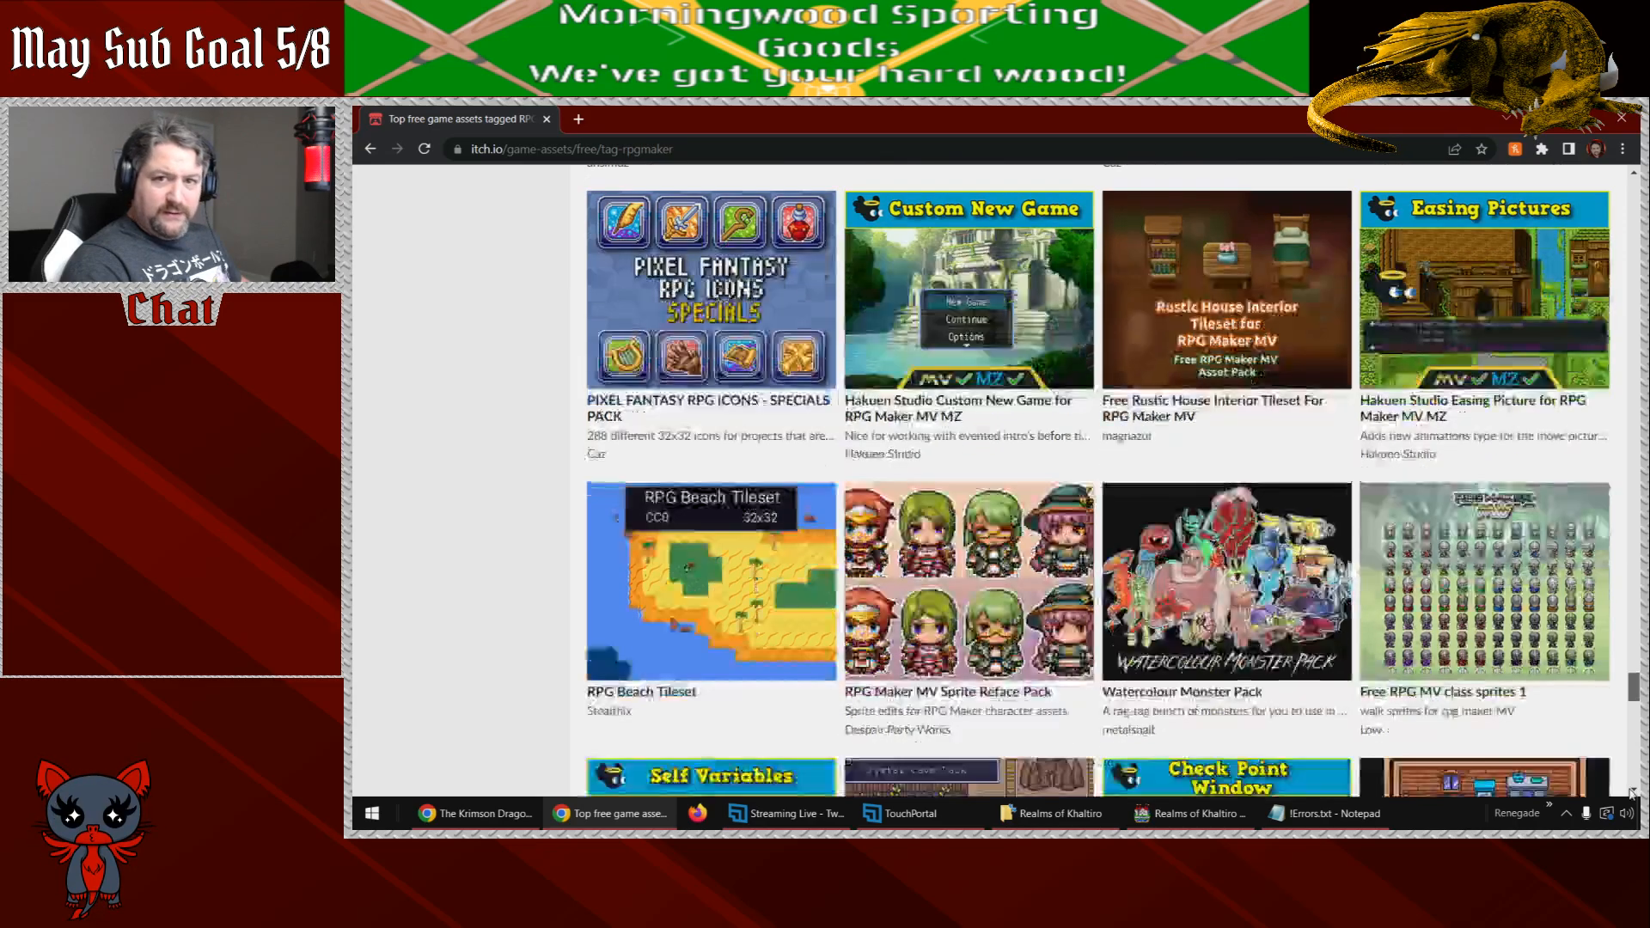
scroll(1631, 793, down, 2)
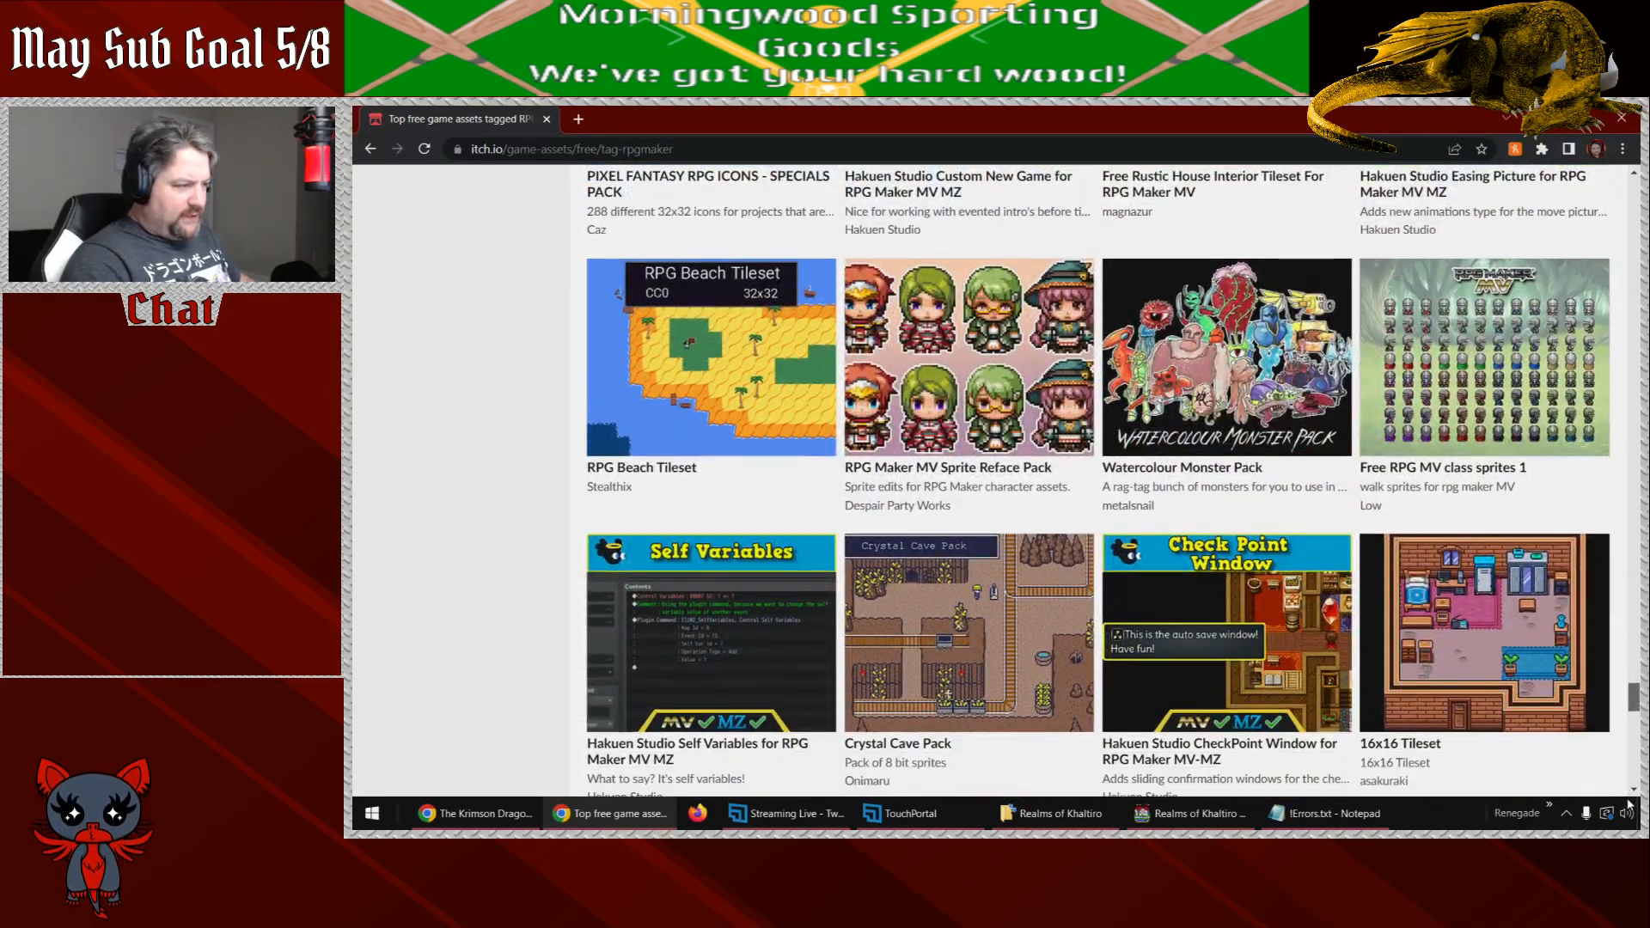
scroll(1629, 803, down, 6)
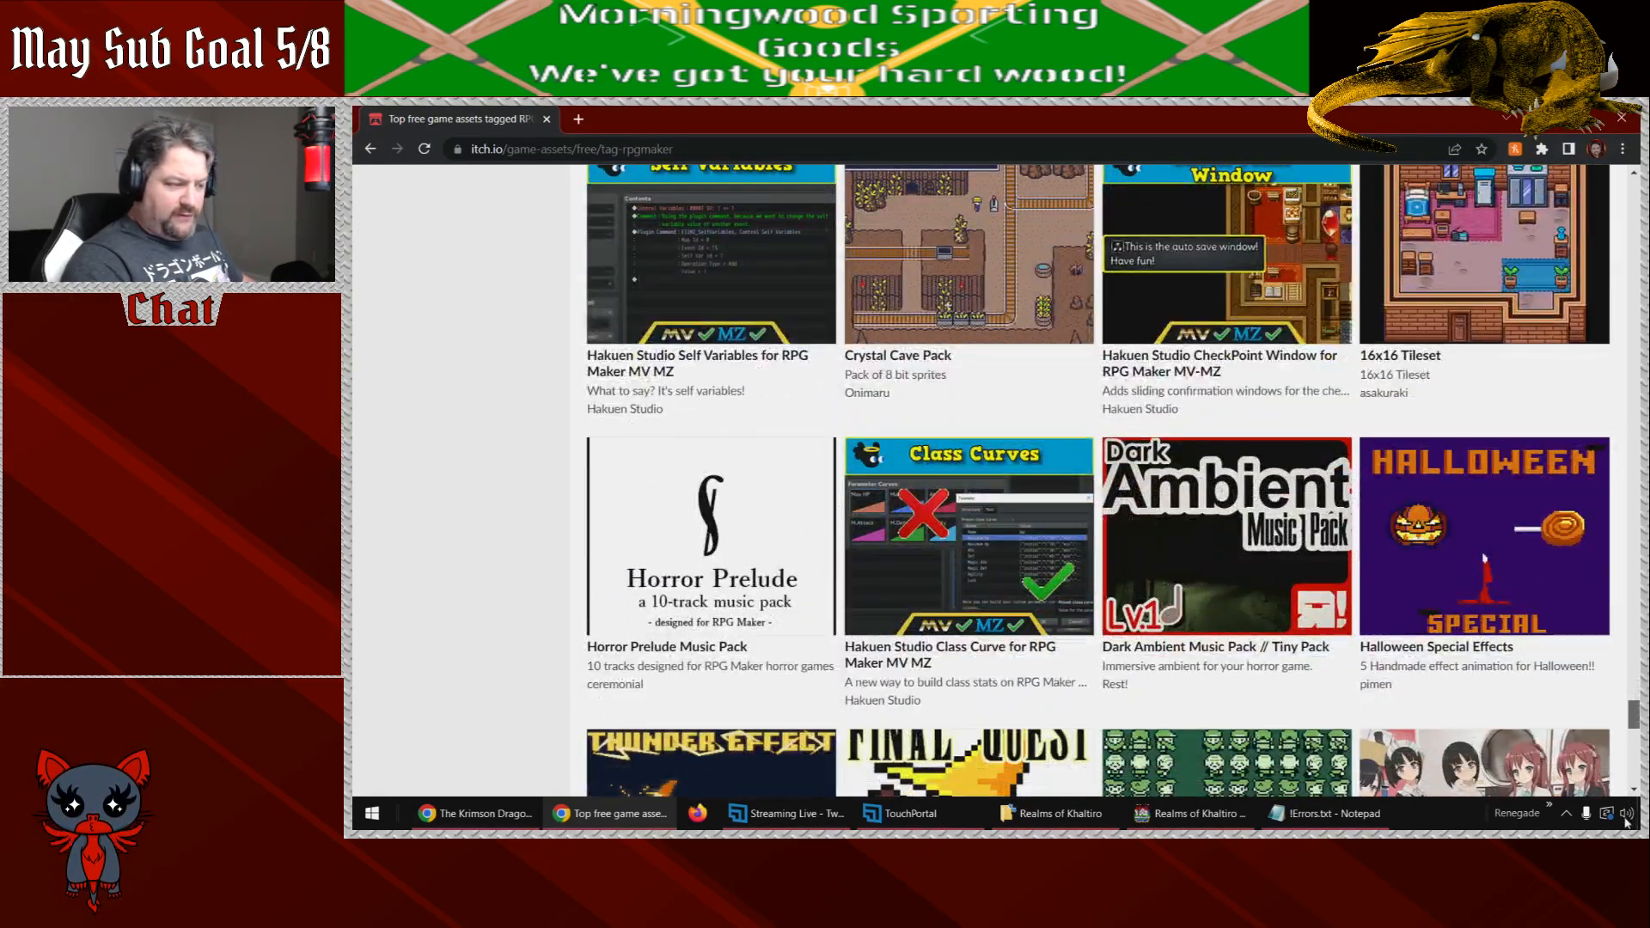
scroll(1630, 804, down, 2)
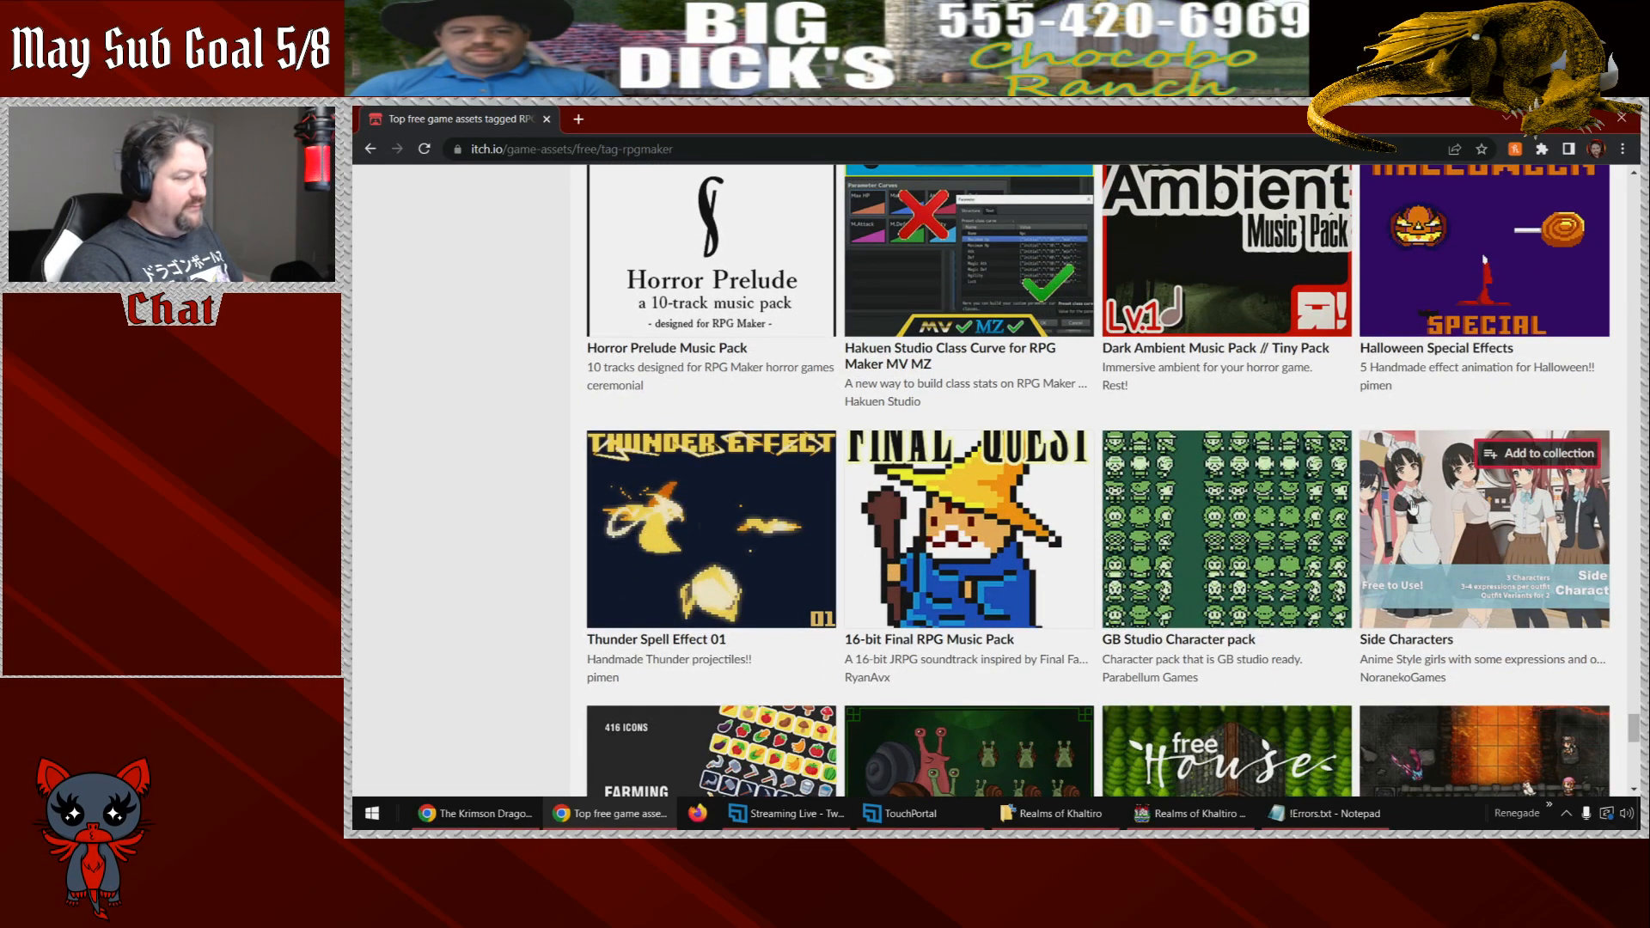
- Switch to RPG Maker MV and create a map named Conference Room under Sable Cultist Ship, using tileset 0003 Inside
click(1545, 119)
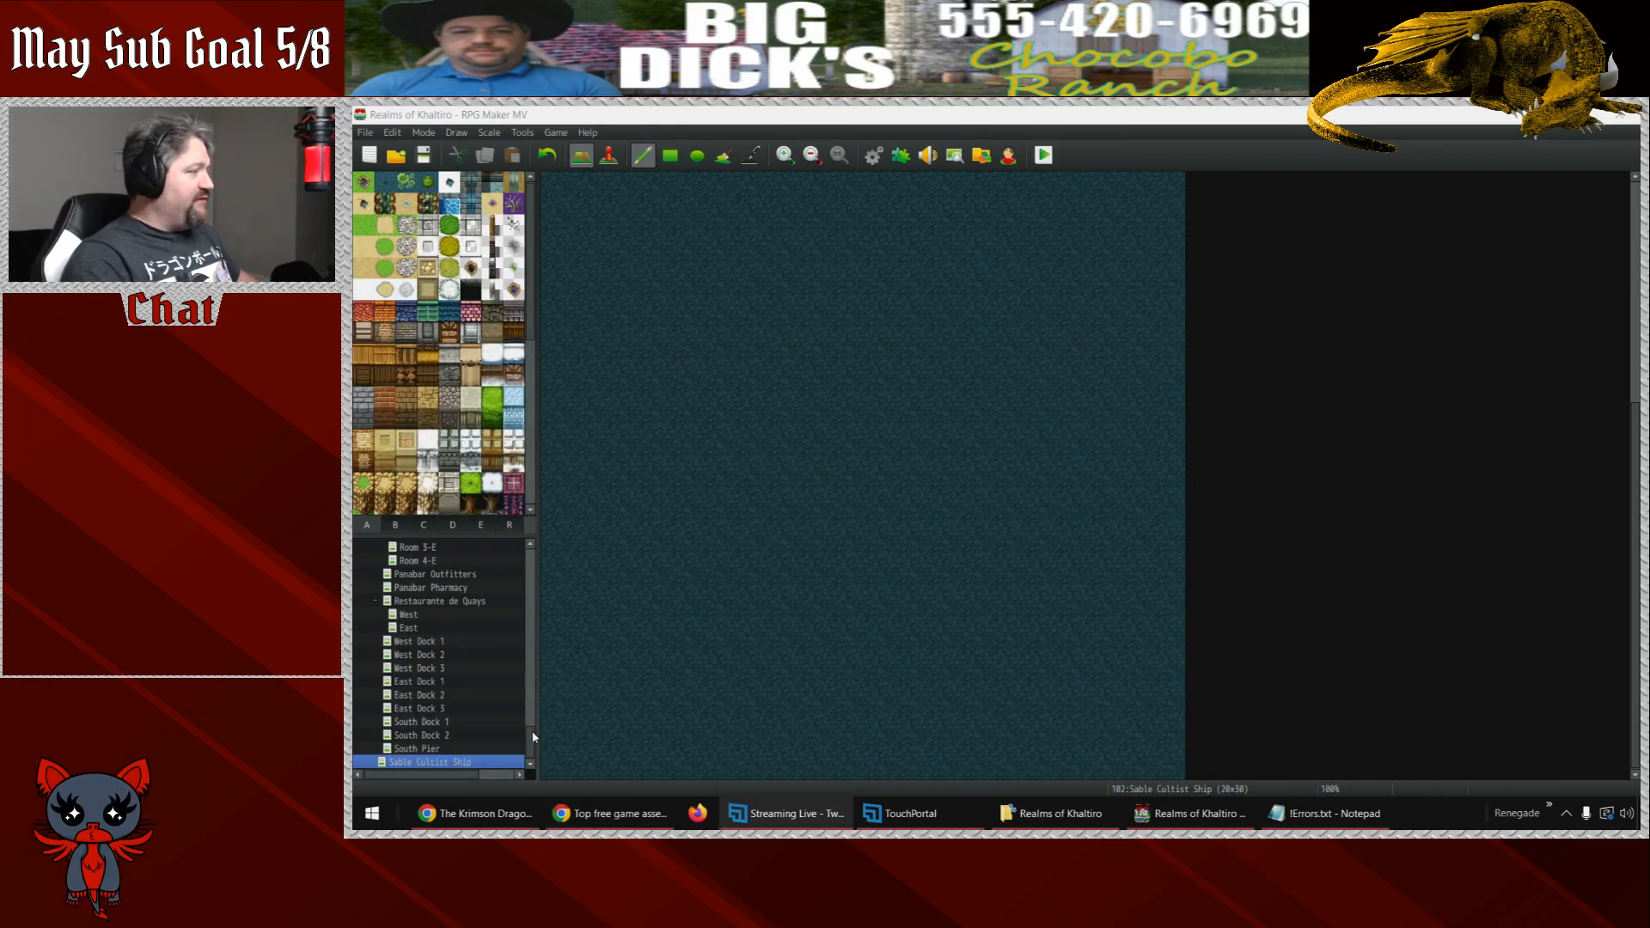
right_click(443, 768)
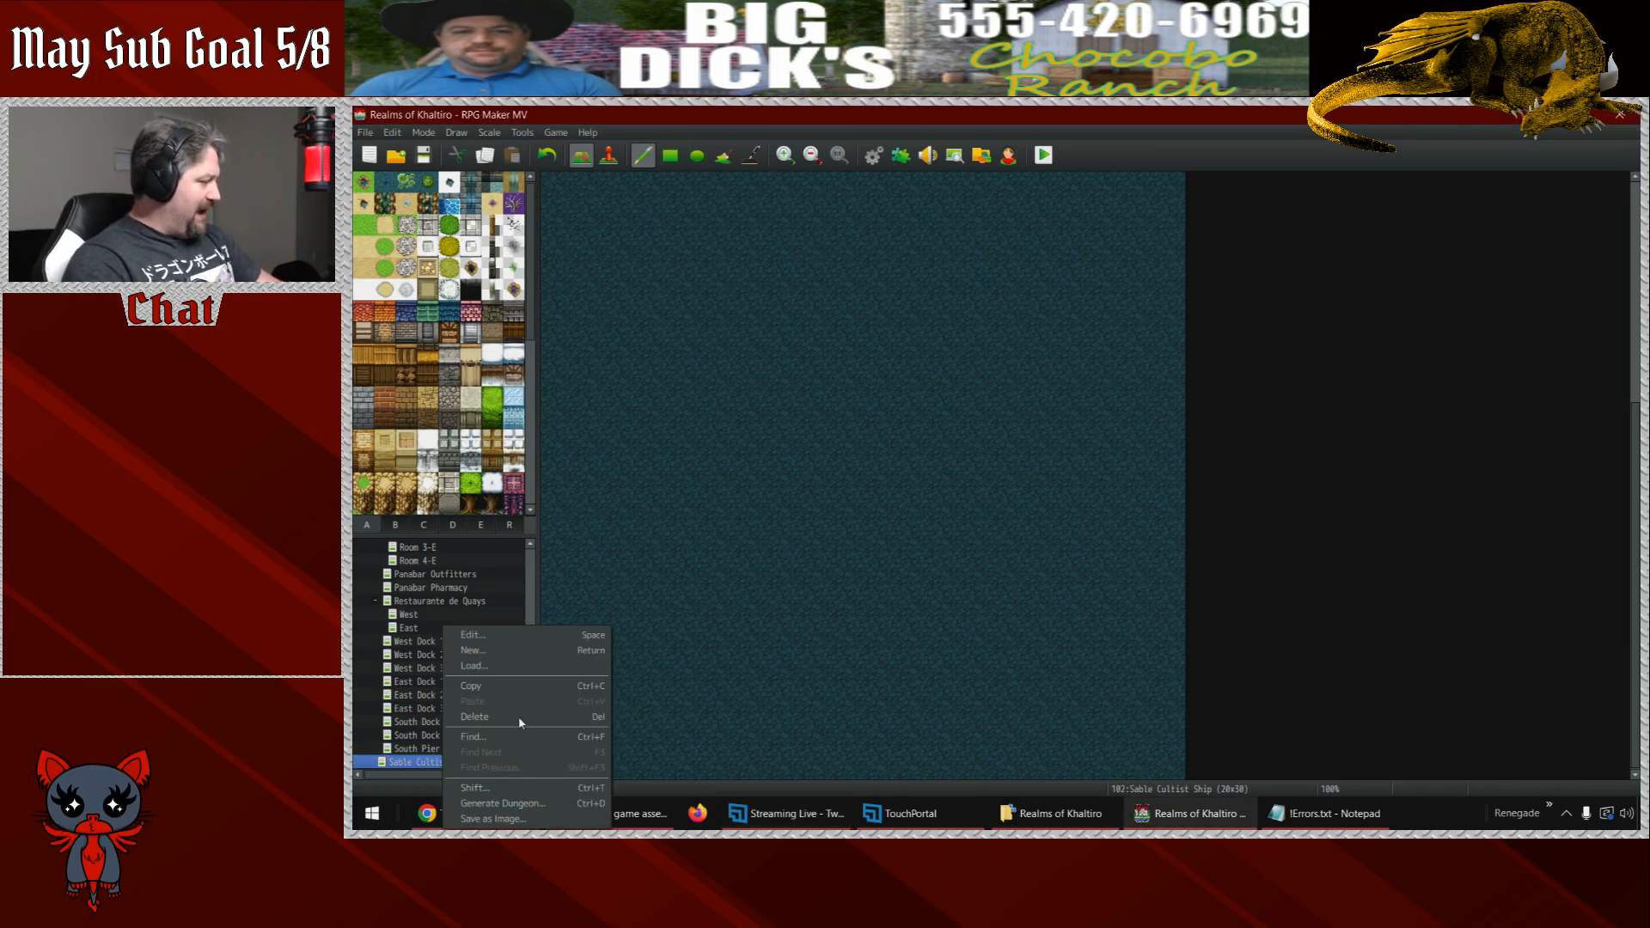
click(518, 632)
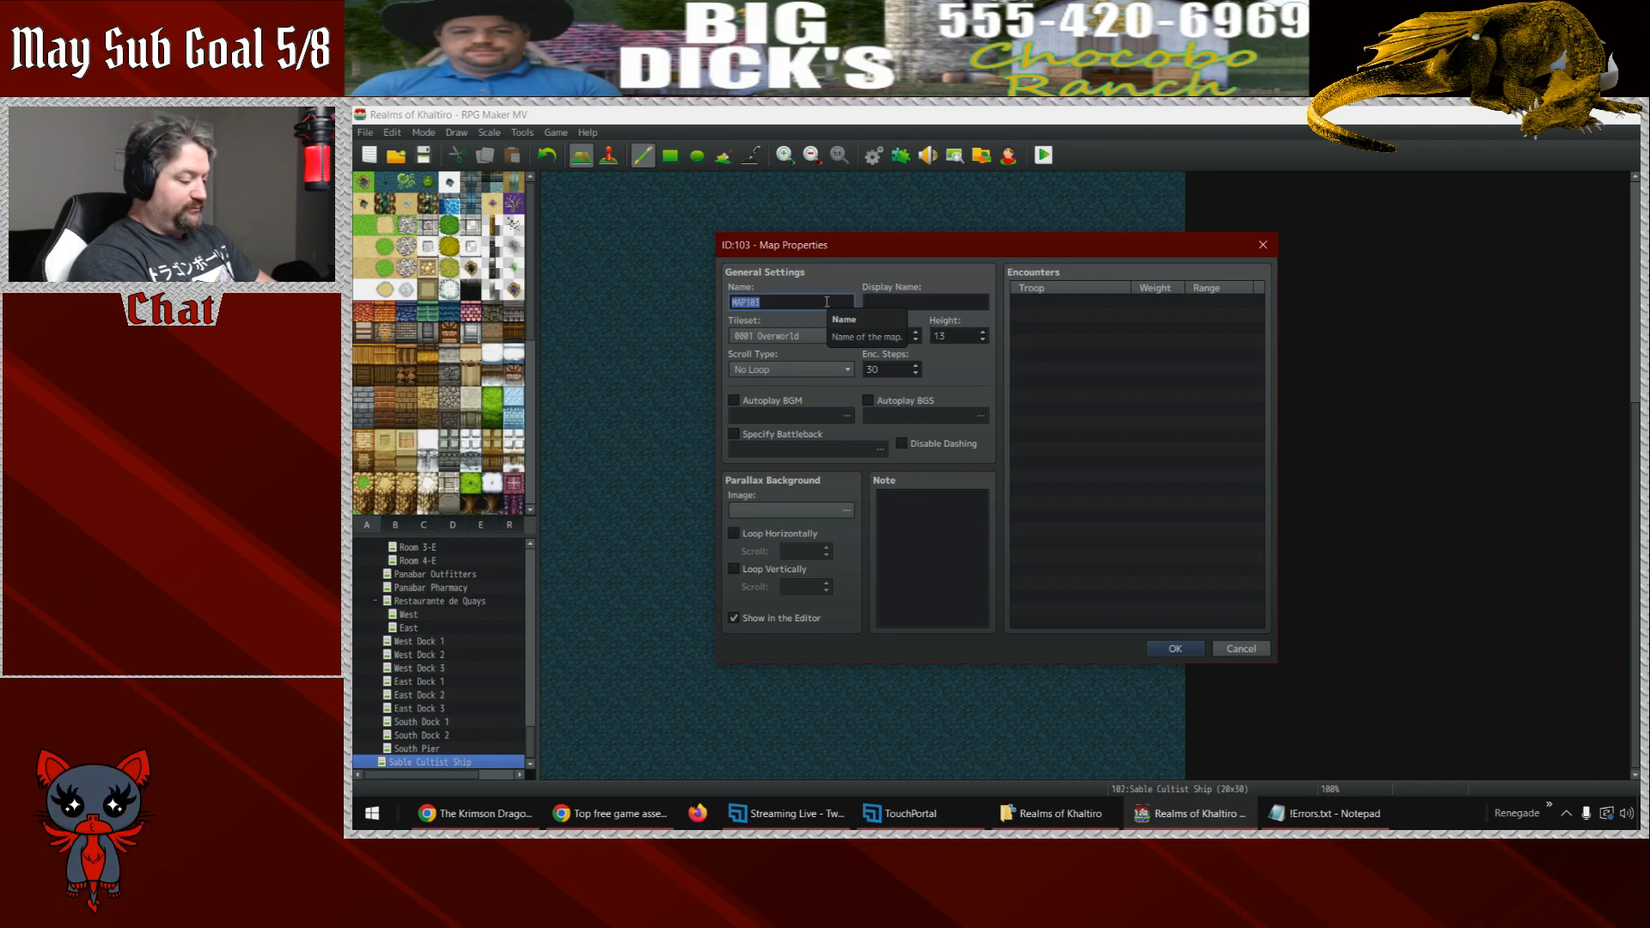
text(Conference Room)
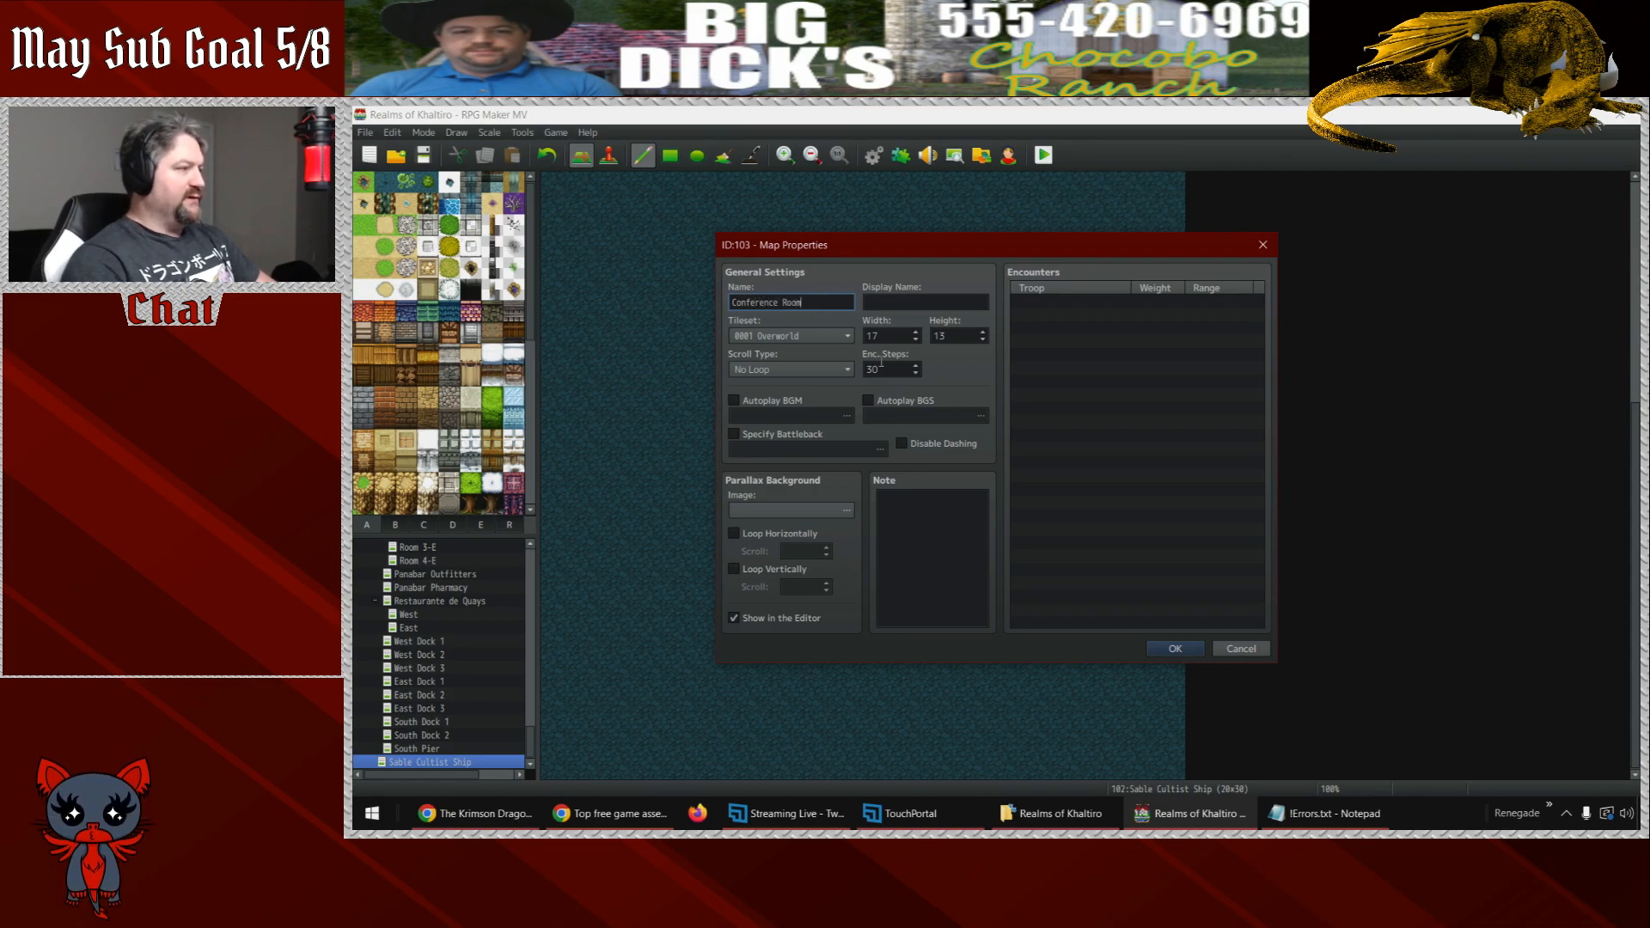
click(845, 337)
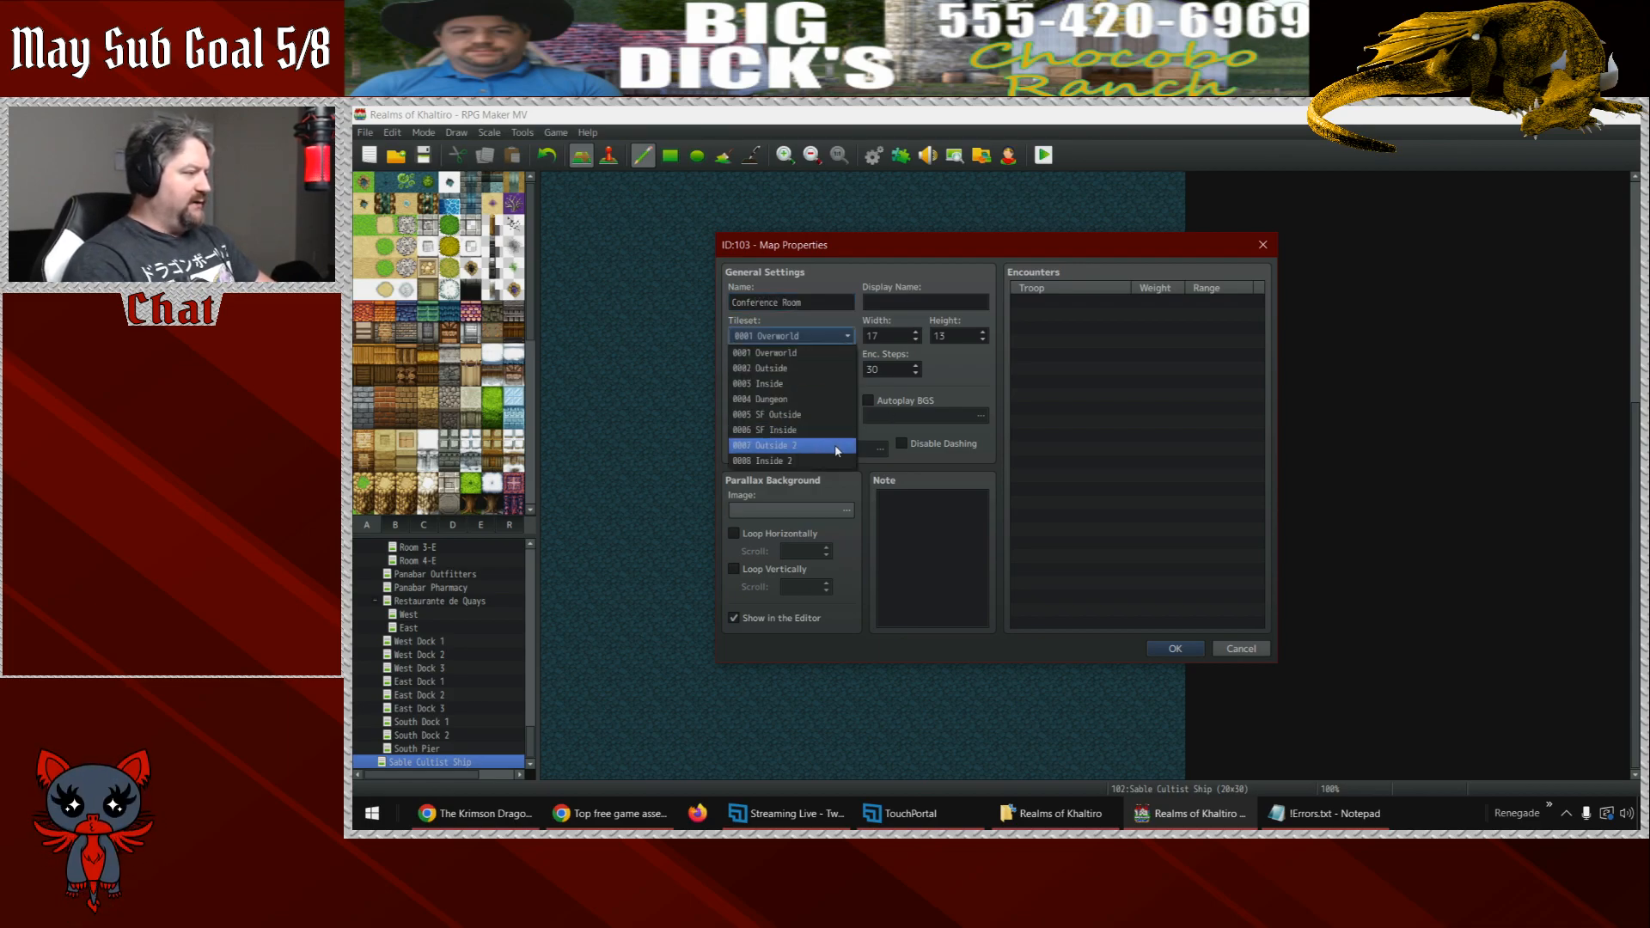
click(818, 391)
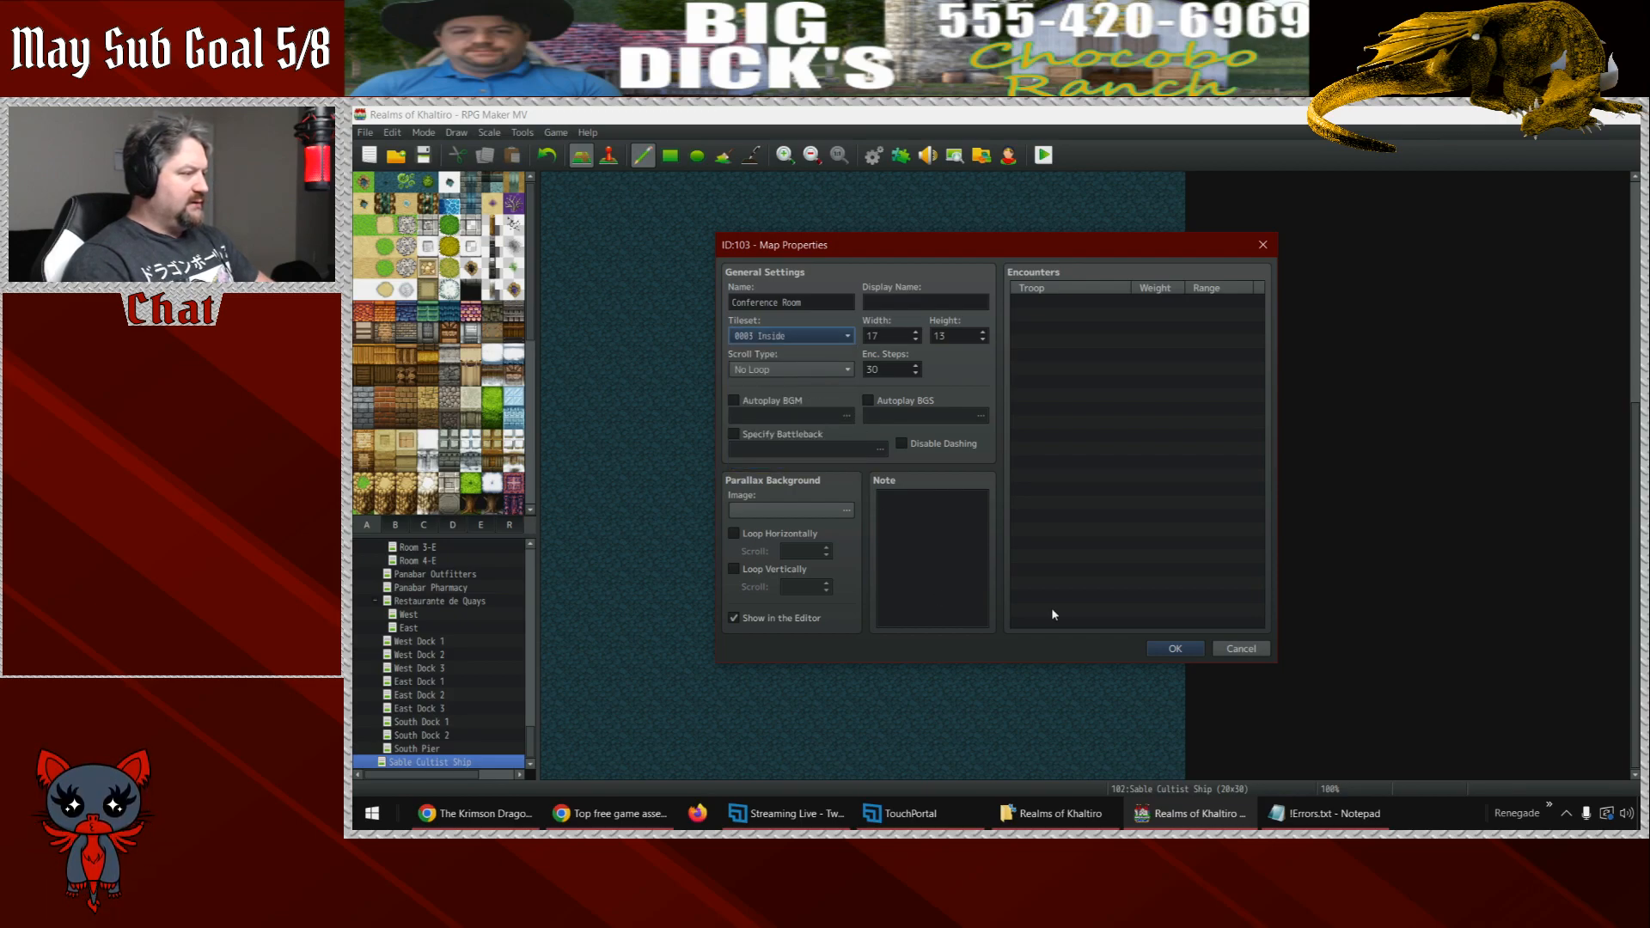
click(1167, 649)
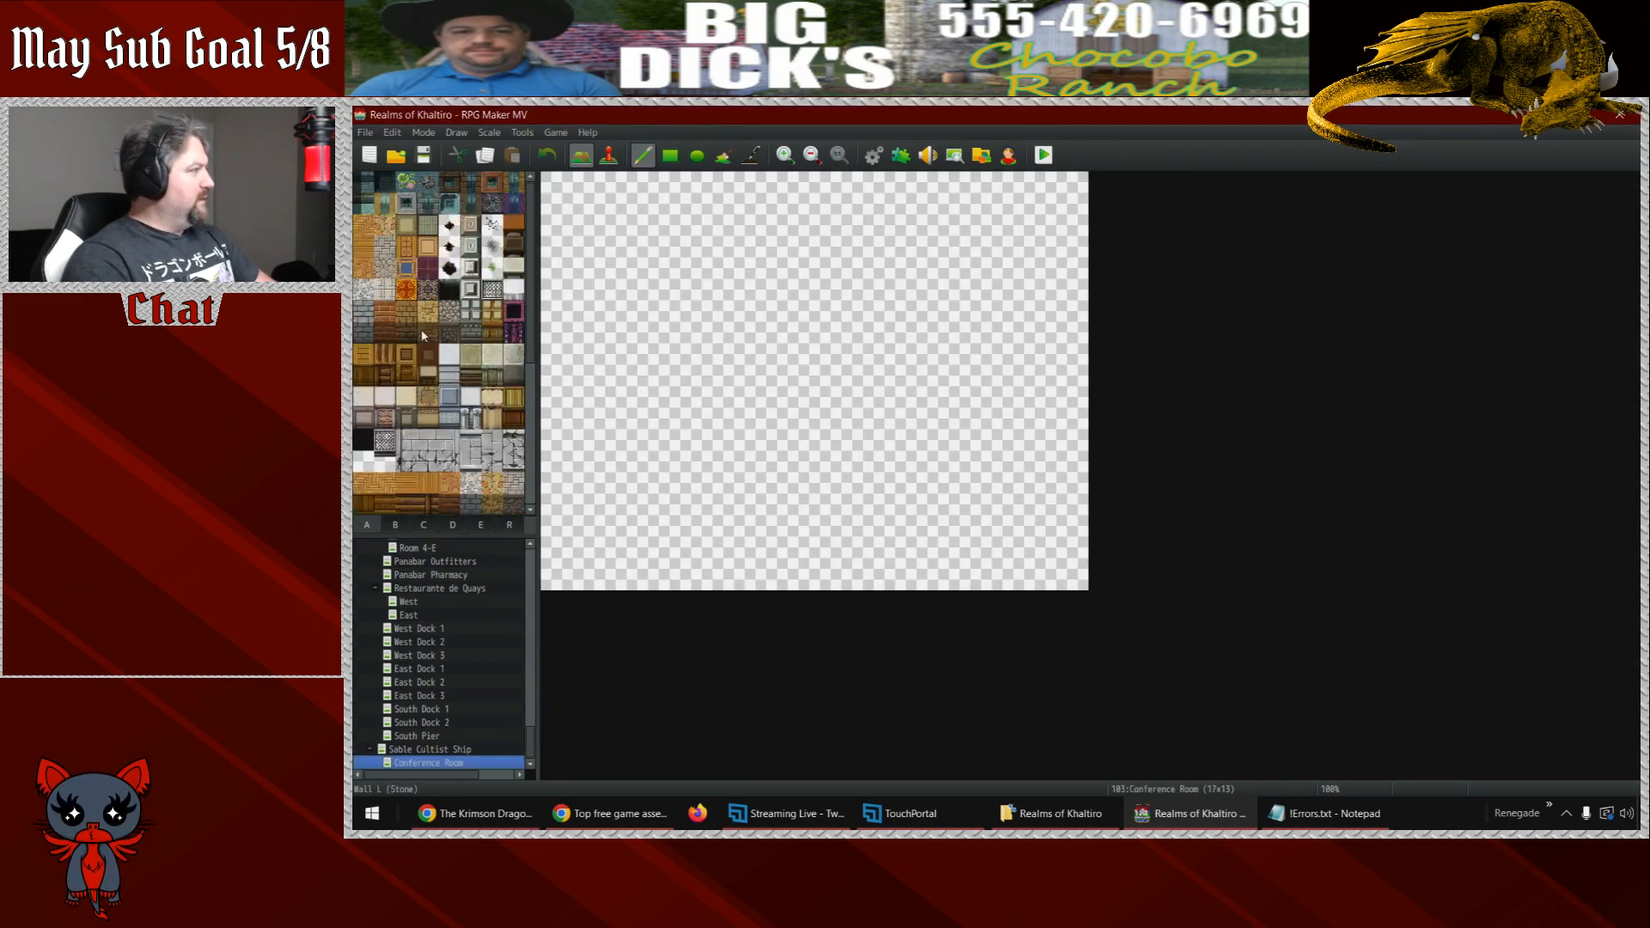
- Fill the entire Conference Room map with the solid black tile, using the Rectangle drawing tool
scroll(525, 464, down, 5)
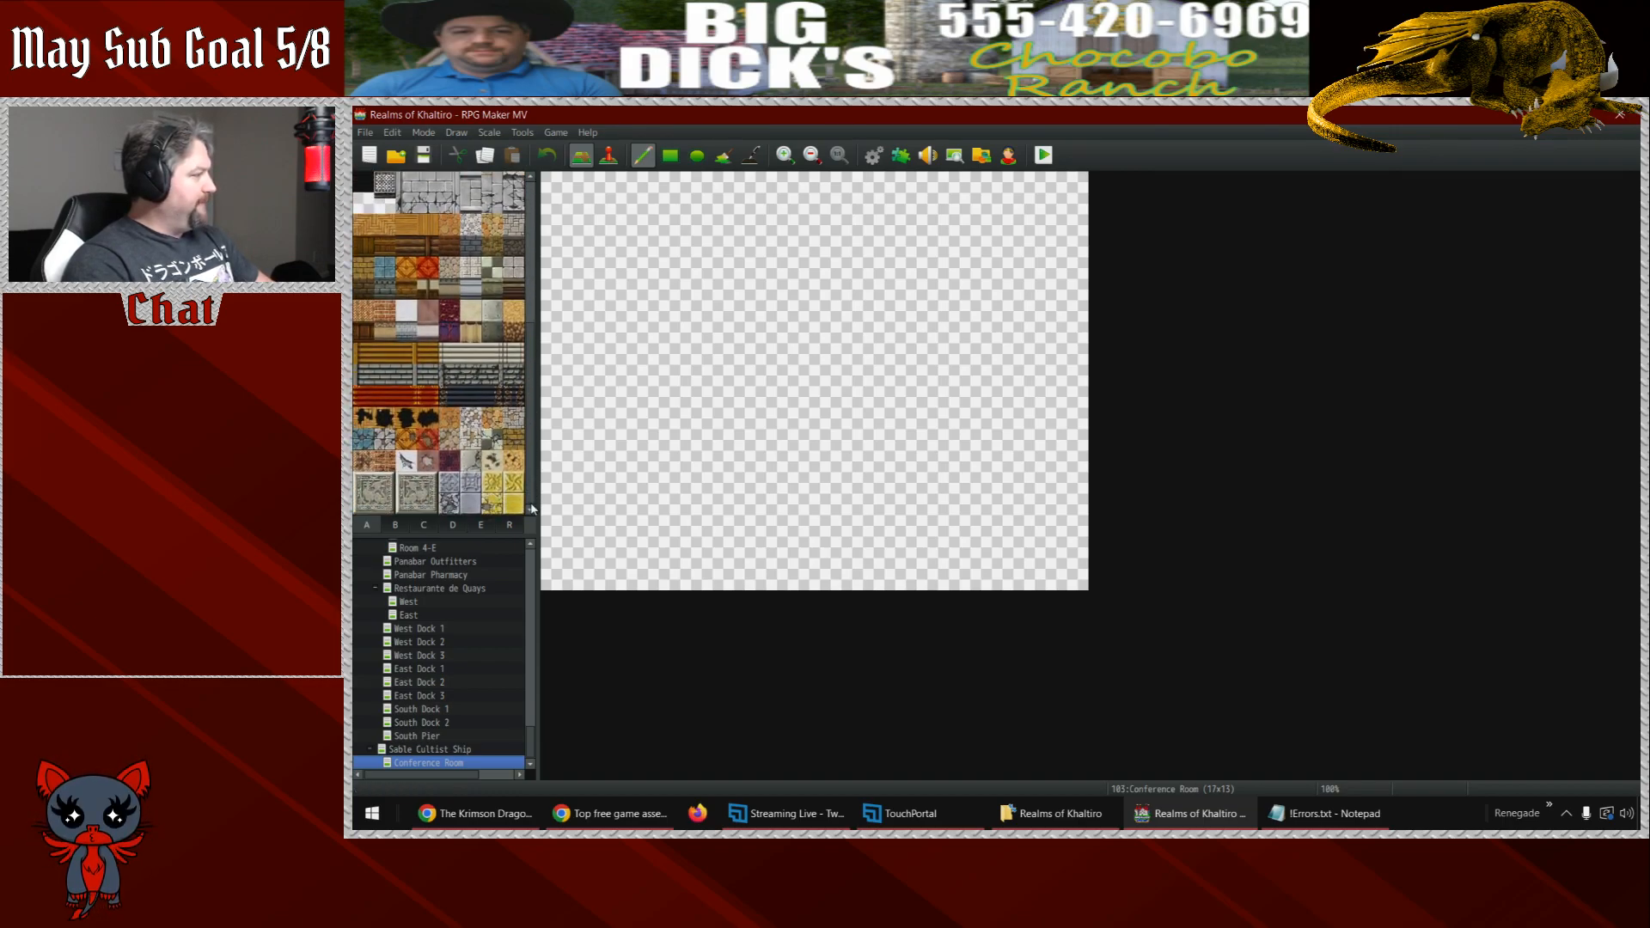
drag(530, 442, 547, 347)
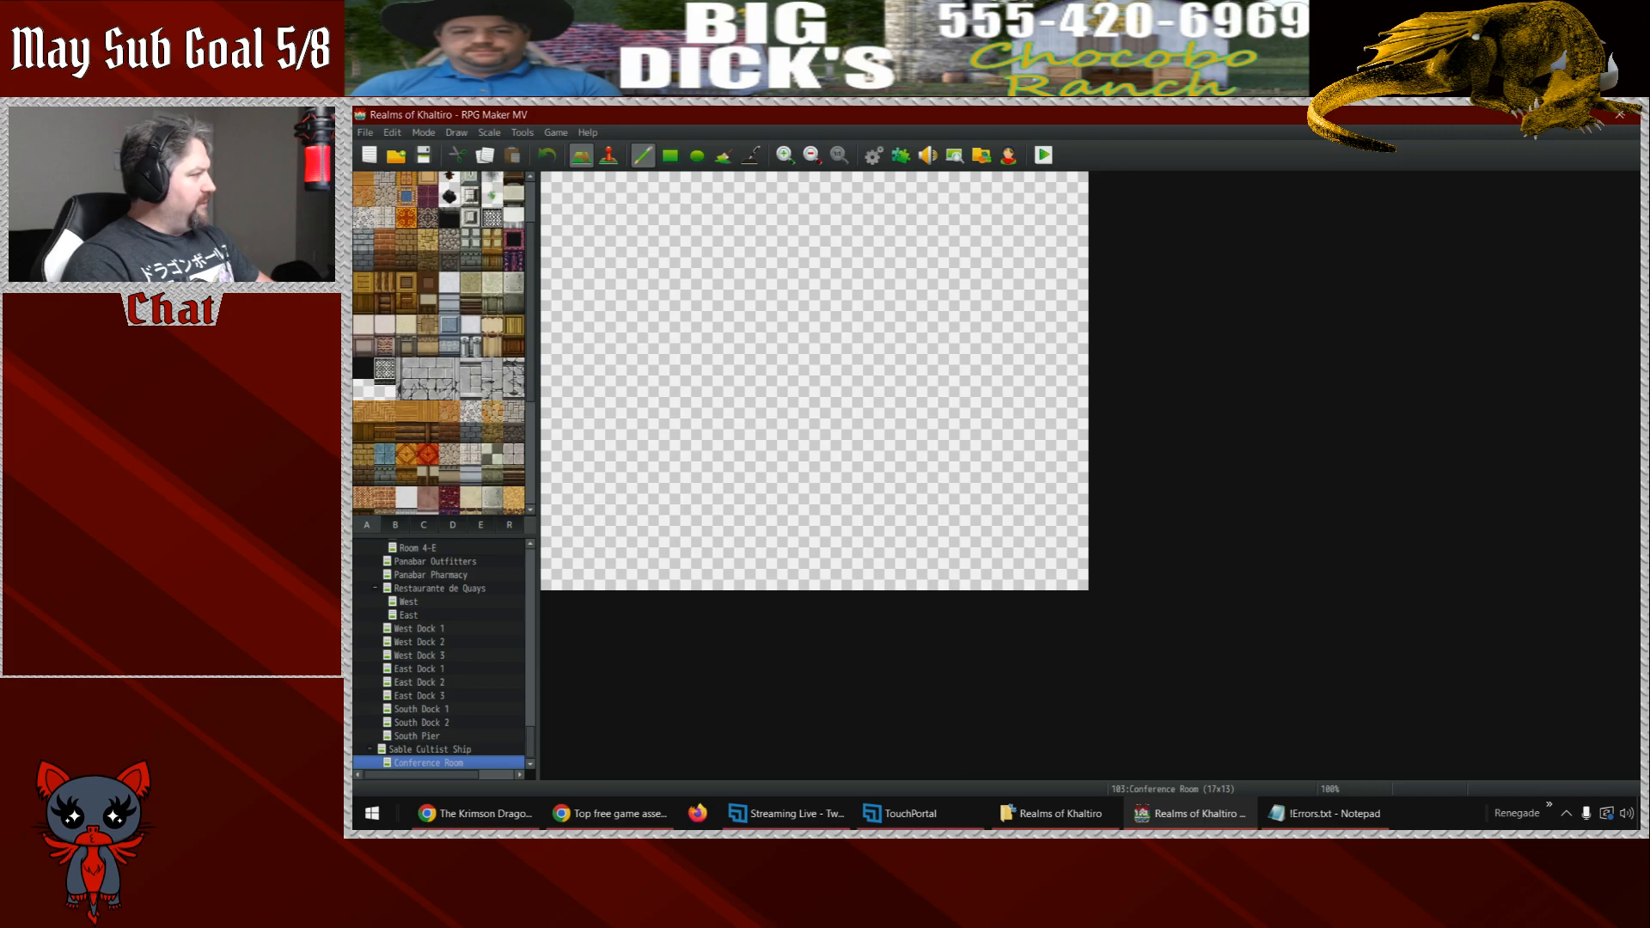
click(362, 368)
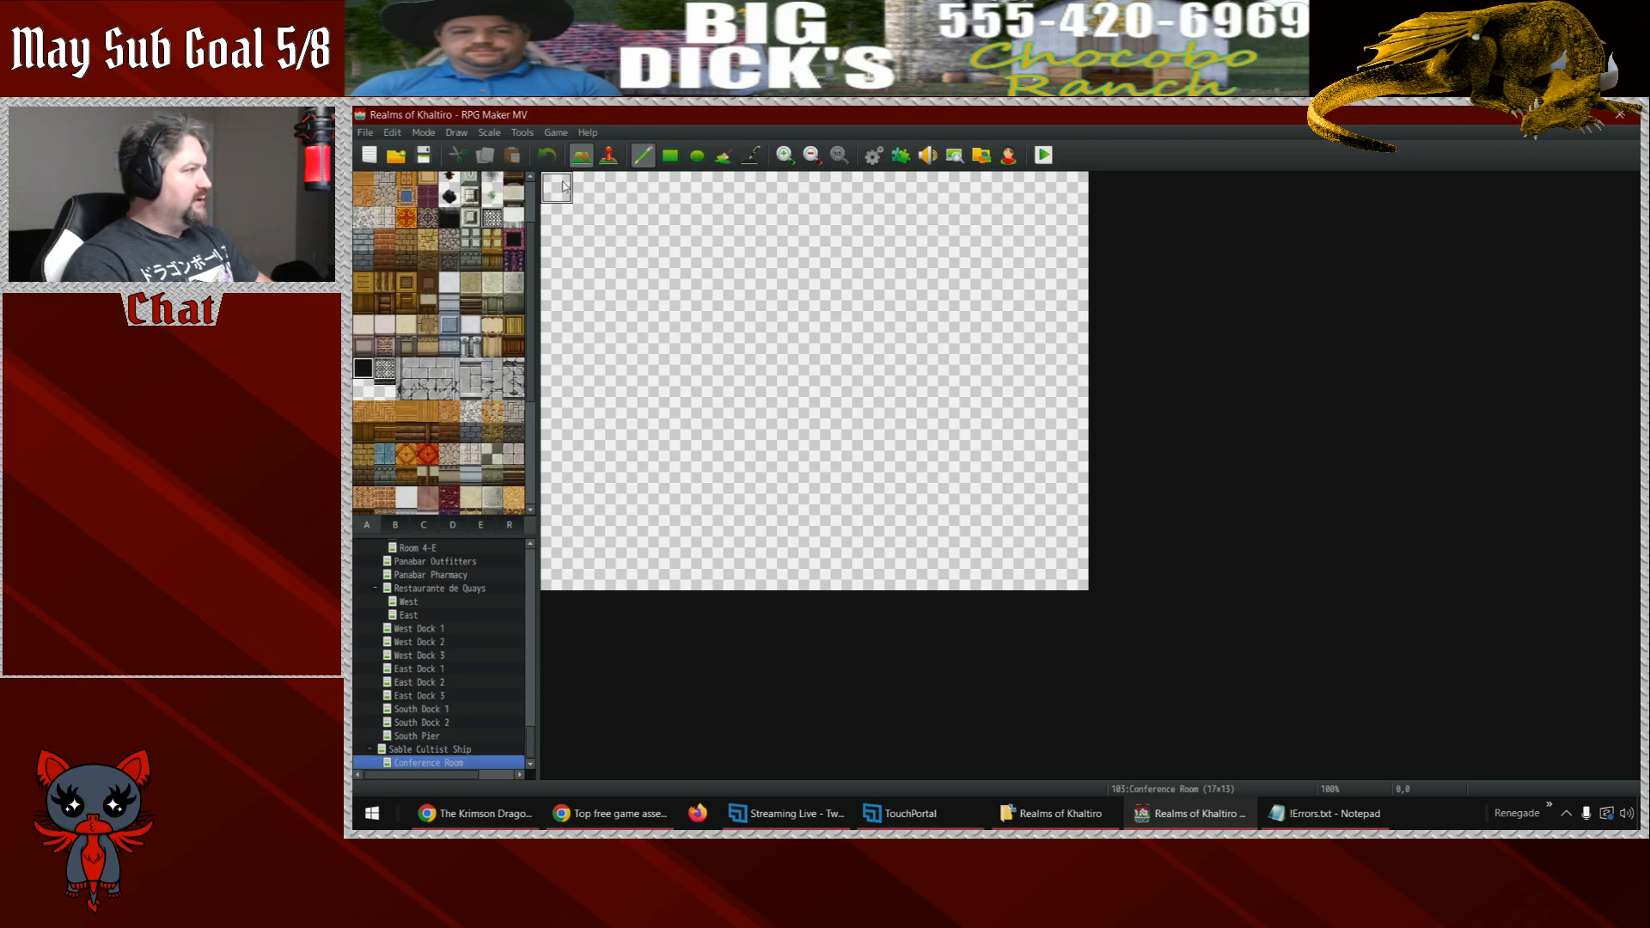
click(669, 155)
drag(554, 187, 1147, 616)
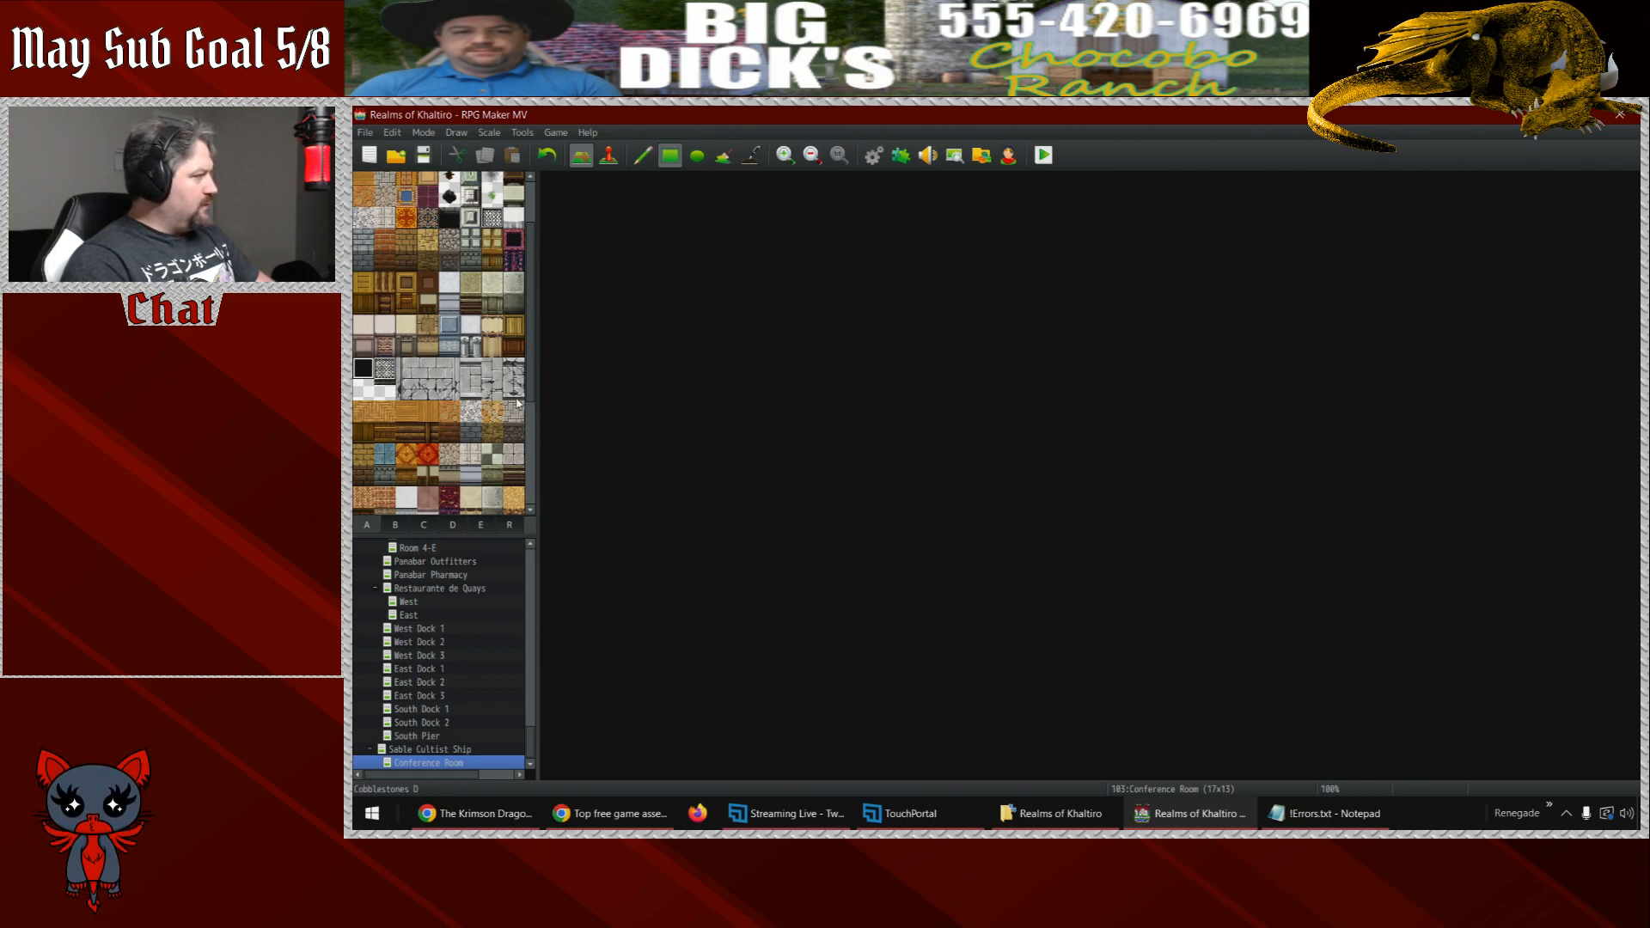
- Examine the A tiles of the Inside tileset for walls and floors that could suit the Conference Room
drag(529, 402, 534, 348)
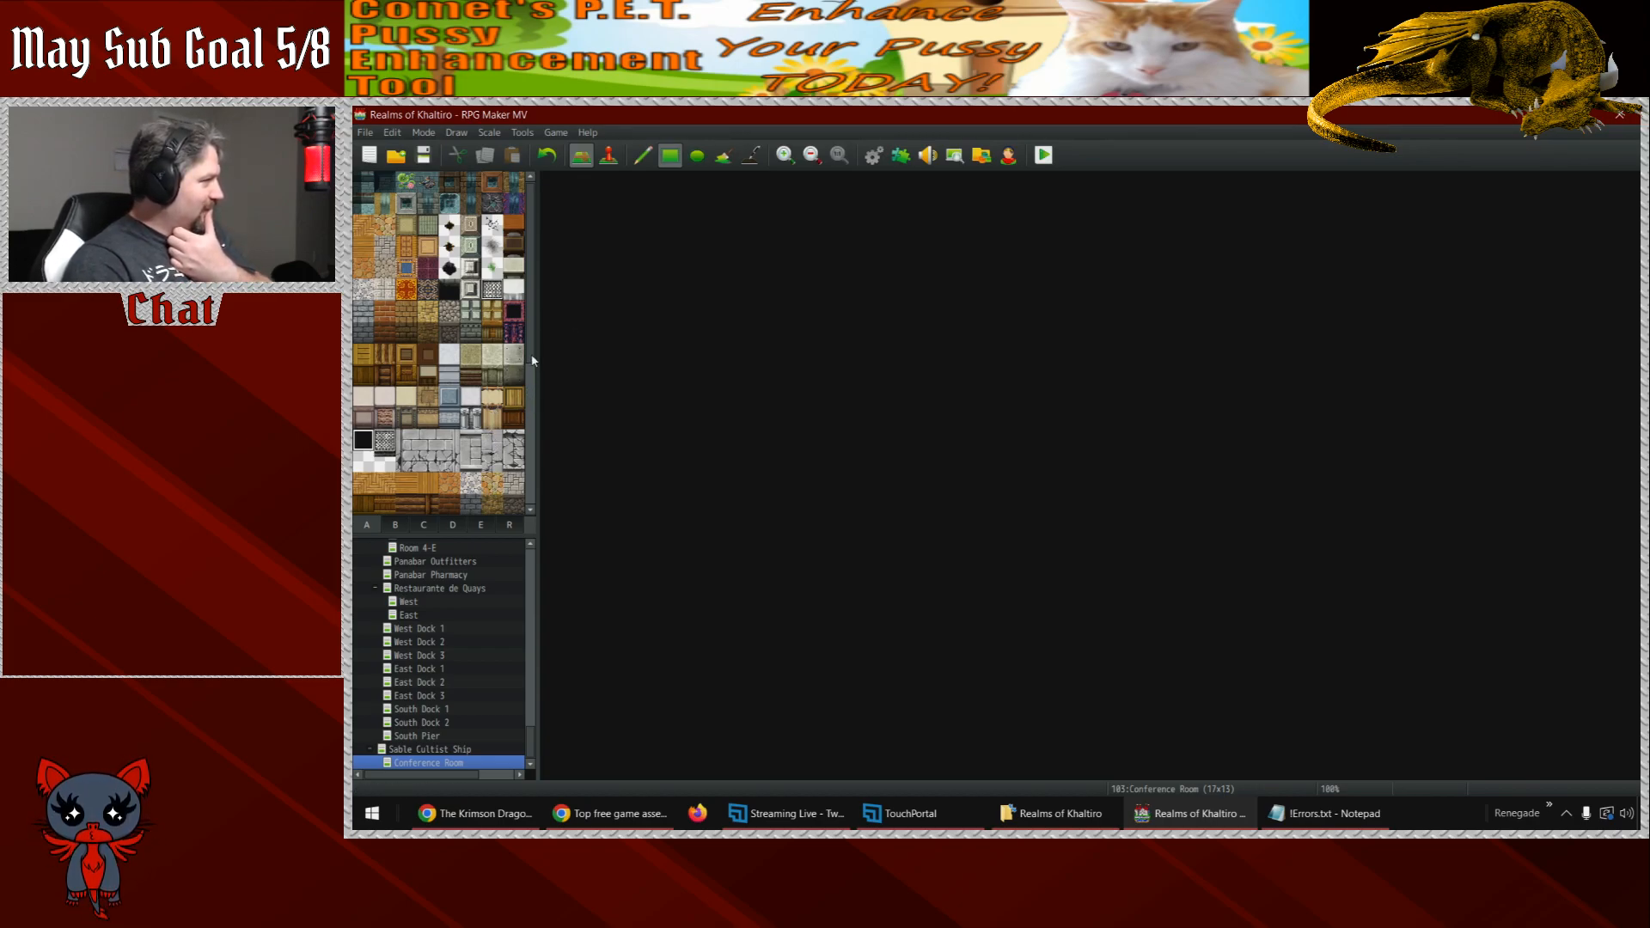
scroll(530, 363, down, 2)
scroll(534, 386, down, 2)
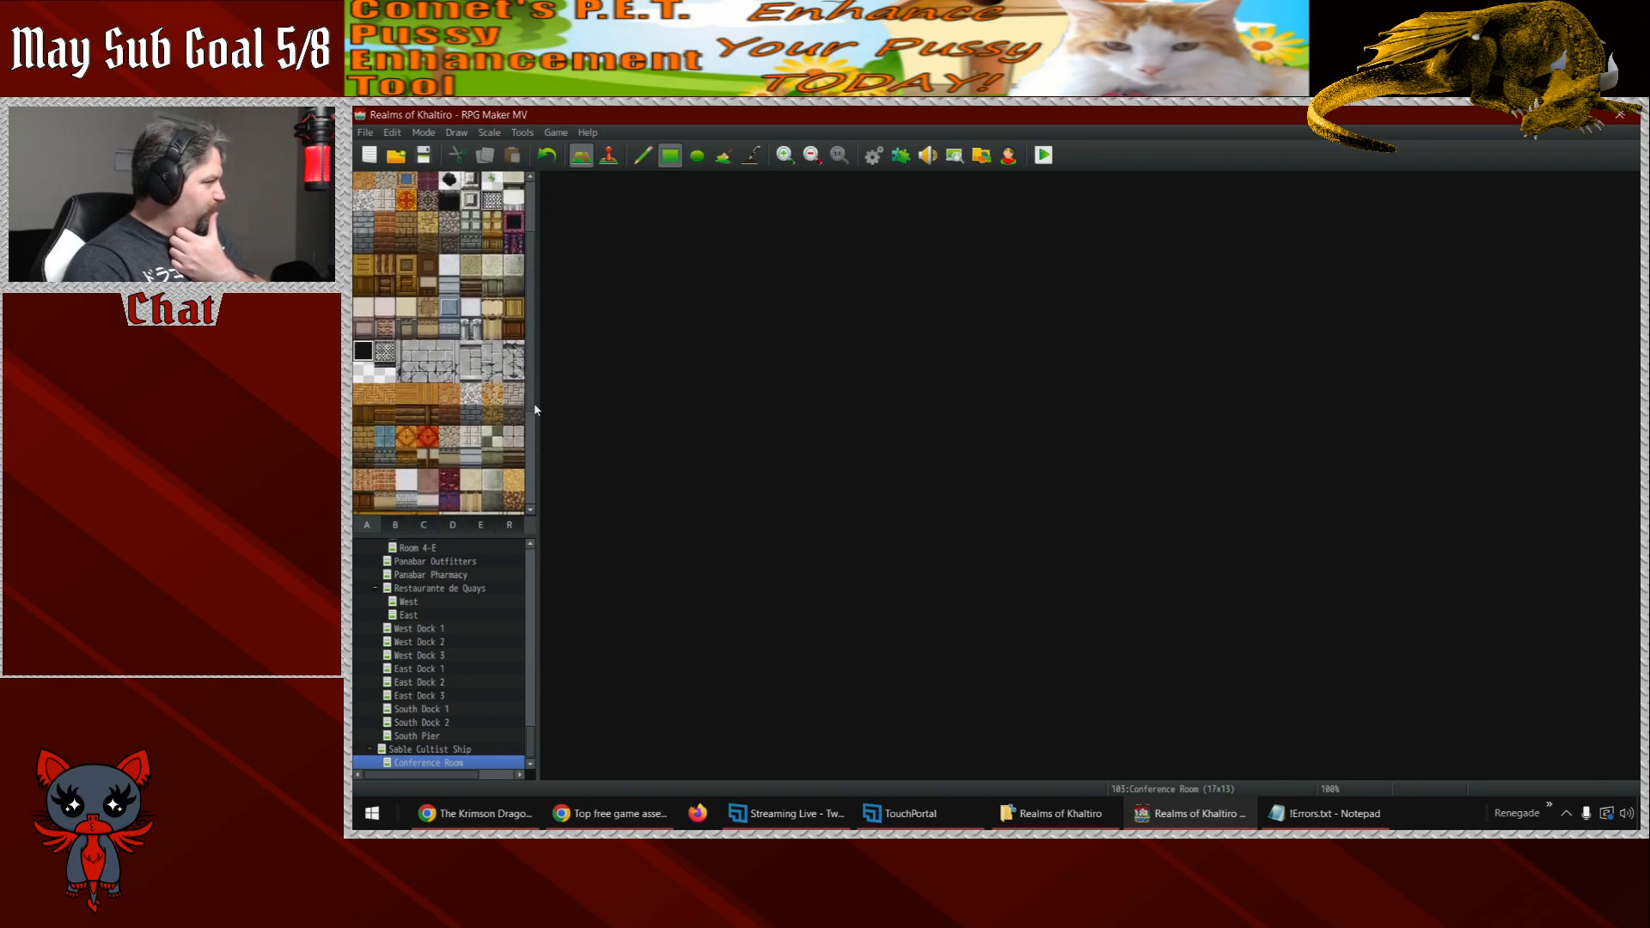
scroll(534, 410, down, 3)
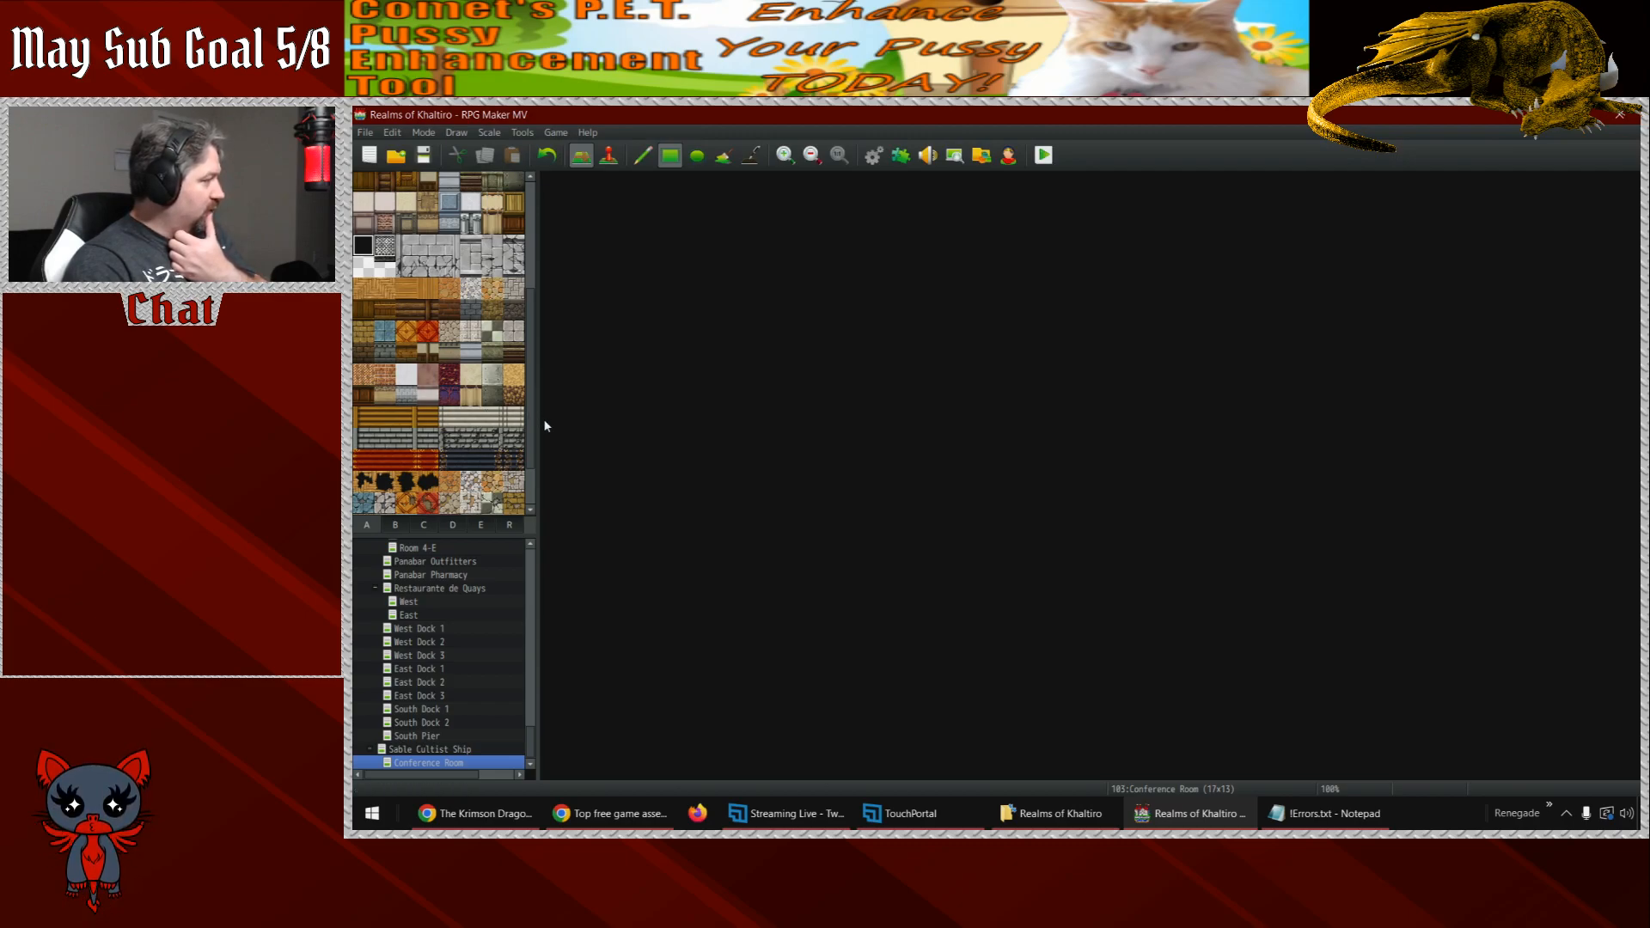
scroll(532, 482, down, 2)
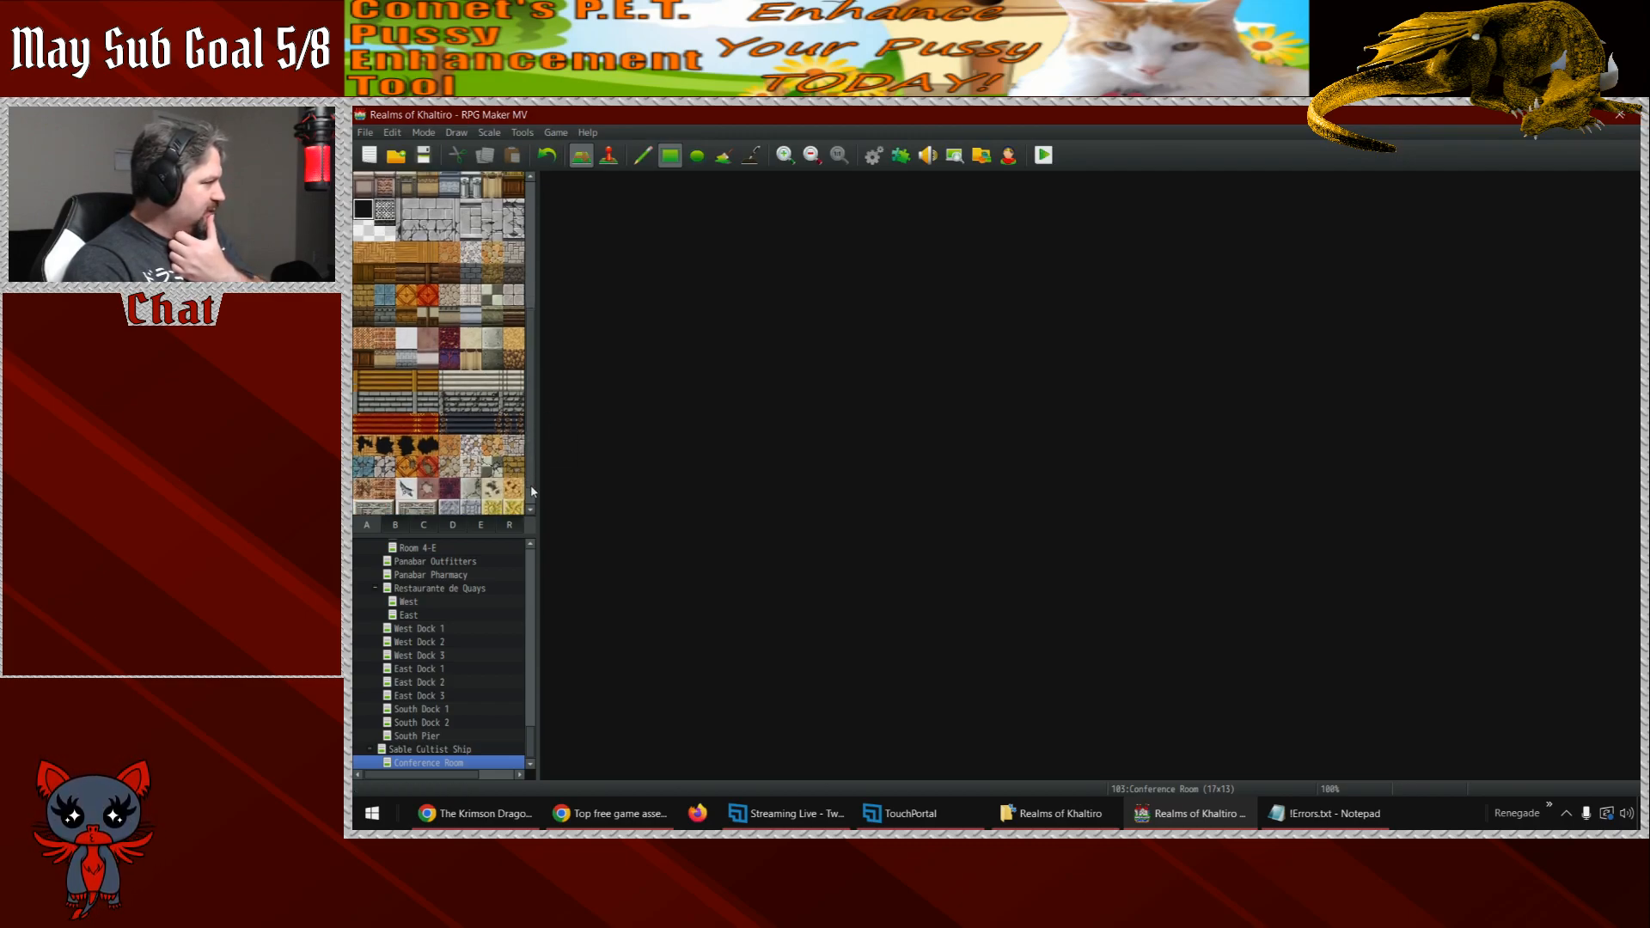
scroll(534, 460, up, 1)
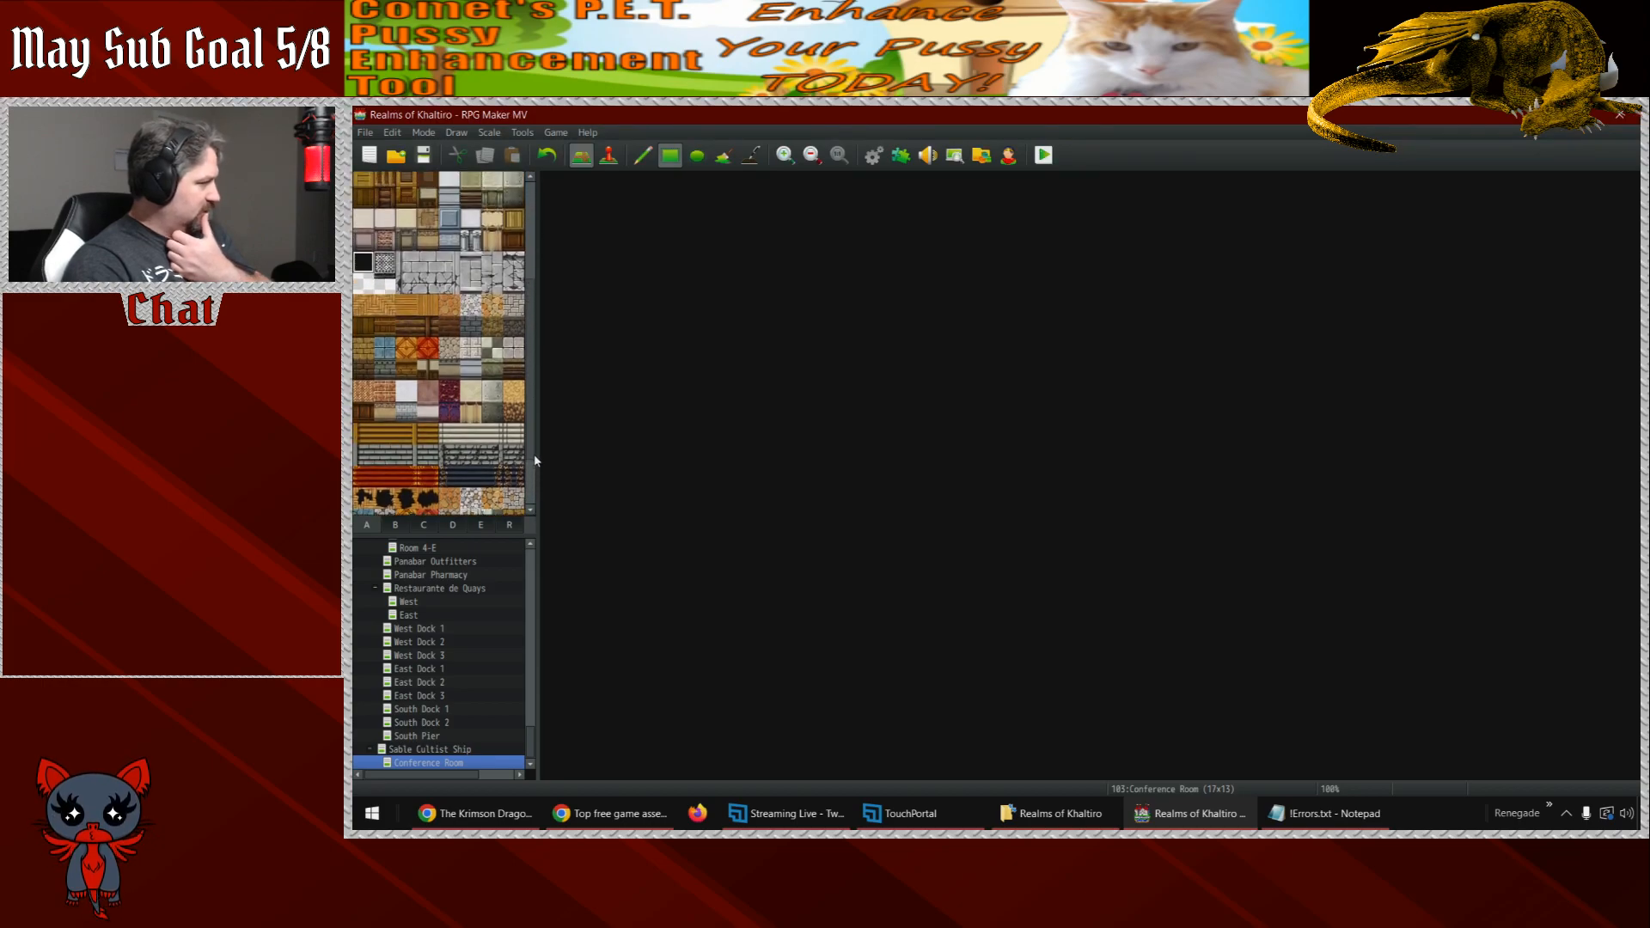
scroll(534, 454, up, 2)
scroll(536, 419, up, 3)
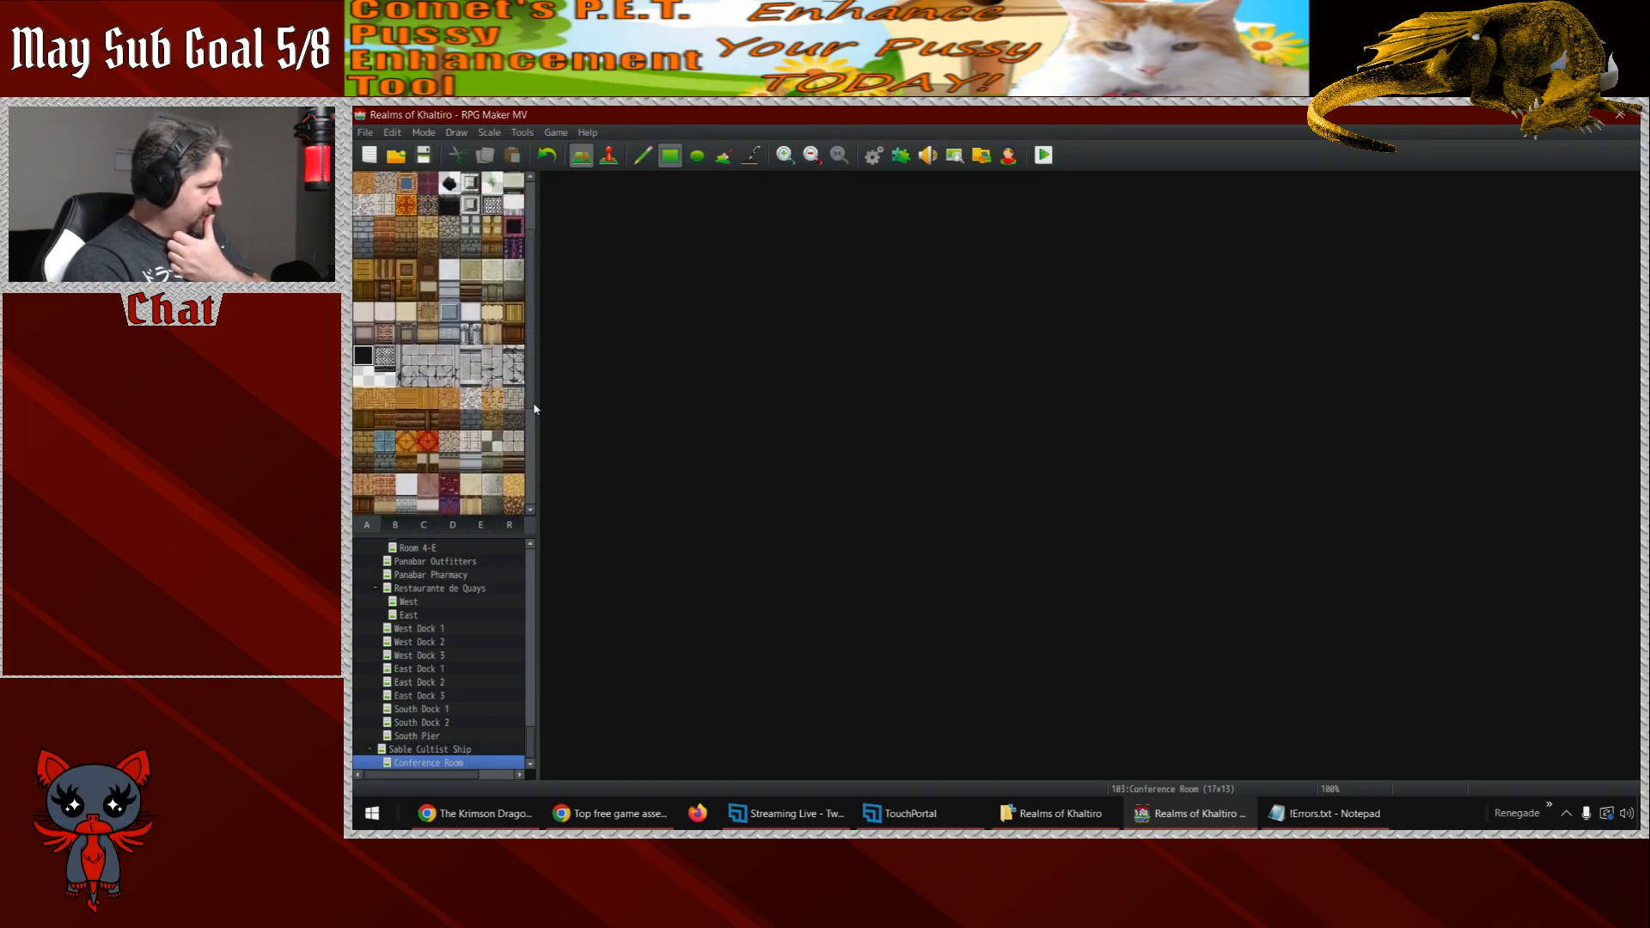
scroll(526, 374, up, 1)
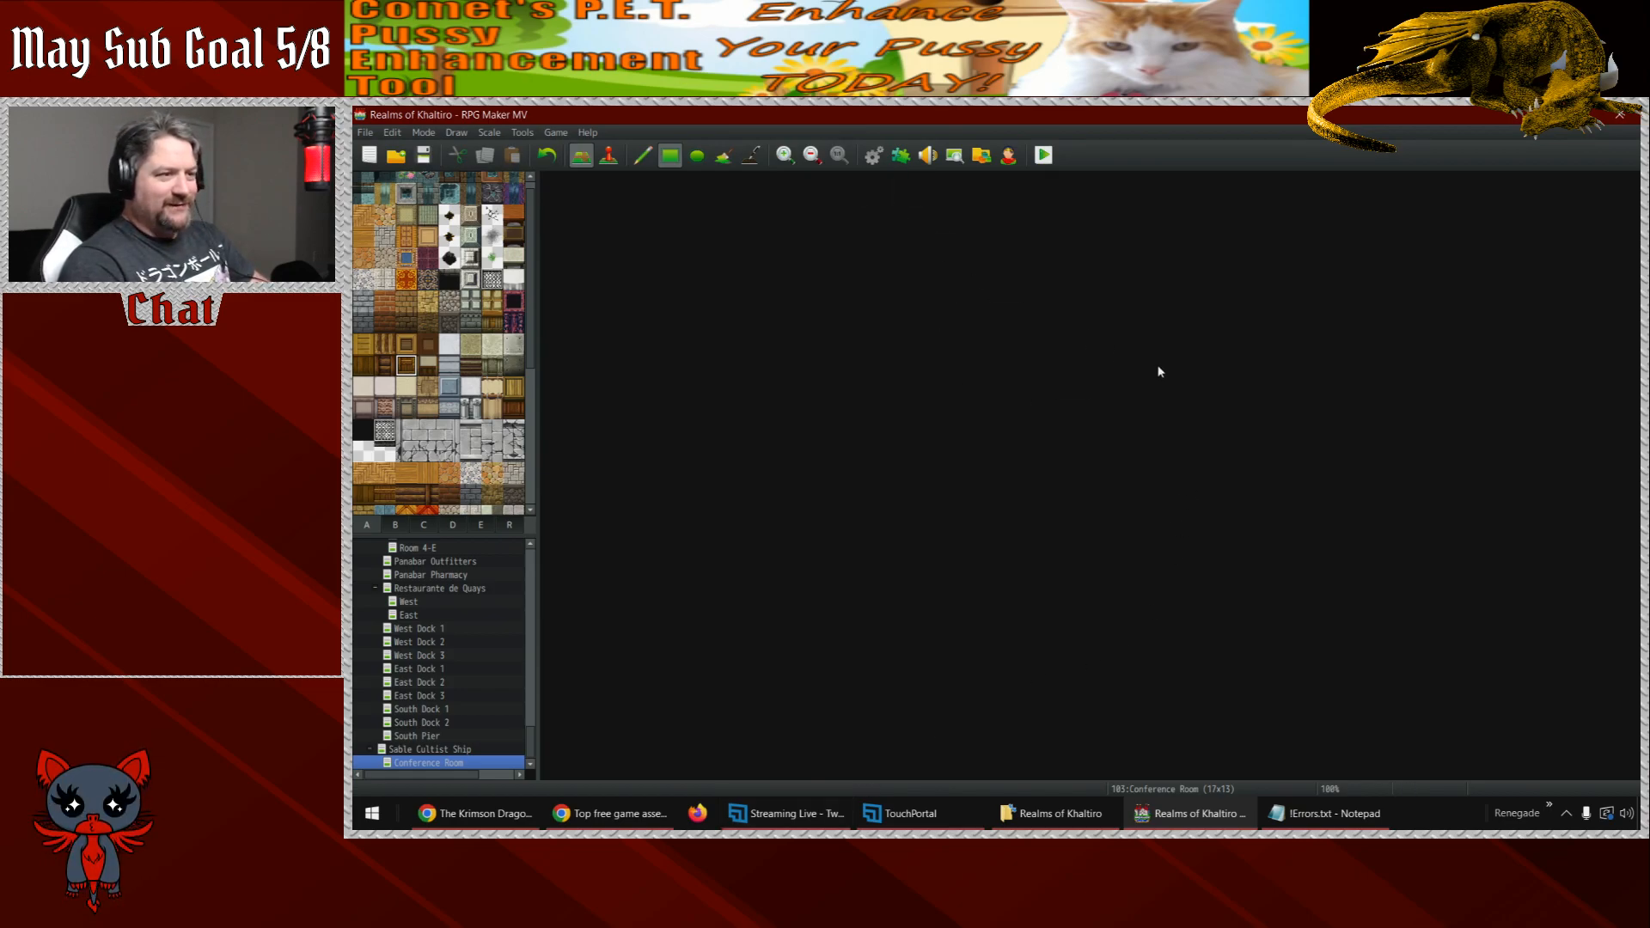
- Try the High Contrast Black interface theme in the editor options
click(554, 134)
mouse_move(531, 135)
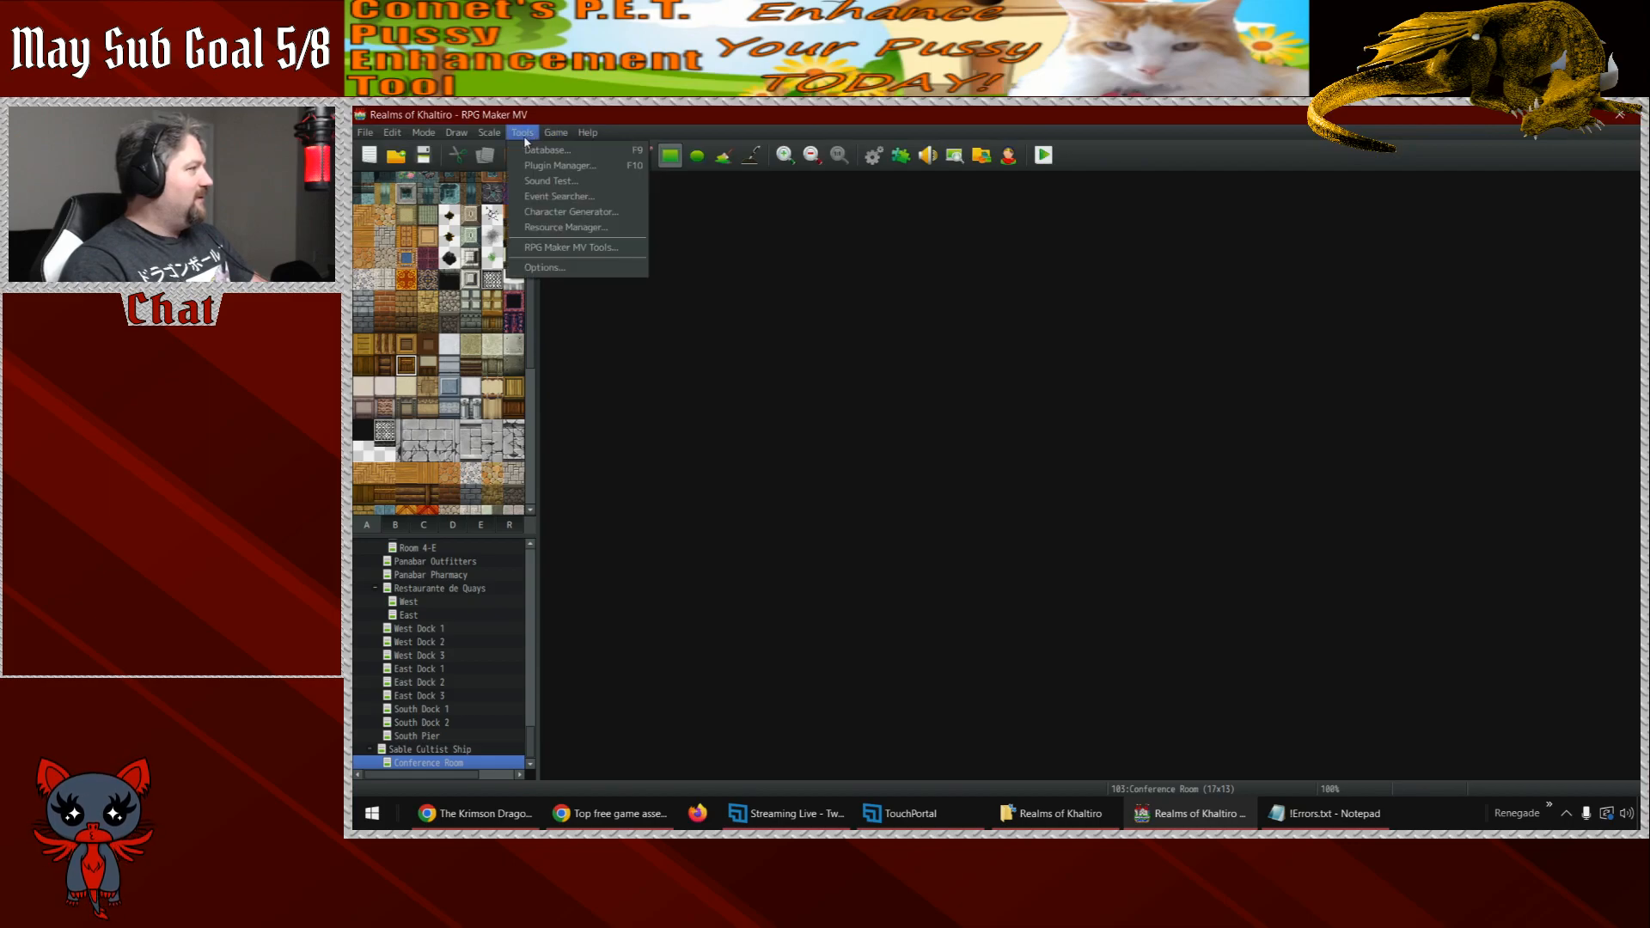
click(545, 267)
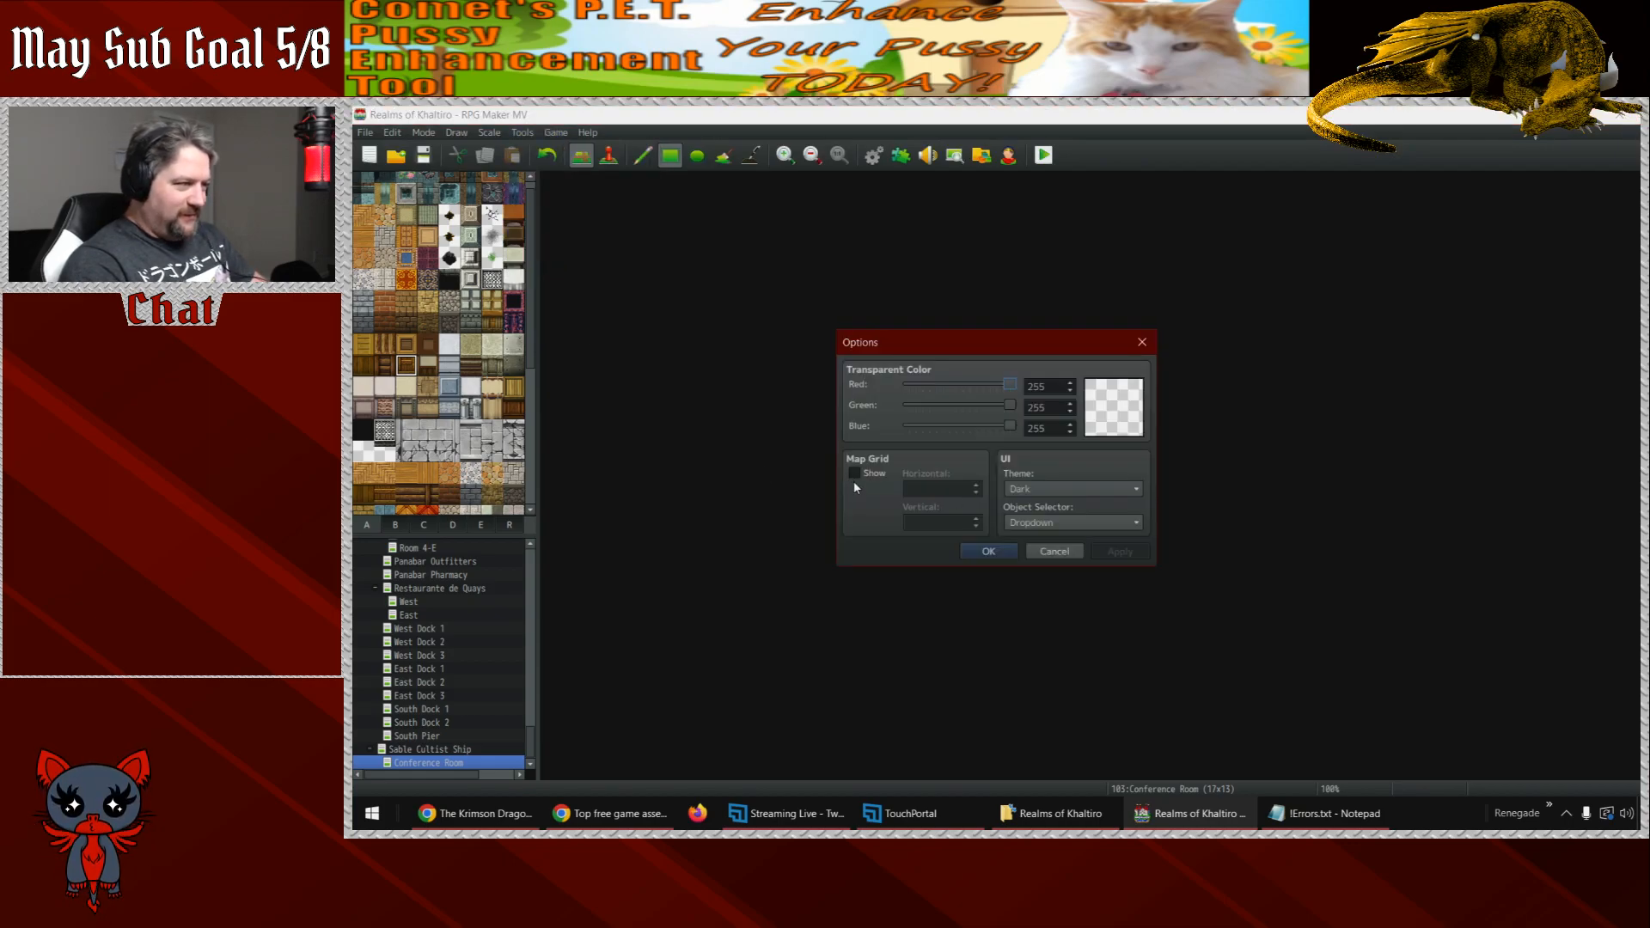
click(1110, 489)
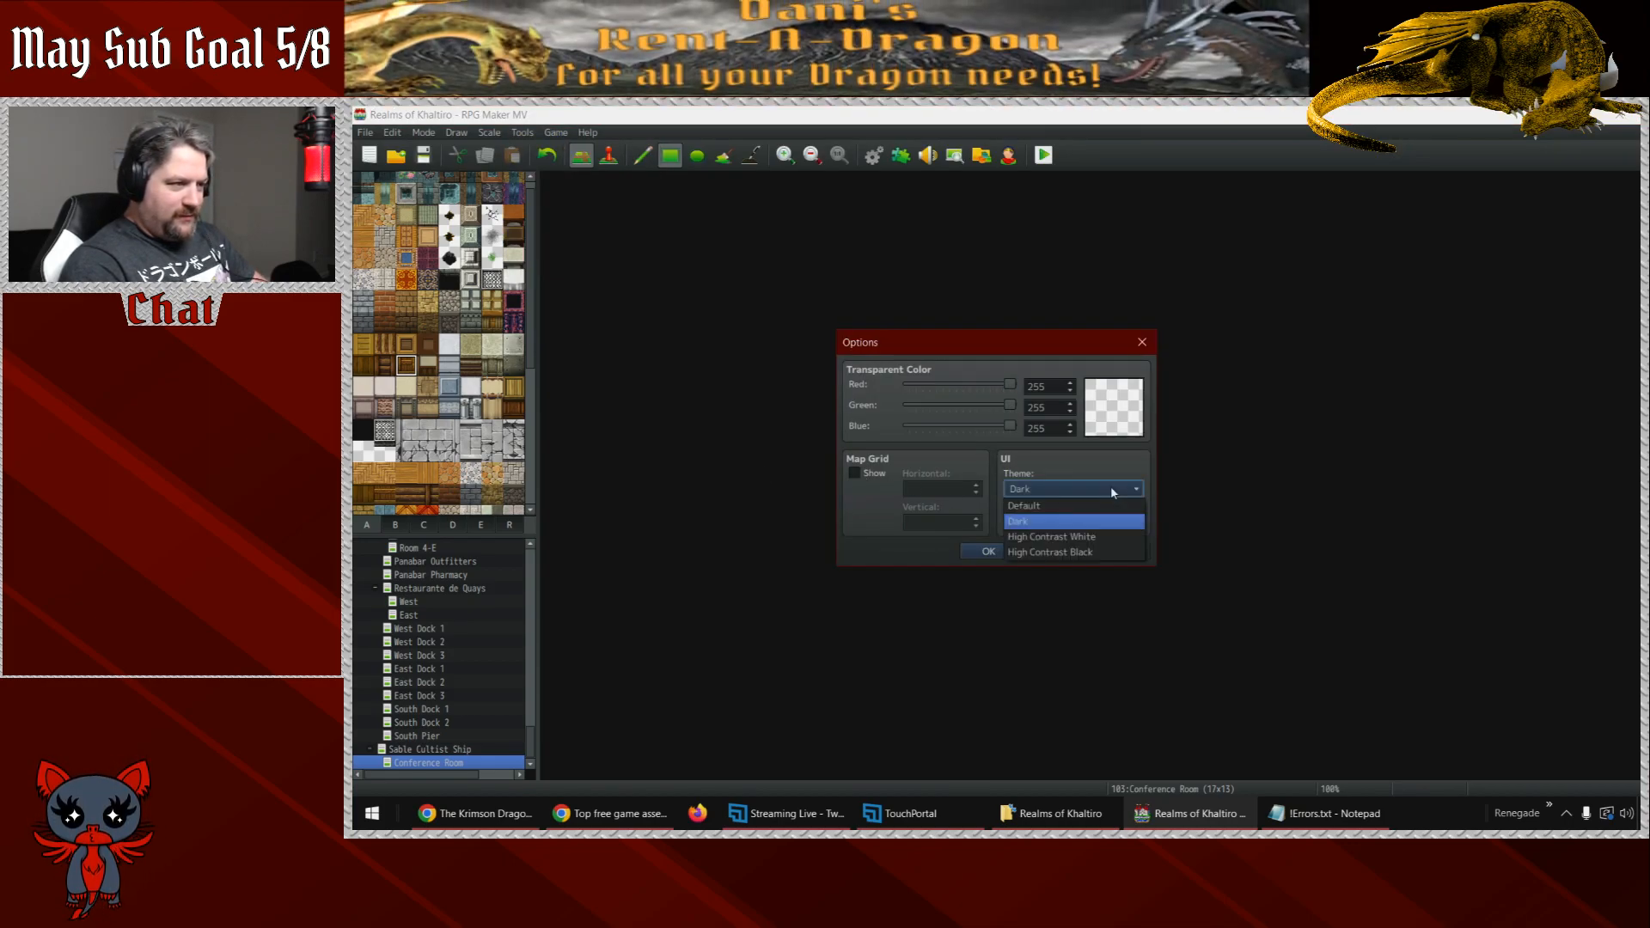
click(1103, 552)
click(1108, 553)
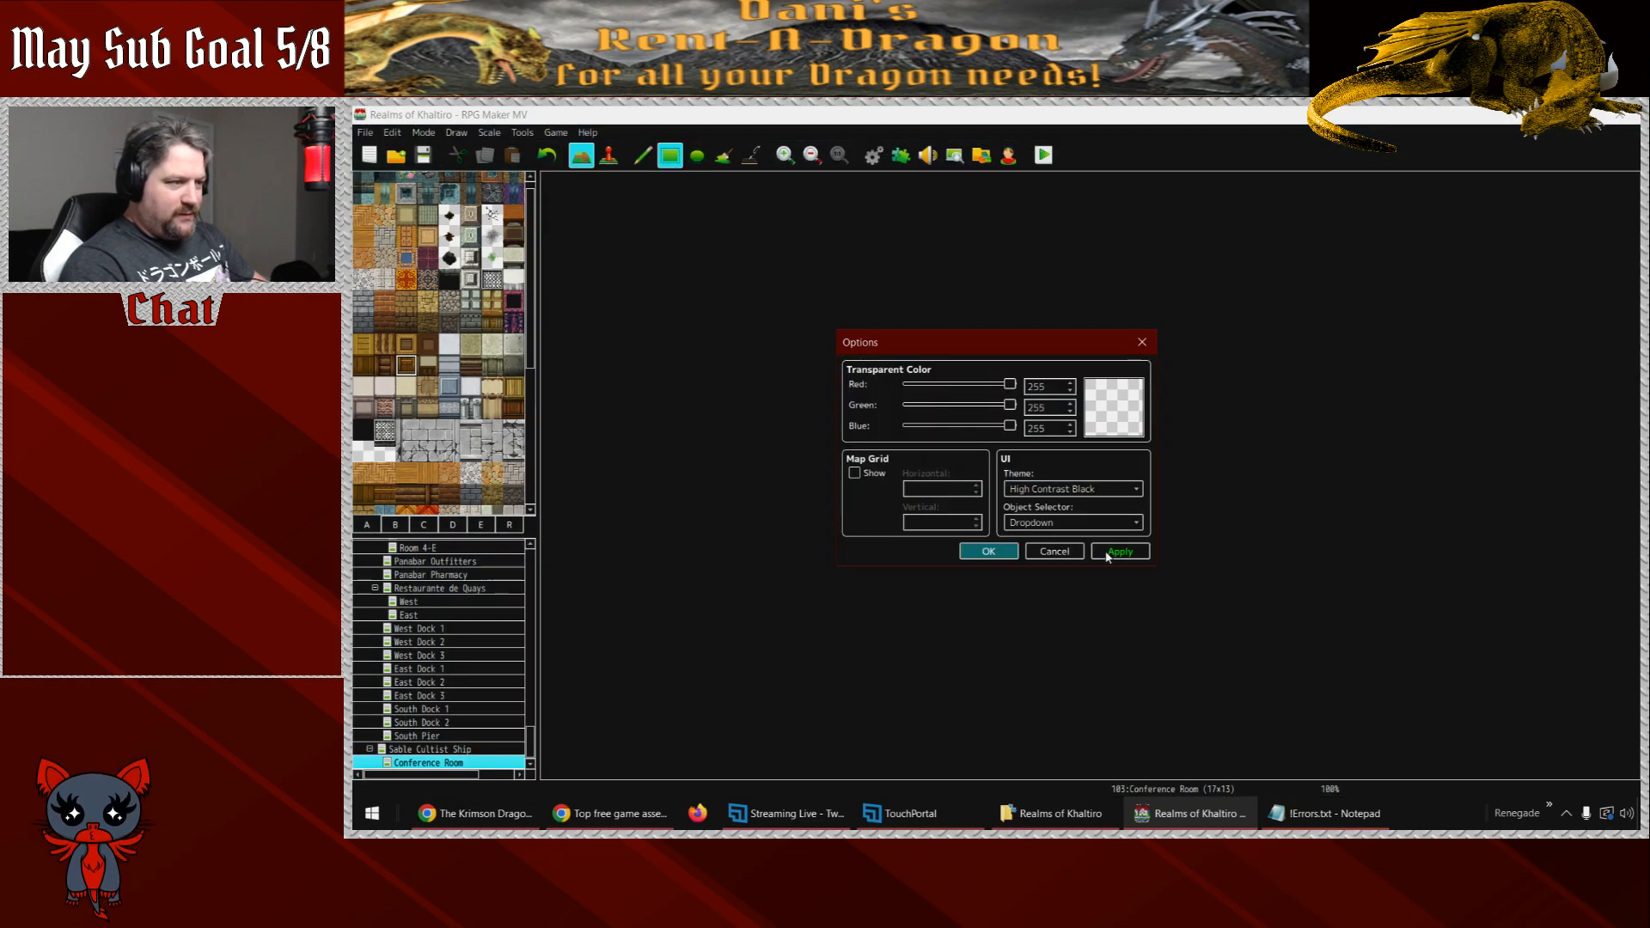
- Set the editor's interface theme to Default, apply it and close the options
click(1070, 489)
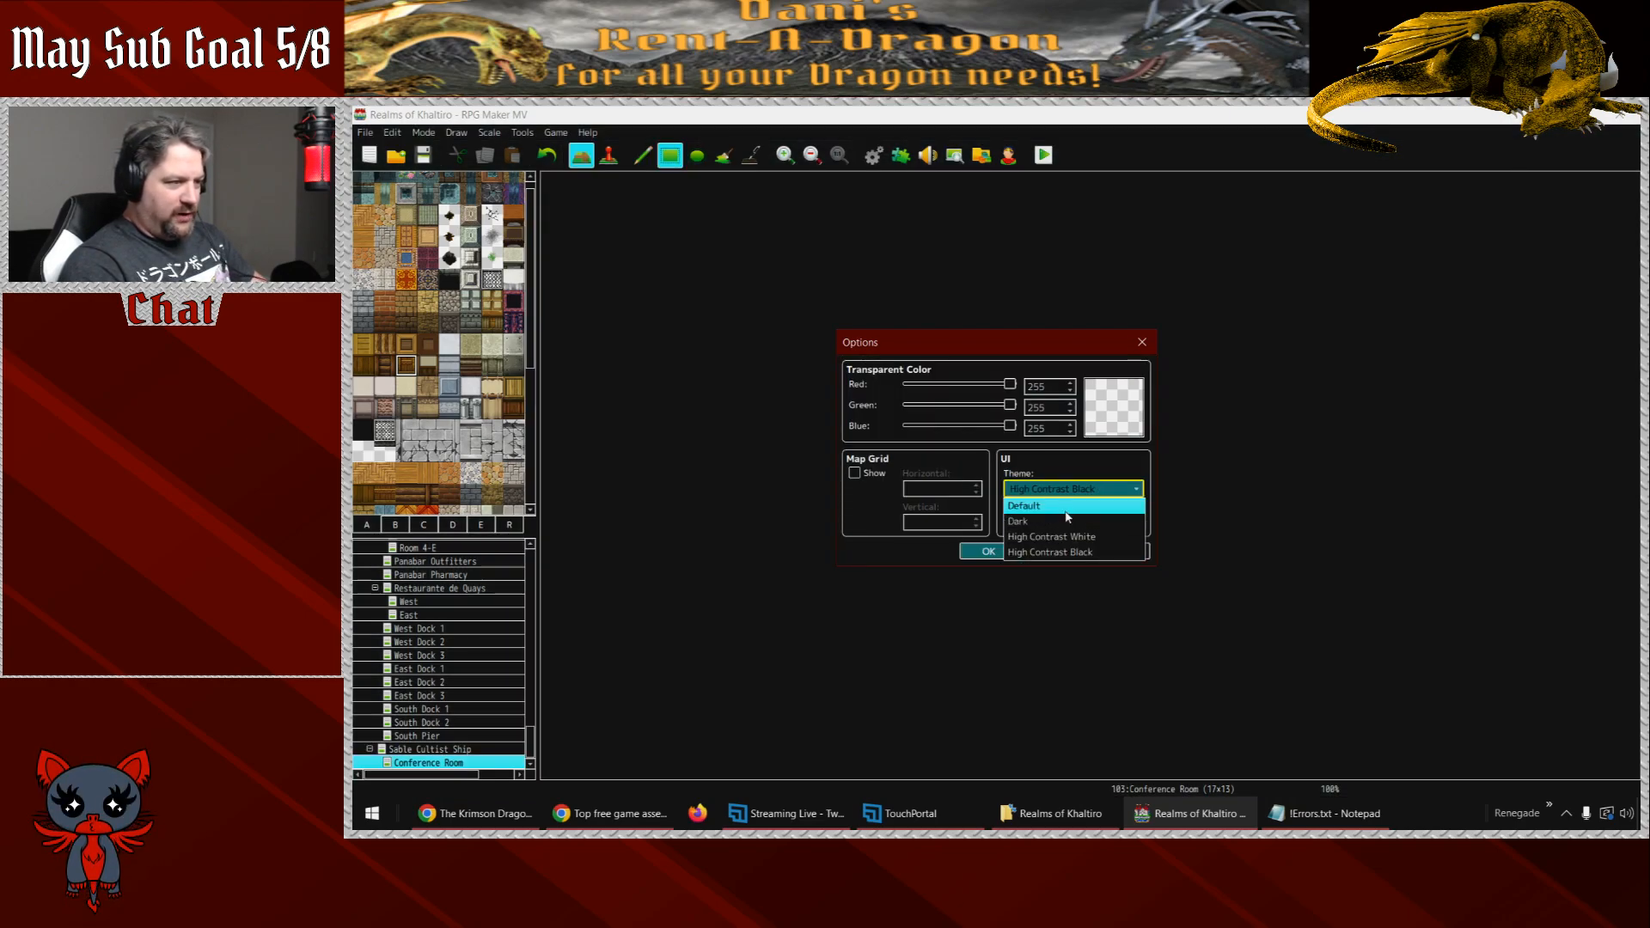
click(1024, 505)
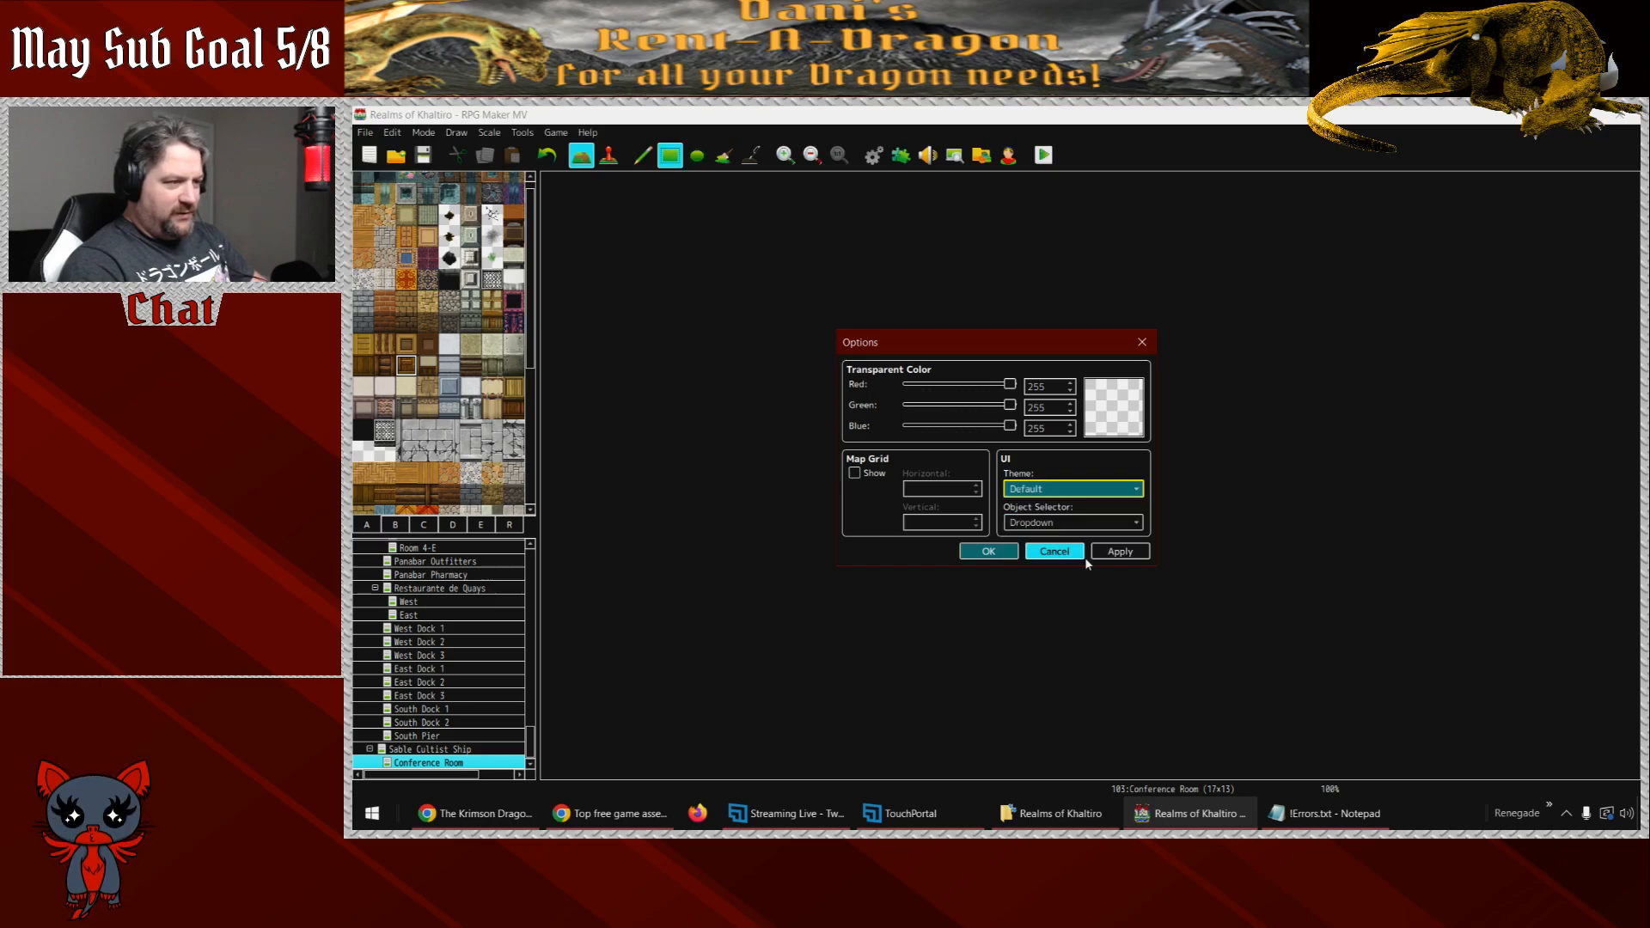
click(1120, 551)
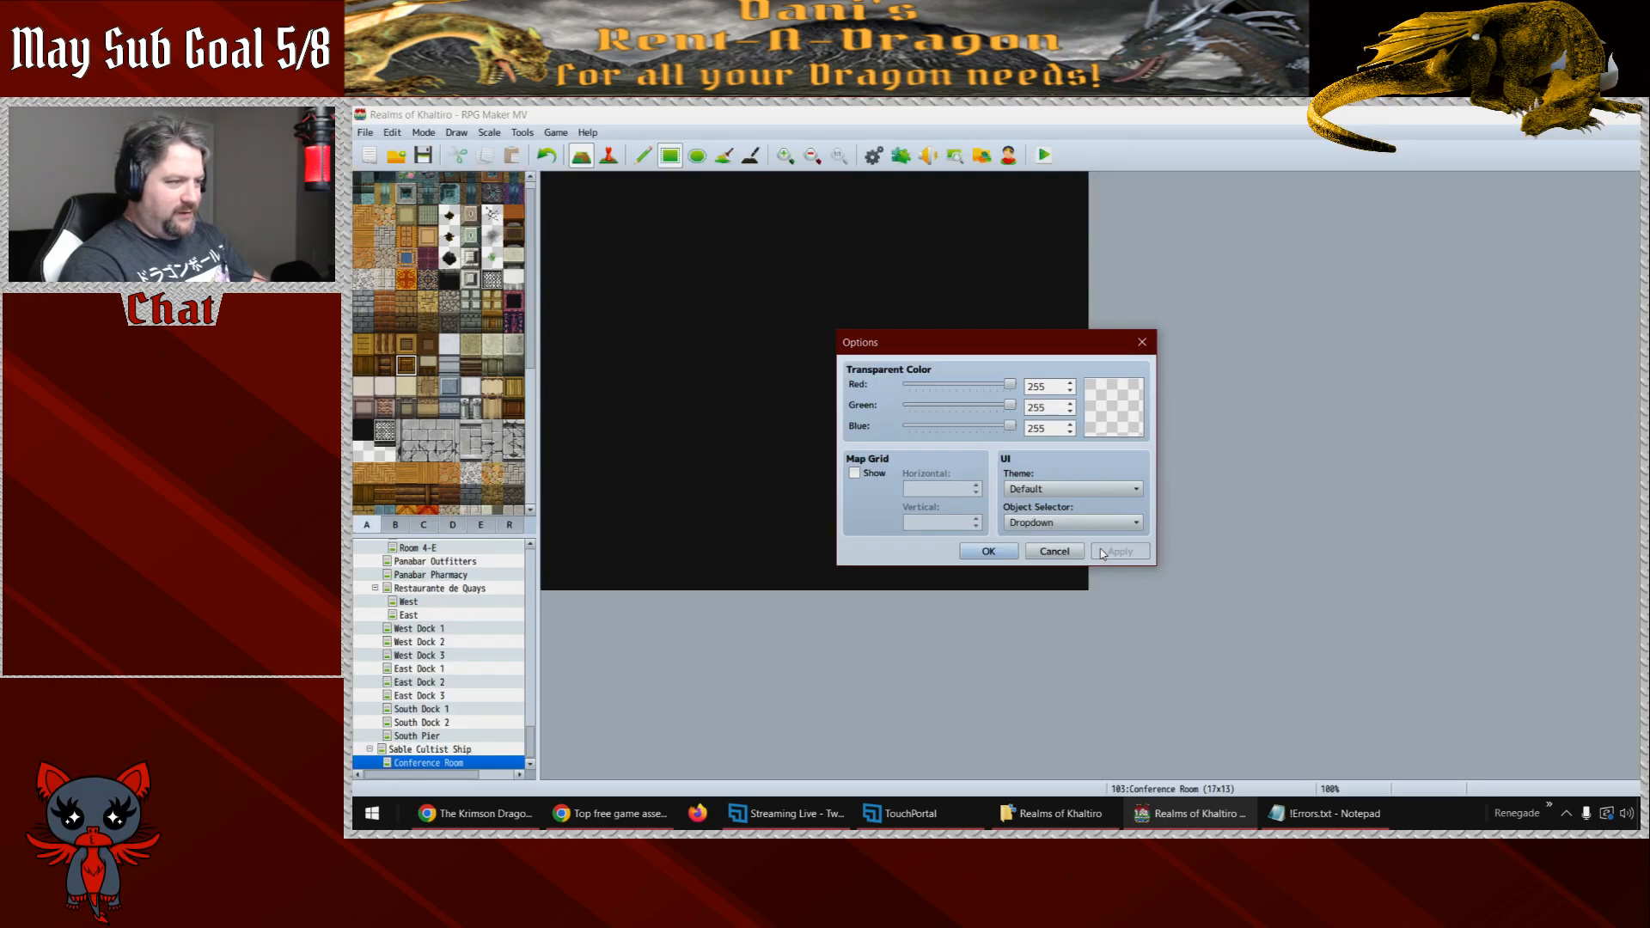
click(1000, 559)
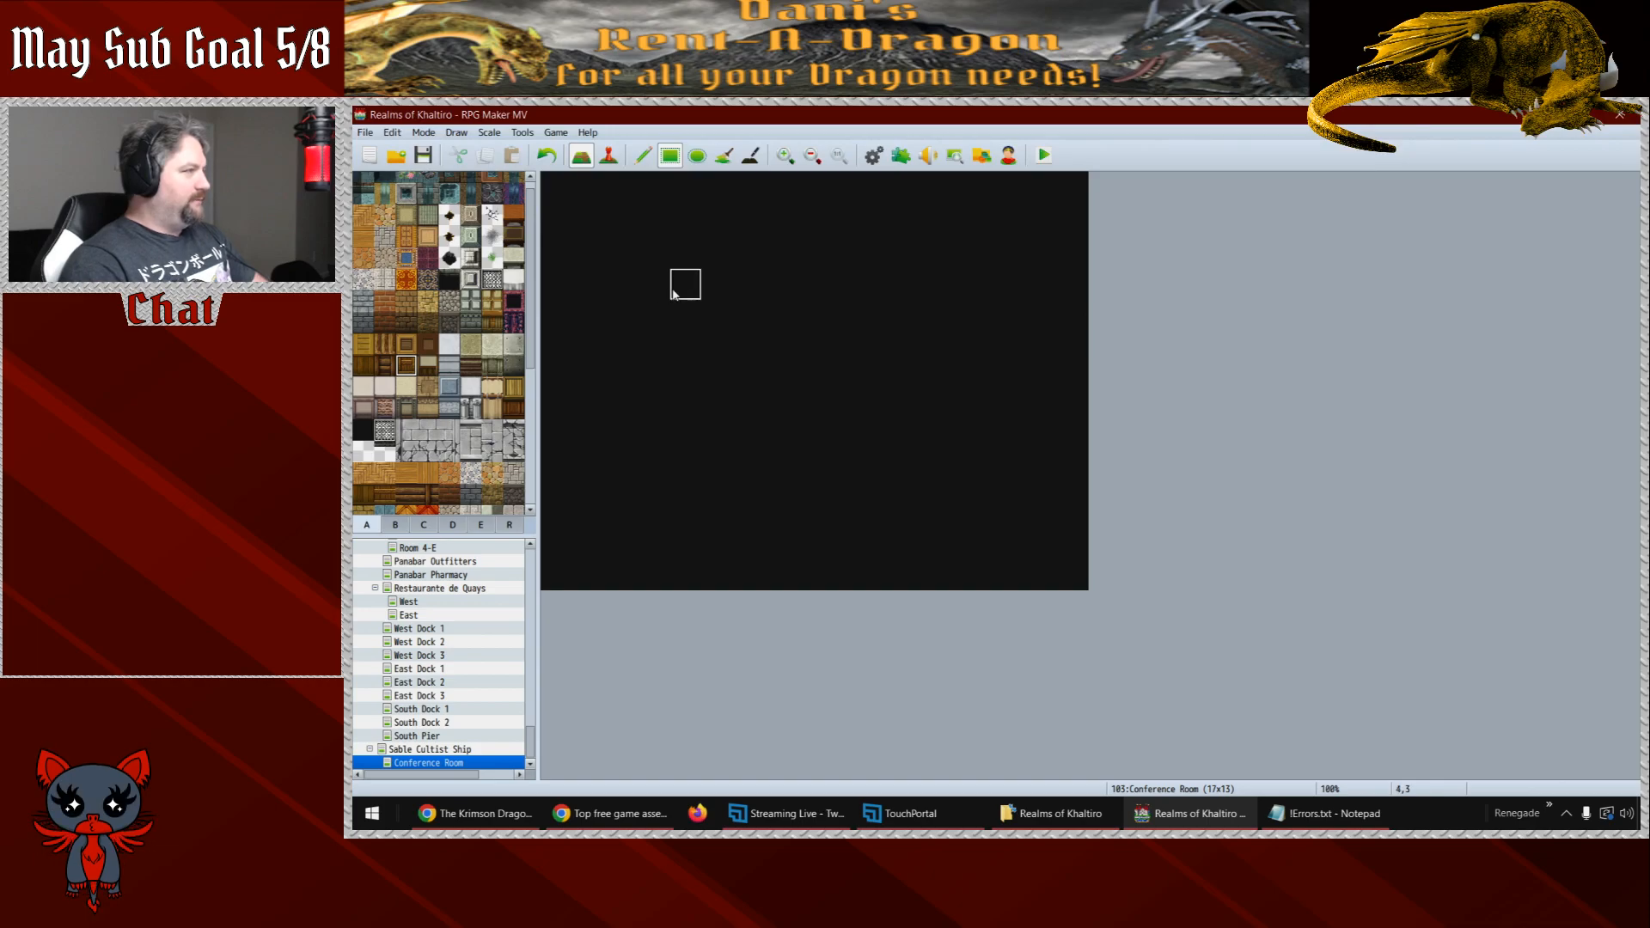
- Draw a brown wooden wall 12 tiles wide and 2 high in the Conference Room, with a 12 by 6 tile wood plank floor directly below
drag(634, 266, 855, 267)
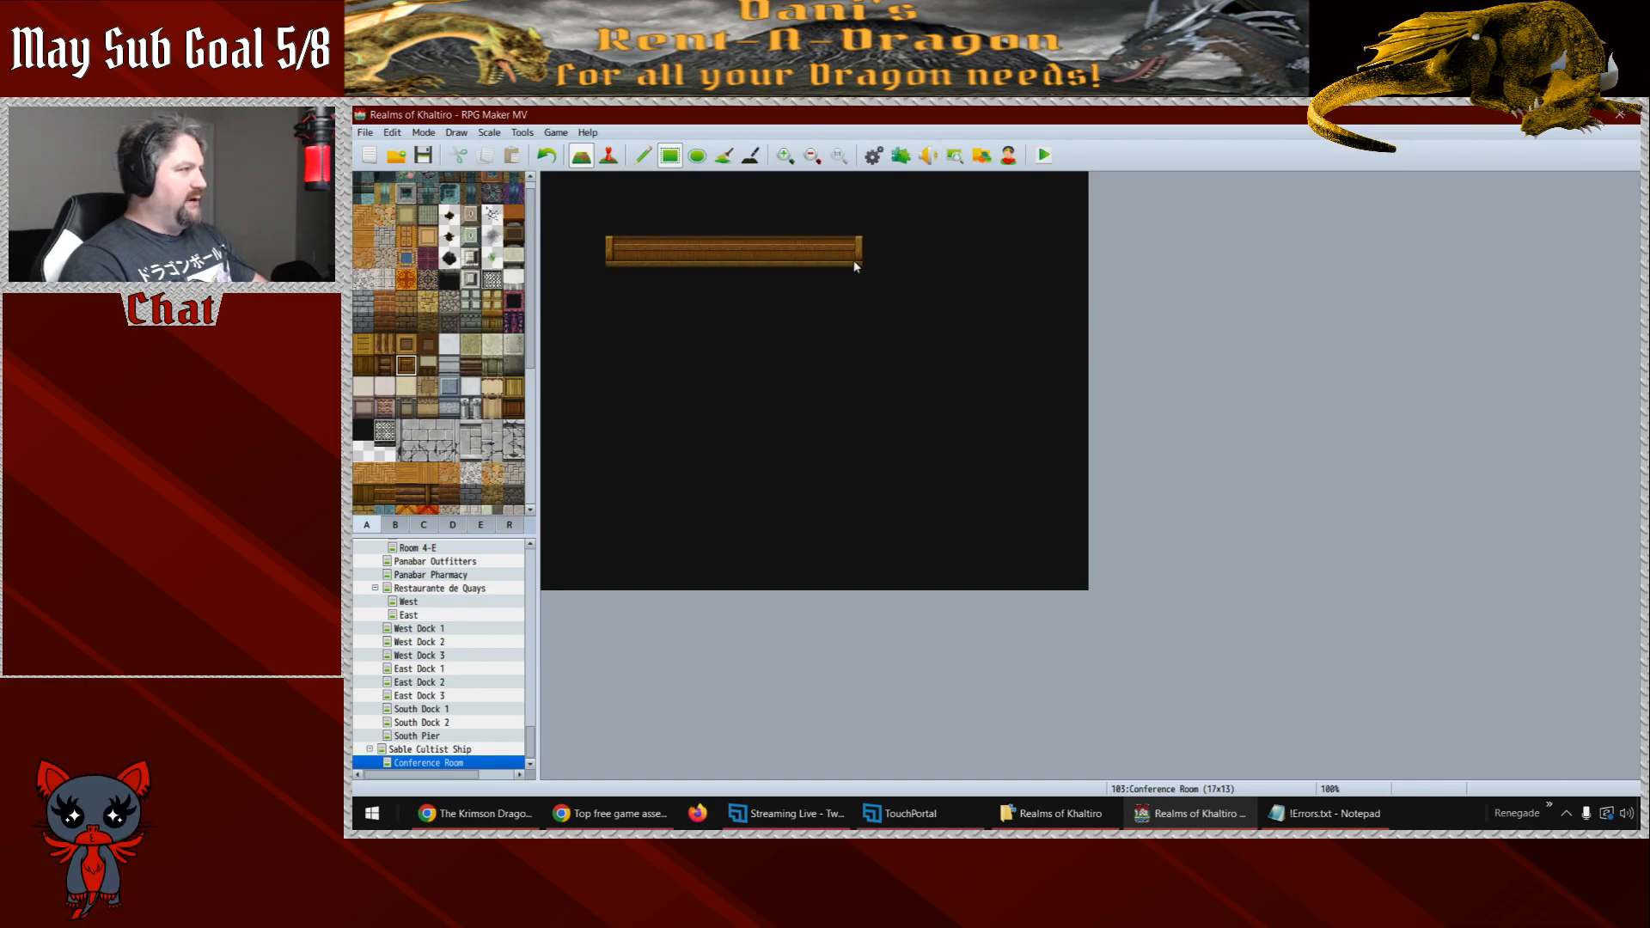
drag(970, 246, 971, 237)
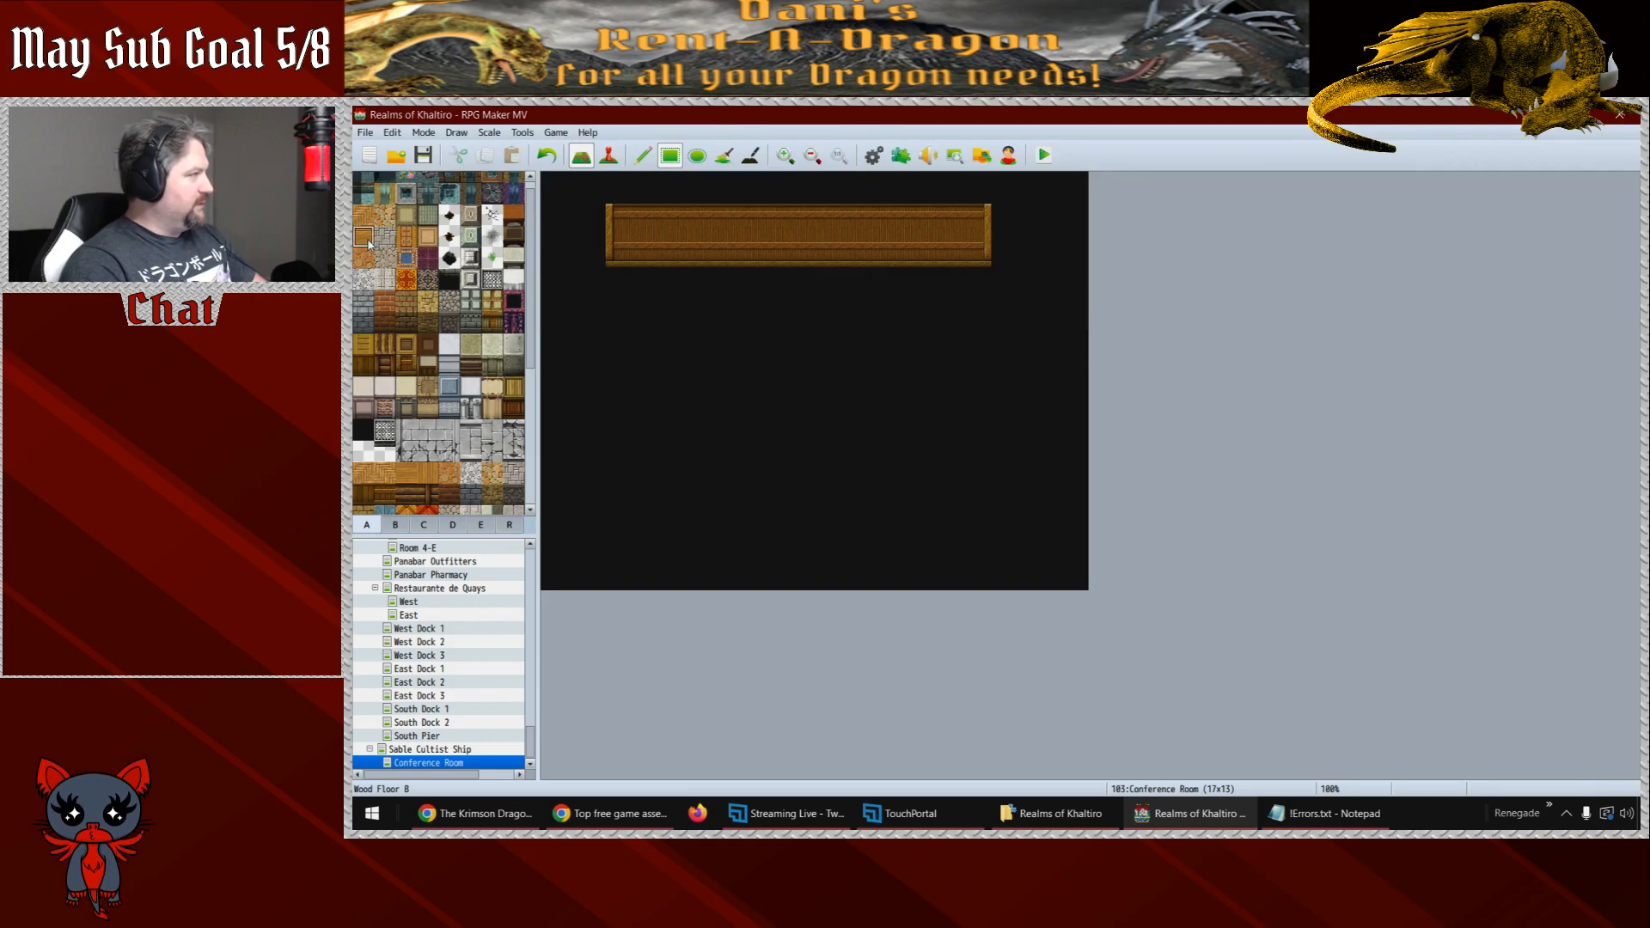
drag(664, 313, 987, 445)
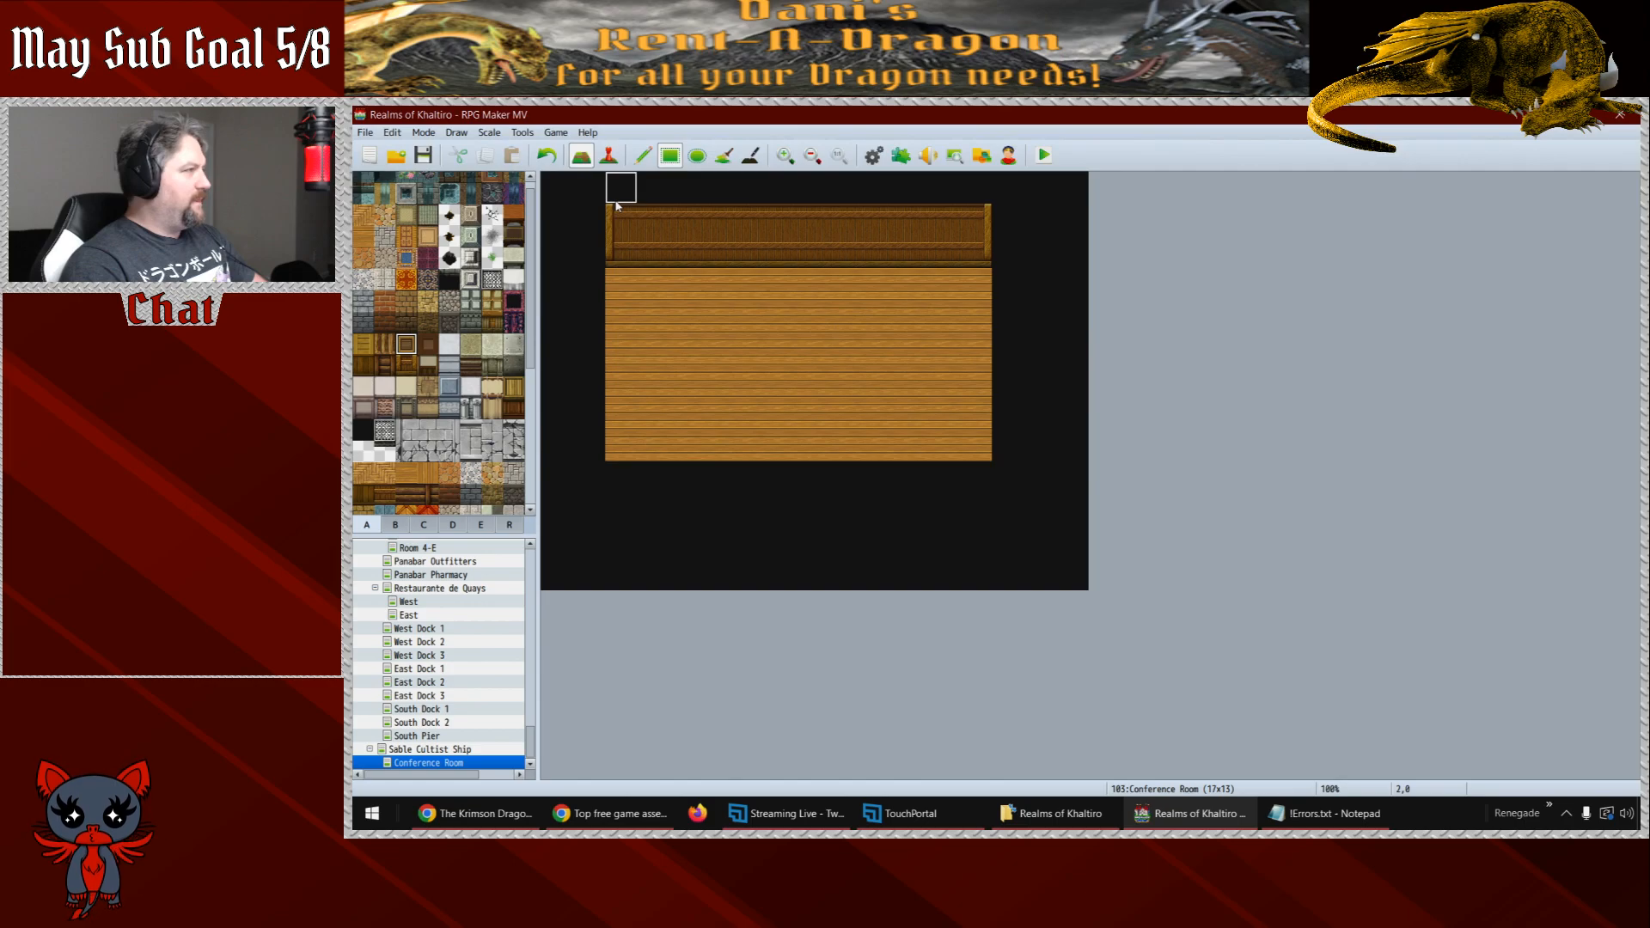
- Frame the Conference Room with a wooden wall-top border 14 tiles wide and 8 high, leaving a one-tile doorway alcove on the south side
mouse_move(627, 255)
mouse_down()
mouse_move(667, 232)
mouse_move(976, 222)
mouse_up()
mouse_move(982, 289)
mouse_down()
mouse_move(633, 286)
mouse_move(590, 237)
mouse_move(593, 463)
mouse_move(814, 472)
mouse_move(815, 450)
mouse_move(993, 449)
mouse_move(976, 354)
mouse_move(1005, 221)
mouse_move(1010, 413)
mouse_up()
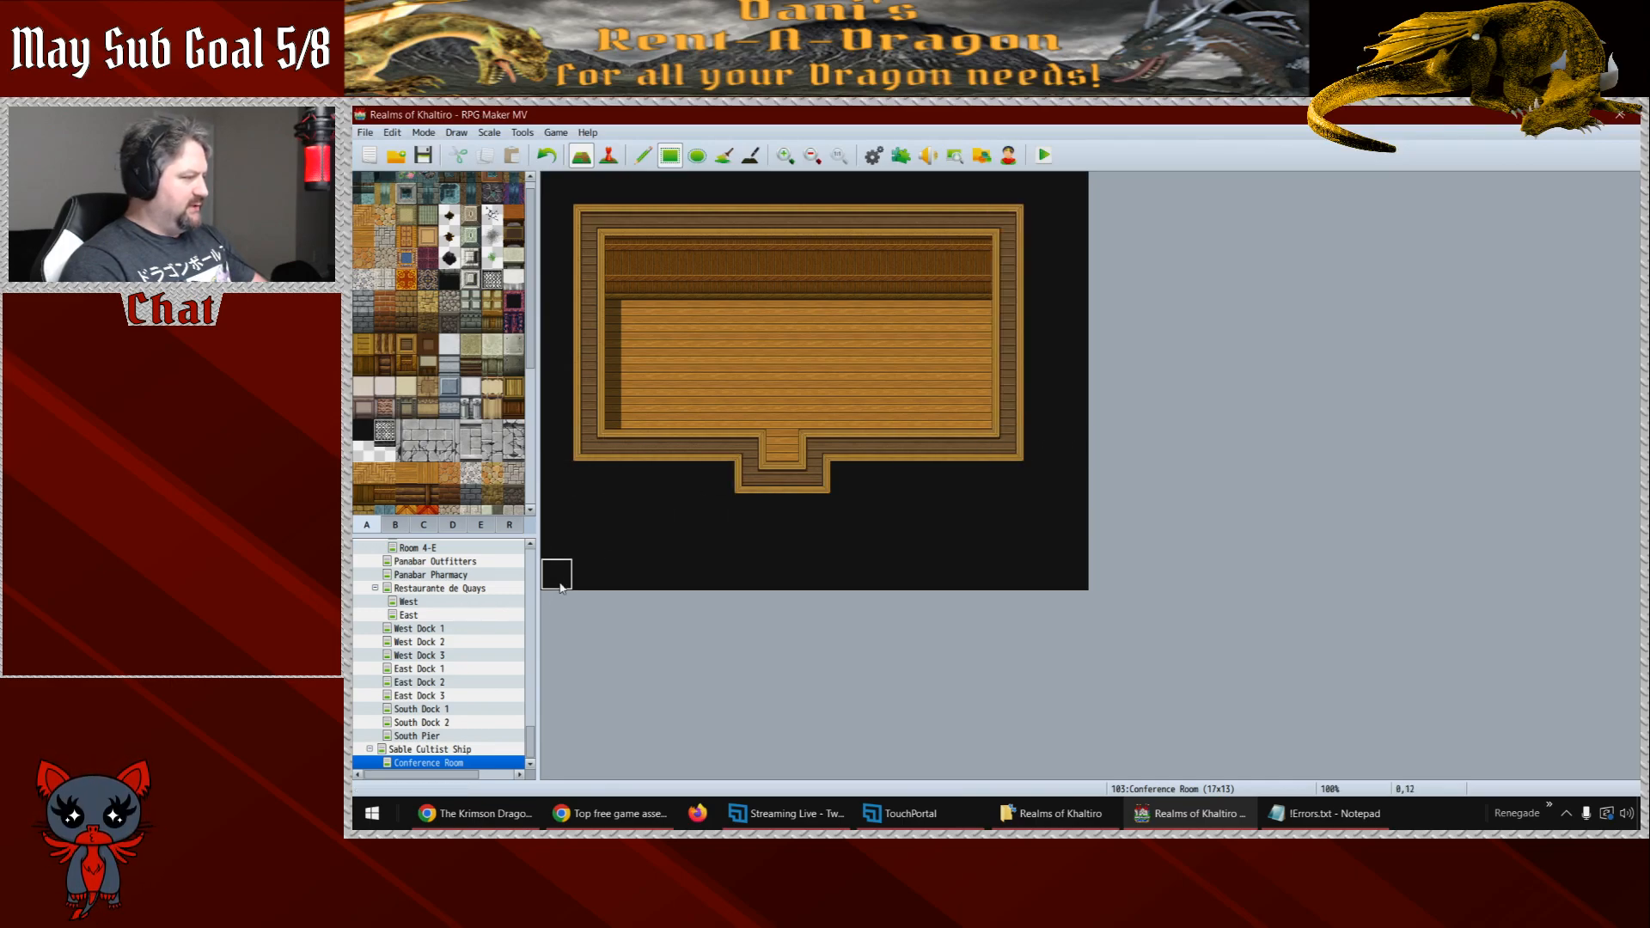
click(782, 448)
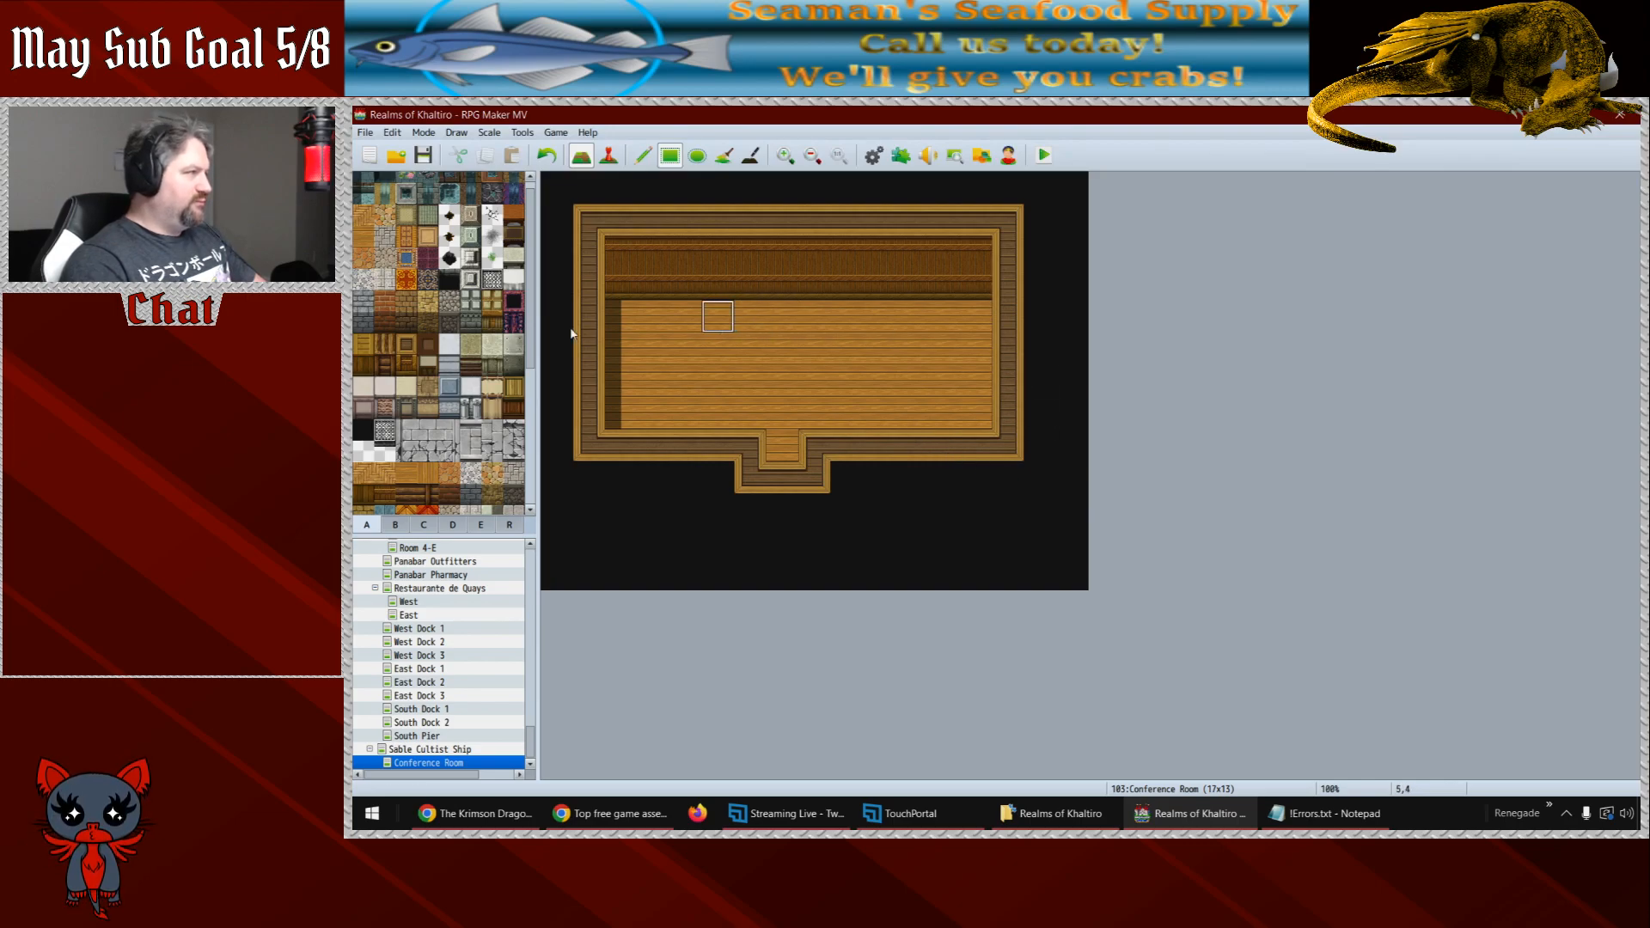
- Set the Conference Room map's width to 16 tiles in its map properties
right_click(441, 764)
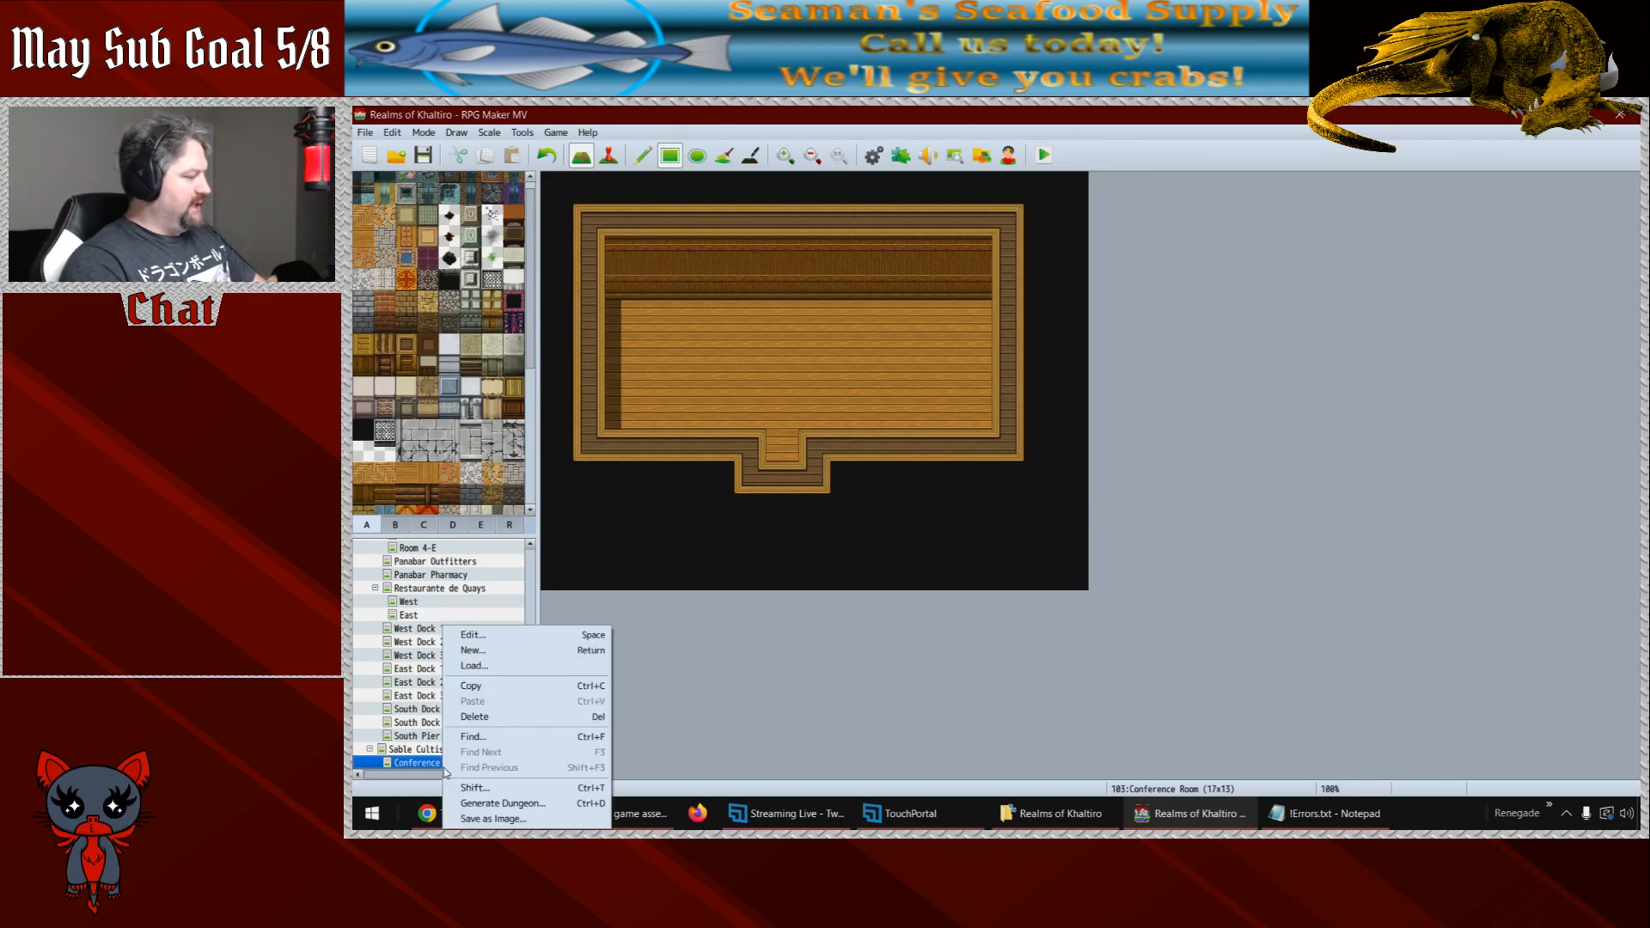
click(480, 634)
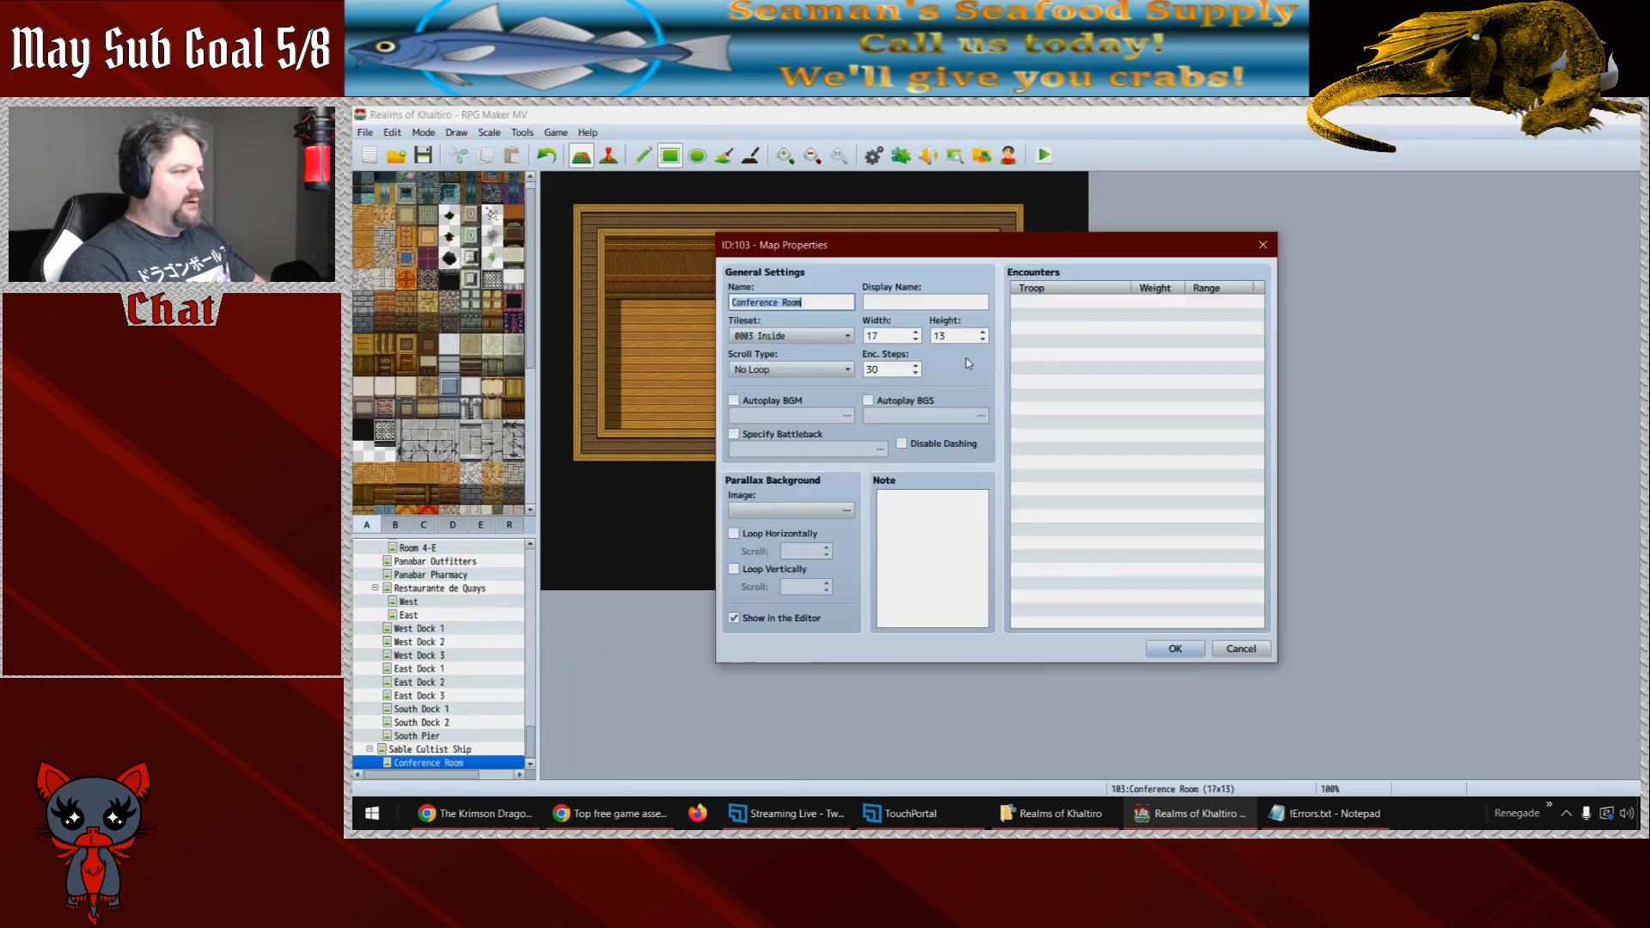
click(916, 339)
click(1175, 649)
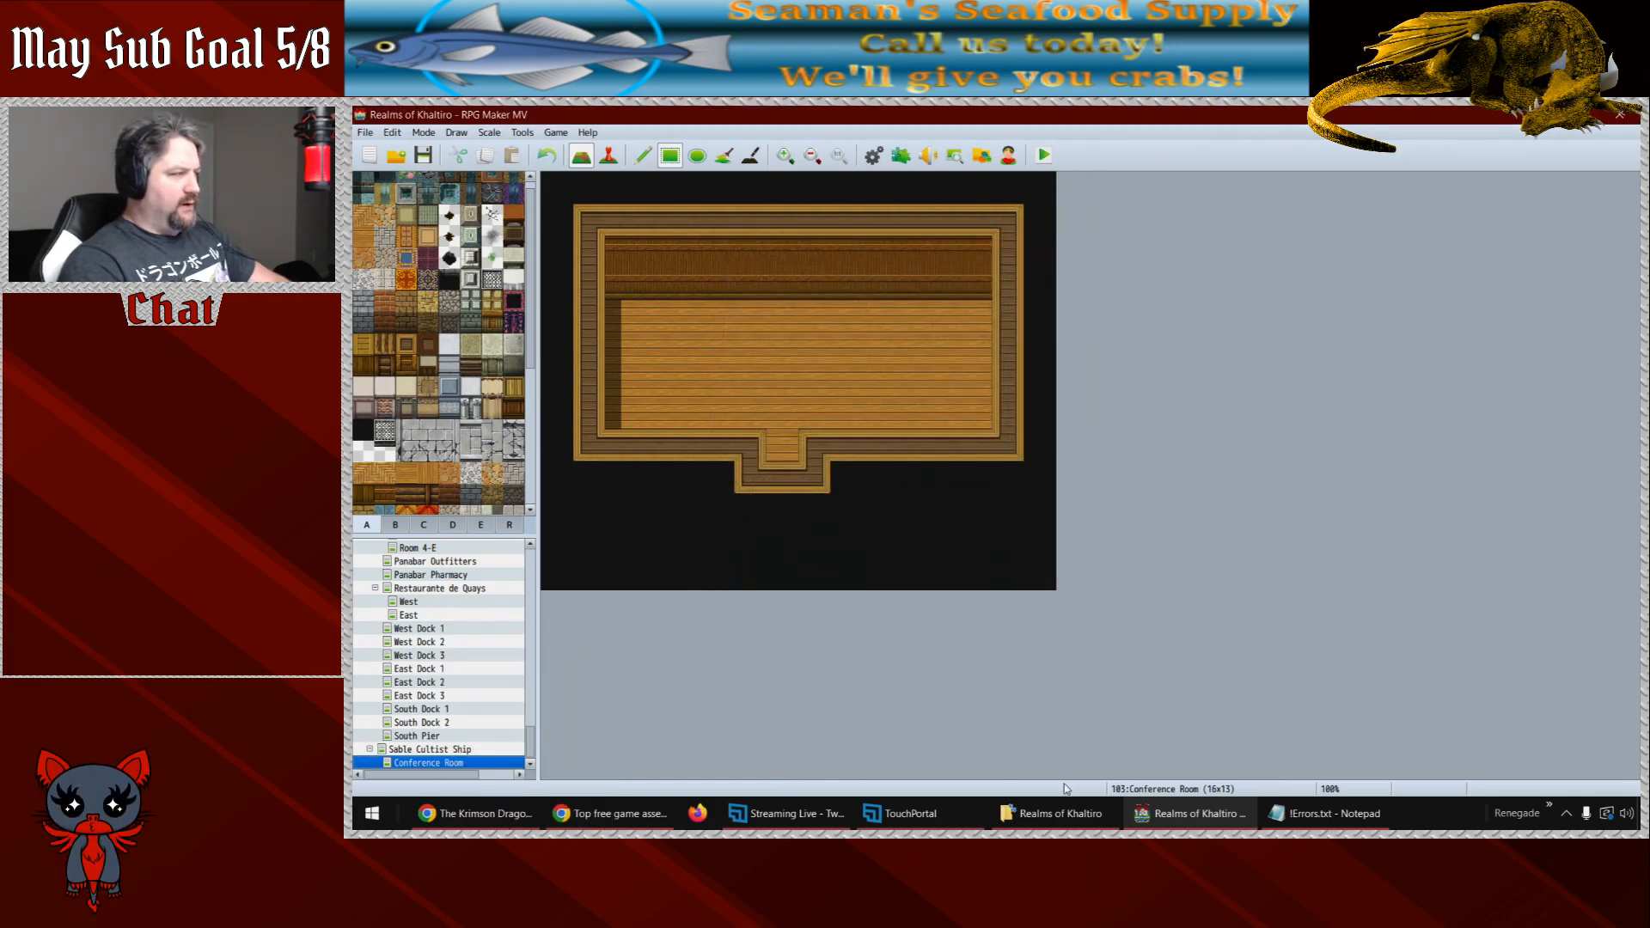
- Shift the room down one row and refill its north side, making the plank floor 5 tiles deep inside a 9-tile-high wall border
right_drag(554, 184, 1029, 486)
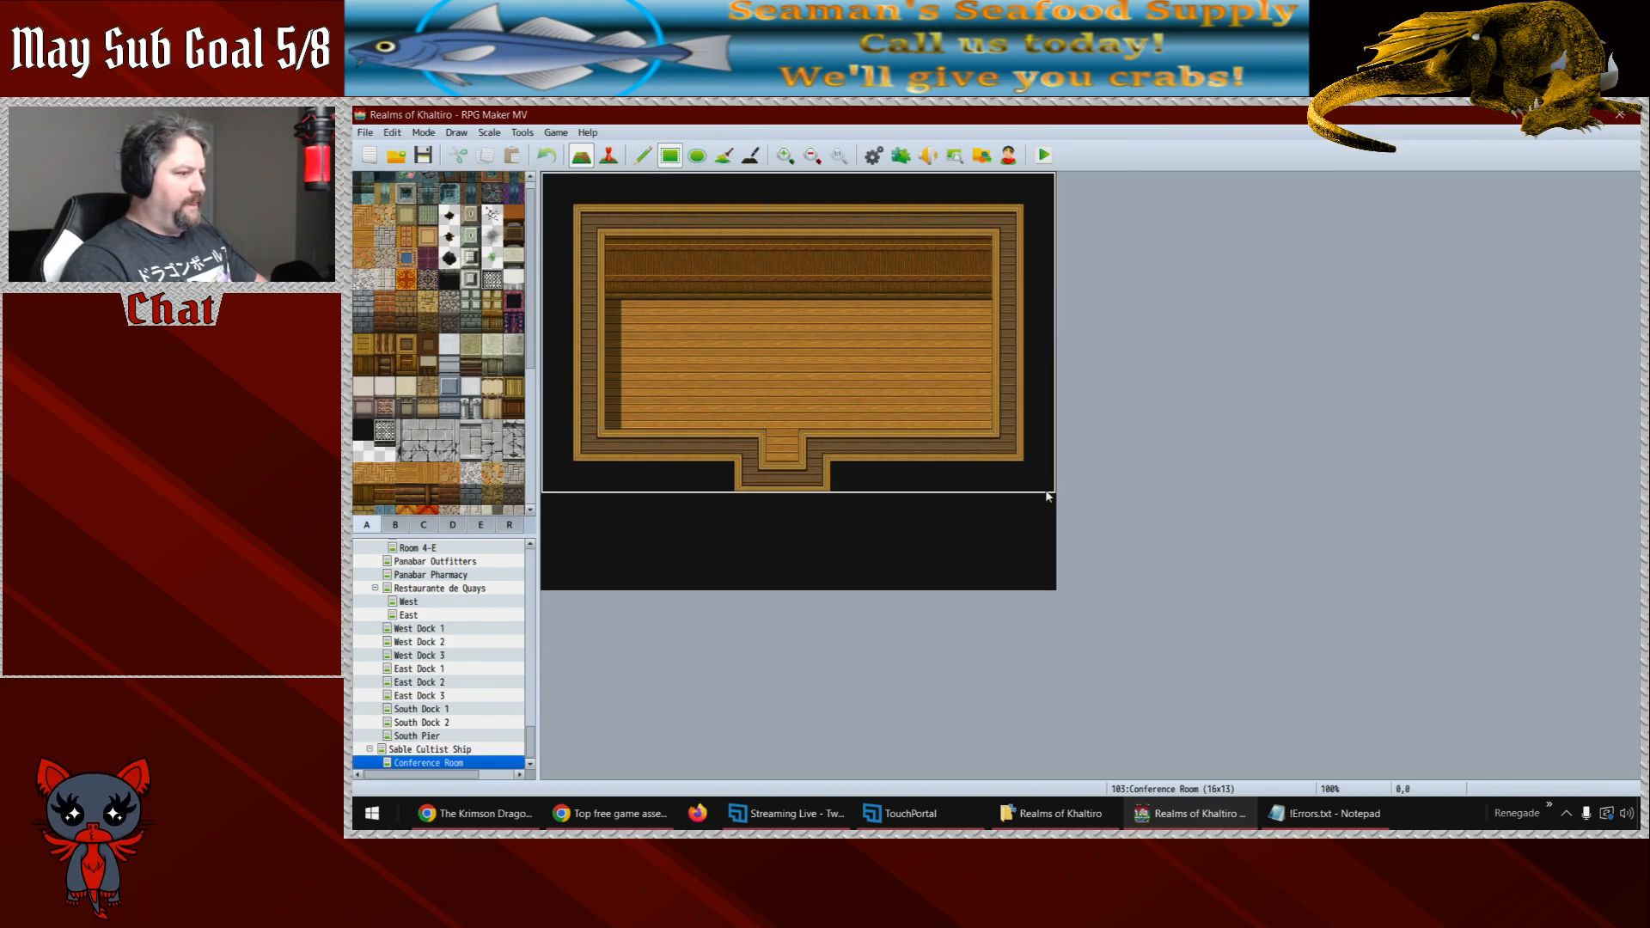
mouse_move(1046, 518)
mouse_down()
mouse_move(887, 411)
mouse_move(598, 303)
mouse_move(575, 214)
mouse_up()
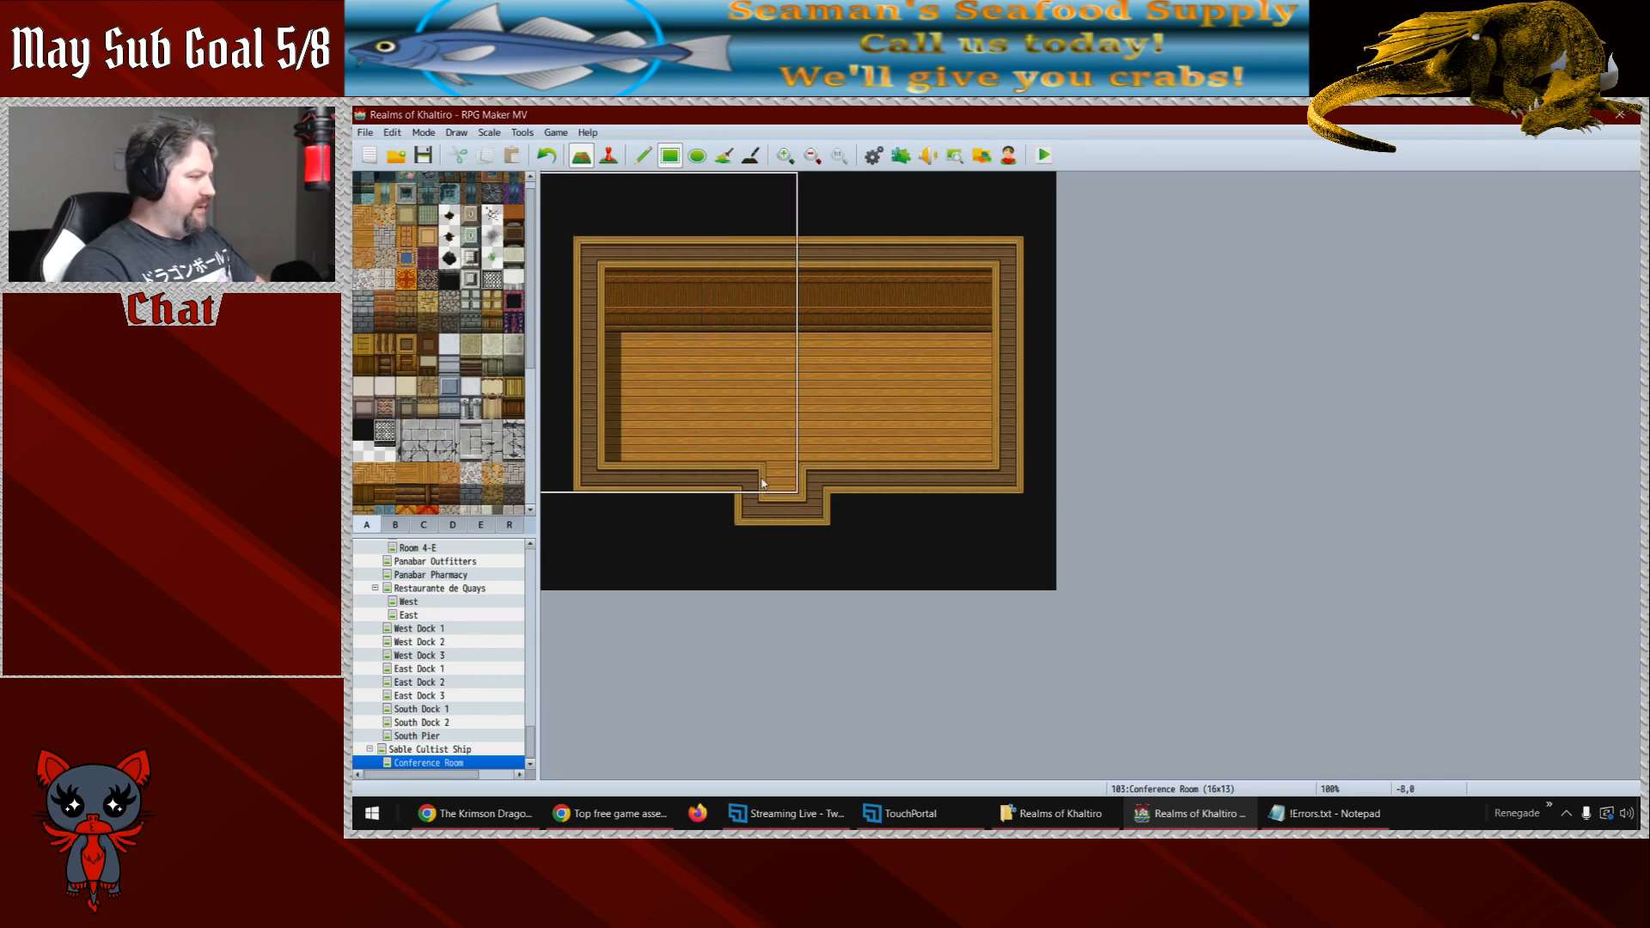
right_click(589, 464)
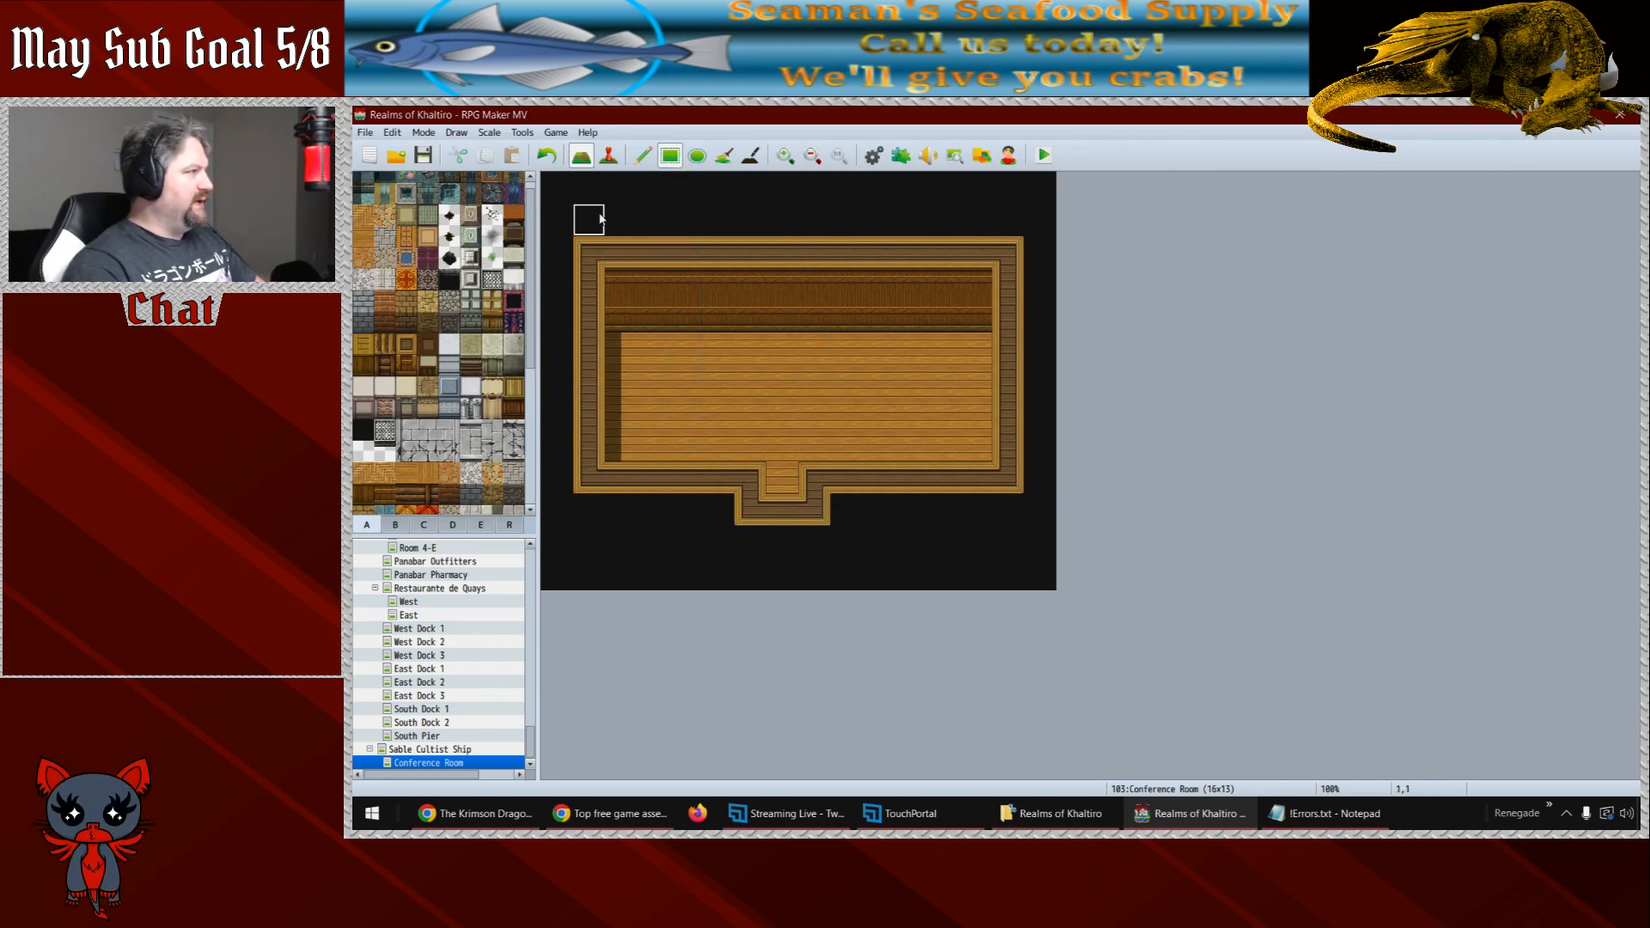
drag(599, 211, 1011, 217)
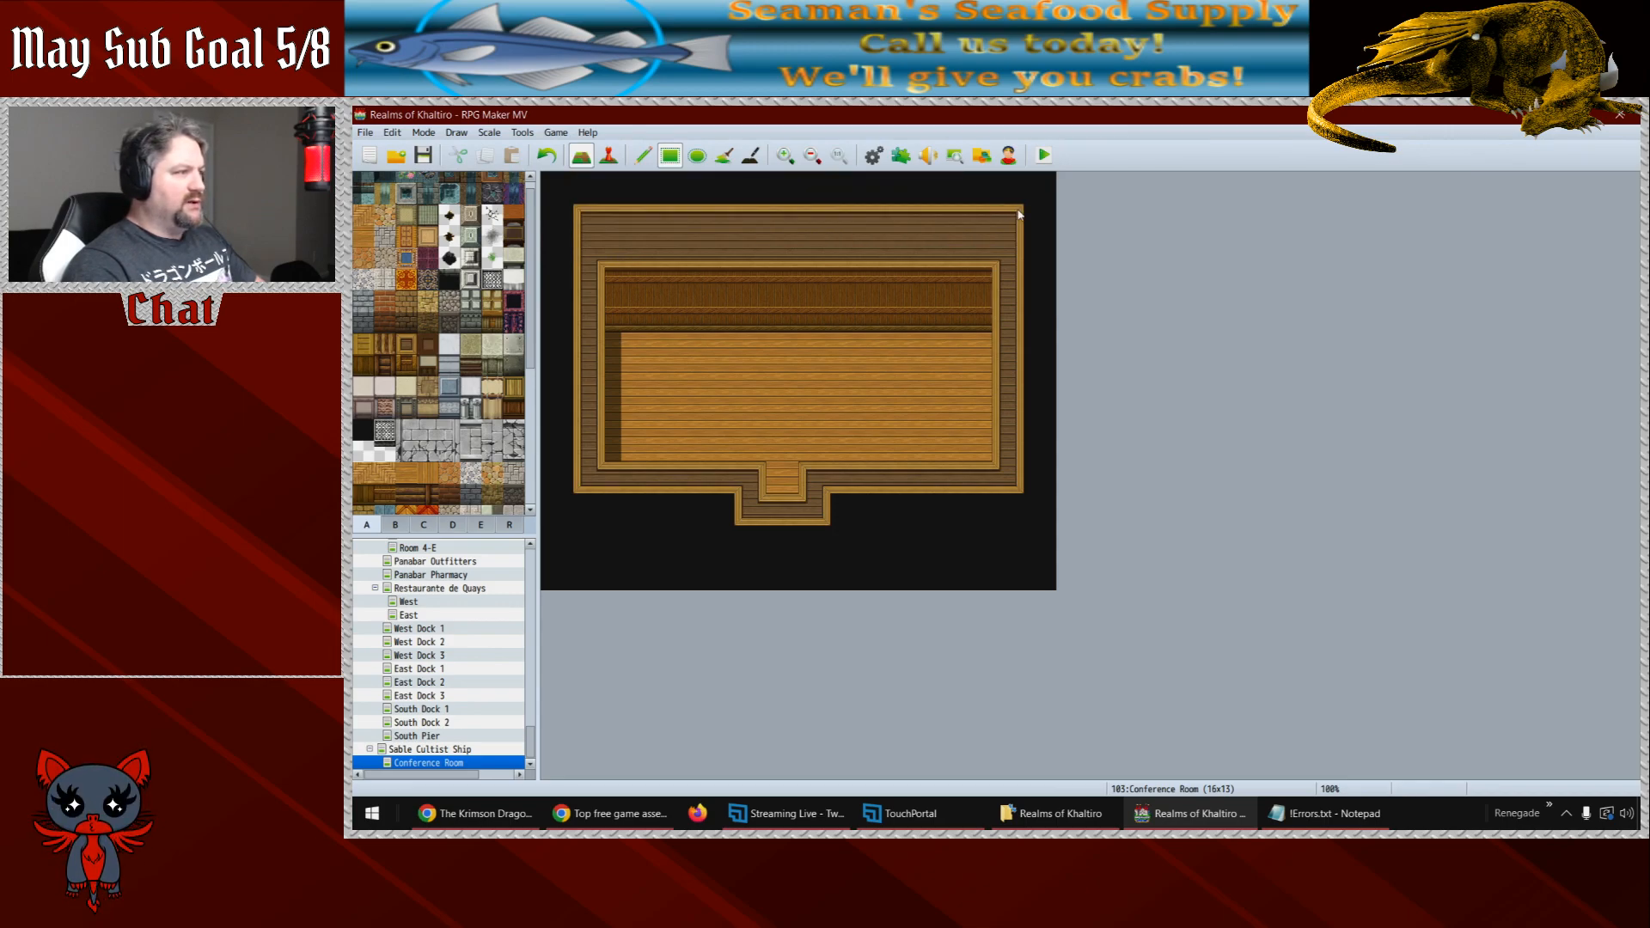
mouse_move(625, 320)
mouse_down()
mouse_move(980, 317)
mouse_move(956, 258)
mouse_move(614, 269)
mouse_up()
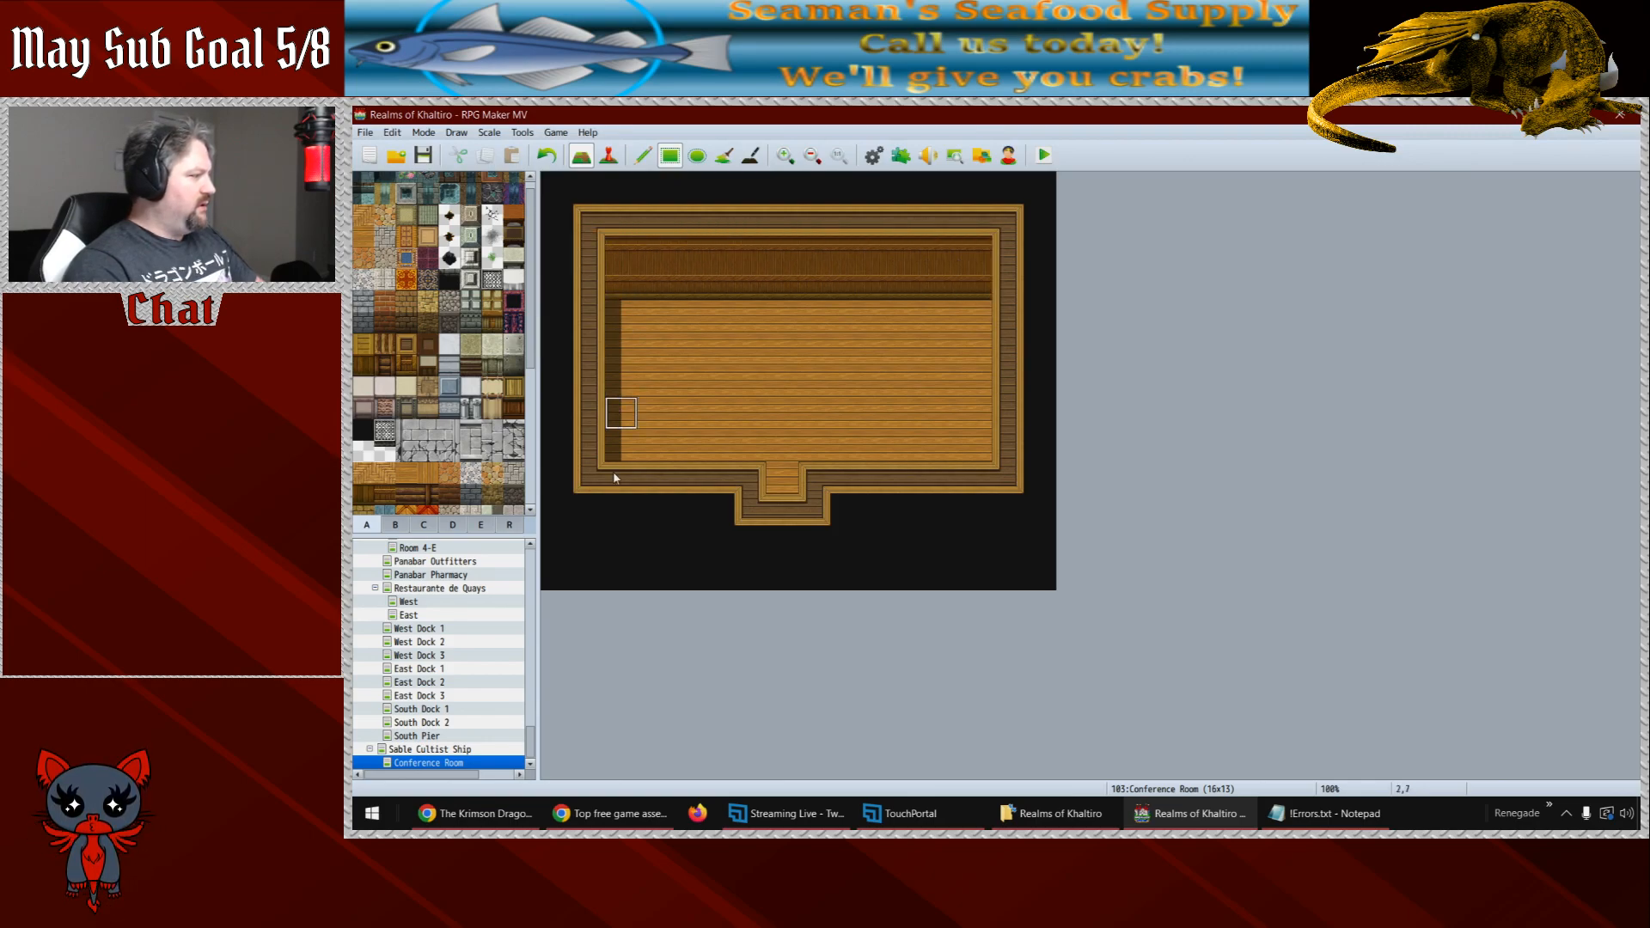
- Extend the floor south to 6 tiles deep, rebuild the border around a one-tile doorway alcove below it, and save the project
click(781, 541)
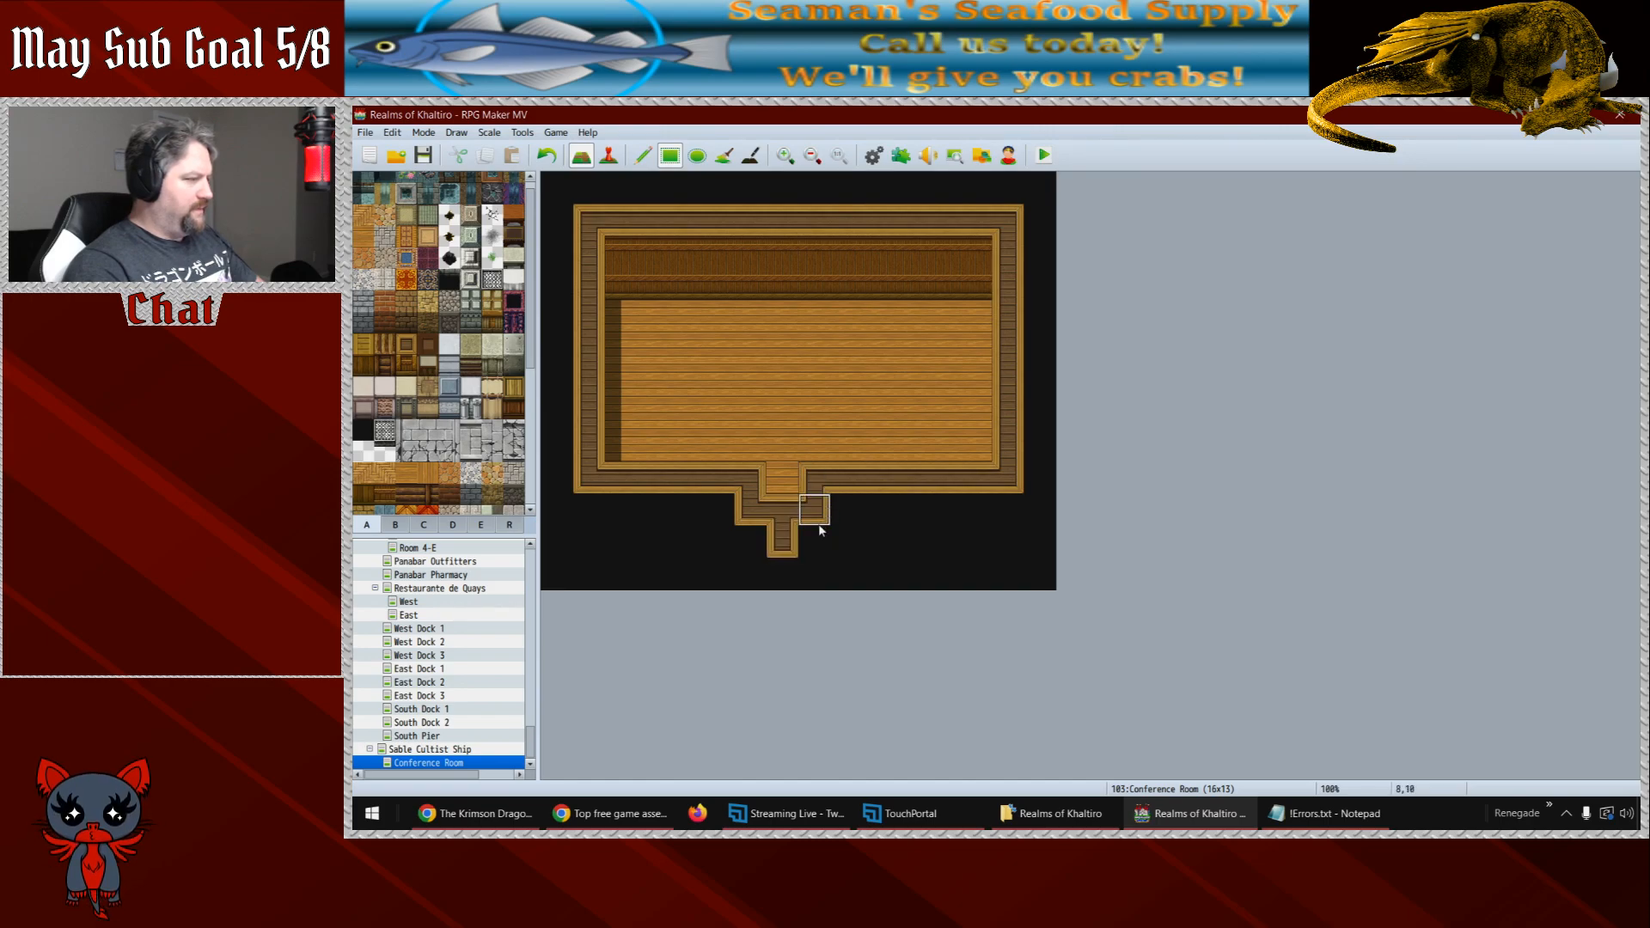
click(784, 488)
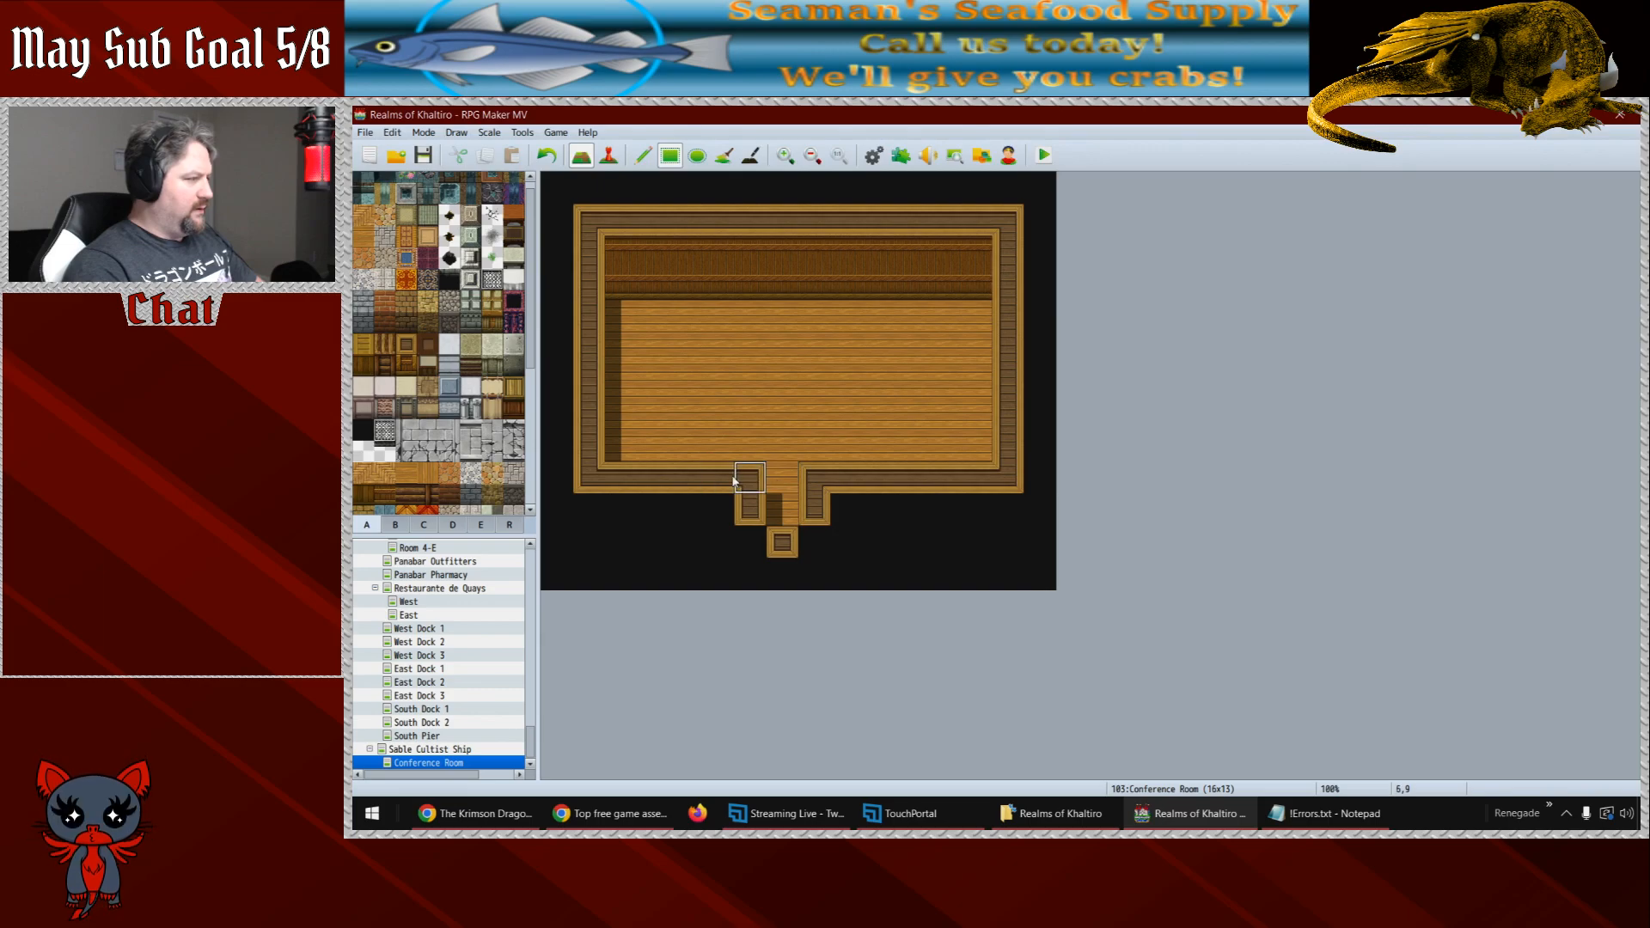
mouse_move(611, 481)
mouse_down()
mouse_move(986, 487)
mouse_move(840, 517)
mouse_up()
drag(725, 519, 586, 516)
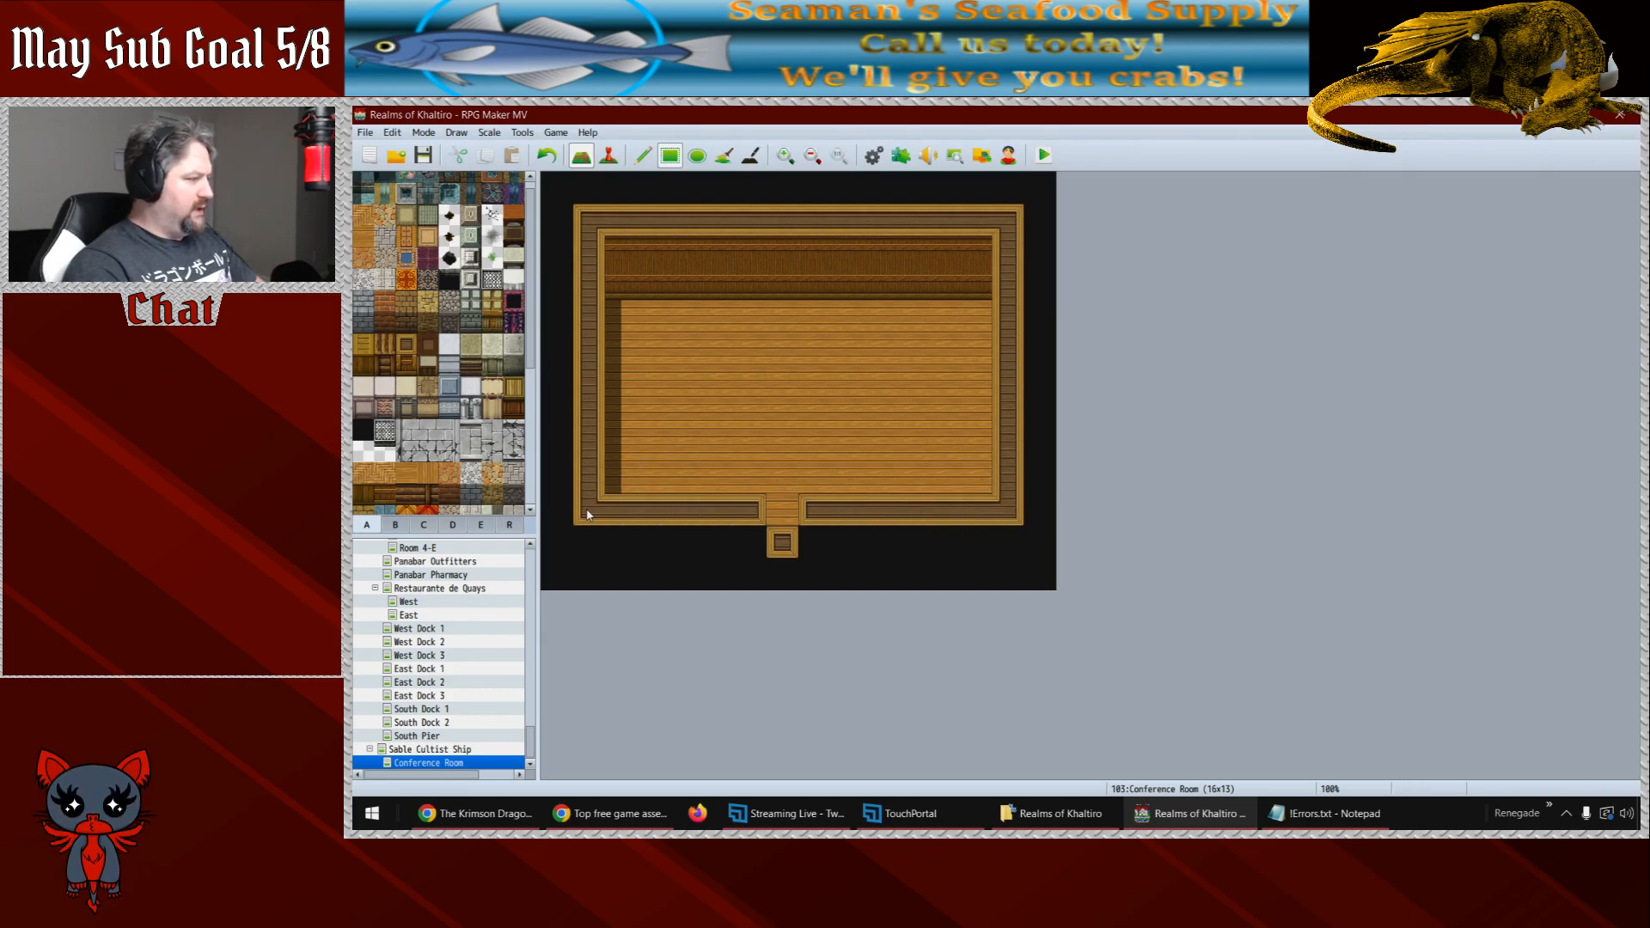
click(748, 553)
click(838, 553)
key(ctrl+z)
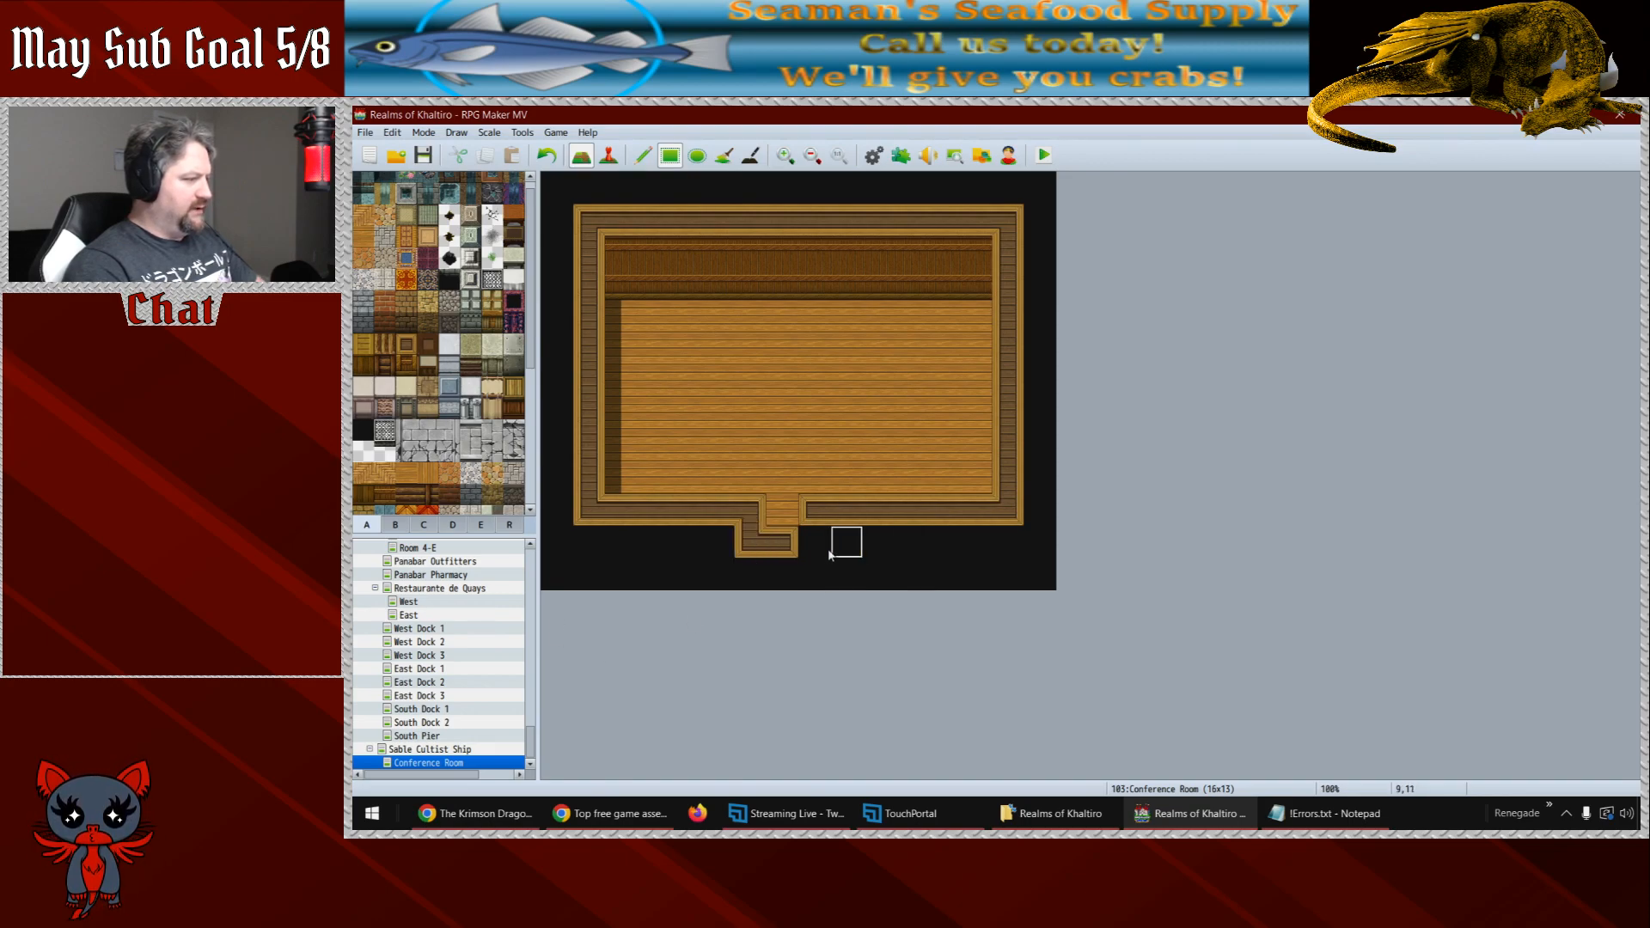
click(815, 541)
click(426, 153)
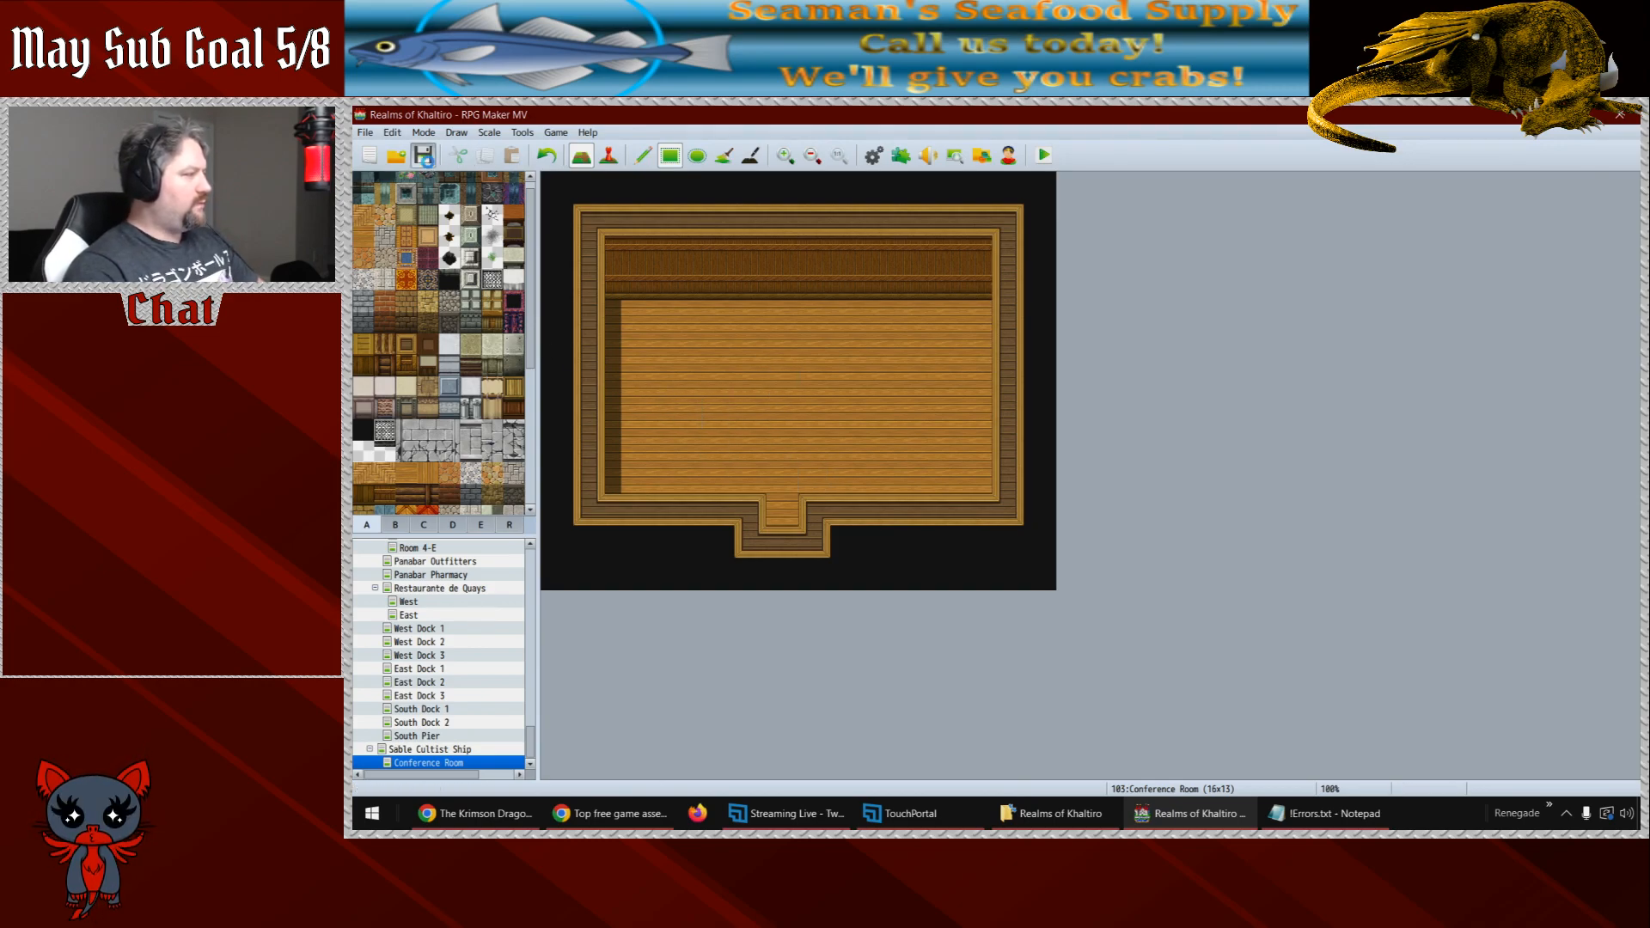
- Examine the B tiles of the Inside tileset for tables, seats and other furniture that could suit the Conference Room
click(395, 526)
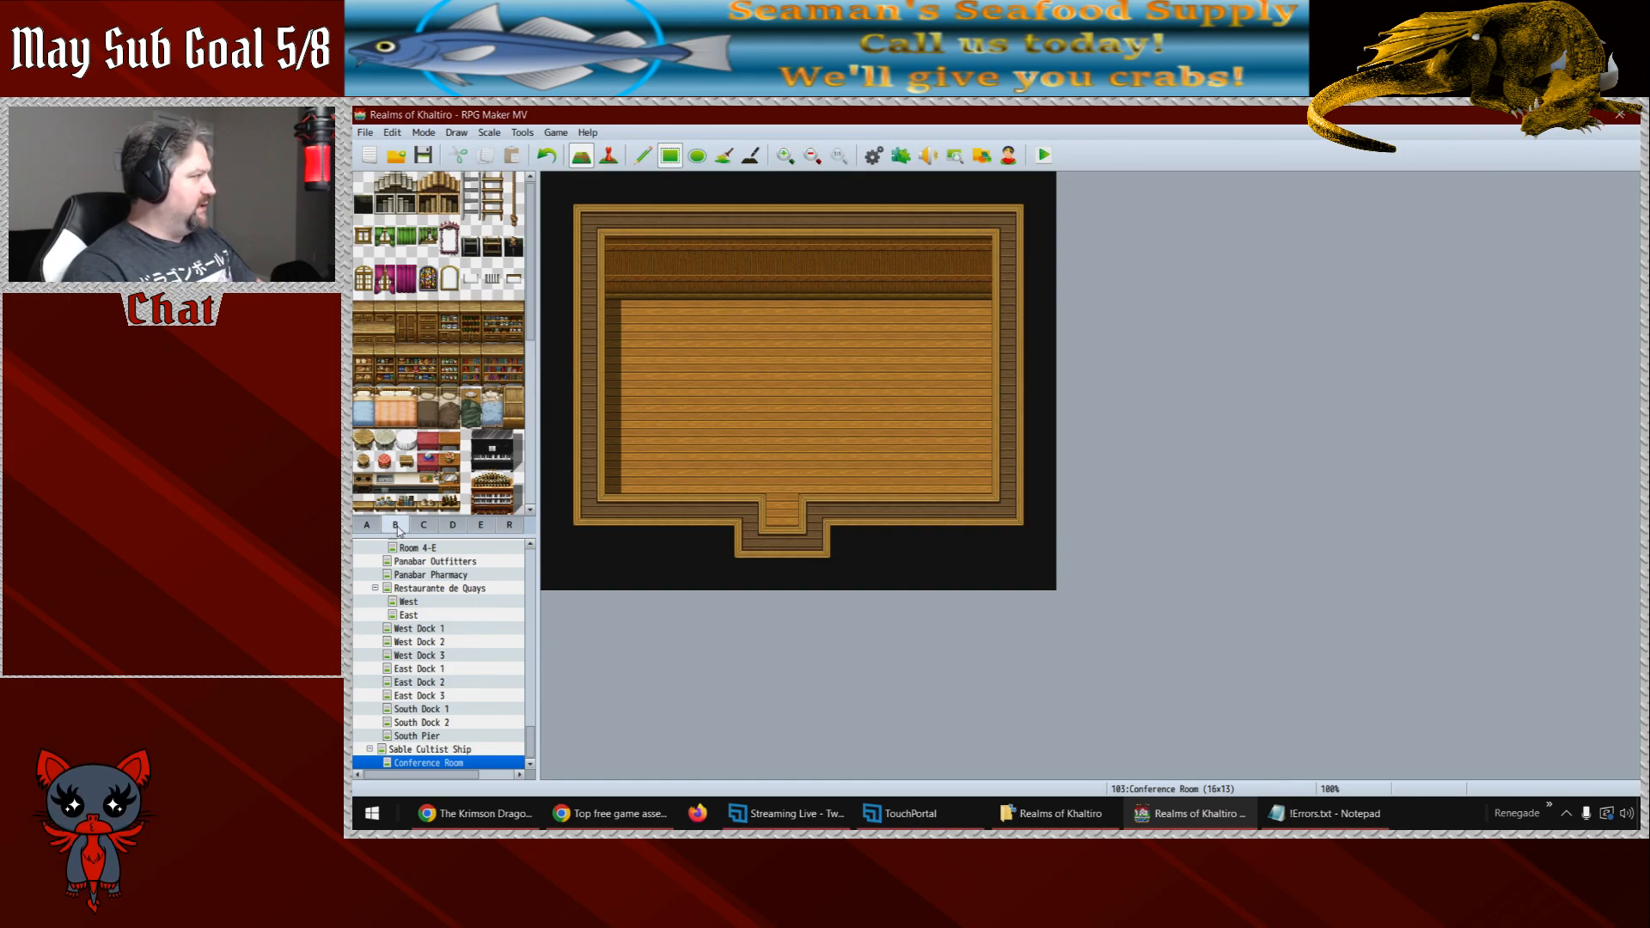
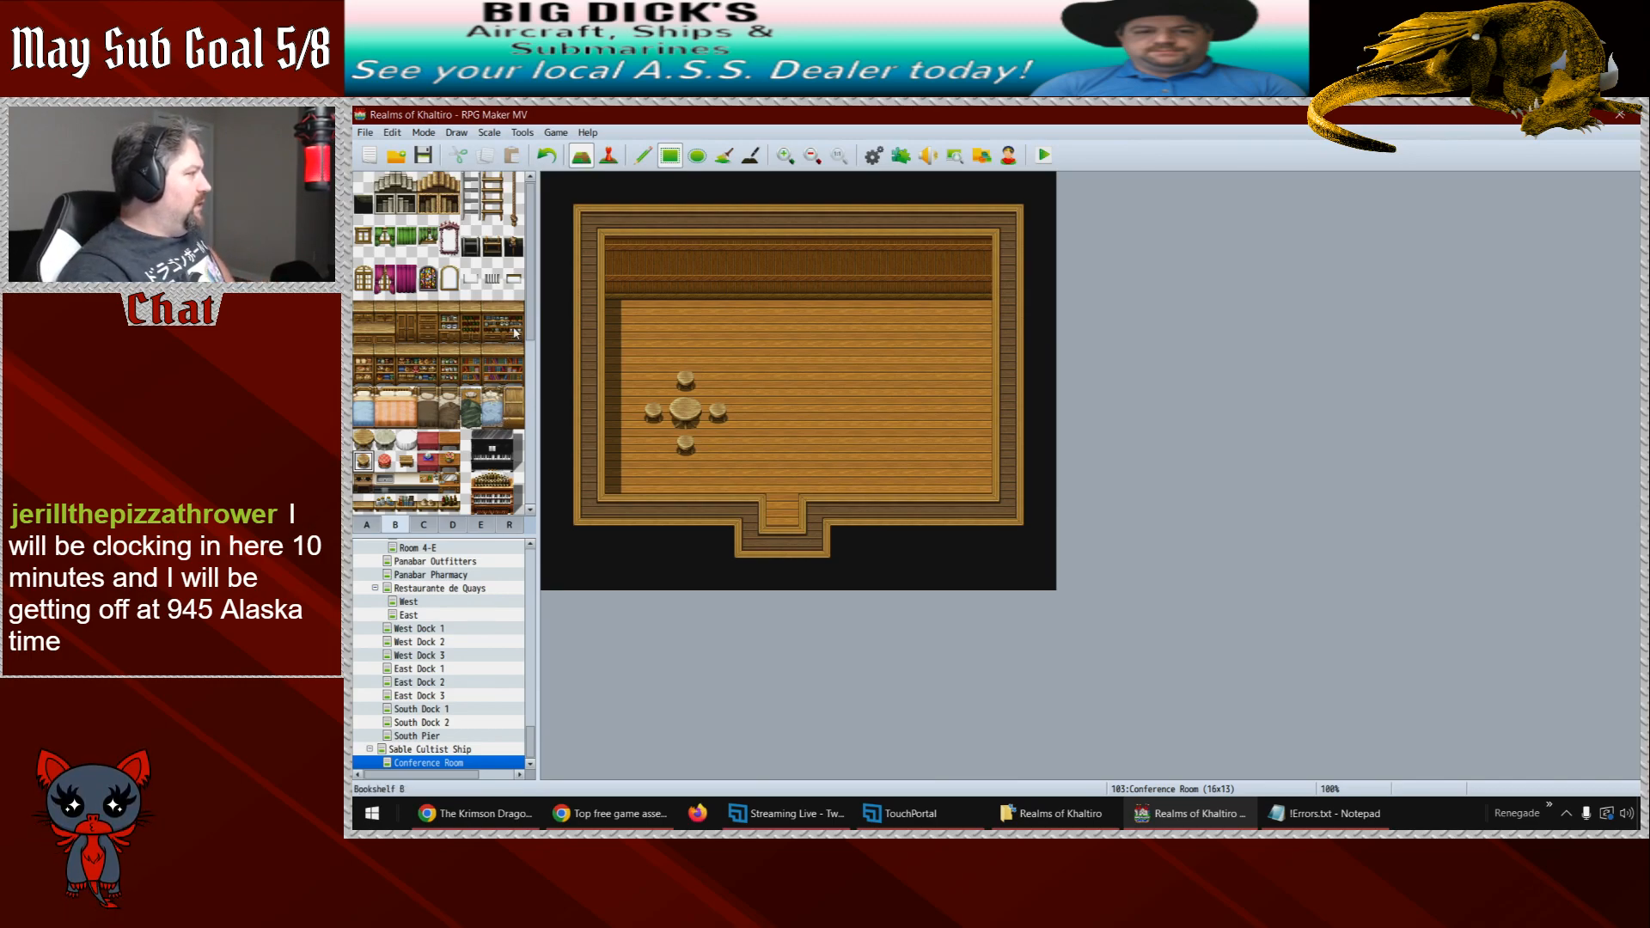
scroll(532, 361, down, 6)
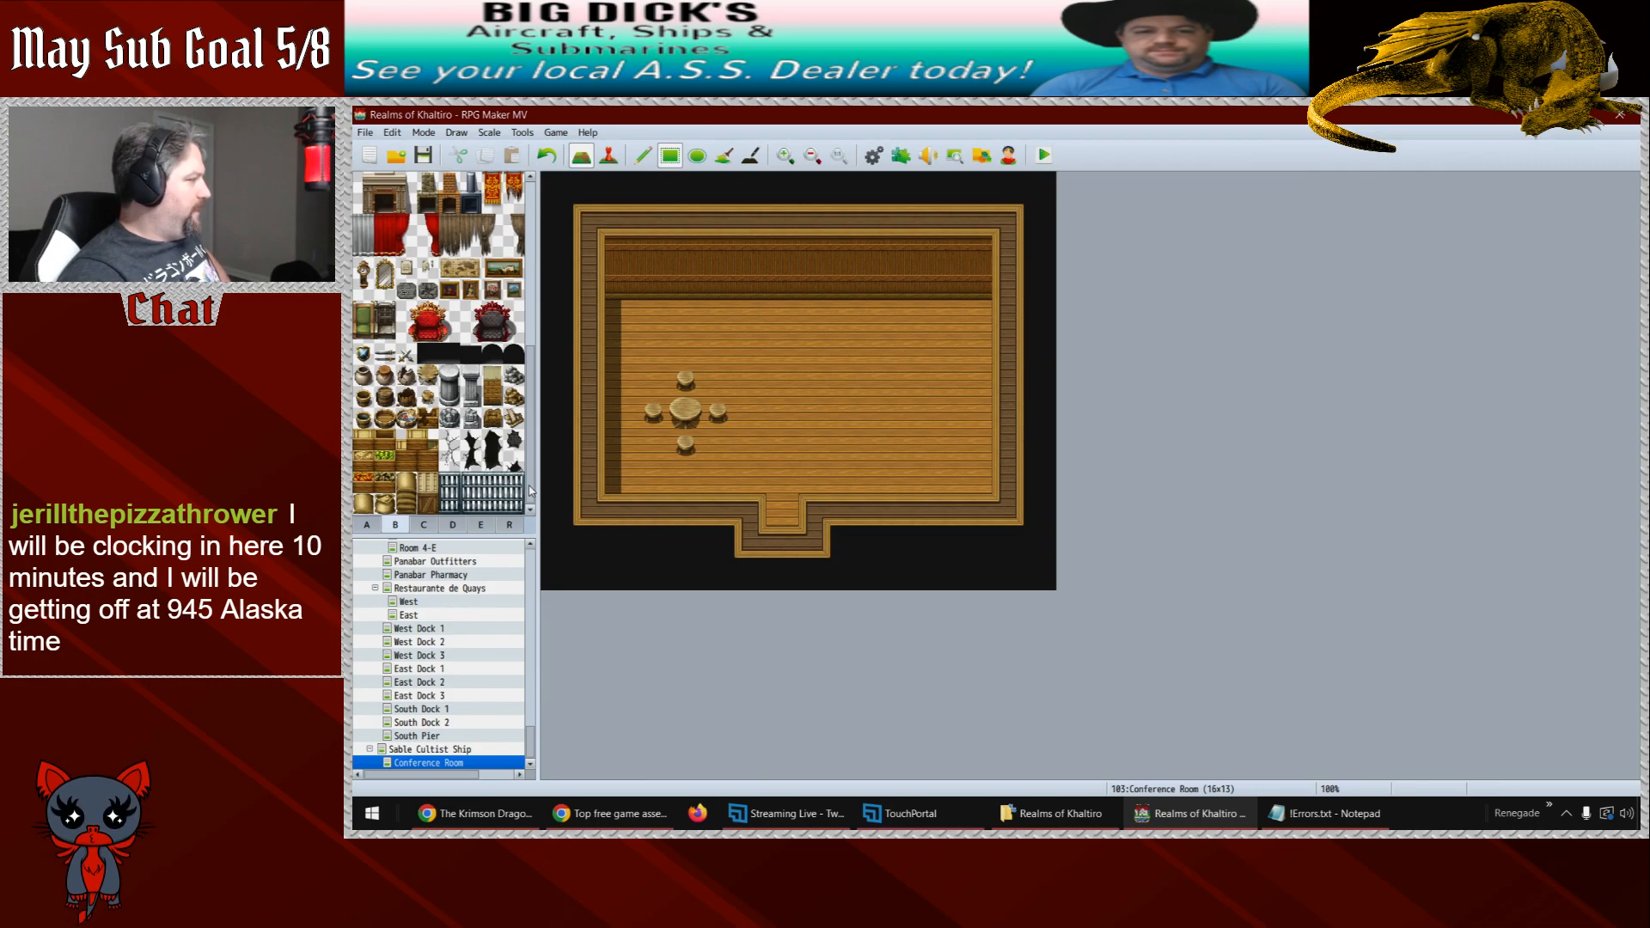
scroll(527, 438, up, 3)
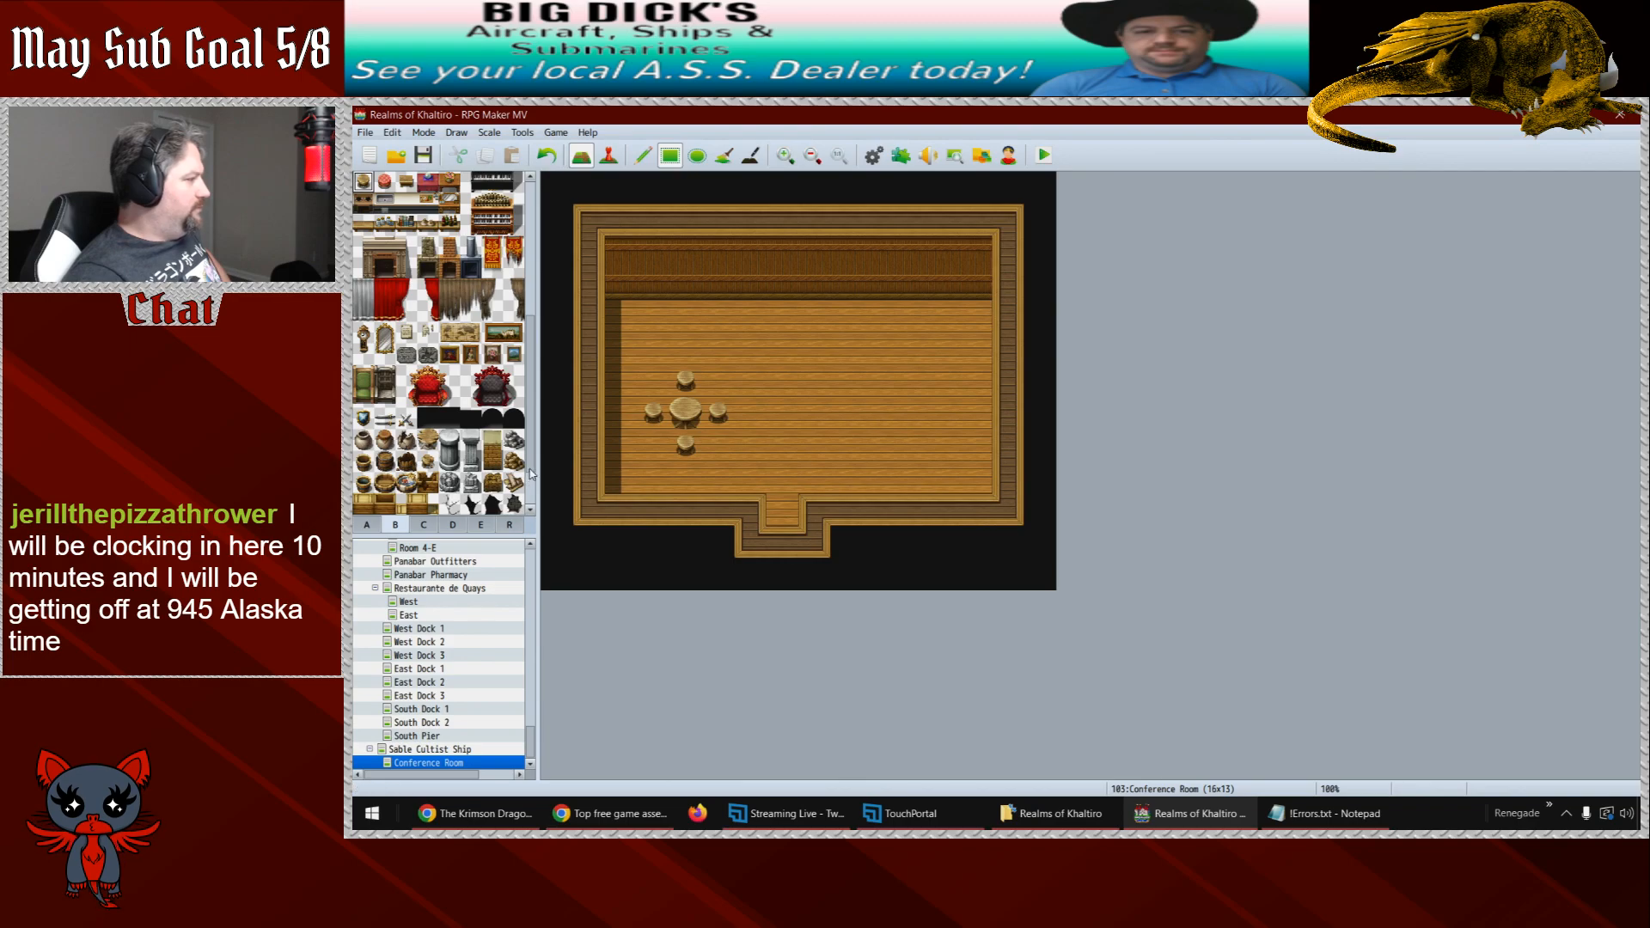
scroll(529, 473, up, 1)
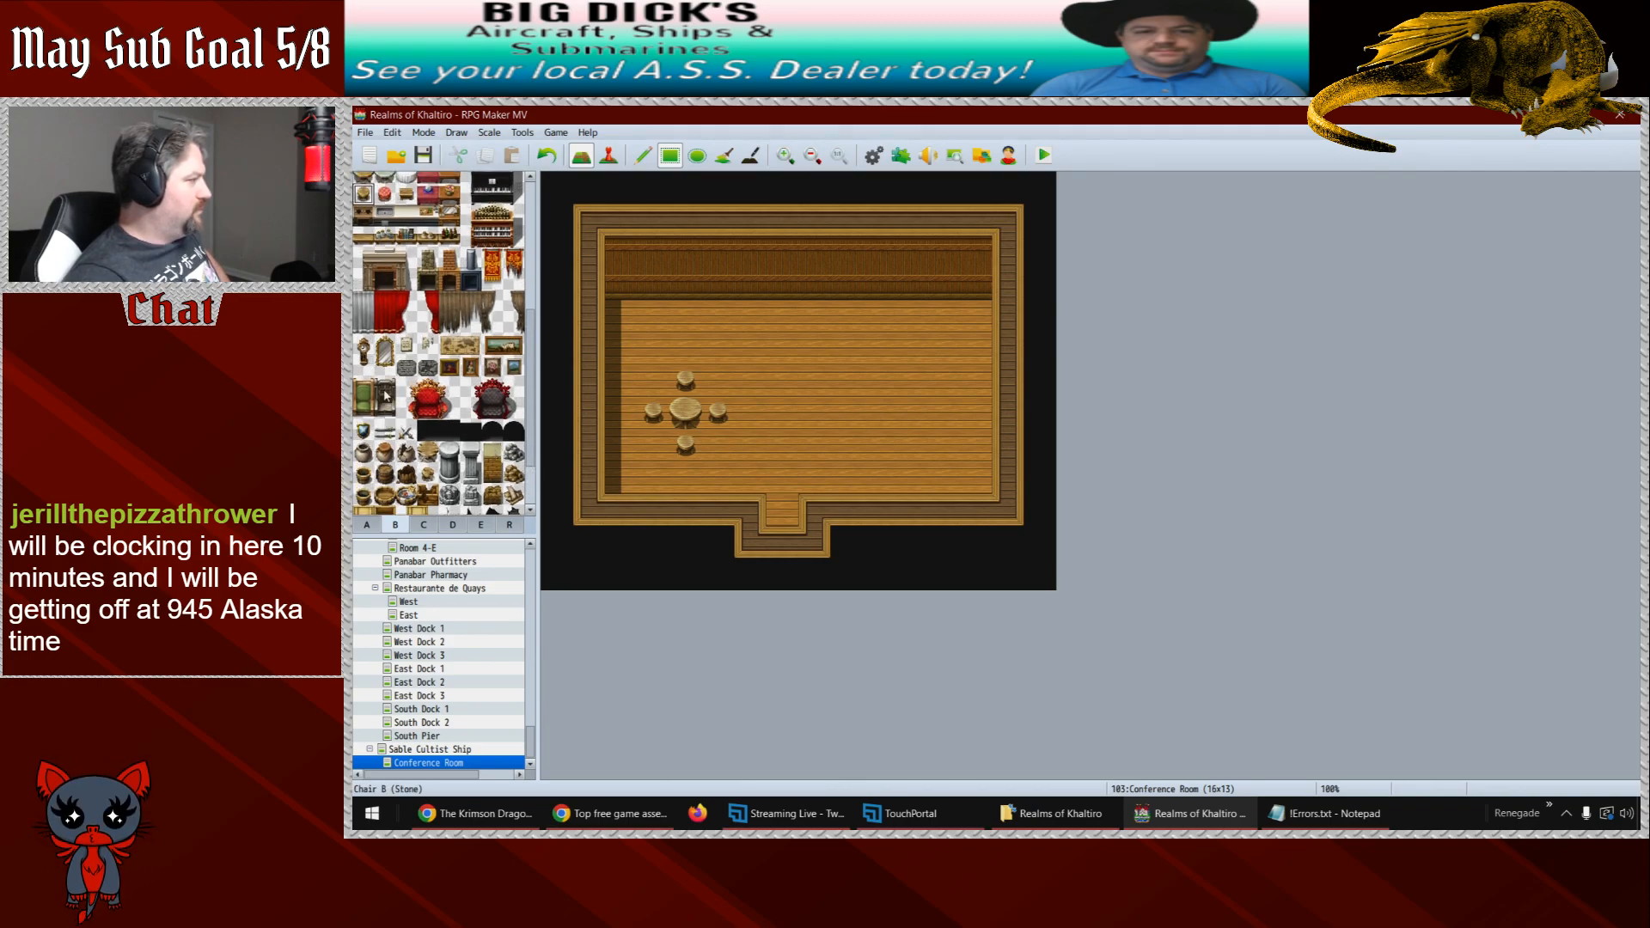
drag(534, 436, 529, 298)
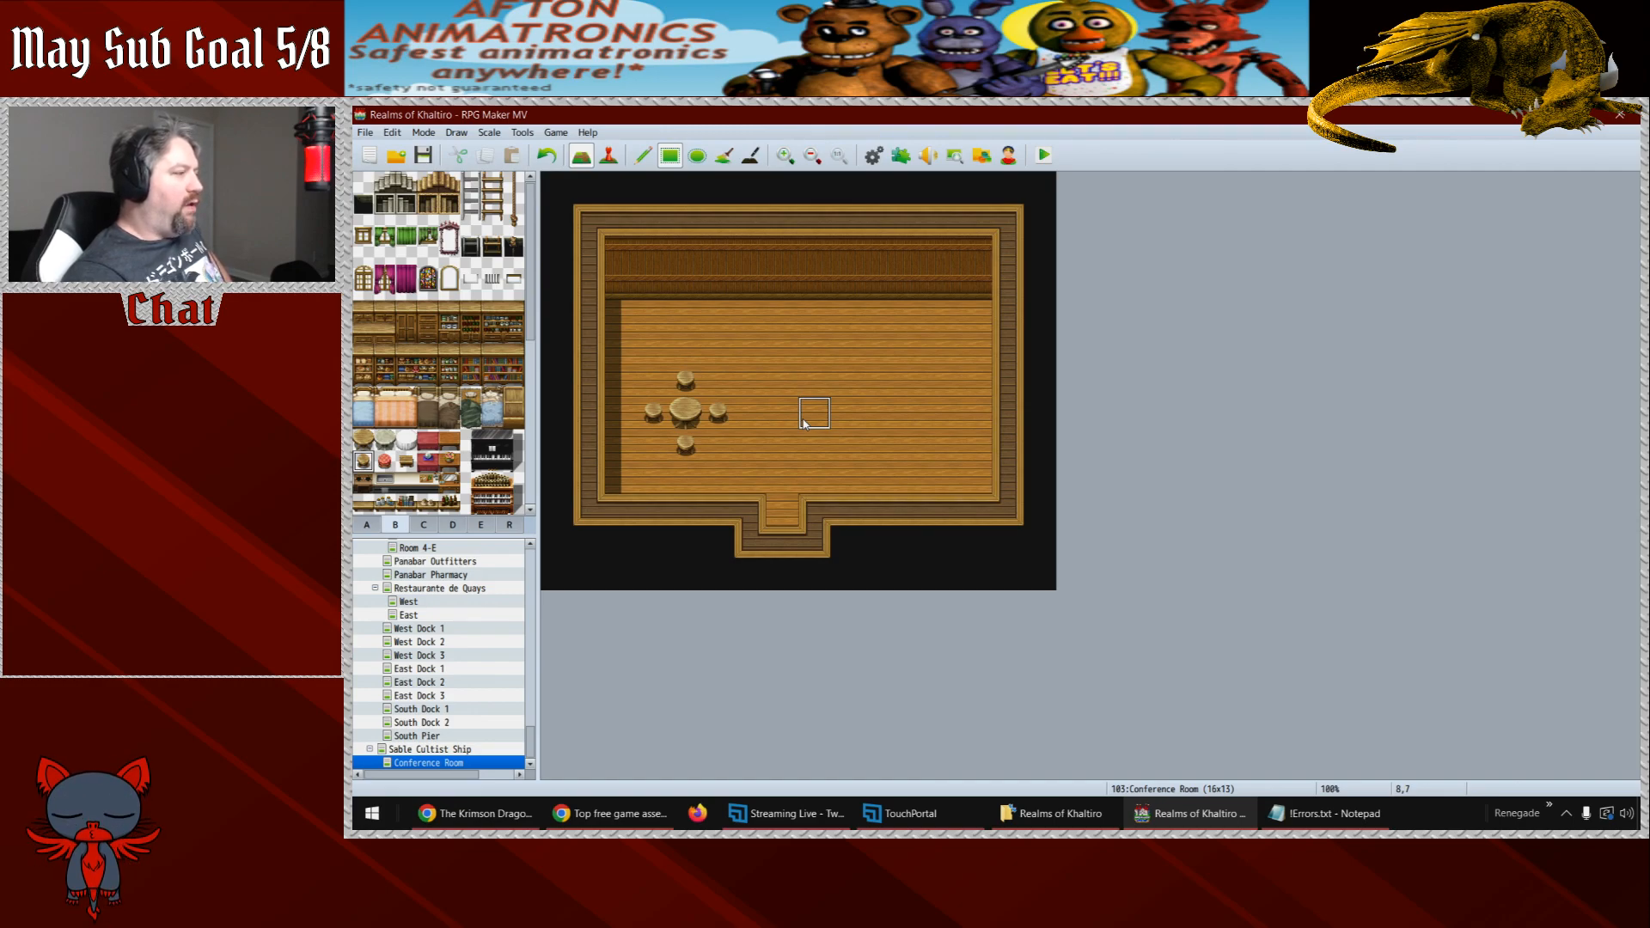
- Clear the round wooden table and its four stools off the west part of the Conference Room floor
right_click(738, 375)
drag(737, 375, 659, 460)
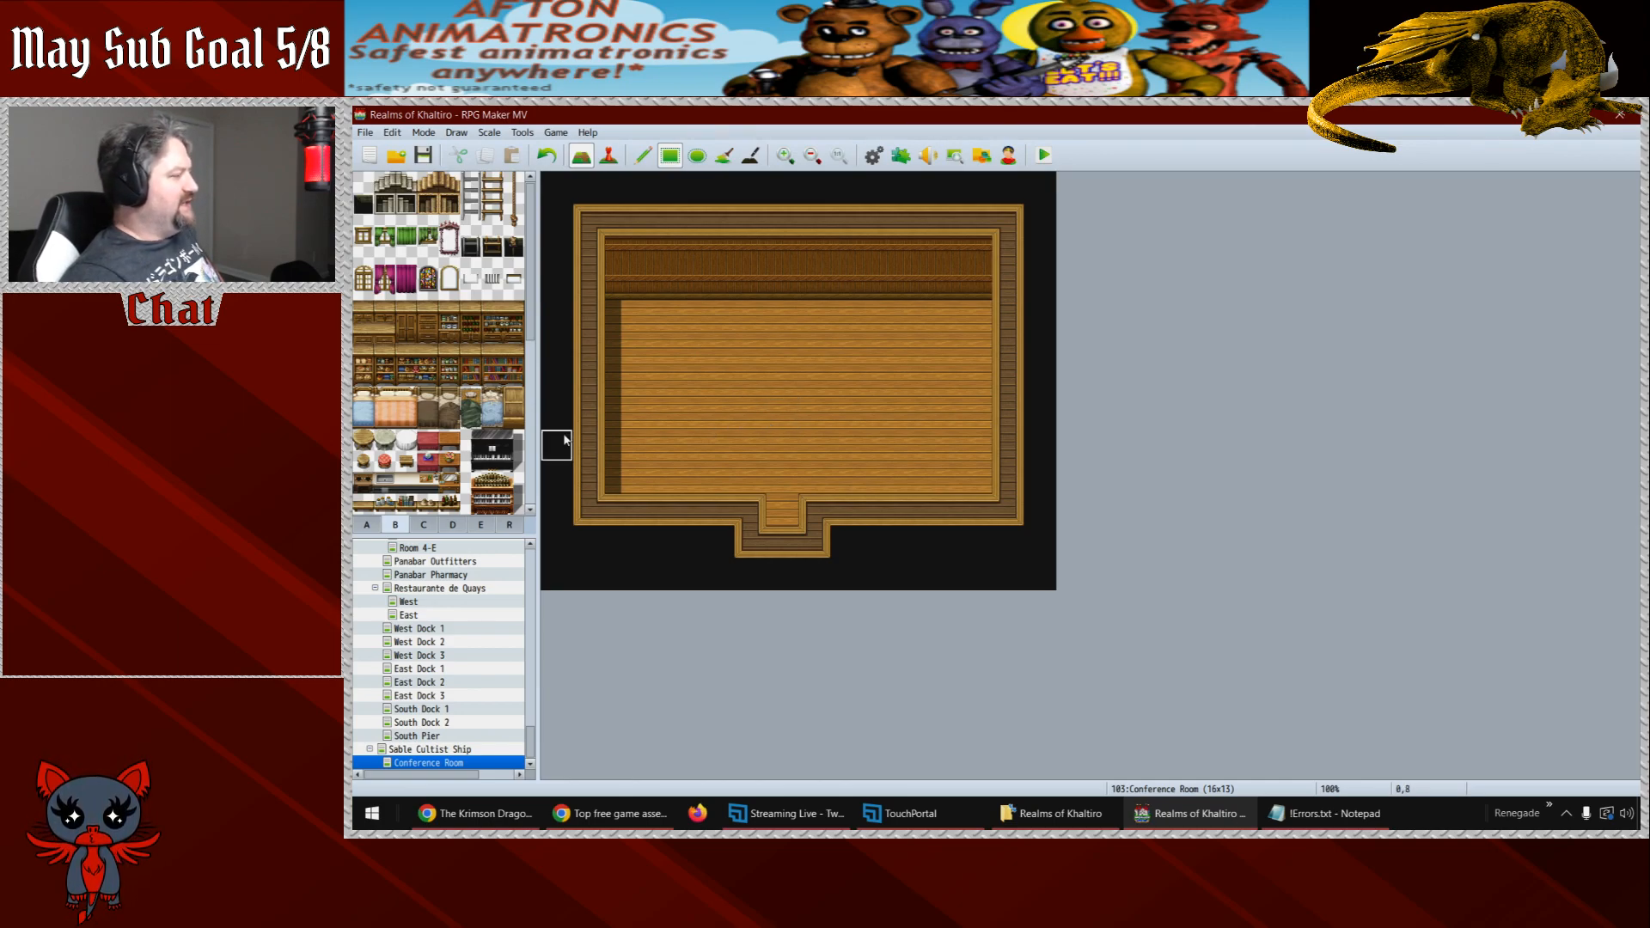
- Examine the B, C and D tiles of the Inside tileset for furniture and wall decorations for the Conference Room
scroll(533, 362, down, 1)
scroll(533, 362, down, 1)
click(422, 525)
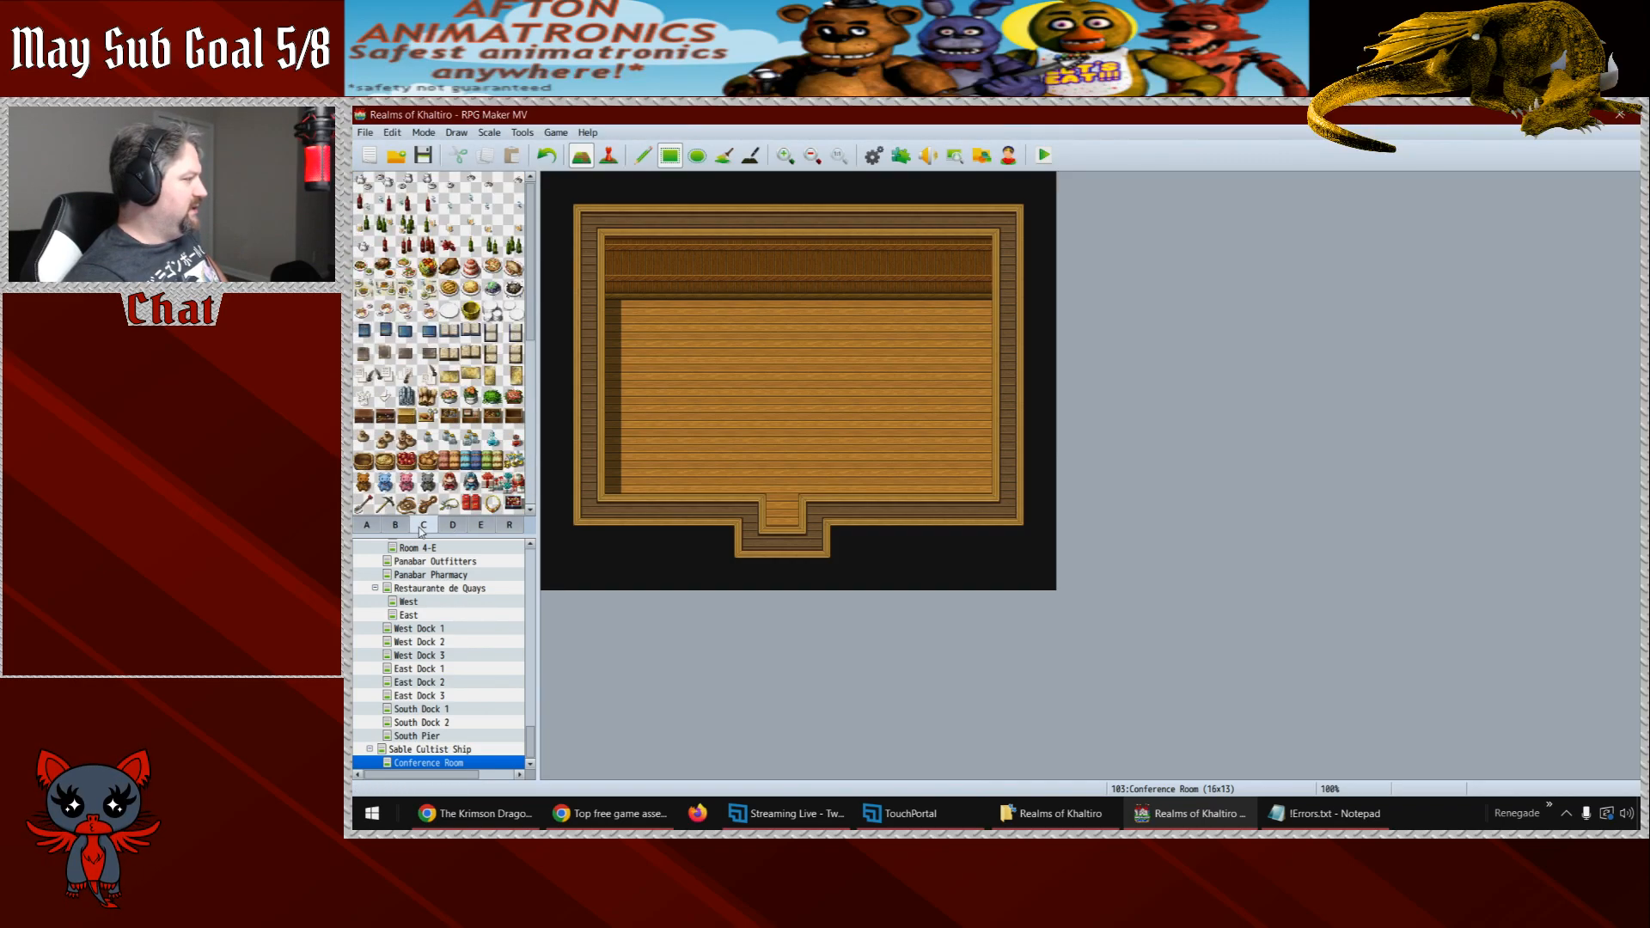
mouse_move(533, 307)
mouse_down()
mouse_move(528, 485)
mouse_move(535, 288)
mouse_up()
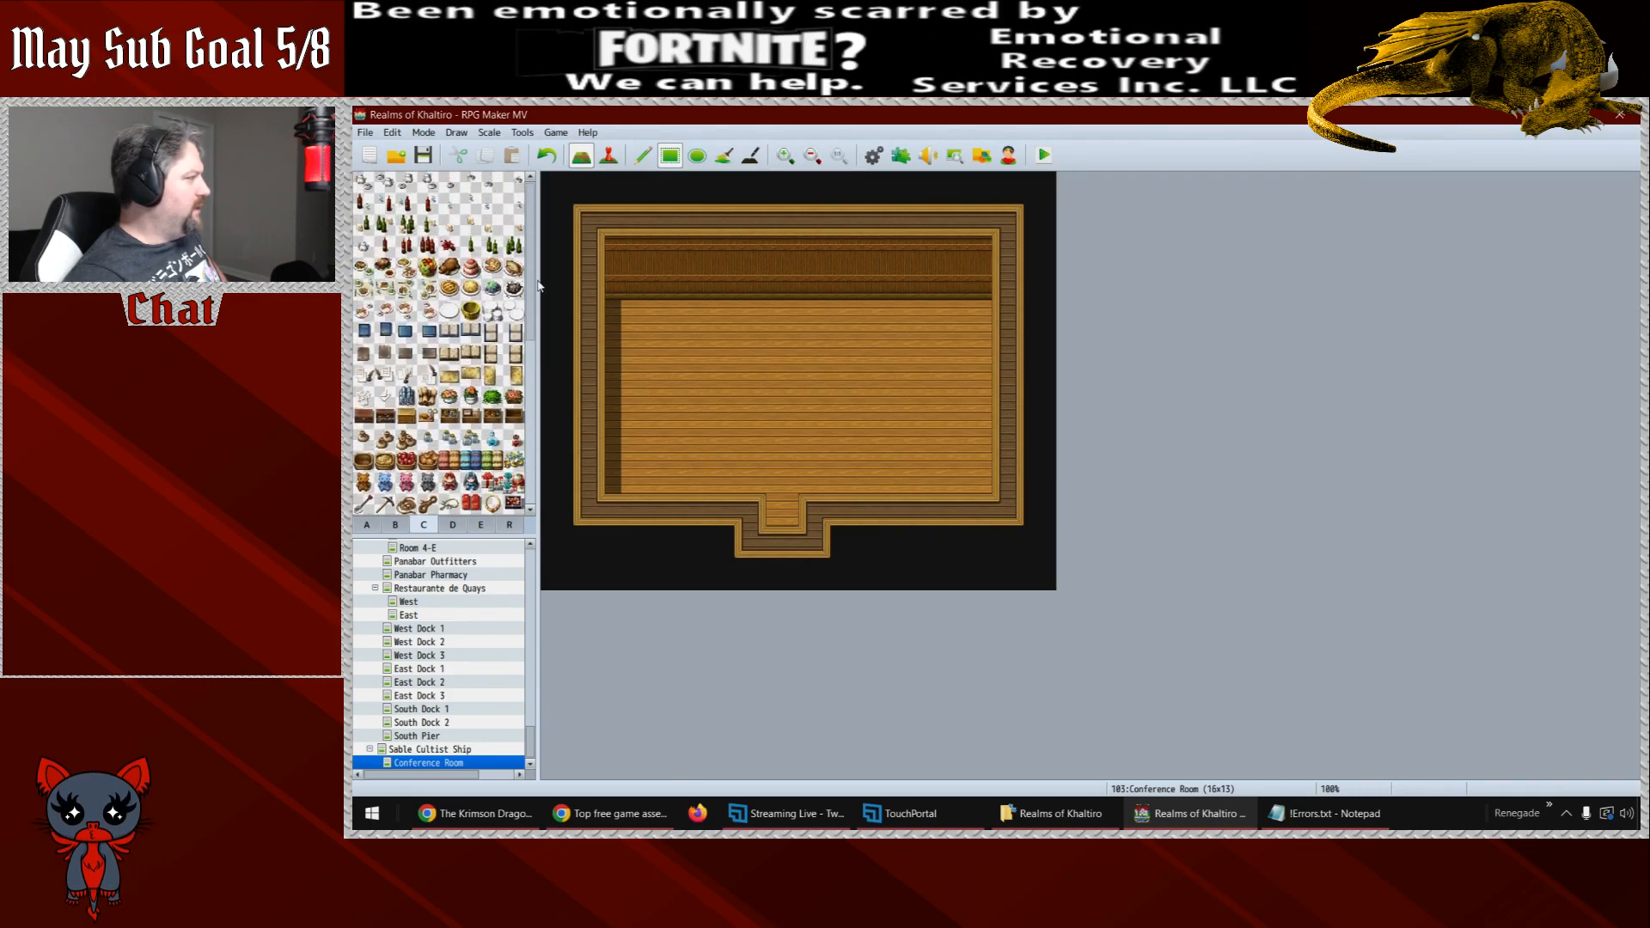
click(453, 524)
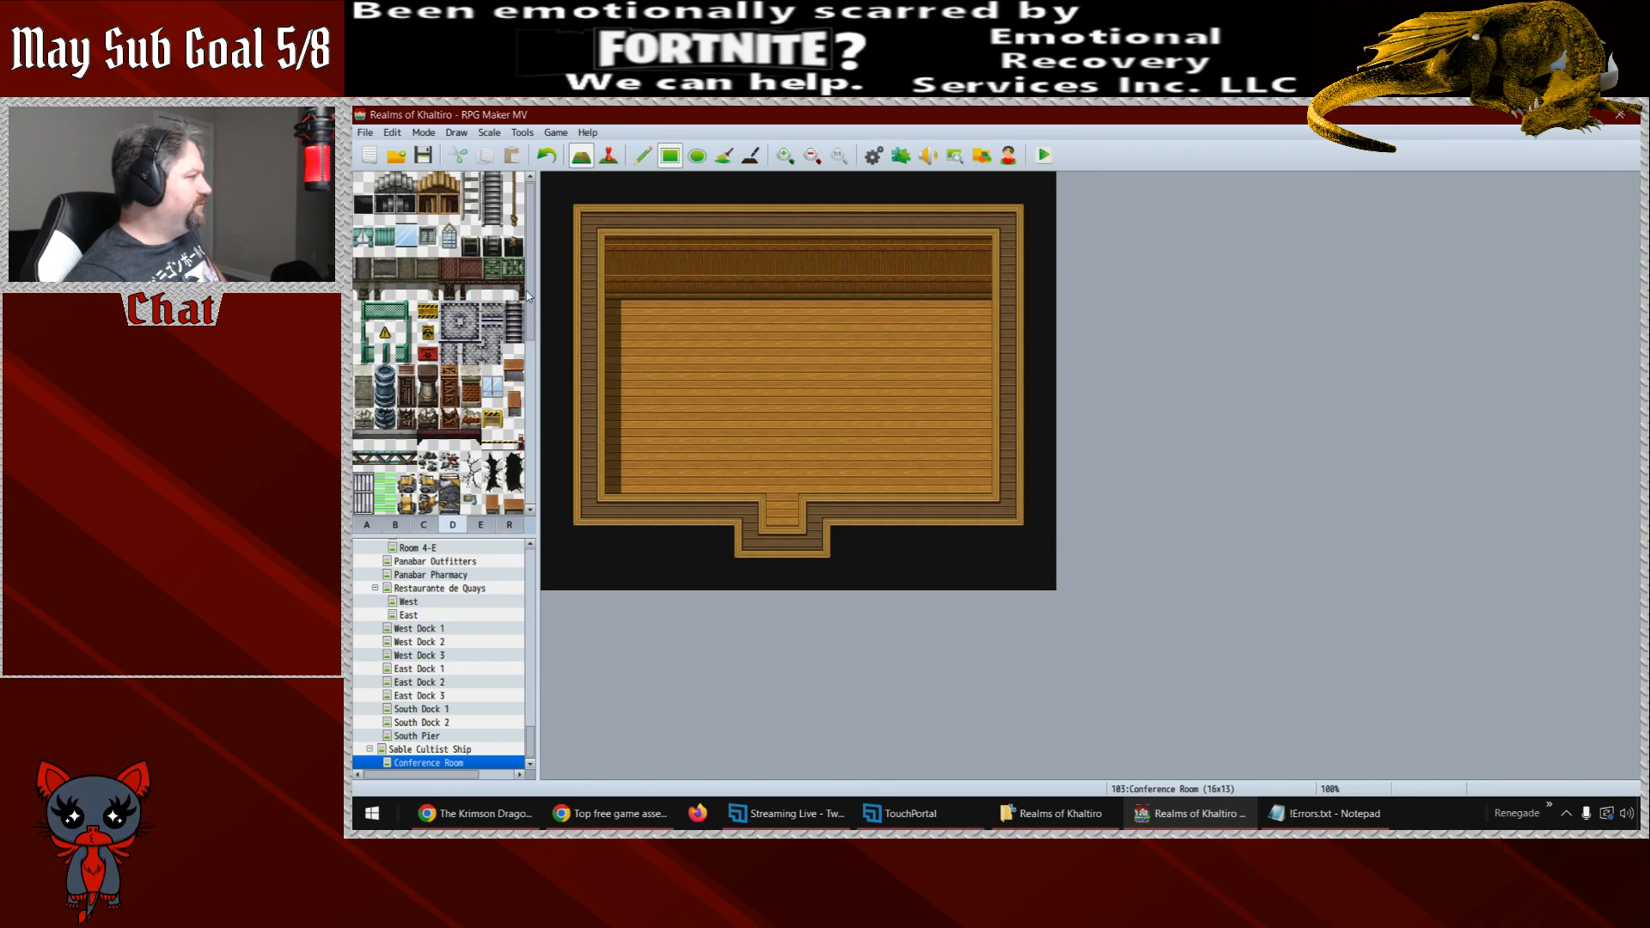
drag(530, 293, 532, 464)
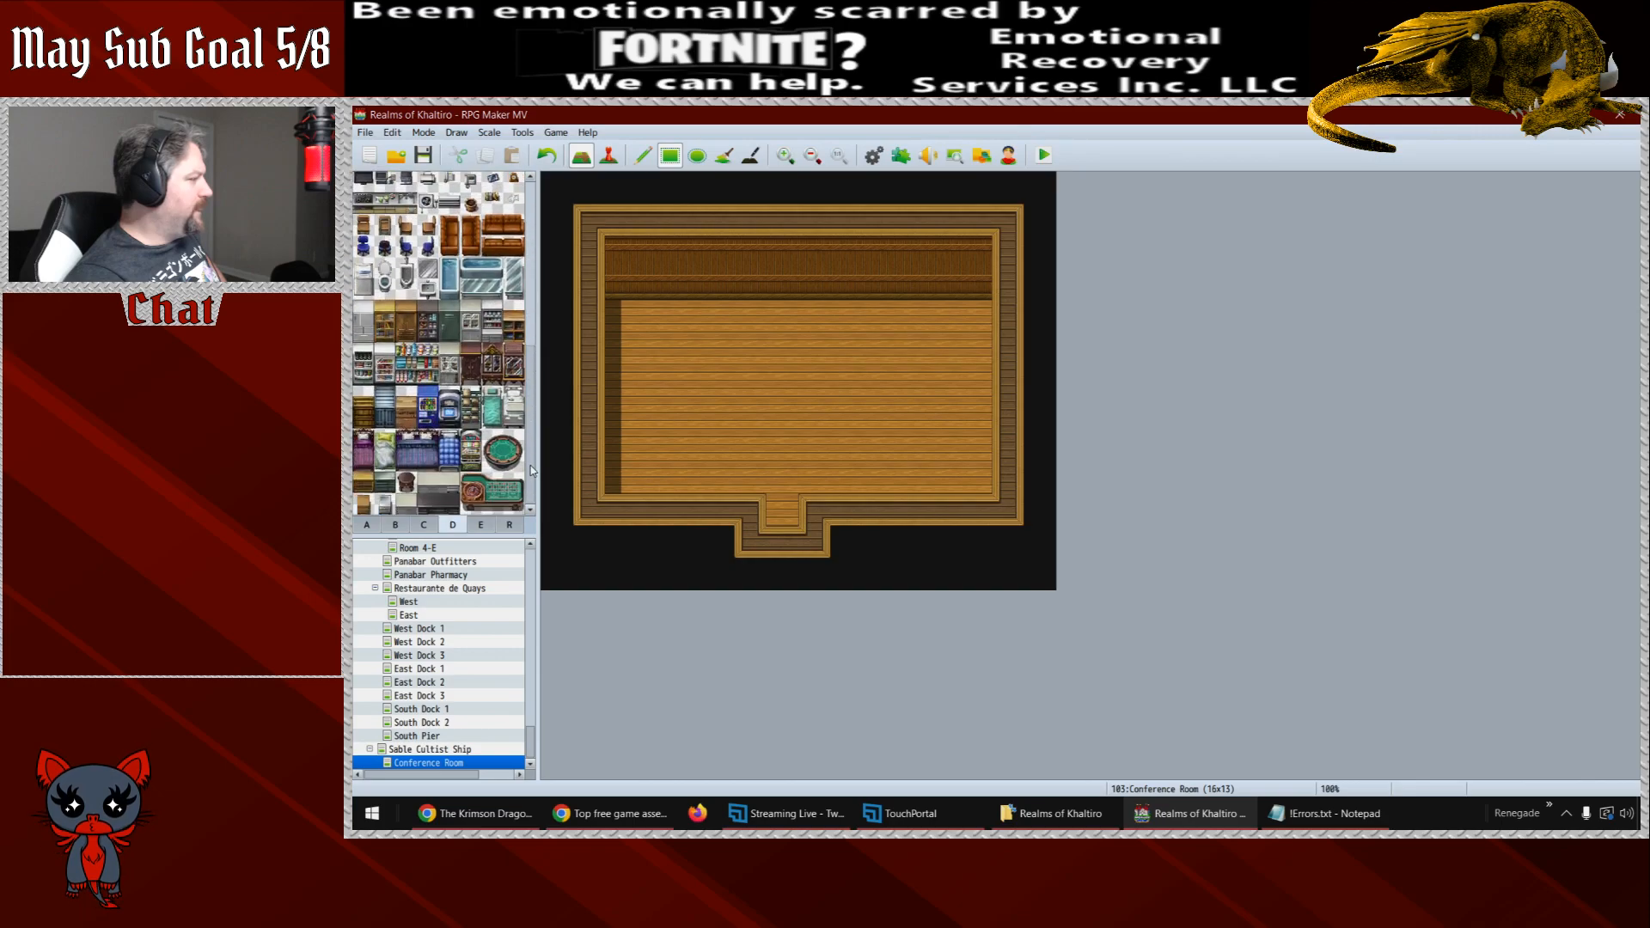
click(394, 525)
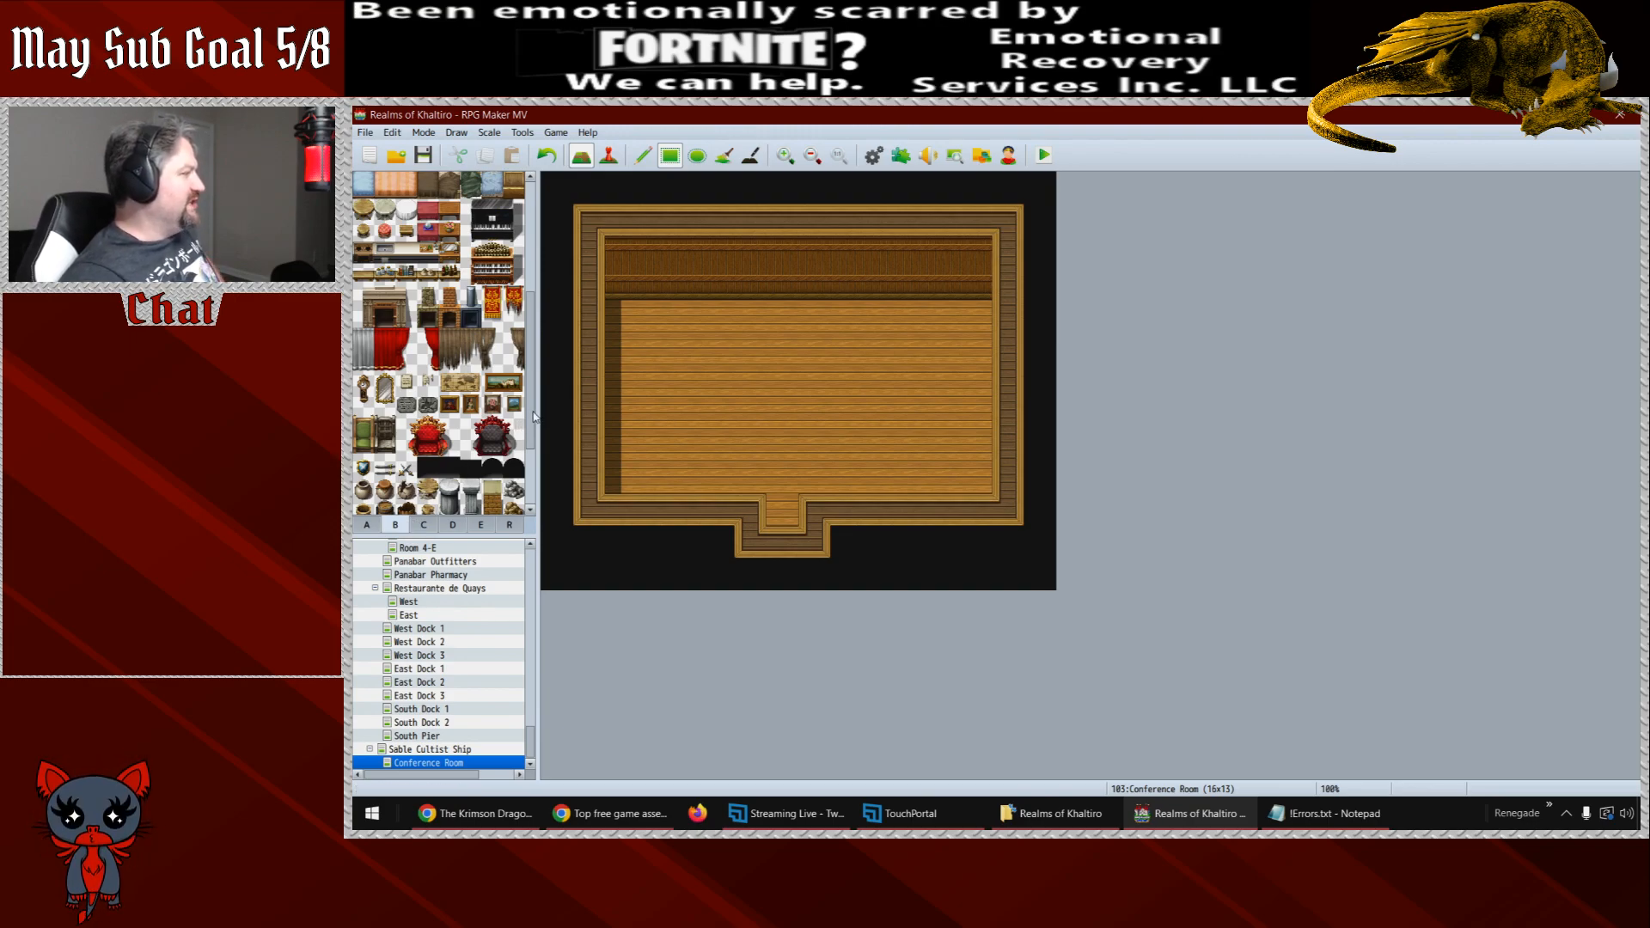
drag(533, 418, 532, 484)
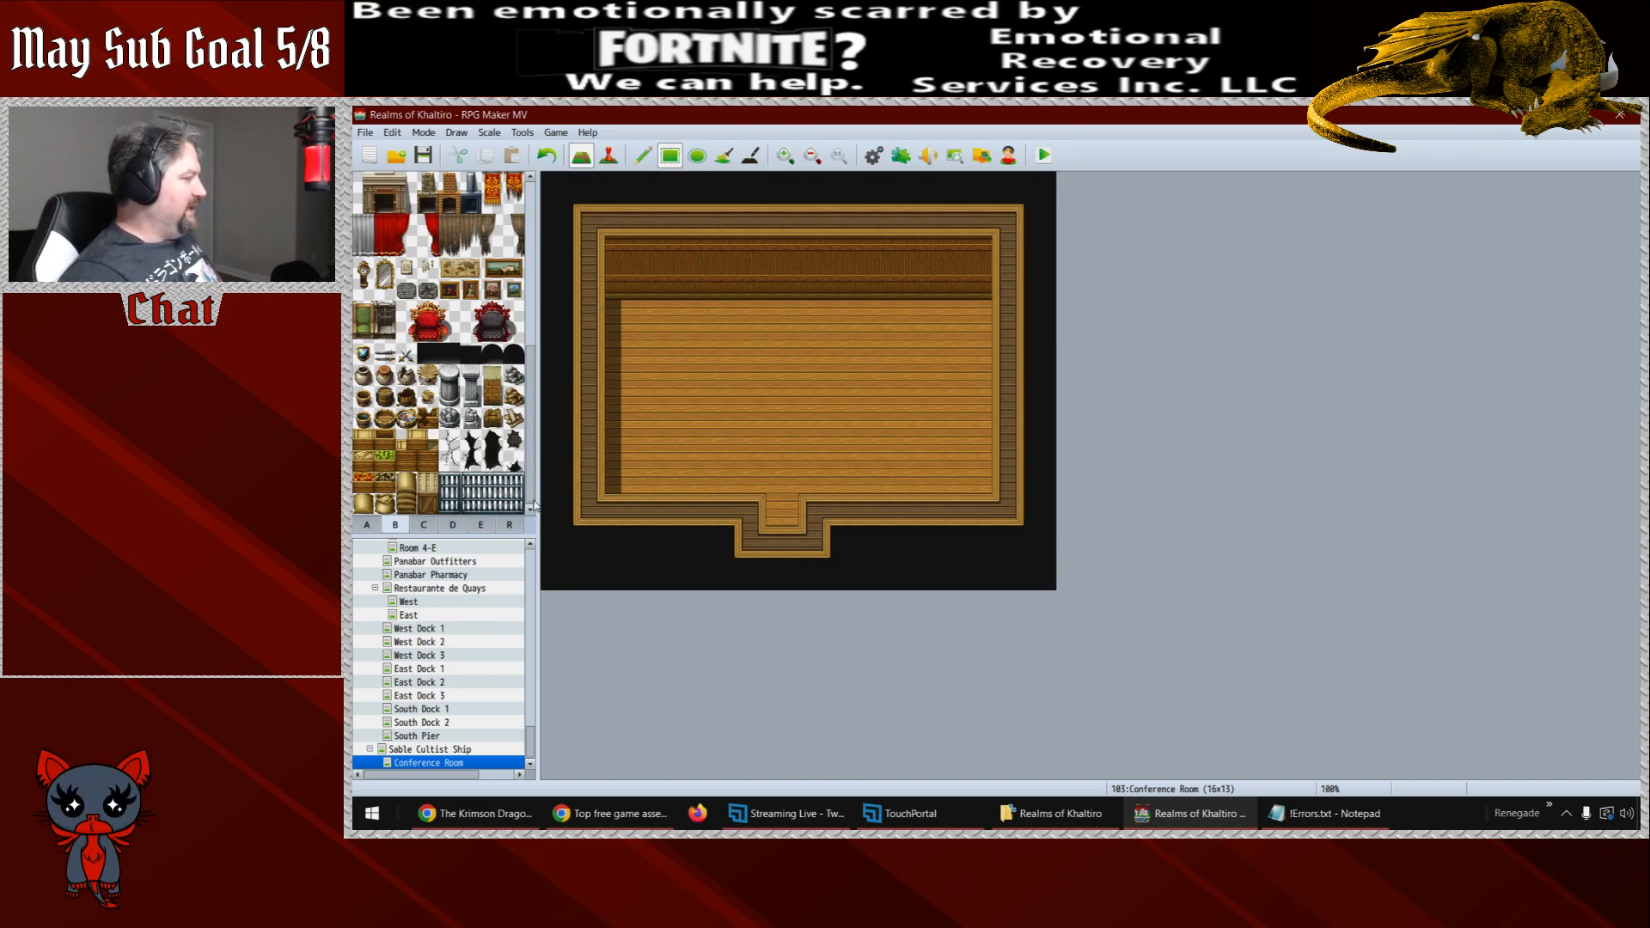
scroll(532, 505, up, 5)
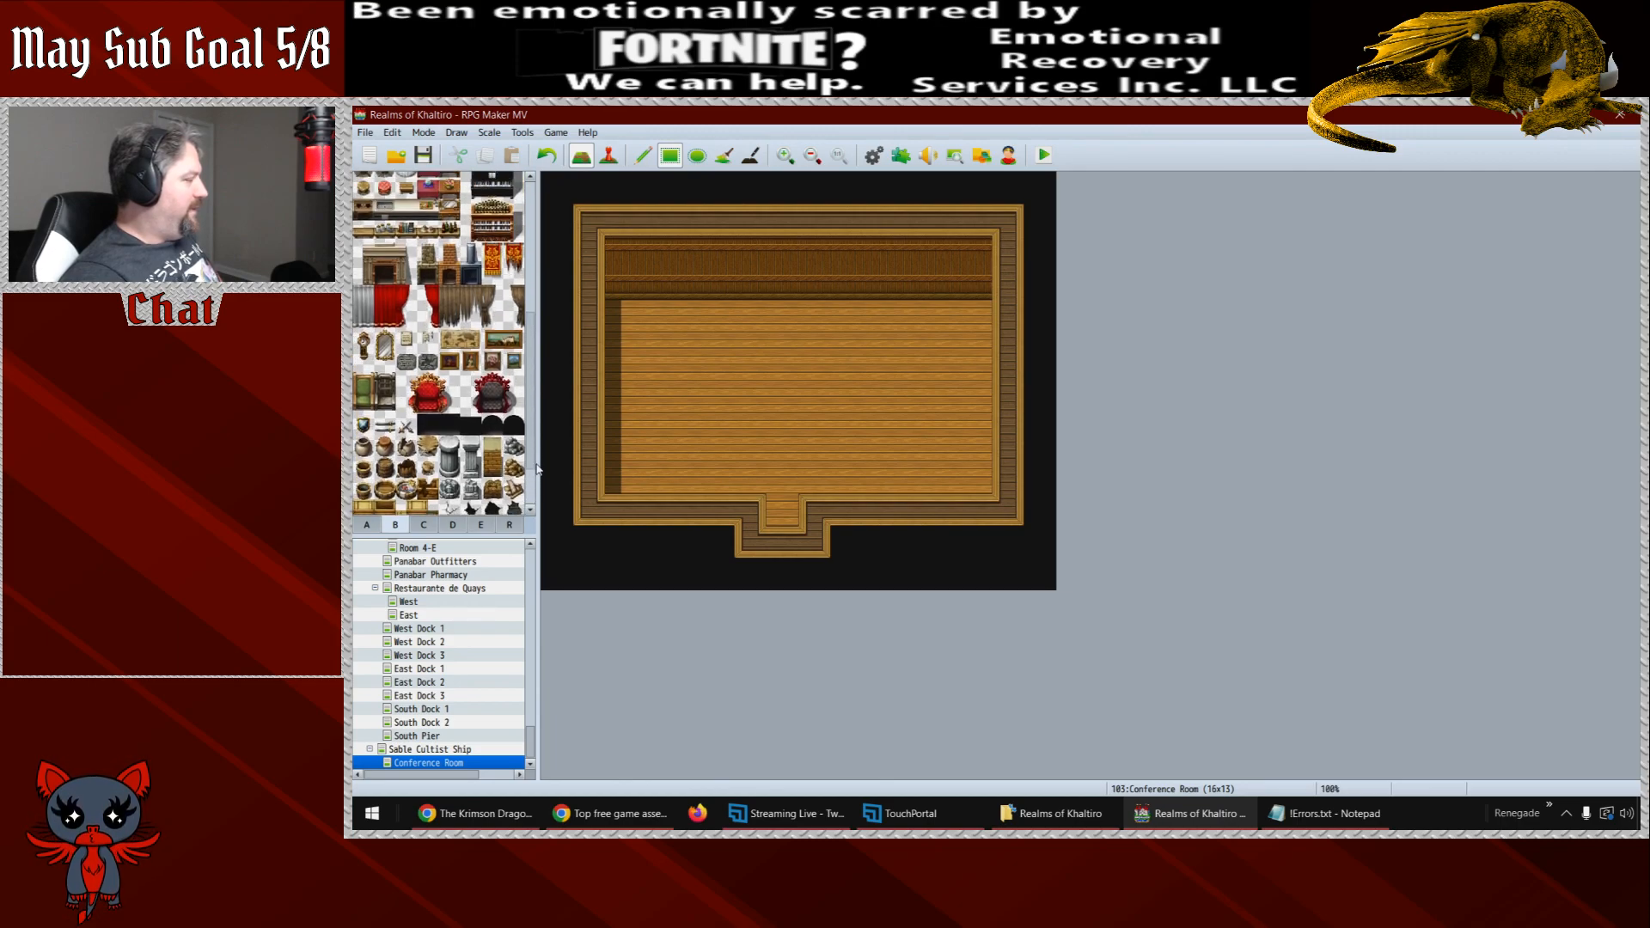
scroll(536, 438, up, 5)
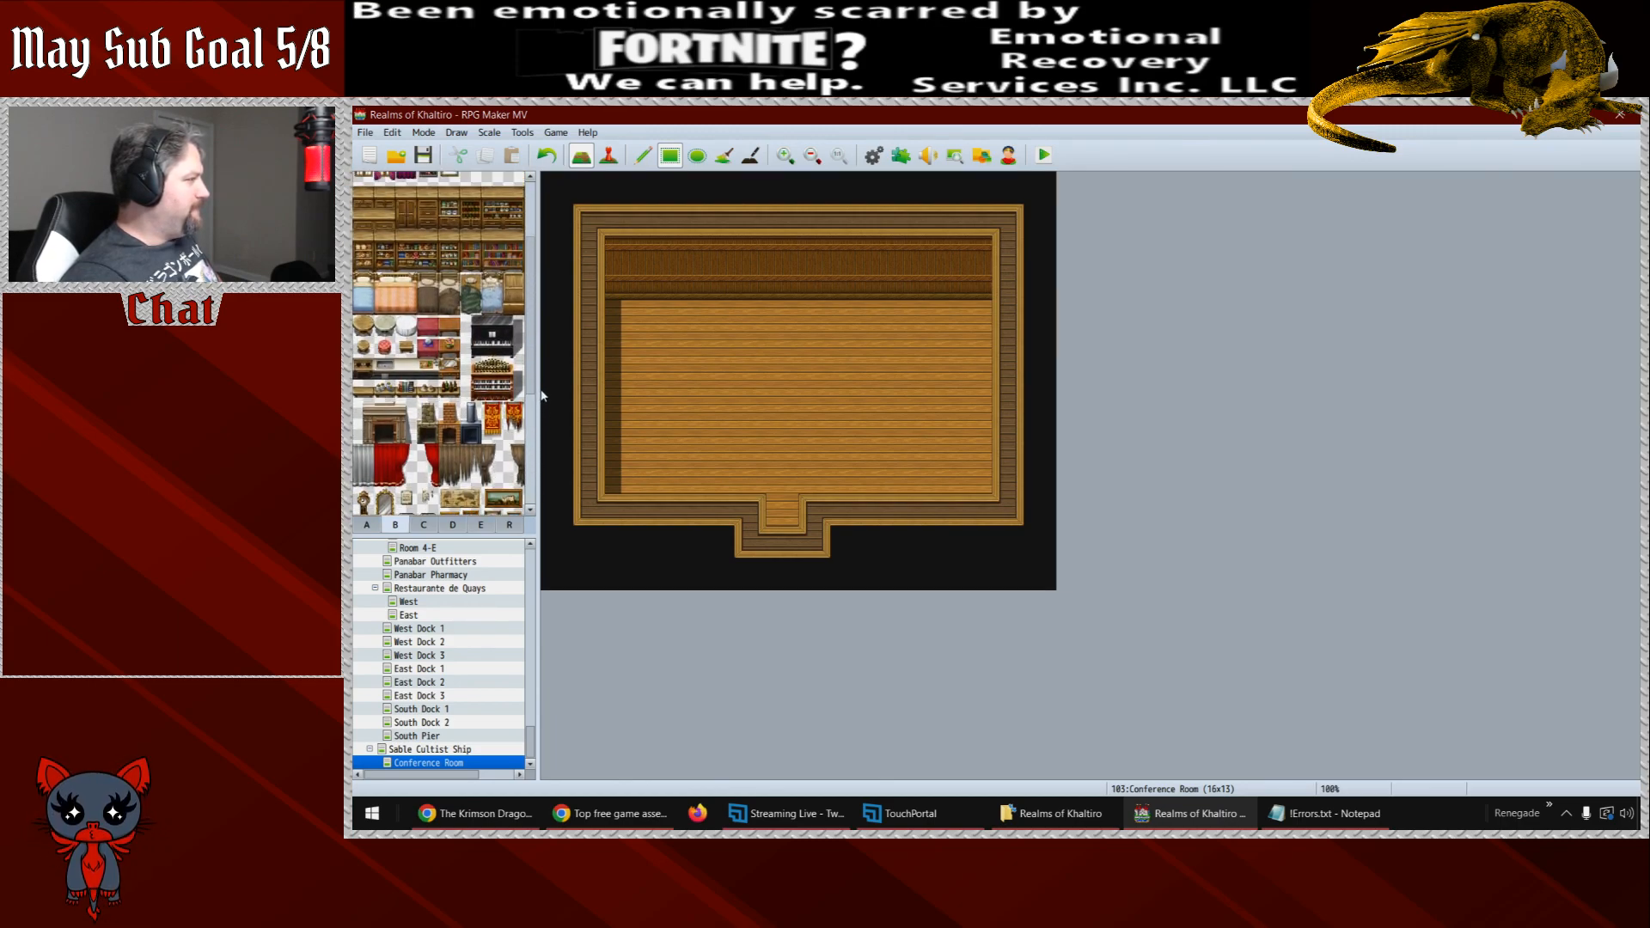
scroll(542, 368, down, 3)
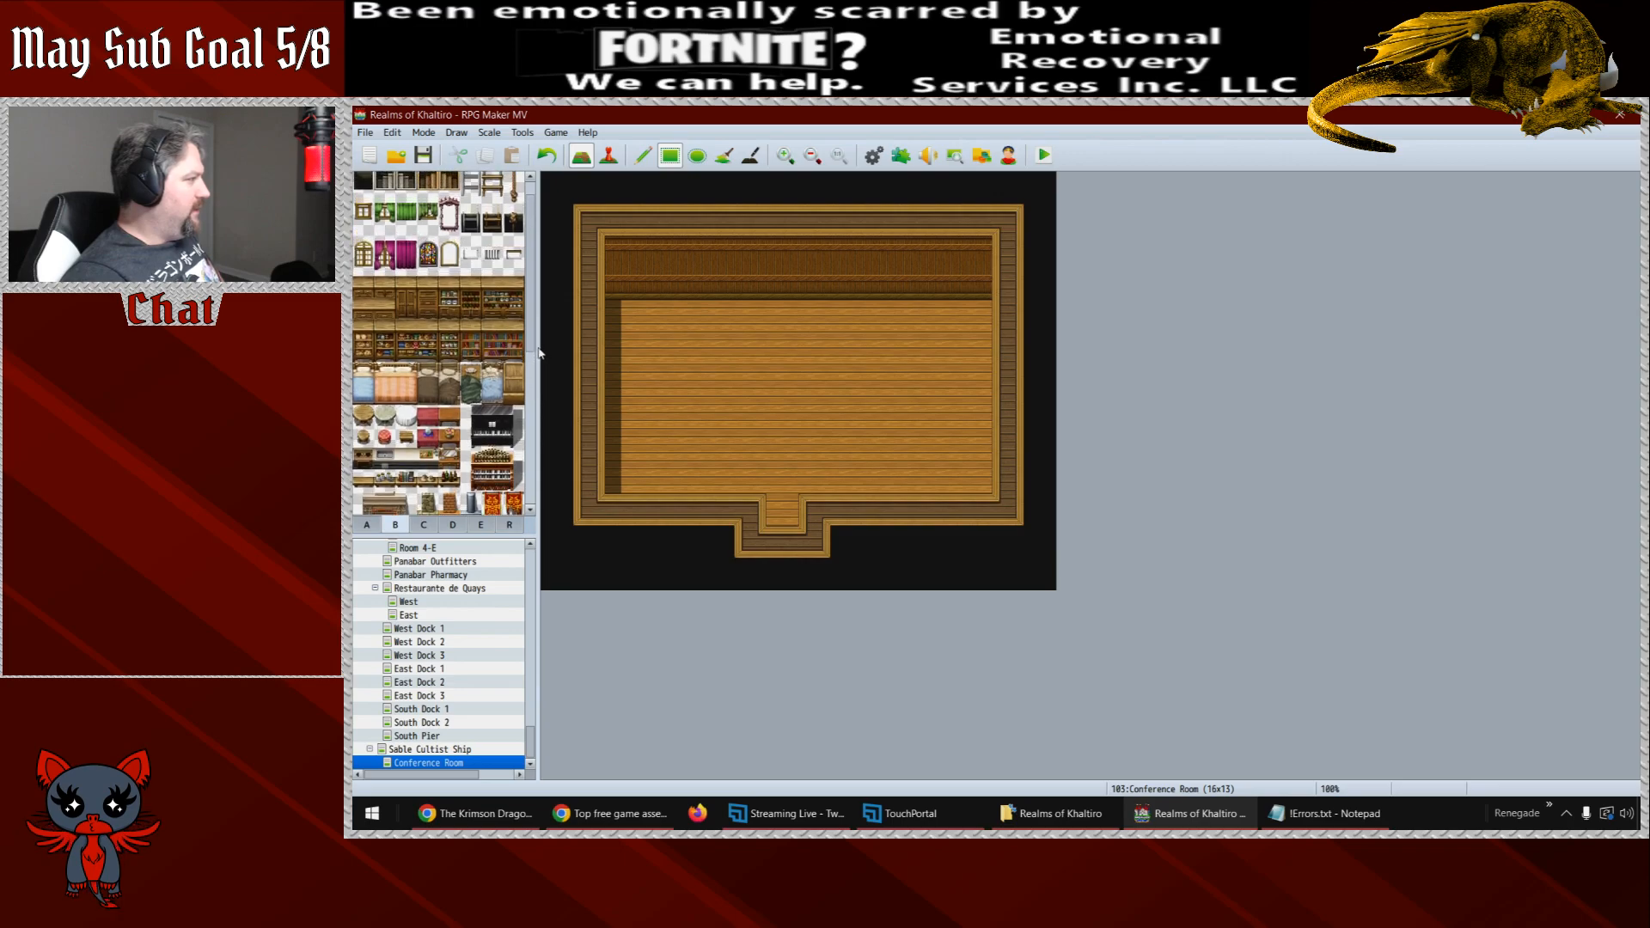
scroll(531, 409, down, 5)
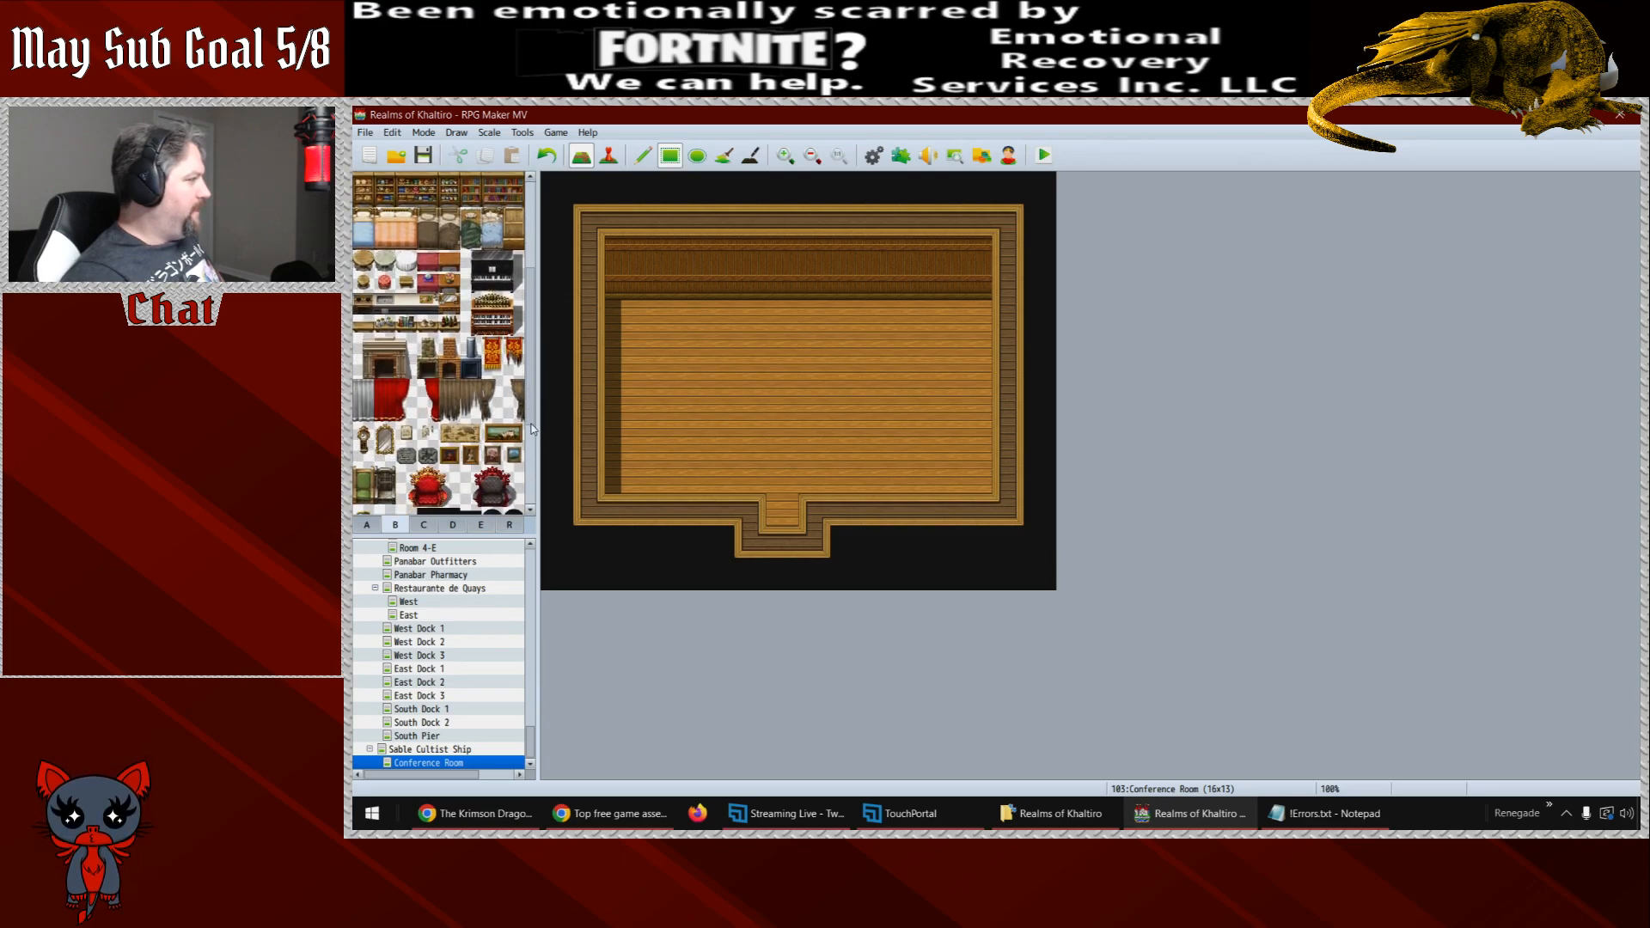
scroll(530, 483, down, 3)
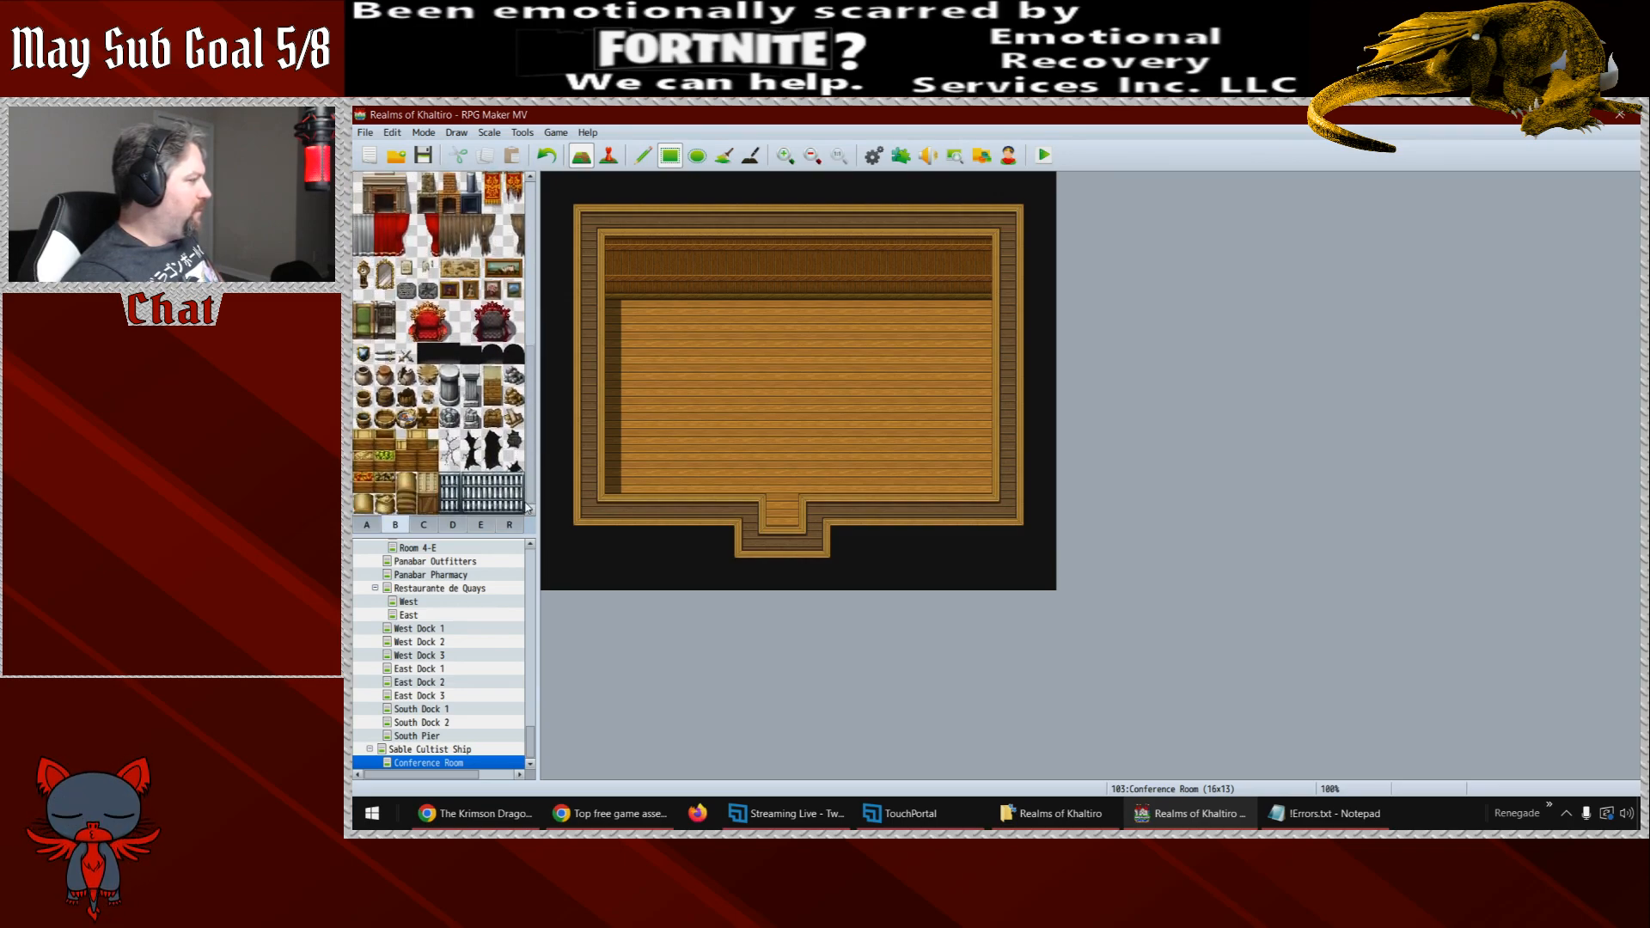
scroll(526, 511, up, 3)
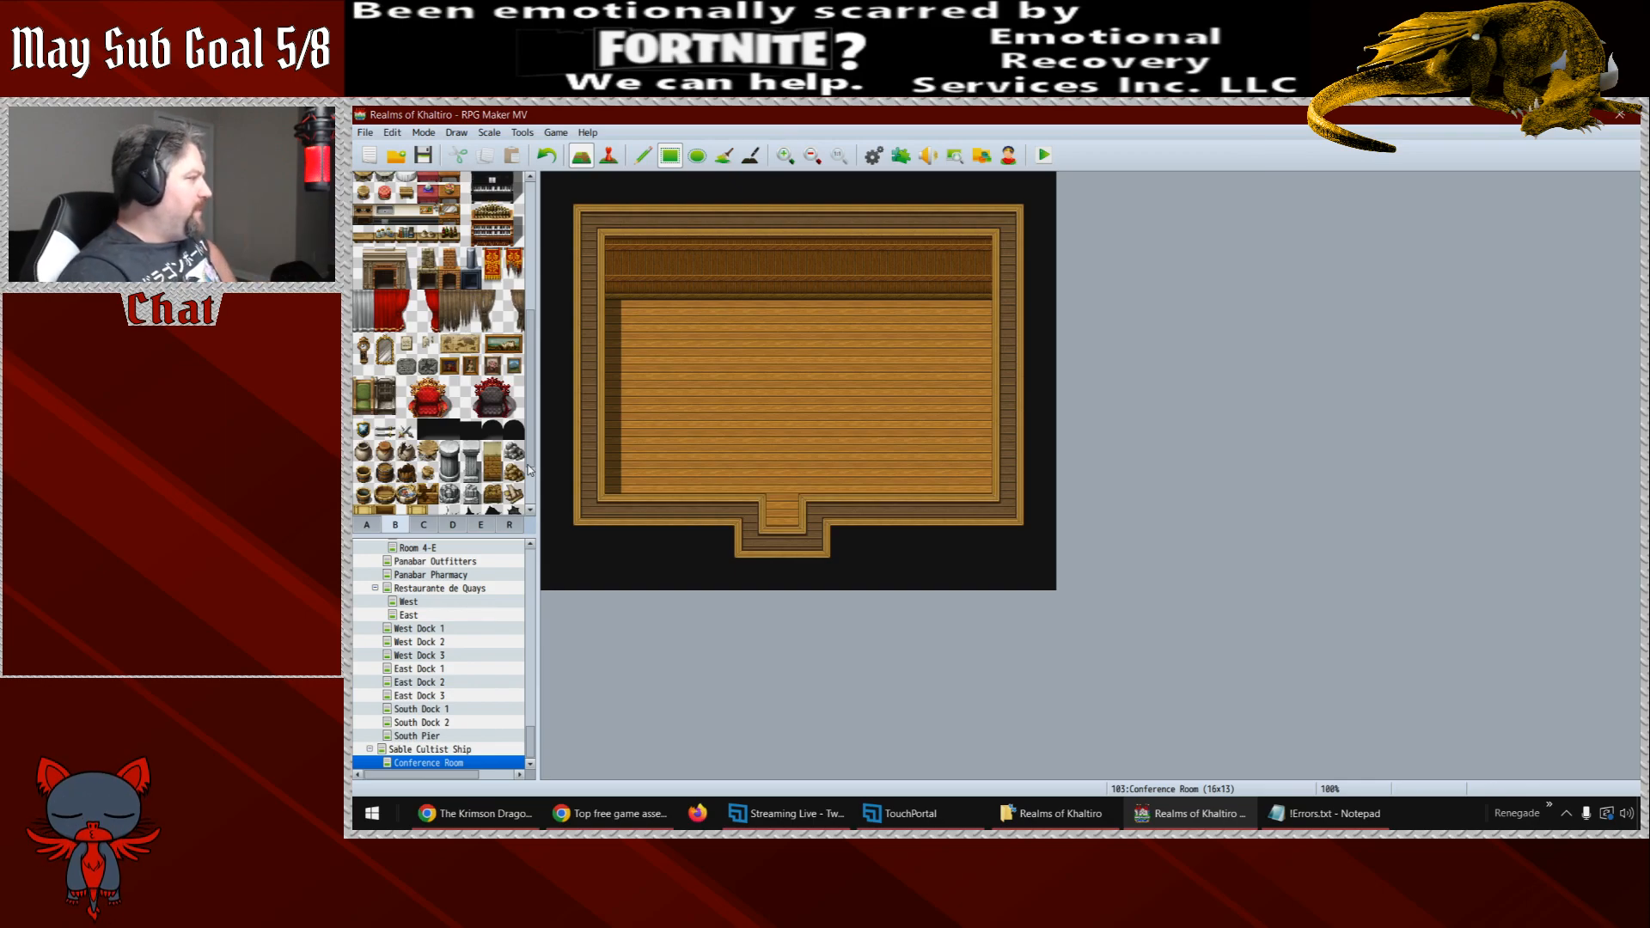
- Place the wall map on the west part of the Conference Room's north wall and the clock at its east end
drag(457, 349, 471, 348)
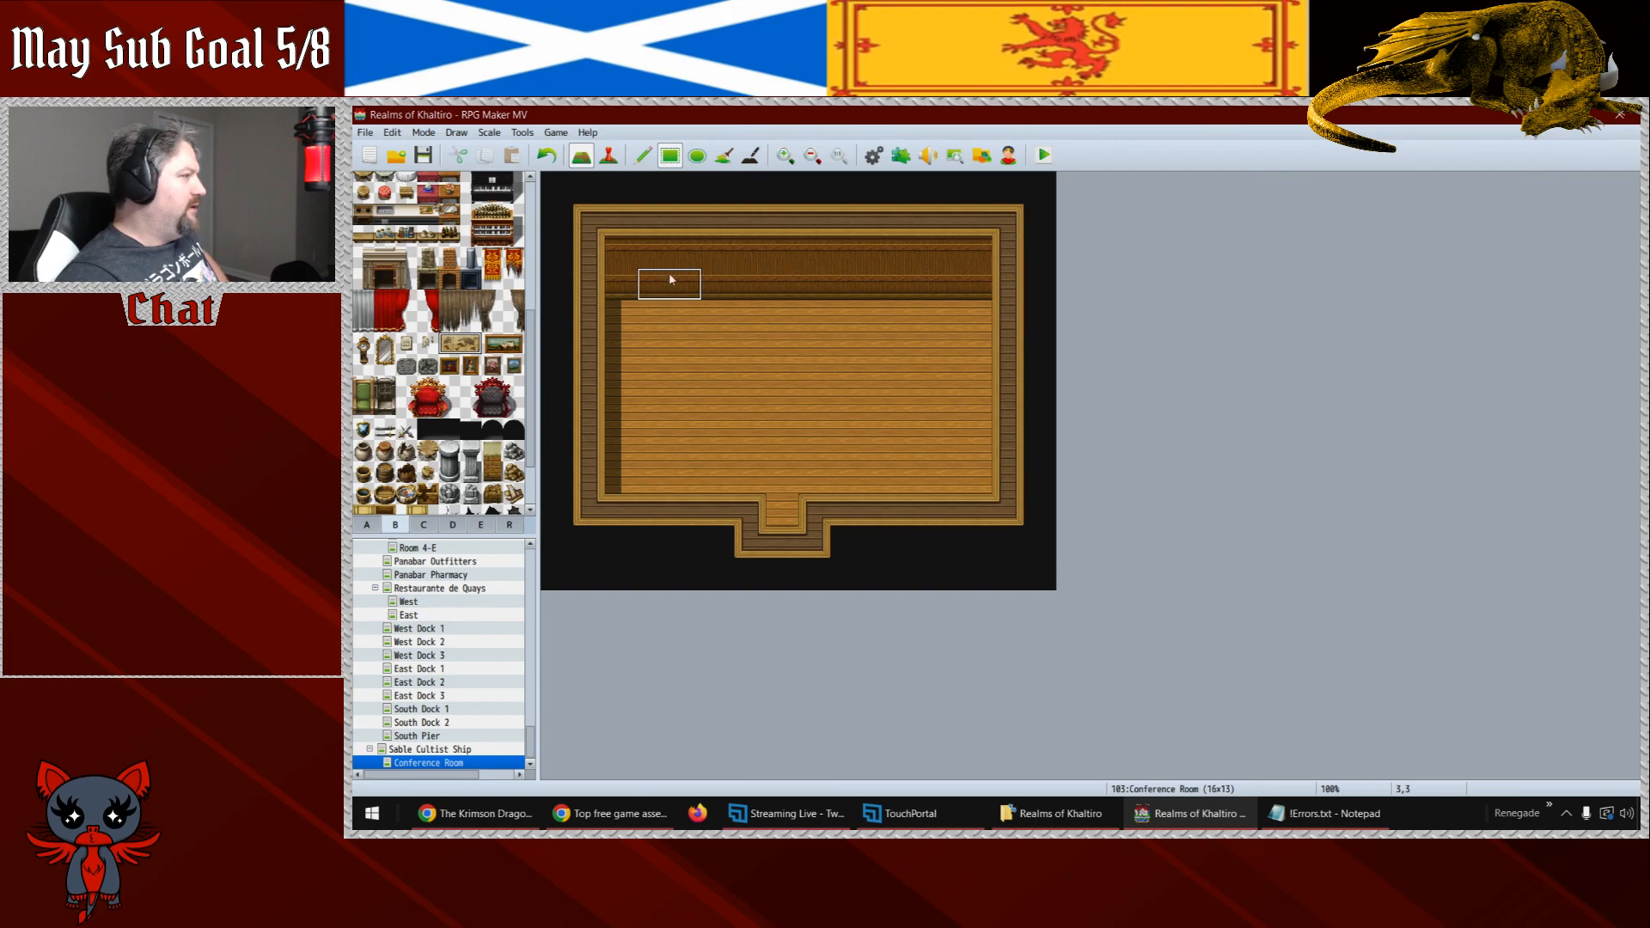
click(723, 266)
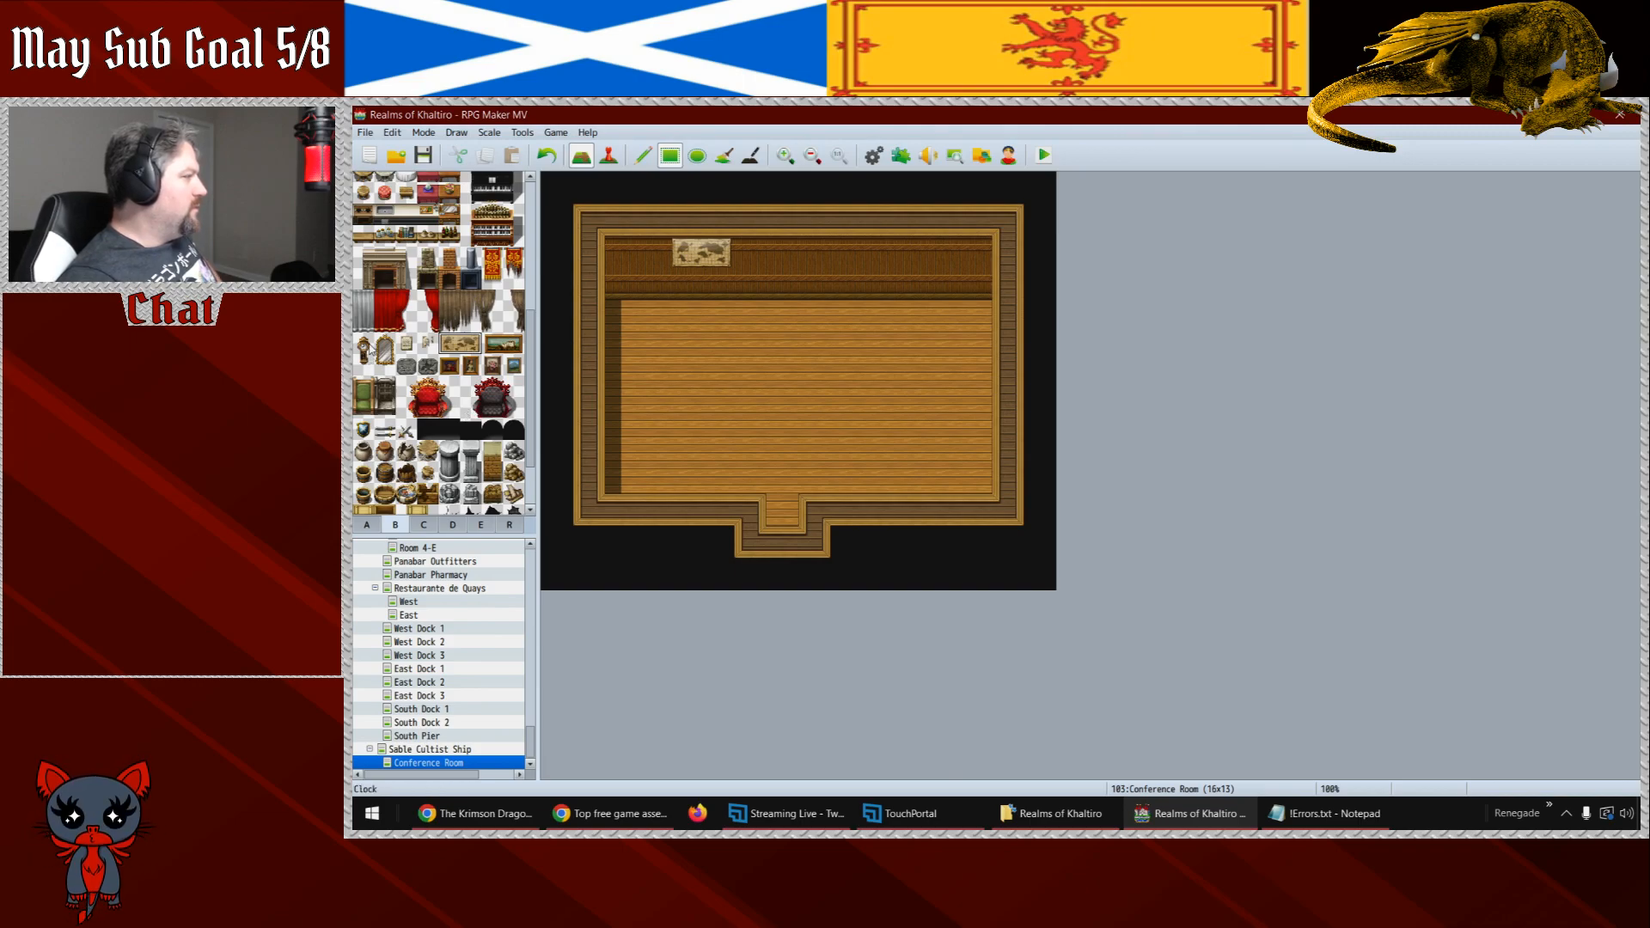
click(363, 347)
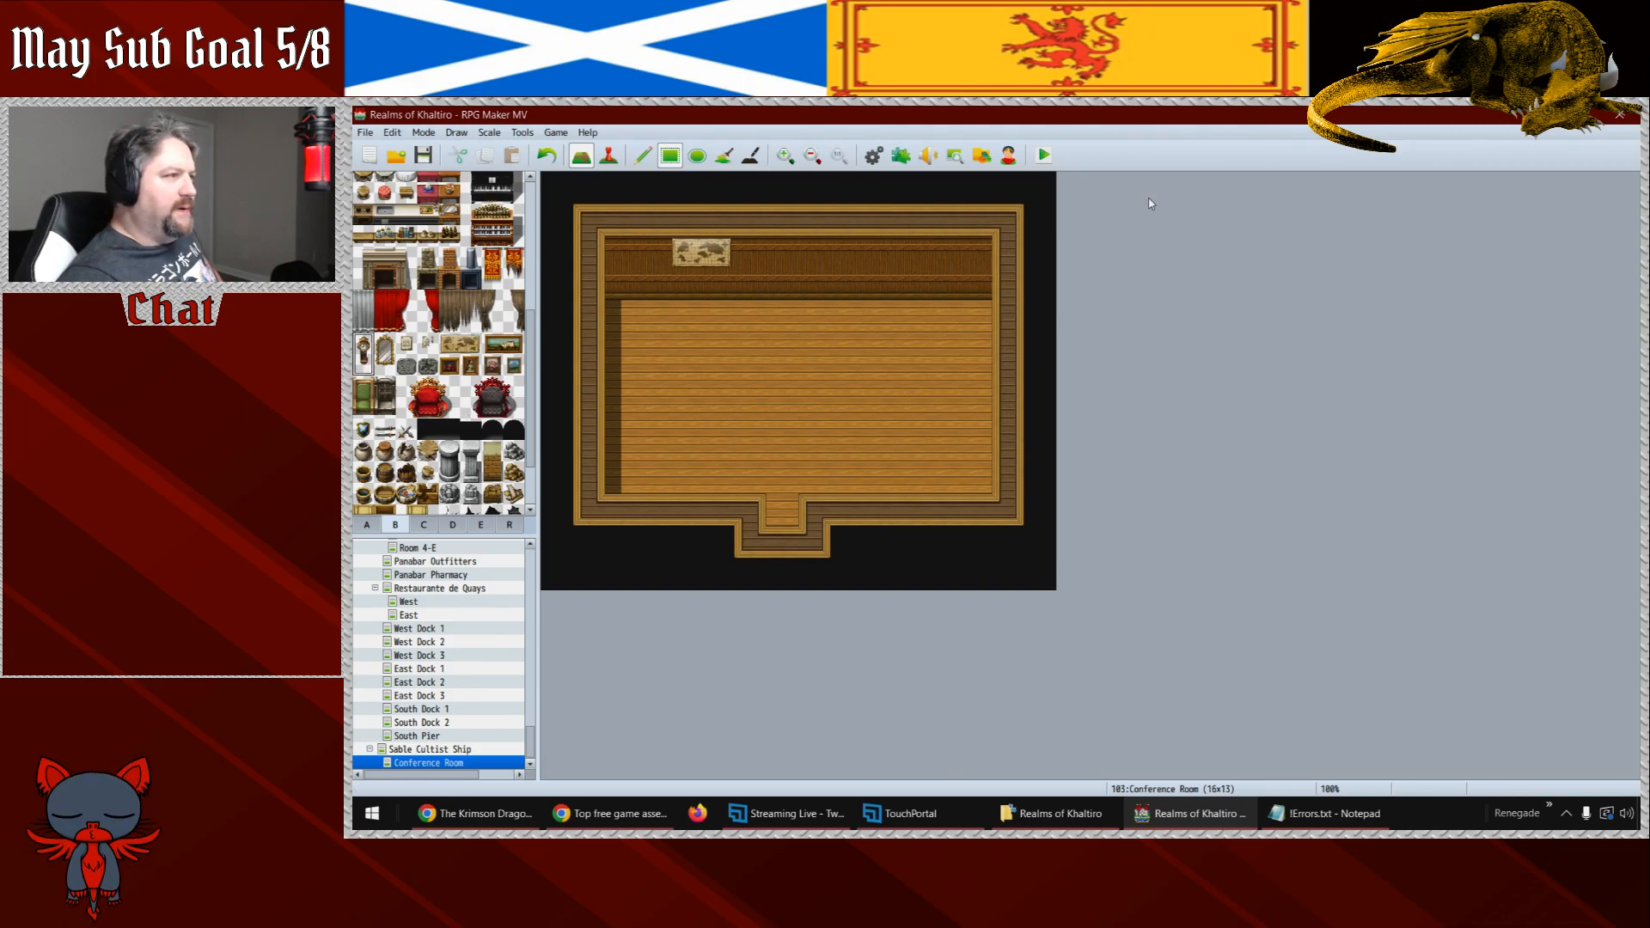
click(969, 257)
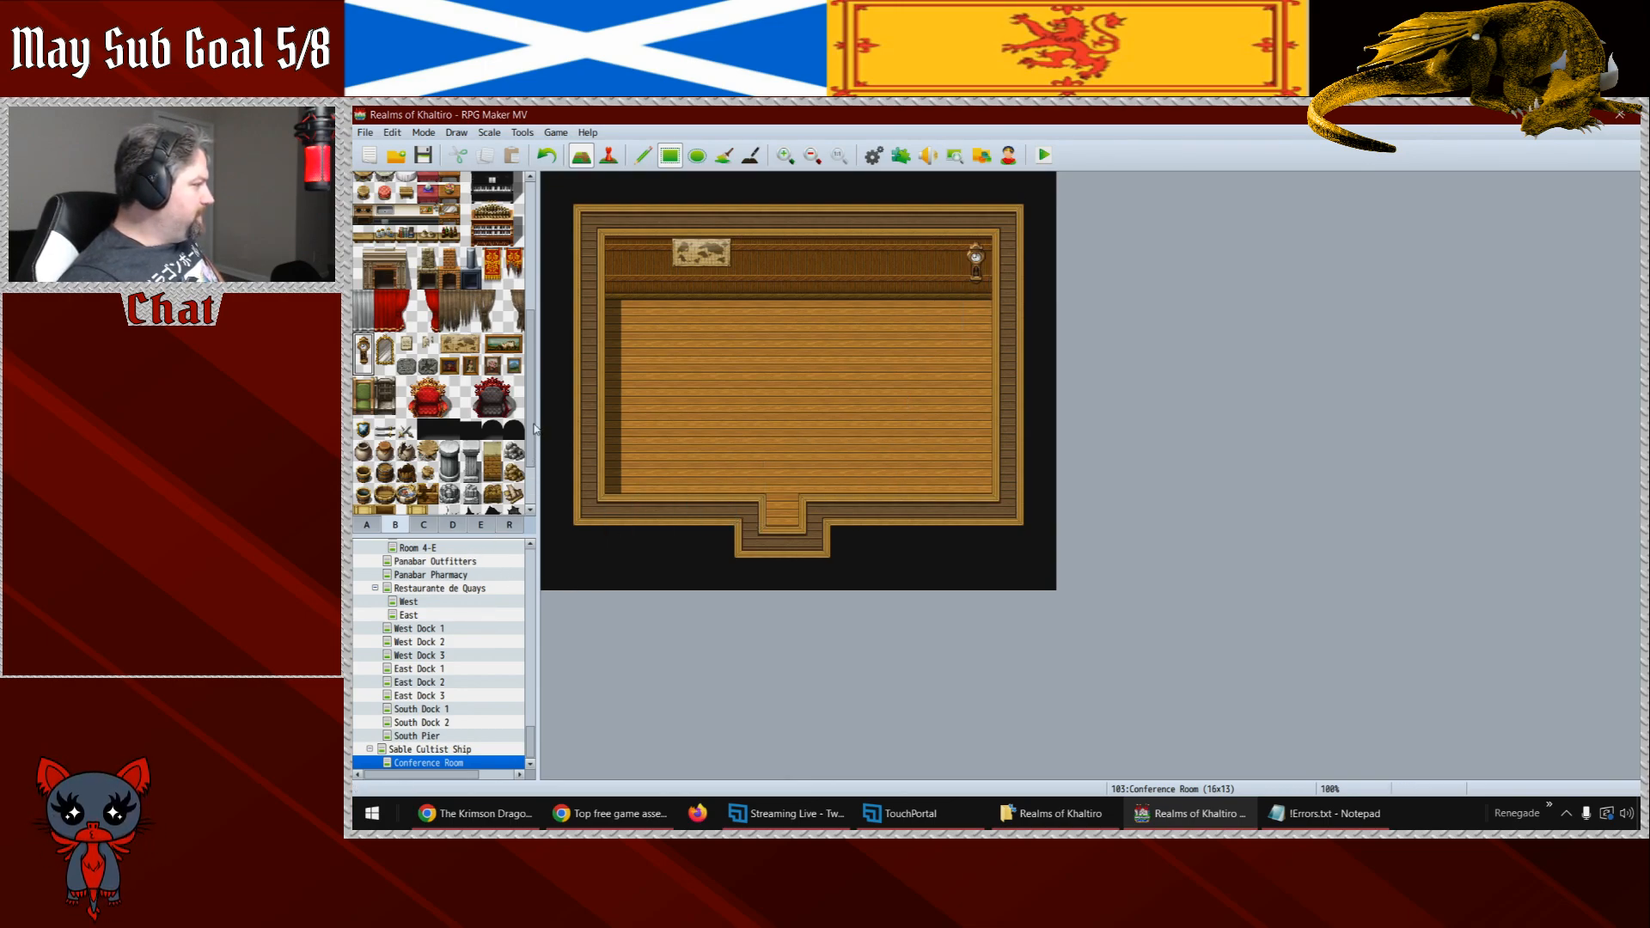
- Look over the remaining B tiles for more Conference Room furnishings and save the project
scroll(532, 434, down, 2)
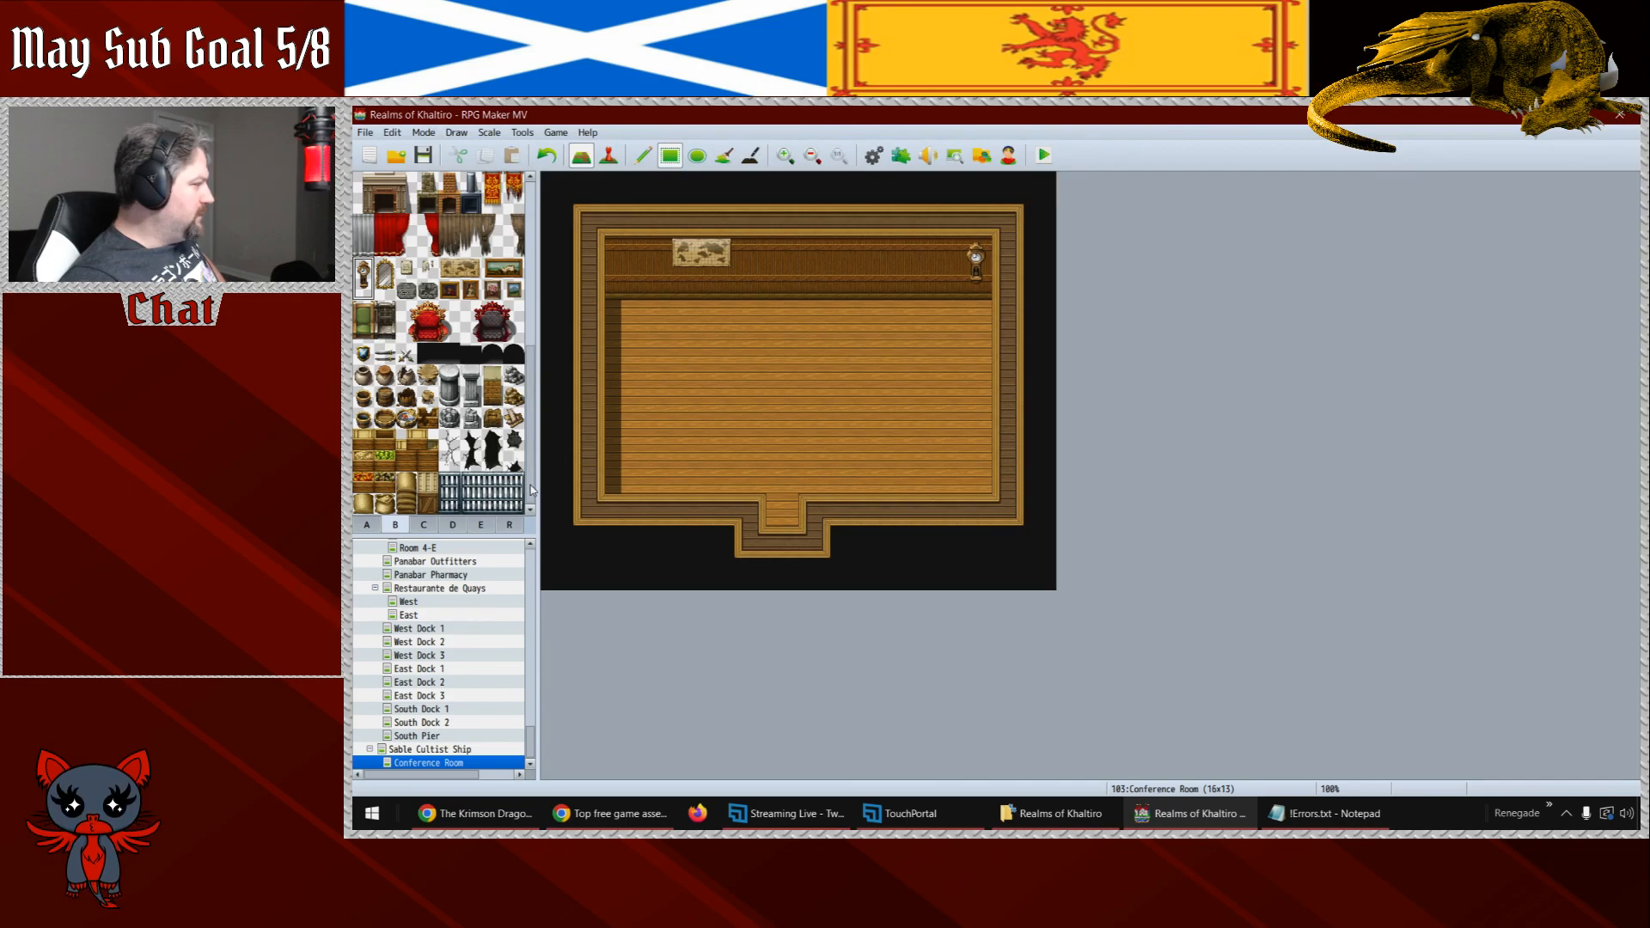
drag(531, 490, 543, 313)
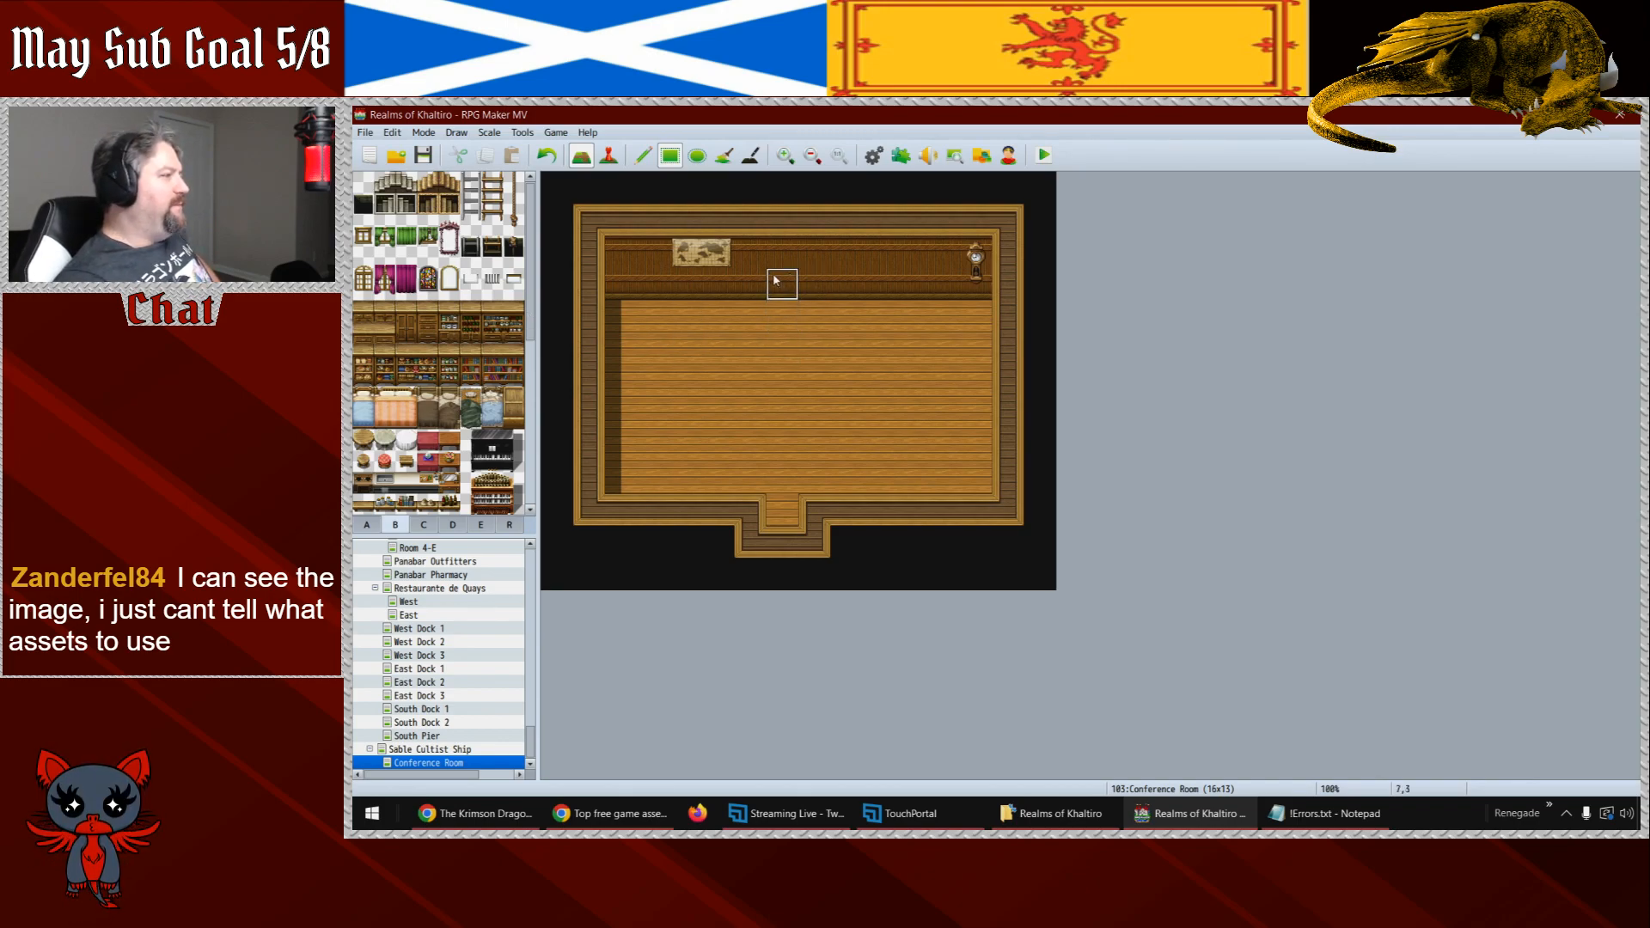
click(663, 256)
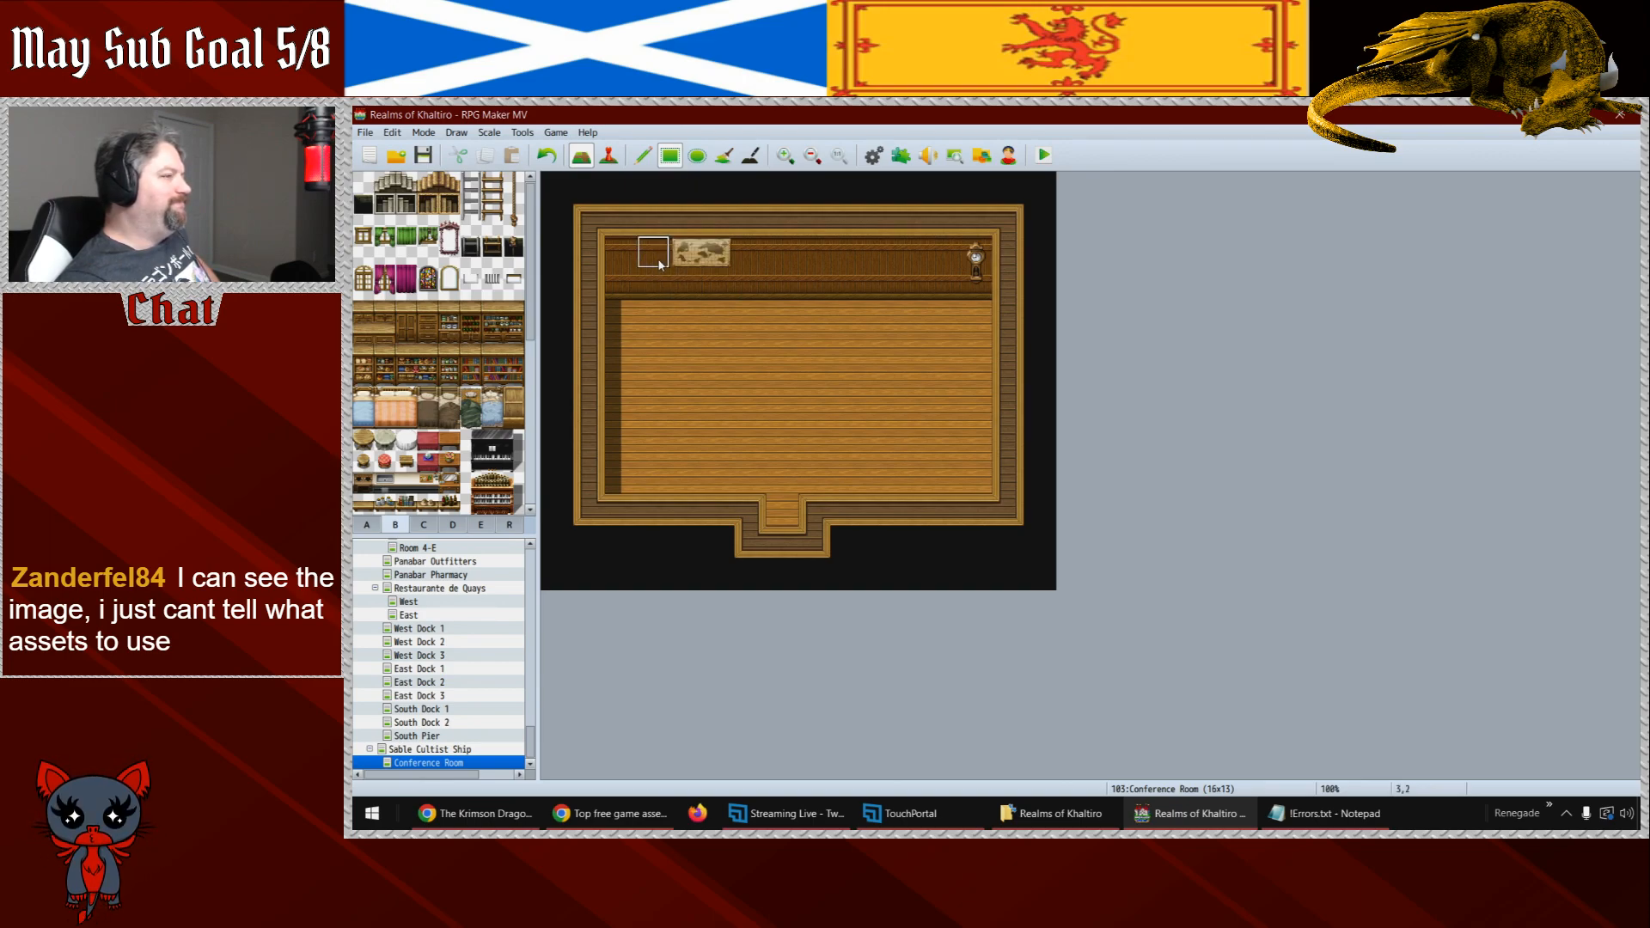
click(428, 160)
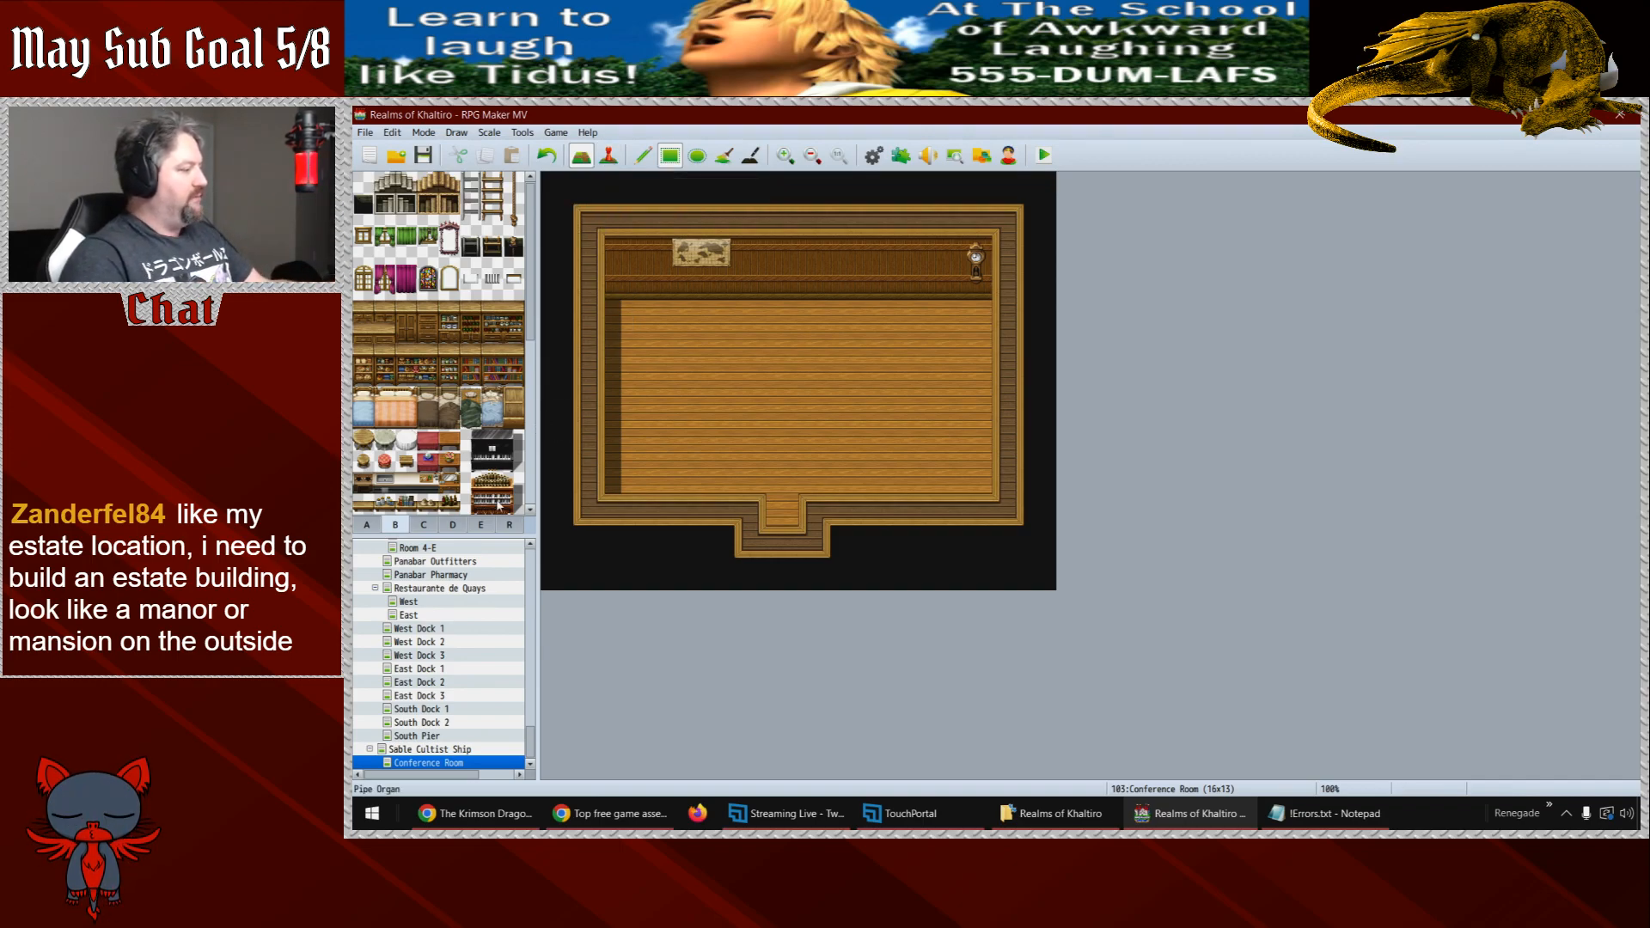
- Examine the E, C and B tiles of the Inside tileset for furniture suited to the Conference Room
click(453, 525)
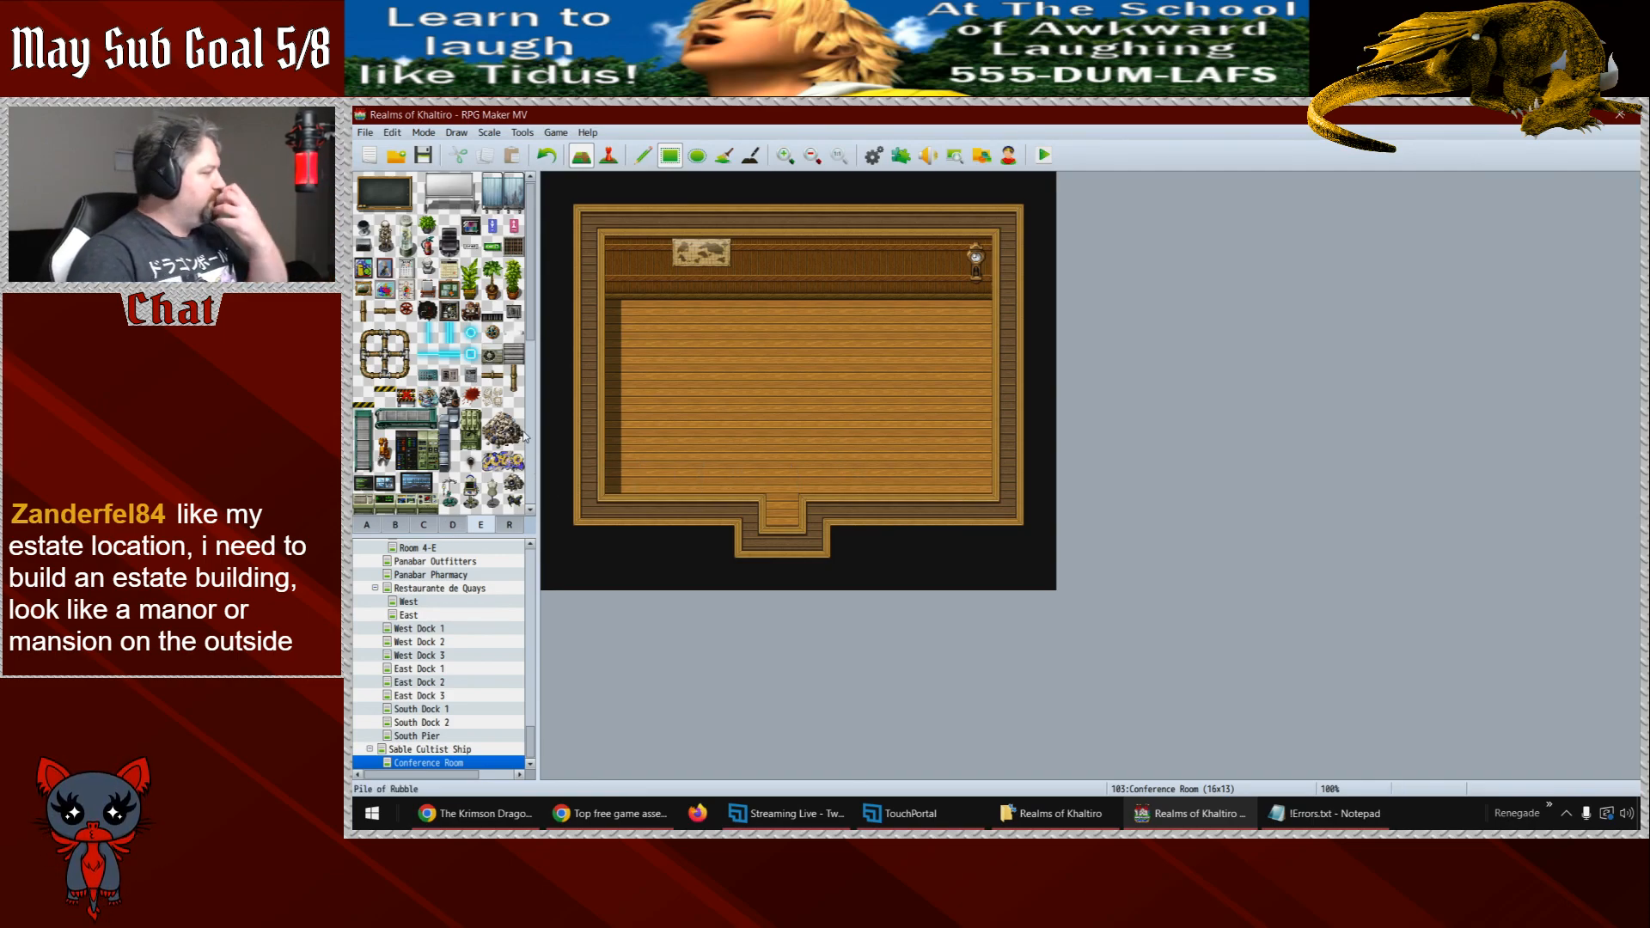
scroll(526, 436, down, 5)
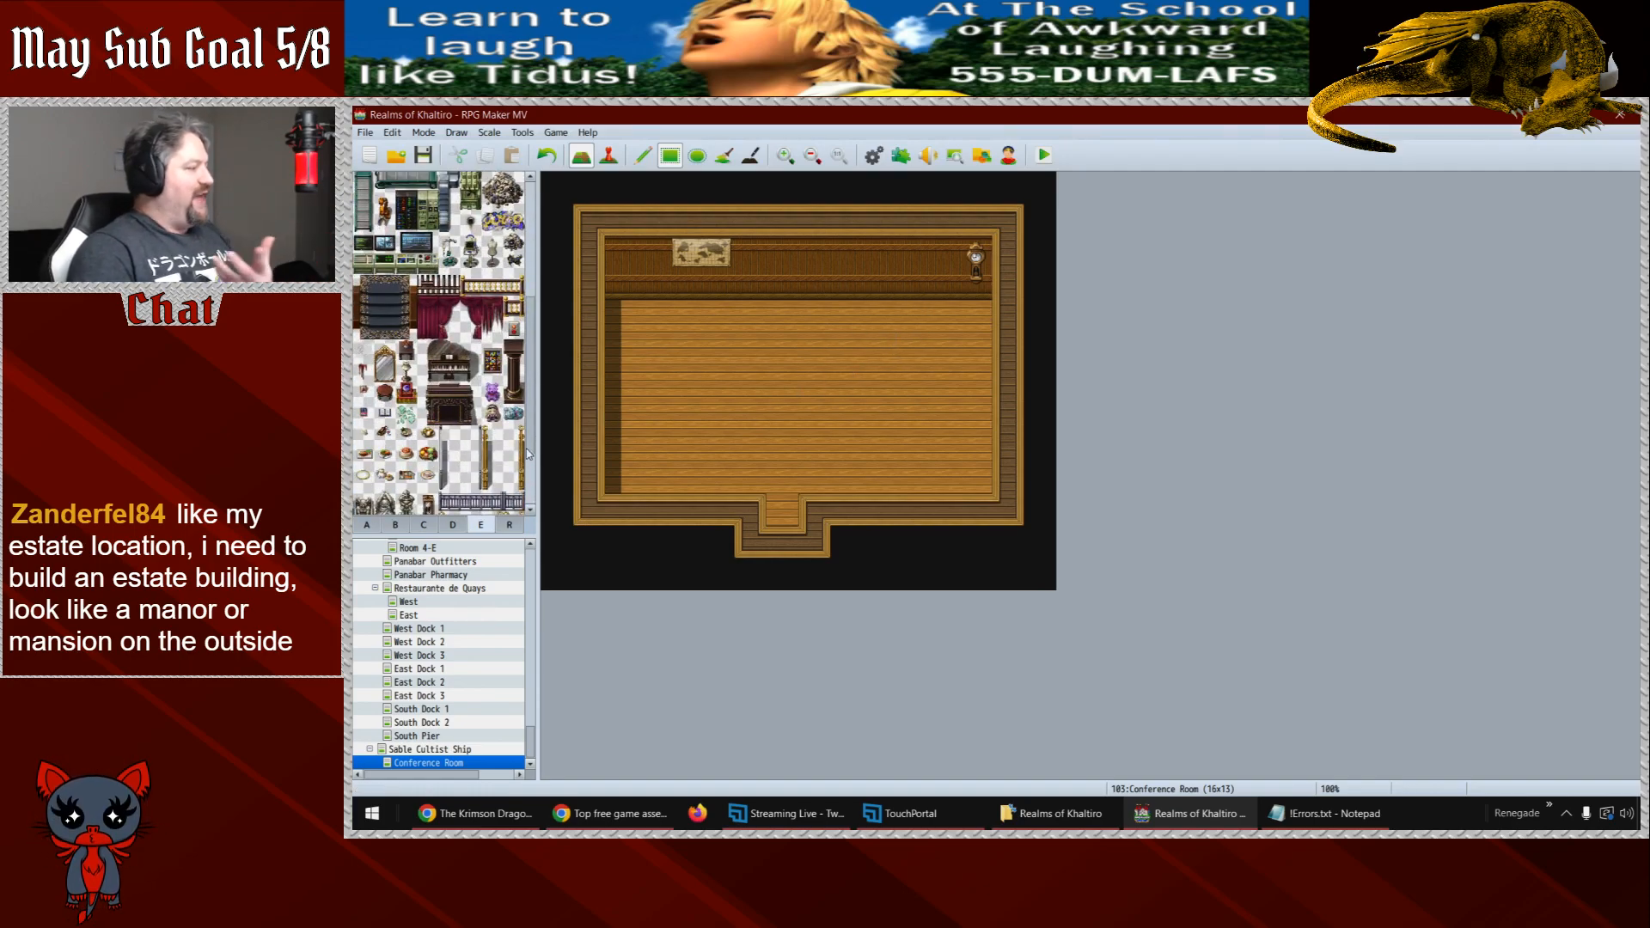
scroll(532, 458, down, 3)
scroll(532, 458, down, 3)
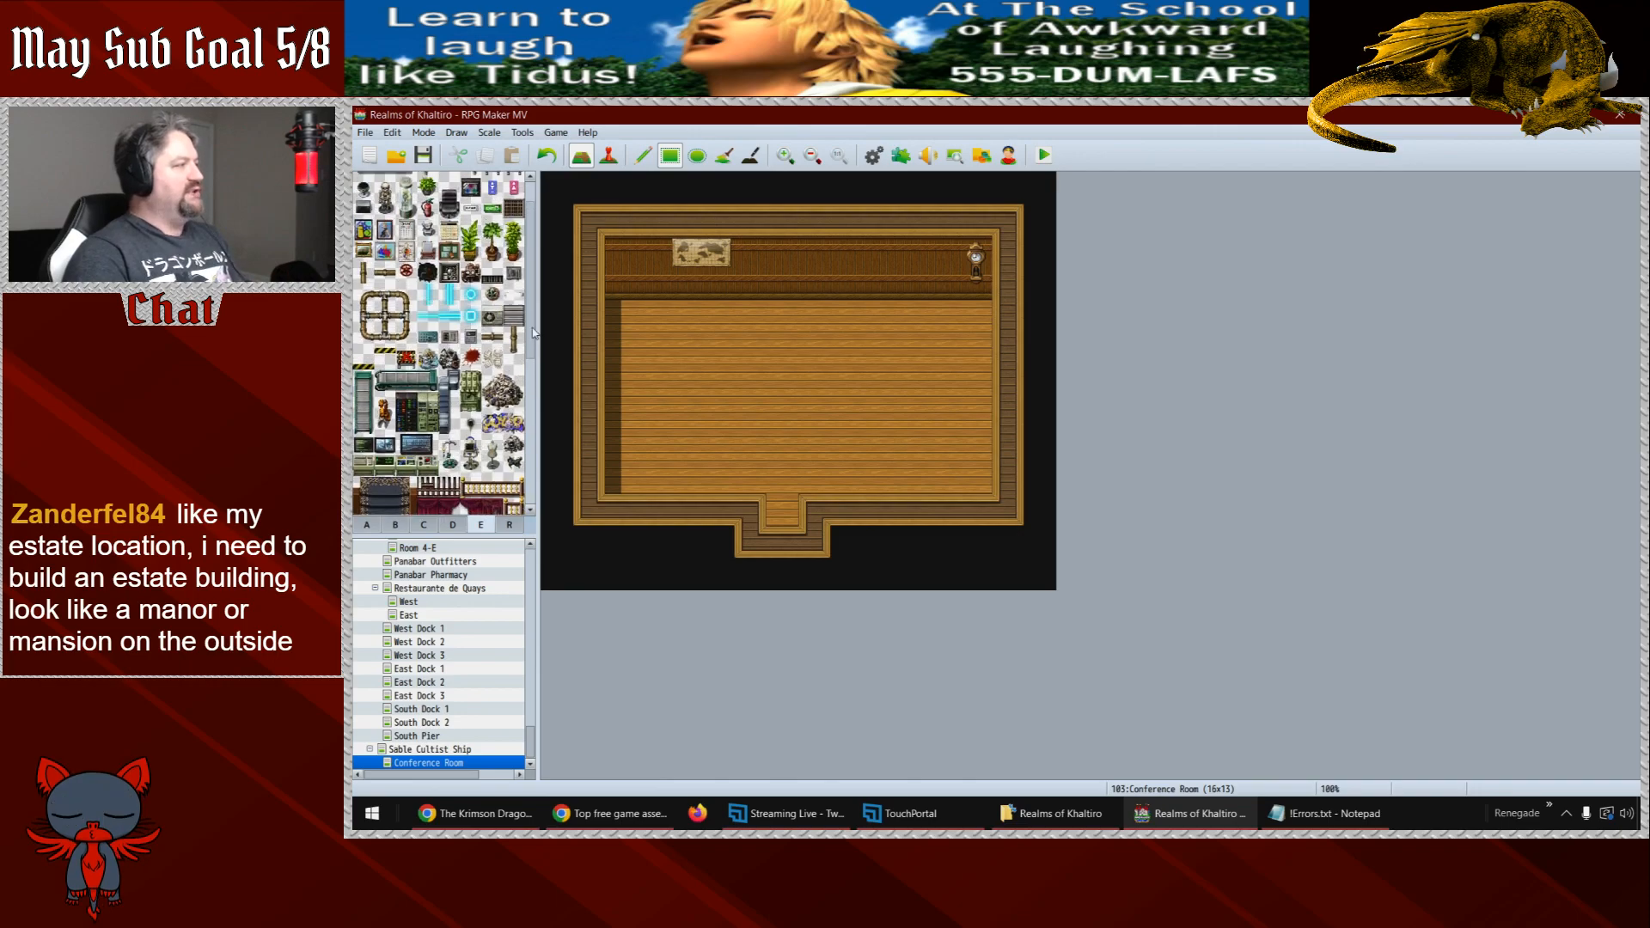
click(423, 525)
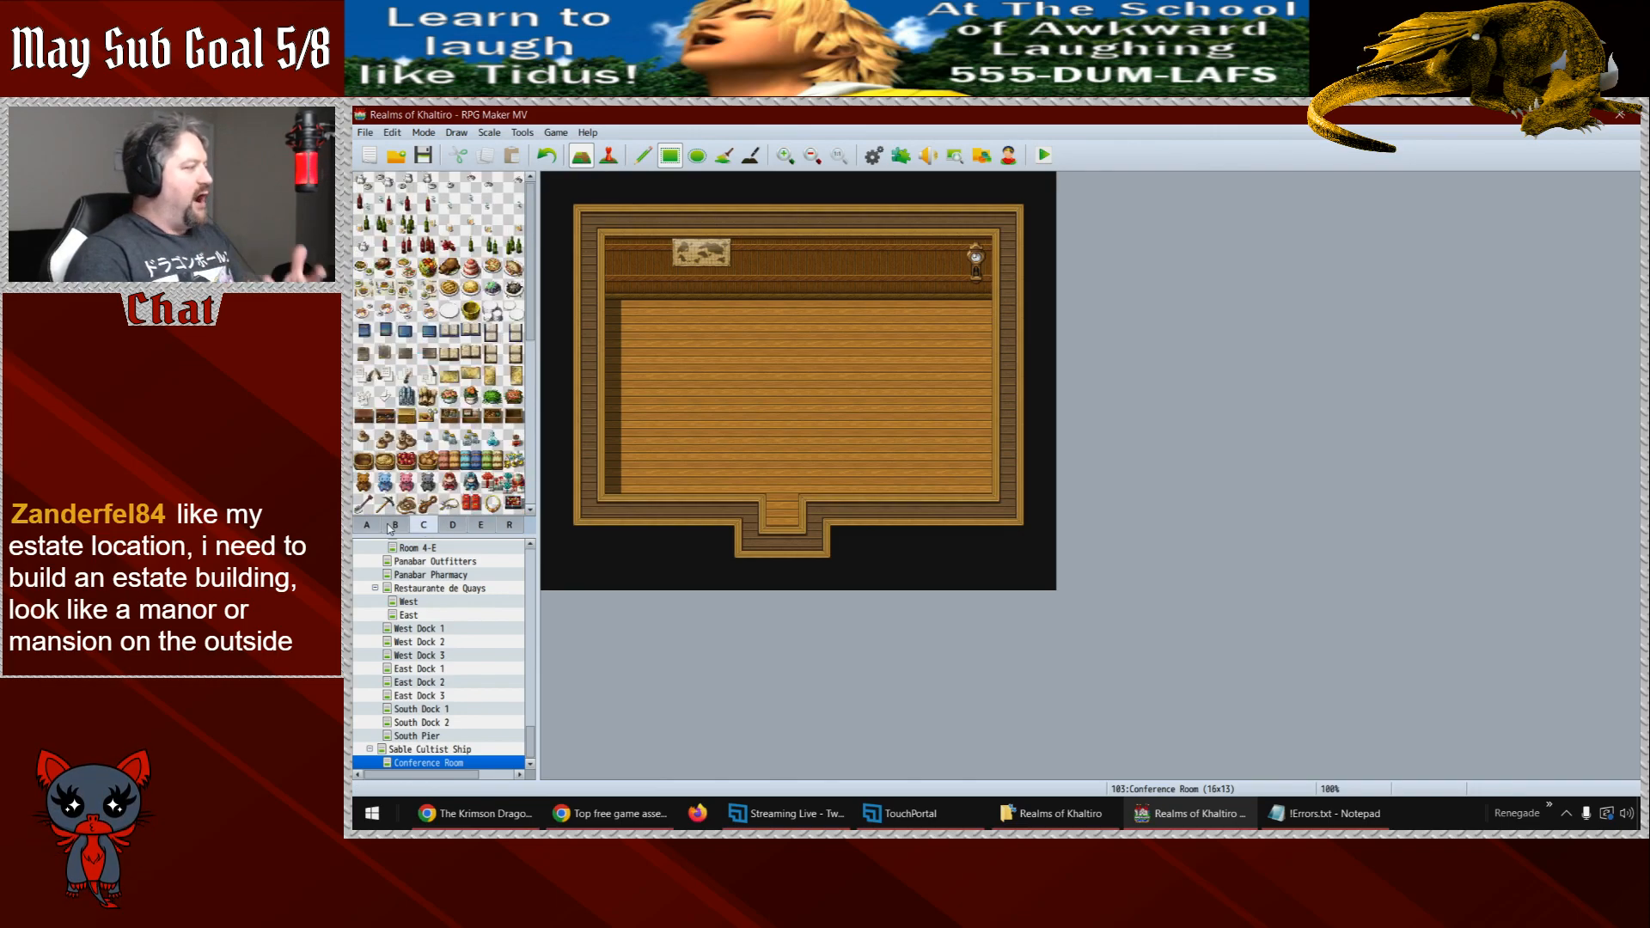
click(392, 526)
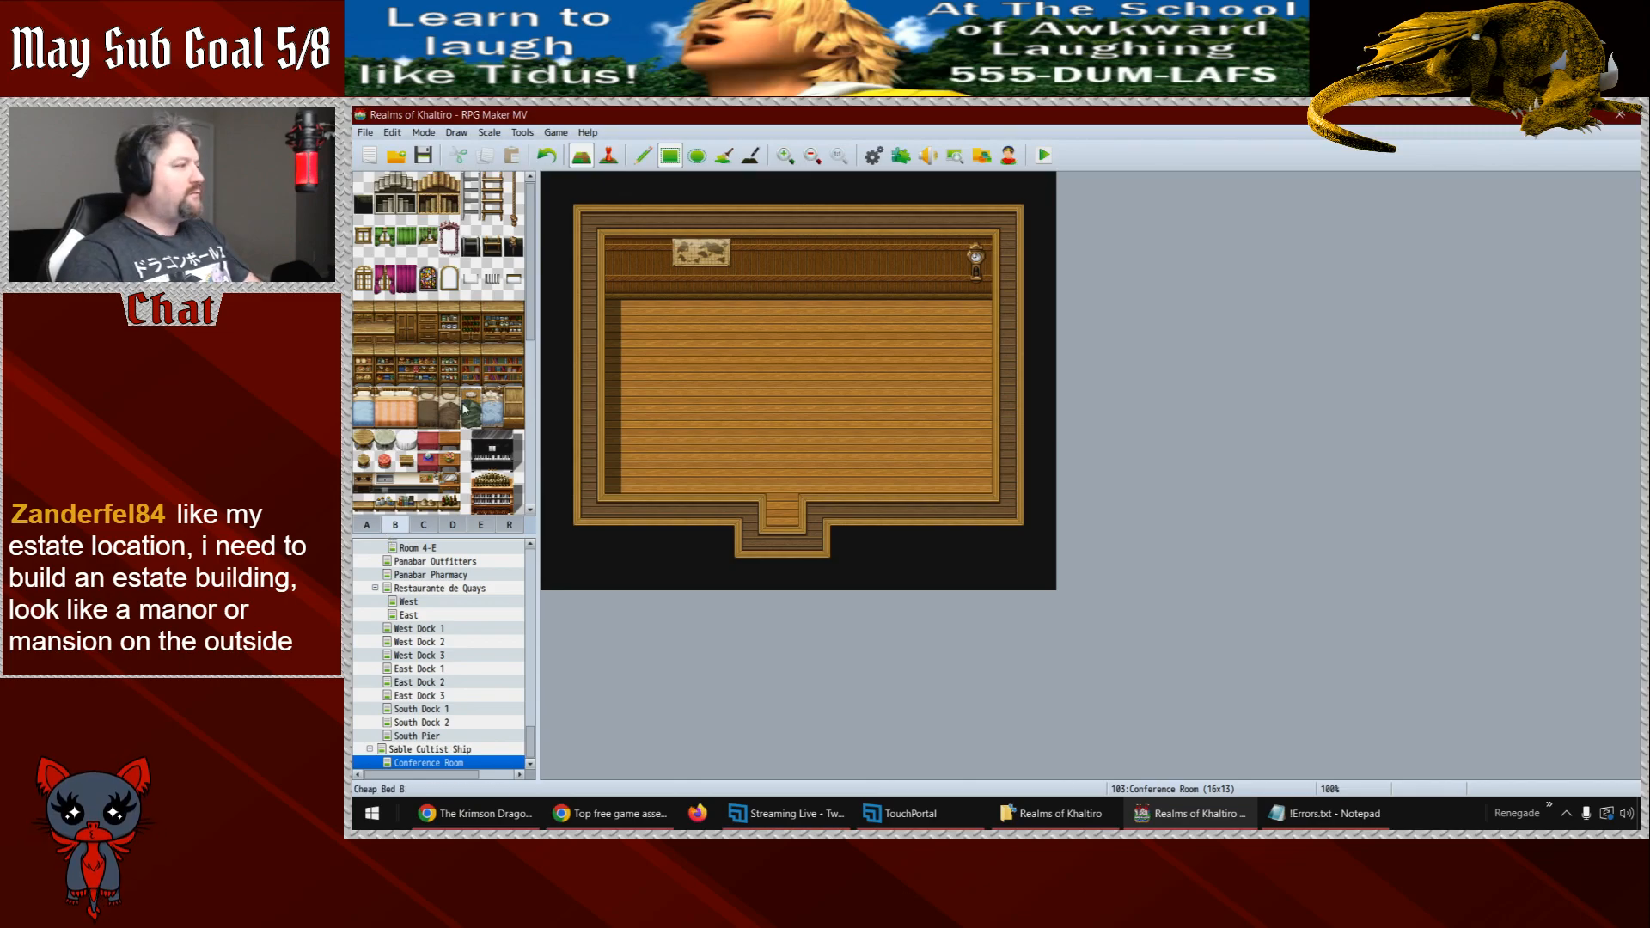
- Clear the wall map and clock off the Conference Room's north wall and switch to event editing
drag(646, 284, 986, 287)
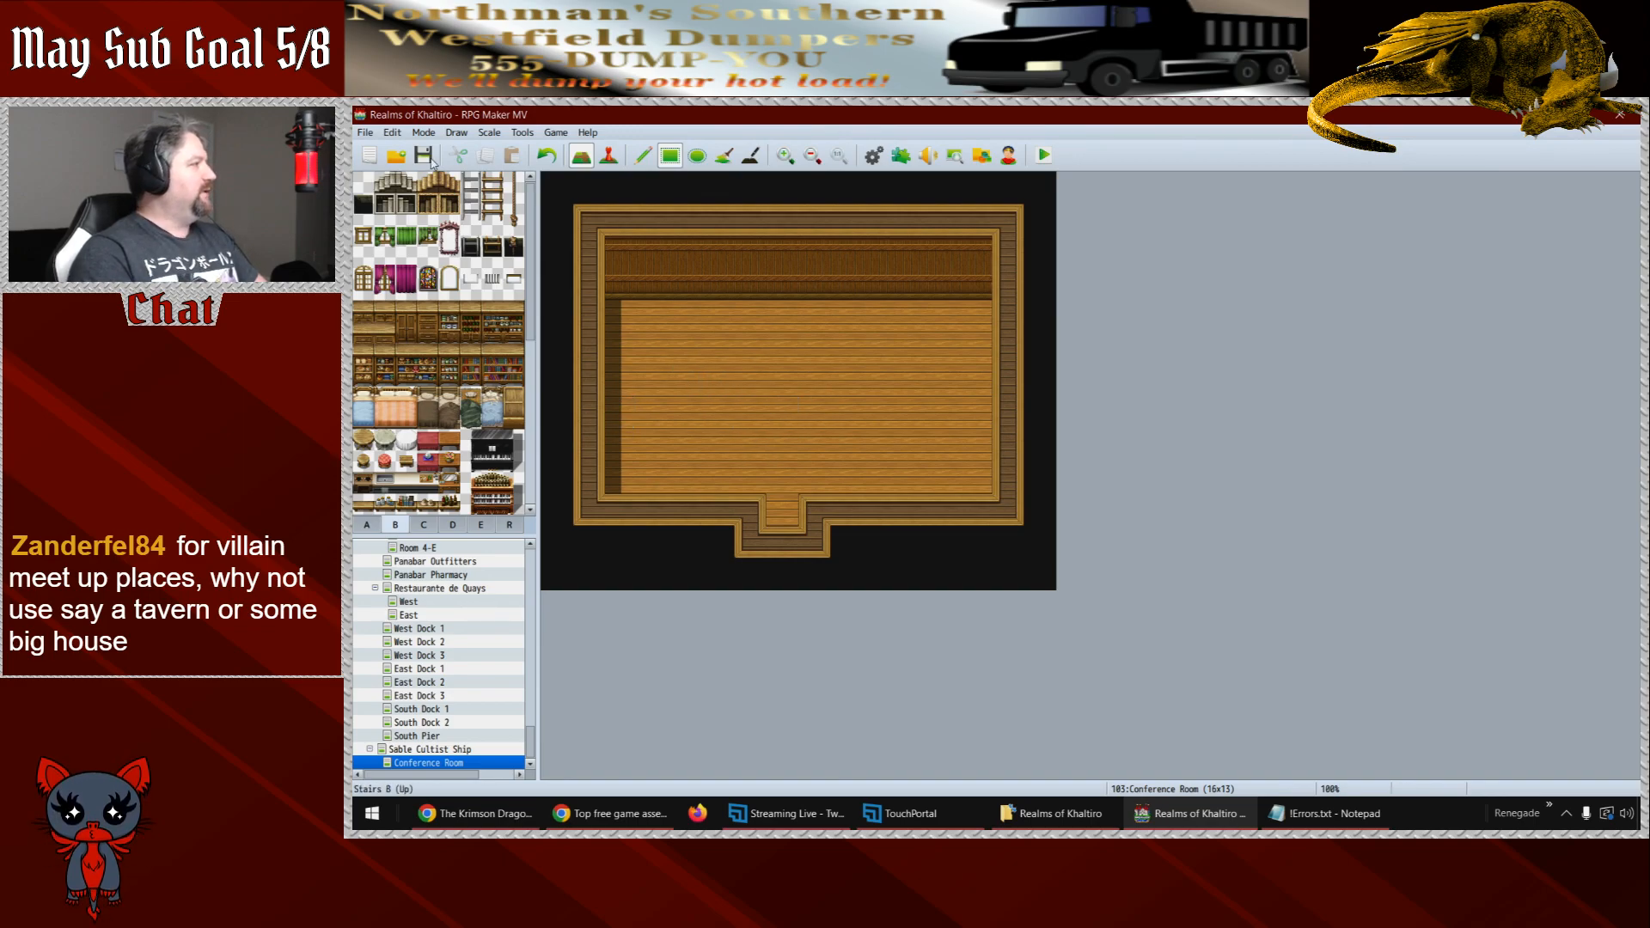
click(608, 160)
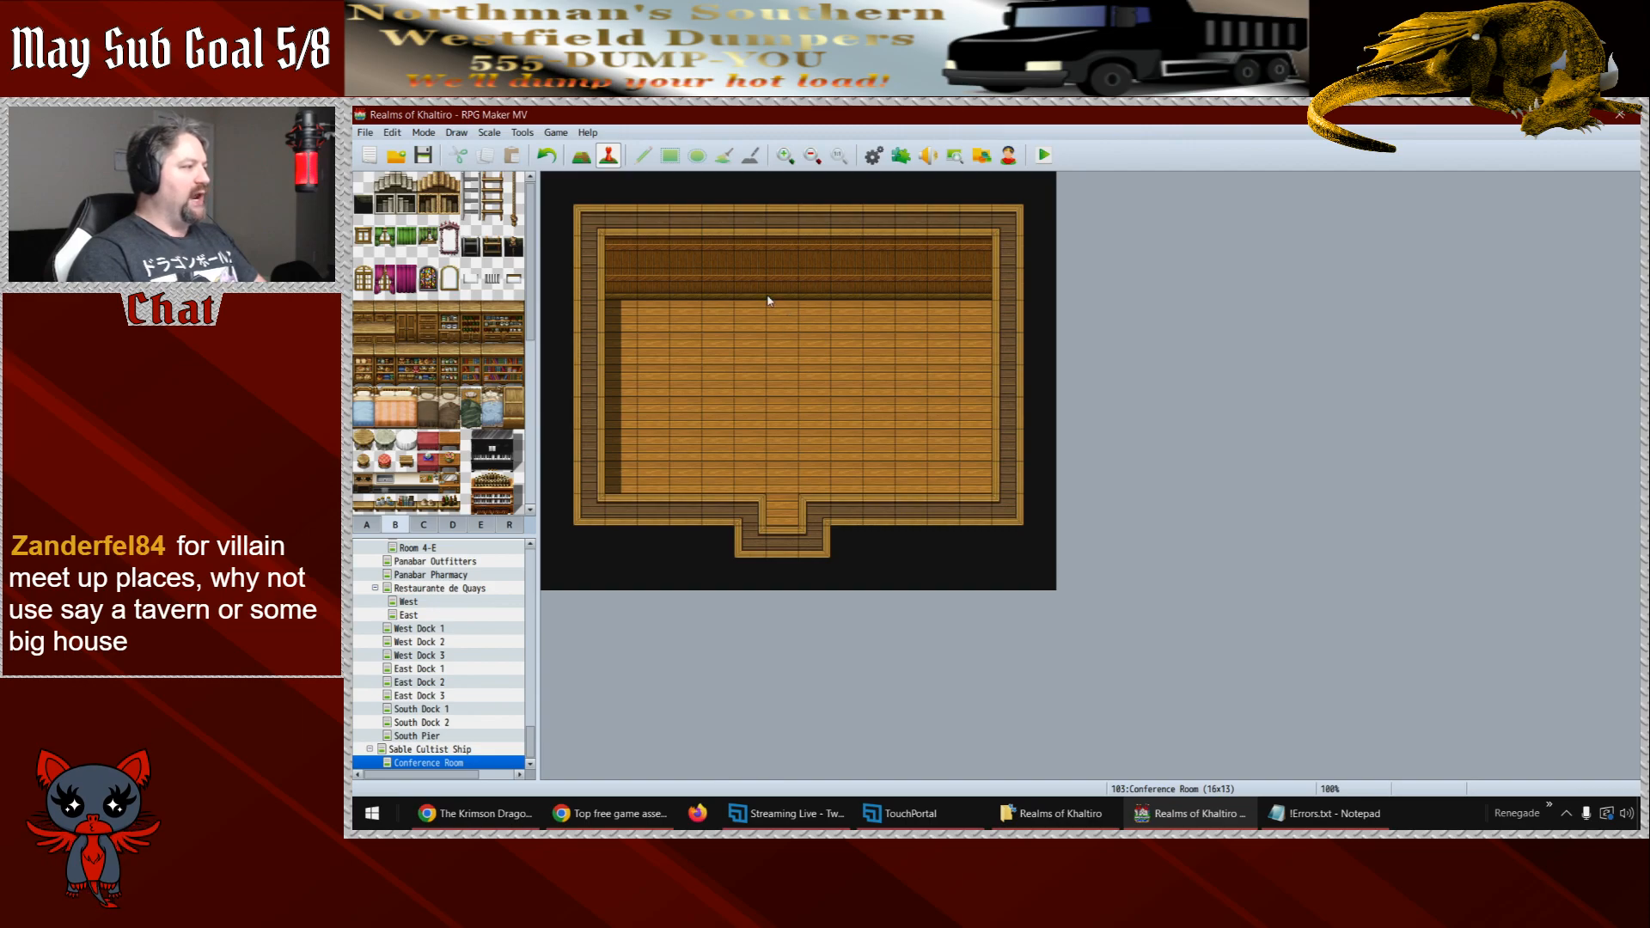
double_click(782, 326)
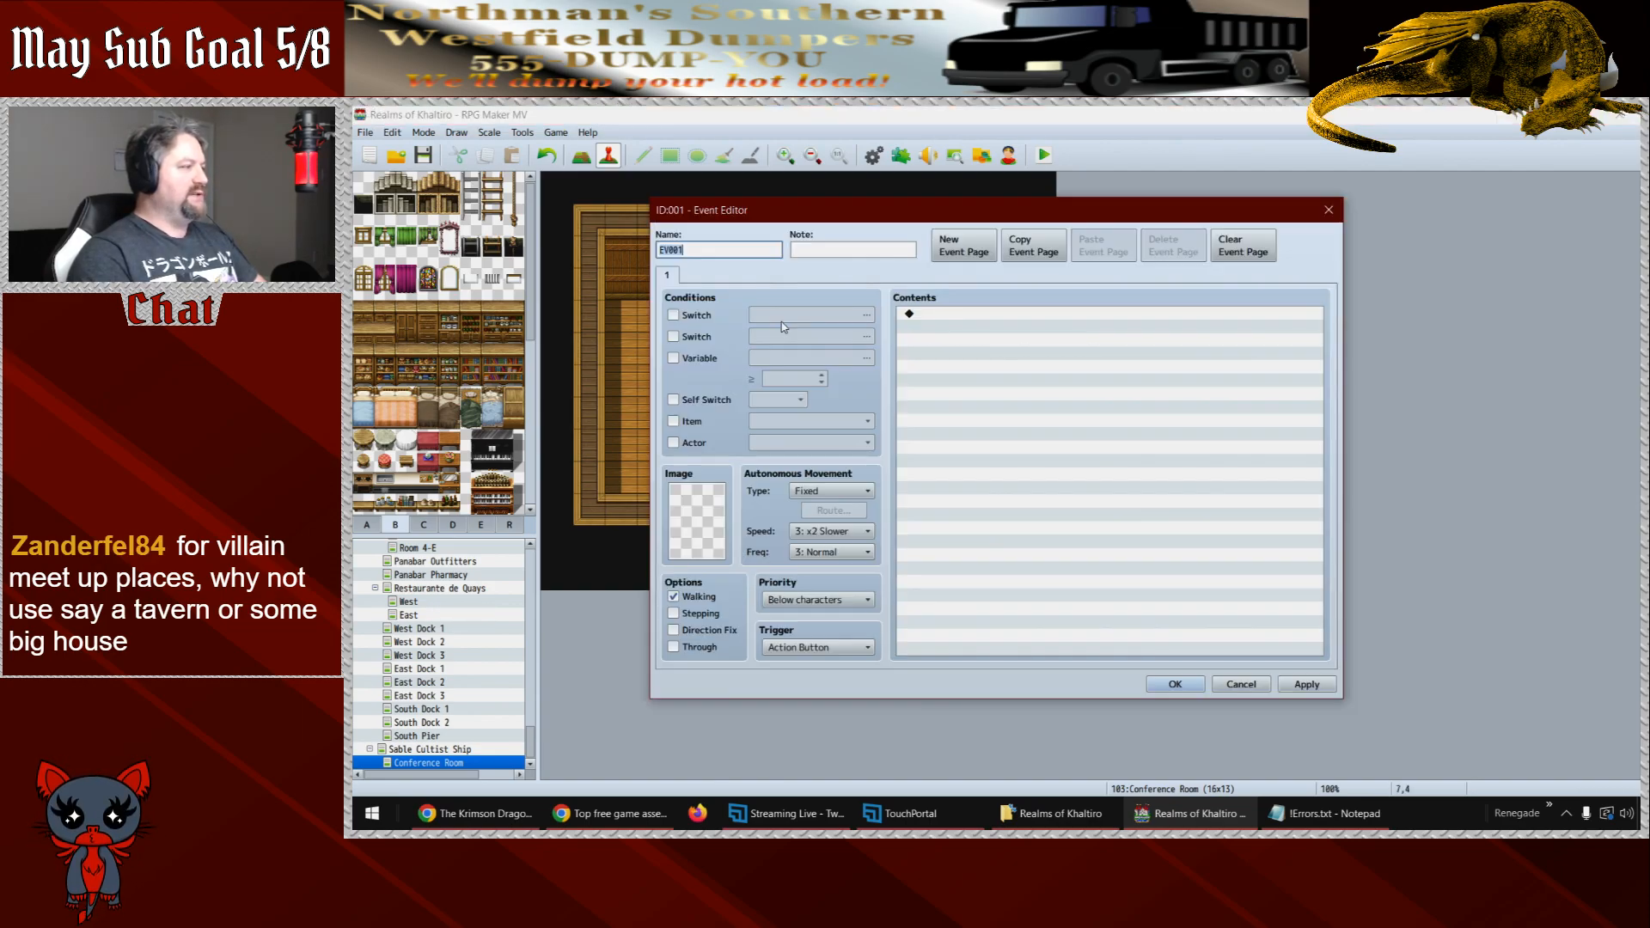
key(BackSpace)
text(Lady Narala)
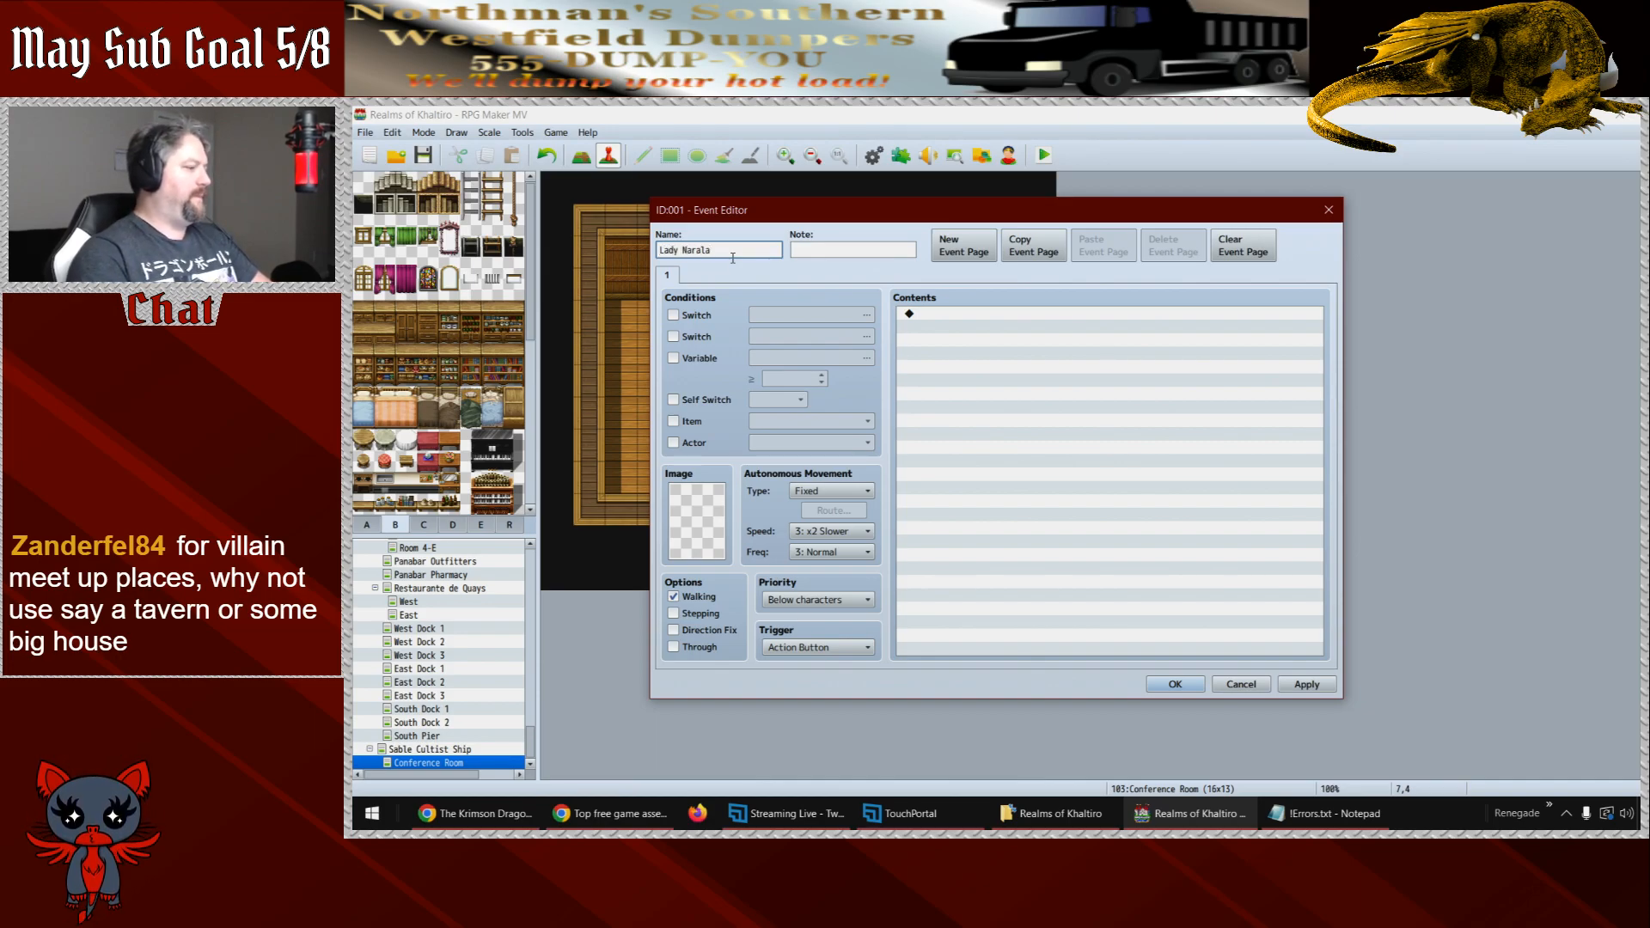
double_click(706, 543)
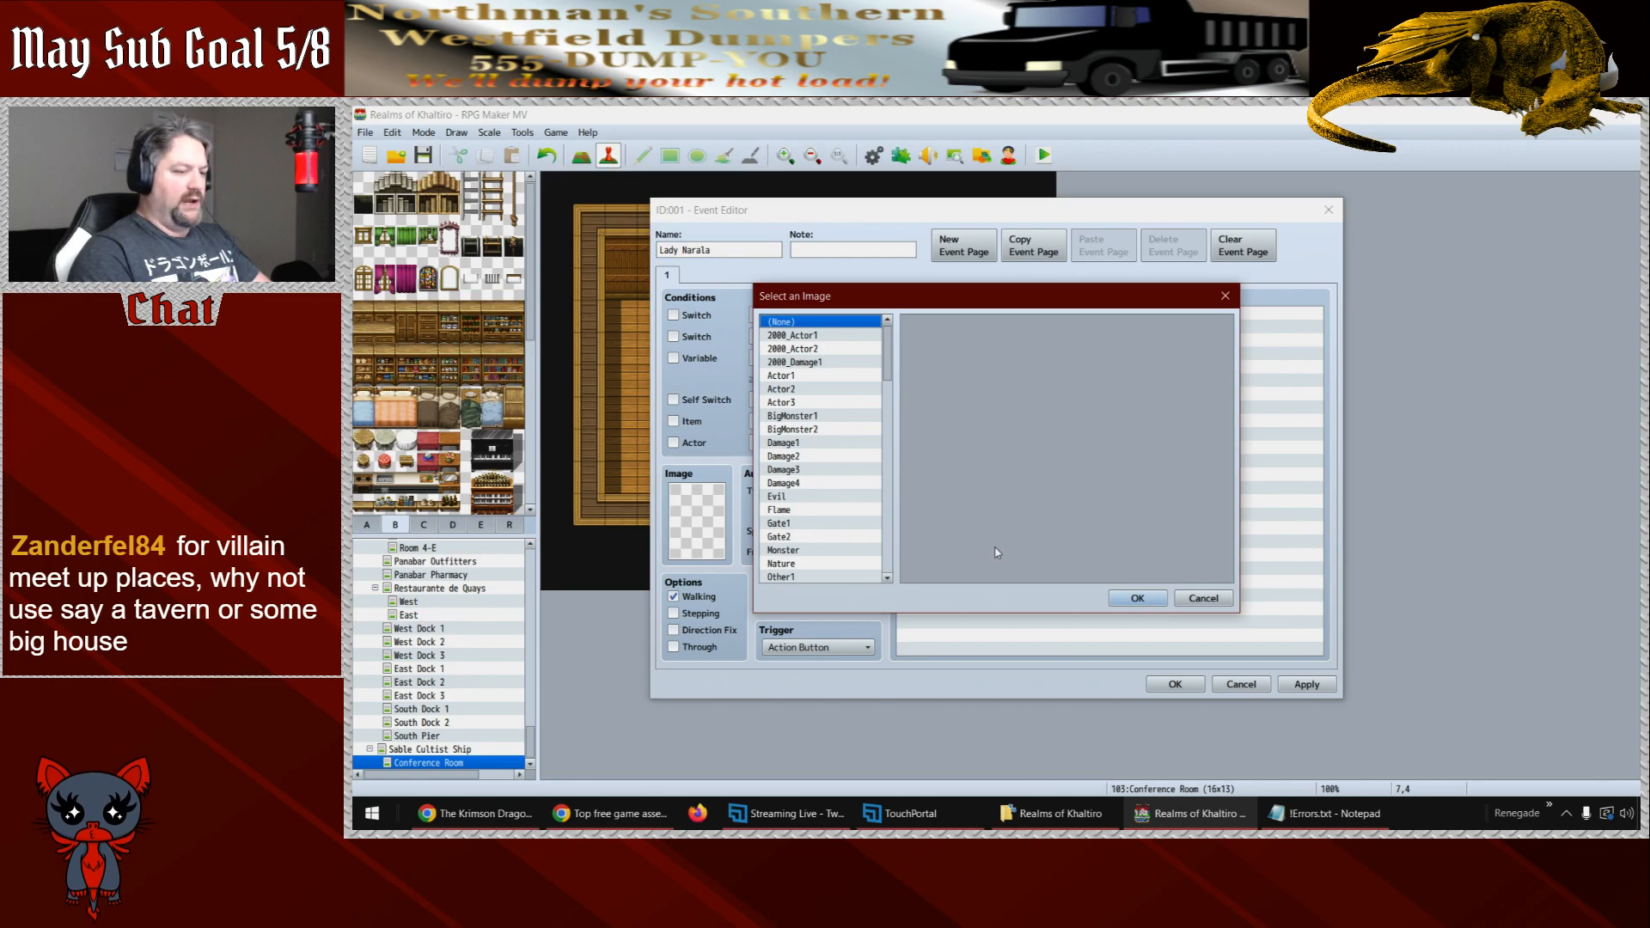
click(1203, 599)
click(1241, 685)
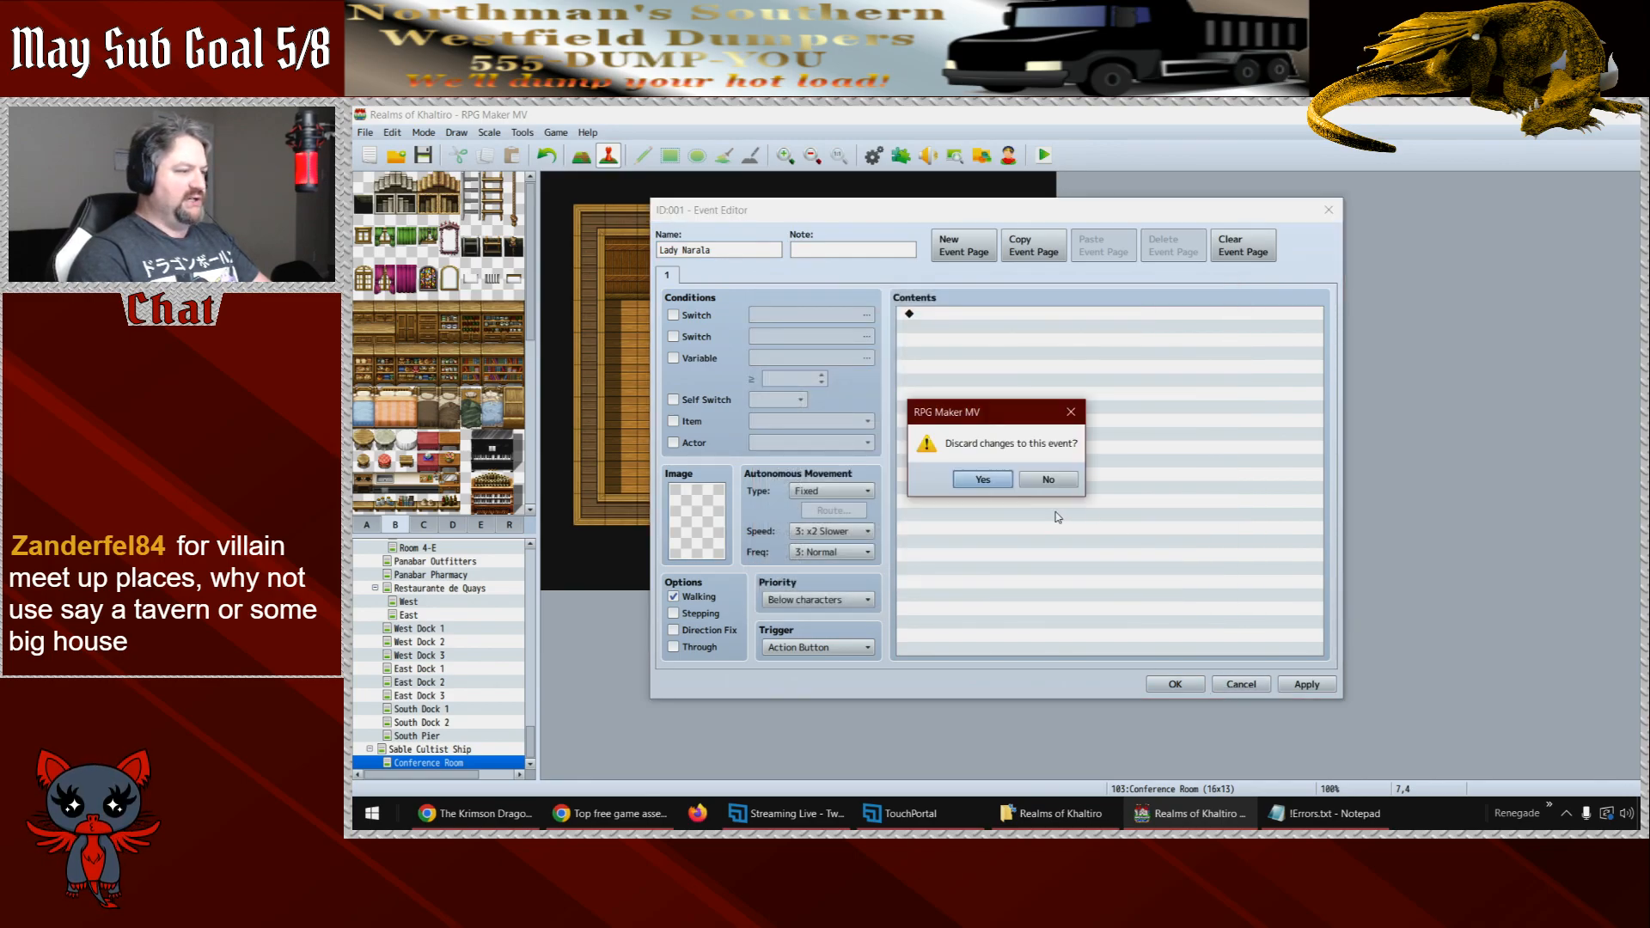
click(982, 479)
- Copy the Lady Narala event from the Lady Narala's Room map under Hydroponics
drag(533, 750, 540, 697)
mouse_move(538, 686)
mouse_down()
mouse_move(543, 636)
mouse_move(540, 696)
mouse_move(542, 658)
mouse_move(526, 689)
mouse_up()
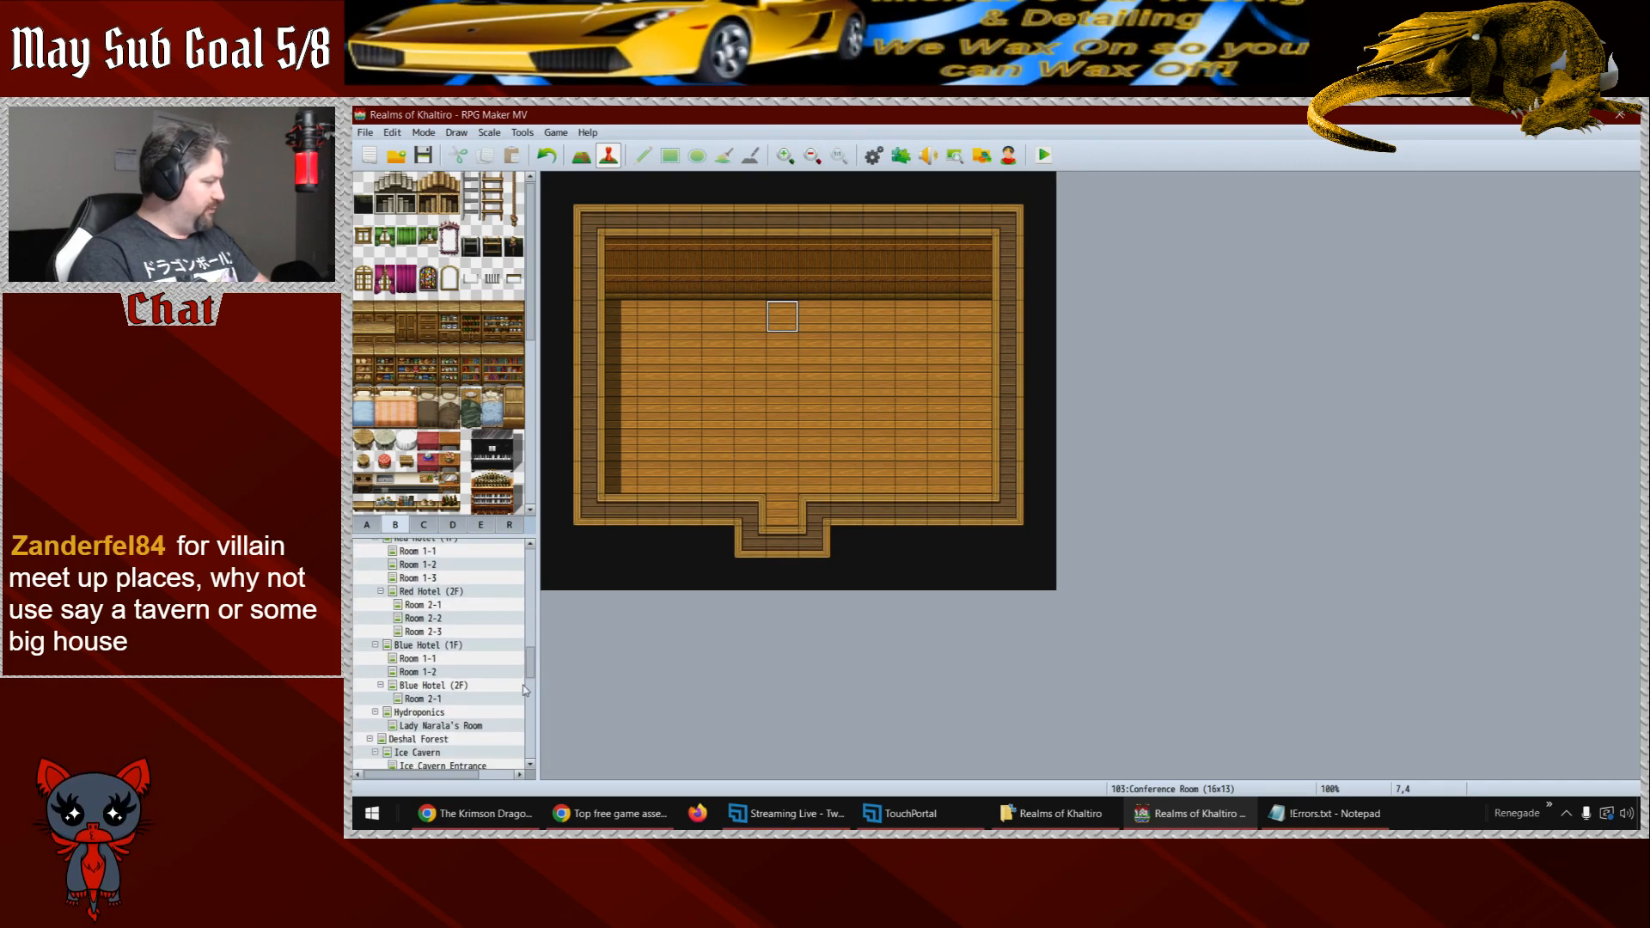
click(451, 713)
click(456, 726)
click(751, 323)
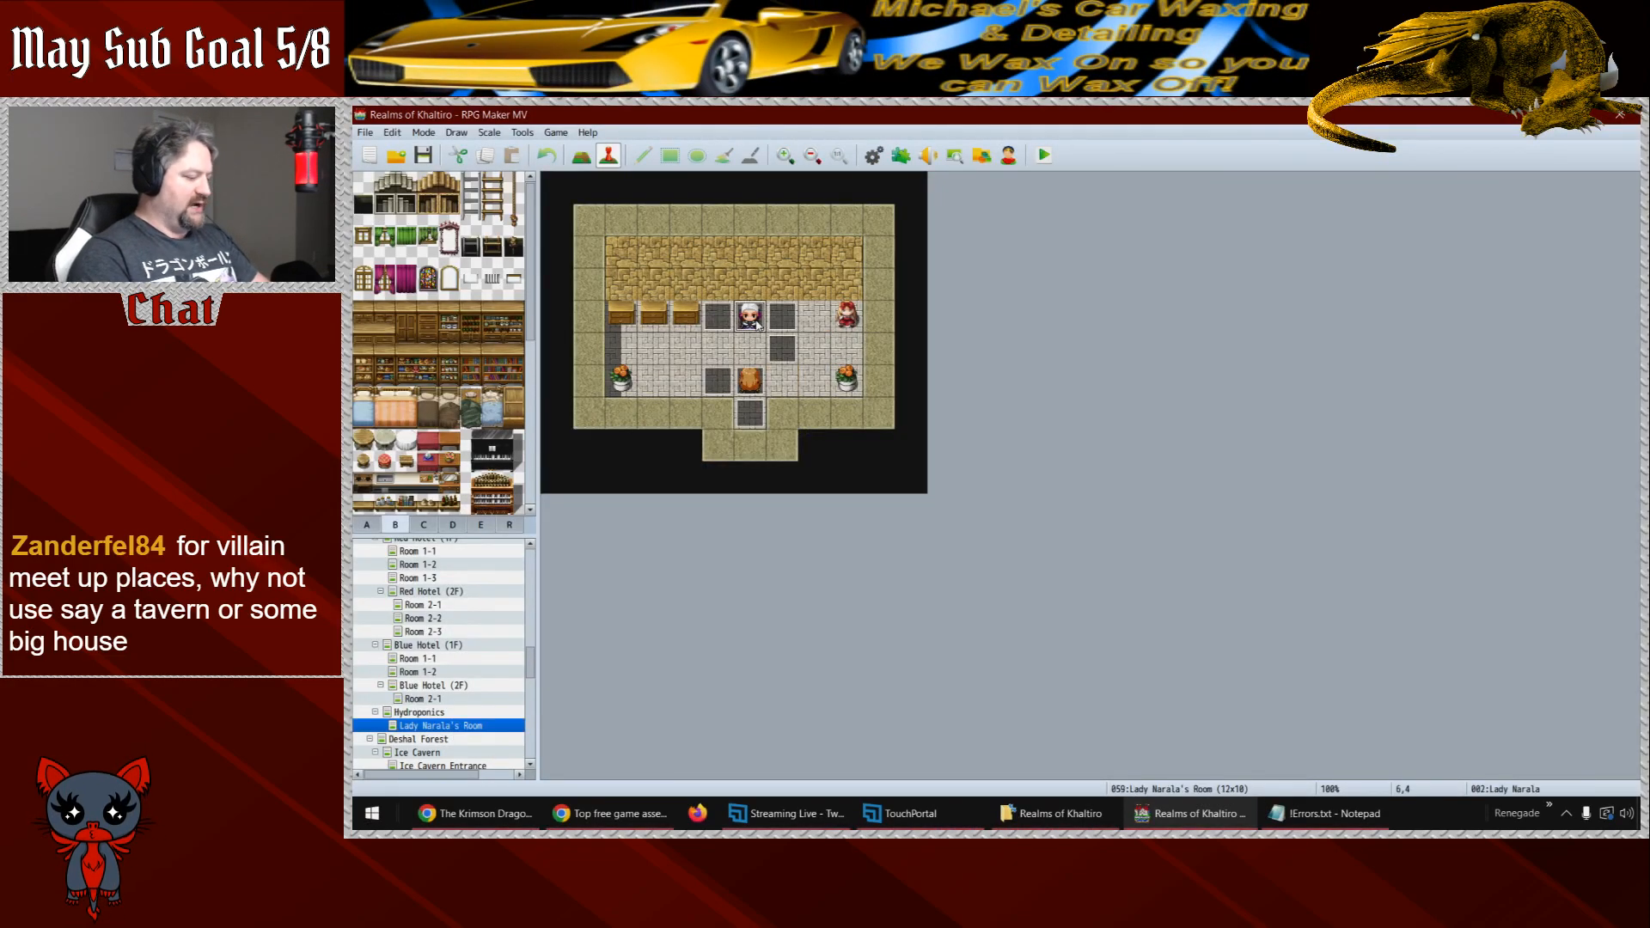
- Paste the Lady Narala event into the Conference Room at tile 7,4, centred below the north wall
drag(543, 665, 518, 777)
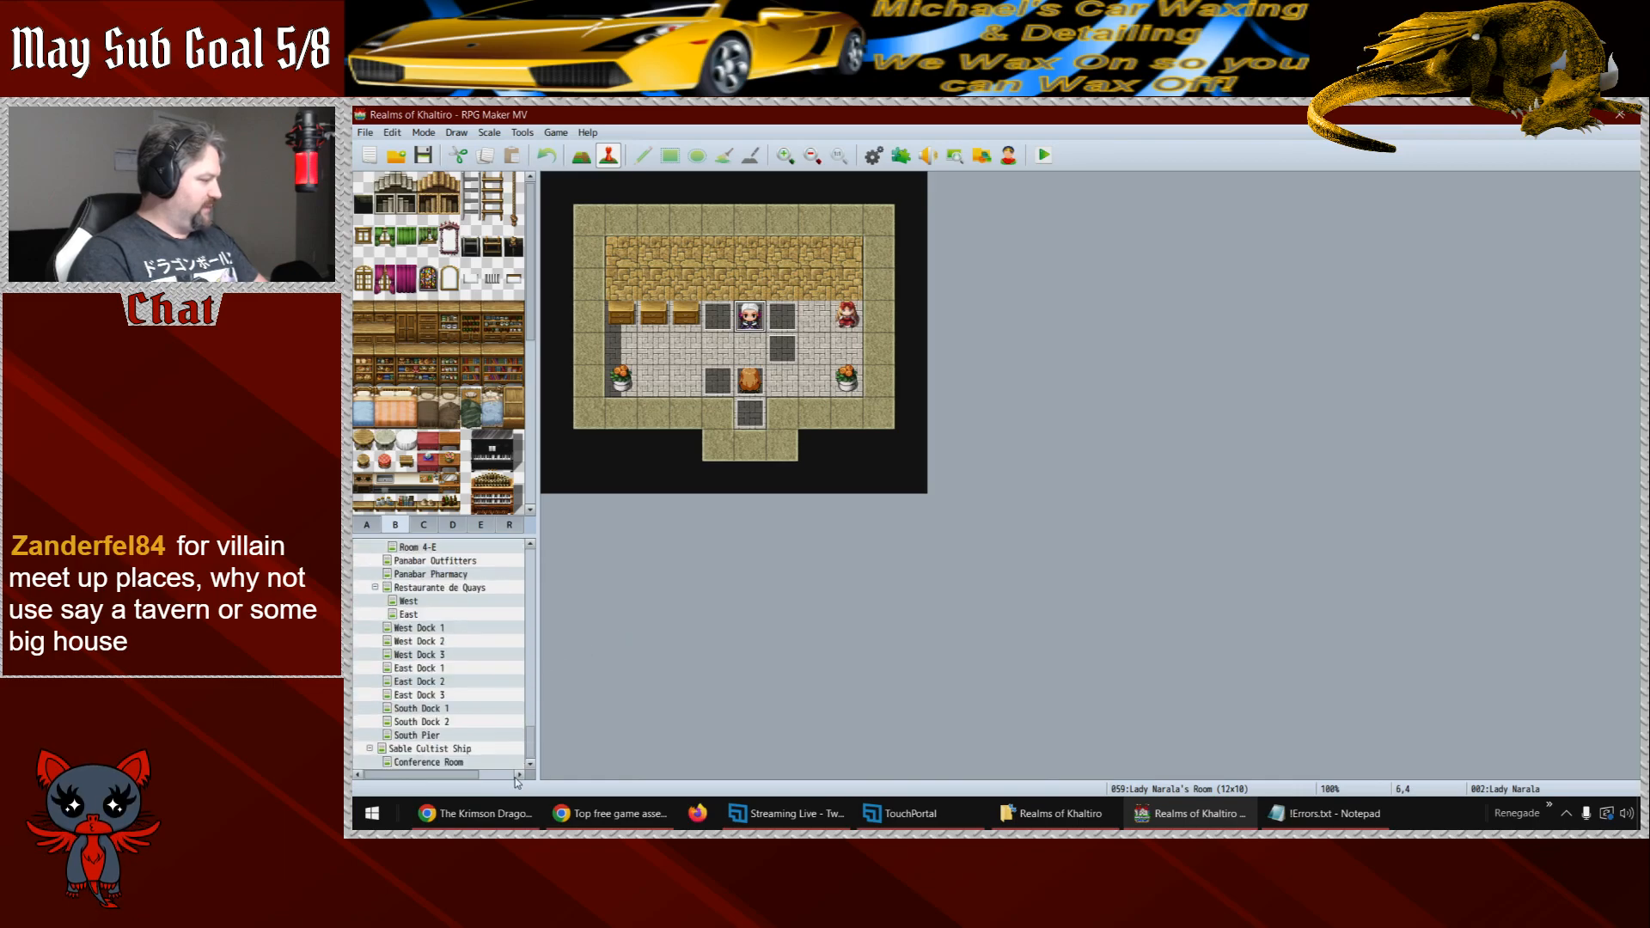
click(426, 763)
click(789, 326)
key(ctrl+v)
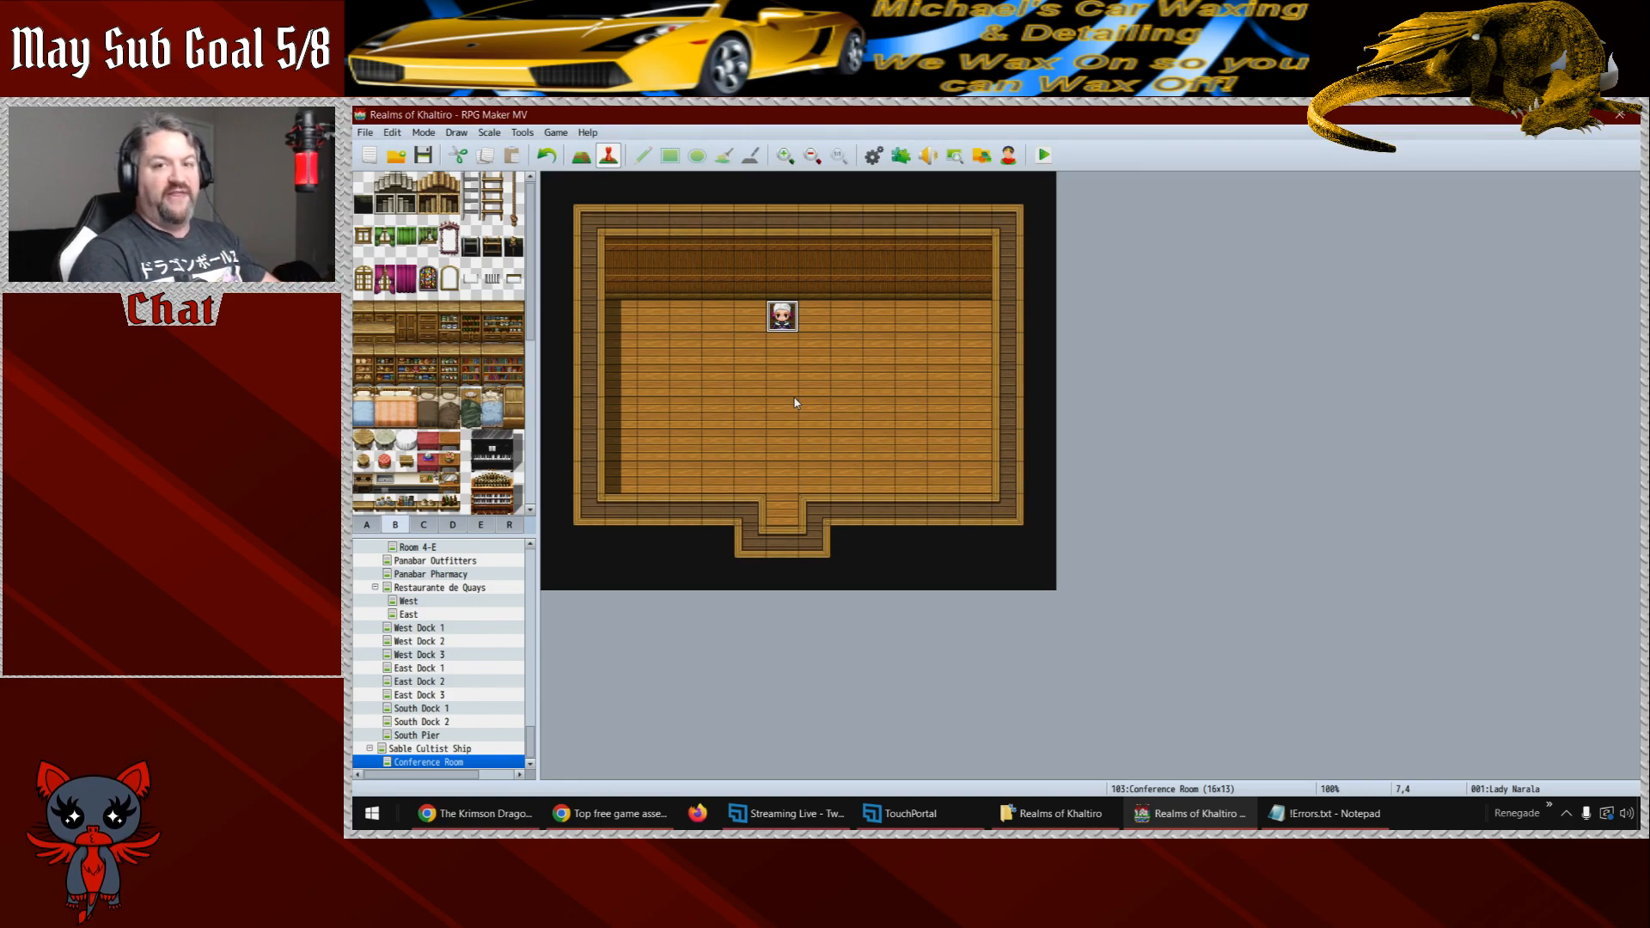
- Strip all commands from the first page of the pasted Lady Narala event and delete its other two pages
double_click(787, 323)
click(954, 336)
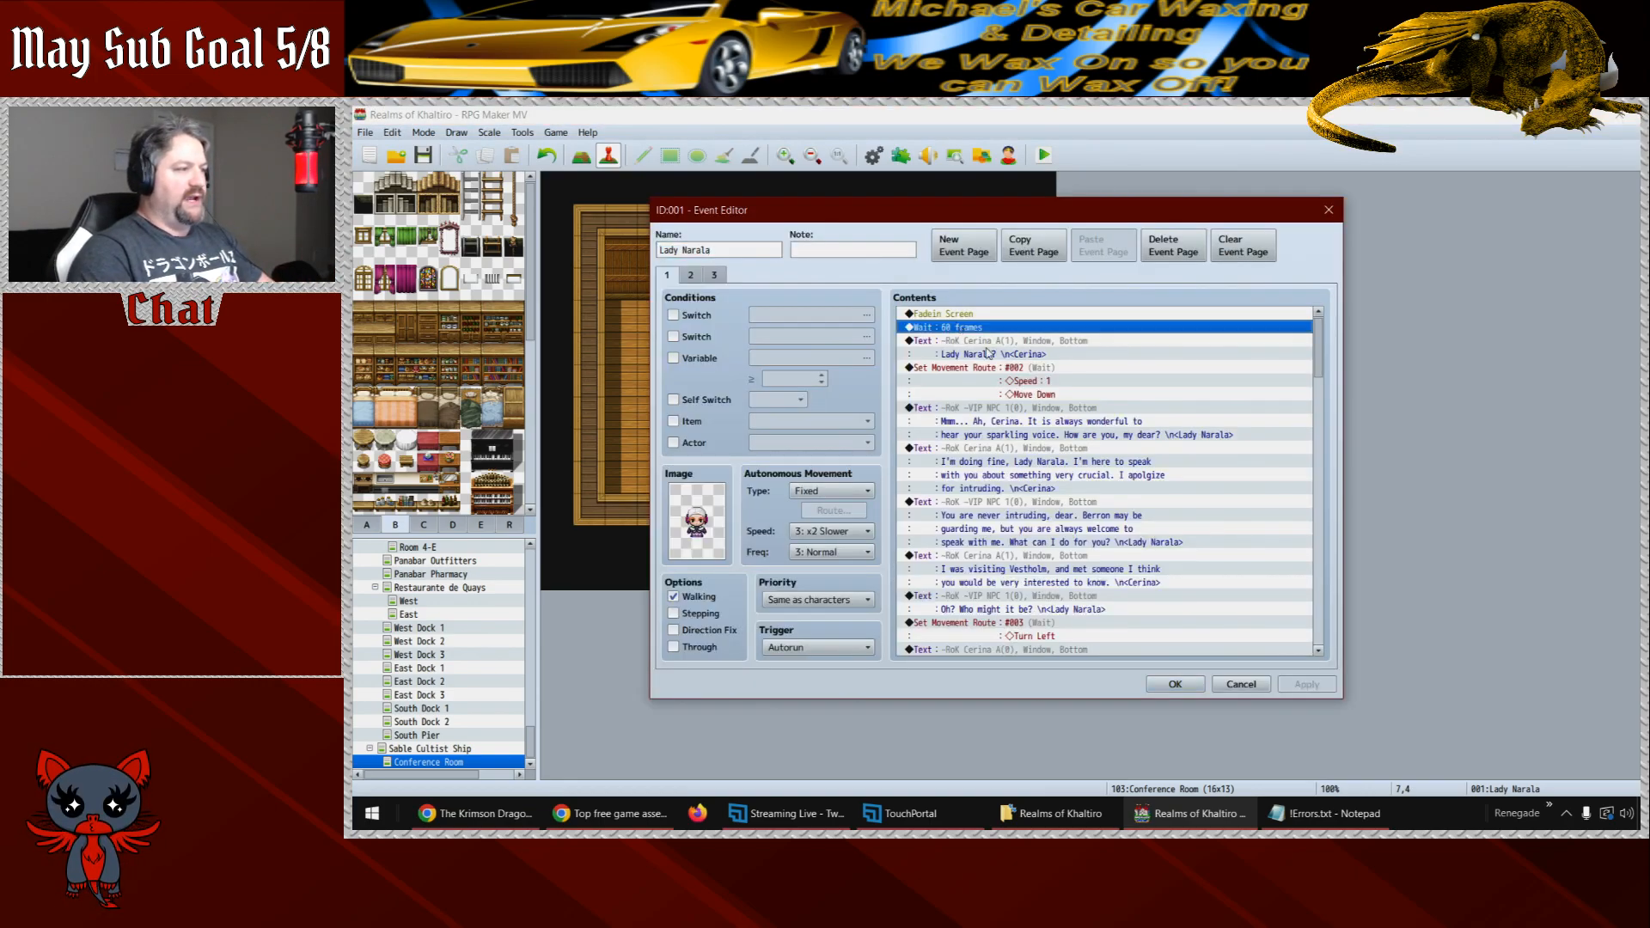
key(ctrl+a)
key(ctrl+x)
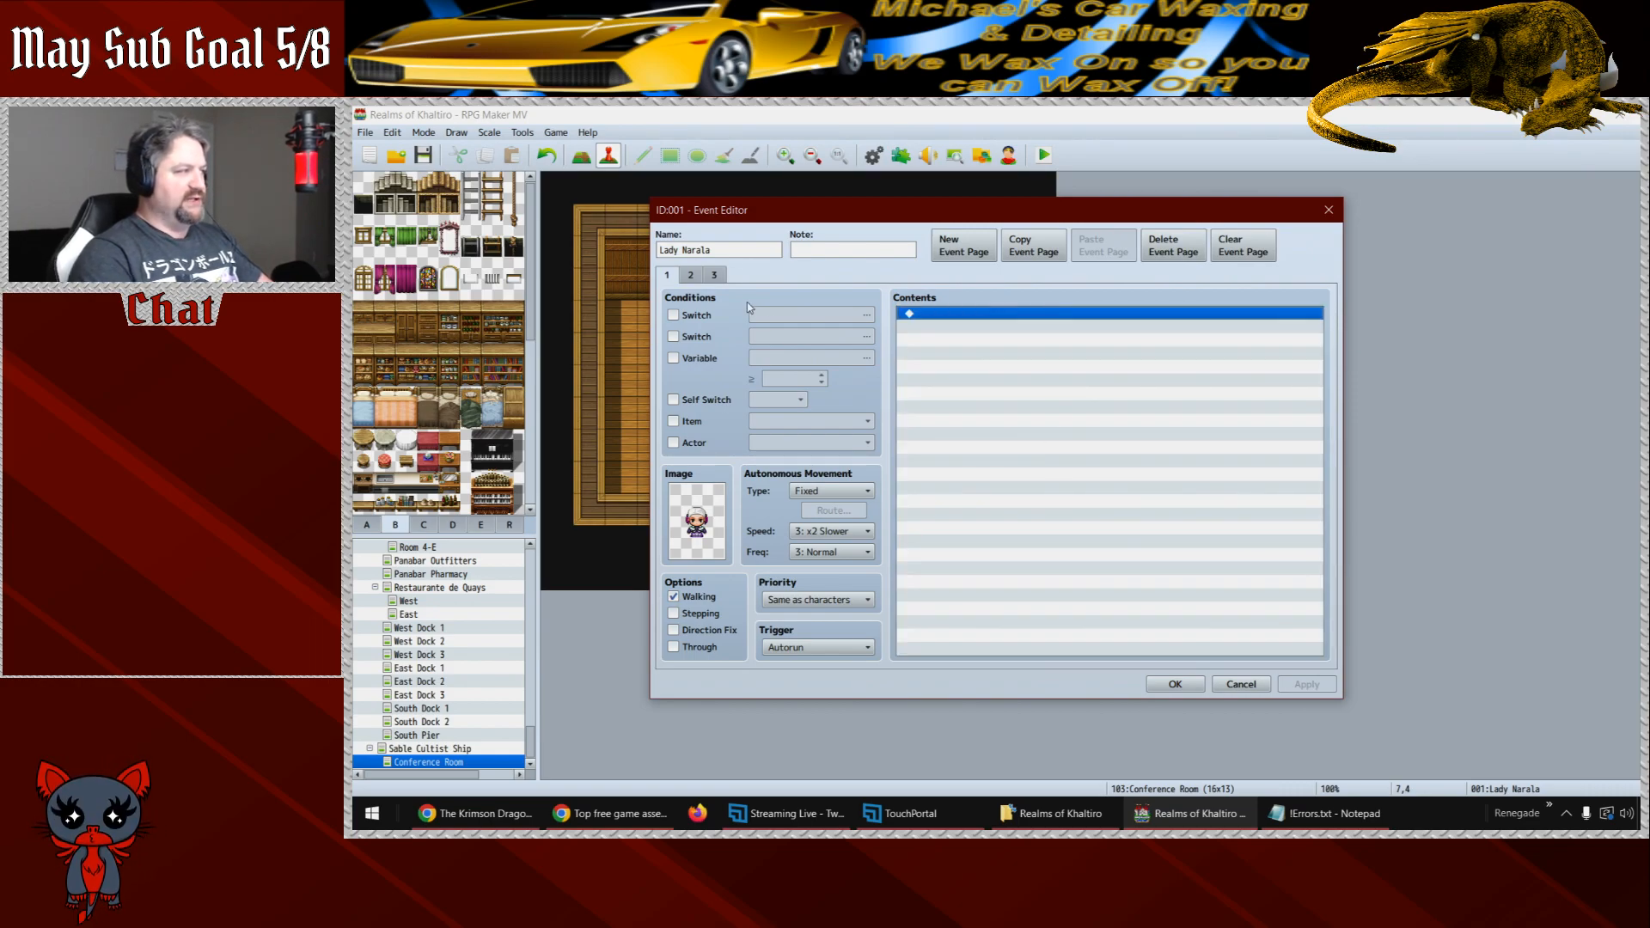
click(690, 275)
click(1173, 247)
click(1173, 247)
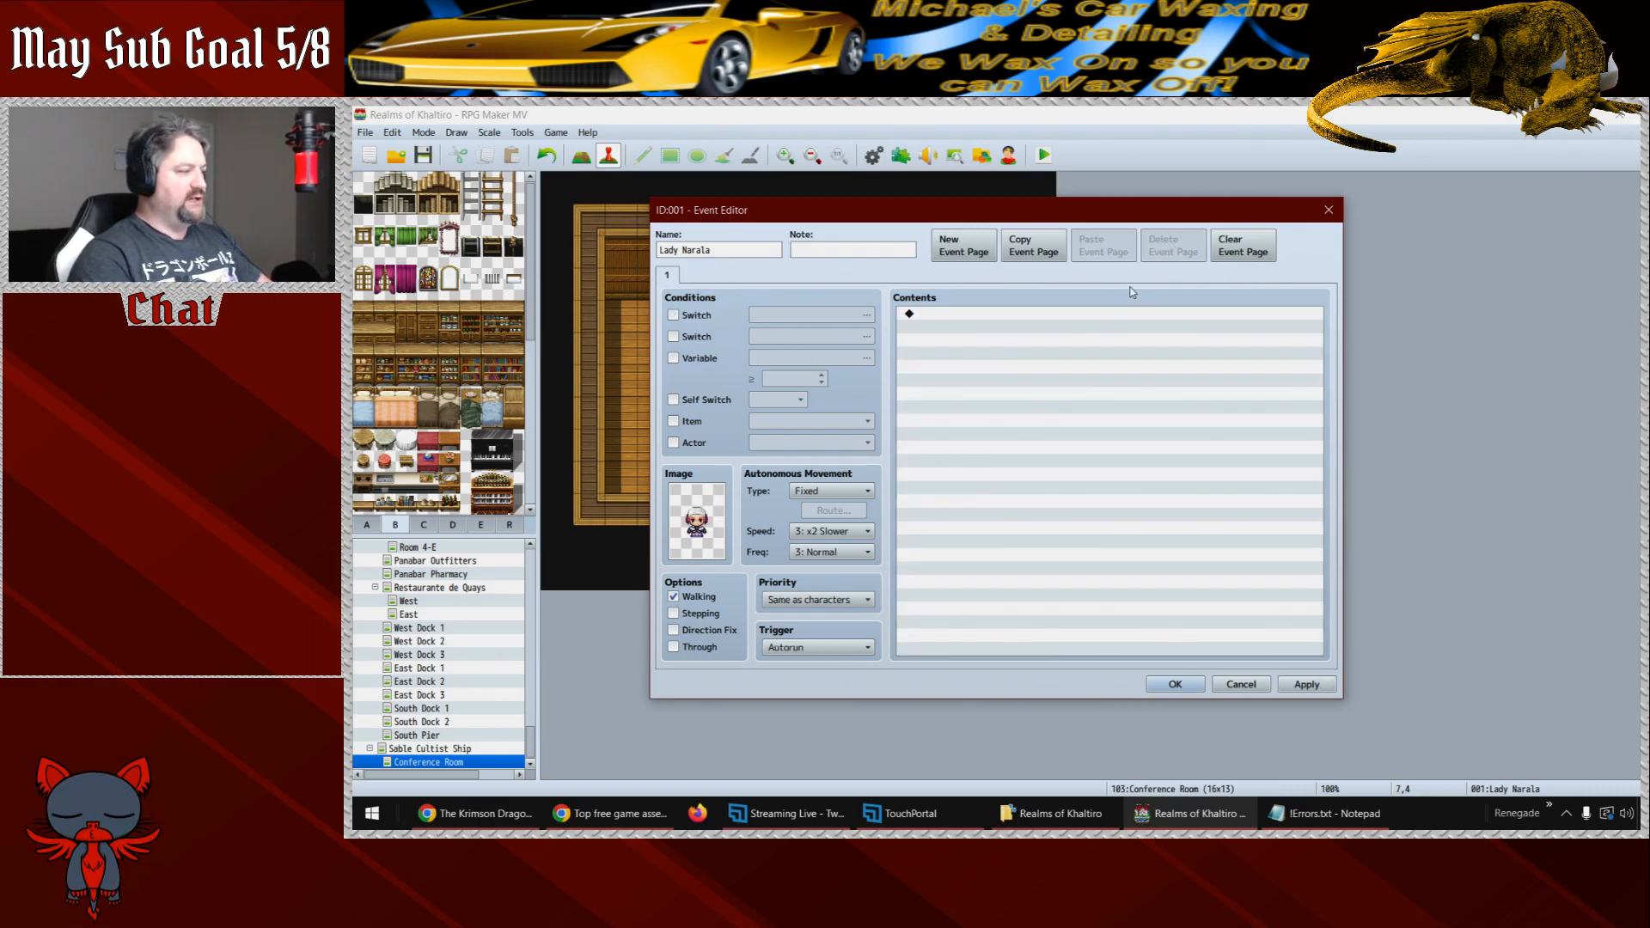
click(1176, 685)
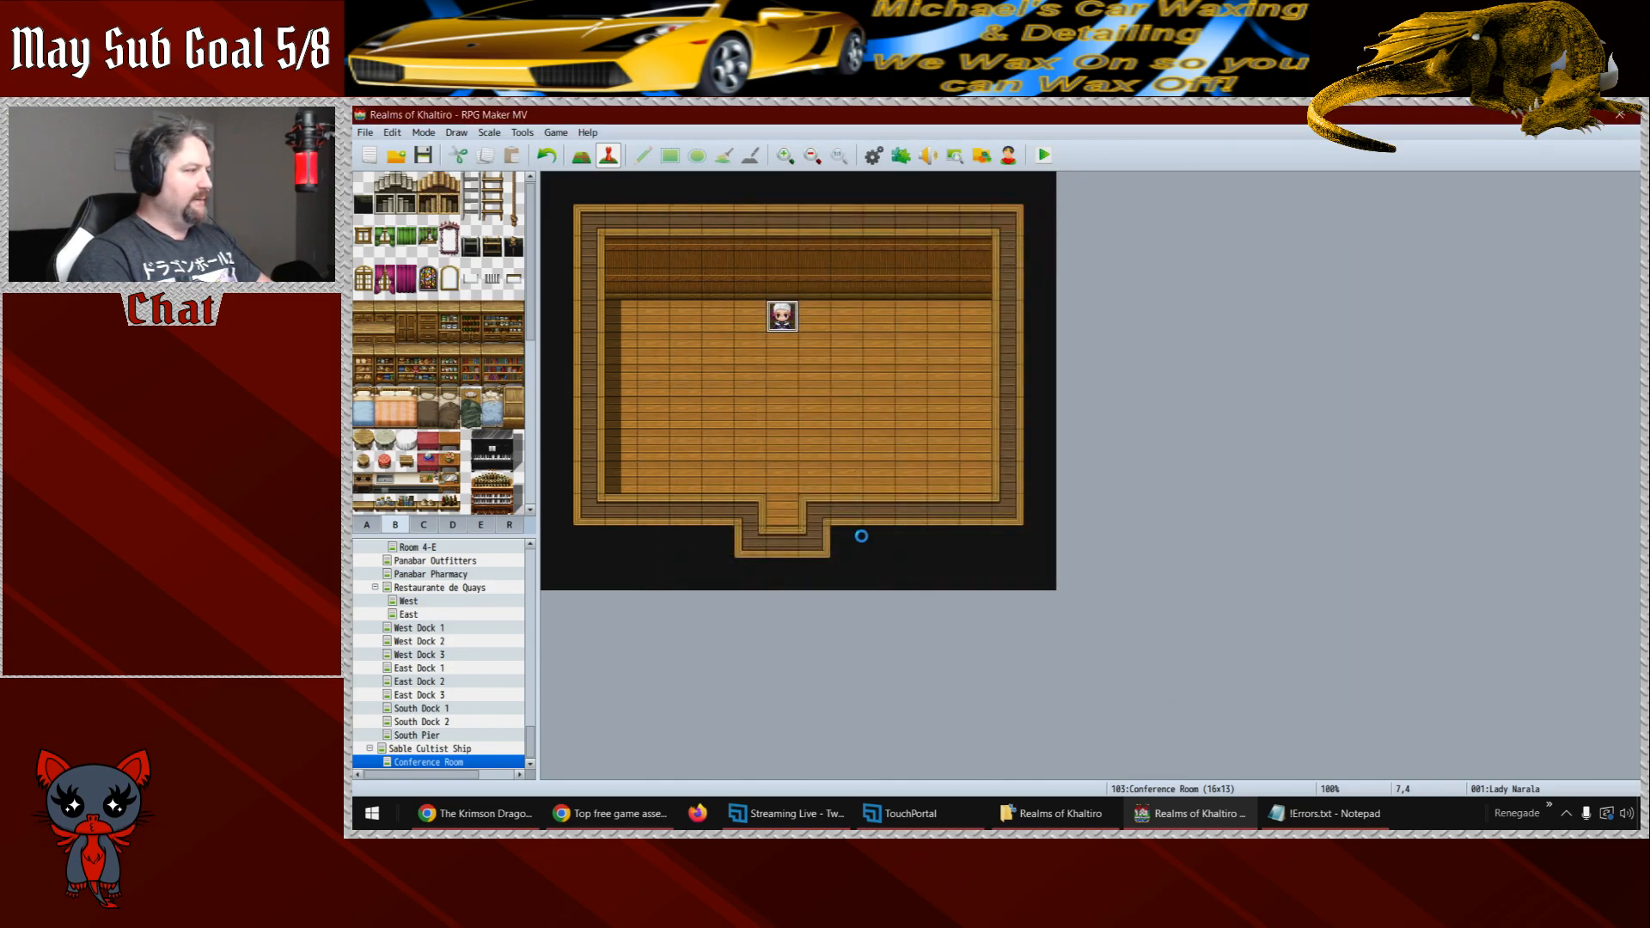
- Create an event named Xavras at tile 7,6 using the third character in the lower row of the -RoK Cult of the Sable sheet
double_click(784, 383)
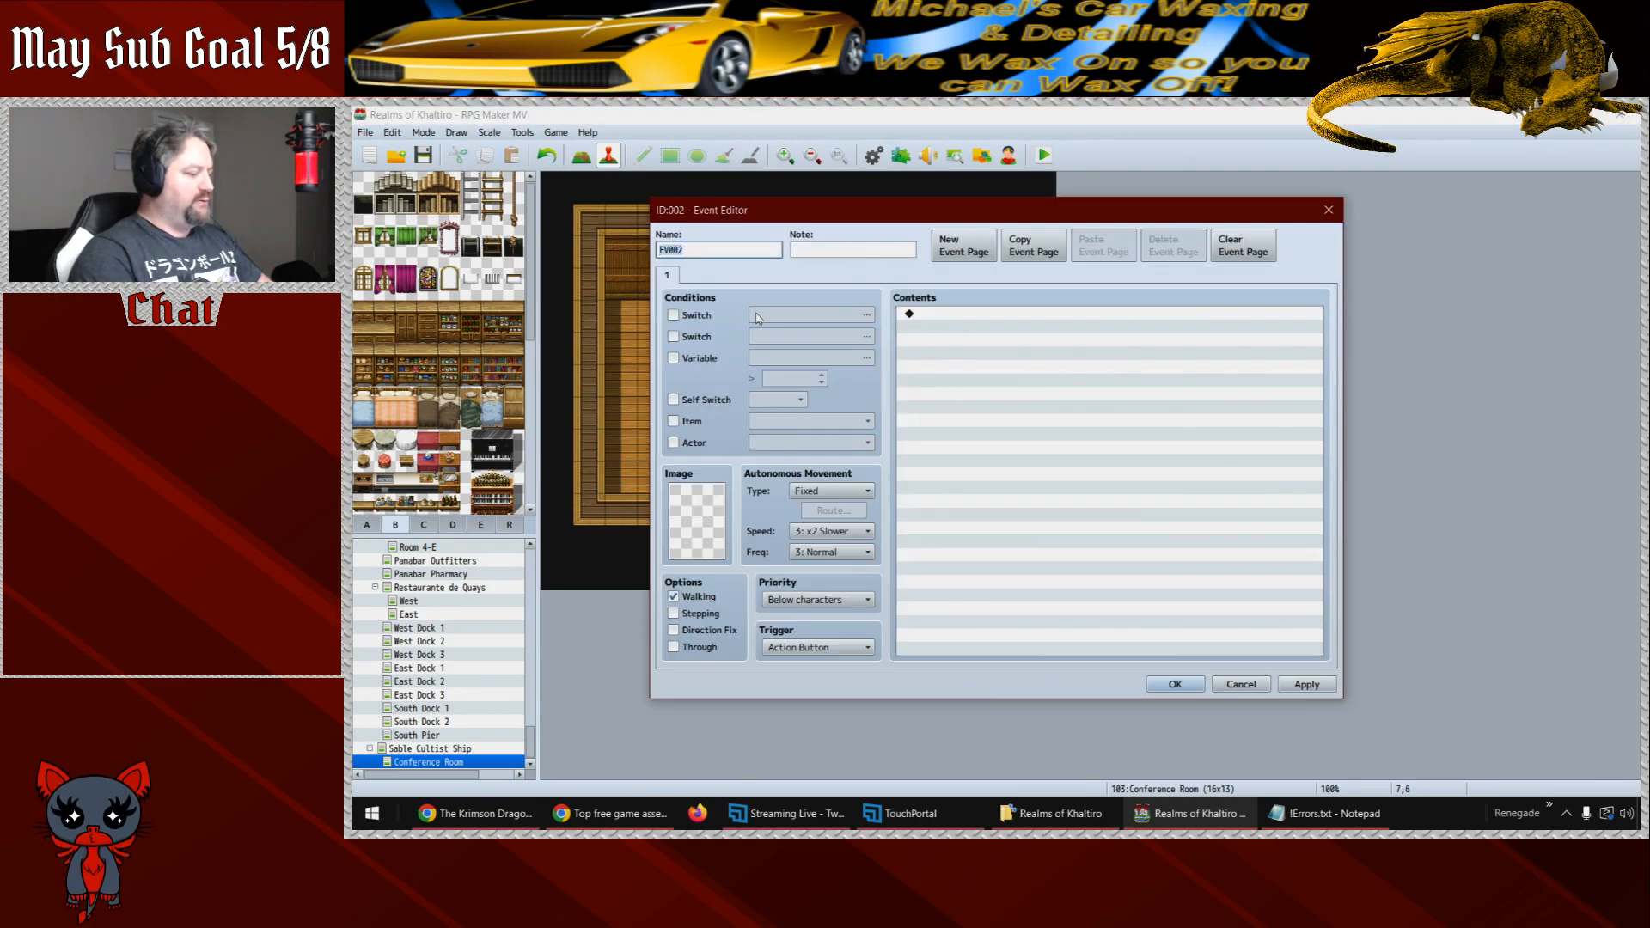
text(Xavras)
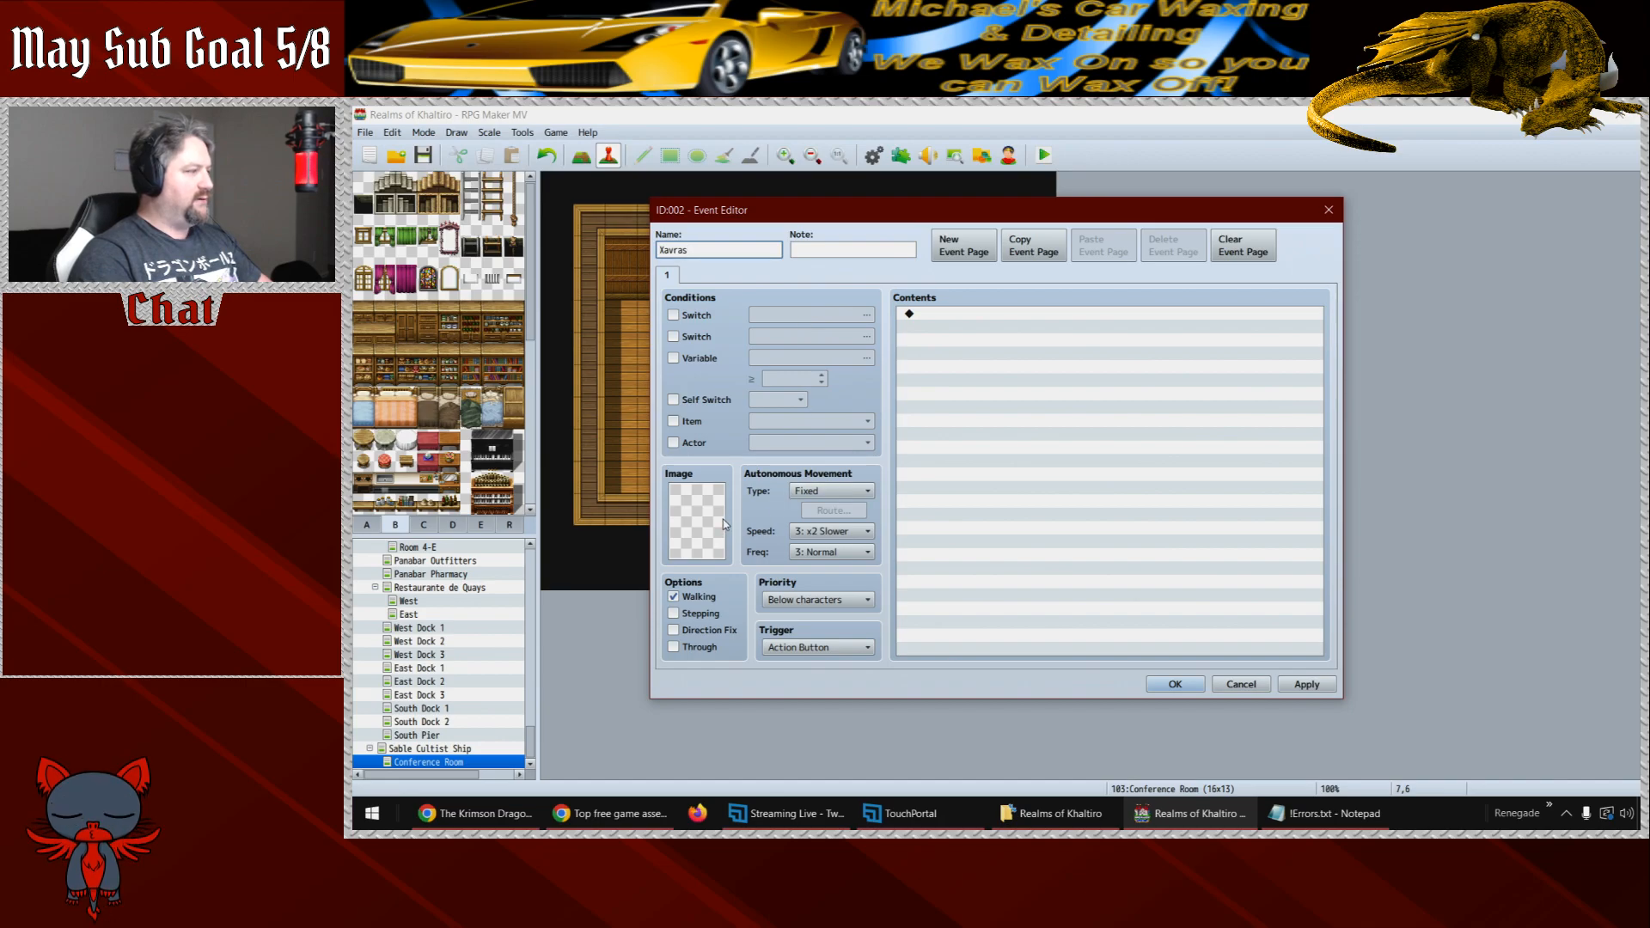
double_click(697, 521)
drag(887, 343, 894, 481)
click(817, 429)
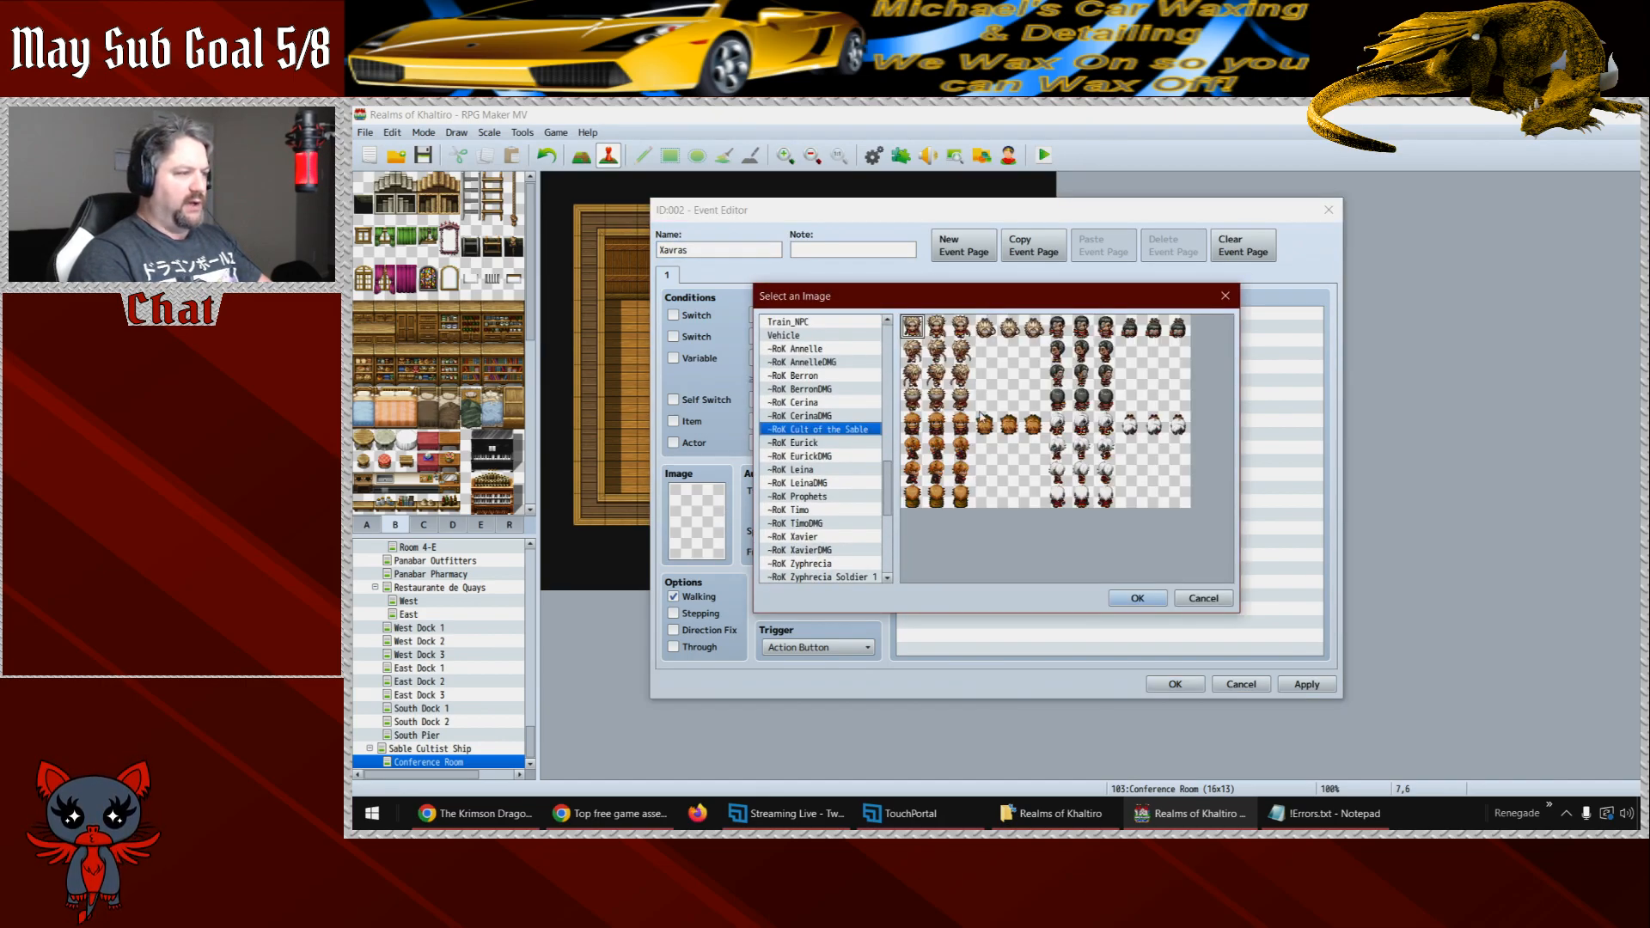
double_click(1081, 423)
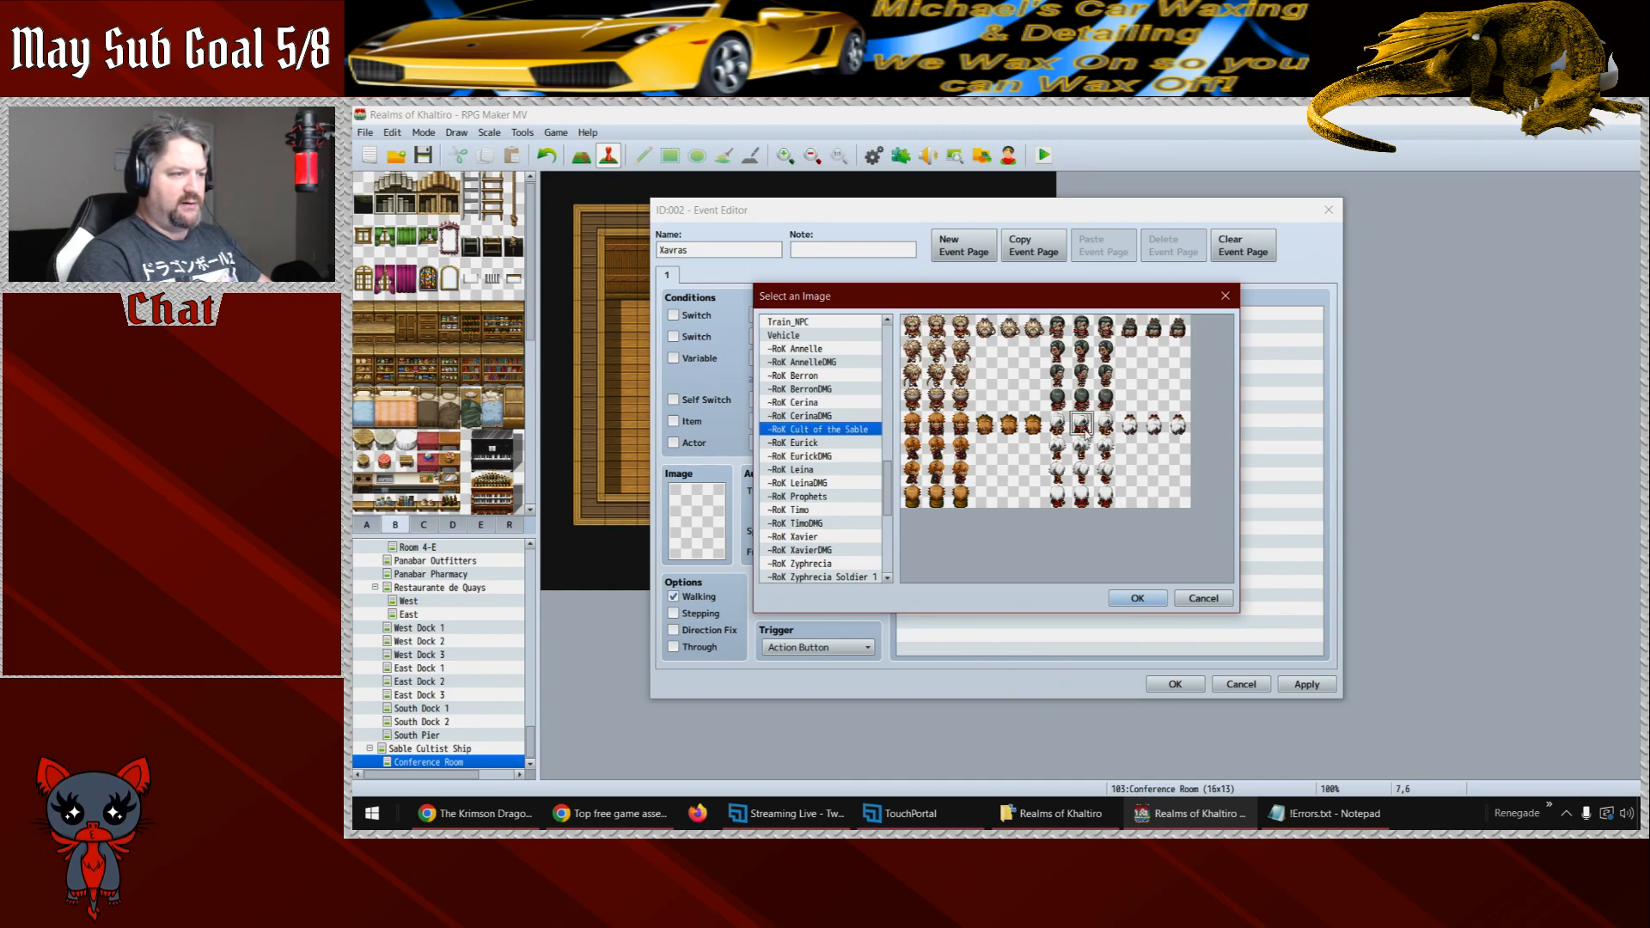
click(1176, 685)
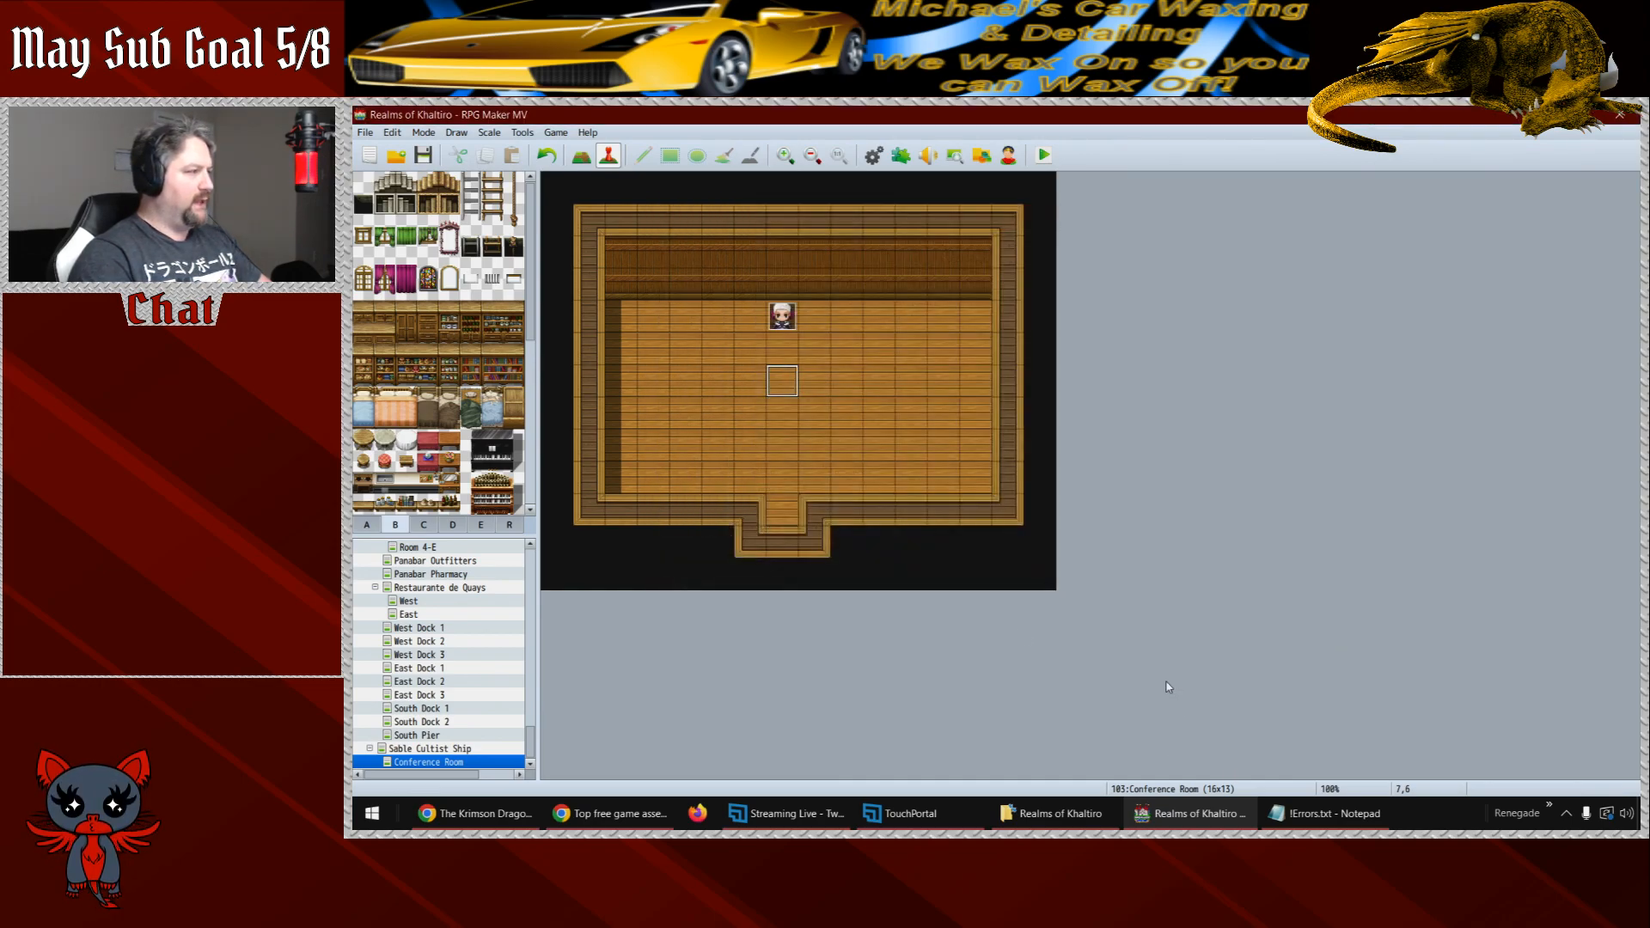
- Create an event named Sable Cultist 1 at tile 6,8 using the back-facing first lower-row character of the -RoK Cult of the Sable sheet
double_click(748, 443)
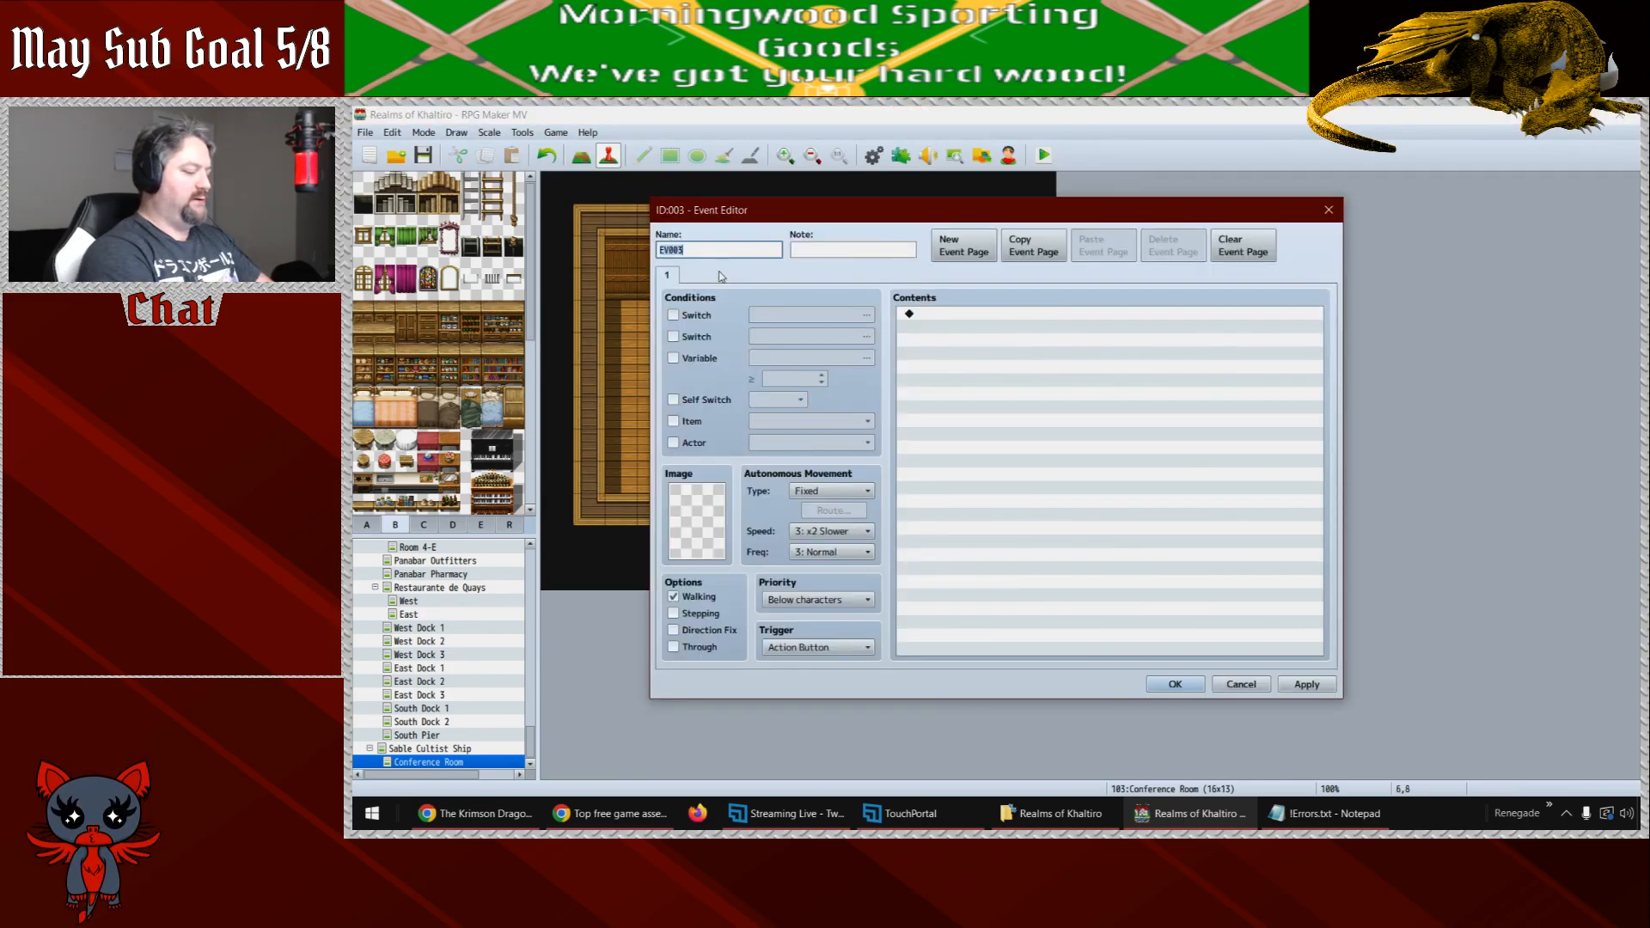
text(Sable Cultist )
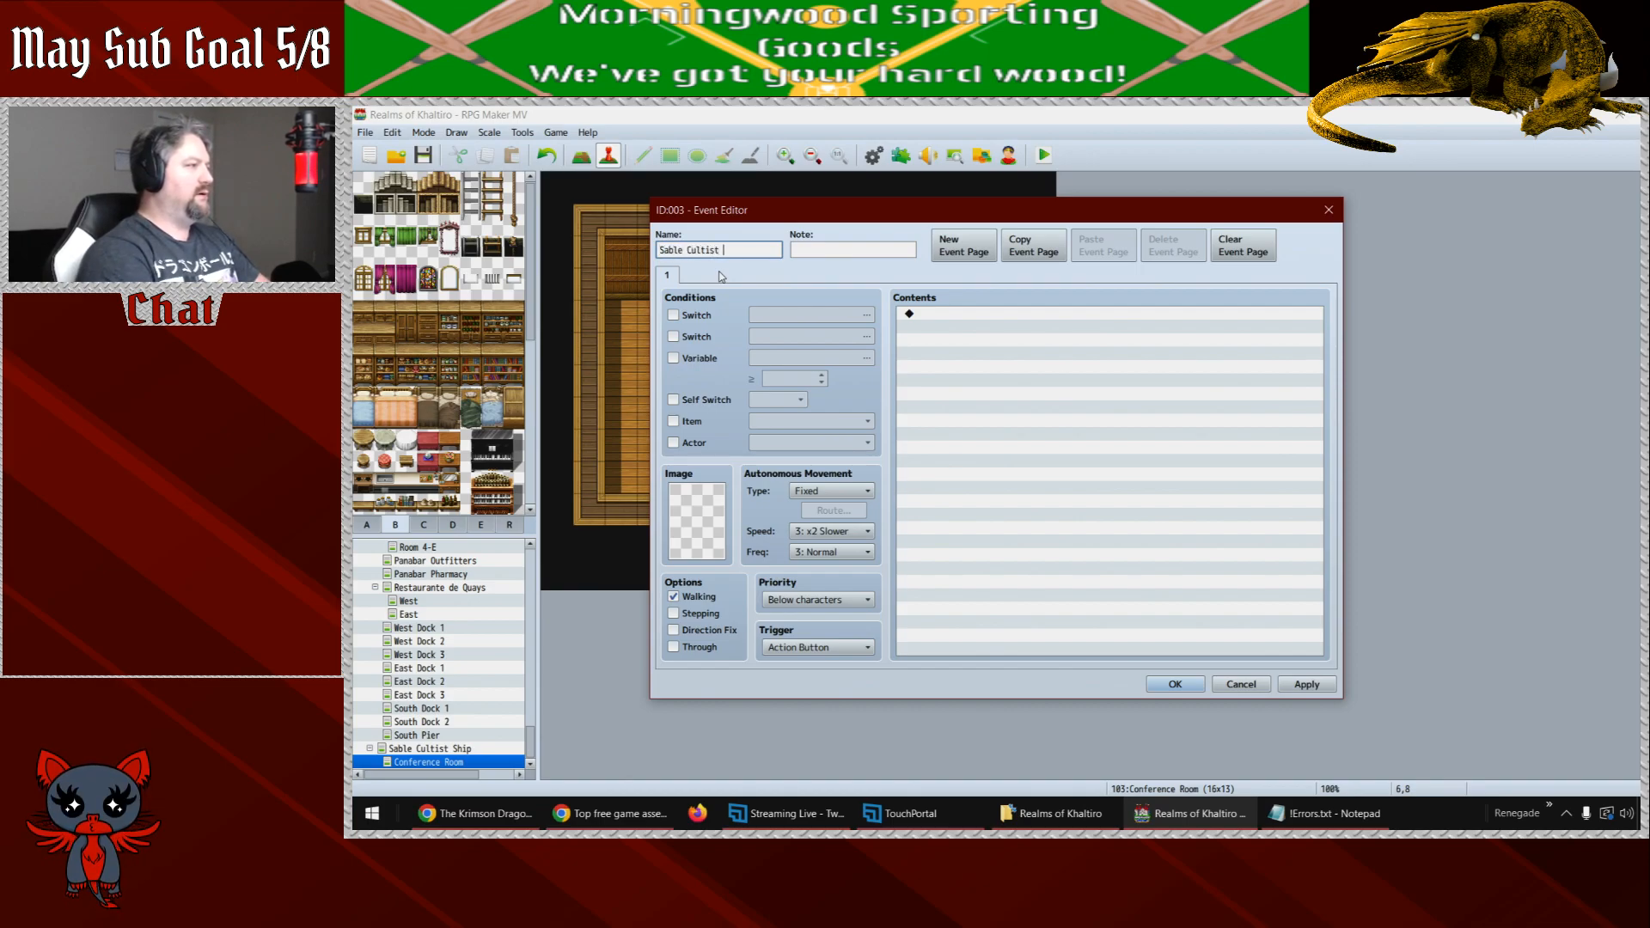
text(1)
double_click(697, 525)
drag(889, 374, 891, 477)
click(804, 510)
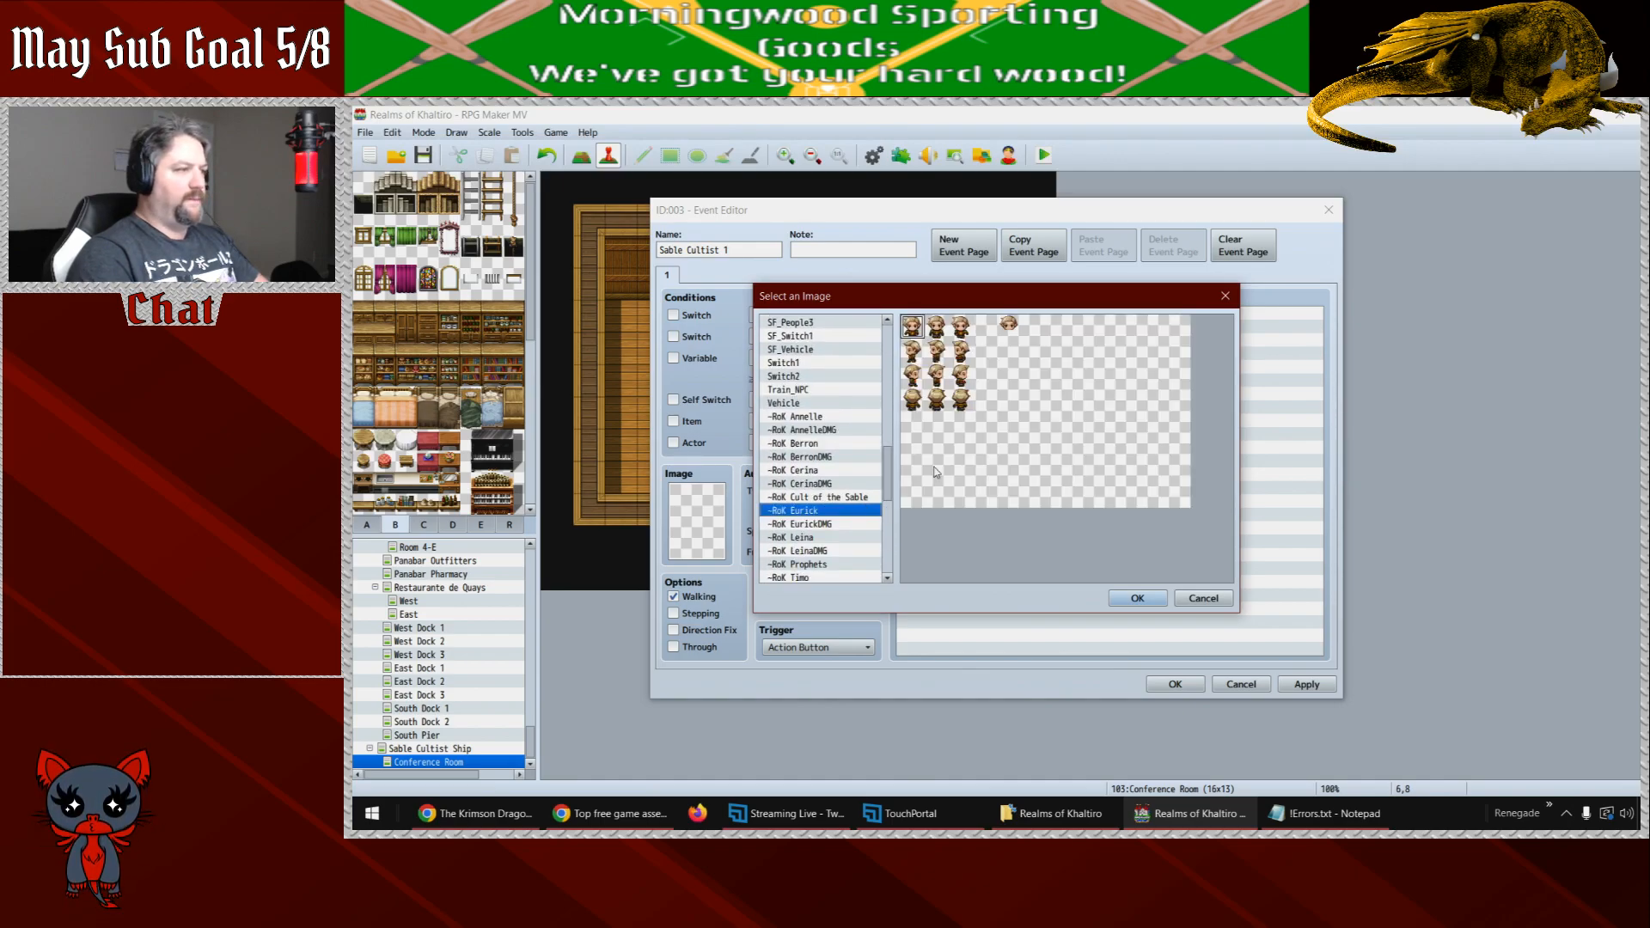
click(817, 496)
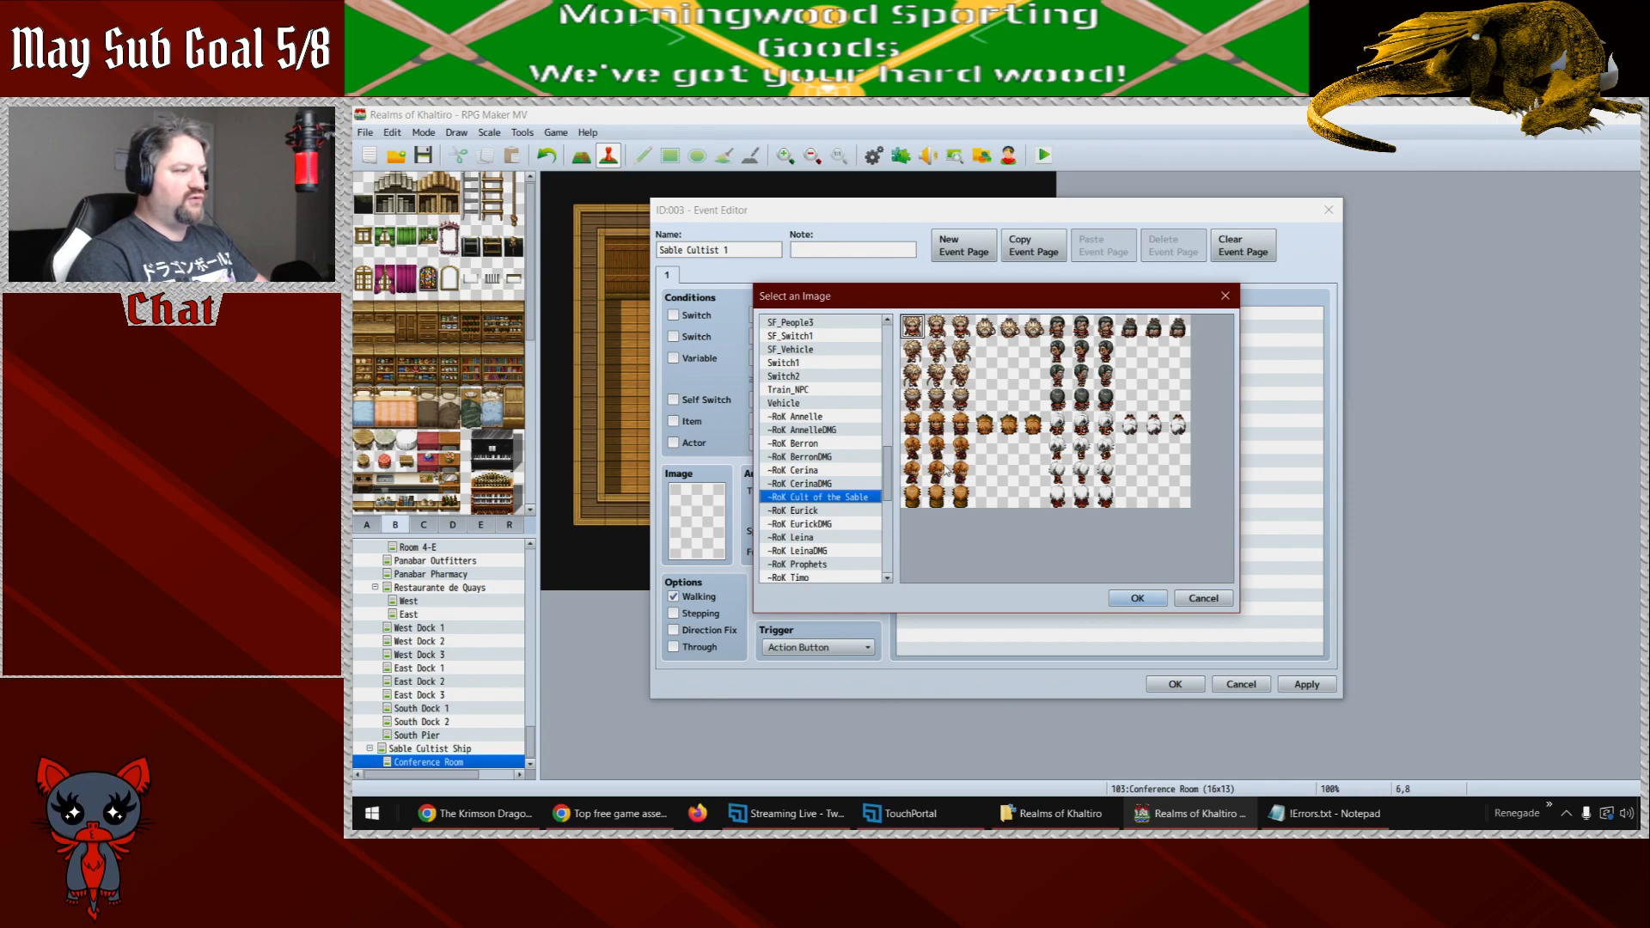
click(937, 497)
click(1151, 598)
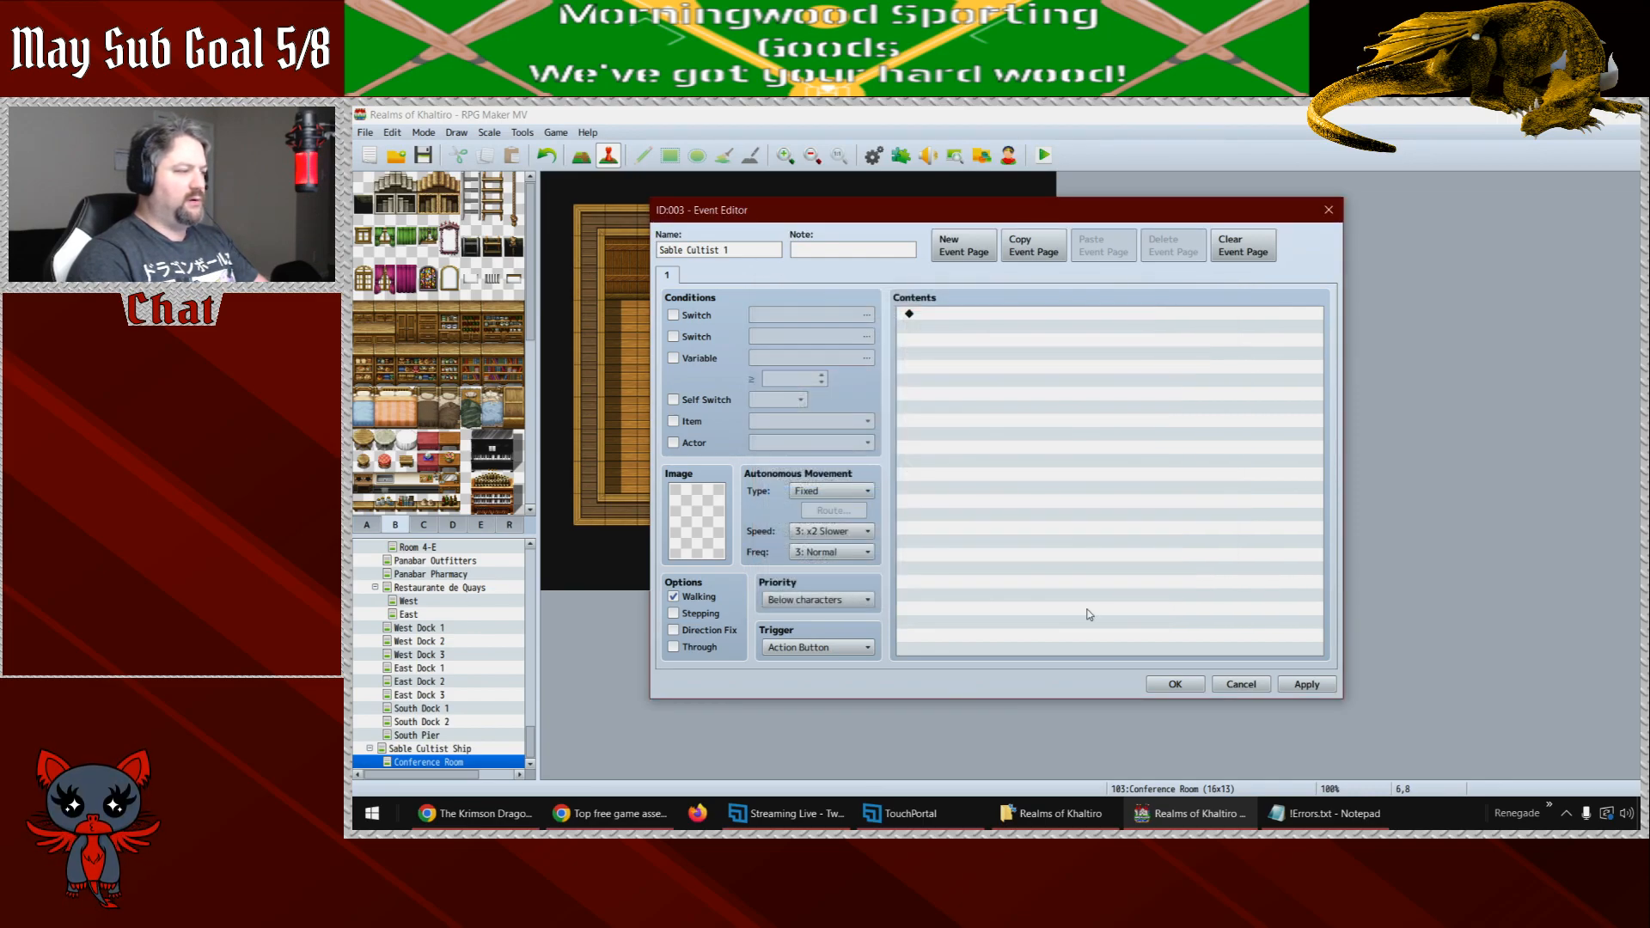
click(1190, 684)
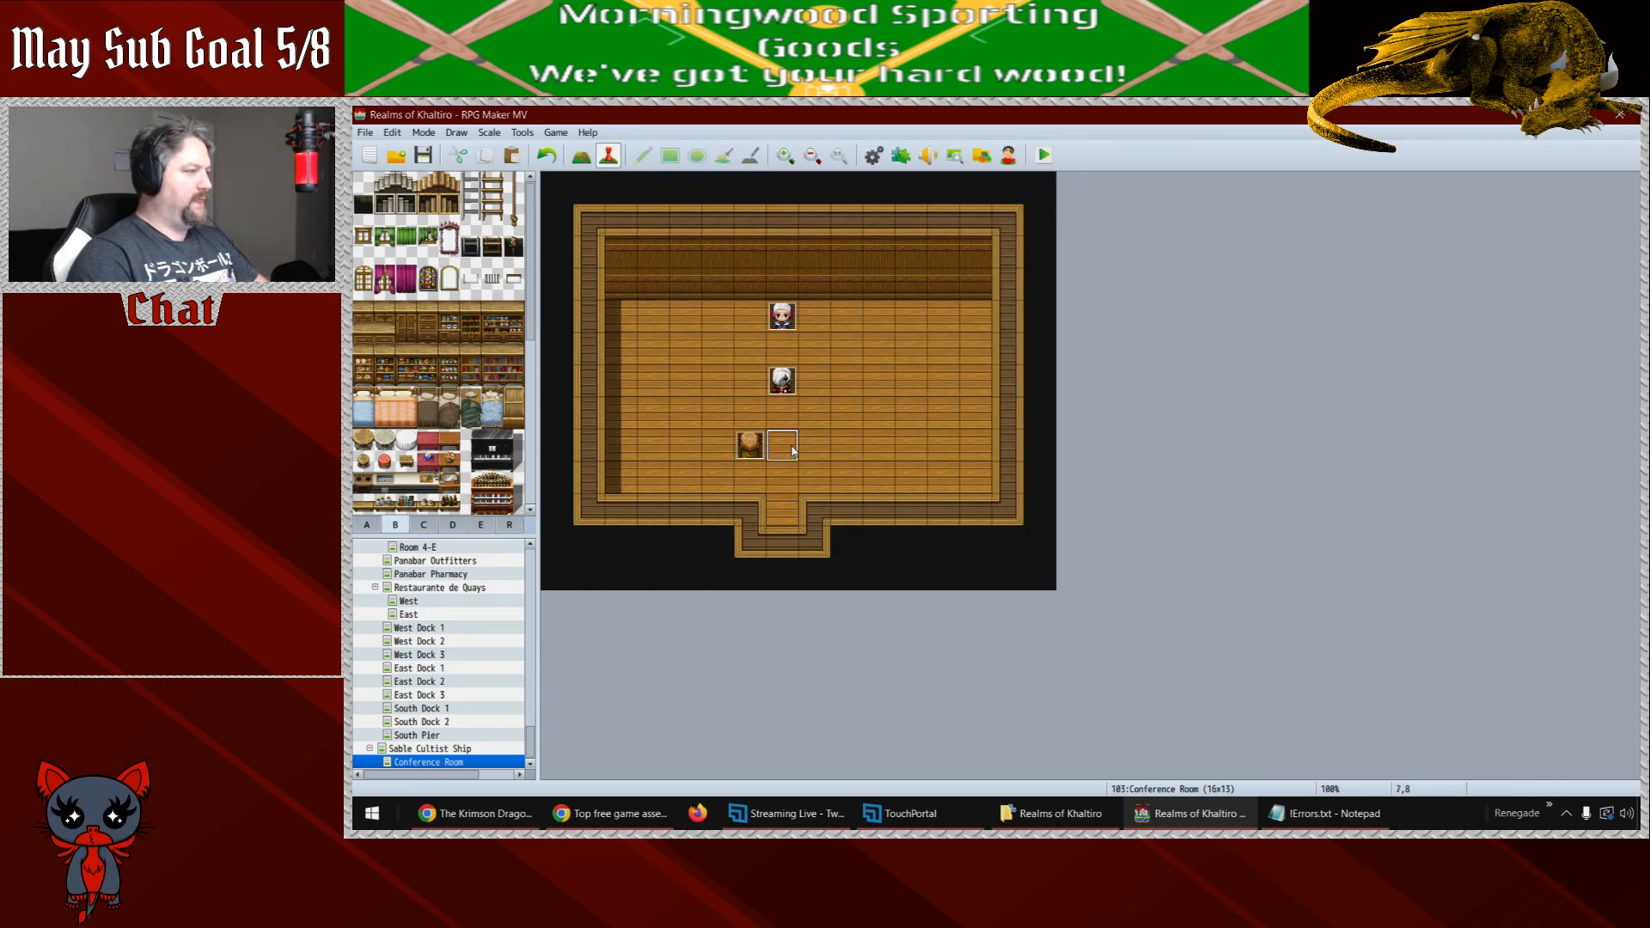
double_click(786, 443)
key(Escape)
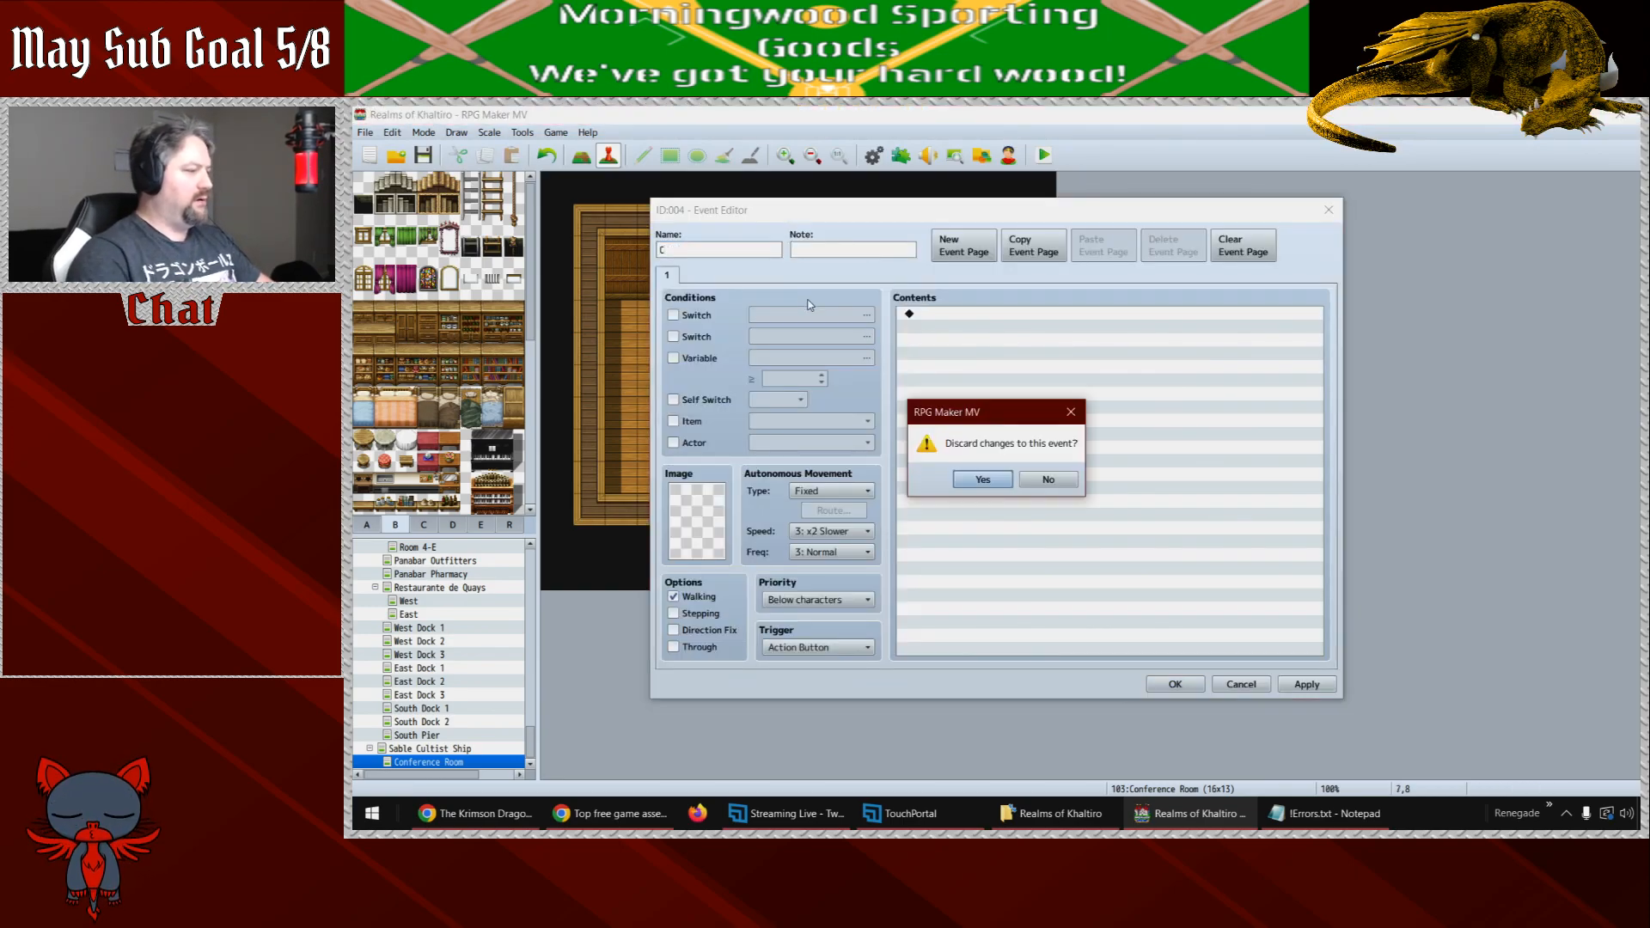
click(984, 482)
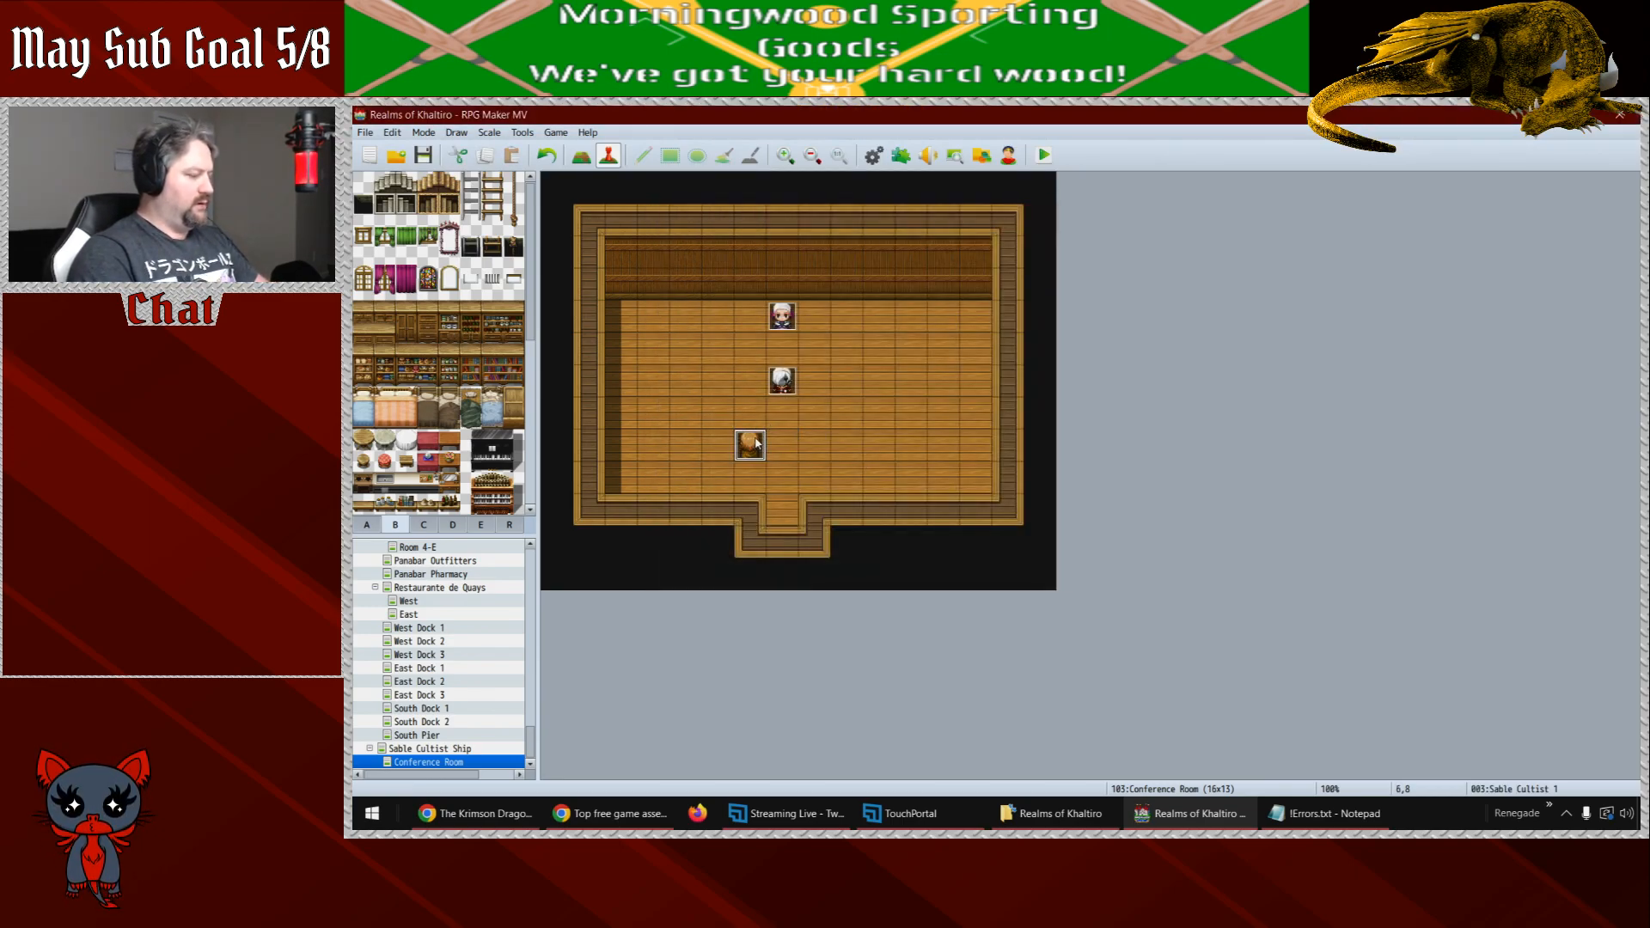
- Paste a copy of Sable Cultist 1 at tile 7,8 and change its image to the back-facing first upper-row character of the sheet
key(ctrl+v)
key(Return)
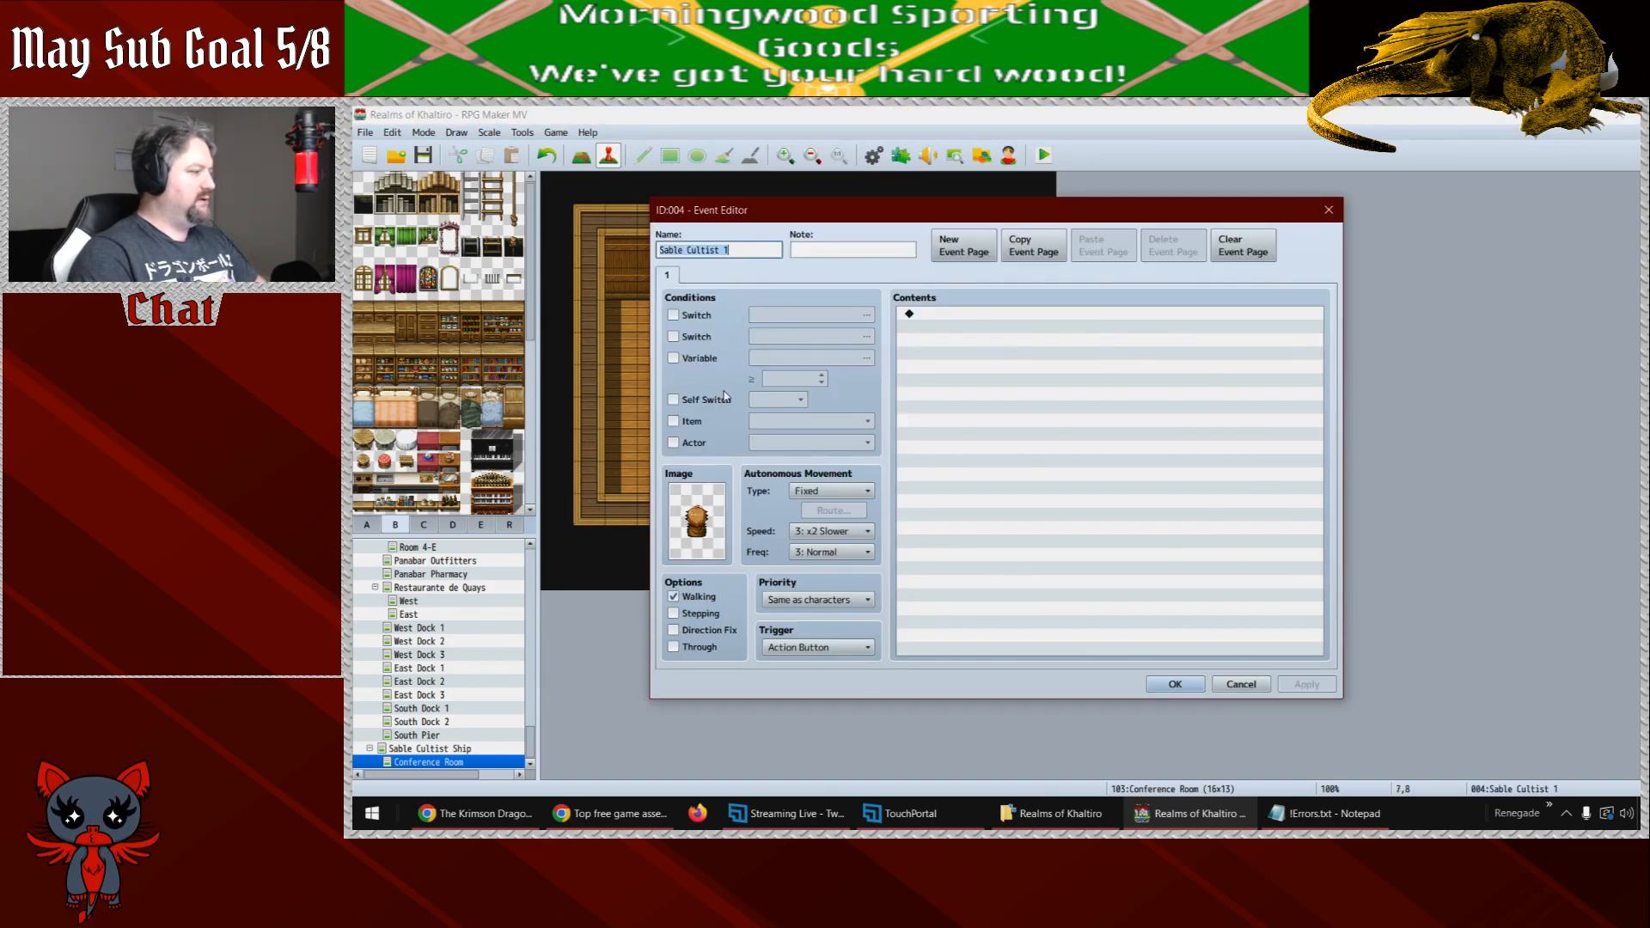
double_click(689, 558)
click(936, 402)
click(1143, 600)
click(1174, 683)
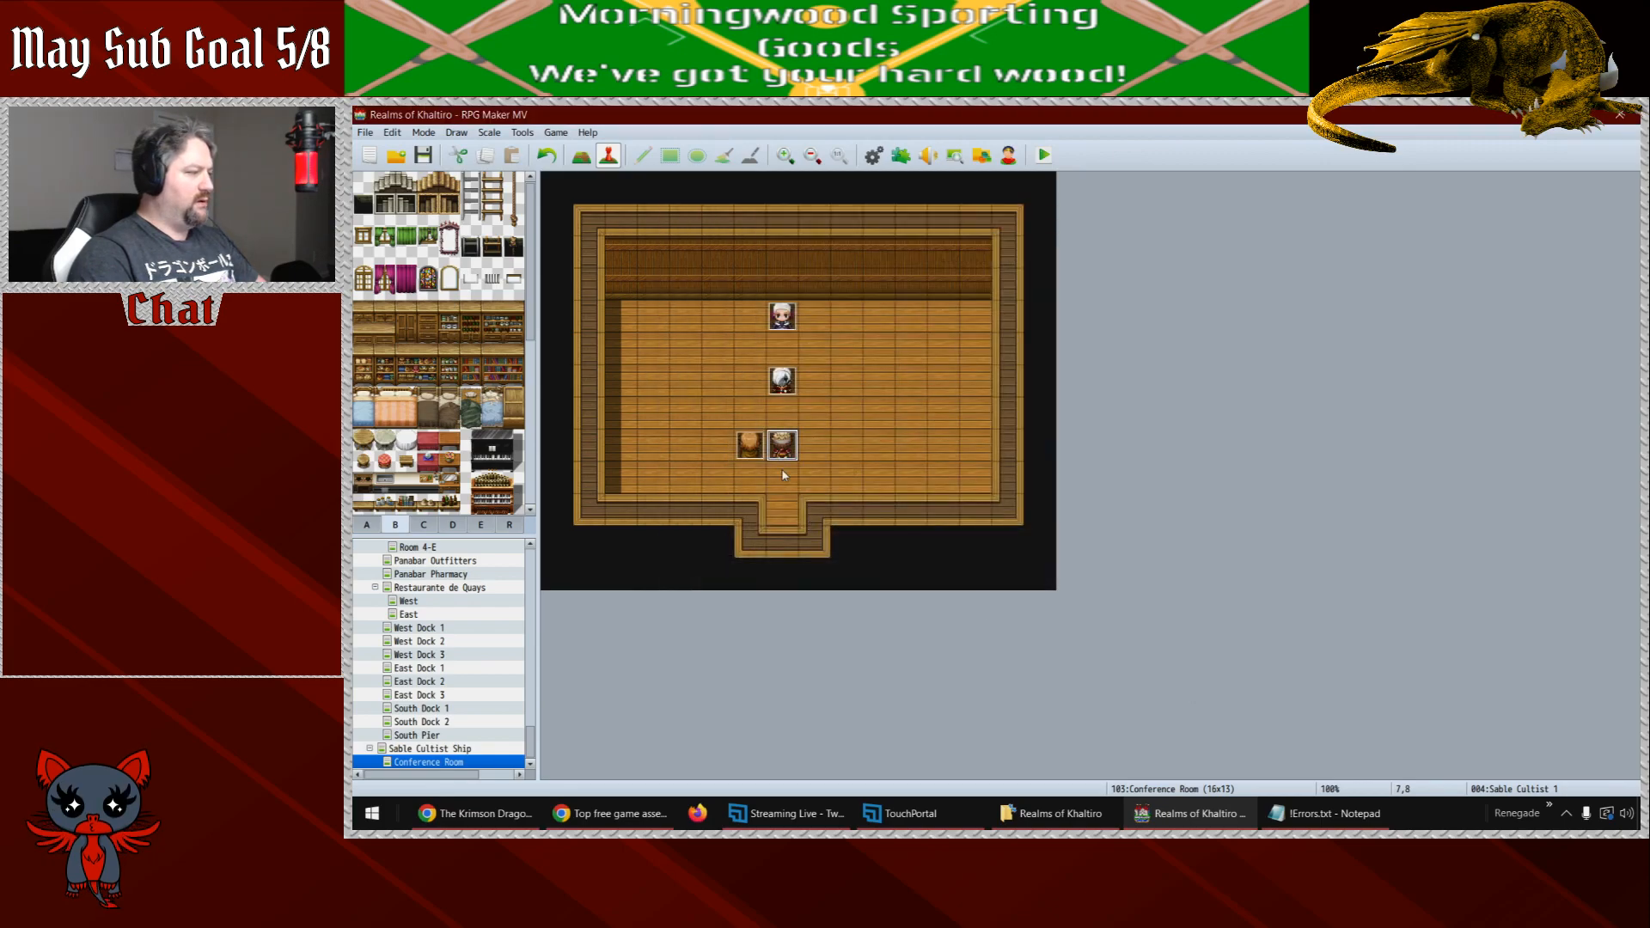
- Rename the copied cultist event at tile 7,8 as Sable Cultist 2
double_click(782, 447)
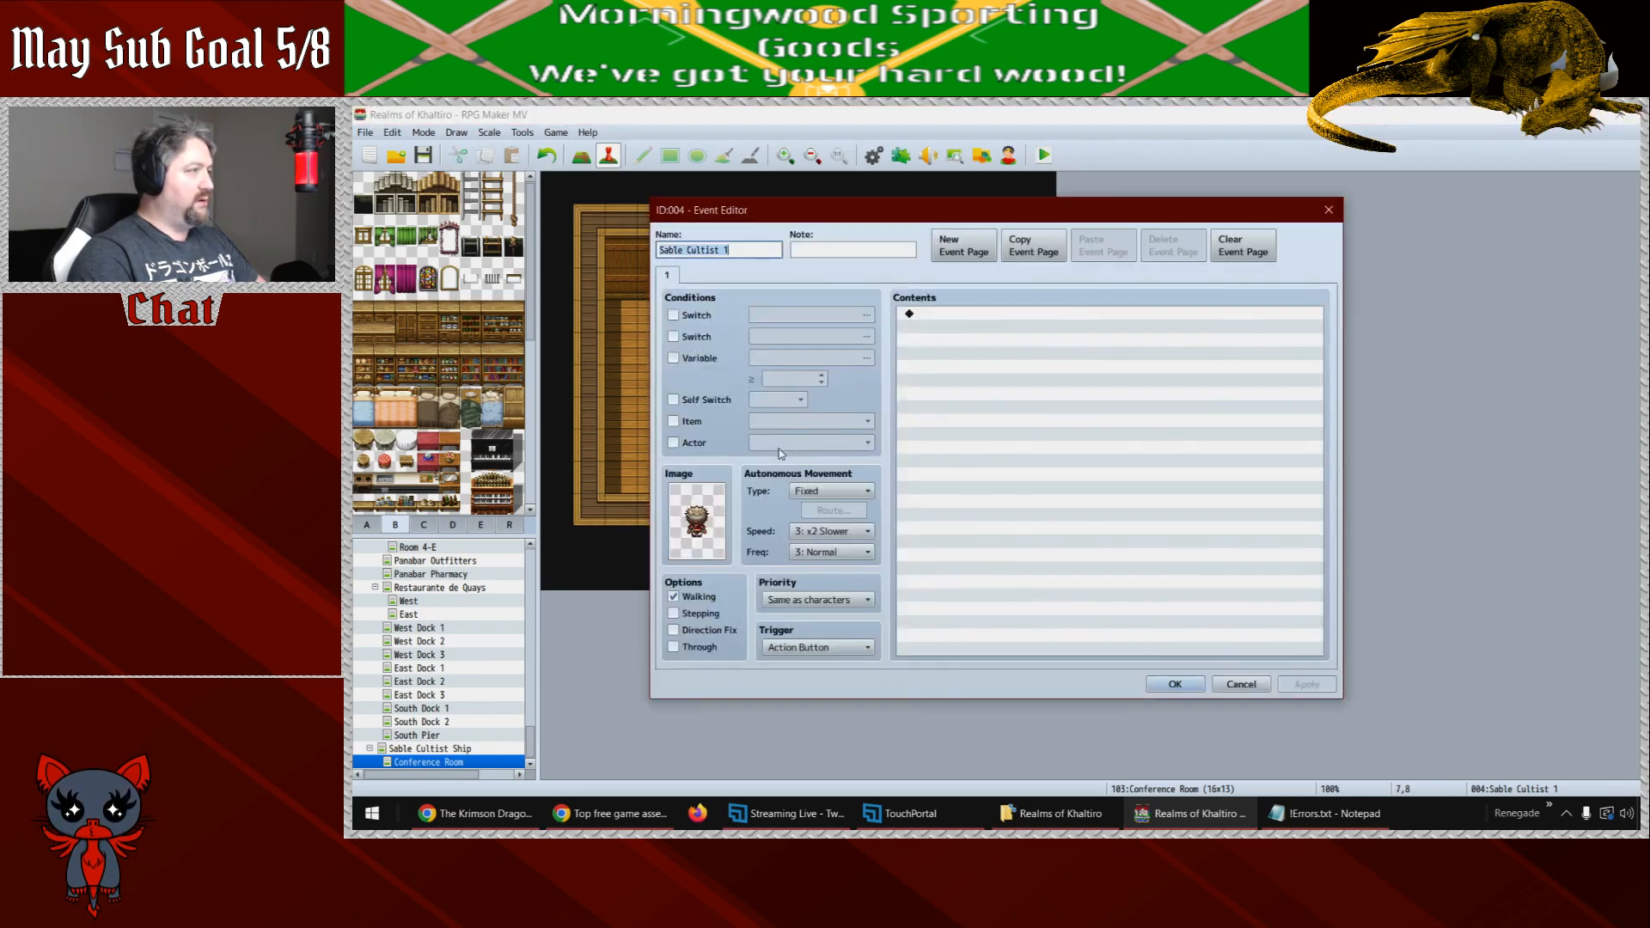
click(771, 251)
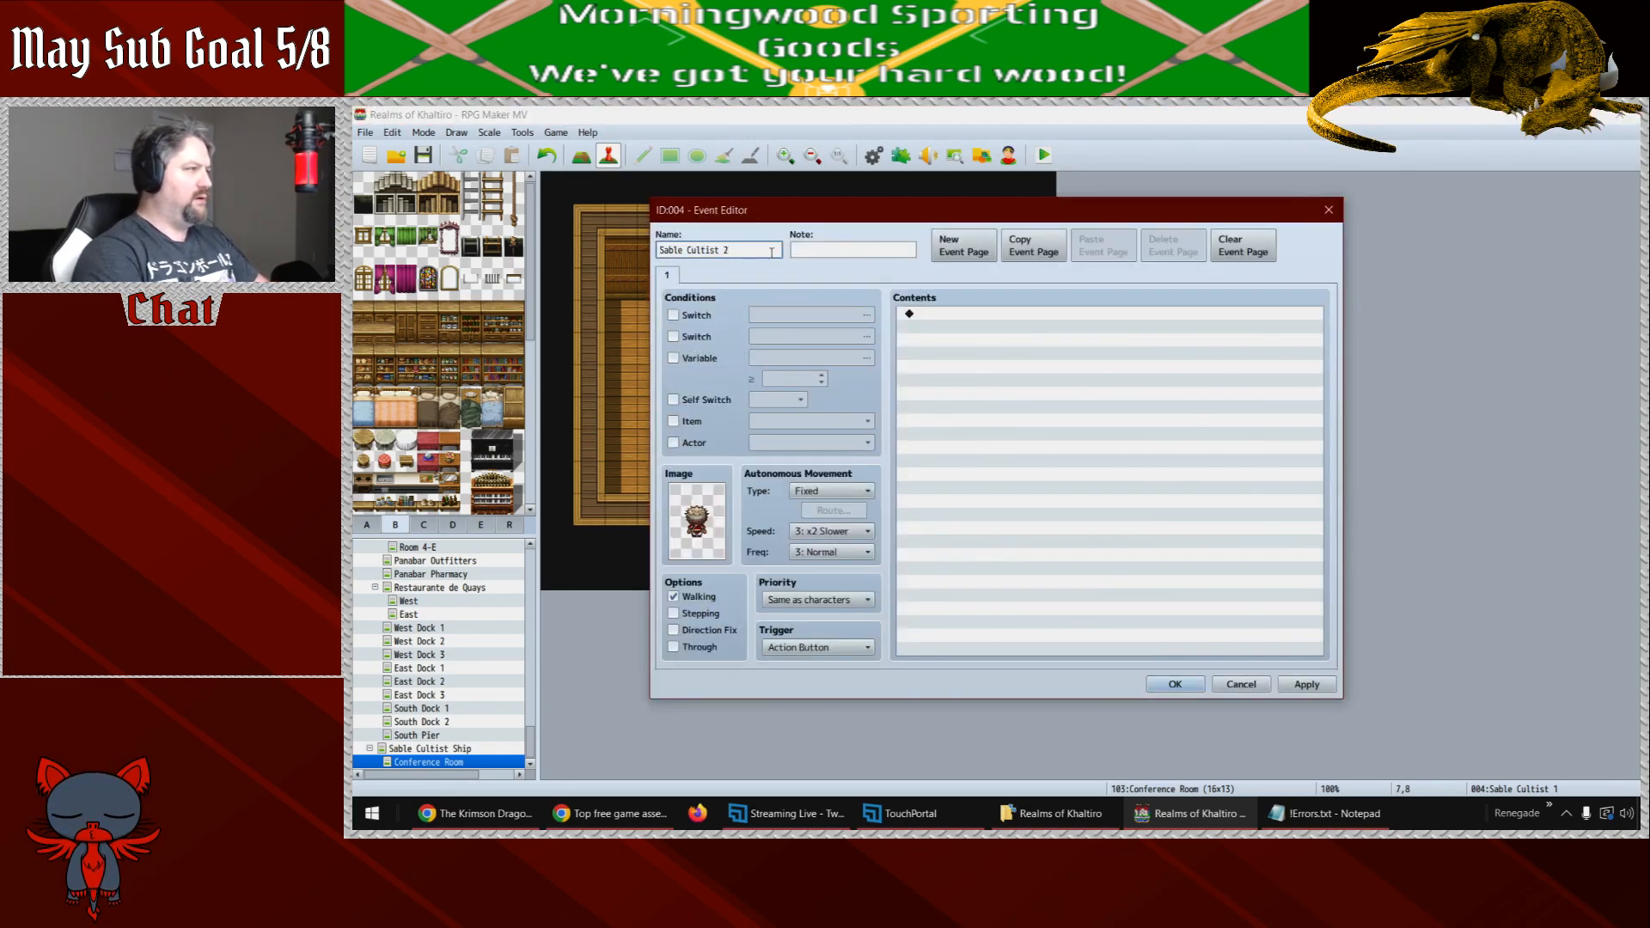
text(2)
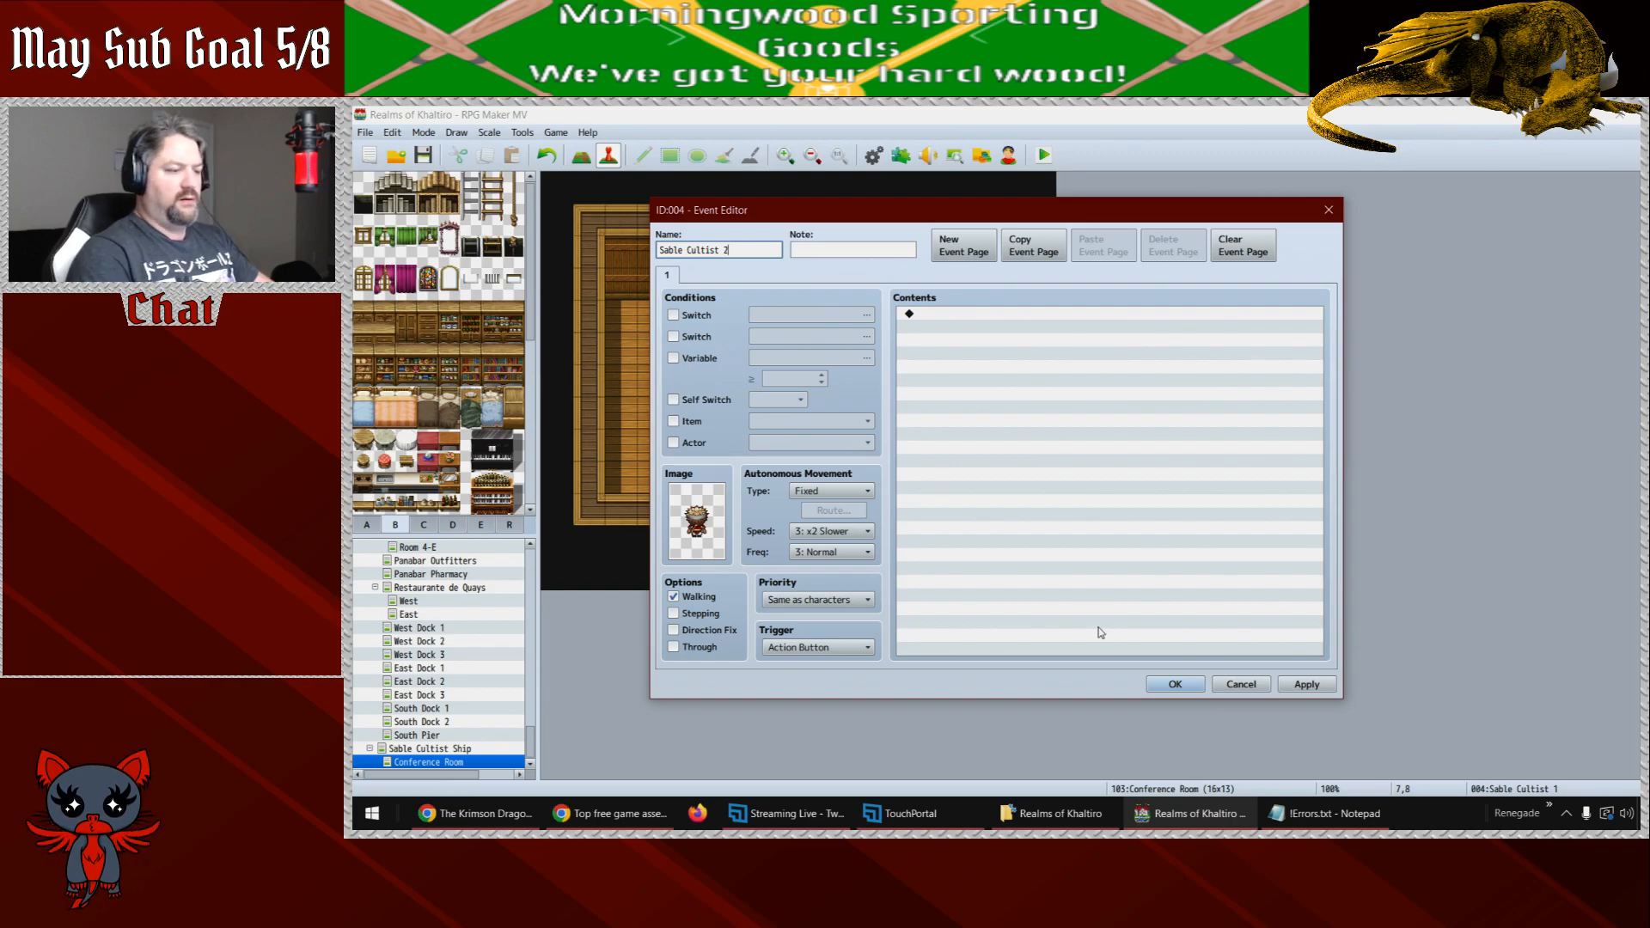
click(1200, 683)
- Paste another cultist event at tile 8,8 and change its image to the back-facing third upper-row character of the sheet
key(ctrl+v)
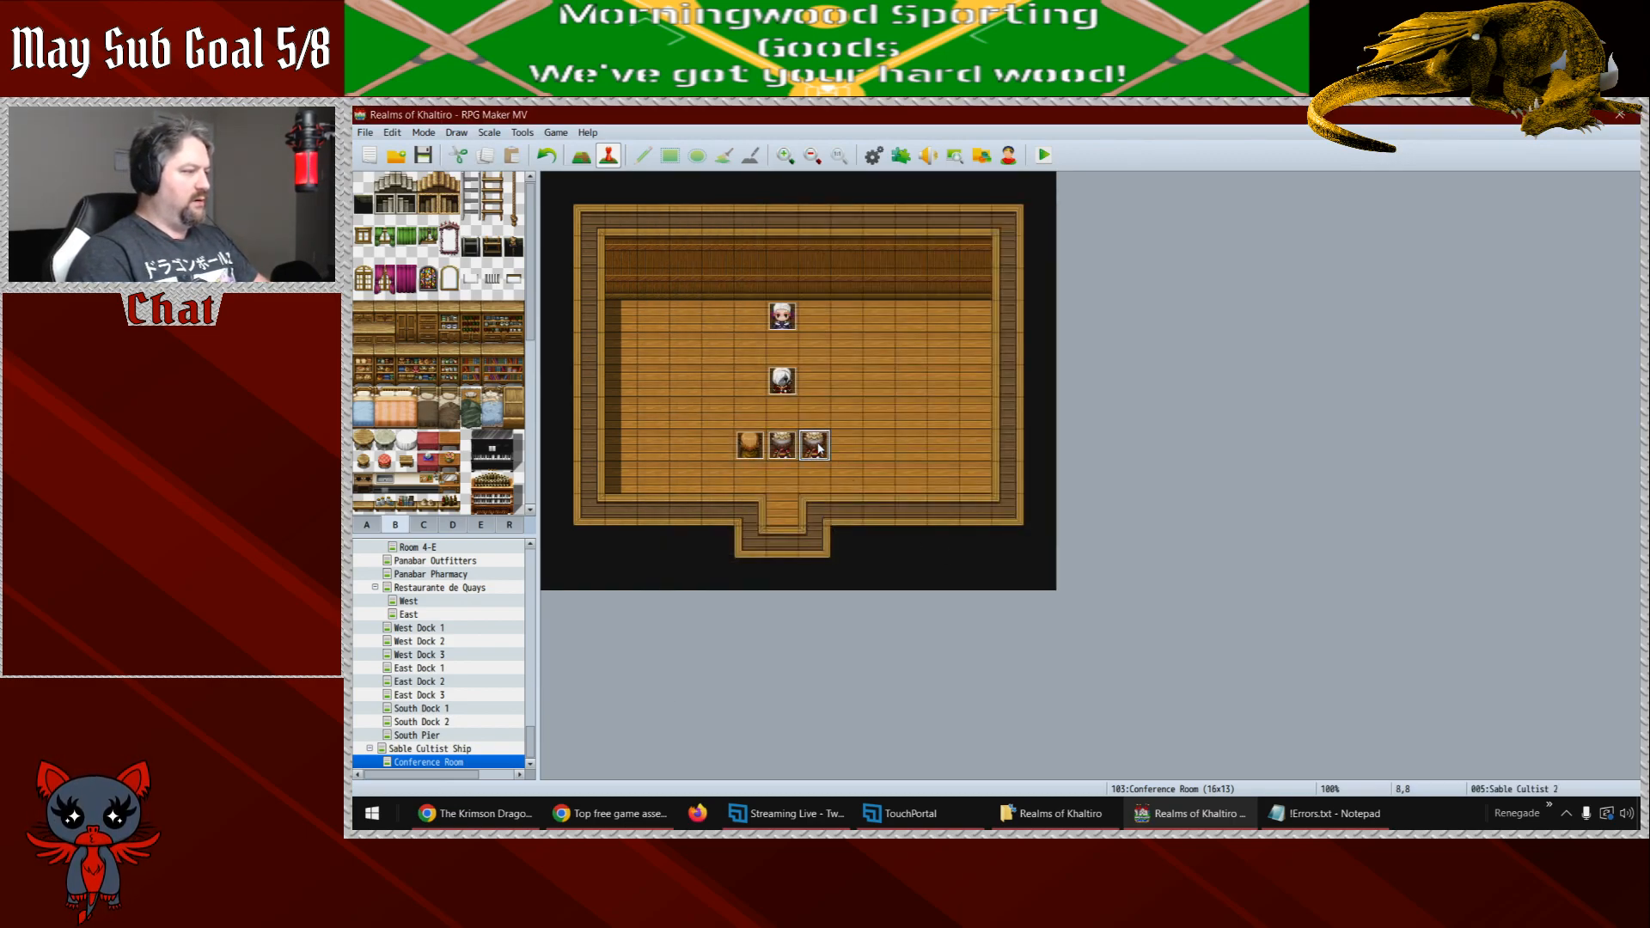
double_click(817, 445)
double_click(714, 501)
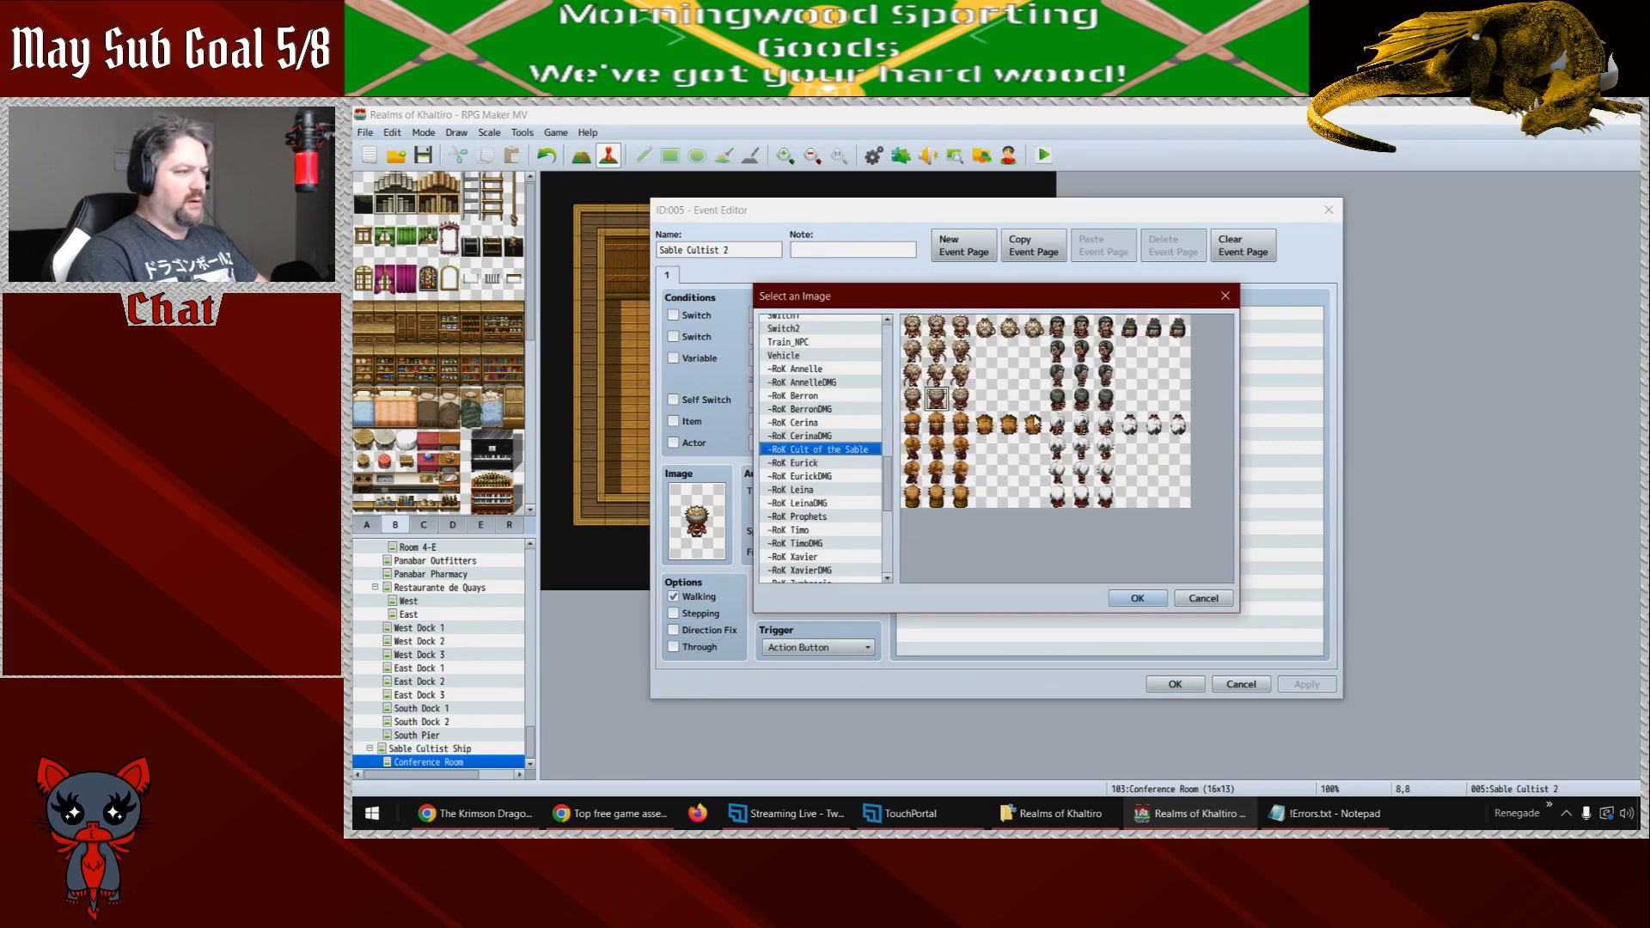
double_click(1084, 397)
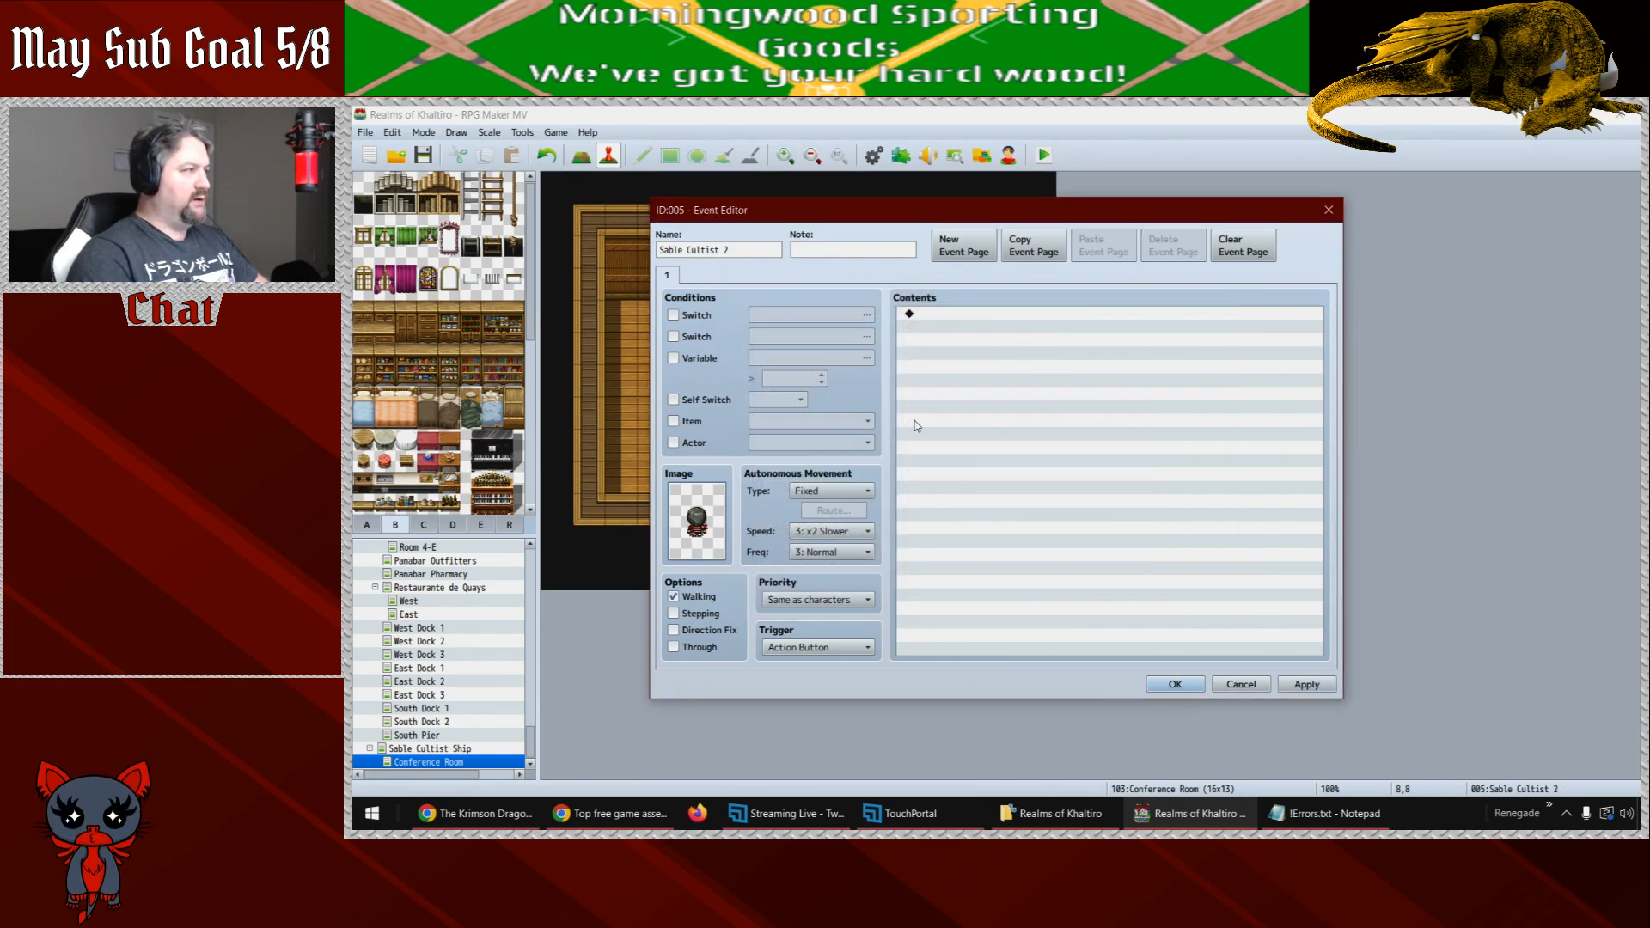
- Rename the cultist event at tile 8,8 as Sable Cultist 3
triple_click(747, 250)
click(747, 251)
key(BackSpace)
text(3)
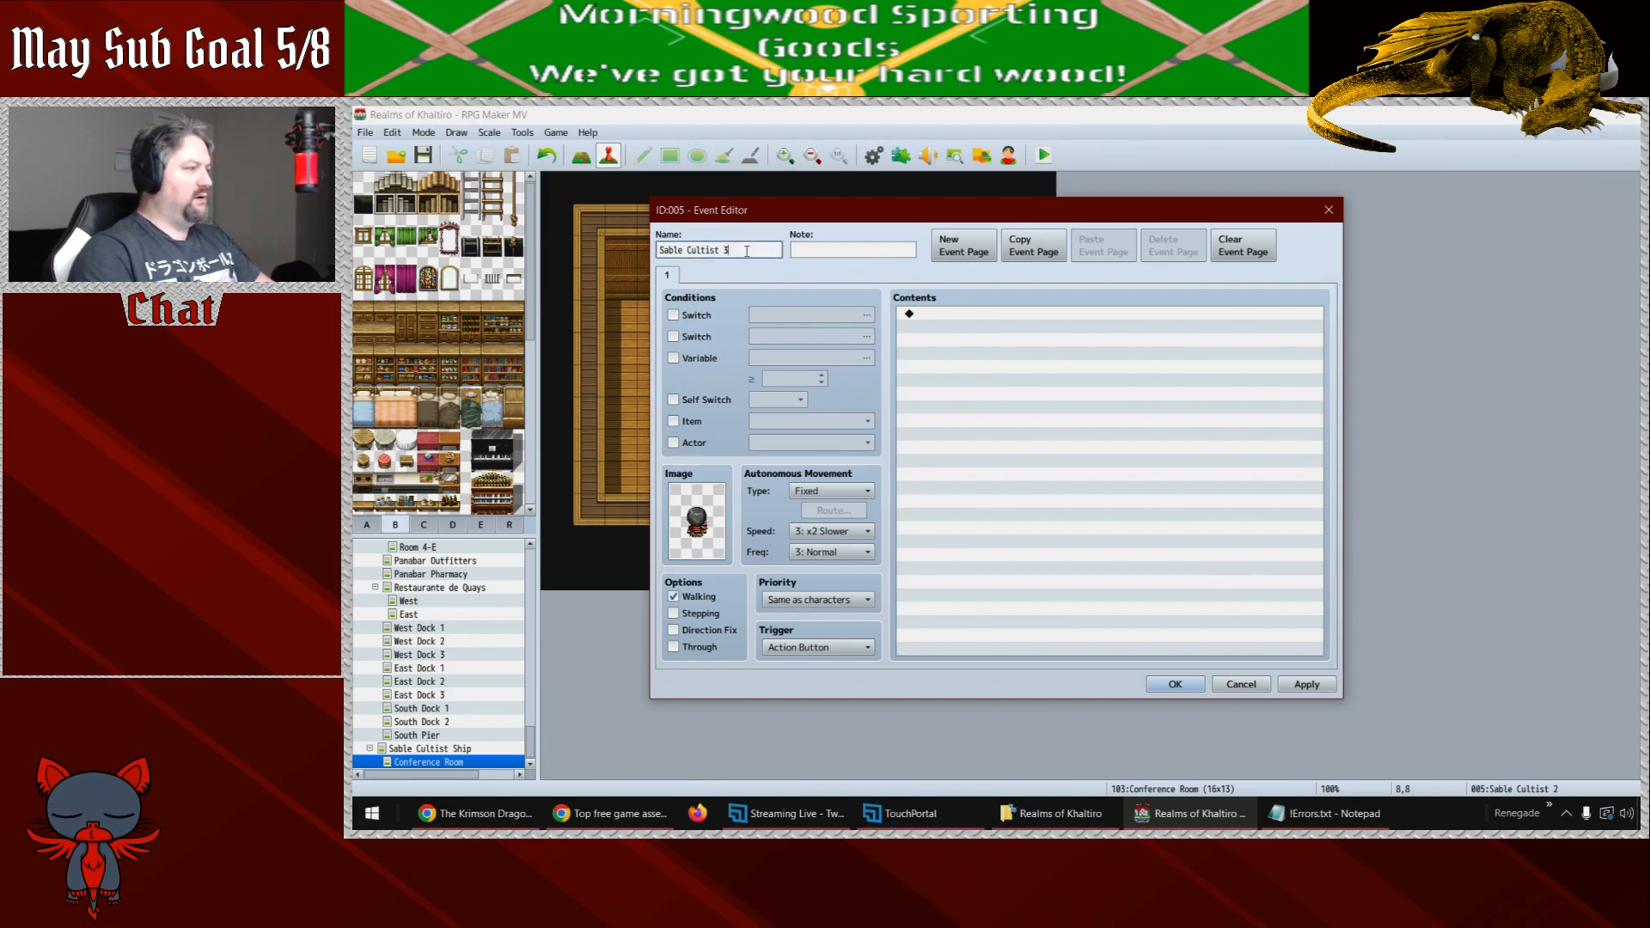
click(1174, 684)
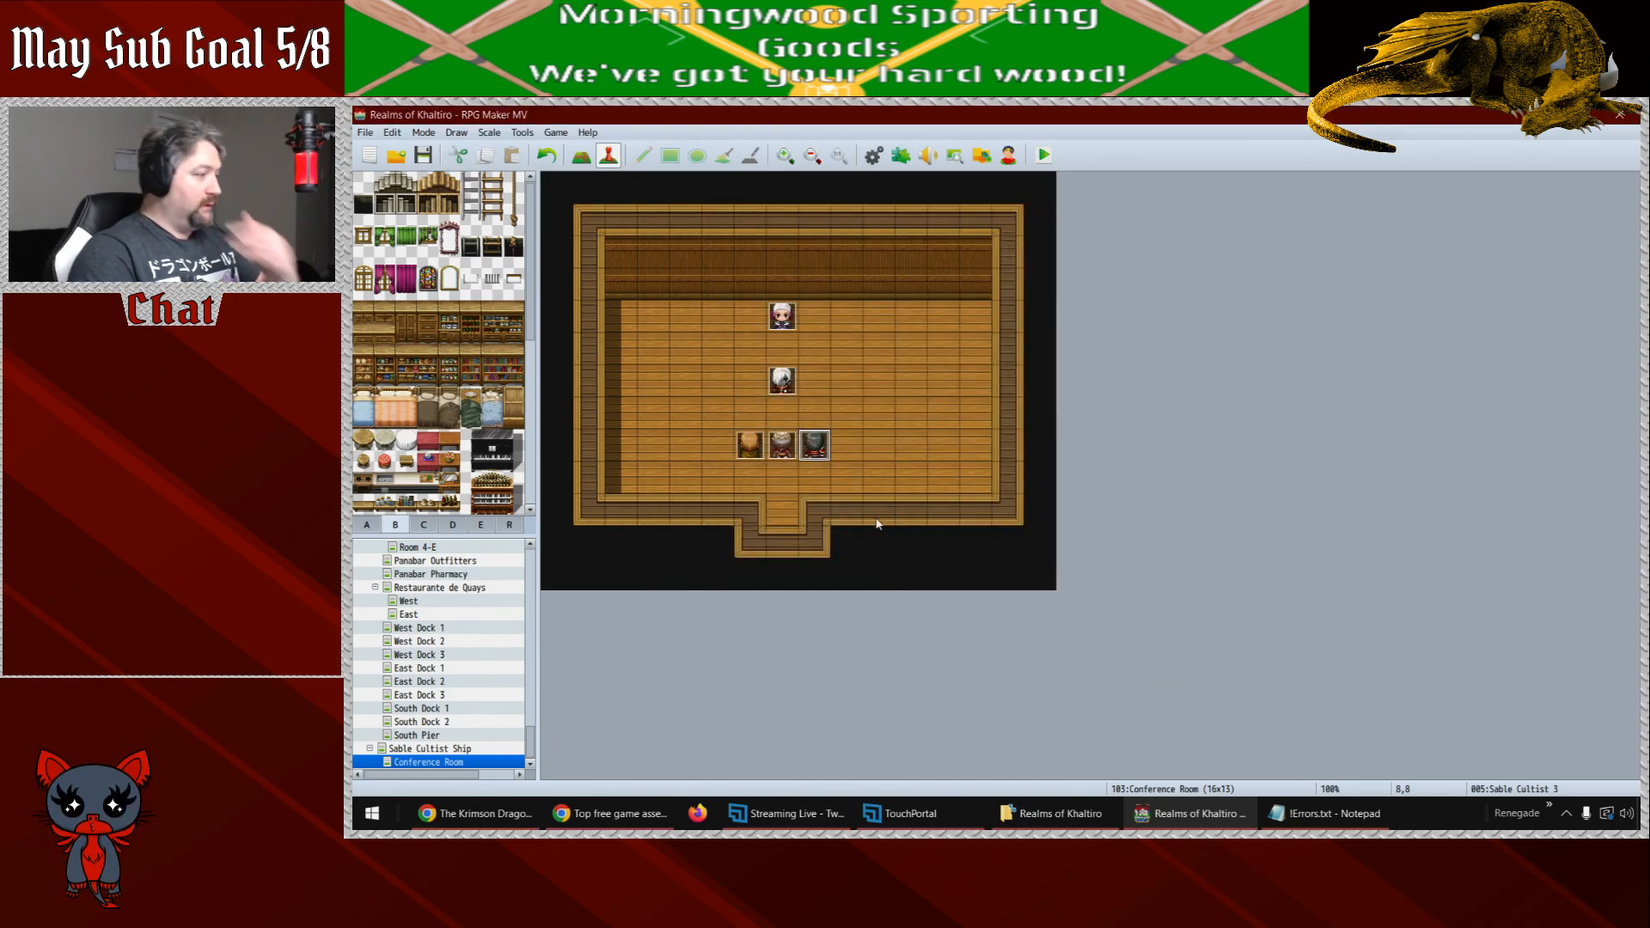
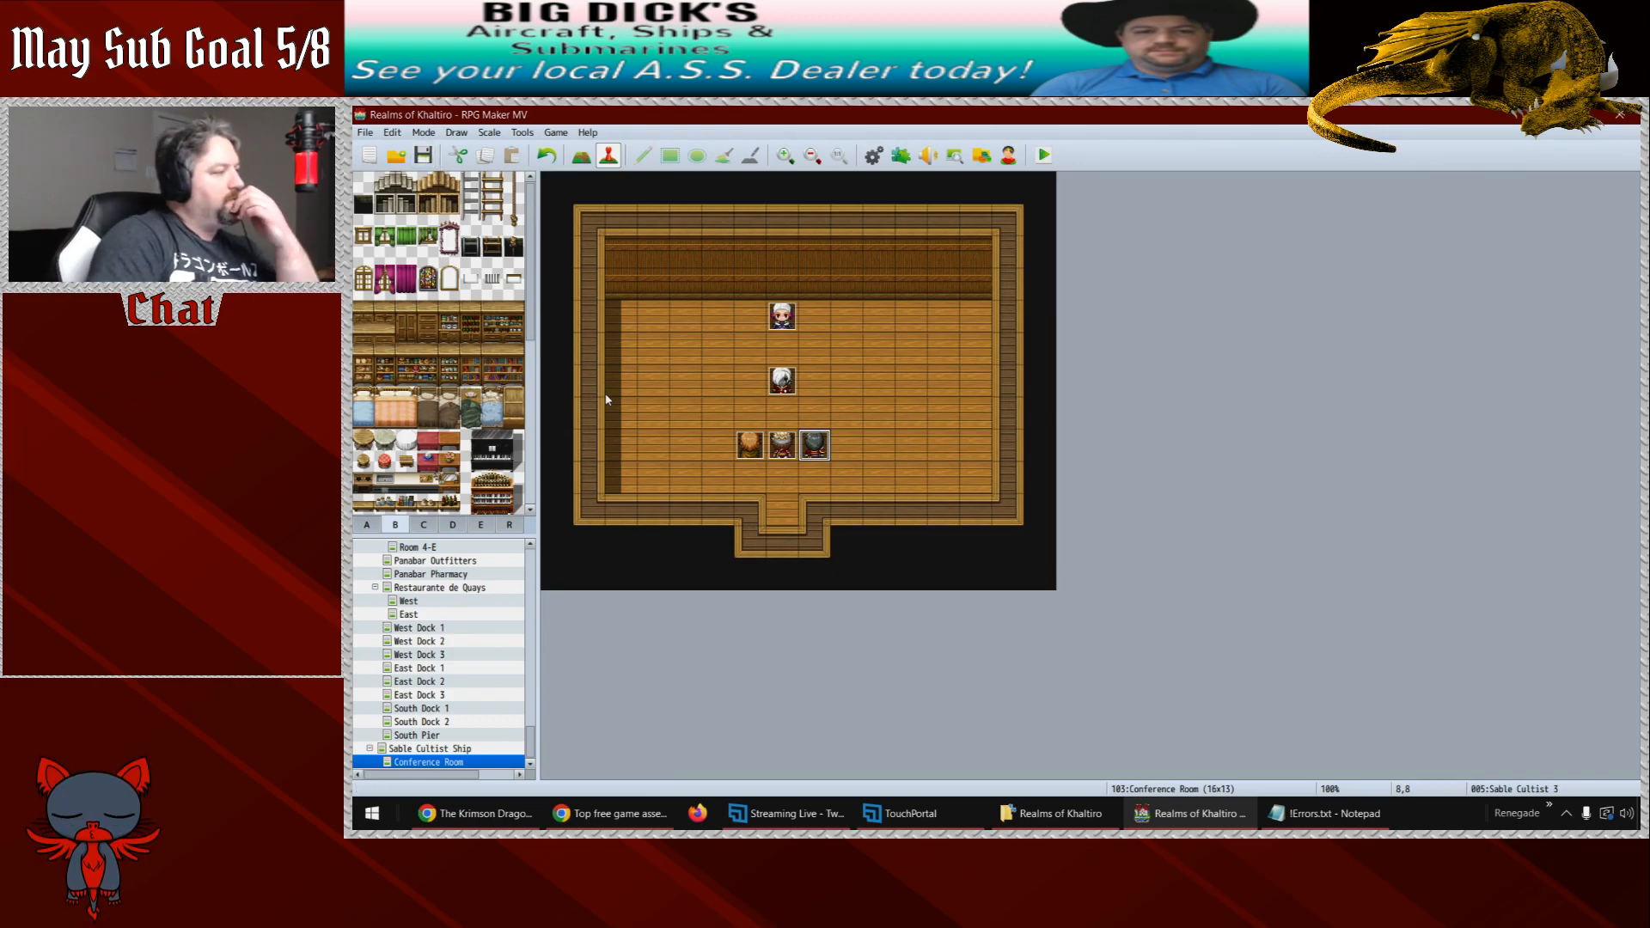
- Create an event named Starter at the map's corner tile 0,0 with its trigger set to Autorun
double_click(560, 188)
text(Starter)
click(805, 650)
click(805, 651)
click(810, 712)
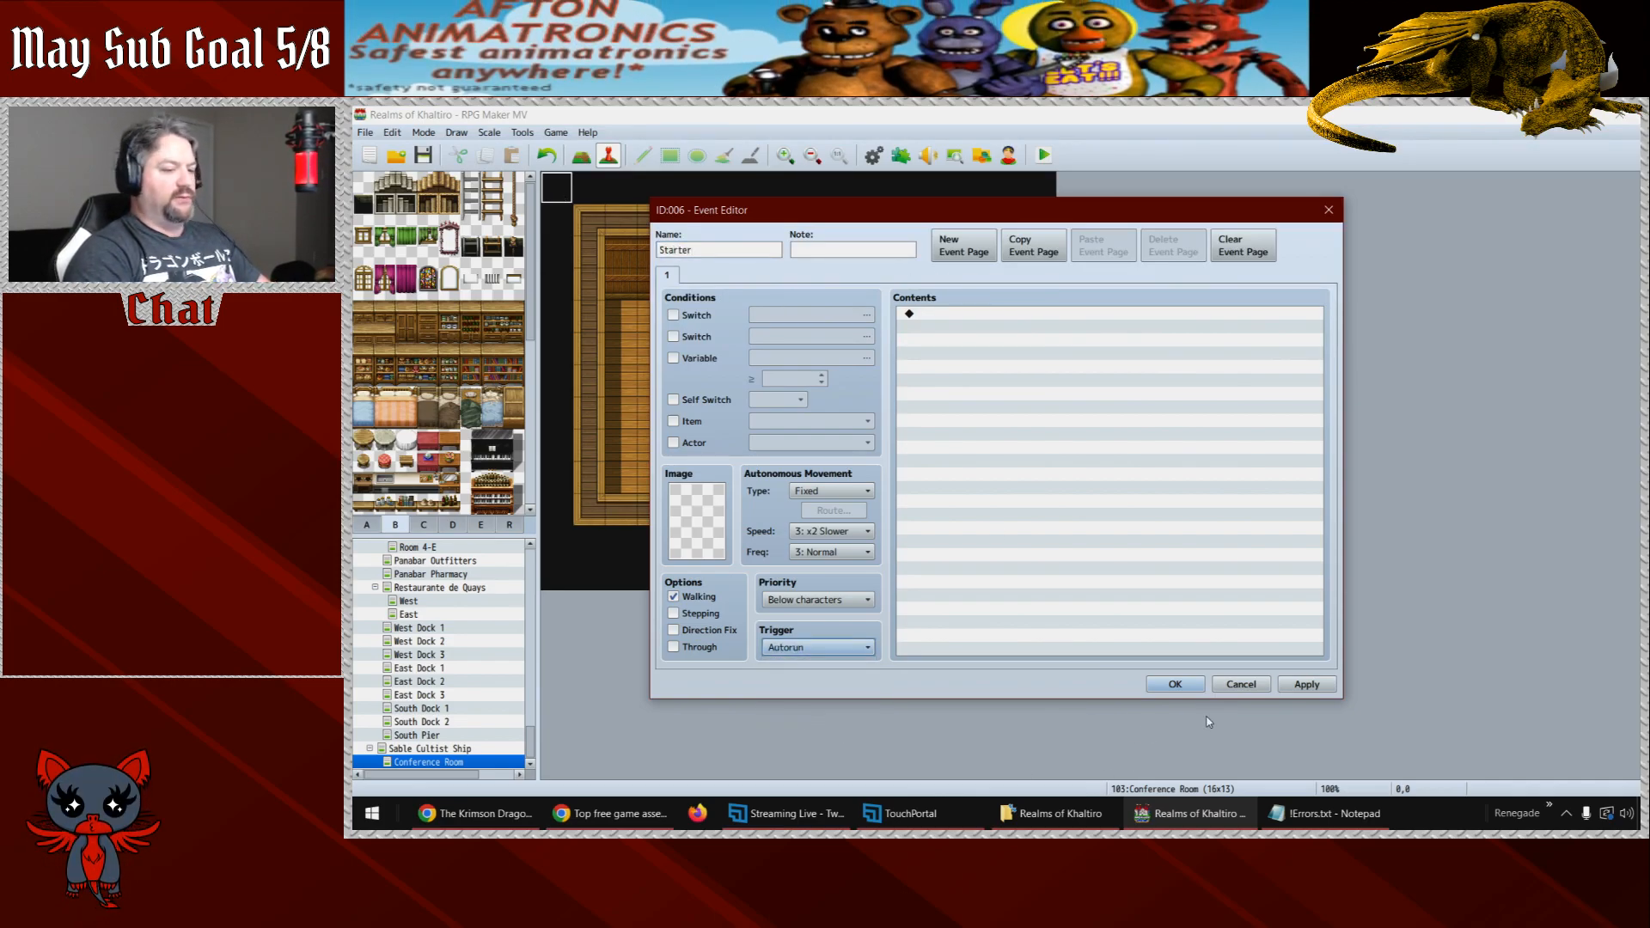
click(1174, 685)
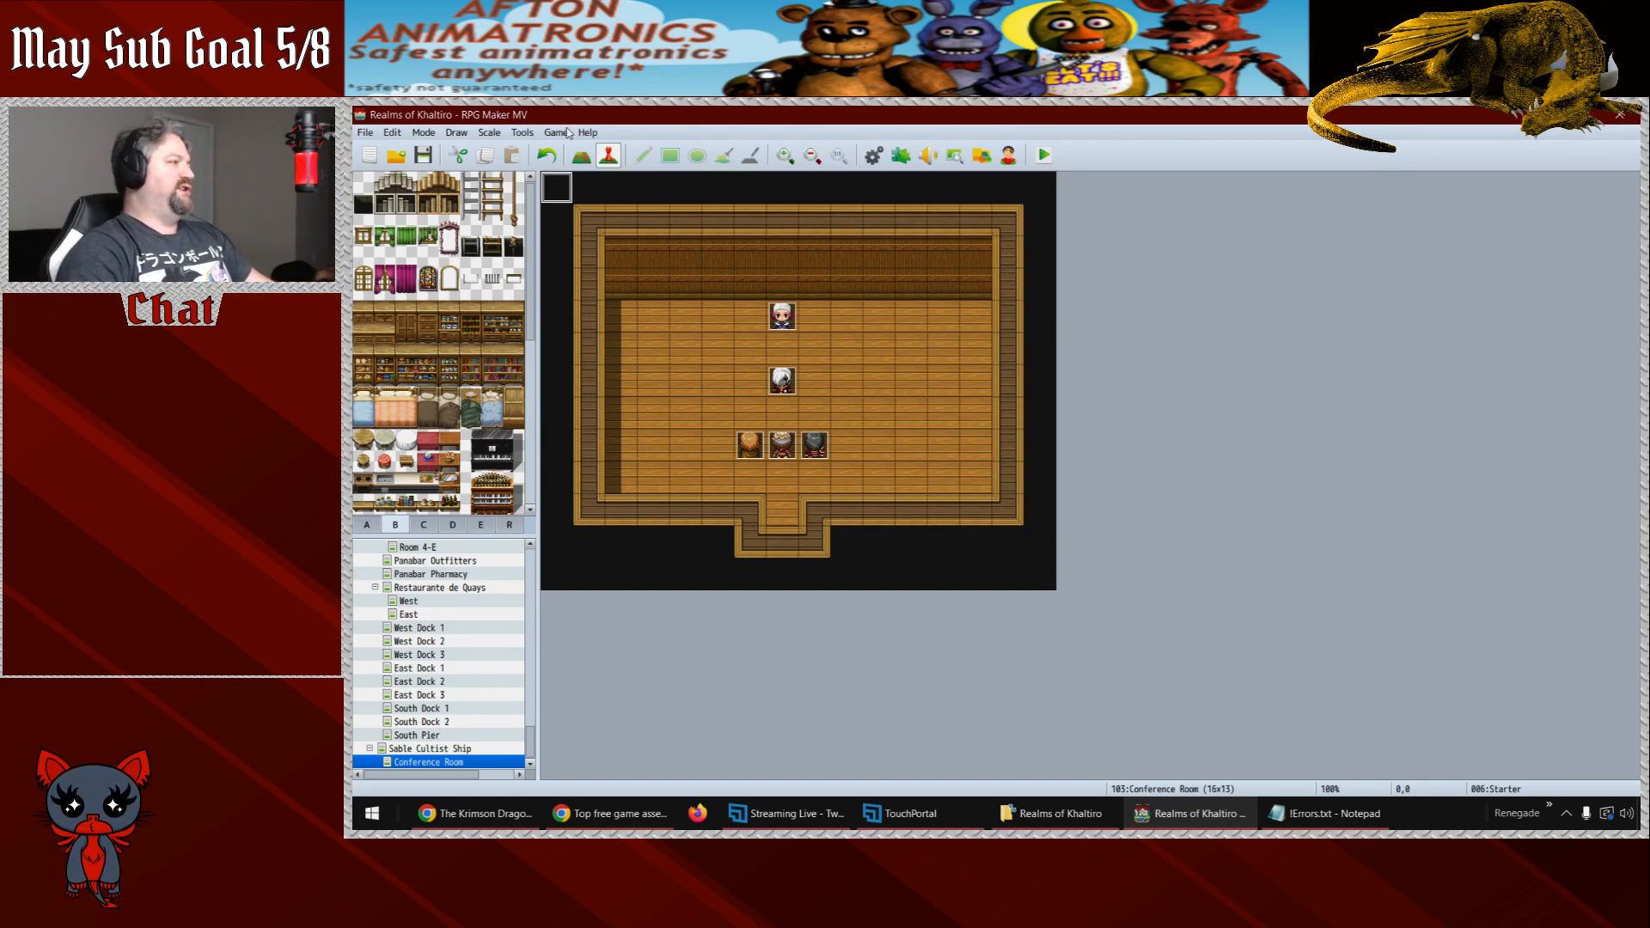
- Add a Fadein Screen command to the Starter event's contents
double_click(557, 188)
double_click(914, 313)
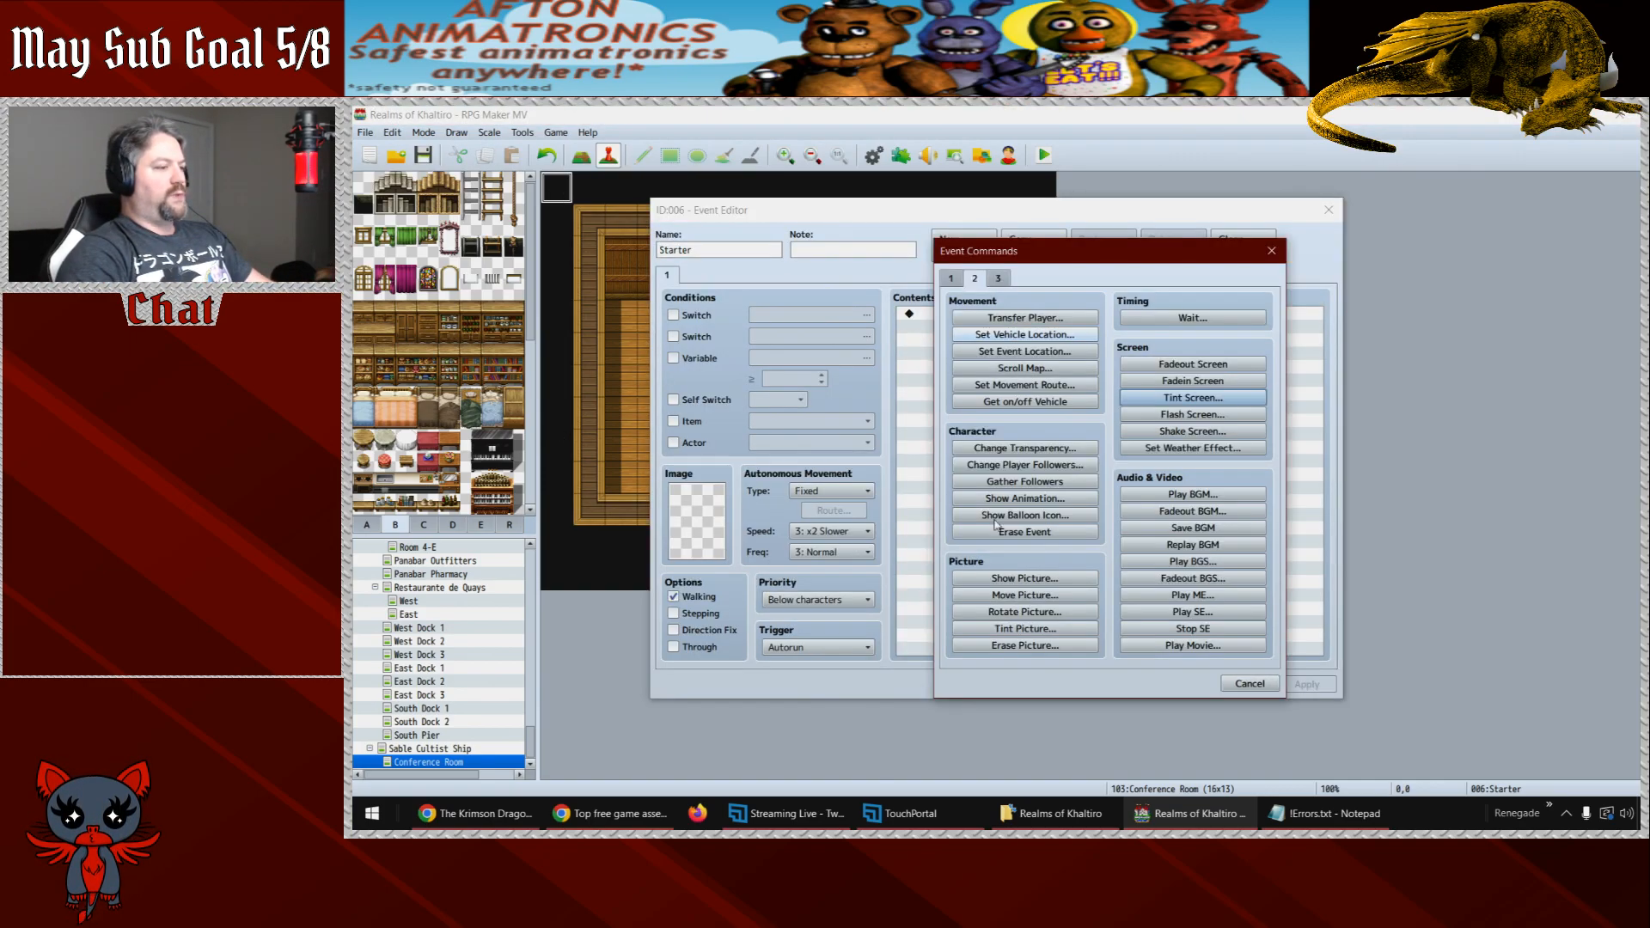
click(1186, 382)
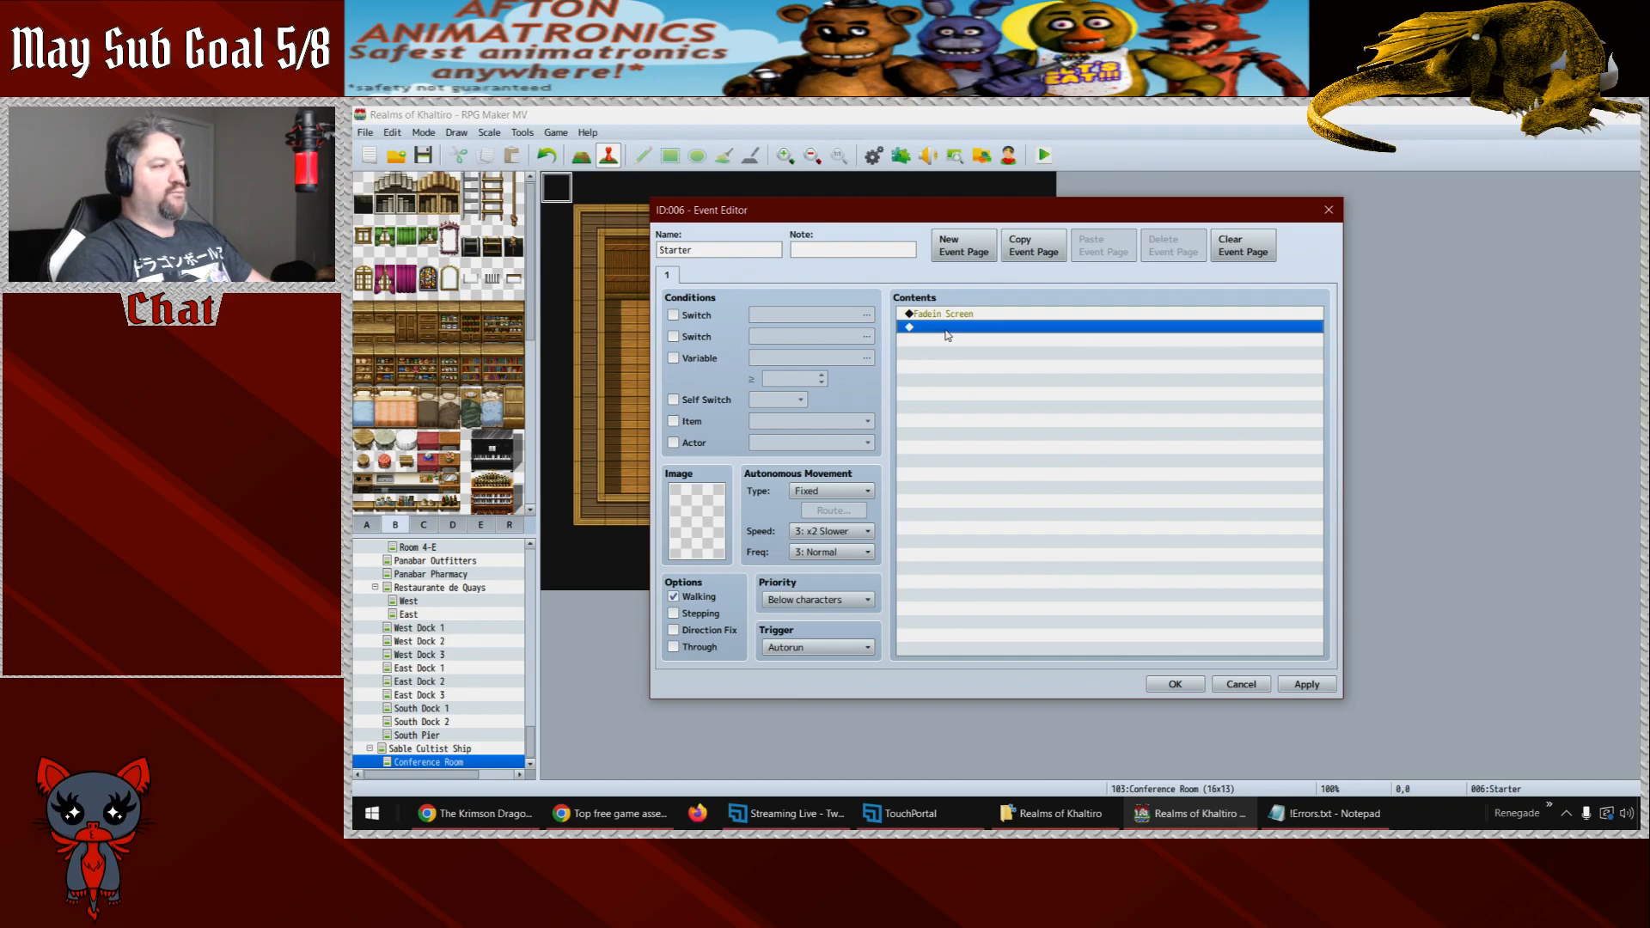
double_click(945, 330)
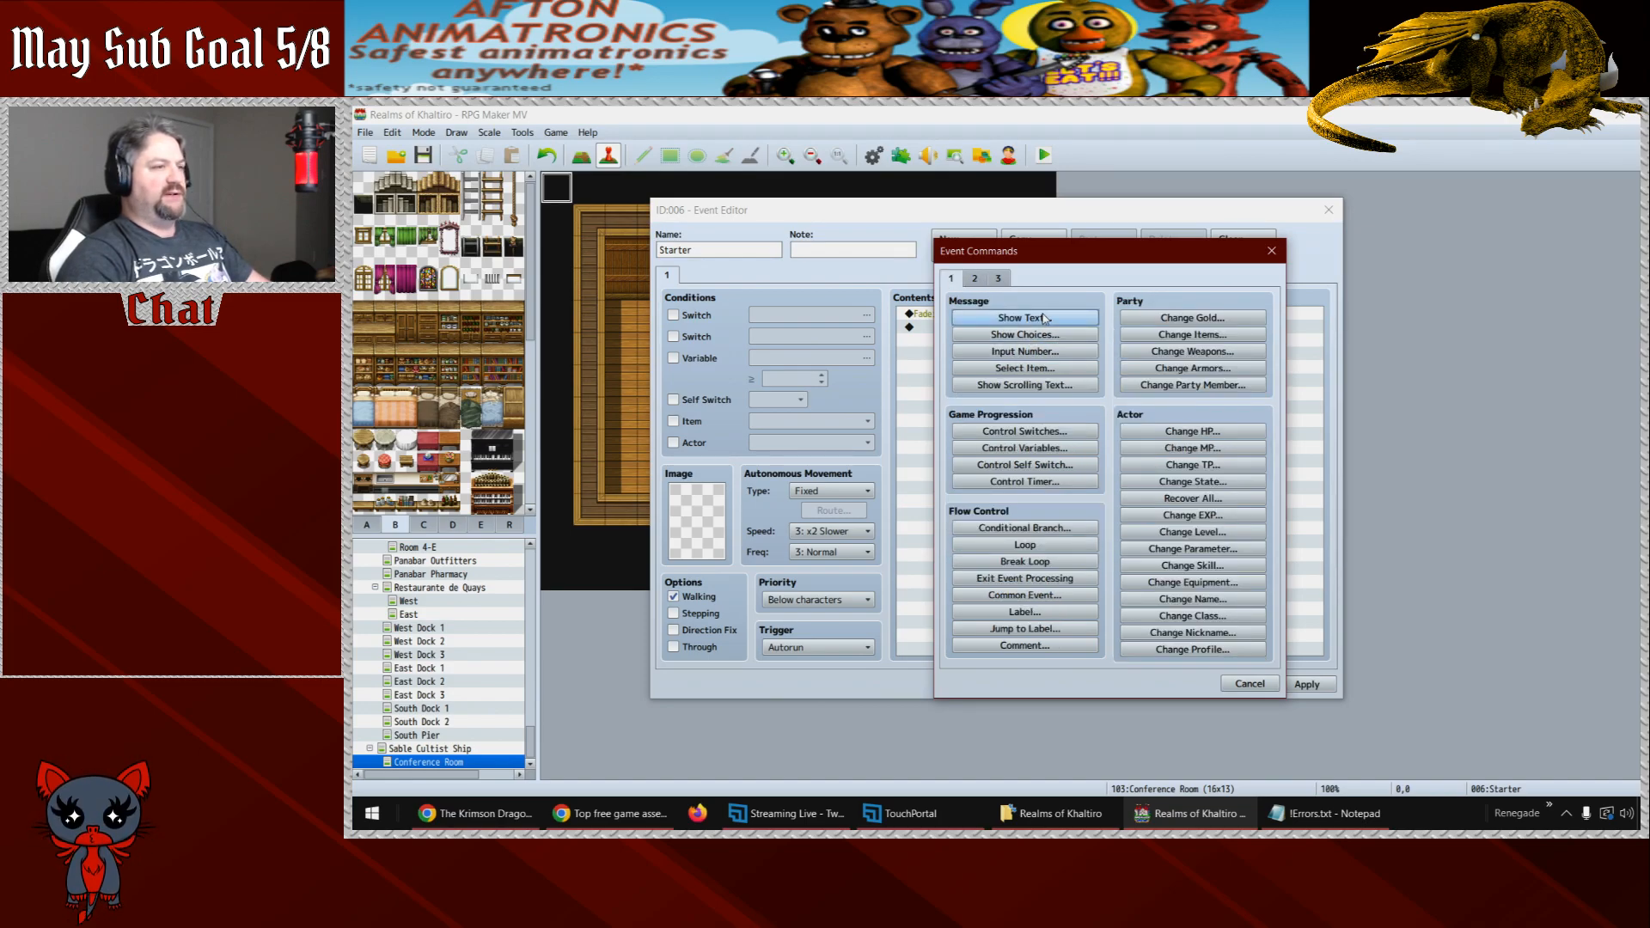
click(1044, 319)
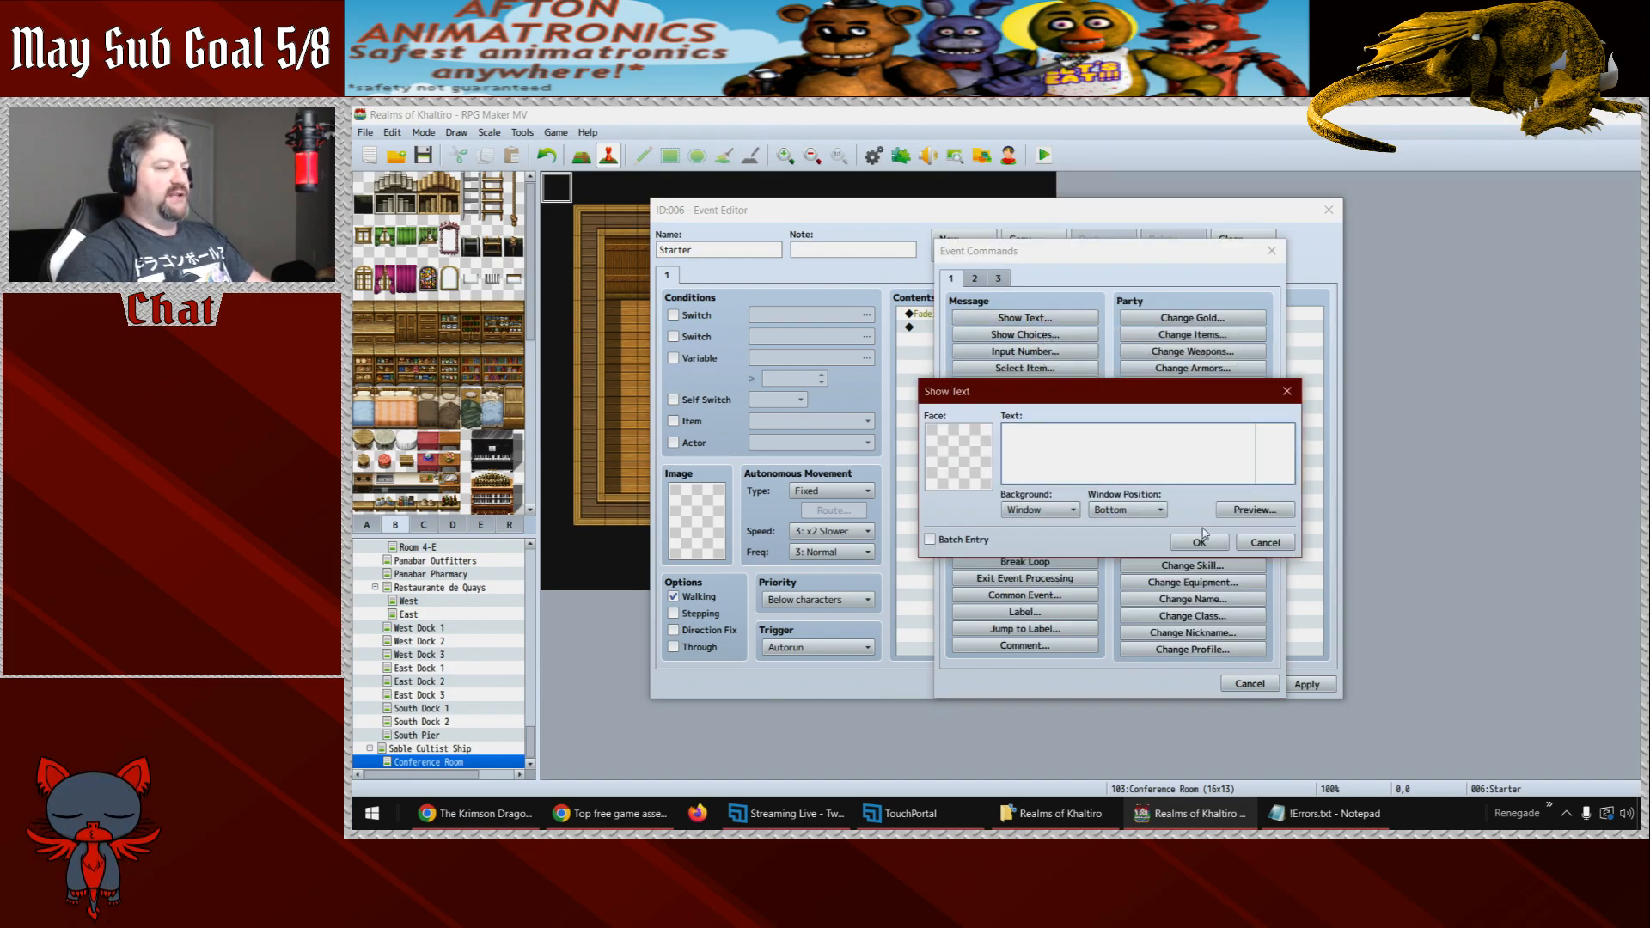
click(1267, 545)
click(1244, 685)
click(1195, 685)
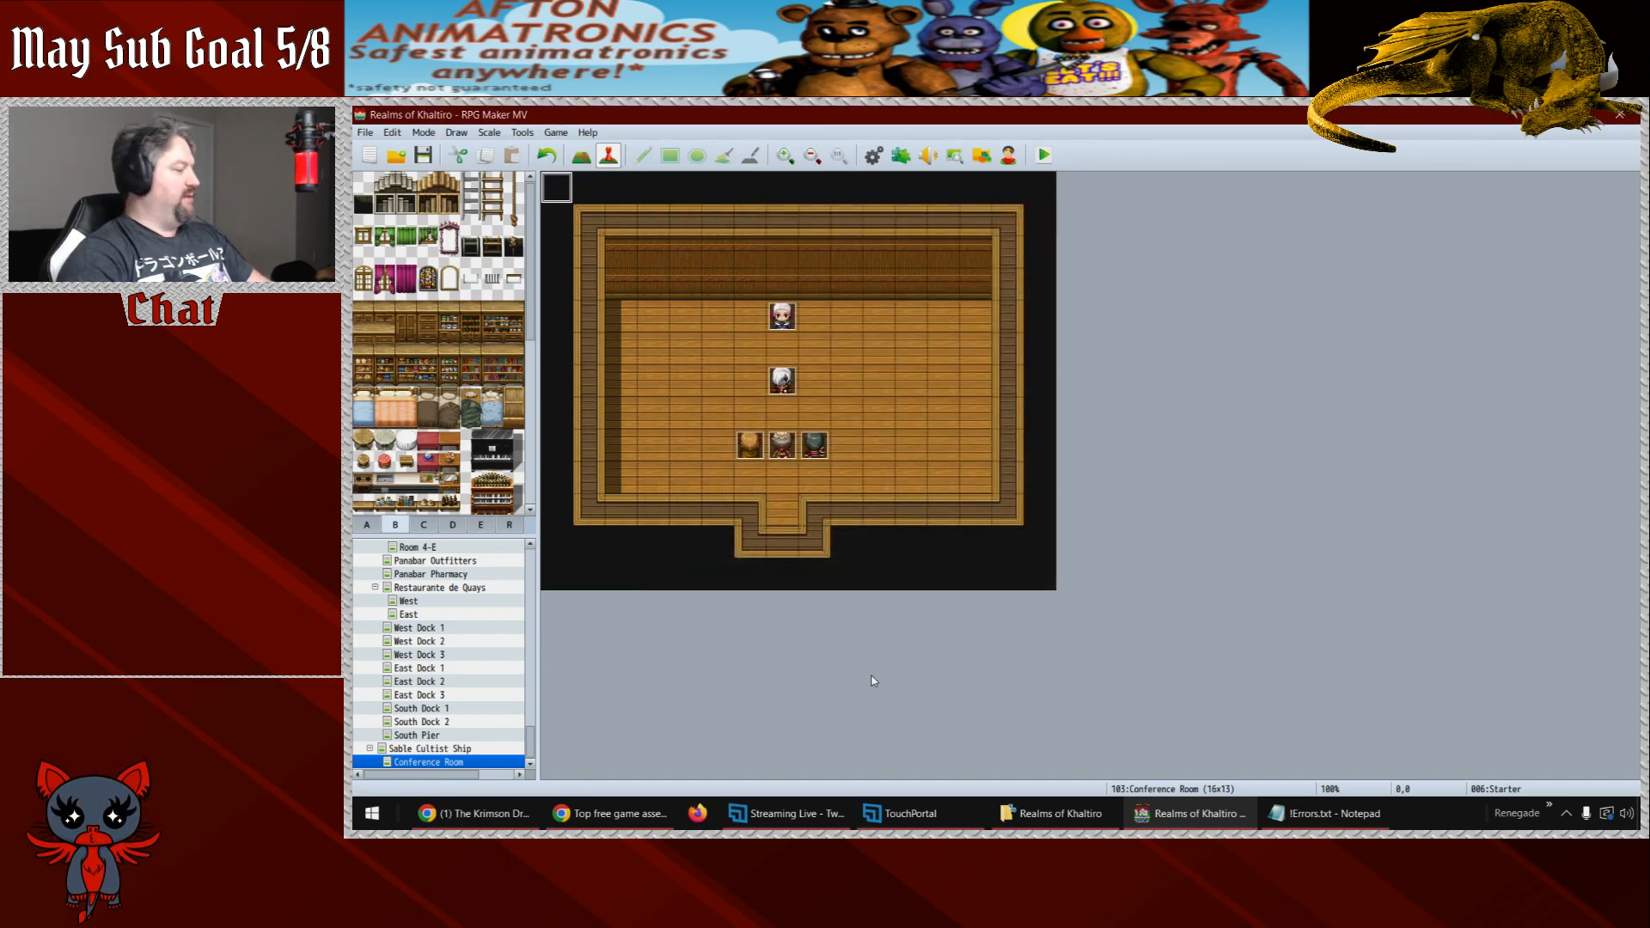
- Copy Eurick's first text command from the event at tile 16,24 on the South Pier map
click(436, 736)
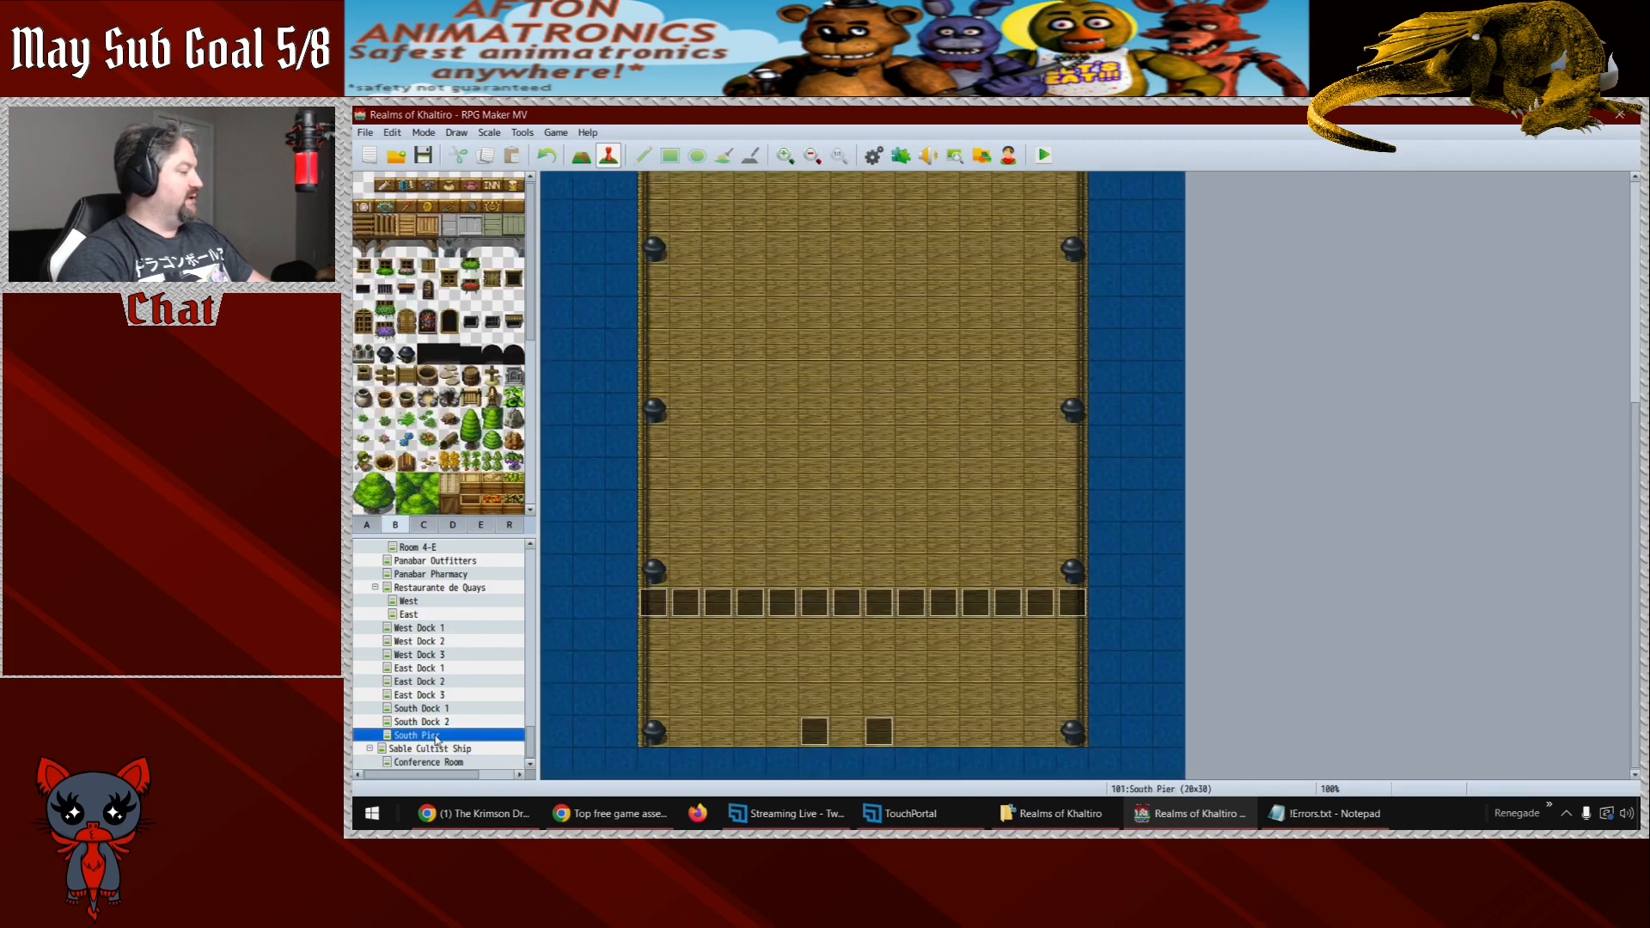
double_click(816, 723)
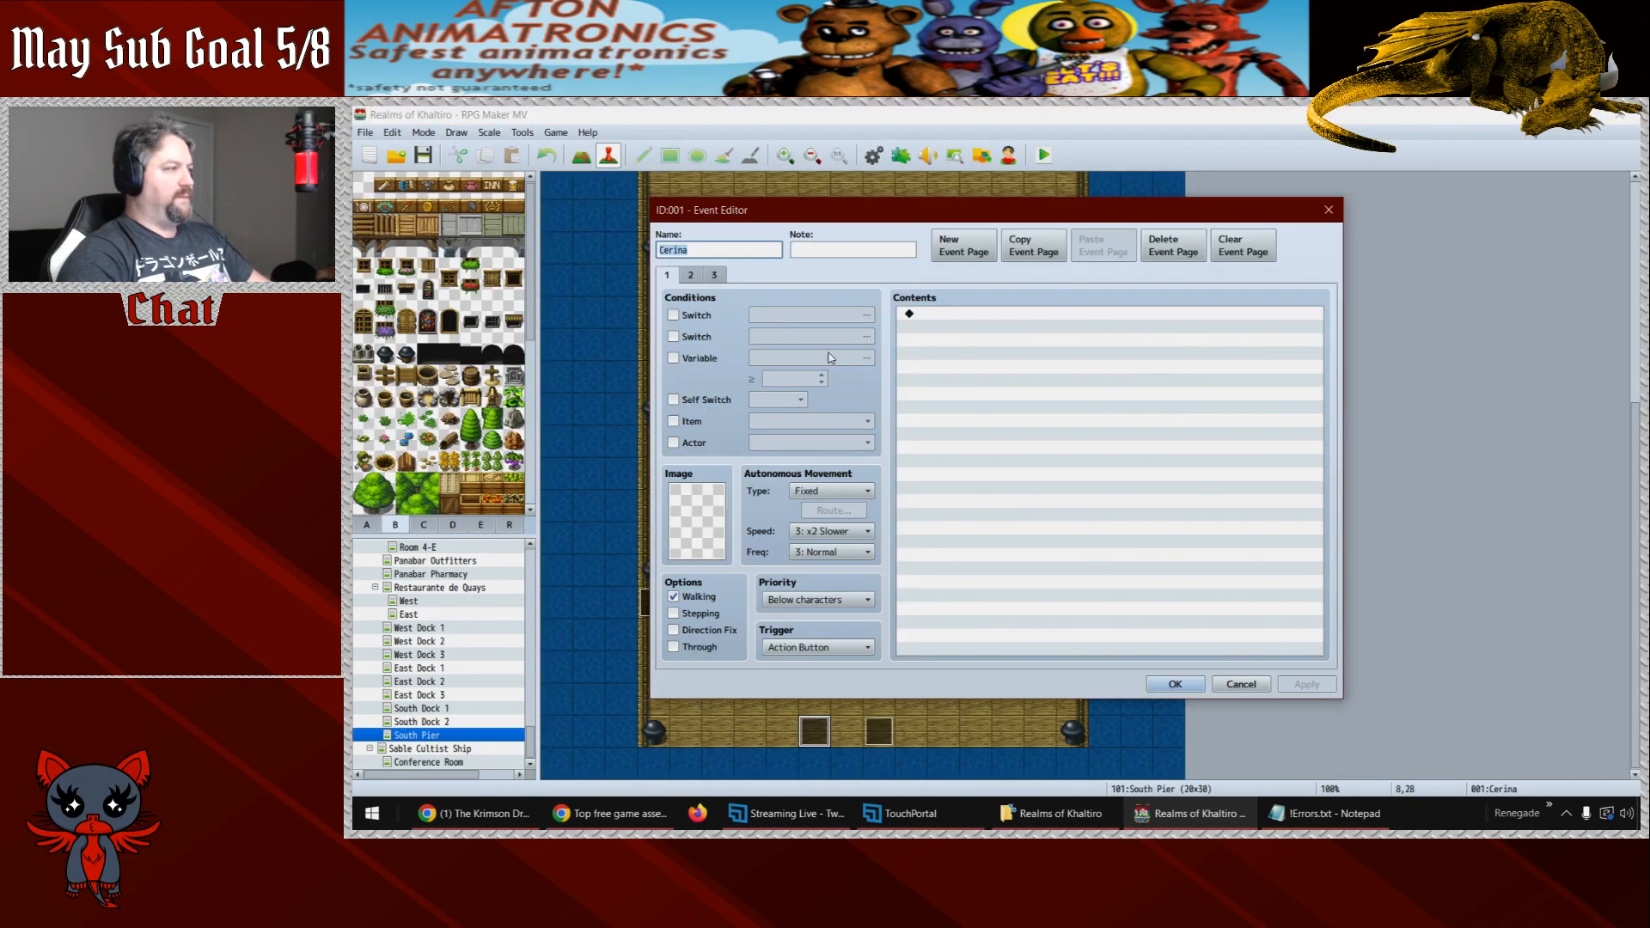
click(691, 276)
click(714, 275)
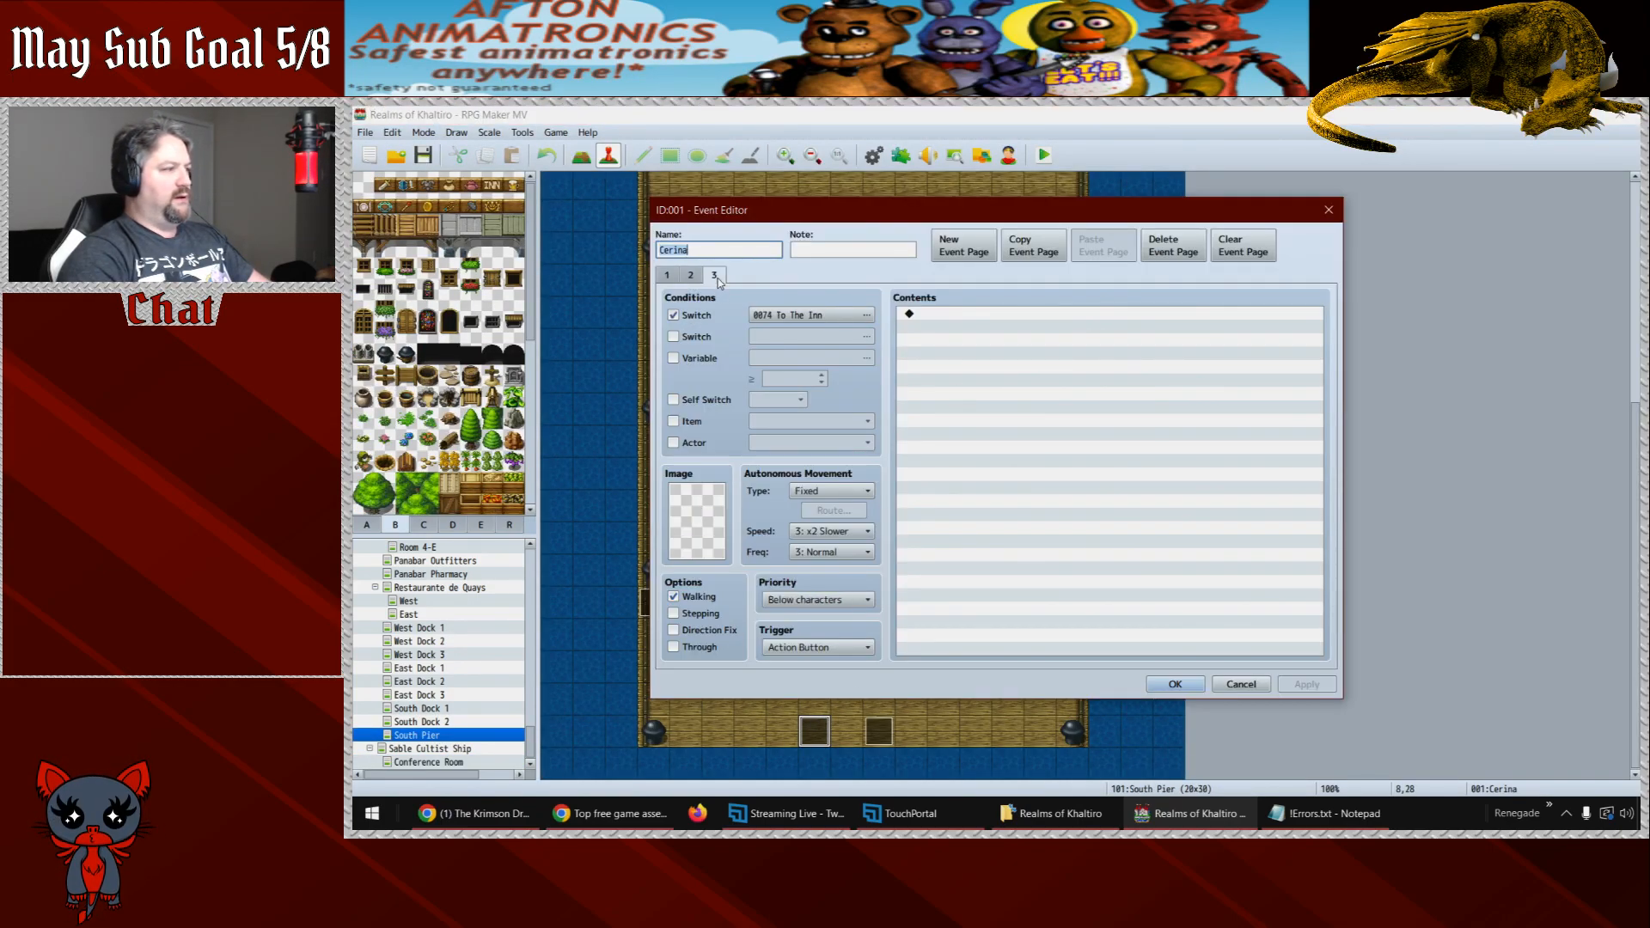
click(1241, 684)
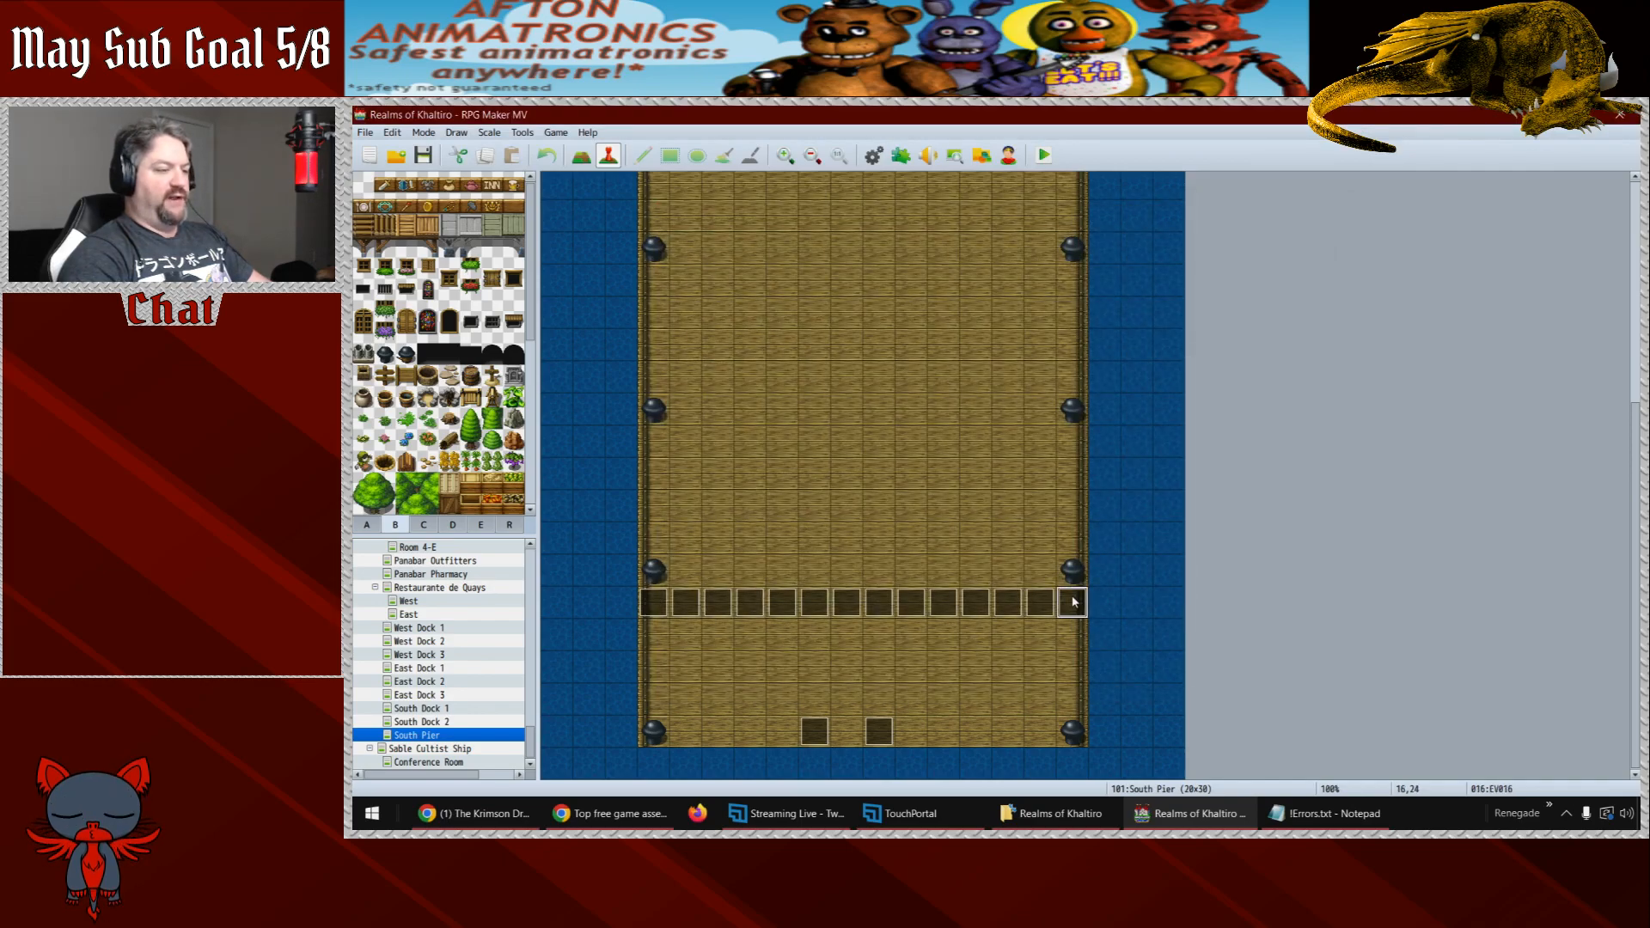
double_click(1071, 602)
click(991, 378)
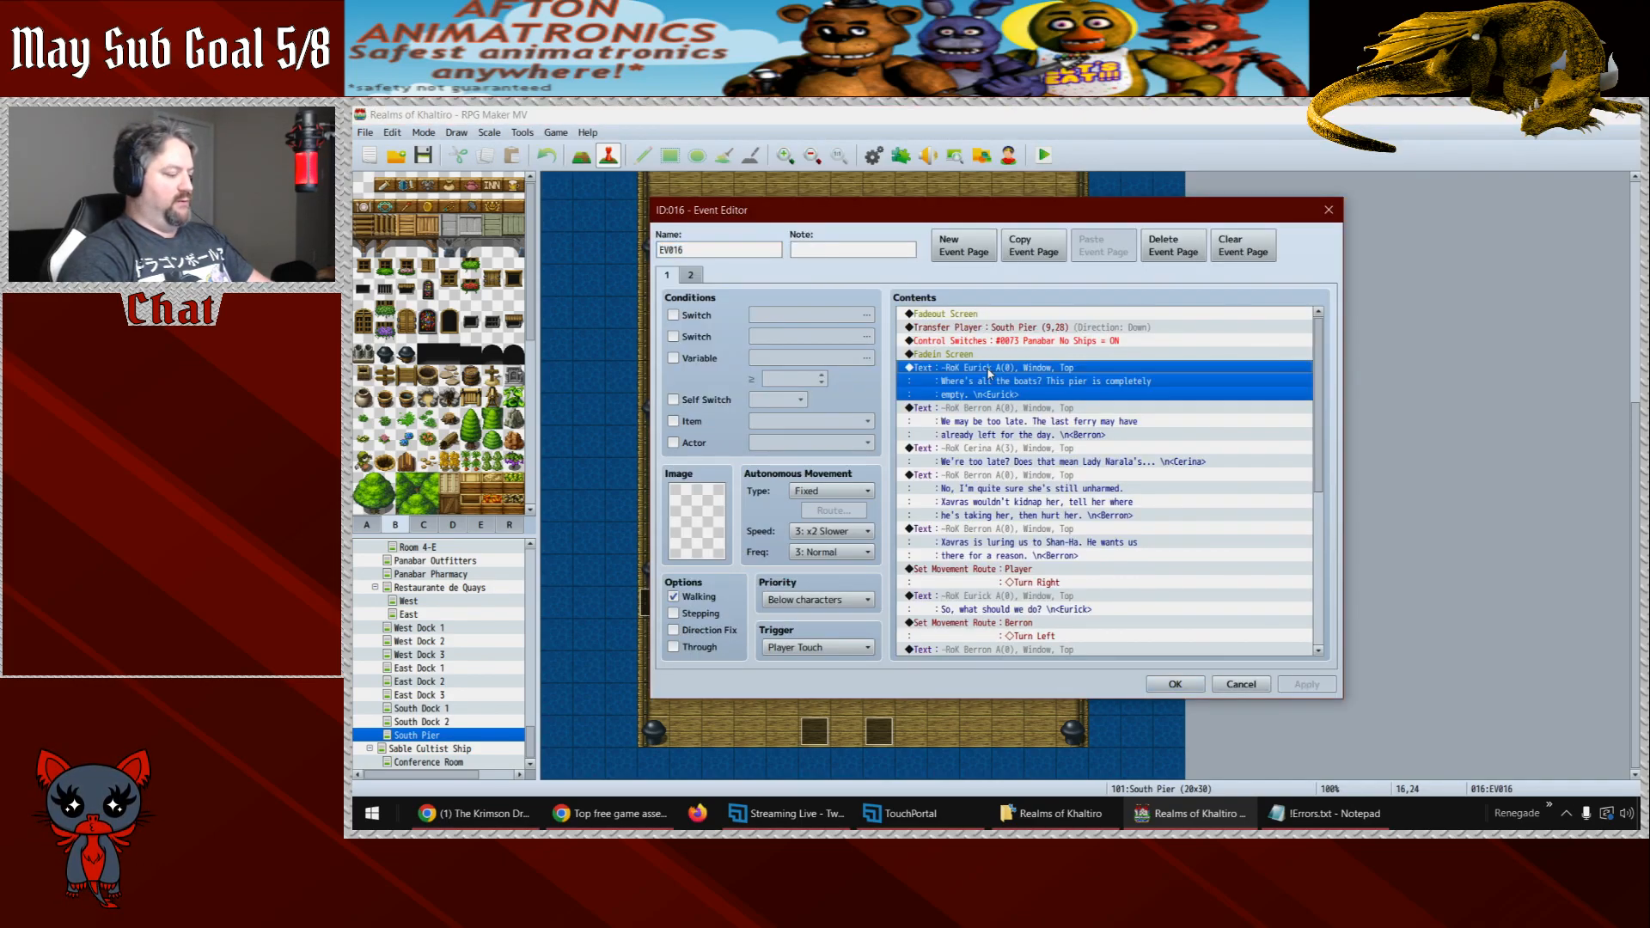
click(1241, 684)
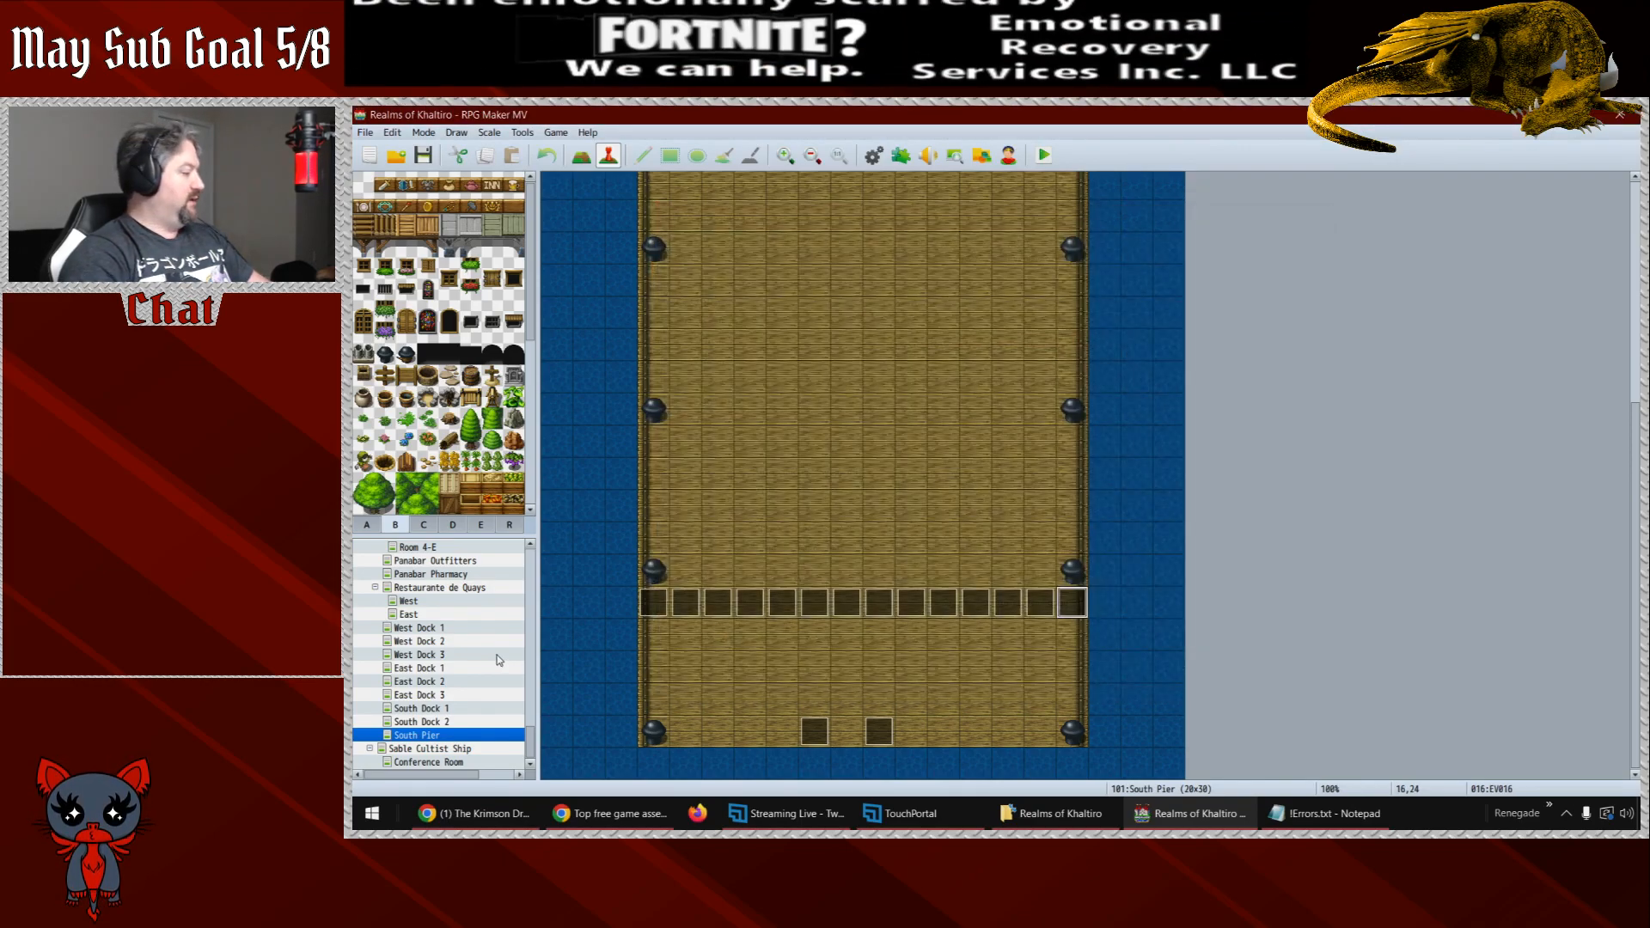
- Paste Eurick's copied text command below Fadein Screen in the Conference Room's Starter event and open it for editing
click(428, 762)
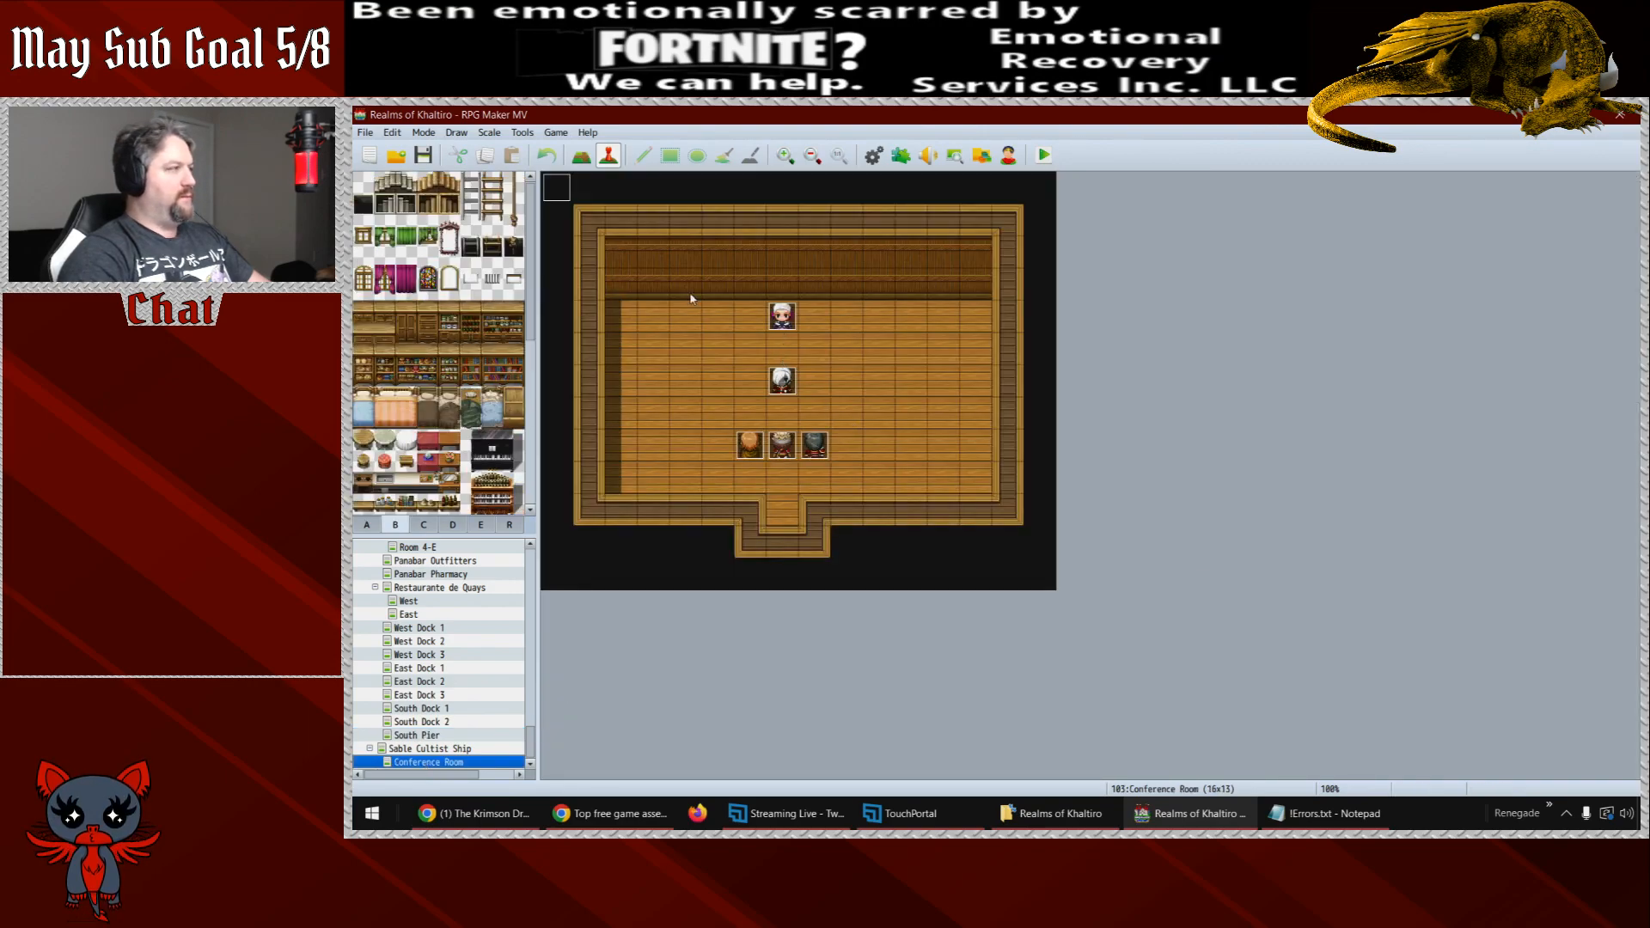
double_click(556, 186)
double_click(971, 332)
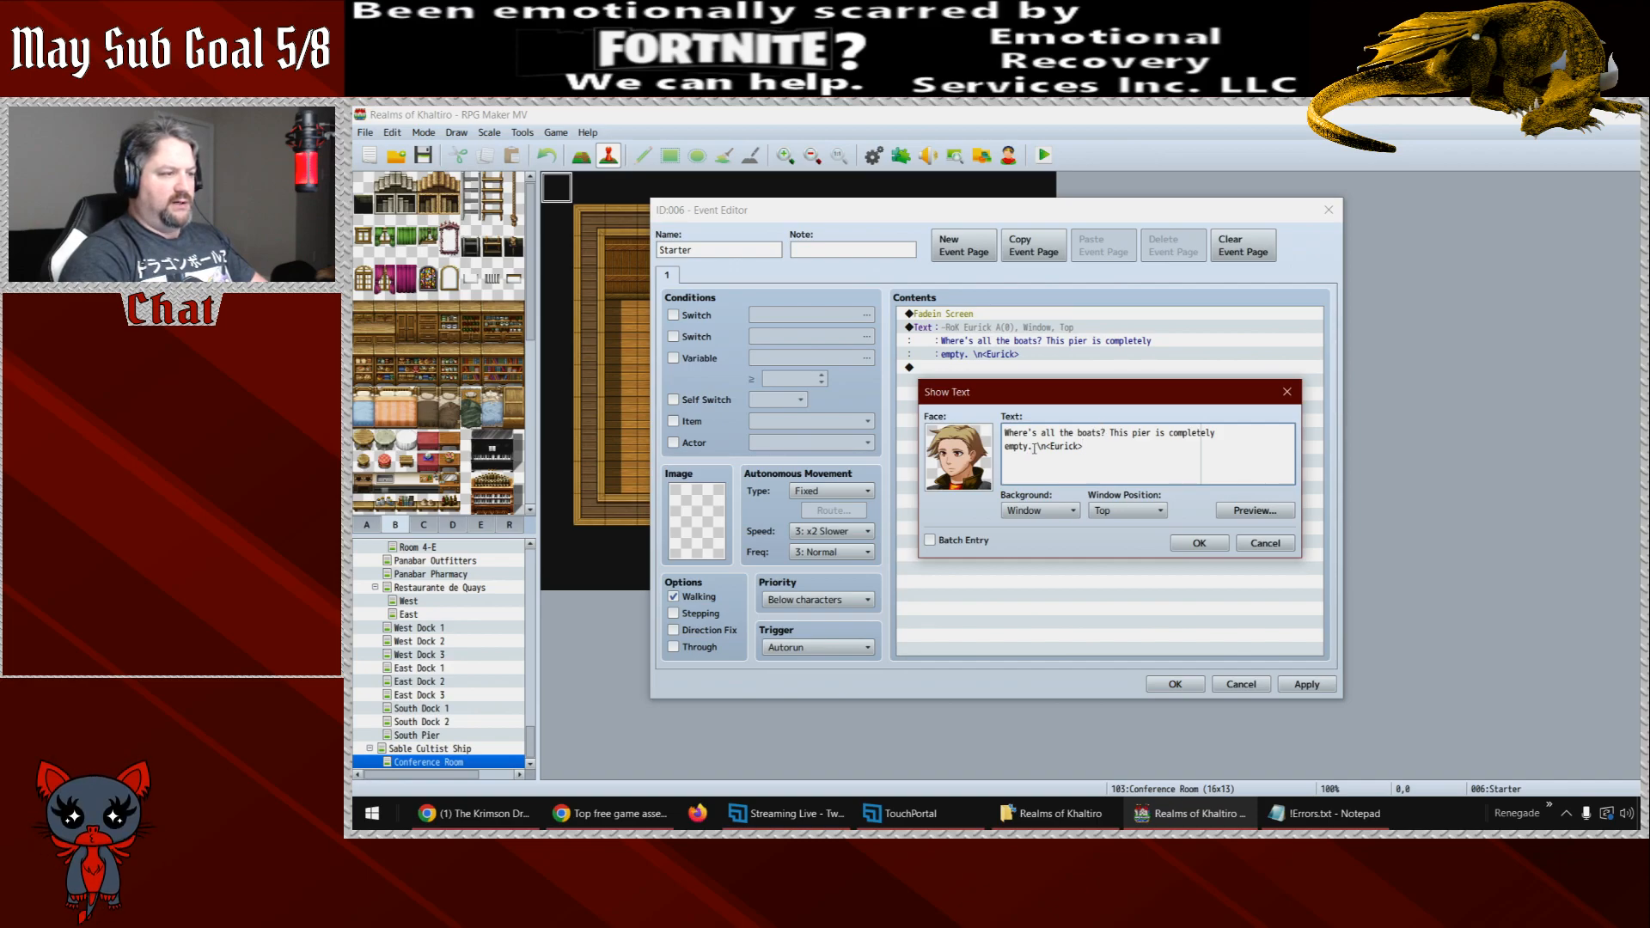
- Change the pasted text's face to the orange-bearded cultist from the -RoK Cult of the Sable image
drag(1033, 448, 1002, 421)
click(958, 457)
double_click(960, 462)
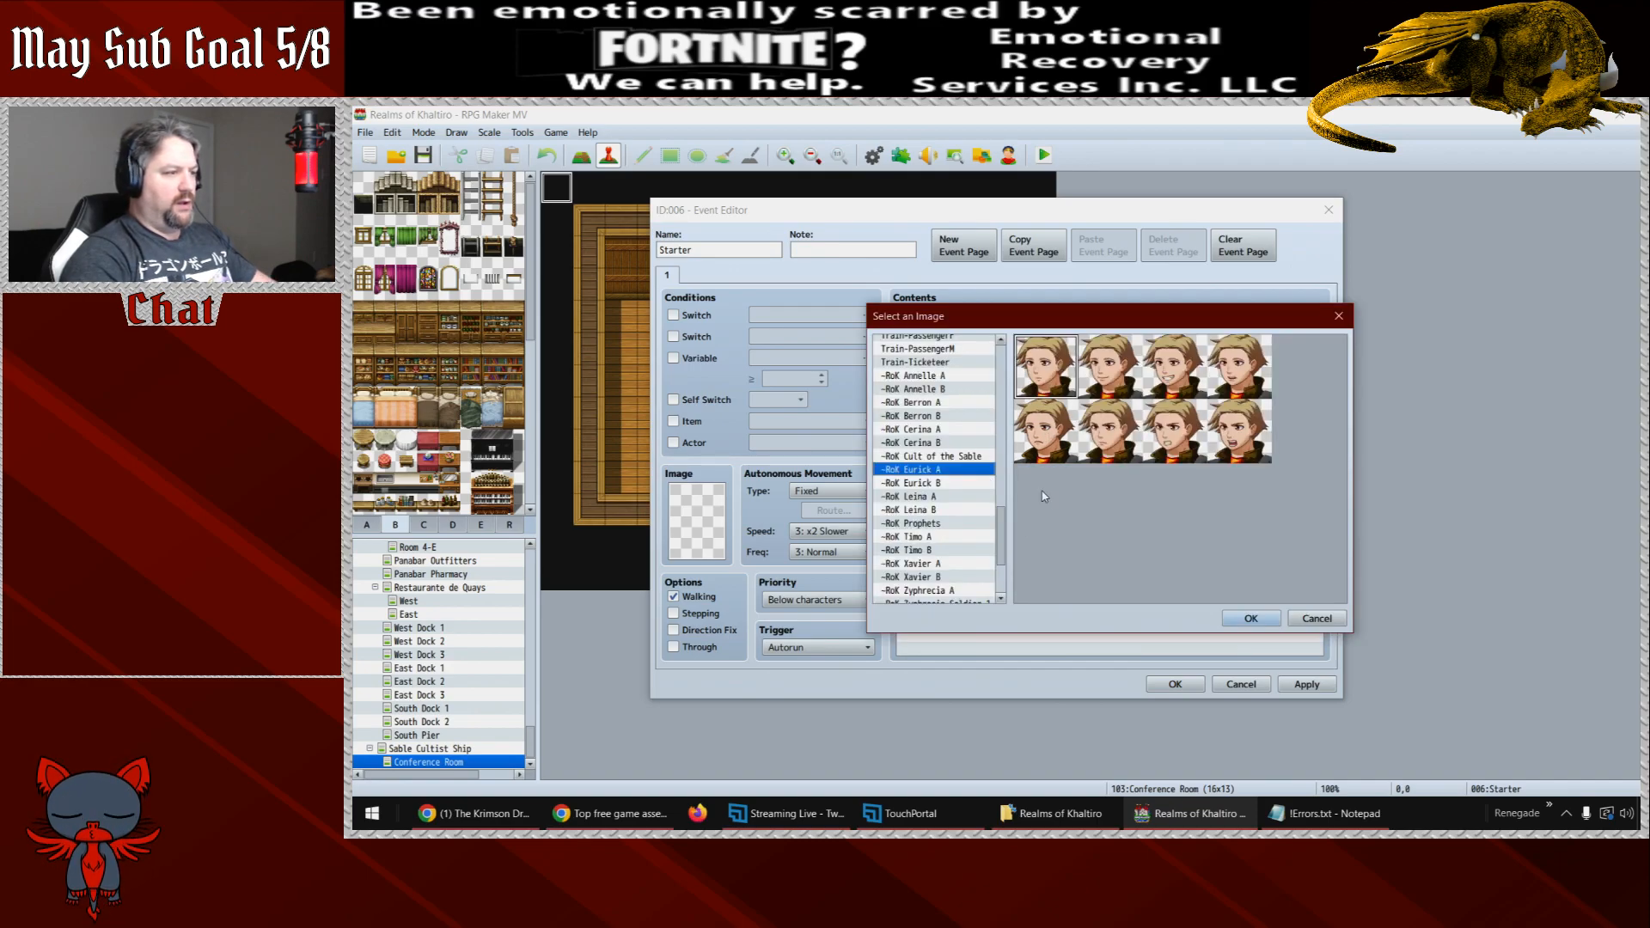
key(Up)
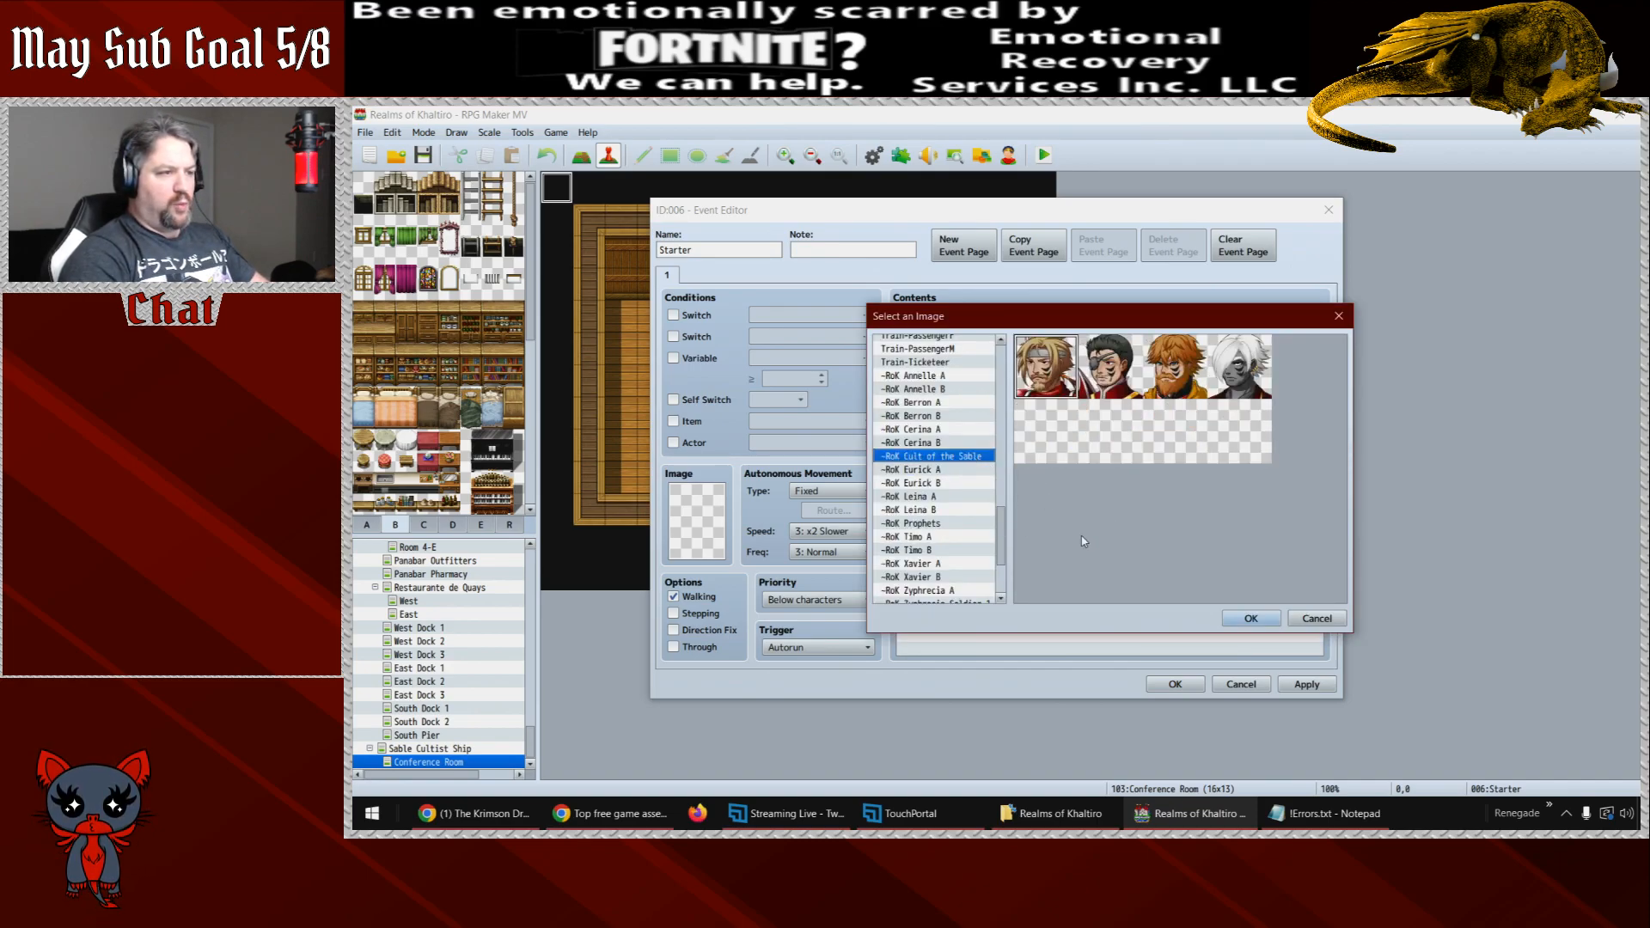
double_click(1175, 365)
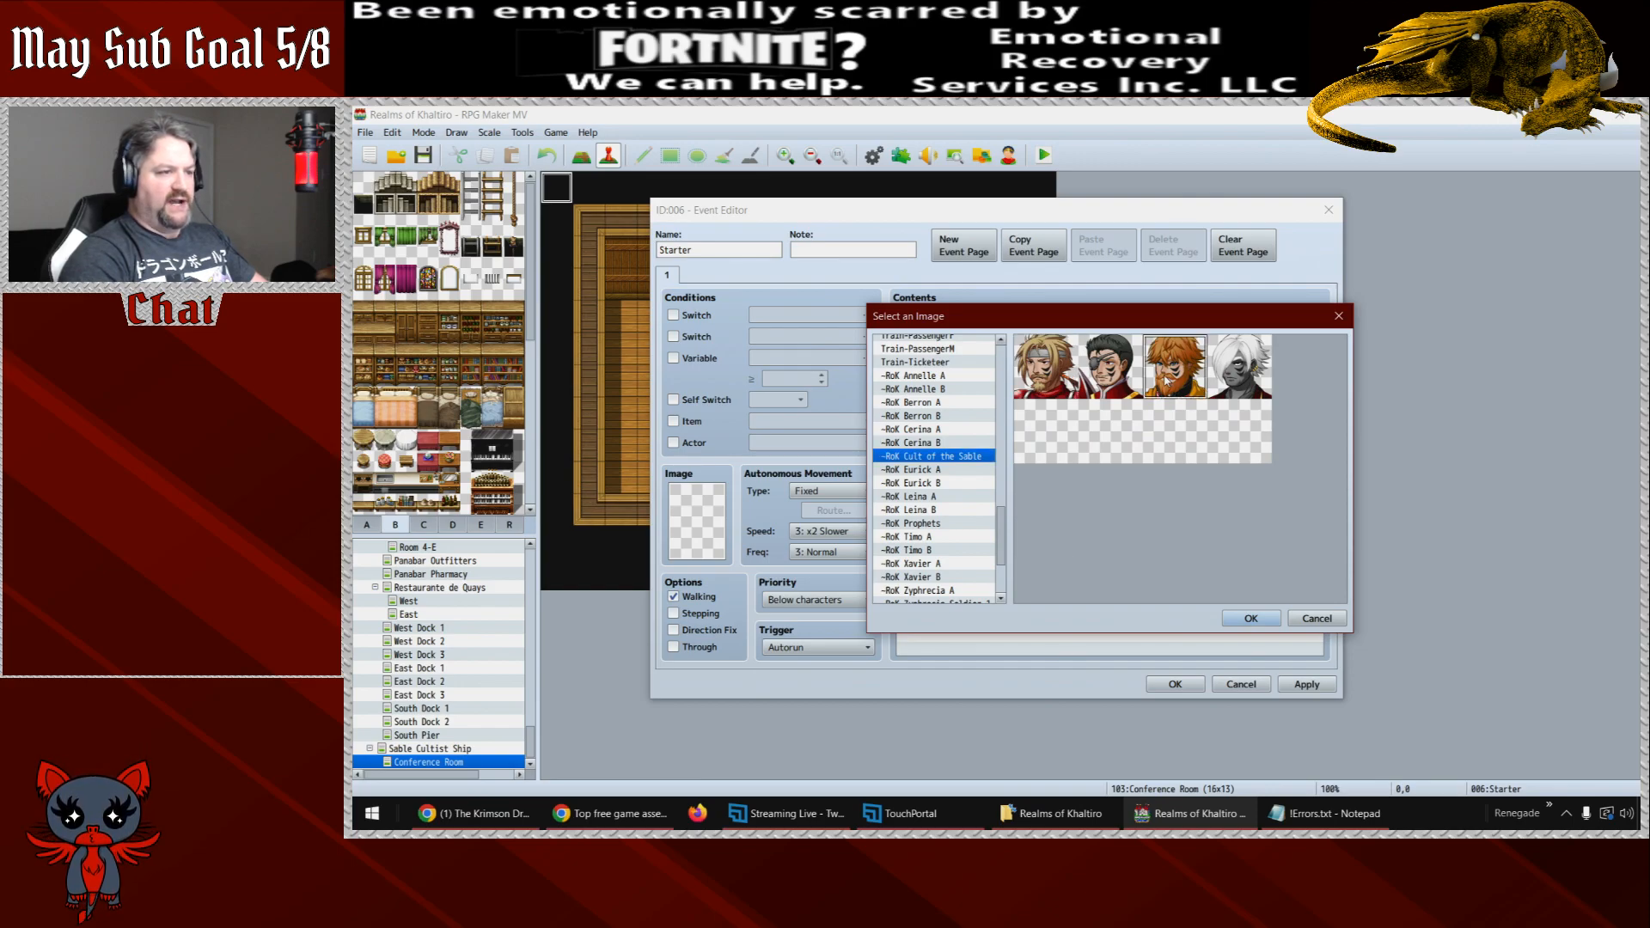
- Change the speaker name tag in the pasted text from Eurick to Sable Cultist
drag(1032, 447, 968, 434)
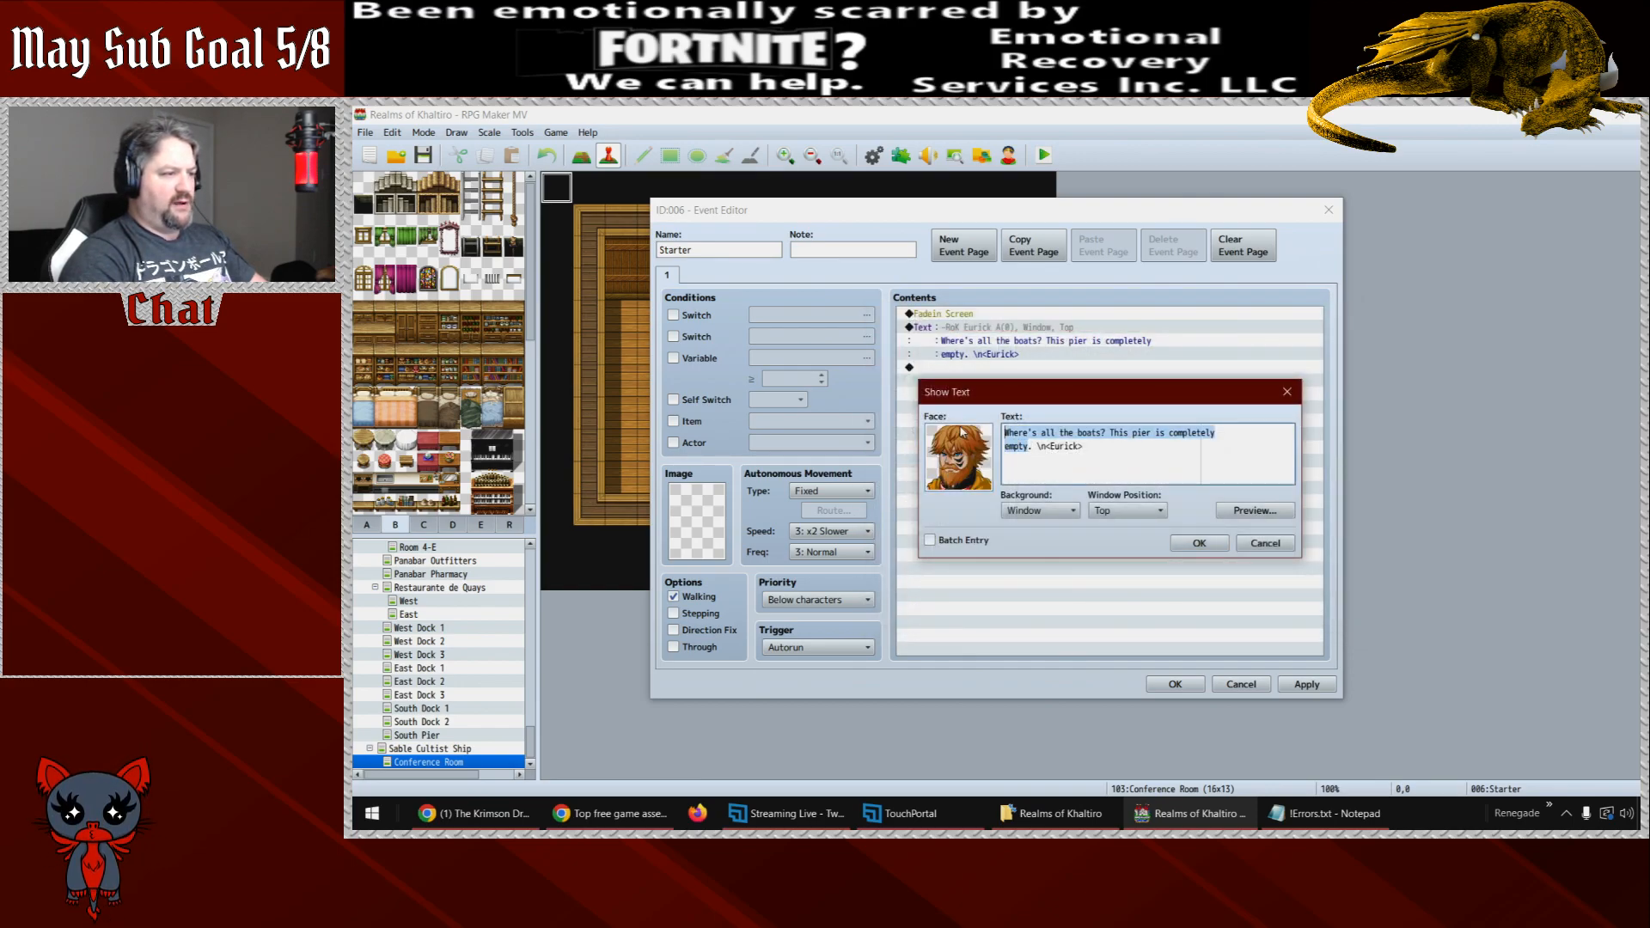
click(1108, 465)
key(ctrl+shift+Left)
text(Sable Cultist)
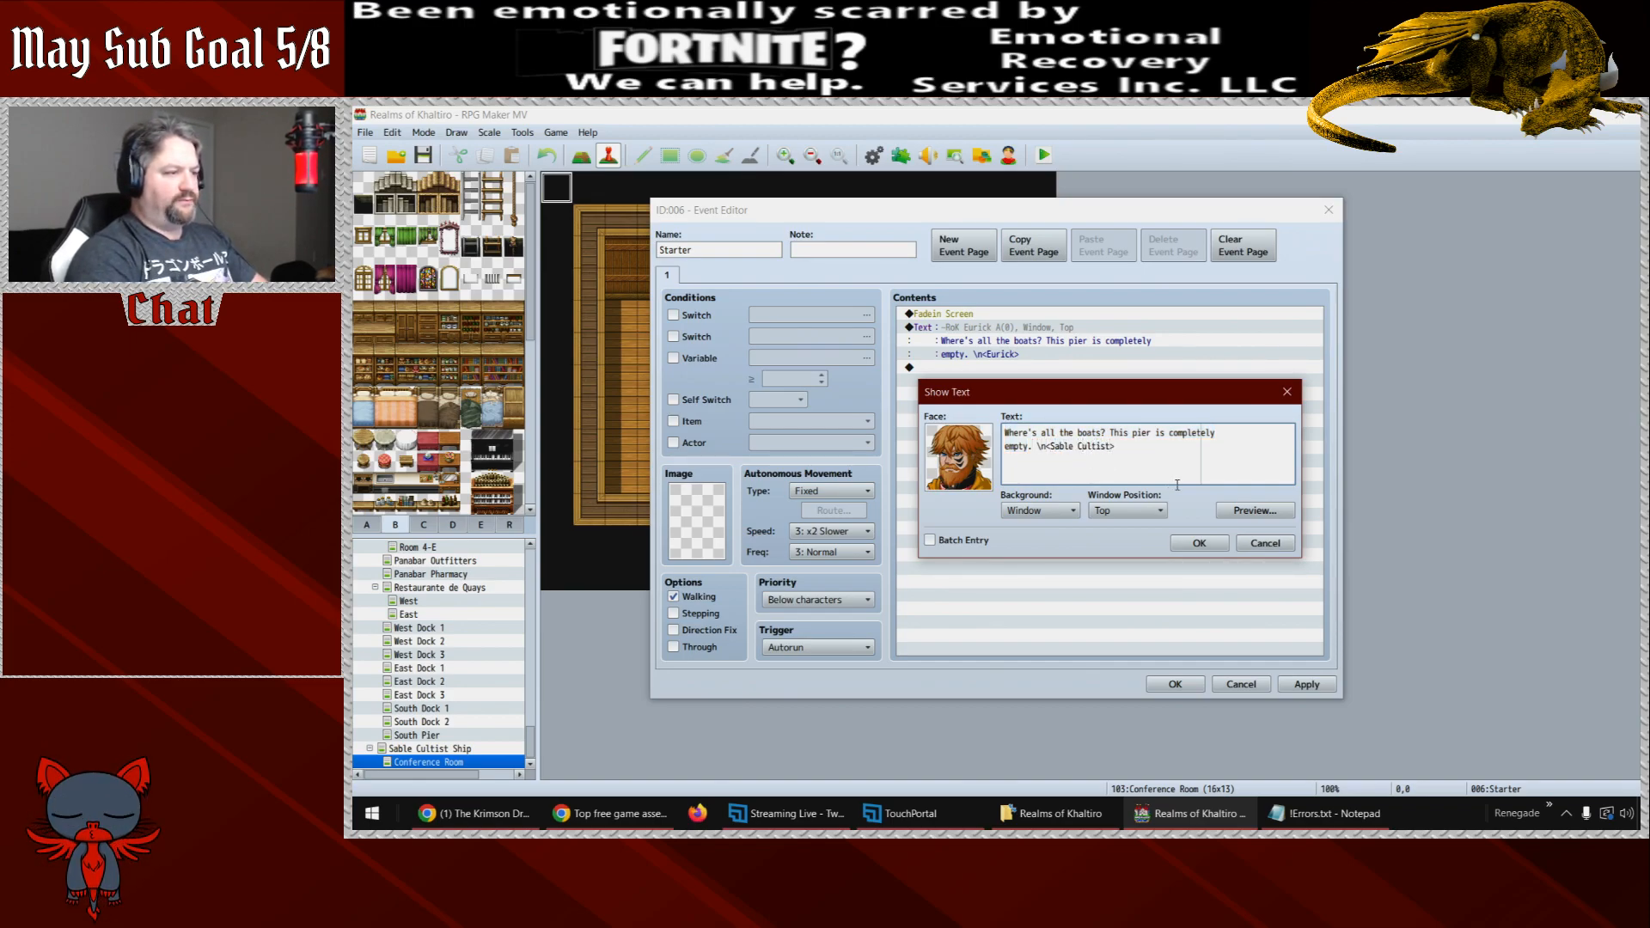
- Replace the dialogue with "You haven't told us why we're taking this old hag to Shan-Ha, Xavras." and apply the event changes
key(shift+Home)
key(shift+Home)
key(BackSpace)
text(You havenj't told us why we're taking this)
key(Return)
text(old h)
text(ag to )
text(Shan-Ha,)
text( Xa)
key(BackSpace)
key(BackSpace)
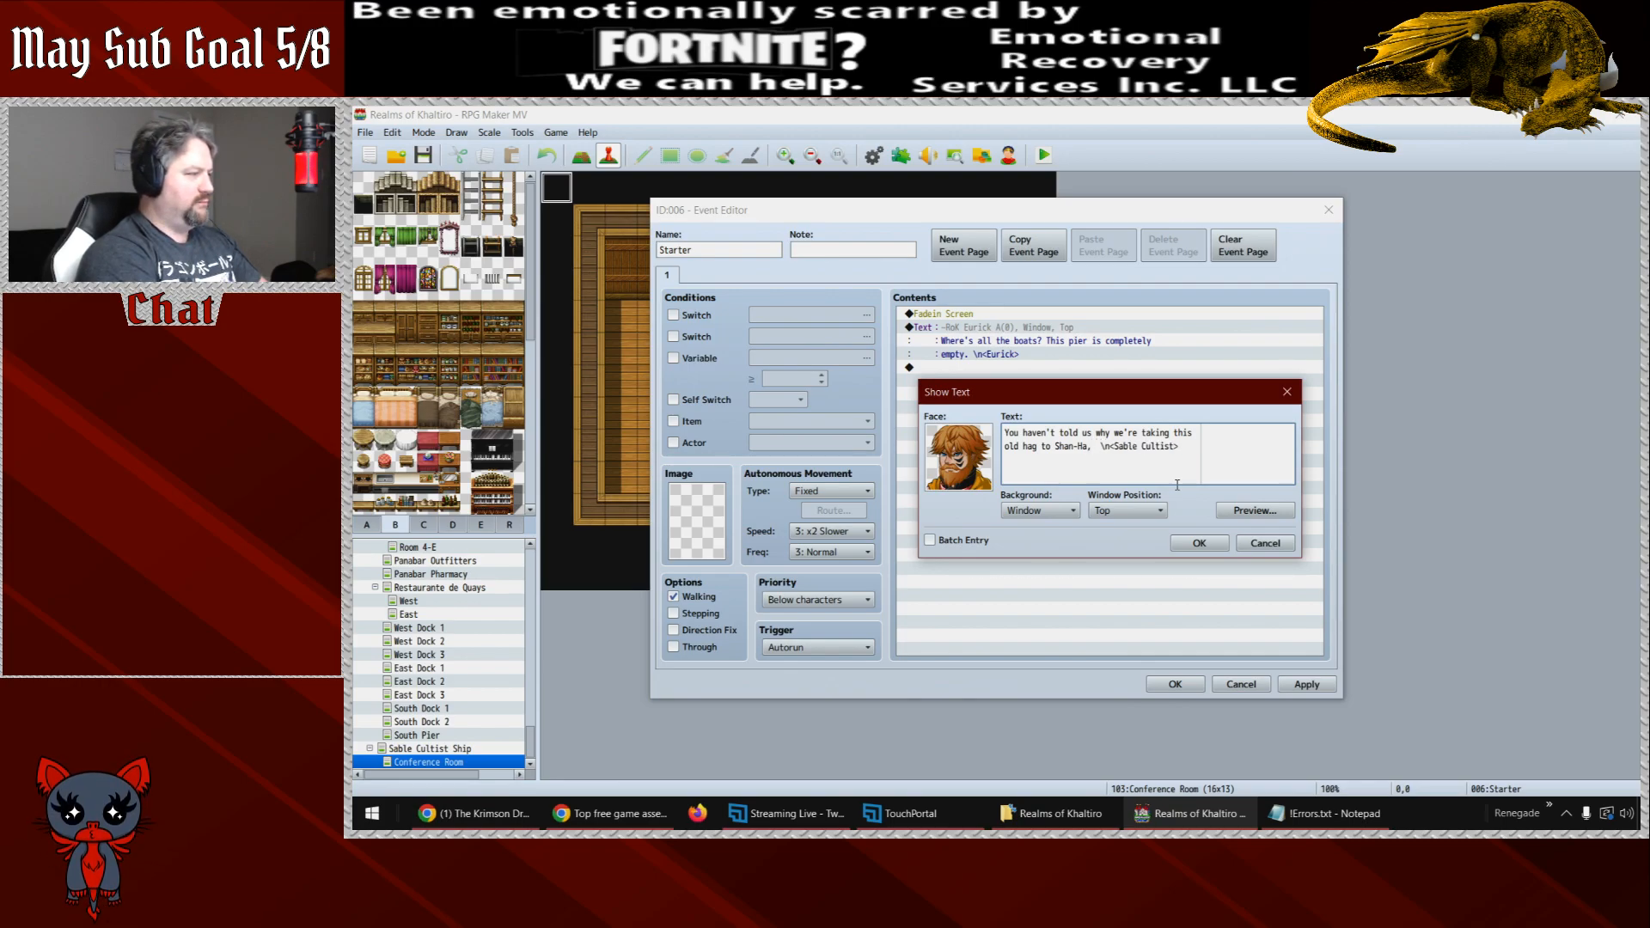
text(Xavras.)
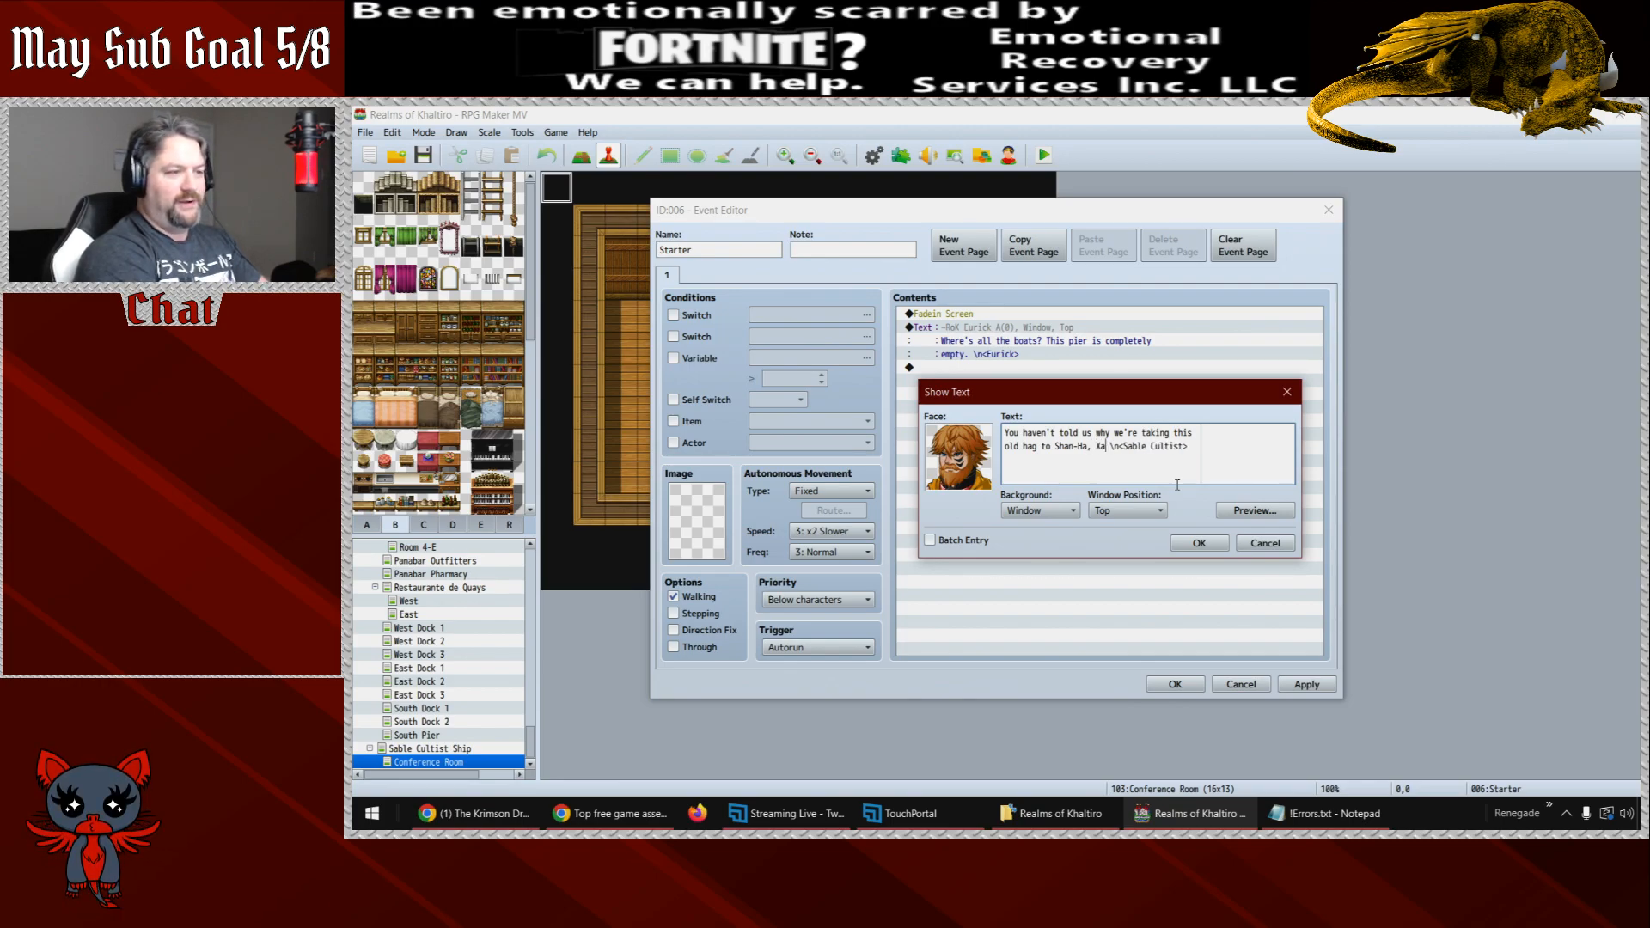
key(Delete)
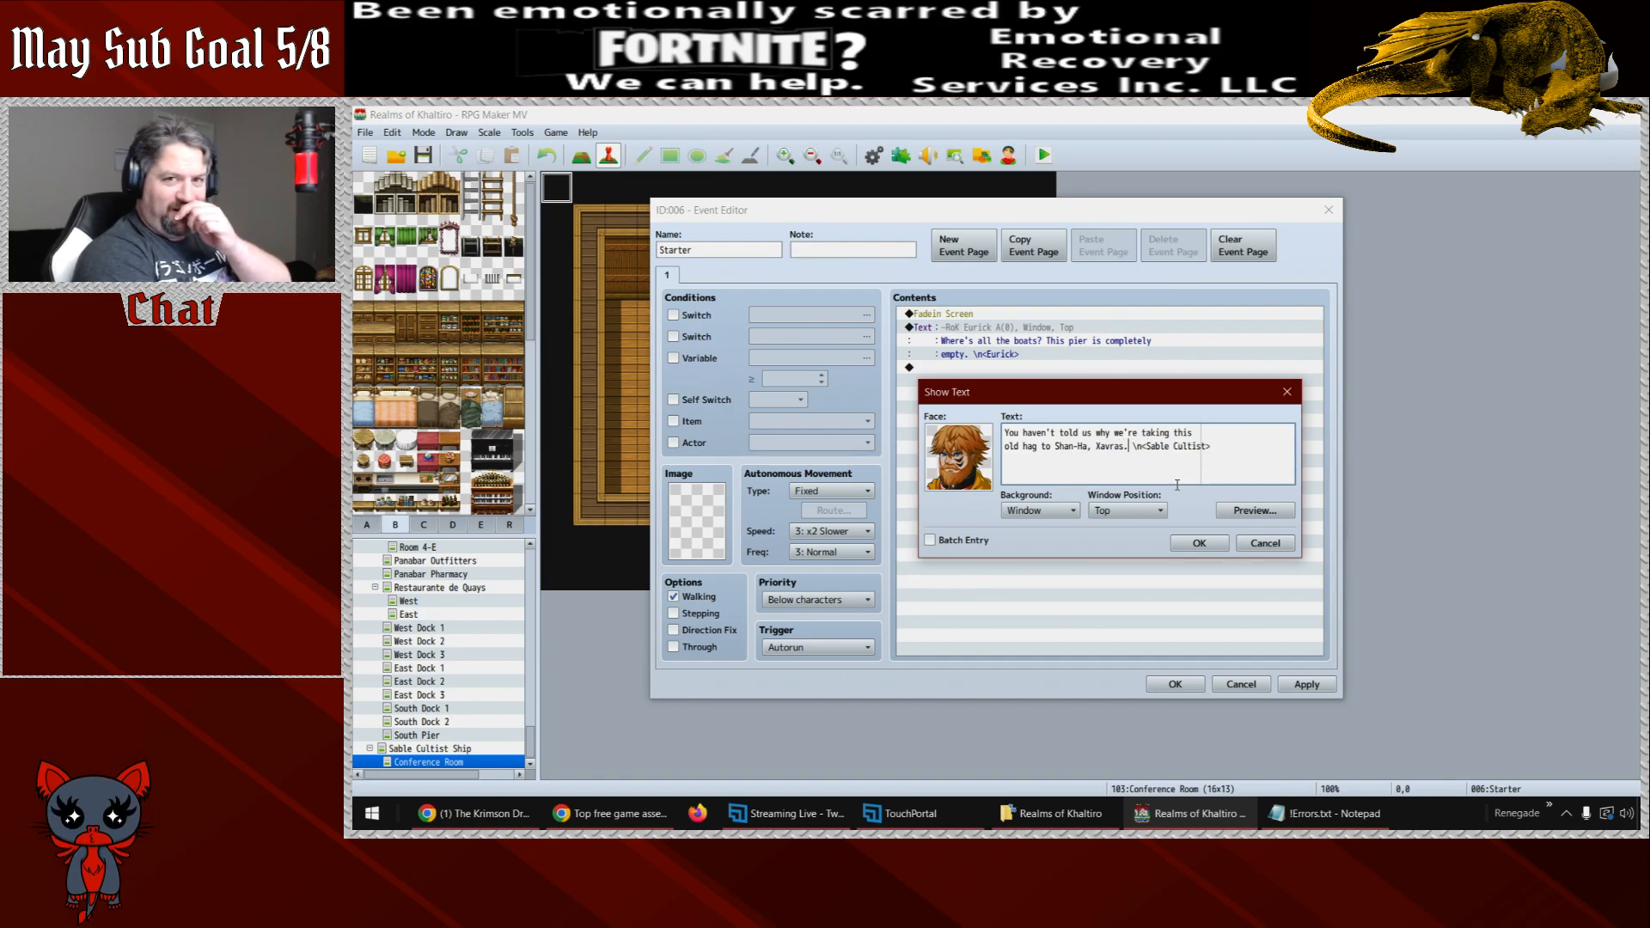
click(1197, 543)
click(1307, 685)
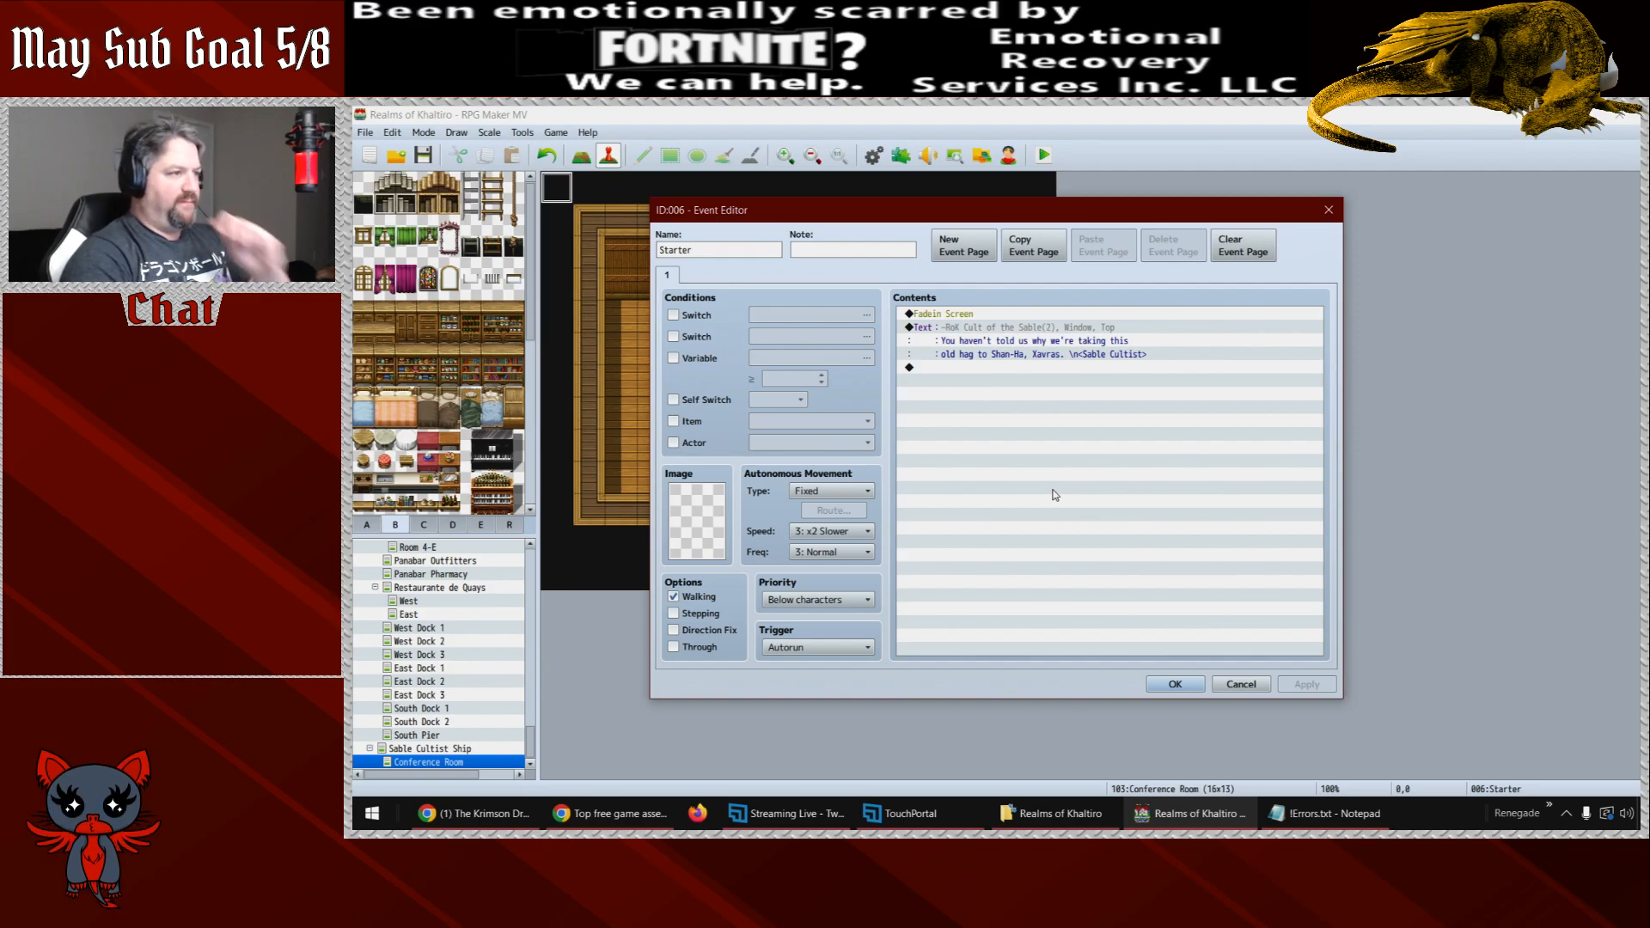
- Duplicate the Sable Cultist's text command below itself and set the copy's face to the white-haired cultist
click(987, 330)
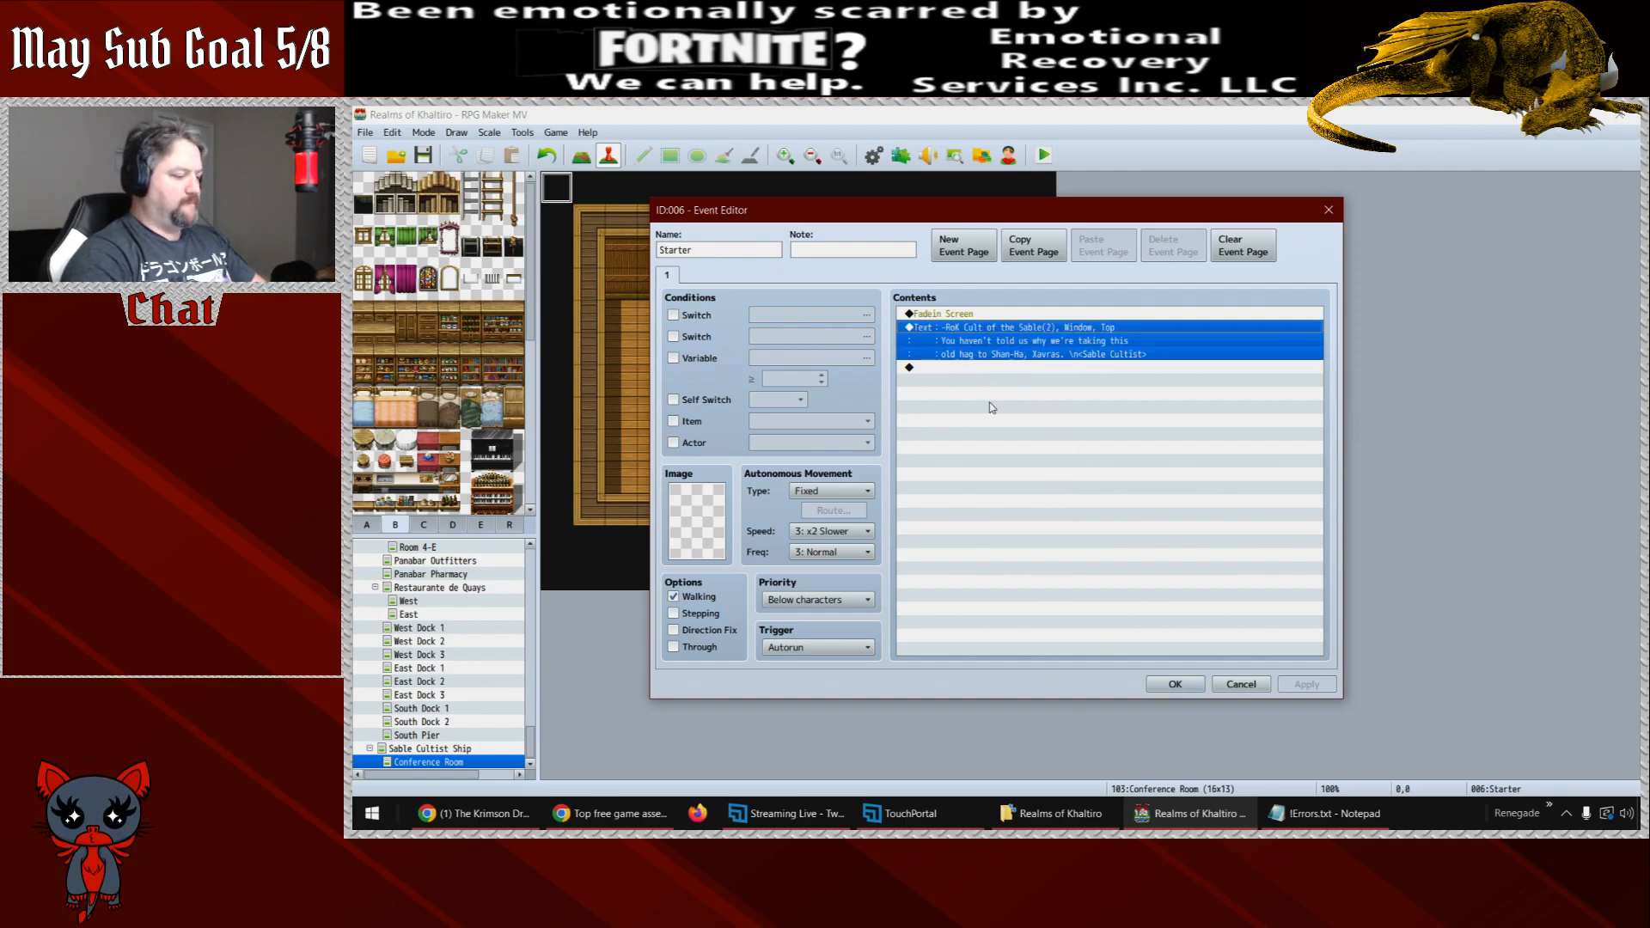
click(982, 368)
key(ctrl+v)
double_click(986, 371)
double_click(940, 474)
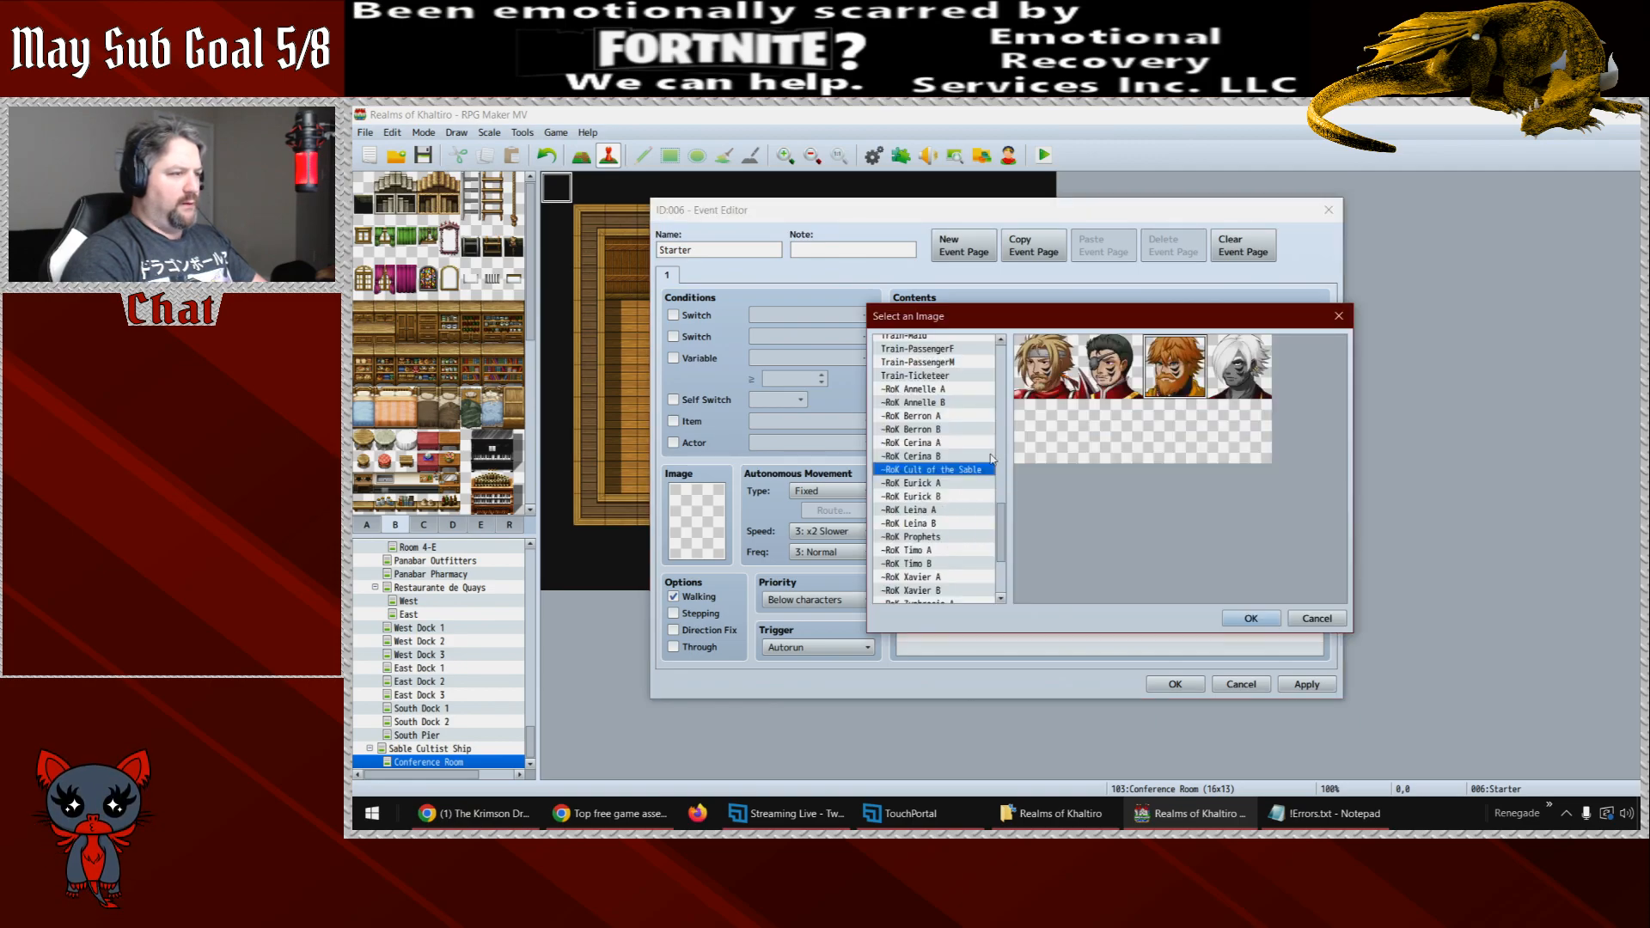
double_click(1259, 370)
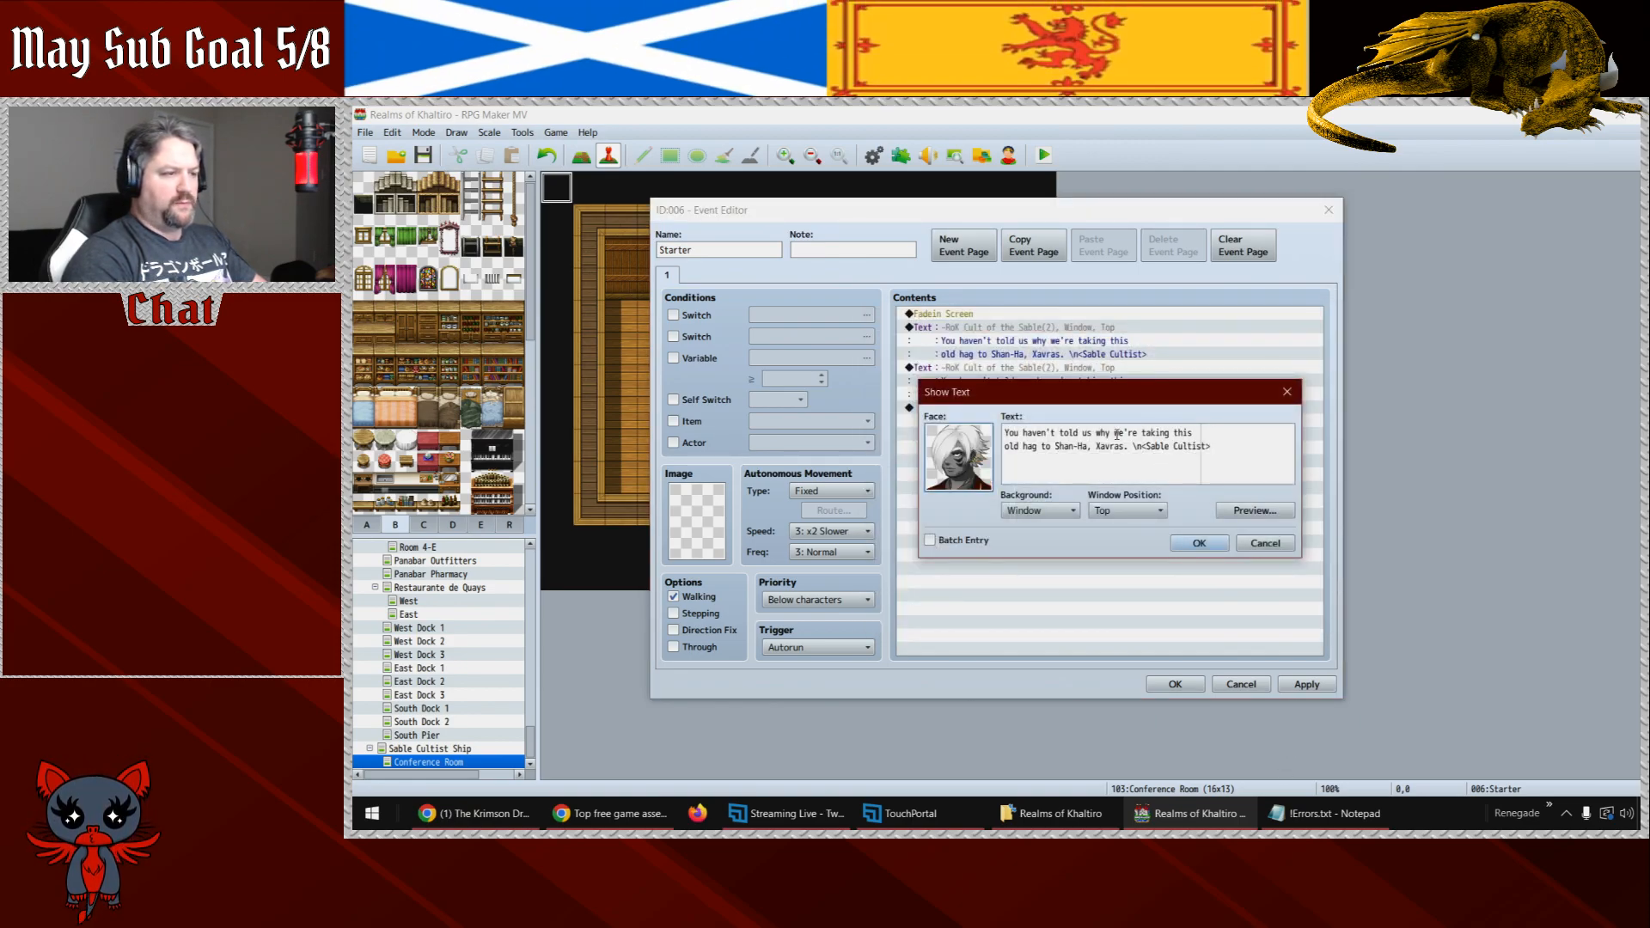
- Replace the copied dialogue with "She's much wiser than she lets on. She can help us complete our task for the client."
drag(1129, 449, 1005, 432)
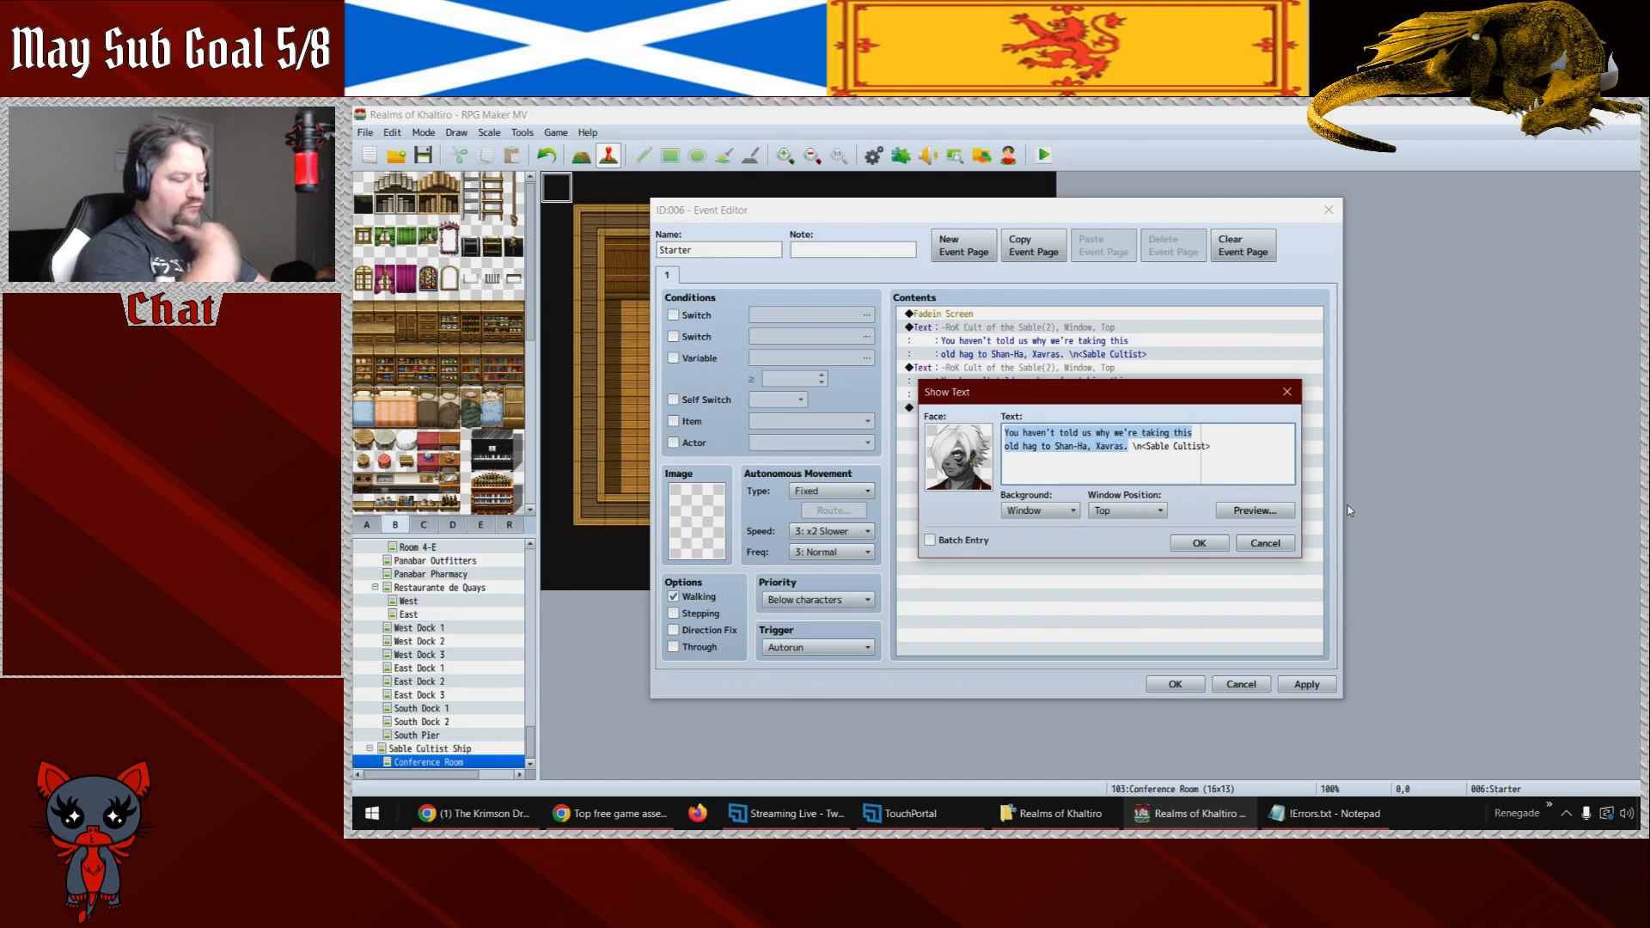
text(She)
text('s much )
text(wiser than she lets)
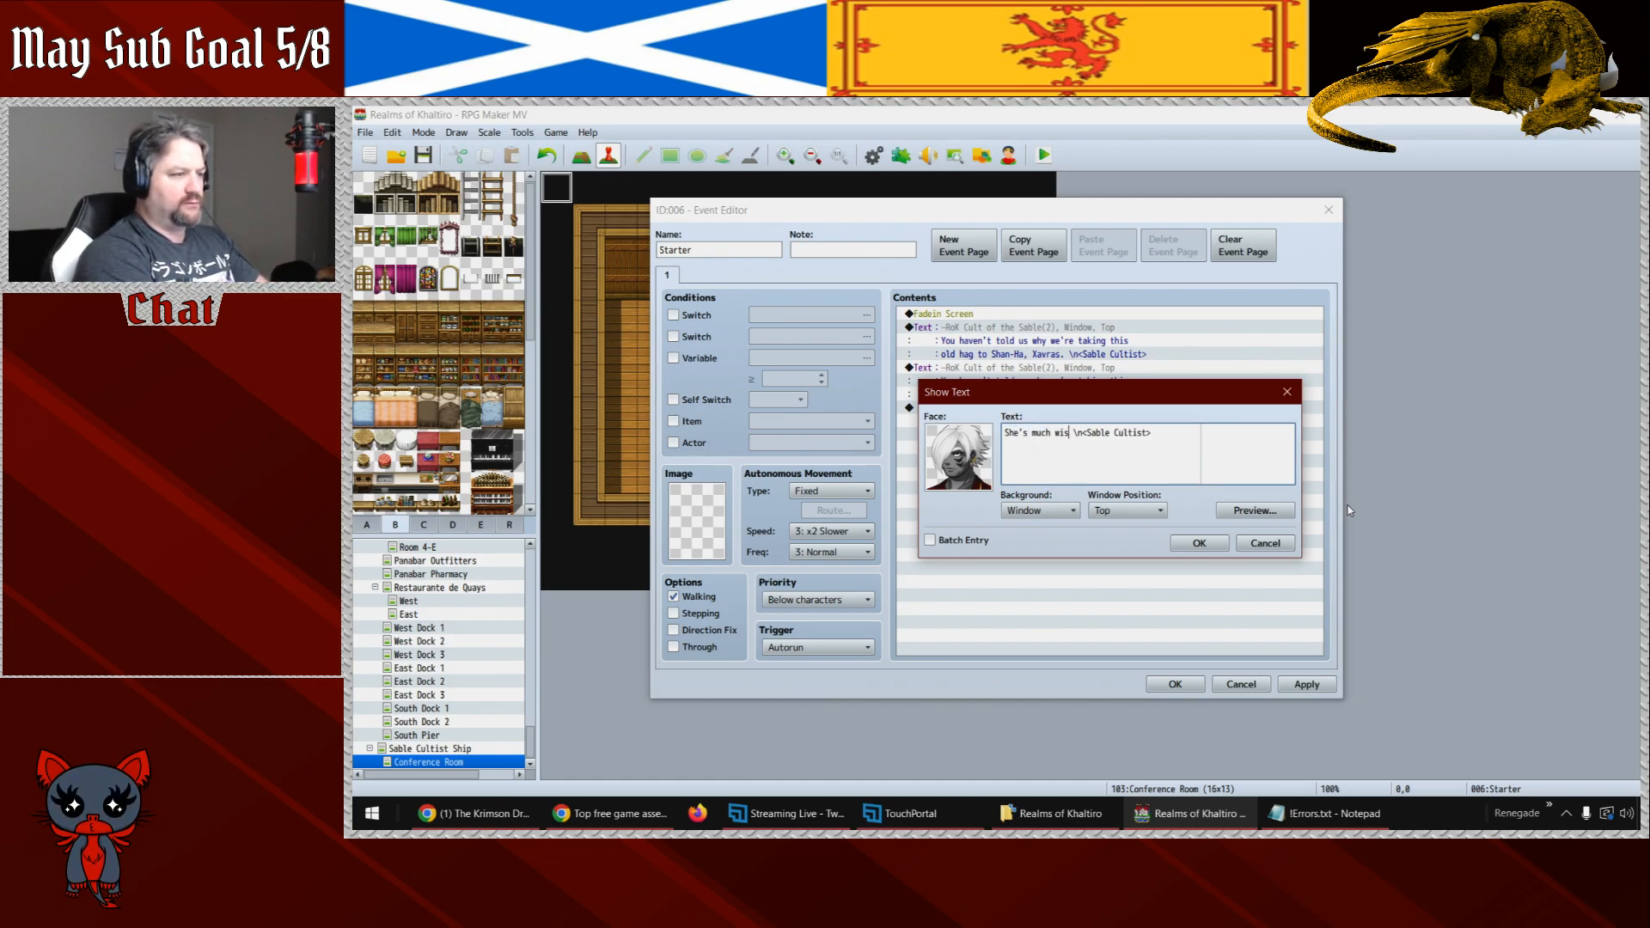
text( on. )
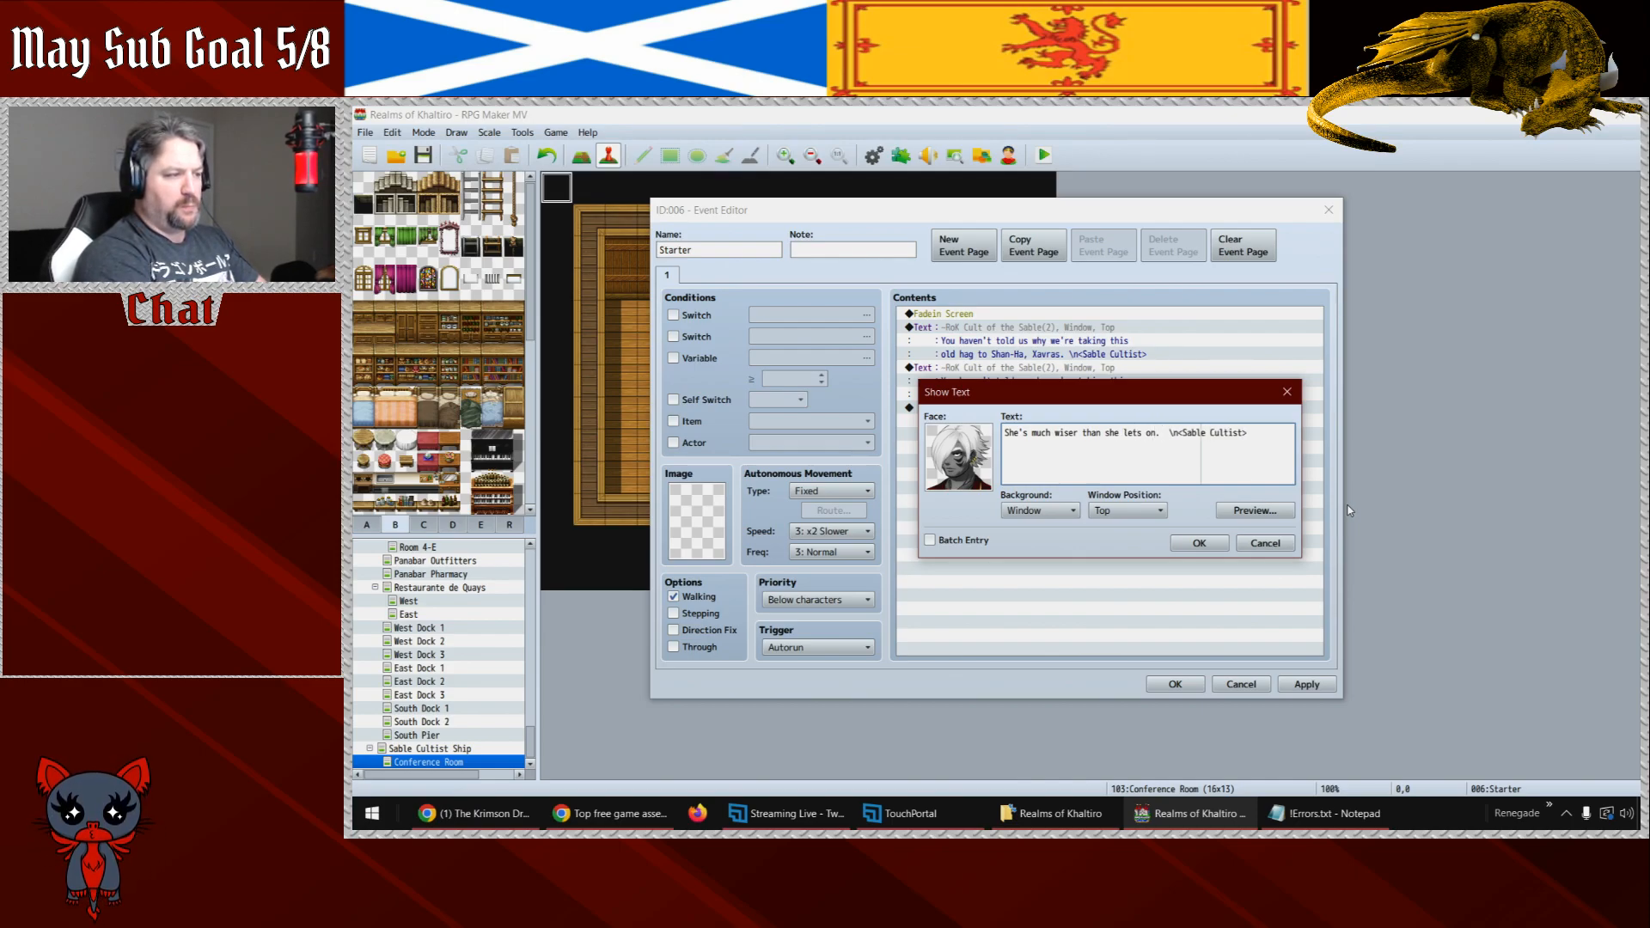
text(She can help u)
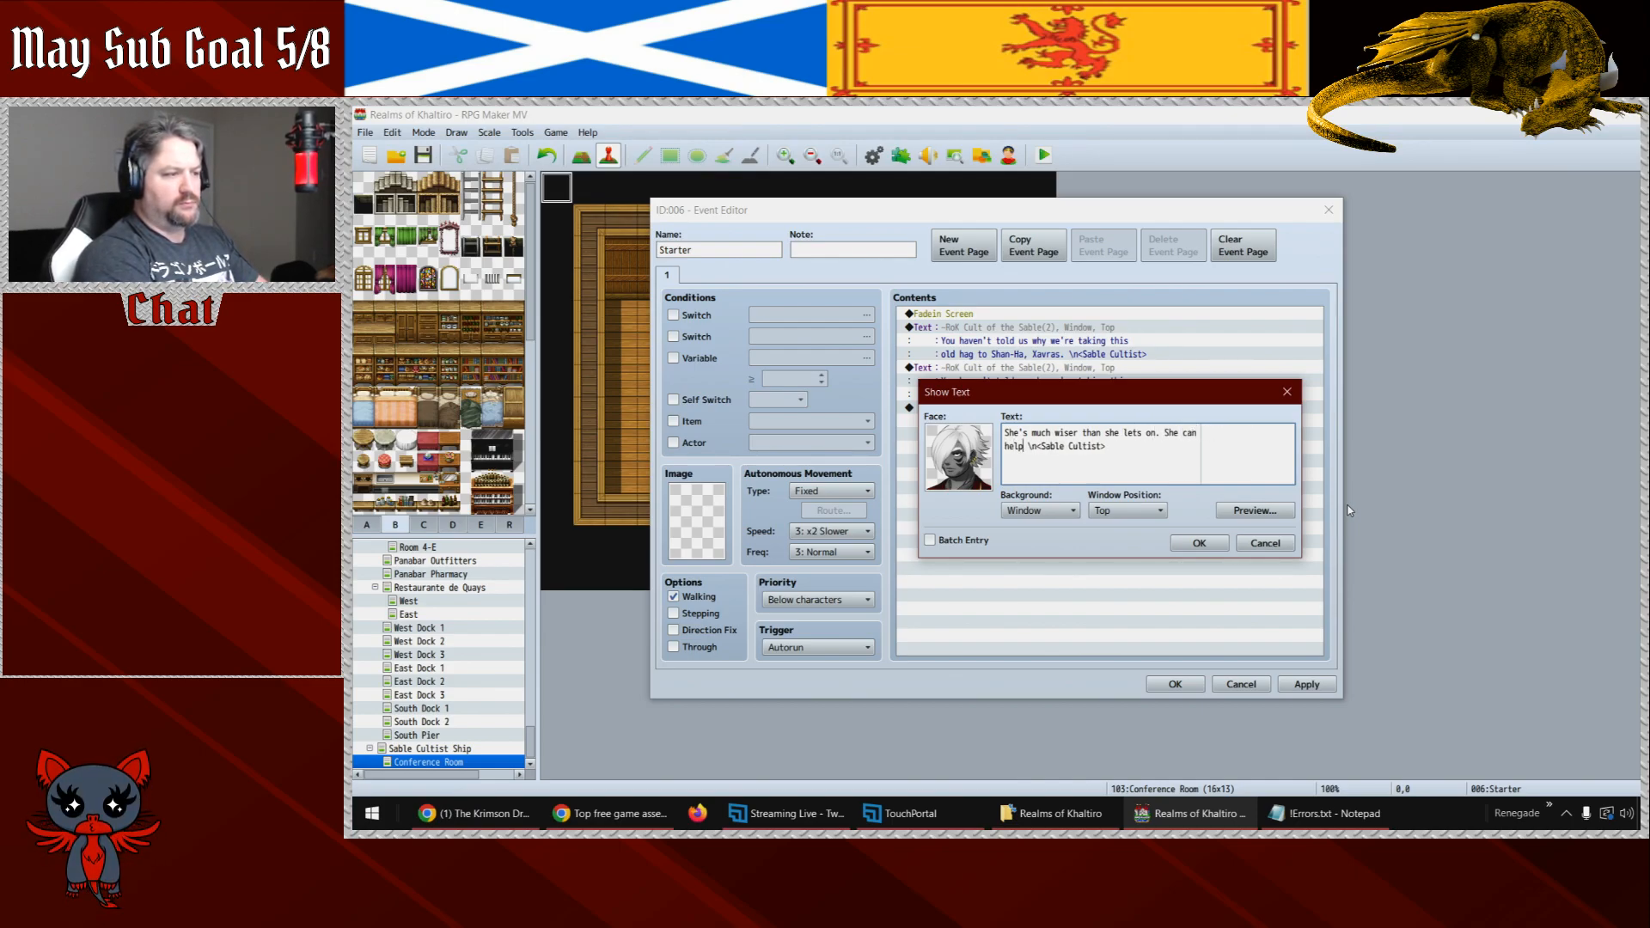
text(s complete our task fo)
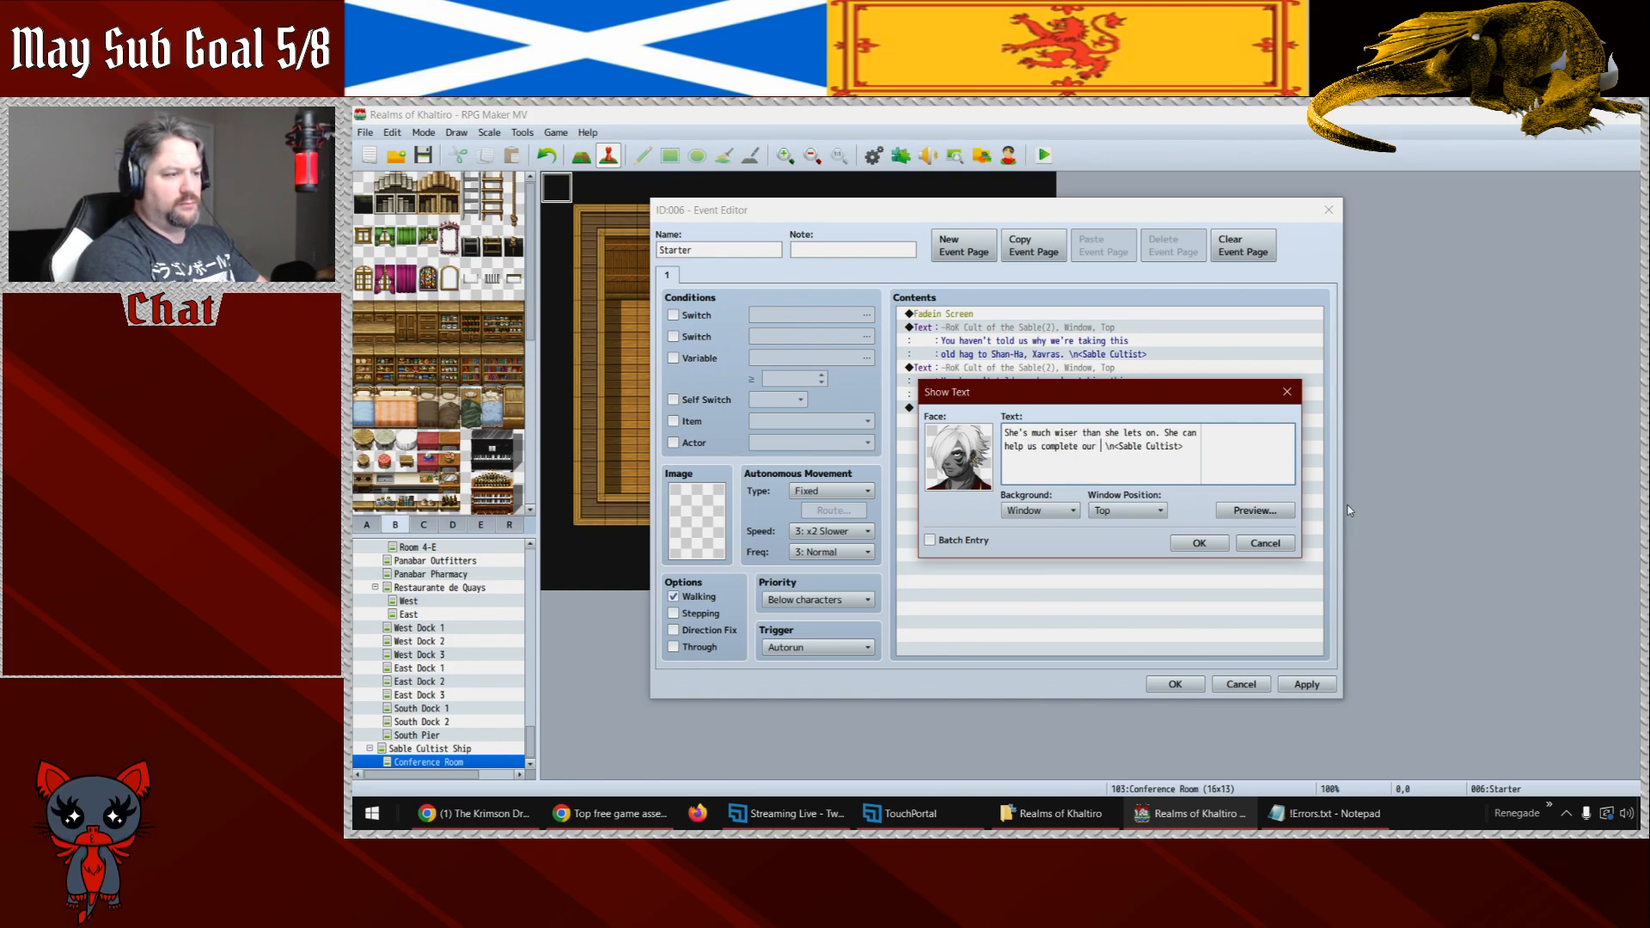
text(r the client.)
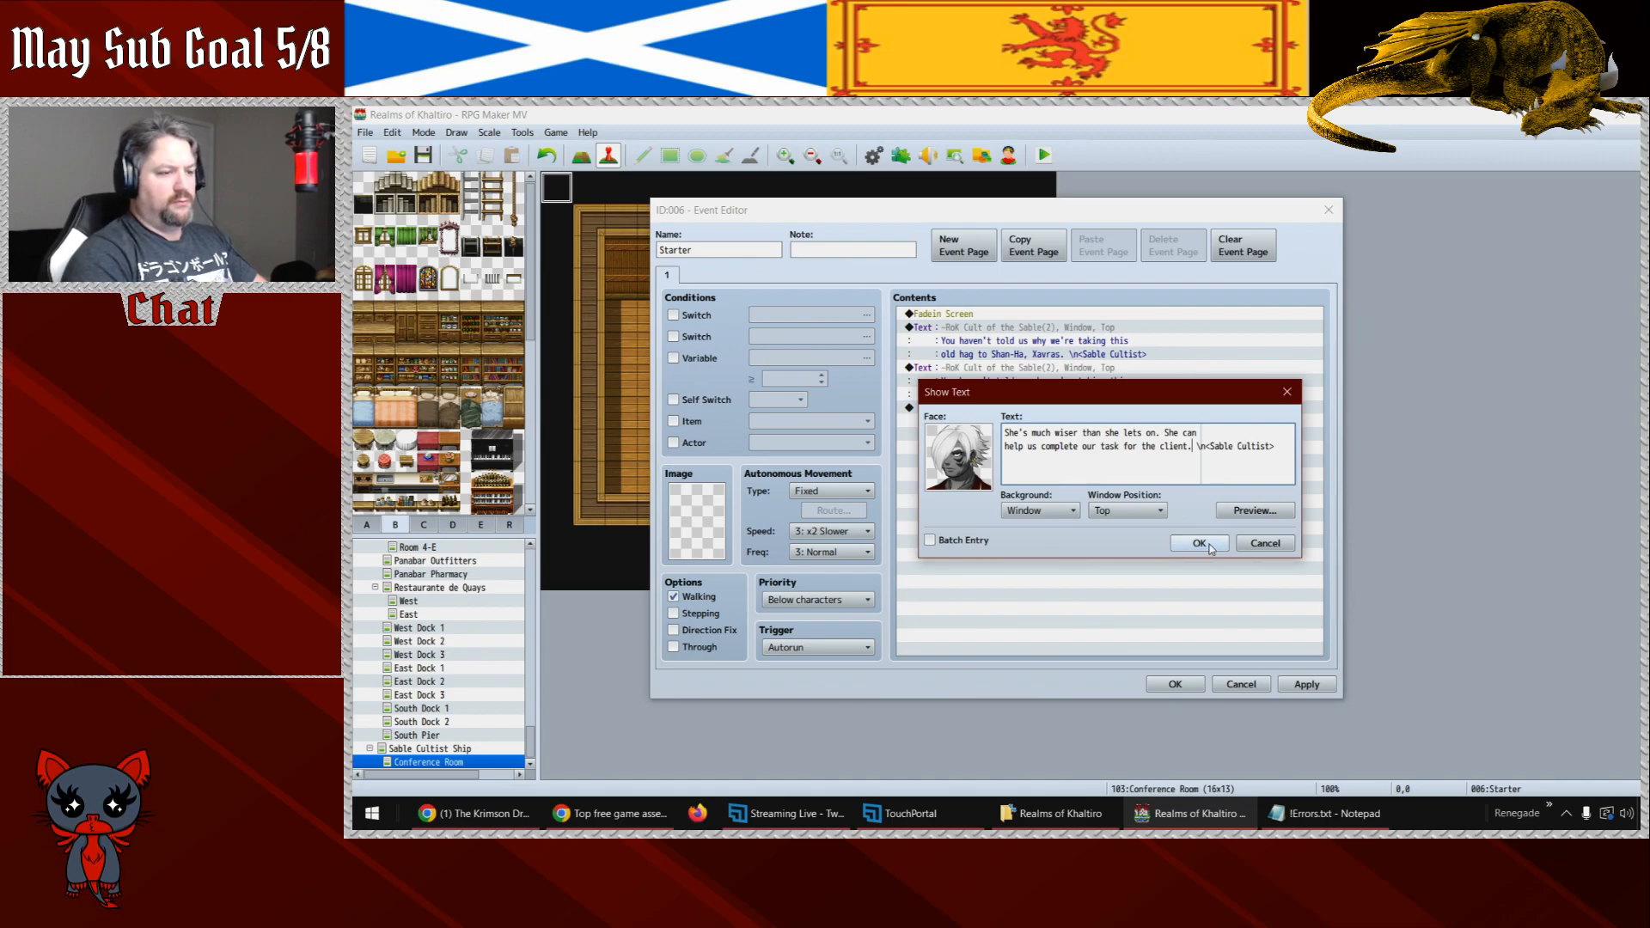
- Change the white-haired cultist's speaker name tag to Xavras and apply the event changes
key(ctrl+shift+Left)
key(ctrl+shift+Left)
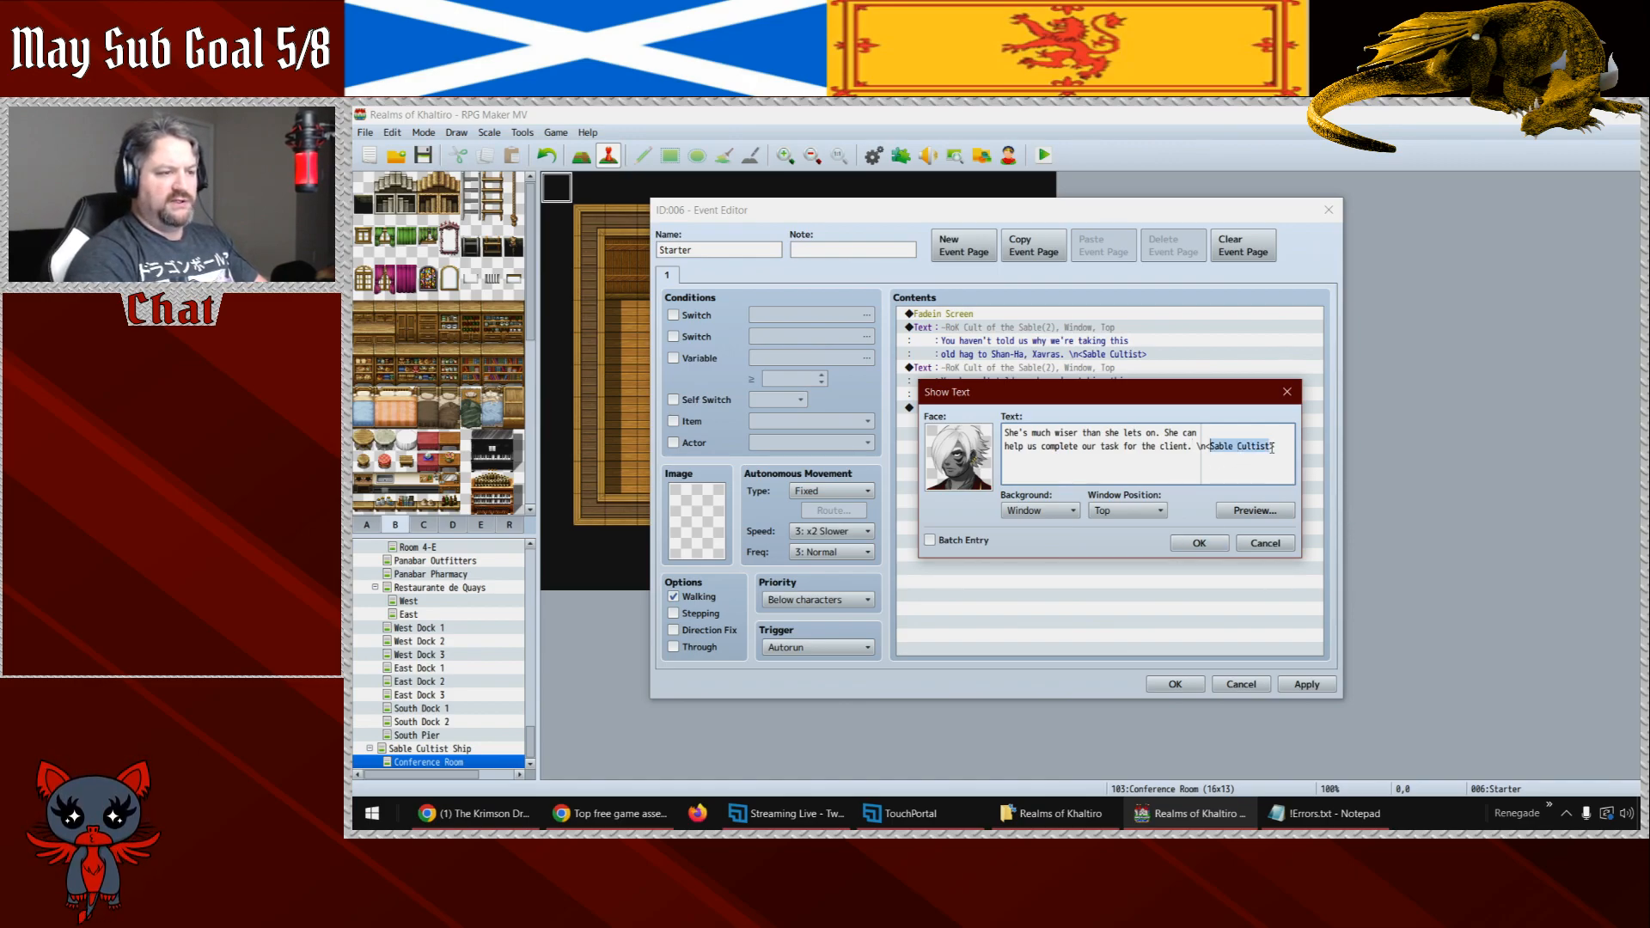
text(S)
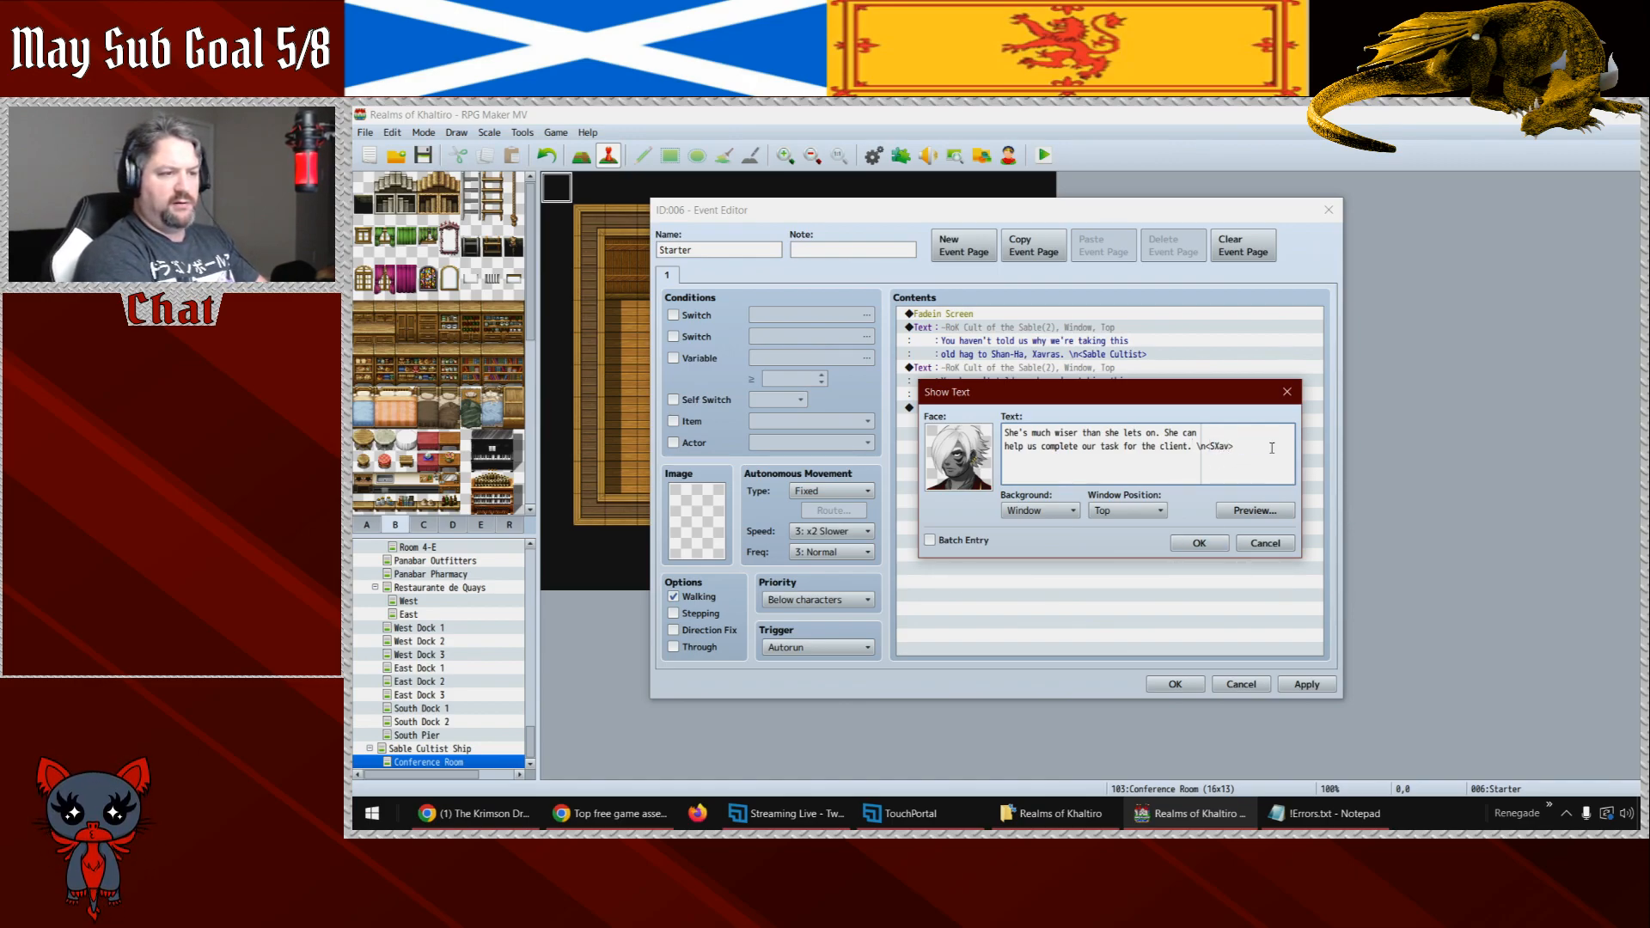
key(BackSpace)
text(Xavras)
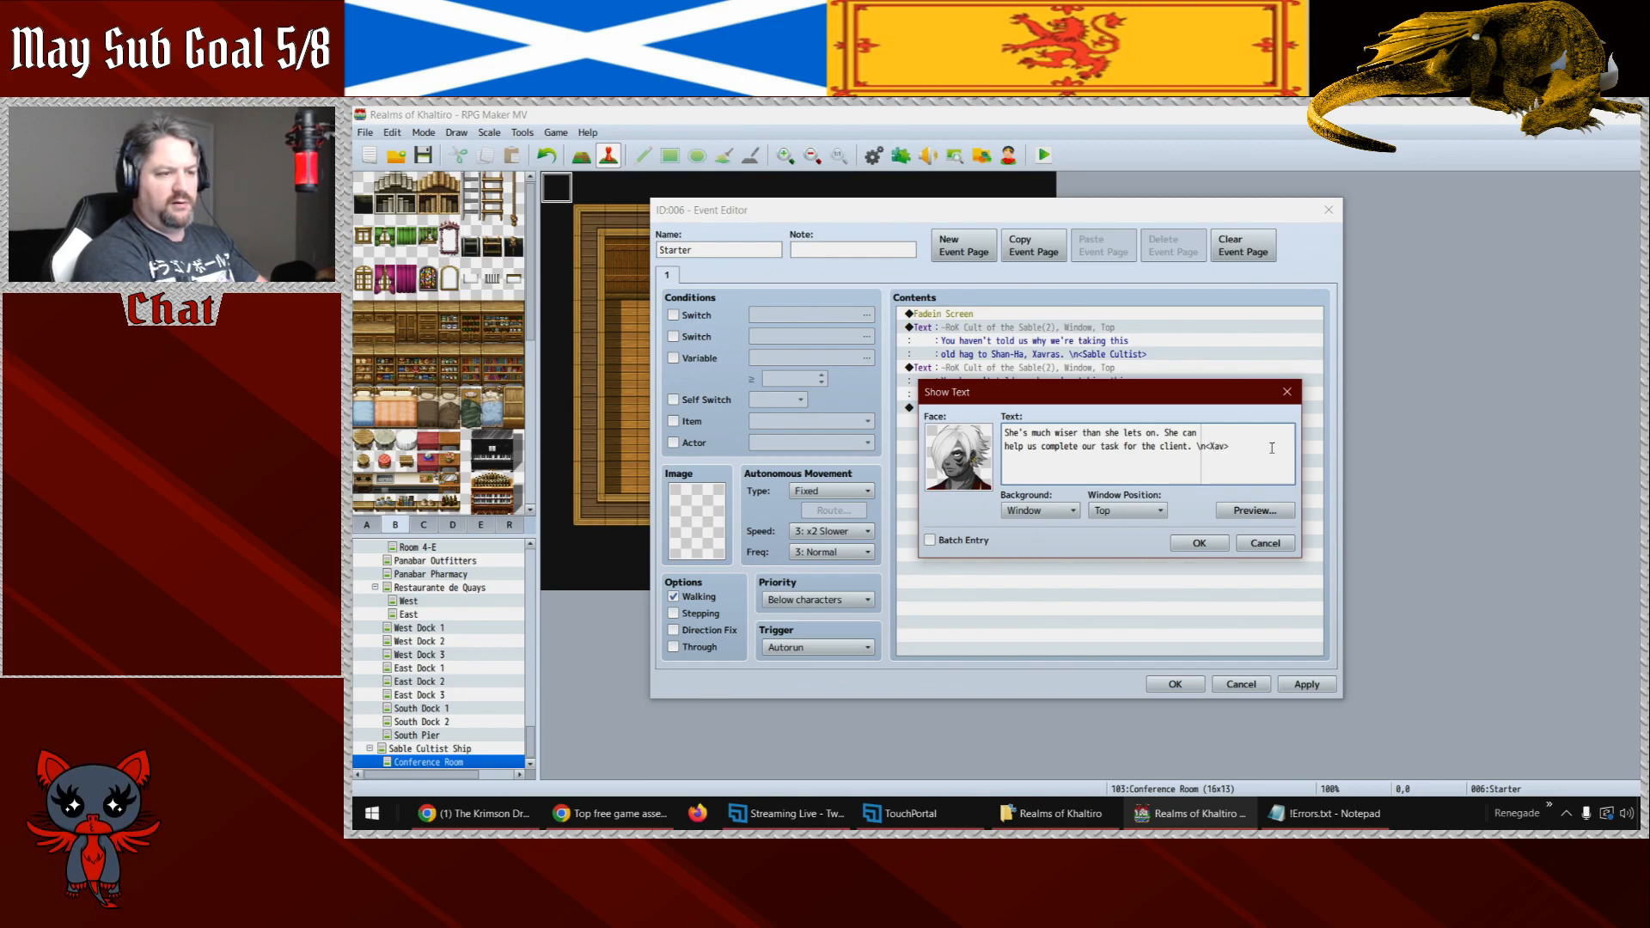
click(1199, 543)
click(1306, 685)
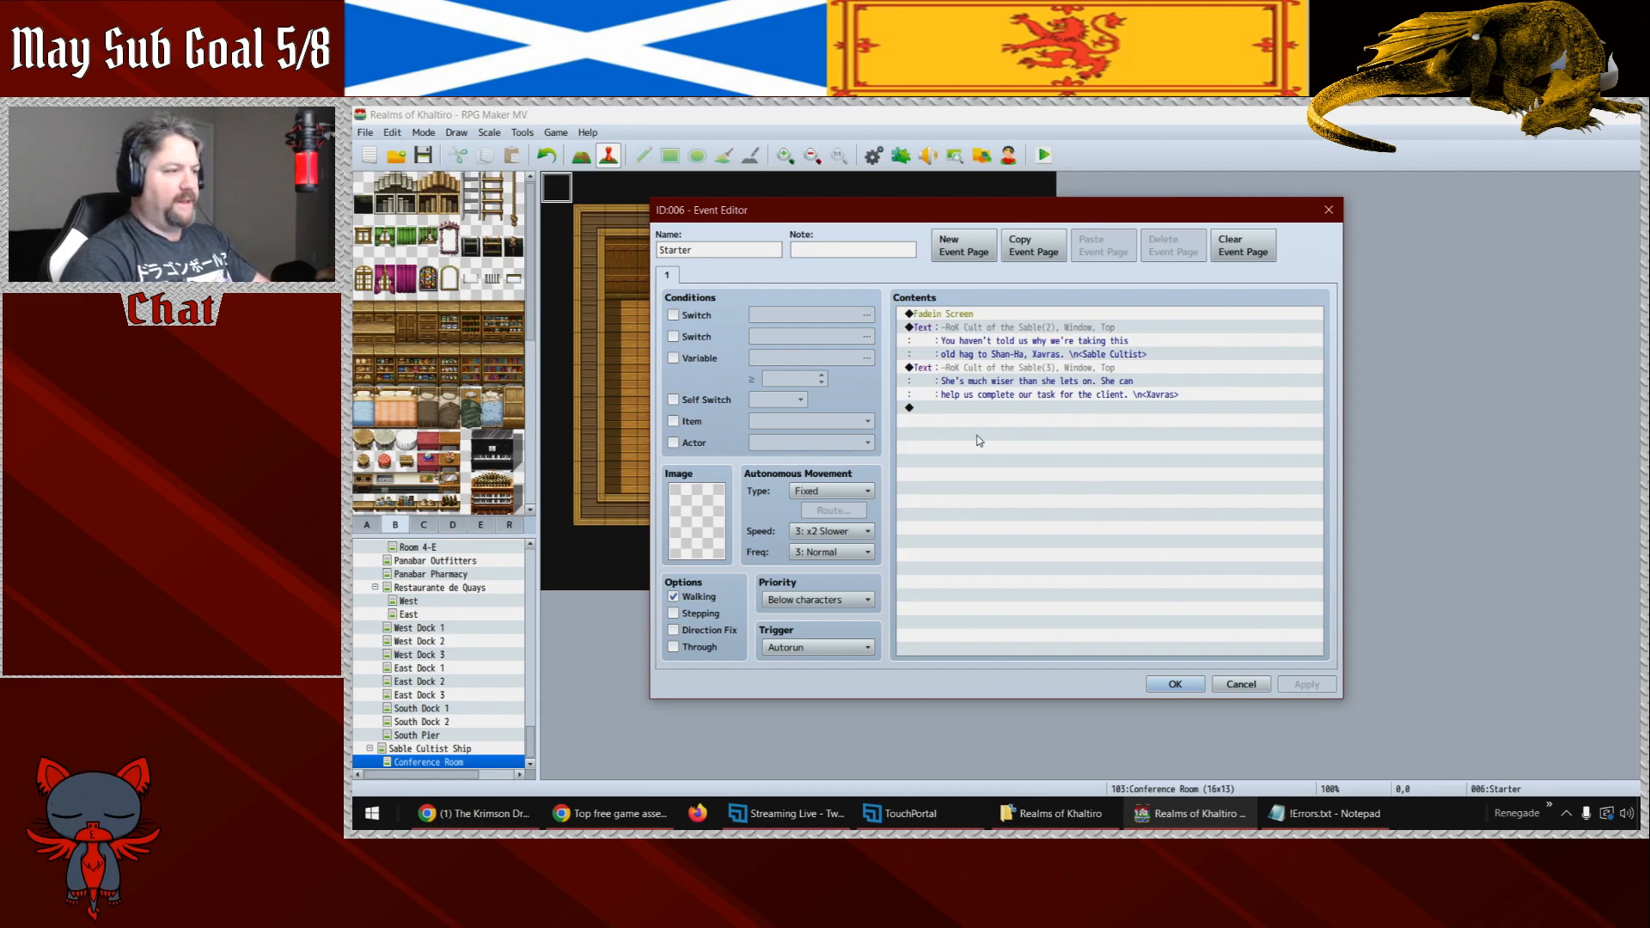
- Copy the first Sable Cultist text command below Xavras's reply and set the copy's face to the blond cultist
click(990, 344)
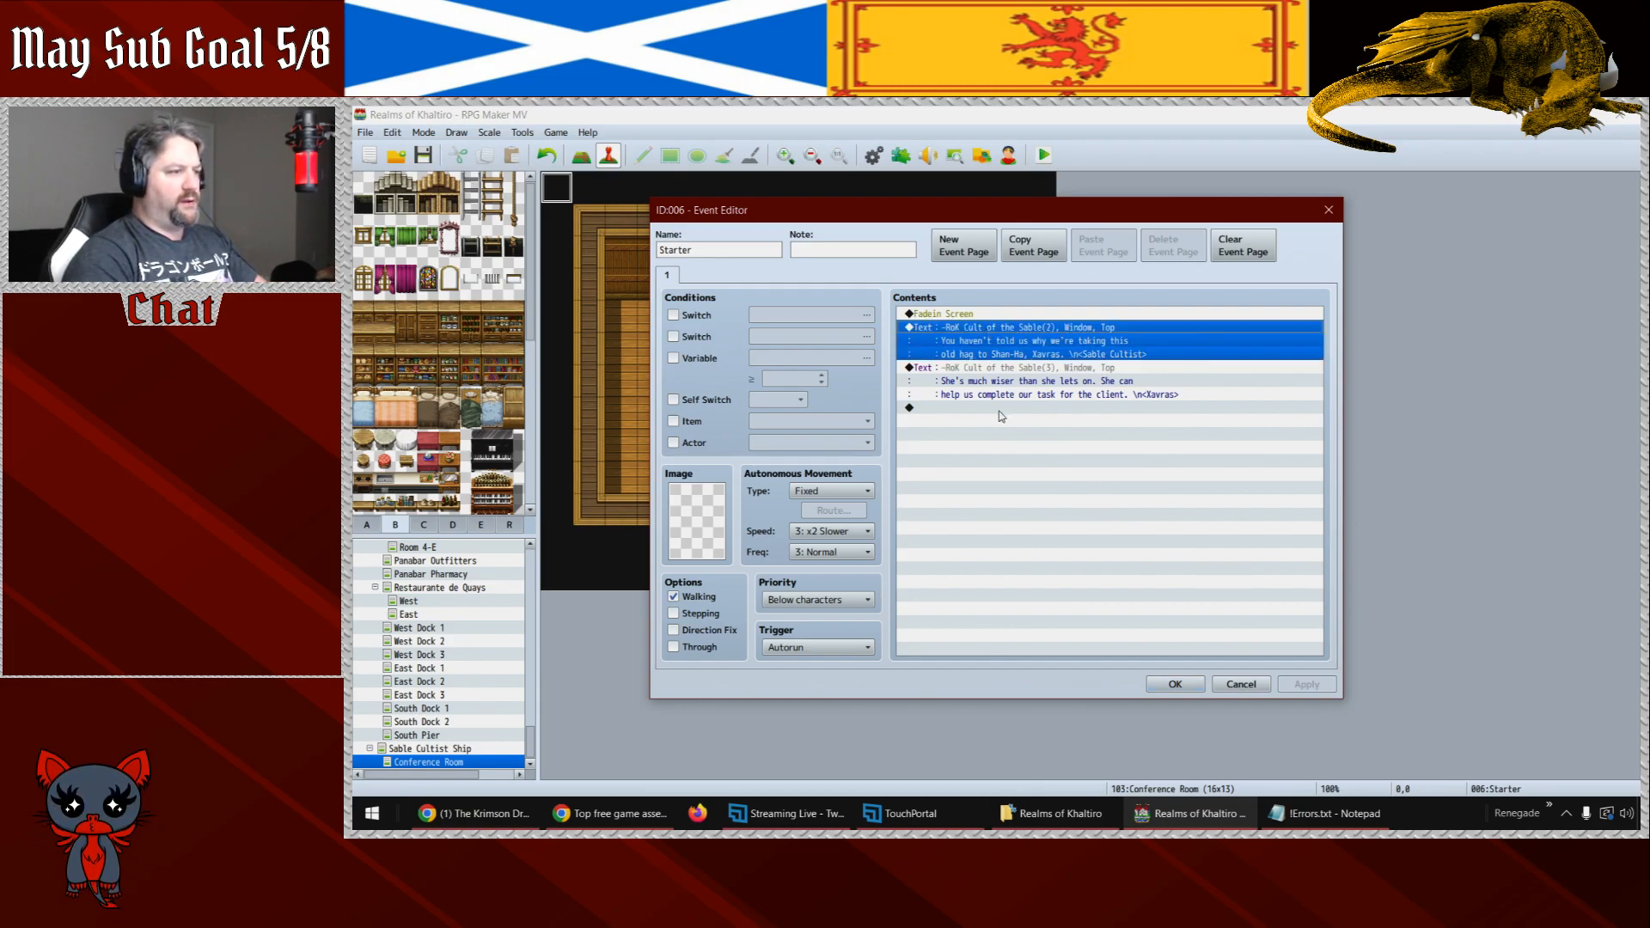
click(1000, 413)
key(ctrl+v)
double_click(999, 413)
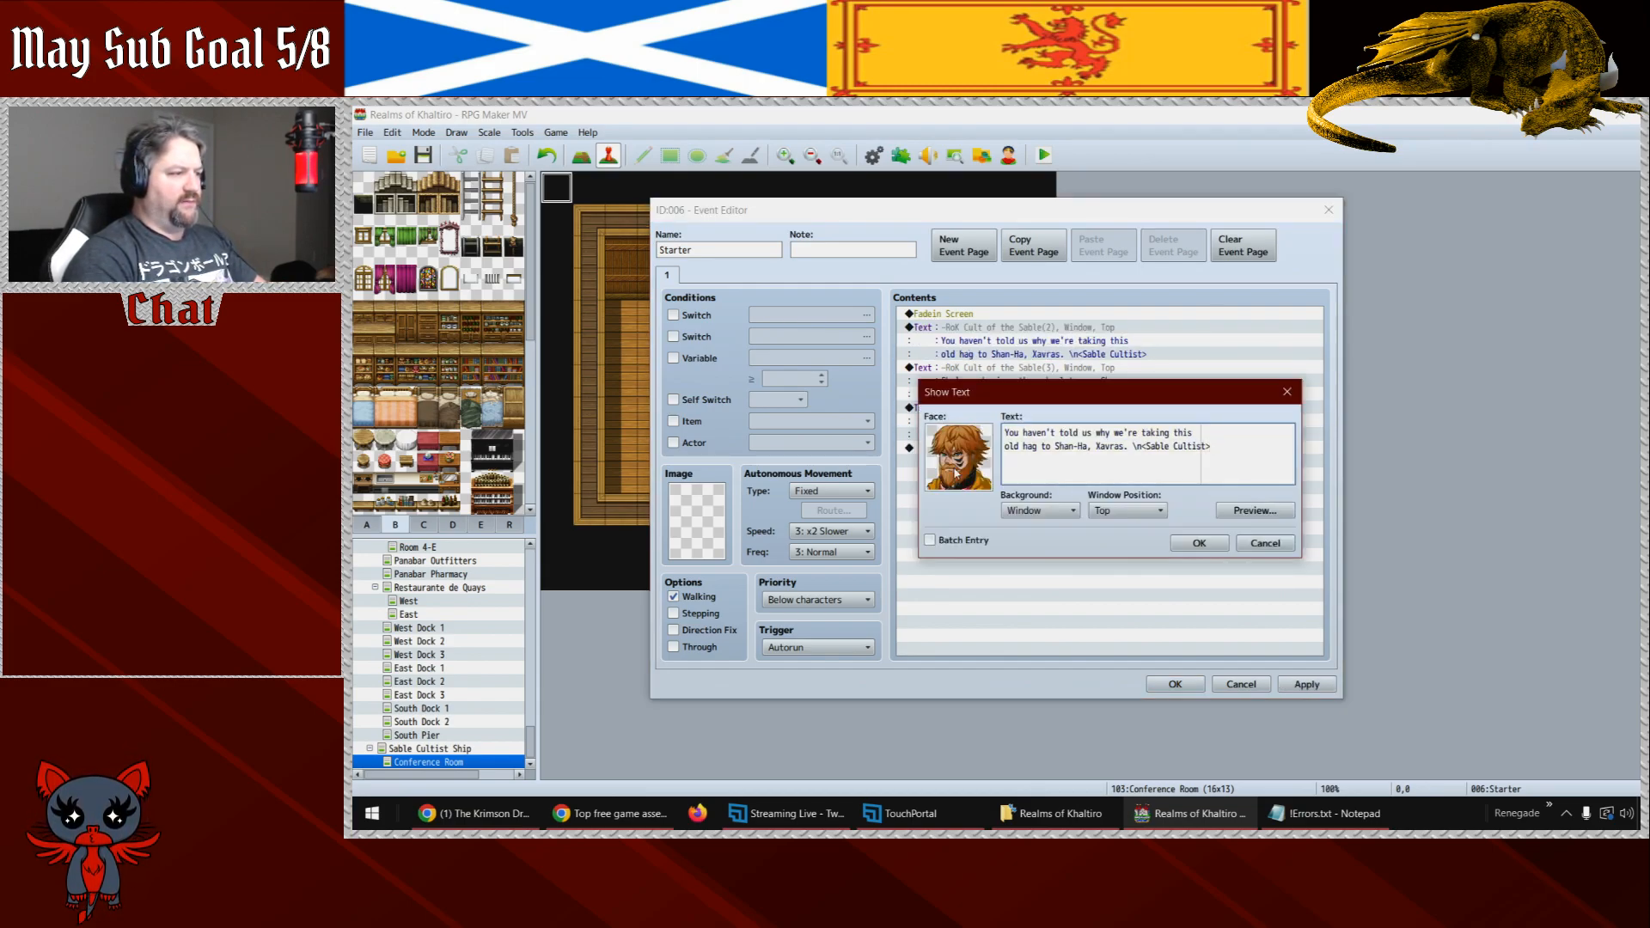
double_click(961, 460)
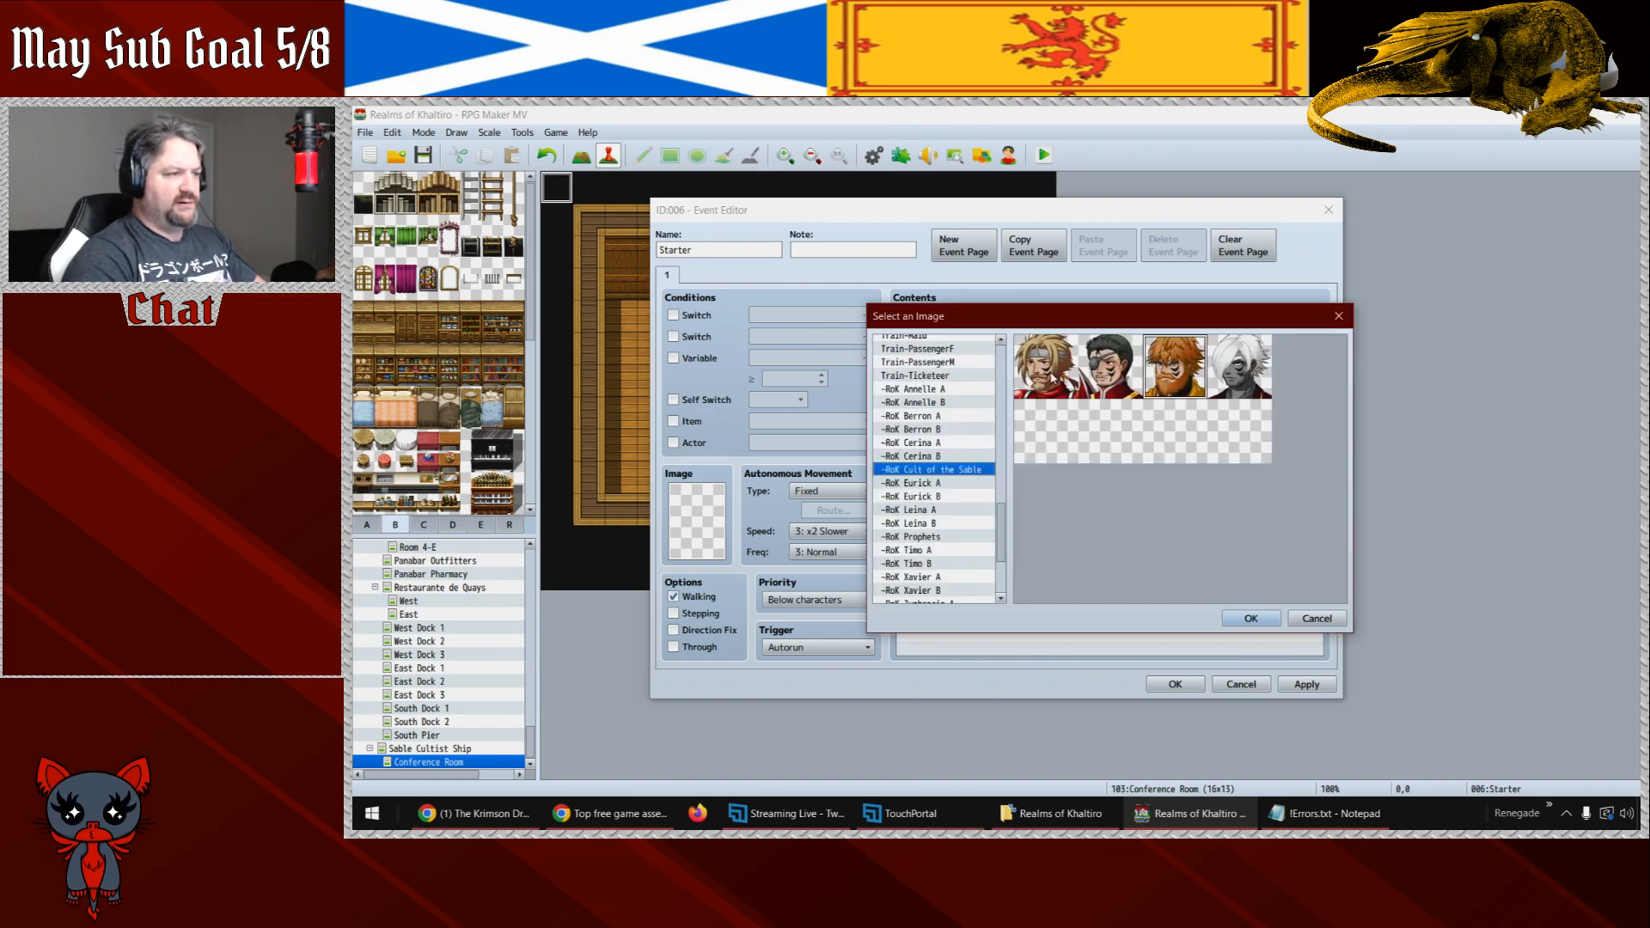
double_click(1048, 376)
- Replace the blond cultist's copied dialogue with "You really think she can help with that? I still have a difficult time believing that"
drag(1129, 448, 1004, 432)
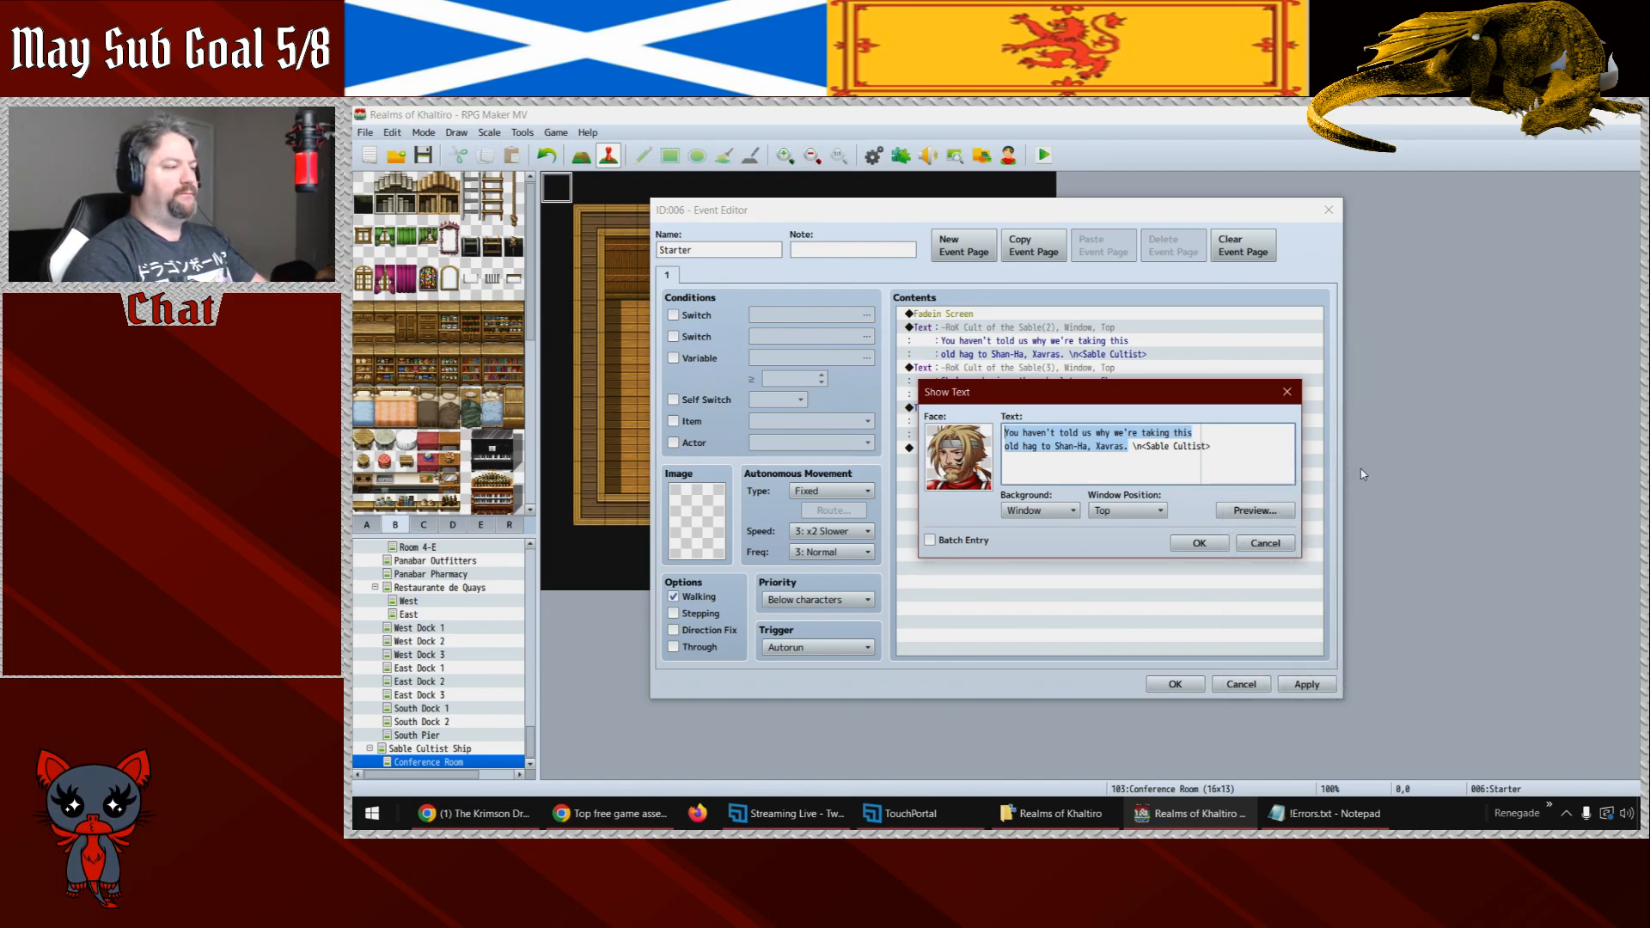
drag(1222, 397, 1210, 473)
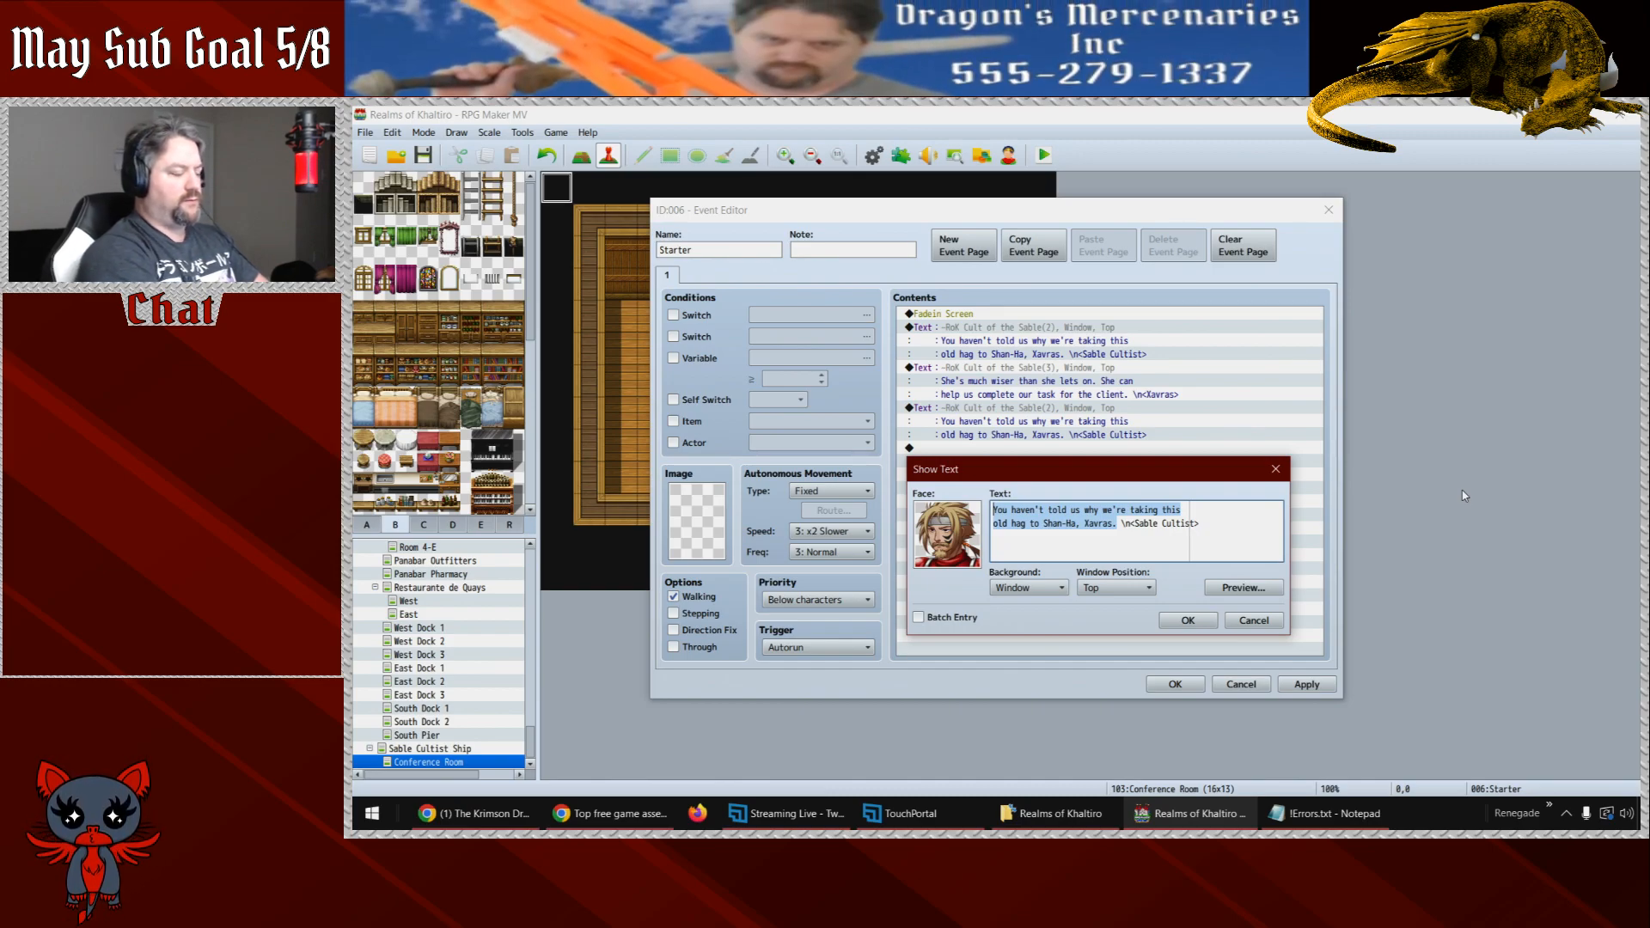
text(You really think she c)
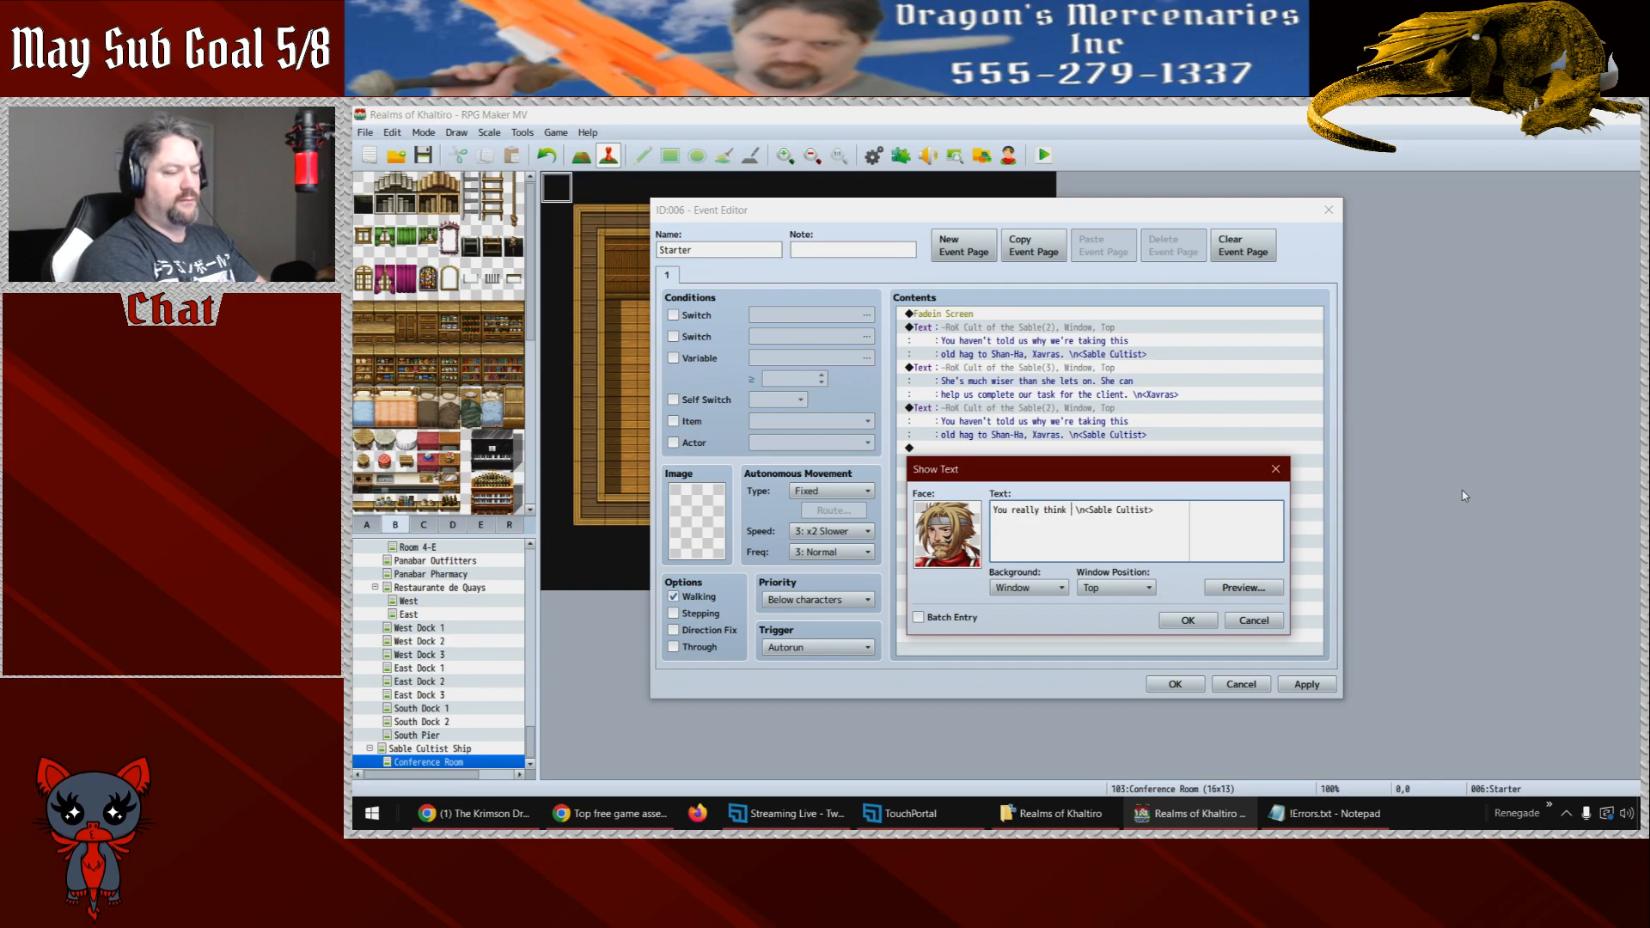
text(an help with that? )
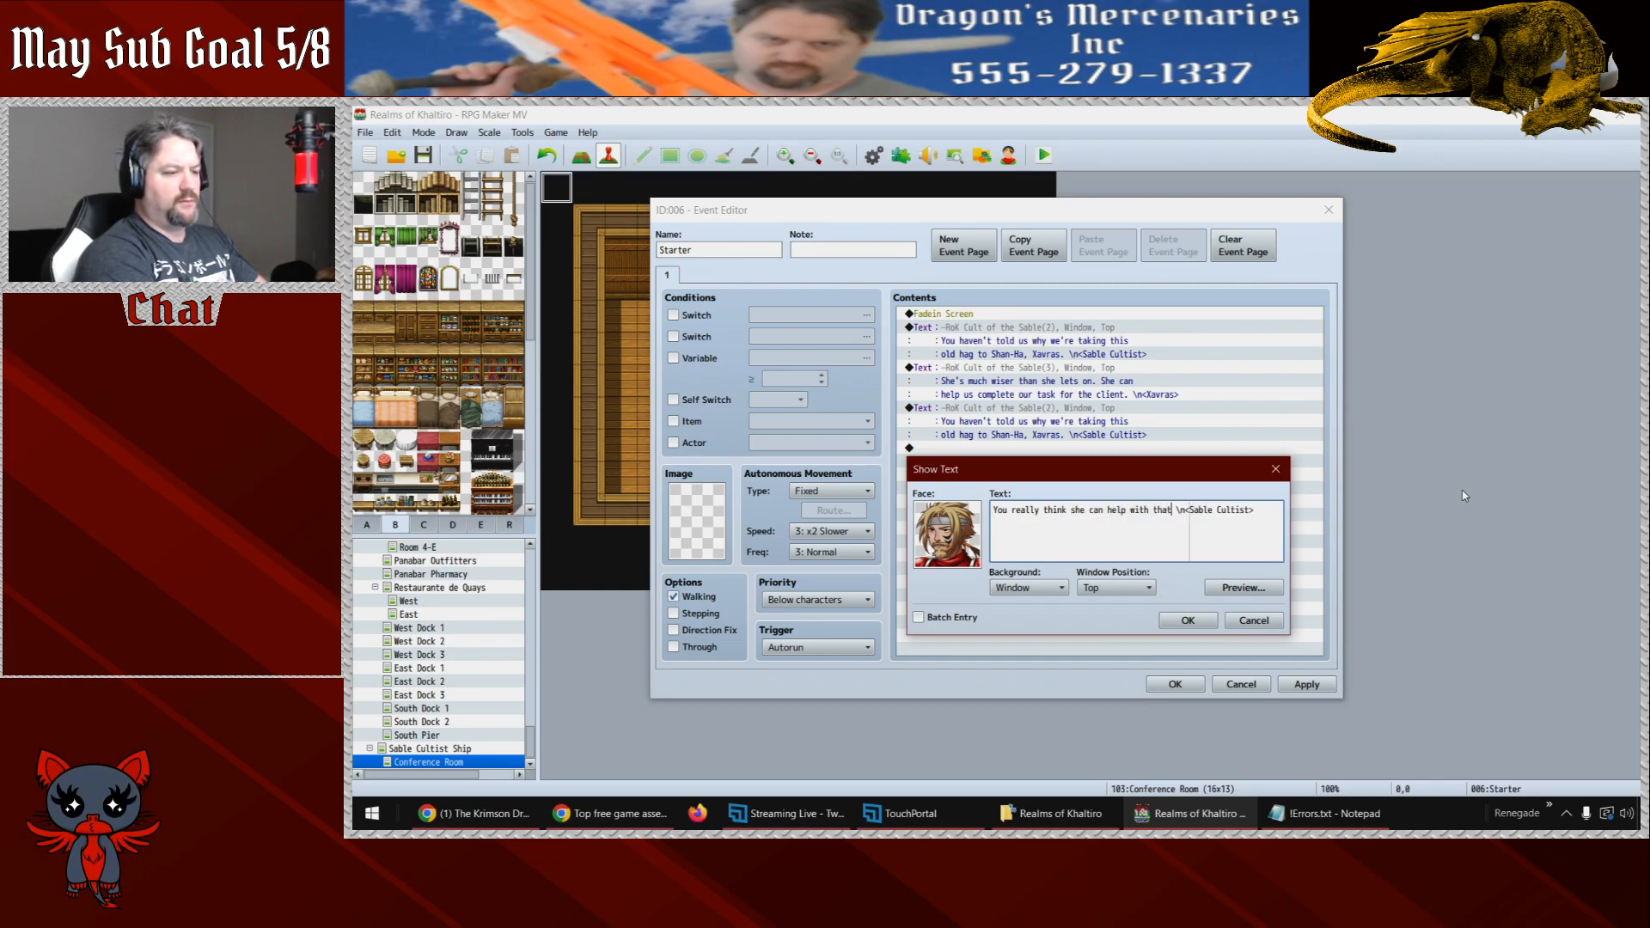
text(I still have a h)
text(ifficult time)
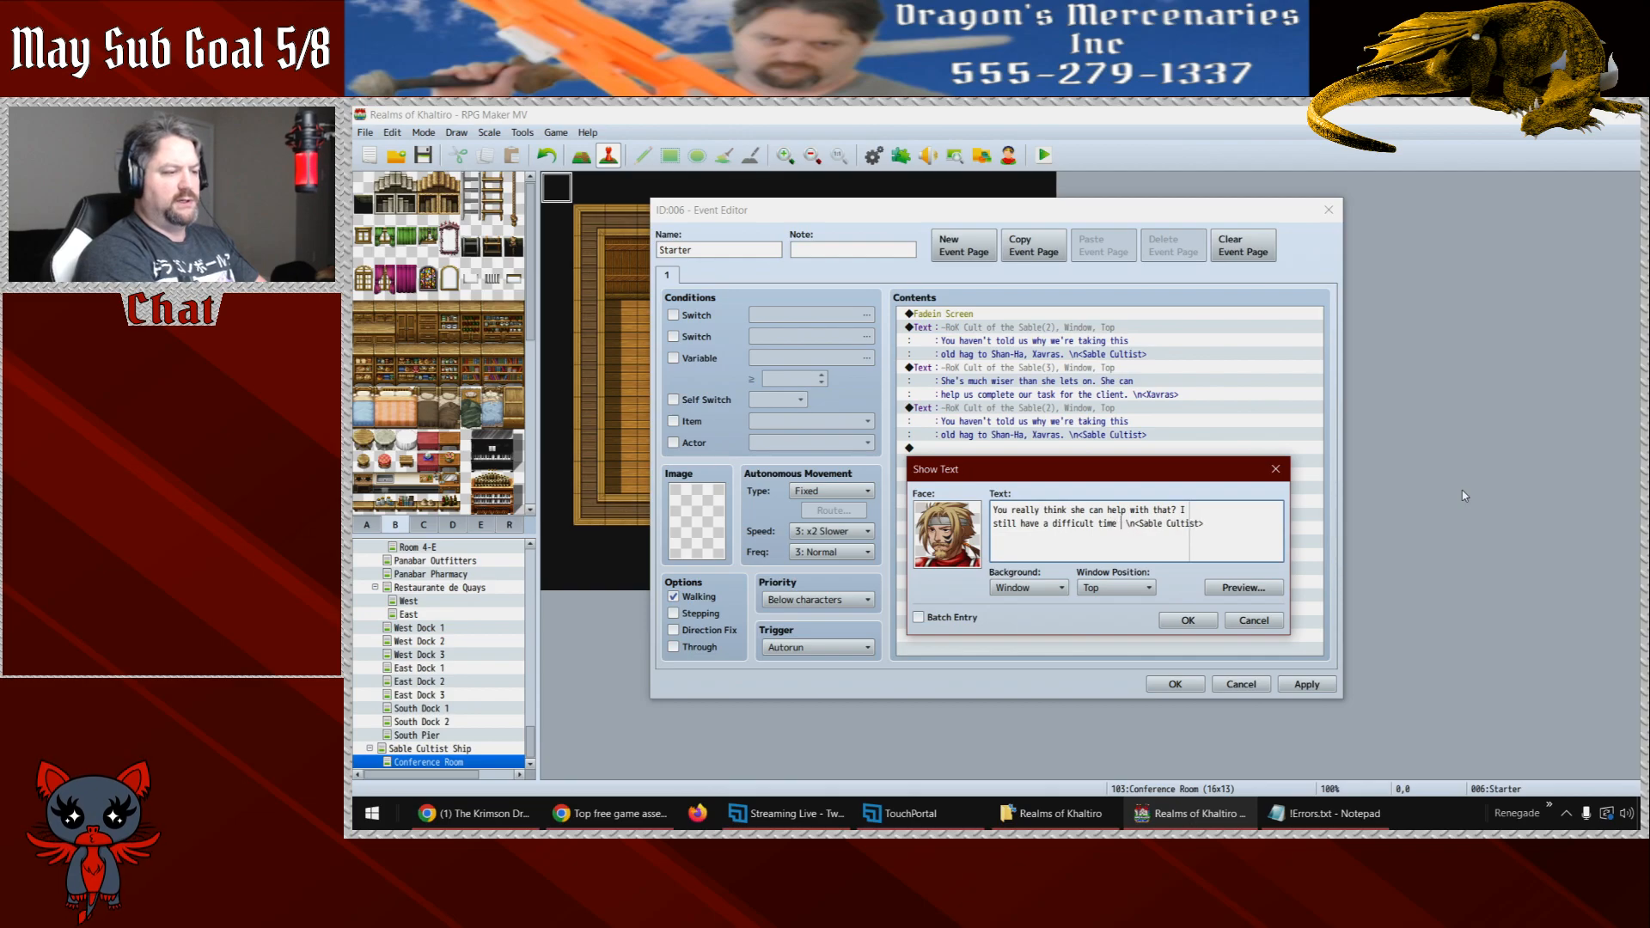
text( believing an)
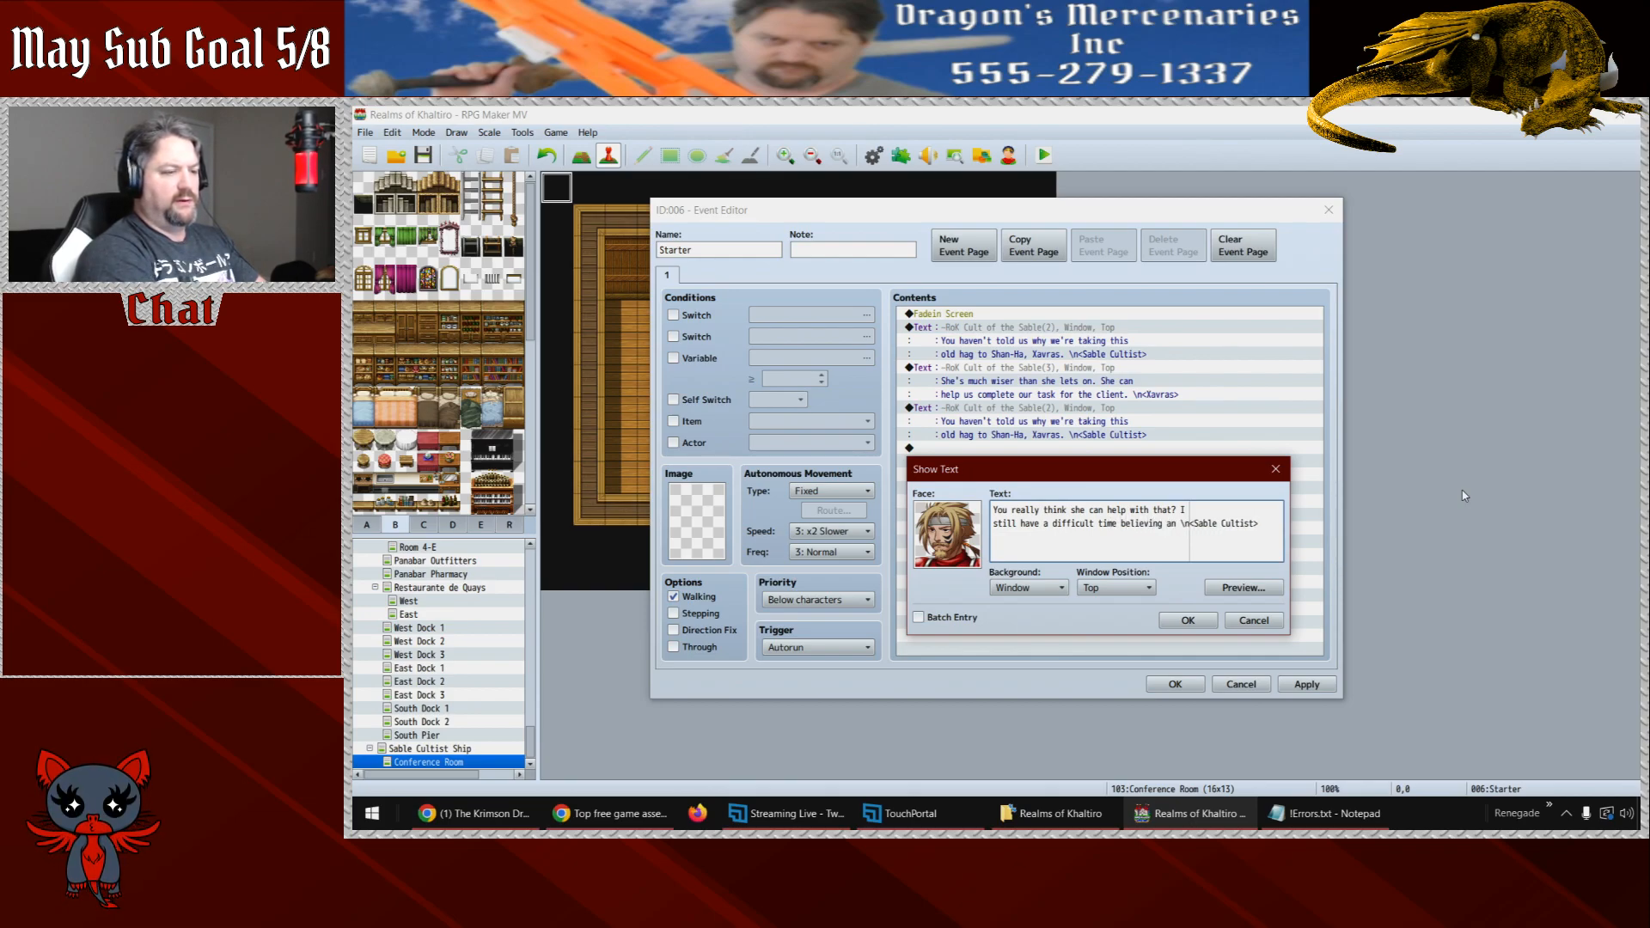
key(BackSpace)
key(BackSpace)
text(that)
key(Return)
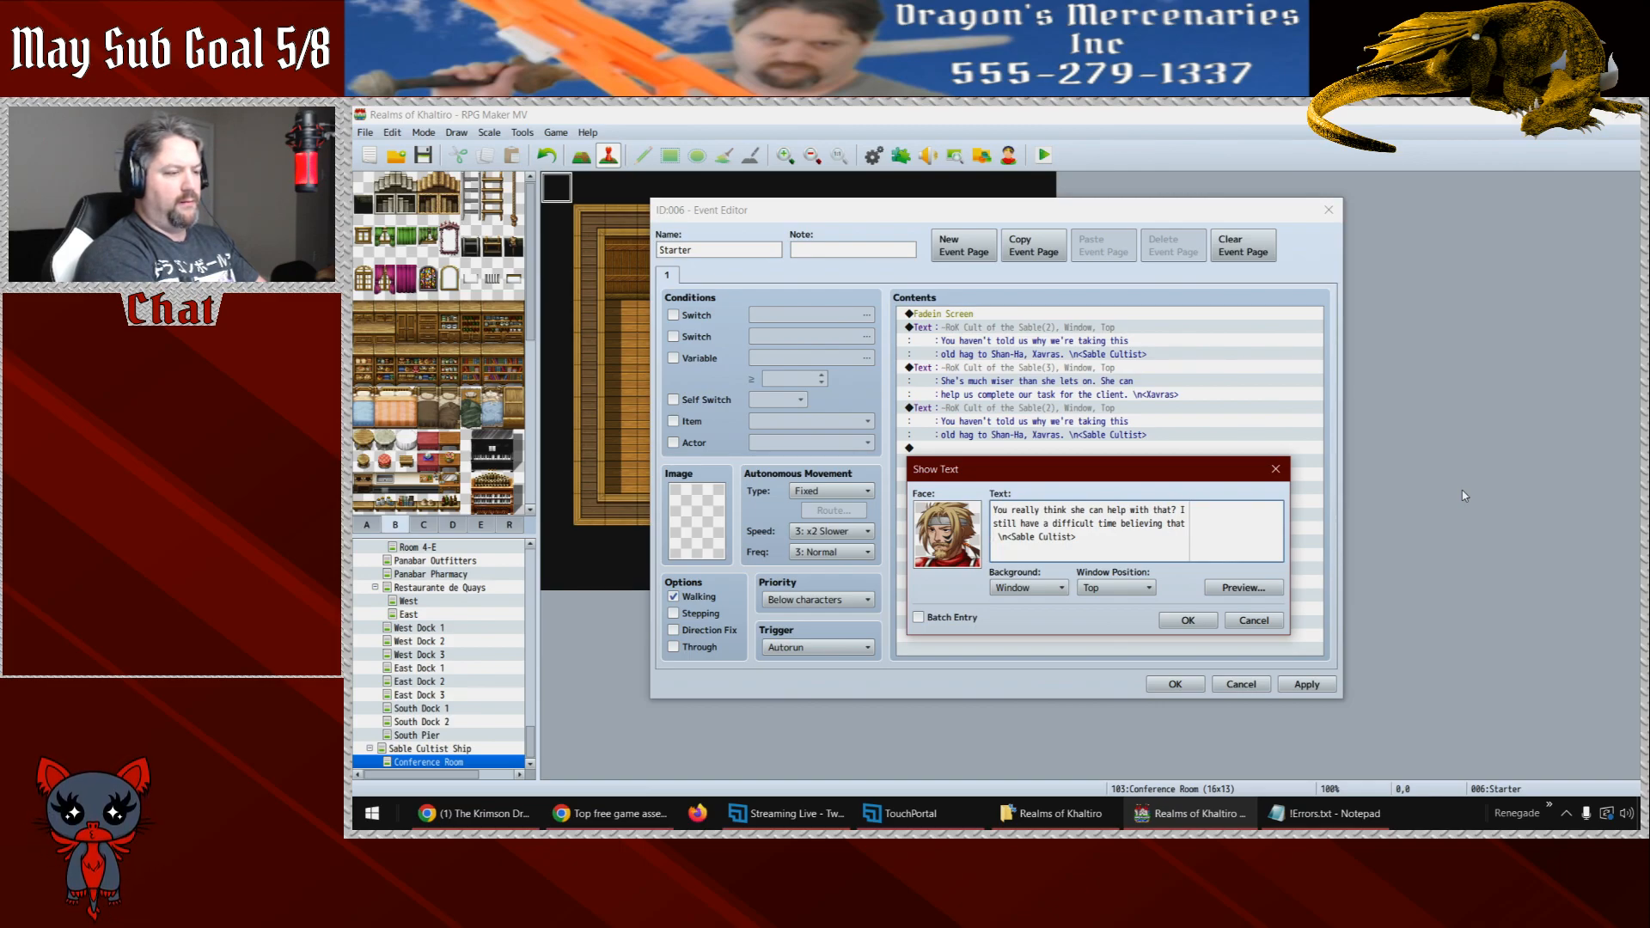
- Finish the blond cultist's line with "mumbo jumbo the client says about the barrier anyway." and apply the event changes
text(mumbo)
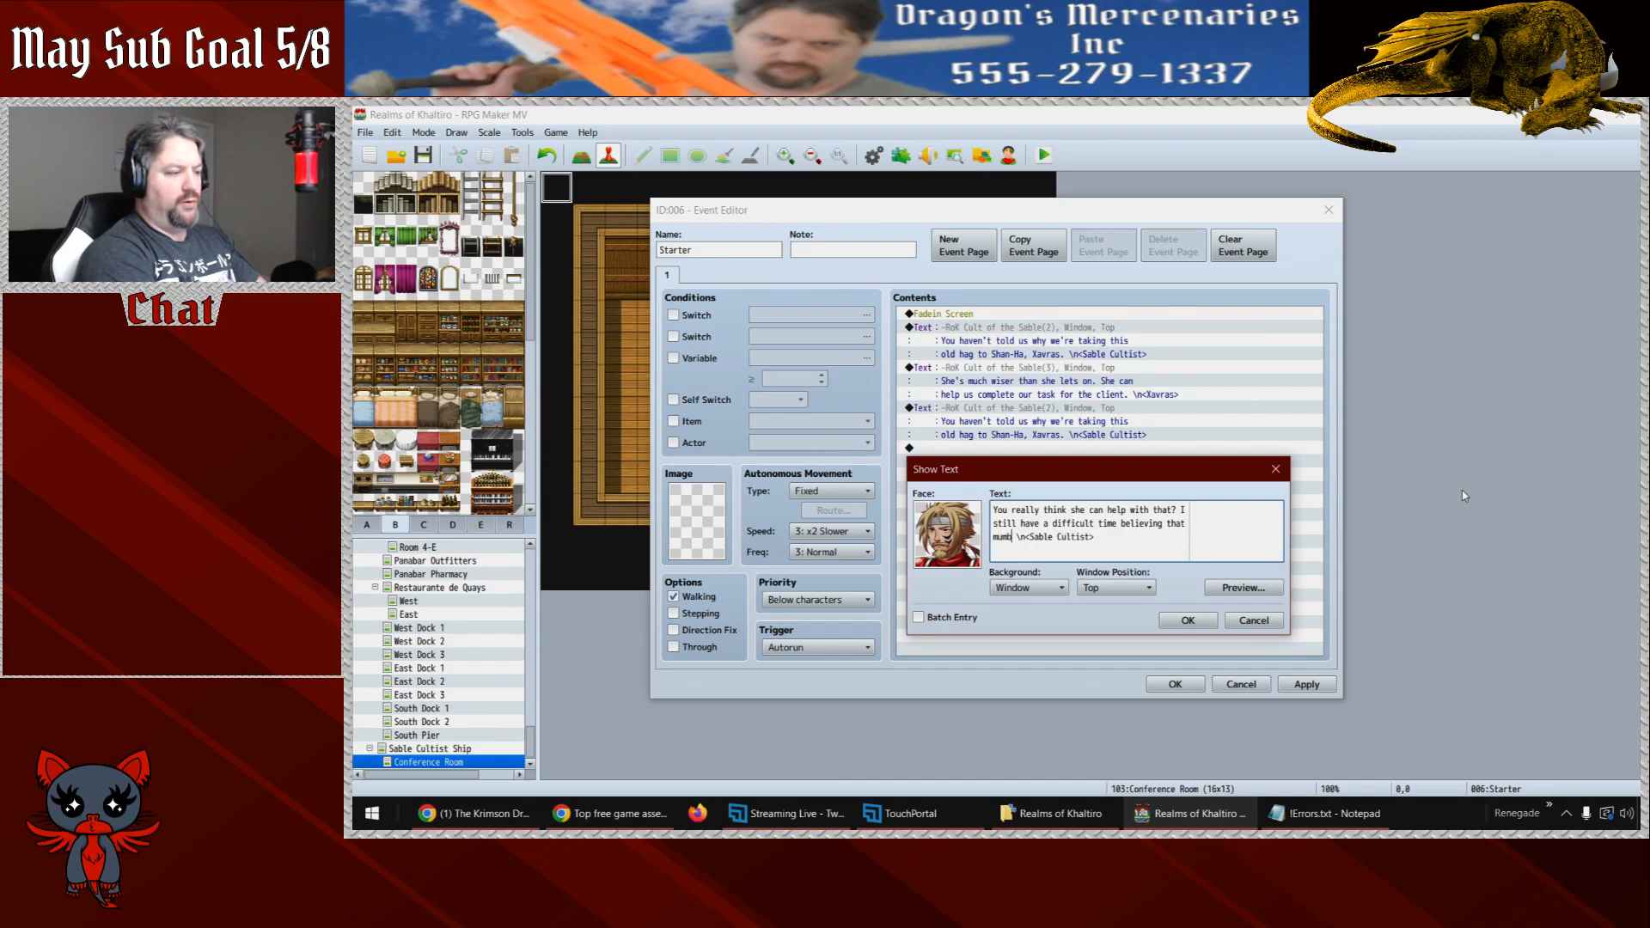
text( jumbo)
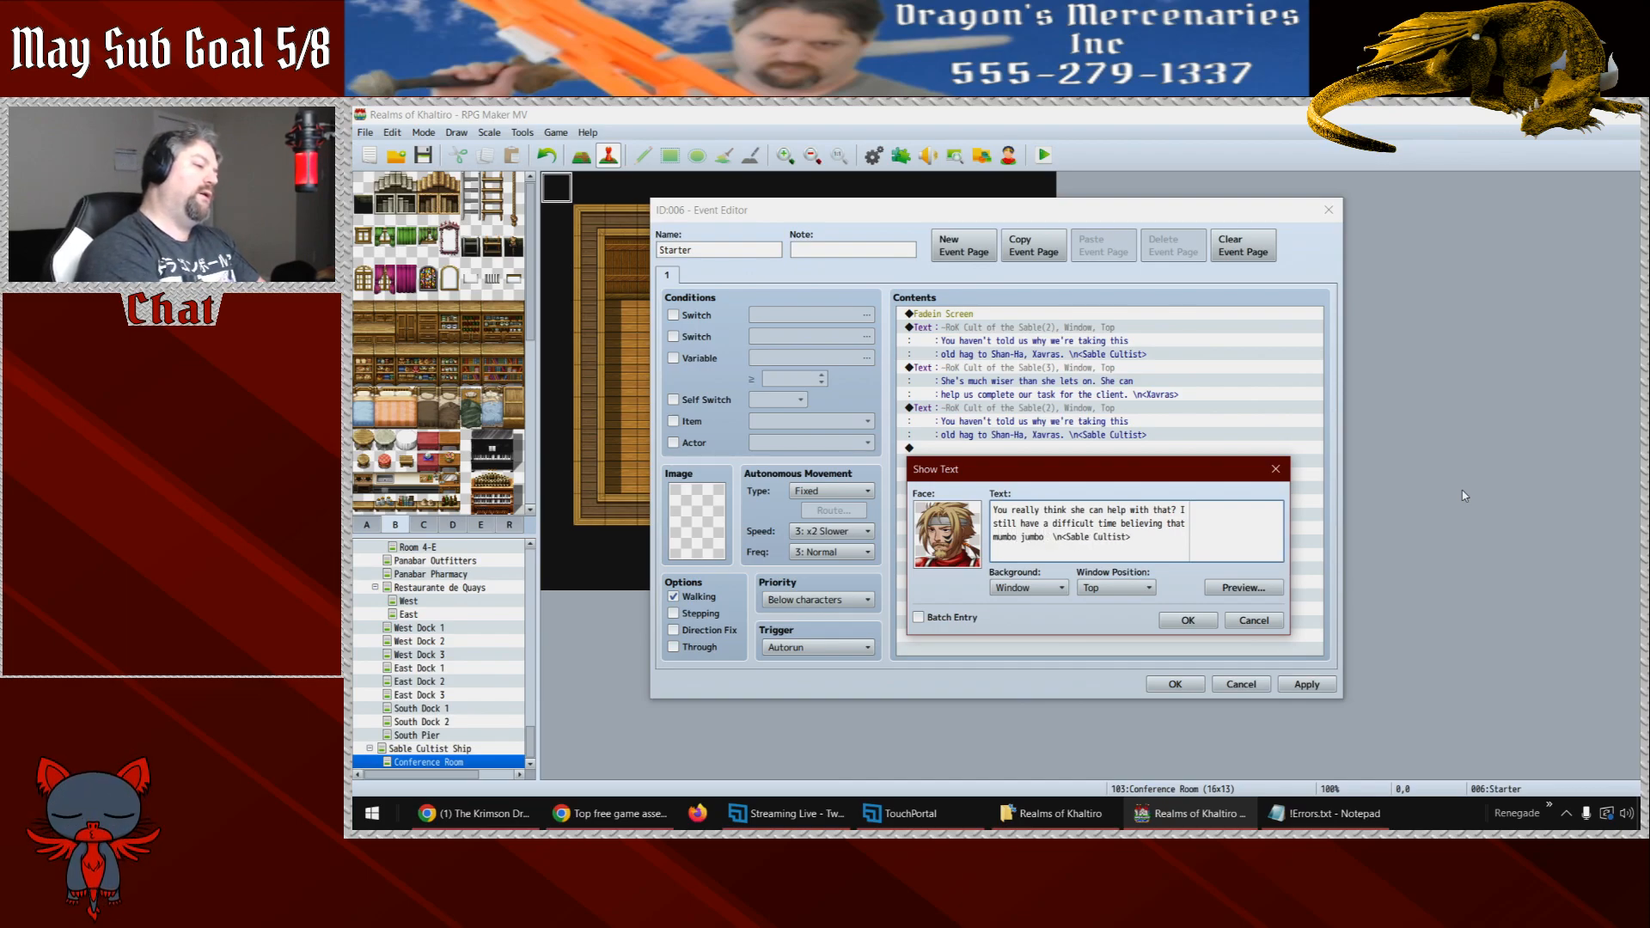
text( the client ss)
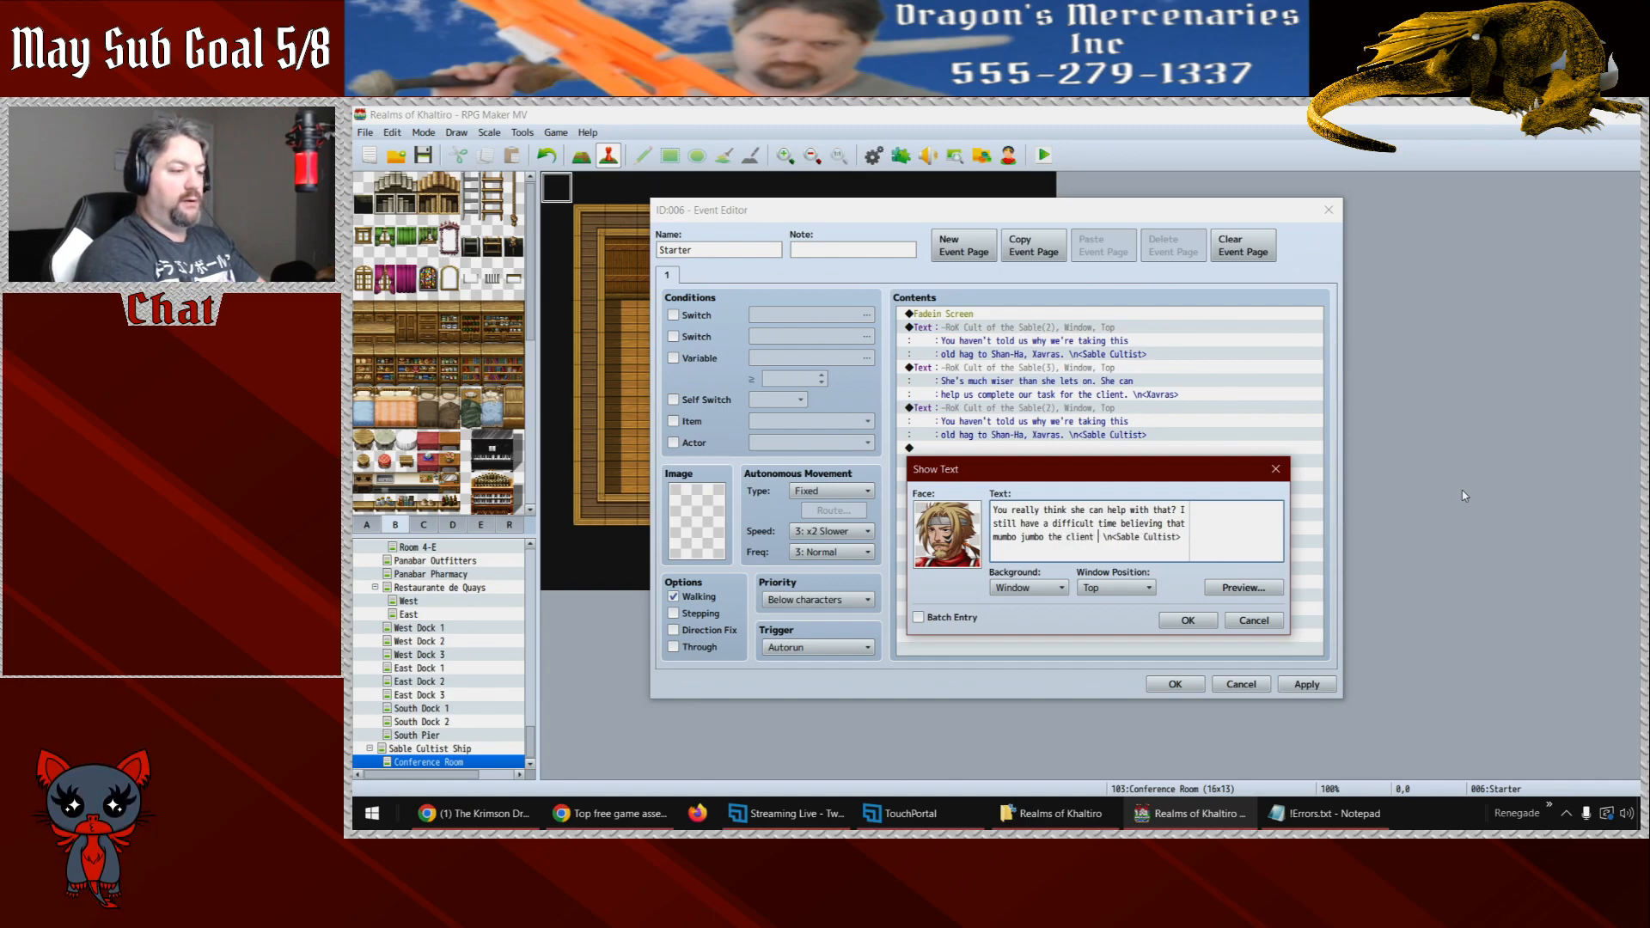
text(ys )
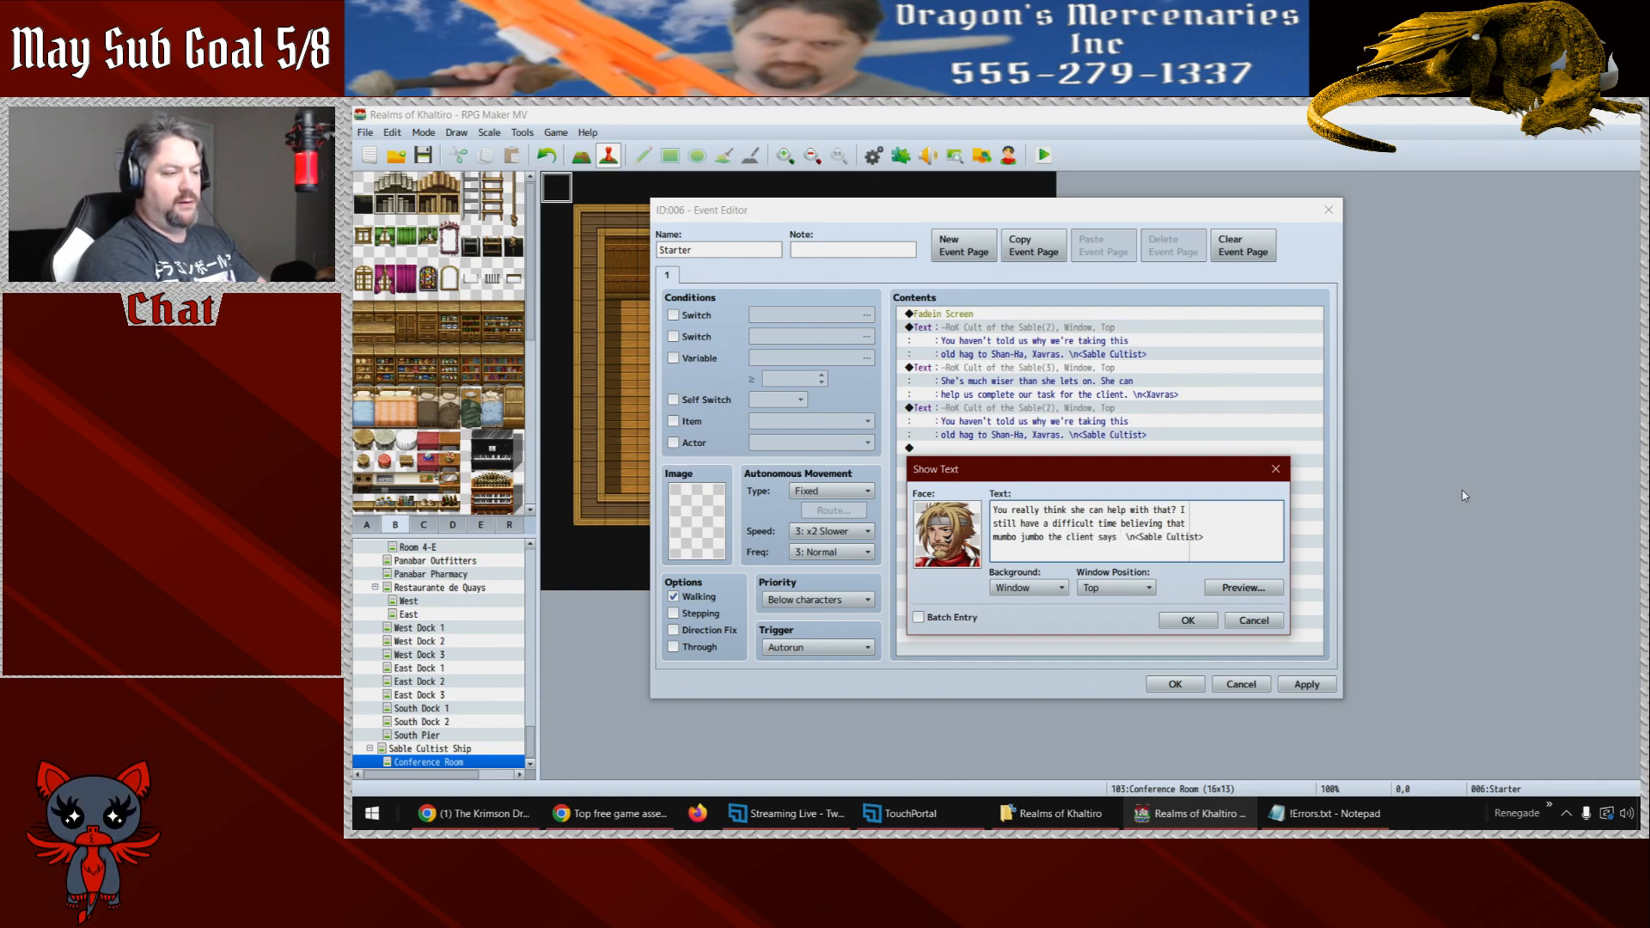
text(about)
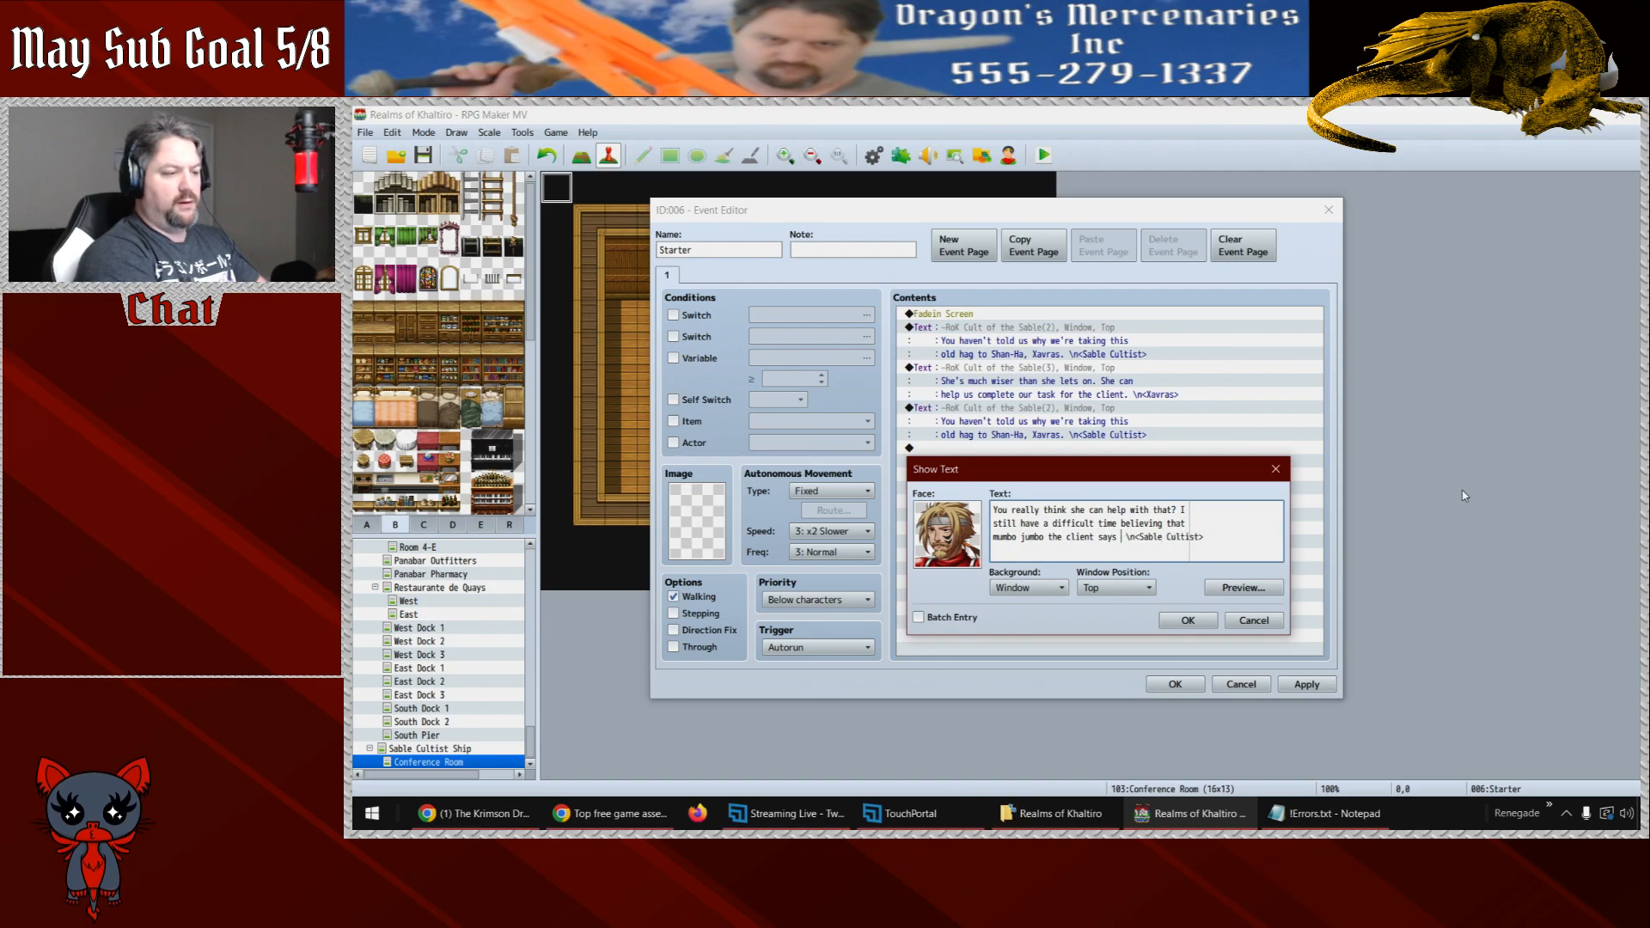
text( the barr)
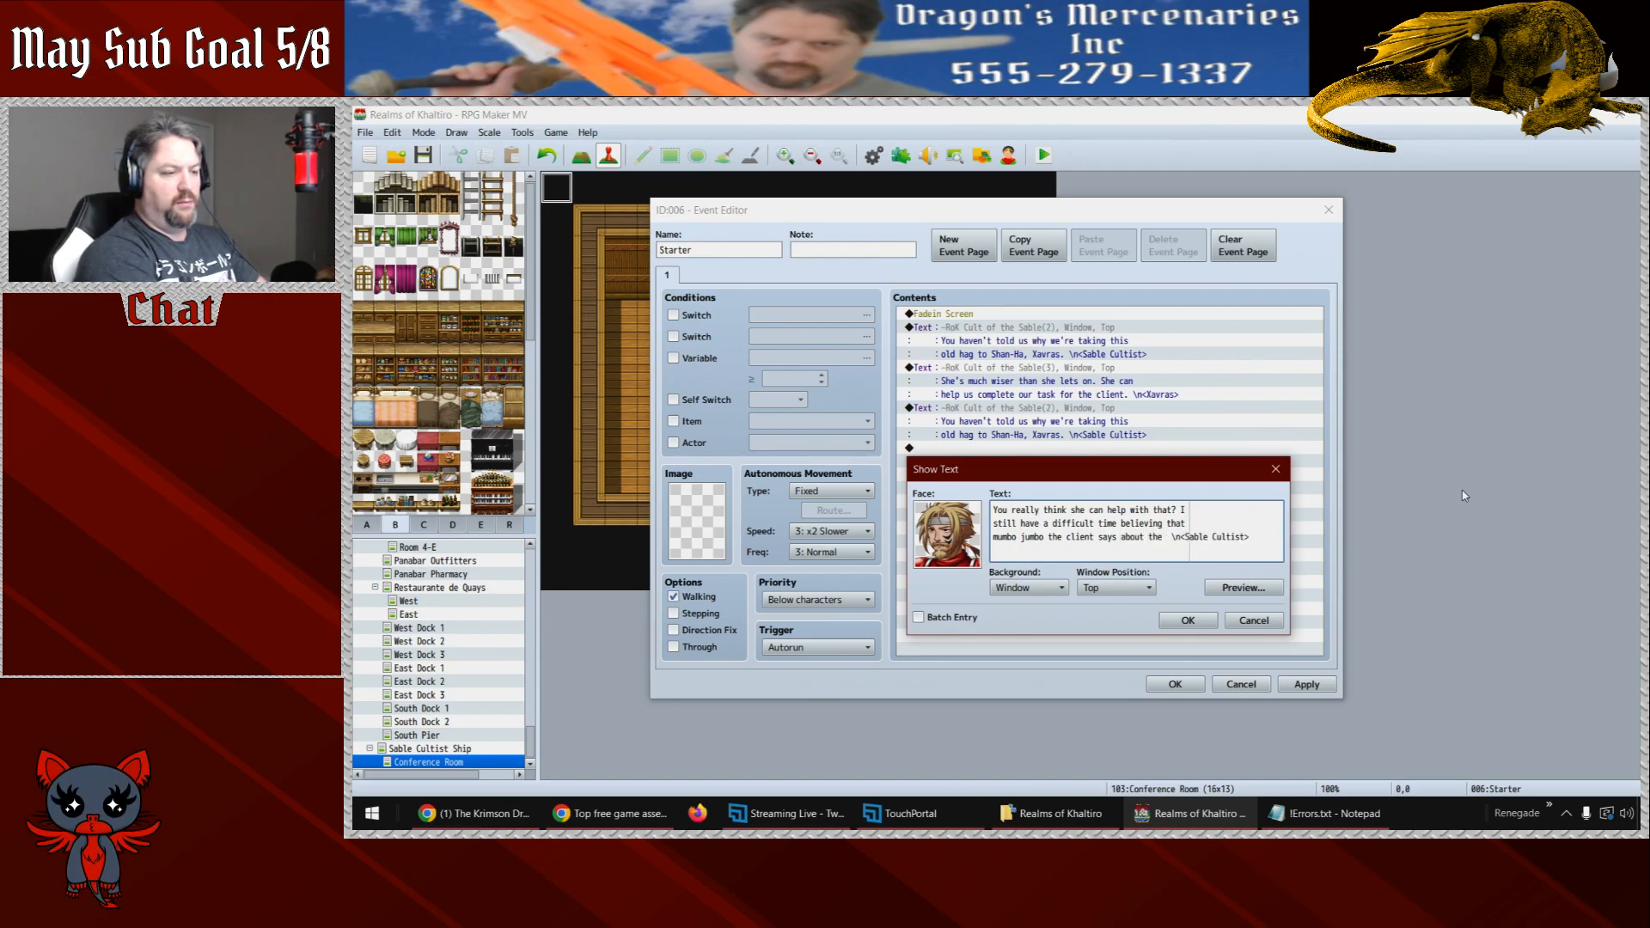
text(ier anywya.)
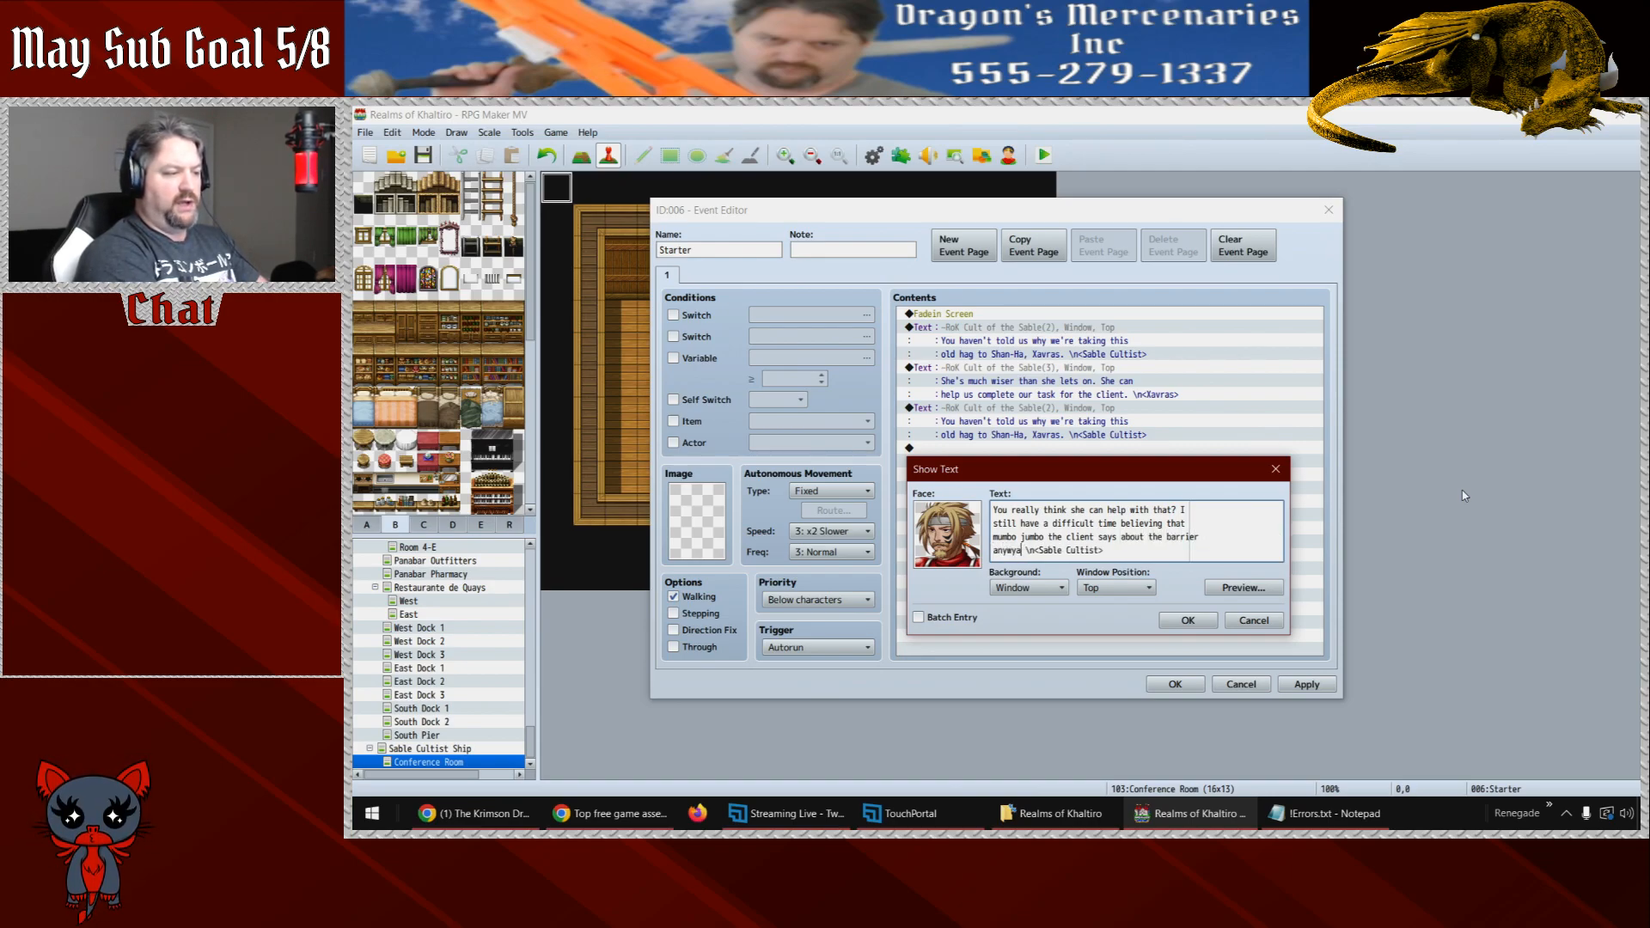
key(BackSpace)
key(BackSpace)
key(BackSpace)
key(BackSpace)
text(way.)
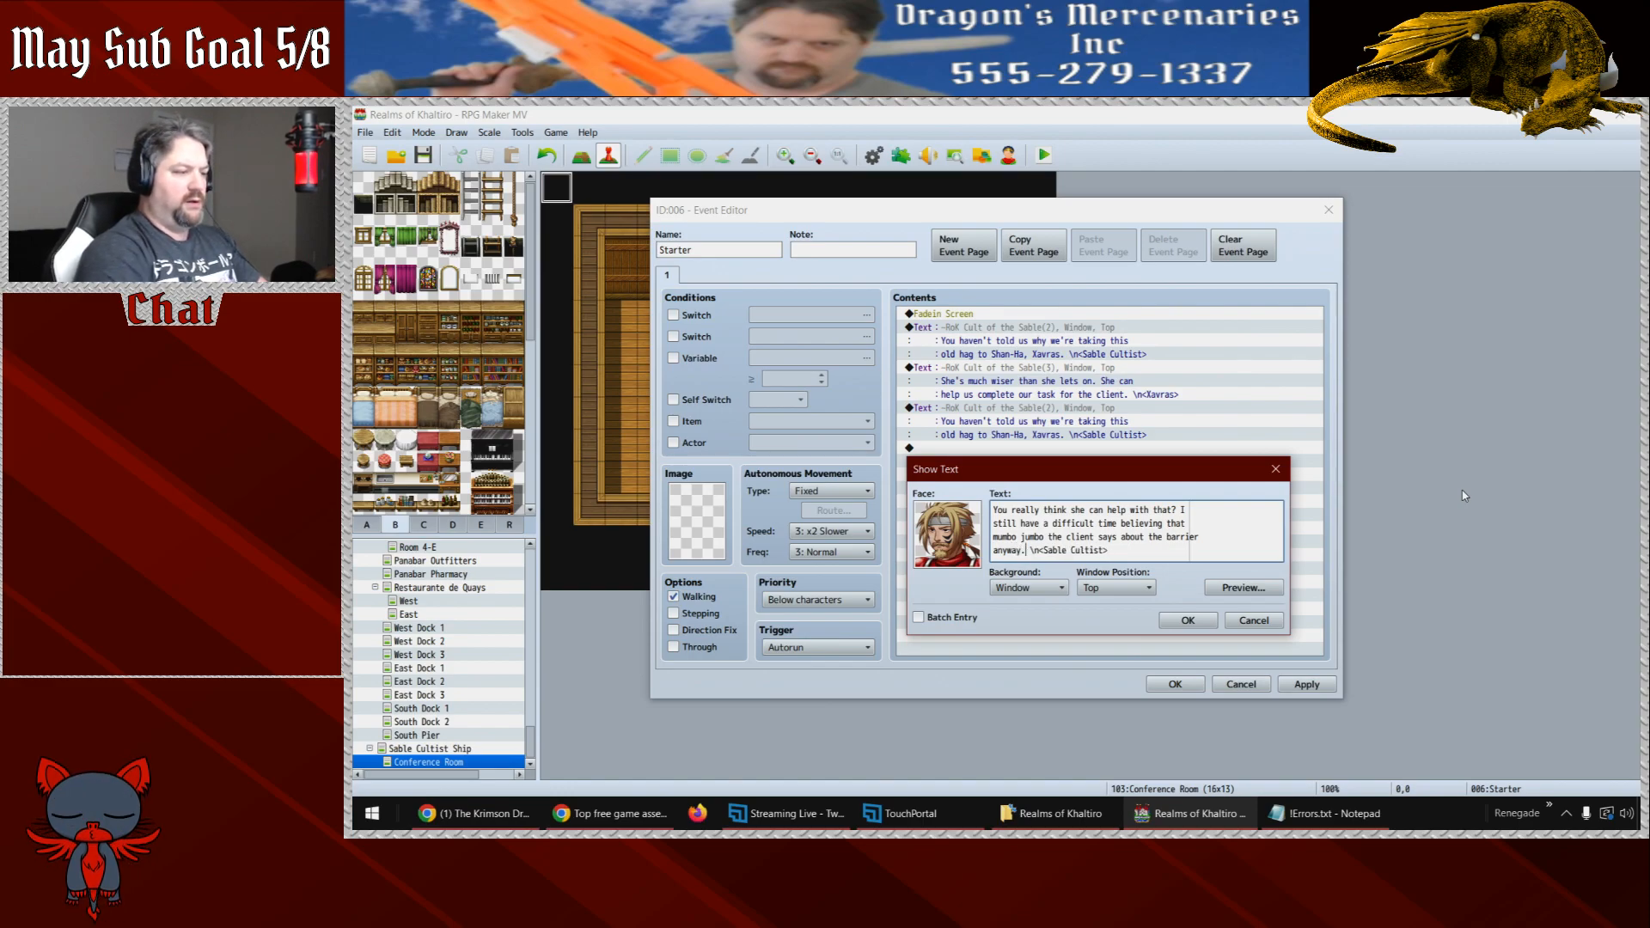
click(1188, 621)
click(1300, 688)
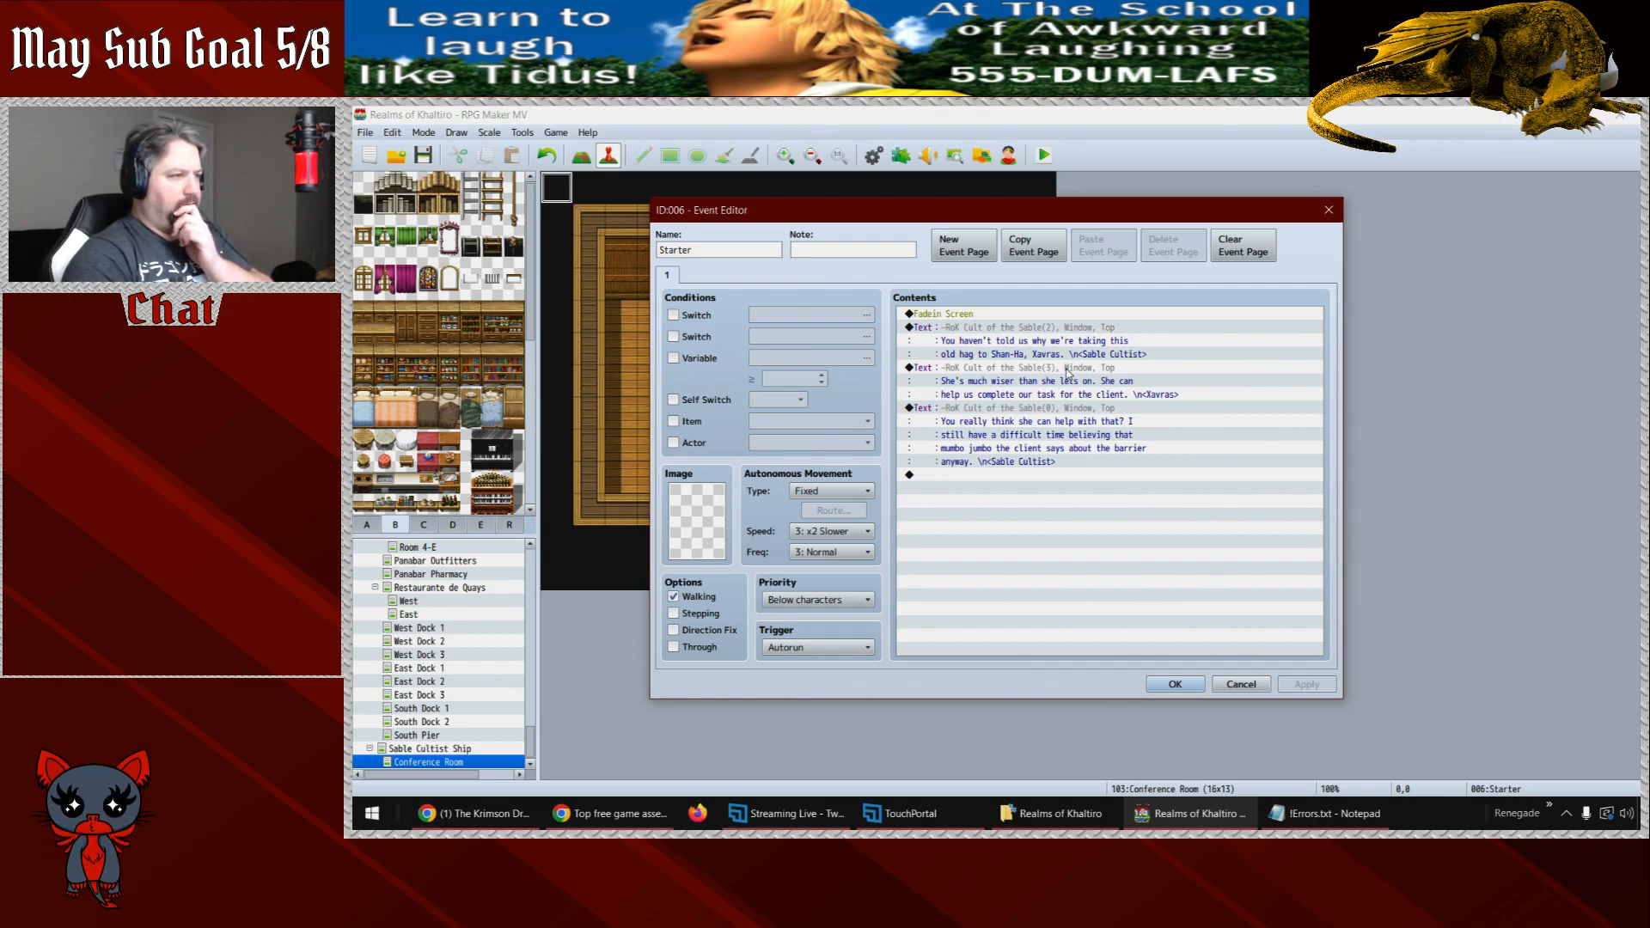
- Duplicate Xavras's text command below the blond cultist's line at the end of the event contents
click(1067, 368)
key(ctrl+c)
click(997, 475)
key(ctrl+v)
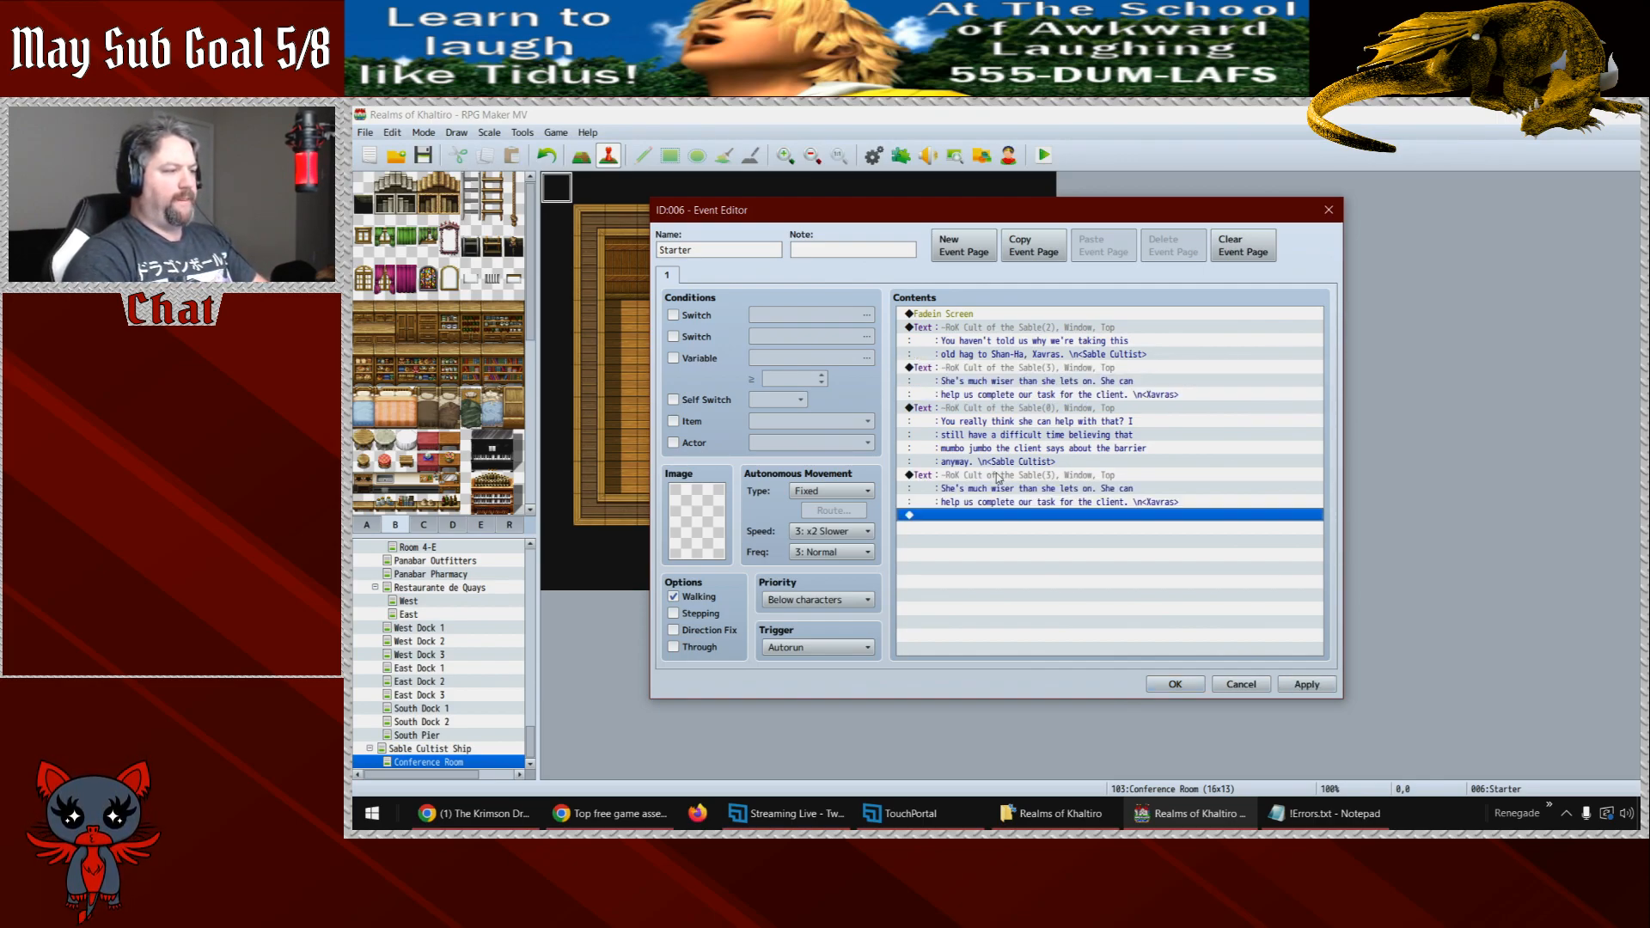
- Replace Xavras's copied dialogue with "Whether the barrier is real or not, we must do what we can to accomplish our task for the client."
double_click(997, 476)
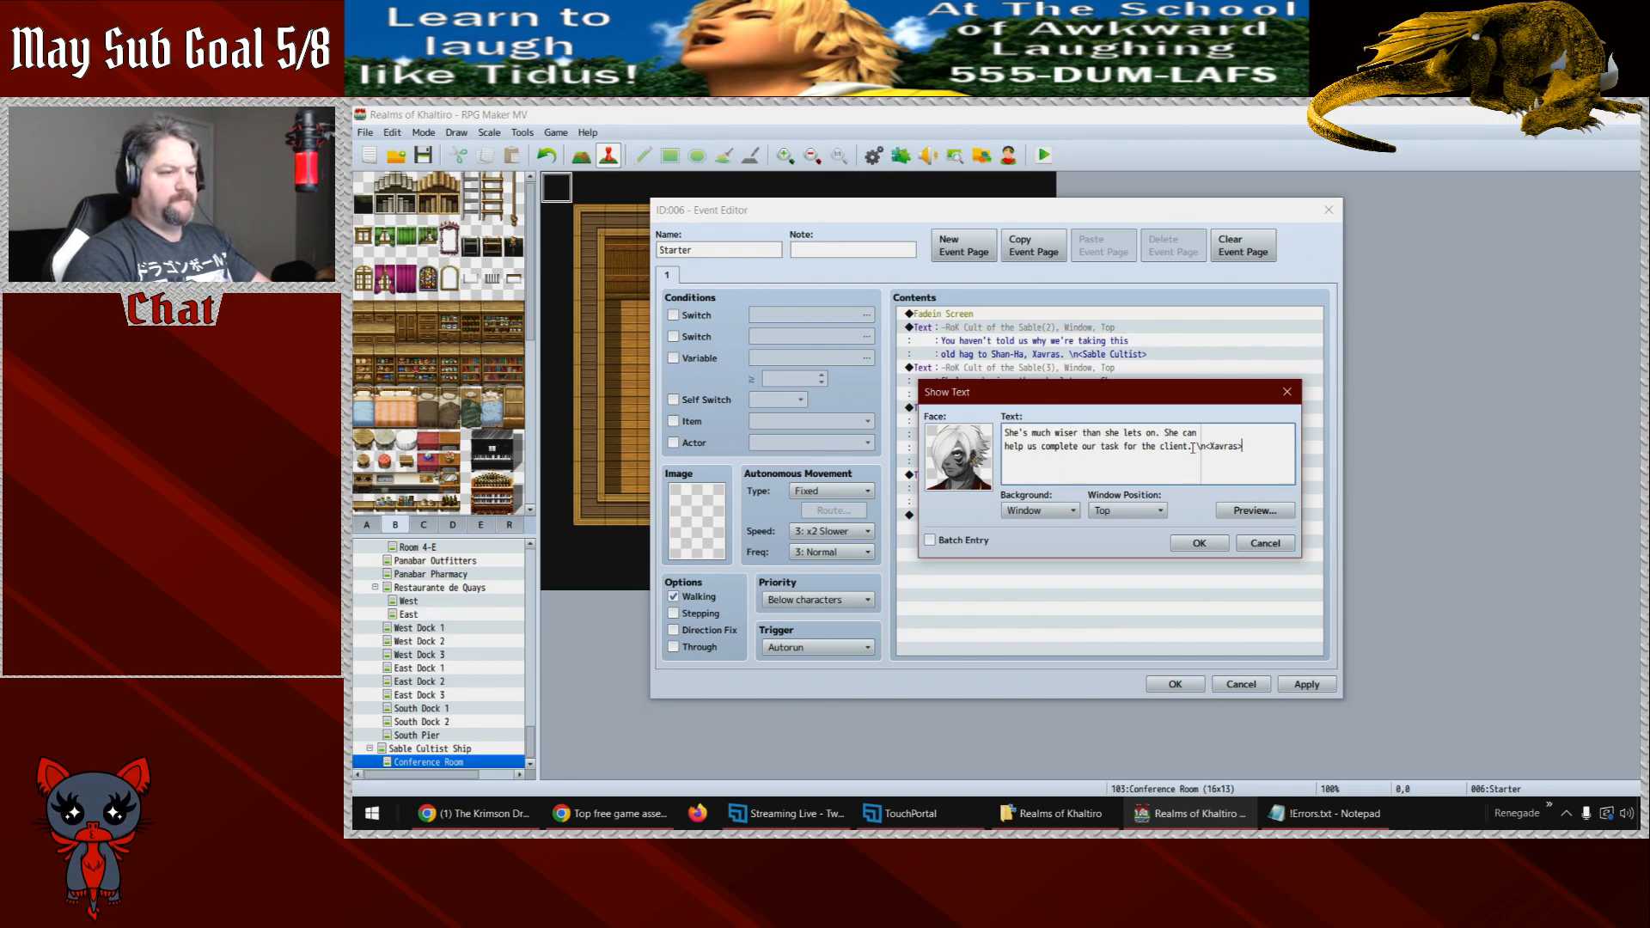
drag(1197, 446, 885, 435)
text(Whether the ba)
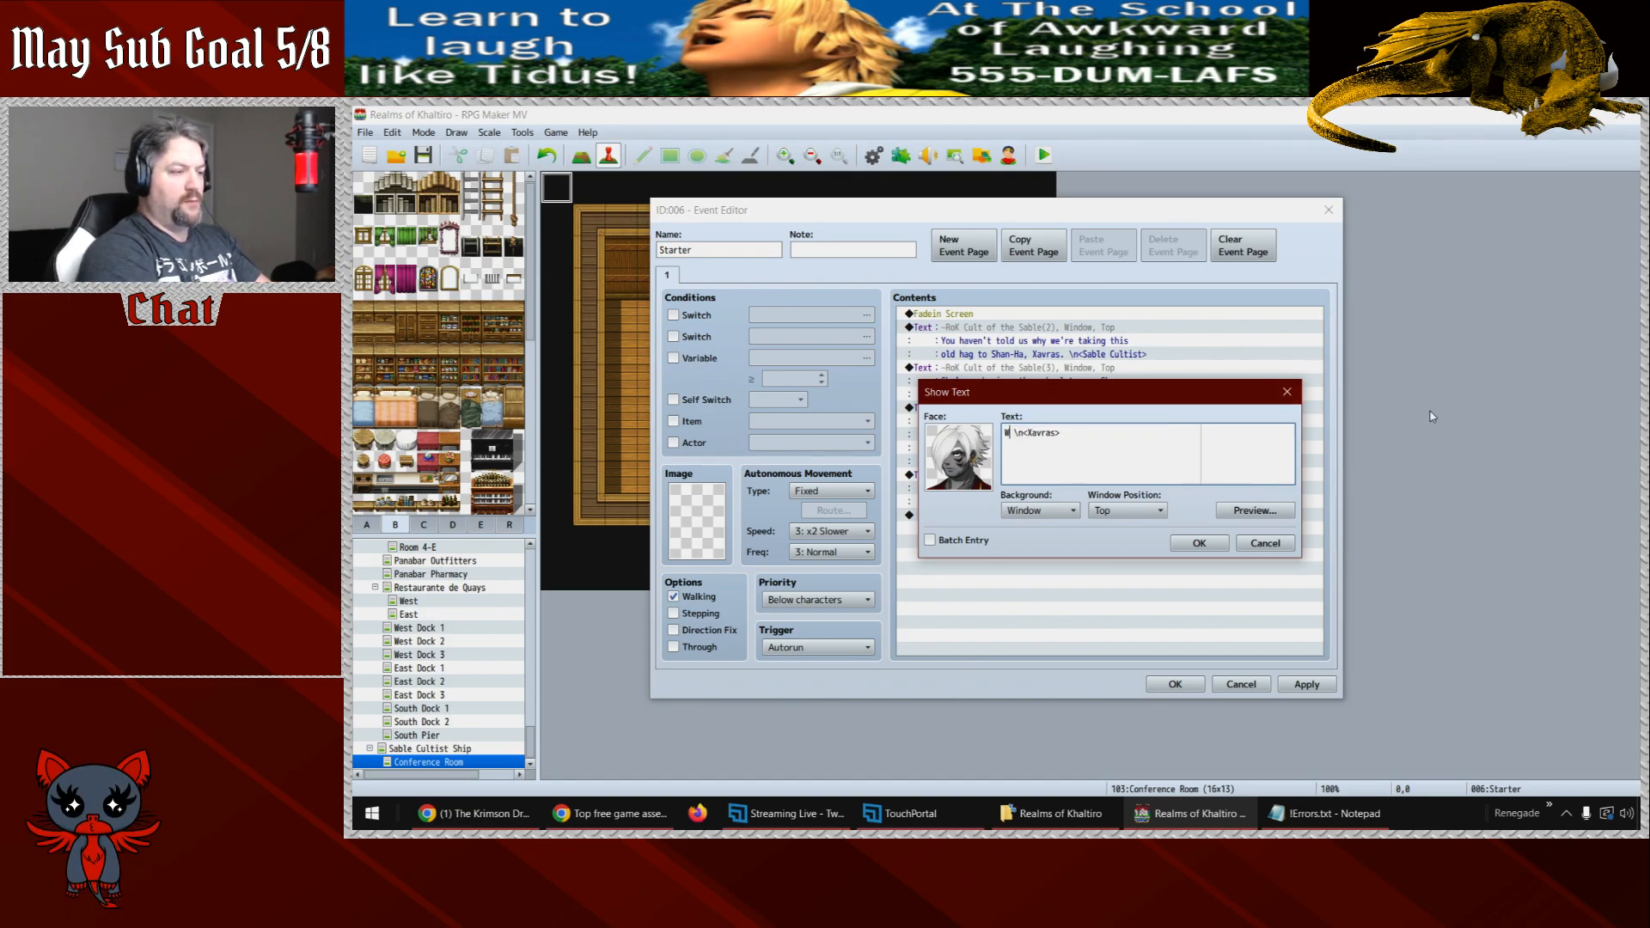
text(rrier )
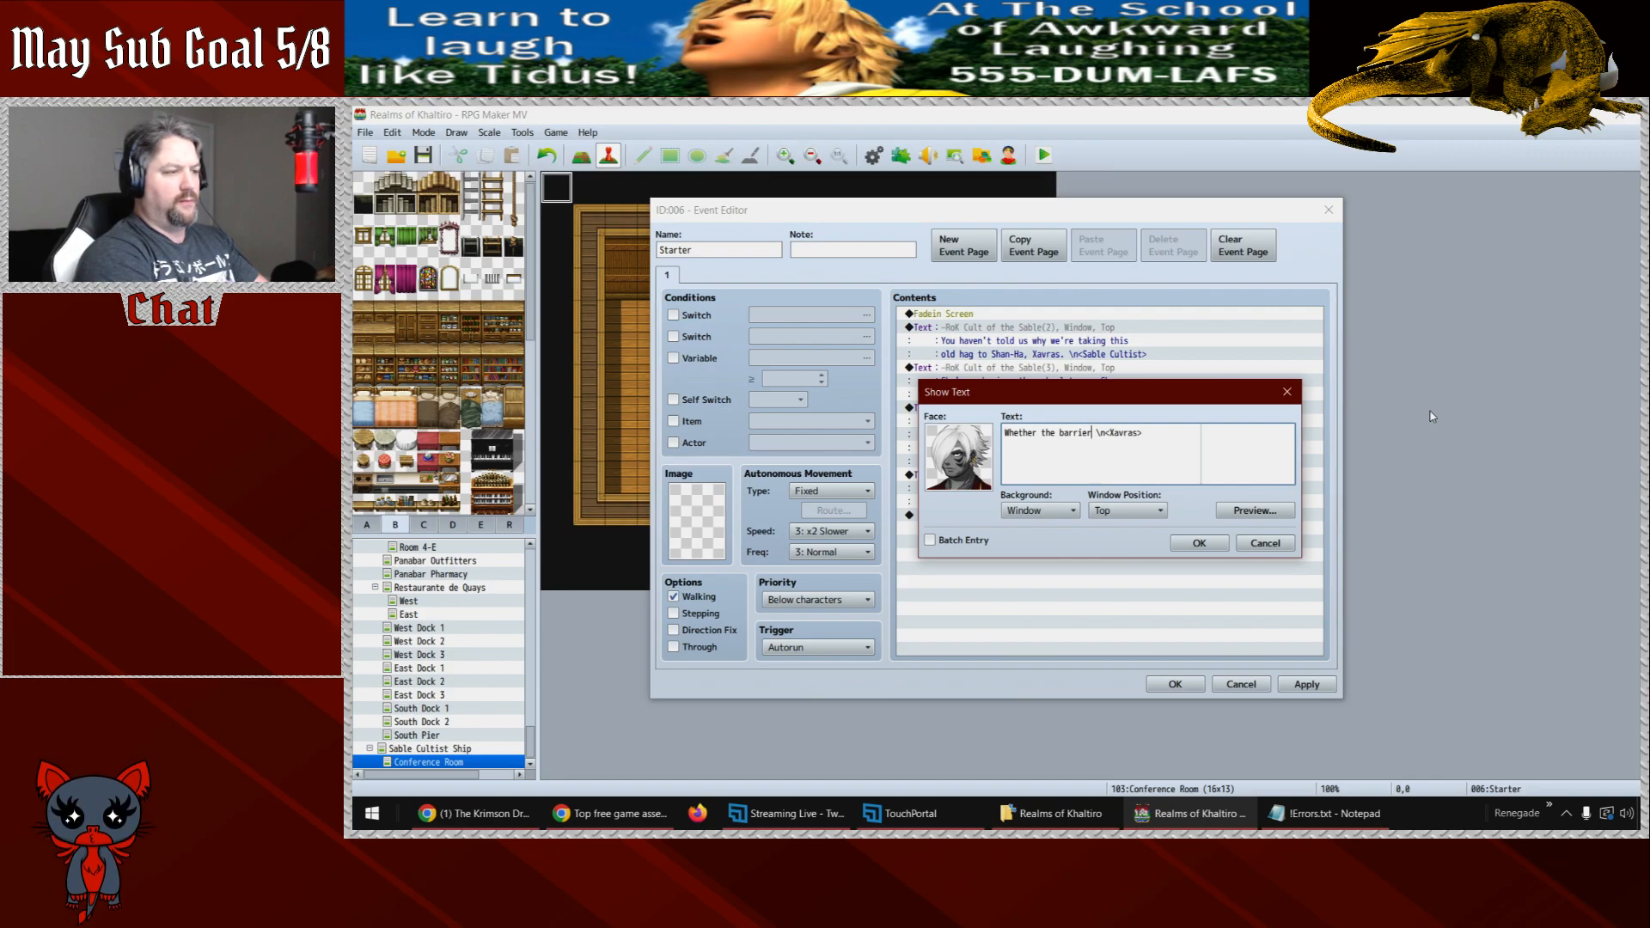
text(is real or not,  )
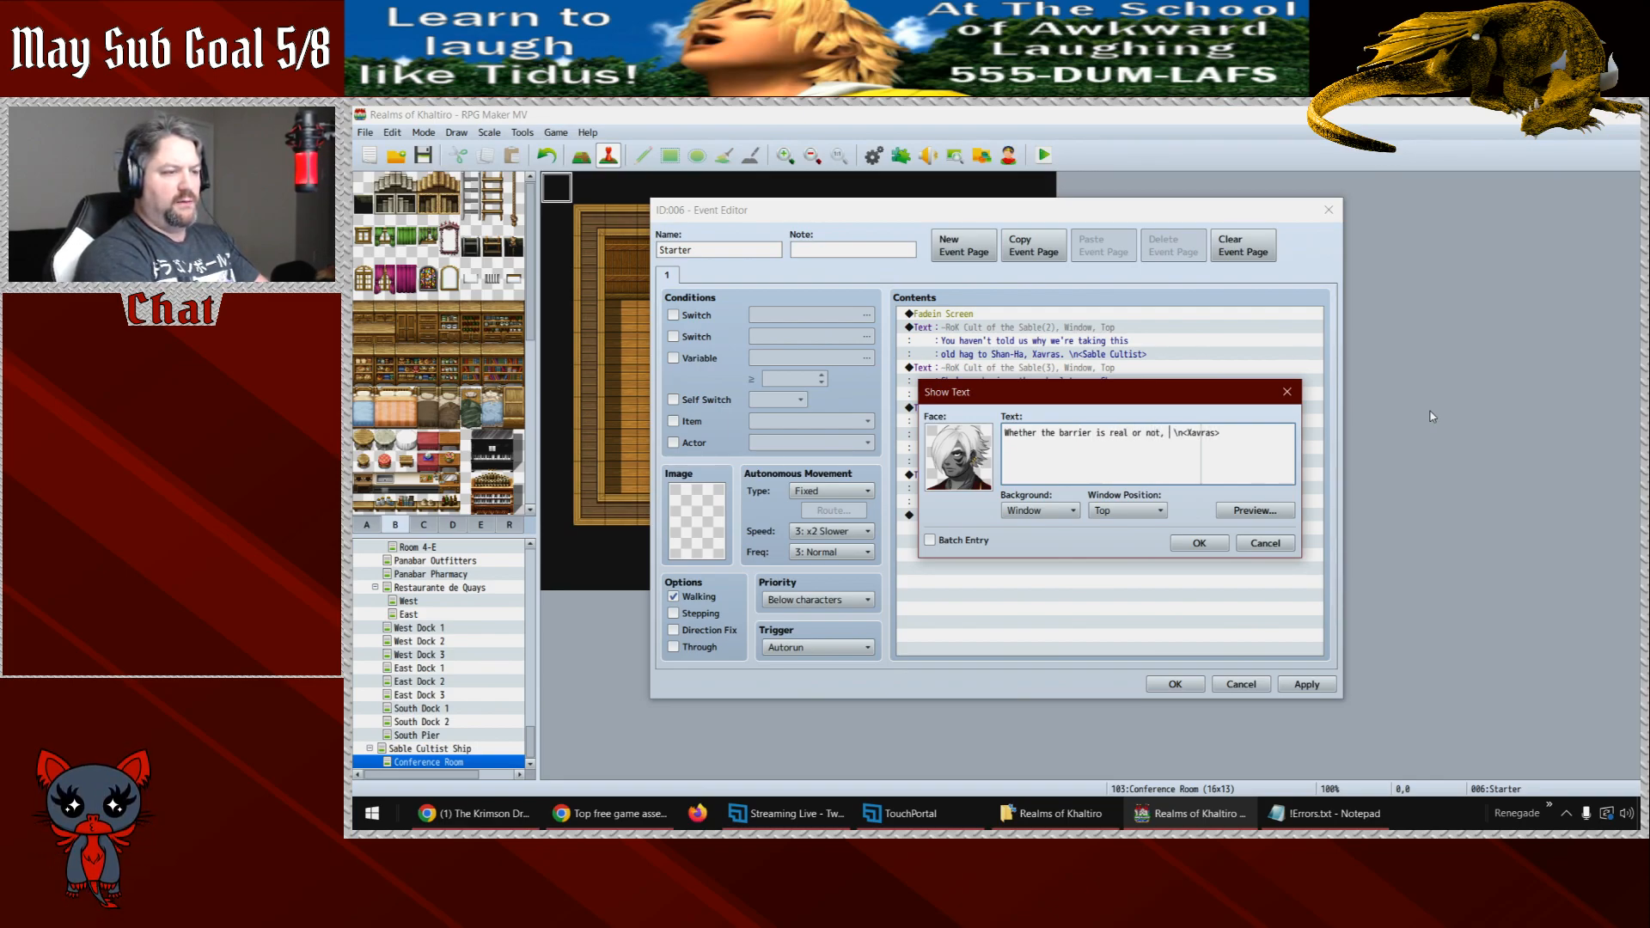
text(we )
text(must)
key(Return)
text(do what we can to )
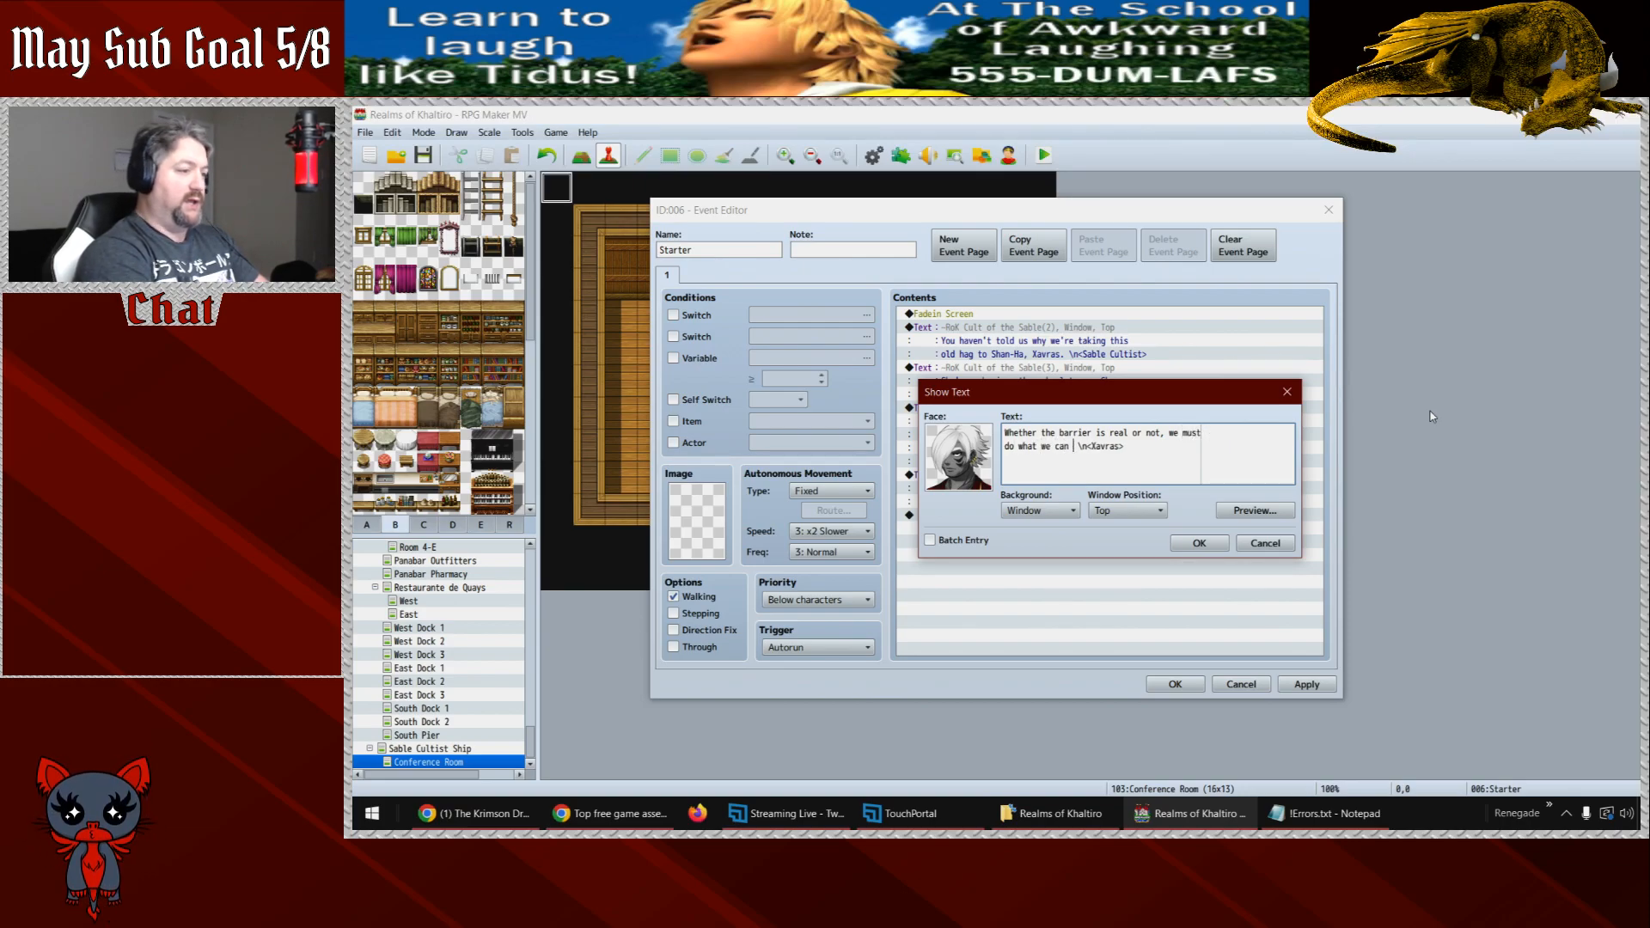
text(accomplish )
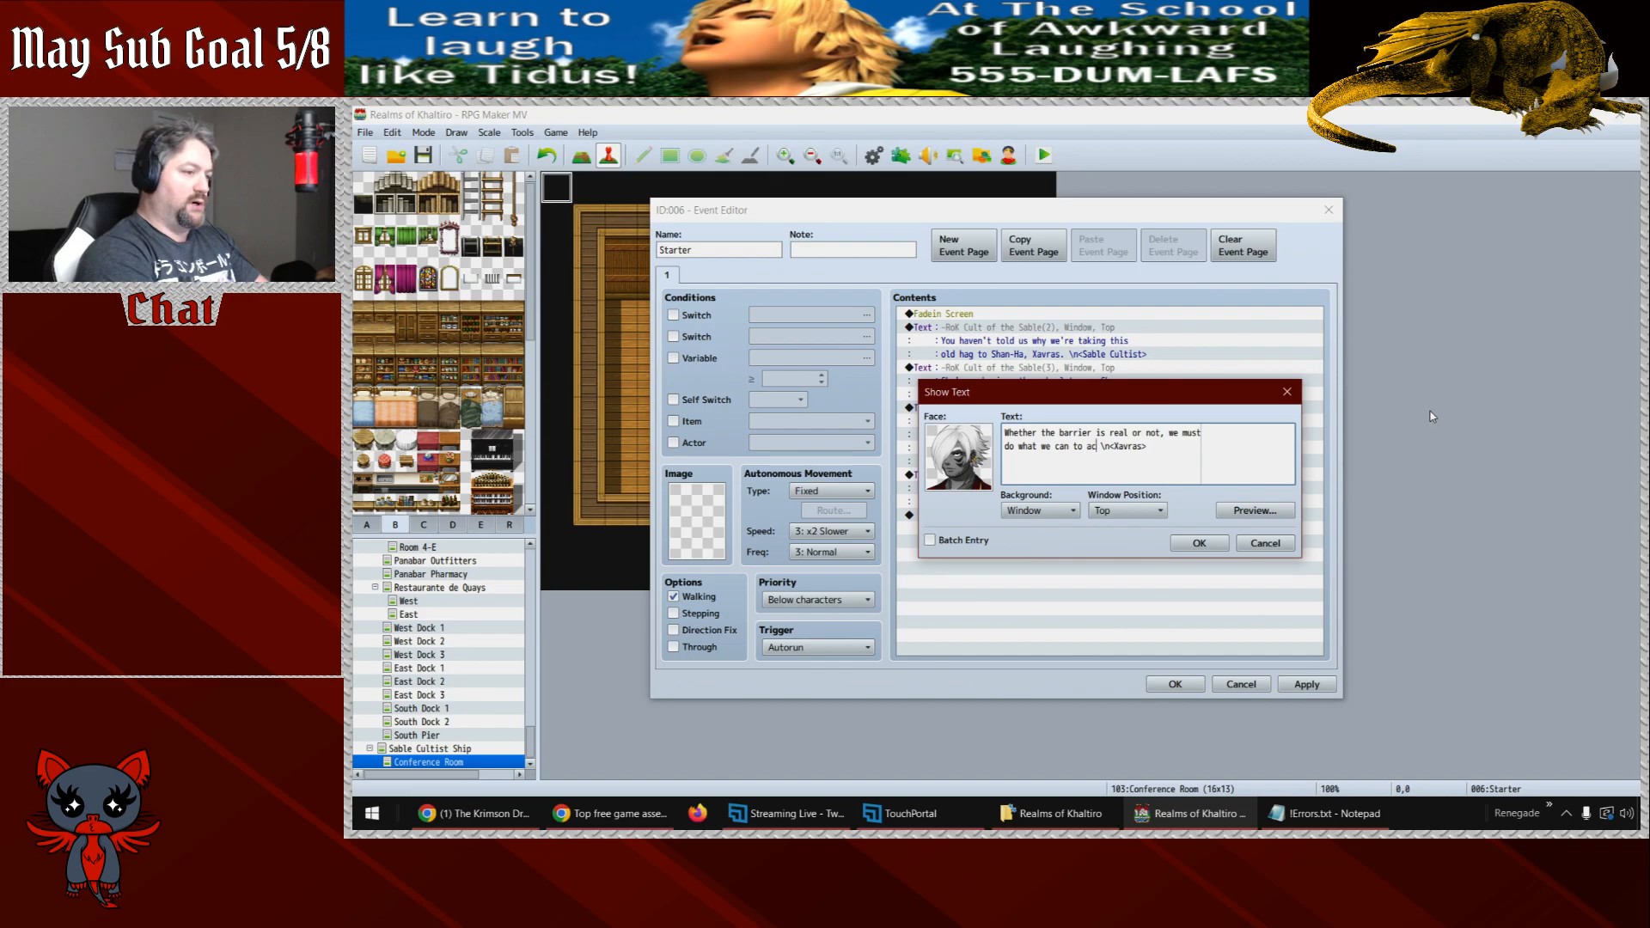
text(our task for)
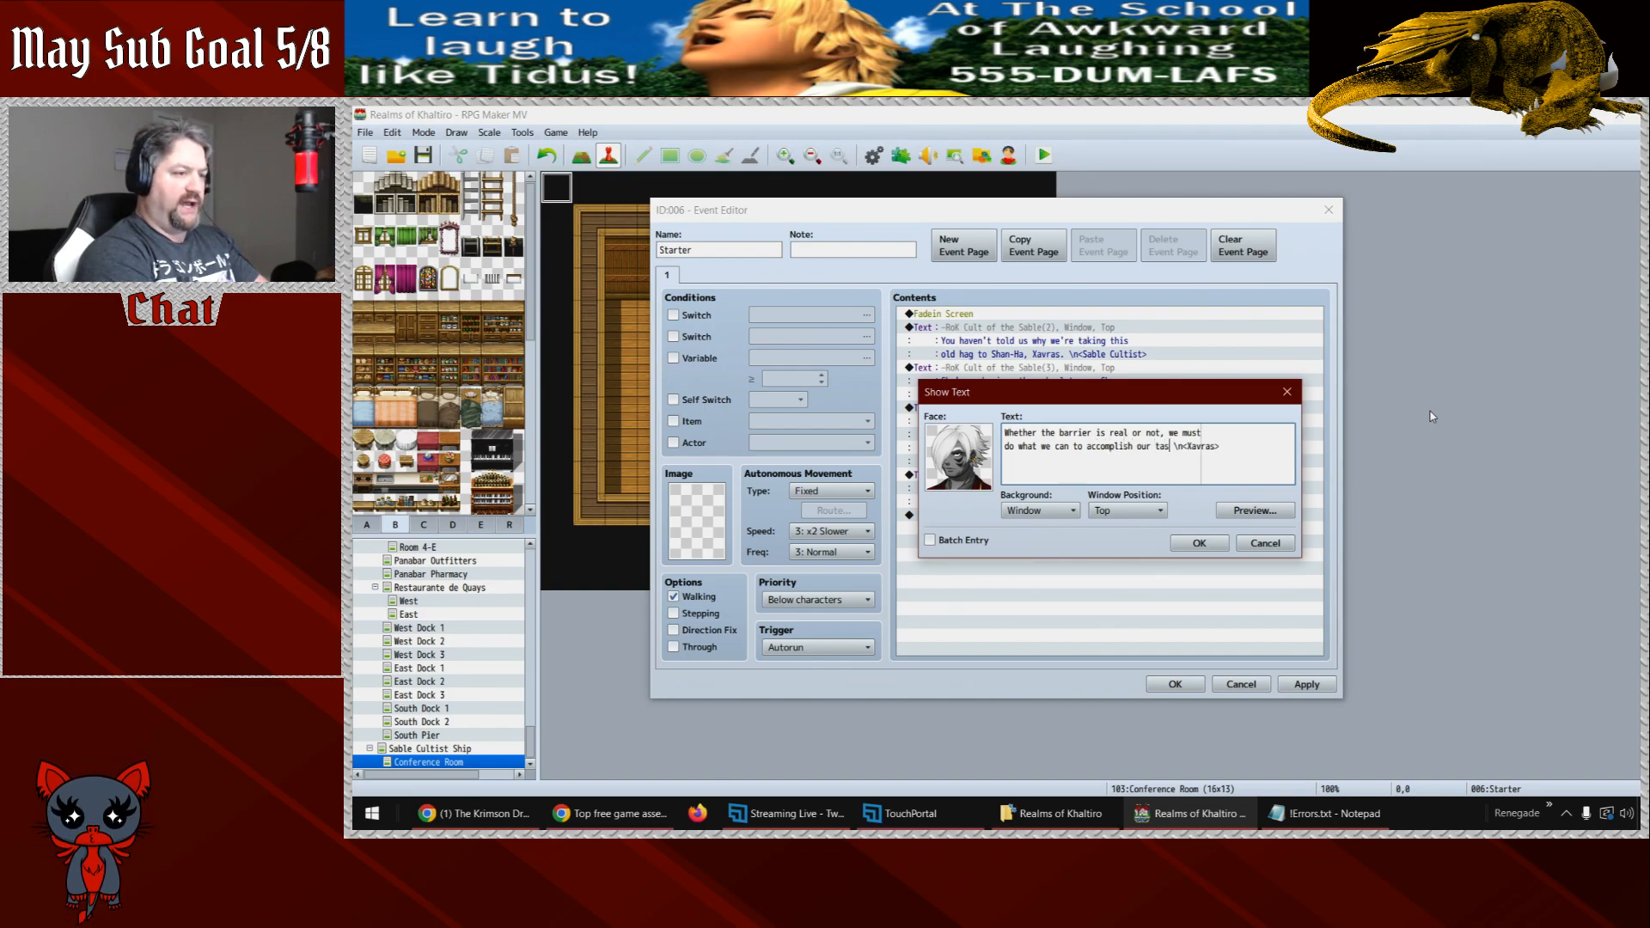
text( the client.)
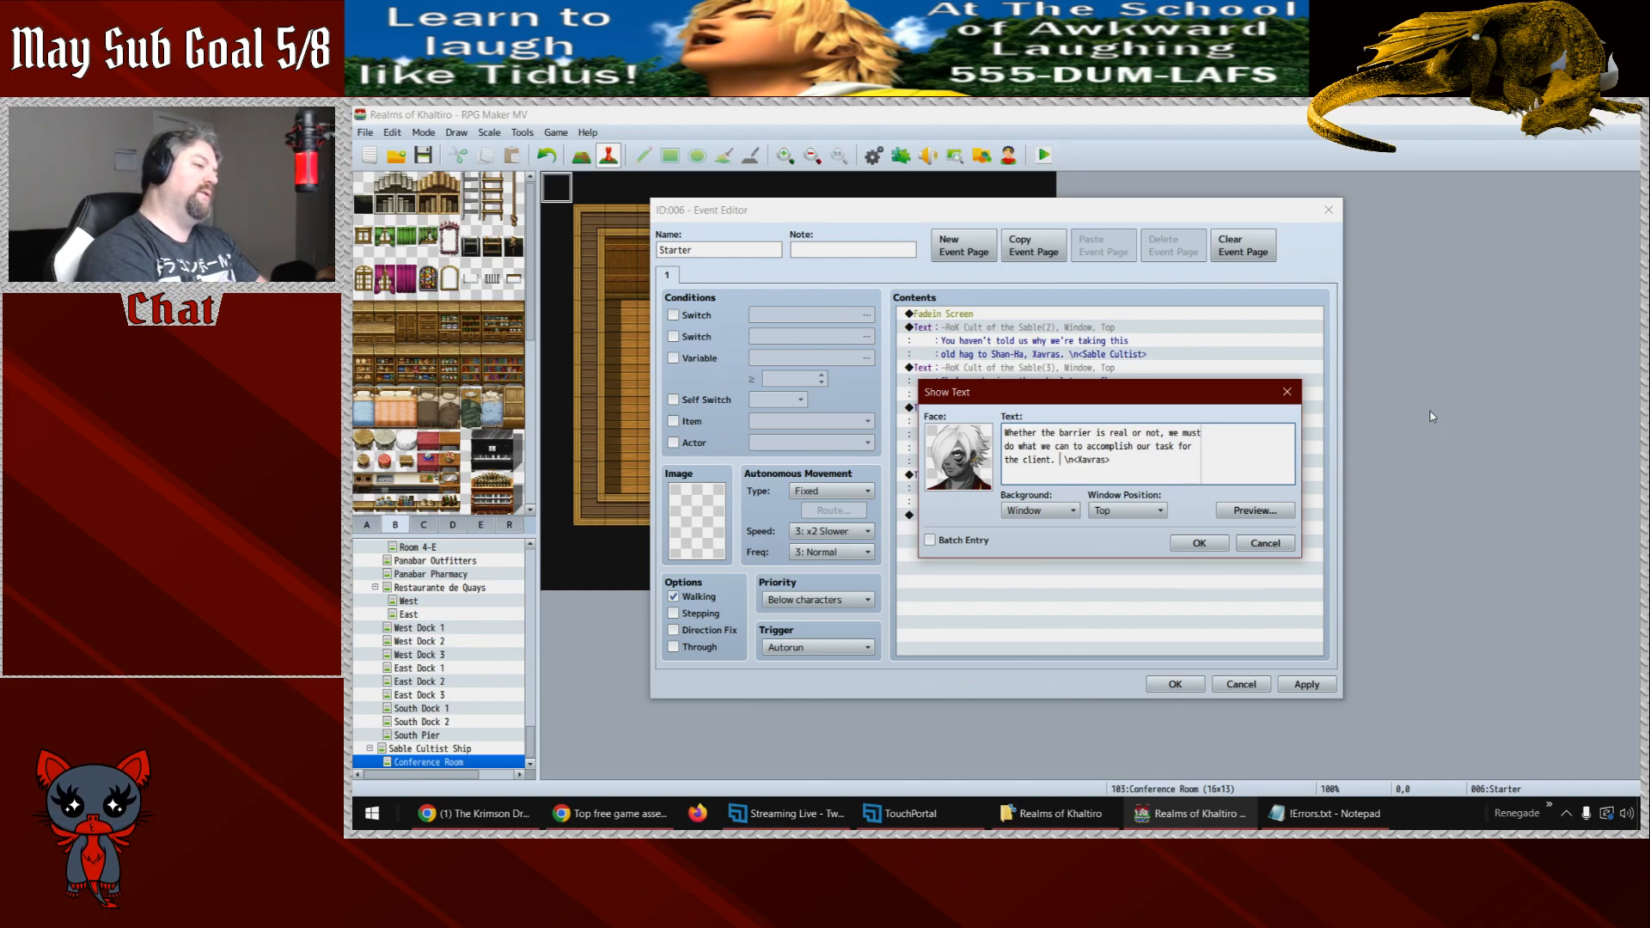
- Append "The old lady can provide us with the means to do that." to Xavras's second line and apply the event changes
text( The old lady can prodo)
key(BackSpace)
key(BackSpace)
text(vide us)
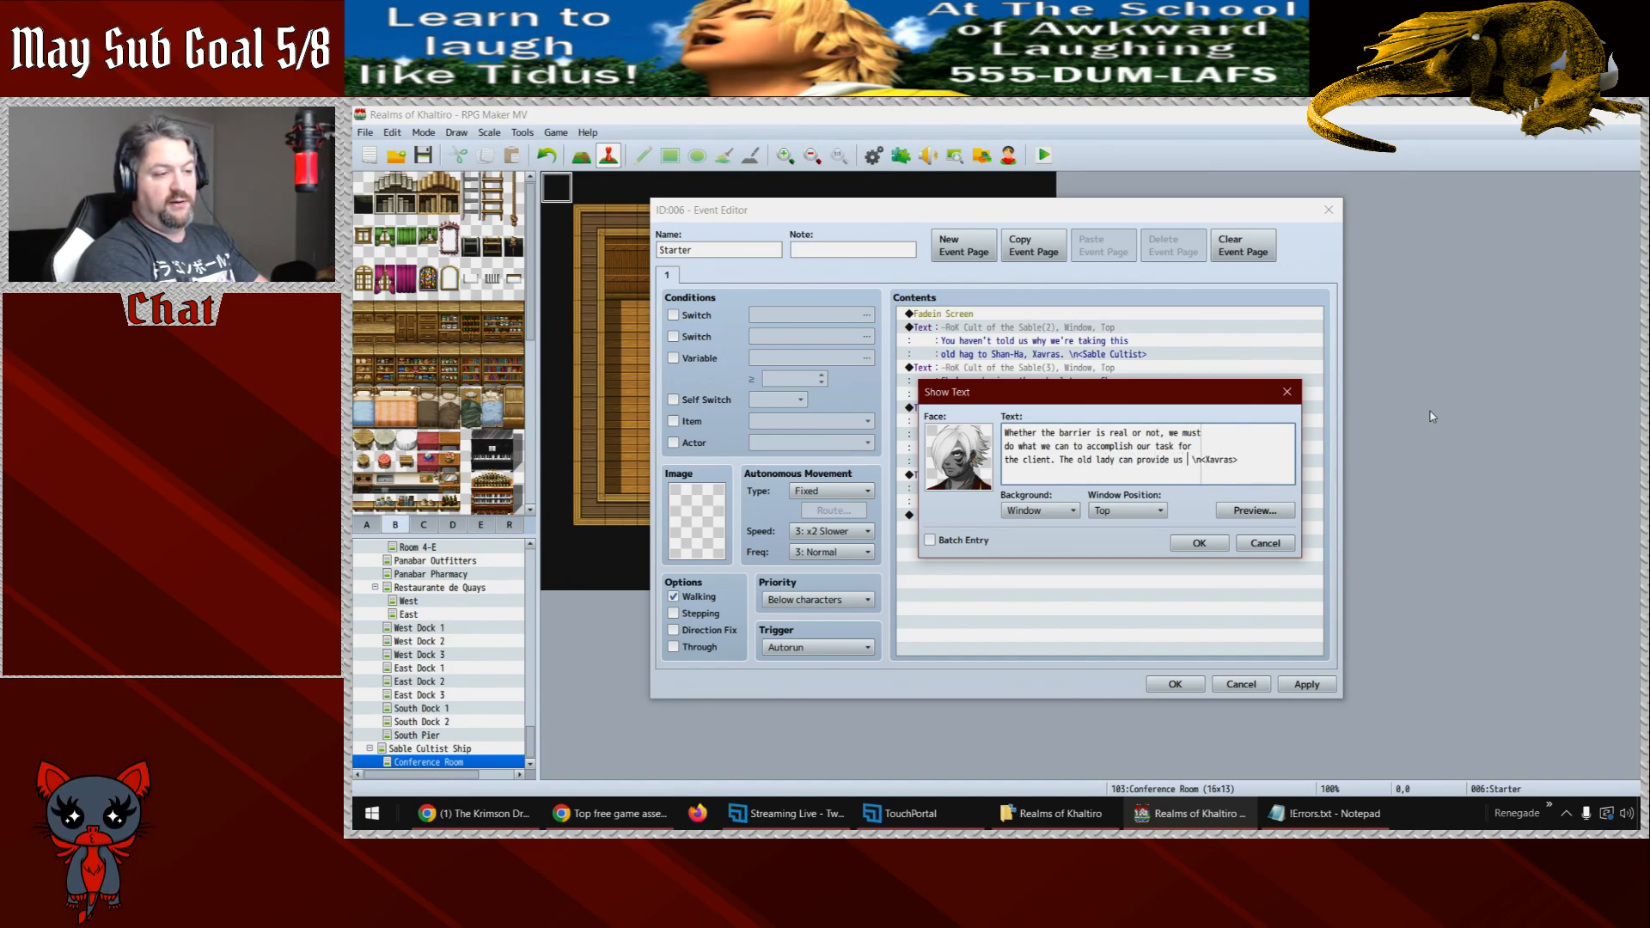
text( with)
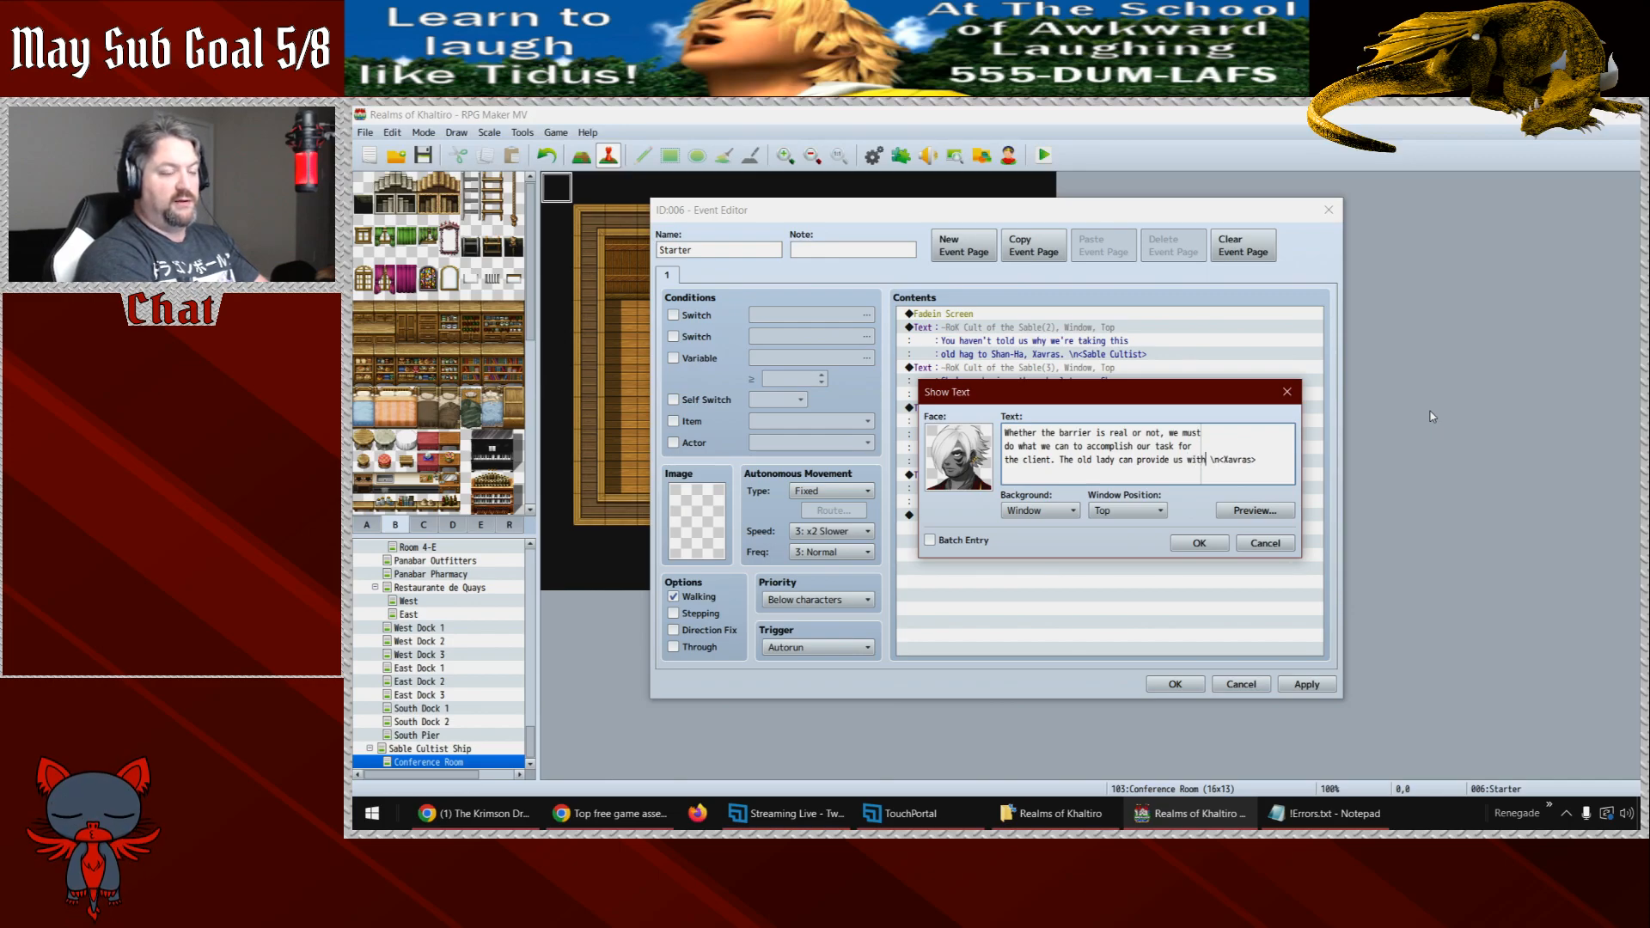
key(Return)
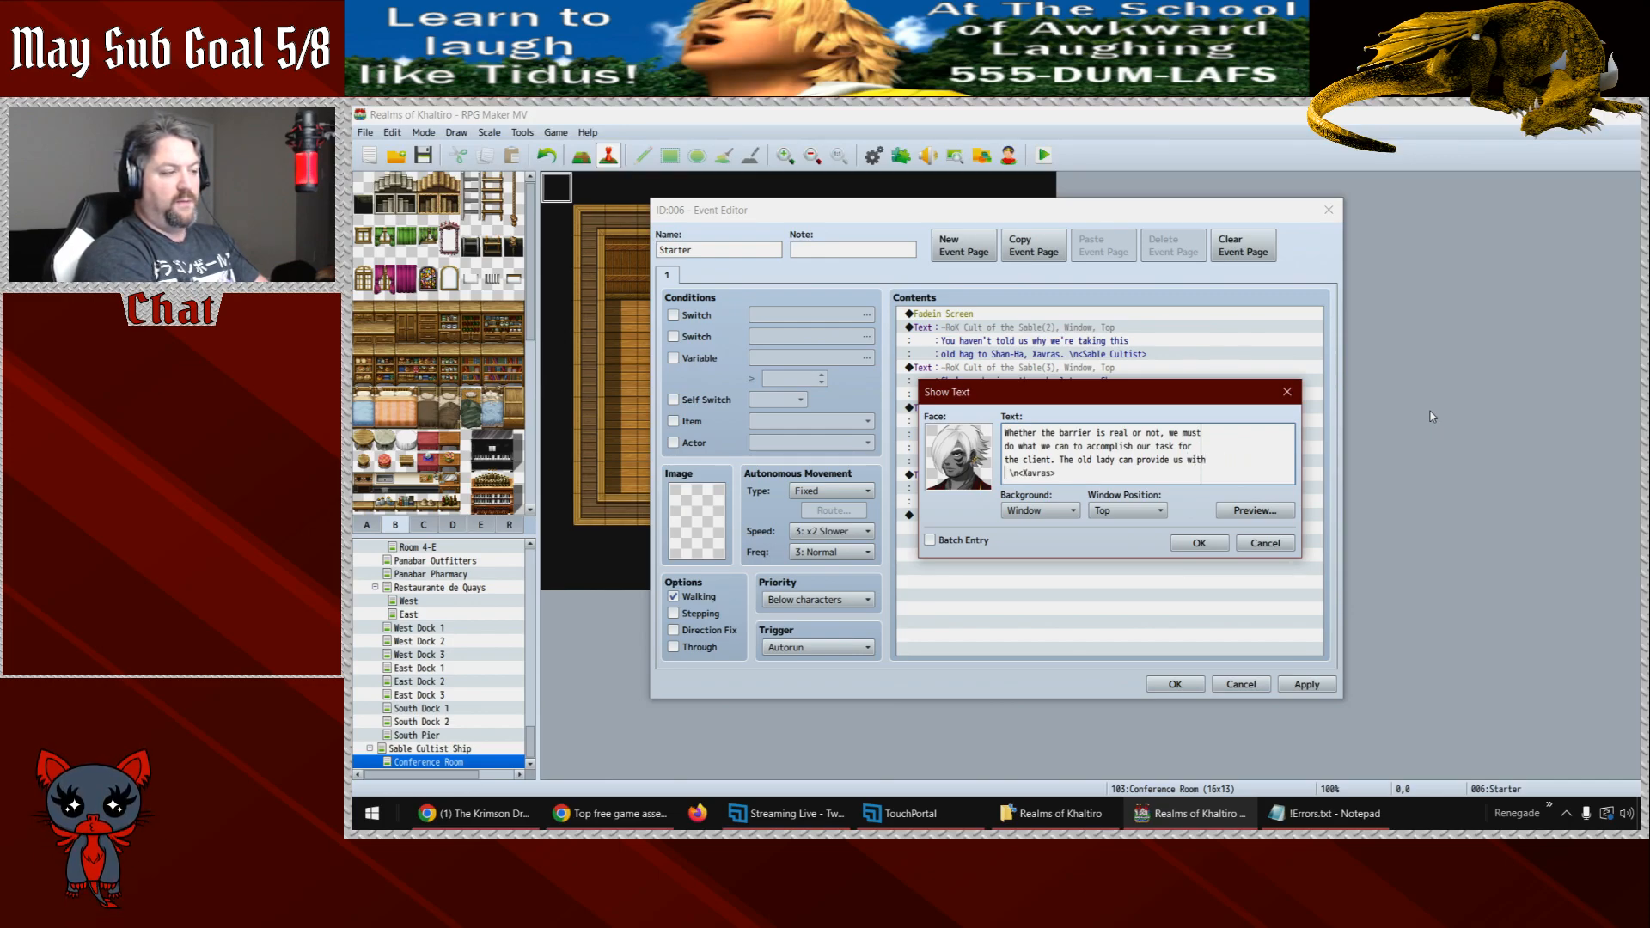
text(the mea)
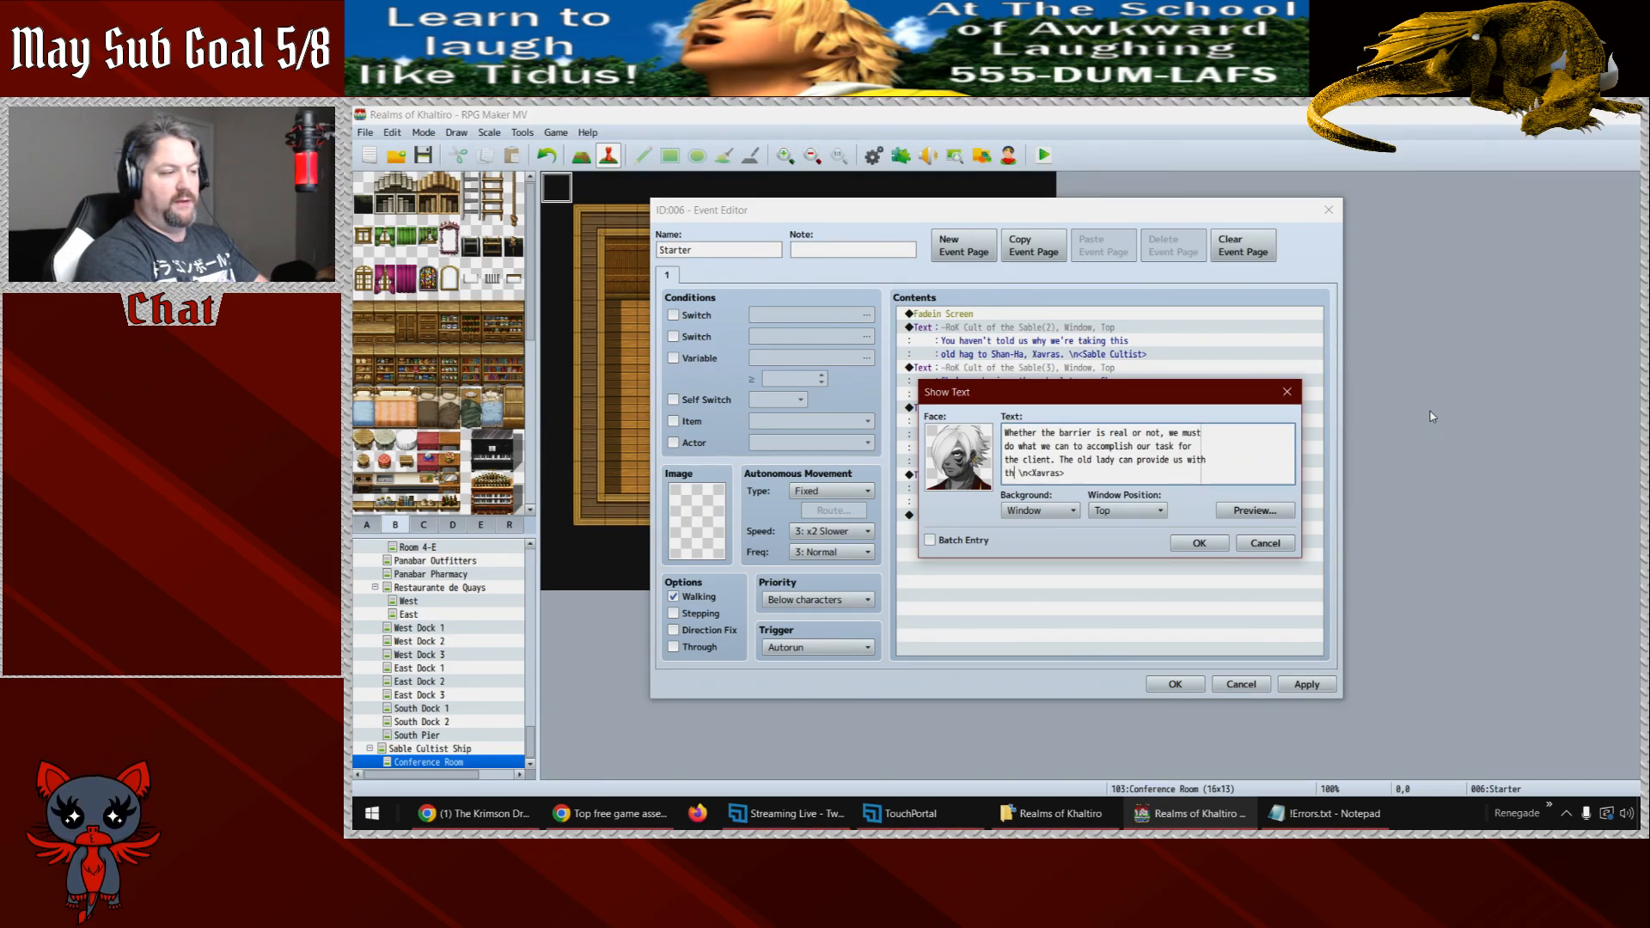
text(ns to )
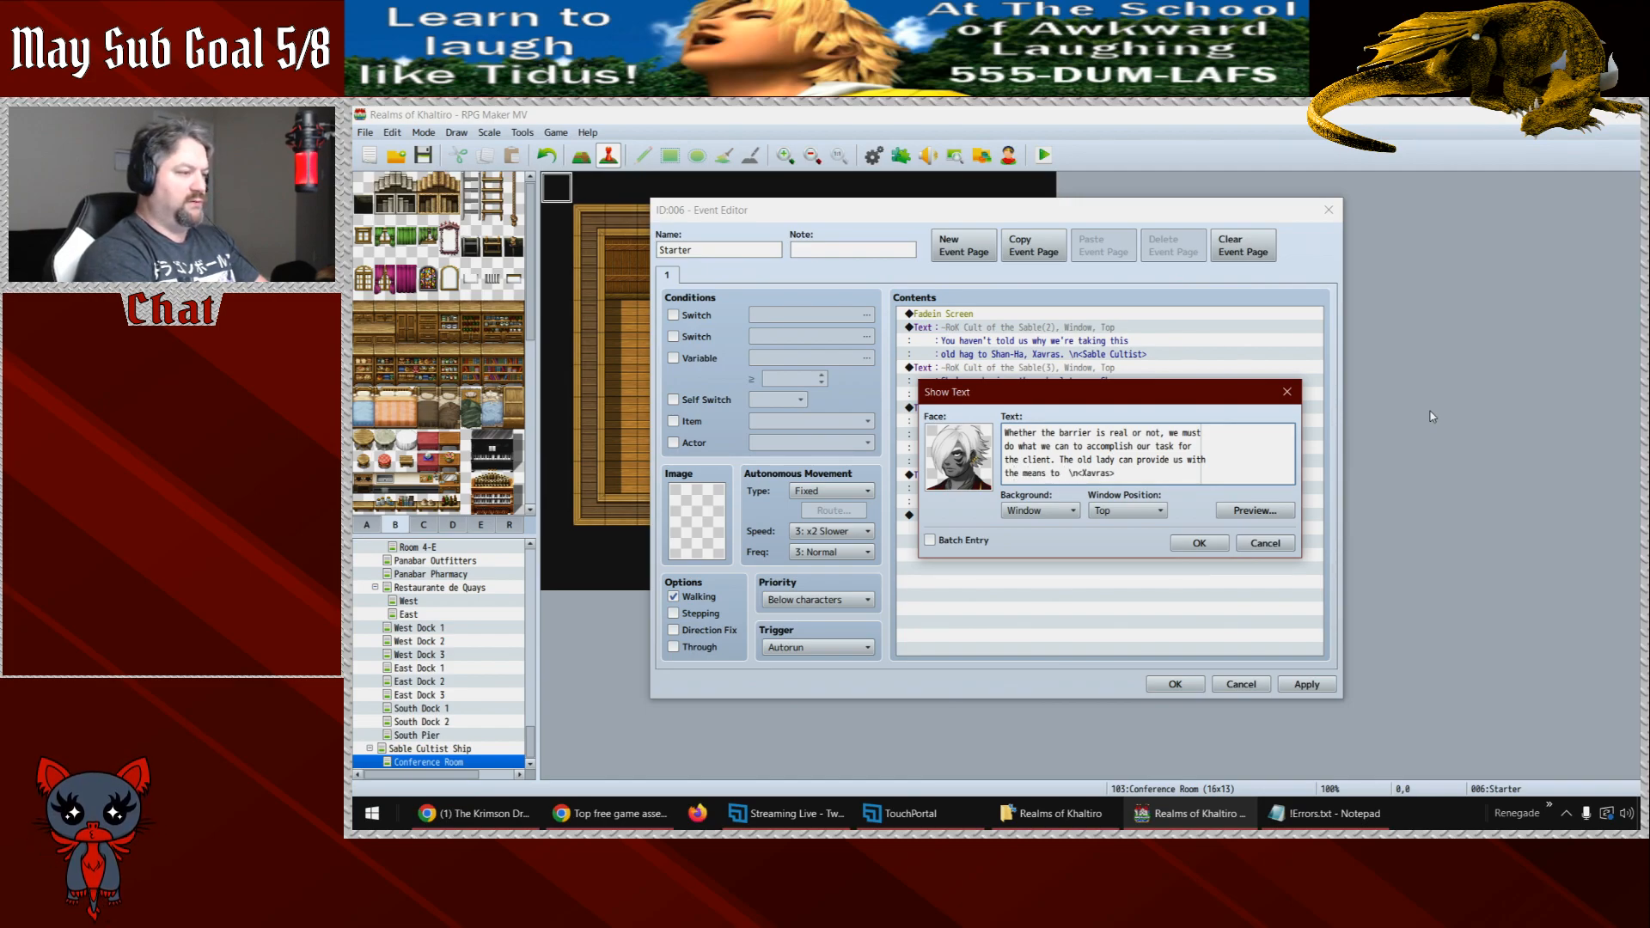
text(do that.)
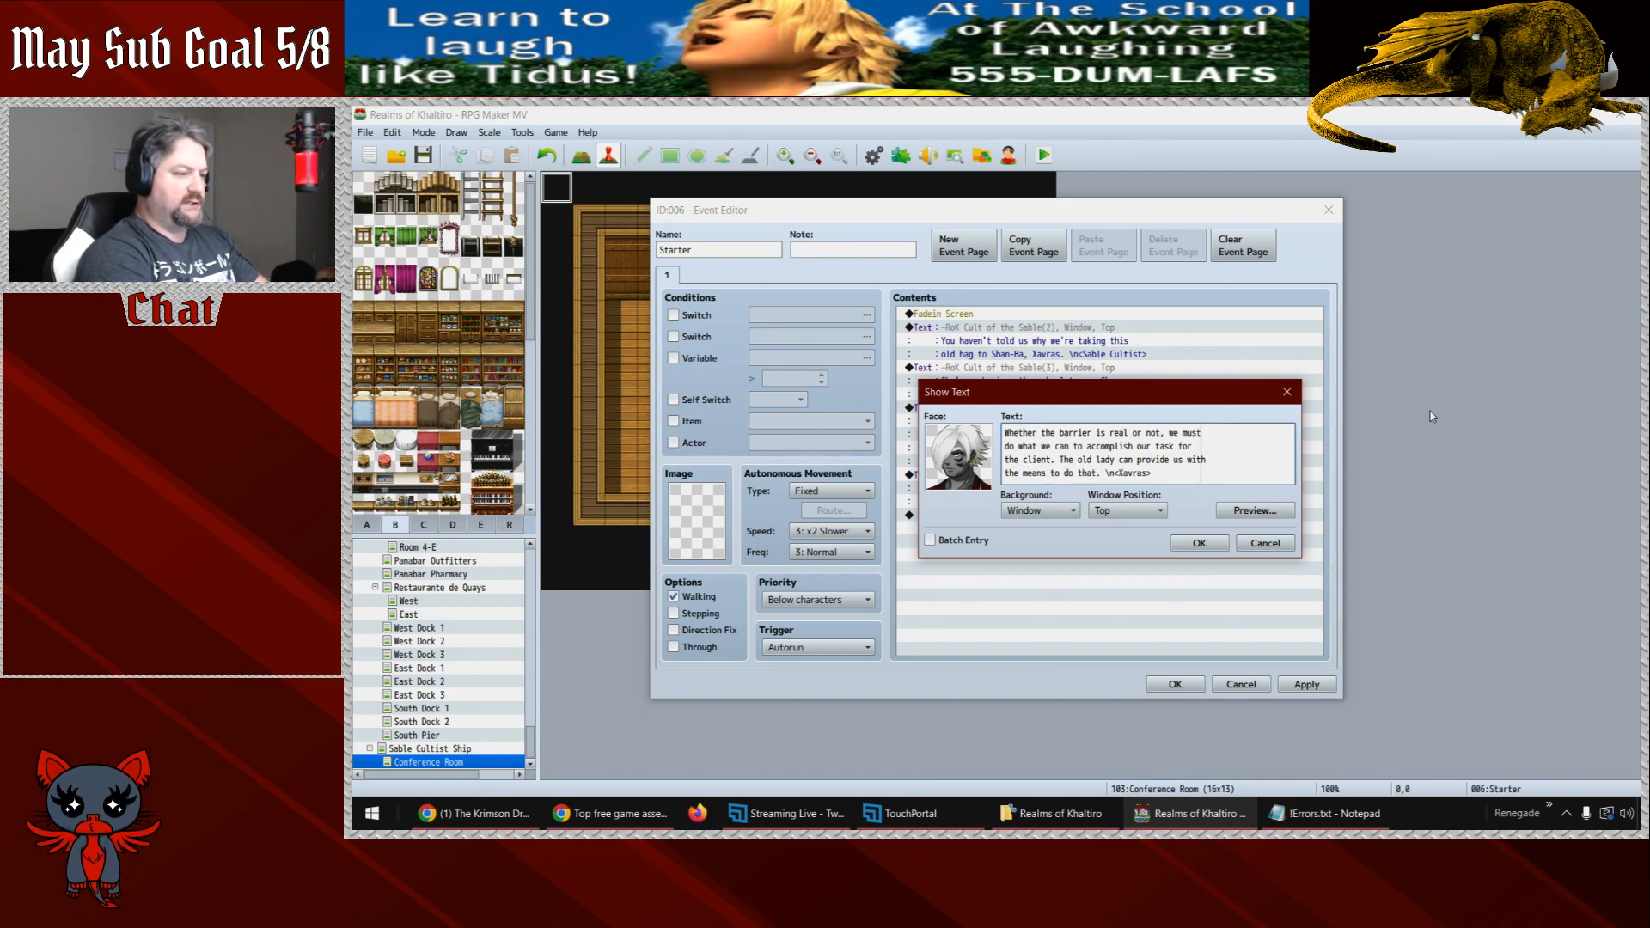
click(1199, 543)
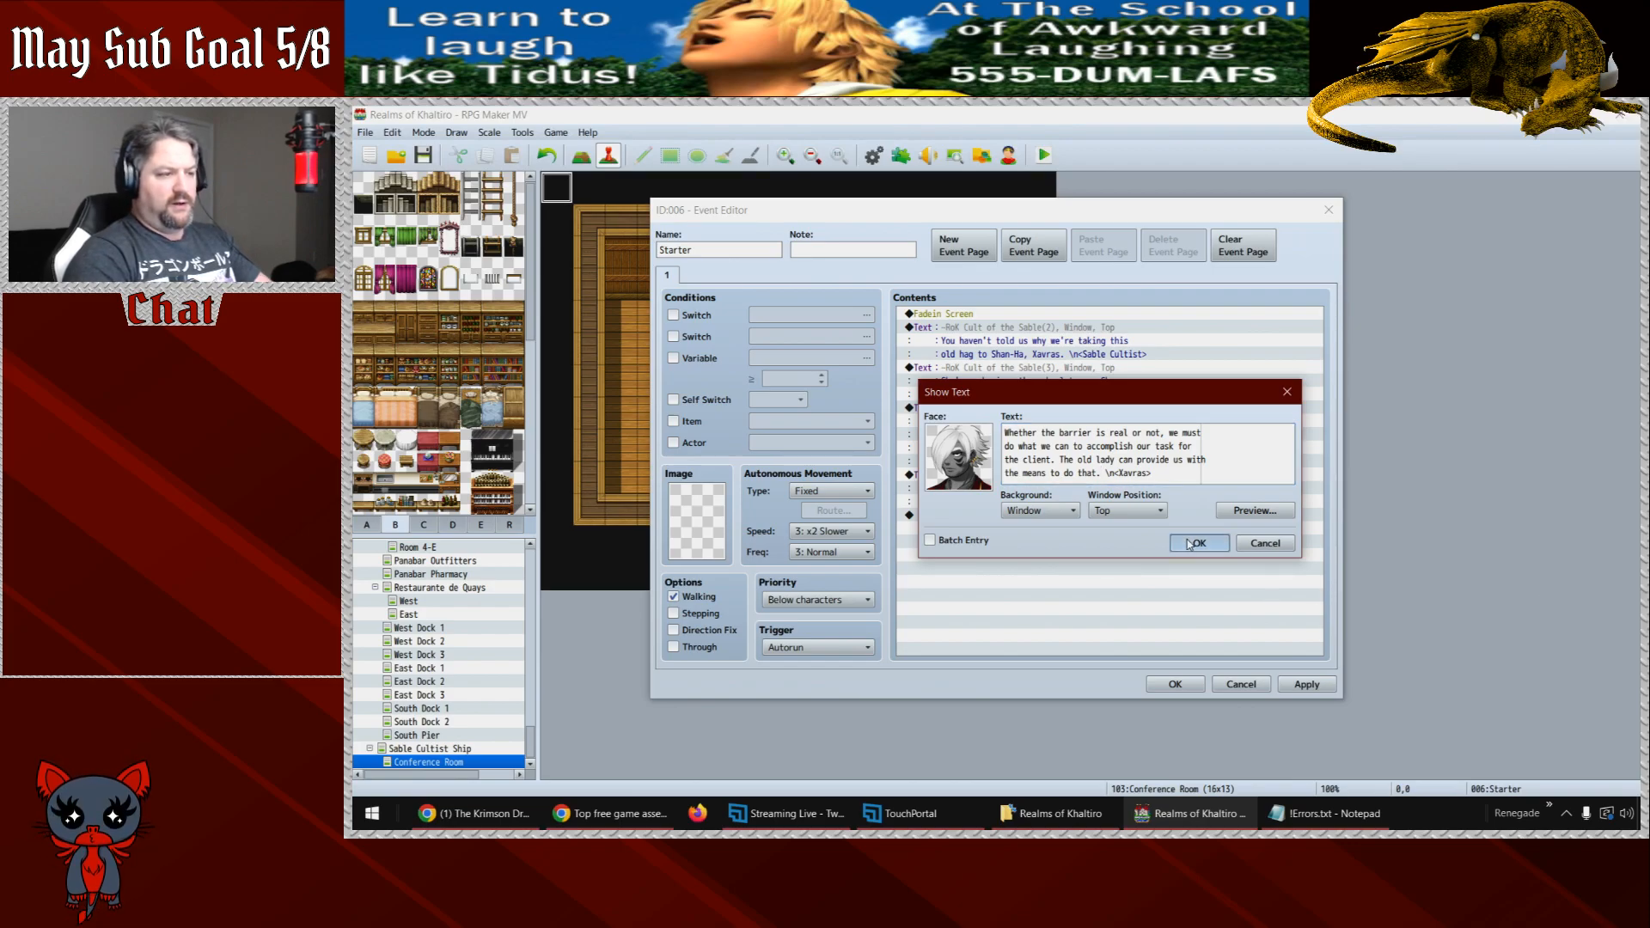
click(1307, 686)
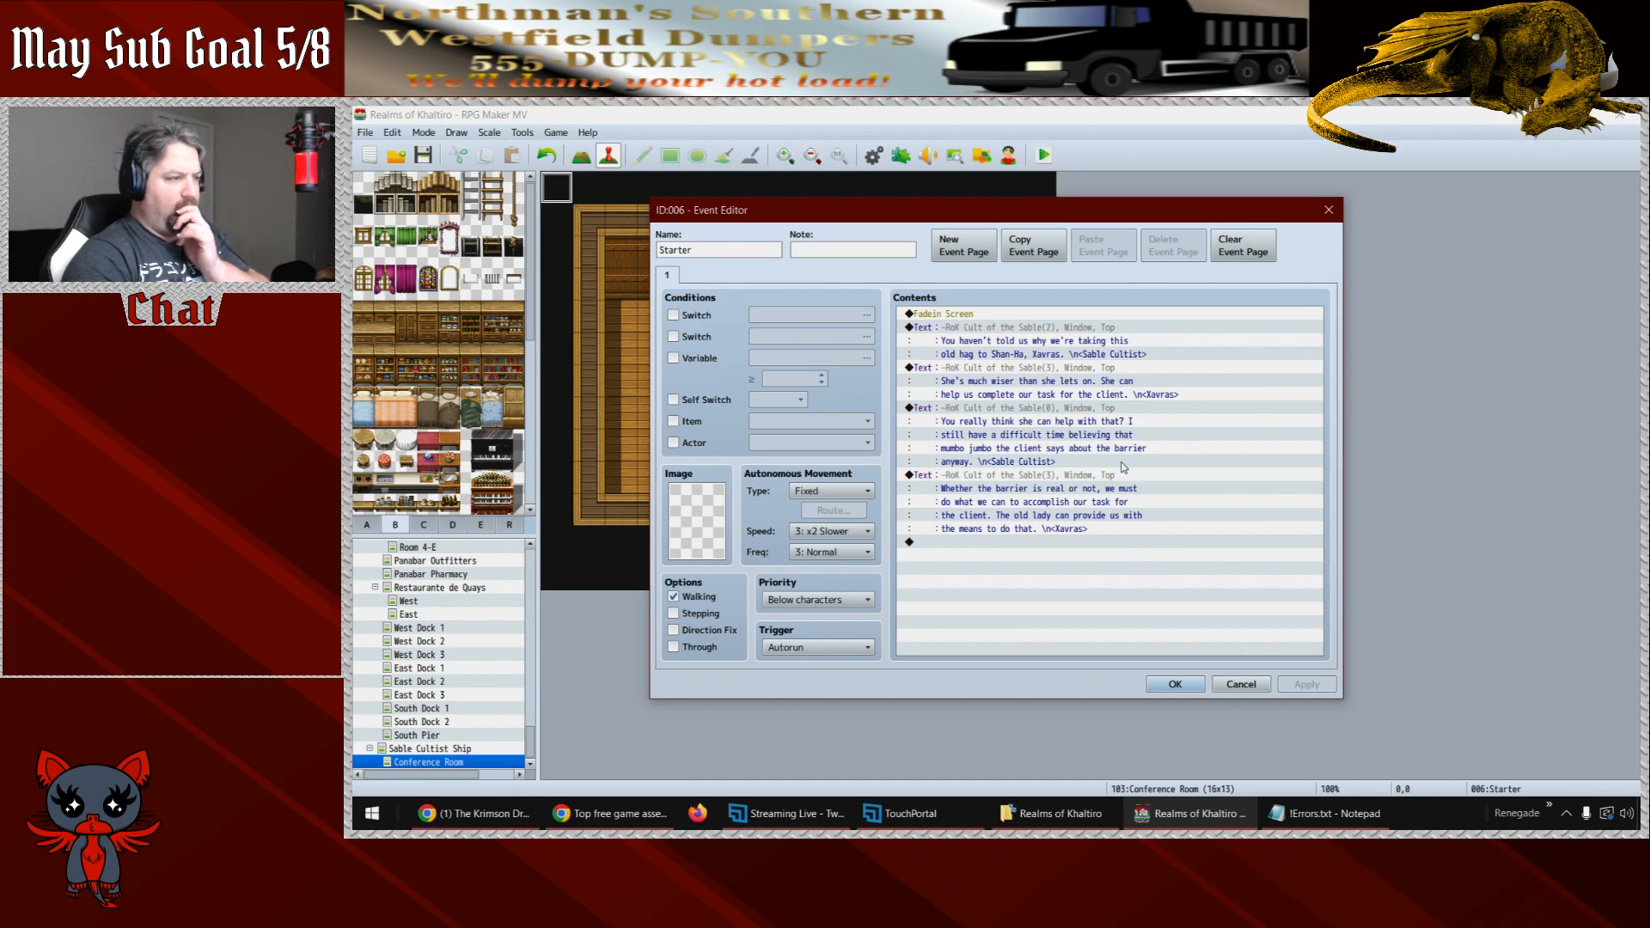
- Duplicate the blond cultist's text command below Xavras's second line at the end of the event contents
click(1081, 414)
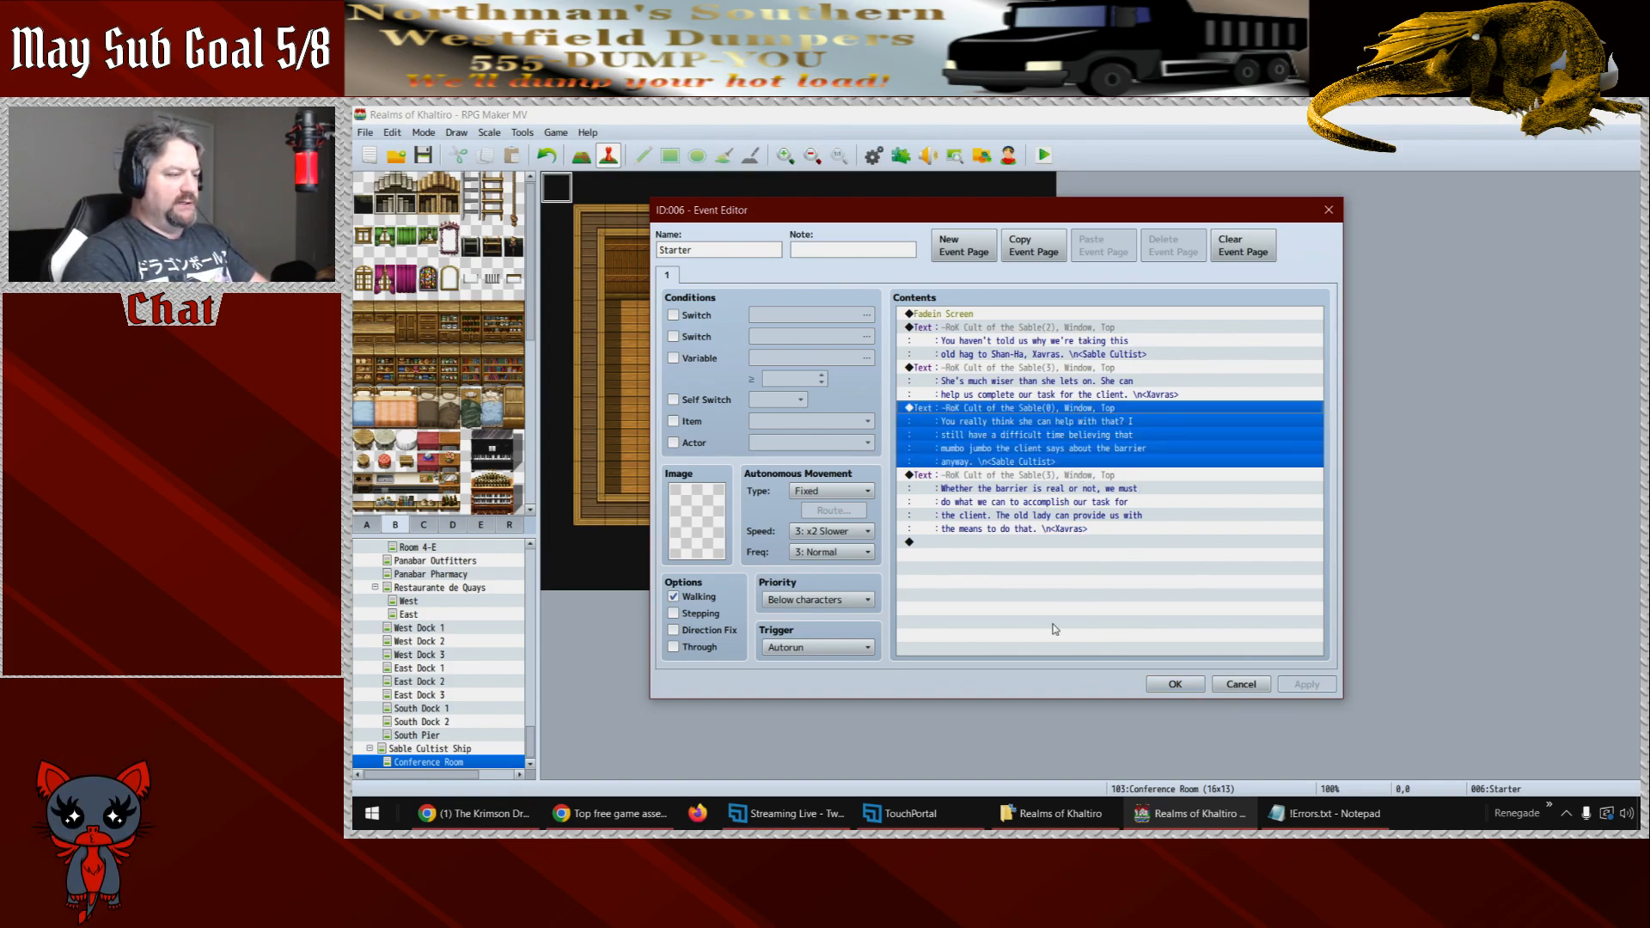
click(1000, 543)
key(ctrl+v)
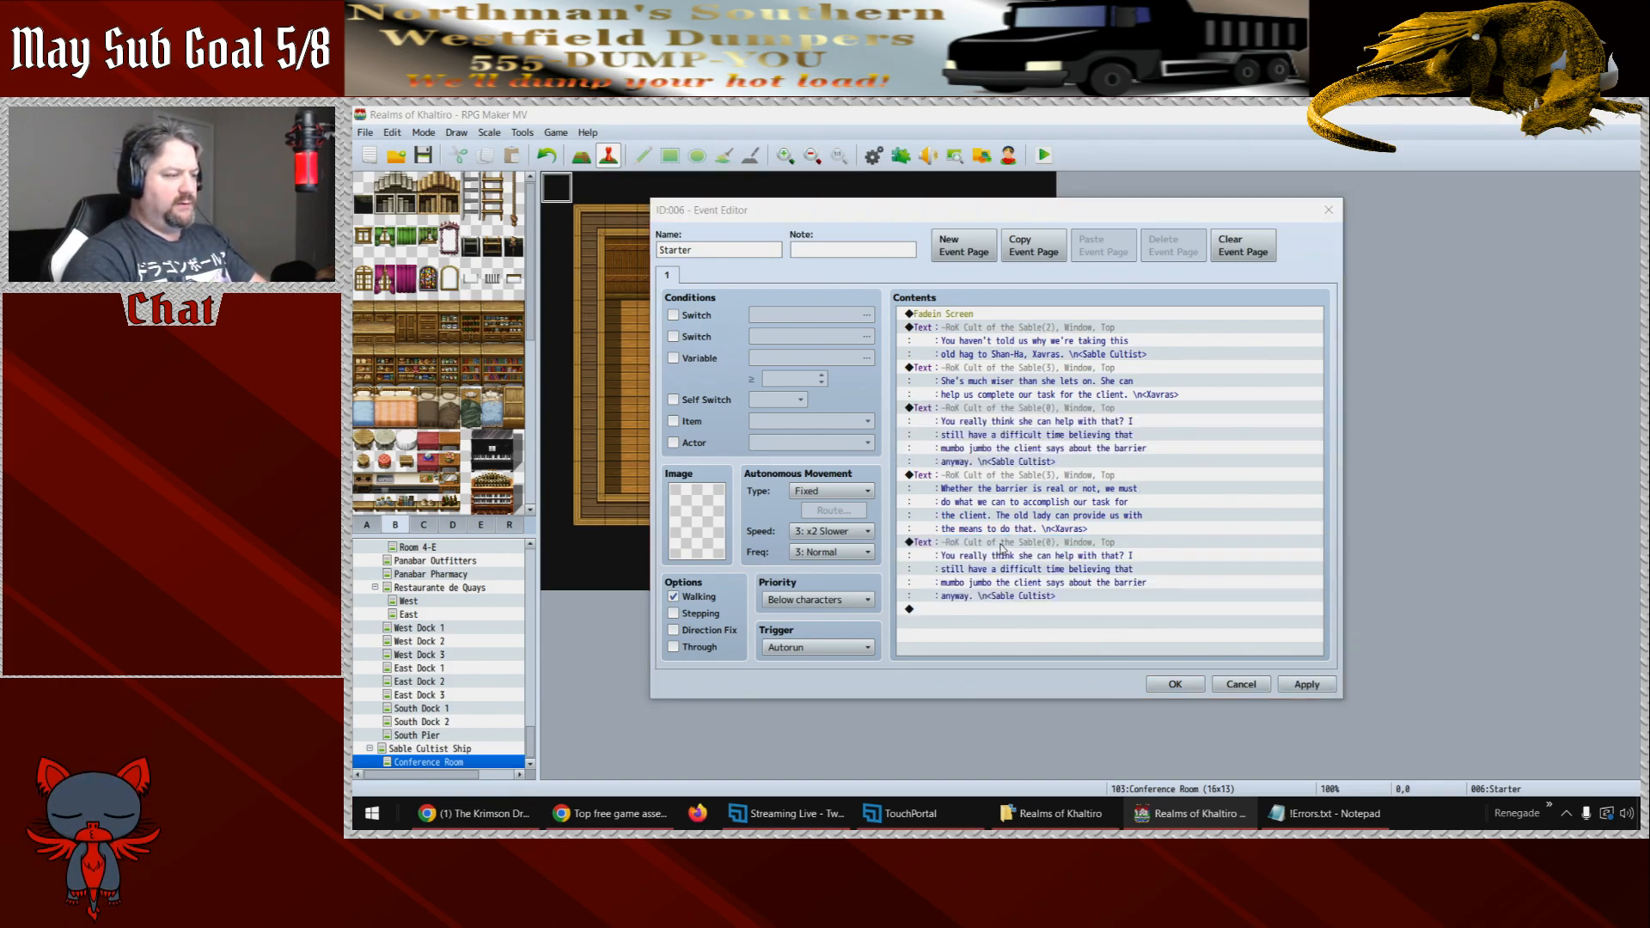
- Change the face of the last copied text command to the dark-haired cultist with the eyepatch
double_click(999, 547)
double_click(926, 445)
double_click(1109, 368)
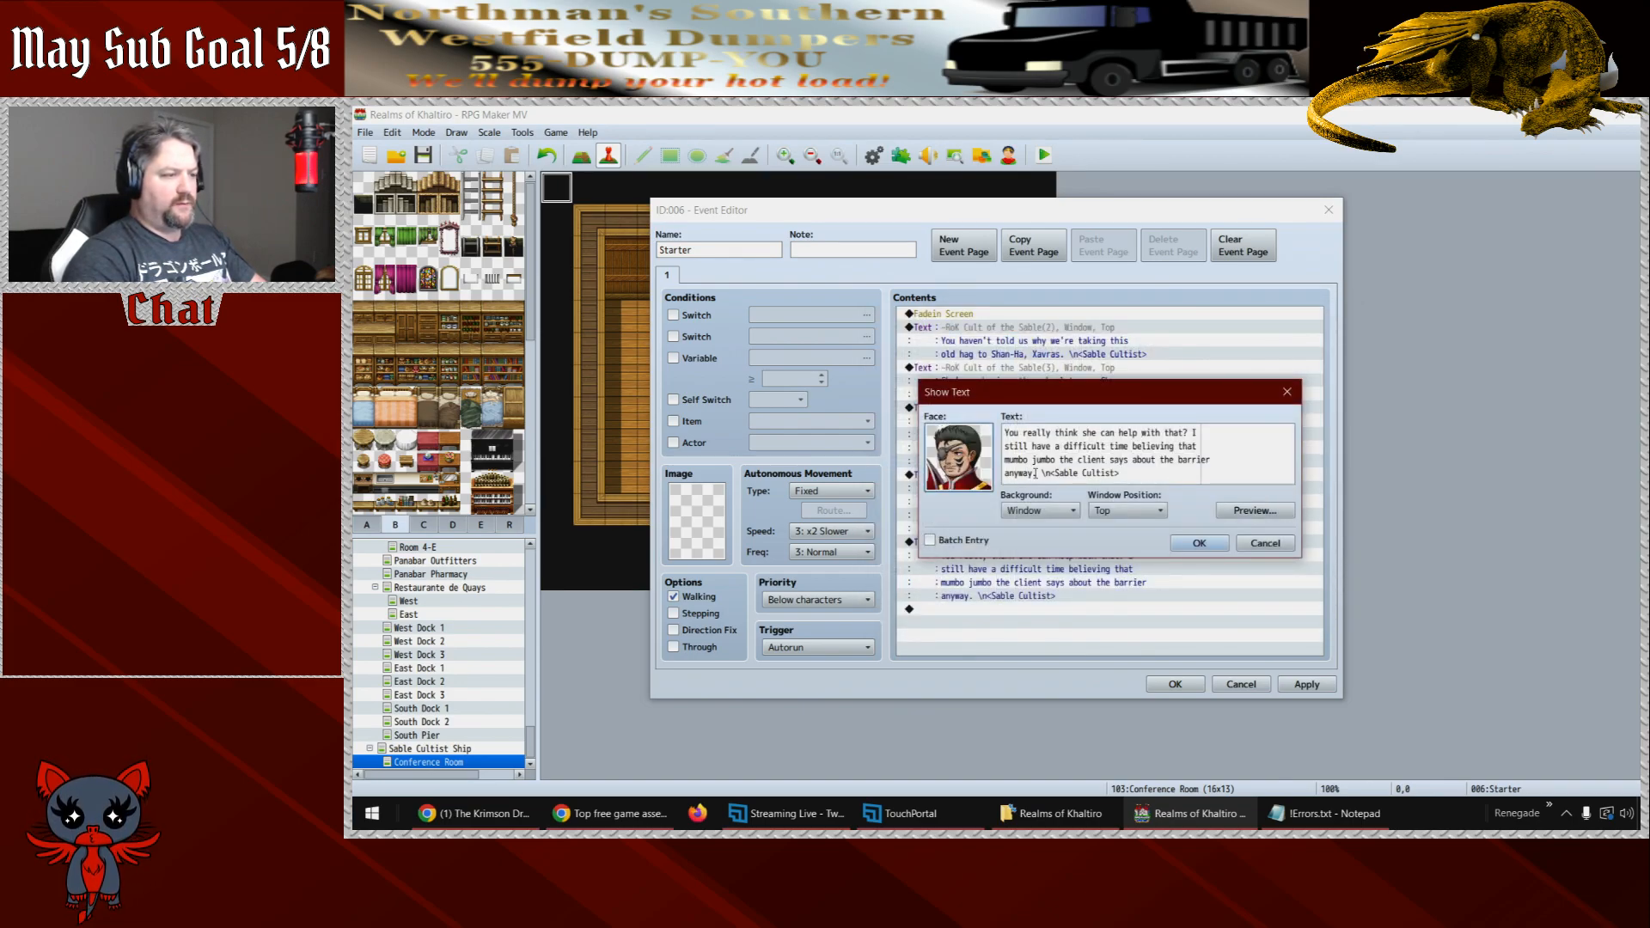
- Replace the eyepatch cultist's copied dialogue with "What about that boy in Subterrania? Aren't we going to deal with him too?", keeping the name tag
drag(1036, 473, 987, 415)
key(Delete)
key(Delete)
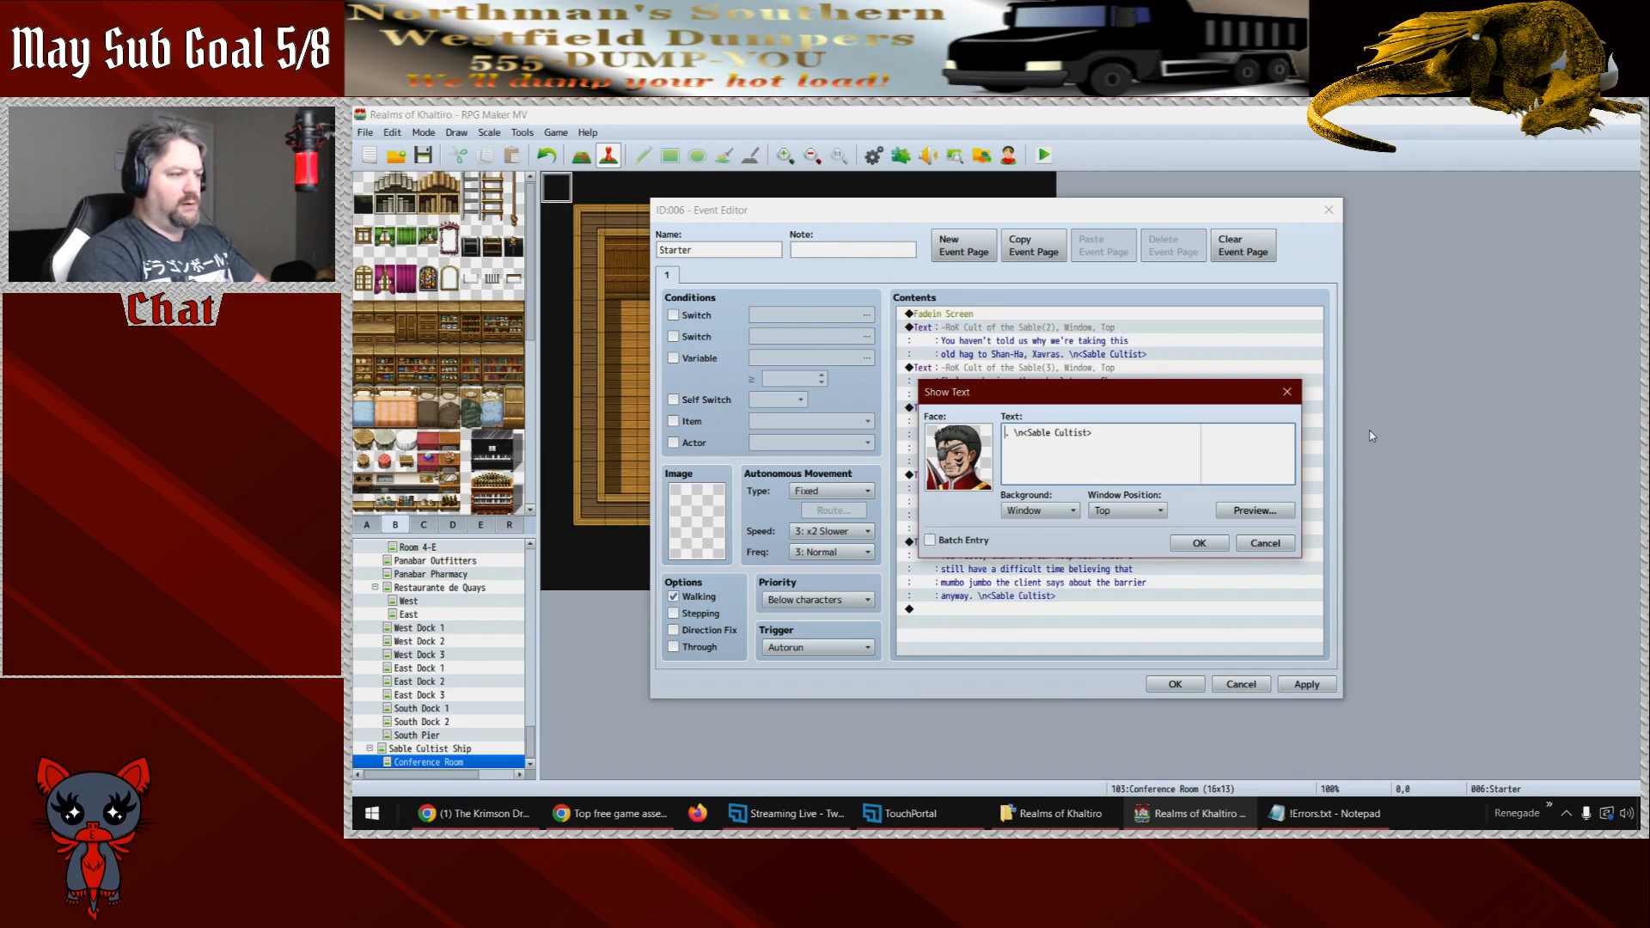
text(What about that )
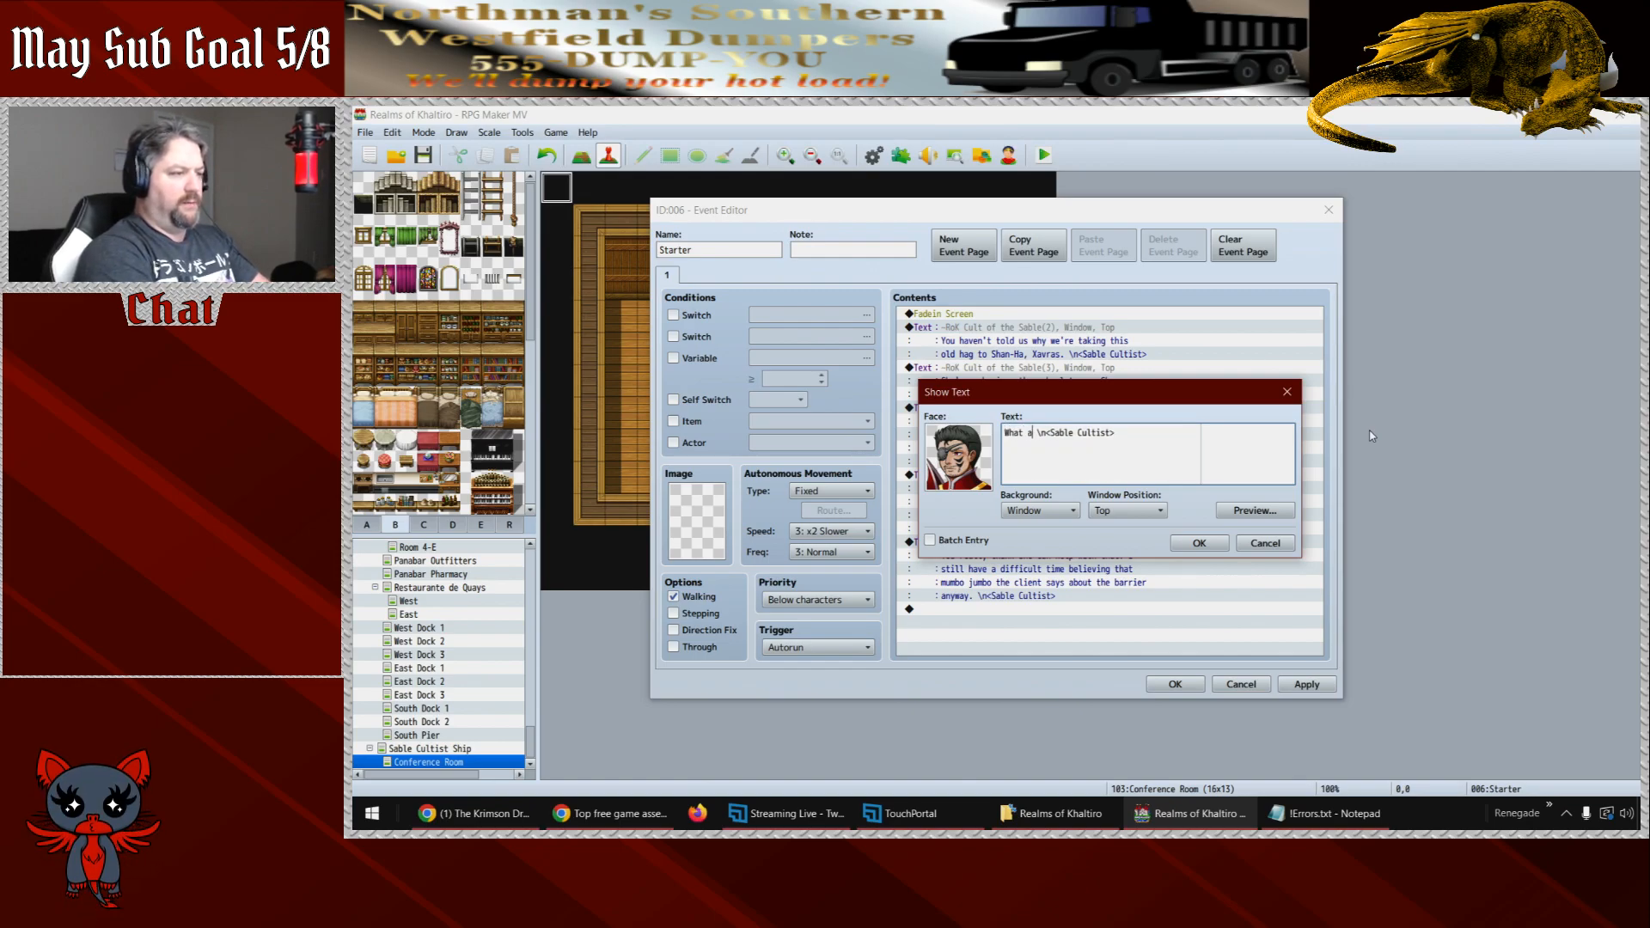
text(boy)
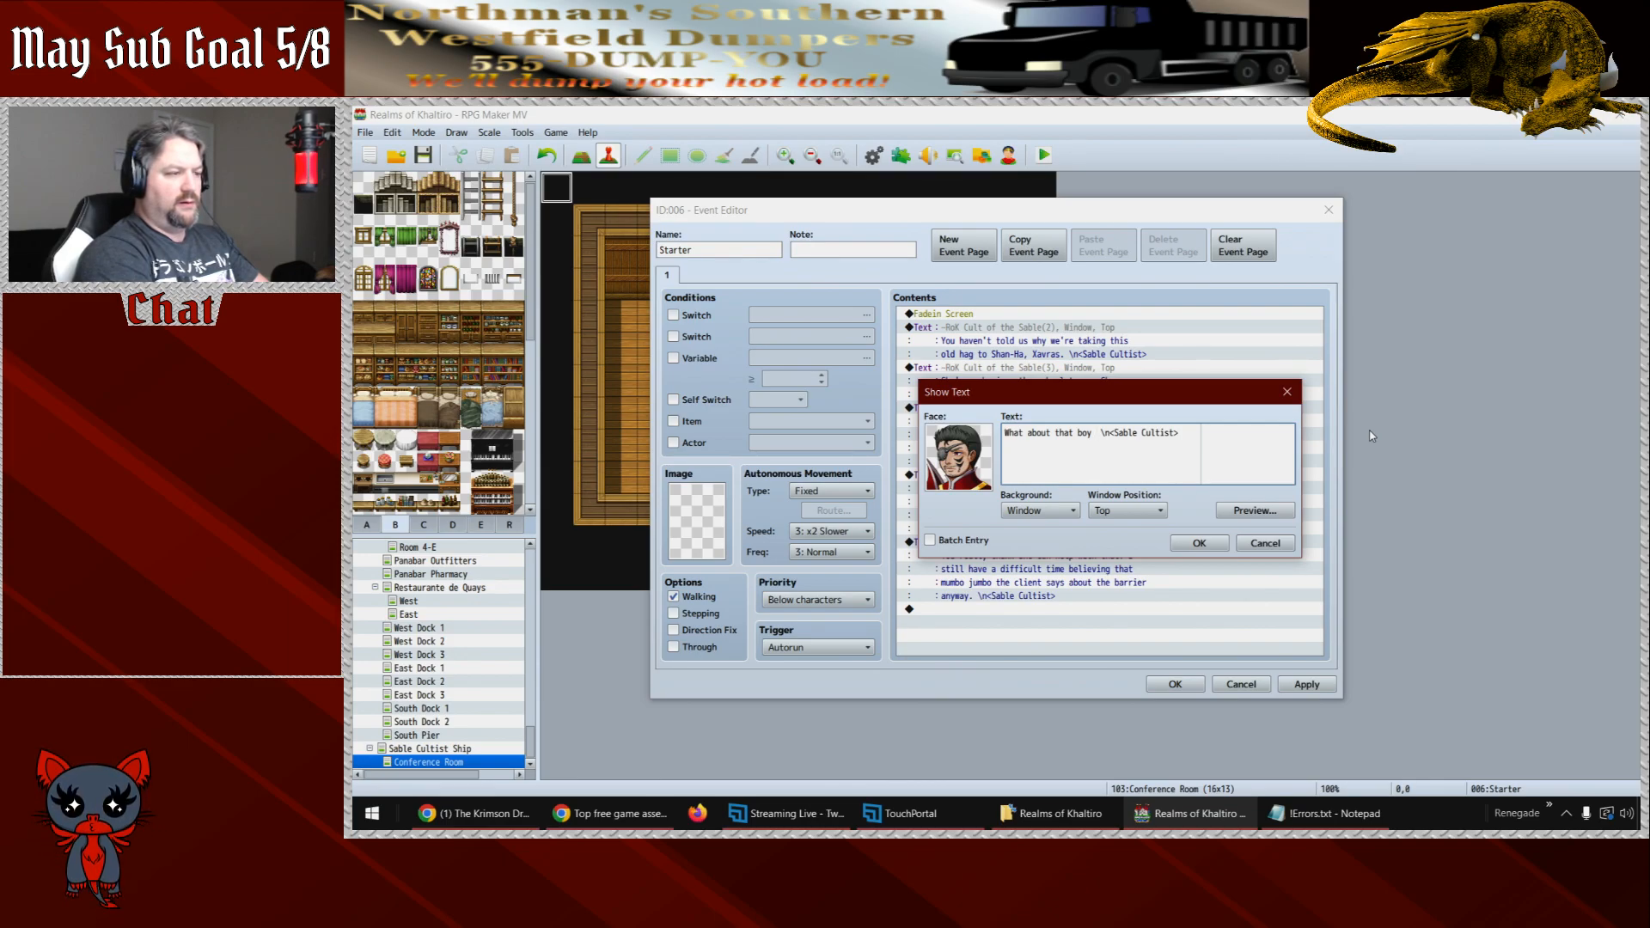
text( in)
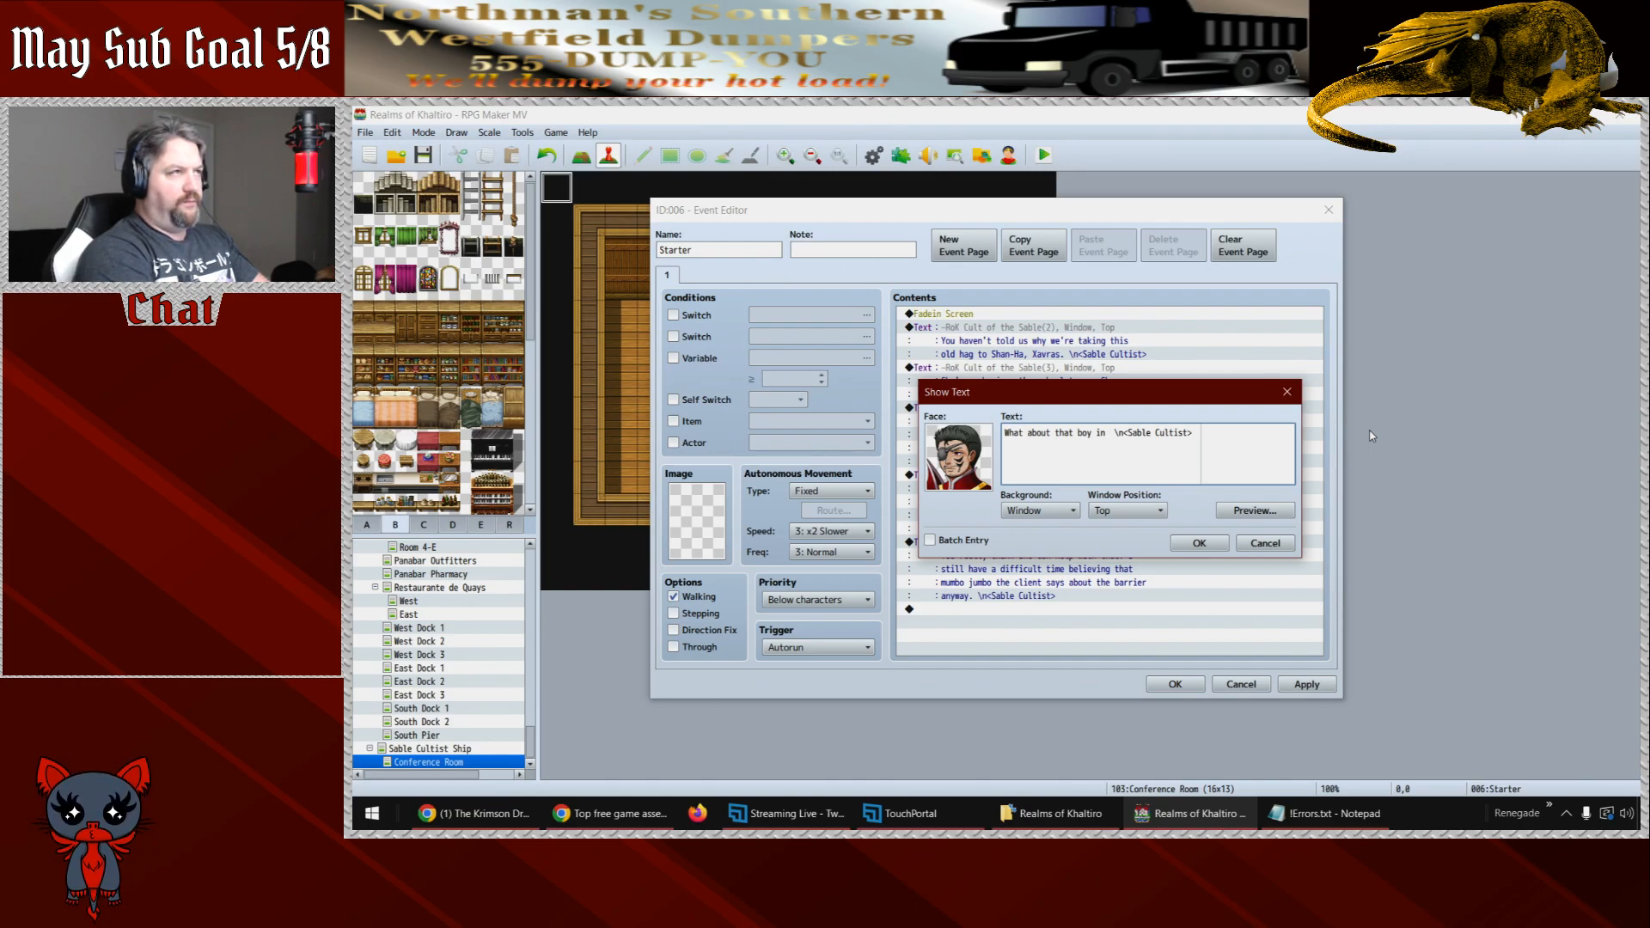
text( Subterrania)
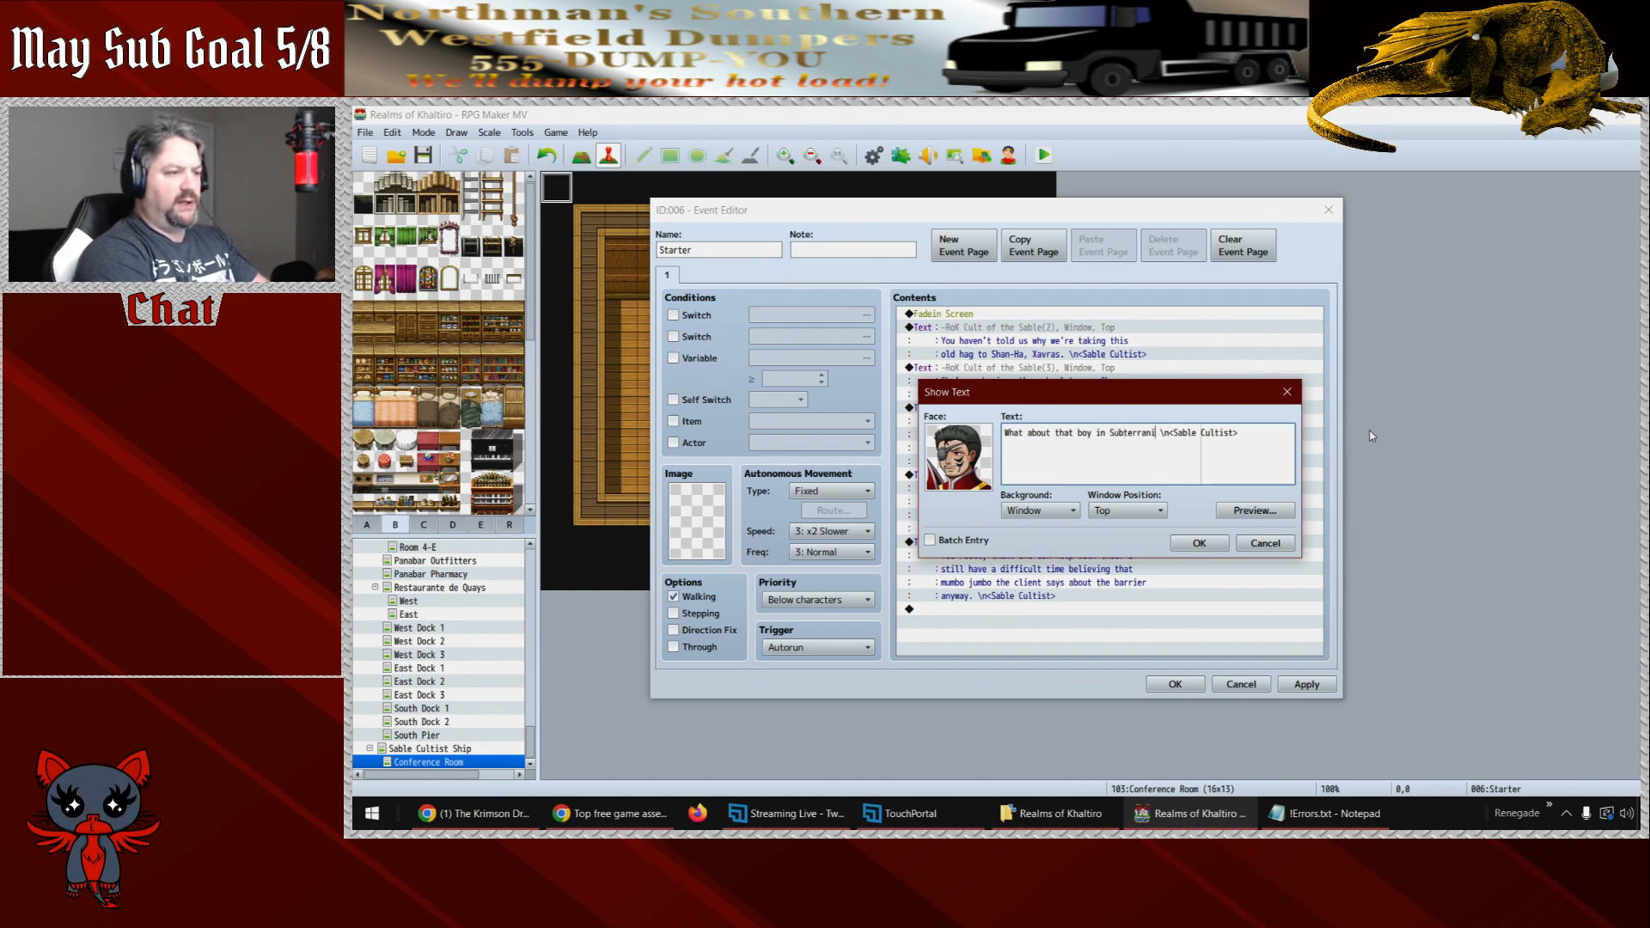
text(?)
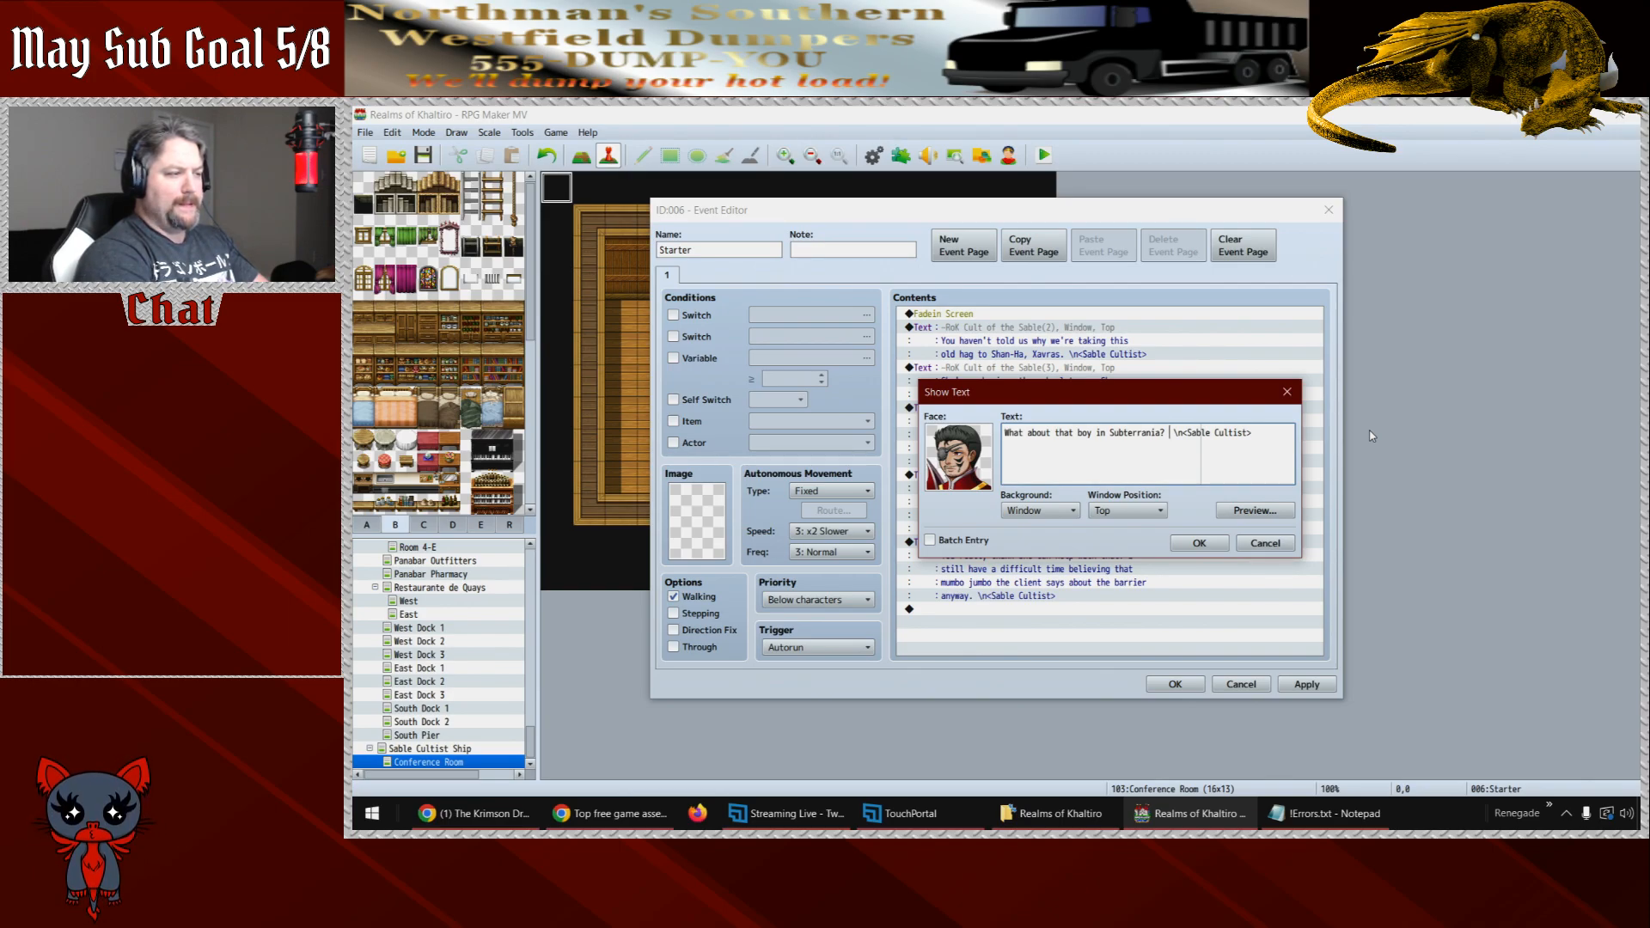
text(Aren't )
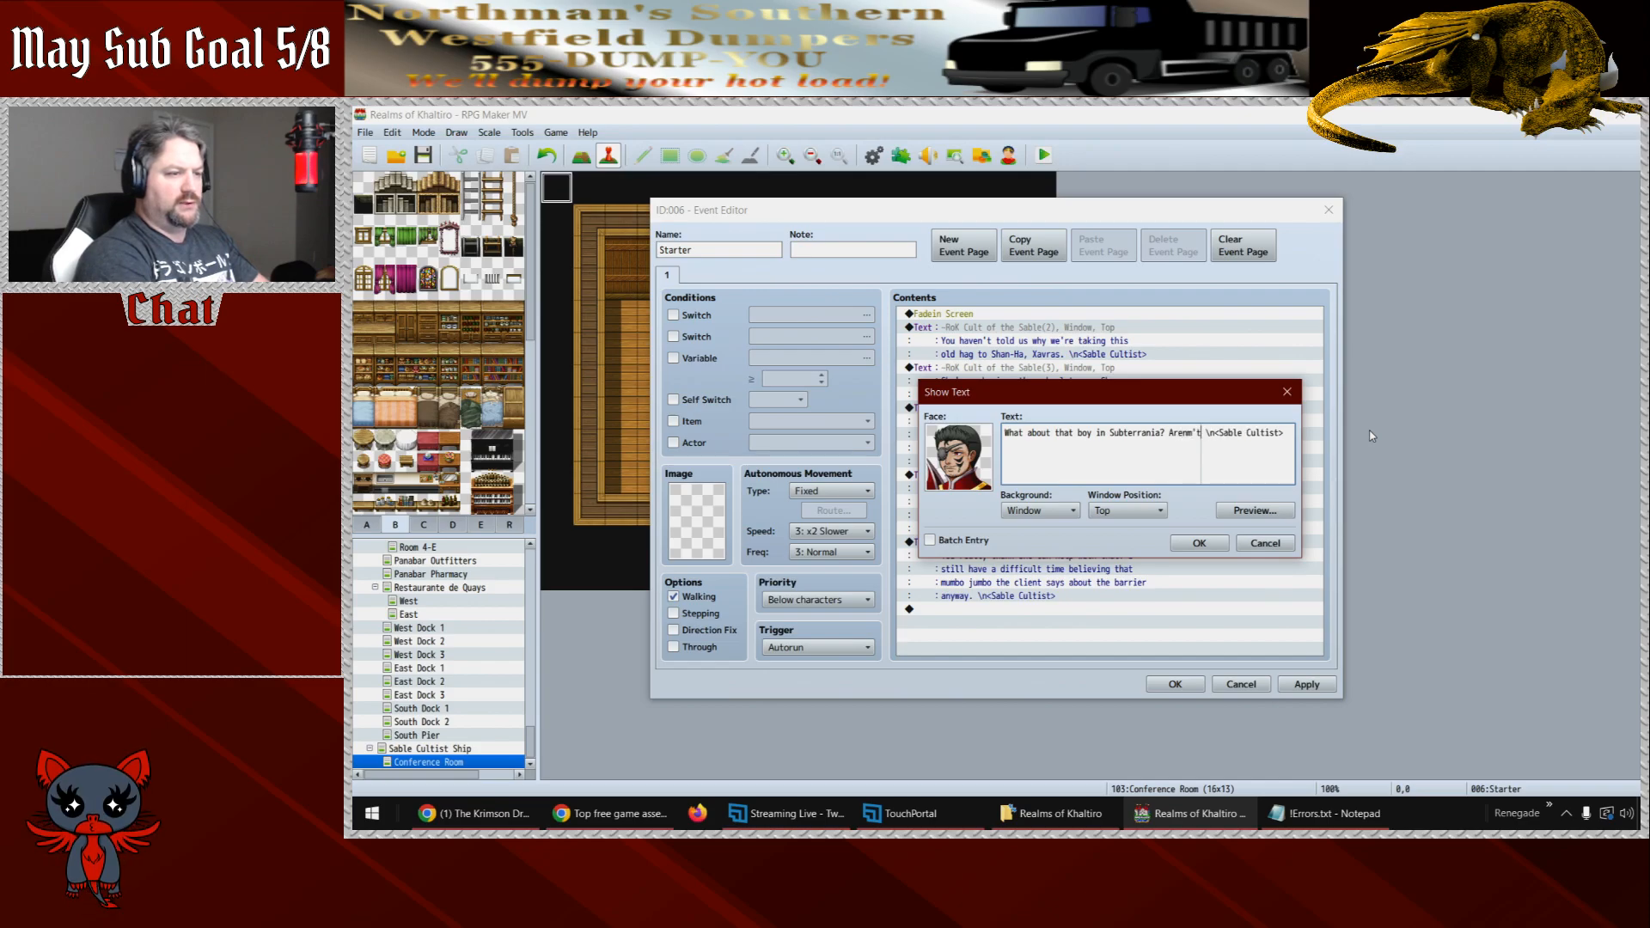
text(we goin)
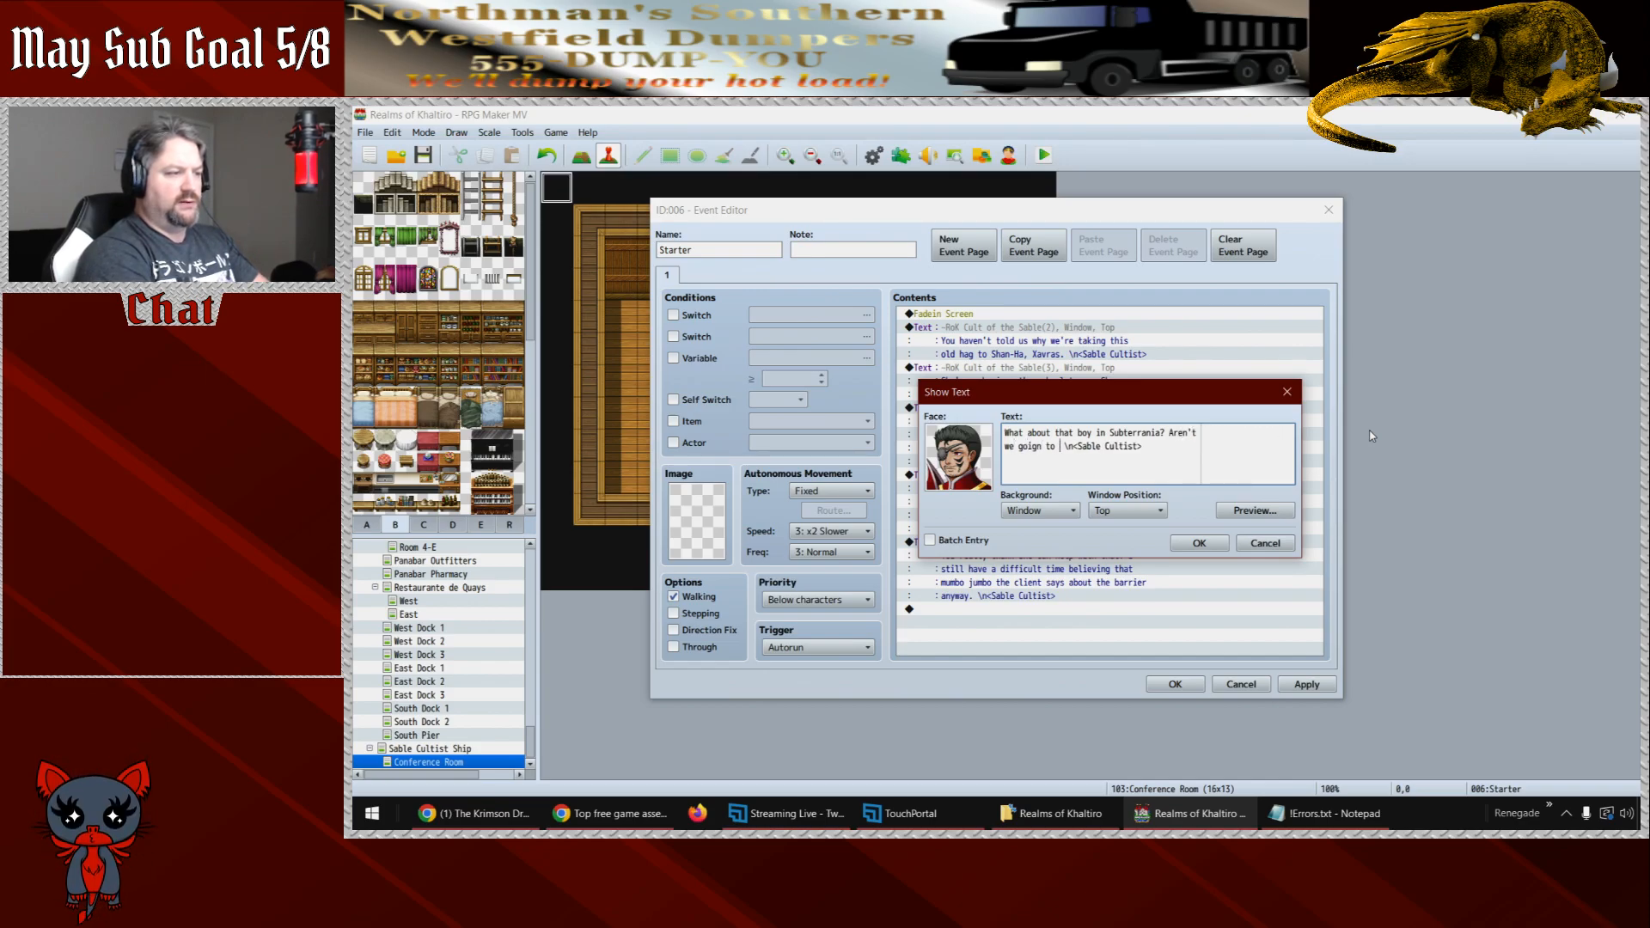
text(o deal with him to)
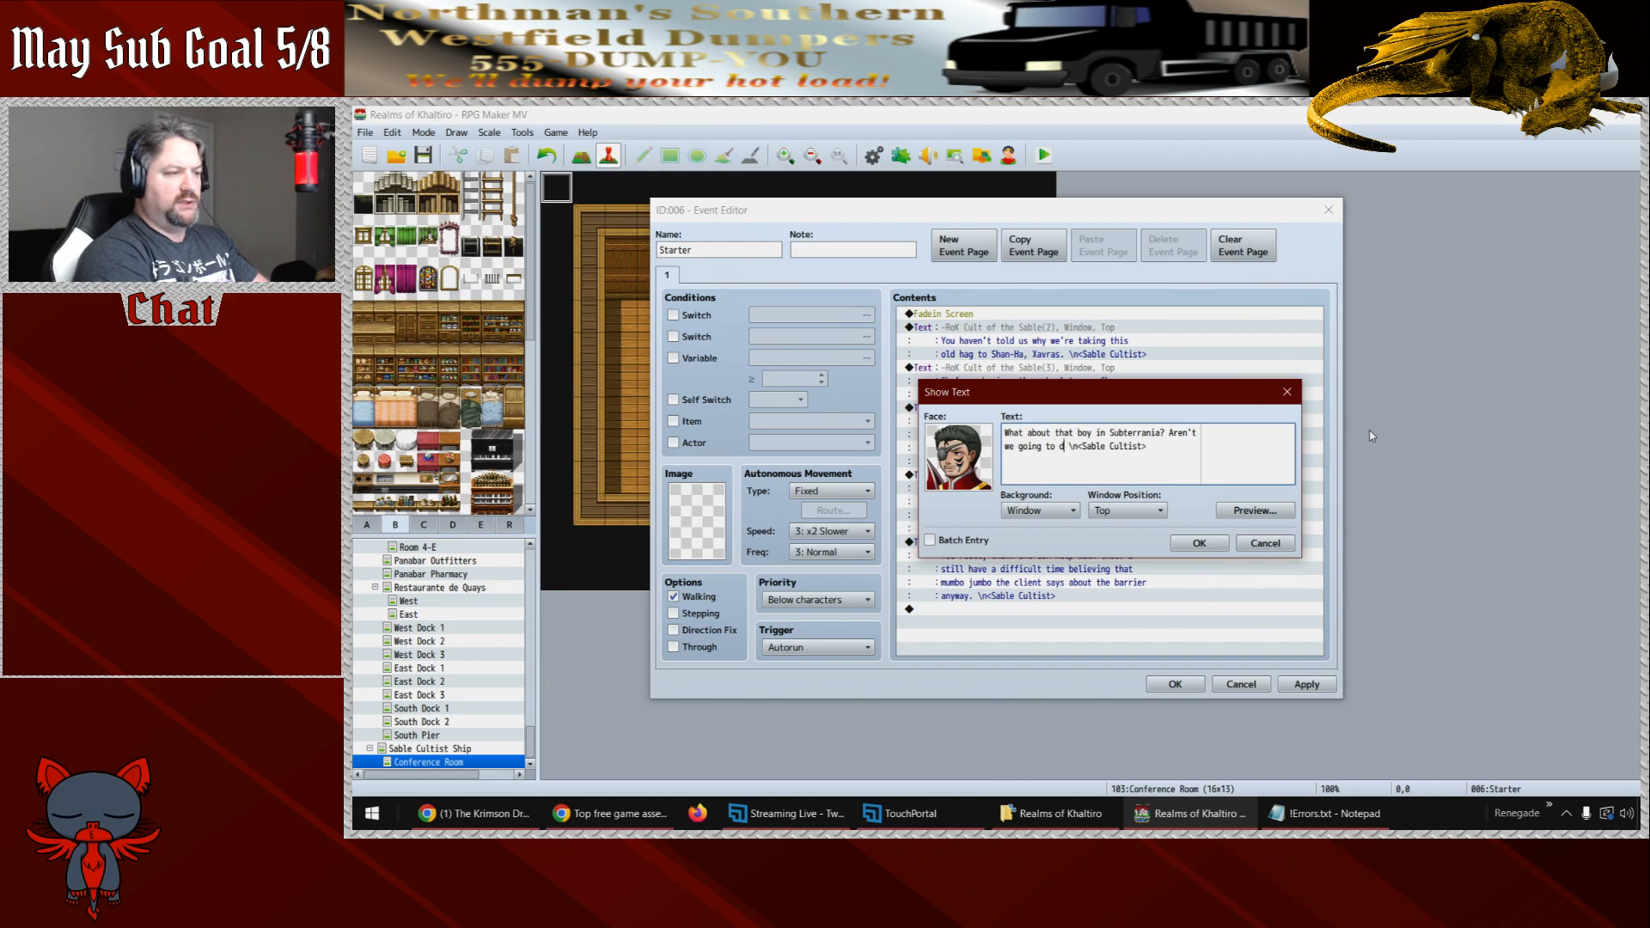
text(o)
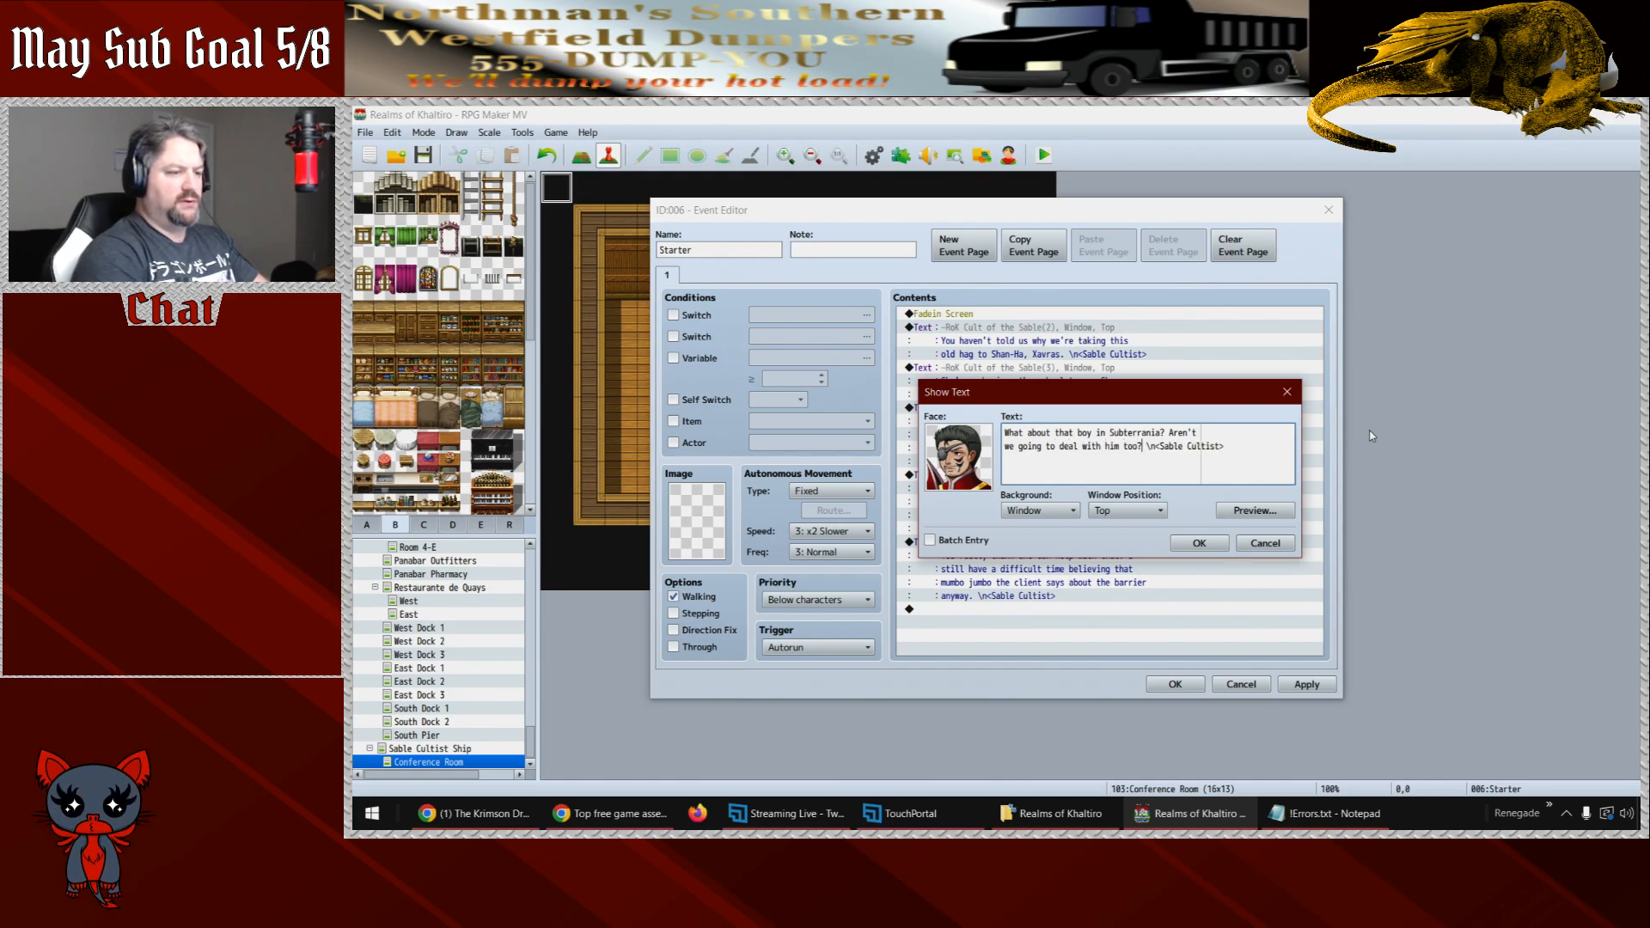
click(1210, 543)
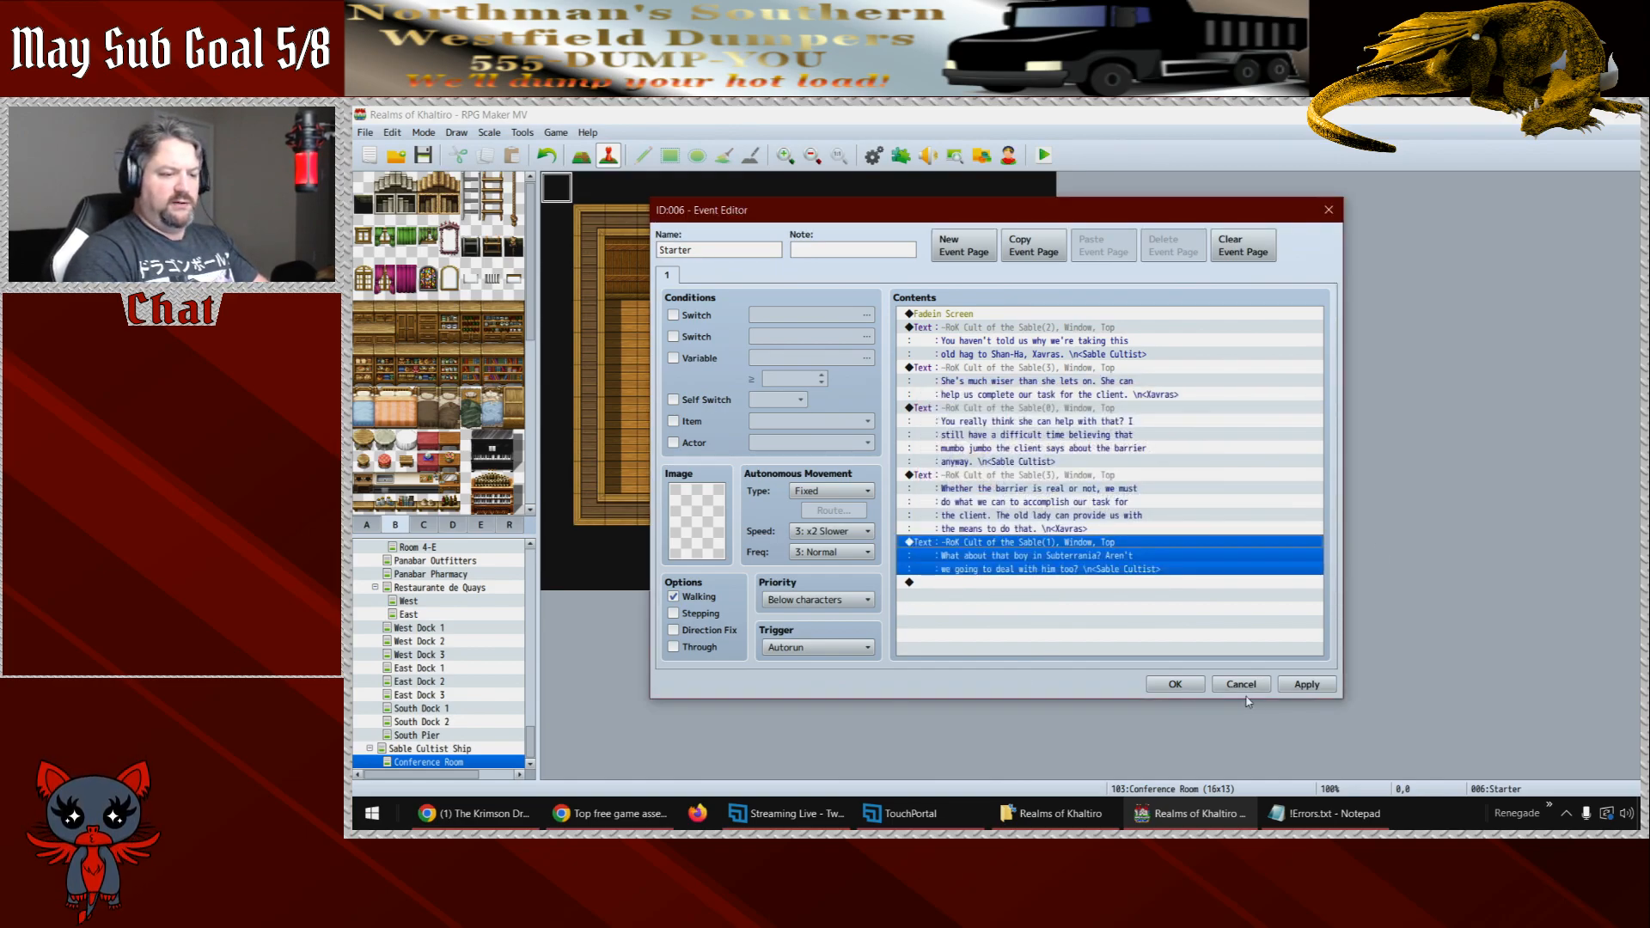
- Duplicate the bearded cultist's opening text command below the eyepatch cultist's line at the end of the event contents
click(990, 333)
click(989, 592)
key(ctrl+v)
double_click(1004, 587)
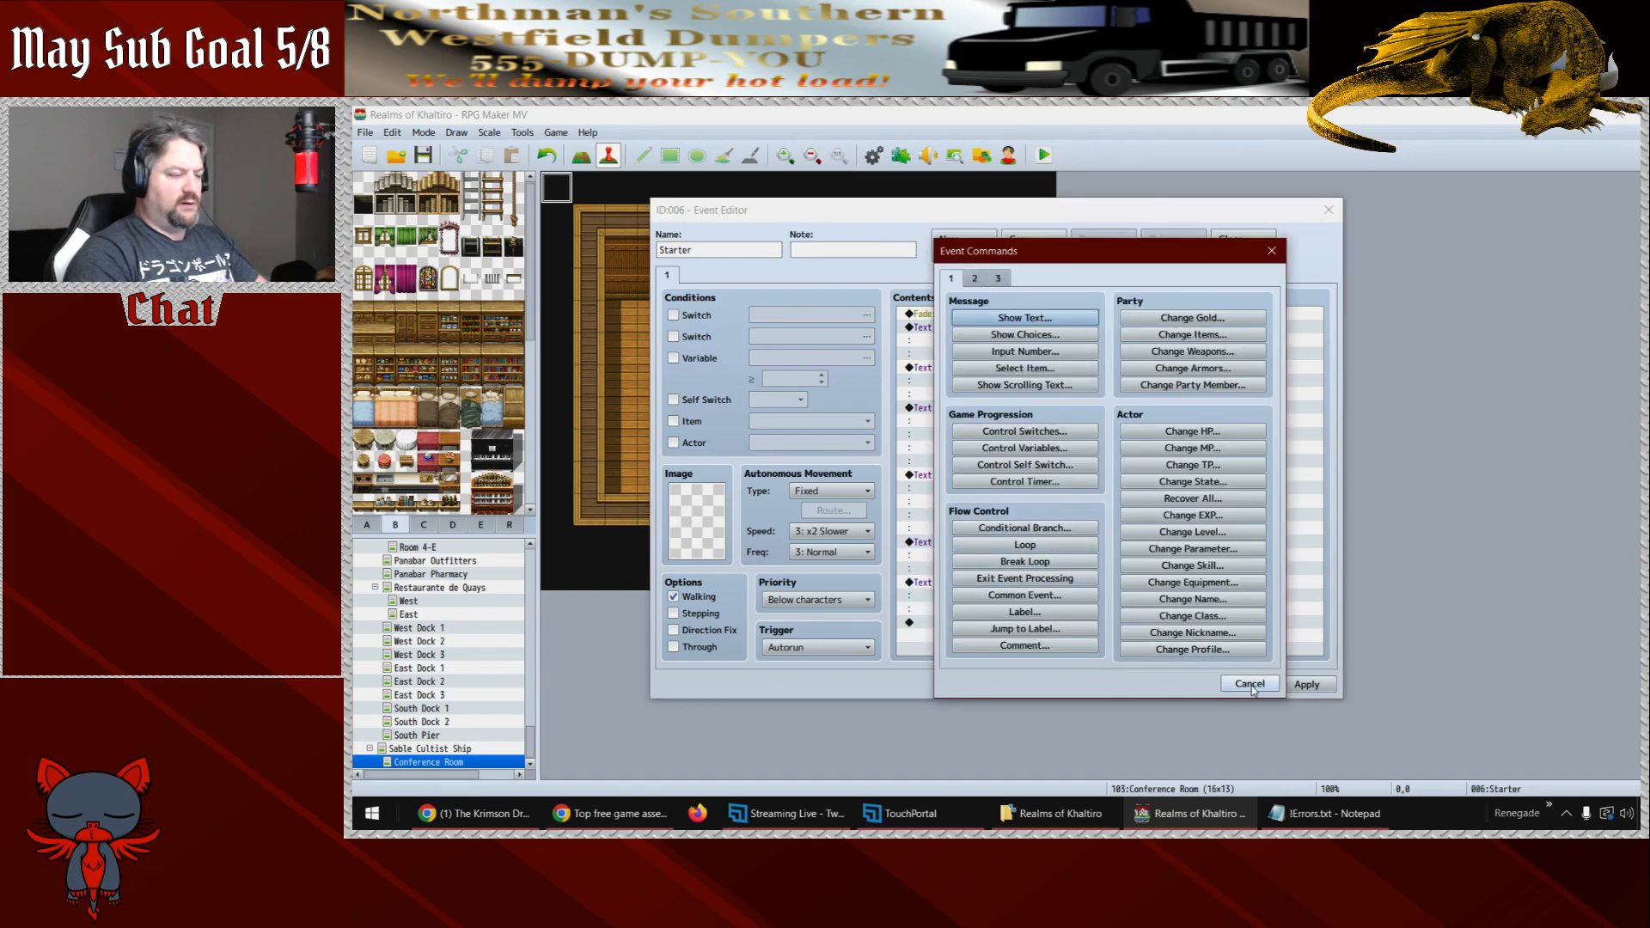
click(1229, 685)
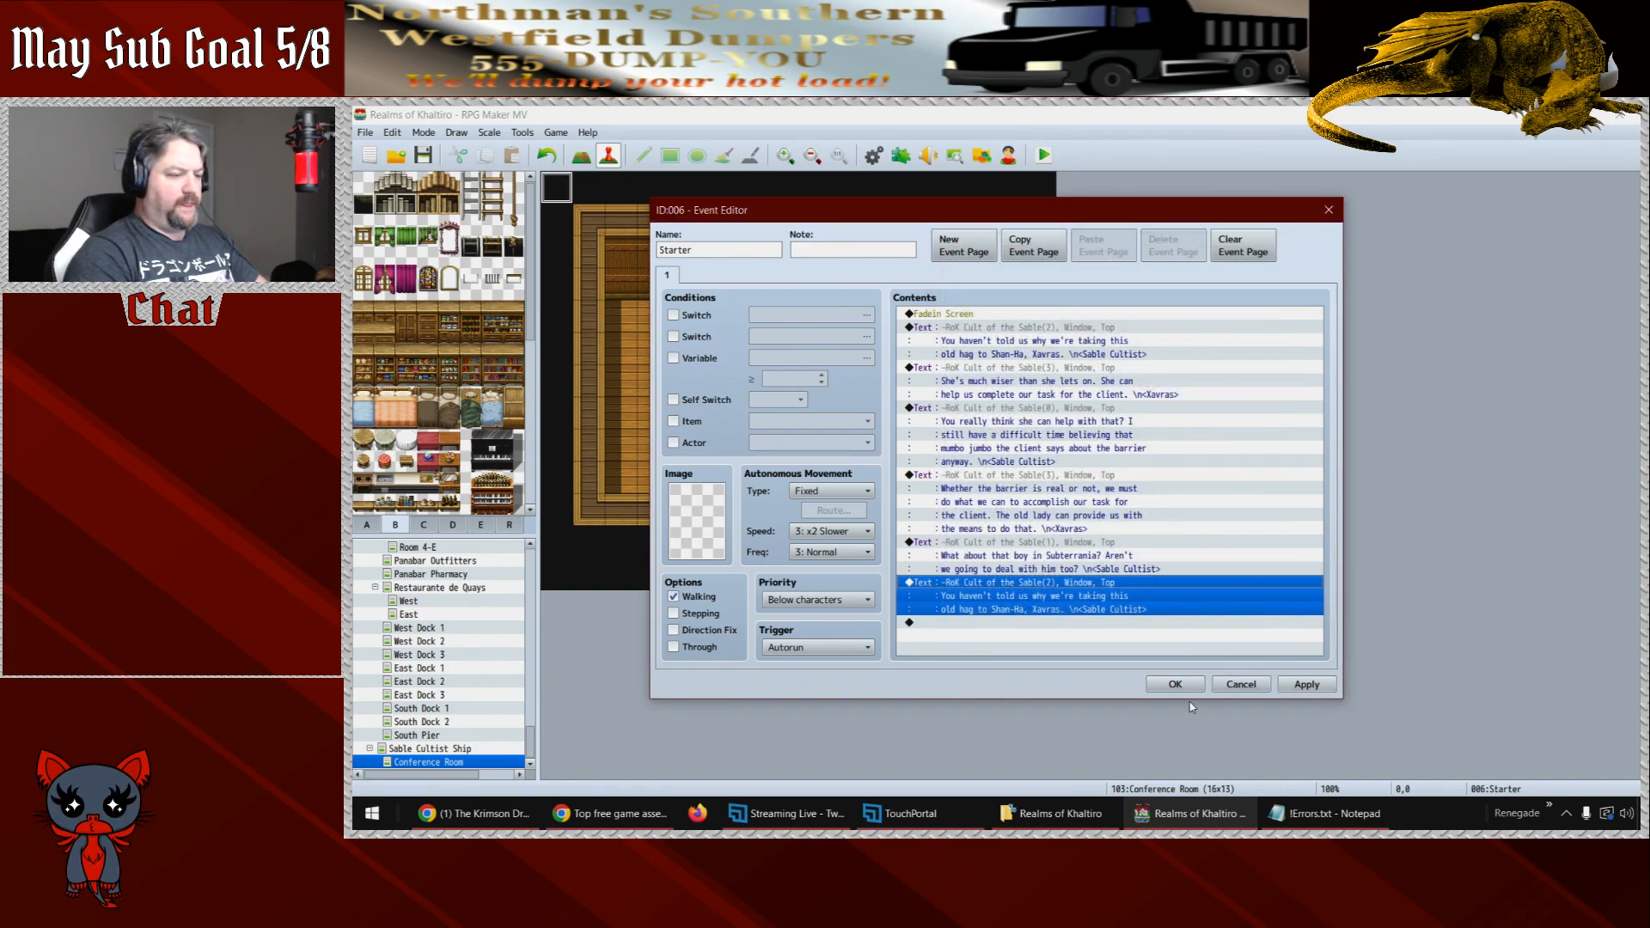
- Check the bearded cultist's copied line without editing it, and accept the Starter event's changes
double_click(1035, 587)
key(Escape)
key(space)
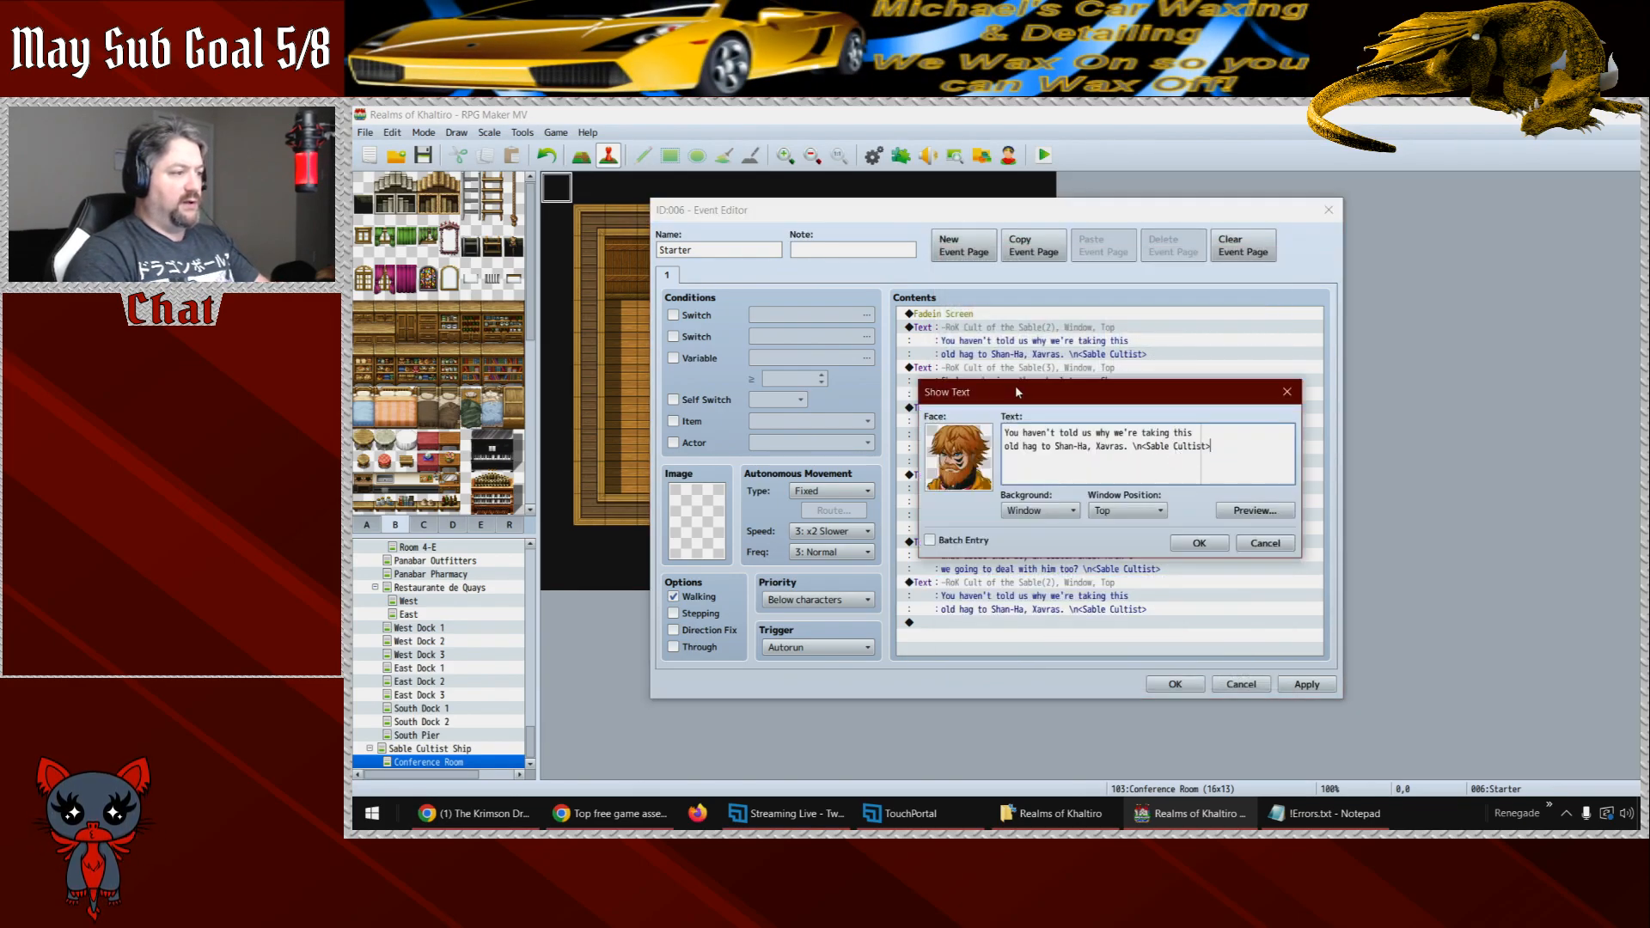
click(1127, 510)
click(1265, 544)
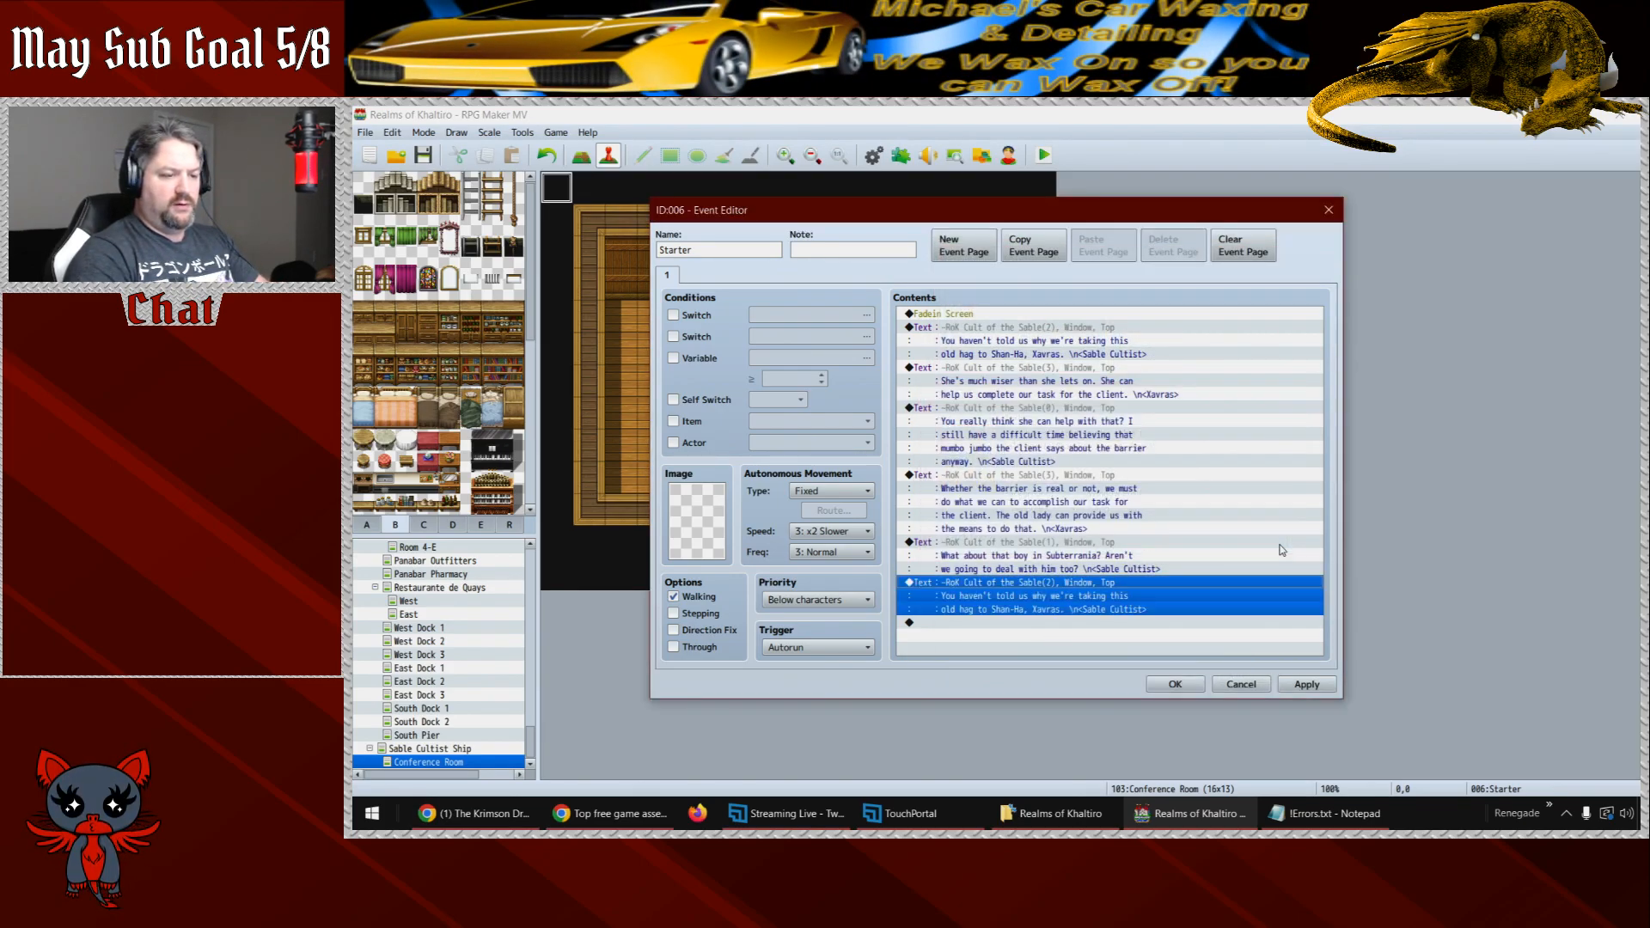
click(1184, 684)
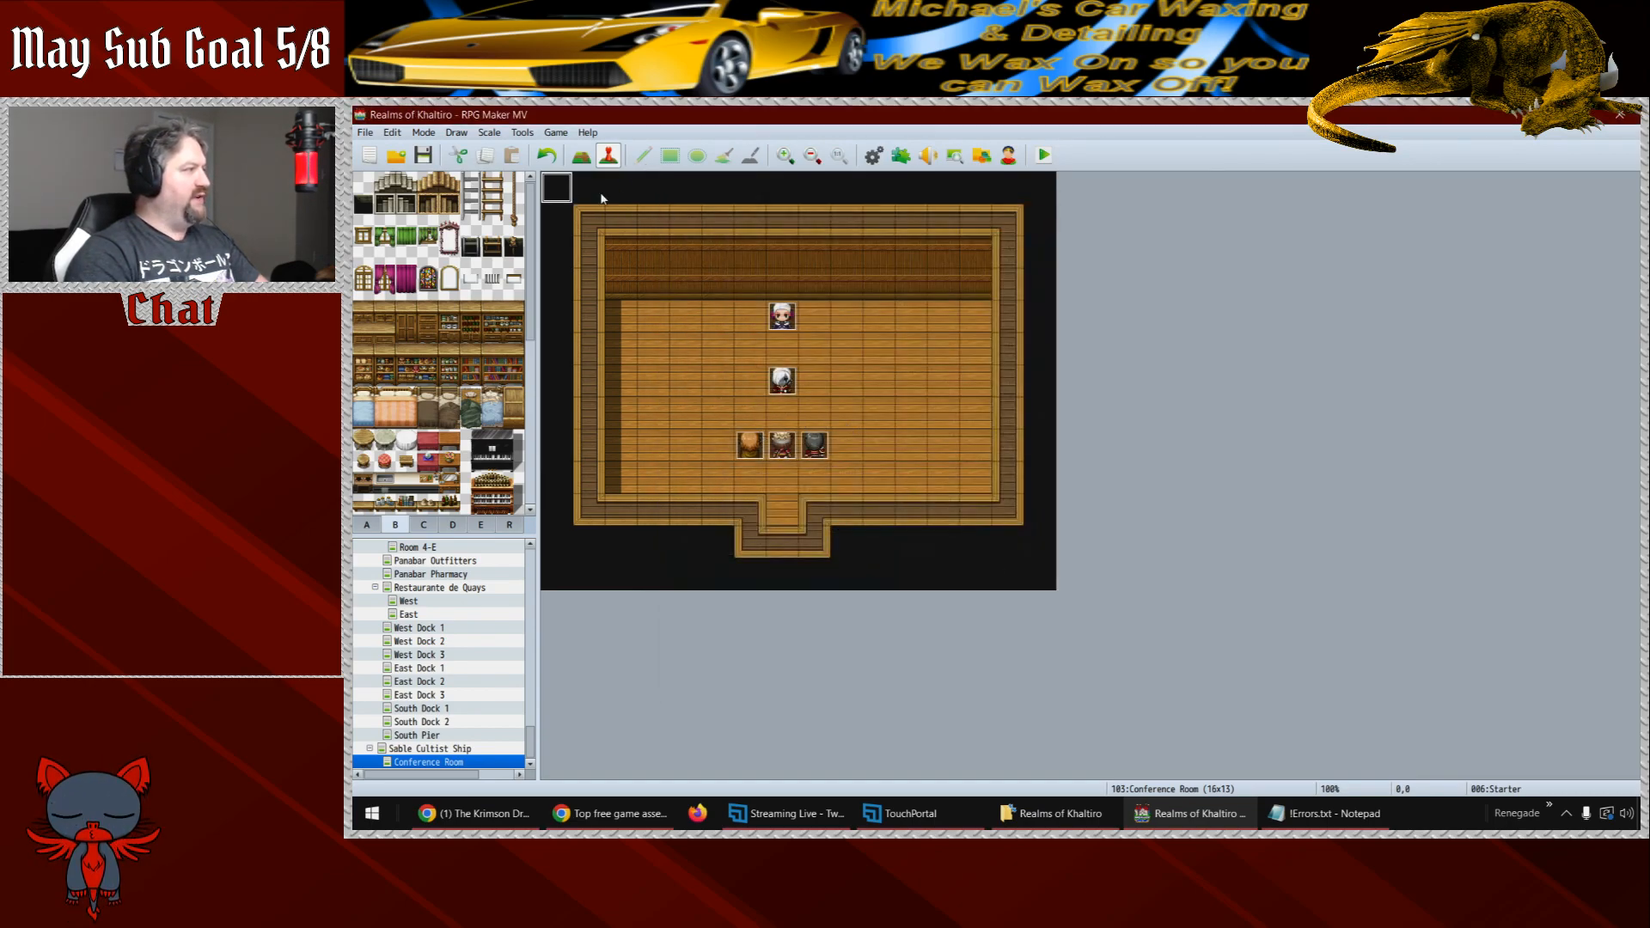
- Insert a movement route in the Starter event that turns Sable Cultist 1 right, just before the bearded cultist's copied line
double_click(557, 189)
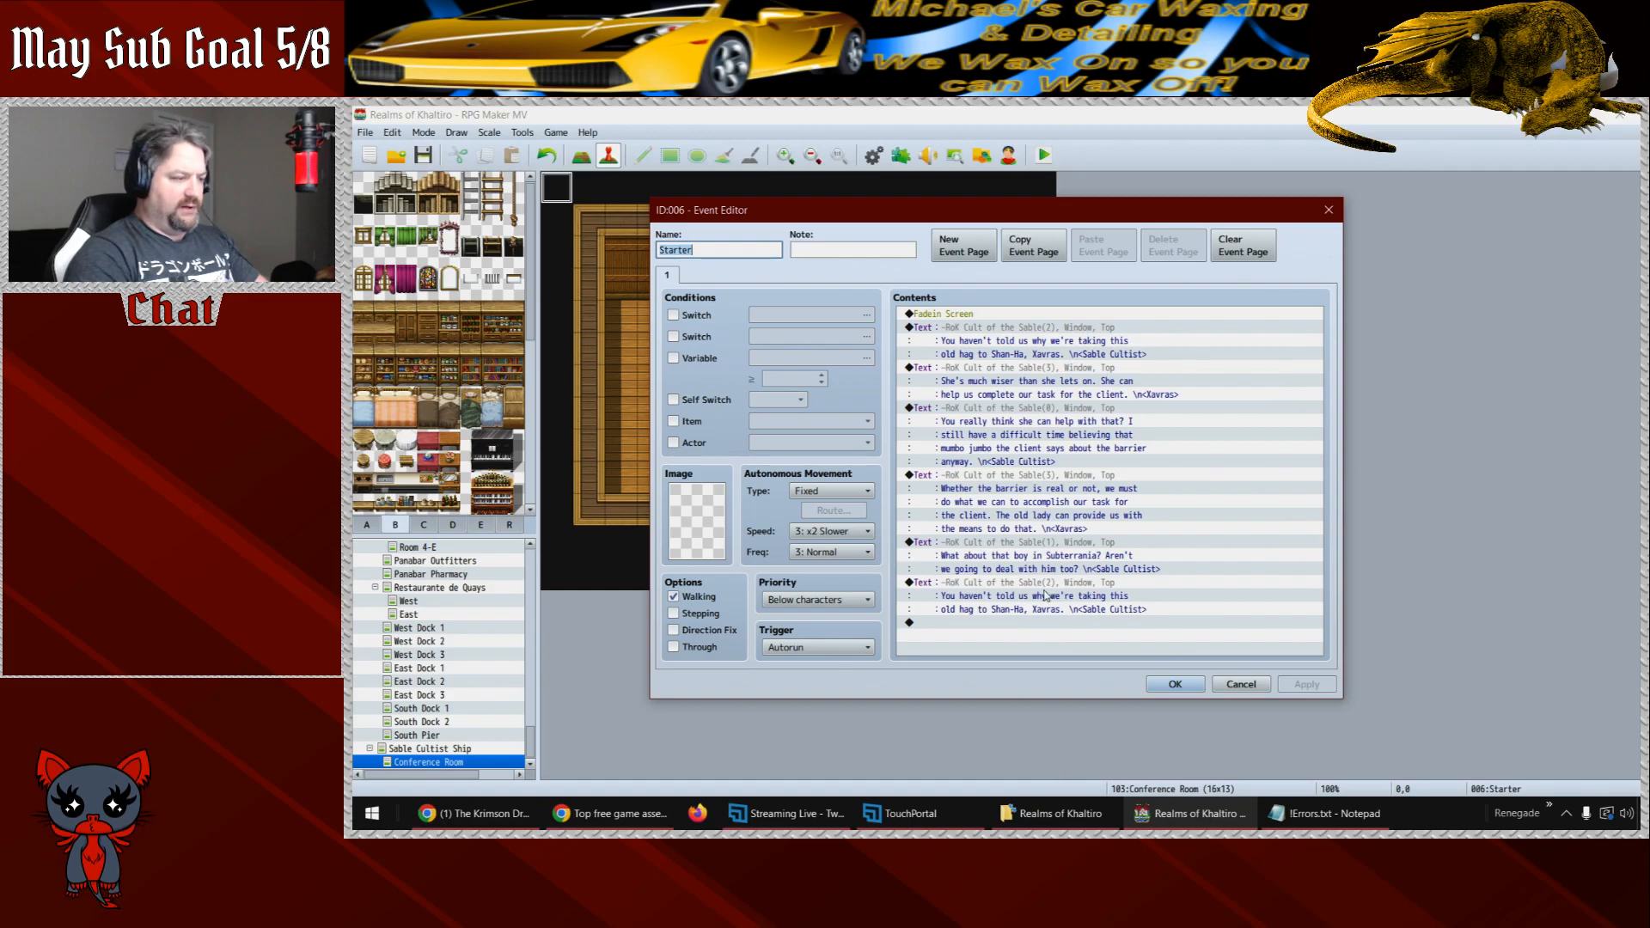
double_click(1005, 581)
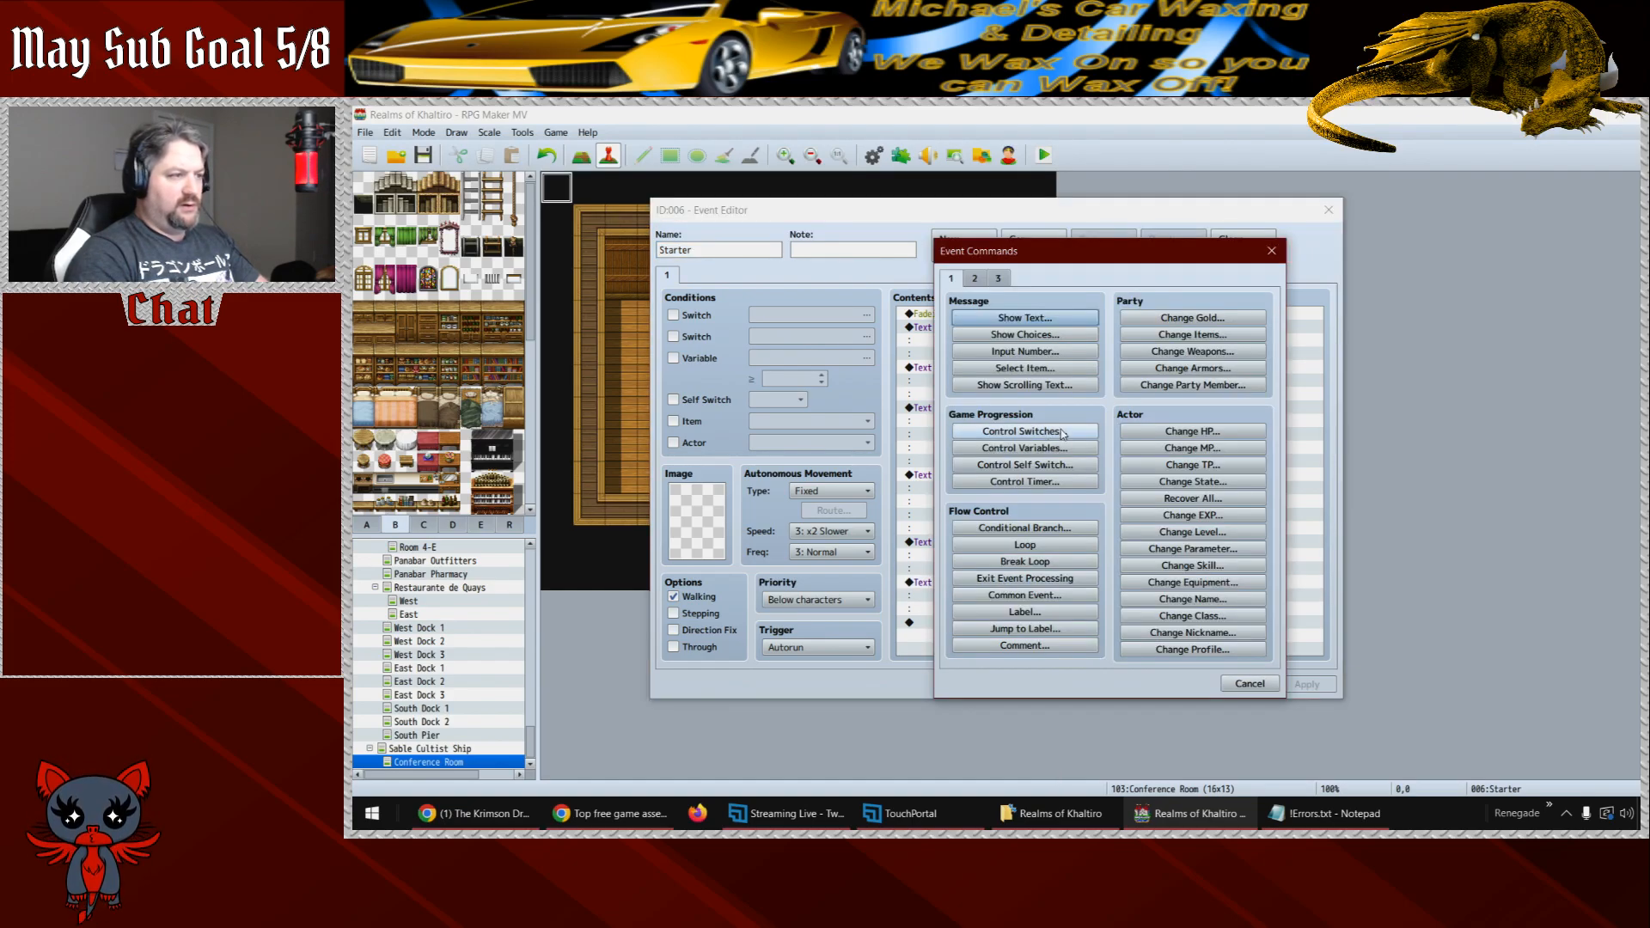
click(977, 280)
click(1005, 386)
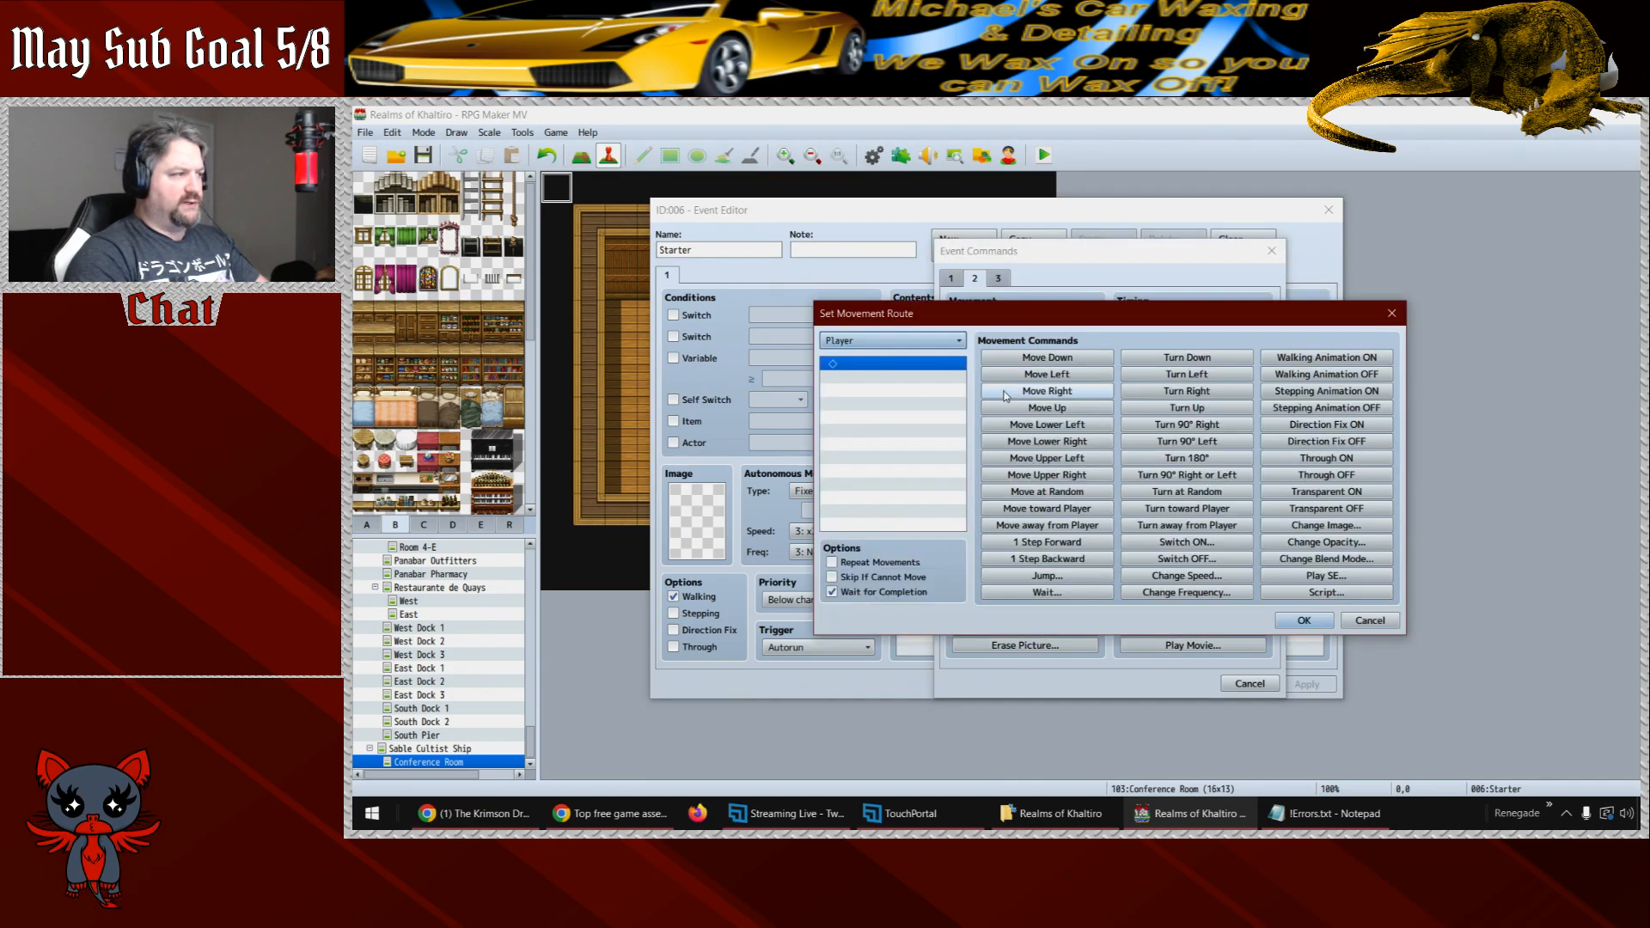
click(934, 344)
click(906, 418)
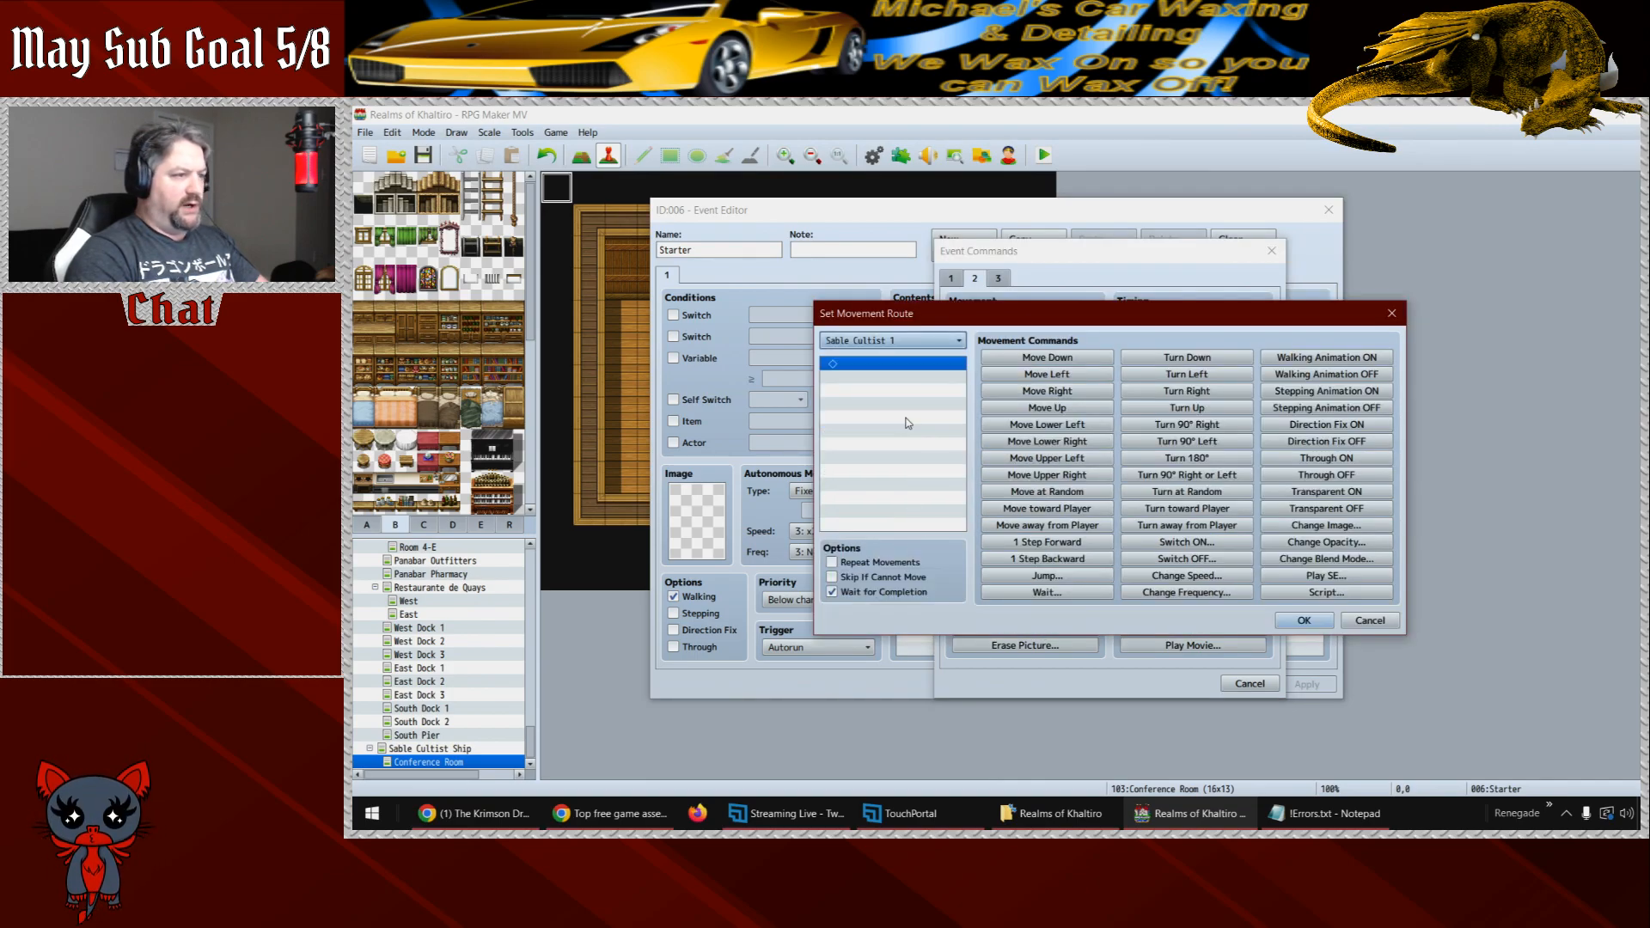
click(1196, 394)
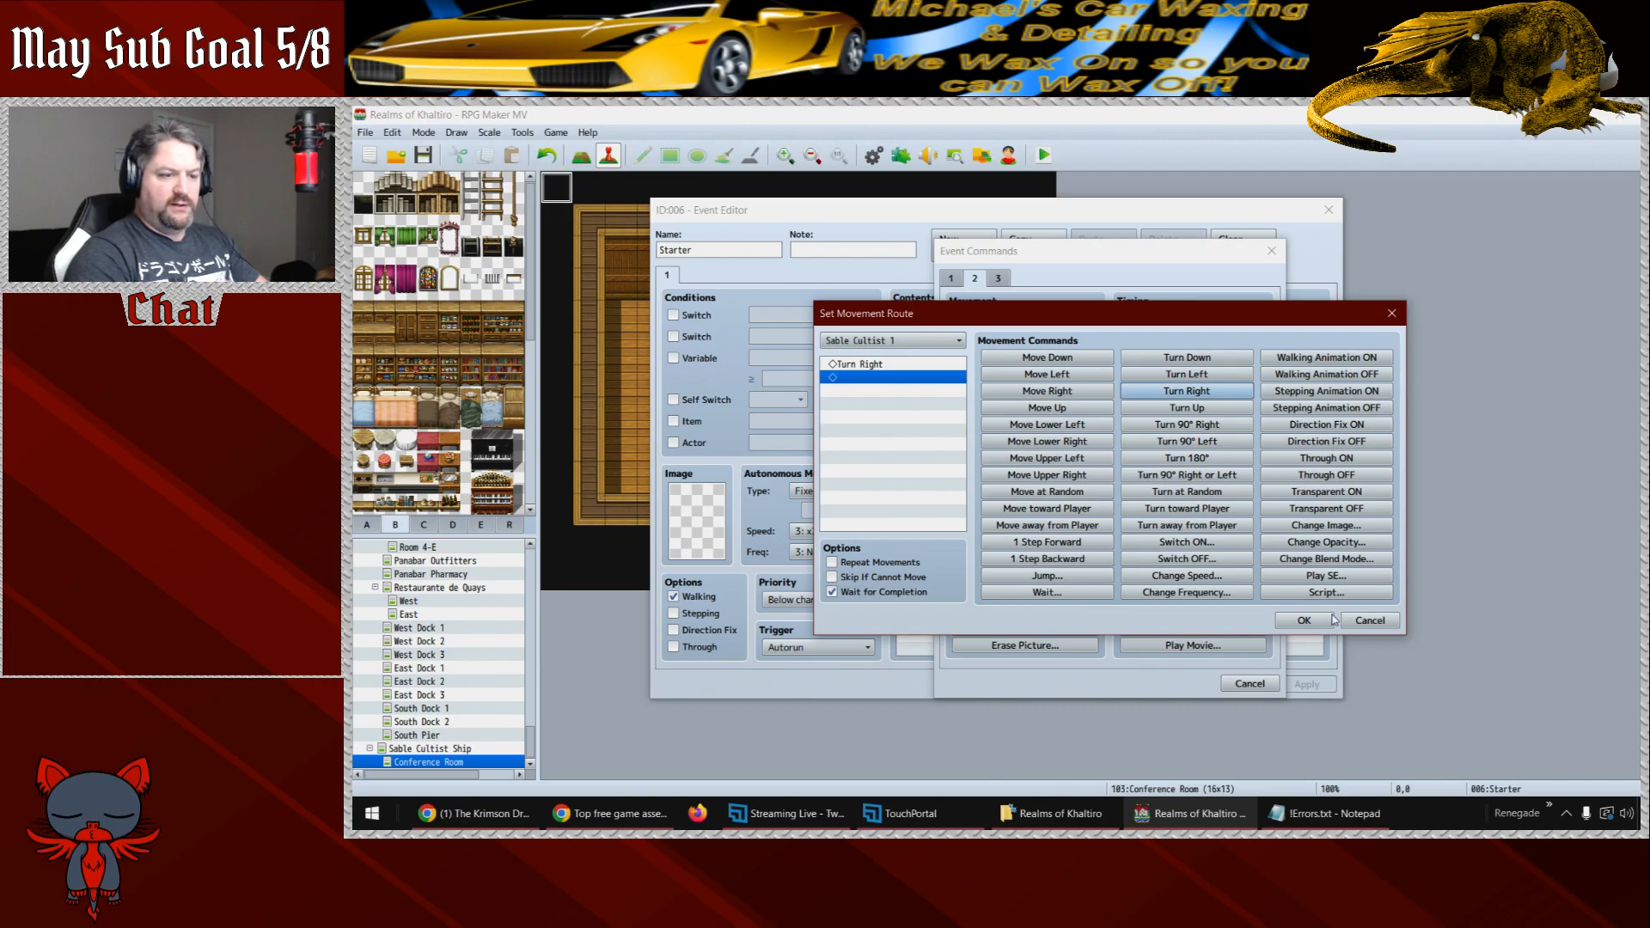
click(1333, 620)
- Try "Just because you let that little brat beat you" as the bearded cultist's copied line, and clear everything before the name tag
double_click(1023, 612)
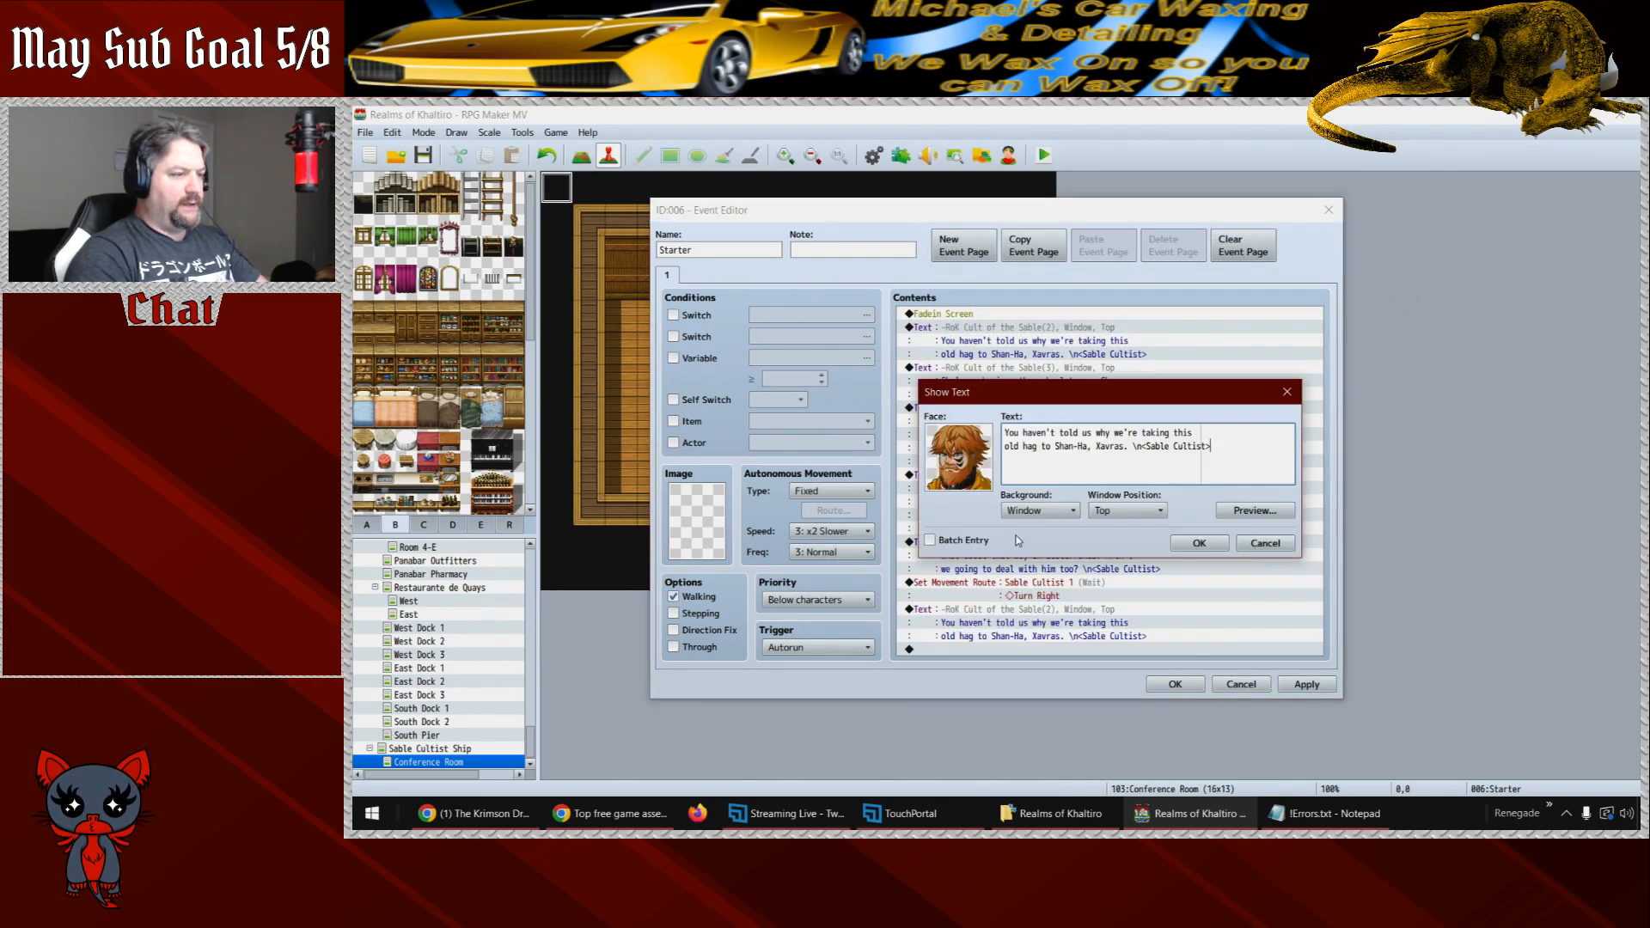
drag(1130, 446, 935, 397)
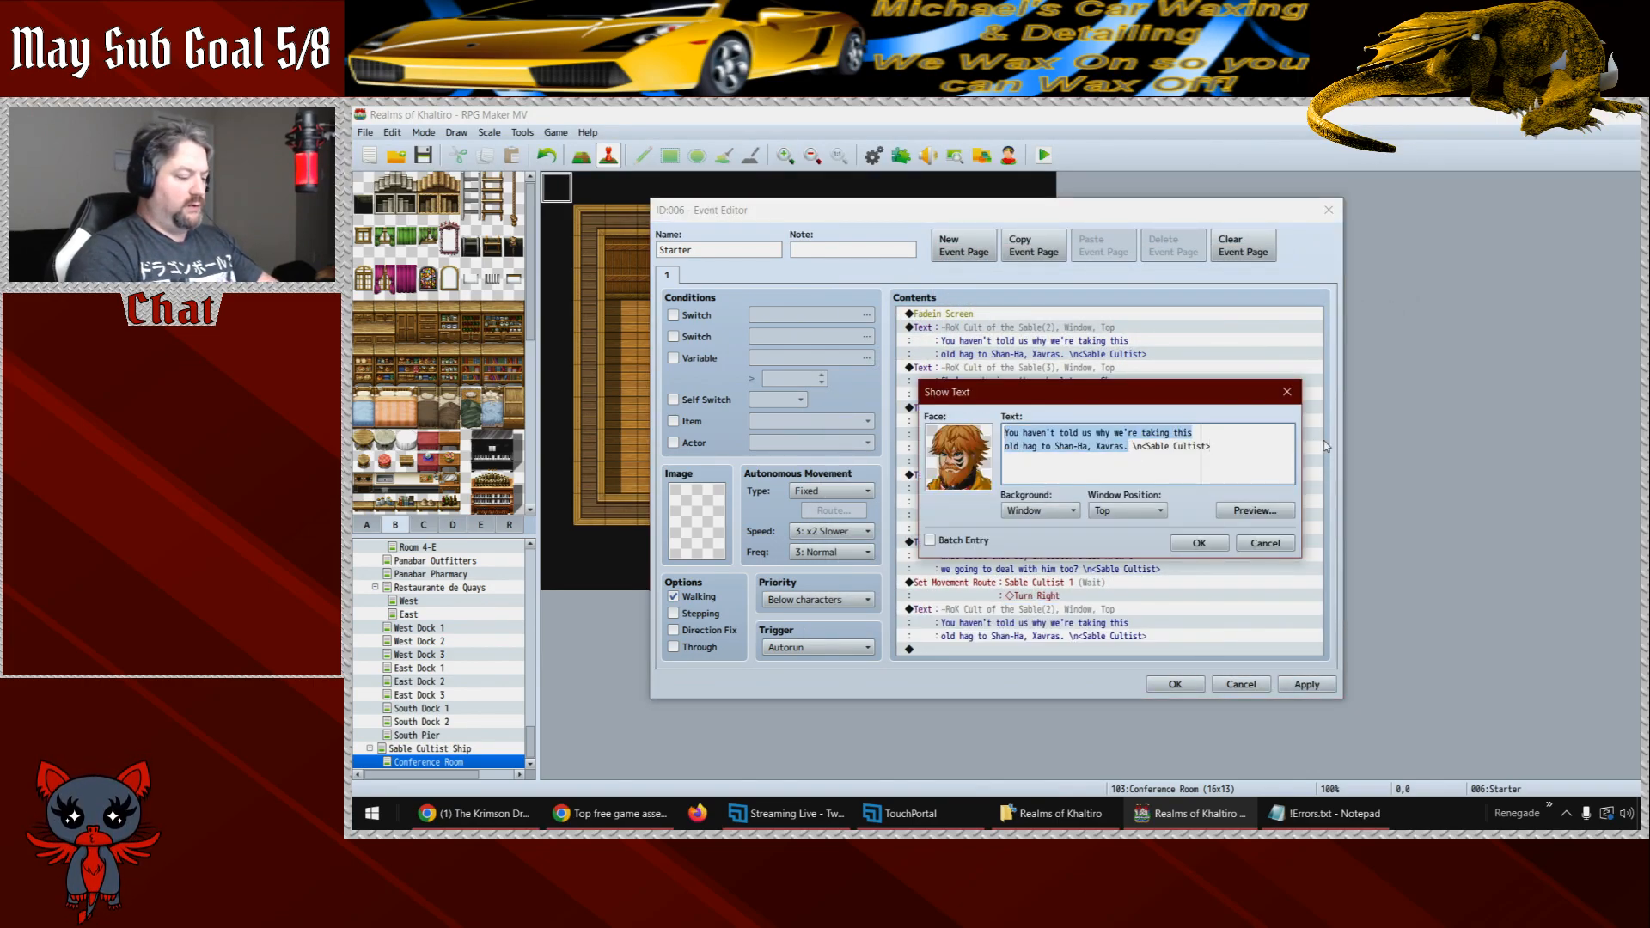
text(Just because you l)
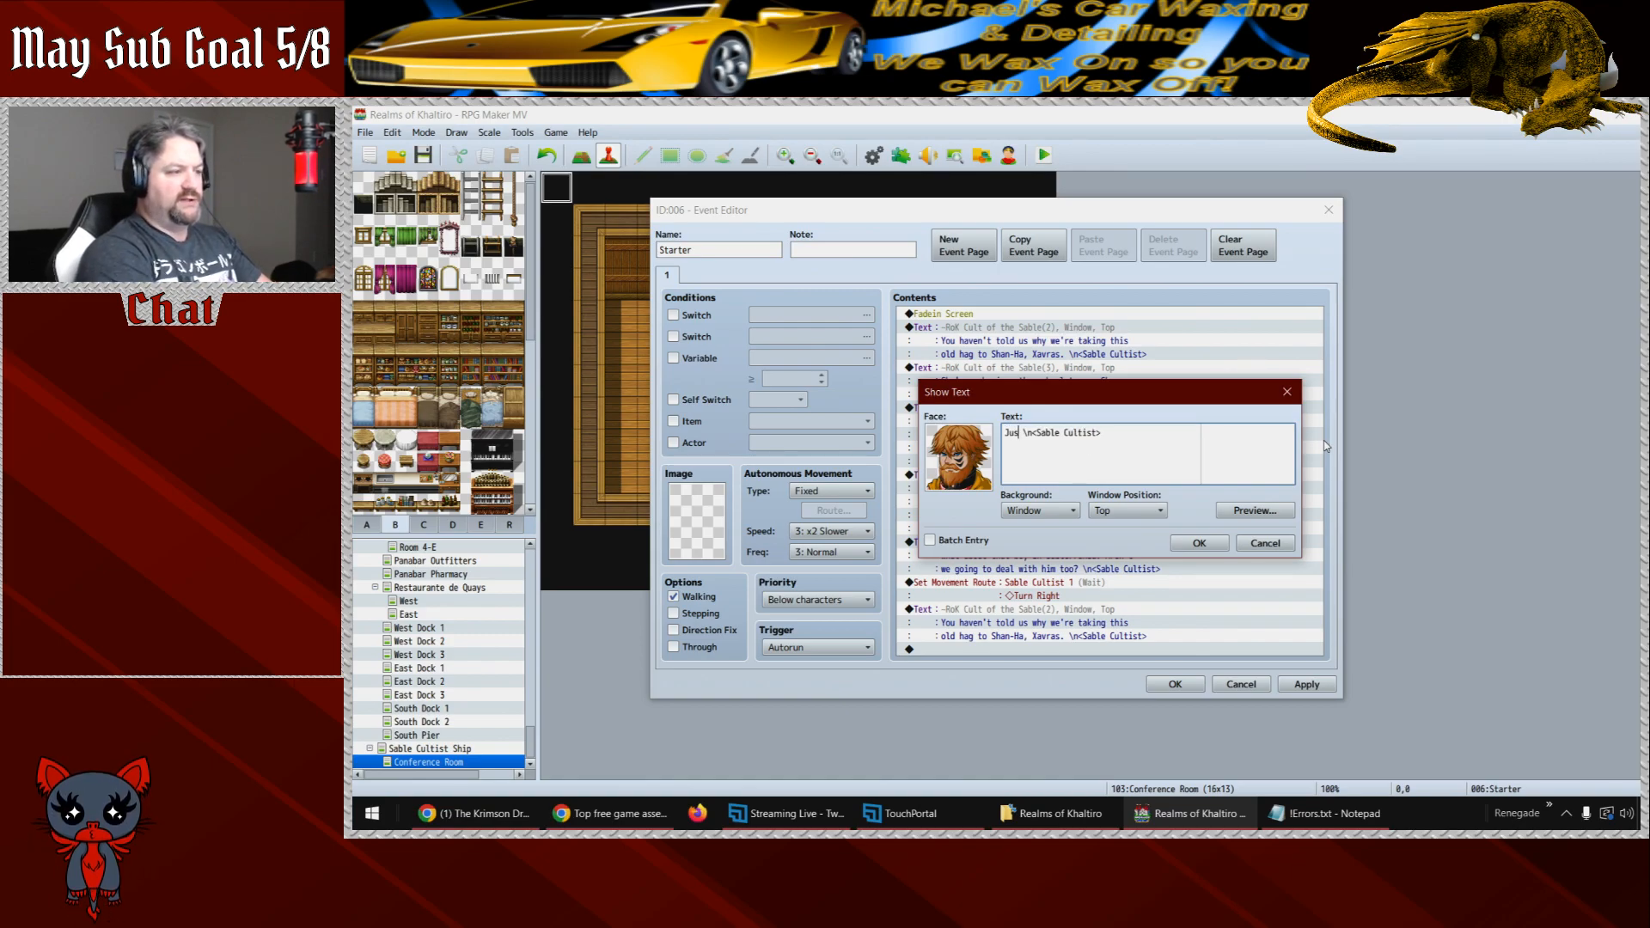
text(et that littl)
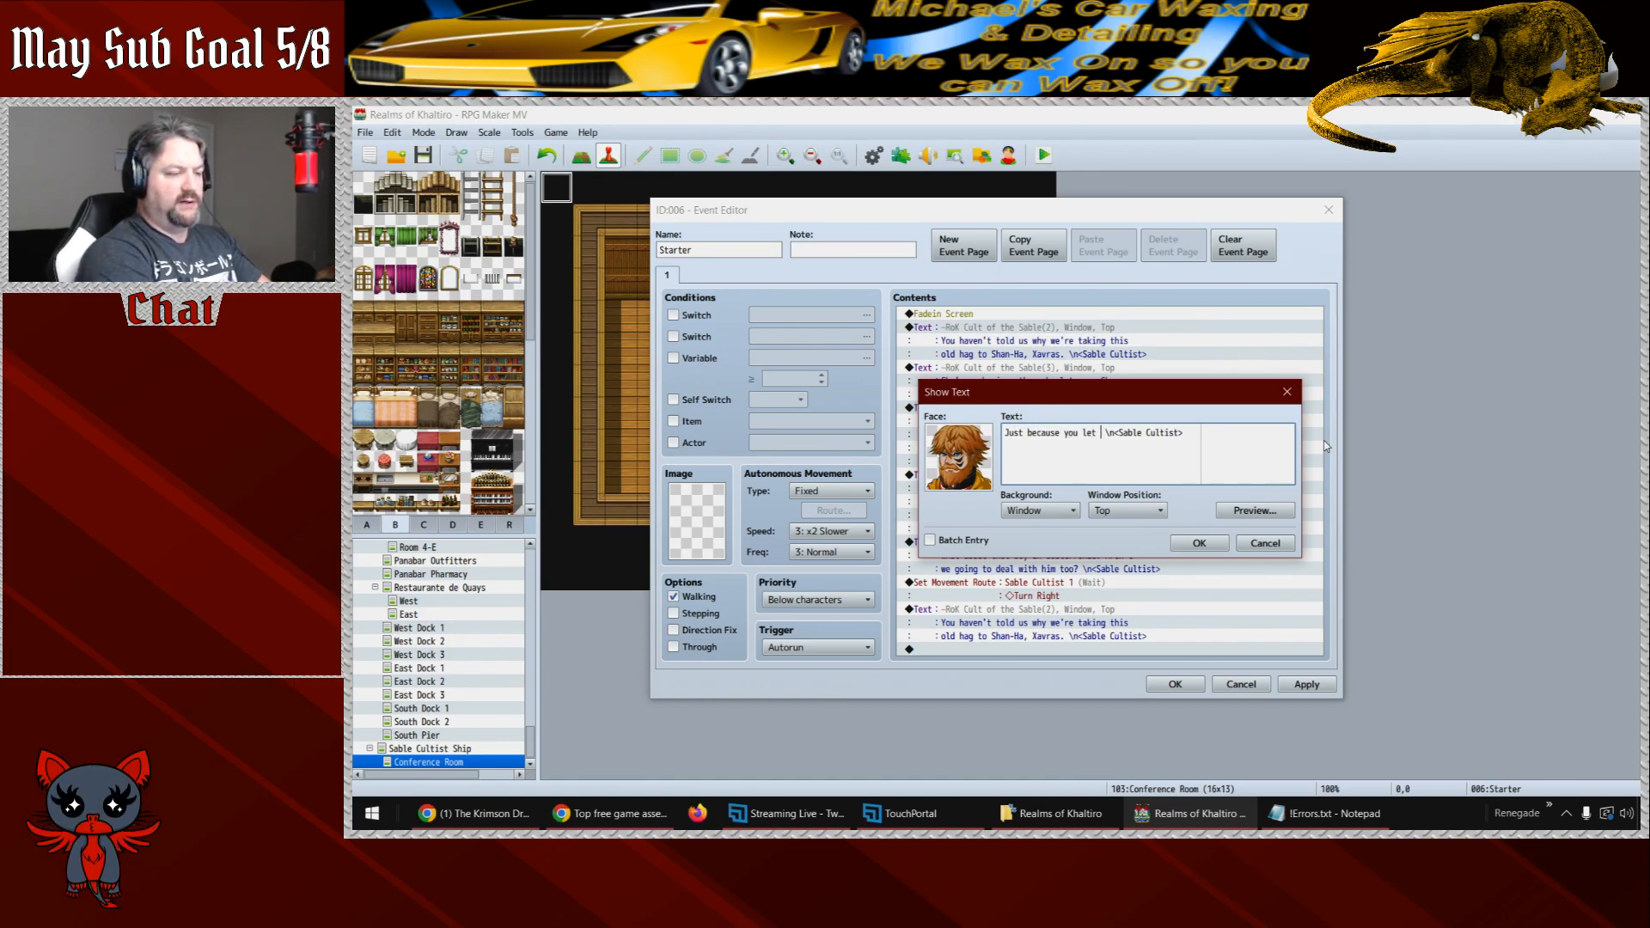
text(e brat beat)
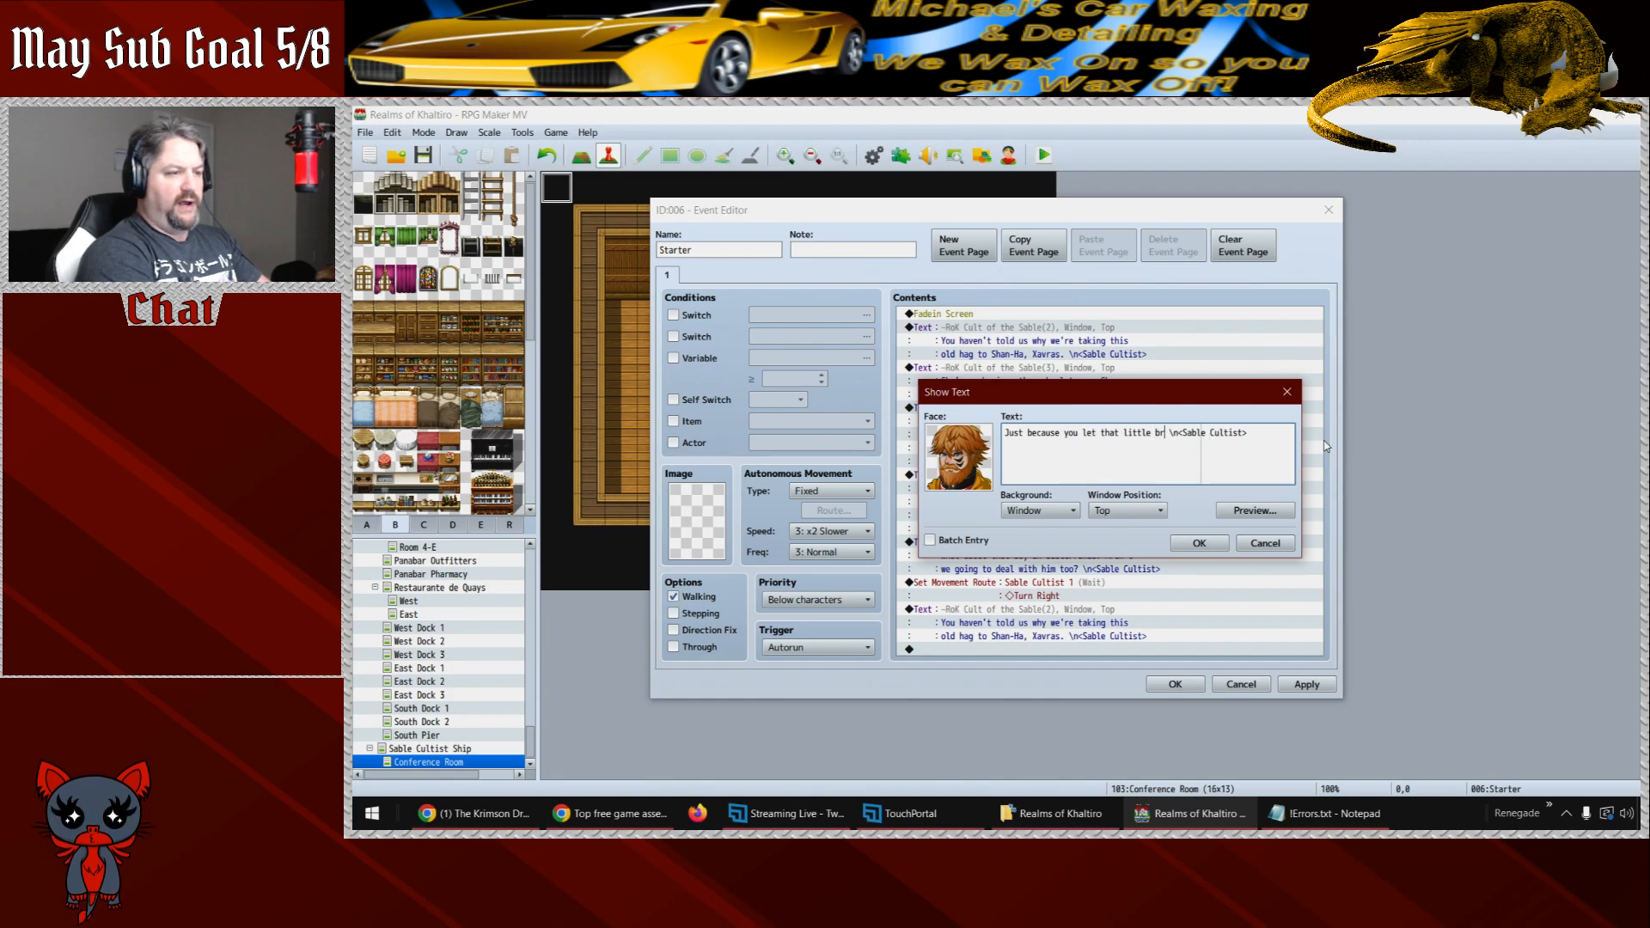
text( you)
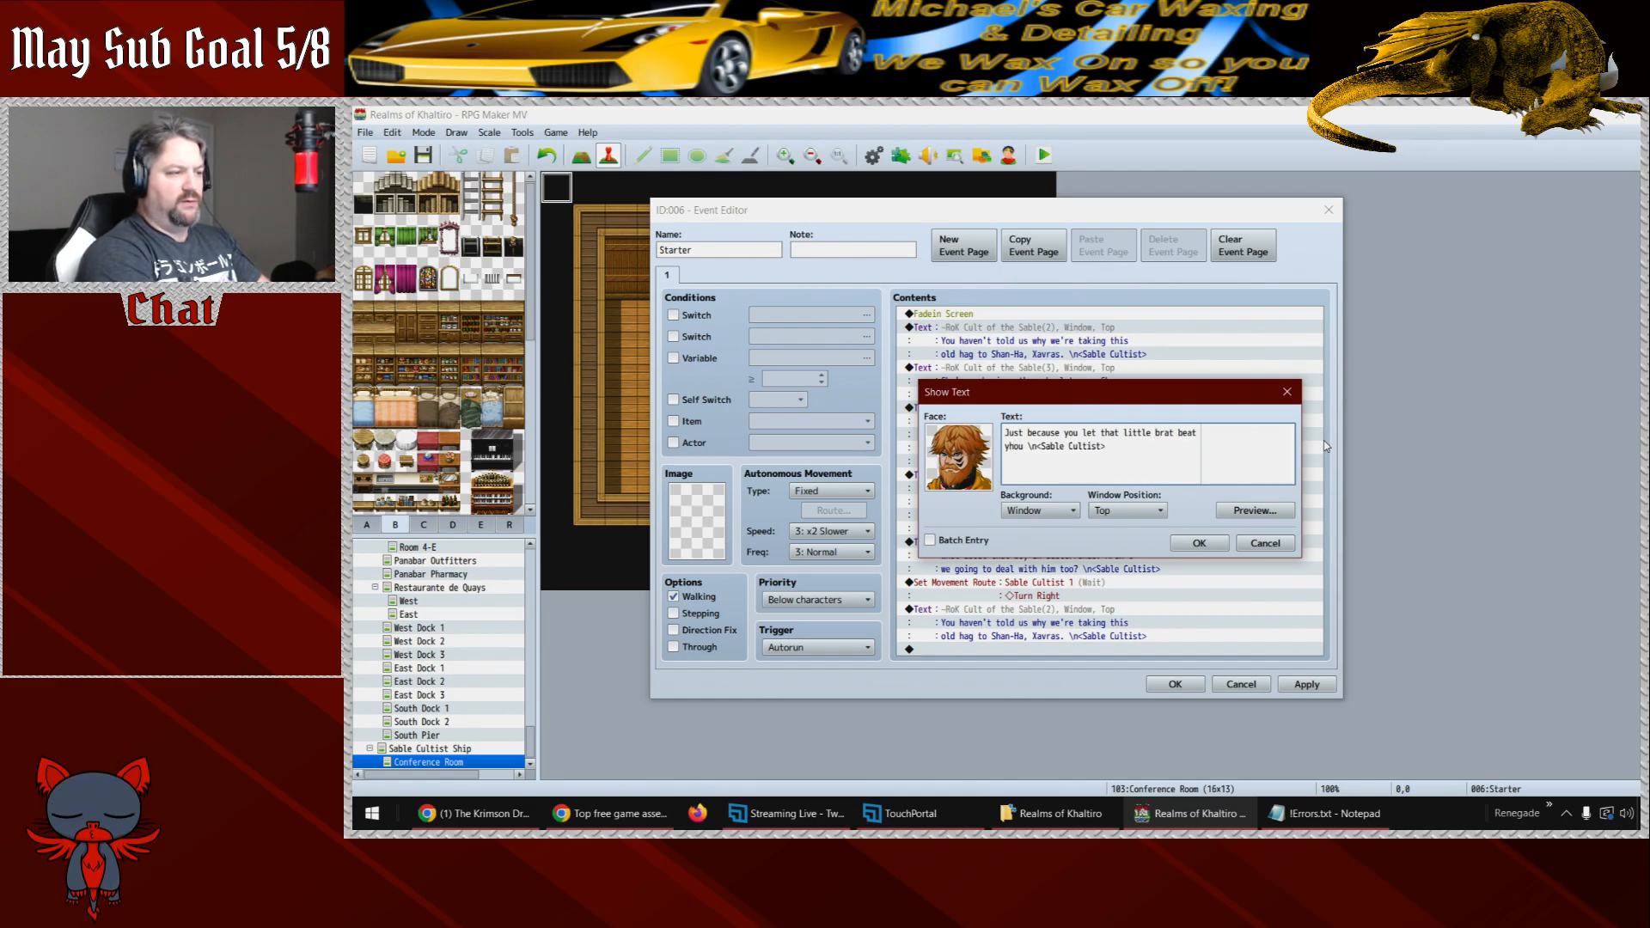
key(ctrl+shift+Left)
key(ctrl+shift+Left)
key(ctrl+shift+Left)
key(ctrl+shift+Left)
key(ctrl+shift+Left)
key(ctrl+shift+Left)
key(ctrl+shift+Left)
key(ctrl+shift+Left)
key(ctrl+shift+Left)
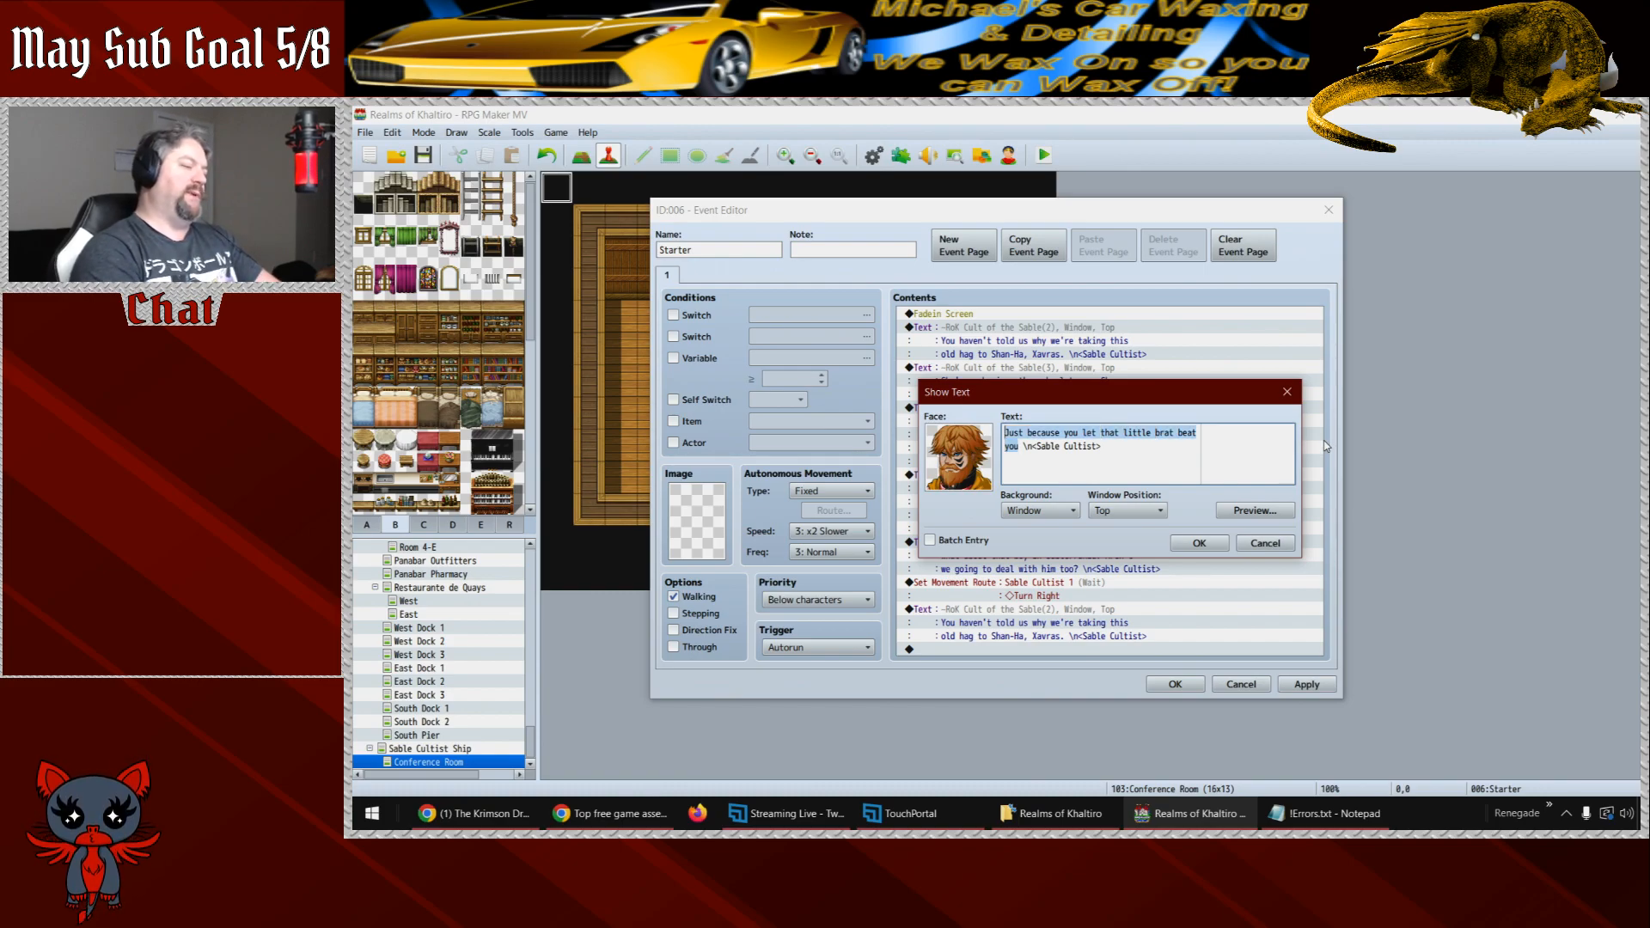
key(BackSpace)
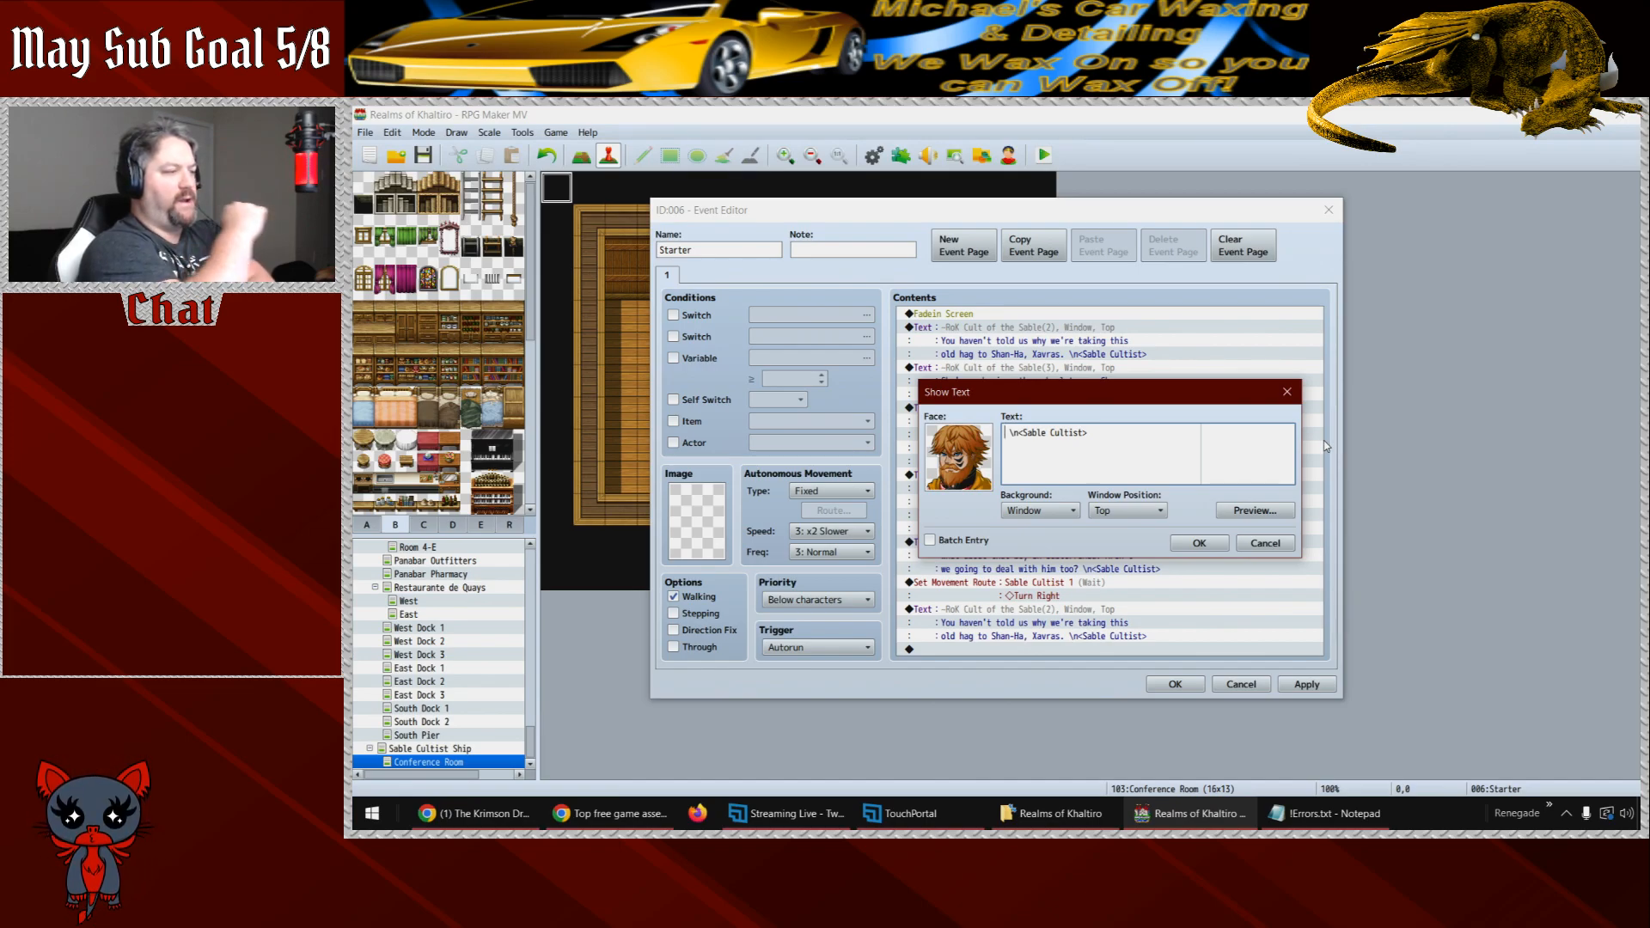
- Write "Aw, is your pride hurt by losing to that boy in Subterrania?" before the name tag in the bearded cultist's line
text(Aw, us)
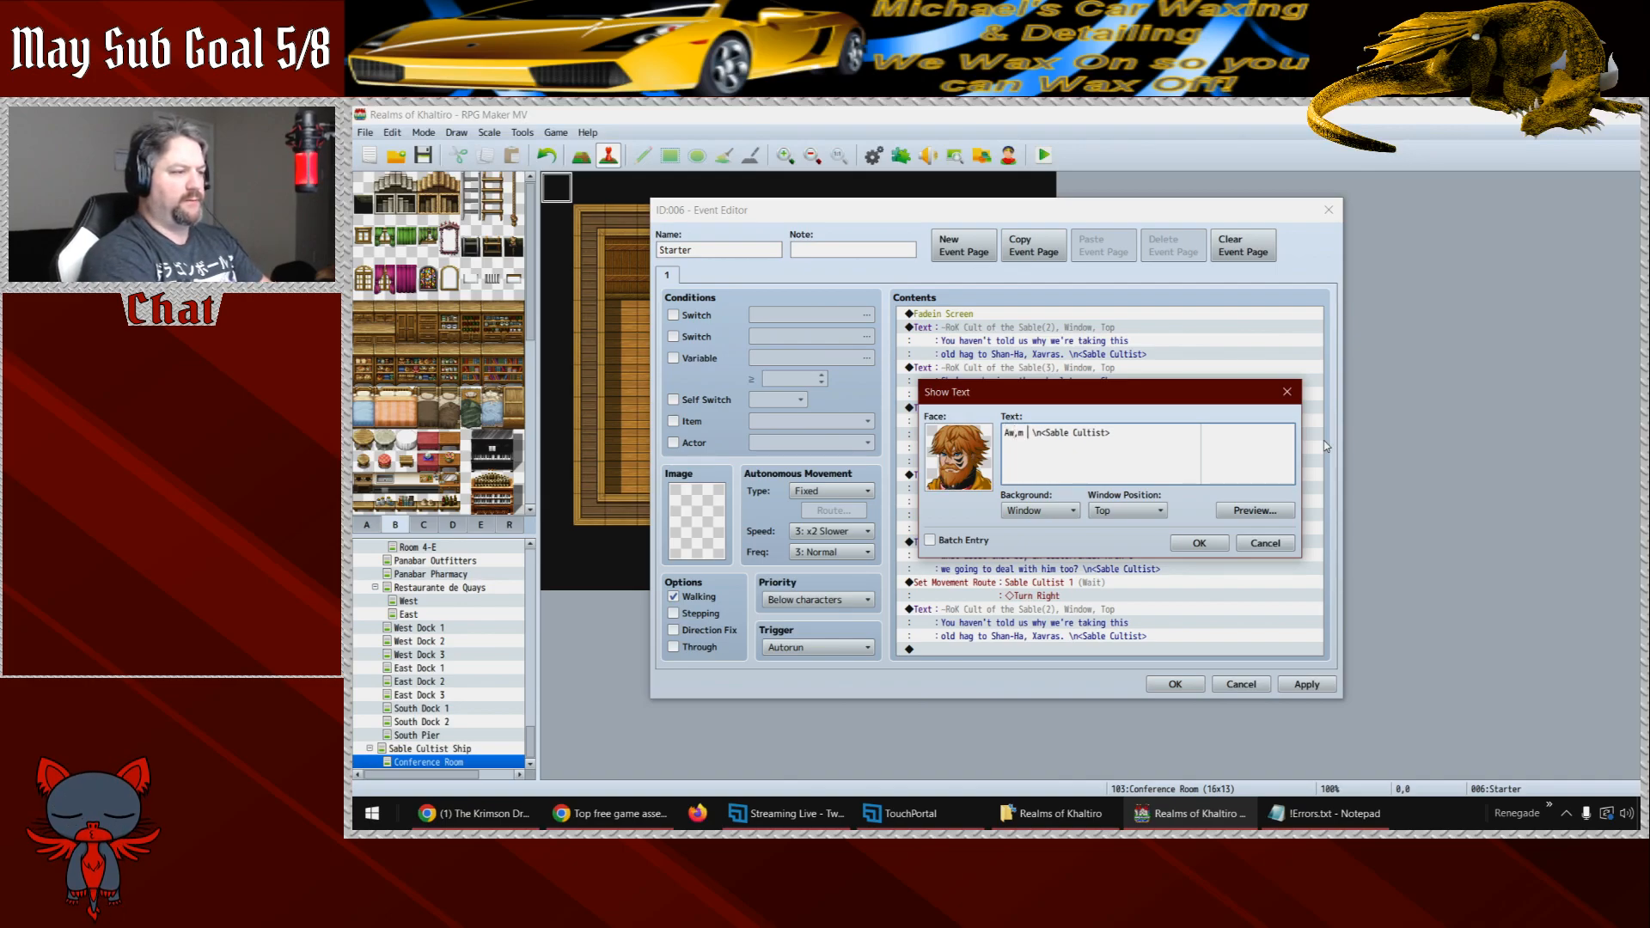
key(BackSpace)
key(BackSpace)
key(BackSpace)
text(is)
text( your pride hurt b)
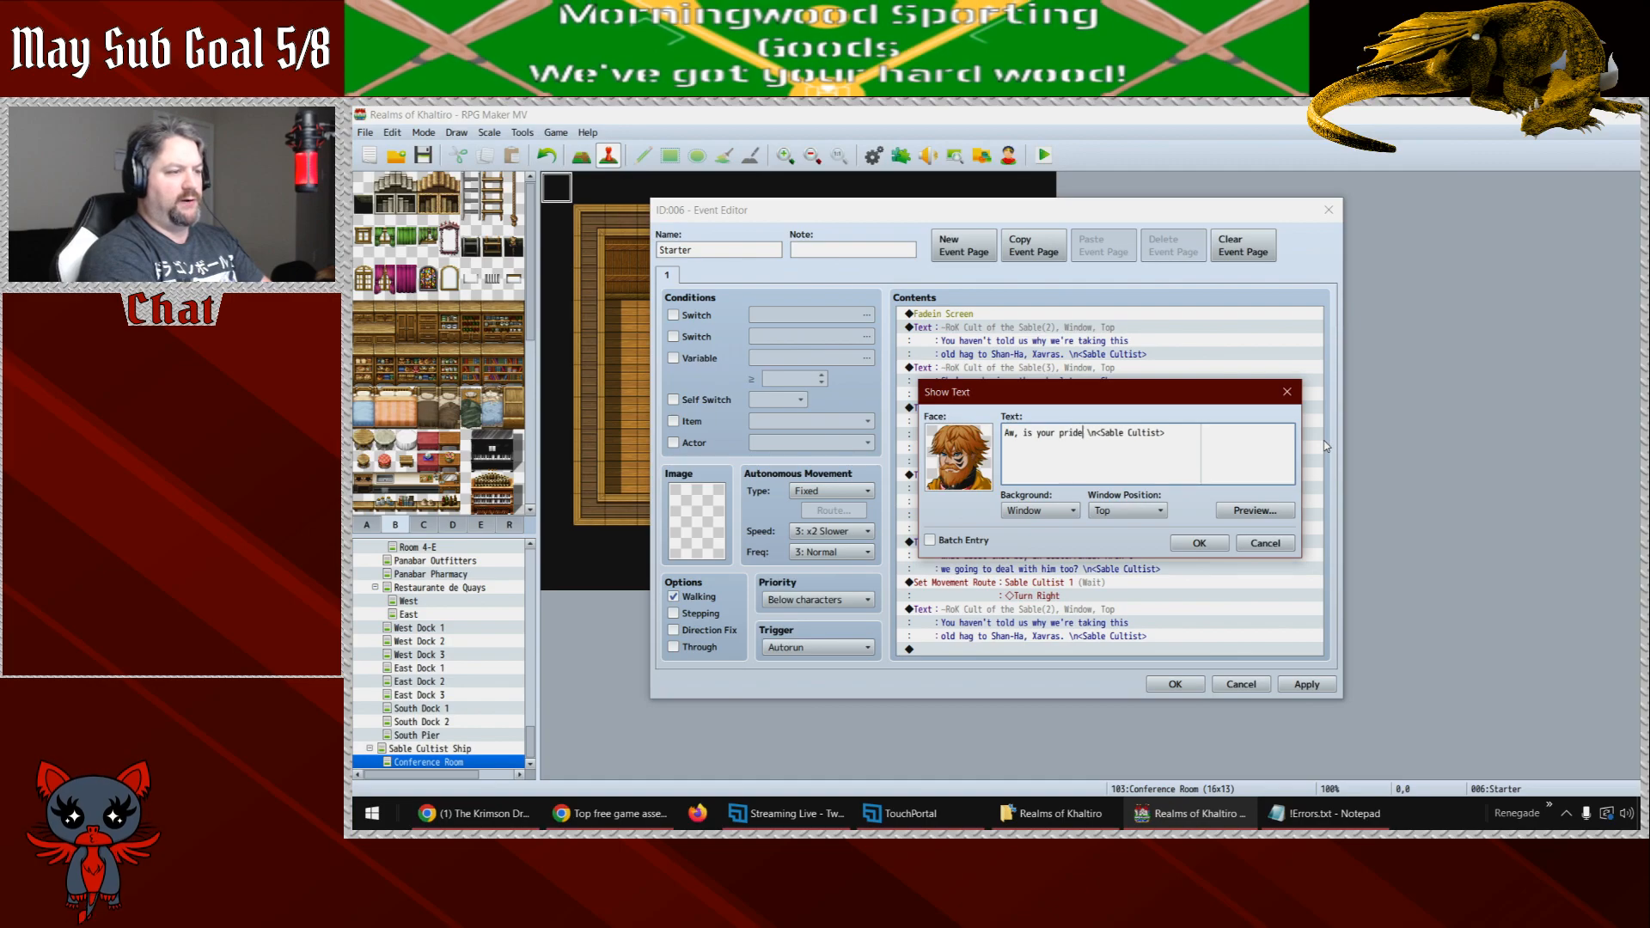
text(y losing to that)
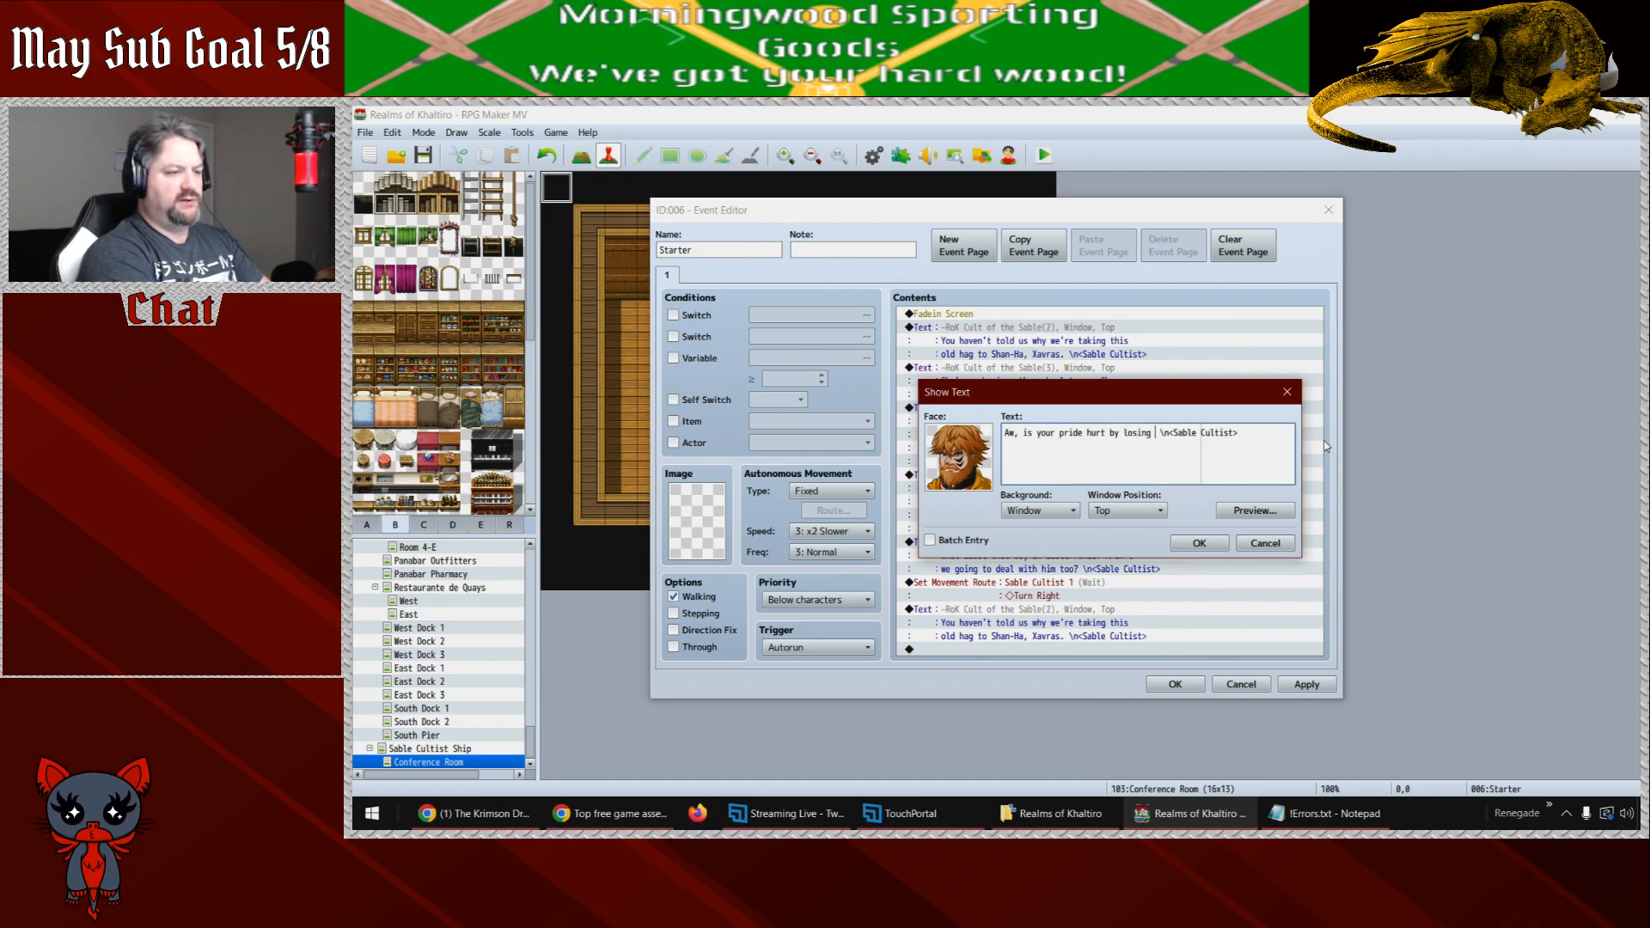
text( boy and)
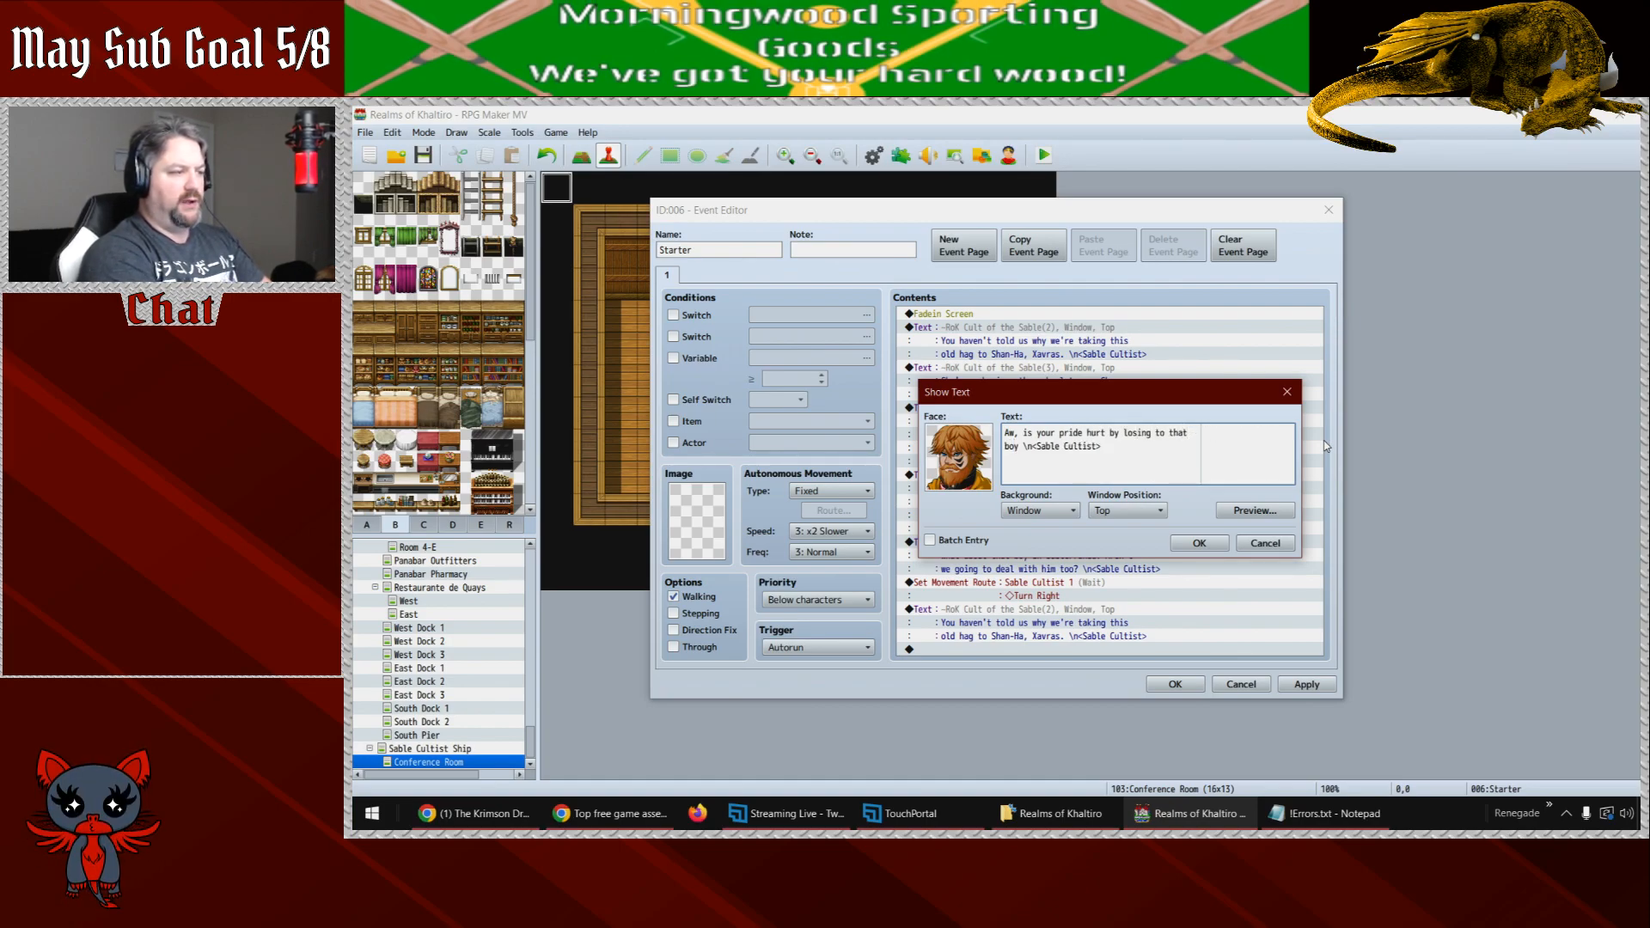
key(BackSpace)
key(BackSpace)
key(BackSpace)
key(BackSpace)
text(in Subterrania?)
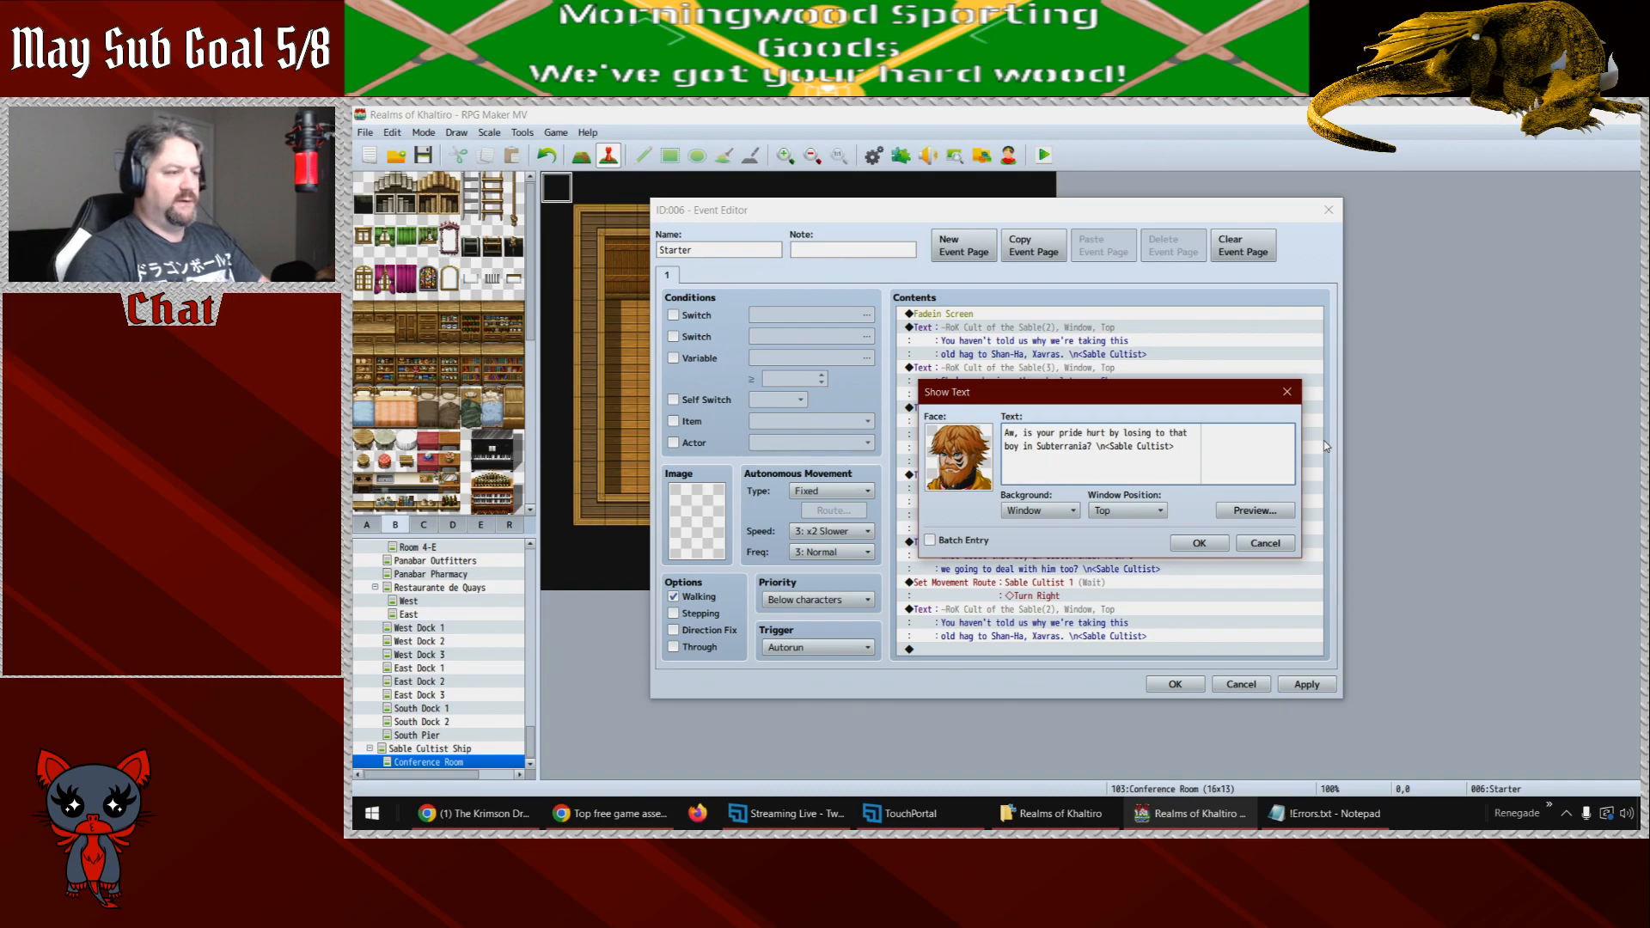
- Accept the bearded cultist's line and paste a copy of the eyepatch cultist's "What about that boy" line at the end of the Starter event
click(1200, 544)
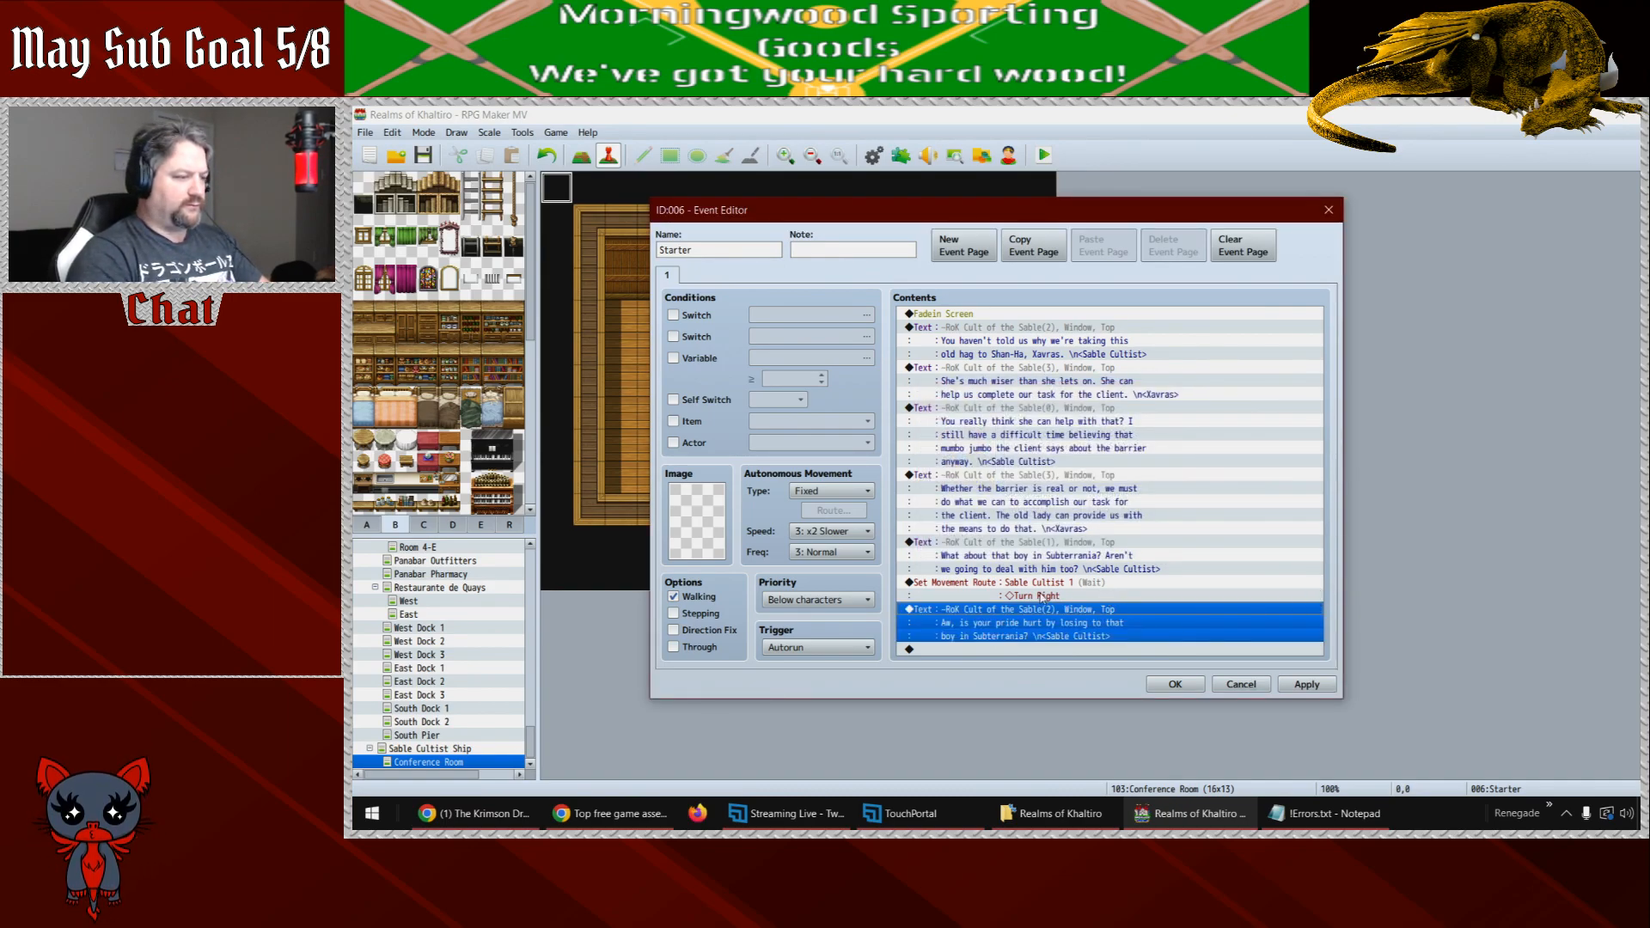
click(1016, 650)
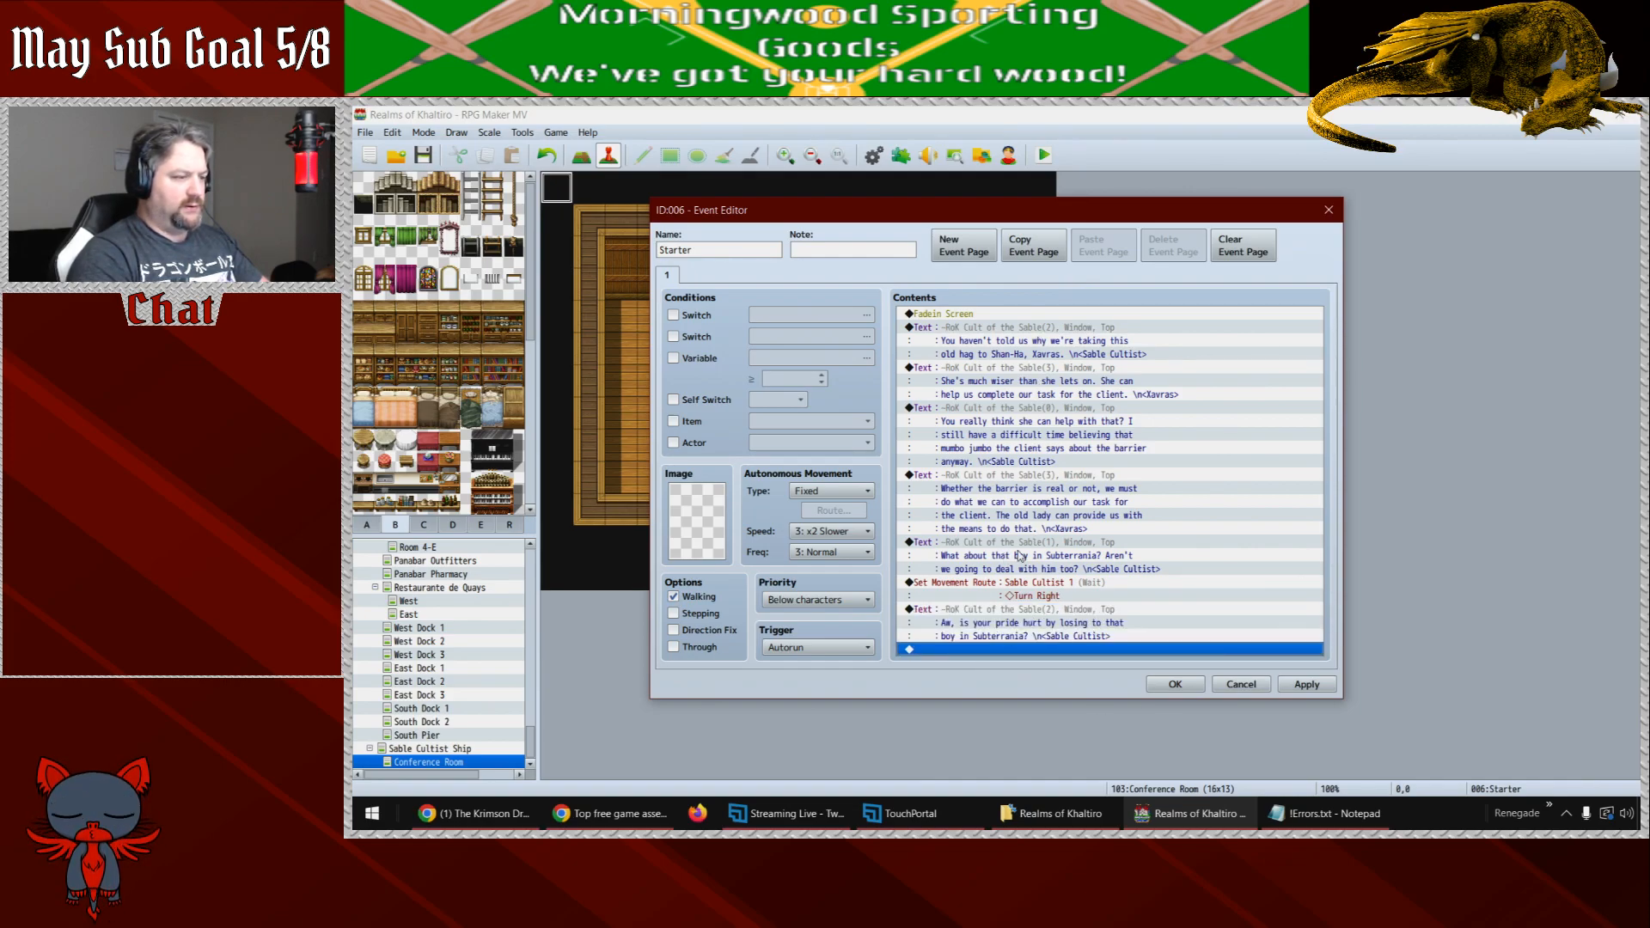
click(1016, 555)
key(ctrl+c)
click(980, 652)
key(ctrl+v)
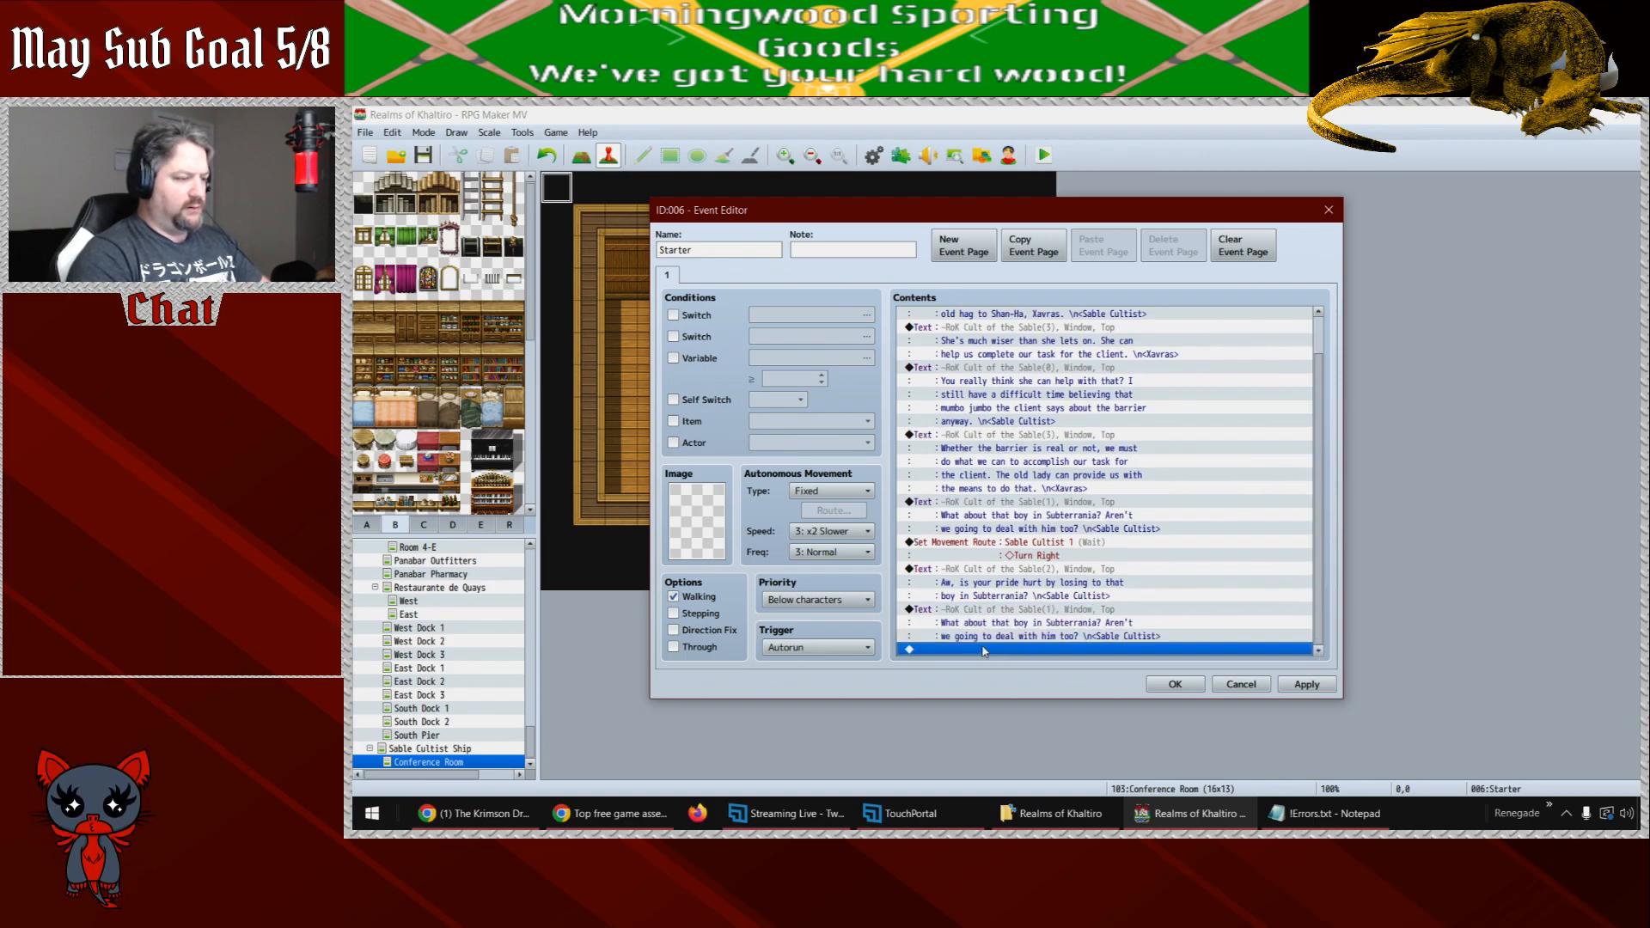
double_click(997, 621)
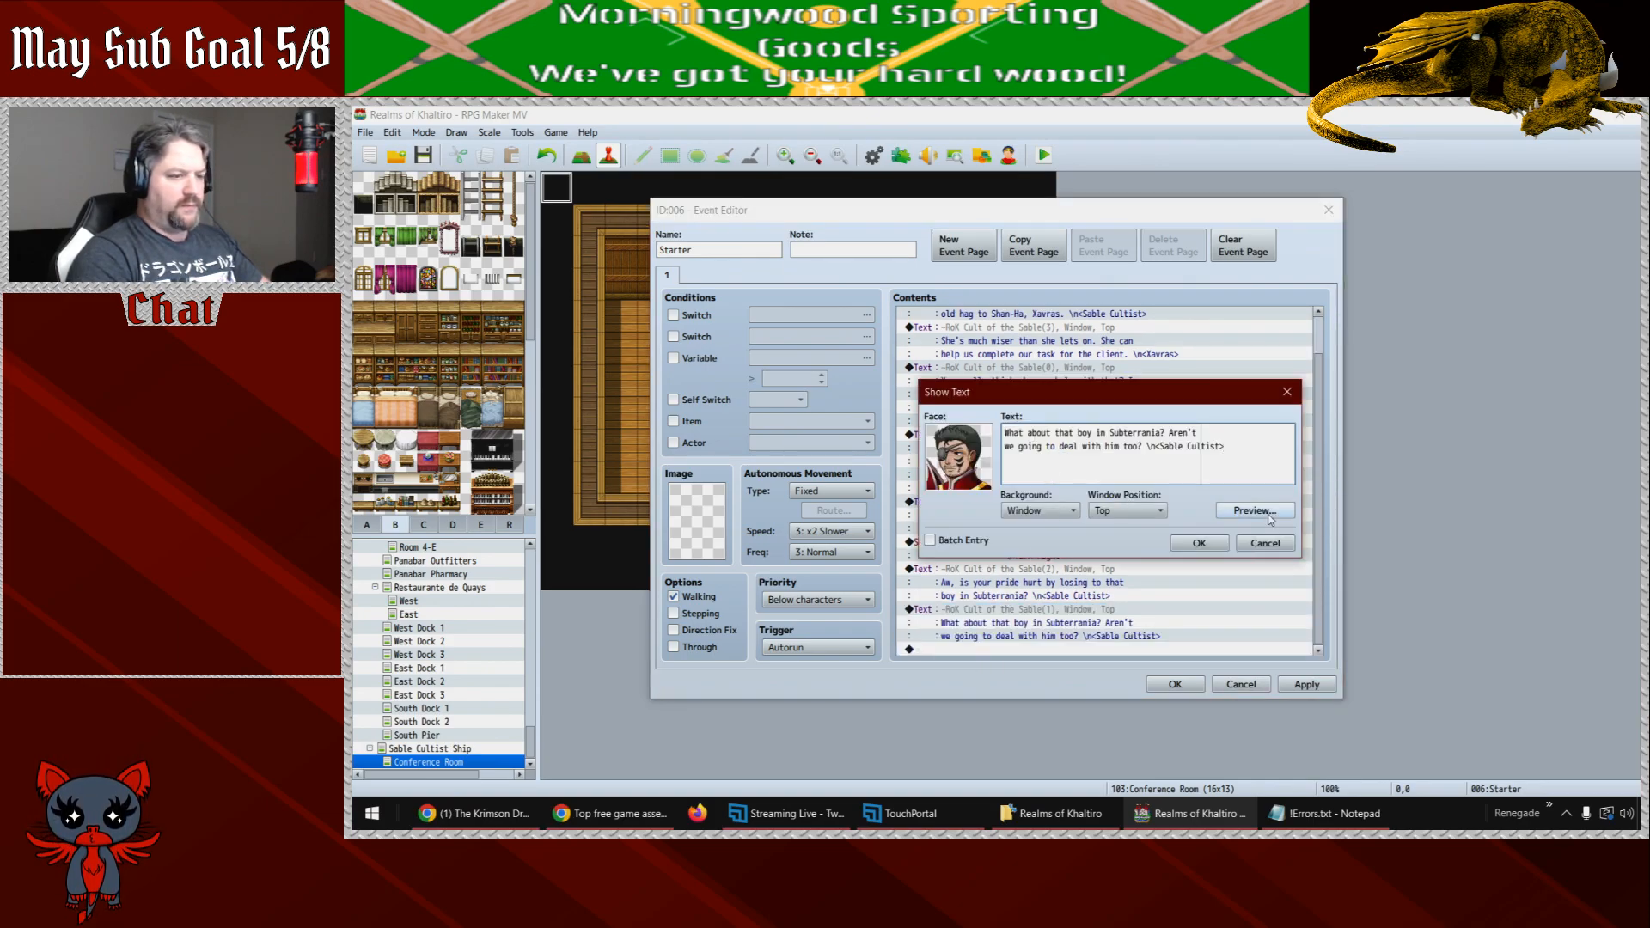
click(1272, 541)
- Insert a movement route that turns Sable Cultist 2 left, just before the eyepatch cultist's copied line
double_click(988, 649)
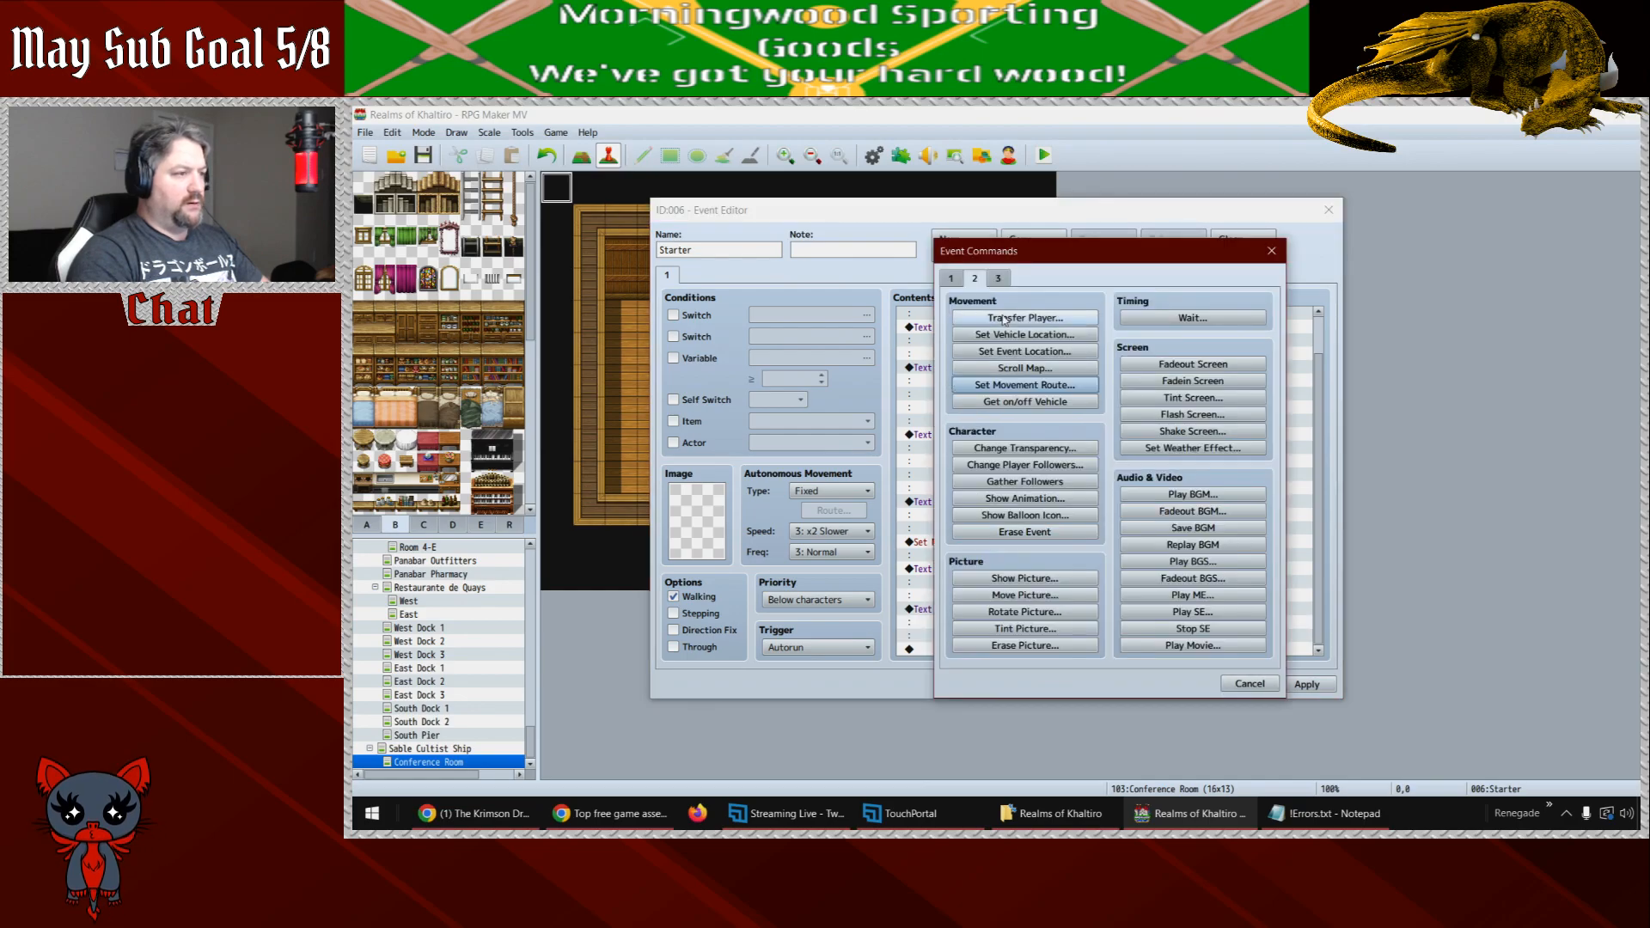
click(1024, 391)
click(920, 340)
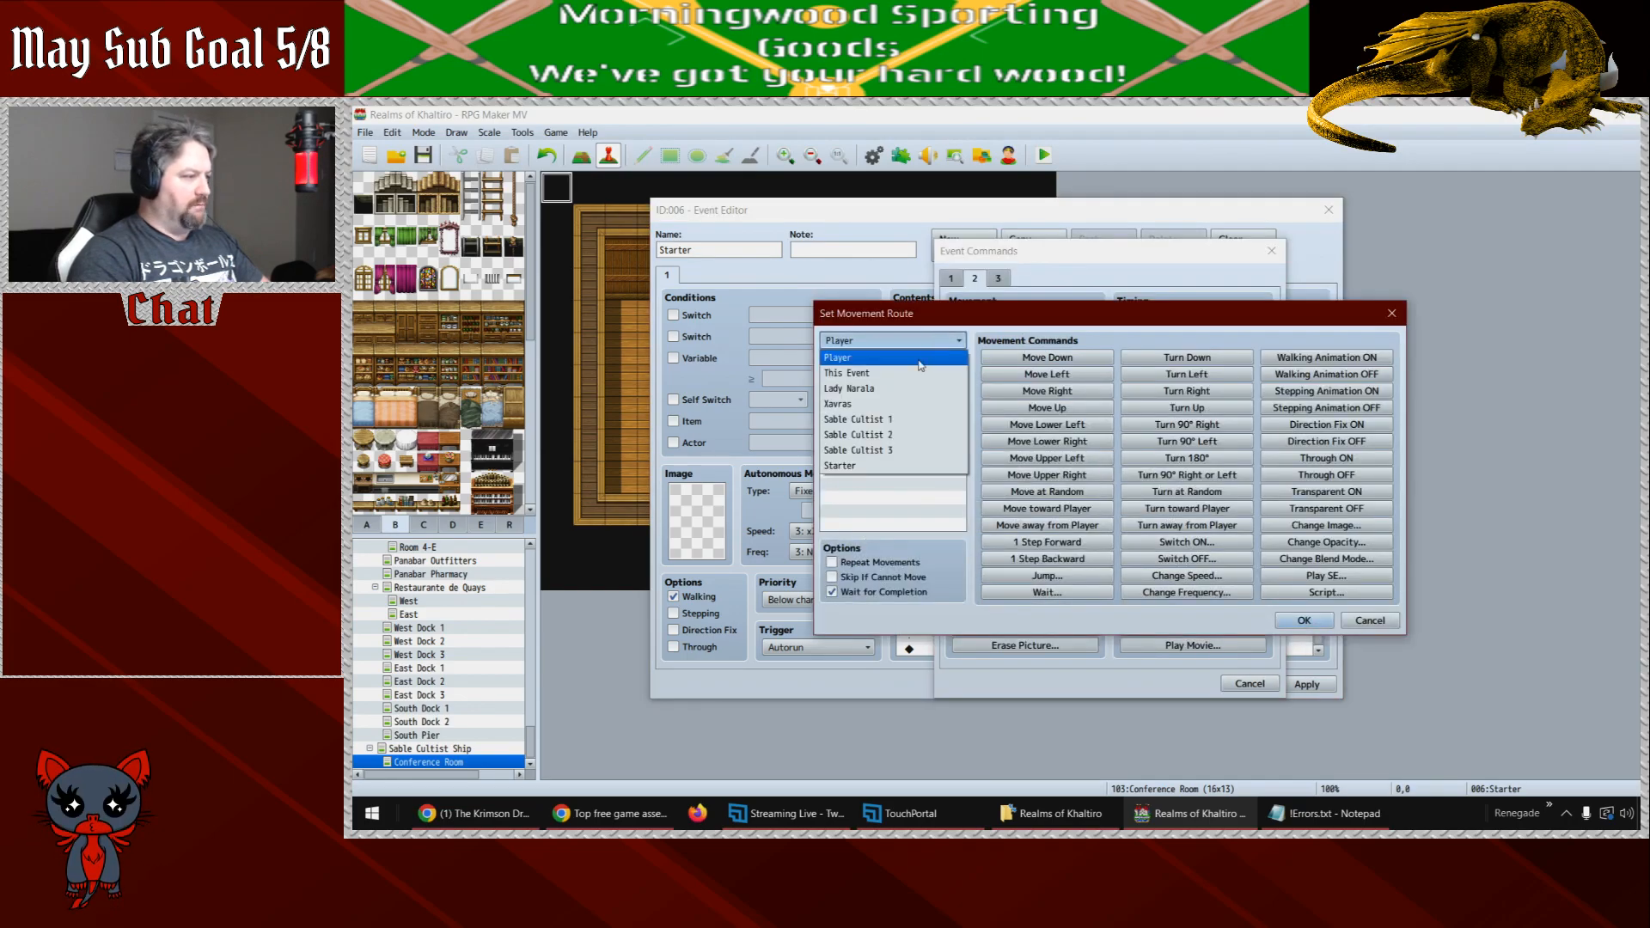
click(894, 434)
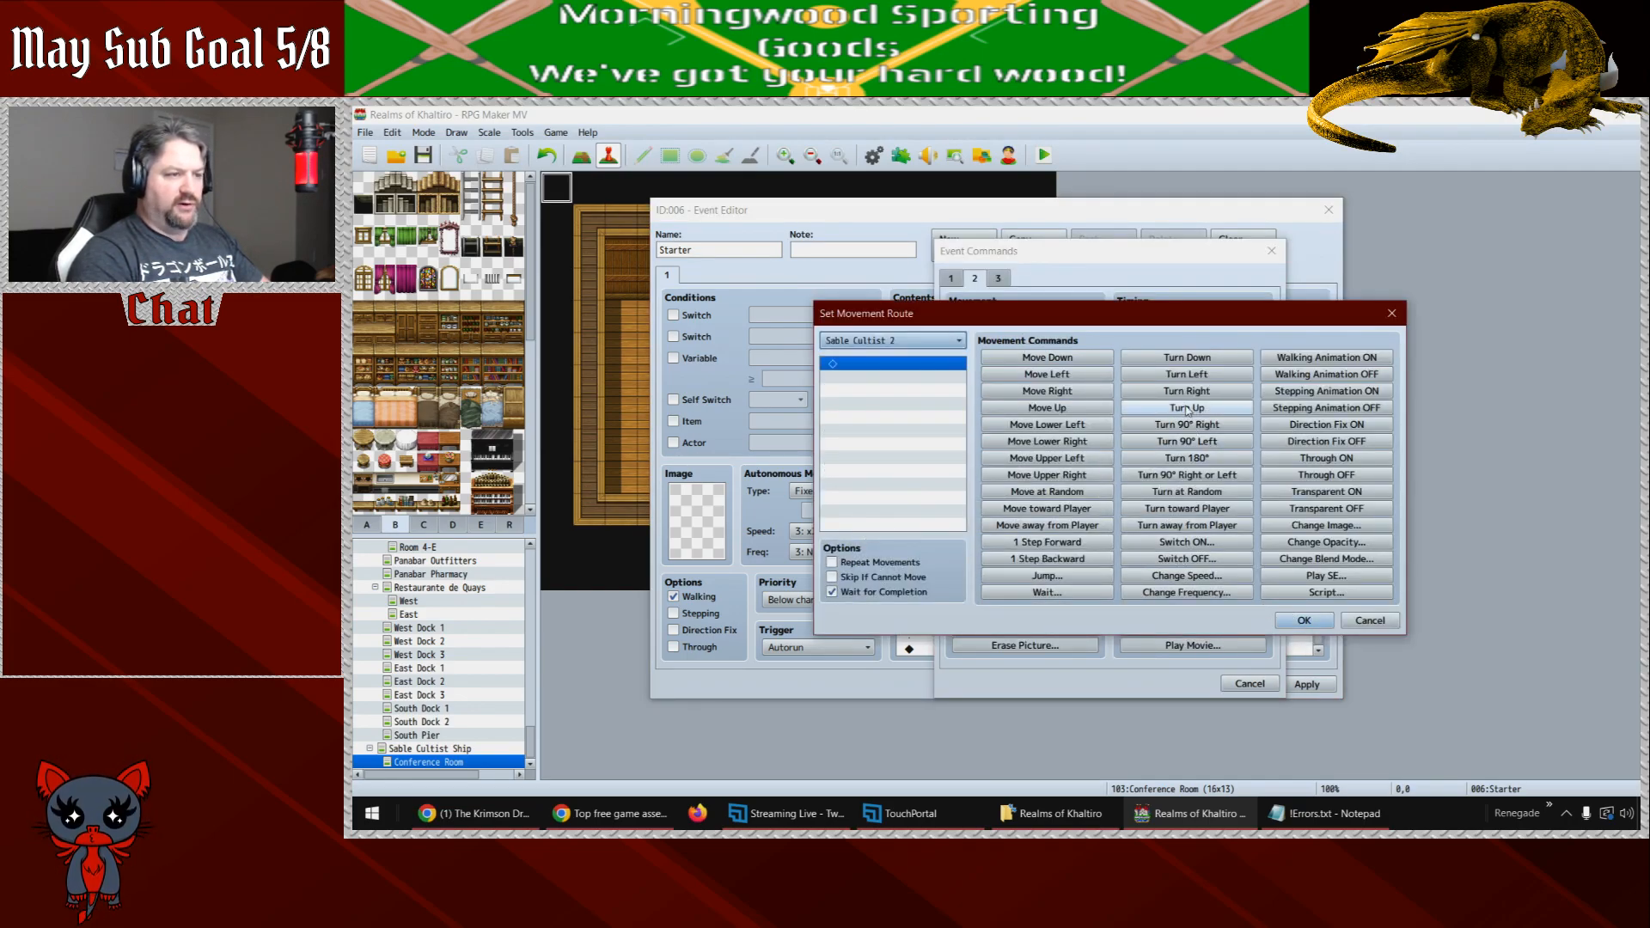
click(1186, 375)
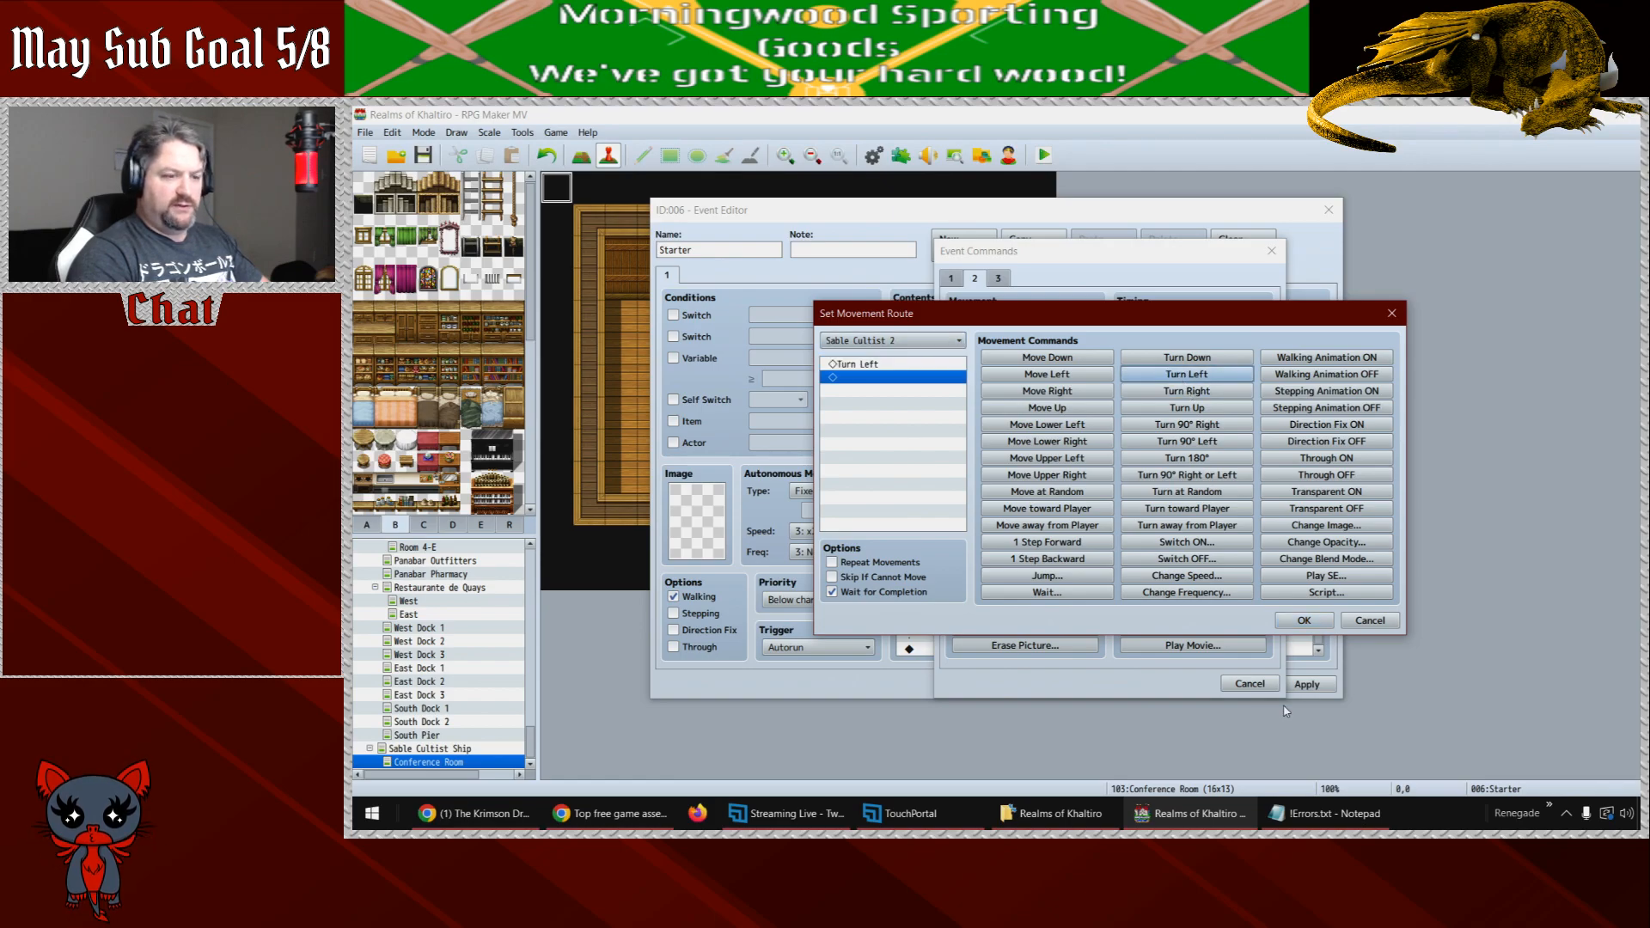
click(1303, 620)
- Write "You can't judge me on that. You lost to him twice." before the name tag in the eyepatch cultist's copied line, and accept the Starter event
double_click(1120, 650)
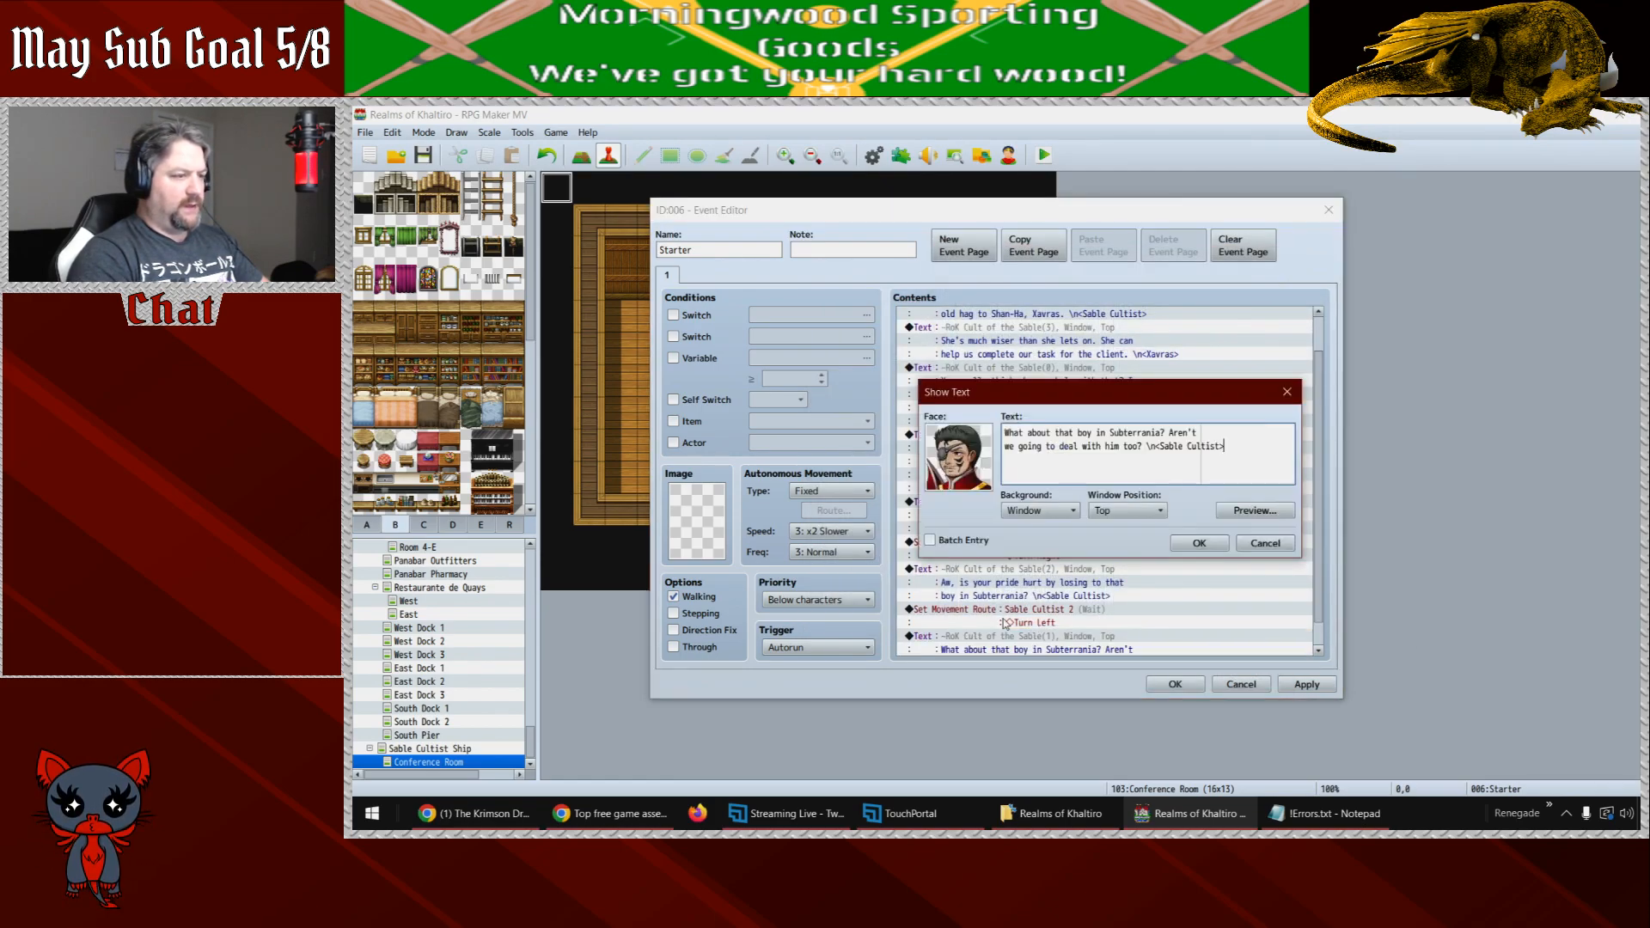
drag(1146, 445, 985, 397)
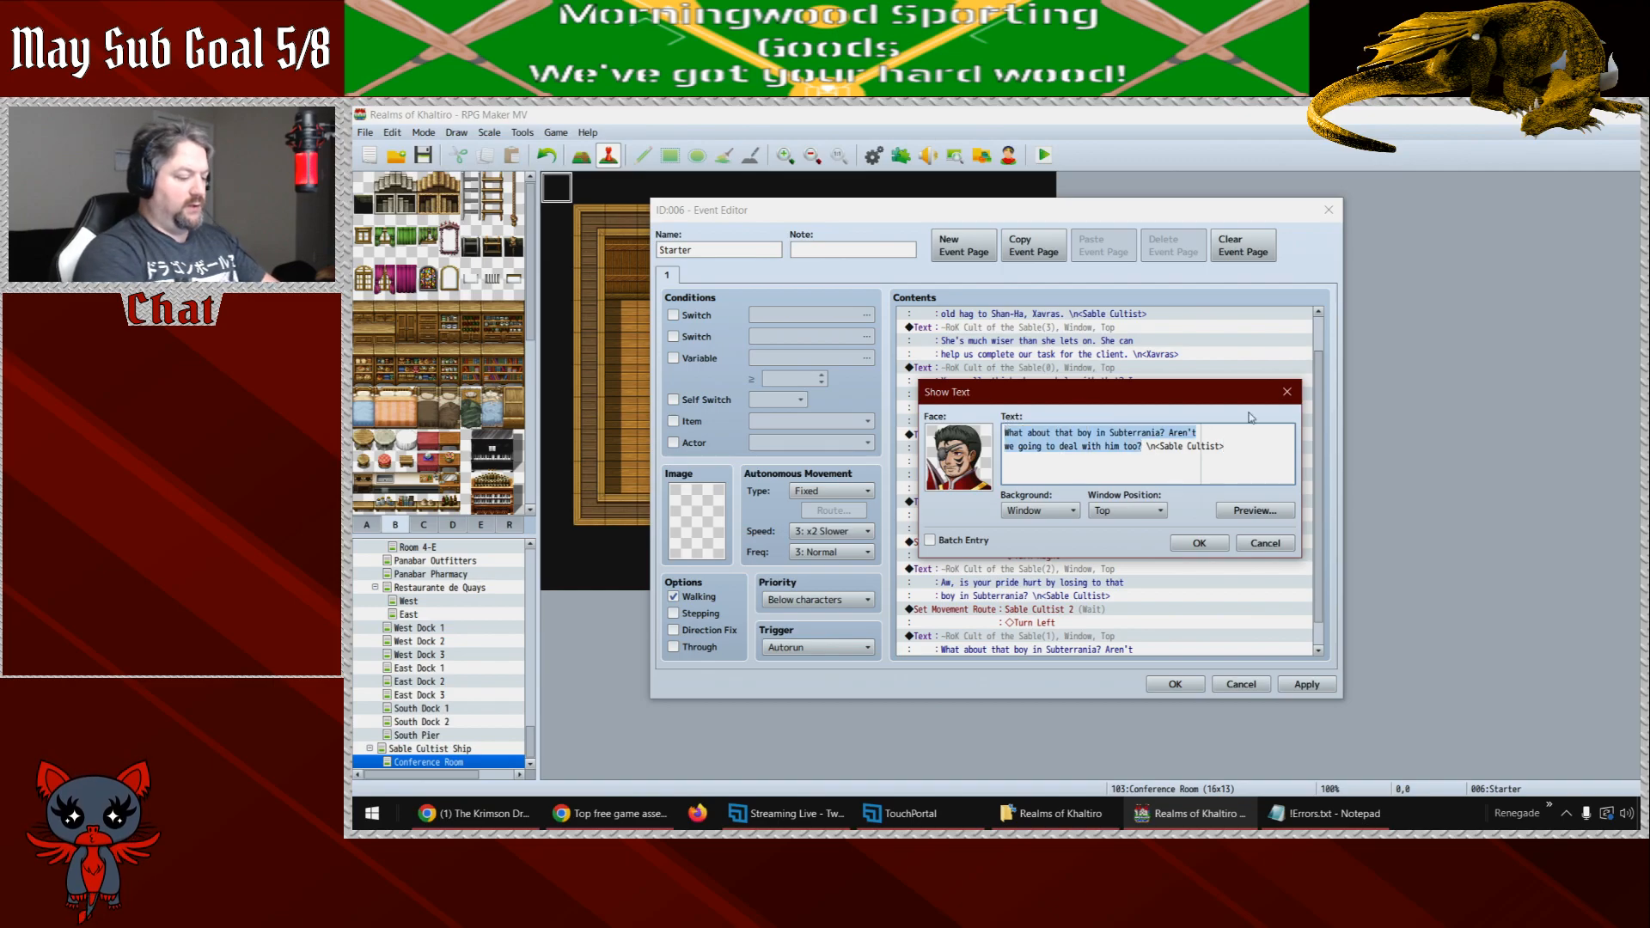
text(You can't judge me )
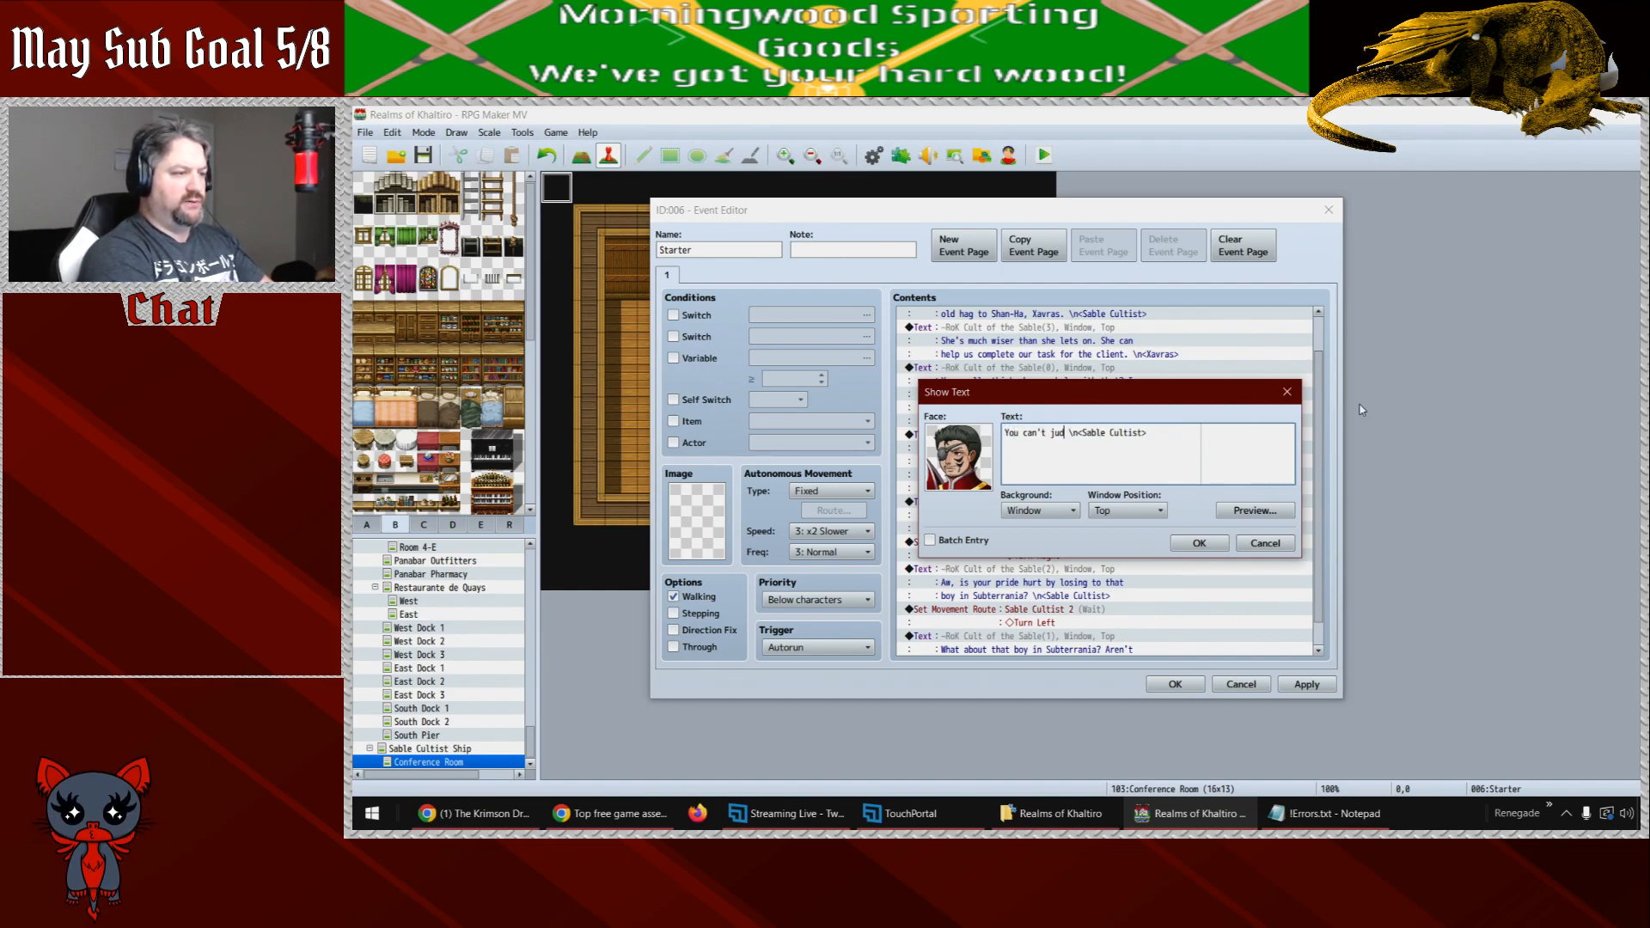
text(on that. You lost to)
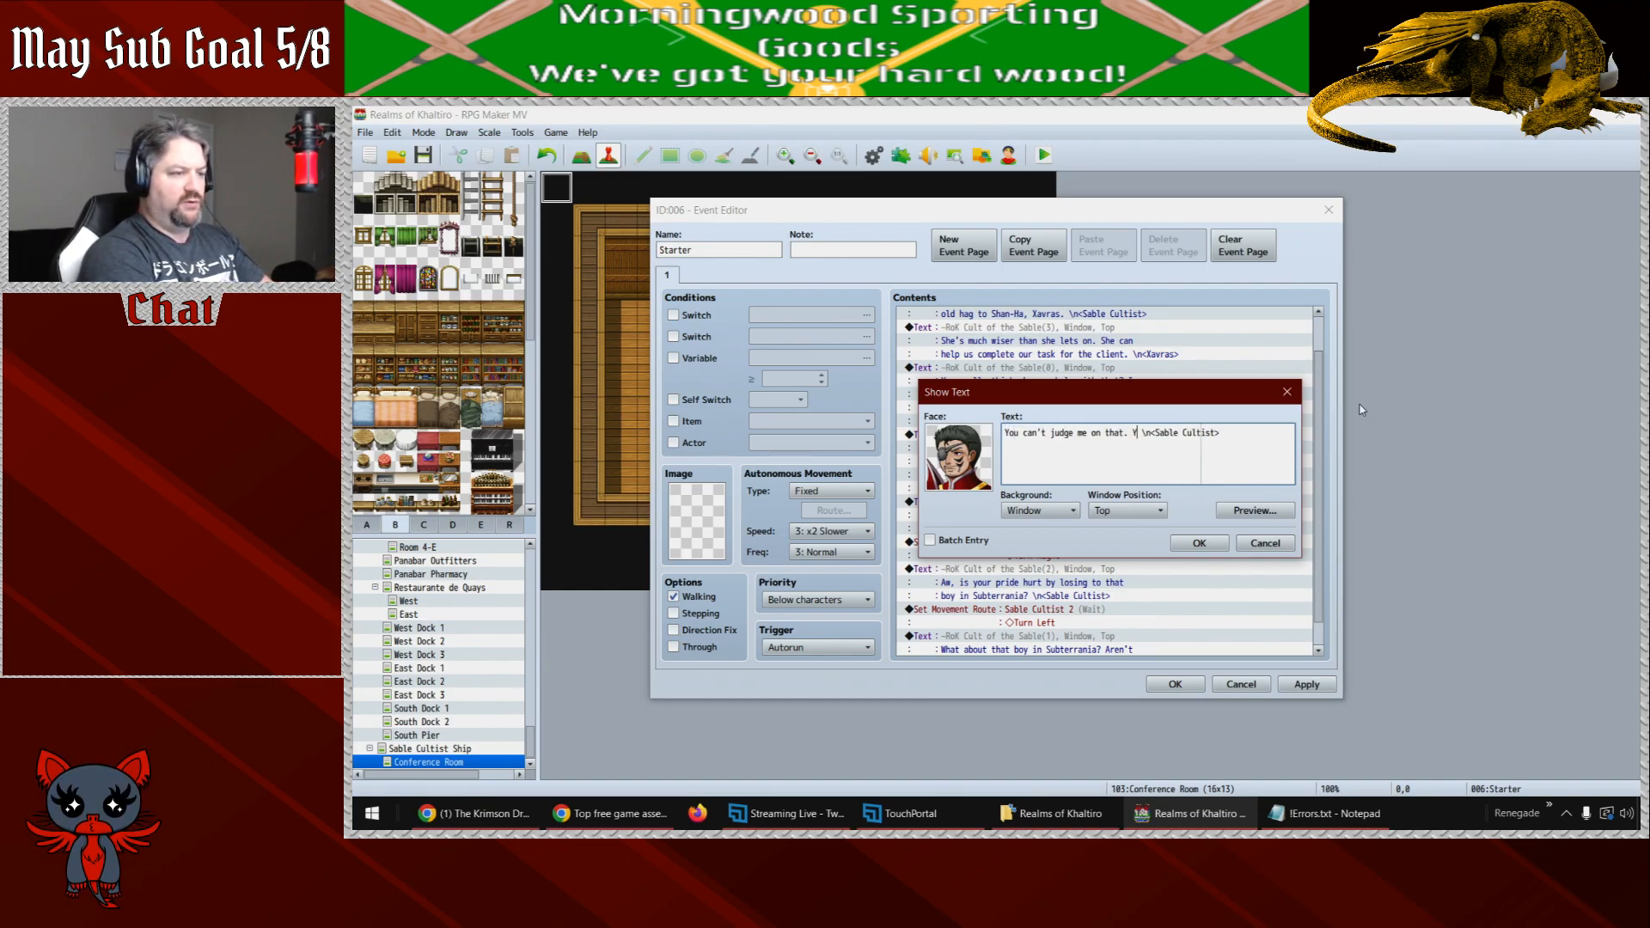
text( him)
key(Return)
text(twice.)
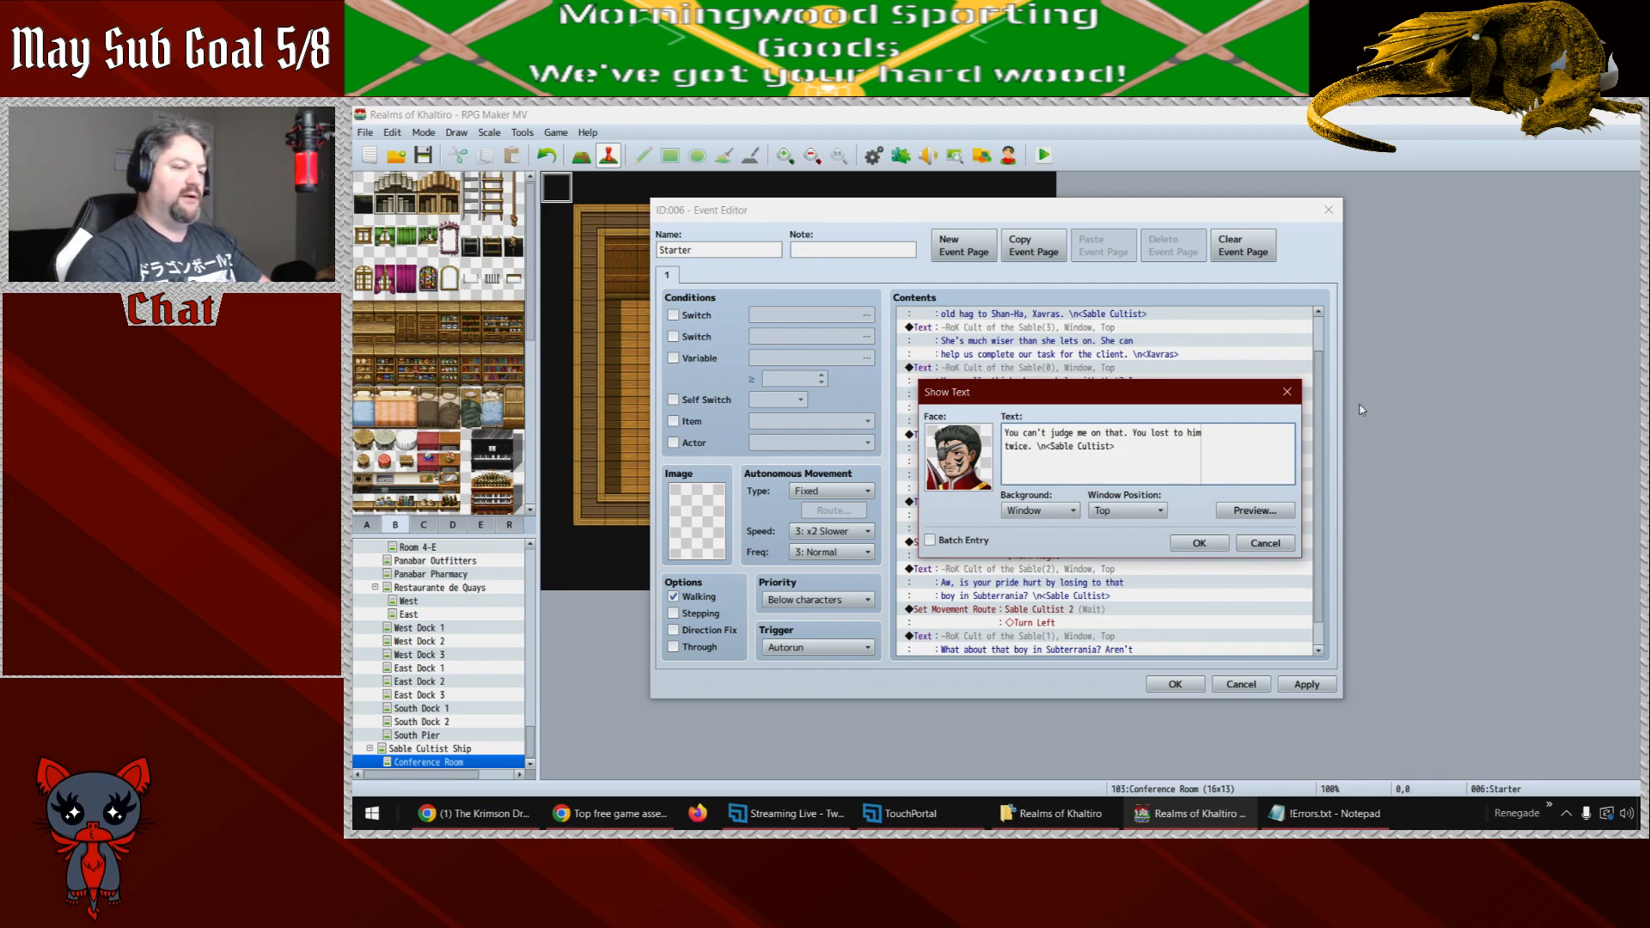
click(1199, 543)
scroll(1174, 636, down, 3)
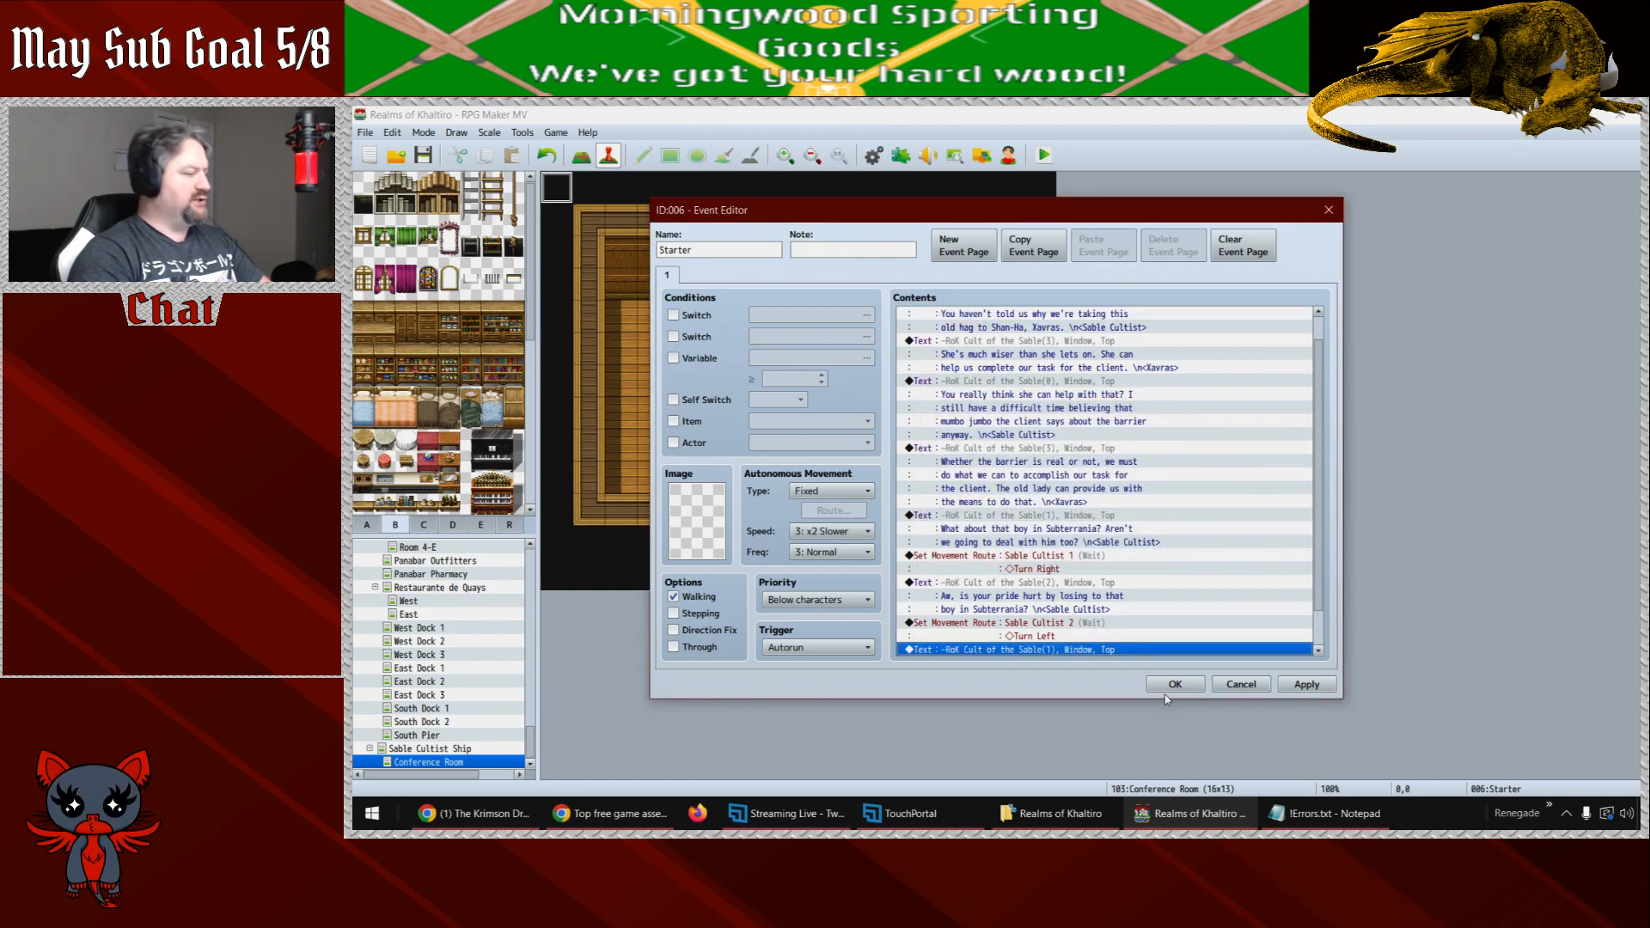
click(1175, 684)
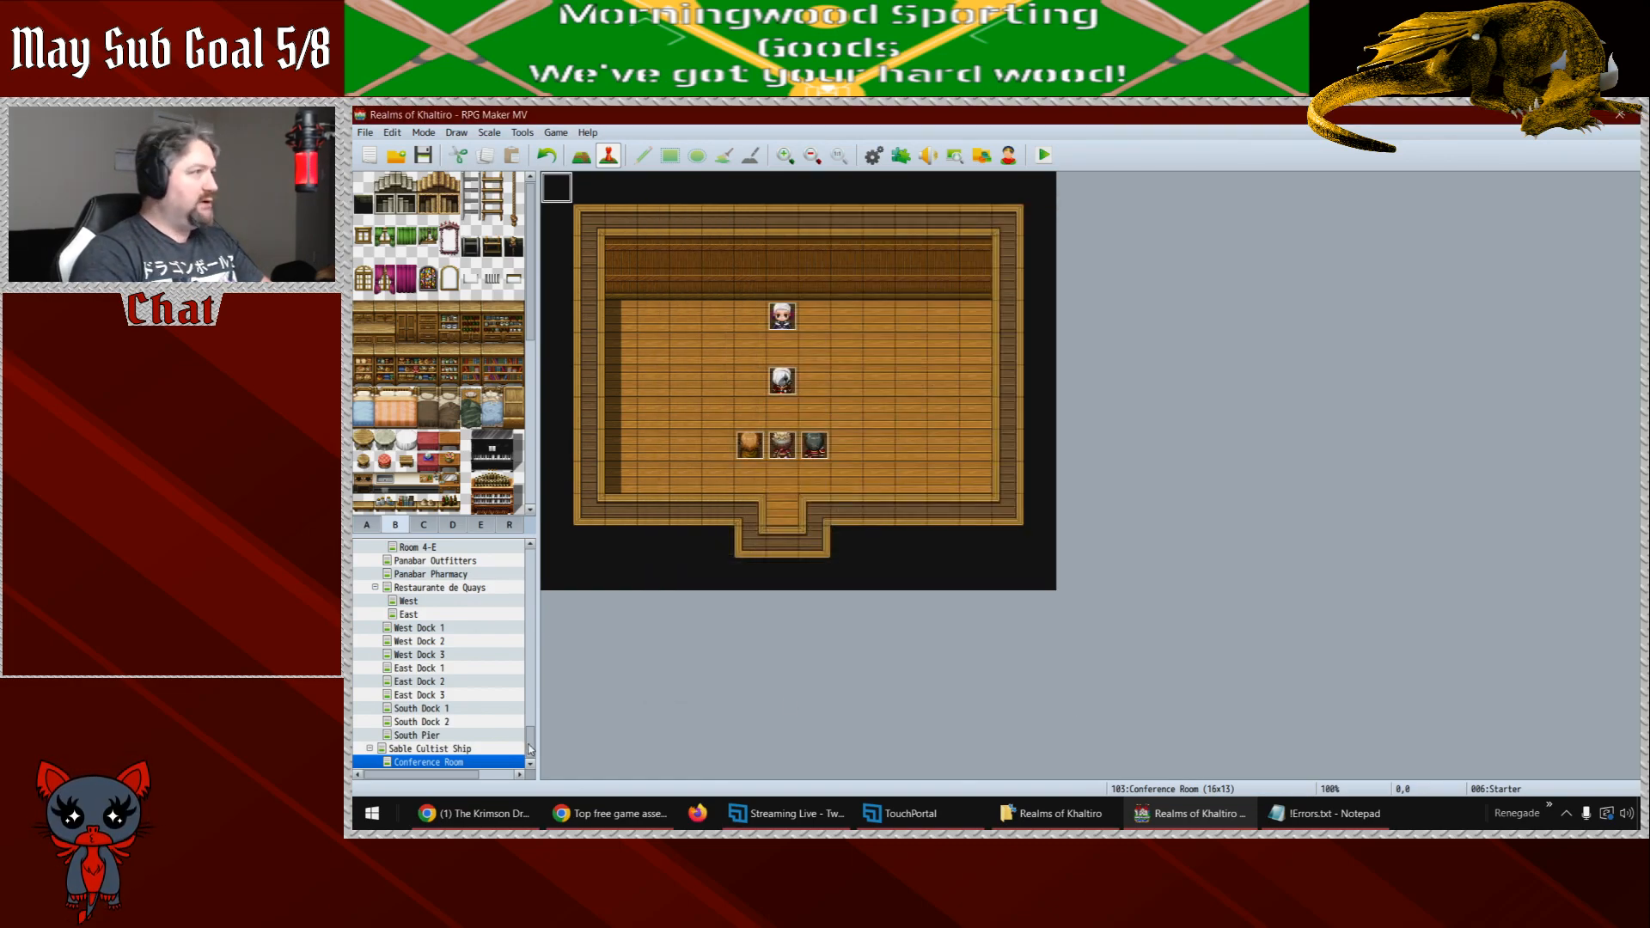
- Check in the database which Sable Cultist appears in the Cult of the Sable 2 and 3 troops, including the enemy's battler image, without changes
click(873, 156)
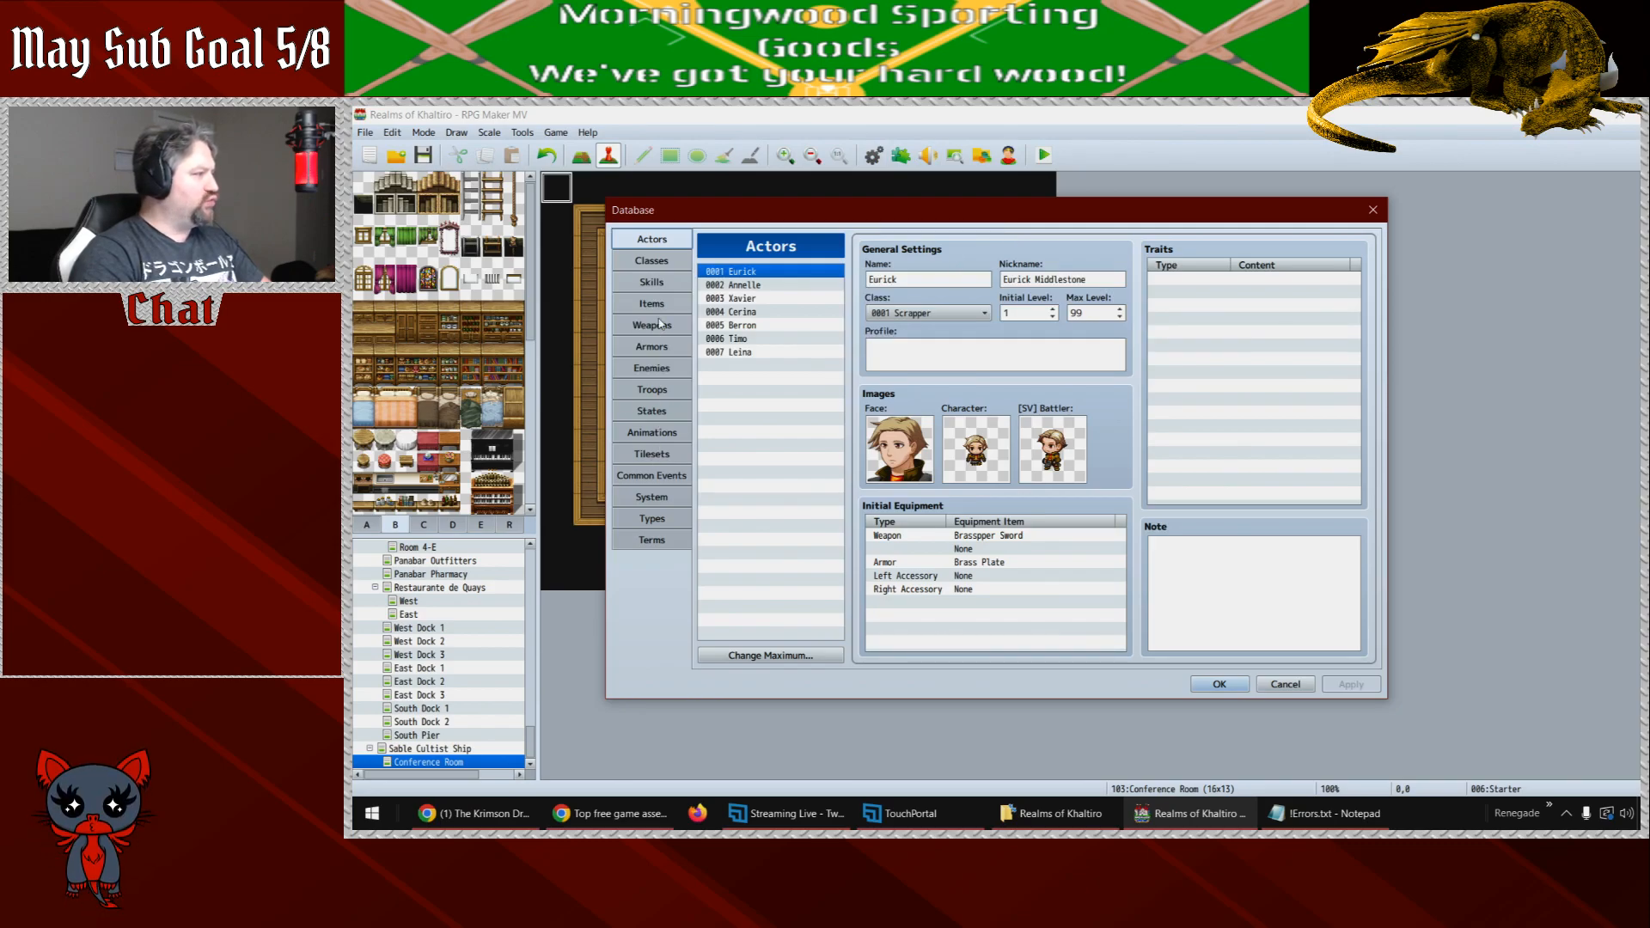
click(652, 392)
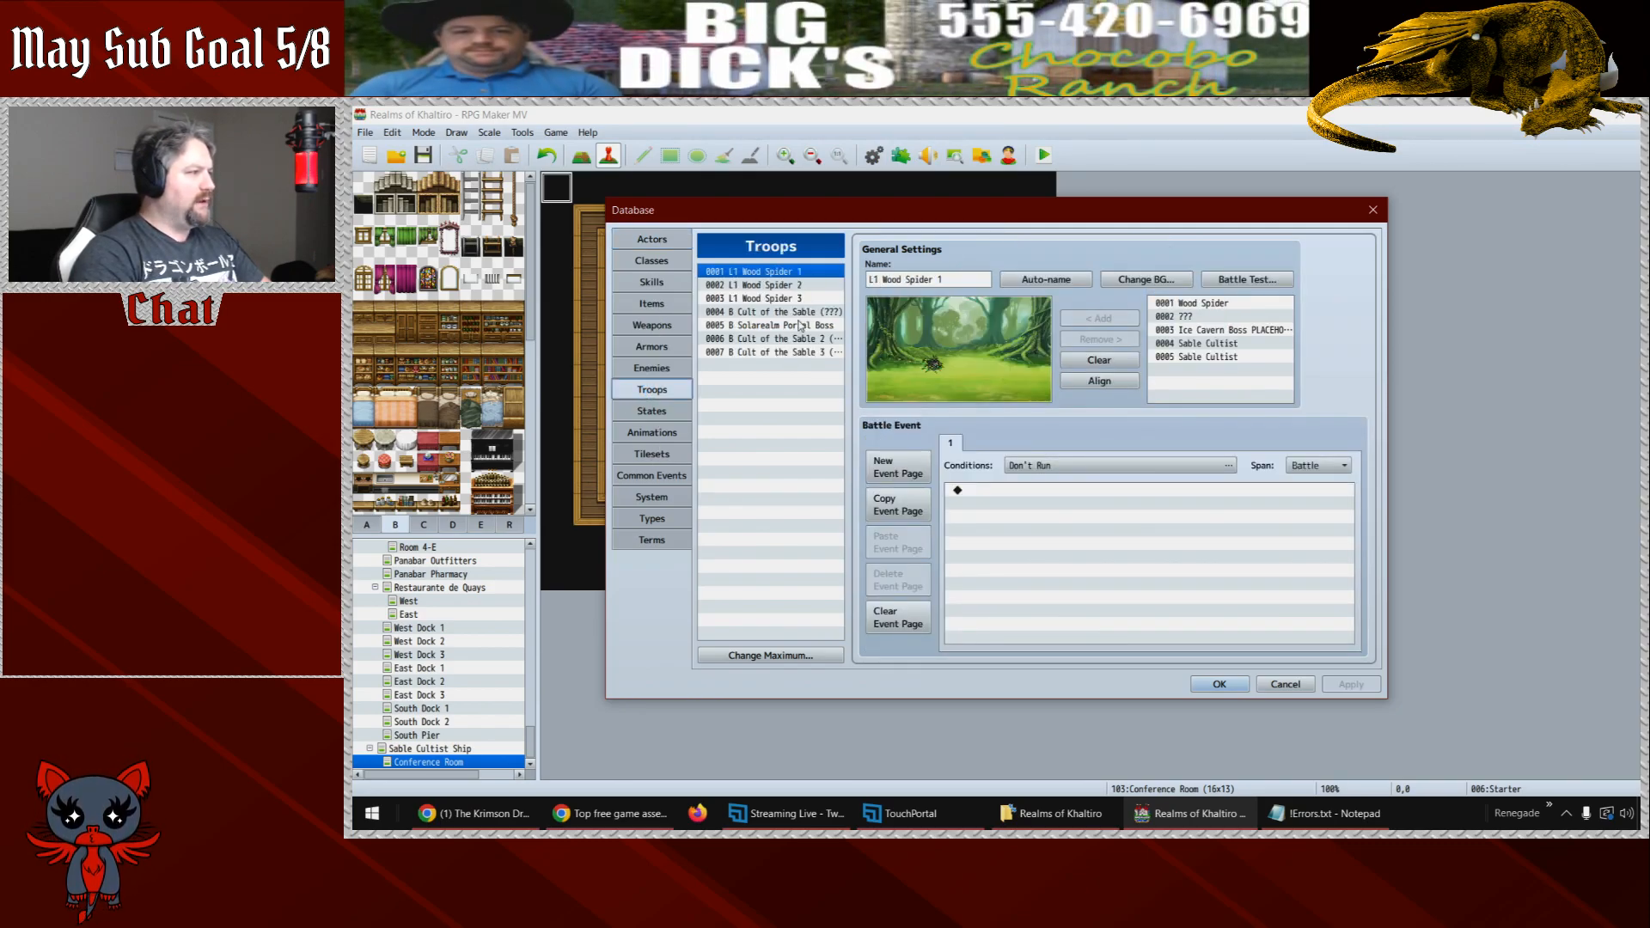
click(790, 340)
click(797, 353)
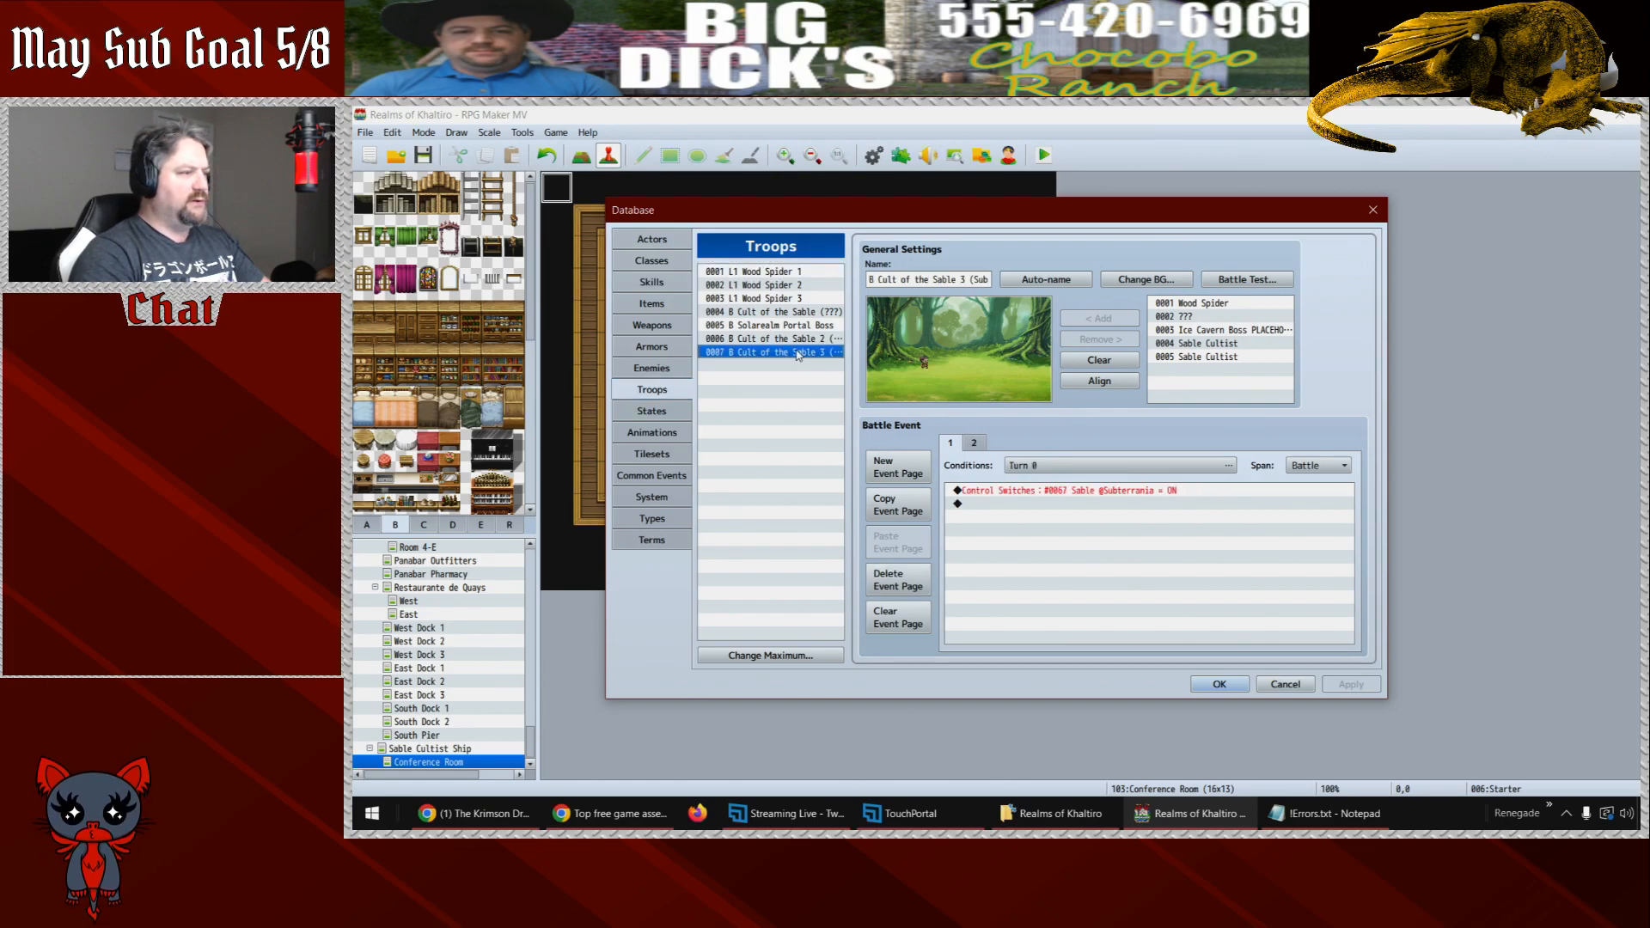
click(806, 340)
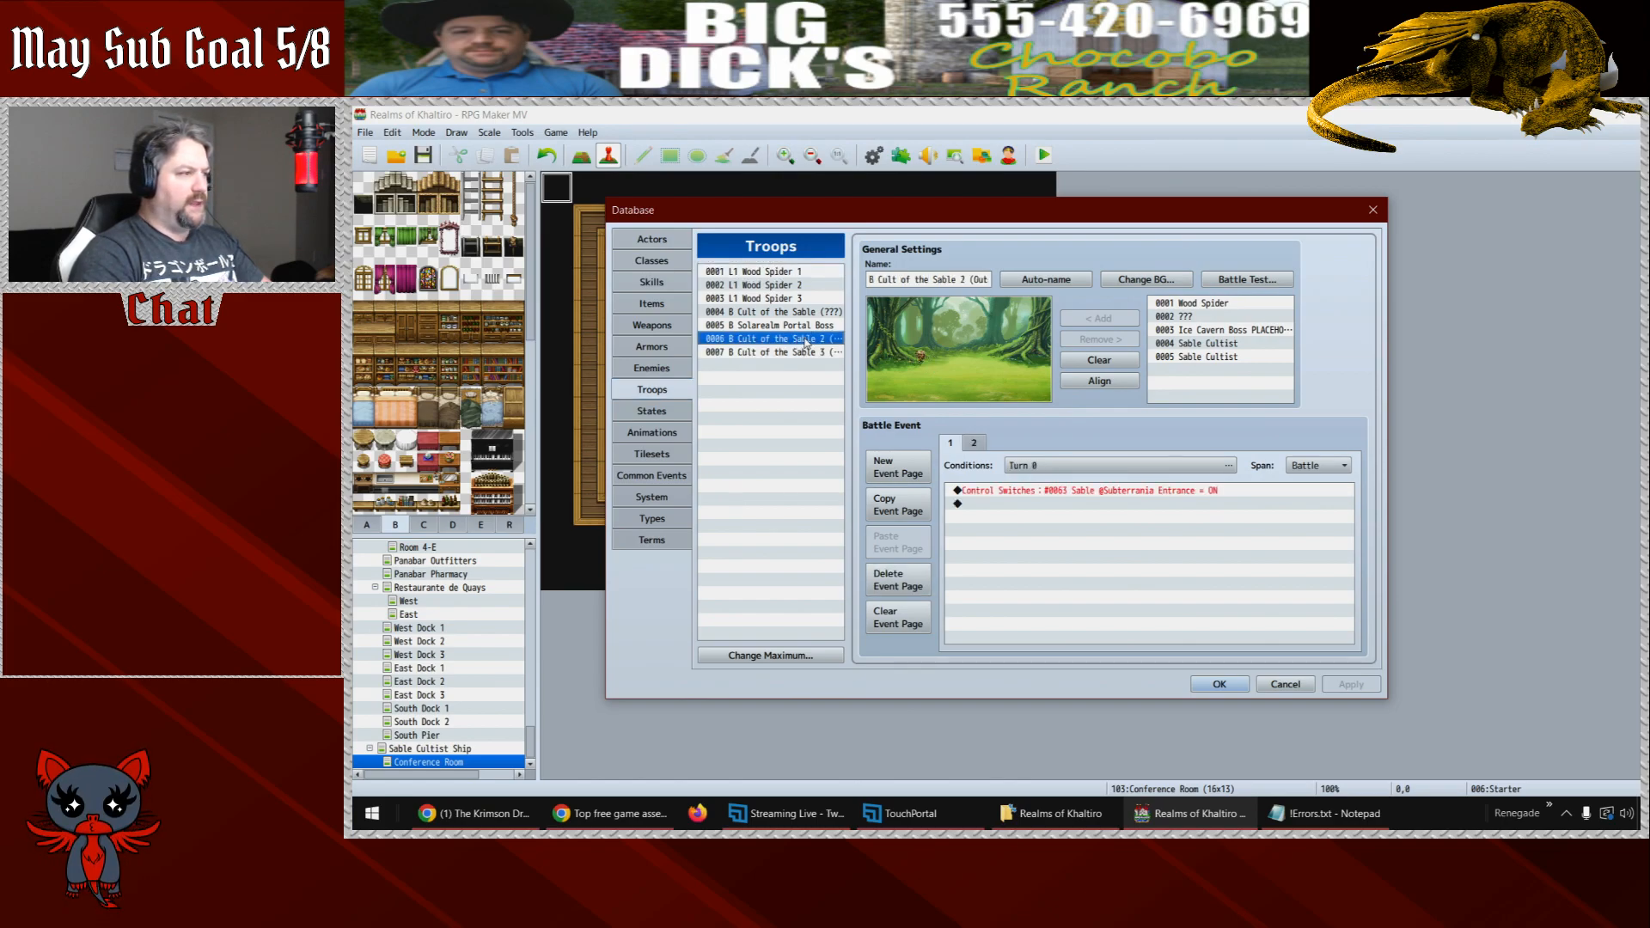
click(920, 359)
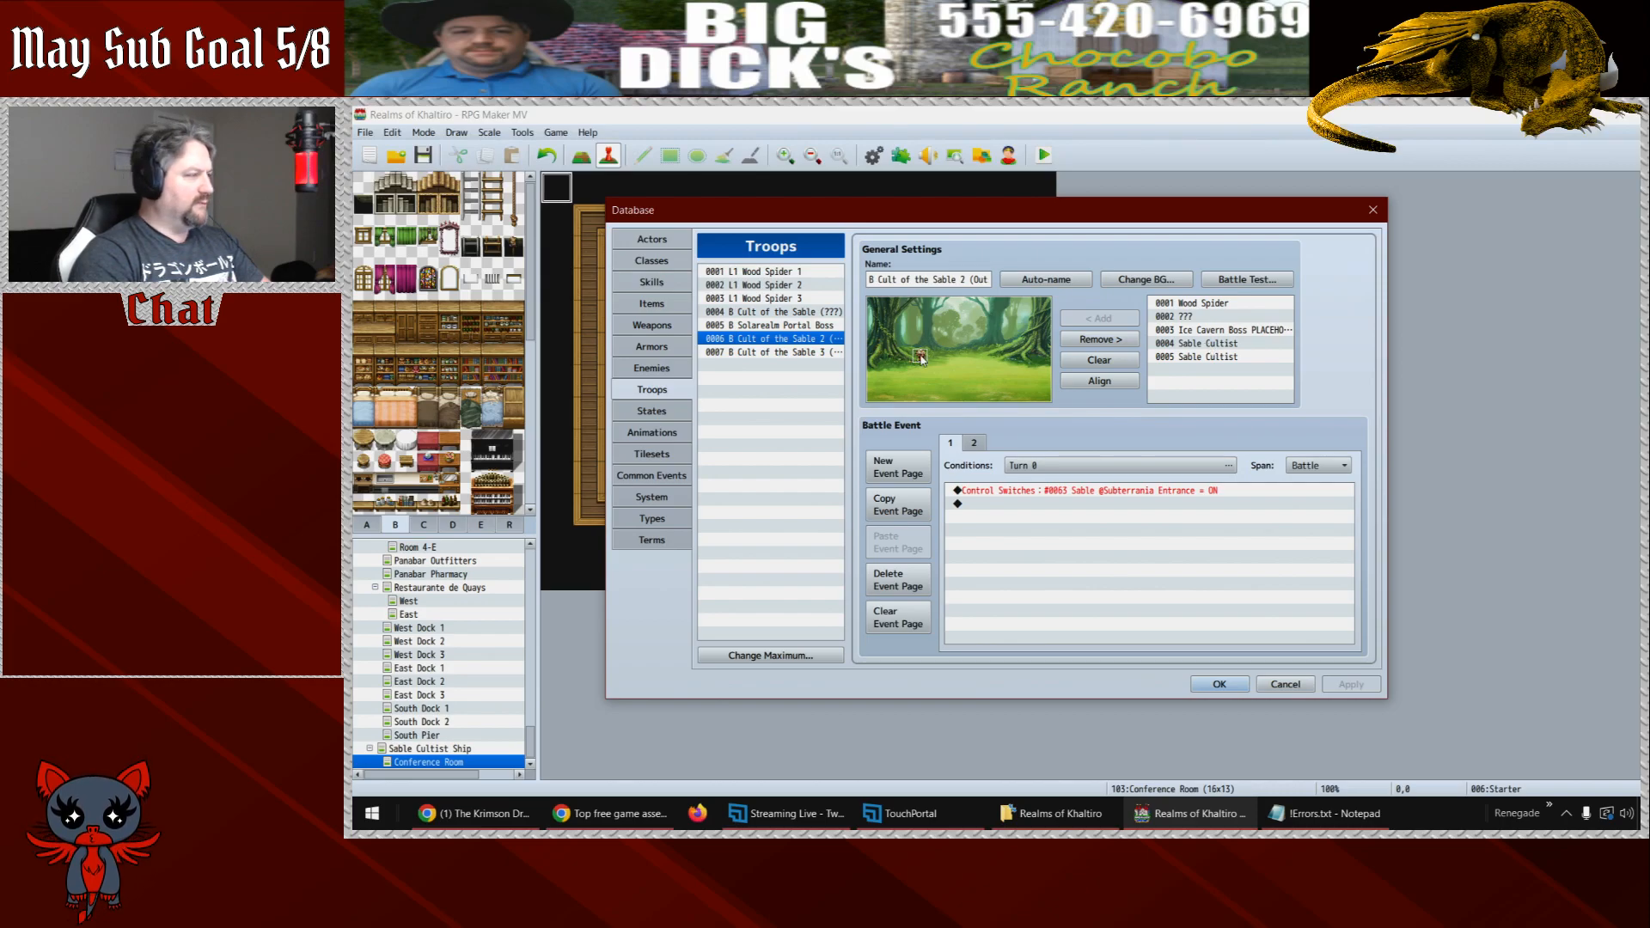
click(651, 368)
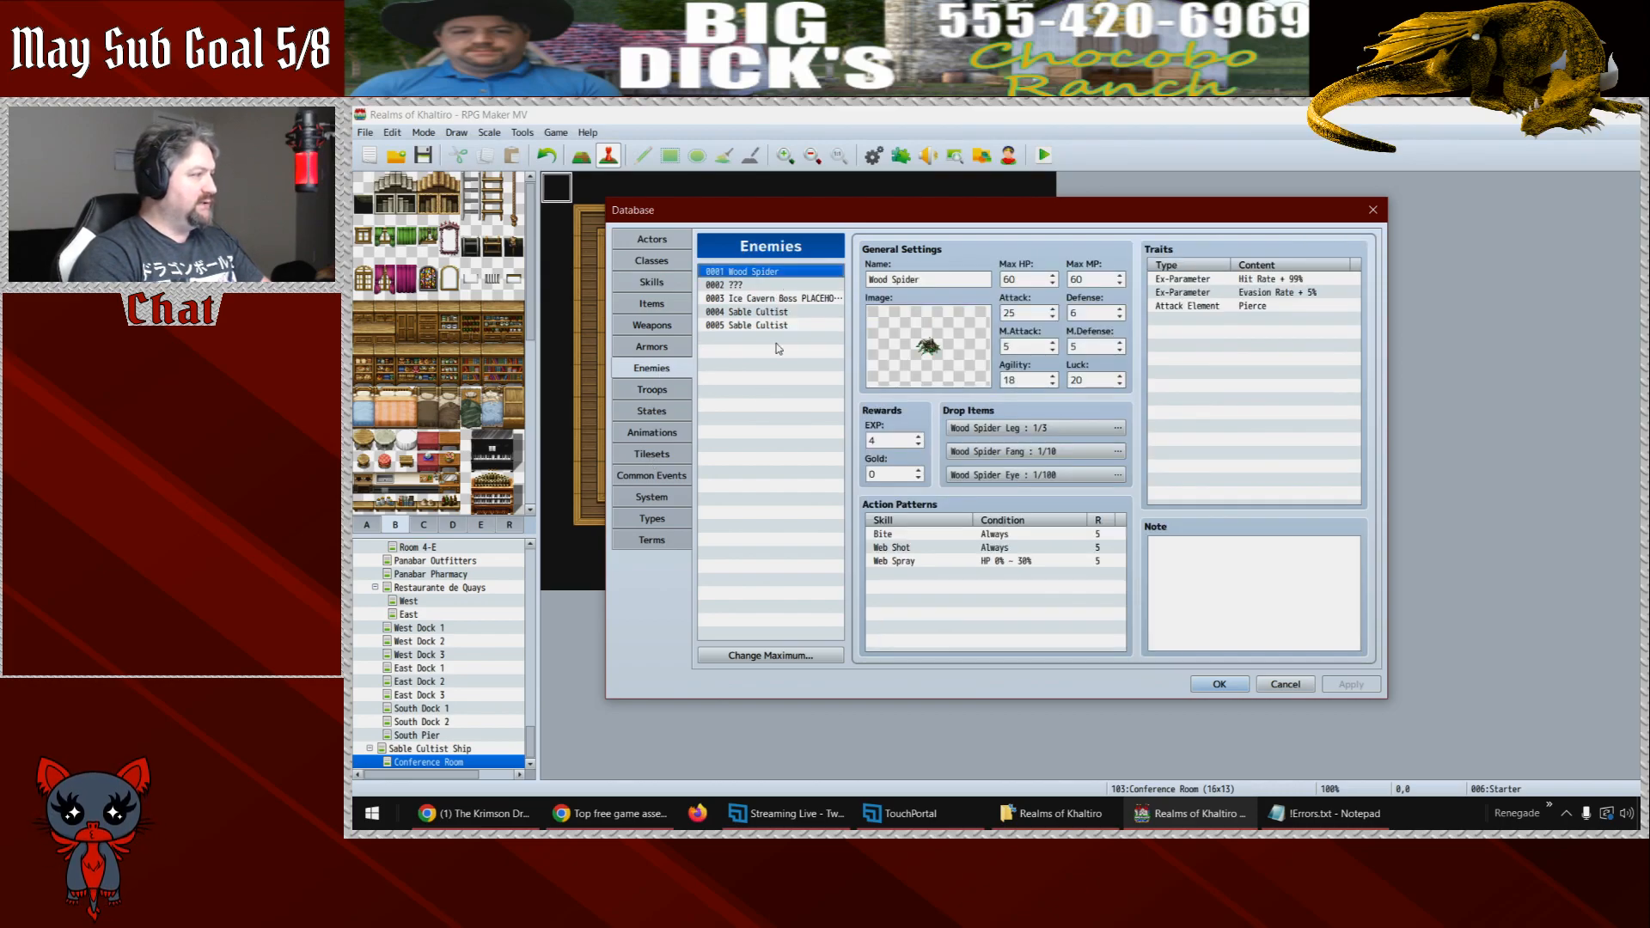
click(750, 314)
double_click(930, 350)
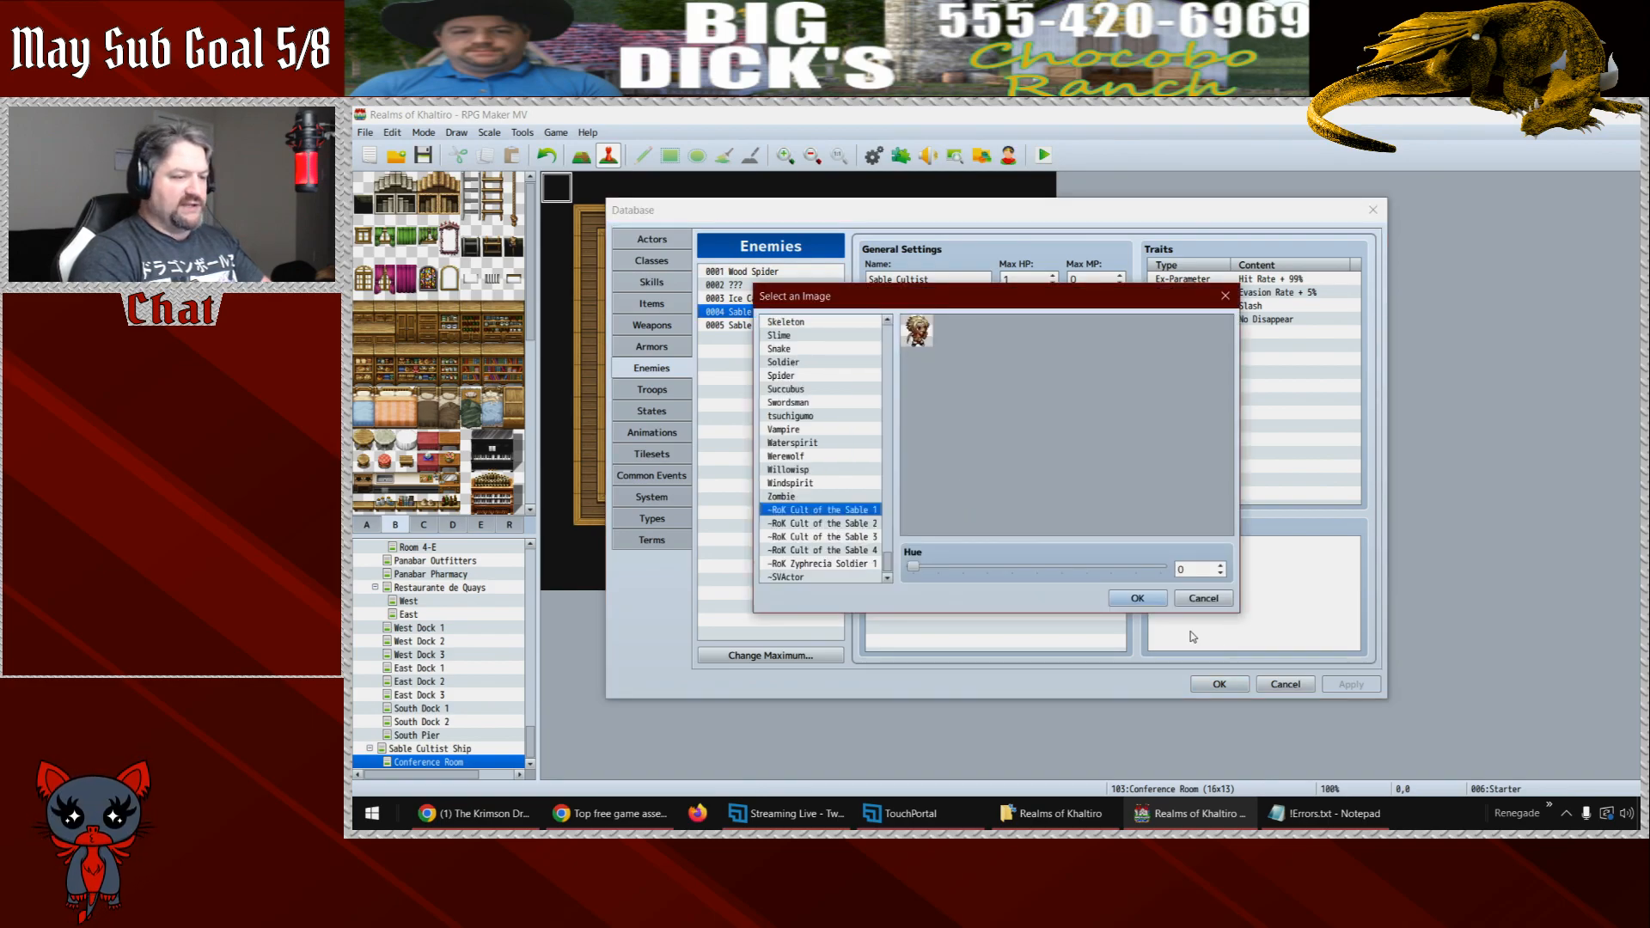
click(1203, 598)
click(1286, 685)
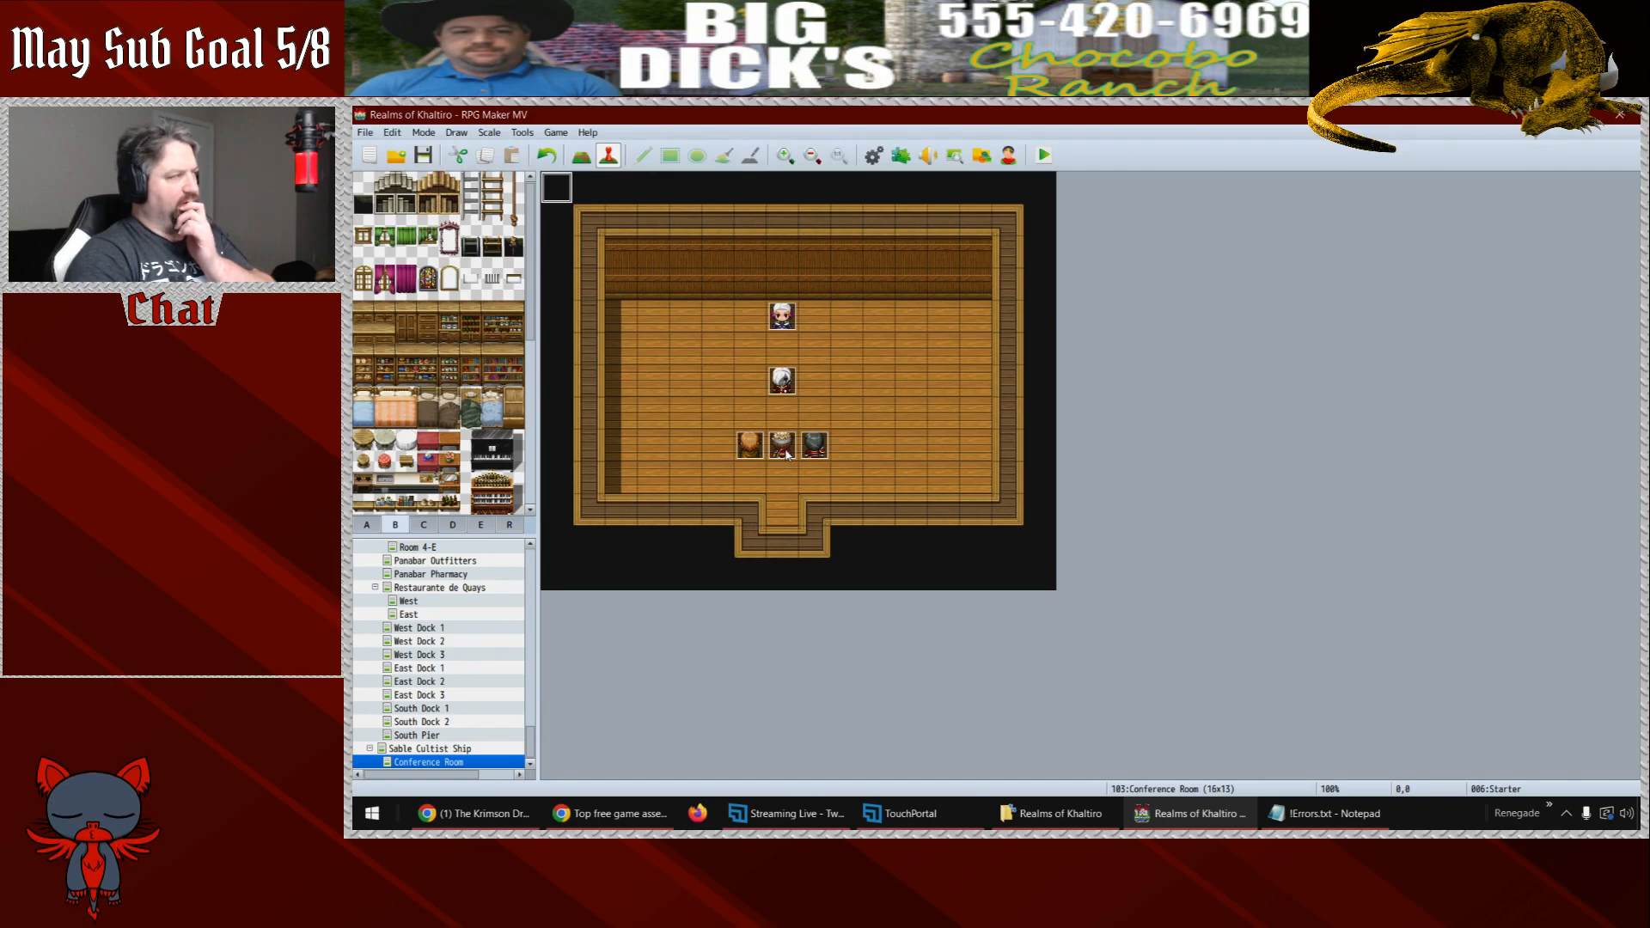
- Reopen the eyepatch cultist's last line in the Starter event and cut all the text before its name tag
double_click(557, 187)
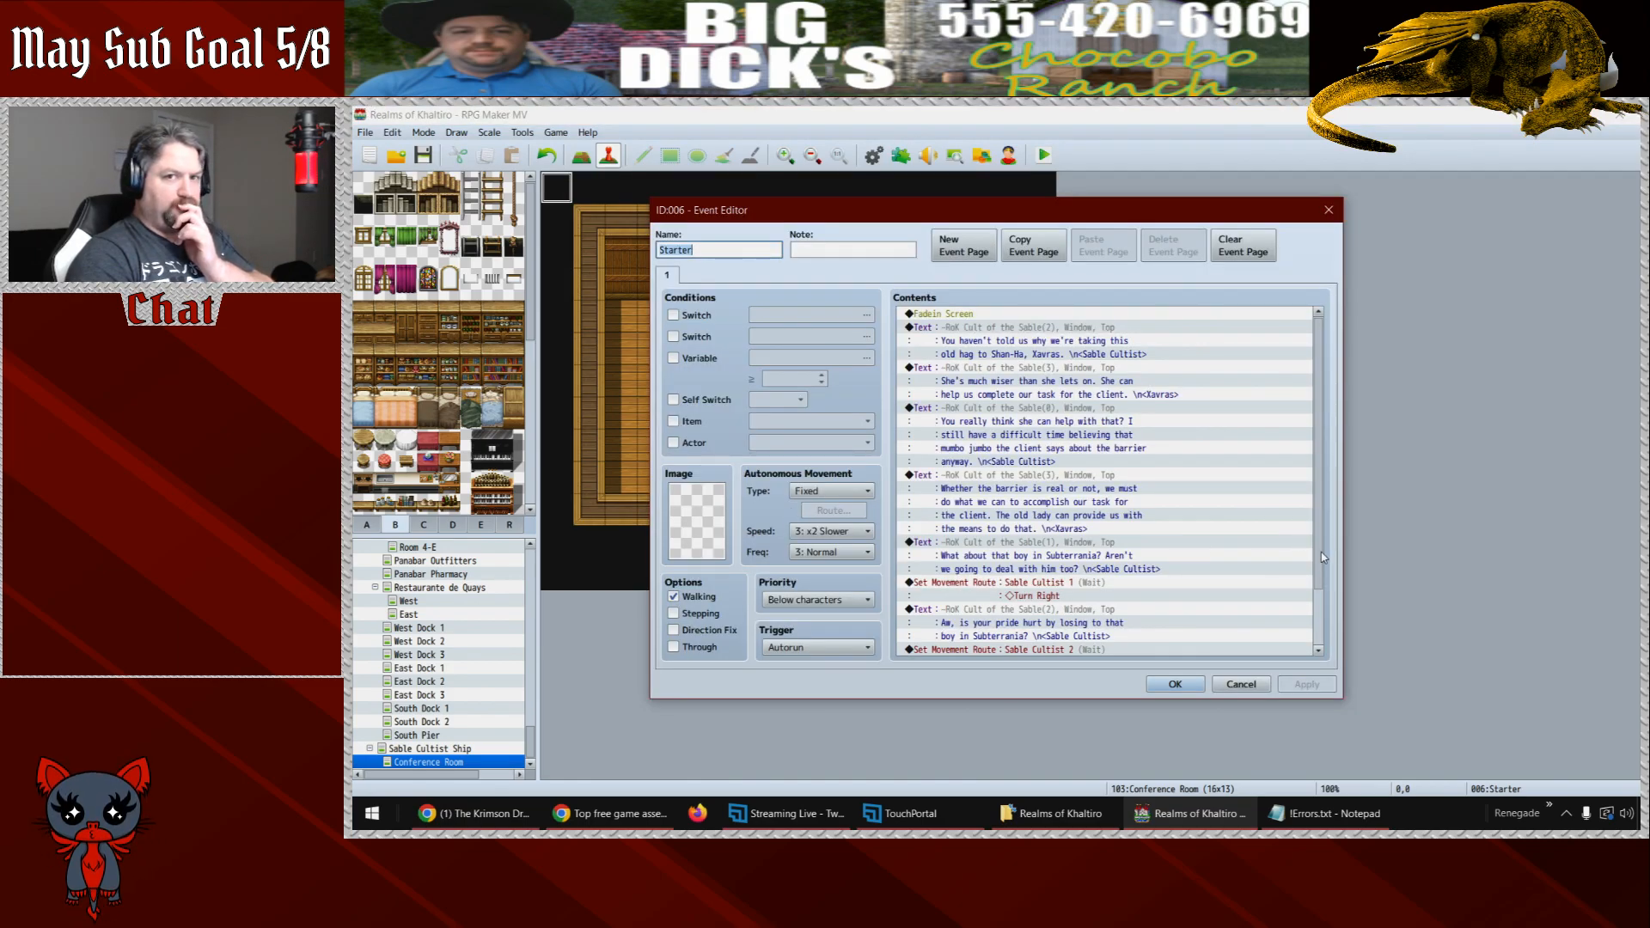
scroll(1322, 557, down, 2)
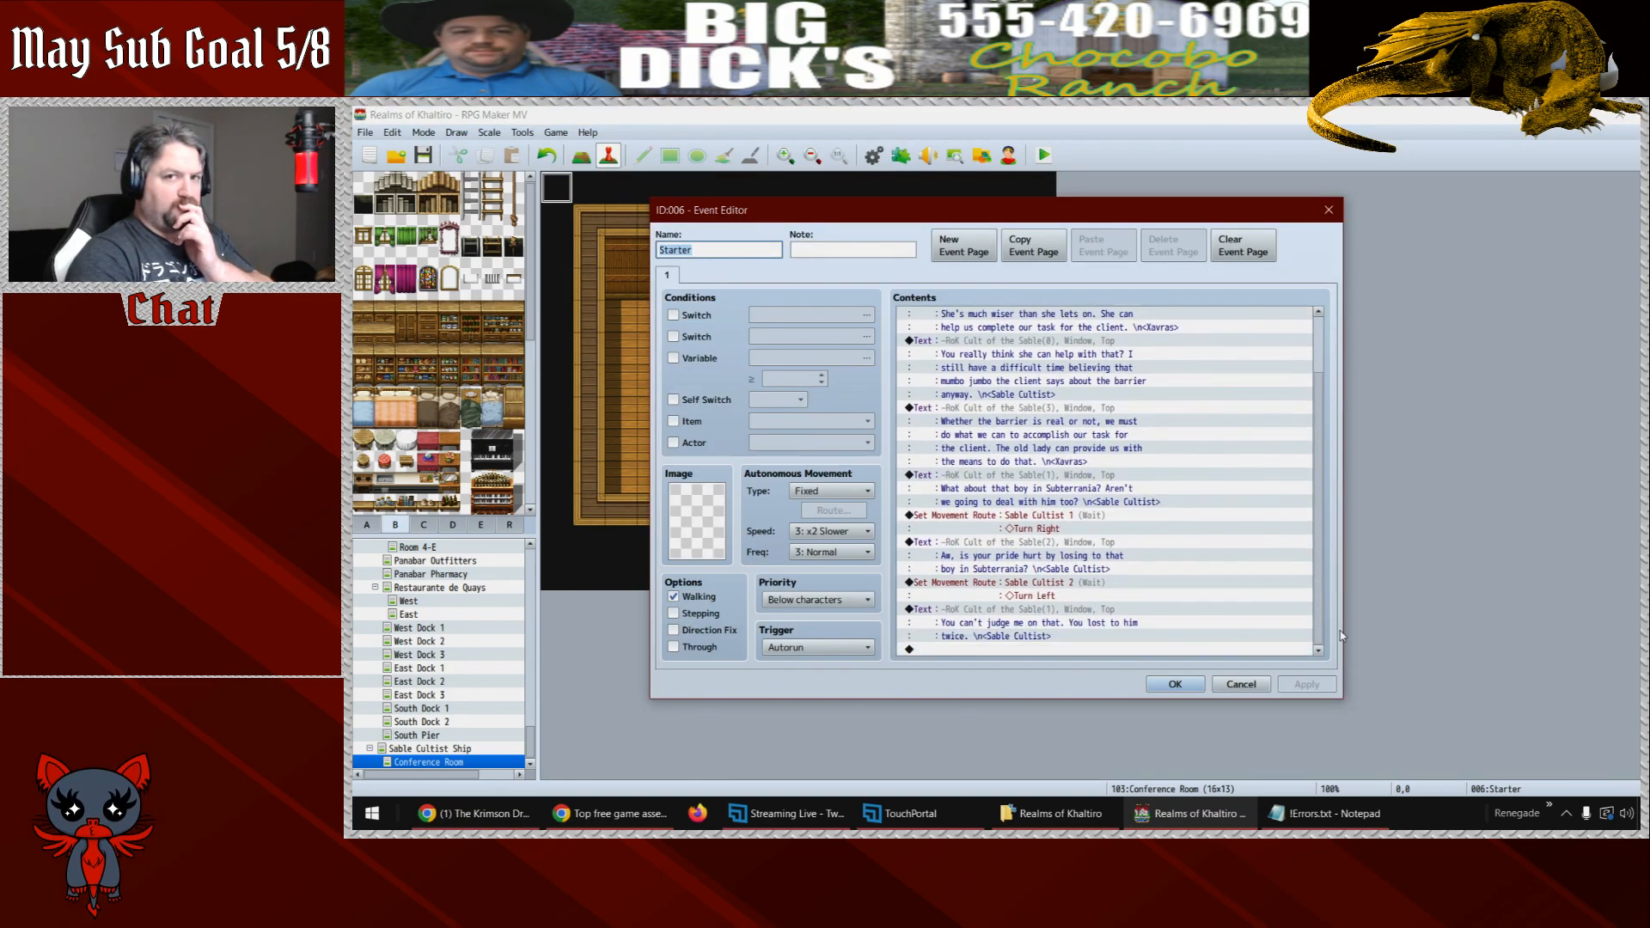
click(1090, 612)
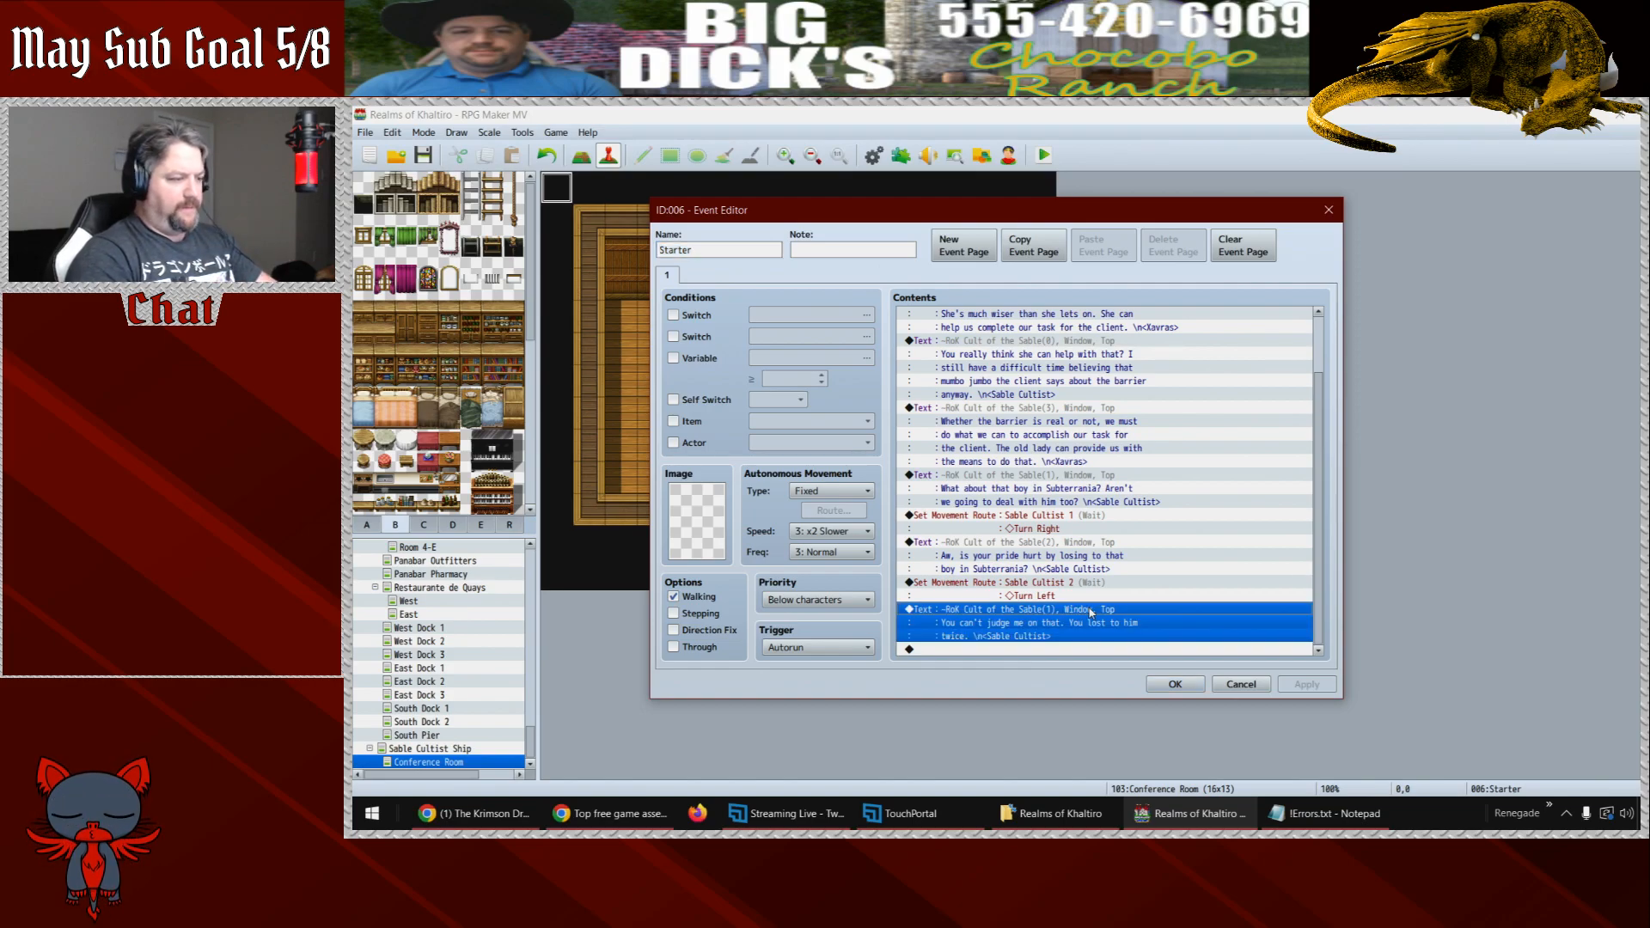
double_click(1090, 611)
drag(1029, 448, 1144, 434)
click(1033, 450)
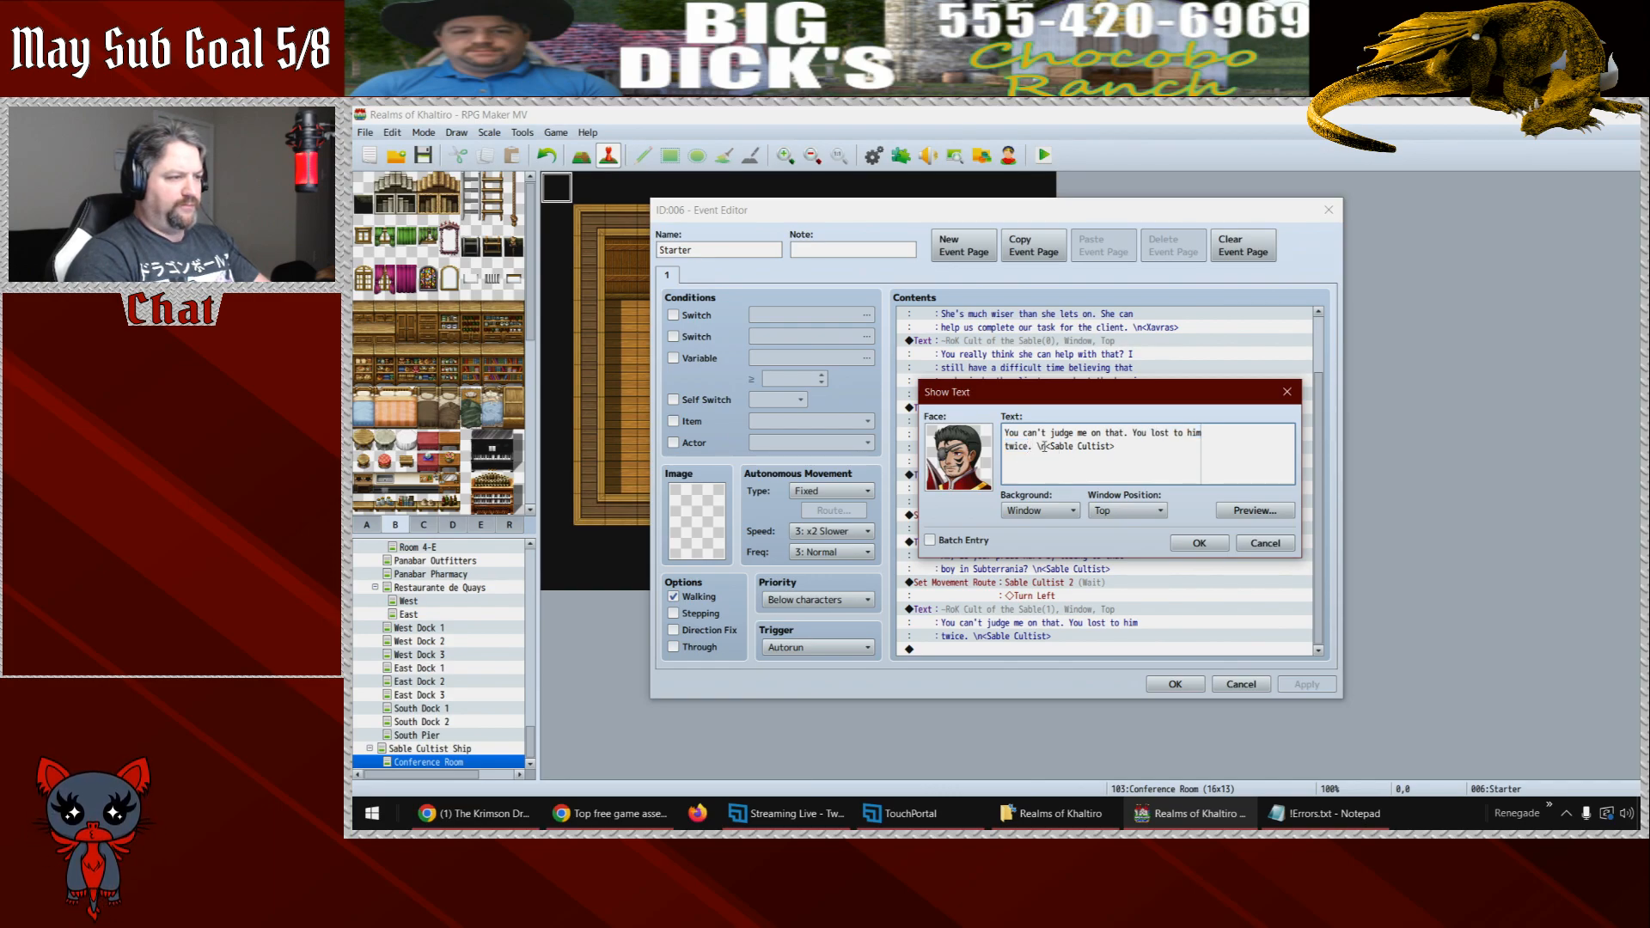
drag(1033, 448, 1132, 434)
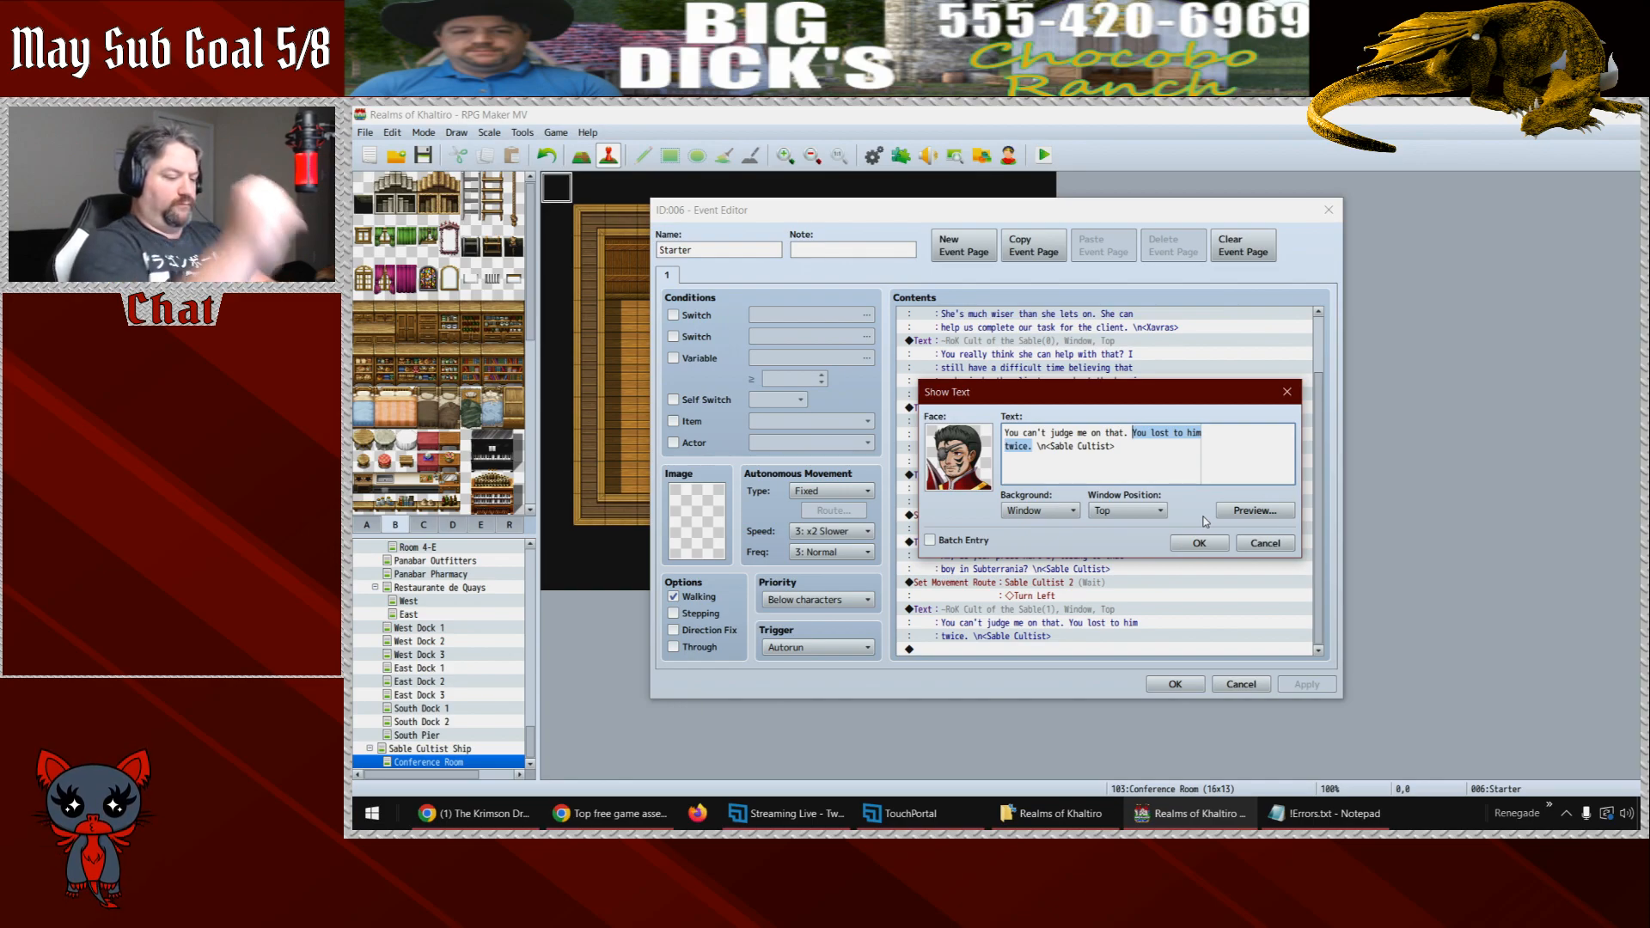
key(shift+Home)
key(ctrl+x)
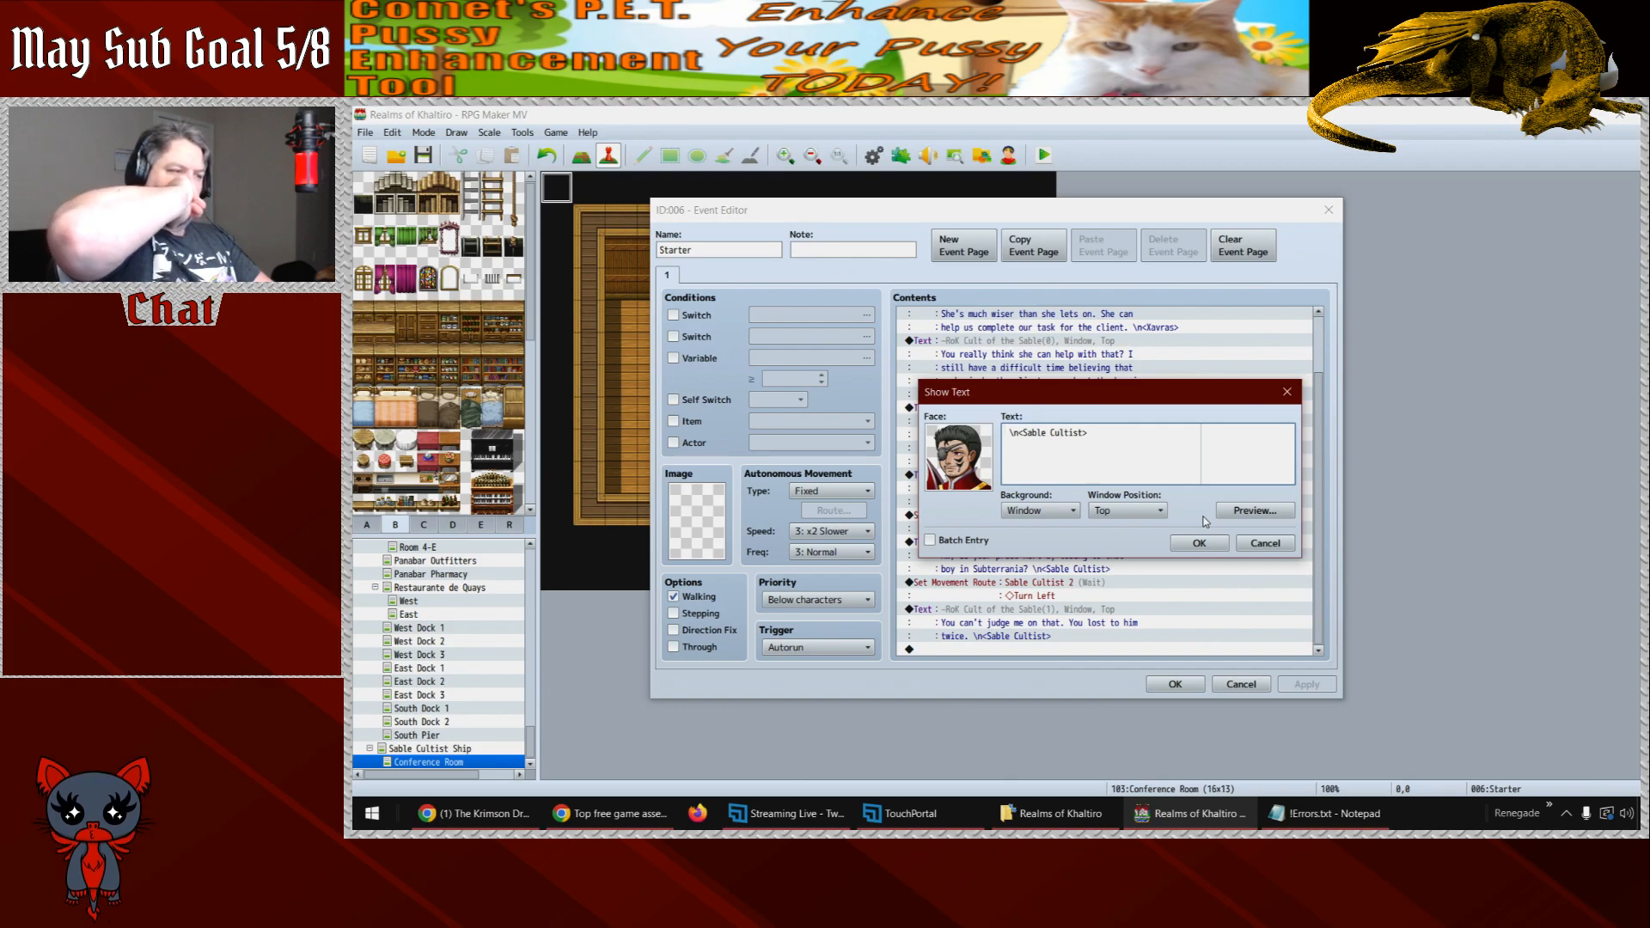
- Write "My honor demands revenge for that embarassing" before the name tag in the eyepatch cultist's last line, moving the tag to a new row
text(honor )
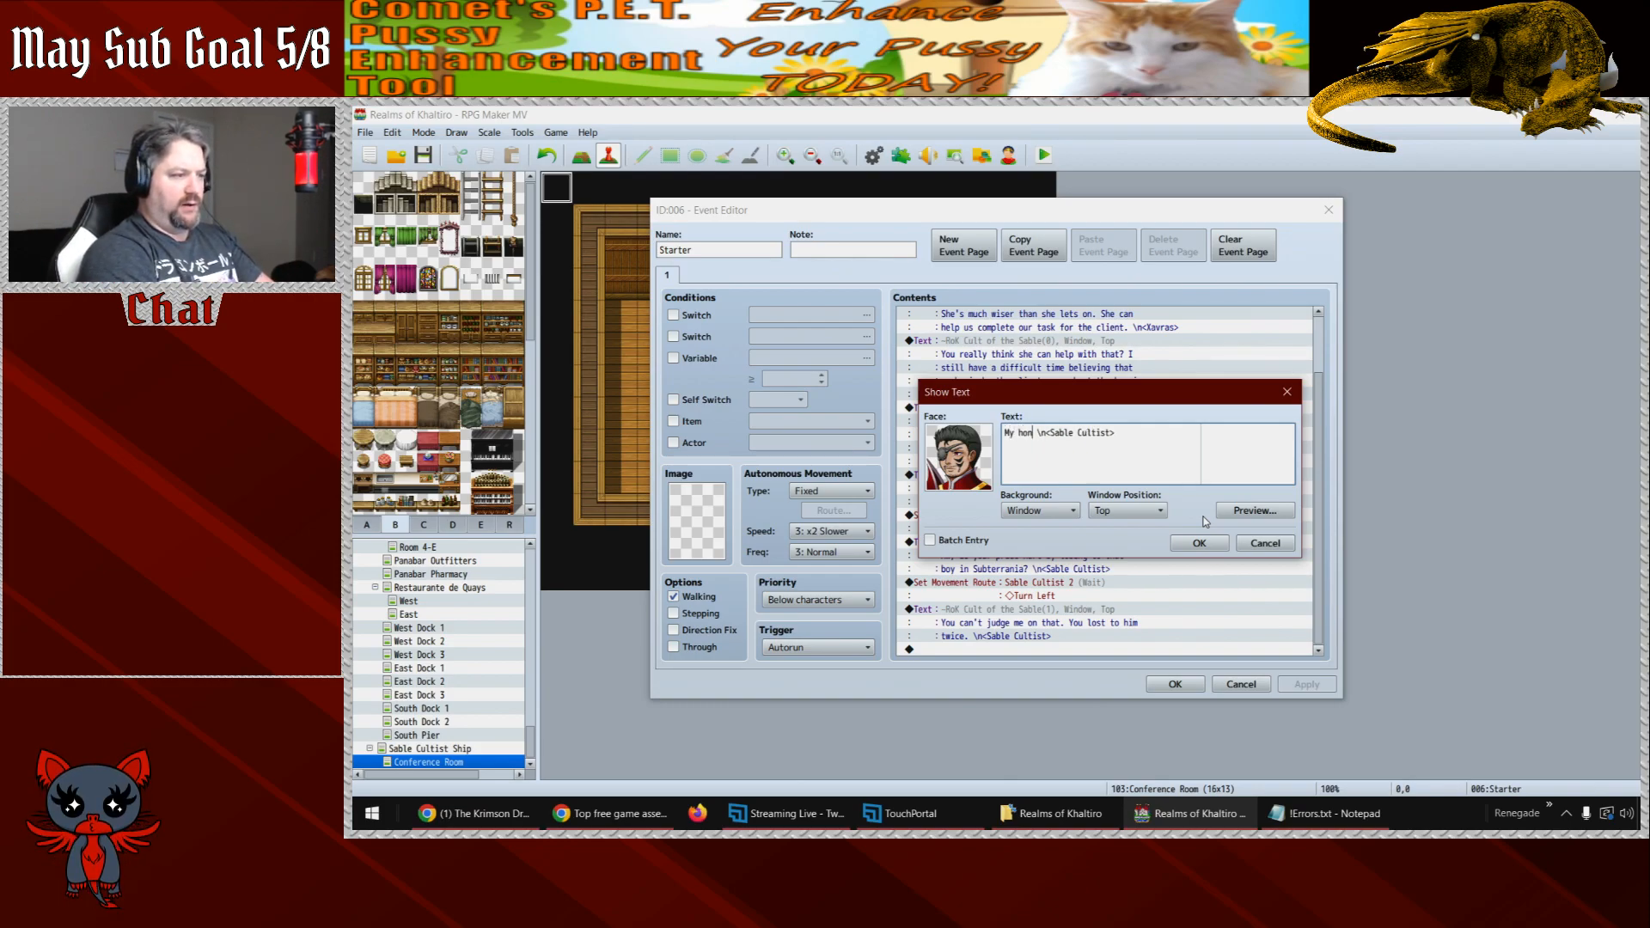
text(demands )
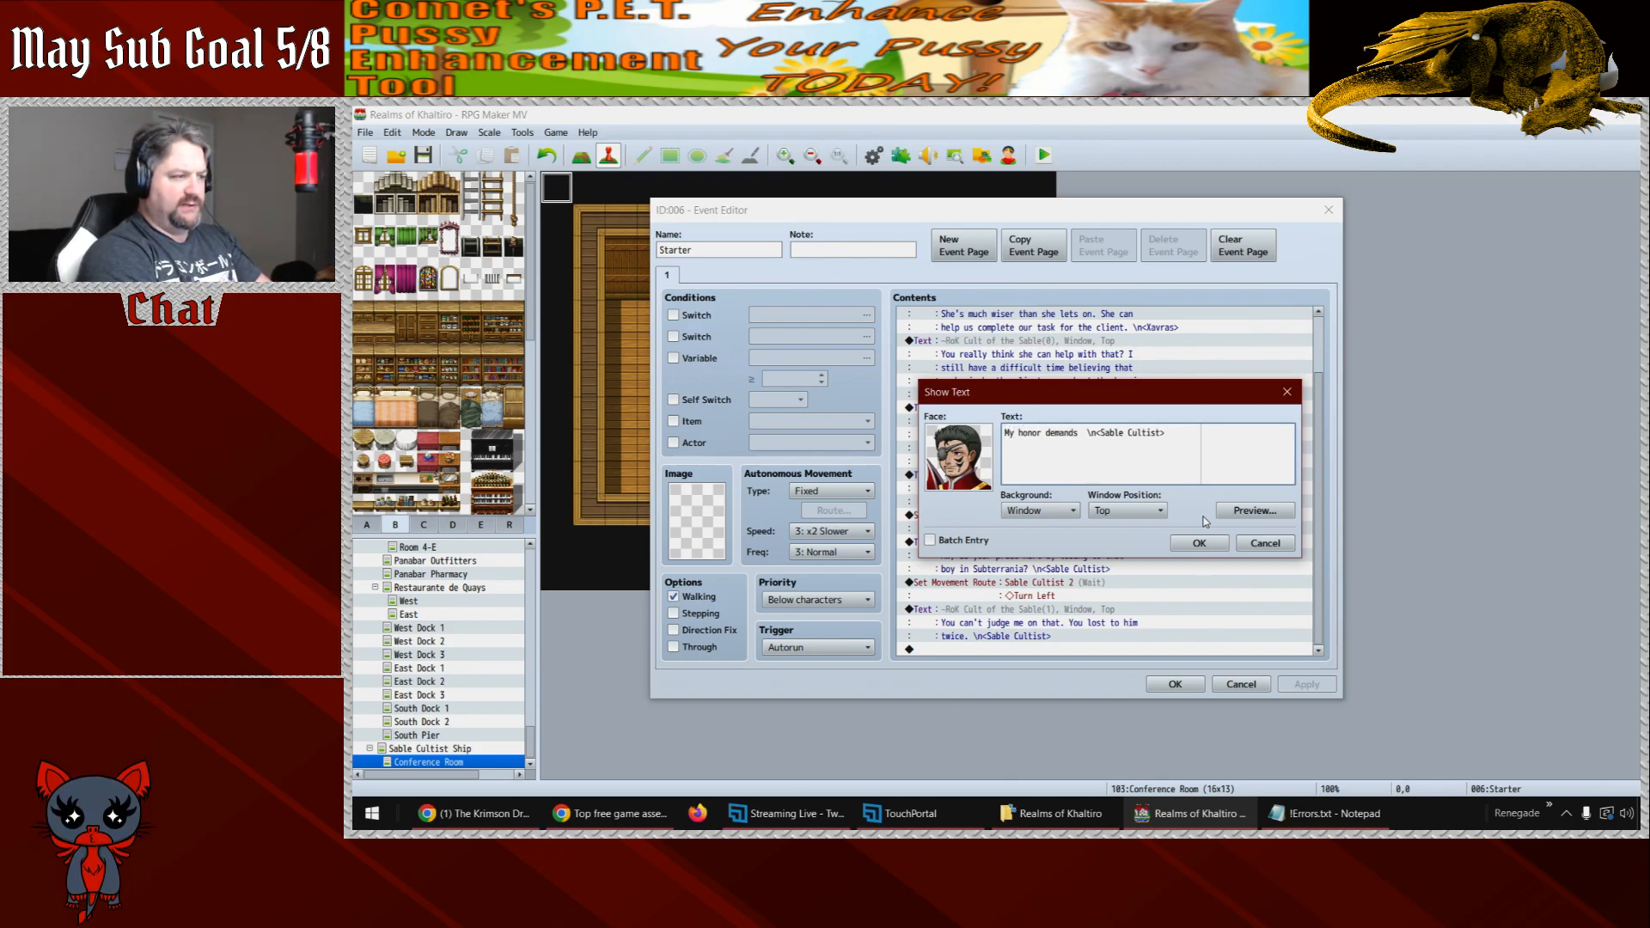
text(revenge for that d)
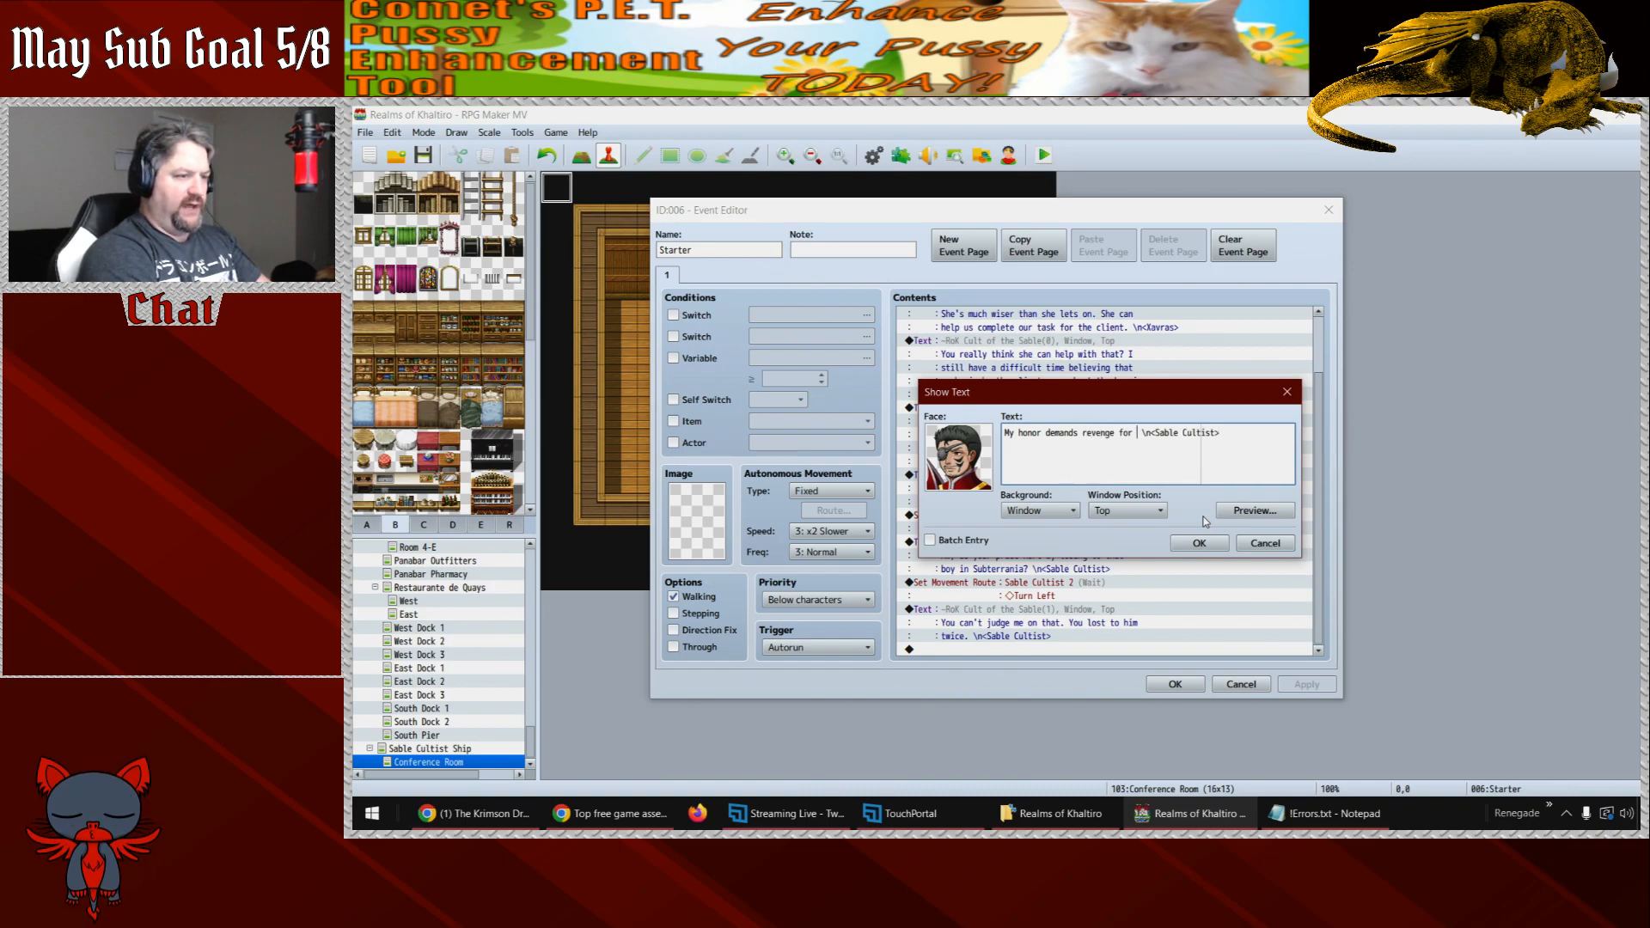
key(BackSpace)
text(embarass)
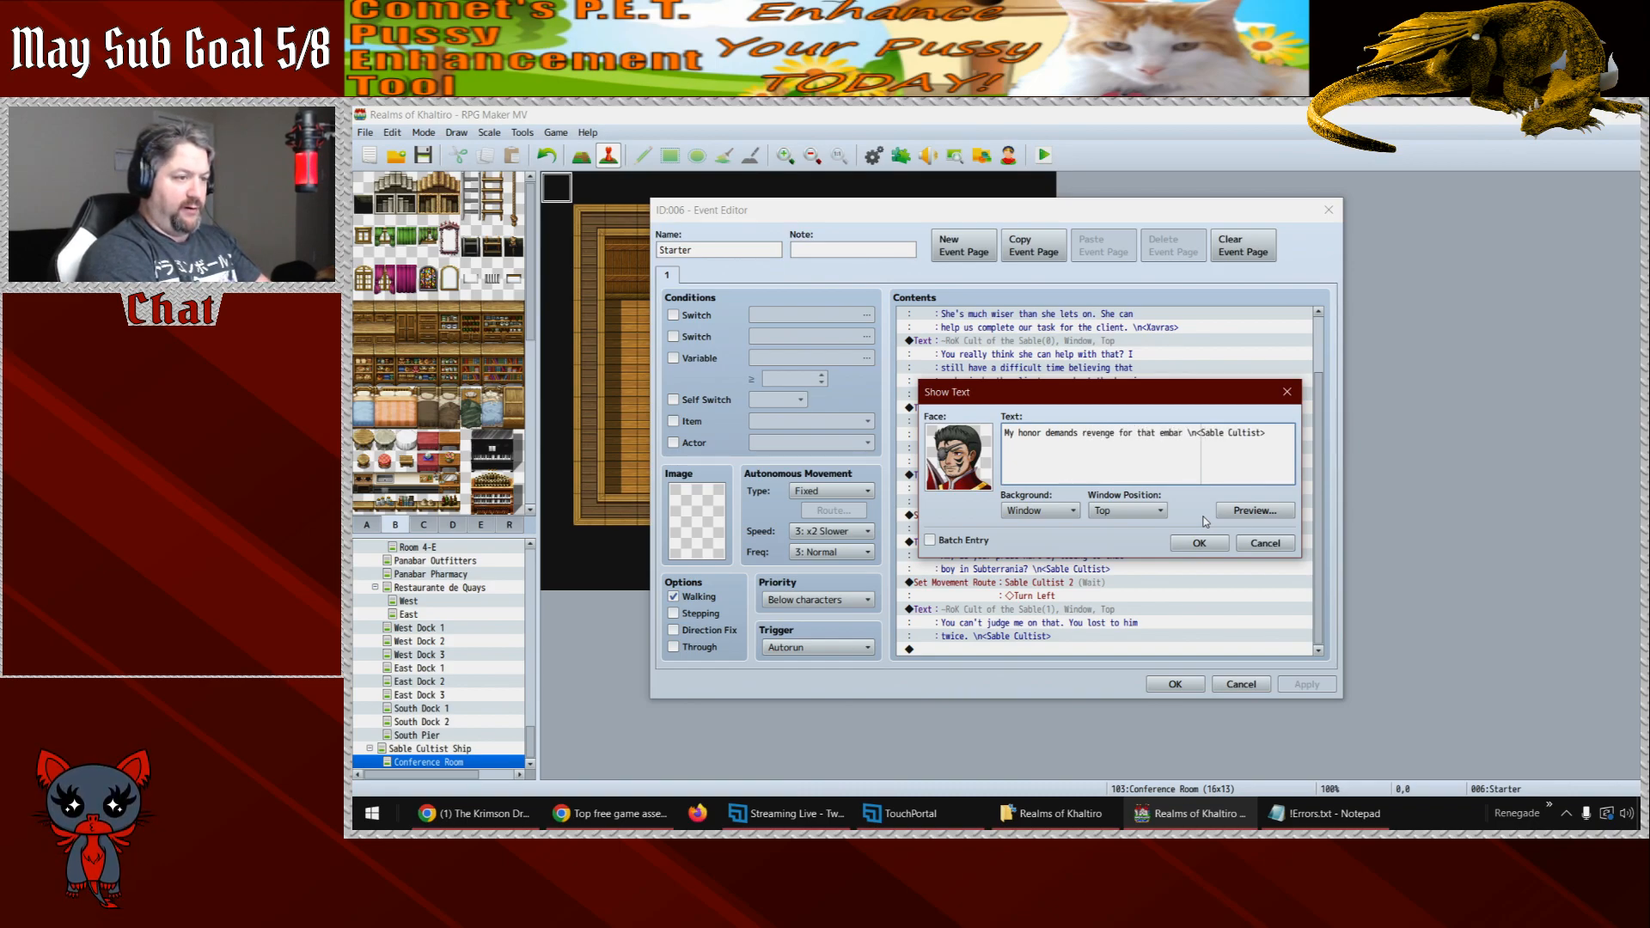
text(ing)
key(Return)
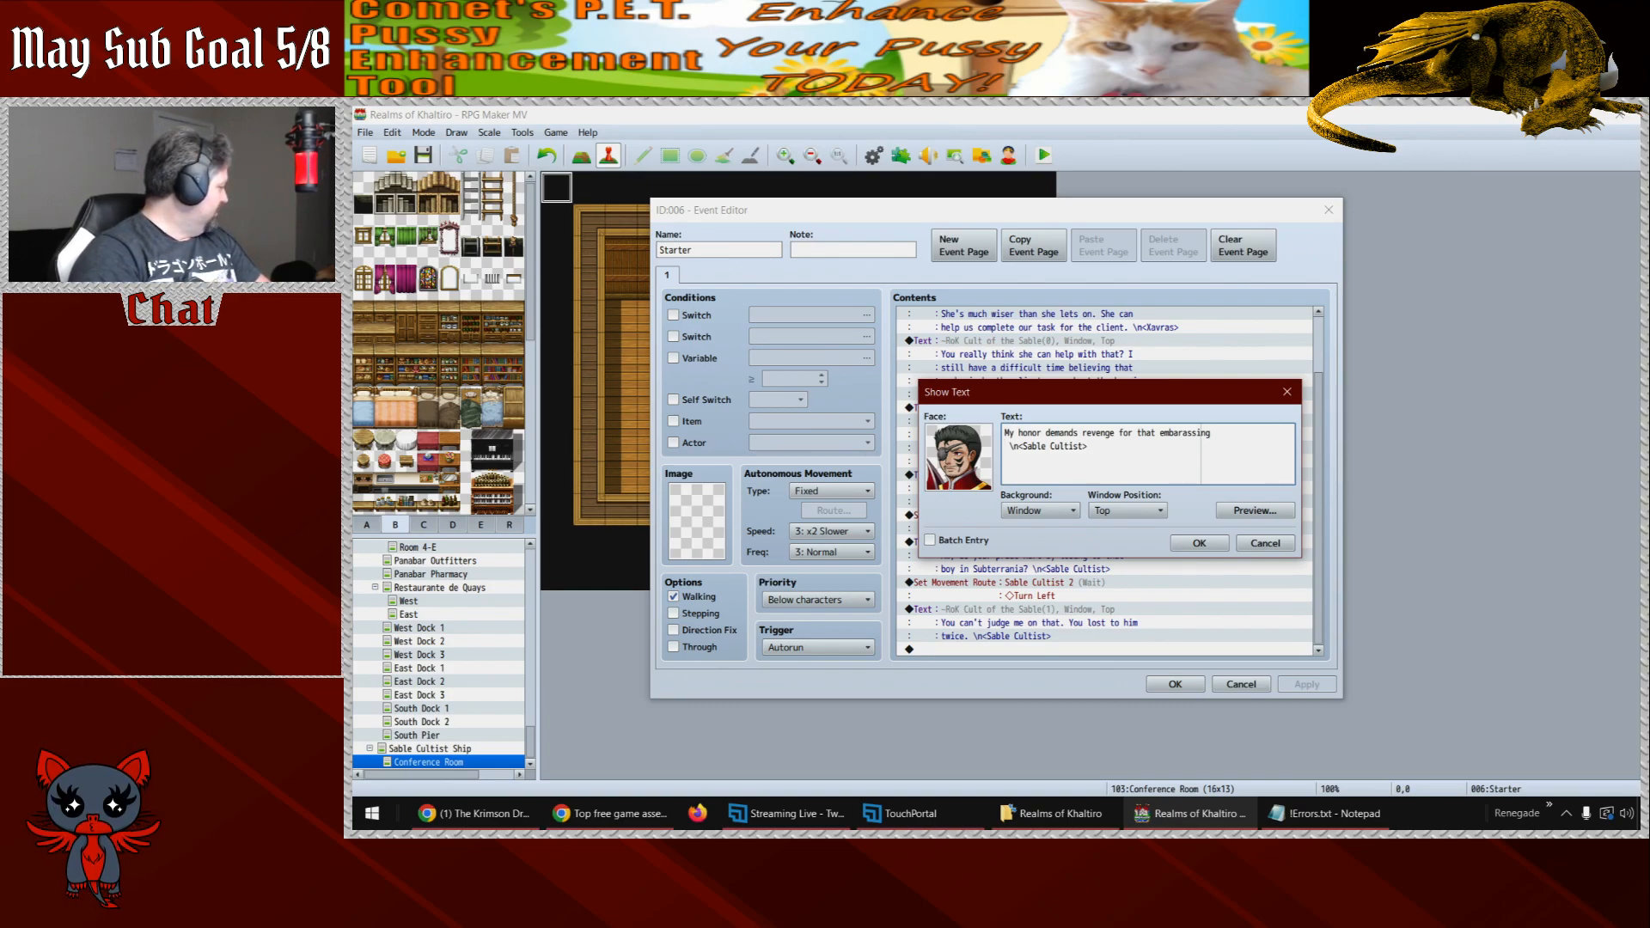
- Look up the spelling of "embarassing" in a new Chrome tab, and close that tab
key(ctrl+t)
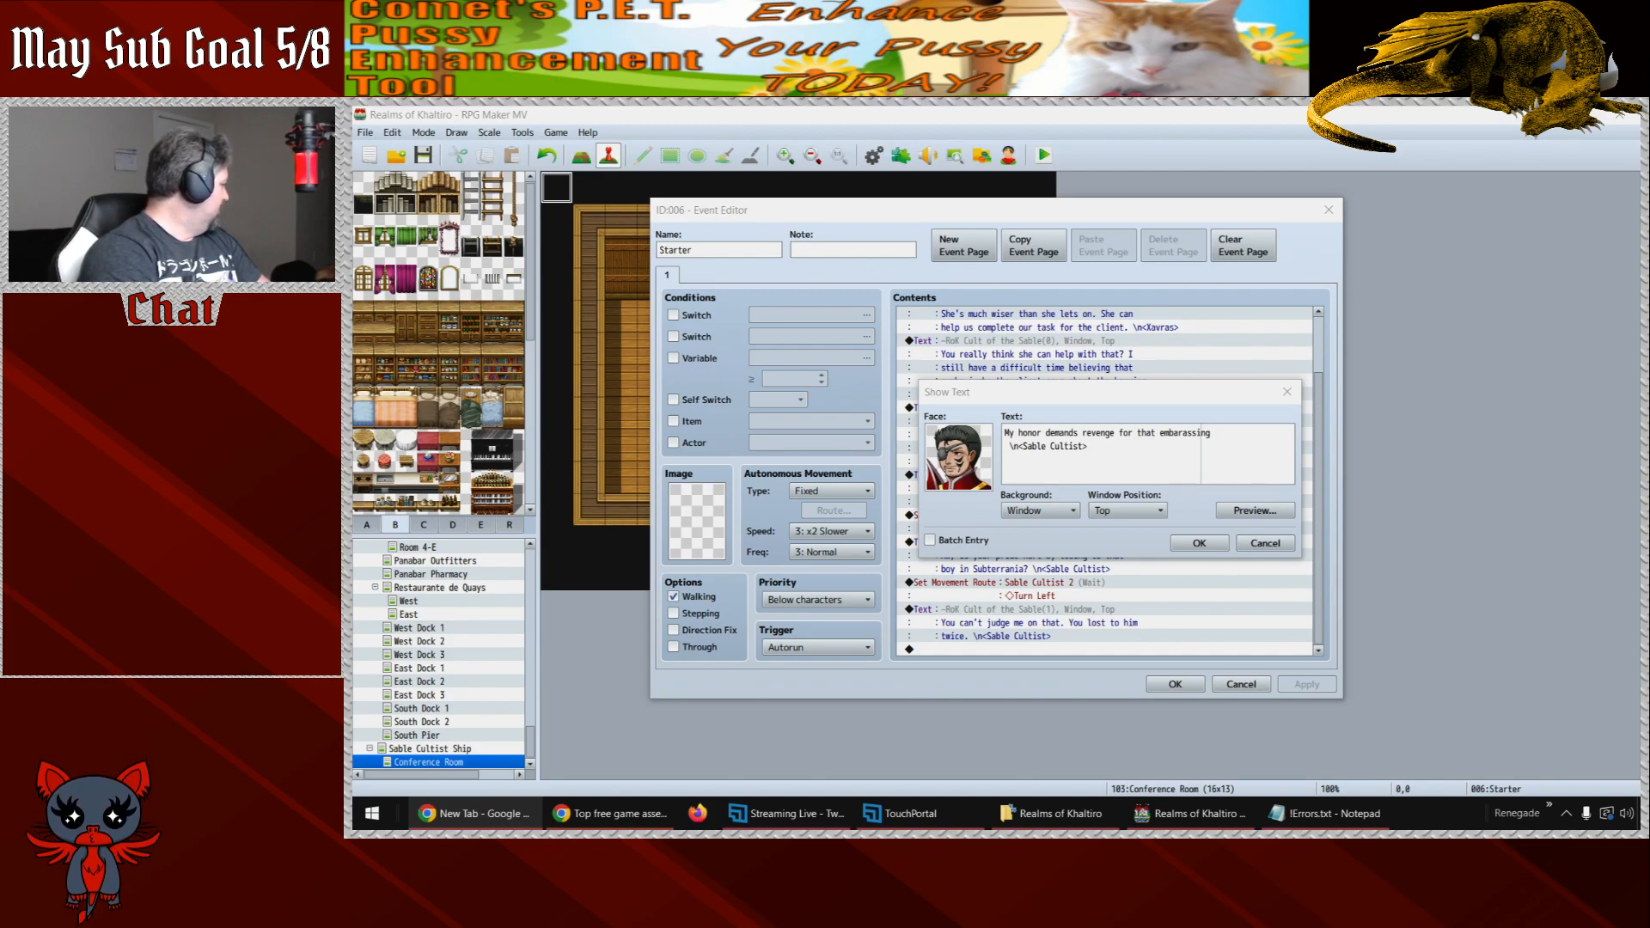
key(Return)
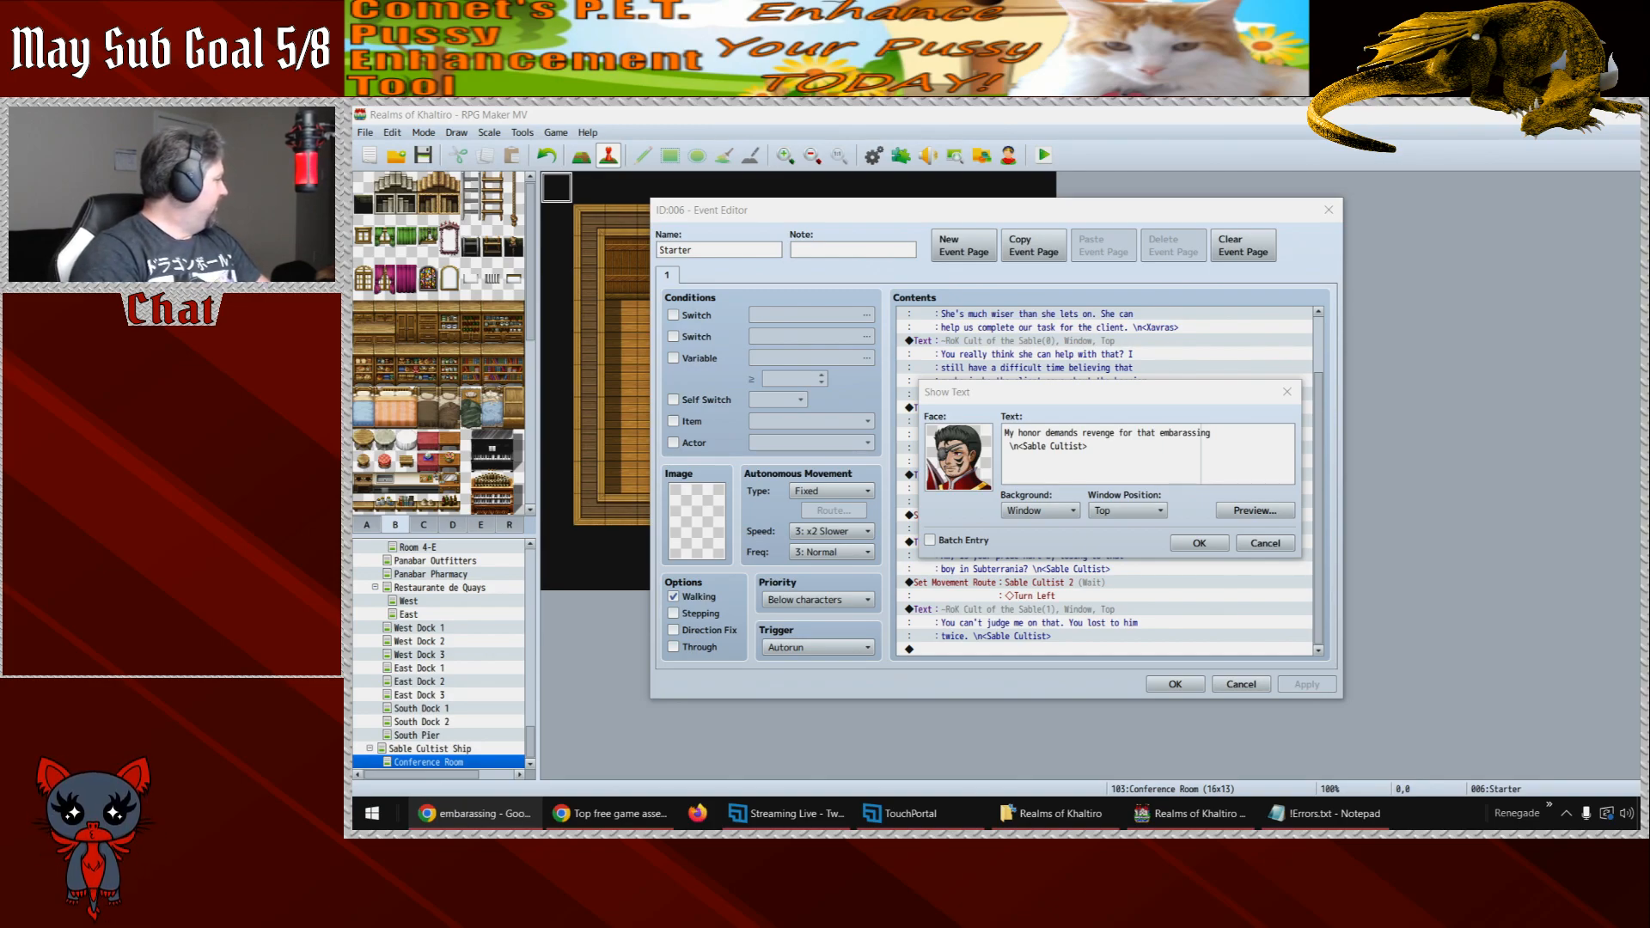
key(ctrl+w)
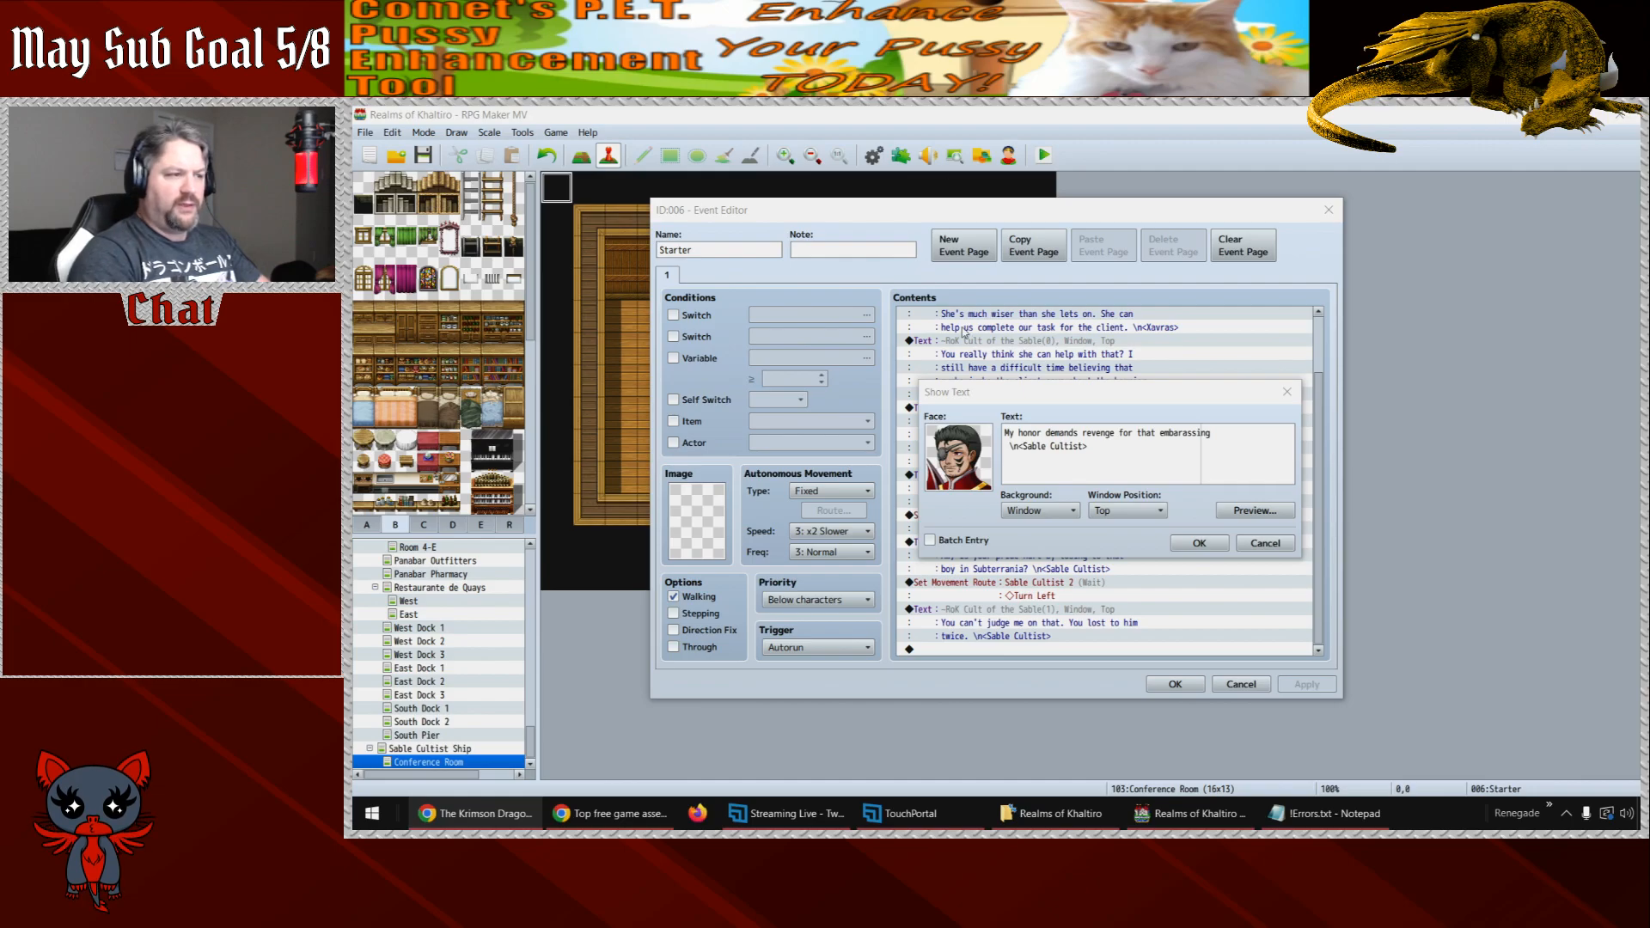
- Correct the misspelled word to "embarrassing", finish the sentence with "defeat." before the name tag, and accept the line
click(1176, 434)
text(rassing )
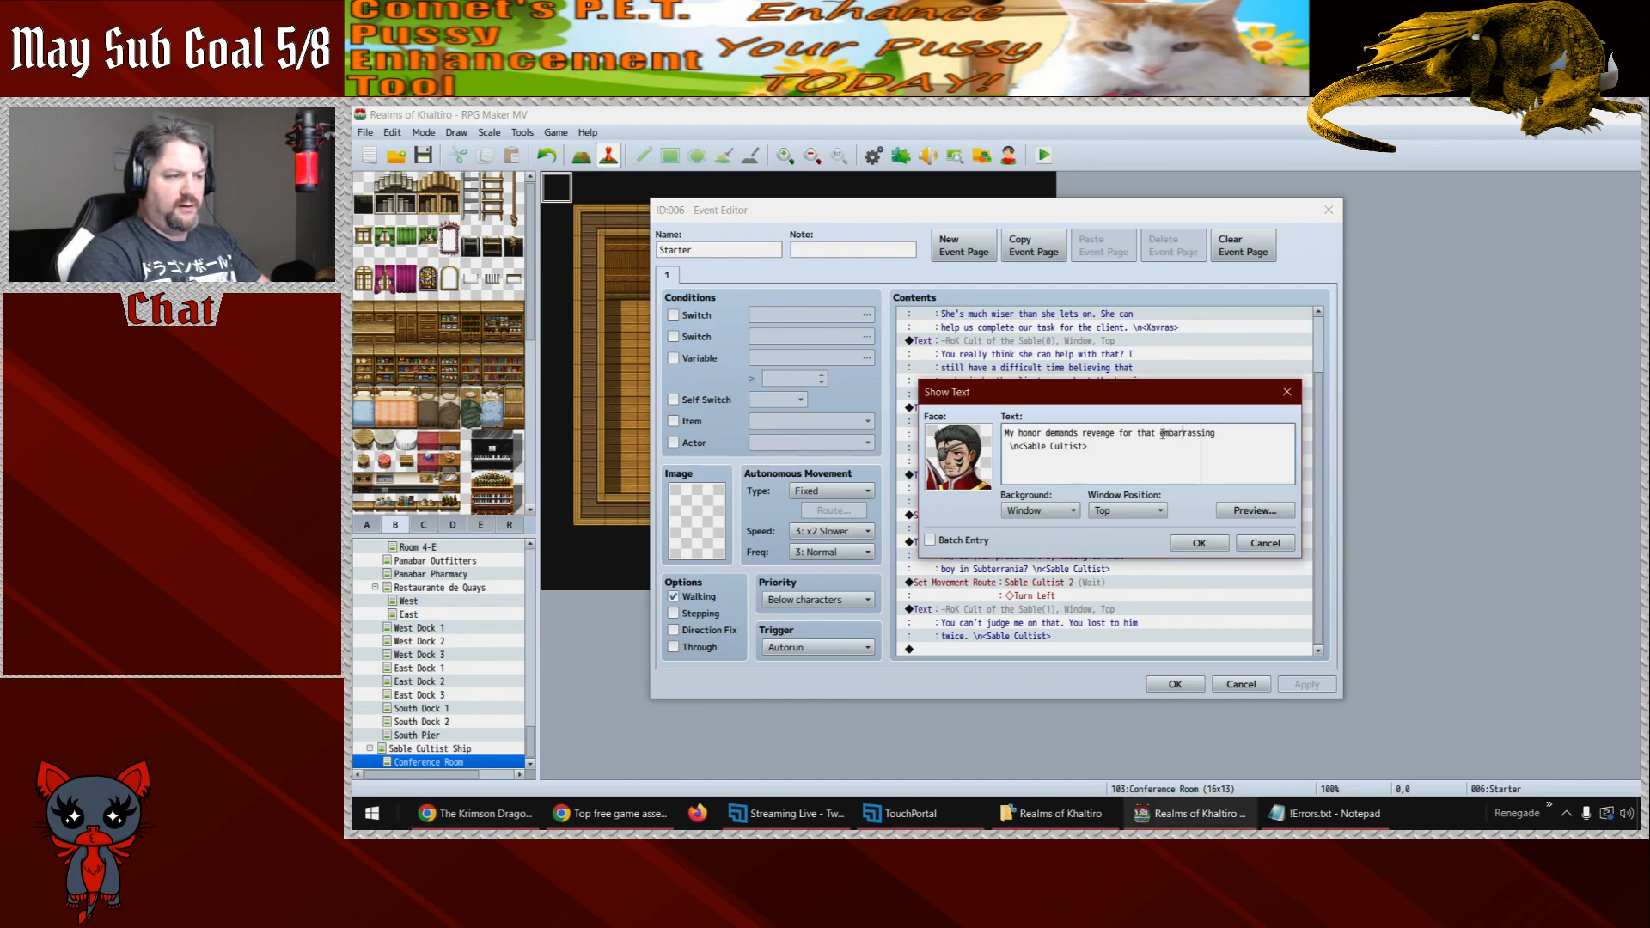
text(defeat.)
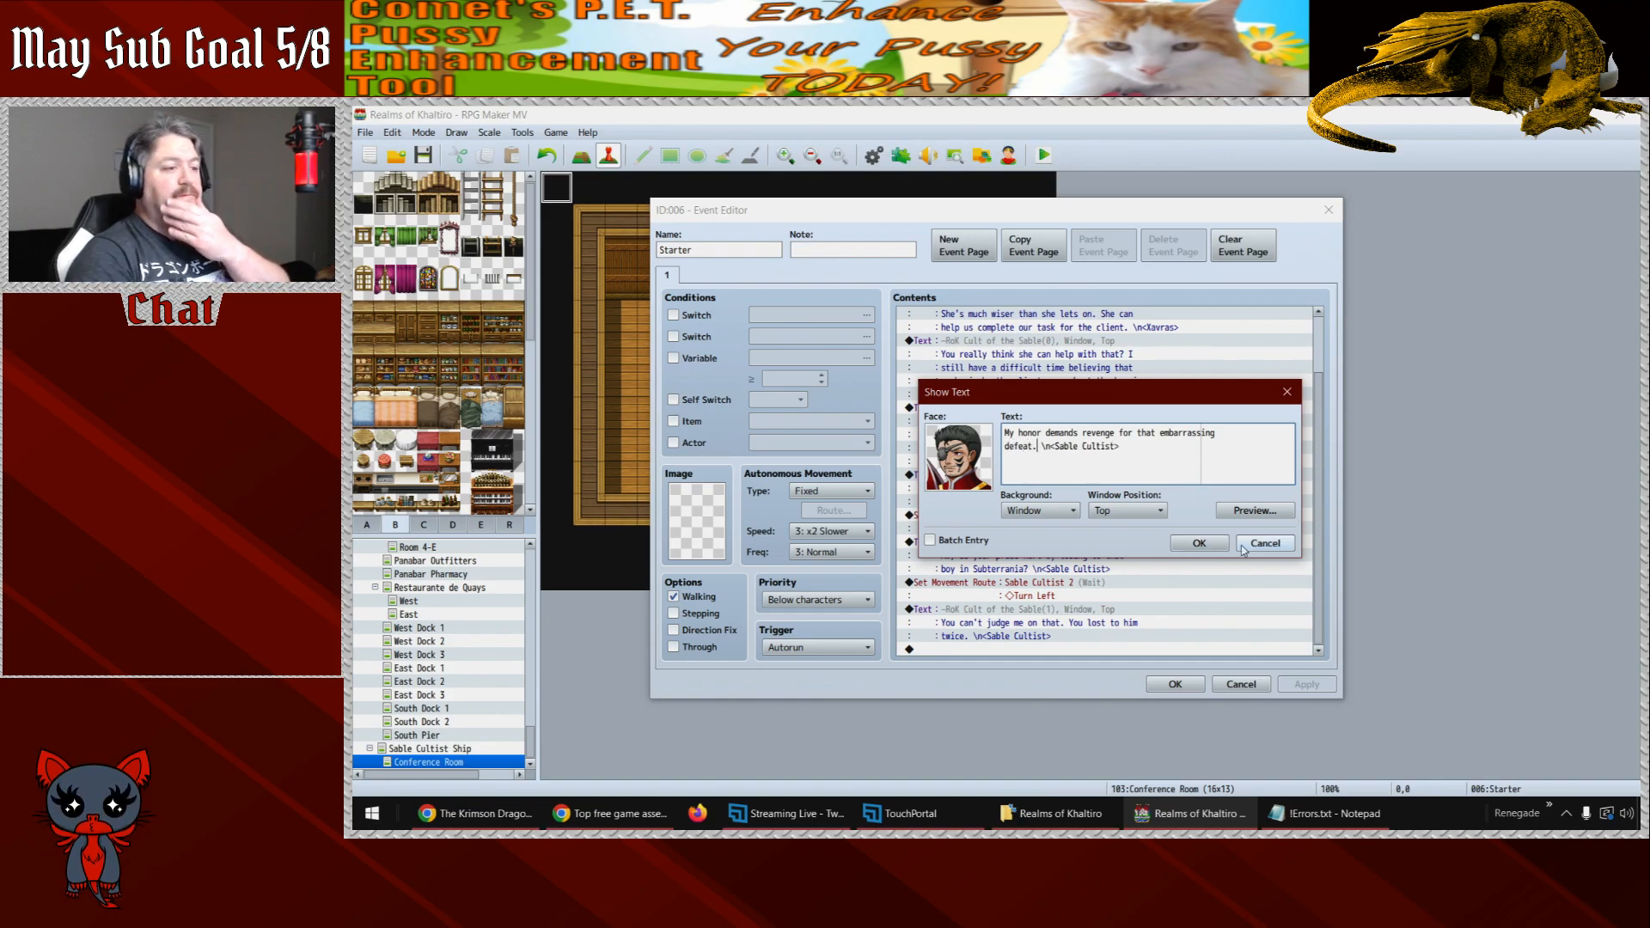
click(1212, 545)
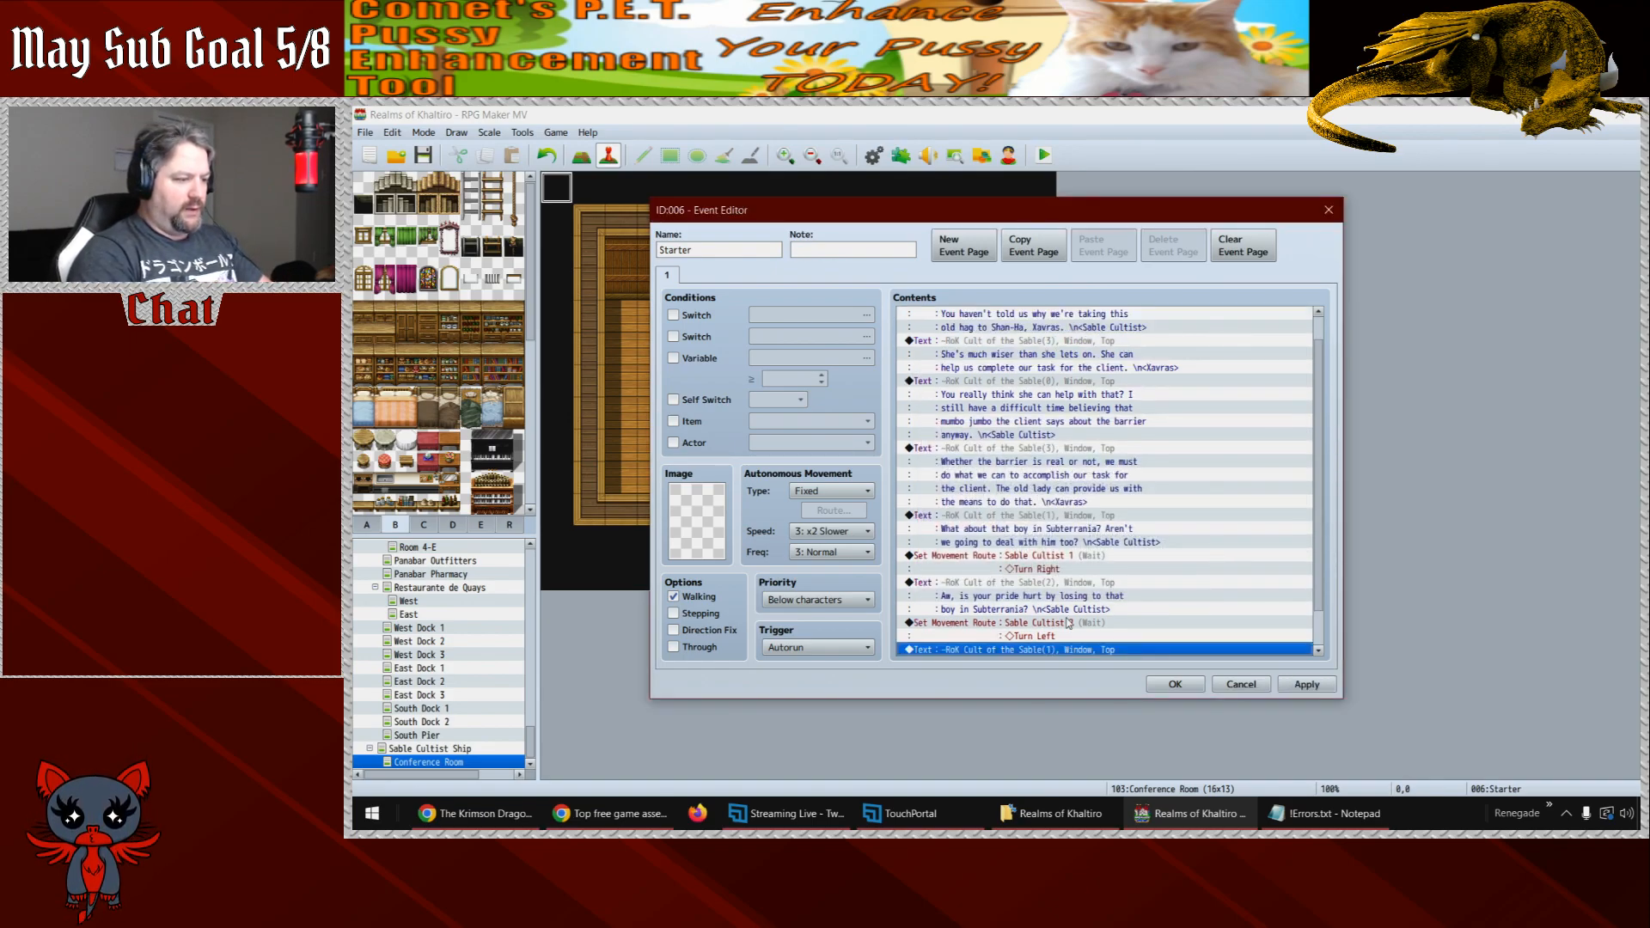
- Change the Turn Left movement route's target to Sable Cultist 3 and apply the Starter event changes
double_click(999, 641)
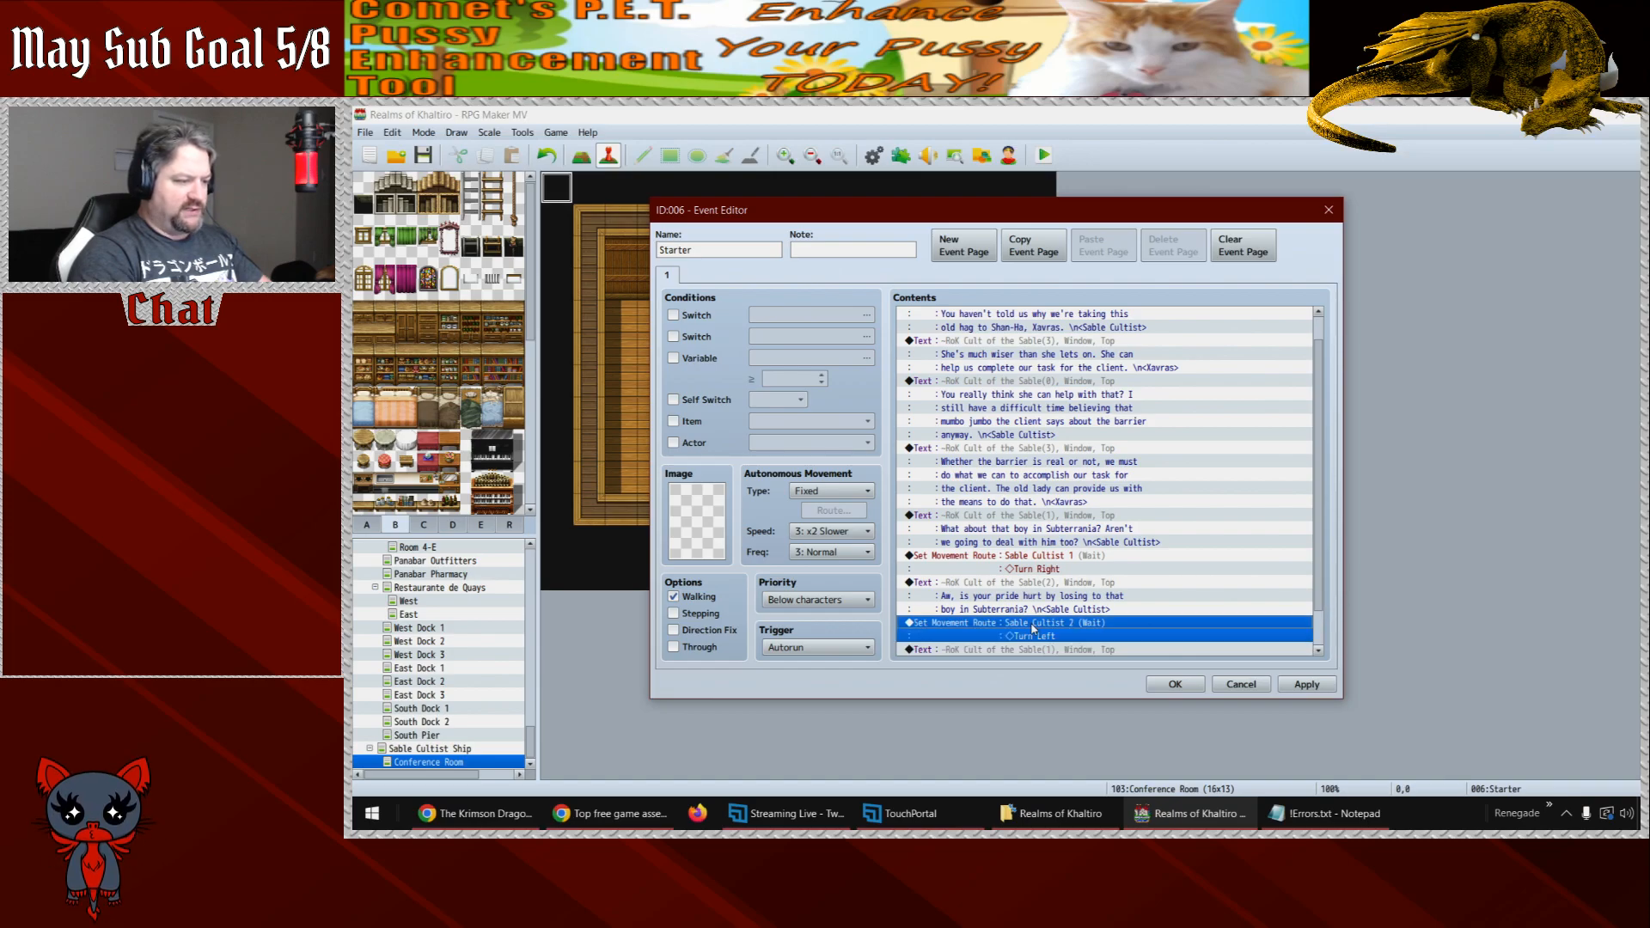
click(838, 341)
click(813, 451)
click(1241, 621)
click(1299, 684)
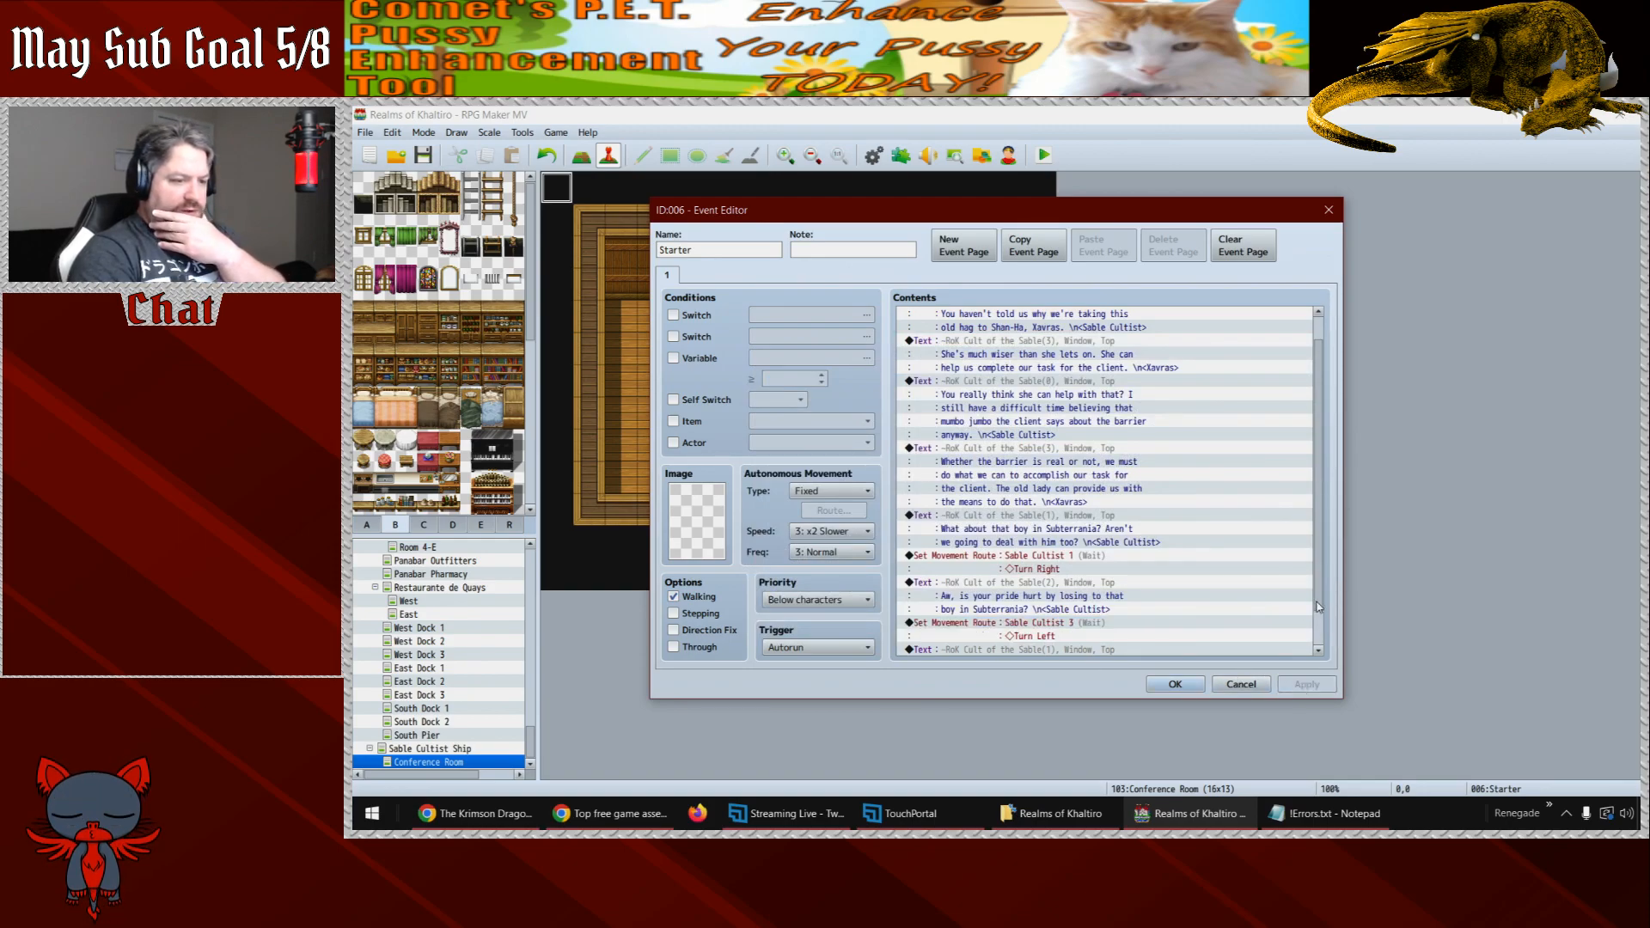
- Check which face image each earlier Sable Cultist line in the Starter event uses, without changes
scroll(1319, 606, down, 1)
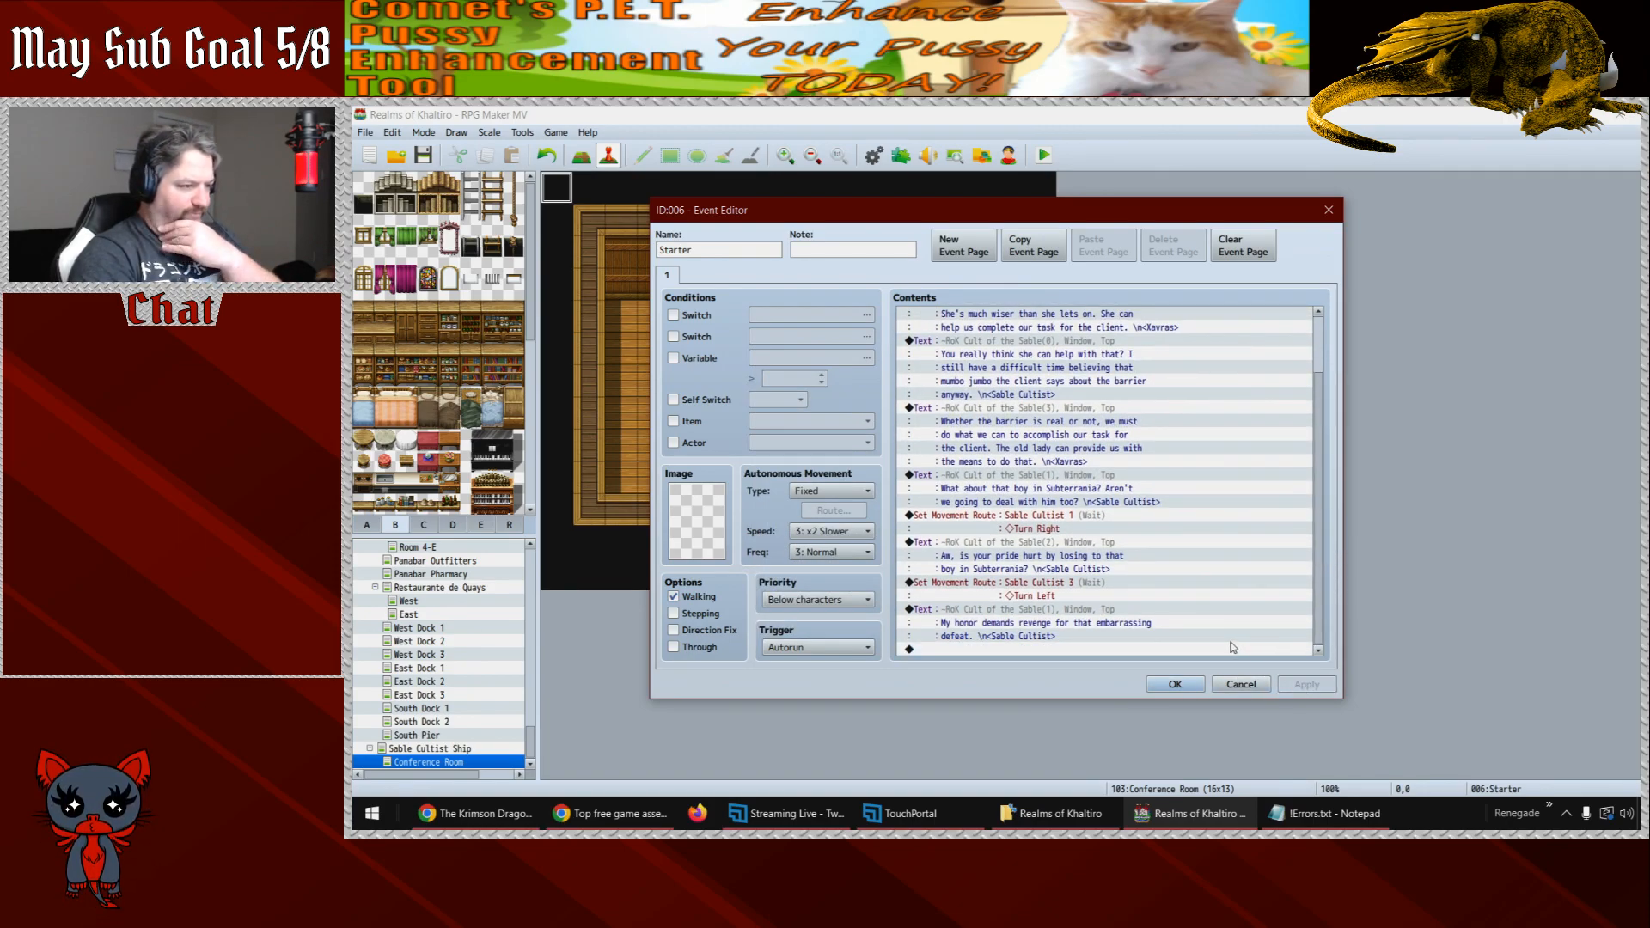
click(1067, 542)
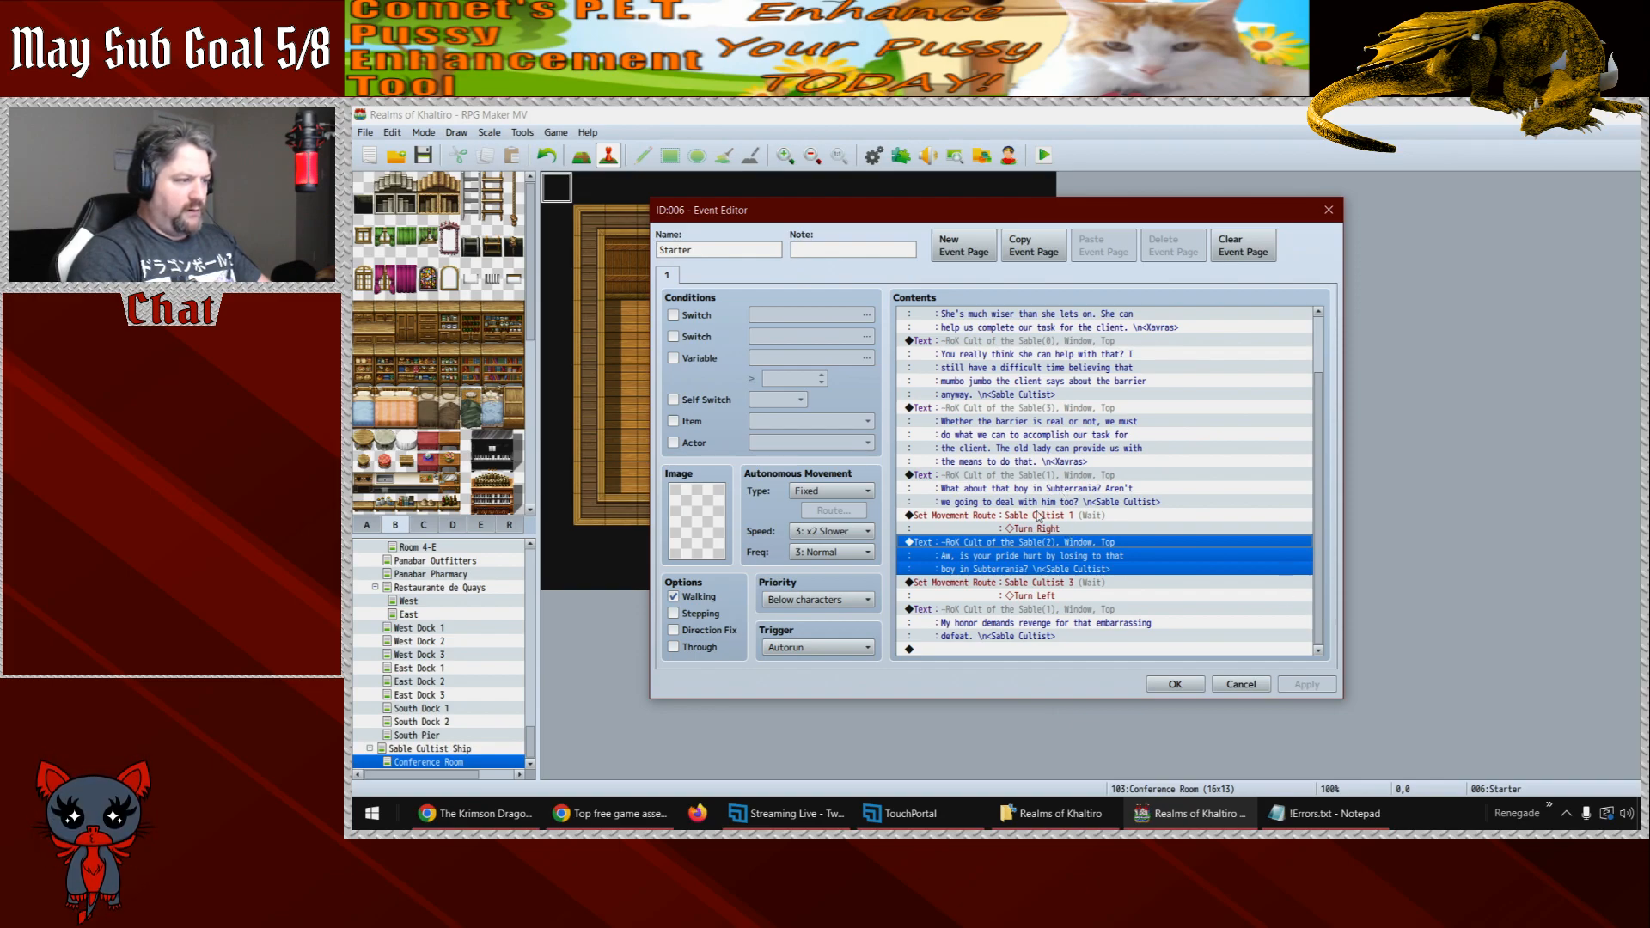
double_click(1028, 353)
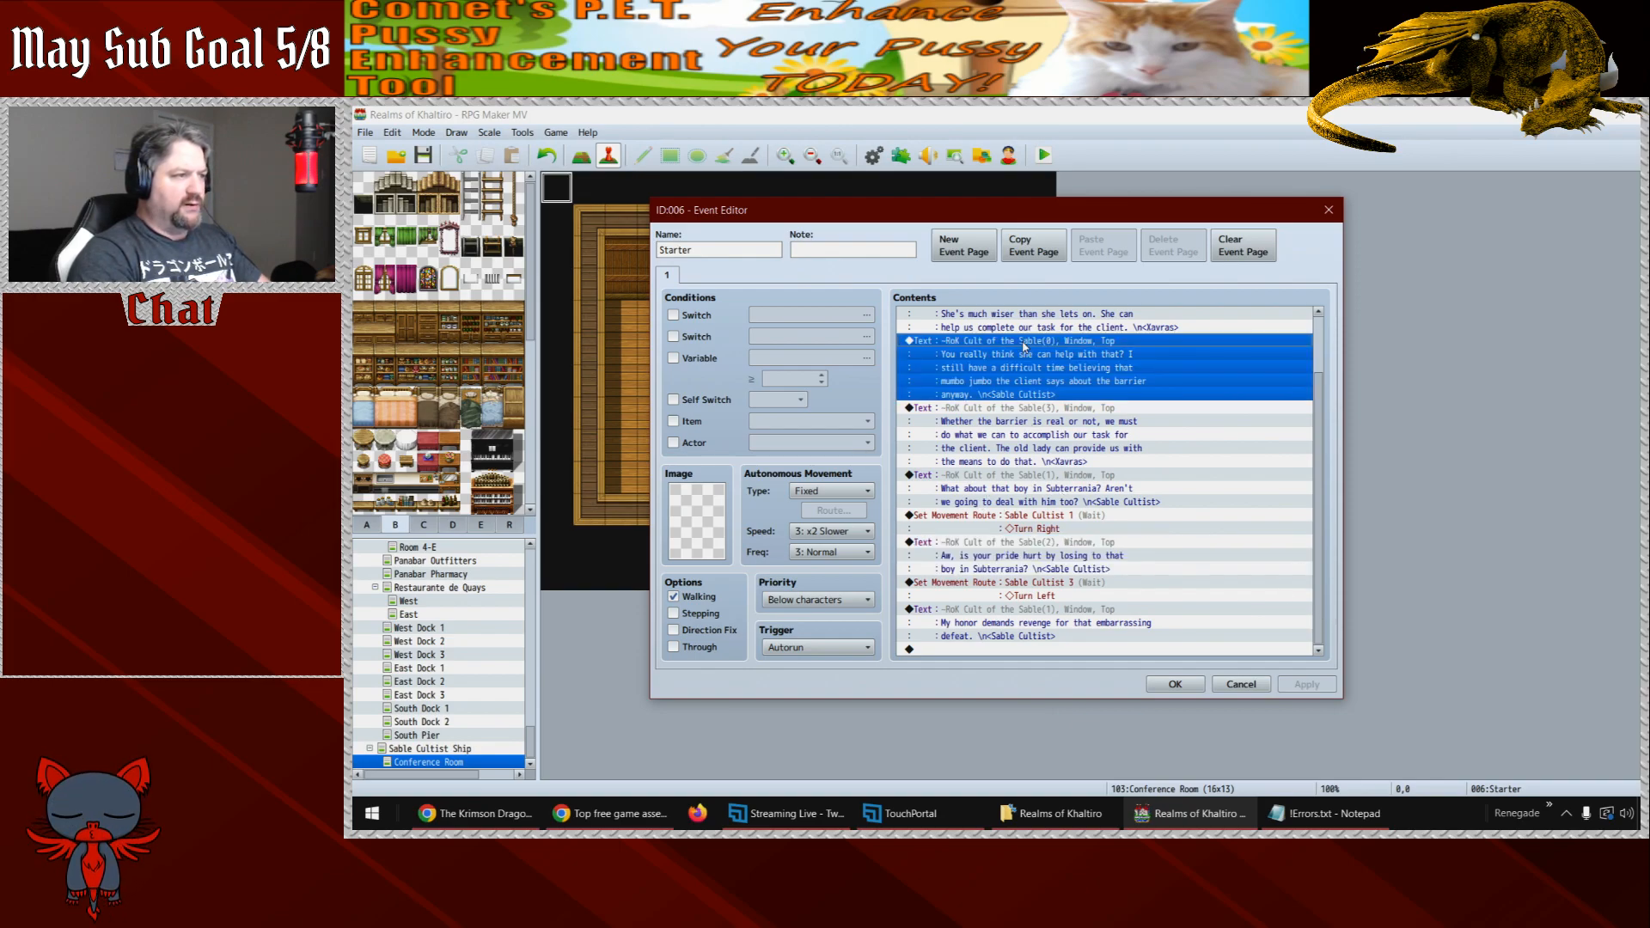
click(1278, 543)
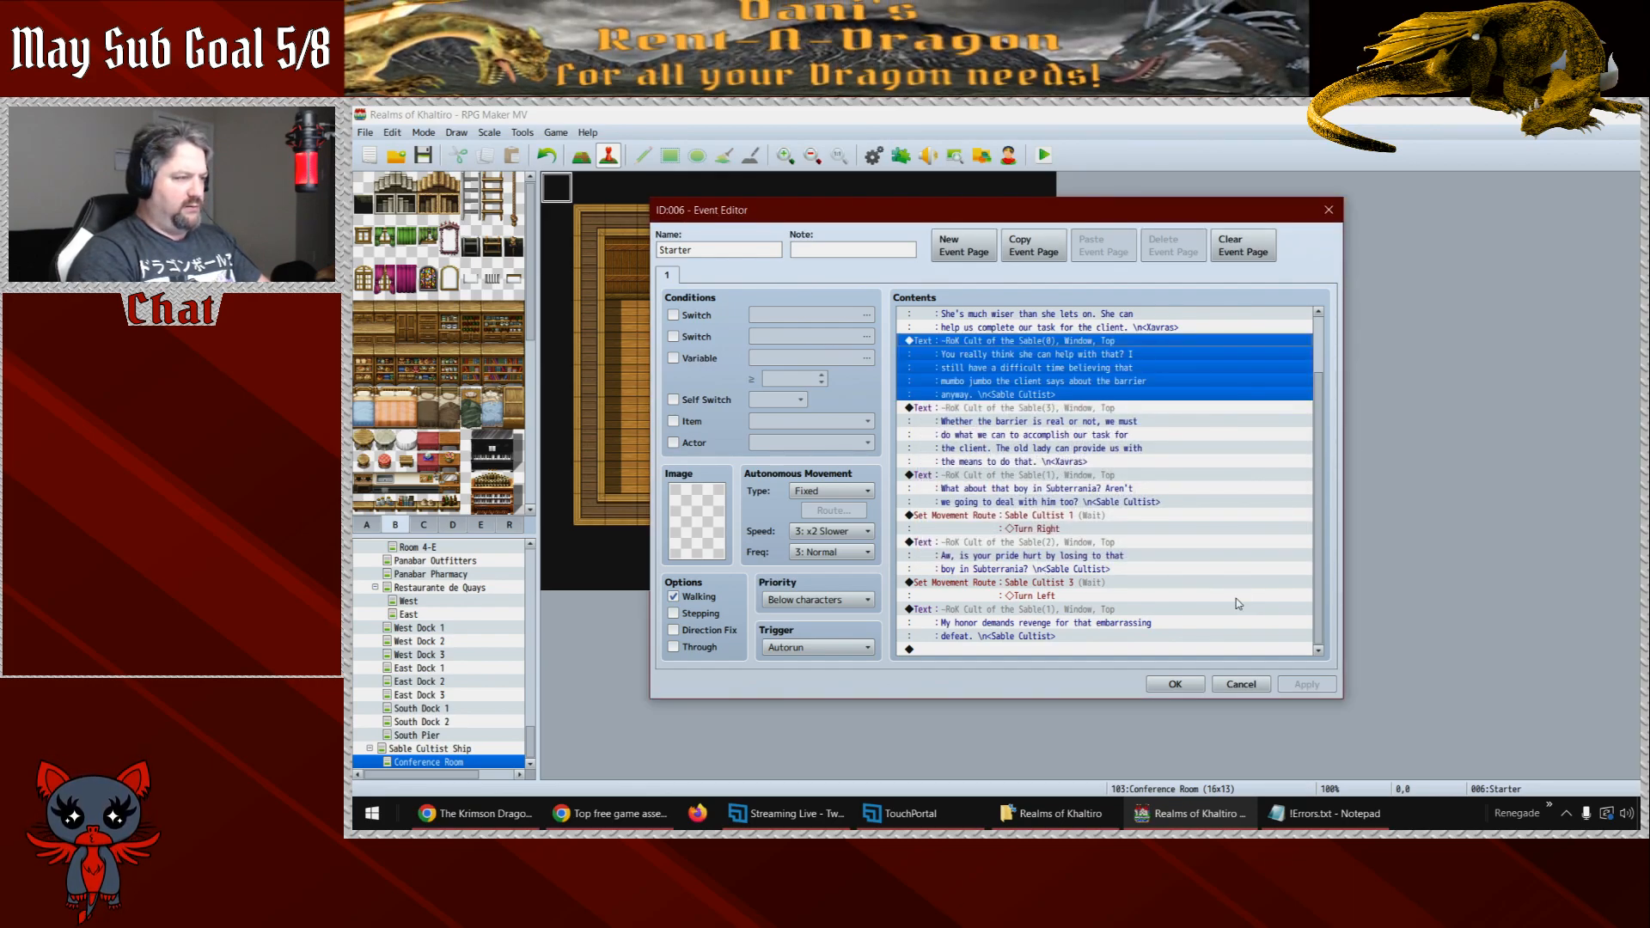
double_click(999, 480)
click(1264, 543)
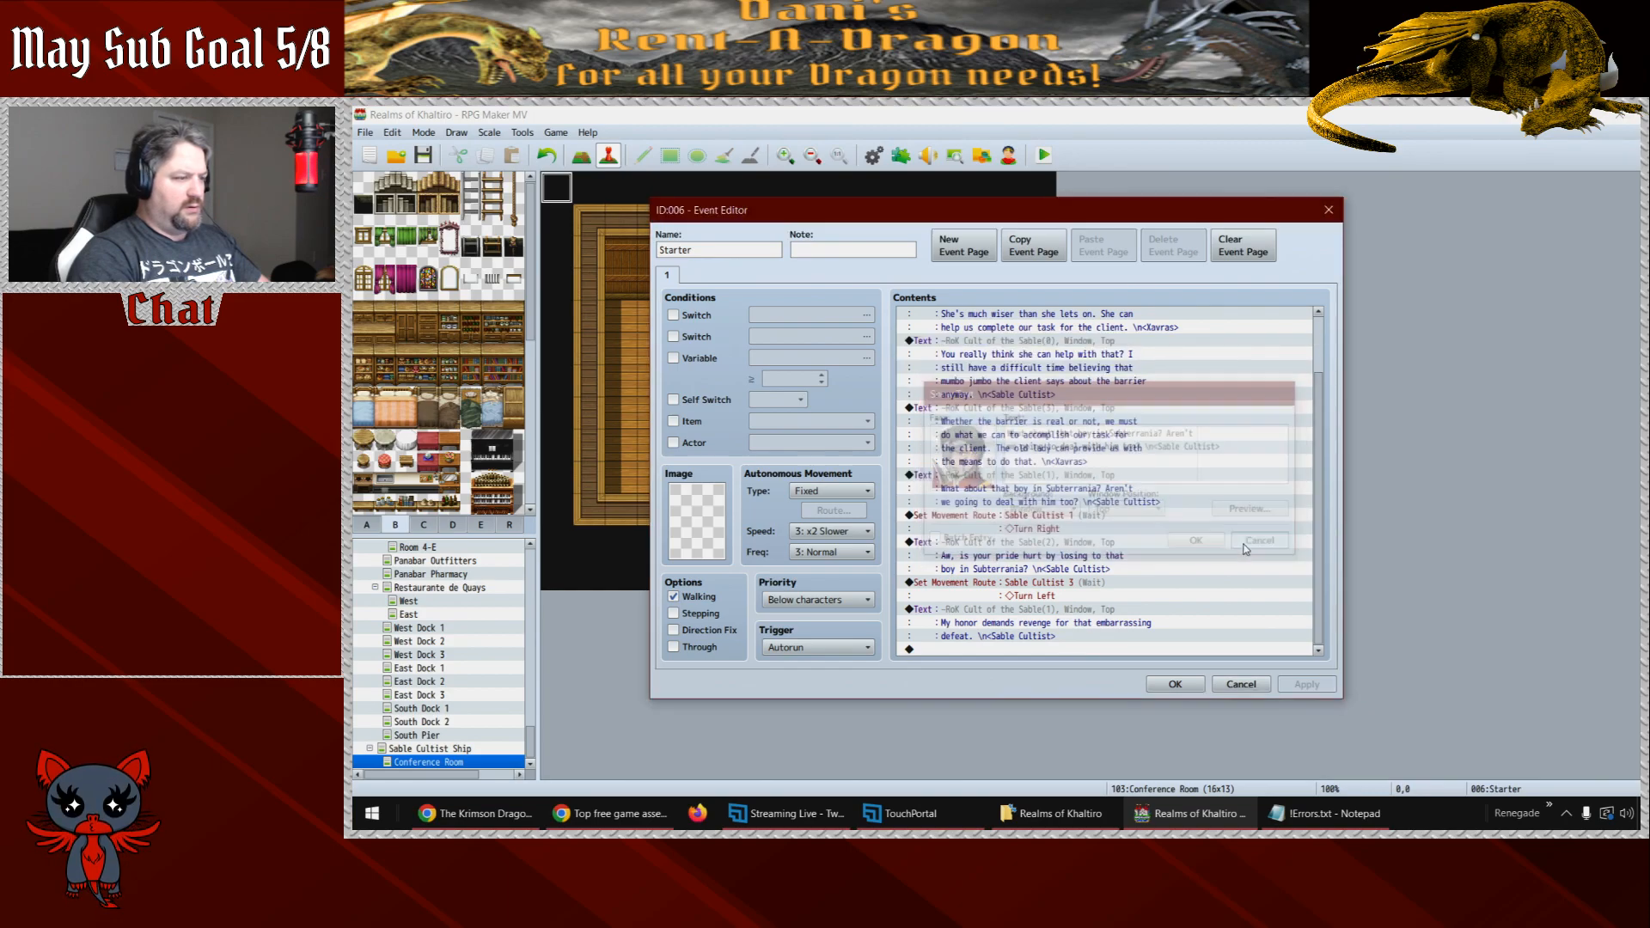
double_click(1018, 552)
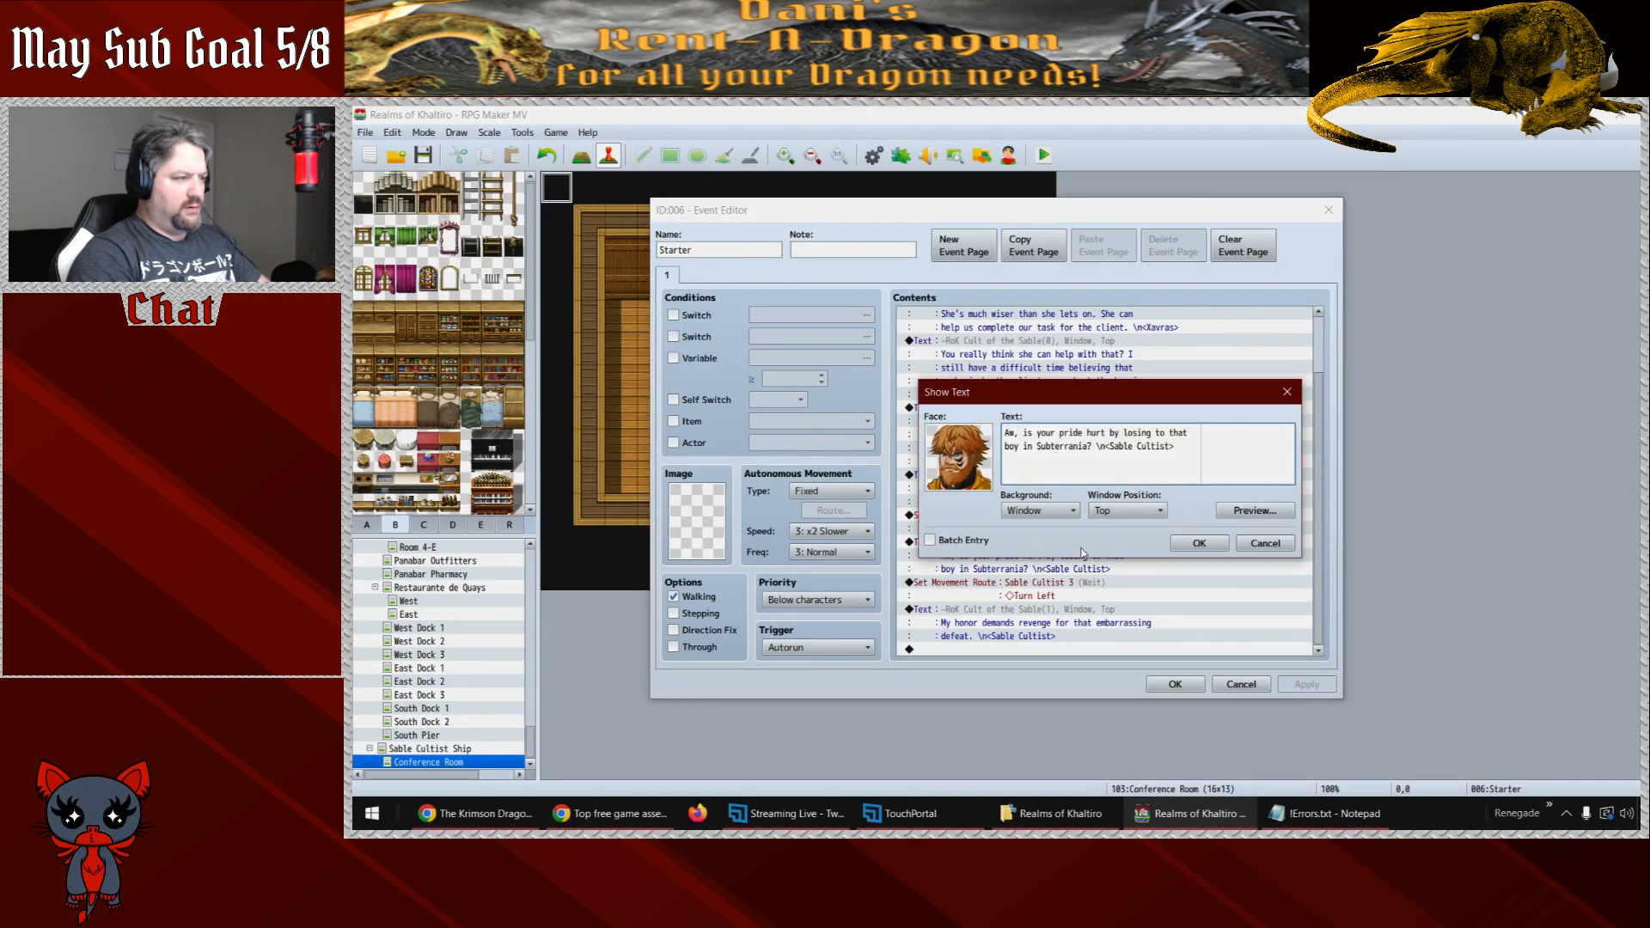
click(1265, 543)
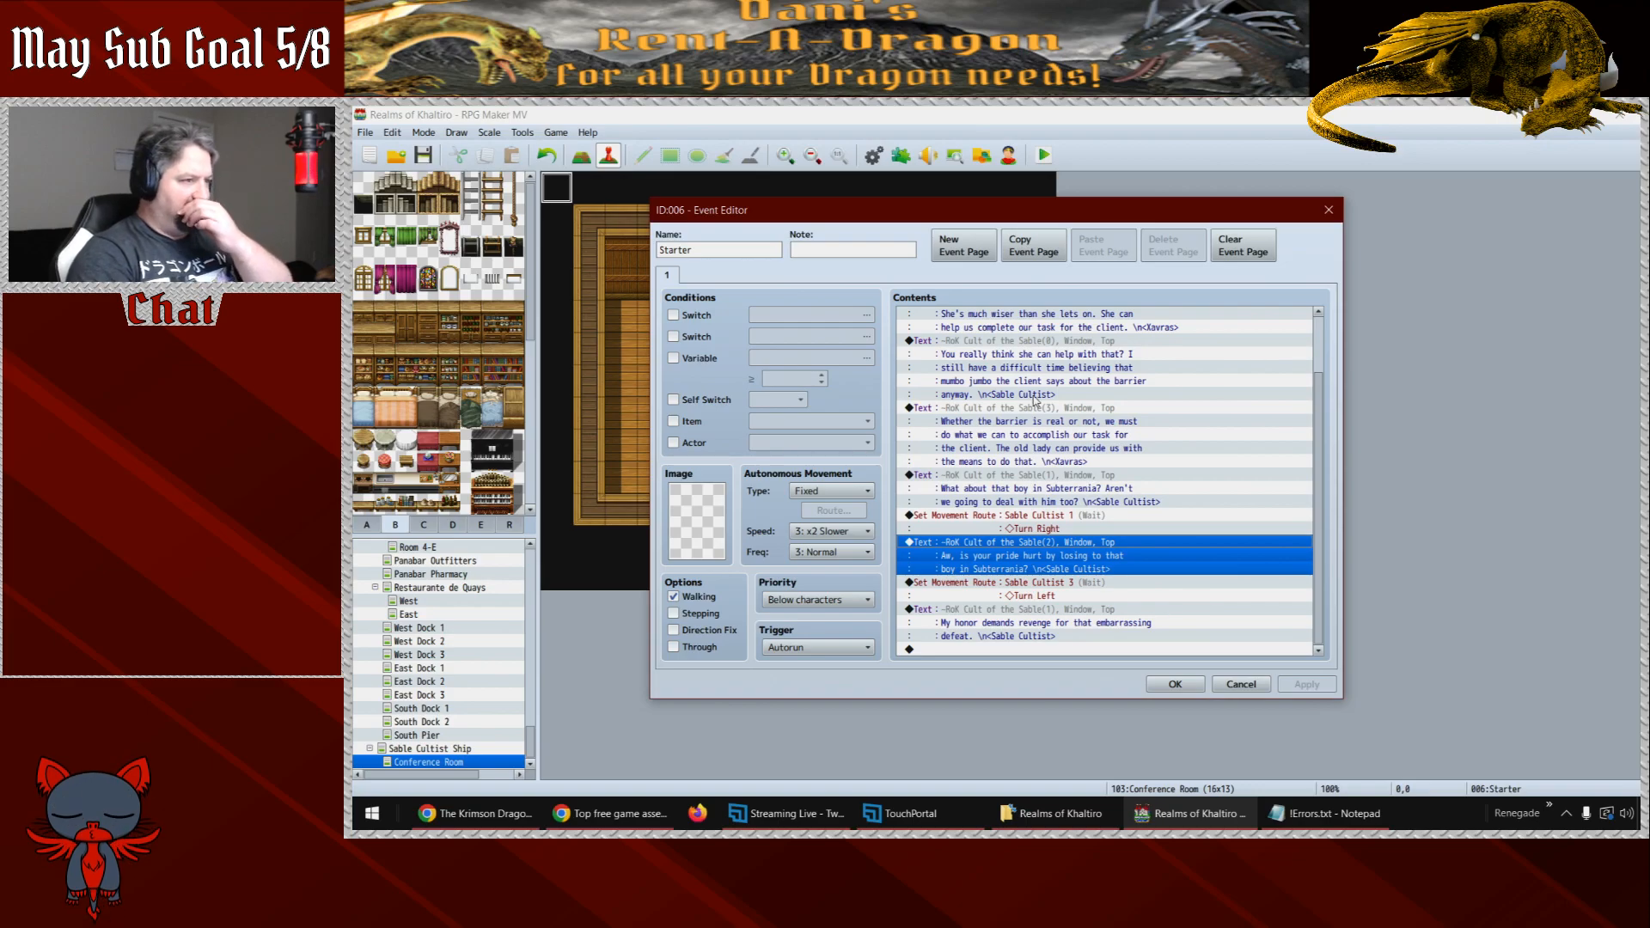
- Copy the blond cultist's line starting "You really think she can help with that?" to the end of the Starter event
click(1034, 421)
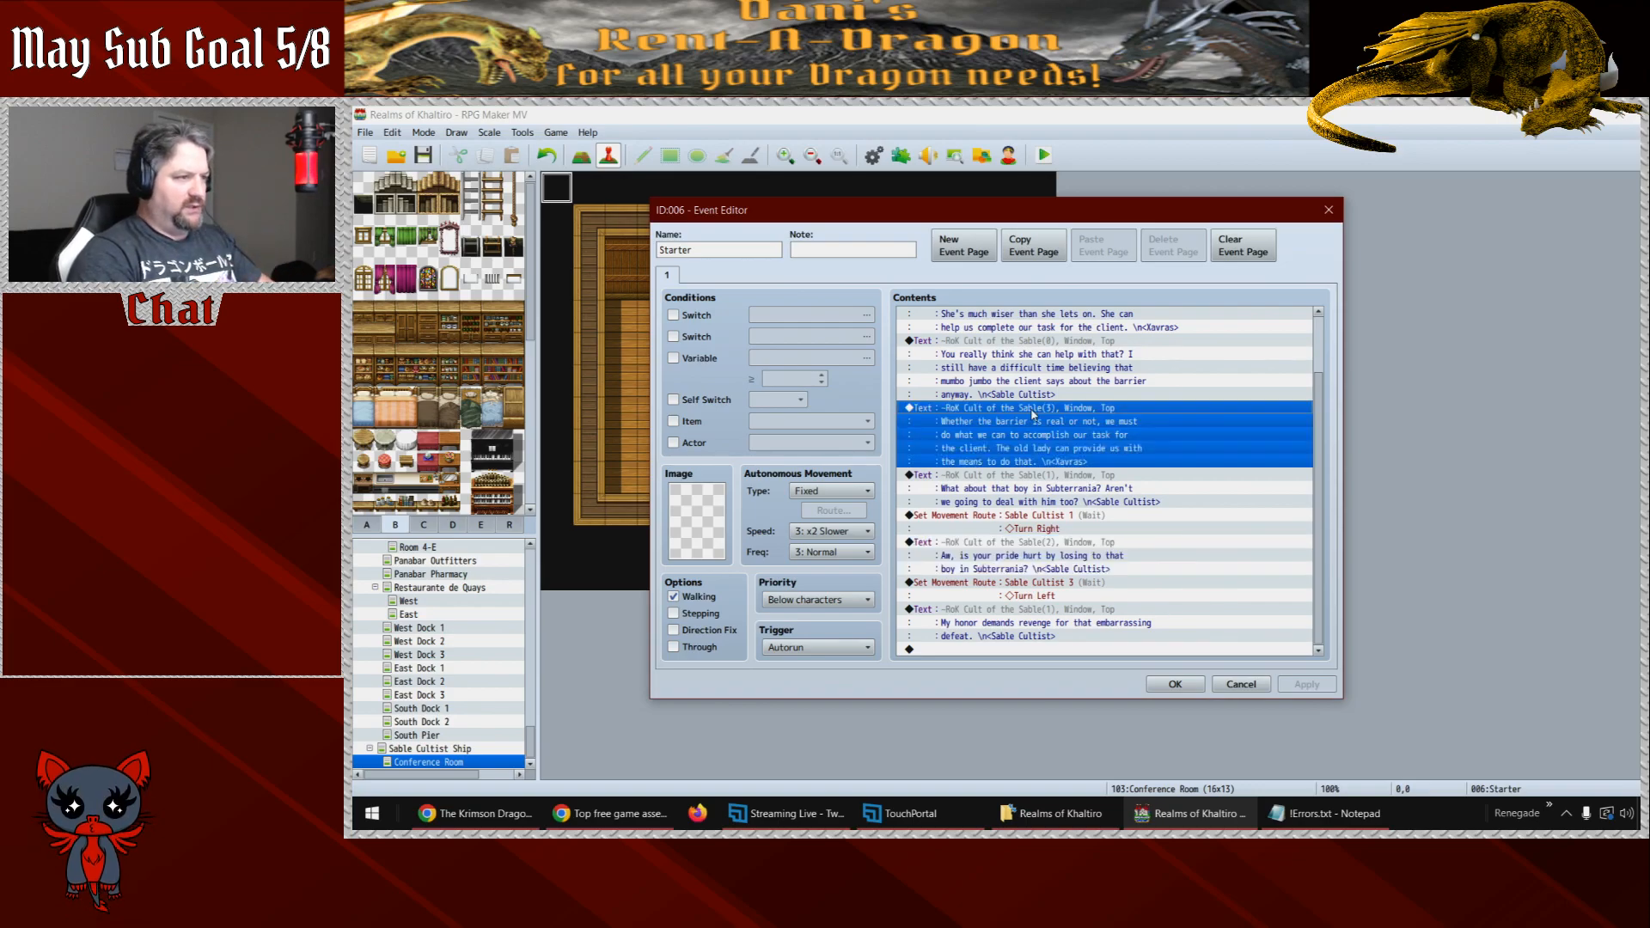
double_click(1022, 348)
click(1260, 543)
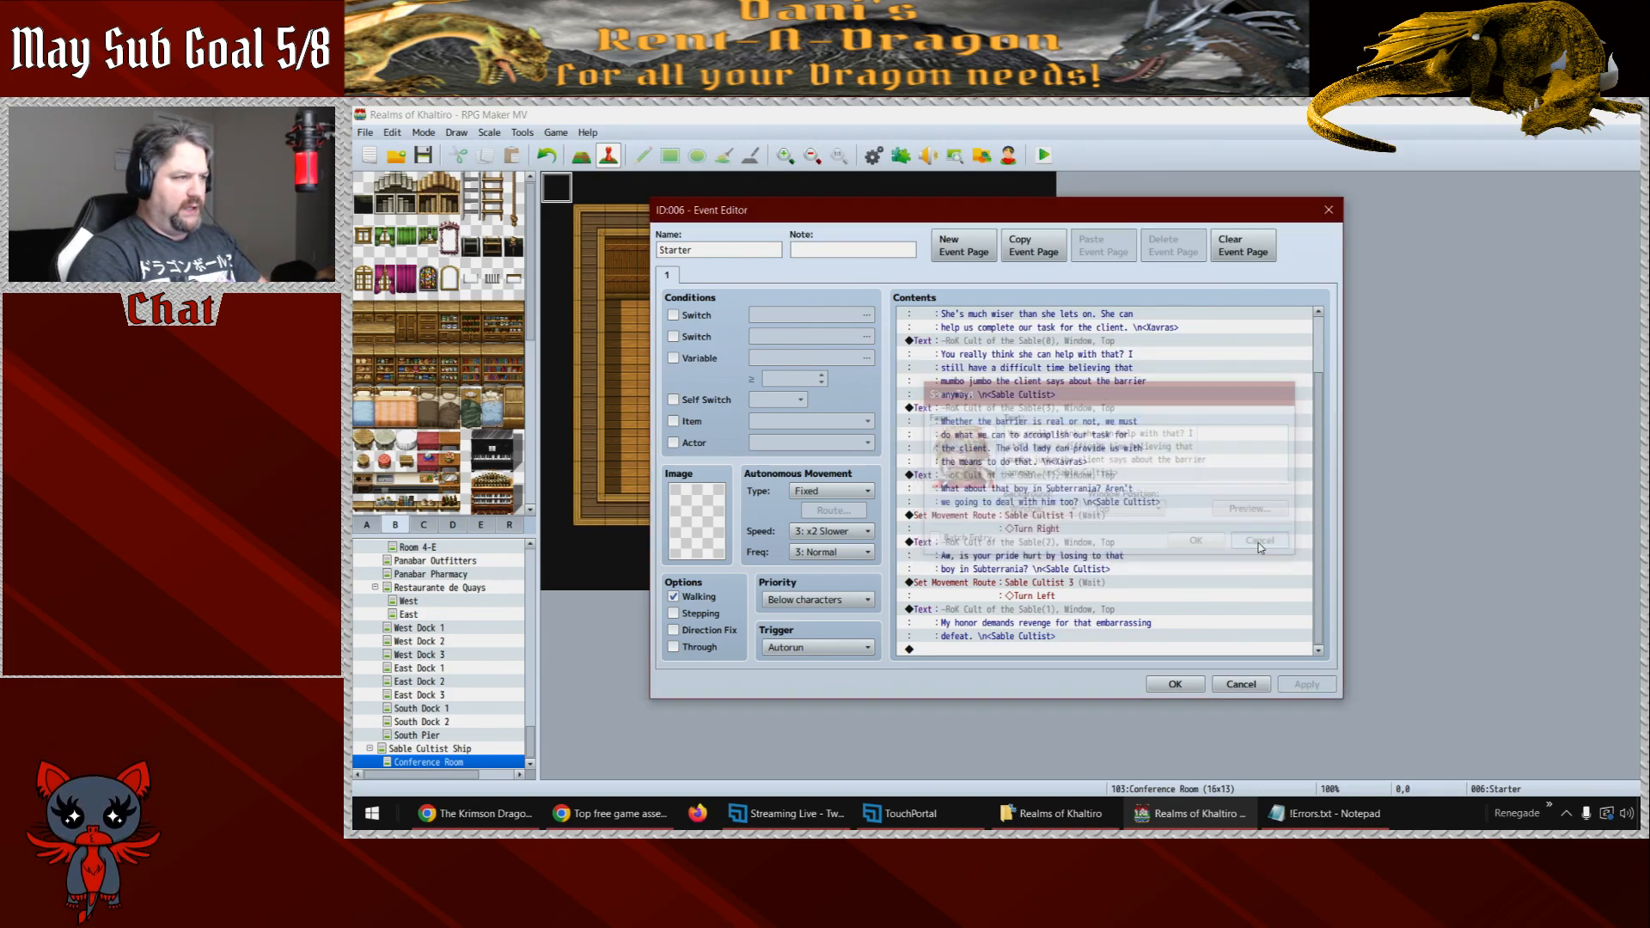
key(ctrl+c)
click(1018, 649)
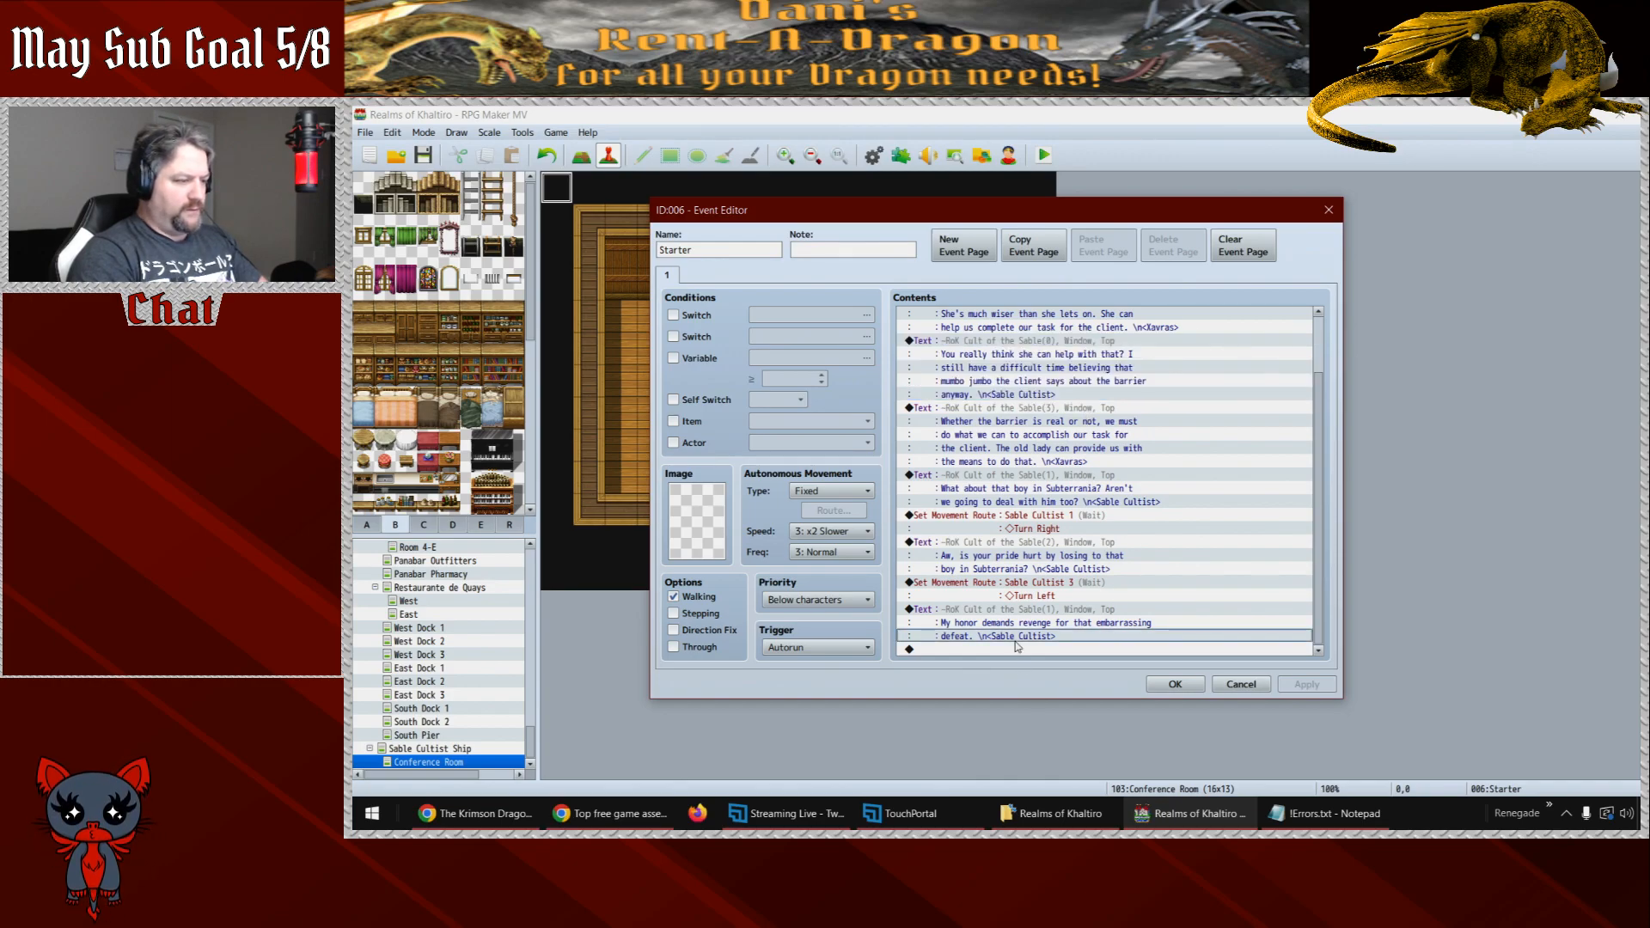
key(ctrl+v)
- Replace the copied line's text before the name tag with "Maybe if you practiced your Arcana more," and begin a second row
double_click(977, 595)
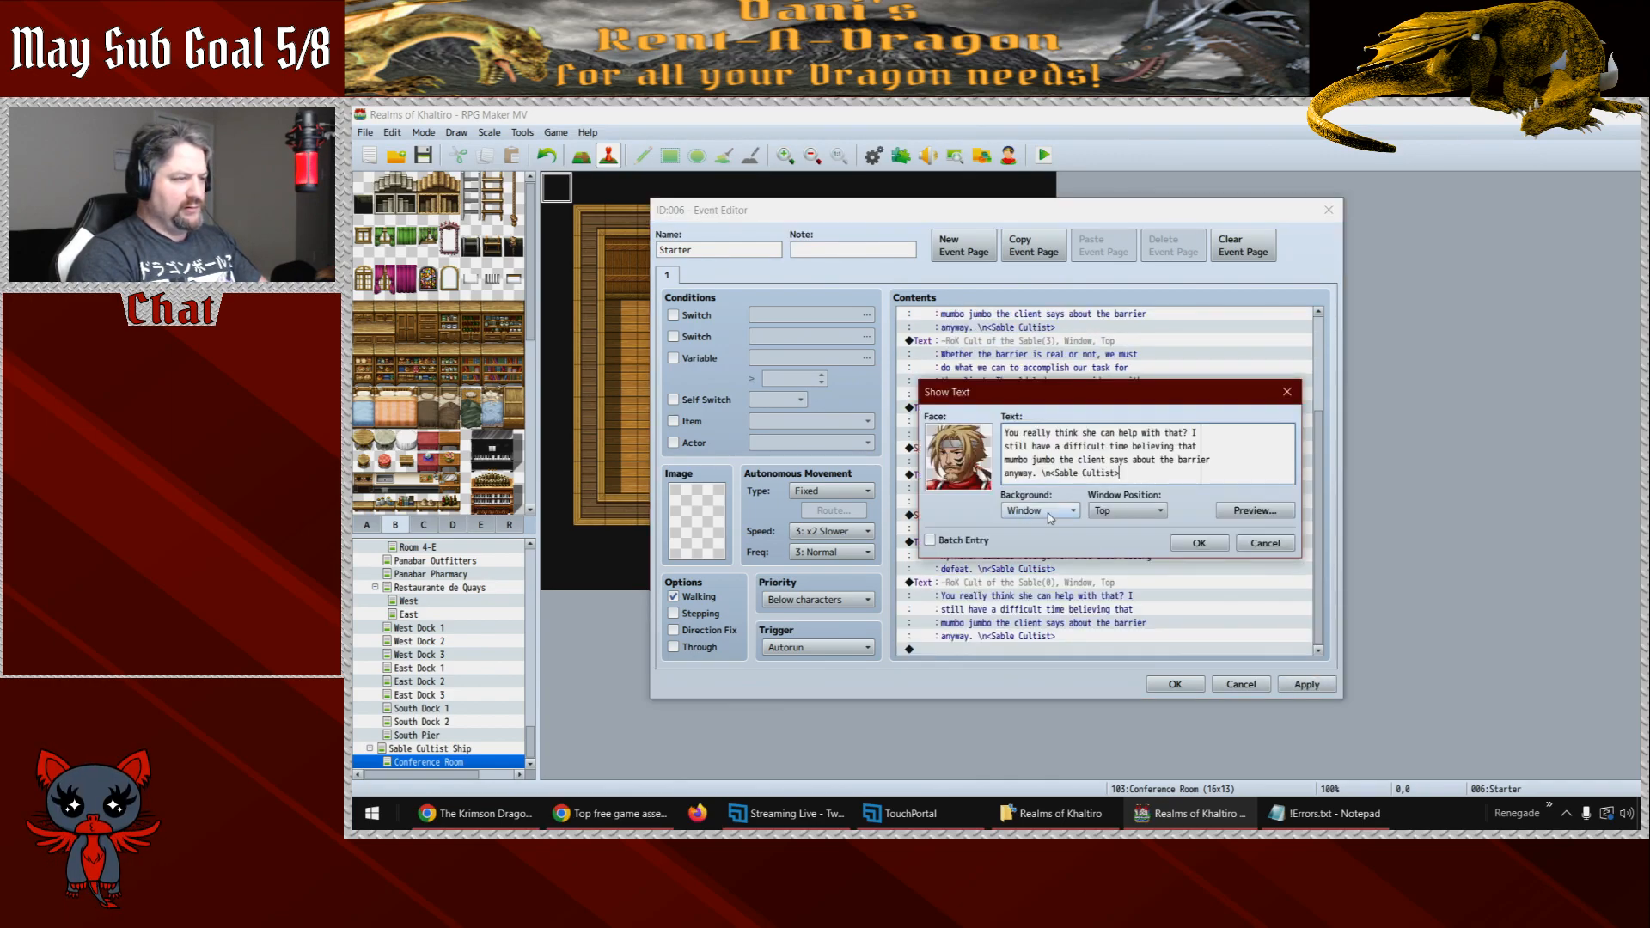
drag(1038, 475, 980, 421)
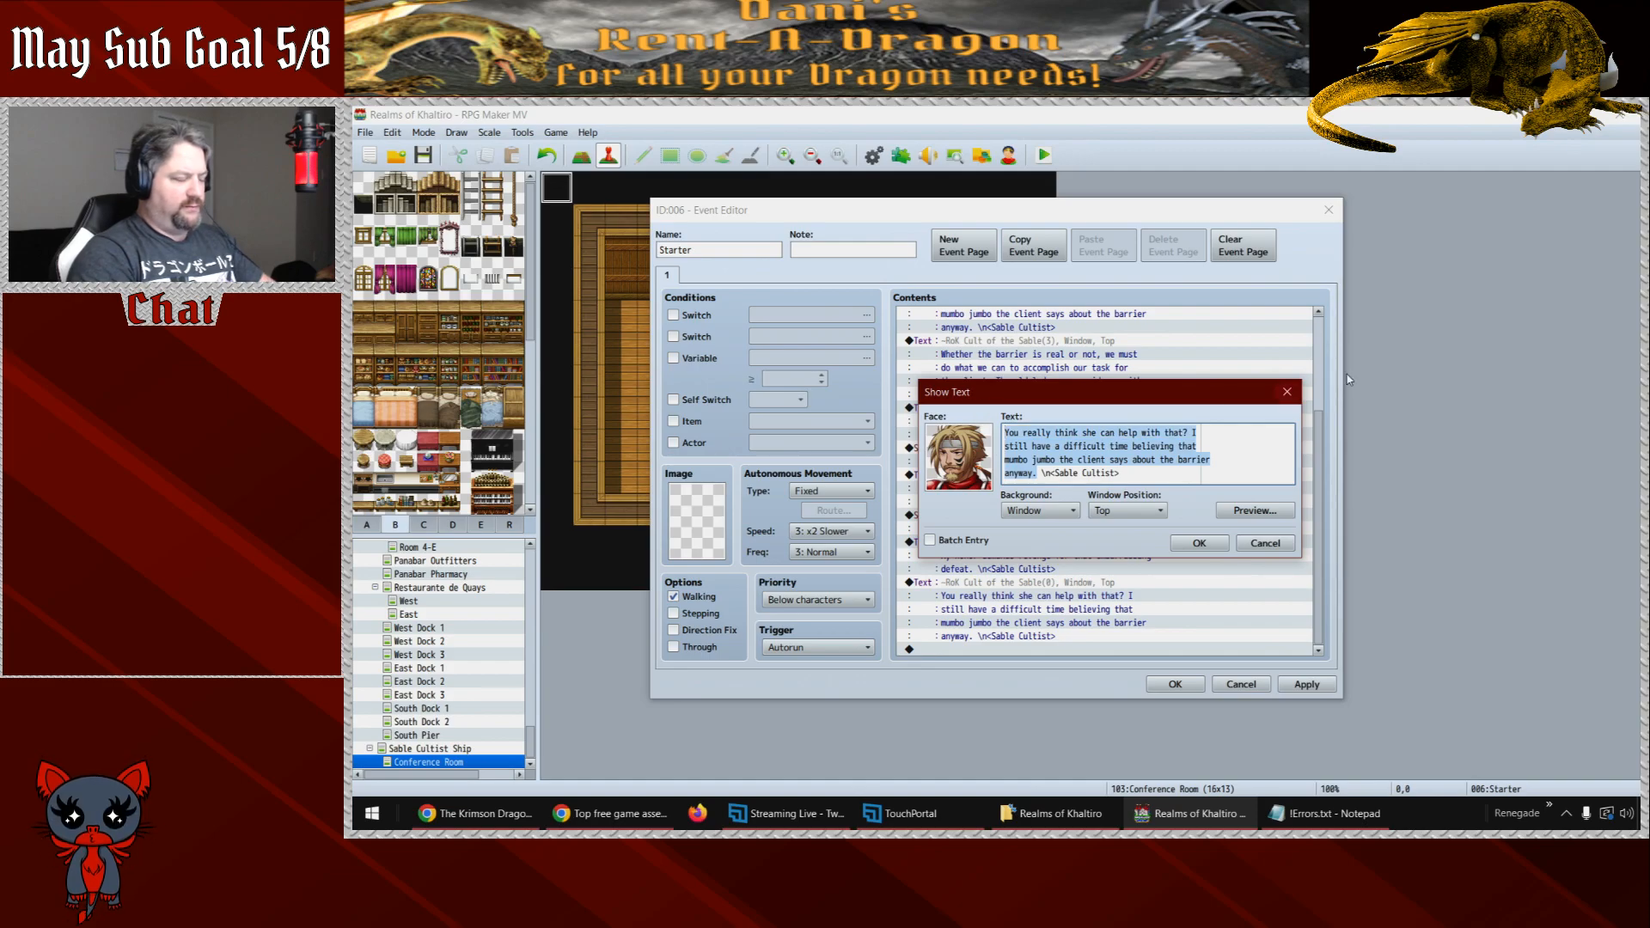
text(Maybe if you practic)
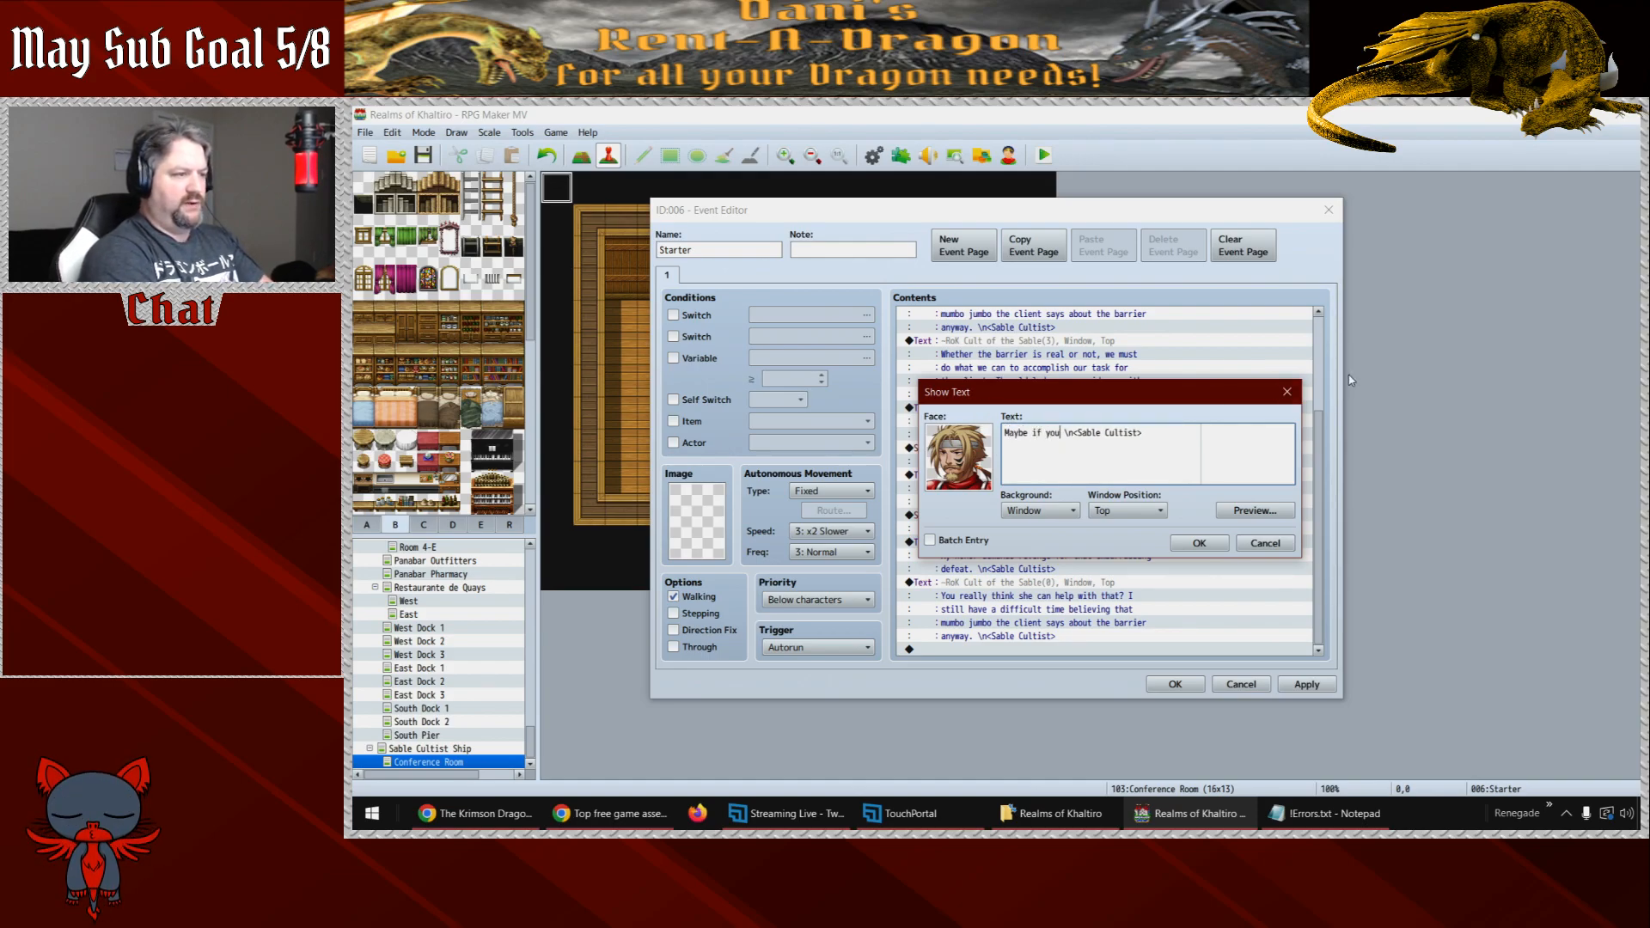
text(ed your Ar)
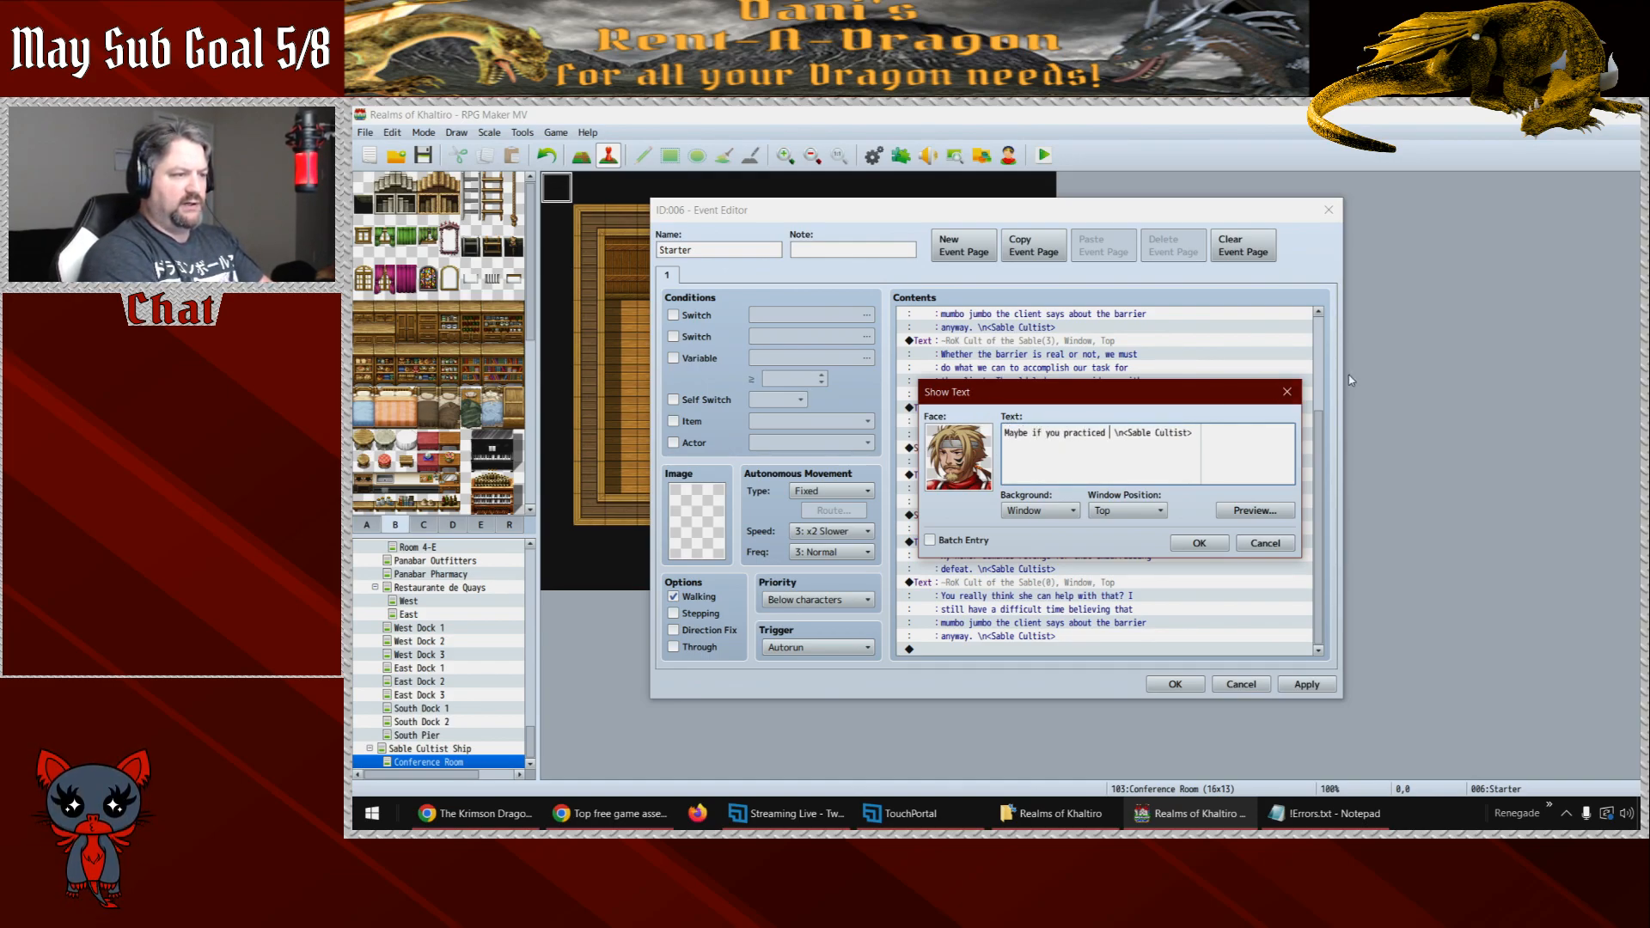
text(ac)
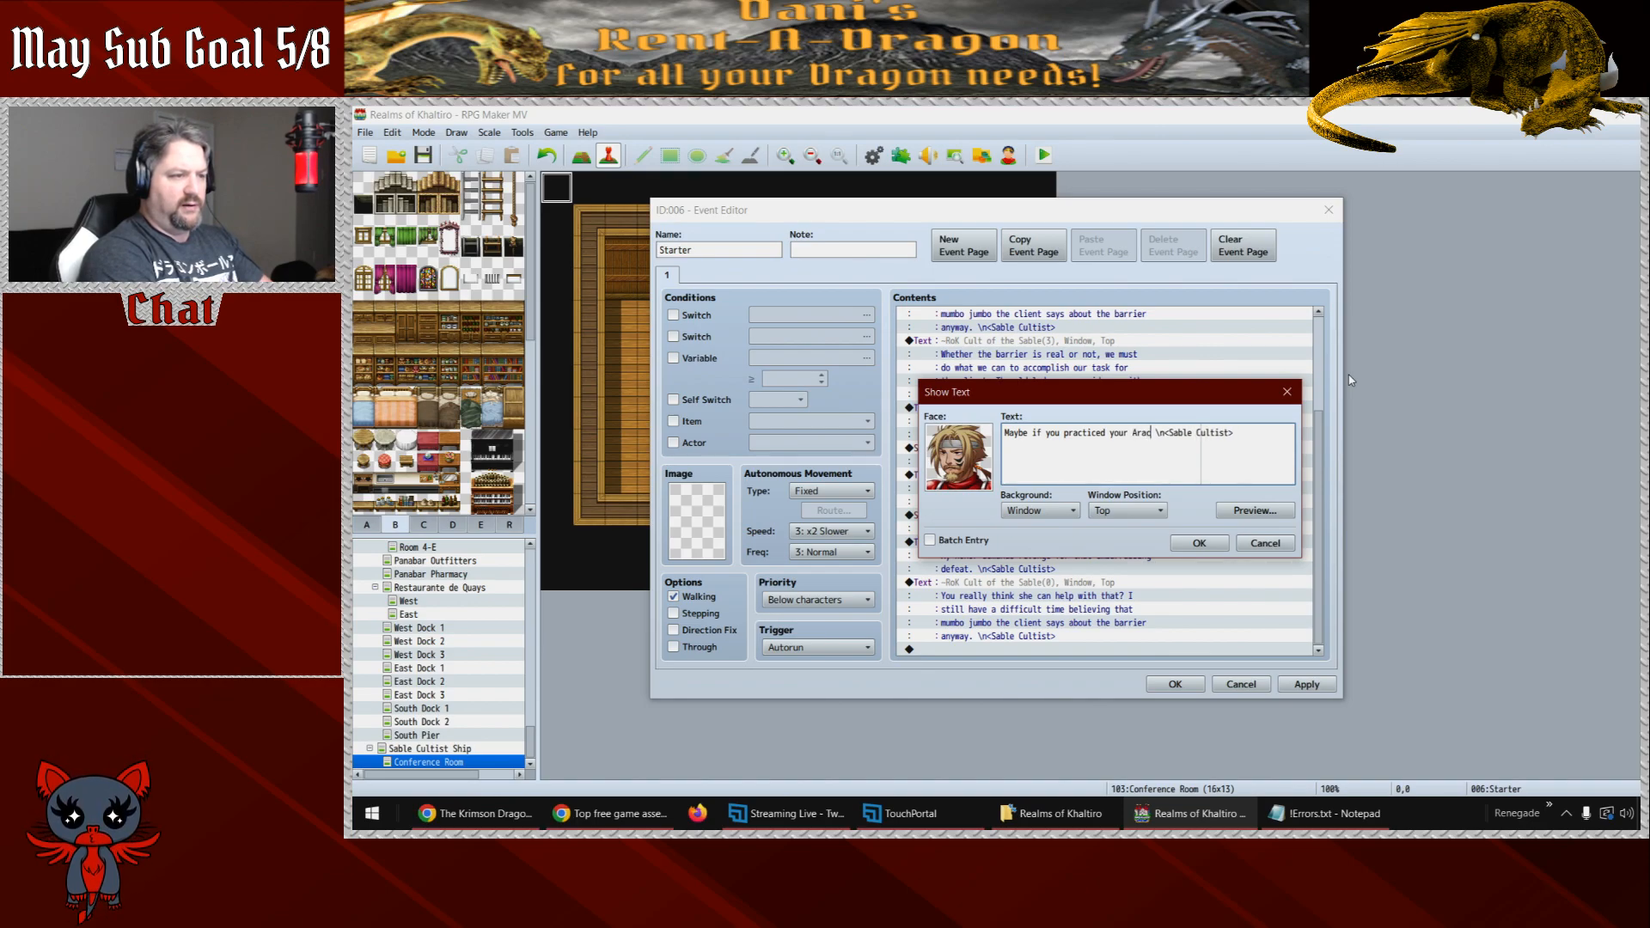
key(BackSpace)
key(BackSpace)
text(cana more, y)
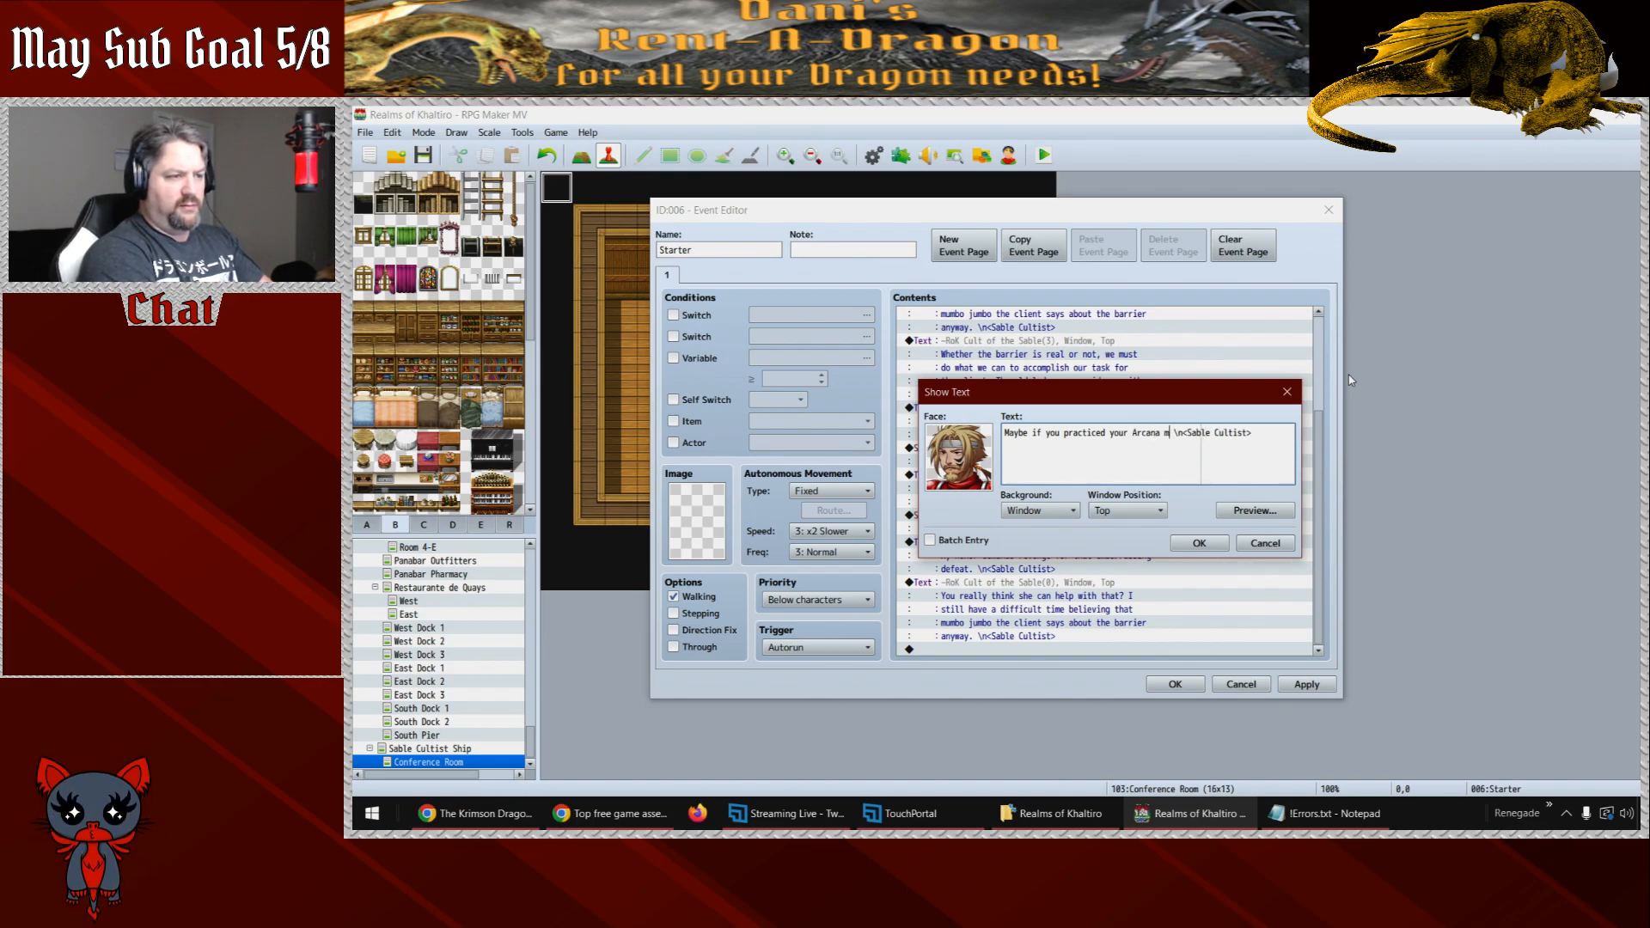
key(BackSpace)
key(Return)
- Finish the blond cultist's line with "you wouldn't have to deal with your wounded pride." before the name tag, and apply the Starter event changes
text(you wouldn')
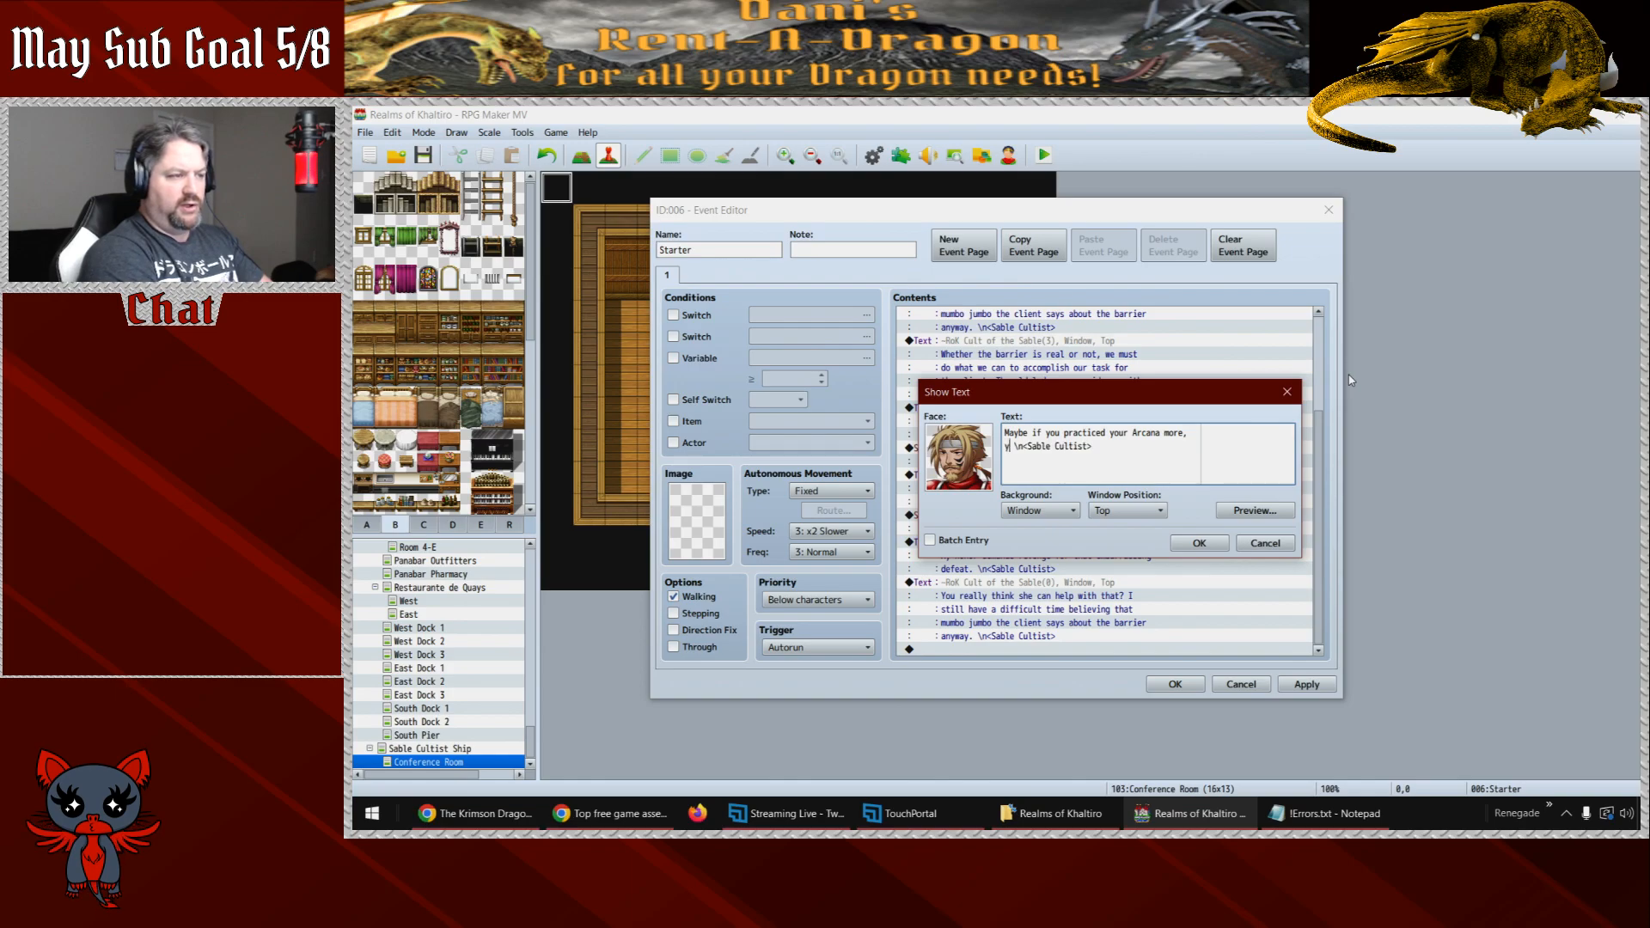
text(t have to )
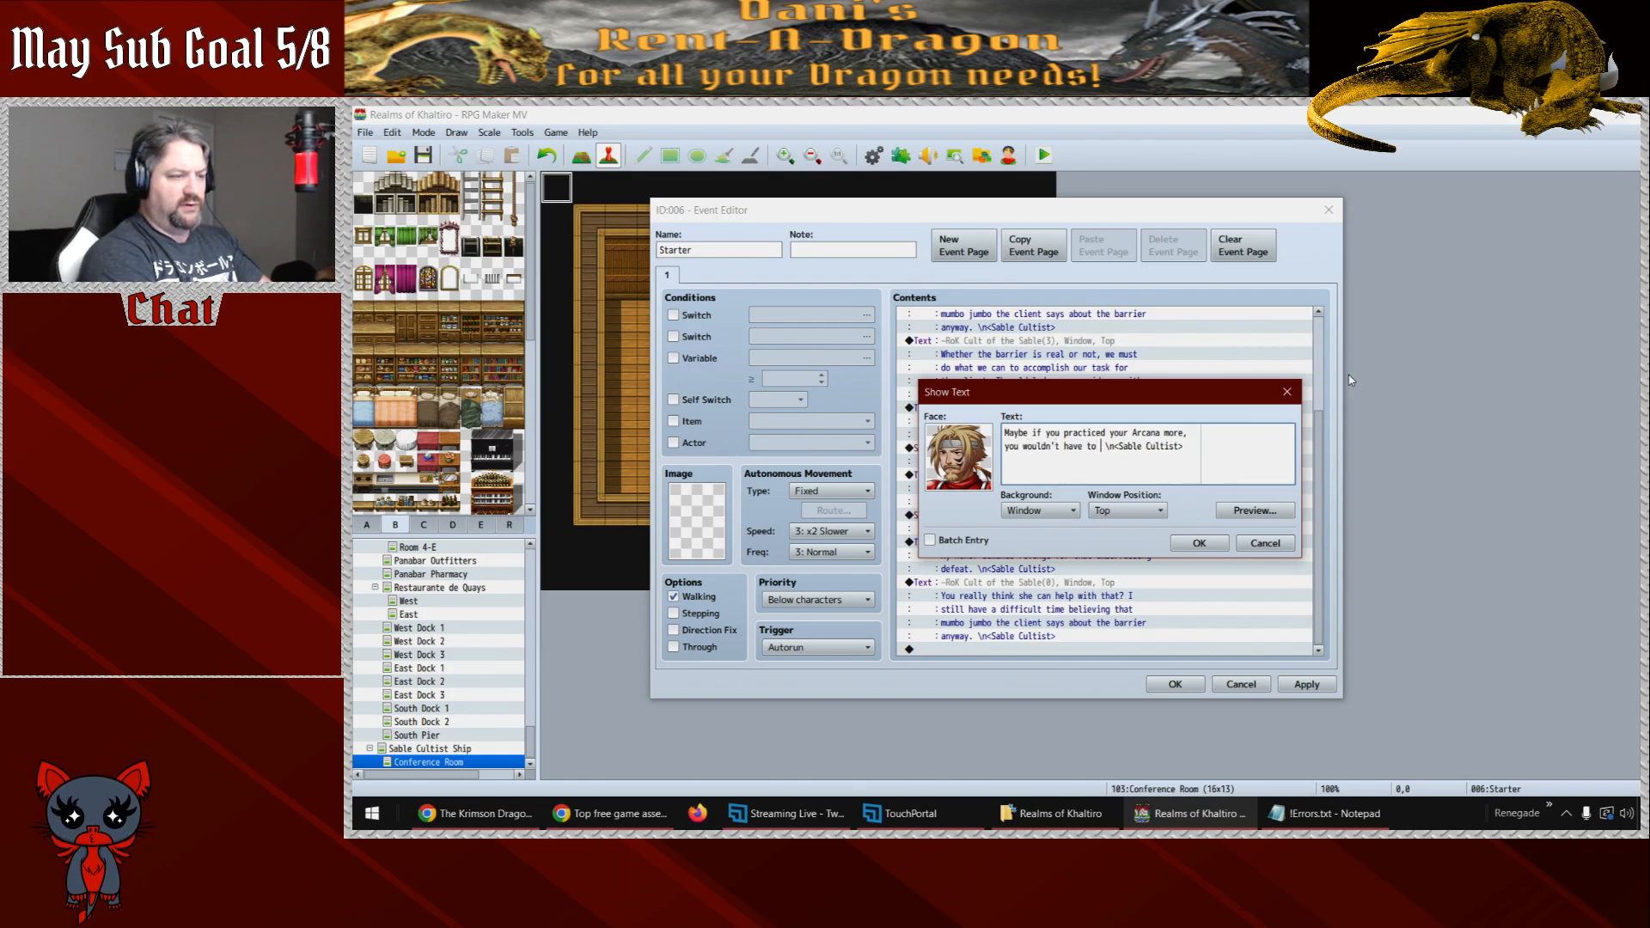
text(deal )
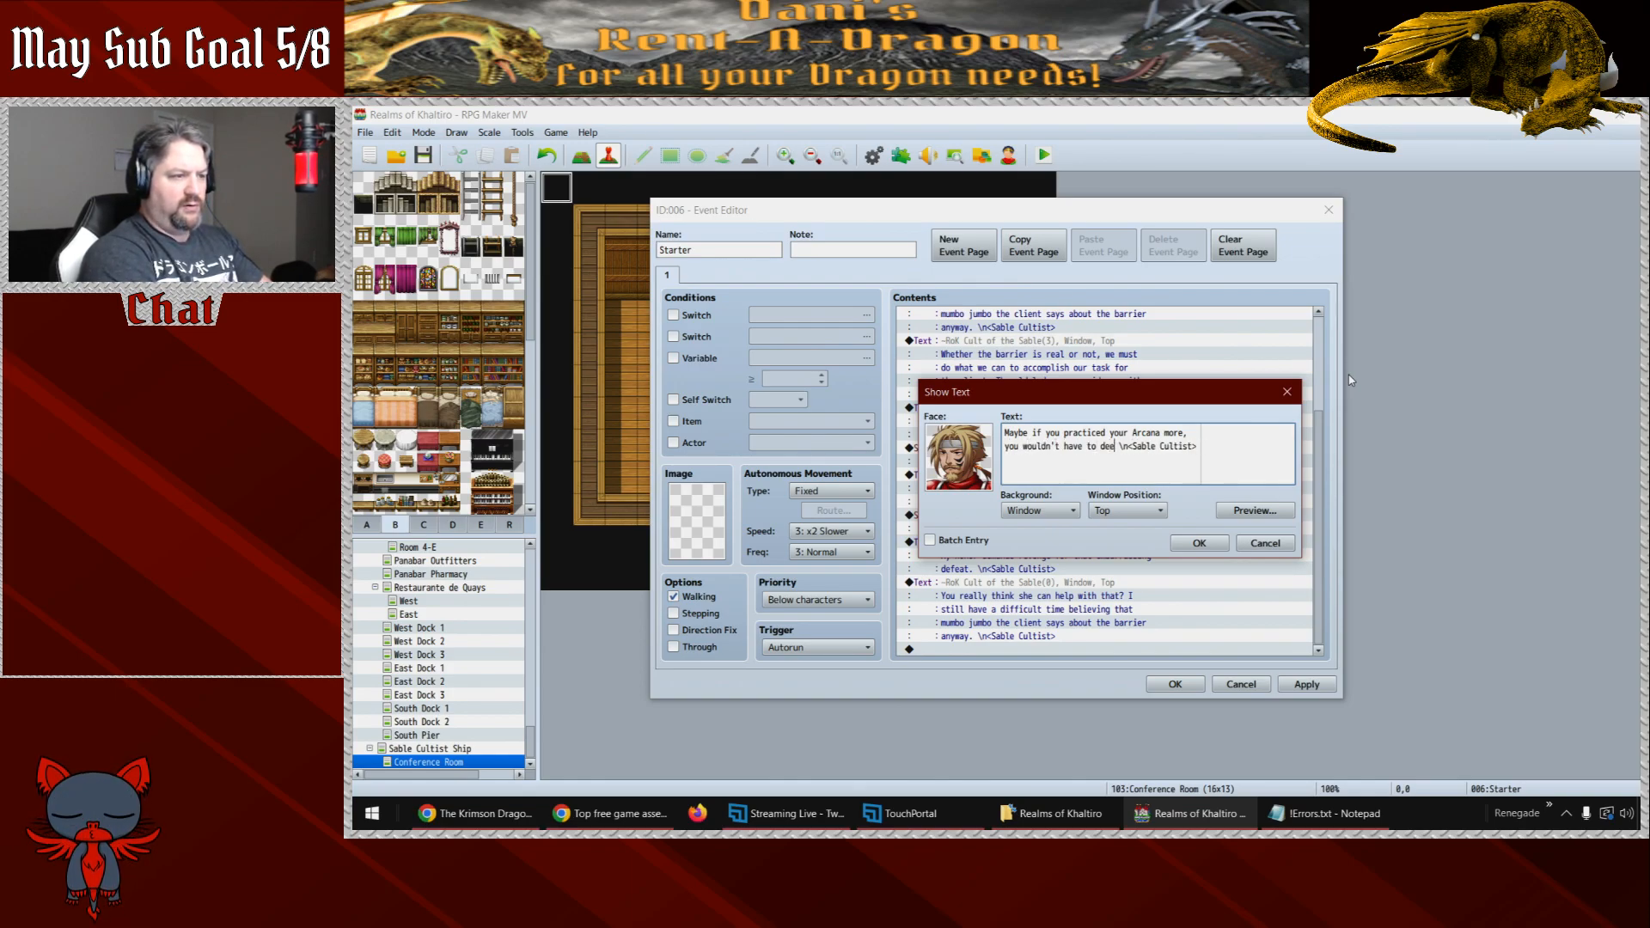
text(with your wounde)
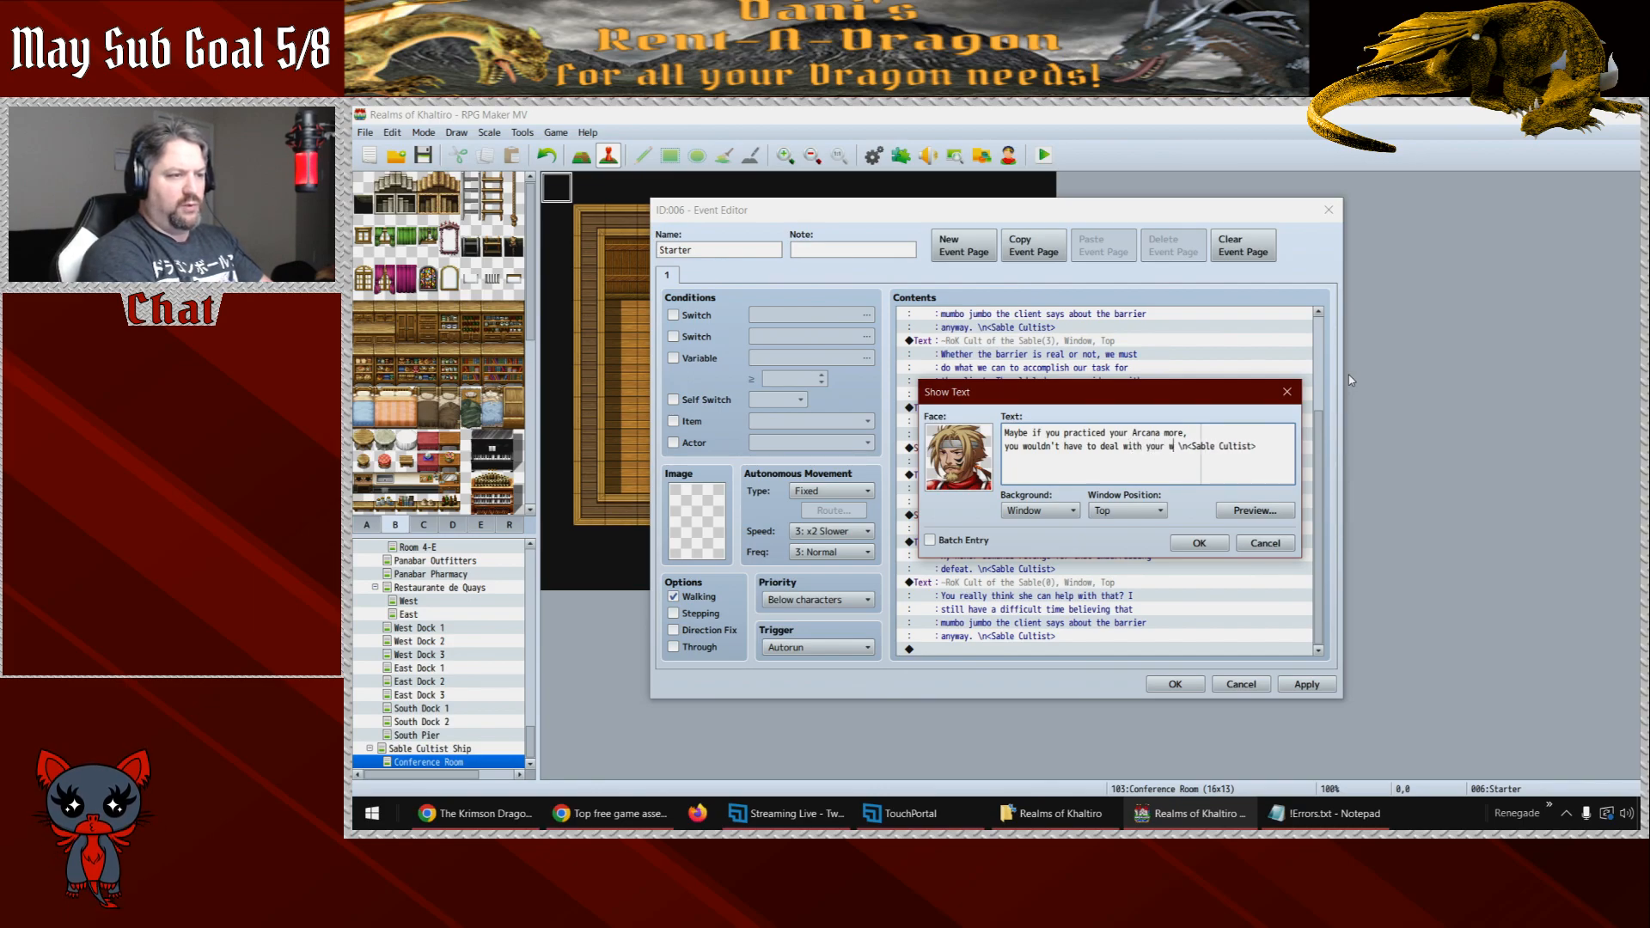
text(de)
key(Return)
text(pride.)
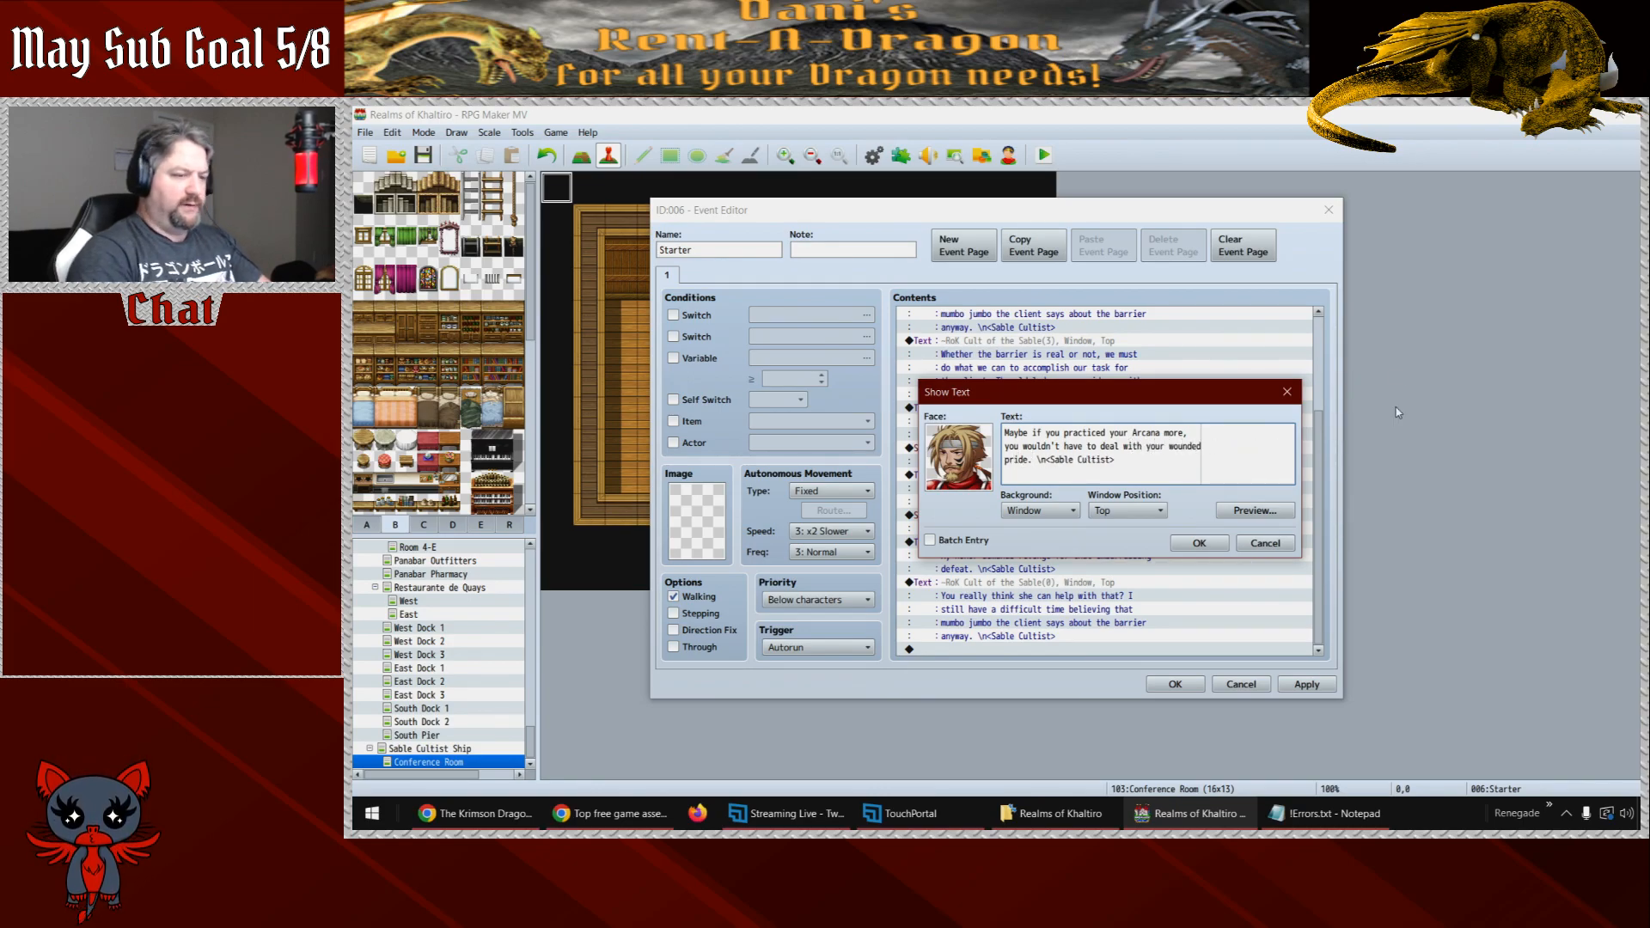
click(1225, 540)
scroll(1321, 611, down, 2)
scroll(1321, 610, down, 1)
click(1311, 686)
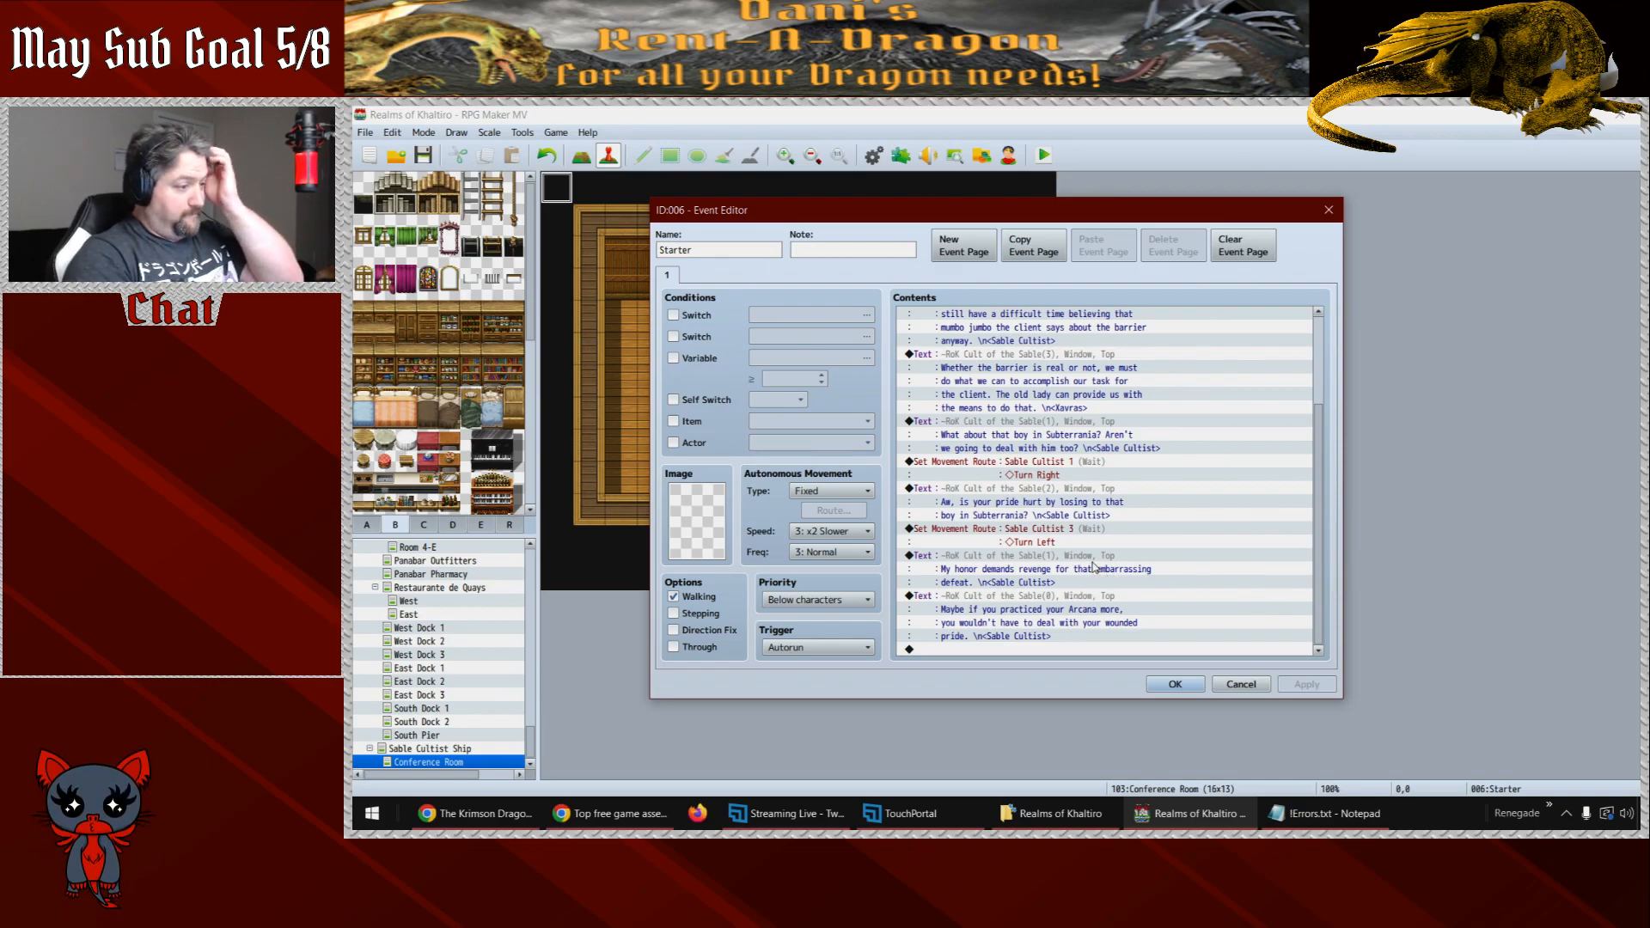
- Add a movement route turning Sable Cultist 2 right just before the line starting "Maybe if you practiced your Arcana more"
click(1051, 544)
click(1014, 598)
key(ctrl+v)
double_click(1017, 571)
click(864, 367)
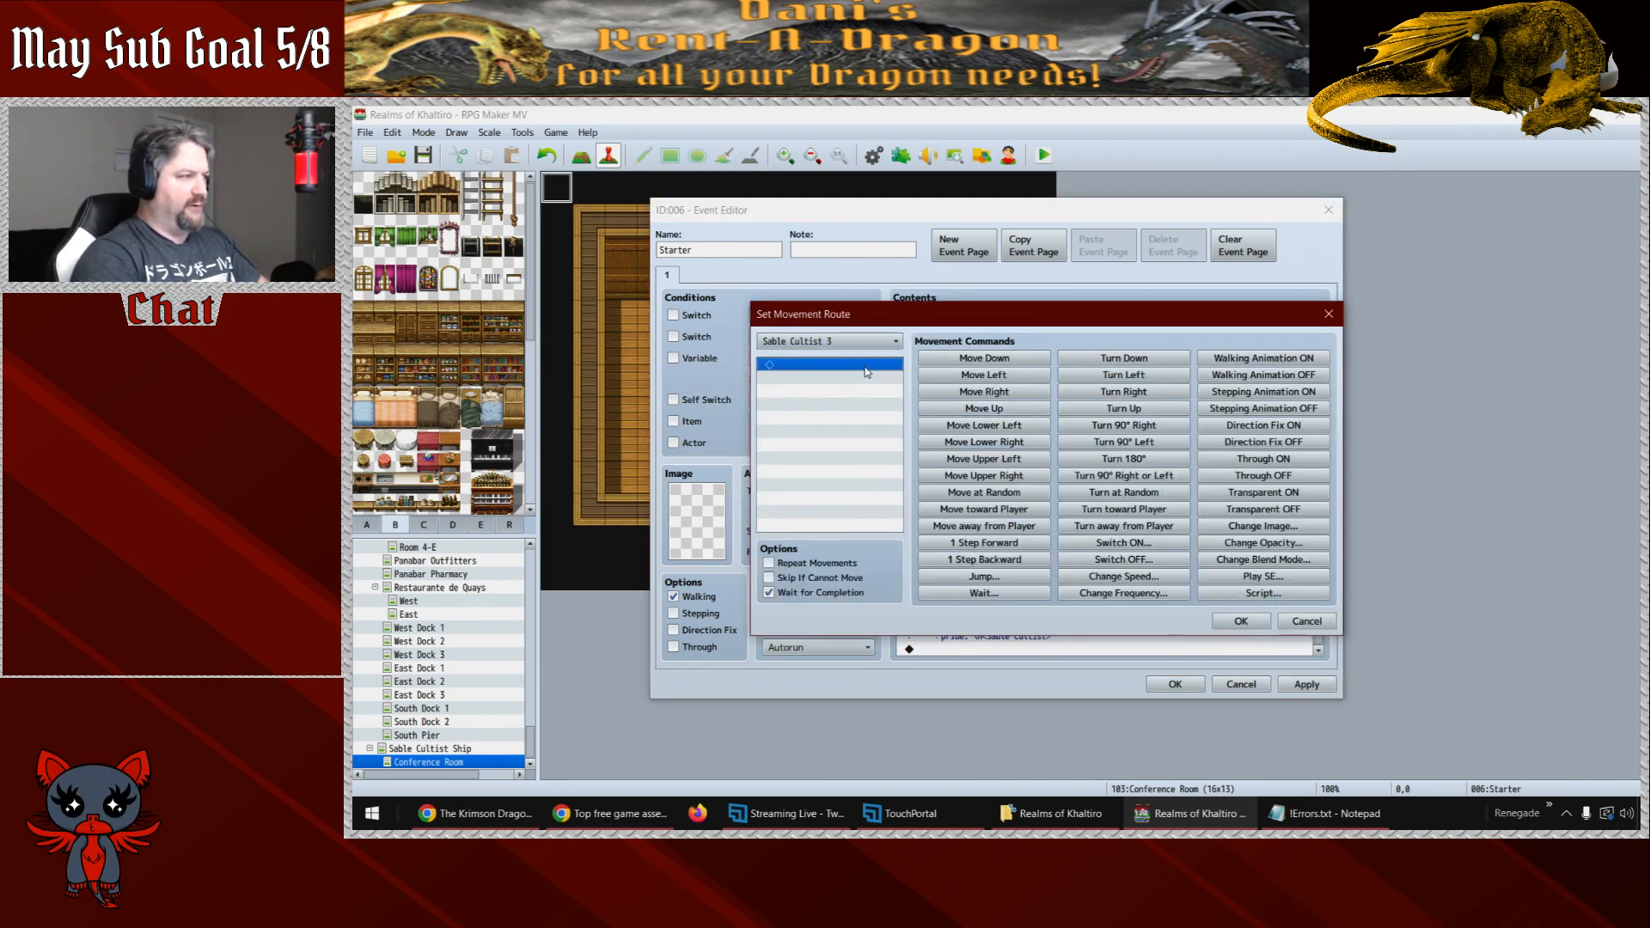
click(829, 341)
click(793, 435)
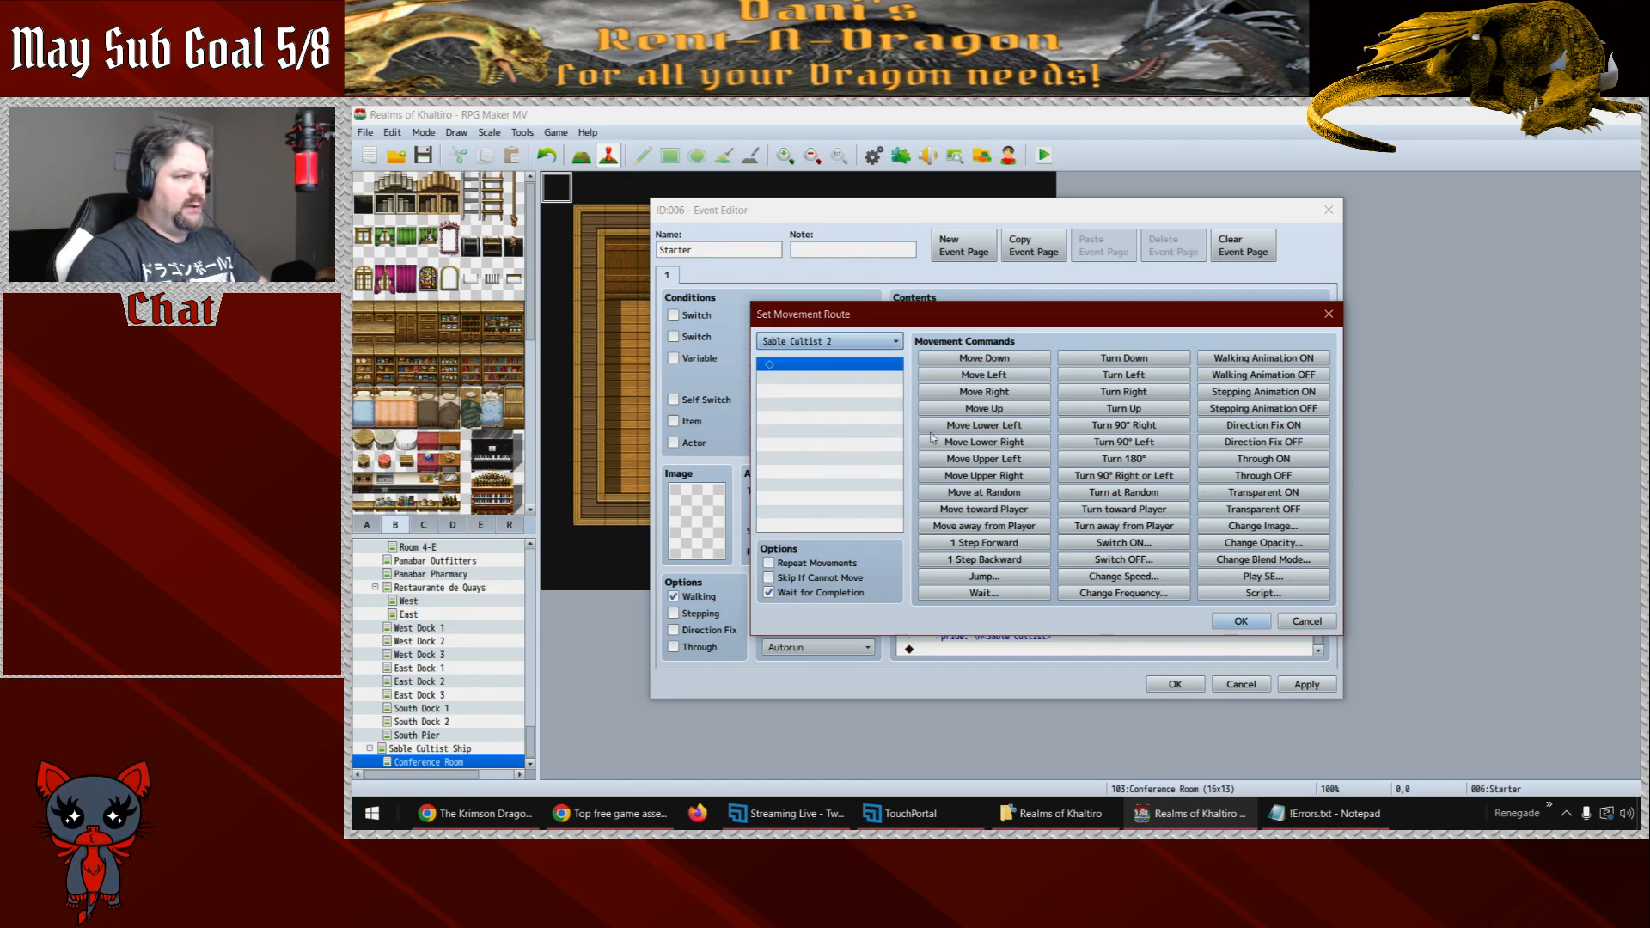
click(1123, 391)
click(1240, 621)
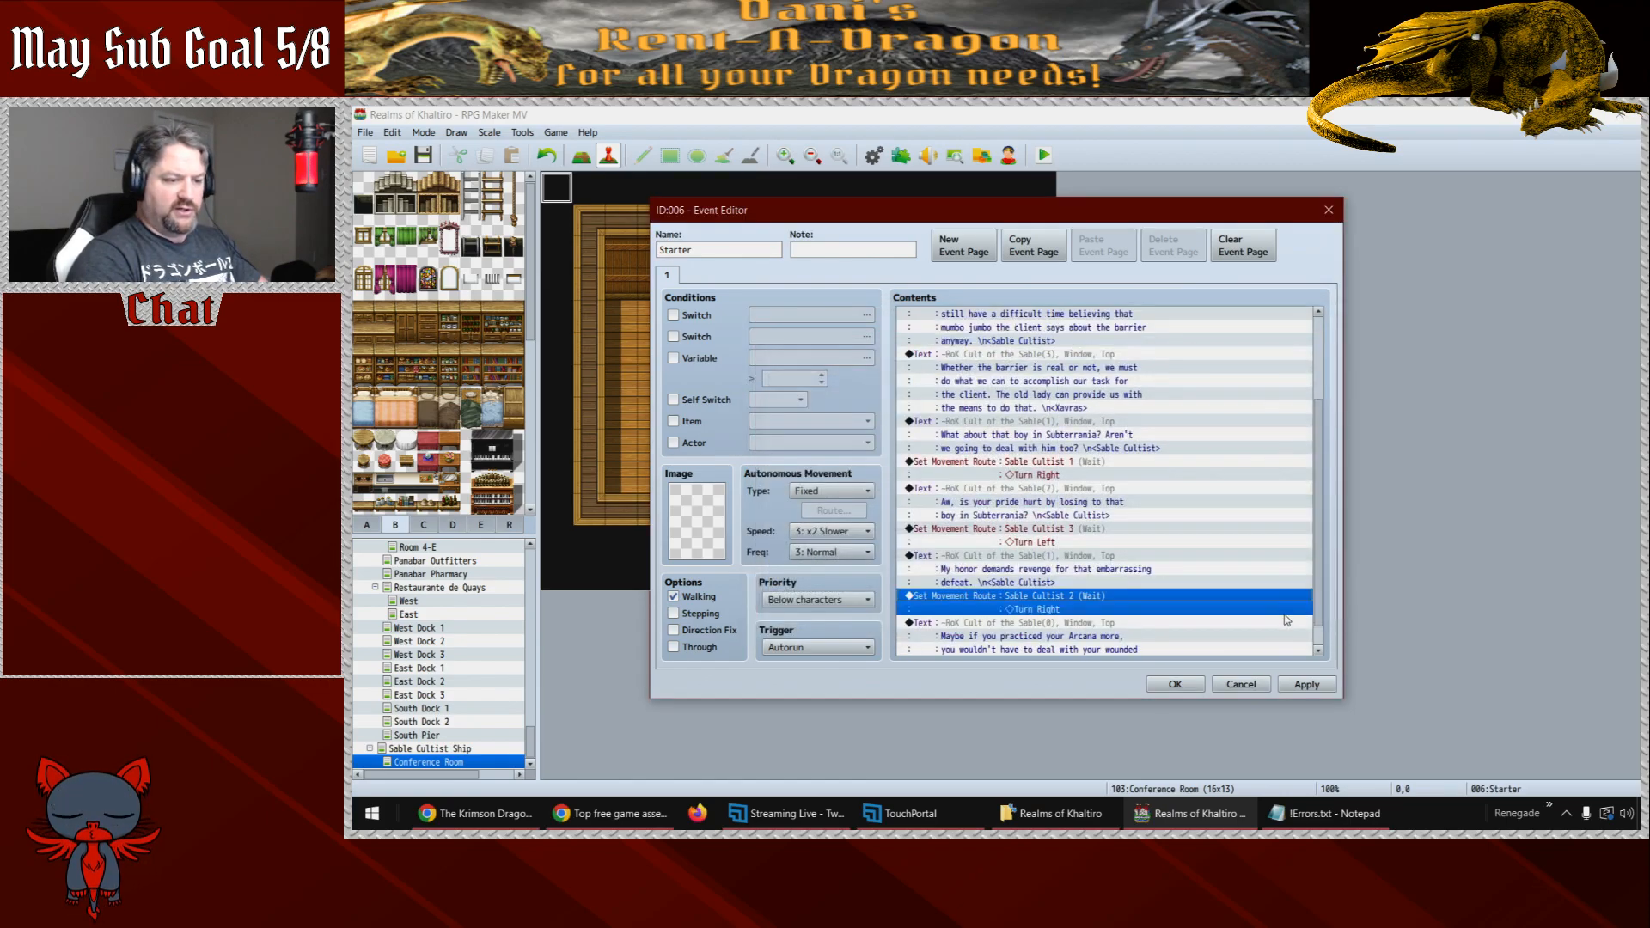
scroll(1320, 593, down, 1)
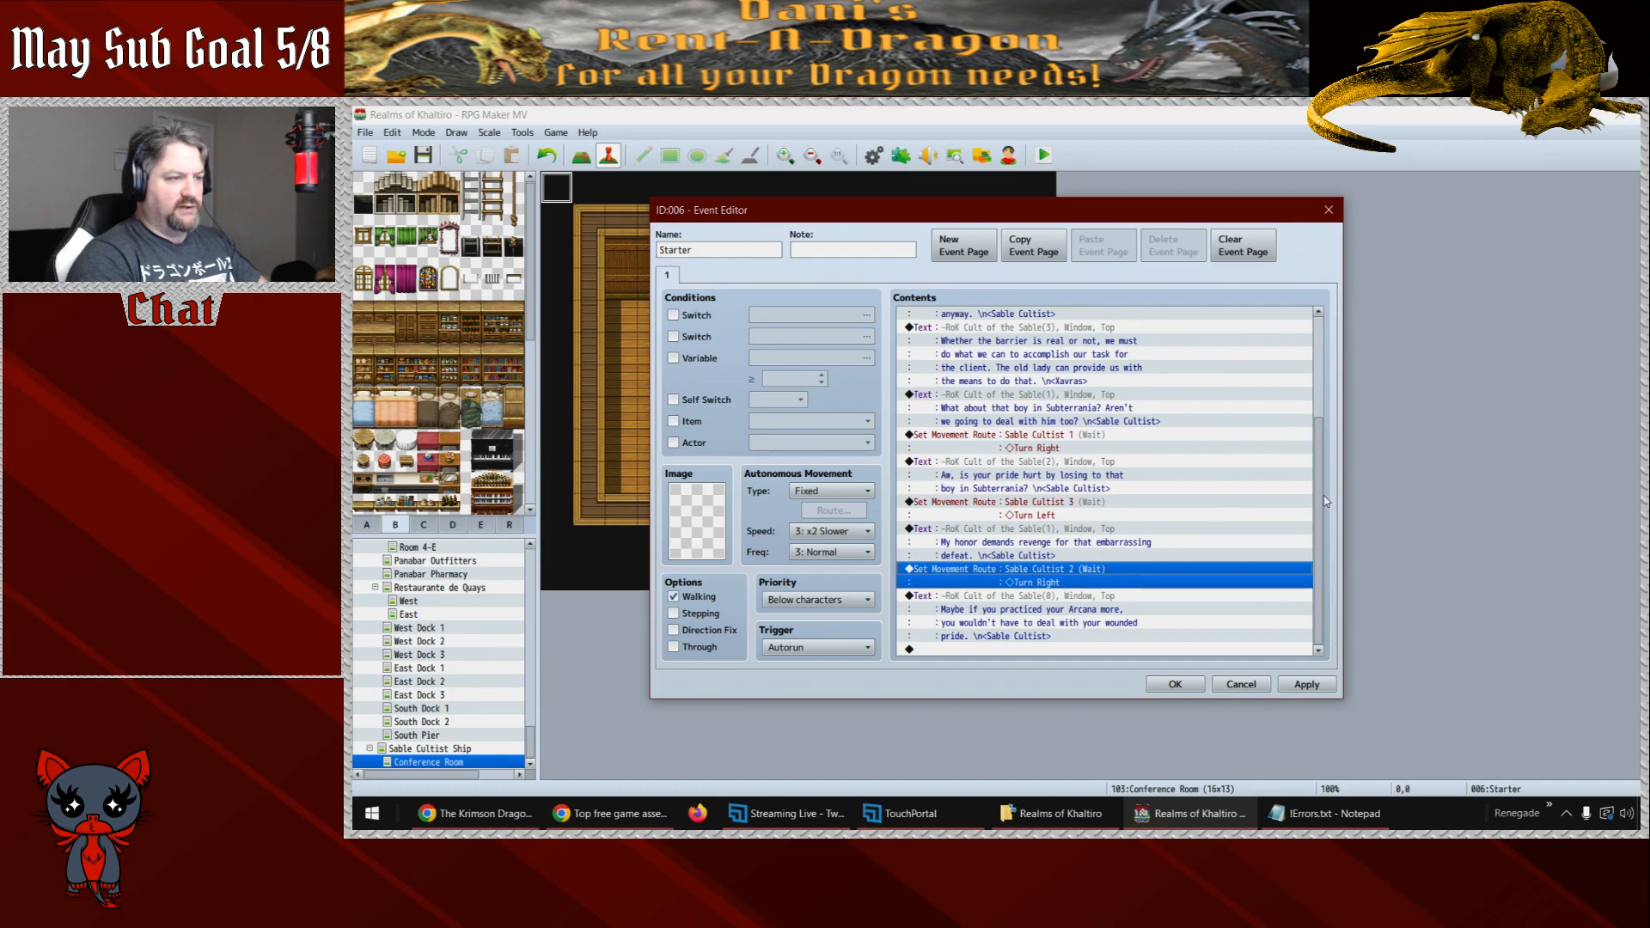
- Copy Xavras's line starting "Whether the barrier is real or not" to the end of the Starter event
click(1030, 335)
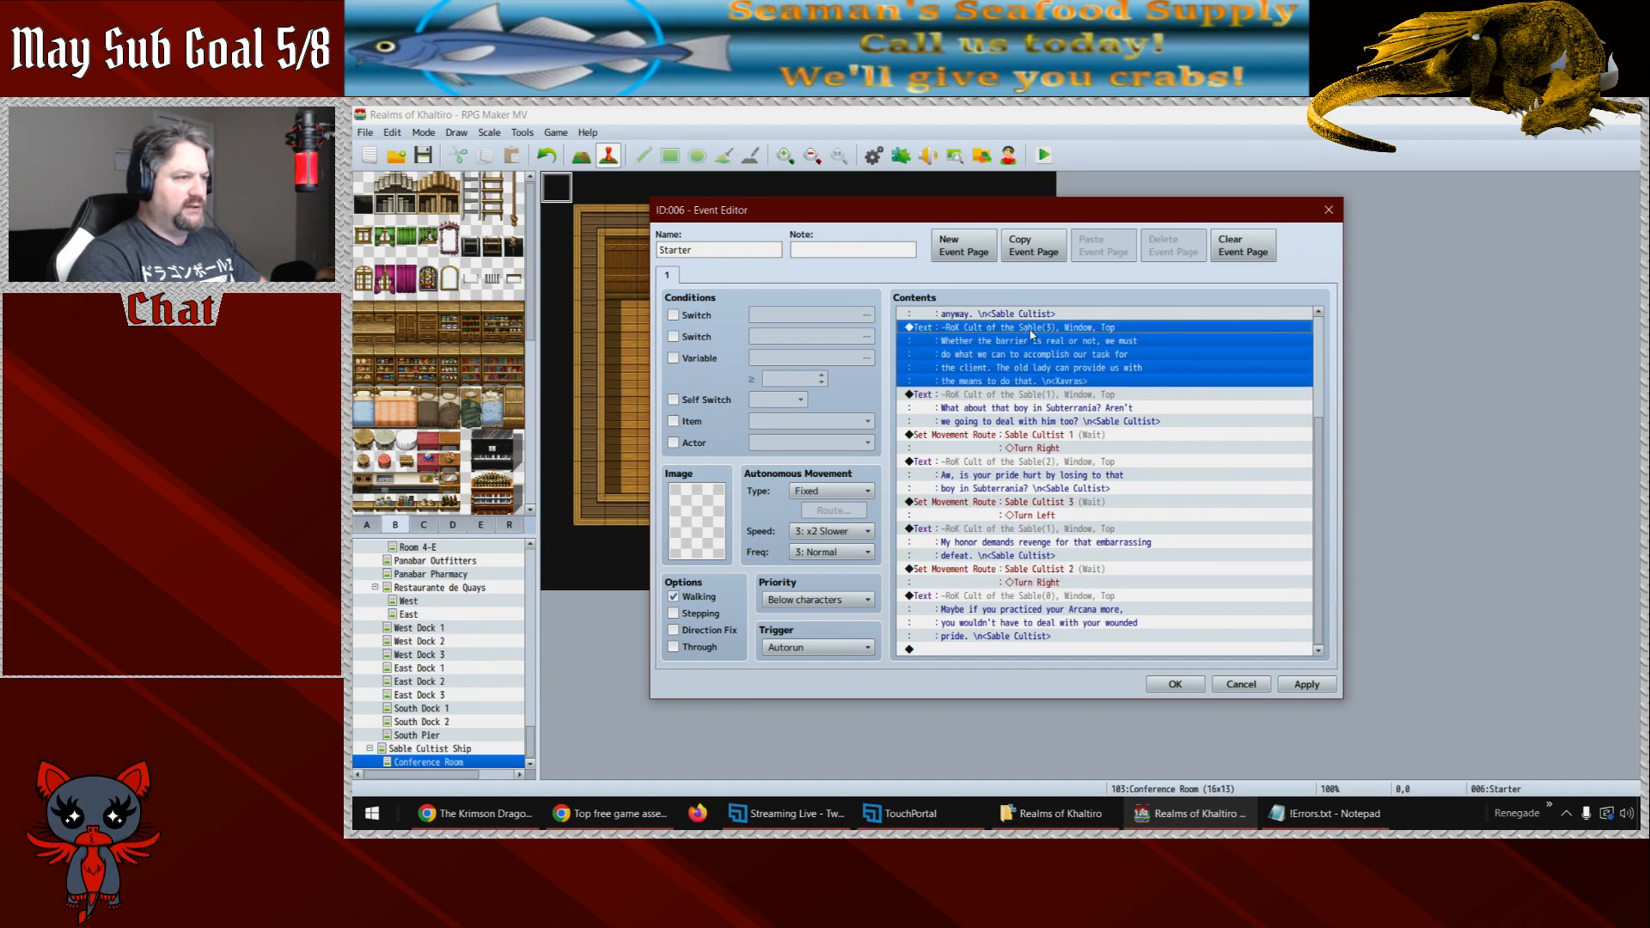
key(ctrl+x)
click(1008, 647)
key(ctrl+v)
- Insert a movement route with Turn Up for Sable Cultist 1 before the copied Xavras line
key(Return)
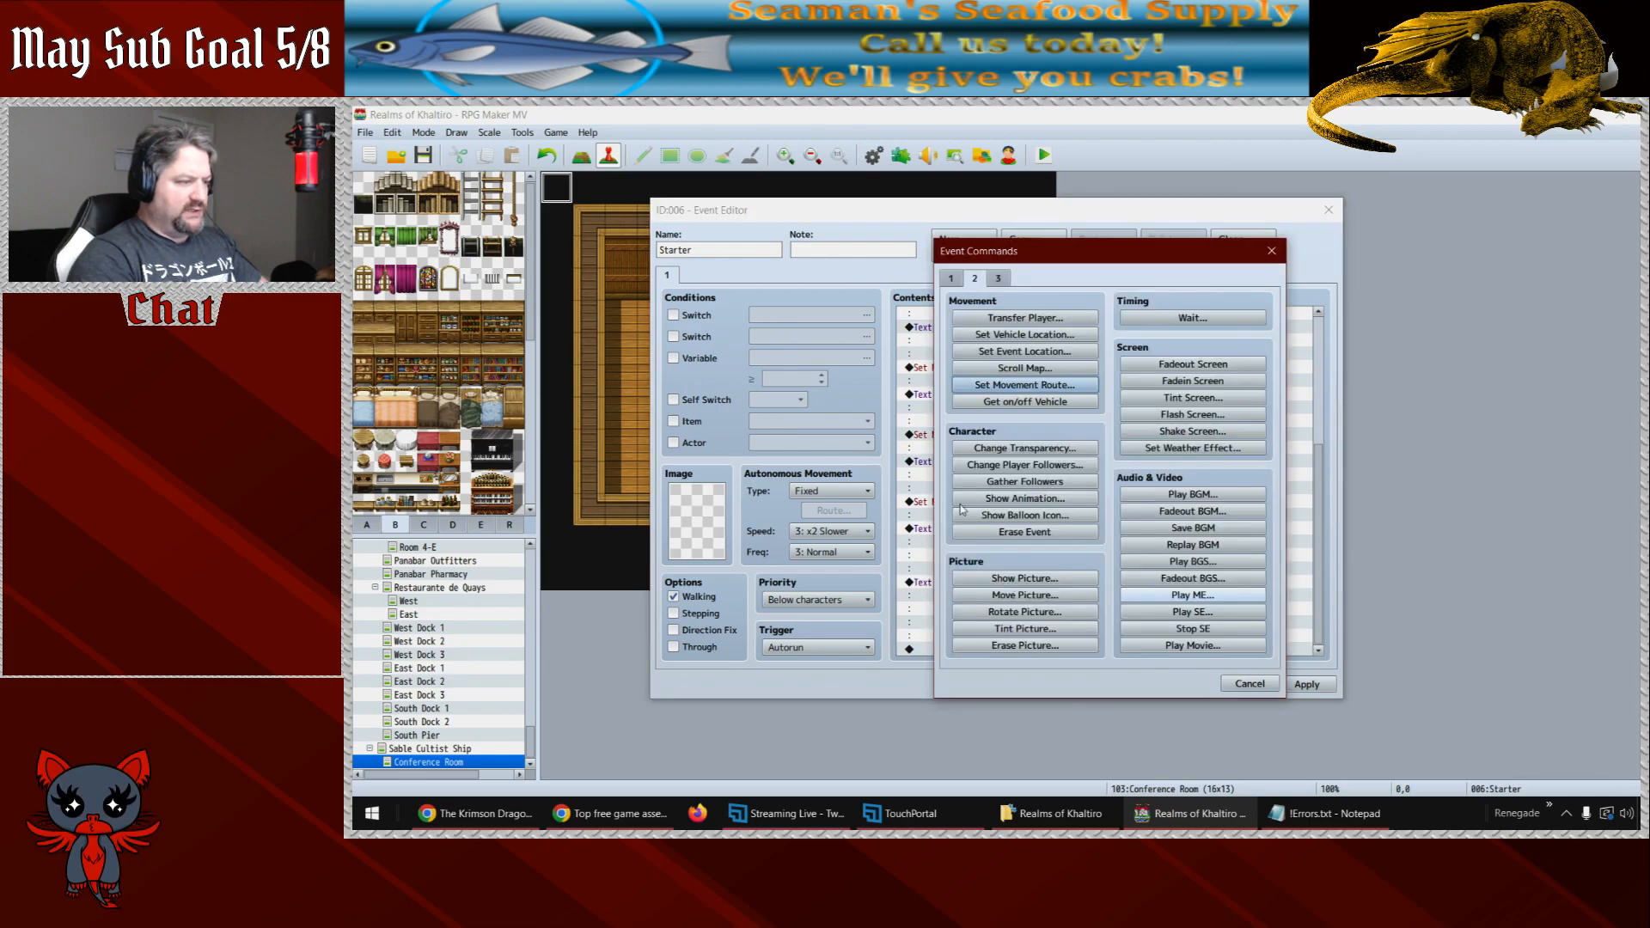
click(1023, 394)
click(892, 340)
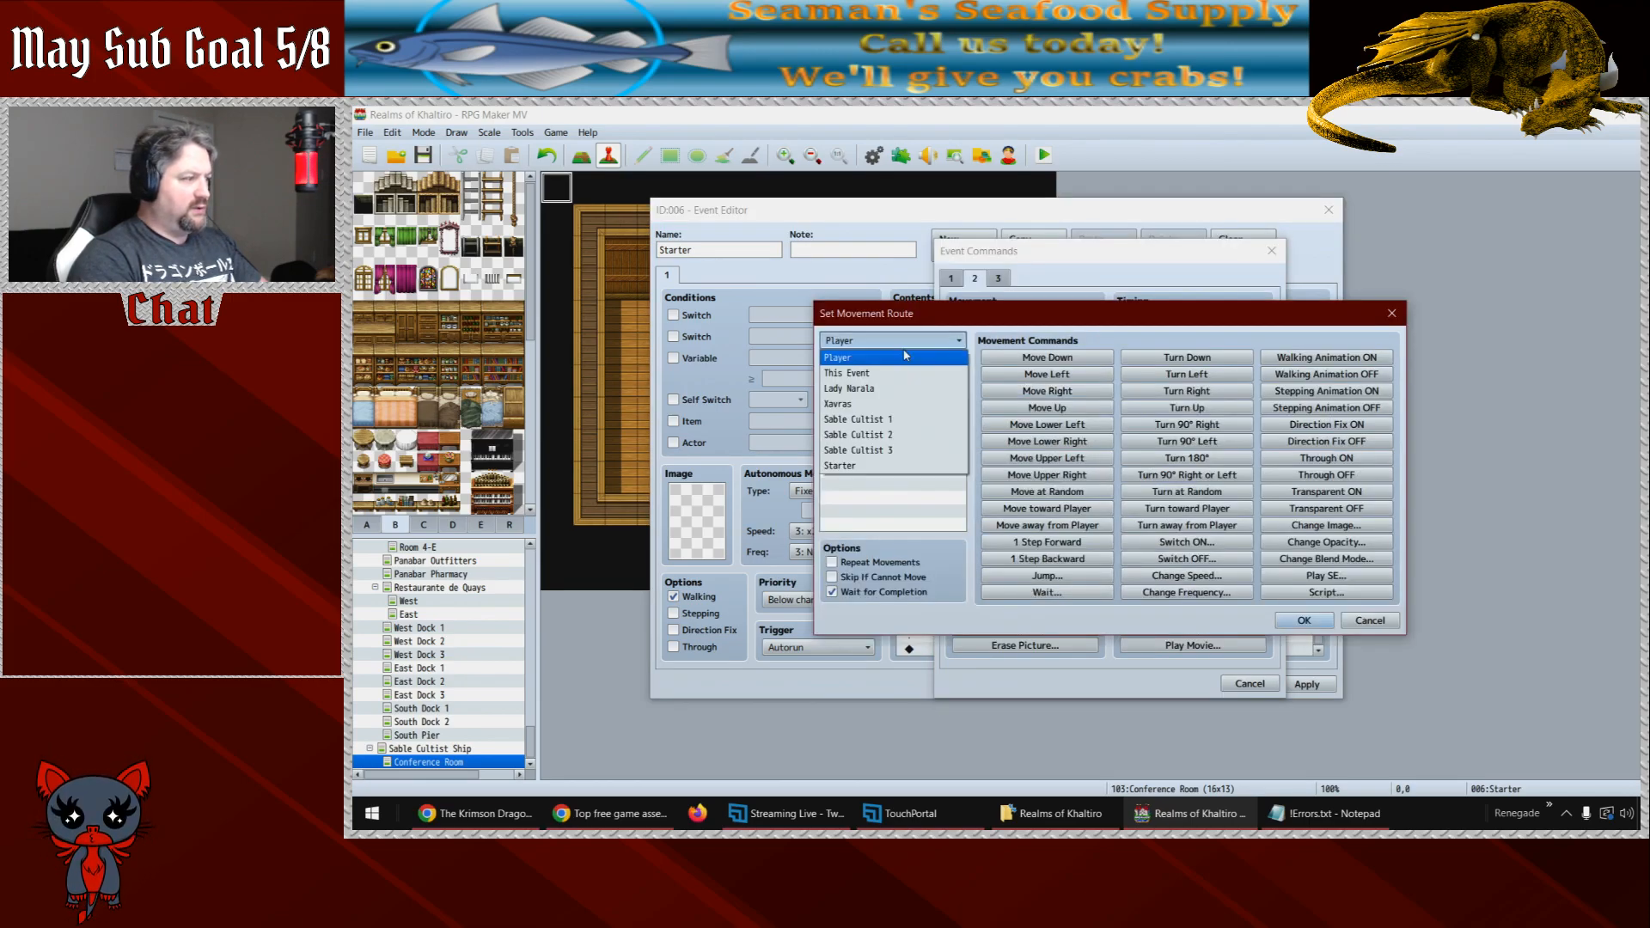
click(868, 419)
click(1151, 409)
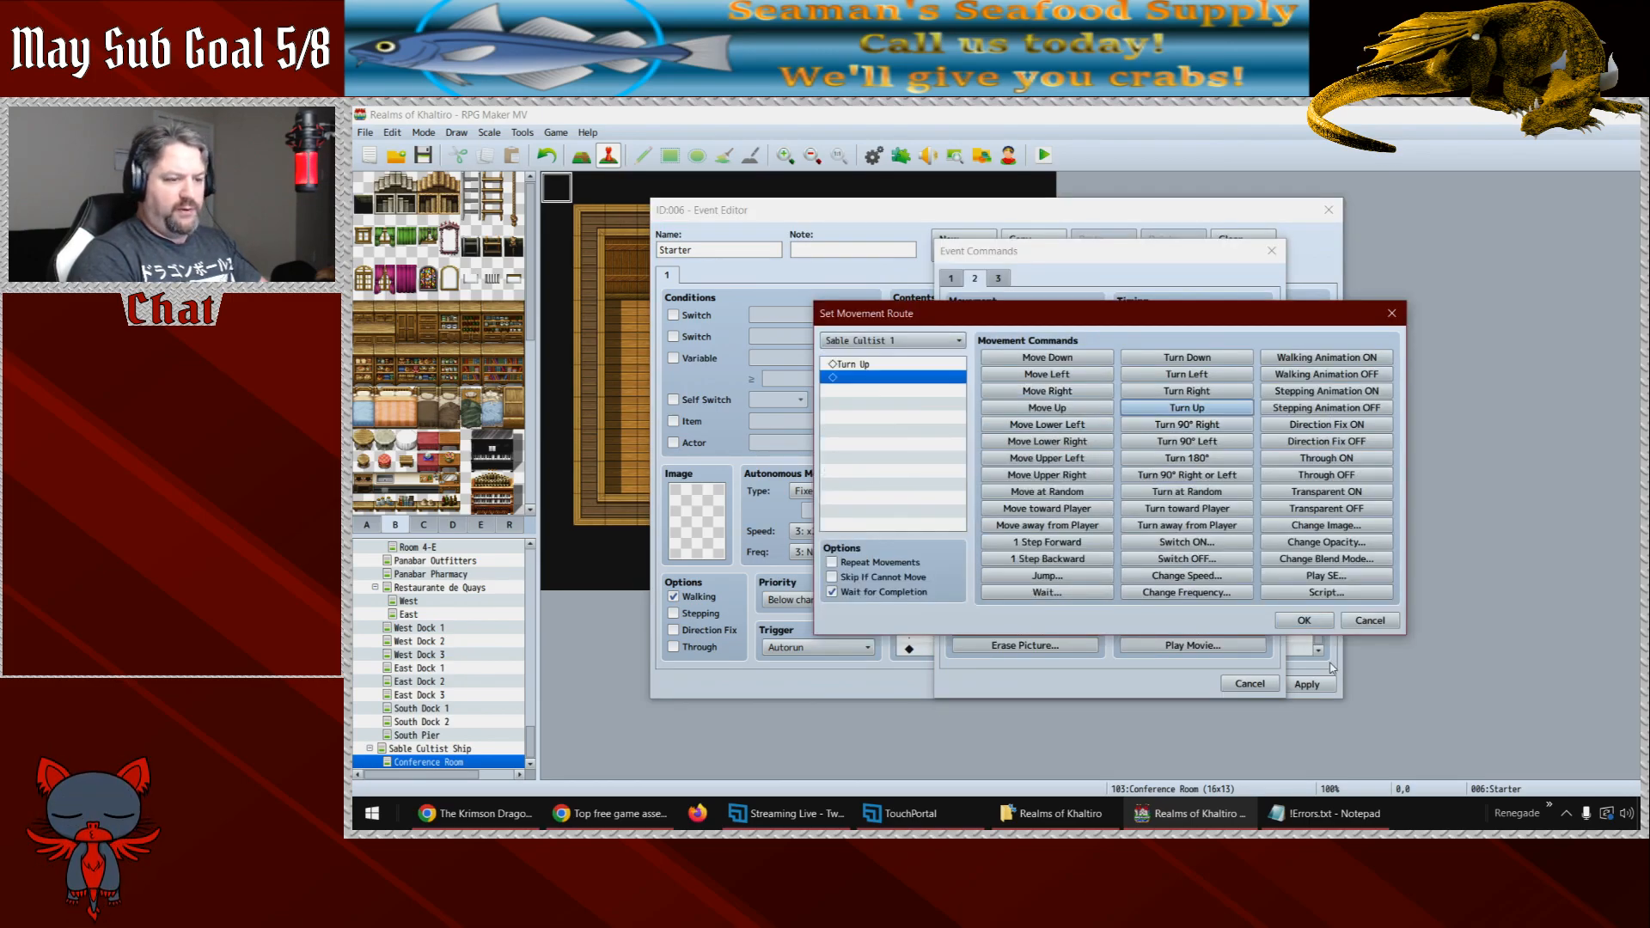
click(1304, 620)
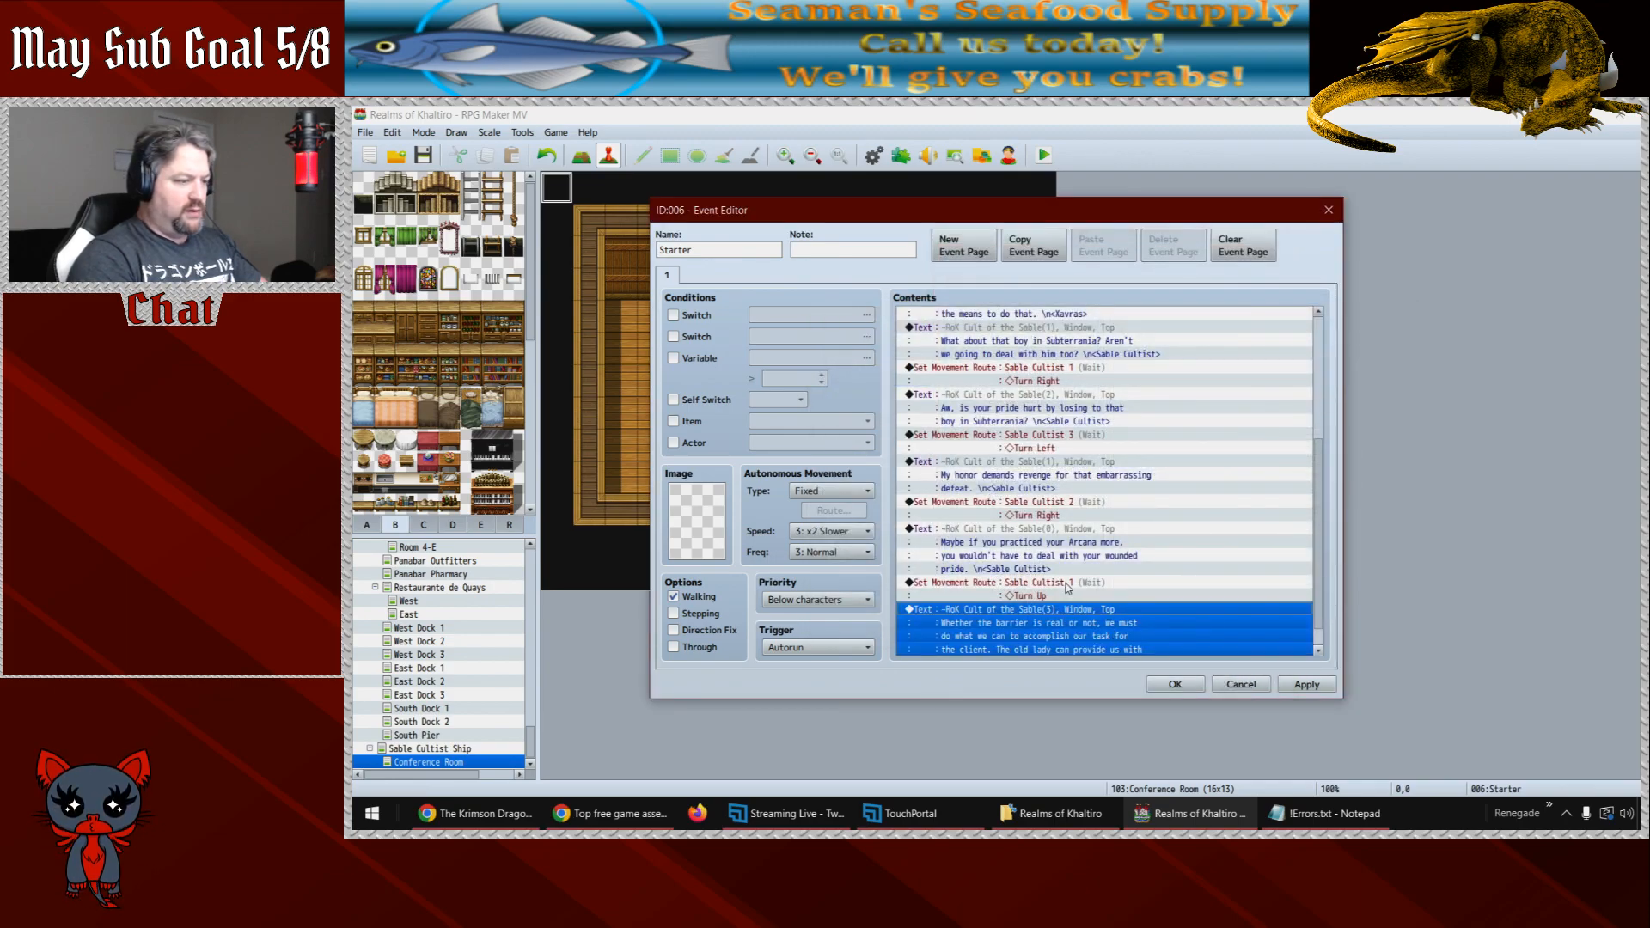
- Duplicate Sable Cultist 1's Turn Up route twice and assign one of the copies to Sable Cultist 2
click(1065, 589)
key(ctrl+c)
key(ctrl+v)
key(ctrl+v)
double_click(1052, 607)
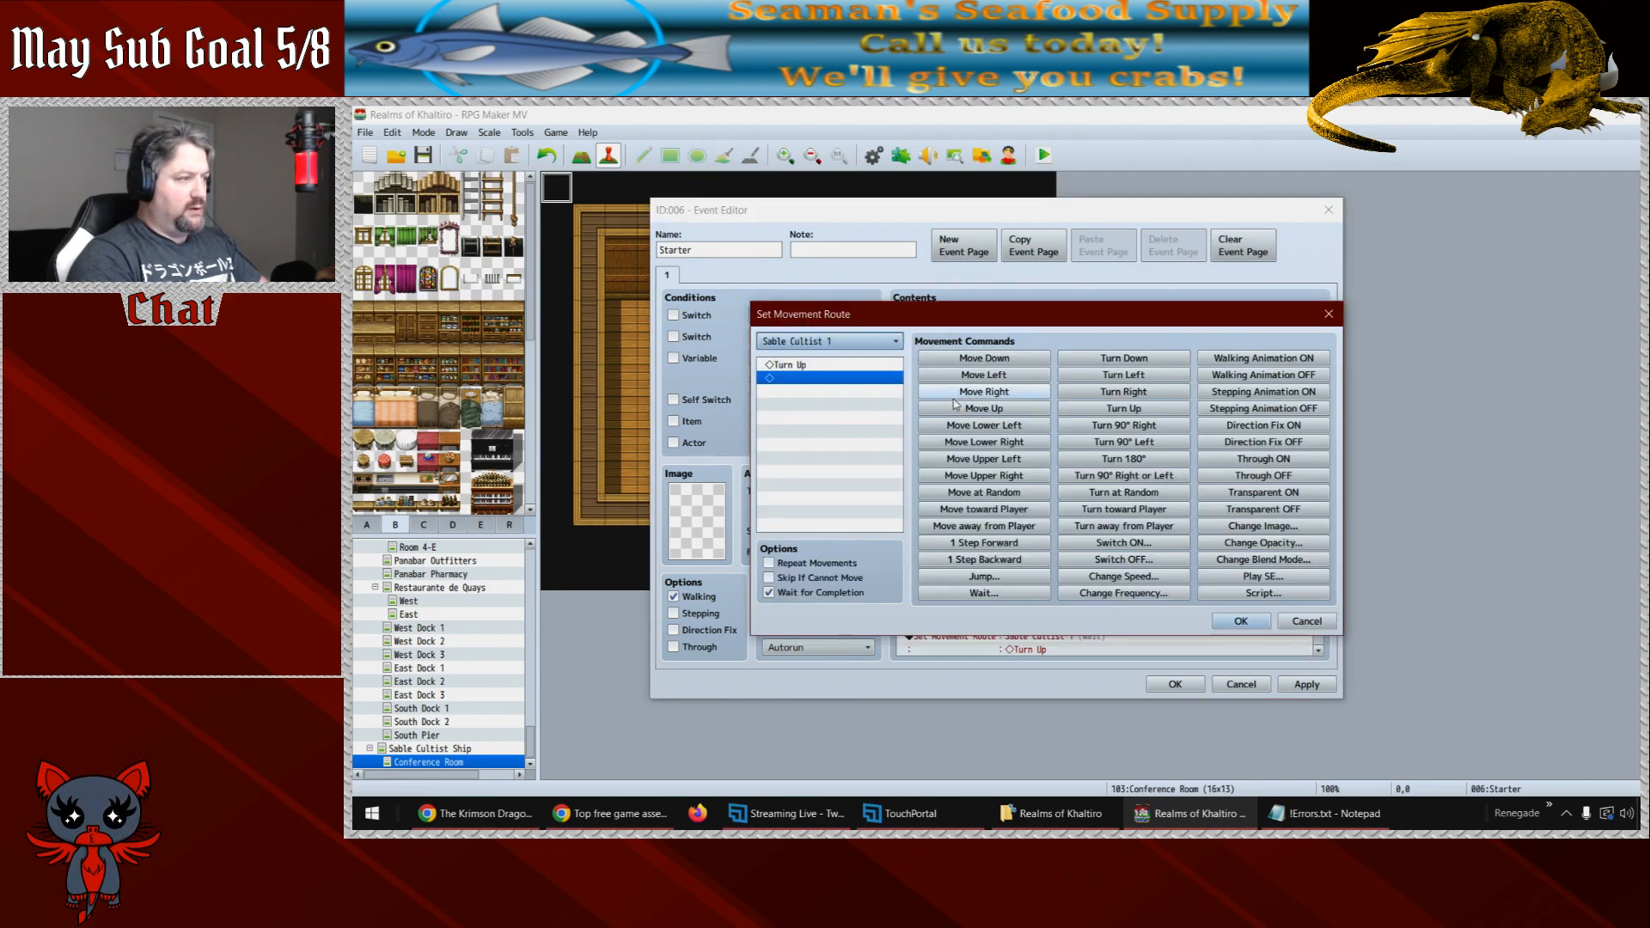
click(892, 341)
click(859, 435)
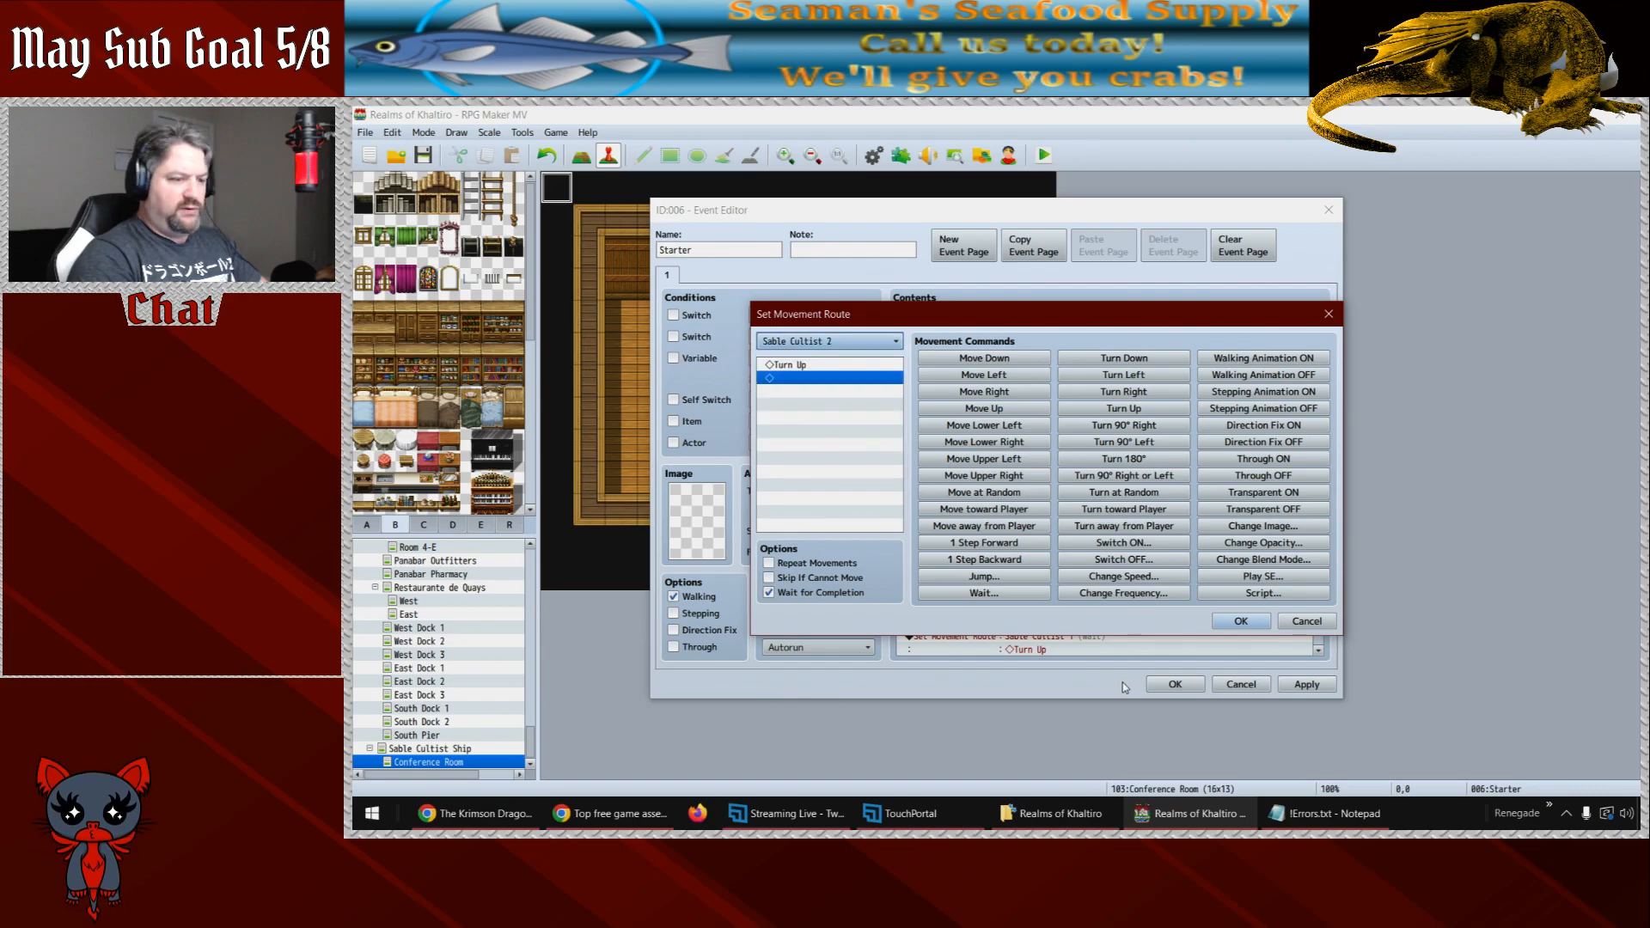
click(1241, 621)
- Assign the remaining copied Turn Up route to Sable Cultist 3 and apply the Starter event changes
double_click(1081, 643)
click(892, 340)
click(847, 449)
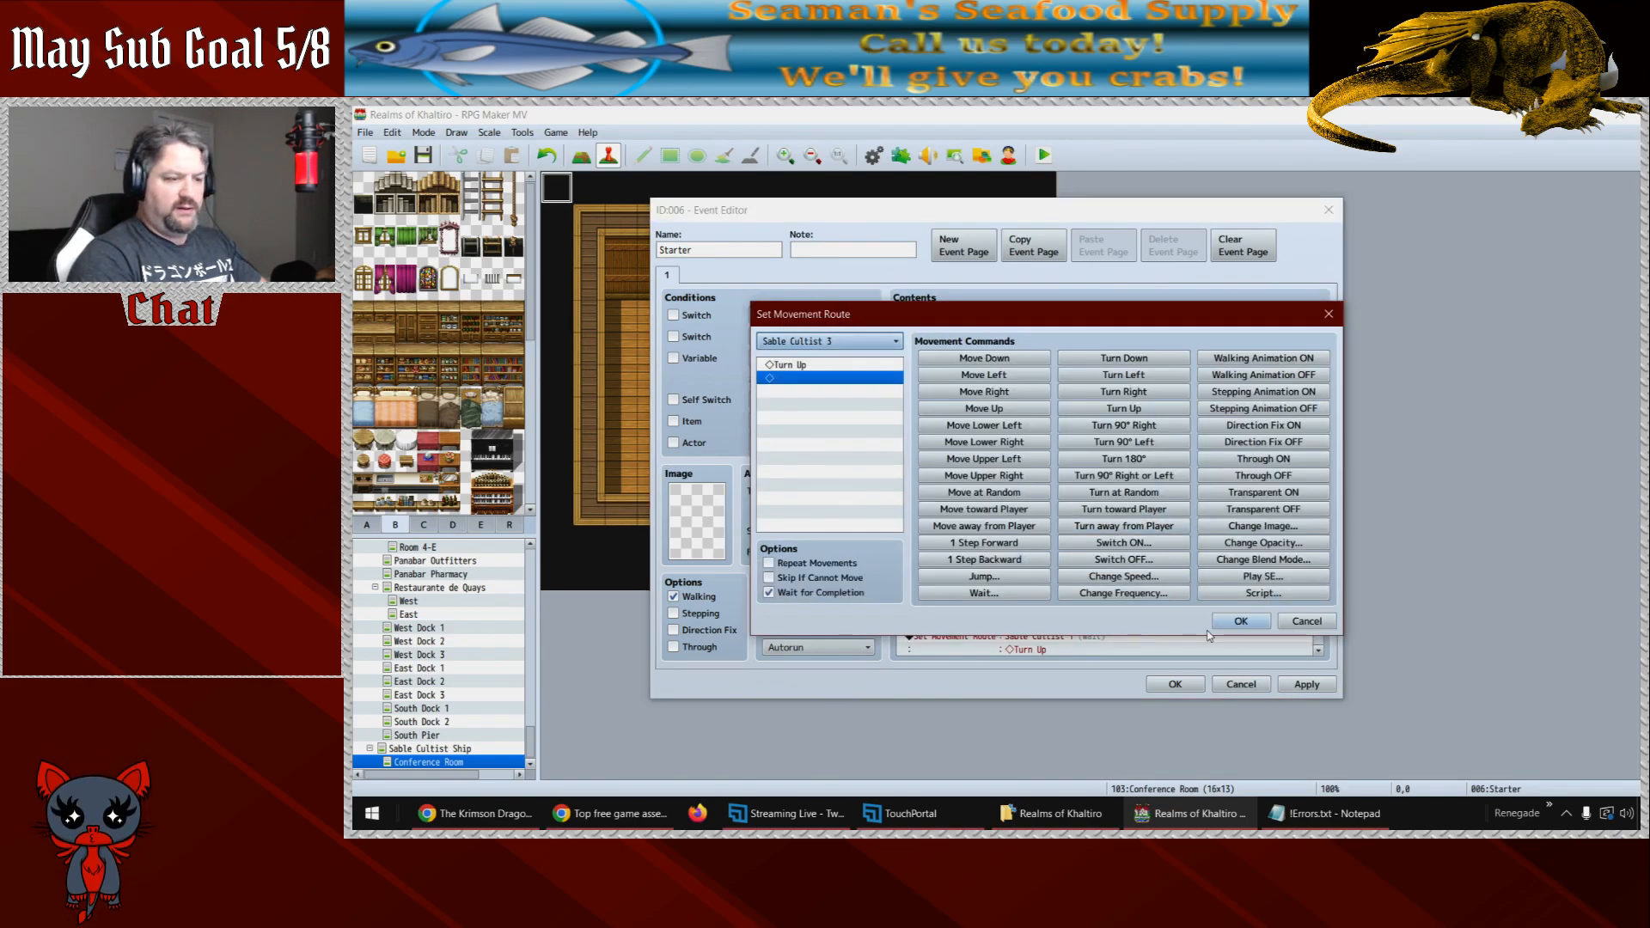
click(1241, 620)
click(1311, 680)
- Replace the copied Xavras line's text before the name tag with "Enough!"
drag(1321, 599, 1323, 675)
double_click(1029, 593)
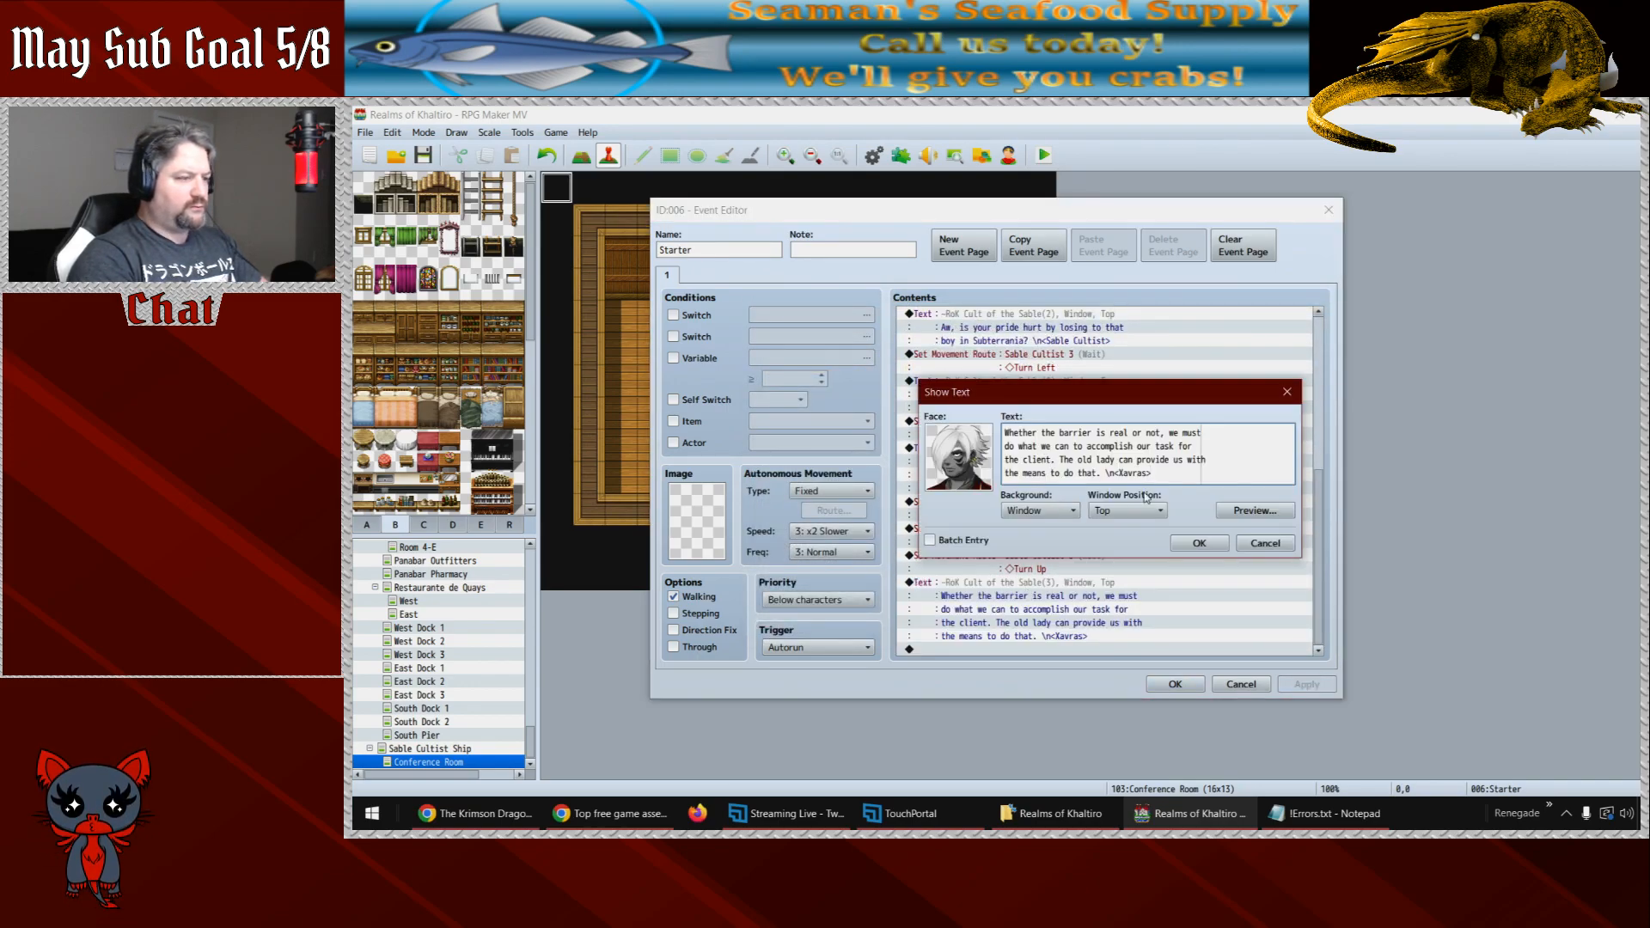
key(ctrl+a)
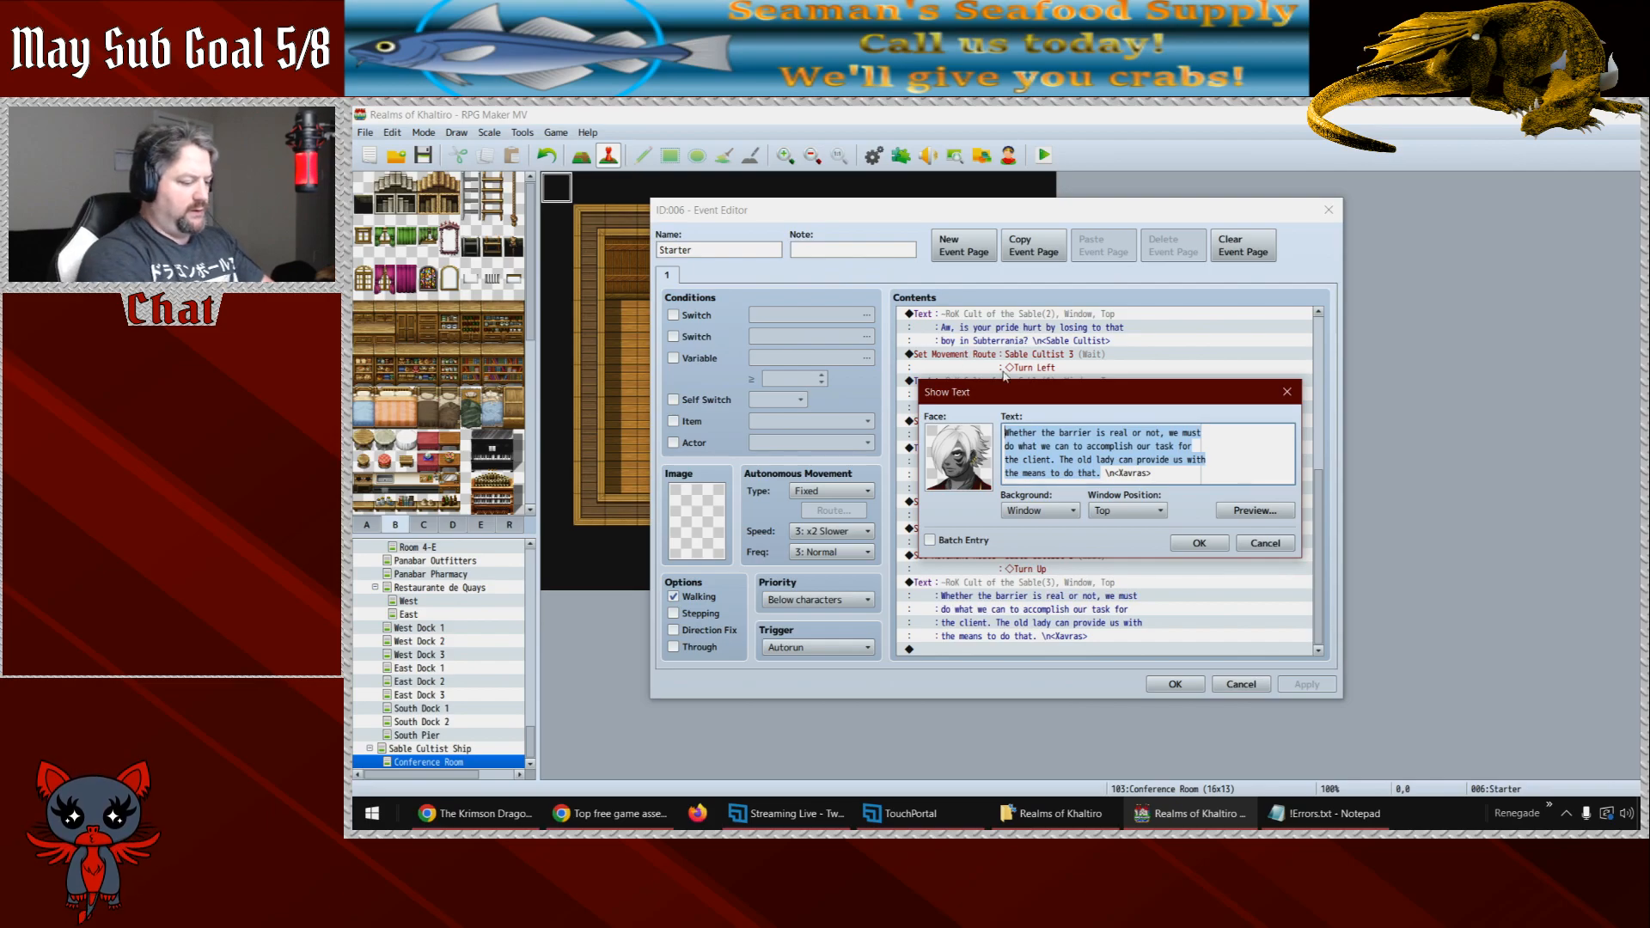
text(Enough!)
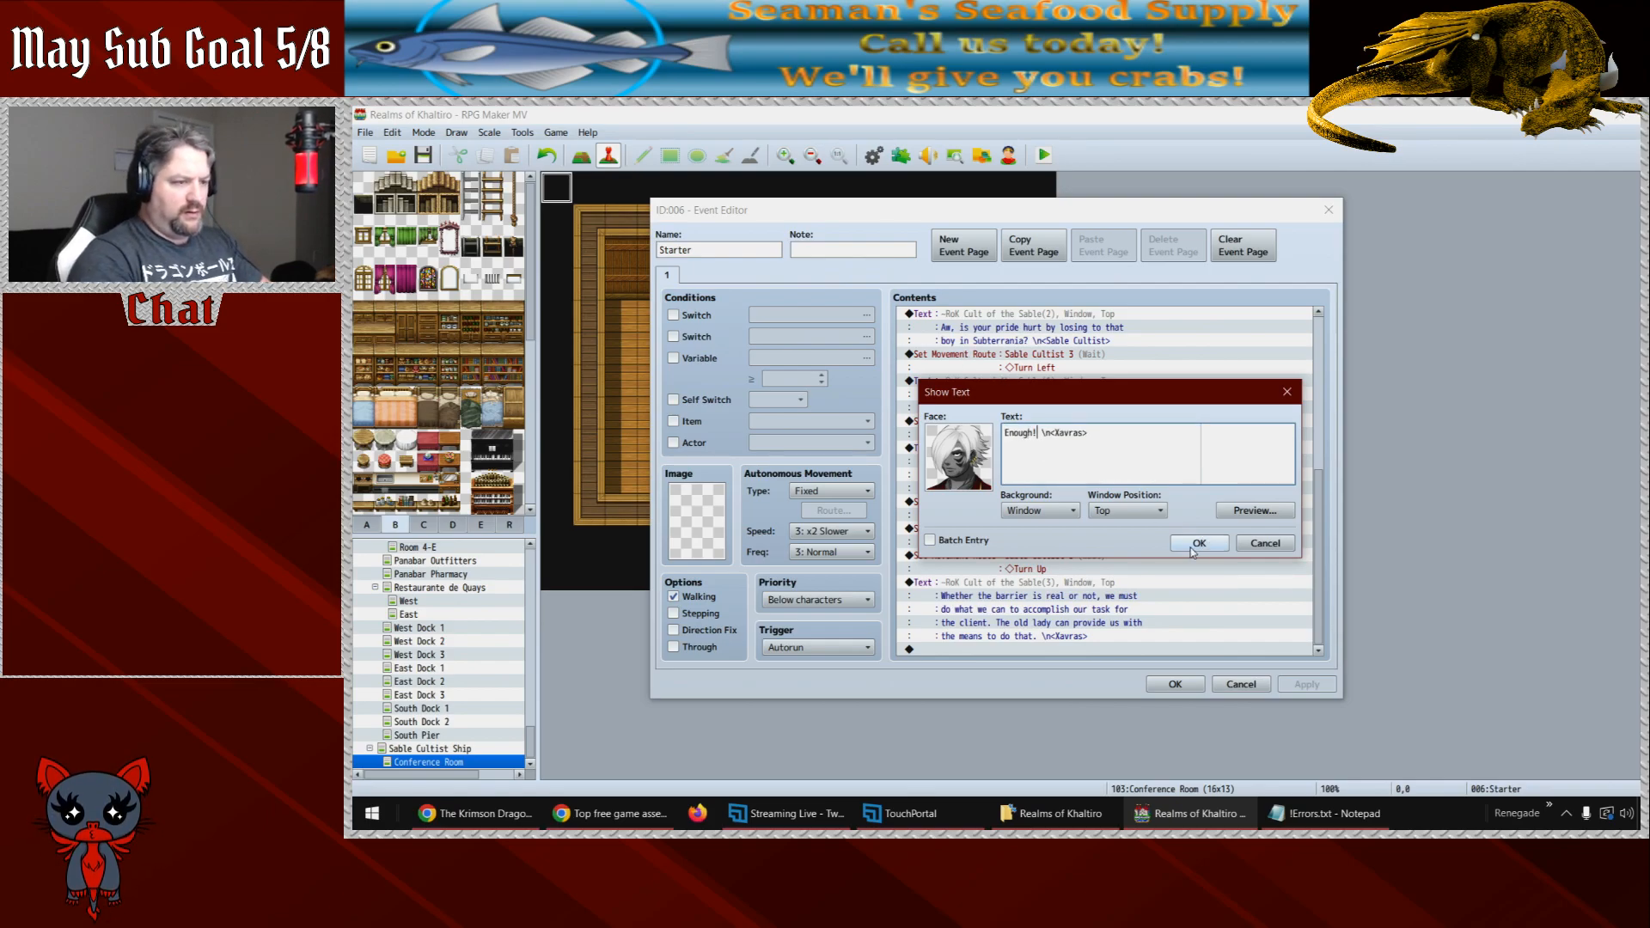
click(1197, 544)
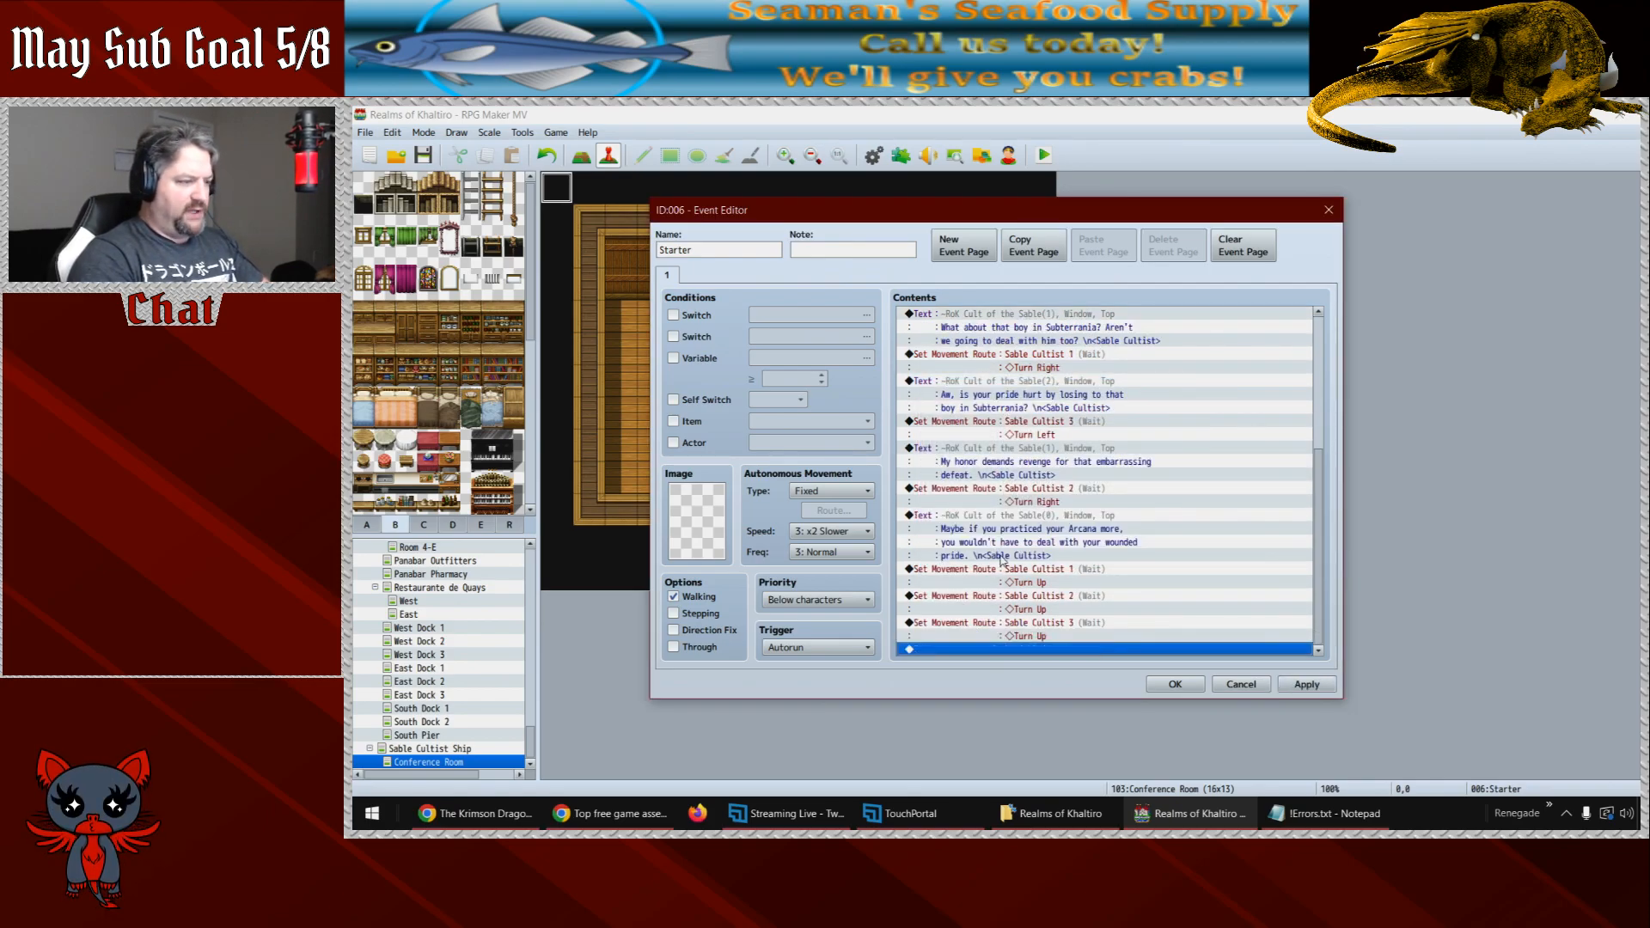
- Move Xavras's "Enough!" line ahead of the three Turn Up routes and paste a copy at the event's end
click(1035, 602)
scroll(1321, 590, down, 1)
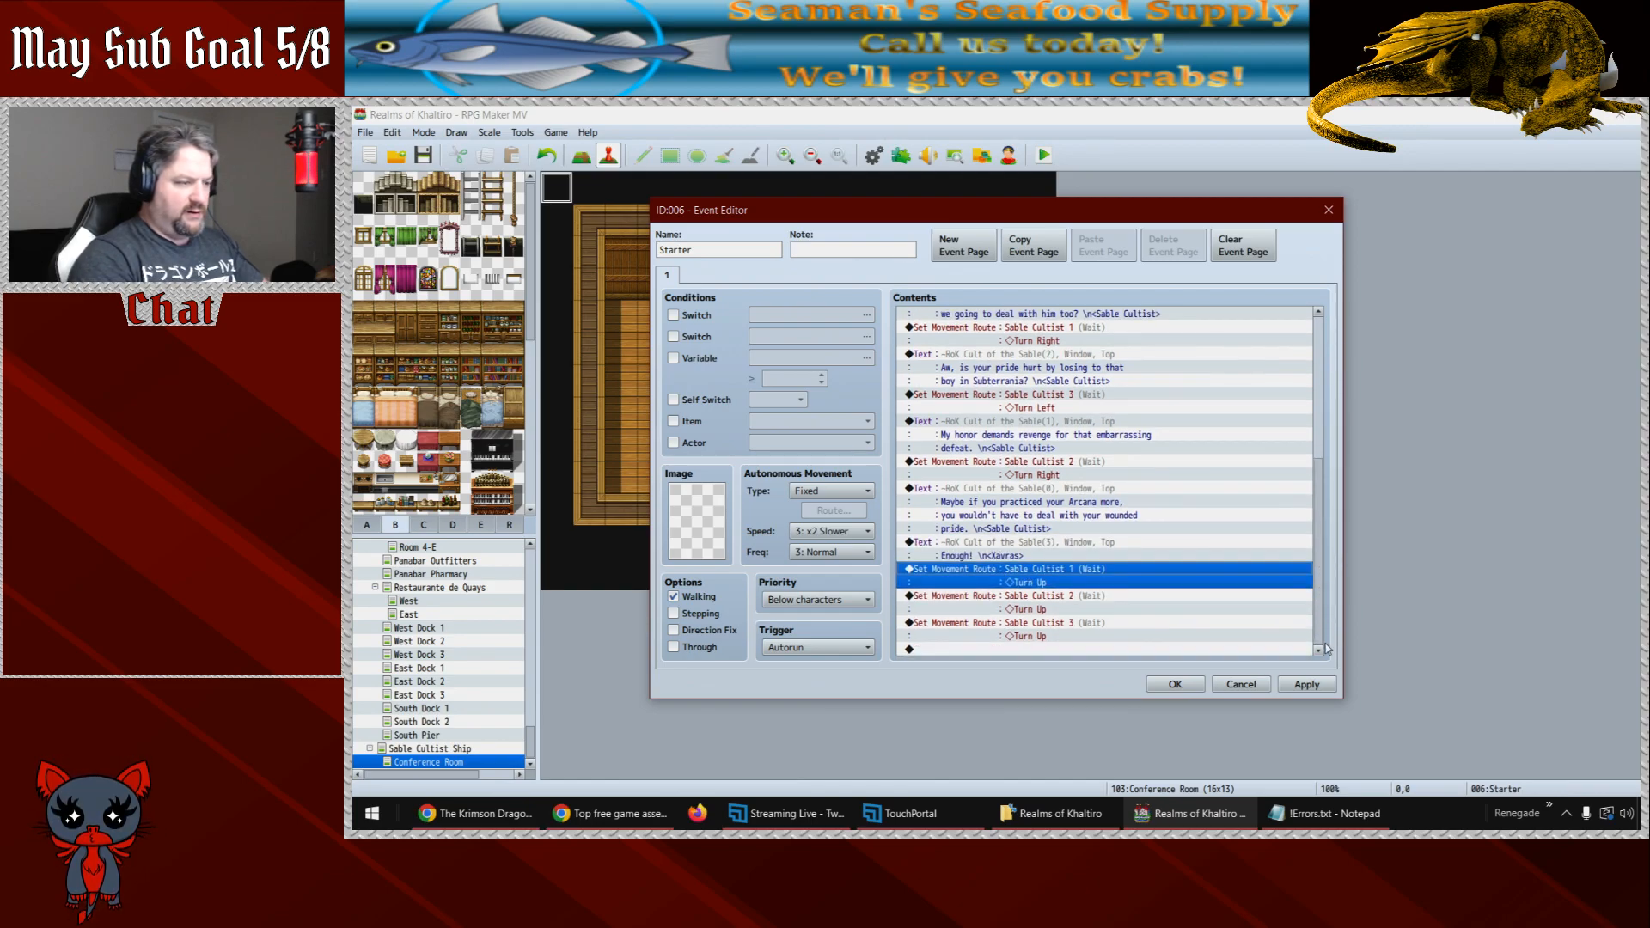
click(1006, 547)
key(ctrl+c)
click(1005, 652)
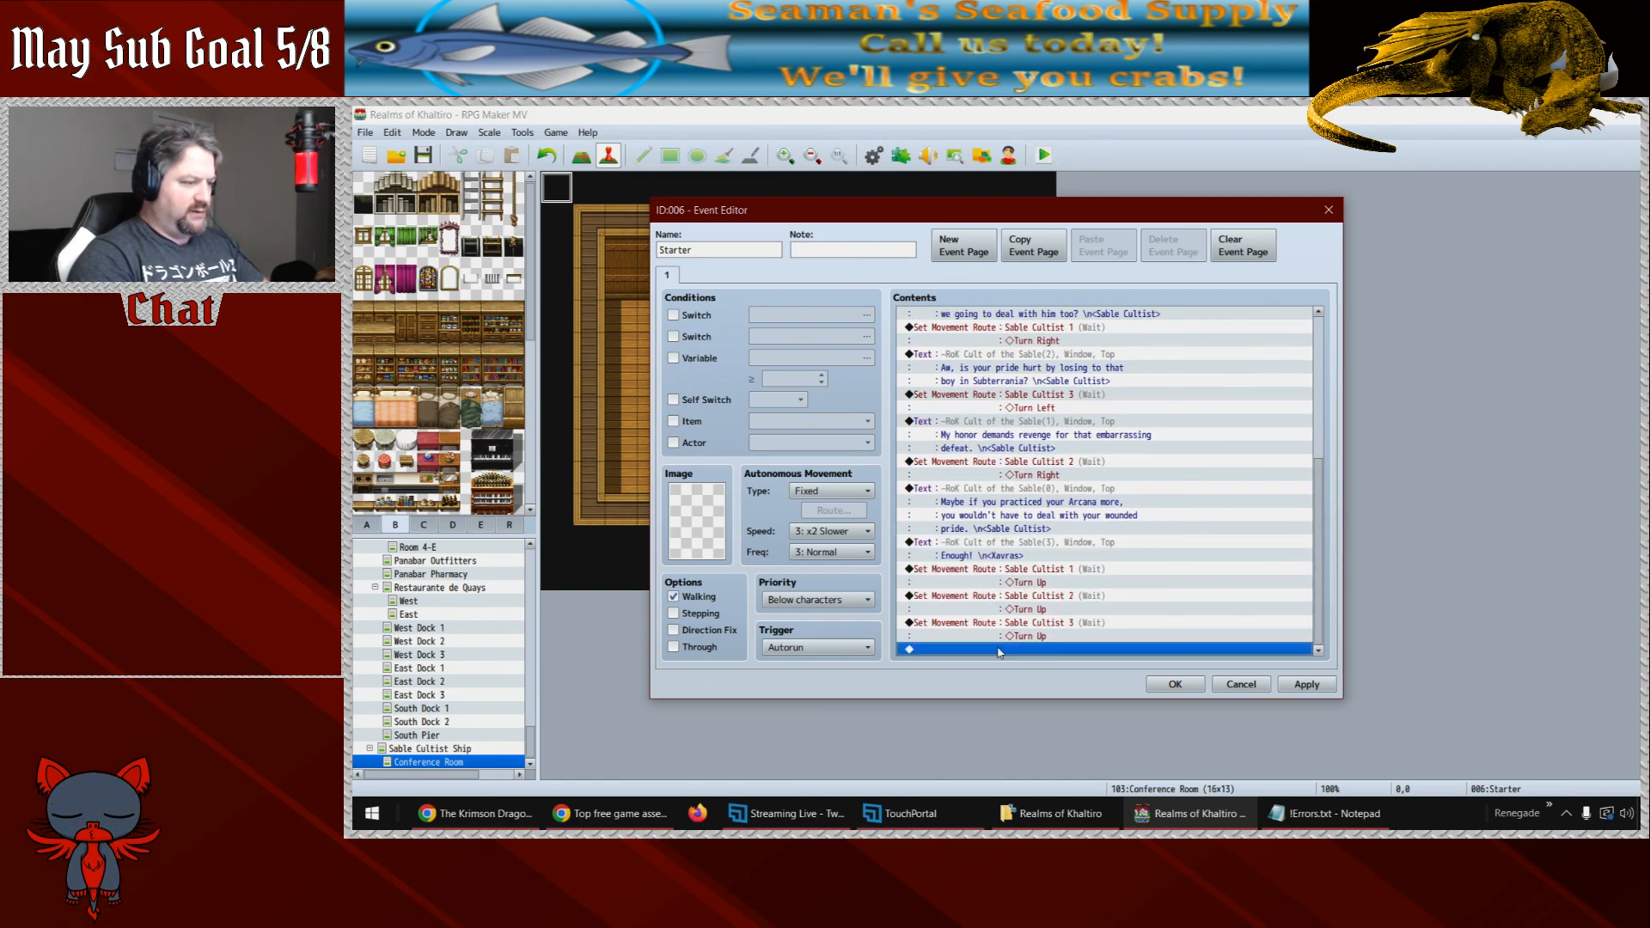
key(ctrl+v)
- Replace "Enough!" in the final Xavras line with "I know Barron well enough to know he will" and begin a second row
click(1001, 625)
double_click(1001, 626)
drag(1035, 437, 975, 438)
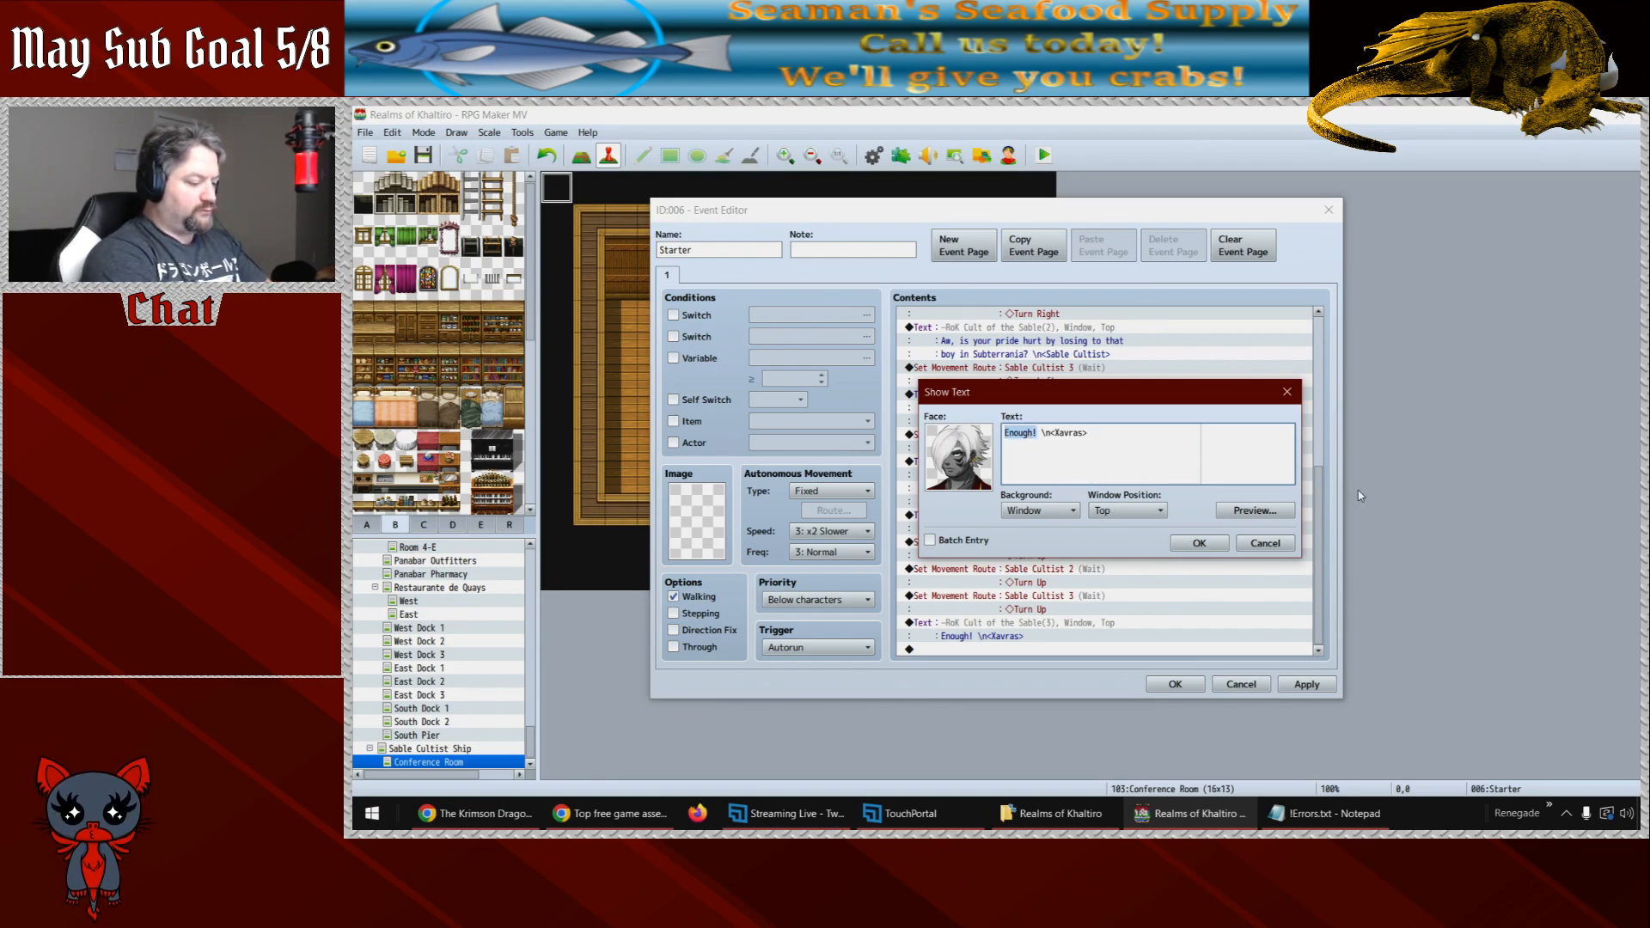
text(I )
text(know Barron well )
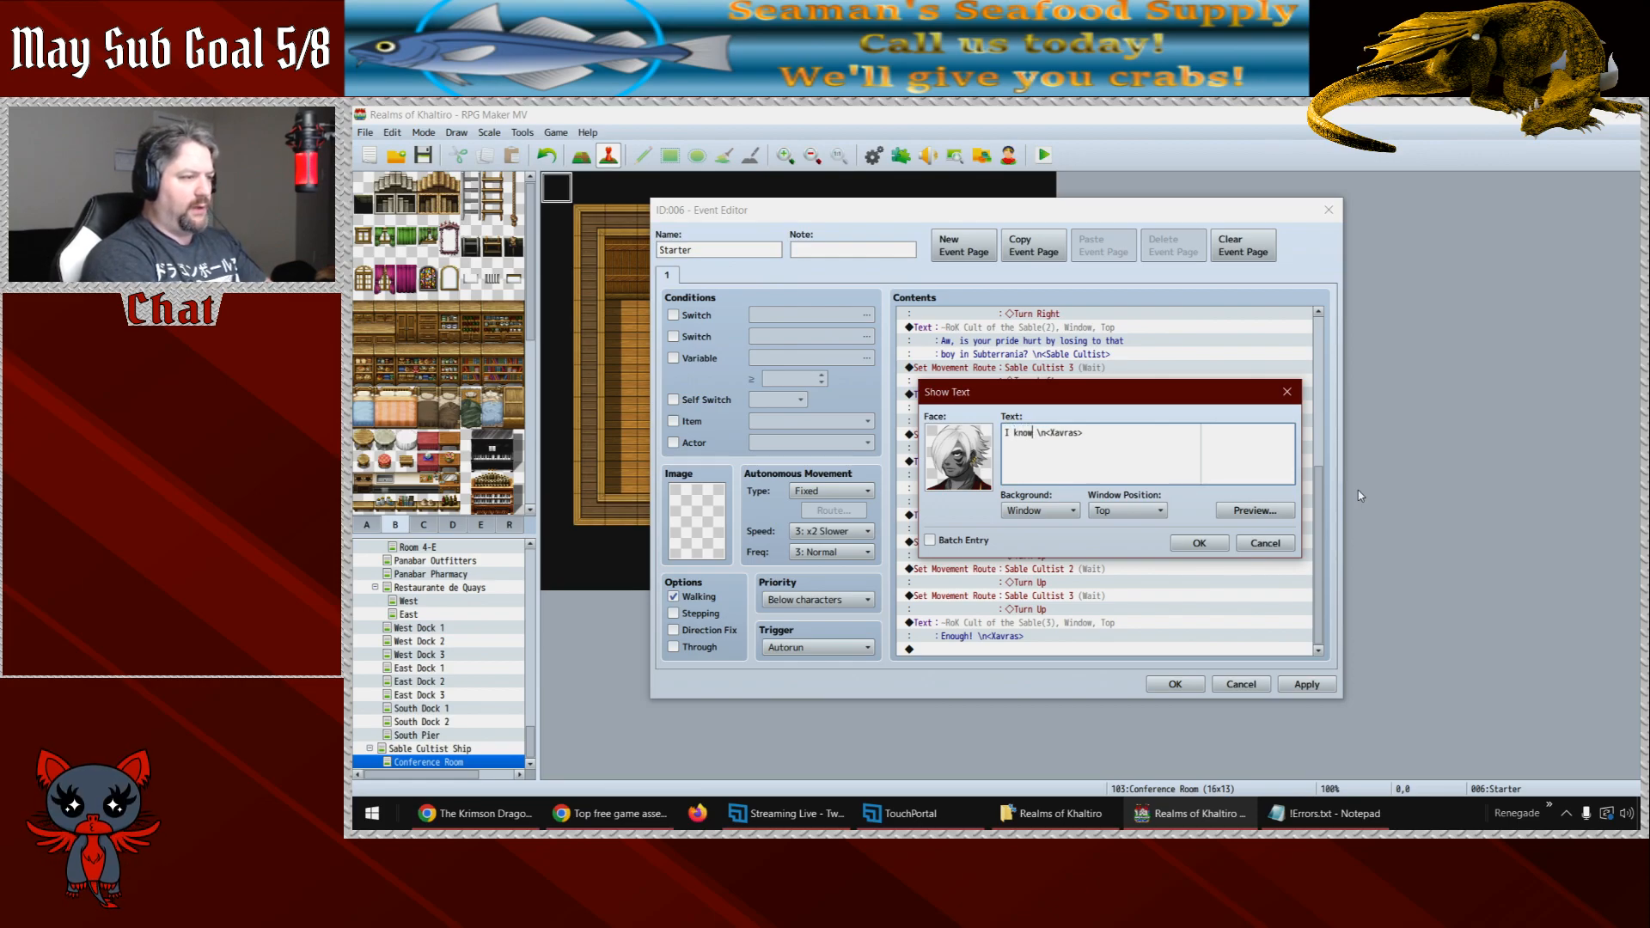
text(enough to know he wil)
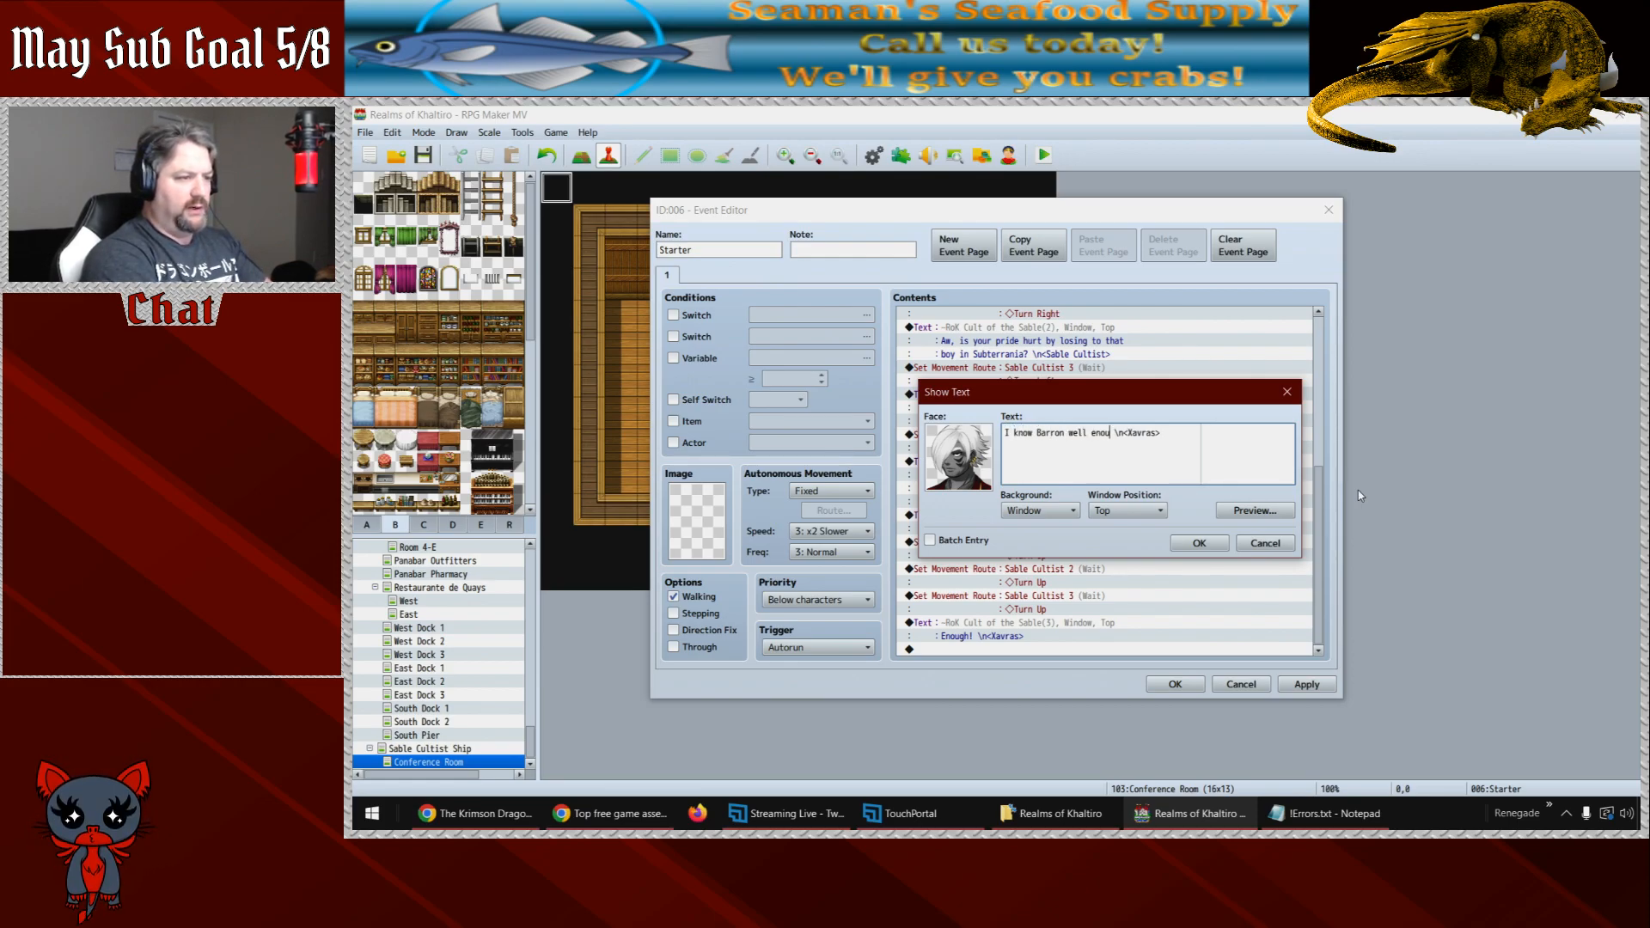
text(l)
key(Return)
- Write "follow us to Shan-Ha in an attempt to rescue" as the Xavras line's second row and begin a third row
text(follow us to)
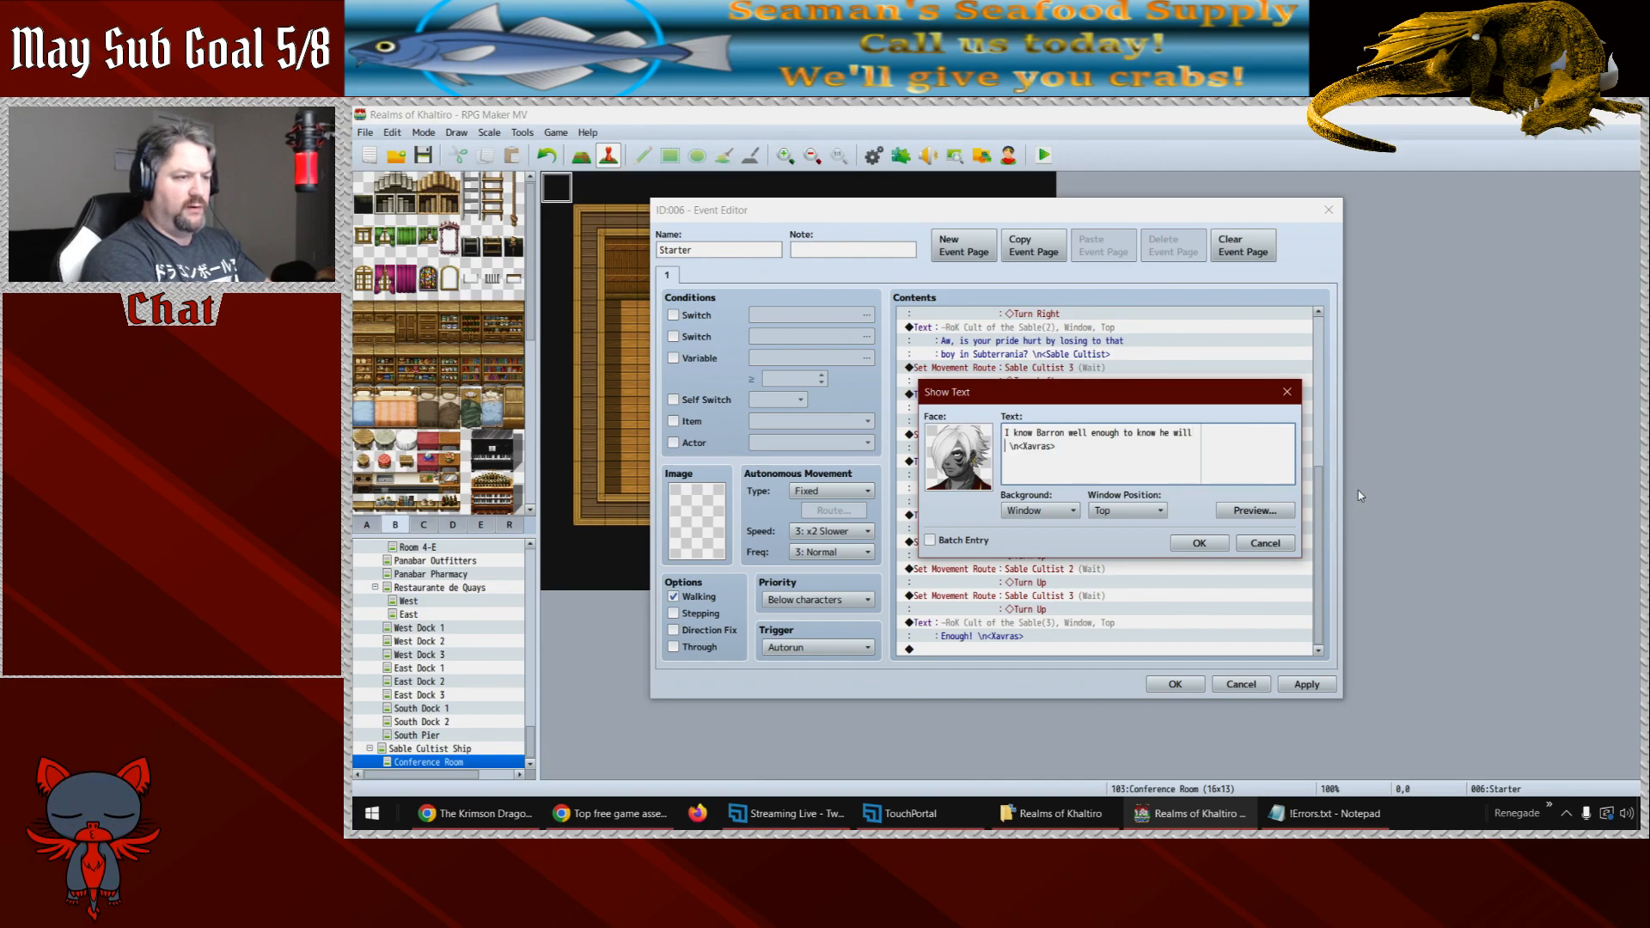
text( Shan-Ha)
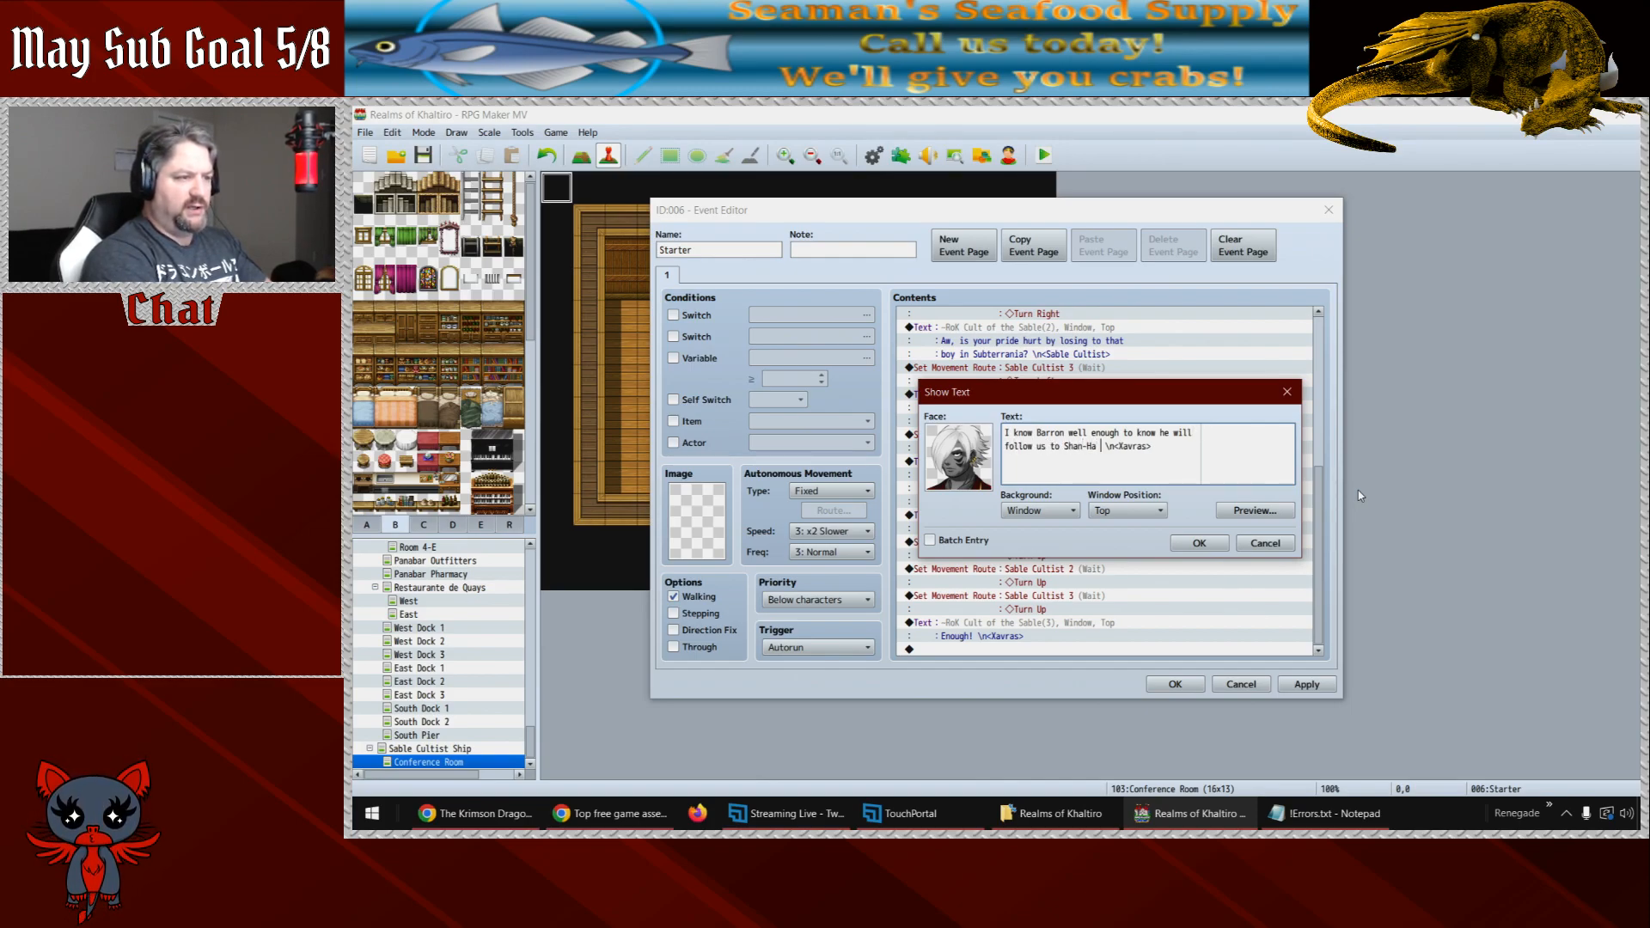
text( in an attempt to )
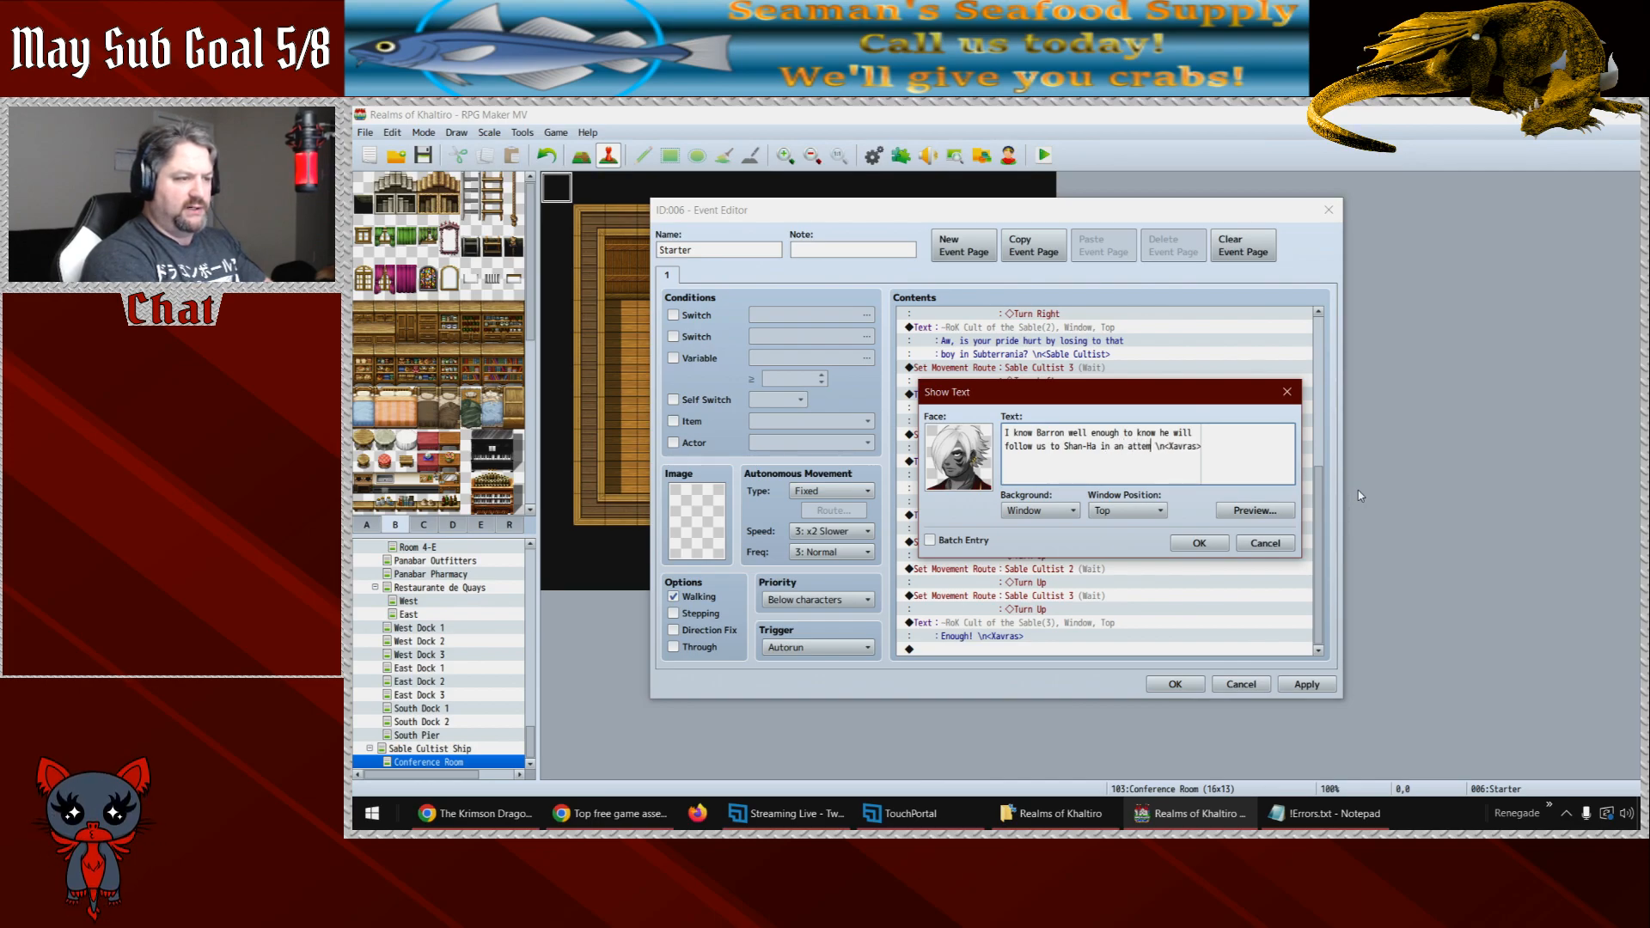
text(rescue)
key(Return)
- Finish the Xavras line with "Narala." before the name tag and accept the text
text(Laday)
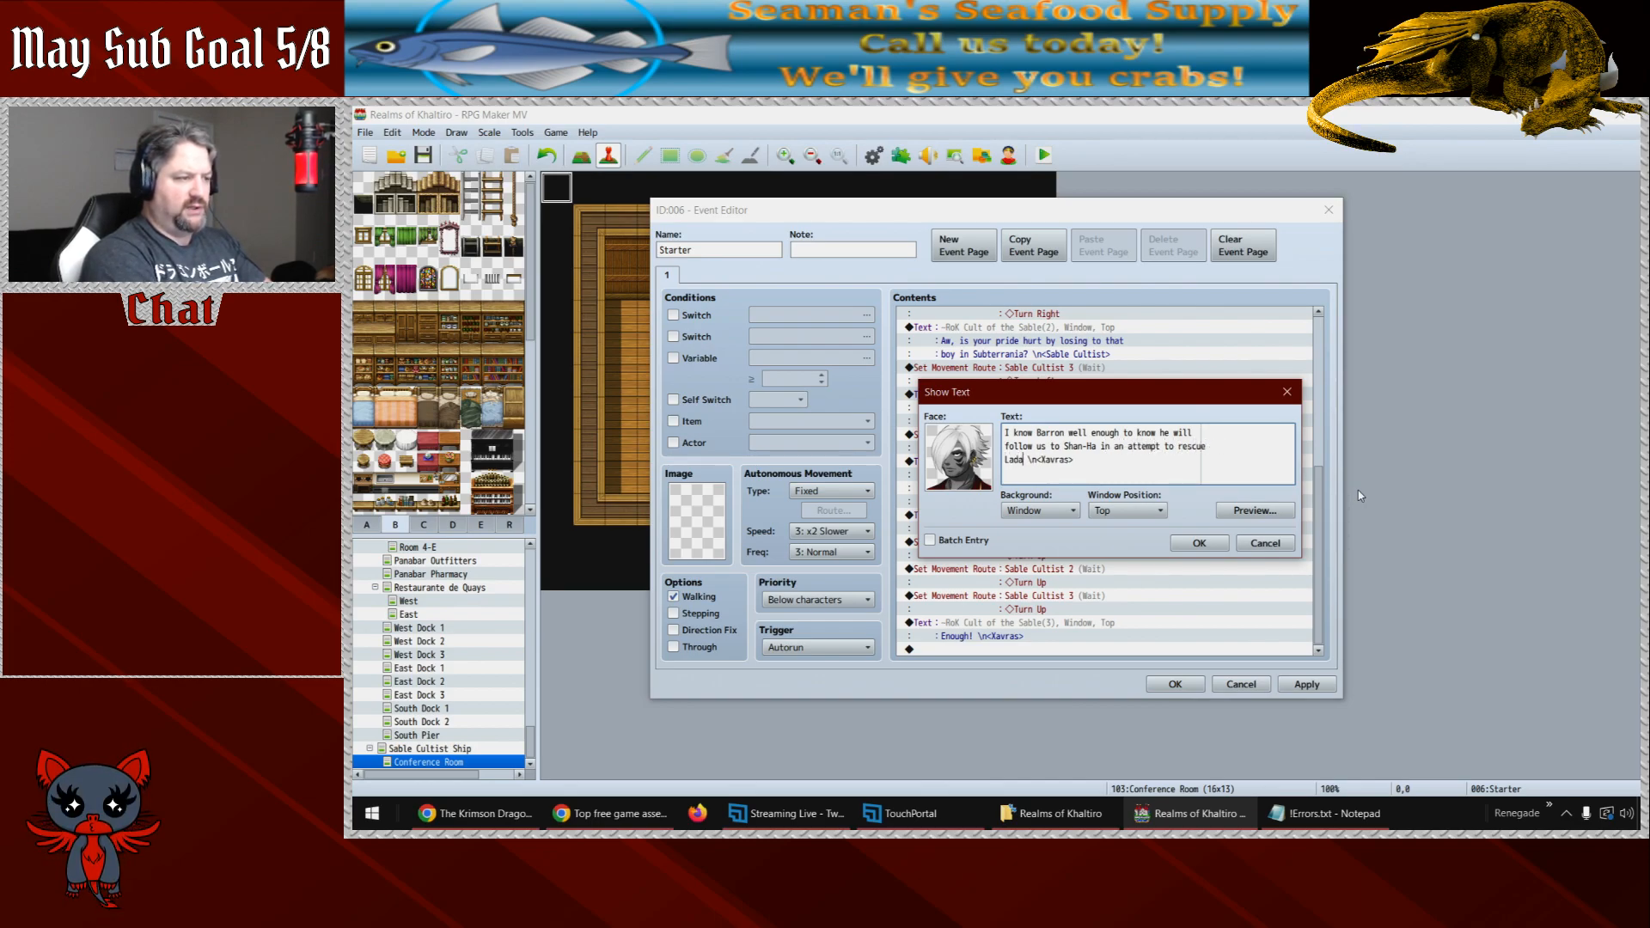
key(BackSpace)
key(BackSpace)
key(BackSpace)
key(BackSpace)
key(BackSpace)
key(BackSpace)
text(Narala.)
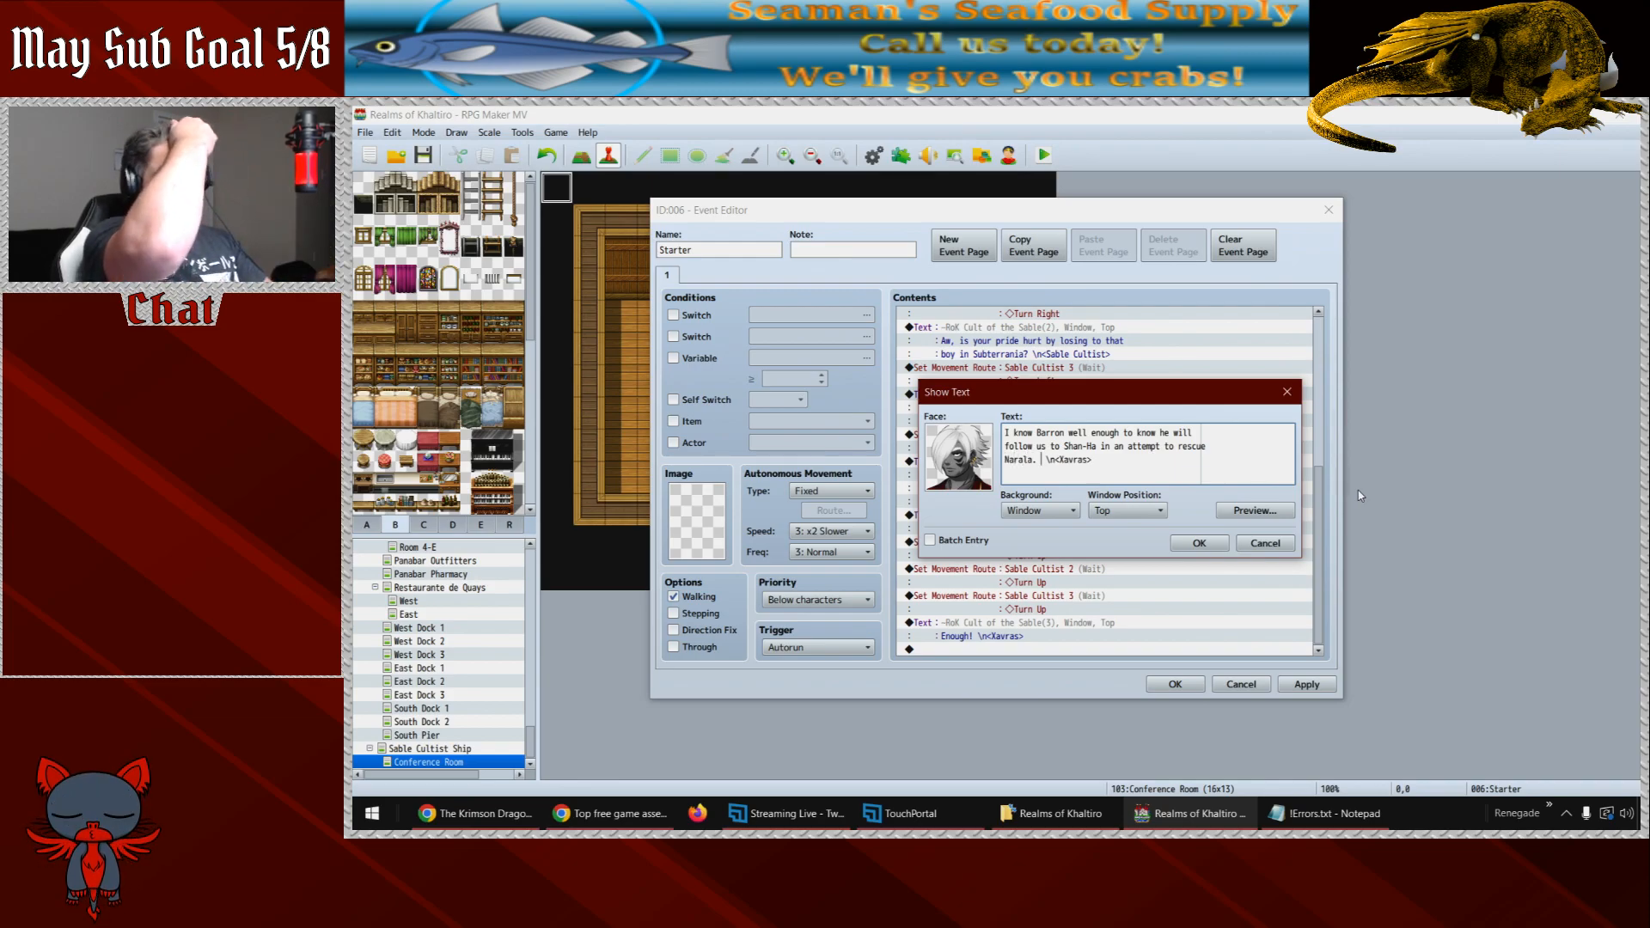
key(BackSpace)
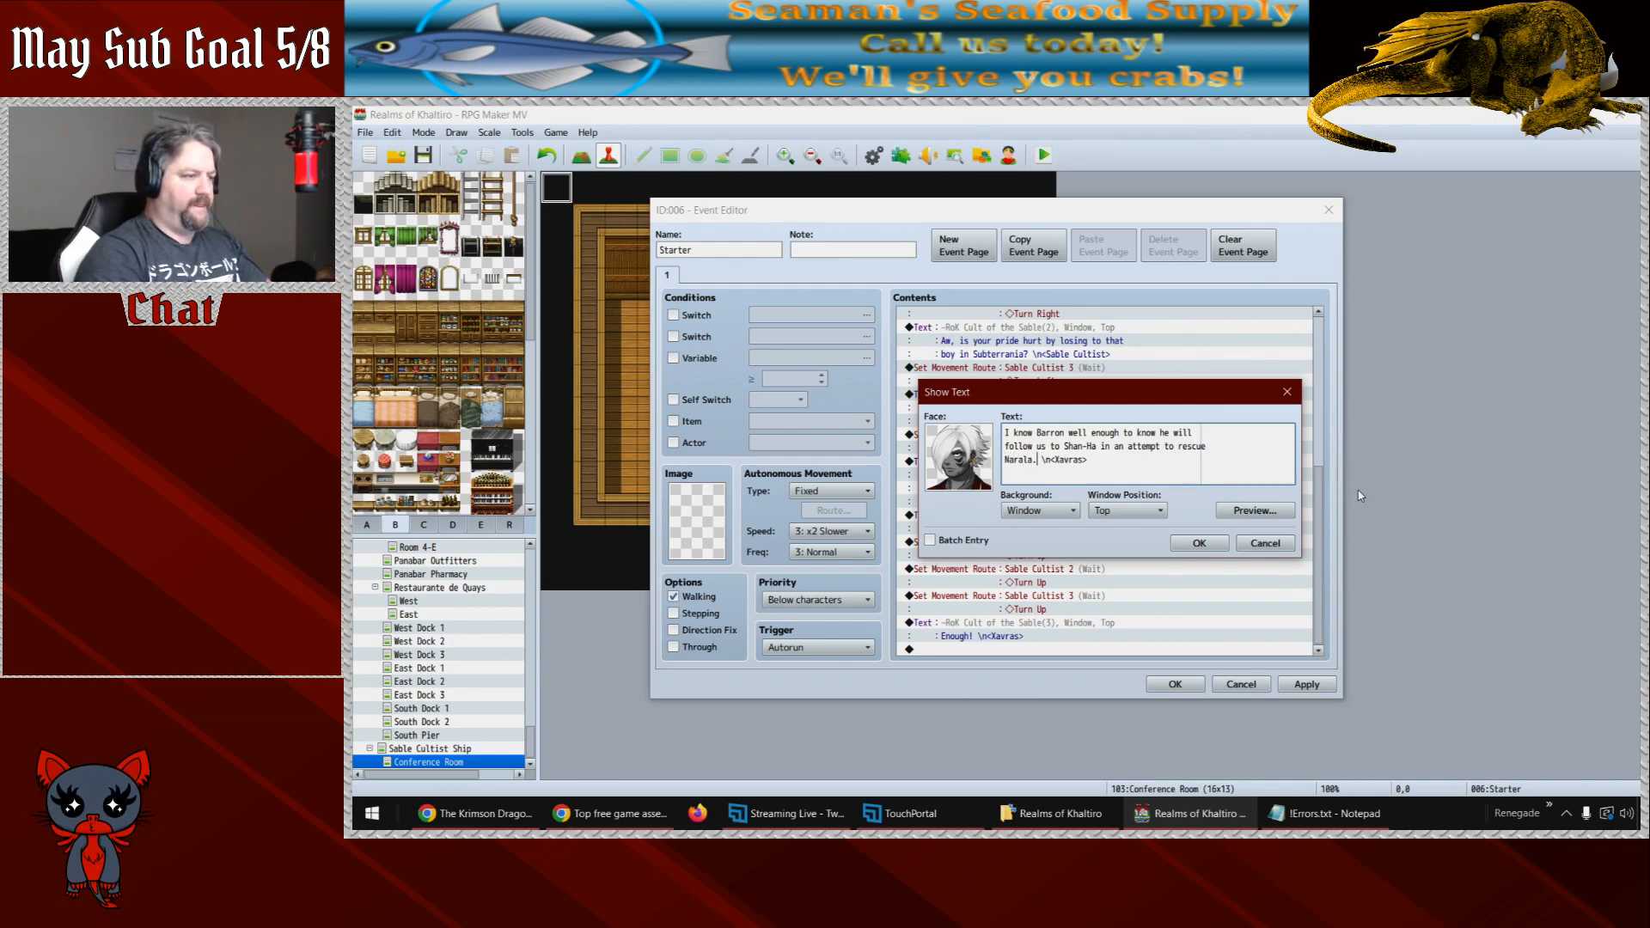
click(1186, 550)
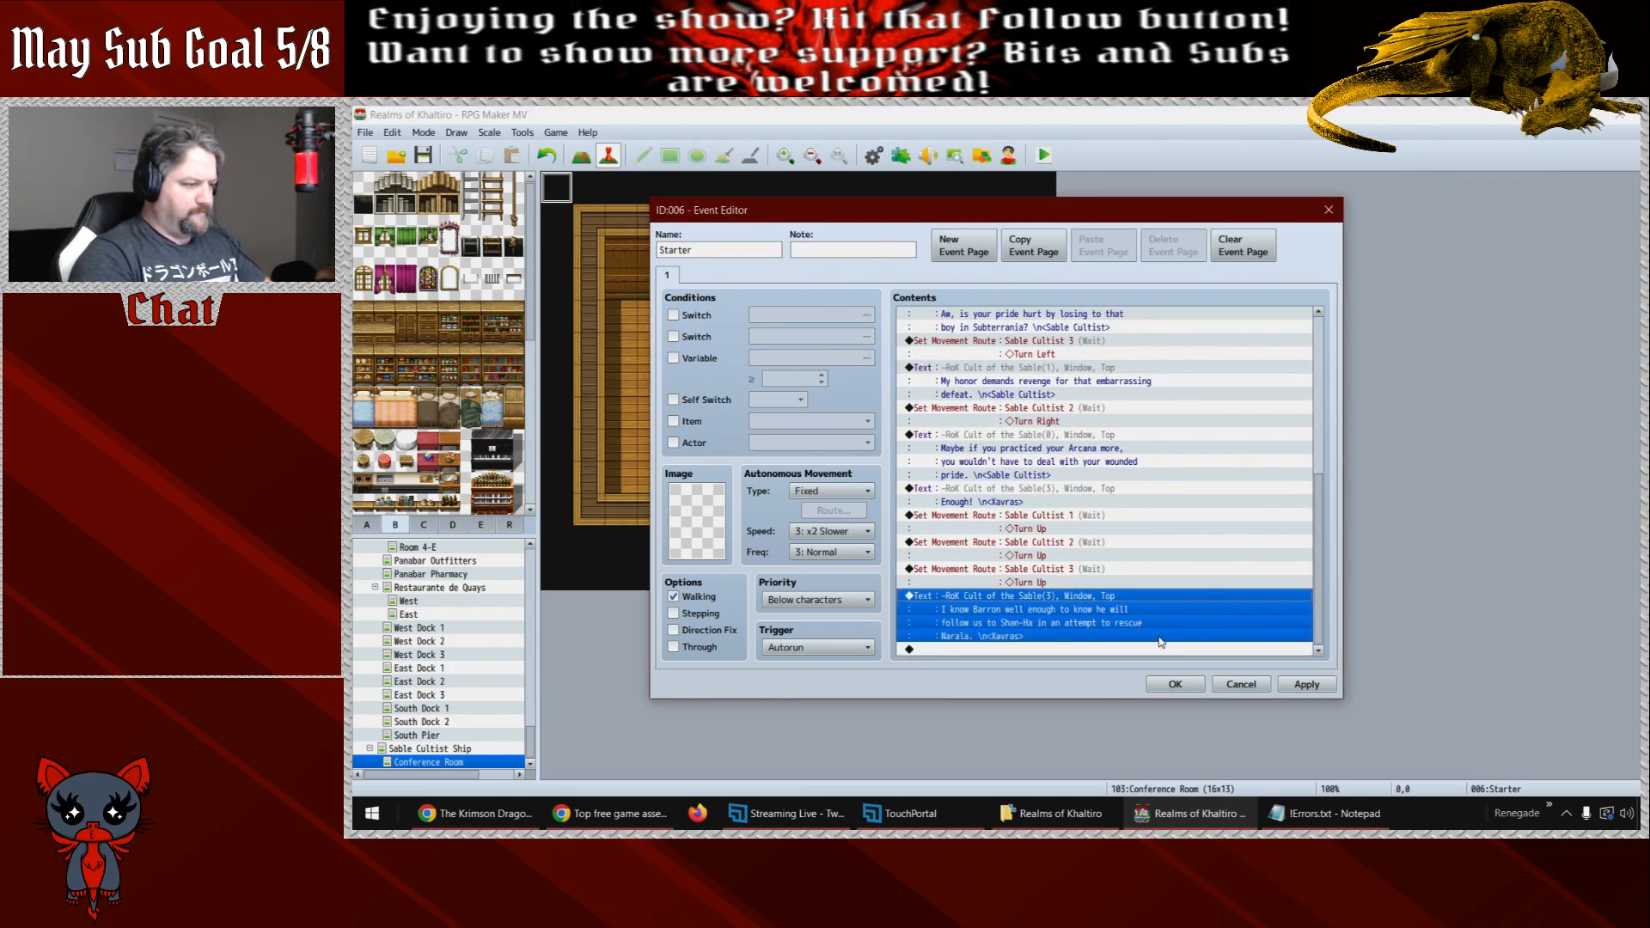
- Duplicate the Xavras line about Barron and replace the copy's text before the name tag with "There we can"
key(ctrl+v)
double_click(1159, 642)
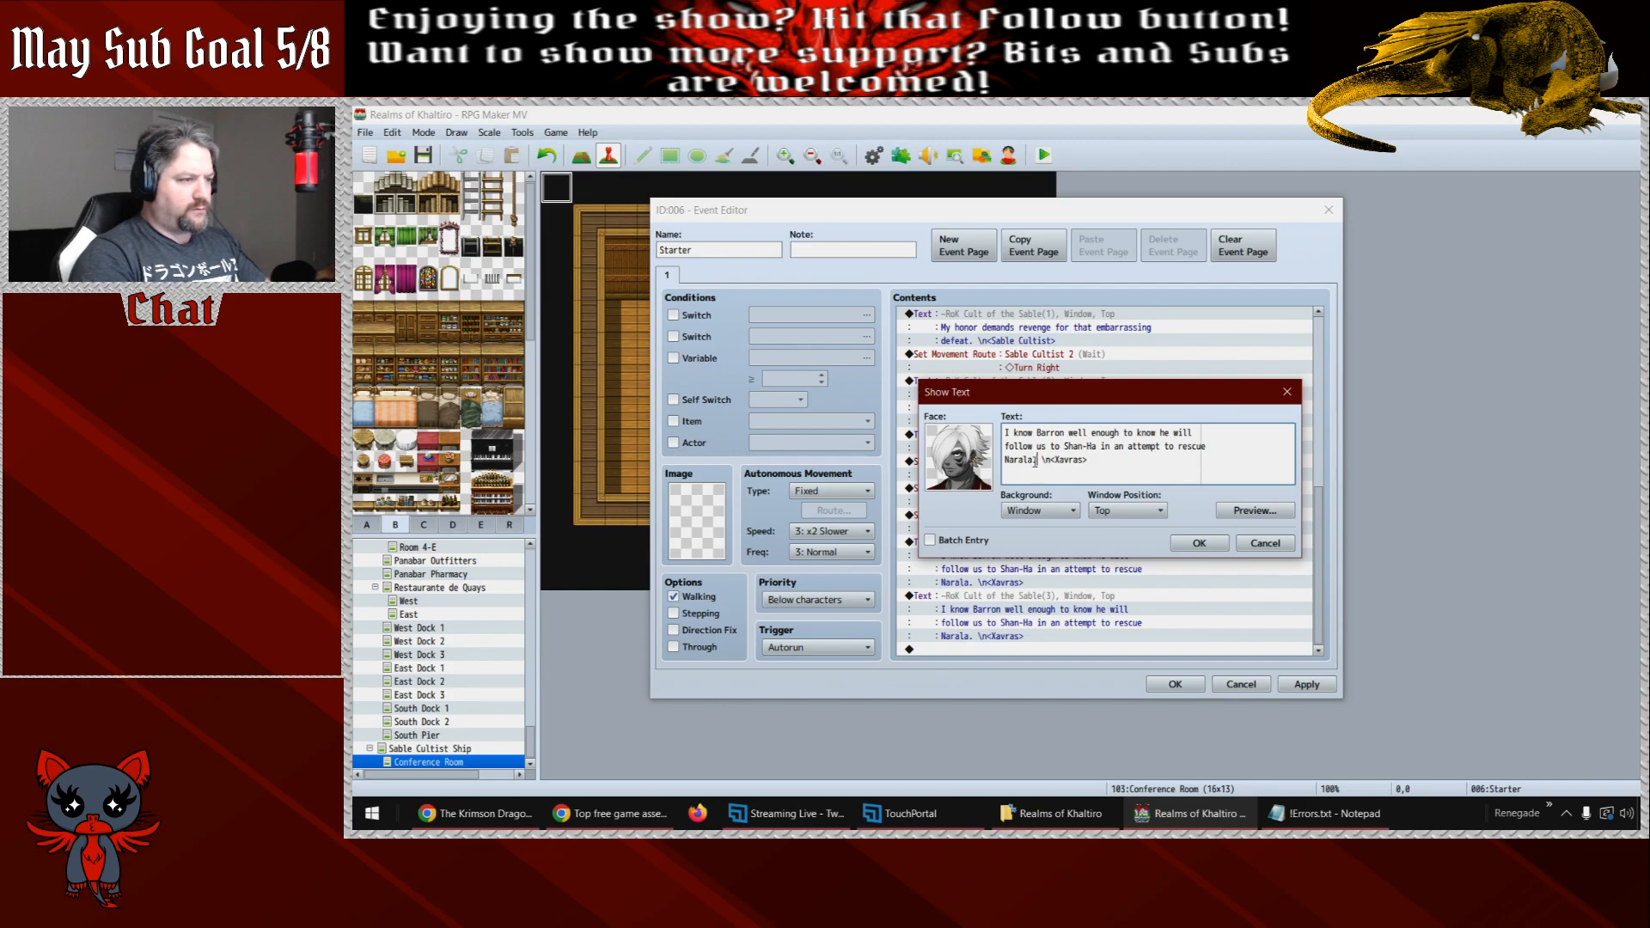
drag(1039, 463, 1280, 427)
text(There we can )
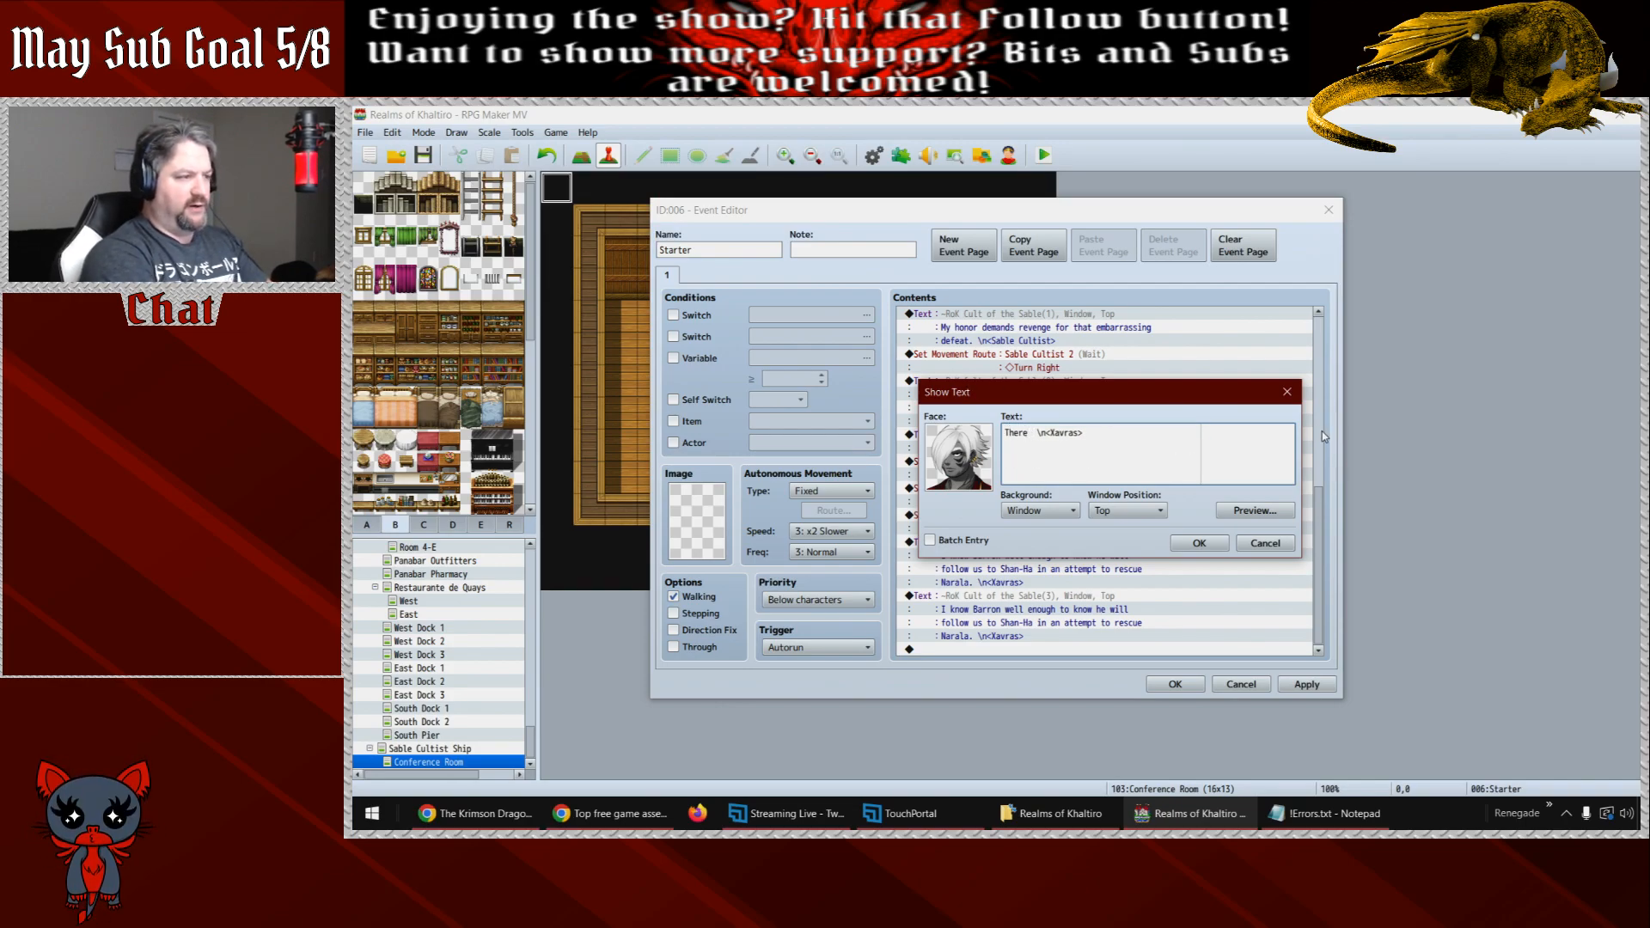
- Complete the Xavras message as "There we can deal with Barron, the boy, and complete our mission." and confirm the Starter event
text(deal with)
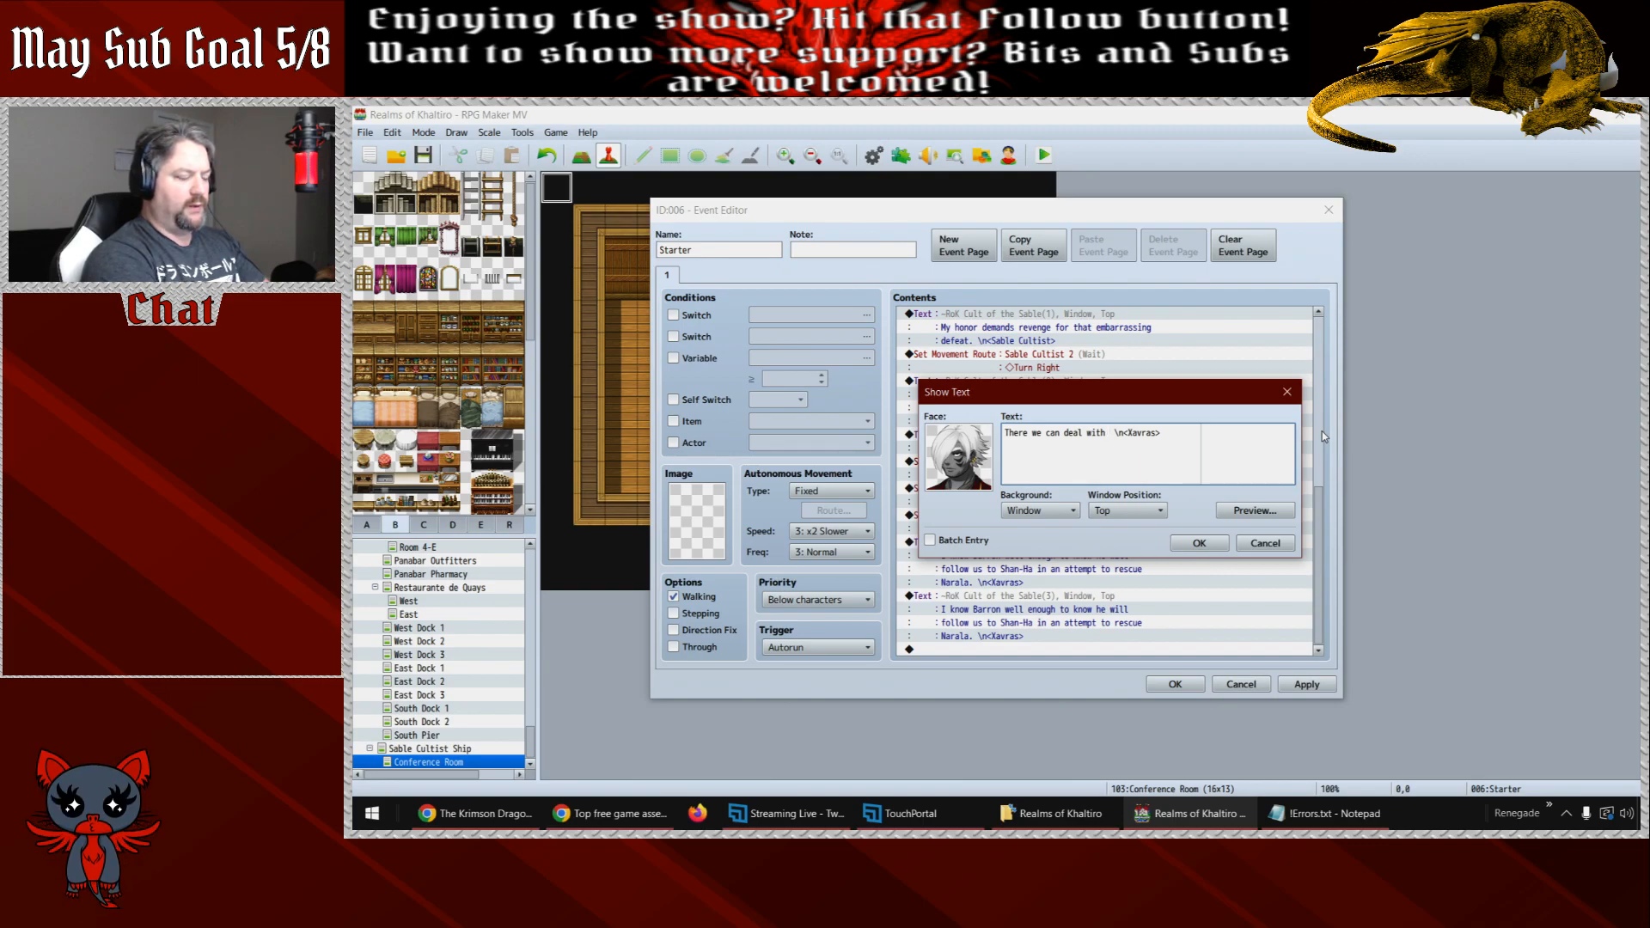
text(Barron, )
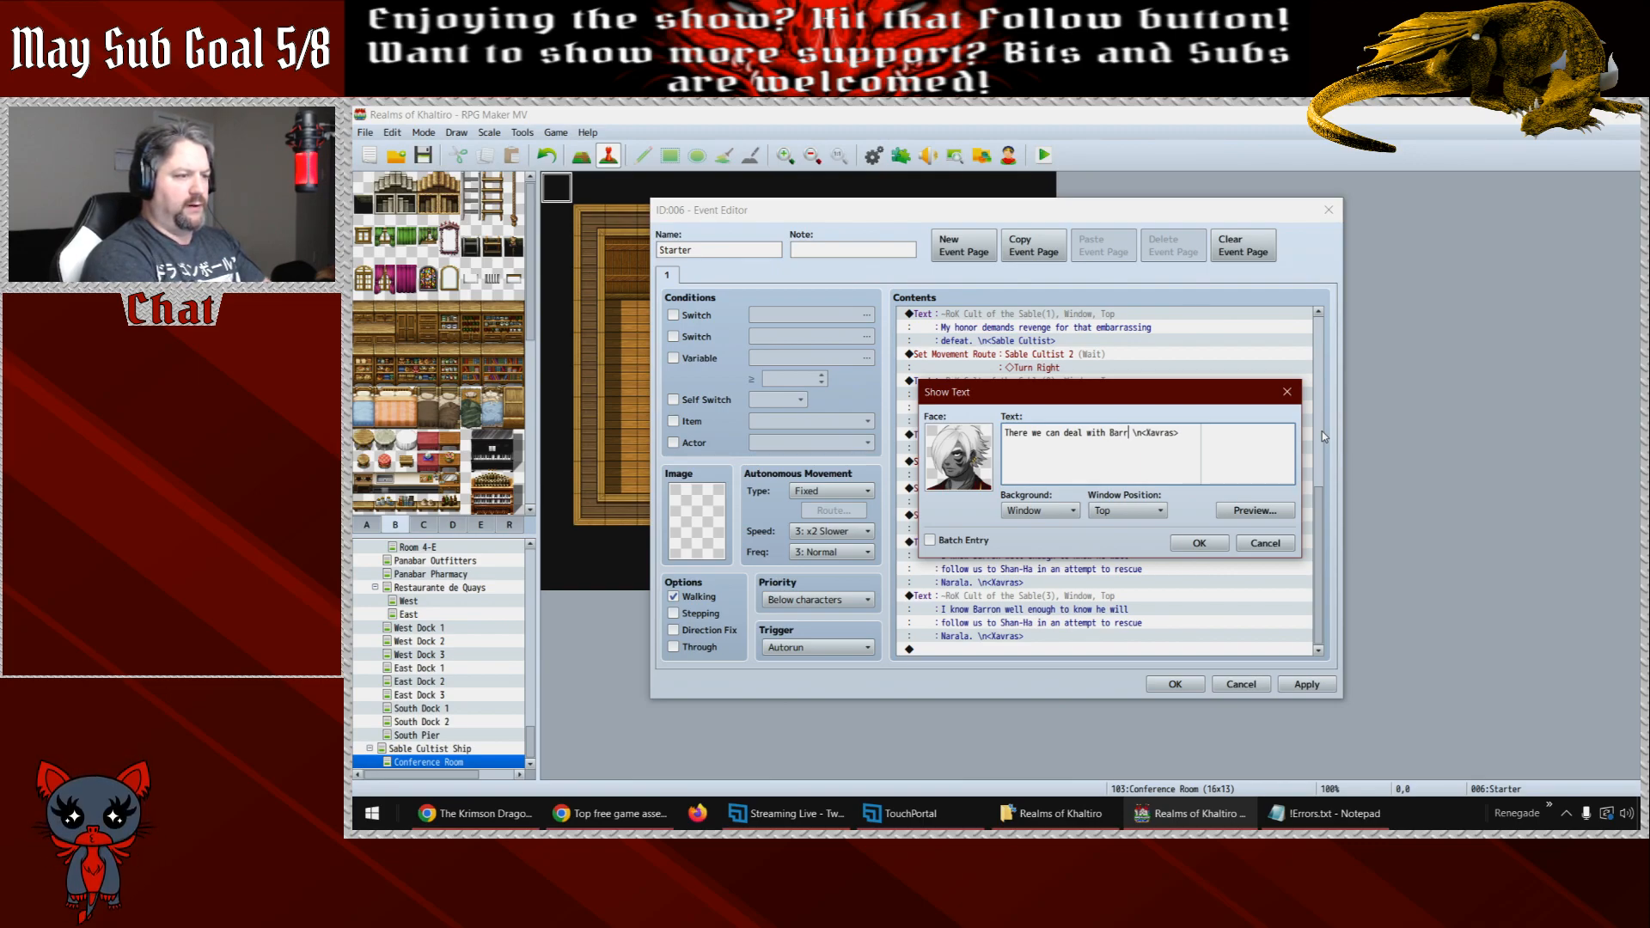
text(the boy, )
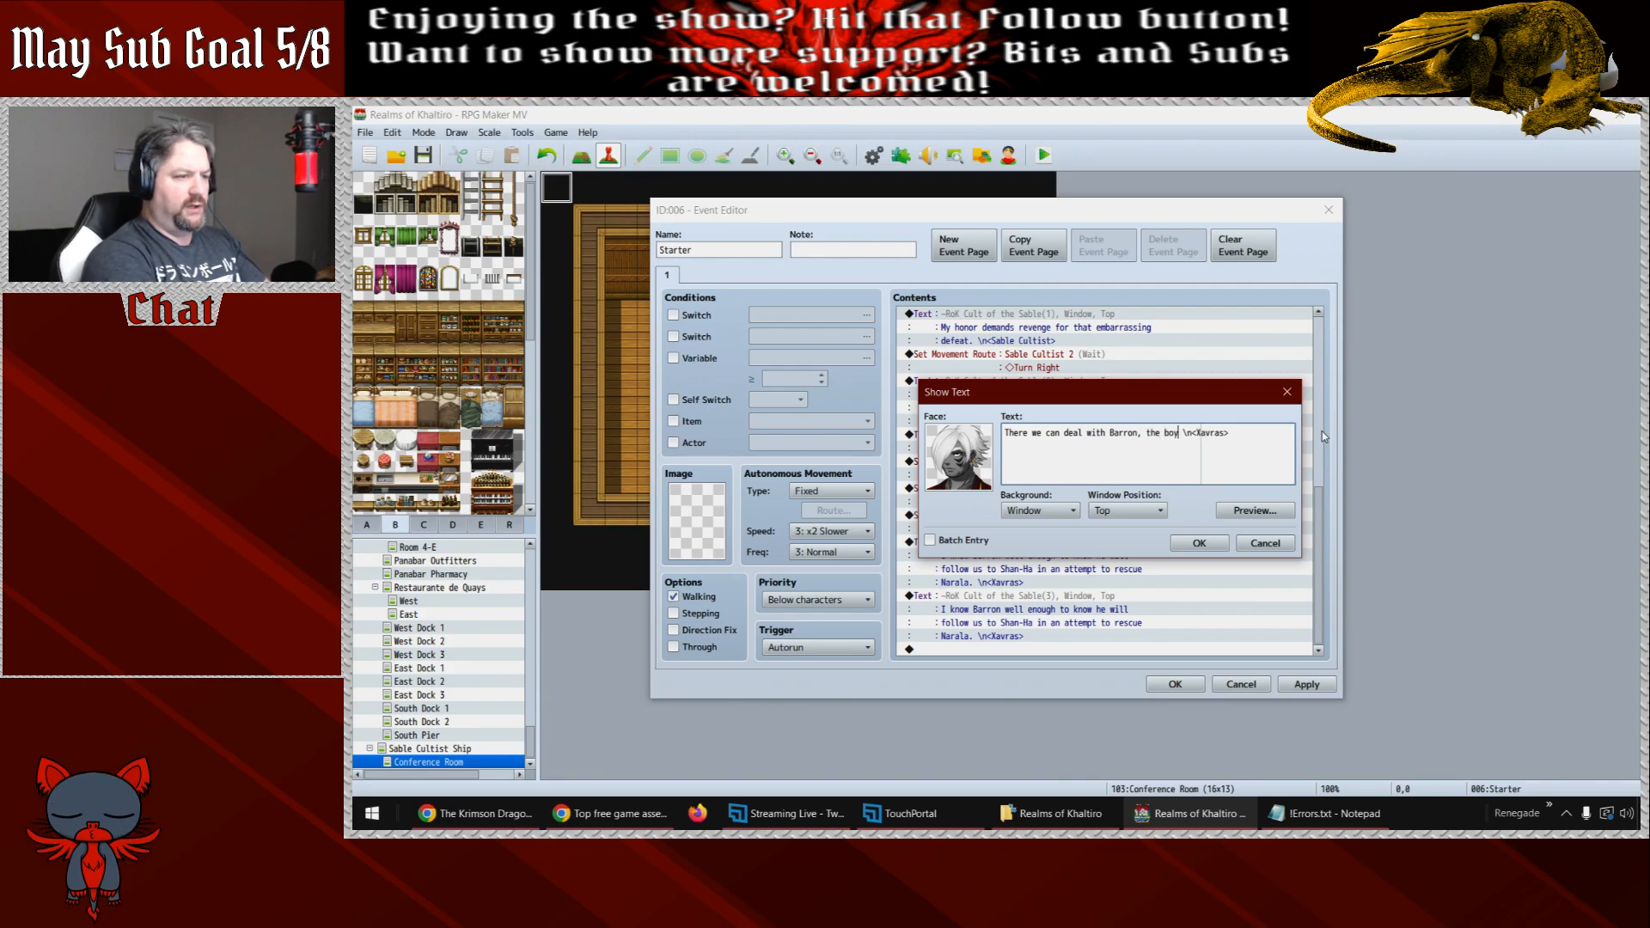
text(and)
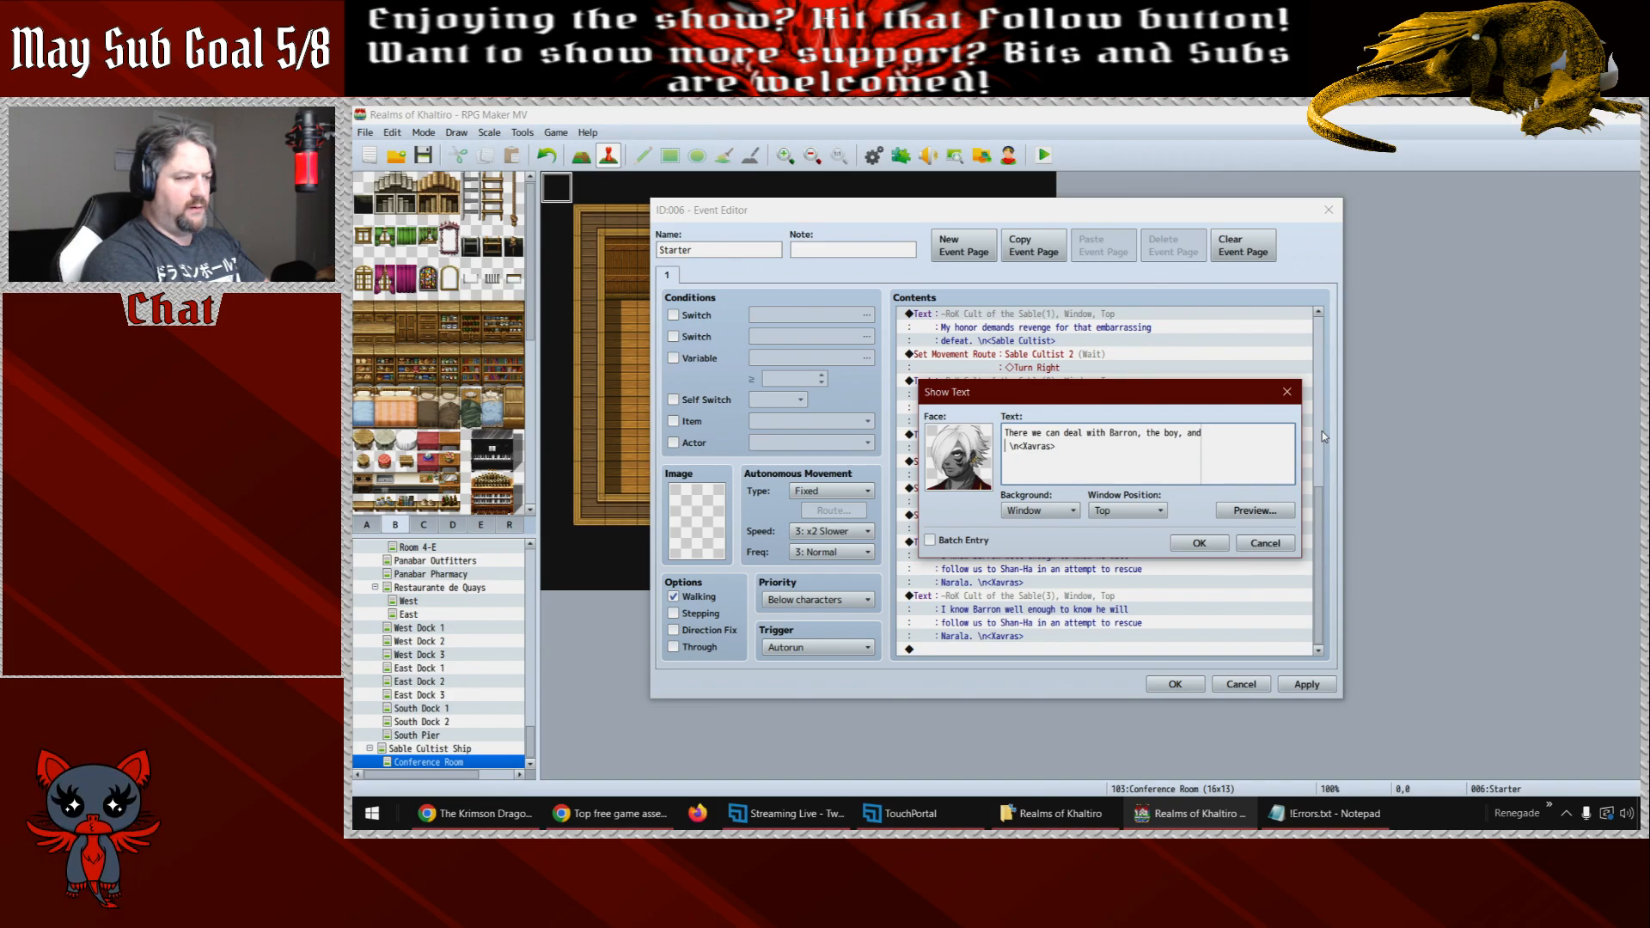
text(complete our)
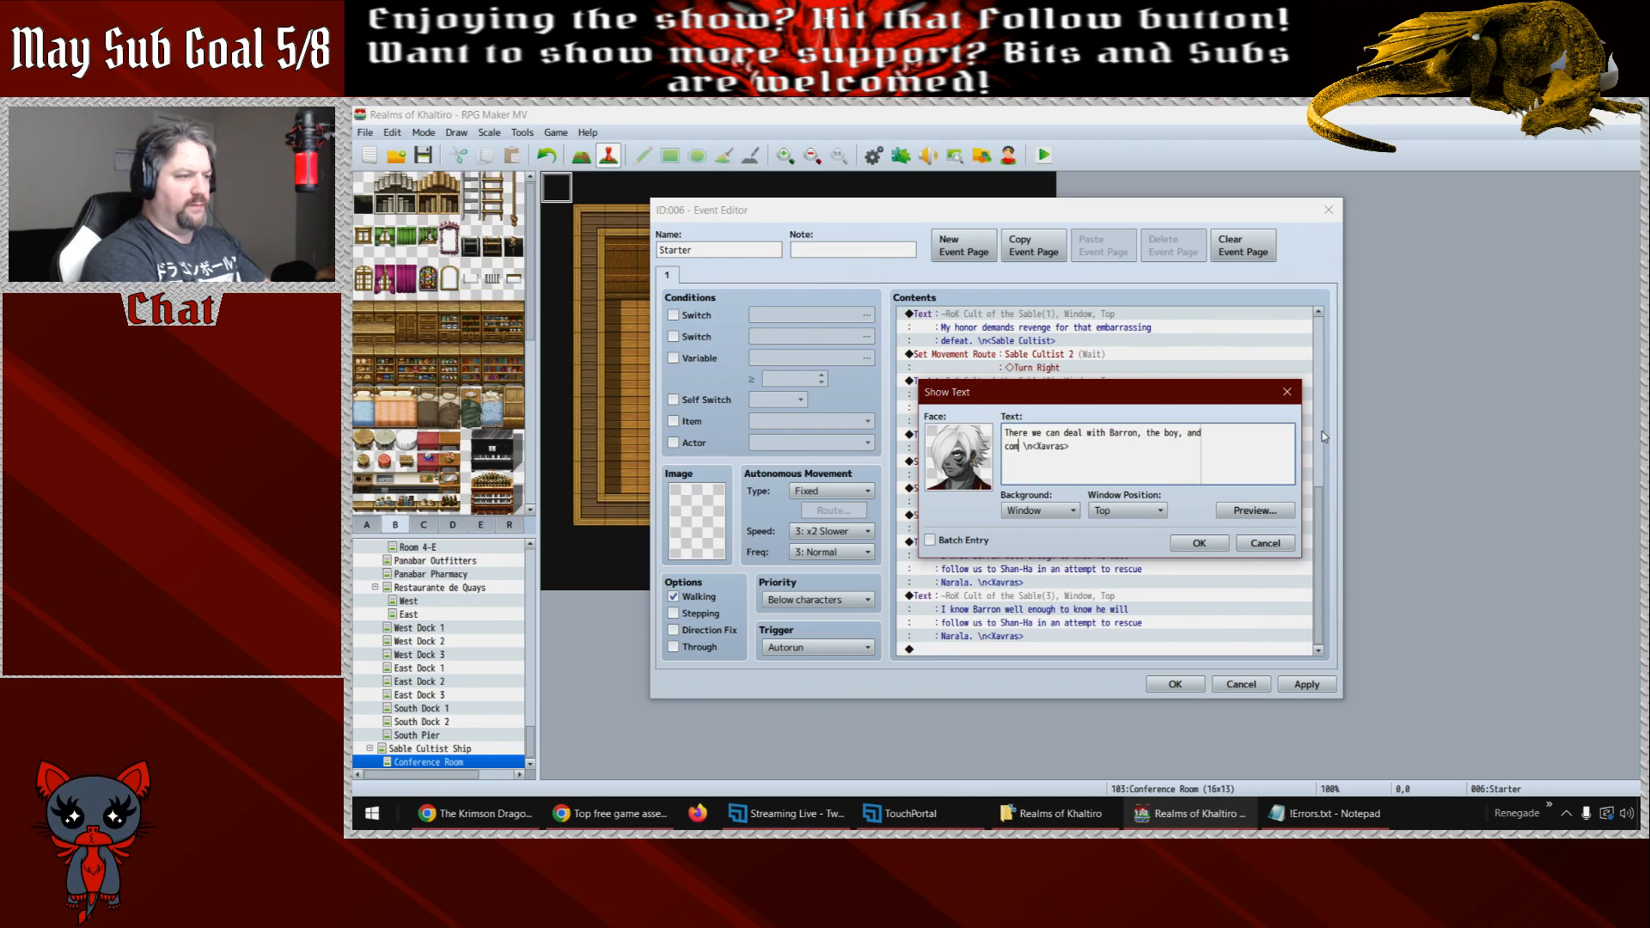
text( mission.)
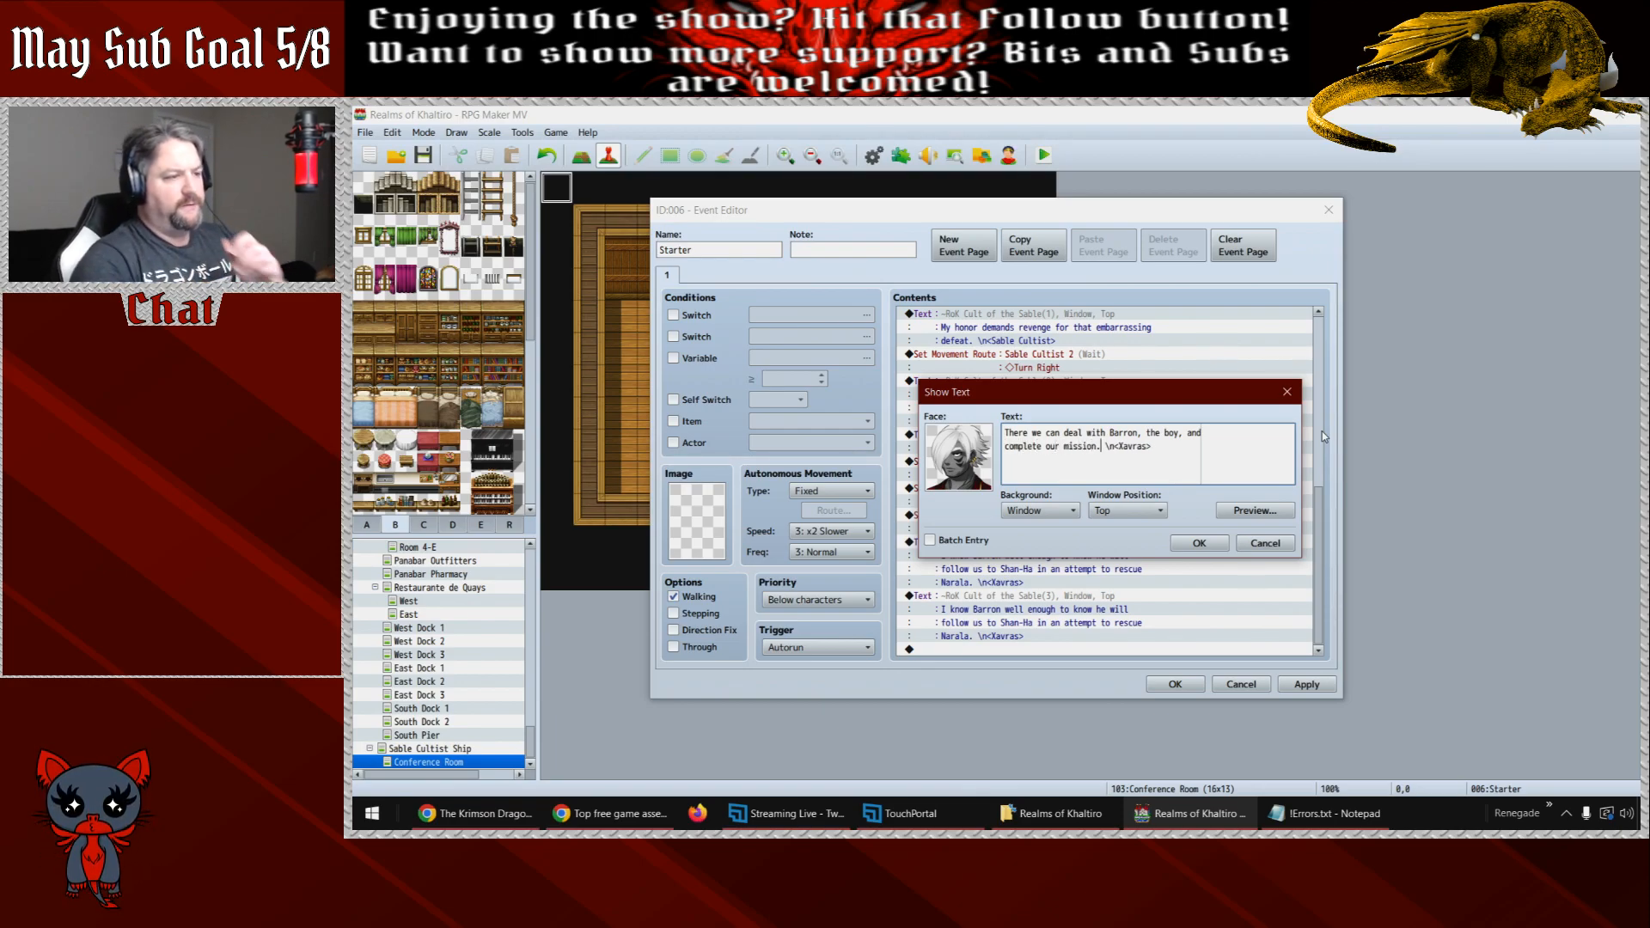
click(1200, 544)
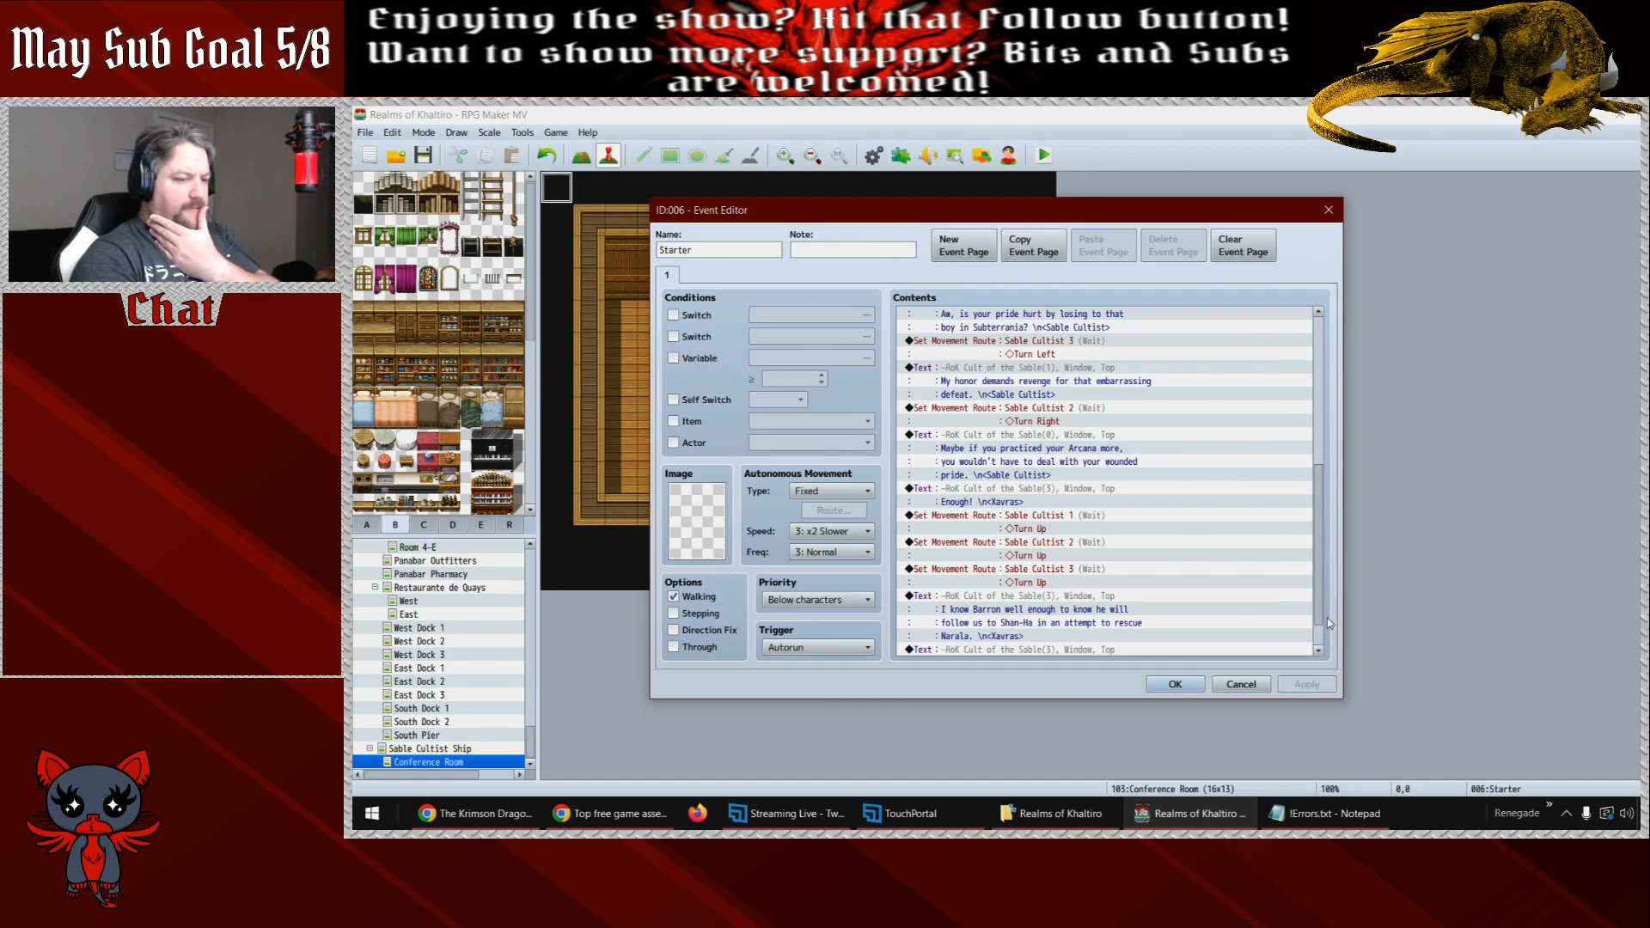
scroll(1323, 630, down, 1)
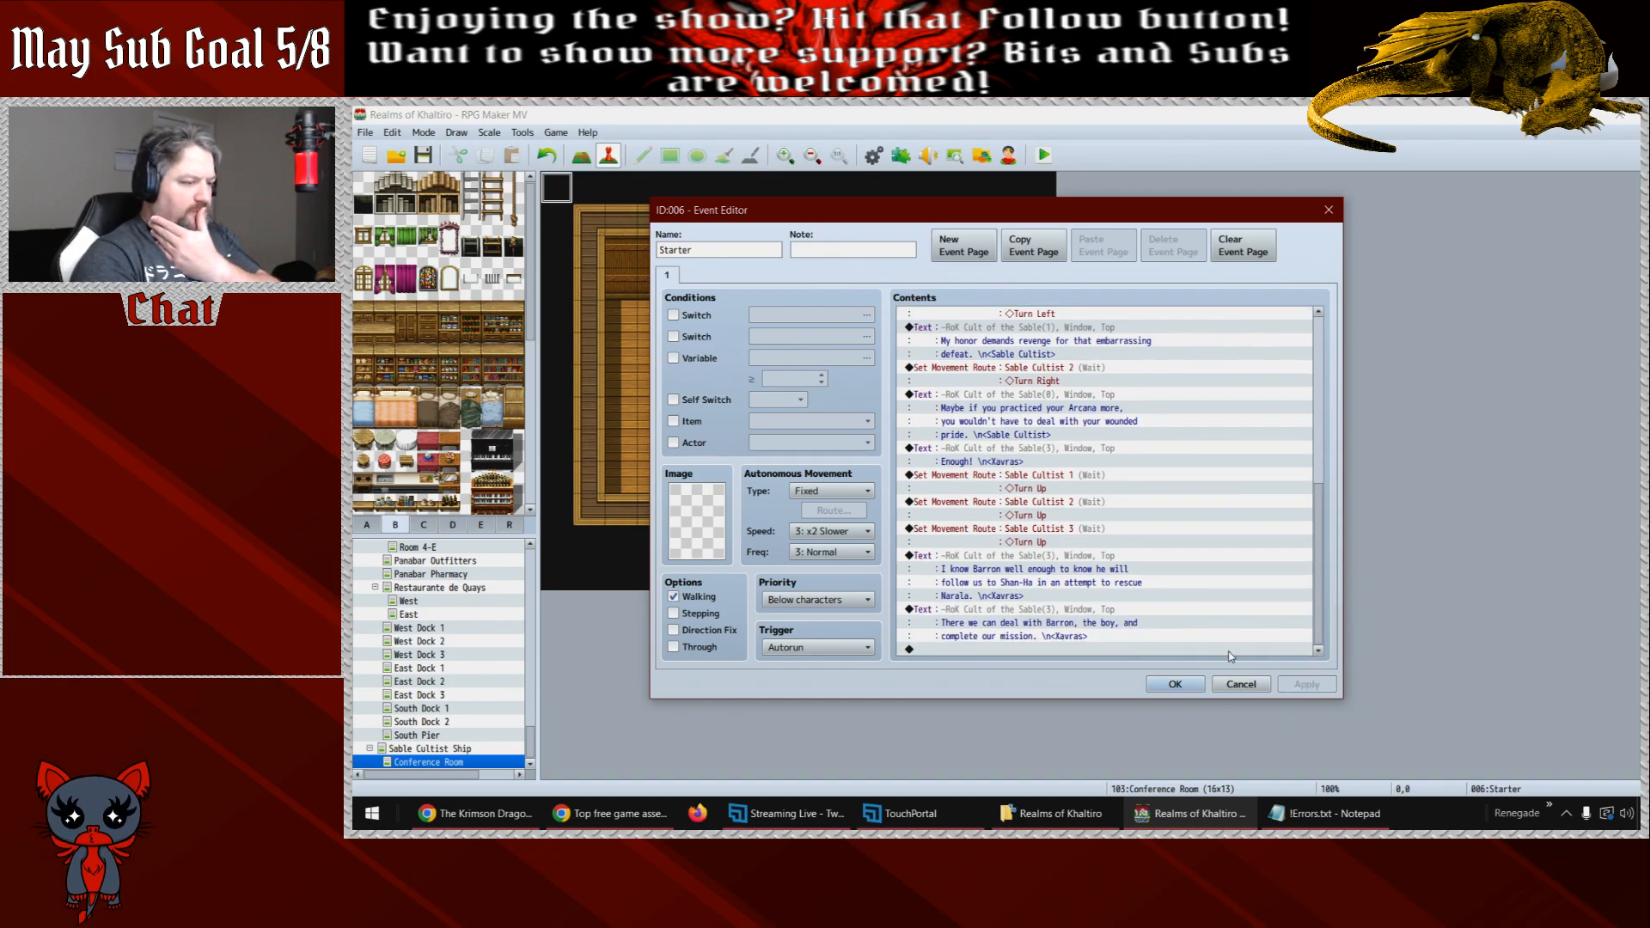
click(1175, 684)
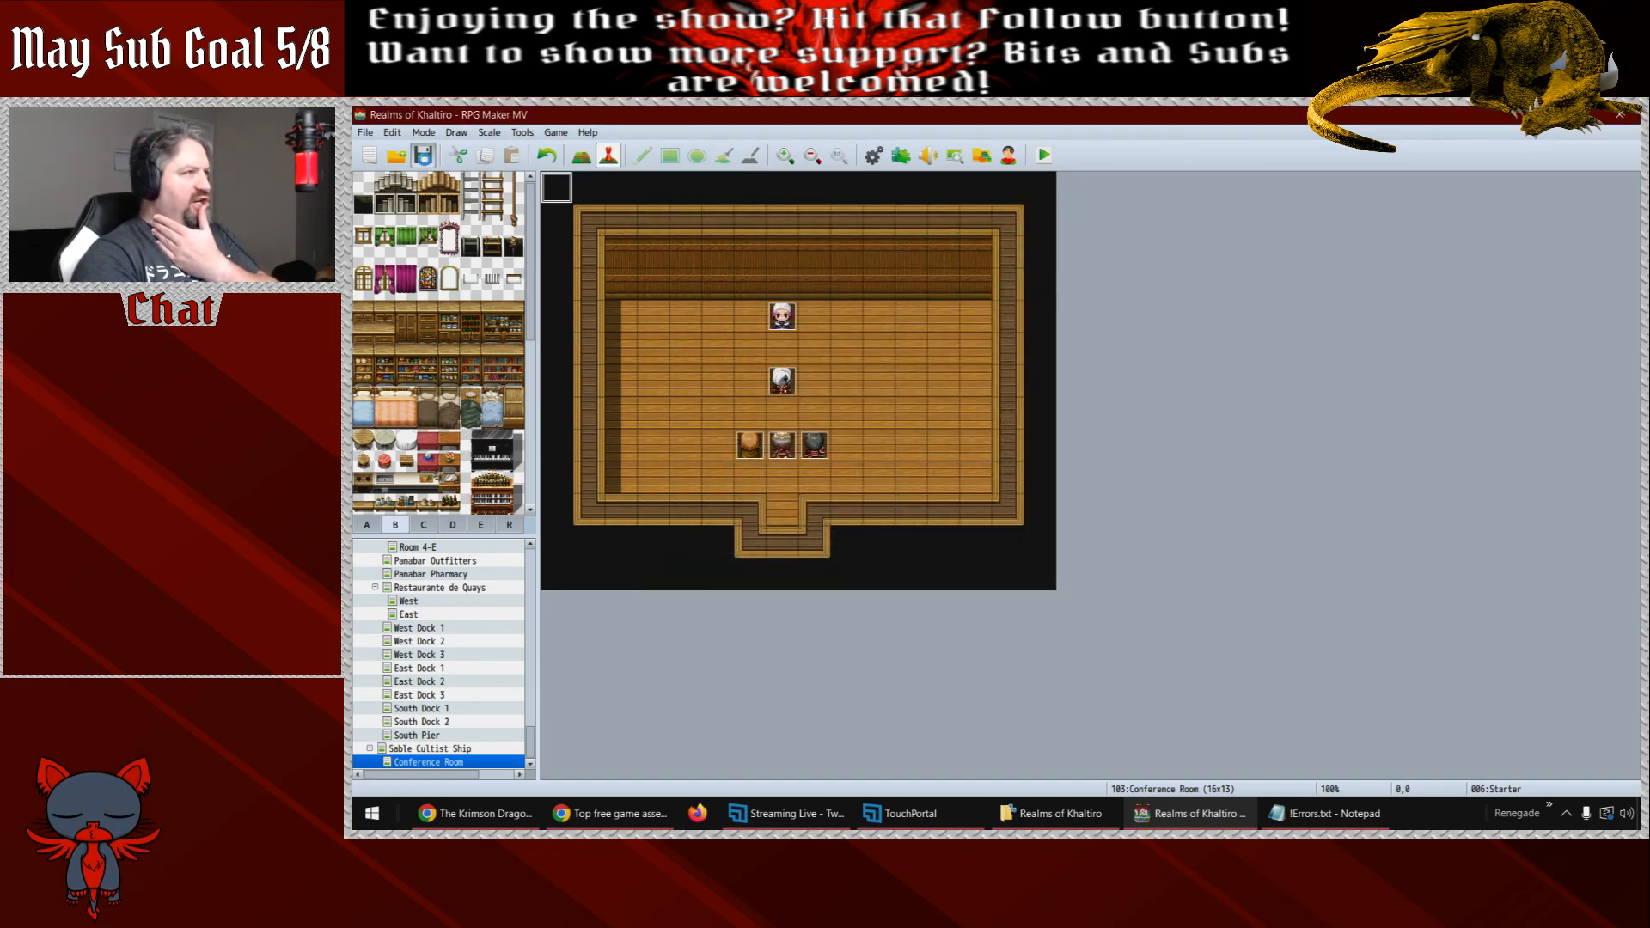
- Open the Character Generator and preview the first facial mark variation on the male character
click(1008, 156)
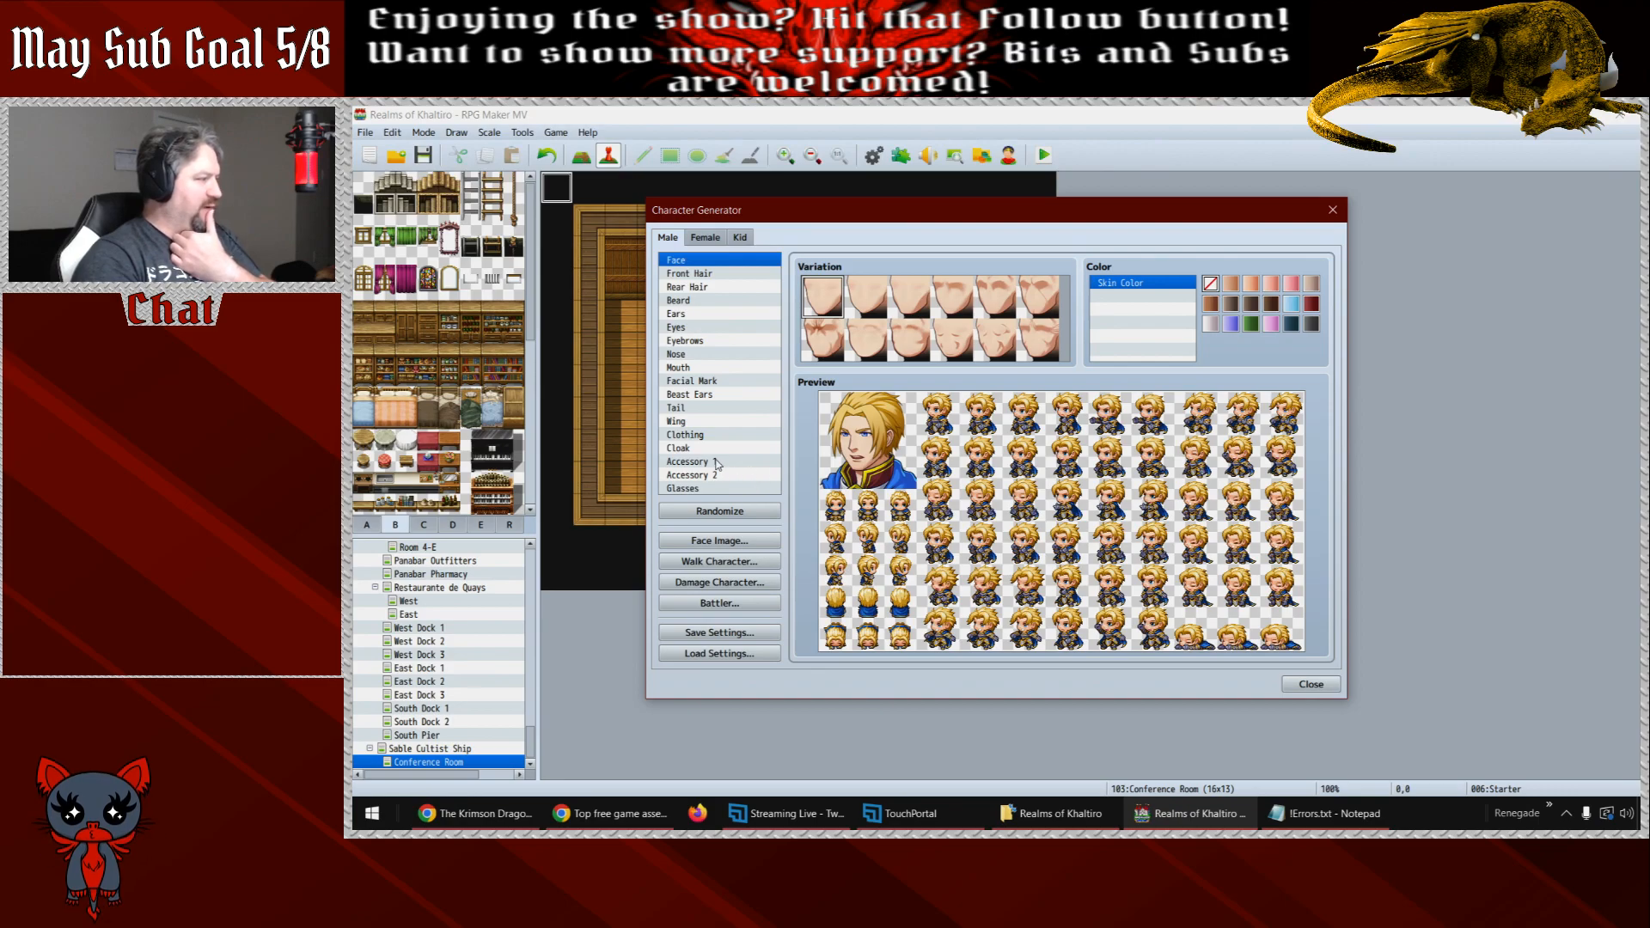
click(714, 381)
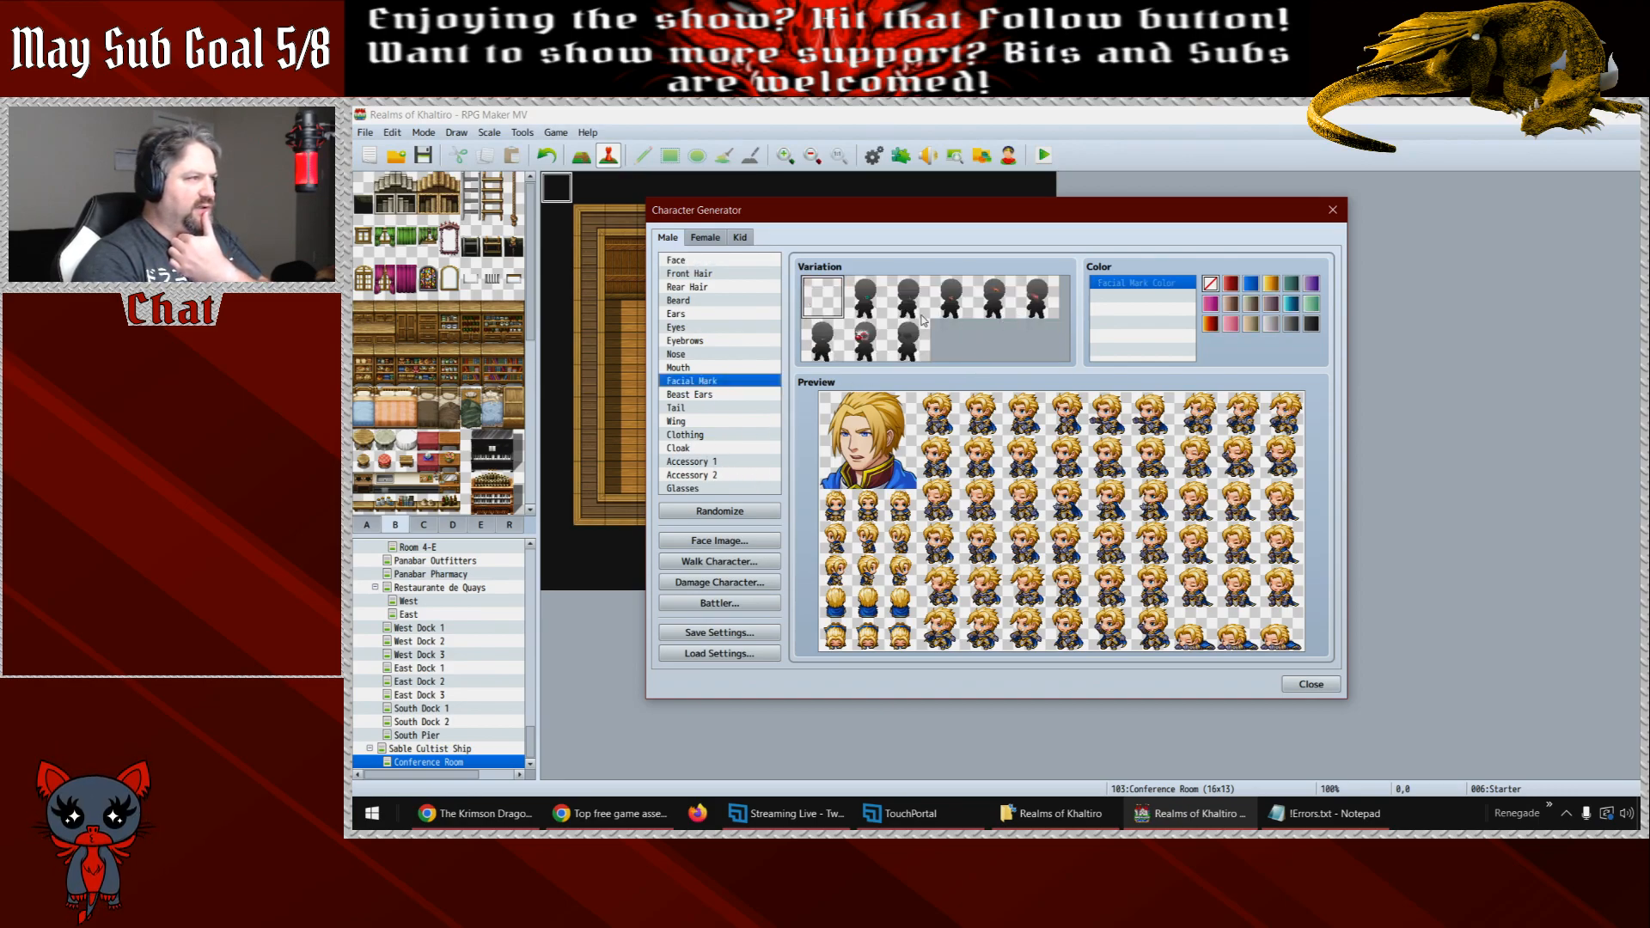
click(868, 306)
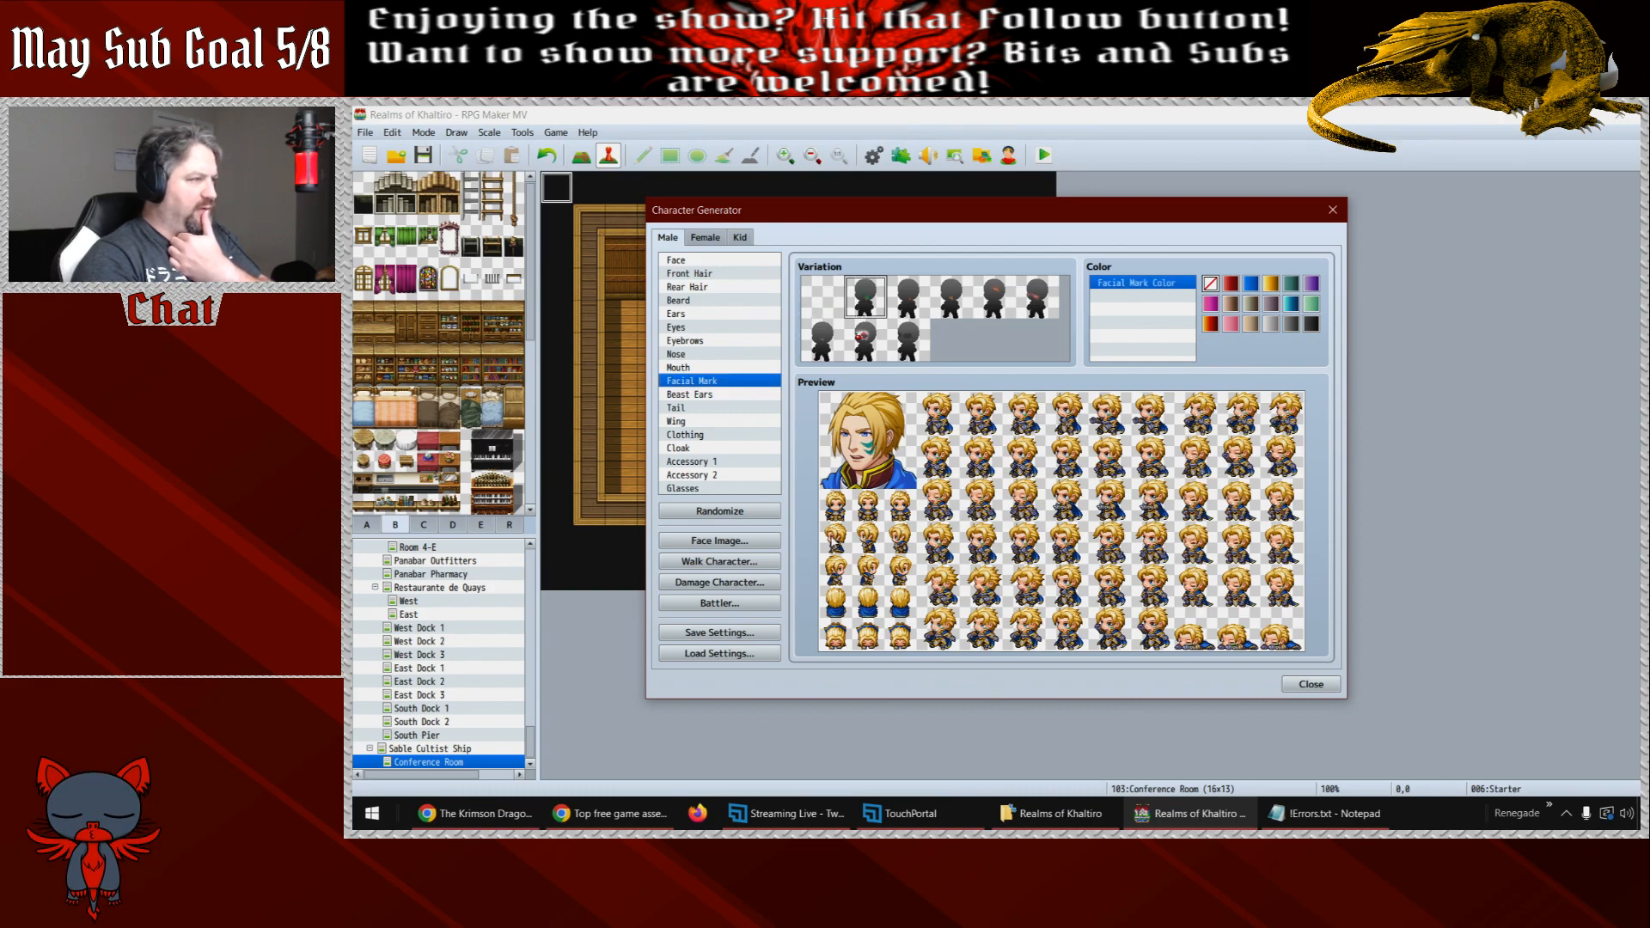
- Preview the available facial mark variations one by one on the female character
click(704, 238)
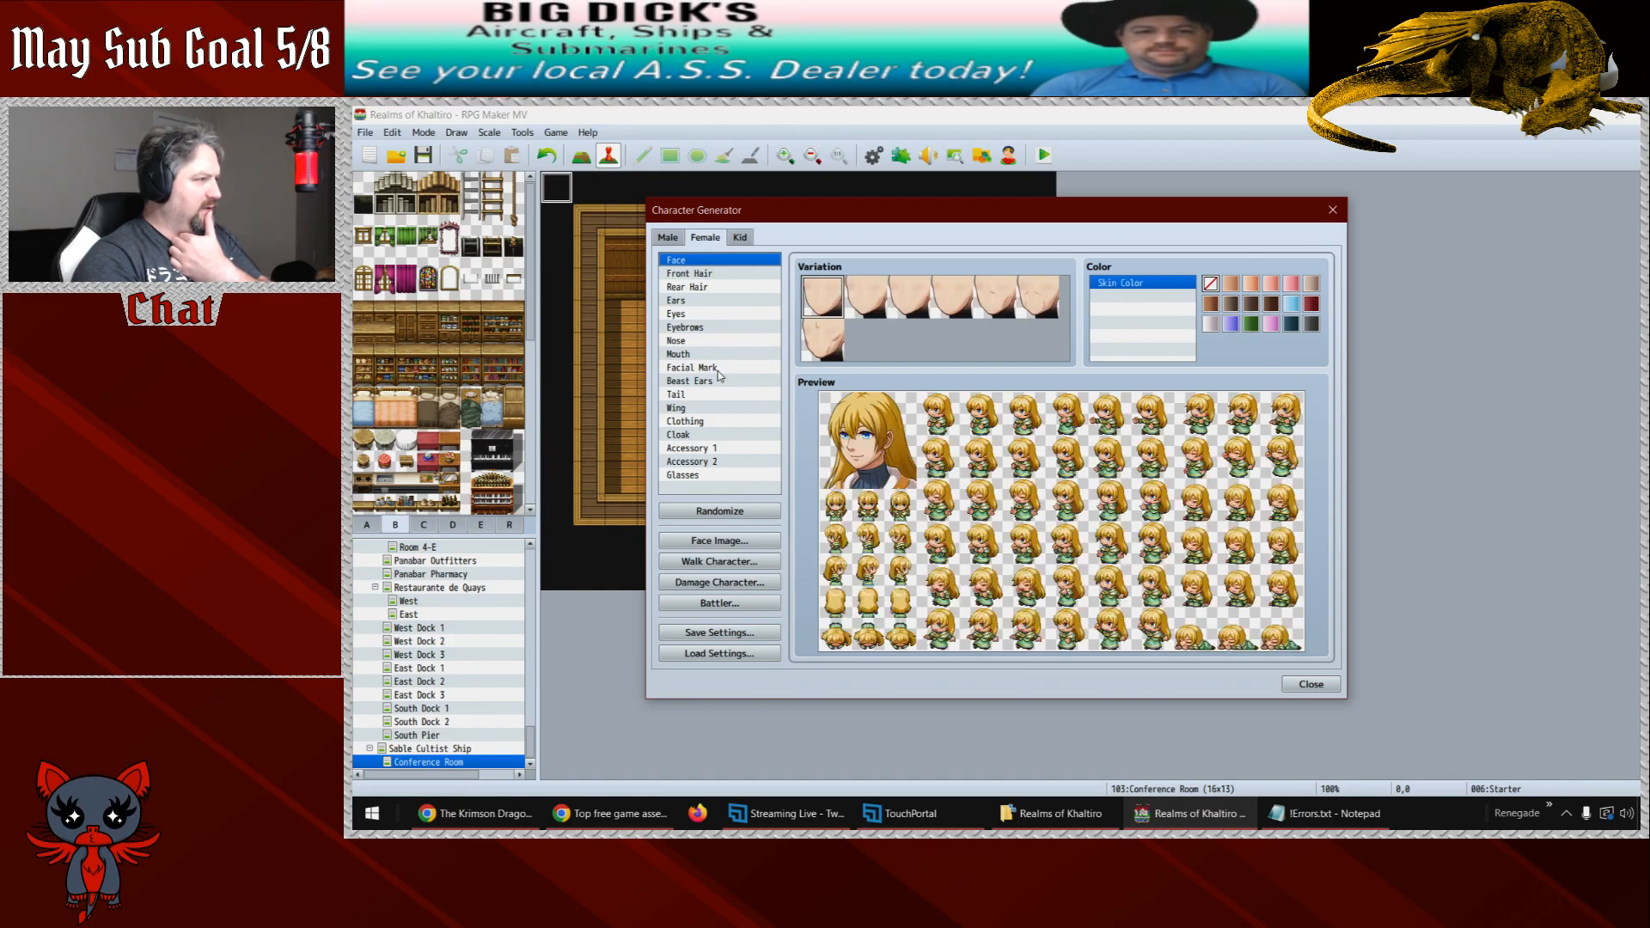
click(719, 369)
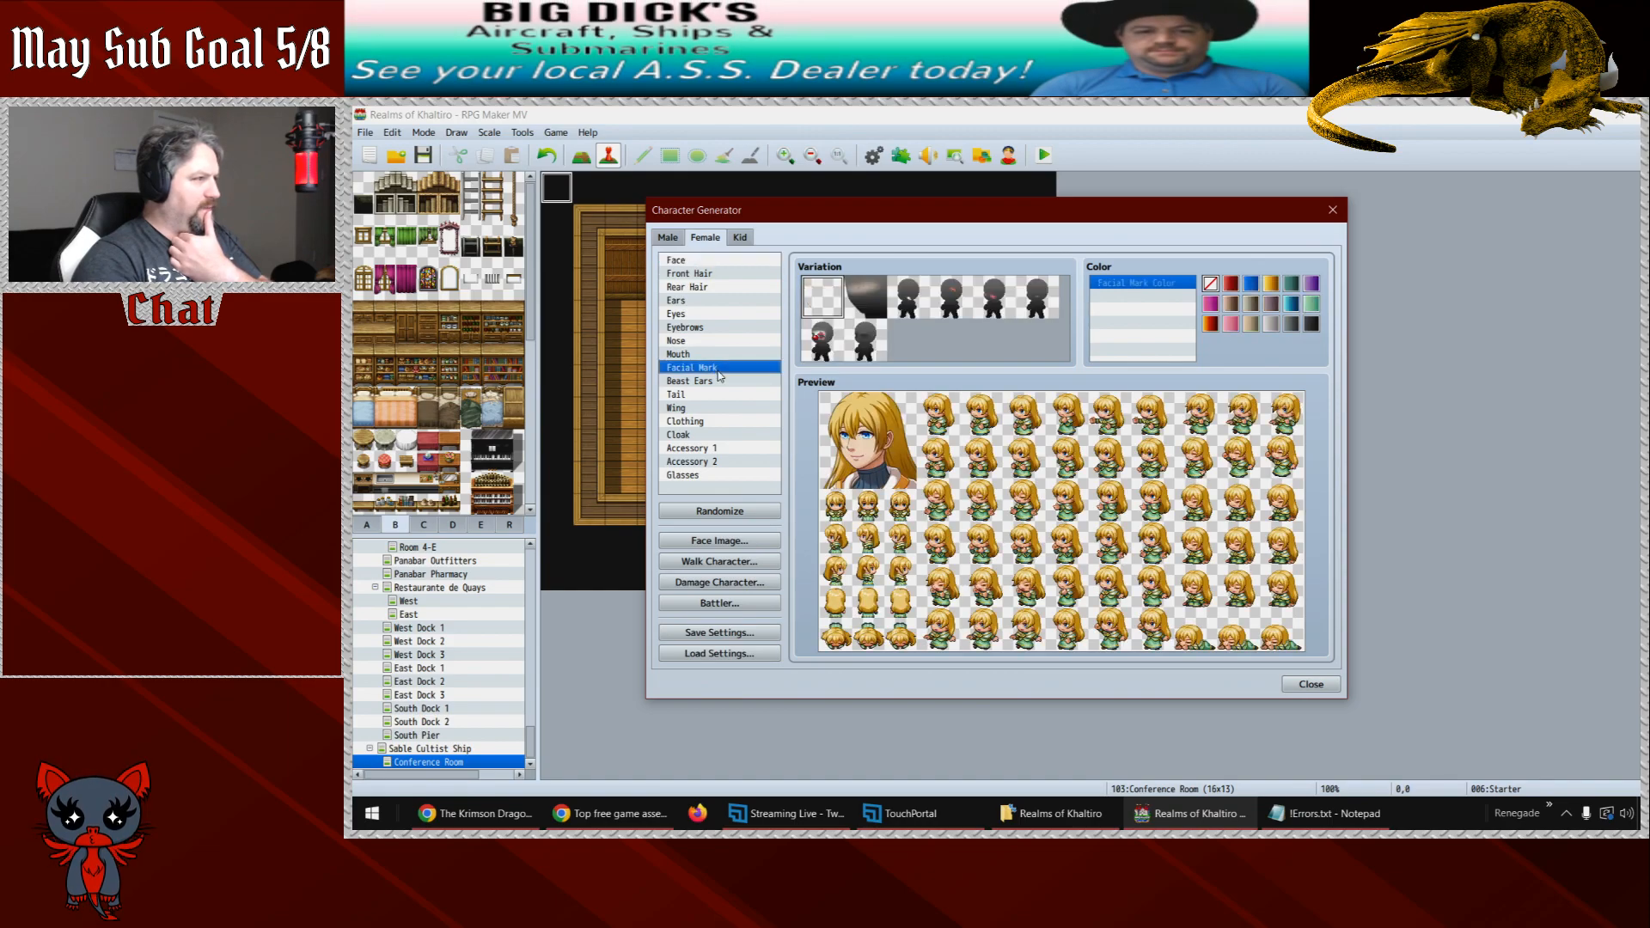
click(916, 310)
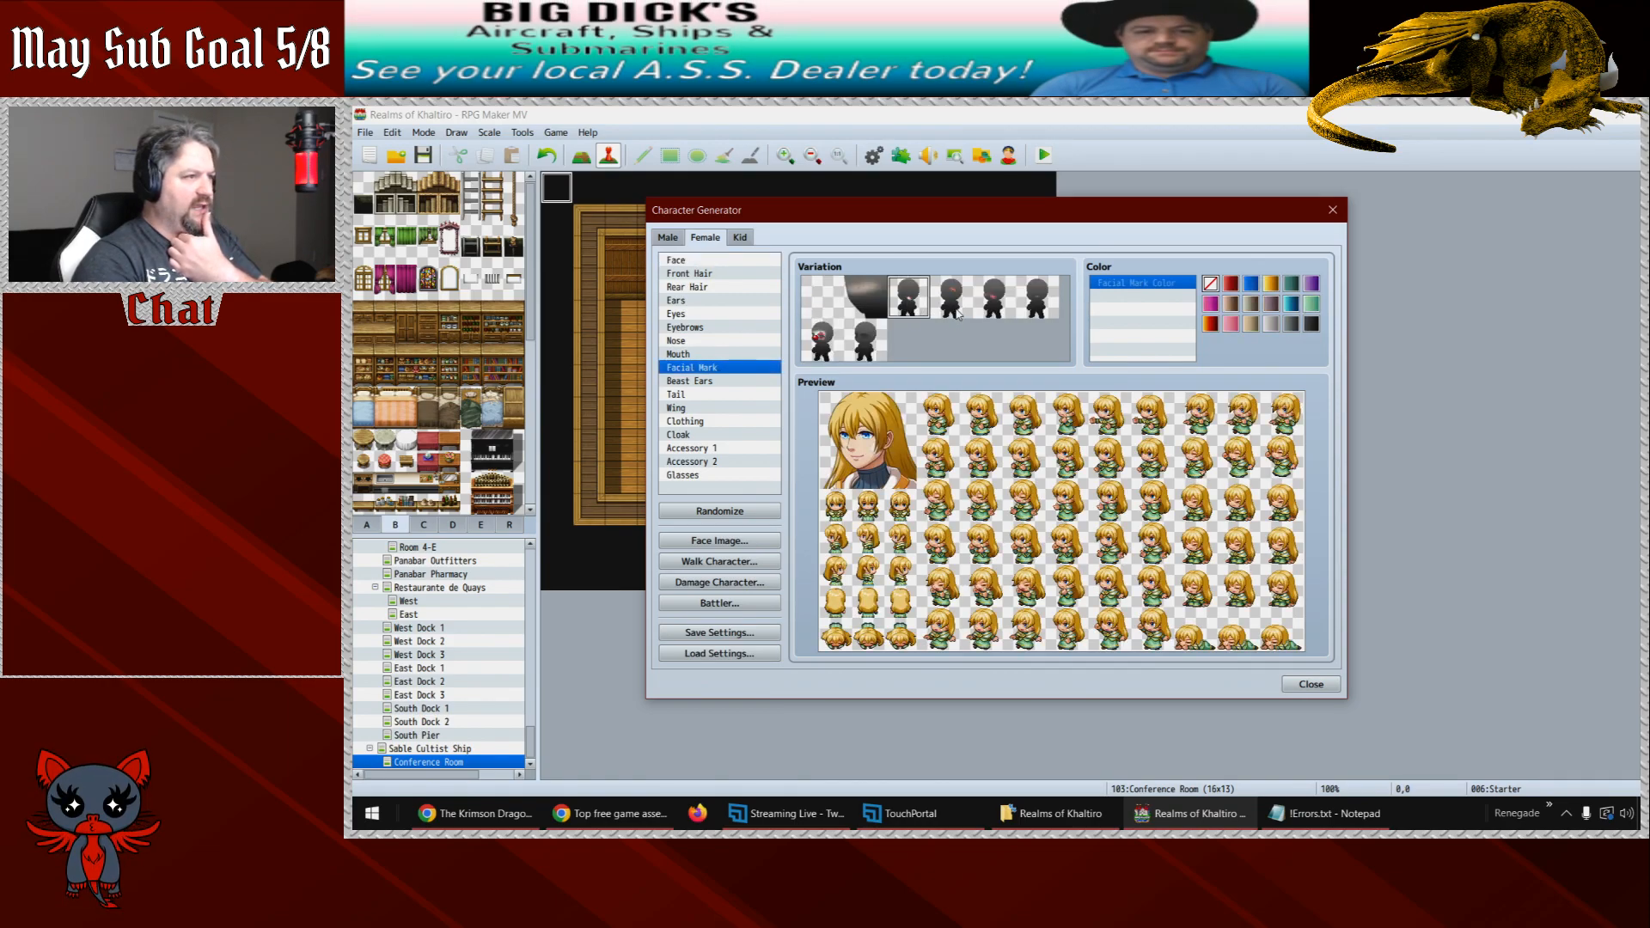
click(1036, 307)
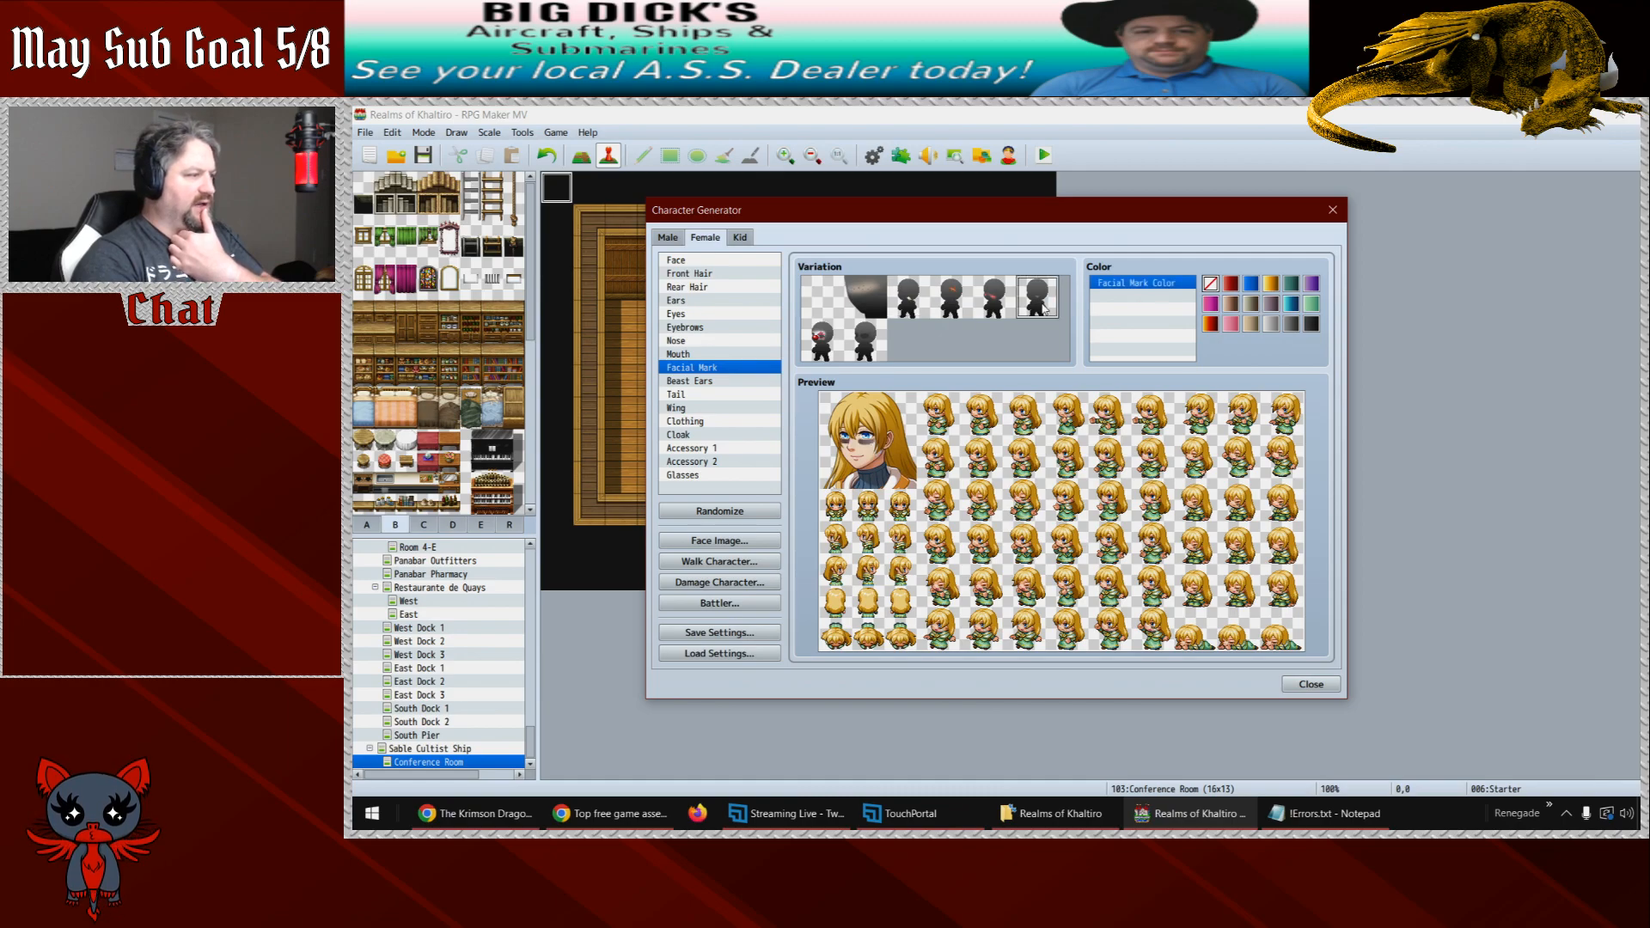
click(994, 301)
click(951, 302)
click(864, 342)
click(822, 346)
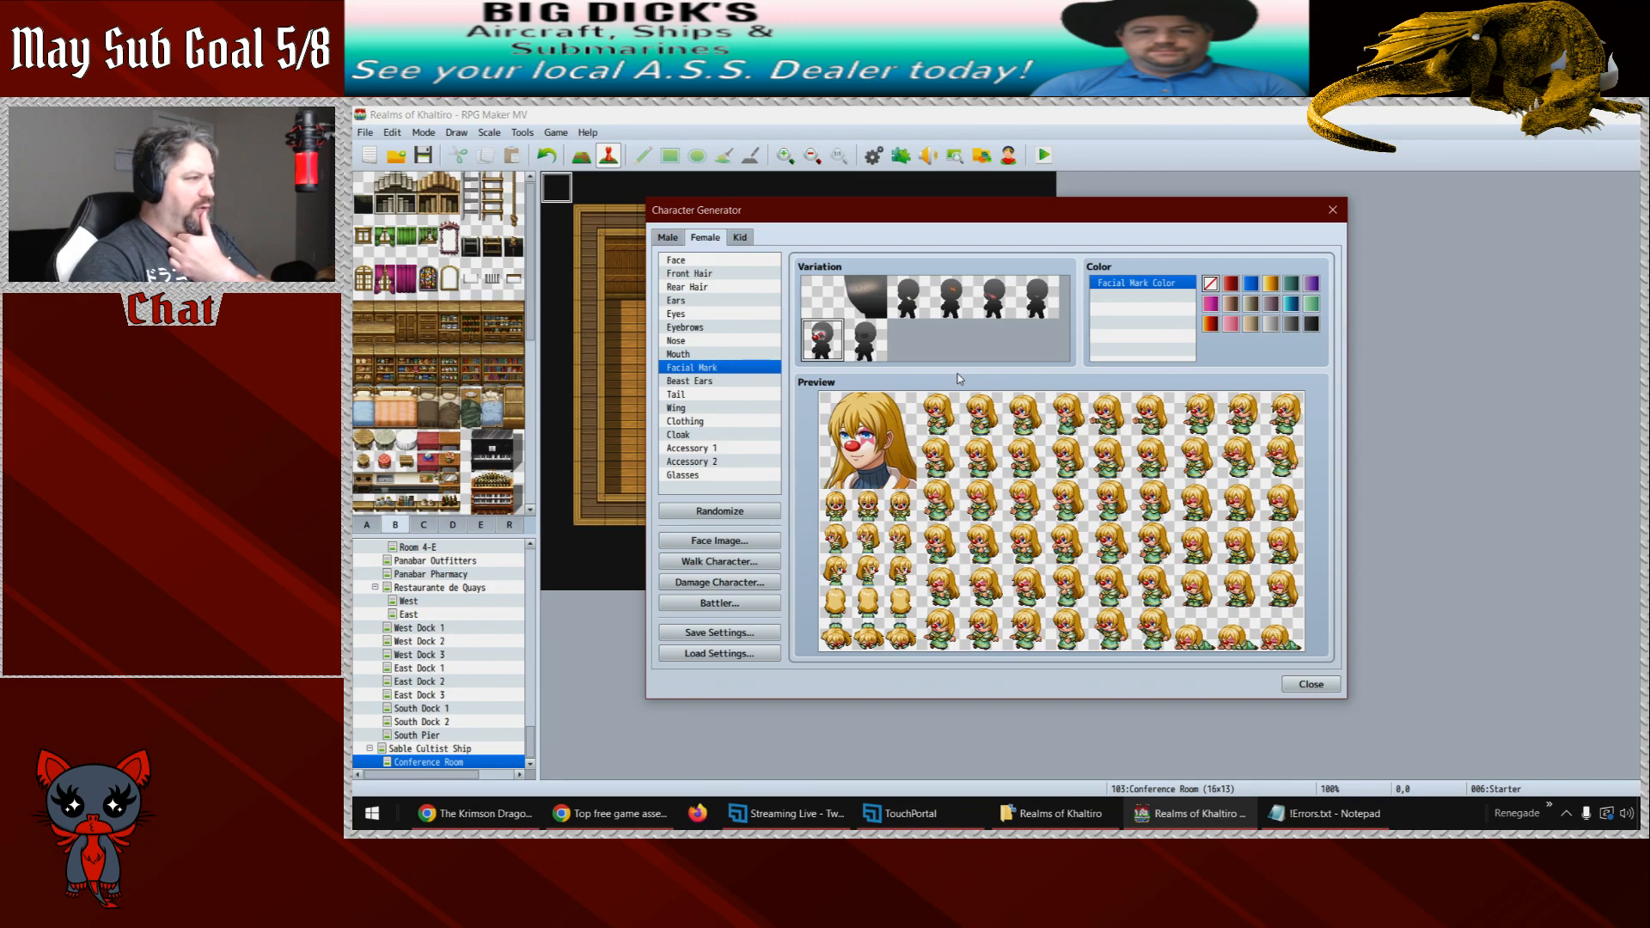
click(880, 308)
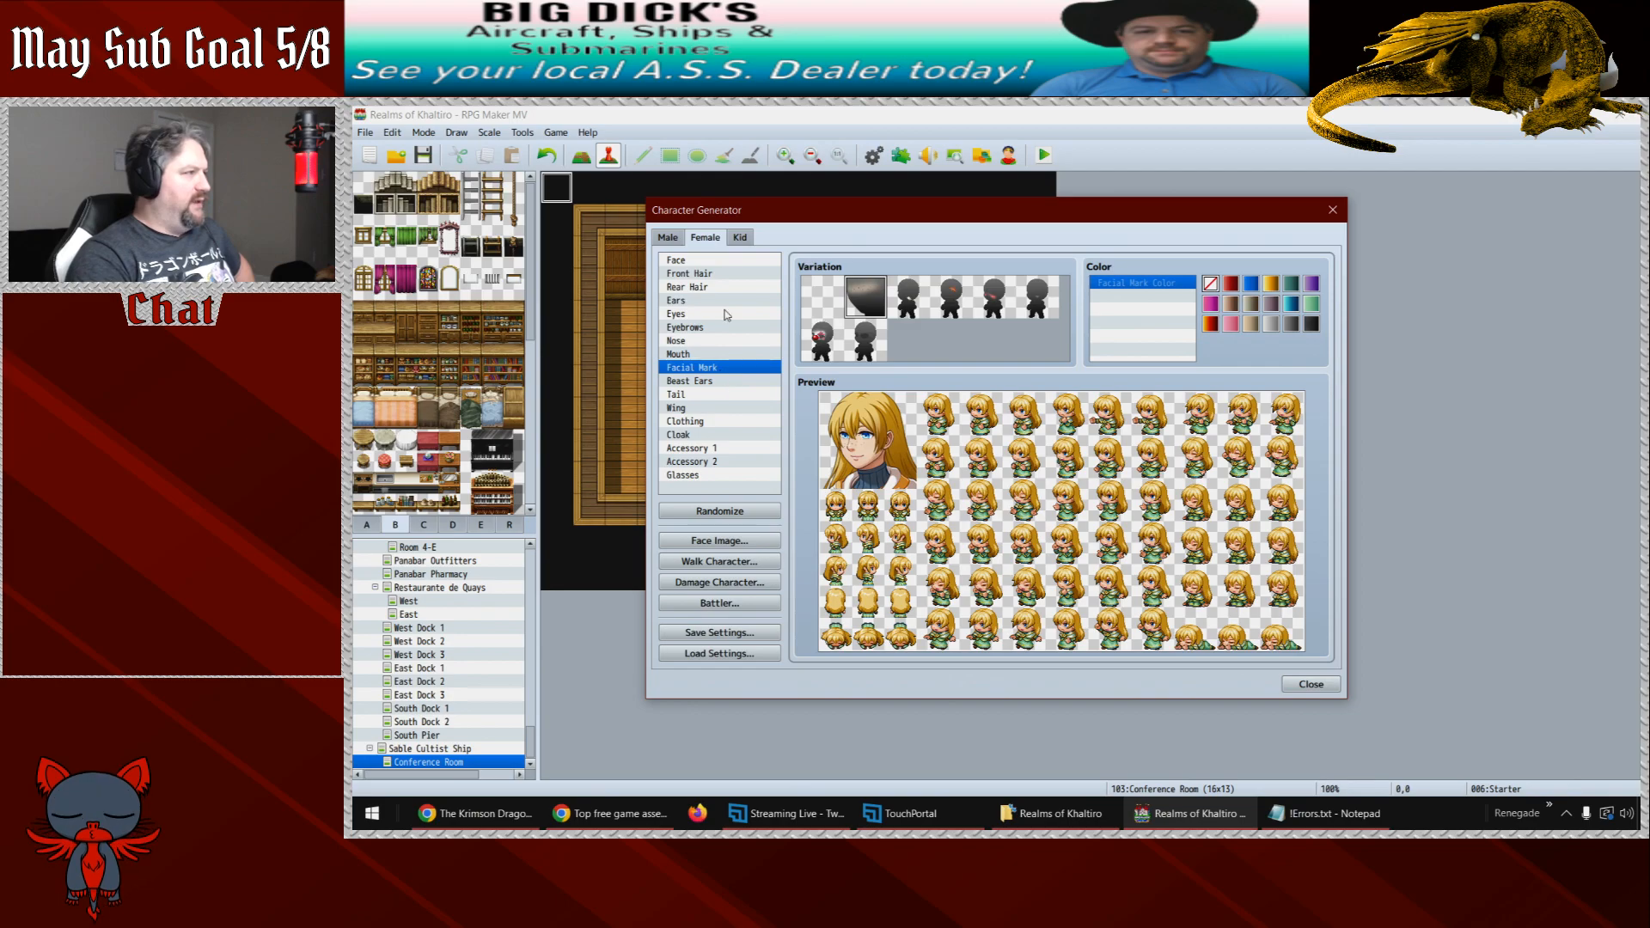
- Compare the male and female facial marks, preview the last two female variations, and close the Character Generator
click(668, 238)
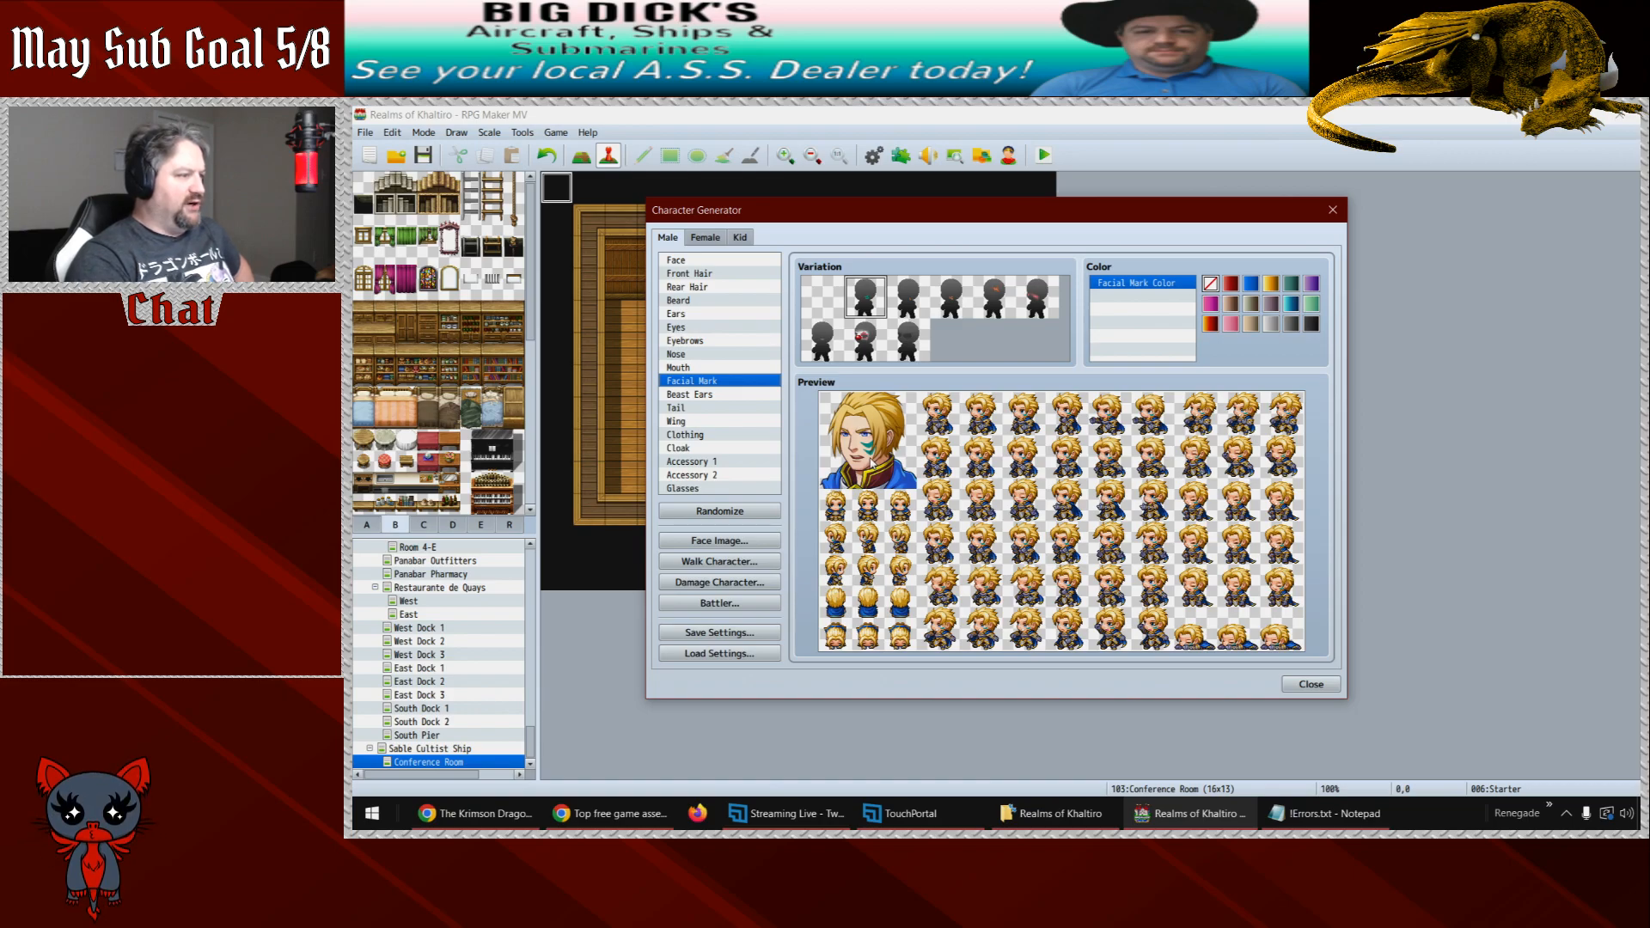
click(705, 240)
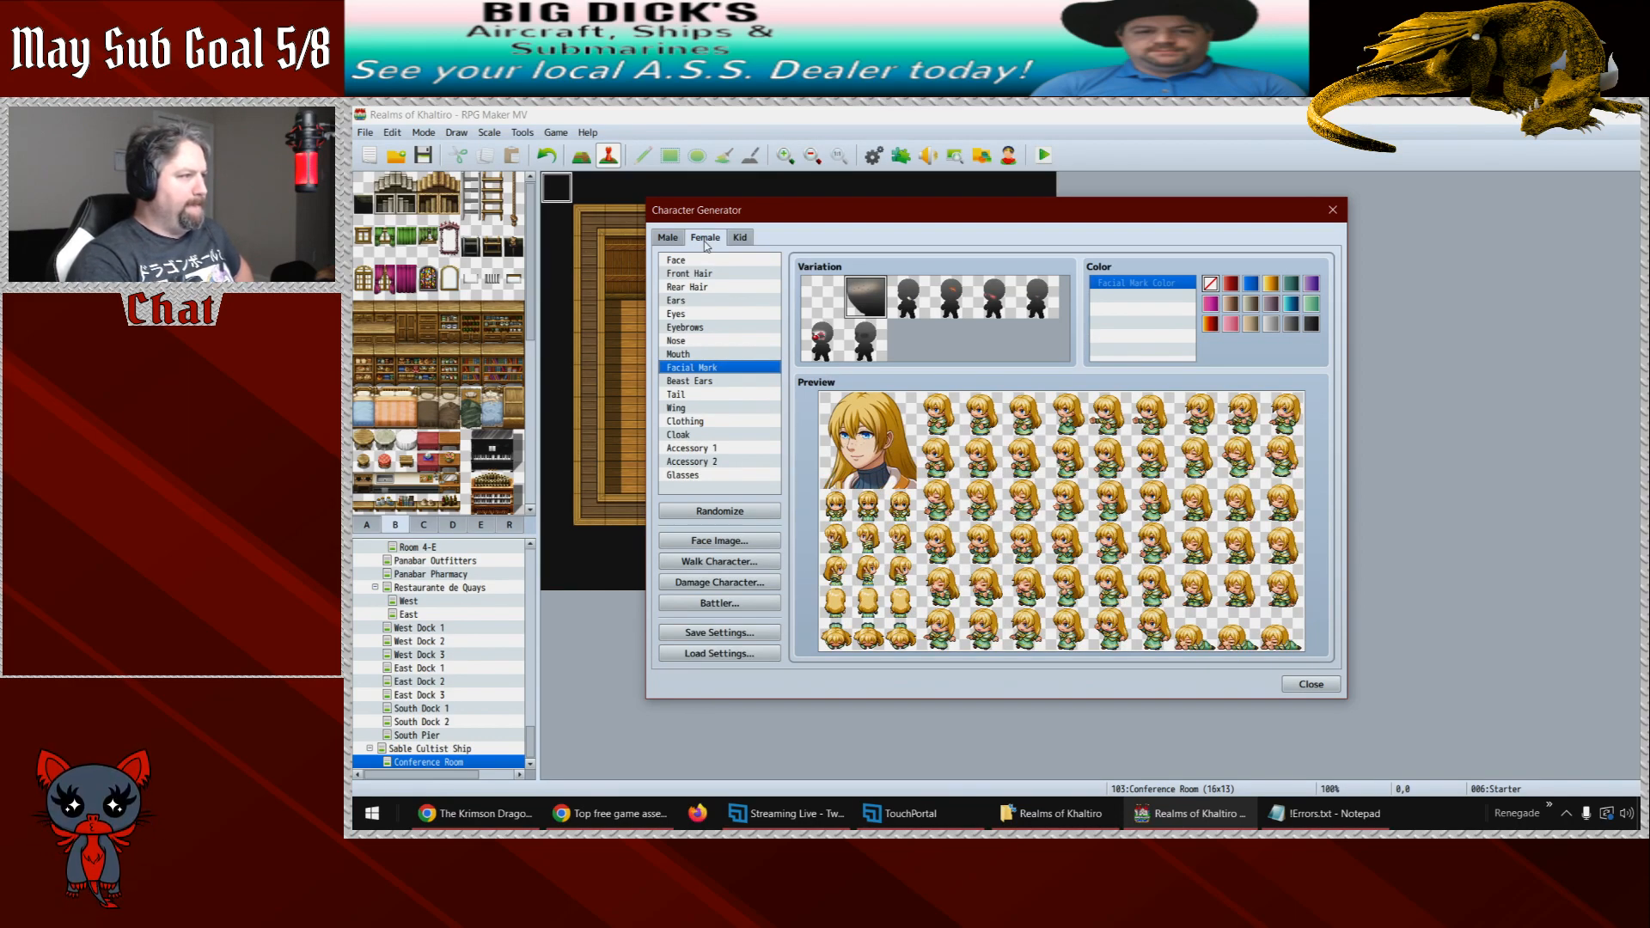
click(825, 359)
click(866, 356)
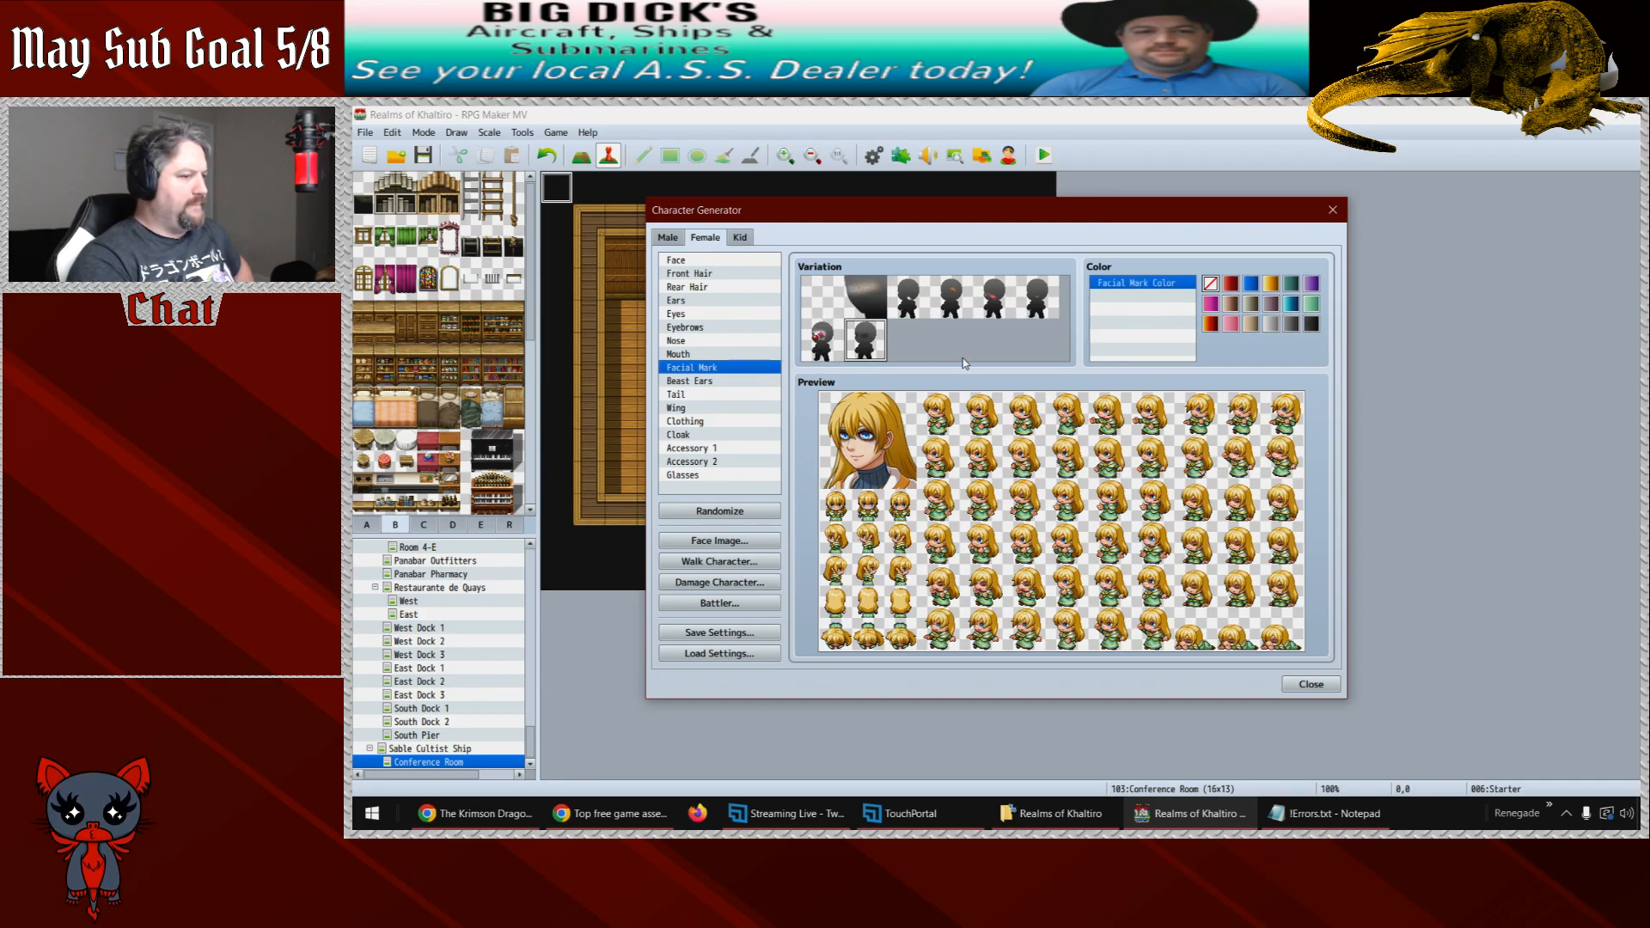
click(1312, 687)
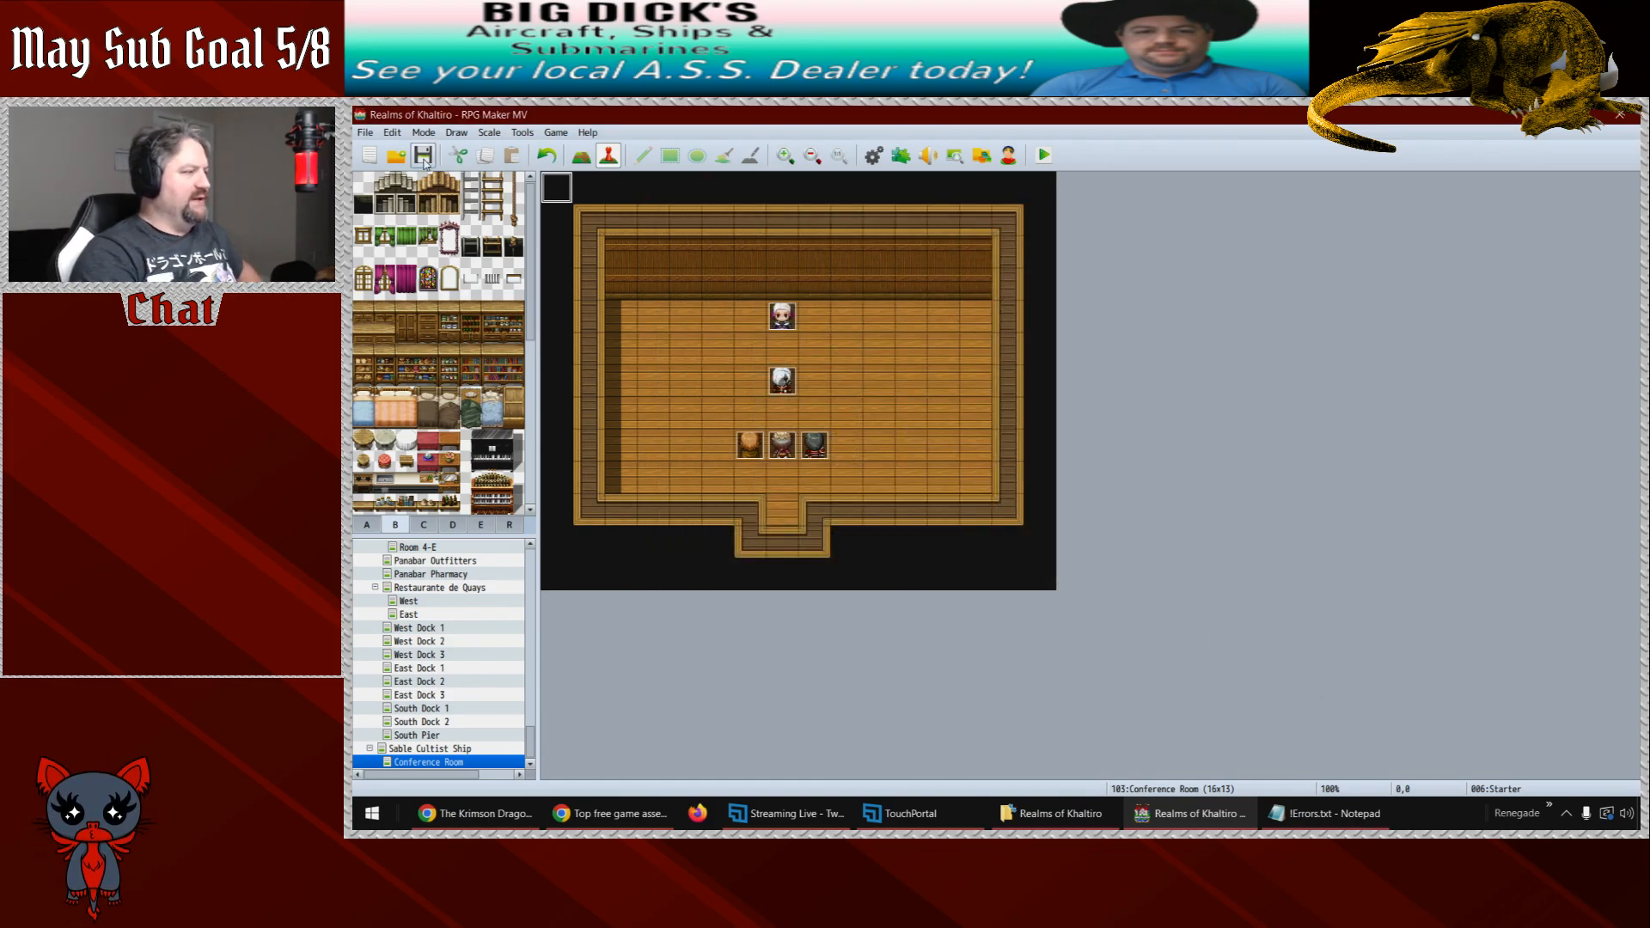
- Reopen the Starter event and duplicate its last Xavras message at the end of the event contents
double_click(564, 192)
drag(1317, 396, 1321, 616)
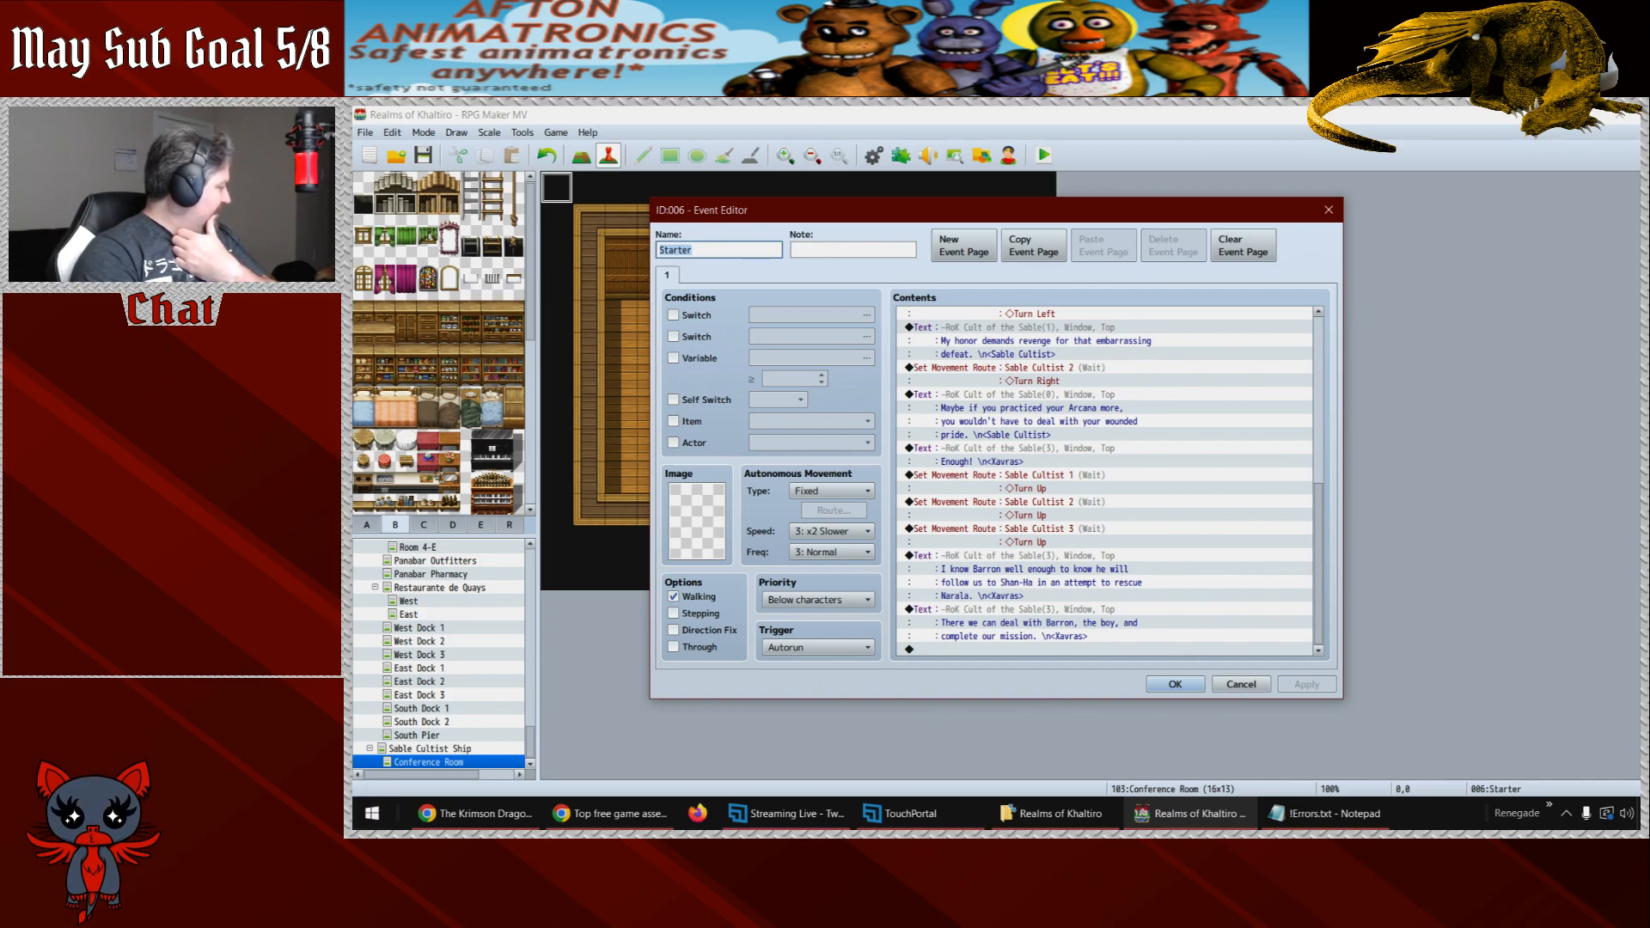
click(692, 250)
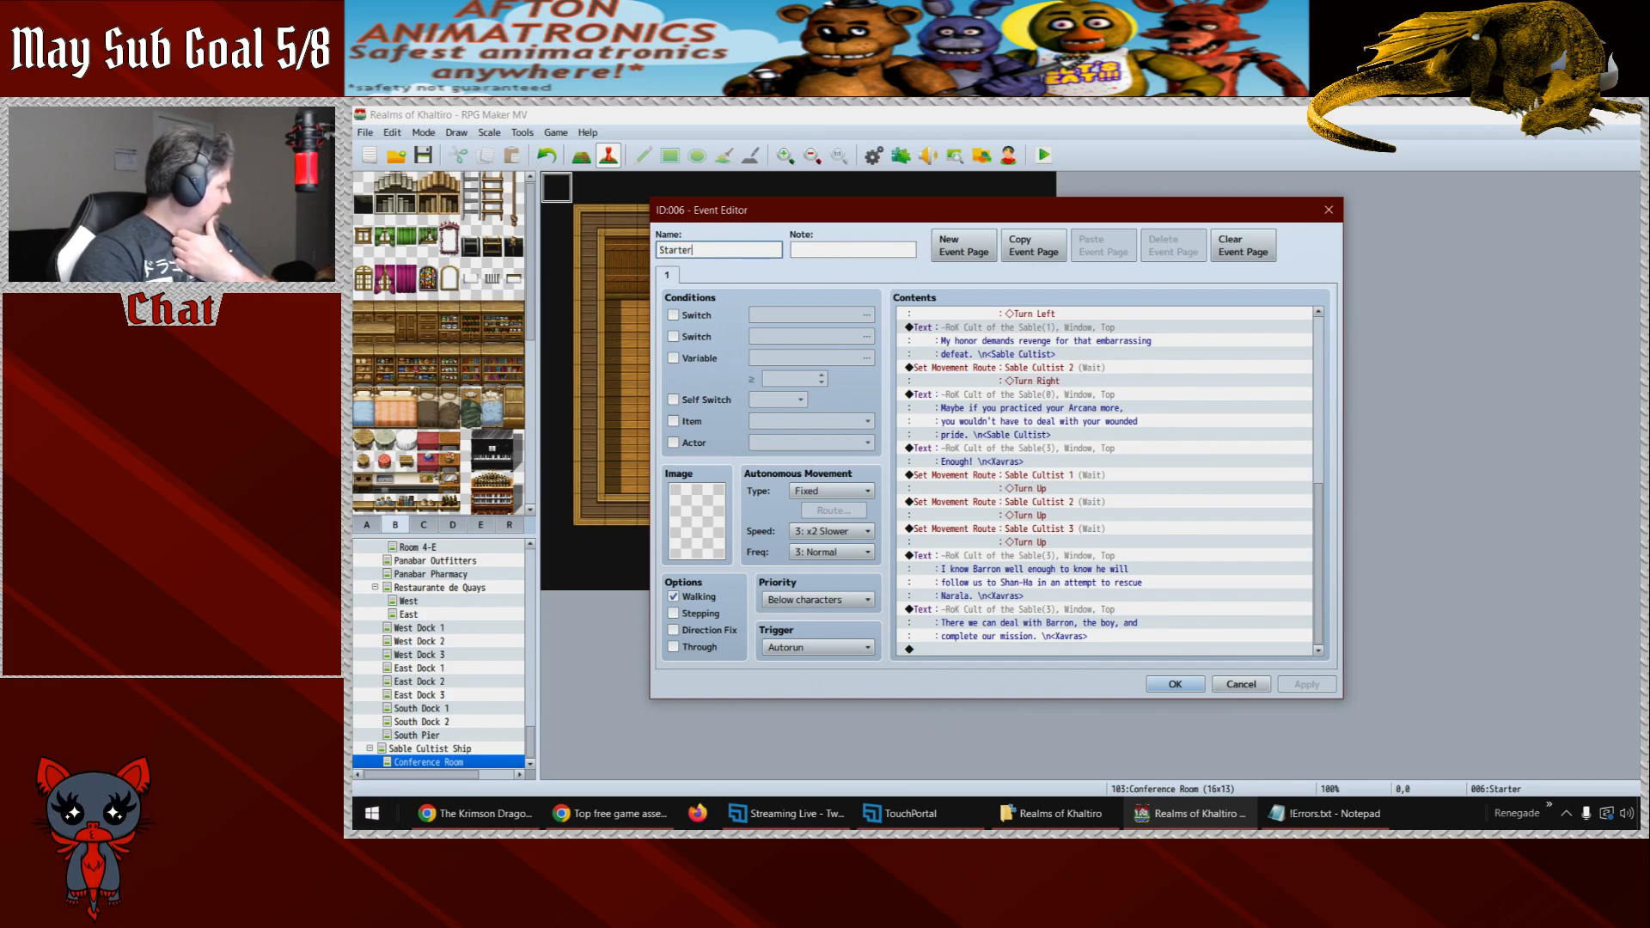
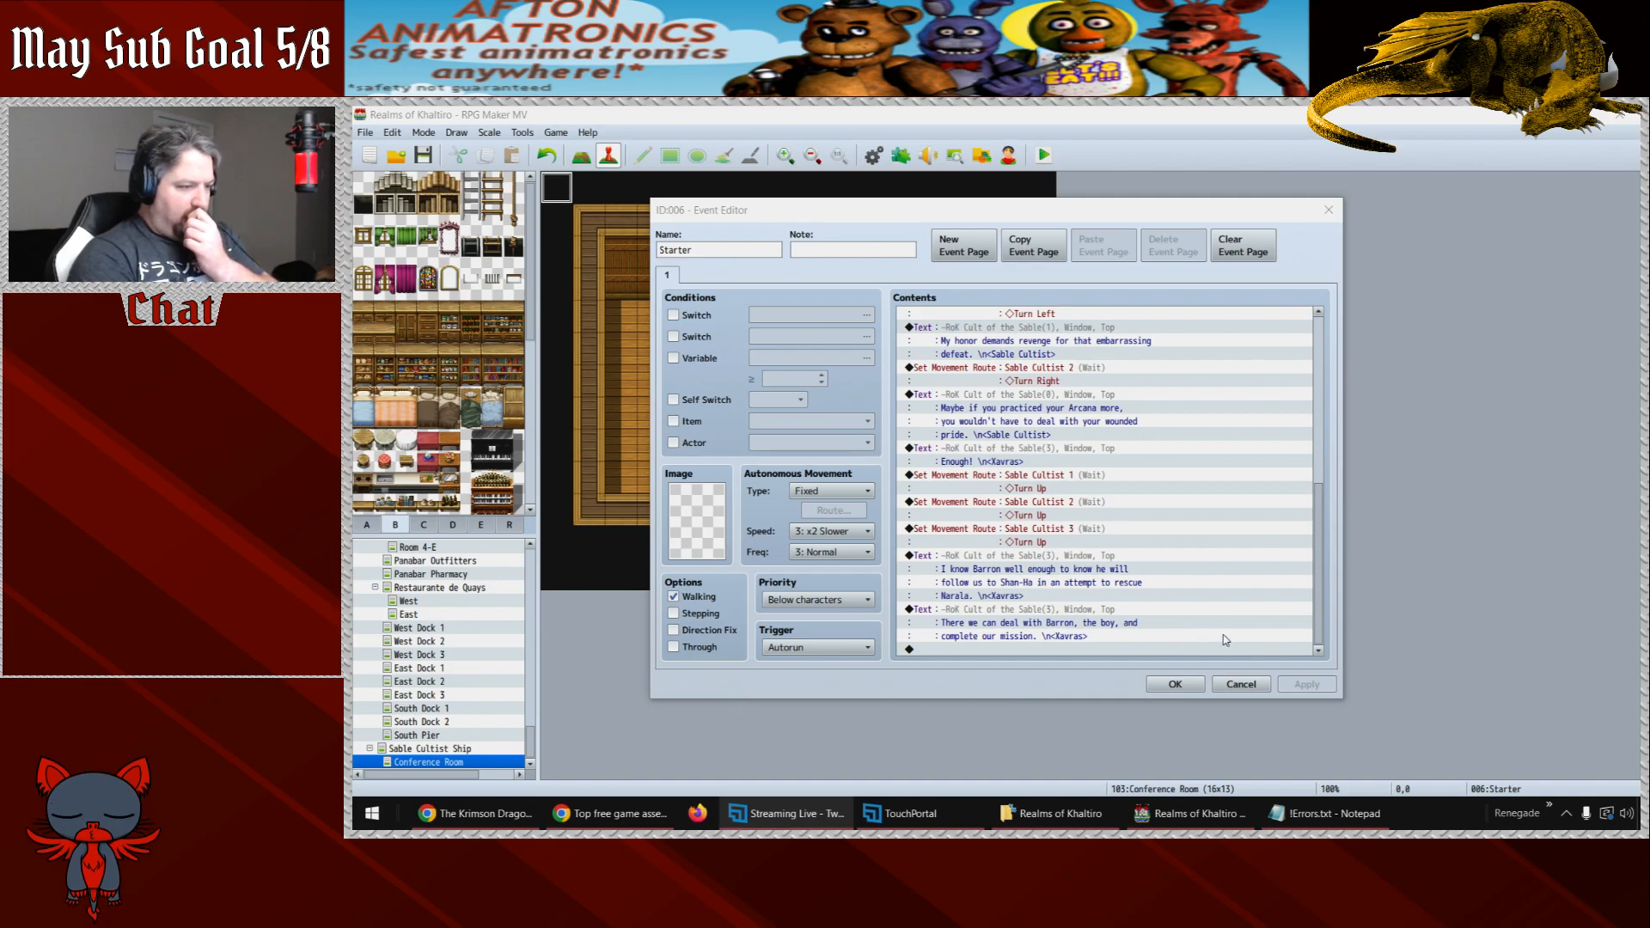
click(1322, 637)
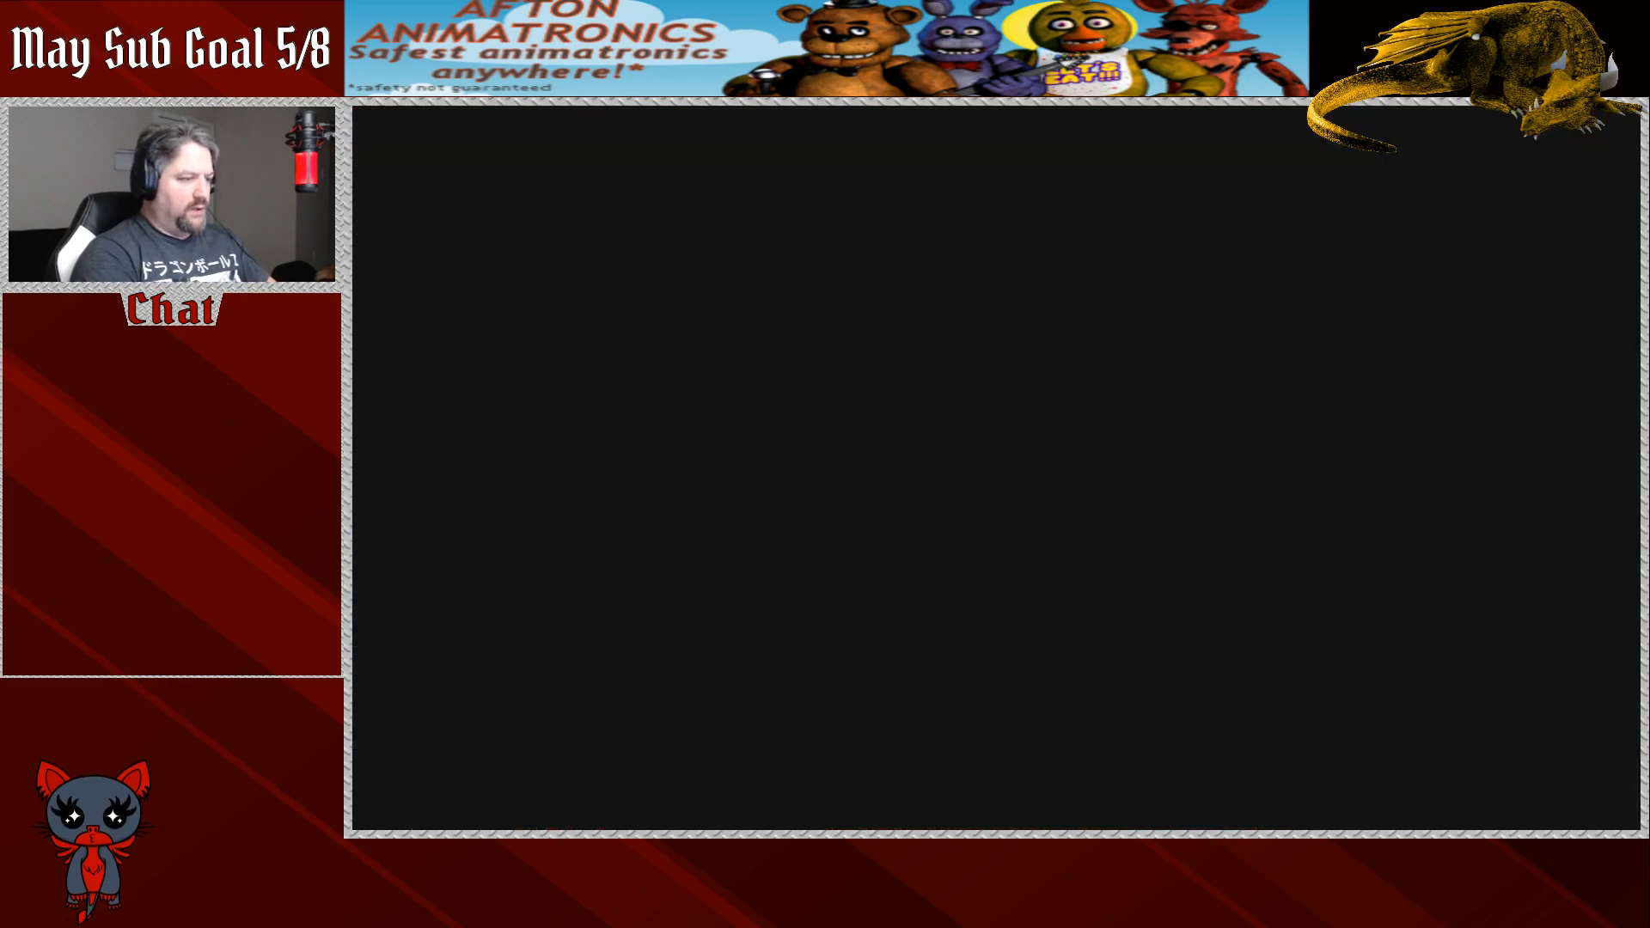
click(1064, 610)
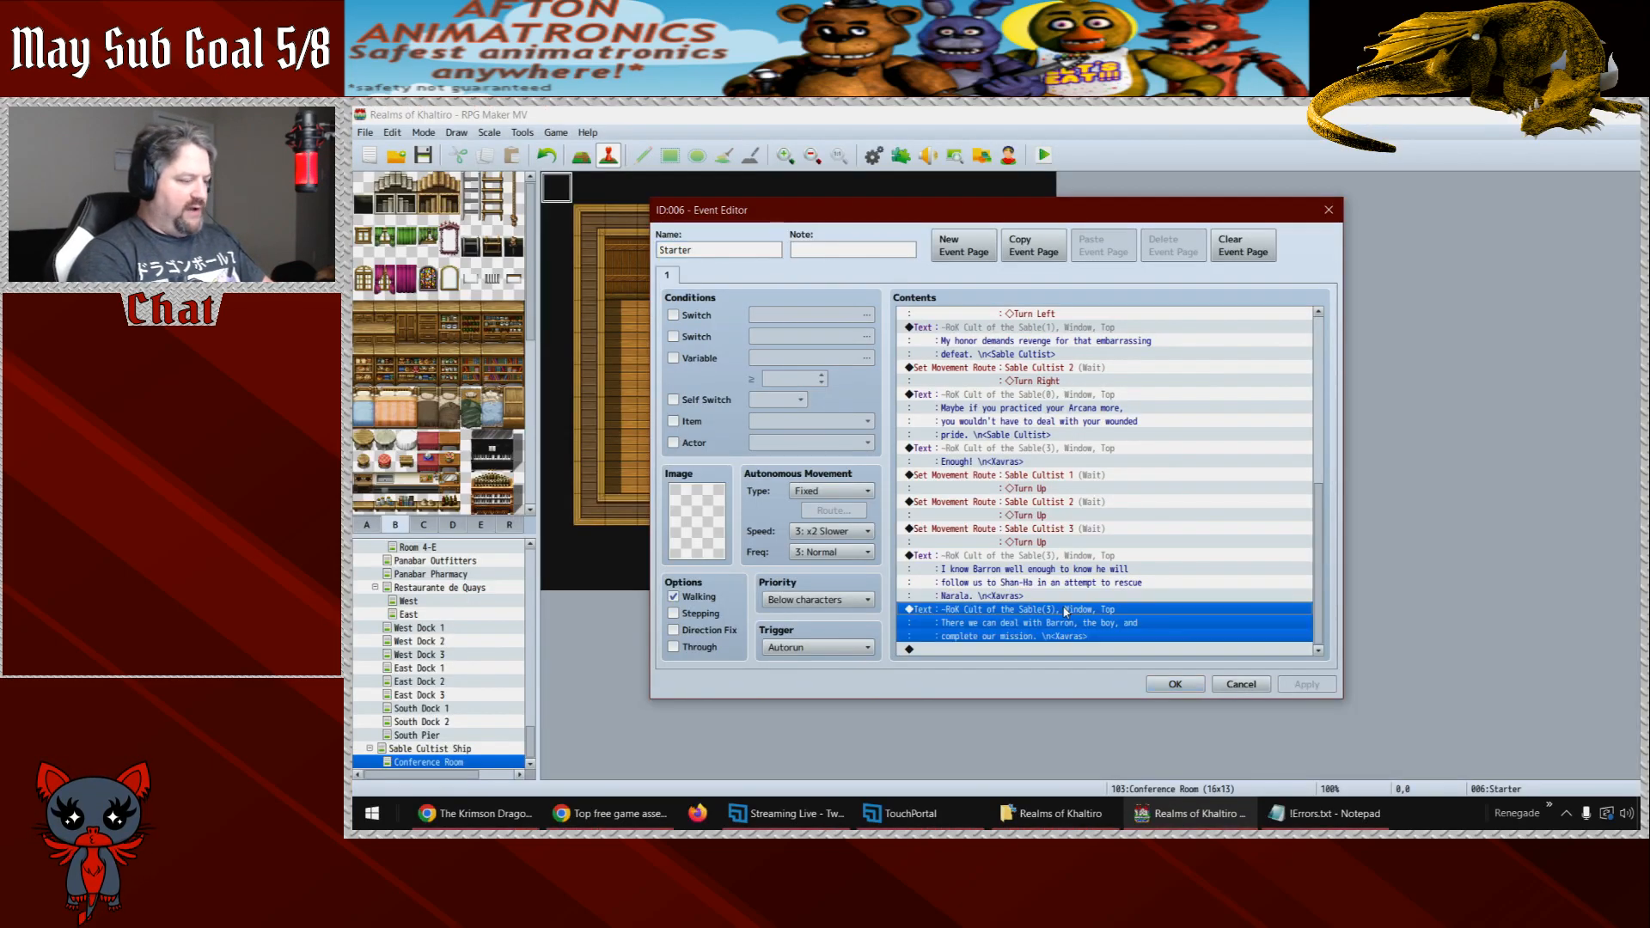
click(1014, 649)
key(ctrl+v)
- Rewrite the duplicated last Xavras message as "We should be getting close to Shan-Ha now. Bring in the other prisoner." on two lines
double_click(1015, 619)
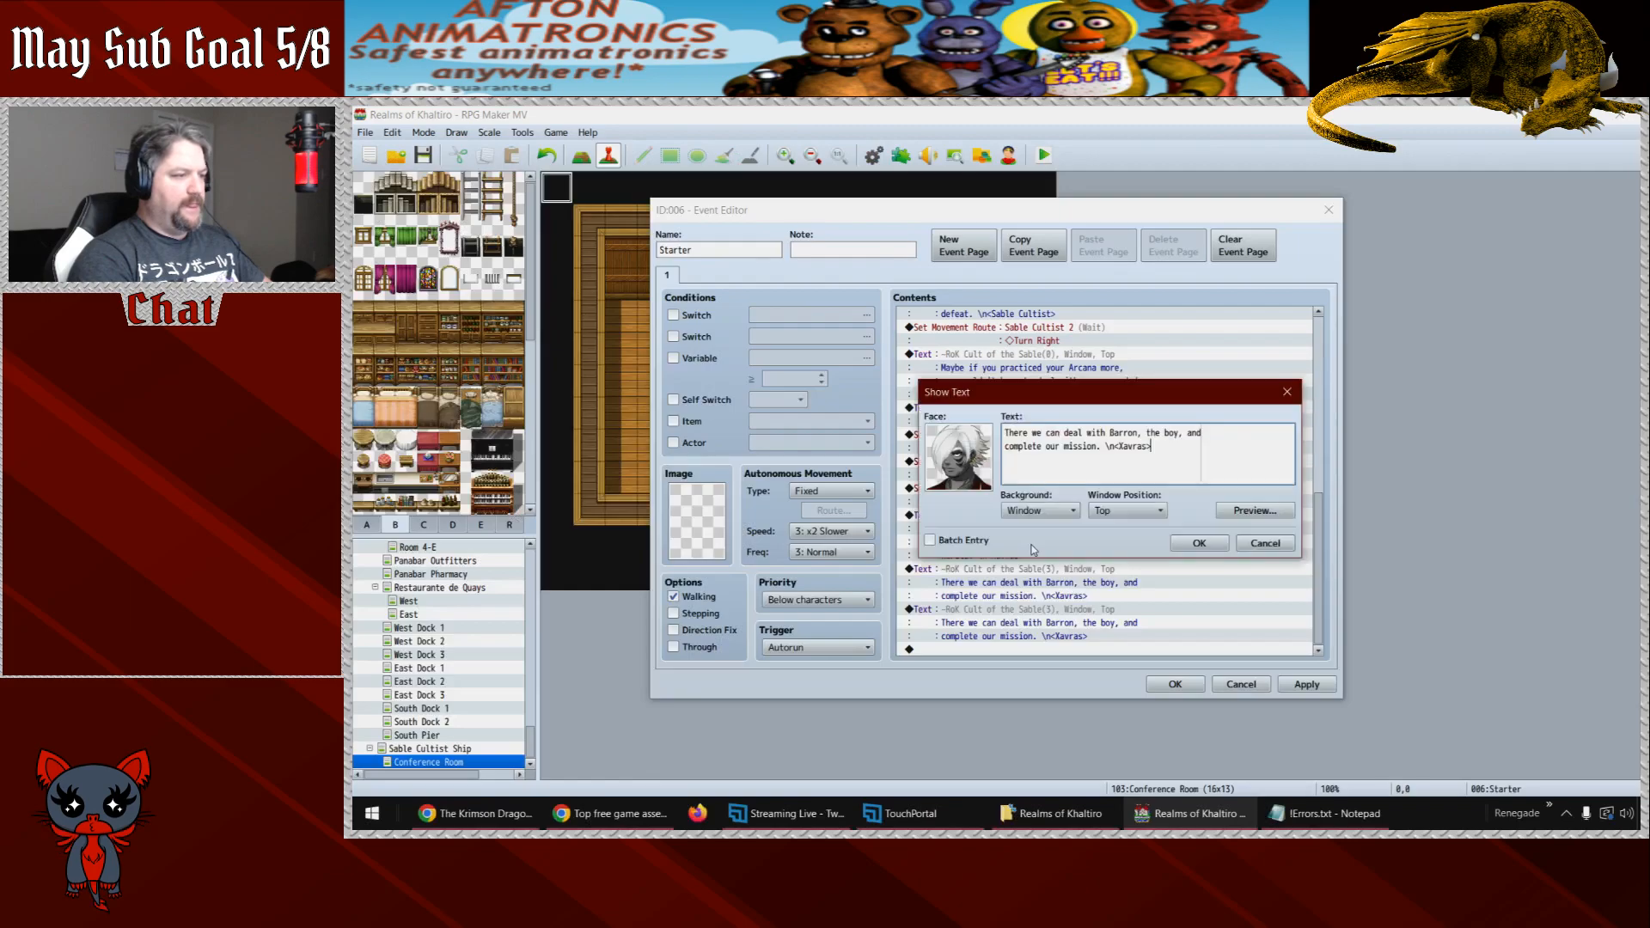
drag(1103, 446, 987, 402)
text(We should be get)
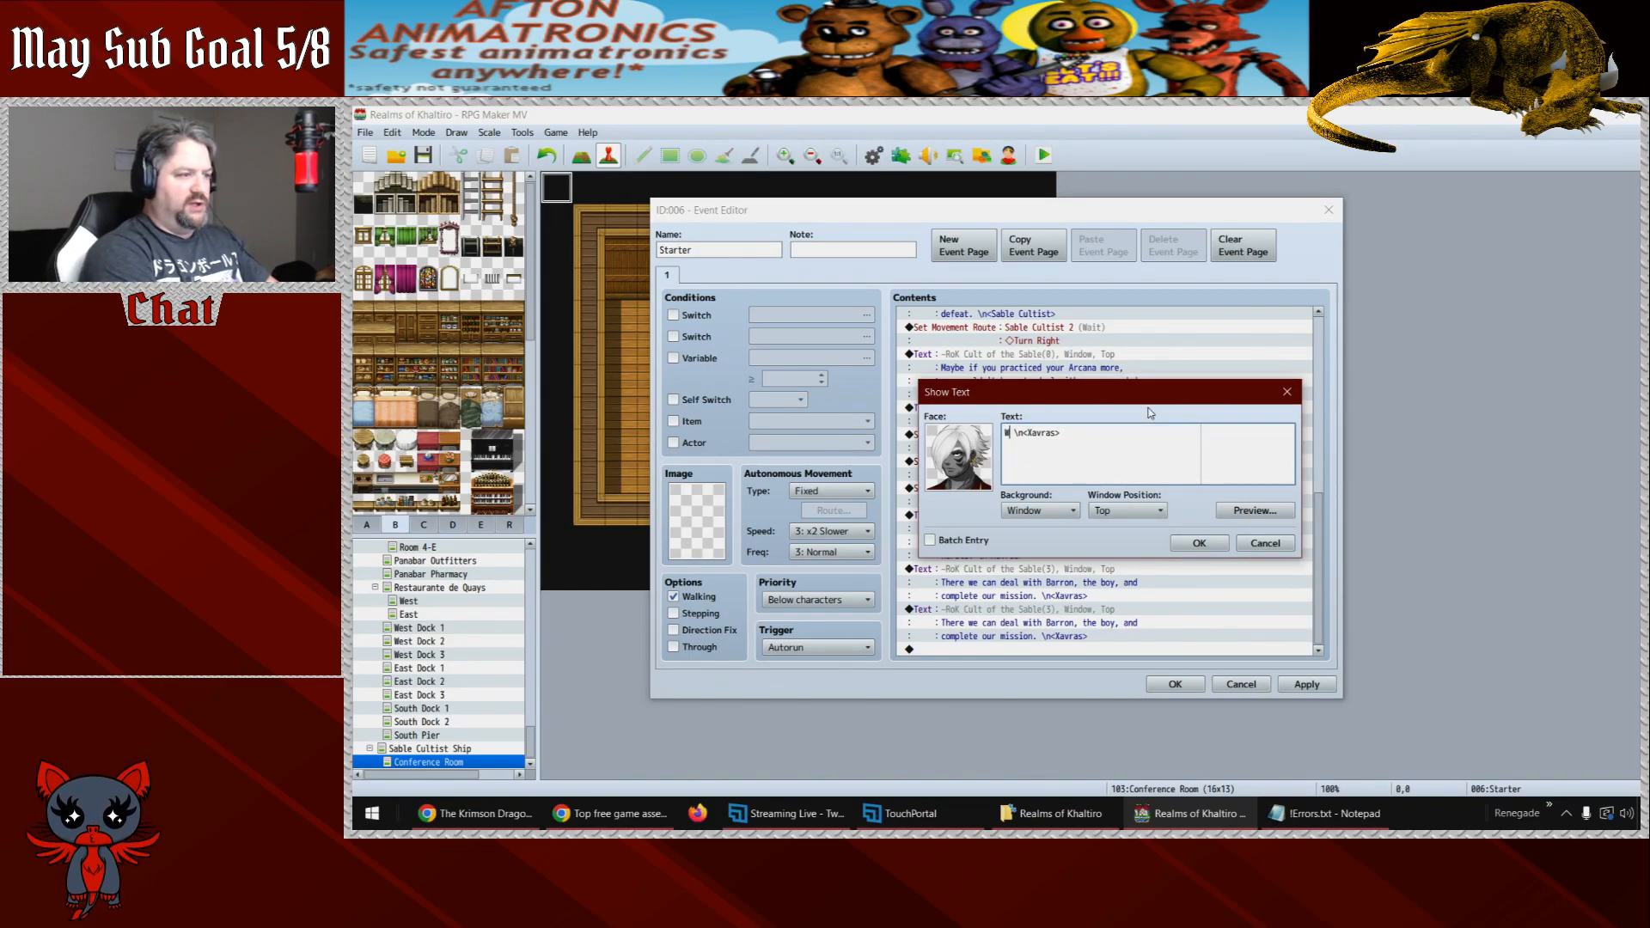
text(ting close to Shan-H)
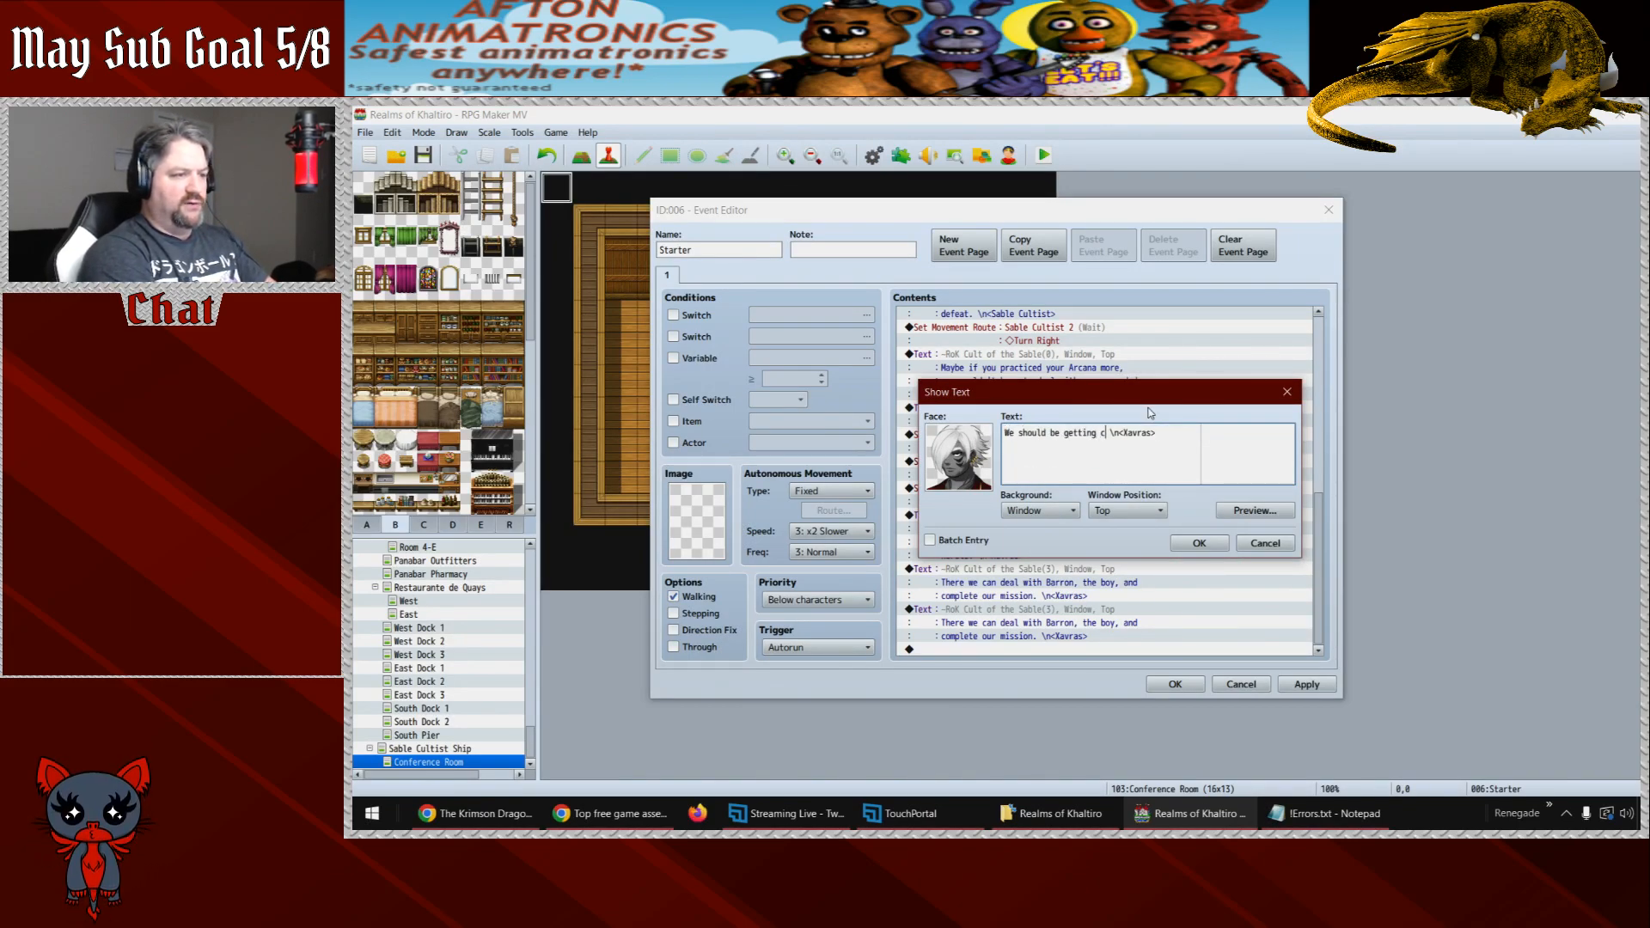
text(a now.)
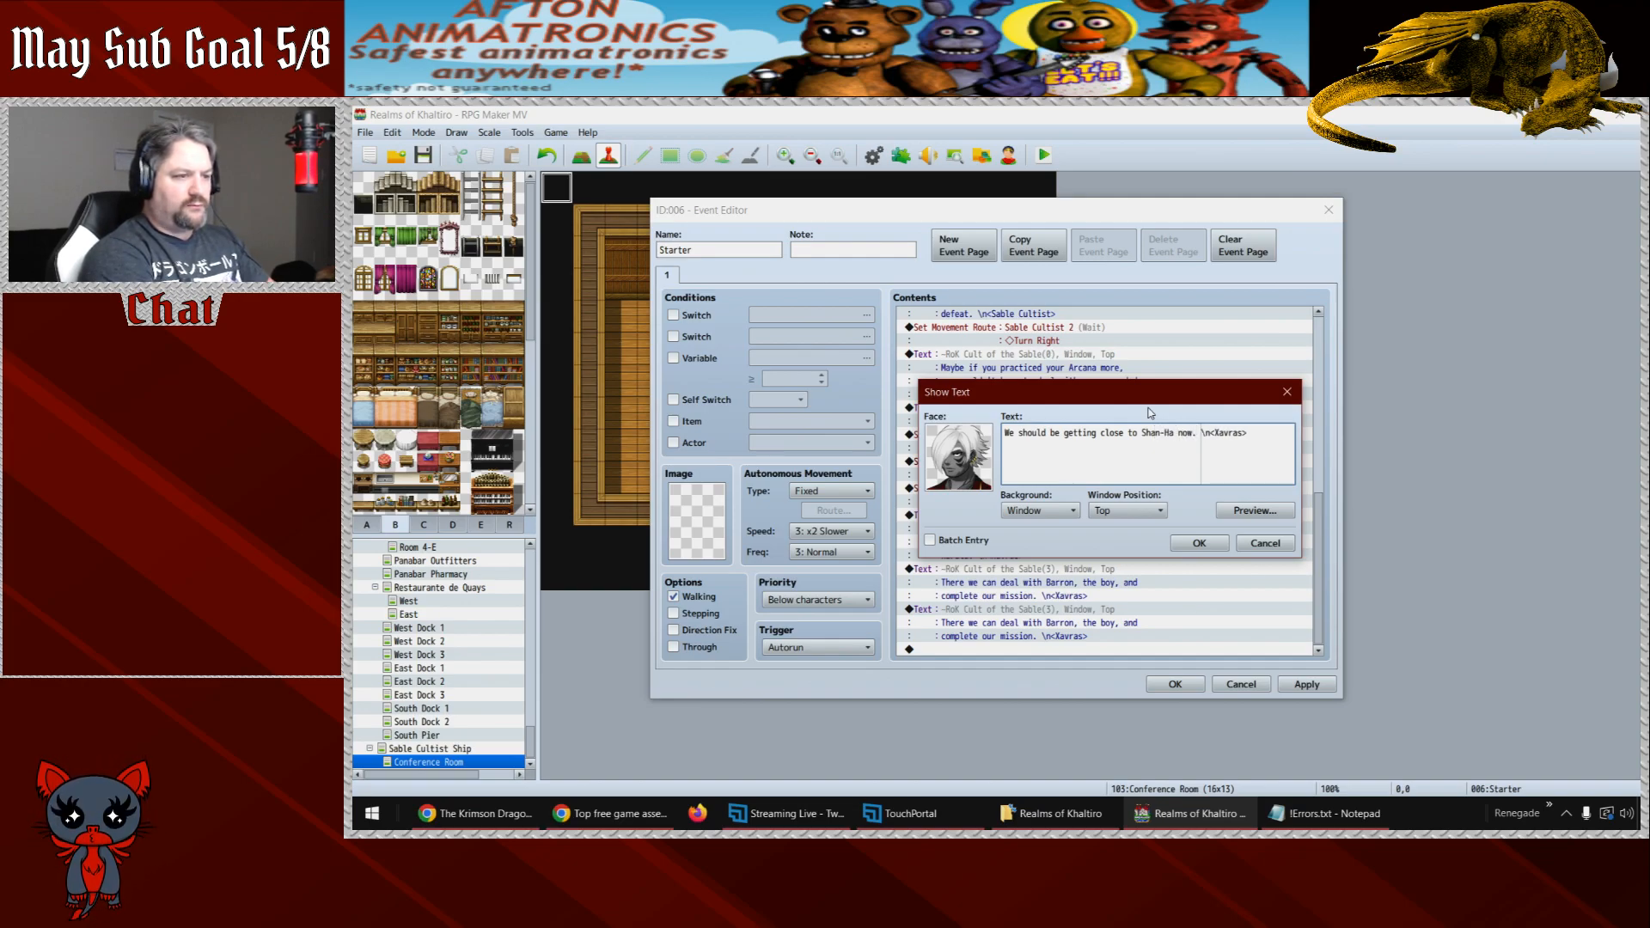
key(Return)
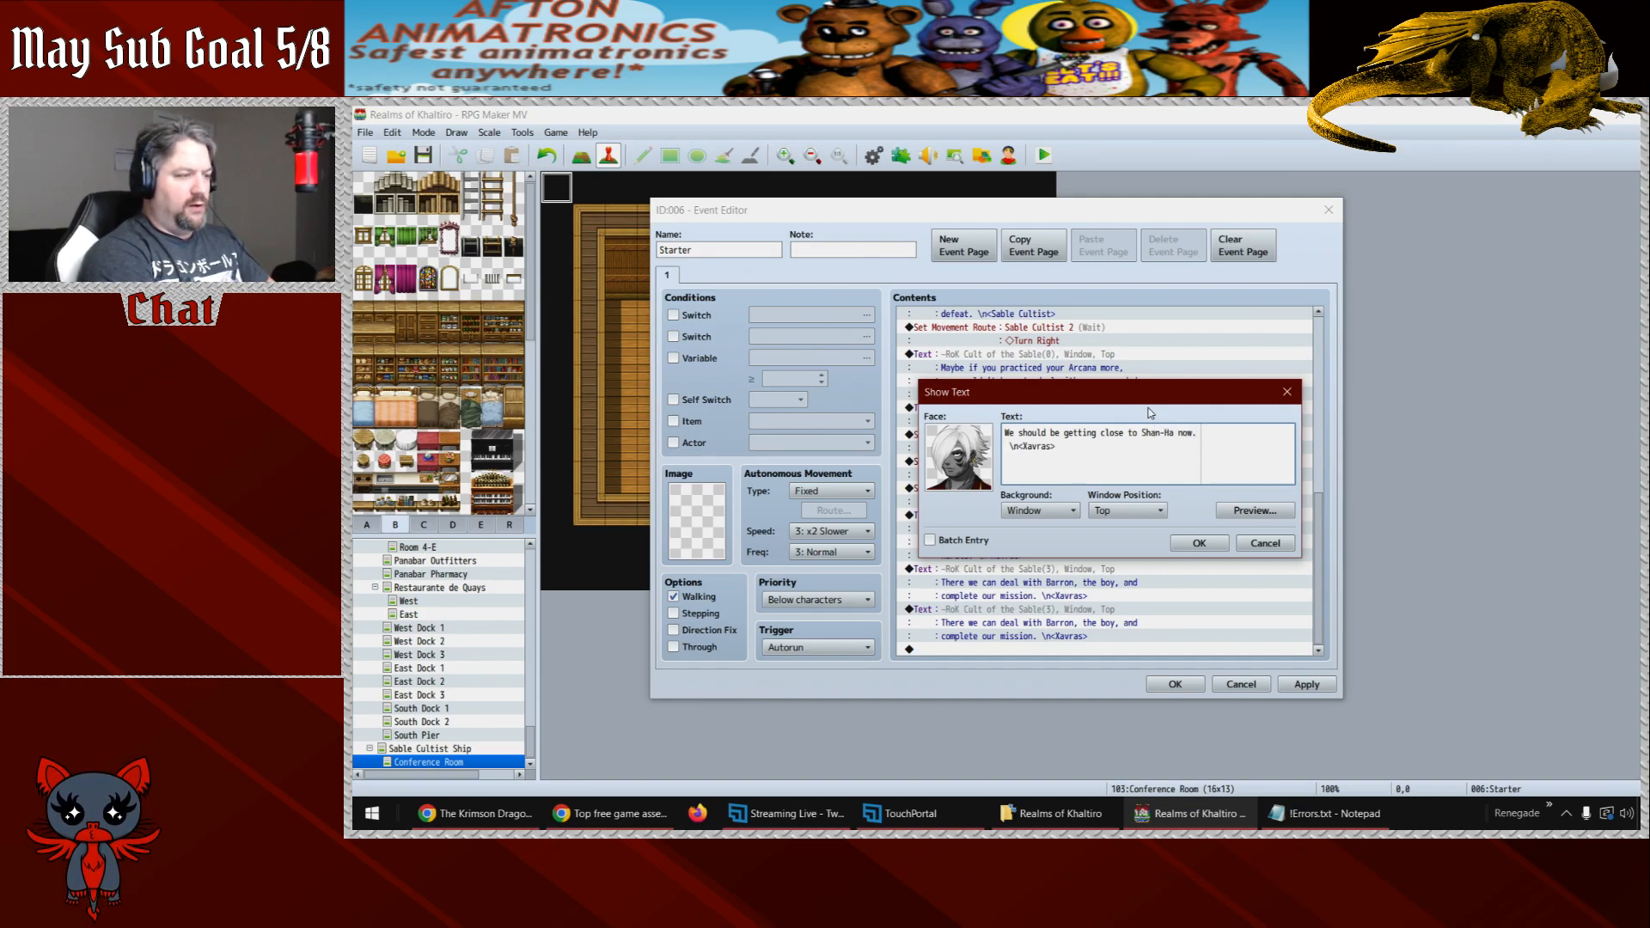
text(Bring  )
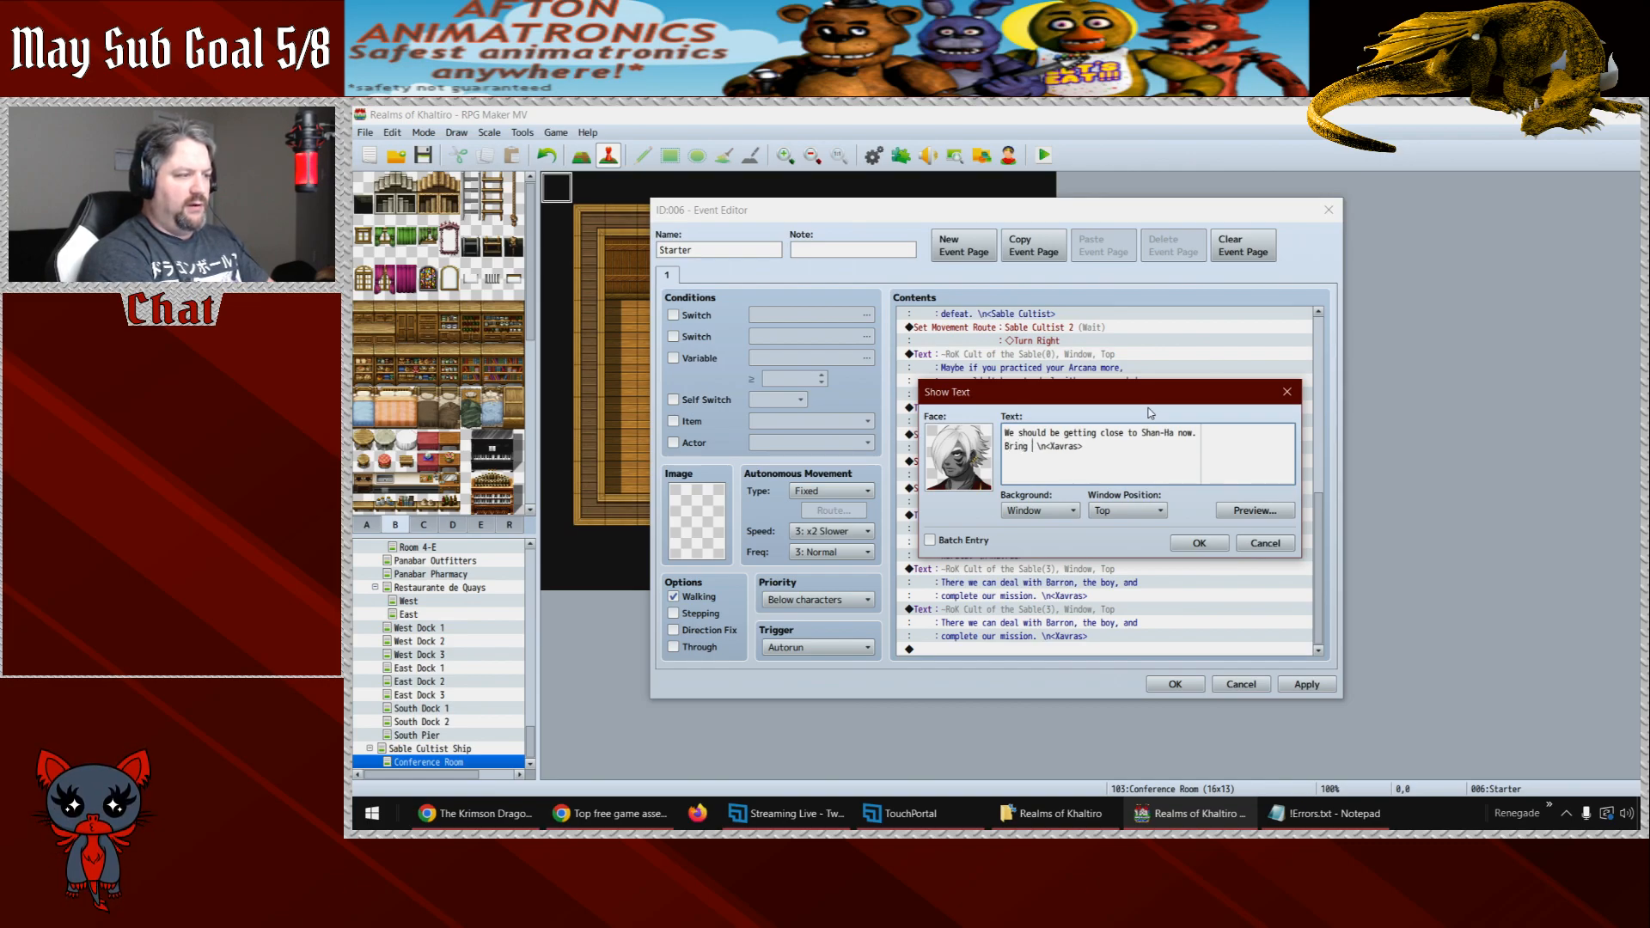
text(in the other)
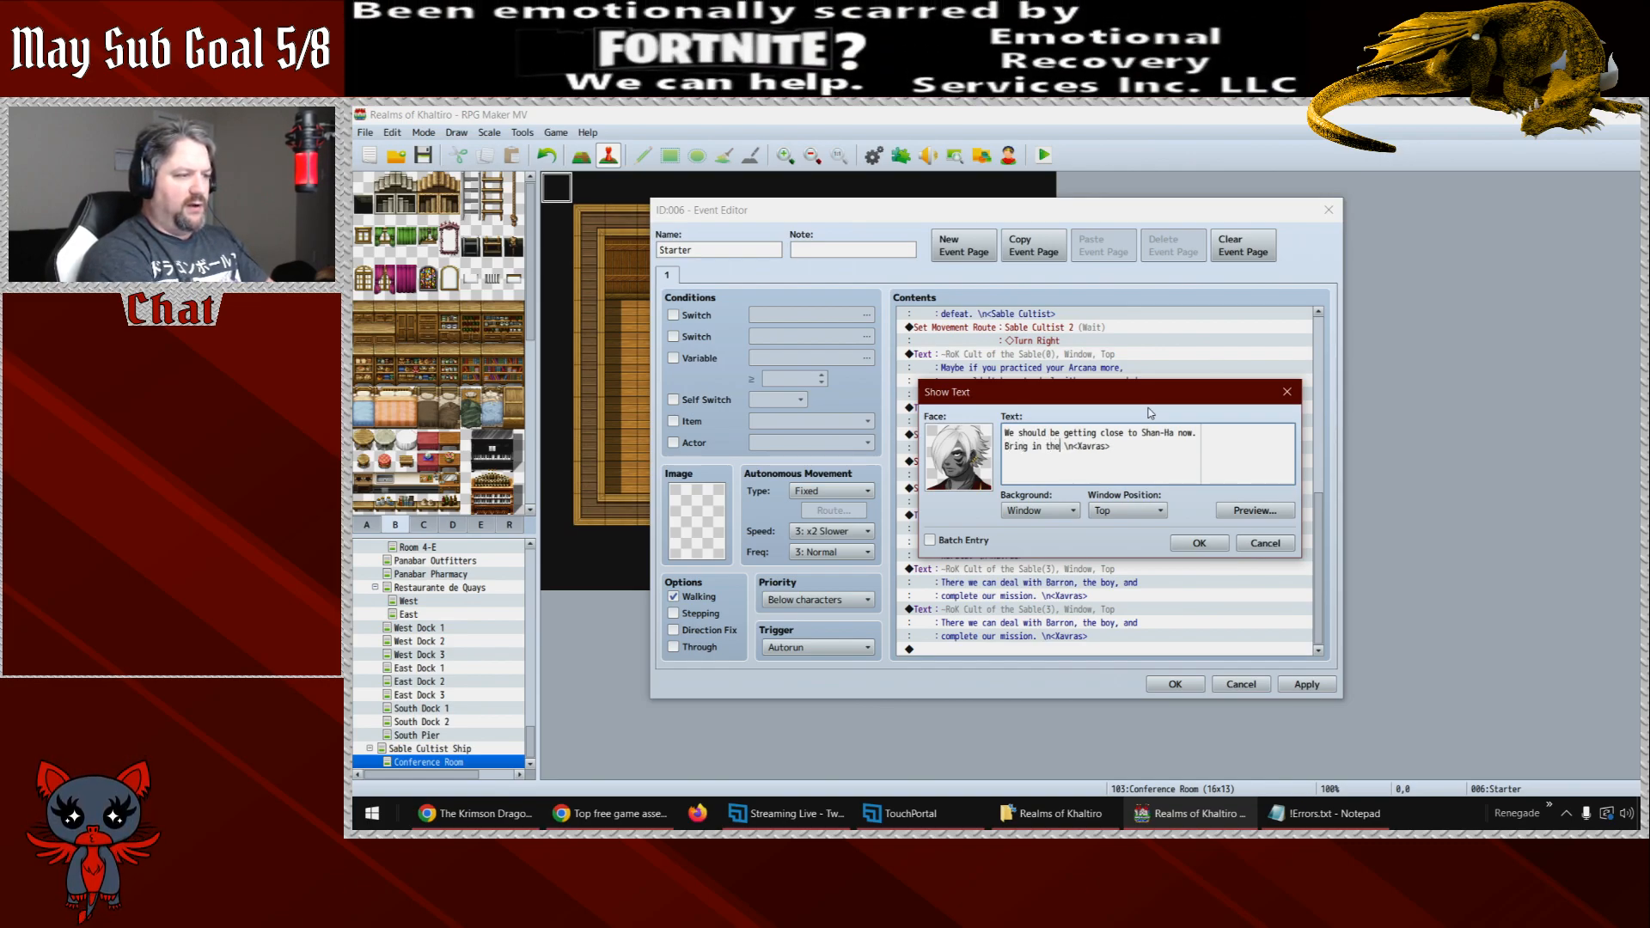
text( prison)
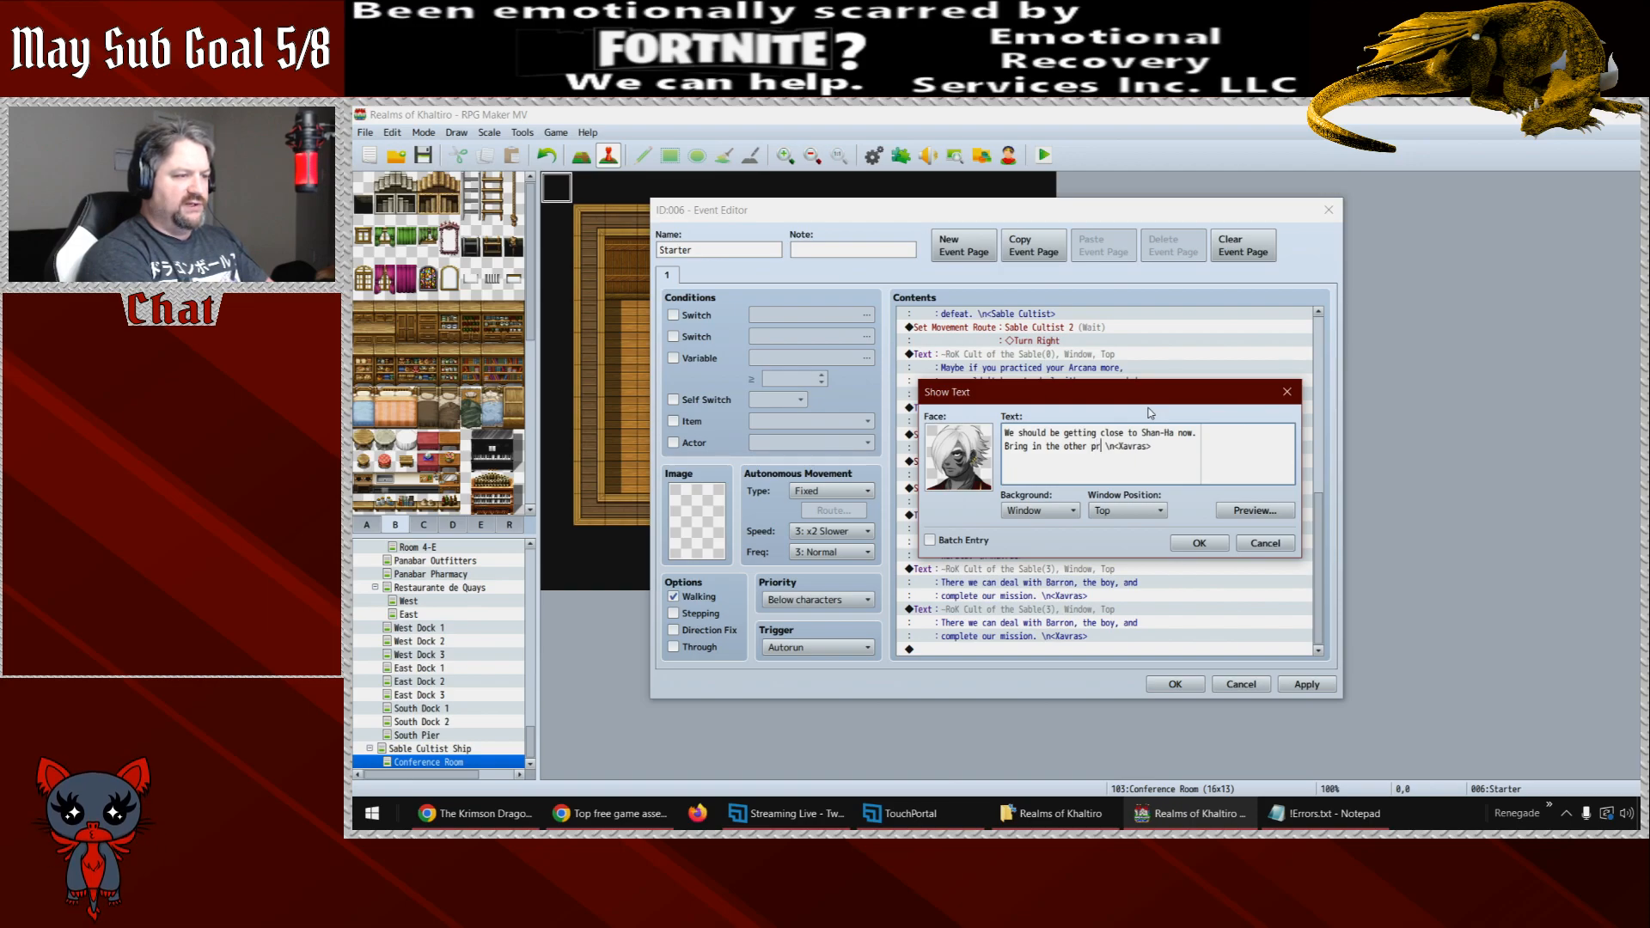
text(er.)
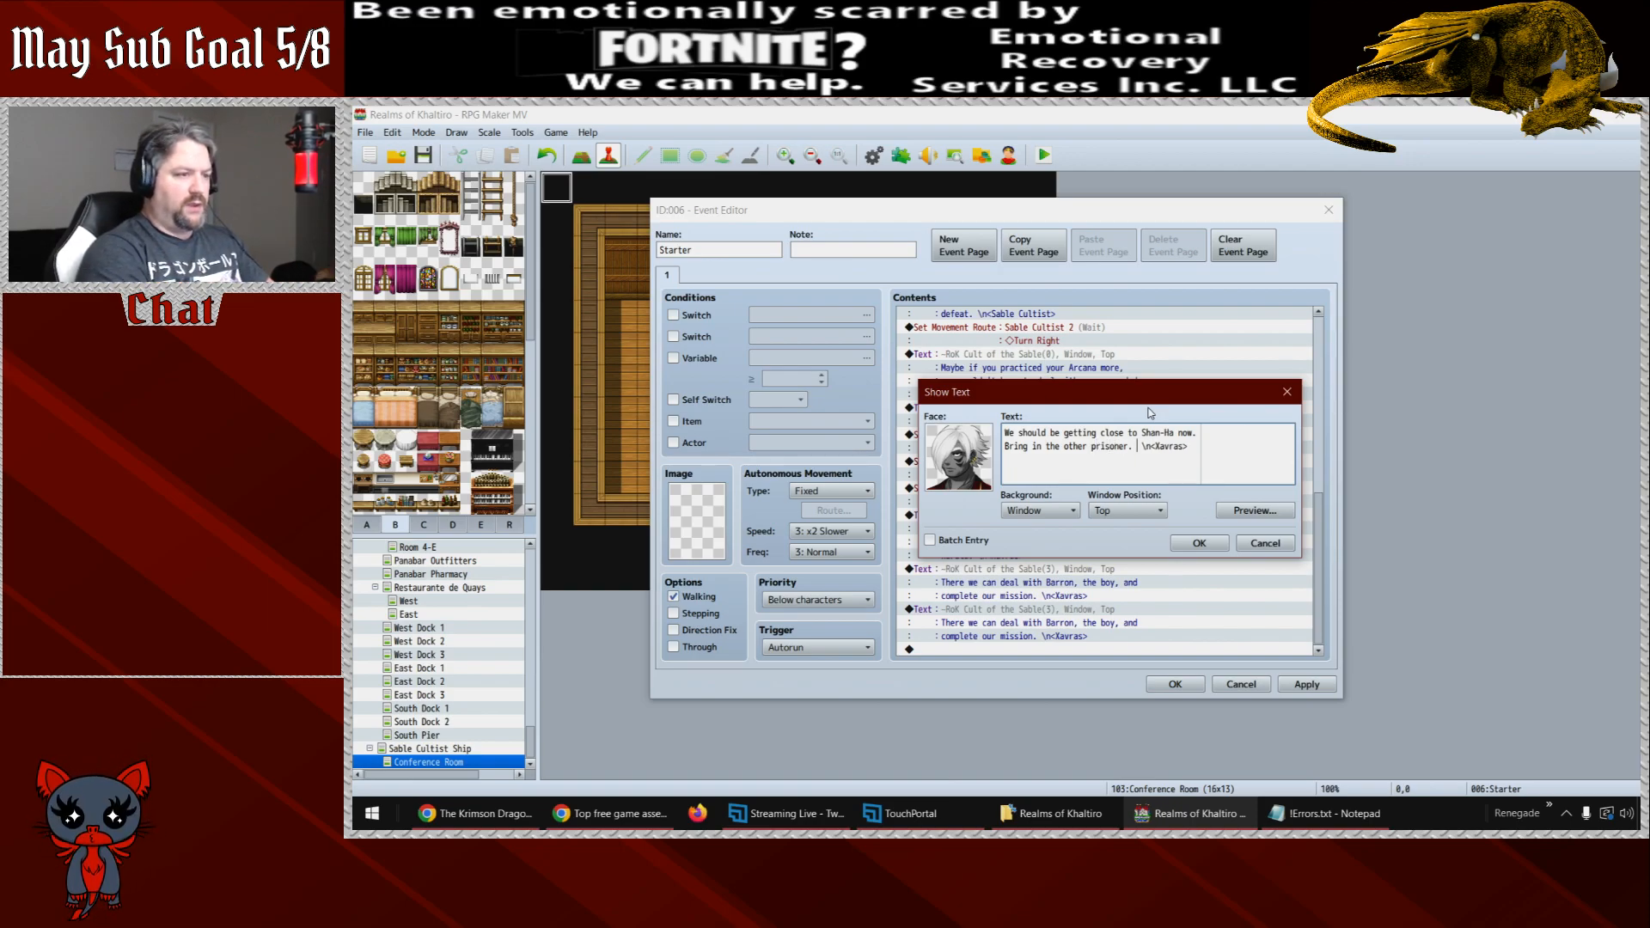
click(1205, 544)
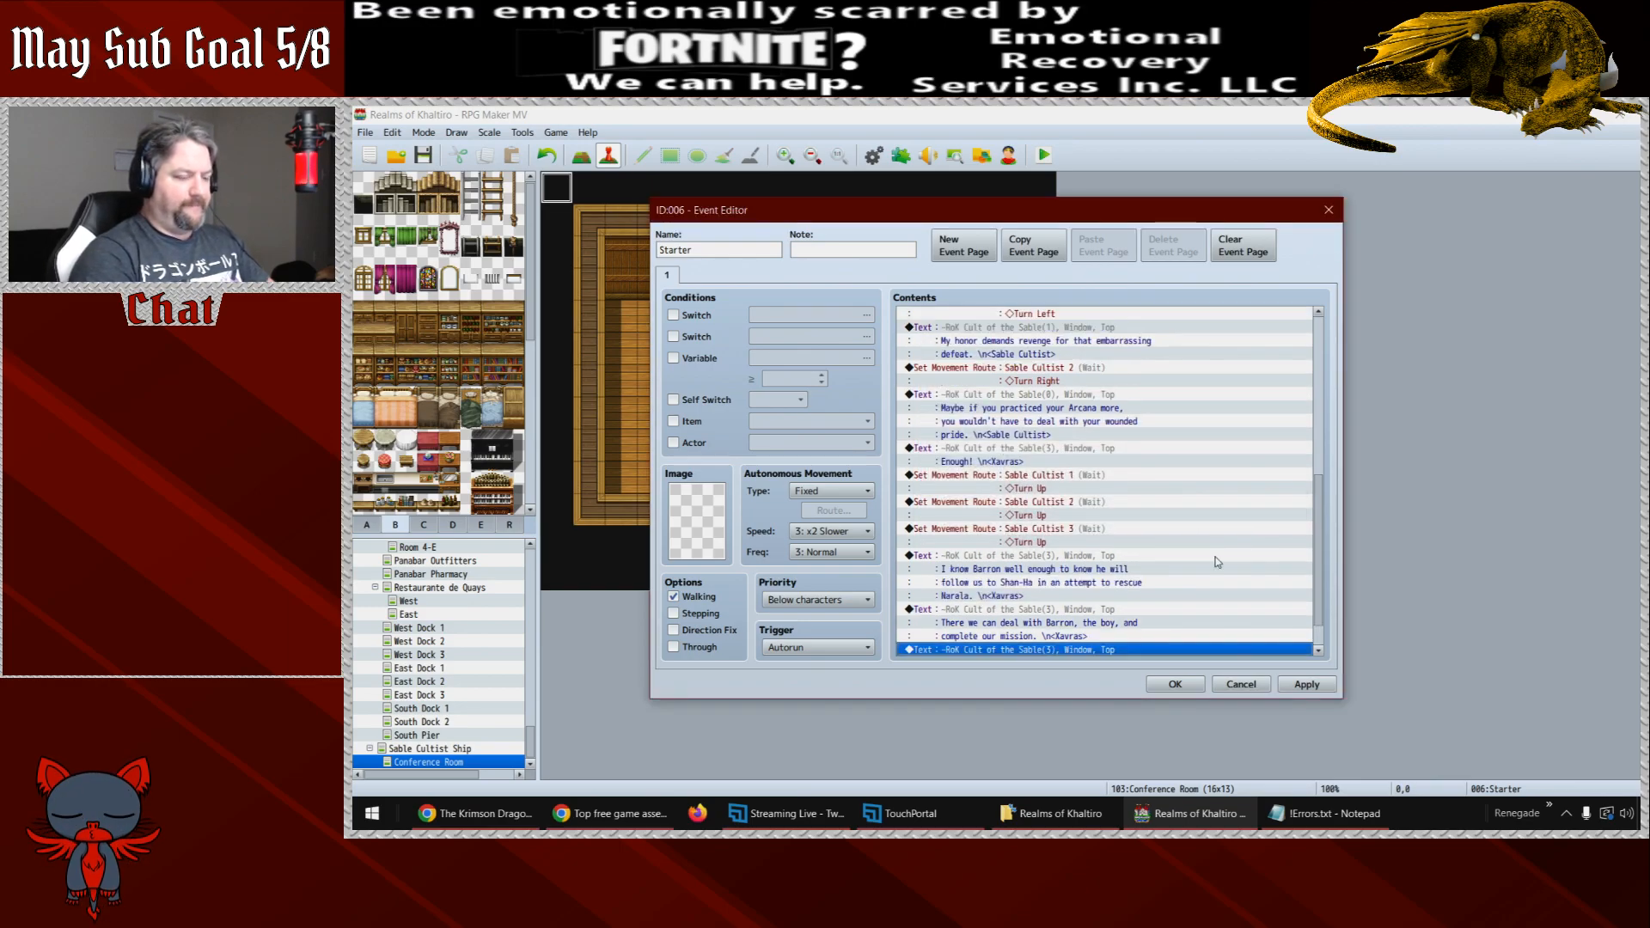
scroll(1323, 609, down, 1)
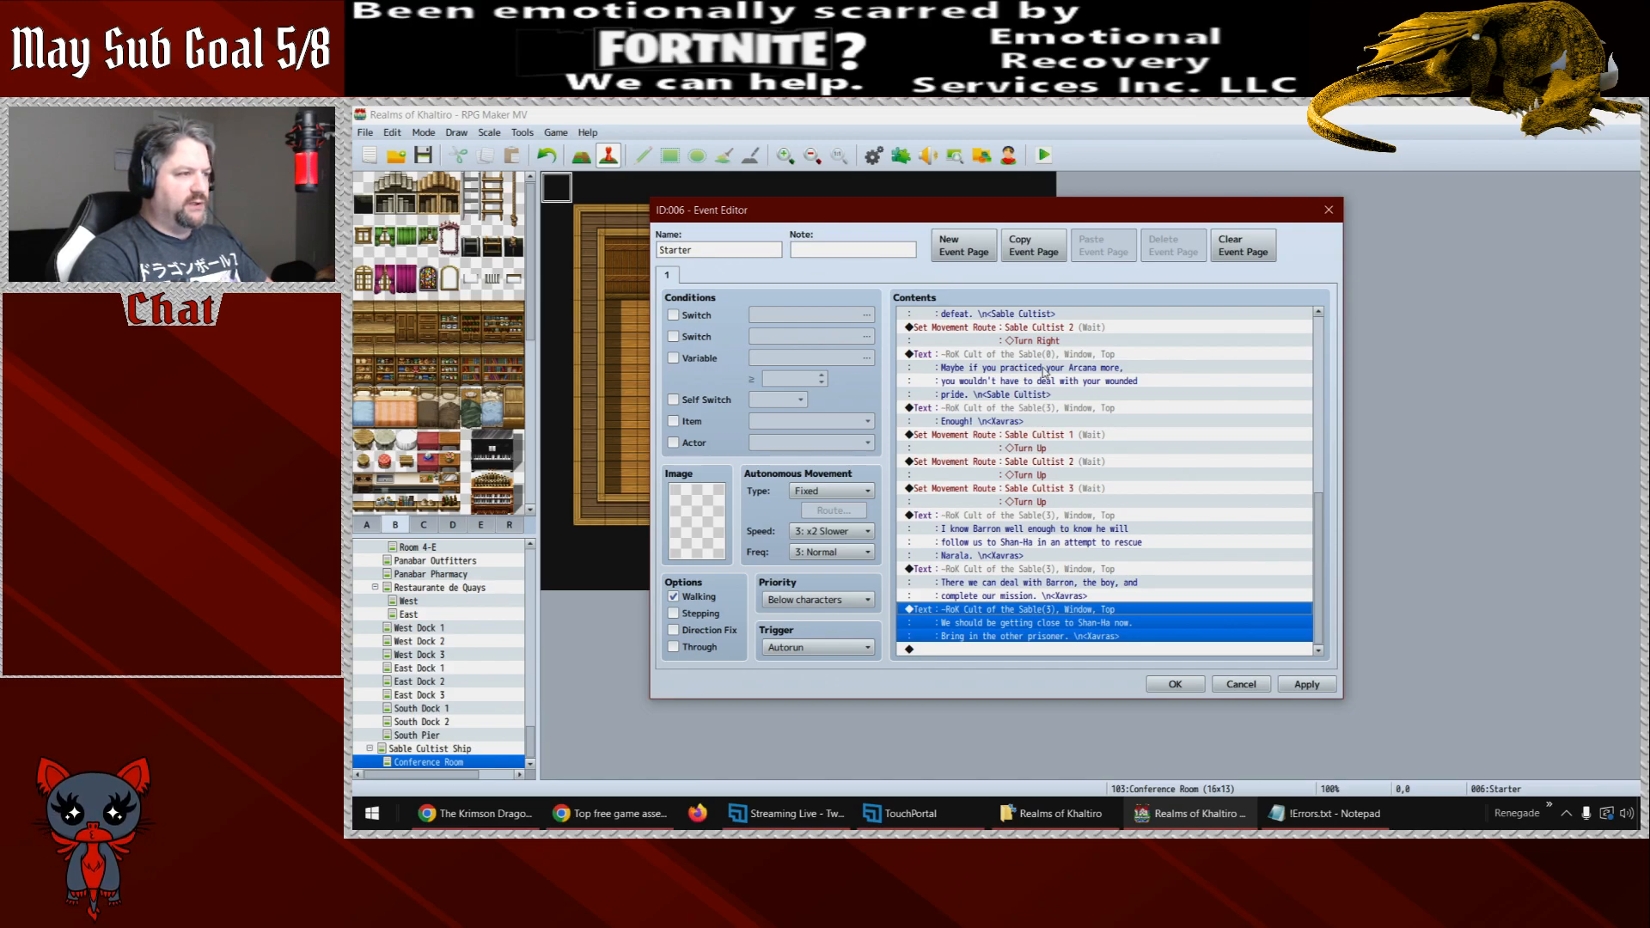
- Check which face portrait is used in each of the three Sable Cultist messages before Xavras's "Enough!" line
double_click(1004, 357)
key(Escape)
key(space)
click(1264, 547)
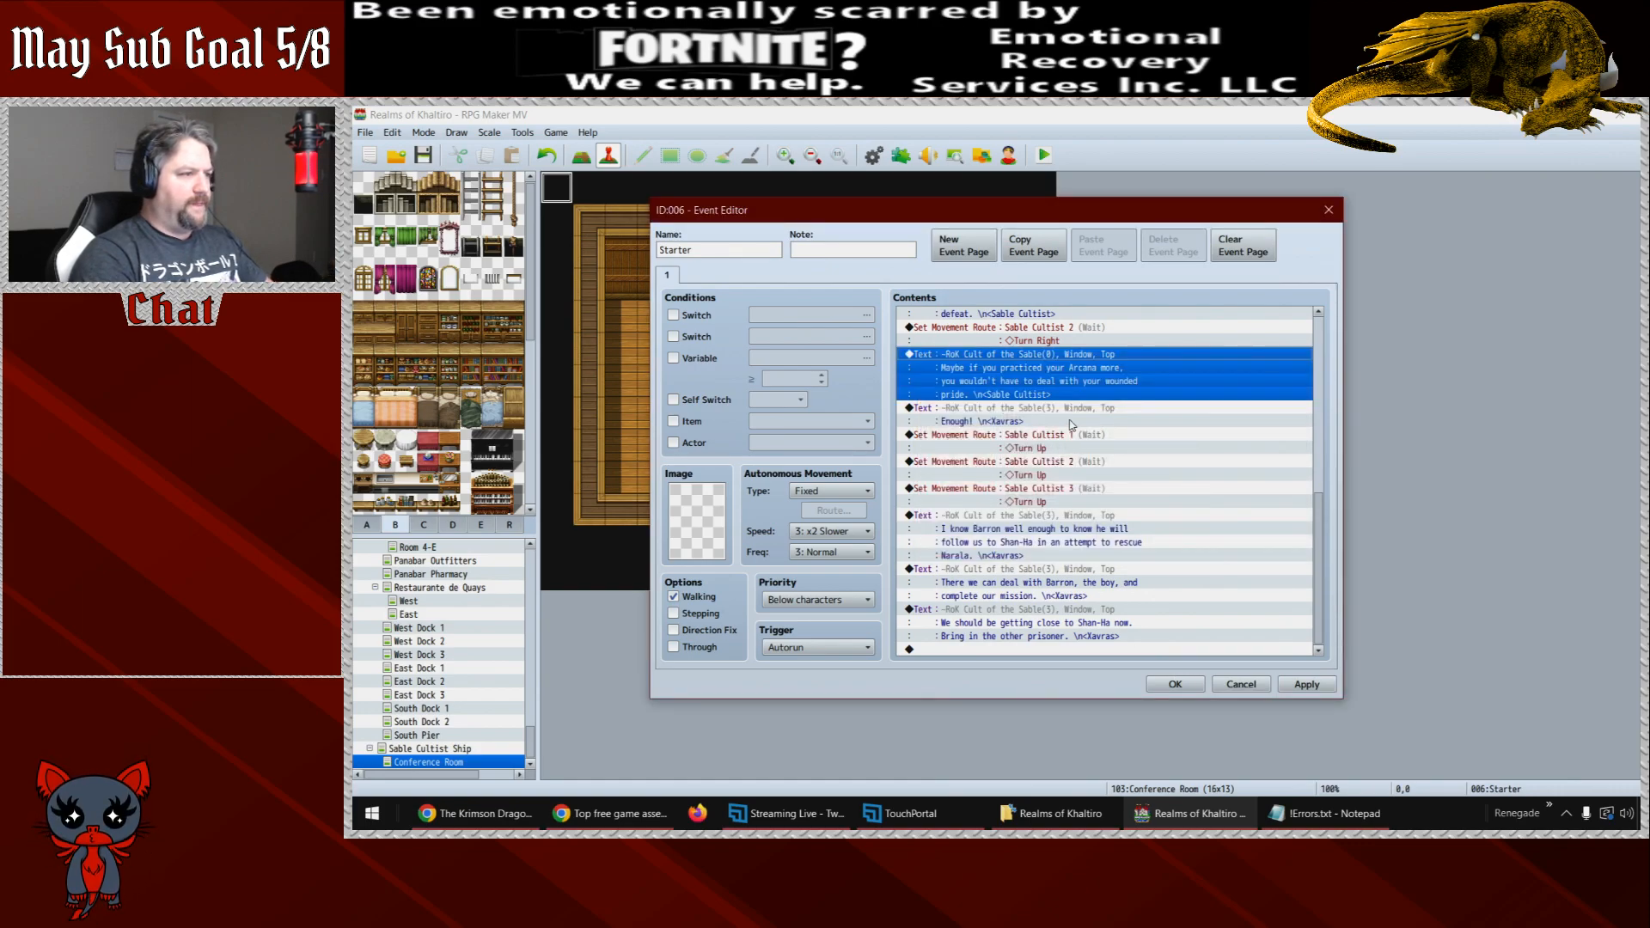
scroll(1312, 521, up, 2)
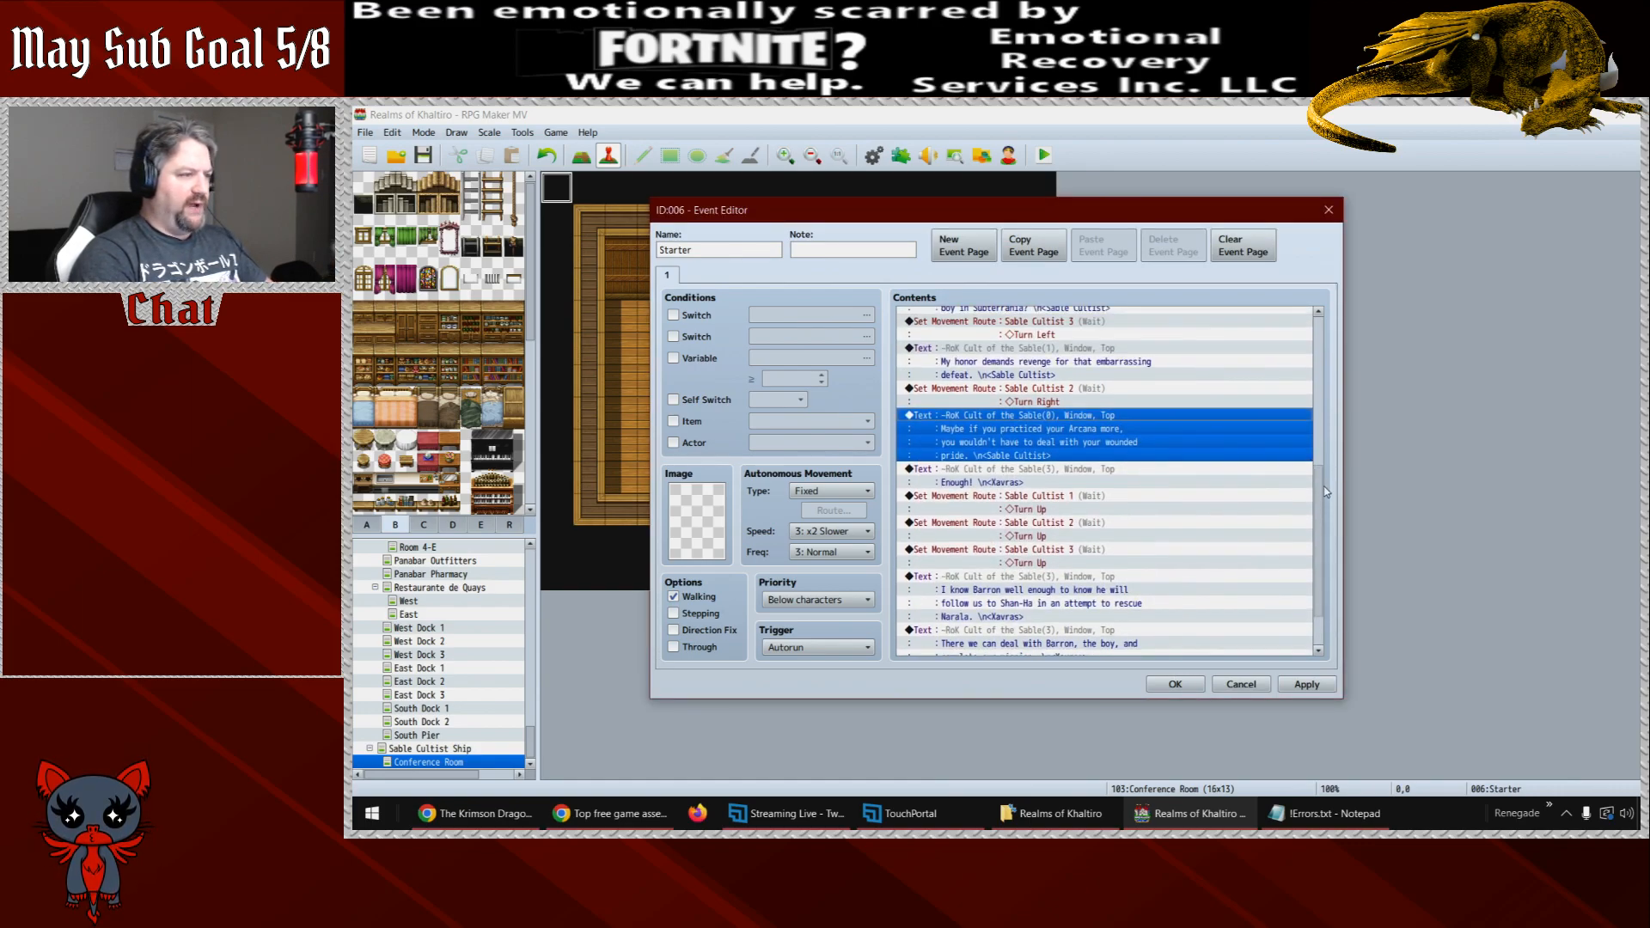
double_click(1028, 352)
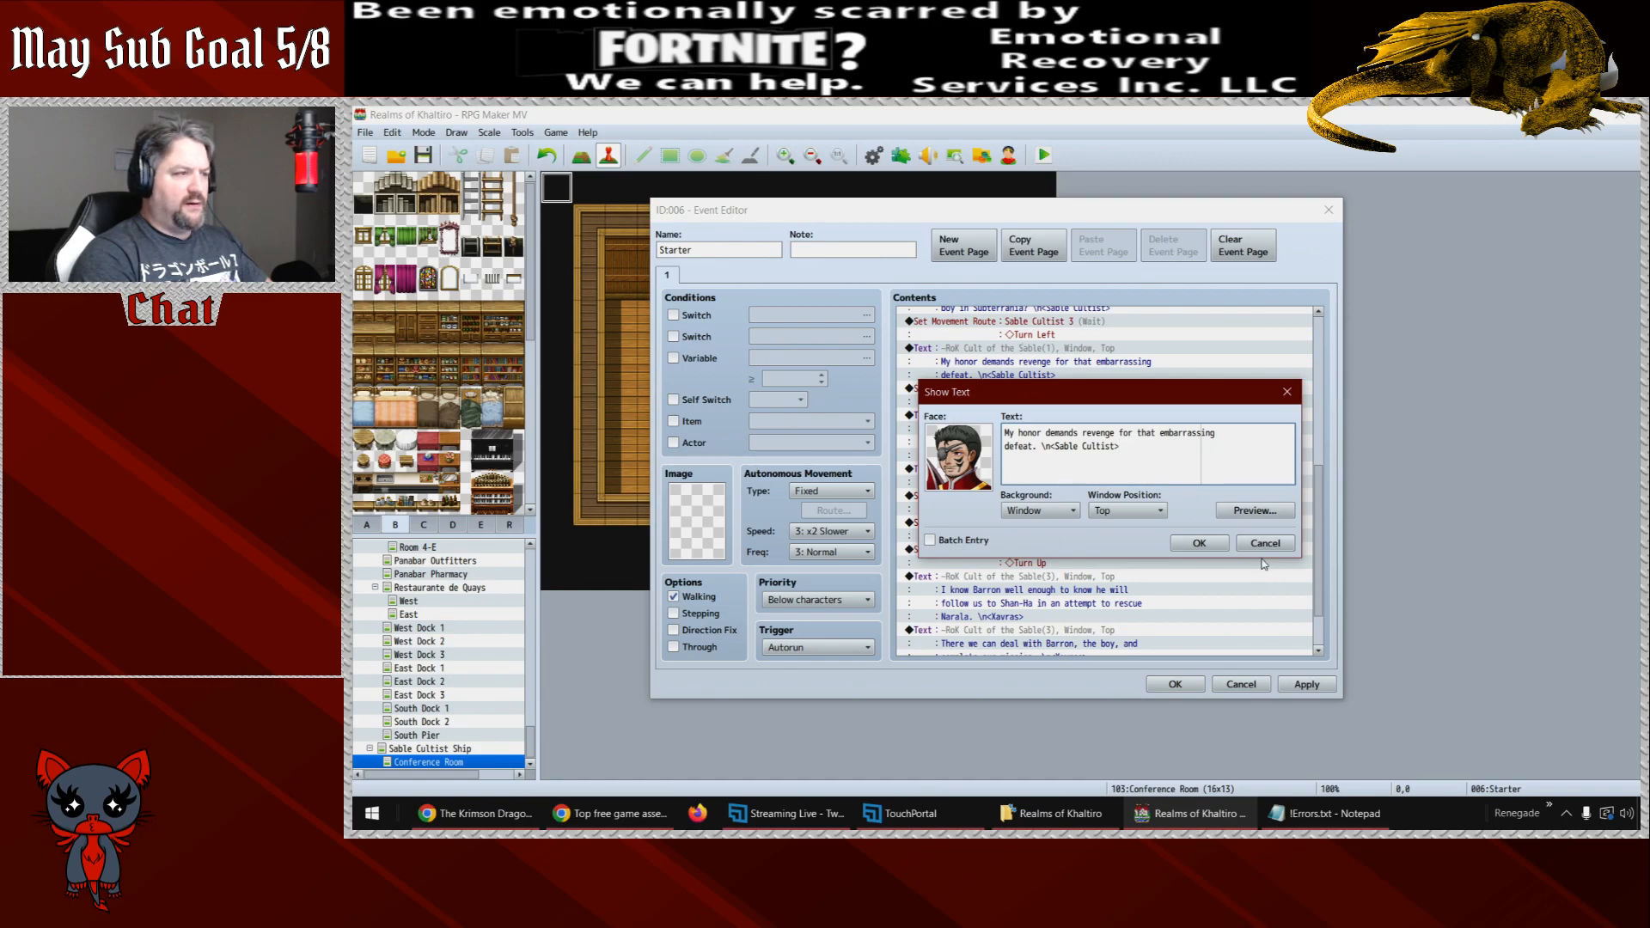
click(1260, 543)
click(1071, 312)
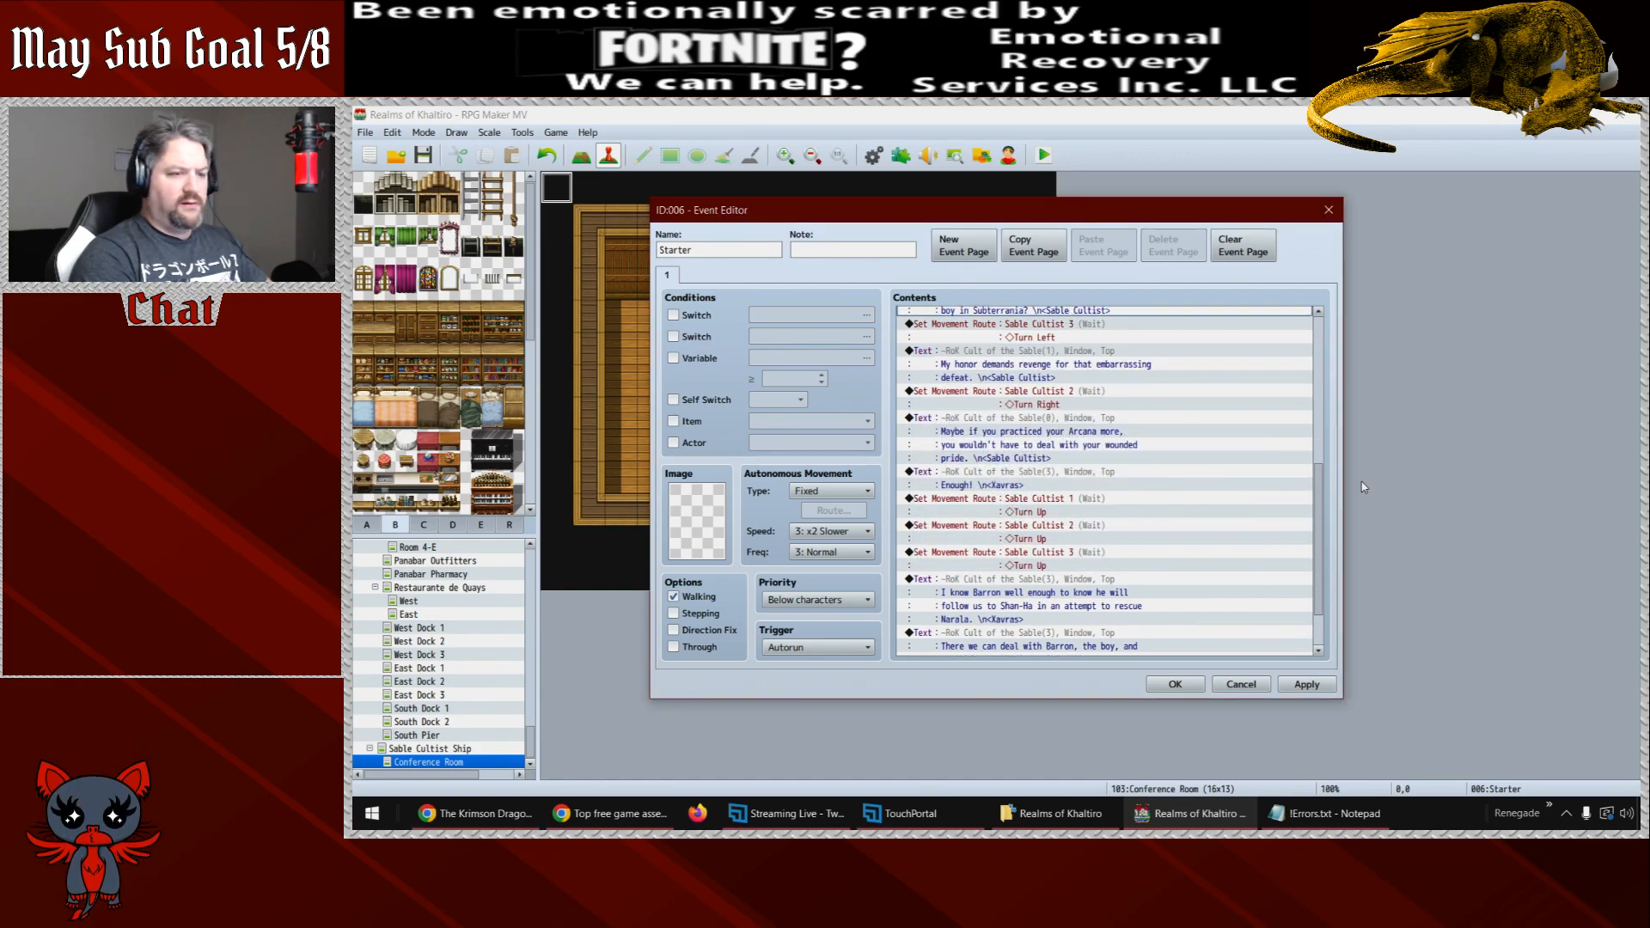
scroll(1127, 392, up, 2)
double_click(1039, 354)
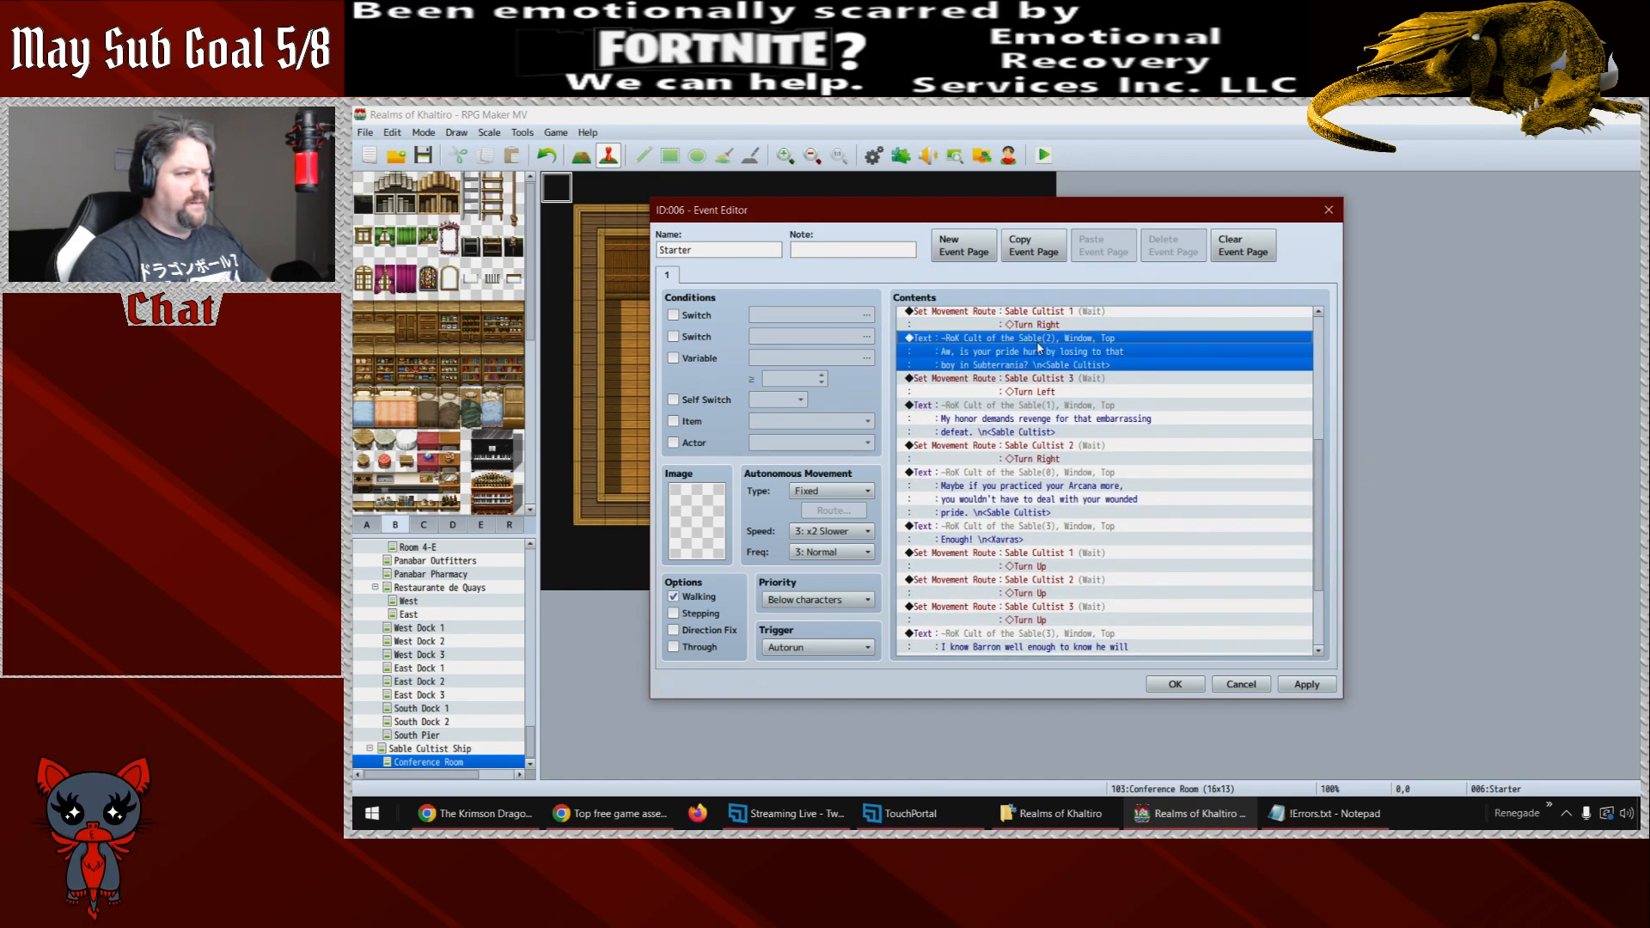
click(1264, 543)
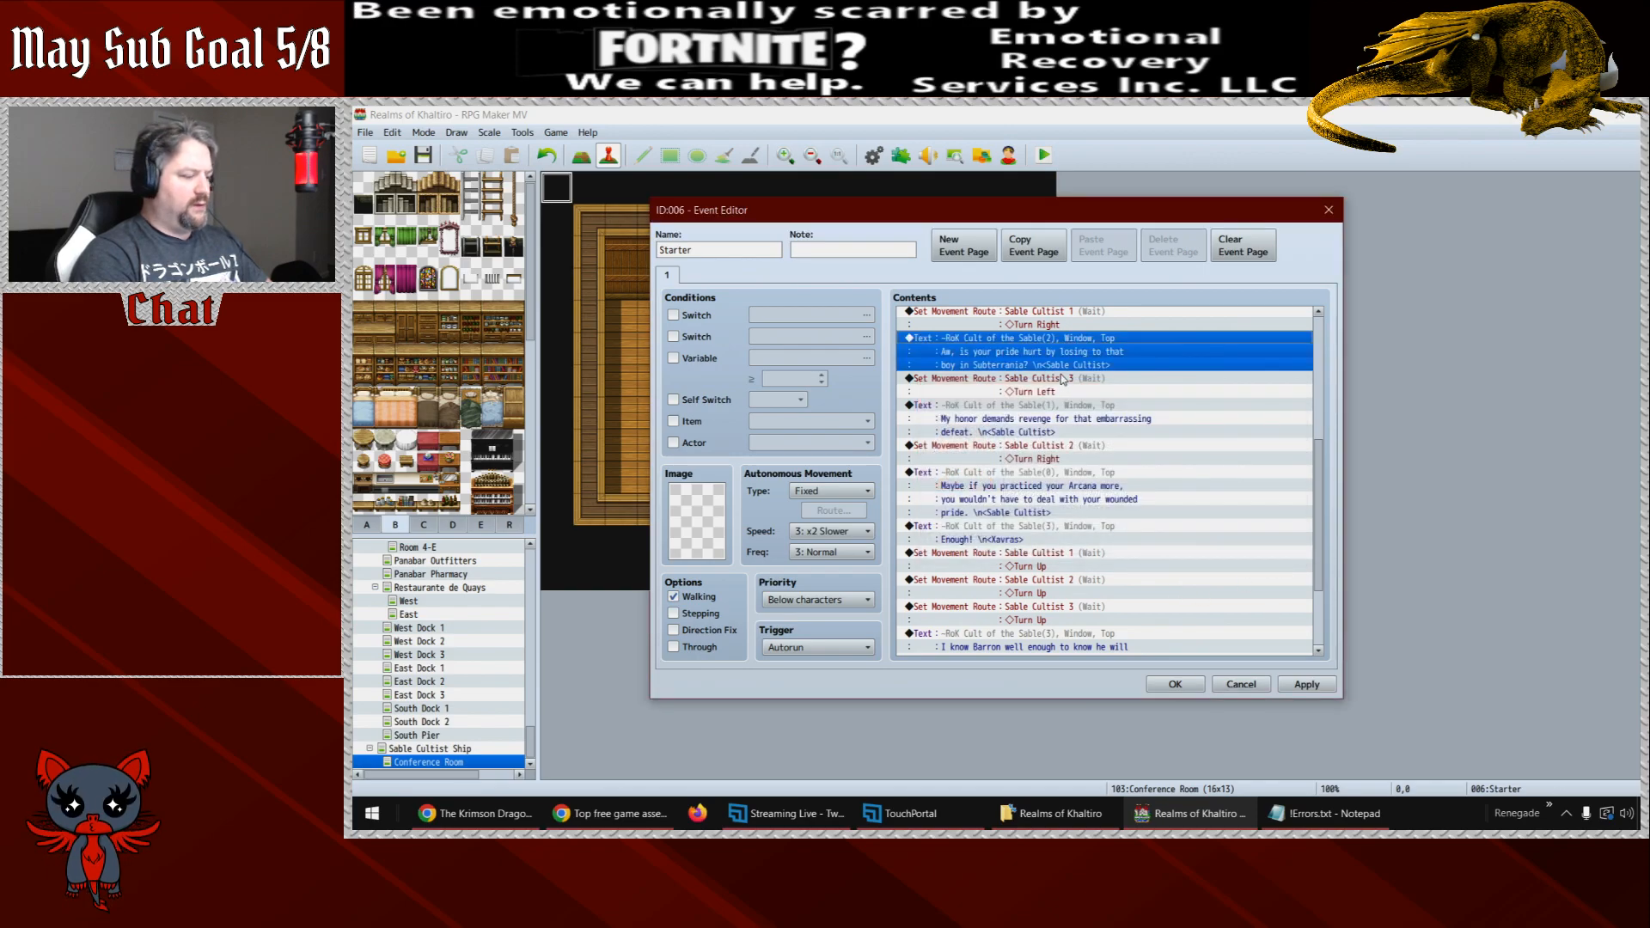
scroll(1324, 538, down, 3)
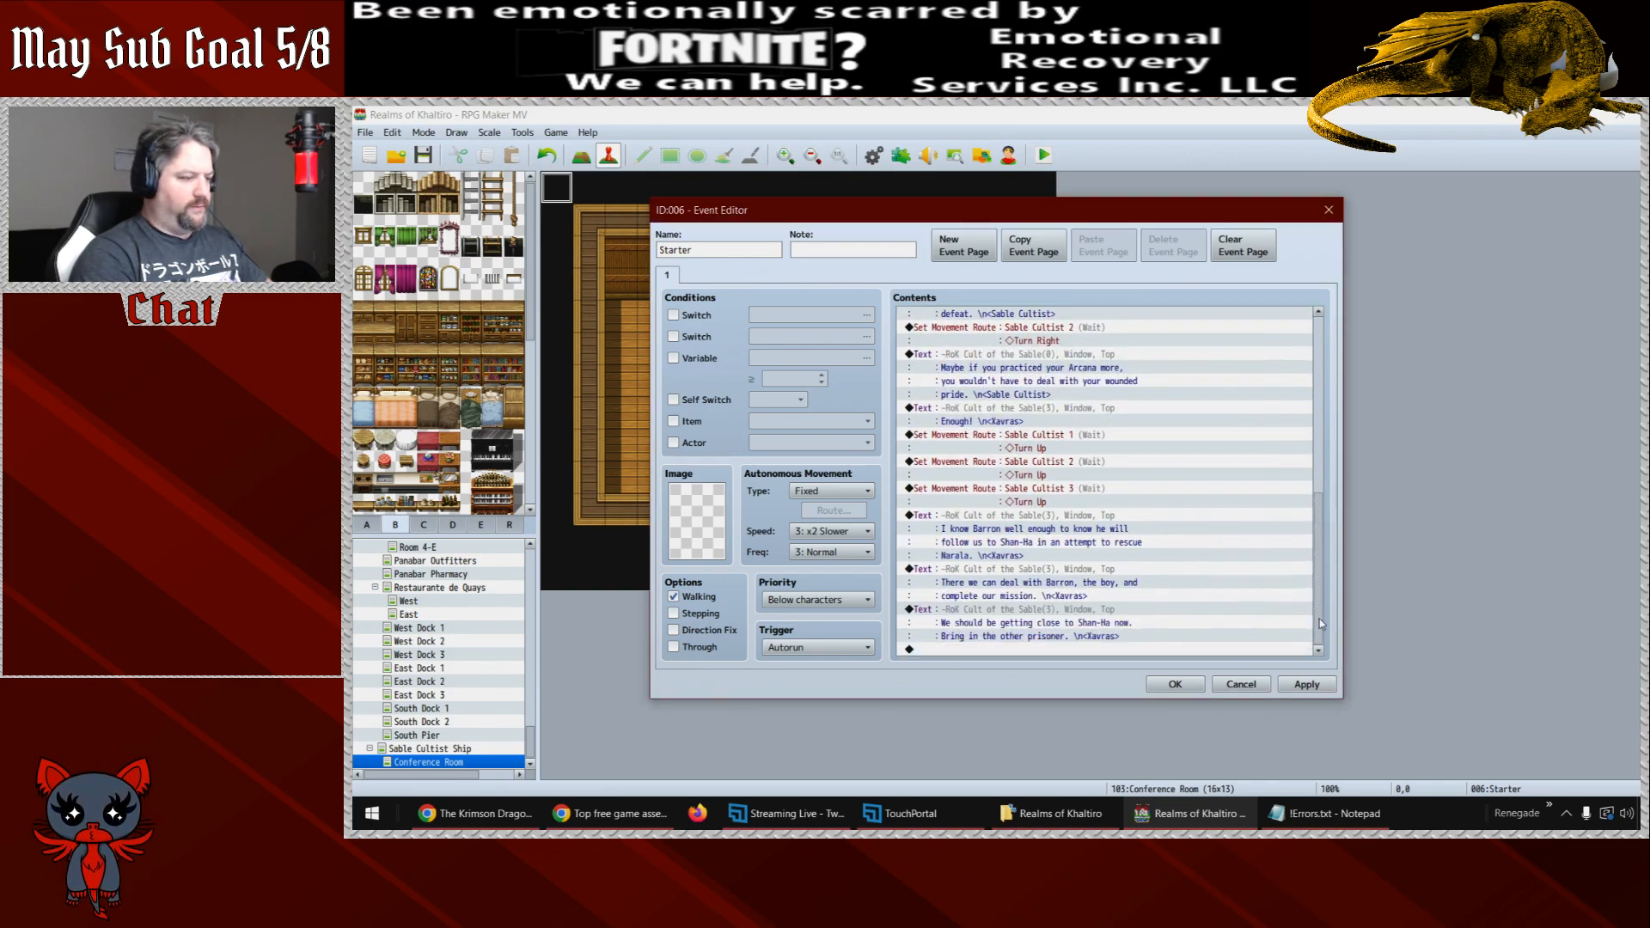
click(999, 650)
key(ctrl+v)
double_click(1004, 623)
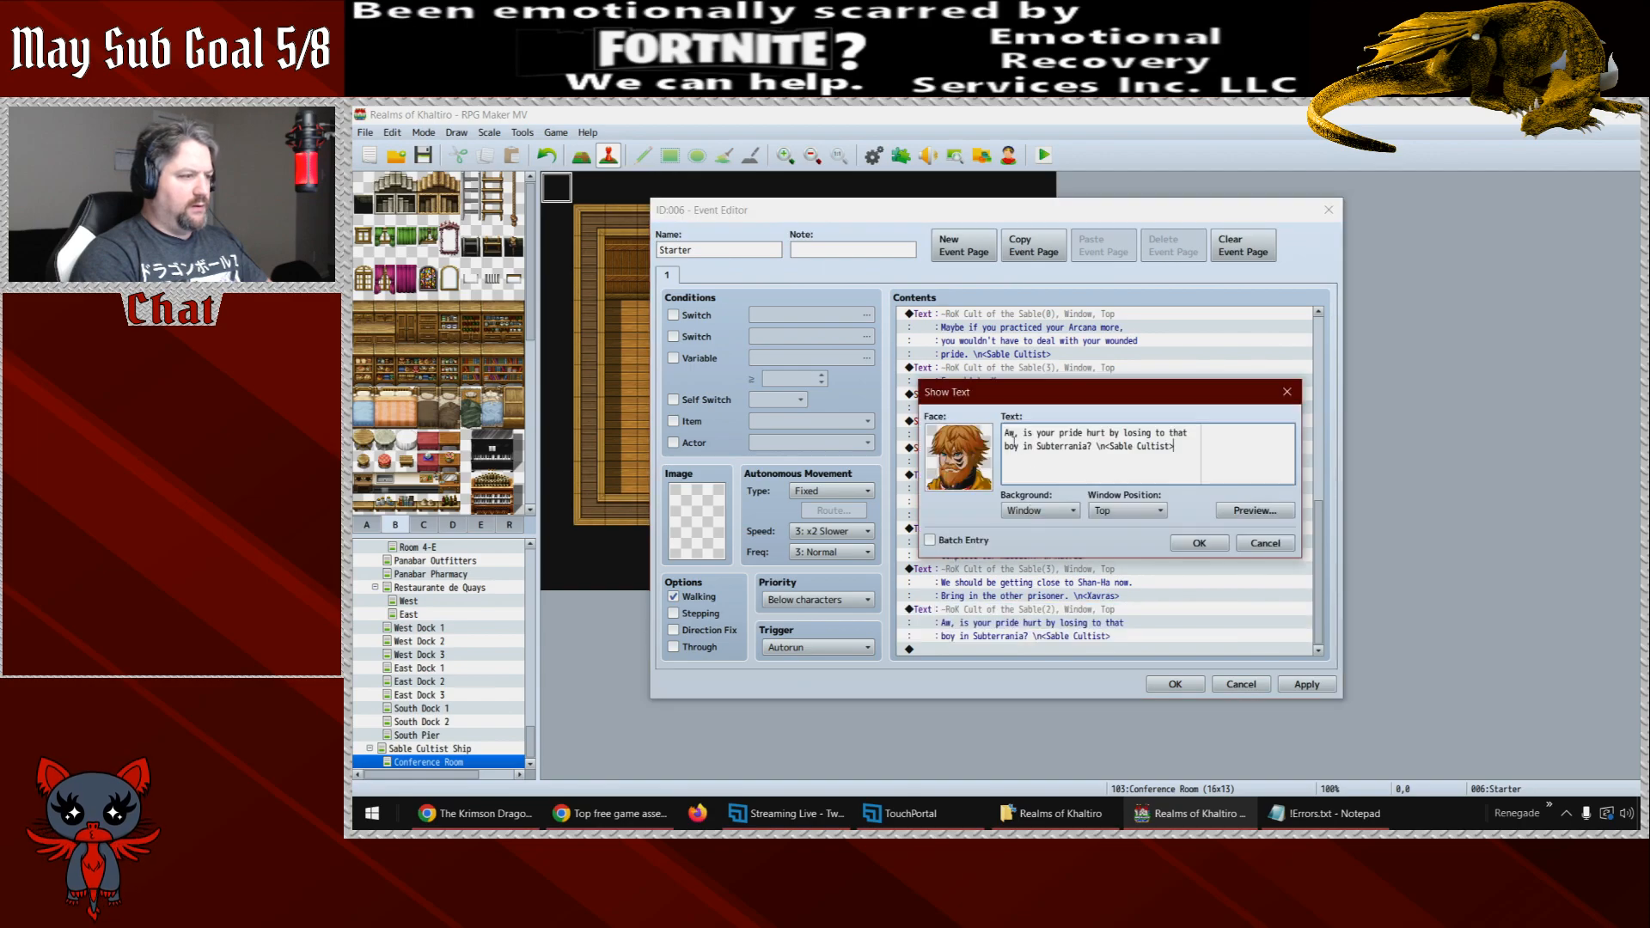
drag(1107, 456, 980, 428)
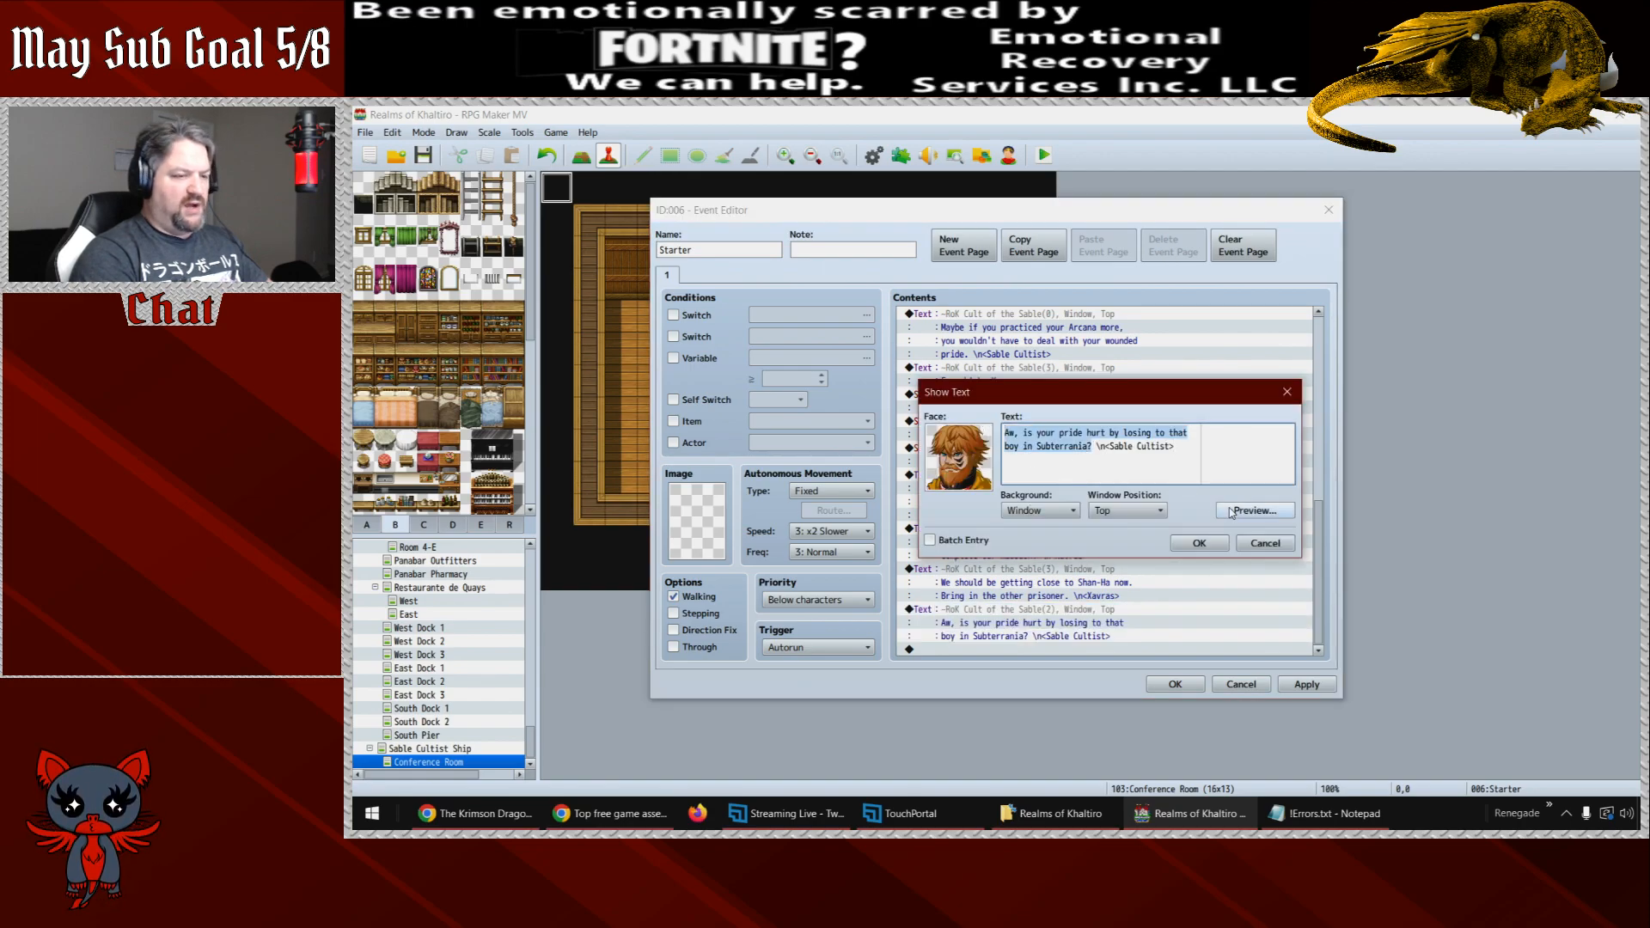
click(1263, 543)
key(Delete)
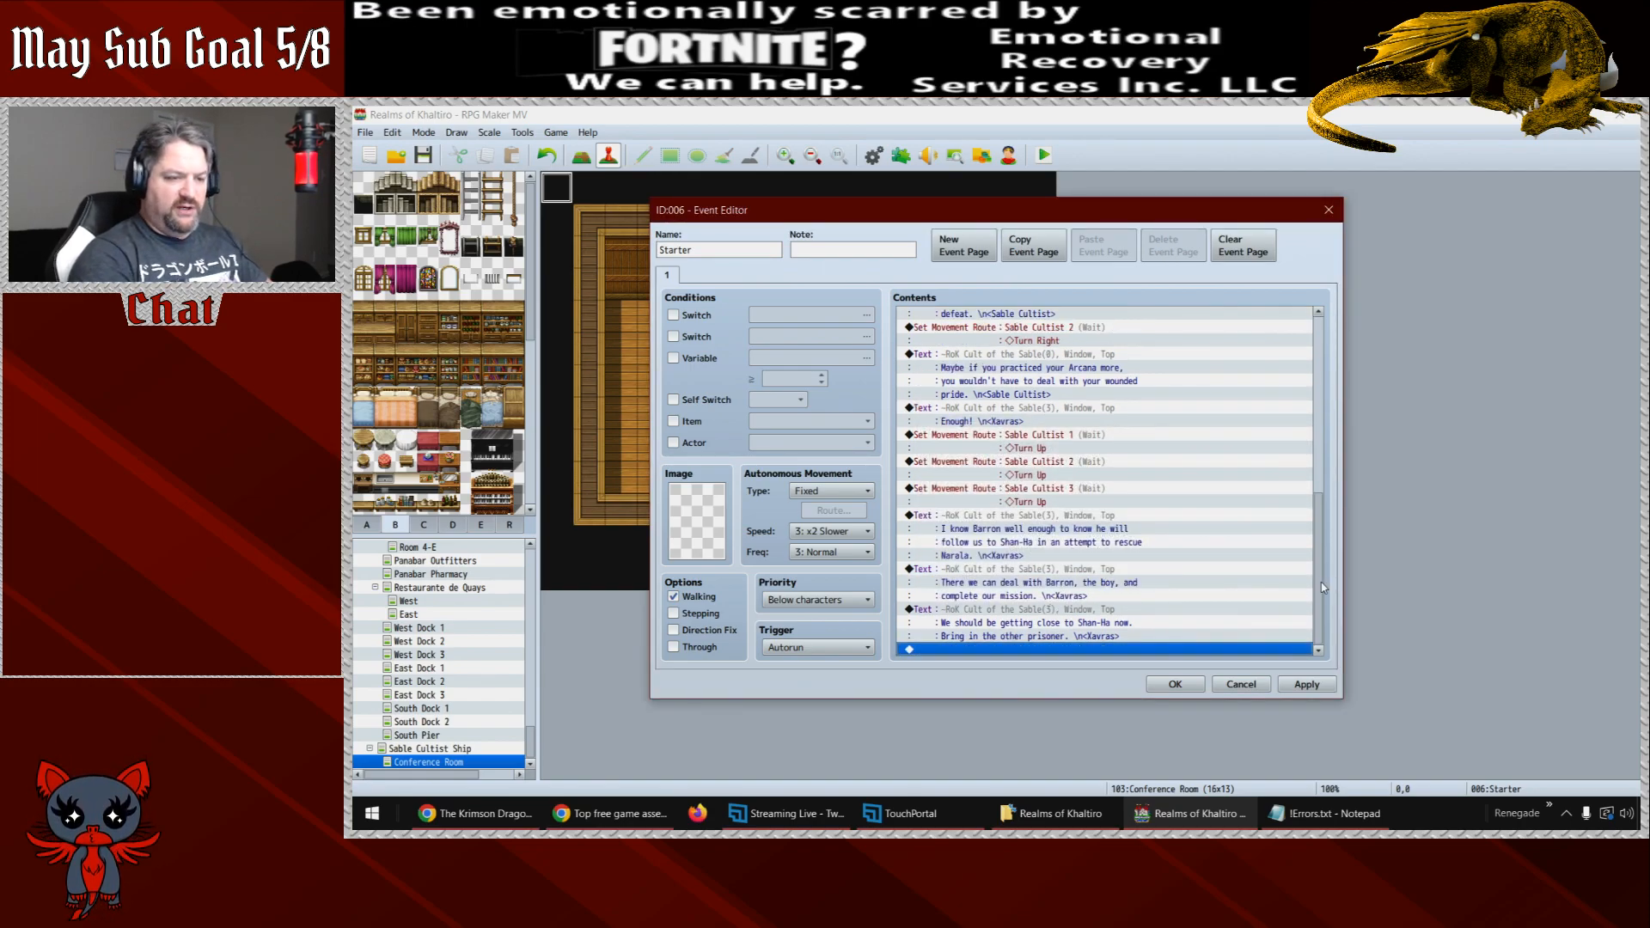
- Duplicate the Sable Cultist message "Maybe if you practiced your Arcana more" at the end of the event contents
scroll(1321, 602, up, 2)
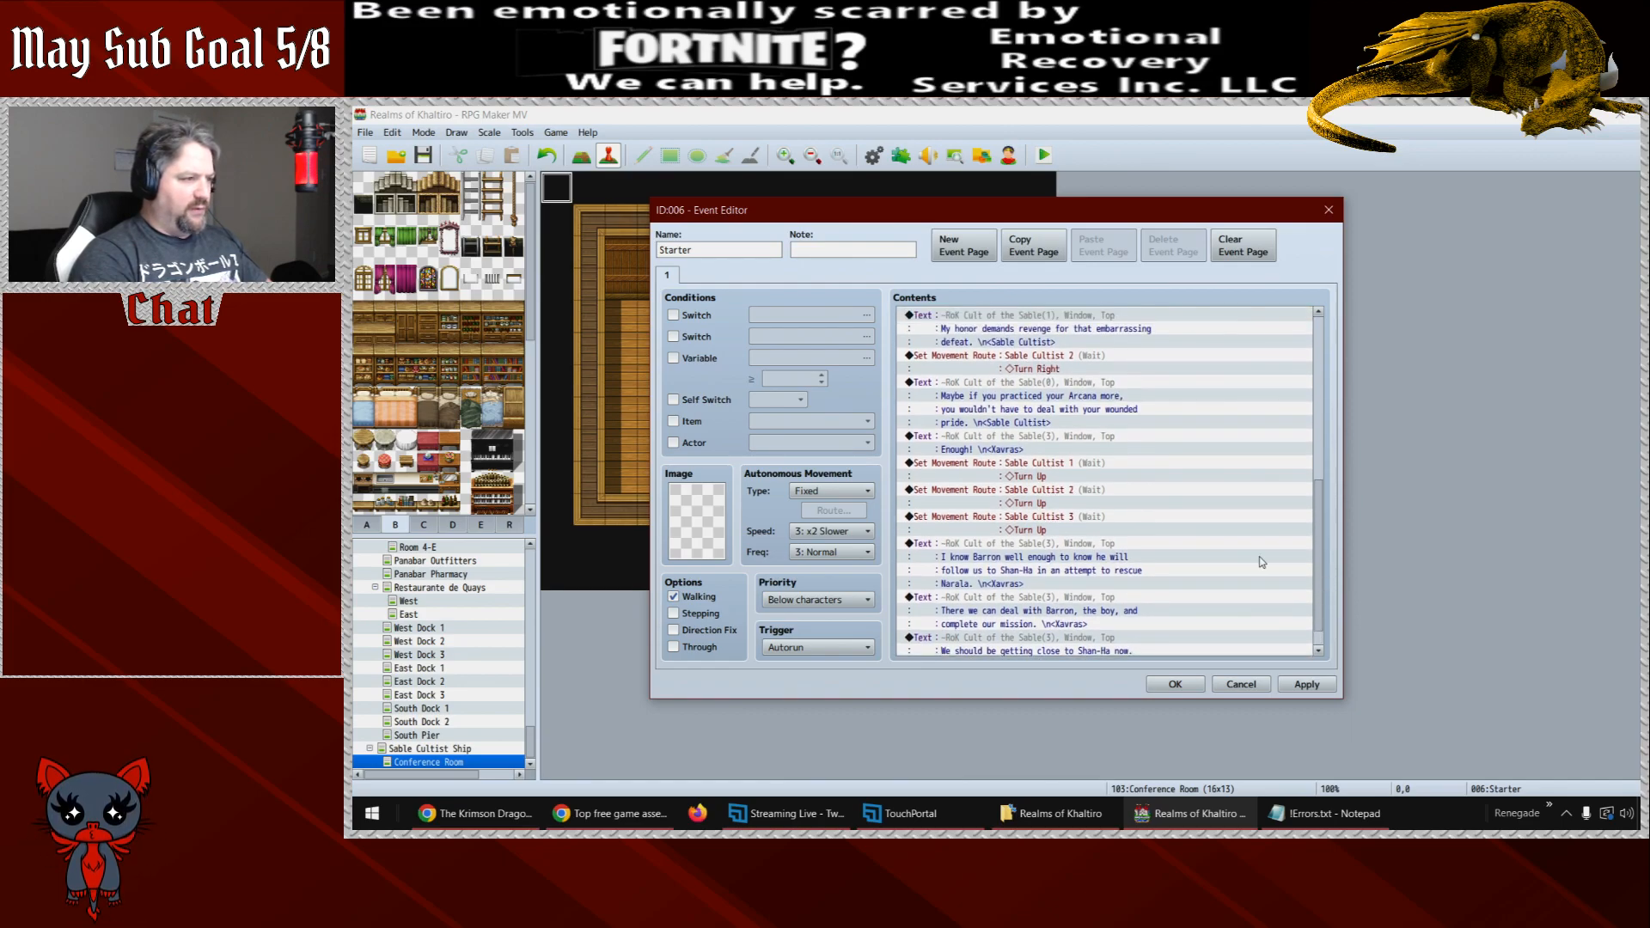
double_click(1021, 388)
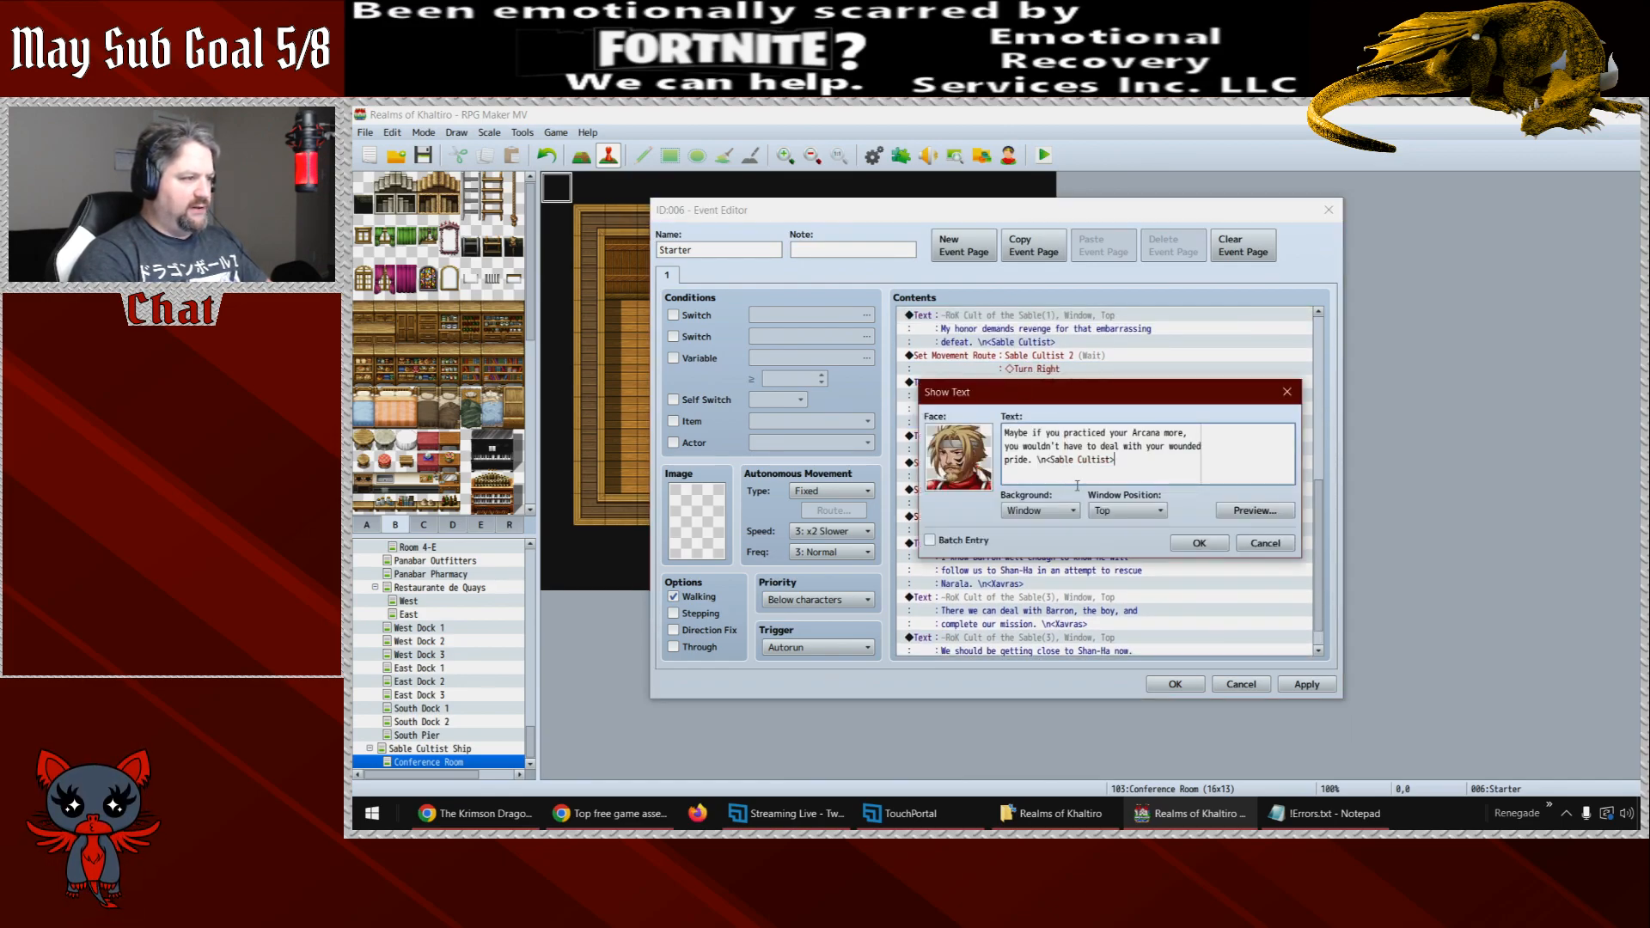
key(Escape)
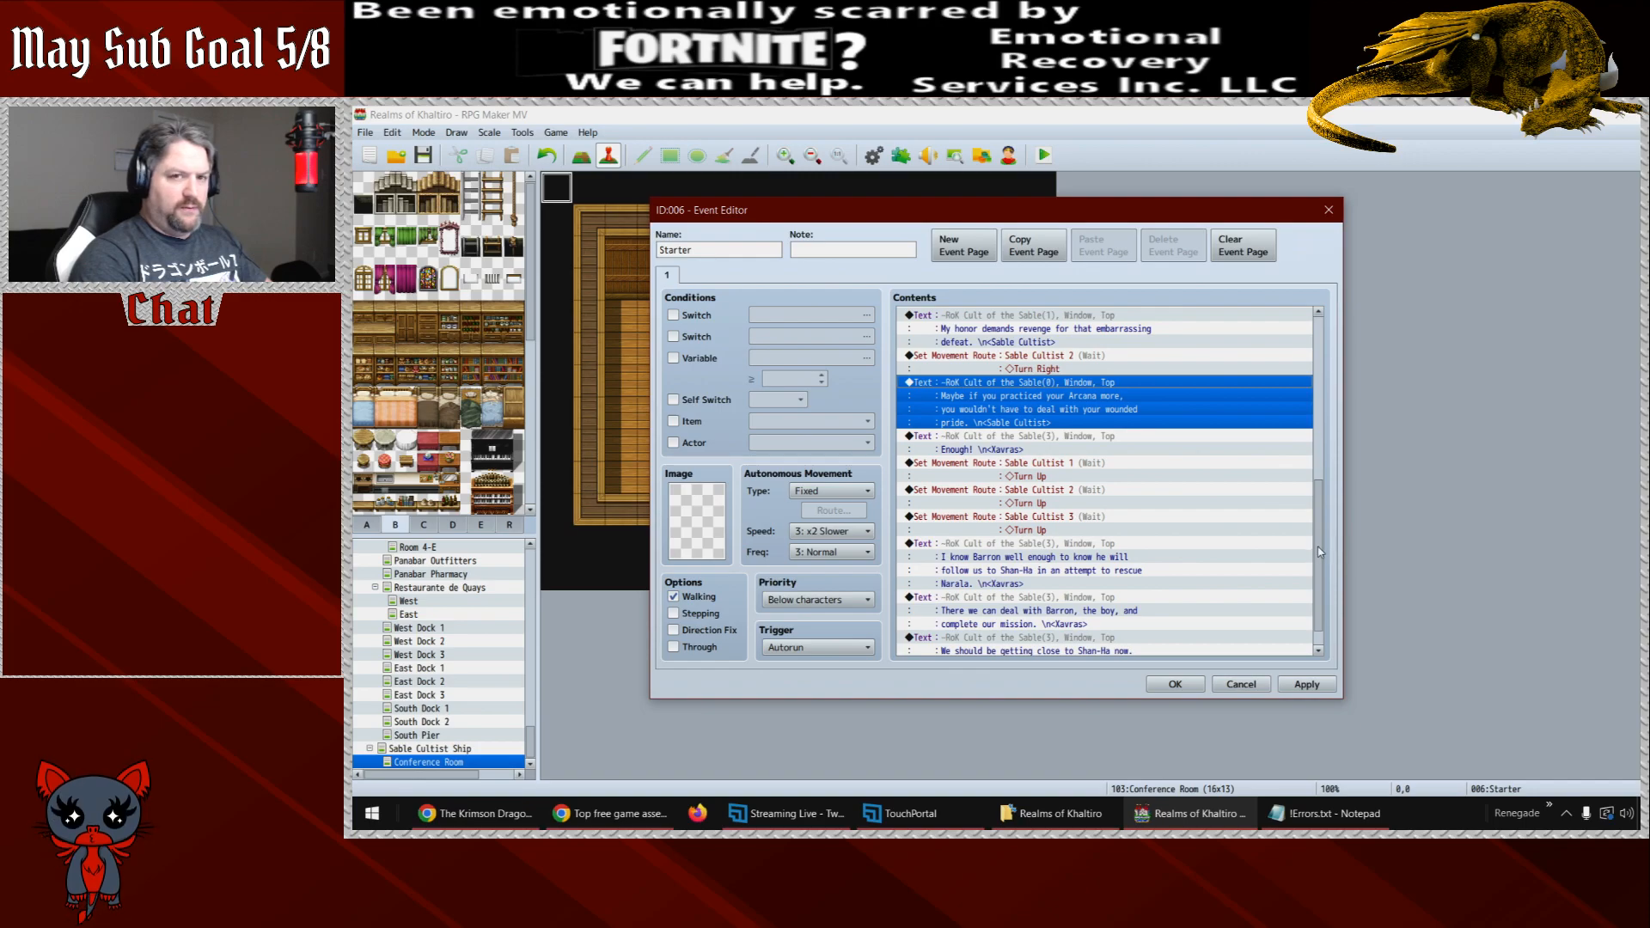
scroll(1324, 612, down, 2)
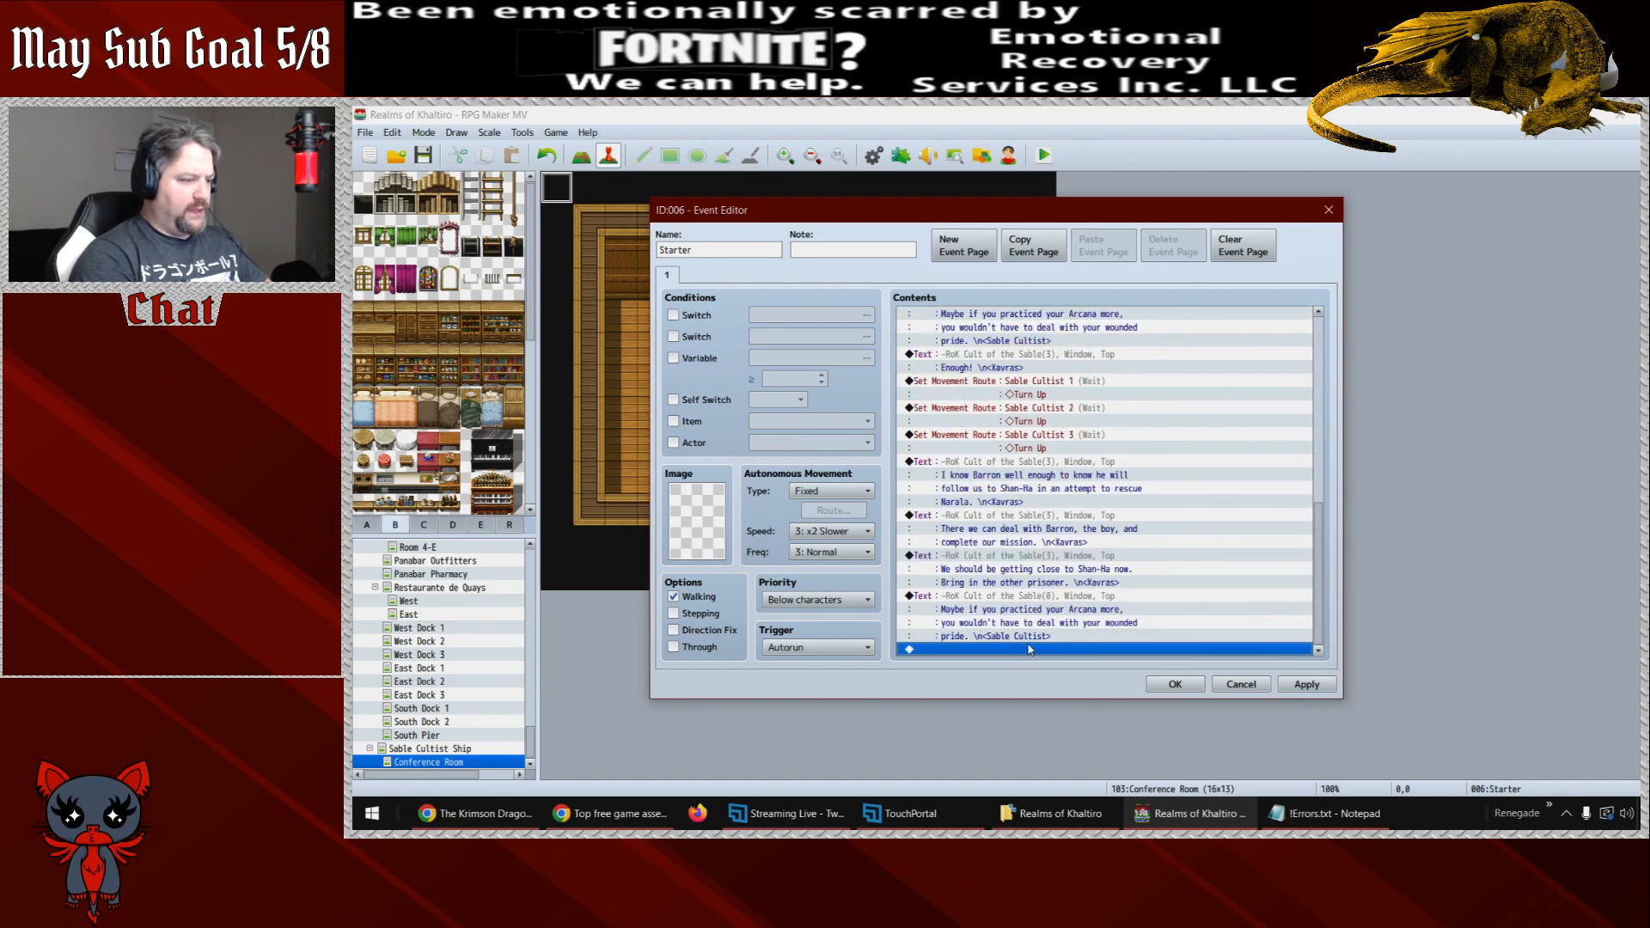
- Rewrite the duplicated Sable Cultist message as "Yes, sir.", keeping the speaker tag, and save the Starter event
double_click(1021, 601)
drag(1035, 462, 952, 404)
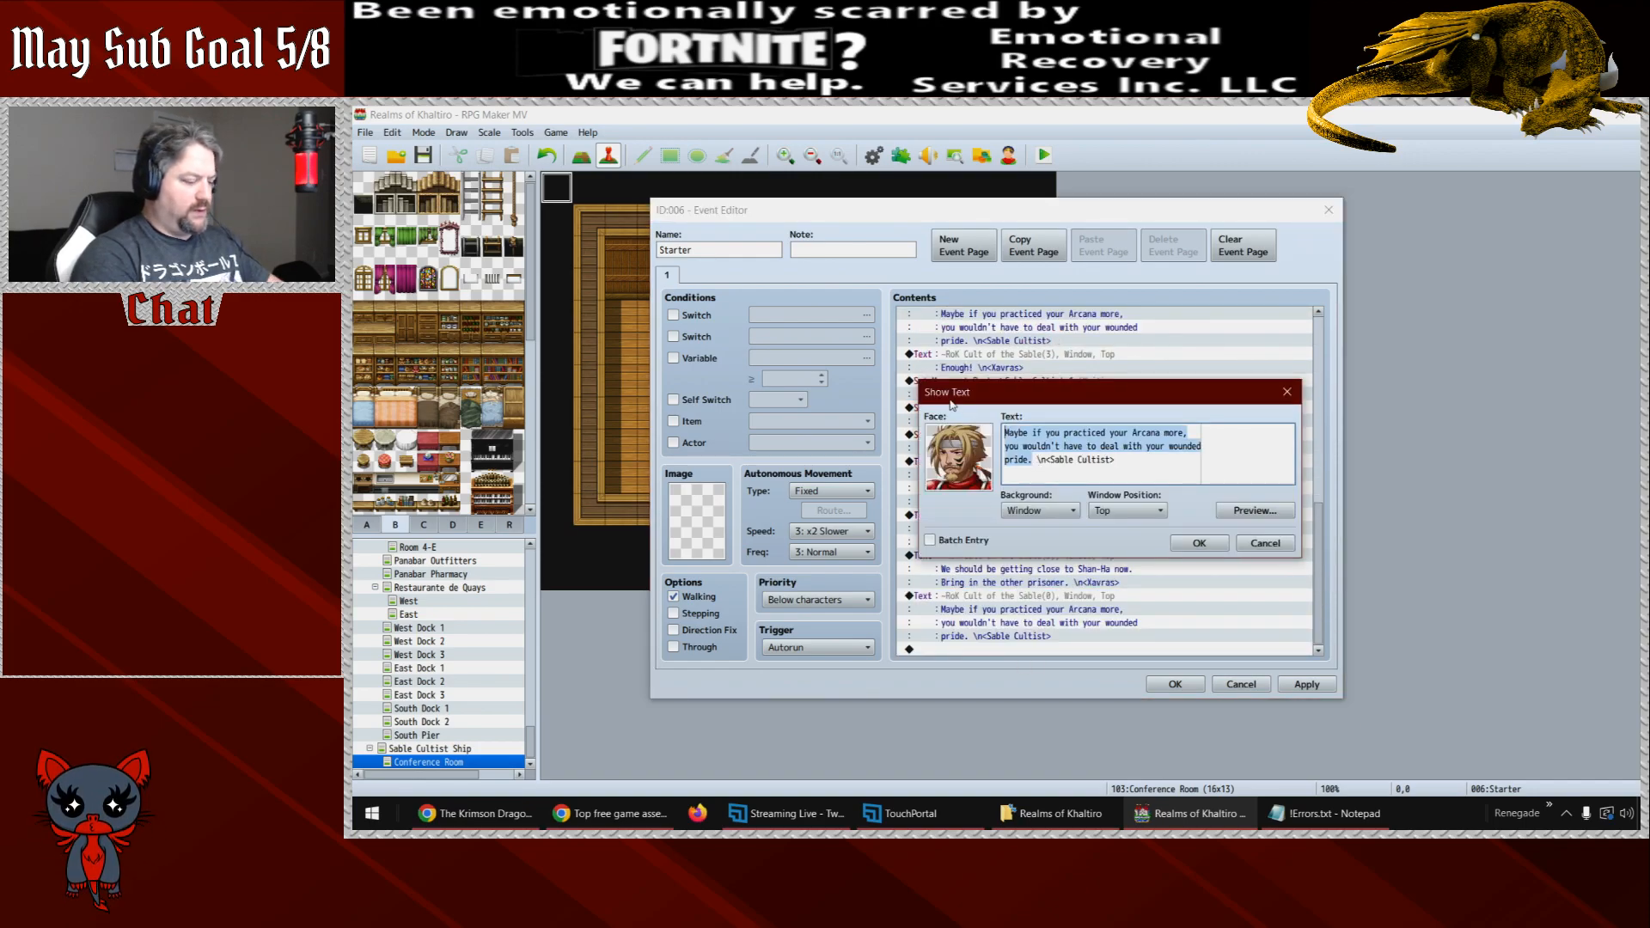
text(Yes, siur)
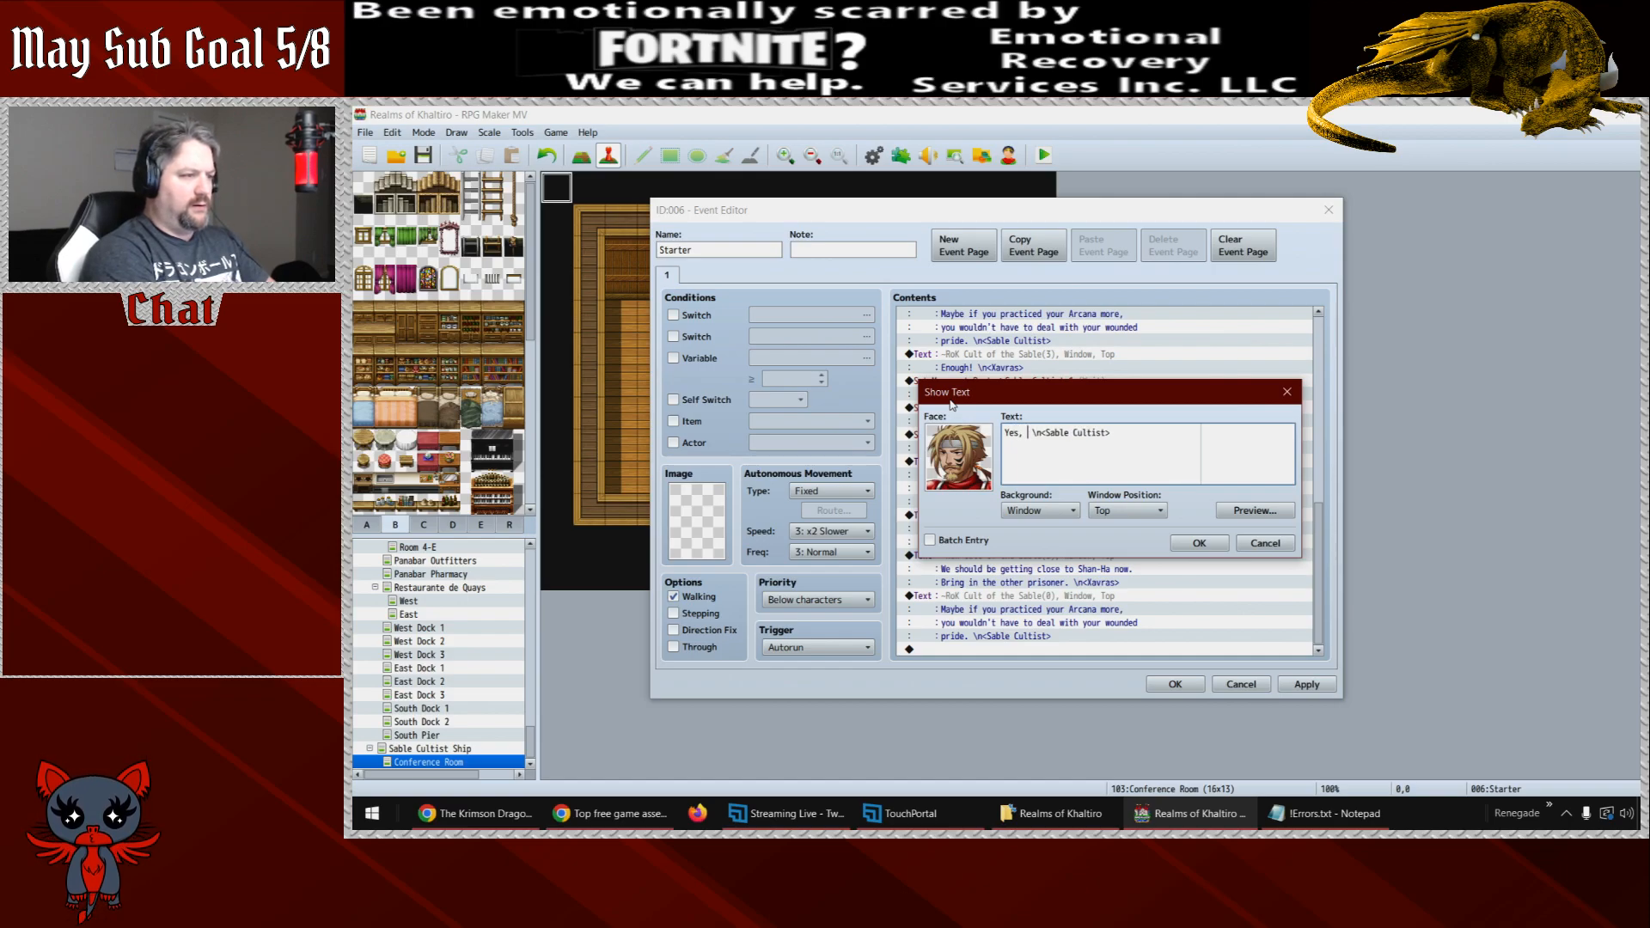
key(BackSpace)
key(BackSpace)
text(r.)
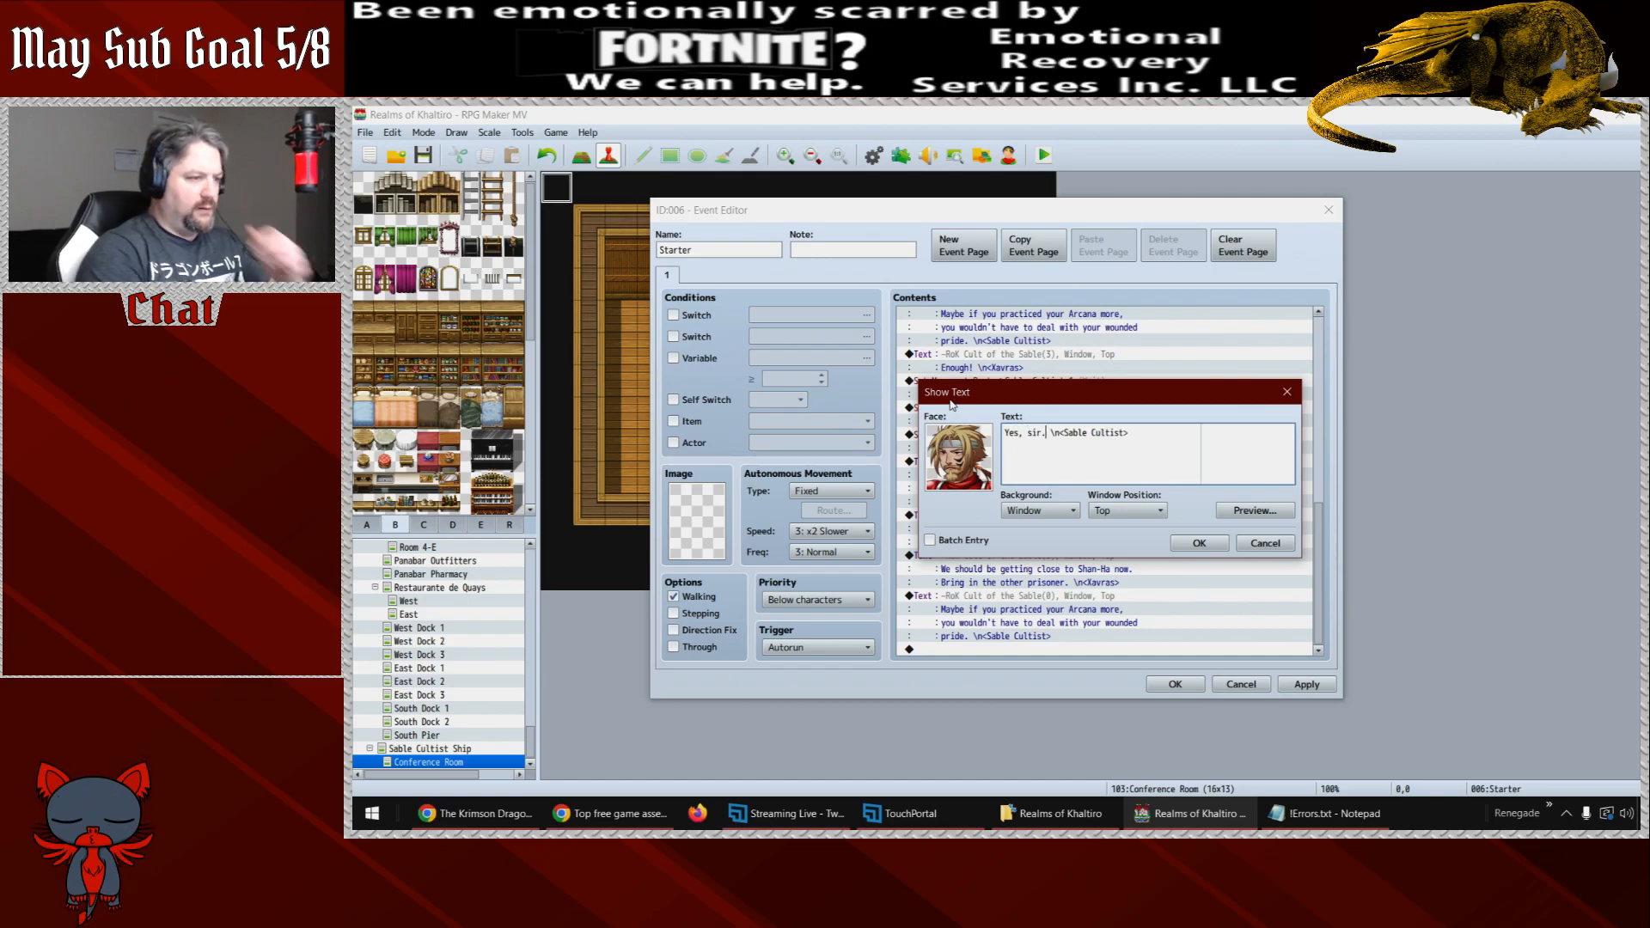
click(1199, 543)
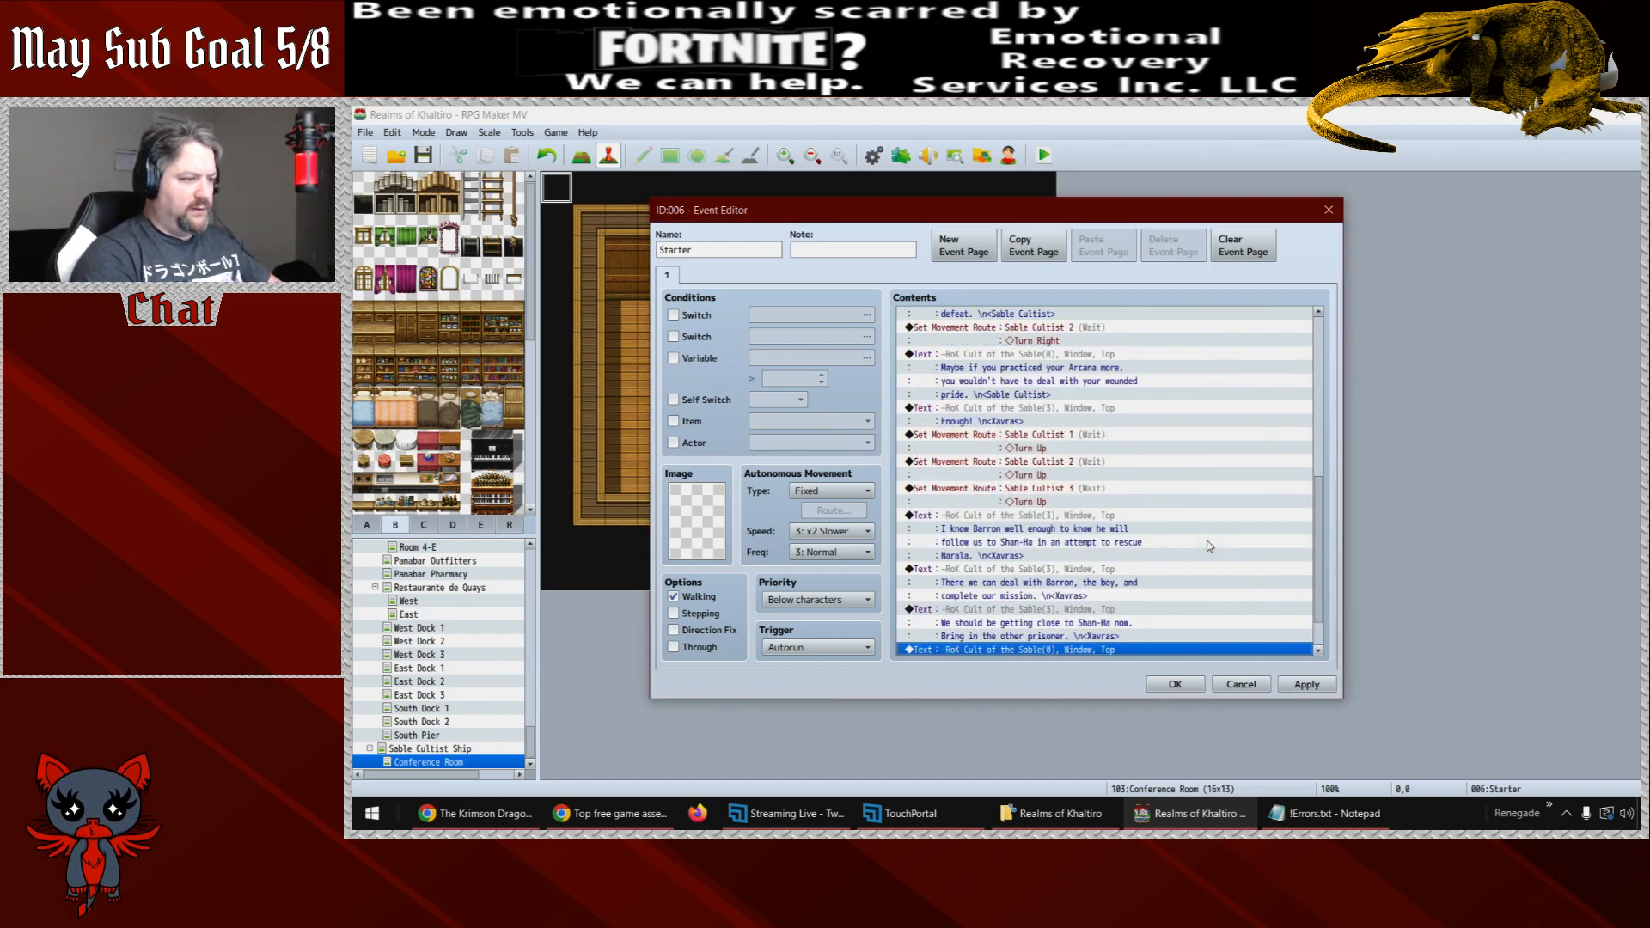
click(1197, 686)
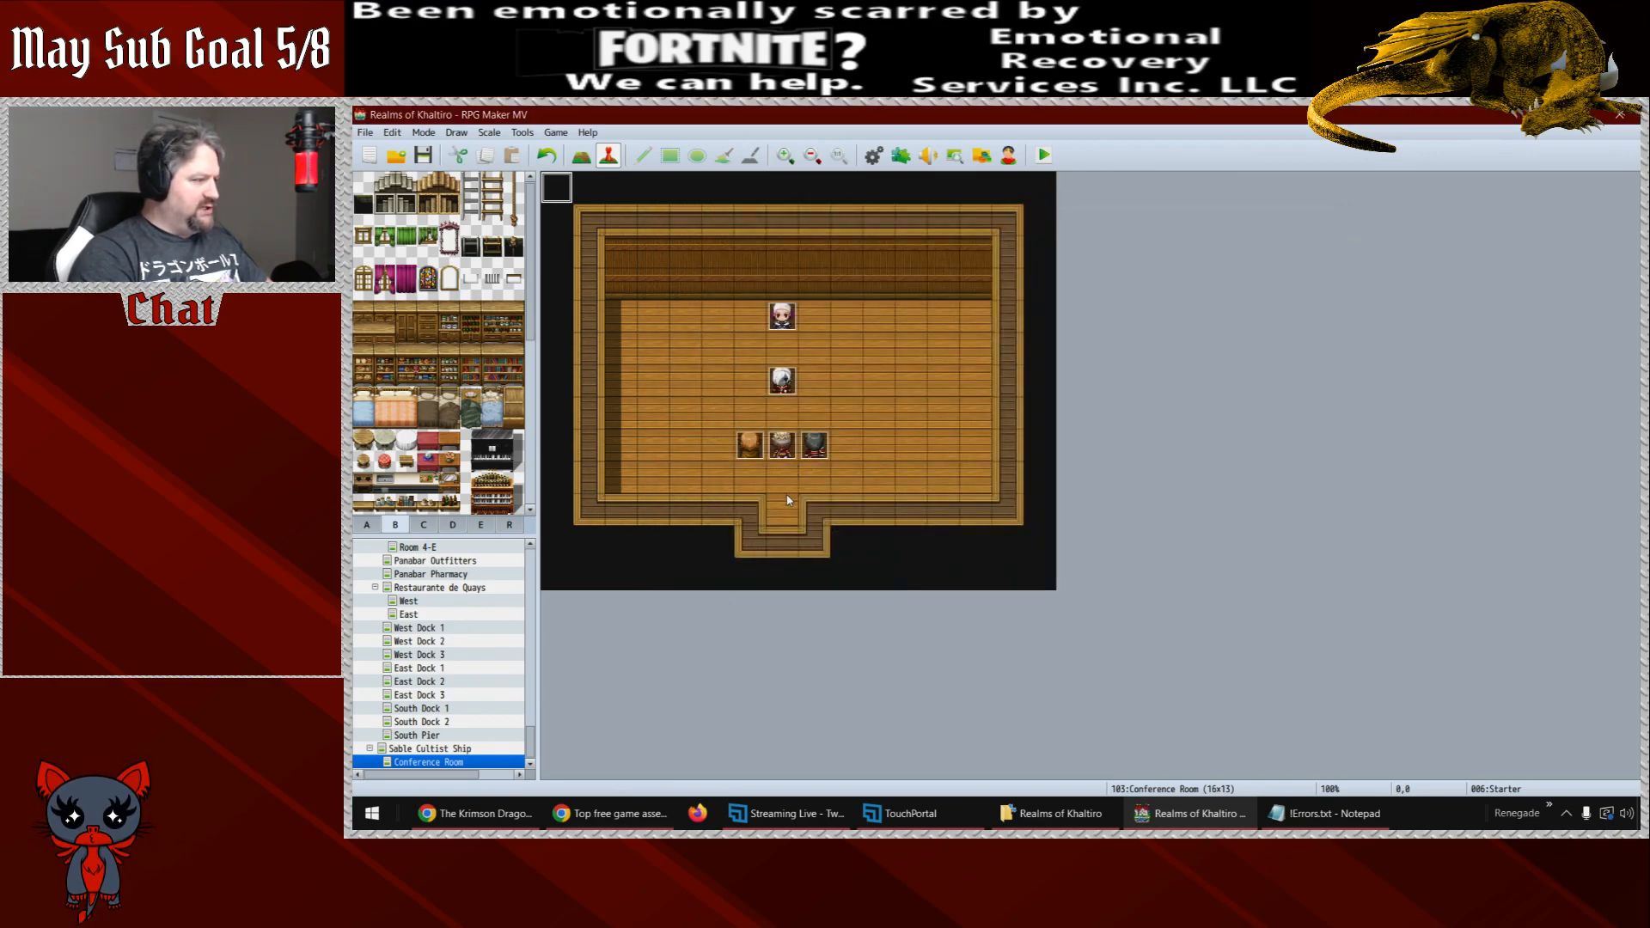
- Add a movement route for Sable Cultist 2 at the end of the Starter event, moving down twice
double_click(556, 187)
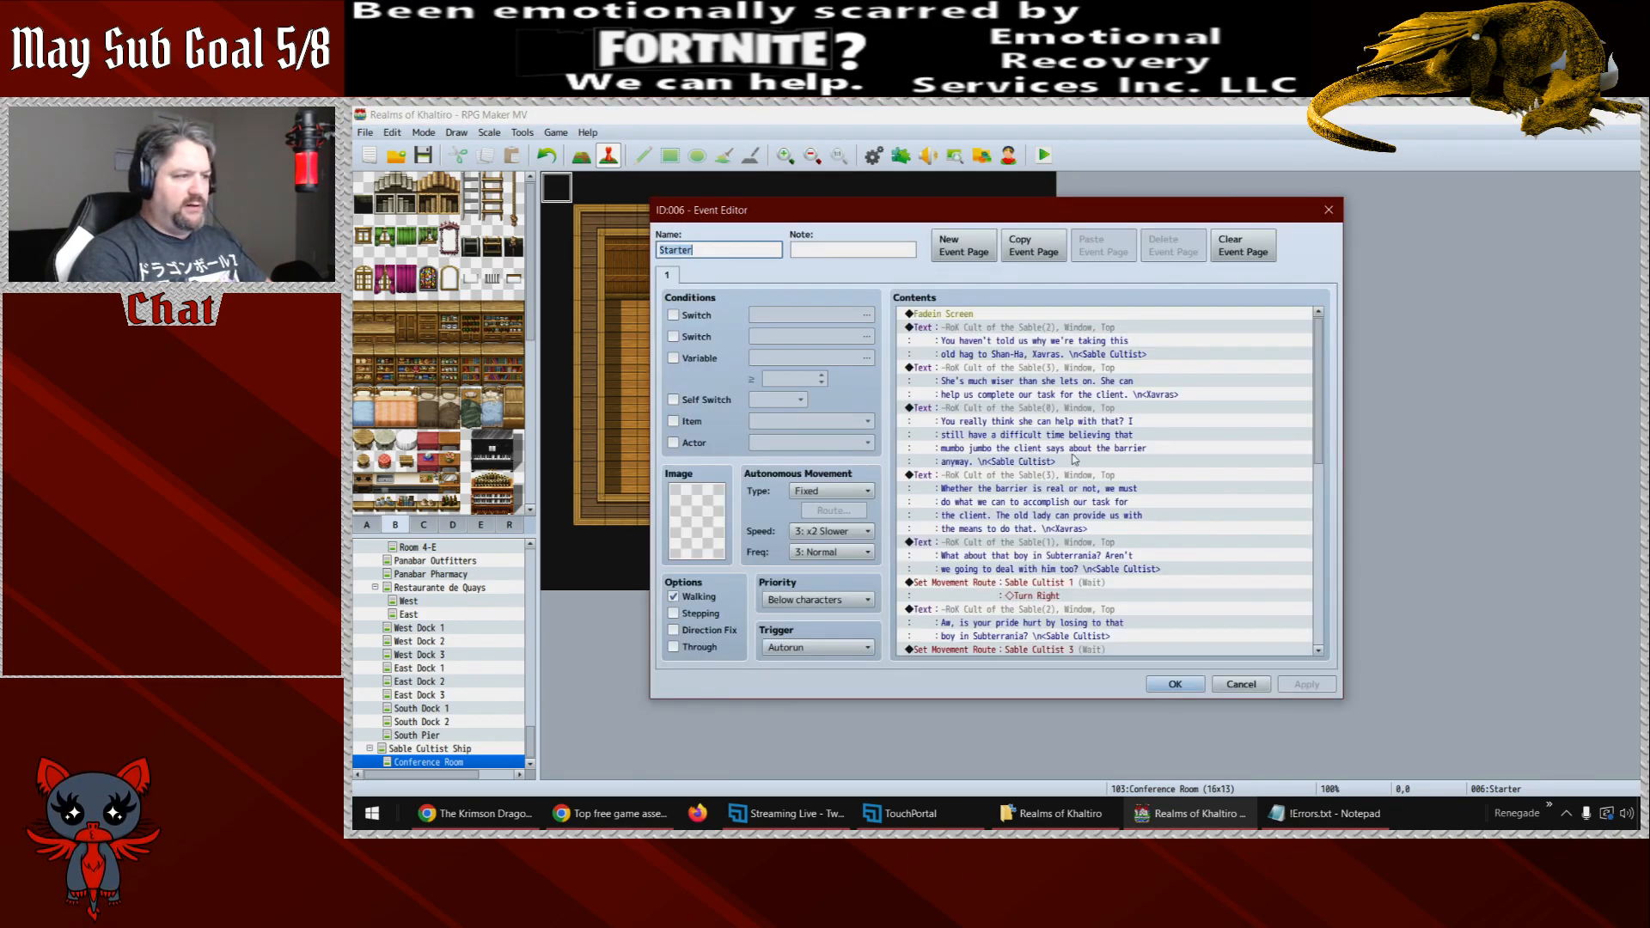
drag(1319, 427, 1330, 625)
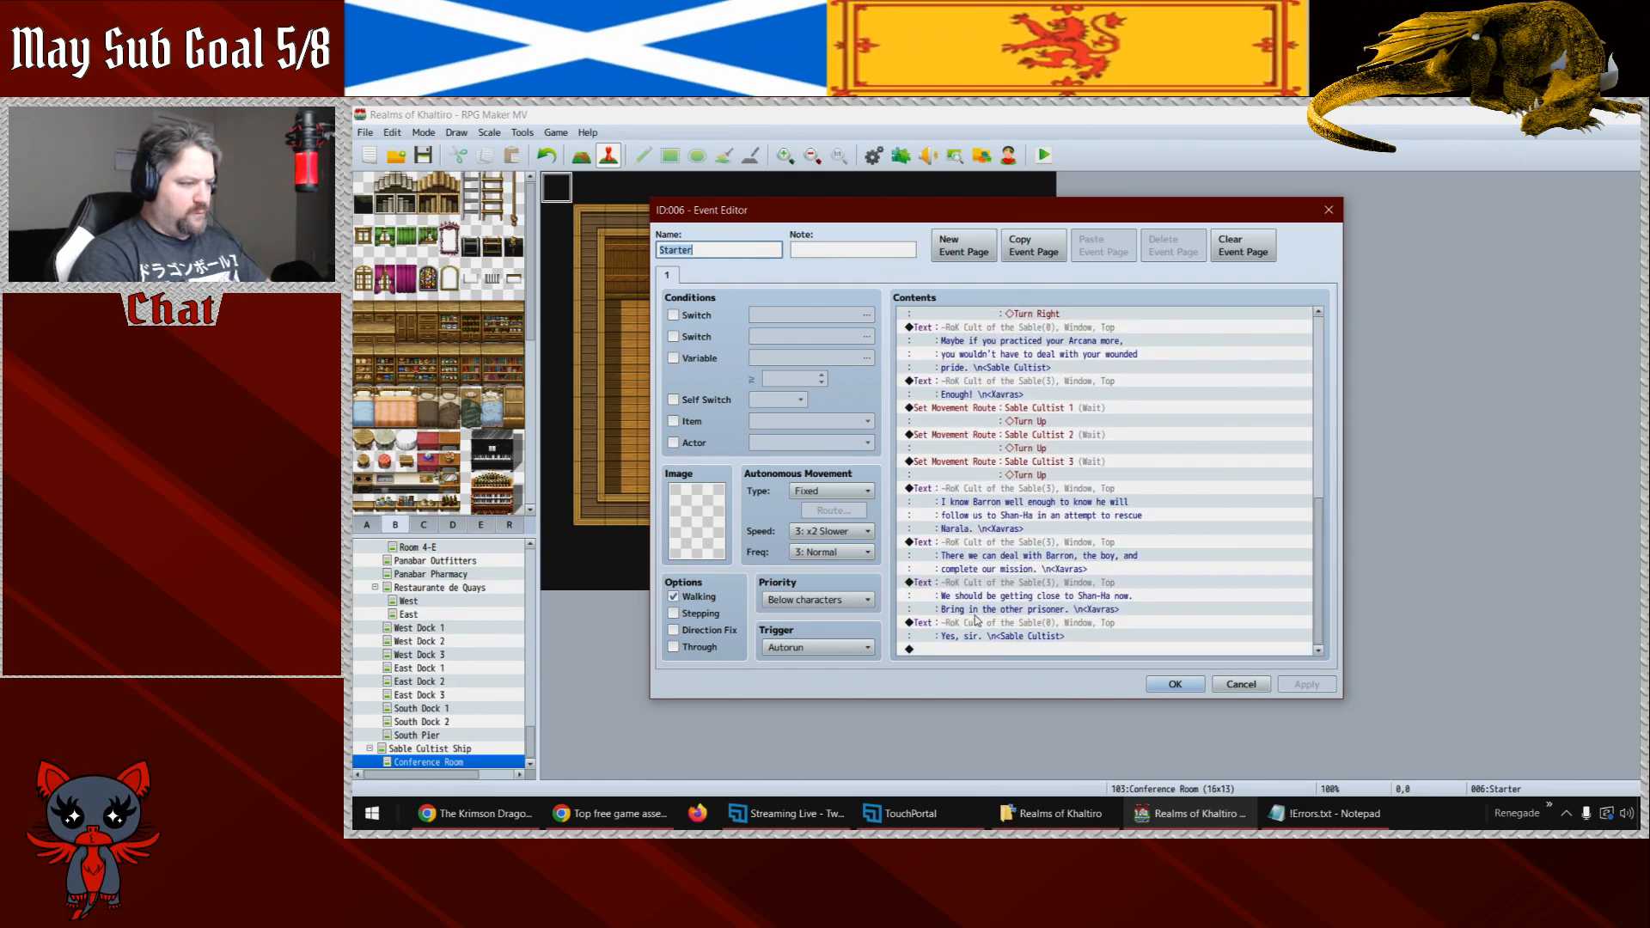
double_click(984, 651)
click(1025, 385)
click(893, 340)
click(896, 435)
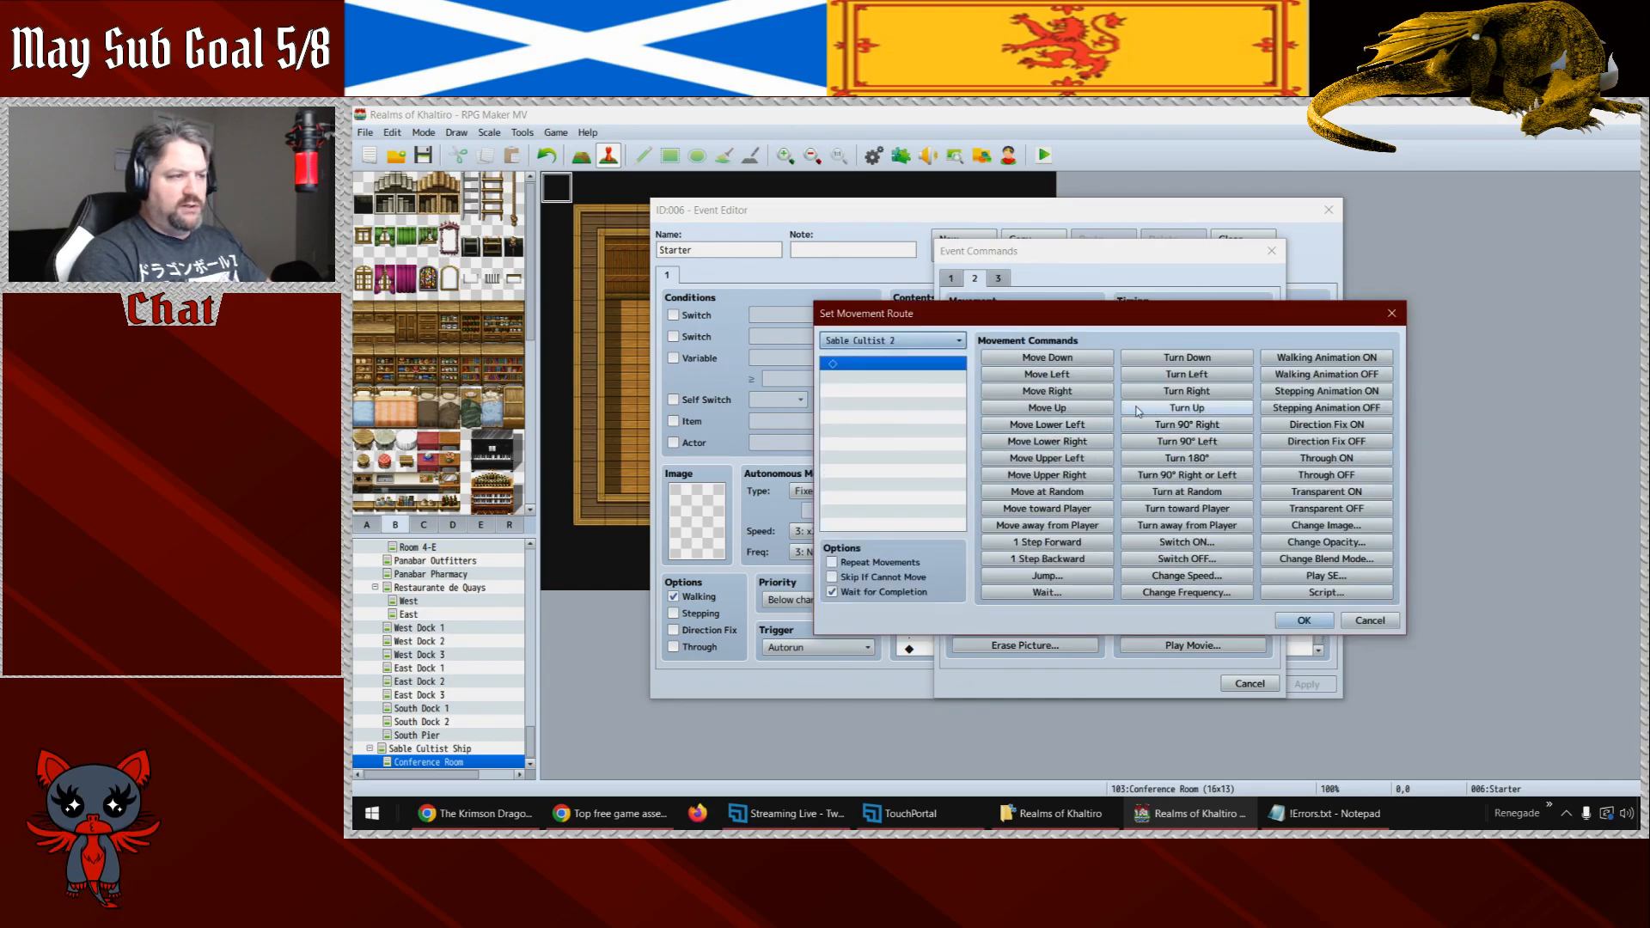
double_click(1048, 356)
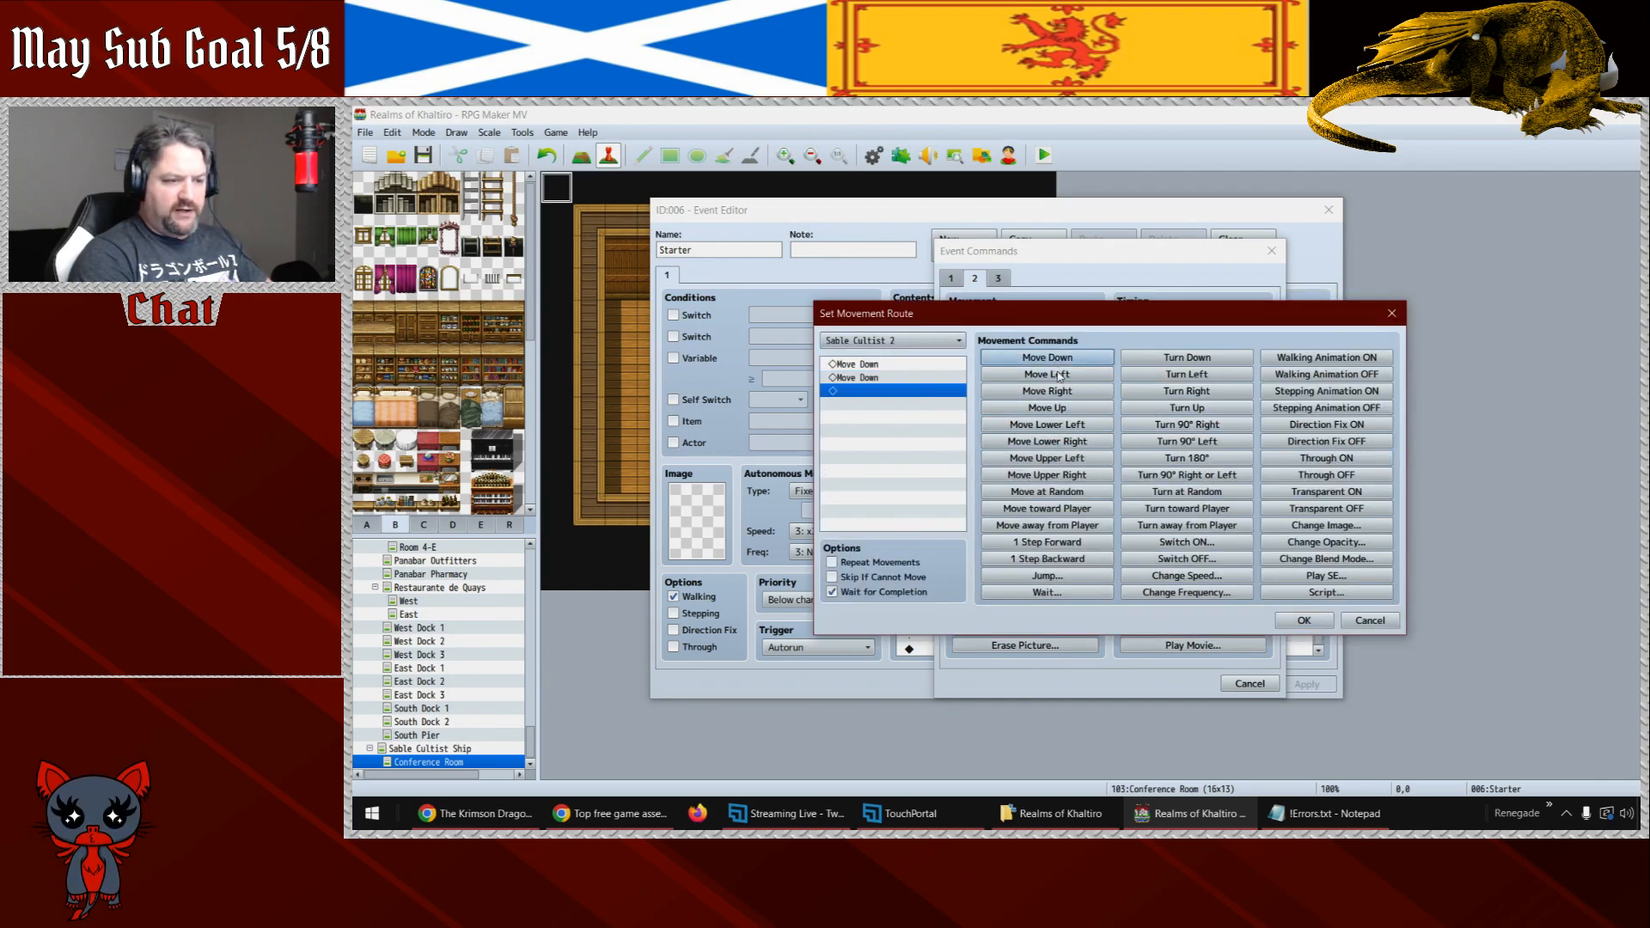
click(1316, 542)
text(0)
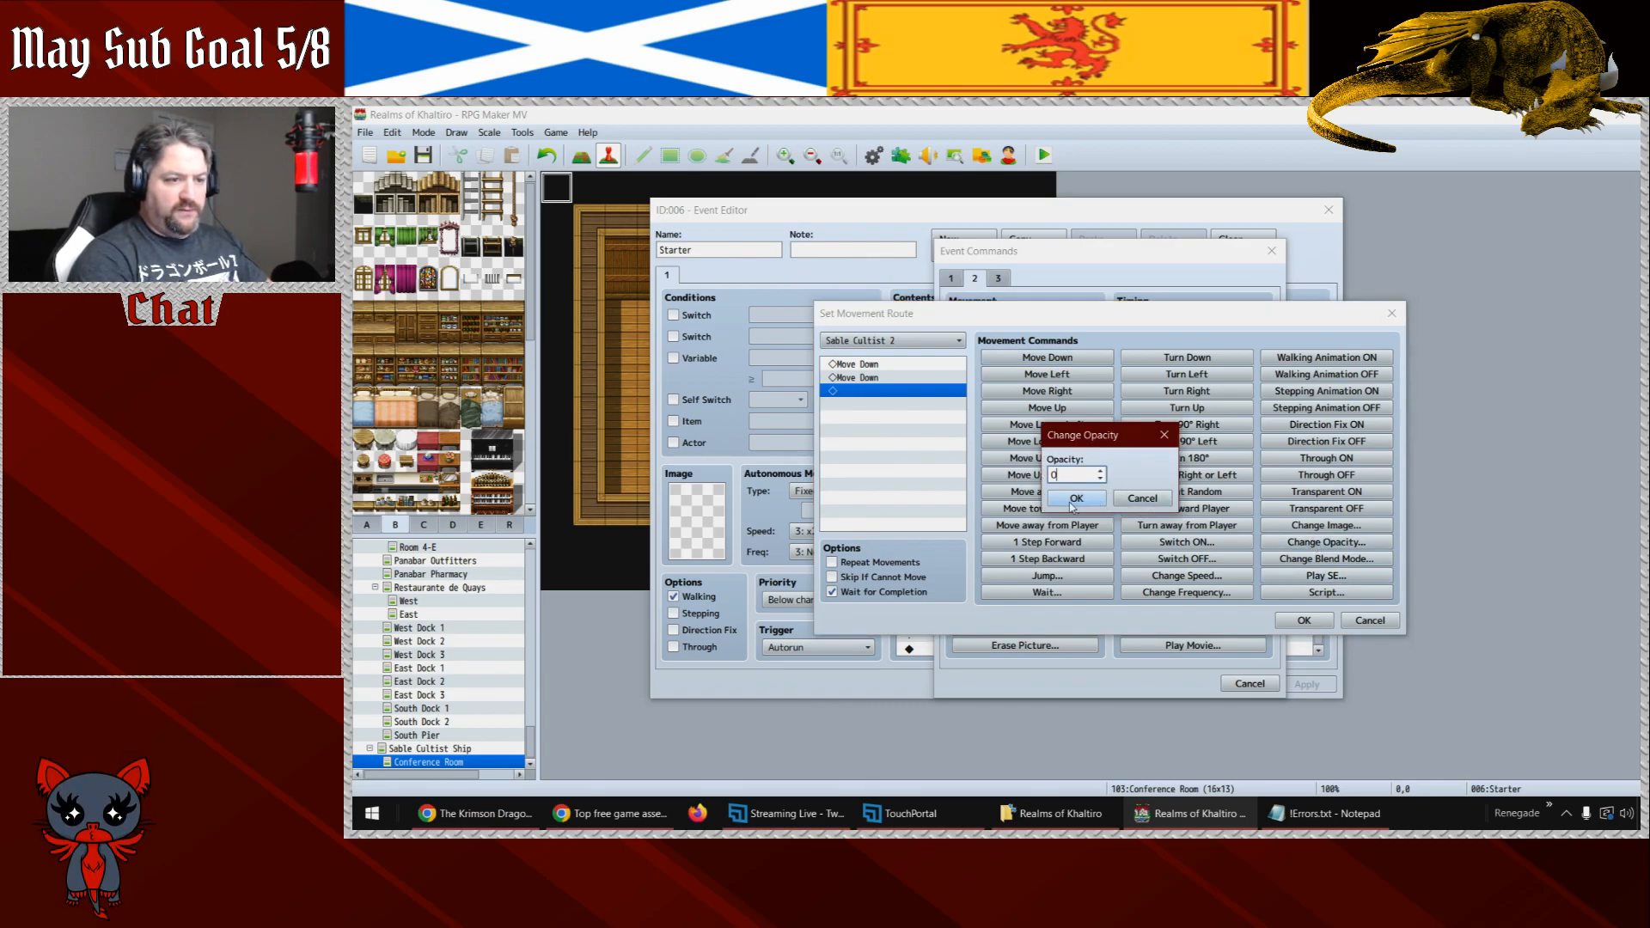
click(1142, 499)
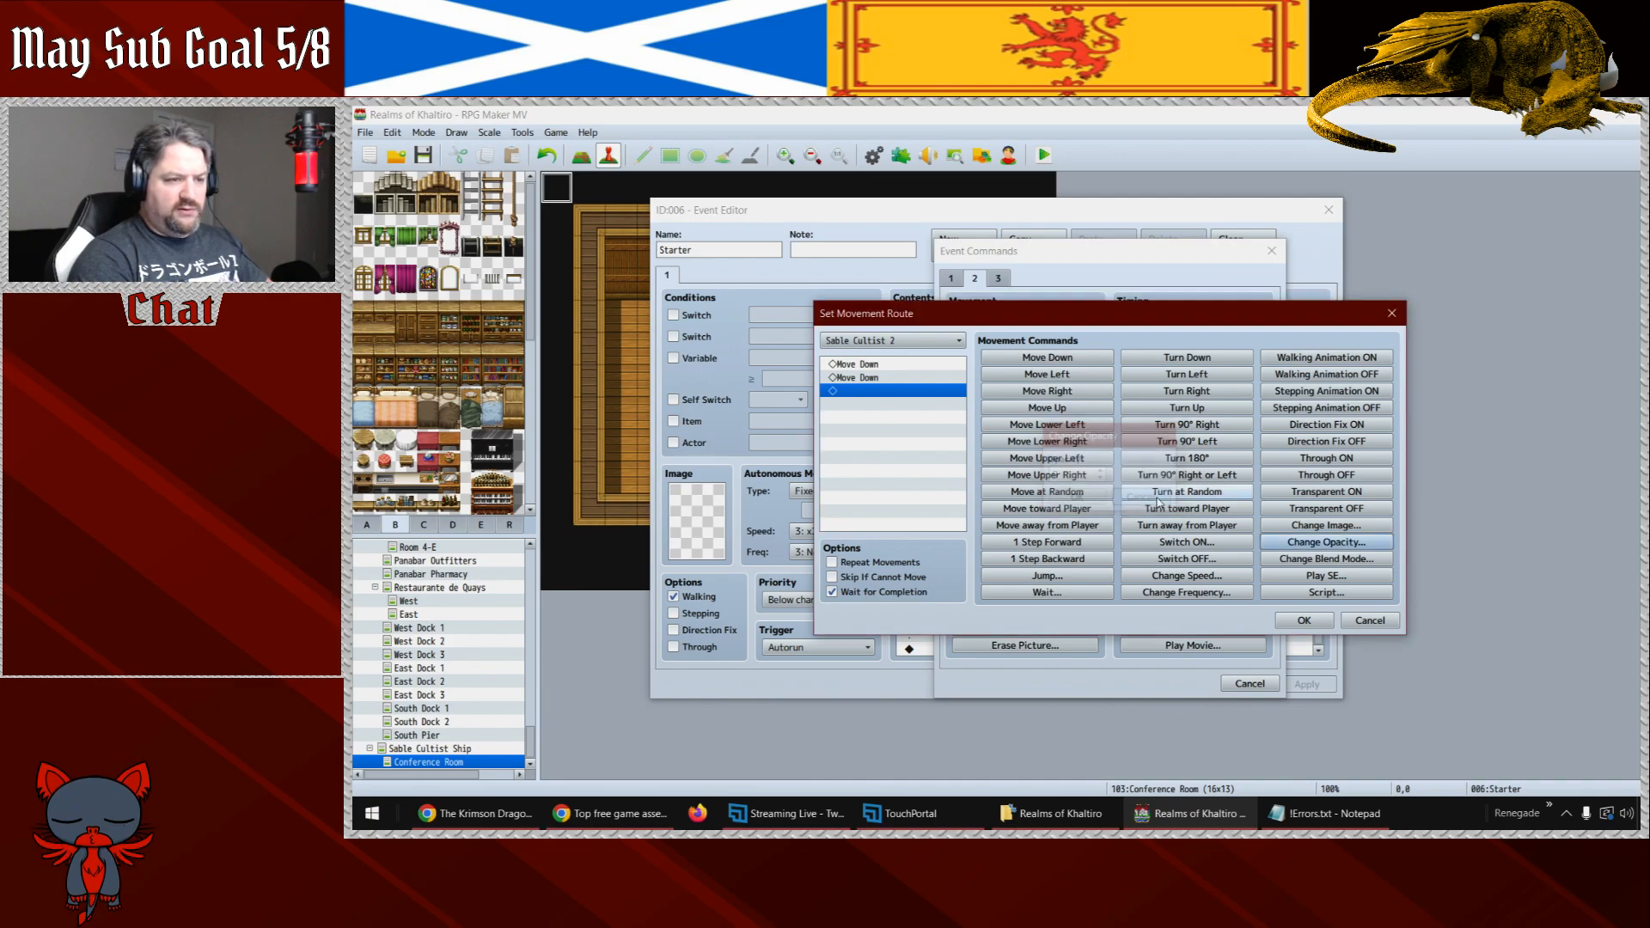
click(1292, 496)
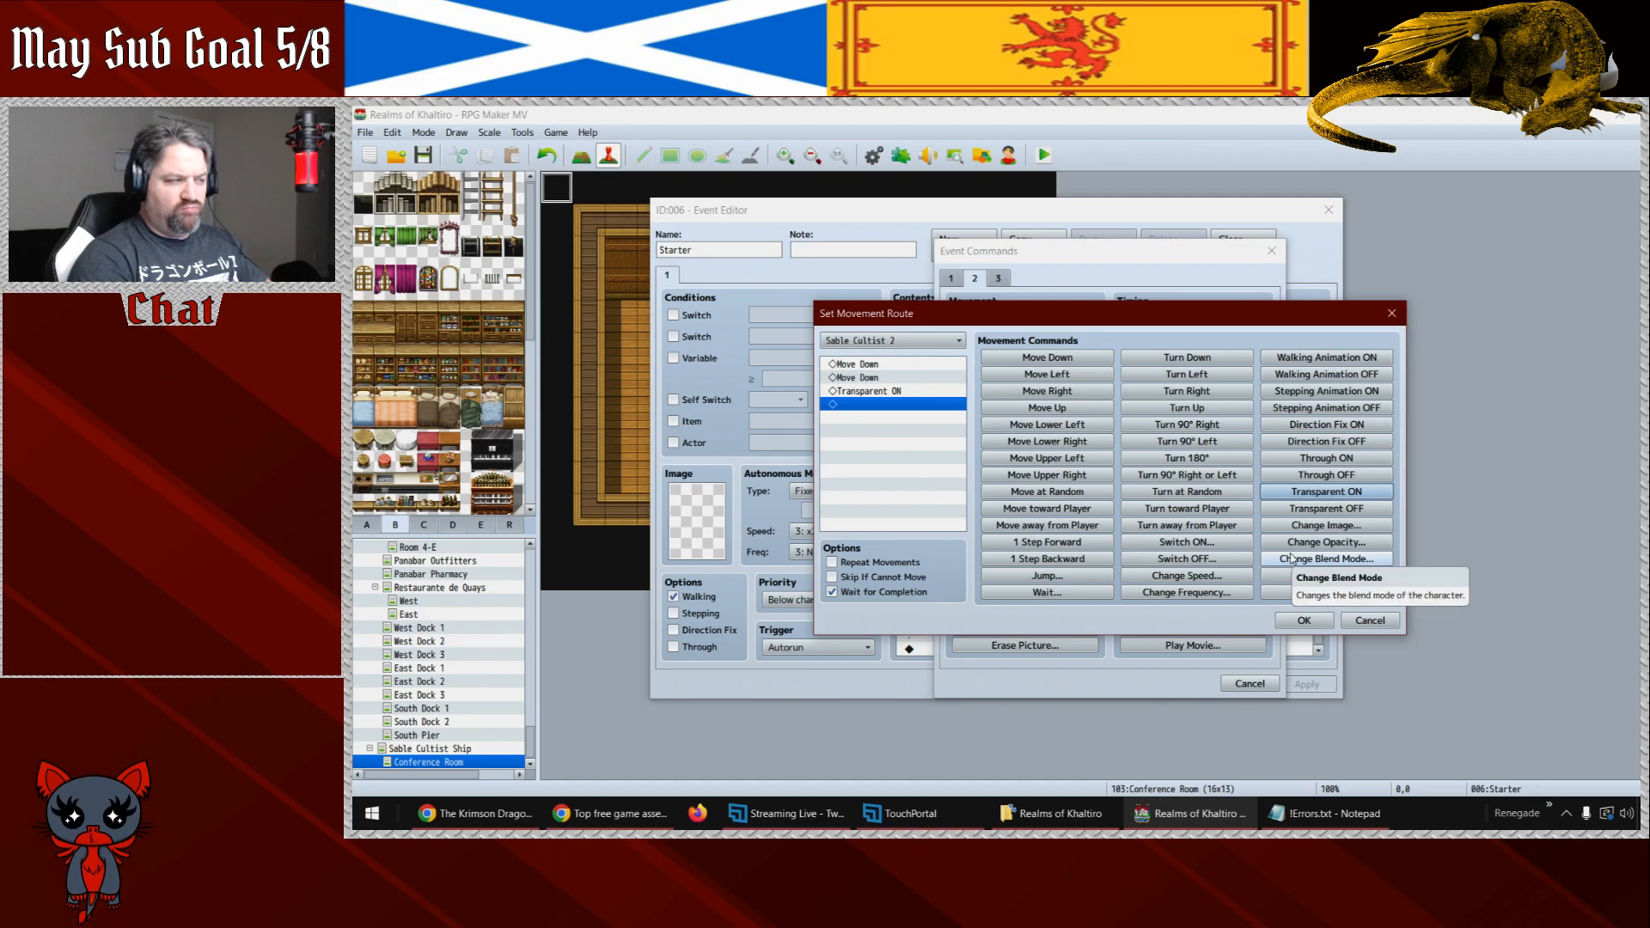
click(905, 392)
key(Delete)
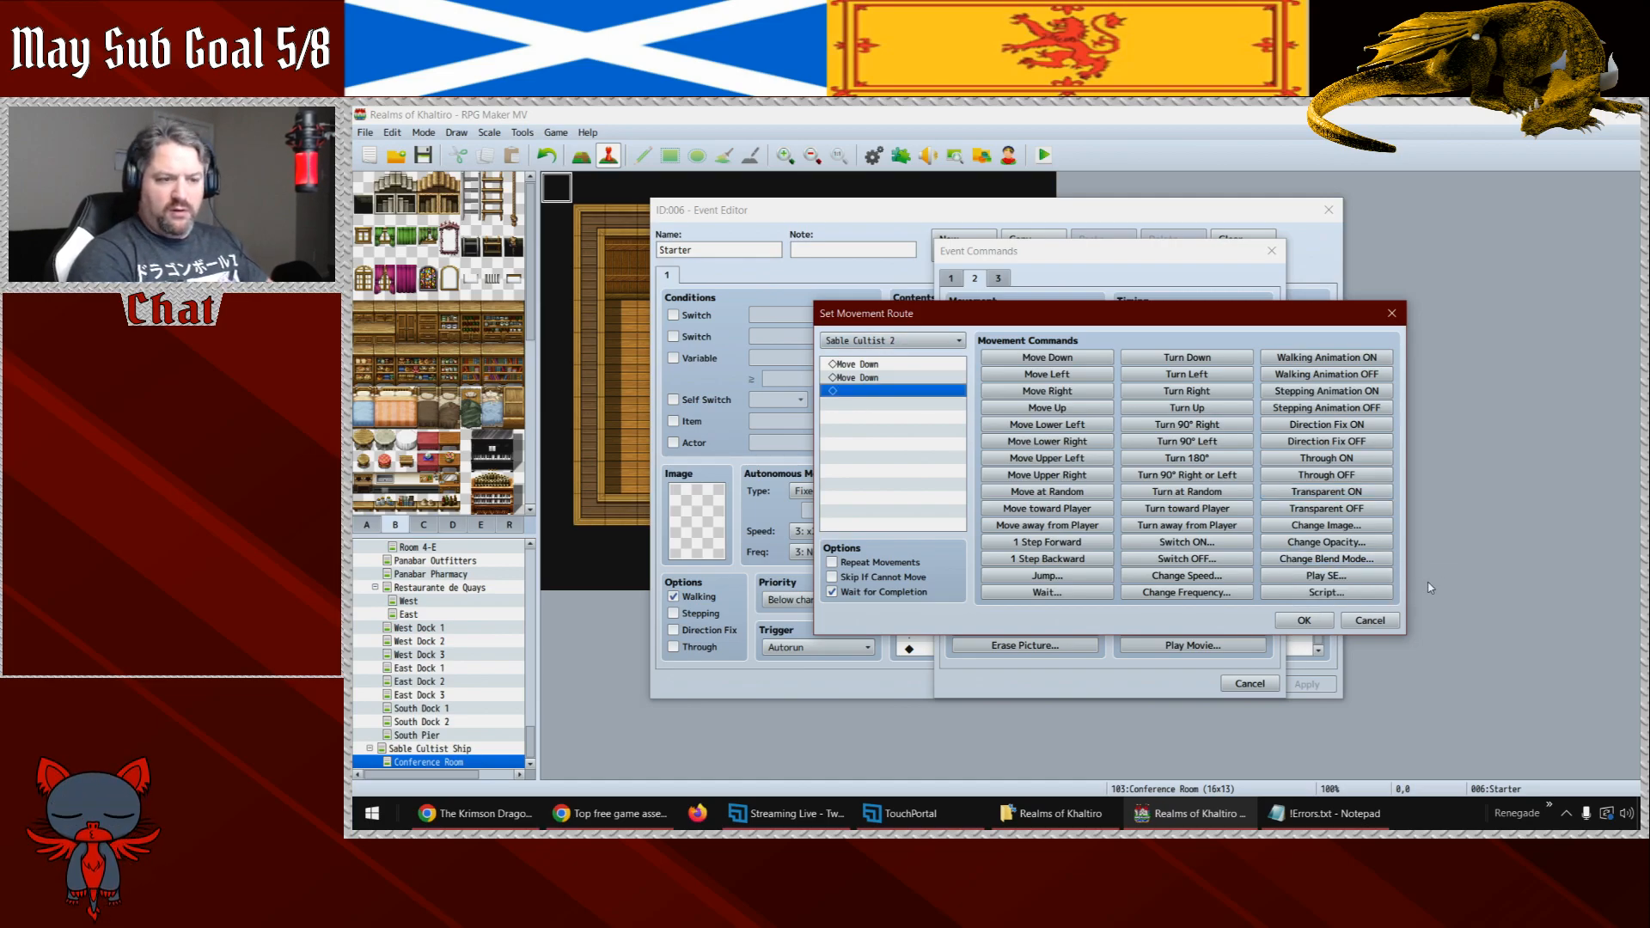
- Finish the Sable Cultist 2 route by changing the character's opacity to 0
click(1326, 542)
text(0)
click(1077, 499)
click(1306, 618)
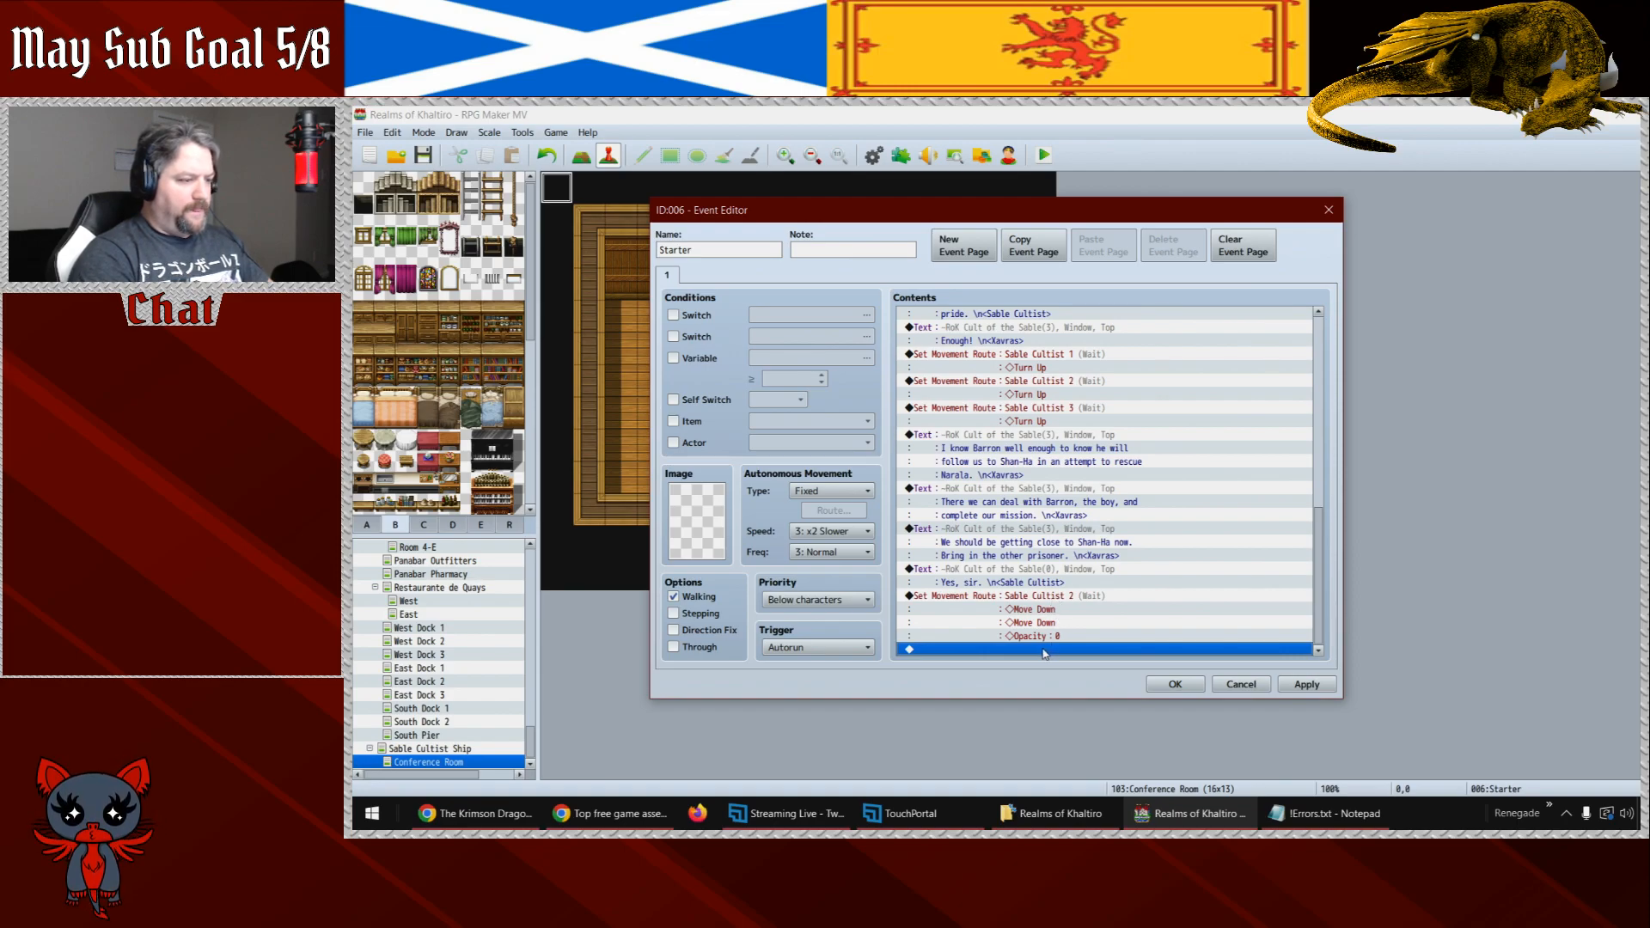
- Turn off Wait for Completion on the last Sable Cultist 2 movement route
double_click(1047, 598)
click(769, 593)
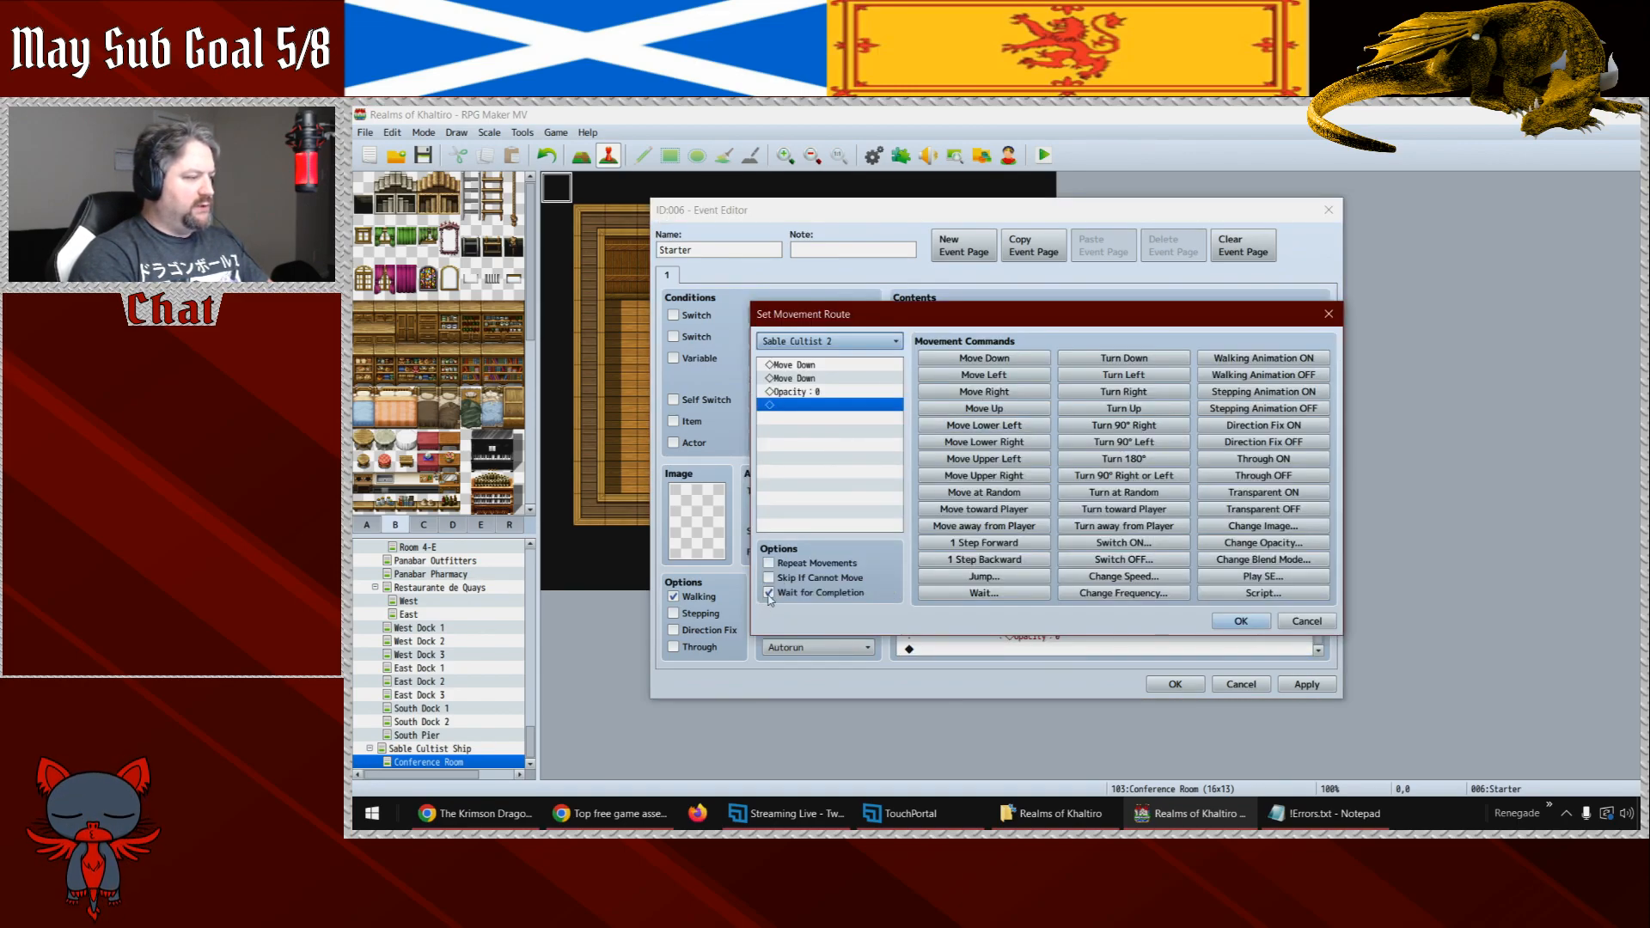
click(1242, 621)
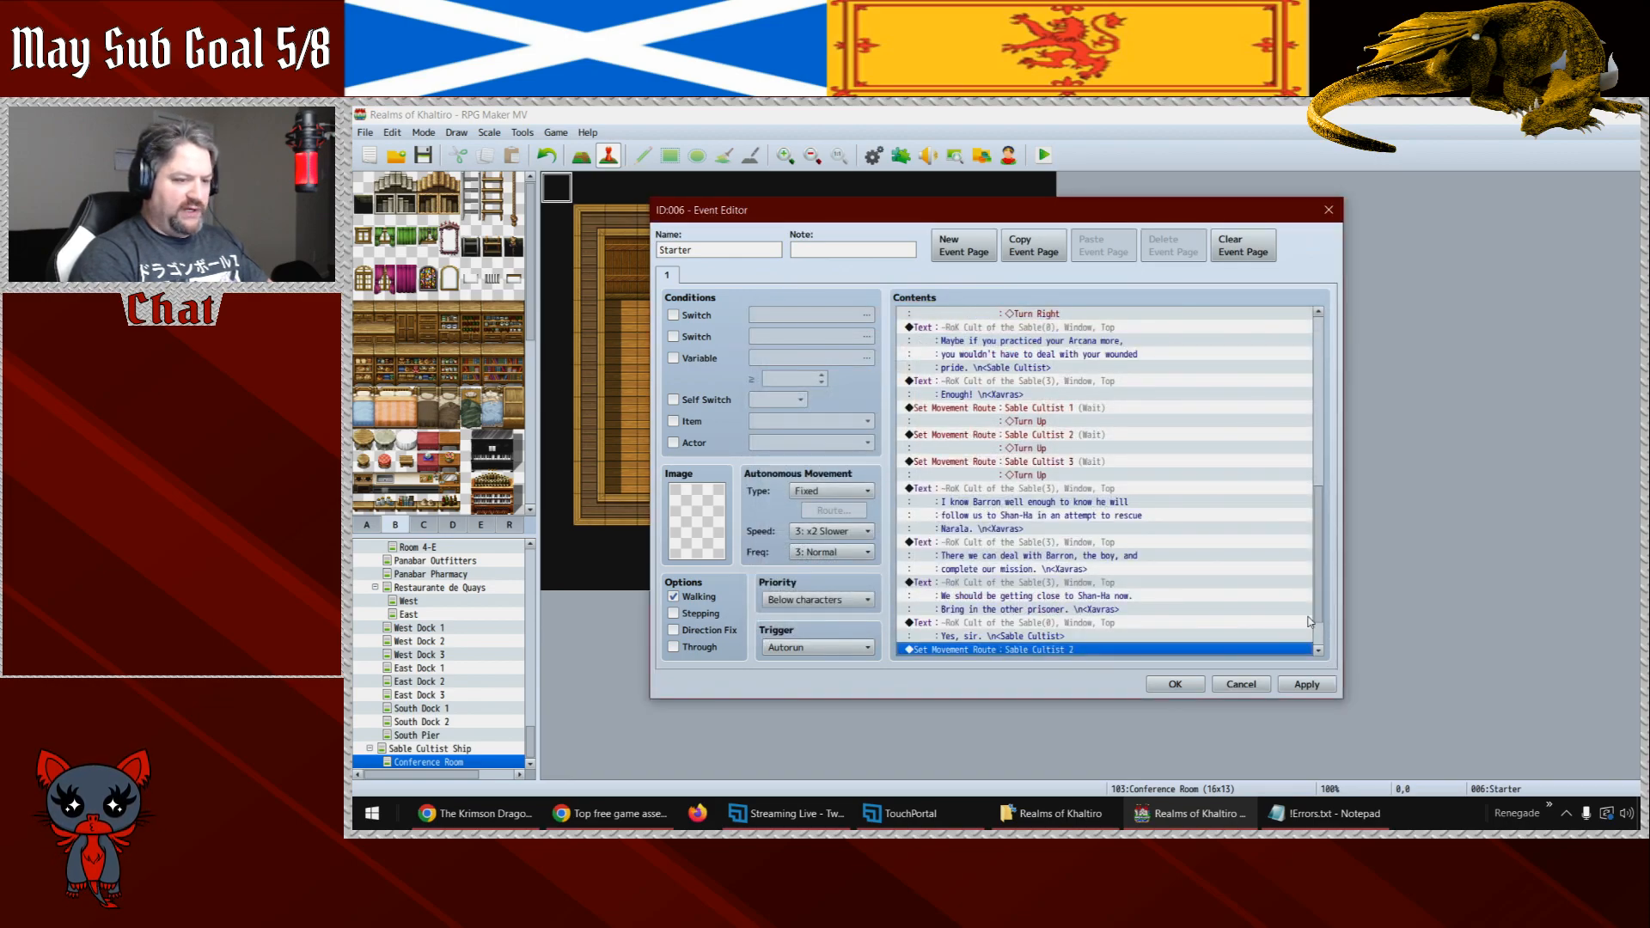
- Insert a 15-frame wait before the last Sable Cultist 2 movement route and save the Starter event
scroll(1031, 607, down, 2)
key(Return)
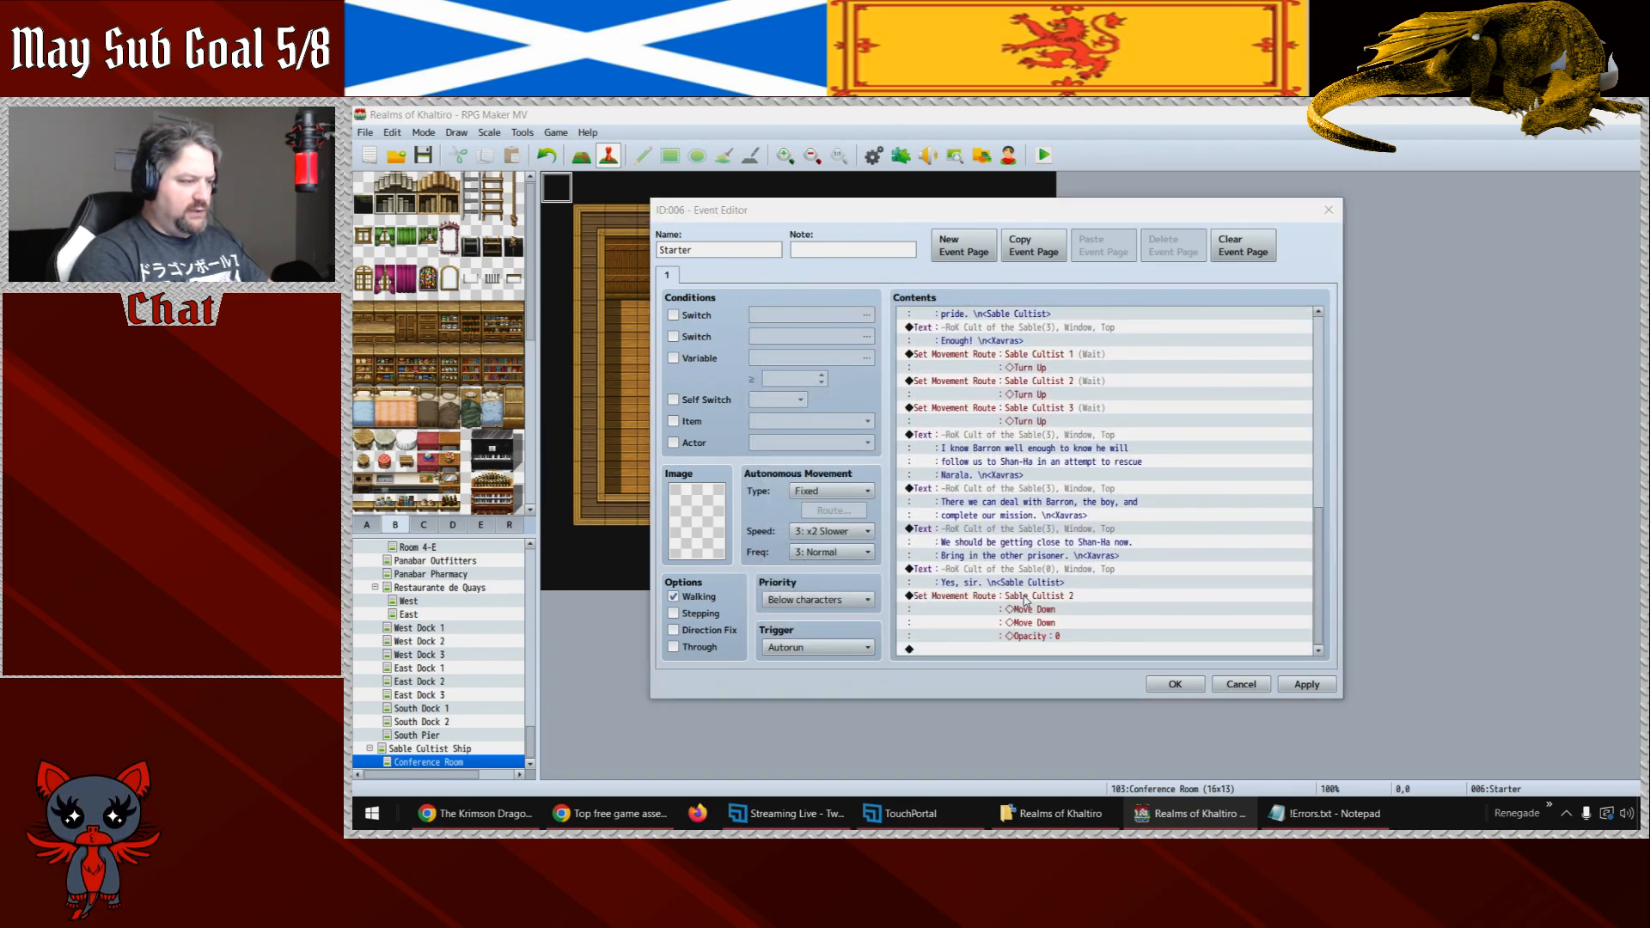
click(1193, 318)
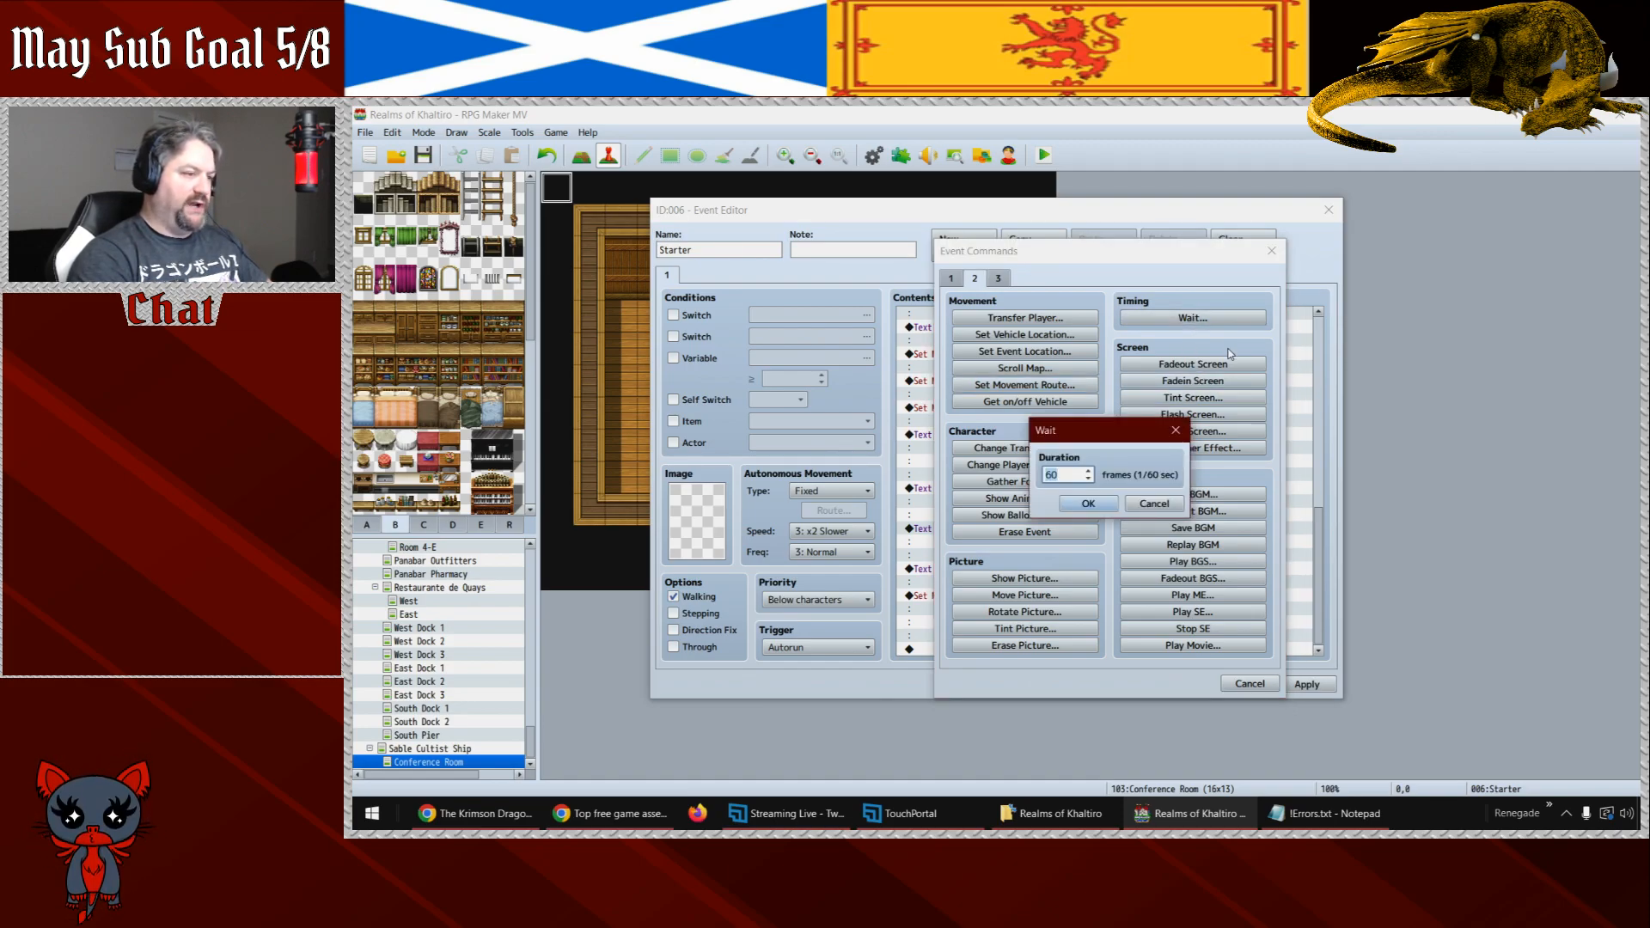
text(15)
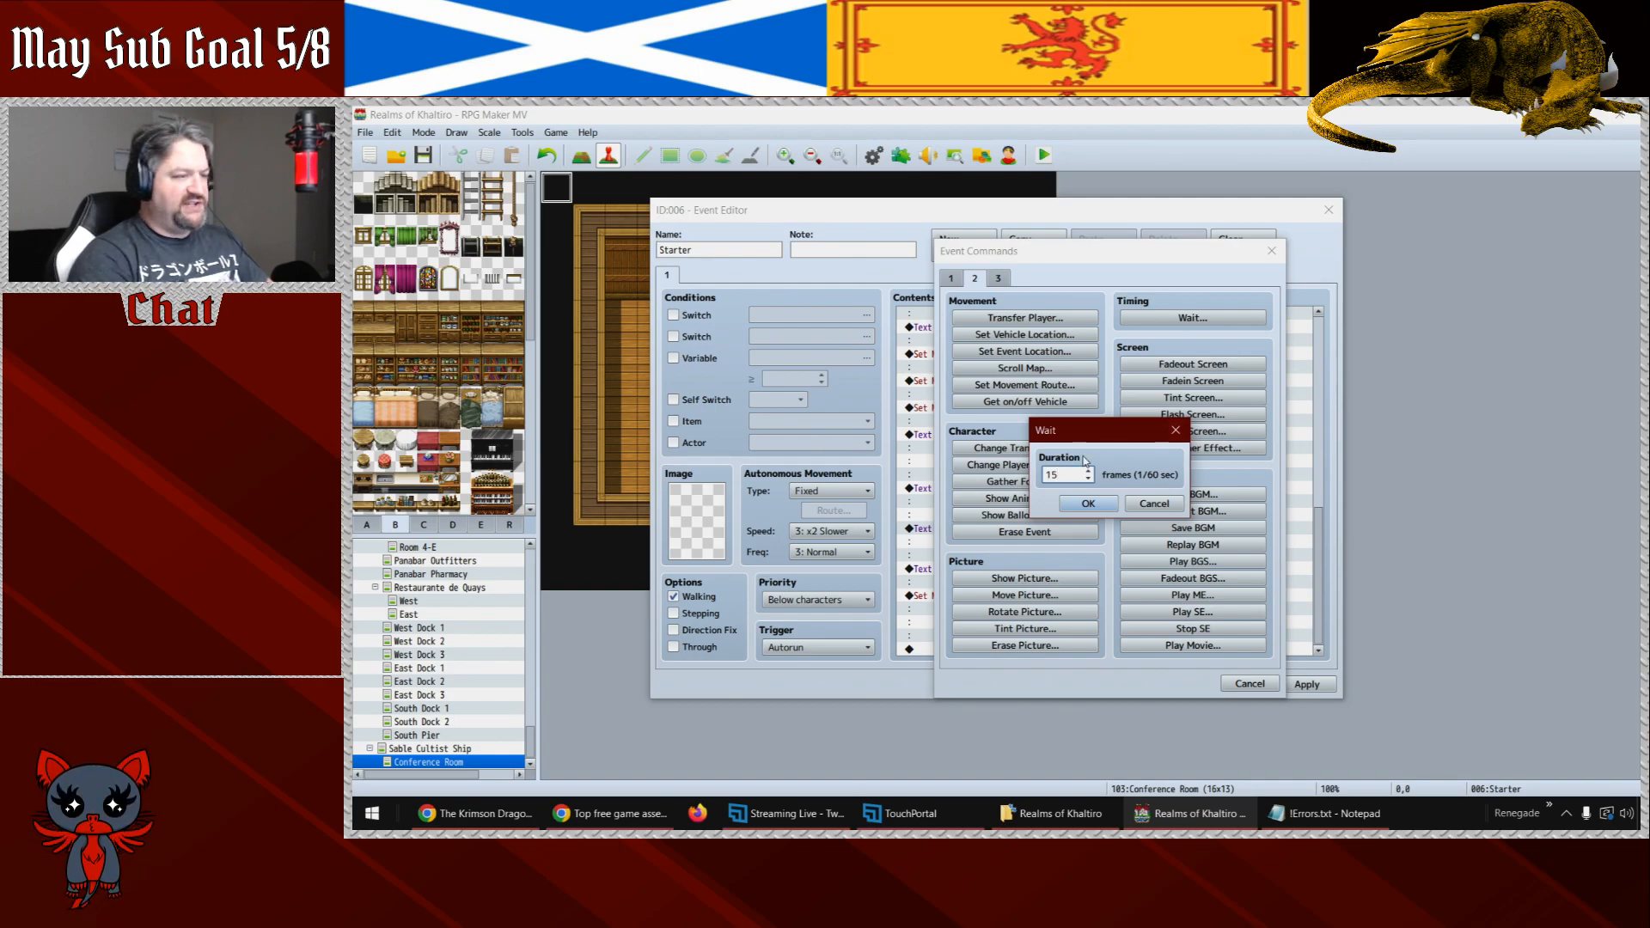
click(1088, 504)
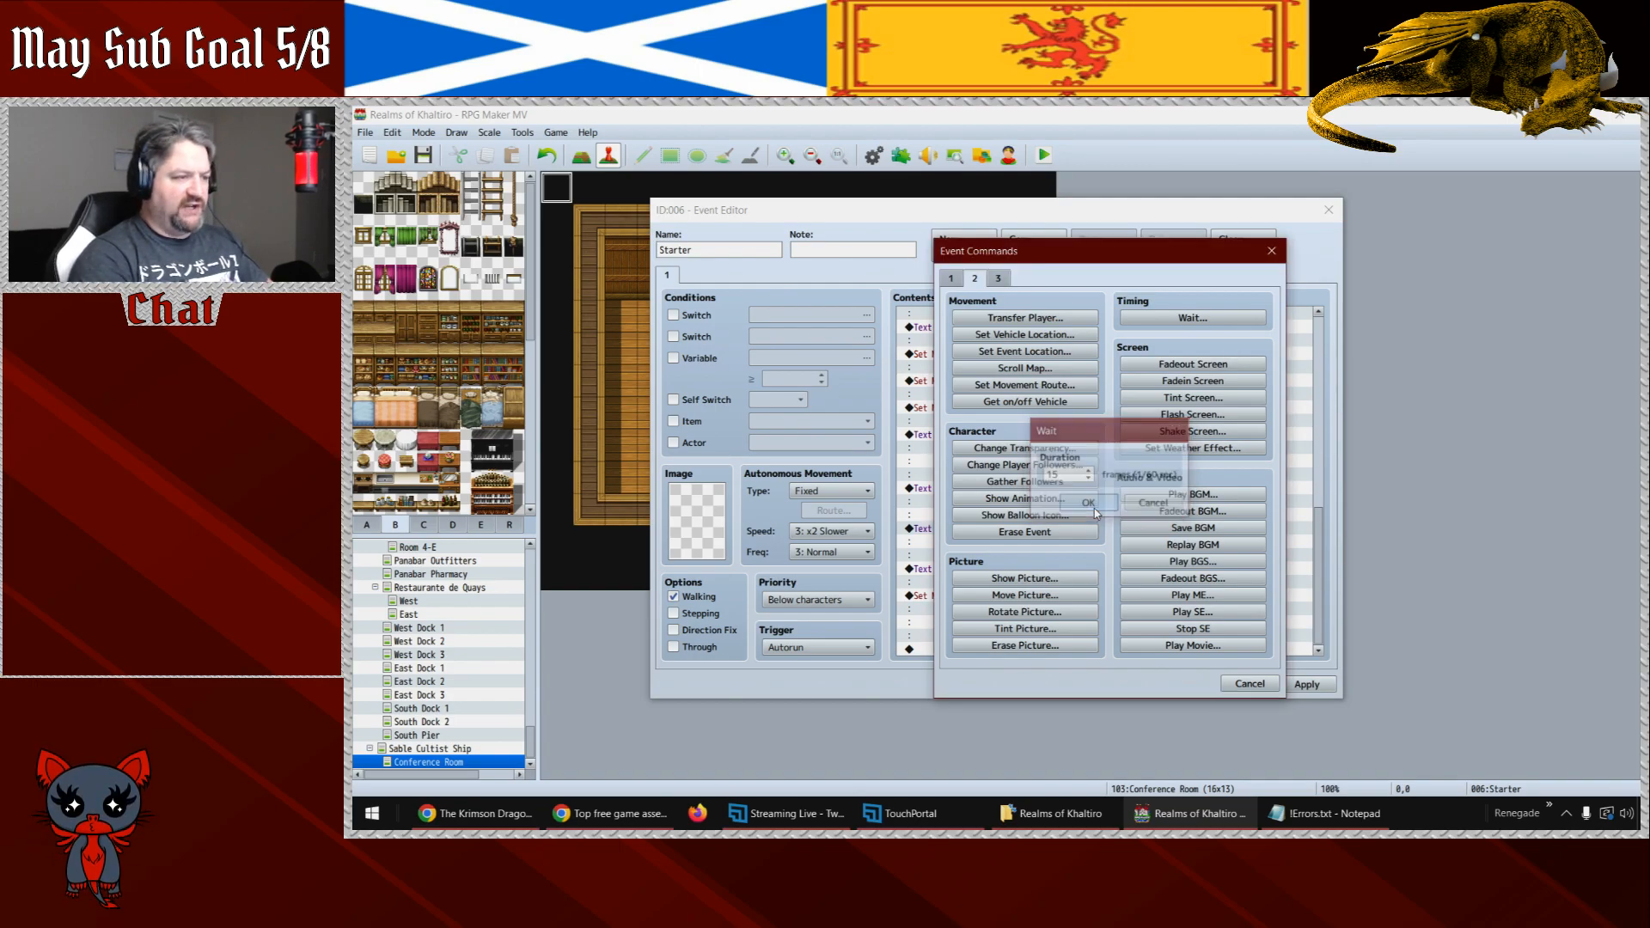
click(1301, 686)
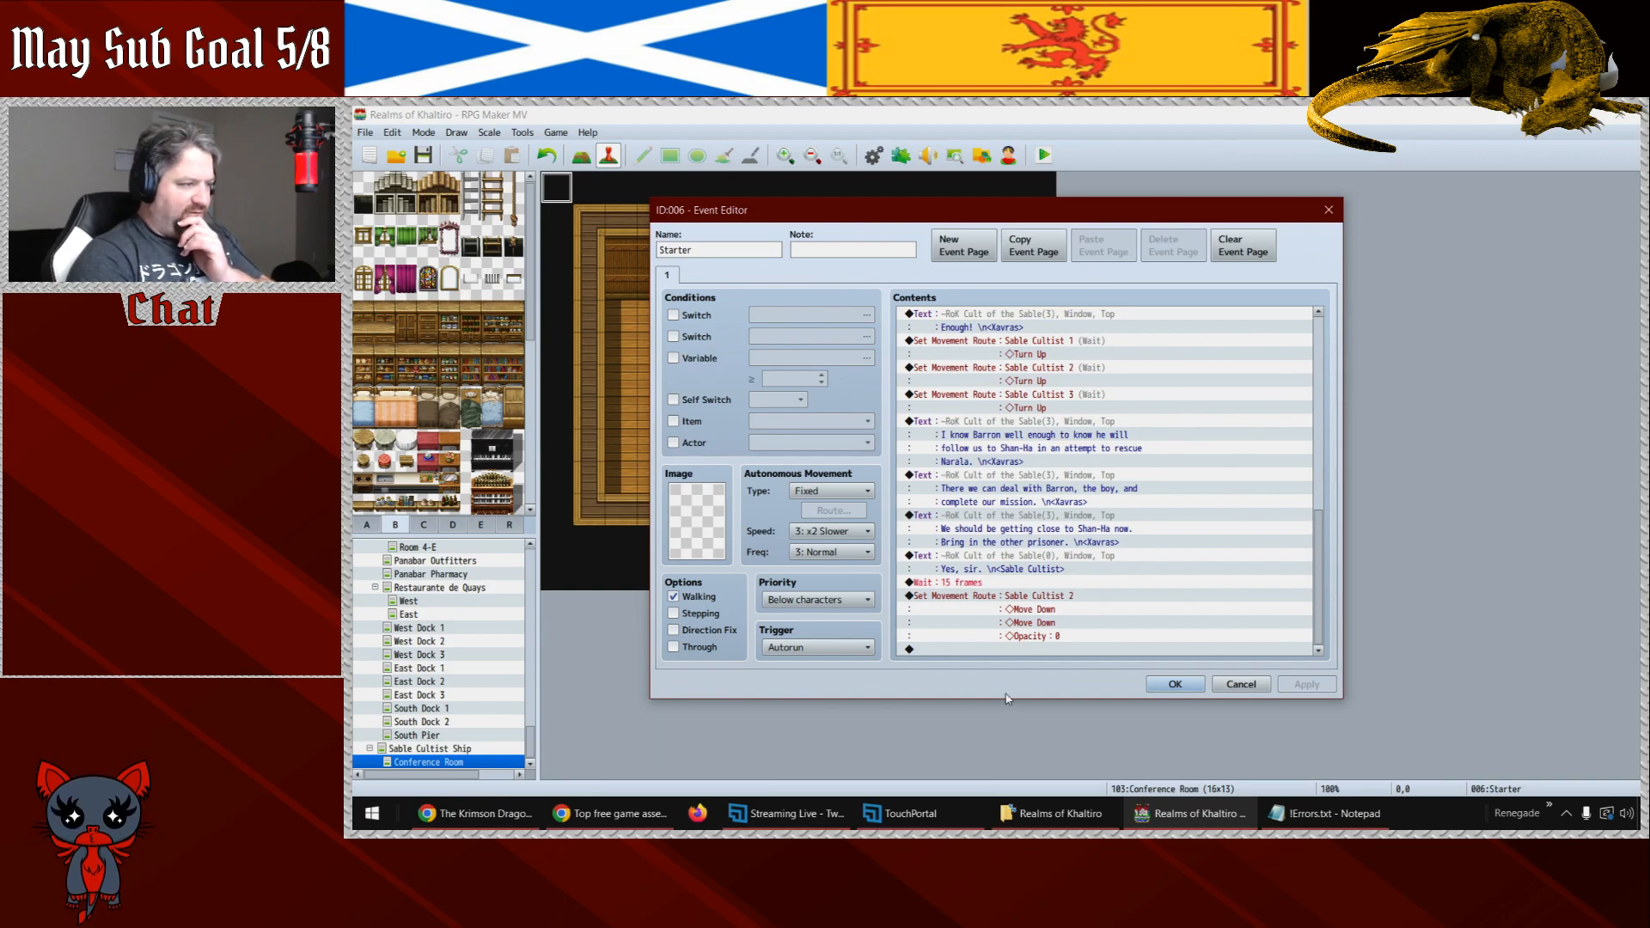
click(1175, 684)
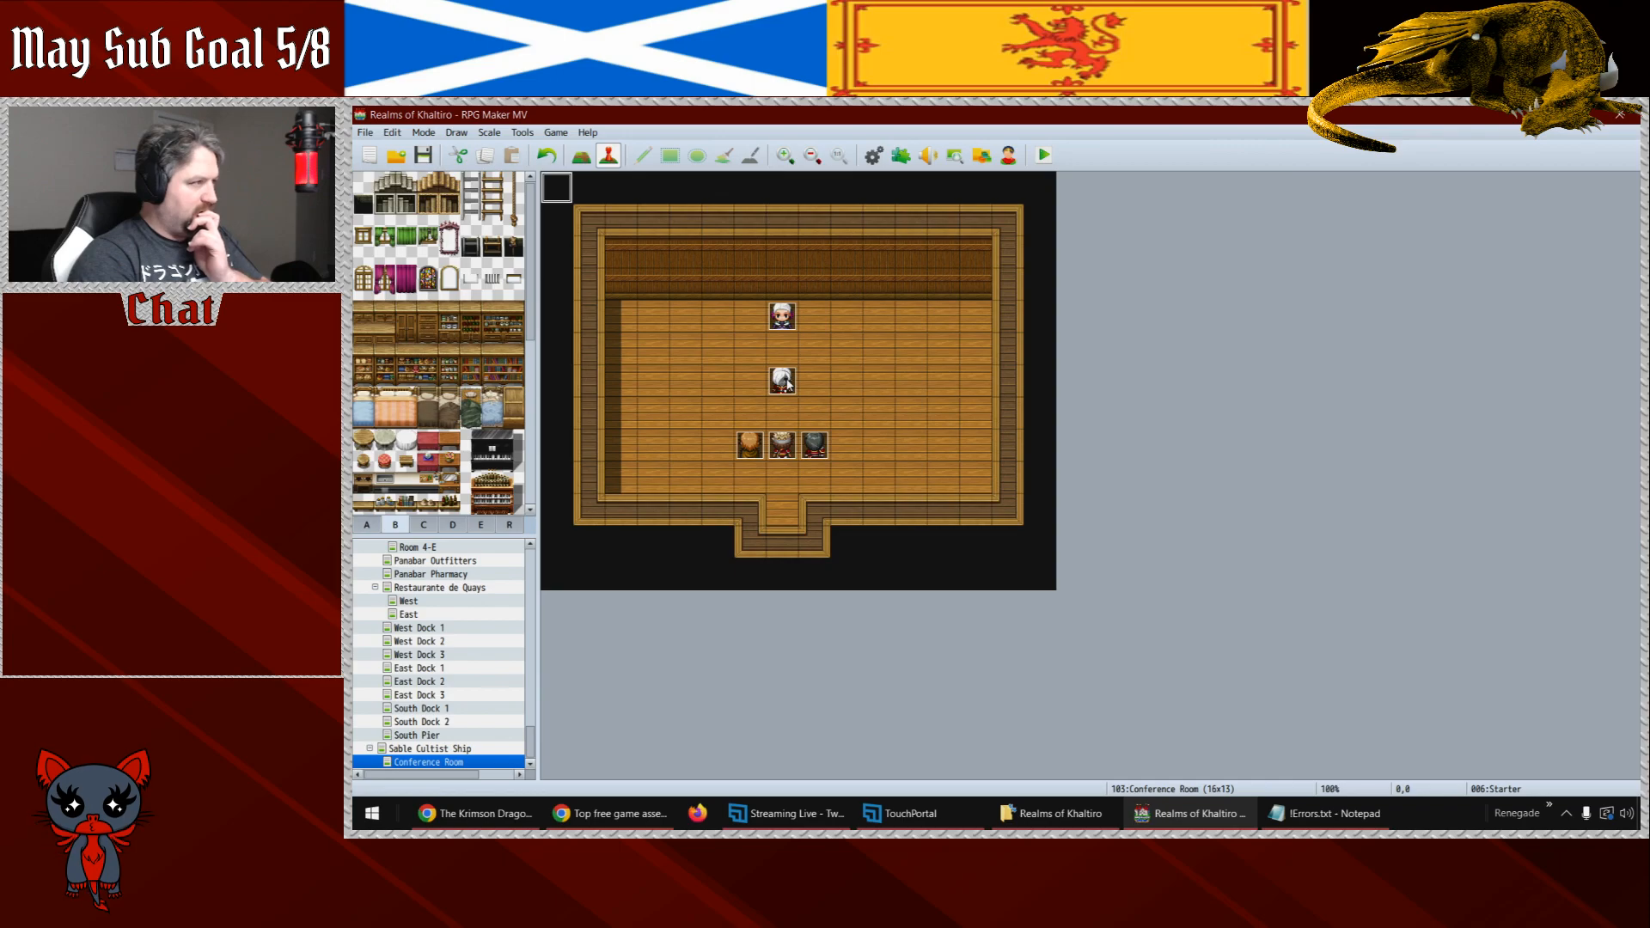
- Reopen the Starter event and duplicate the last Sable Cultist 2 movement route at the end of its contents
double_click(557, 191)
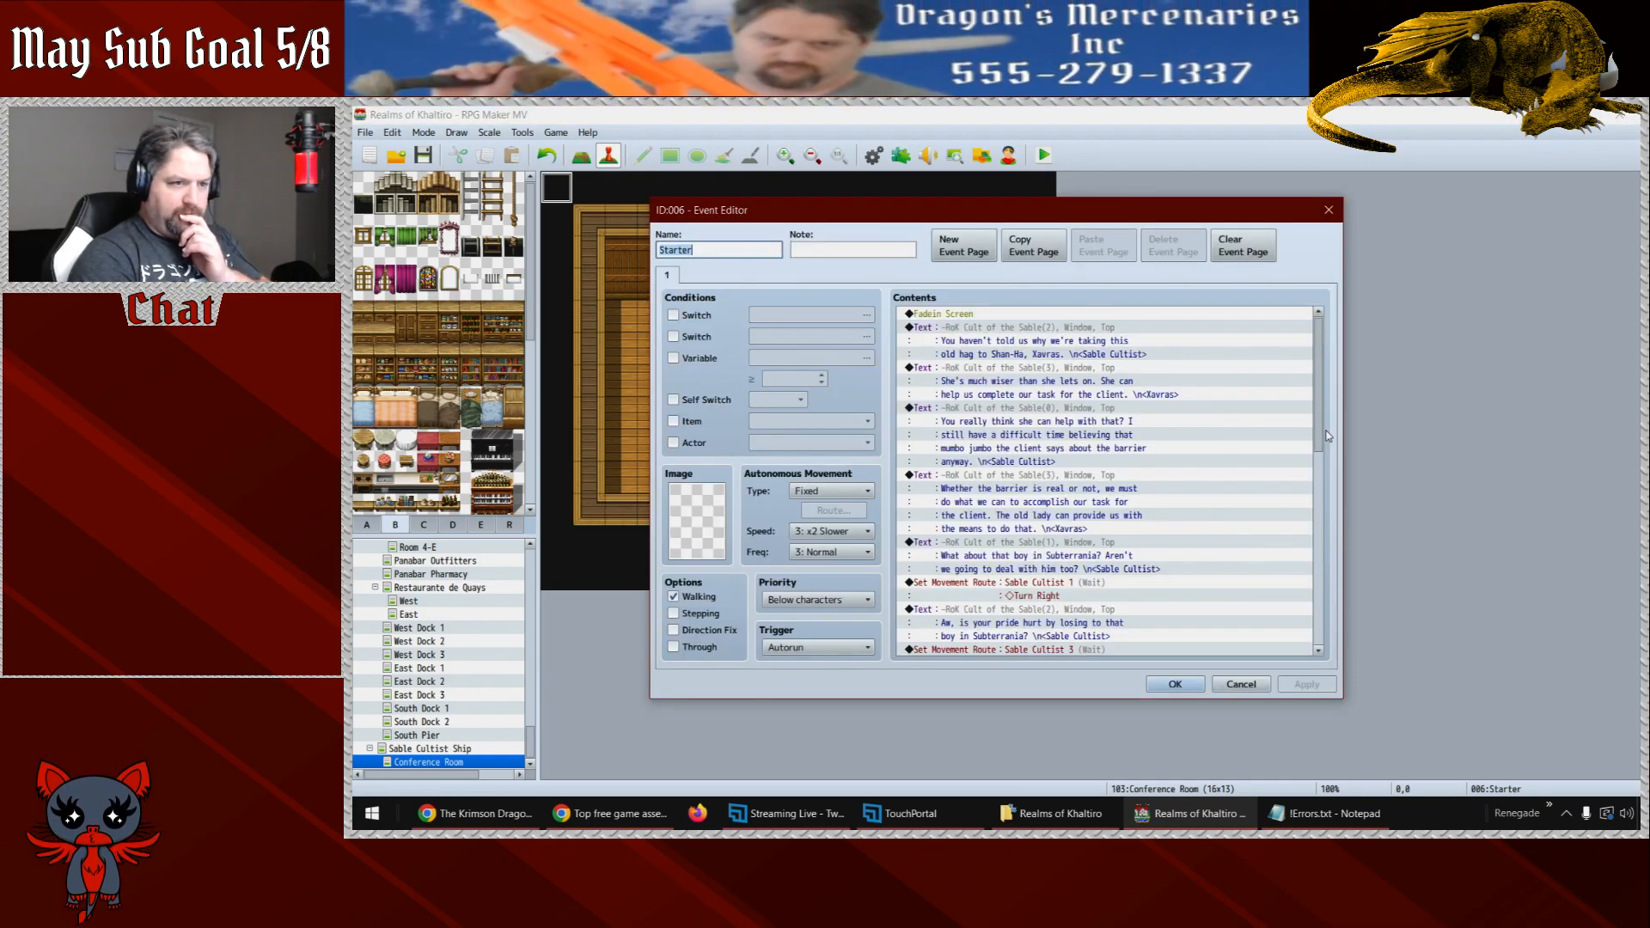
drag(1346, 586, 1337, 635)
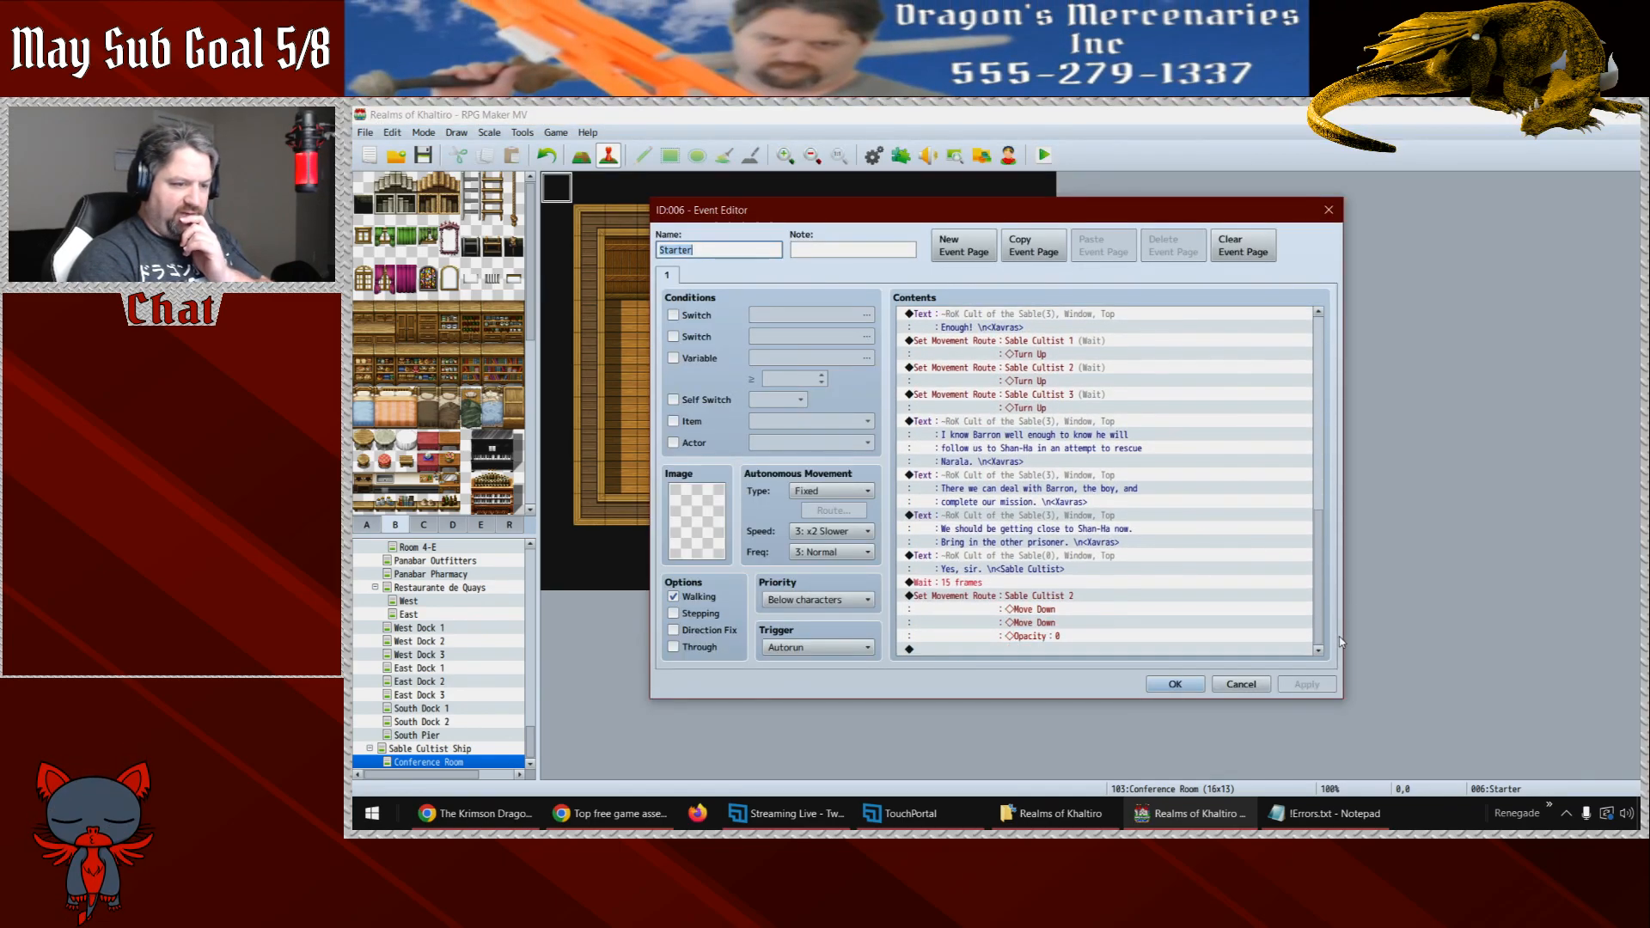
click(1016, 648)
click(1015, 598)
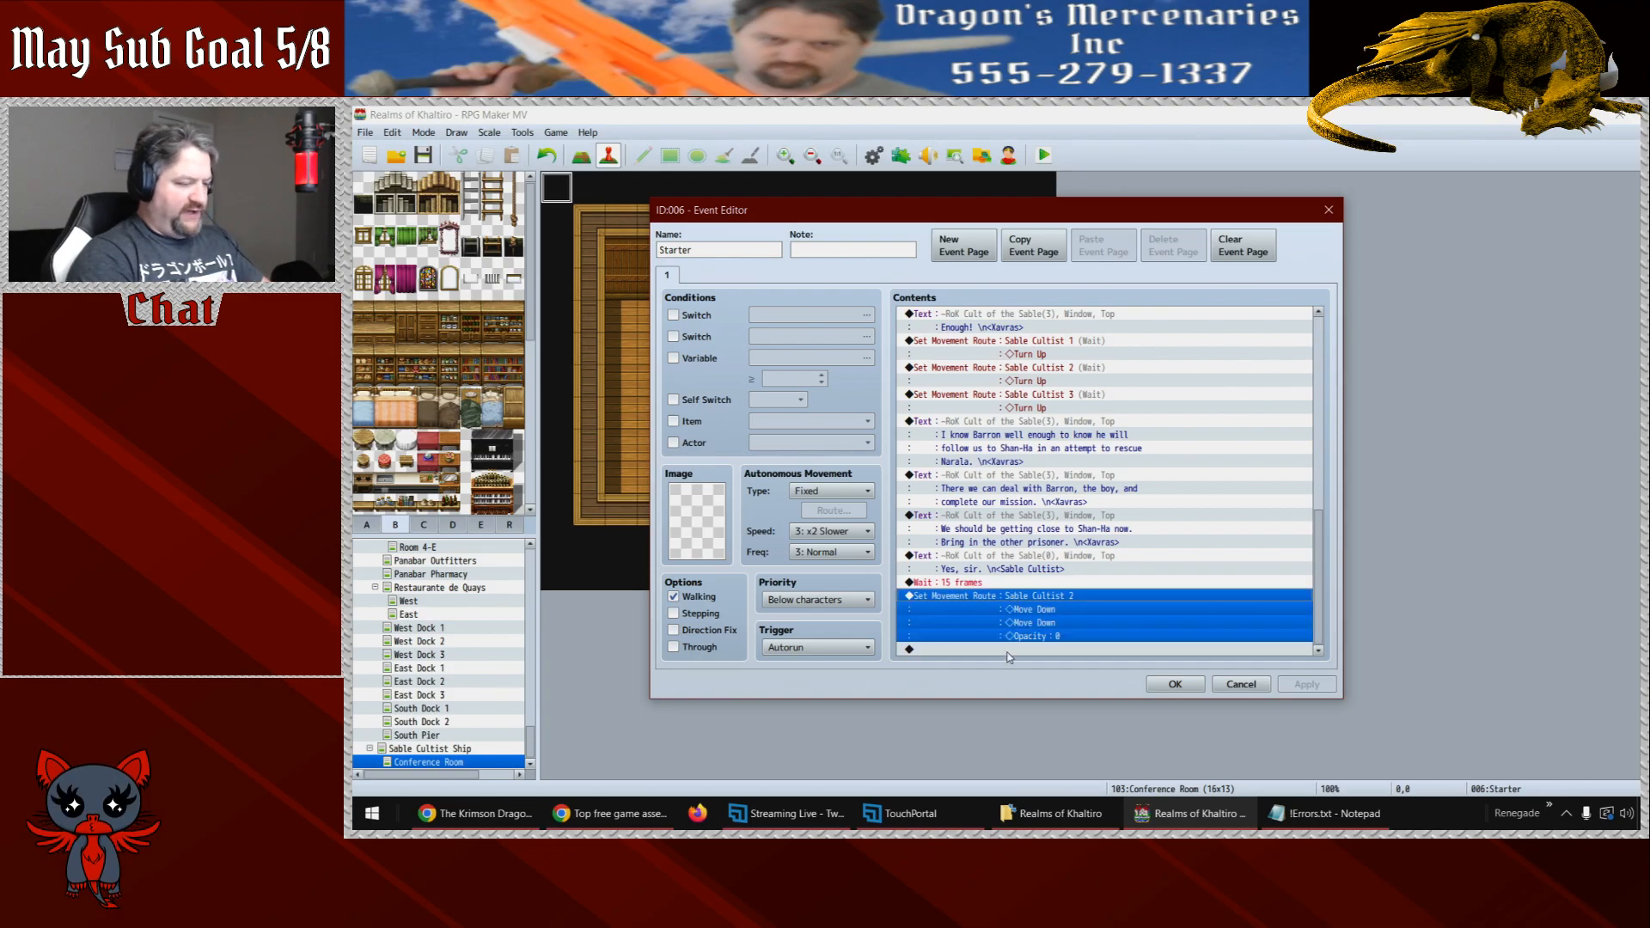
click(1004, 650)
key(ctrl+v)
- Assign the duplicated movement route to Xavras and replace its movements with a single Turn Up
double_click(1013, 609)
click(880, 341)
click(830, 407)
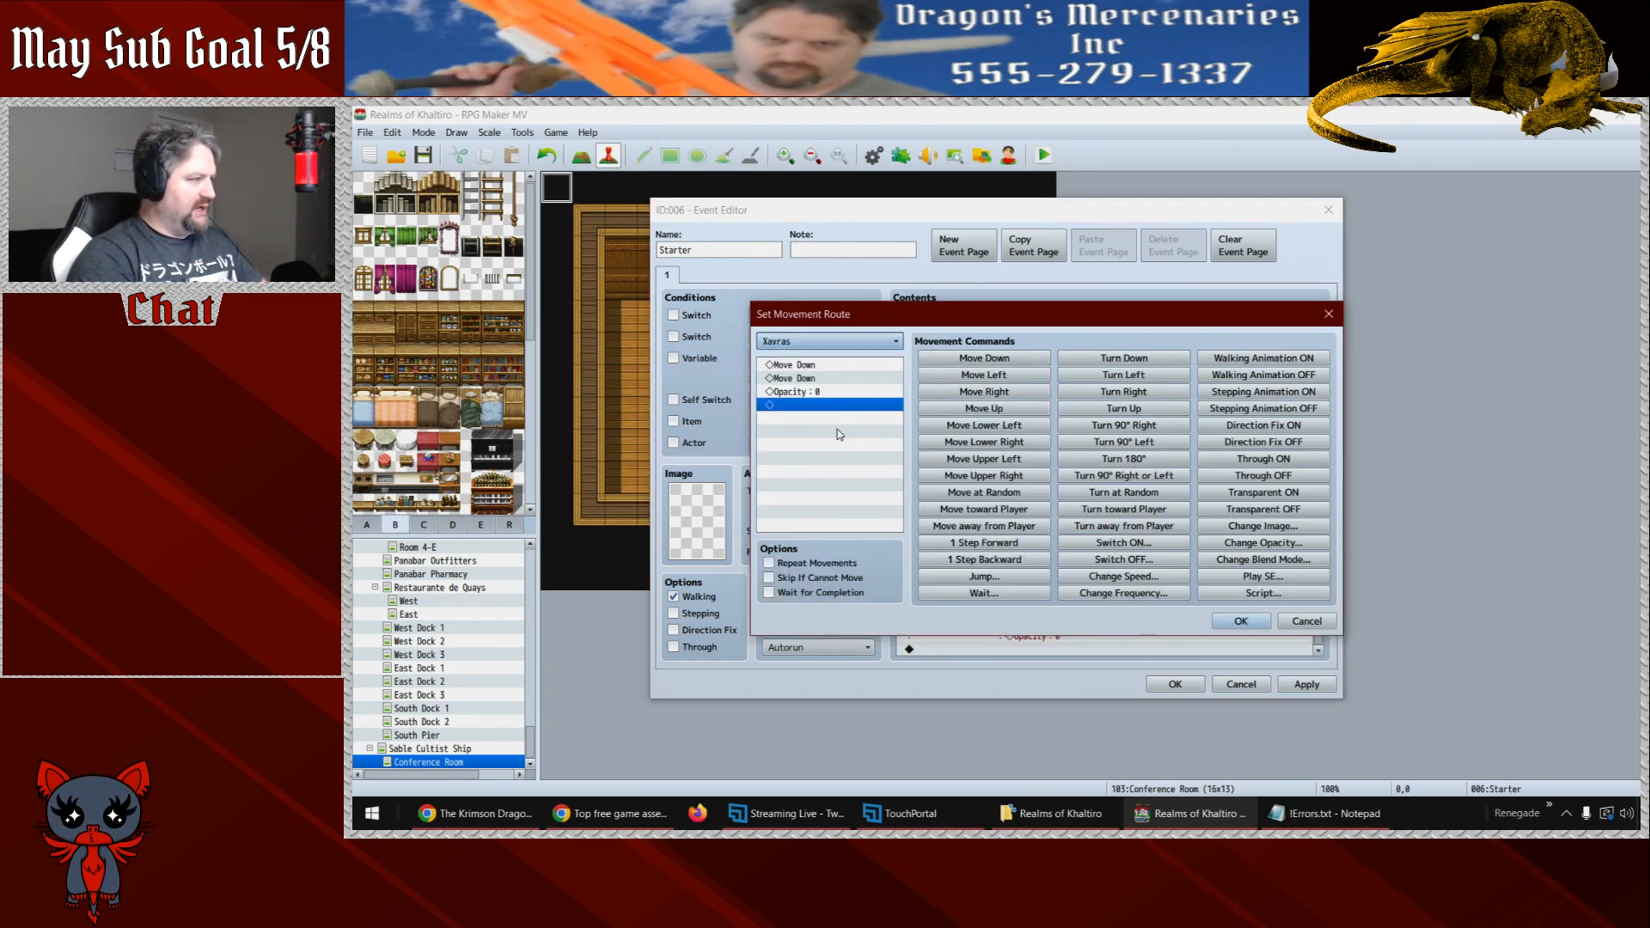
click(822, 379)
key(Up)
key(Delete)
key(Delete)
key(Delete)
click(1124, 408)
click(1241, 620)
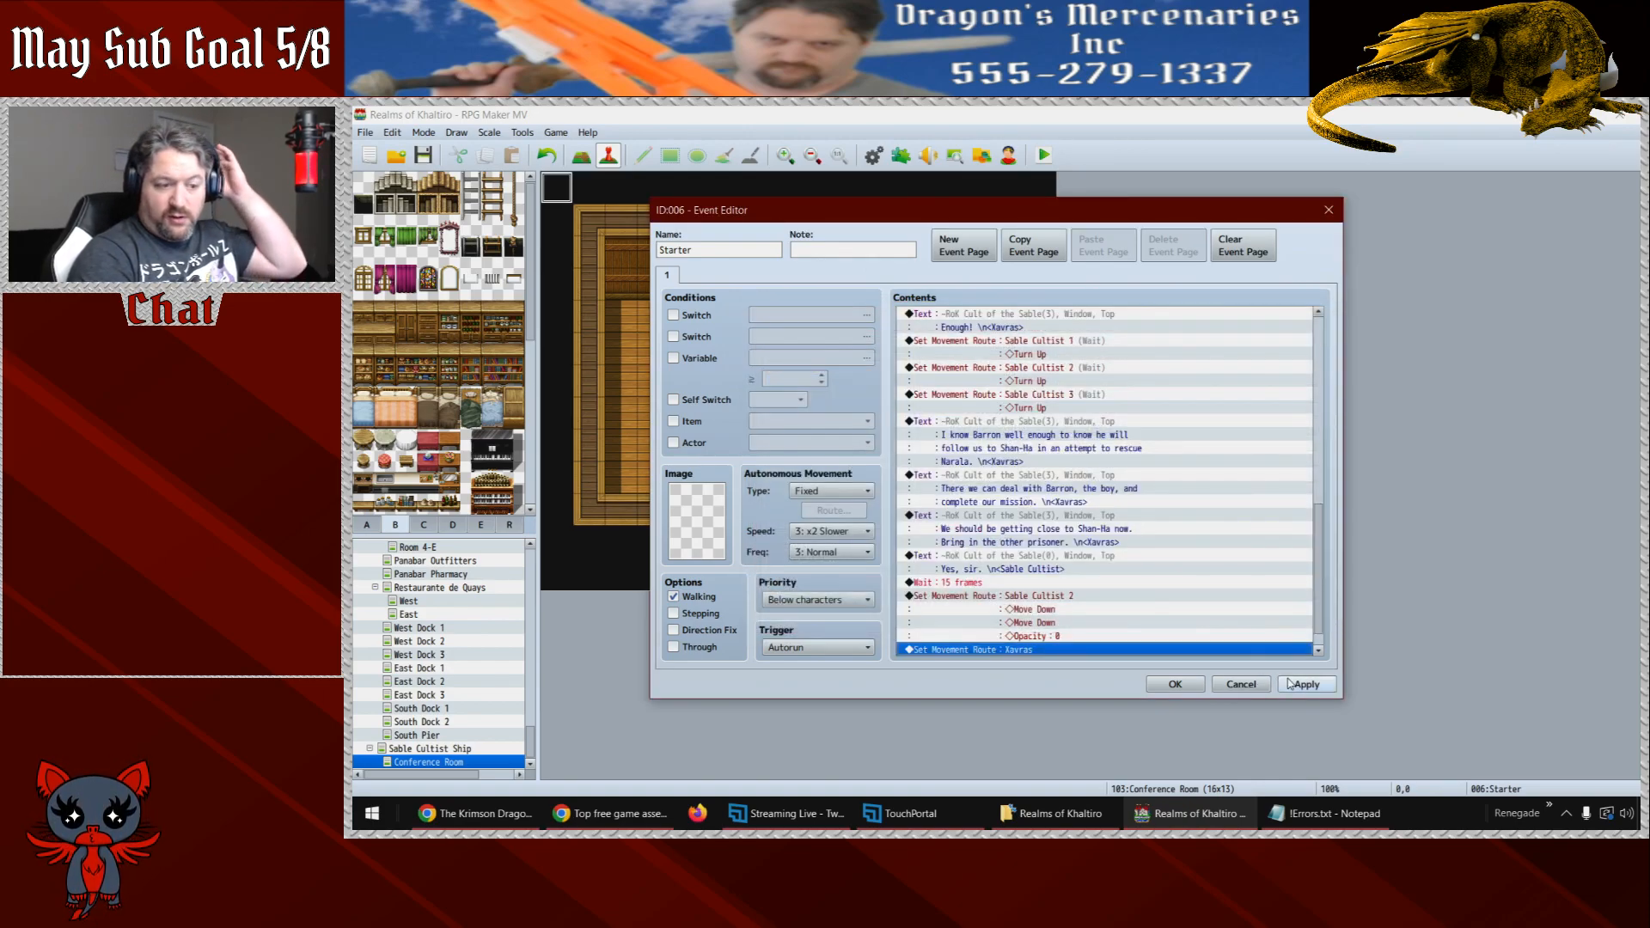
- Duplicate Xavras's message "I know Barron well enough to know he will" at the end of the event contents
scroll(1322, 588, up, 1)
drag(1322, 583, 1334, 673)
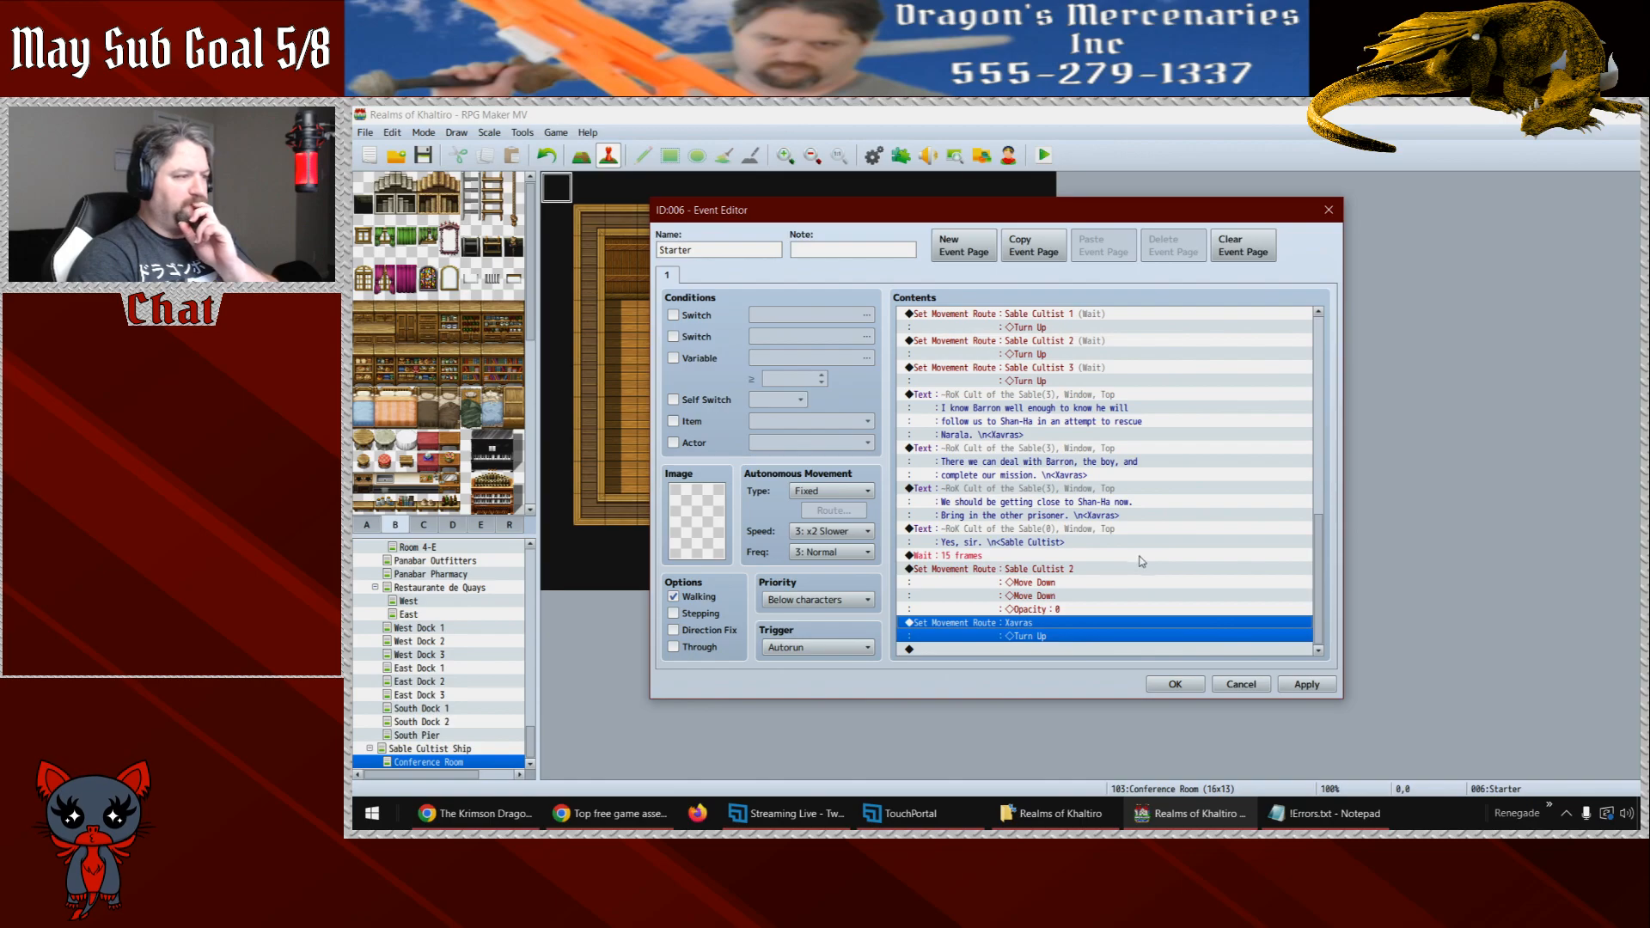
click(1014, 406)
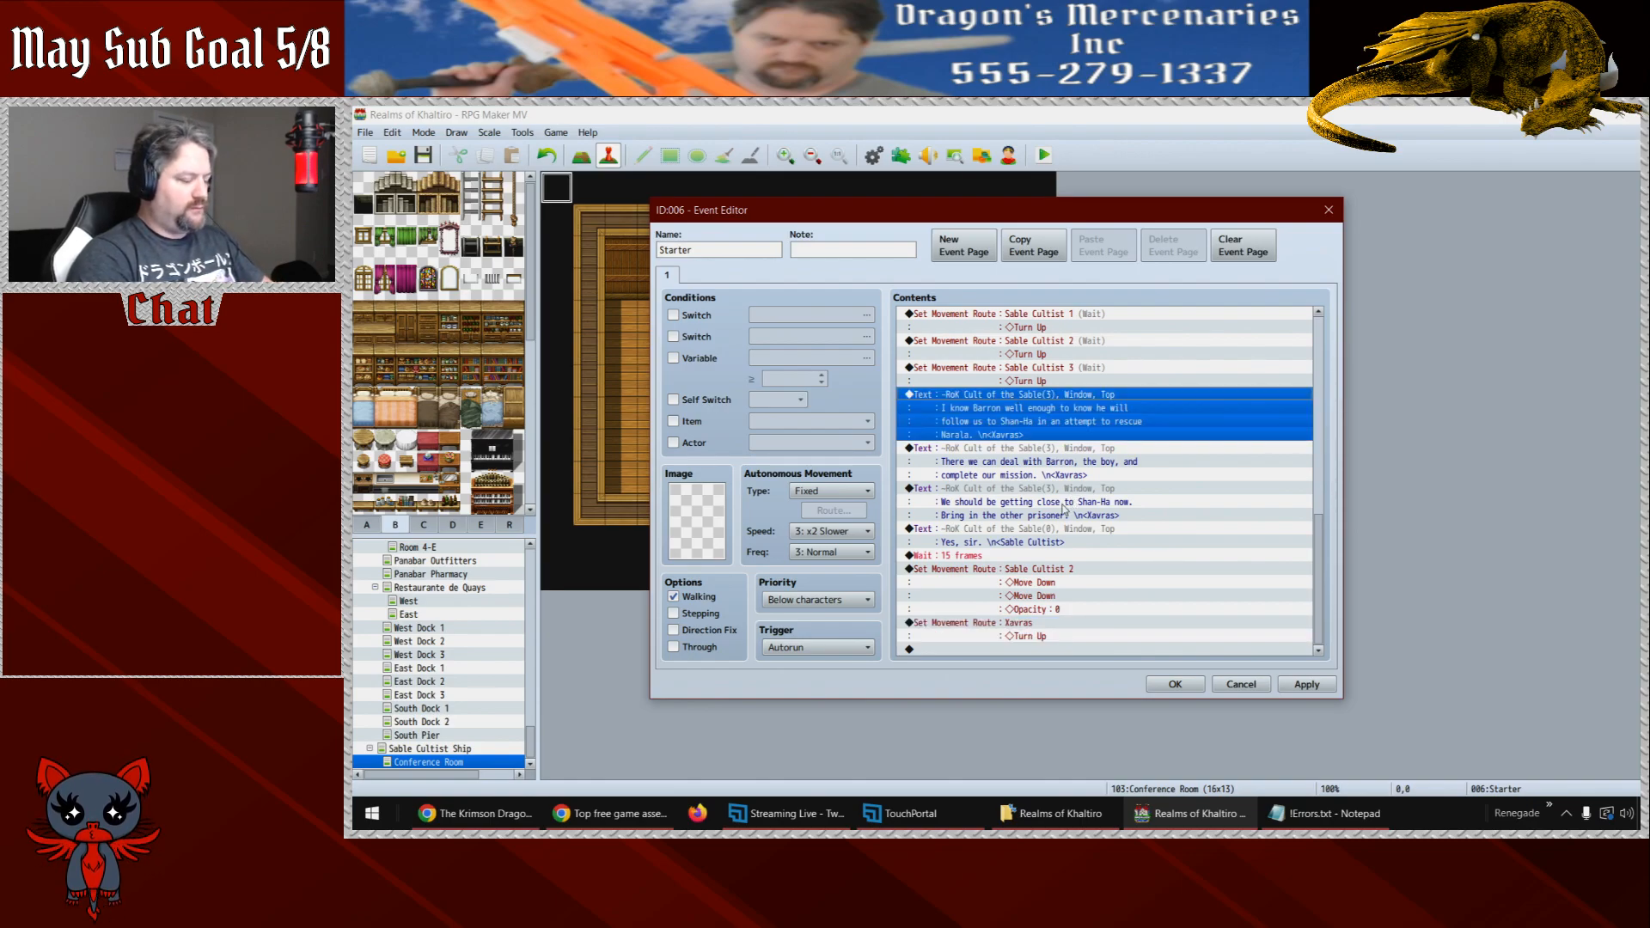
click(1023, 650)
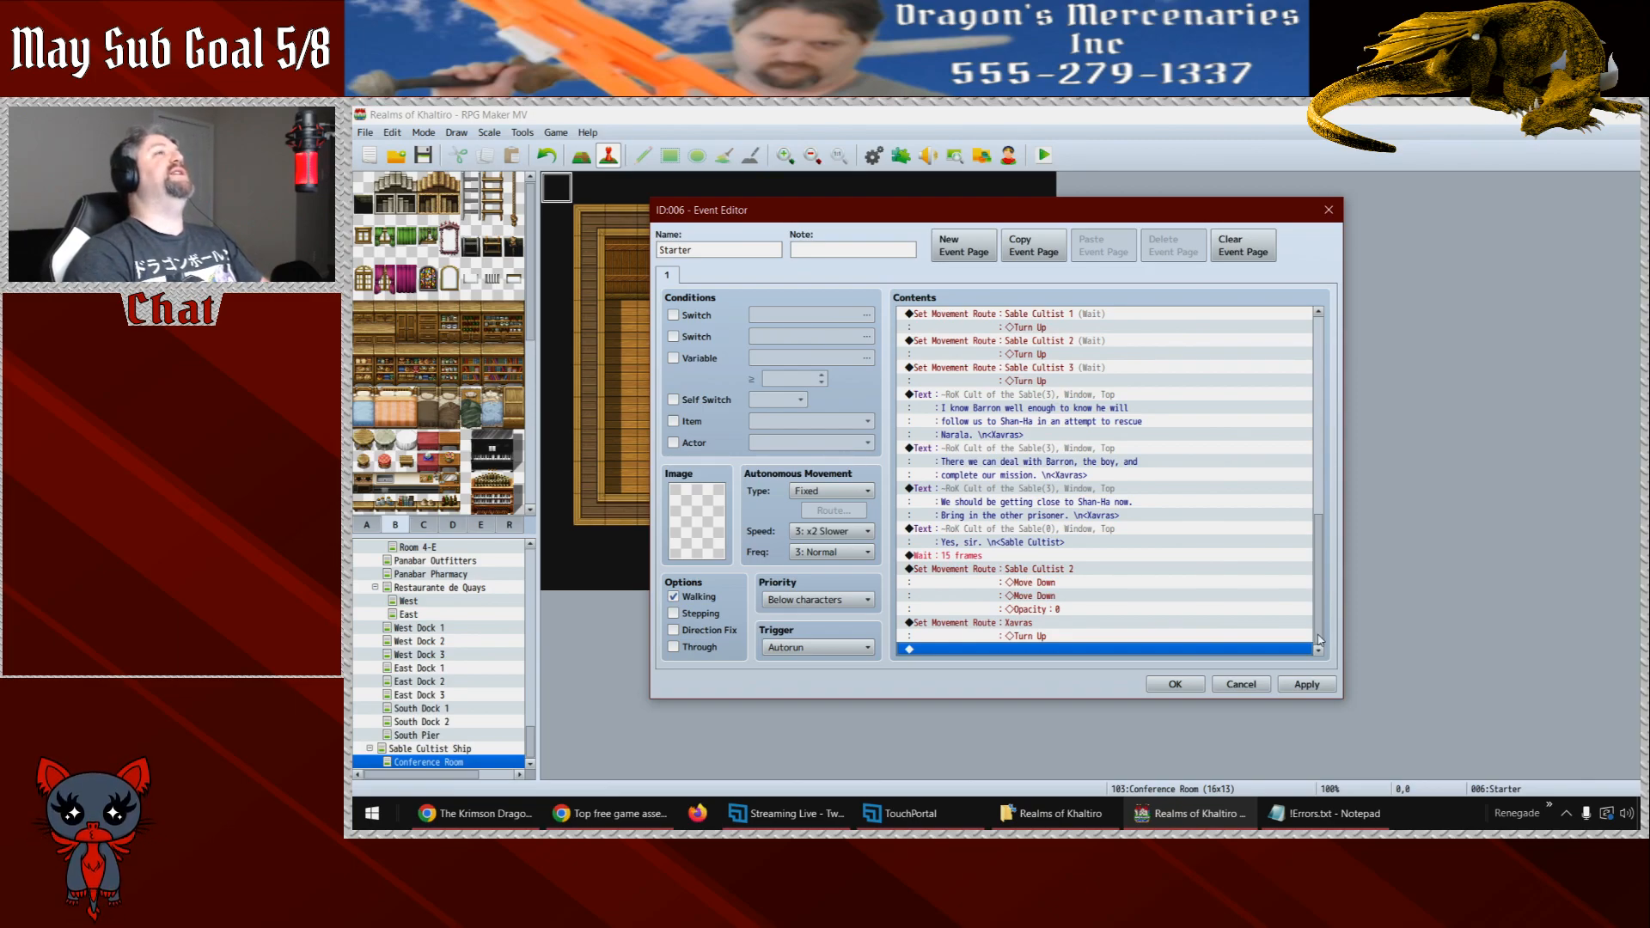
key(ctrl+v)
- Change the duplicated message's face to the first portrait of the -RoK -VIP NPC 1 set
double_click(1015, 597)
double_click(946, 471)
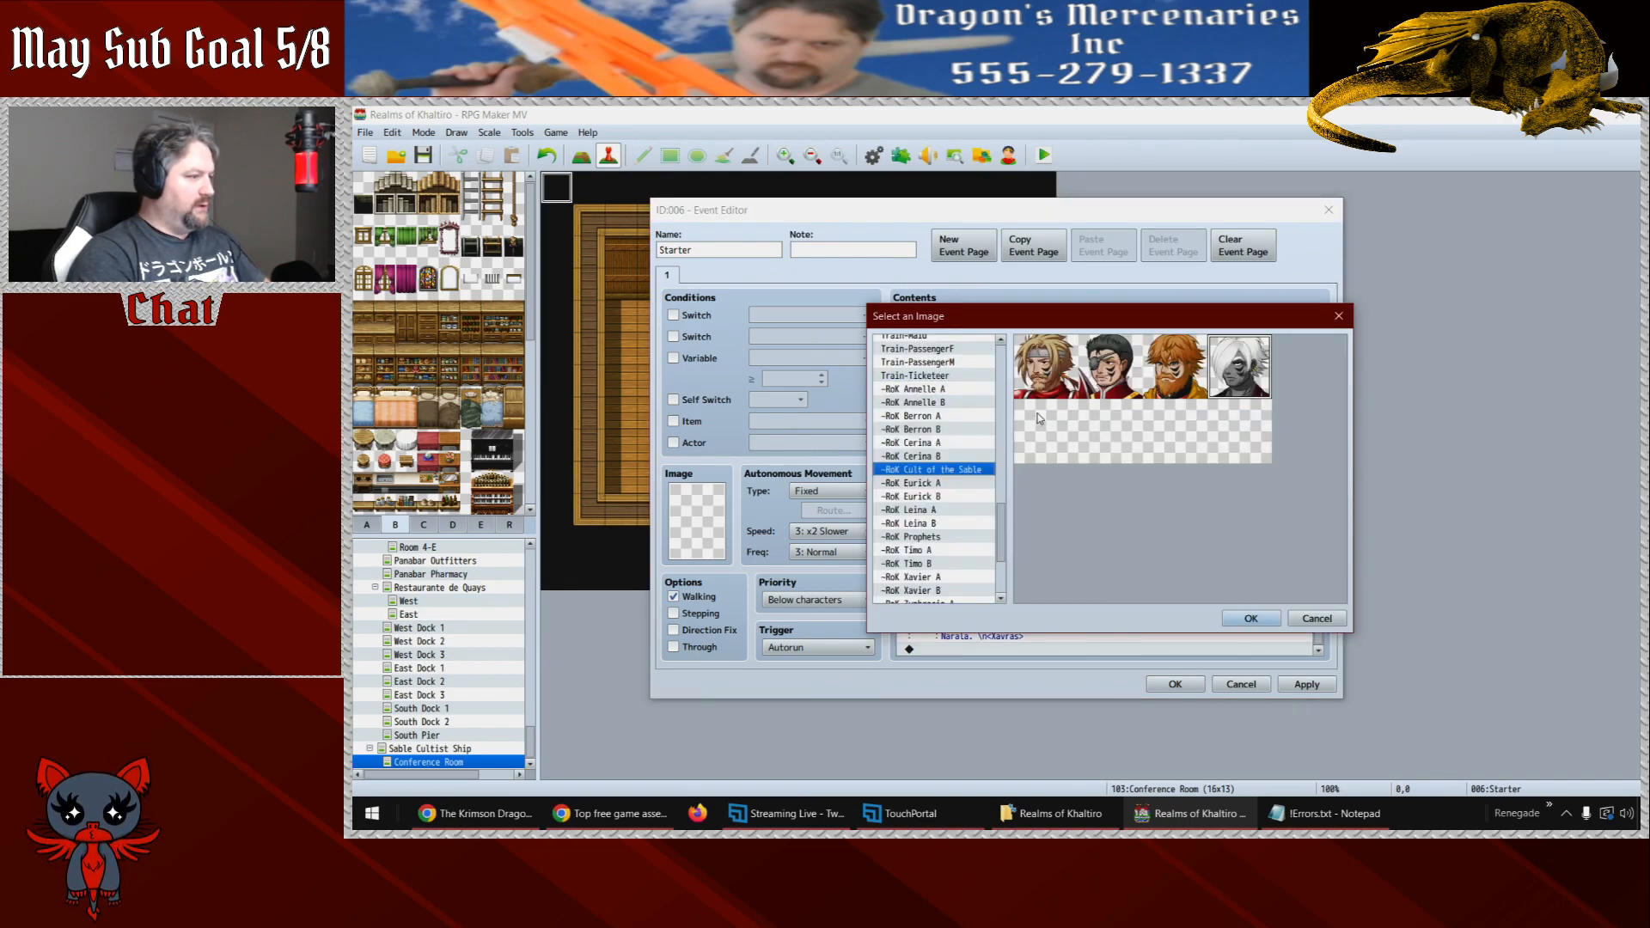
drag(999, 529, 1007, 563)
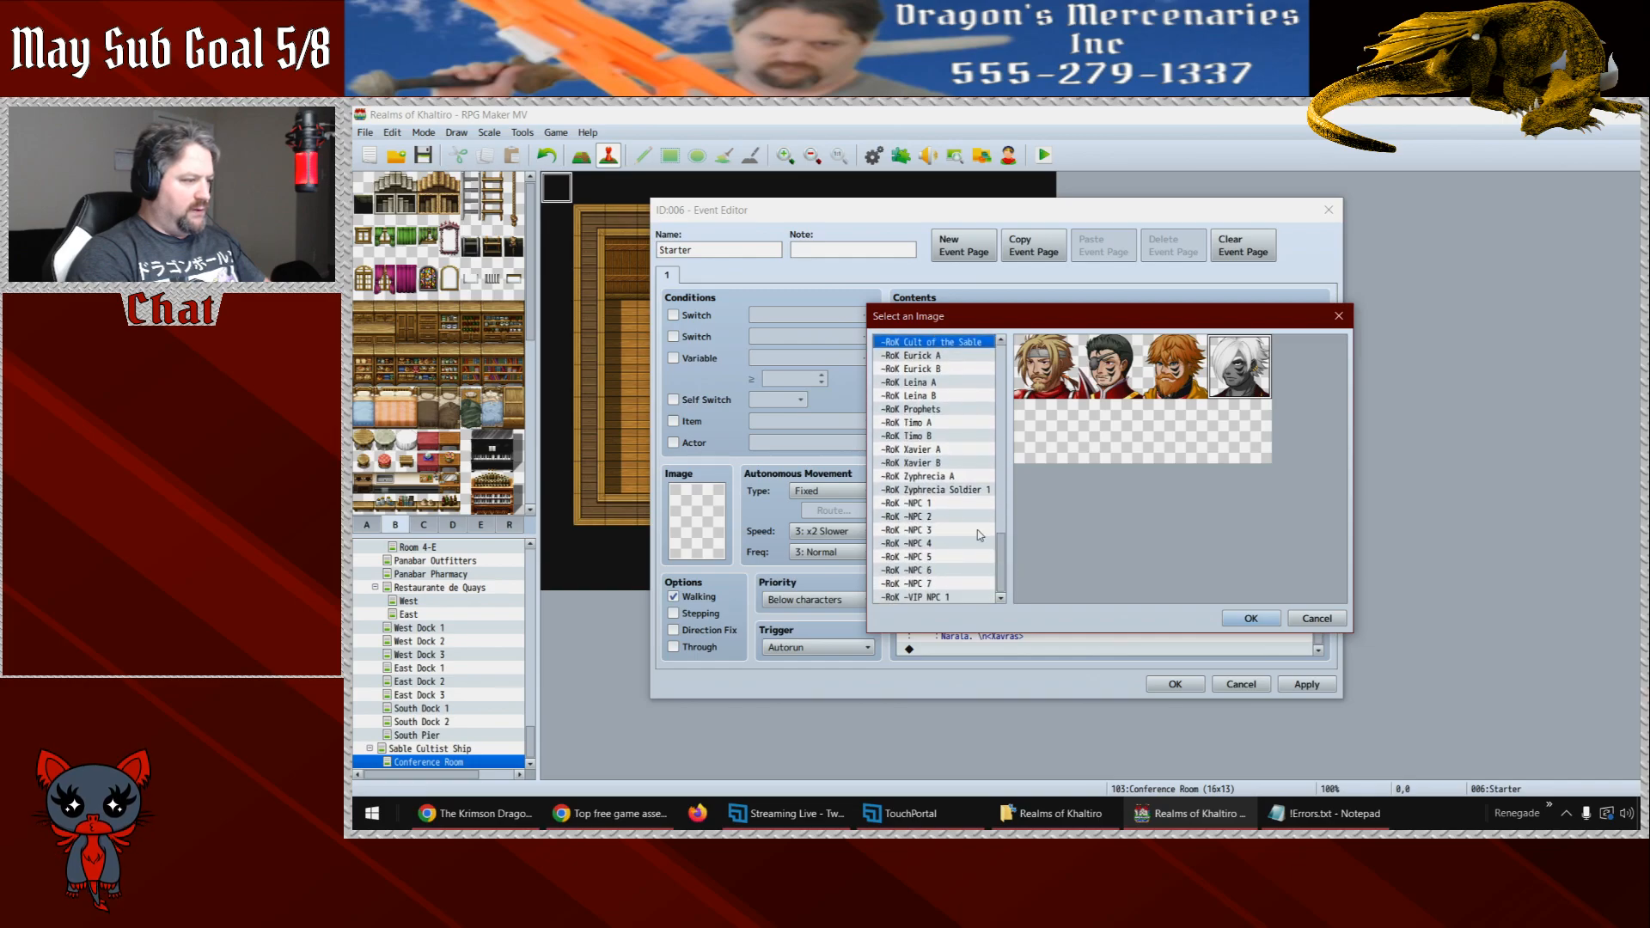
click(940, 598)
double_click(1047, 367)
- Change the duplicated message's speaker tag to \n<Lady Narala>
click(1083, 461)
key(ctrl+shift+Left)
text(Narala. \n<Narala>)
key(ctrl+Left)
text(Lady)
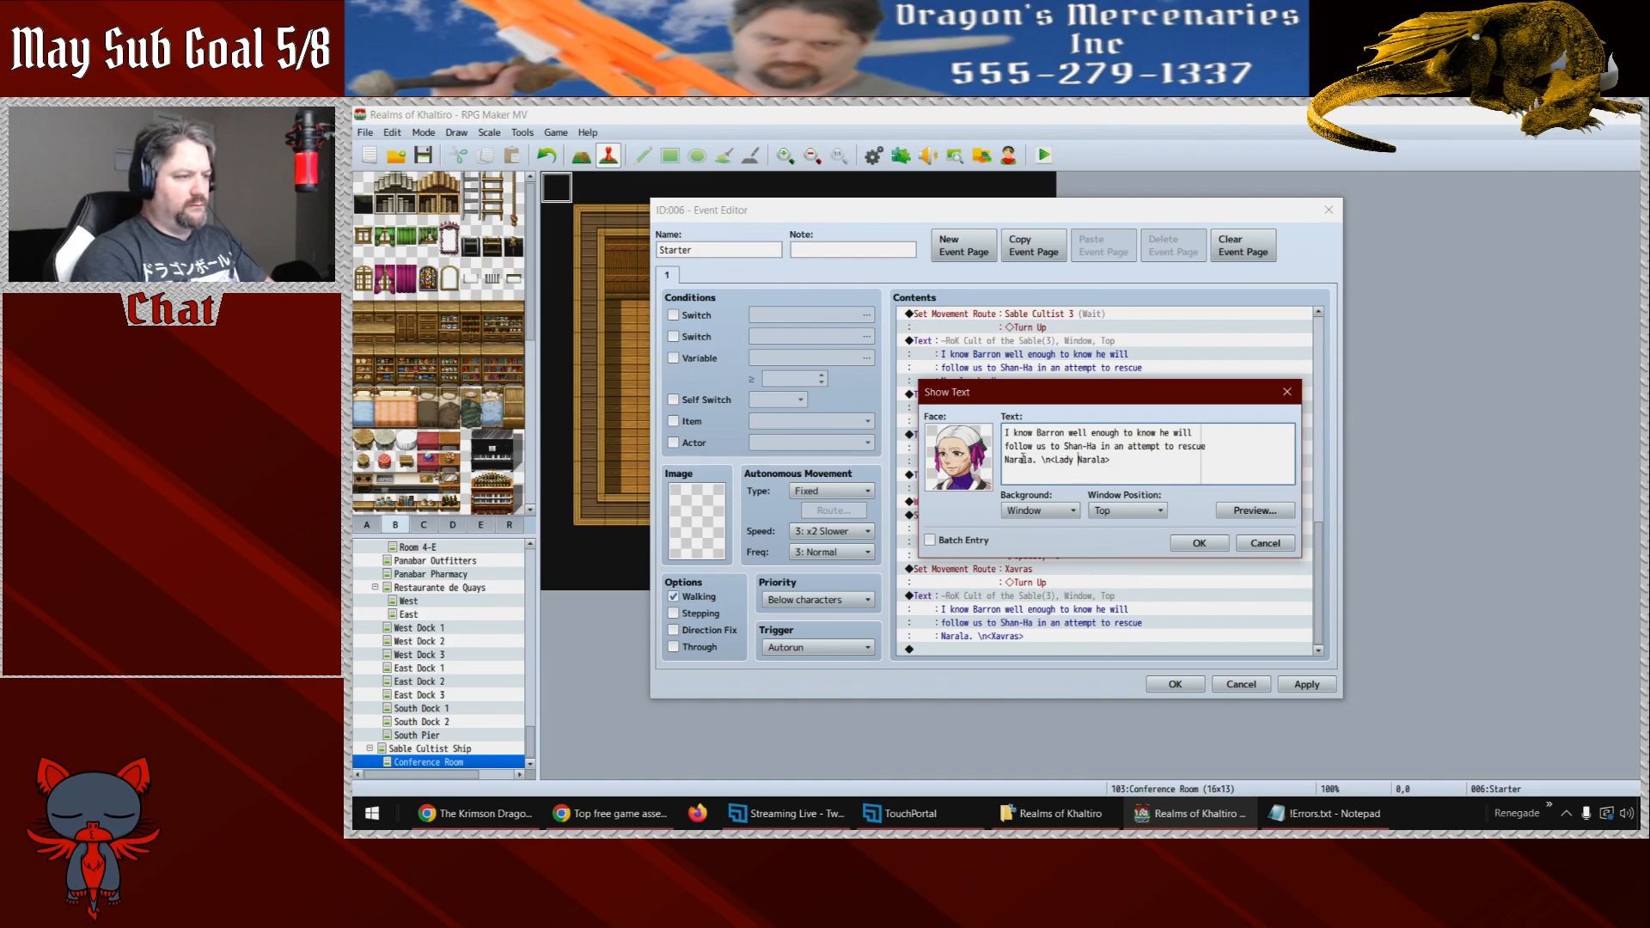
- Replace Lady Narala's message text with "That boy is more powerful than you know. If you underestimate him, he will destroy you." and apply the event changes
drag(1042, 460, 1056, 421)
key(BackSpace)
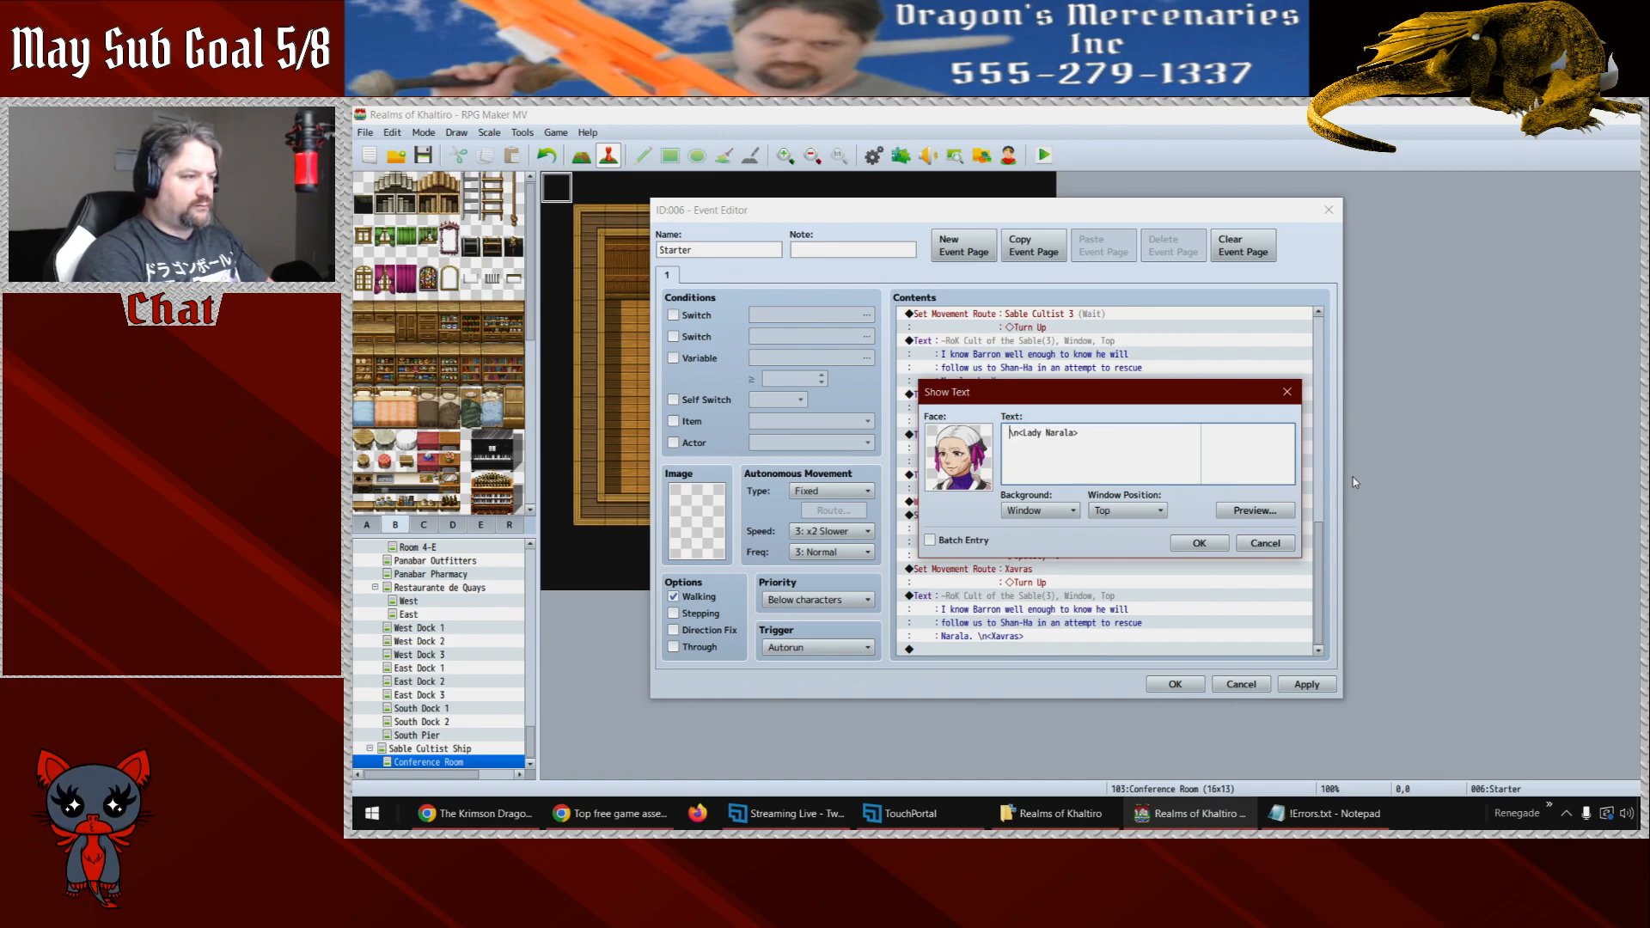
text(That boy is more )
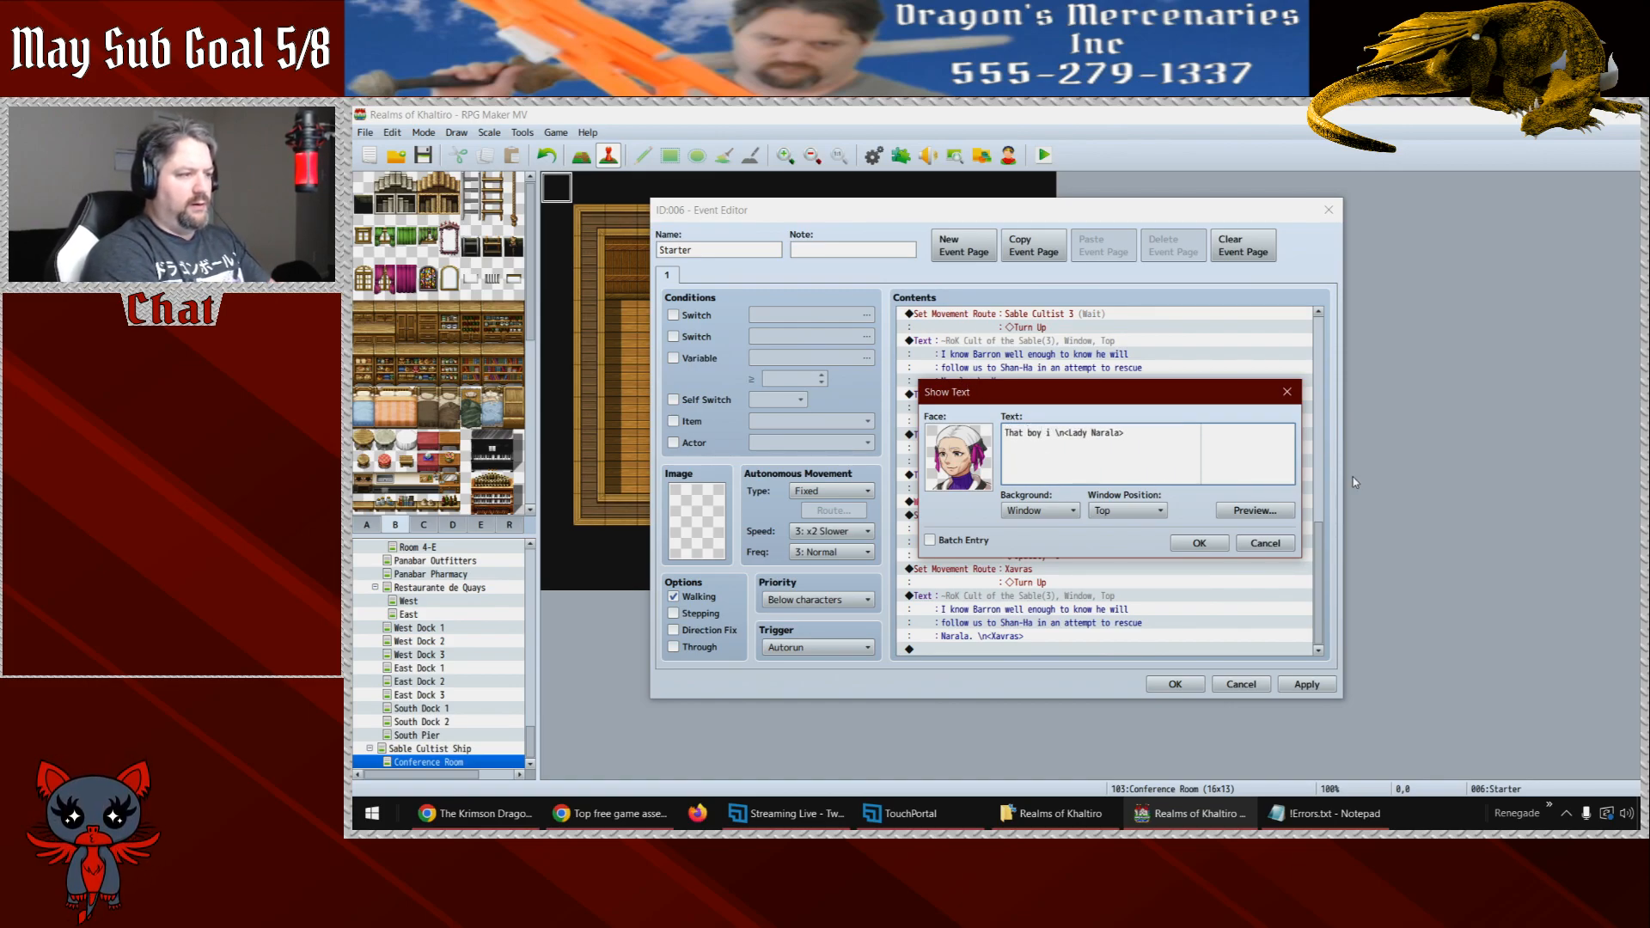
text(powerful than y)
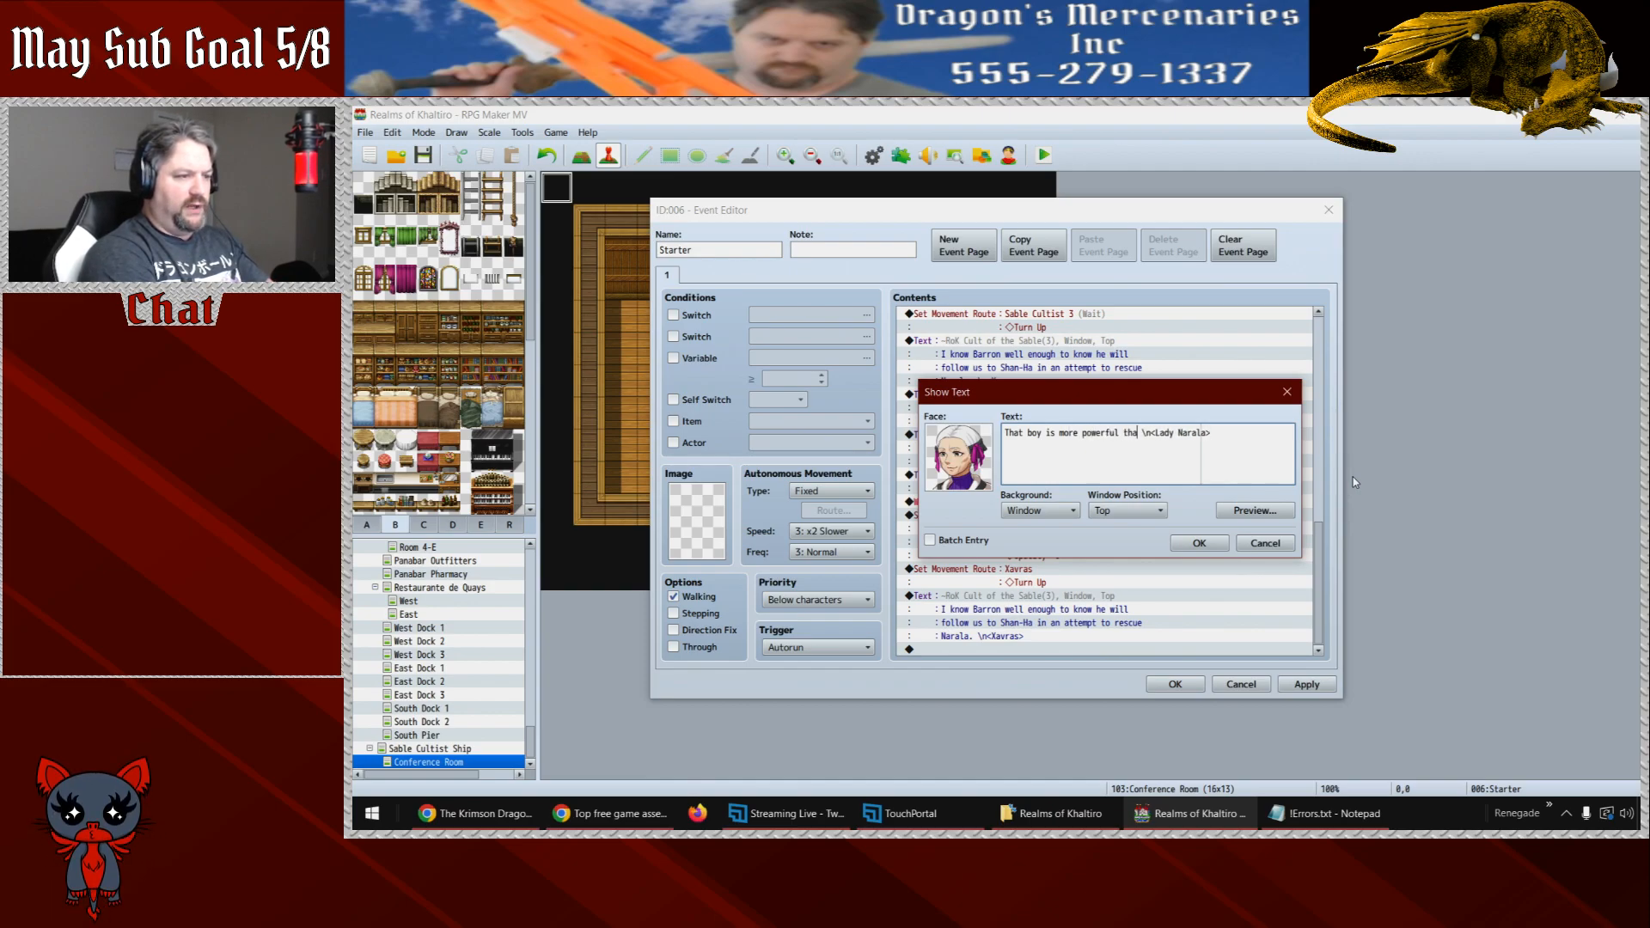
text(ou know. )
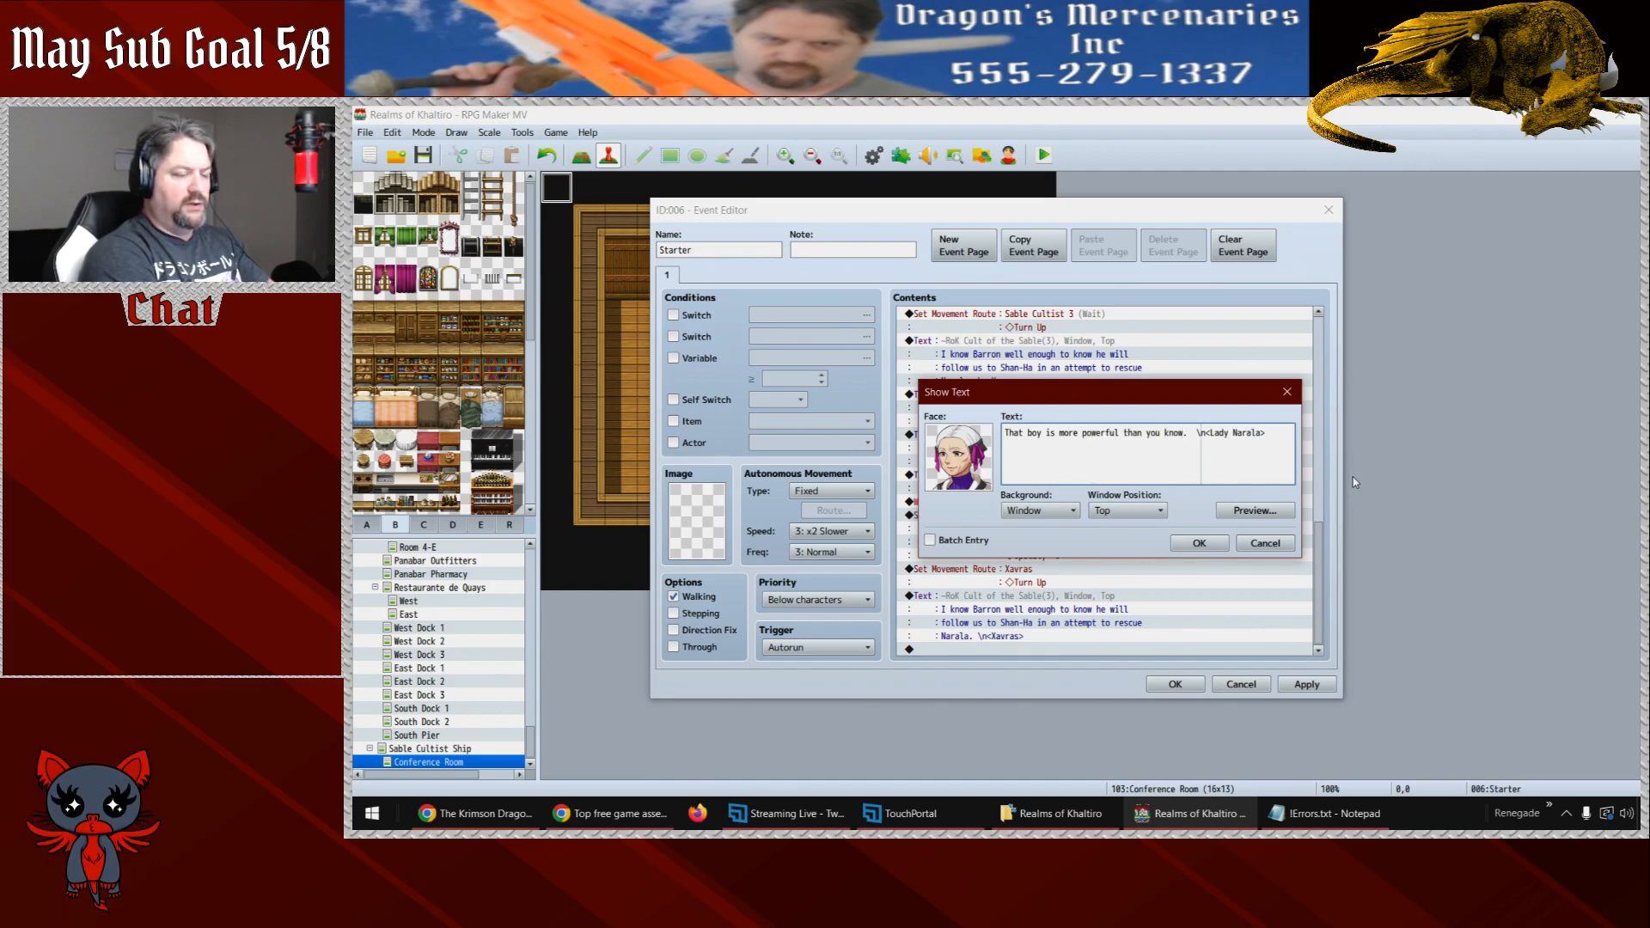
text(If you under)
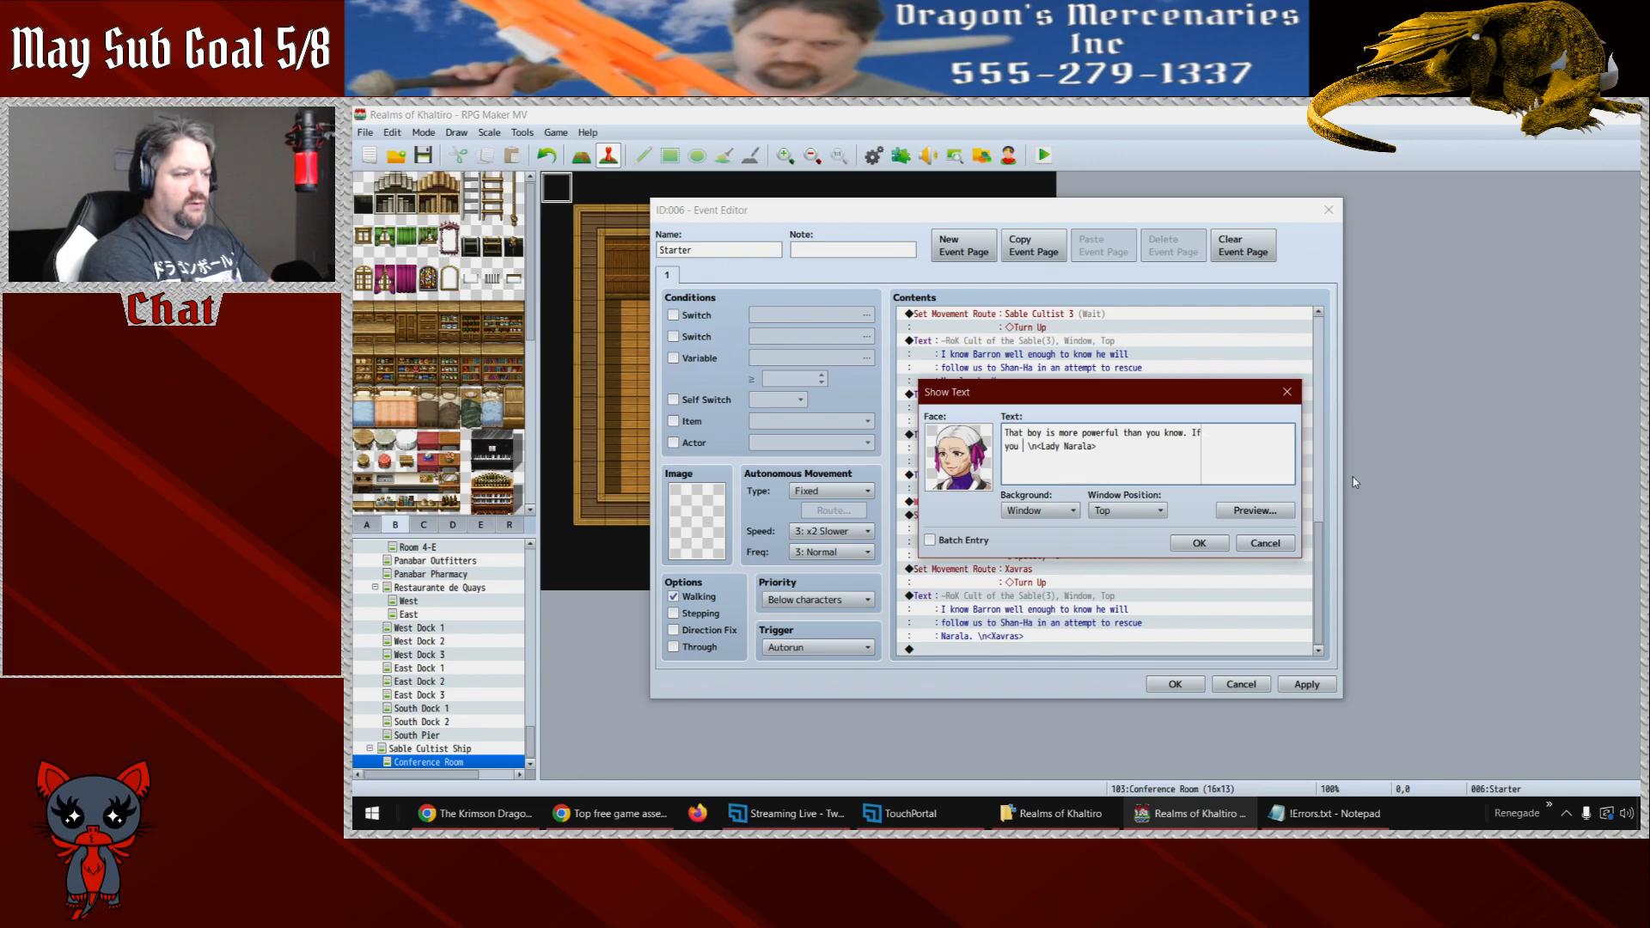
text(estimate him,)
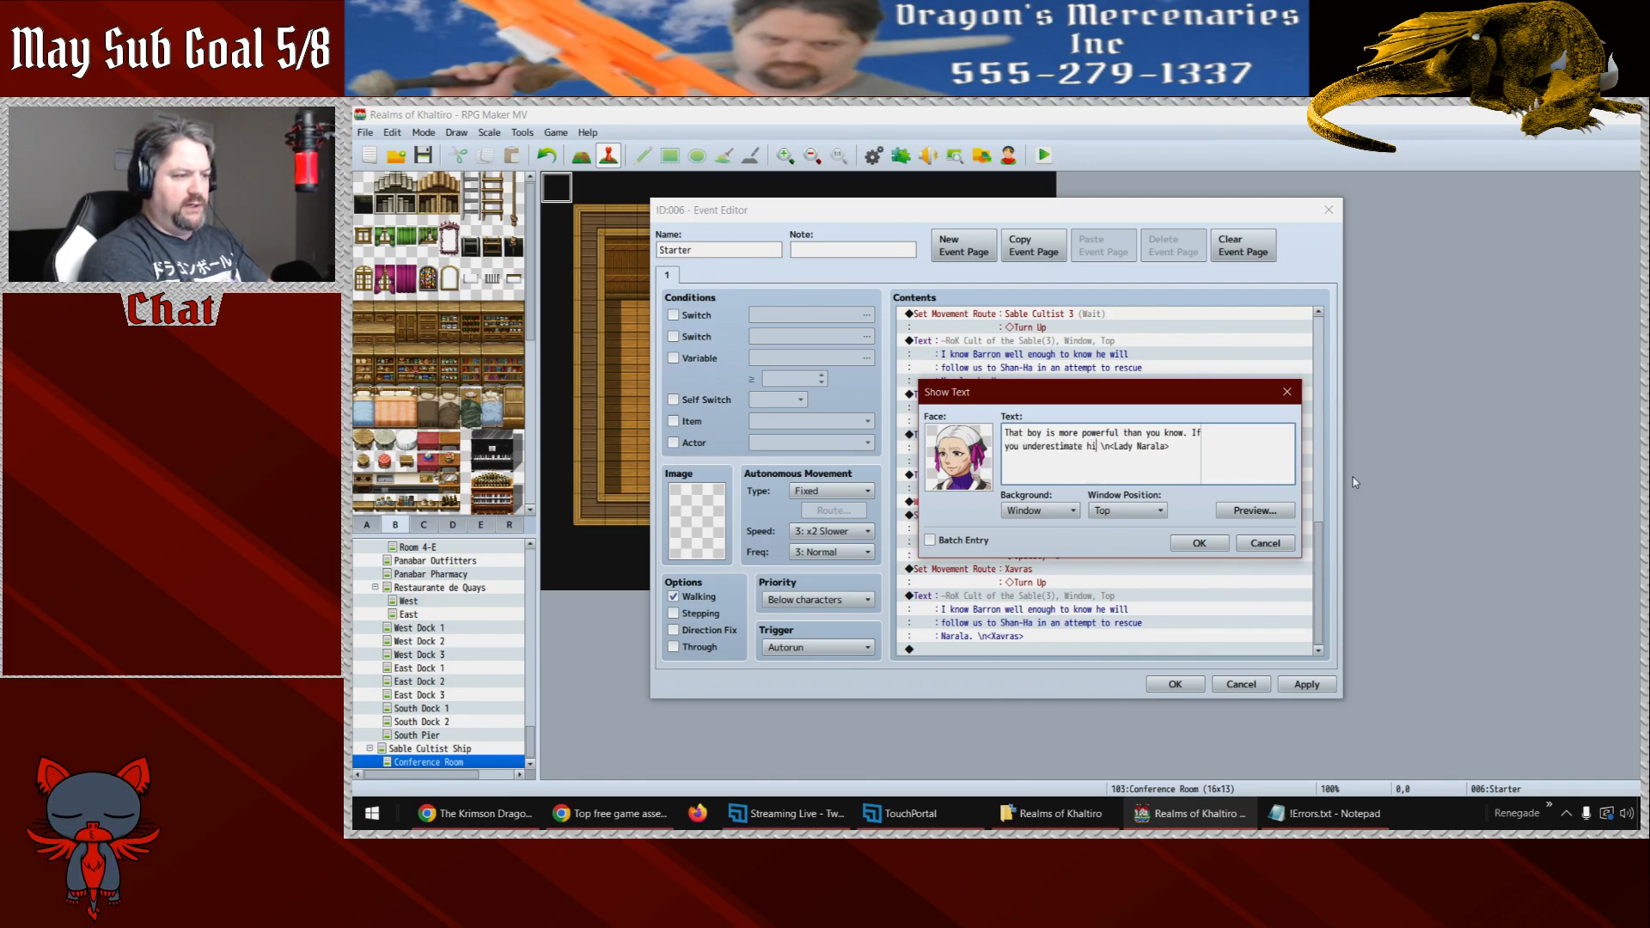
text( he)
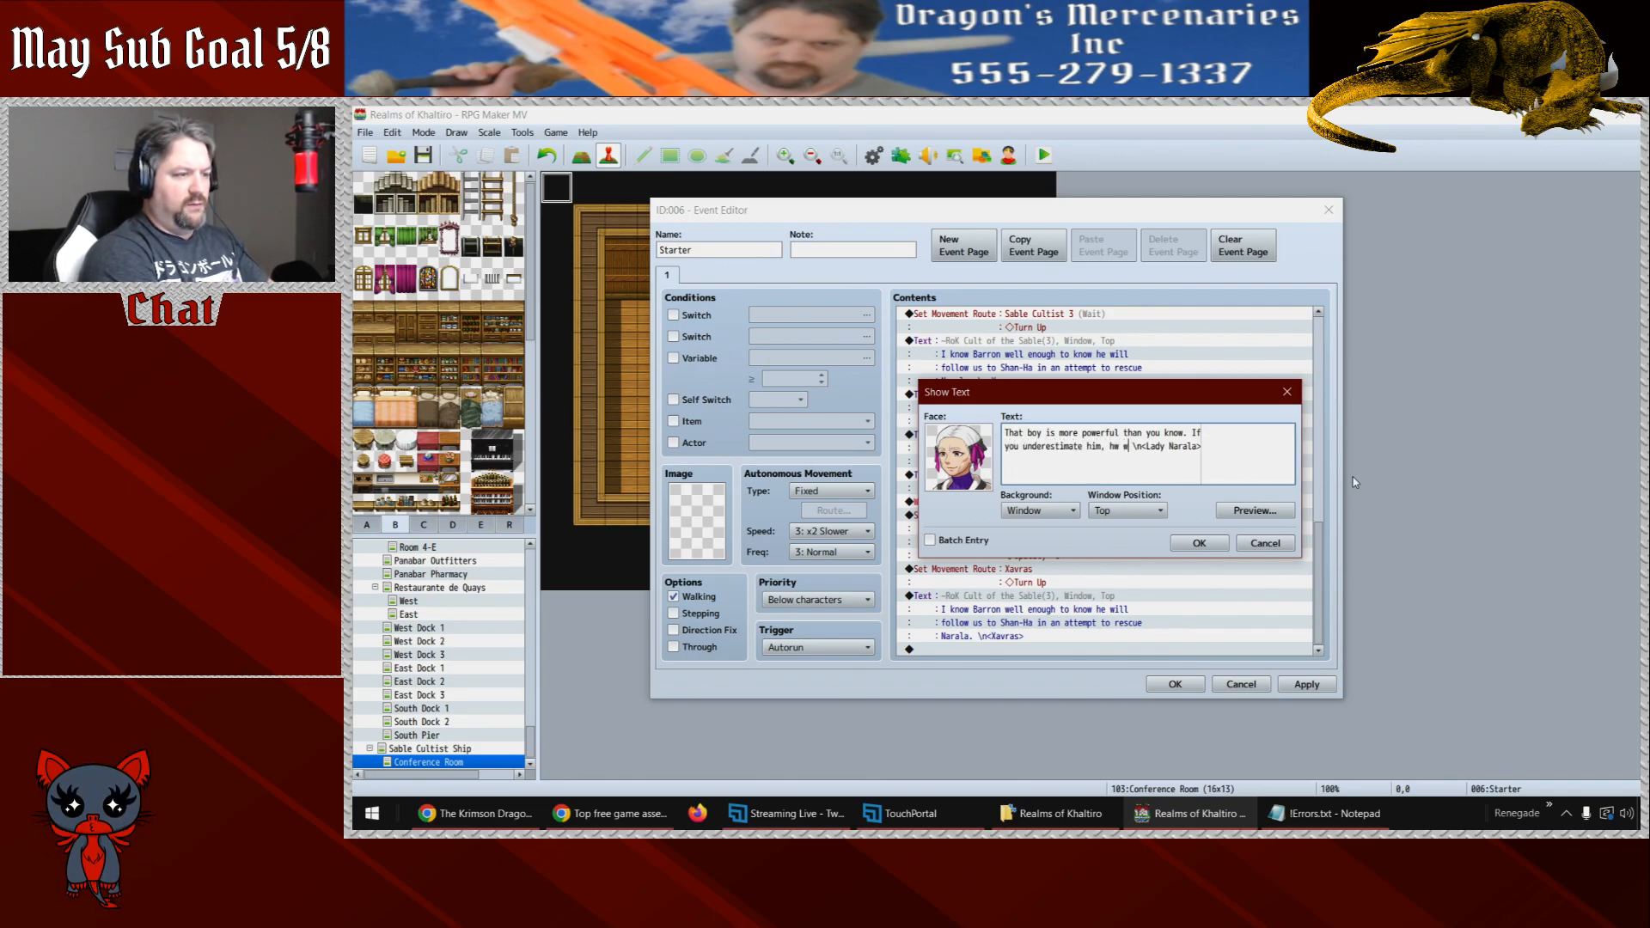
text( will destroy yo)
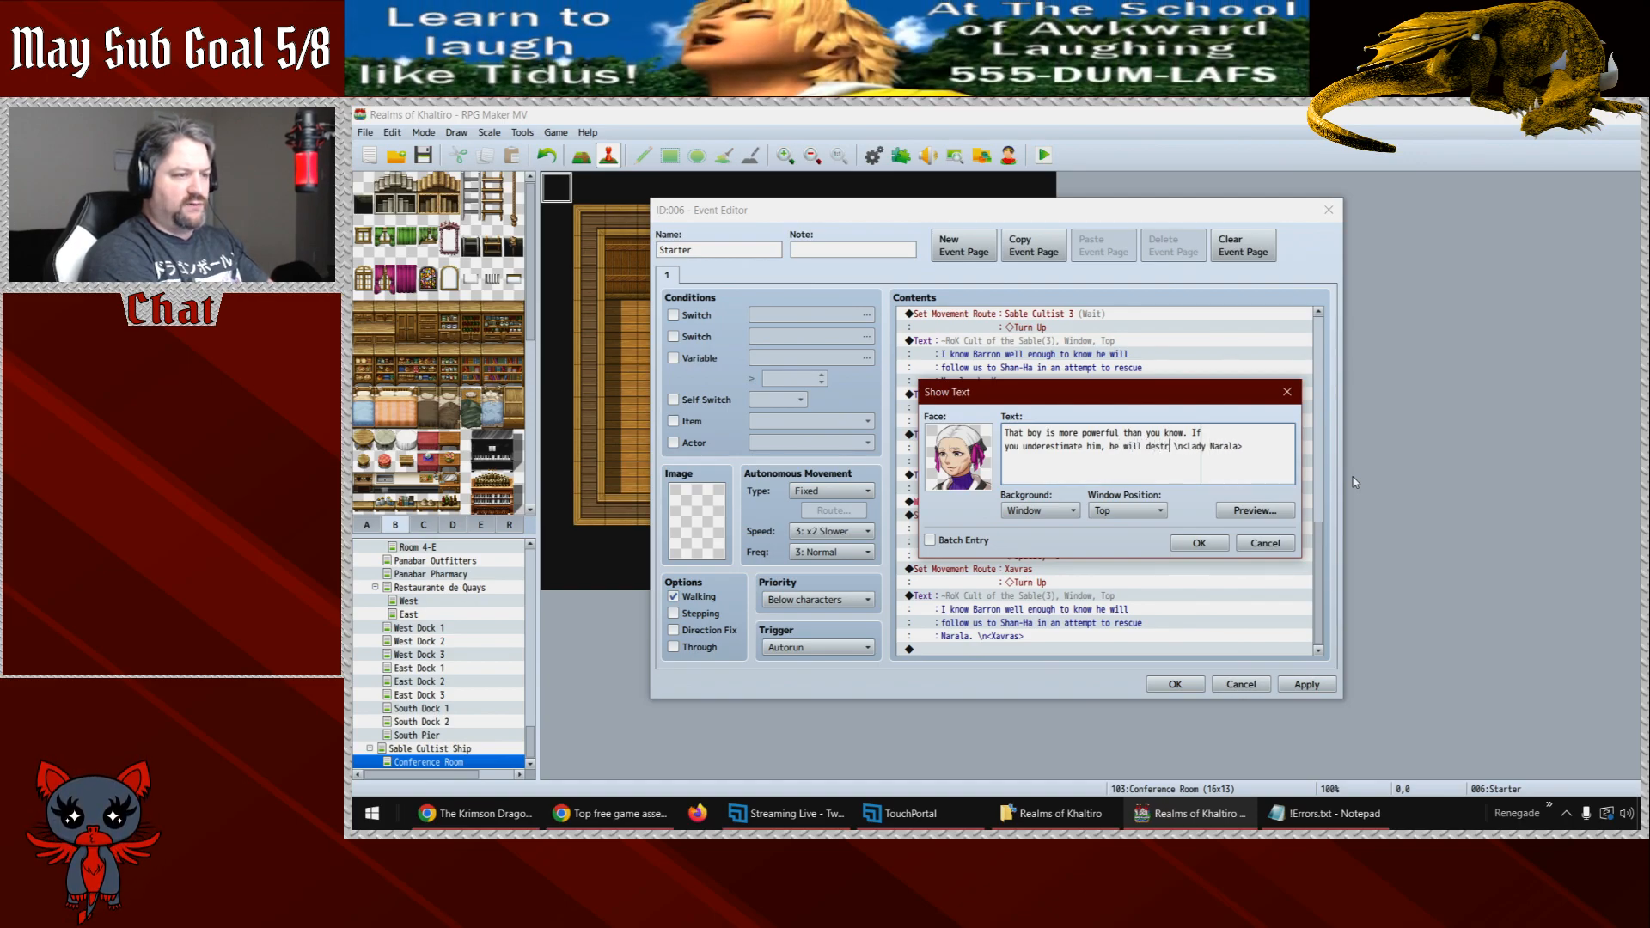
text(u.)
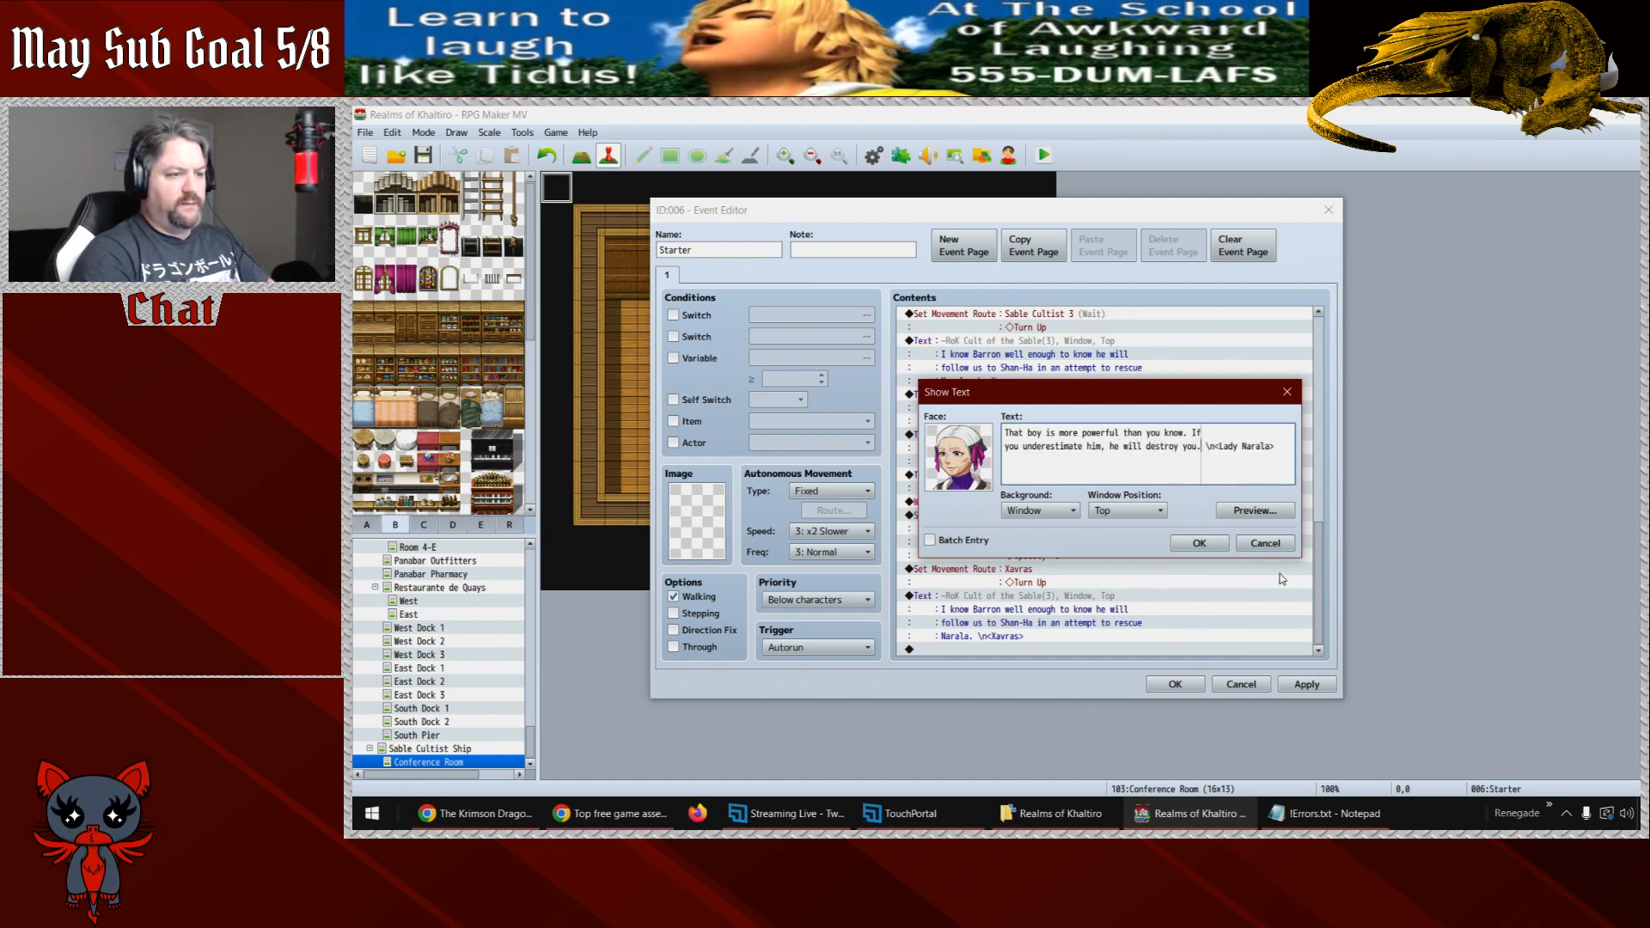
click(1199, 543)
click(1306, 684)
- Duplicate Xavras's message "We should be getting close to Shan-Ha now" at the end of the event contents and open the copy for editing
scroll(1324, 644, down, 3)
scroll(1324, 645, down, 1)
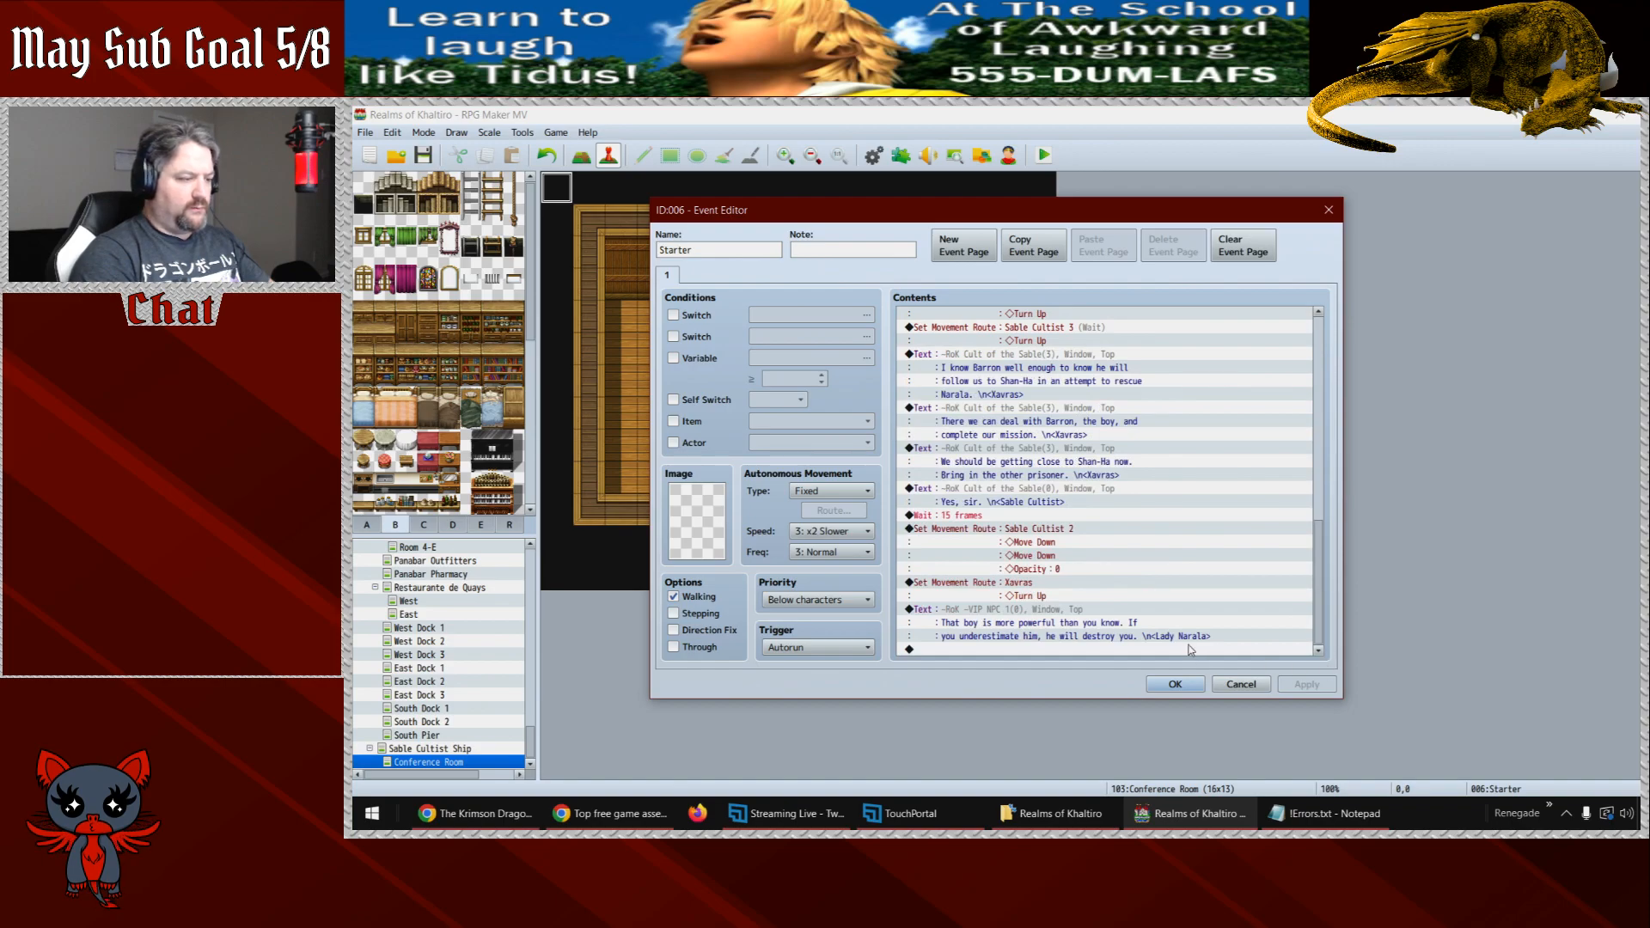
click(1080, 491)
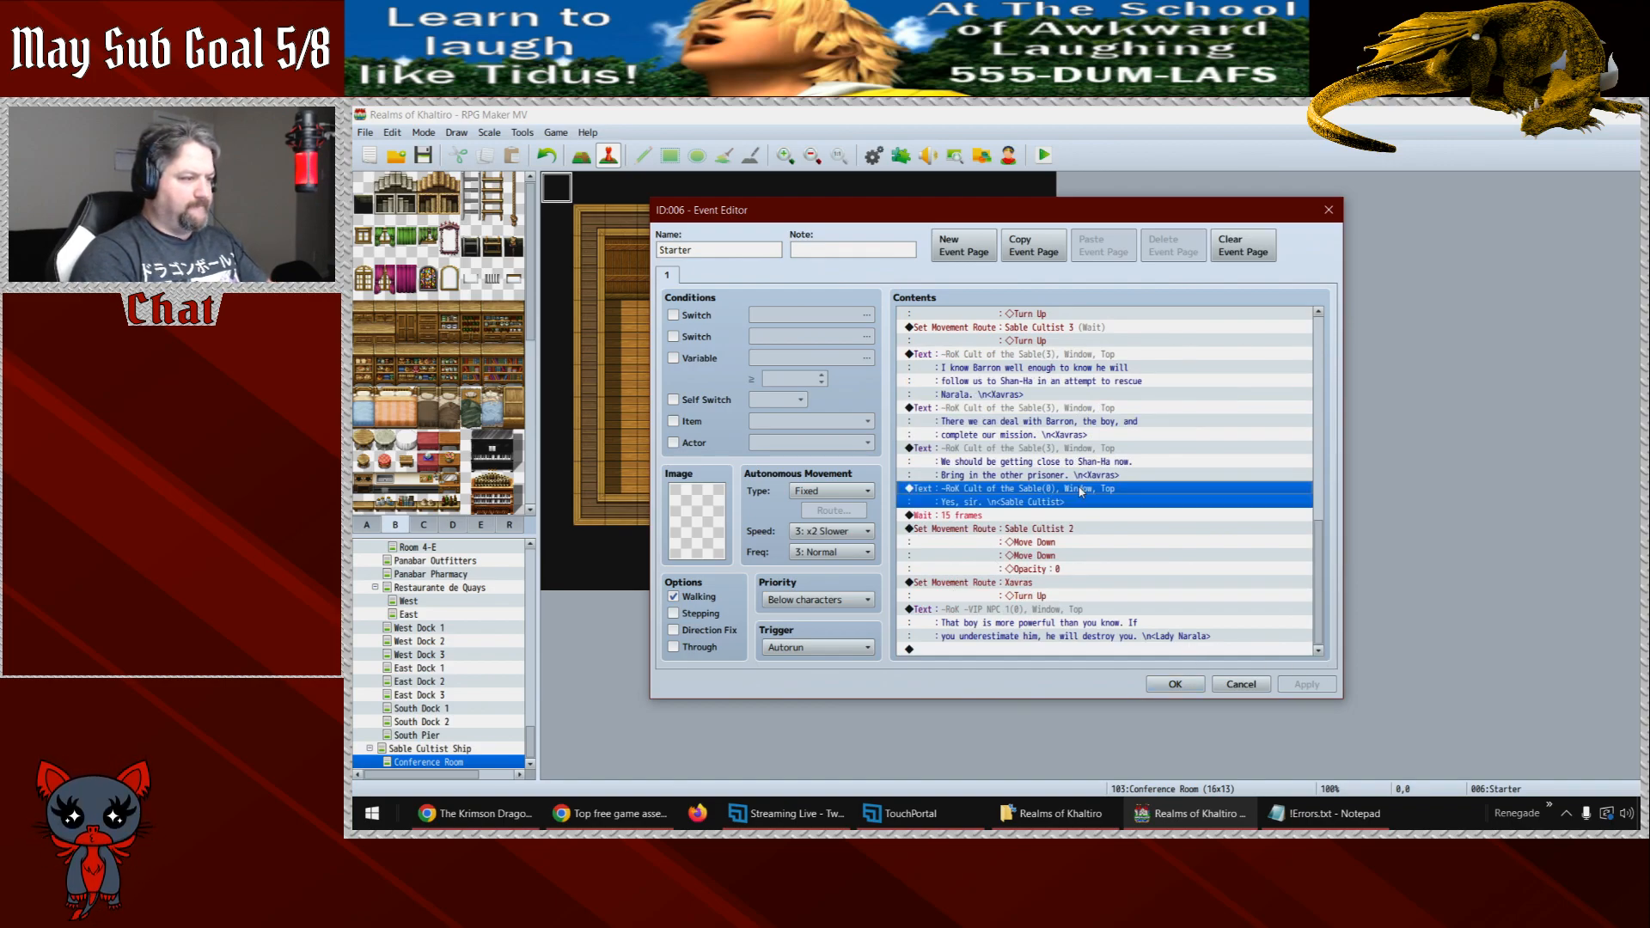
click(1074, 450)
key(ctrl+c)
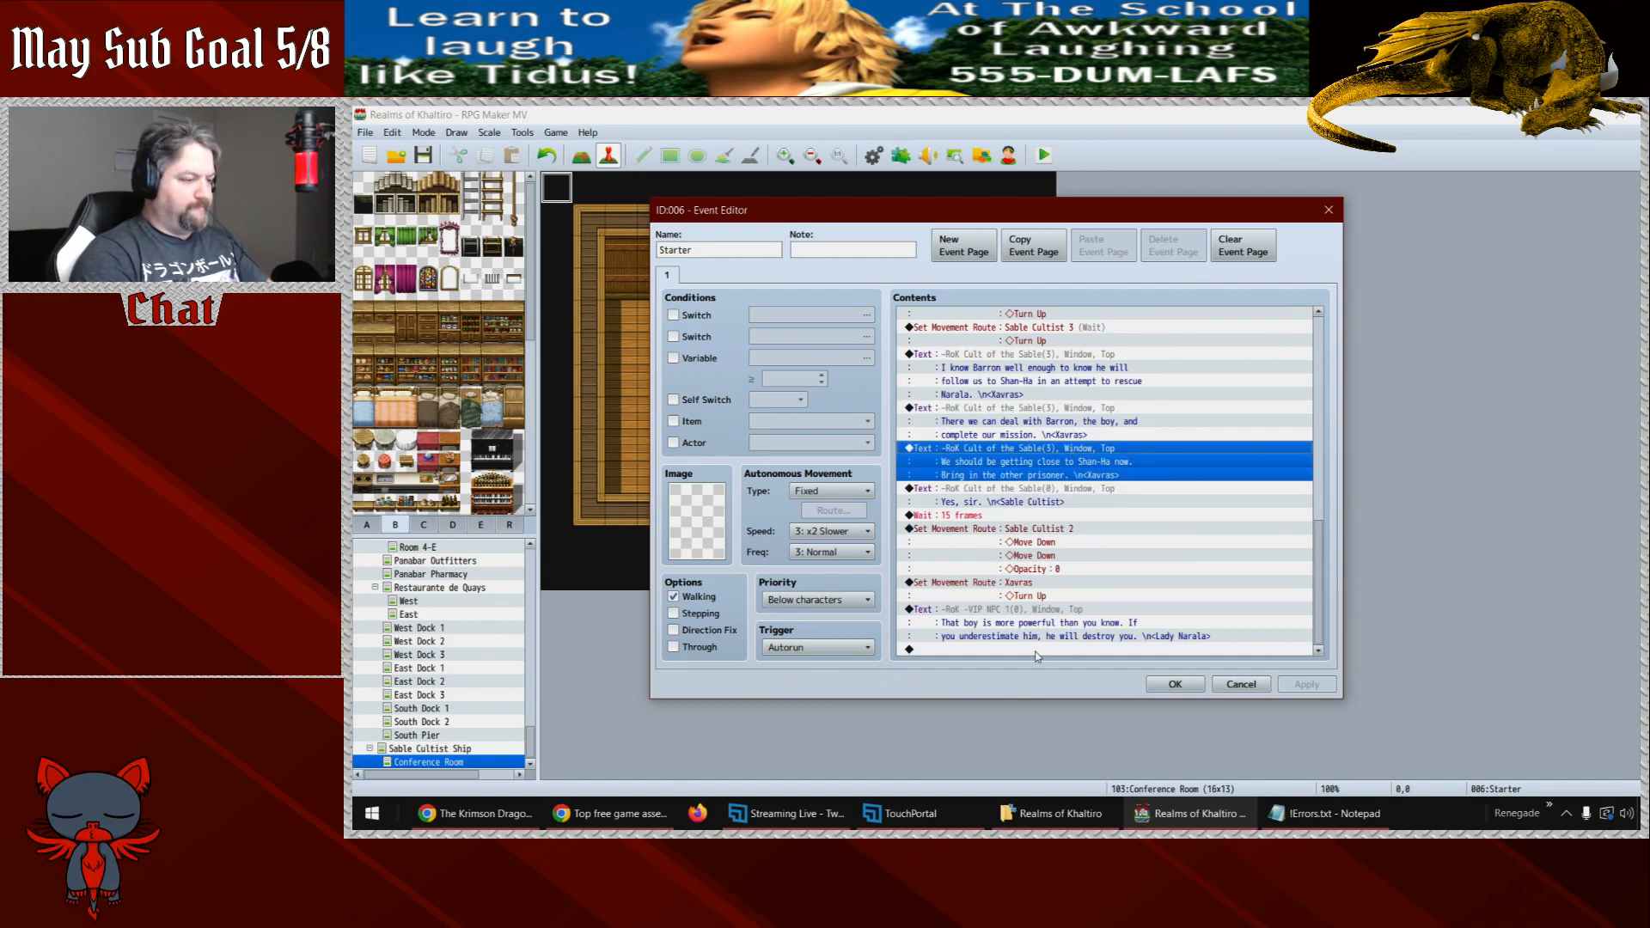
click(1027, 650)
key(ctrl+v)
click(1028, 612)
double_click(1029, 612)
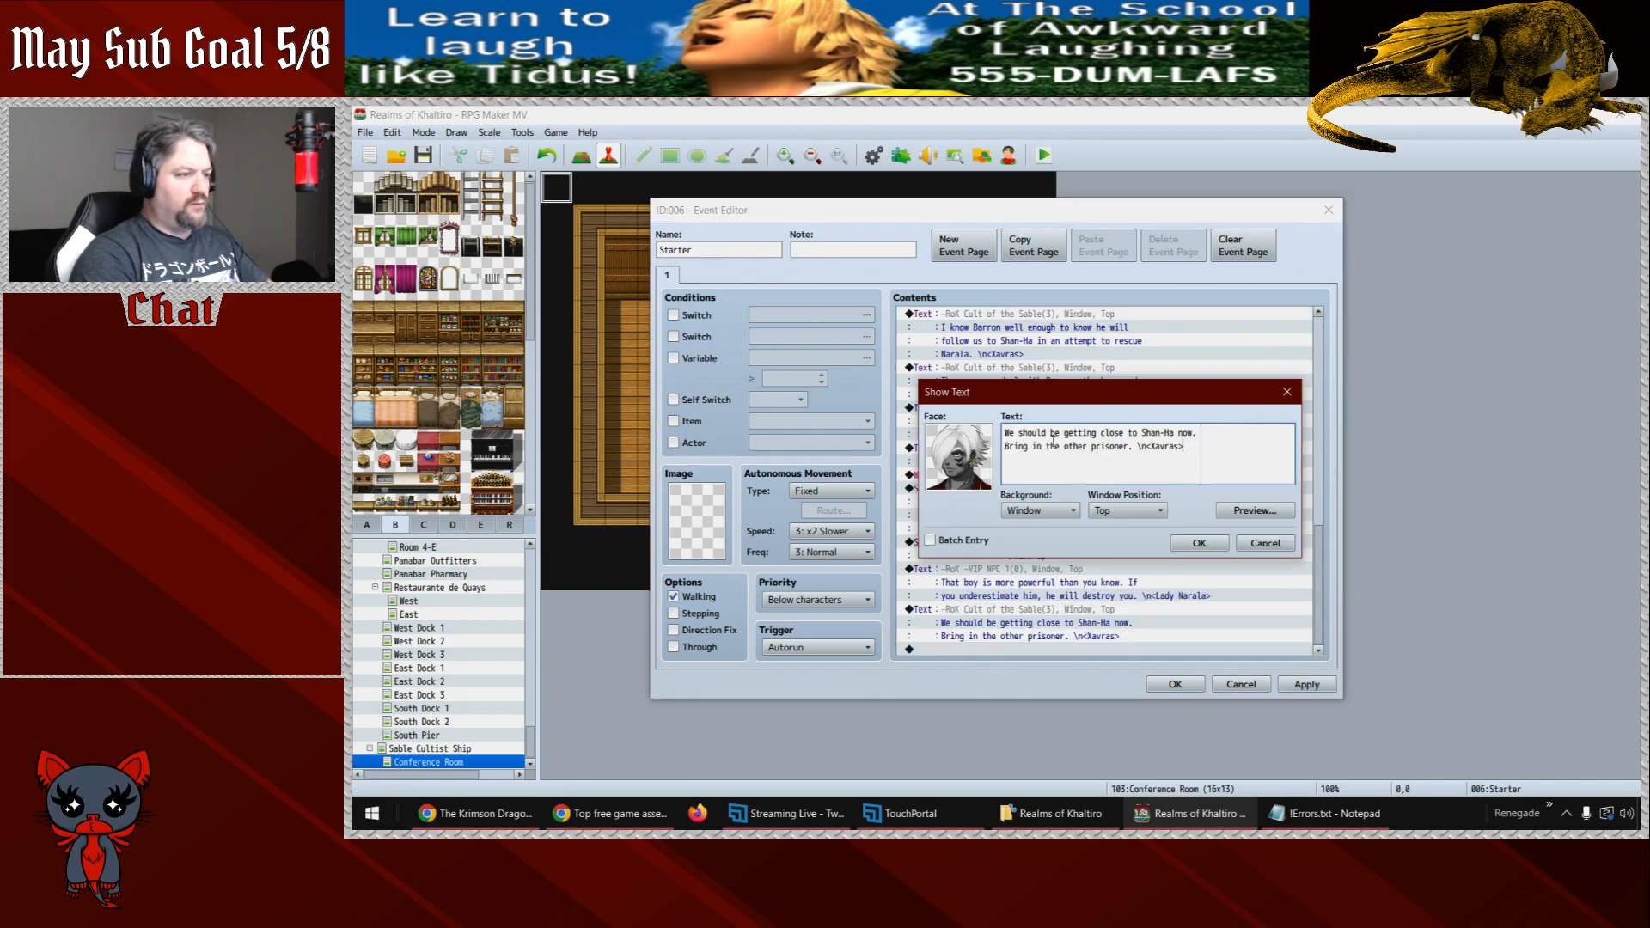
- Rewrite the duplicated Xavras message as "What do you see in him? Tell me." before its speaker tag
drag(1133, 453, 976, 403)
text(What do)
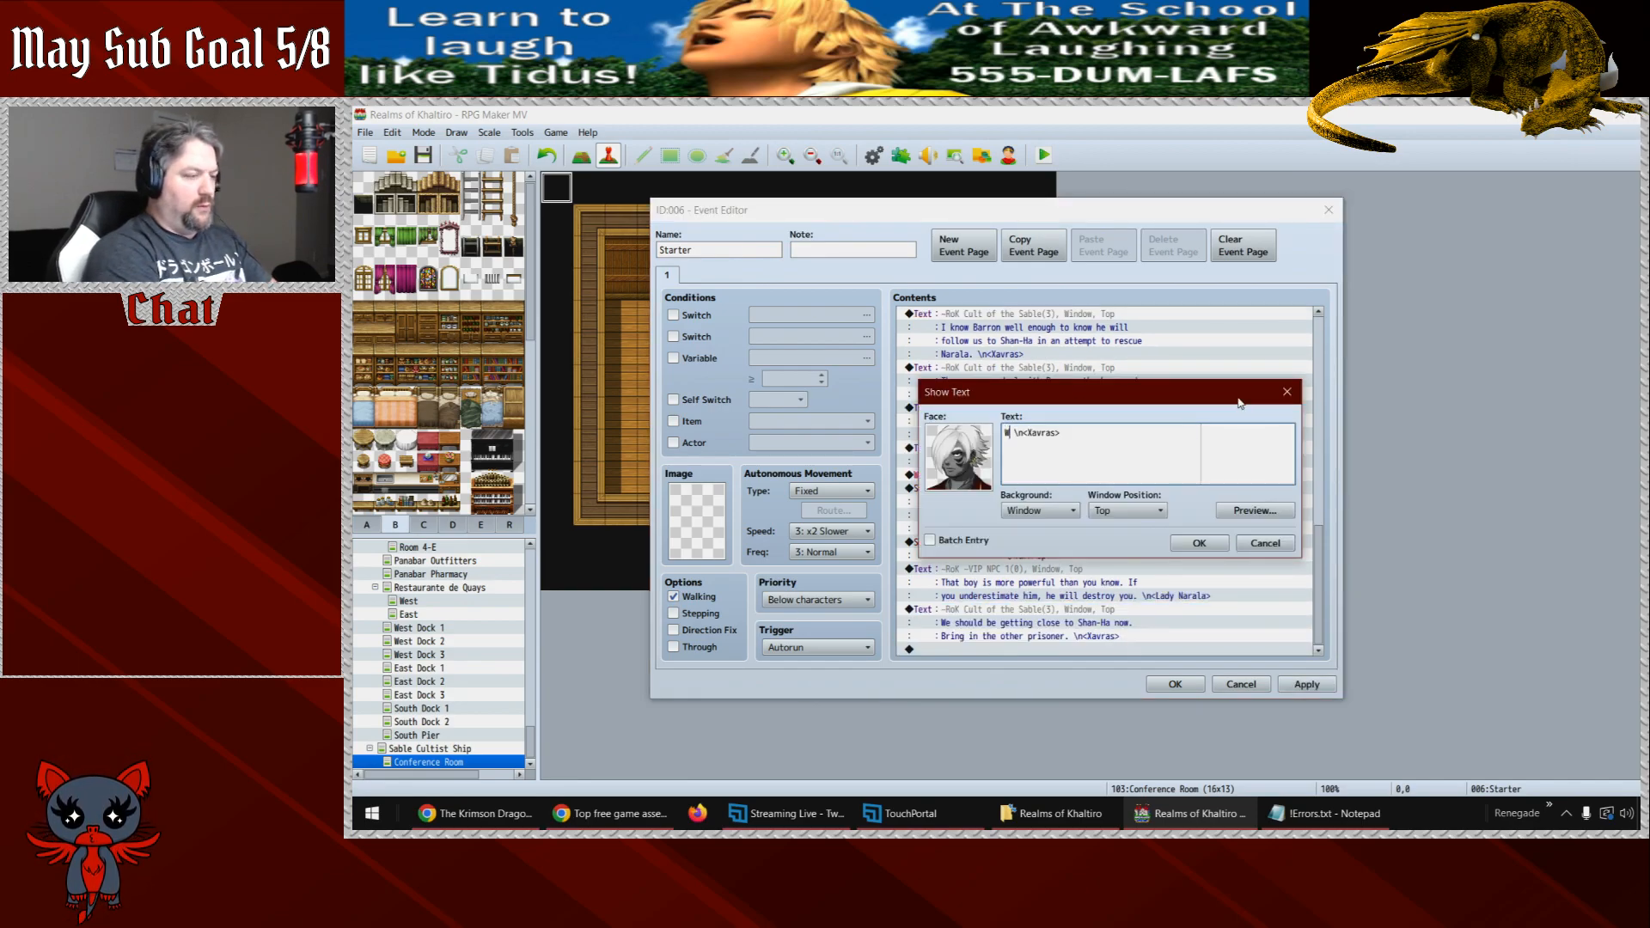
text( you see in him)
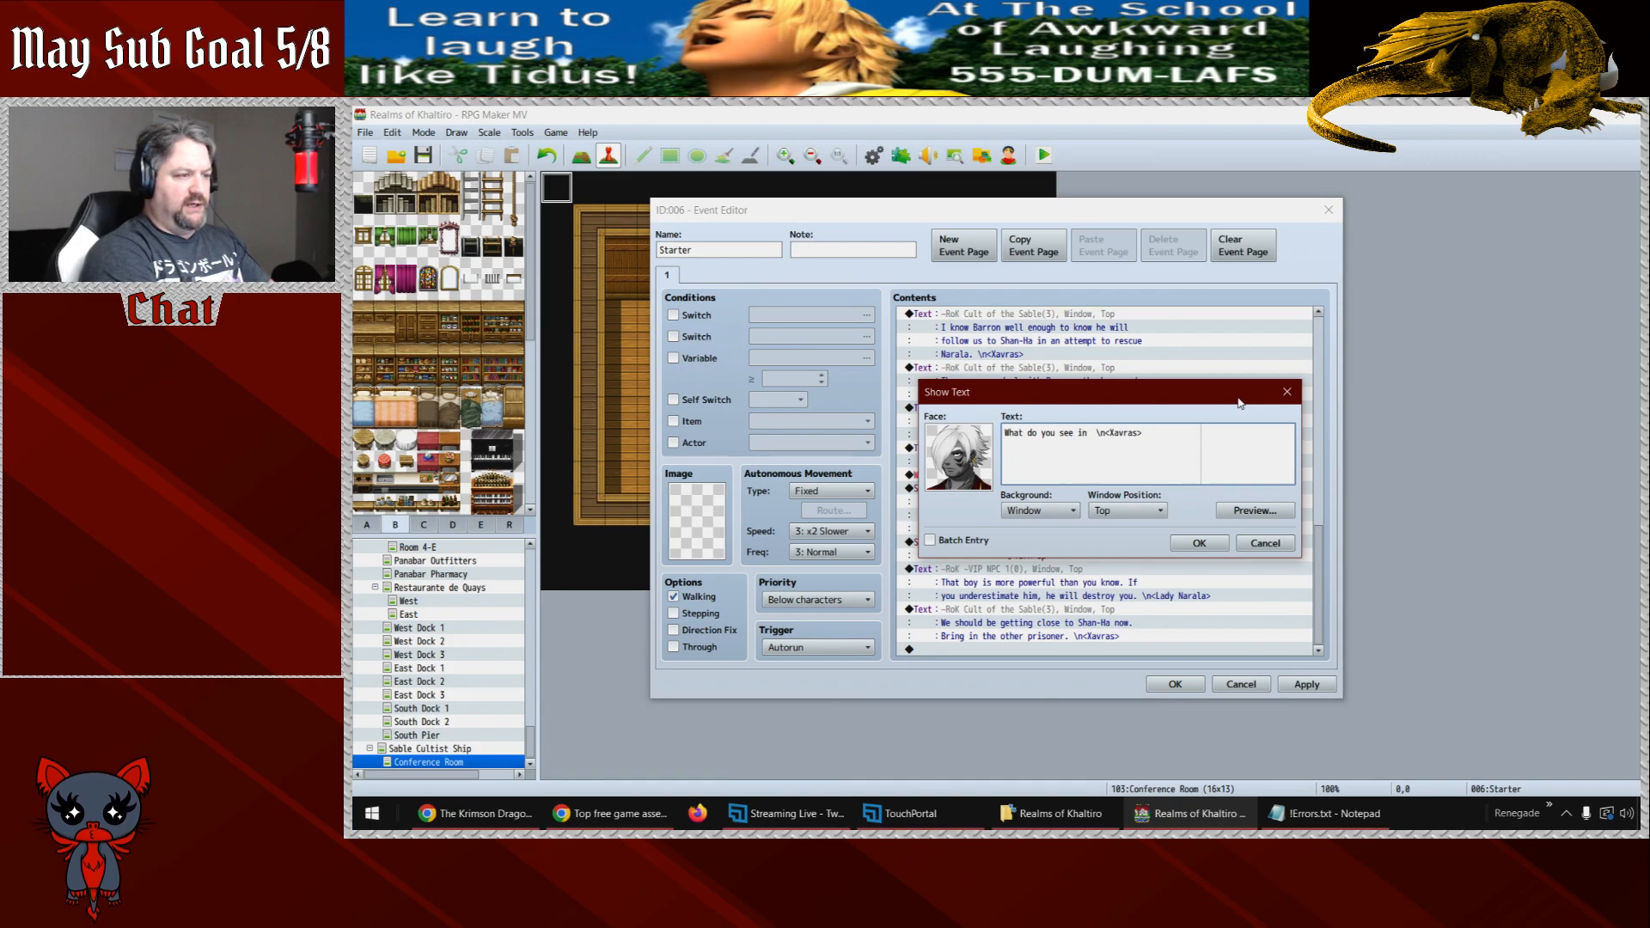
text(?)
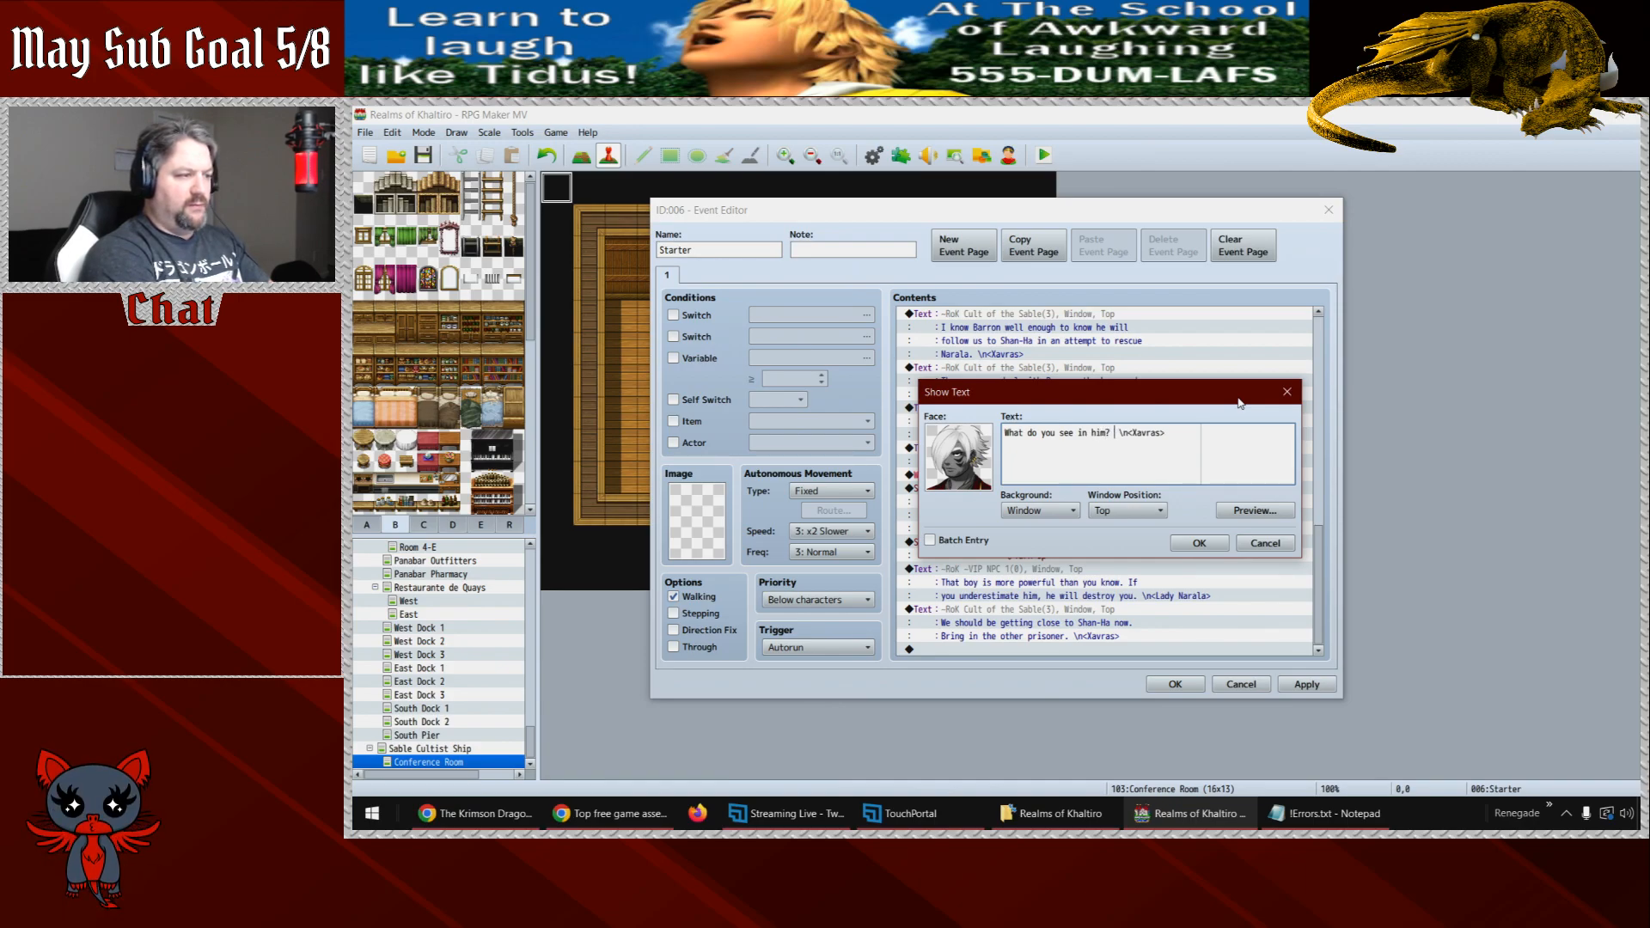
text( Tell me.)
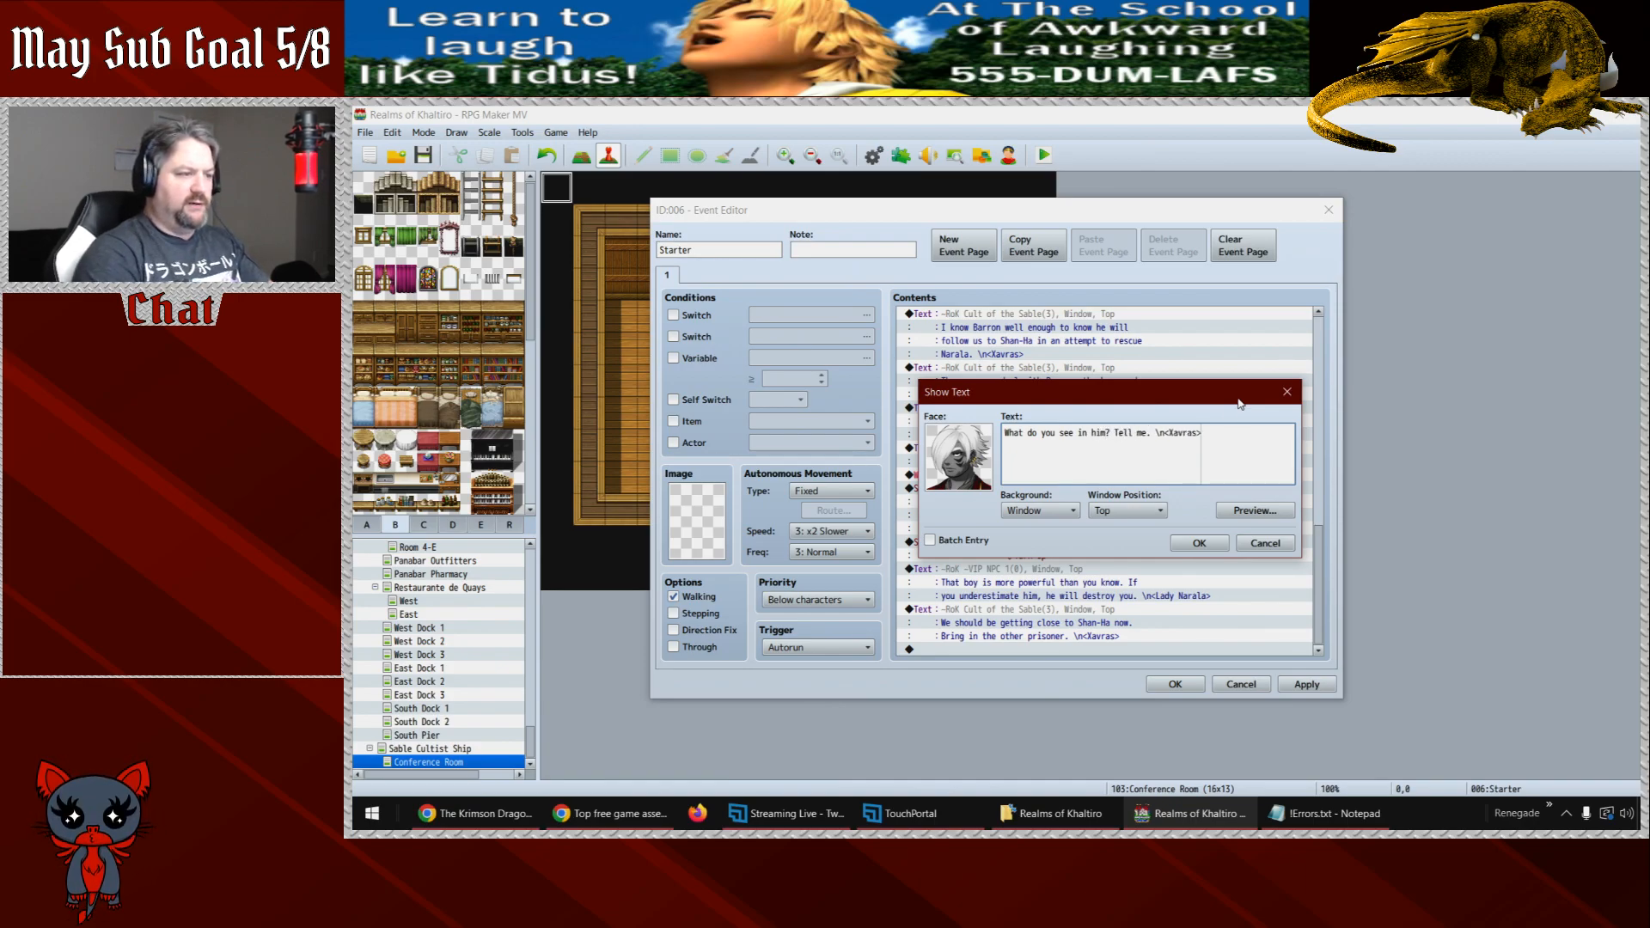
click(1199, 544)
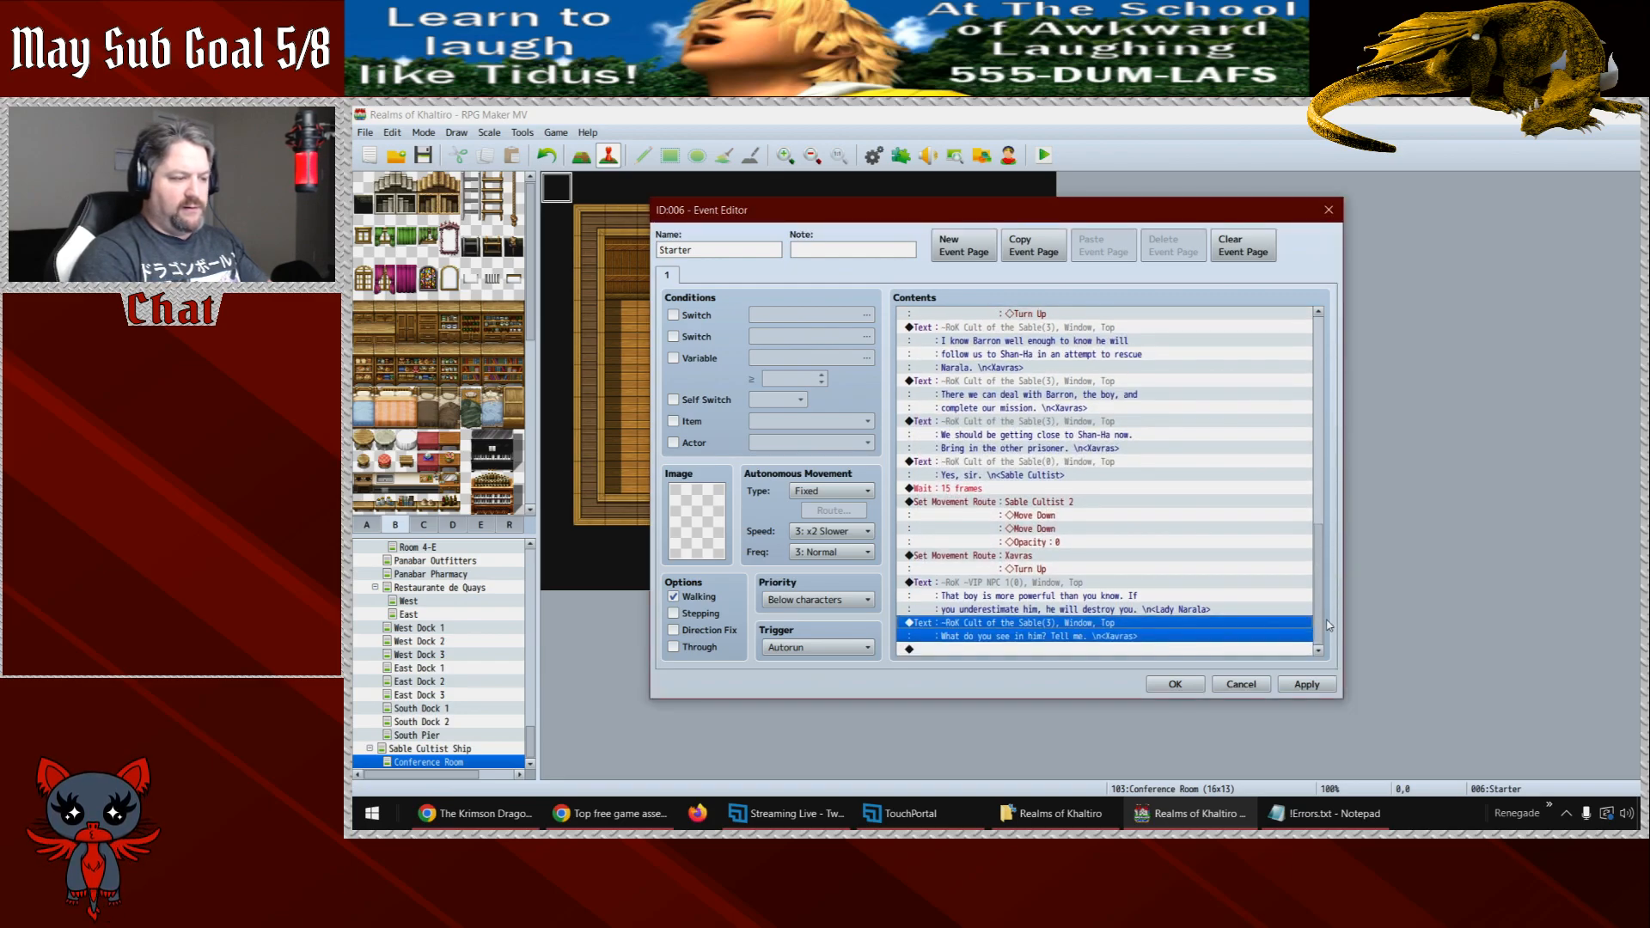
- Duplicate Lady Narala's message "That boy is more powerful than you know" at the end of the event contents and open the copy
click(1094, 592)
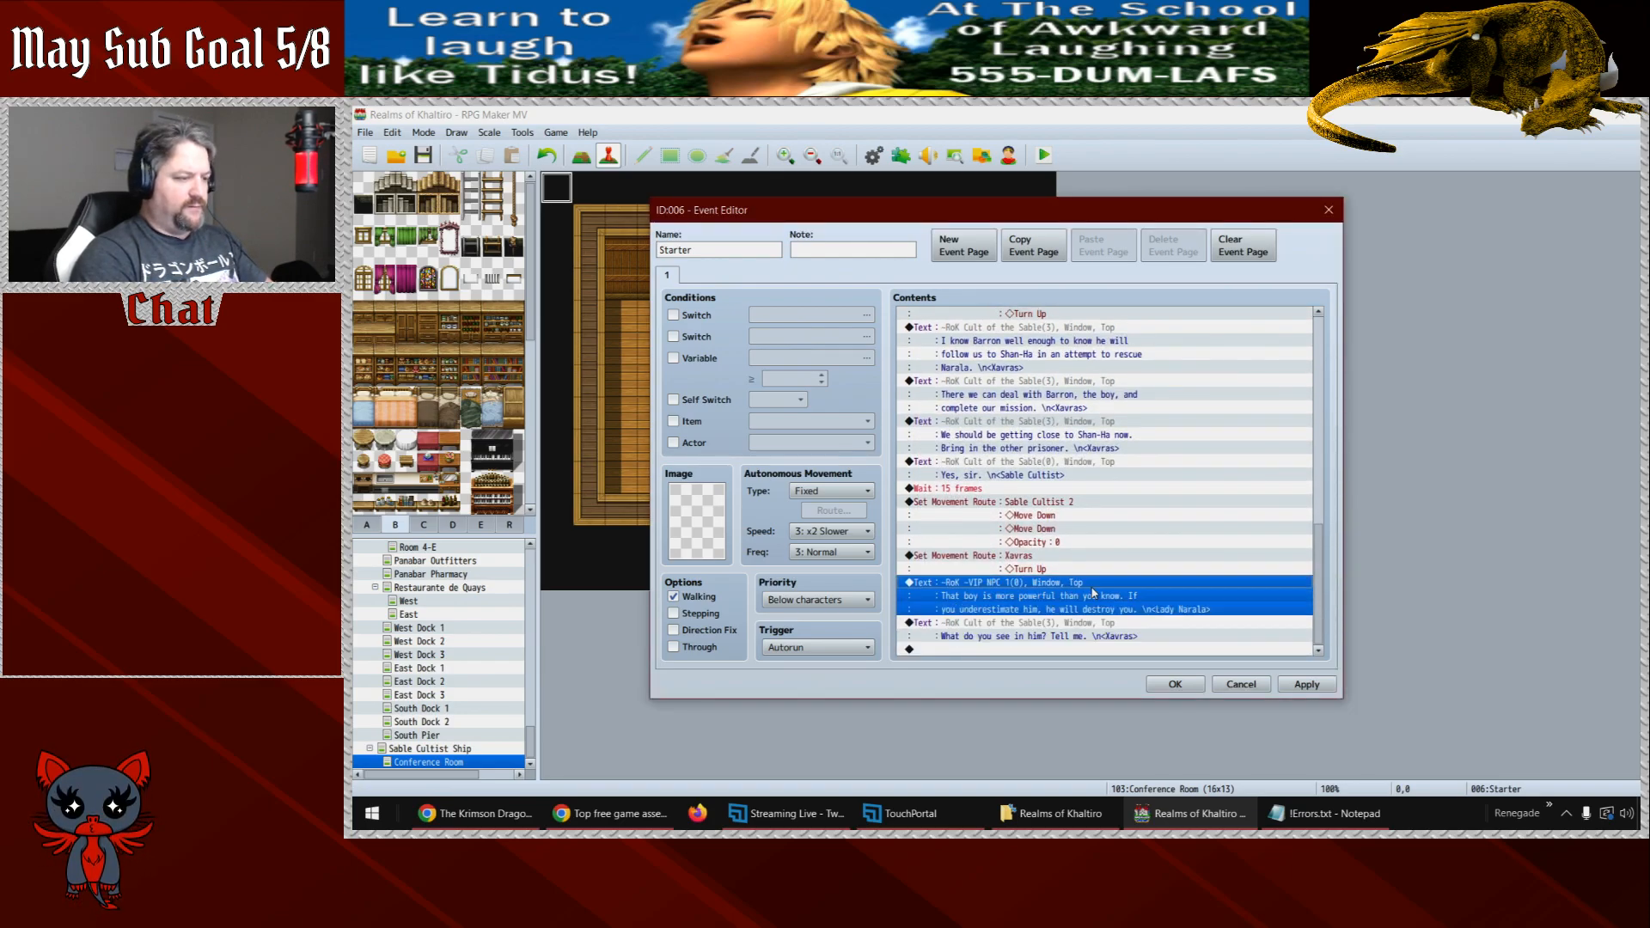
click(1049, 649)
key(ctrl+v)
double_click(1043, 611)
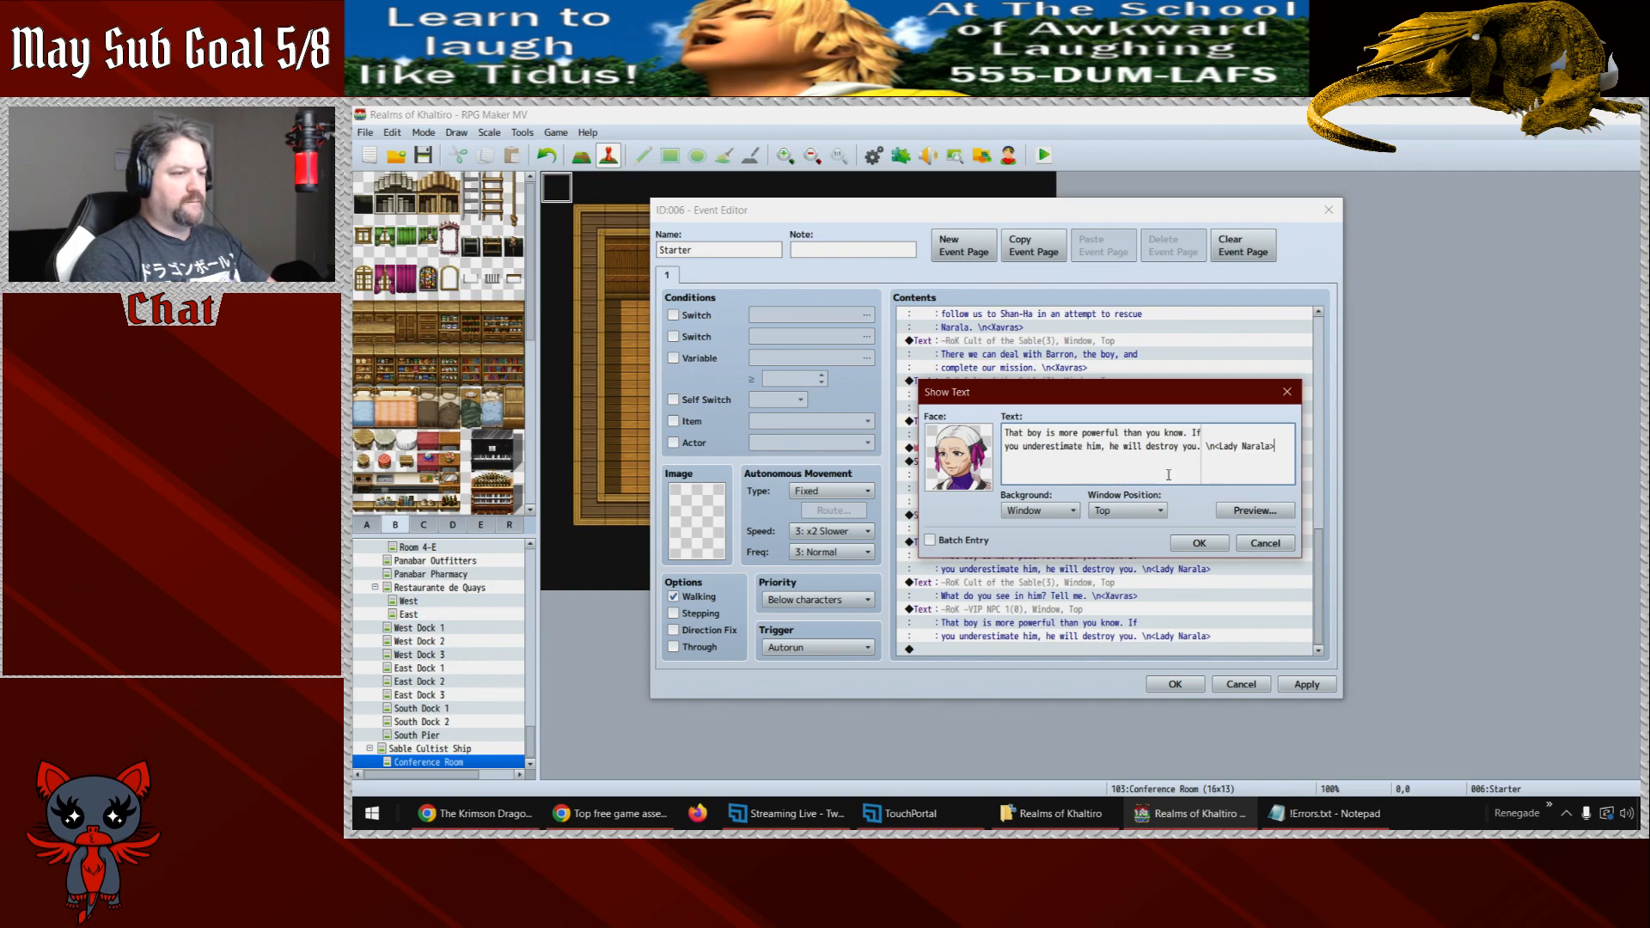
- Replace the duplicated Lady Narala message's text with "Nothing that you would understand..." ahead of the speaker tag
drag(1206, 445, 1004, 430)
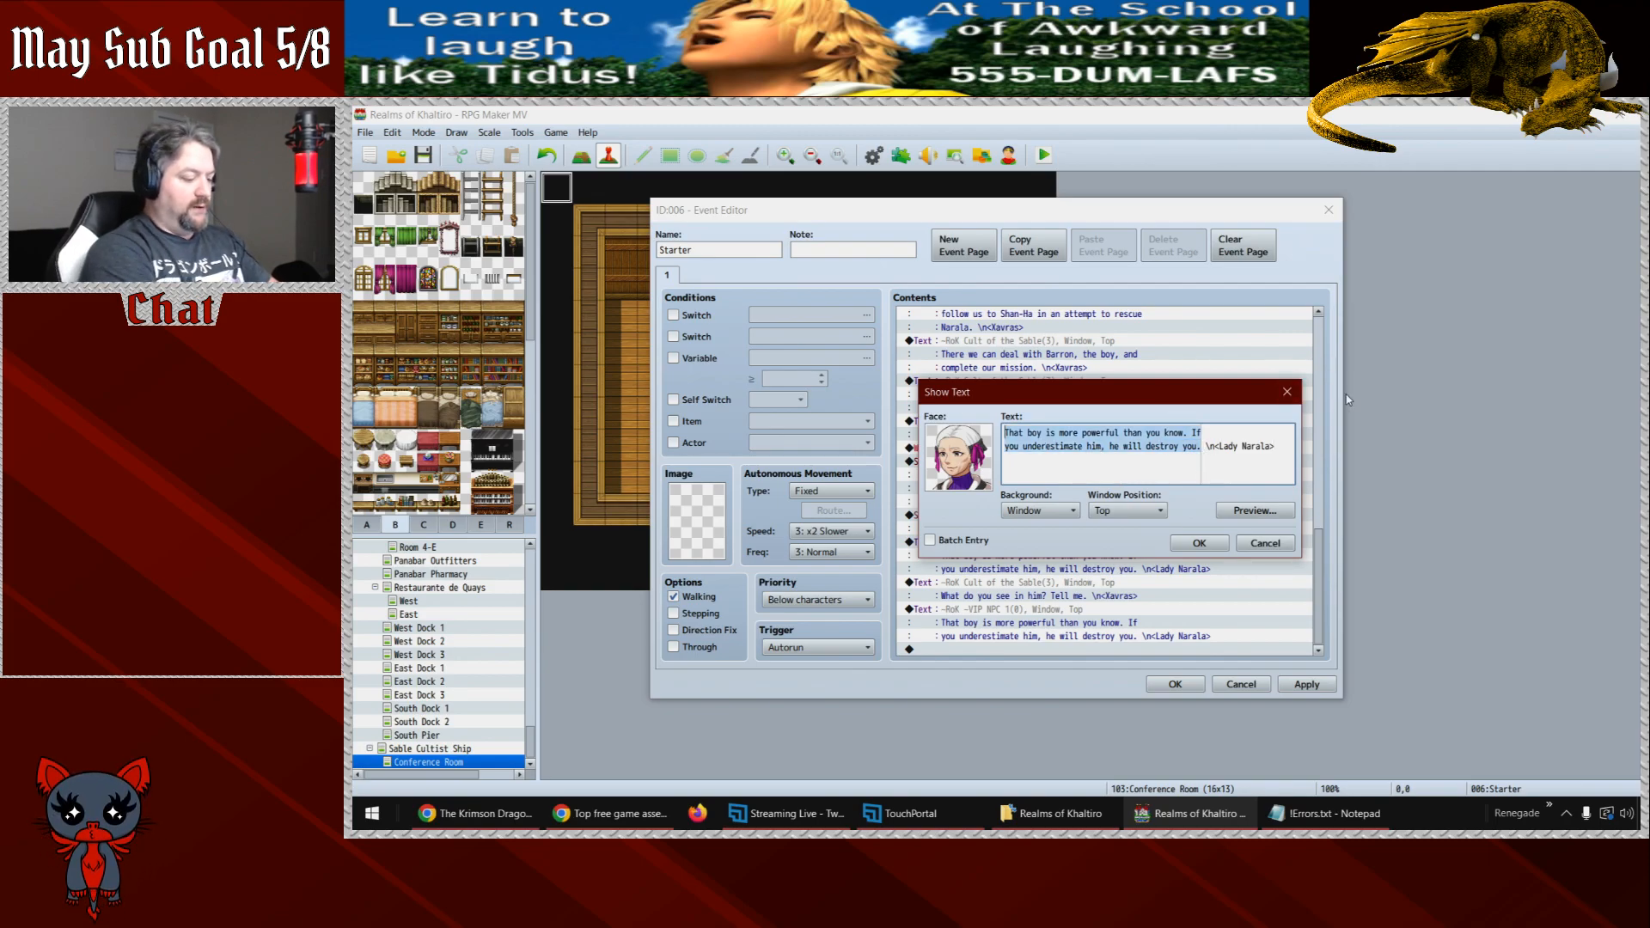
text(Nothing that you would understand. \n<Lady Narala>)
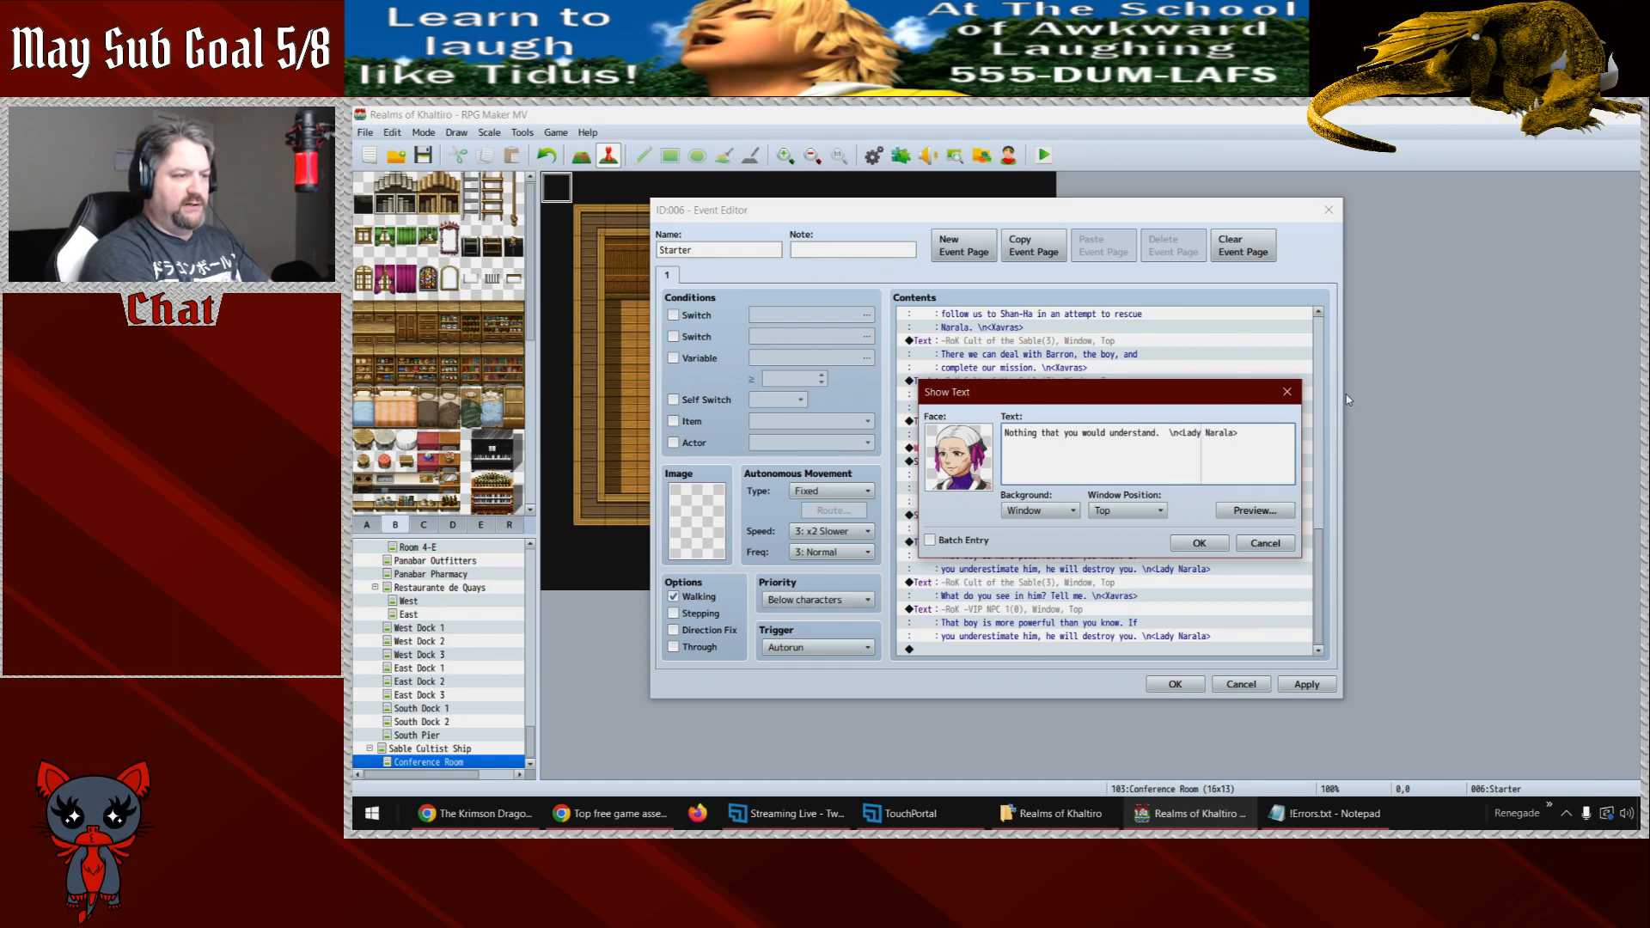
key(BackSpace)
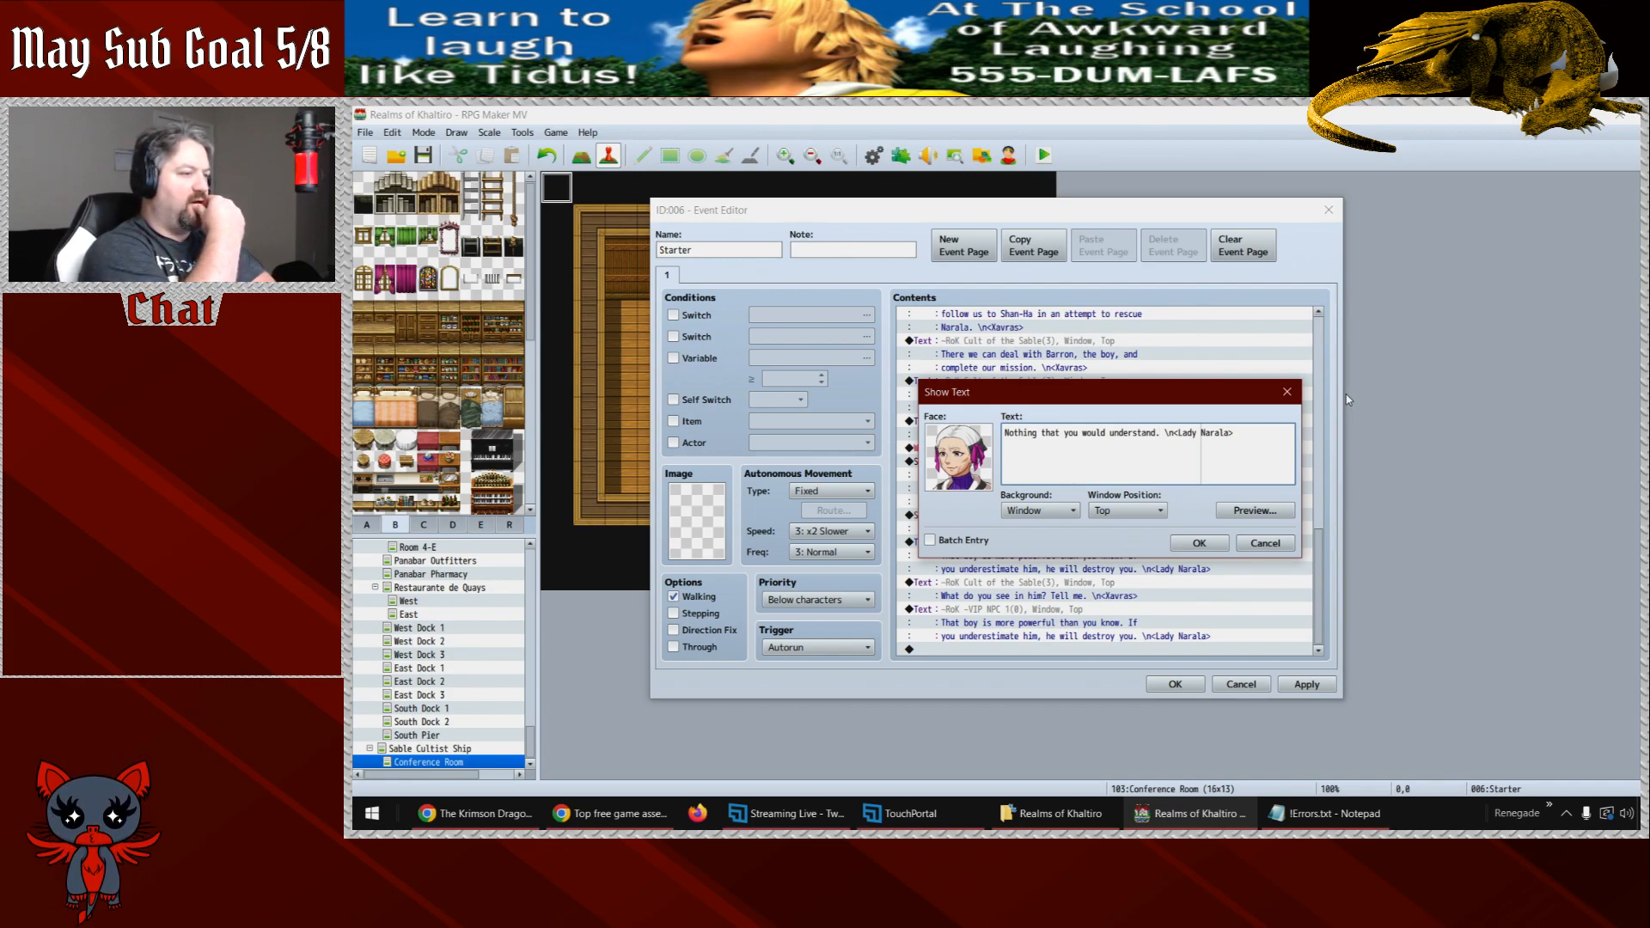
text(..)
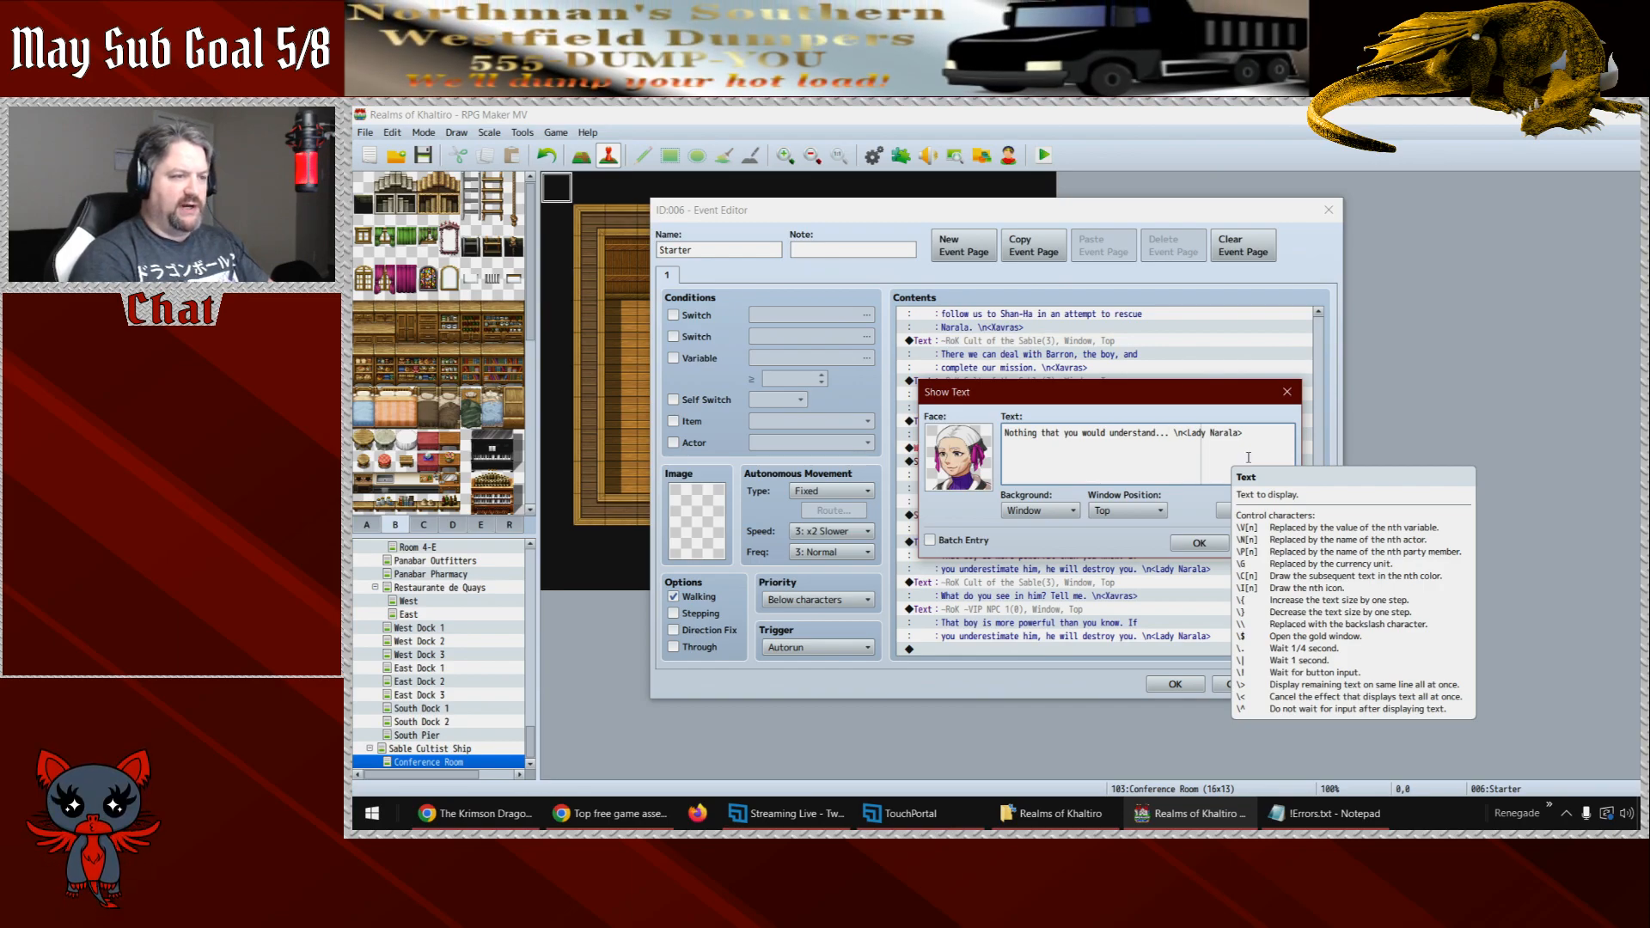
- Add a second line to Lady Narala's reply with a one-second wait code, reading "\| or believe." before the speaker tag
key(Return)
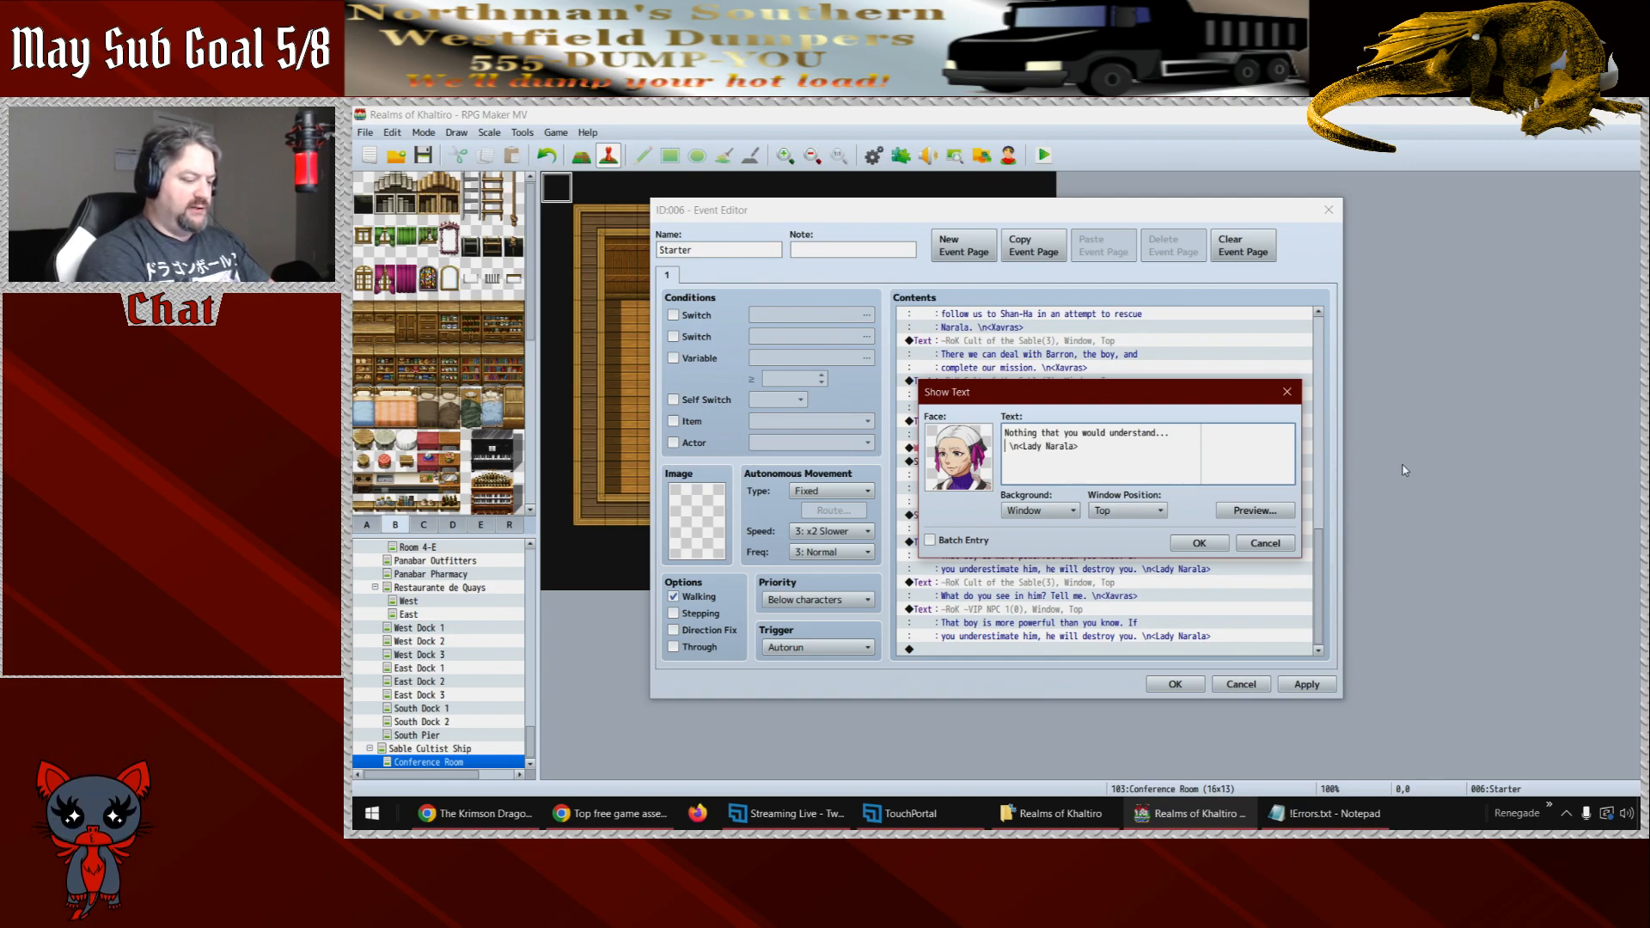
text(\|)
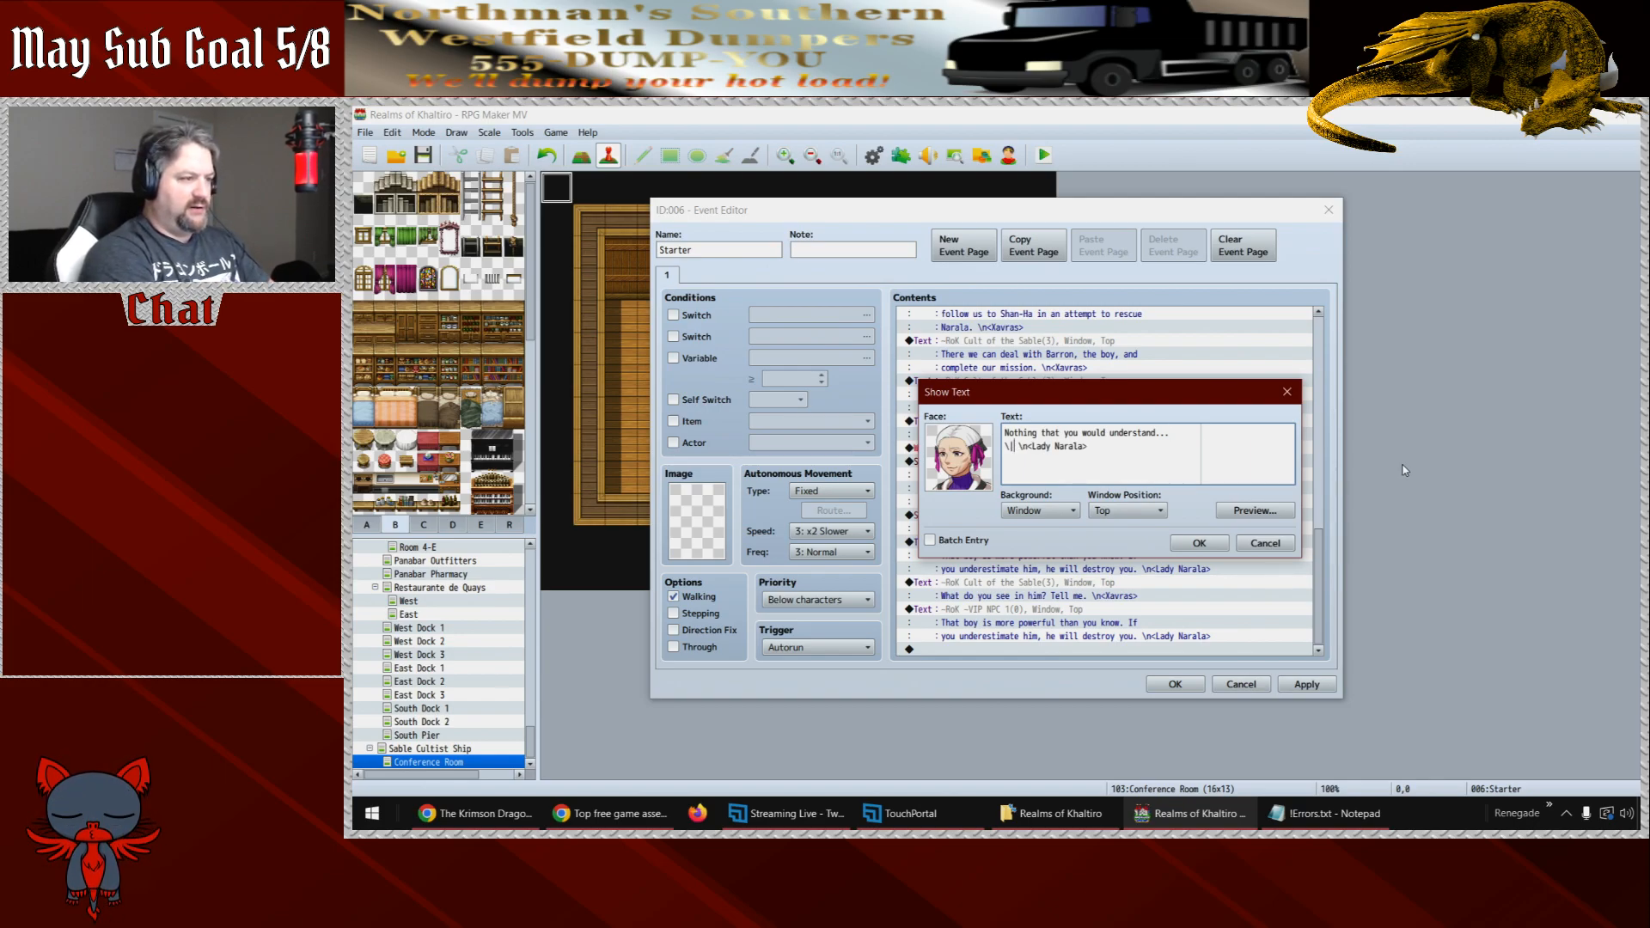
text( or undeers)
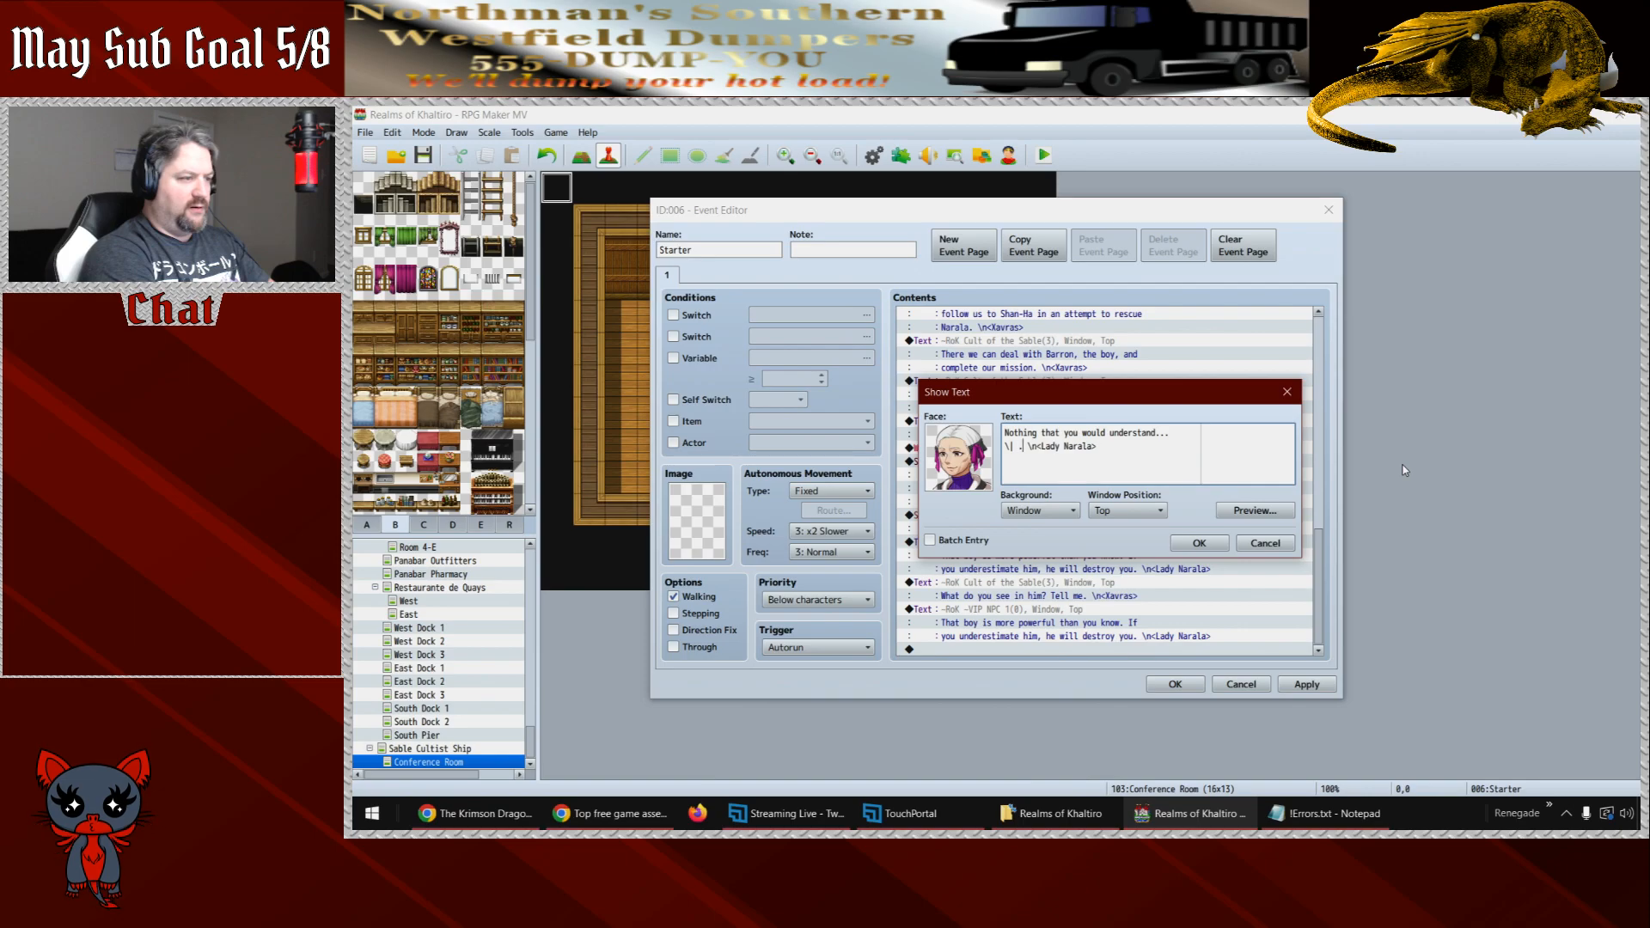
key(BackSpace)
key(BackSpace)
key(BackSpace)
key(BackSpace)
key(BackSpace)
key(BackSpace)
key(BackSpace)
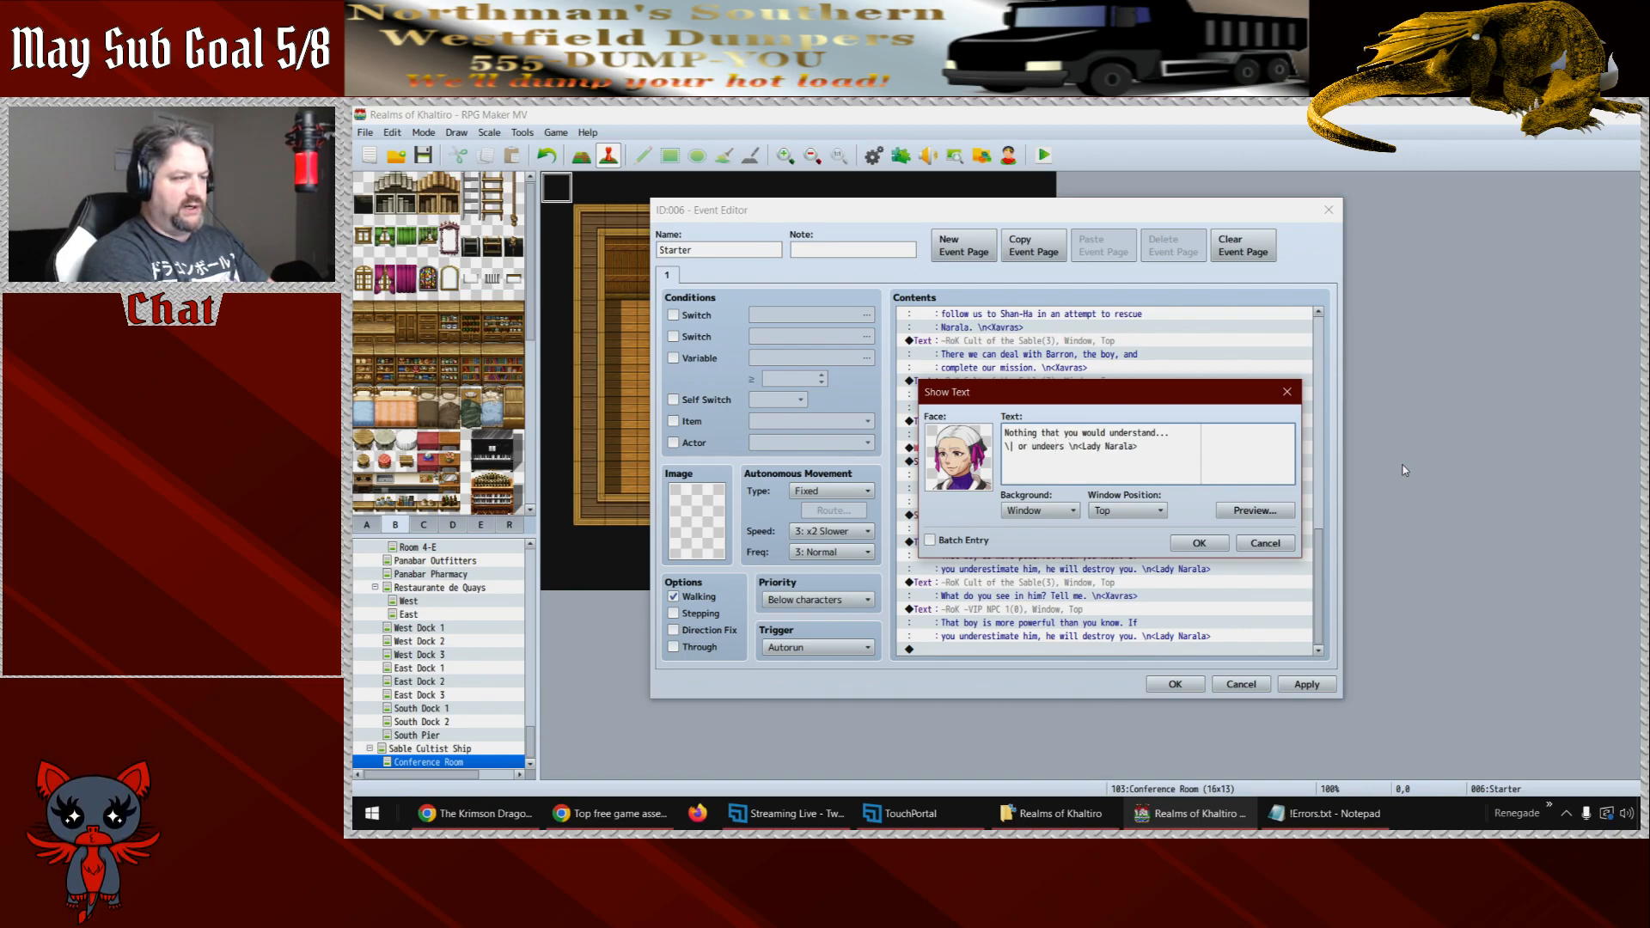
text(believe.)
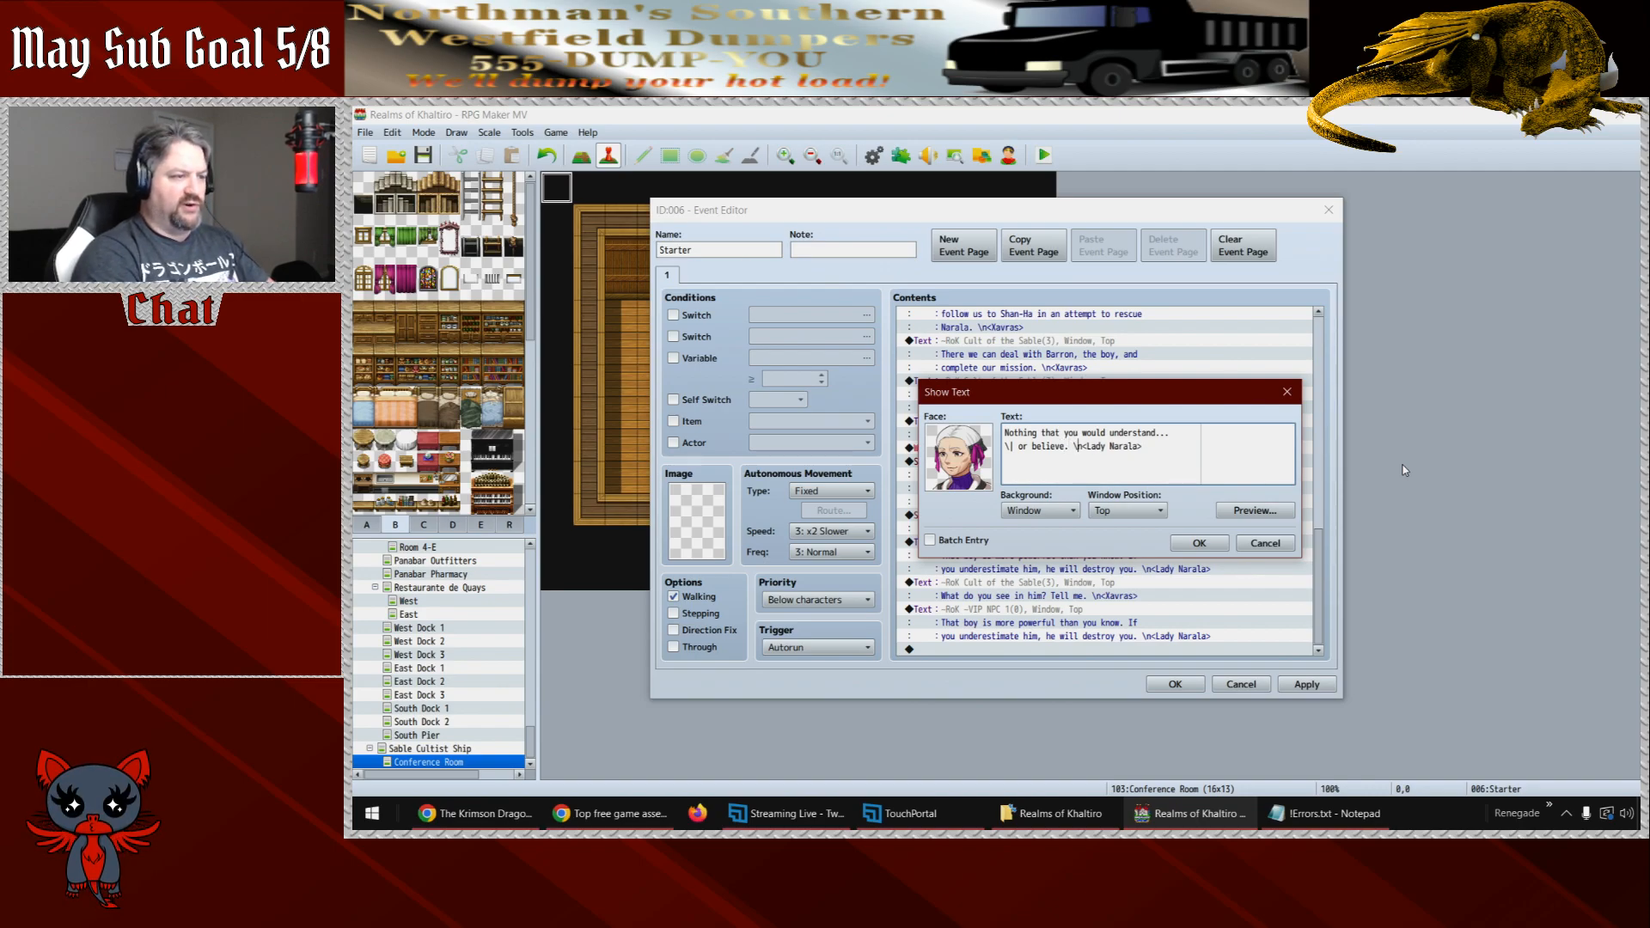
- Swap the two verbs in Lady Narala's reply so it reads "Nothing that you would believe... \| or understand." and accept the message
key(ctrl+shift+Left)
text(believe)
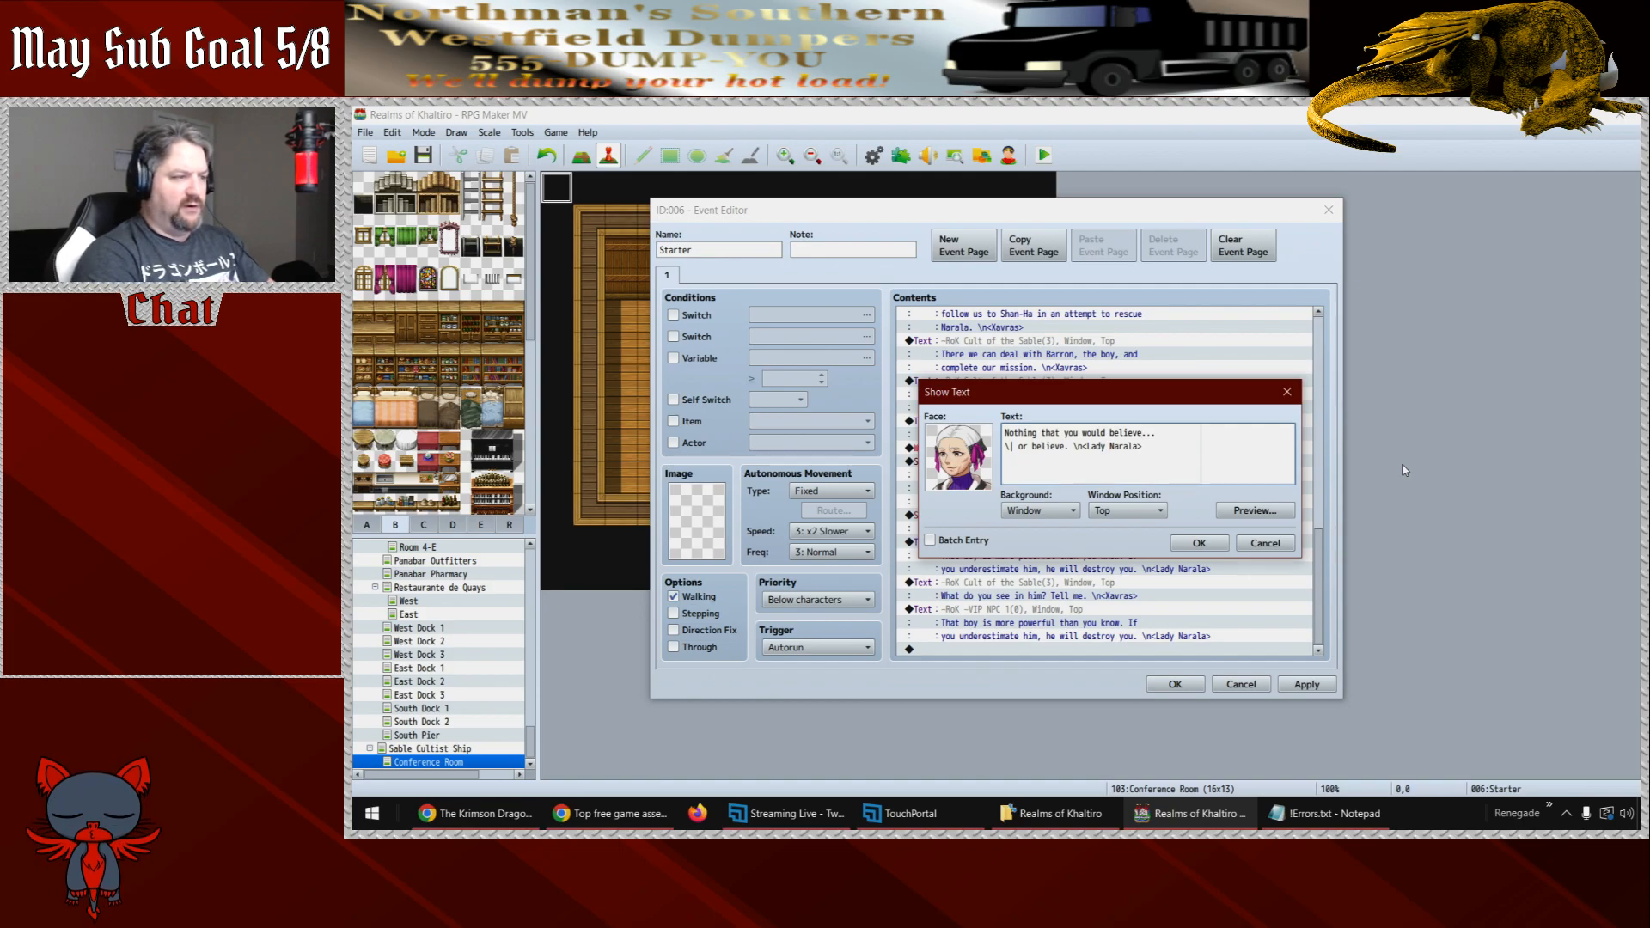
key(ctrl+shift+Left)
text(understand)
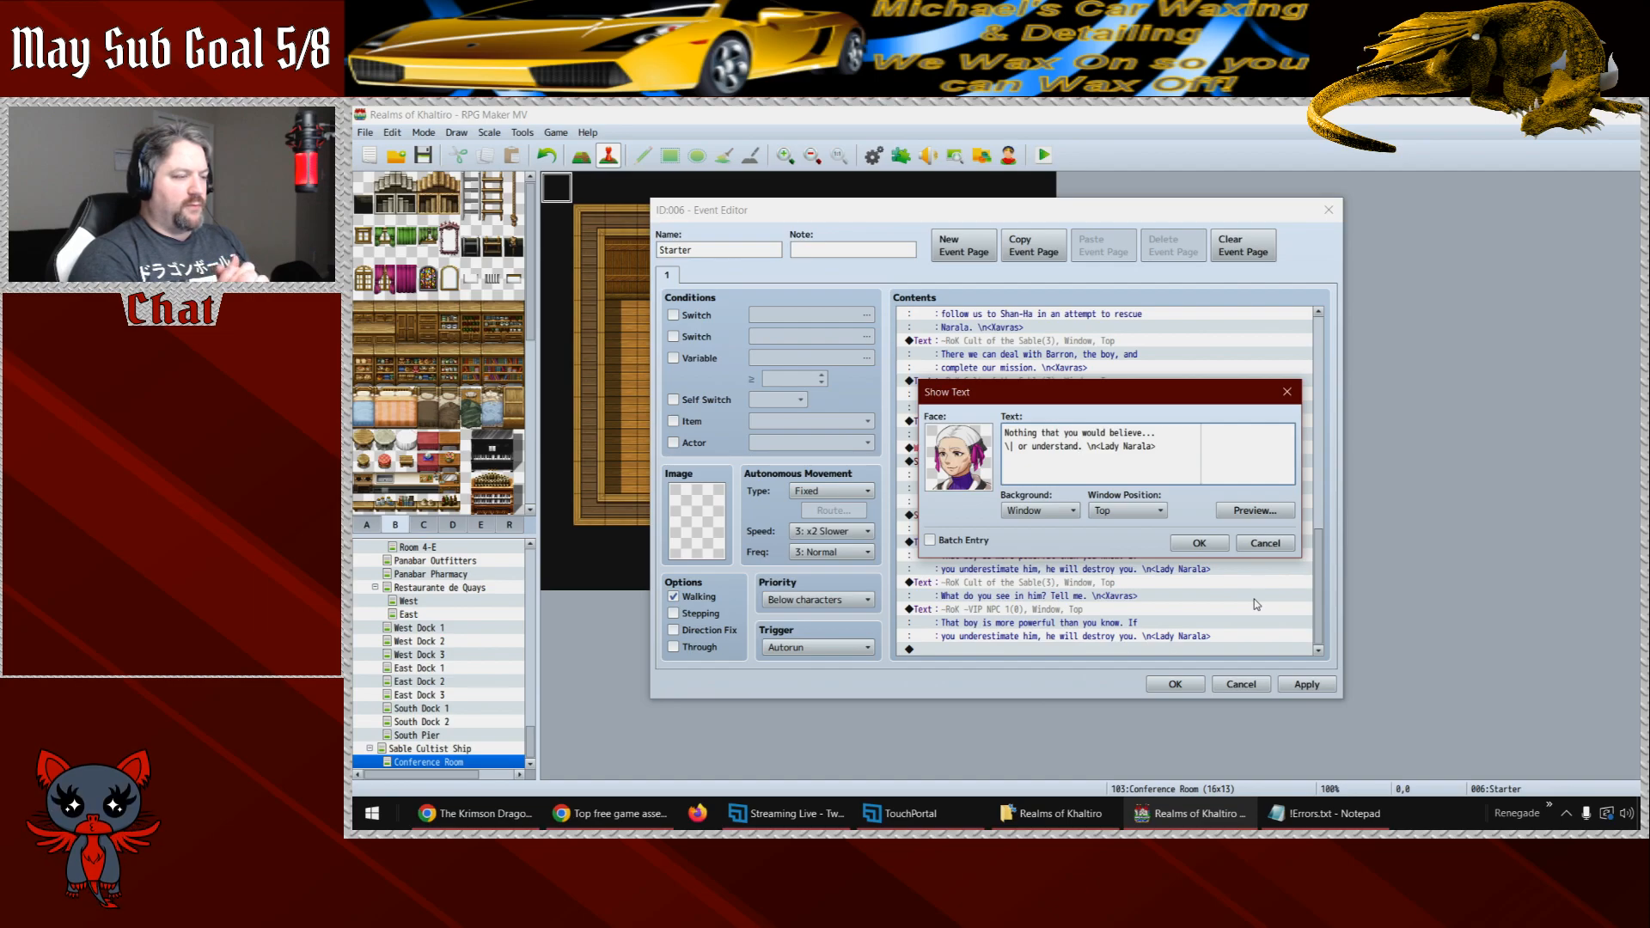
click(1196, 544)
- Duplicate Xavras's message "What do you see in him? Tell me." at the end of the event contents and open the copy for editing
drag(1319, 602, 1323, 634)
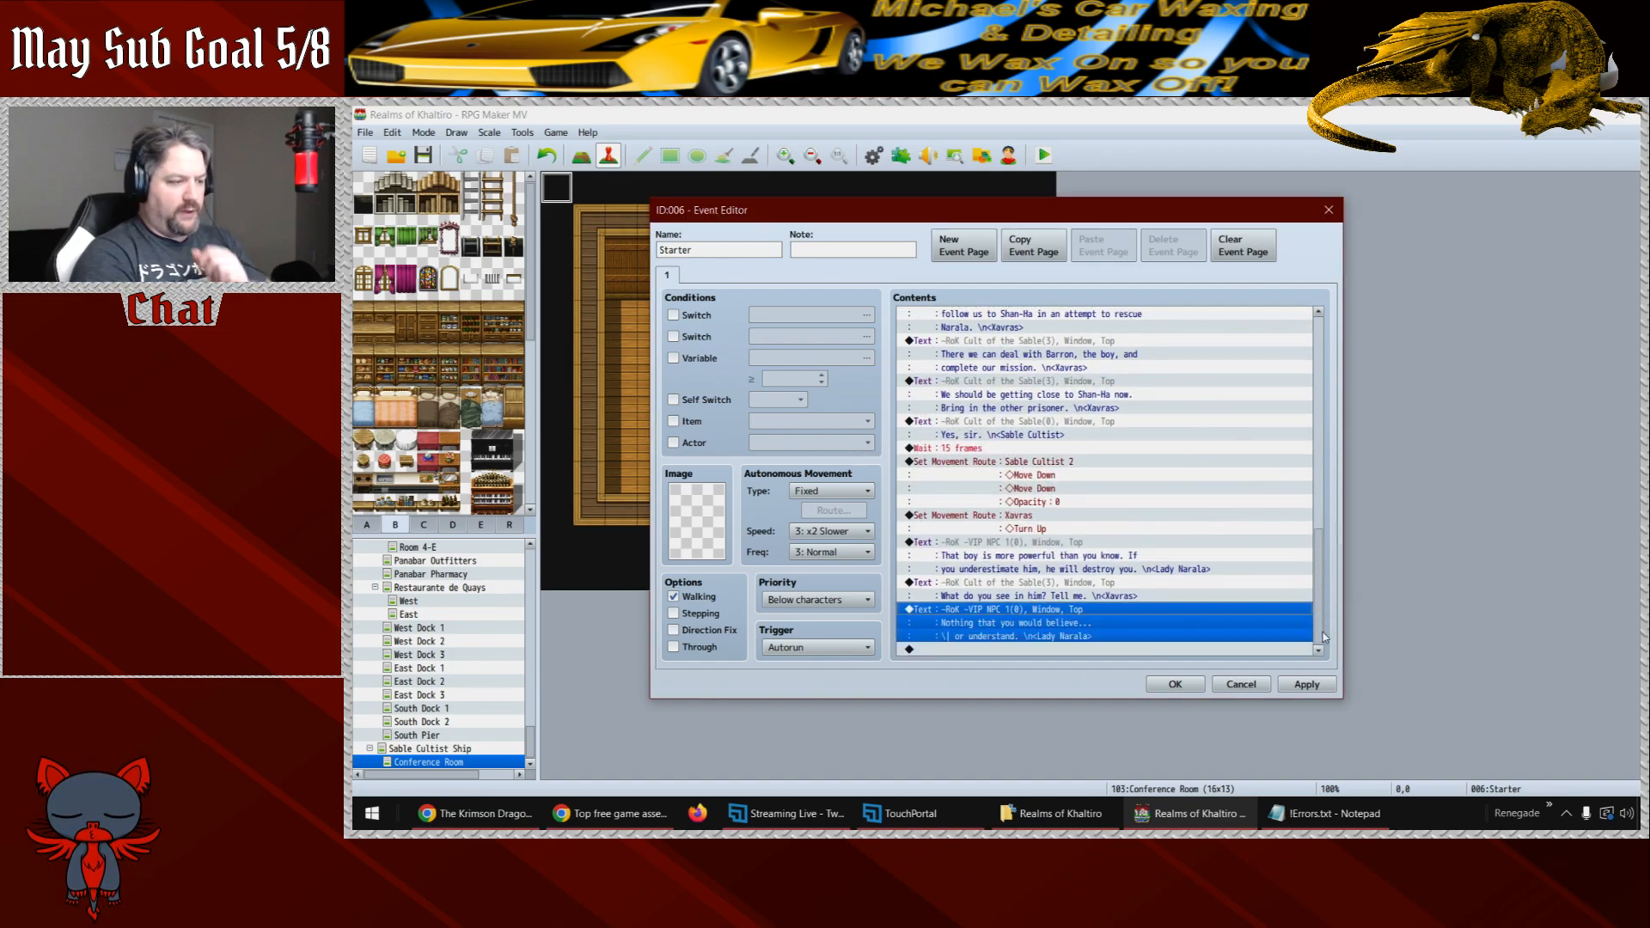
click(1074, 586)
key(ctrl+c)
click(1019, 649)
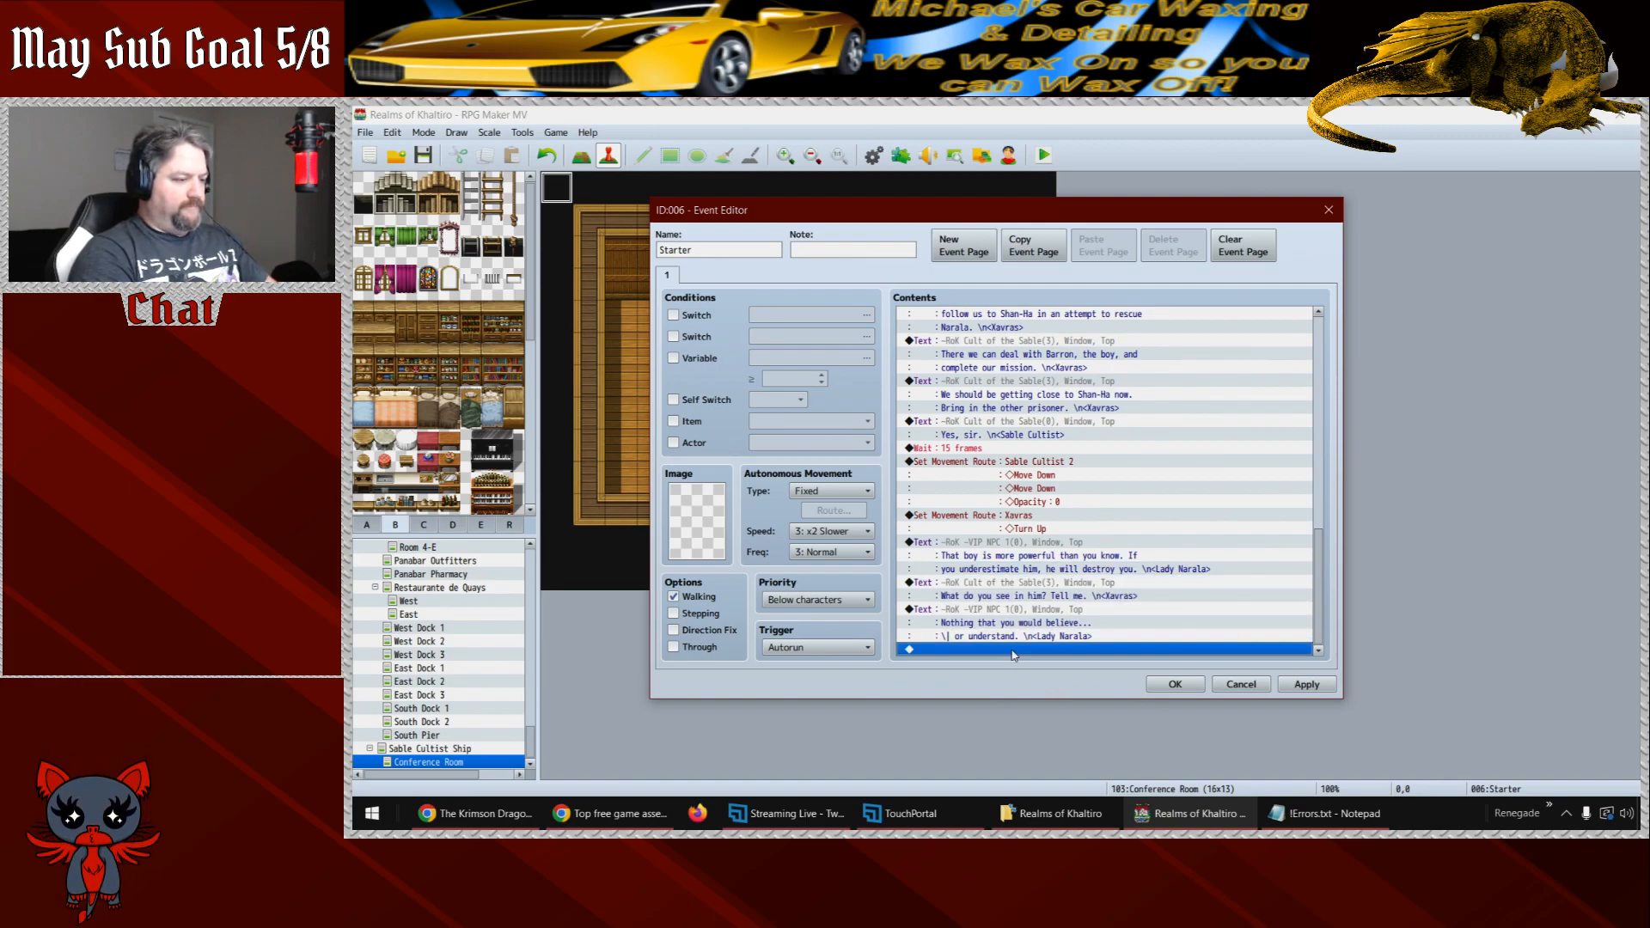
key(ctrl+v)
click(1017, 627)
double_click(1017, 627)
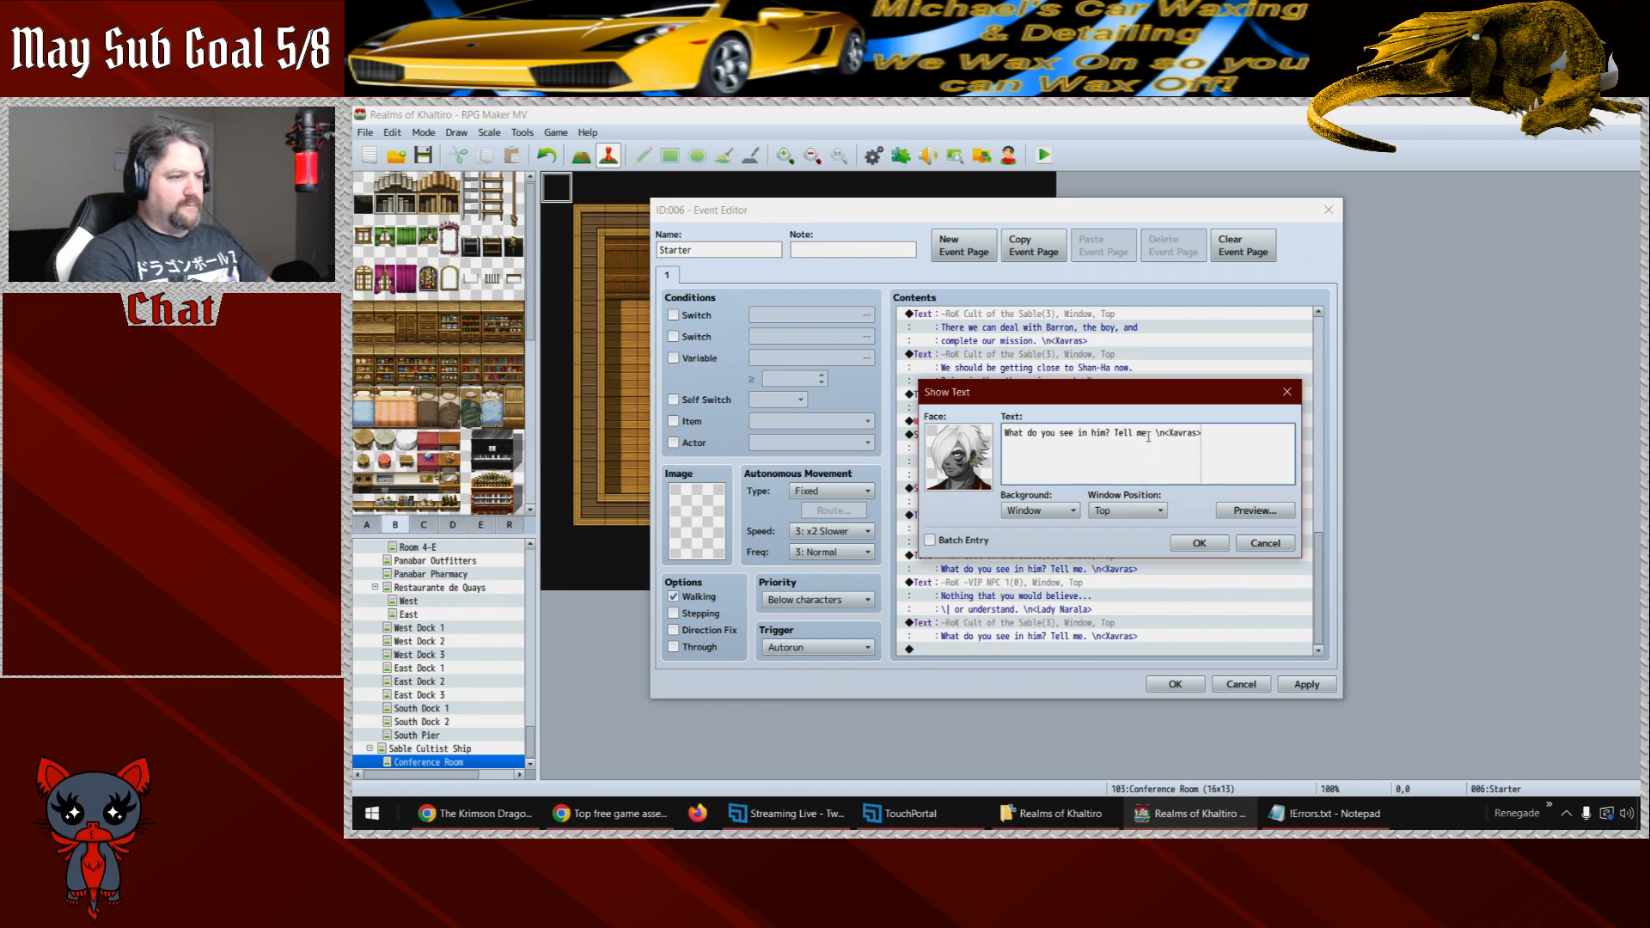
- Replace the duplicated Xavras message's text with "Hmm... We'll just have to see about that." before the speaker tag
drag(1148, 433, 1005, 432)
key(Delete)
text(Hmm... We';l)
key(BackSpace)
key(BackSpace)
text(ll just have to see about that.)
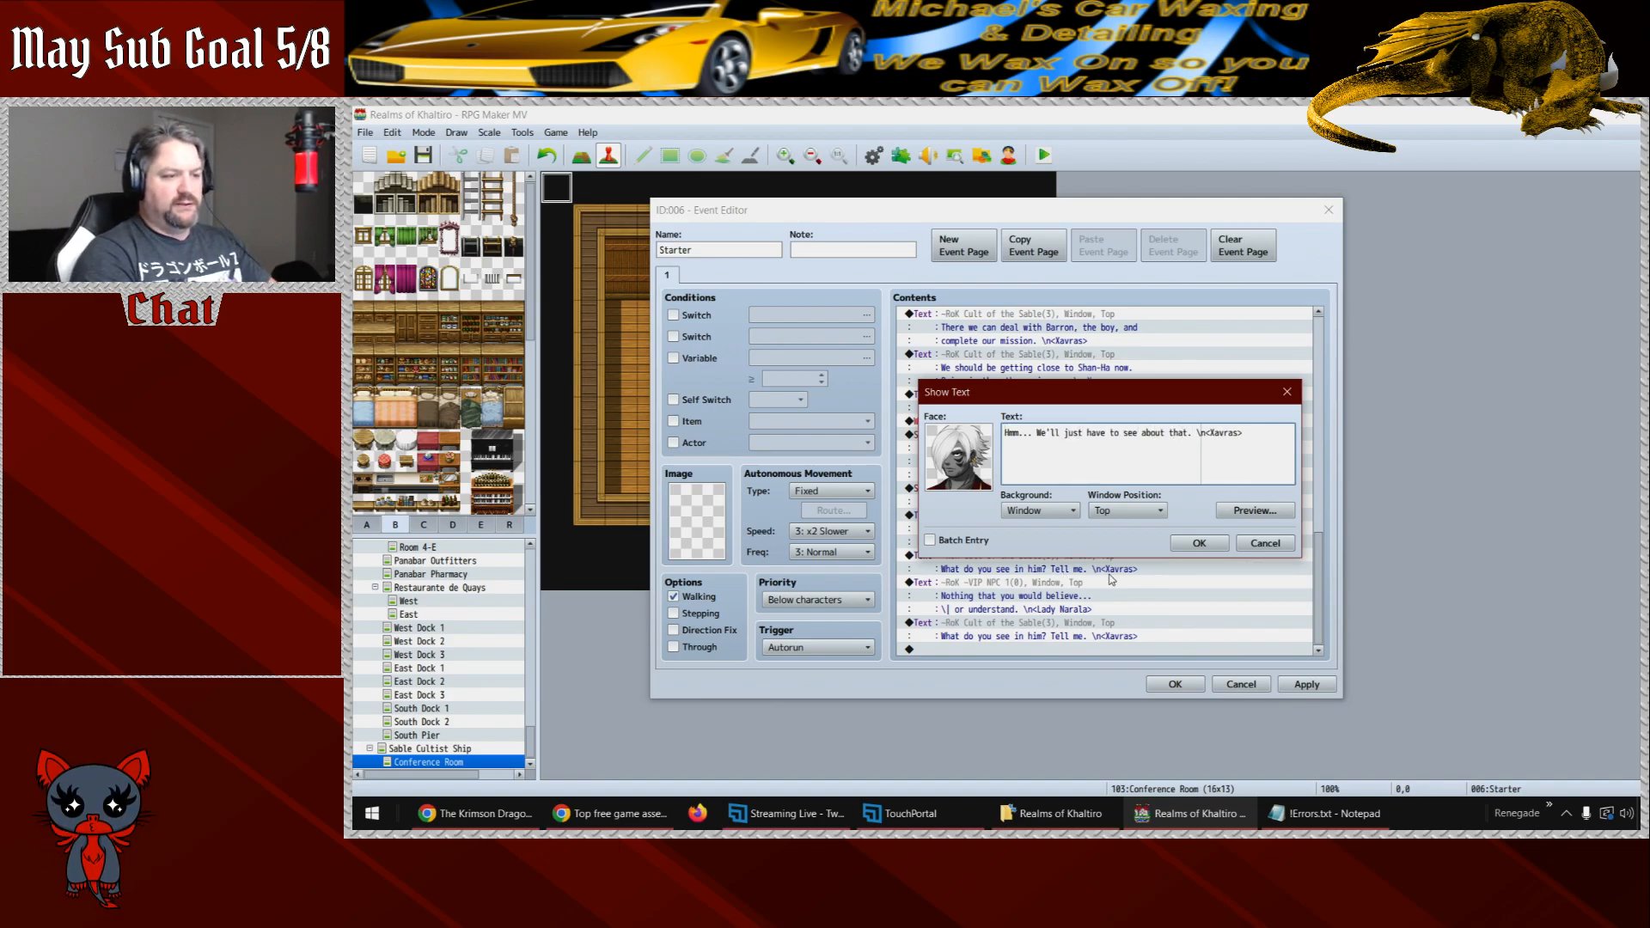
- Accept Xavras's message and append a movement route that makes Xavras Turn Down, with Wait for Completion on
click(1199, 543)
scroll(1314, 634, down, 1)
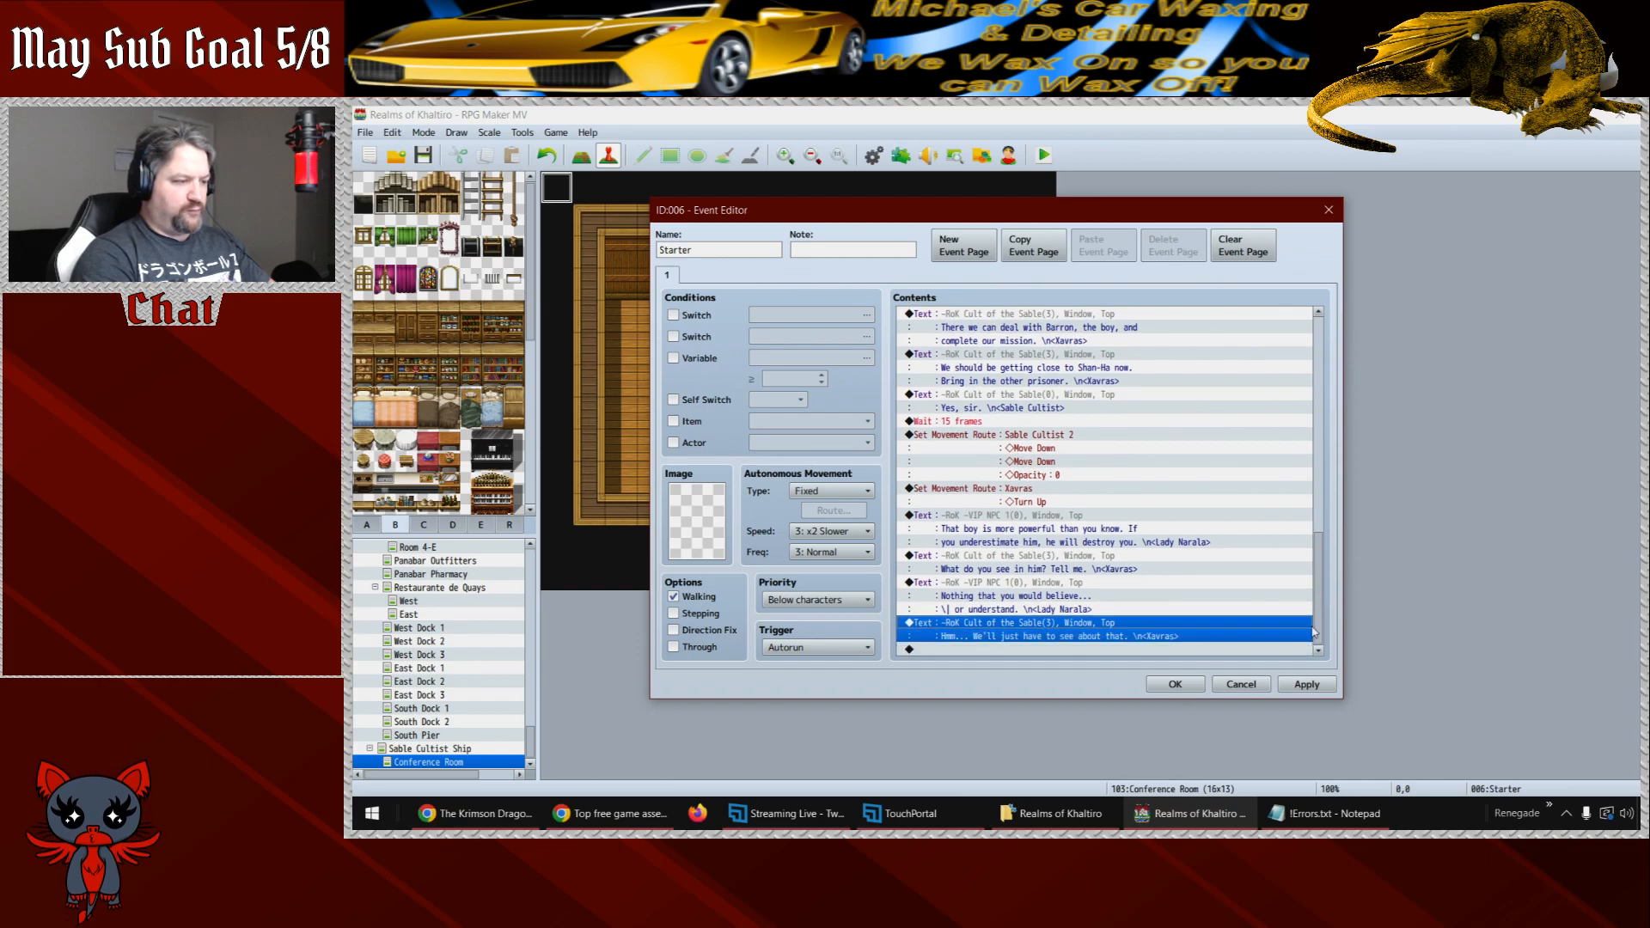
double_click(1085, 652)
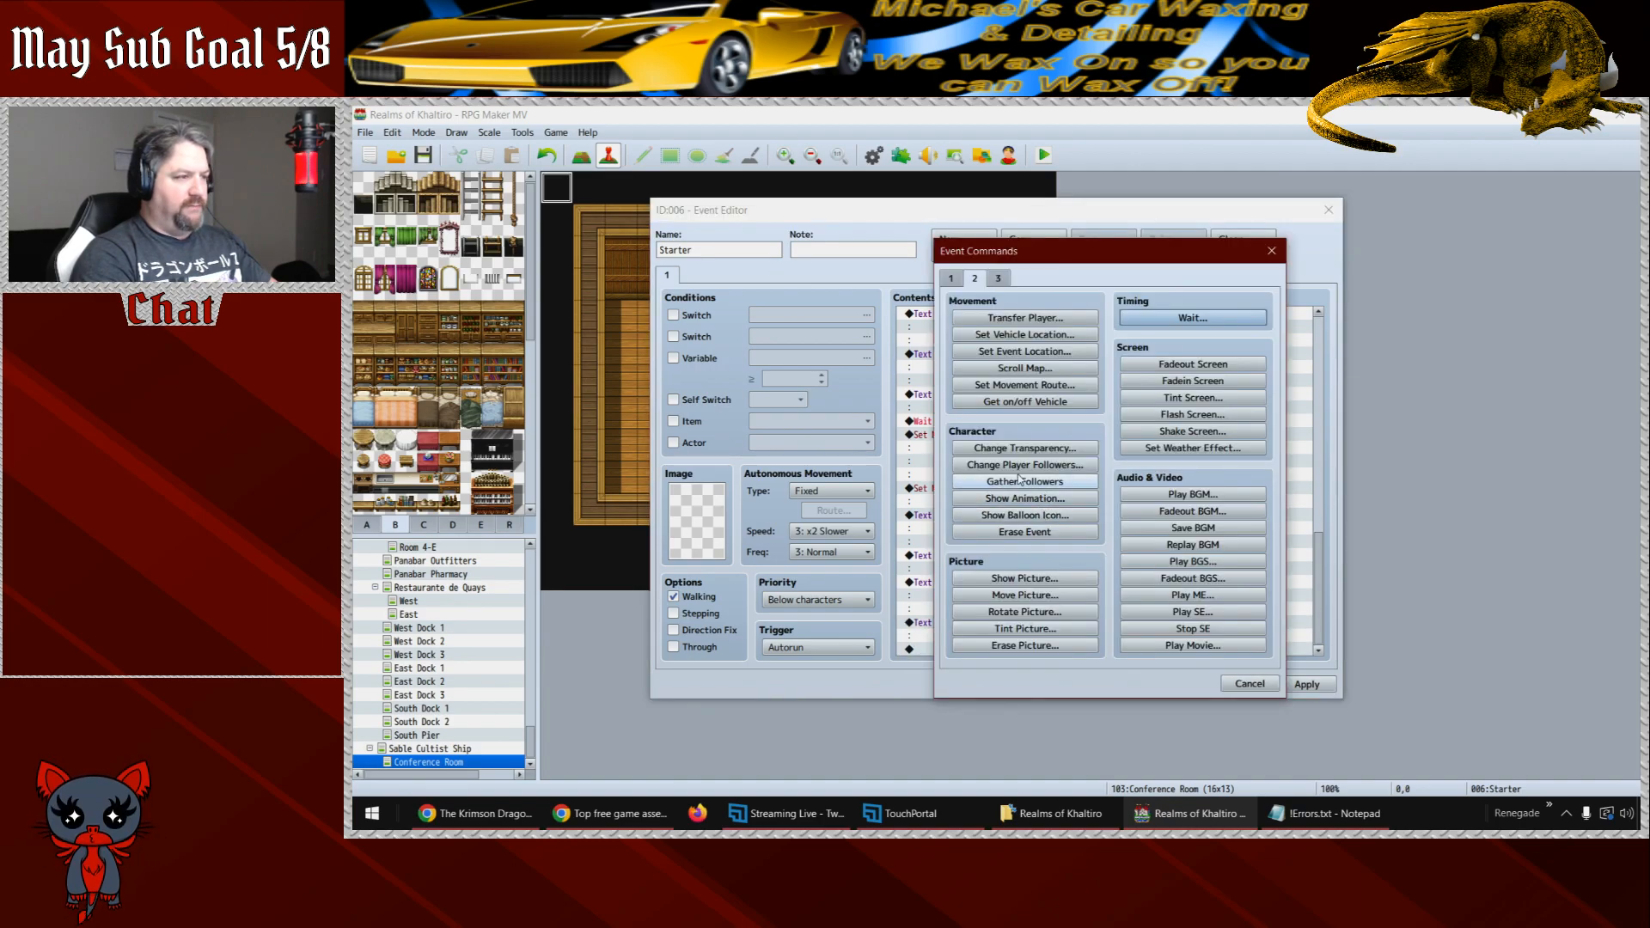
click(1012, 387)
click(892, 340)
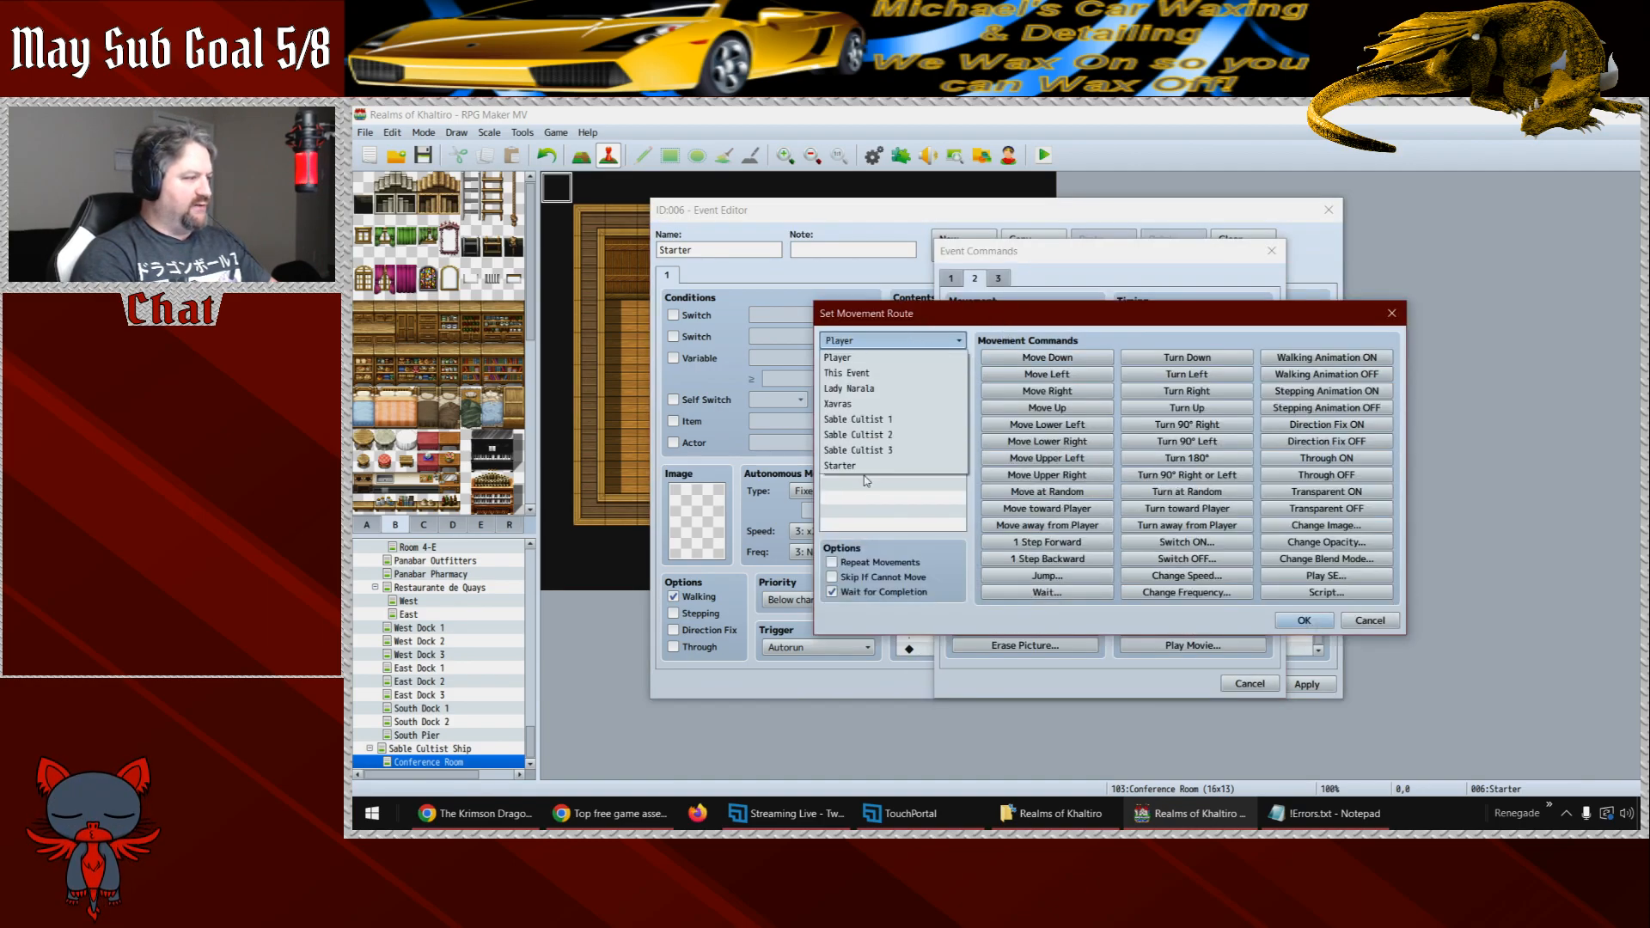
click(869, 404)
click(1187, 359)
click(1298, 621)
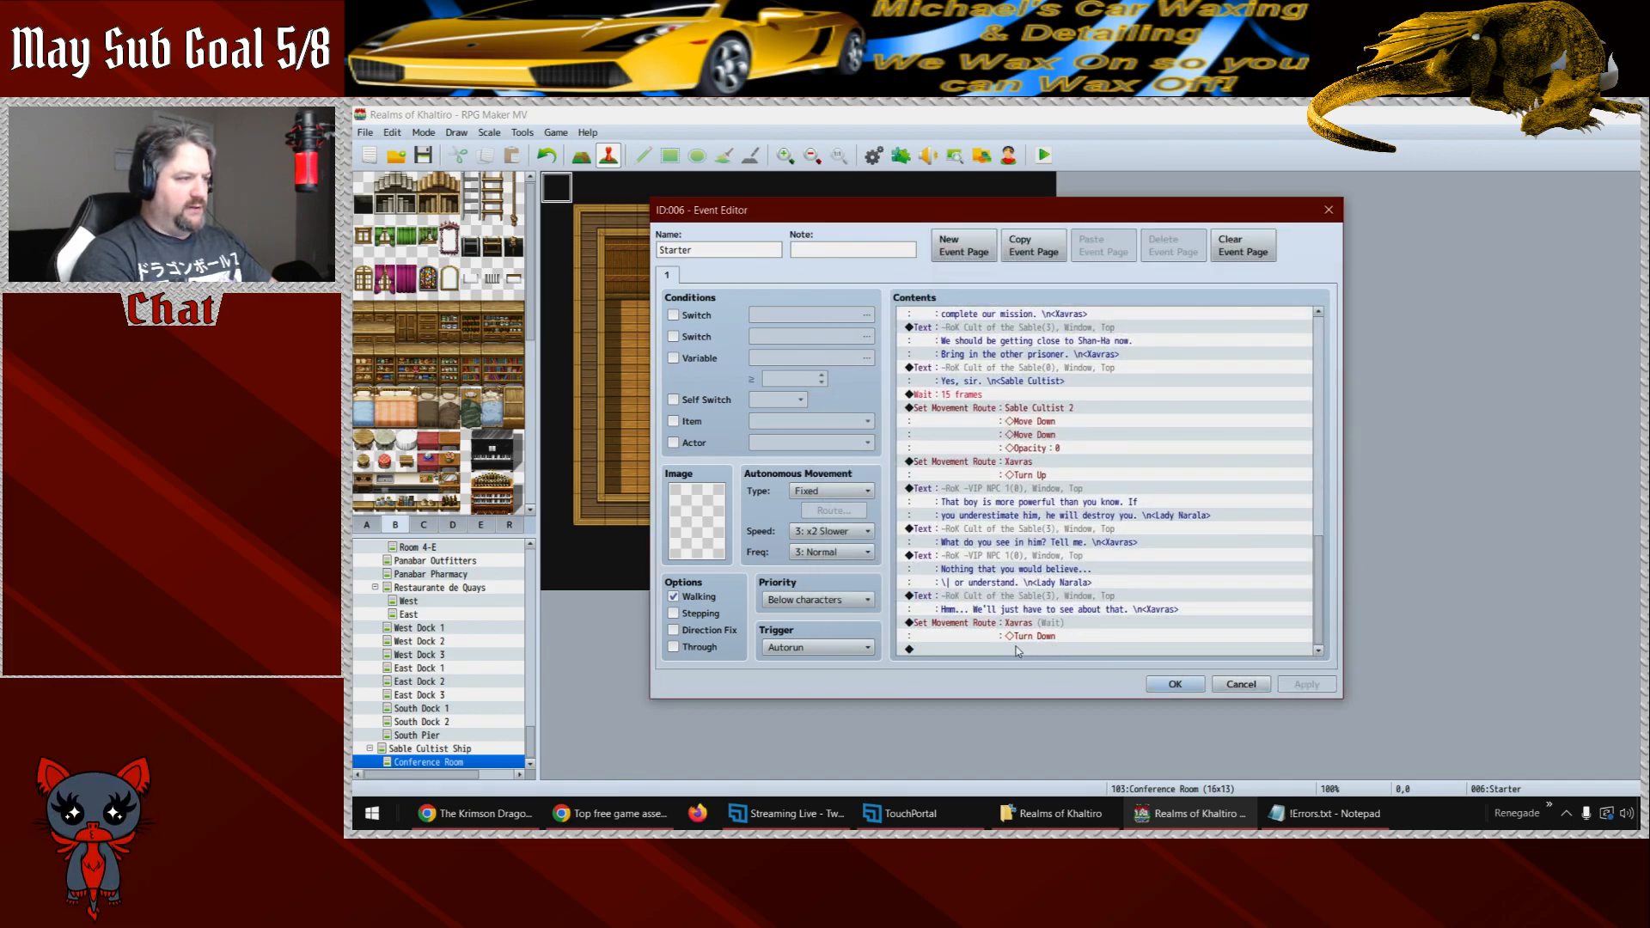
- Duplicate the Sable Cultist 2 movement route at the end of the event contents and open the copy for editing
click(1073, 409)
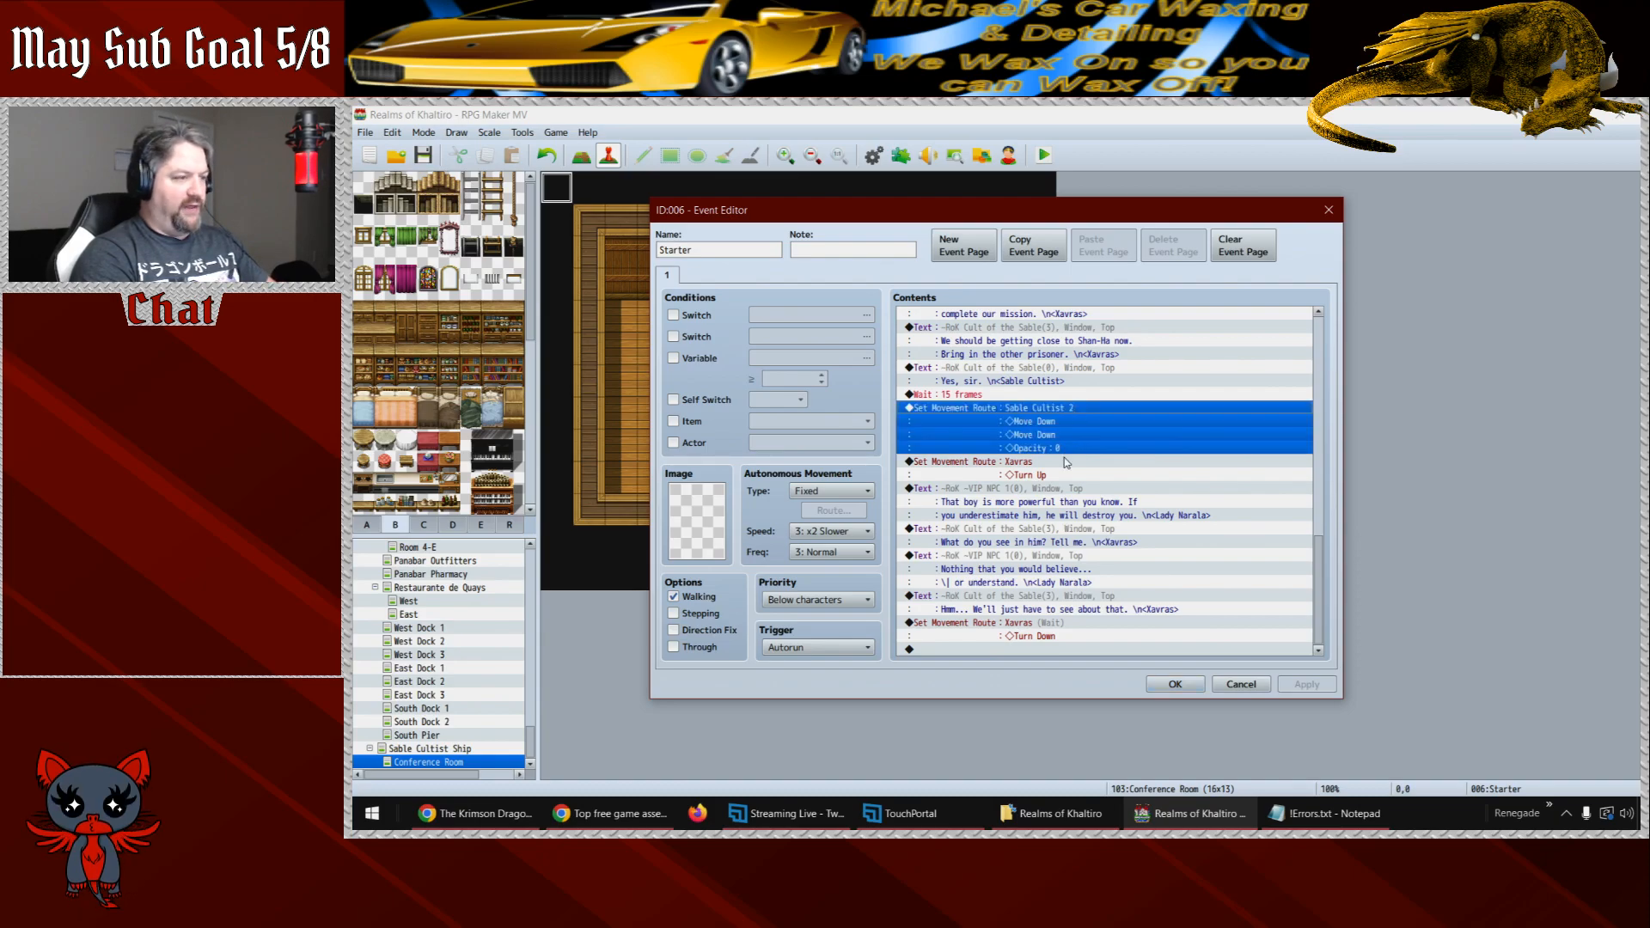
key(ctrl+c)
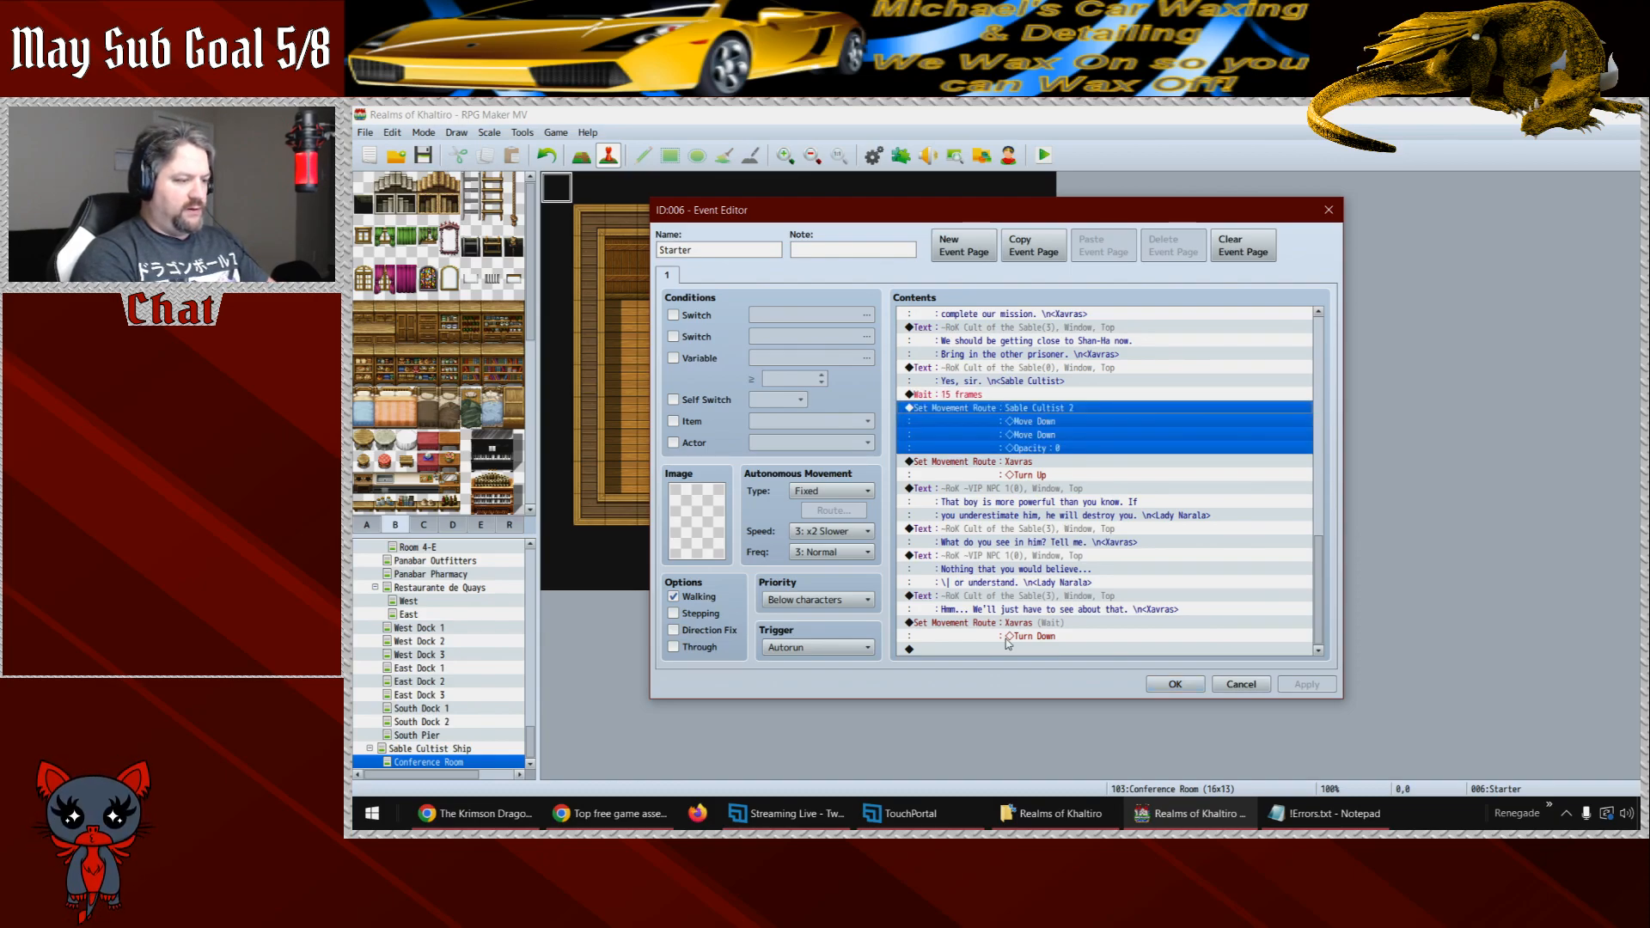
click(1014, 649)
key(ctrl+v)
double_click(1032, 597)
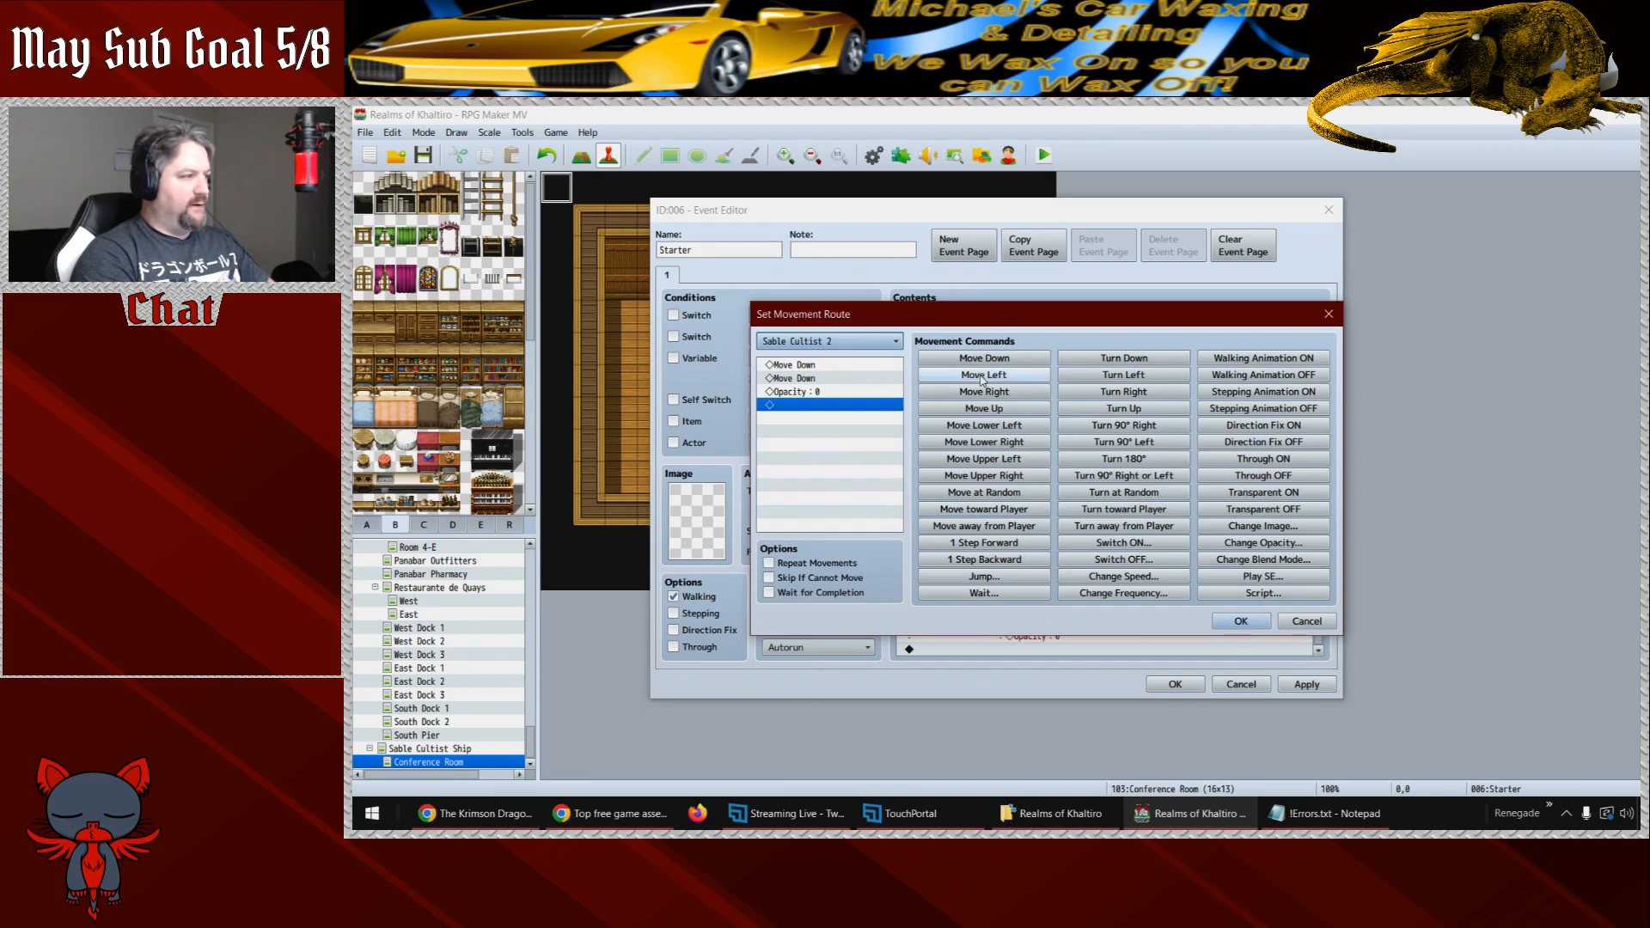
- Remove both Move Down commands from the copied Sable Cultist 2 route and set its opacity to 255
click(896, 366)
key(Delete)
key(Delete)
double_click(896, 366)
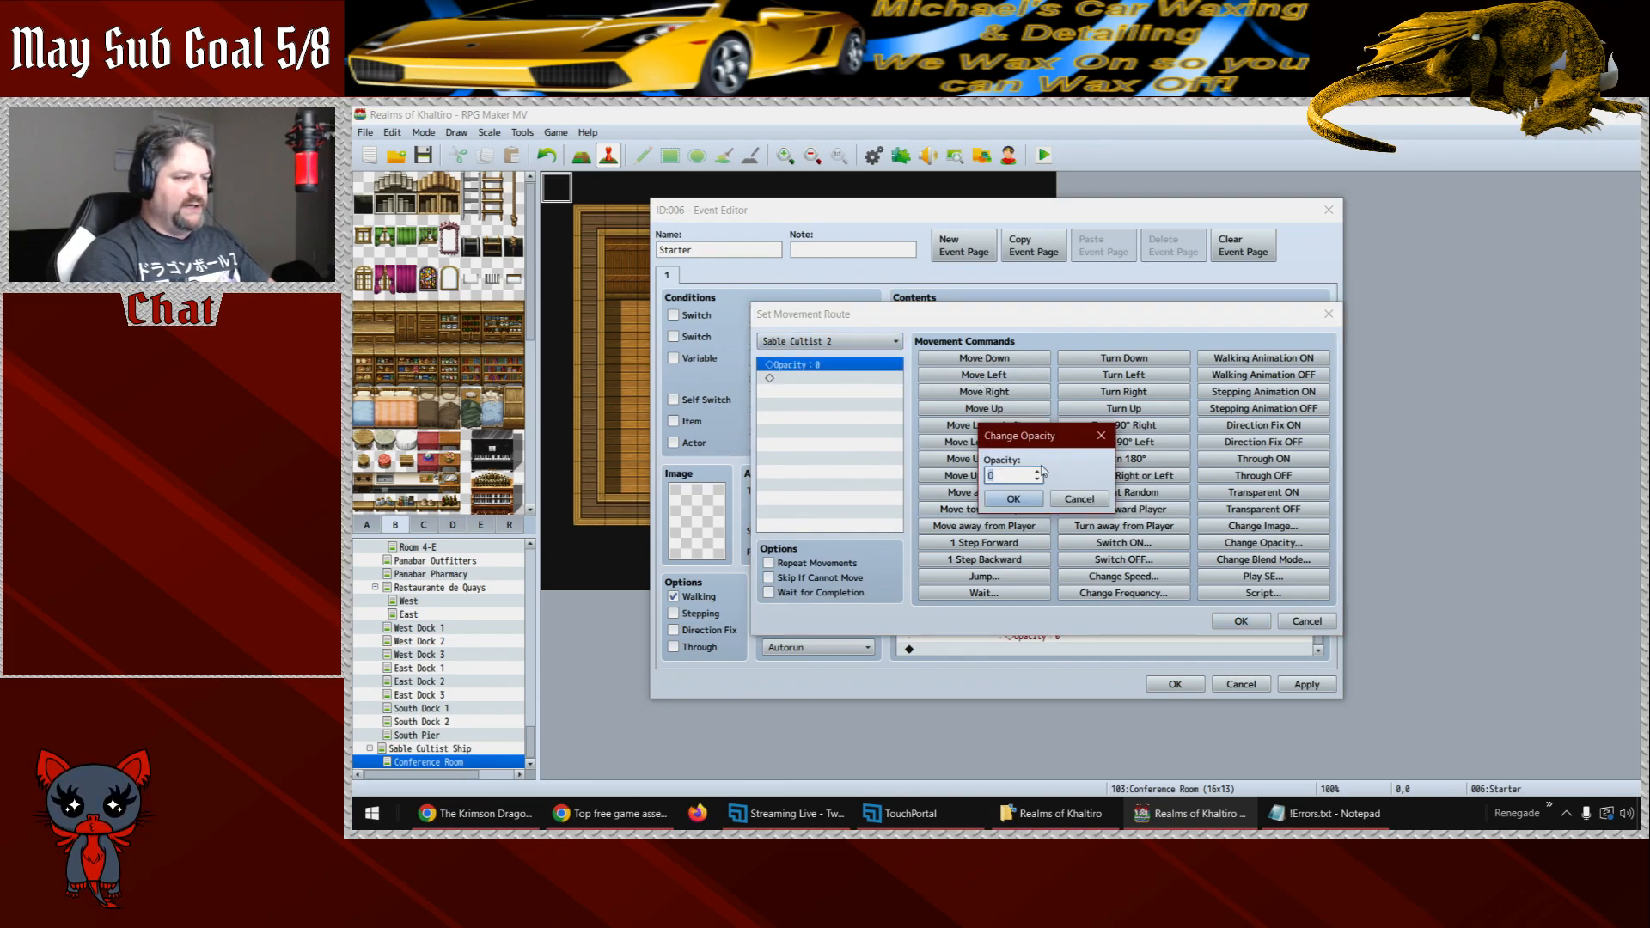
text(999)
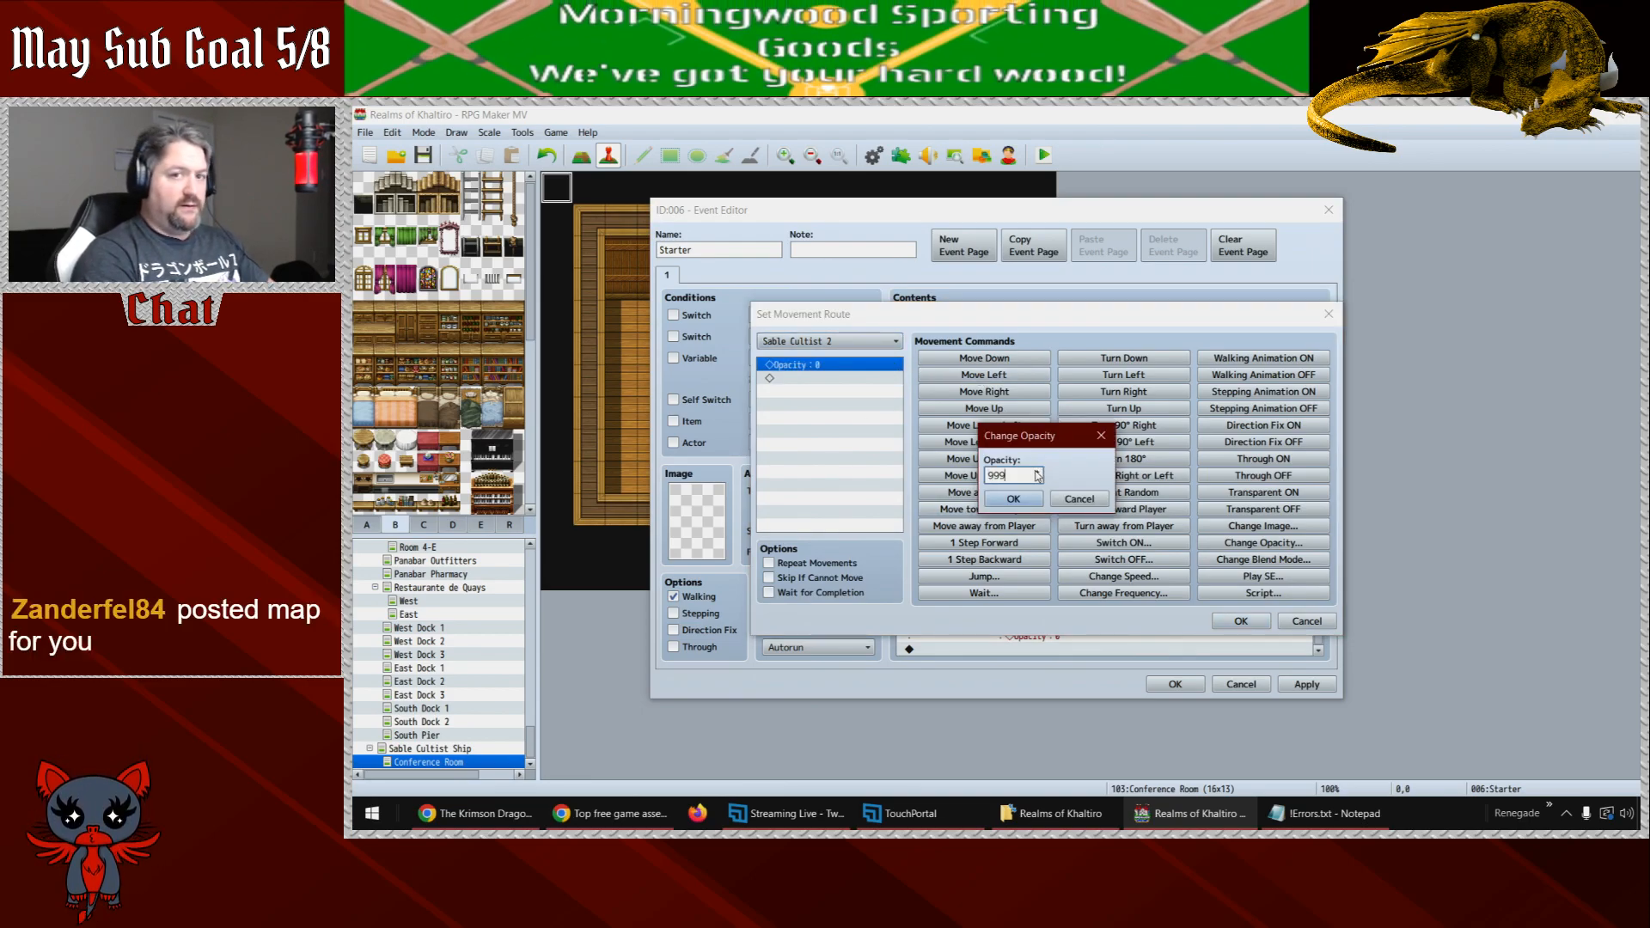
click(1036, 472)
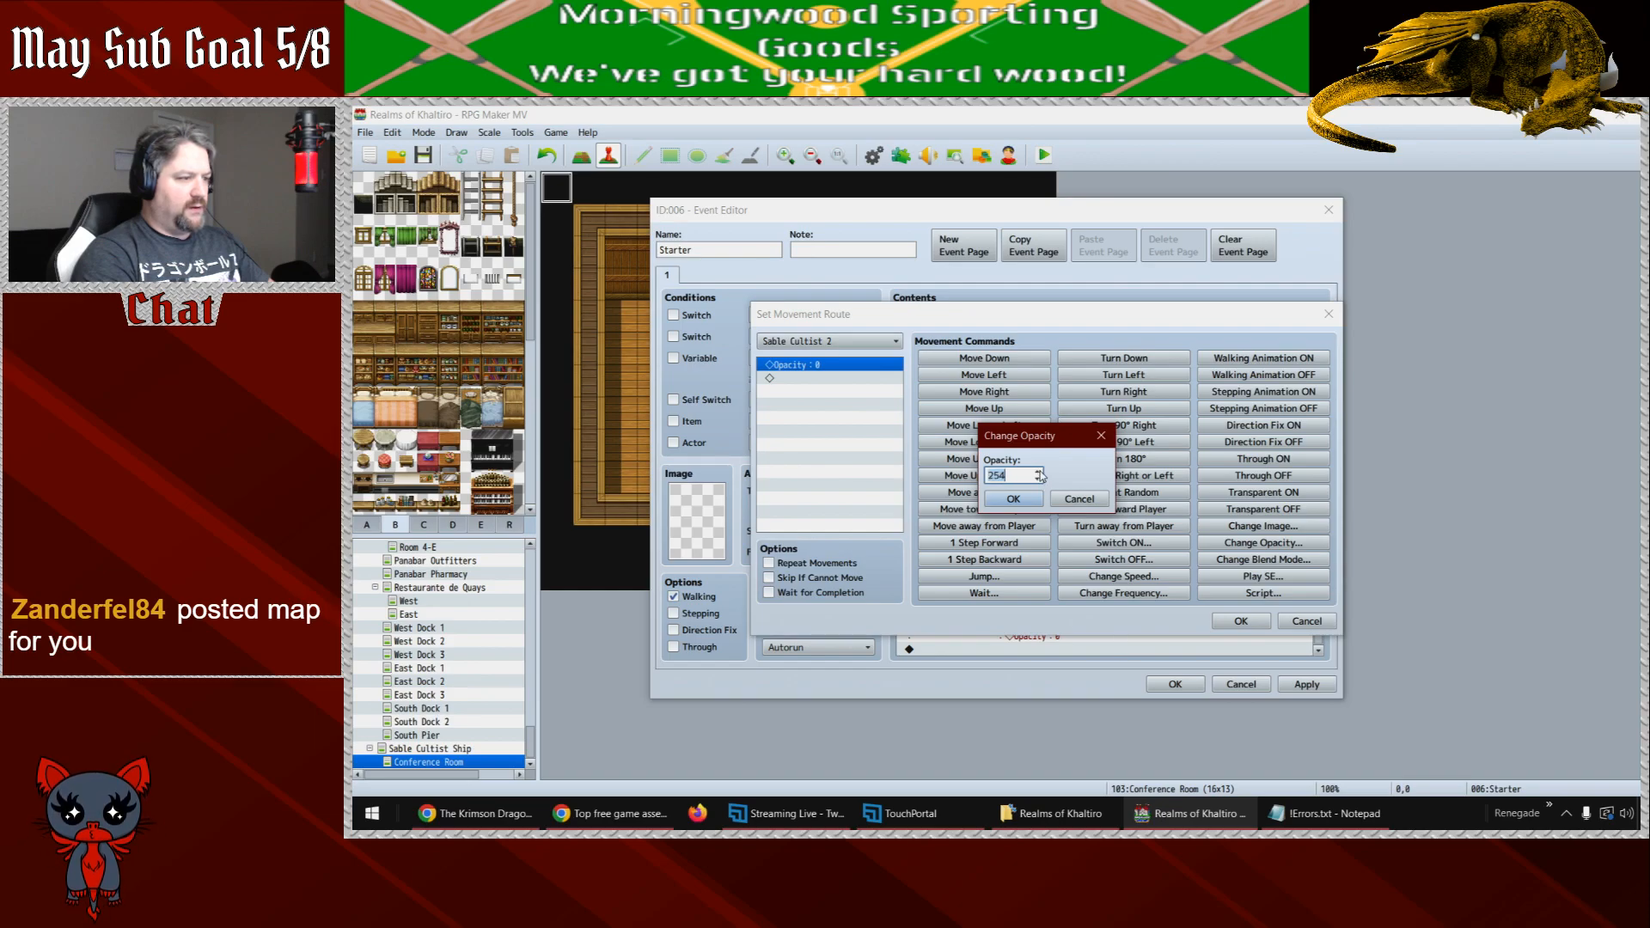
click(1014, 501)
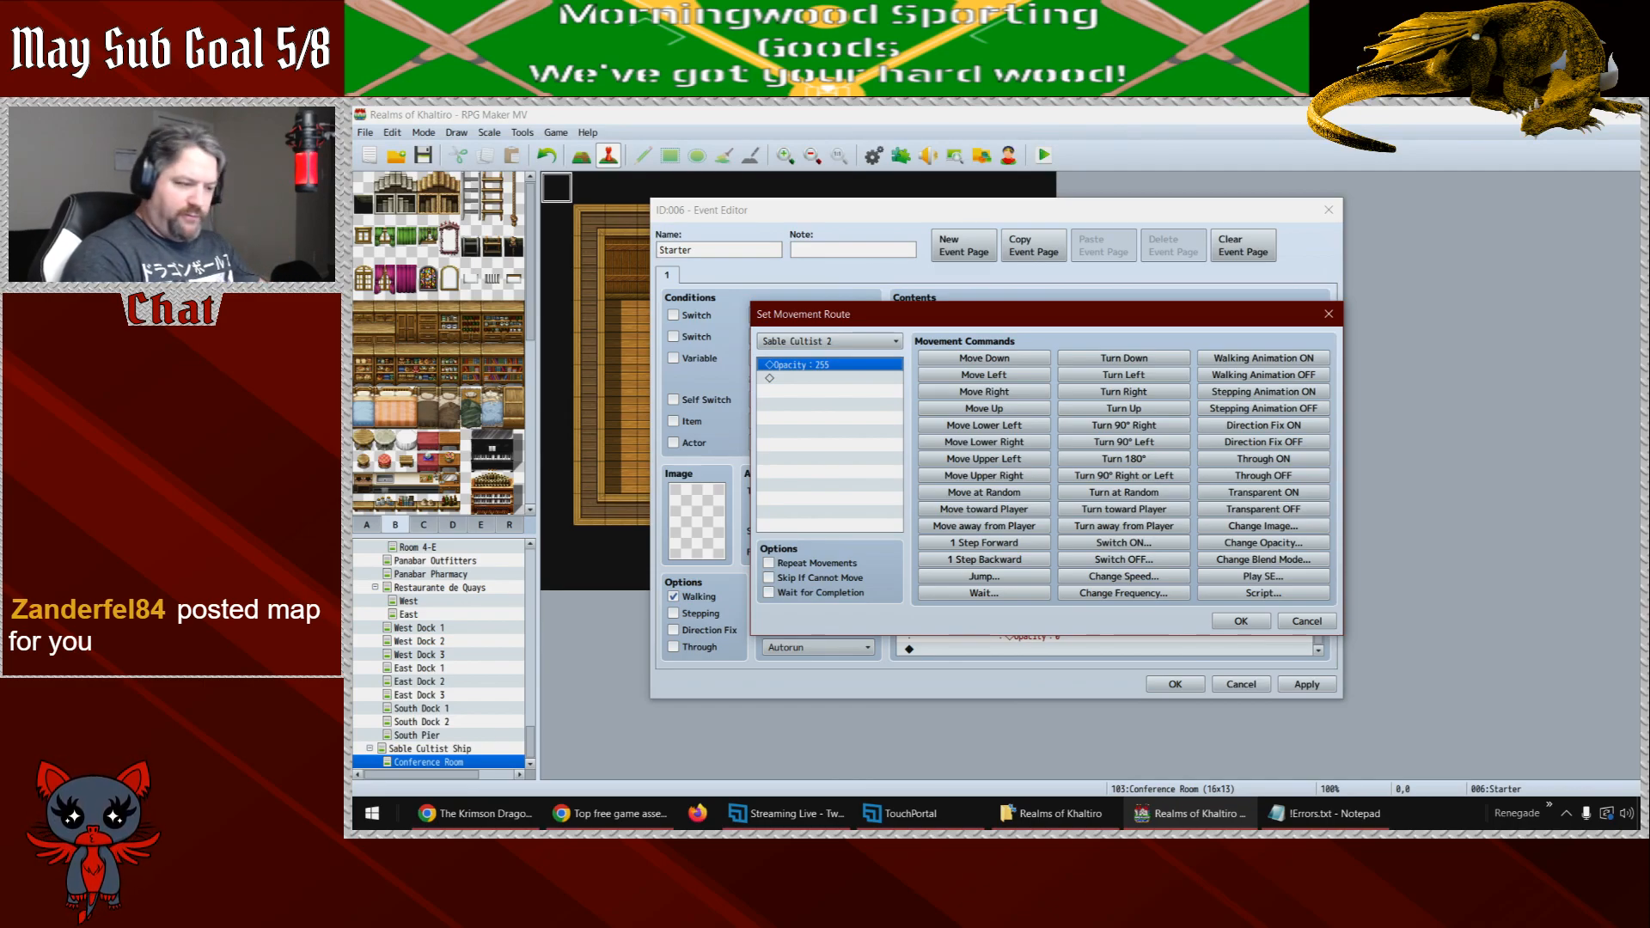
- Switch to Discord, examine the shared tavern map image enlarged in the browser, close it and return to RPG Maker MV
click(1550, 808)
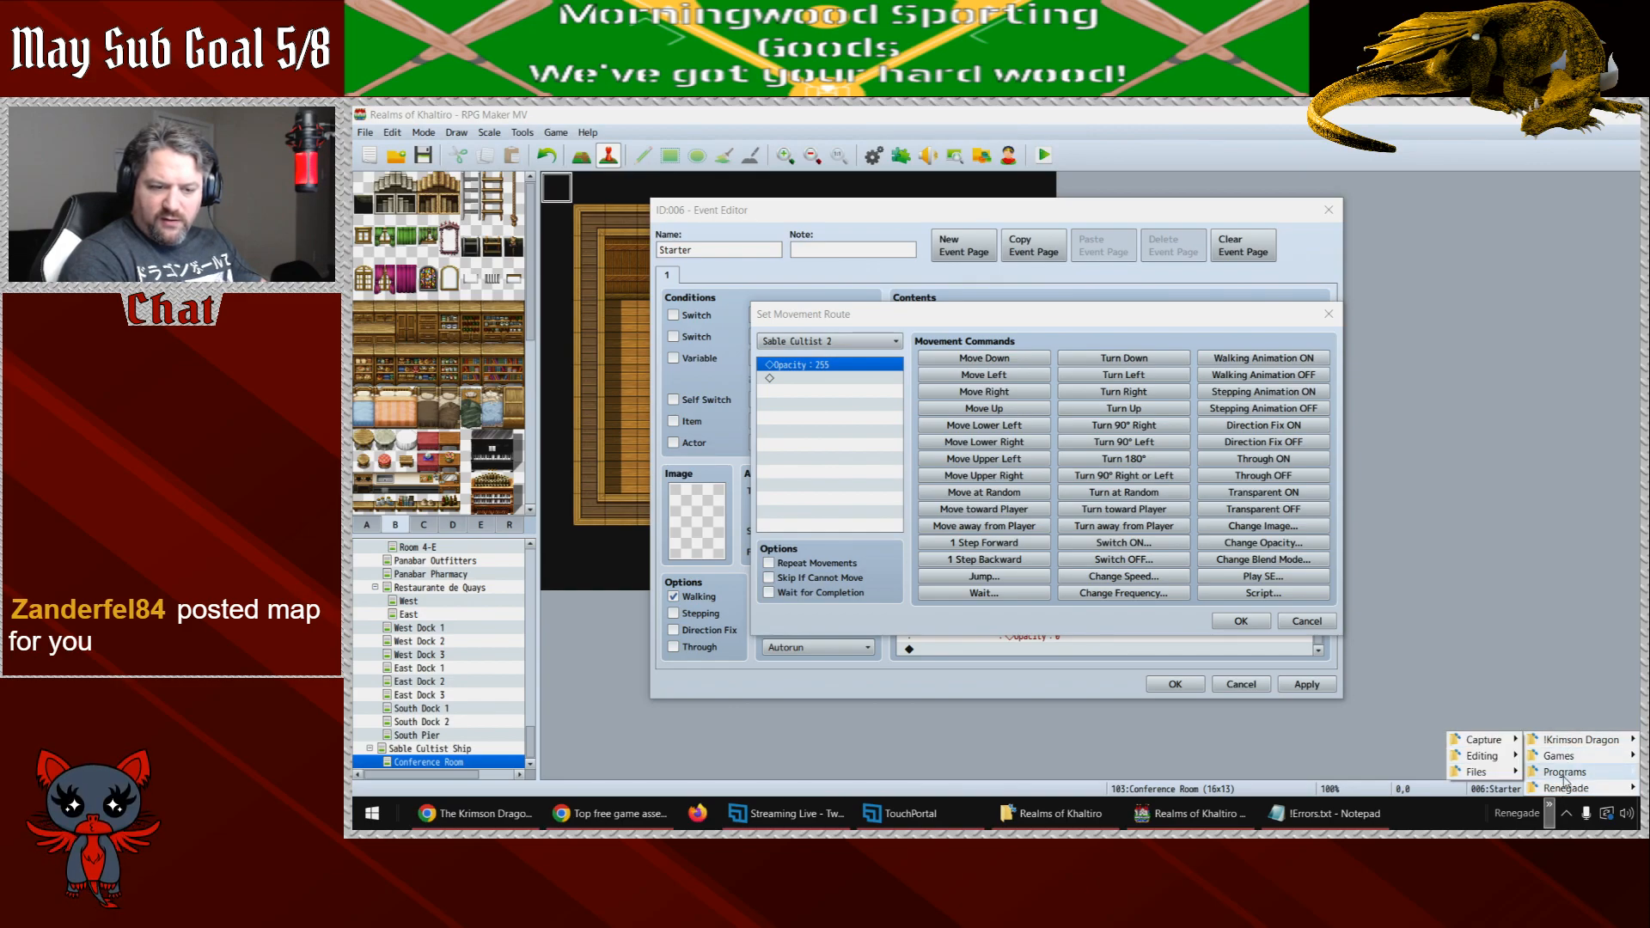
mouse_move(1562, 772)
mouse_move(1463, 694)
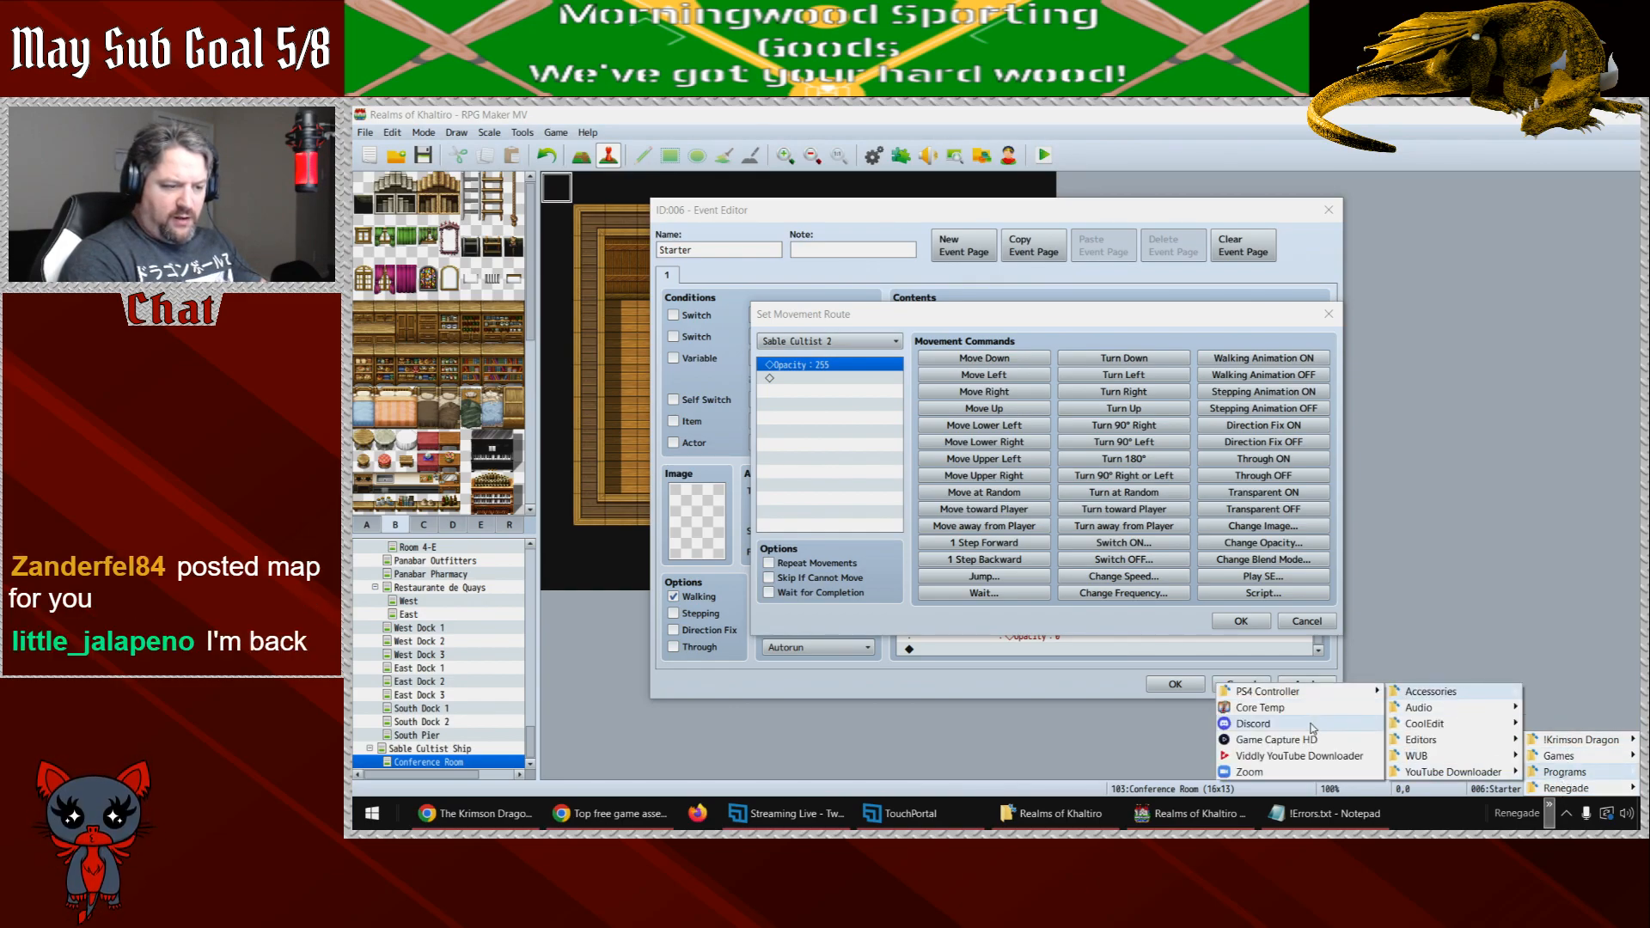
click(1311, 723)
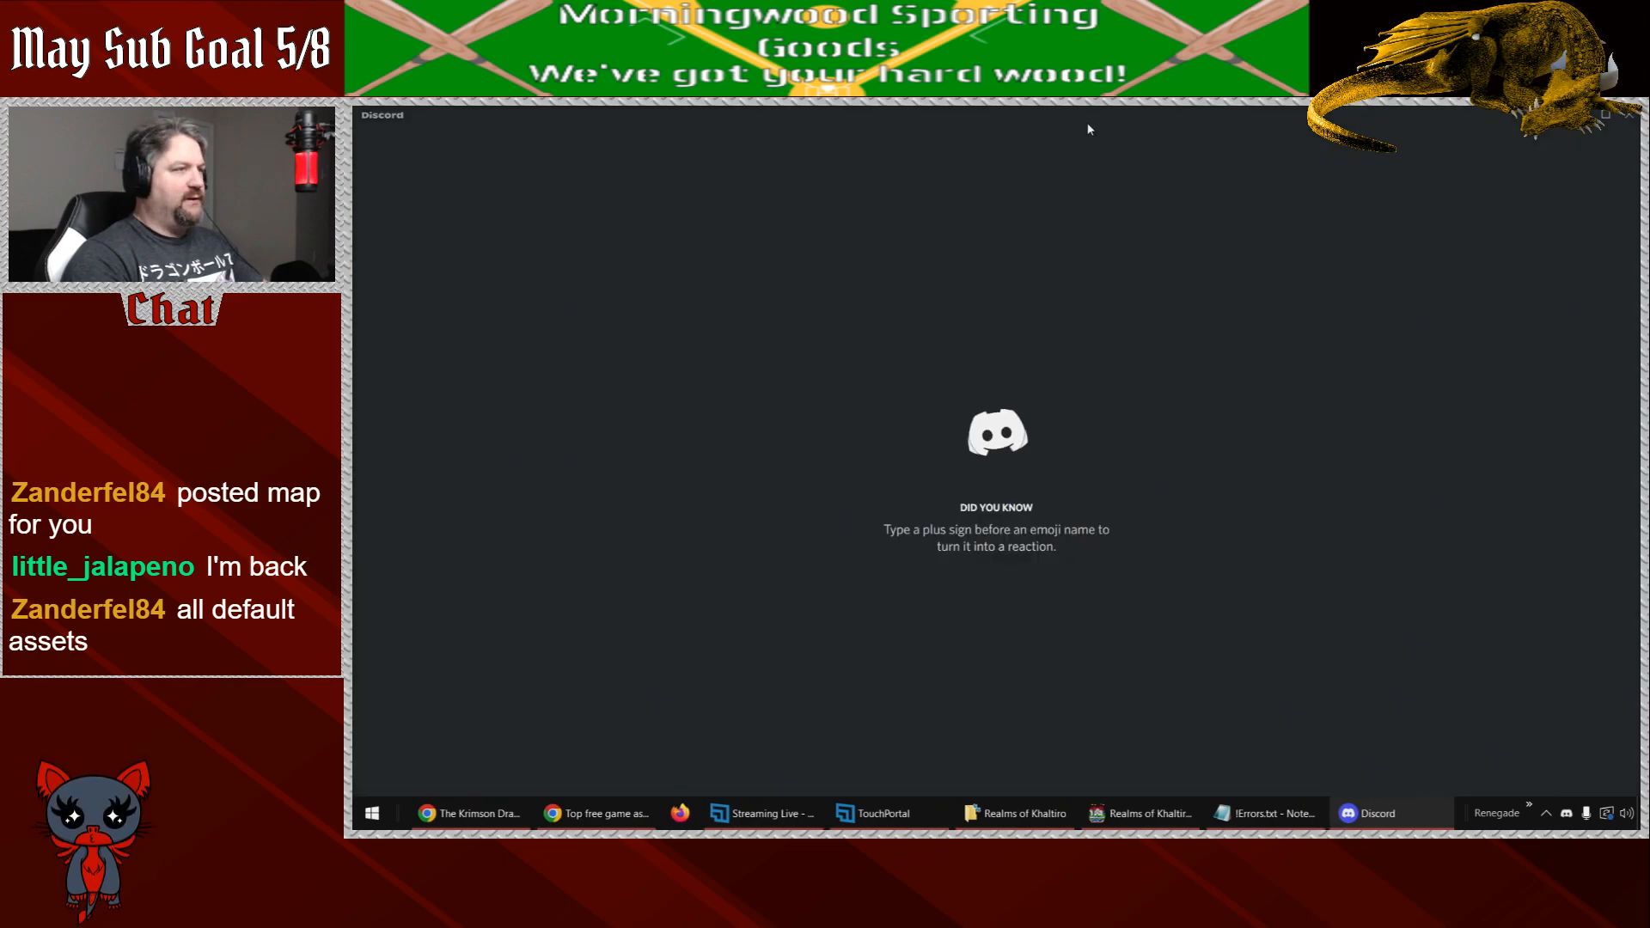
drag(1484, 120, 172, 271)
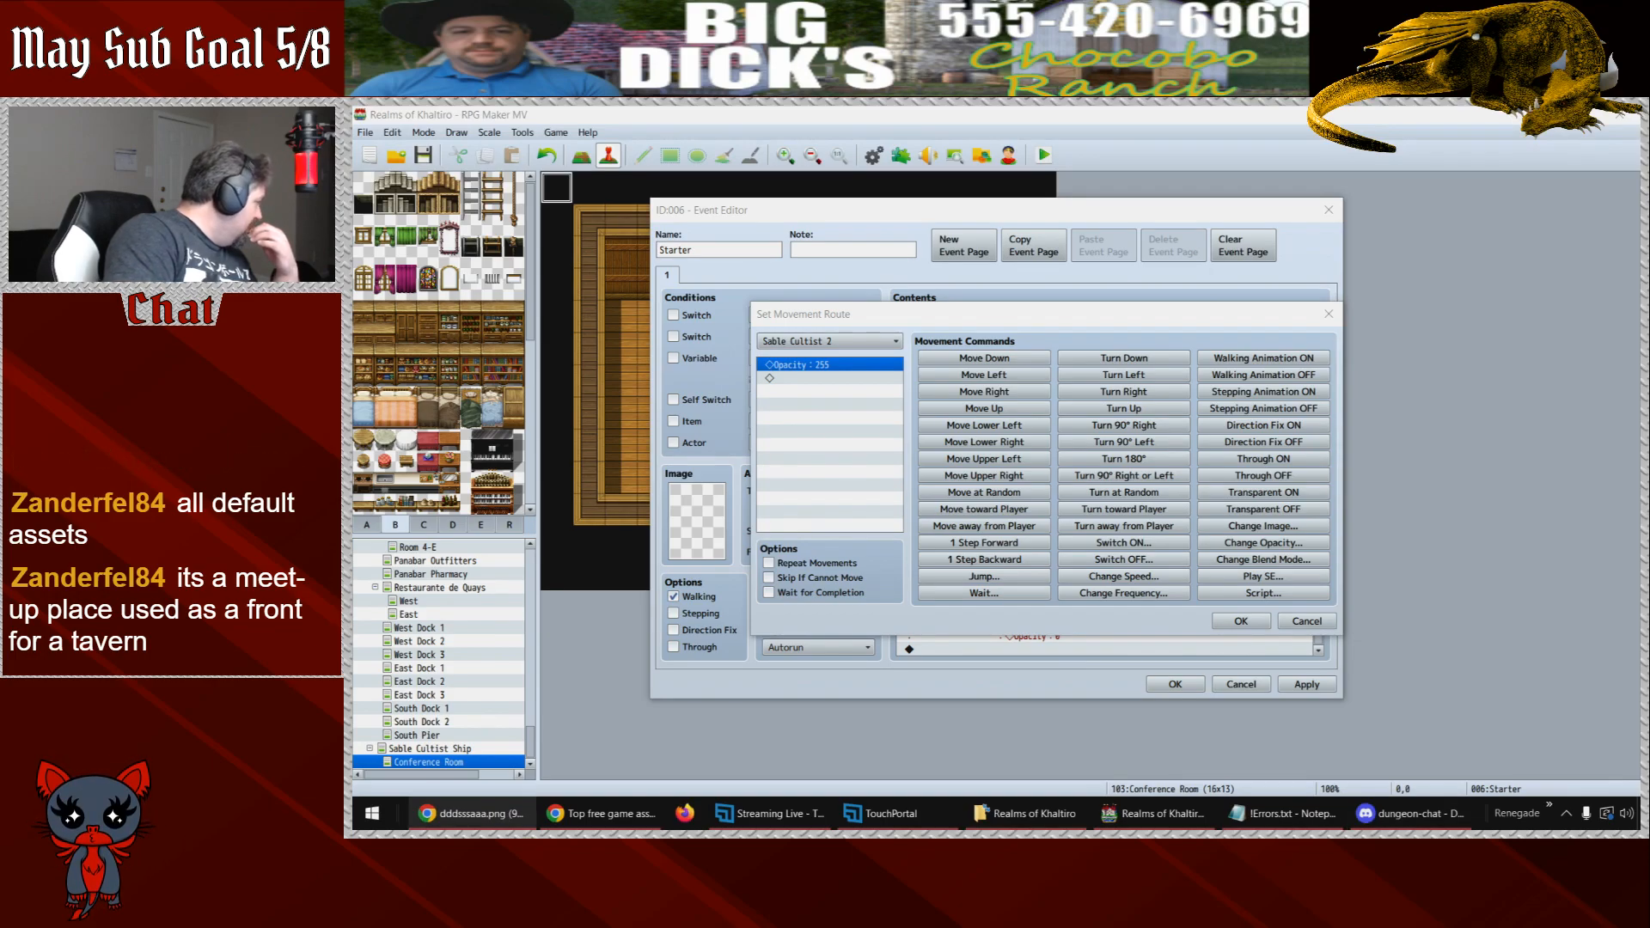
drag(352, 351, 903, 255)
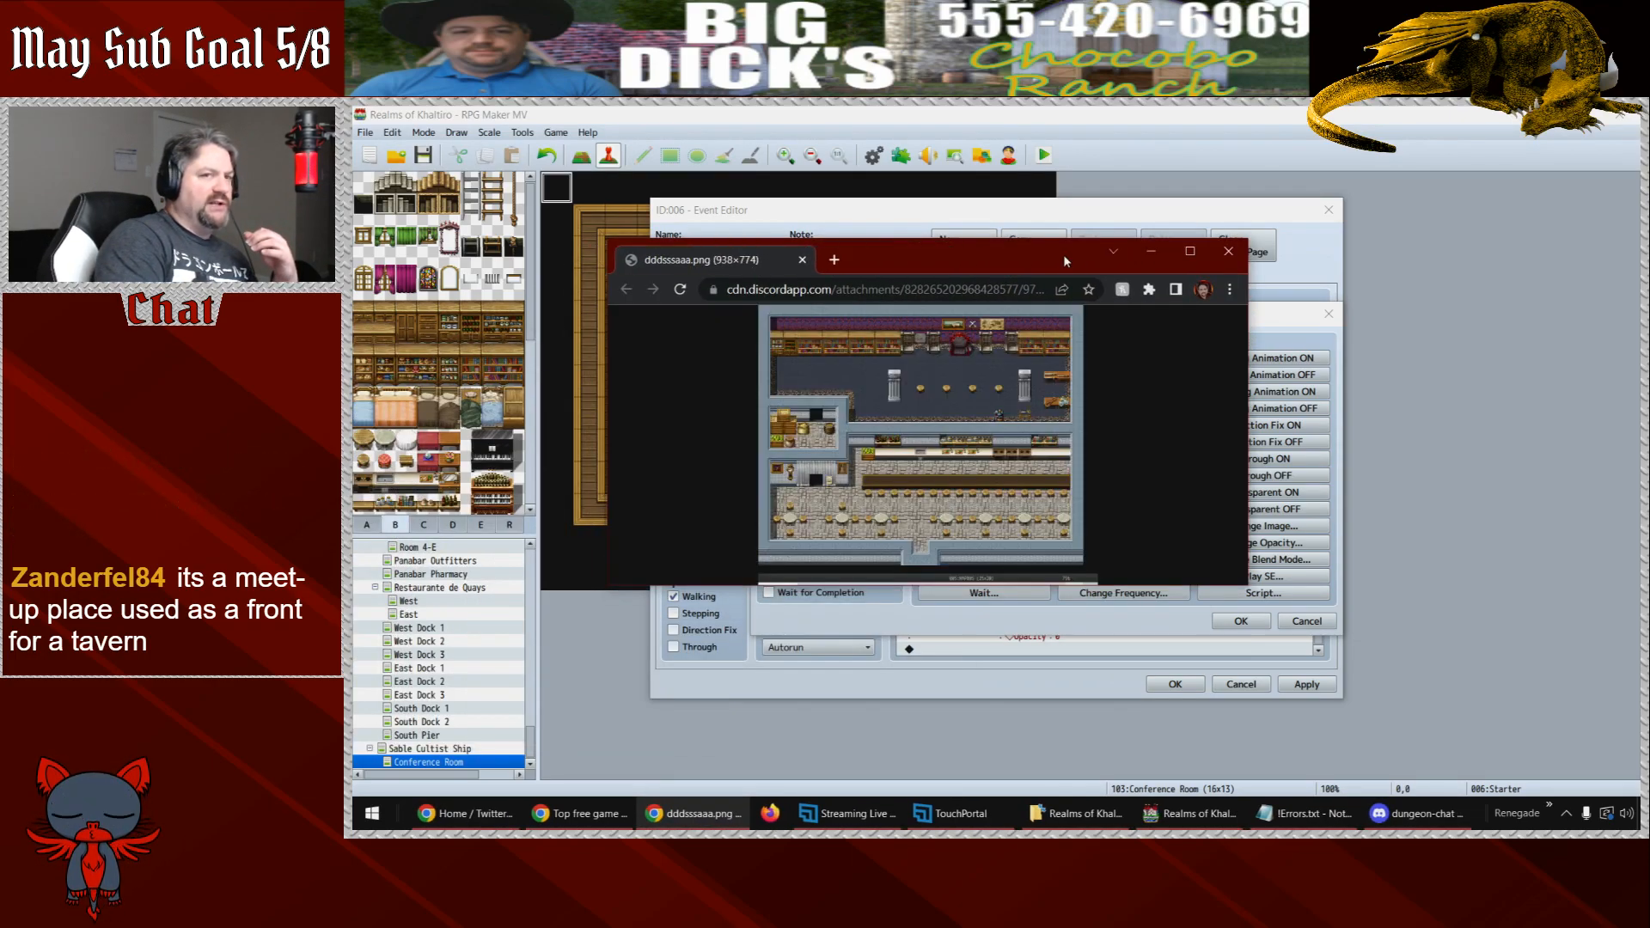
double_click(1064, 254)
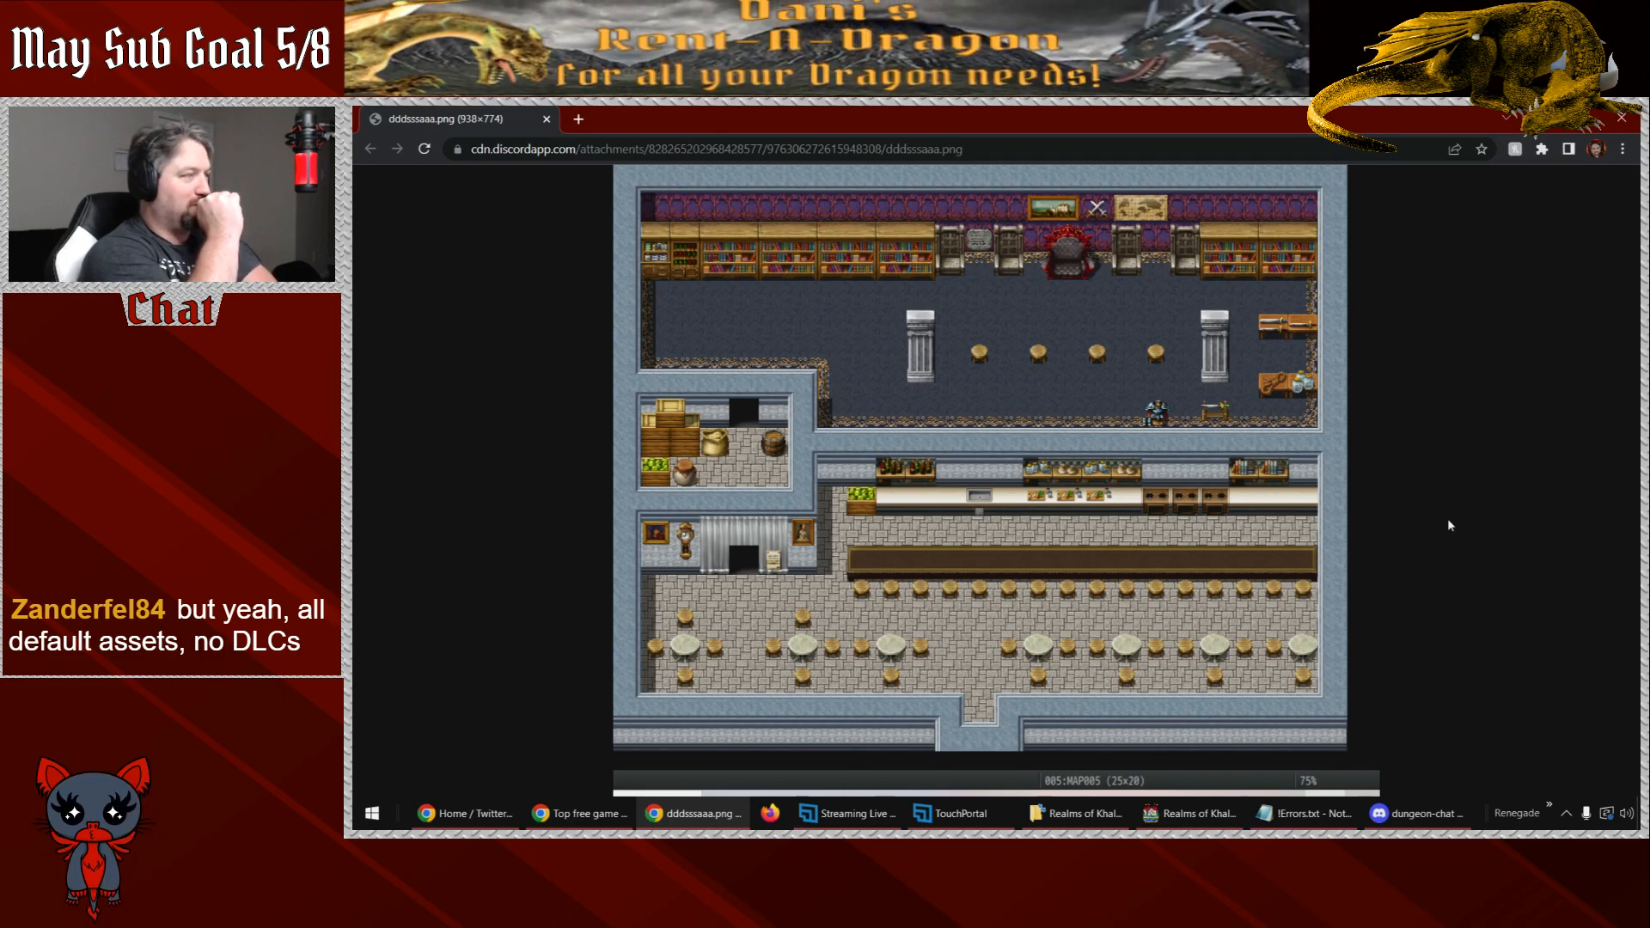
click(1621, 120)
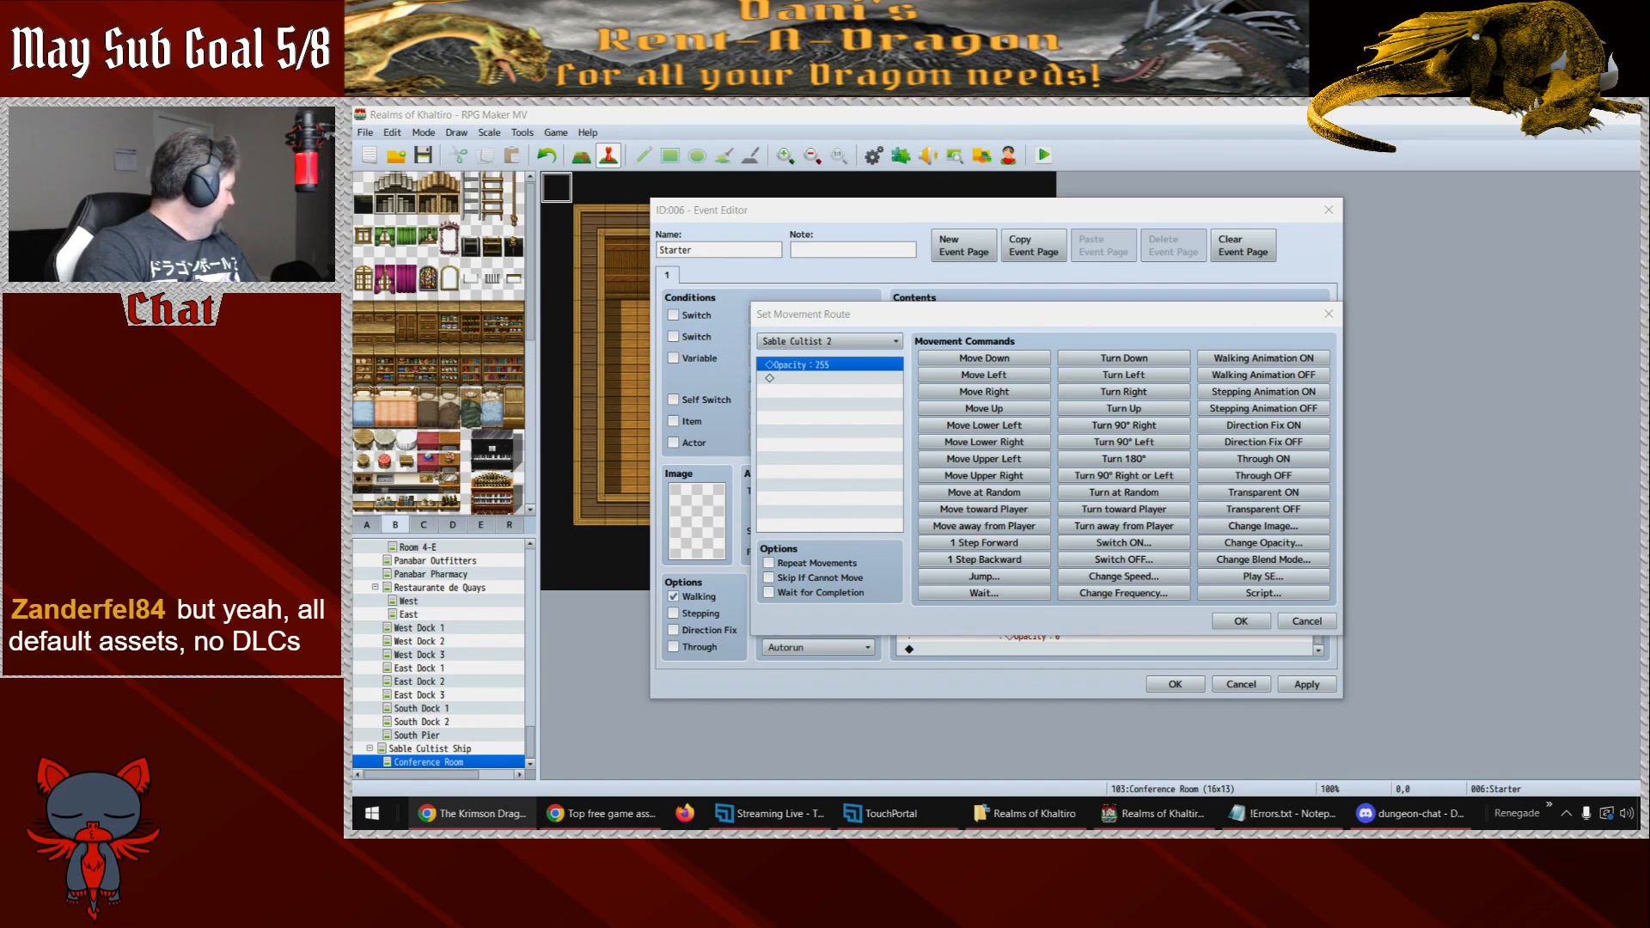
key(alt+Tab)
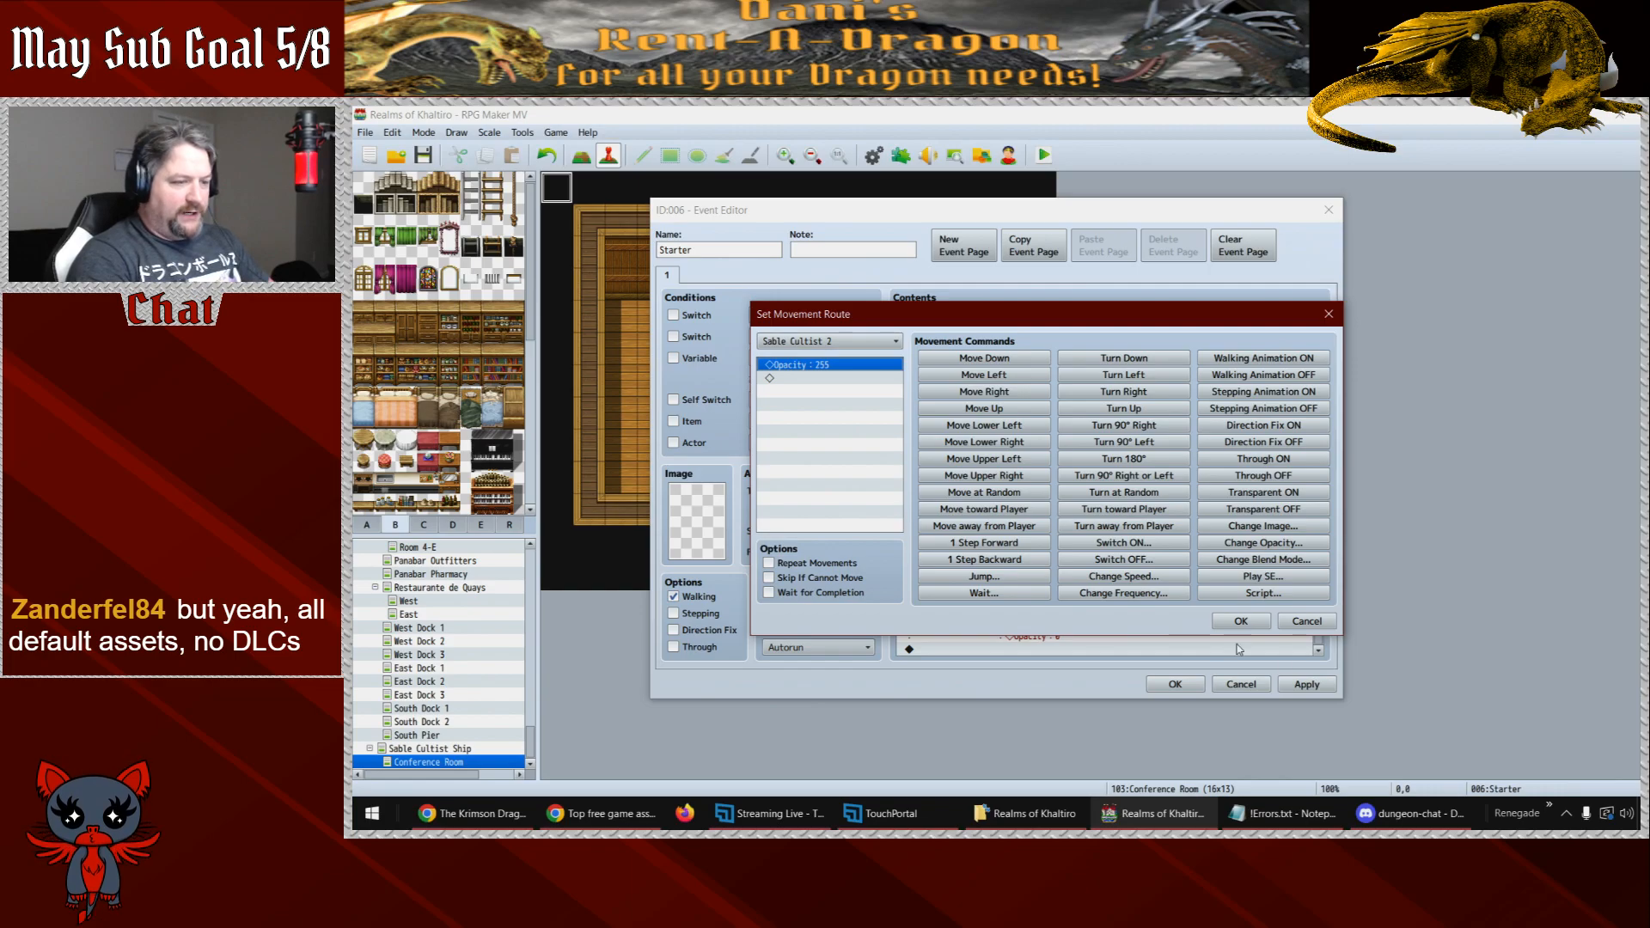
- Add Turn Up before the opacity change in the new Sable Cultist 2 route, then apply the event changes
click(1253, 619)
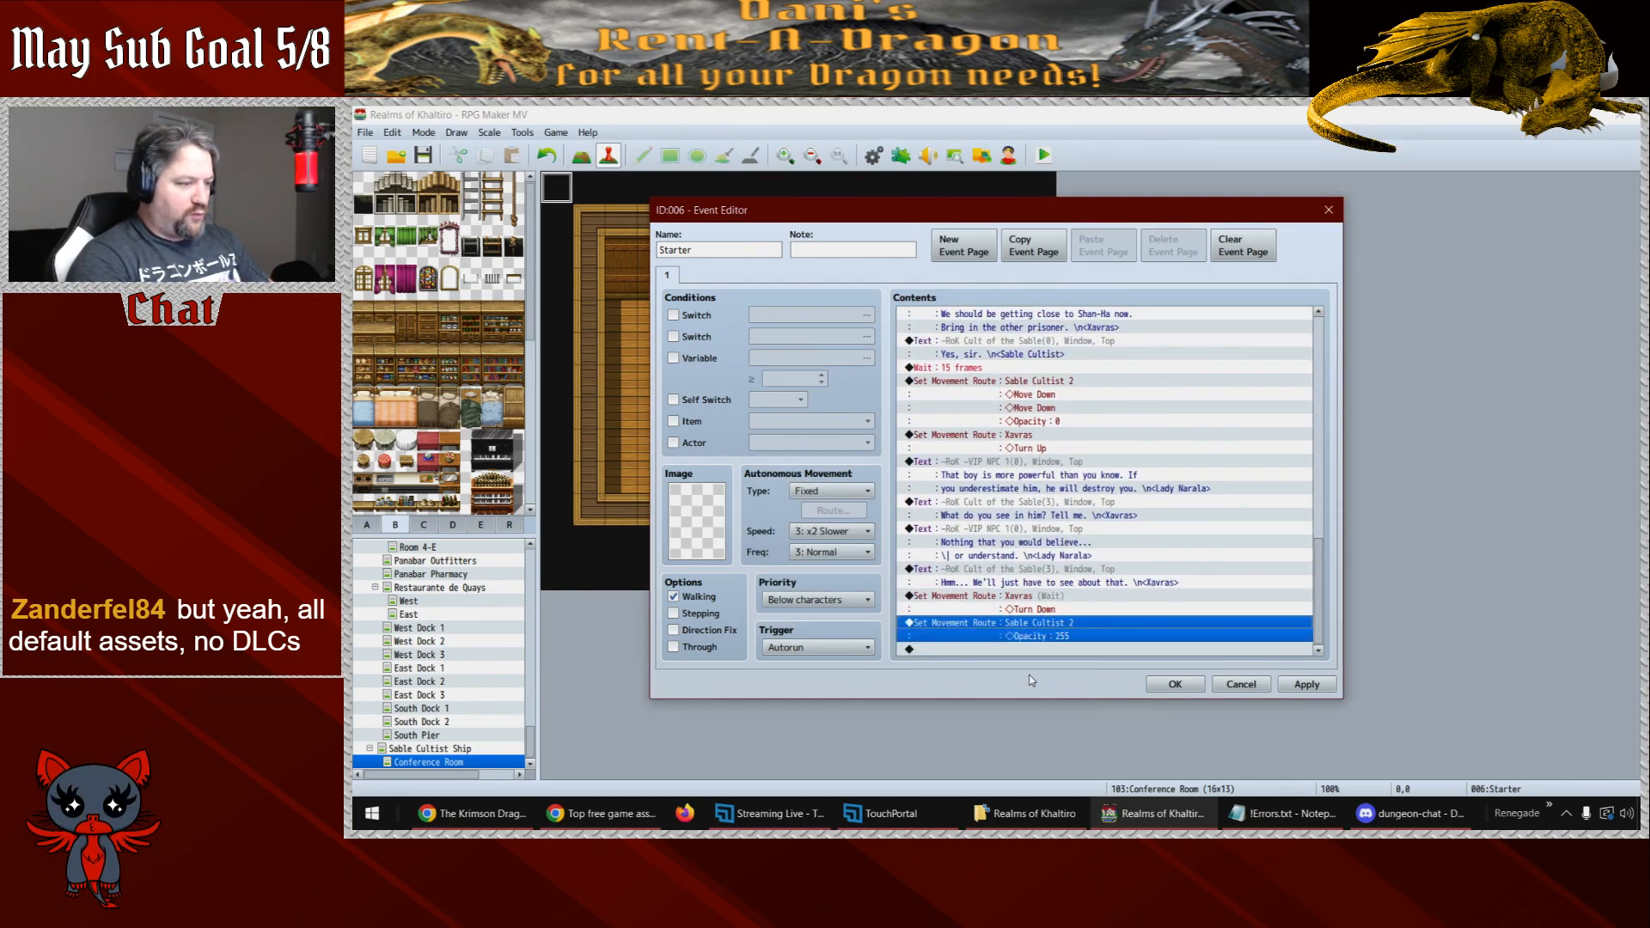
double_click(1045, 628)
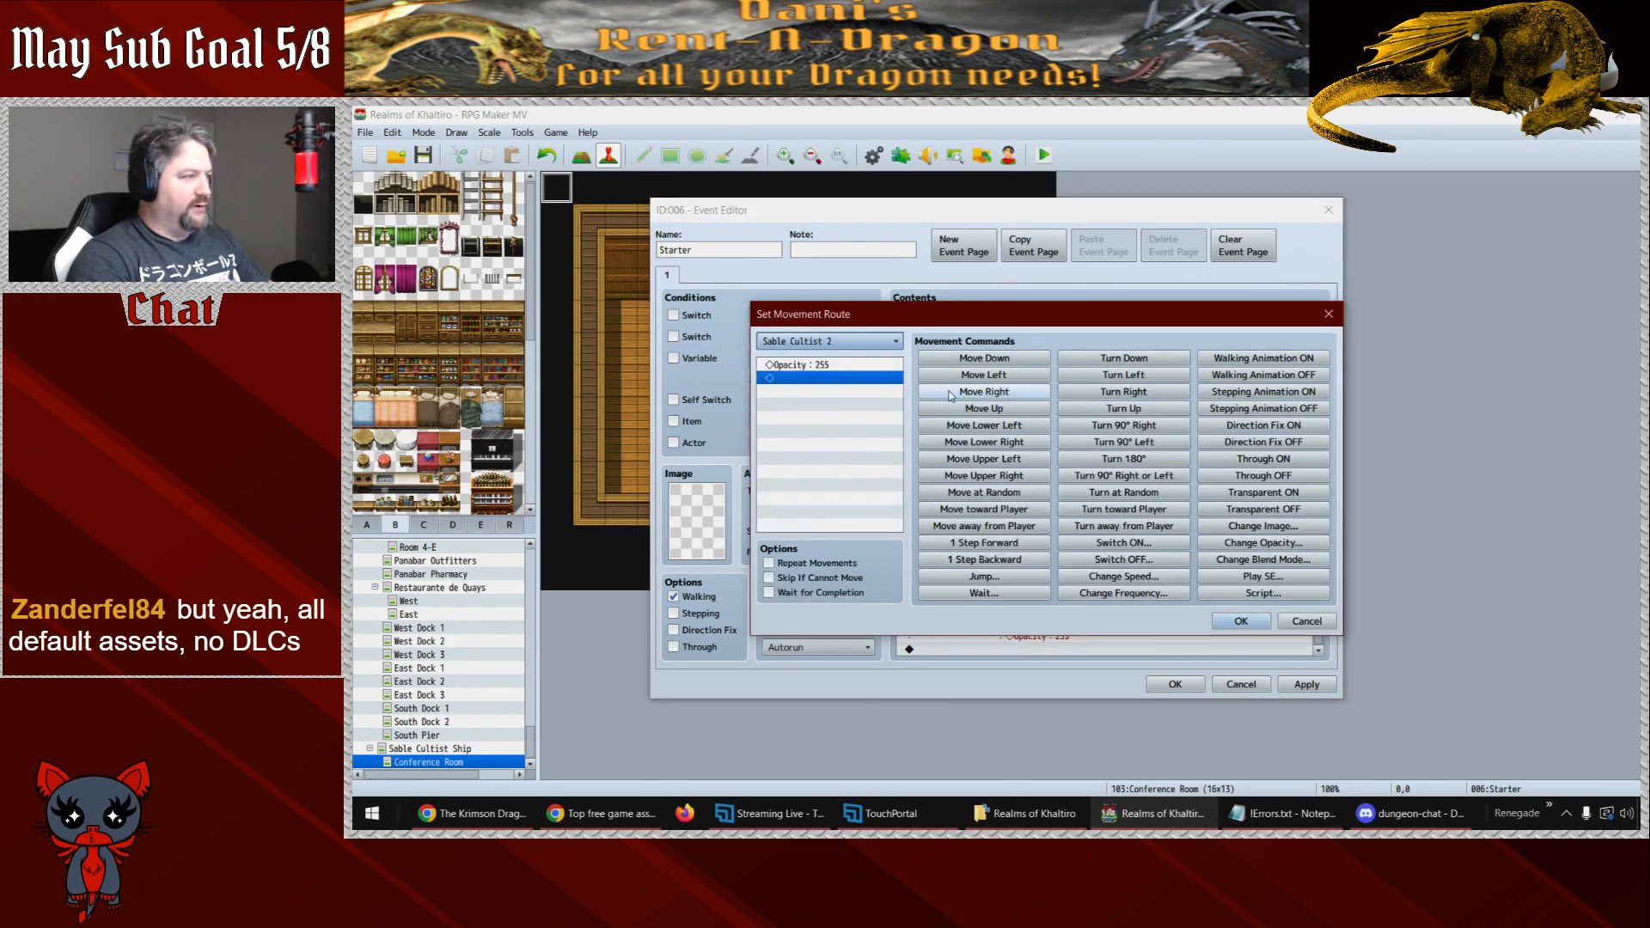
click(1119, 409)
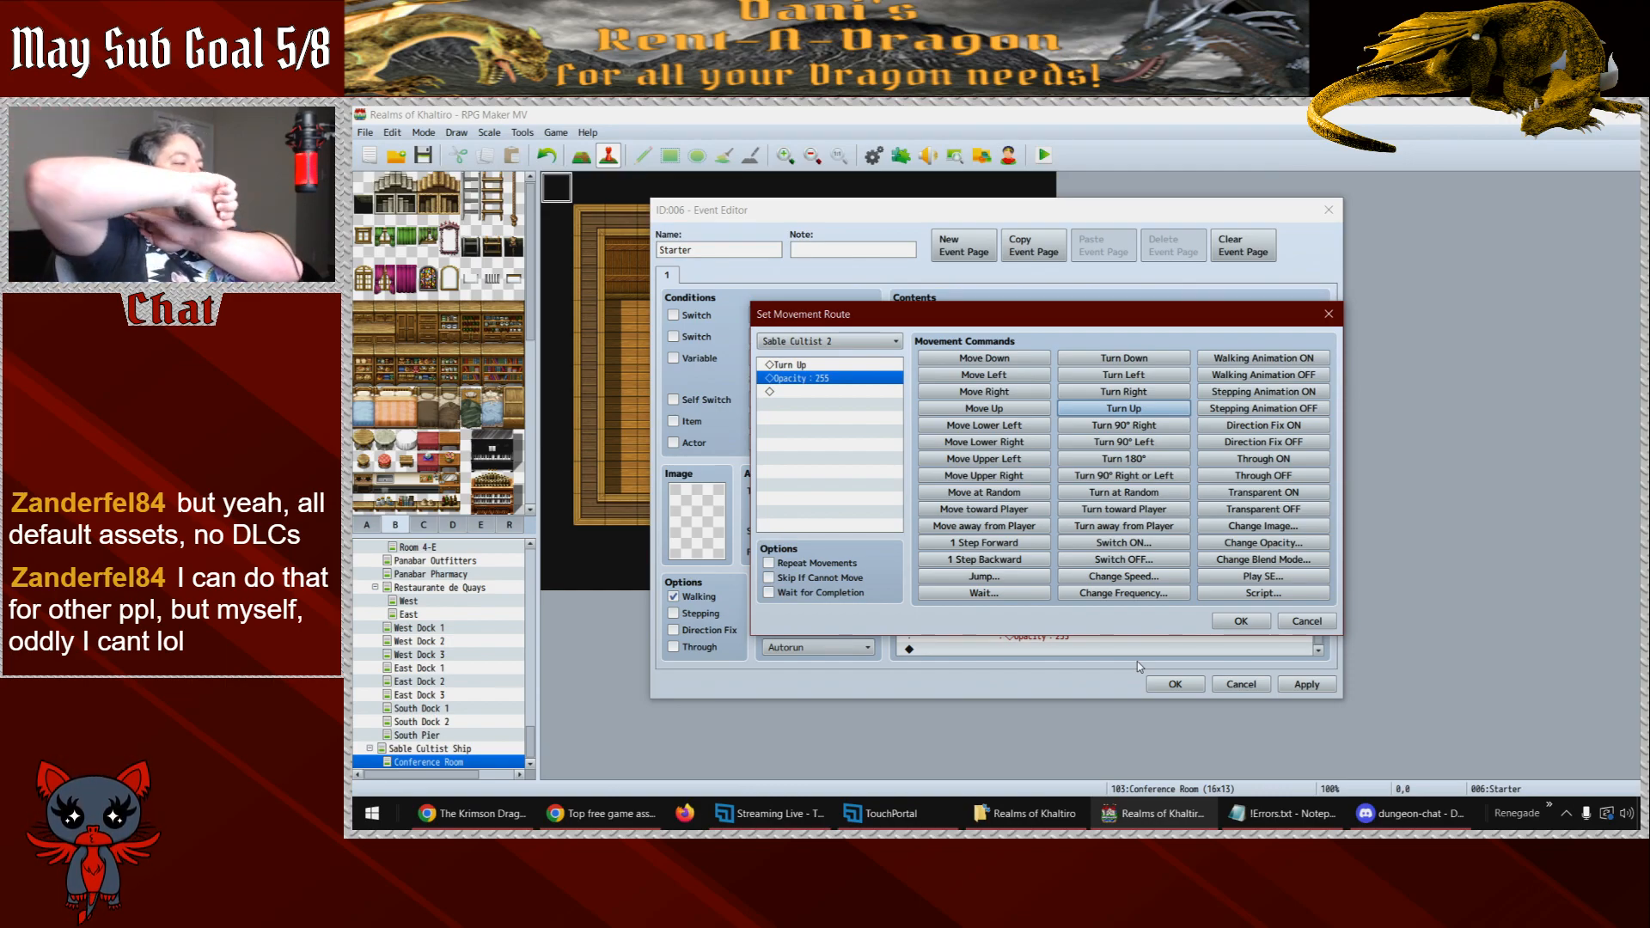
click(1259, 626)
drag(1320, 626, 1318, 698)
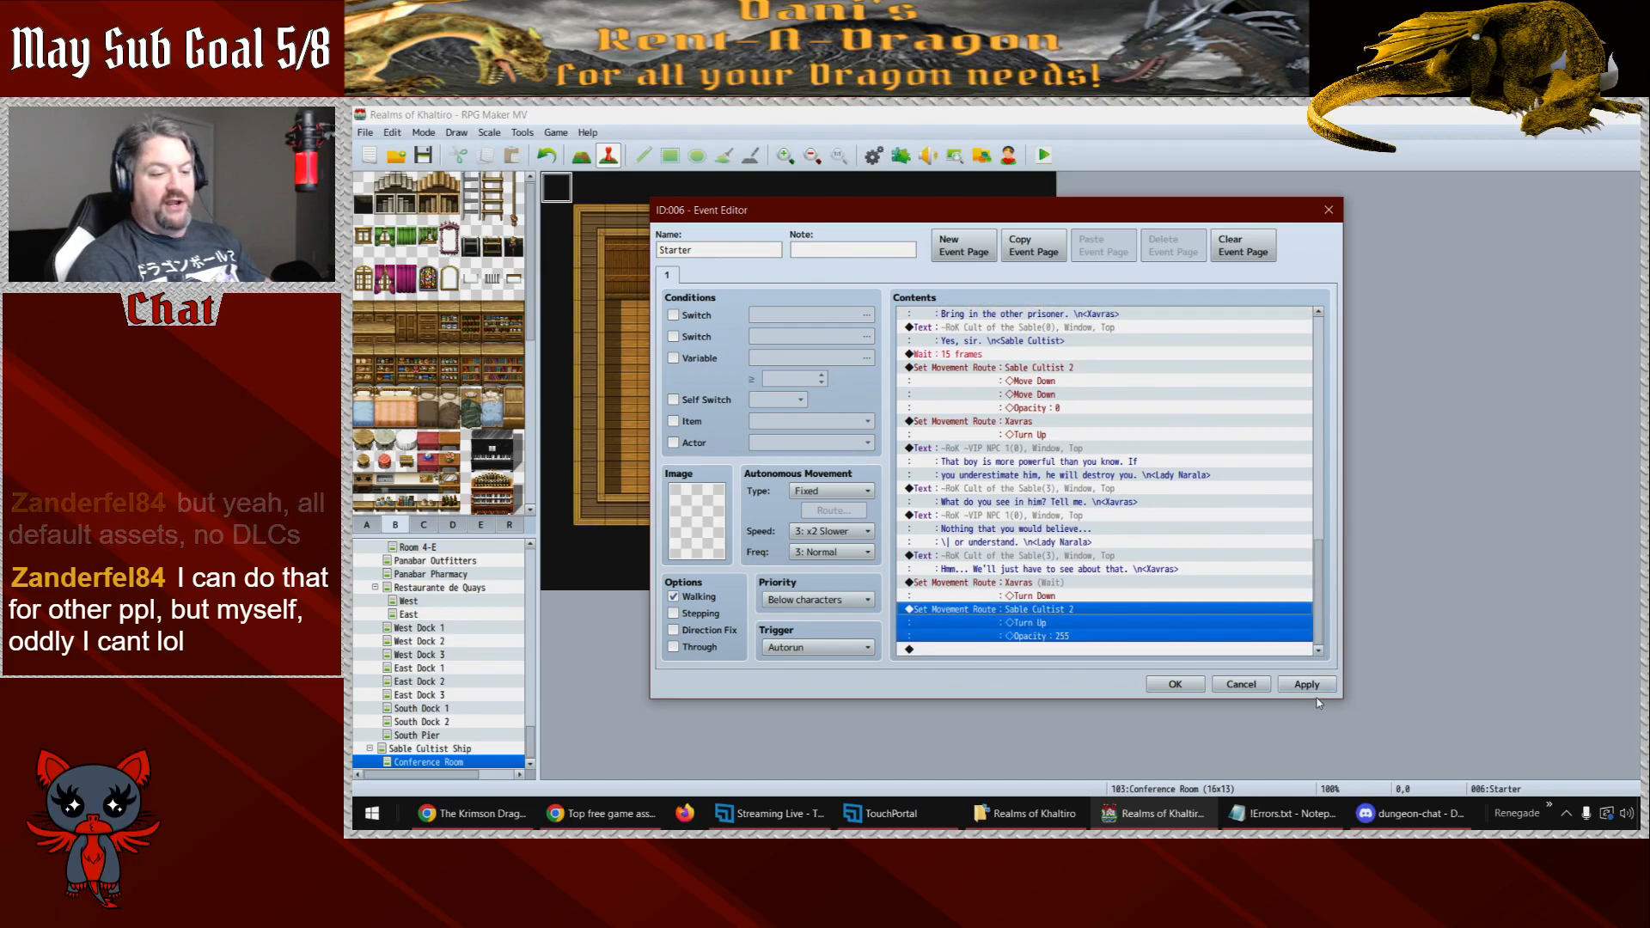
click(1314, 686)
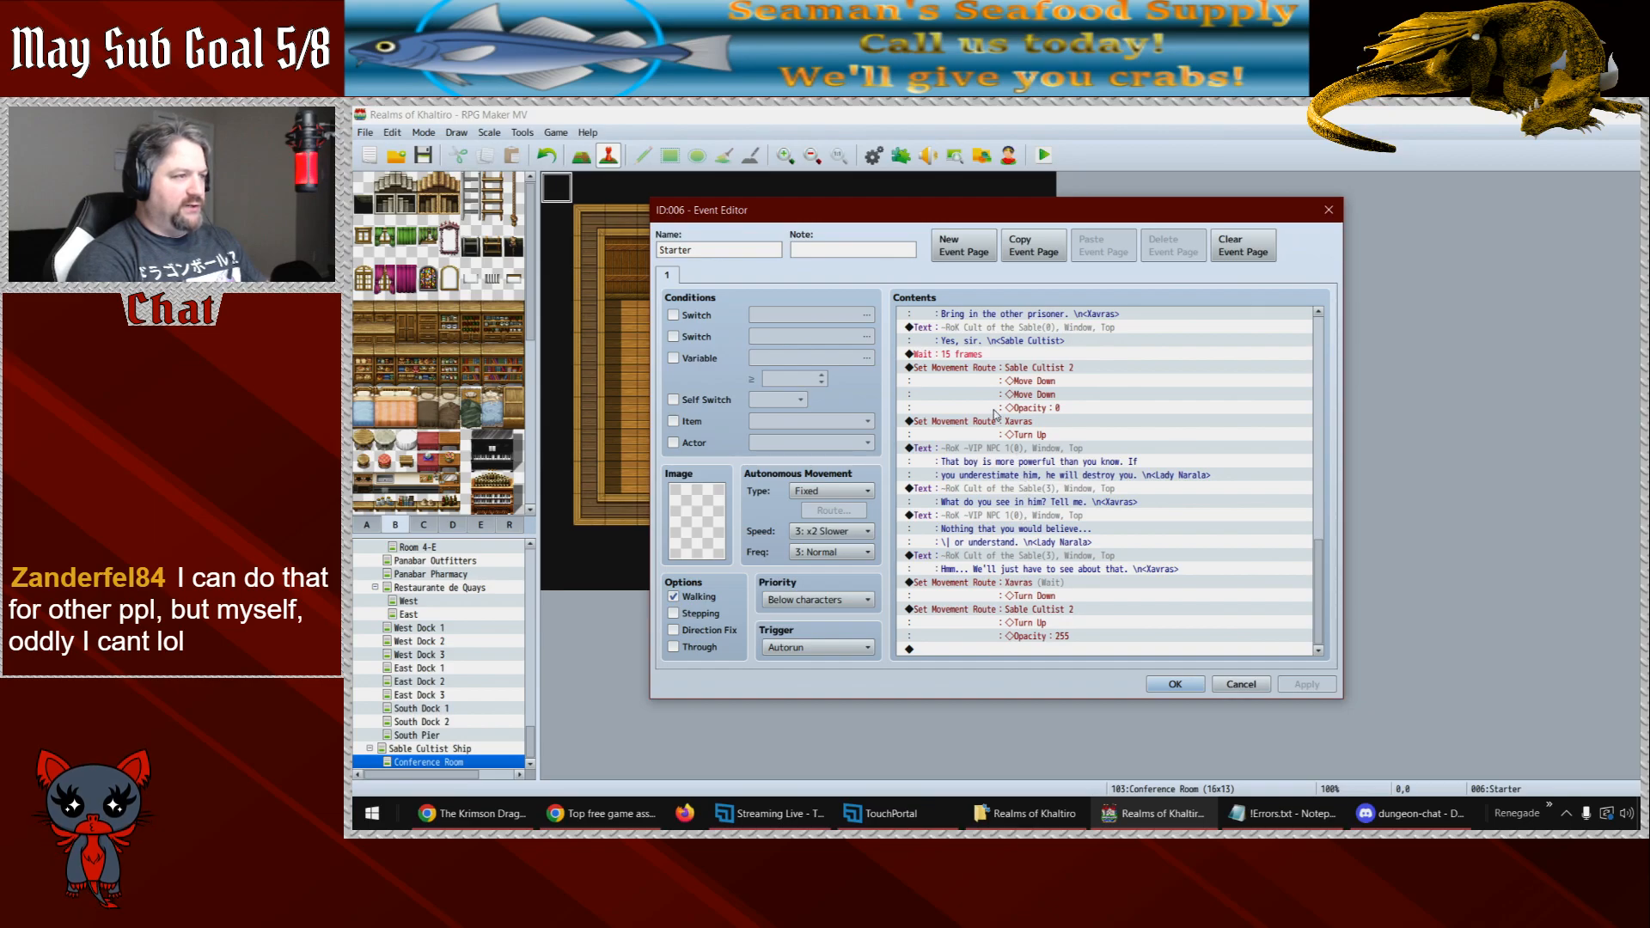
- Duplicate the Sable Cultist's "Yes, sir." message at the end of the event contents and open the copy
click(1002, 338)
key(ctrl+c)
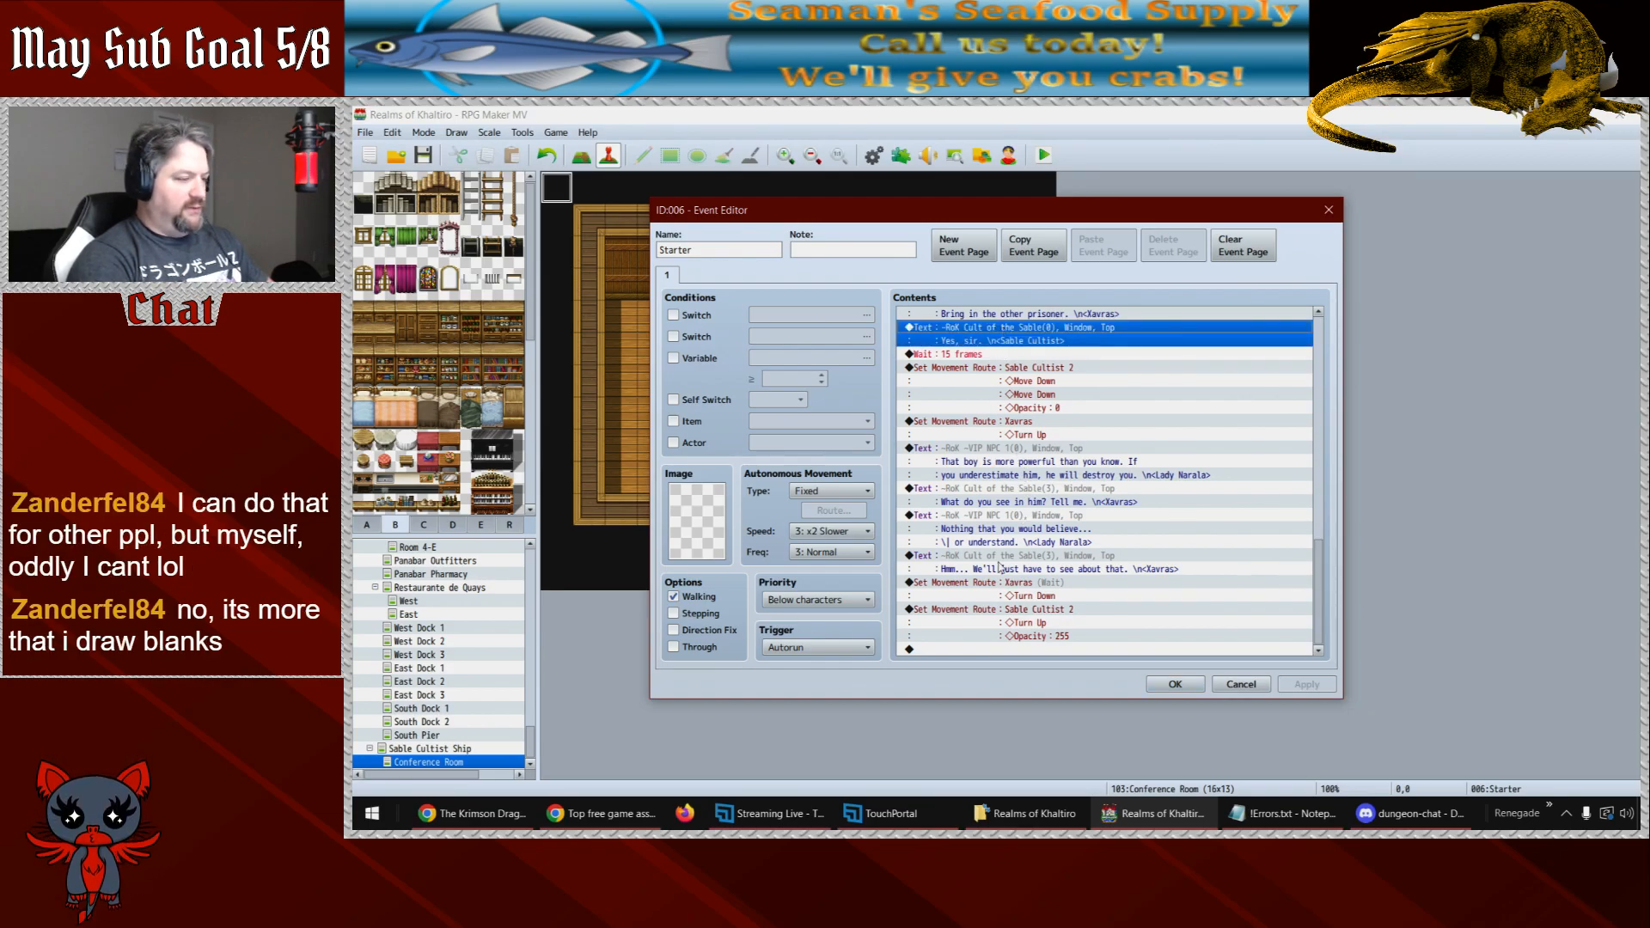
click(1003, 650)
key(ctrl+v)
double_click(1013, 636)
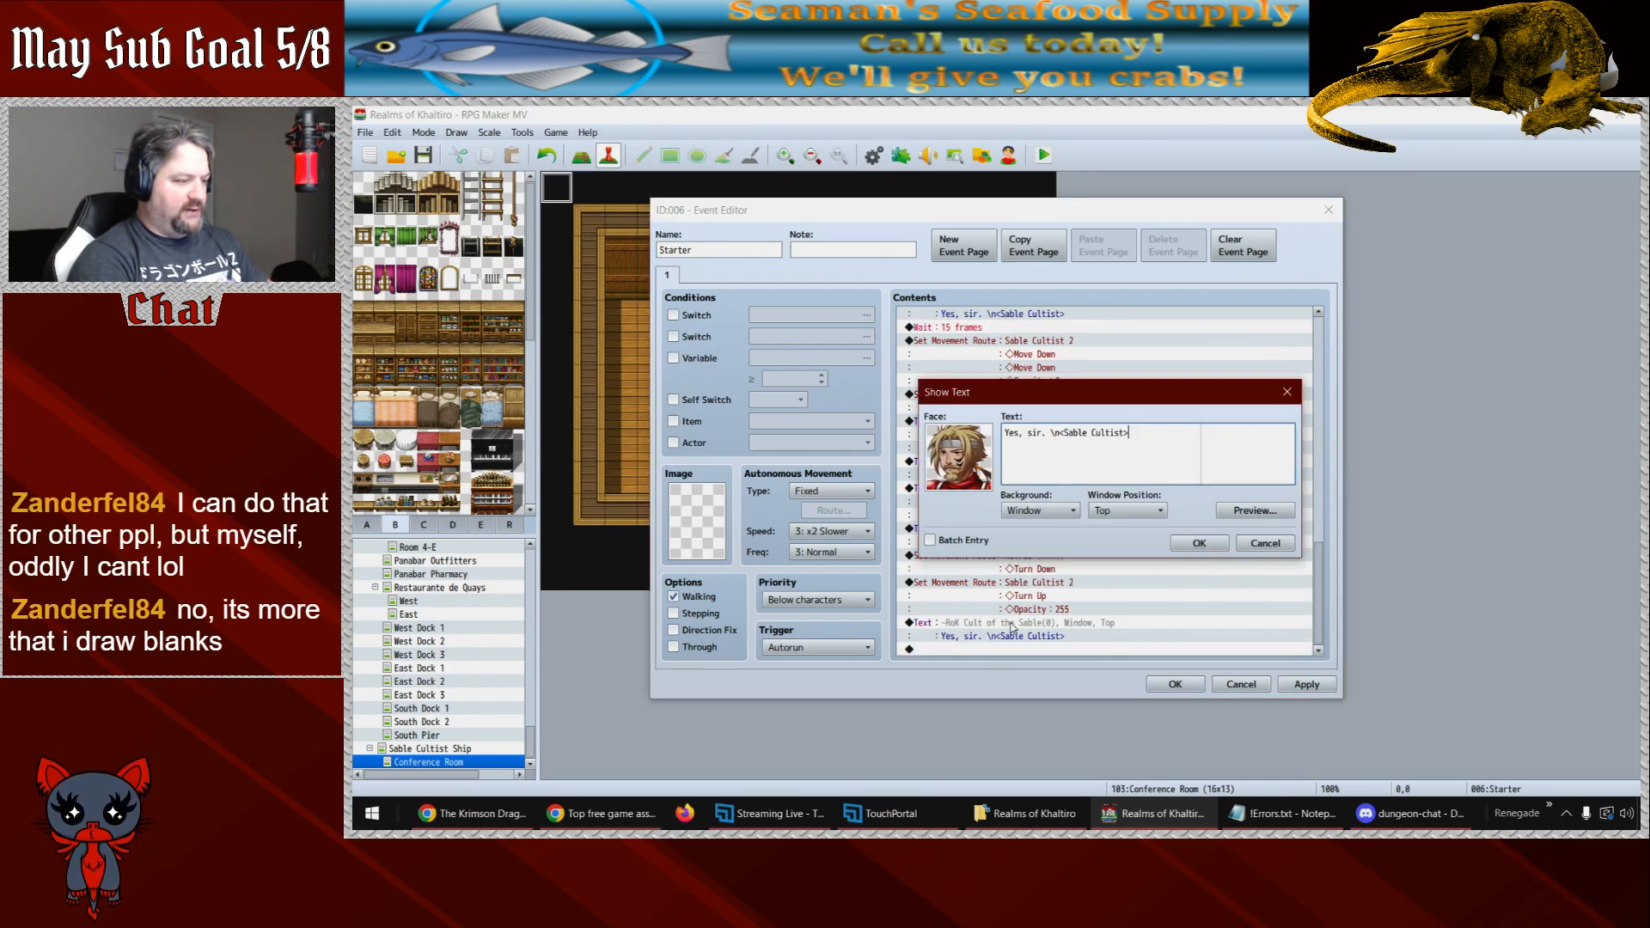
- Replace the copied cultist message's text with "I have the other prisoner, sir." before the speaker tag and apply the event changes
drag(1048, 433, 954, 432)
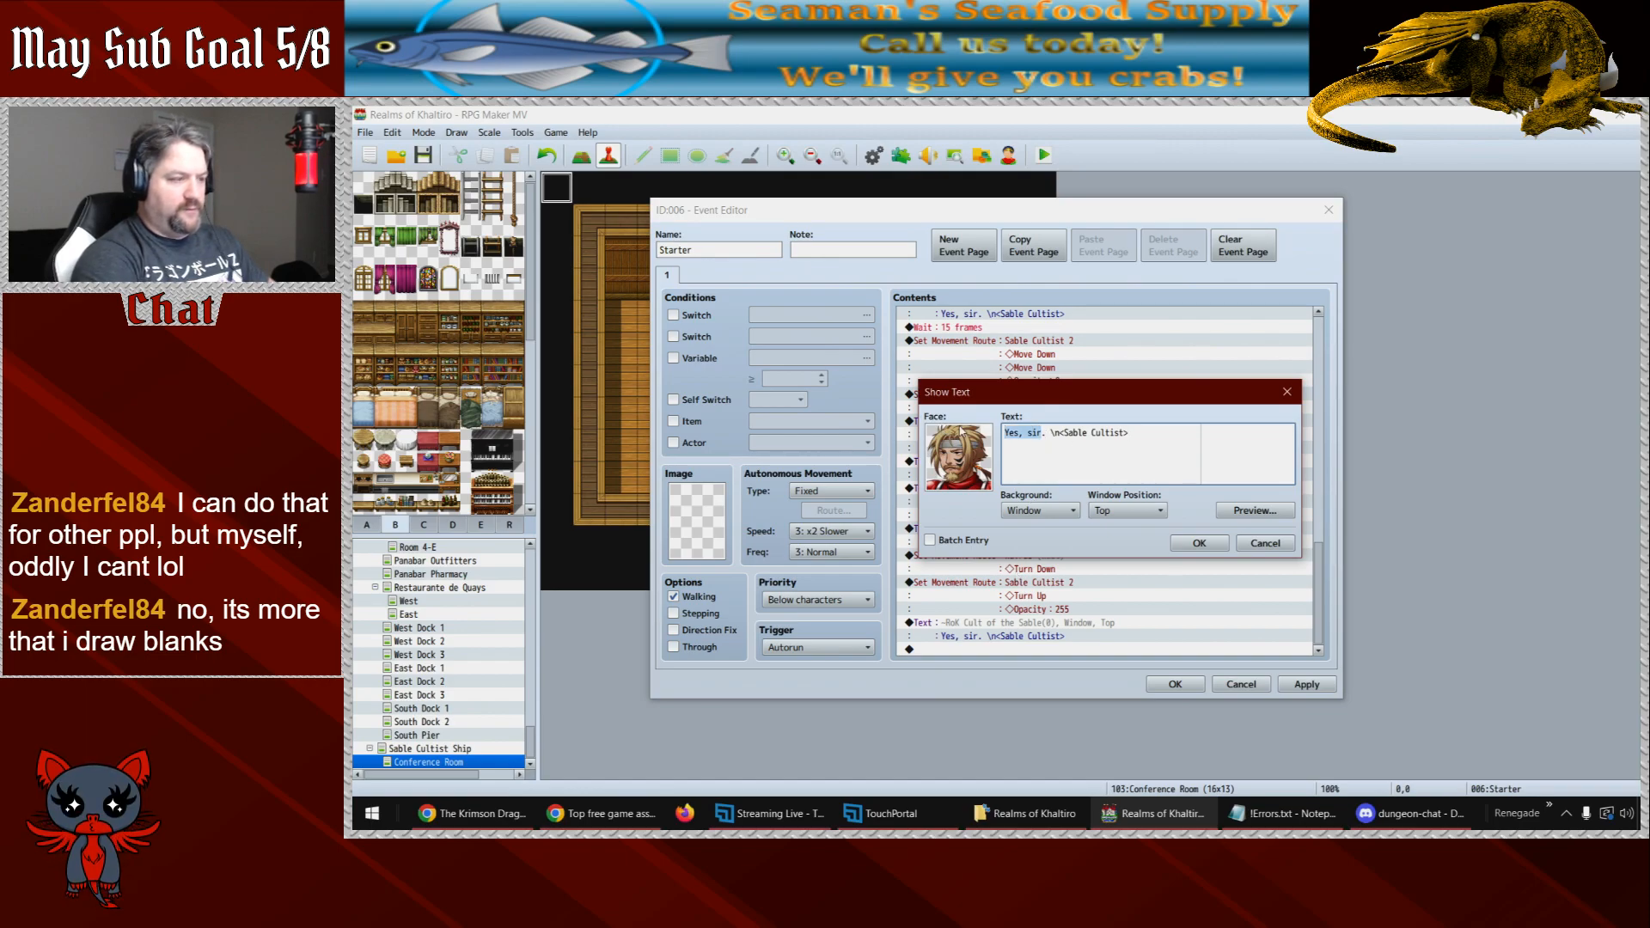
key(BackSpace)
text(I have the)
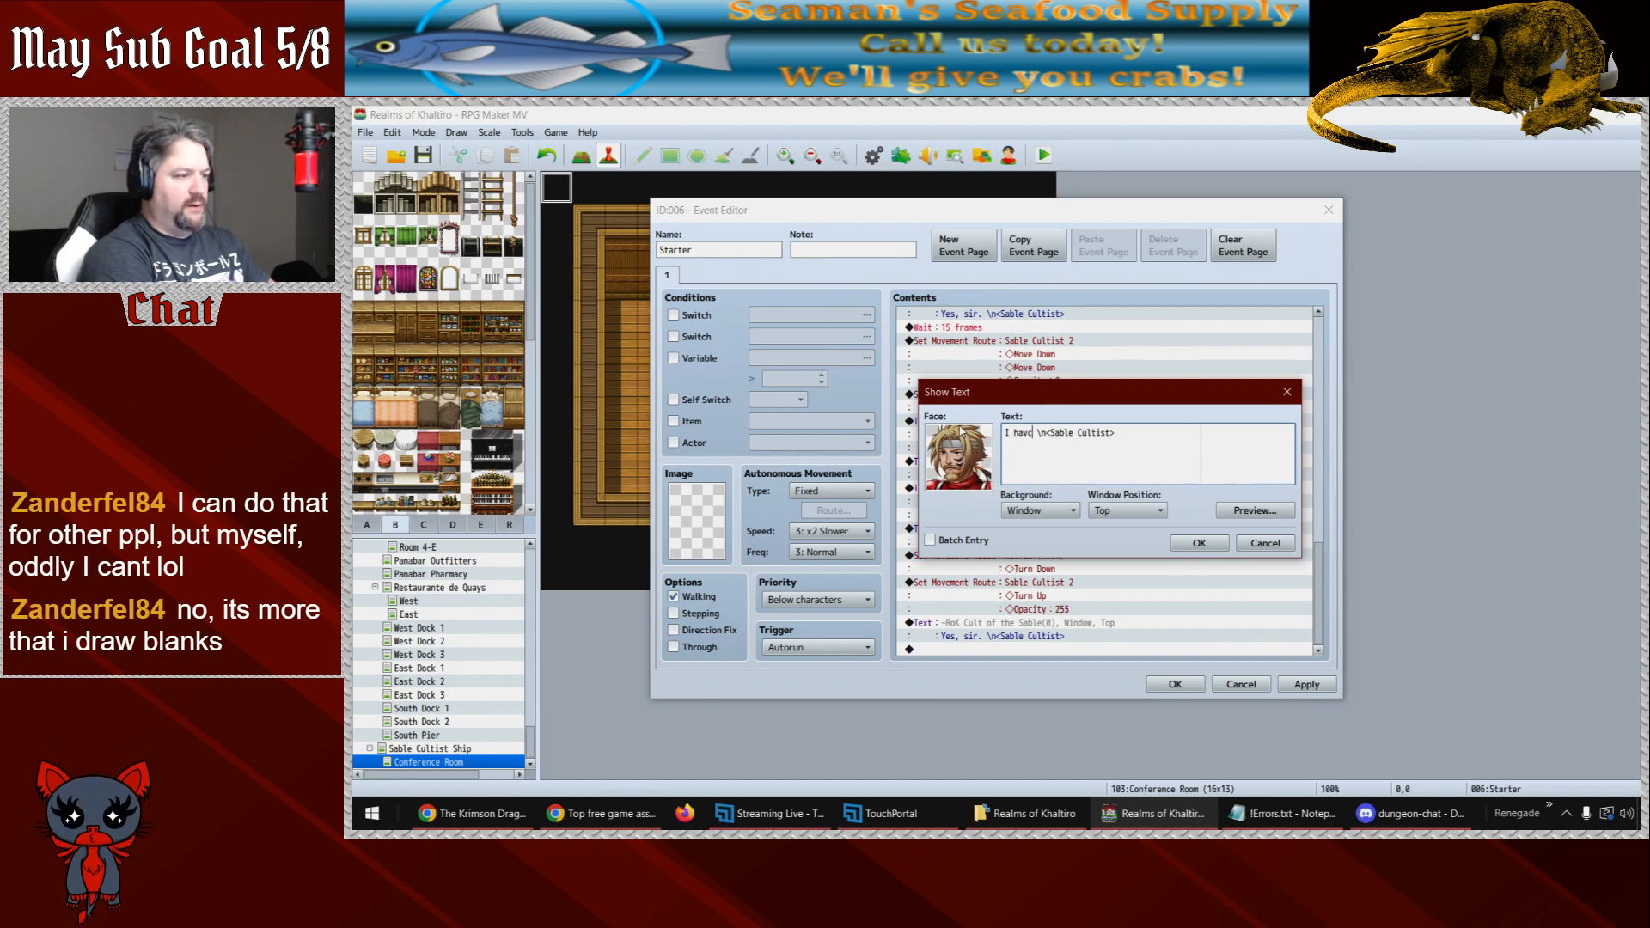
text( other p)
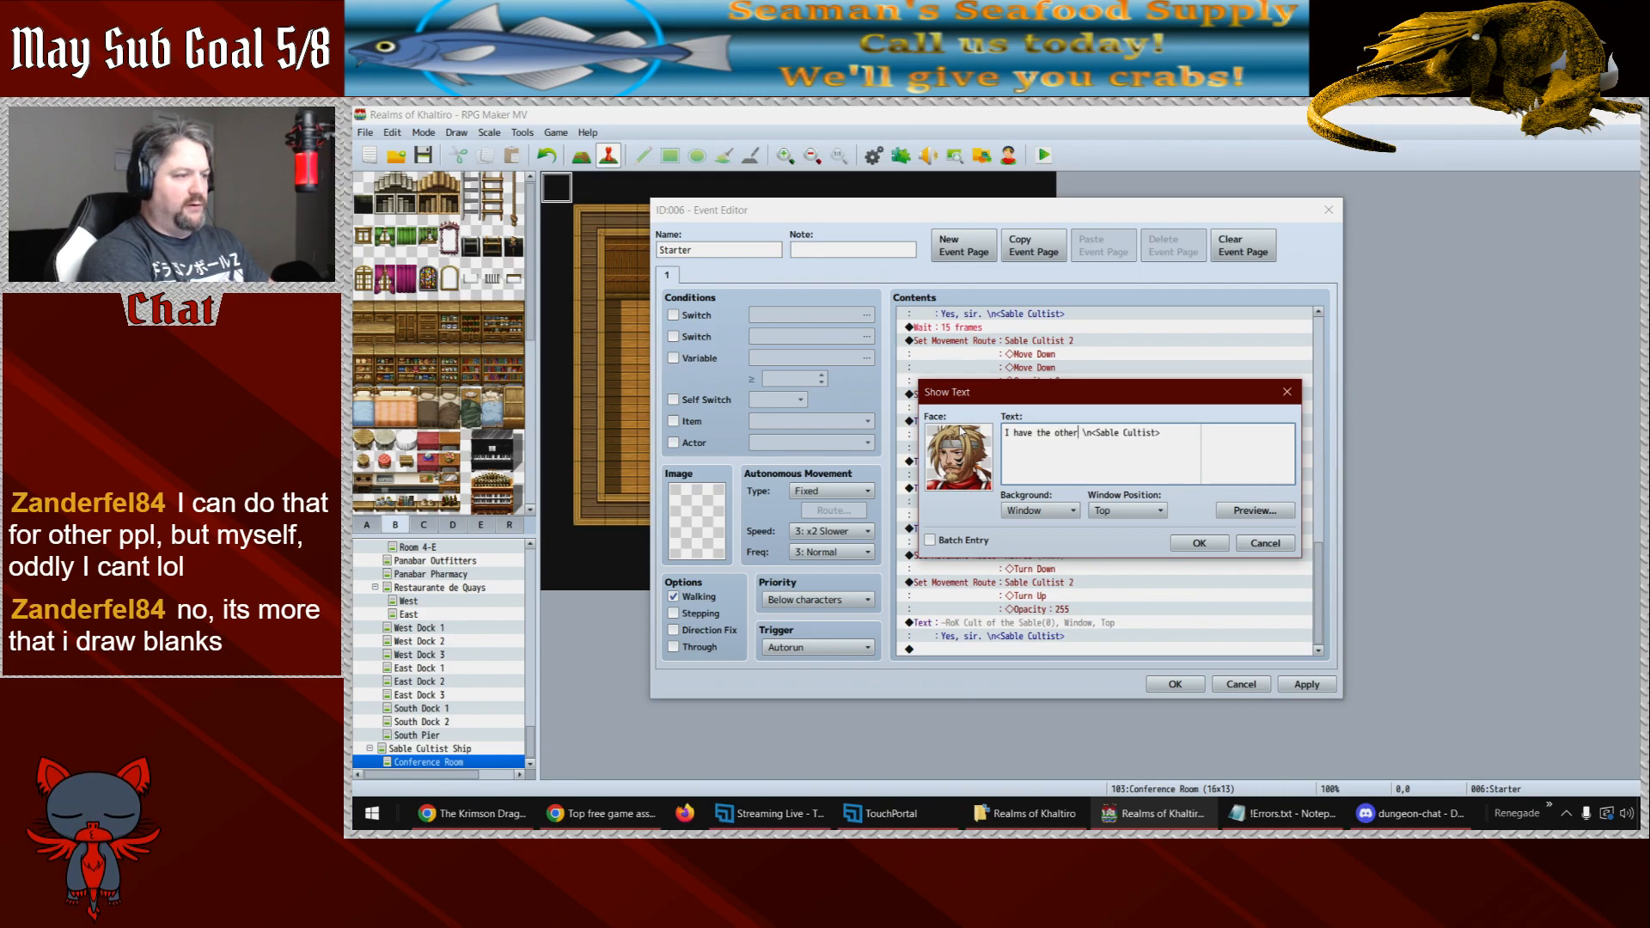
text(risoner, sir.)
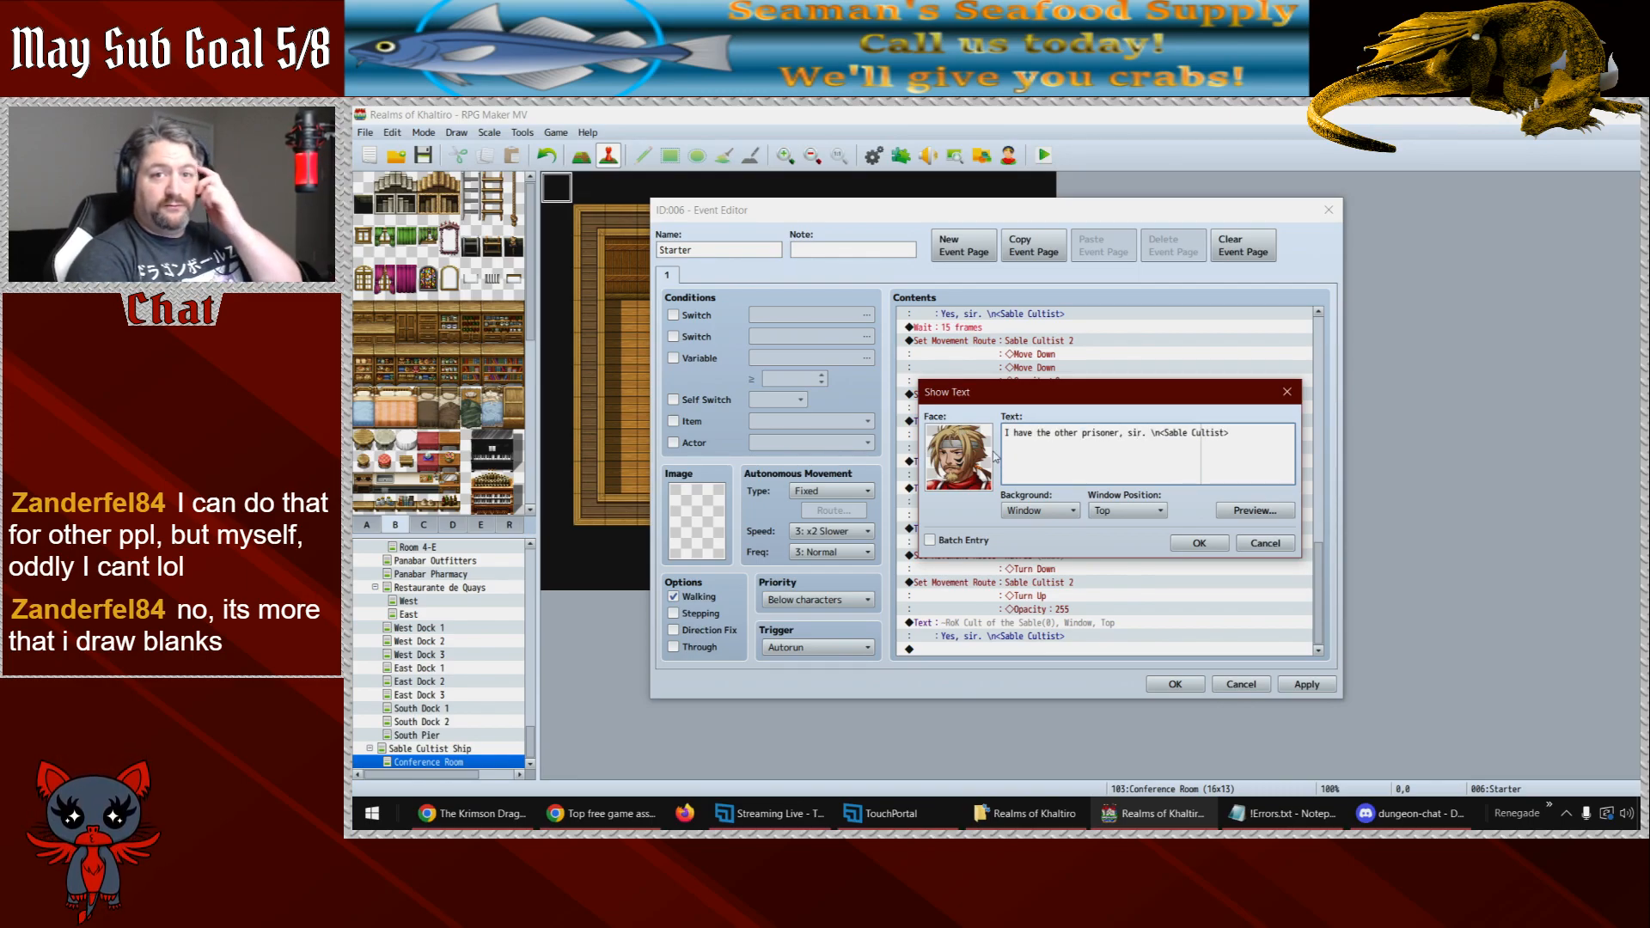
click(1195, 545)
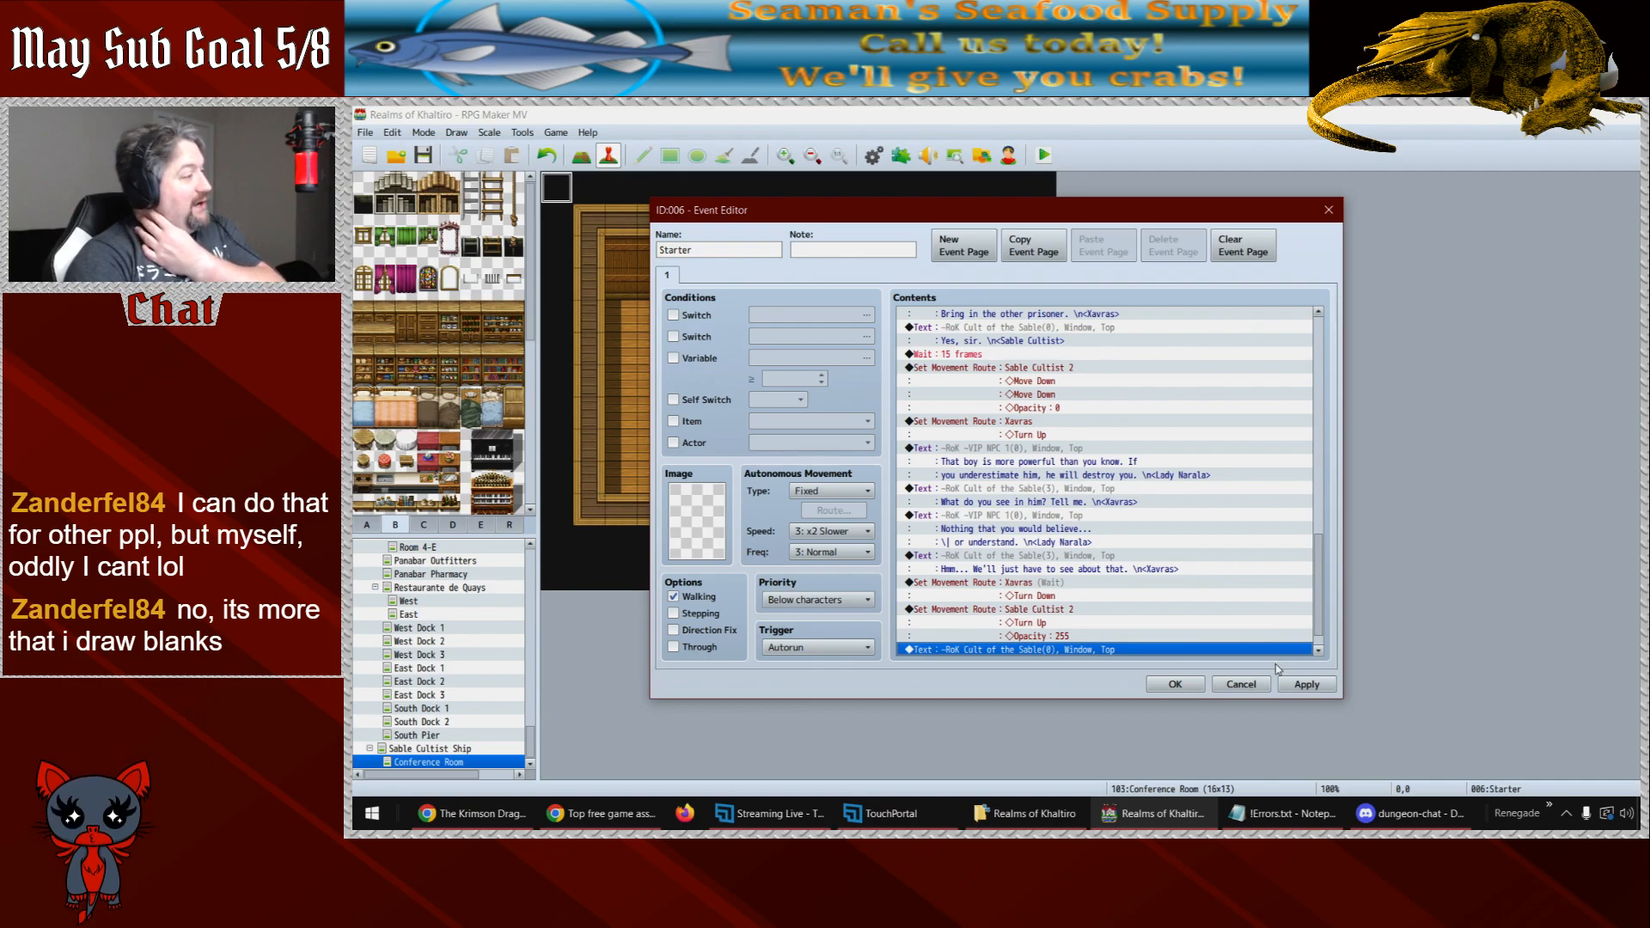
click(1307, 685)
- Duplicate Xavras's "What do you see in him? Tell me." message after the cultist's prisoner line and open the copy for editing
scroll(1315, 651, down, 1)
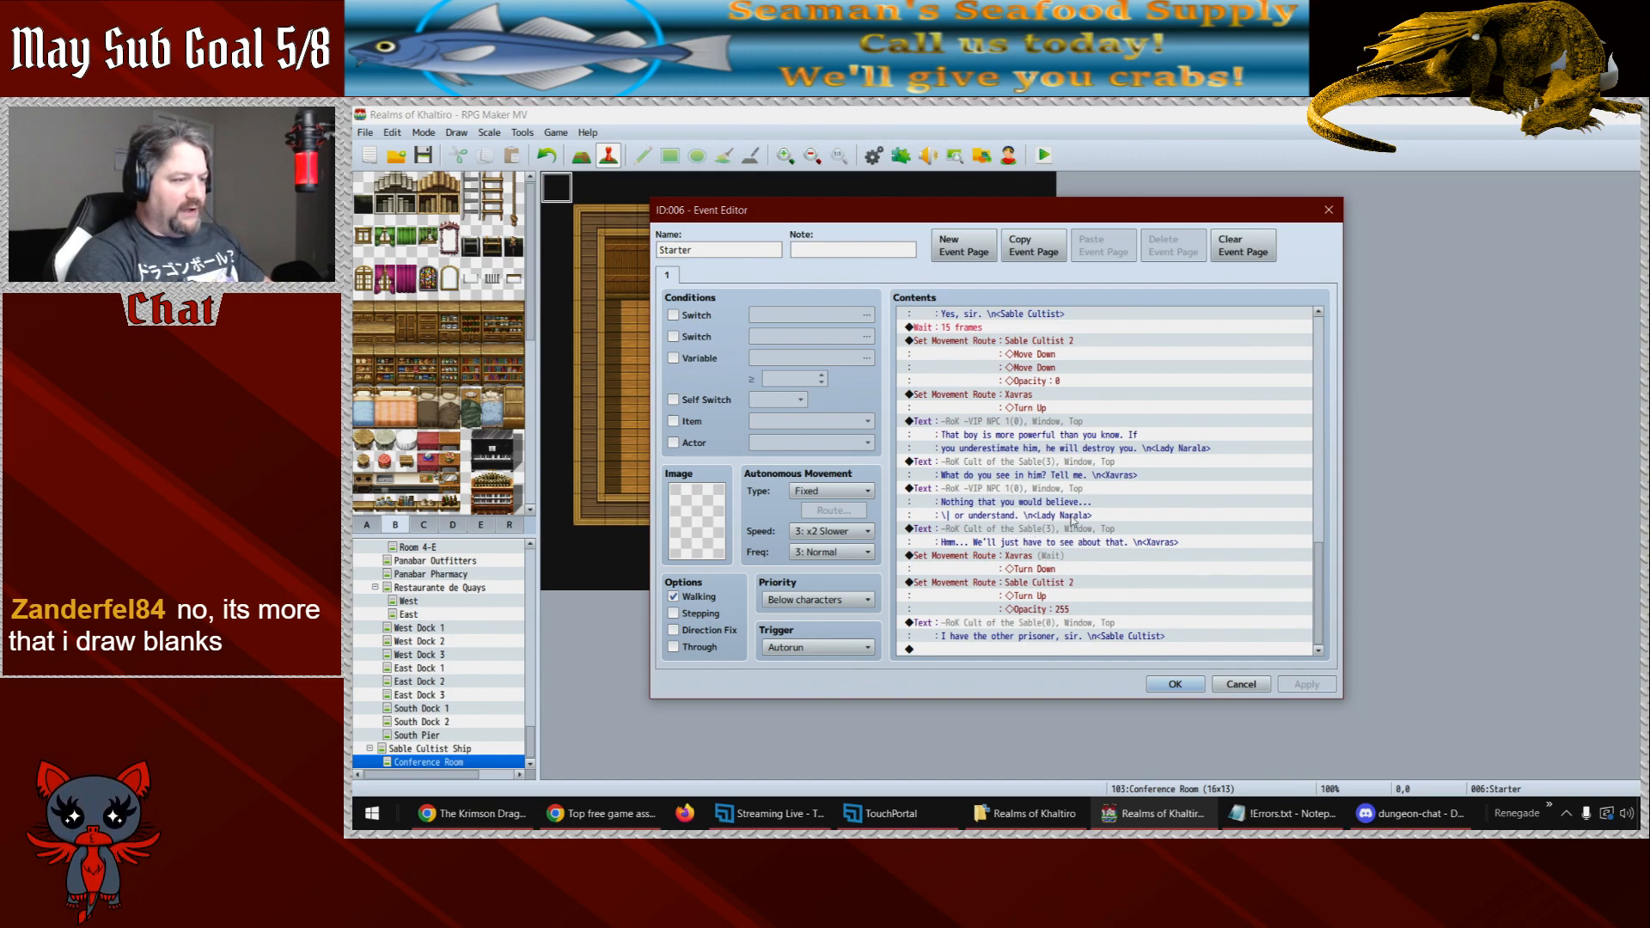
click(1074, 476)
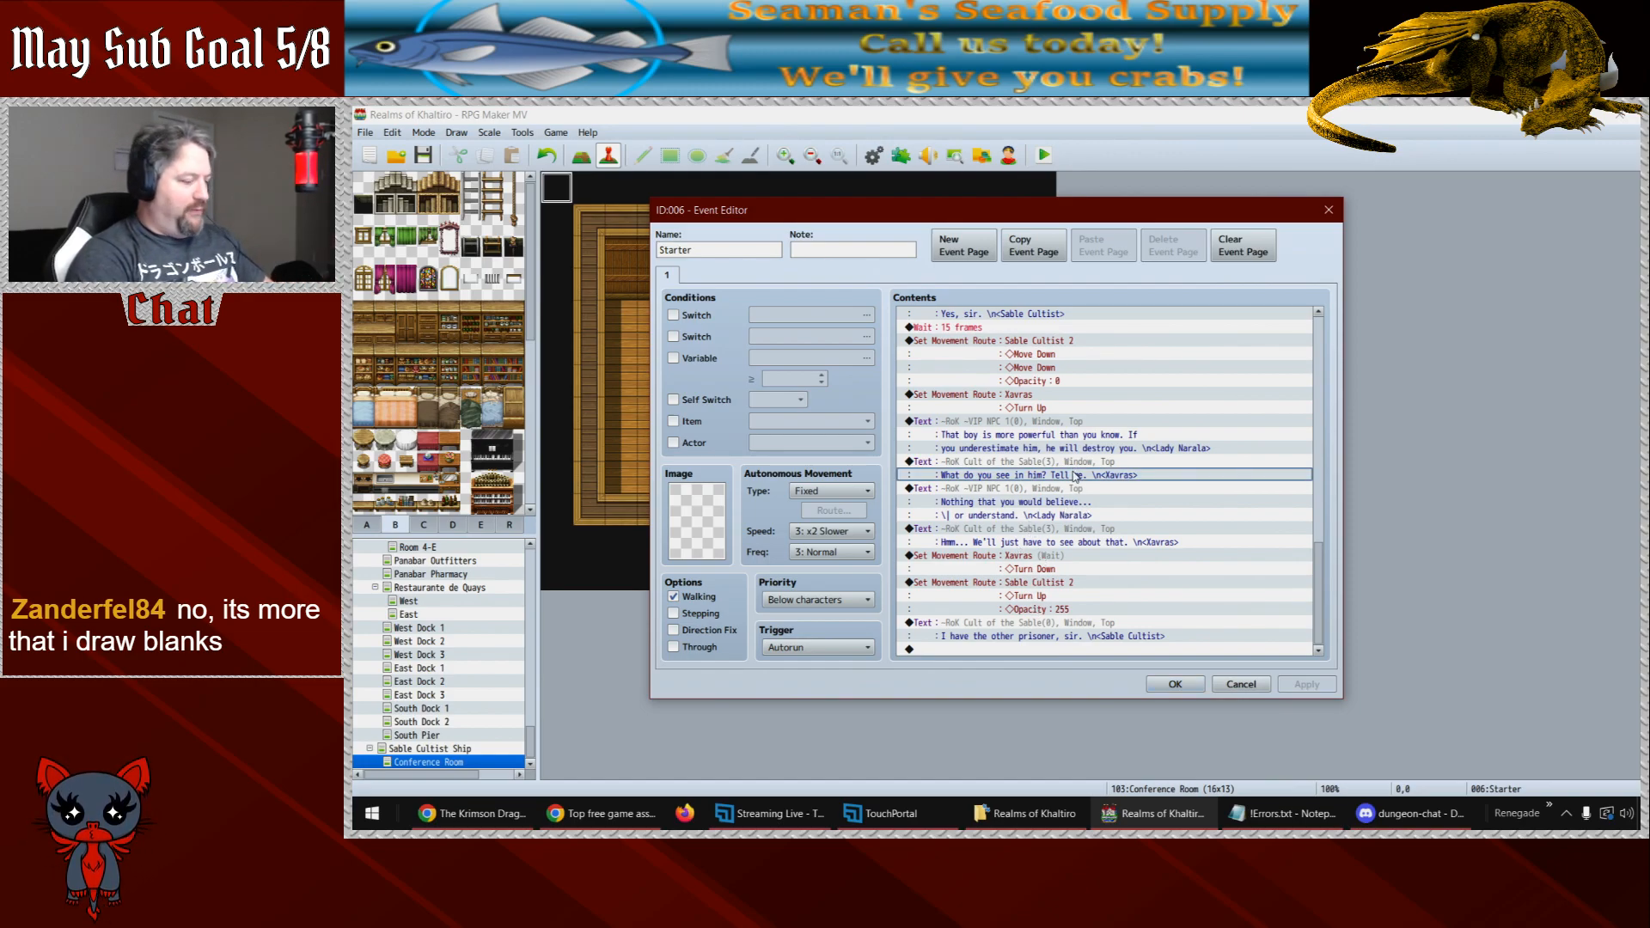
click(1063, 468)
key(ctrl+c)
click(1029, 651)
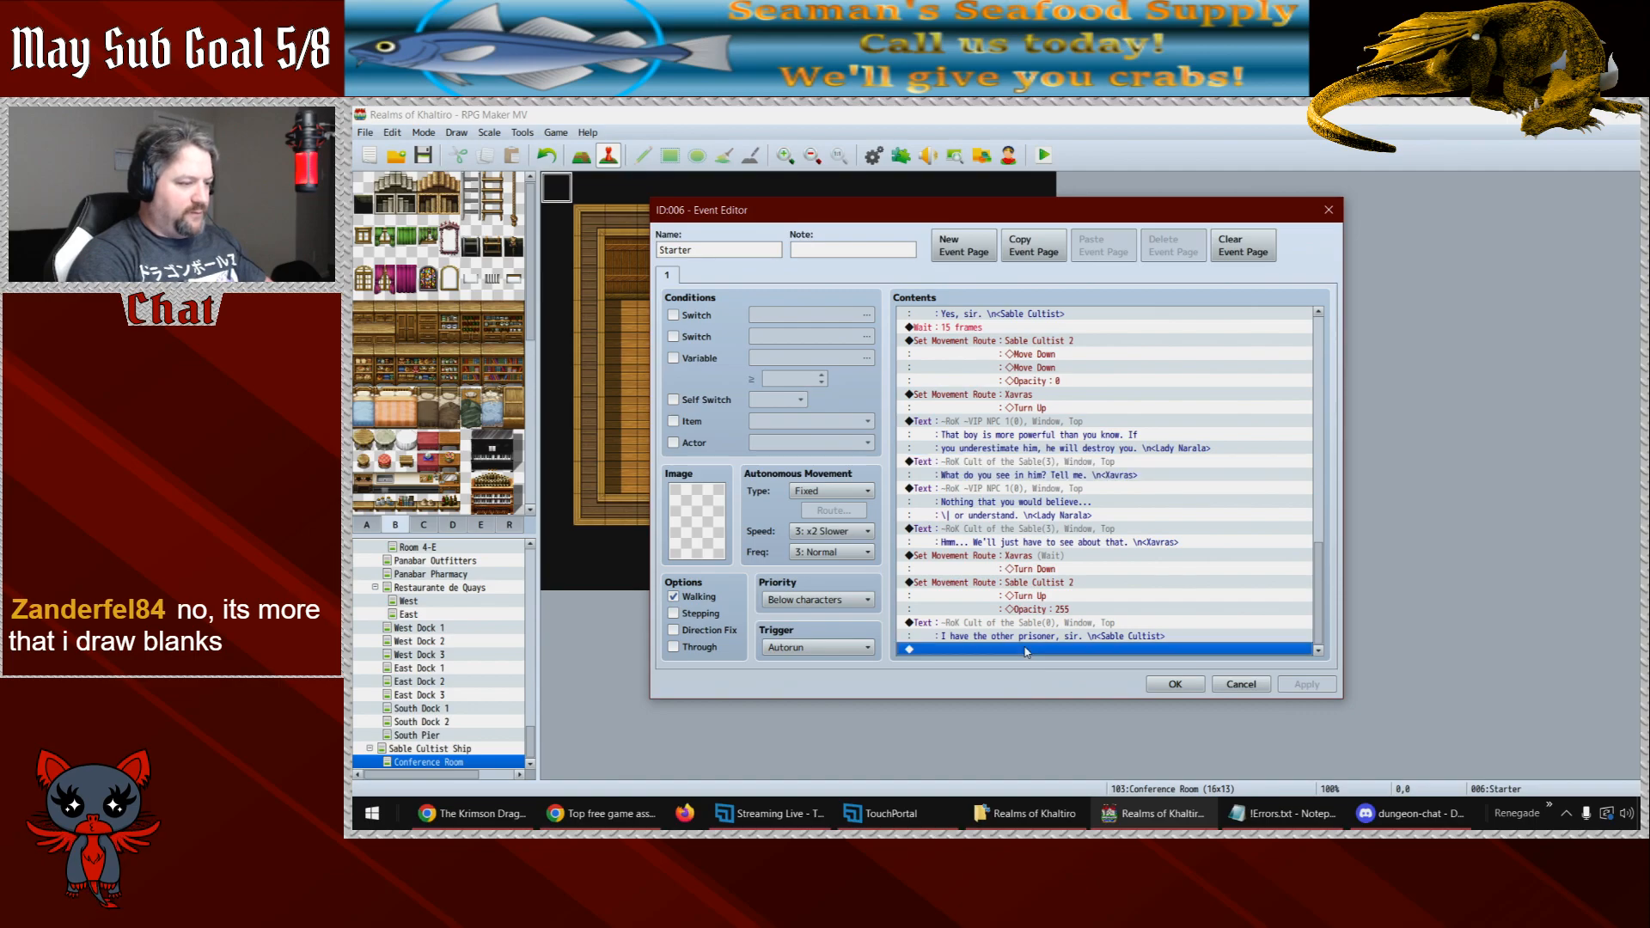
key(ctrl+v)
double_click(1018, 627)
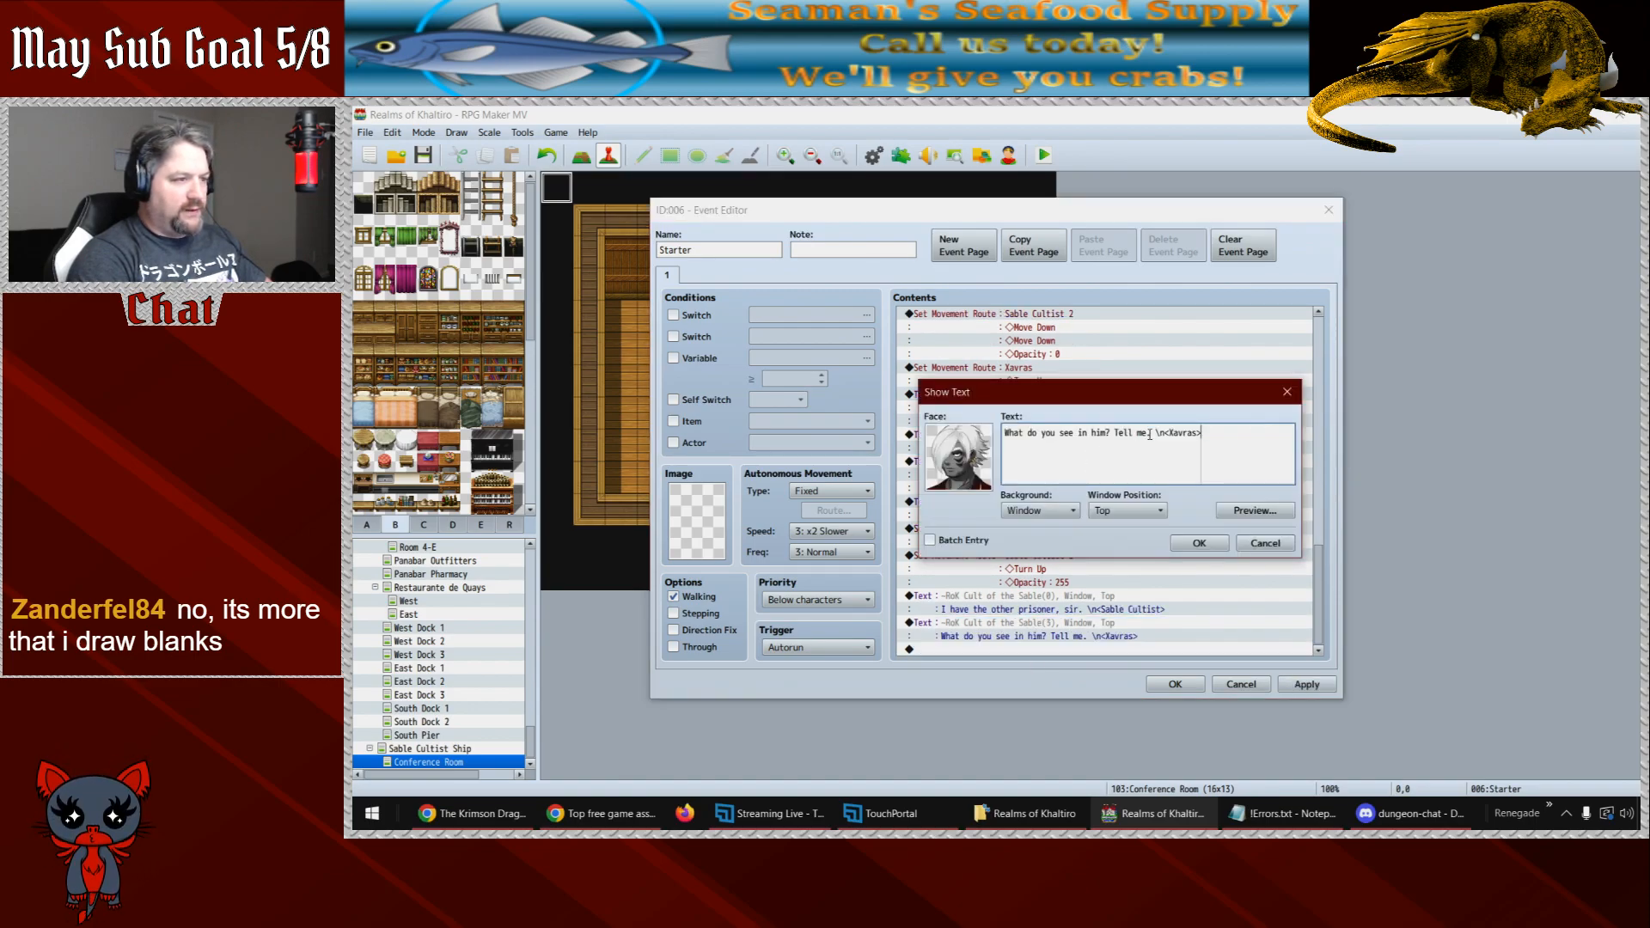
- Replace the copied Xavras message's text with "Bring her." before the speaker tag, apply the change and save the Starter event
drag(1148, 433, 965, 442)
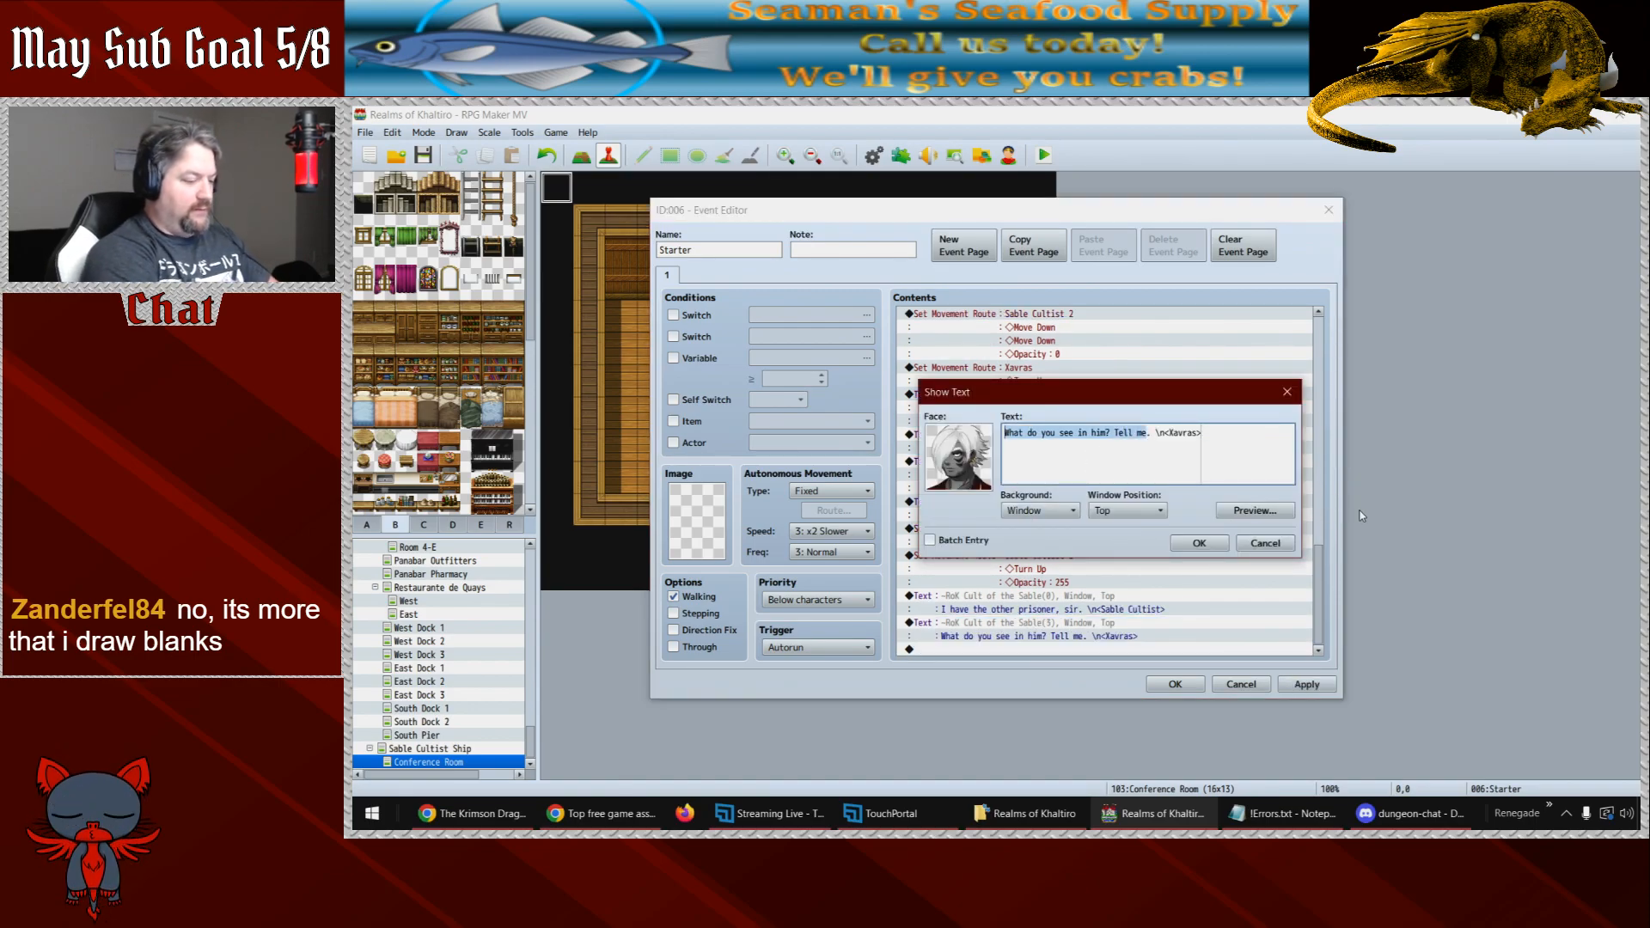
text(B)
key(BackSpace)
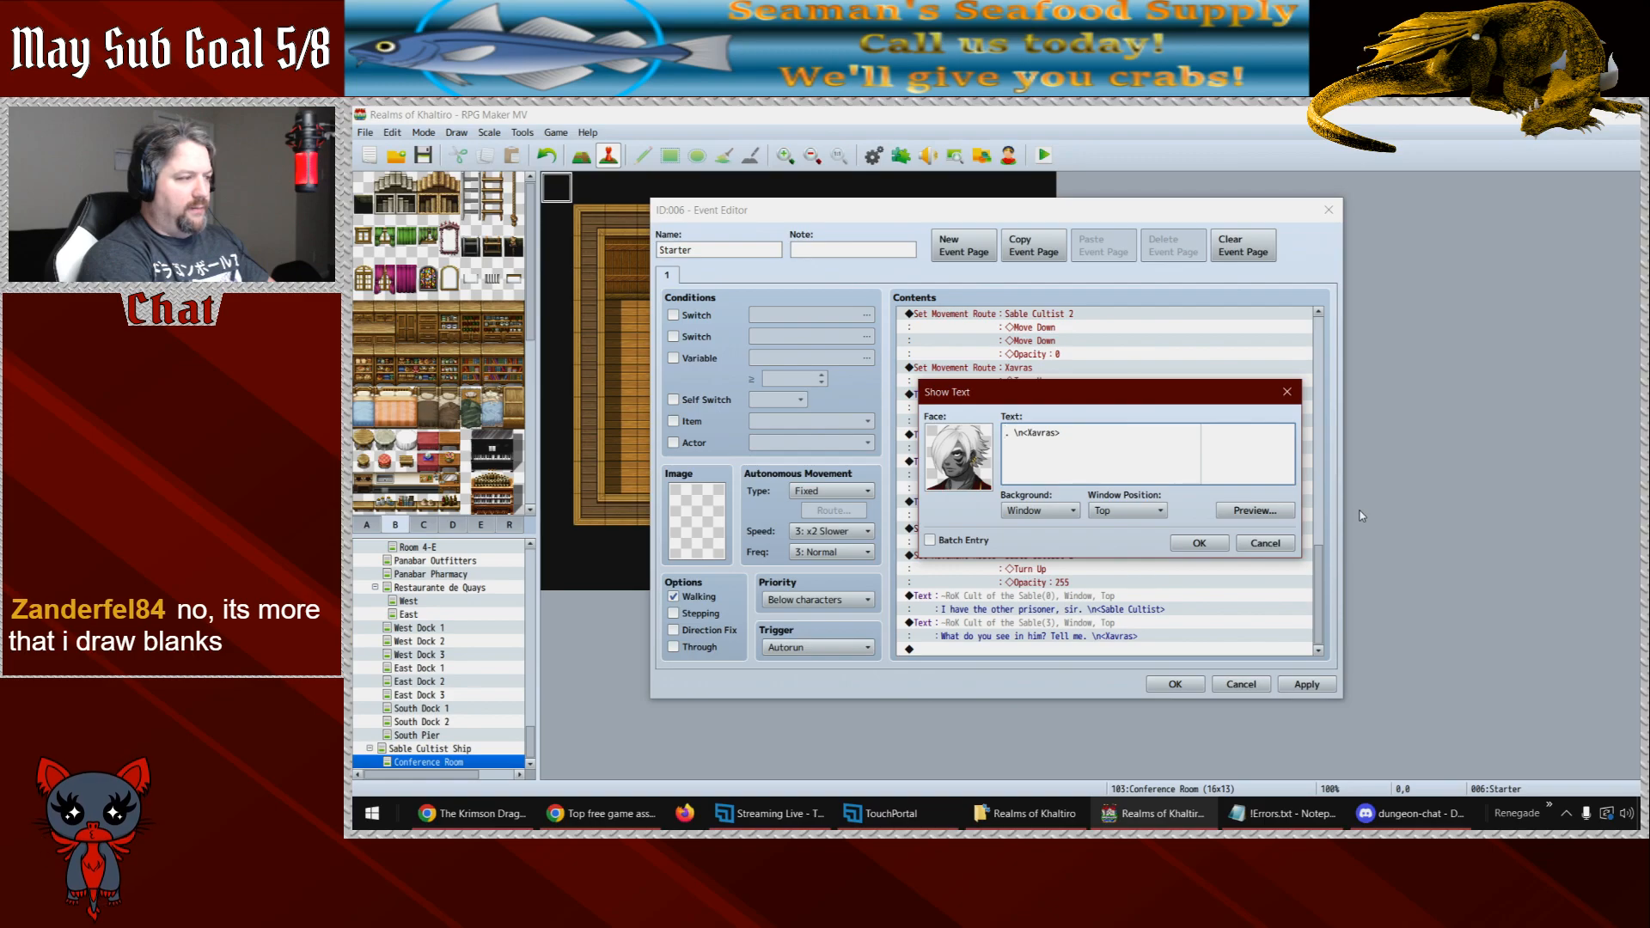
text(Bring her)
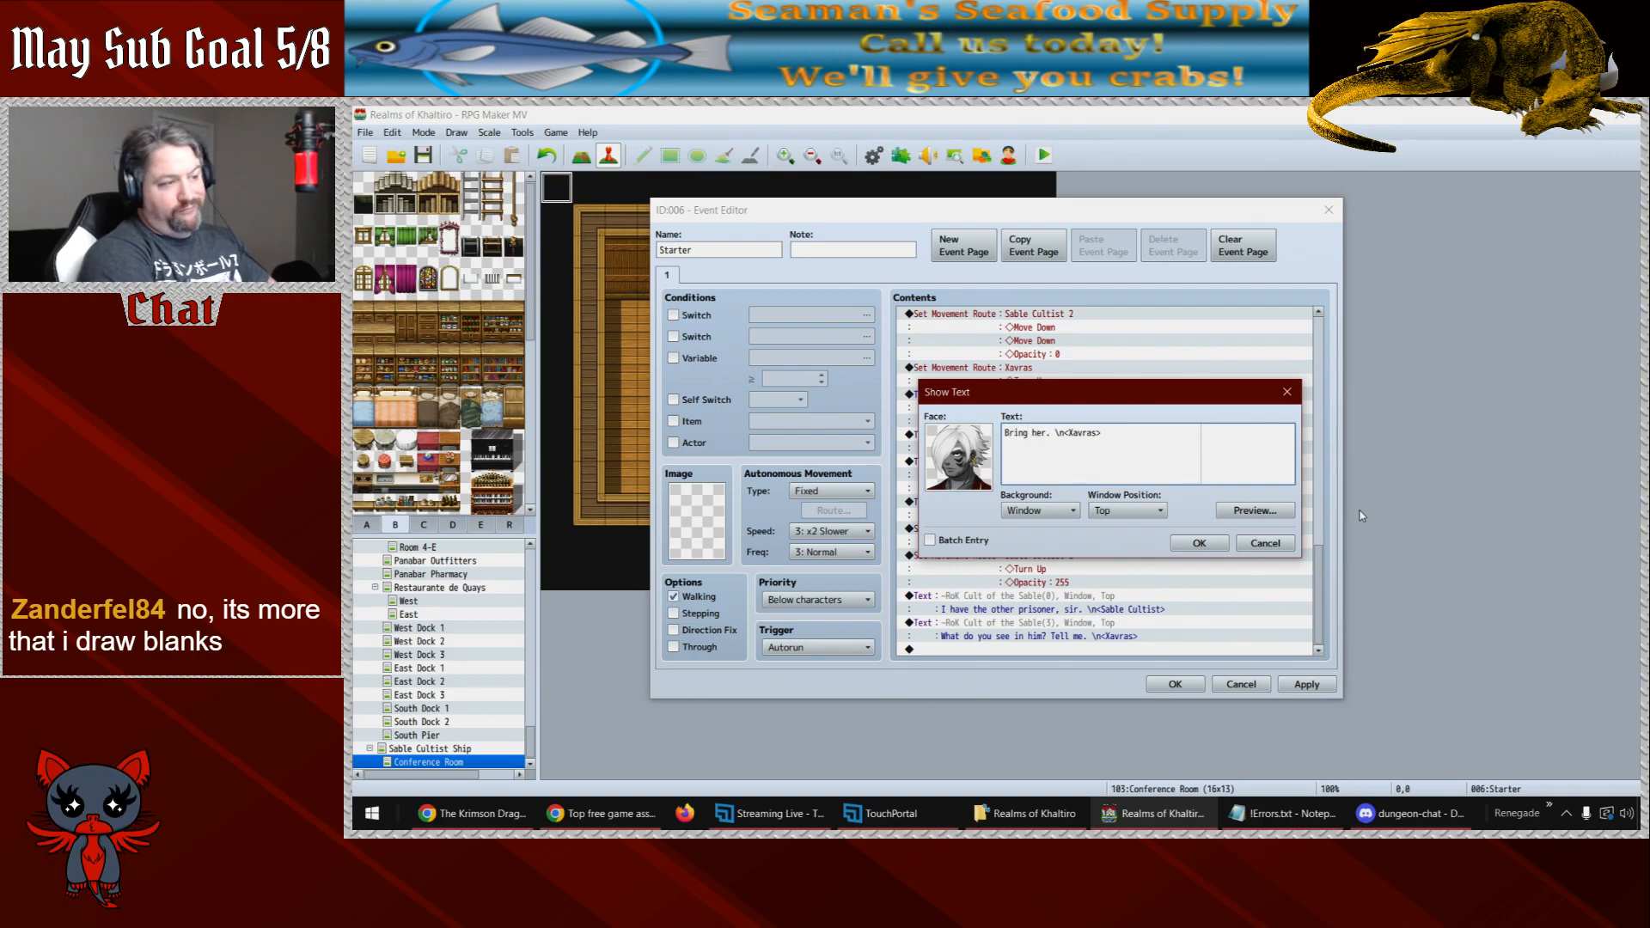
click(1227, 549)
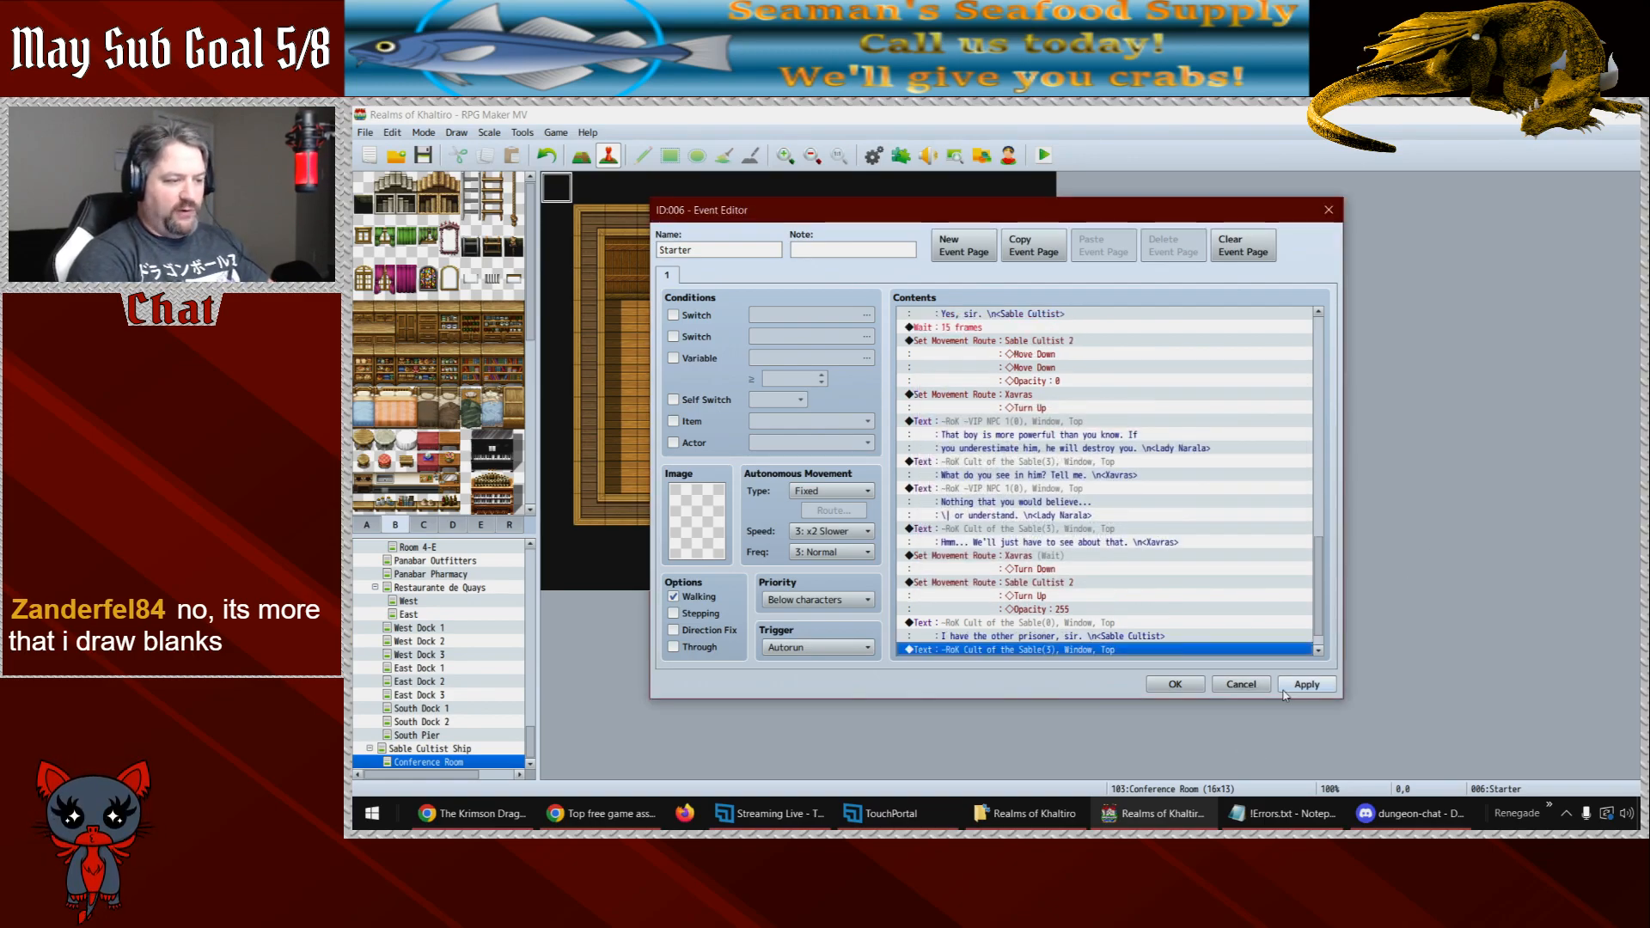
click(1307, 685)
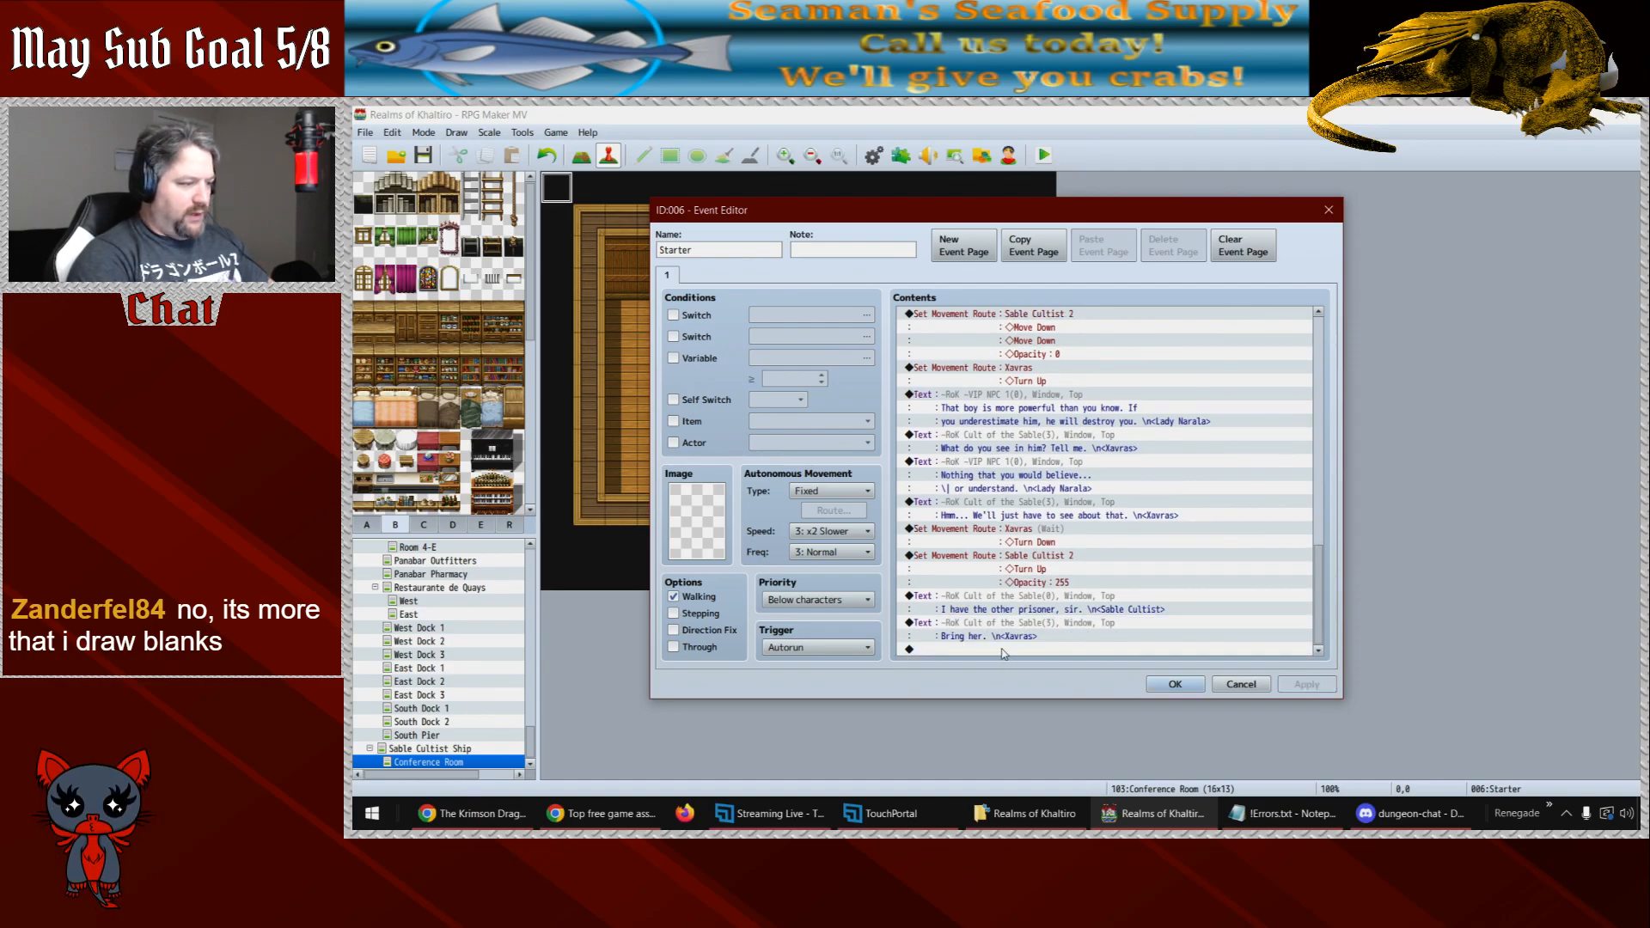
double_click(1003, 649)
key(Escape)
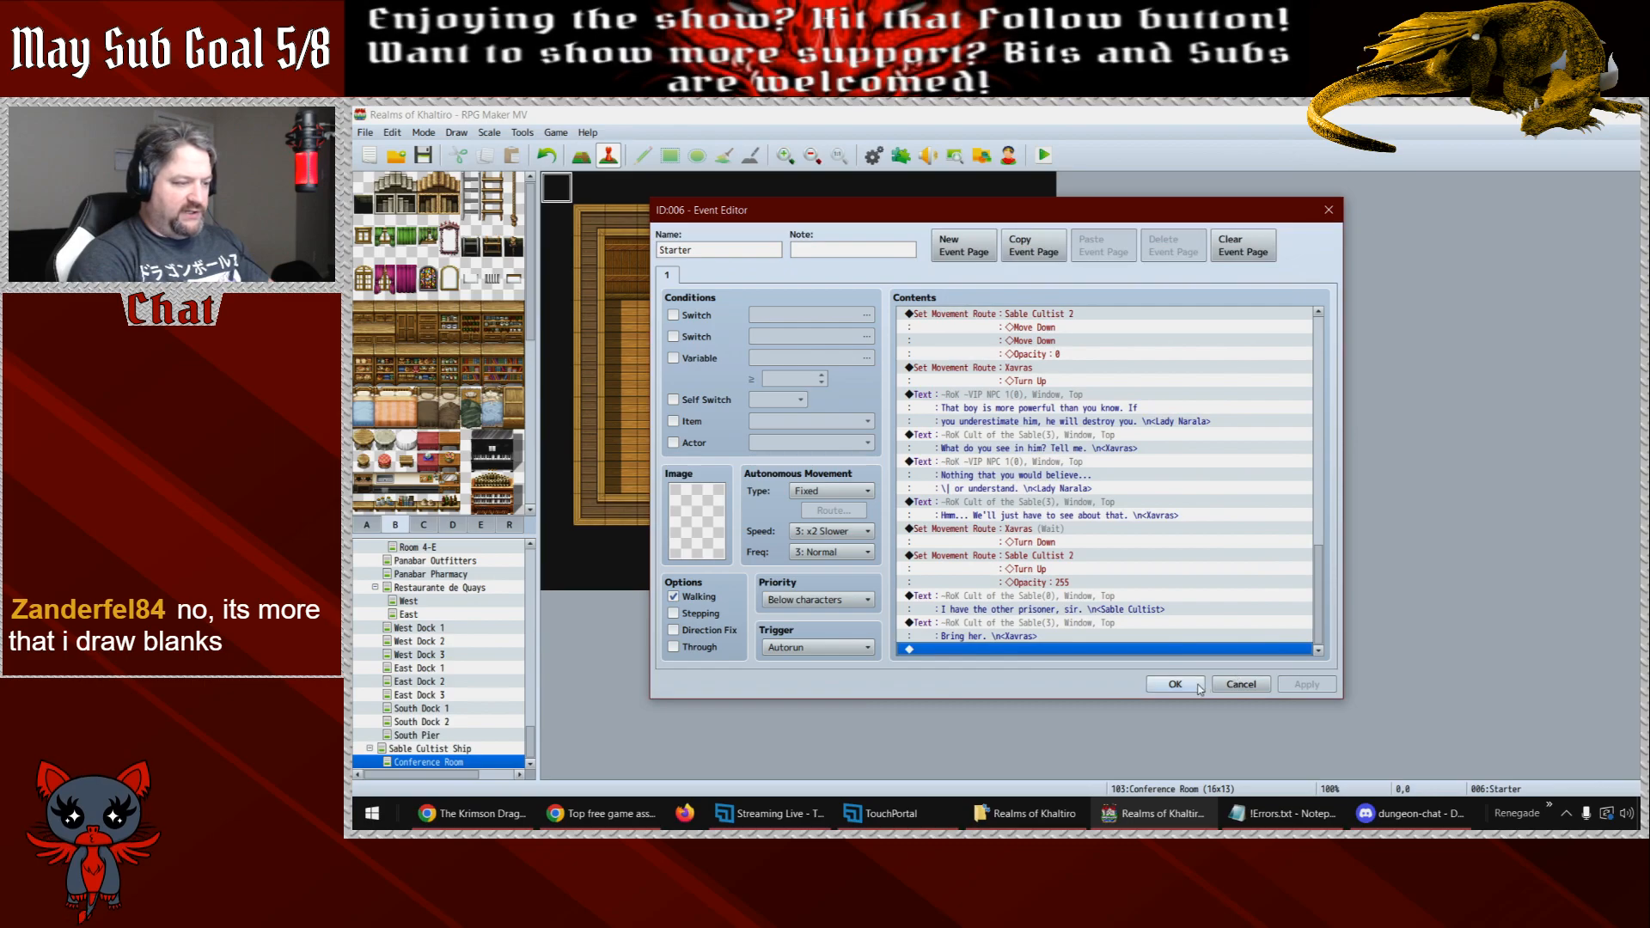
click(1199, 685)
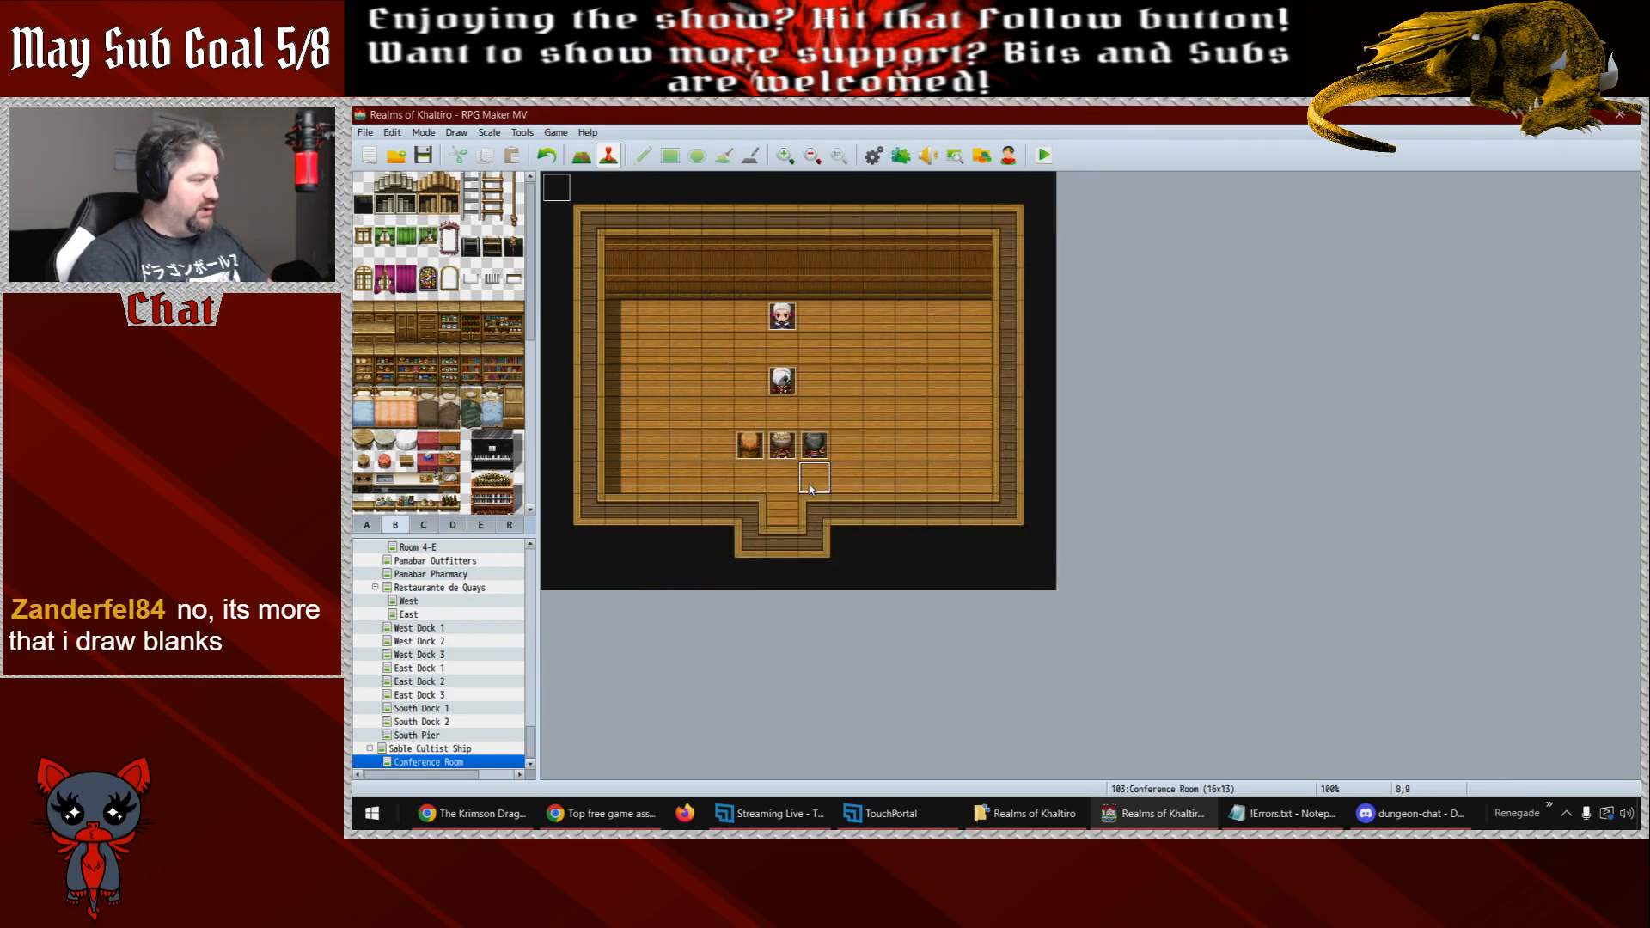
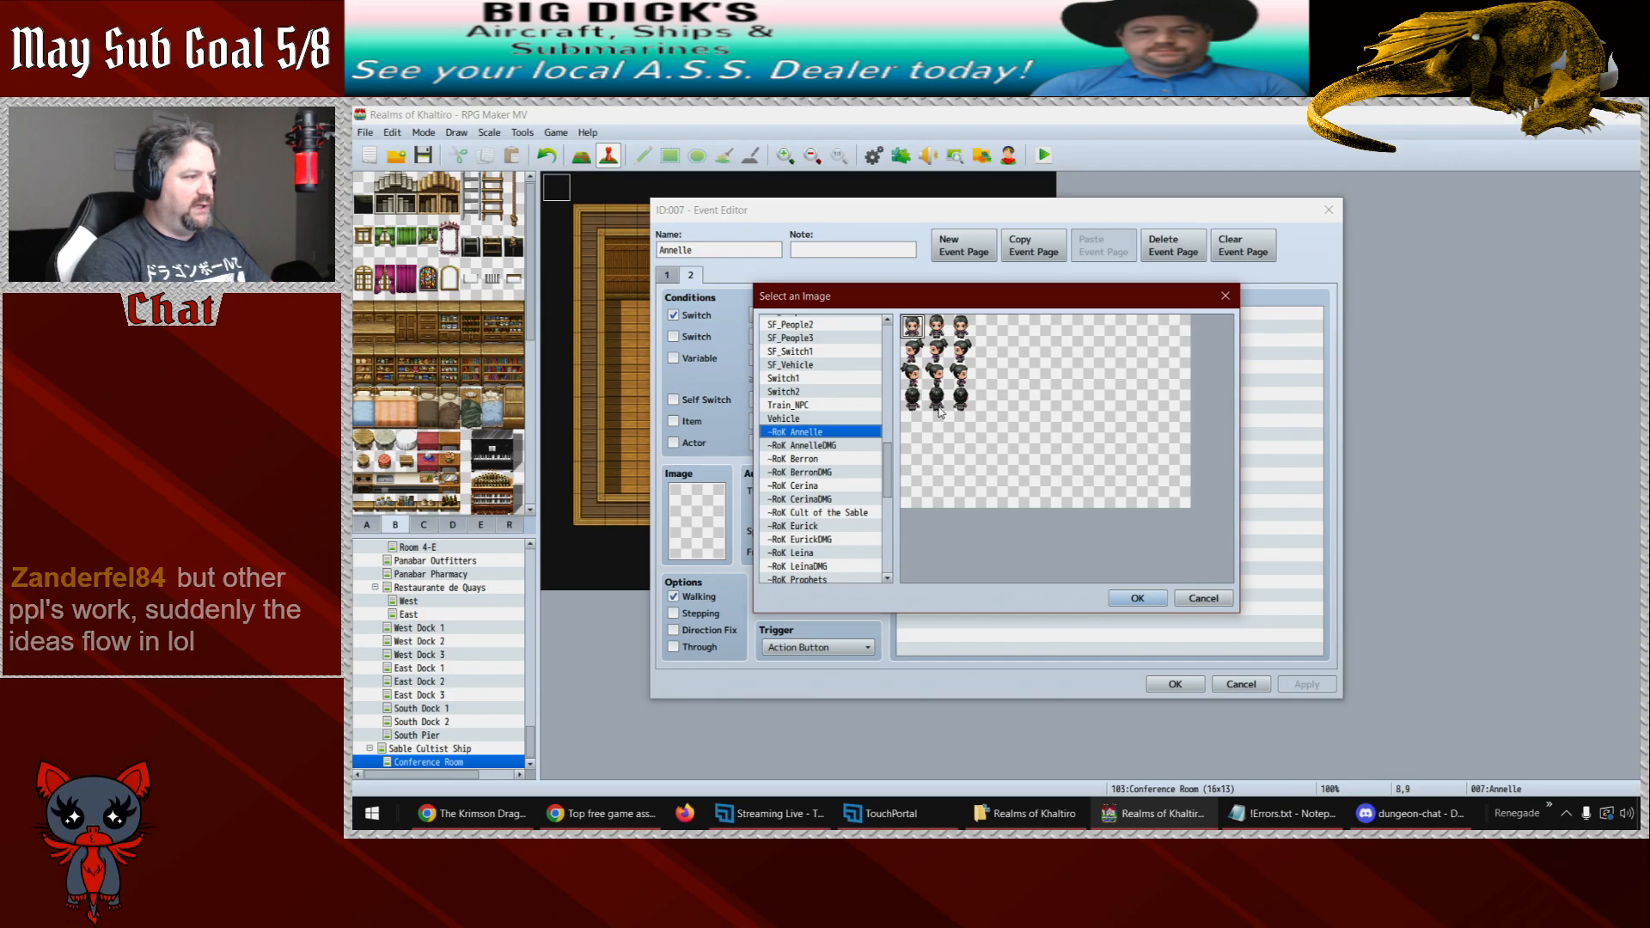
- Give page 2 of the Annelle event the back-facing sprite from -RoK Annelle and save the event
click(1138, 599)
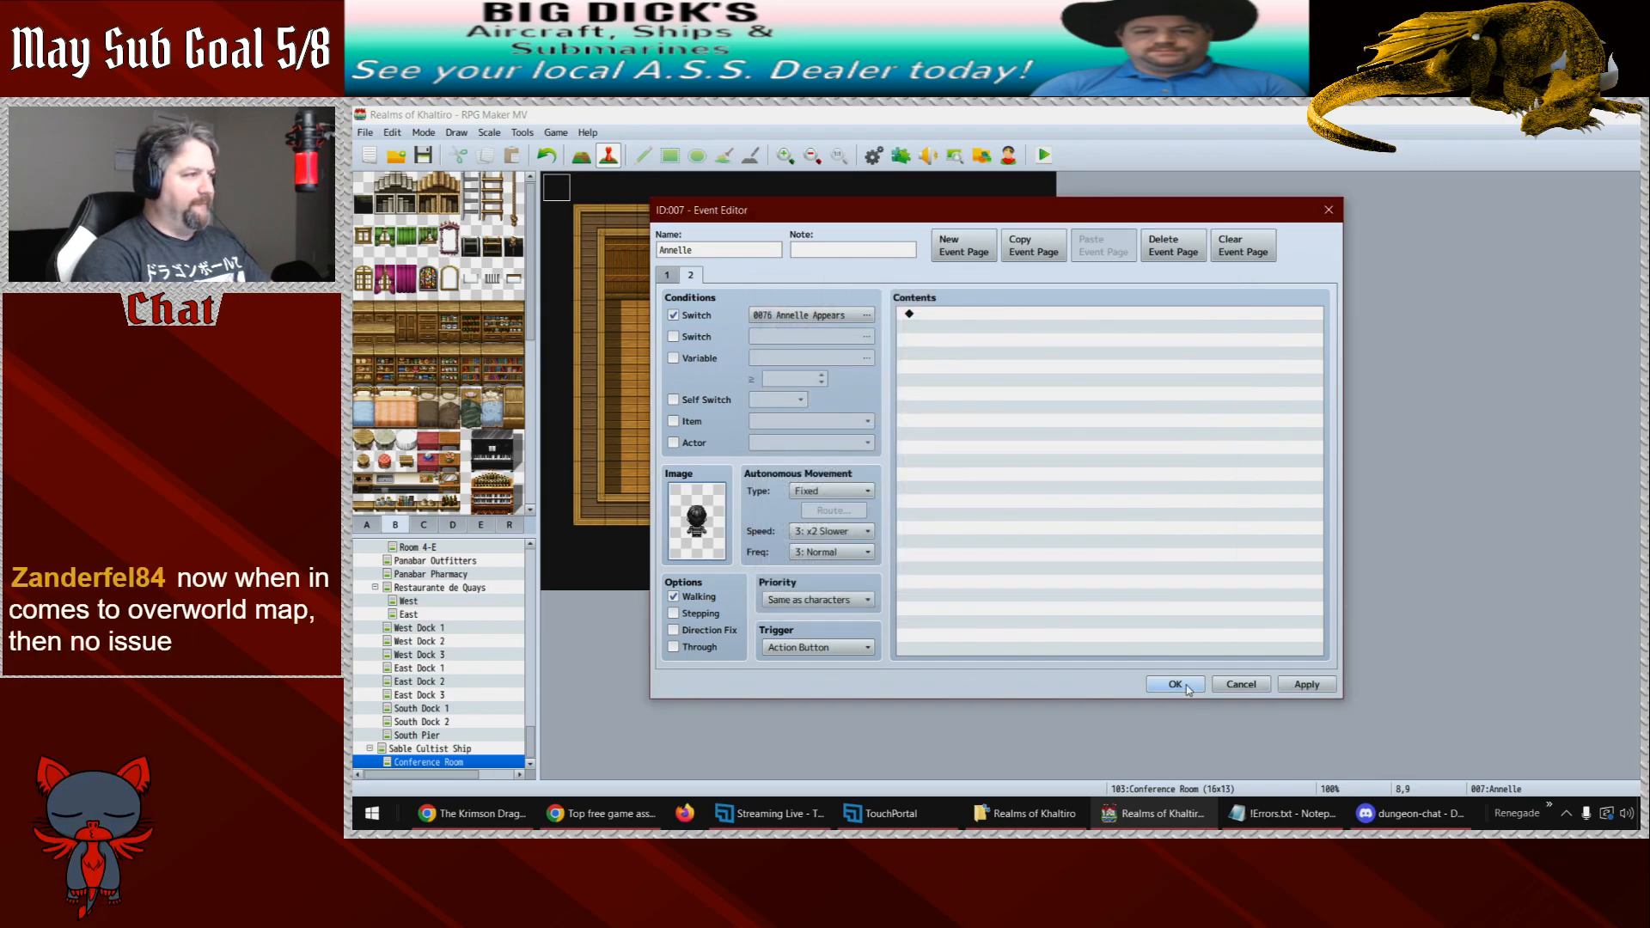
click(1190, 685)
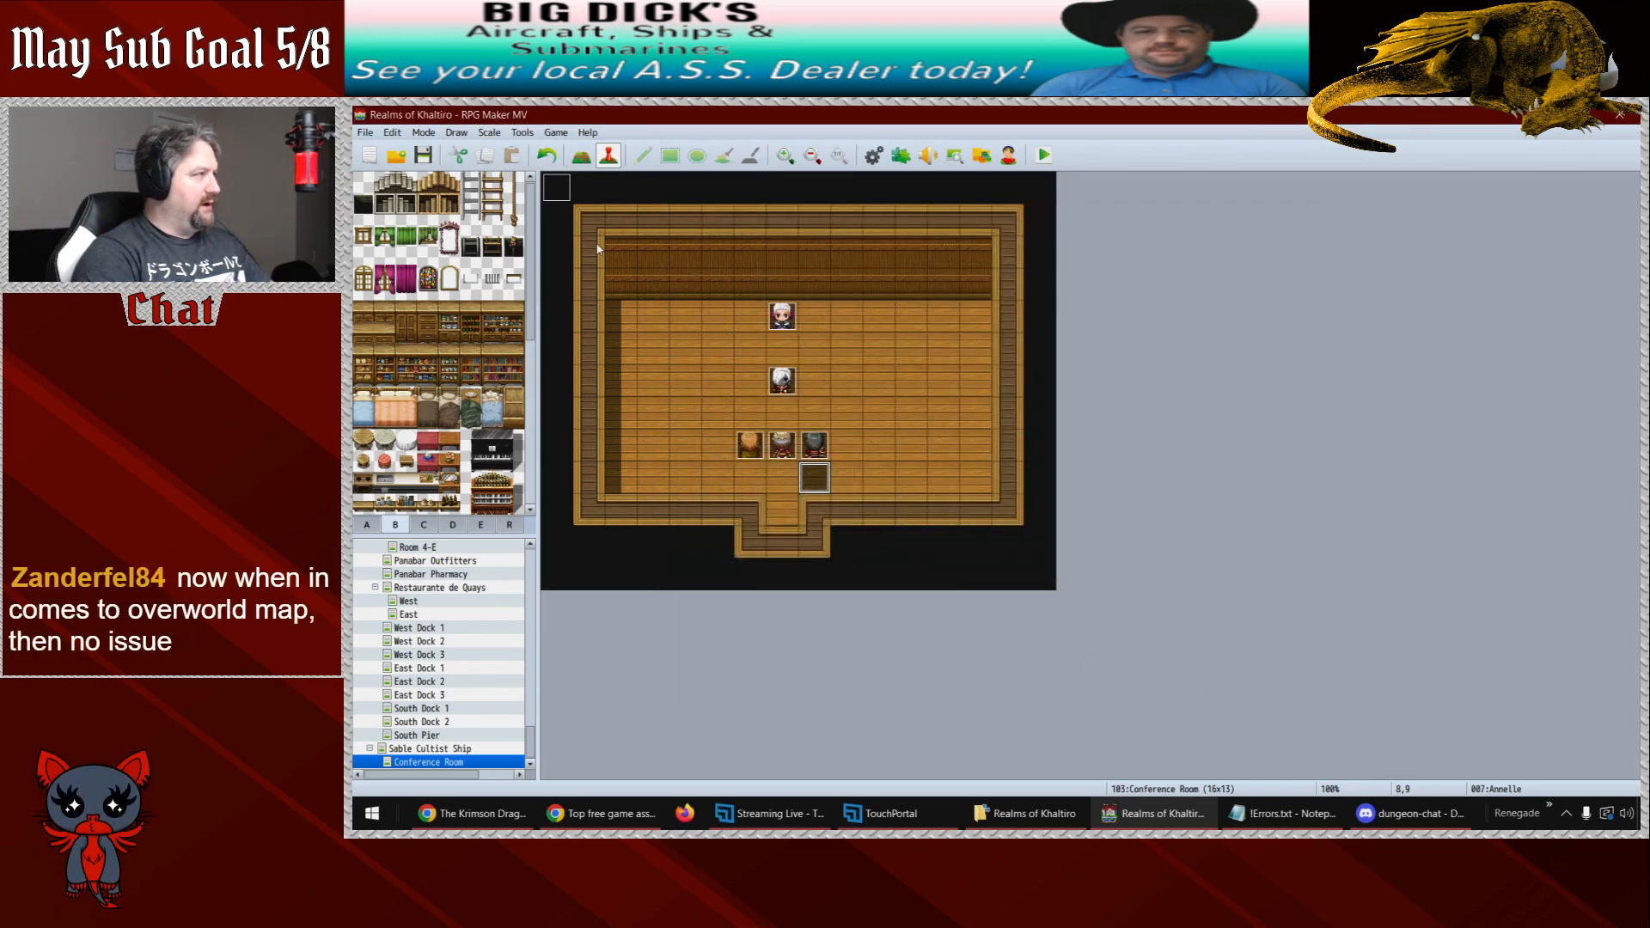
double_click(563, 191)
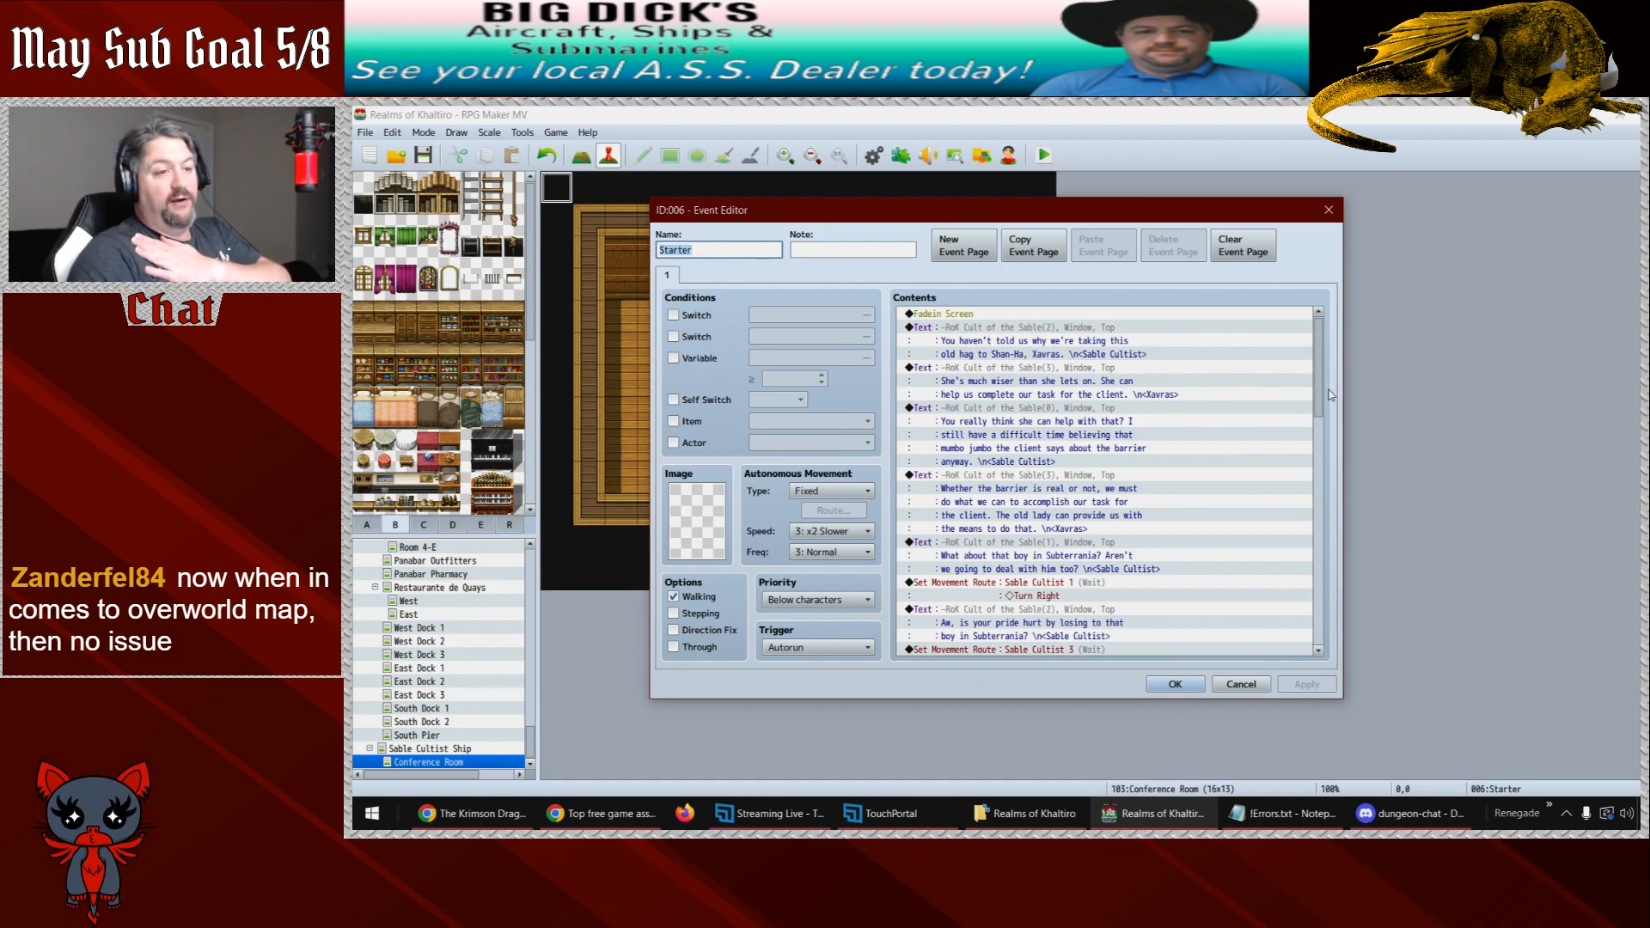
drag(1324, 396, 1310, 636)
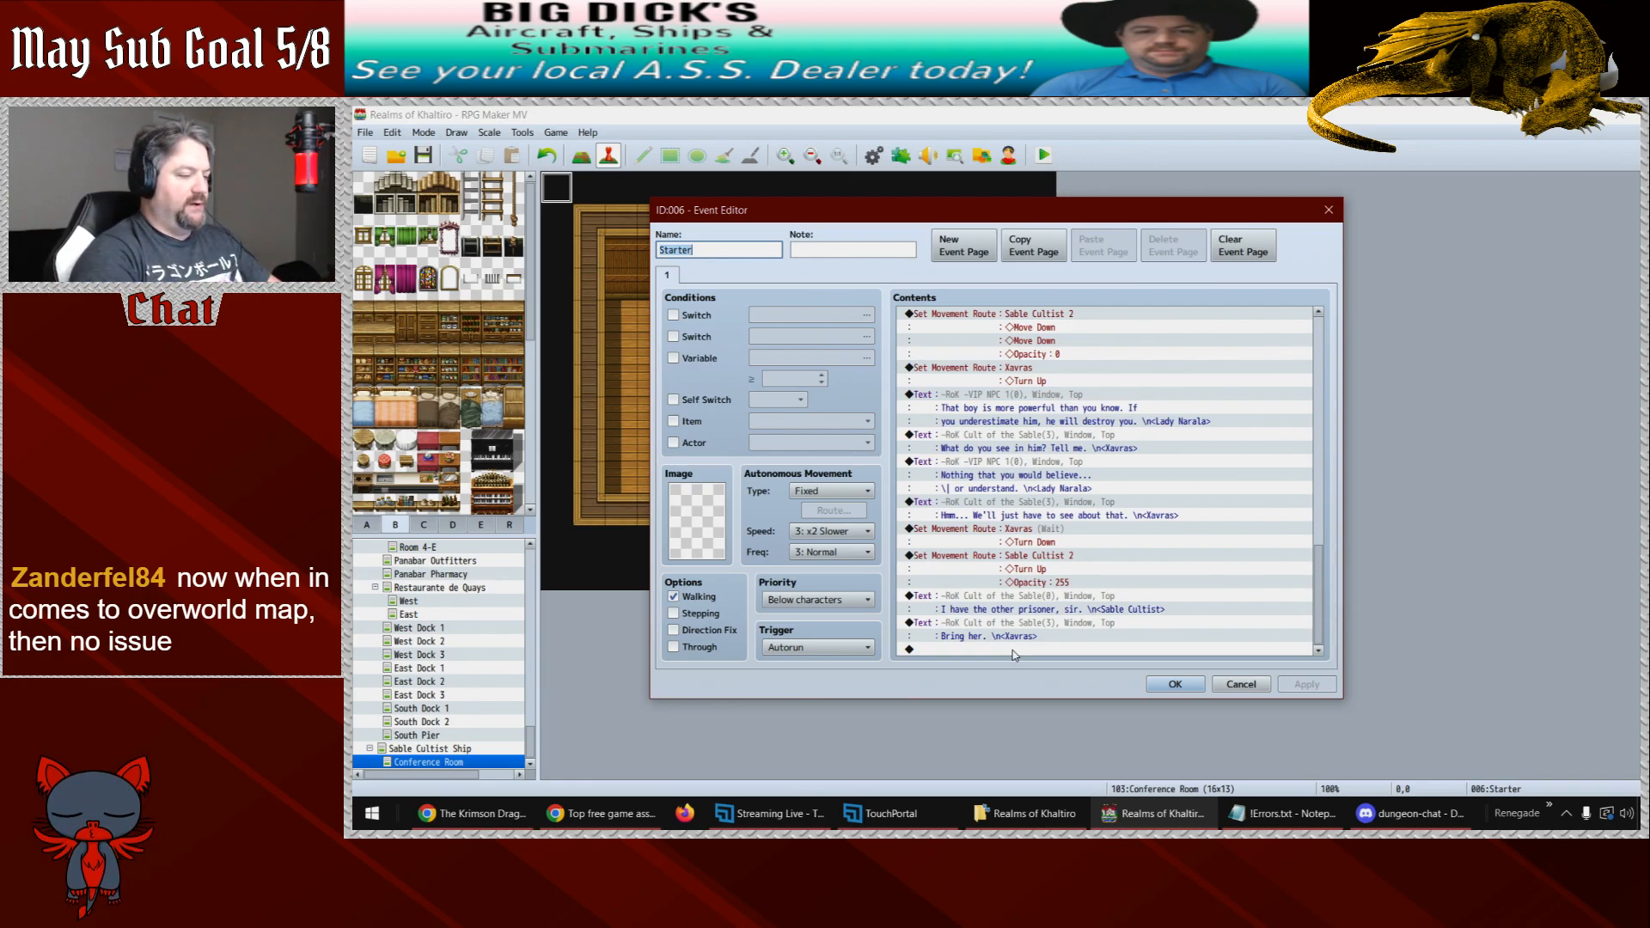
click(1148, 684)
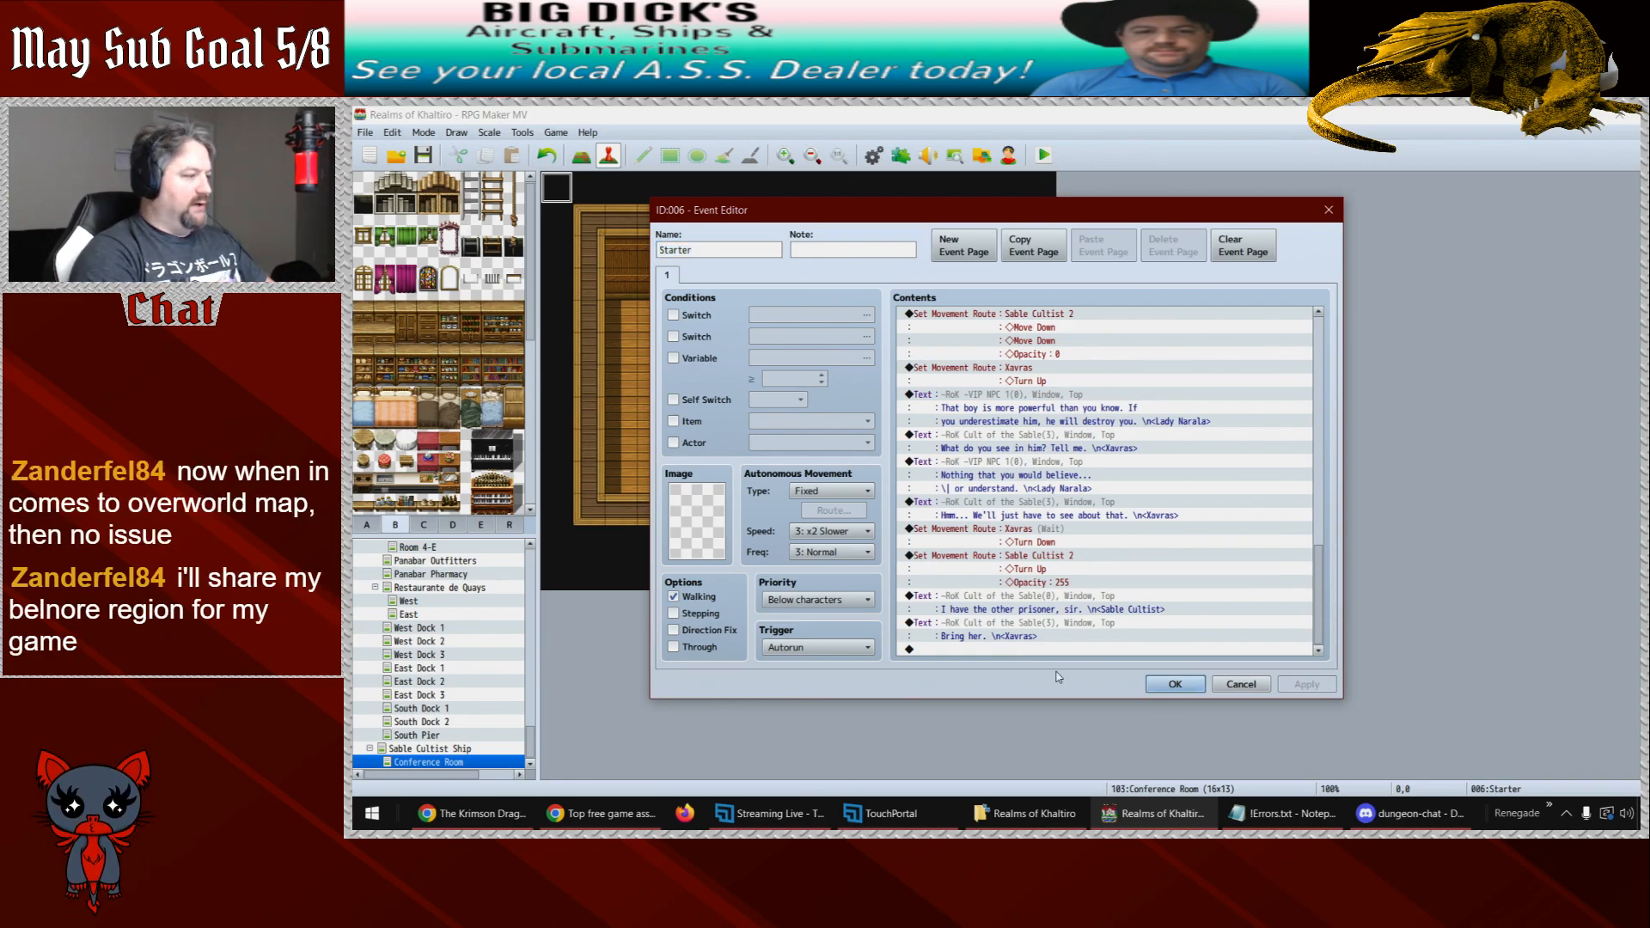
click(1177, 682)
- Enable the Through option on the Sable Cultist 2 event and on page 1 of the Annelle event, saving both
double_click(784, 444)
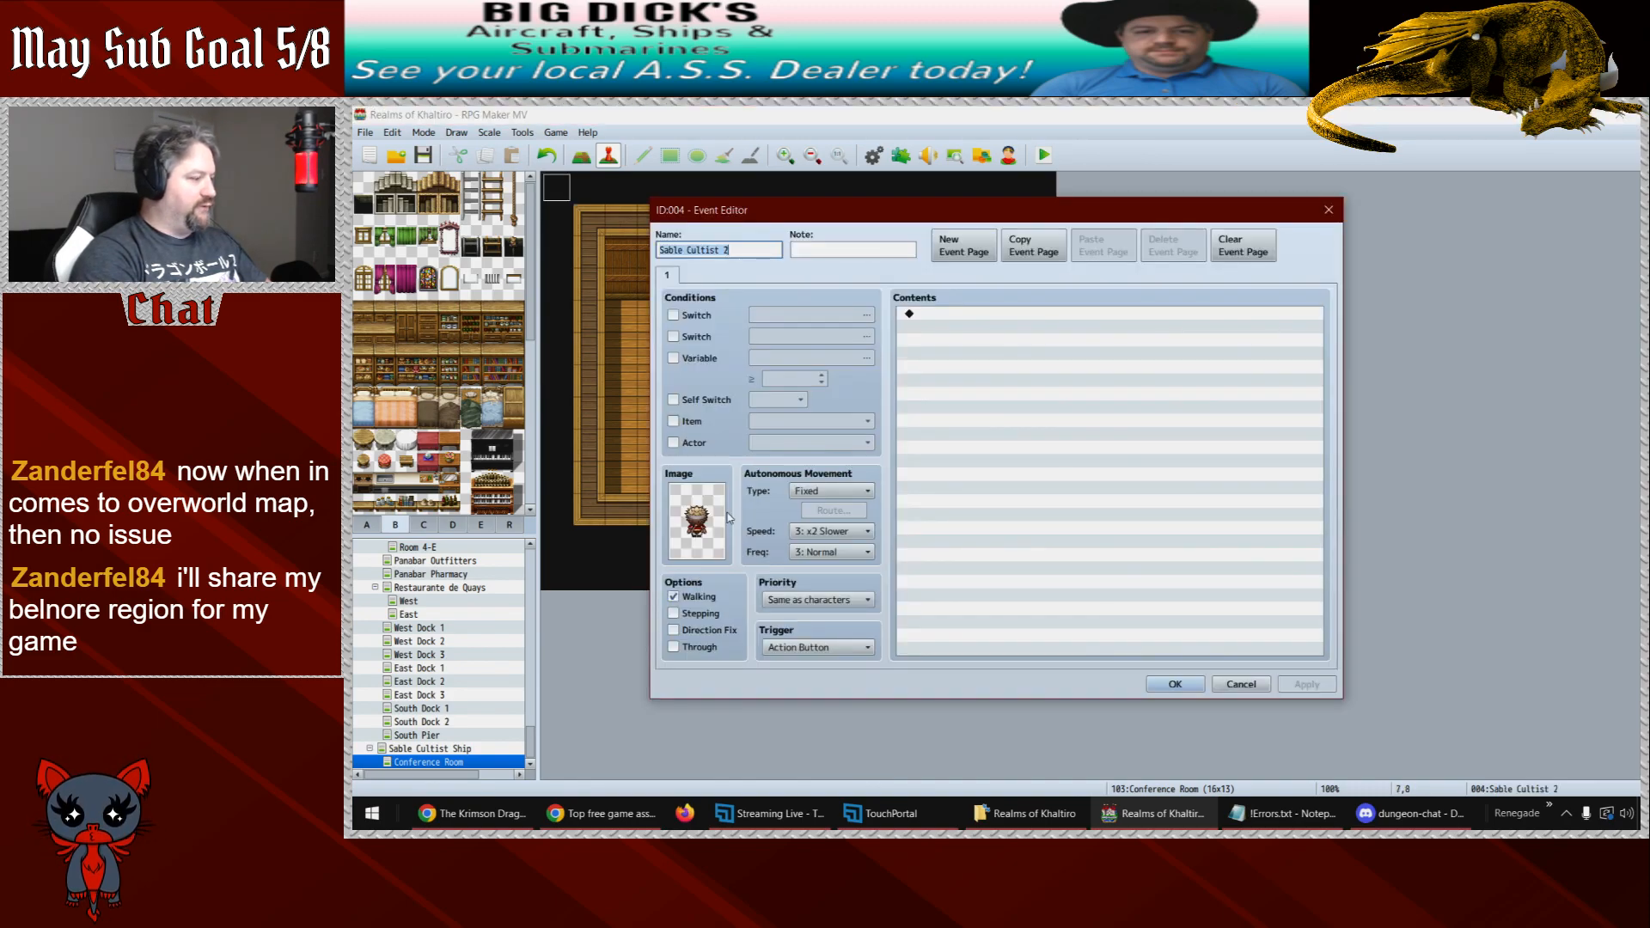
click(692, 646)
click(1169, 684)
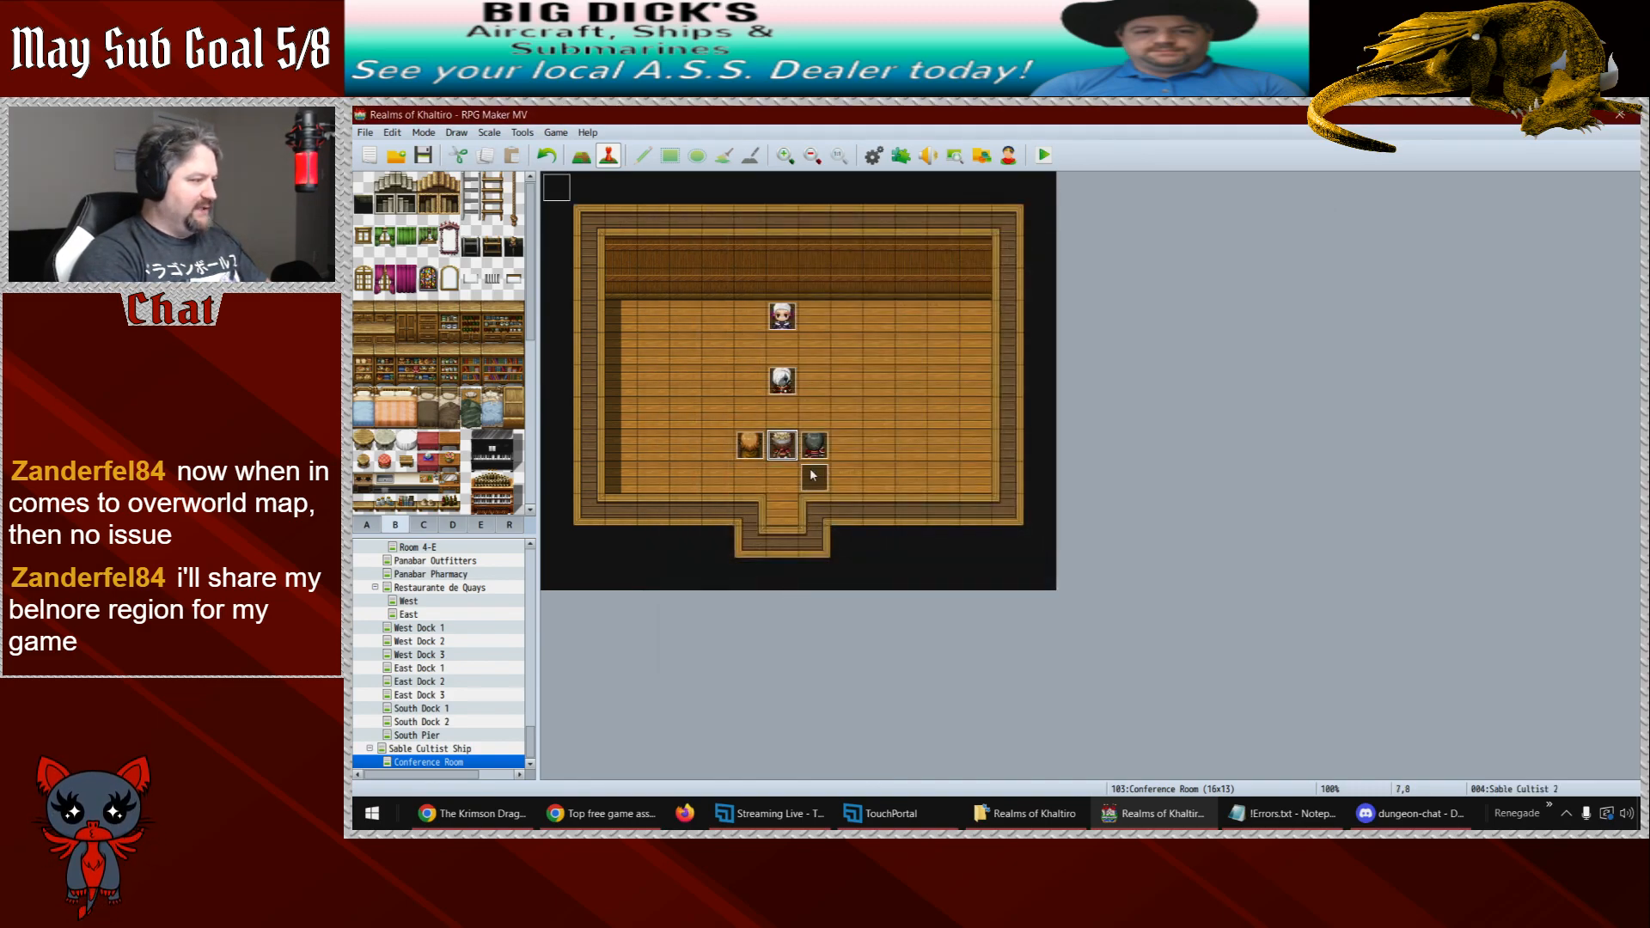
double_click(810, 467)
click(701, 648)
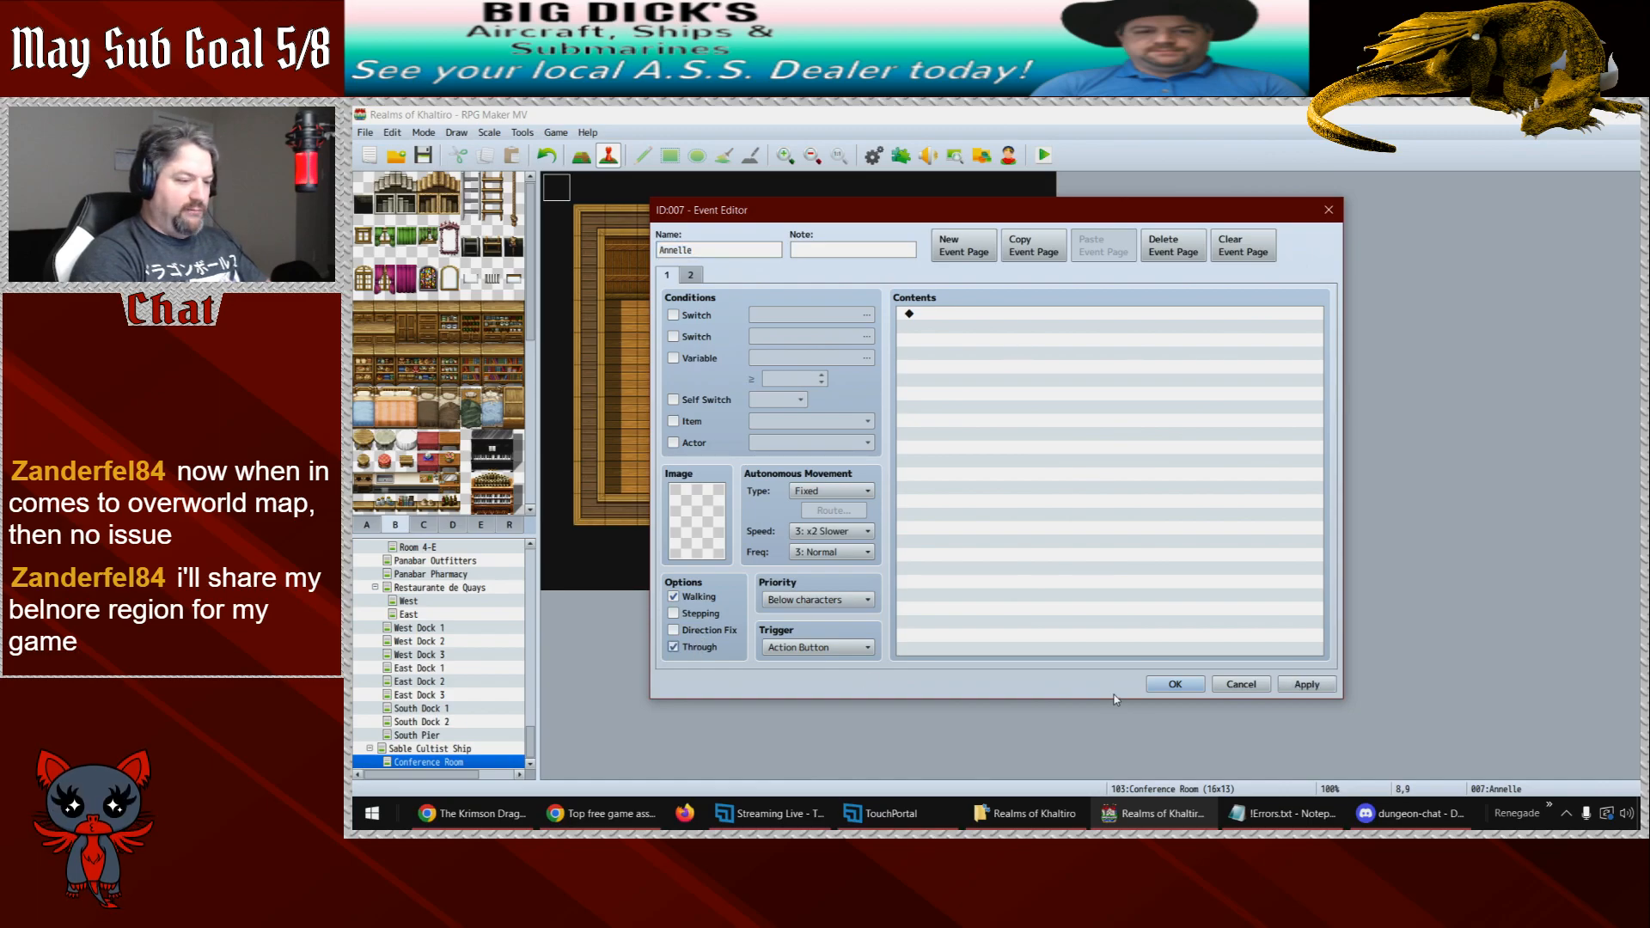
click(1175, 685)
- Add a Sable Cultist 2 movement route with Move Up and no Wait for Completion after Xavras's "Bring her." line, then save the Starter event
double_click(561, 191)
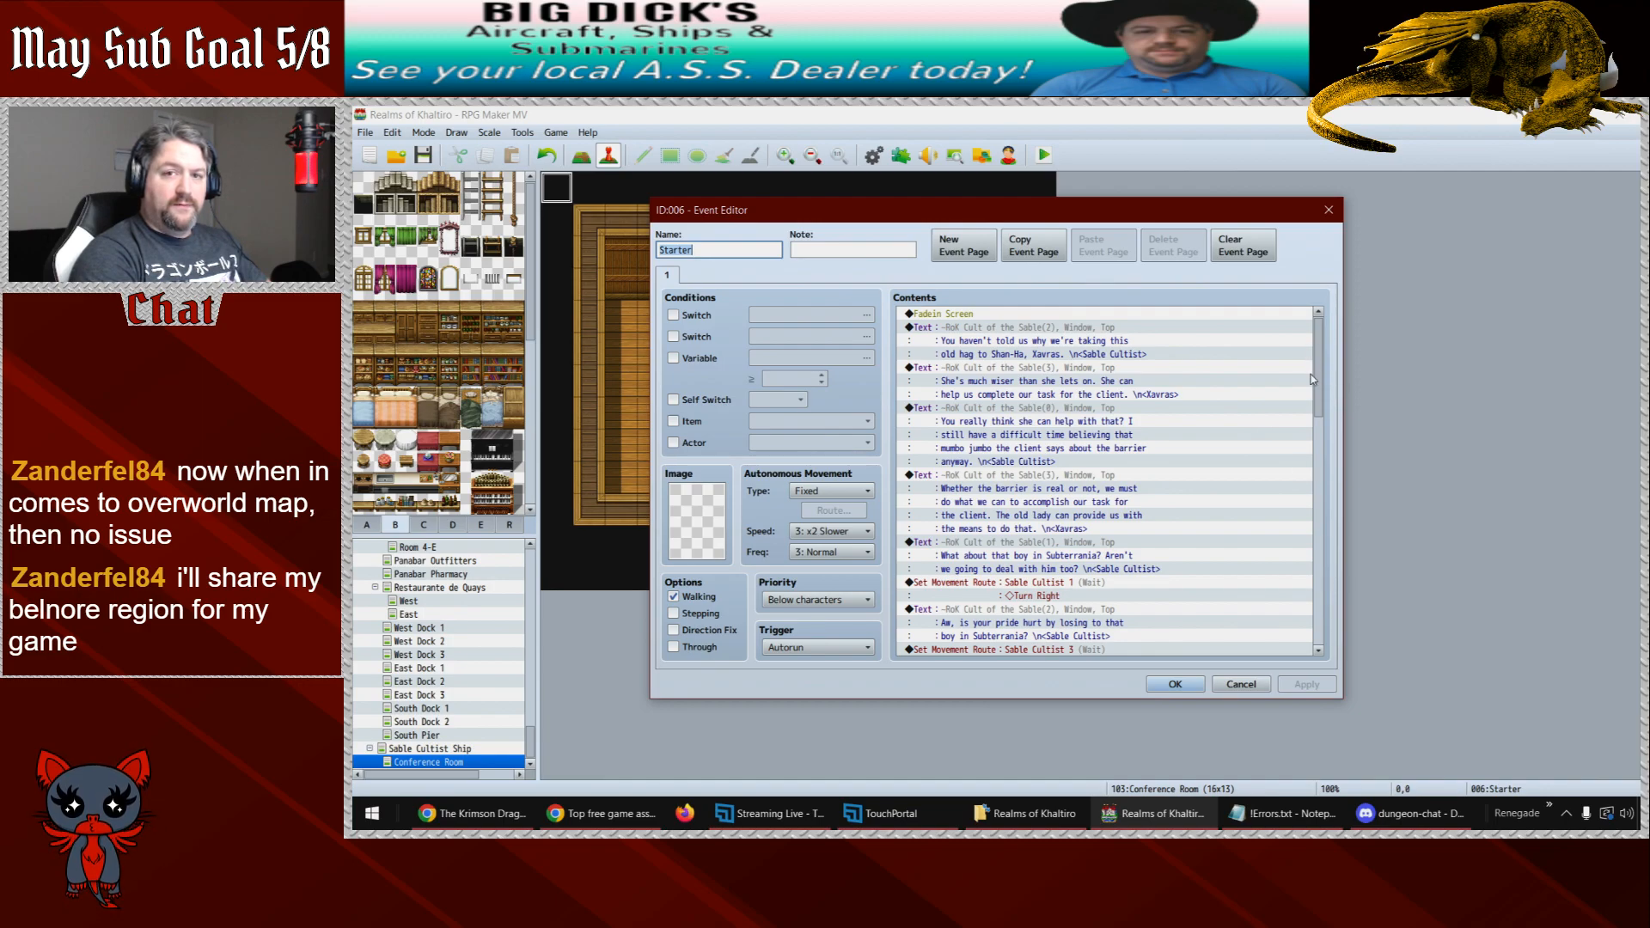
drag(1318, 372, 1318, 602)
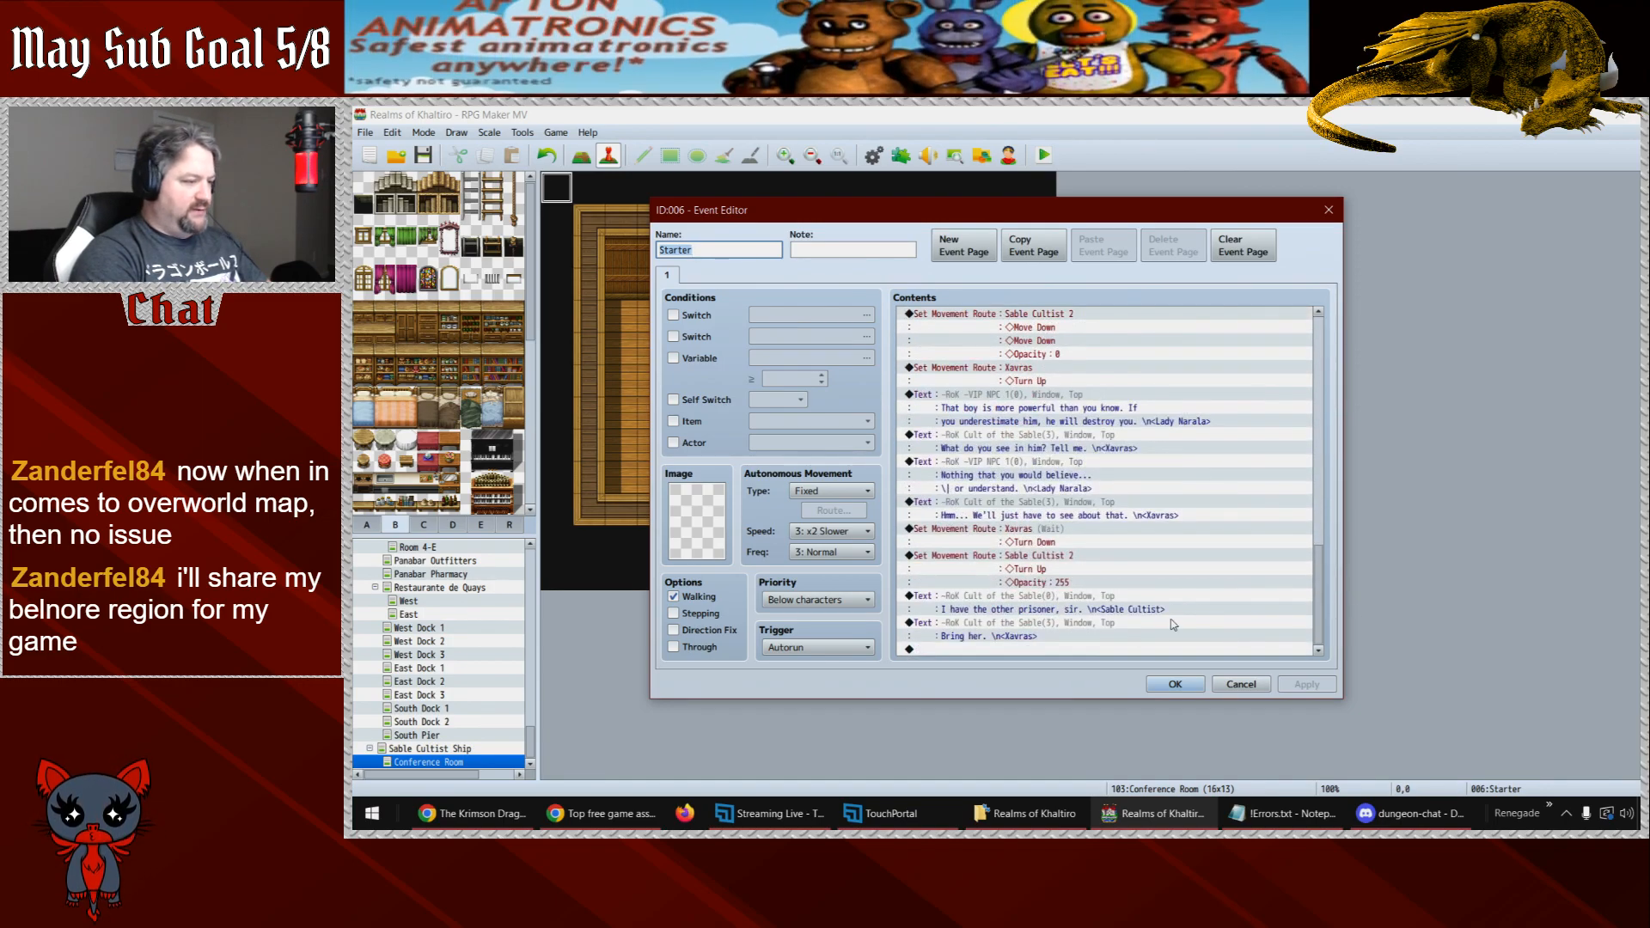
click(1013, 634)
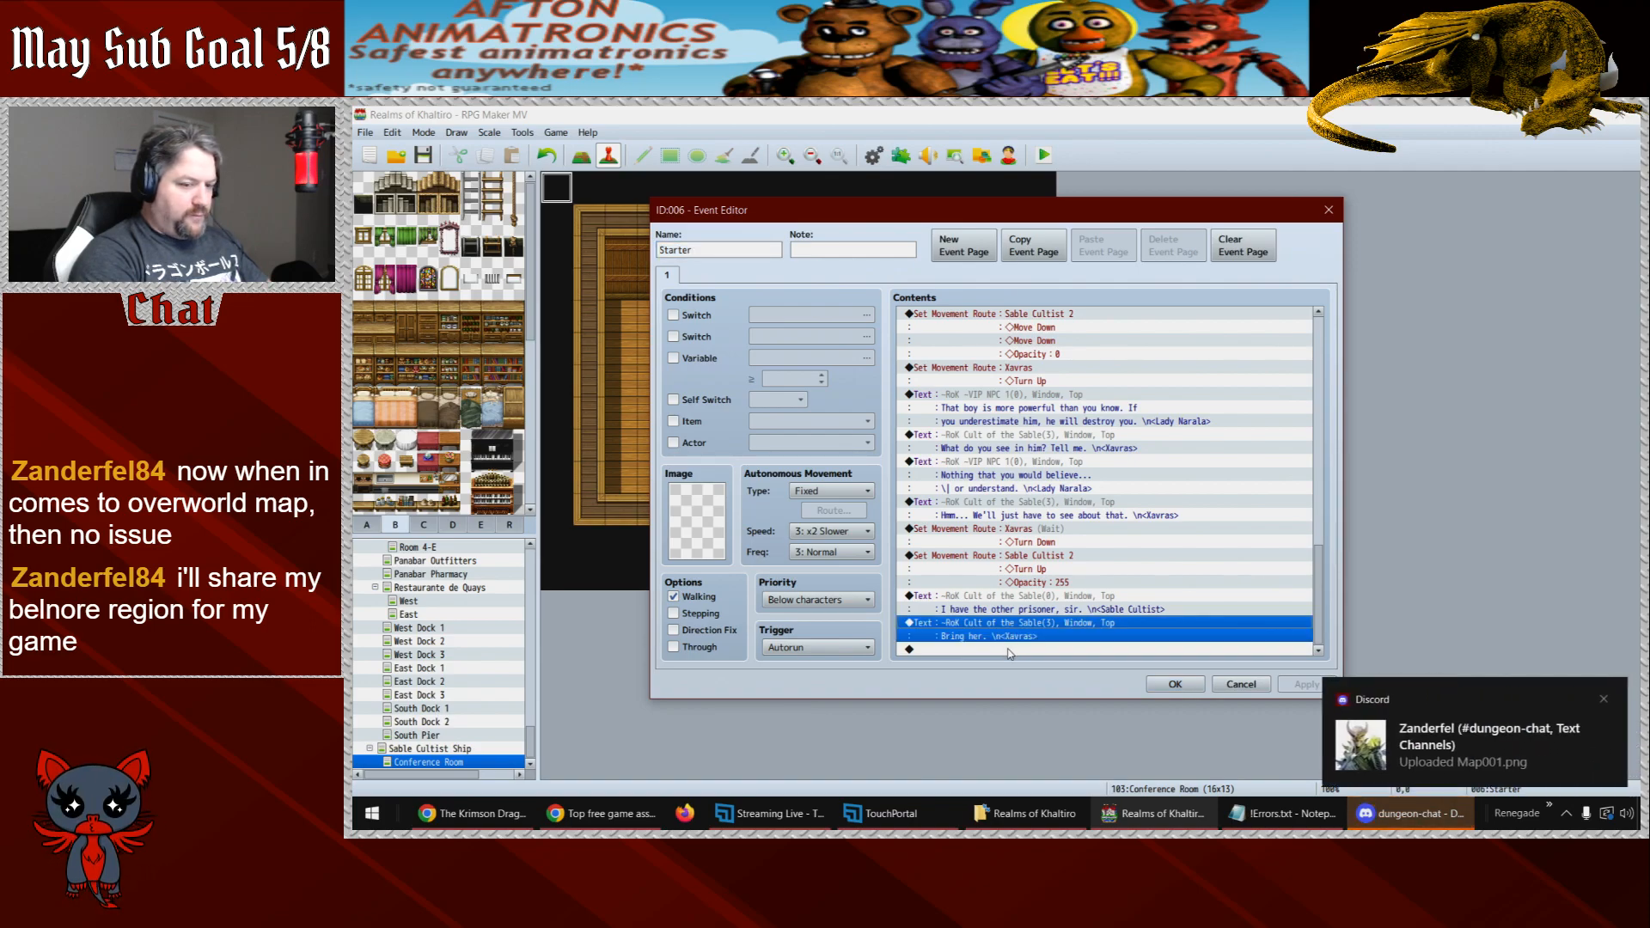
click(1011, 651)
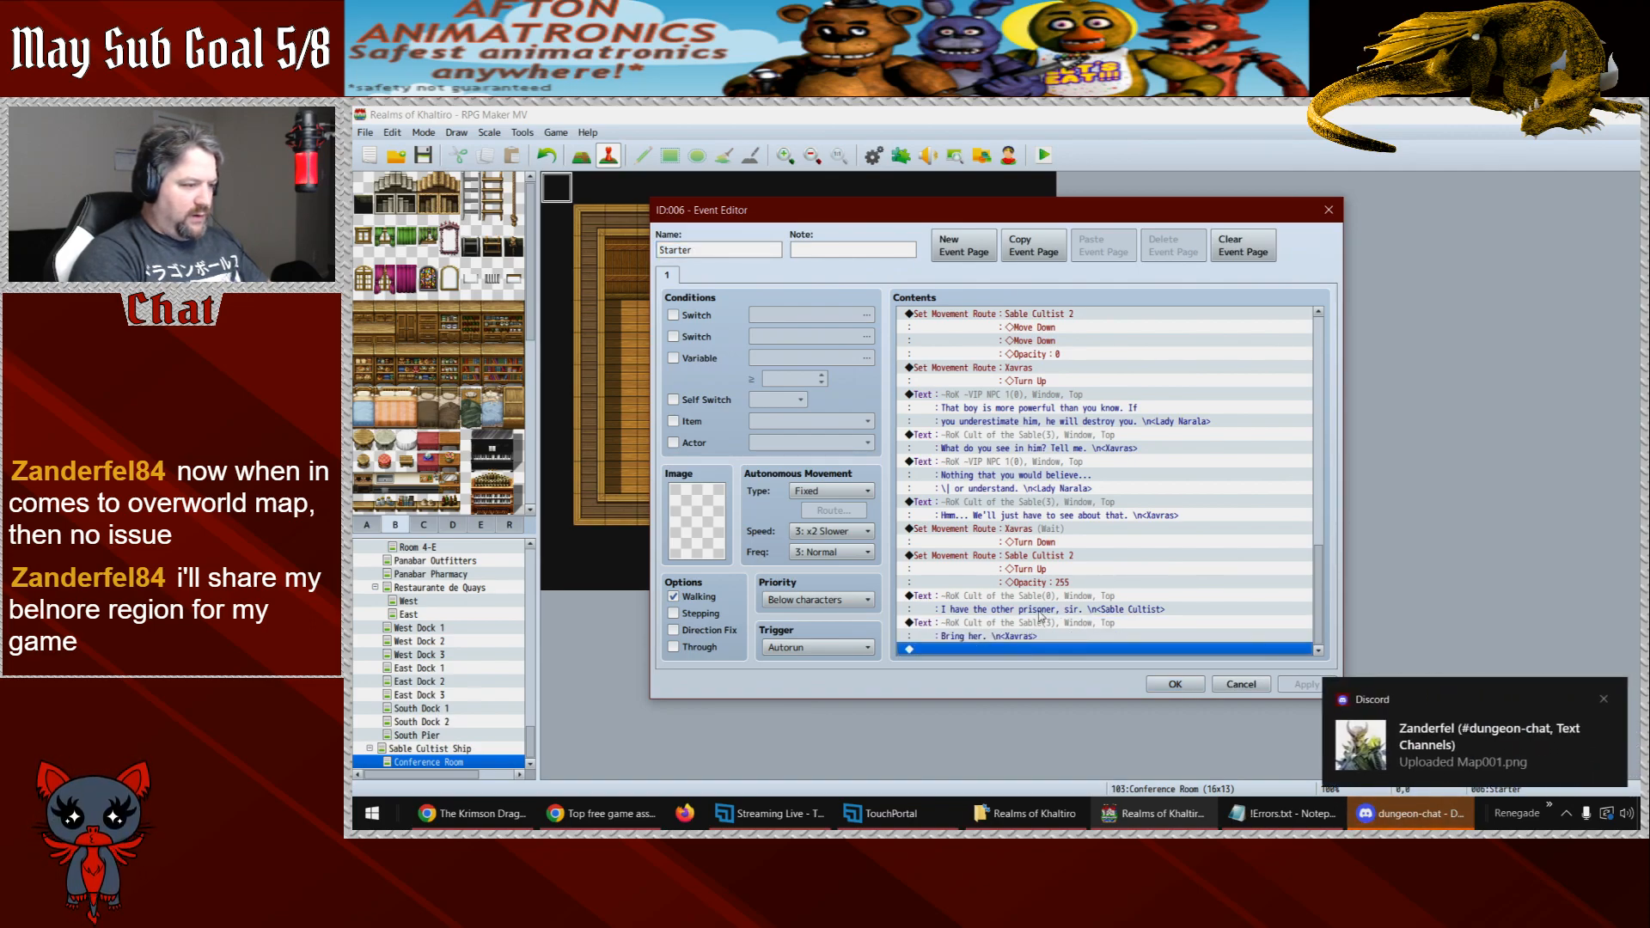
double_click(984, 651)
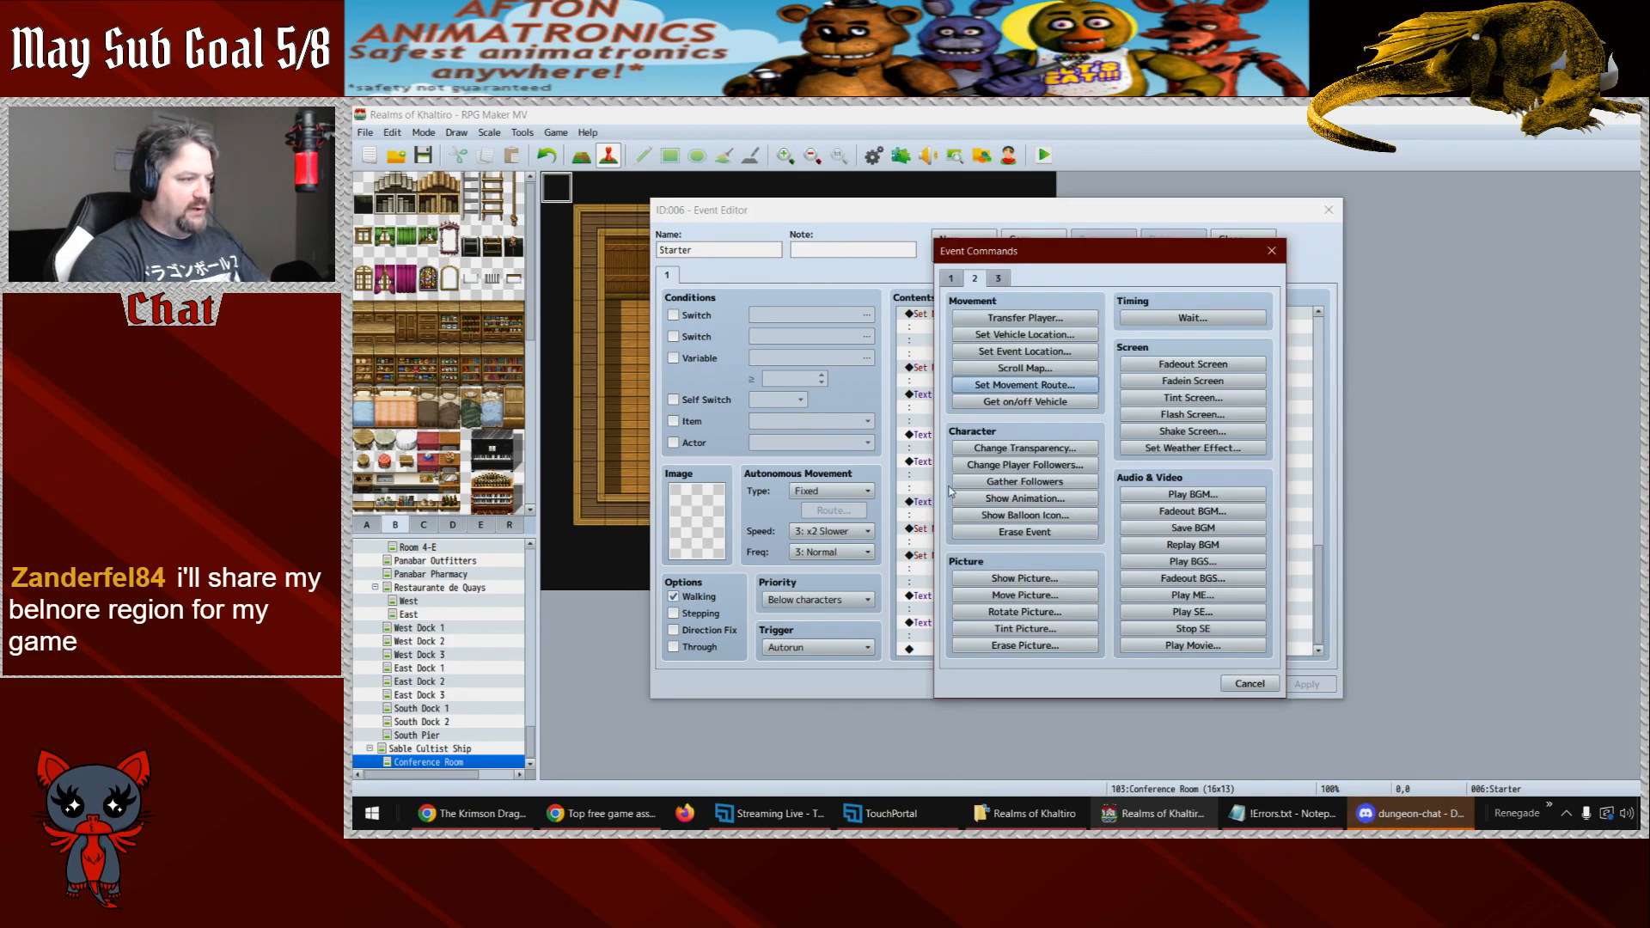
click(1011, 391)
click(911, 340)
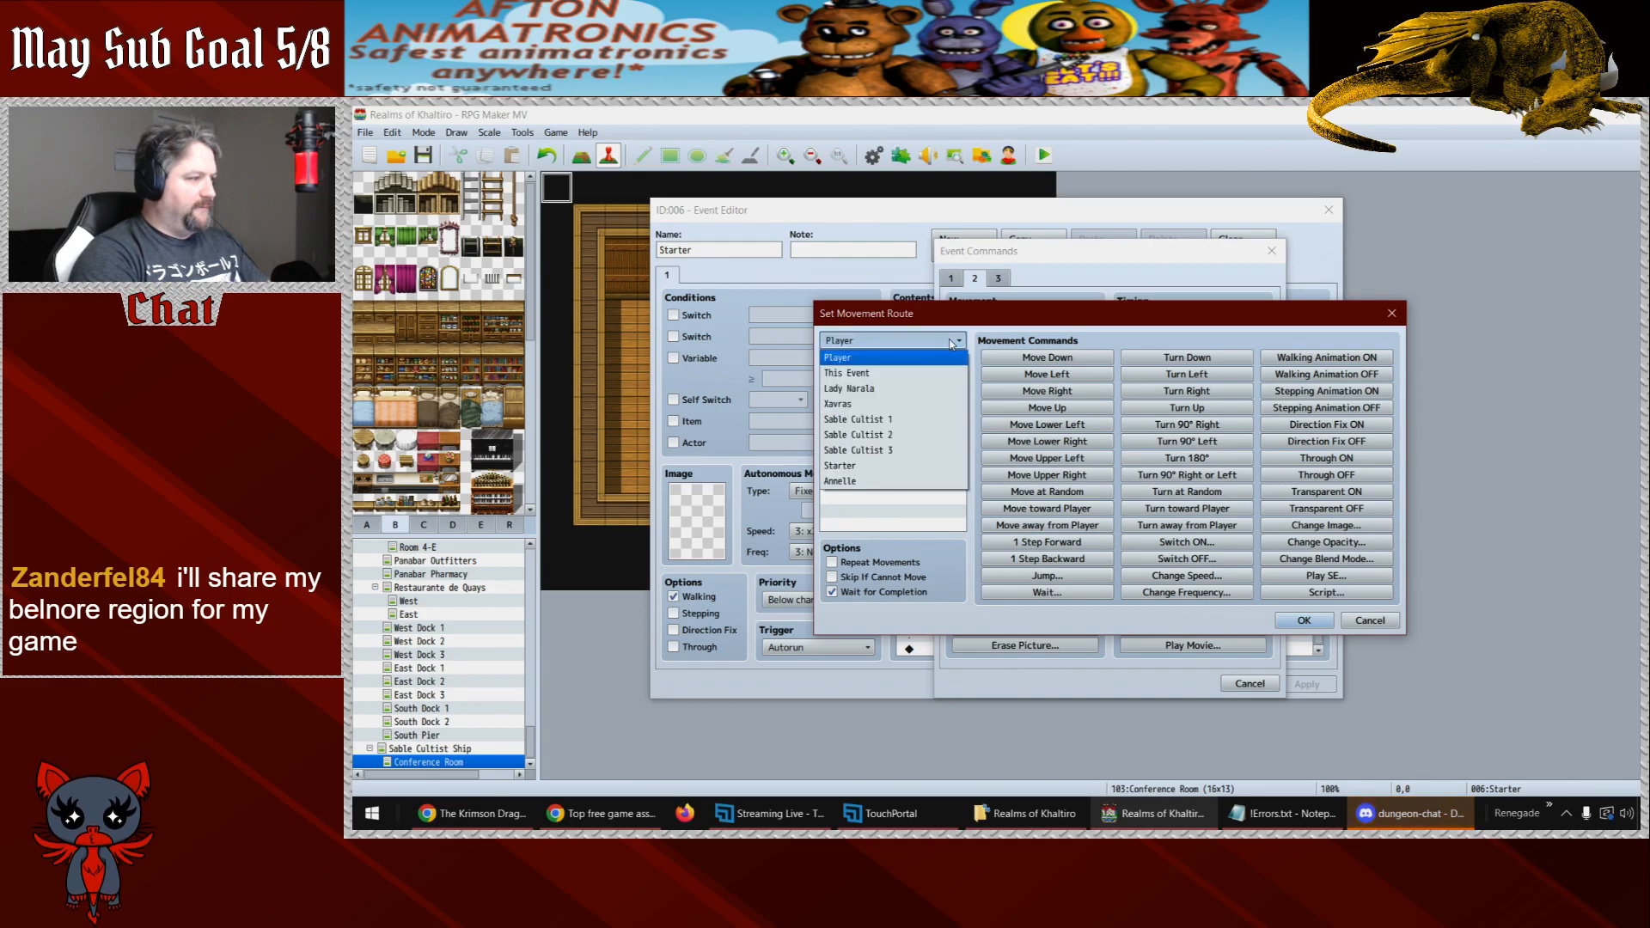
click(886, 436)
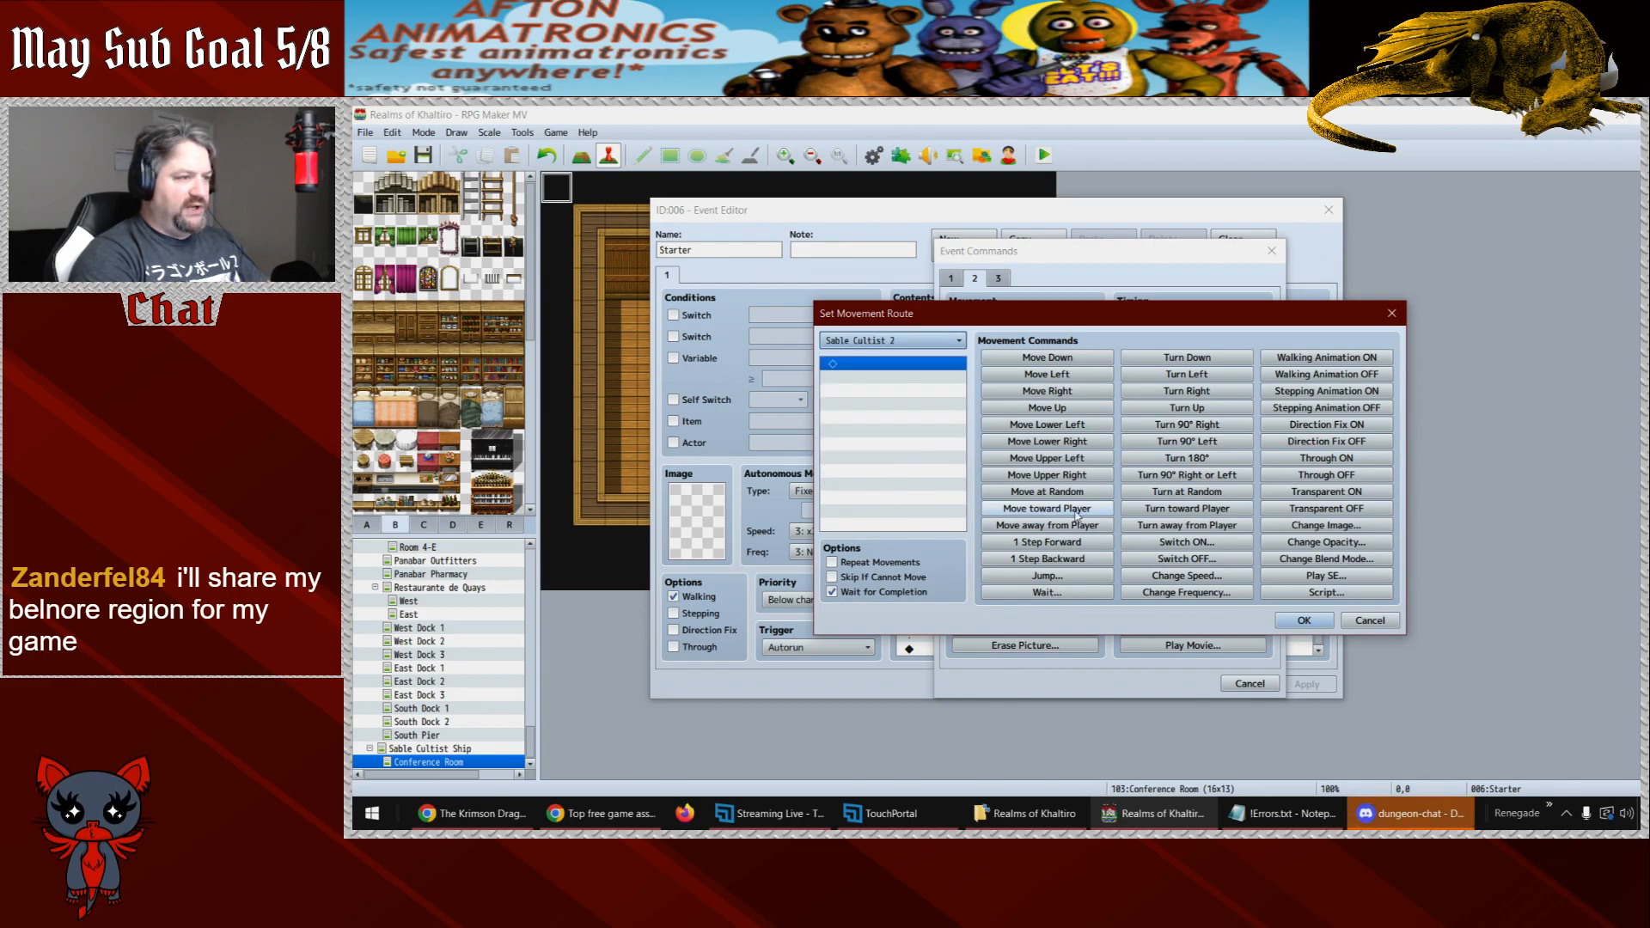
click(1048, 408)
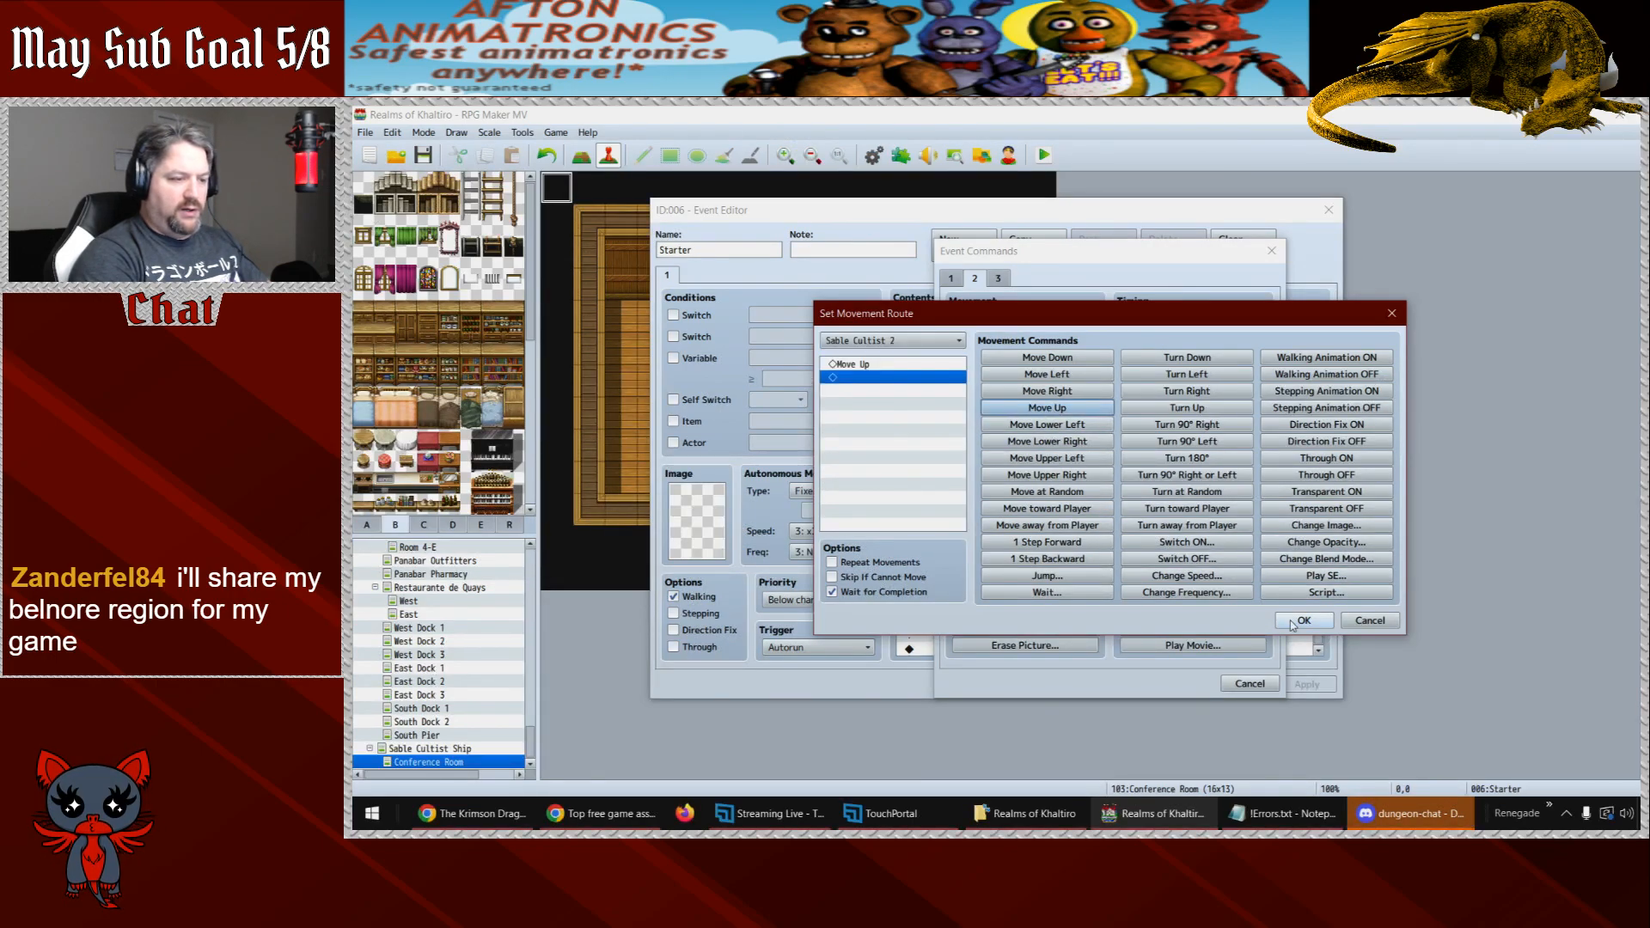
click(833, 595)
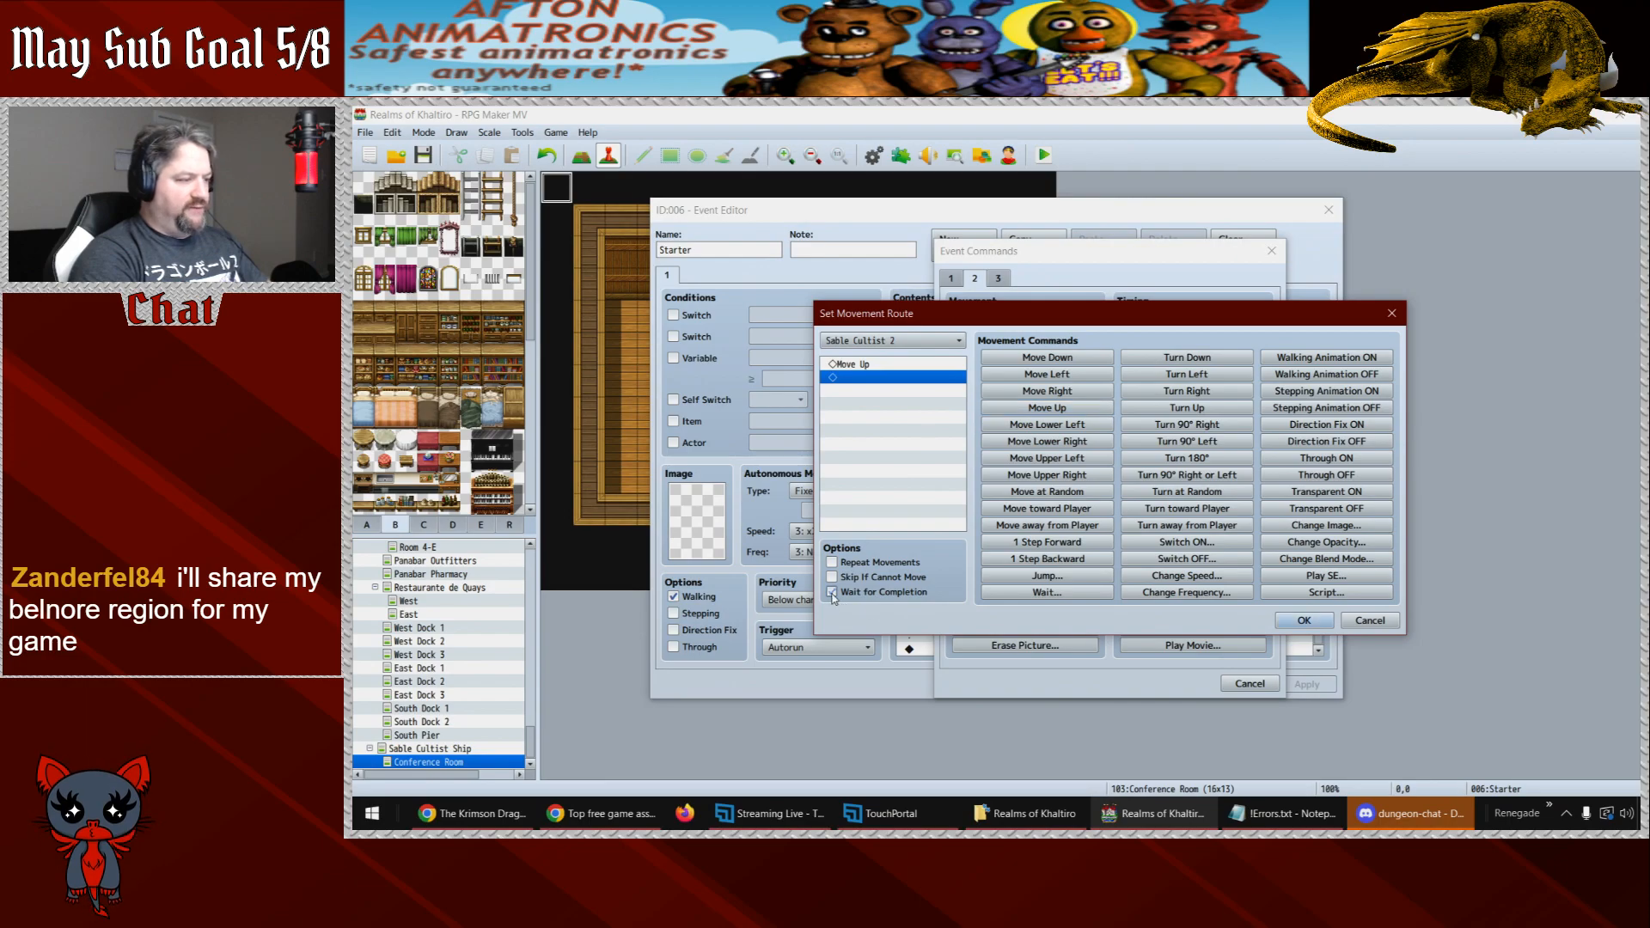
click(1303, 620)
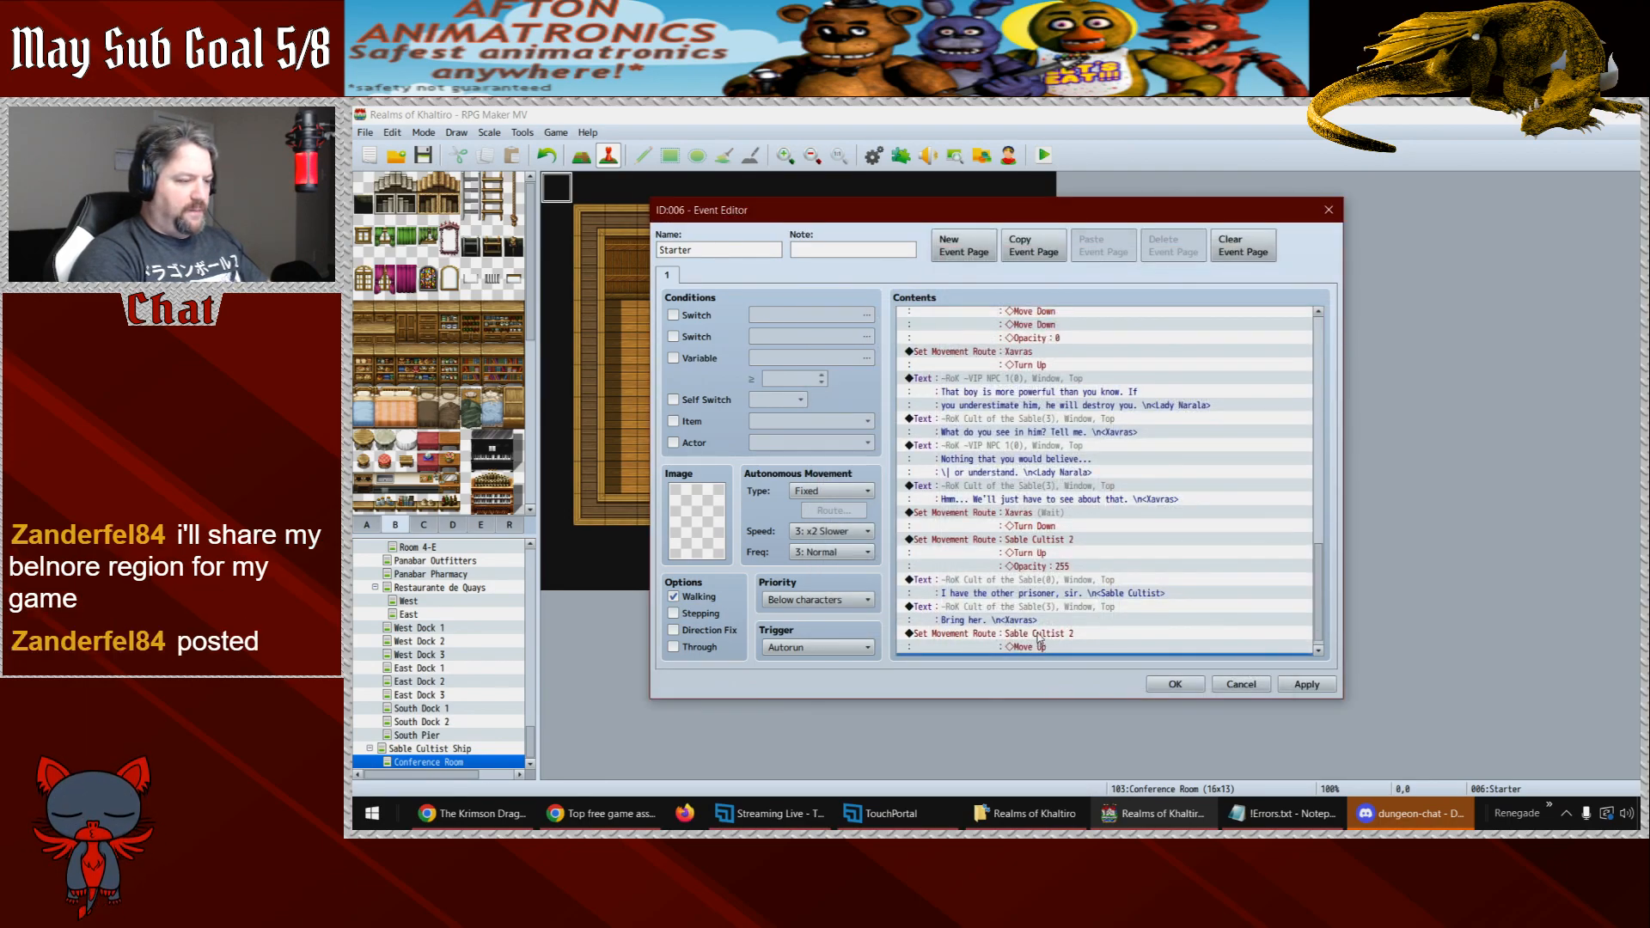
scroll(1039, 640, down, 1)
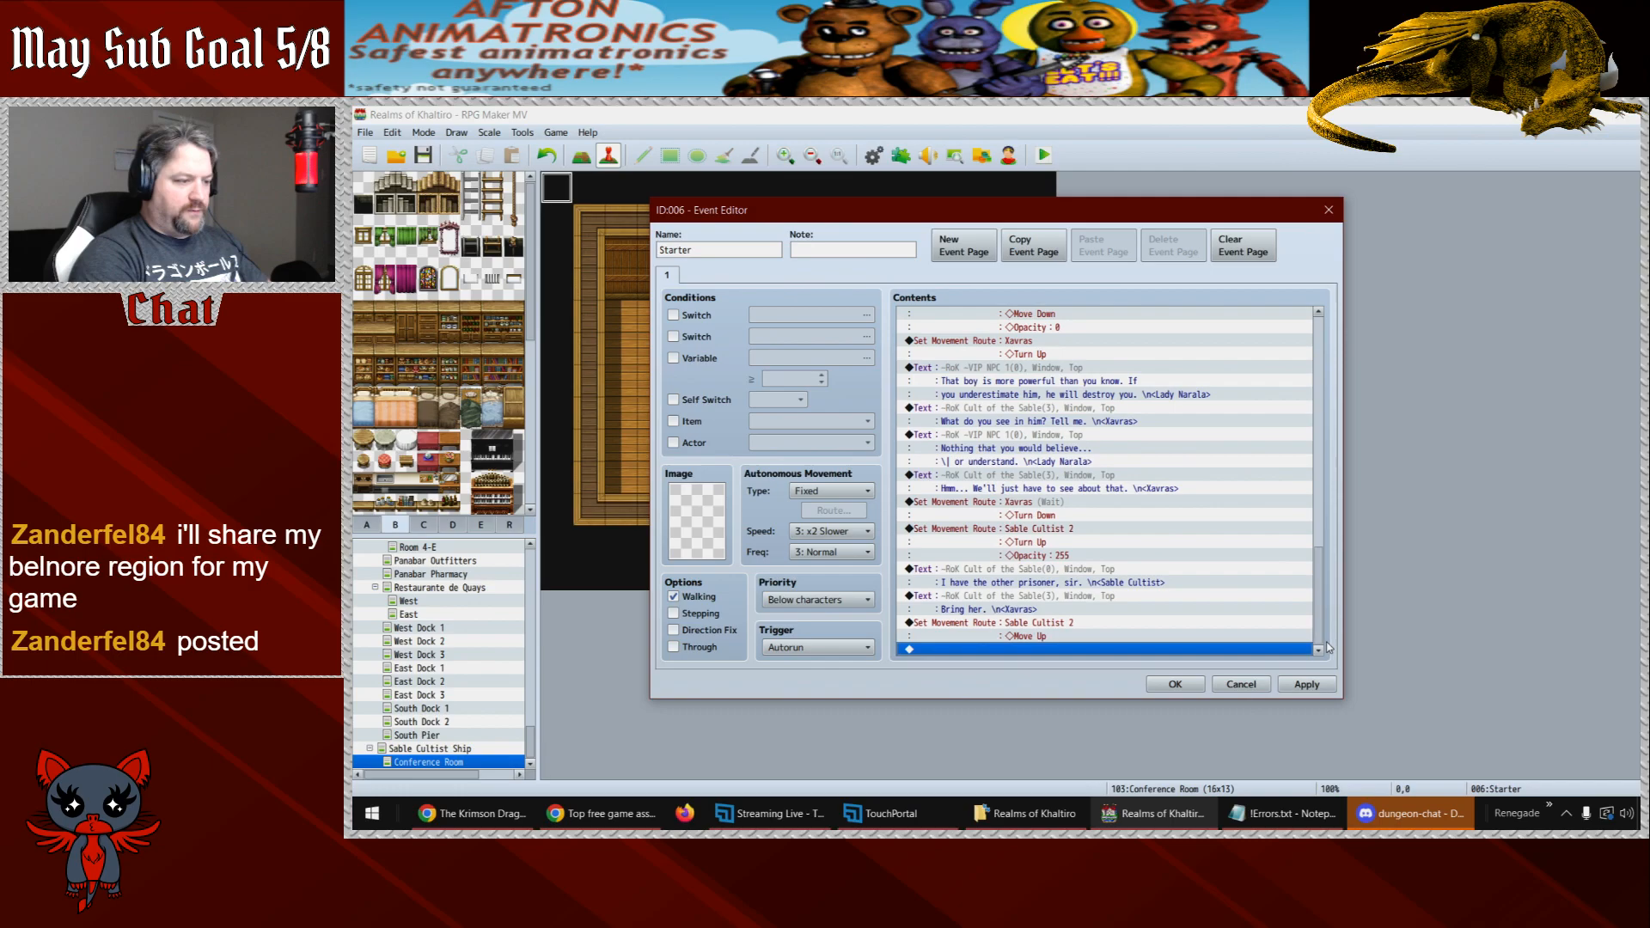
click(1007, 630)
click(1186, 684)
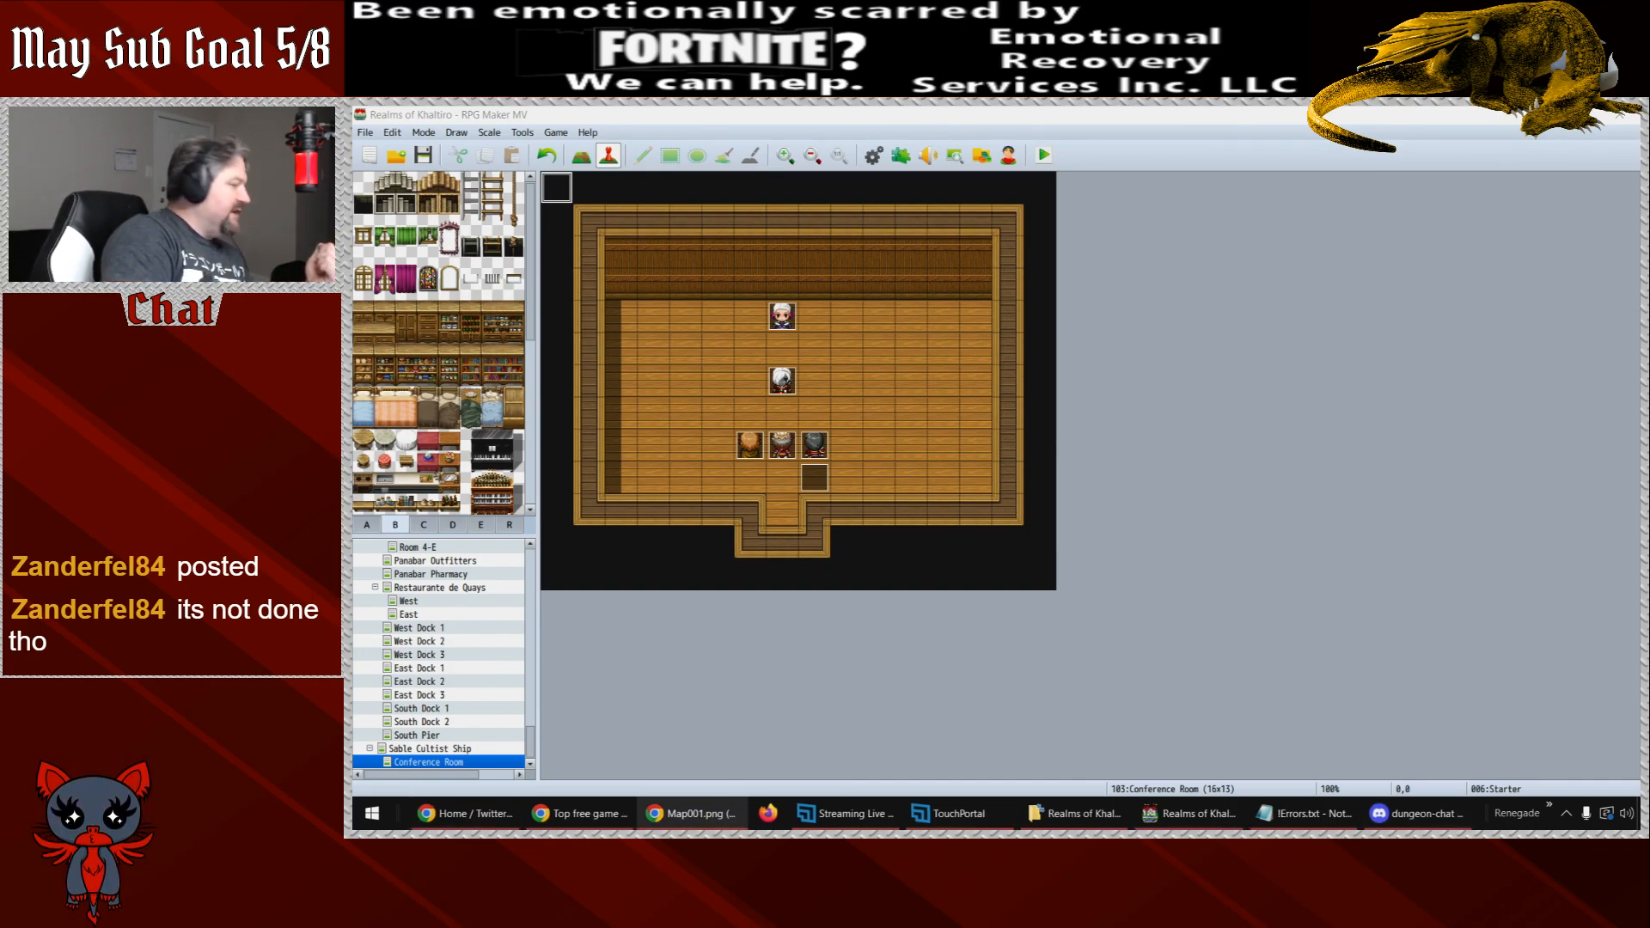
- Switch to the Chrome window with Map001.png, examine the overworld map's regions at full size, and close it
drag(354, 378, 894, 380)
double_click(950, 373)
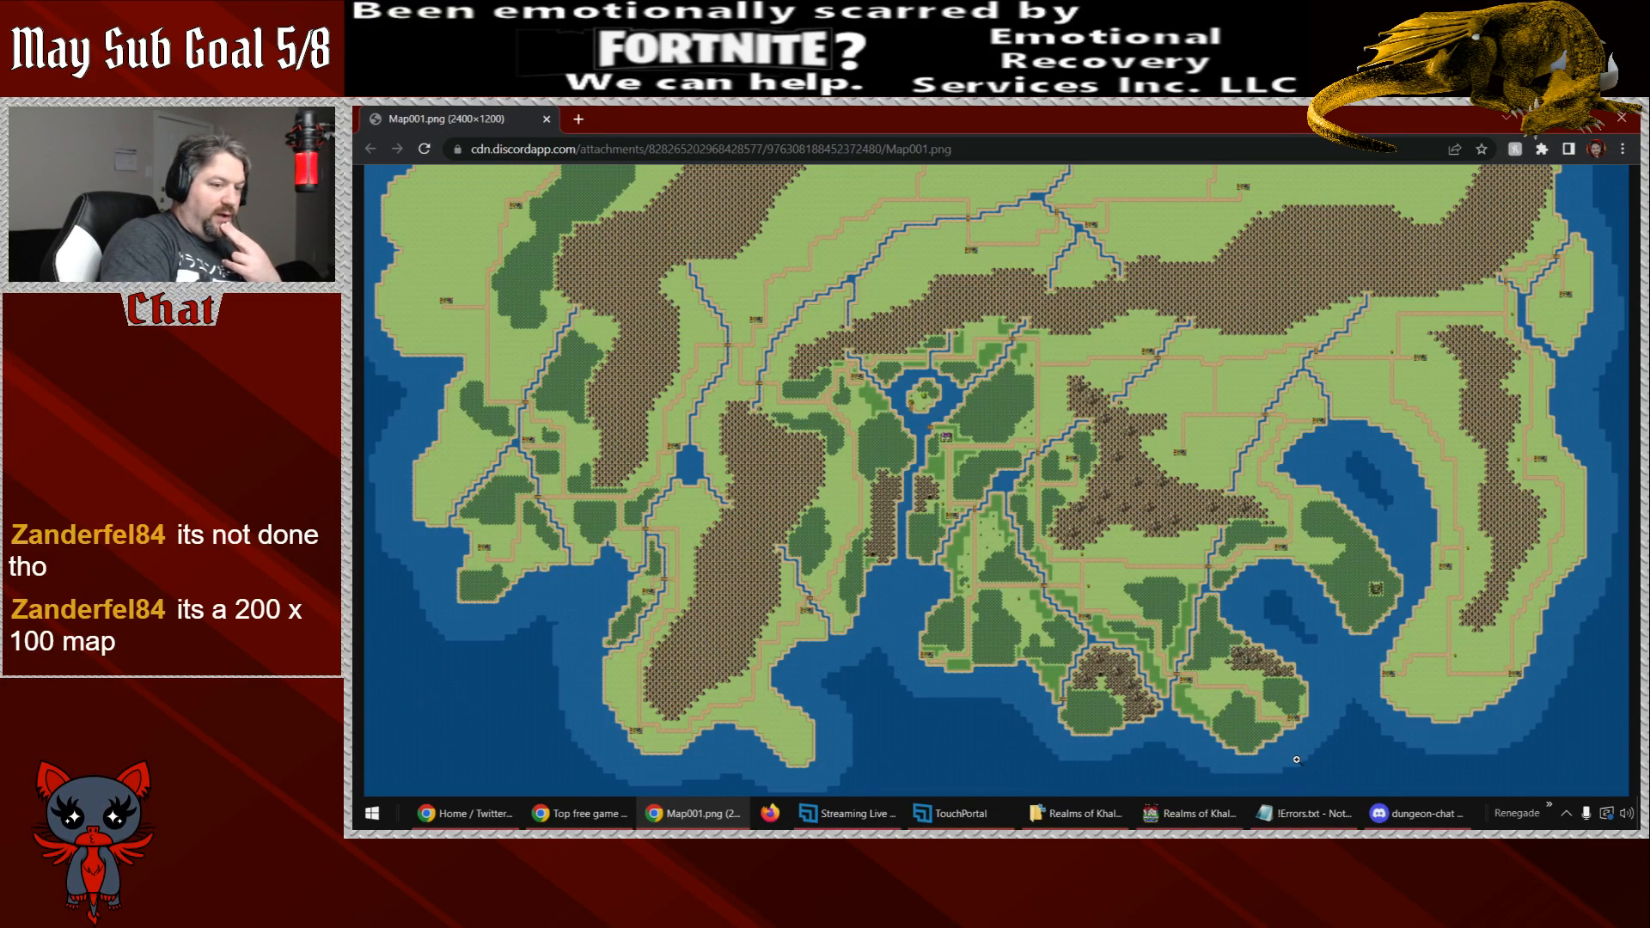
click(1378, 578)
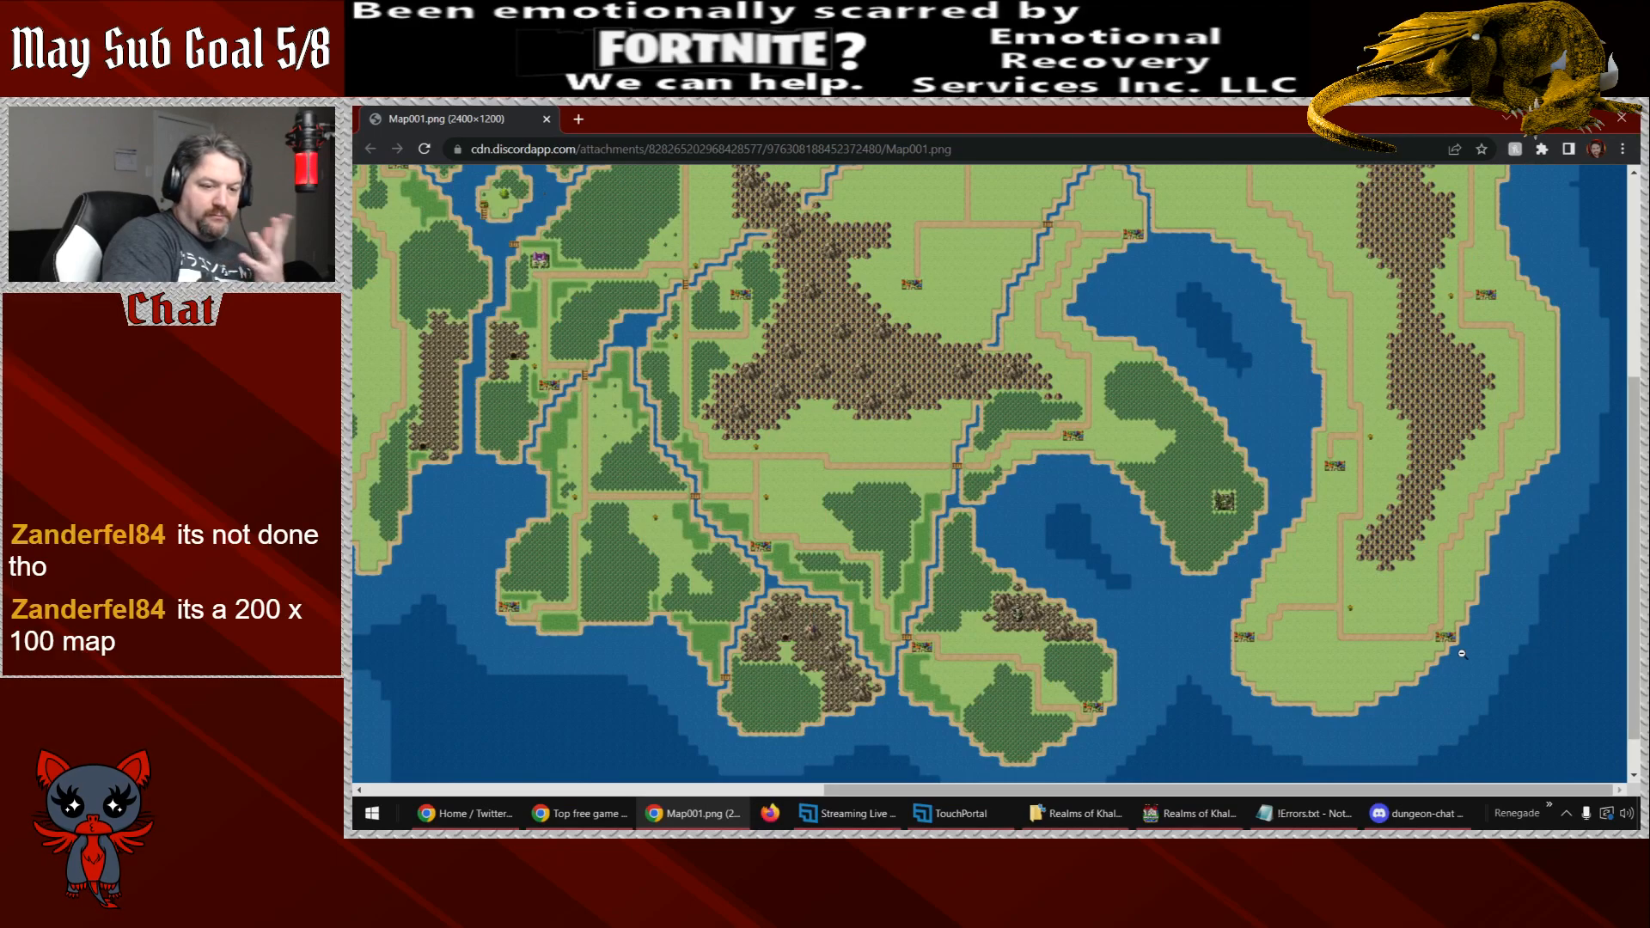
drag(1625, 707, 1625, 498)
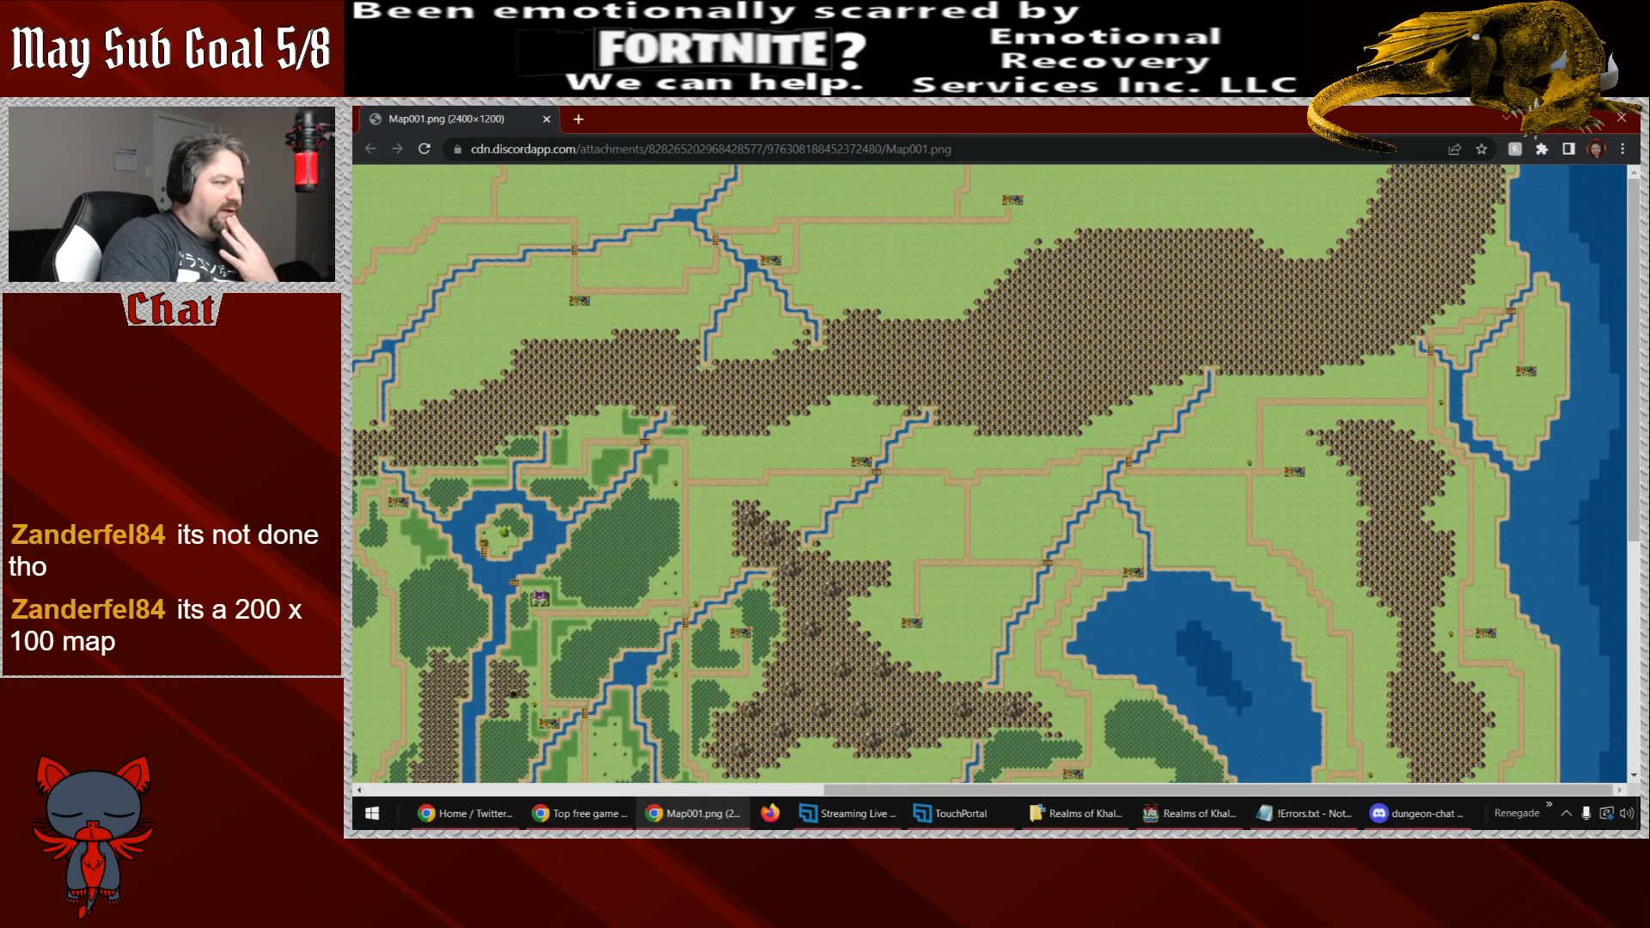
drag(1116, 800, 650, 804)
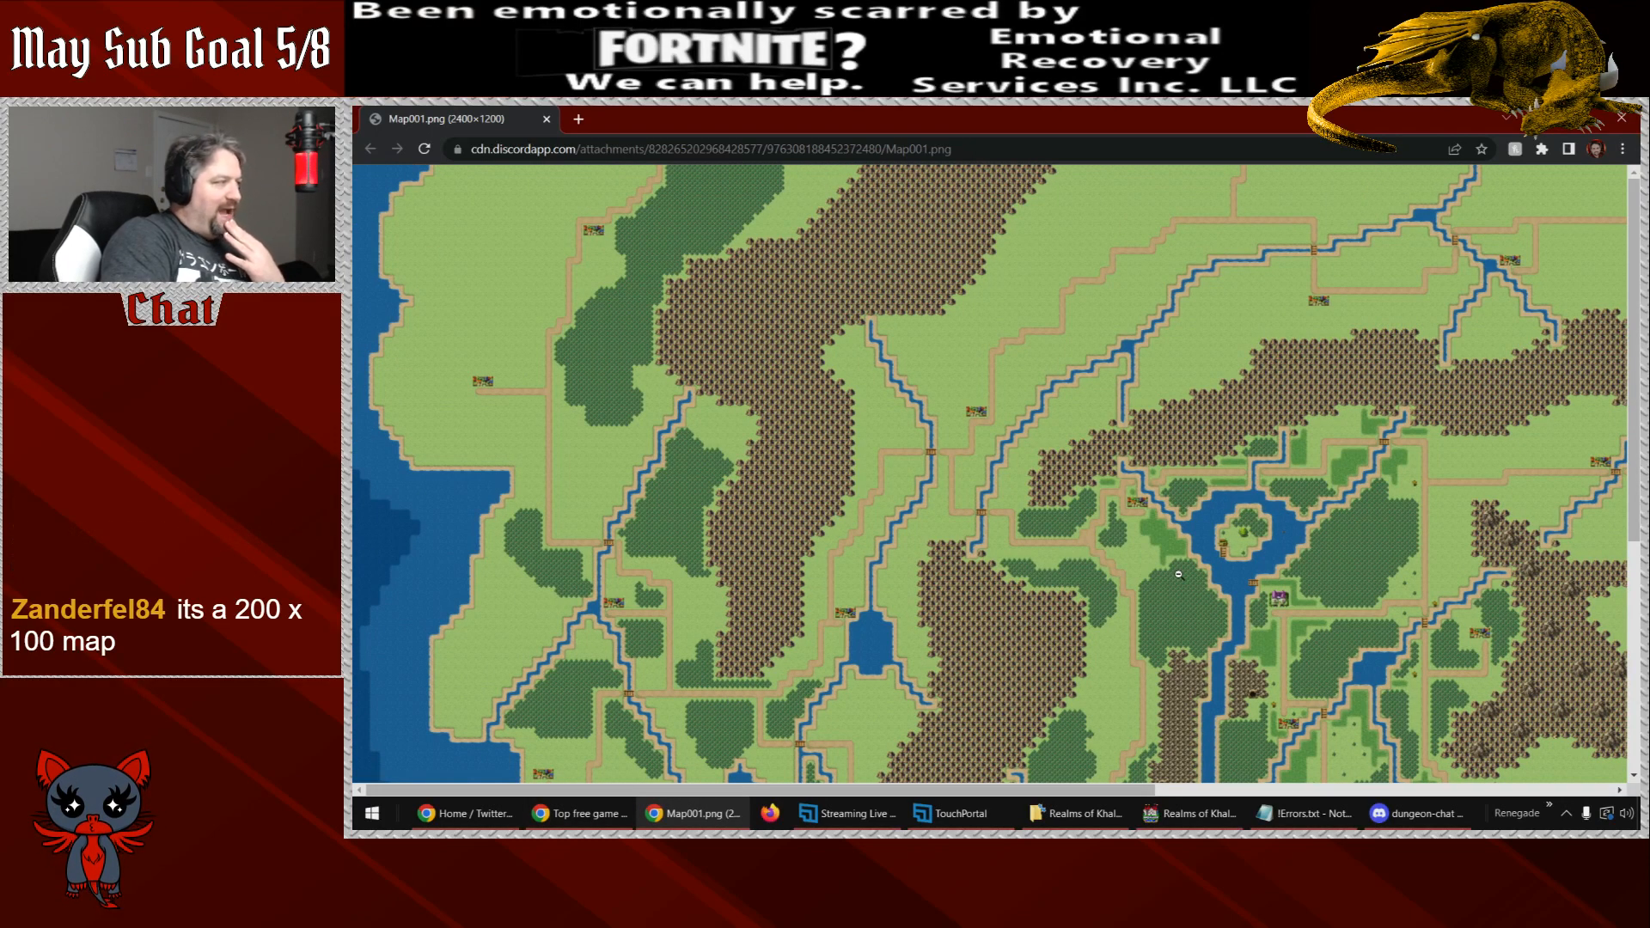
drag(1635, 363, 1484, 250)
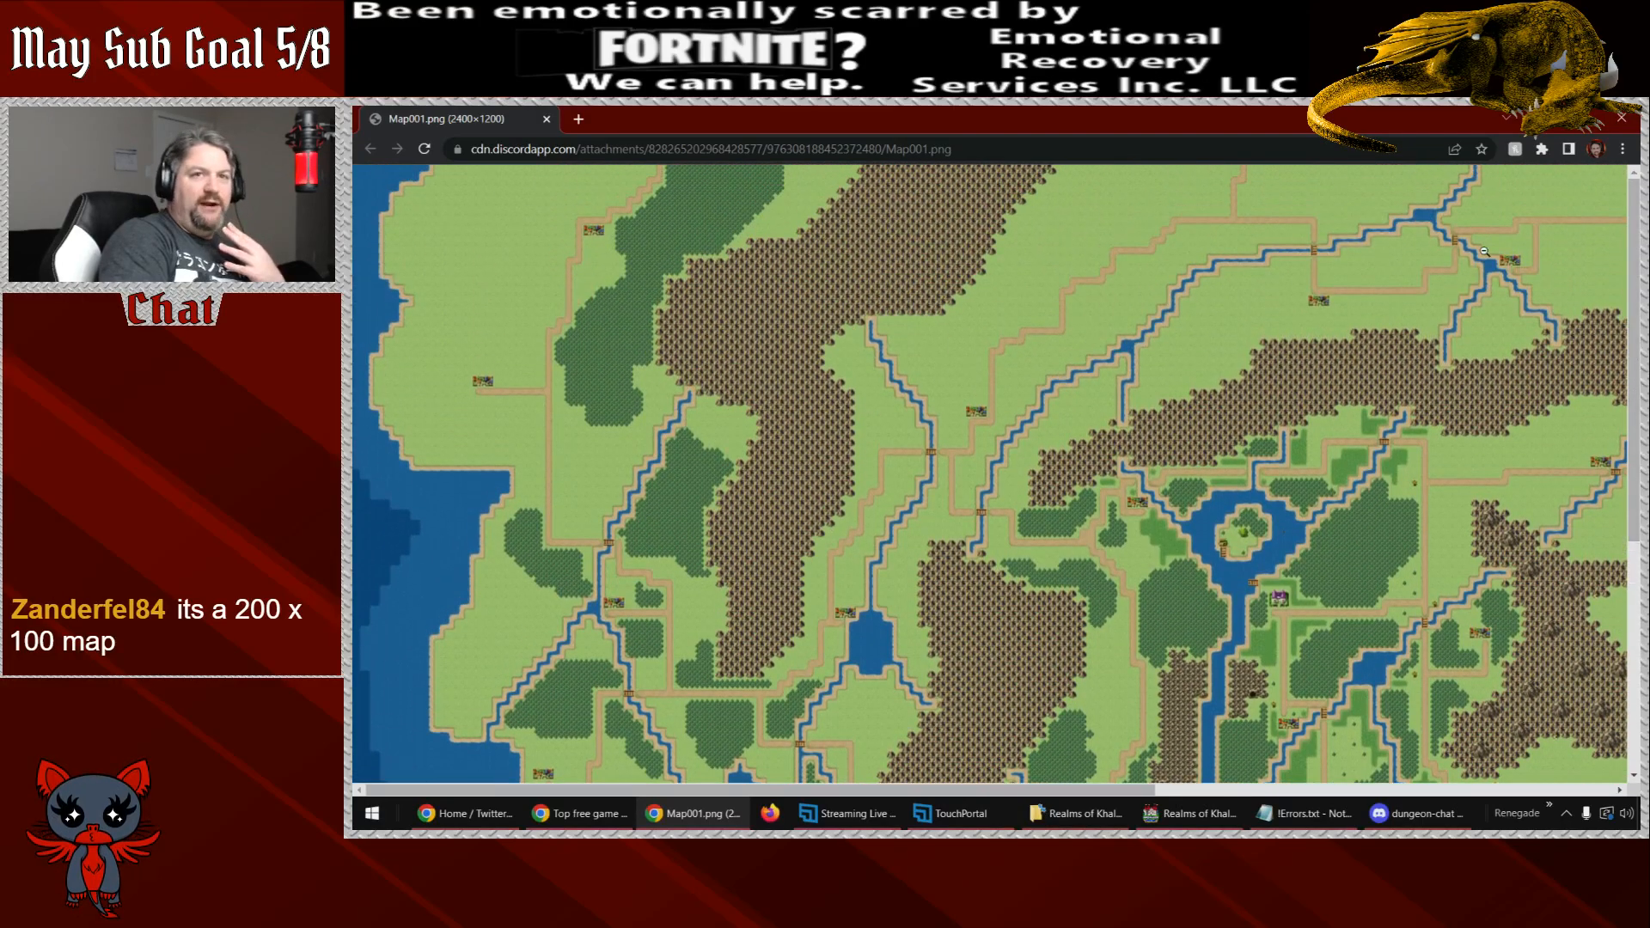
click(1621, 119)
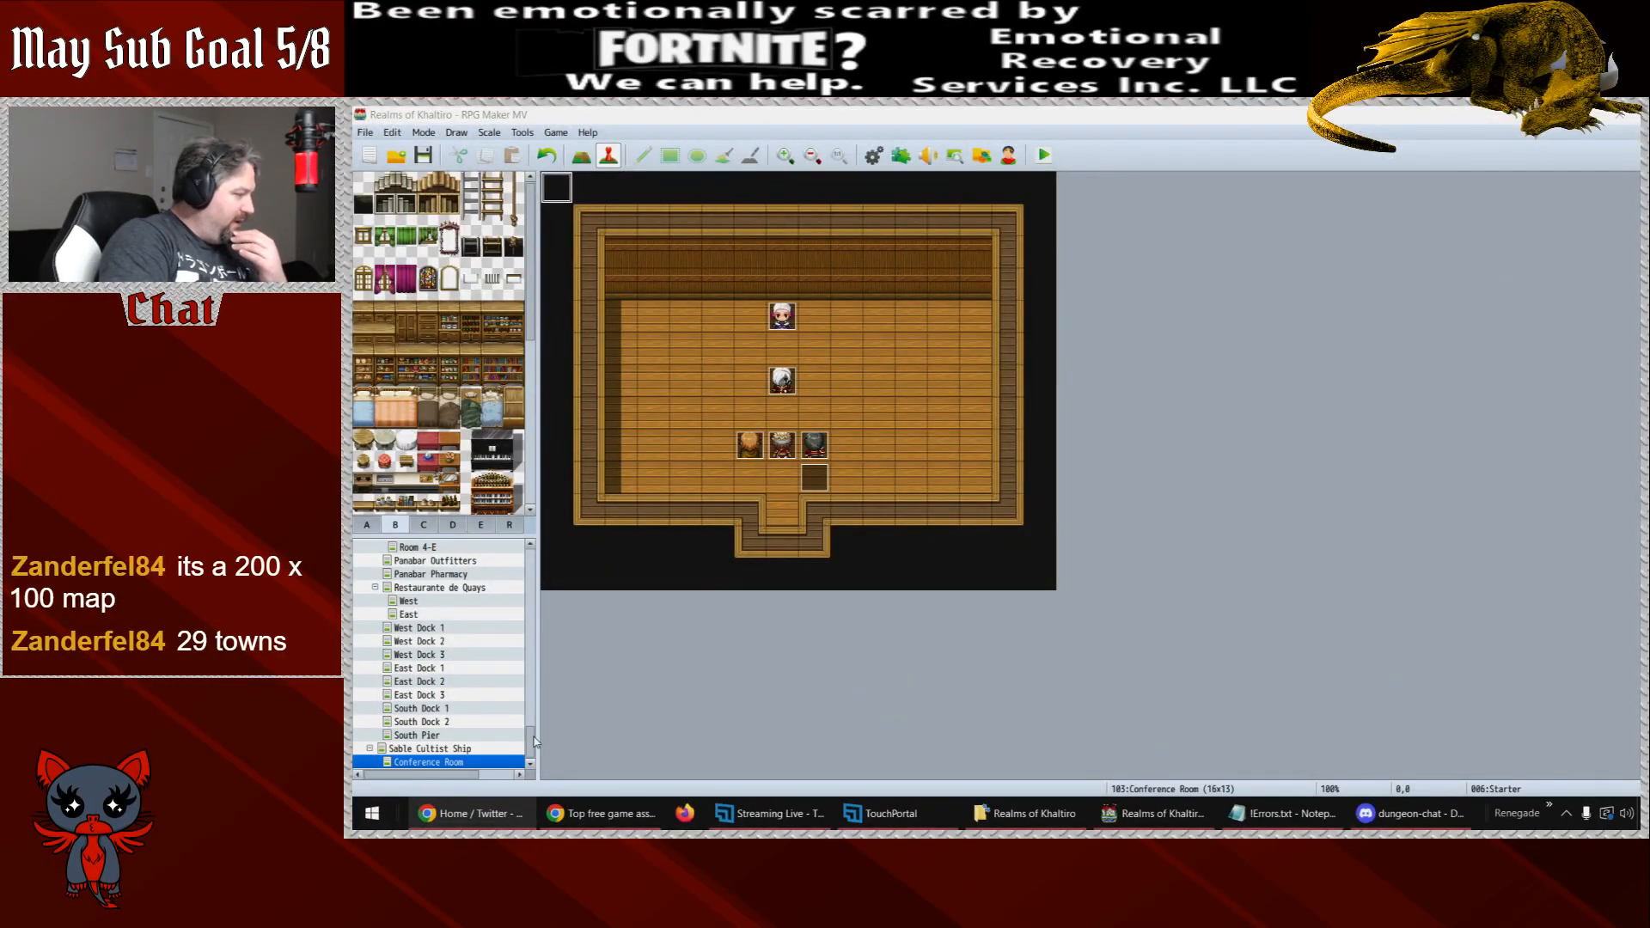
- Open the Lunarealm overworld map and examine its southern port and northern snowfield areas at 50% zoom
drag(534, 741, 540, 583)
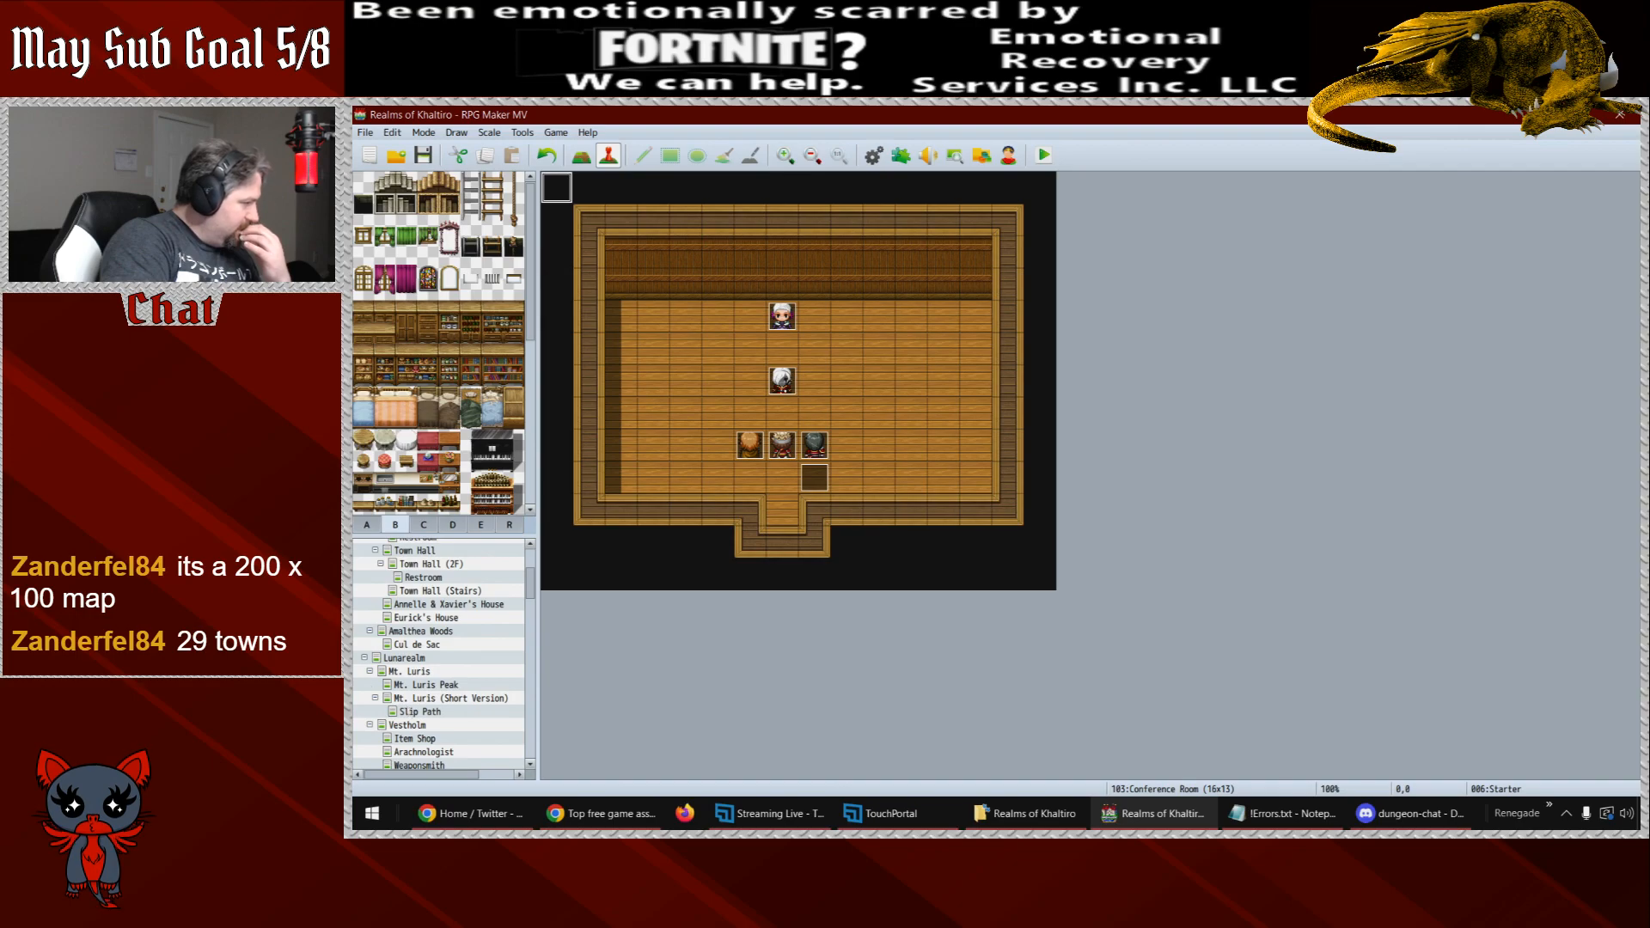
click(404, 658)
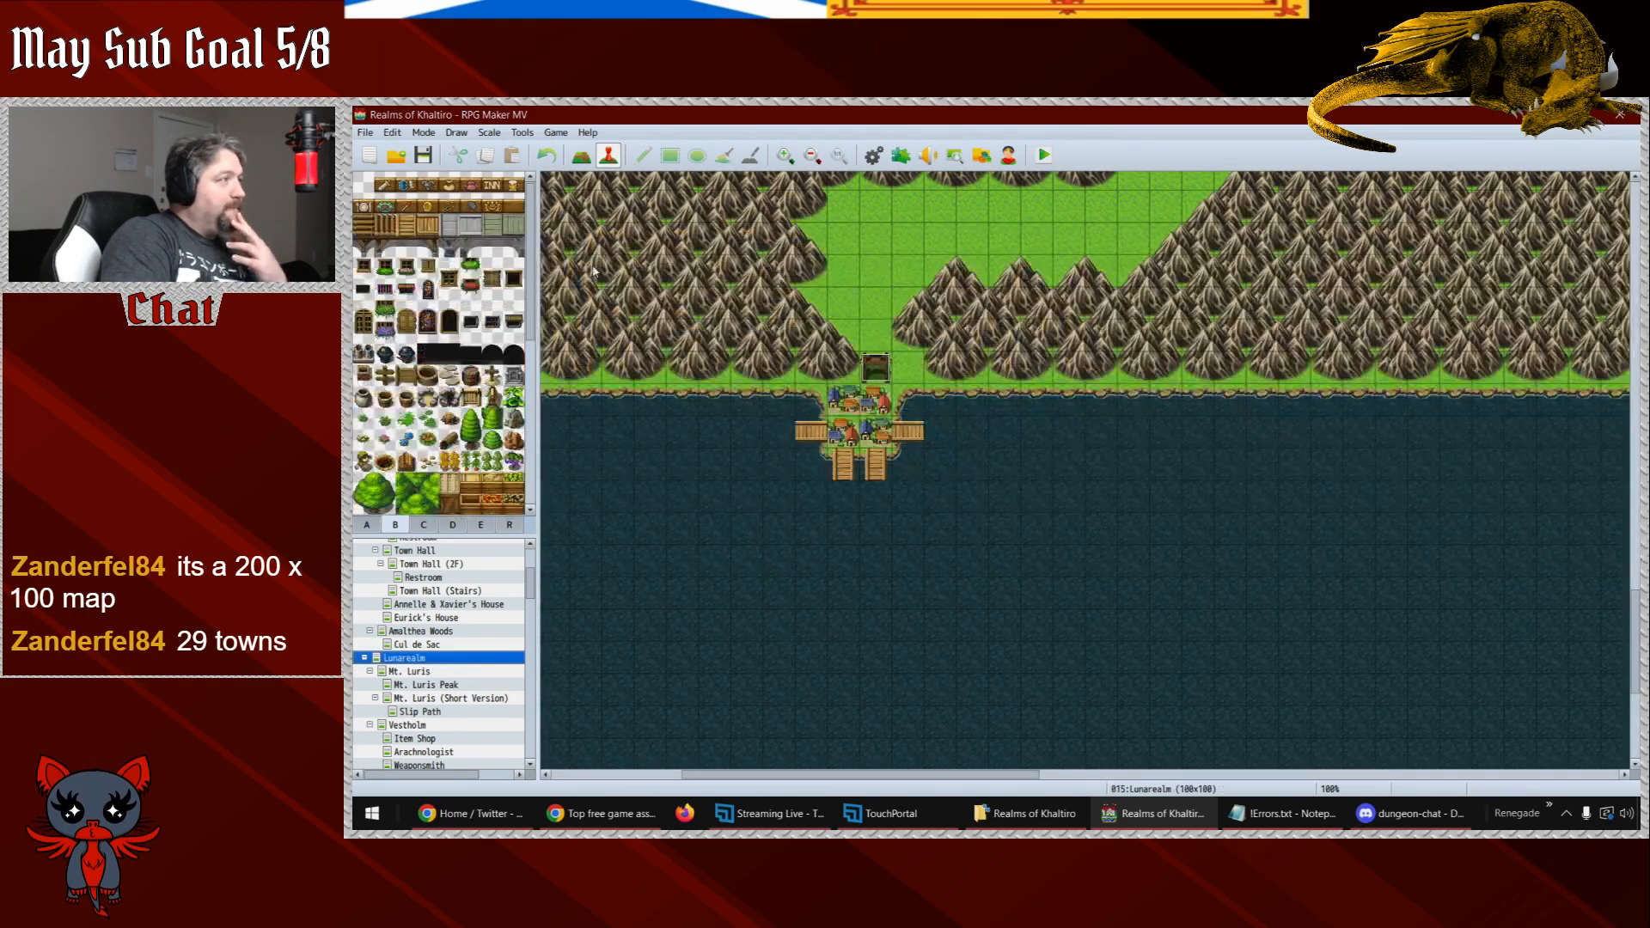
click(814, 156)
click(814, 156)
click(814, 156)
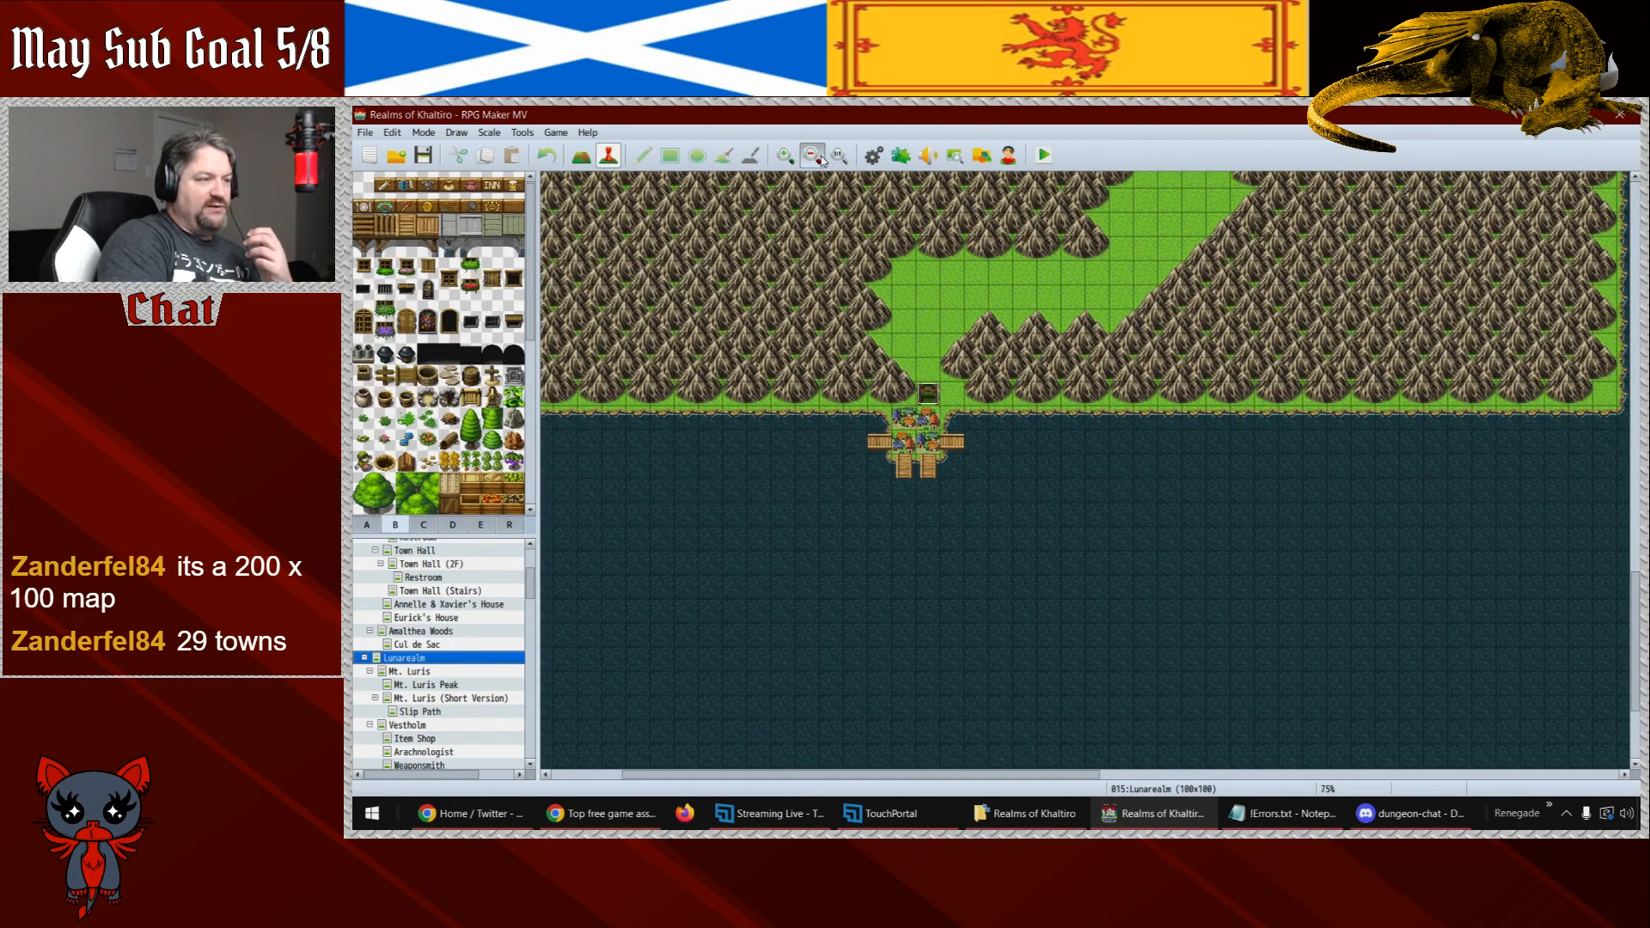
click(814, 156)
click(814, 156)
click(814, 156)
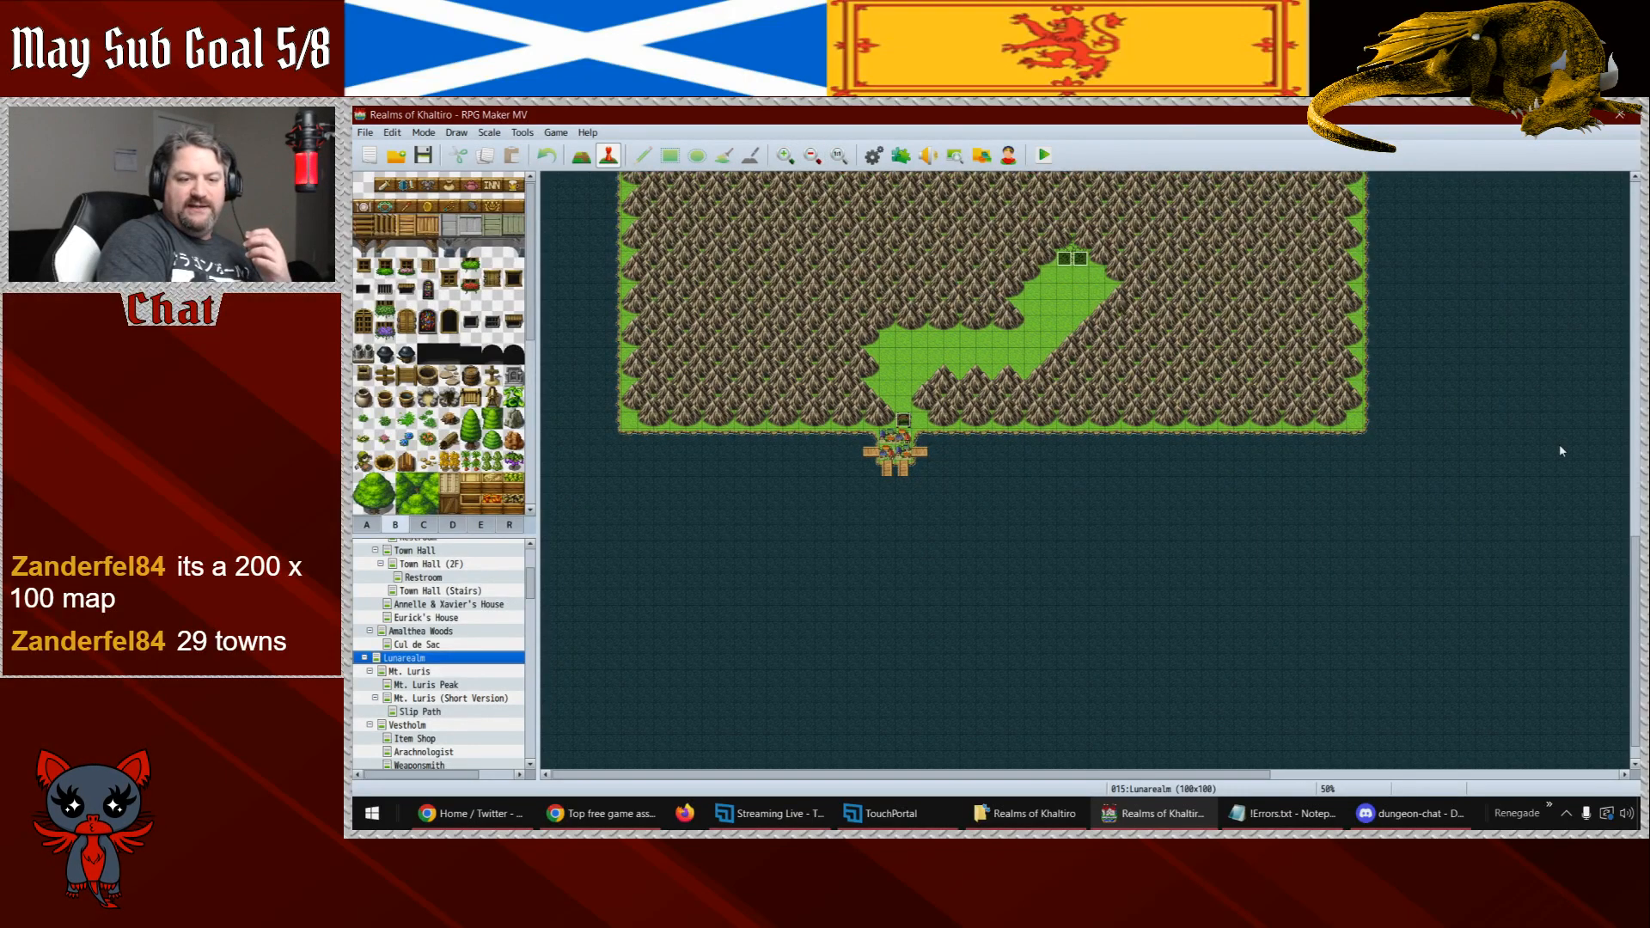
scroll(1091, 473, up, 15)
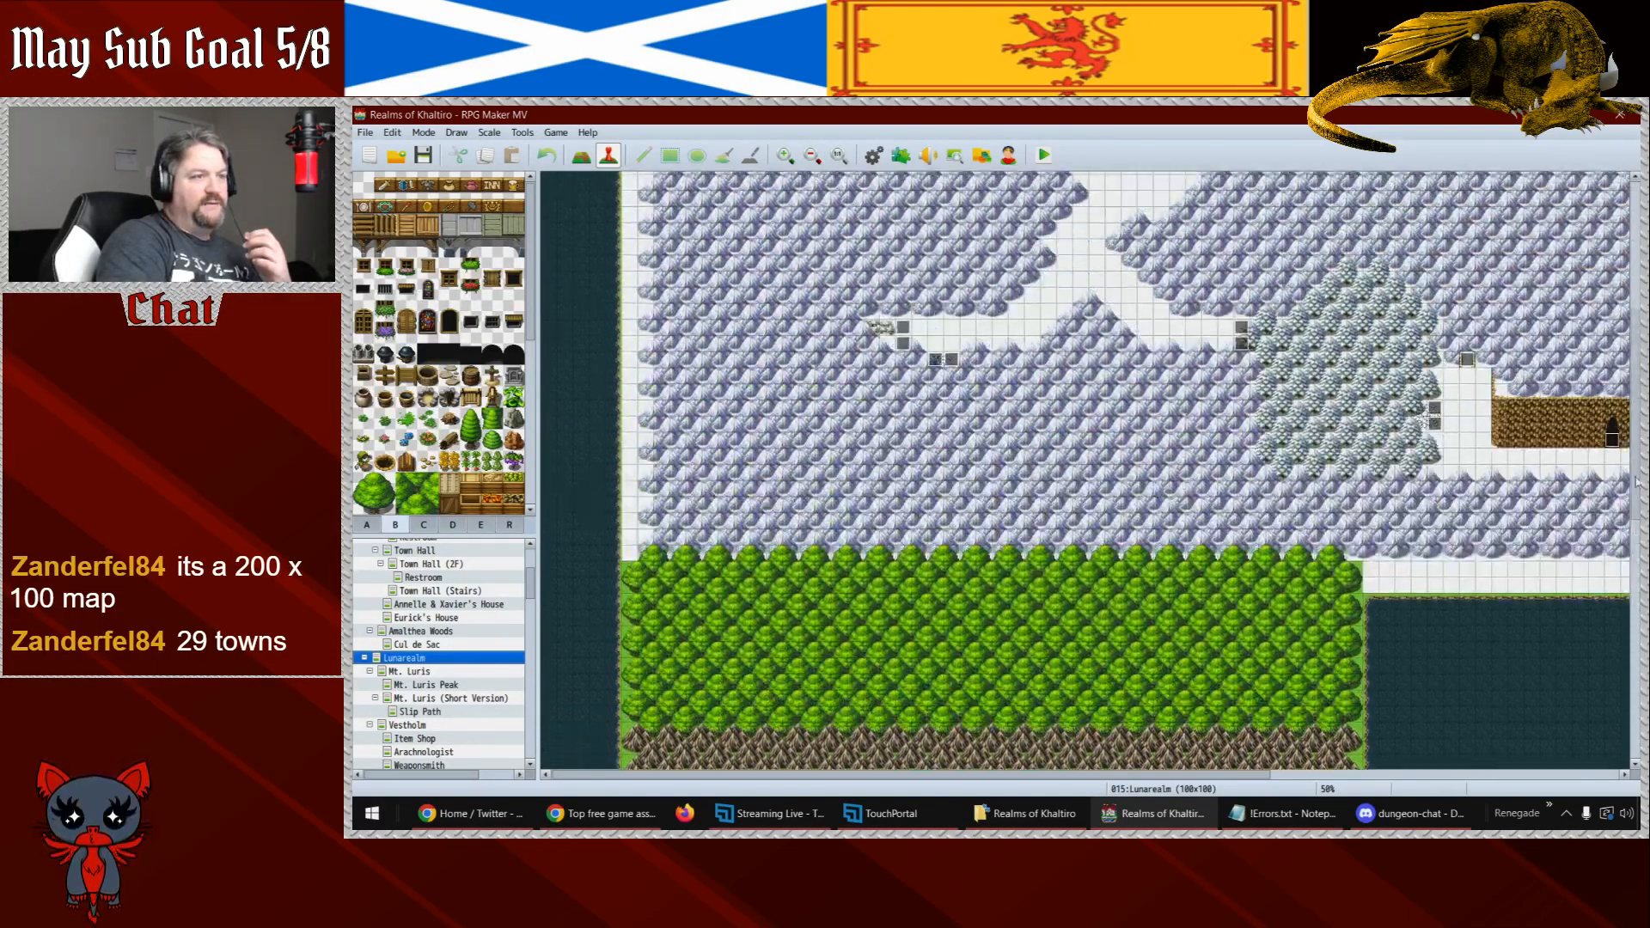
scroll(1335, 616, down, 1)
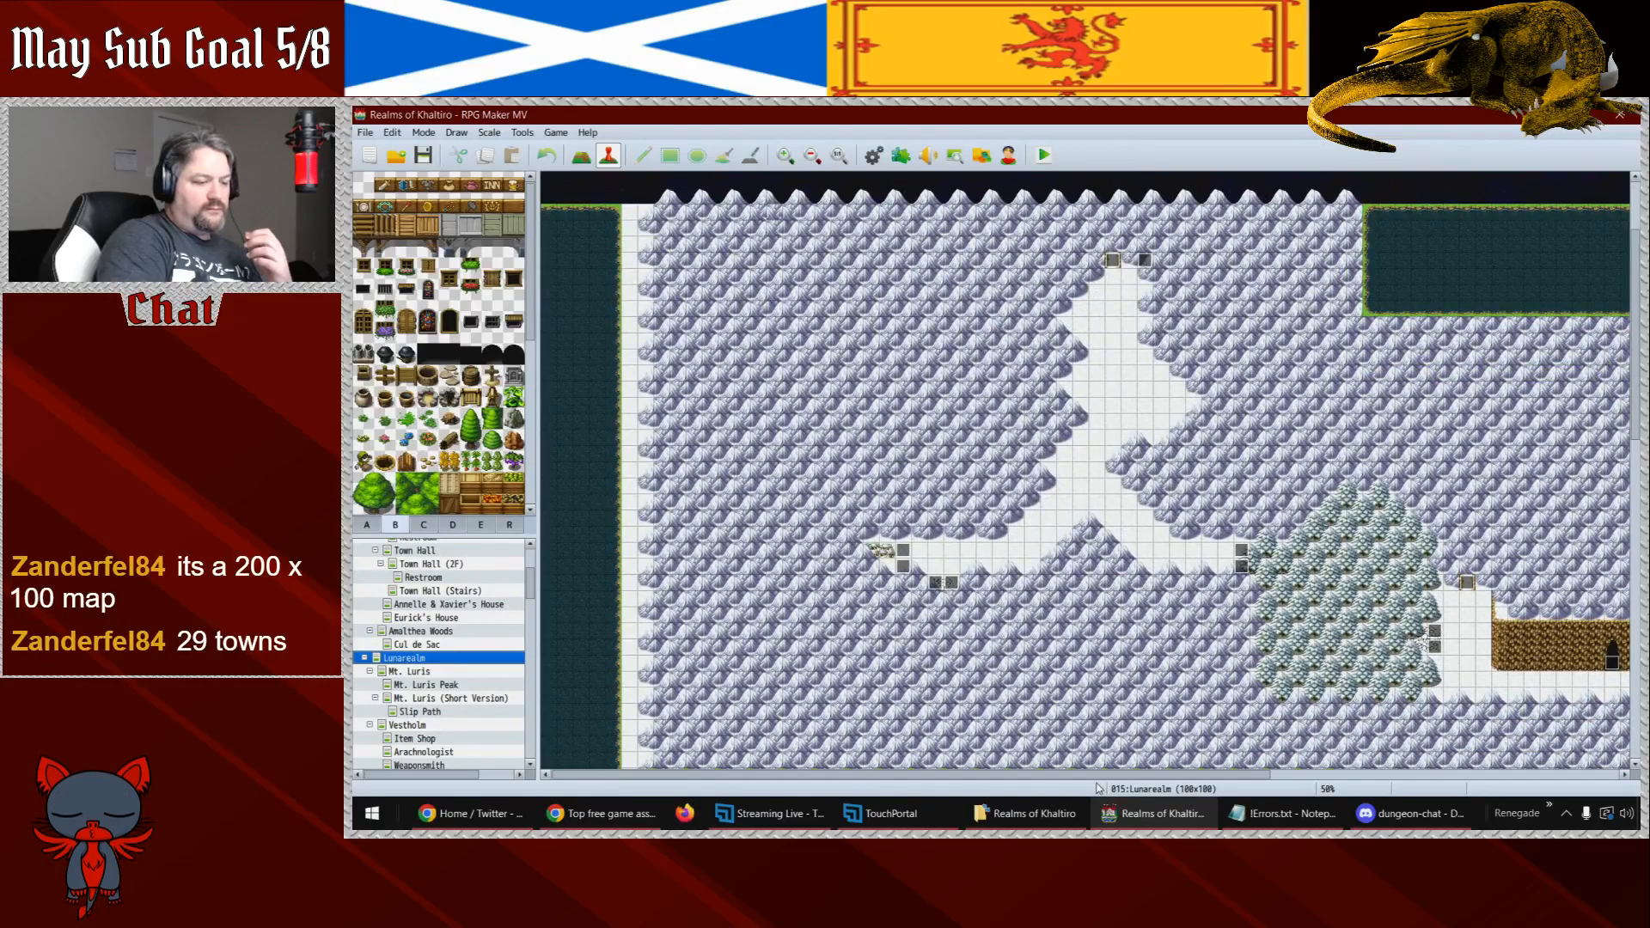
drag(1066, 776, 1195, 776)
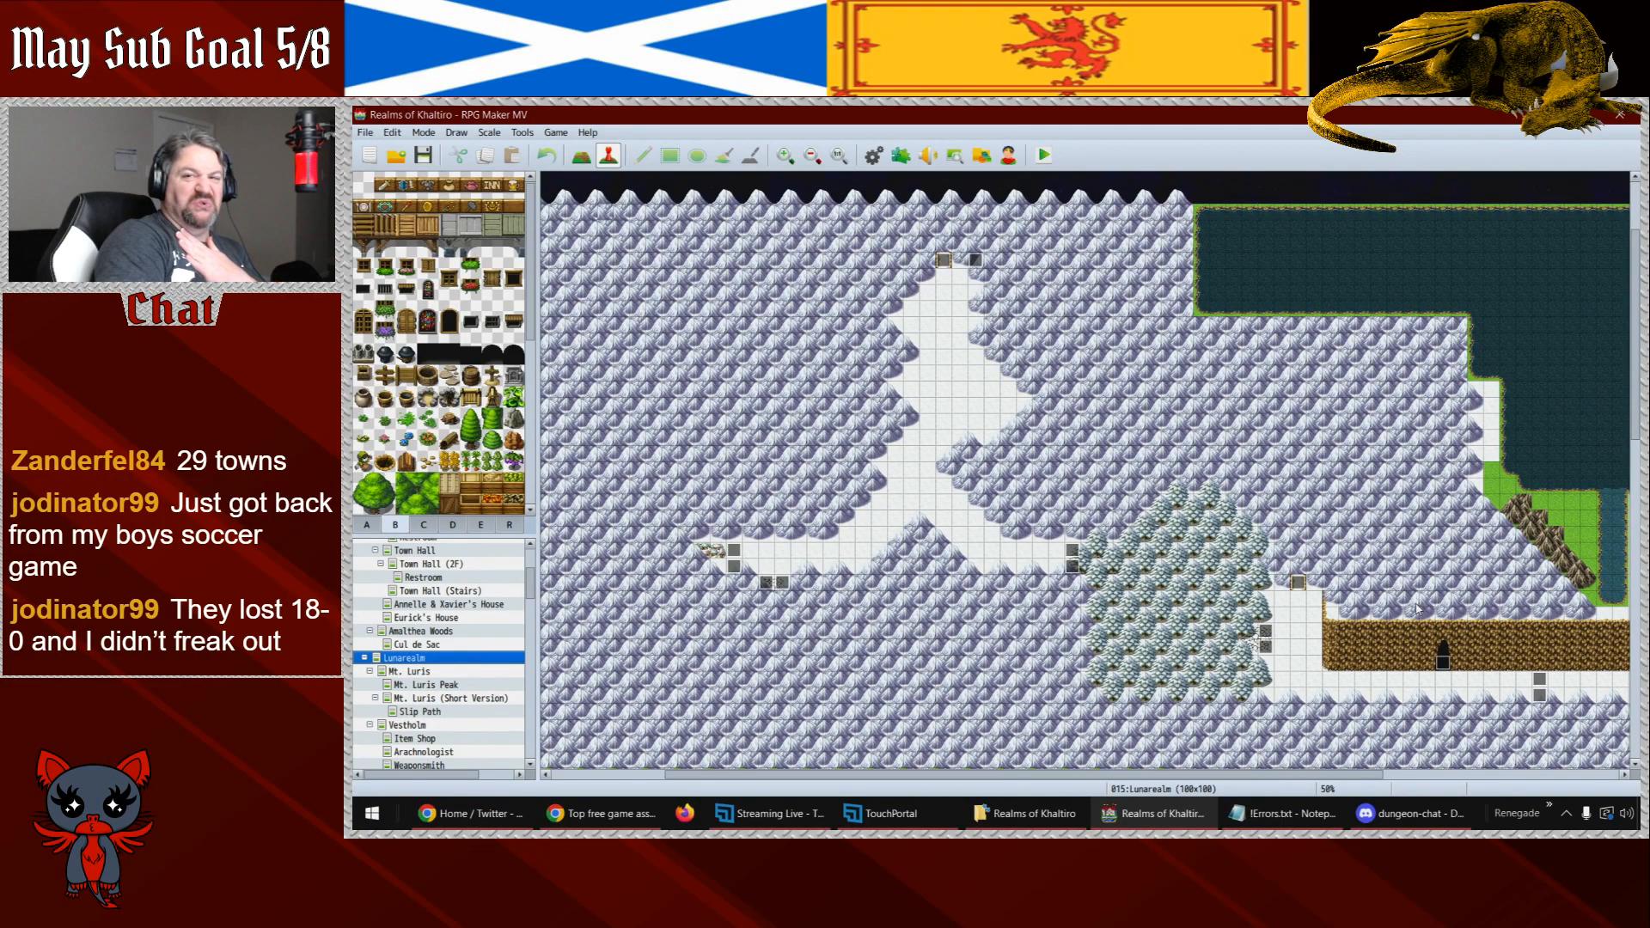
drag(1139, 776, 1085, 787)
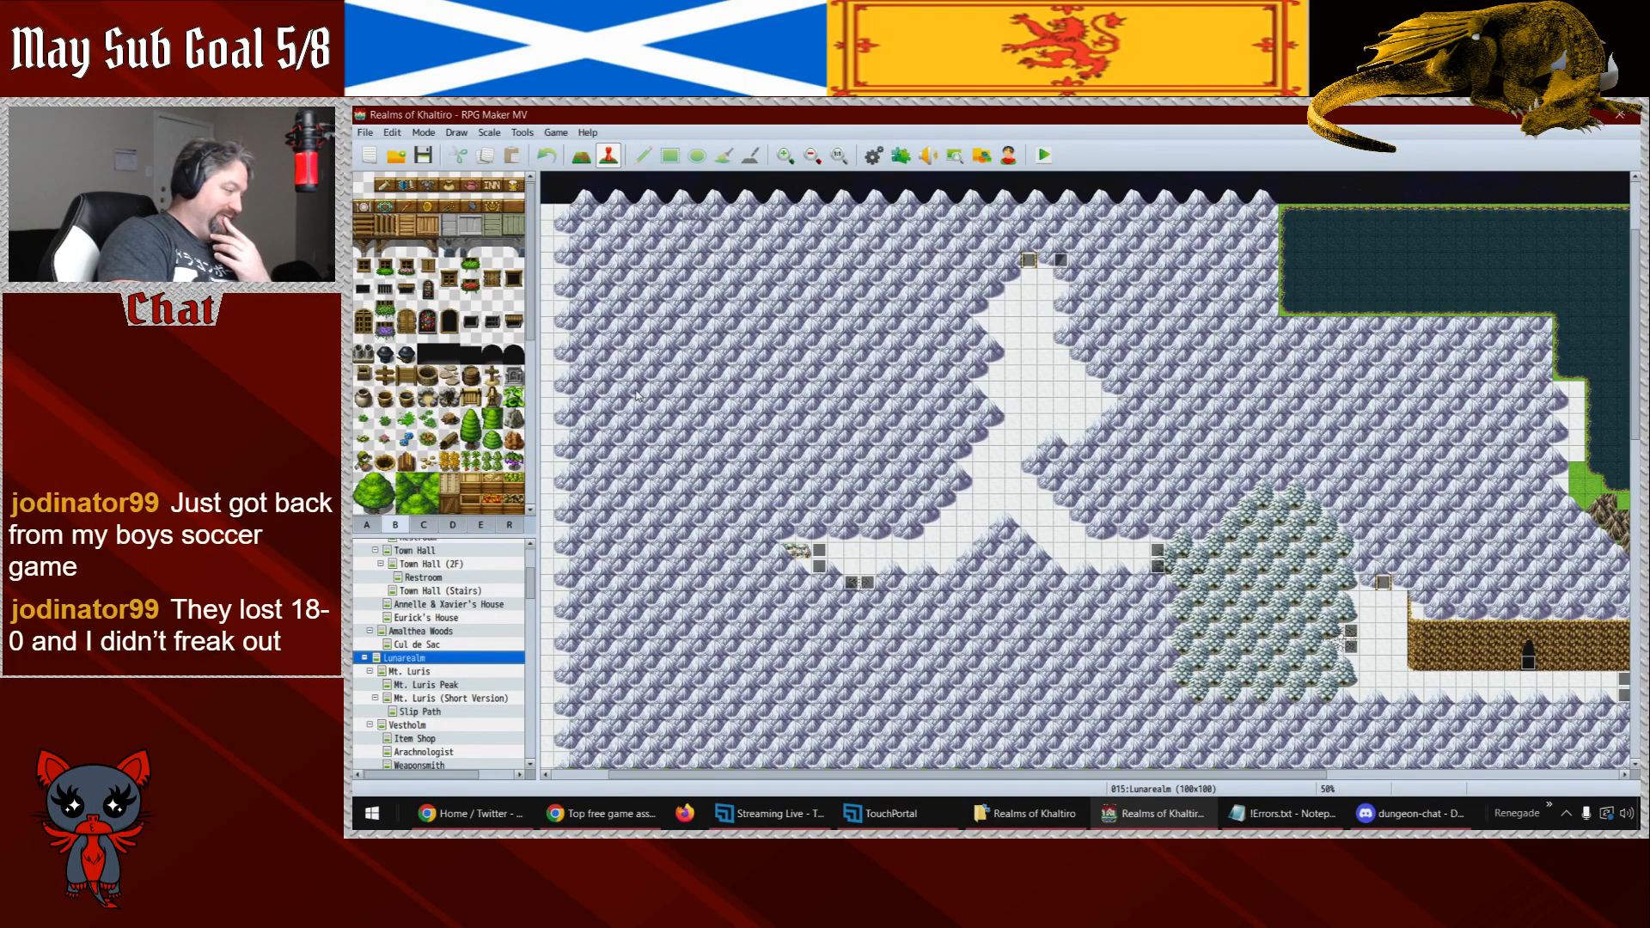
- Return to the Sable Cultist Ship's Conference Room map at 100% zoom and save the project
scroll(472, 739, down, 10)
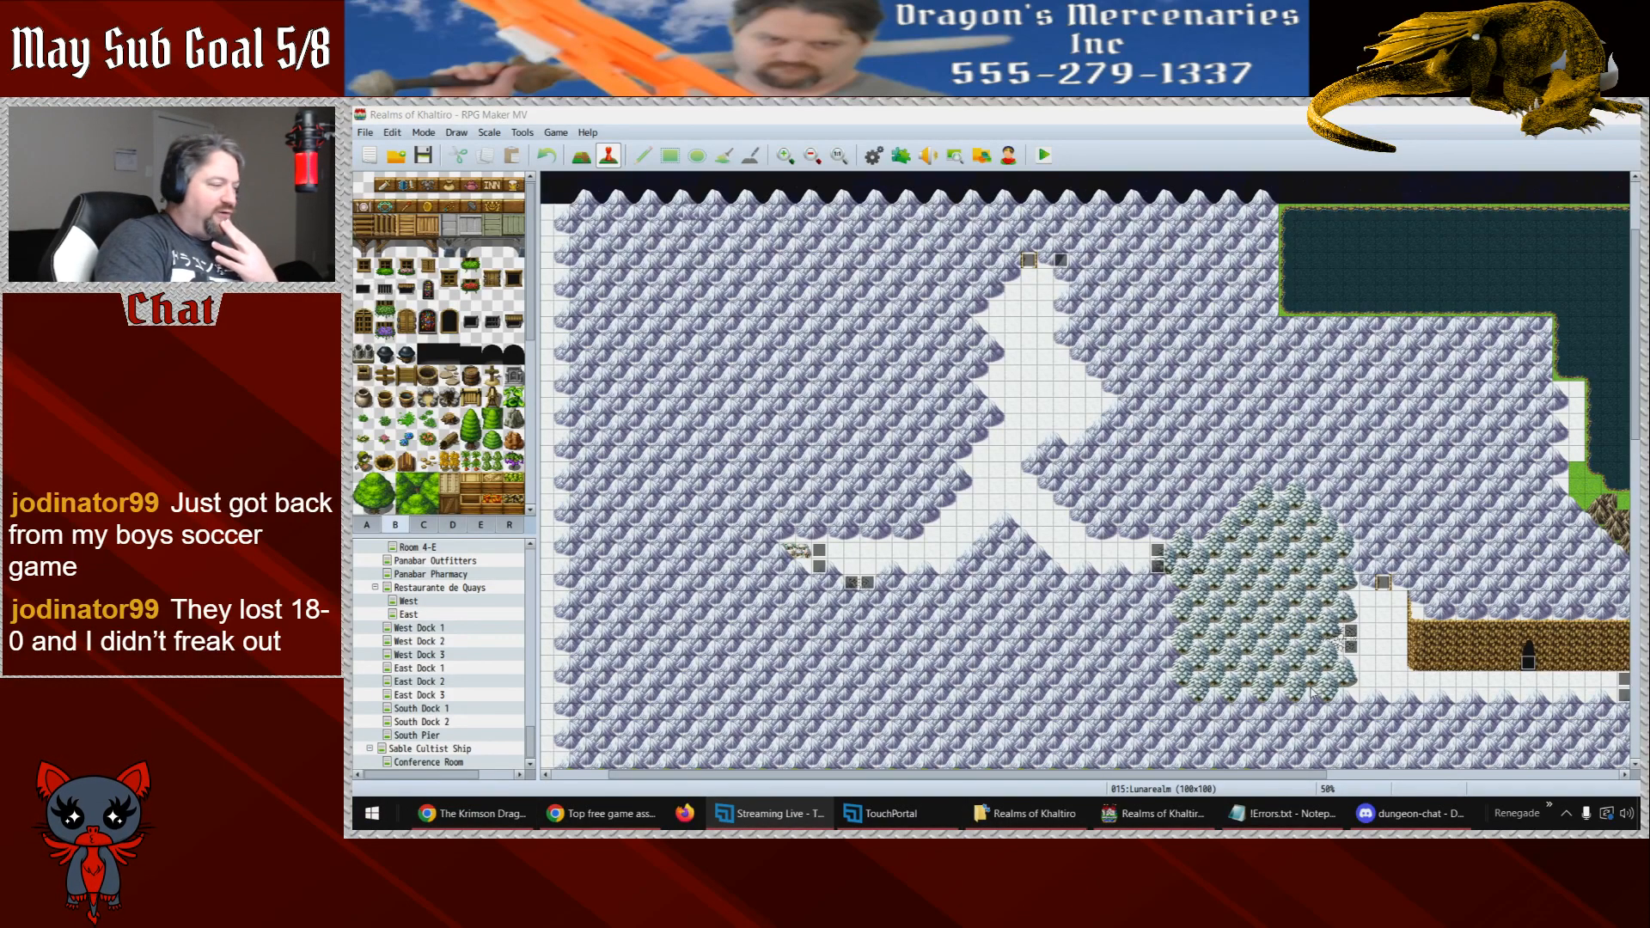
click(432, 764)
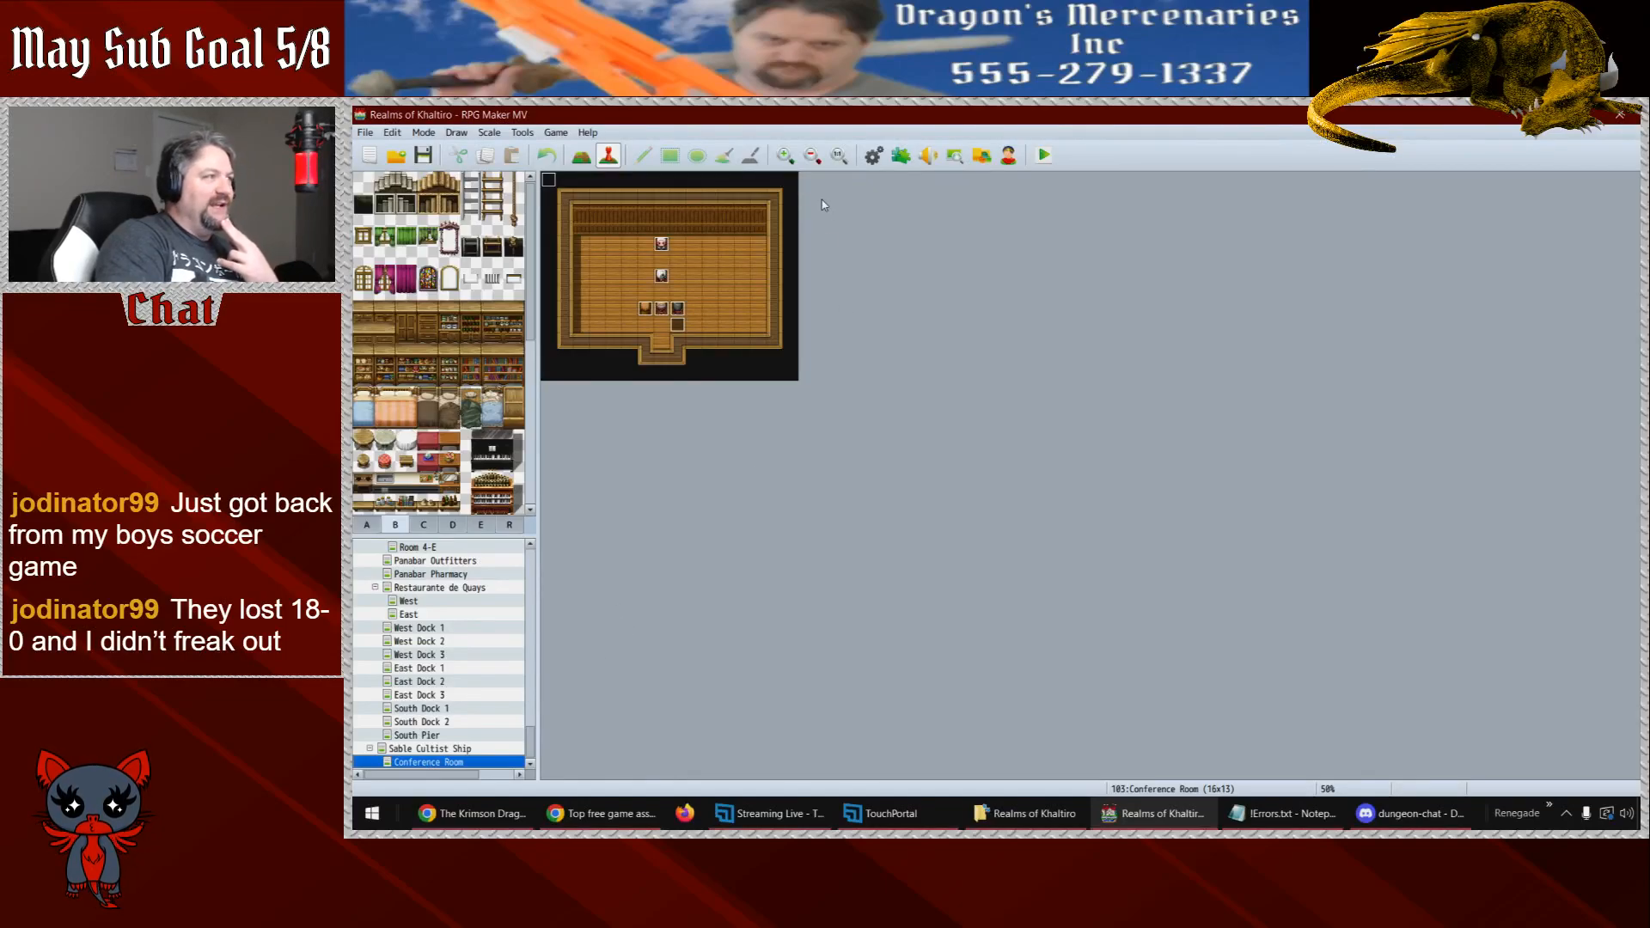
click(839, 156)
click(422, 158)
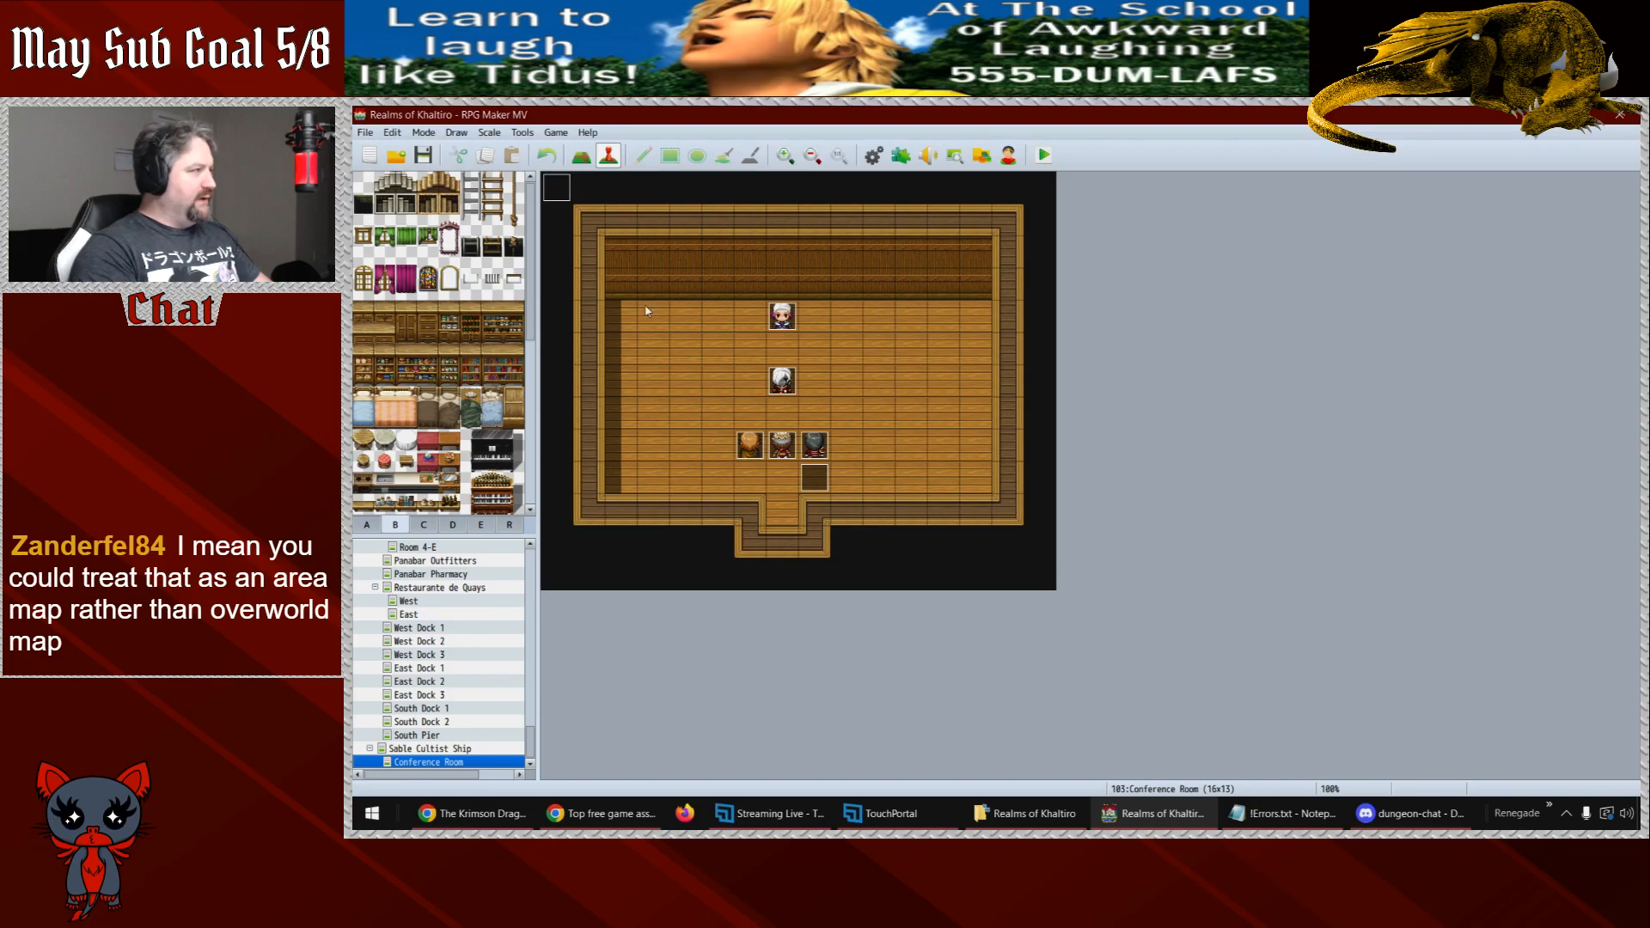
- In the Starter event, insert a Sable Cultist 1 route before Sable Cultist 2's last route, with Move Left, Turn Right and no Wait for Completion
click(746, 458)
double_click(556, 186)
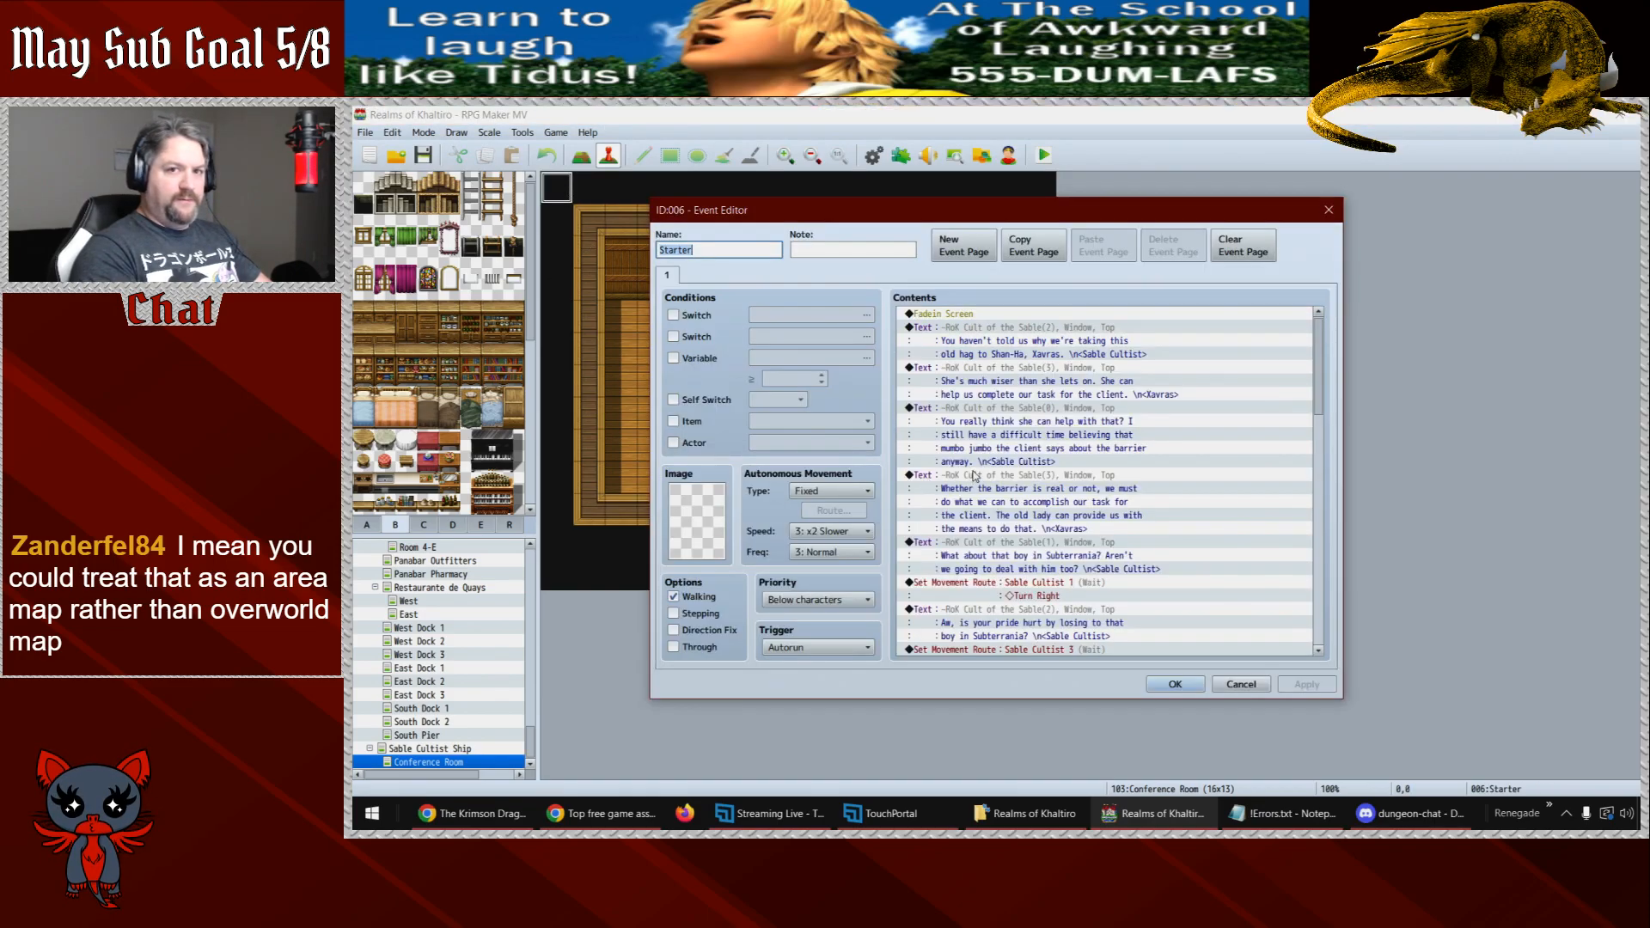
scroll(1309, 422, down, 20)
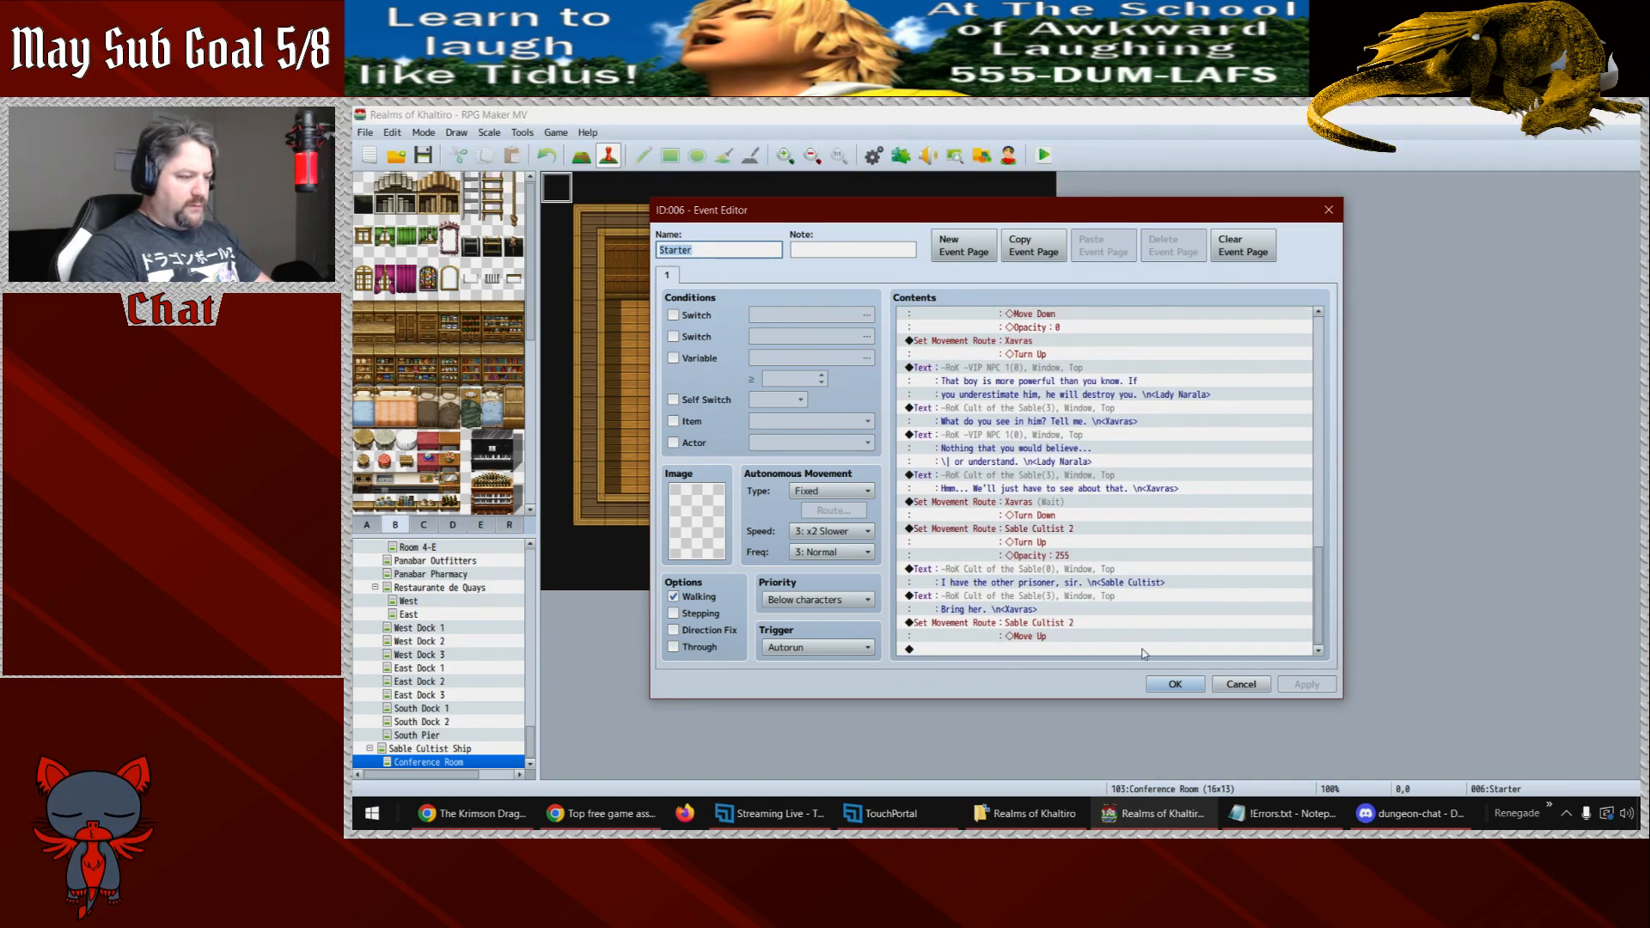
click(1028, 626)
double_click(1027, 623)
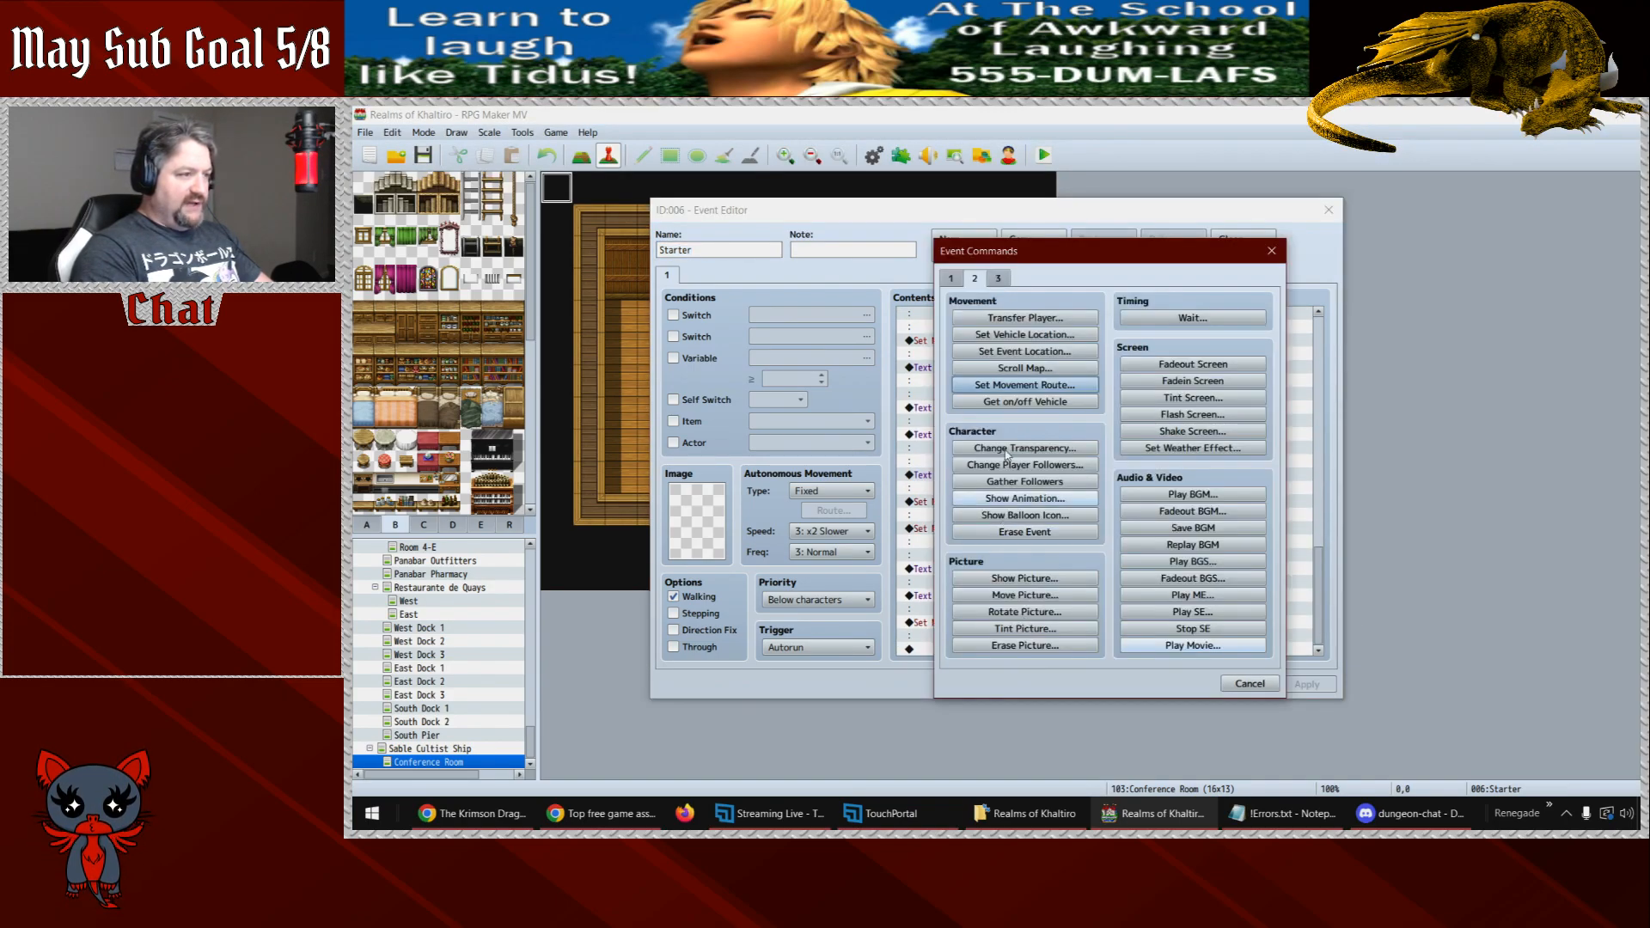
click(1007, 386)
click(893, 341)
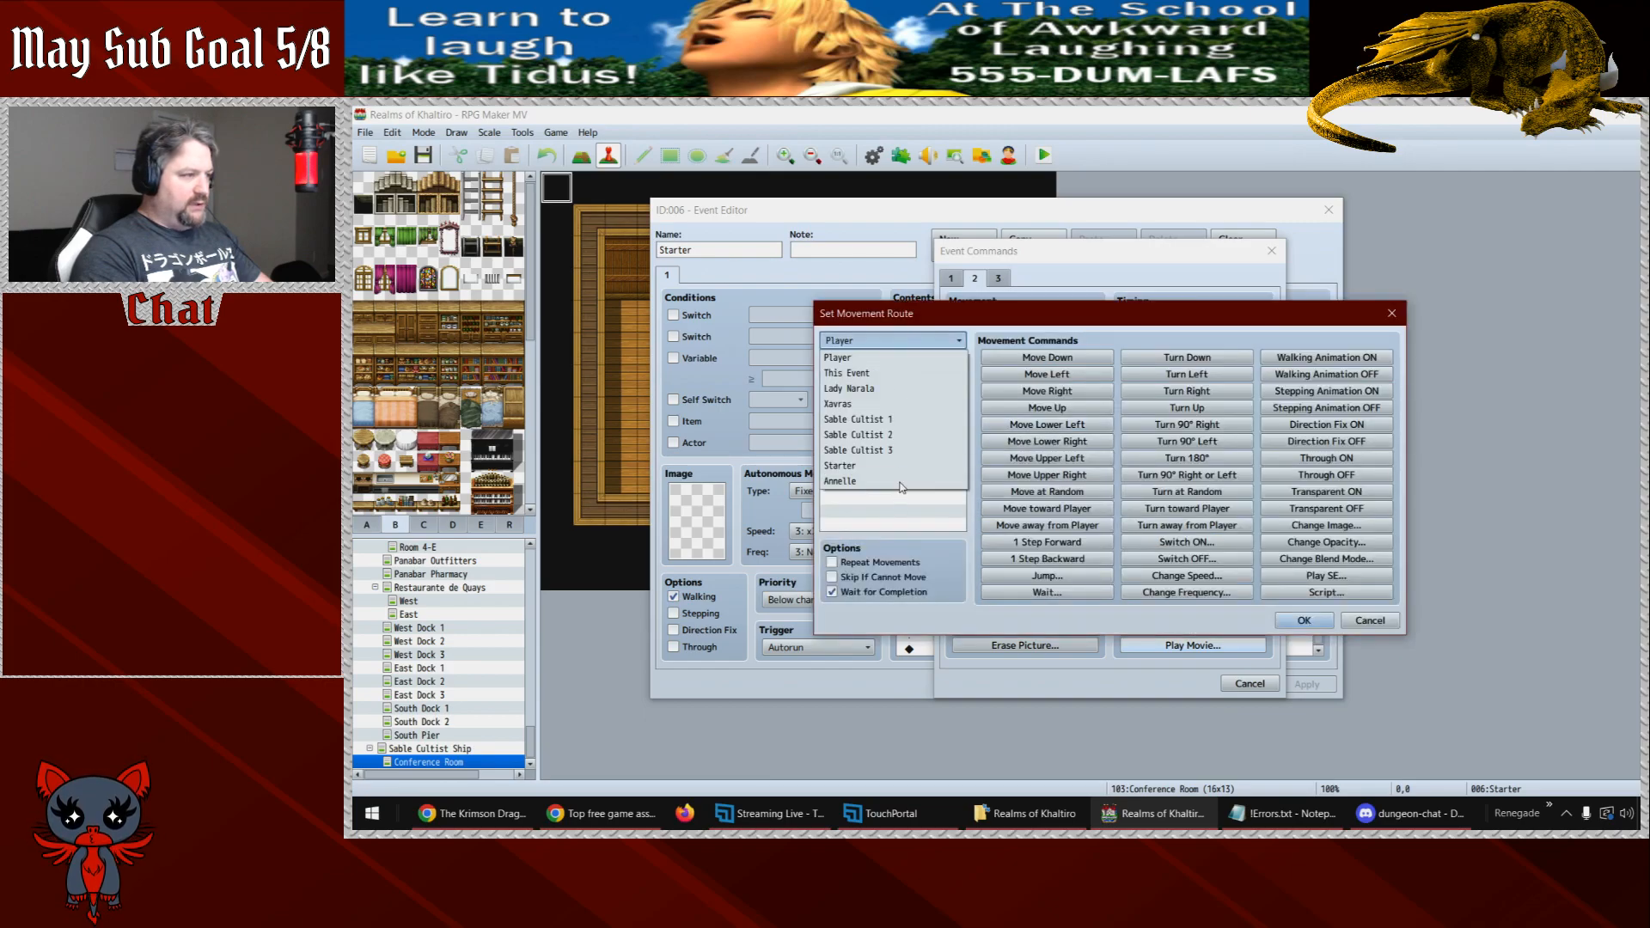
click(868, 416)
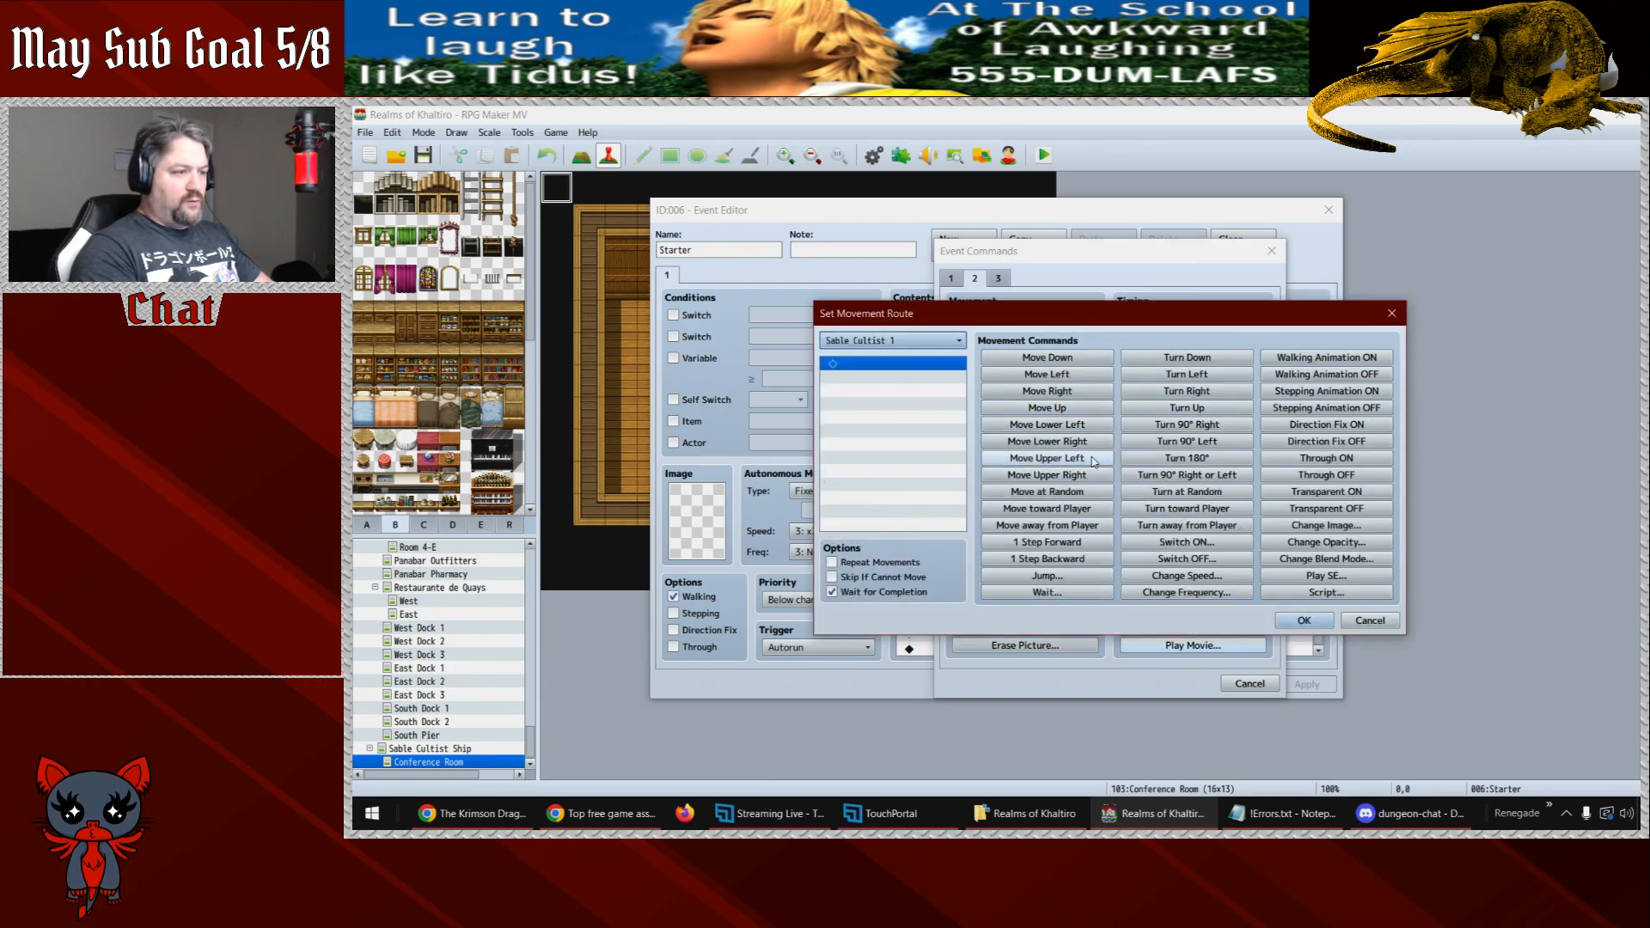
click(1045, 376)
click(1191, 391)
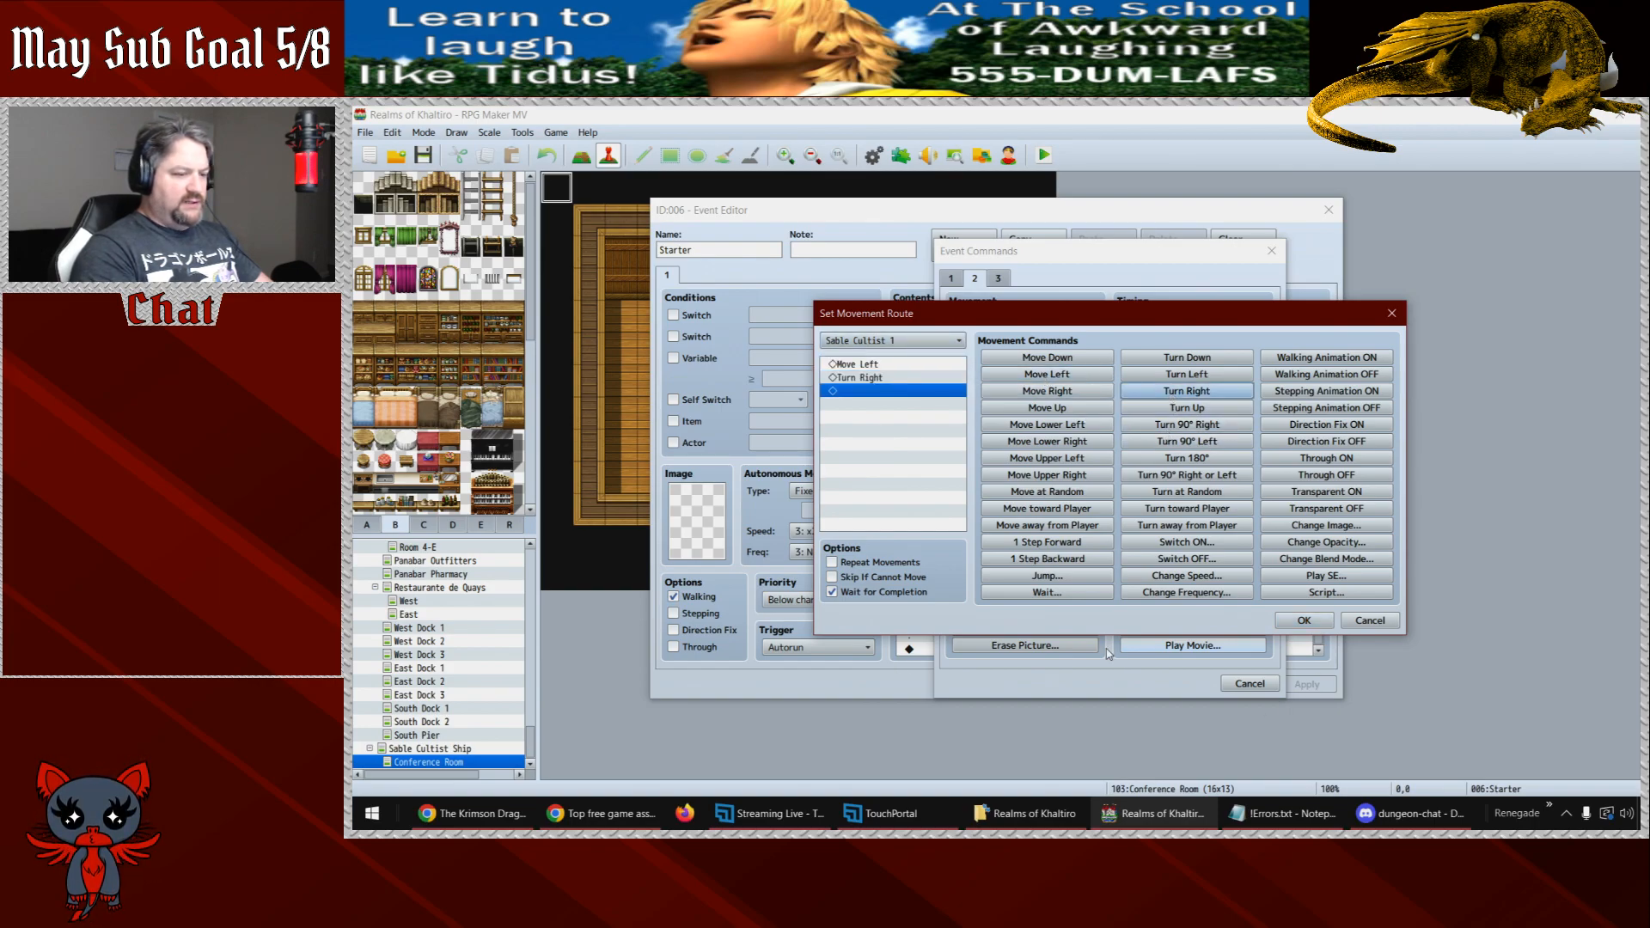
click(832, 593)
click(1304, 621)
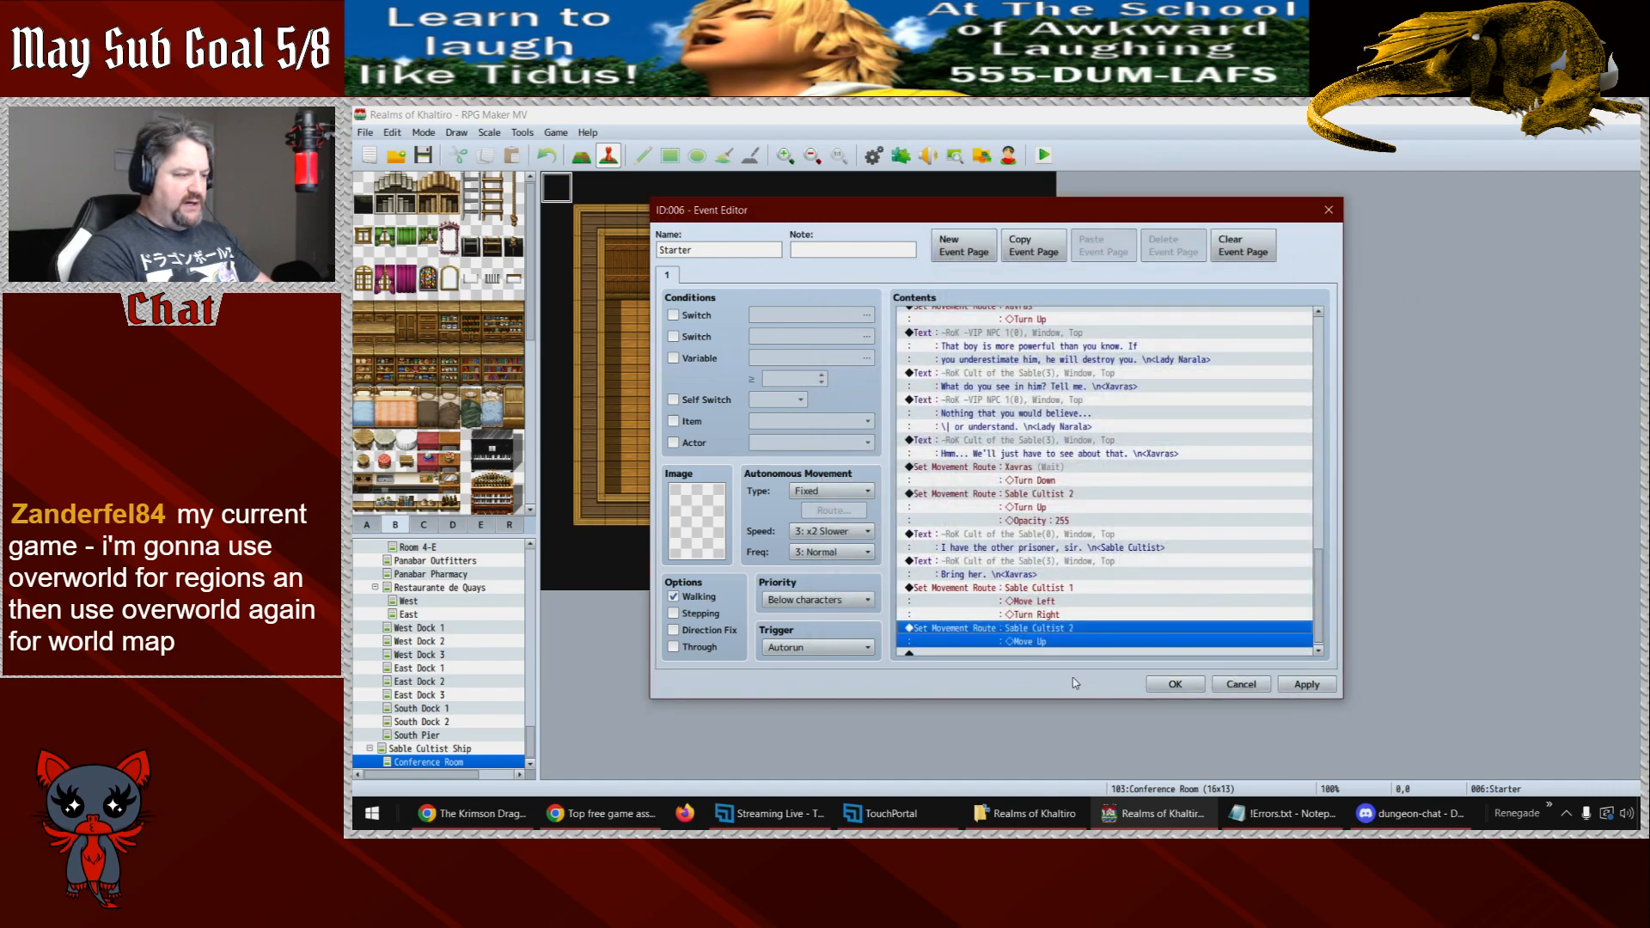
- Try placing Sable Cultist 2's Move Up route ahead of Sable Cultist 1's new route, and restore the original order
key(ctrl+x)
click(1025, 609)
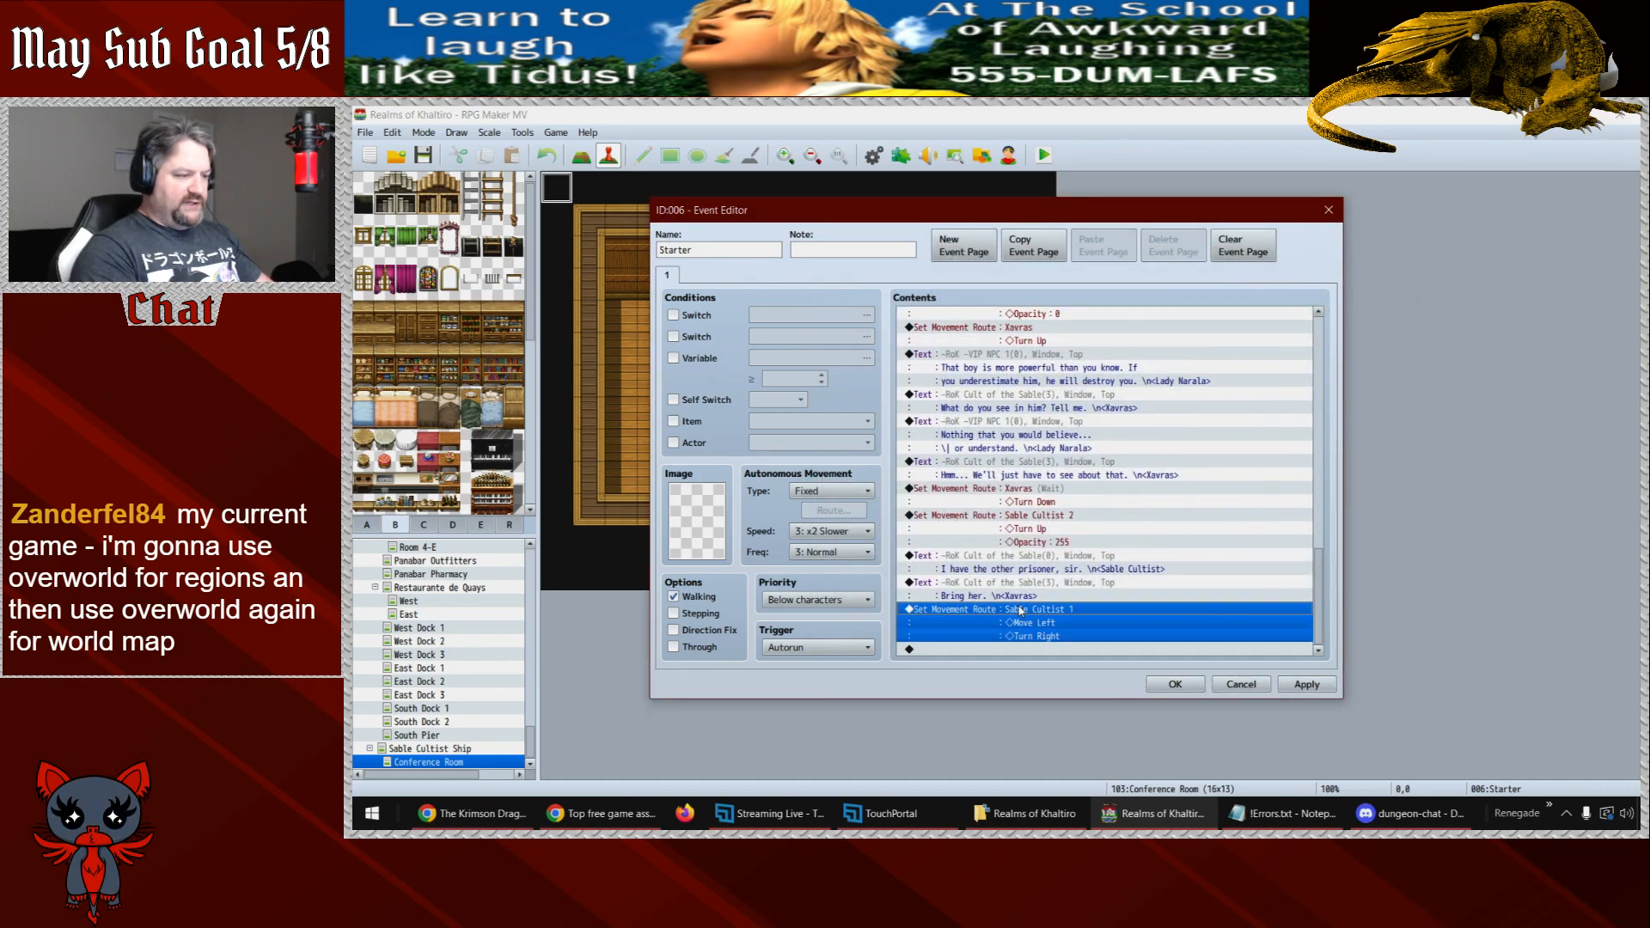
key(ctrl+v)
scroll(1312, 593, down, 1)
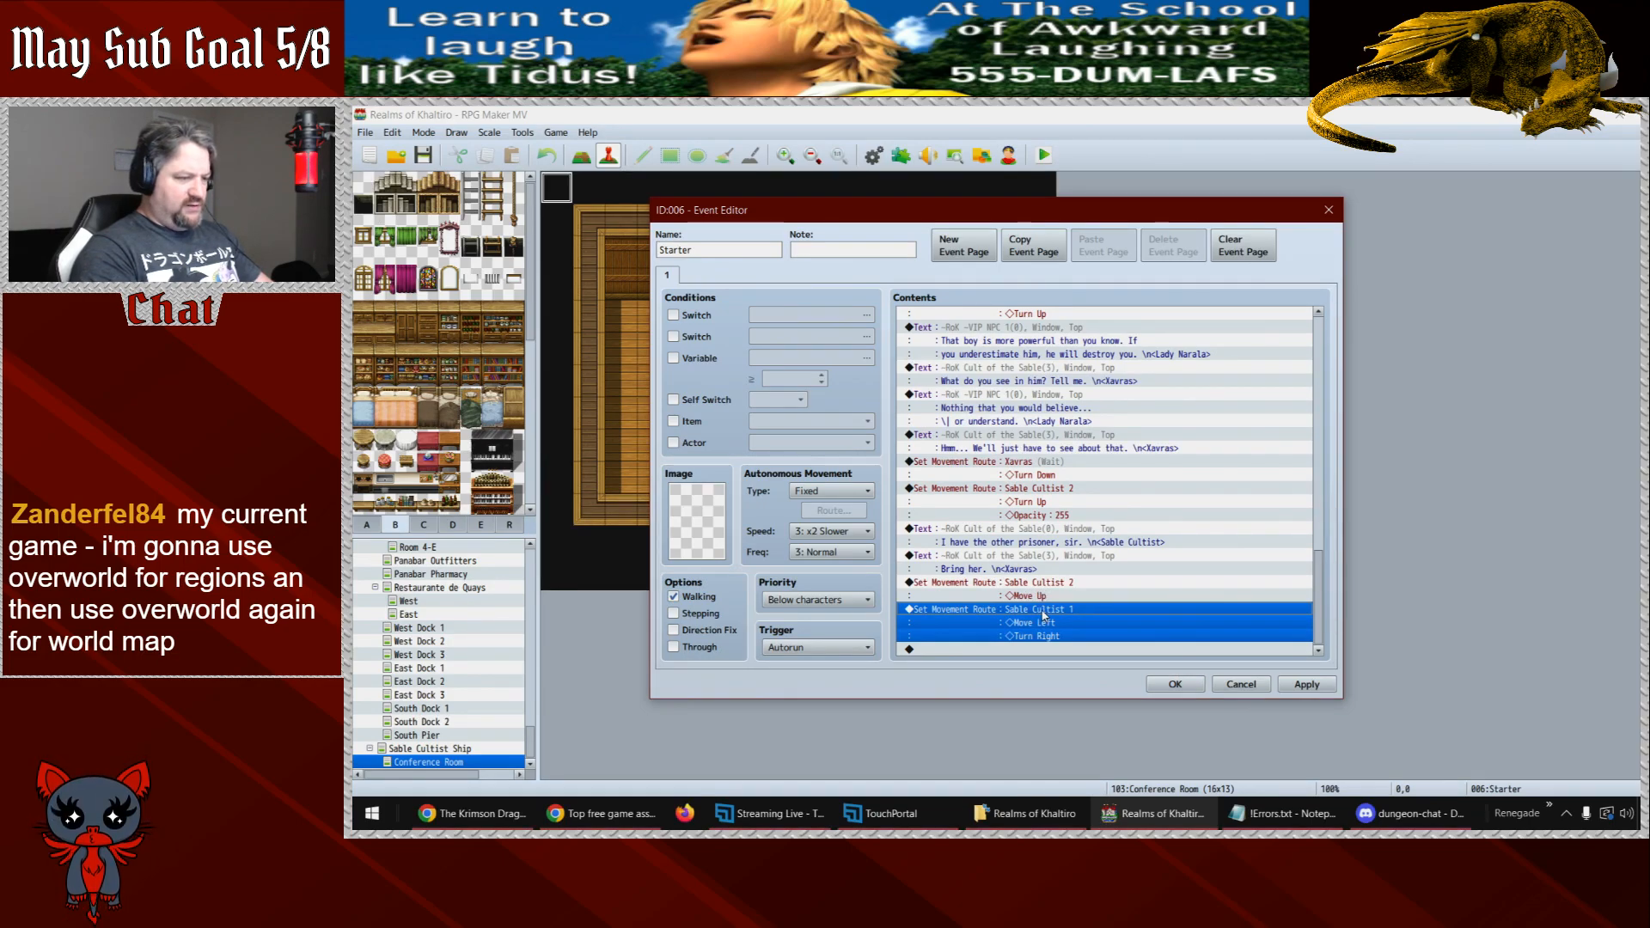
key(ctrl+x)
click(1040, 623)
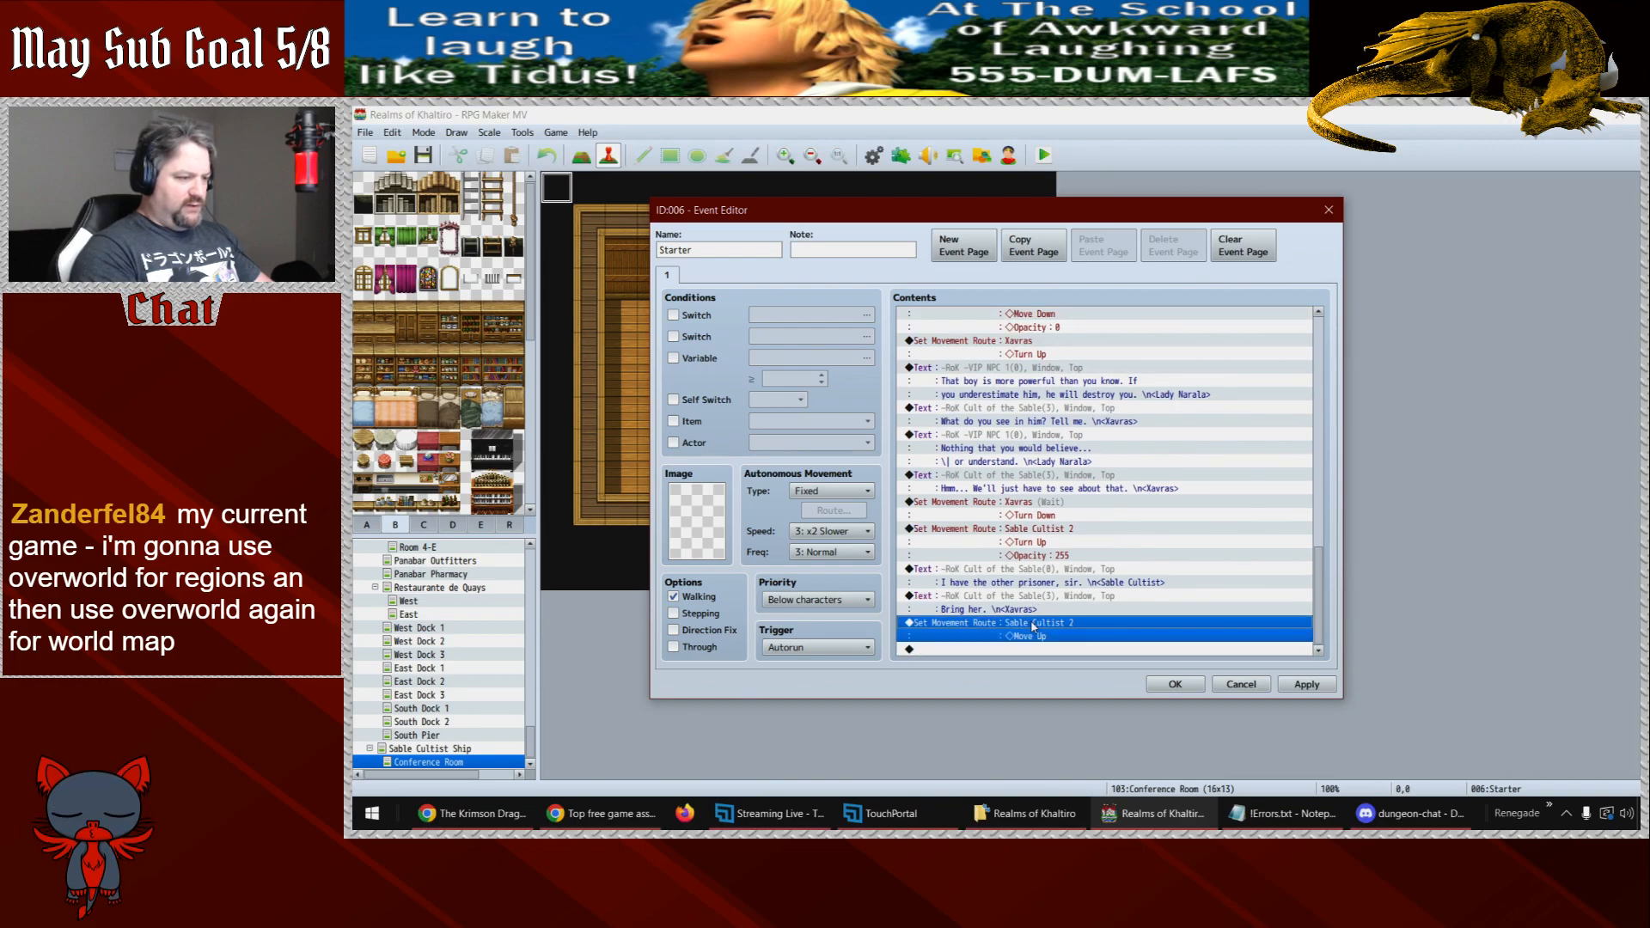
key(ctrl+v)
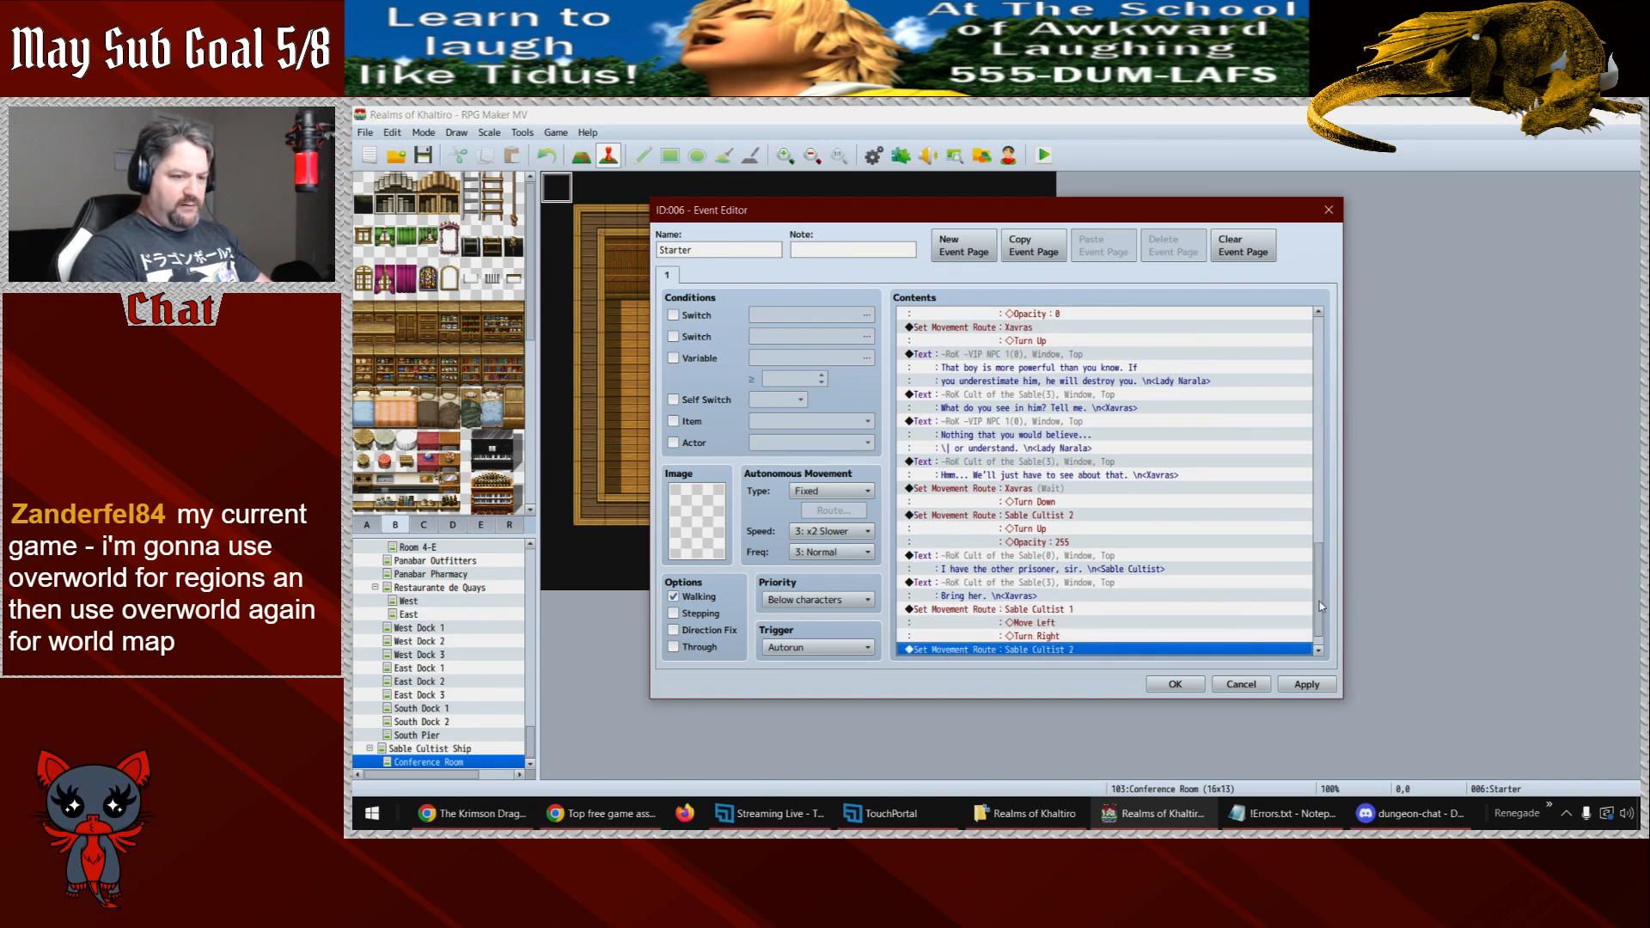
scroll(1323, 607, down, 1)
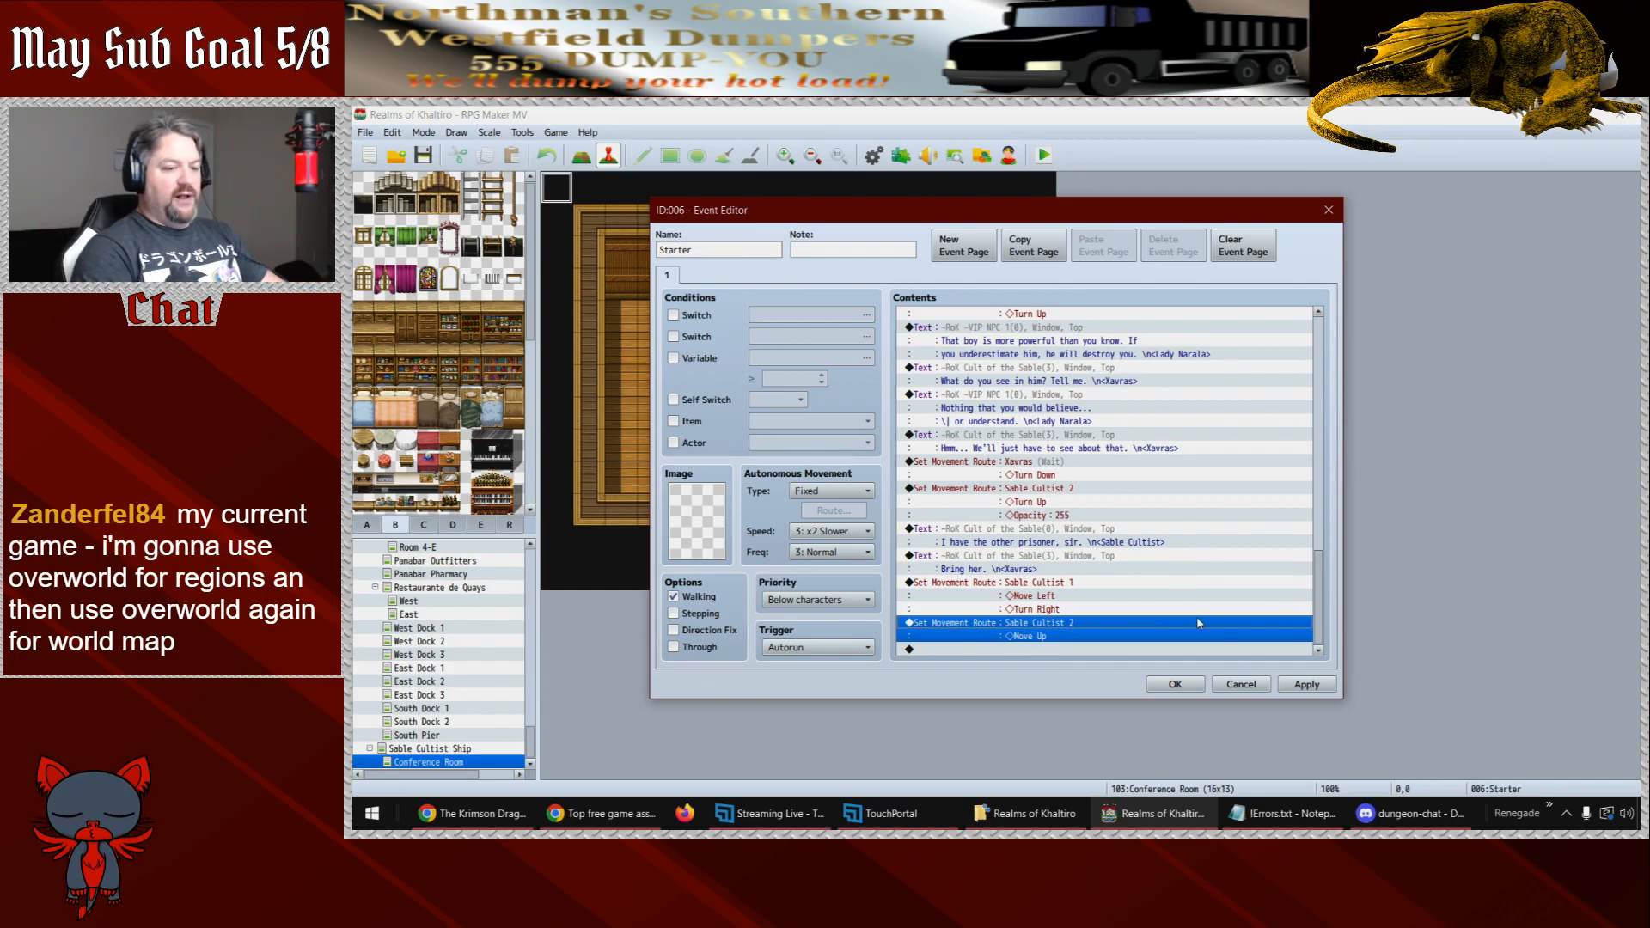
- Apply the movement route changes and save the Starter event
click(1306, 685)
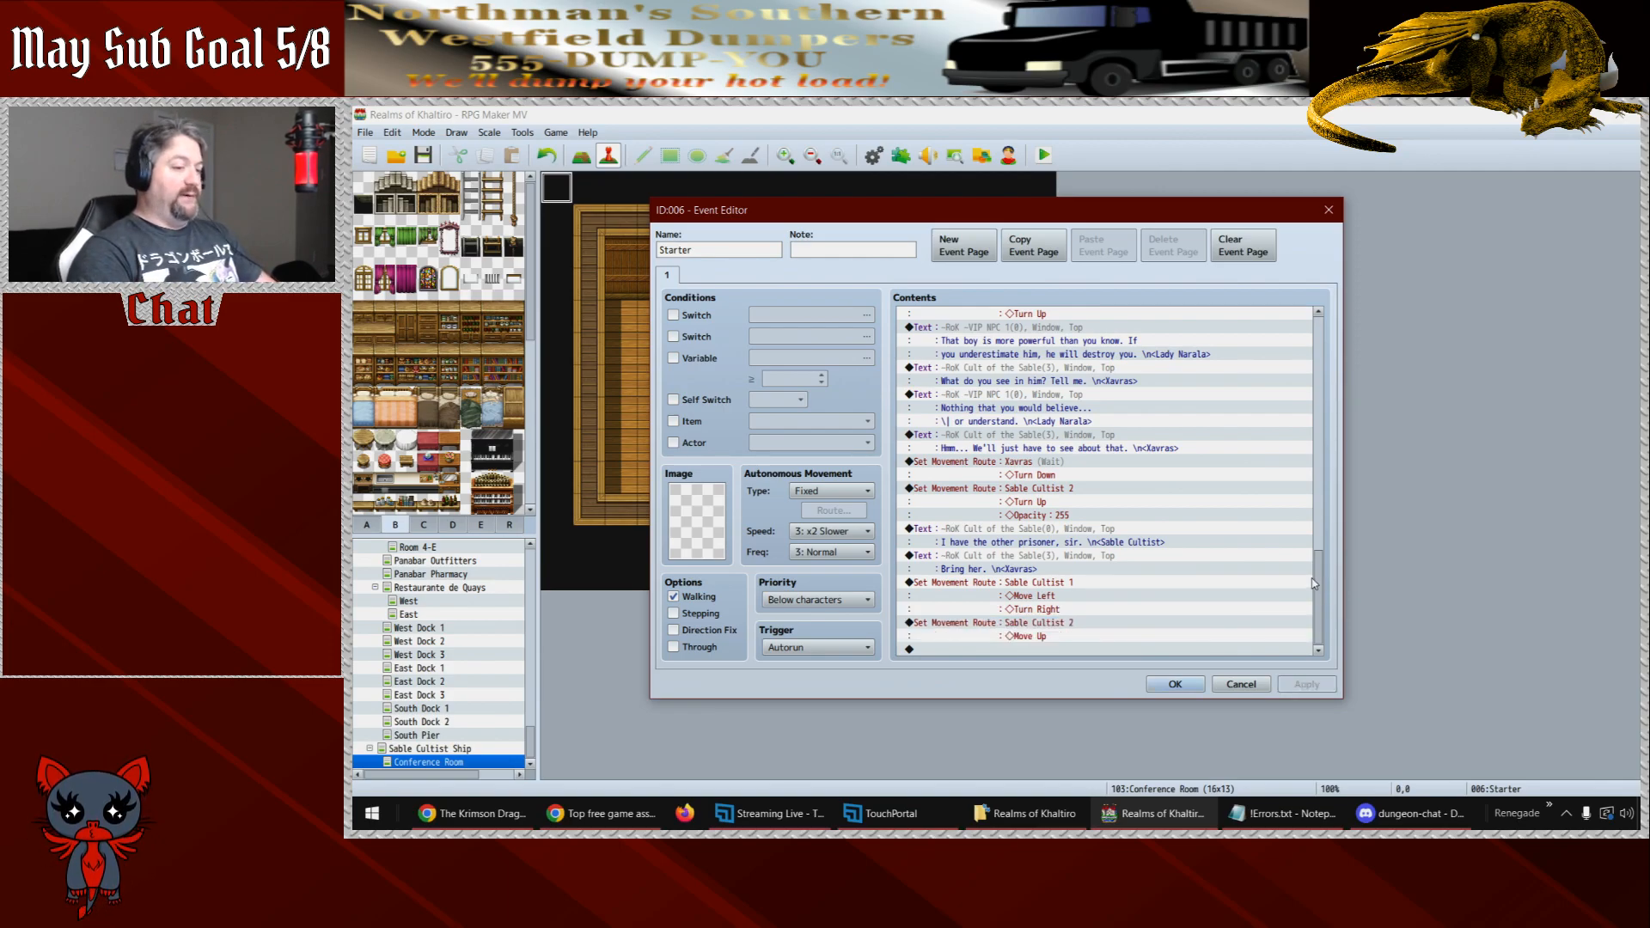
drag(1322, 573, 1322, 583)
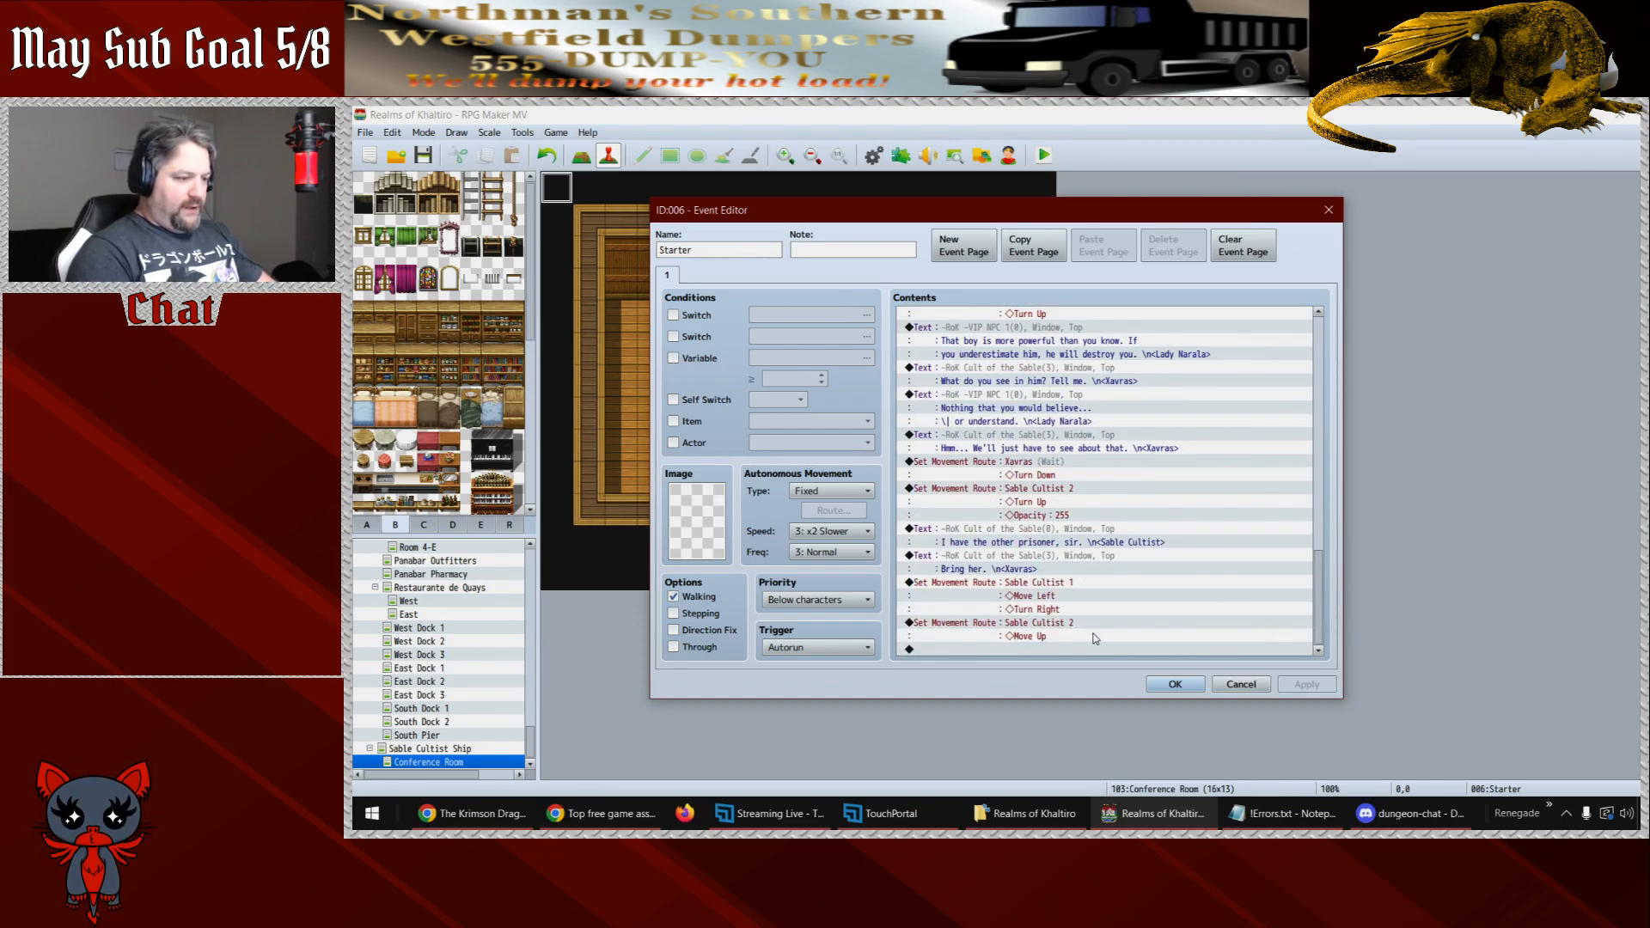
click(1170, 683)
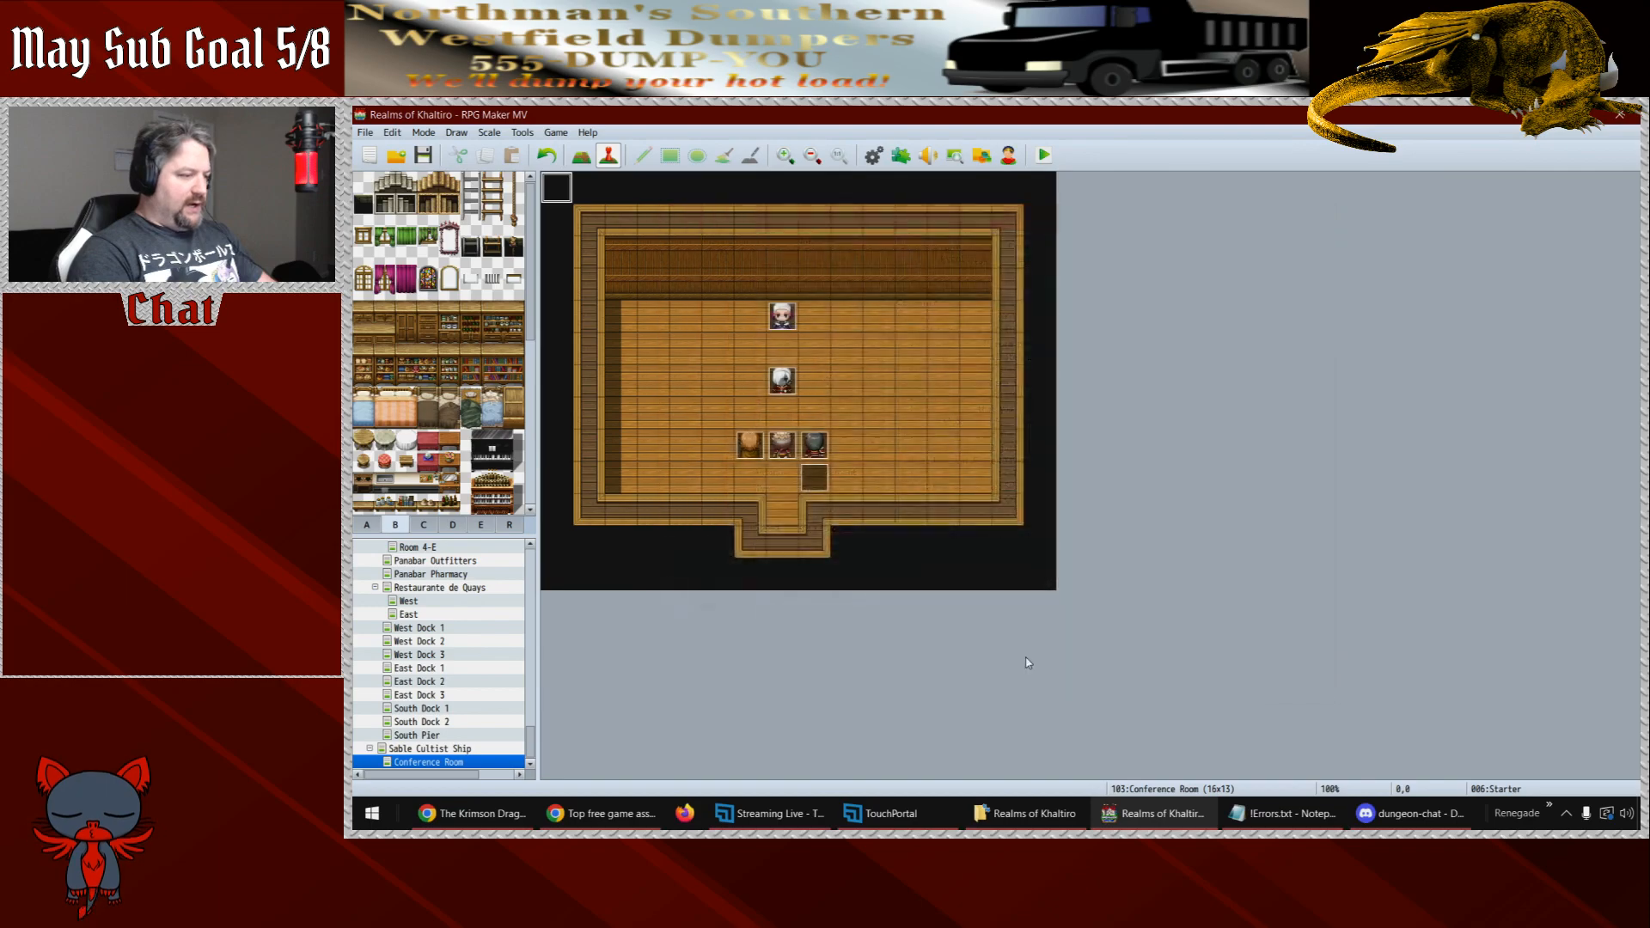
- Extend Sable Cultist 2's last movement route in the Starter event with Move Up, Move Left and Turn Up, and save the event
double_click(771, 421)
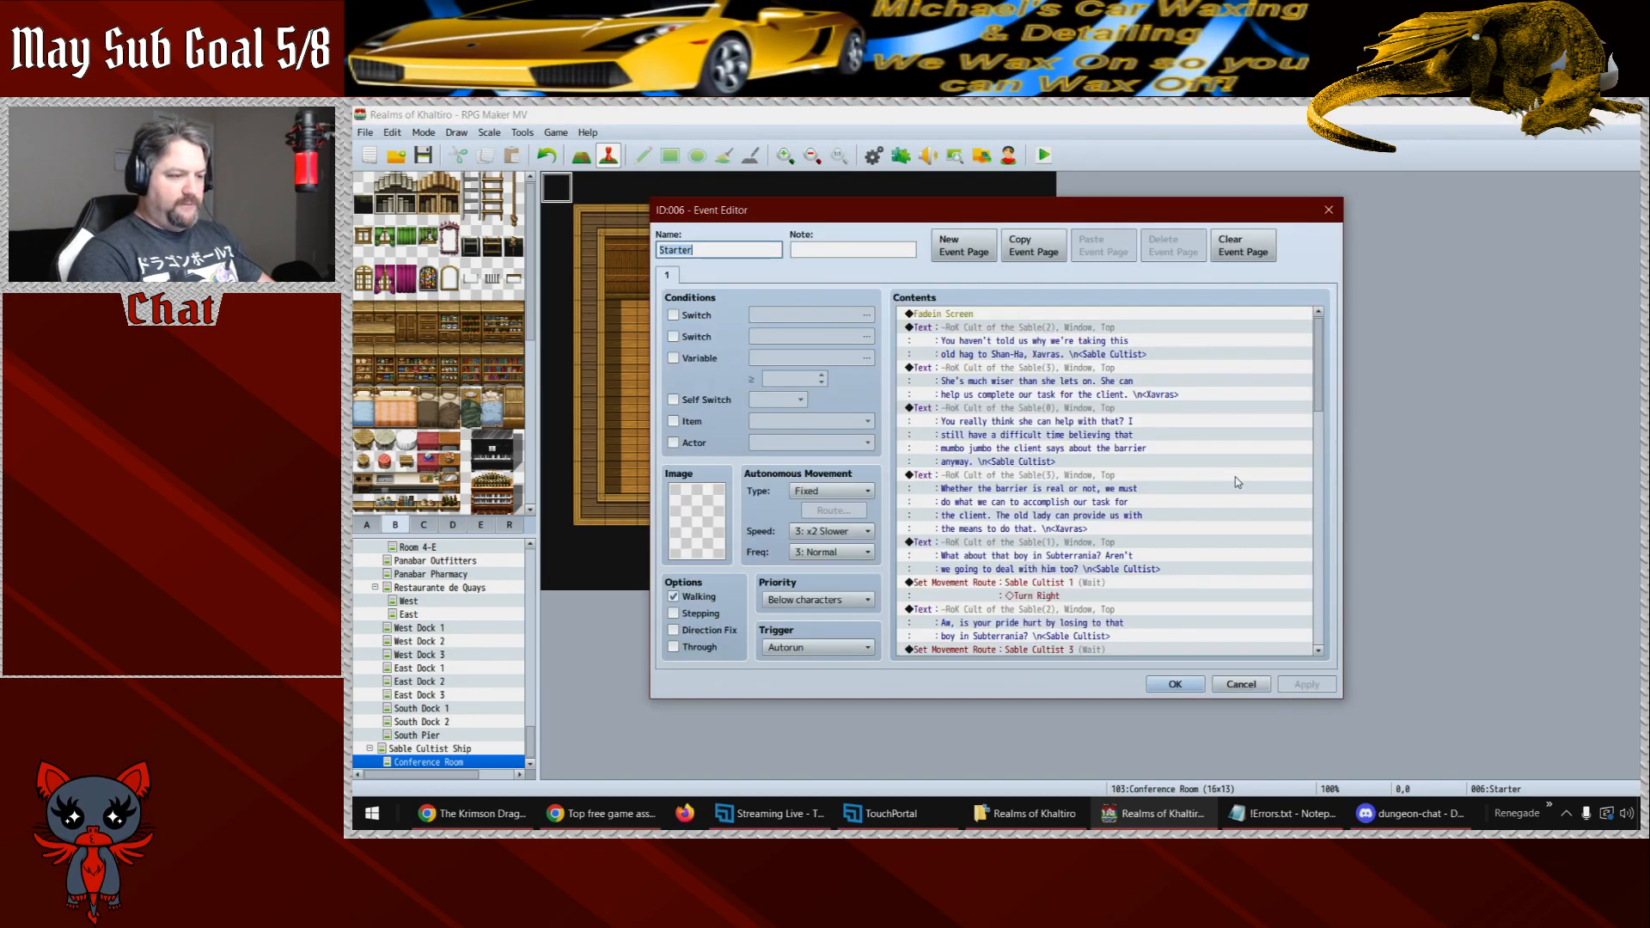
scroll(1322, 420, down, 10)
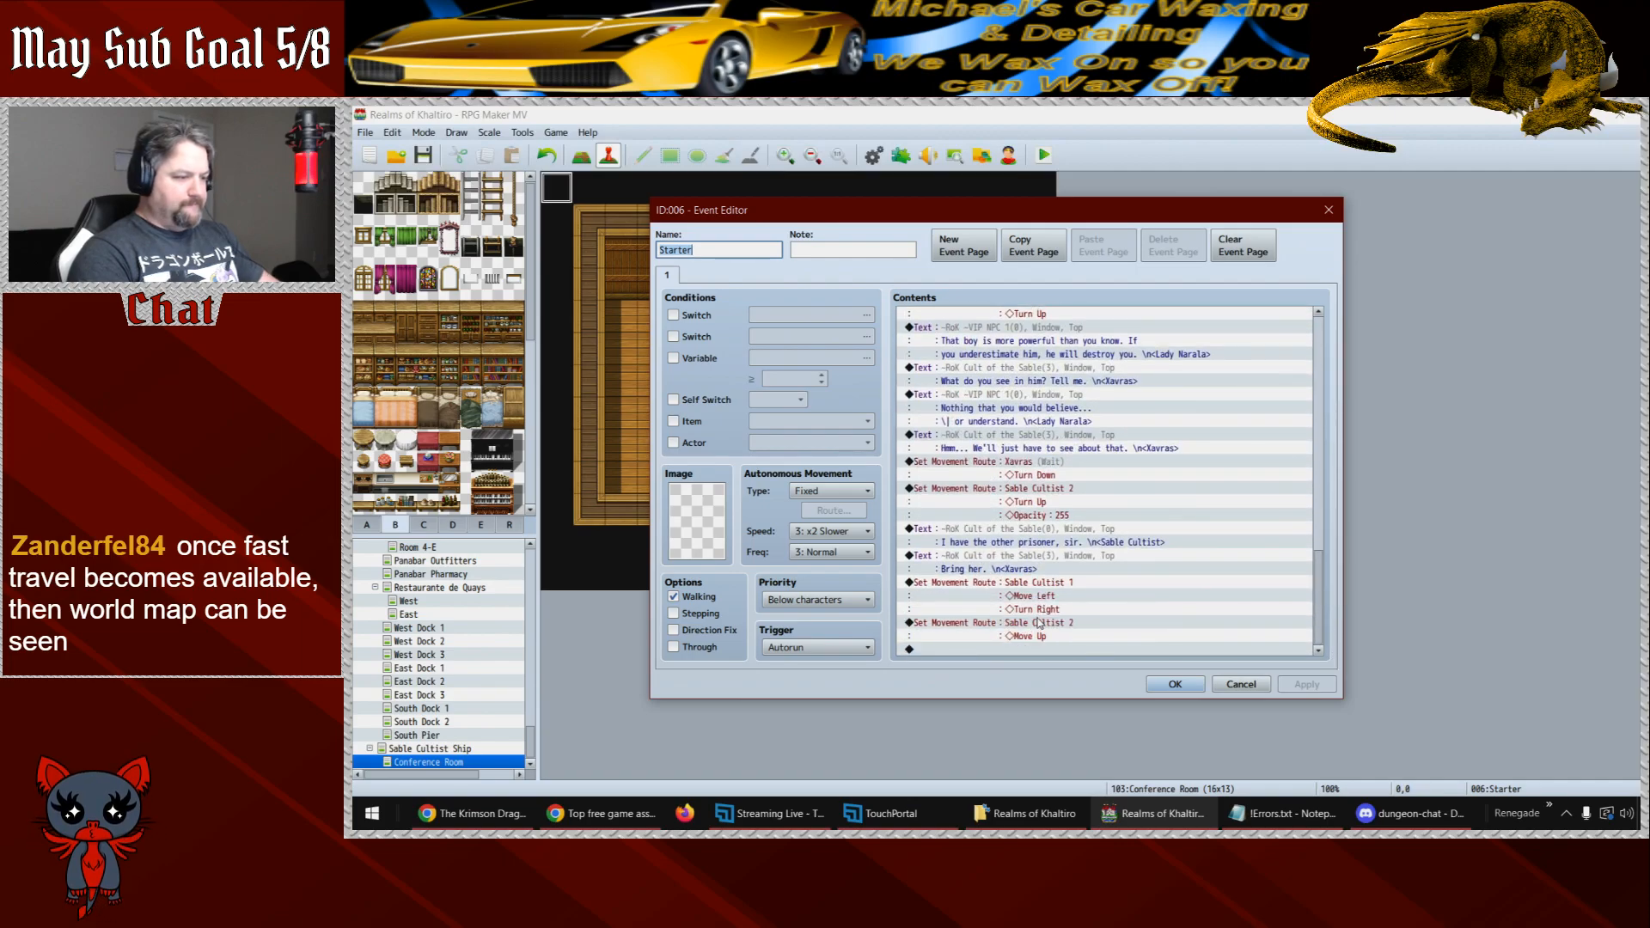
click(1039, 626)
double_click(1037, 625)
click(821, 364)
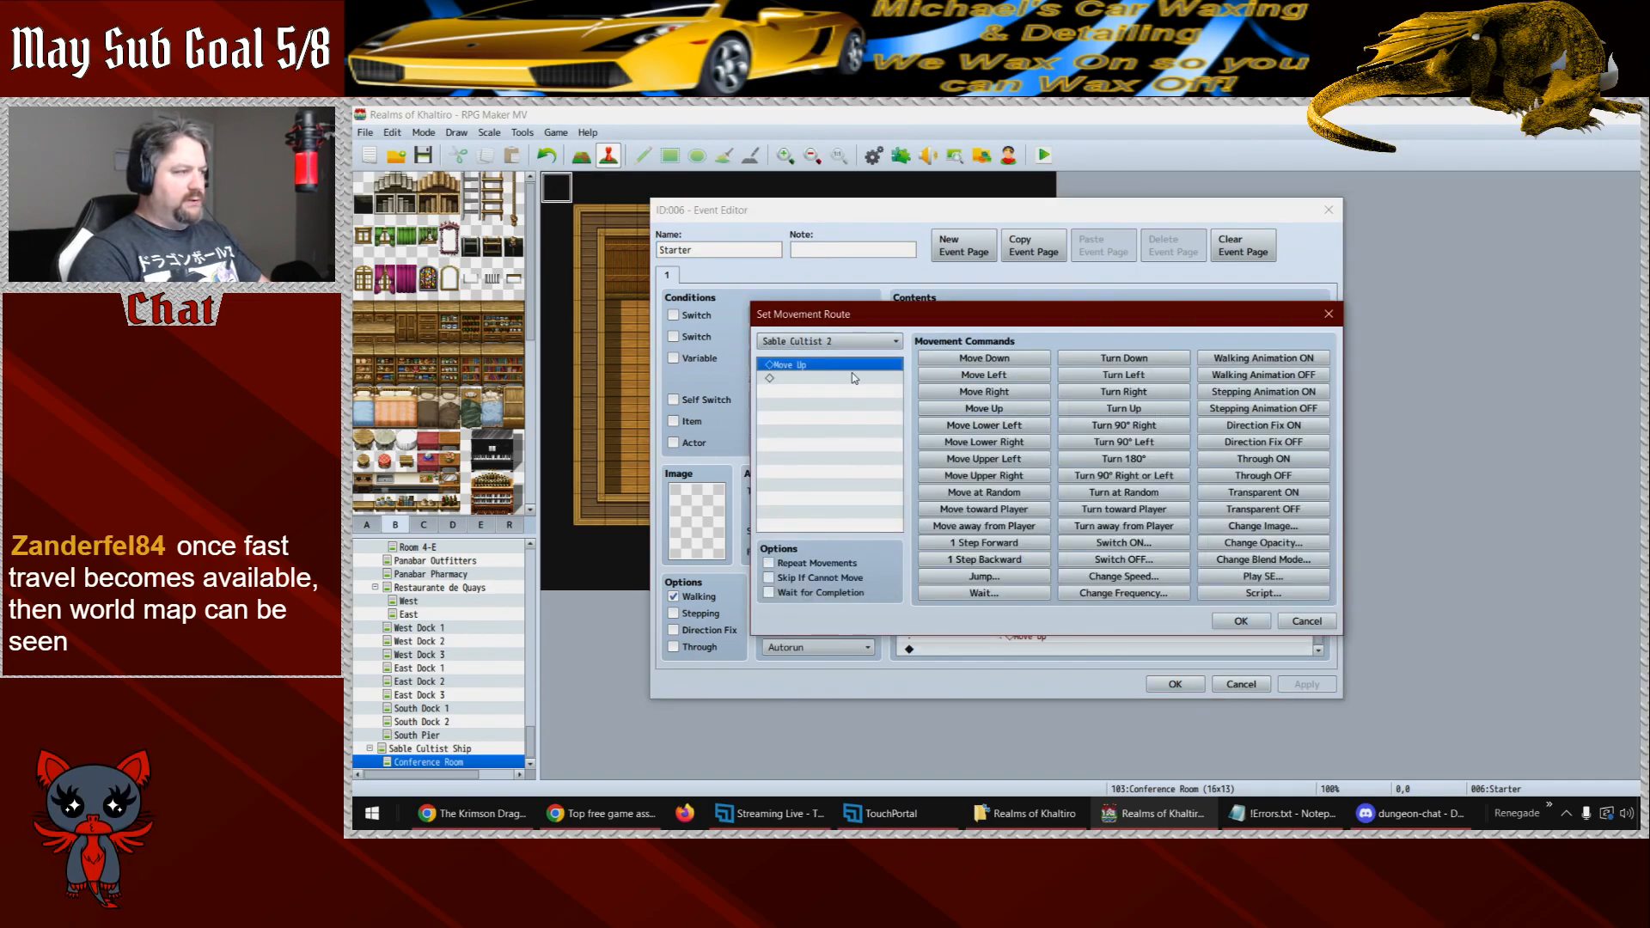
click(848, 378)
click(954, 407)
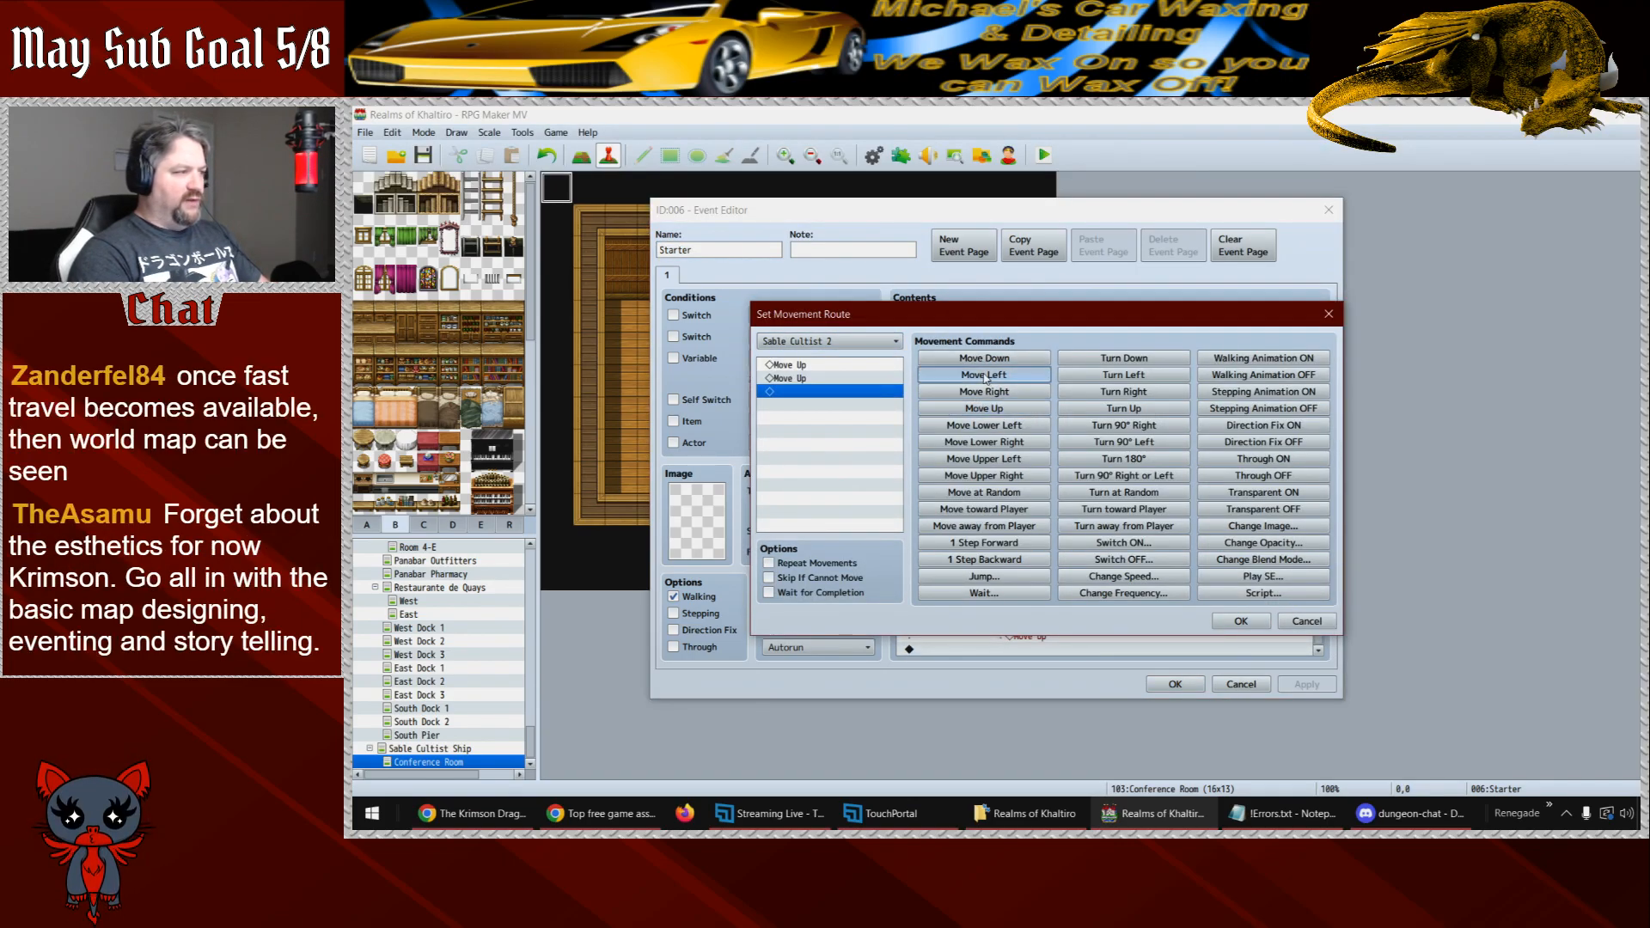
click(980, 376)
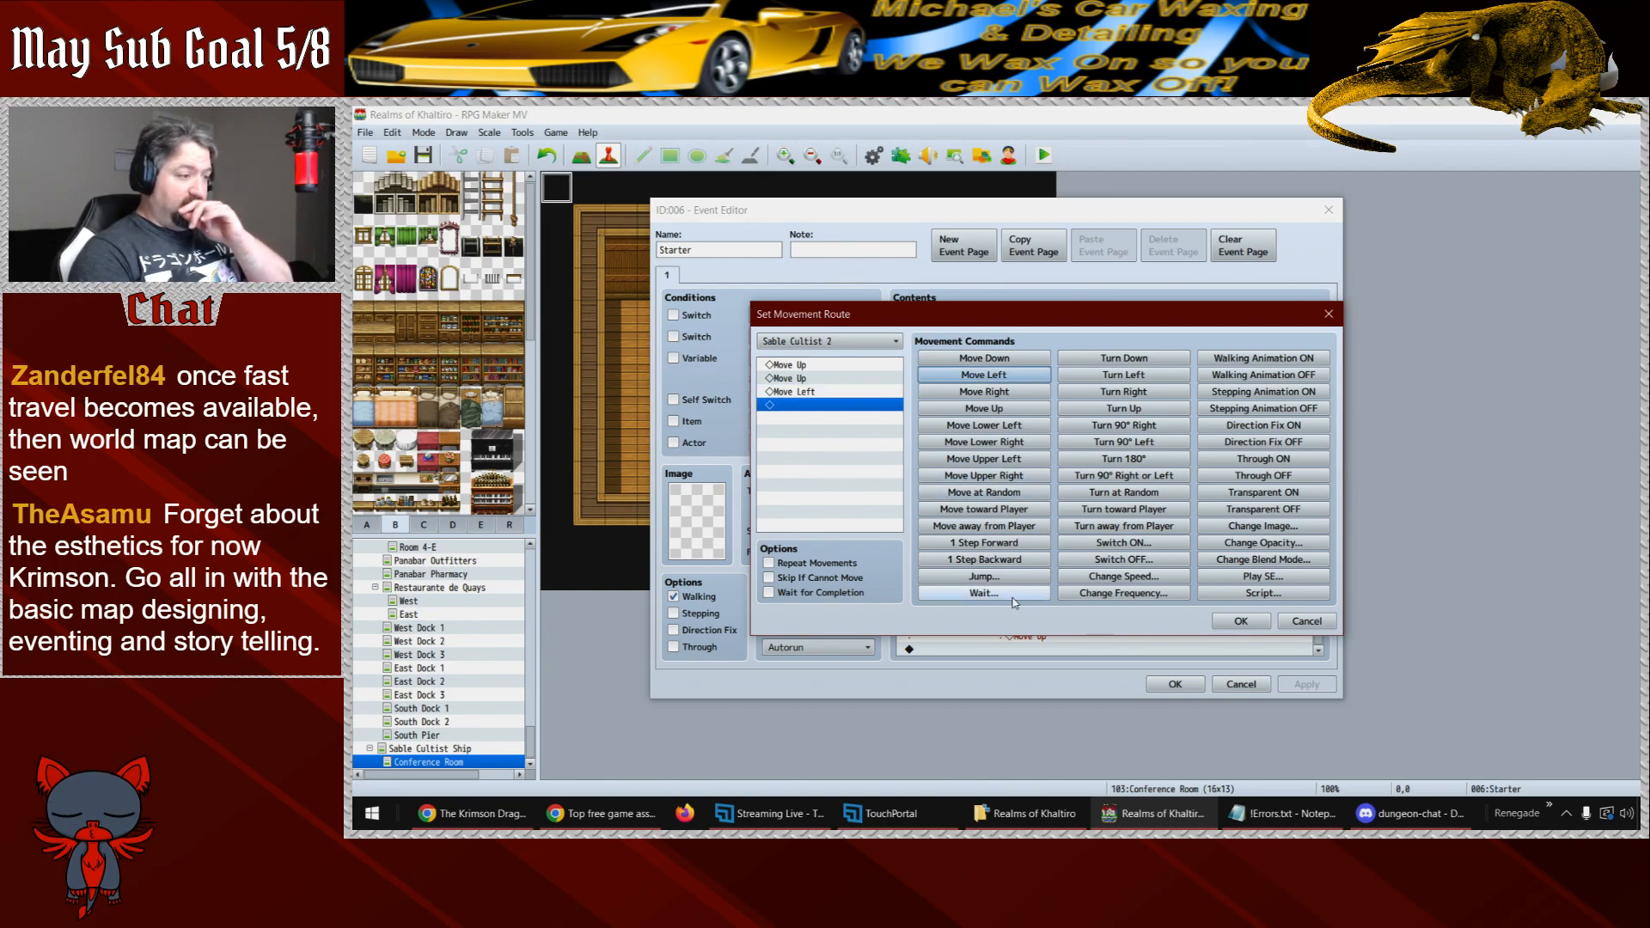
click(1109, 412)
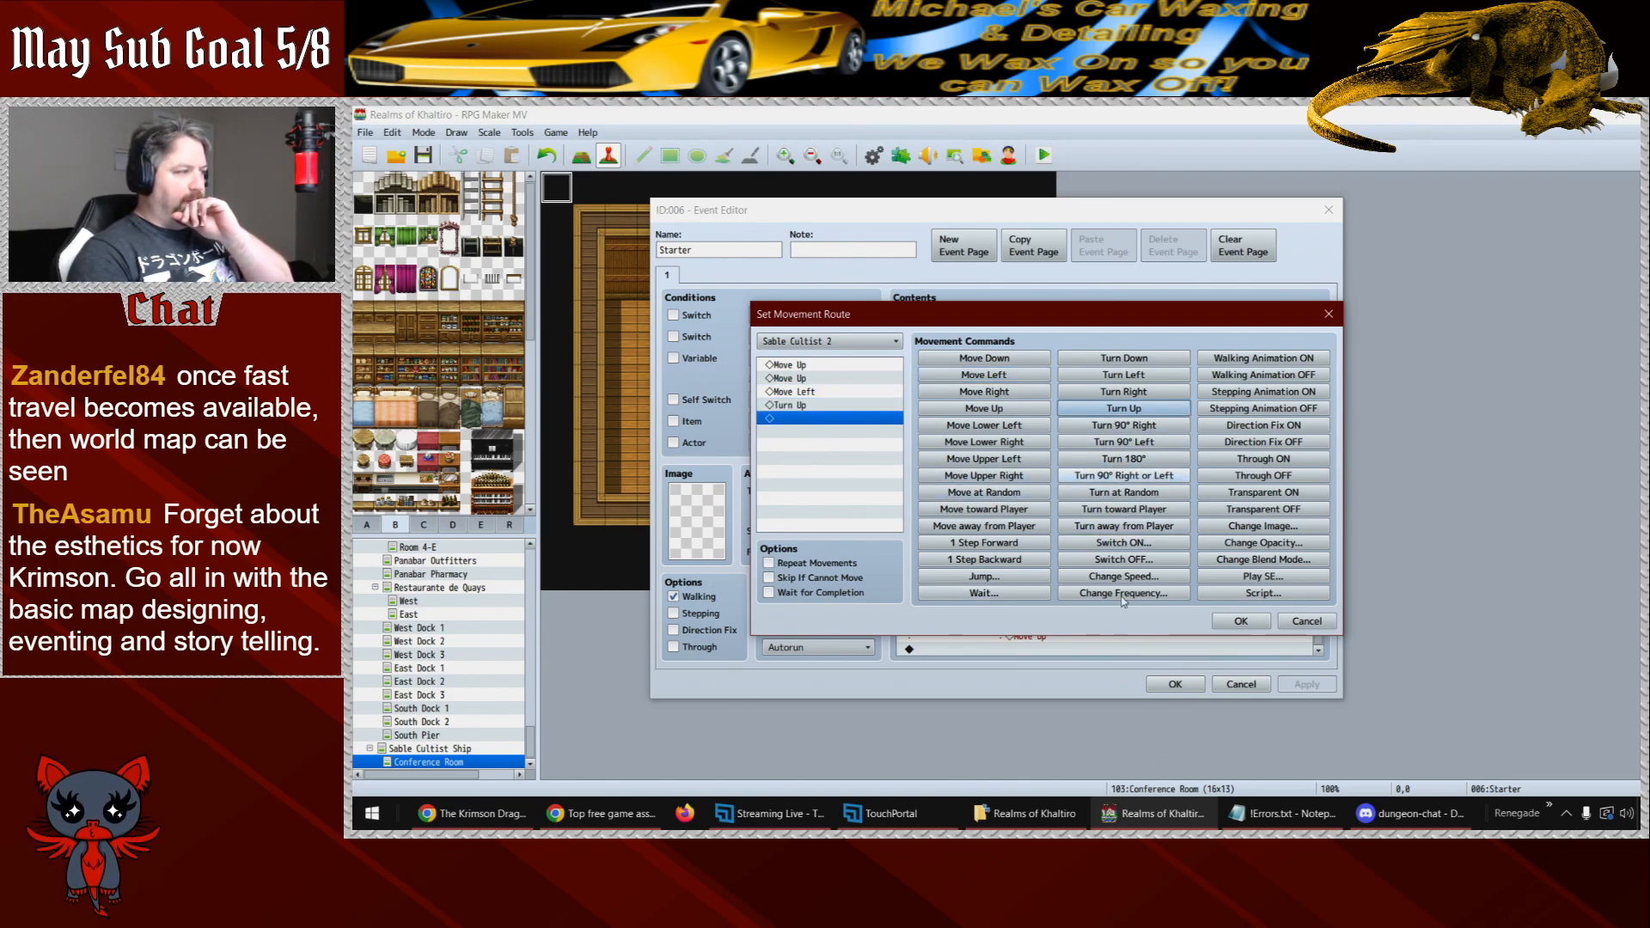
click(1238, 620)
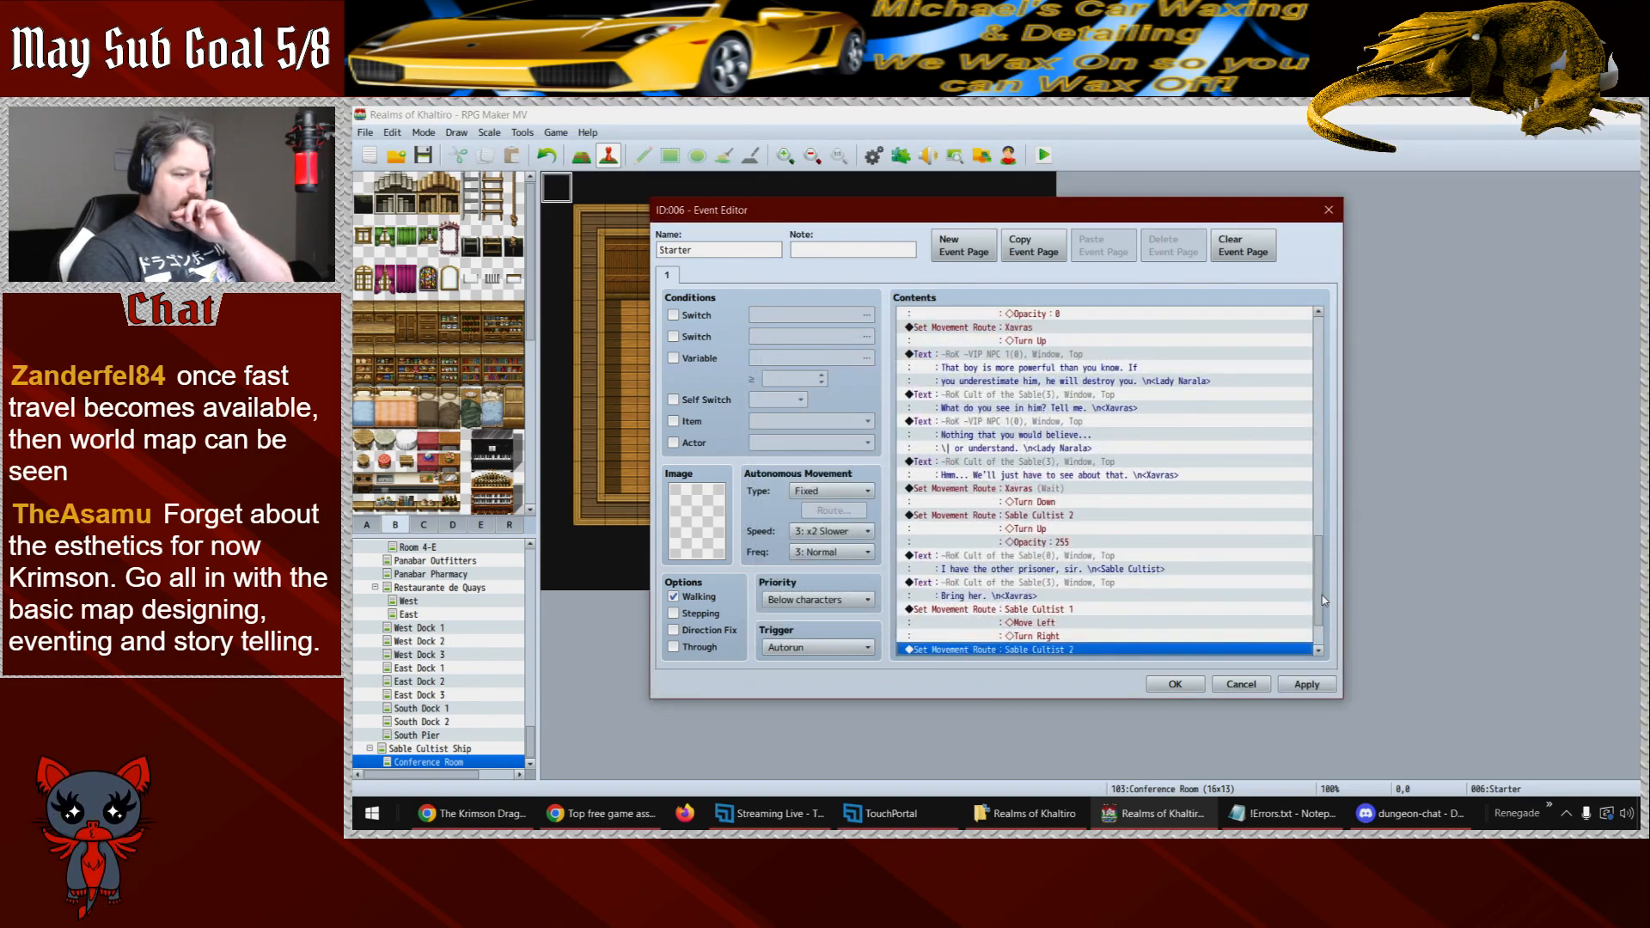
scroll(1325, 651, down, 2)
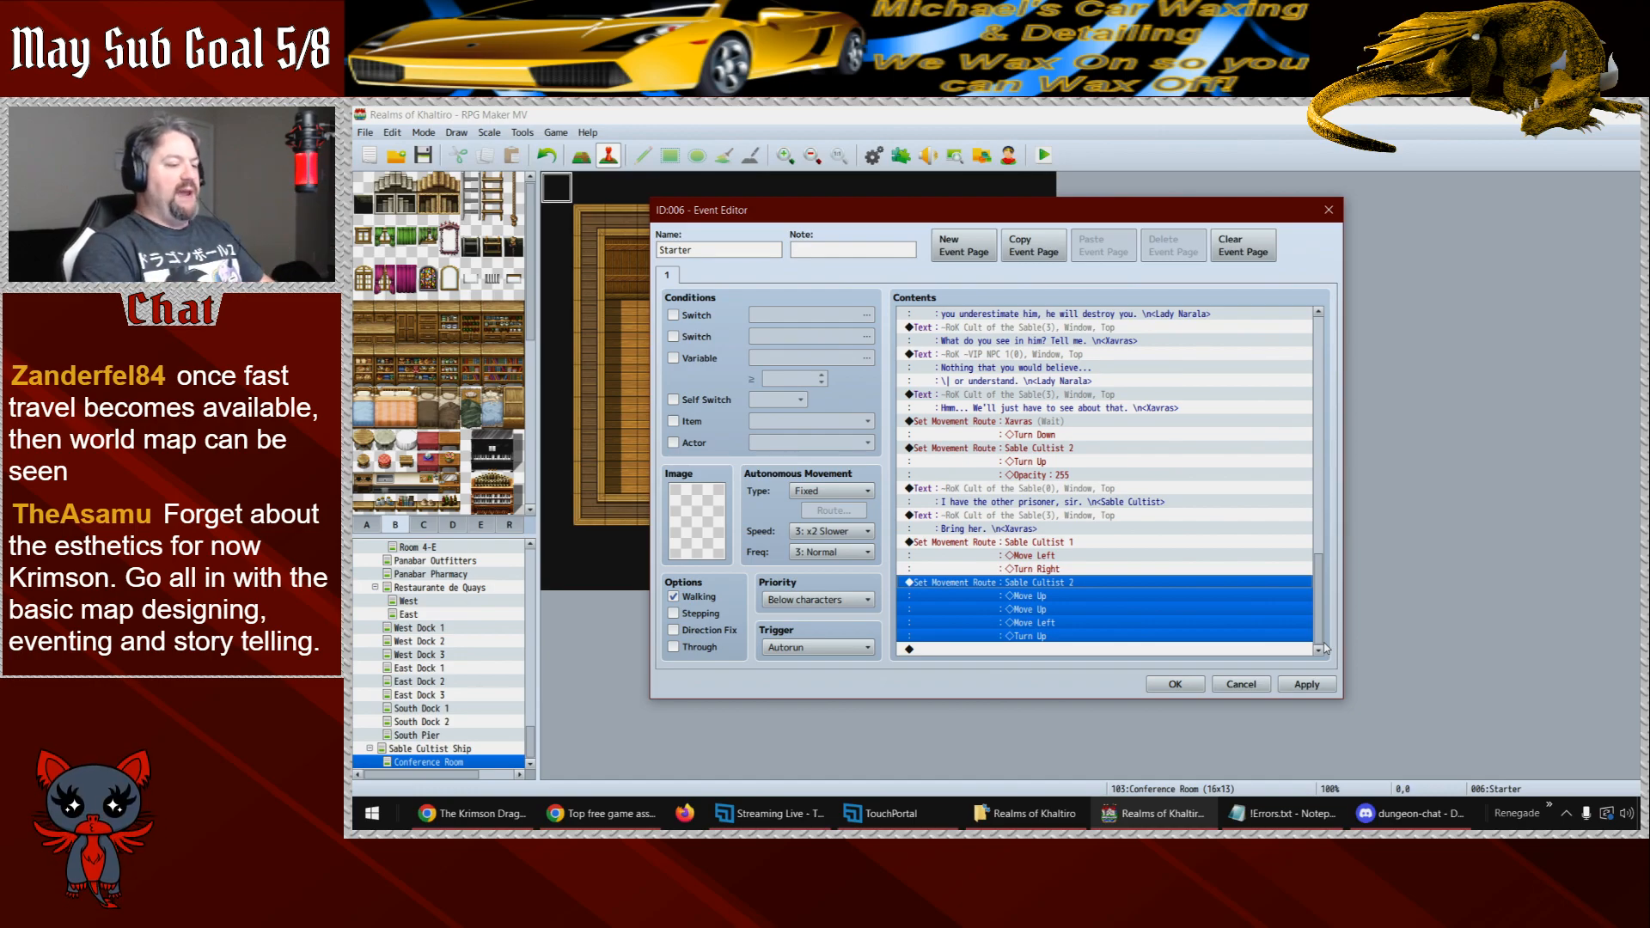
click(1175, 684)
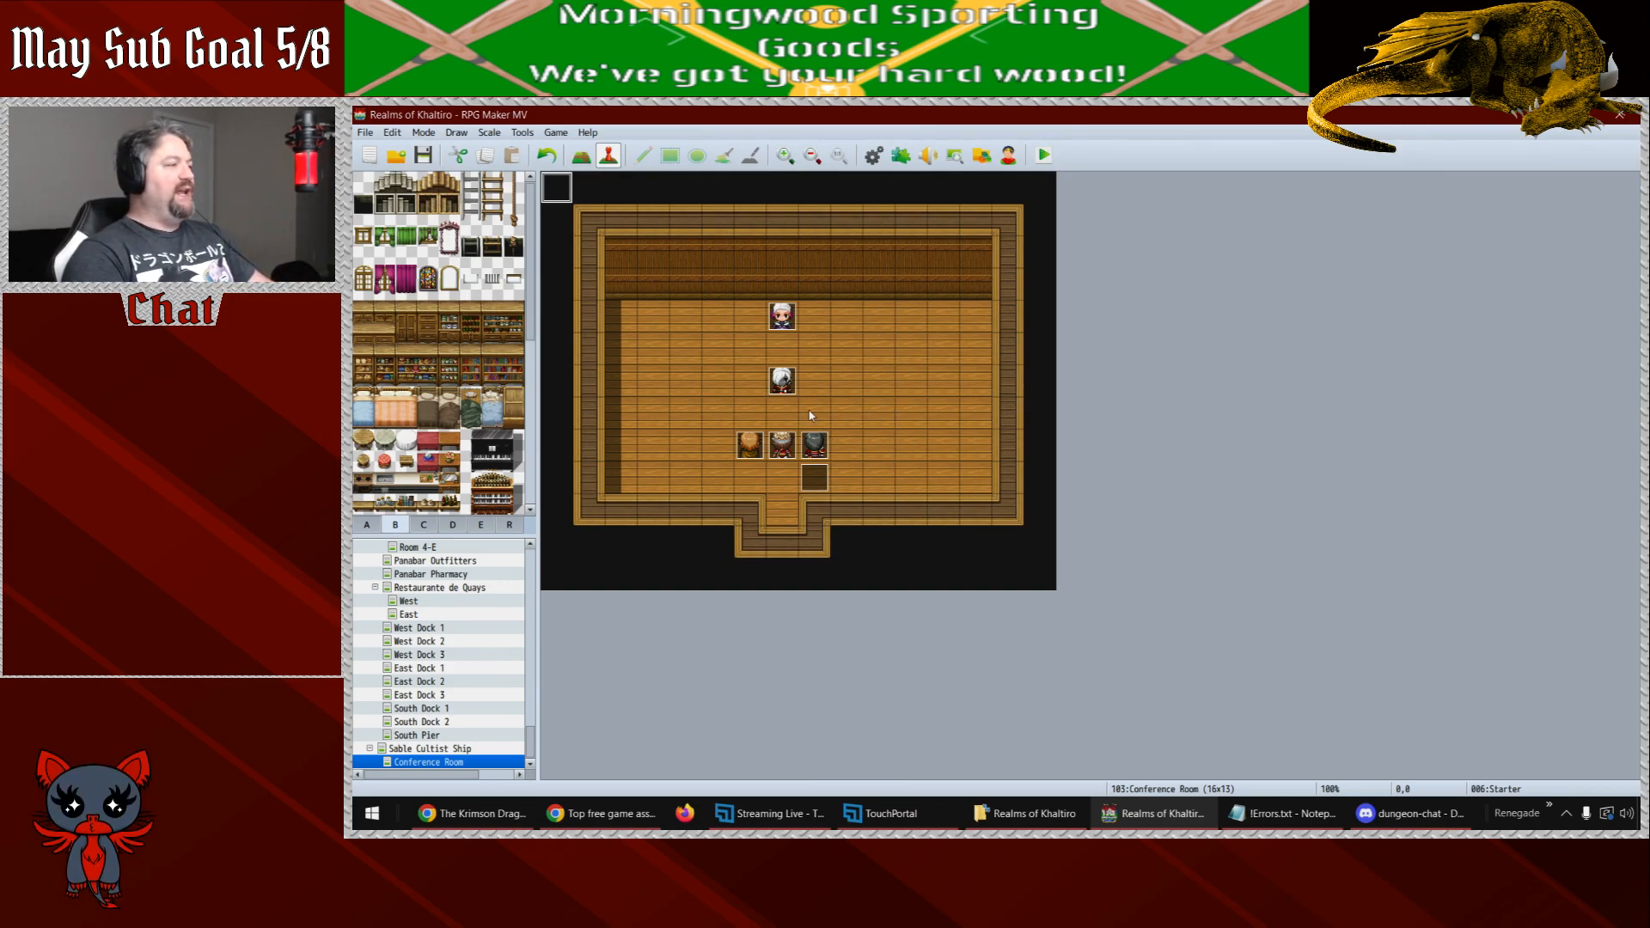
- In the Starter event, duplicate Sable Cultist 2's last movement route at the end of the contents
double_click(564, 194)
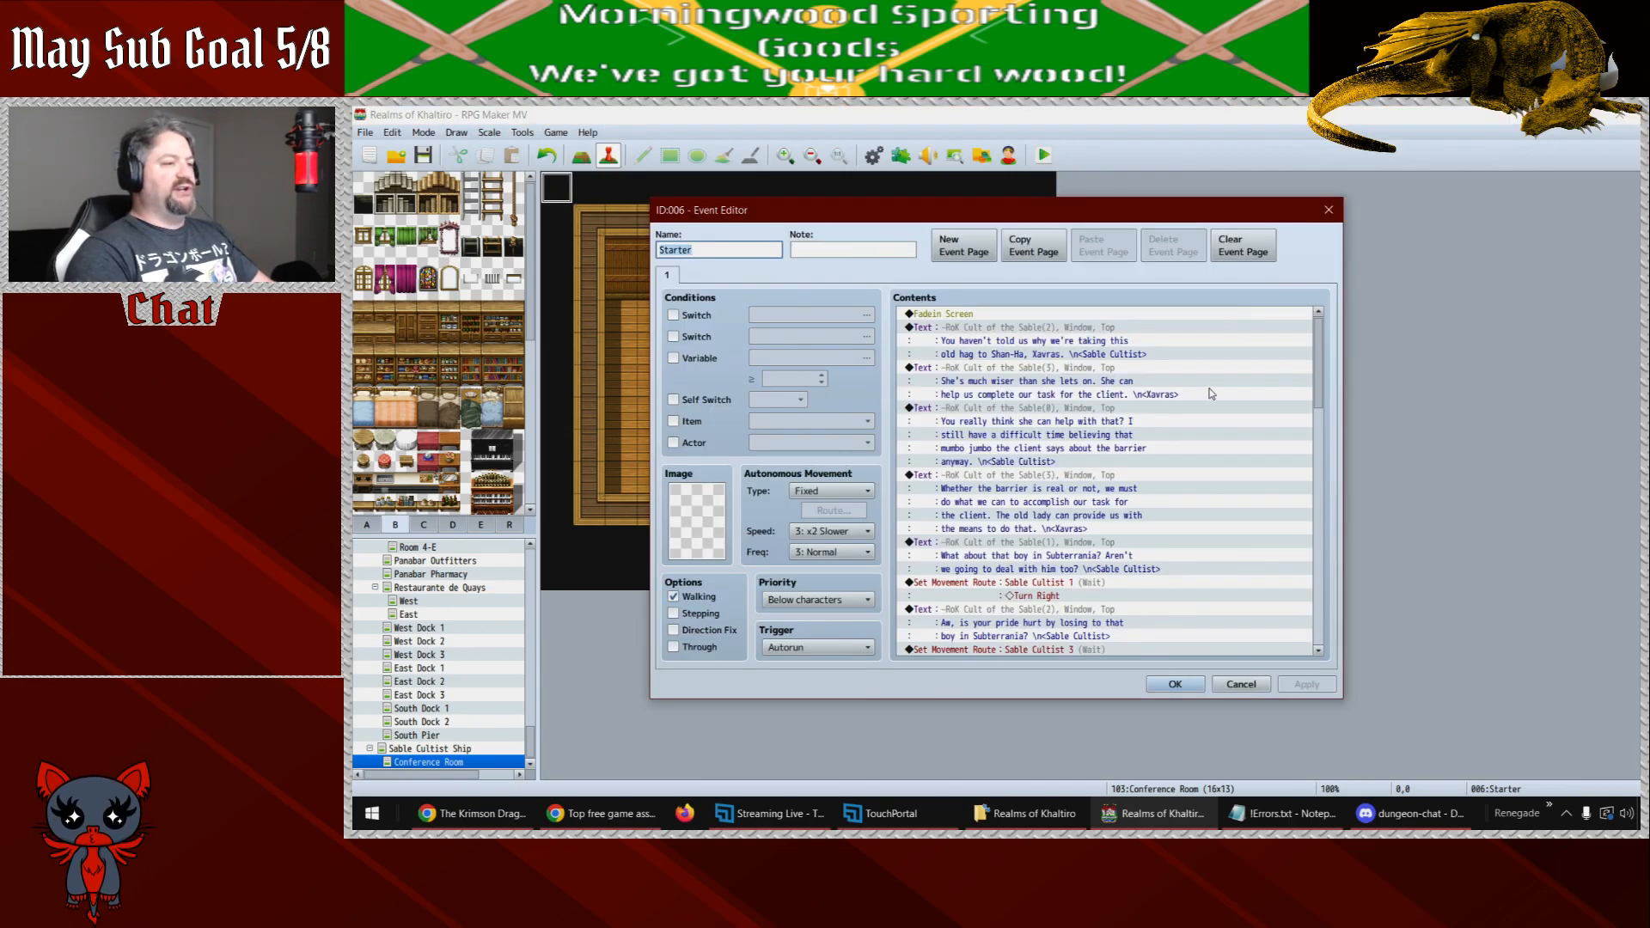
drag(1318, 372, 1334, 628)
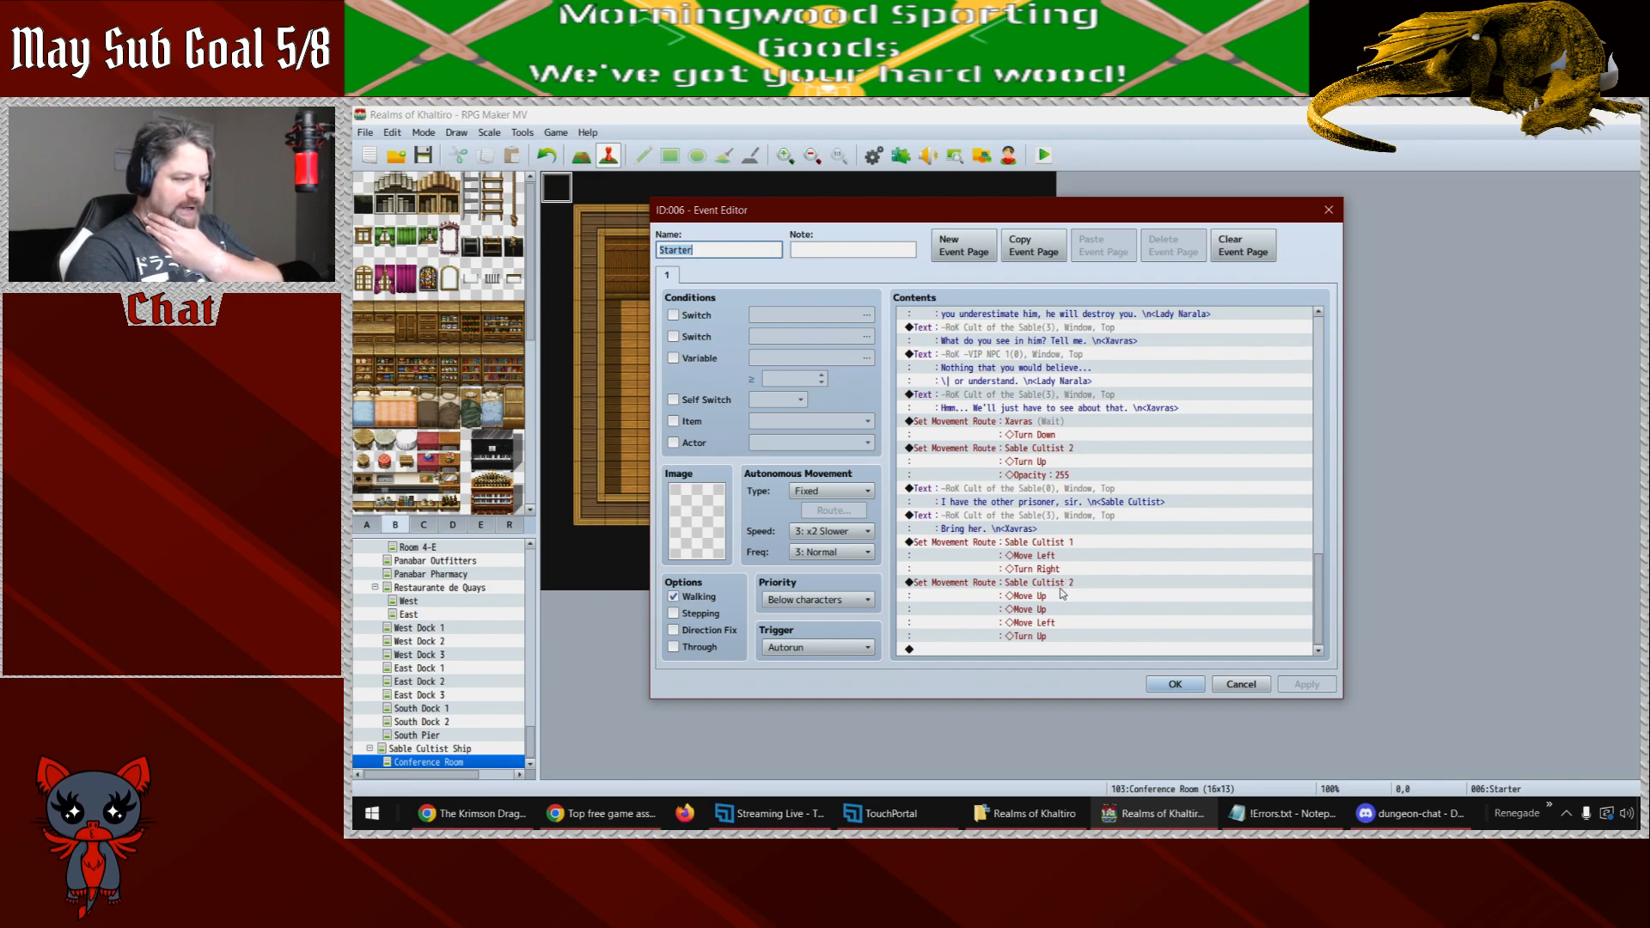
click(1174, 686)
click(789, 512)
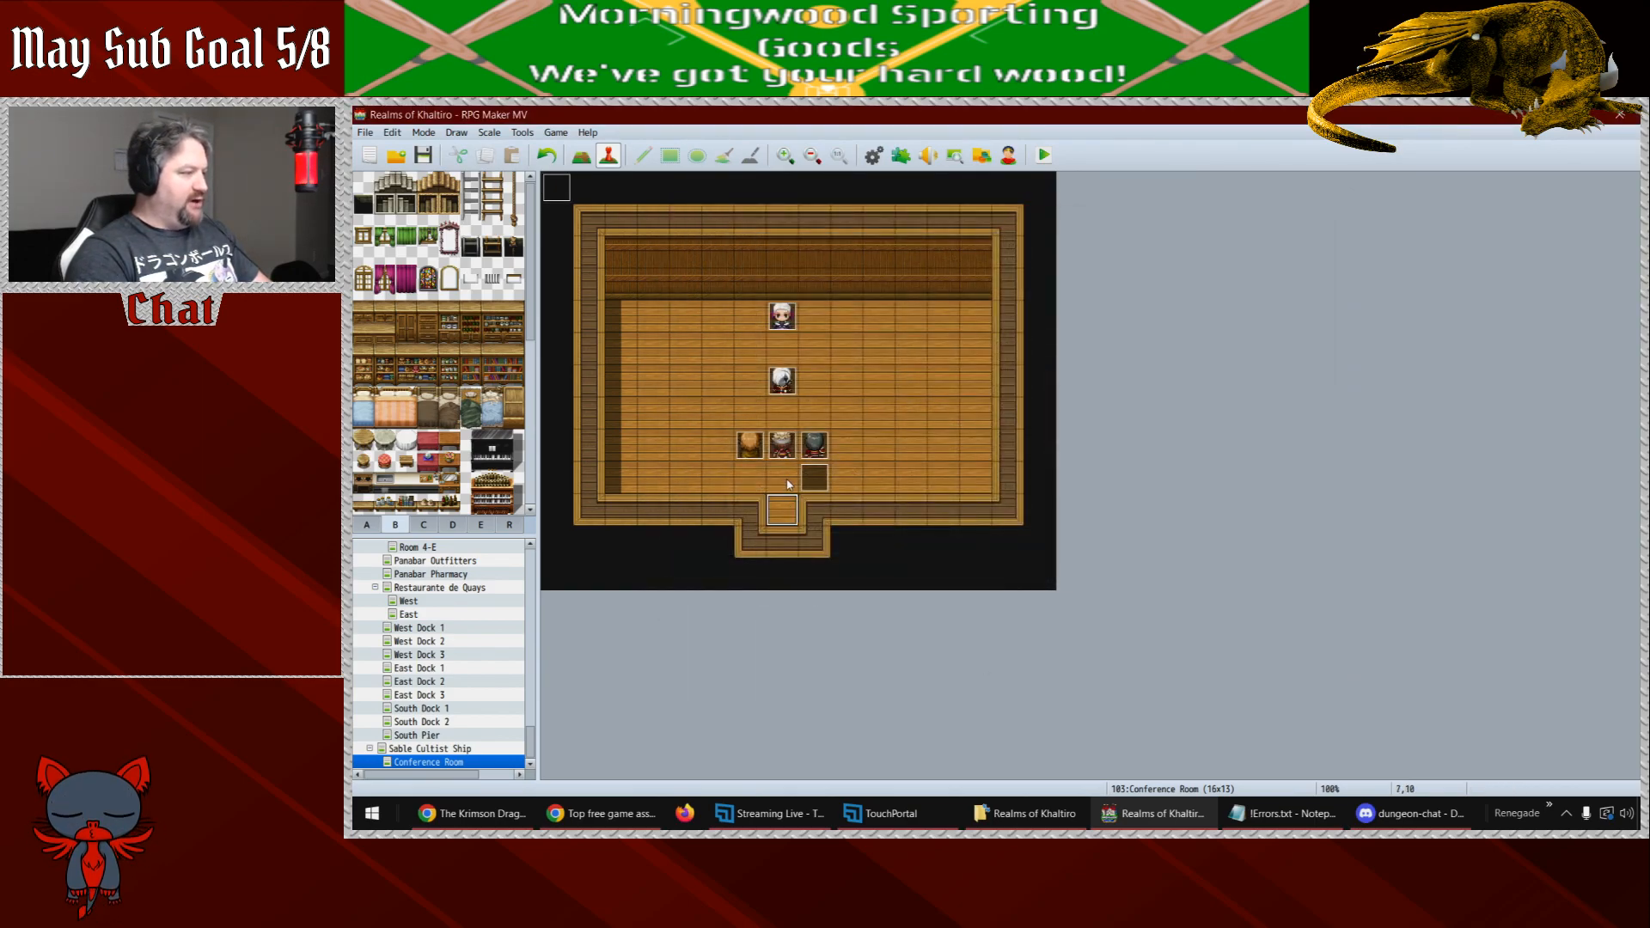
double_click(555, 193)
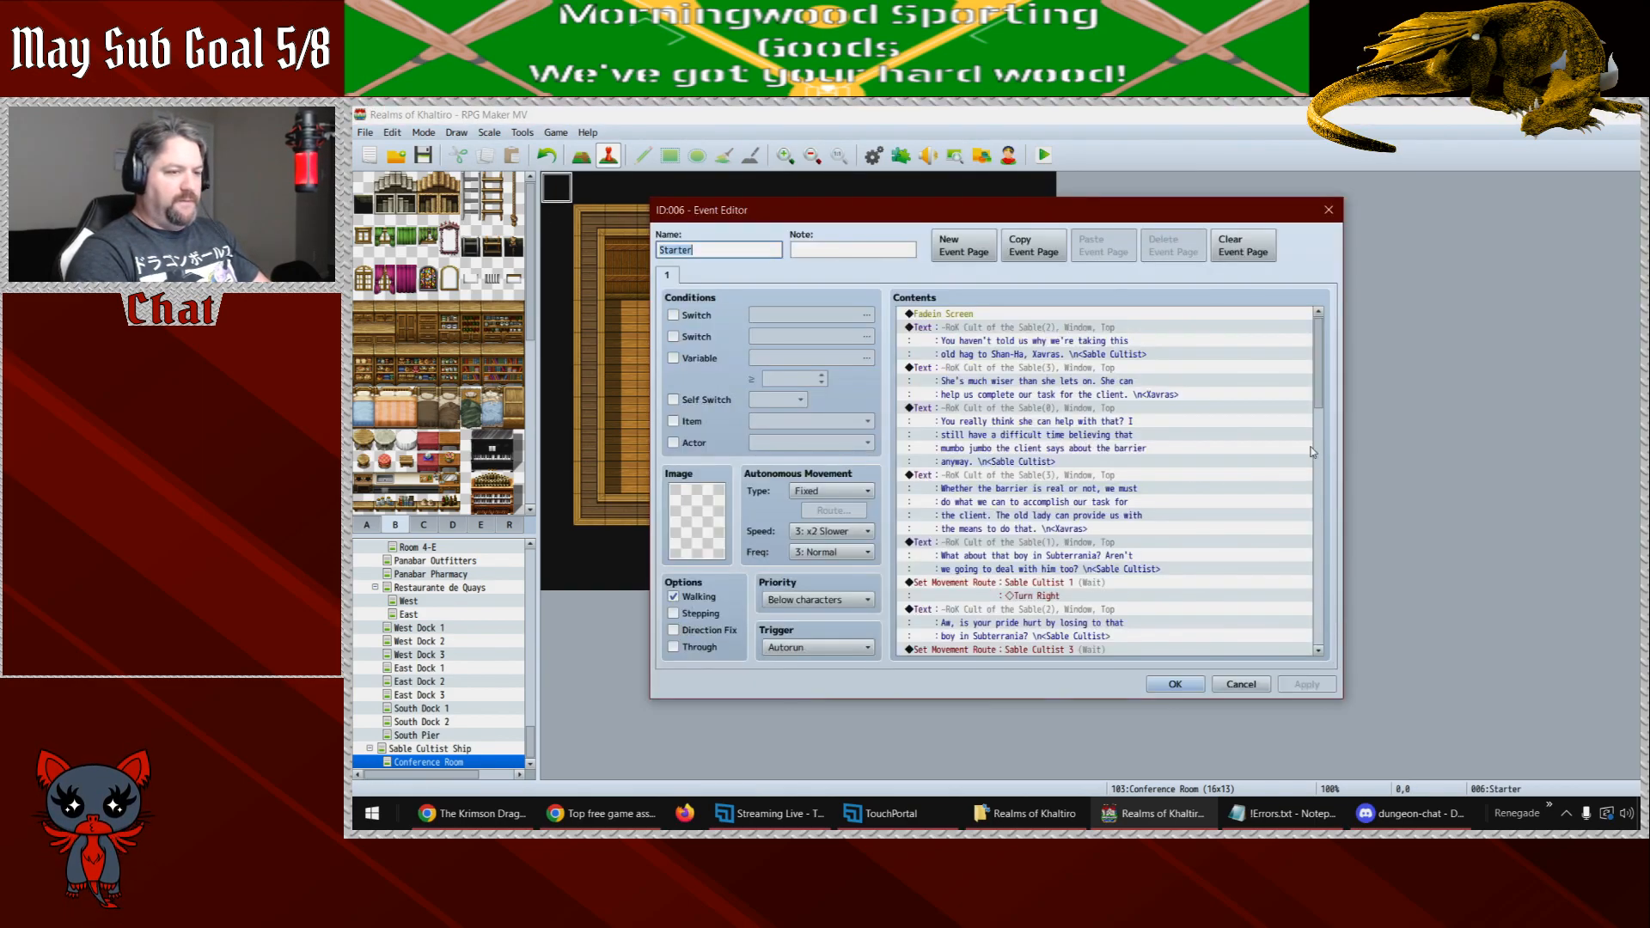
drag(1323, 396, 1319, 641)
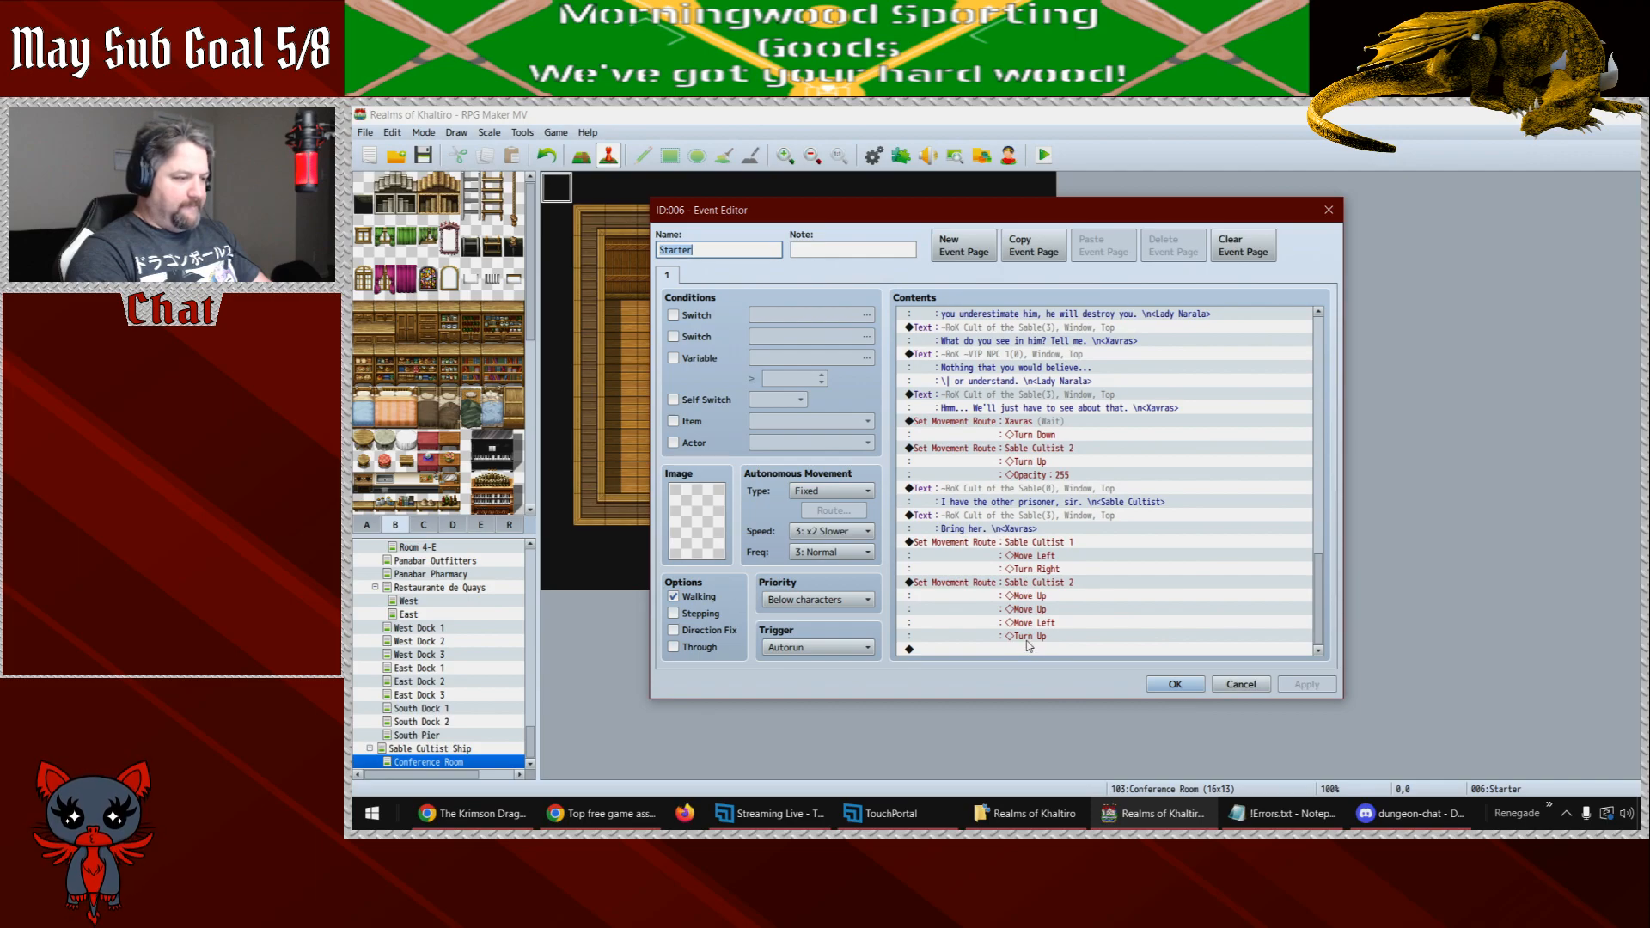
click(1028, 584)
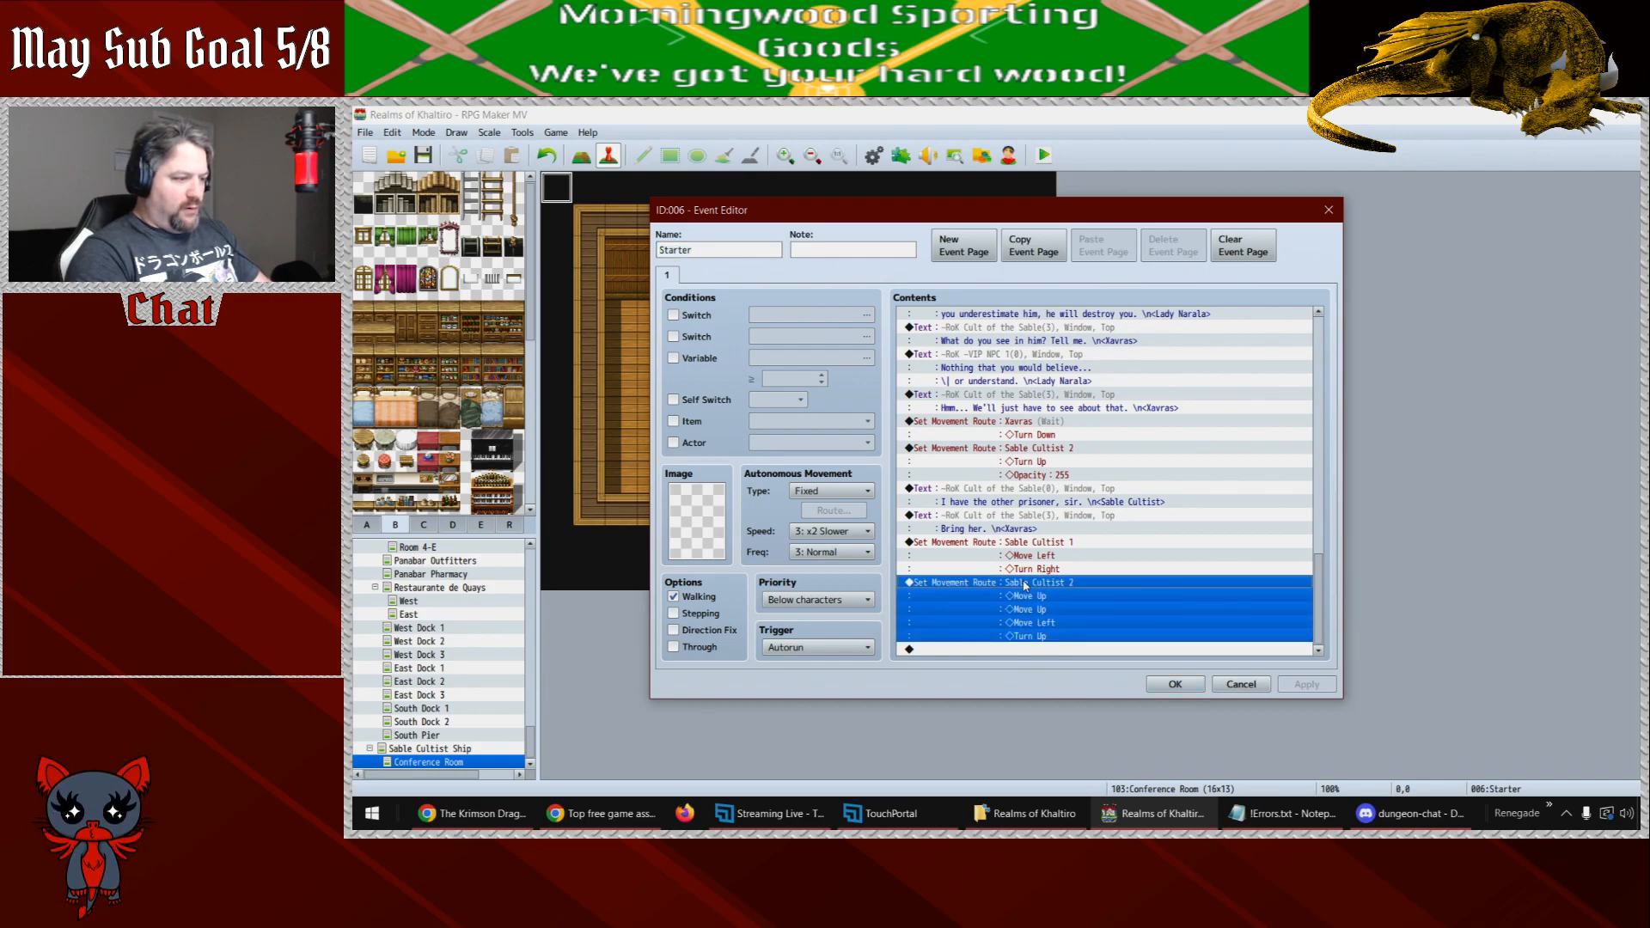
click(1025, 650)
click(1037, 582)
key(ctrl+c)
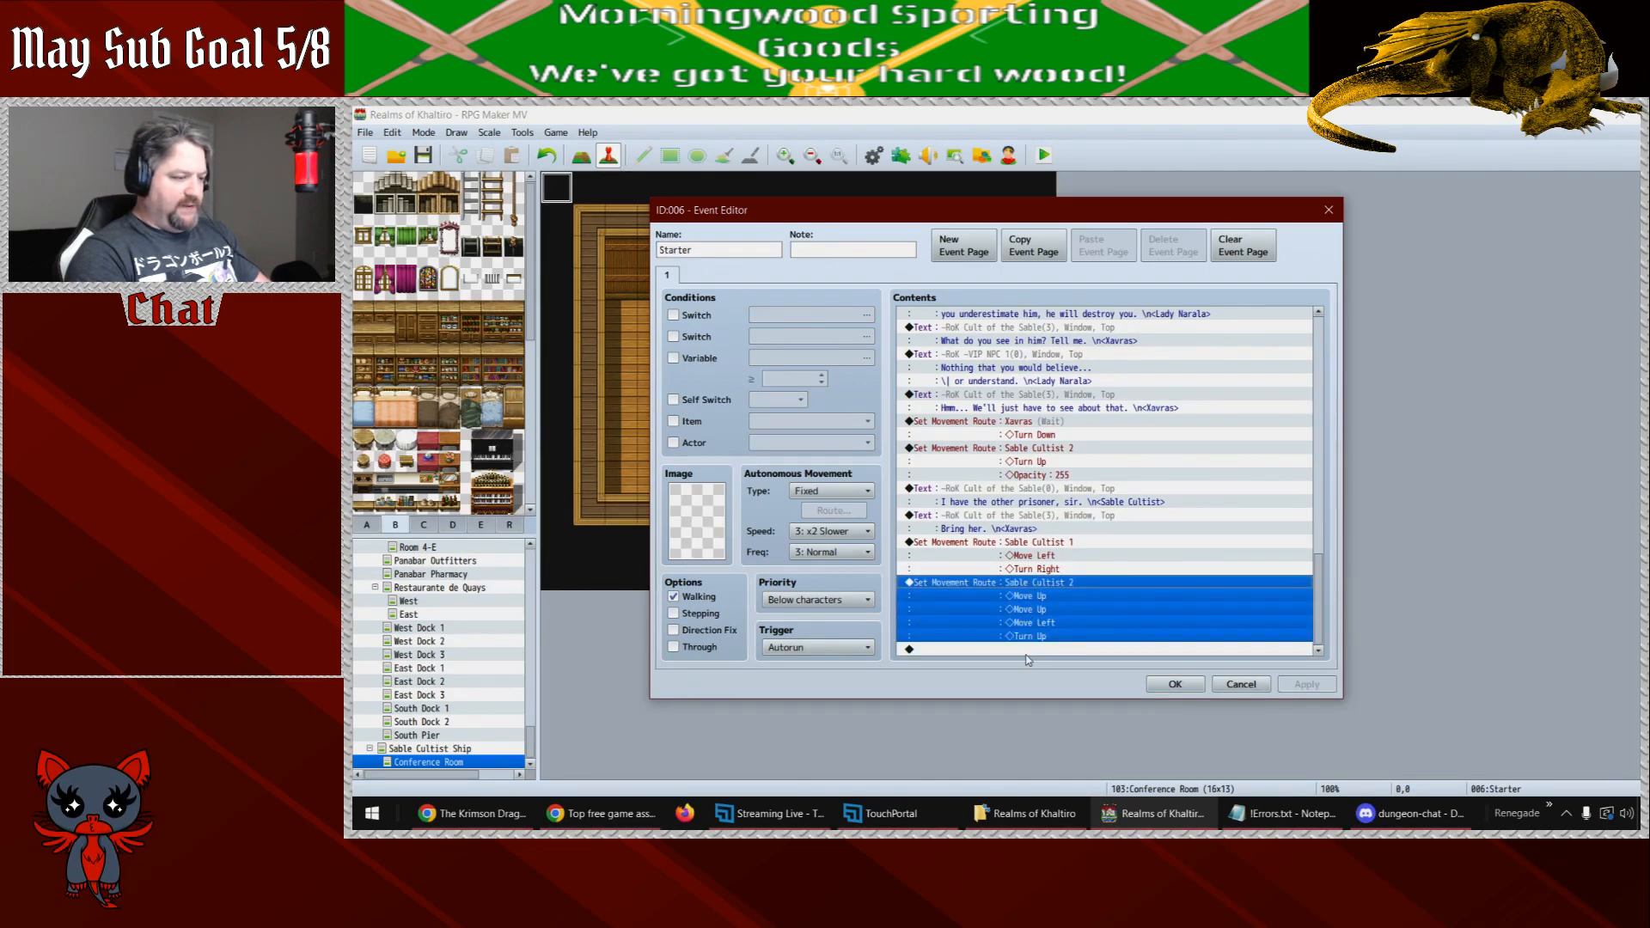
click(1031, 650)
key(ctrl+v)
- Reassign the duplicated route to Annelle and reduce it to two Move Up commands
click(1029, 596)
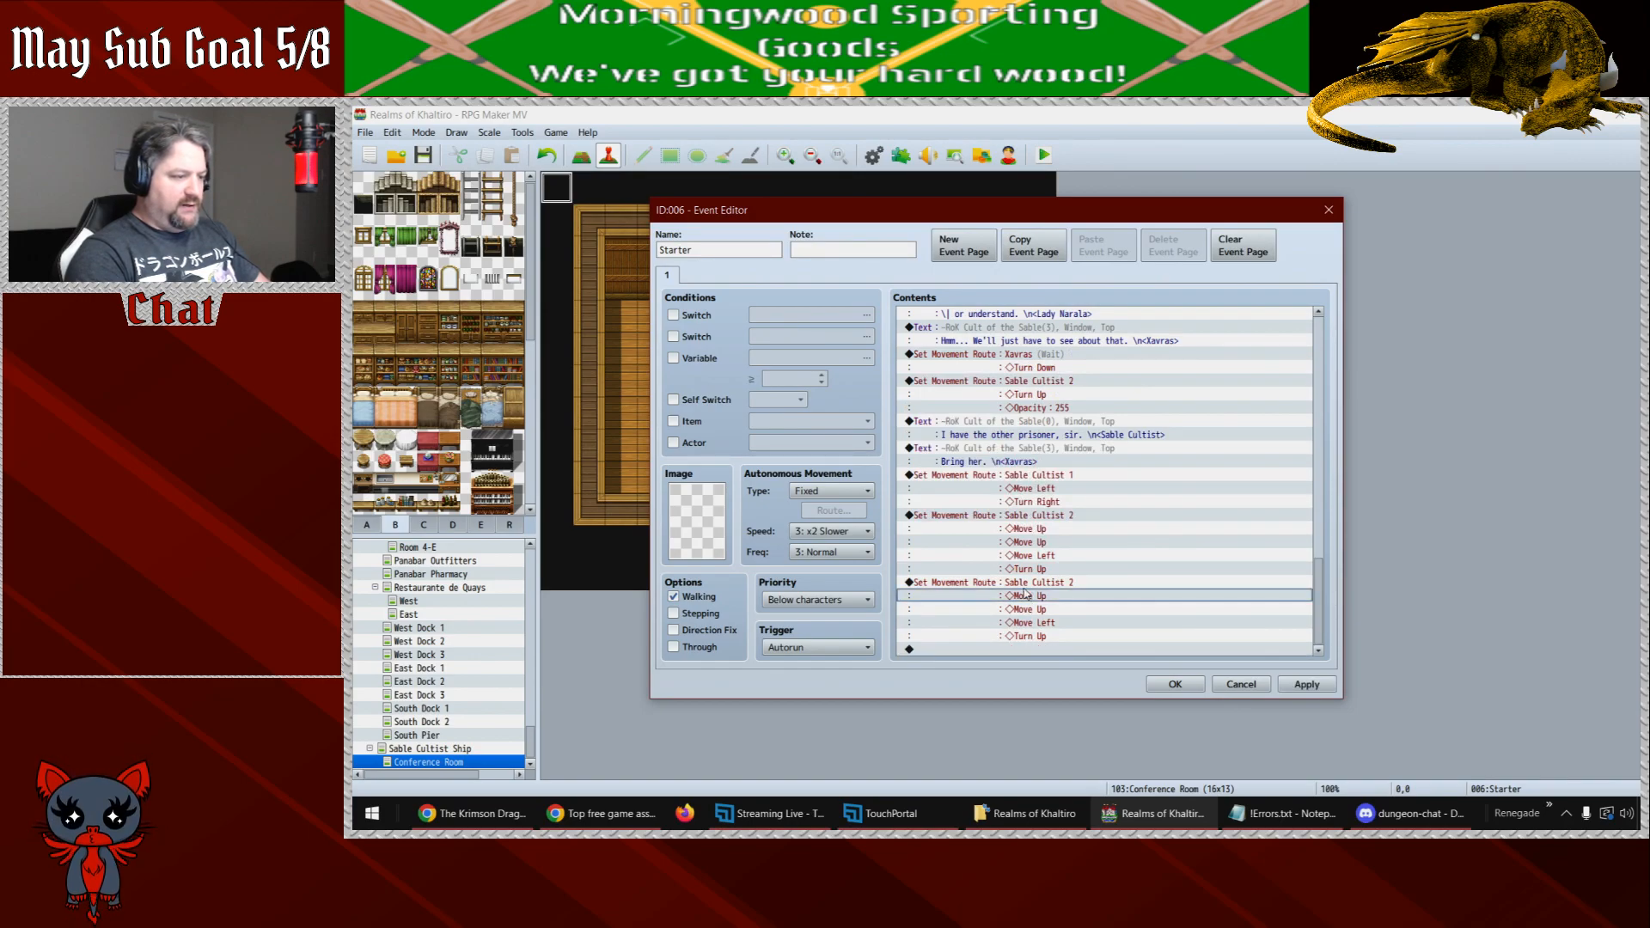
double_click(1028, 596)
click(829, 393)
key(Delete)
key(Delete)
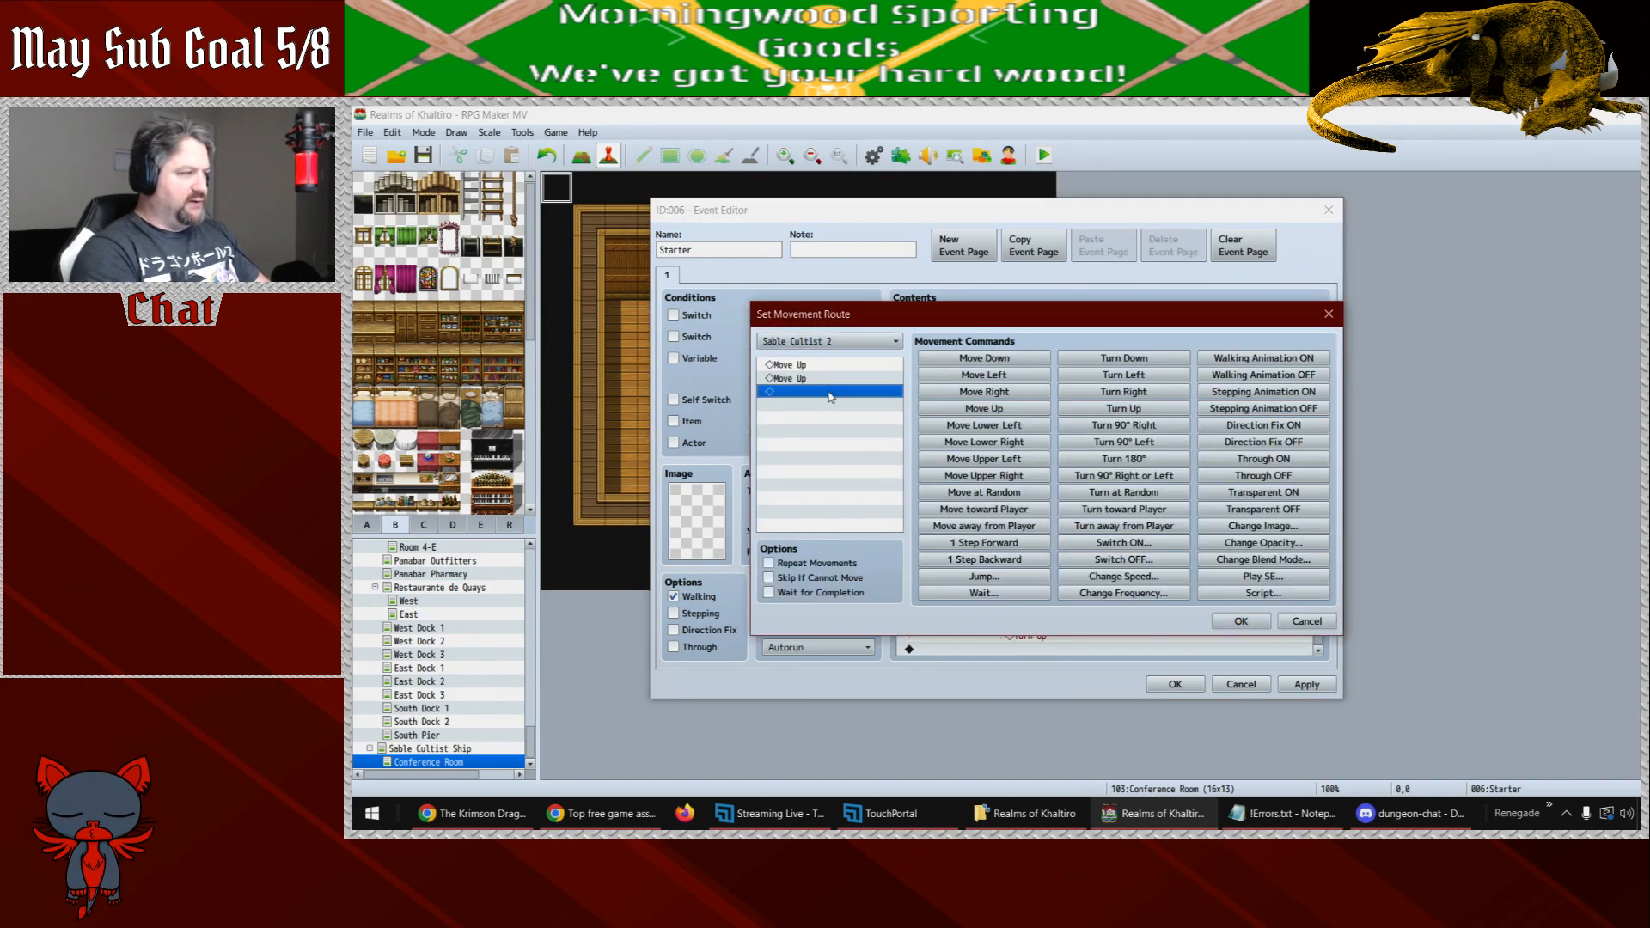
click(851, 341)
click(836, 482)
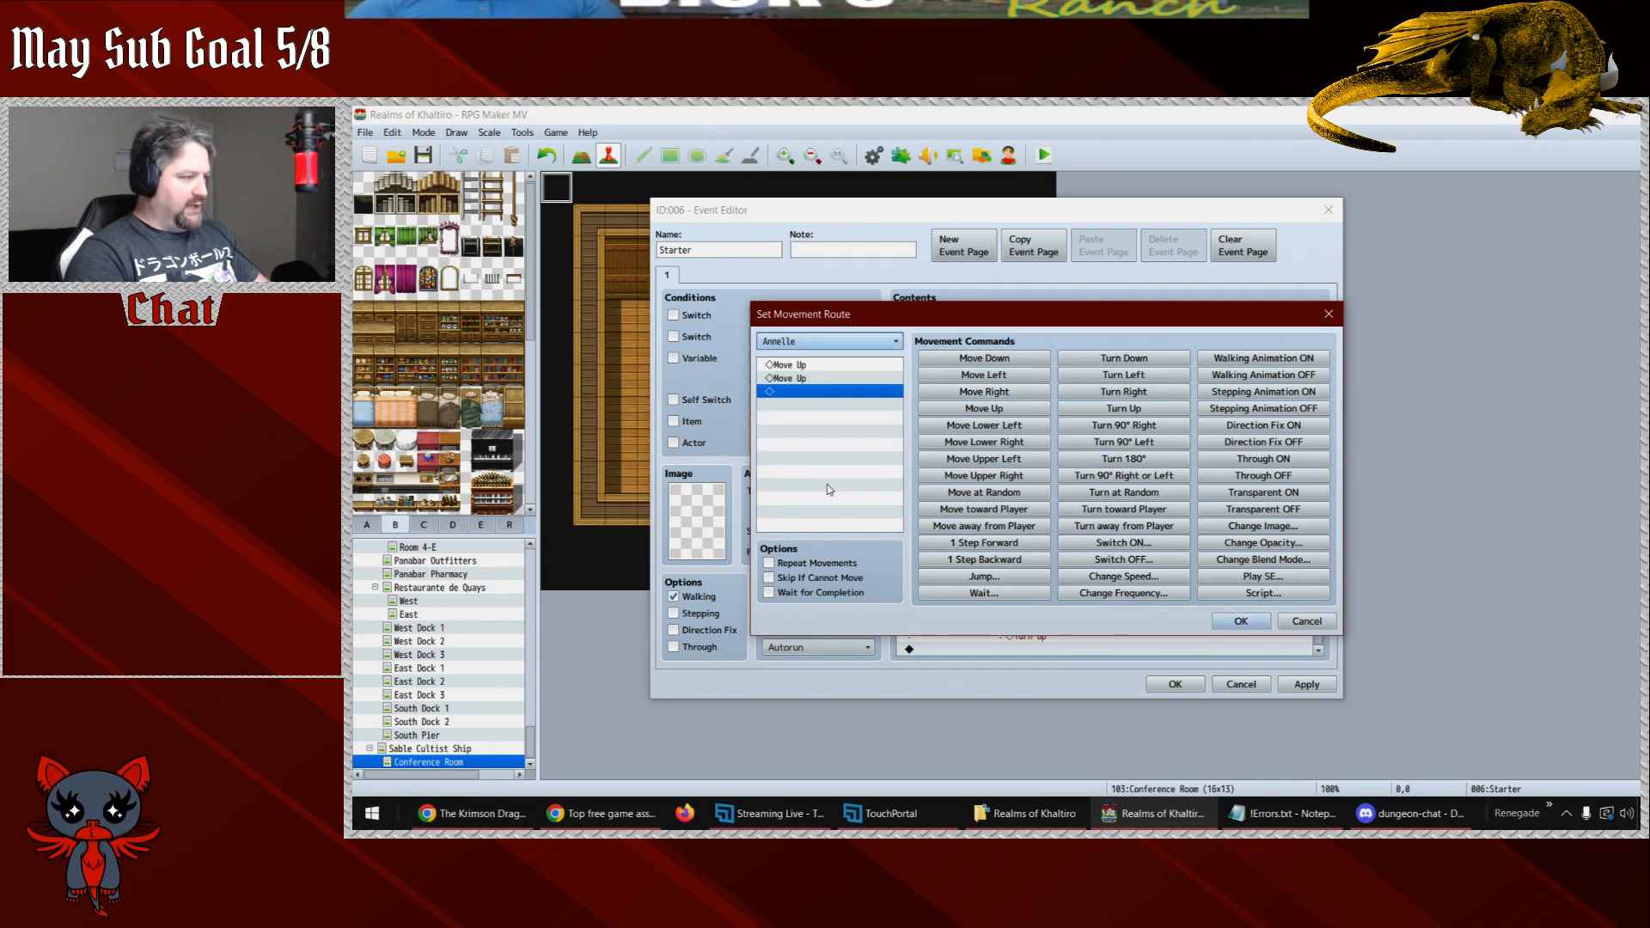
click(1240, 620)
scroll(1322, 571, down, 1)
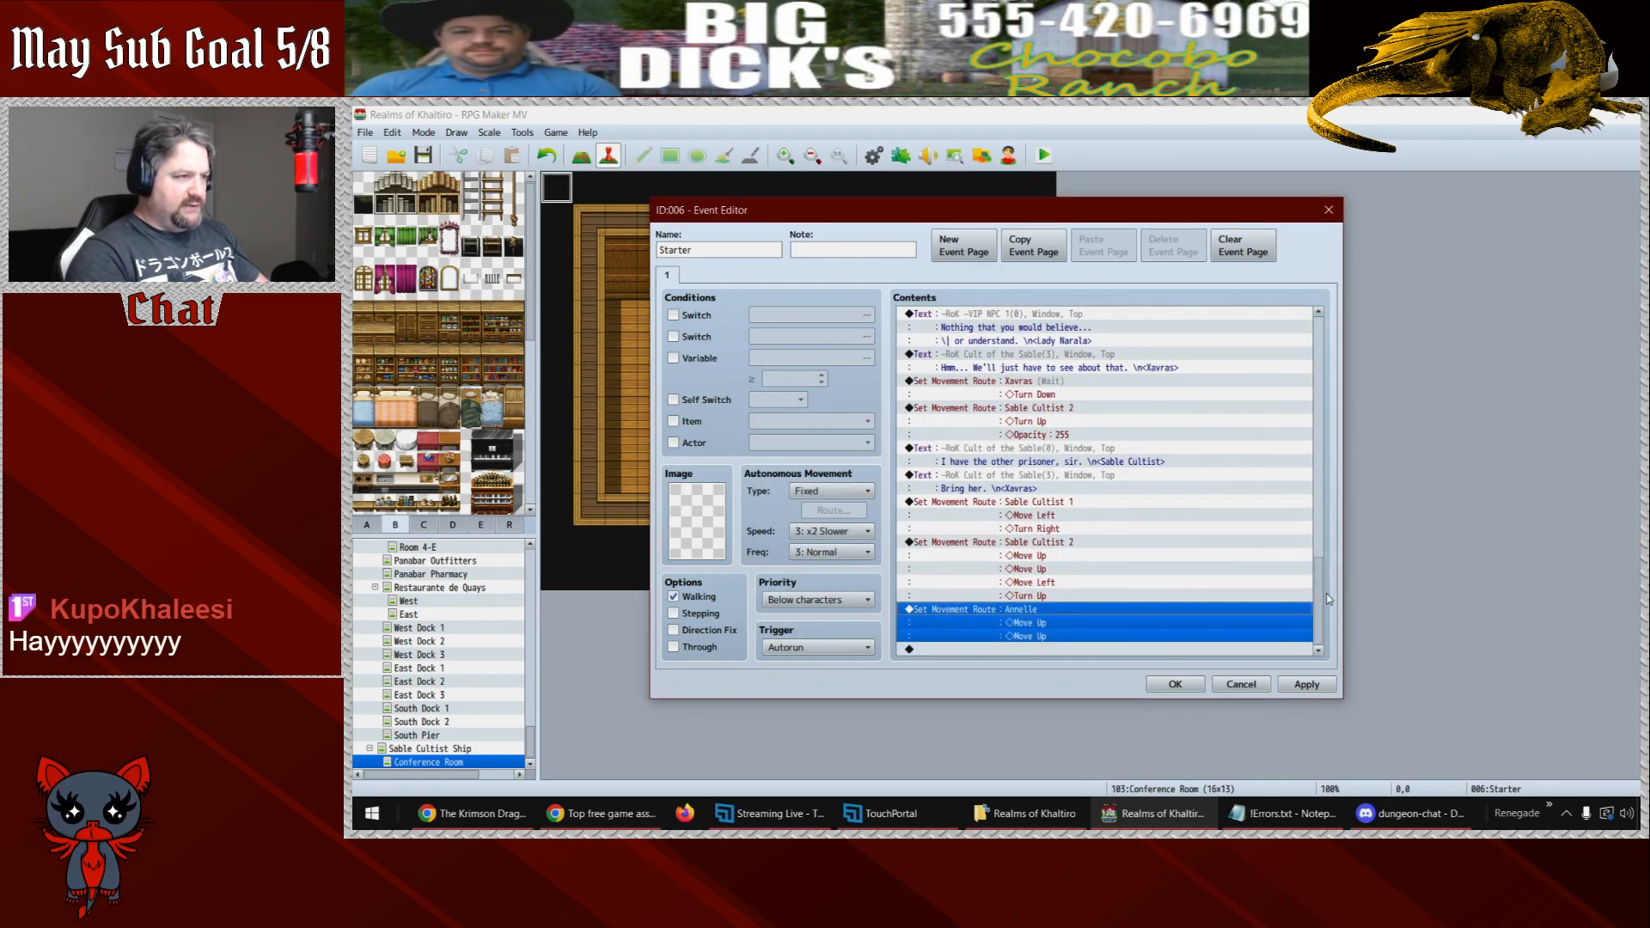
- Copy Annelle's route ahead of the "I have the other prisoner, sir." text and save the Starter event
double_click(1034, 455)
click(1253, 681)
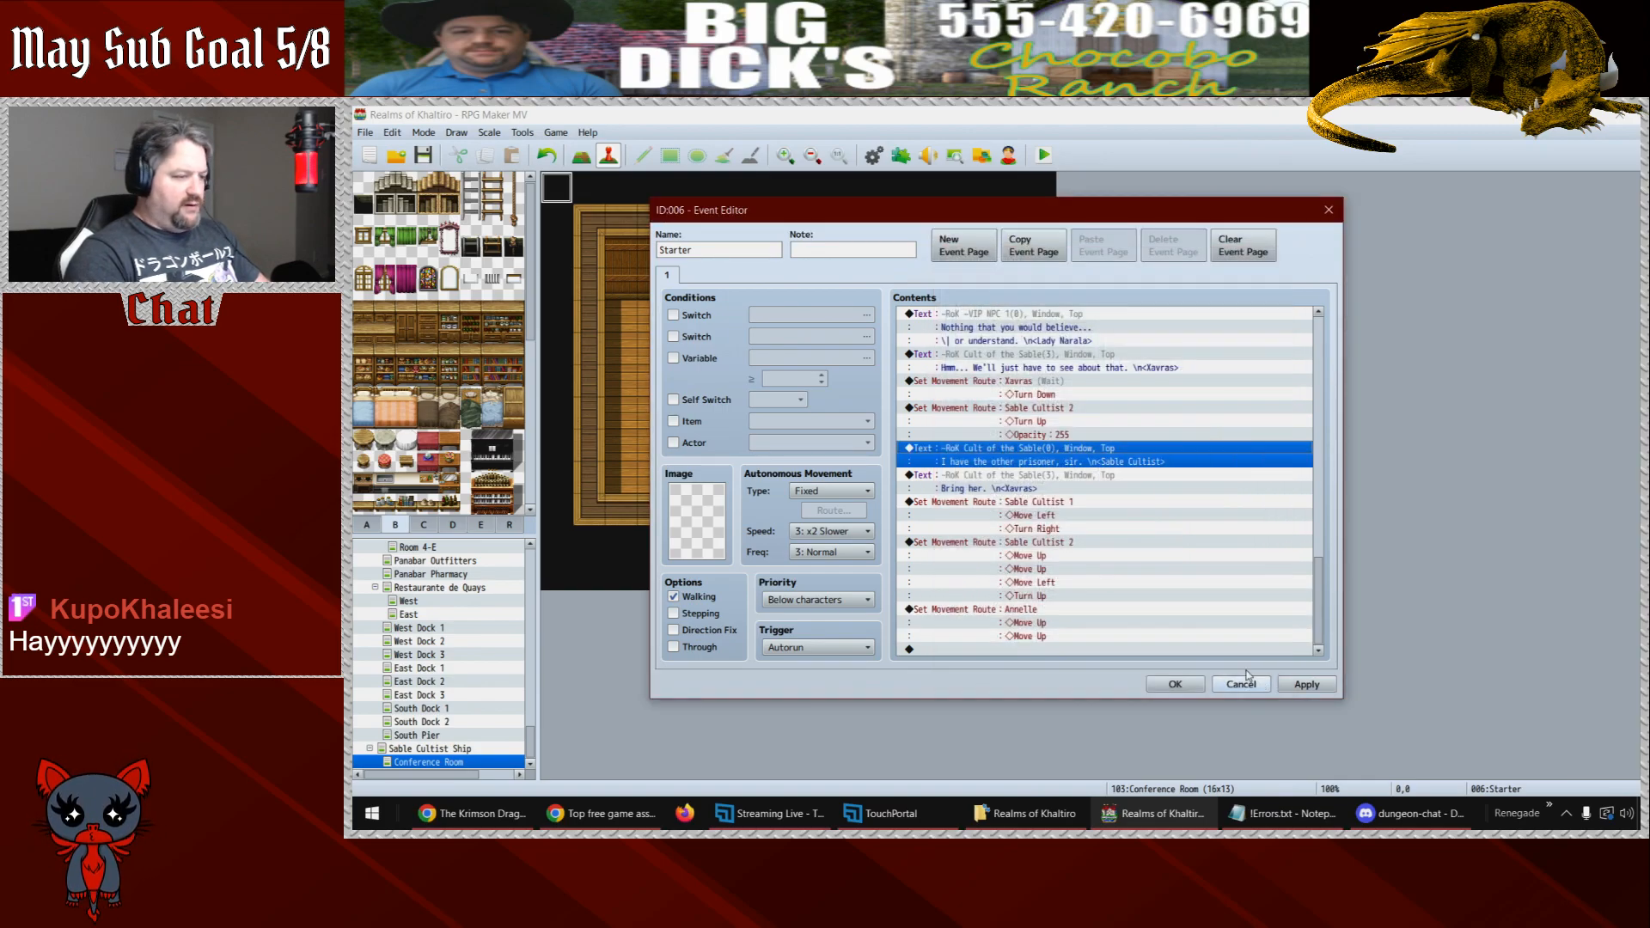
click(1058, 610)
key(ctrl+c)
click(1016, 456)
key(ctrl+v)
click(1029, 418)
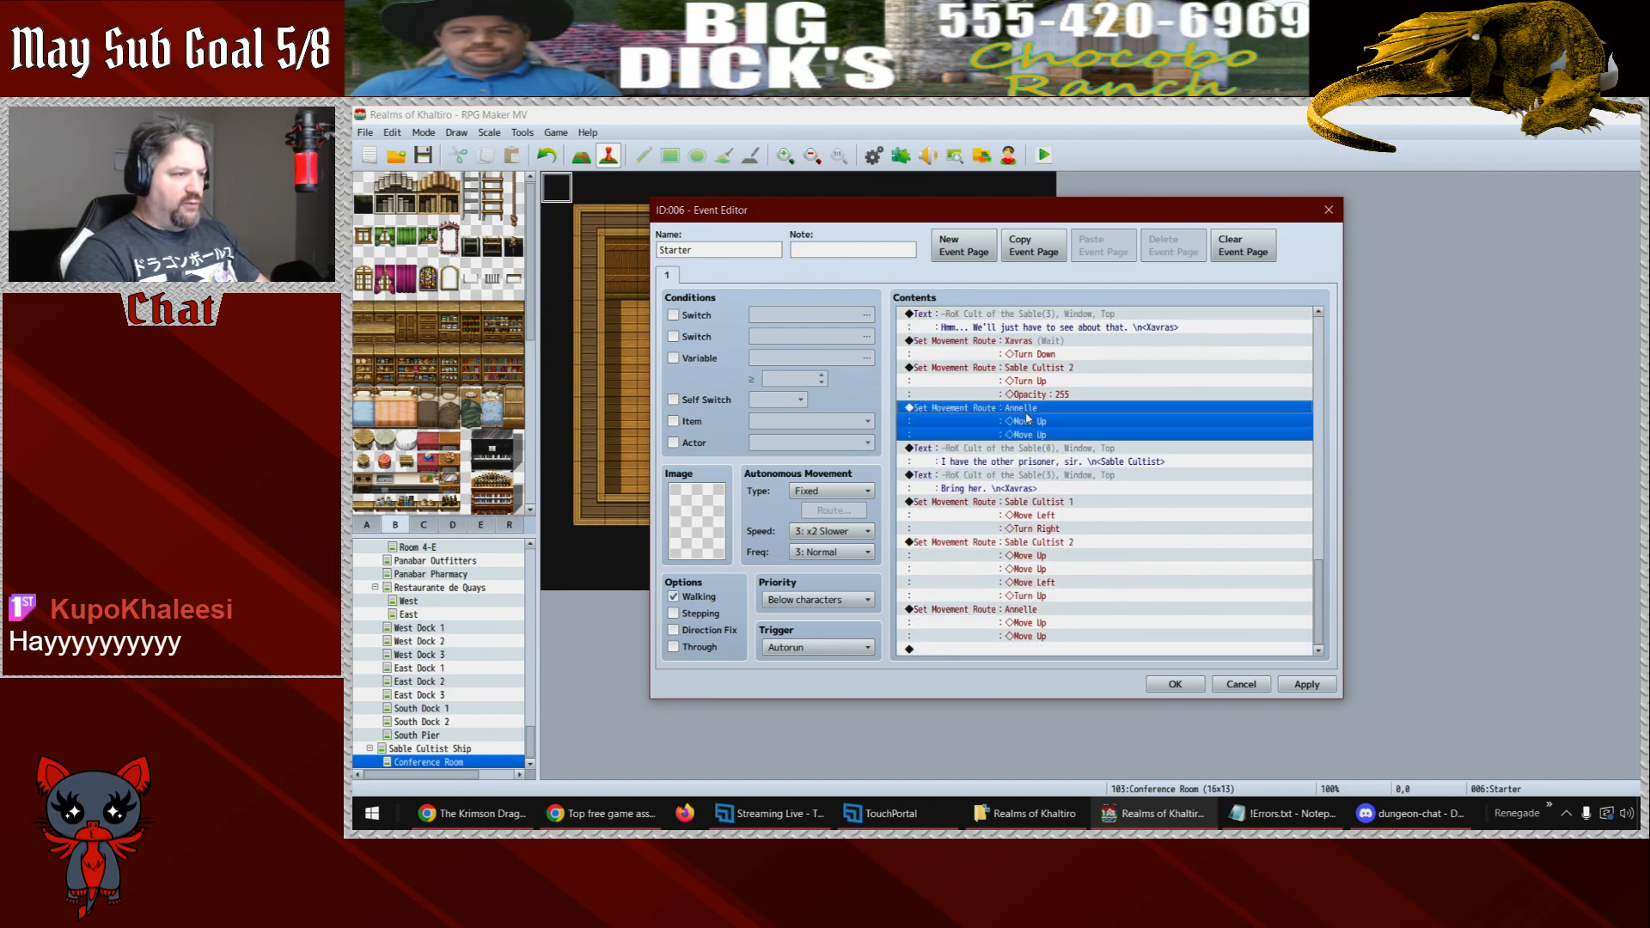
click(1175, 685)
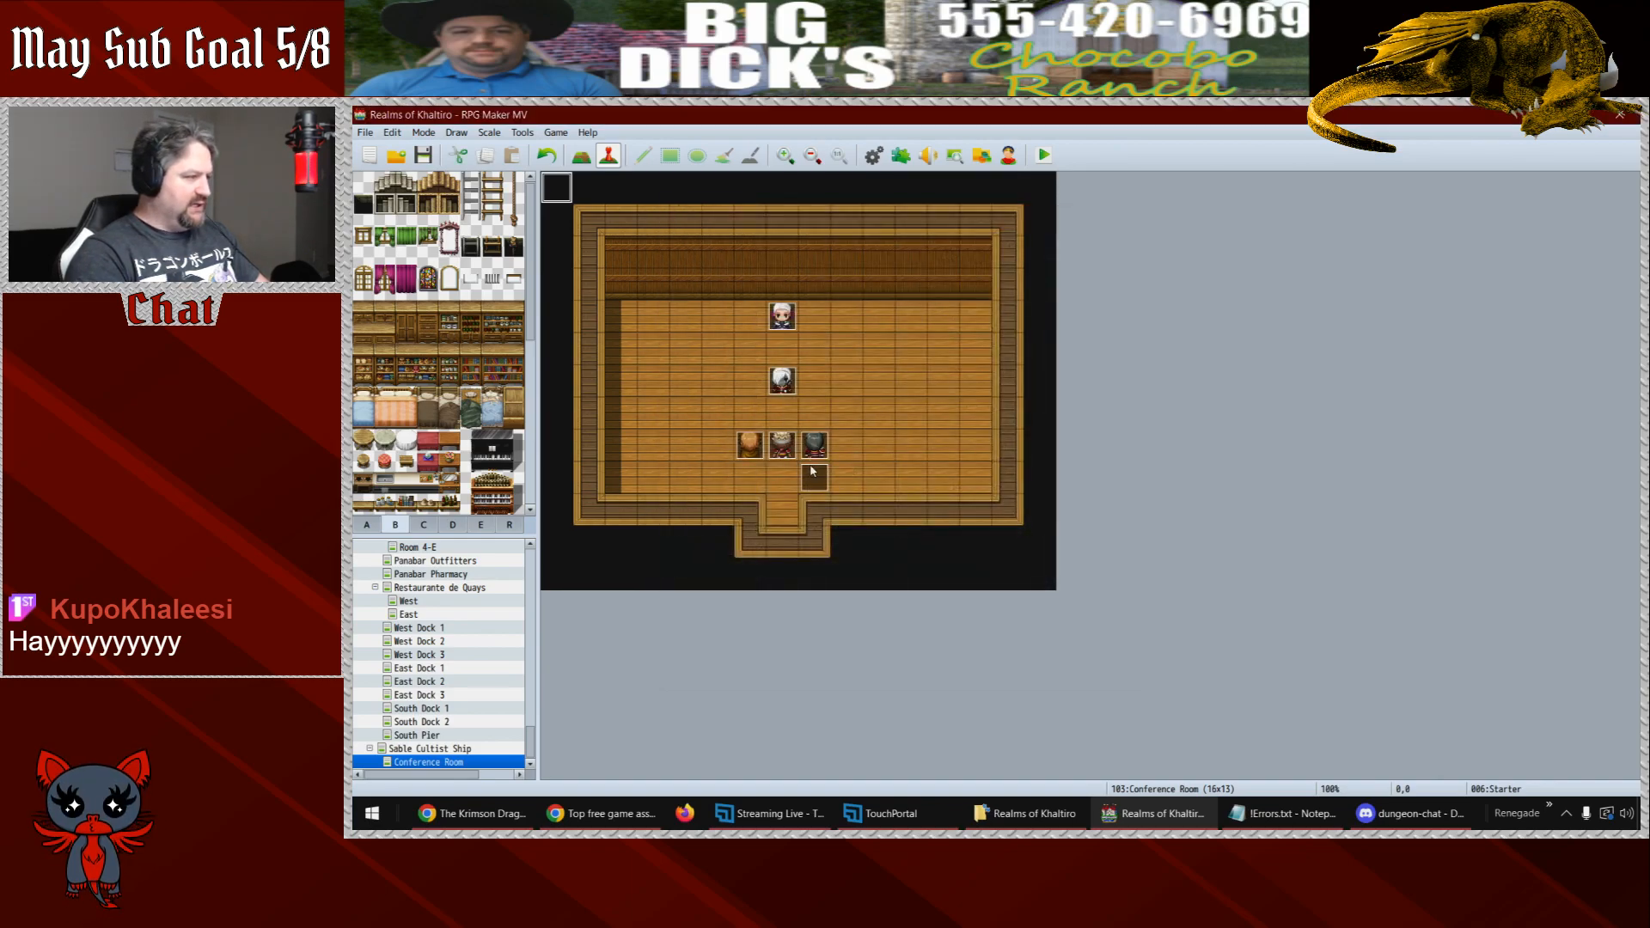
- In the Starter event, replace the two Move Up commands in Annelle's earlier route with Move Left
double_click(562, 194)
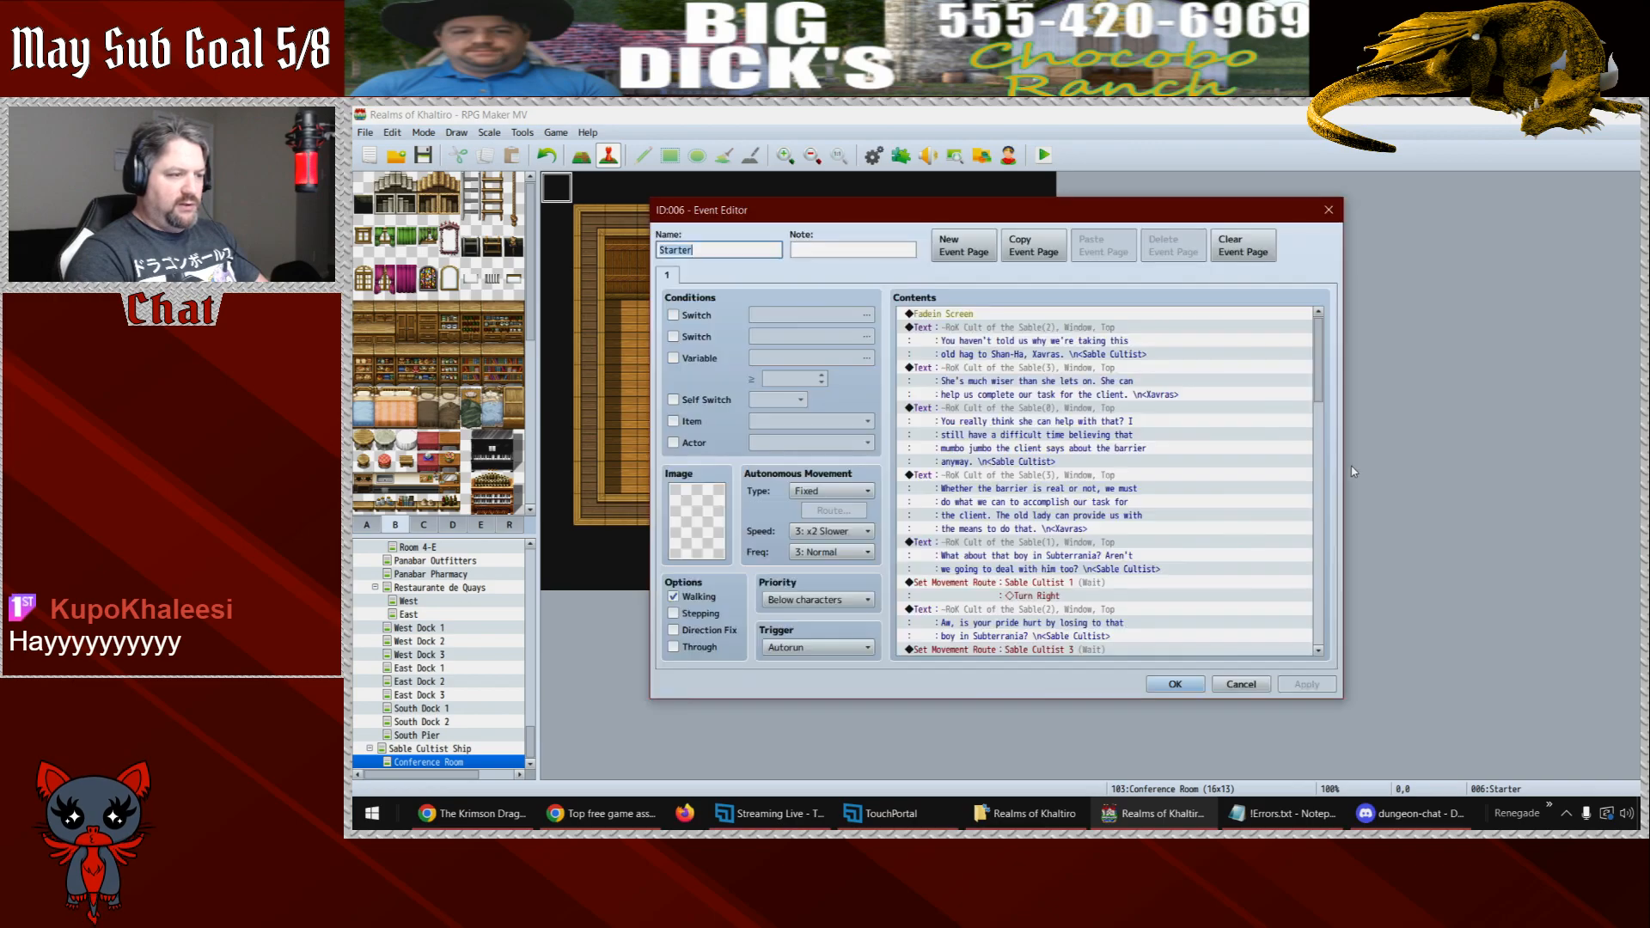
drag(1323, 397, 1321, 644)
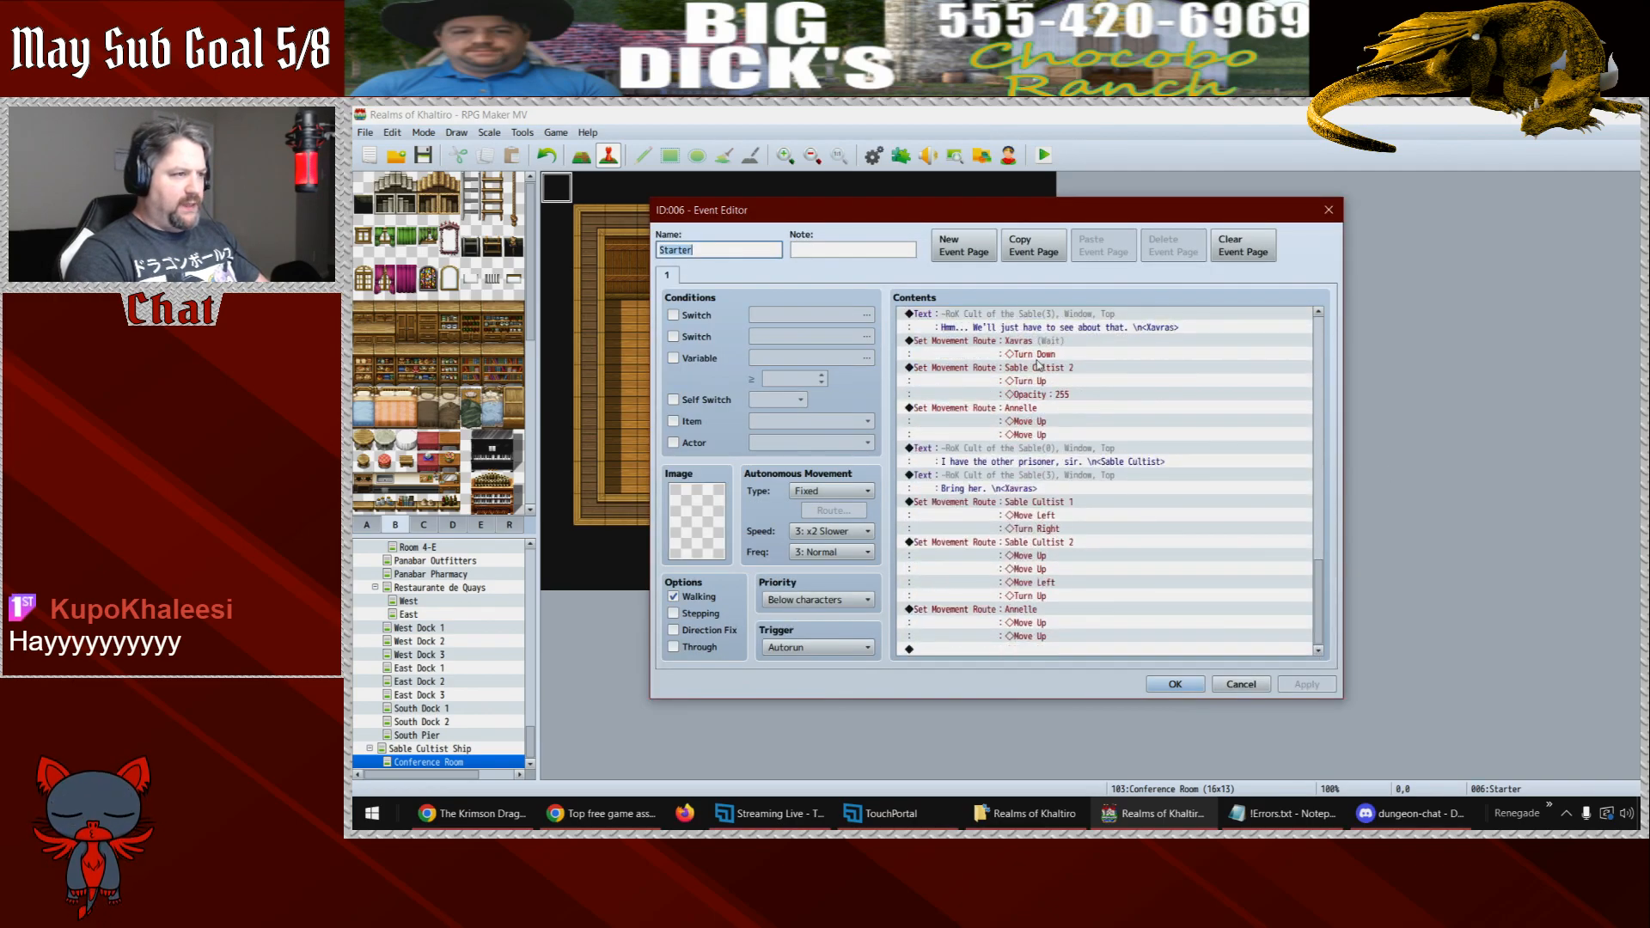
double_click(1034, 417)
click(804, 367)
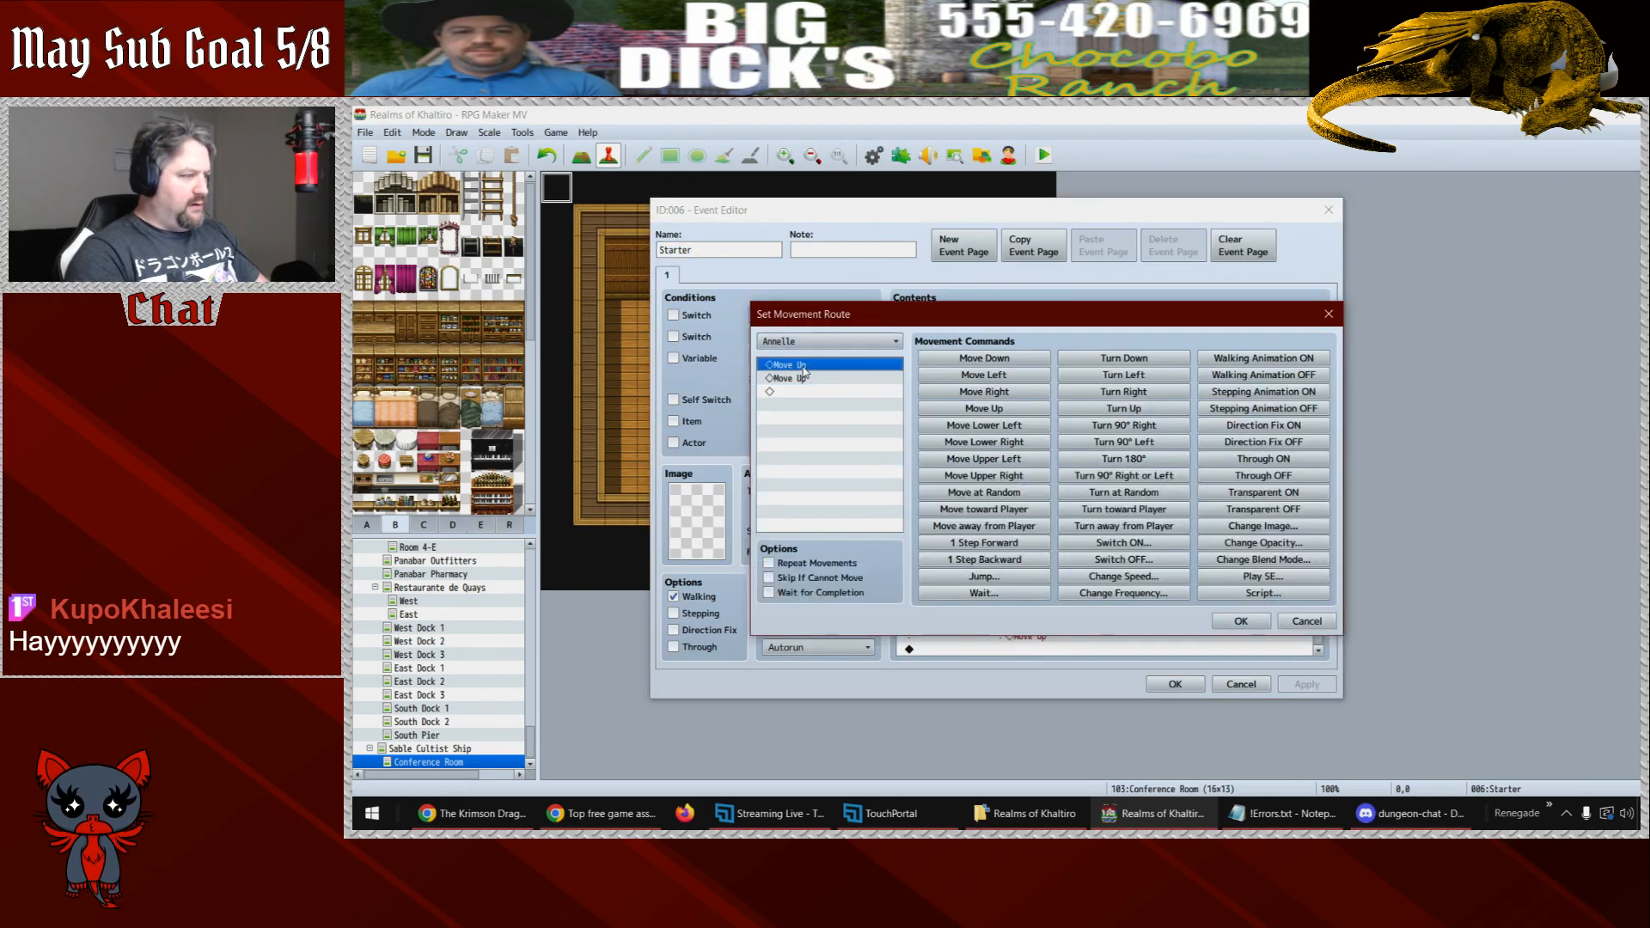
key(Delete)
key(Delete)
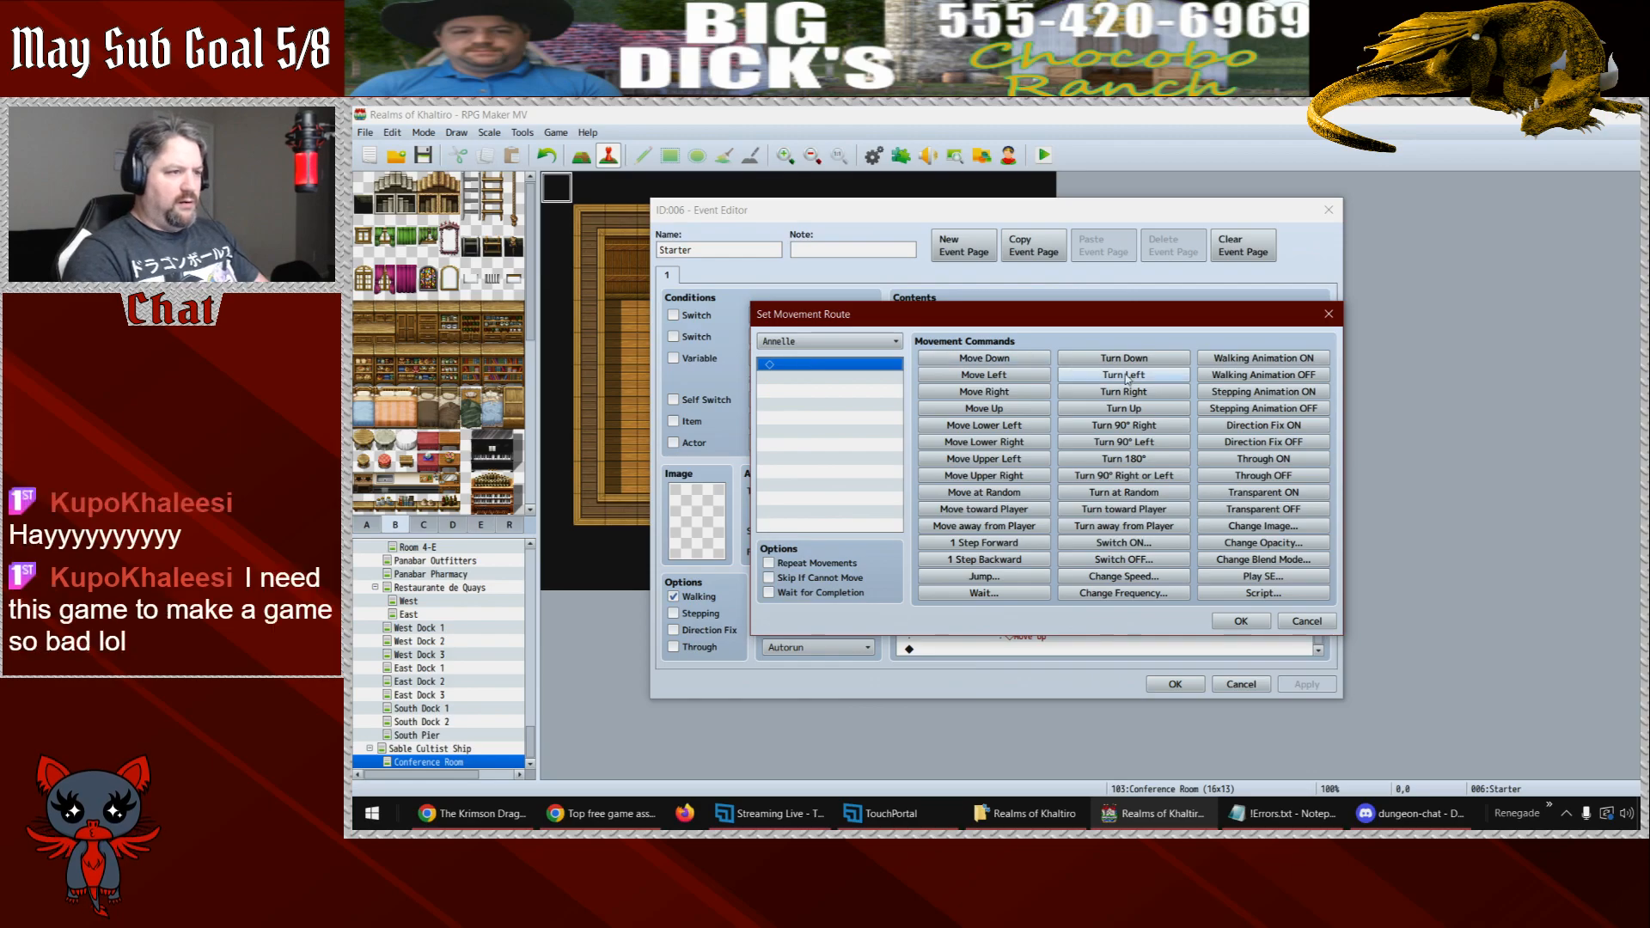
click(997, 375)
click(1123, 359)
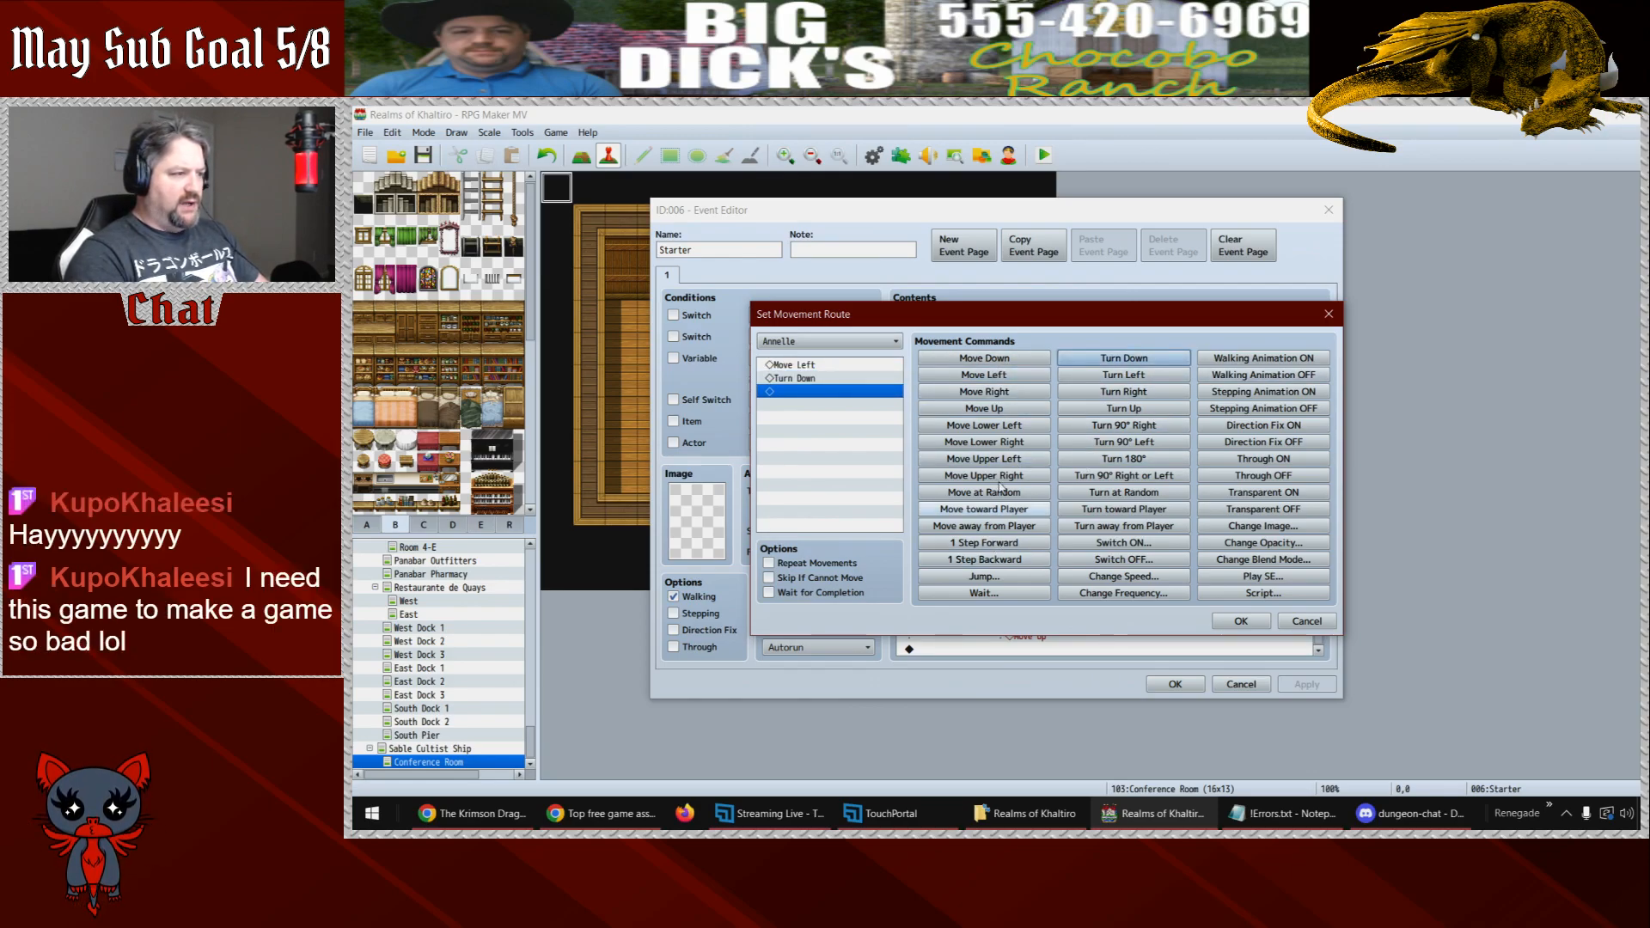
click(1120, 410)
click(820, 381)
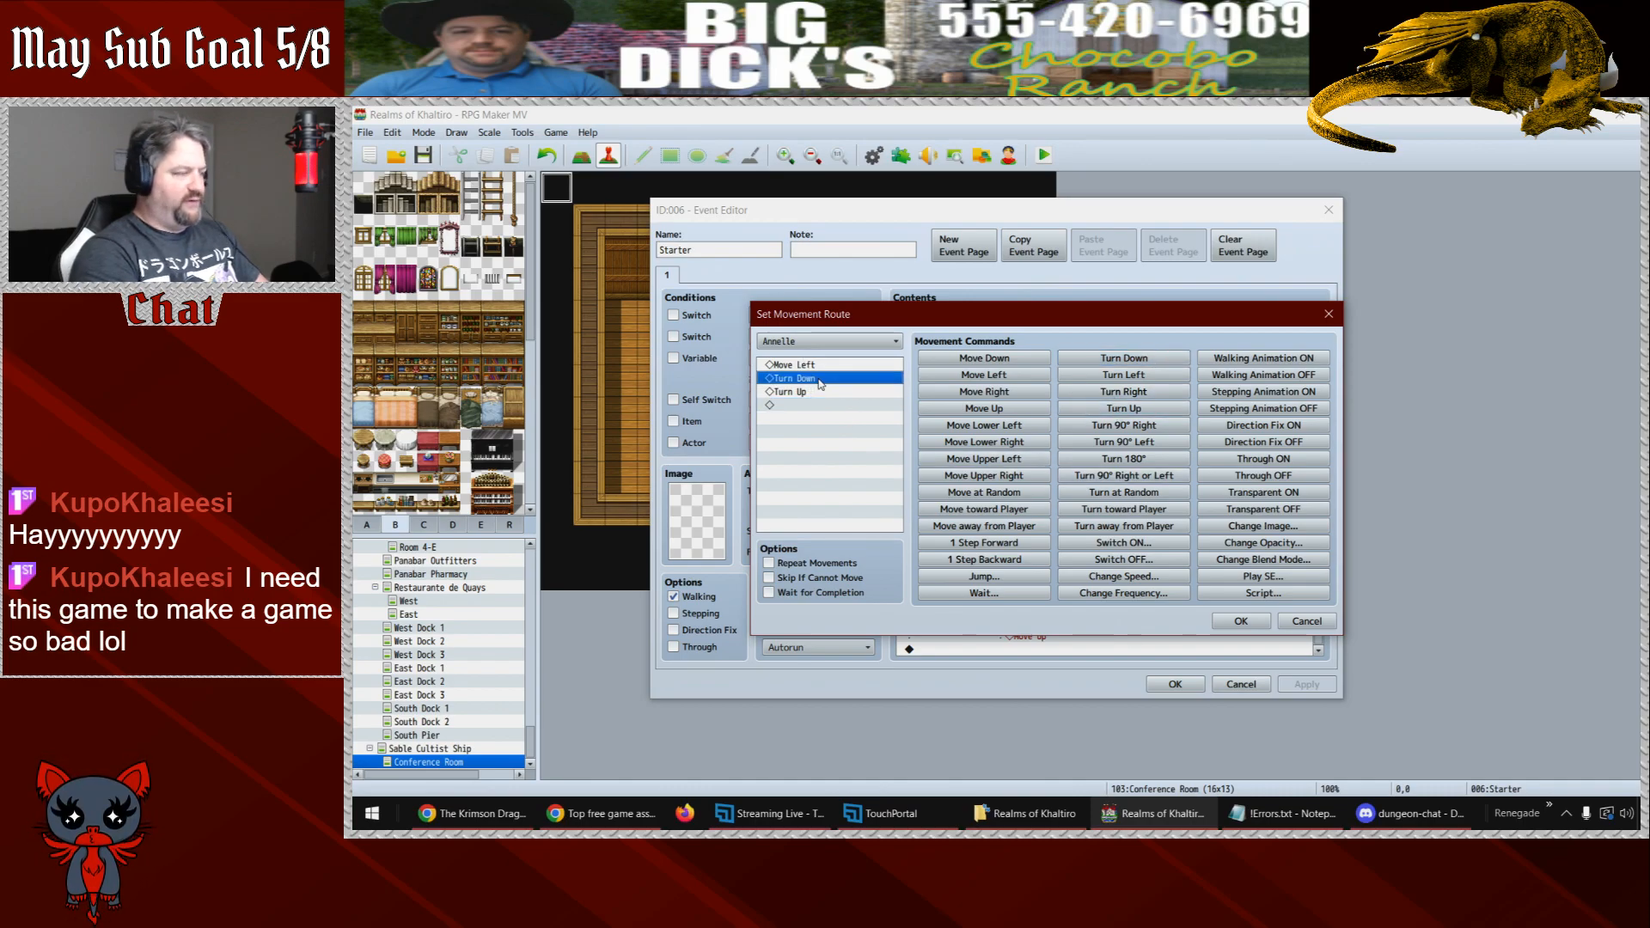
key(Delete)
key(Delete)
- Add Move Down and Turn Up to Annelle's earlier route, then apply the changes and save the Starter event
click(985, 358)
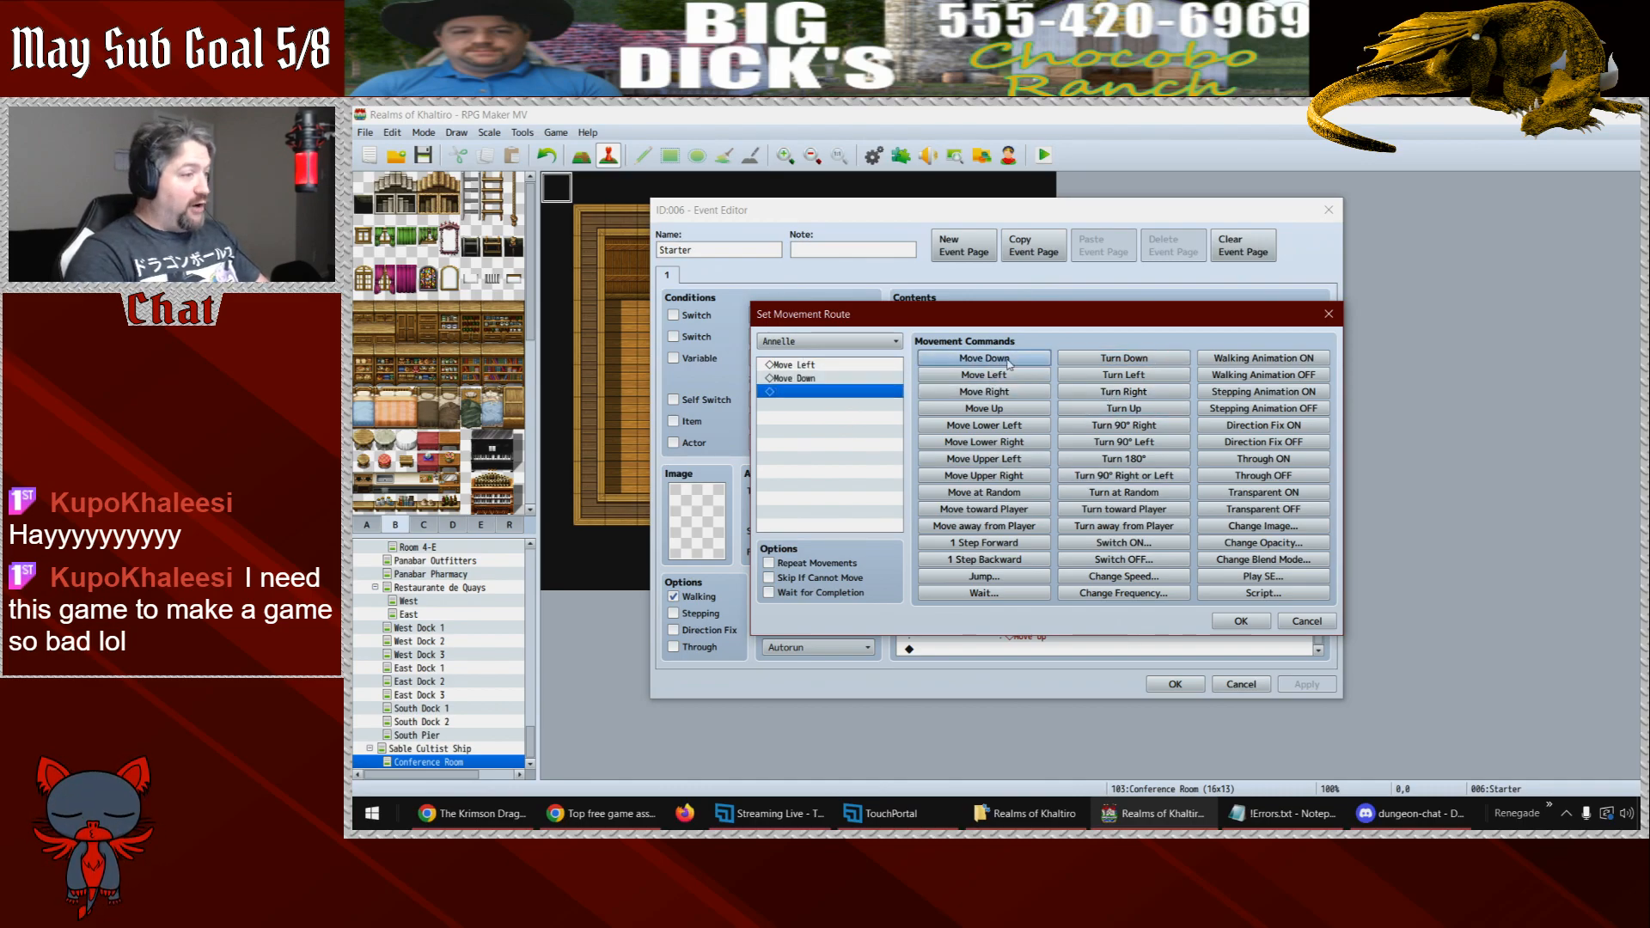
click(1124, 408)
click(1238, 623)
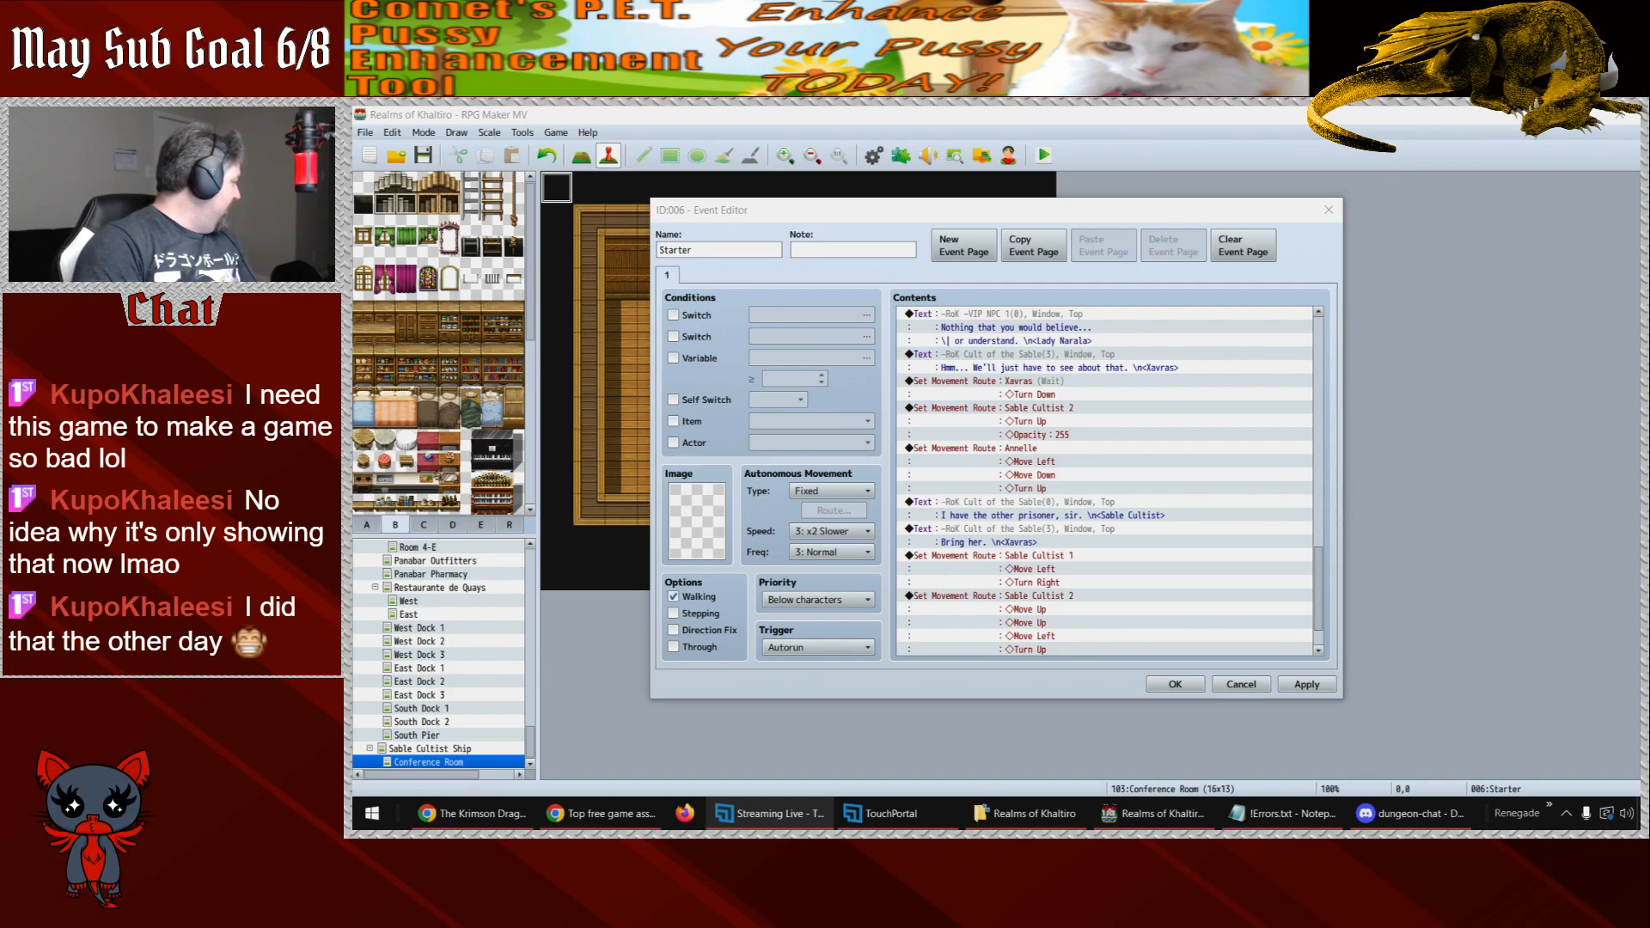
click(1037, 221)
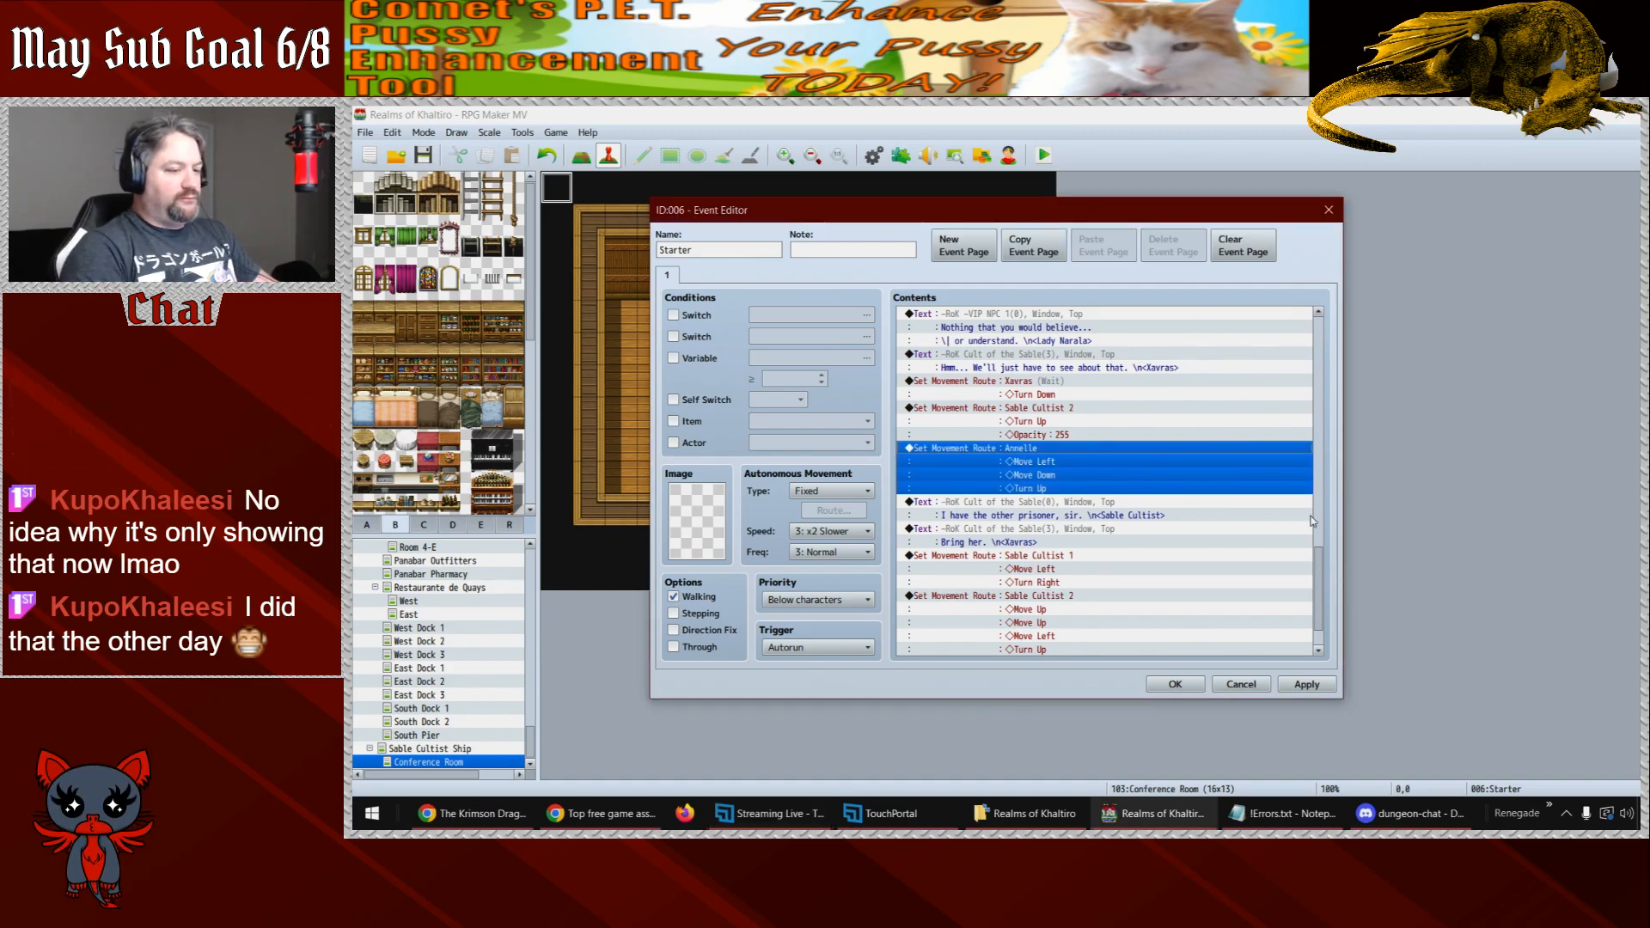
drag(1320, 592, 1322, 630)
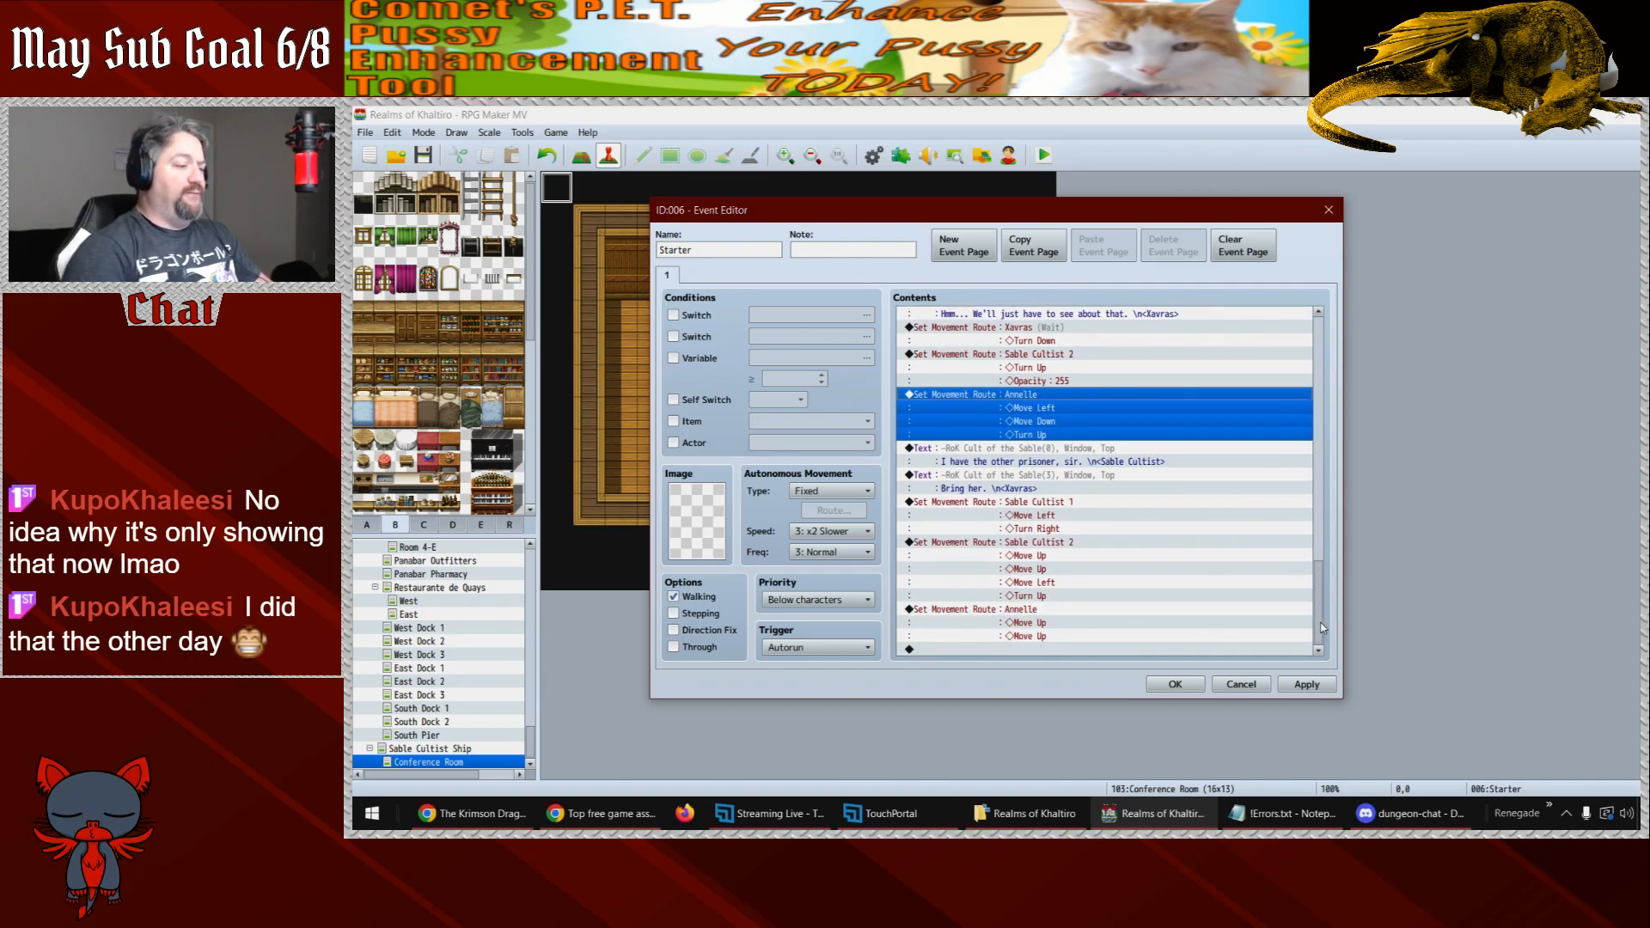
click(1307, 685)
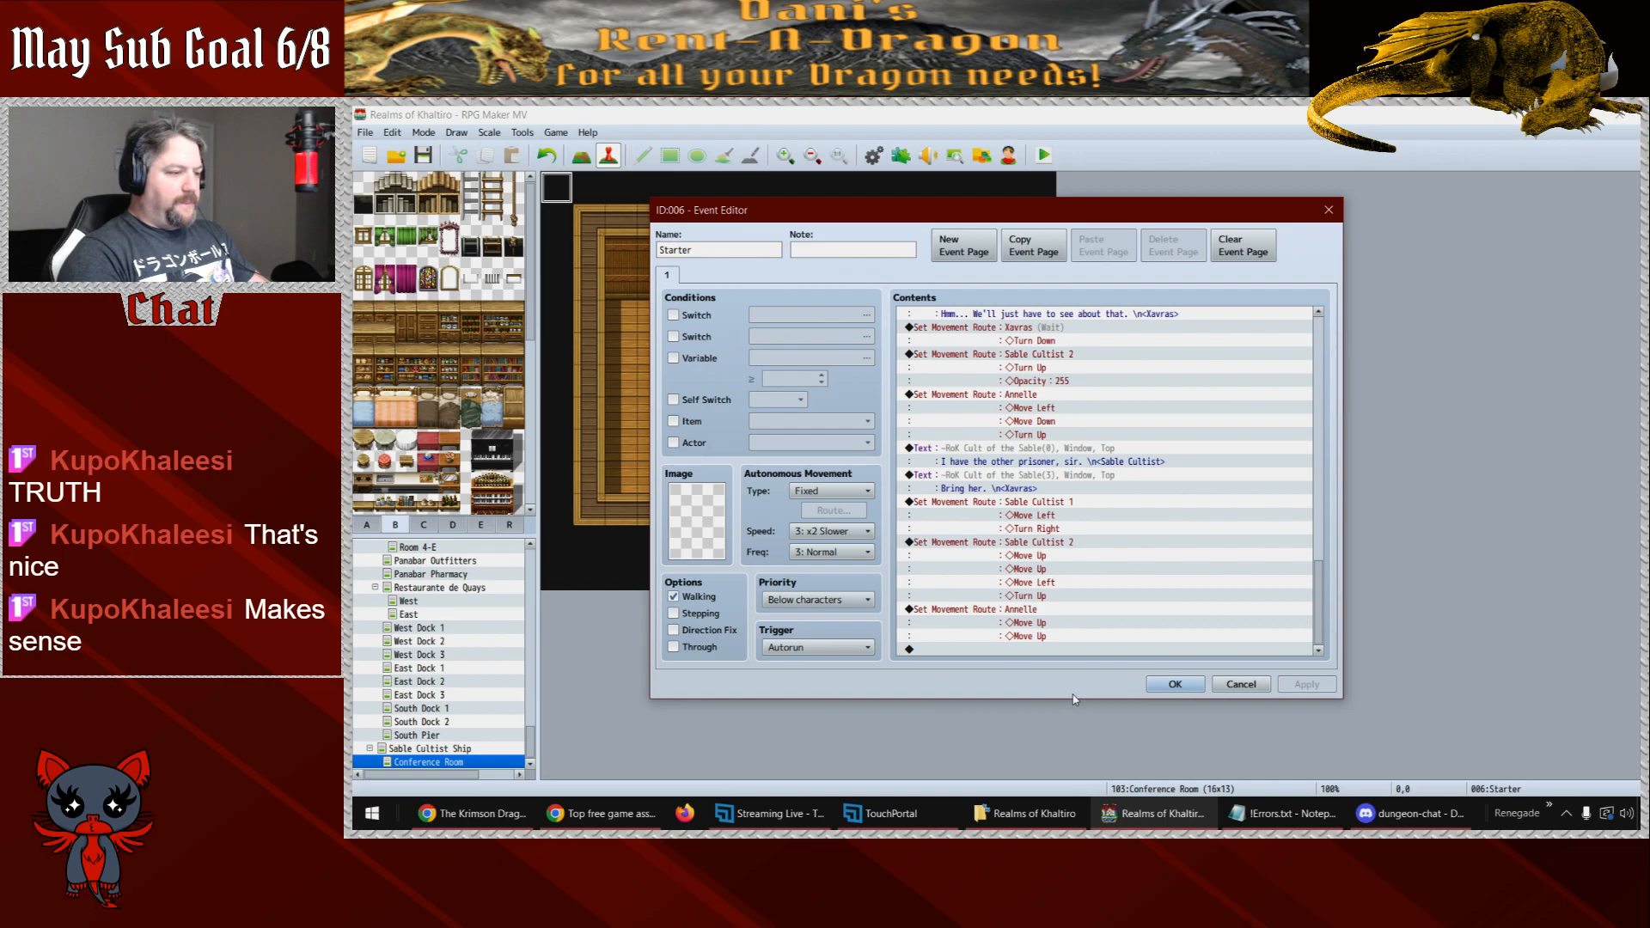
click(1169, 685)
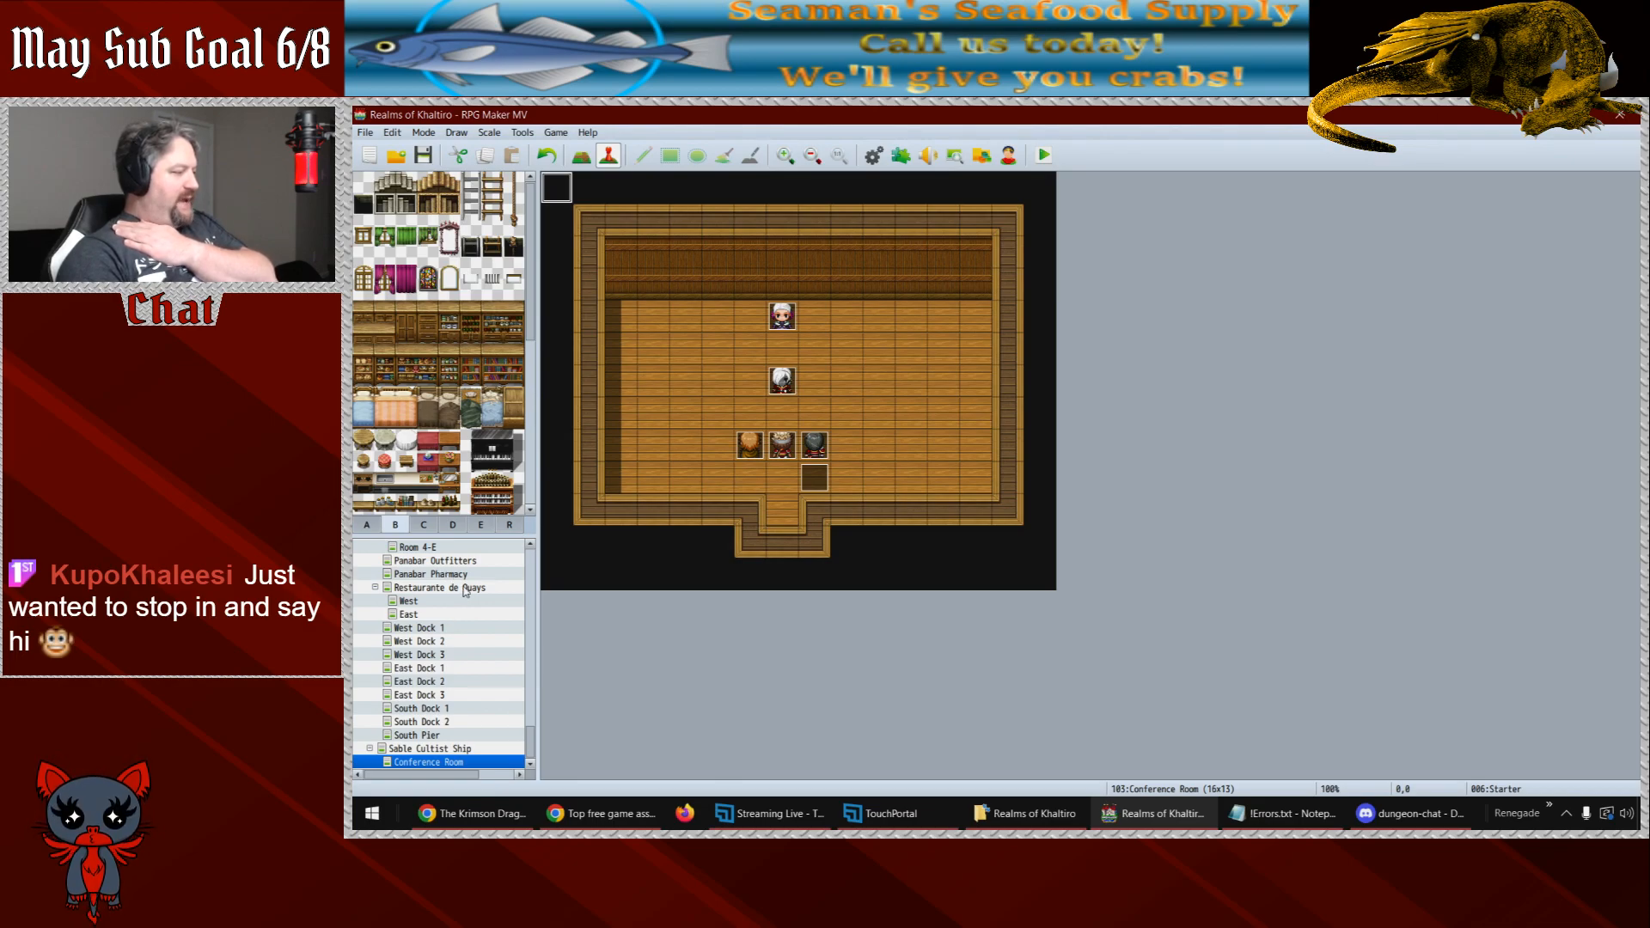
- Switch to the Panabar Quays map and save the project
scroll(464, 679, up, 6)
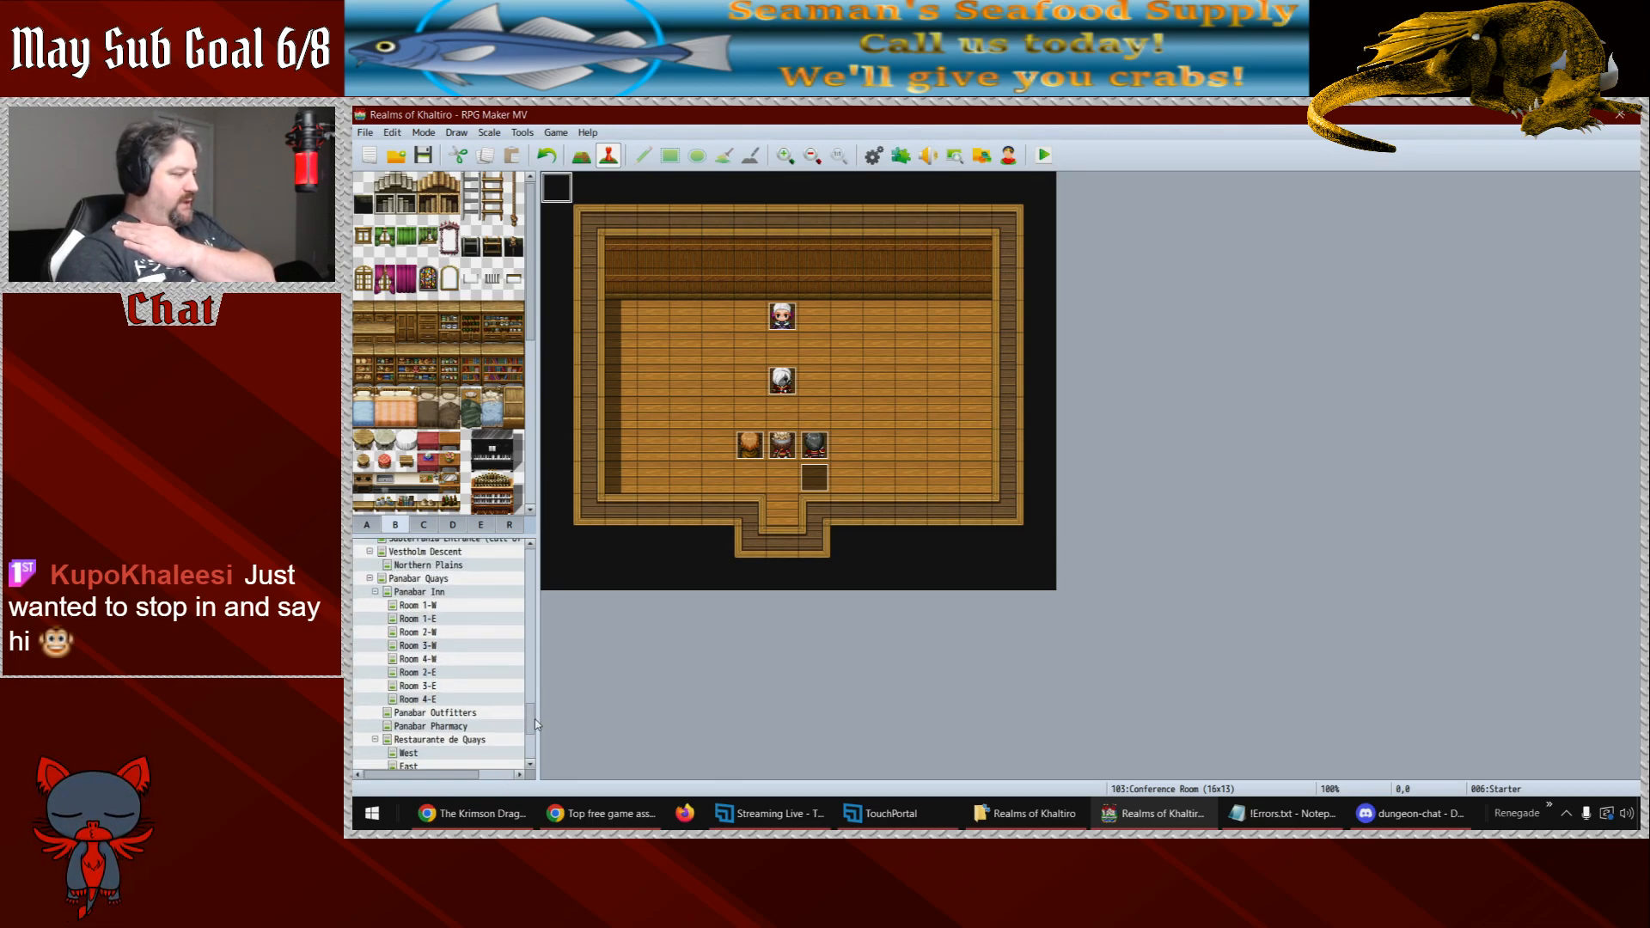
click(430, 660)
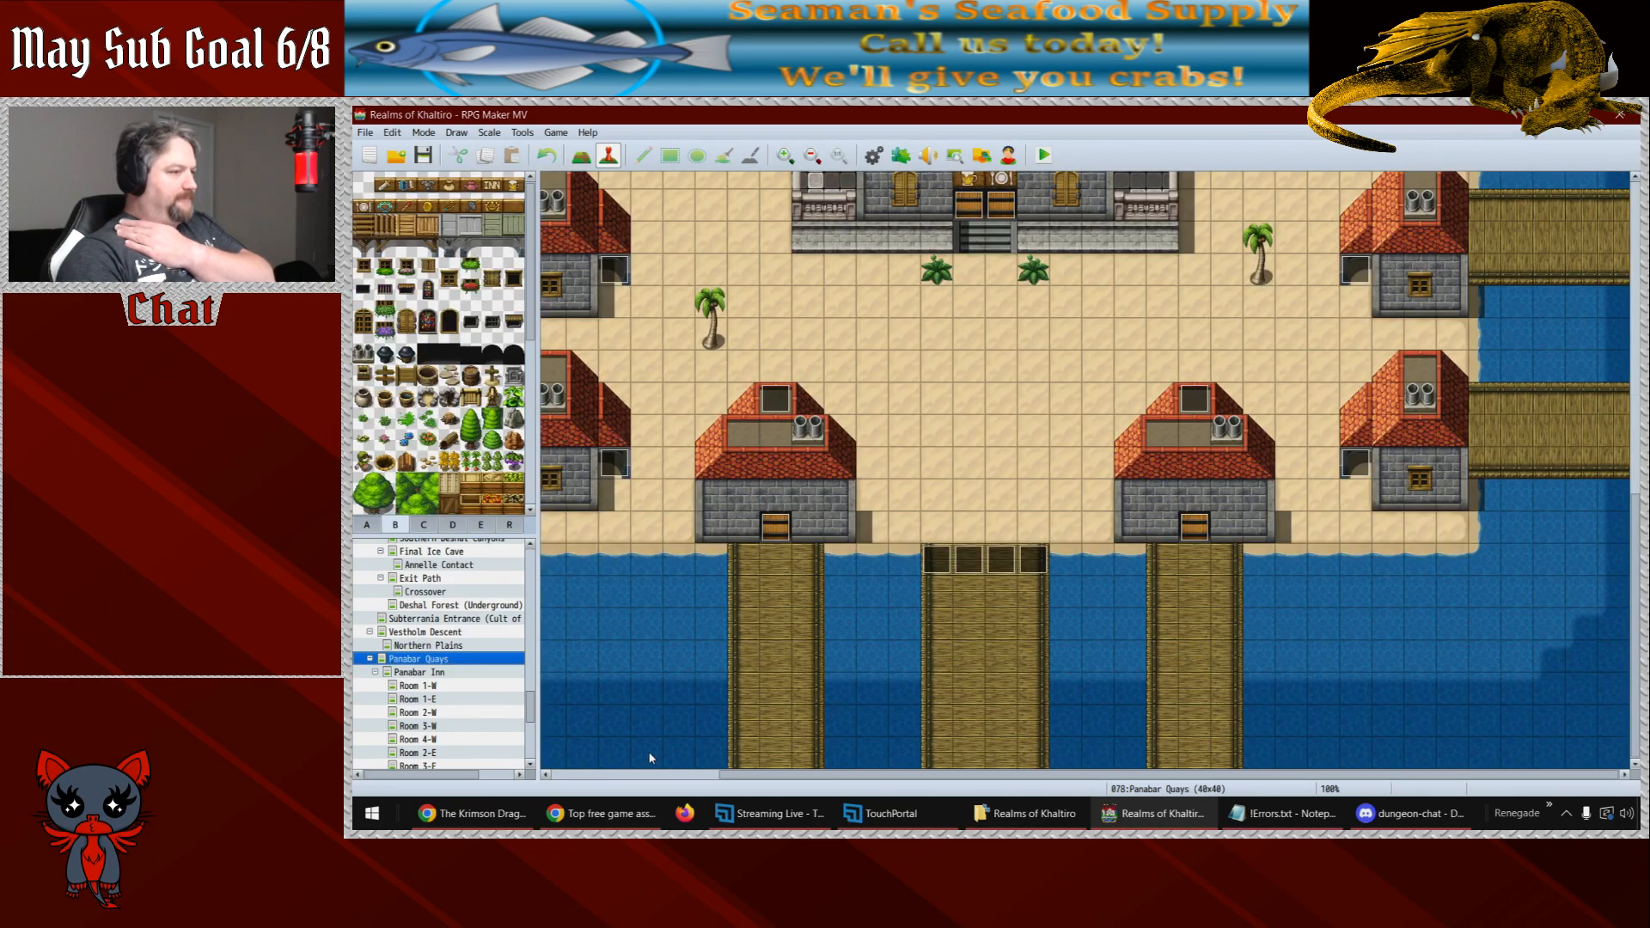
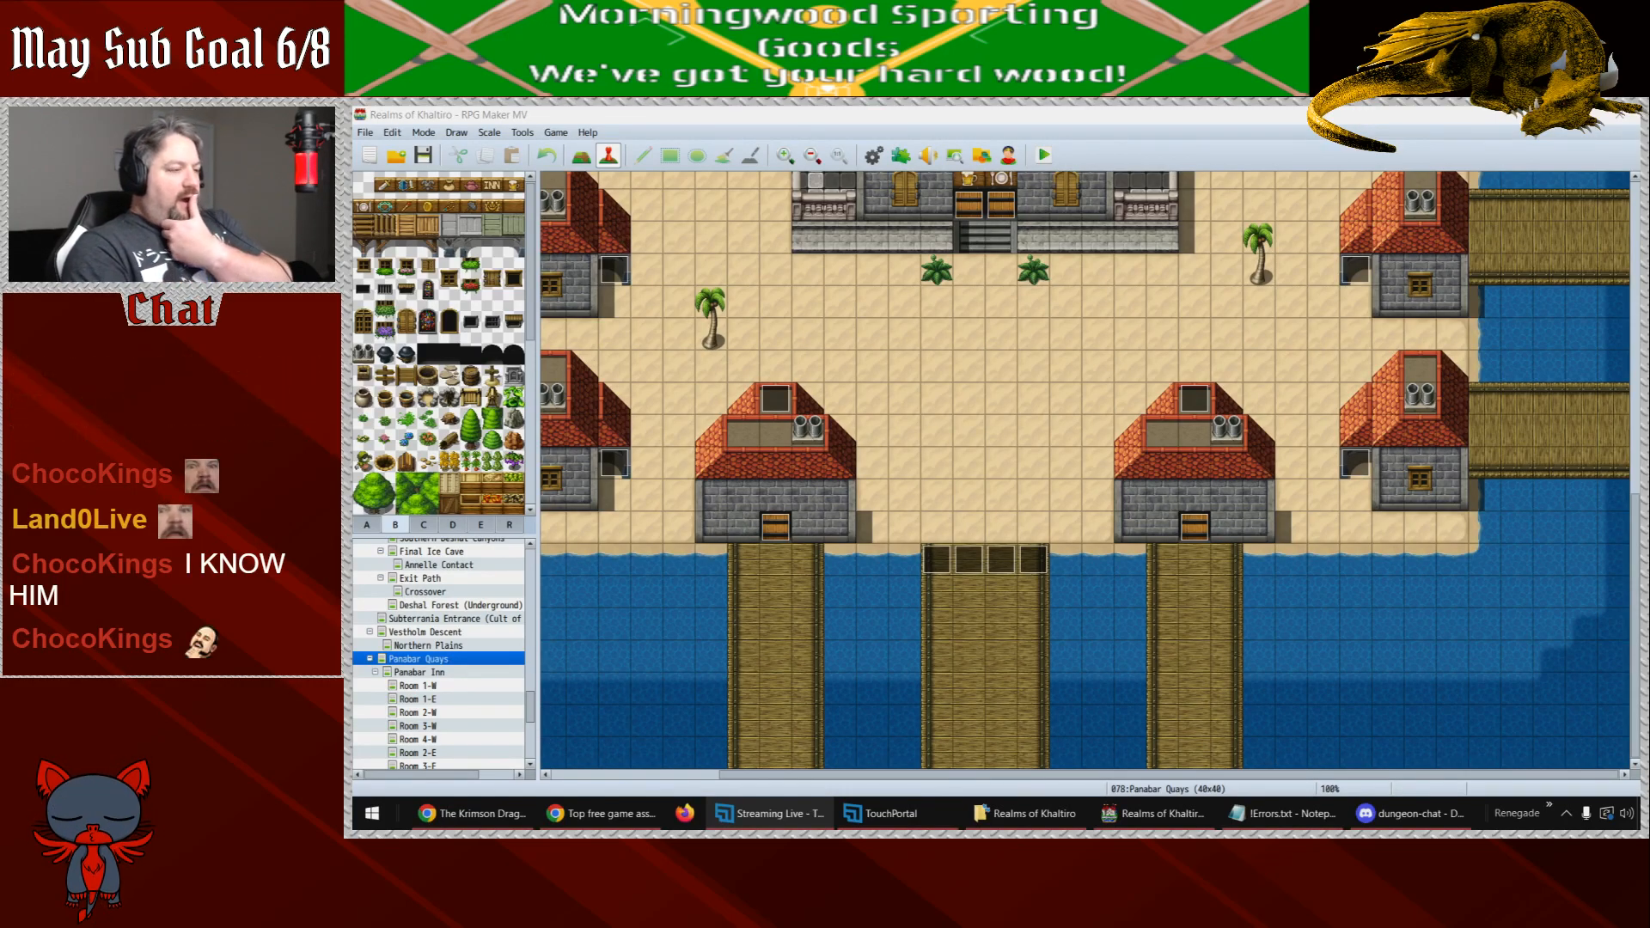
click(423, 156)
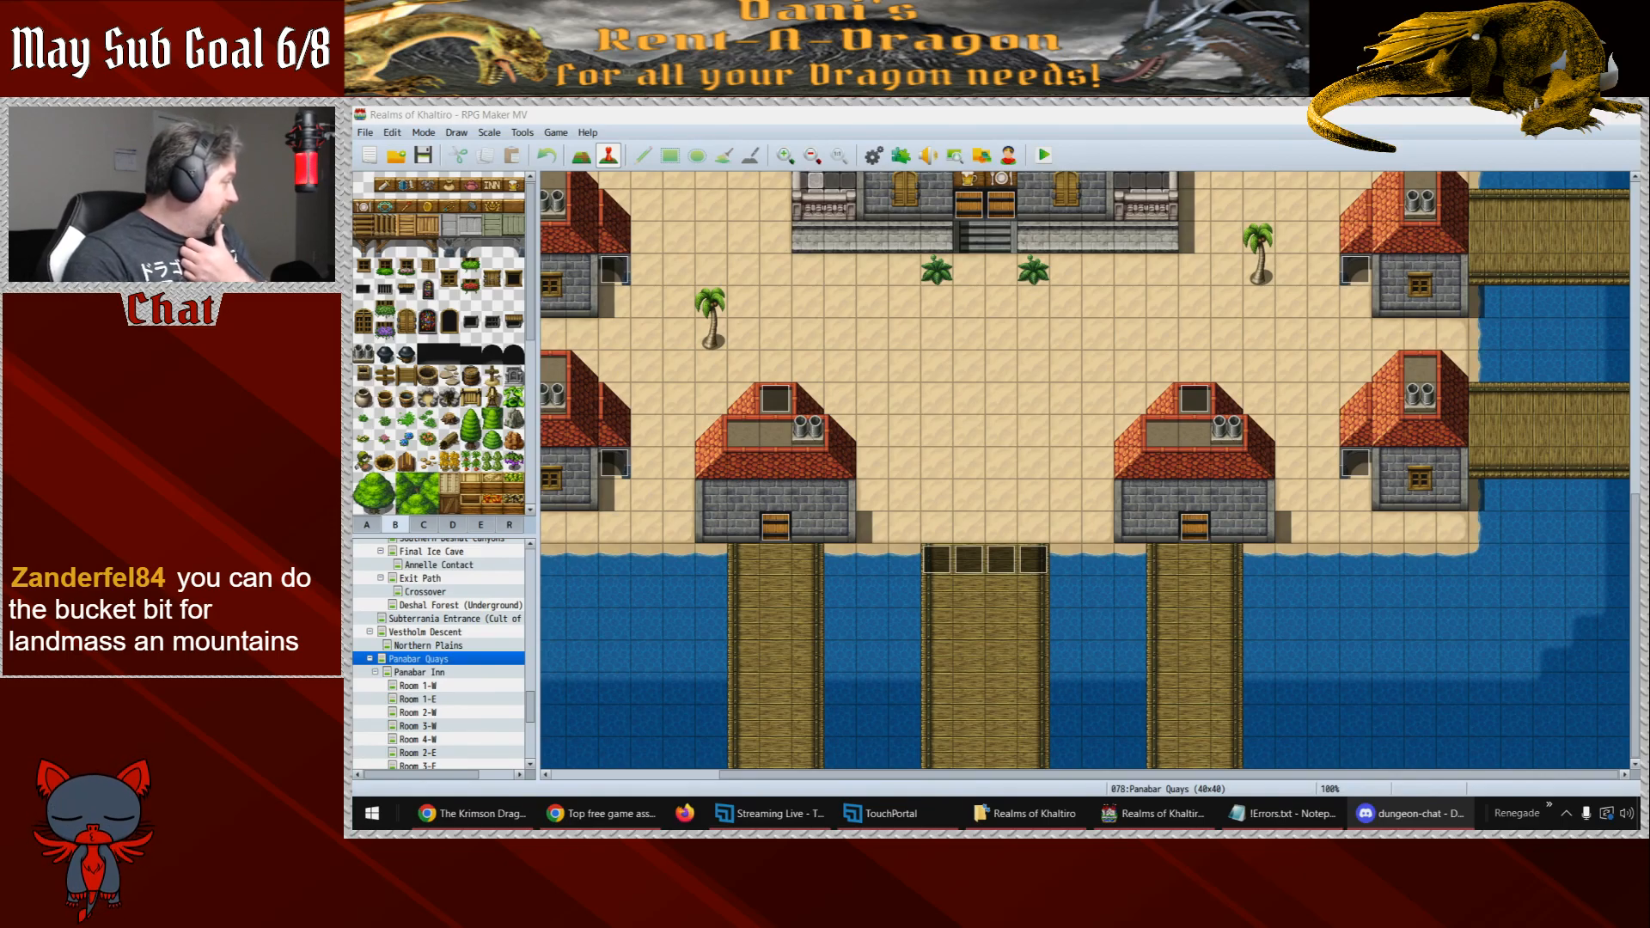
- Switch back to RPG Maker MV and look through the Panabar Inn maps, ending on Room 1-E
key(alt+Tab)
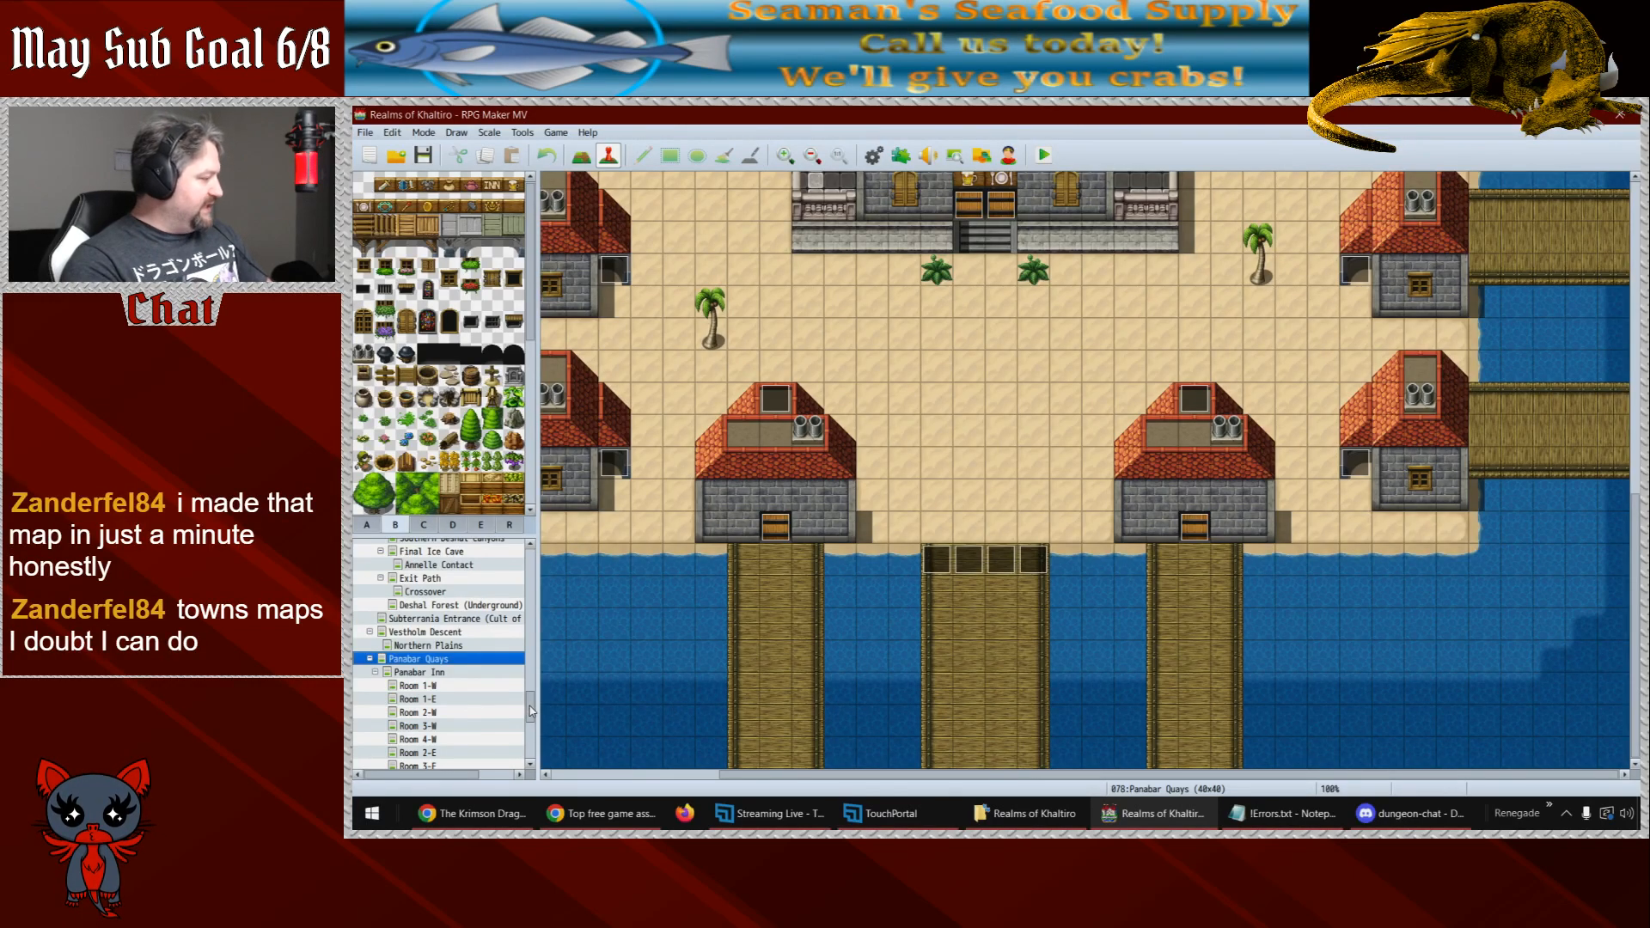
scroll(530, 711, down, 4)
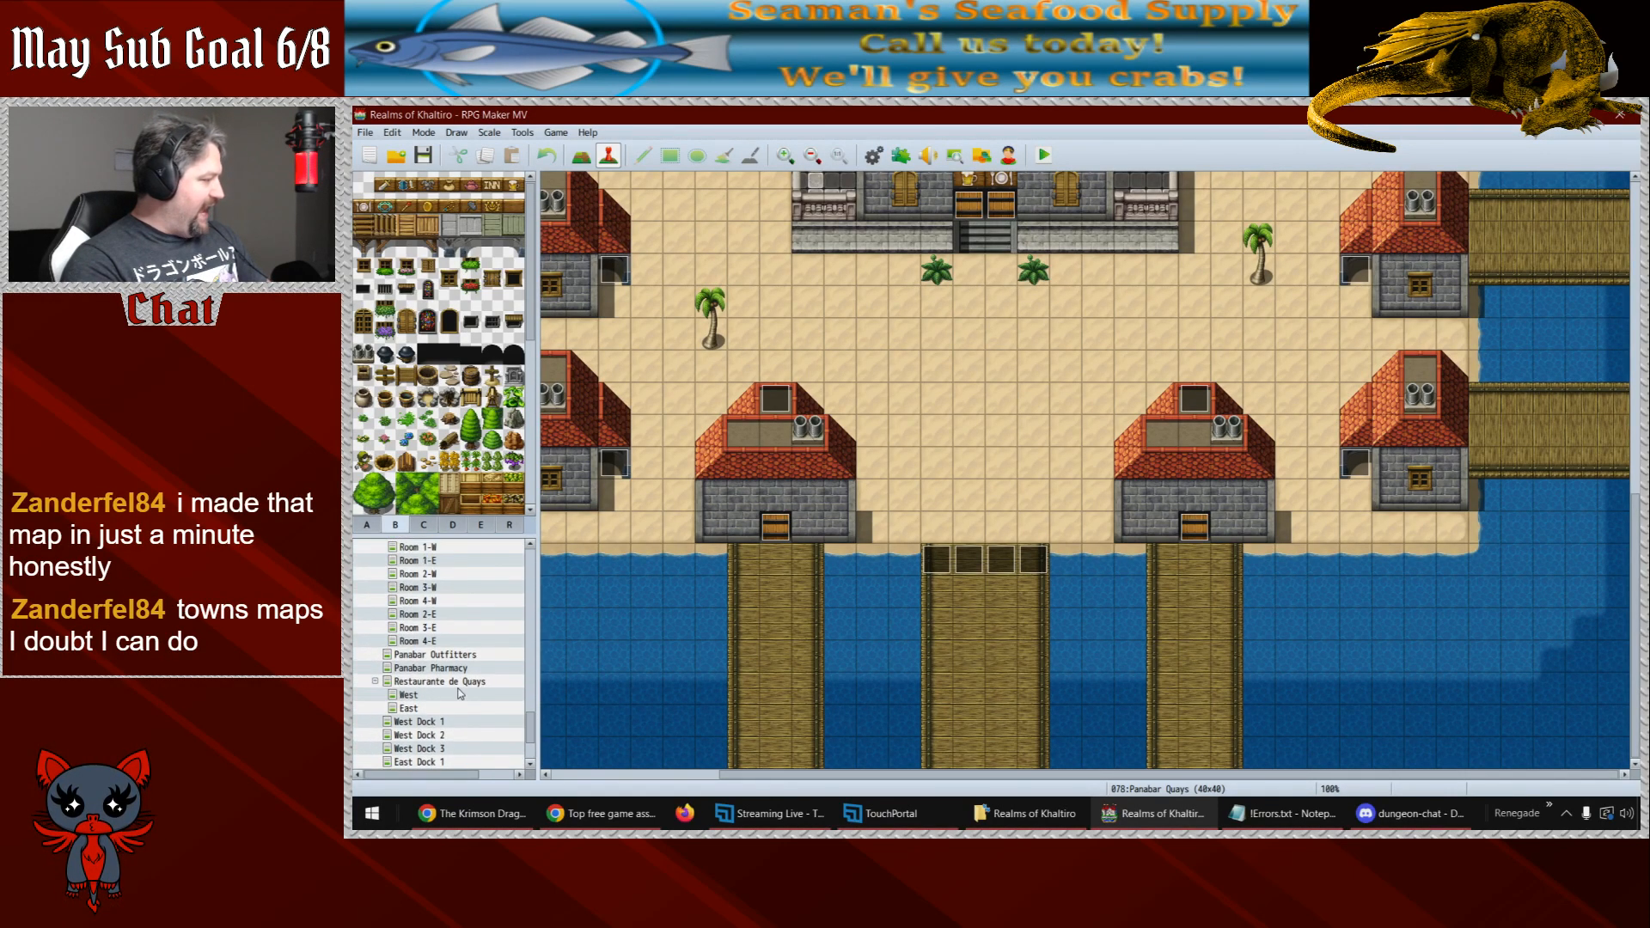
click(421, 640)
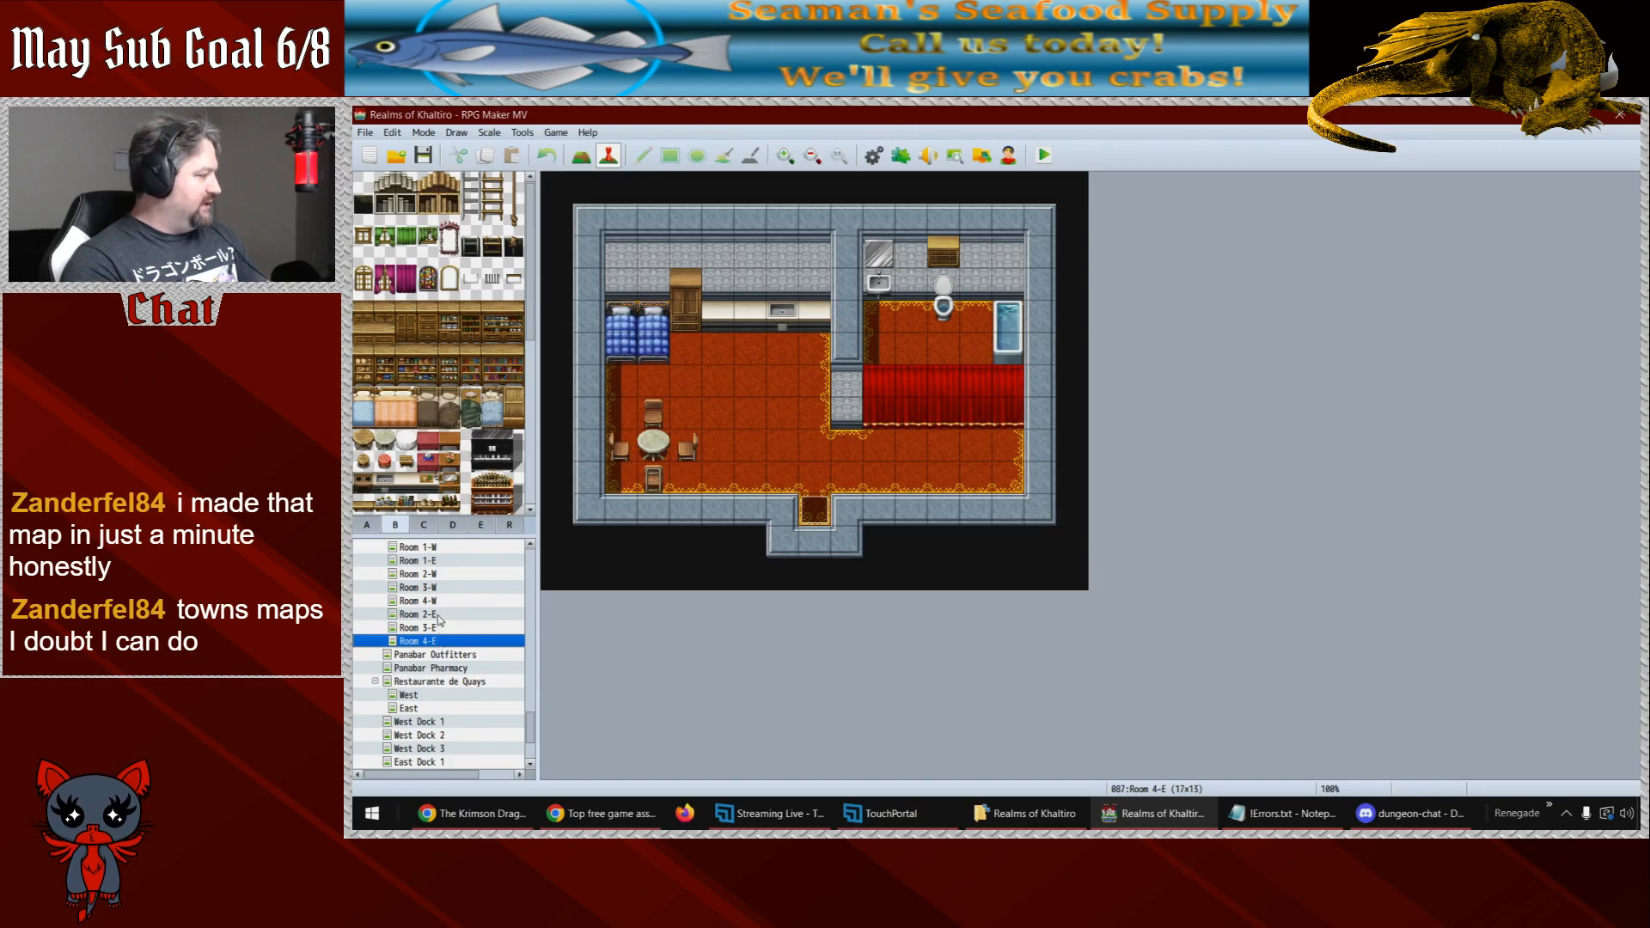
click(427, 548)
key(Up)
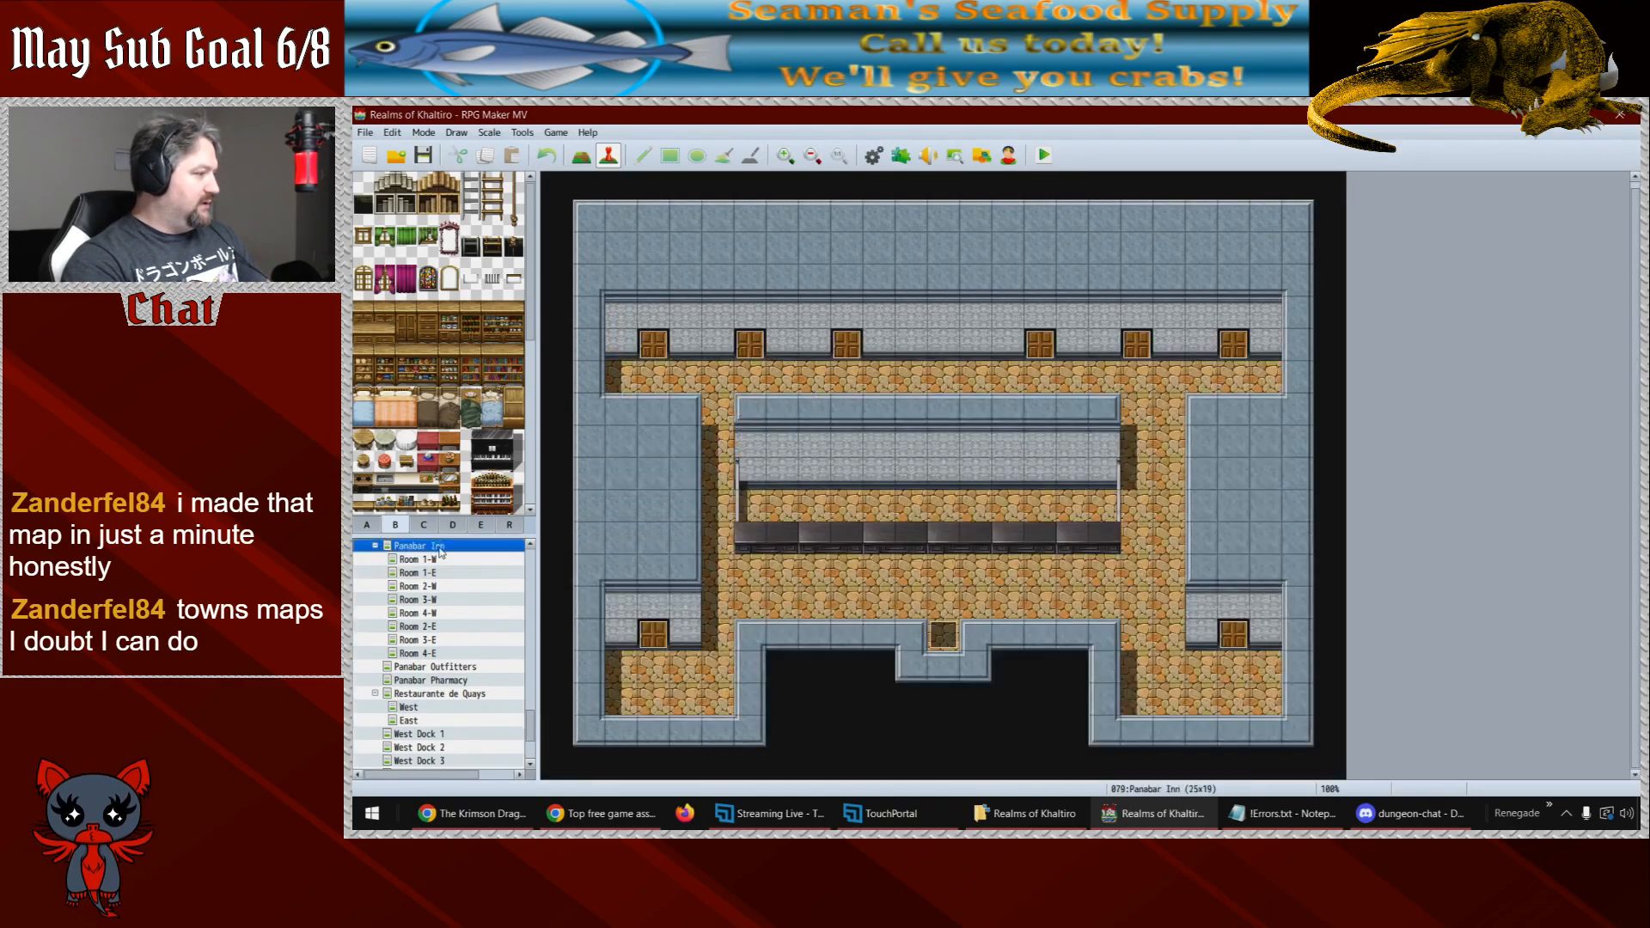
key(Down)
key(Down)
key(Down)
key(Up)
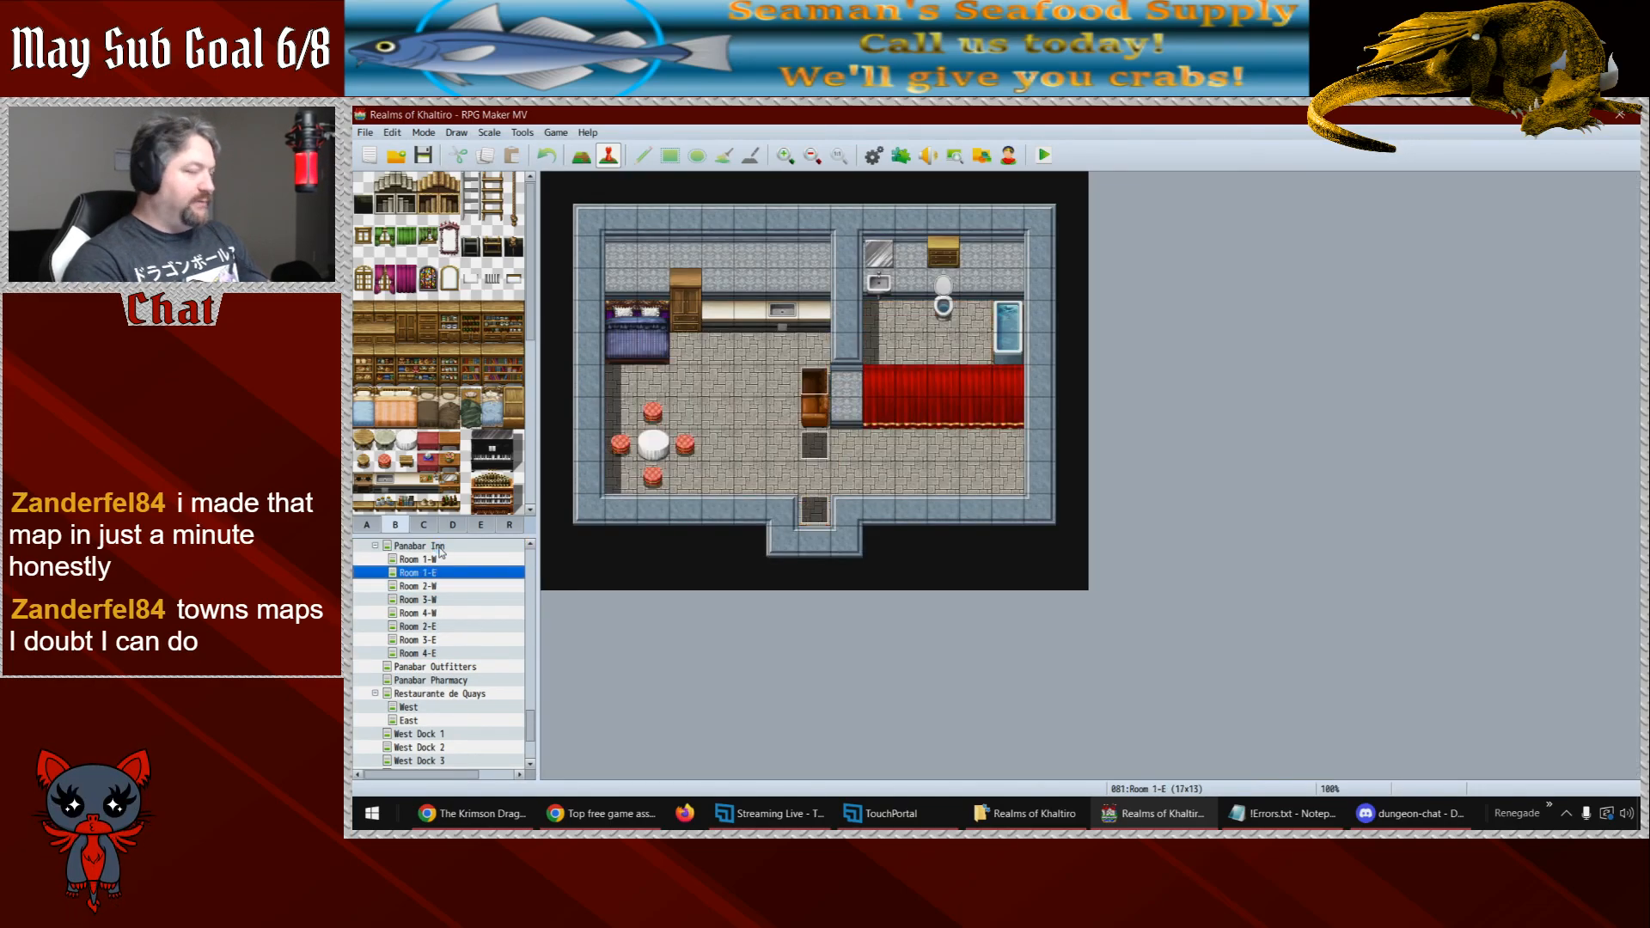
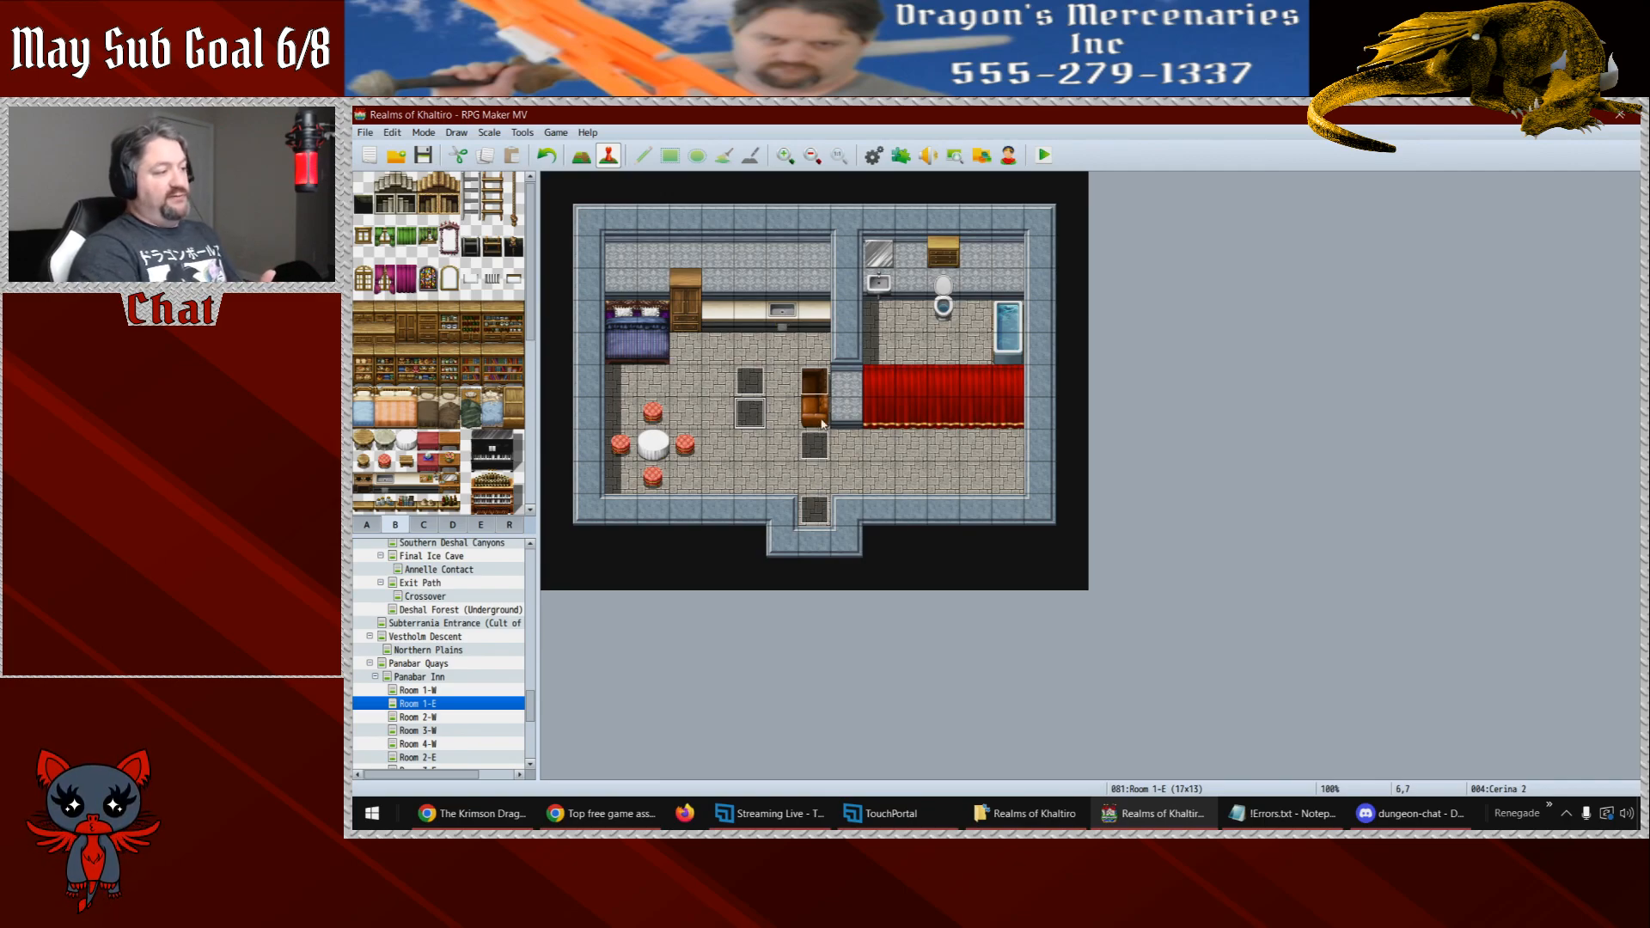
- Check the event positions in Room 1-E and inspect the second page of the Cerina 2 event without changing it
click(818, 453)
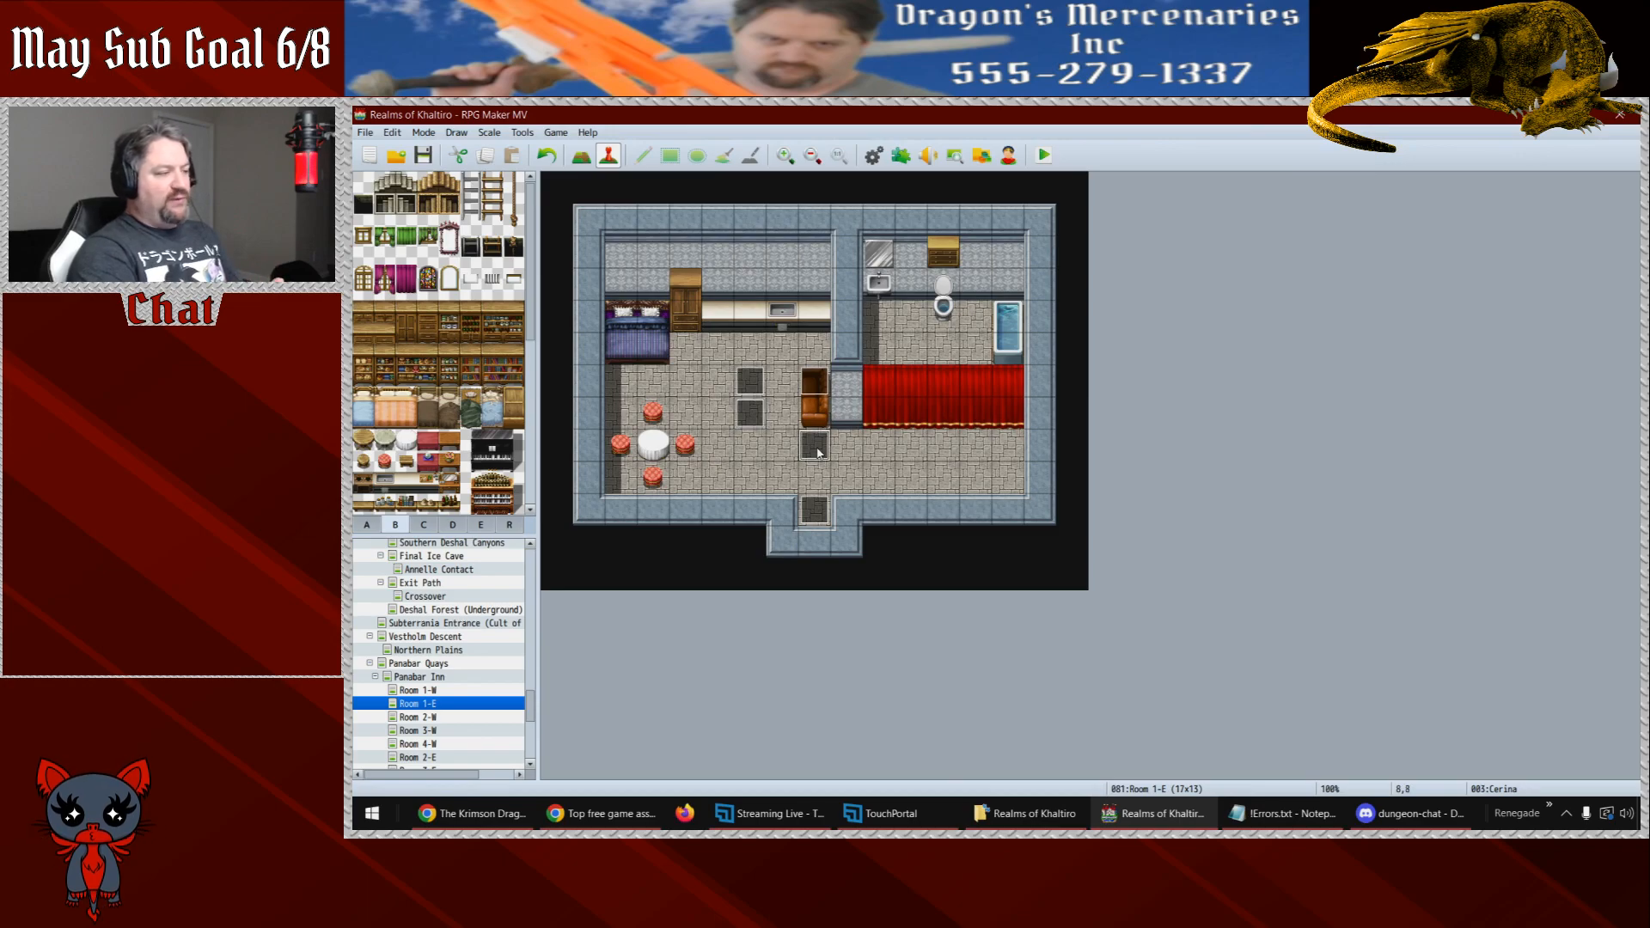
click(816, 392)
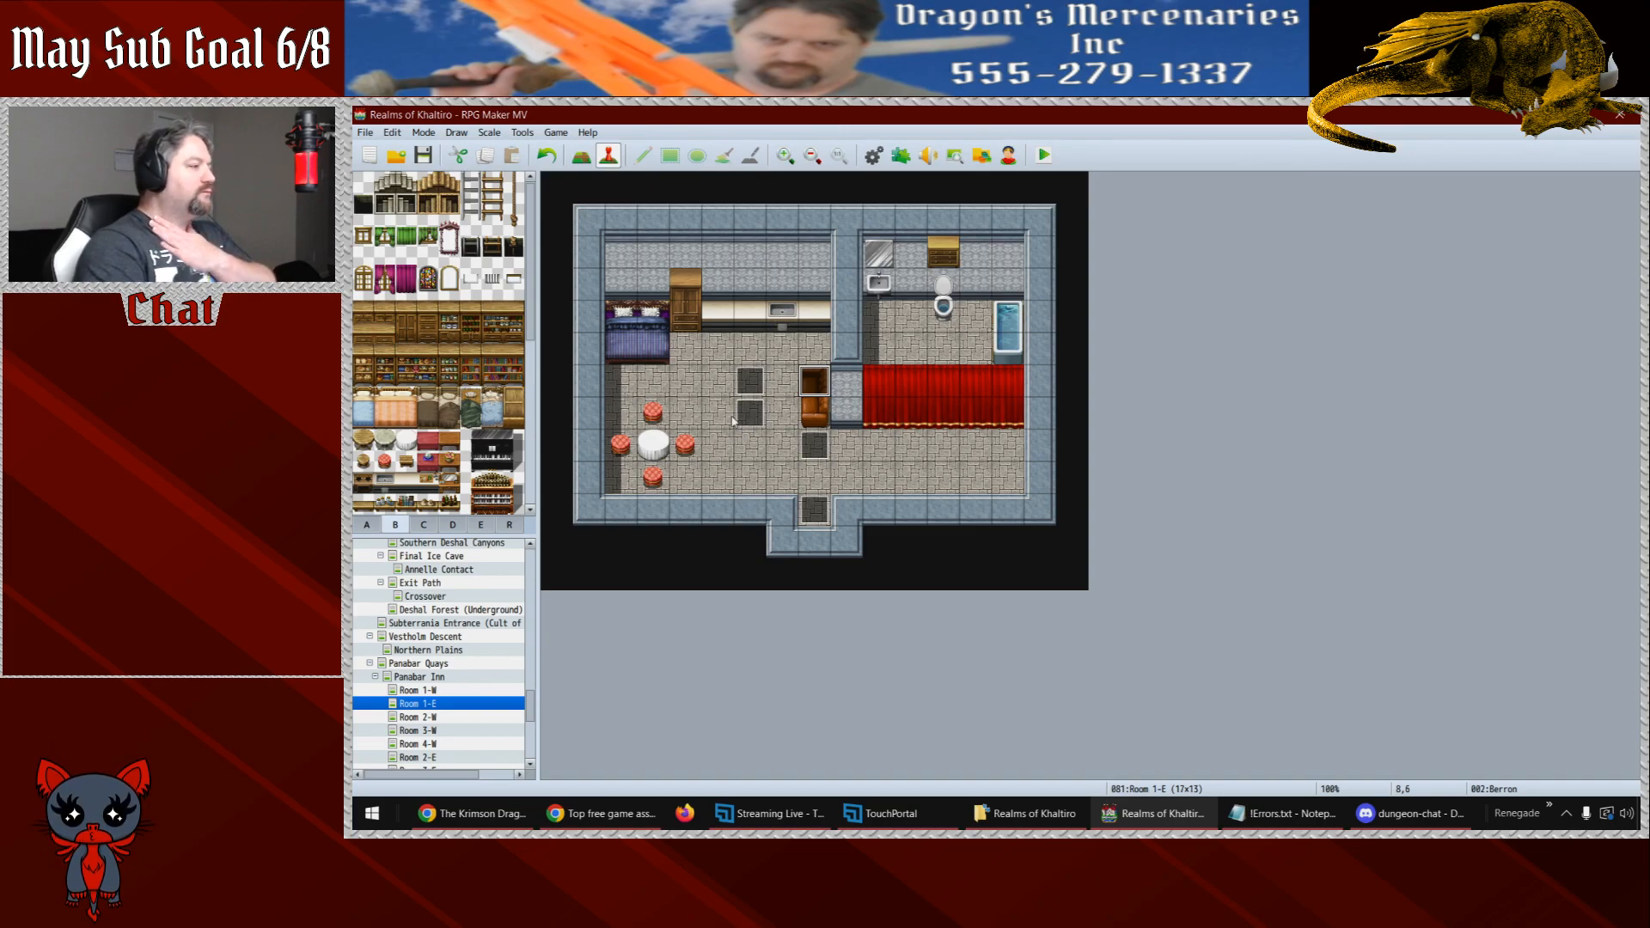
double_click(755, 420)
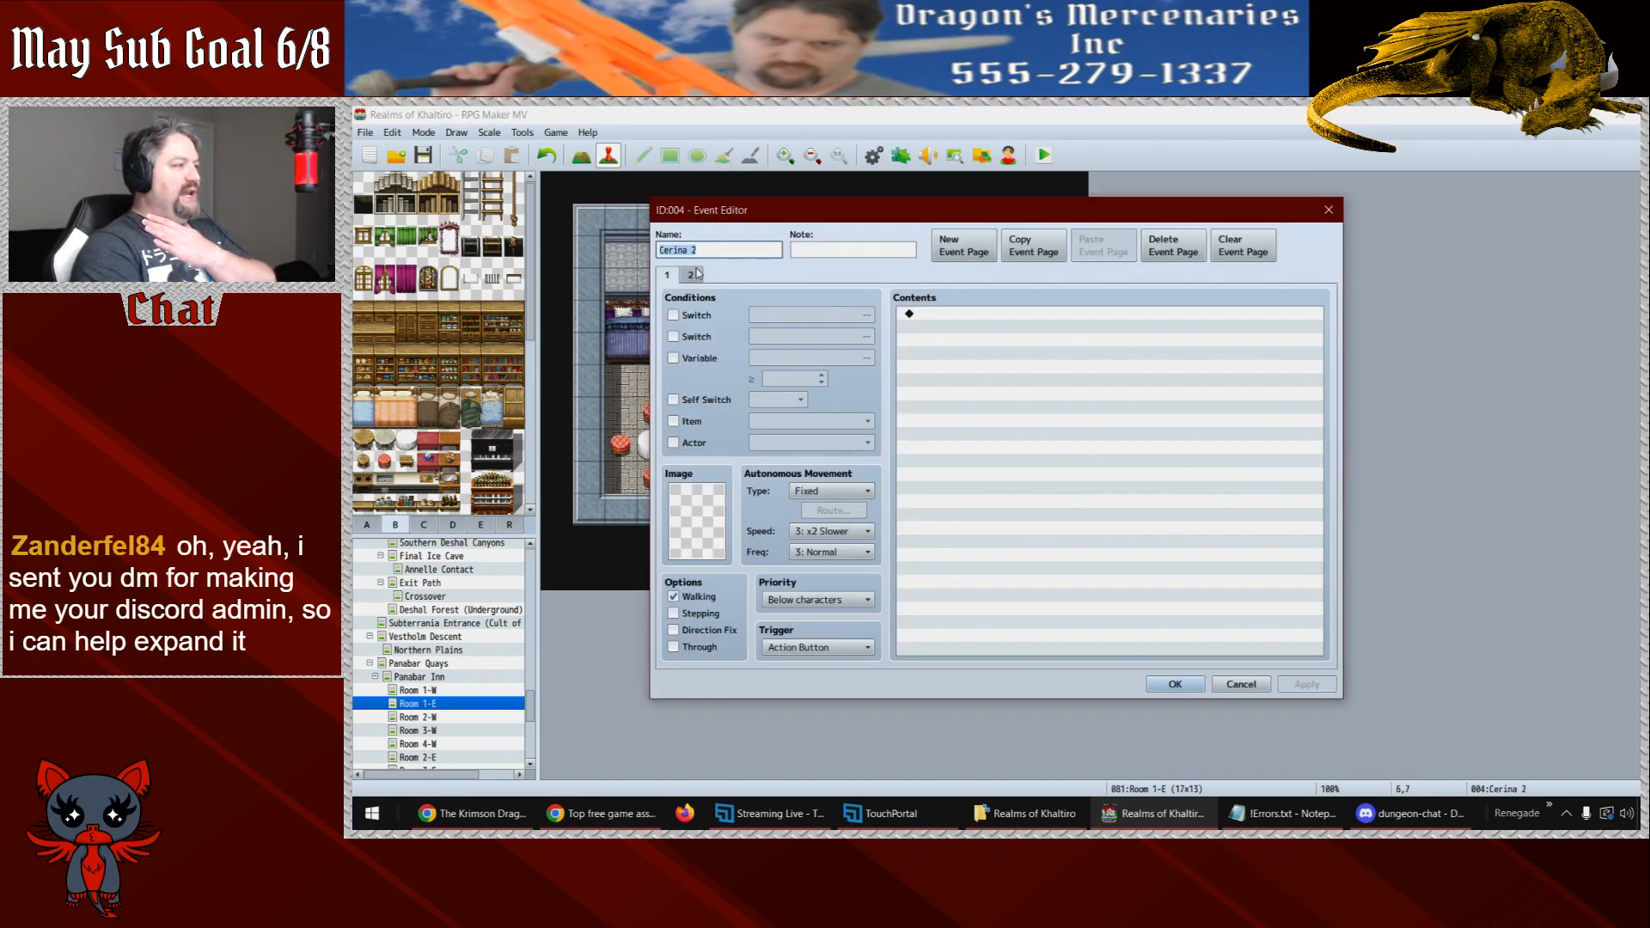
click(693, 275)
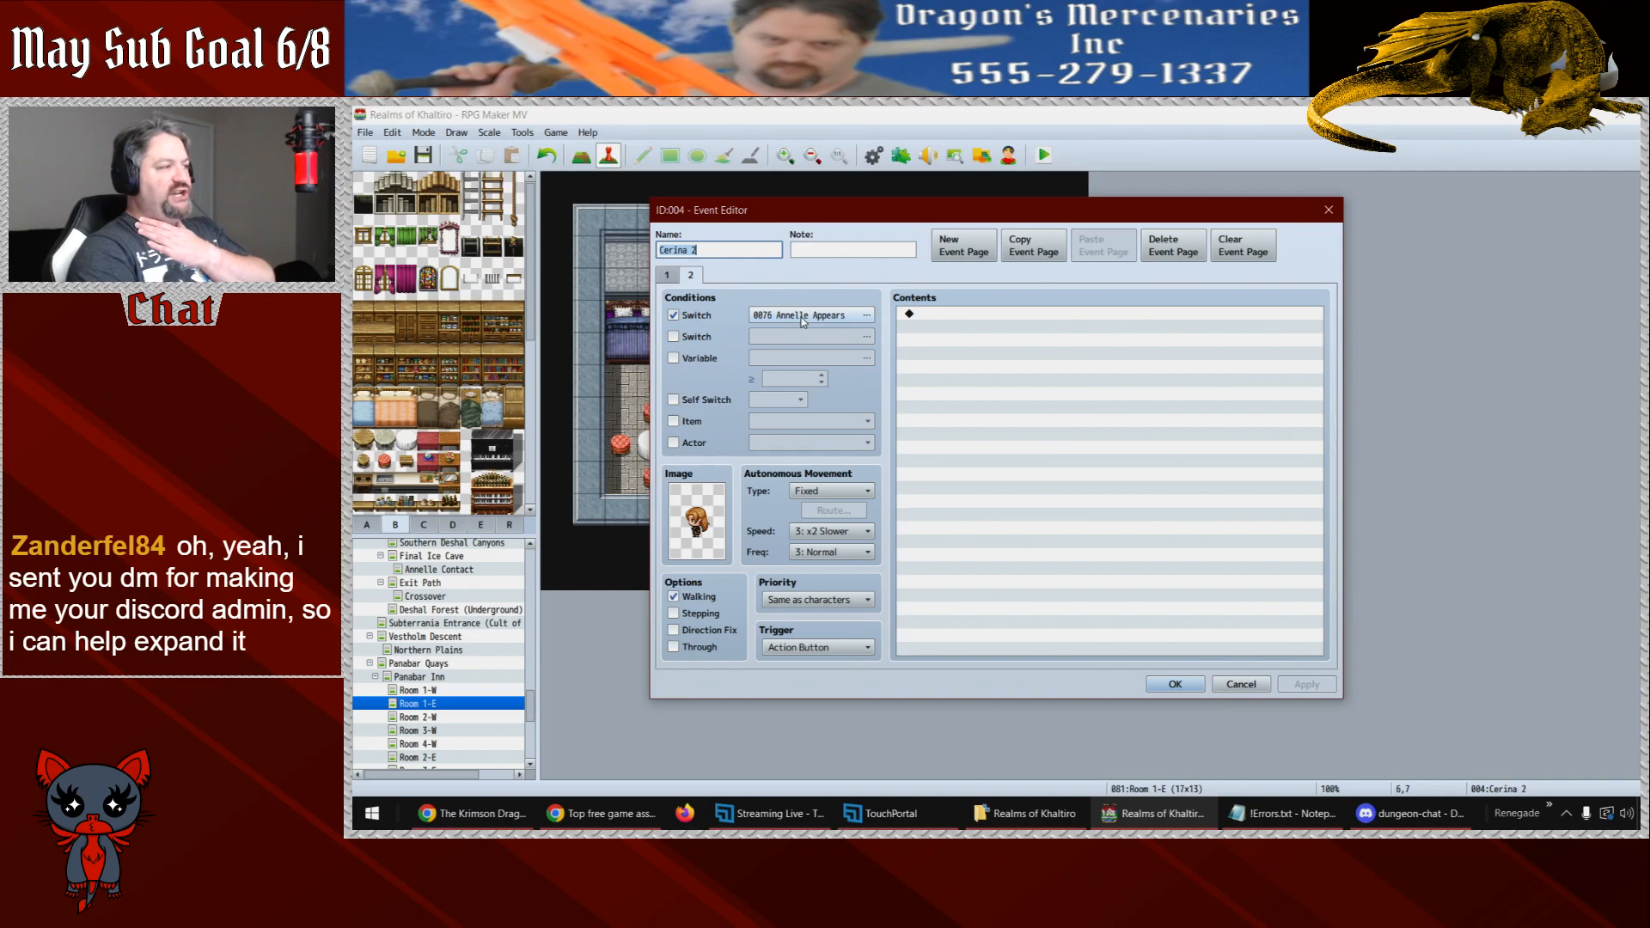
click(1238, 685)
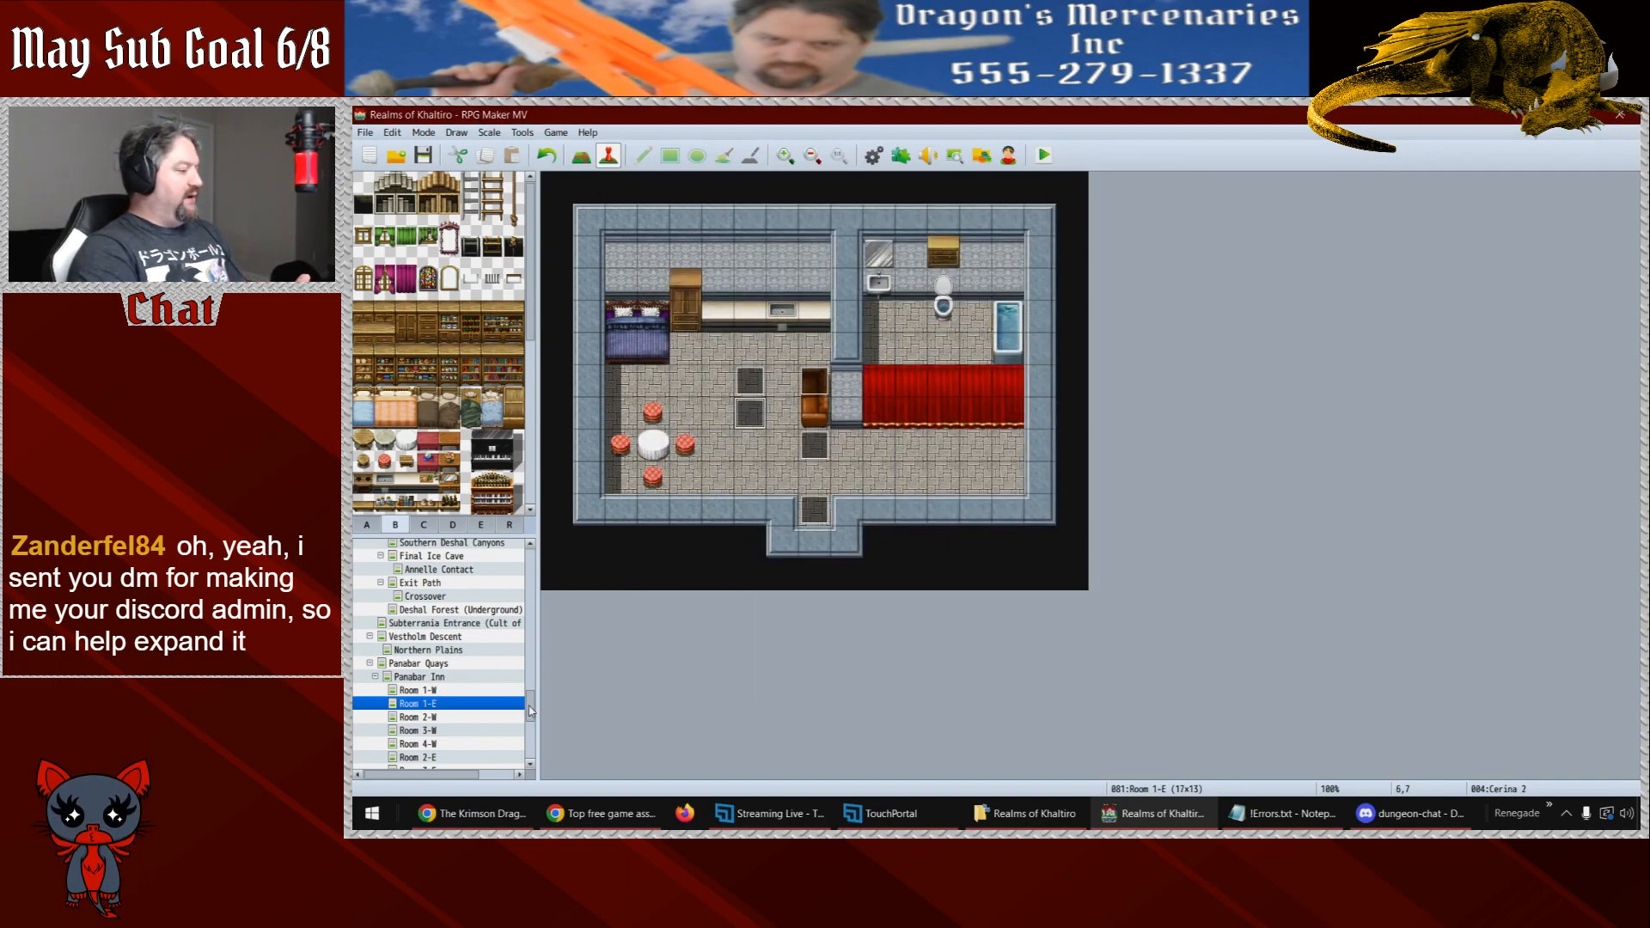
- Open the Sable Cultist Ship's Conference Room map and inspect the second page of the Annelle event
drag(530, 711, 537, 771)
click(434, 762)
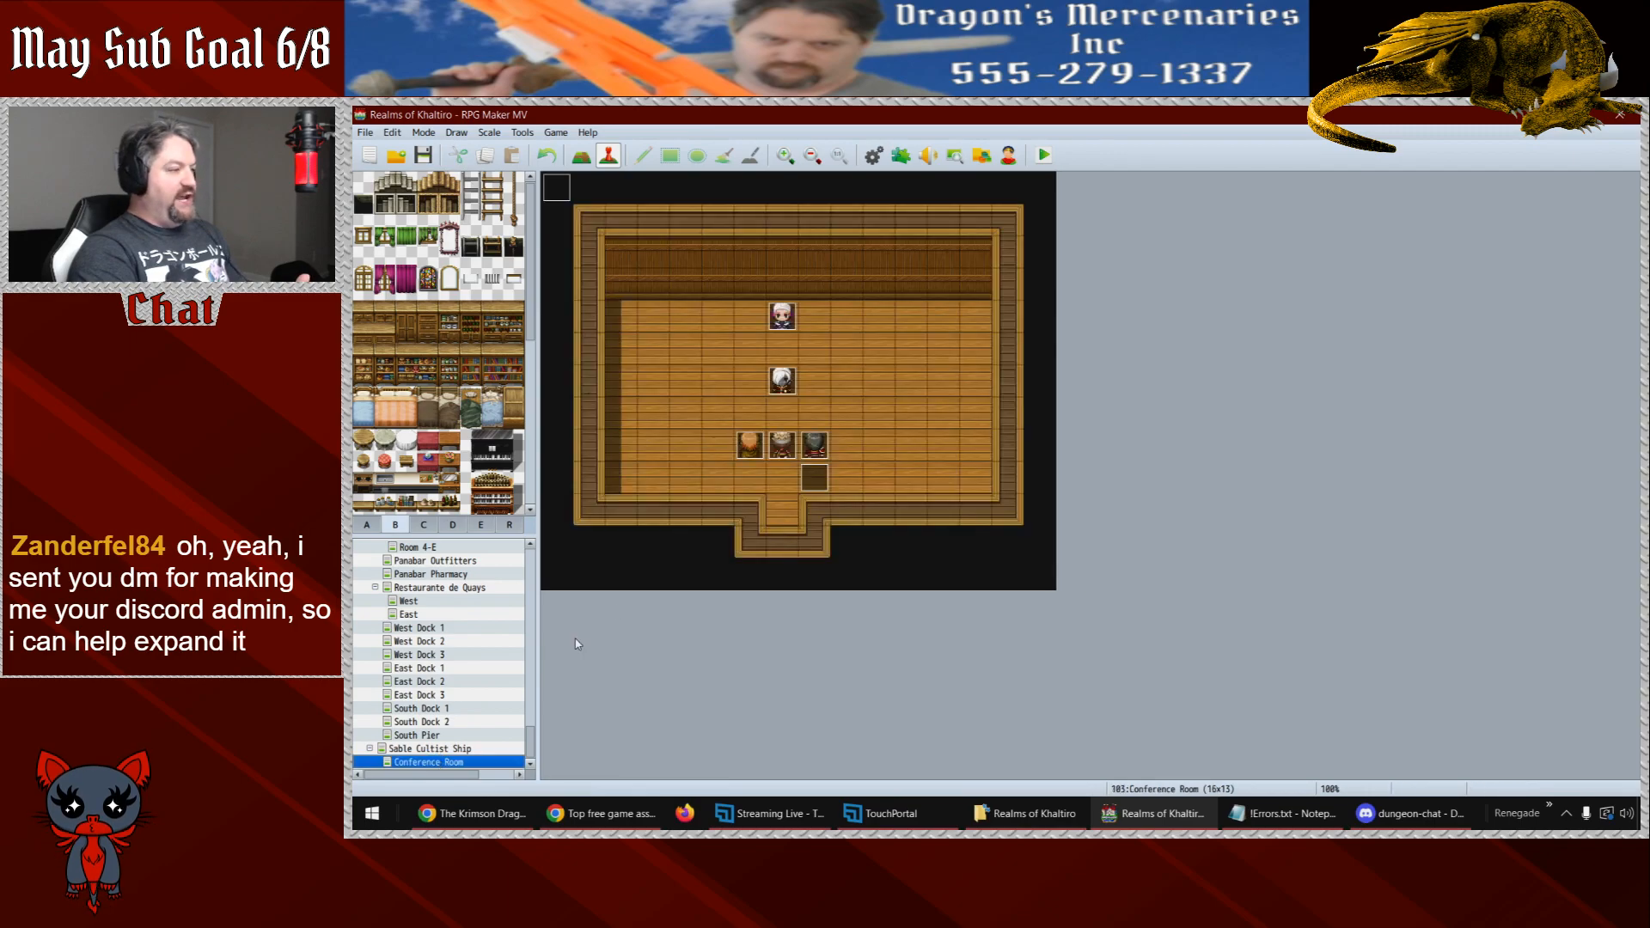
double_click(814, 477)
click(698, 276)
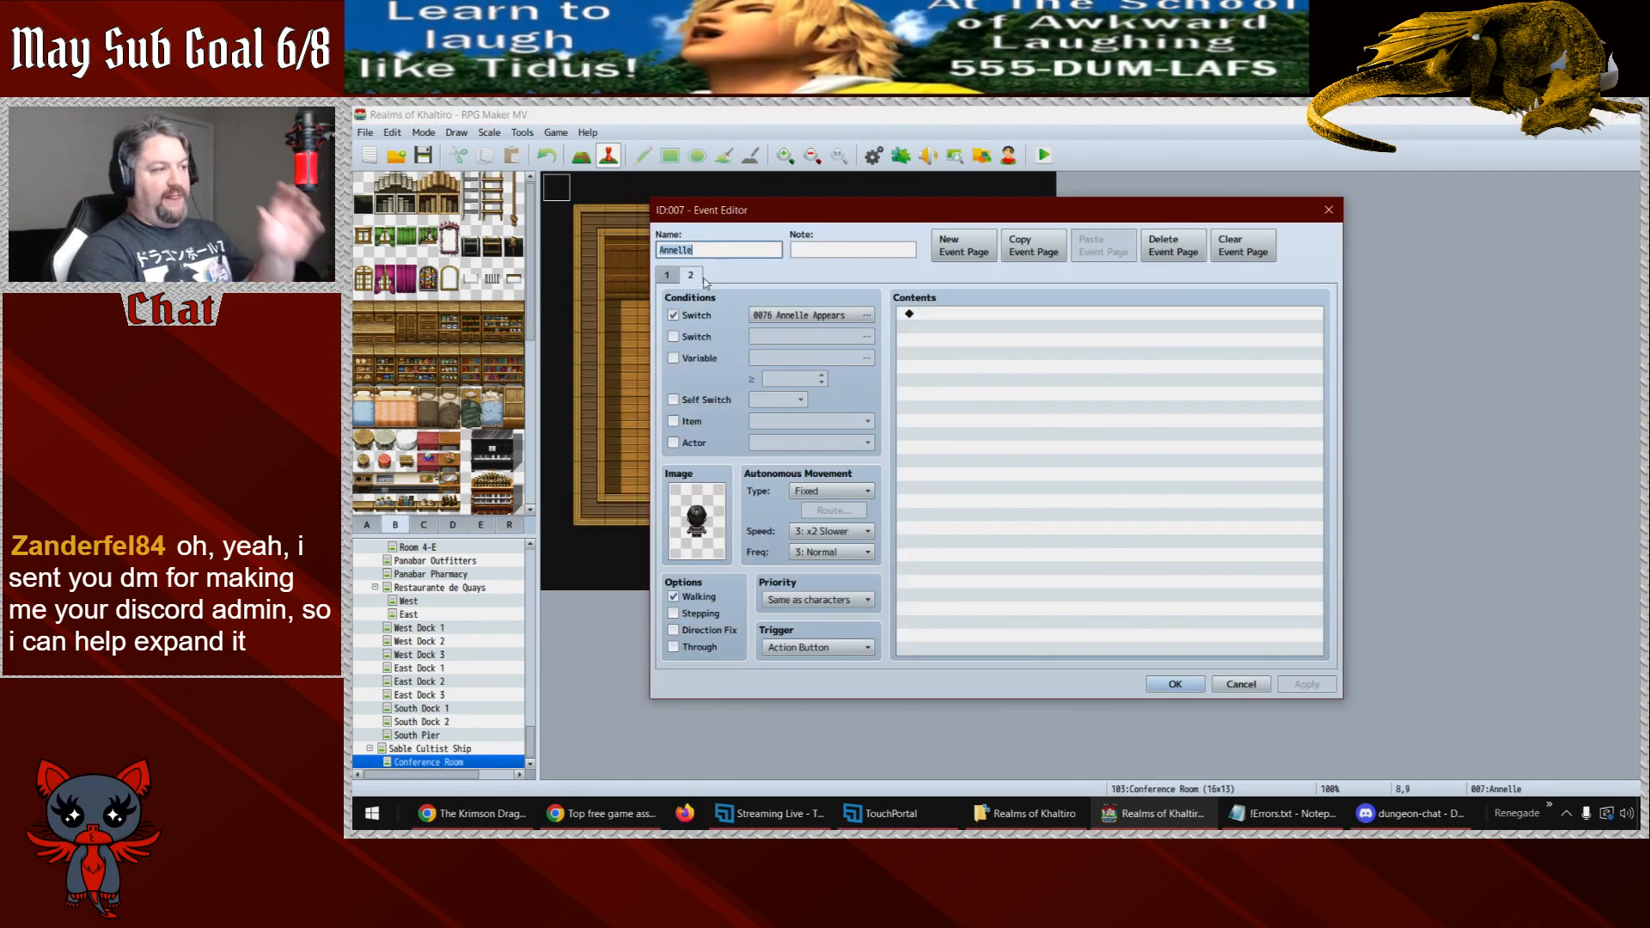
click(1241, 685)
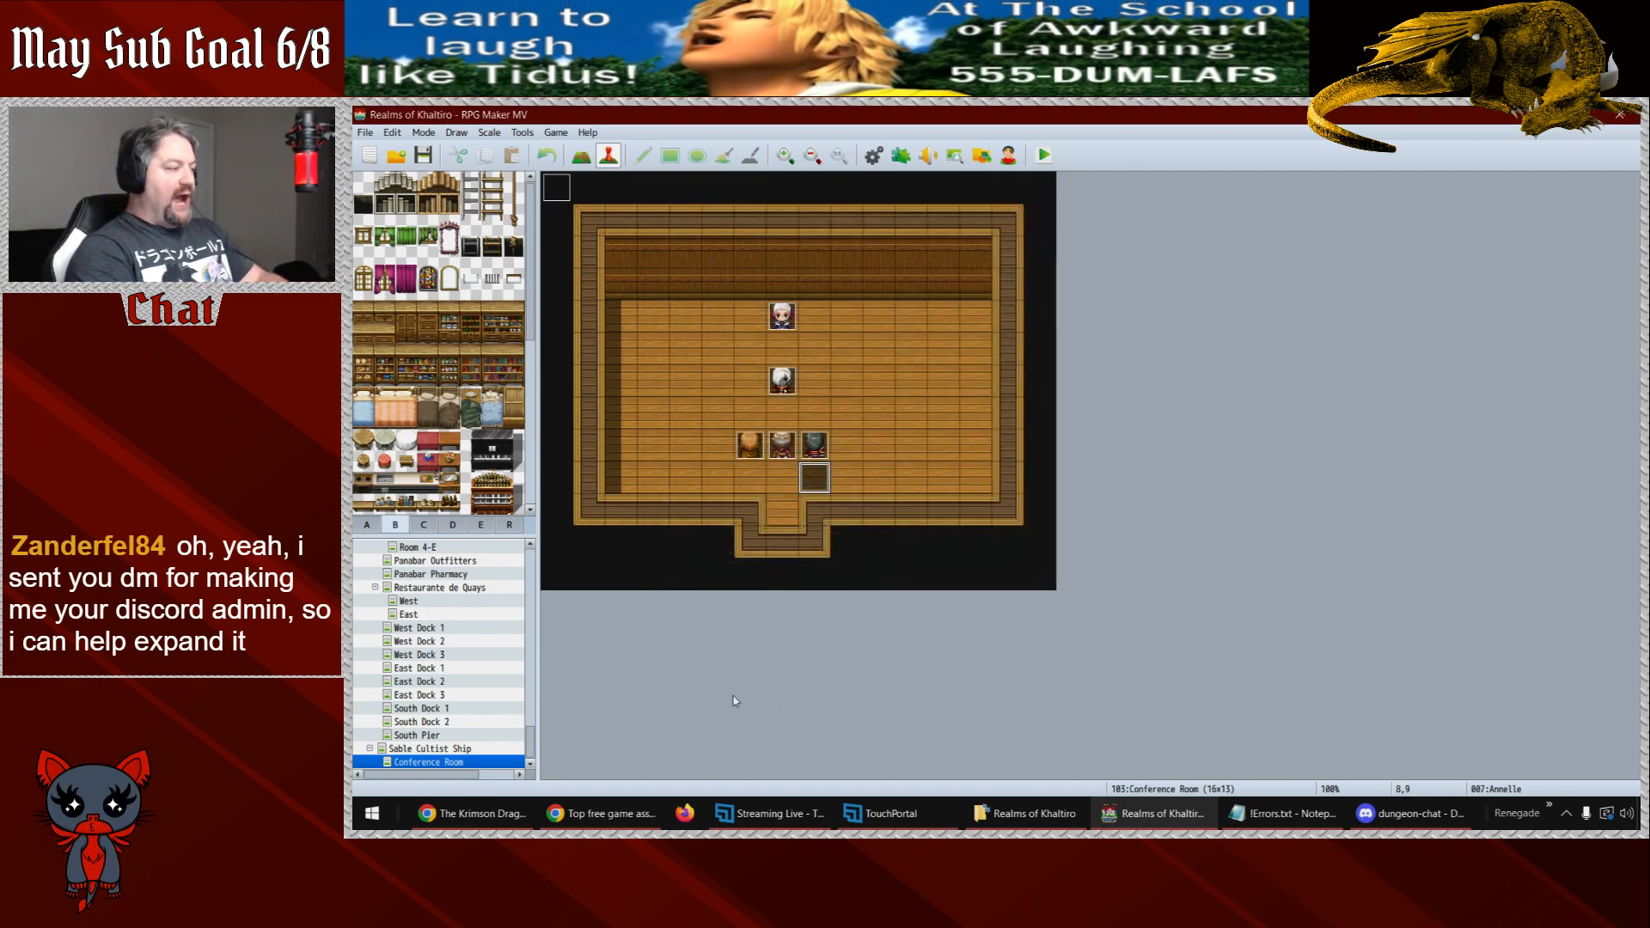
- Compare the Room 1-E map with the Conference Room map, ending on Room 1-E
drag(540, 744, 534, 721)
click(454, 681)
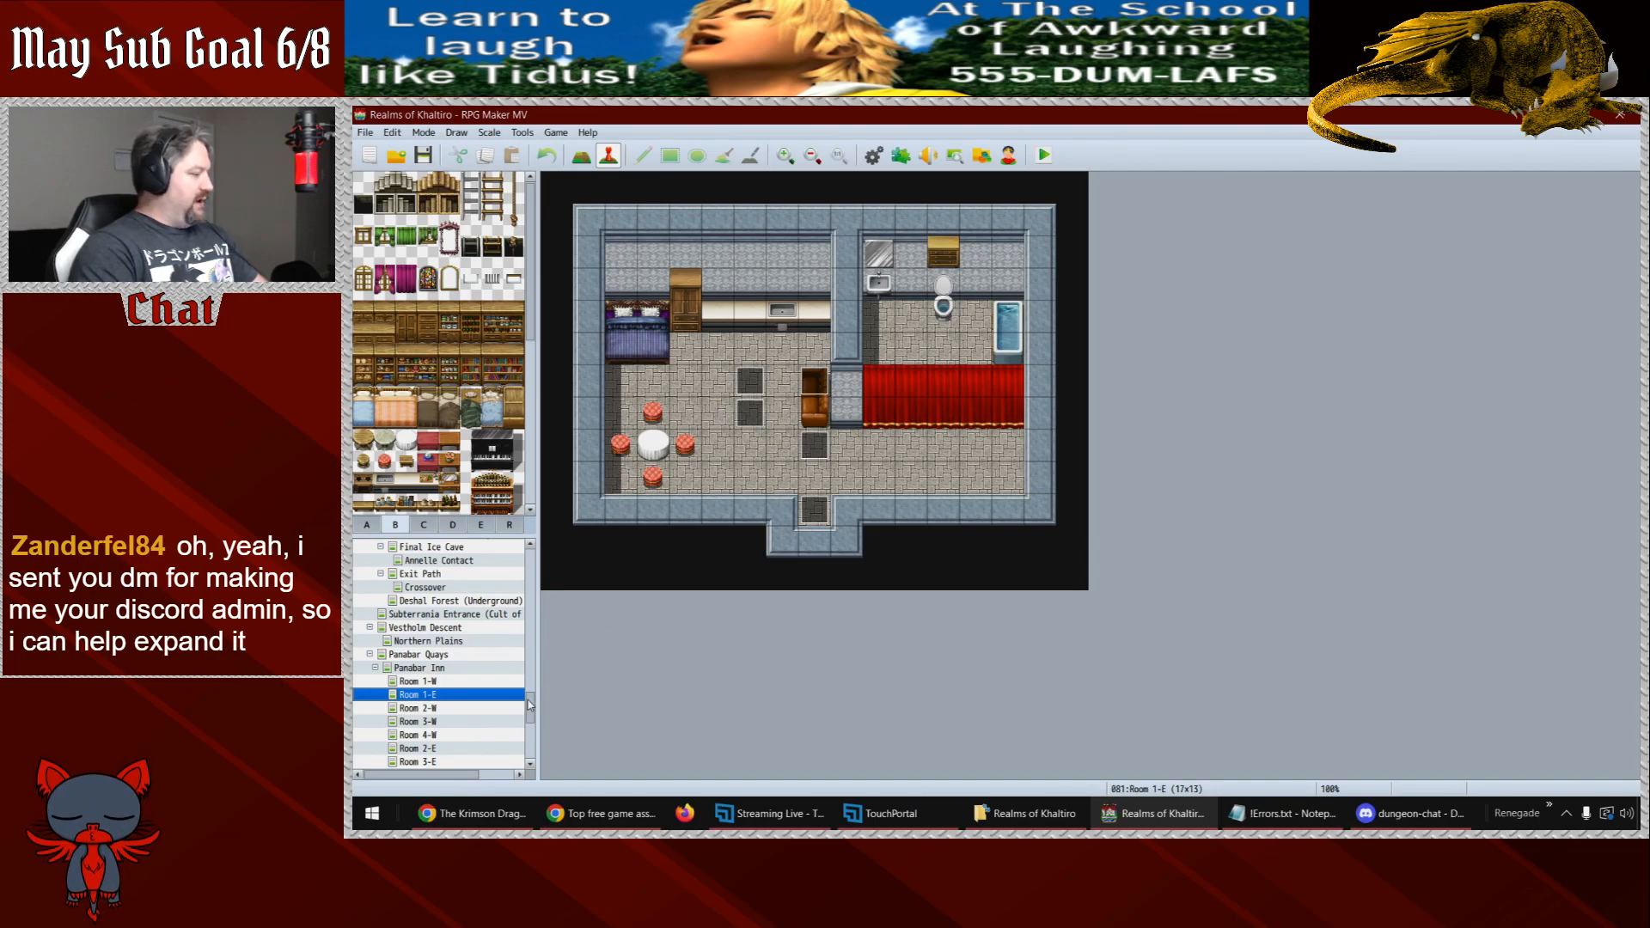
drag(529, 705, 529, 773)
click(414, 763)
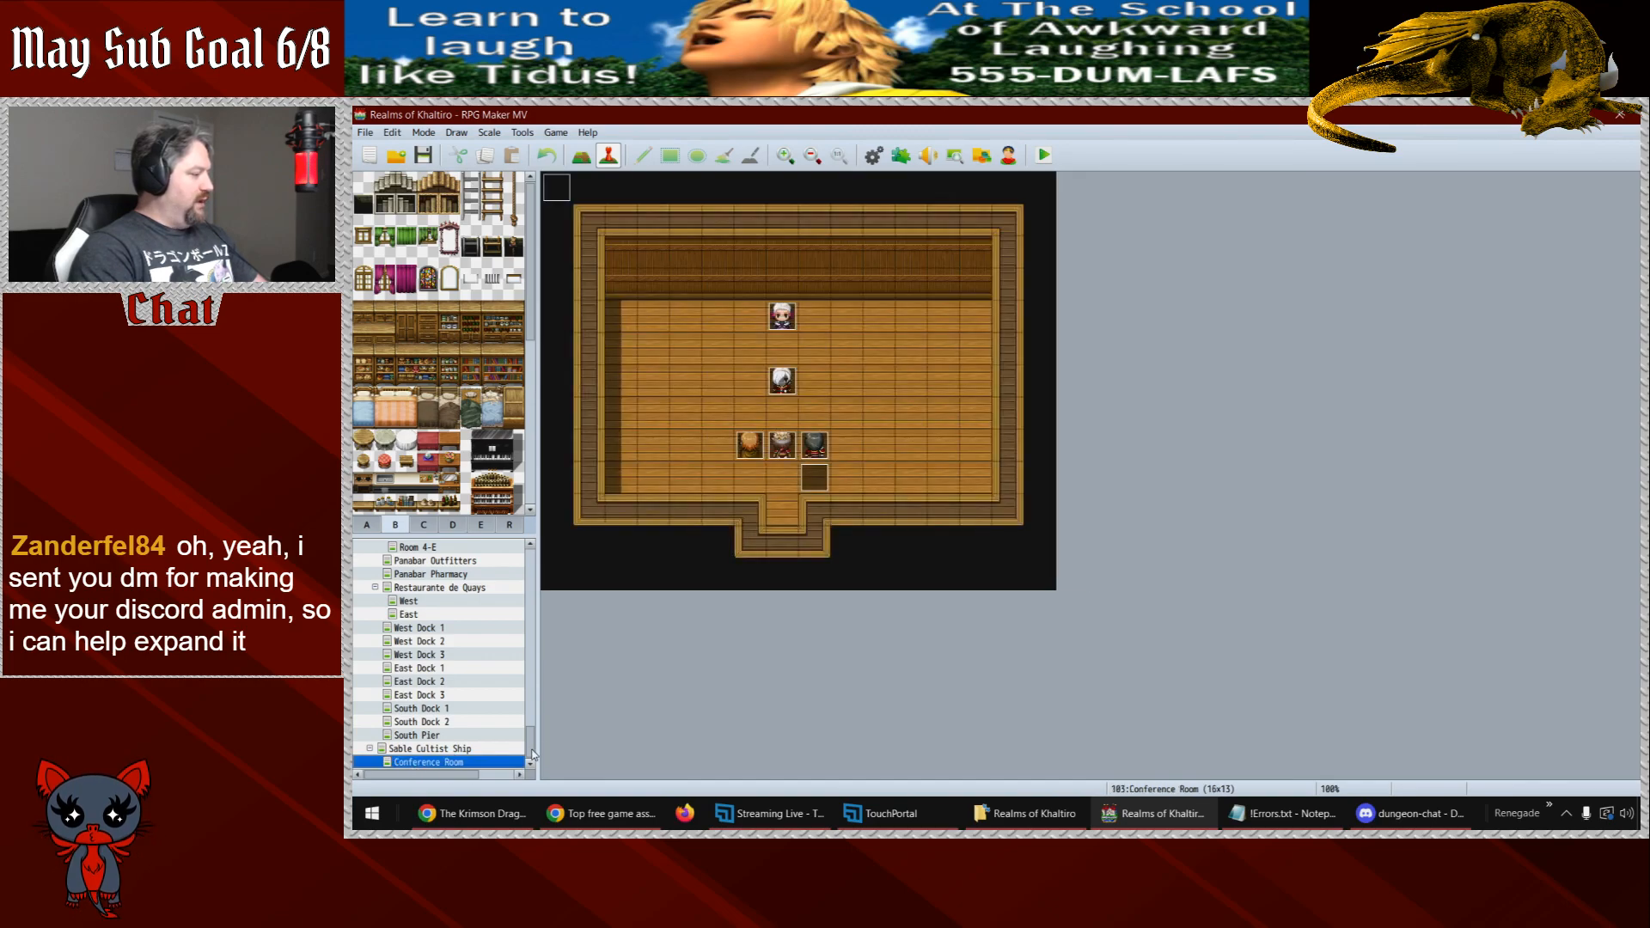
scroll(462, 722, up, 8)
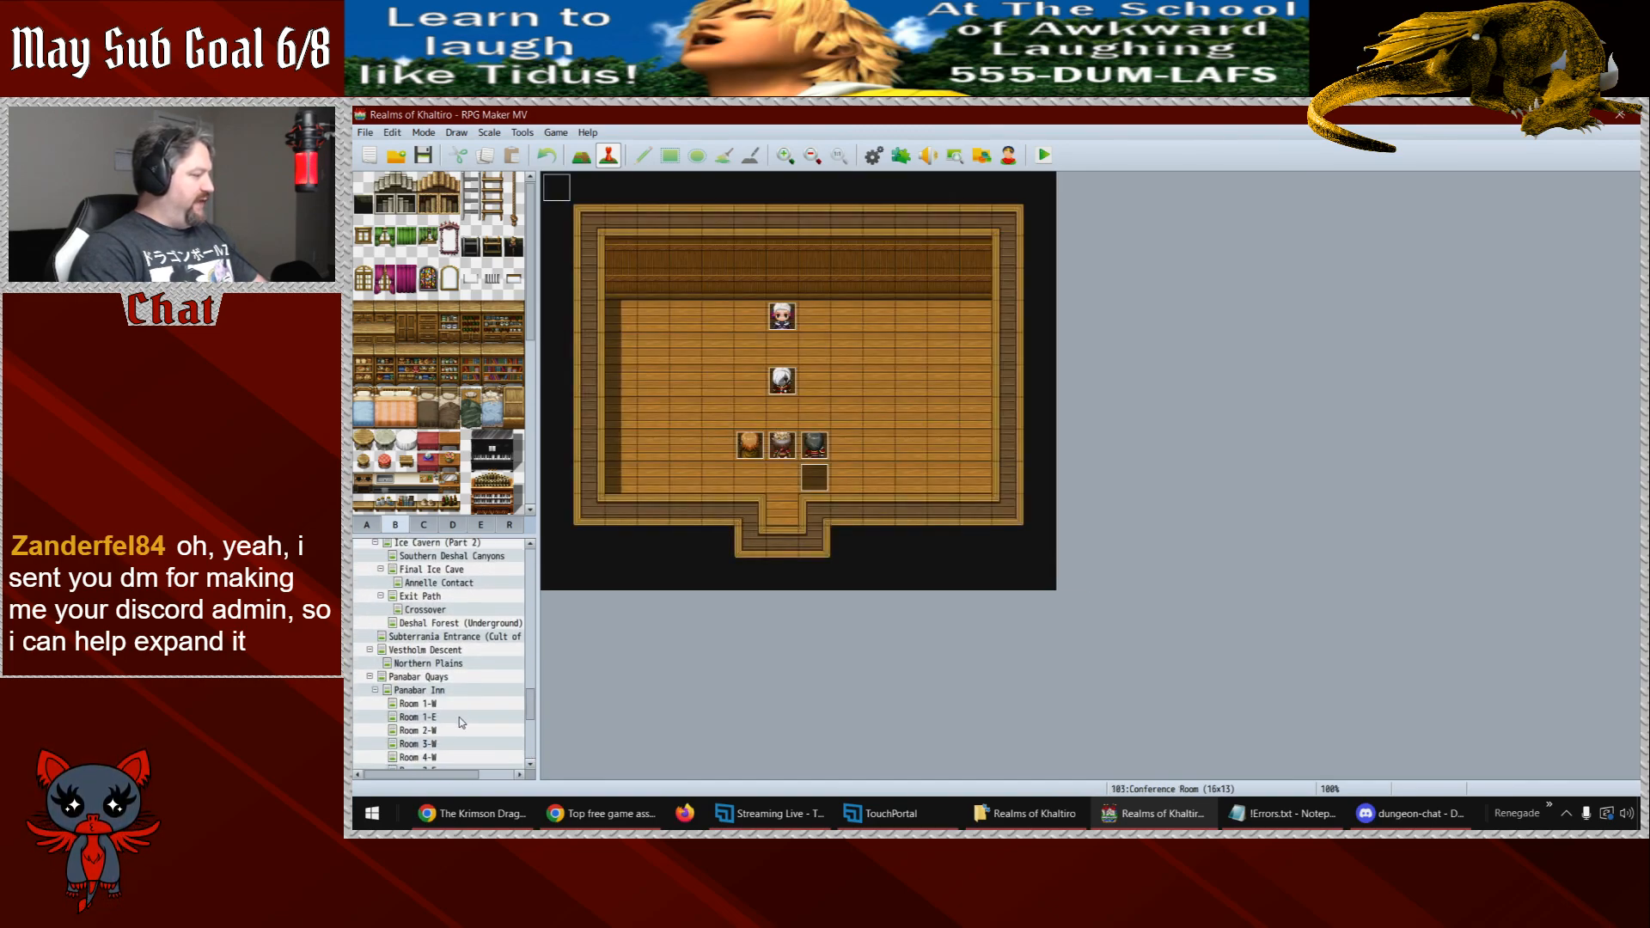
click(452, 716)
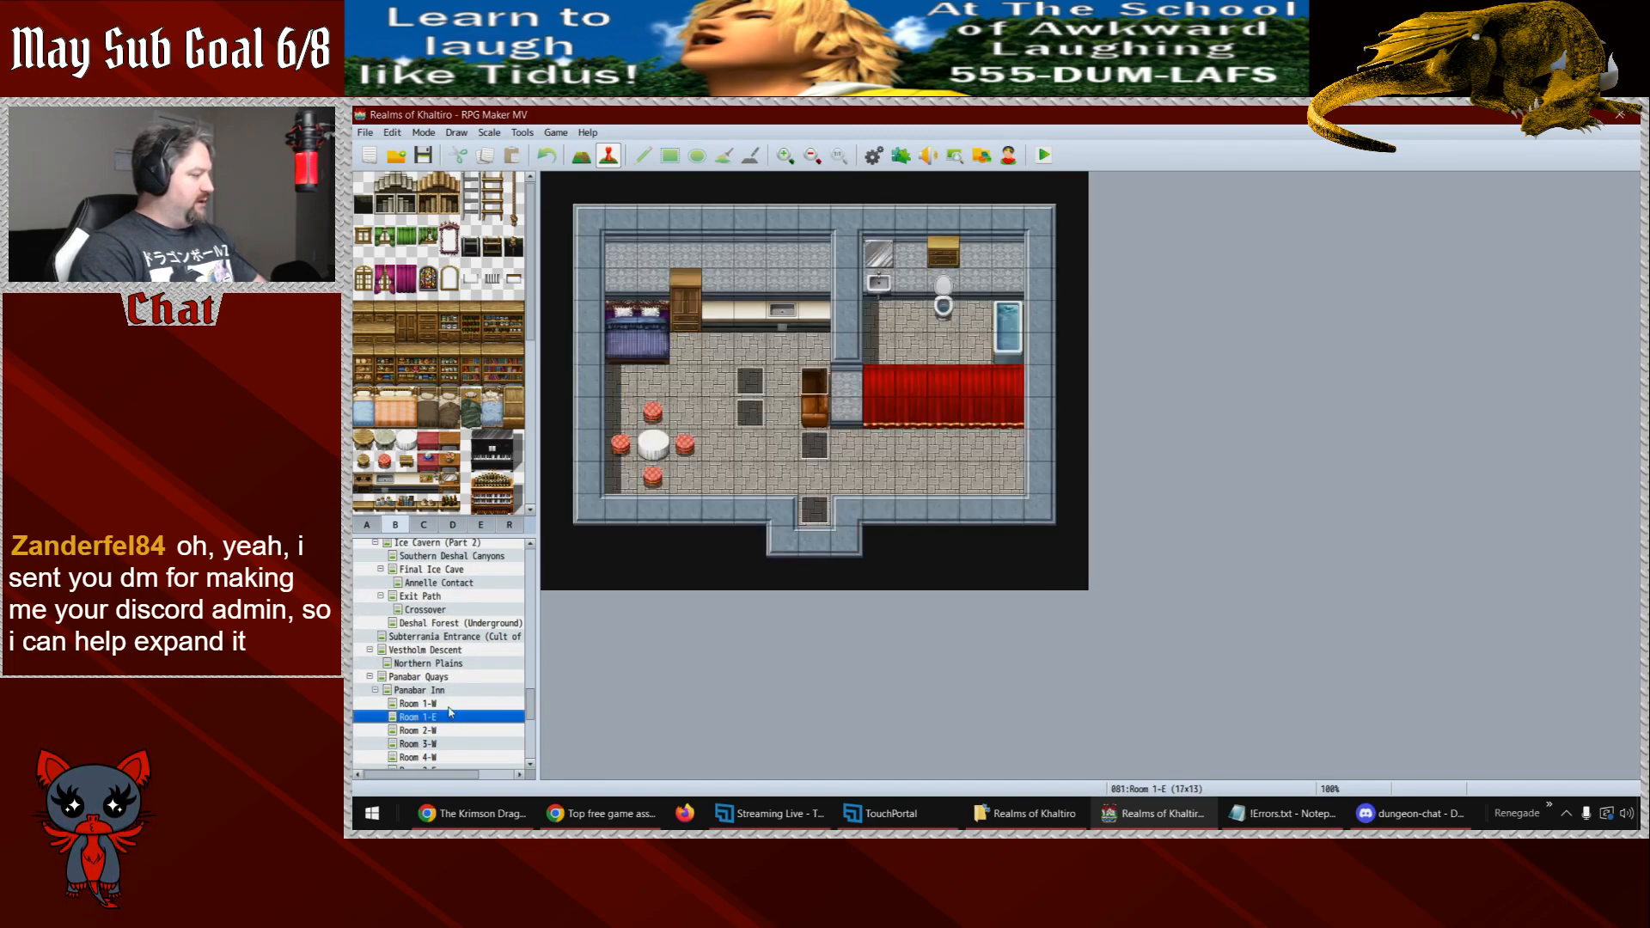
- Open the Cerina event in Room 1-E and review its second page through to the closing Transfer Player command
double_click(814, 445)
click(713, 275)
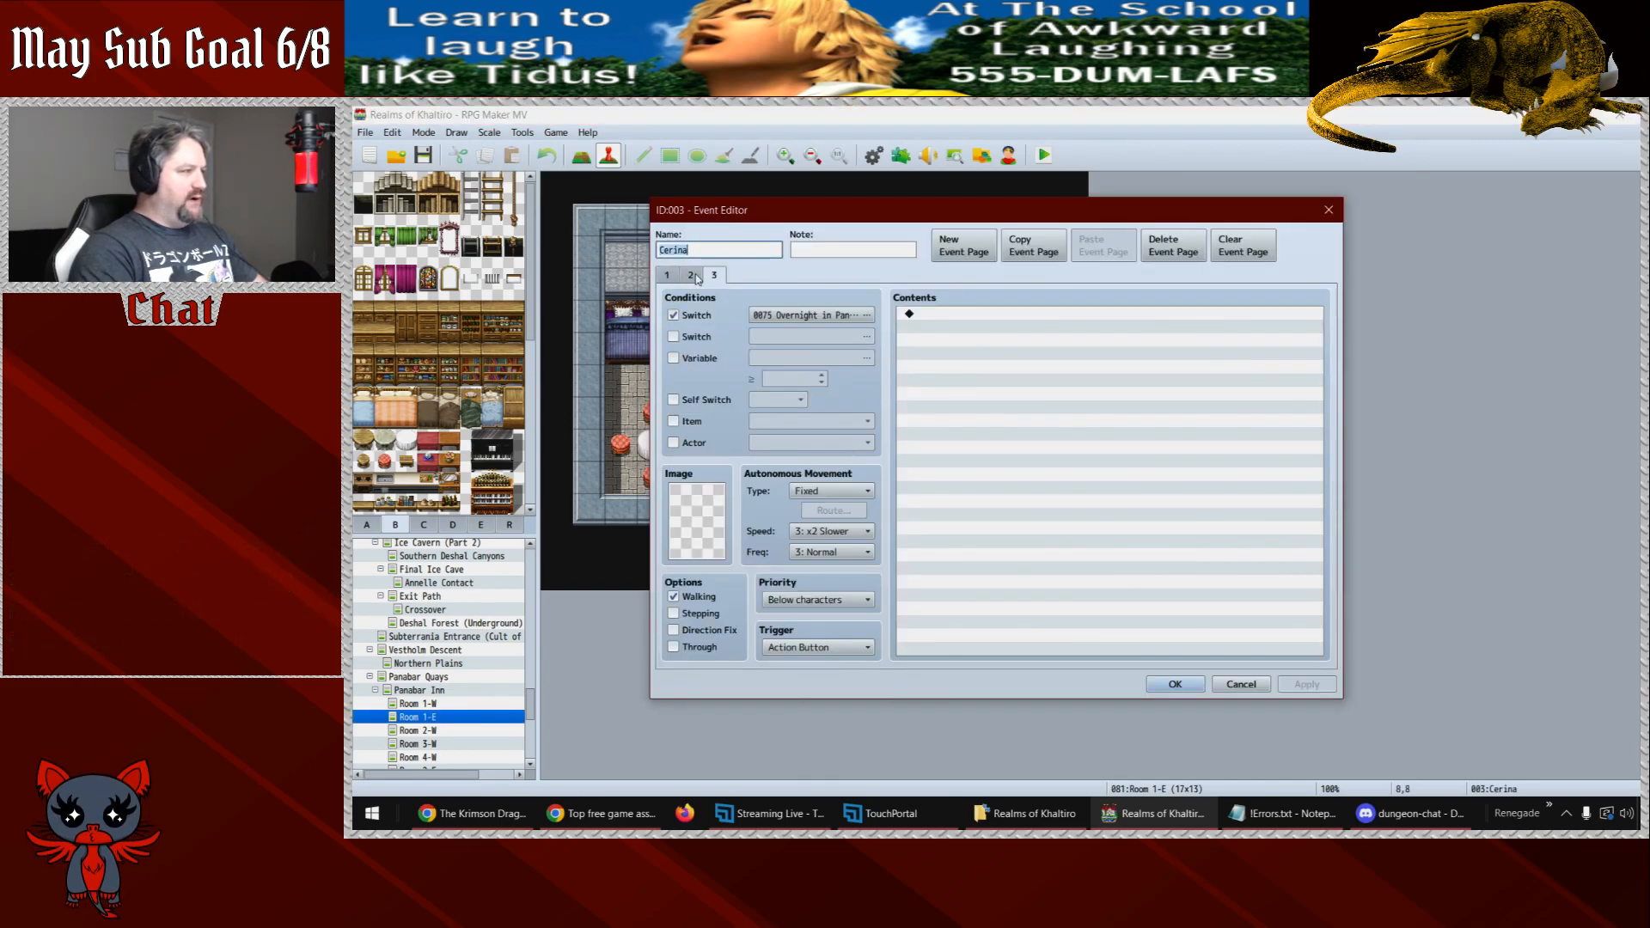
click(690, 275)
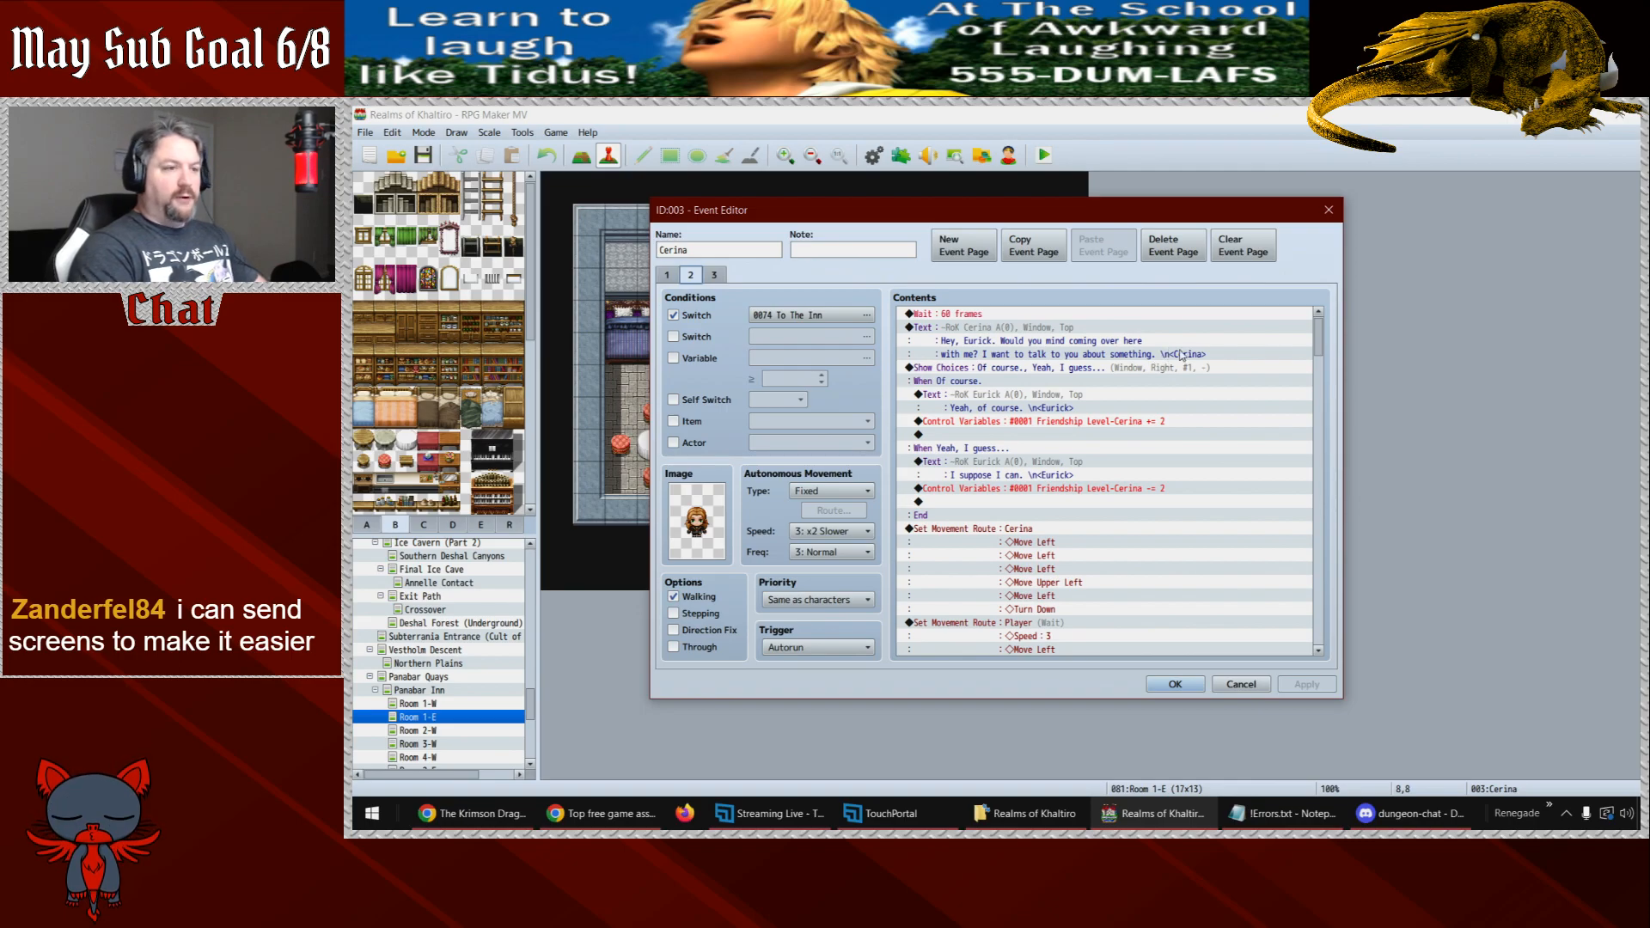
scroll(1324, 381, down, 3)
drag(1319, 357, 1318, 622)
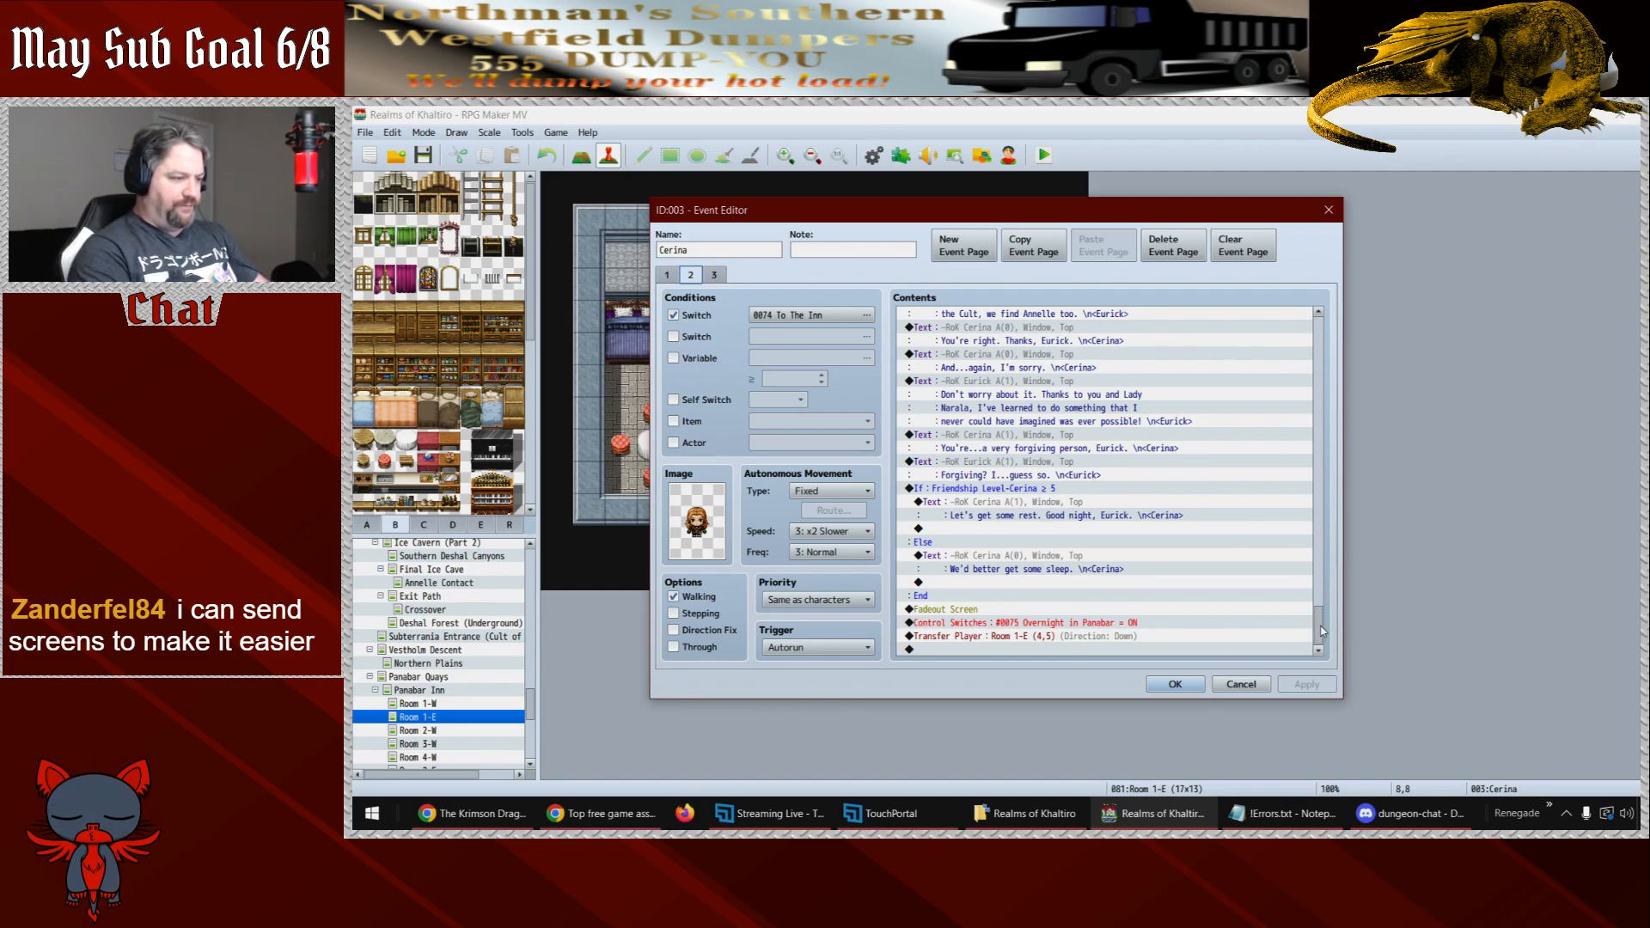
- Set the closing Transfer Player command on Cerina's second page to Room 1-E (5,7) with direction Right
double_click(1034, 644)
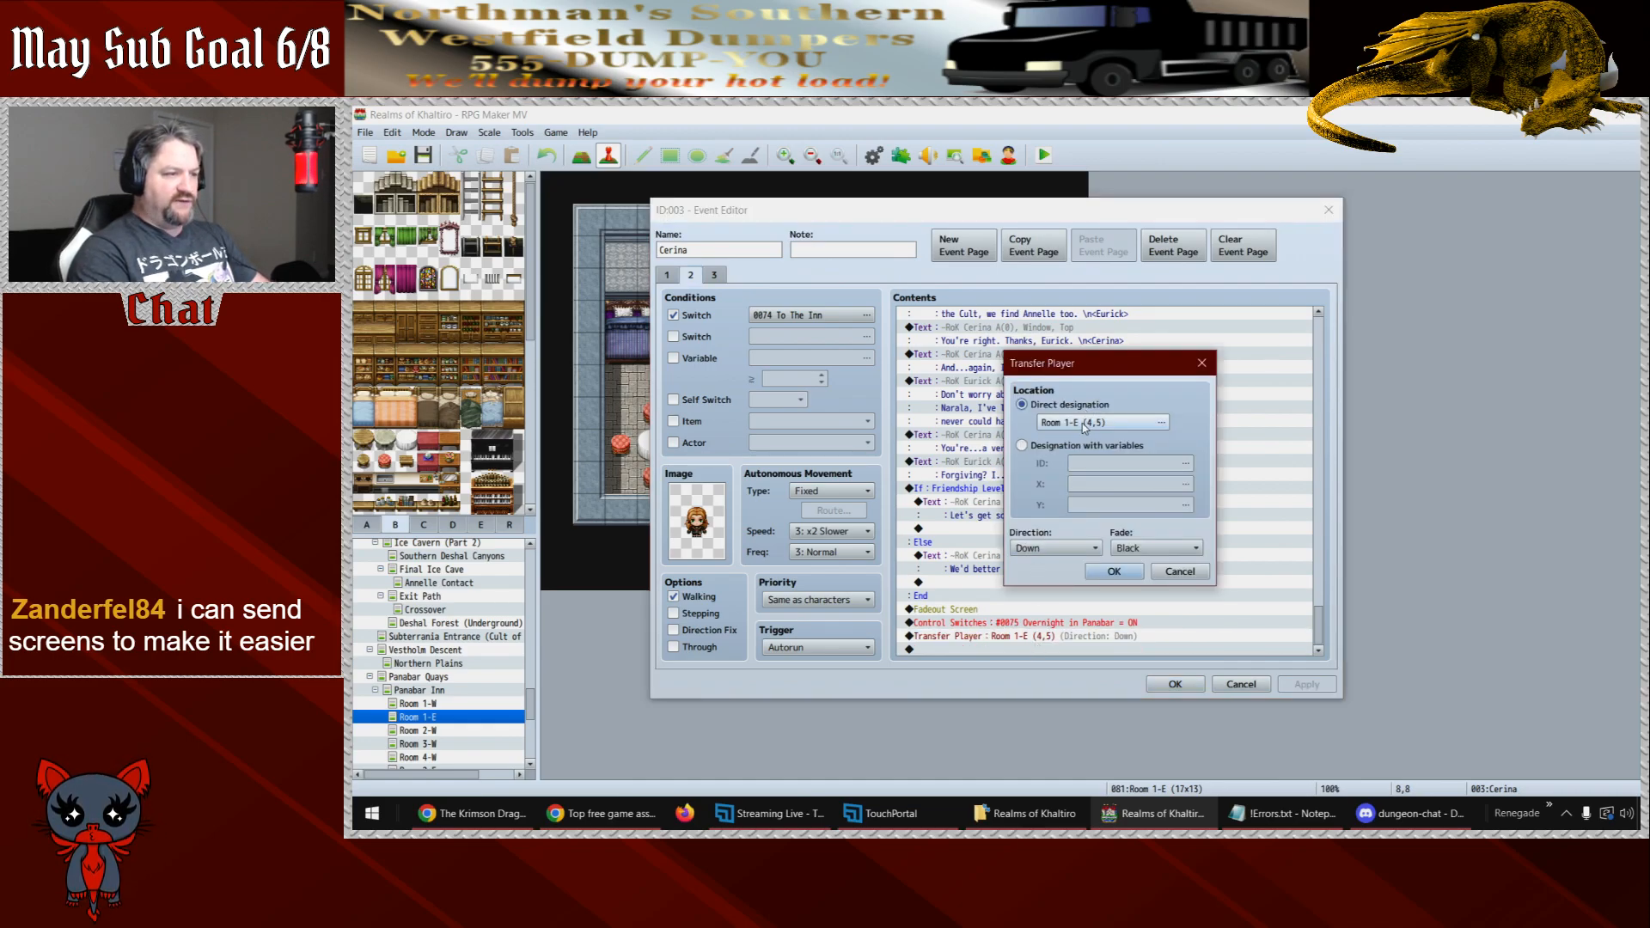
click(1082, 425)
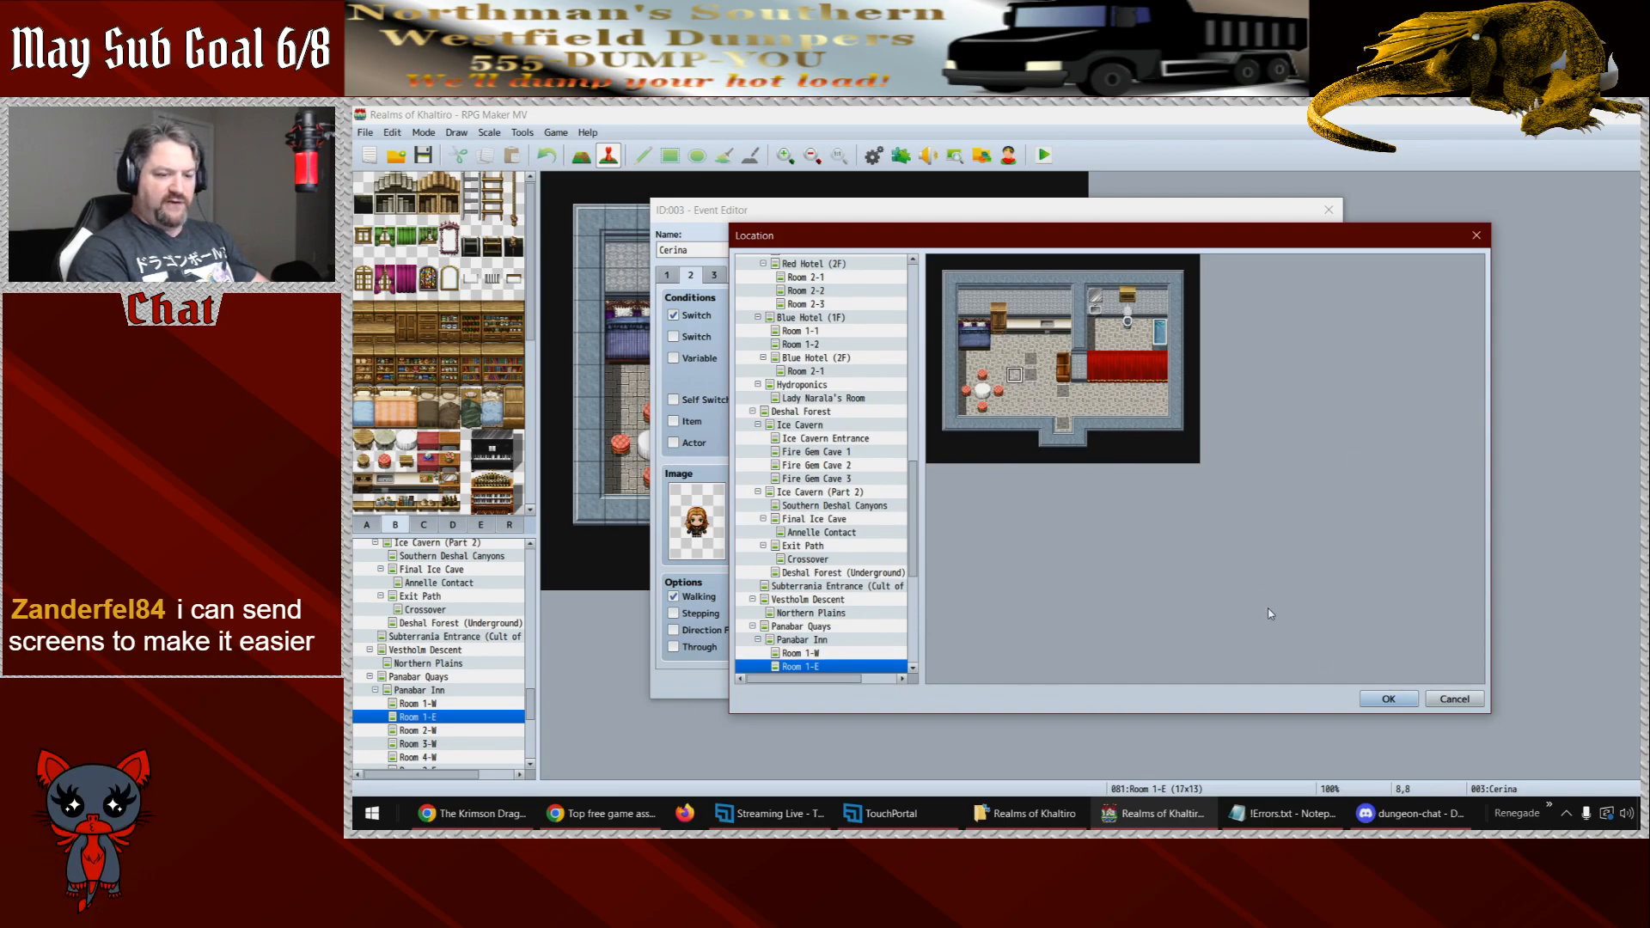
click(1388, 700)
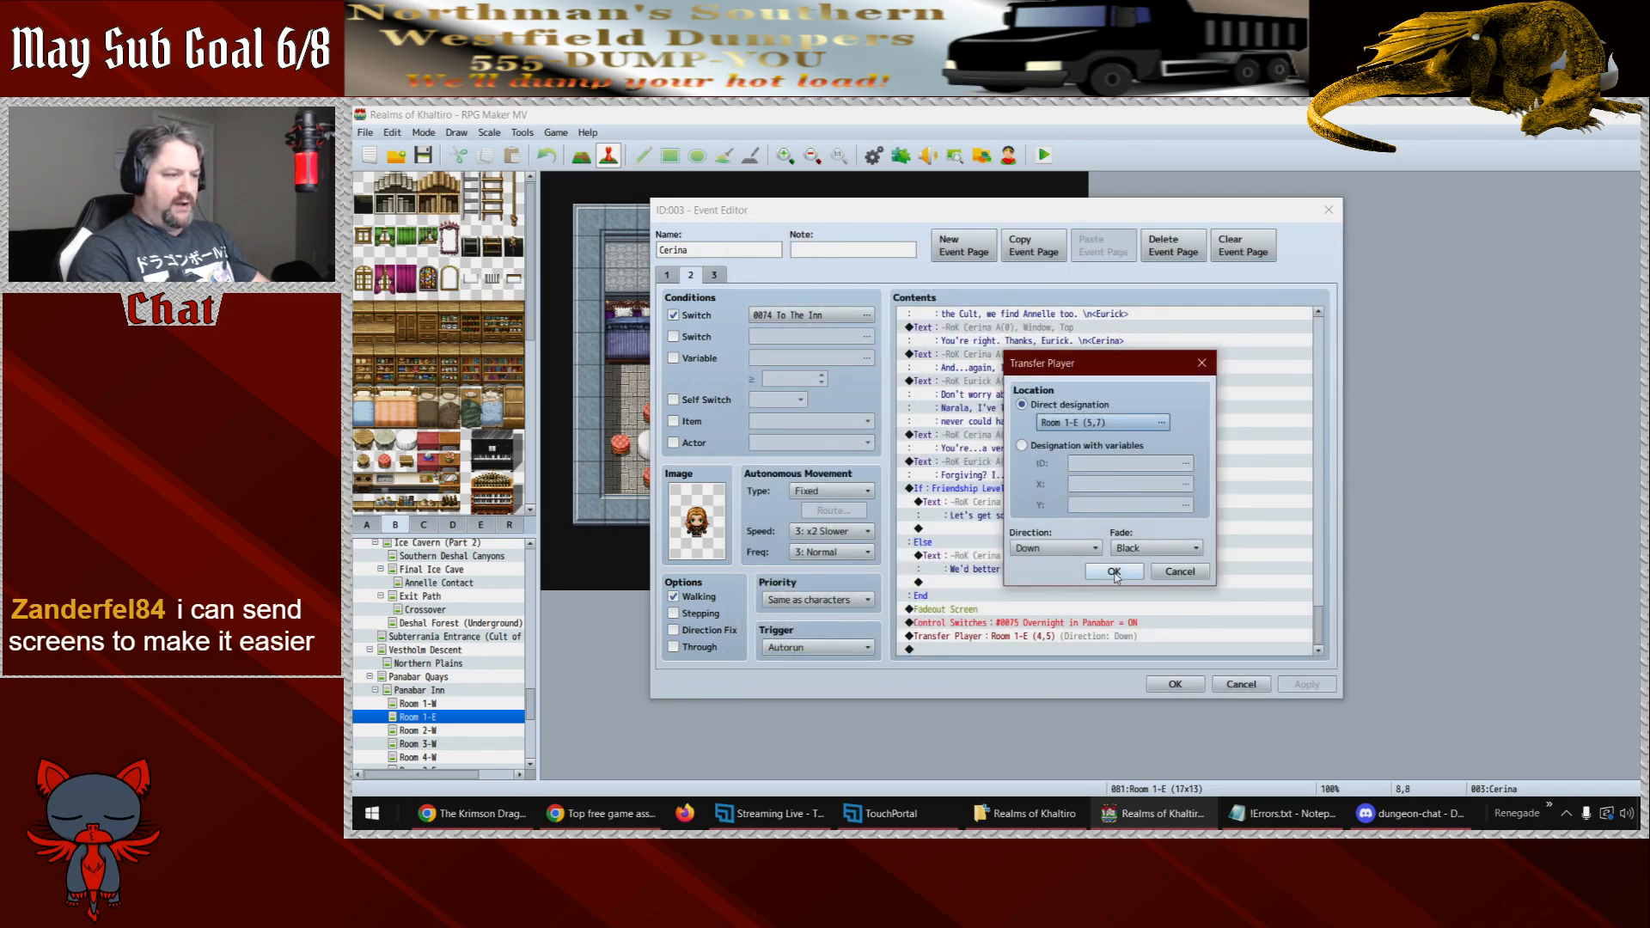
click(1100, 552)
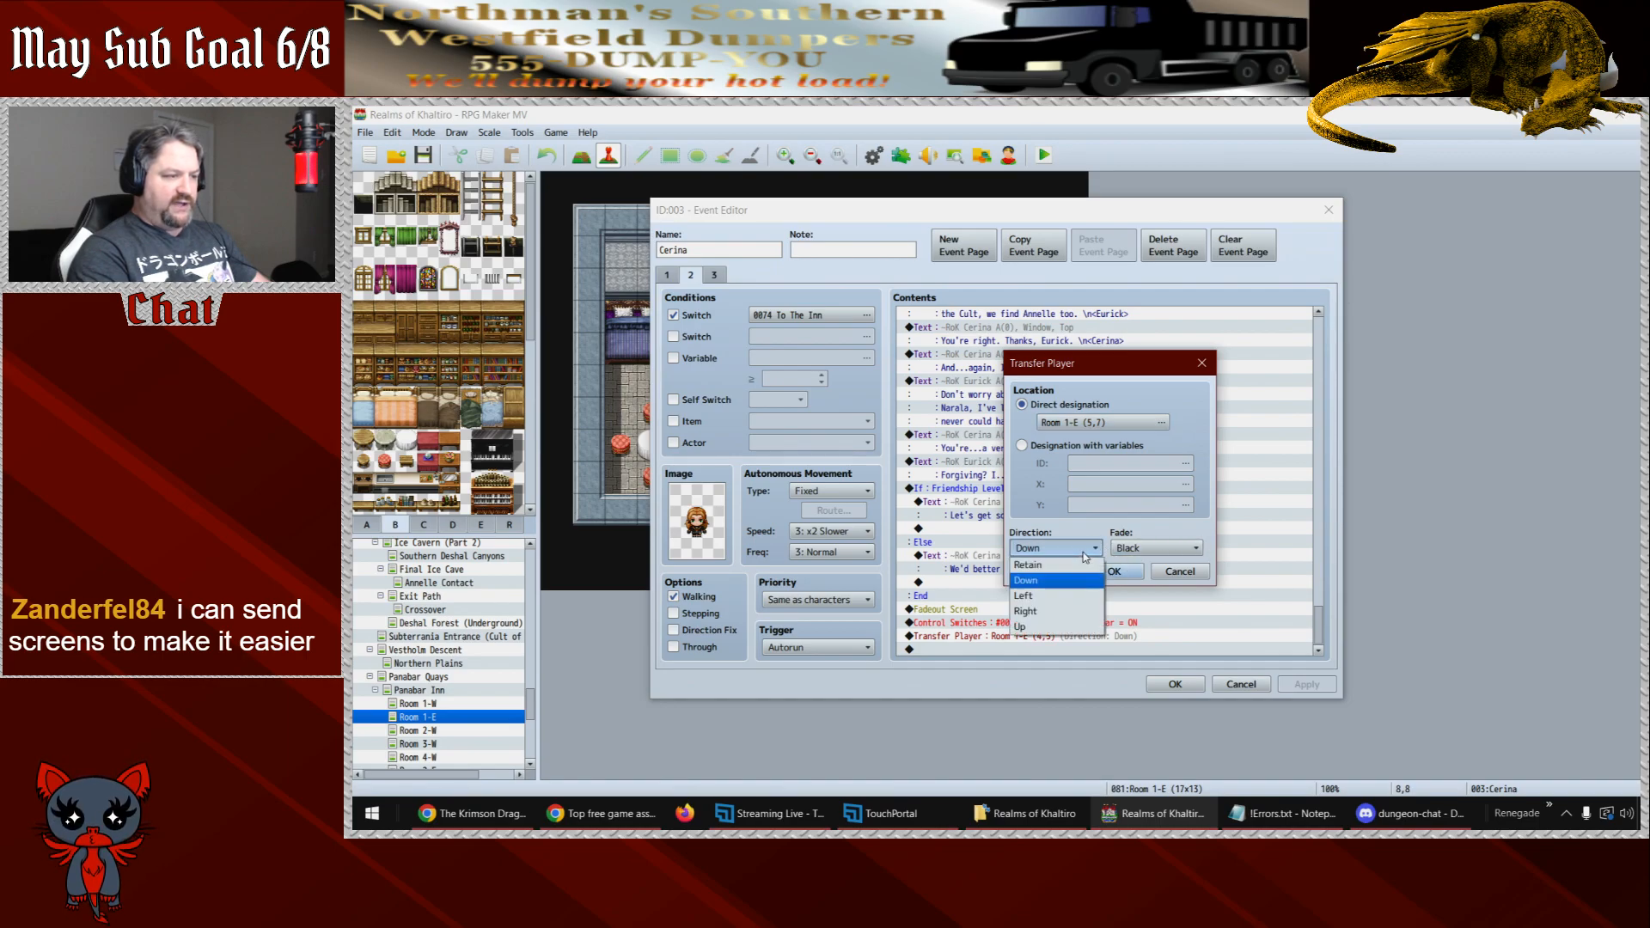
click(1044, 613)
click(1112, 572)
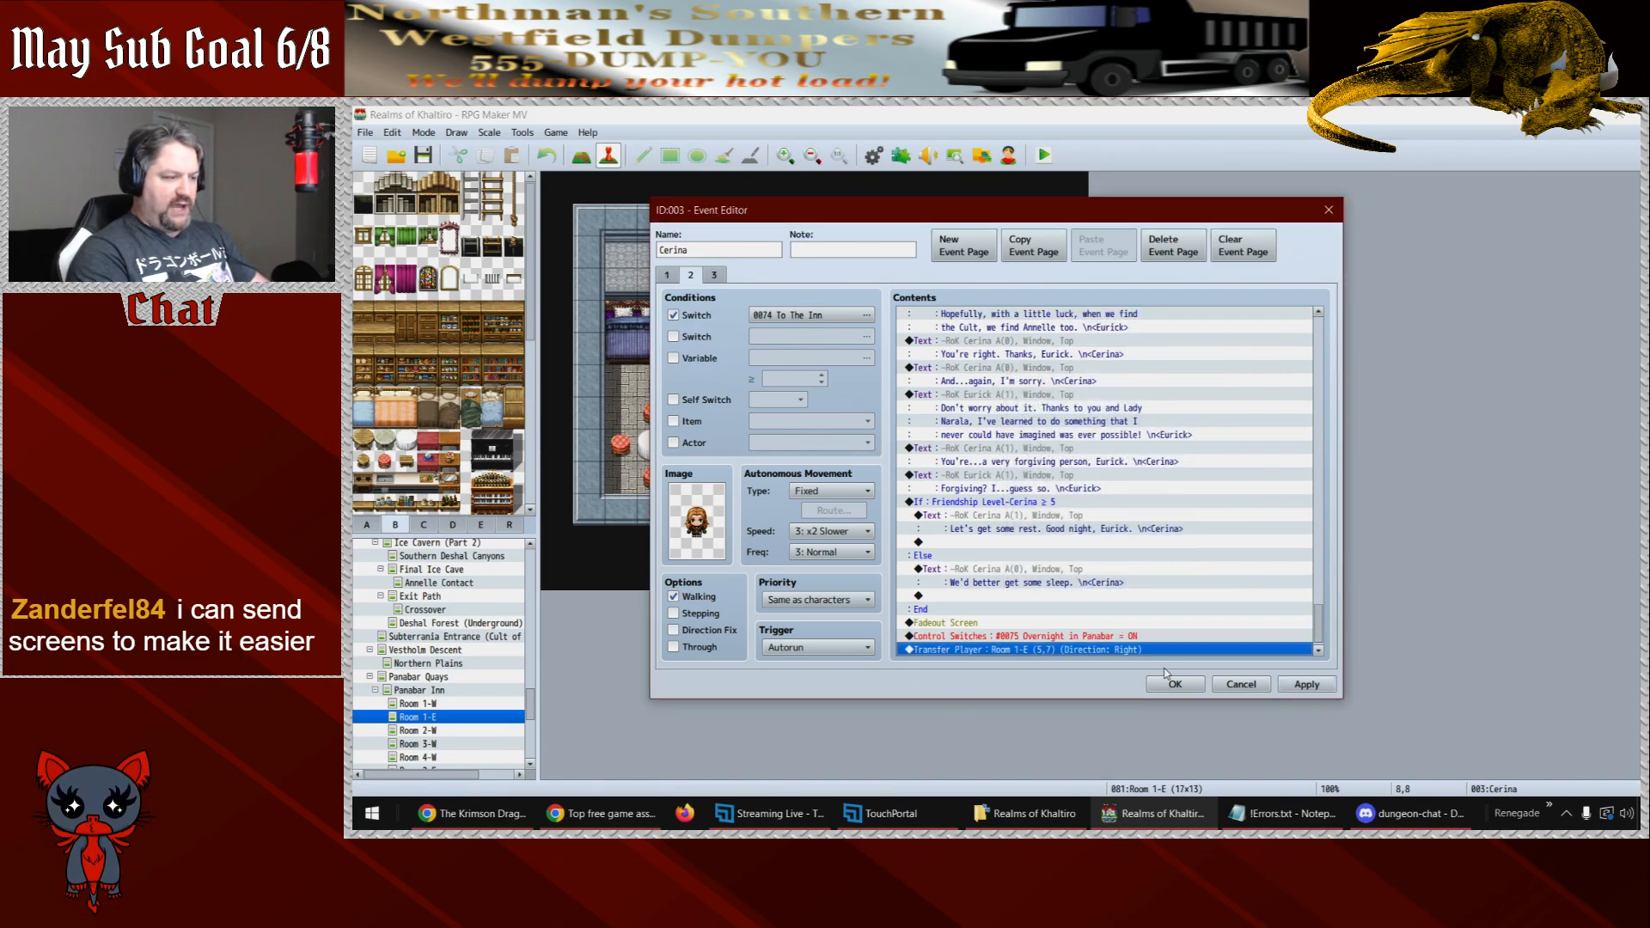
- Redirect the closing Transfer Player command on Cerina's second page to Conference Room (8,4) with direction Retain
click(1321, 651)
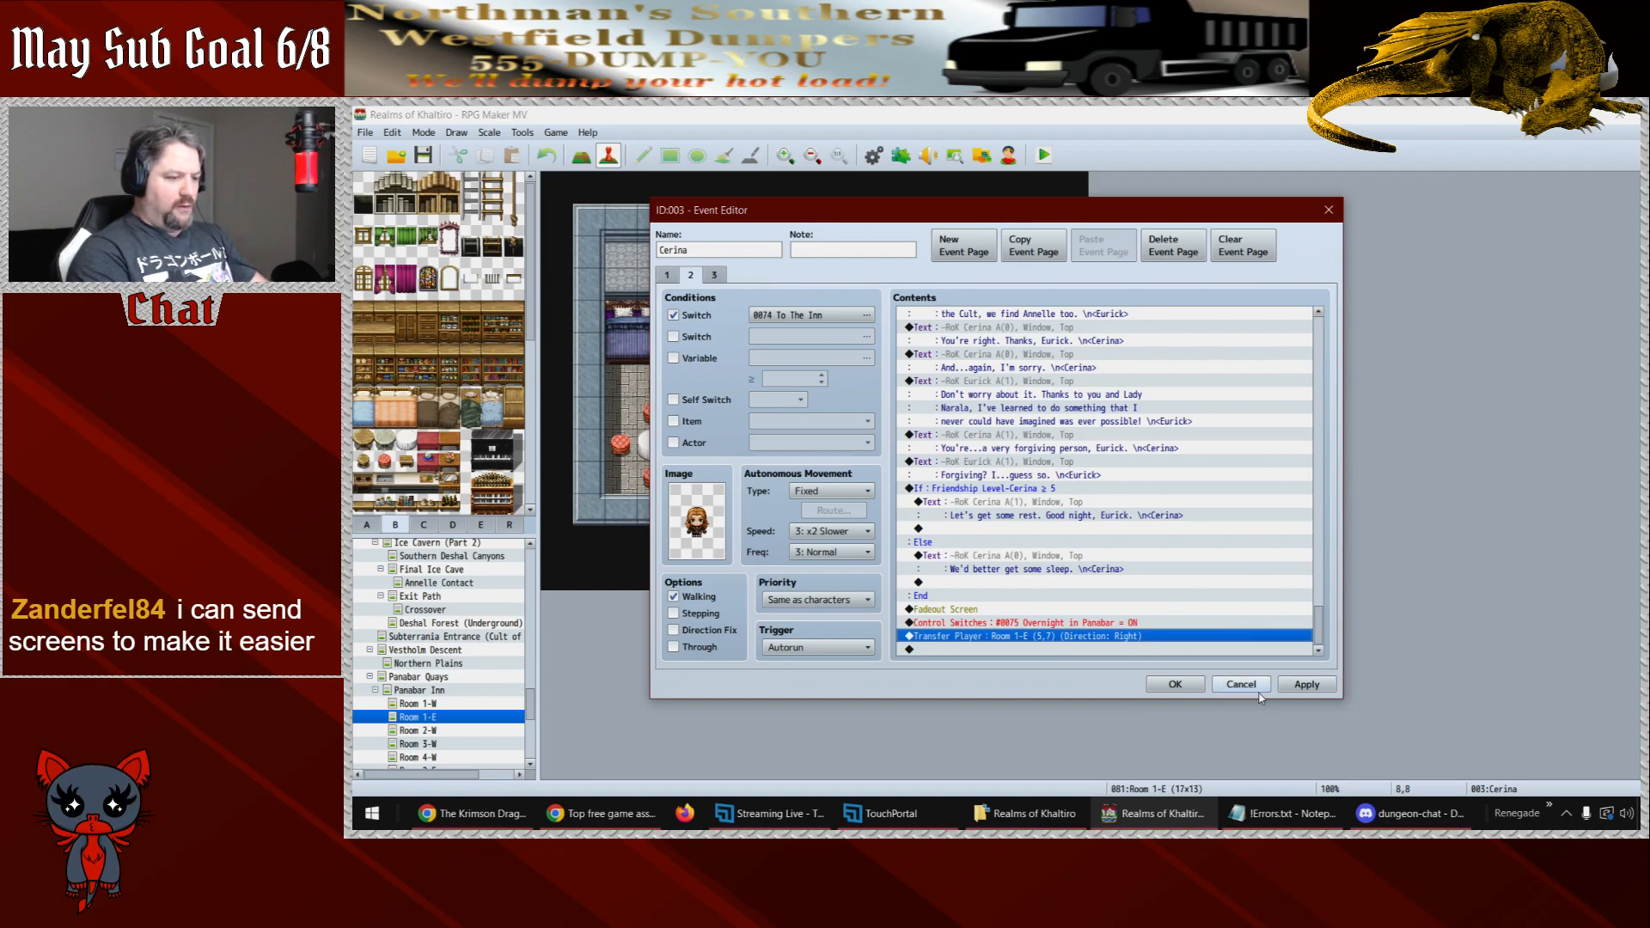
drag(1319, 627, 1336, 338)
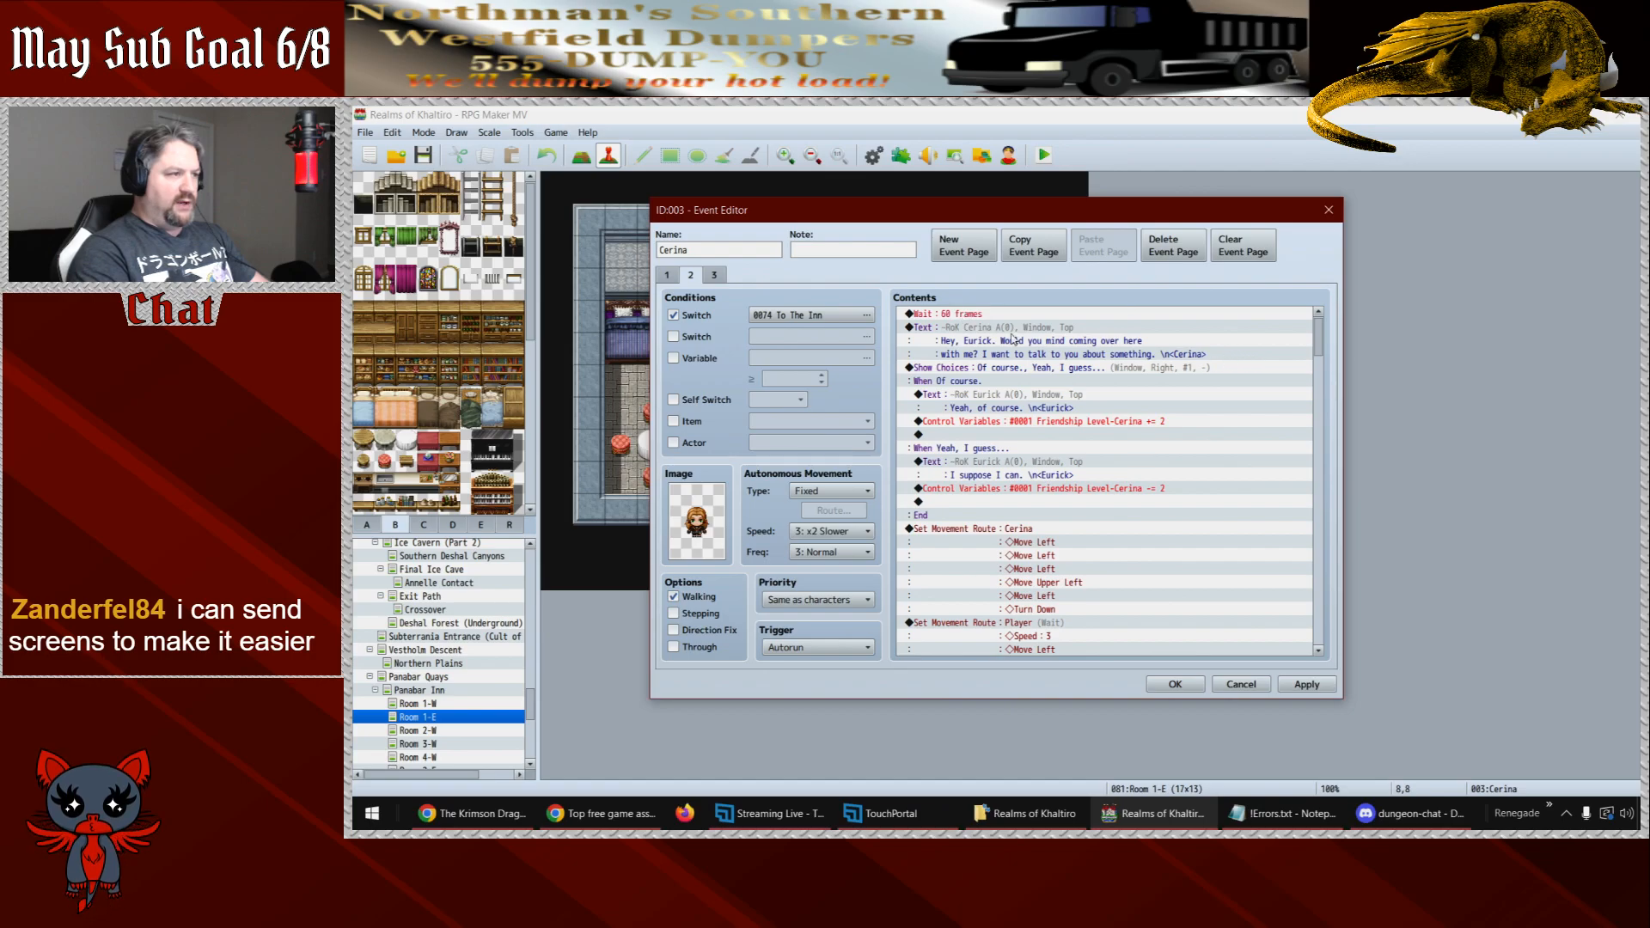
scroll(1320, 354, down, 1)
drag(1319, 354, 1333, 686)
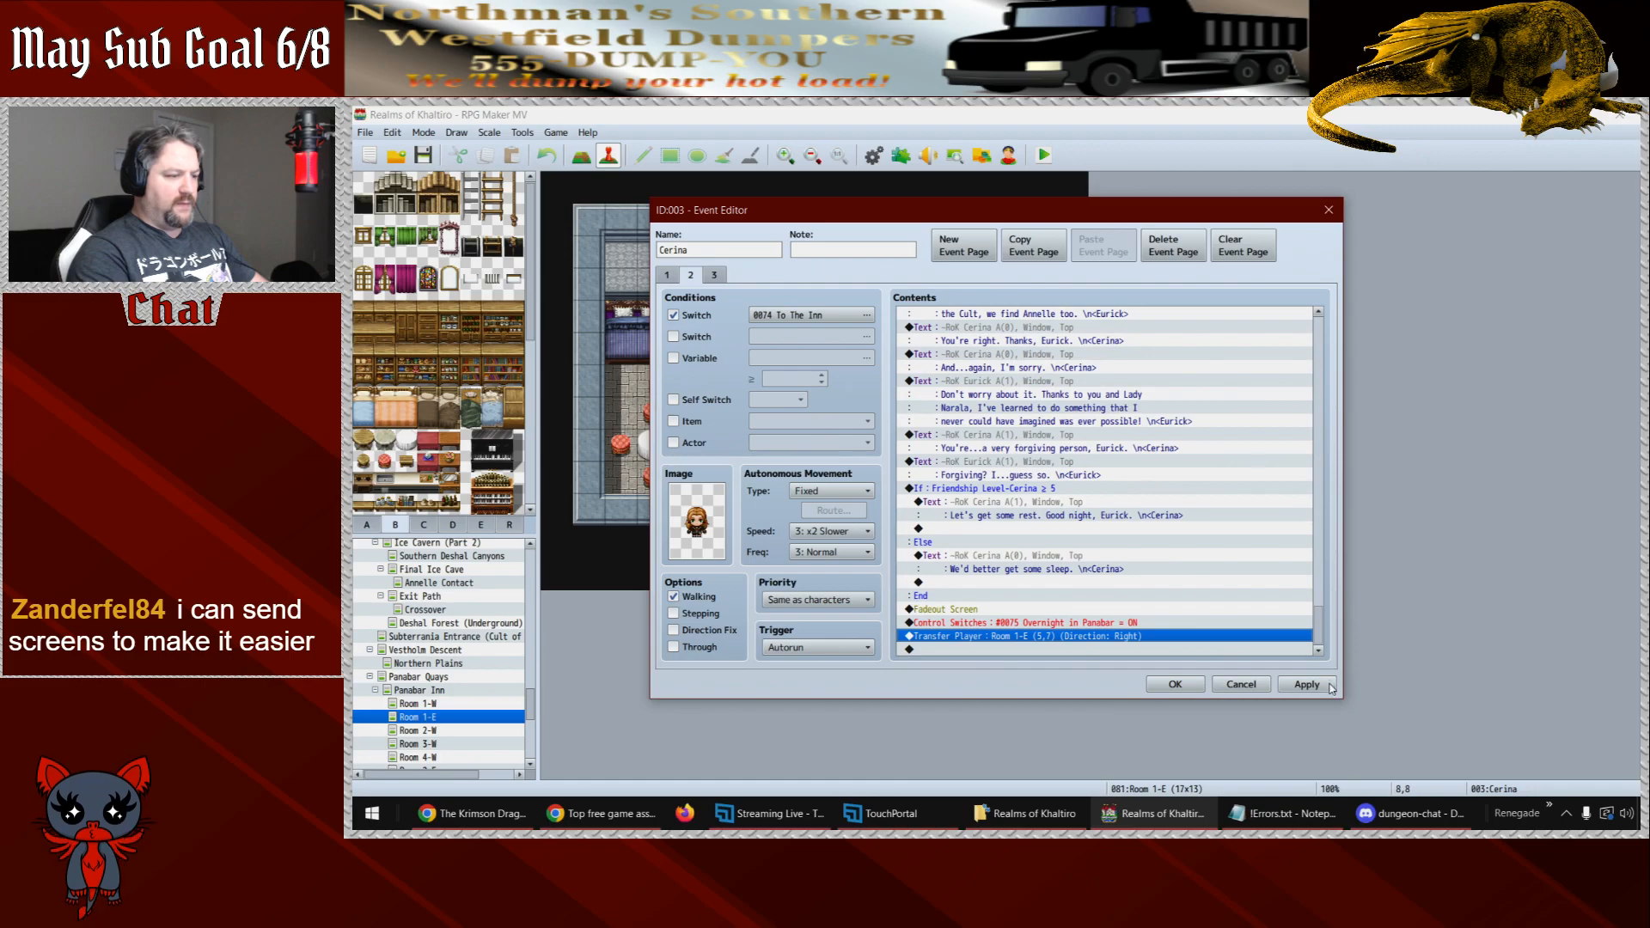
double_click(1018, 637)
click(1066, 425)
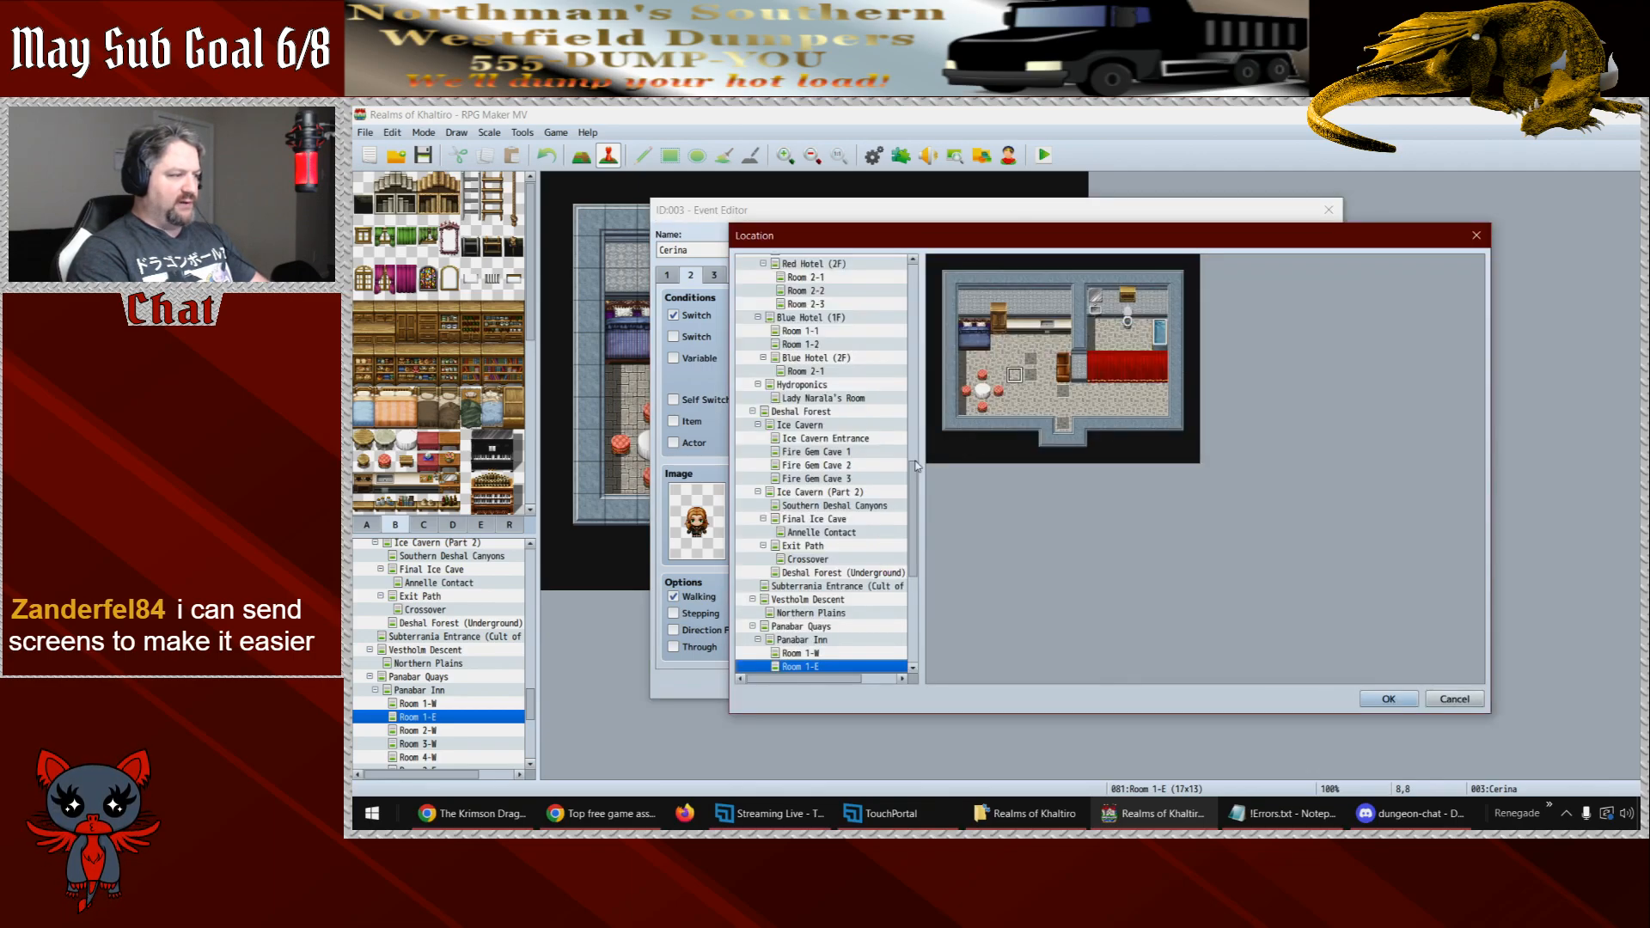
scroll(909, 557, down, 7)
click(819, 668)
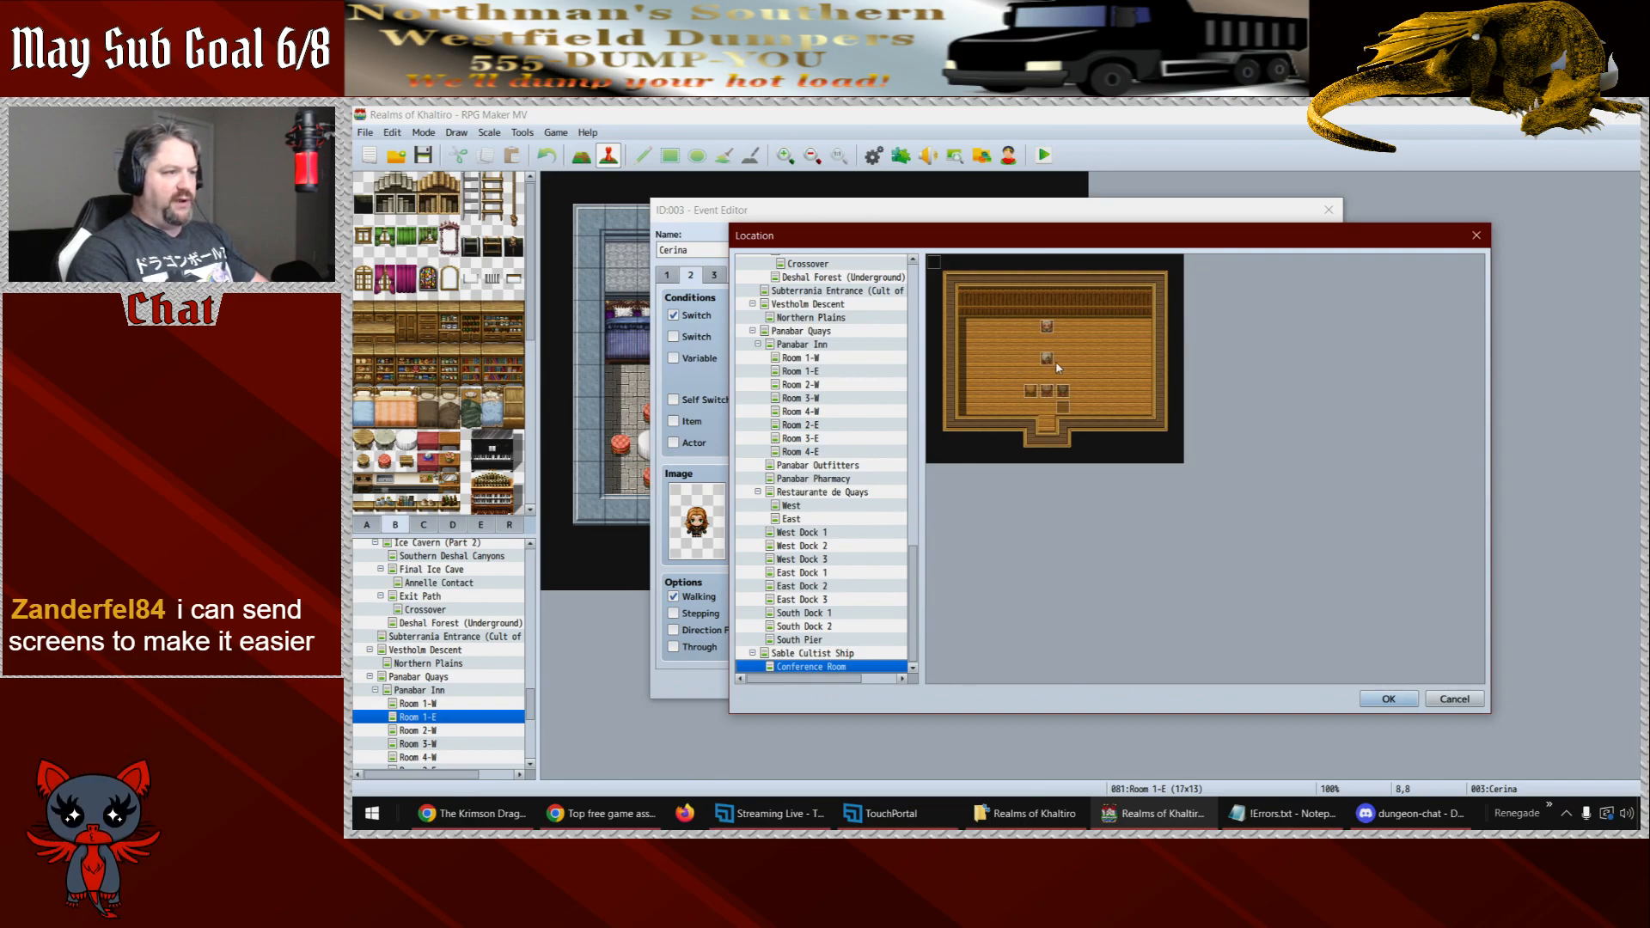
click(1063, 328)
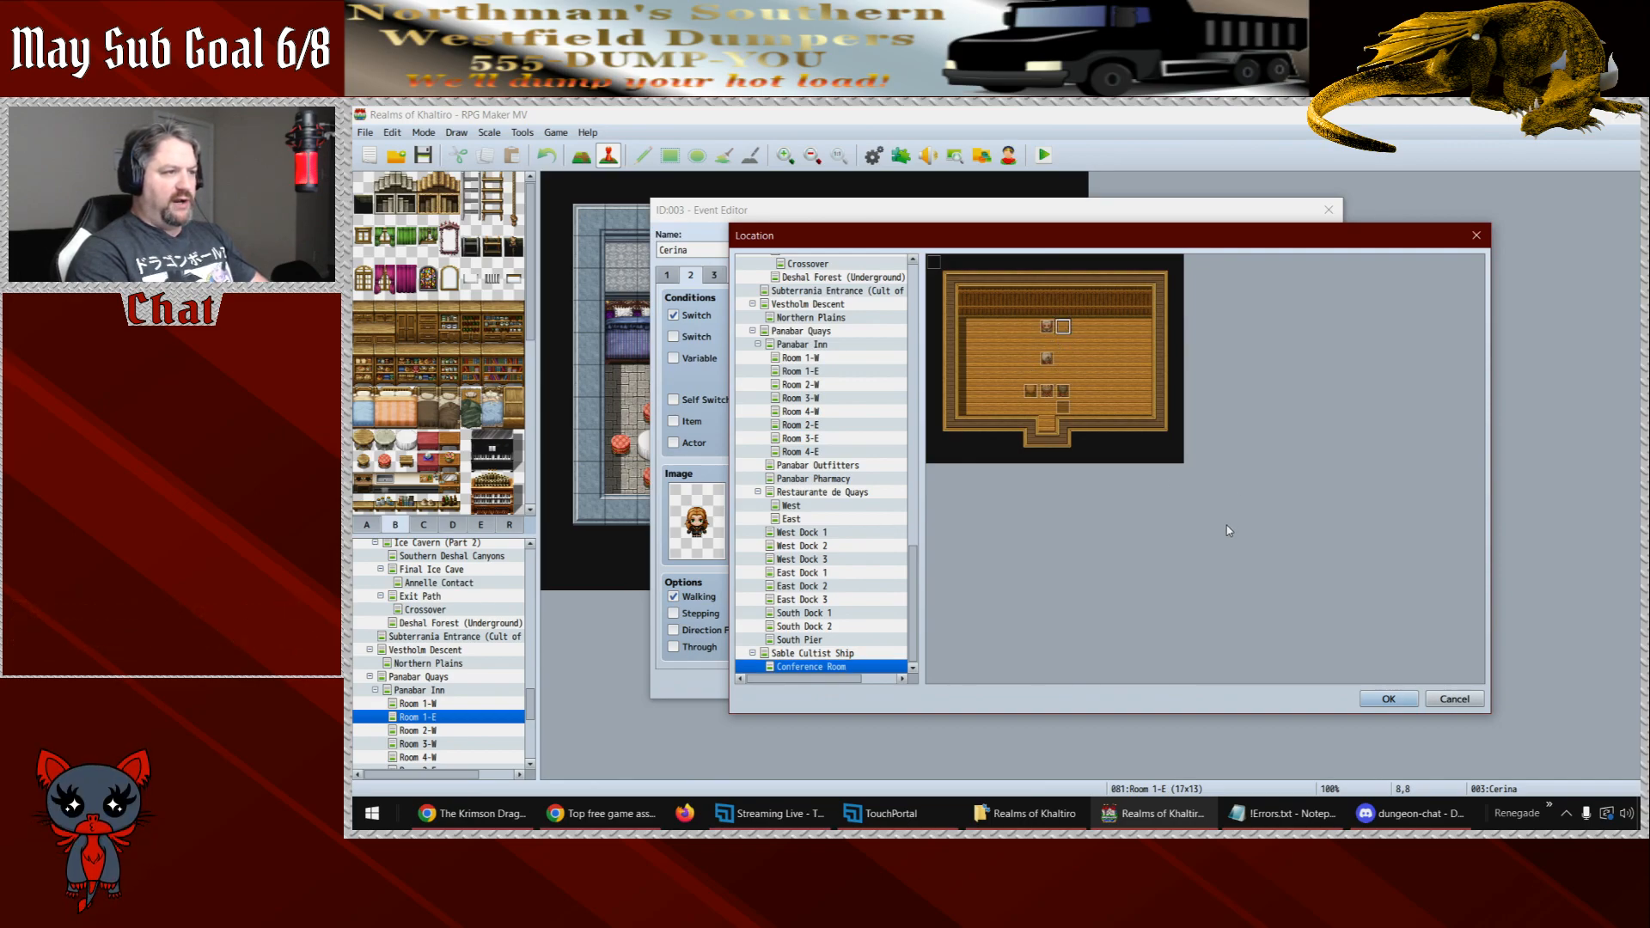
click(1388, 699)
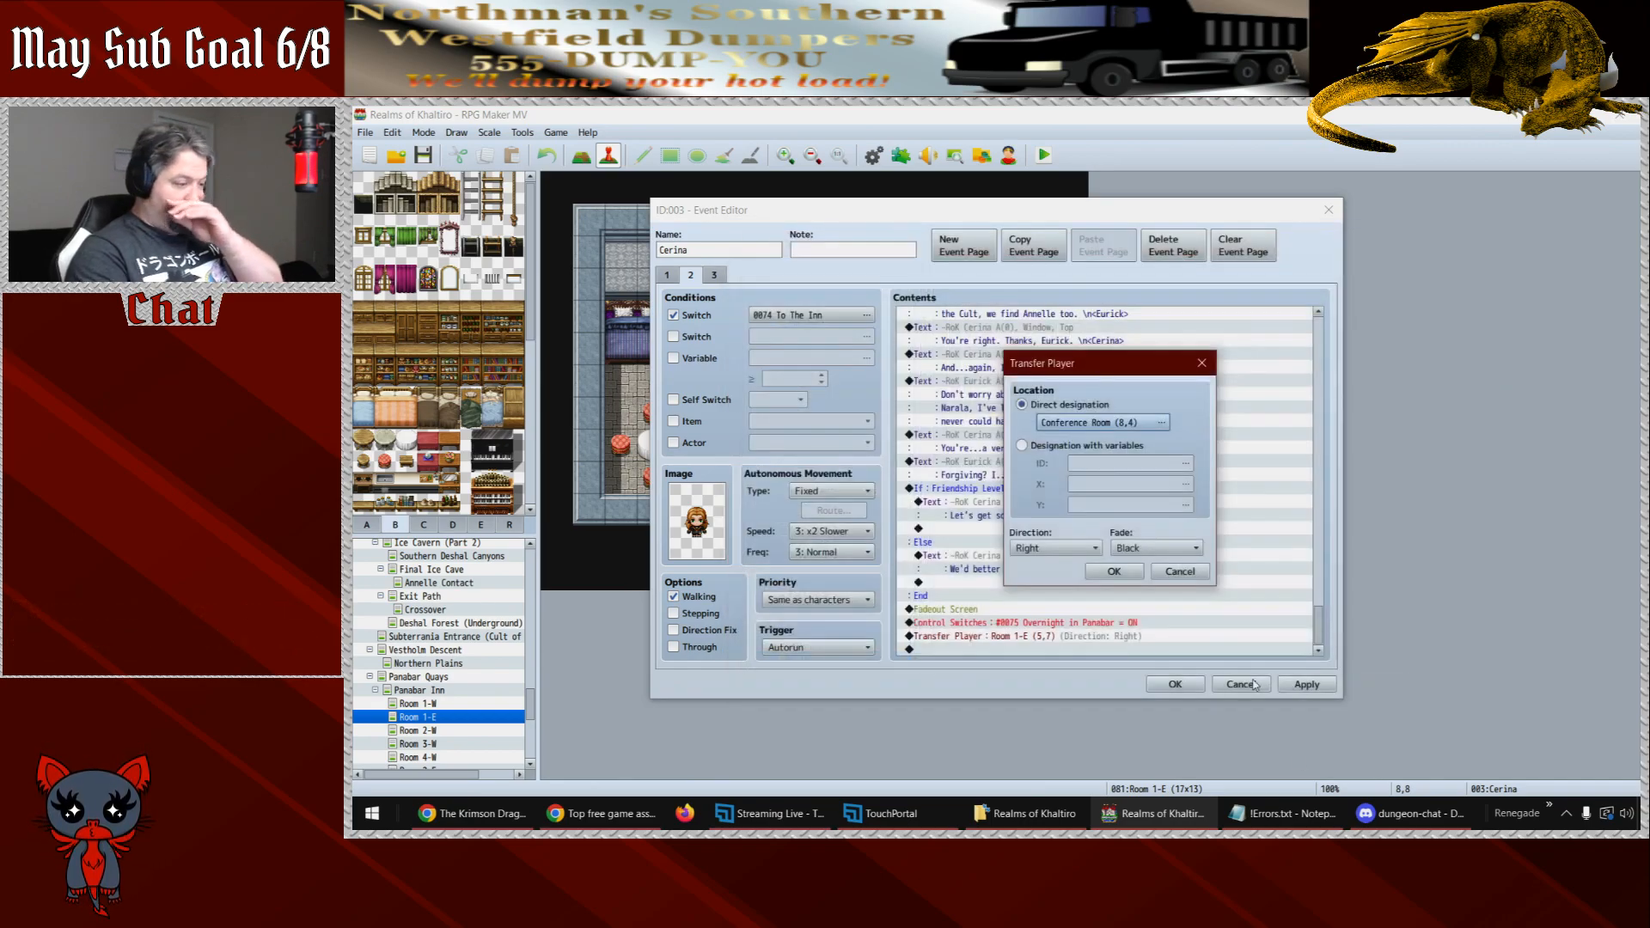
click(1081, 549)
click(1066, 565)
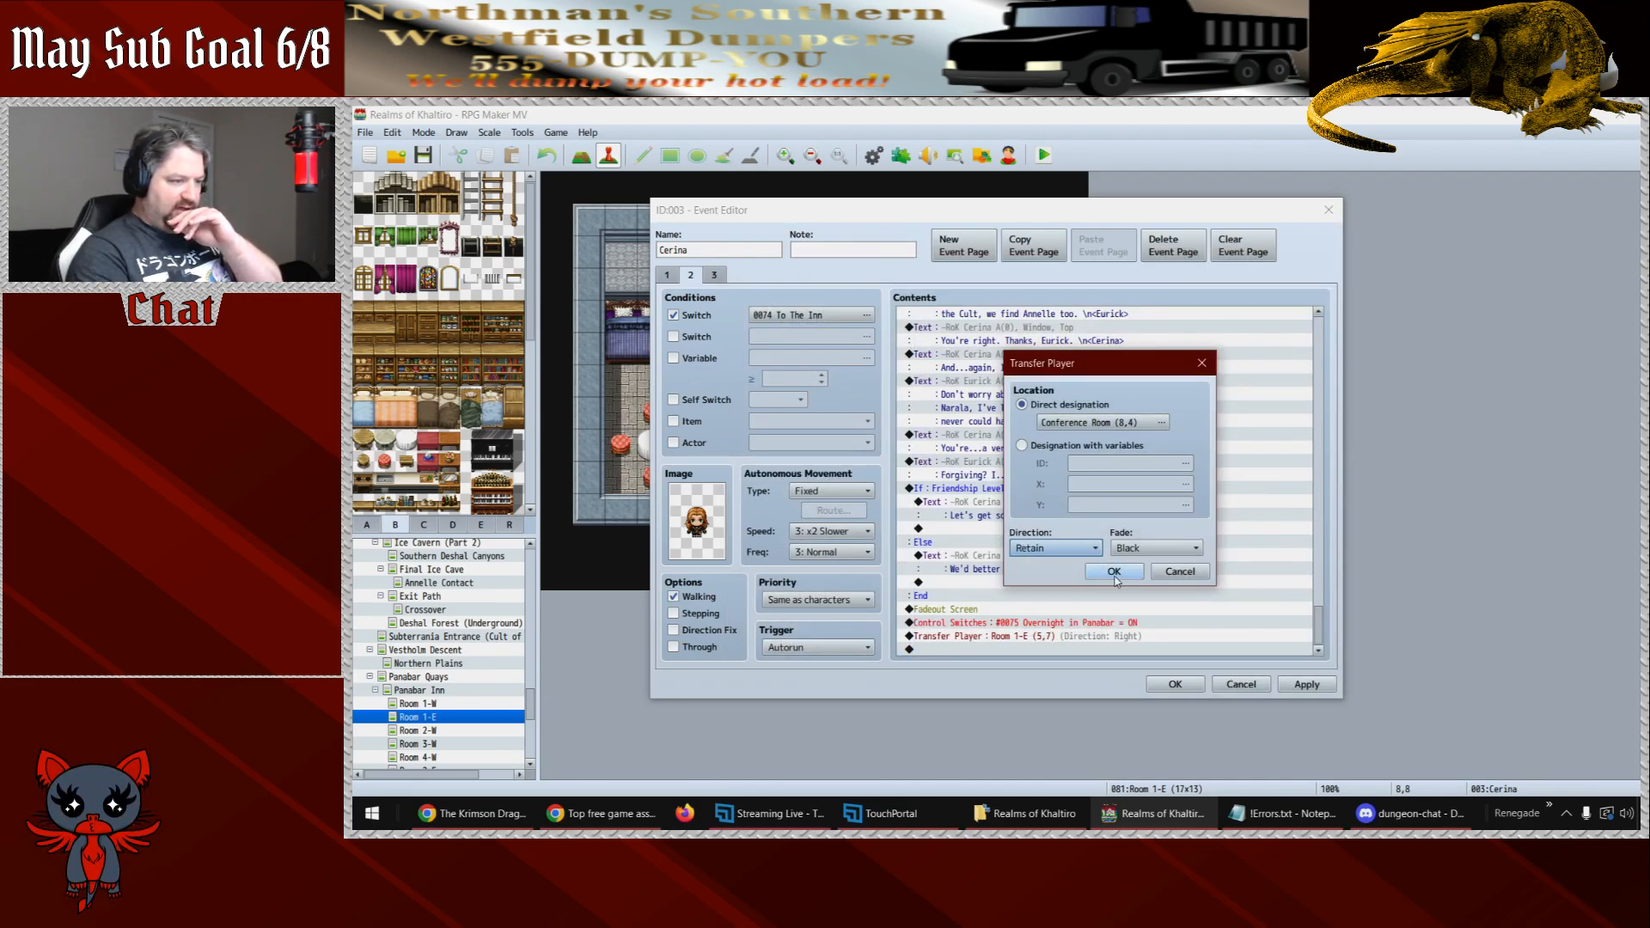
click(1117, 571)
scroll(1326, 621, down, 1)
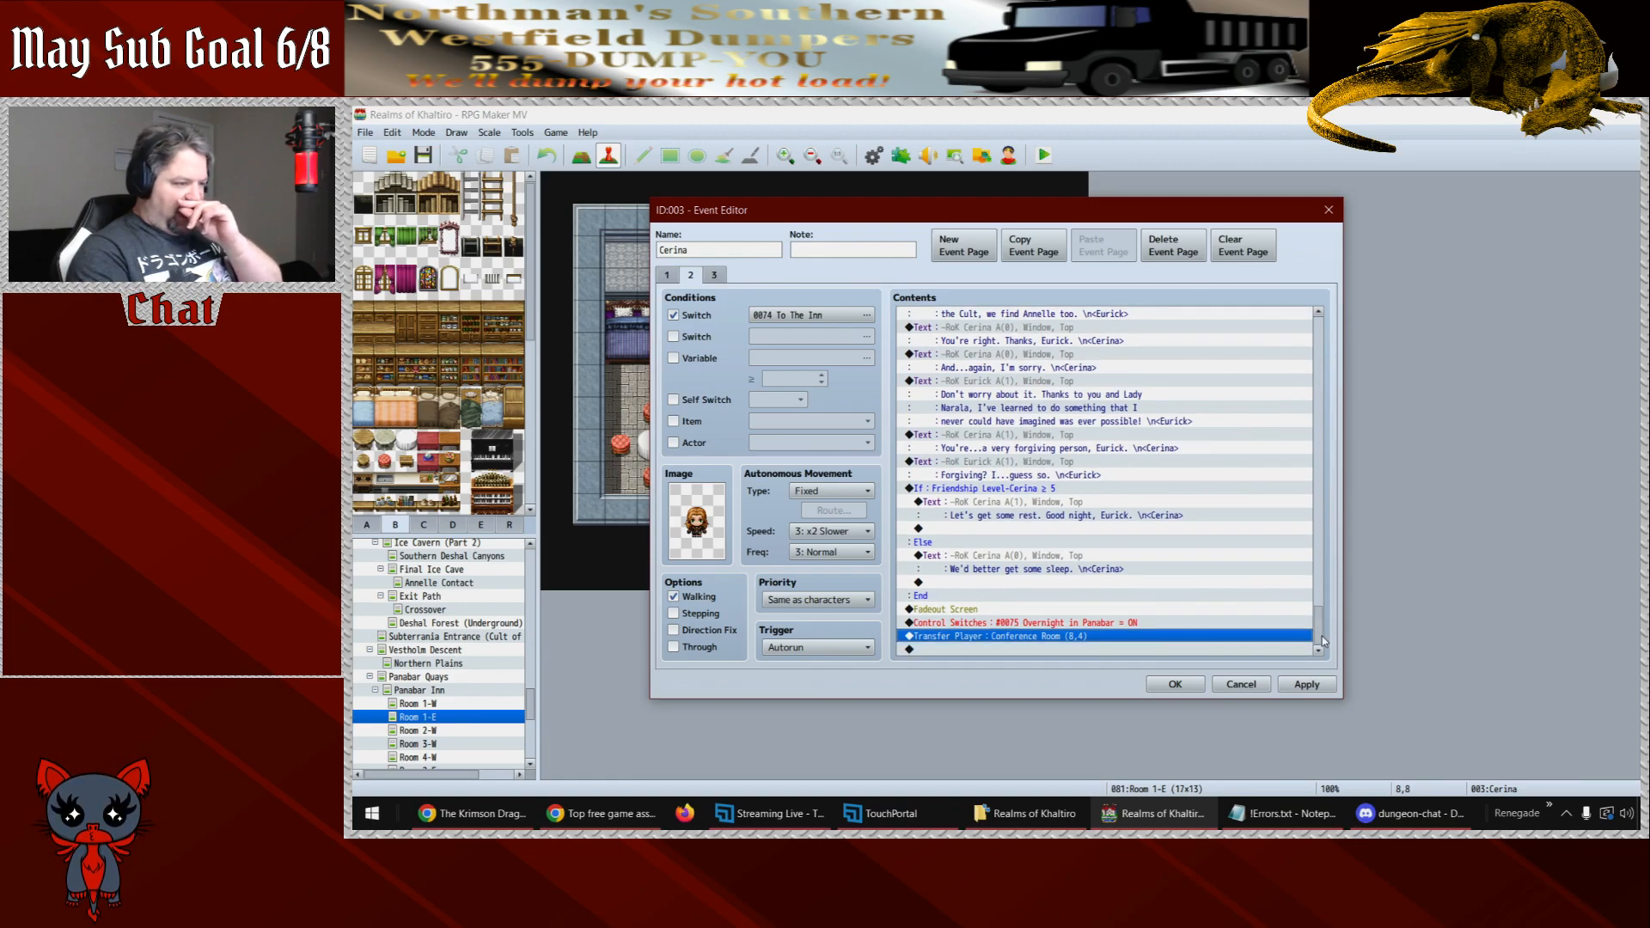
- Append a Set Movement Route for the Player with Opacity 0 after the Conference Room transfer on Cerina's second page and save the event
double_click(1037, 650)
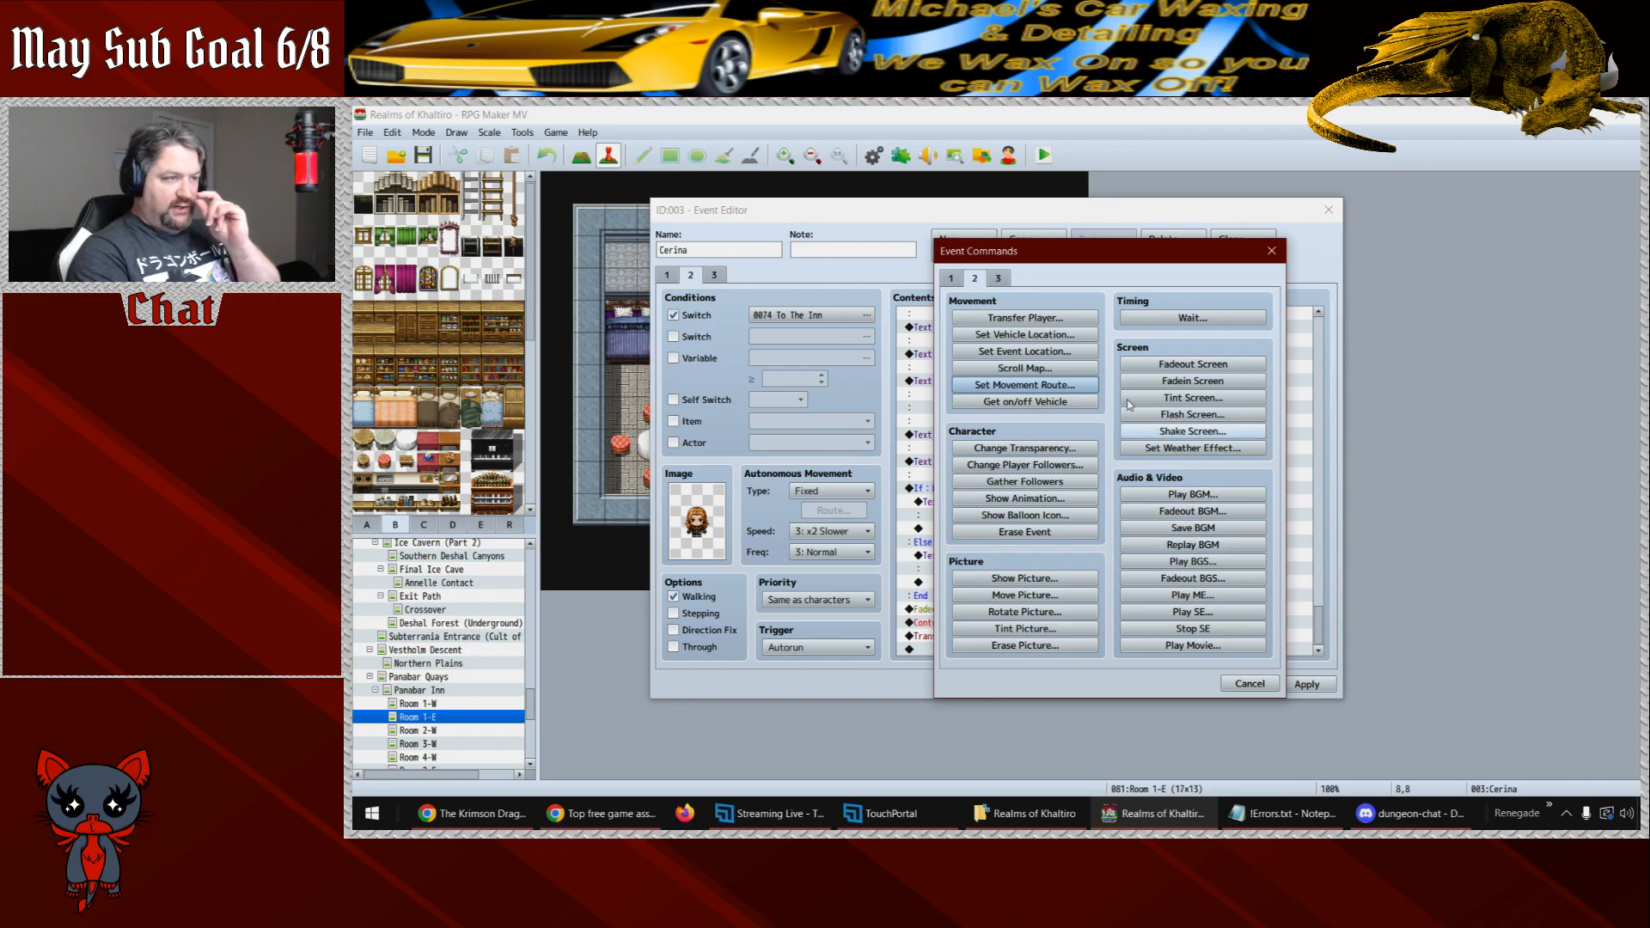
click(949, 279)
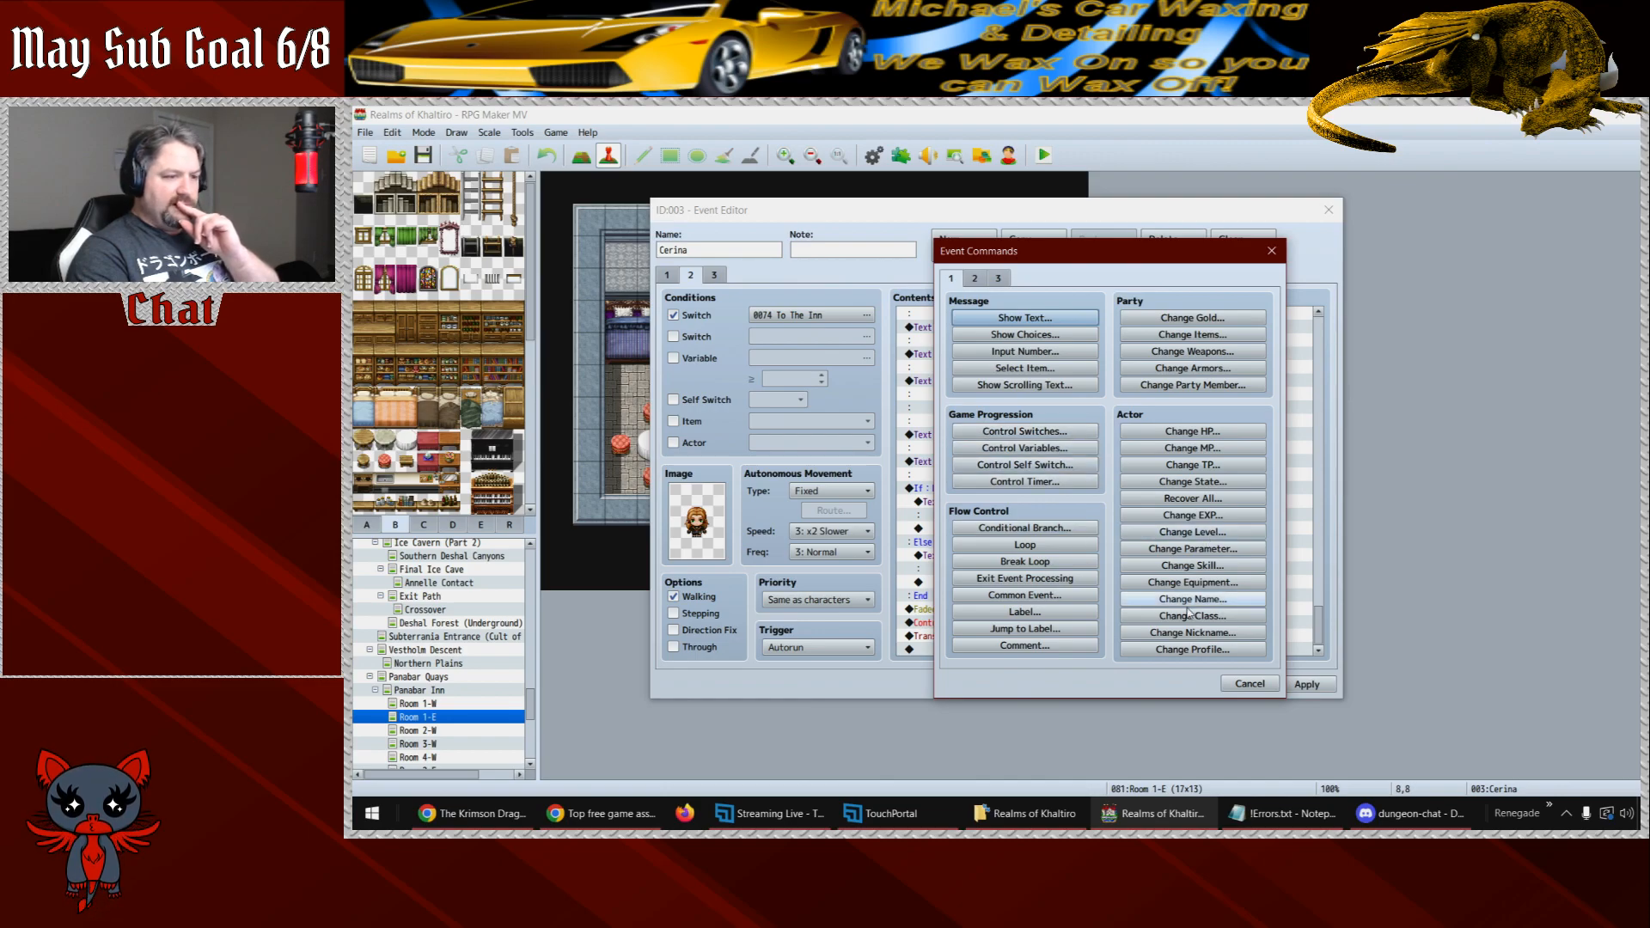
click(974, 279)
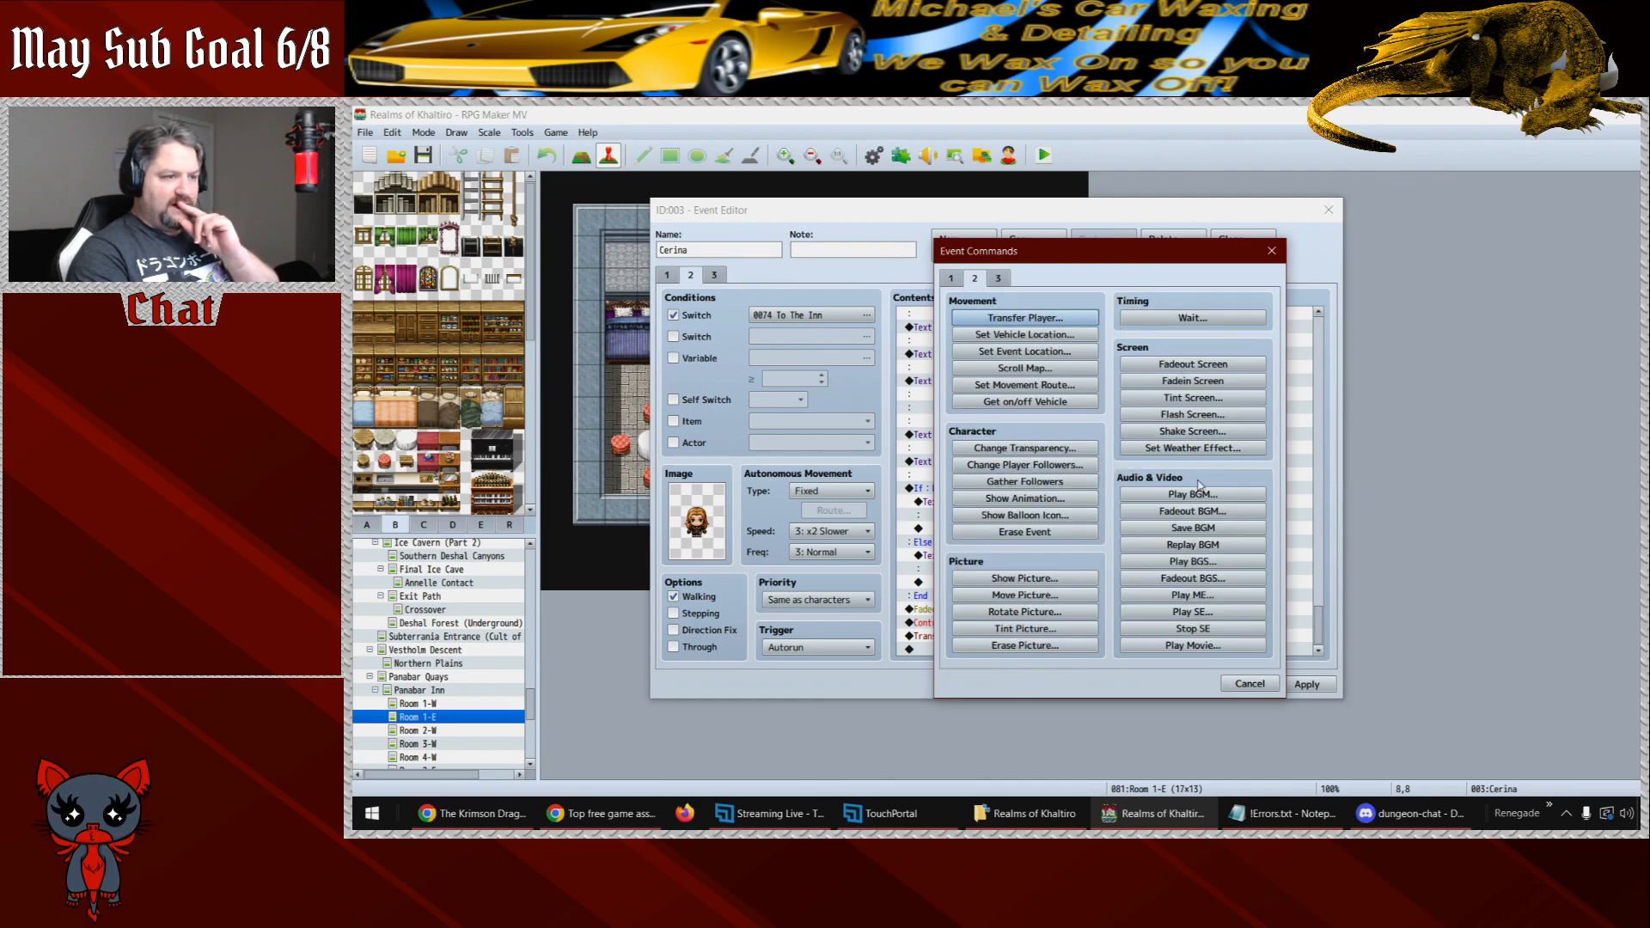
click(1025, 387)
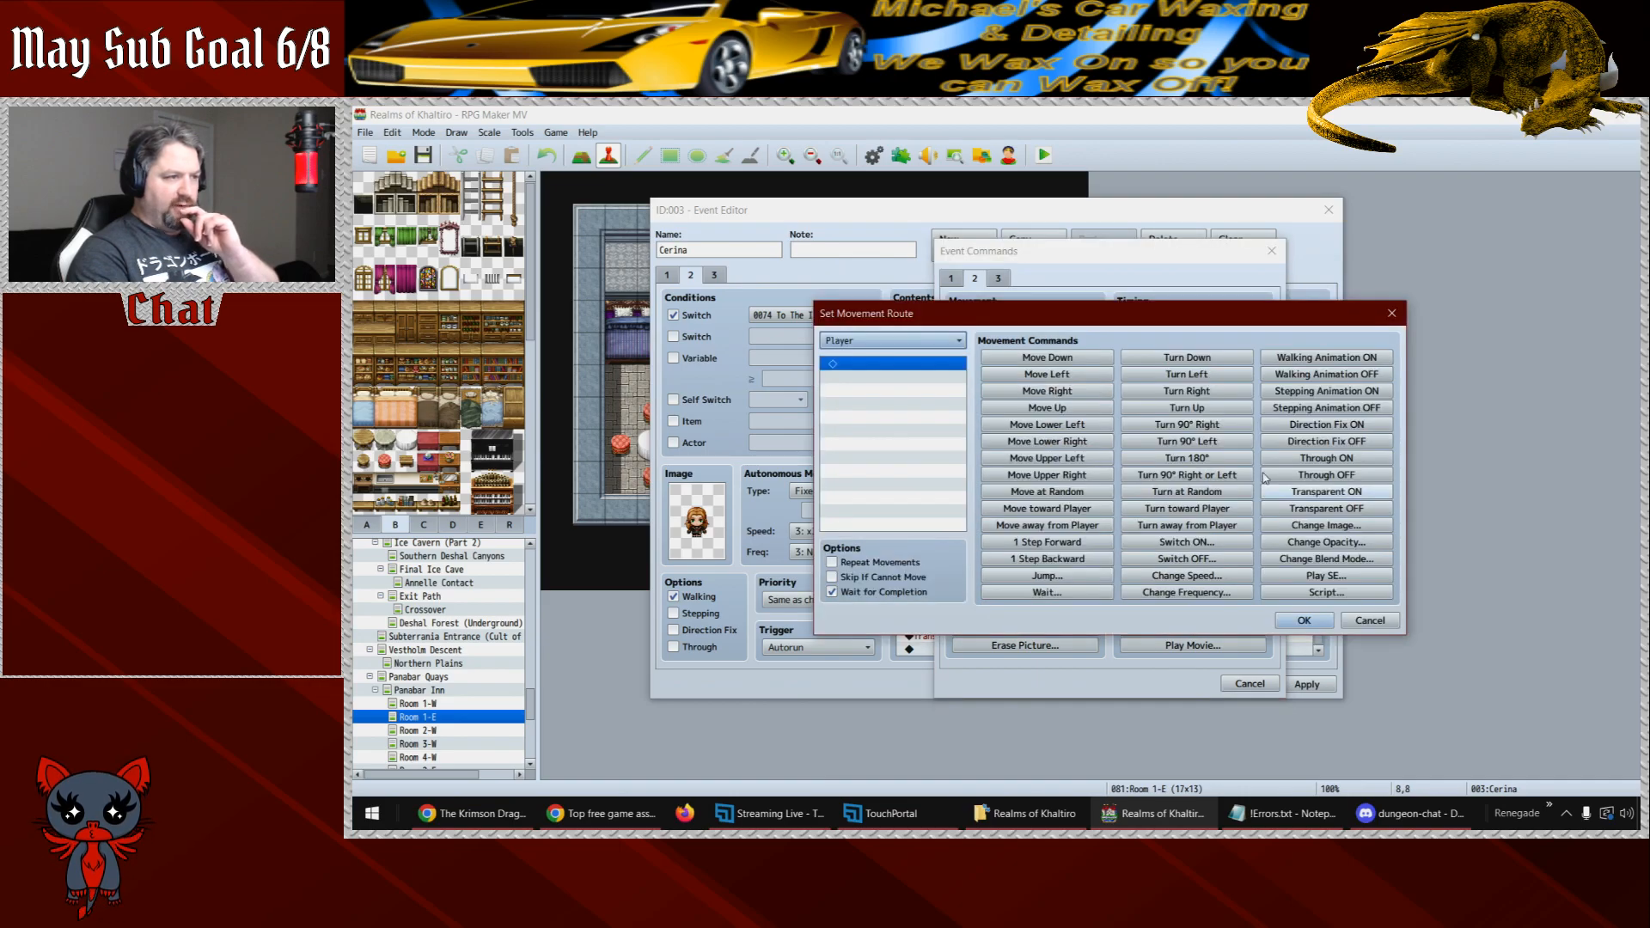
click(1328, 543)
text(0)
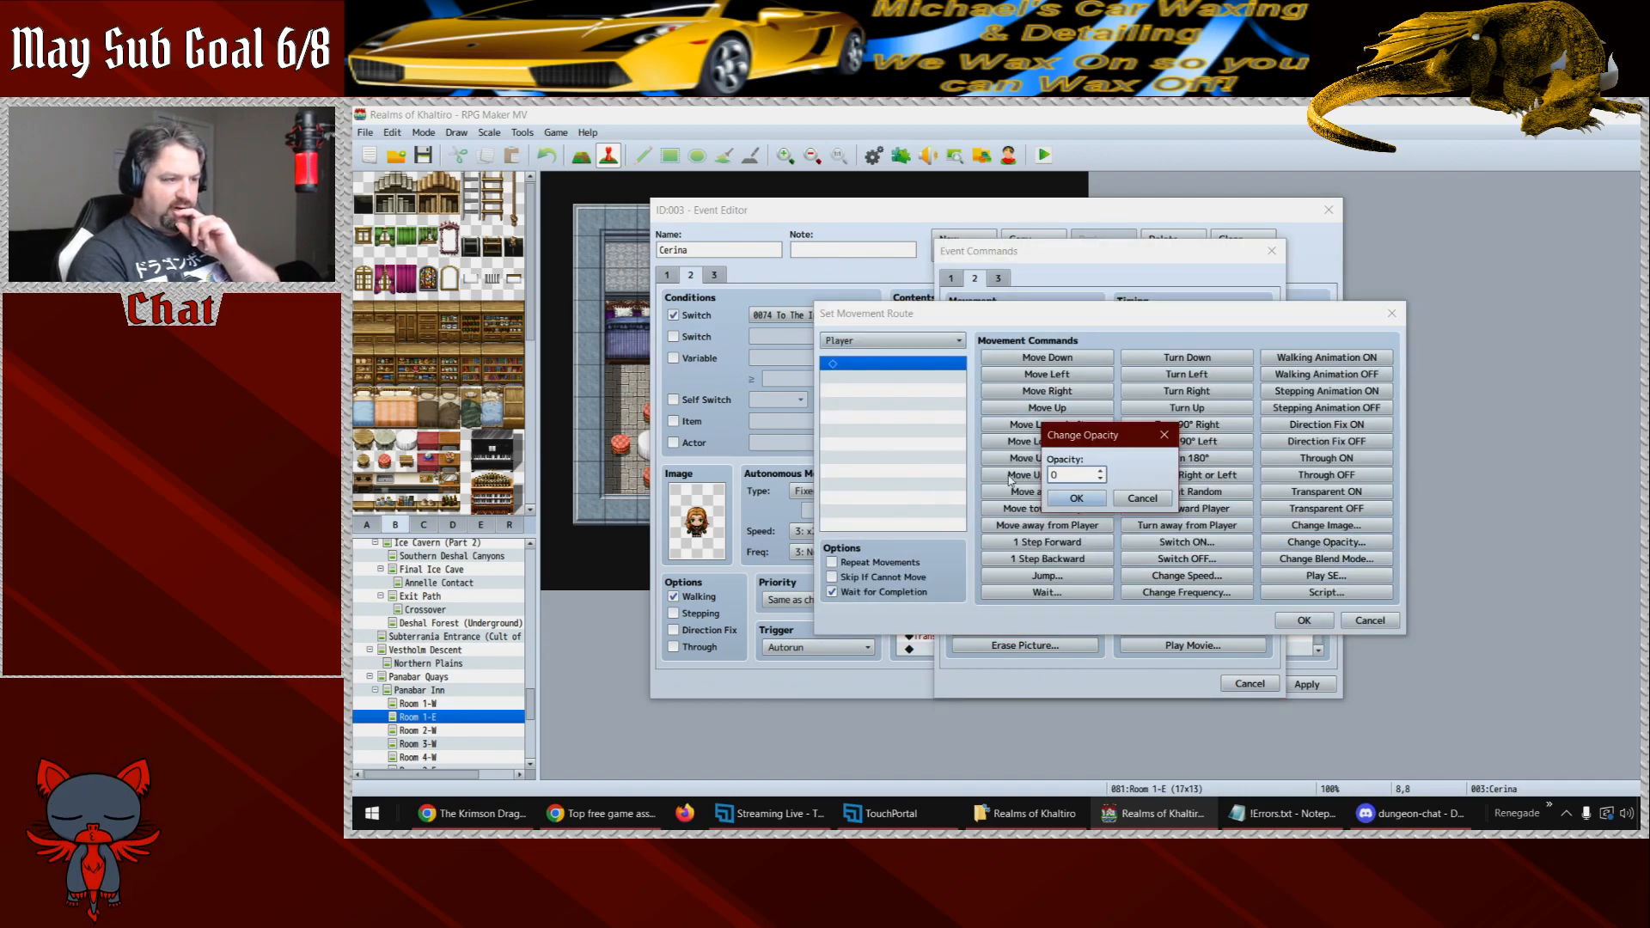
click(1077, 498)
click(1304, 620)
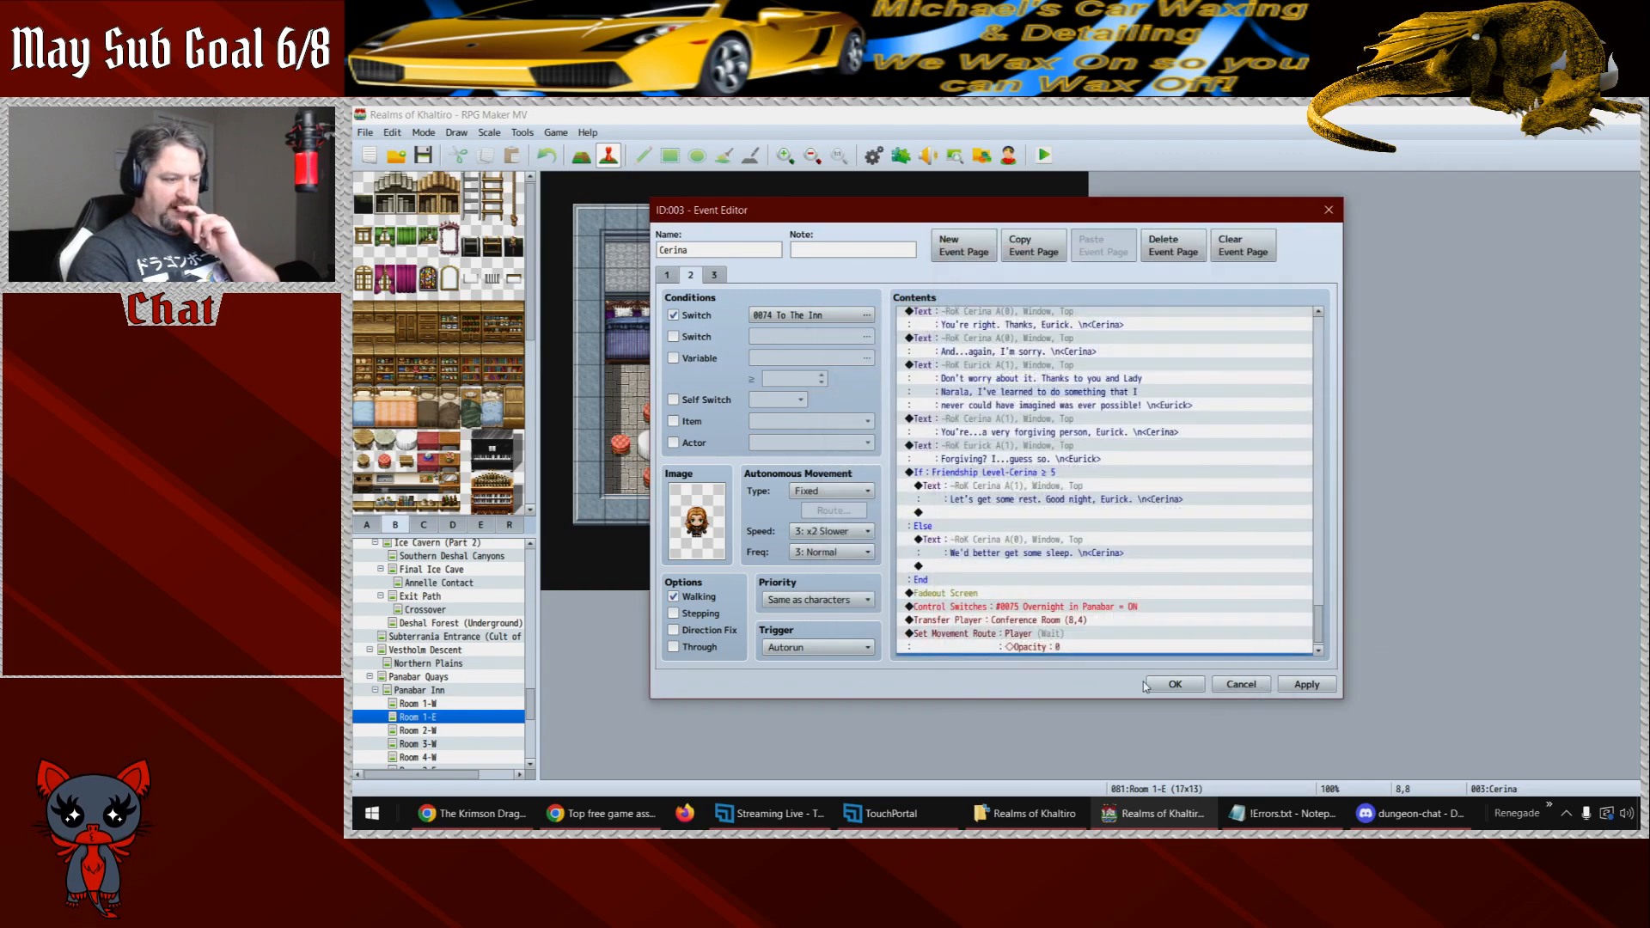
click(1184, 683)
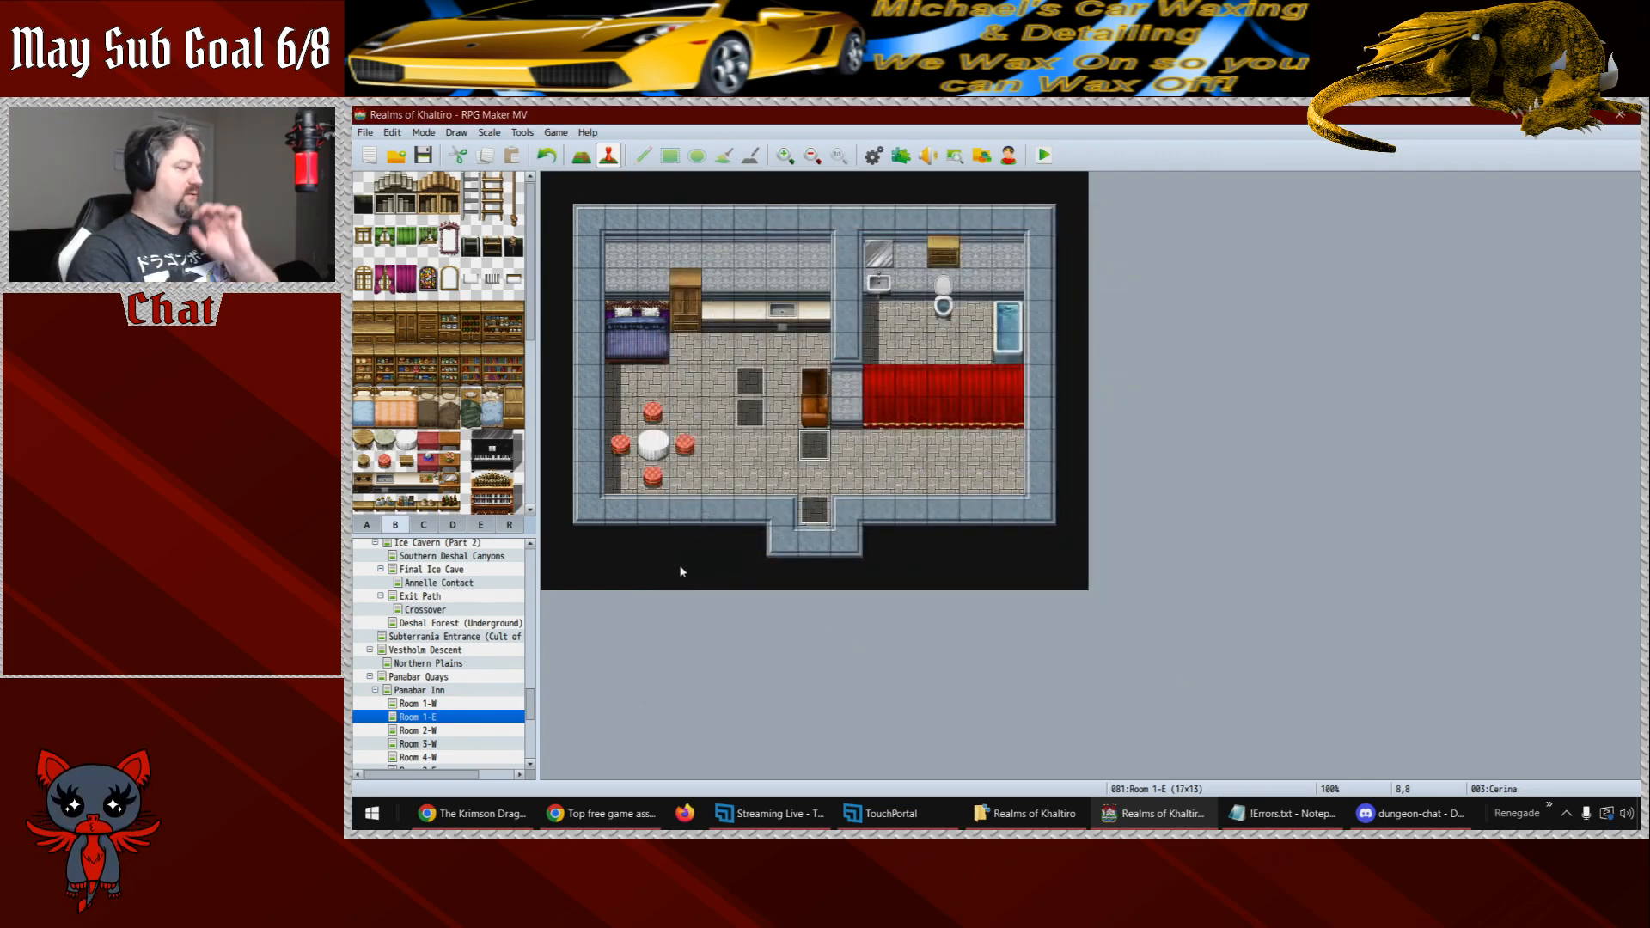
- Append a Wait of 180 frames to the end of the Starter event in the Conference Room map
drag(533, 710, 532, 756)
click(429, 762)
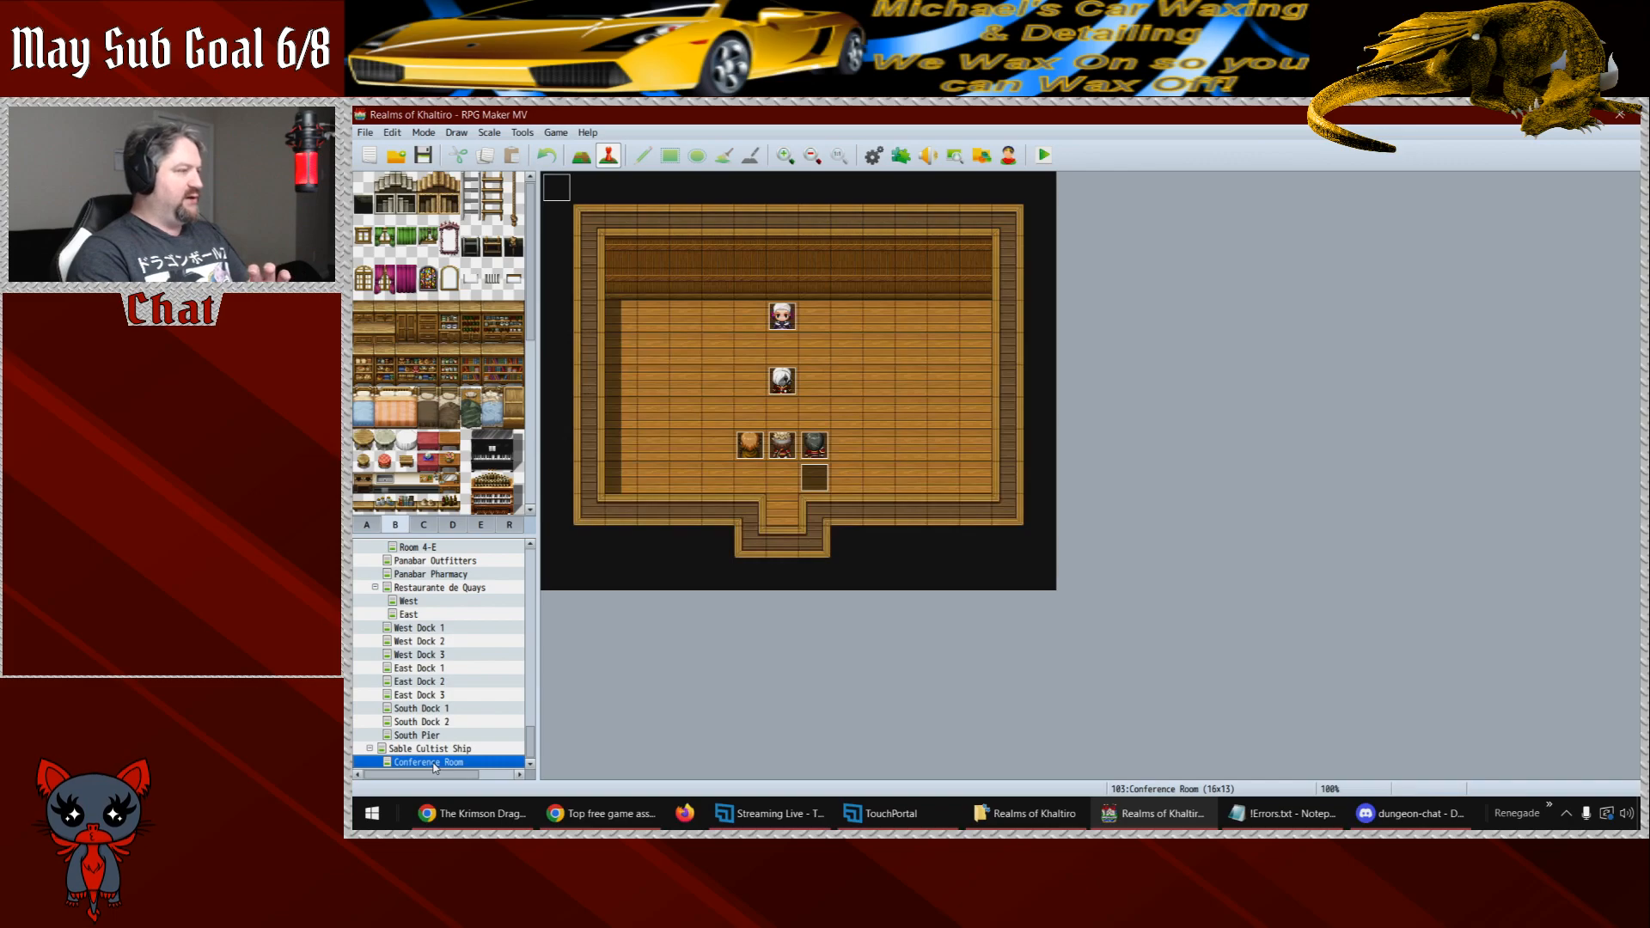
double_click(556, 186)
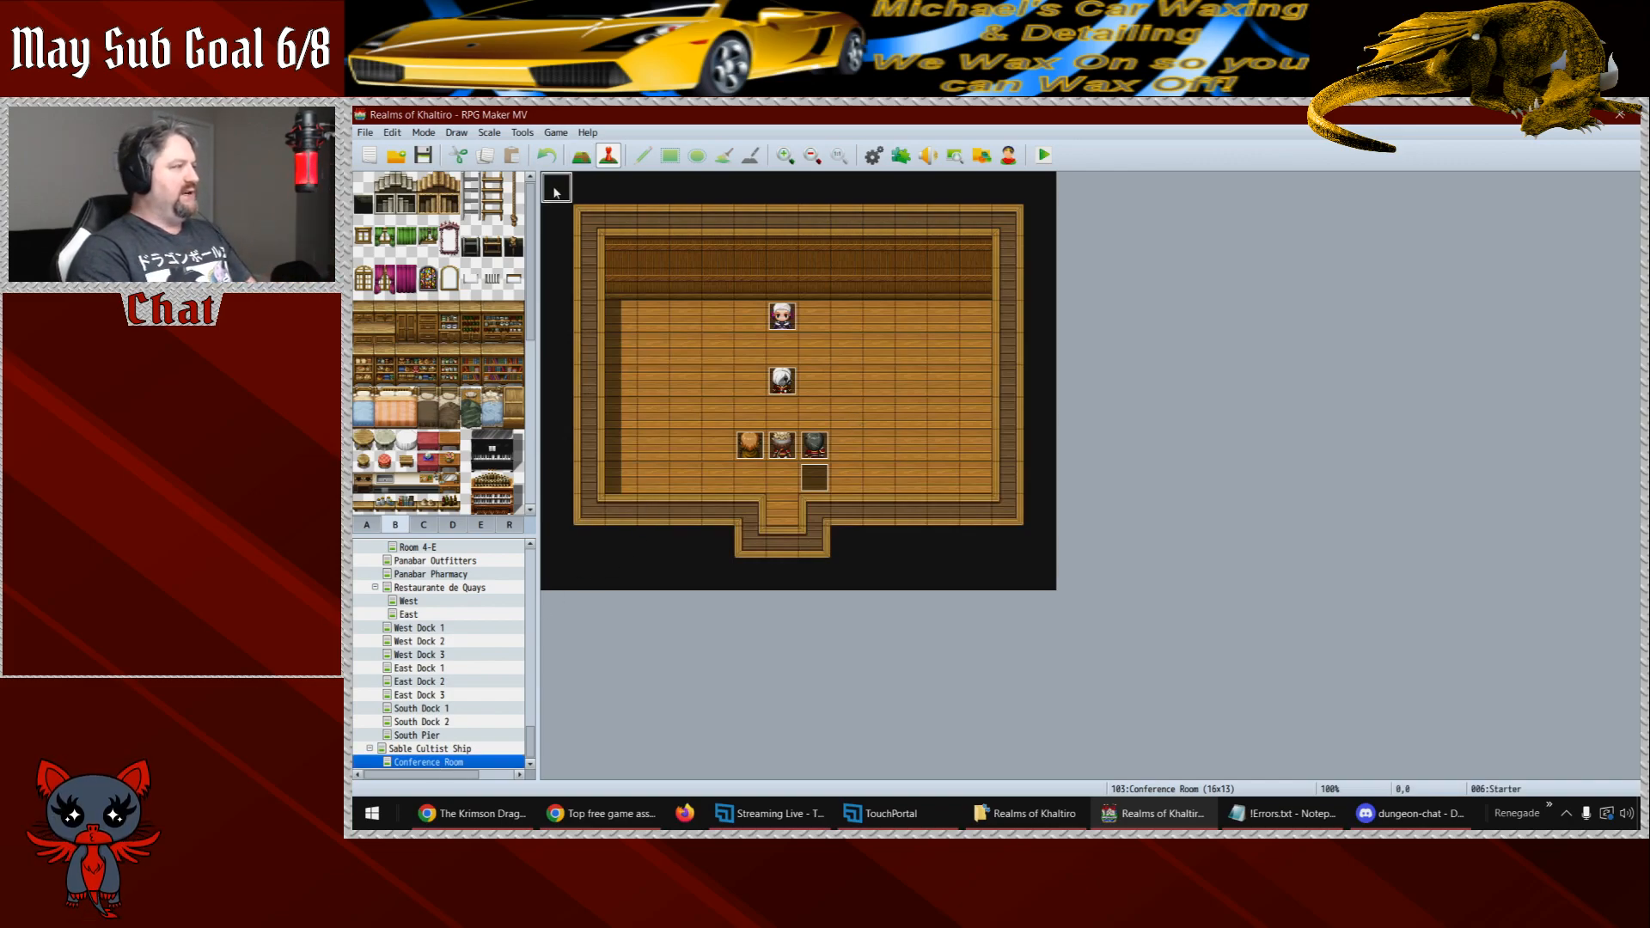
drag(1319, 378, 1315, 641)
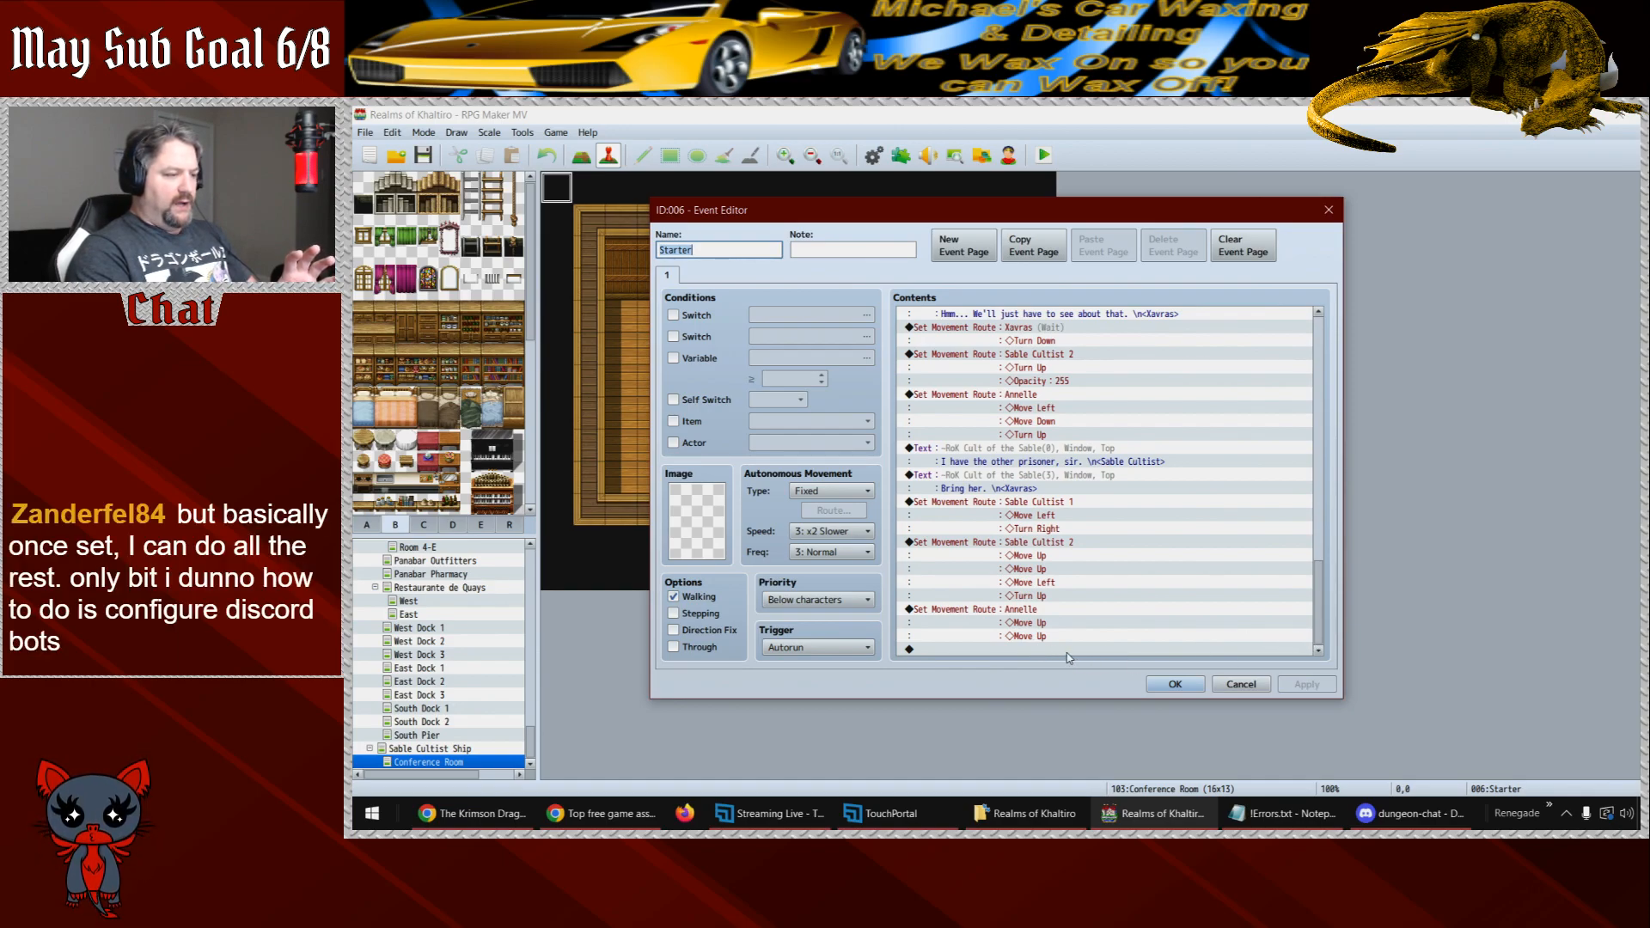
double_click(1042, 651)
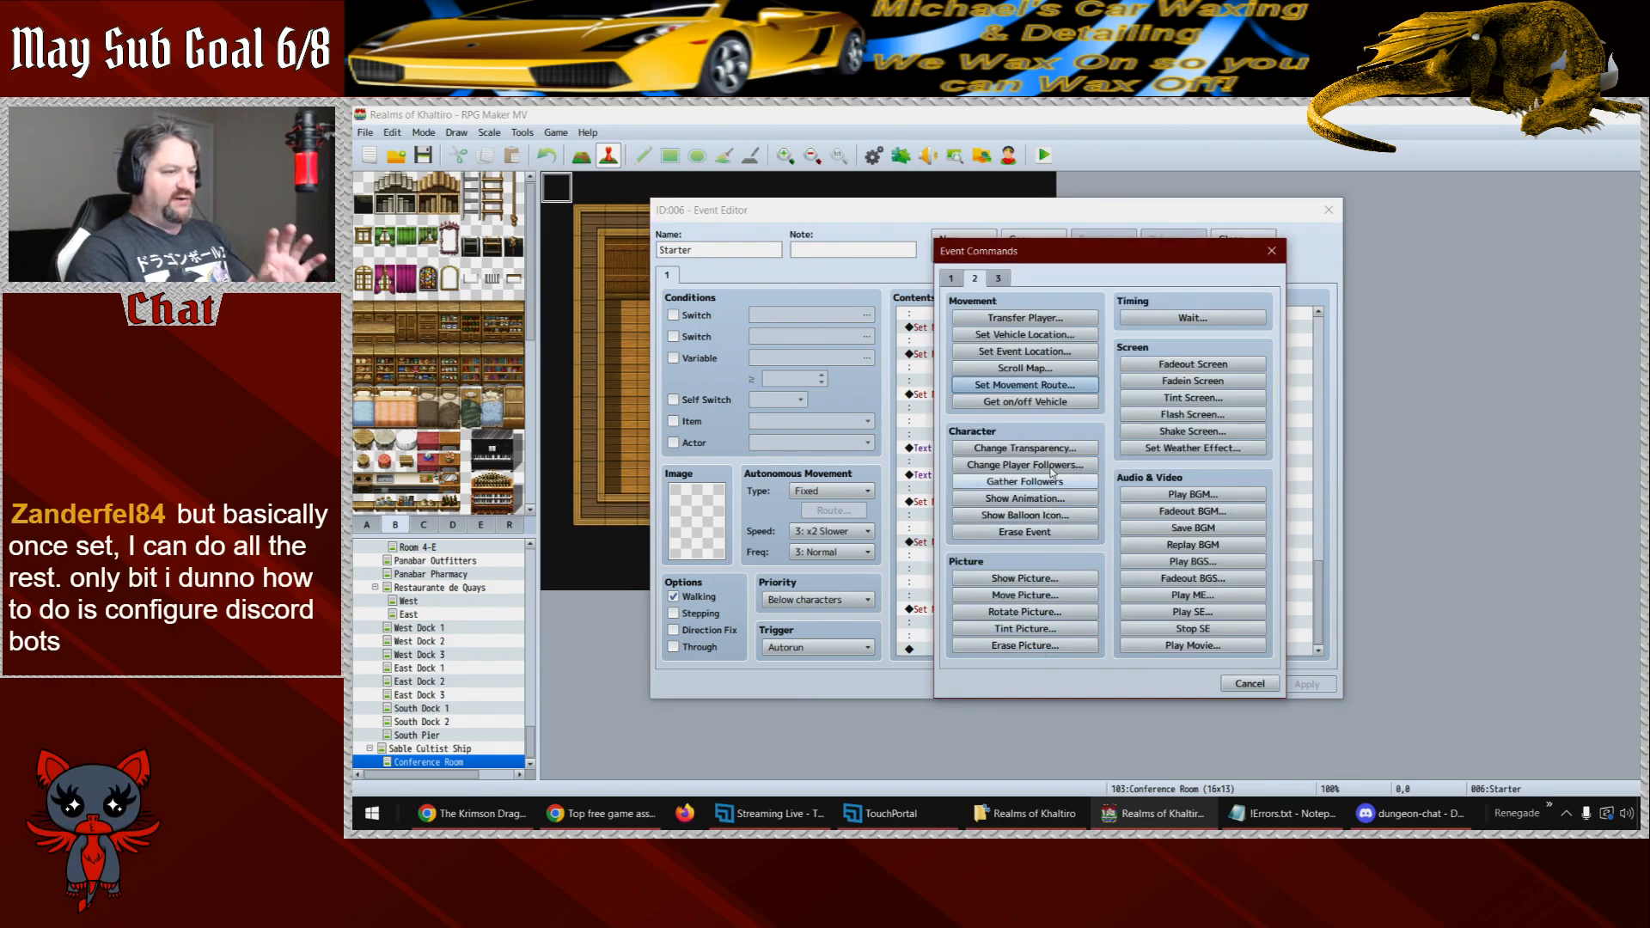
click(1191, 318)
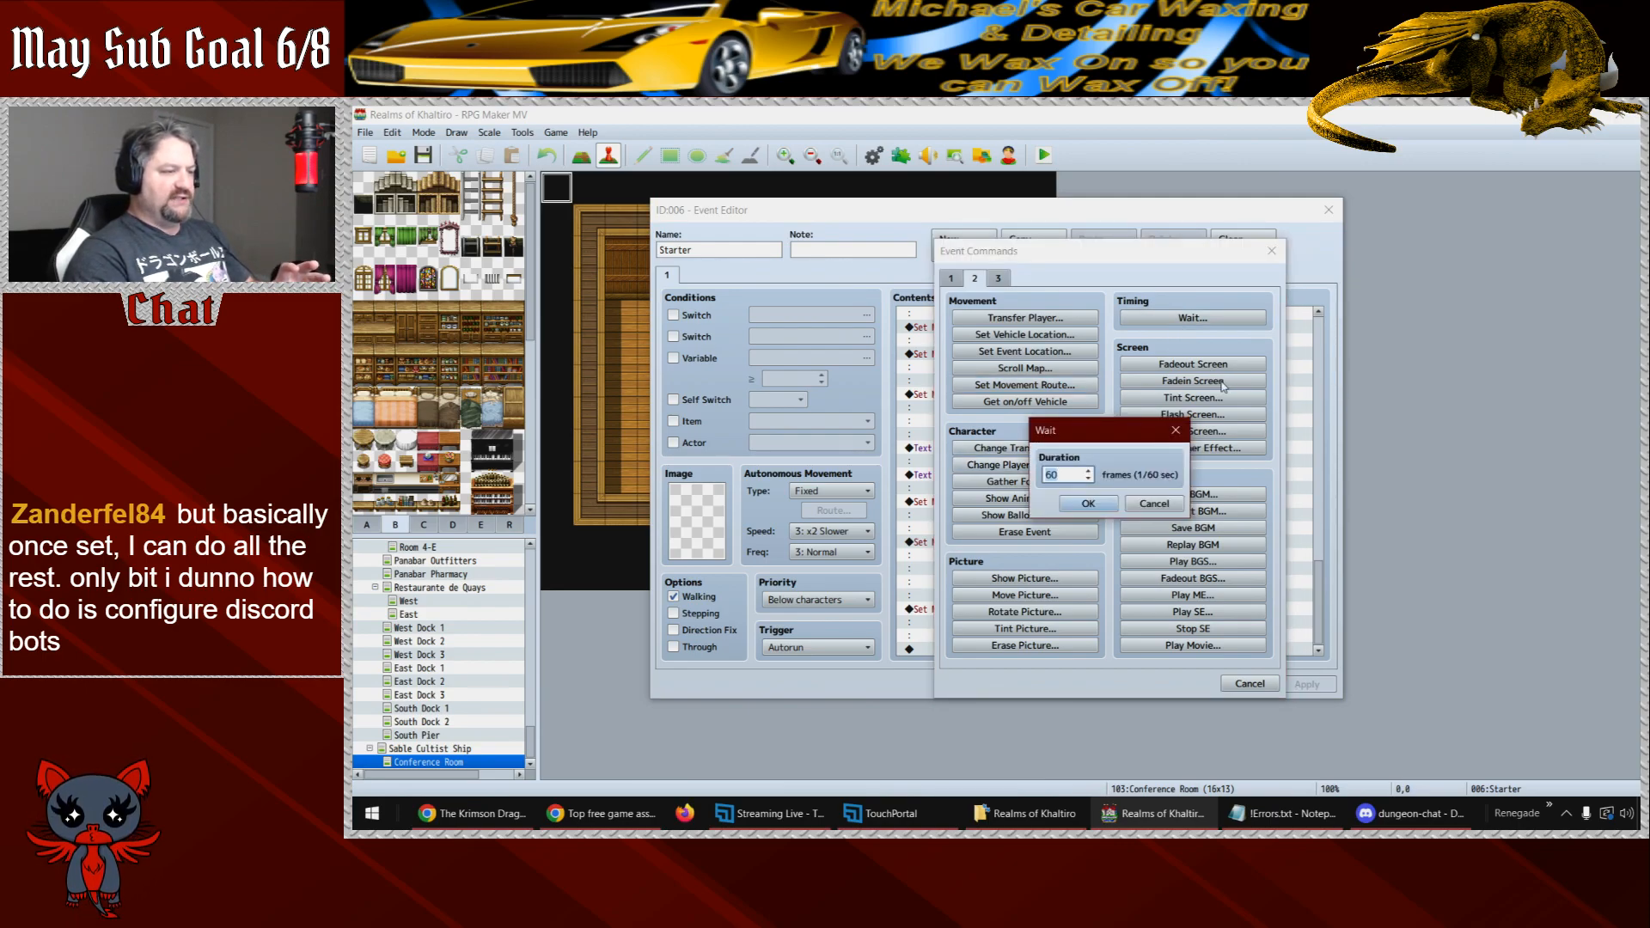
text(120)
drag(1069, 475, 1021, 507)
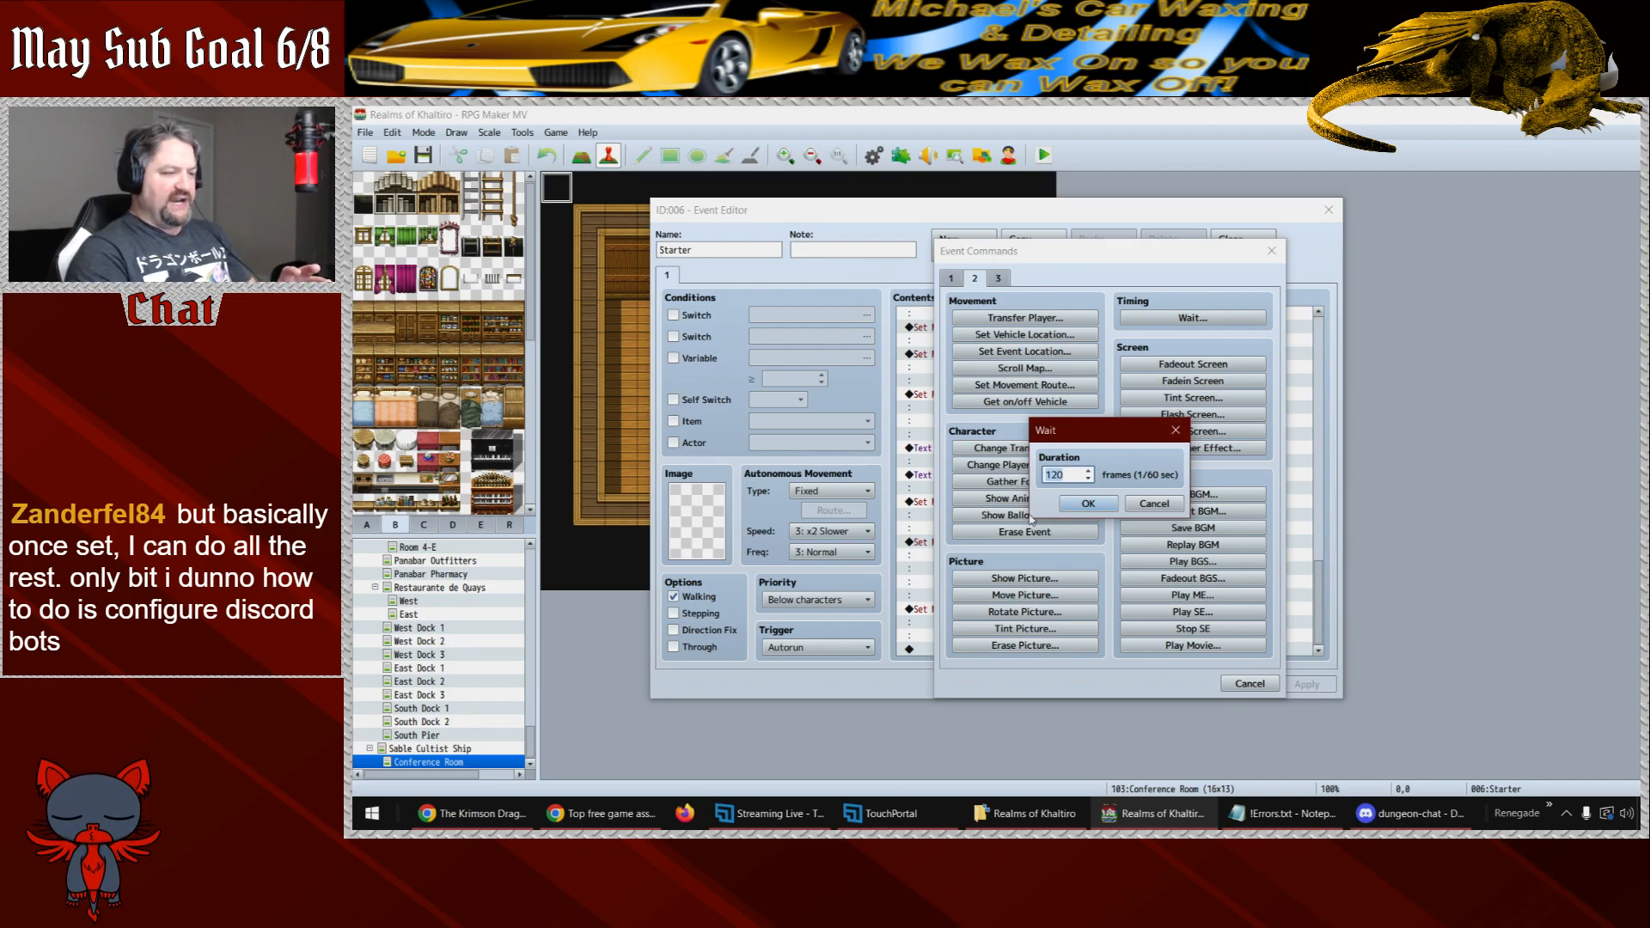
text(180)
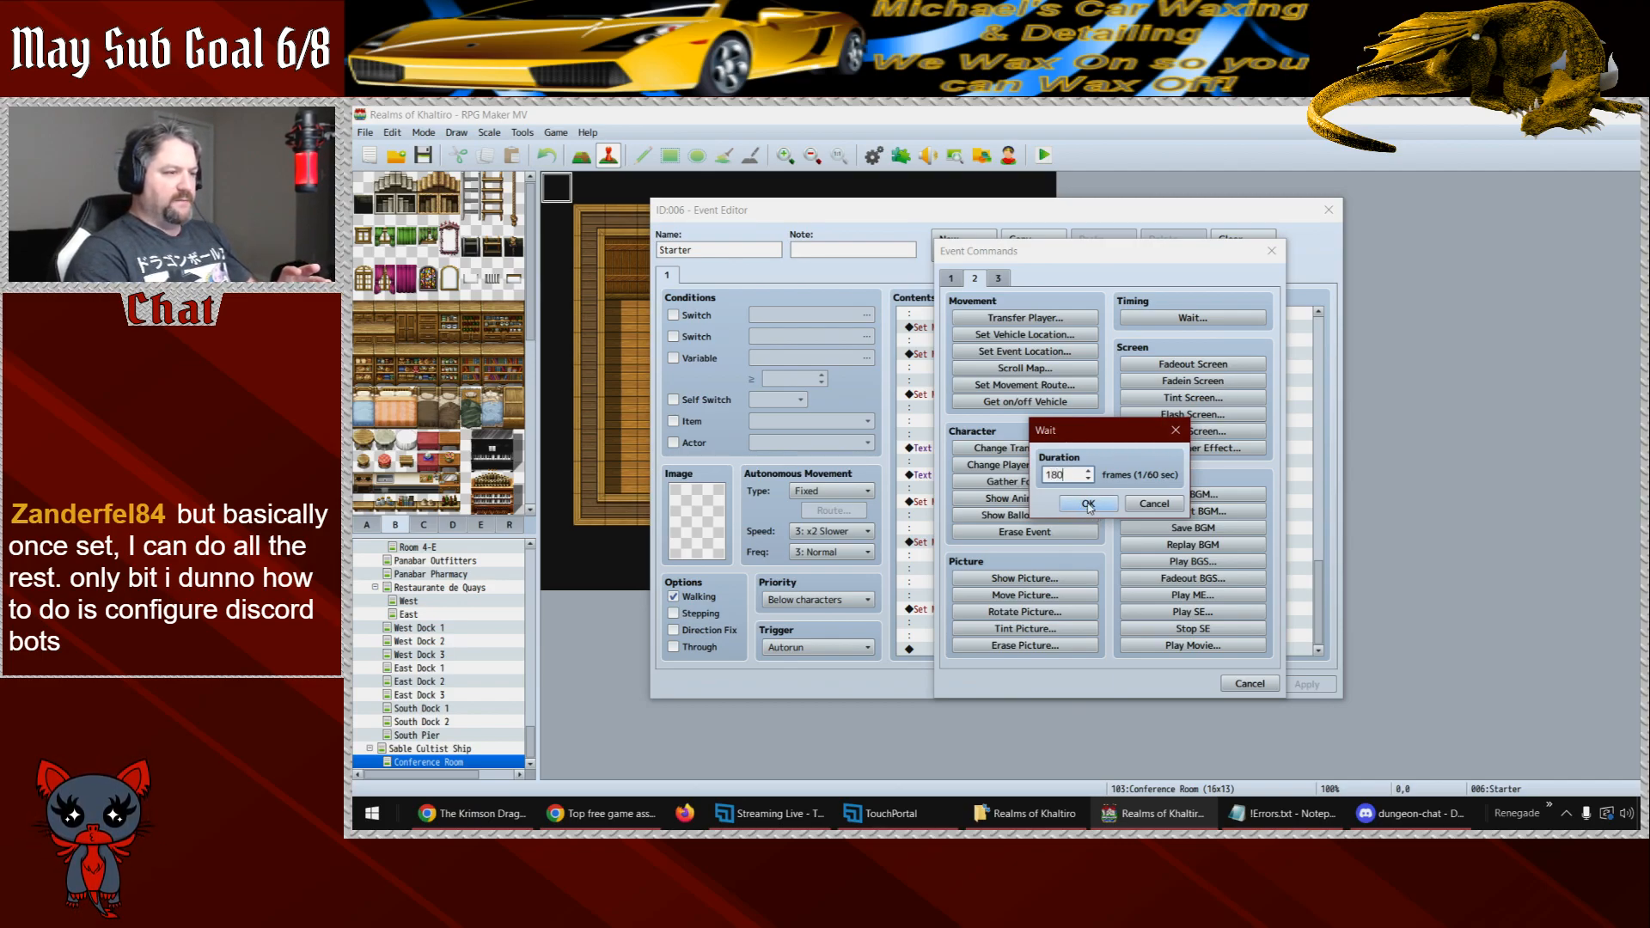
click(1088, 504)
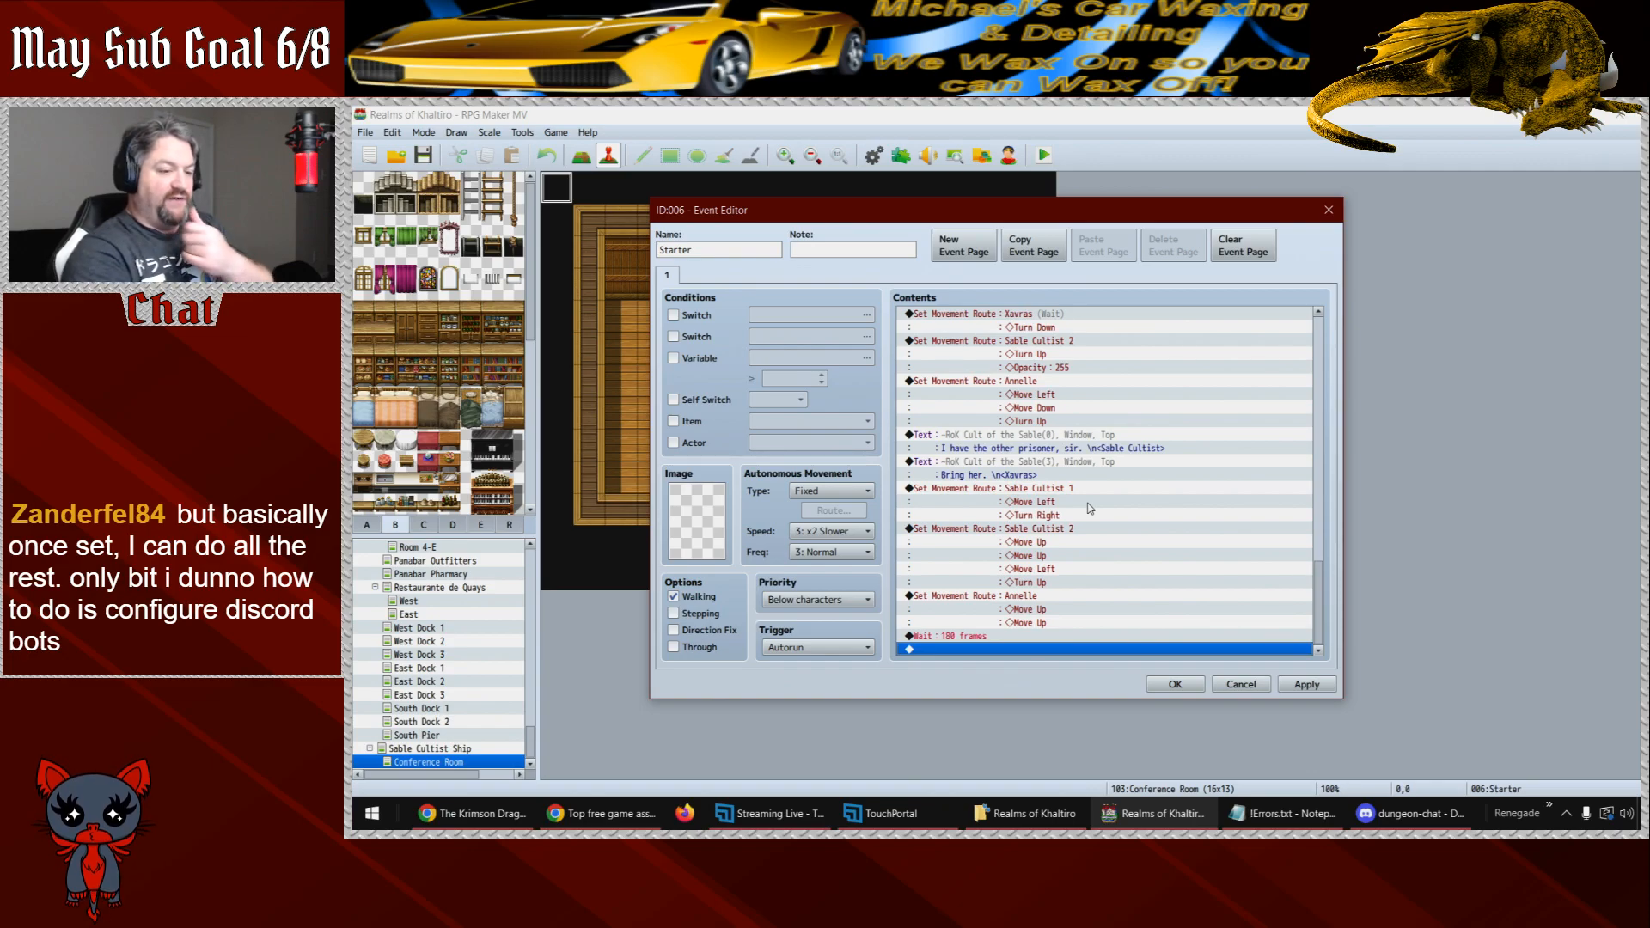
click(1309, 686)
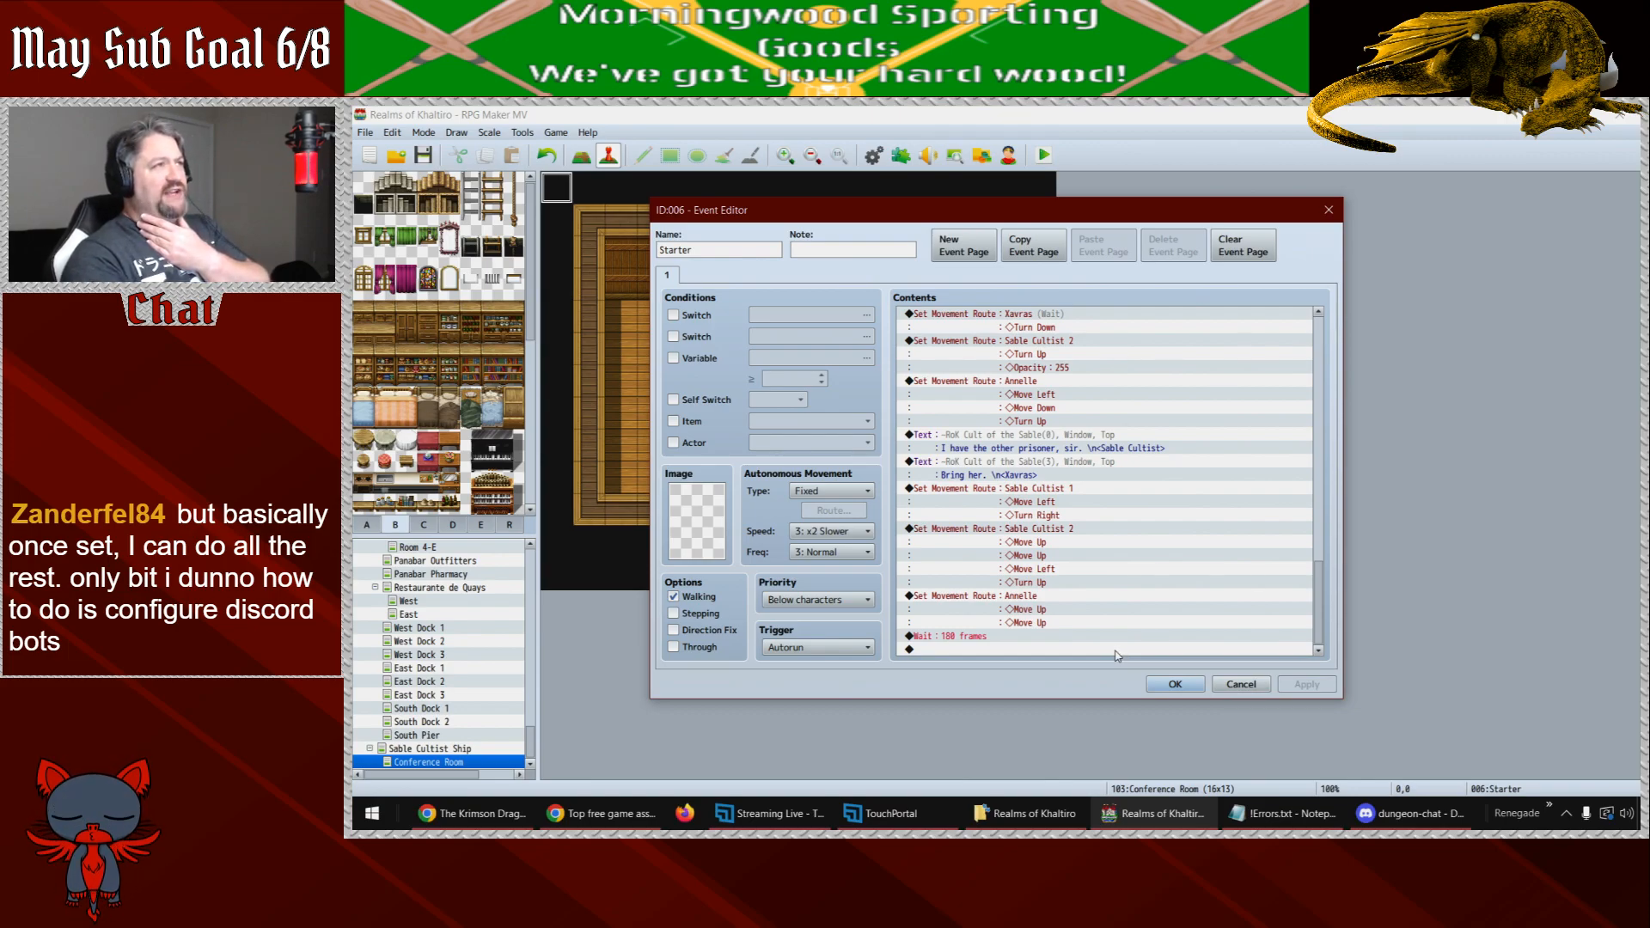
- Append a Fadeout Screen and a Transfer Player to Room 1-E (5,7) with direction Right to the Starter event
double_click(1004, 650)
click(1186, 368)
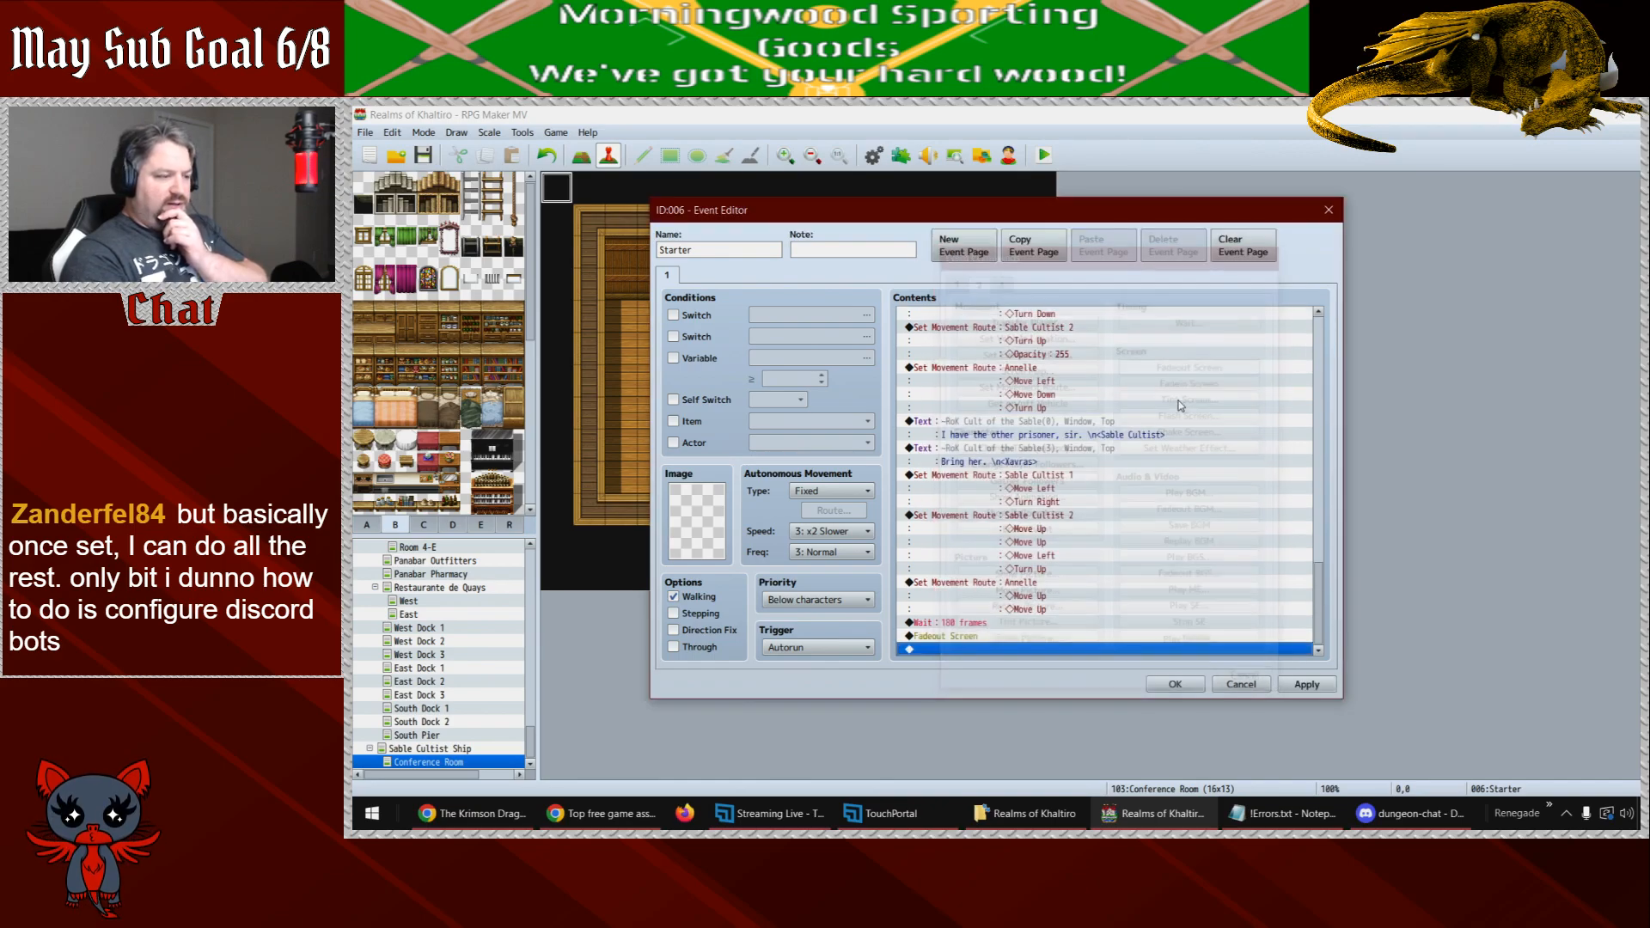
double_click(959, 653)
click(1024, 318)
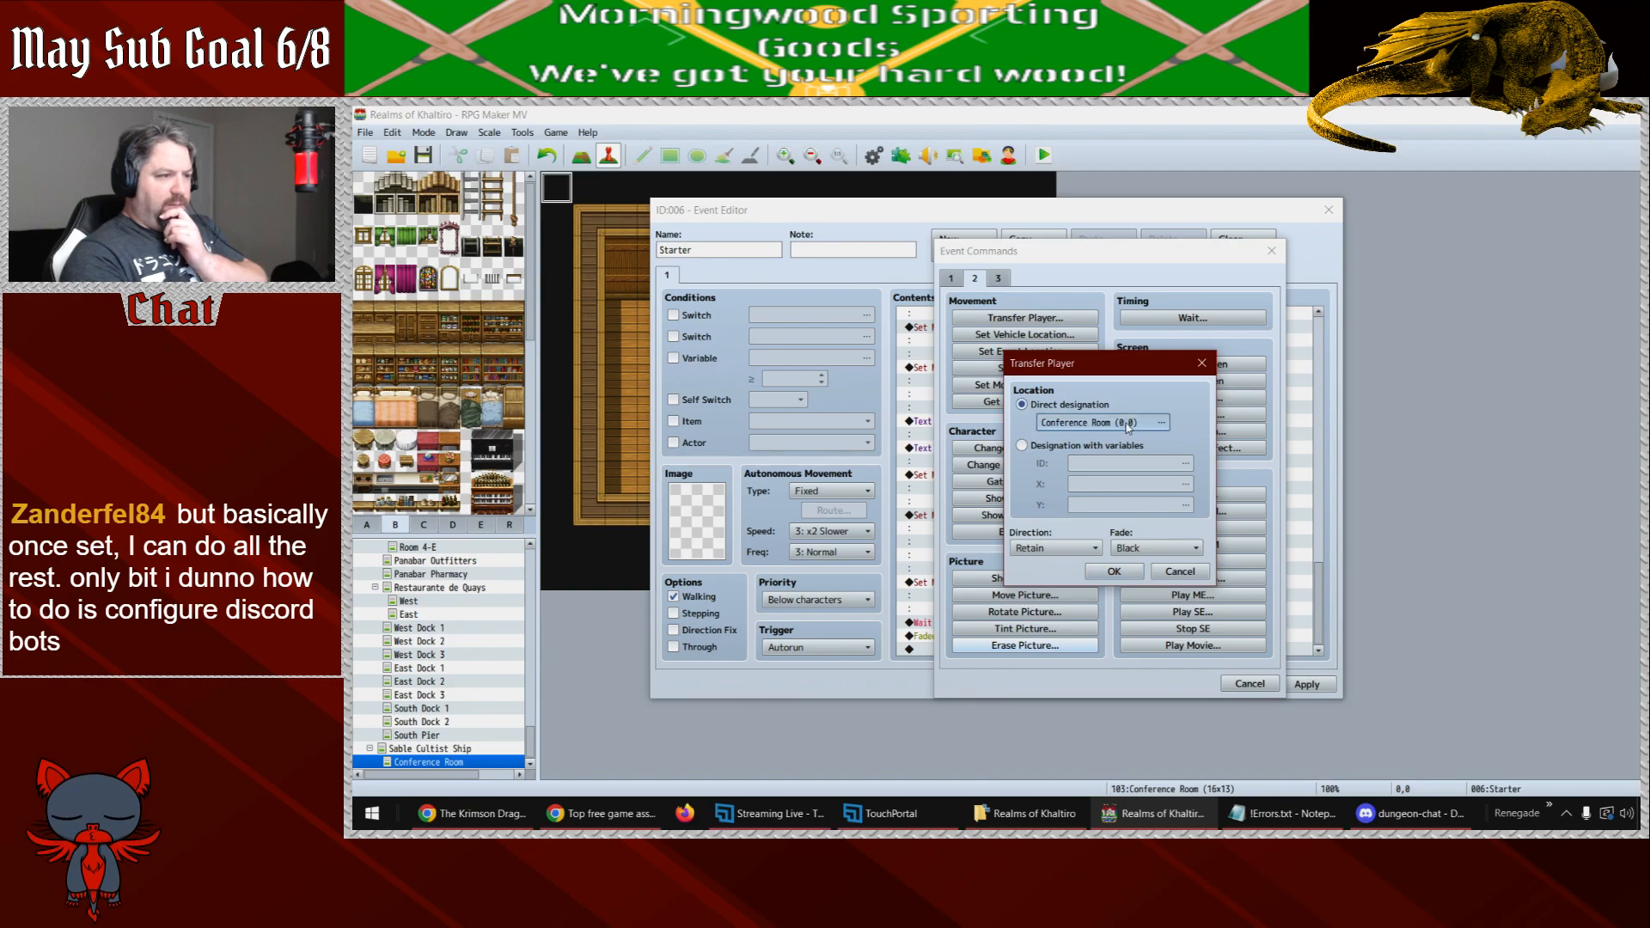
double_click(1118, 425)
click(813, 370)
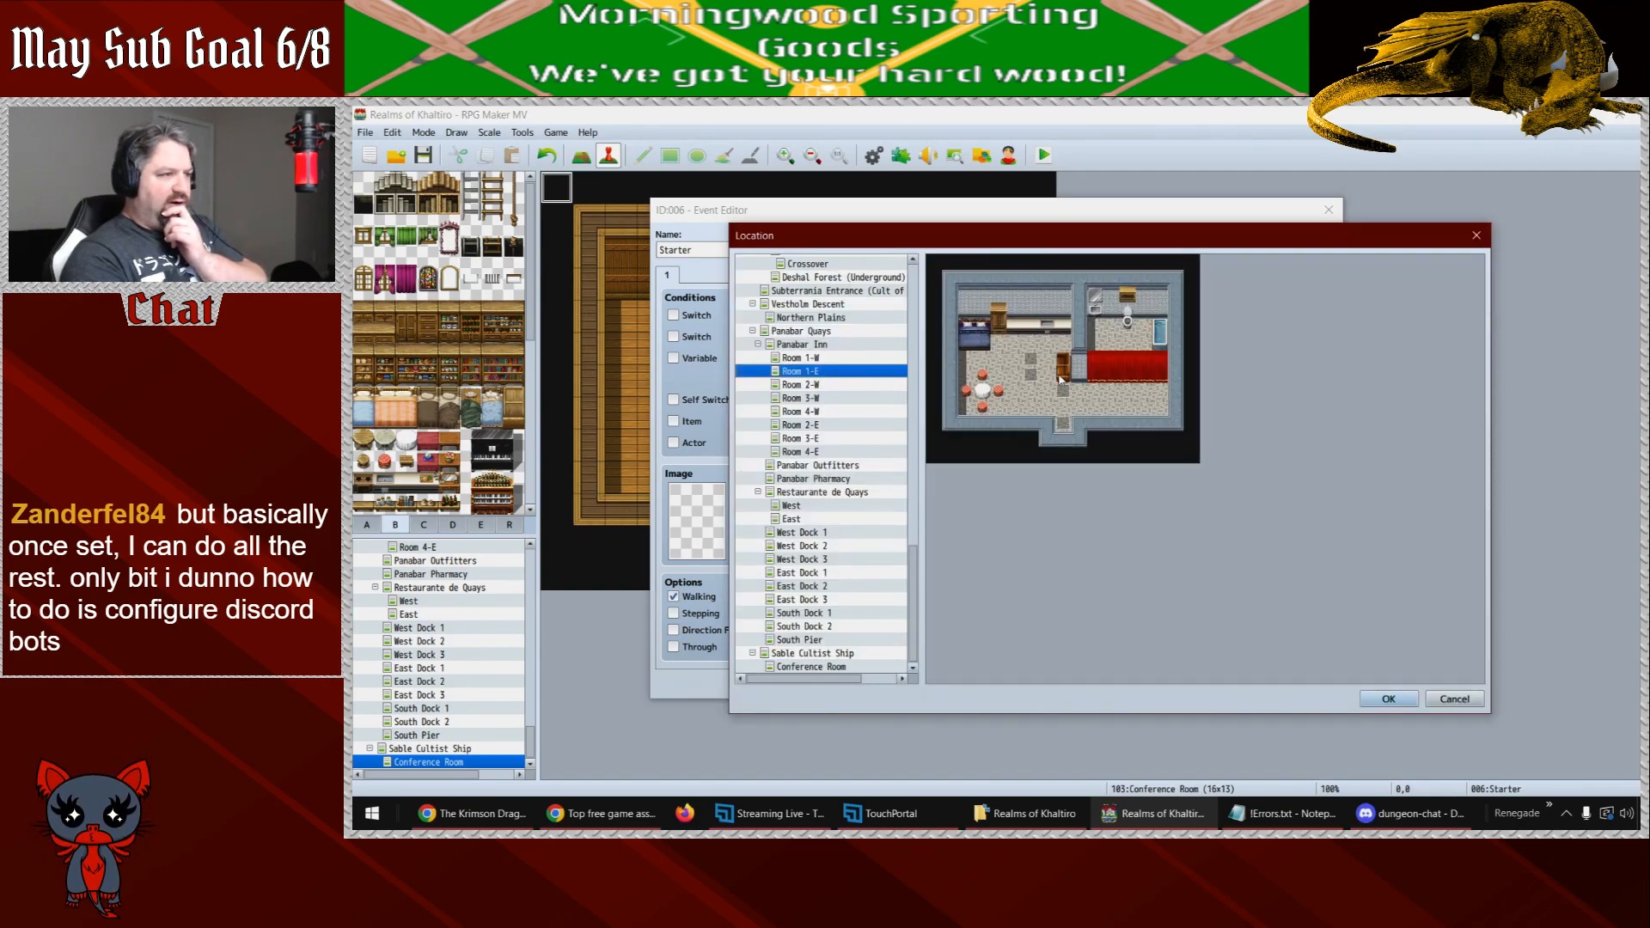
click(1389, 699)
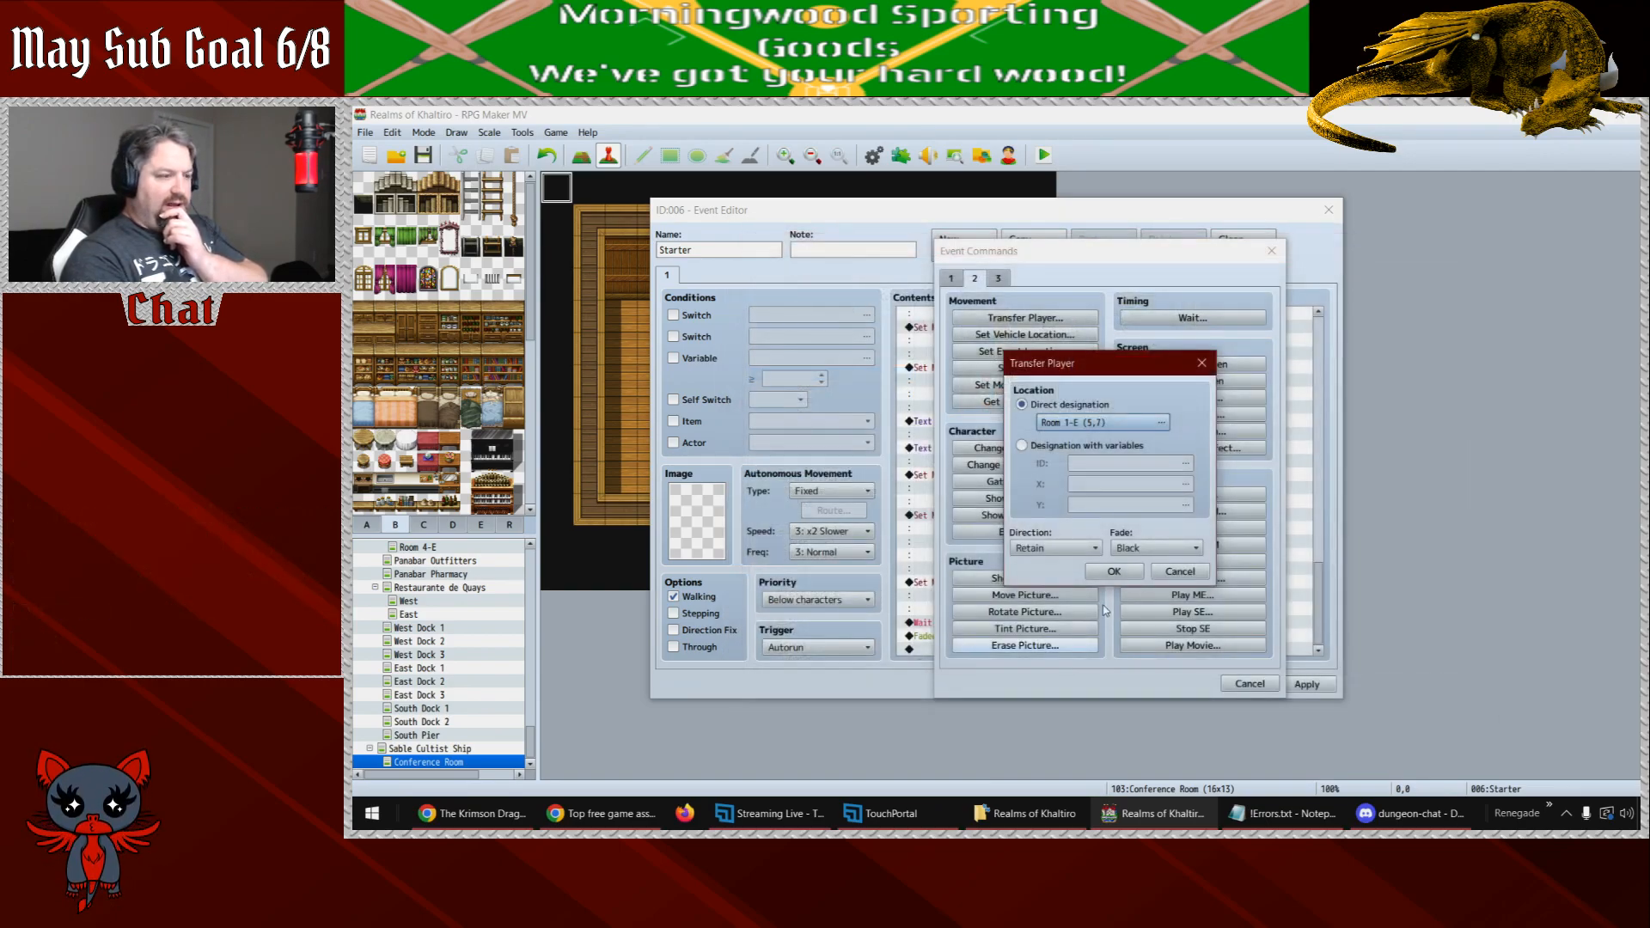
click(1070, 552)
click(1057, 610)
click(1114, 572)
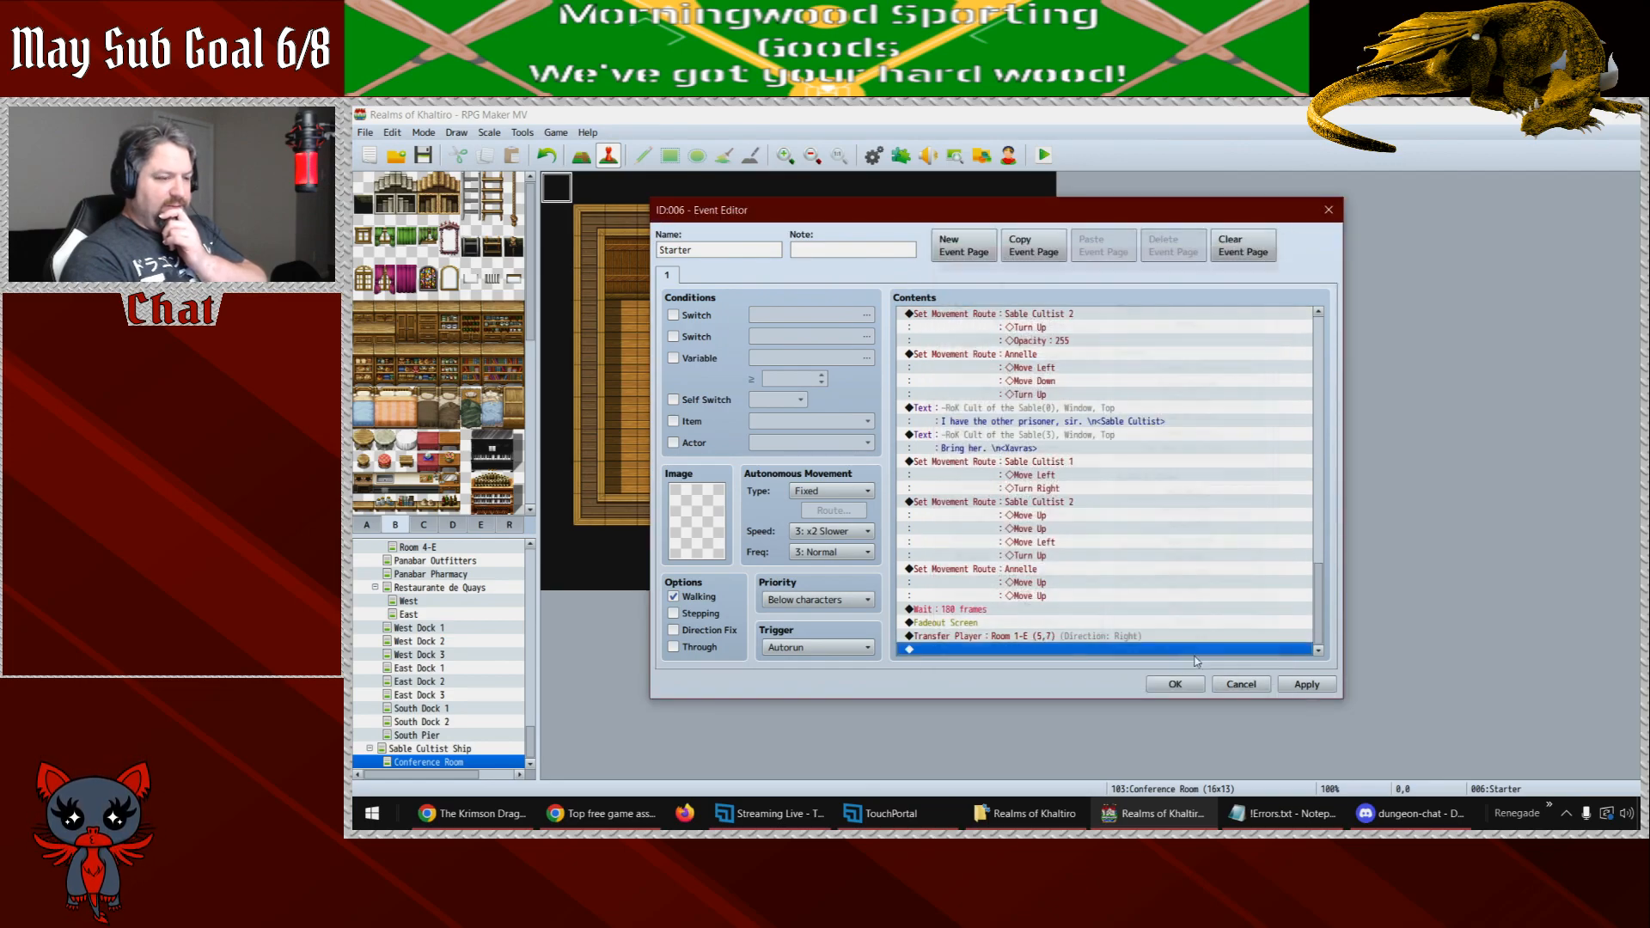
- Append a Set Movement Route for the Player with Opacity 255 after the Room 1-E transfer in the Starter event
double_click(1030, 648)
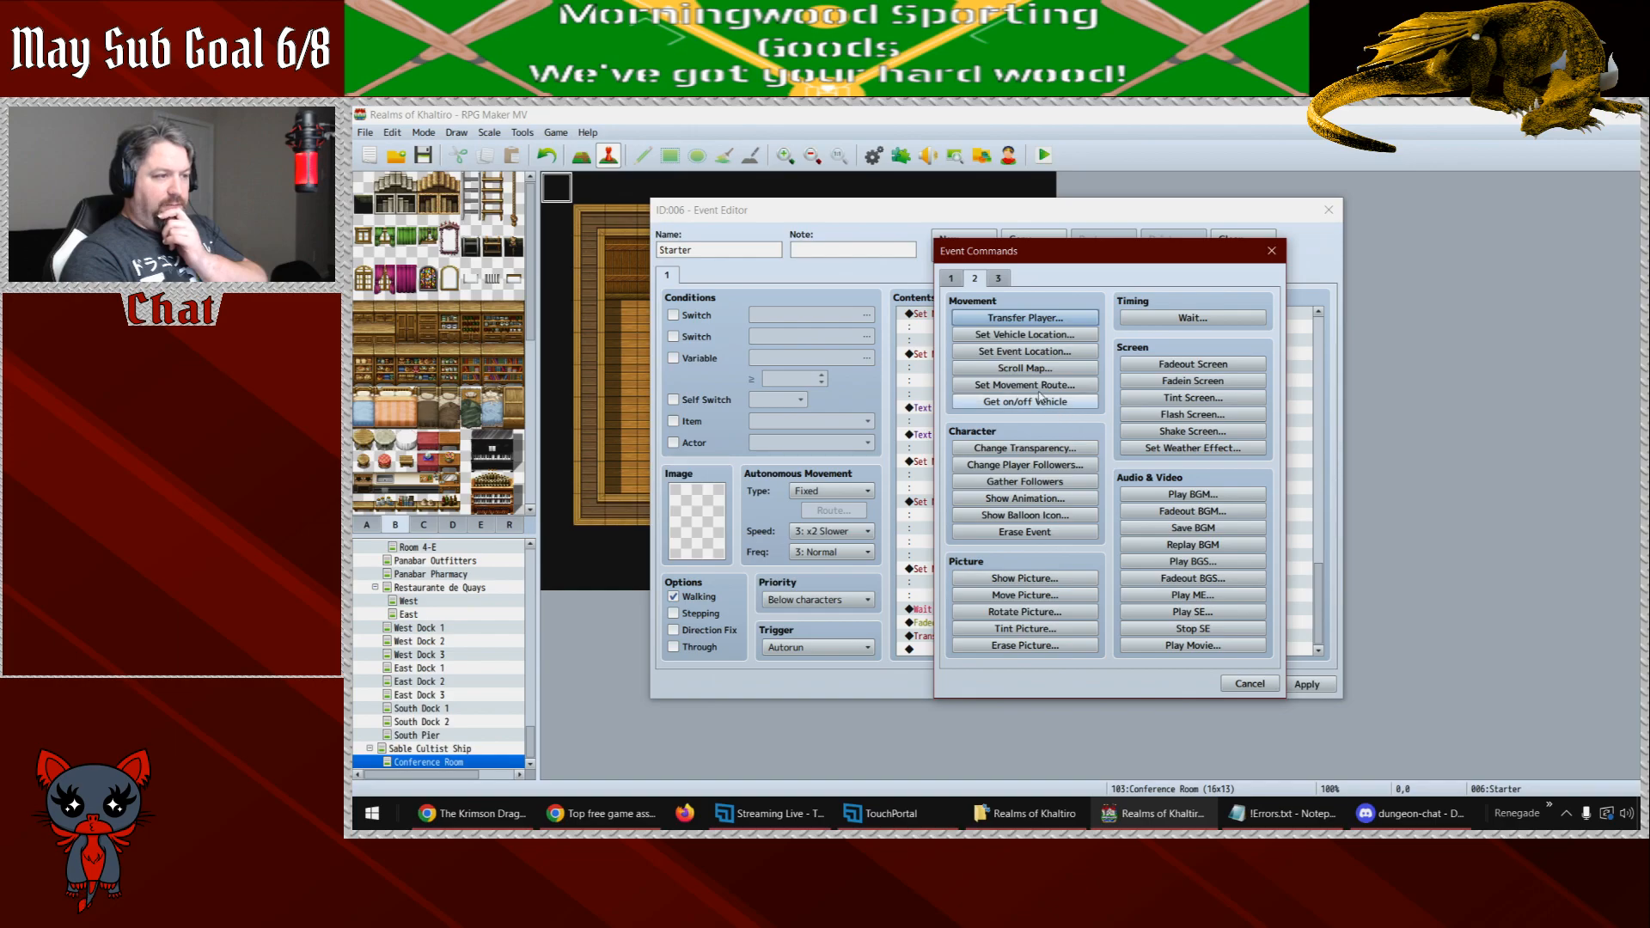
click(1024, 385)
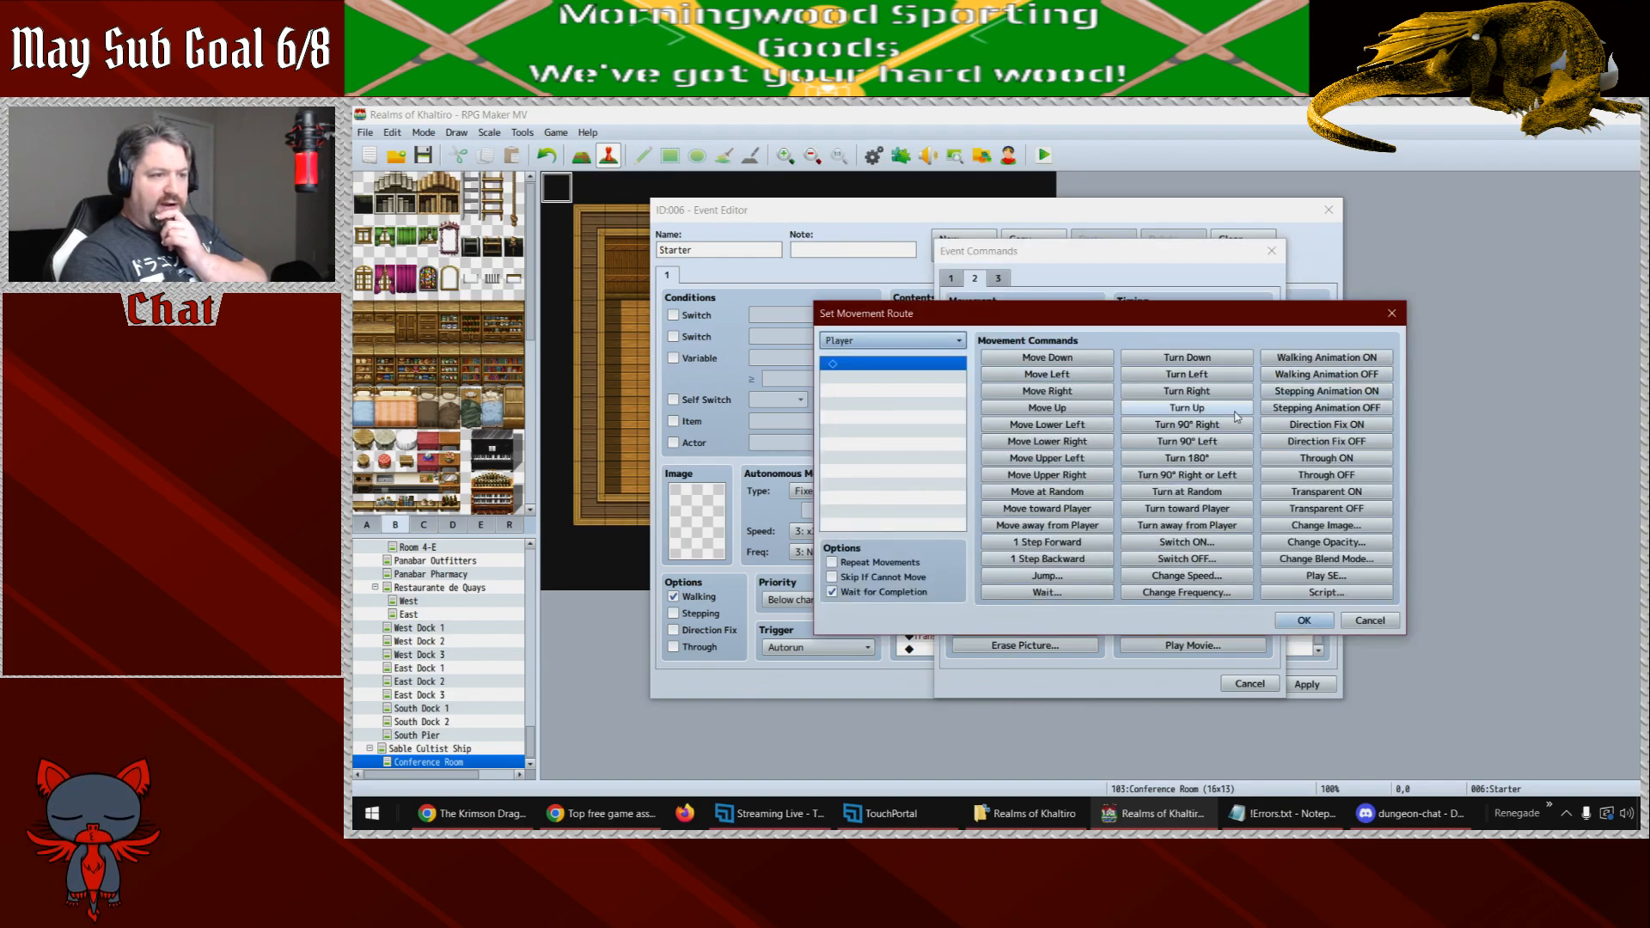
click(1319, 547)
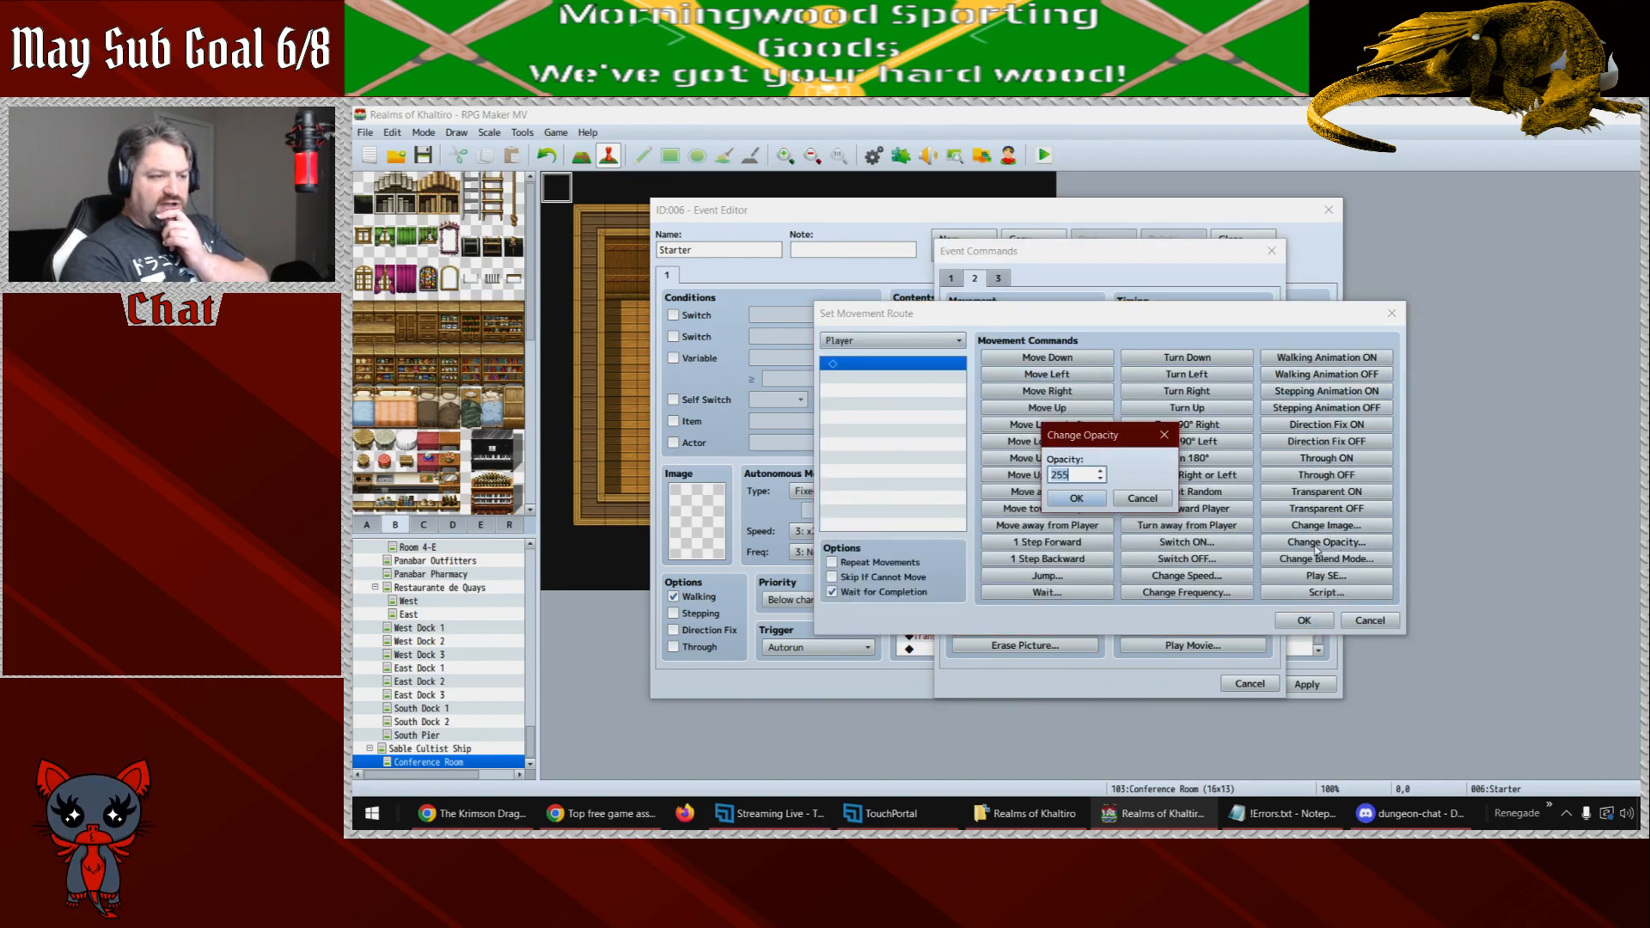
key(Return)
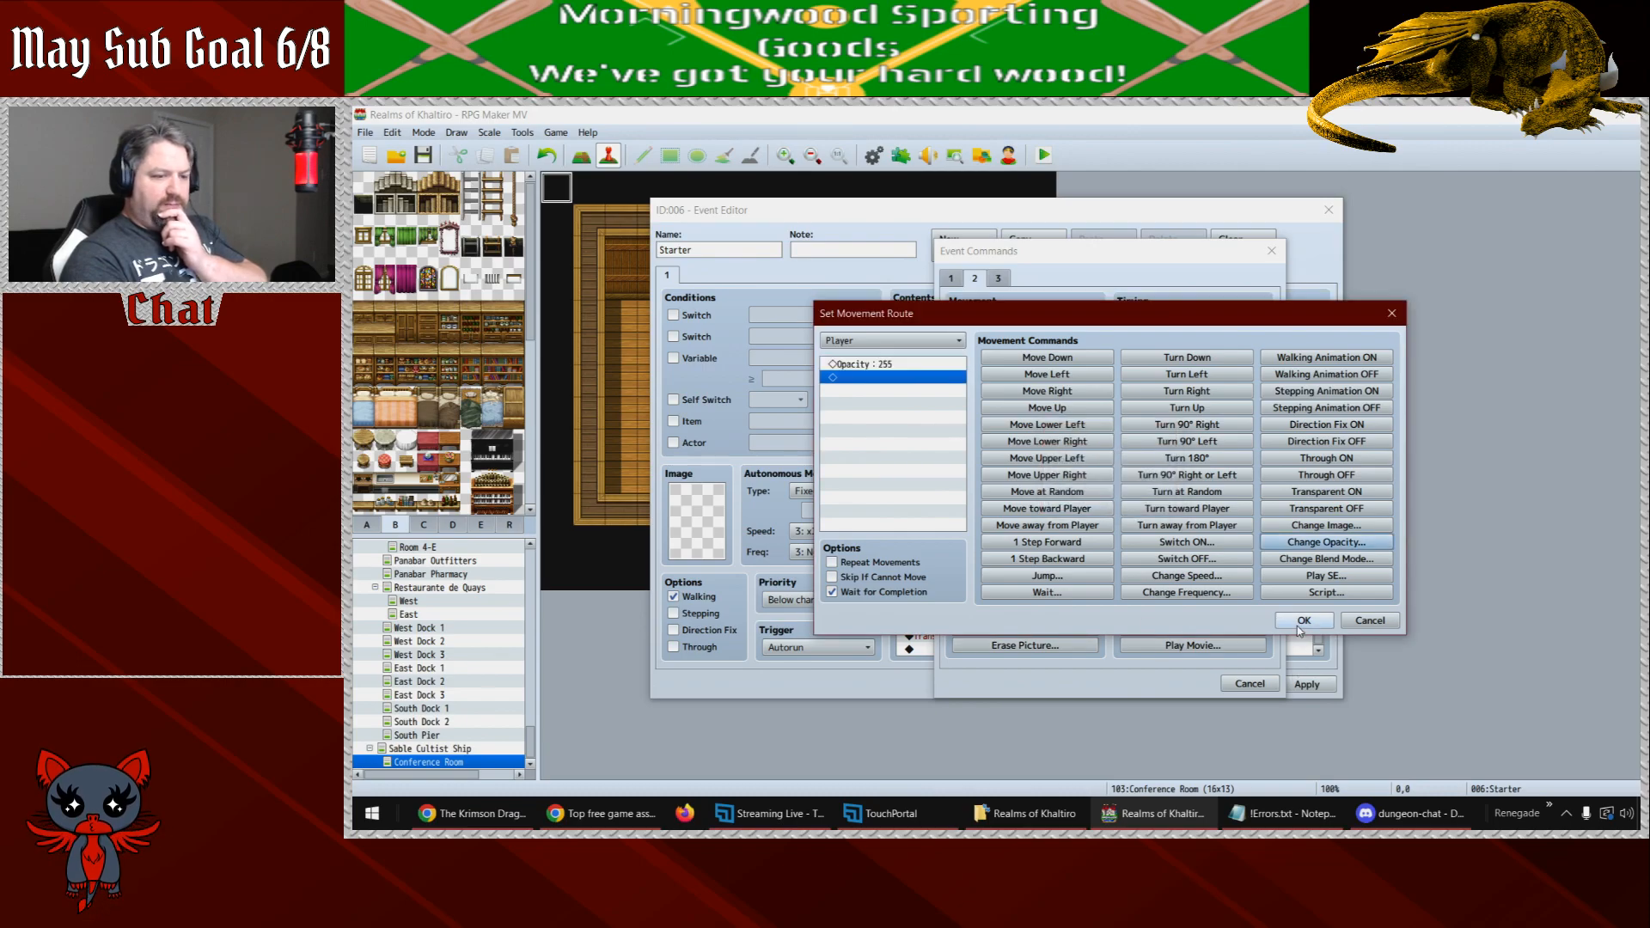
click(1298, 624)
drag(1318, 629, 1323, 660)
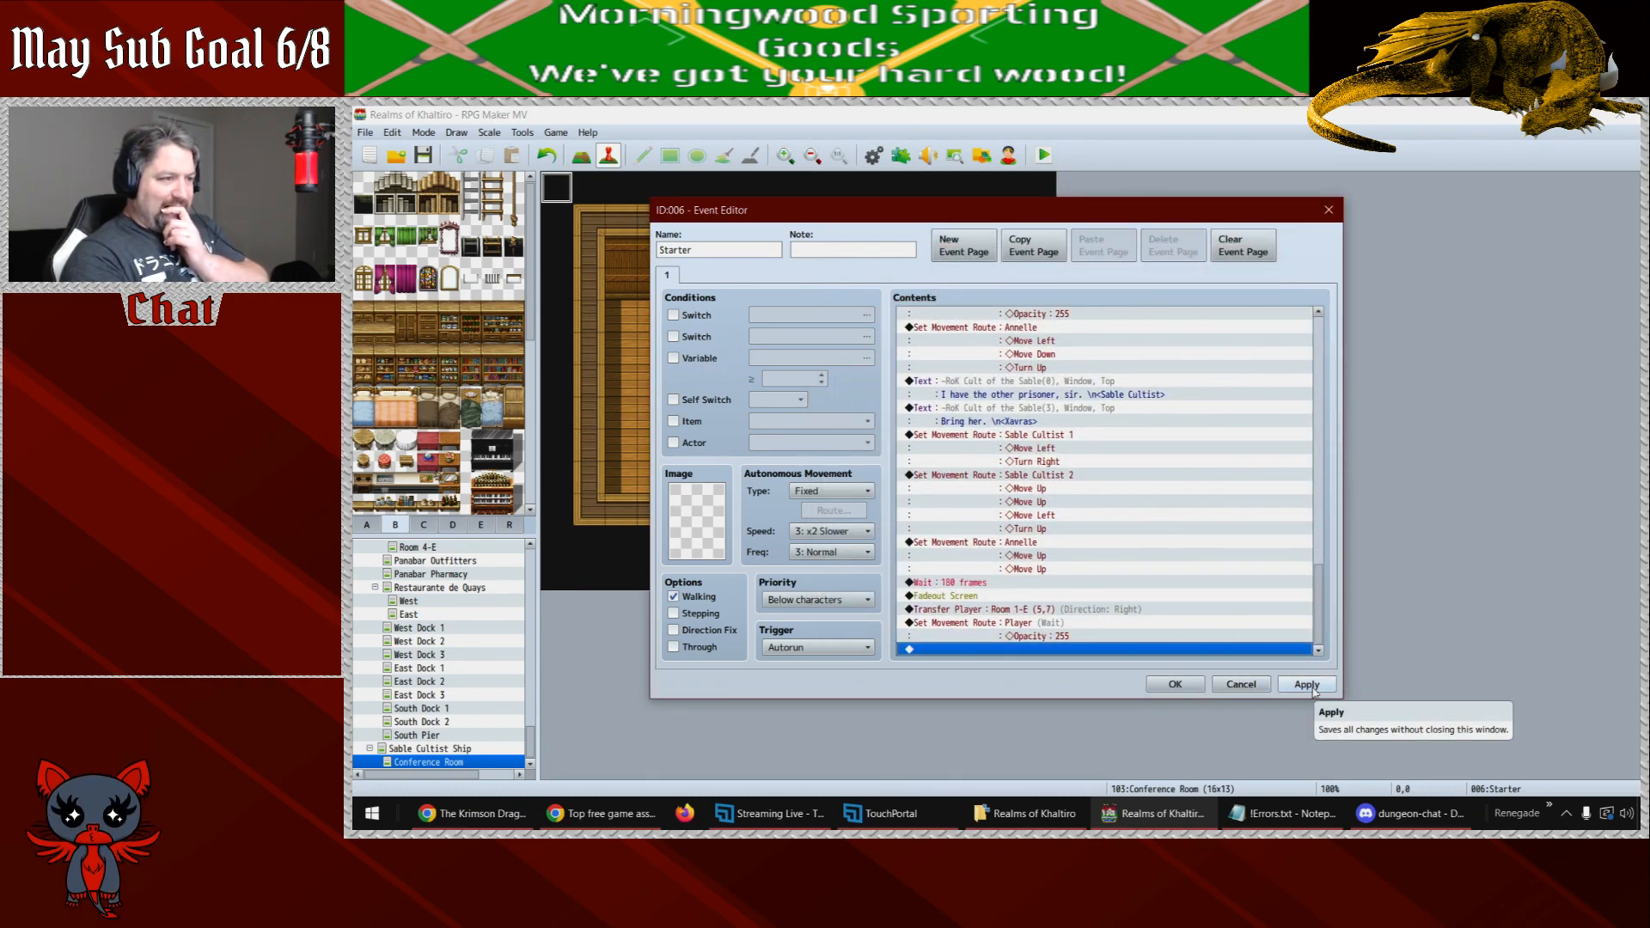
mouse_move(1319, 628)
mouse_down()
mouse_move(1325, 581)
mouse_move(1330, 636)
mouse_up()
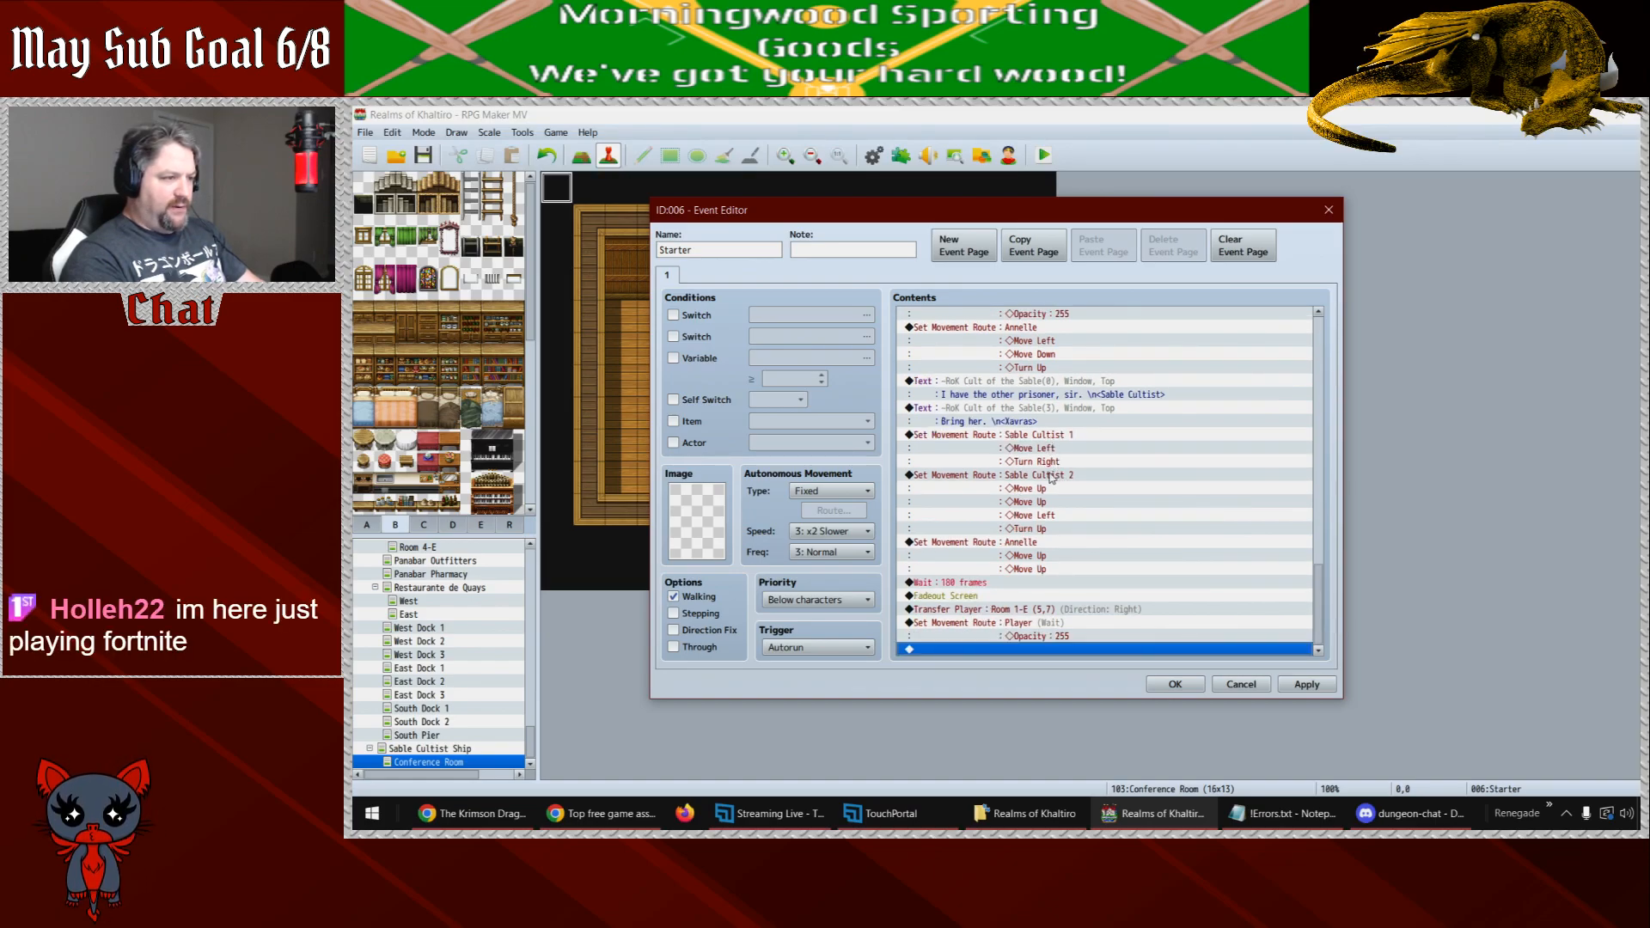
- Insert a Wait of 15 frames before Annelle's last movement route in the Starter event
click(1033, 544)
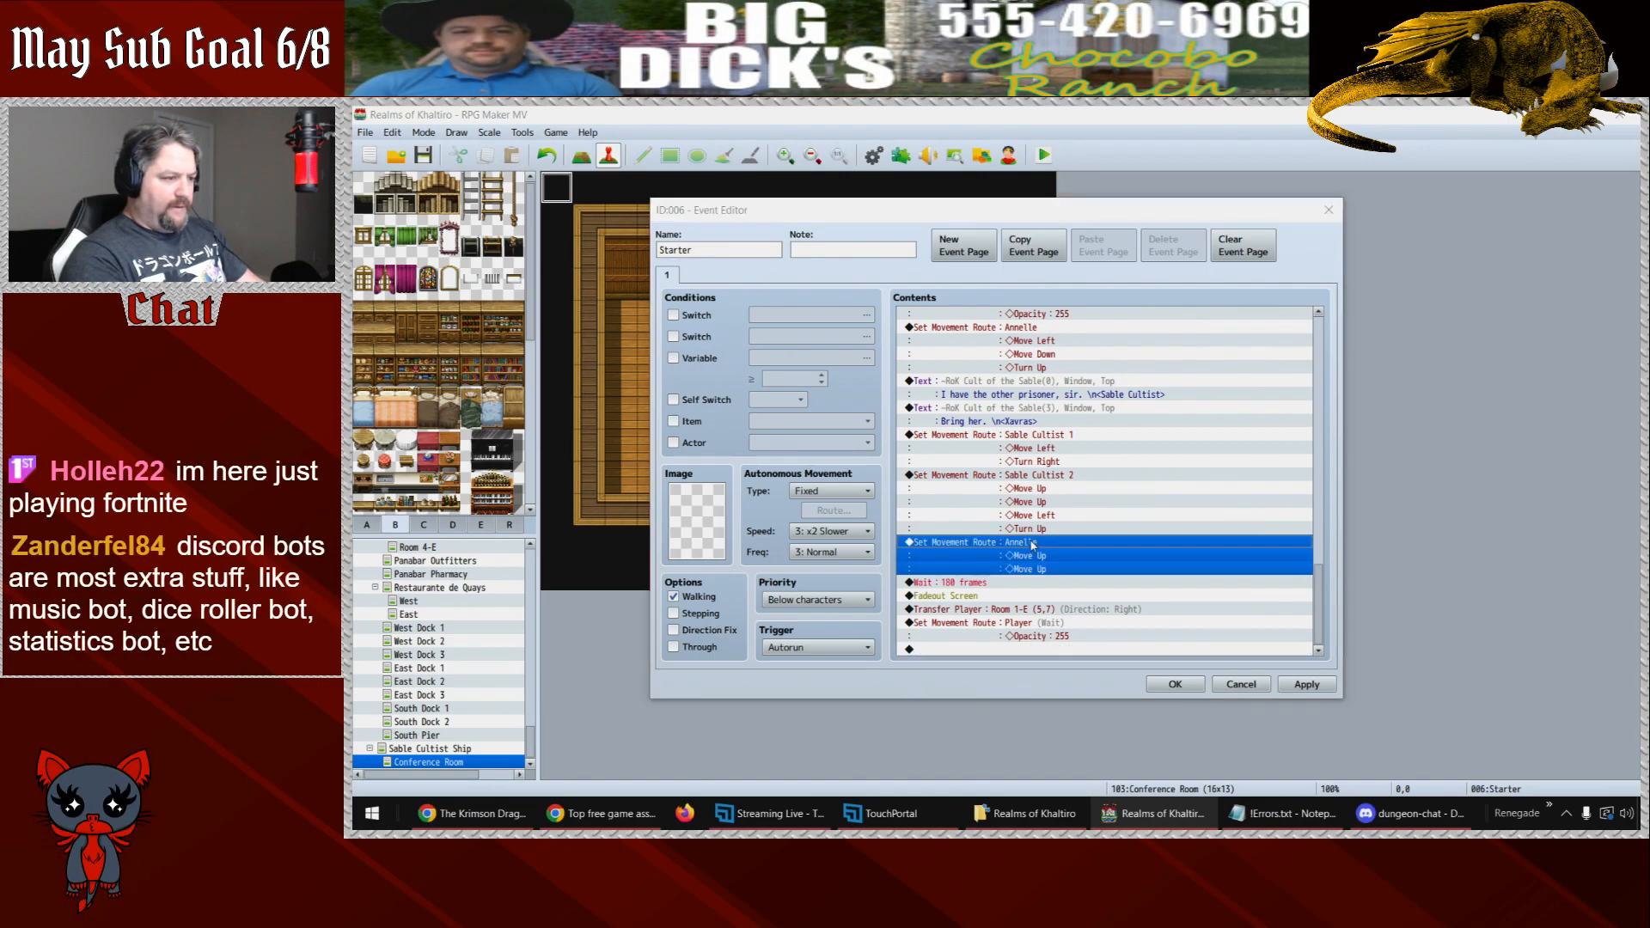
key(Insert)
click(1180, 320)
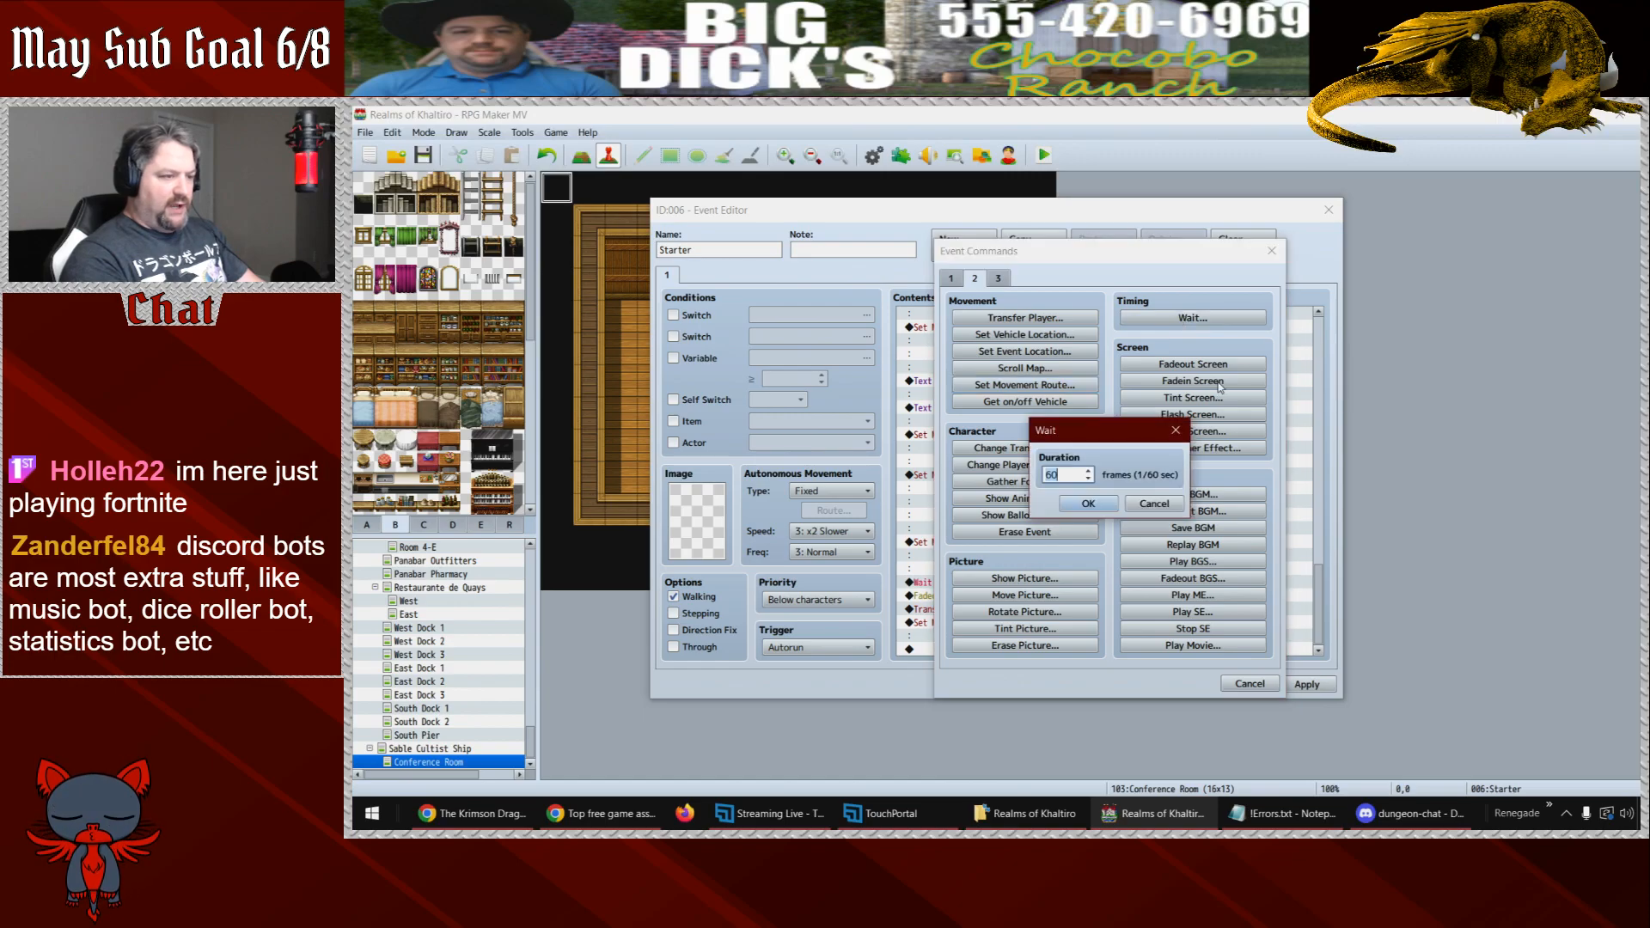
click(1088, 504)
- Insert a Control Switches command turning 0076 Annelle Appears ON before Annelle's last movement route, and save the Starter event
key(Insert)
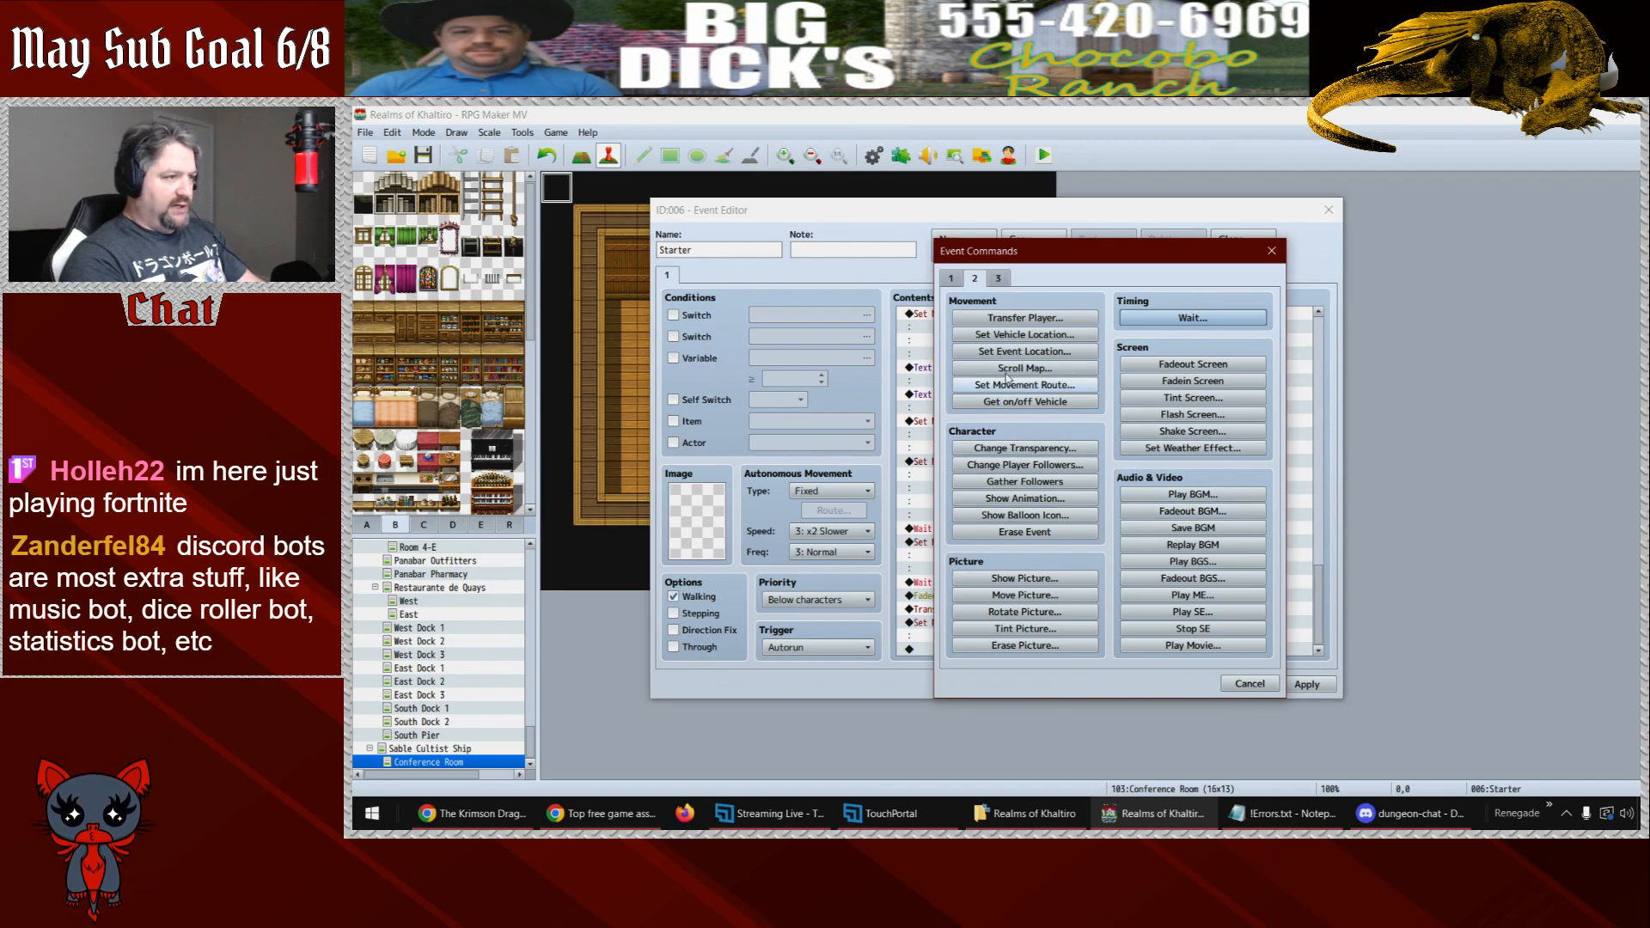
click(954, 278)
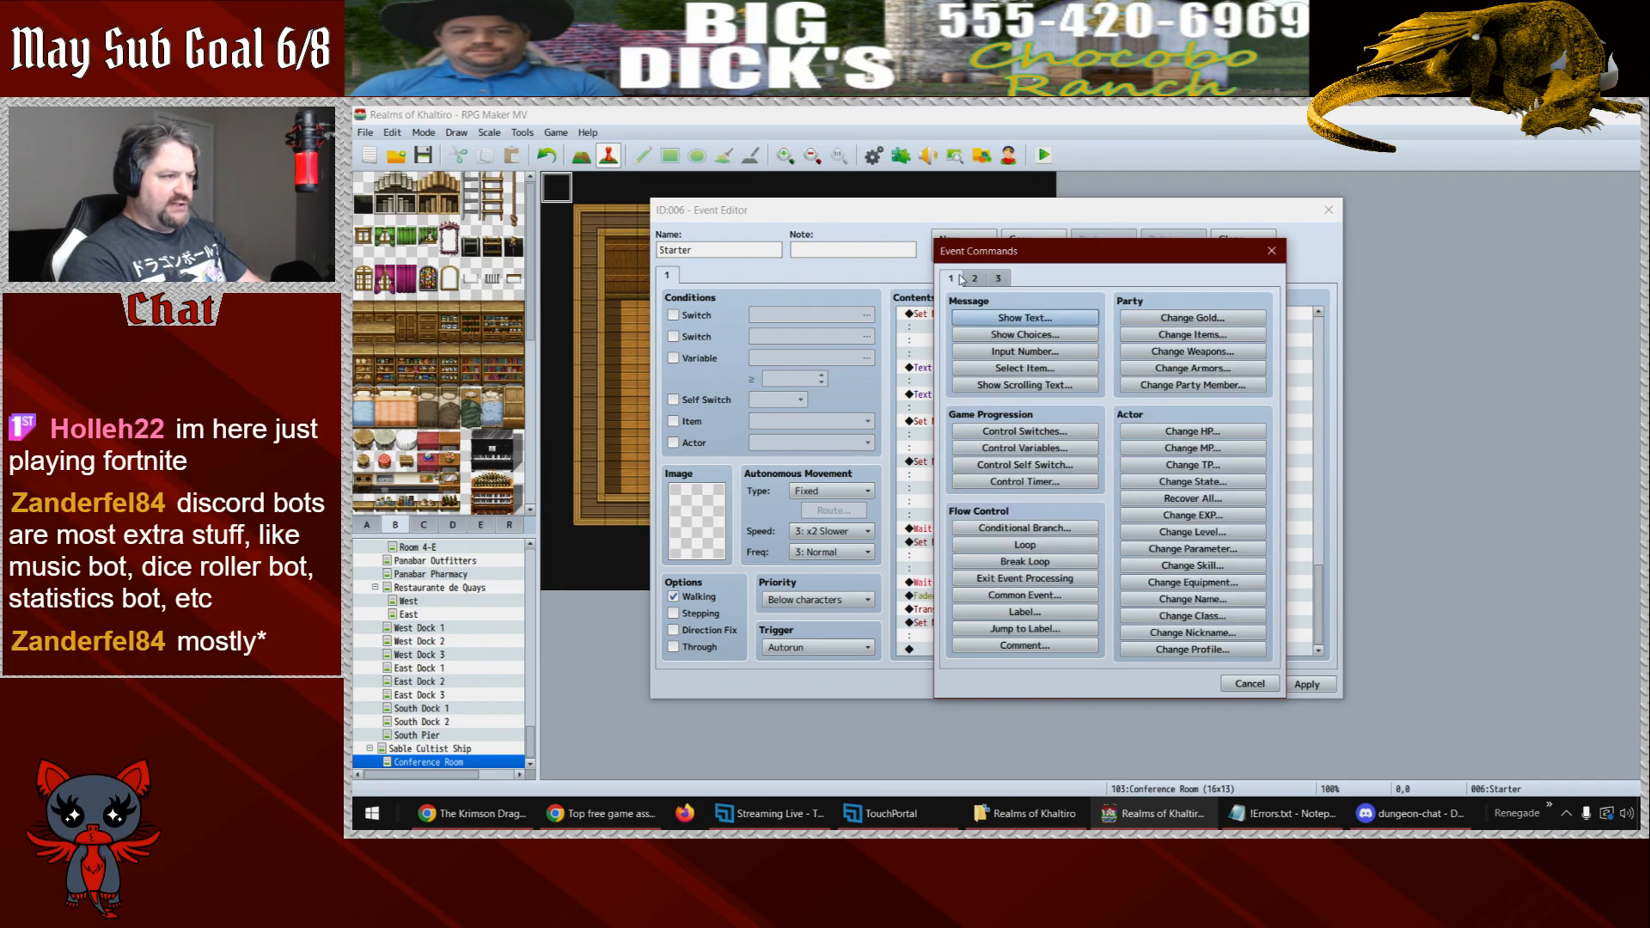
click(1055, 432)
click(1144, 443)
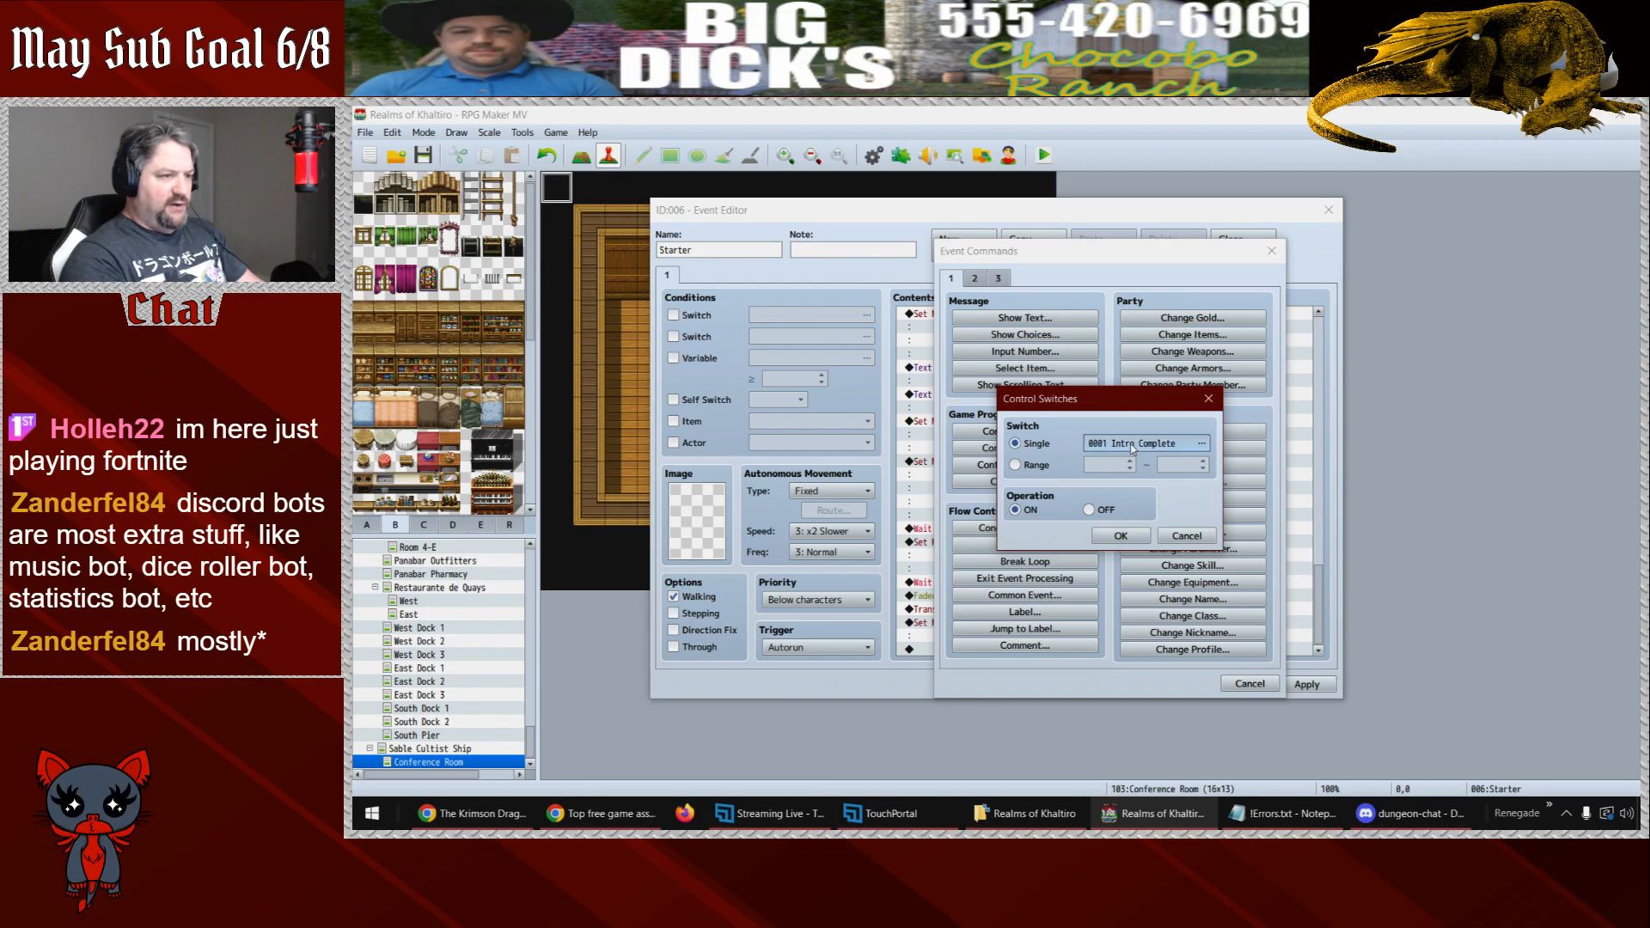
click(1088, 640)
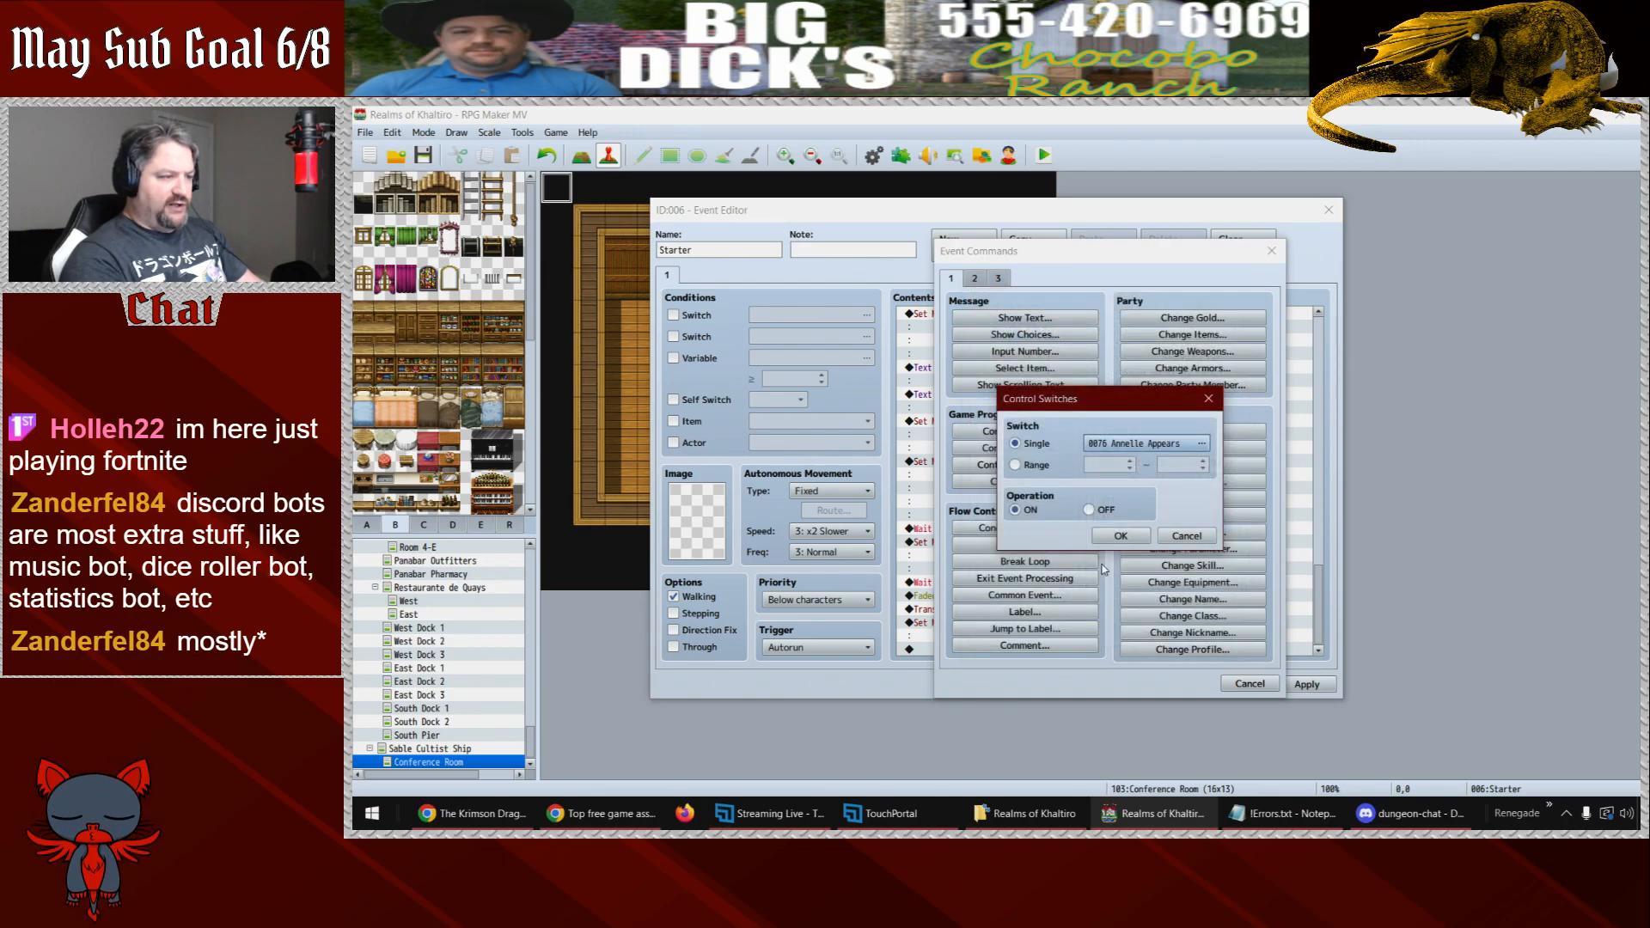
click(1126, 550)
scroll(1322, 629, down, 1)
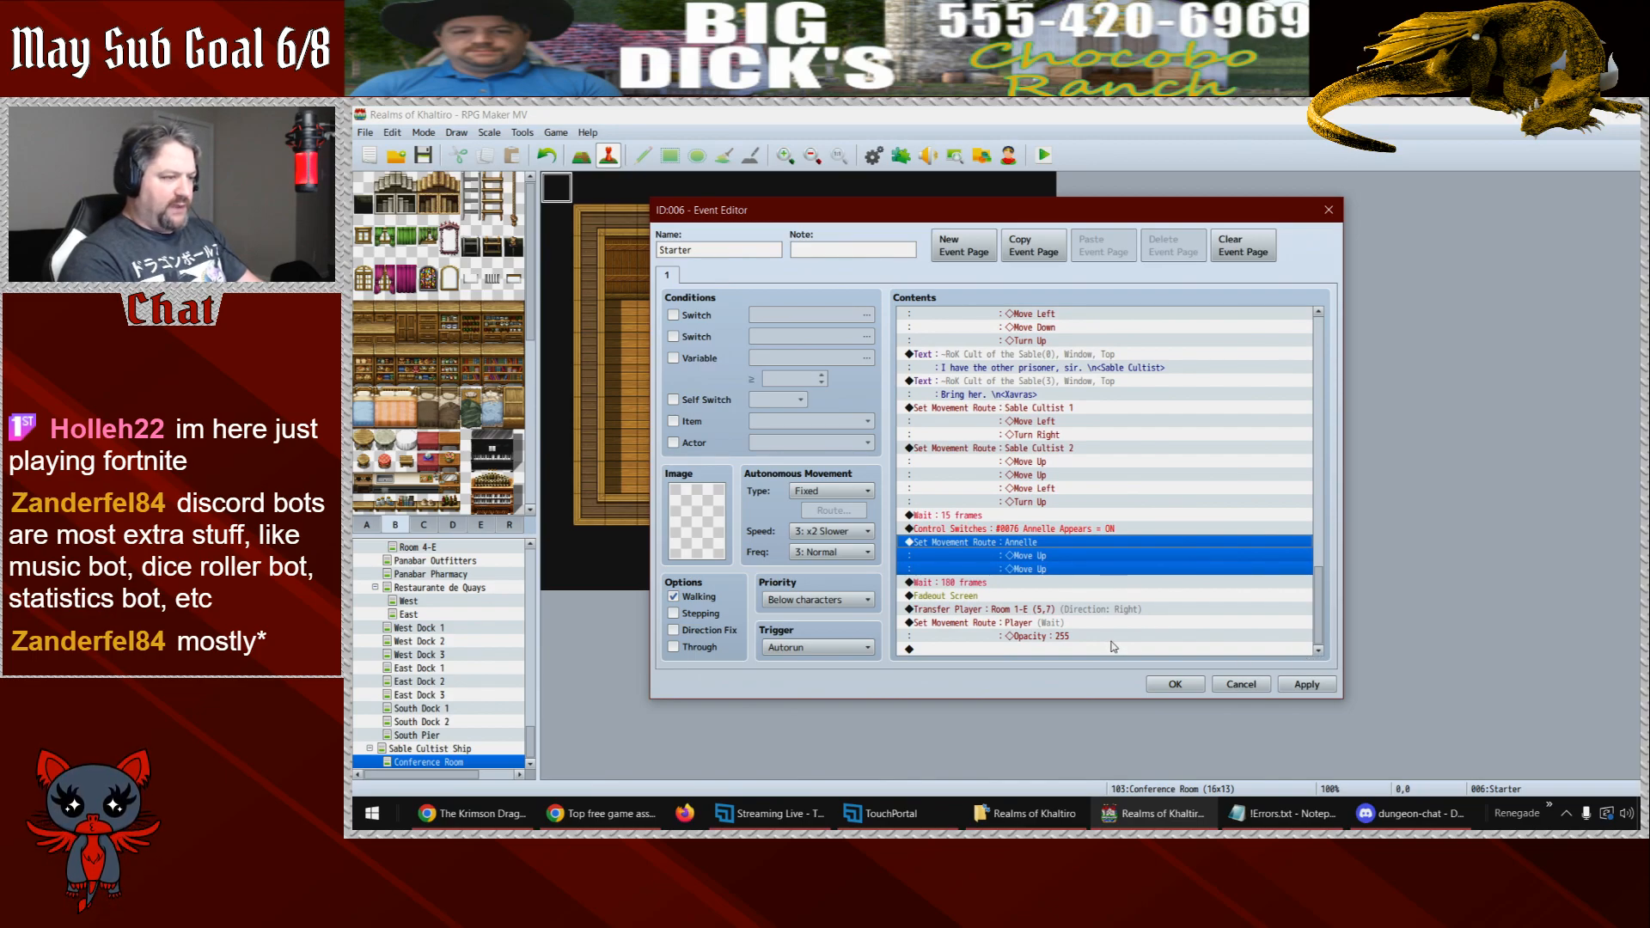
click(1307, 685)
click(1175, 685)
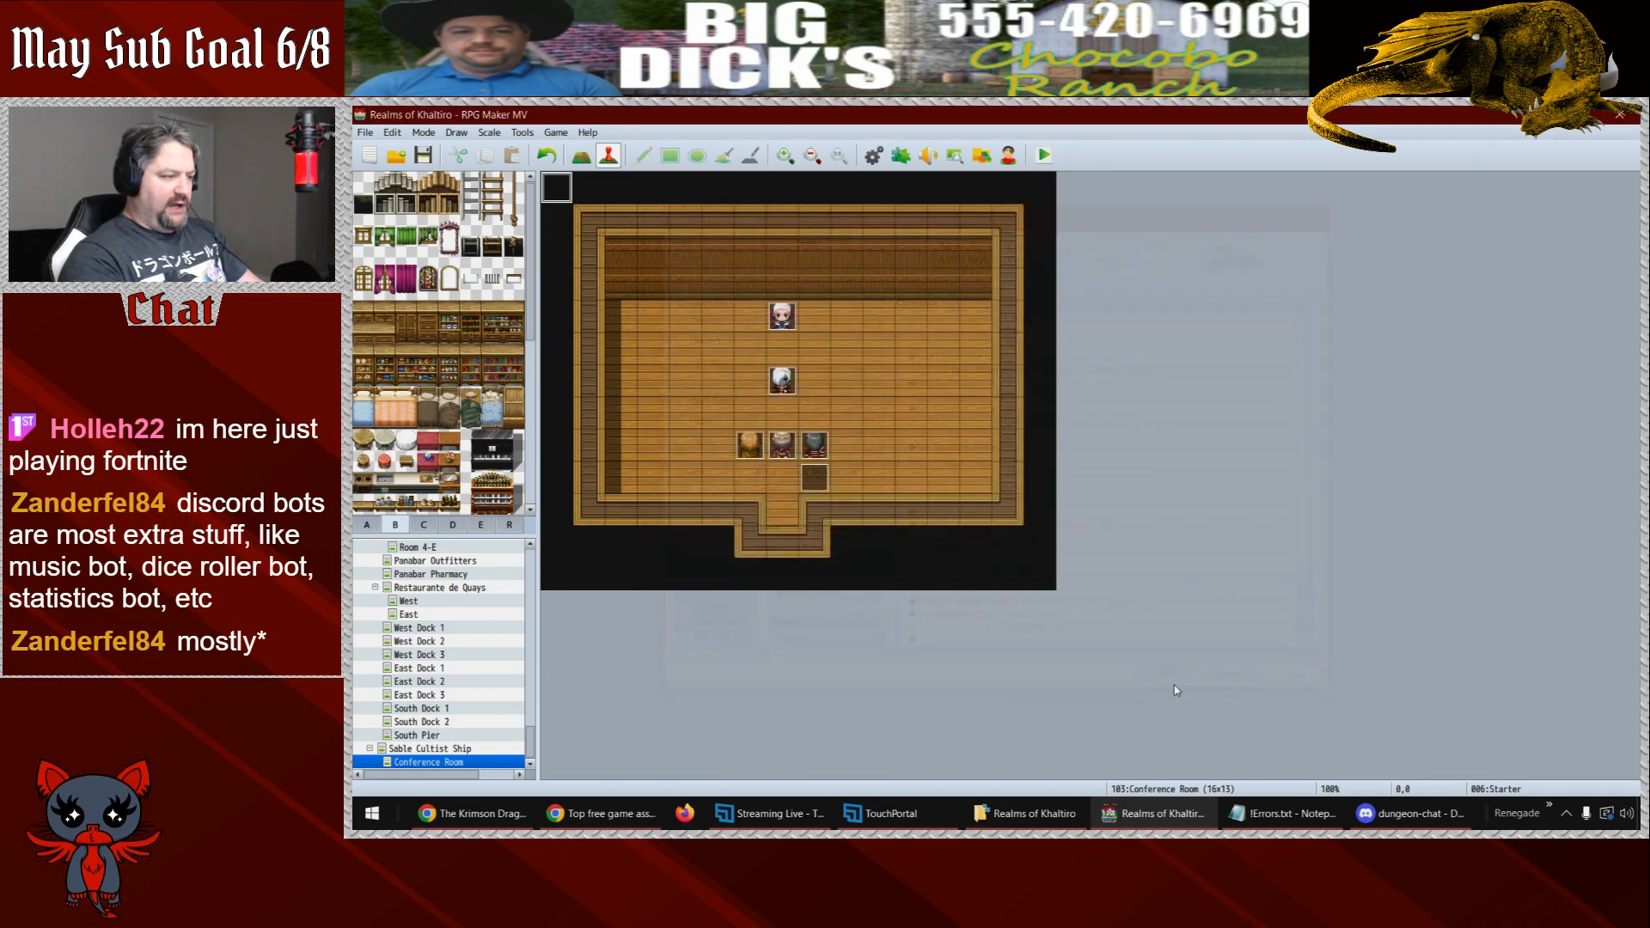
- Create an event named Starter on the top-left corner tile of Room 1-E and set its trigger to Autorun
drag(530, 742, 530, 709)
click(417, 699)
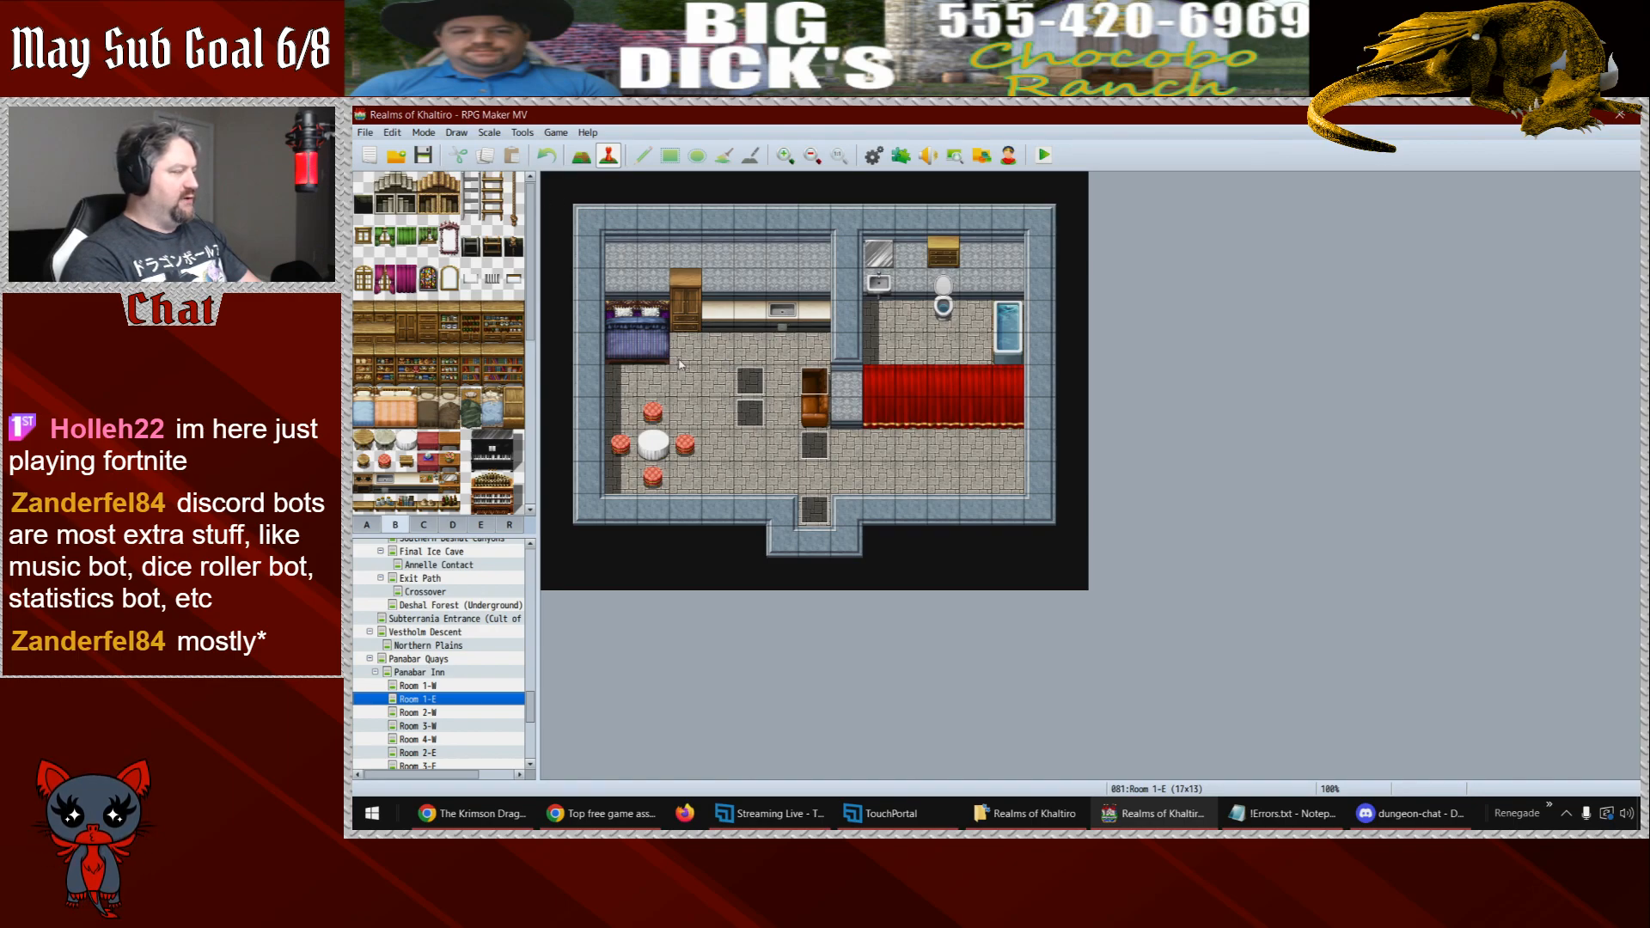
double_click(563, 196)
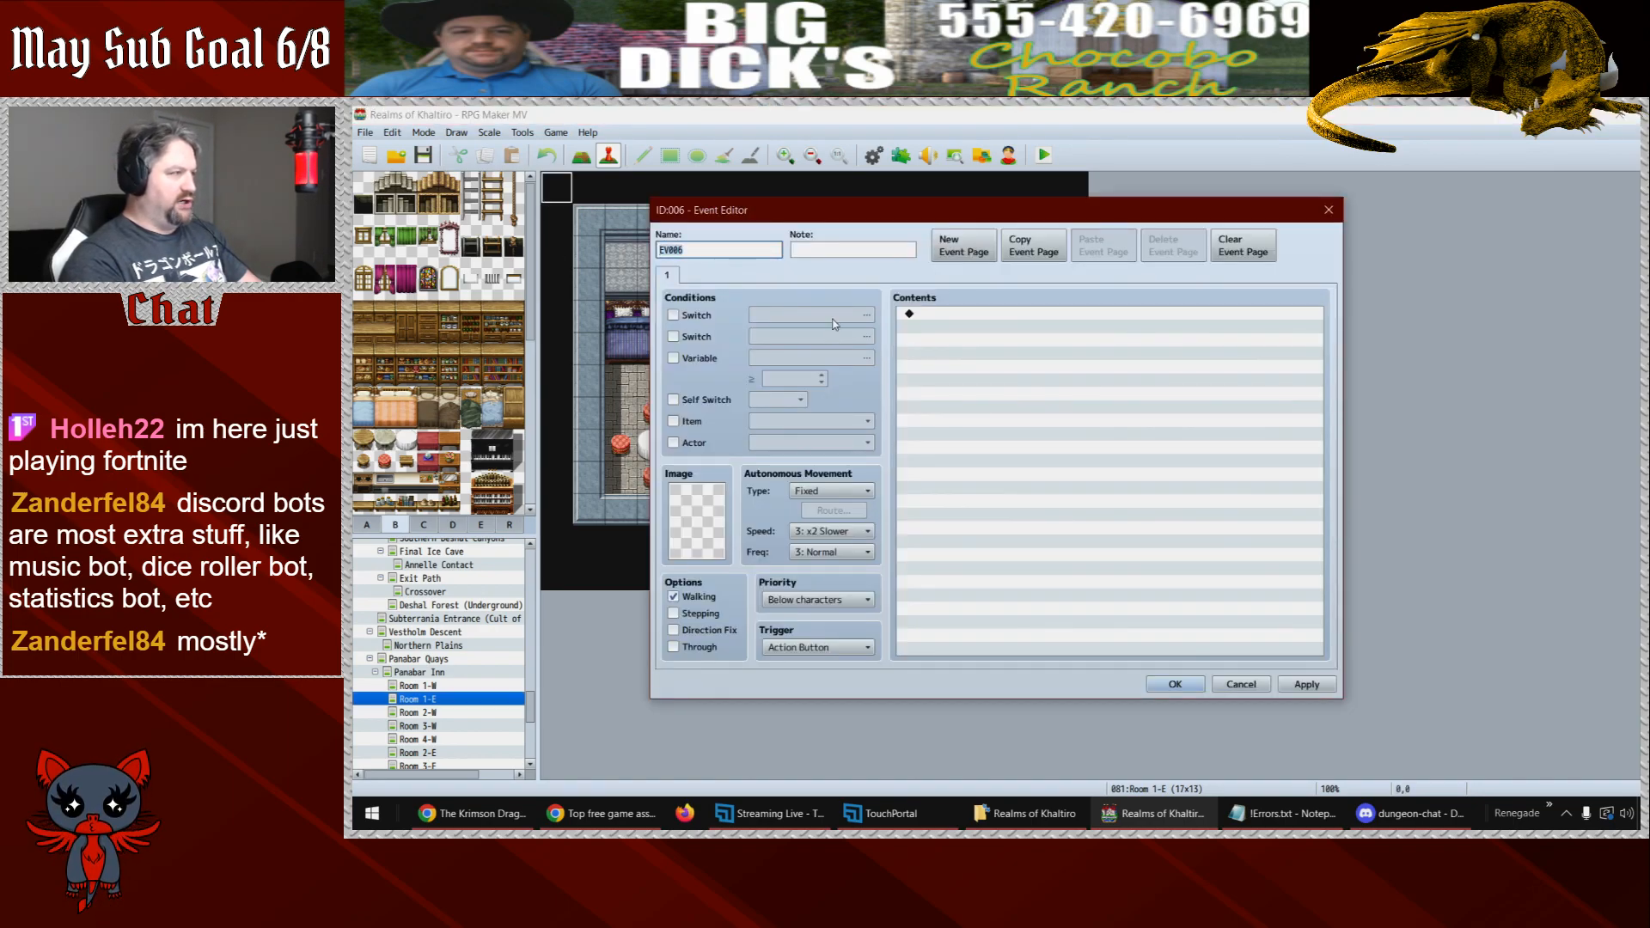
text(Starter)
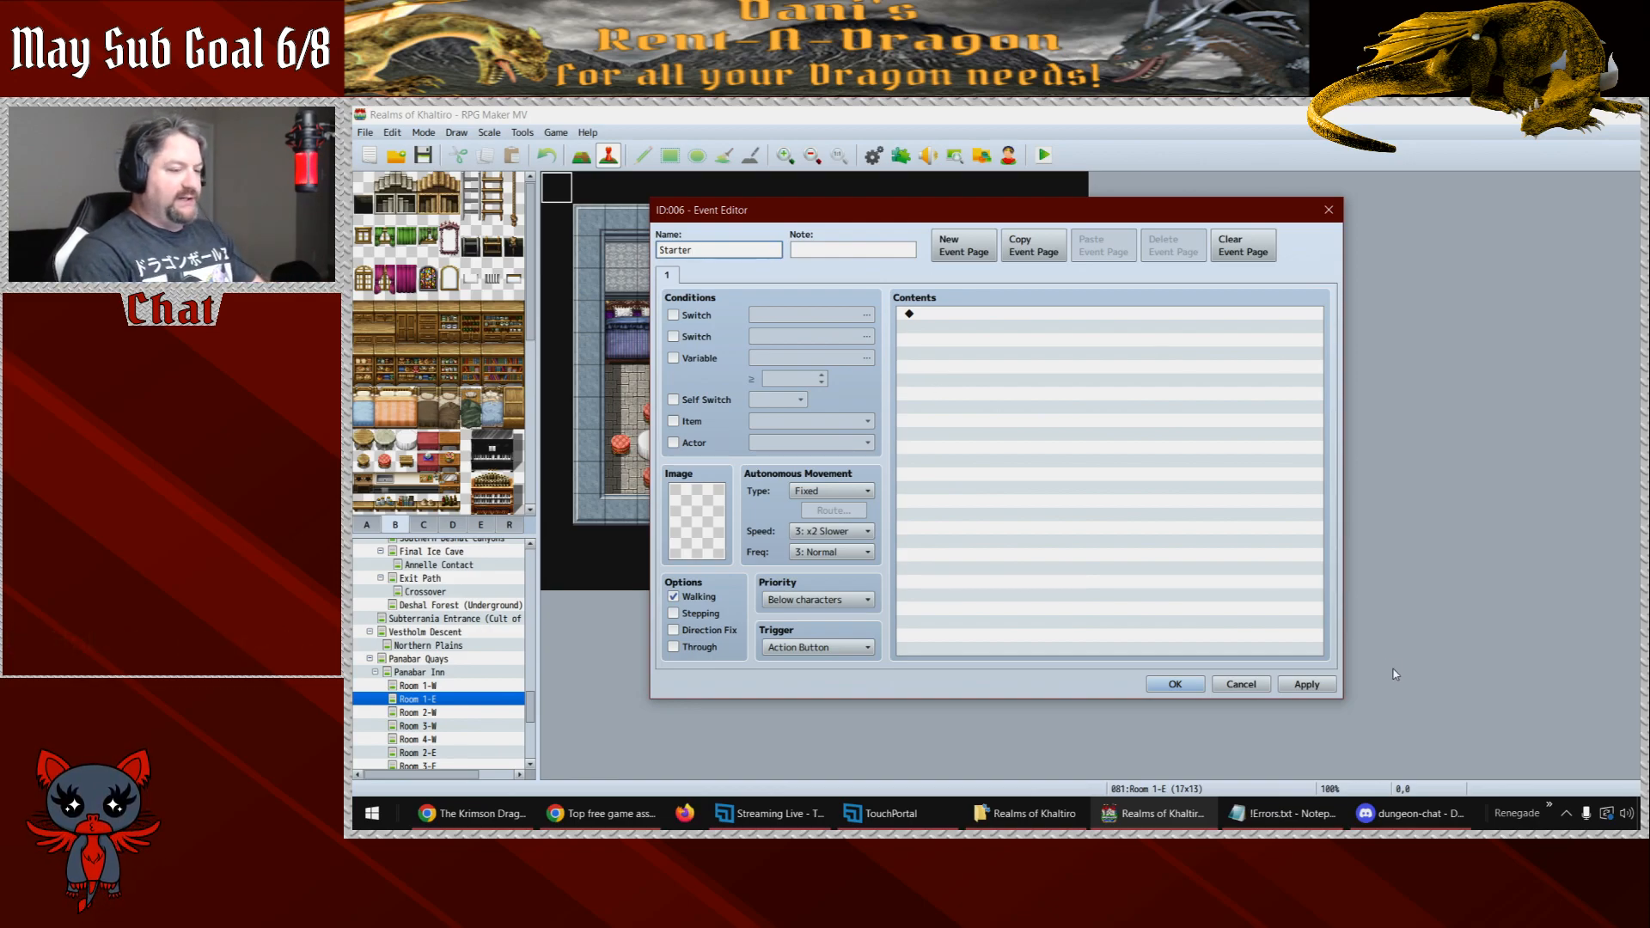
click(1313, 684)
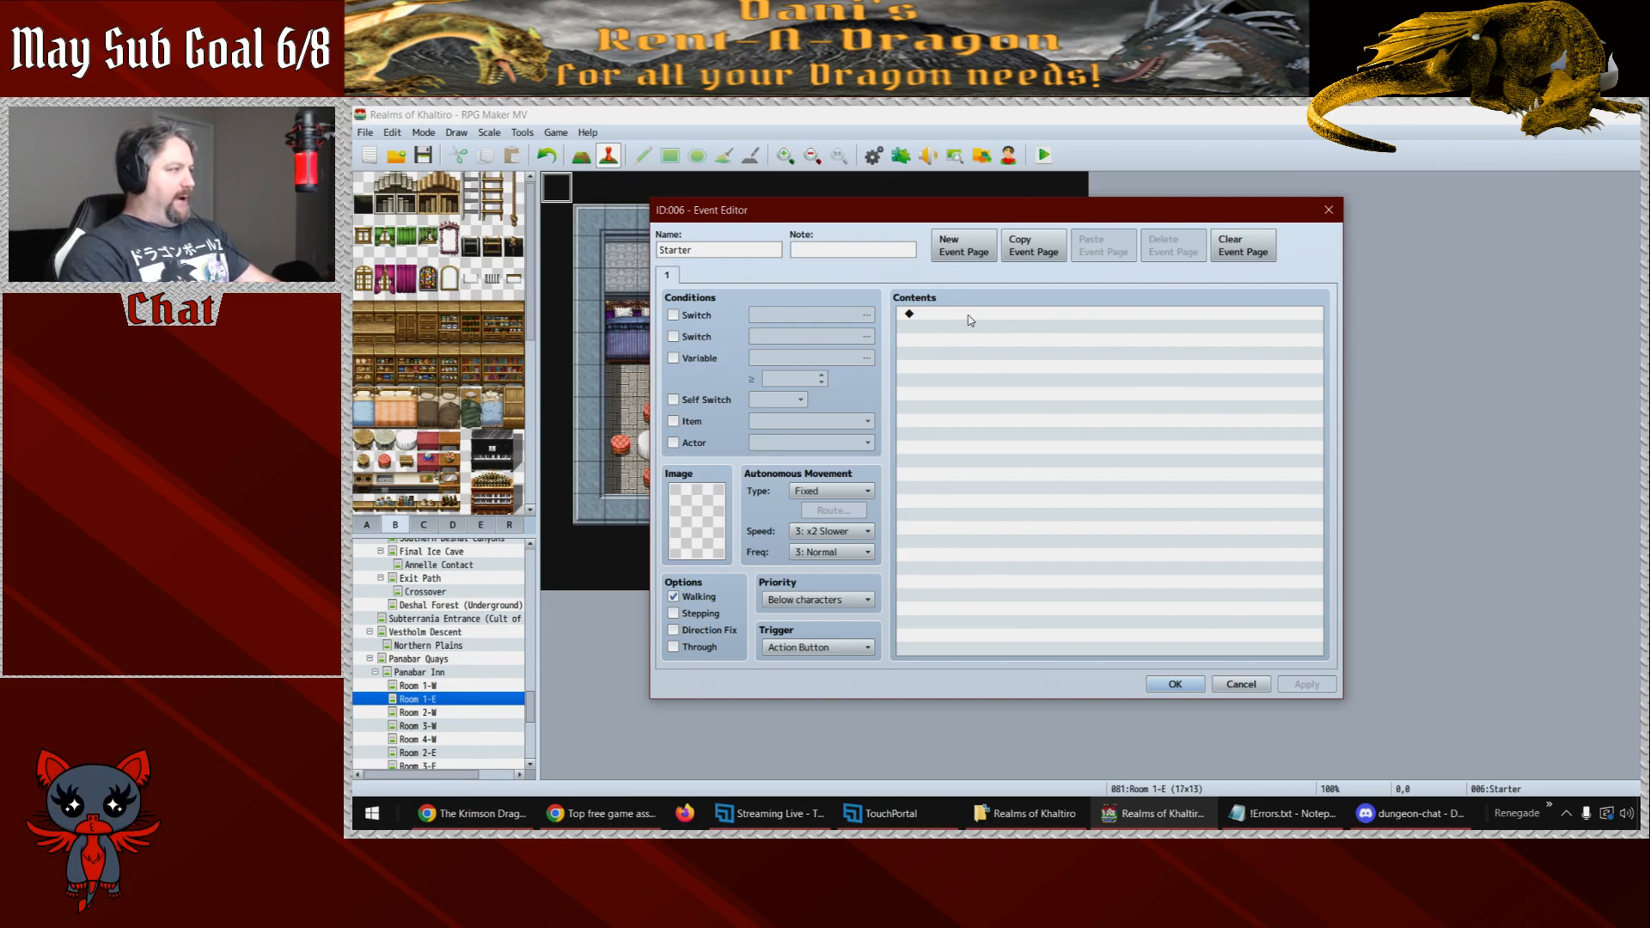
click(816, 649)
click(810, 713)
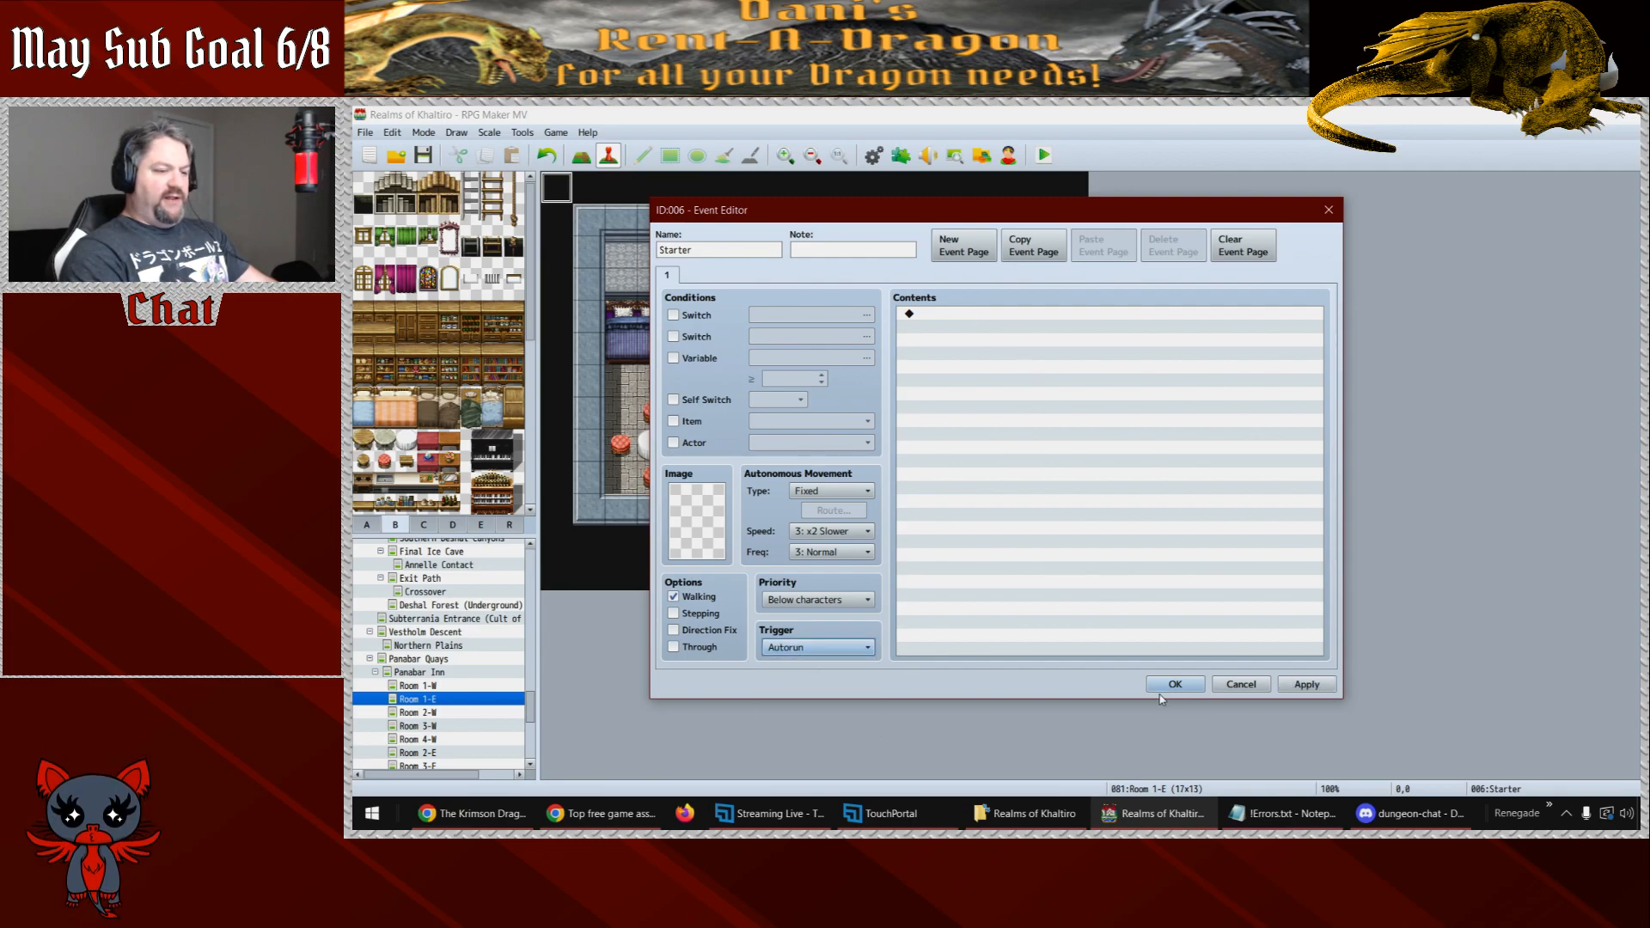
click(1175, 684)
- Review the Starter event in the Conference Room and the new Starter event in Room 1-E
scroll(443, 714, down, 6)
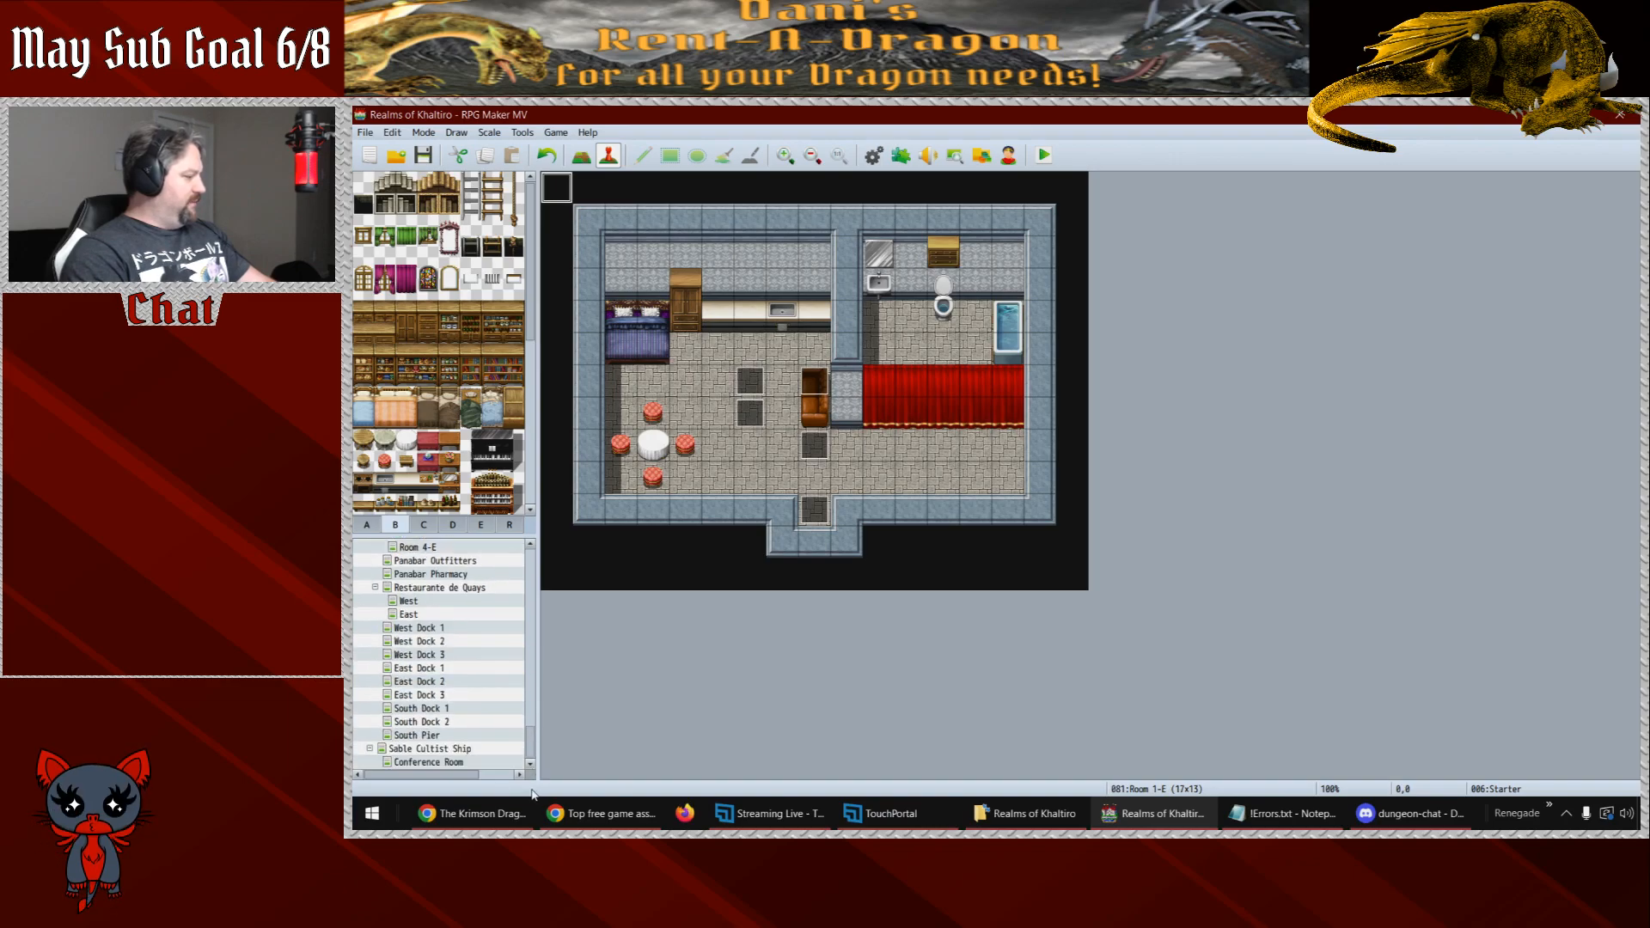
click(430, 762)
double_click(557, 193)
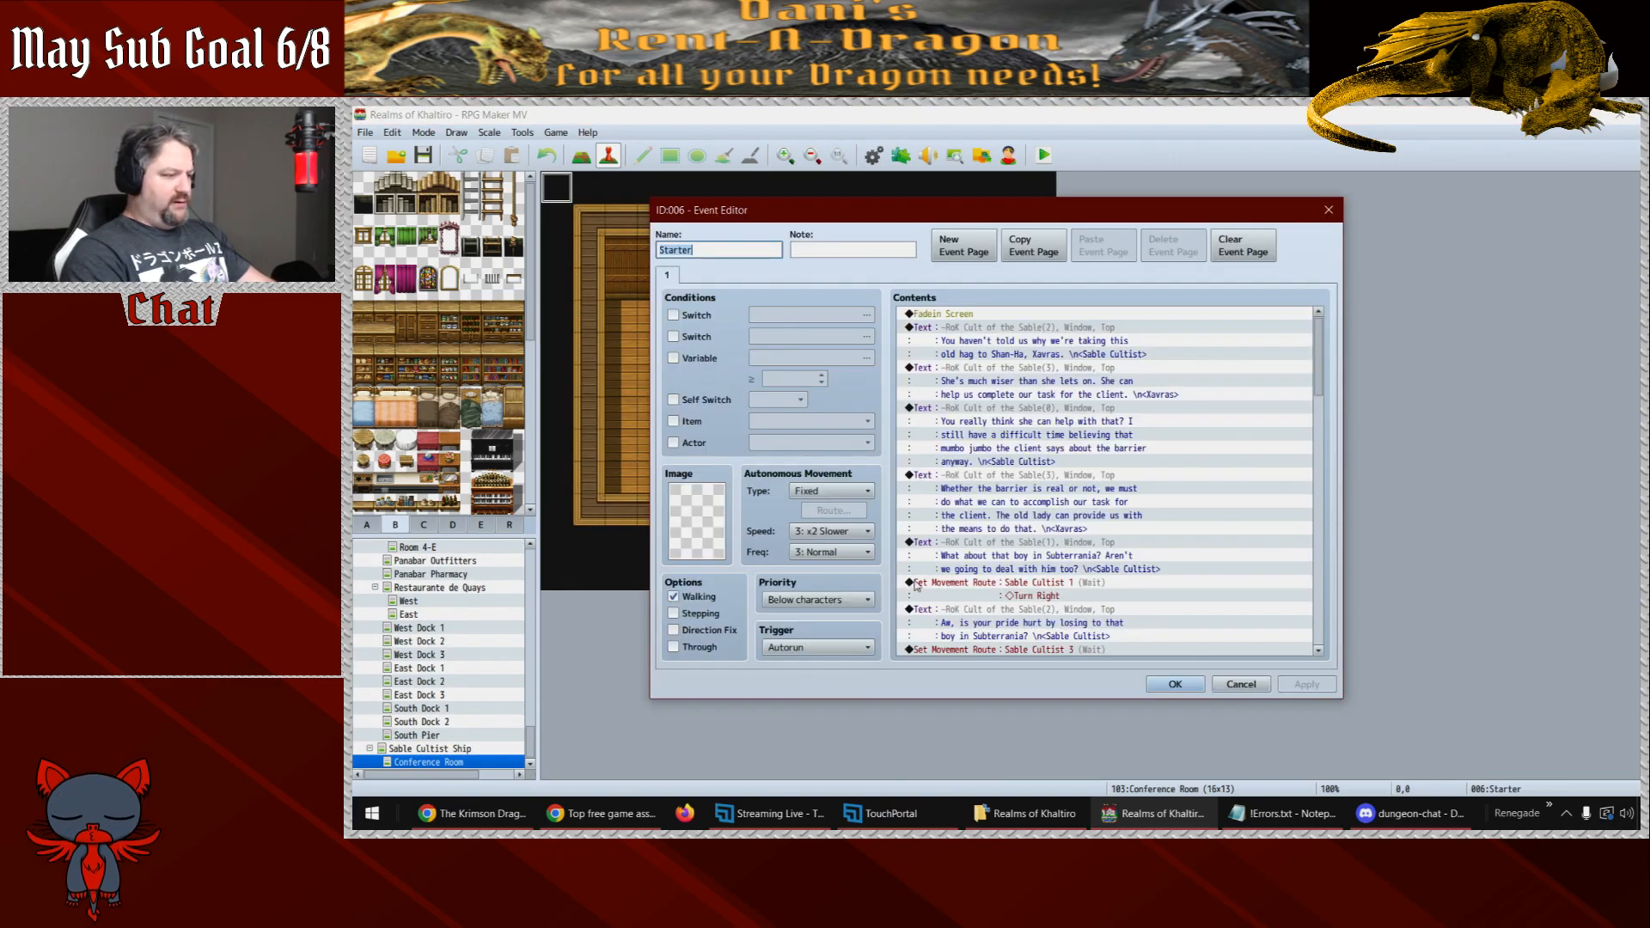
click(1174, 684)
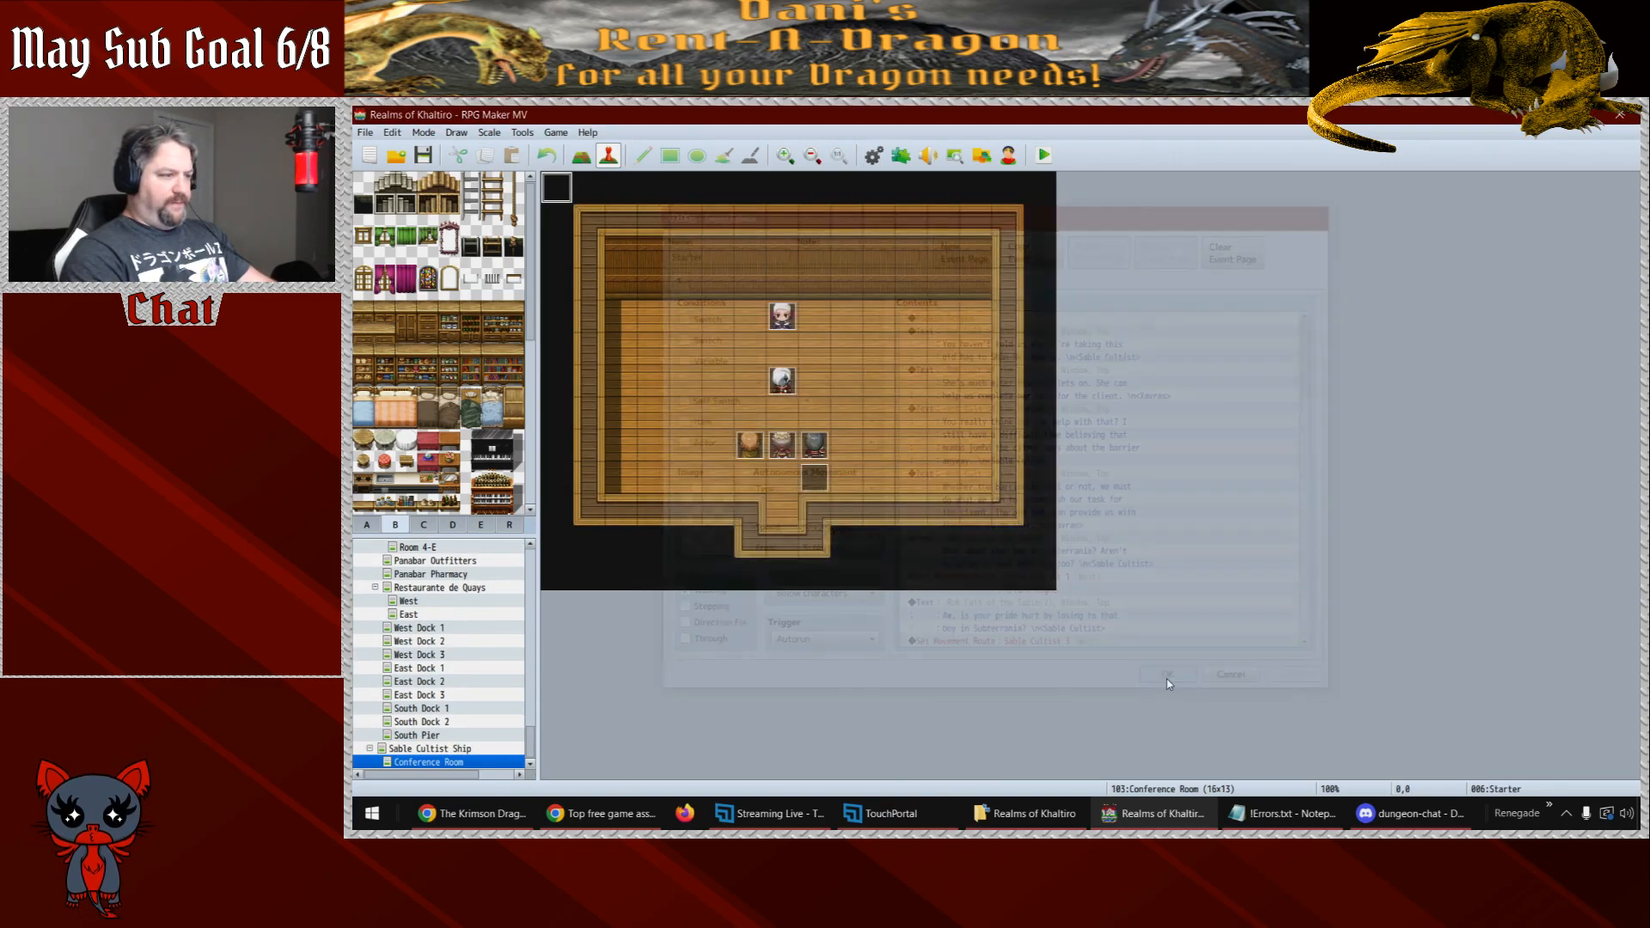
scroll(529, 756, up, 5)
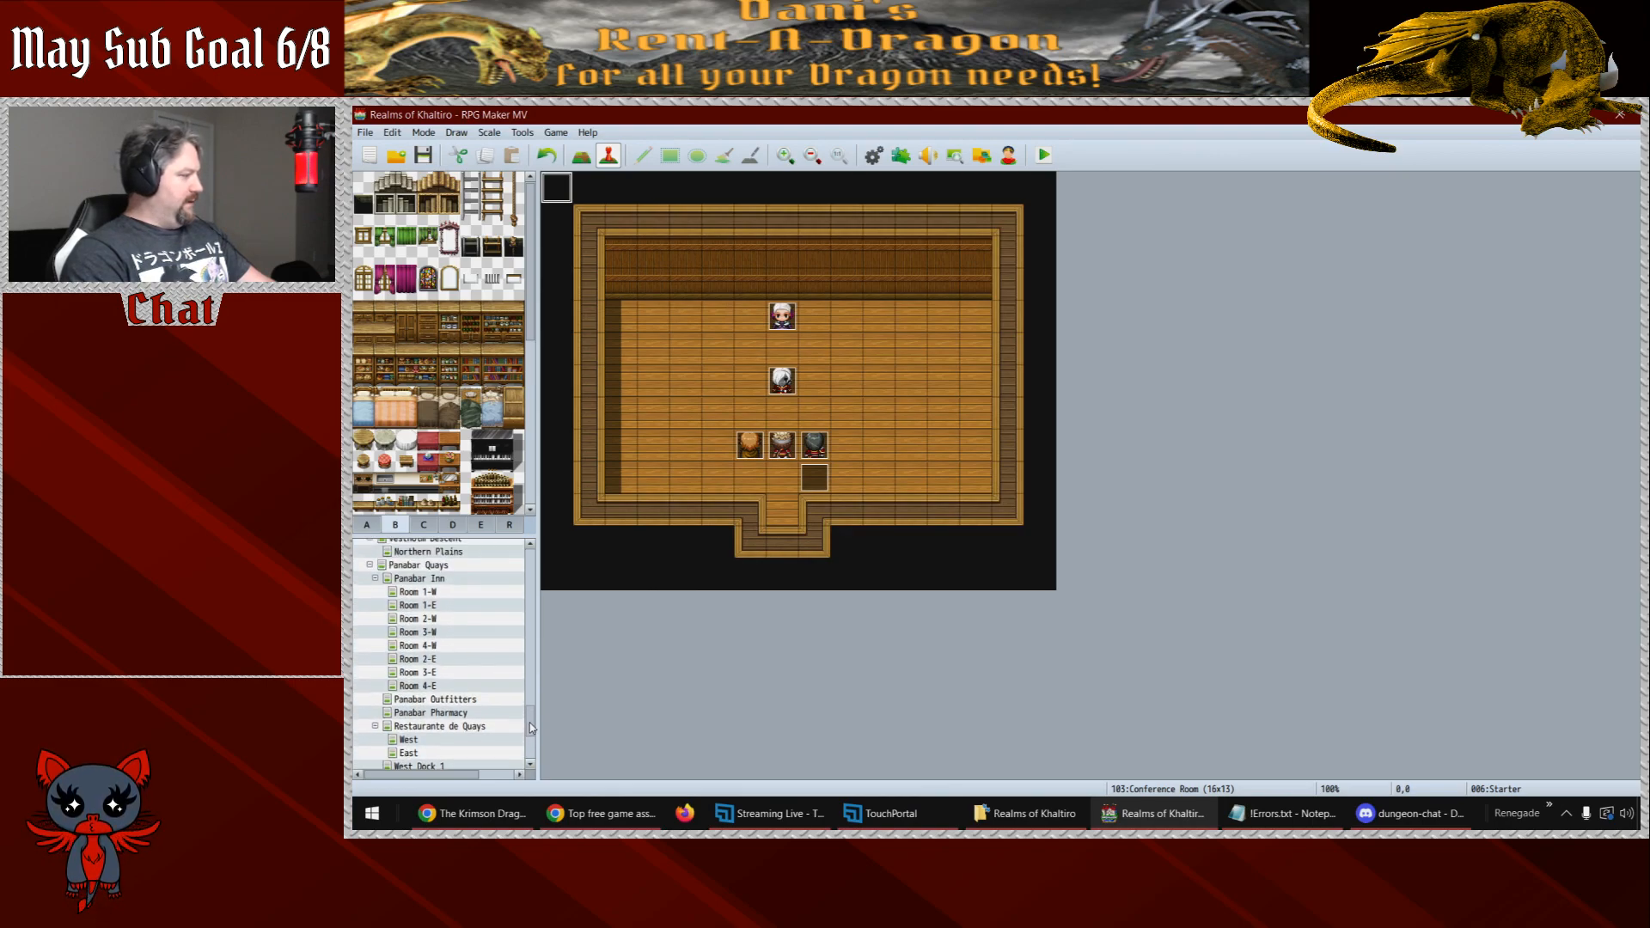
click(418, 668)
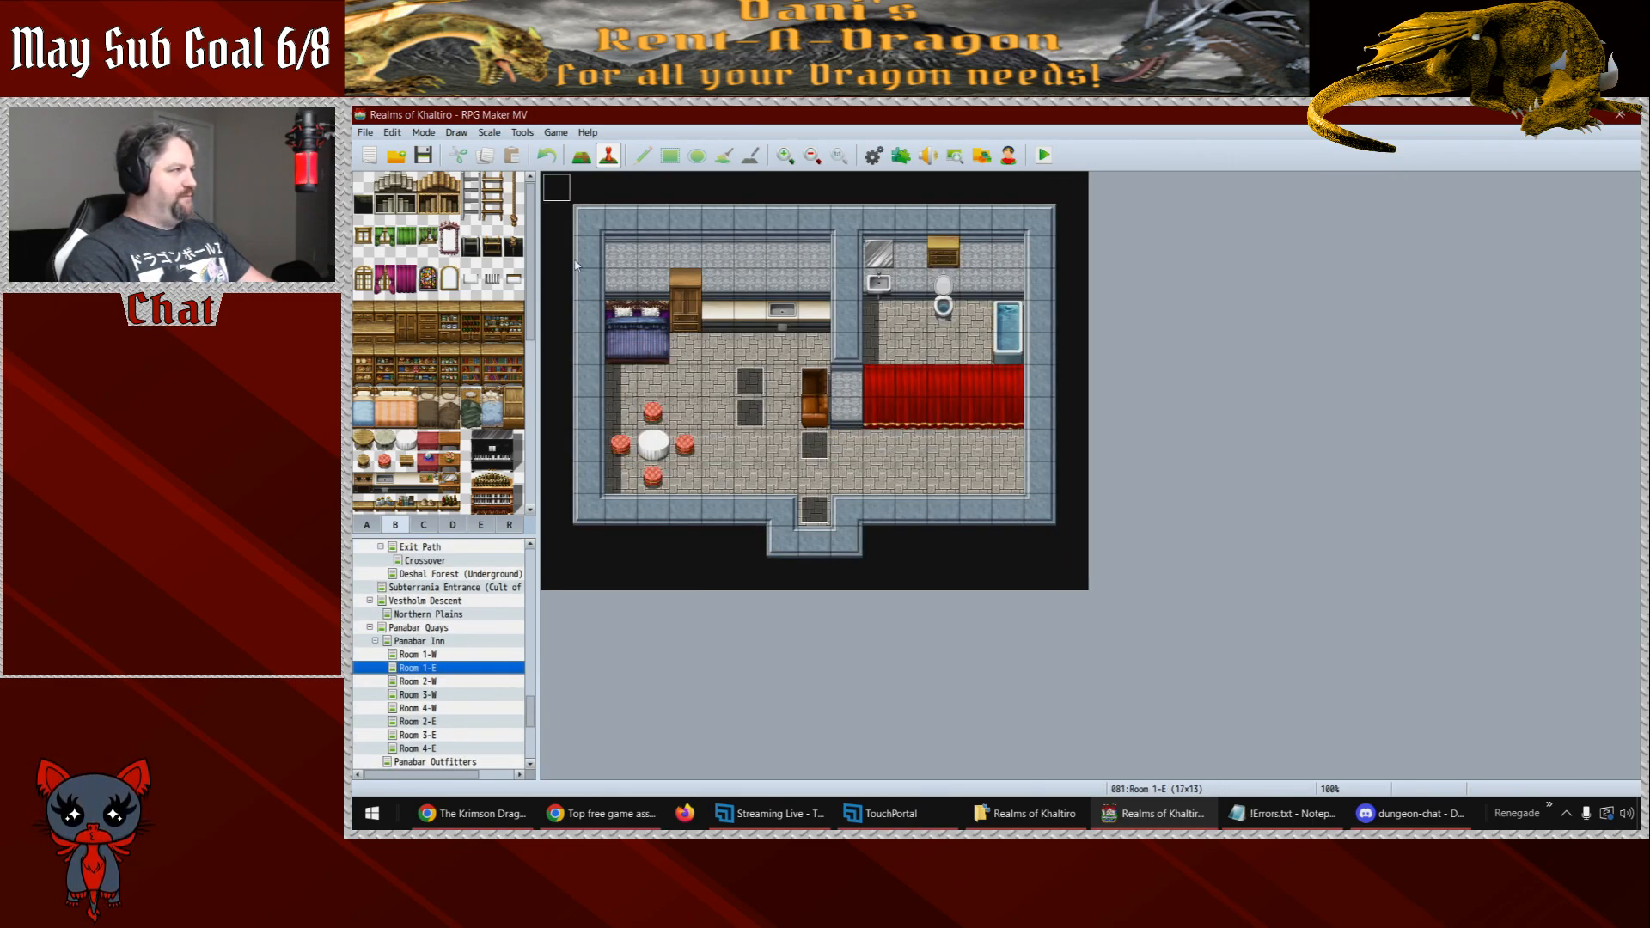
double_click(560, 190)
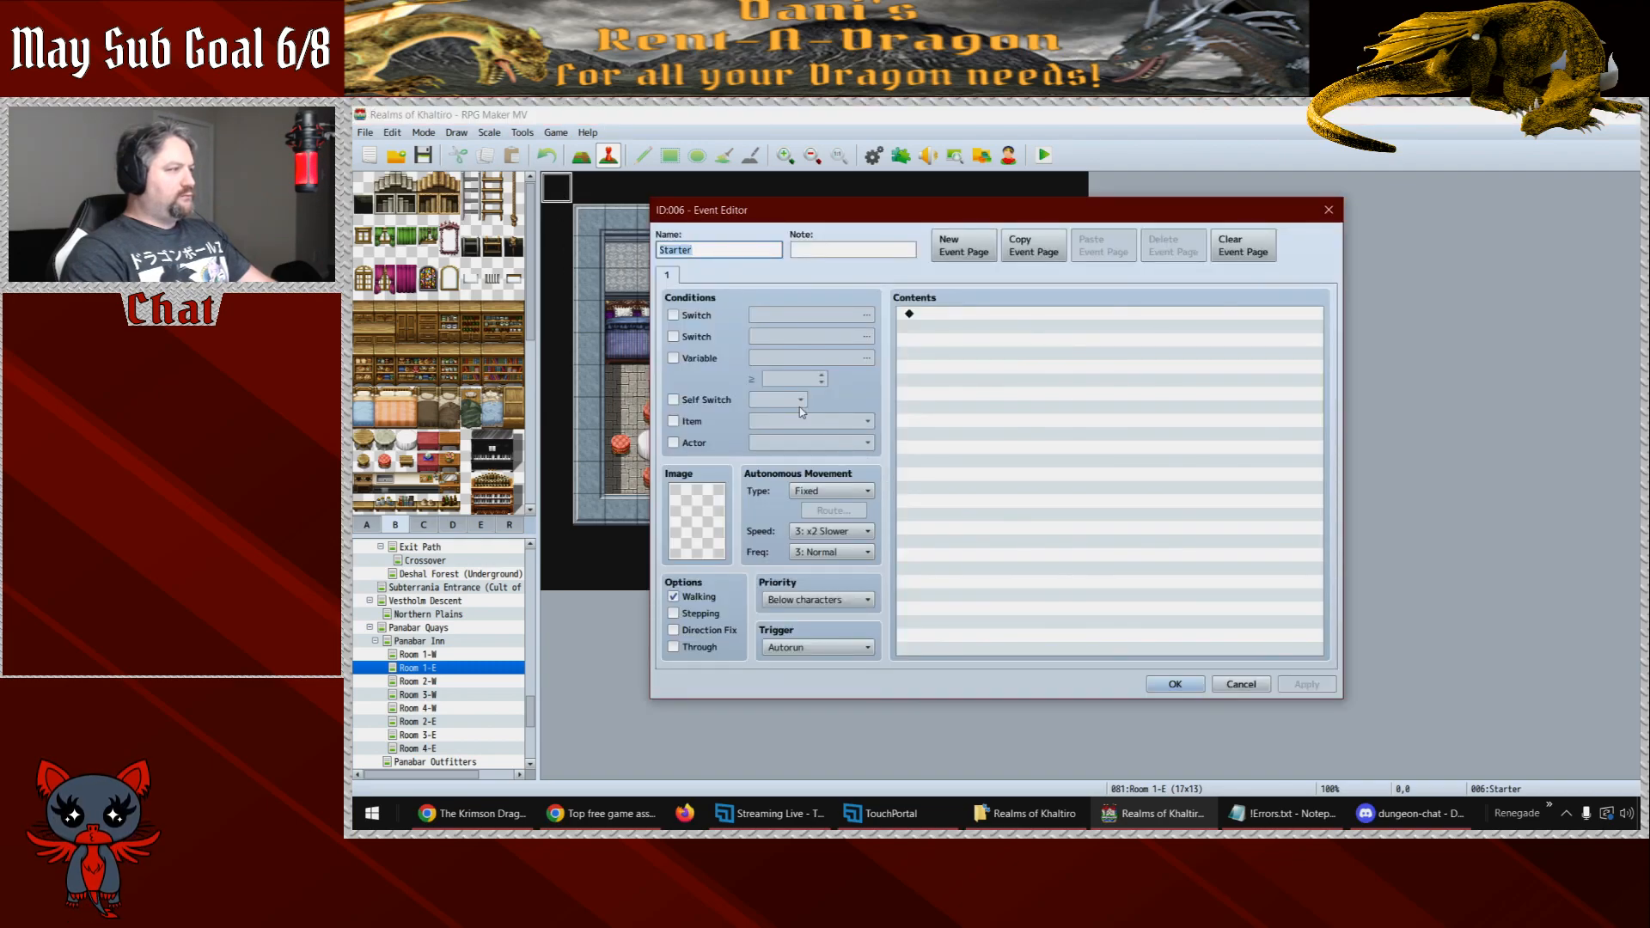
click(1170, 686)
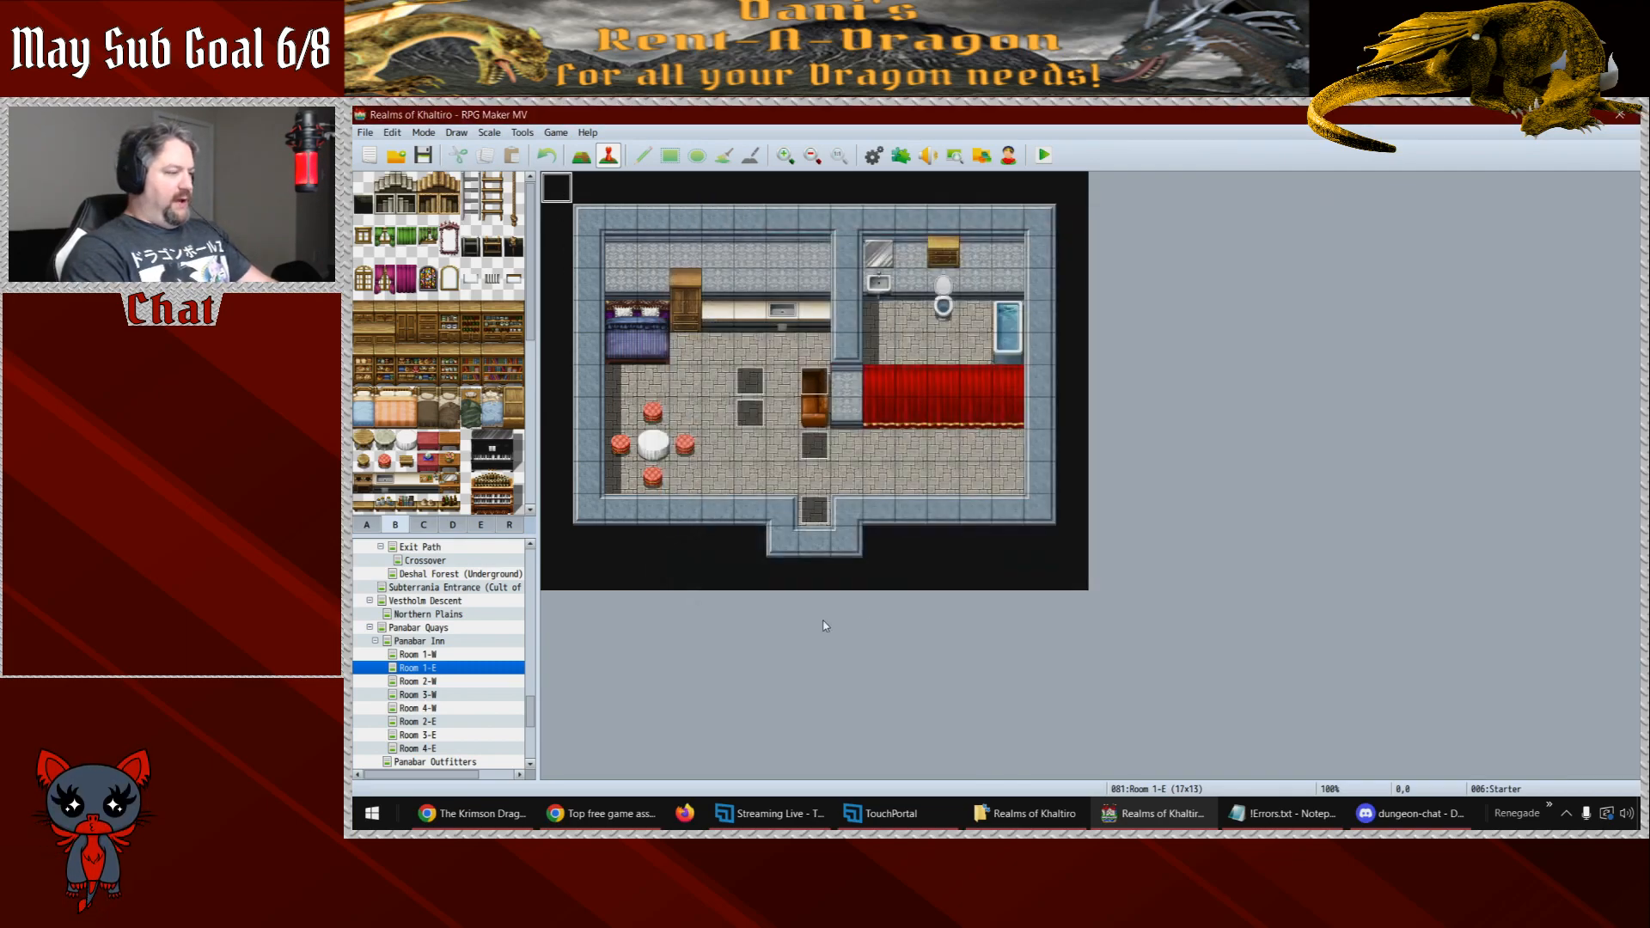
- Copy Cerina's opening text message from page 2 of her Room 1-E event into the Starter event's contents
double_click(816, 445)
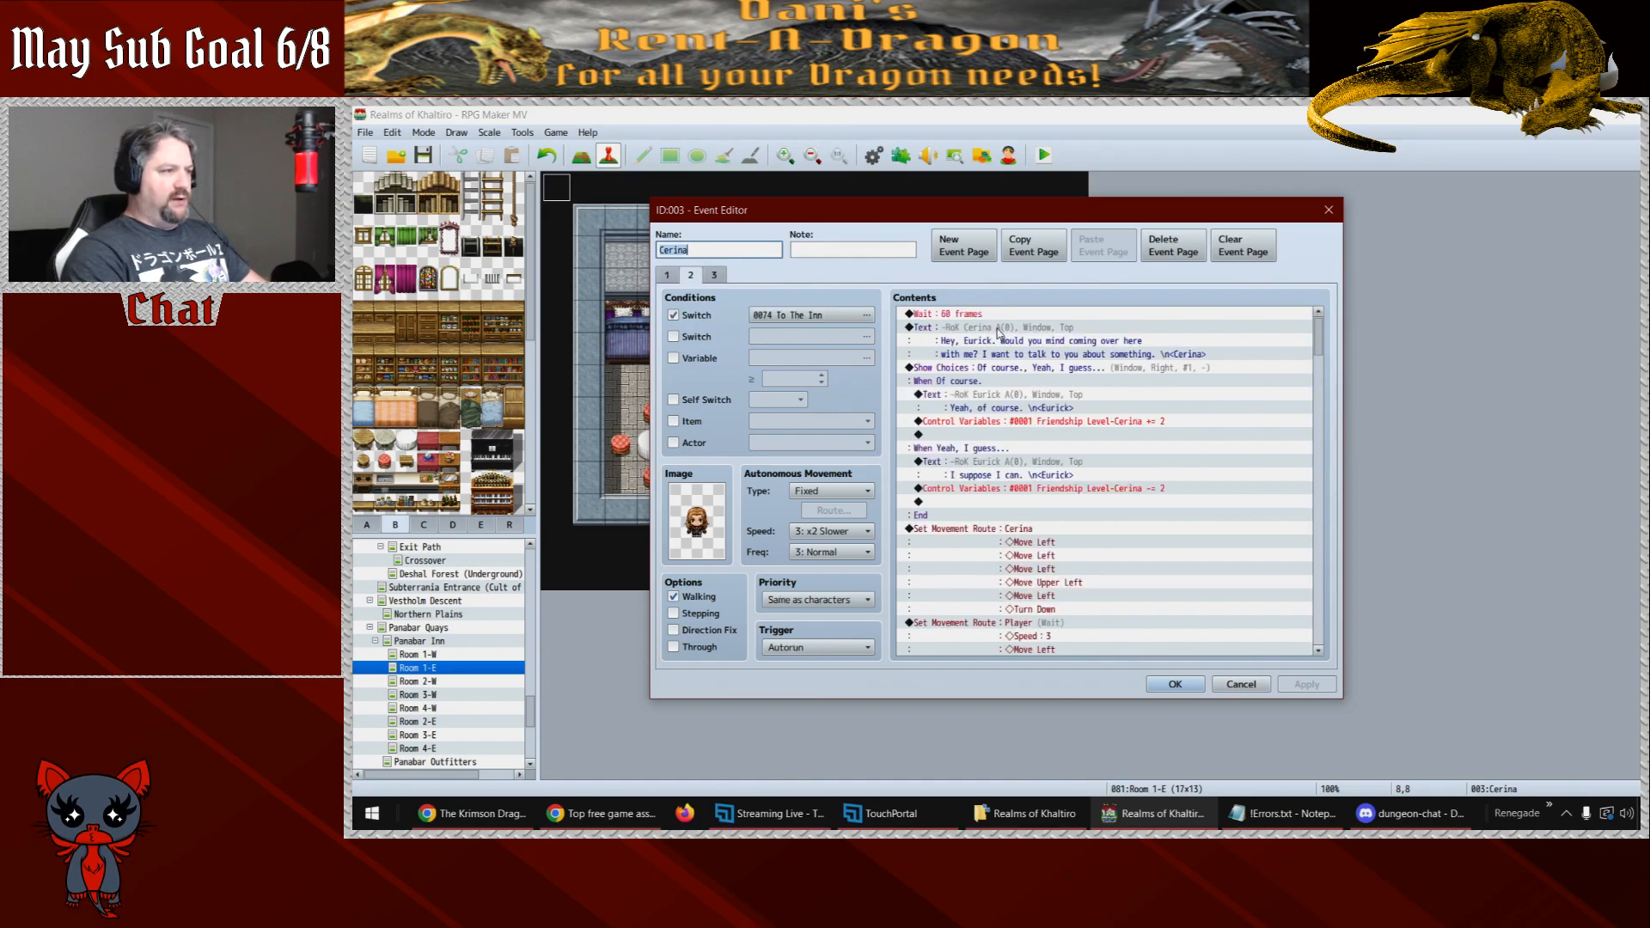
click(1001, 339)
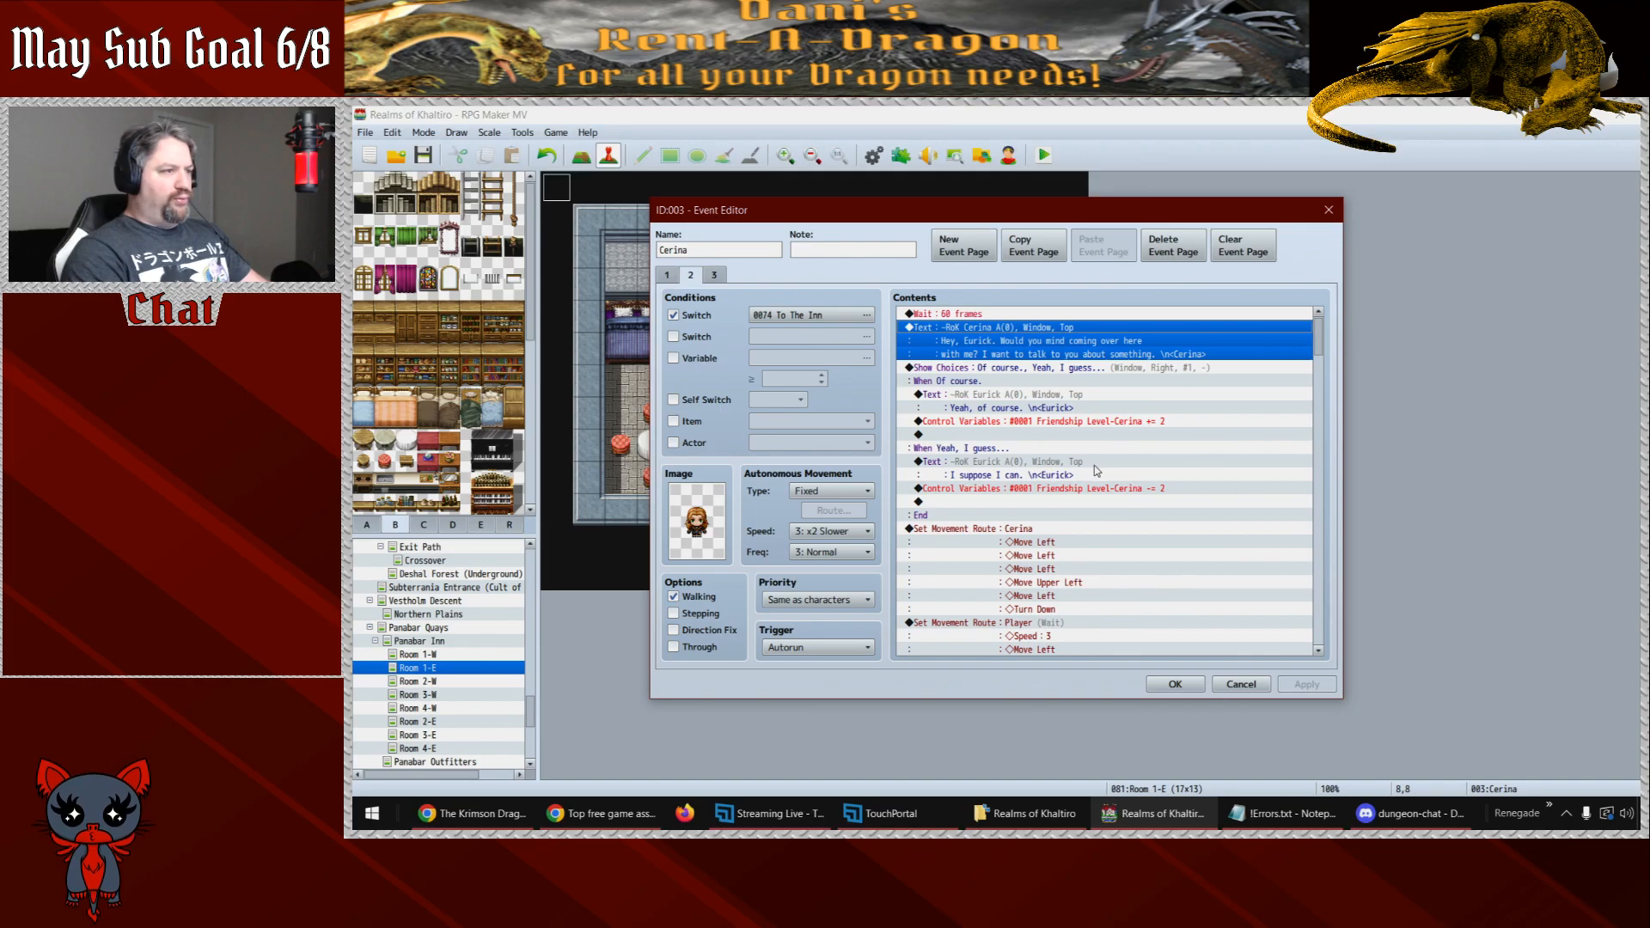
mouse_move(1322, 340)
mouse_down()
mouse_move(1322, 392)
mouse_move(1322, 322)
mouse_up()
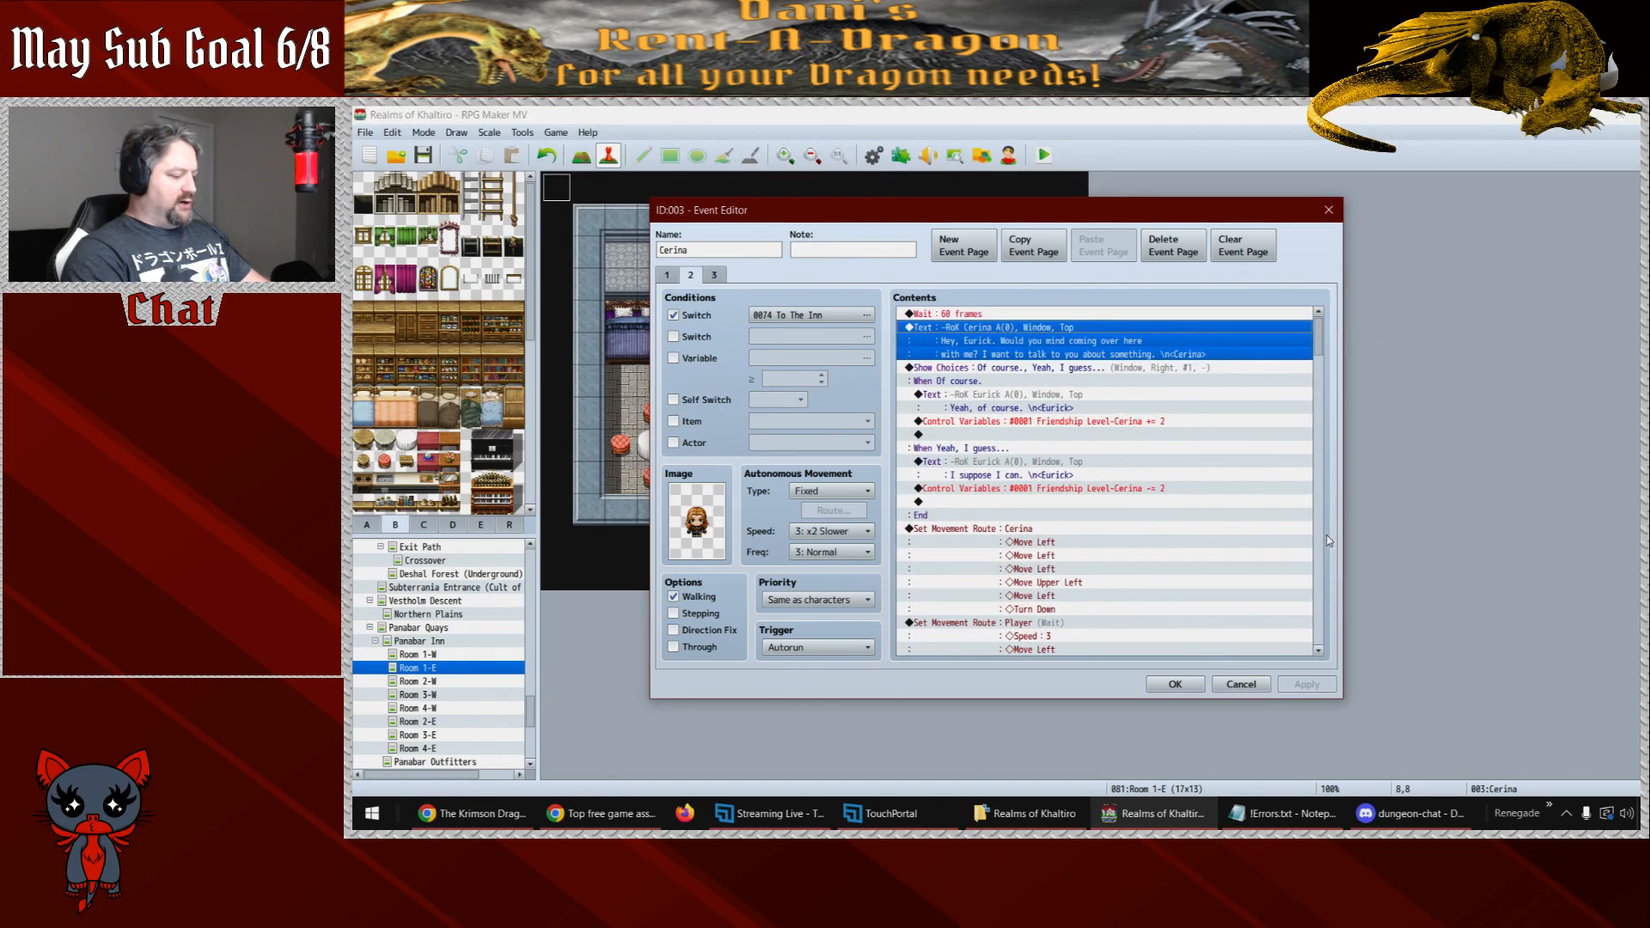
click(1175, 684)
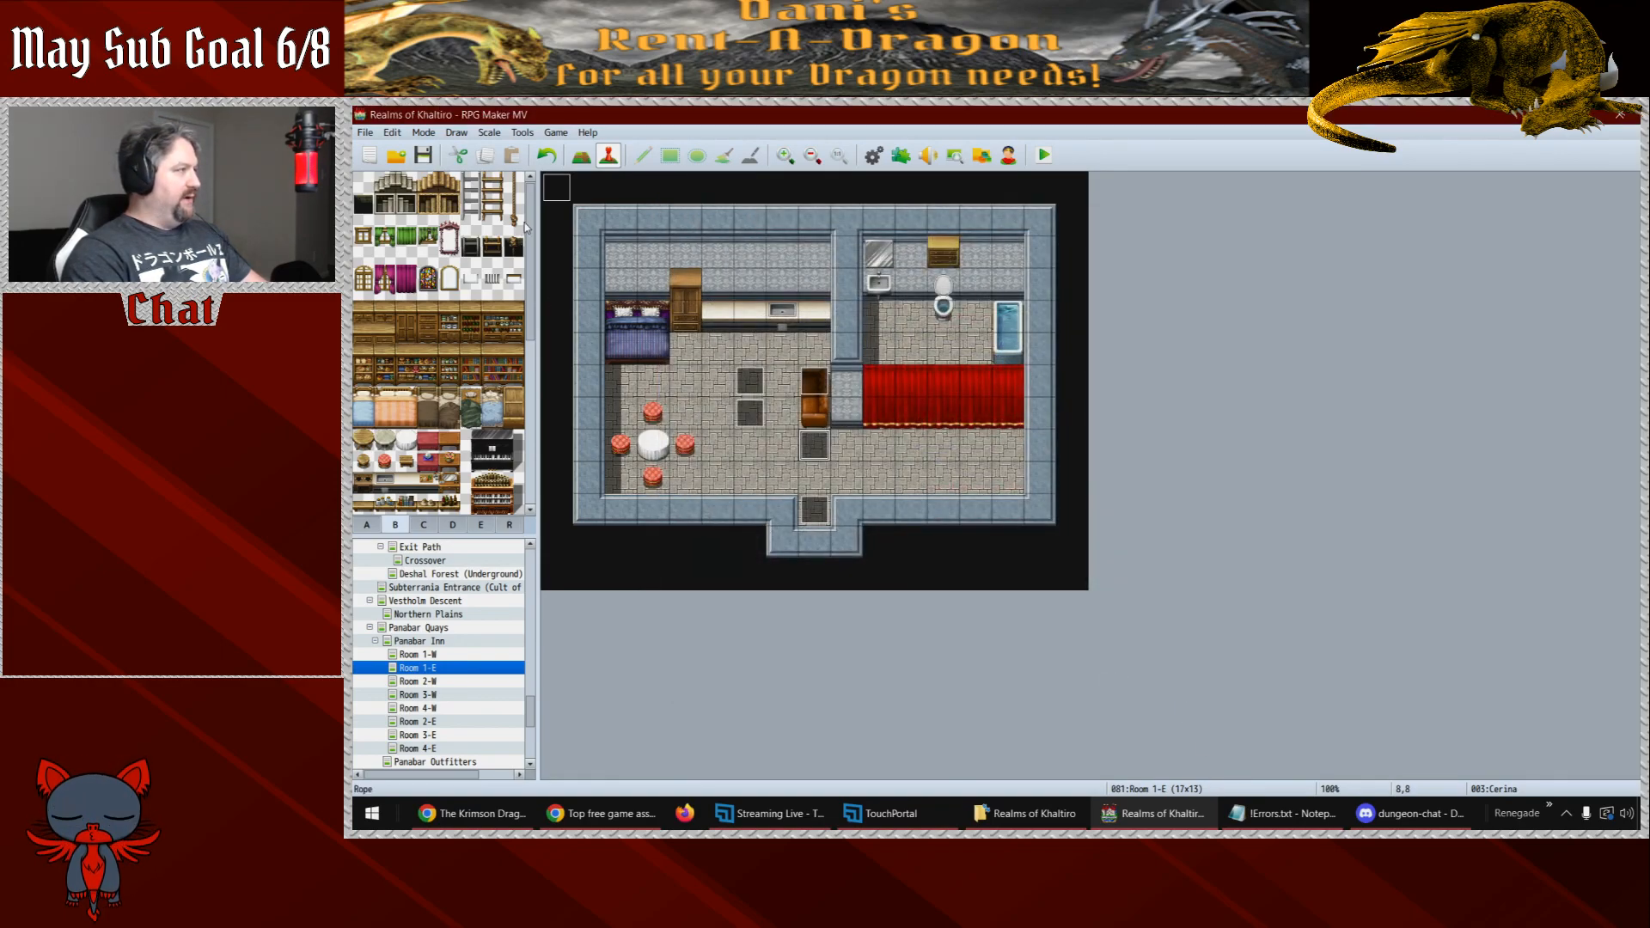
double_click(786, 391)
click(937, 316)
key(ctrl+v)
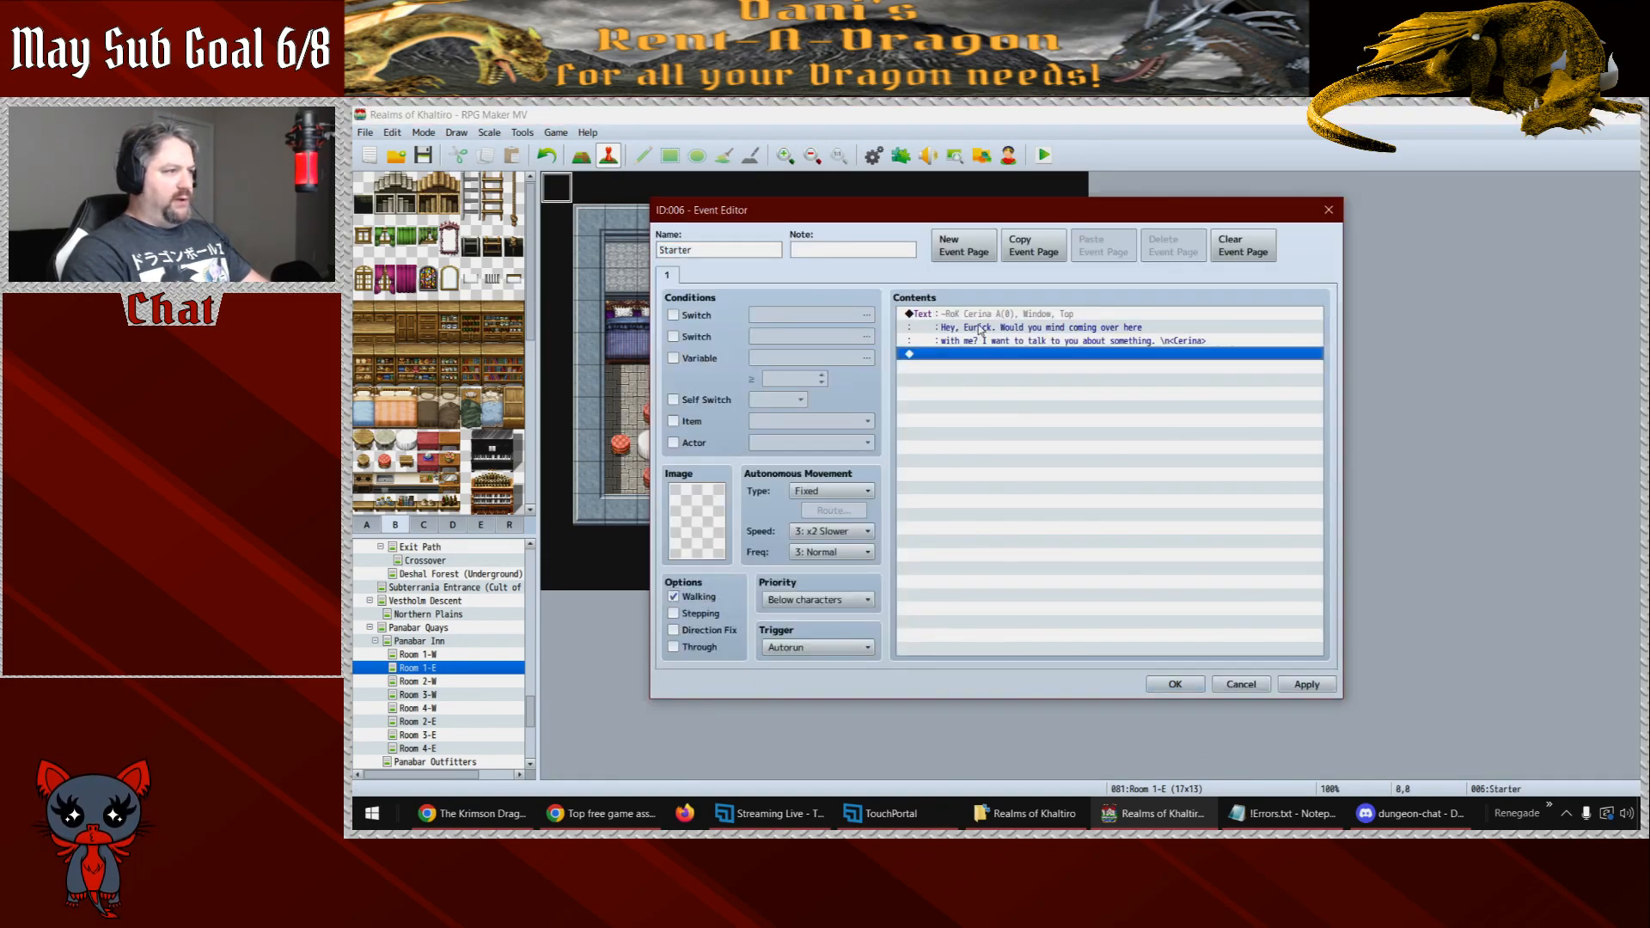
- Change the face image of the copied message in the Starter event to the first face of -RoK Berron A
double_click(983, 330)
double_click(958, 459)
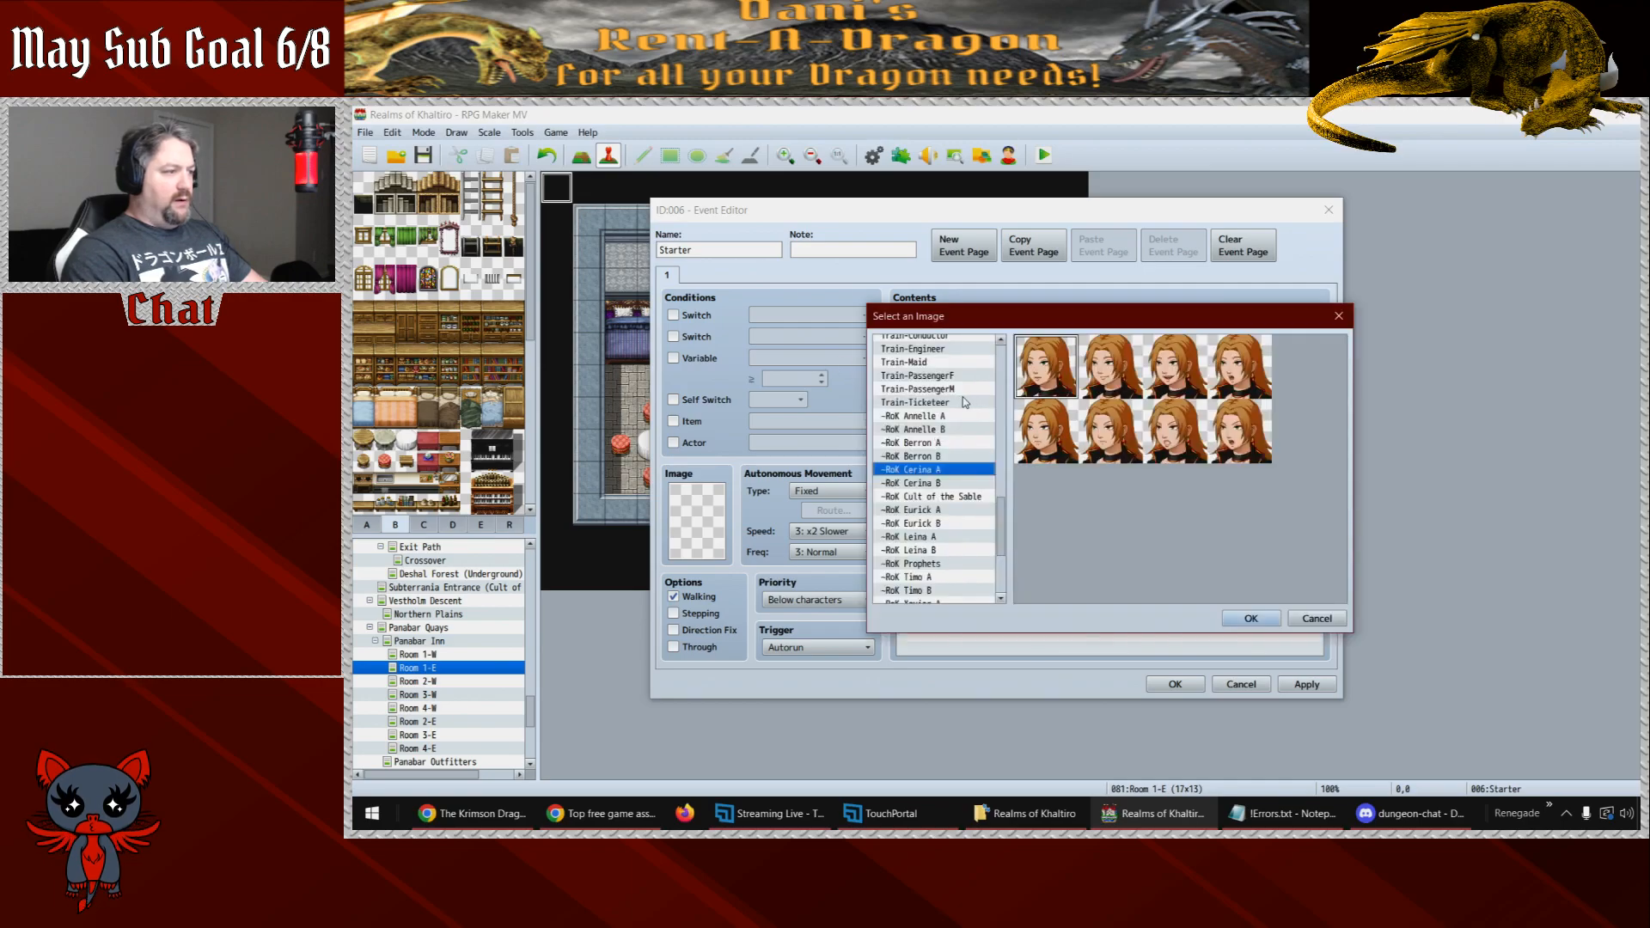
click(935, 445)
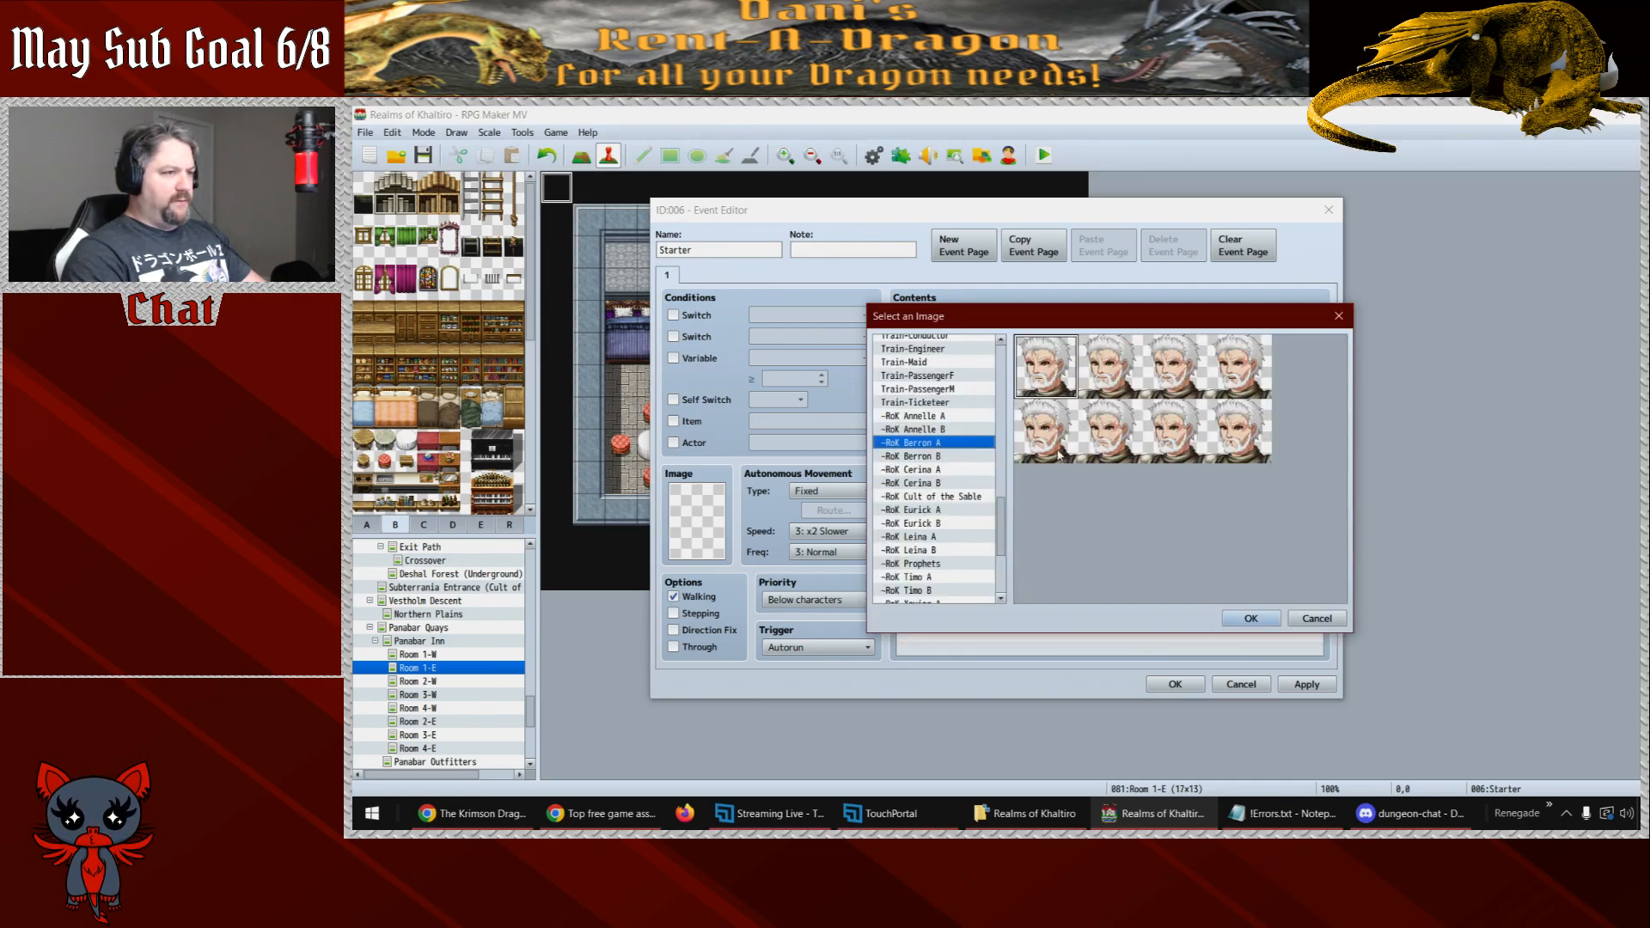
click(1250, 619)
- Replace the speaker name tag at the end of the message with \n<Berron>
click(1267, 446)
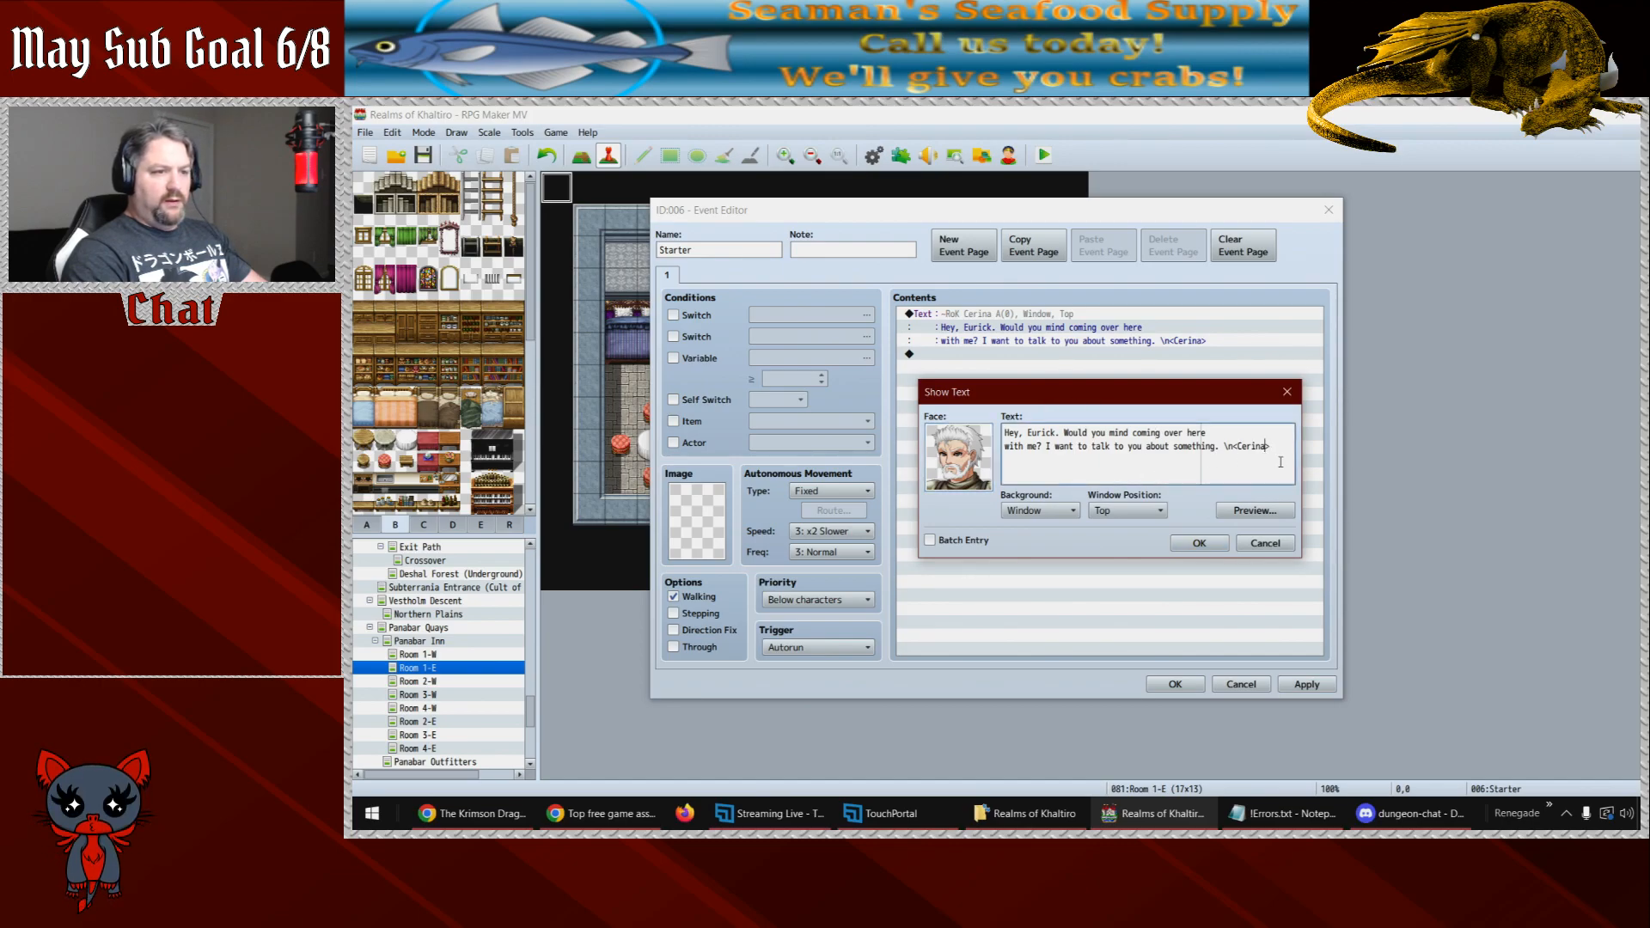
key(BackSpace)
key(BackSpace)
key(BackSpace)
key(BackSpace)
key(BackSpace)
key(BackSpace)
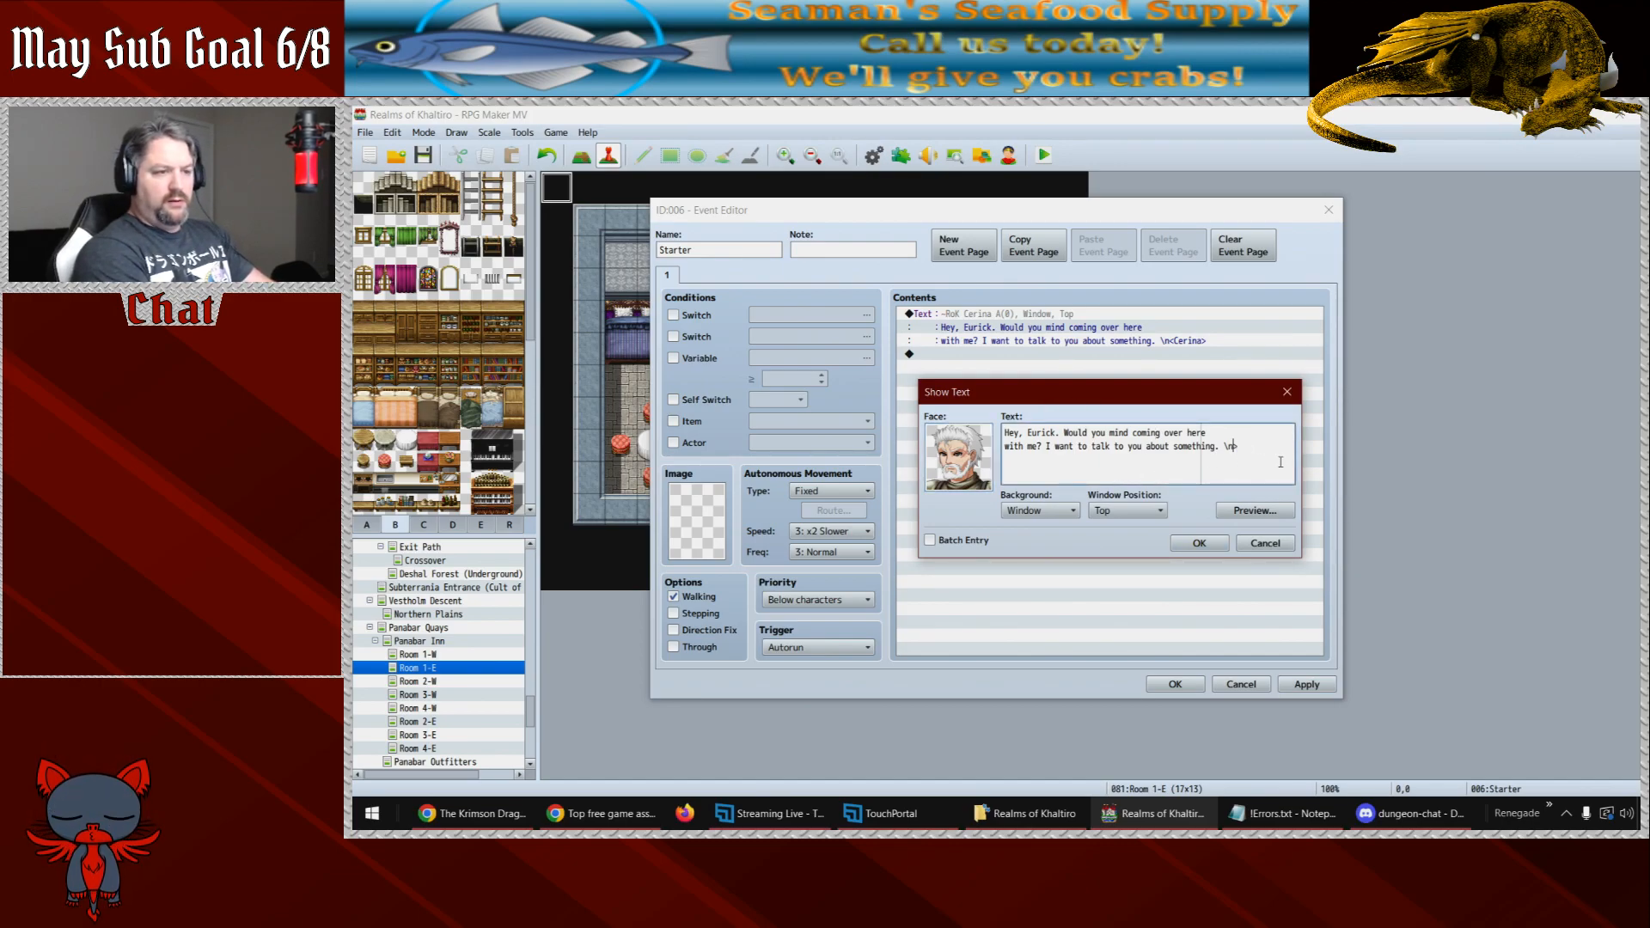
text(<Berron>)
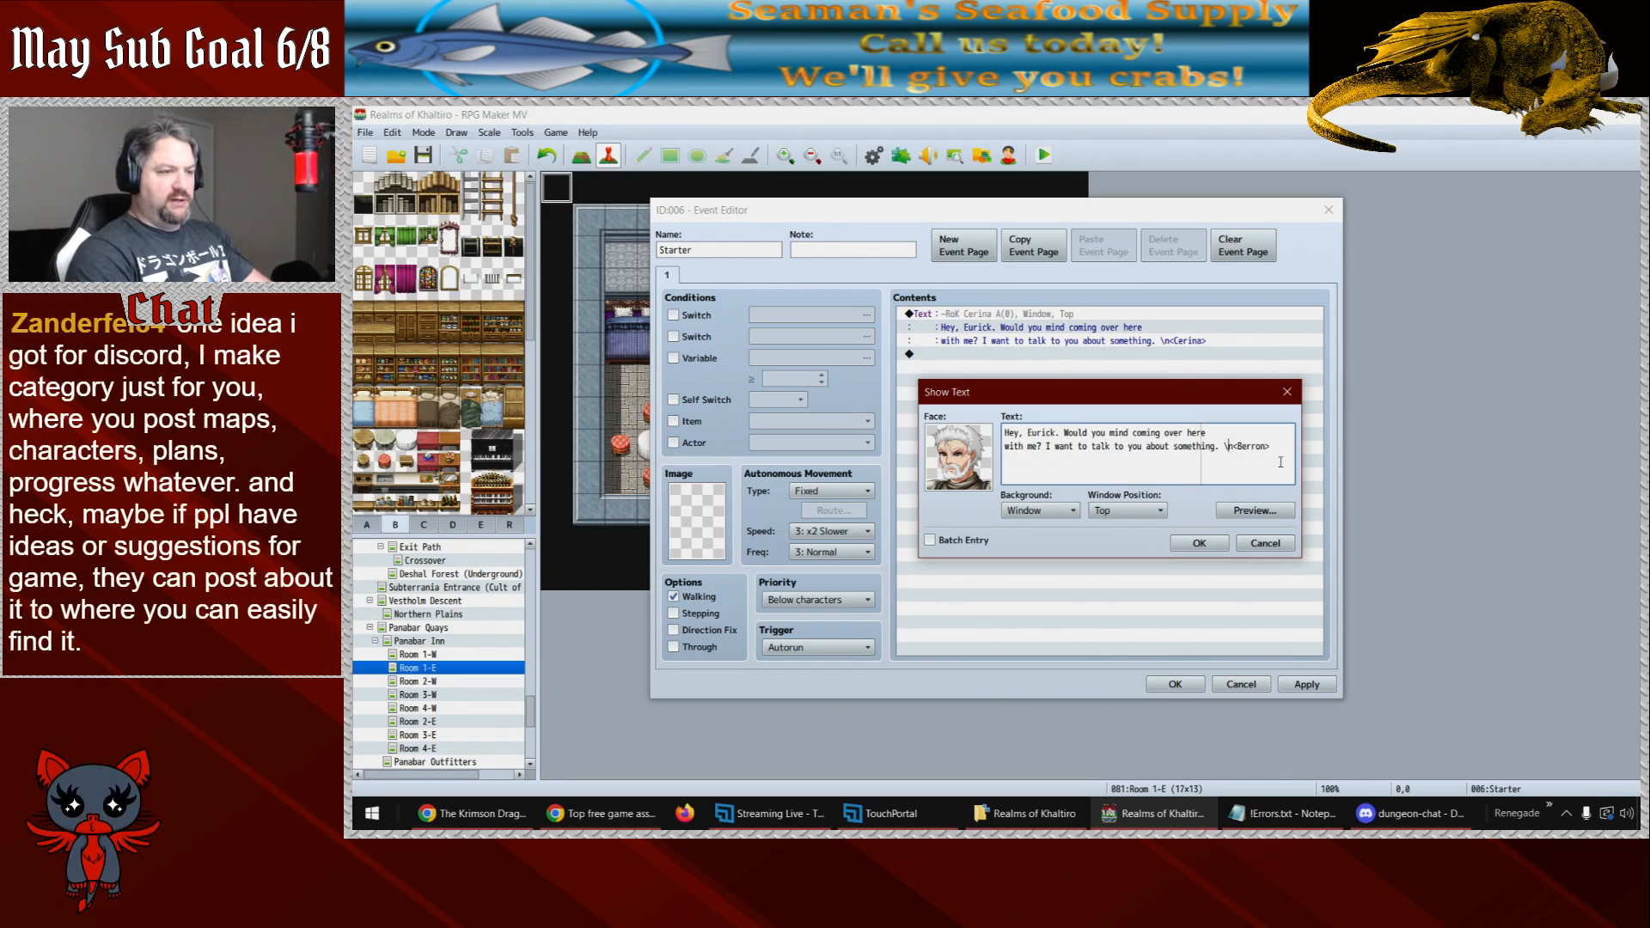
- Replace the dialogue before Berron's name tag with "Alright. There should be a ship available at one of the piers in town. Let's go"
key(shift+Up)
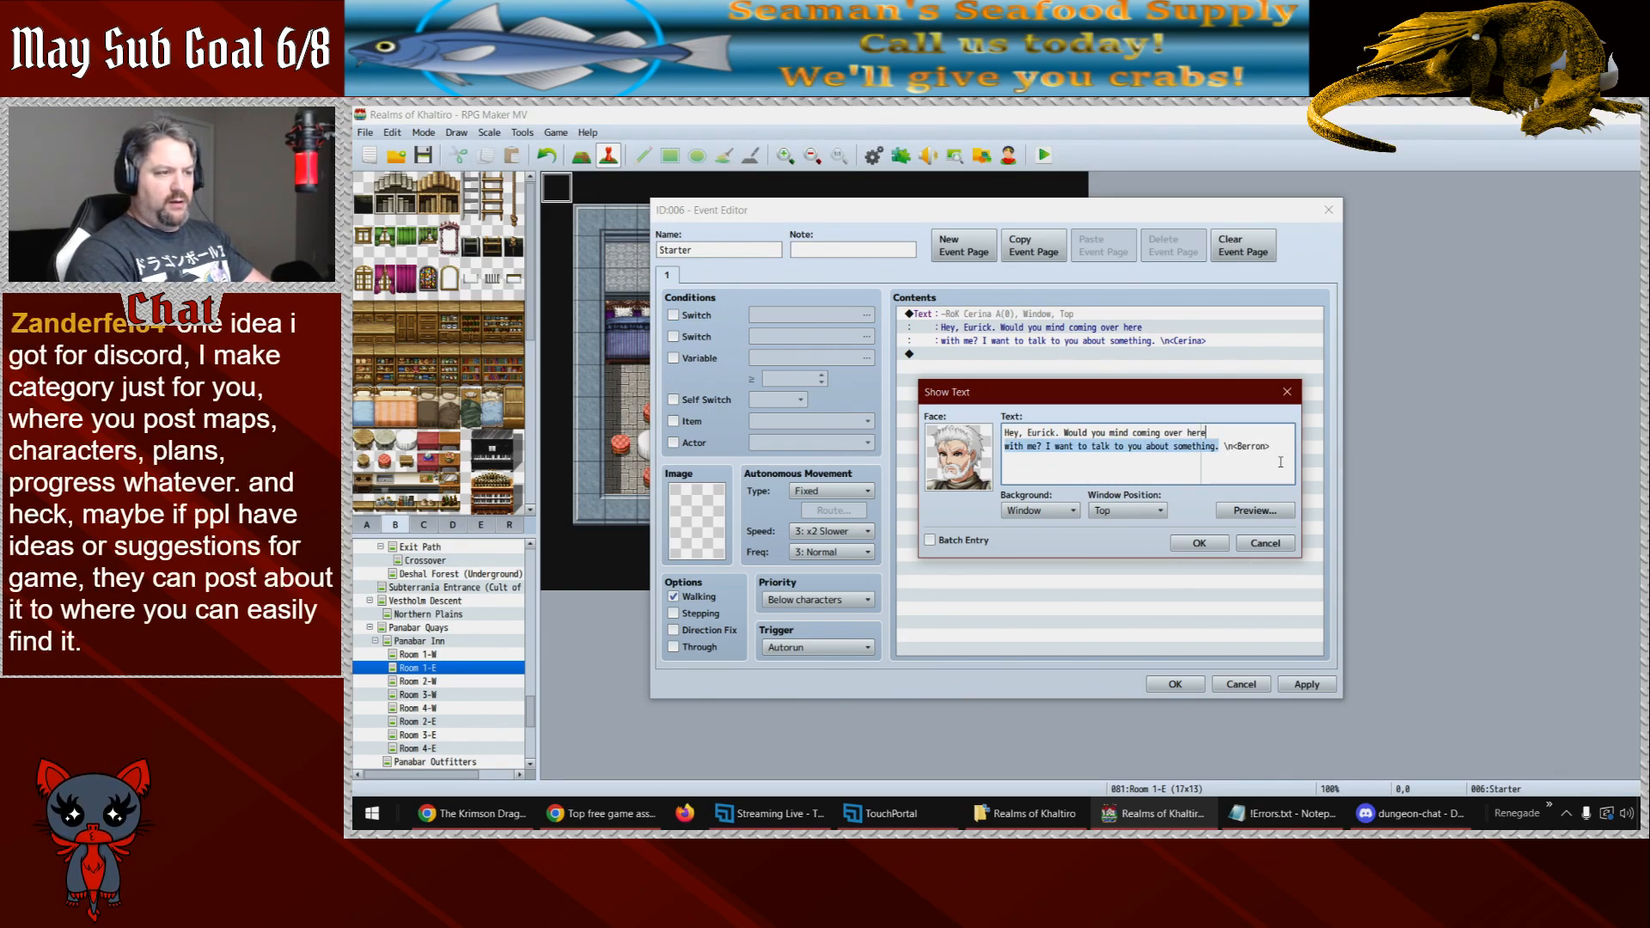
key(shift+Up)
key(BackSpace)
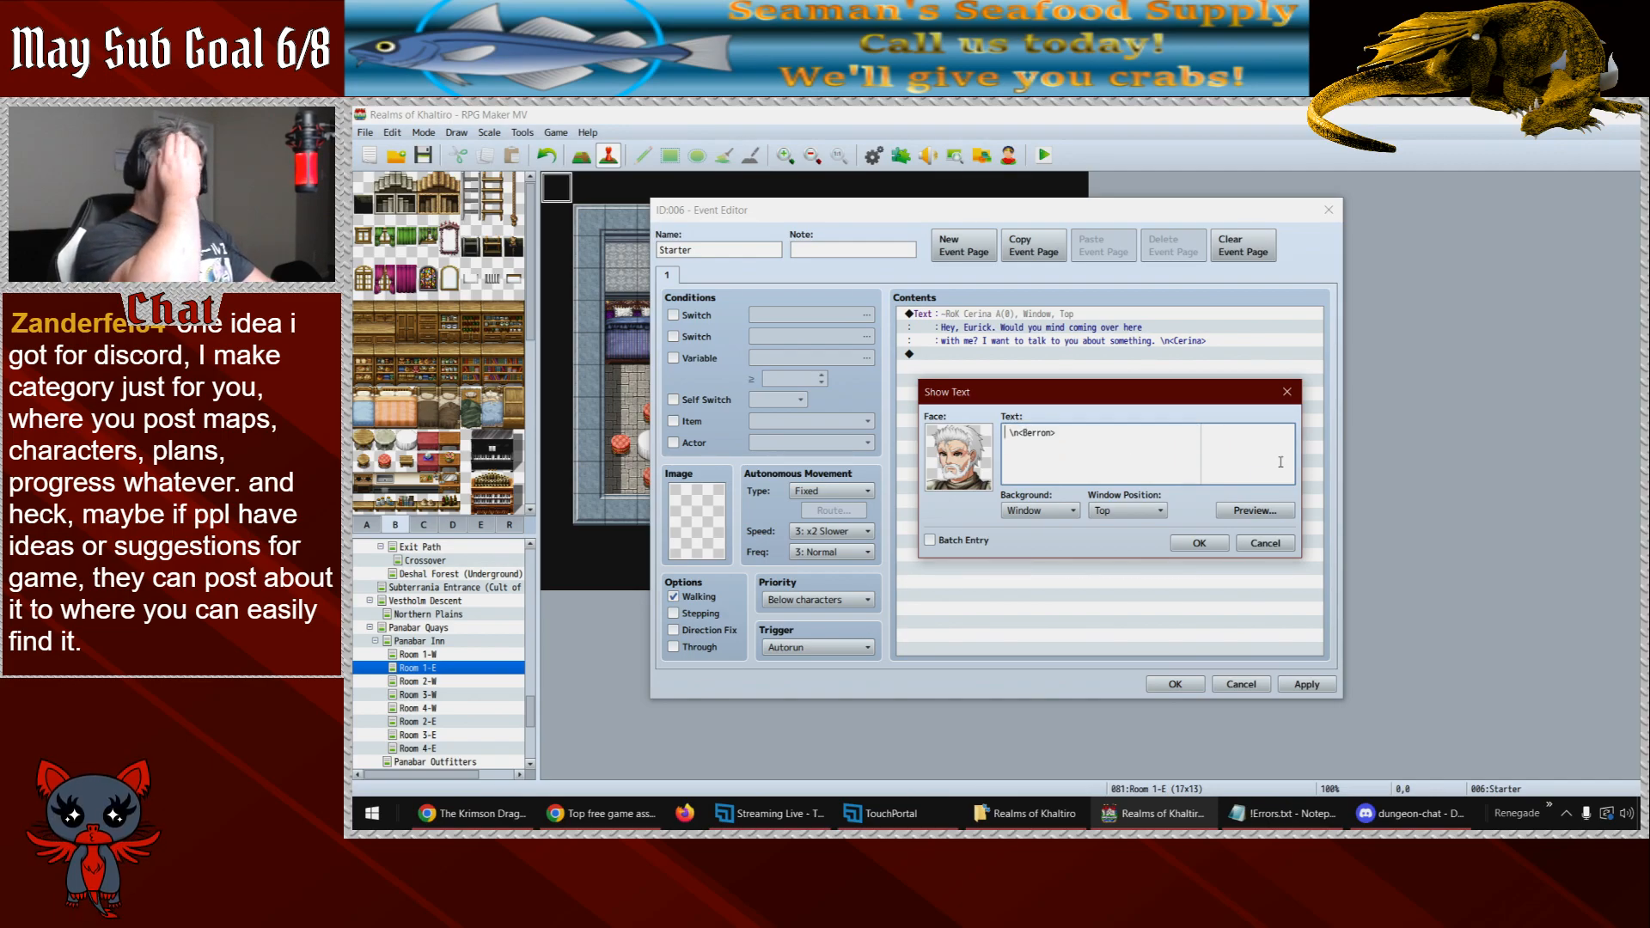
text(Alright. There should )
text(be )
text(a ship availa)
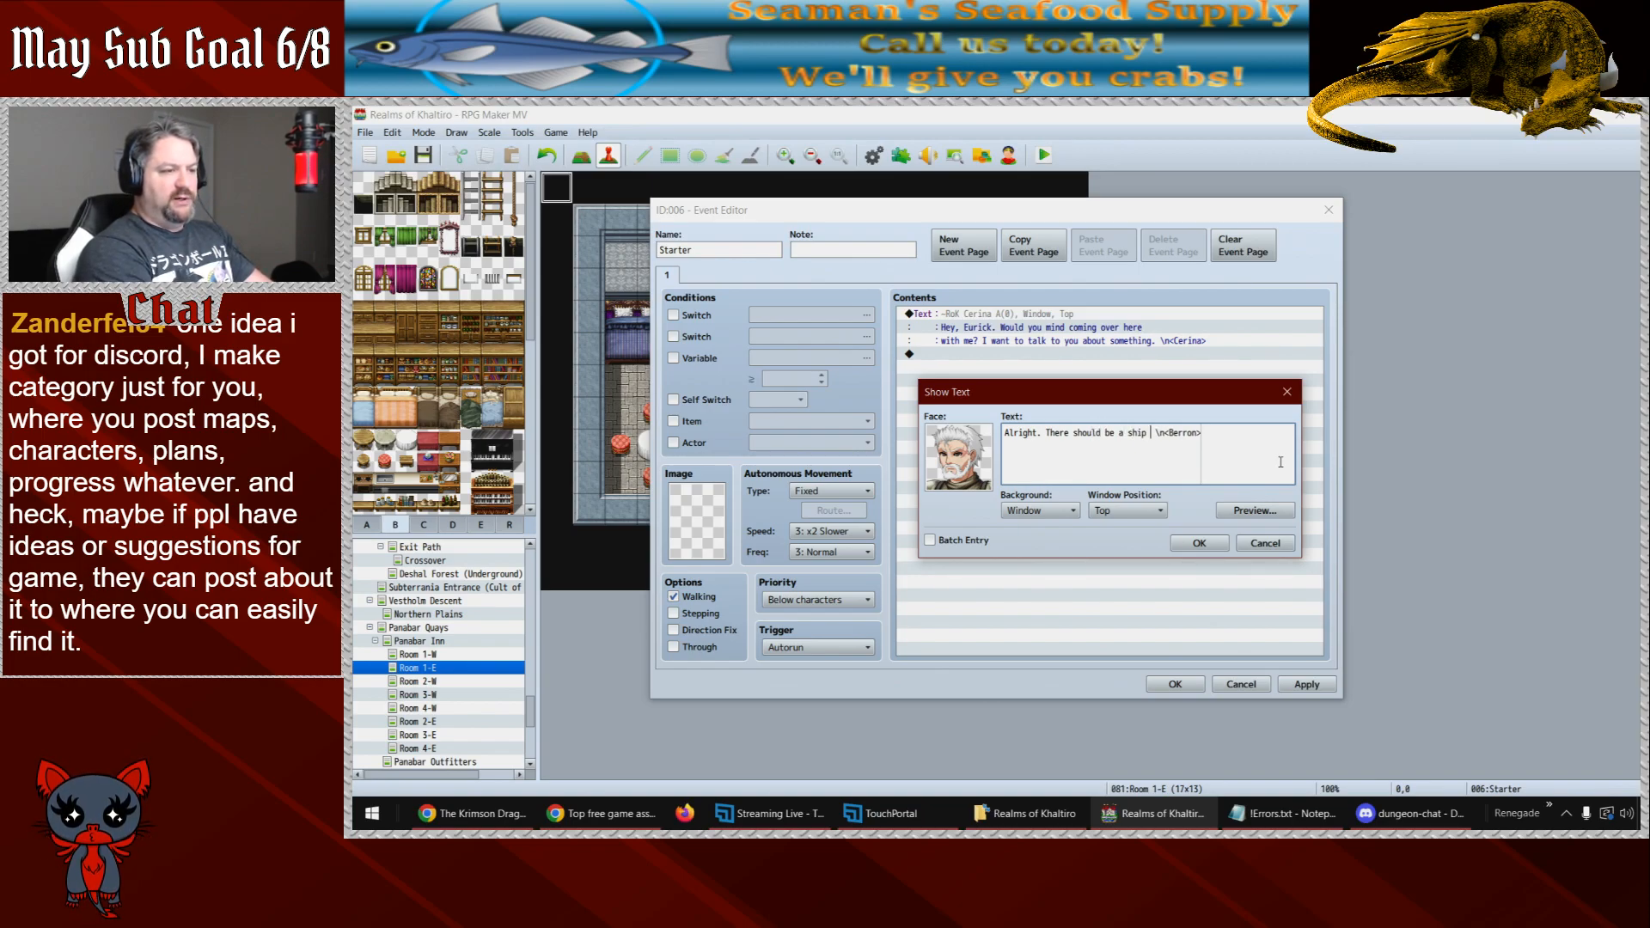
text(ble)
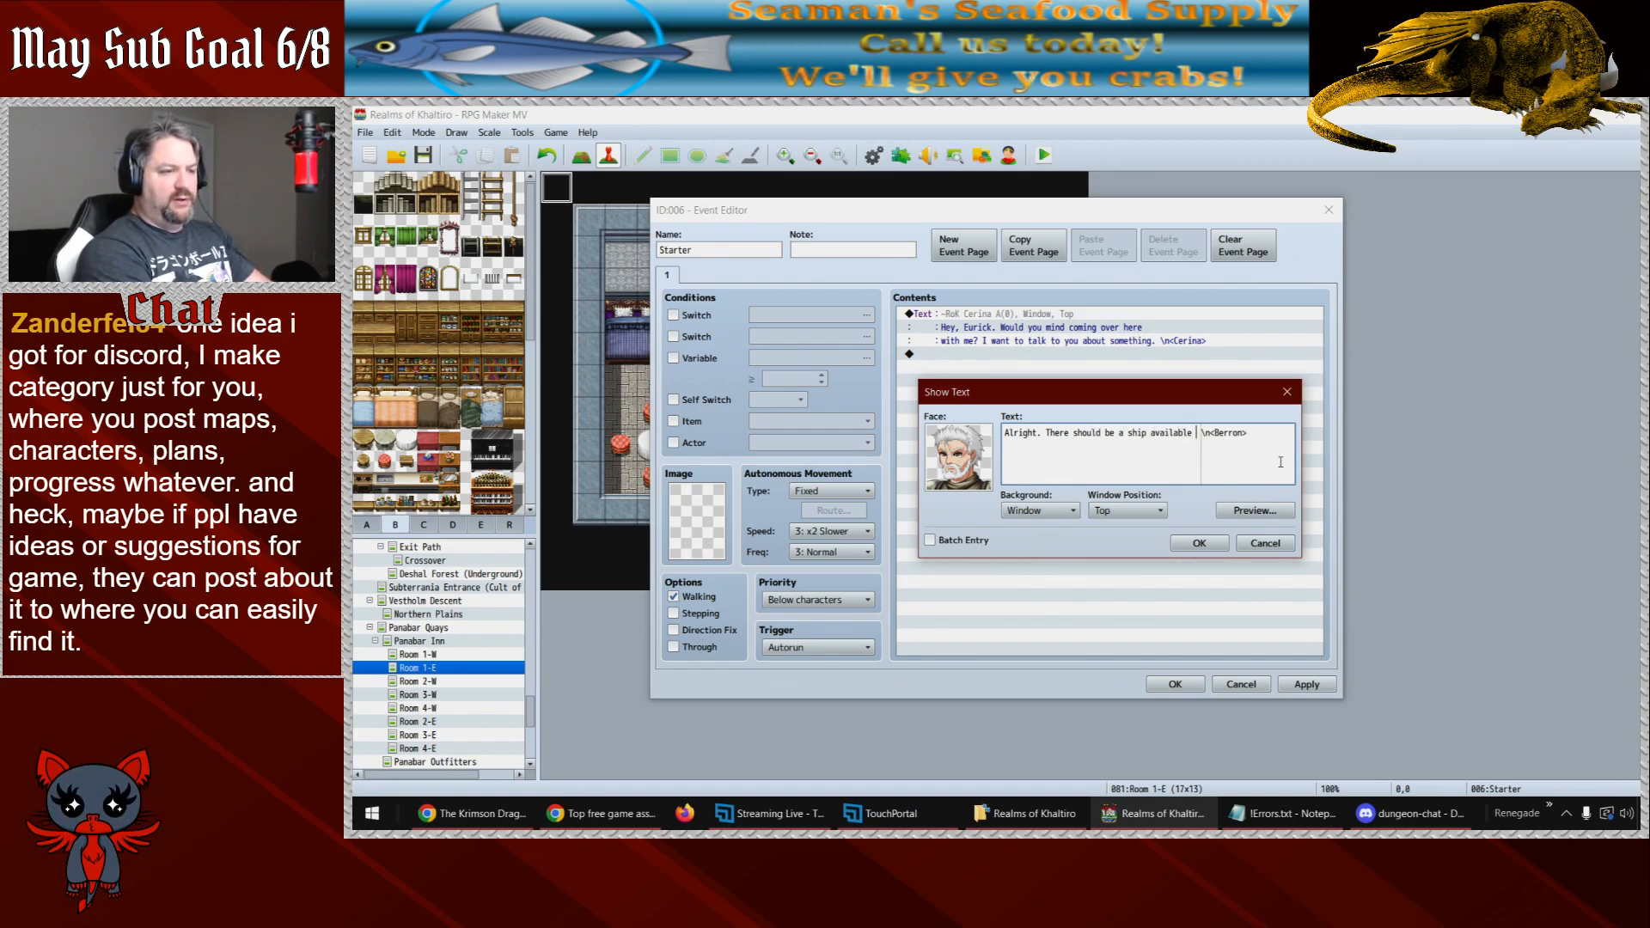
text( at one of the )
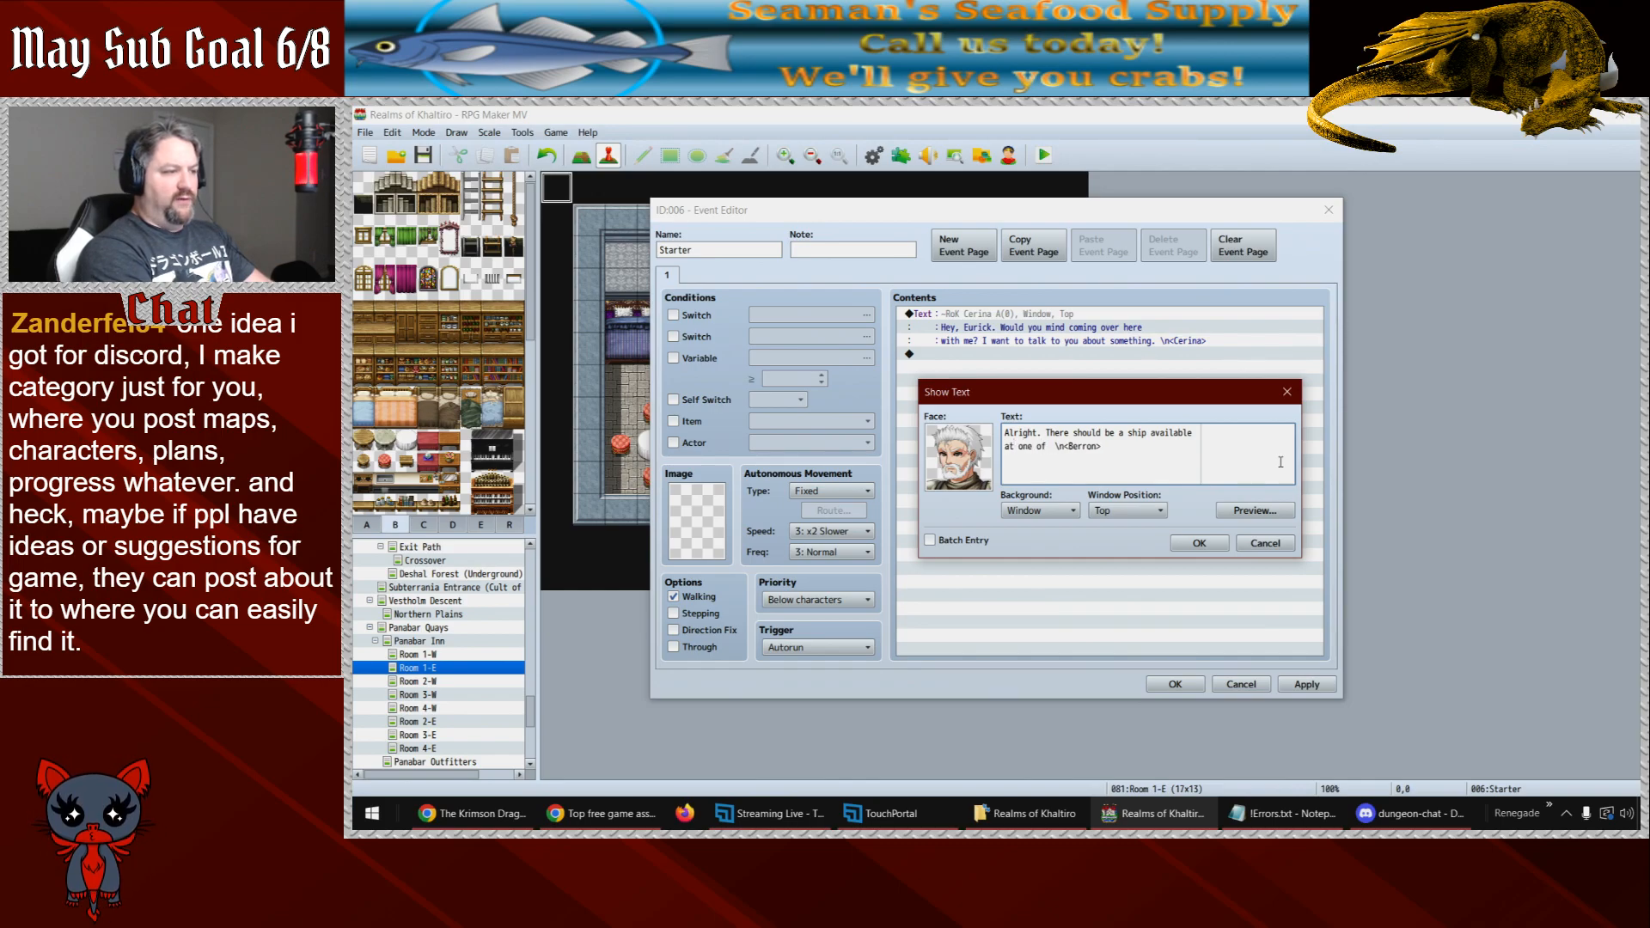
text(piers int t)
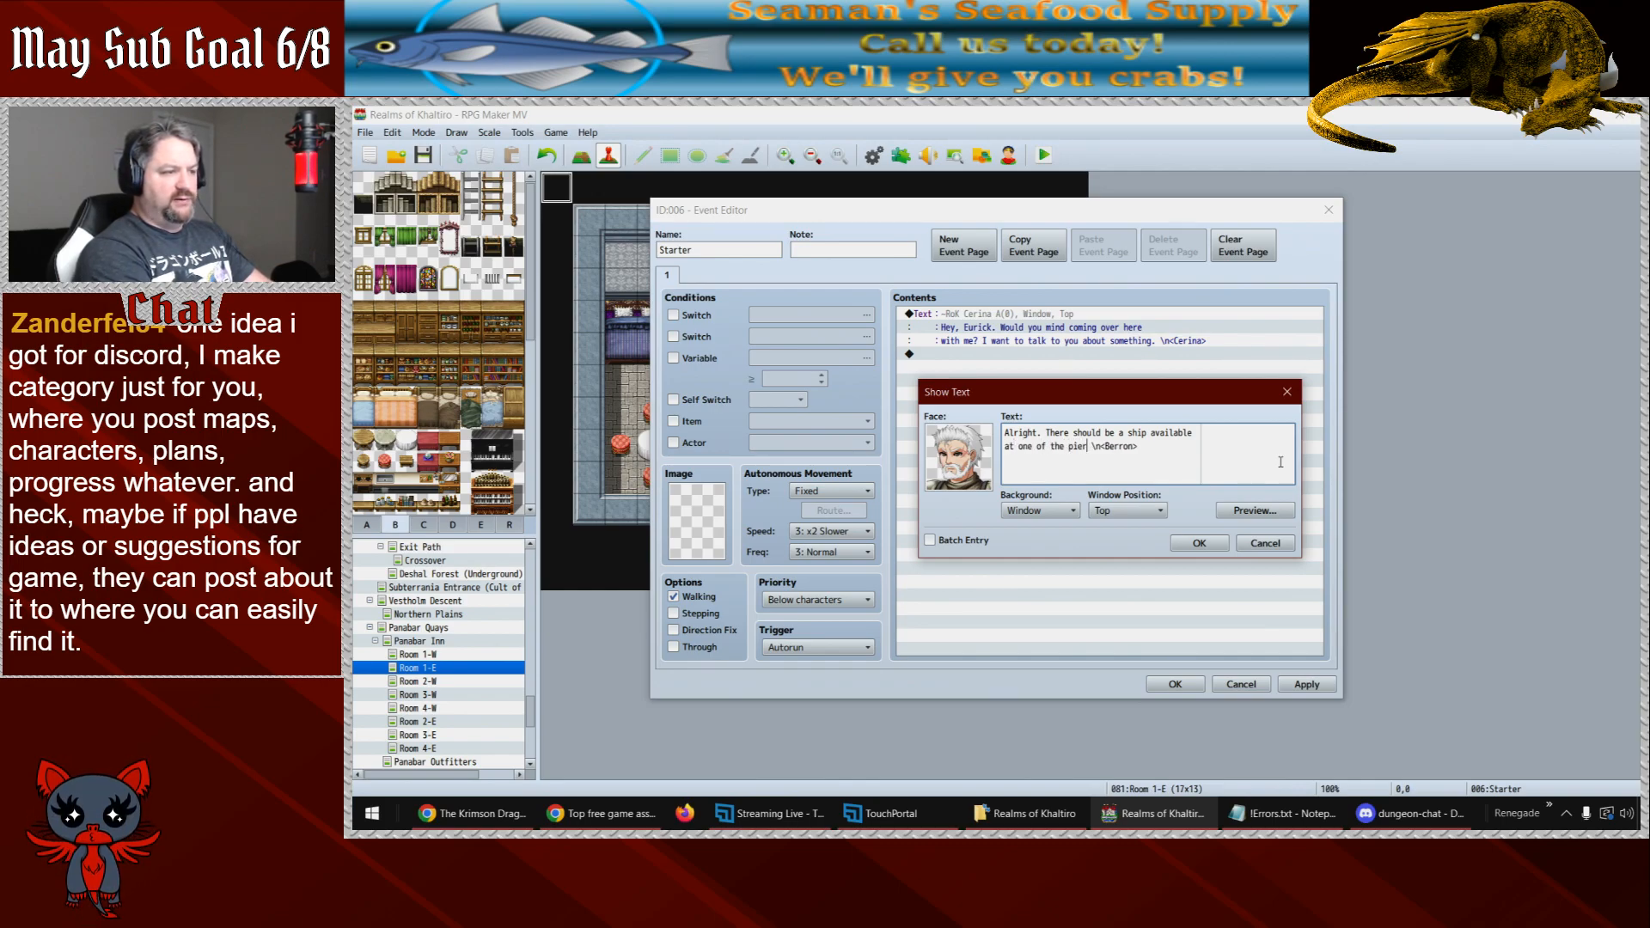
key(BackSpace)
key(BackSpace)
key(BackSpace)
text(town. )
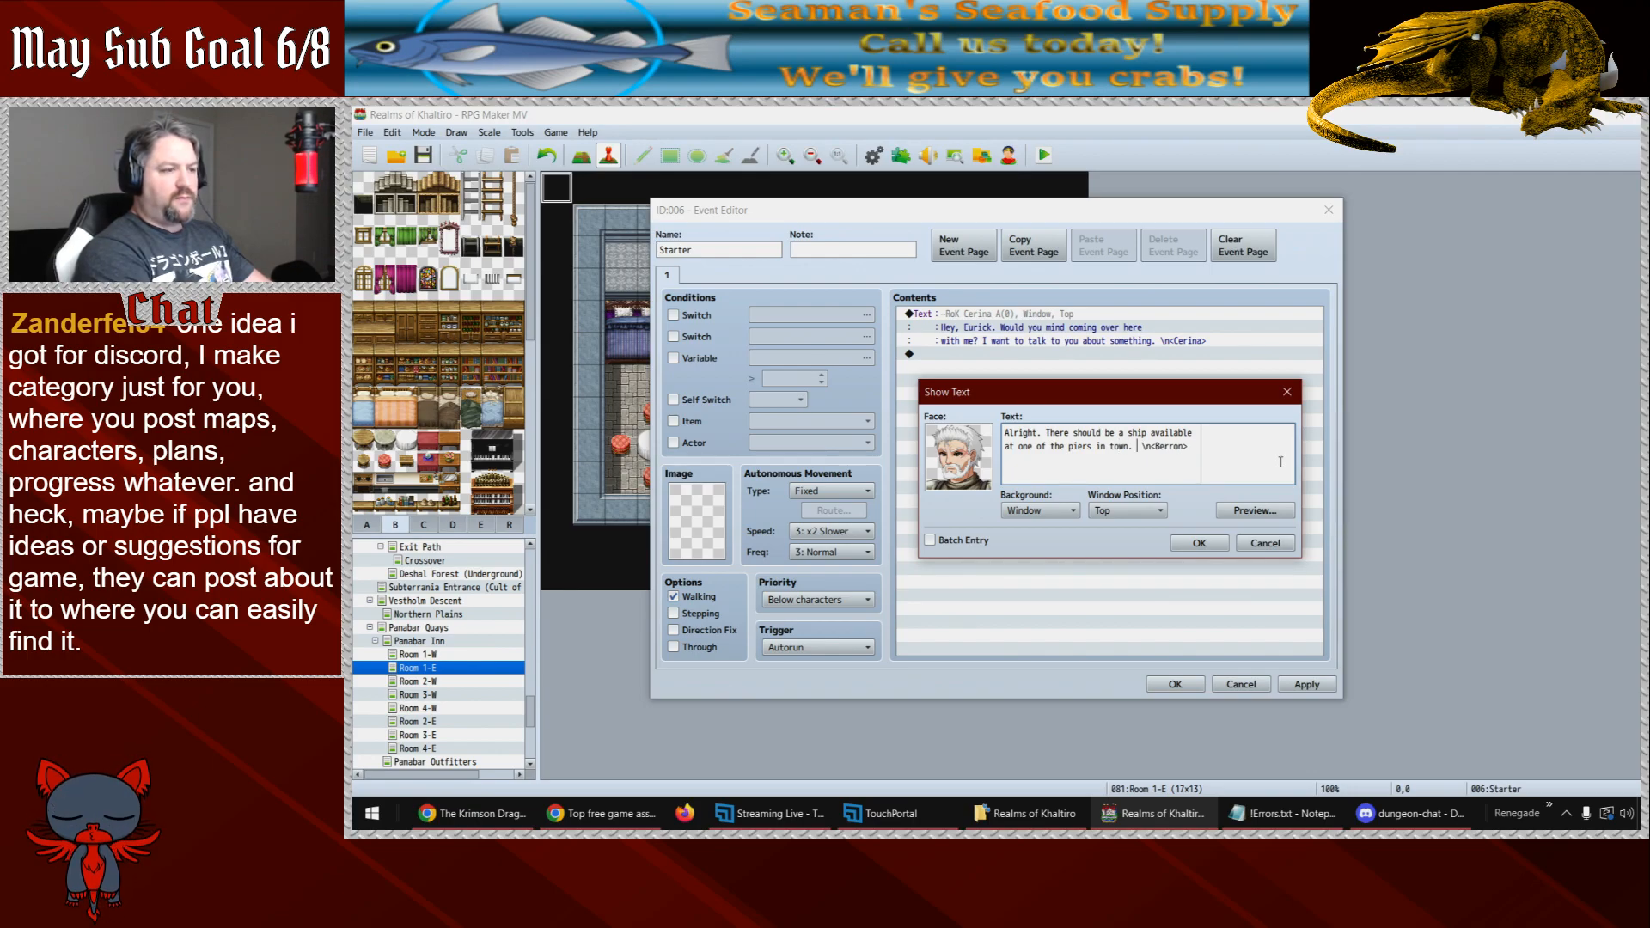
text(Let's go to)
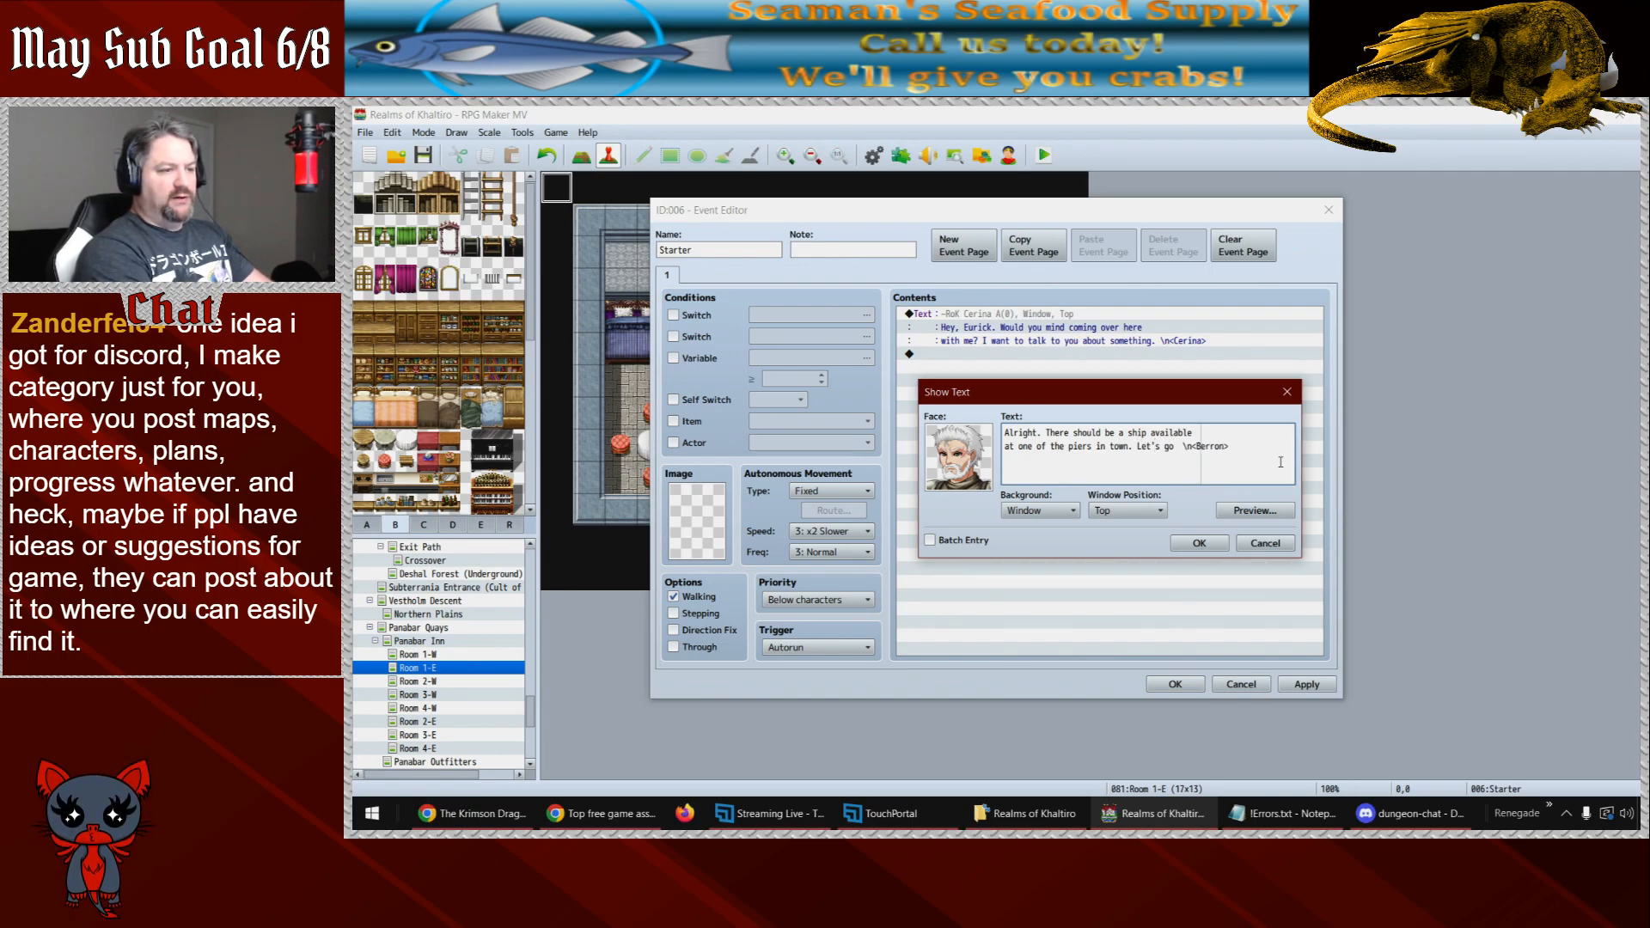
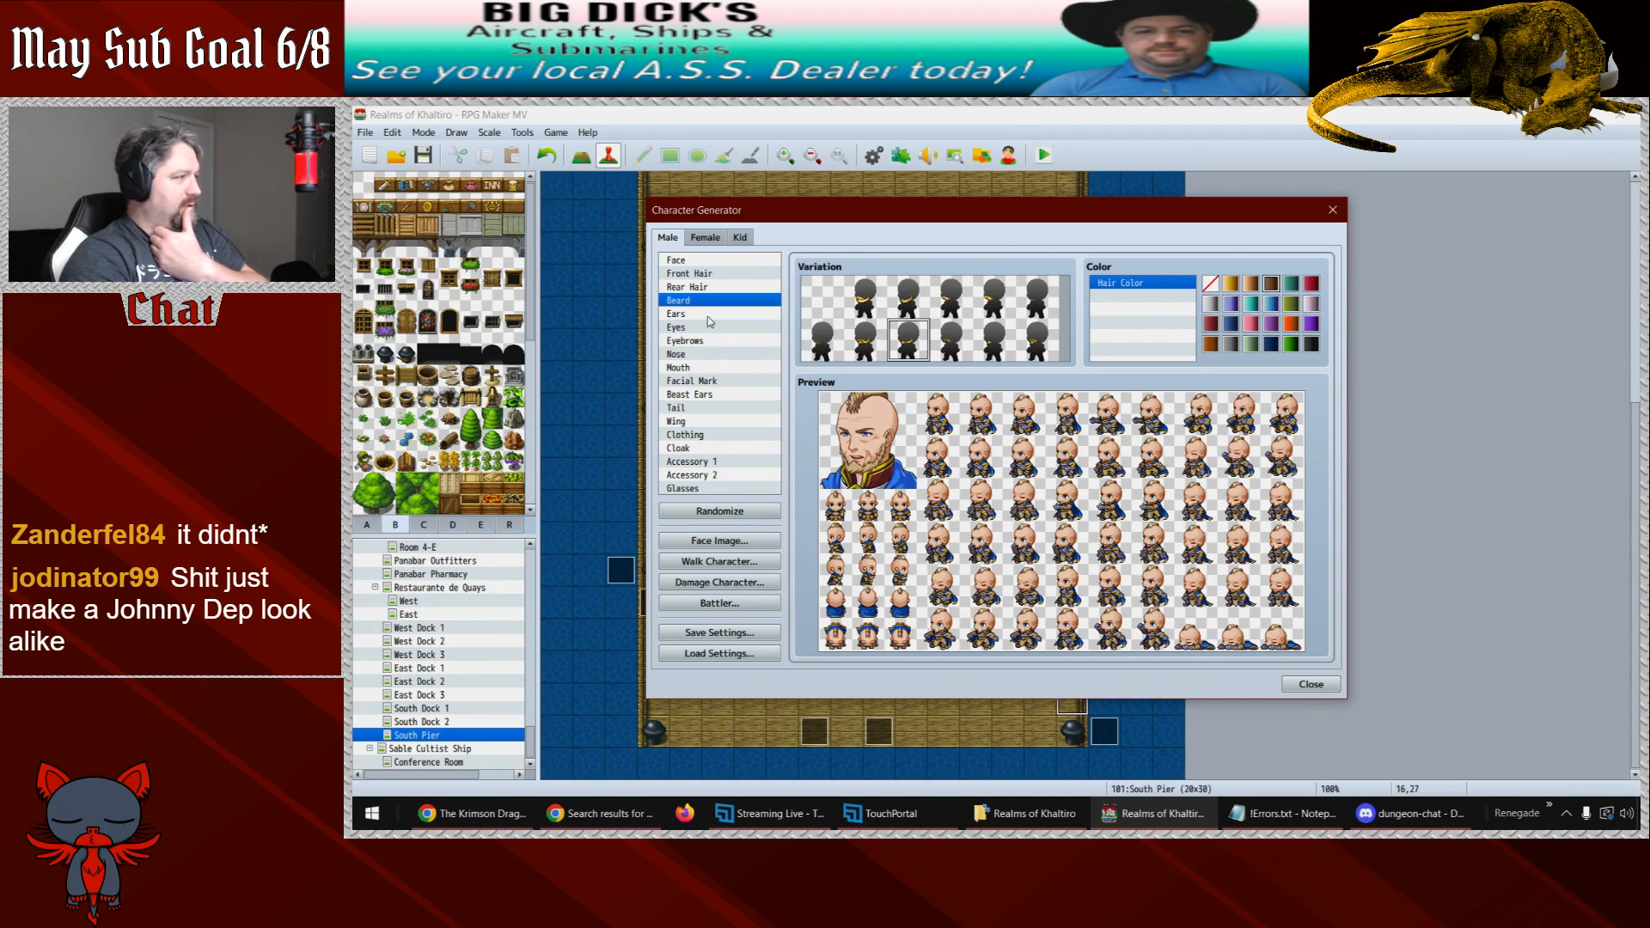
- Change the character's eyes to the first variation in the last row of the available eye shapes
click(702, 328)
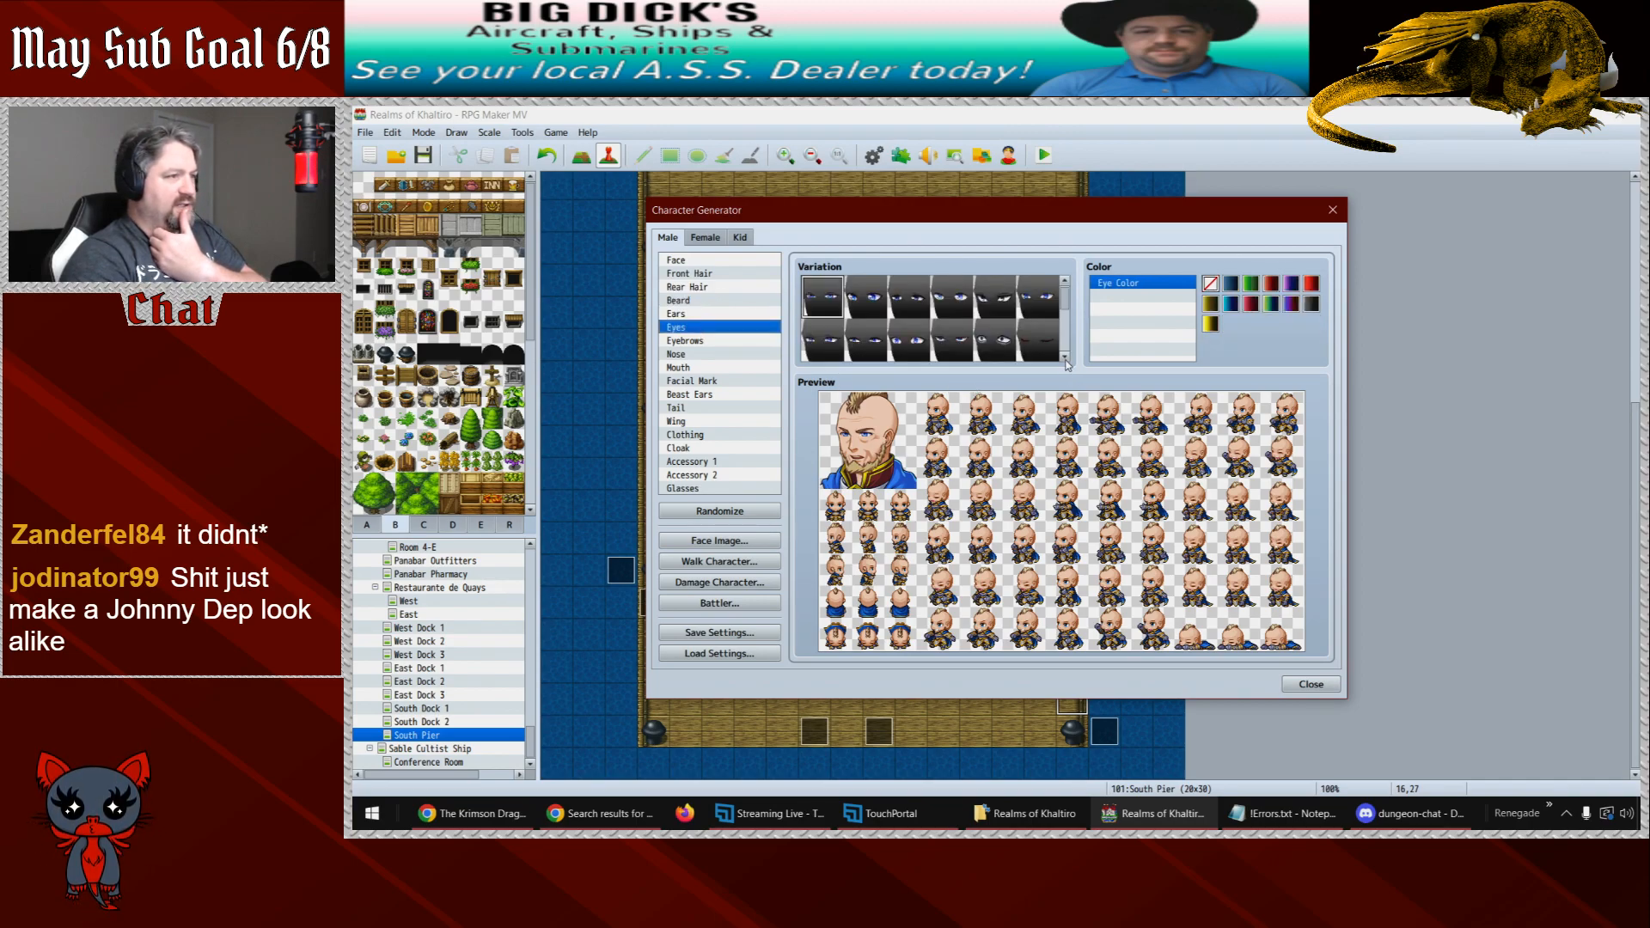
drag(1064, 311, 1067, 355)
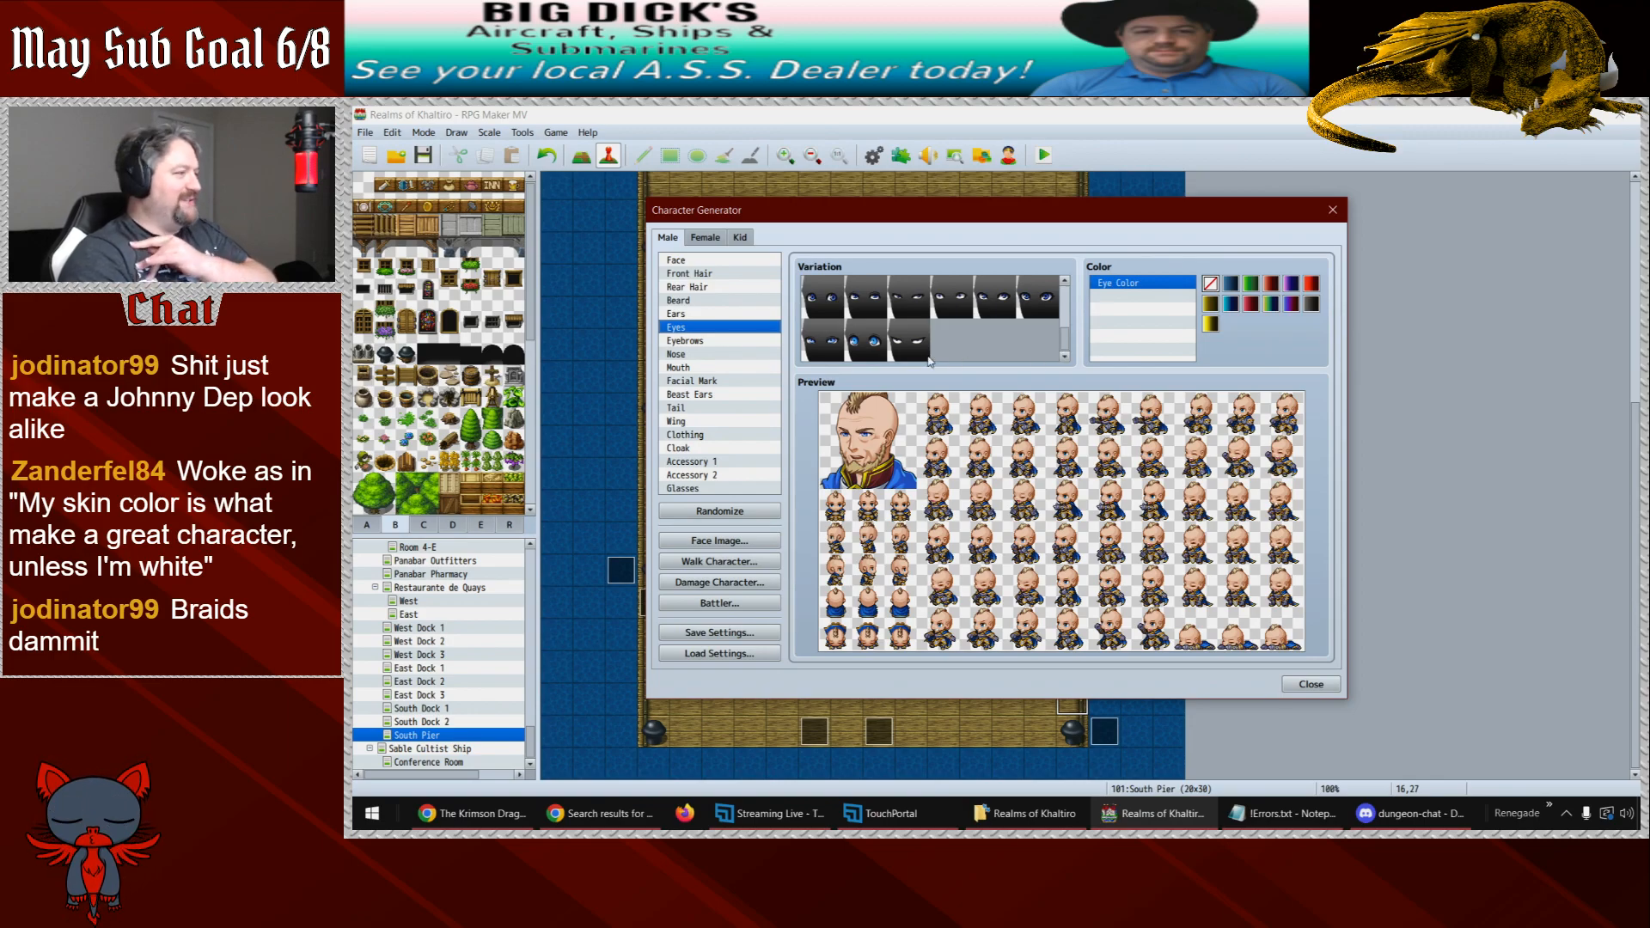
click(827, 348)
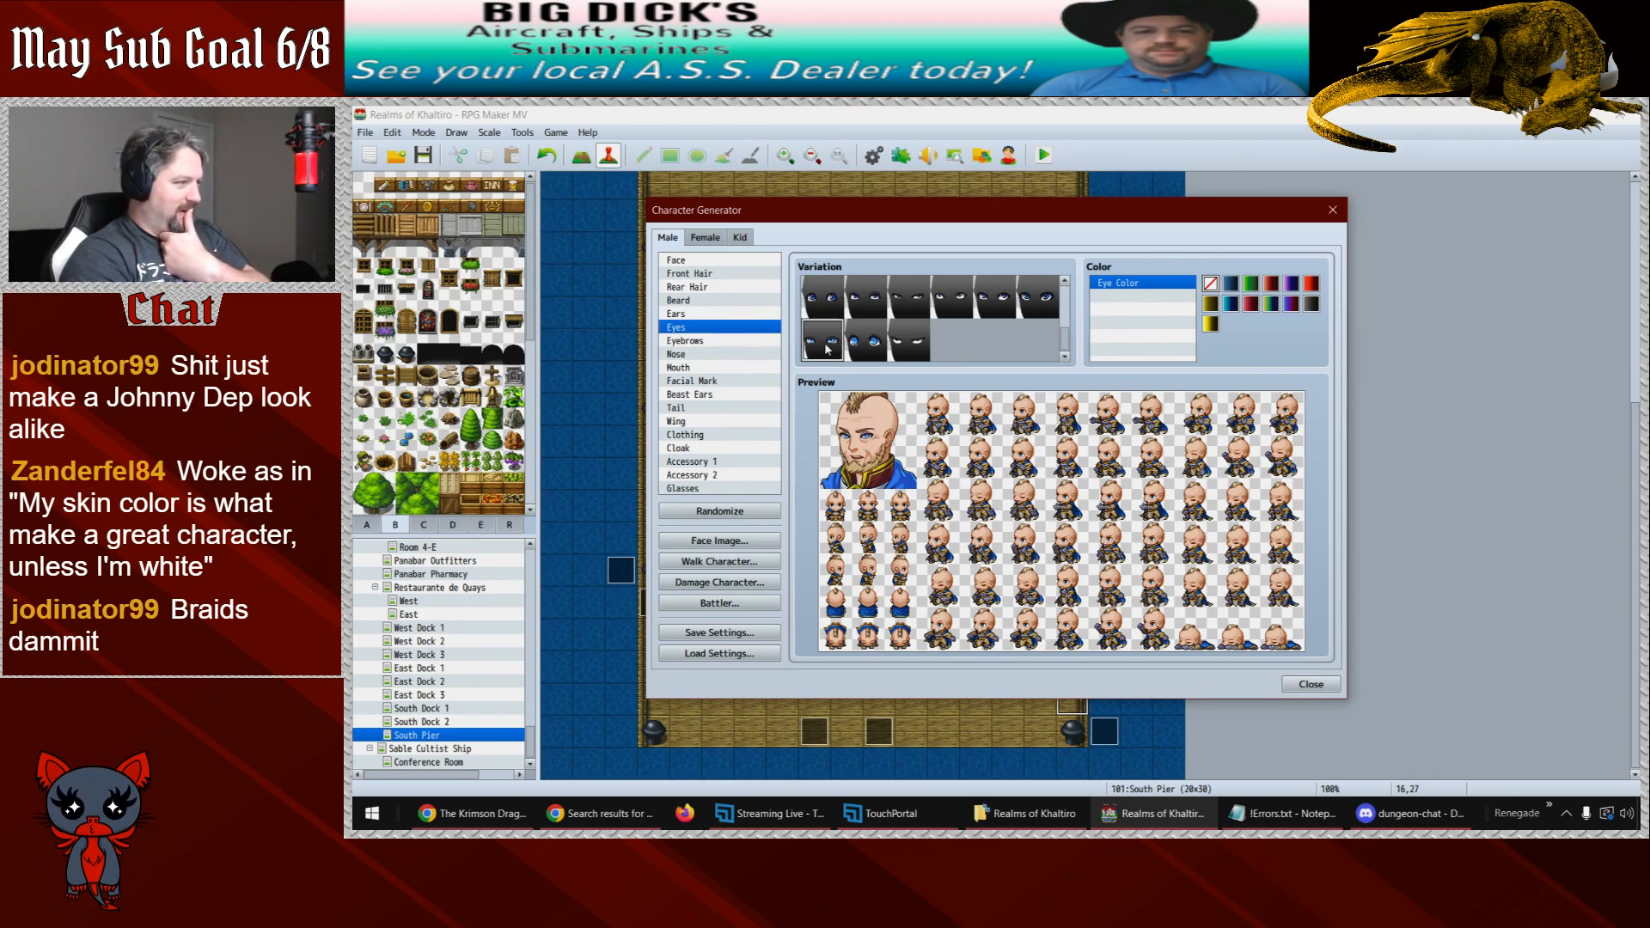
- Give the character the spiky tied-back rear hair, the first variation in the second row
click(688, 289)
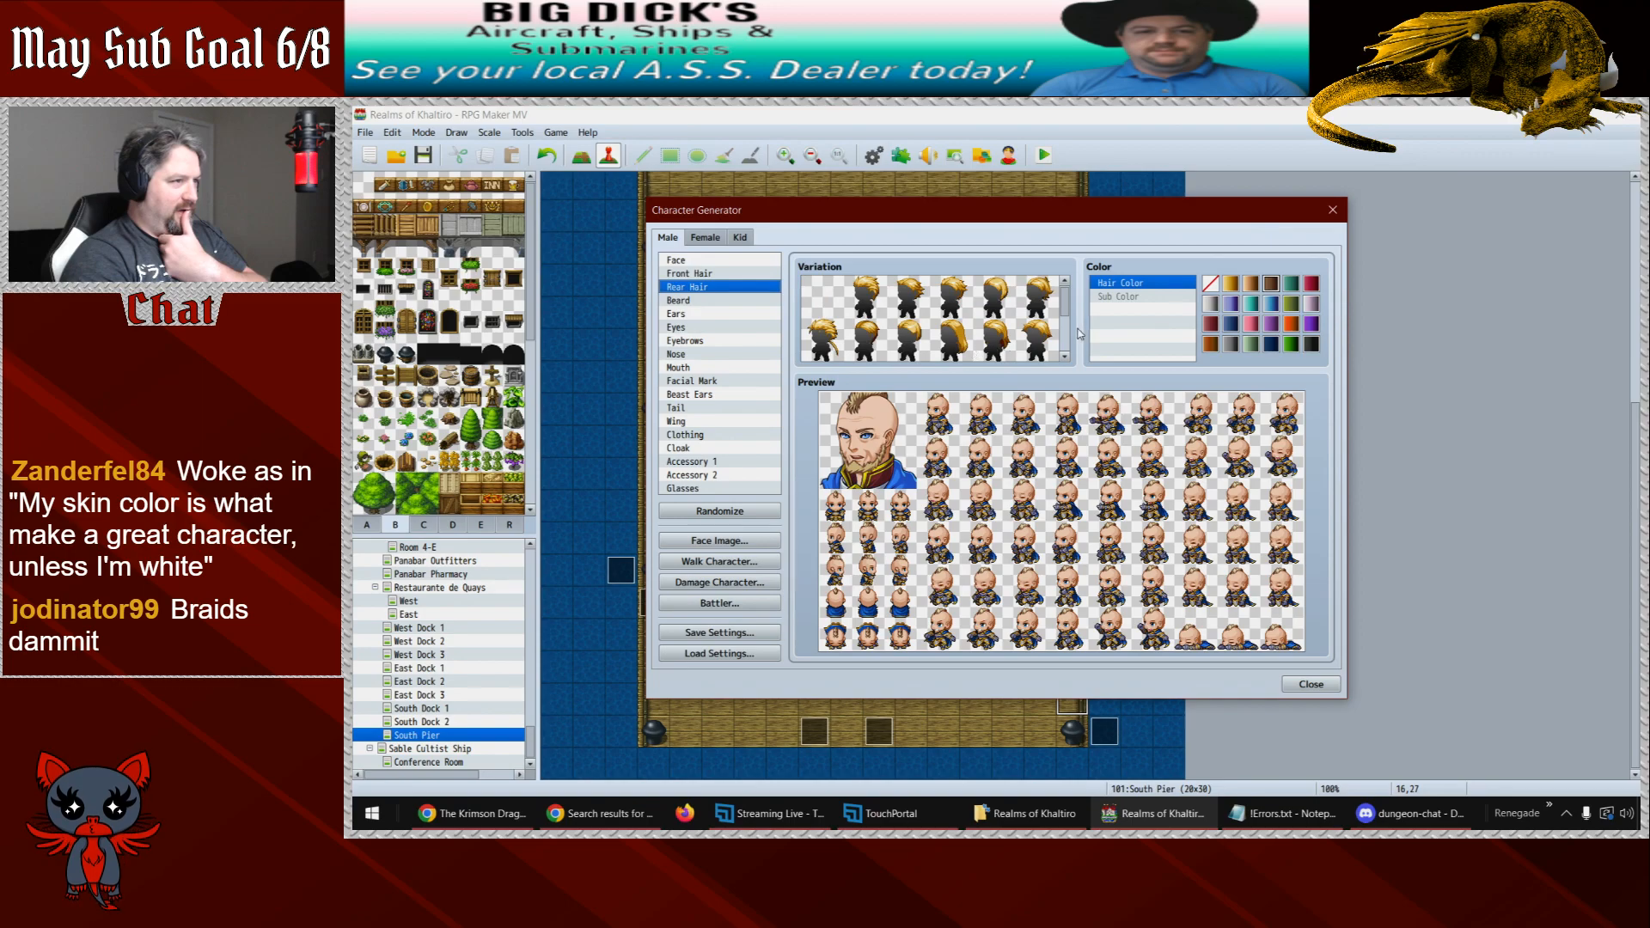
mouse_move(1066, 310)
mouse_down()
mouse_move(1066, 337)
mouse_move(1066, 309)
mouse_up()
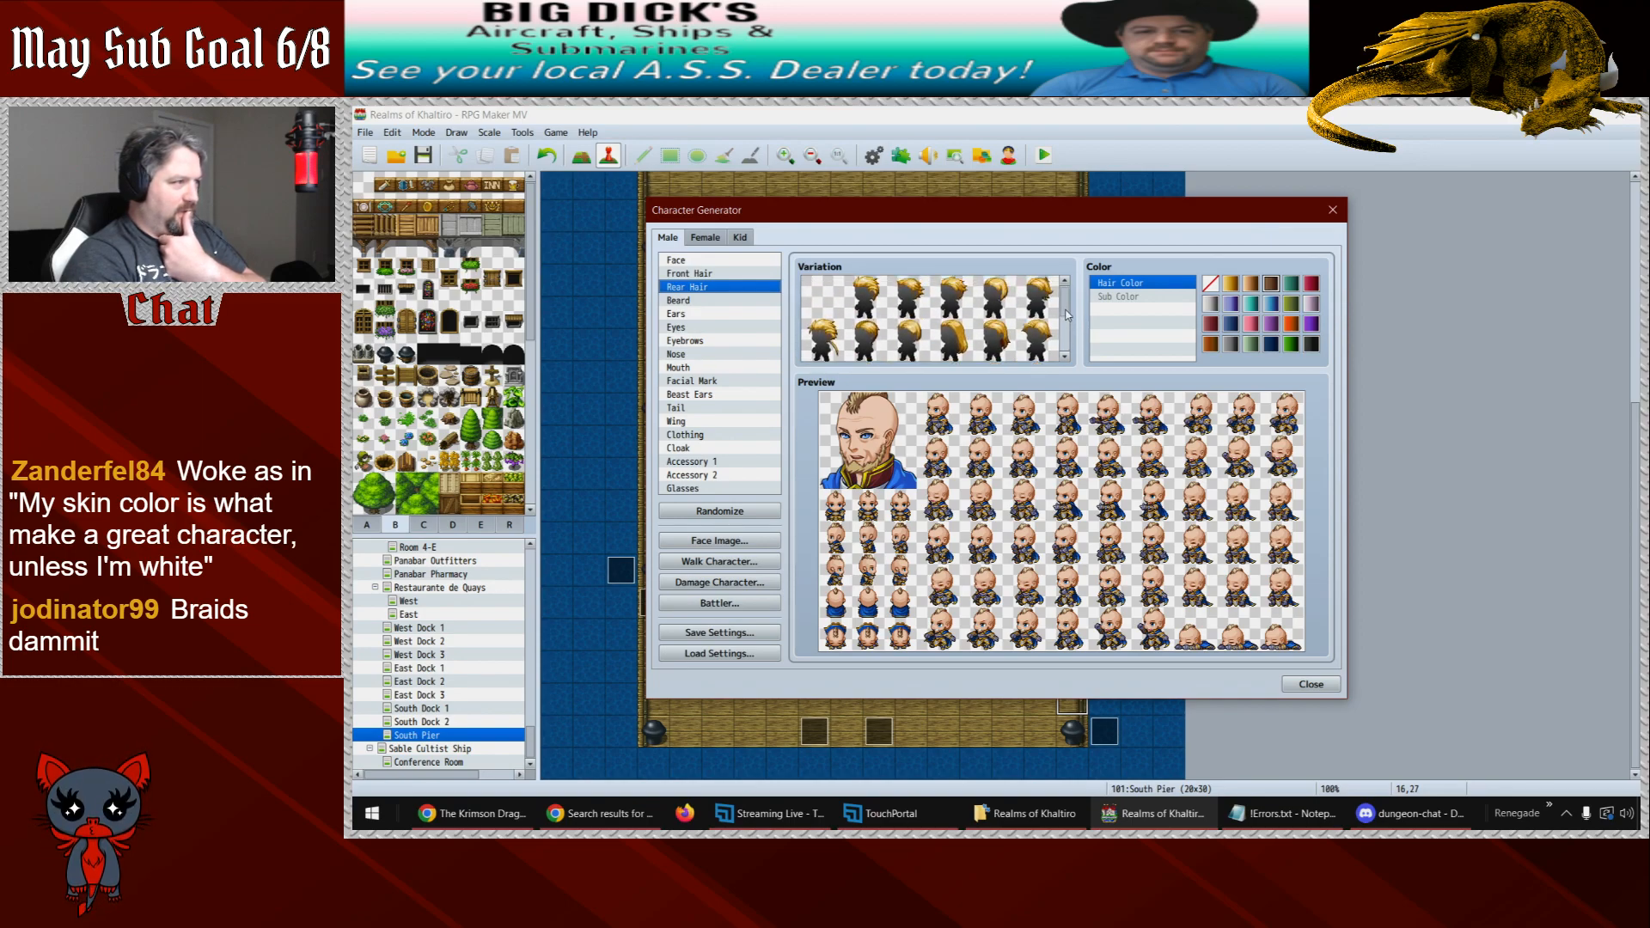
click(824, 338)
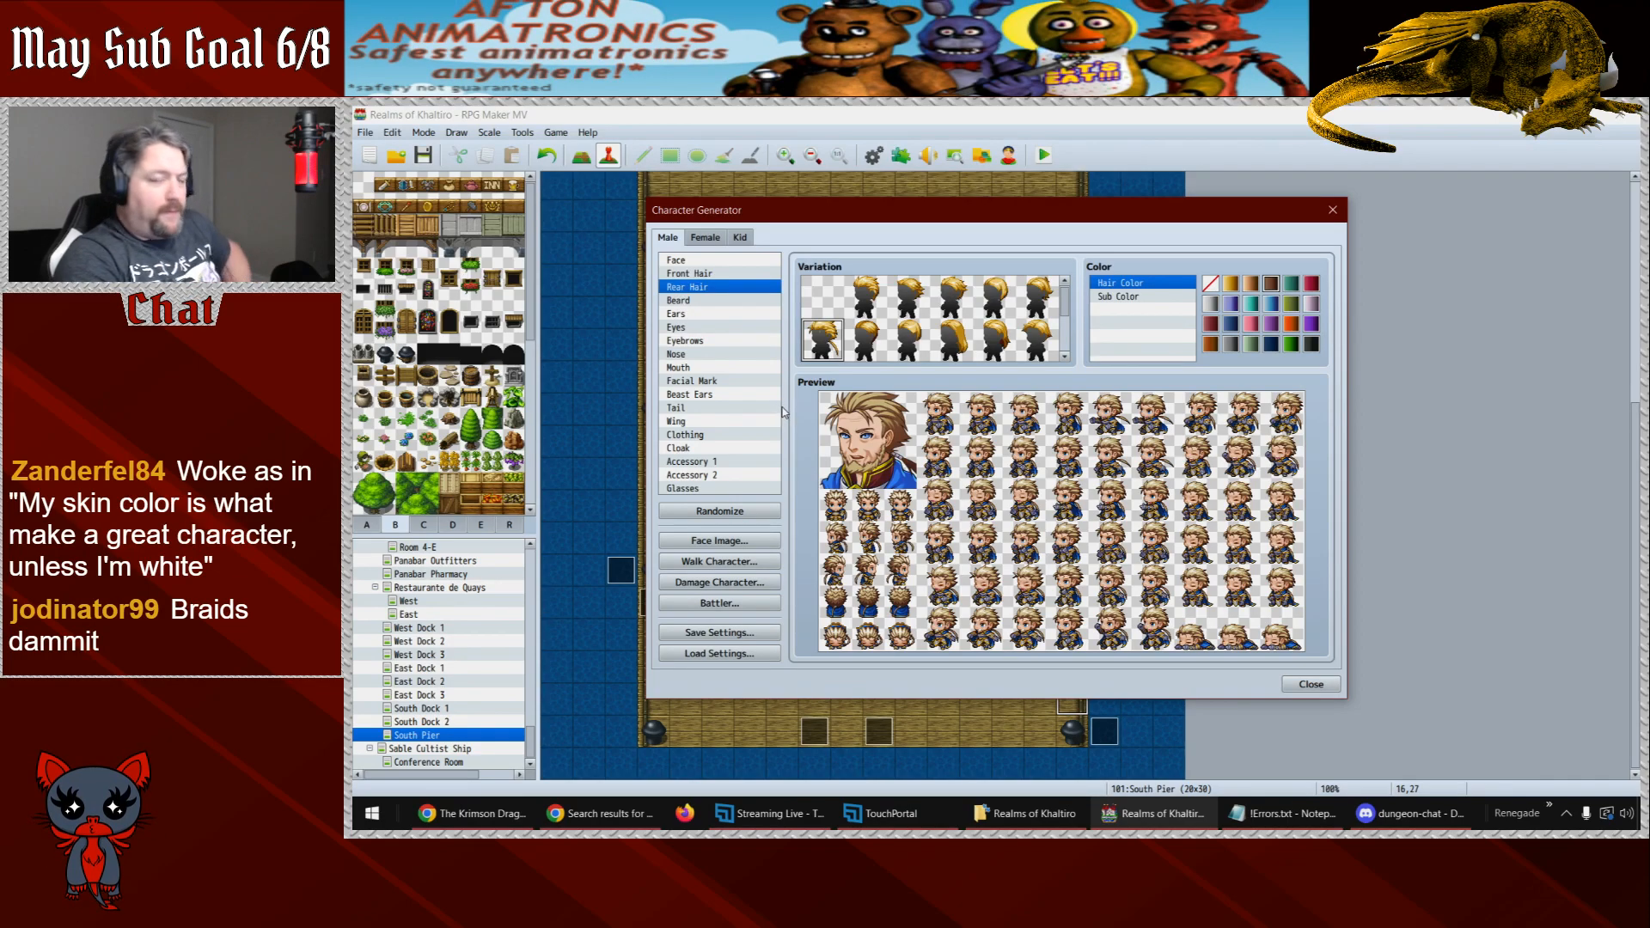
- Change the character's mouth to the second variation in the last row, a broad smirk
click(687, 341)
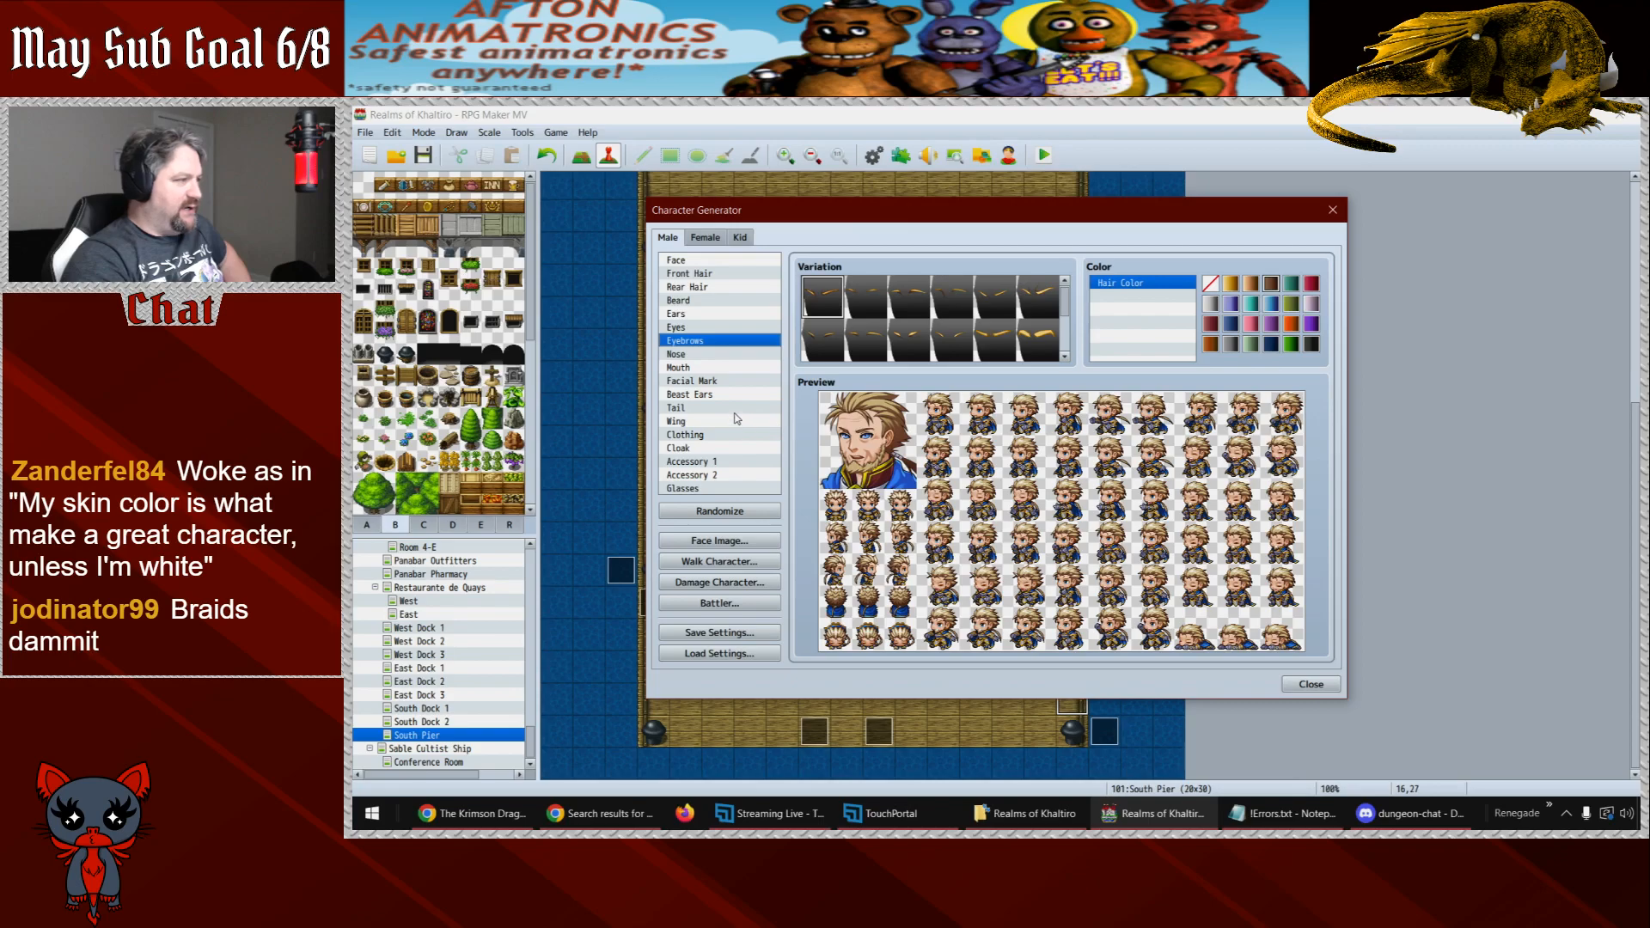
click(686, 367)
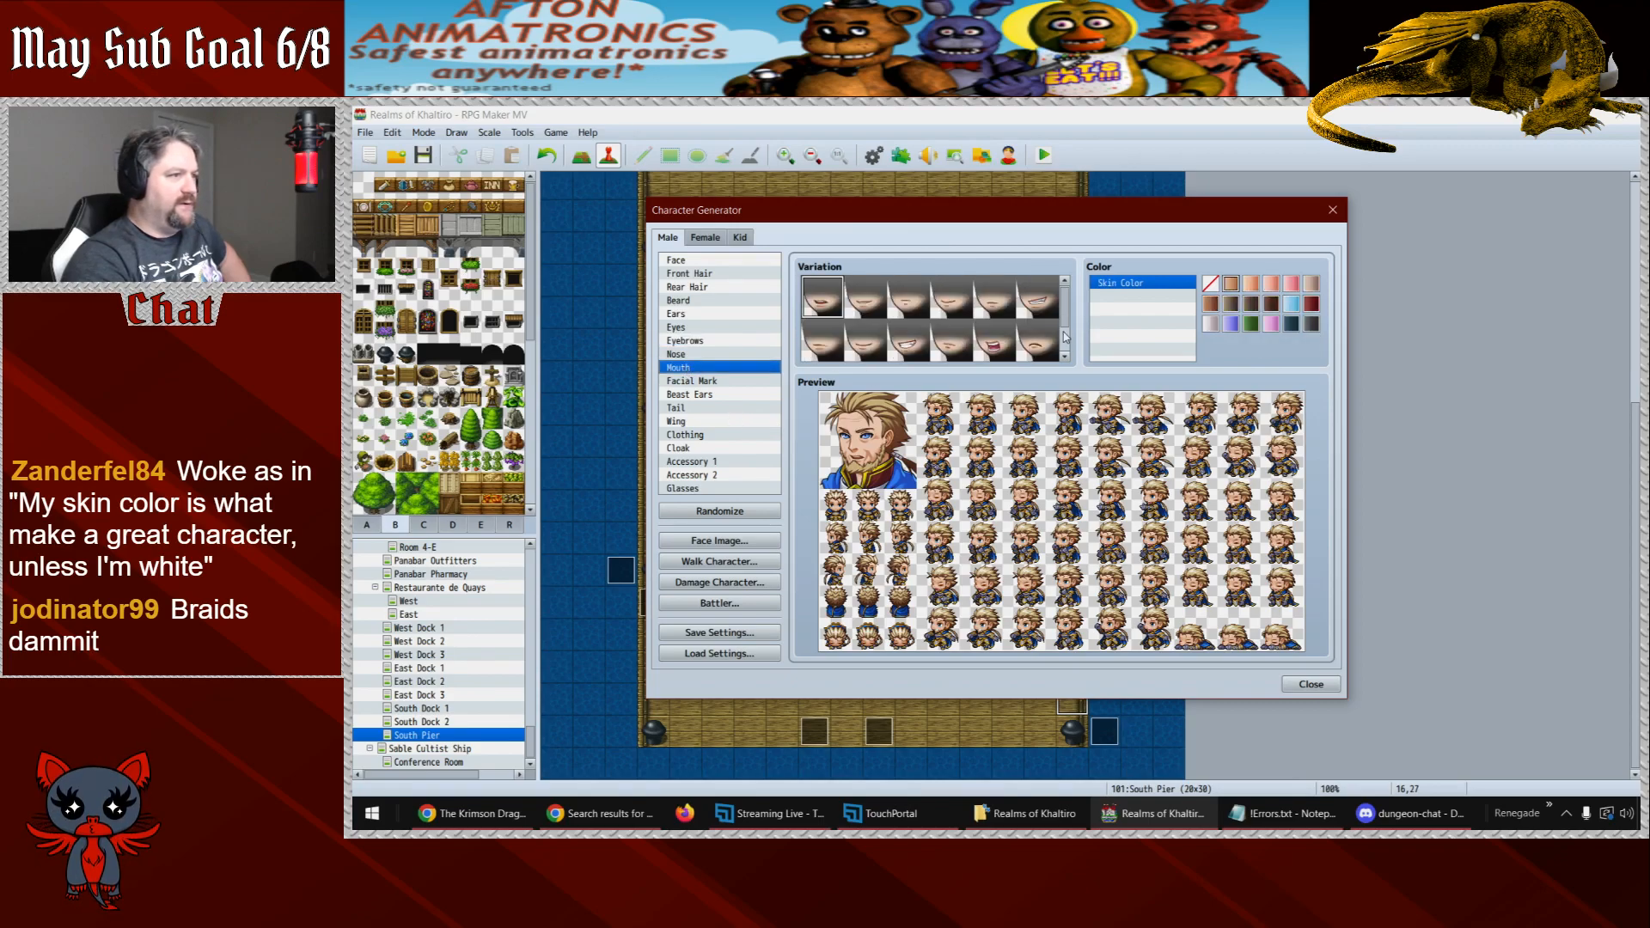
scroll(1066, 336, down, 3)
scroll(1072, 329, down, 2)
click(866, 344)
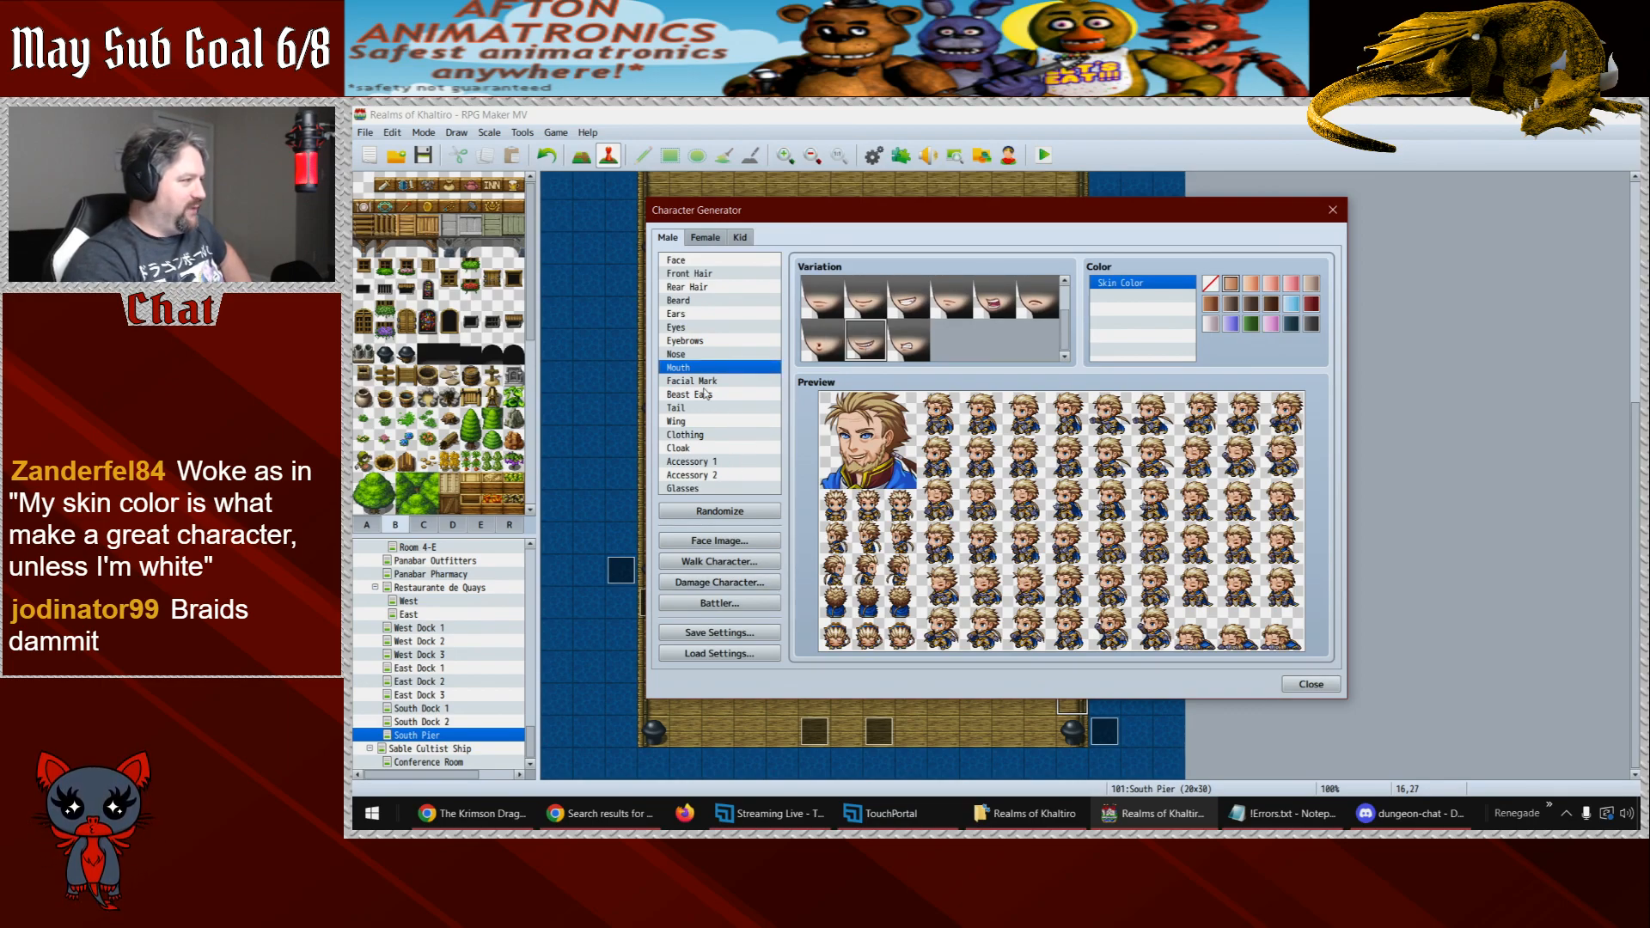
- Compare several eye colors on the character and settle on the dark blue one beside the default
click(688, 329)
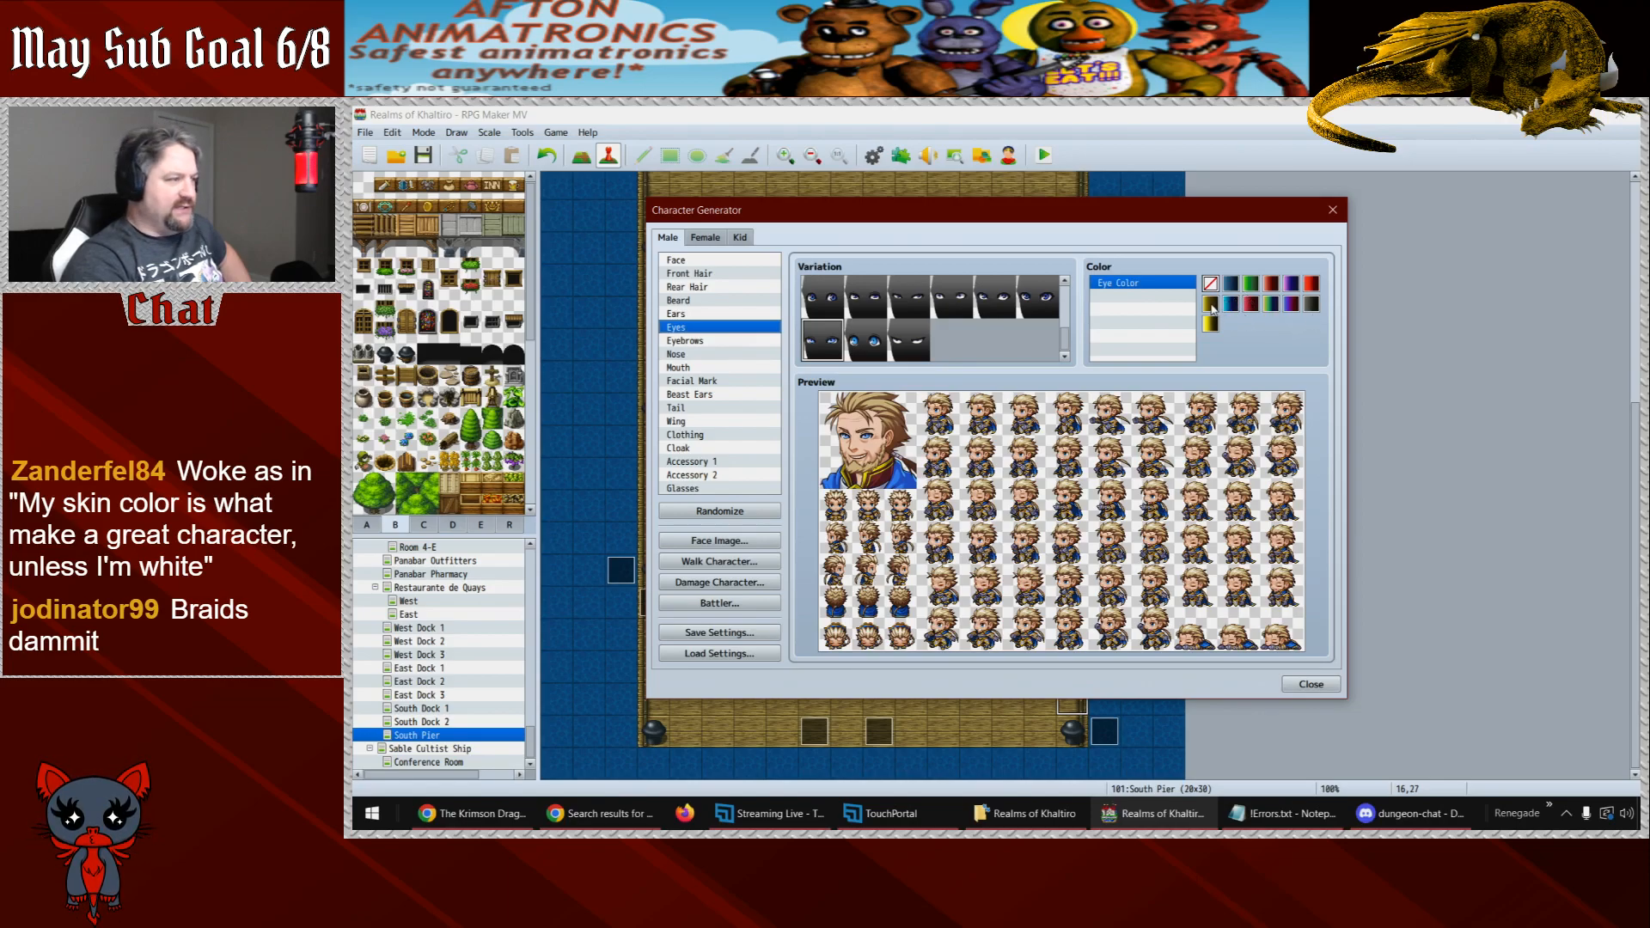
click(1277, 303)
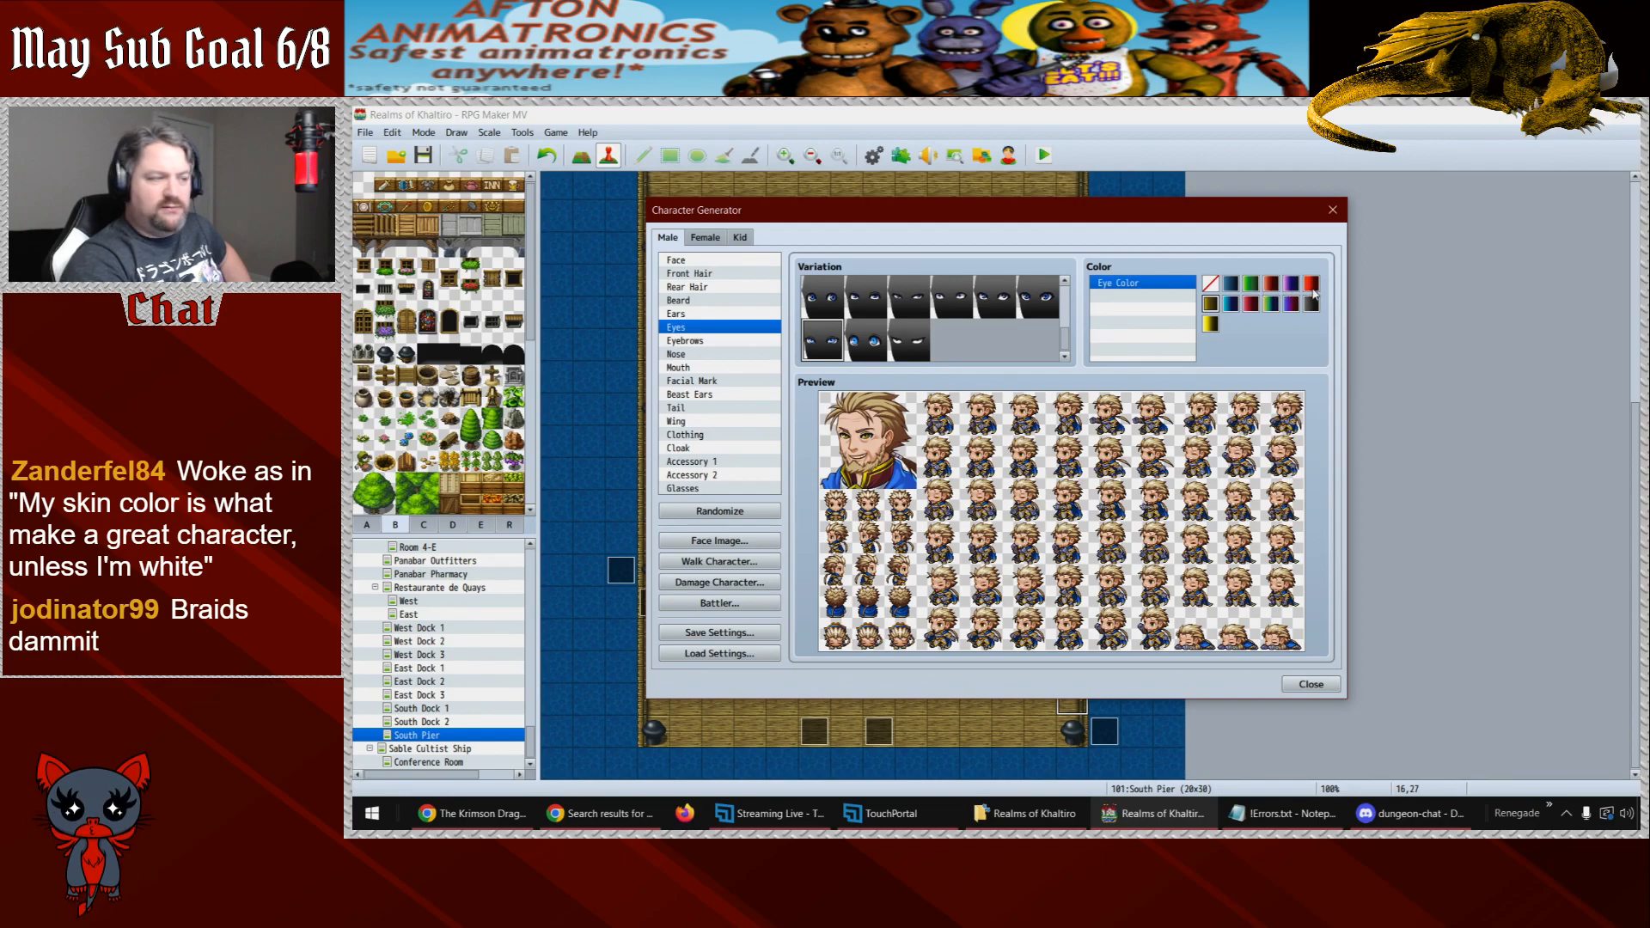
click(1272, 284)
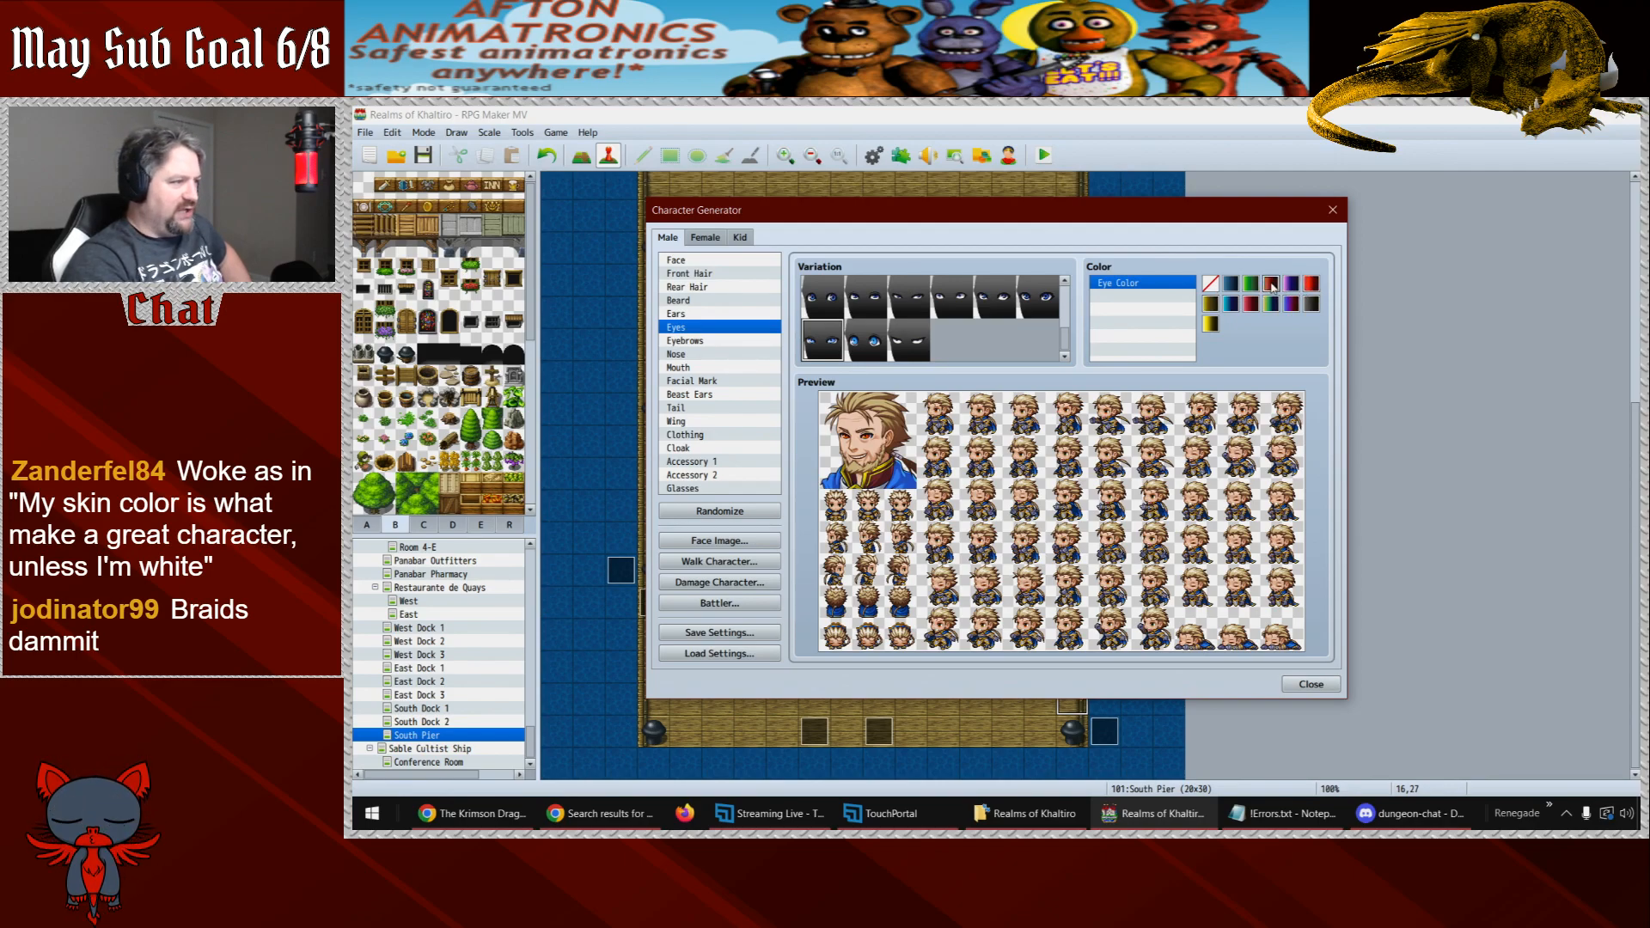
click(1251, 287)
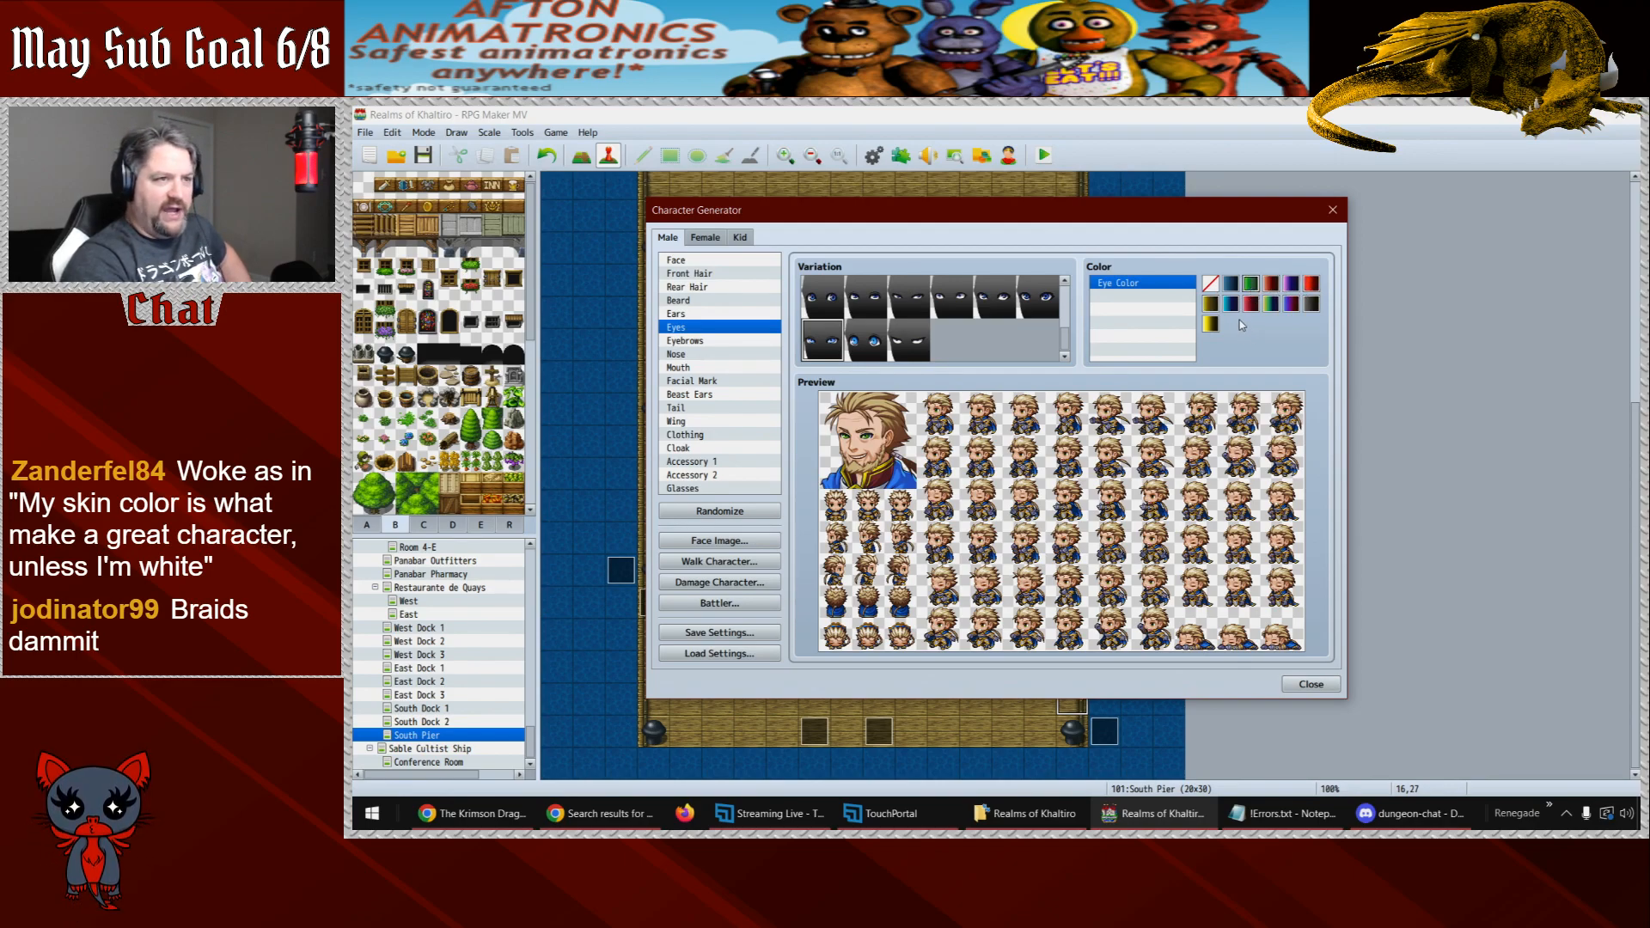
click(1212, 326)
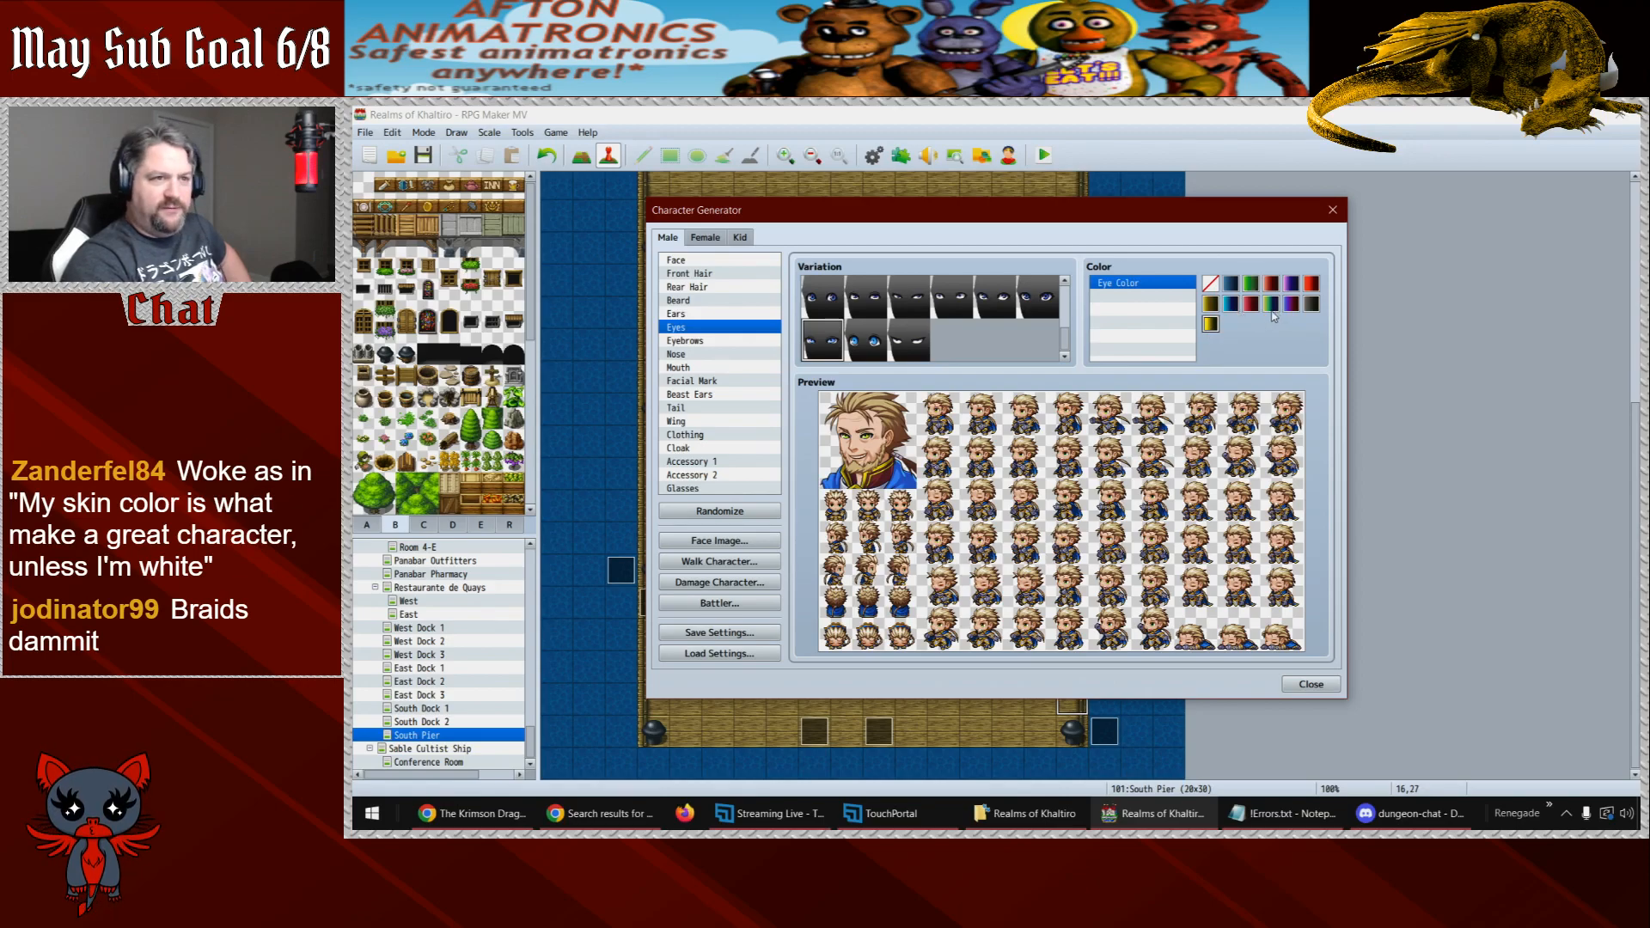
click(1310, 305)
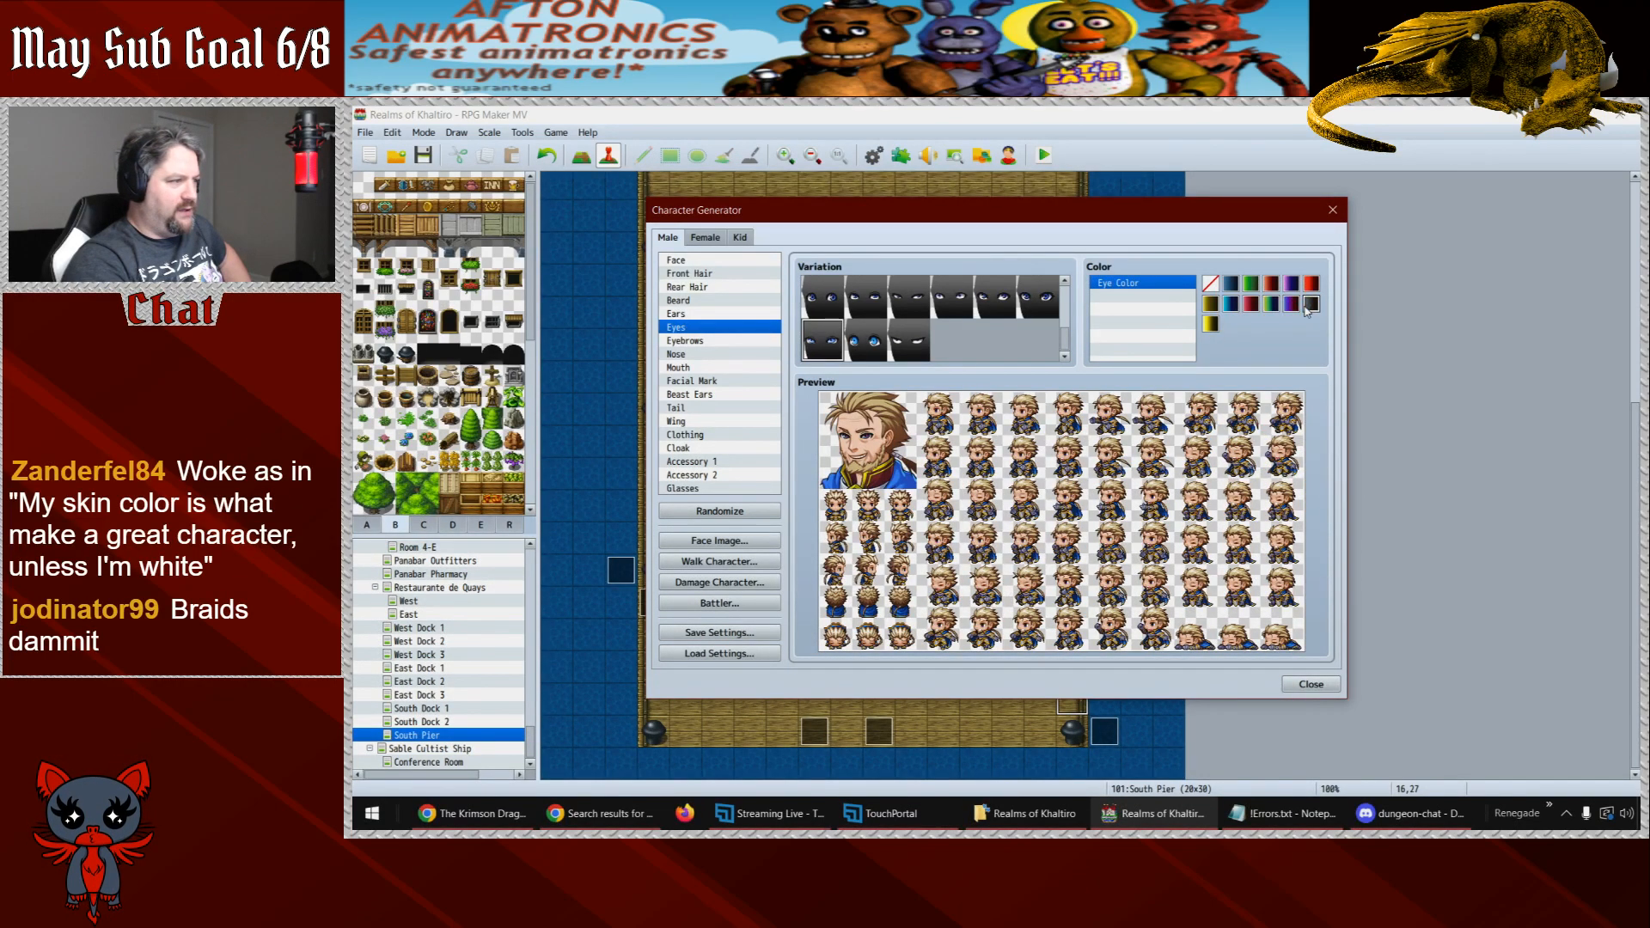
click(1234, 287)
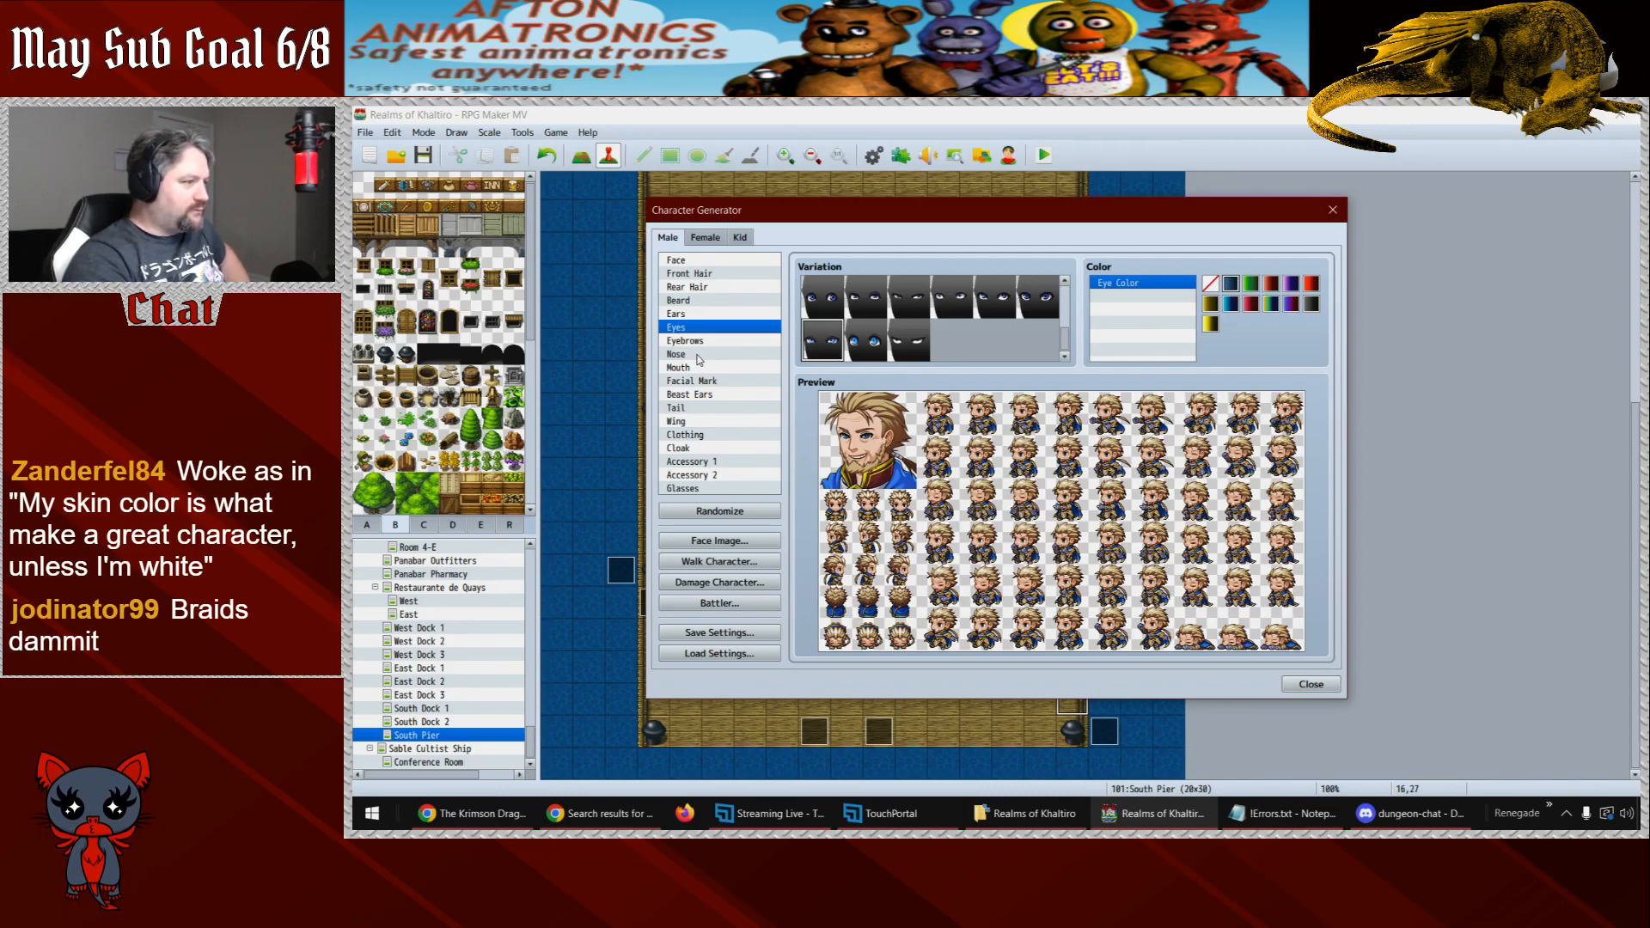
- Try different facial marks and apply the third variation in the first row
click(692, 382)
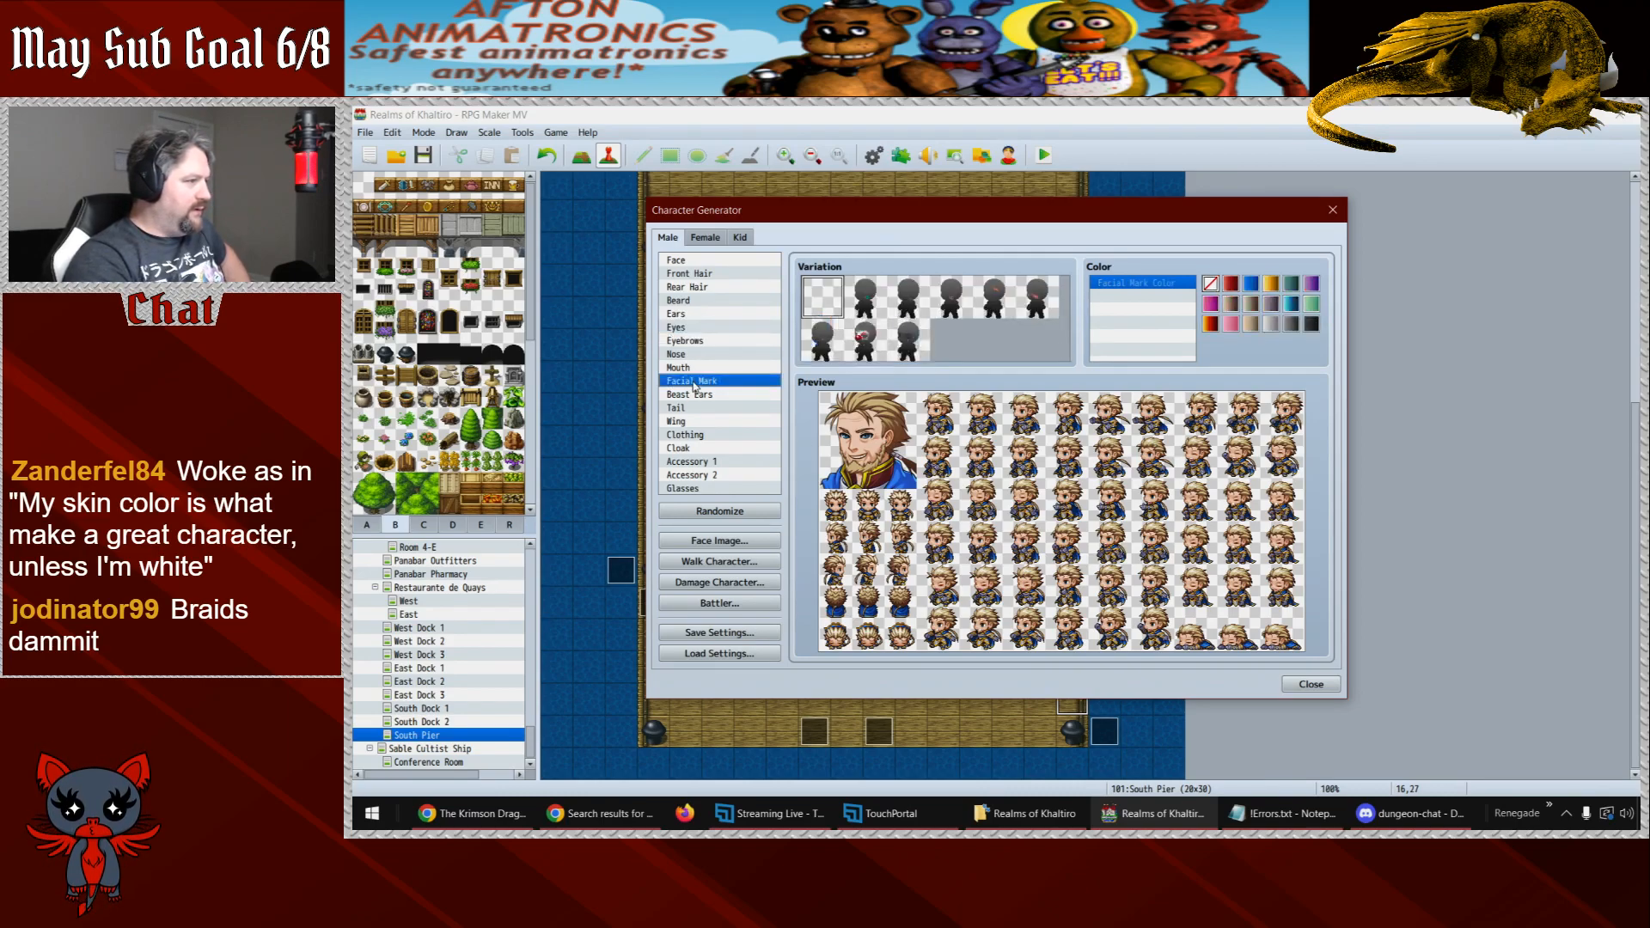
click(821, 344)
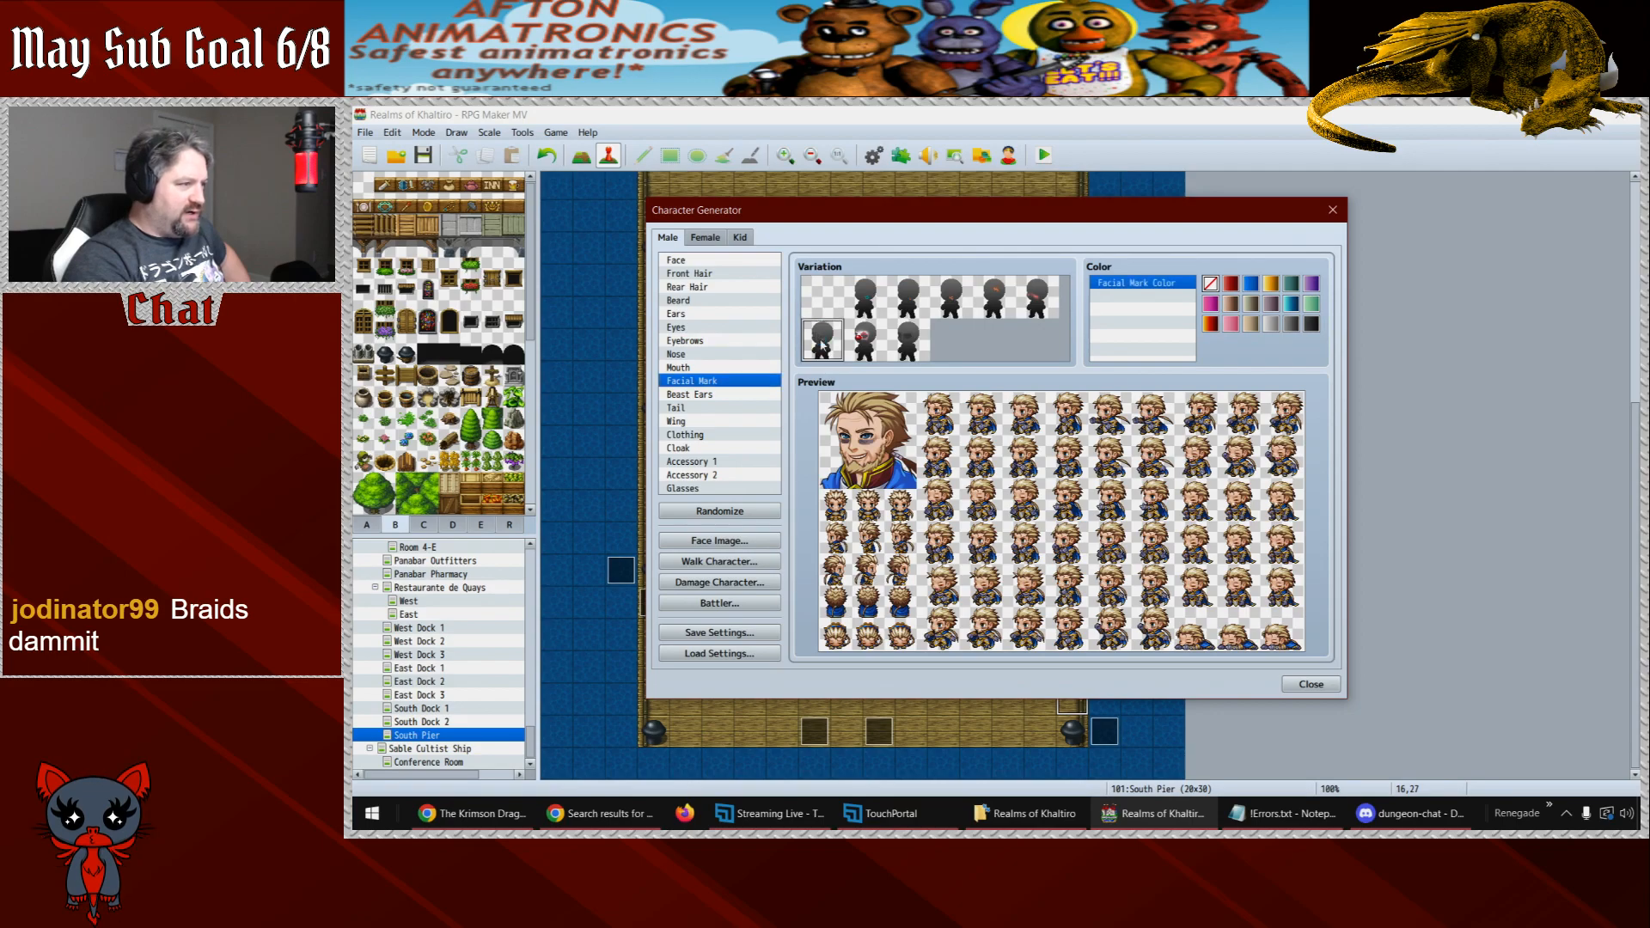
click(995, 309)
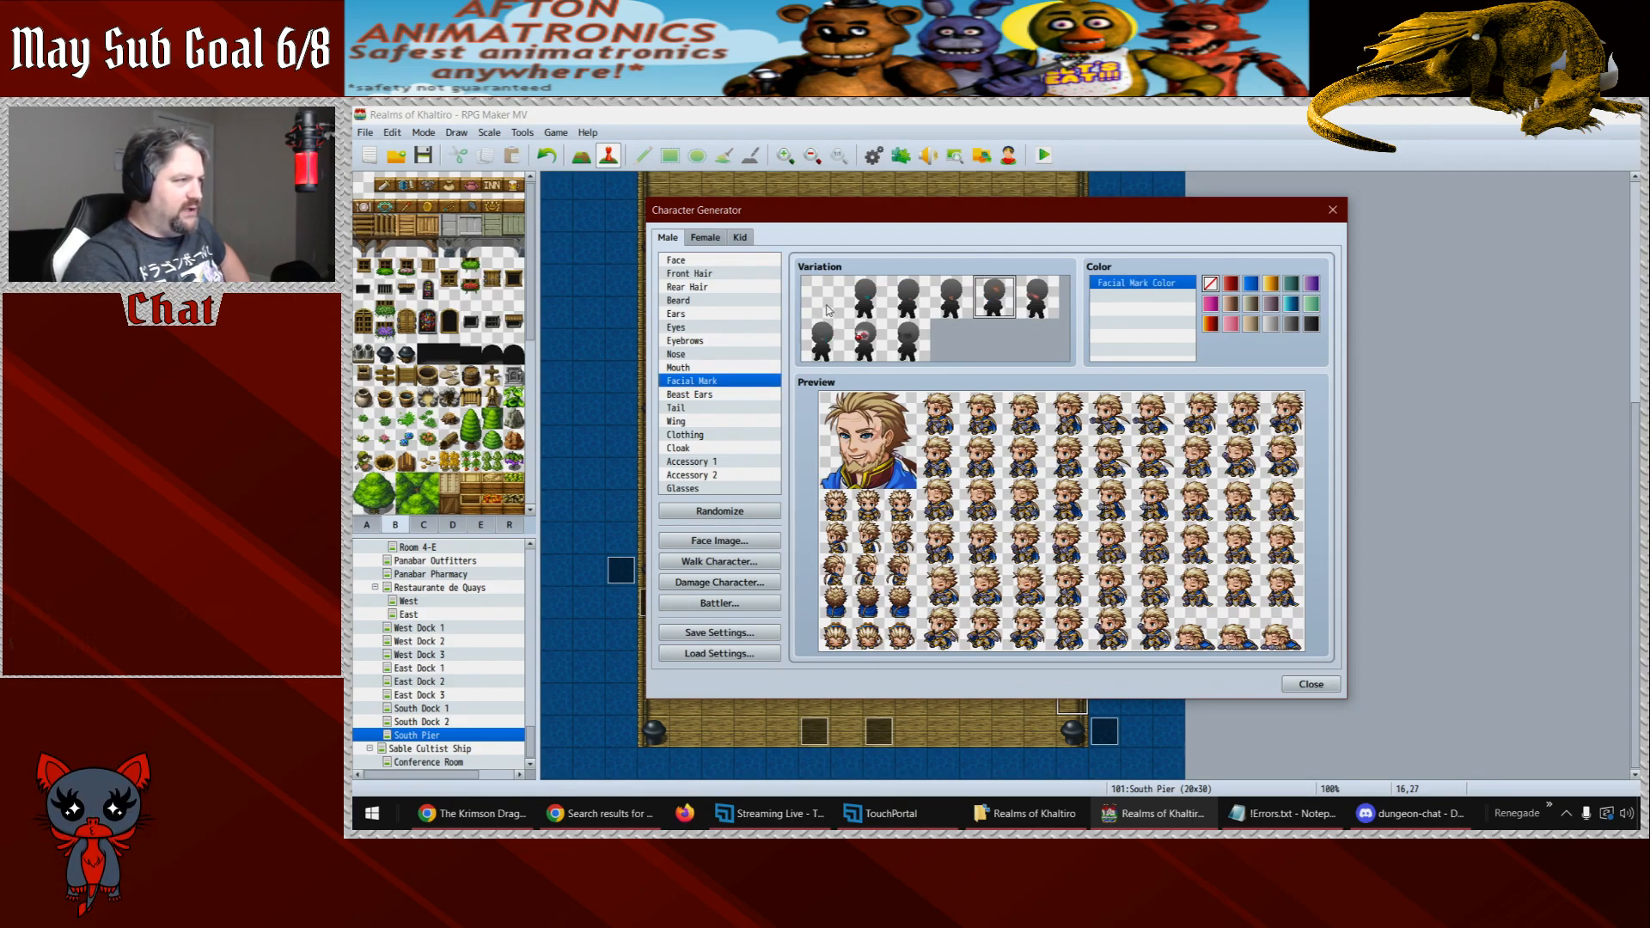
click(907, 305)
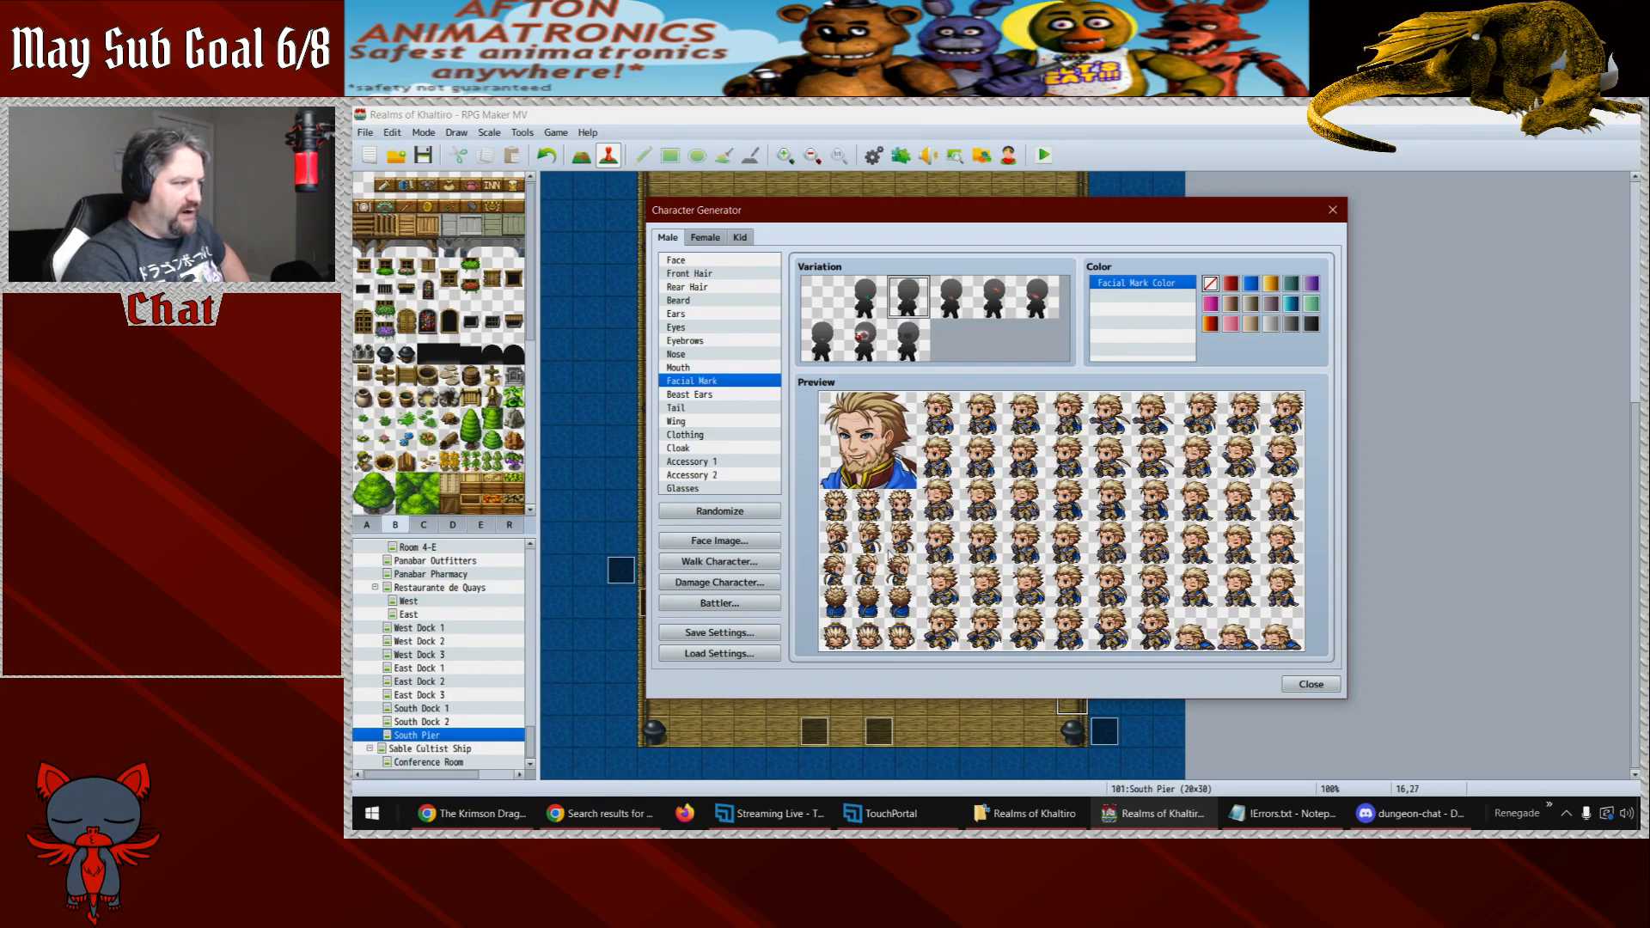
- Try the dark, high-collared outfit from the middle of the clothing variations on the character
click(694, 439)
drag(1069, 300, 1070, 341)
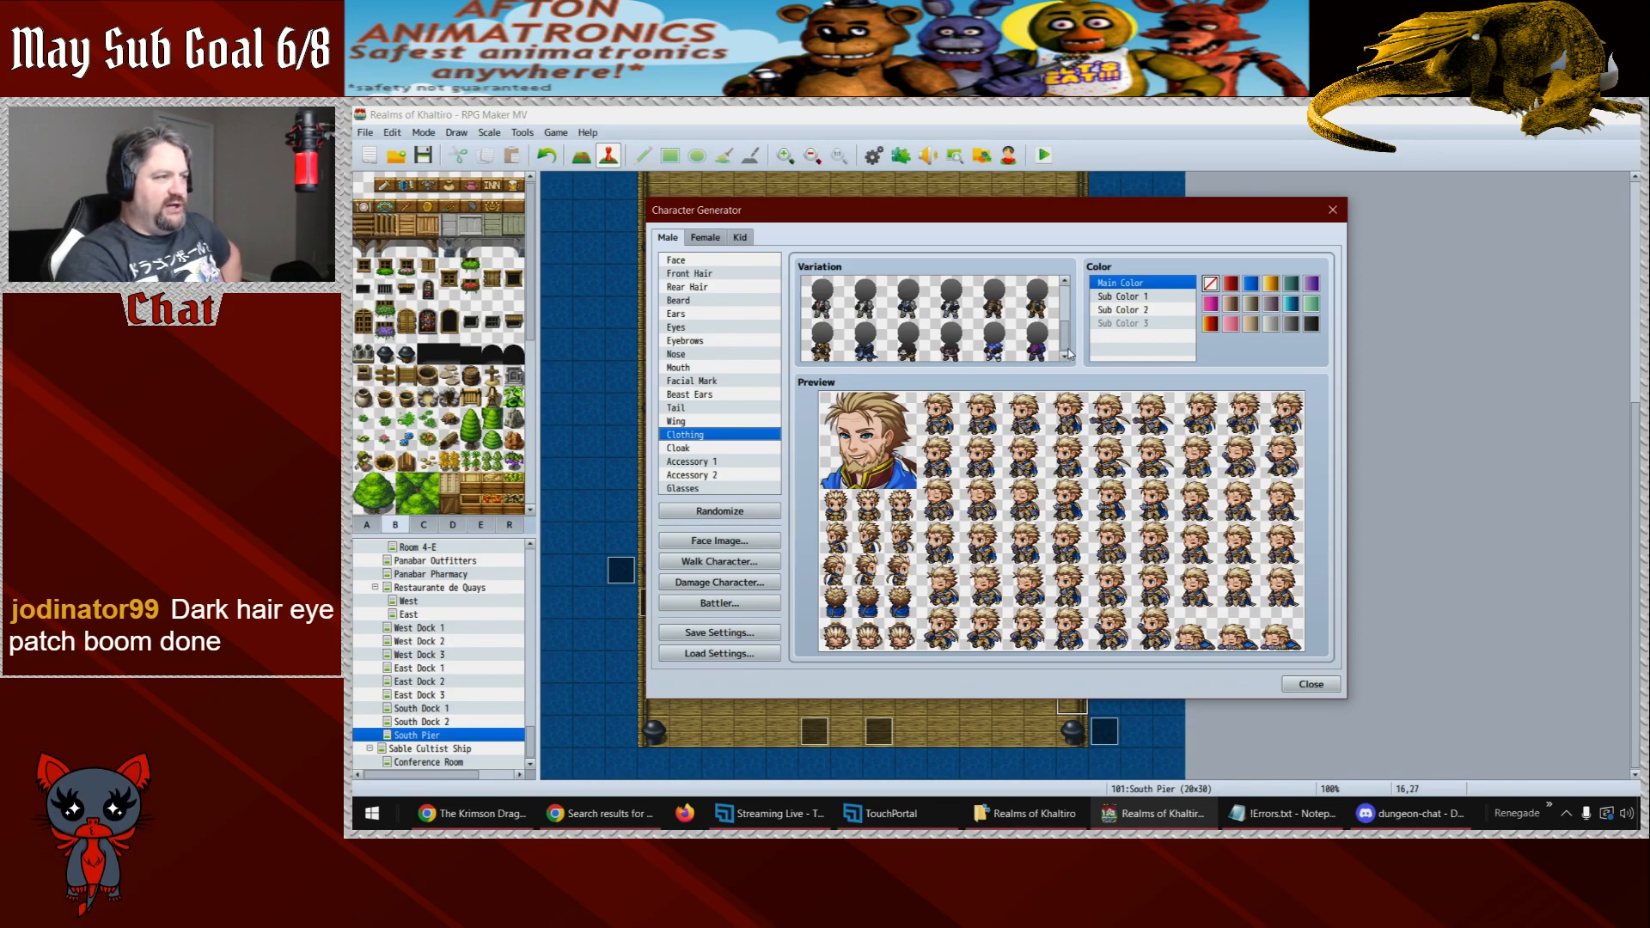
drag(1068, 340, 1068, 328)
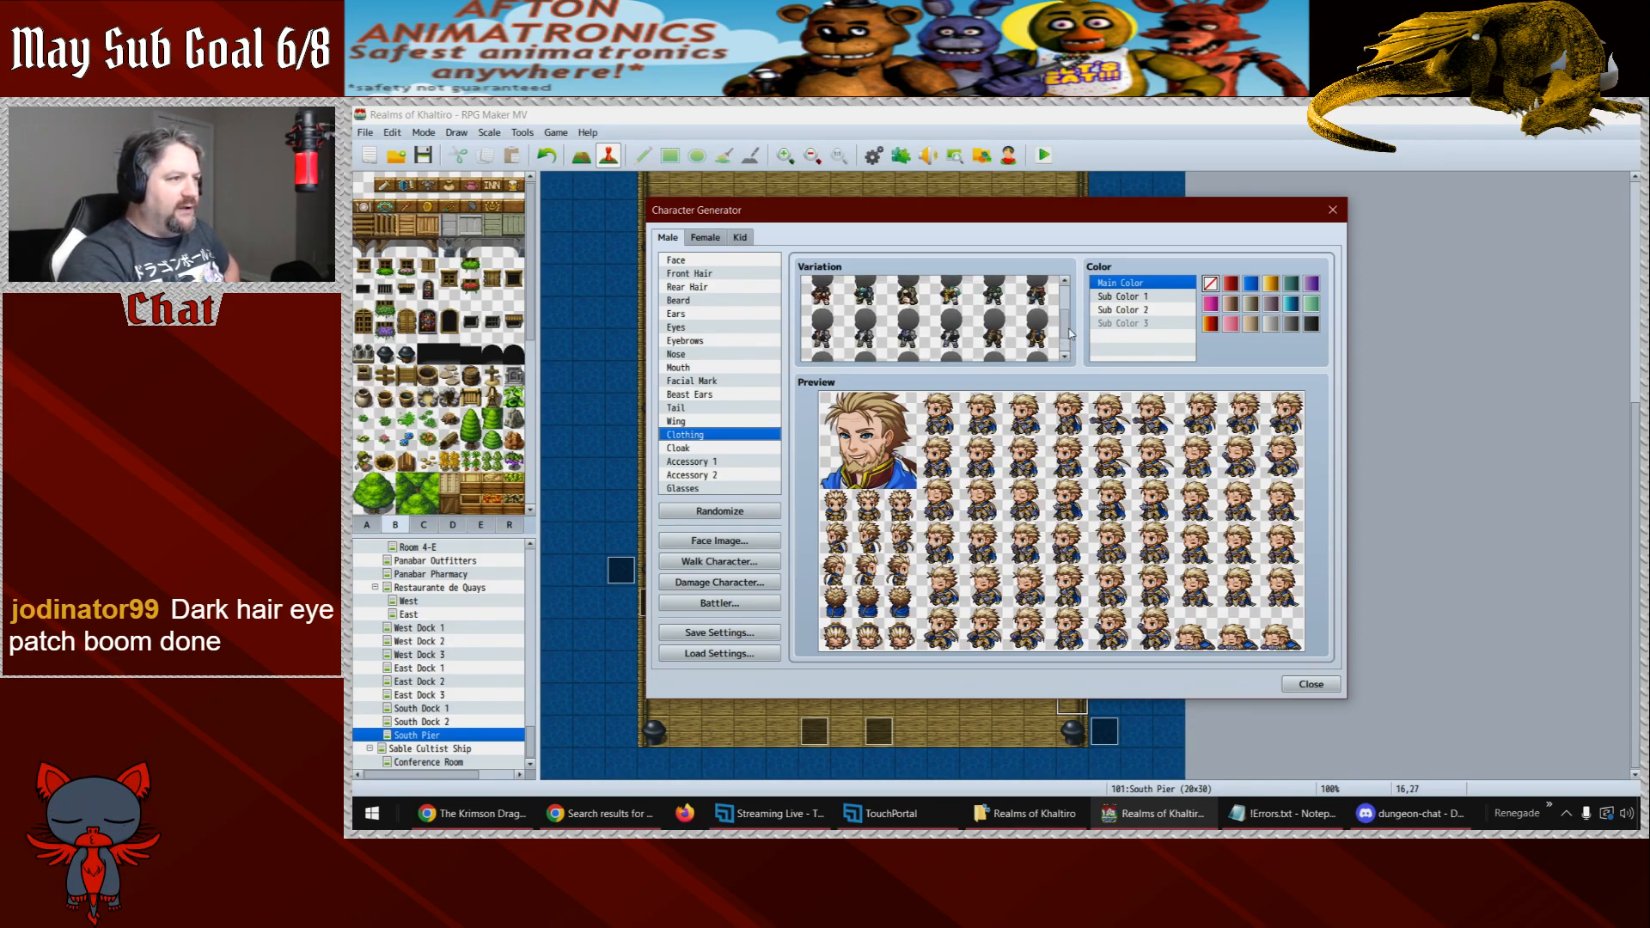
click(1044, 331)
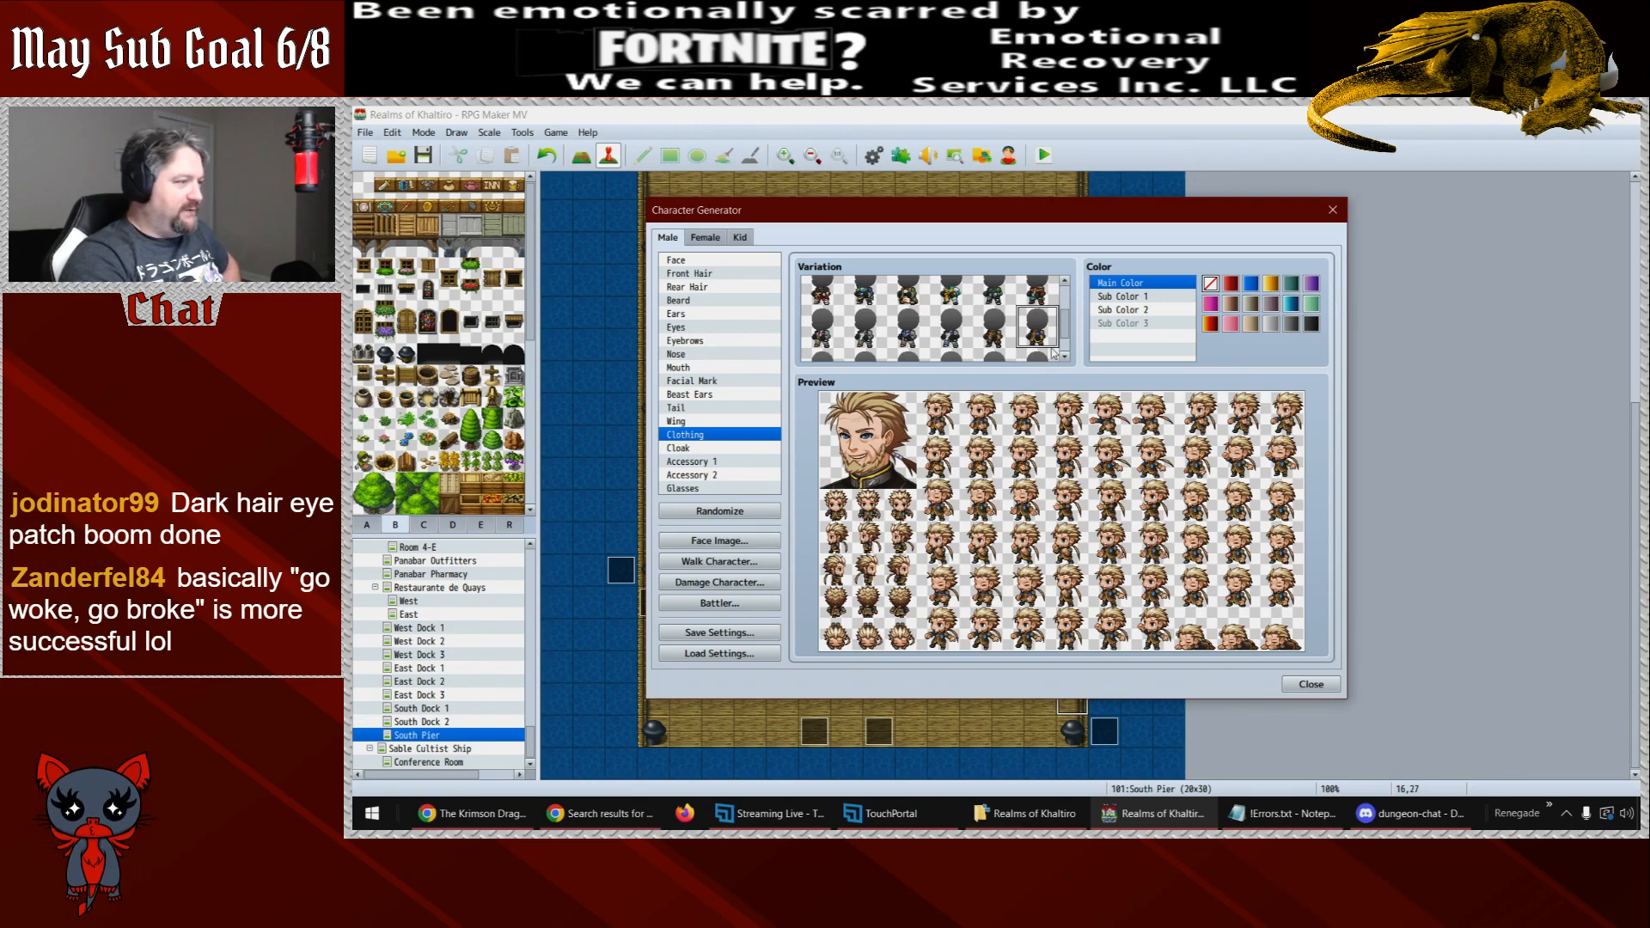
- Try the open light jacket, green jacket, grey-collared outfit and cream high-collared tunic on the character
scroll(1069, 331, up, 1)
scroll(1069, 331, down, 1)
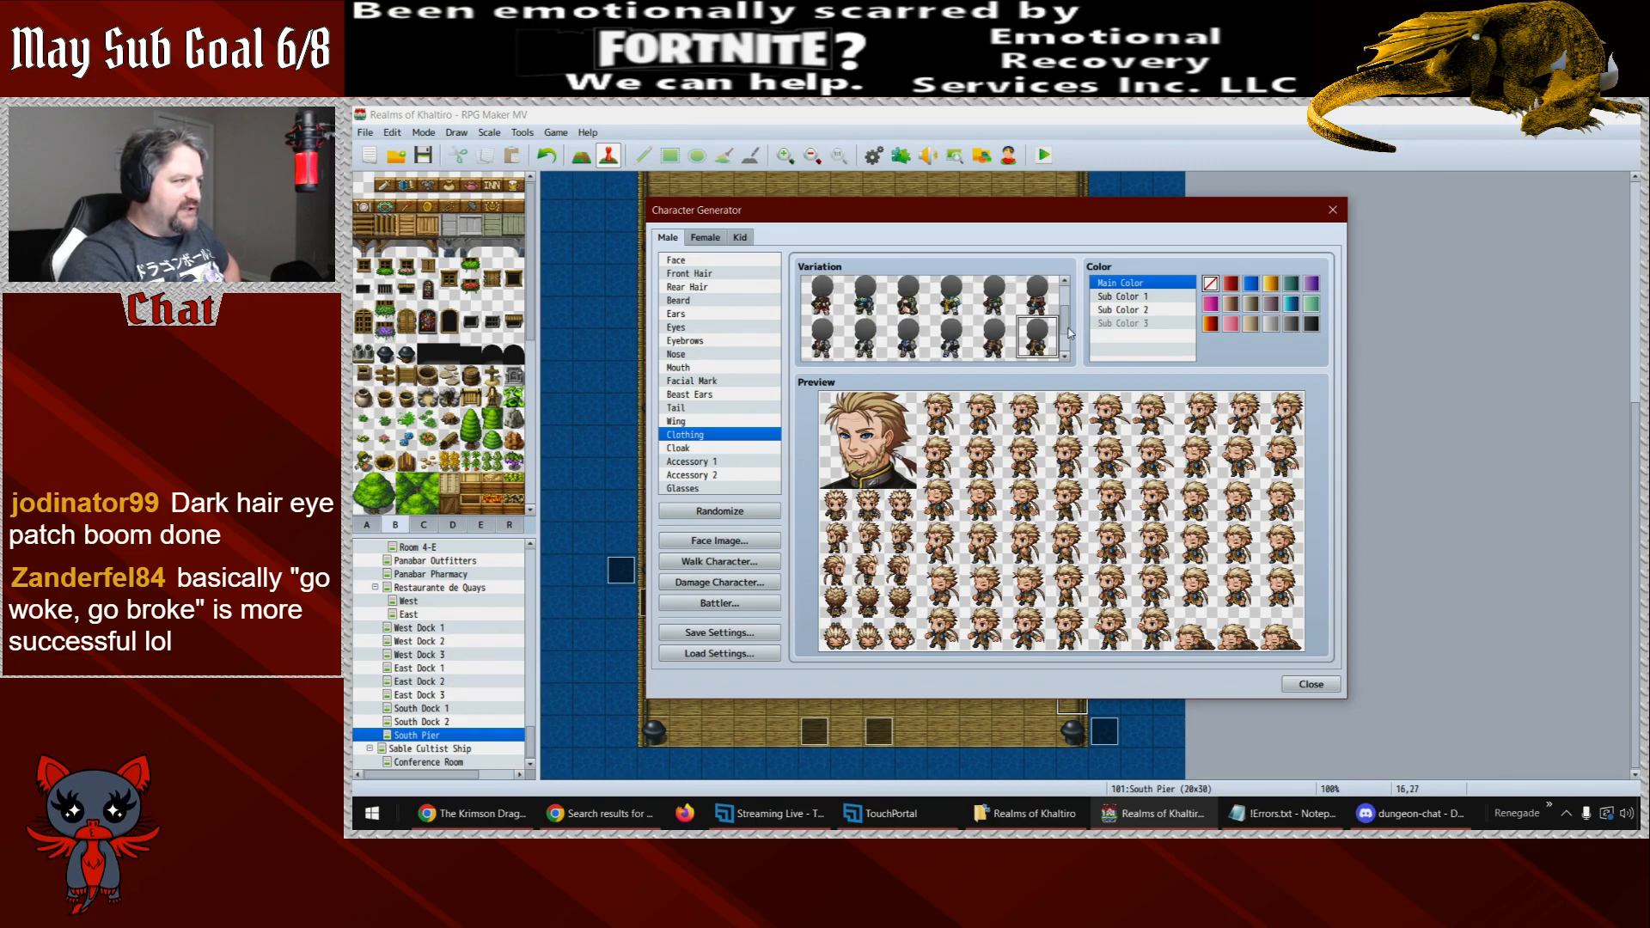
click(868, 343)
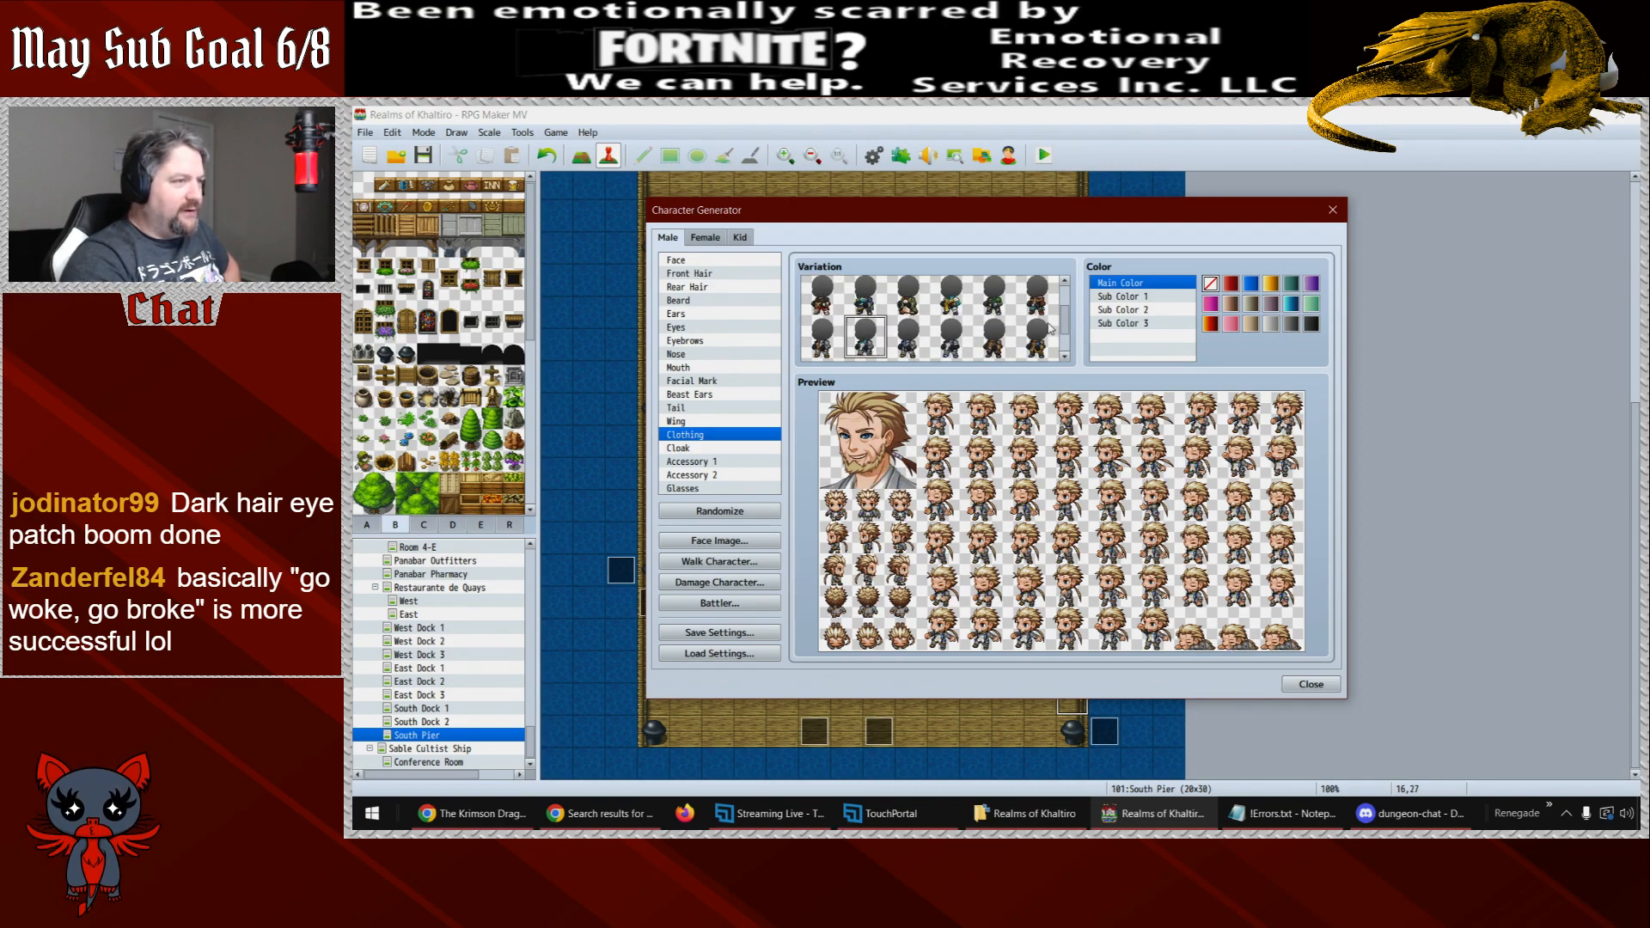
scroll(1066, 331, up, 2)
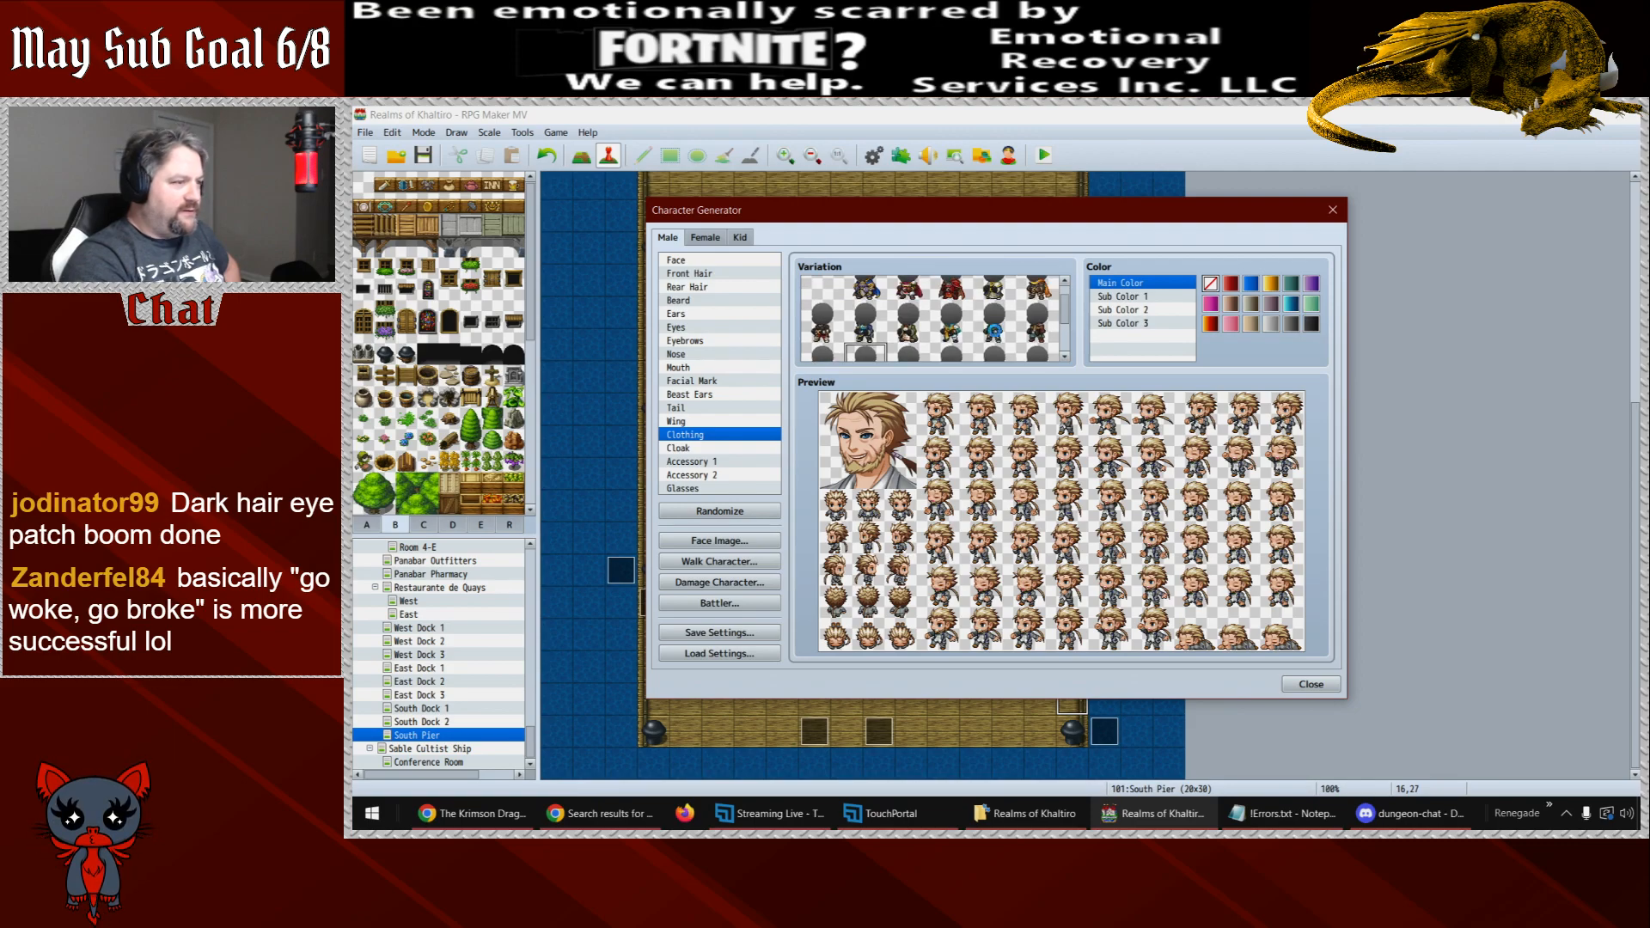
click(996, 334)
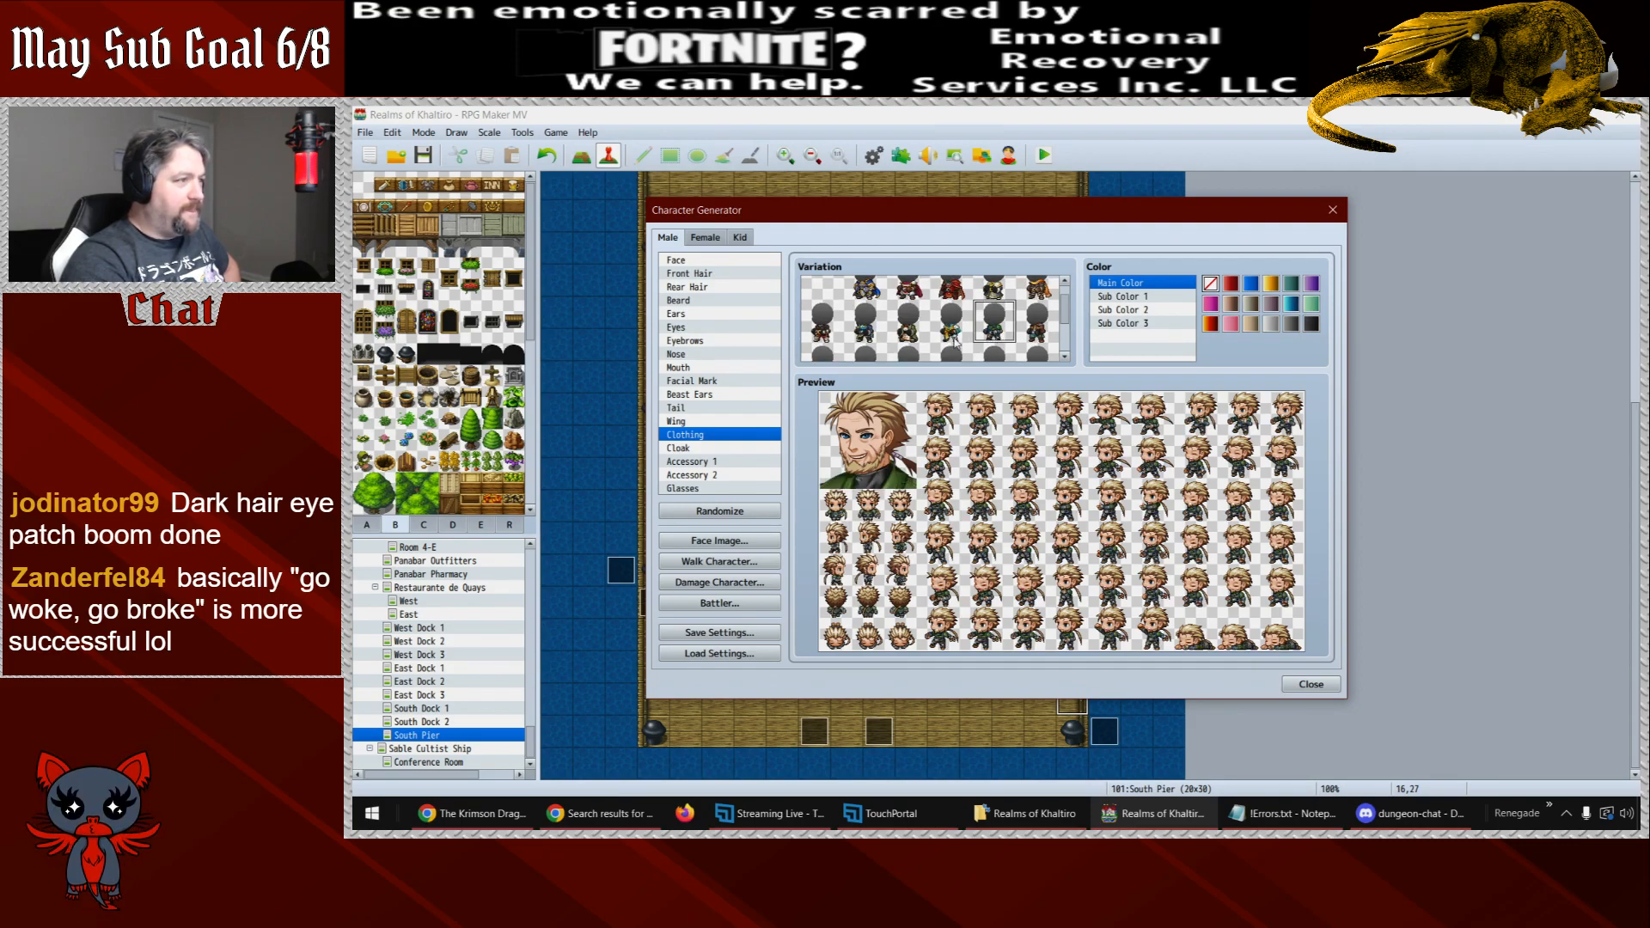
scroll(1066, 318, up, 2)
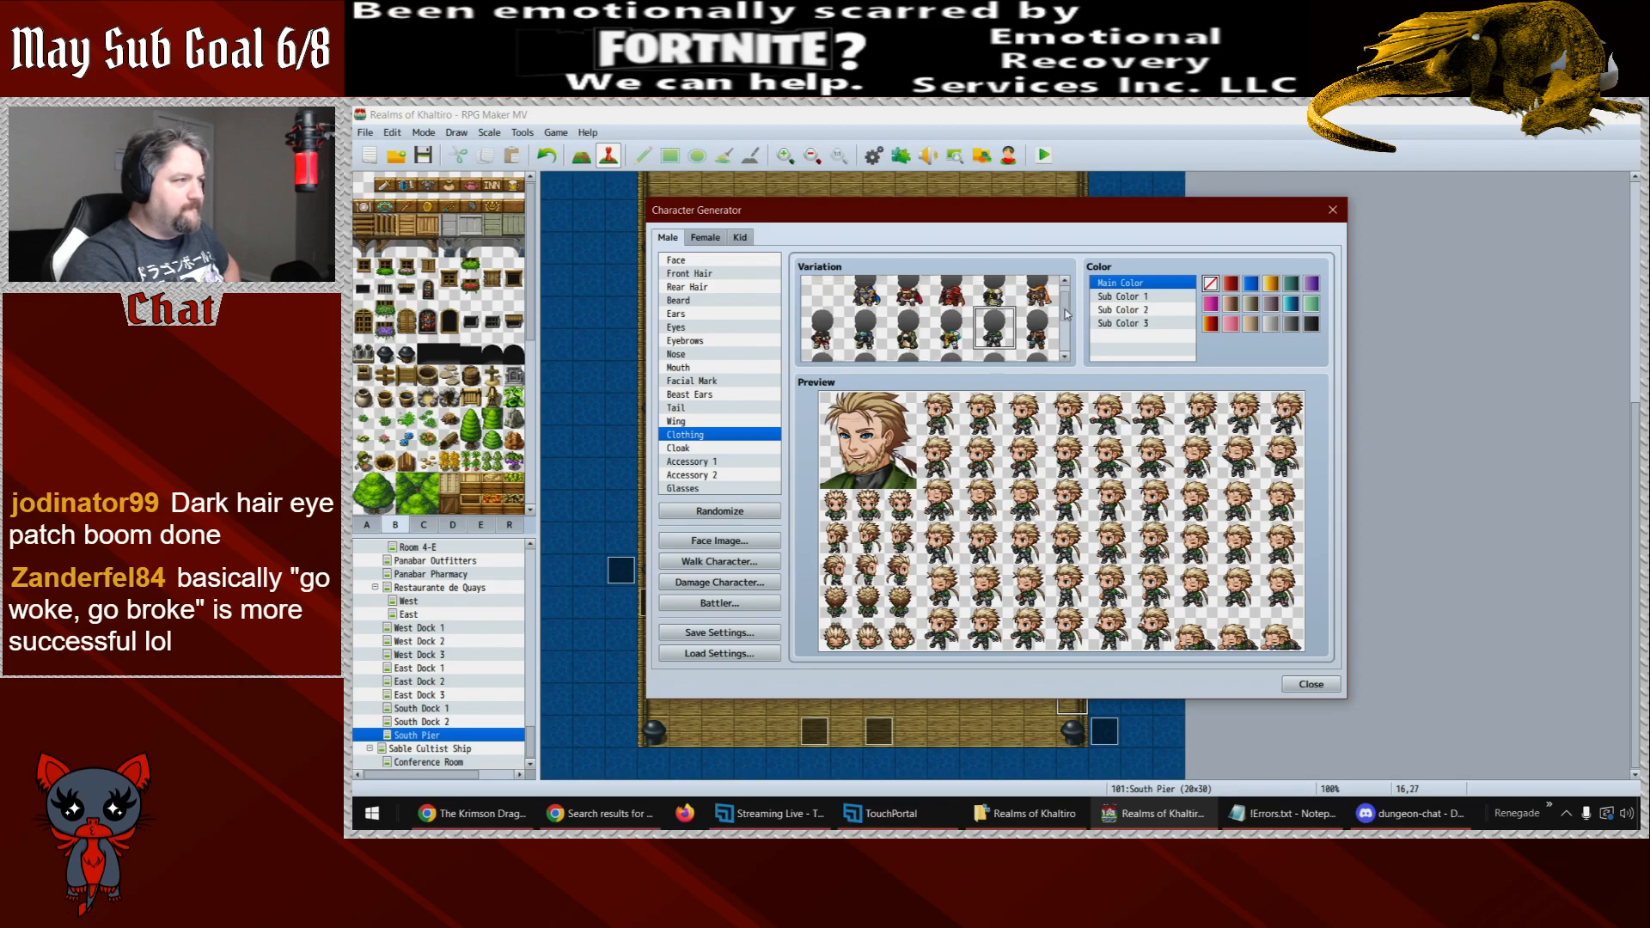
click(824, 348)
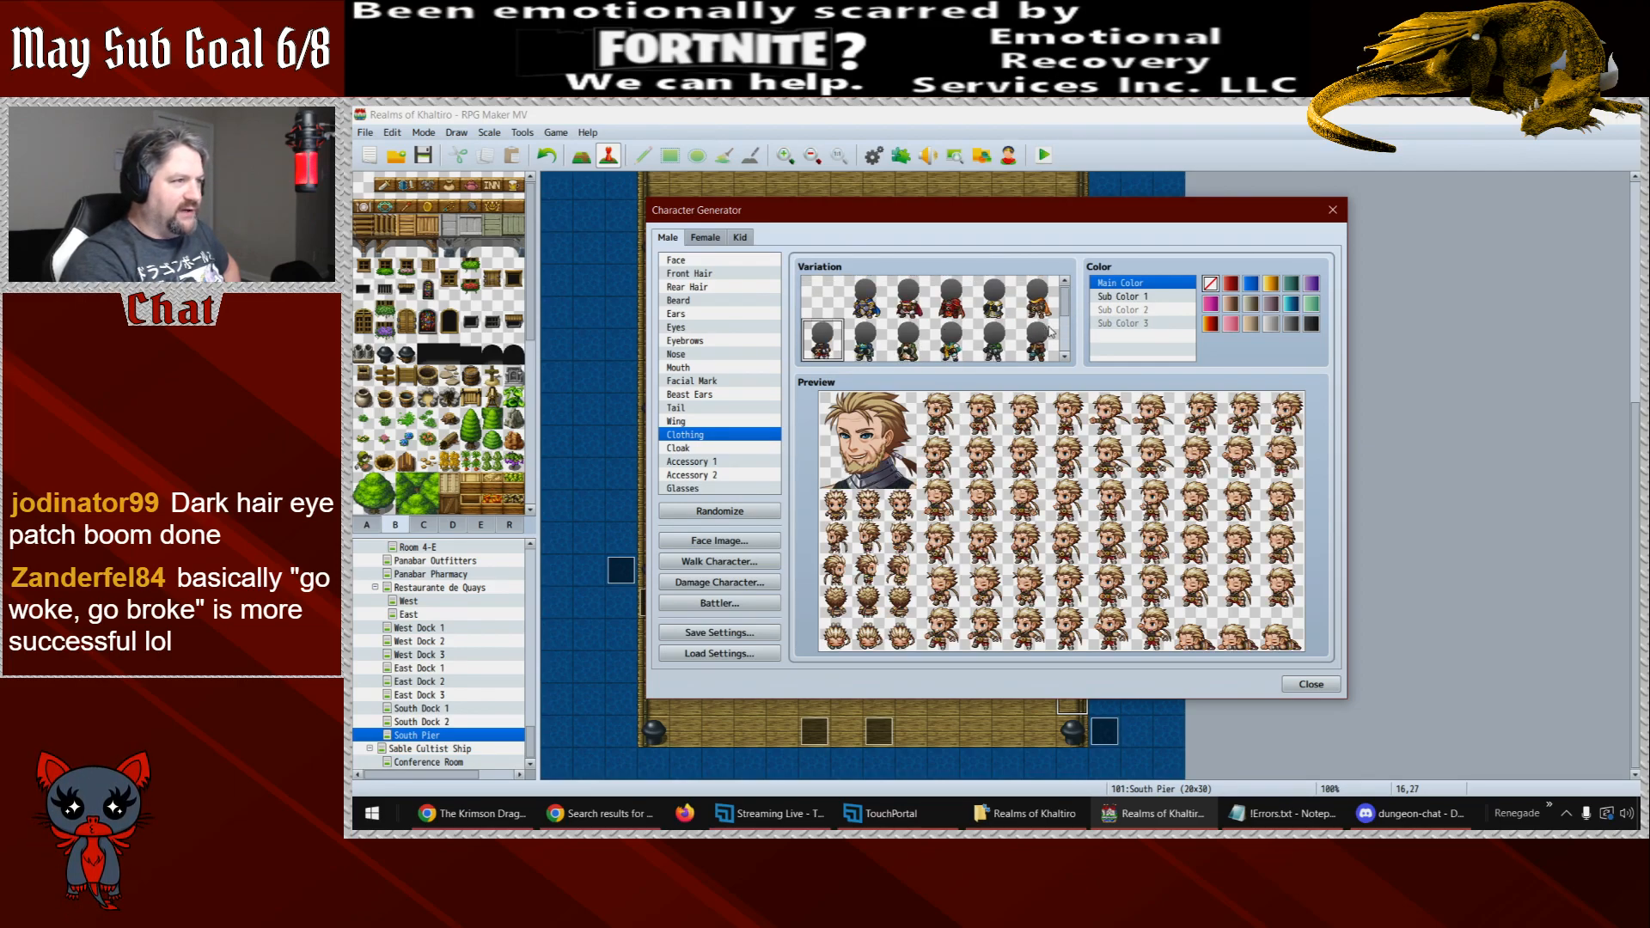
click(995, 303)
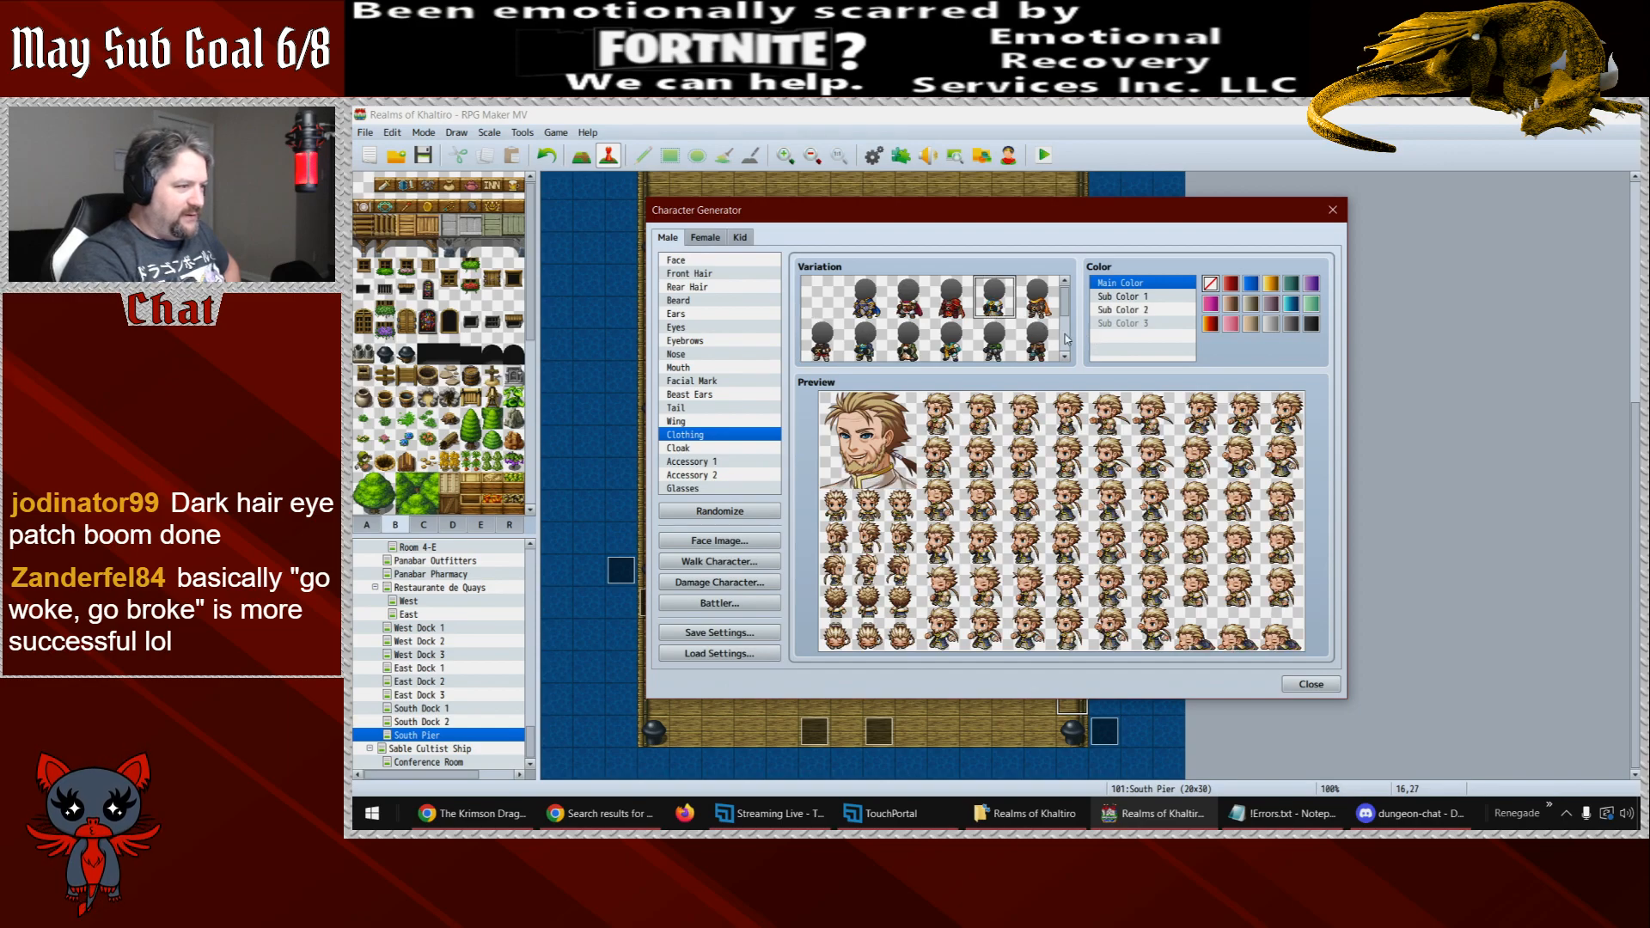
- Dress the character in the blue-scarfed outfit, the fifth clothing variation in the last row
scroll(1069, 335, down, 3)
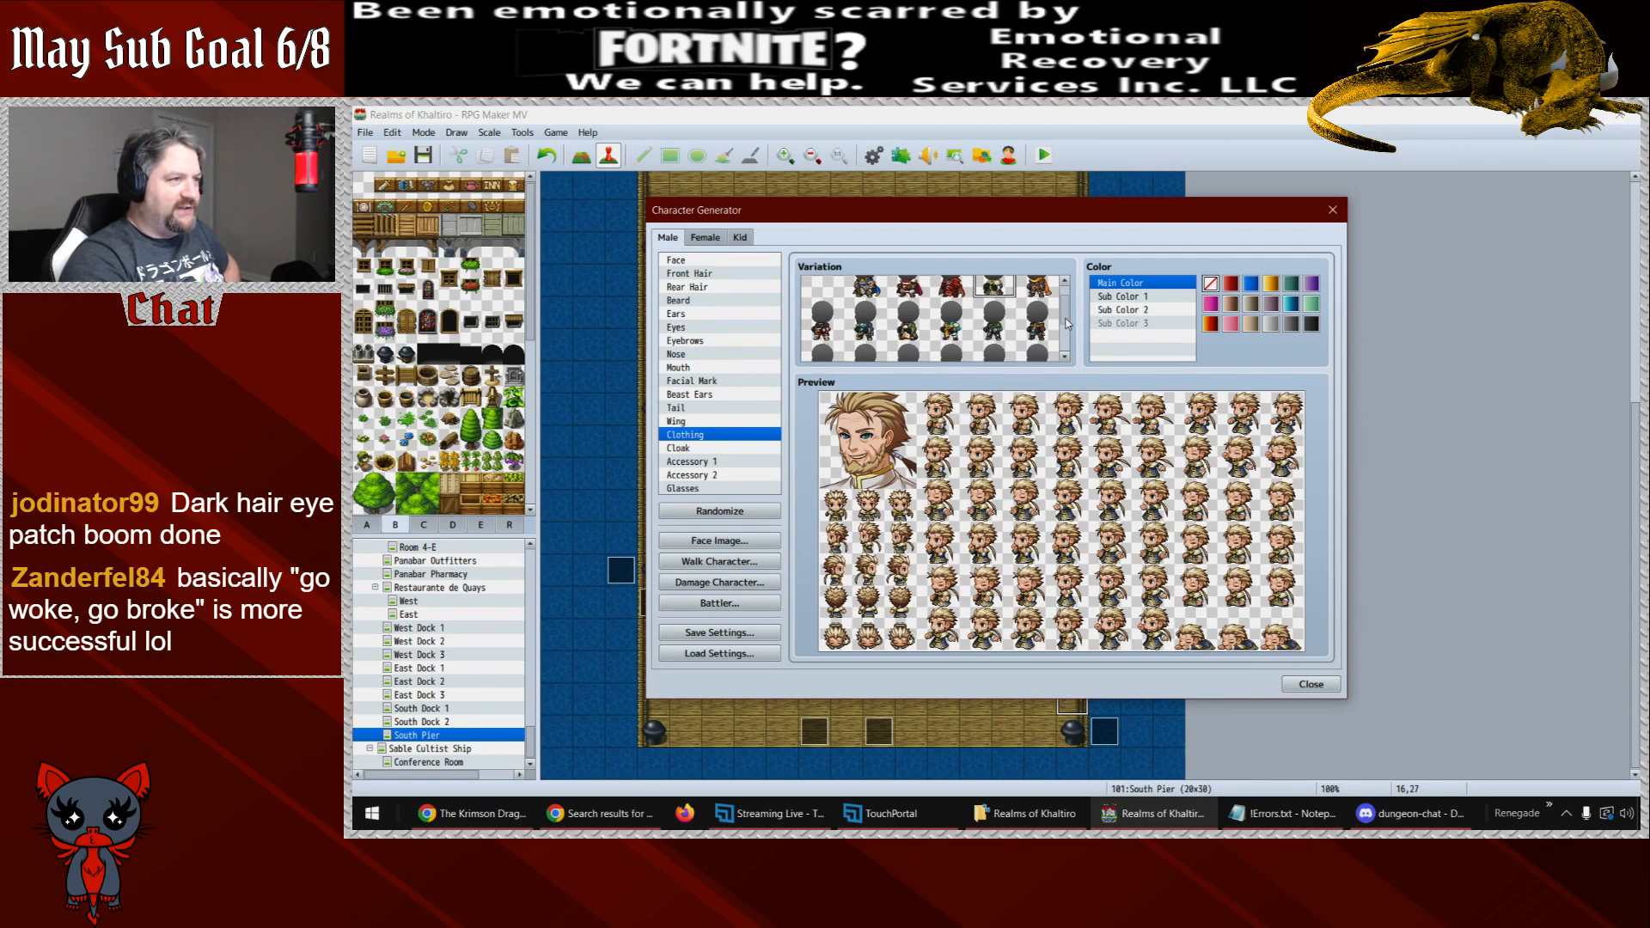
scroll(1068, 343, down, 3)
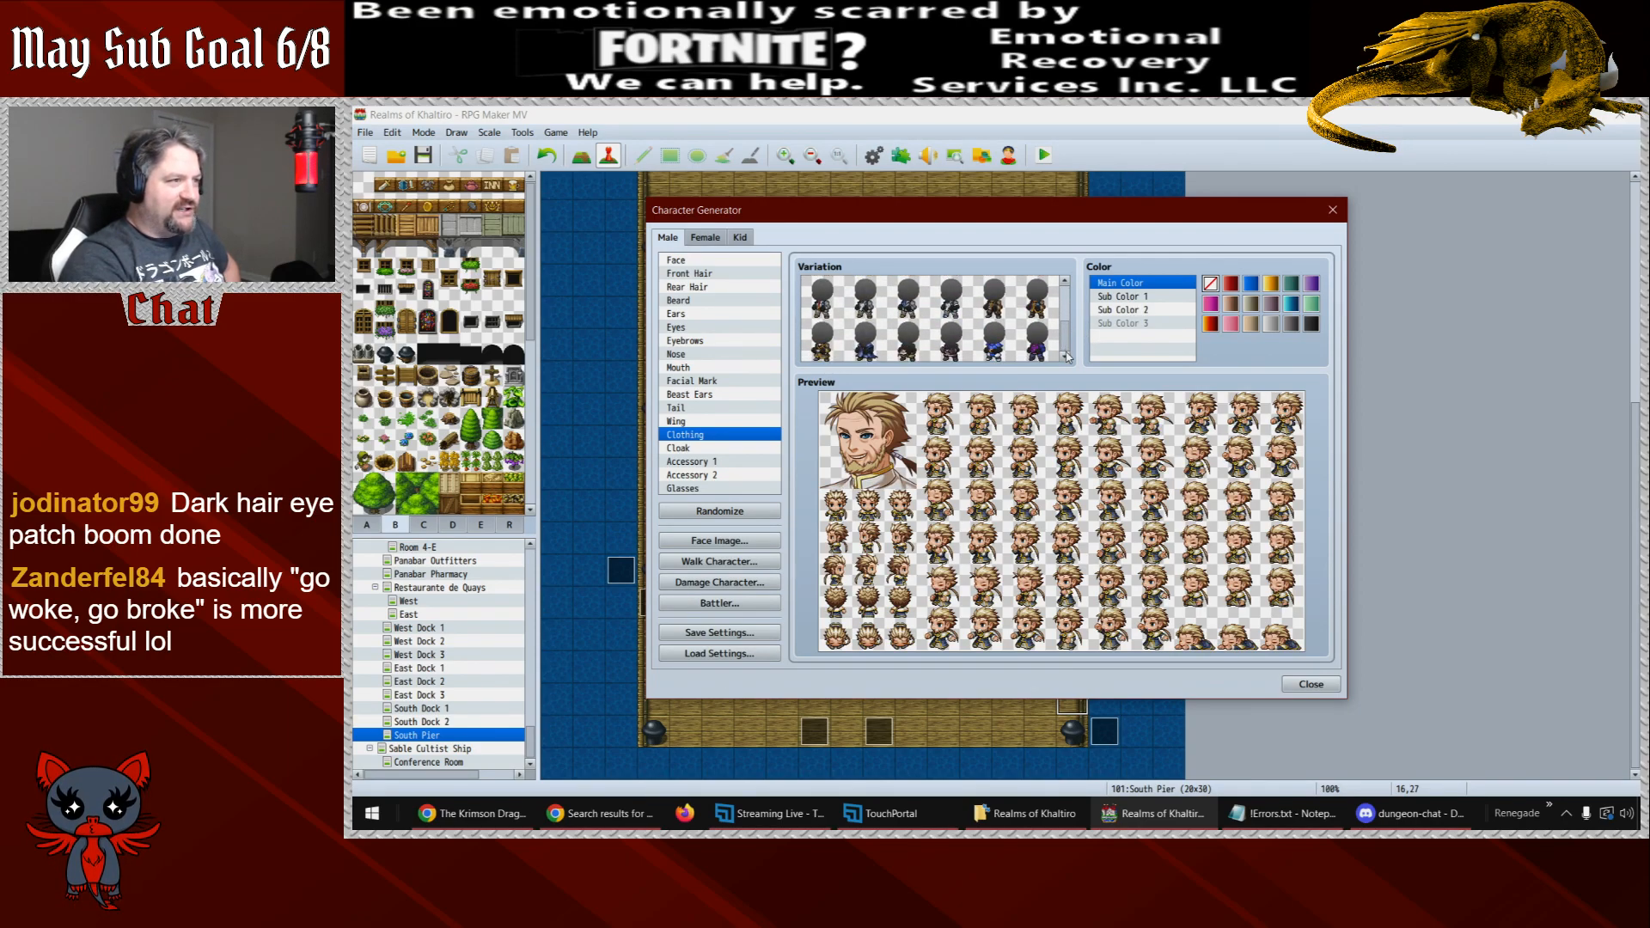
click(996, 358)
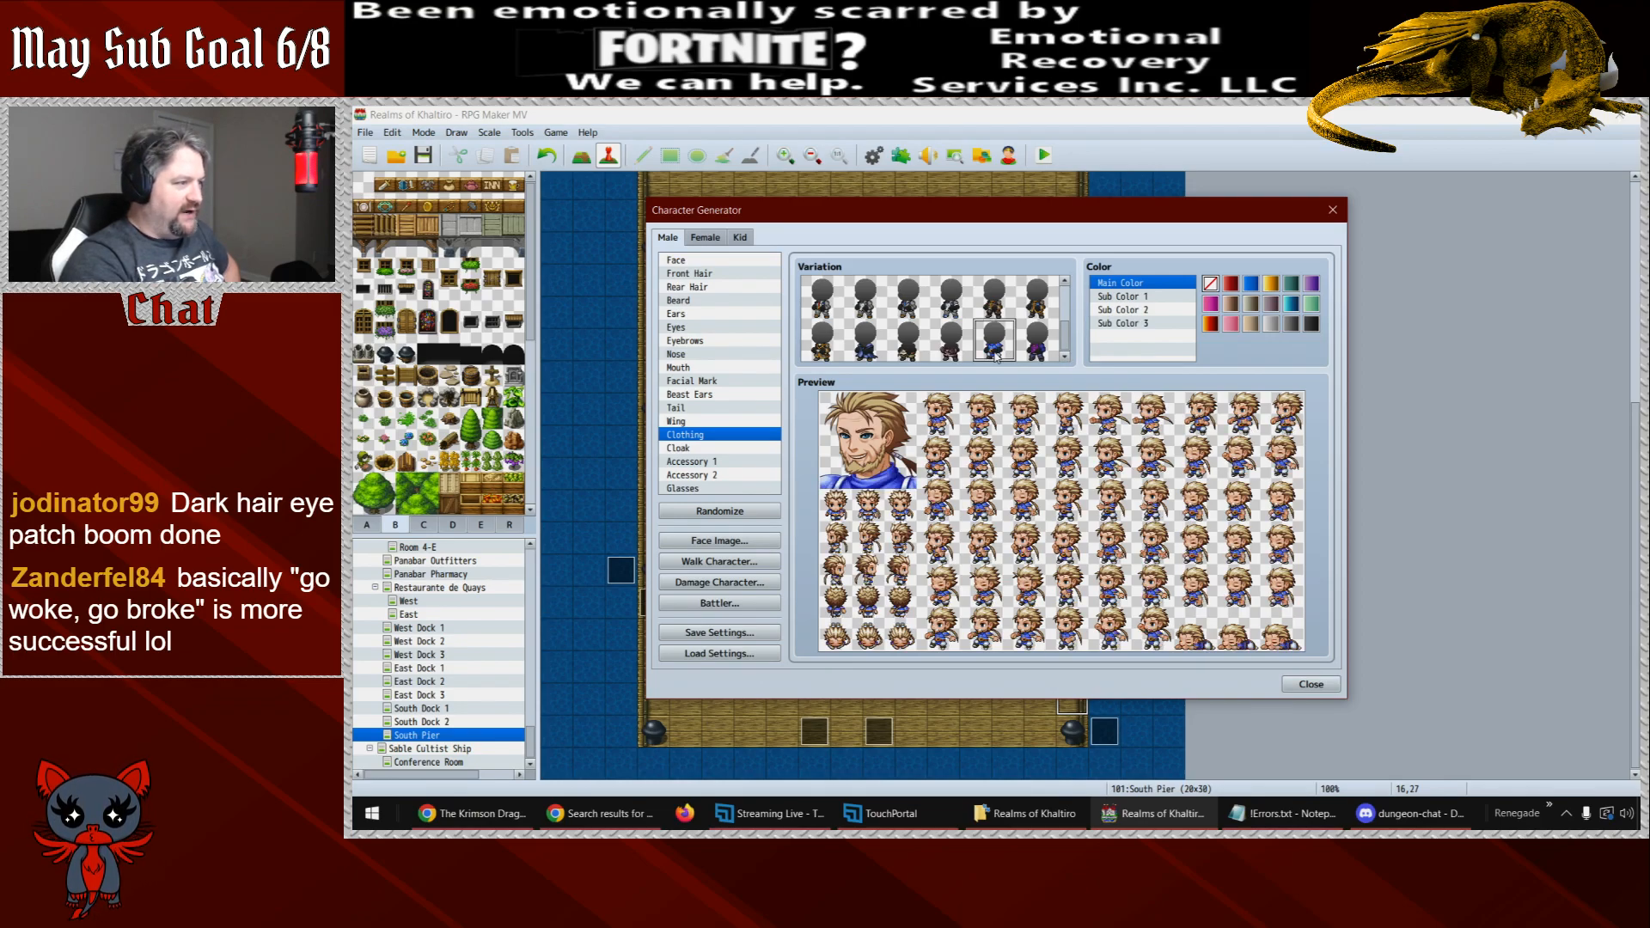
- Try several male clothing variations and choose the fourth outfit in the second row of the full list
click(908, 354)
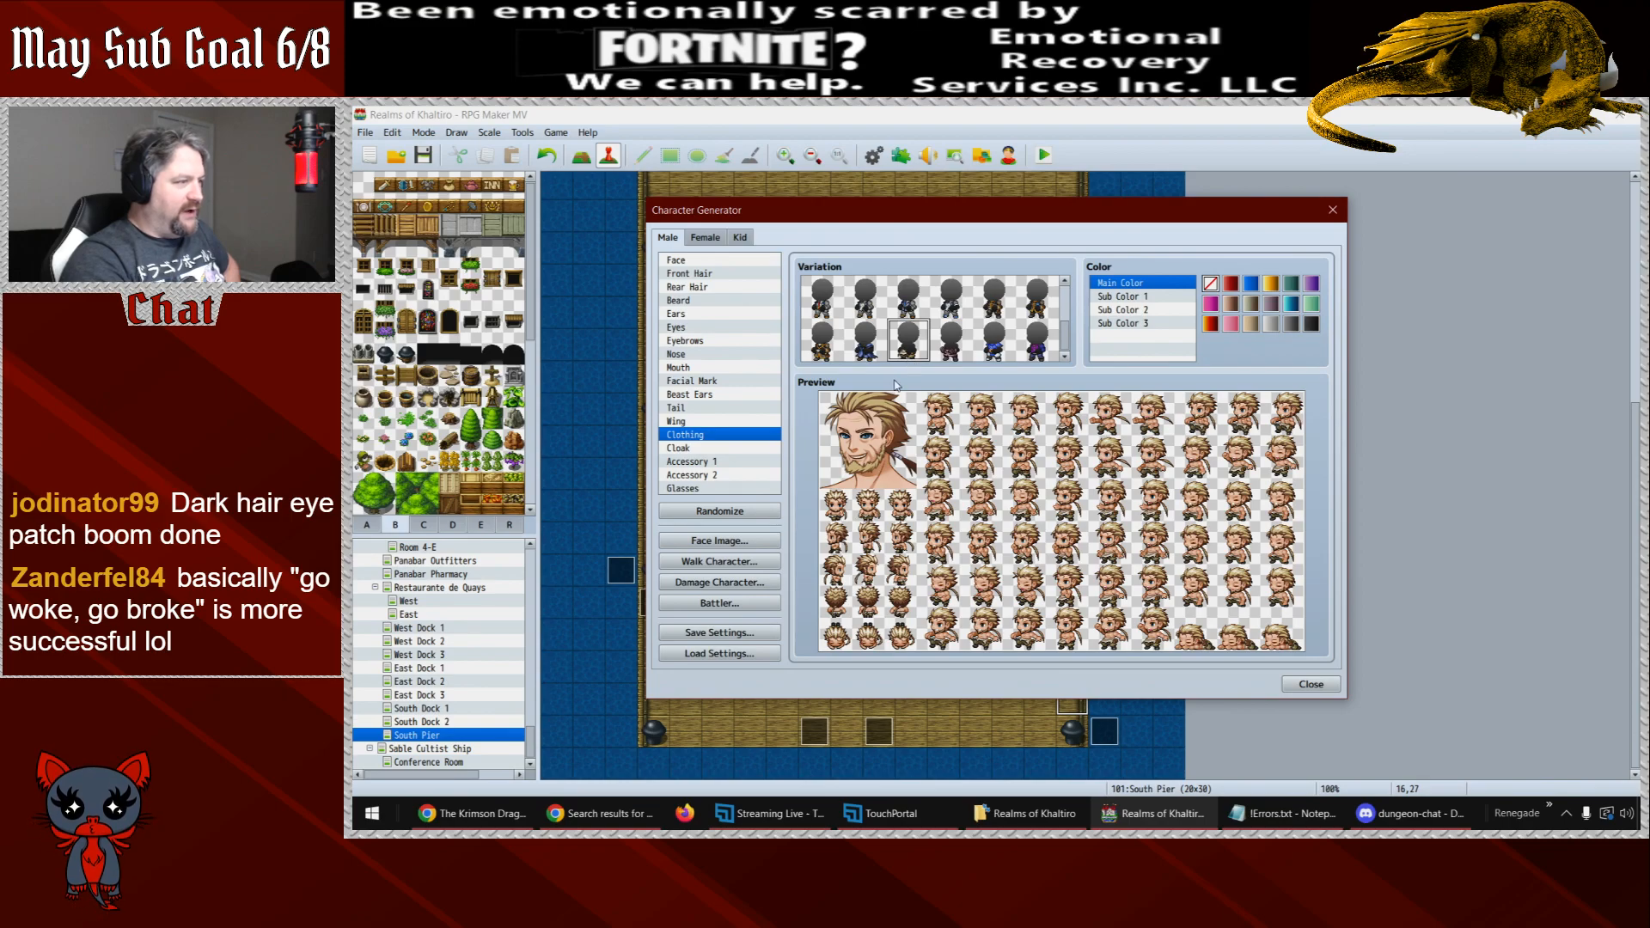
click(868, 349)
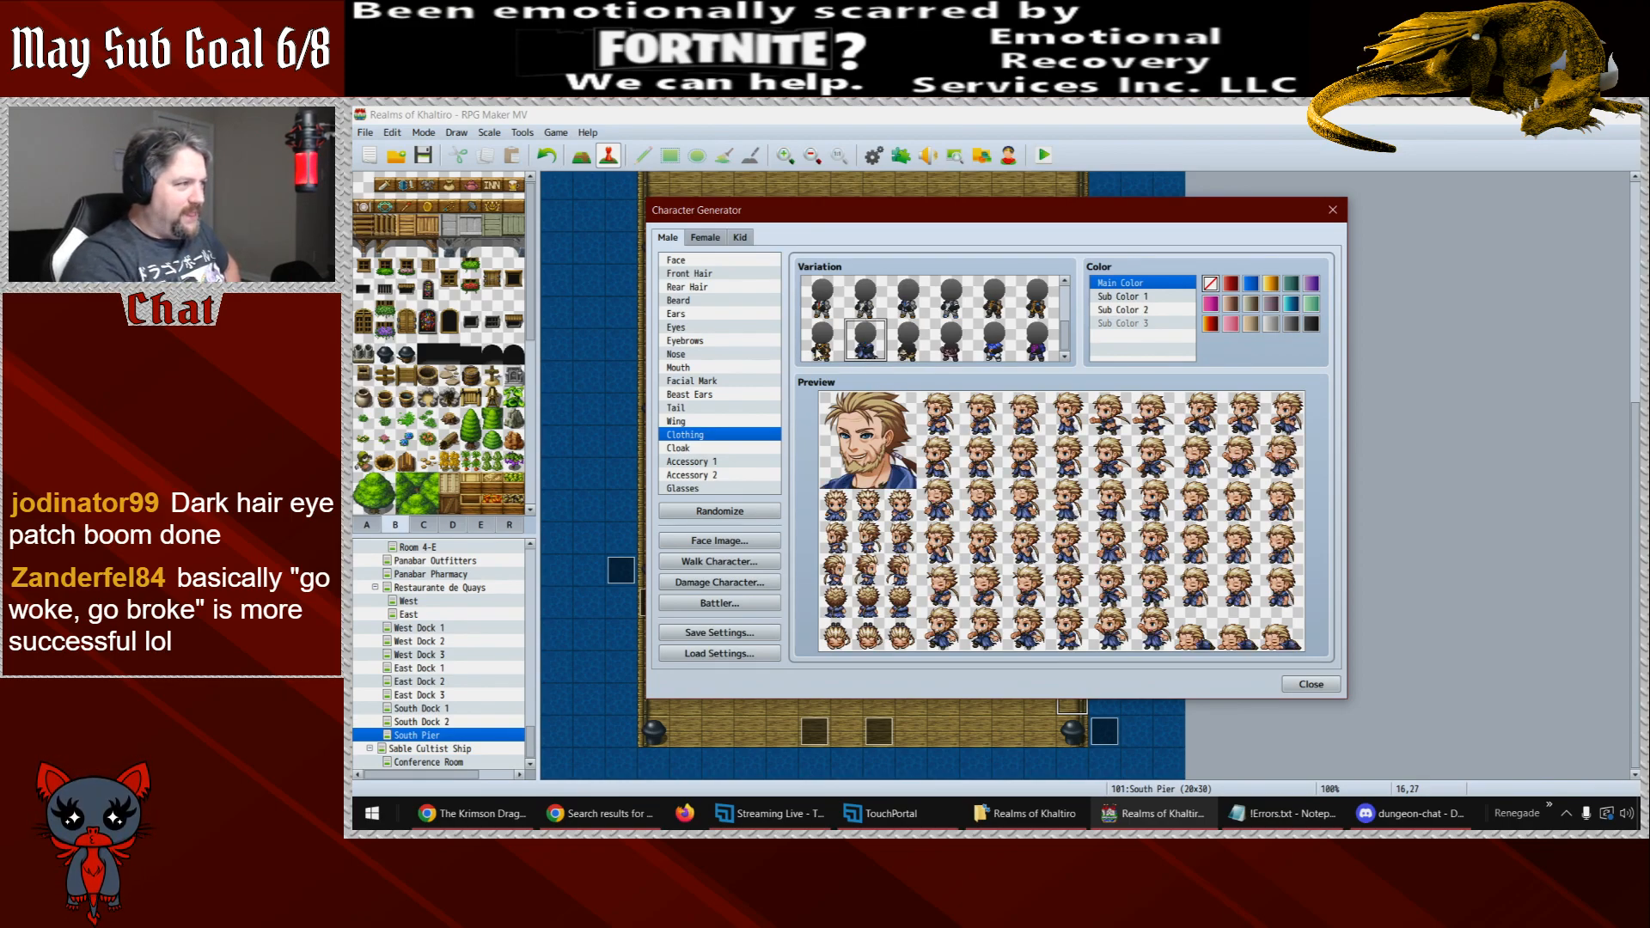
click(824, 348)
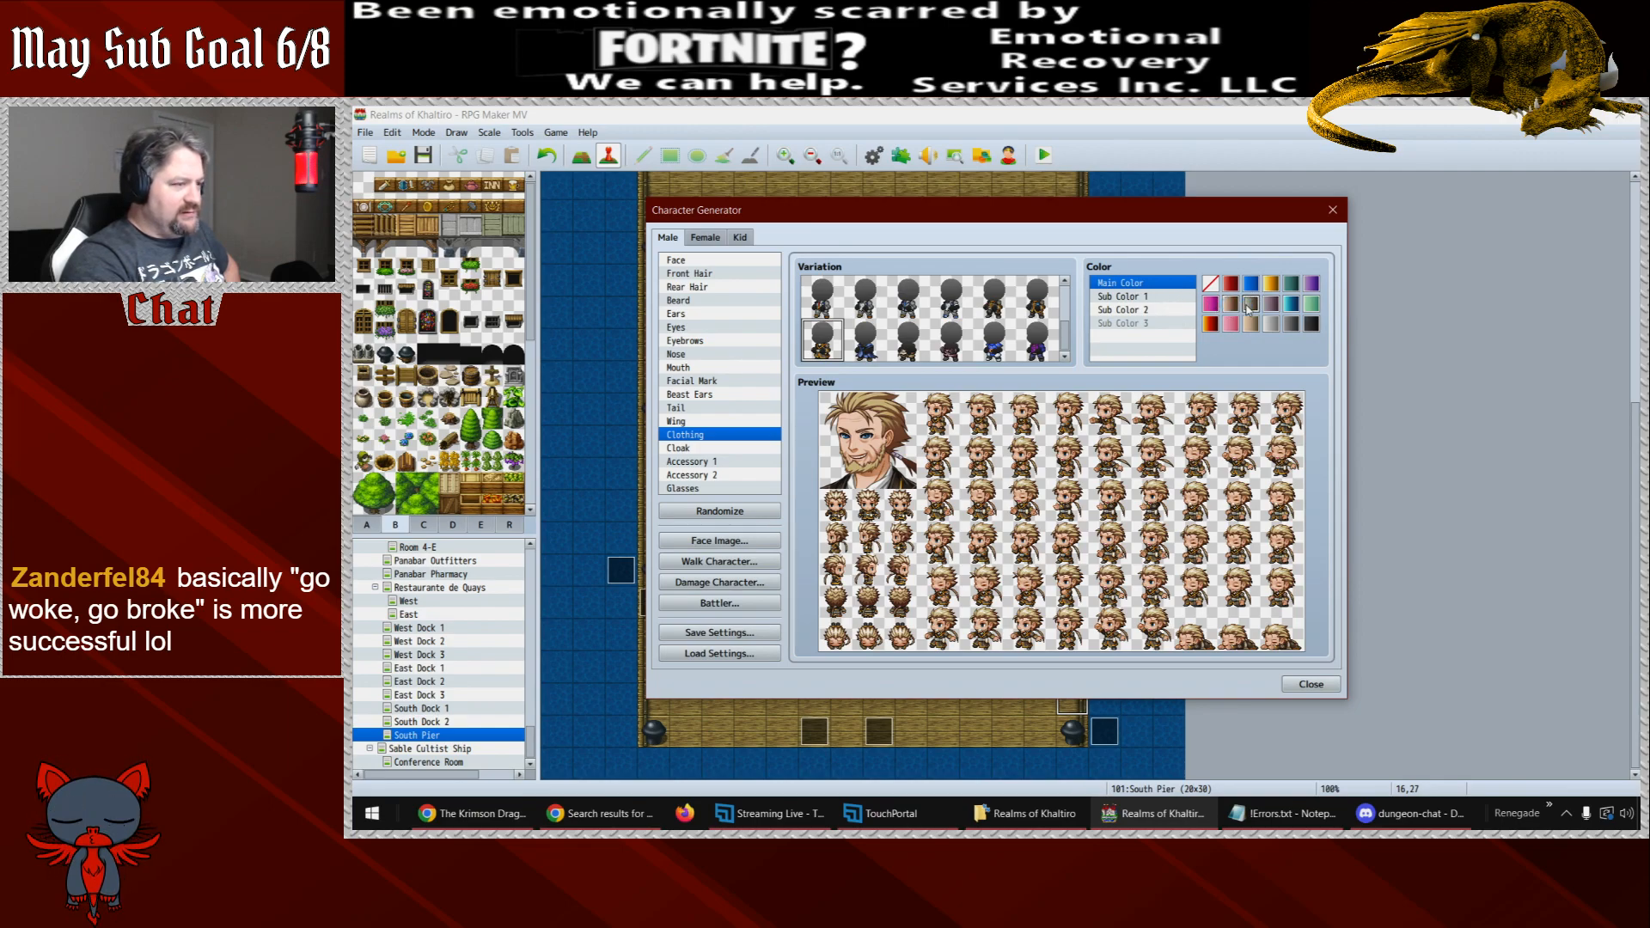
click(821, 301)
click(870, 303)
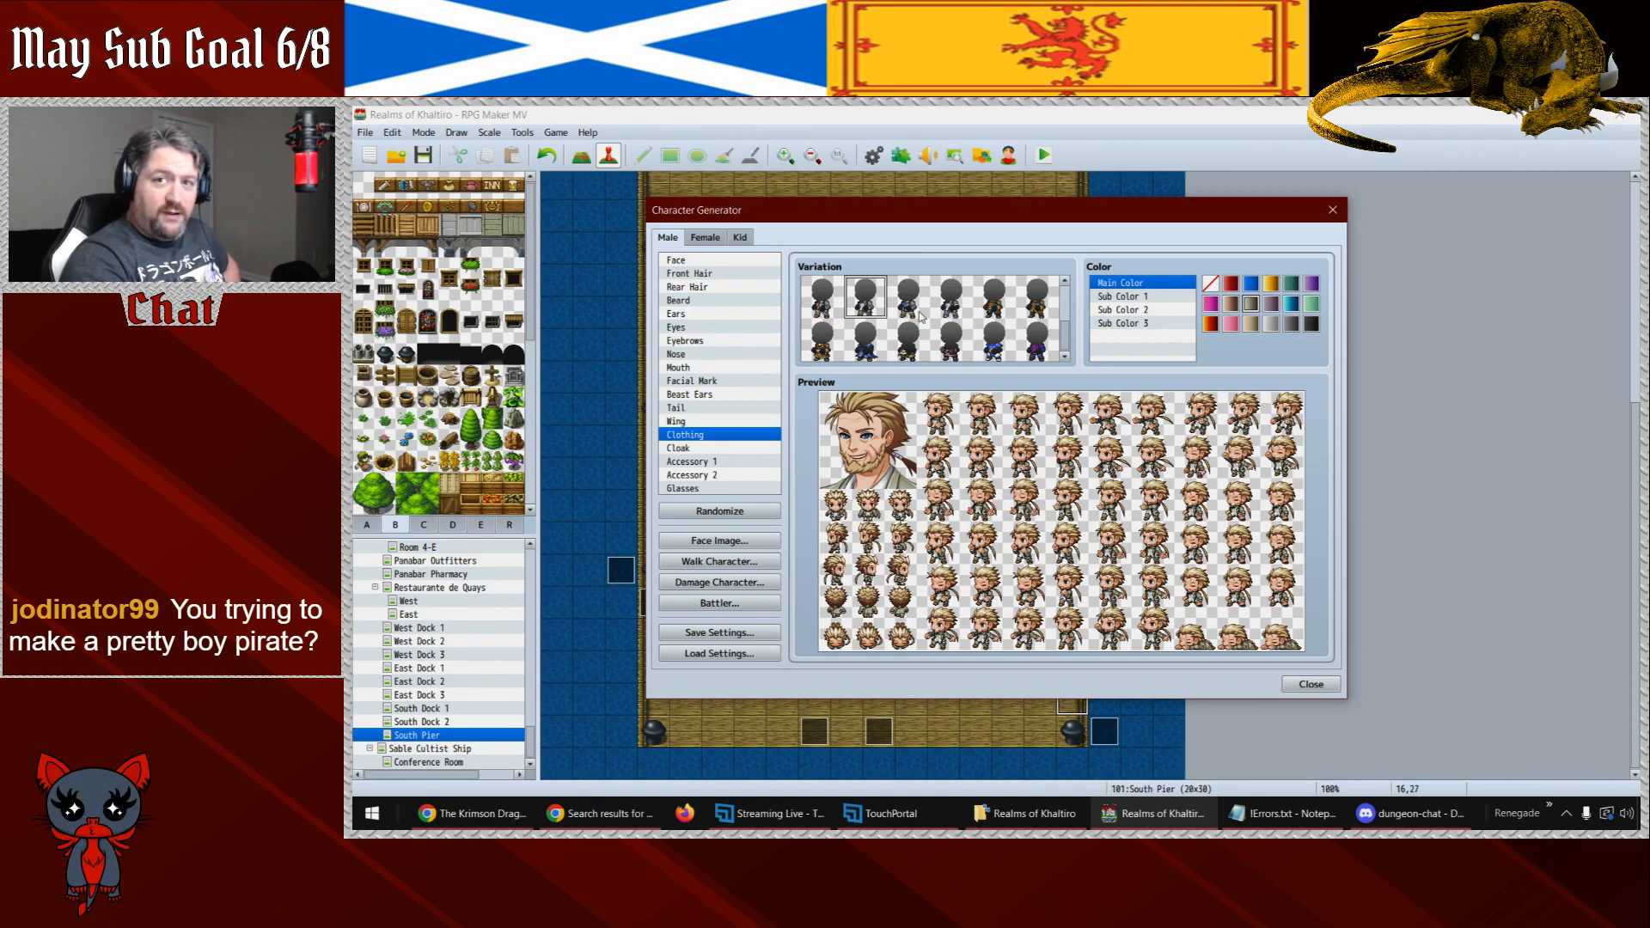
scroll(1071, 324, up, 1)
drag(1069, 318, 1069, 319)
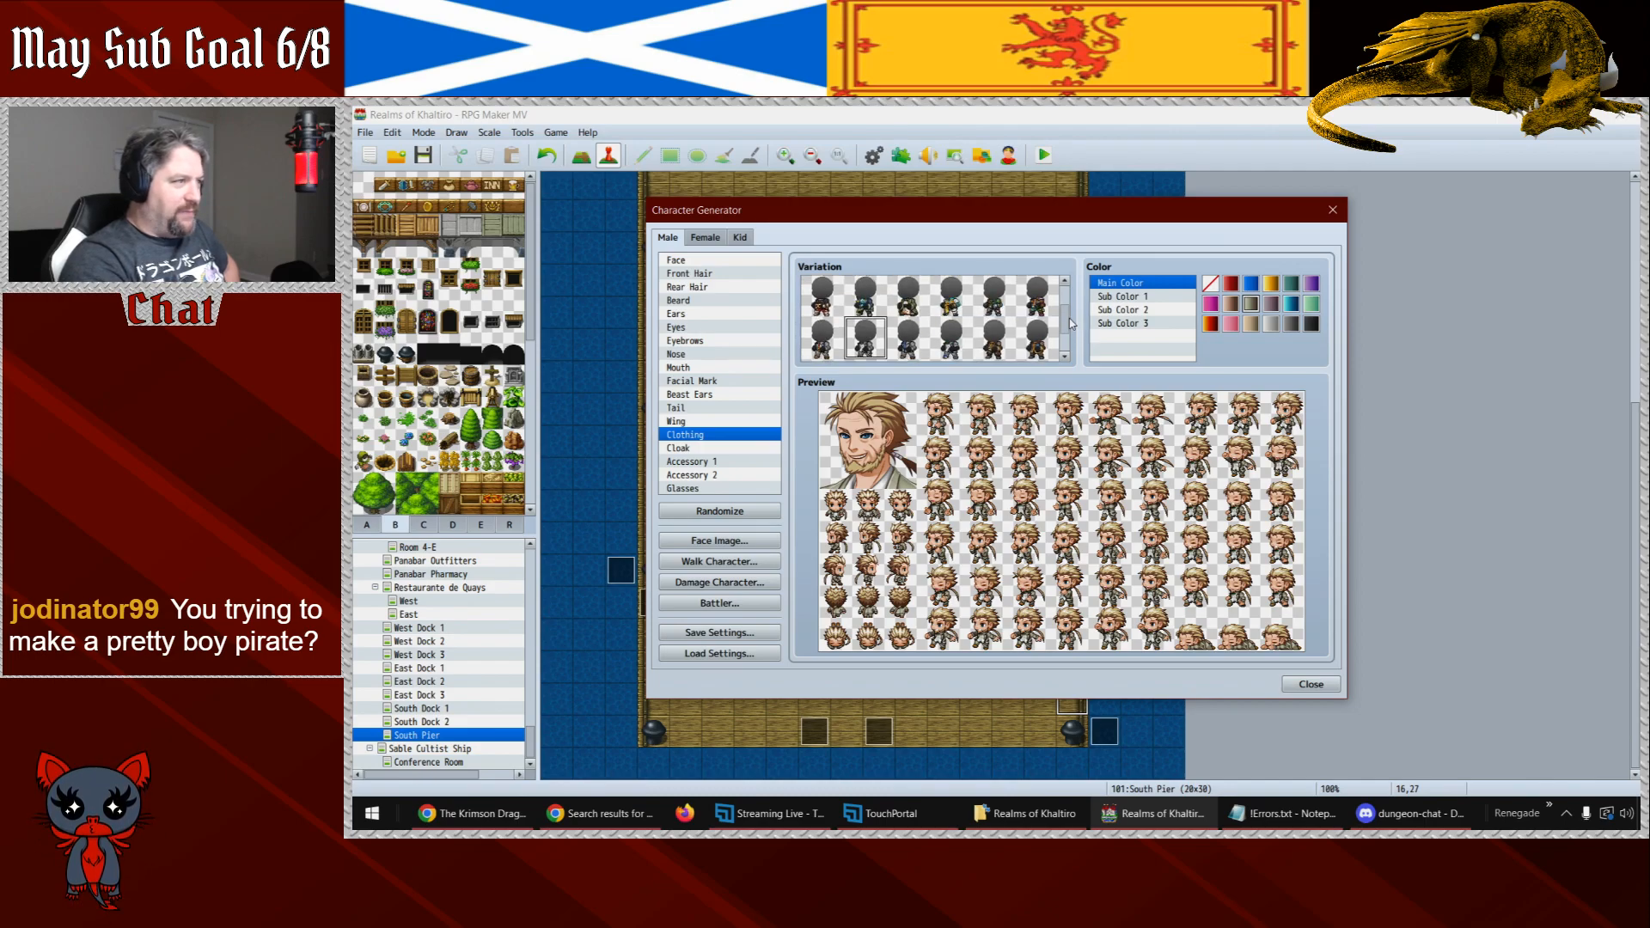
click(916, 344)
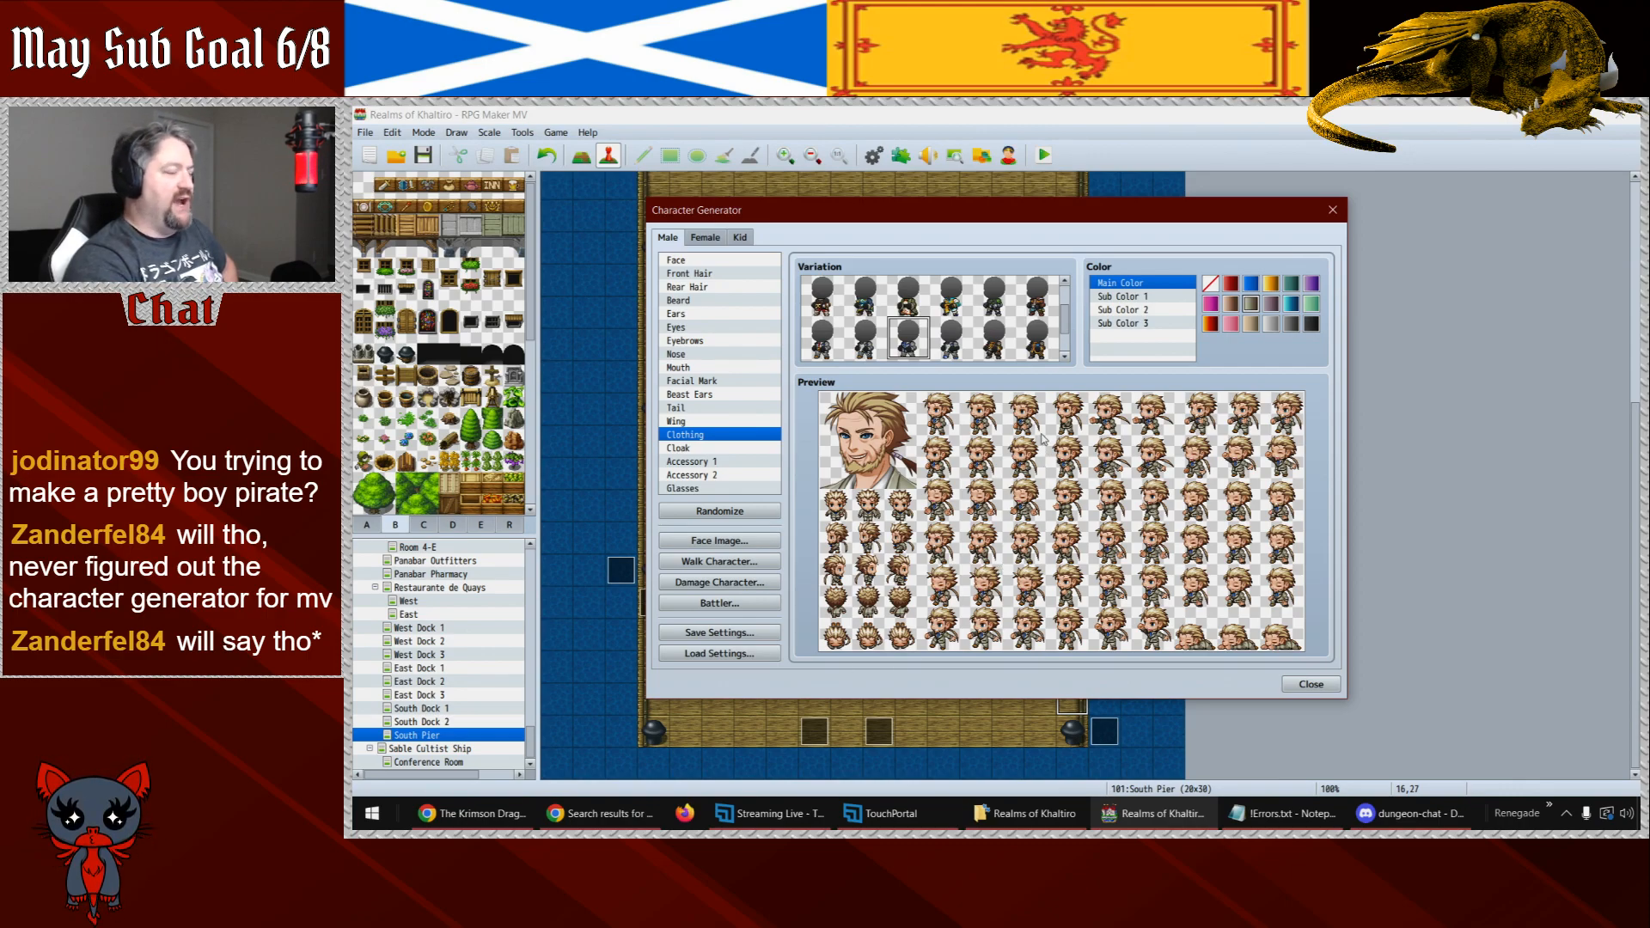
mouse_move(1065, 331)
mouse_down()
mouse_move(1067, 345)
mouse_move(1069, 315)
mouse_up()
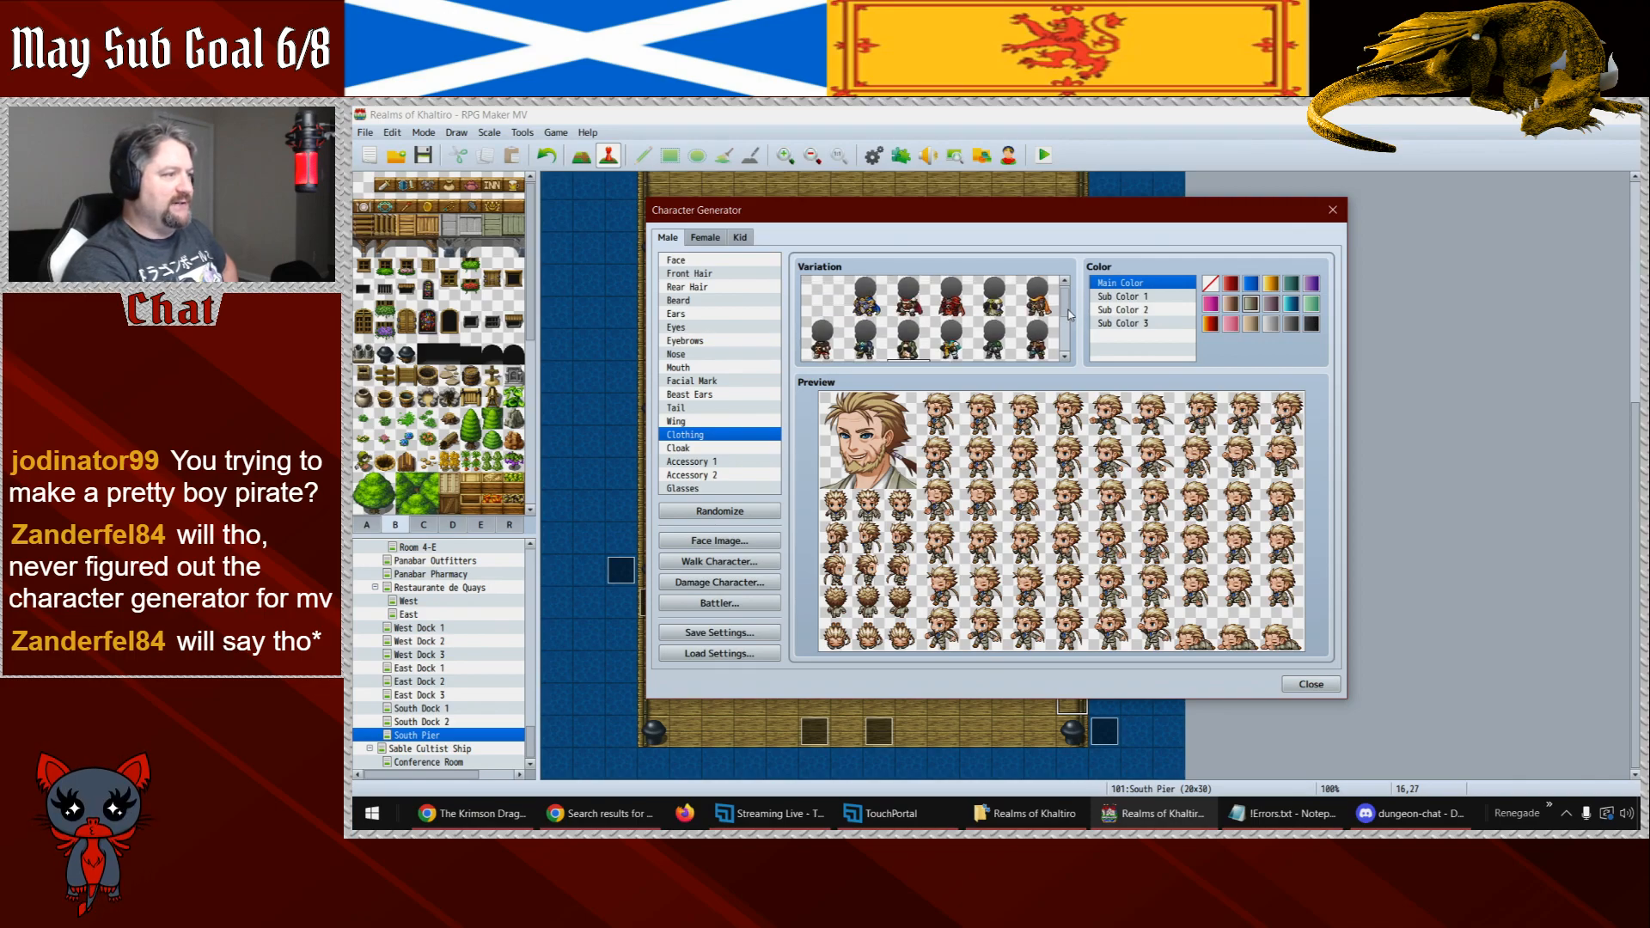
click(952, 337)
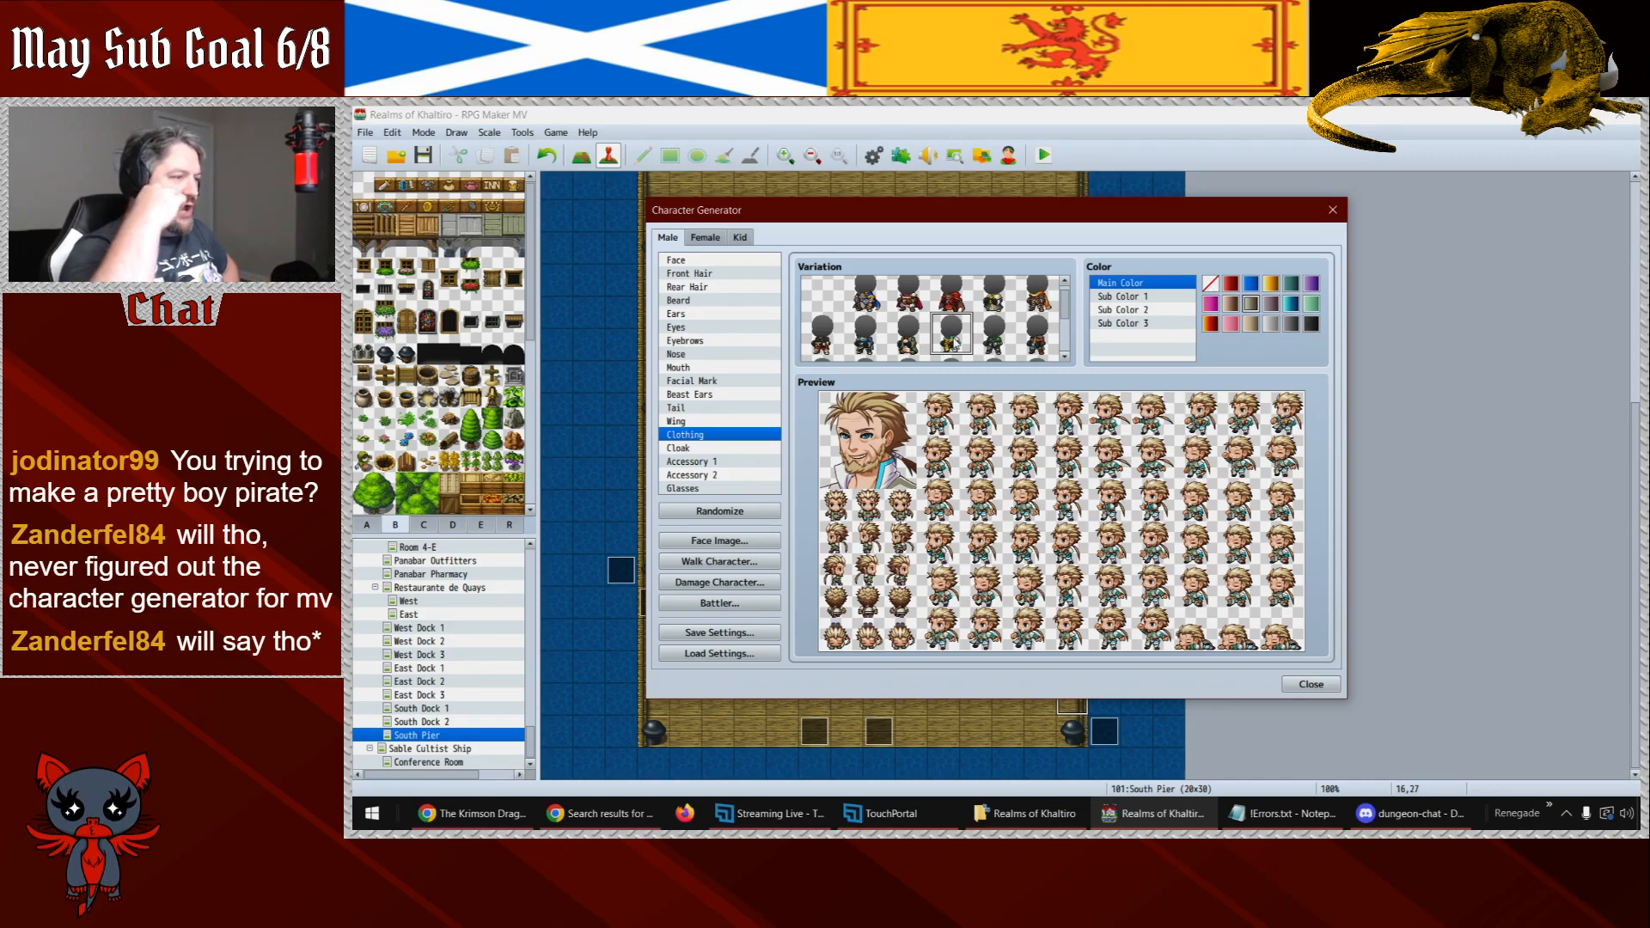
- Set the outfit's Main Color to black and its Sub Color 1 to golden yellow
click(1254, 284)
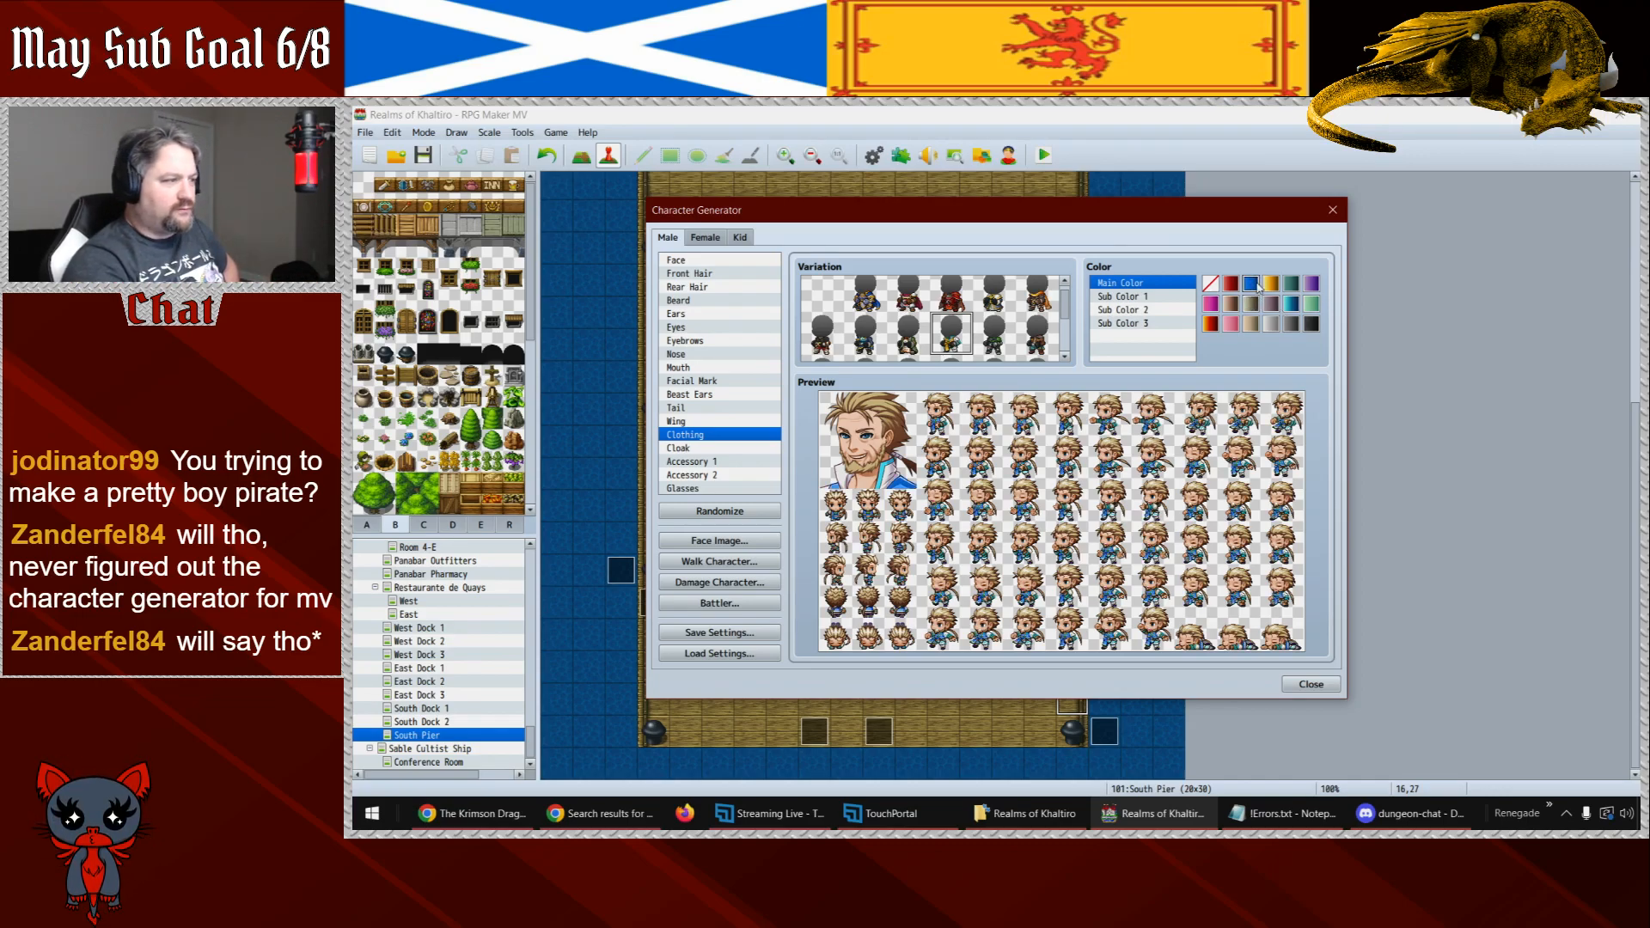
click(1313, 324)
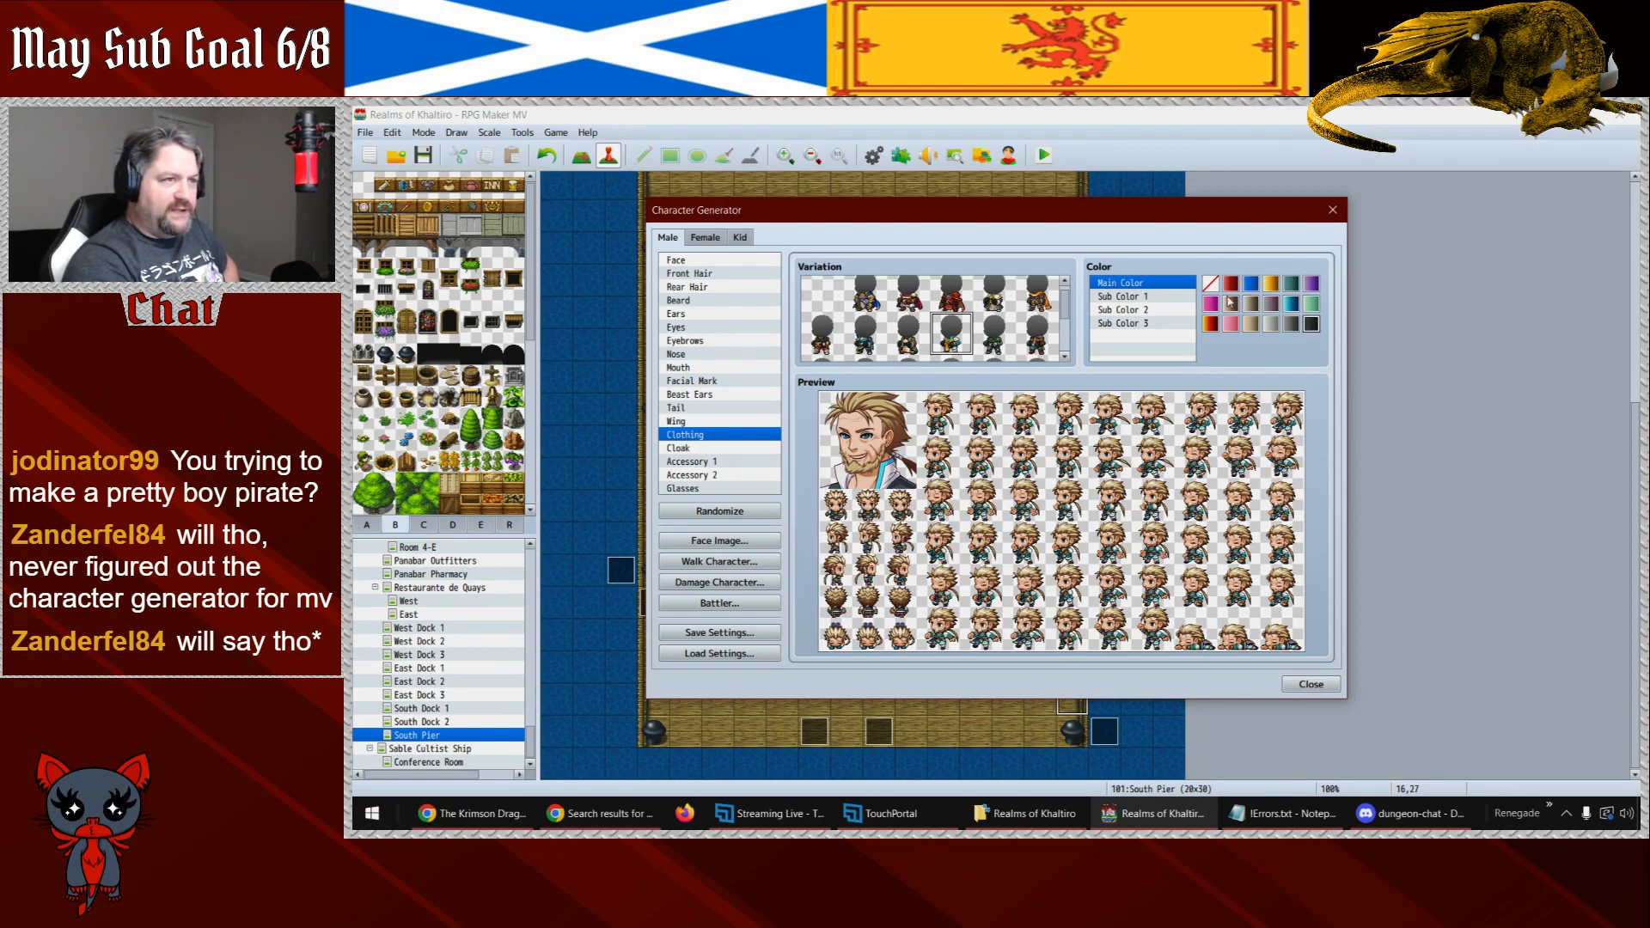
click(1160, 296)
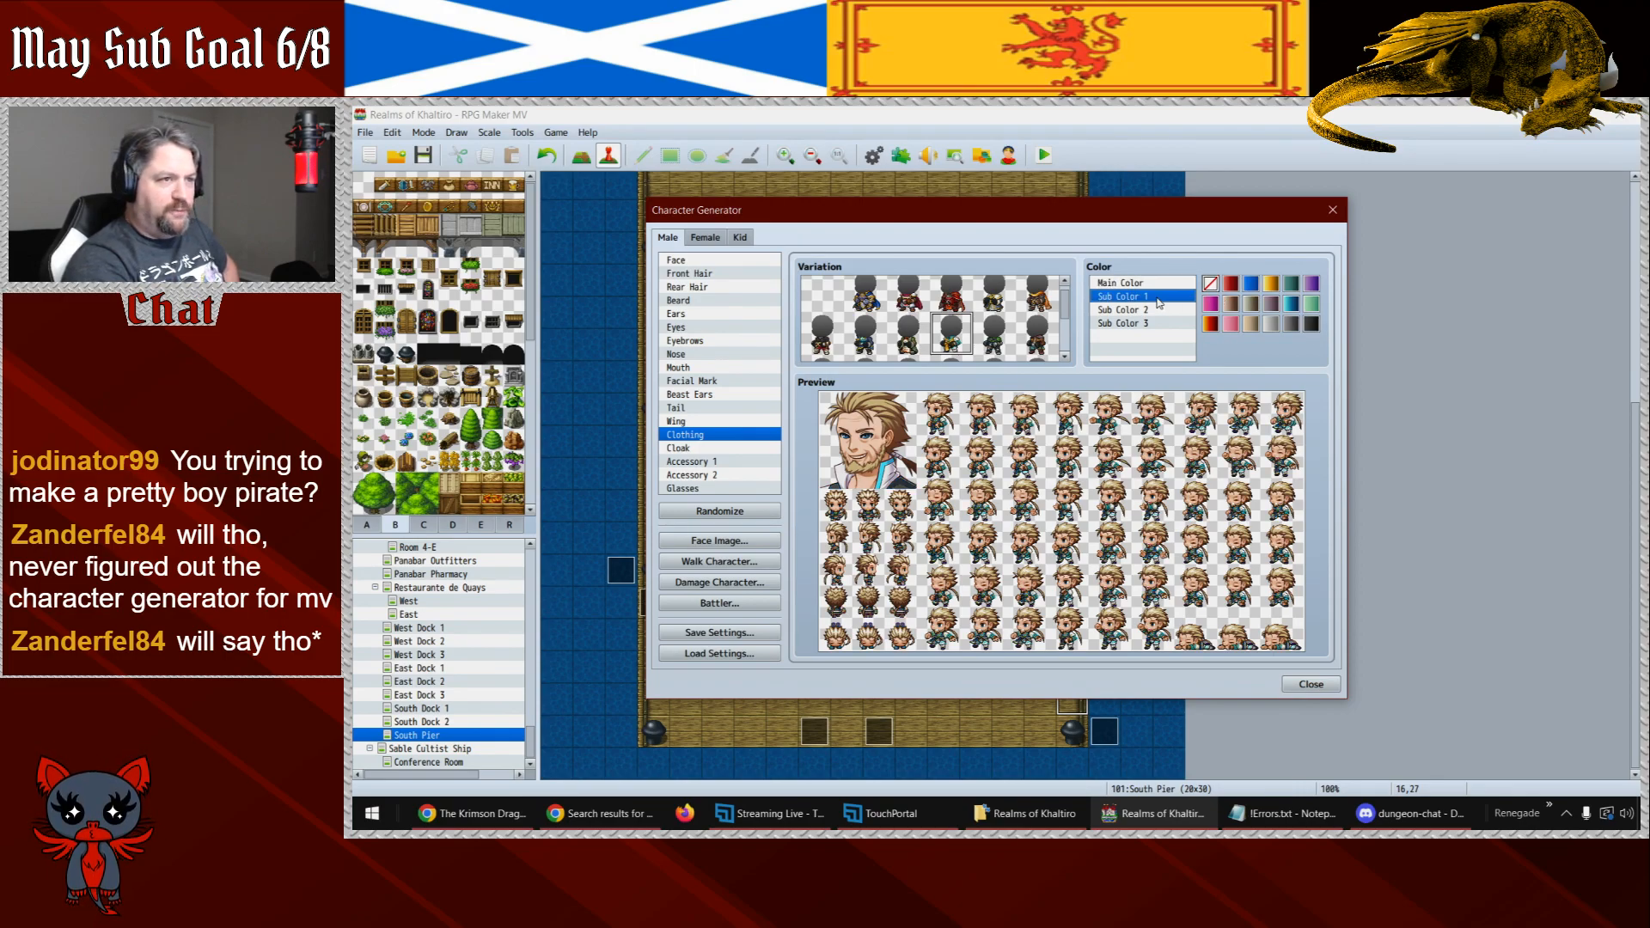
click(1276, 290)
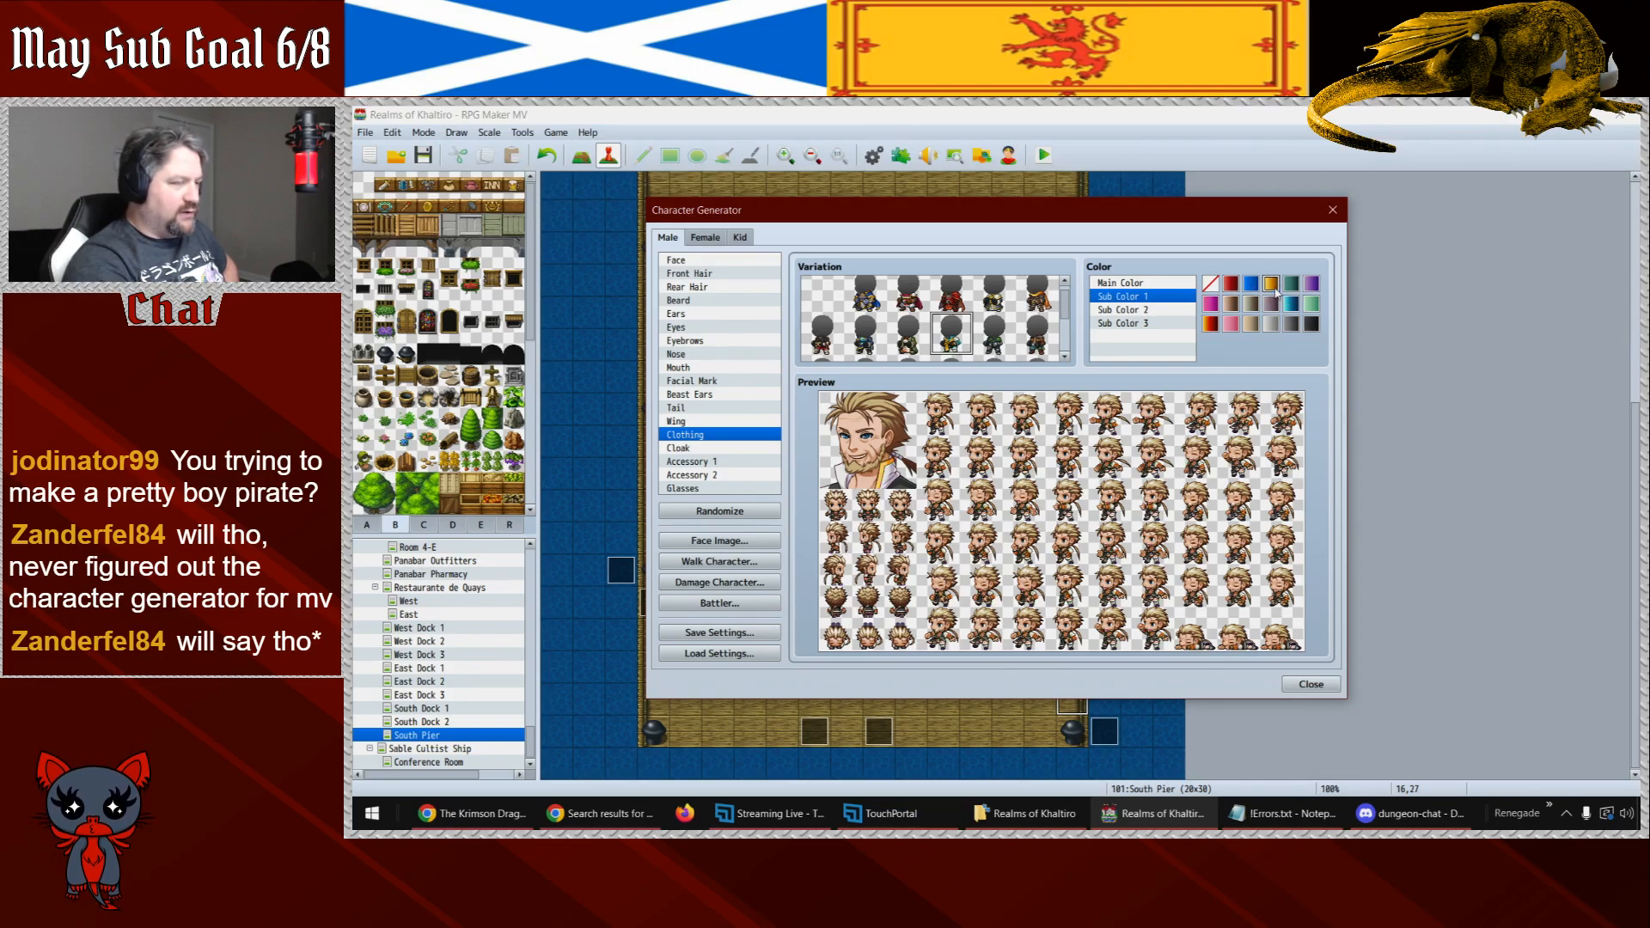
- Set the outfit's Sub Color 2 to black and its Sub Color 3 to brown
click(1140, 310)
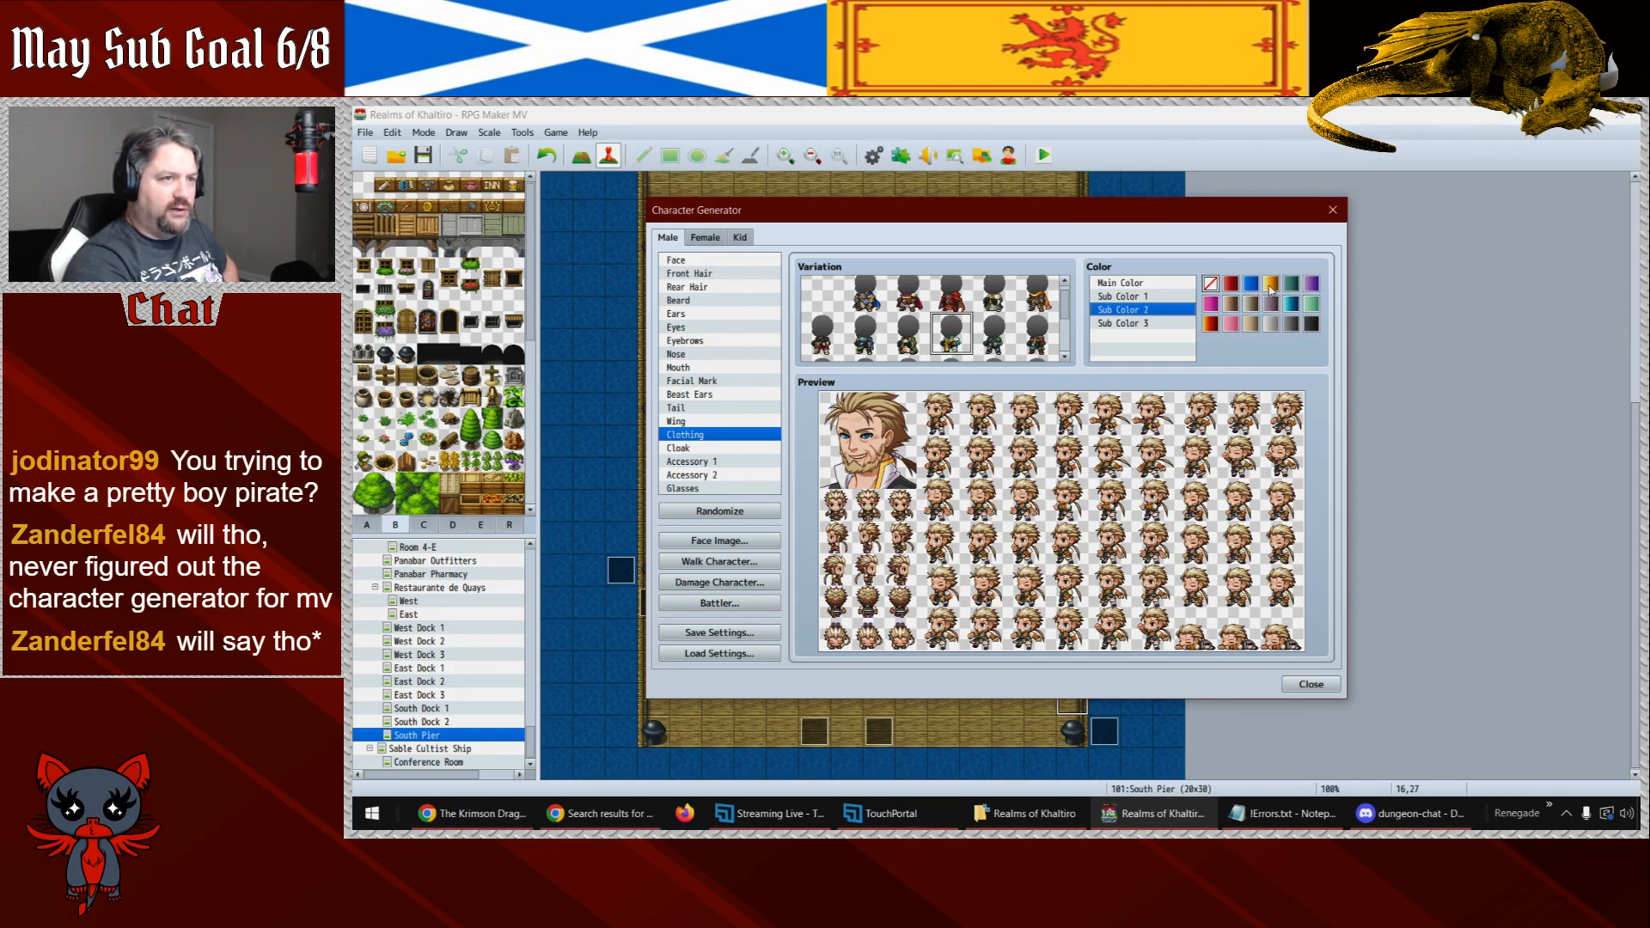
click(1231, 287)
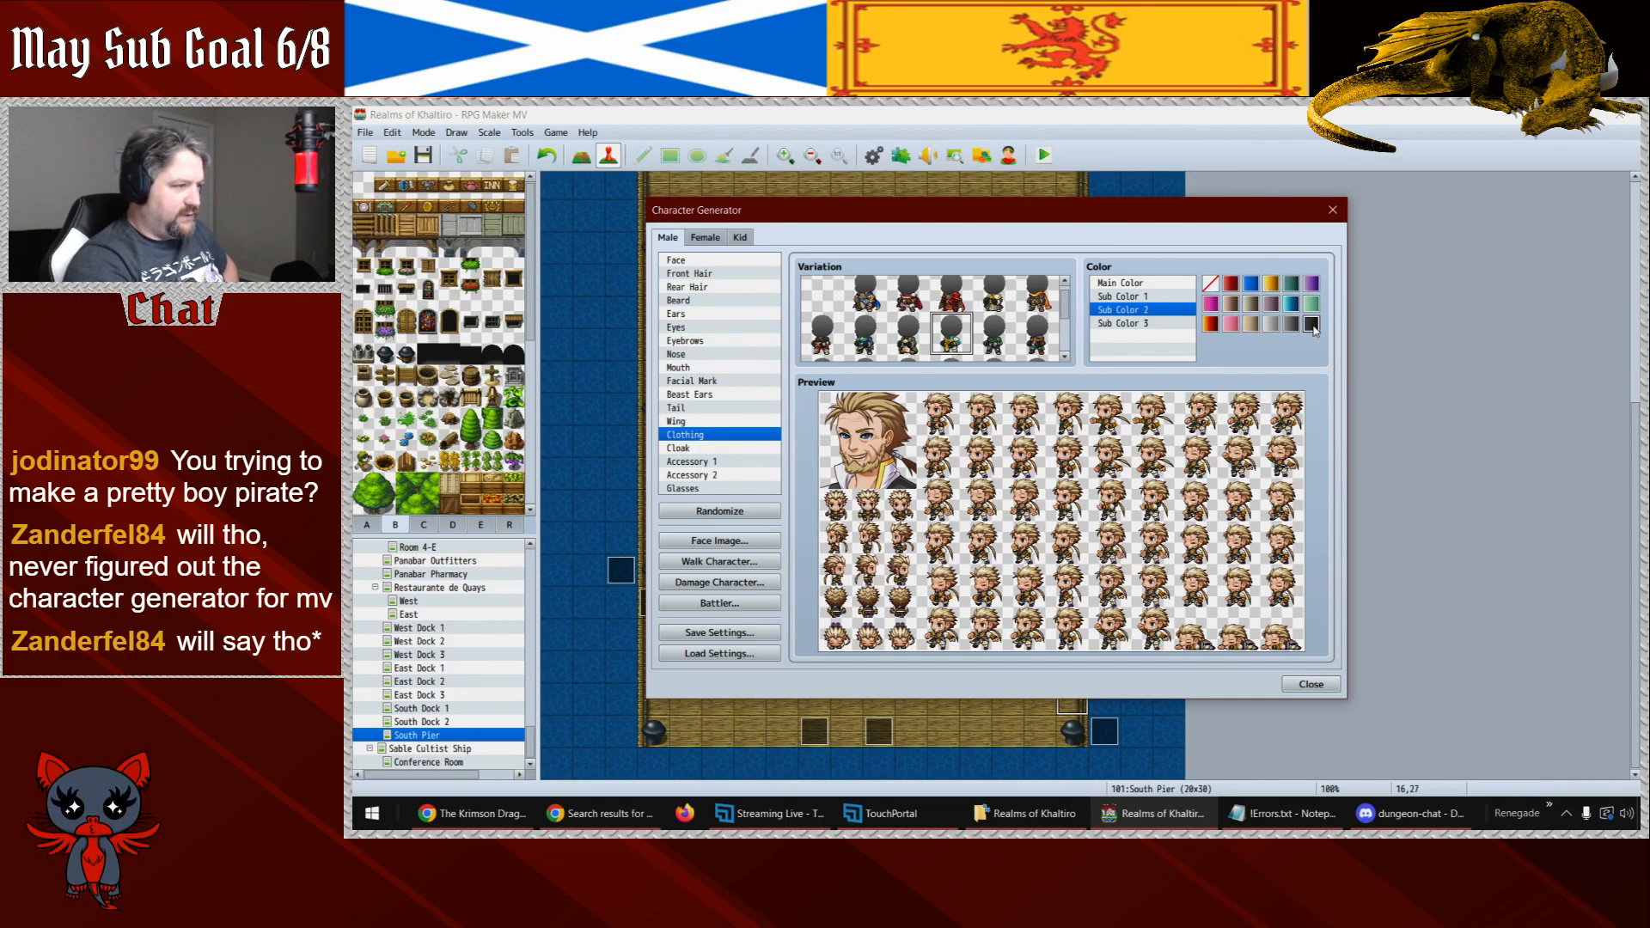
click(1135, 324)
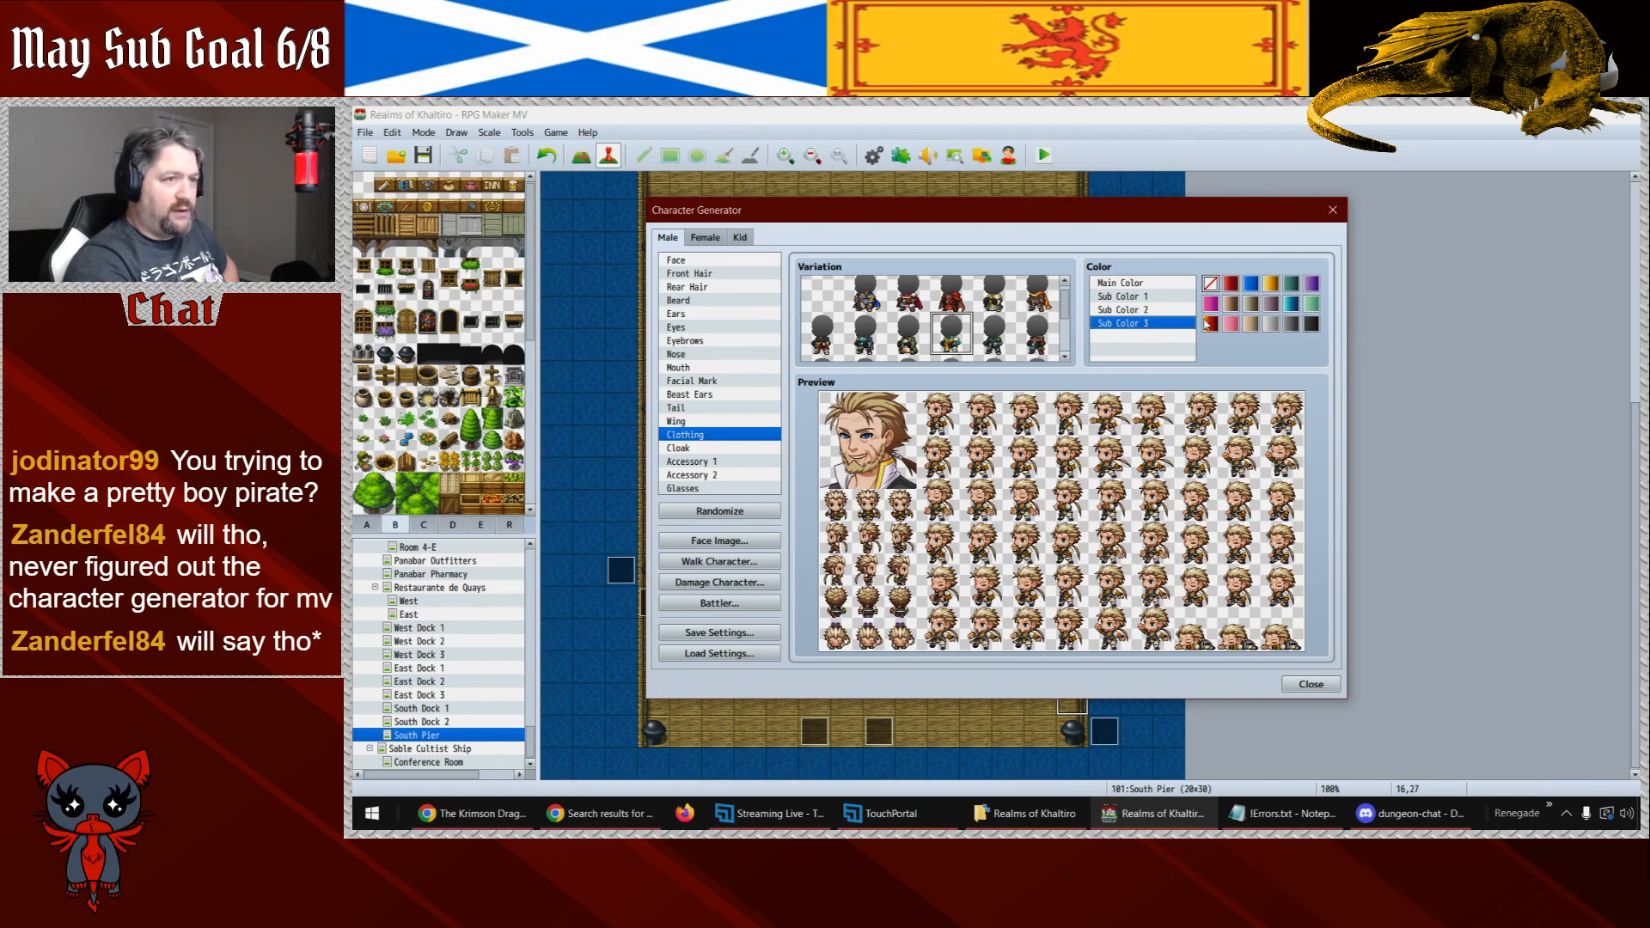
click(1251, 304)
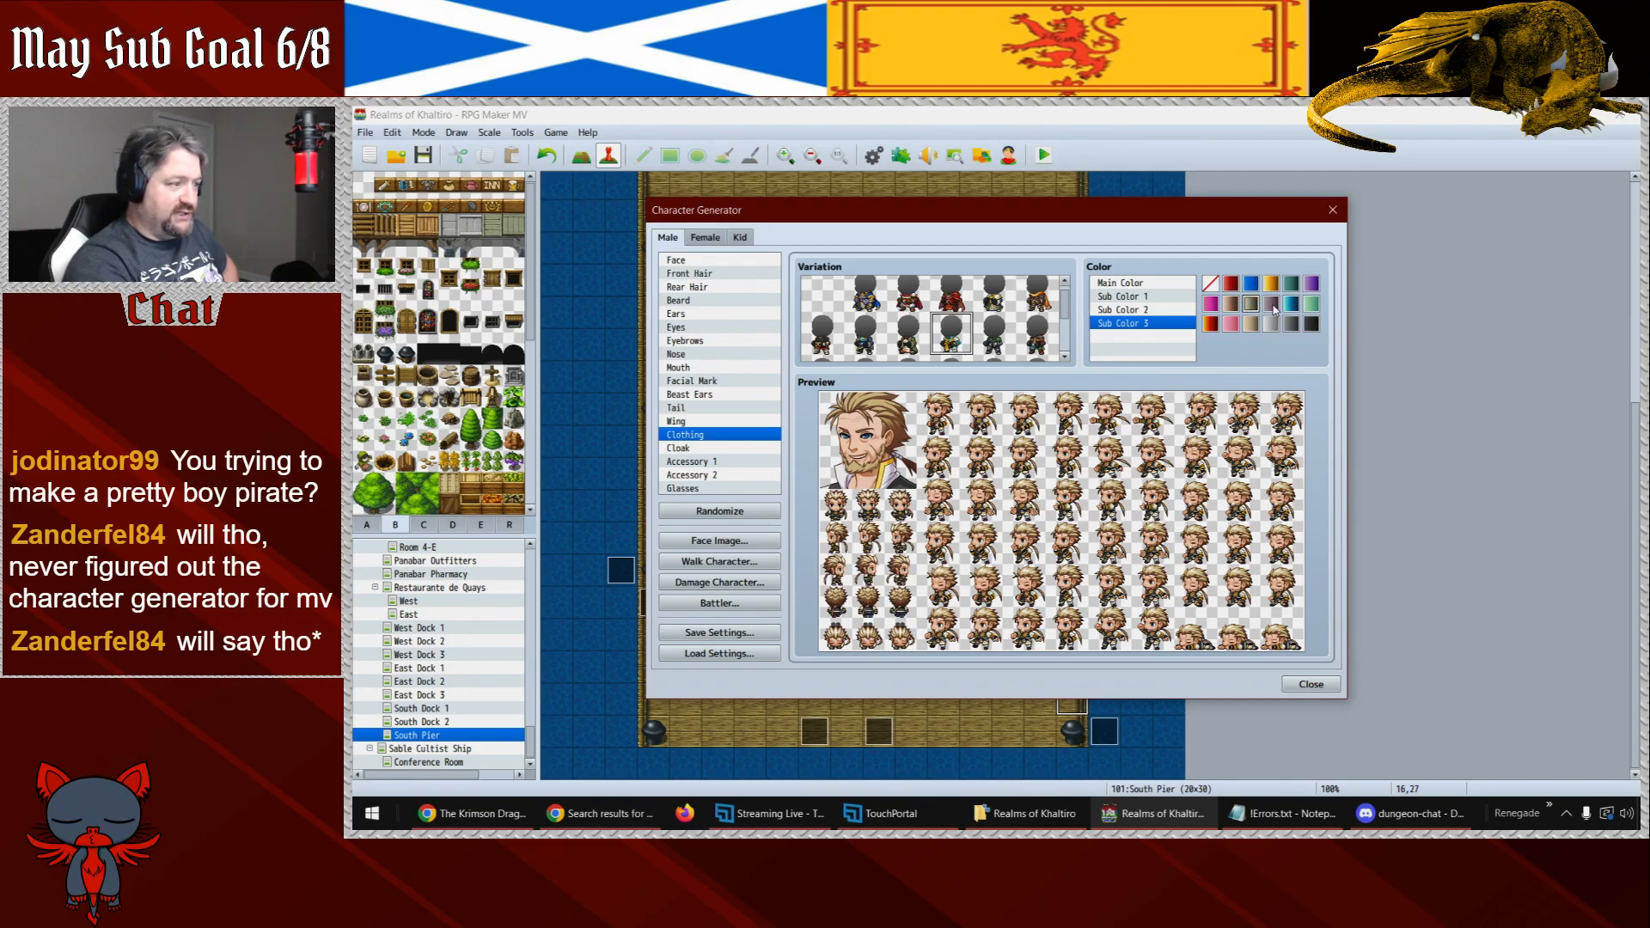
click(1311, 324)
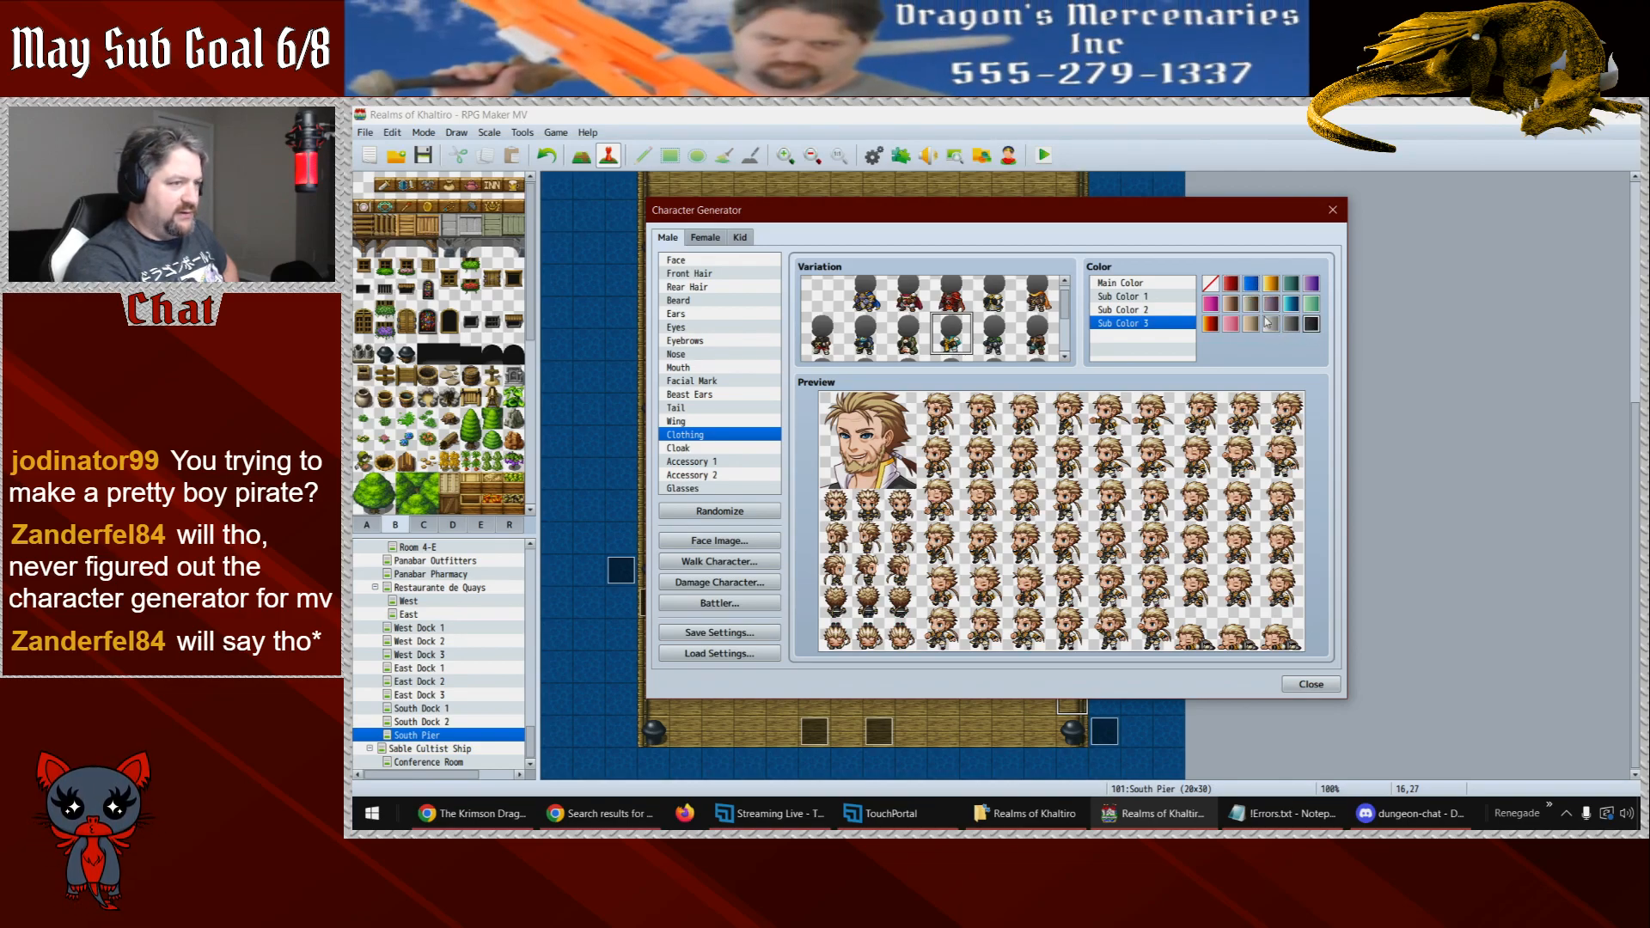
click(1232, 304)
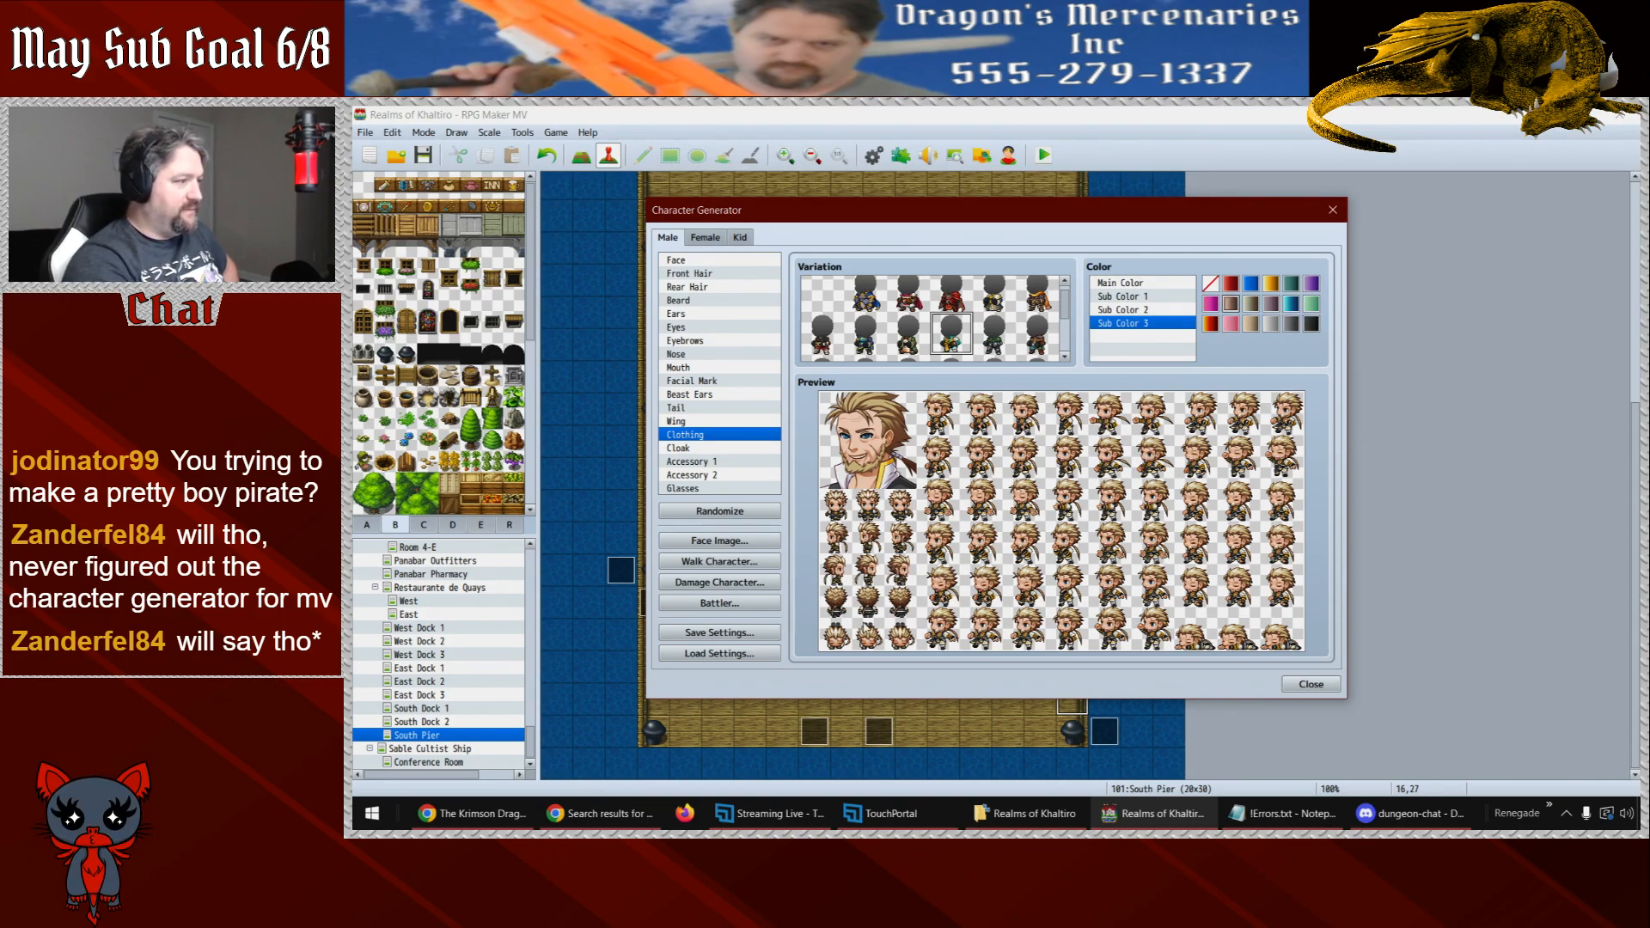
- Add the eye patch as Accessory 1 and try the blue hat as Accessory 2, resetting Accessory 2 to none
click(705, 462)
click(911, 340)
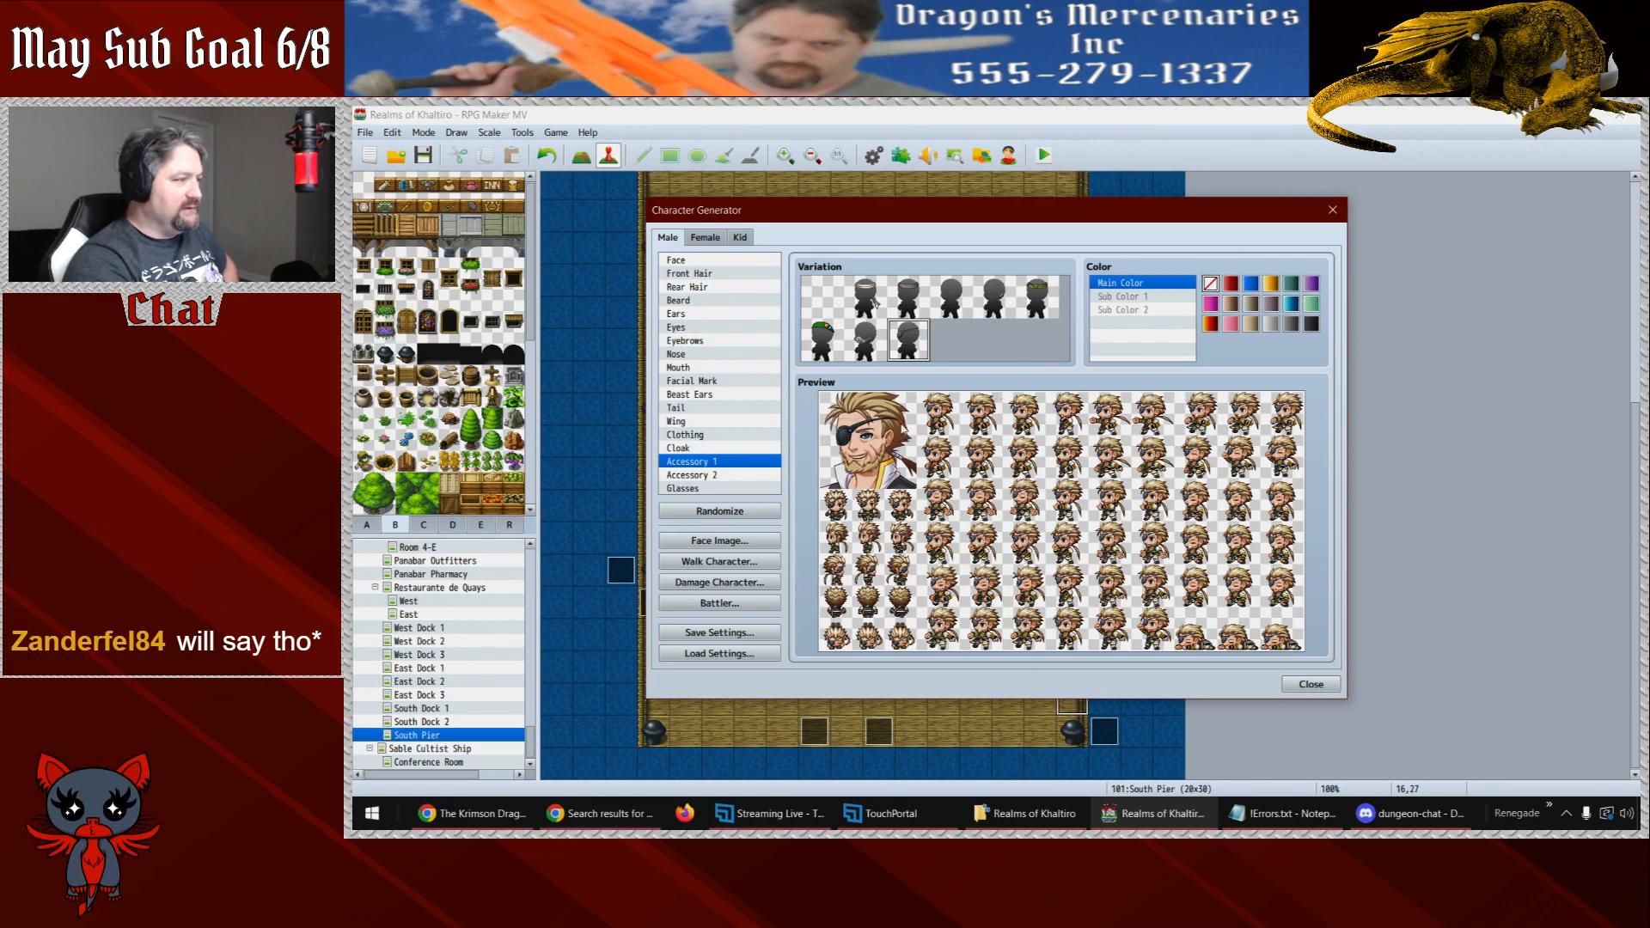
click(707, 476)
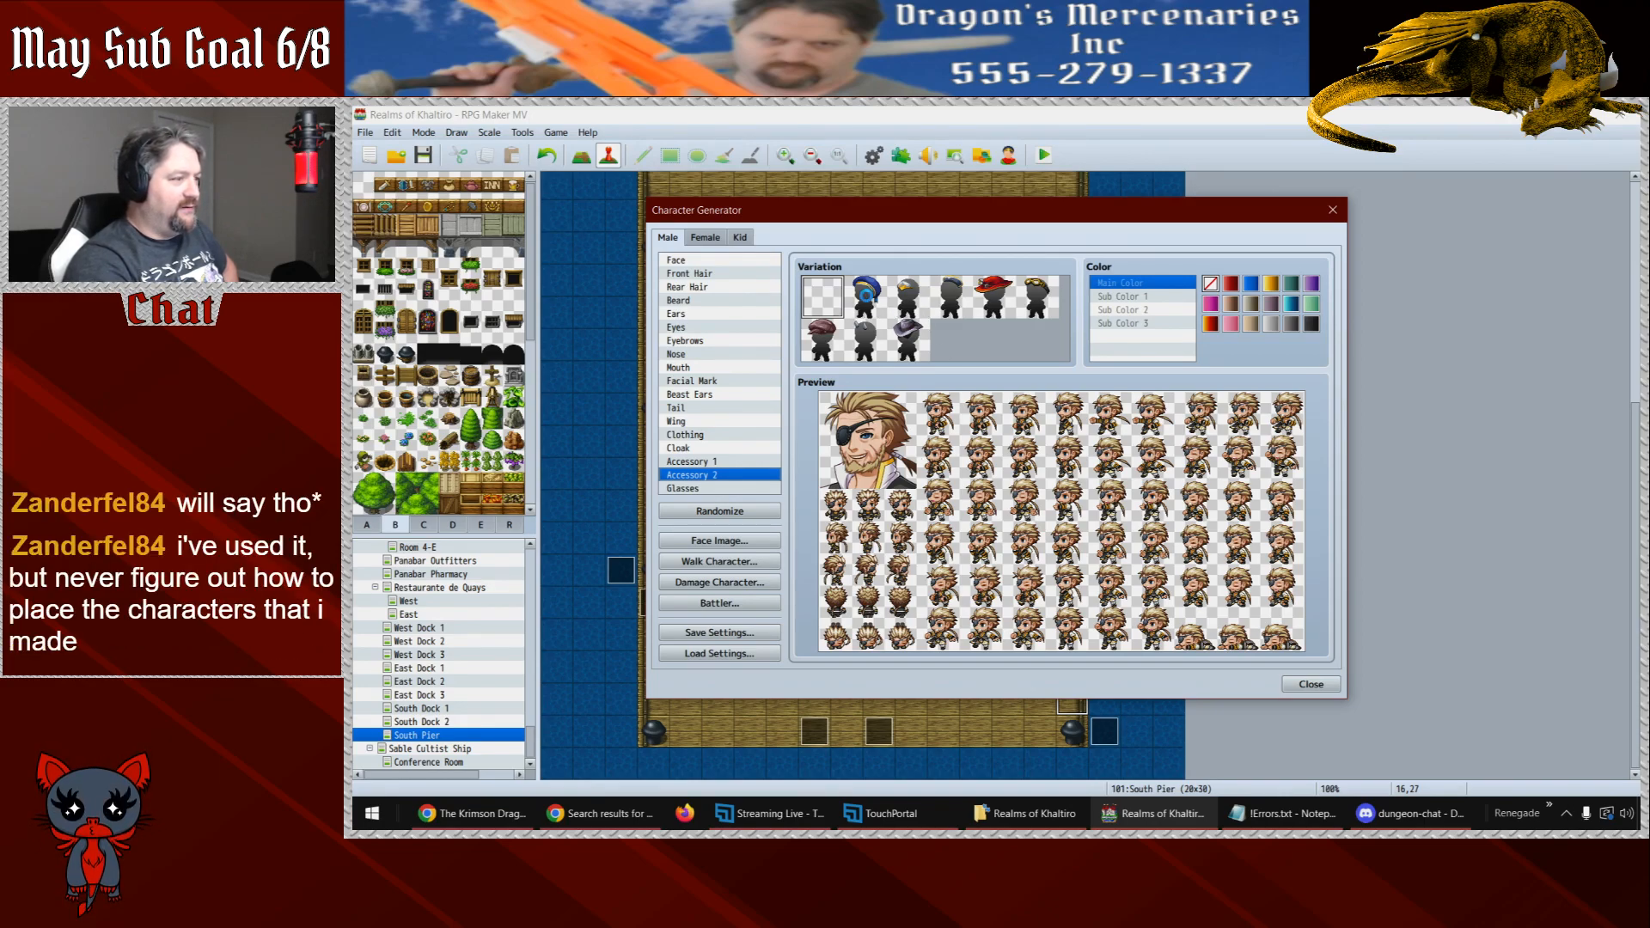
click(868, 296)
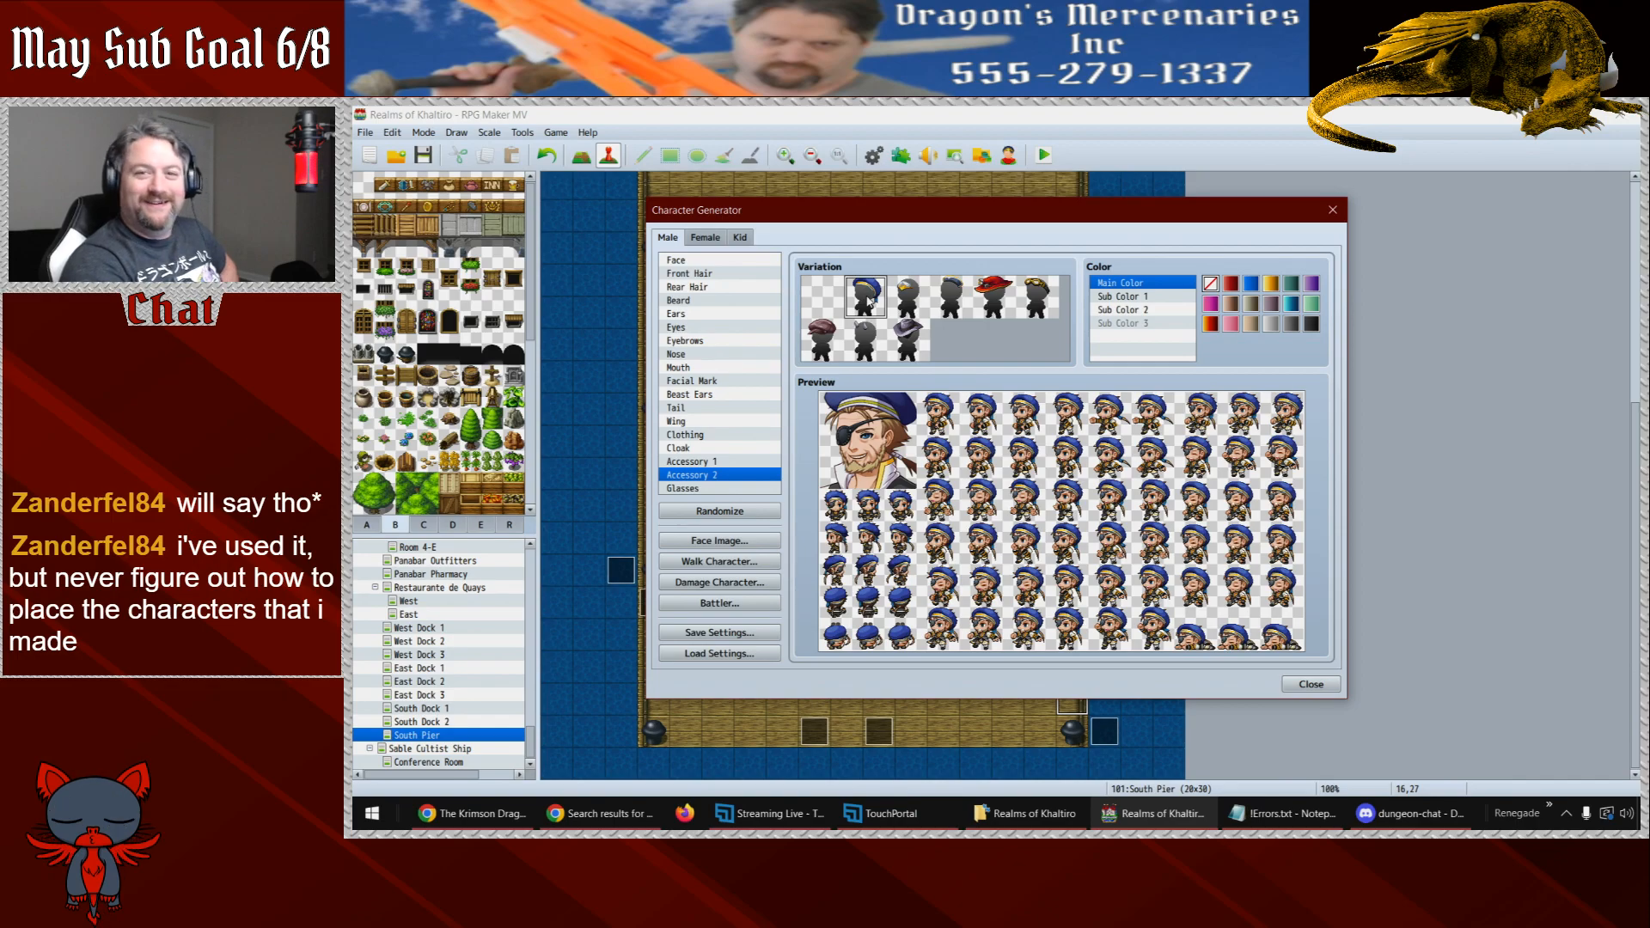
click(815, 299)
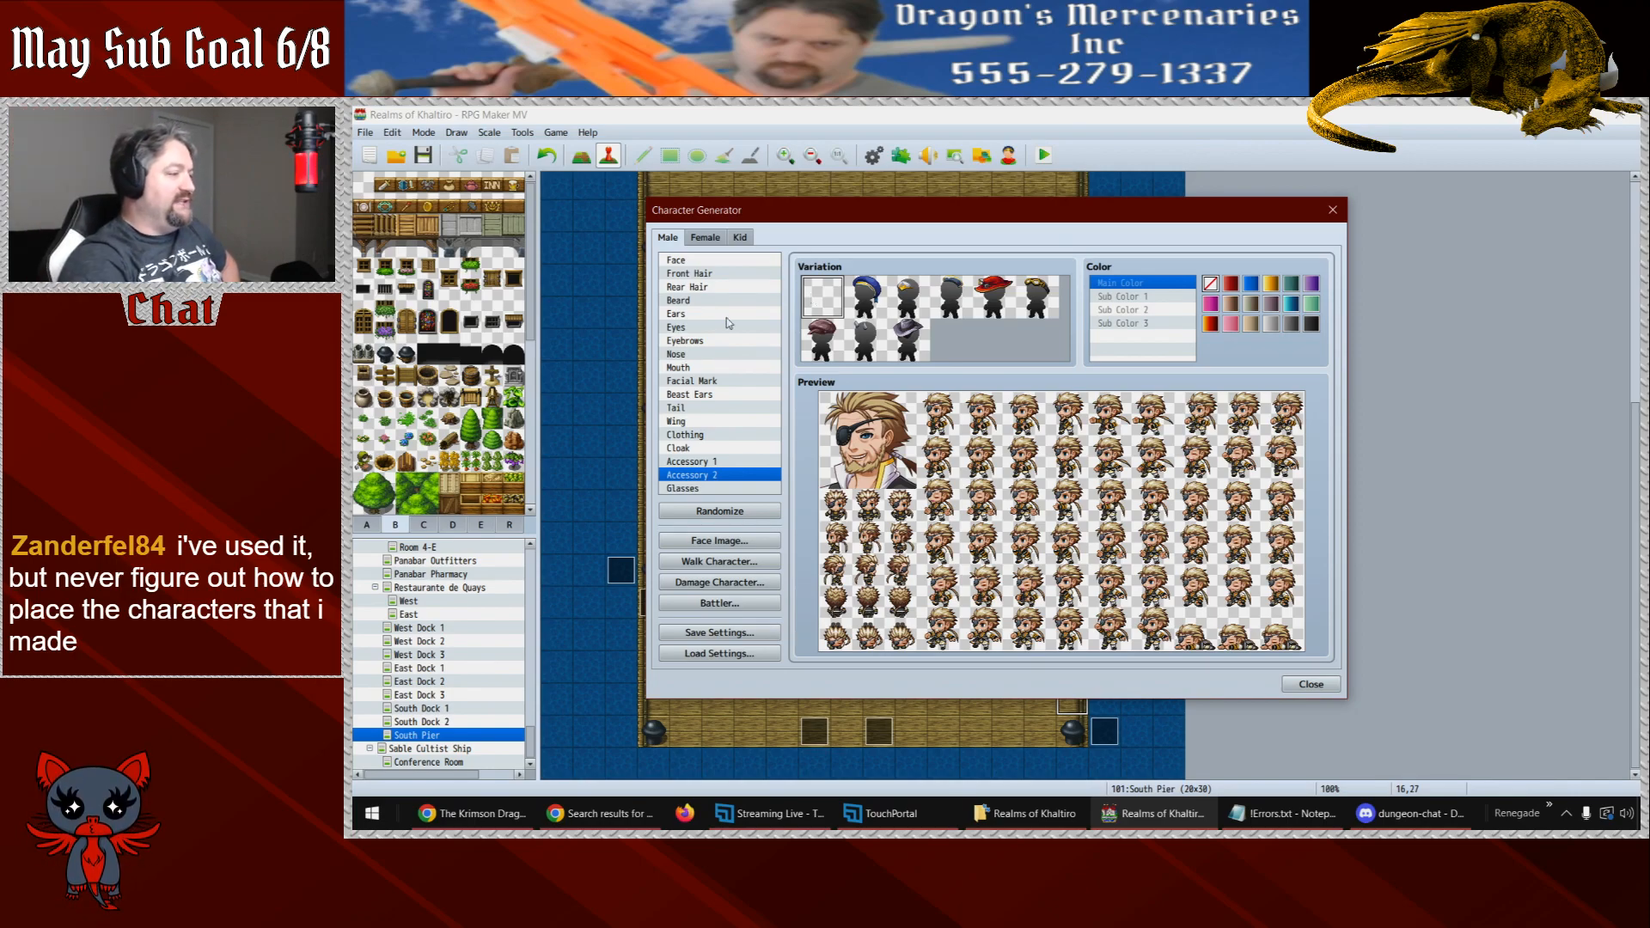
- Try two glasses styles together with the eye patch and set the glasses back to none
click(713, 489)
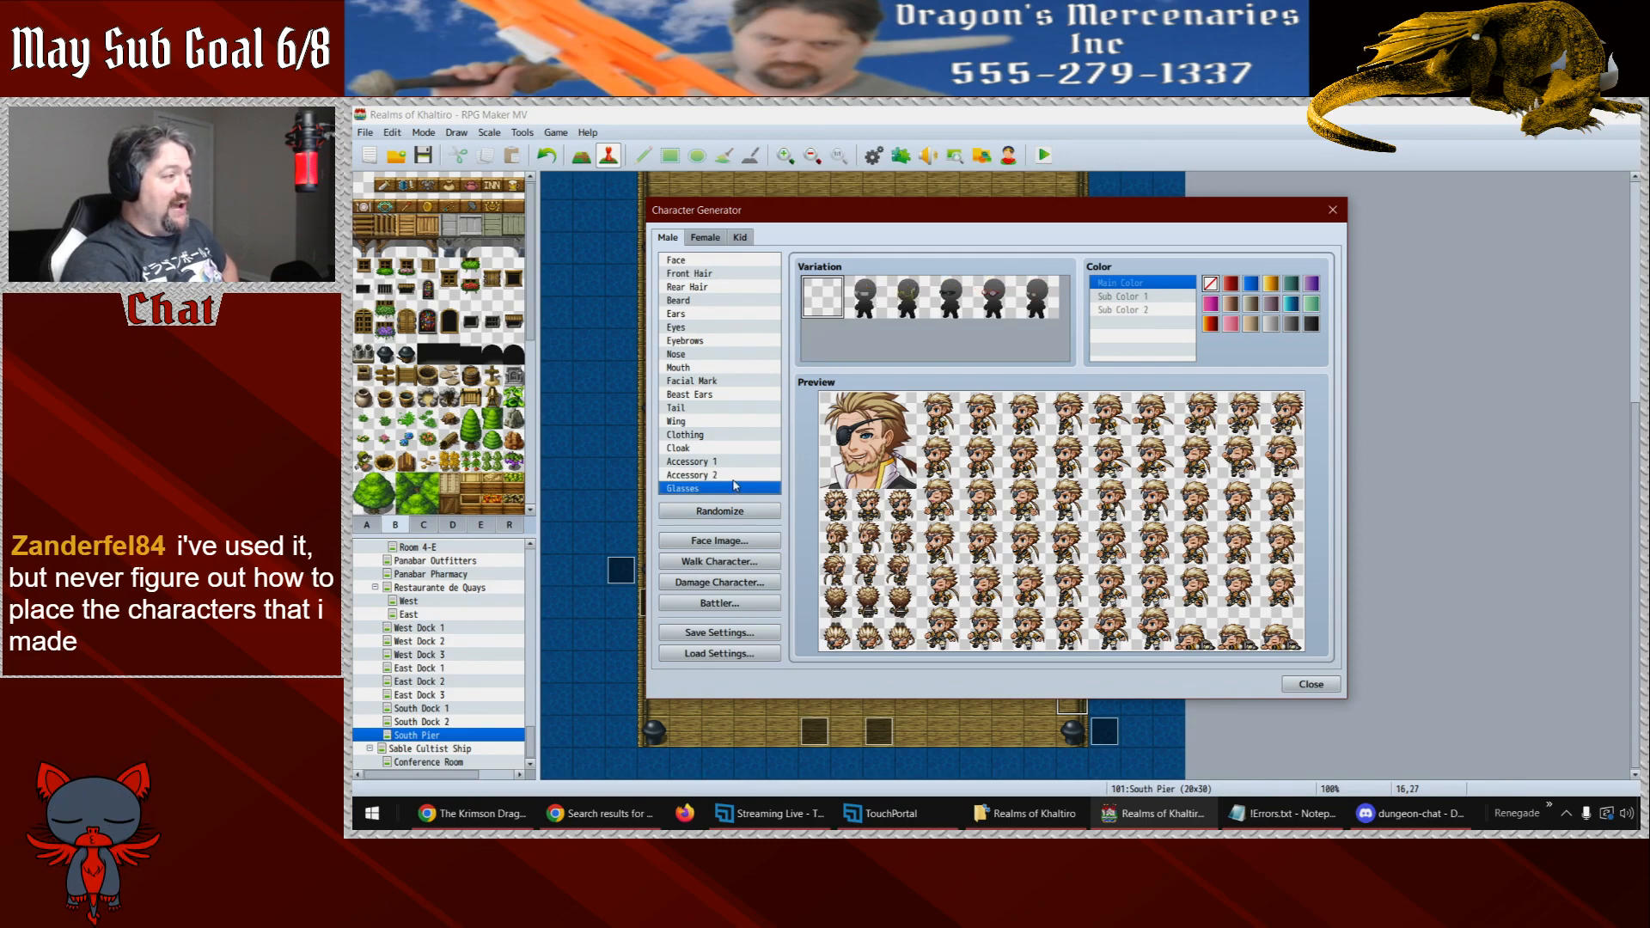
click(733, 475)
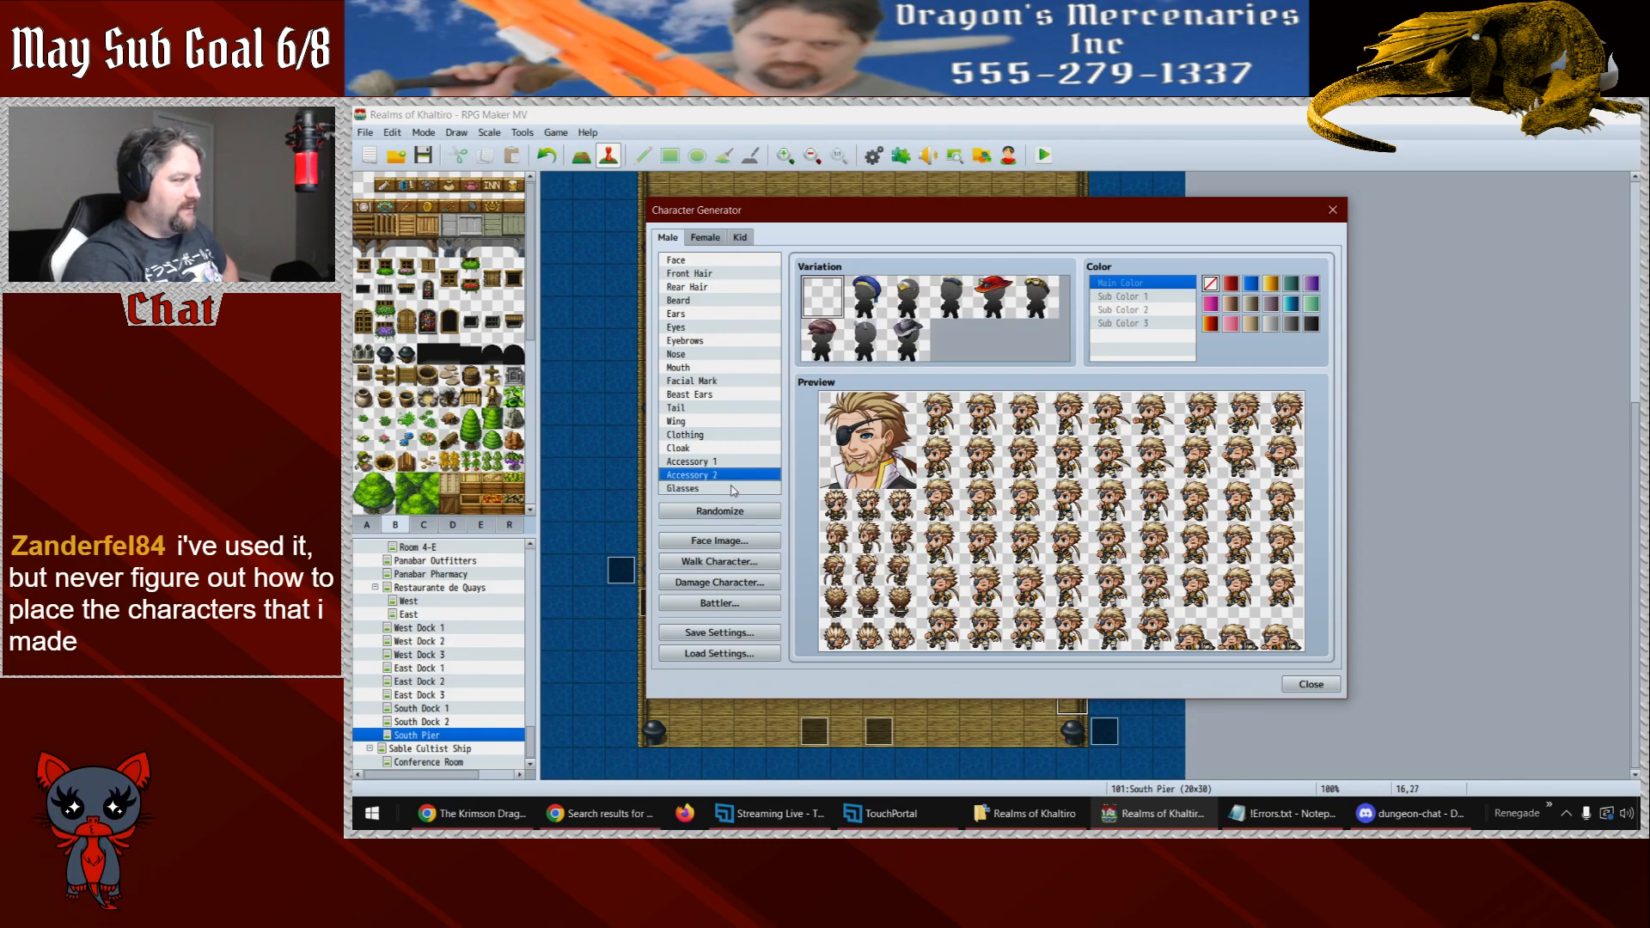
click(733, 489)
click(866, 300)
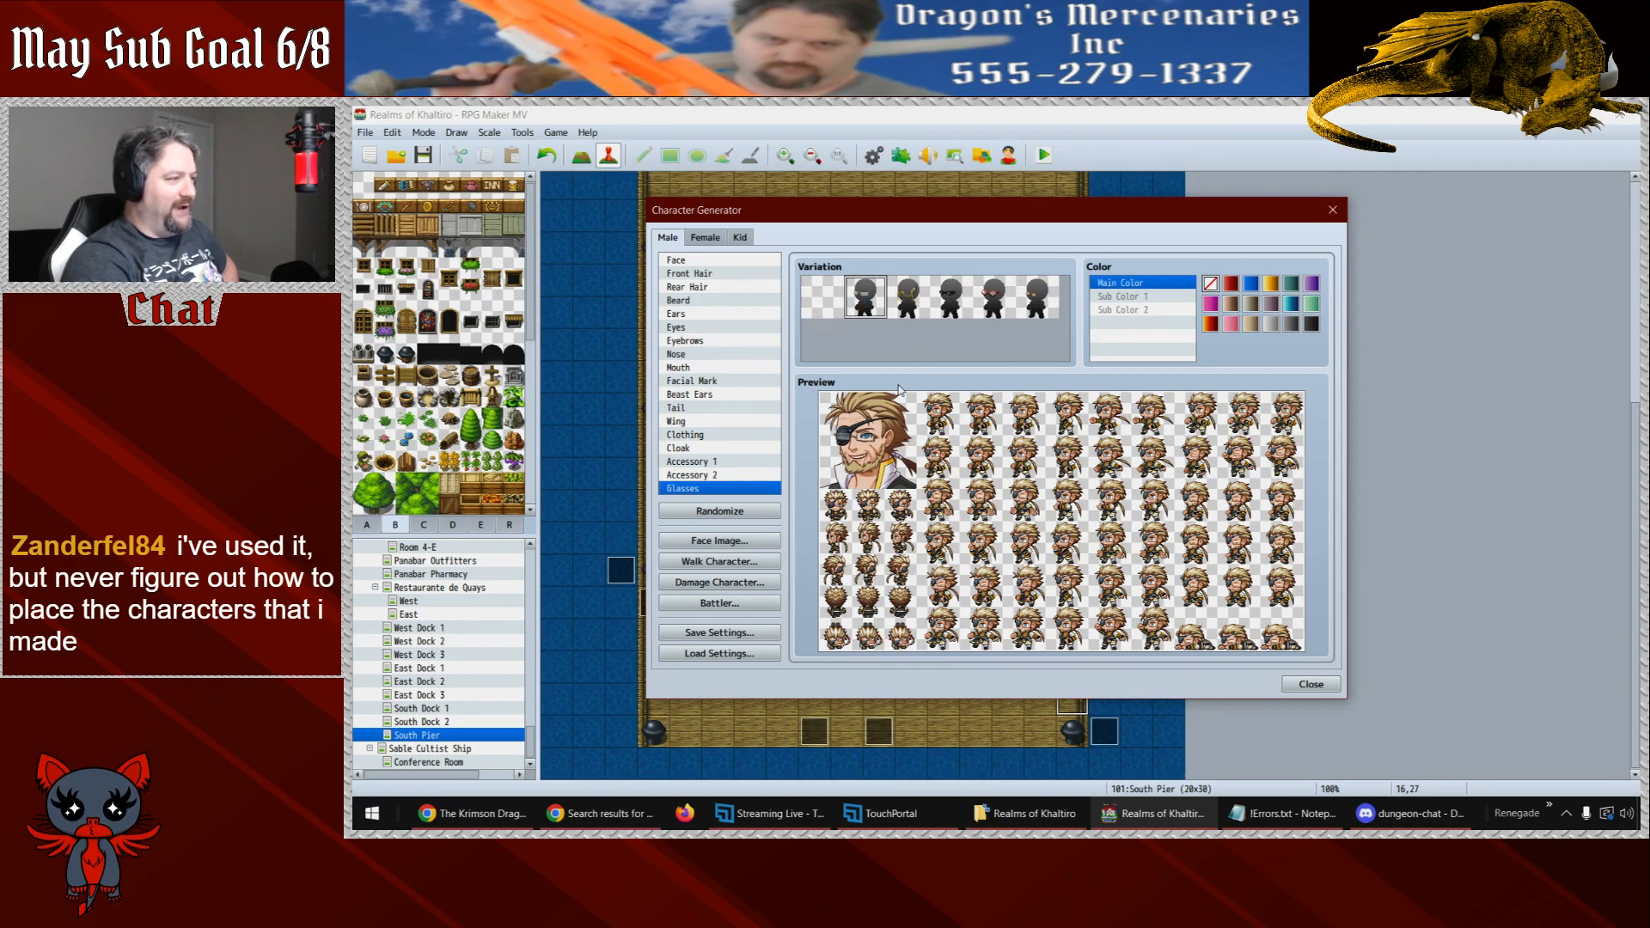
click(958, 315)
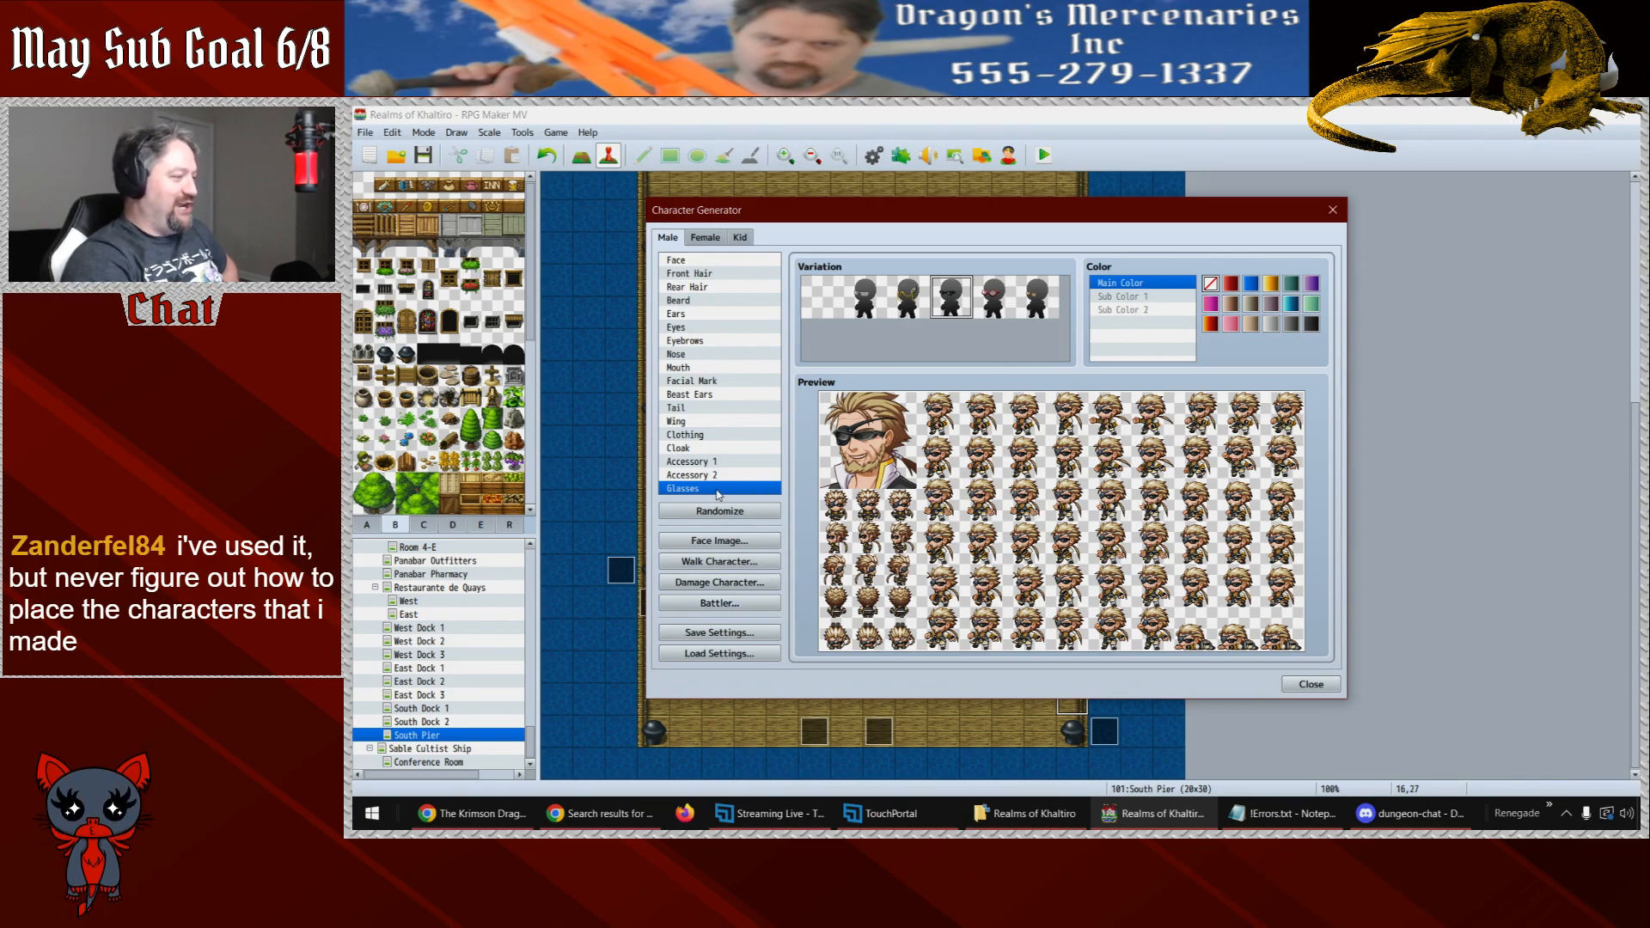
click(820, 297)
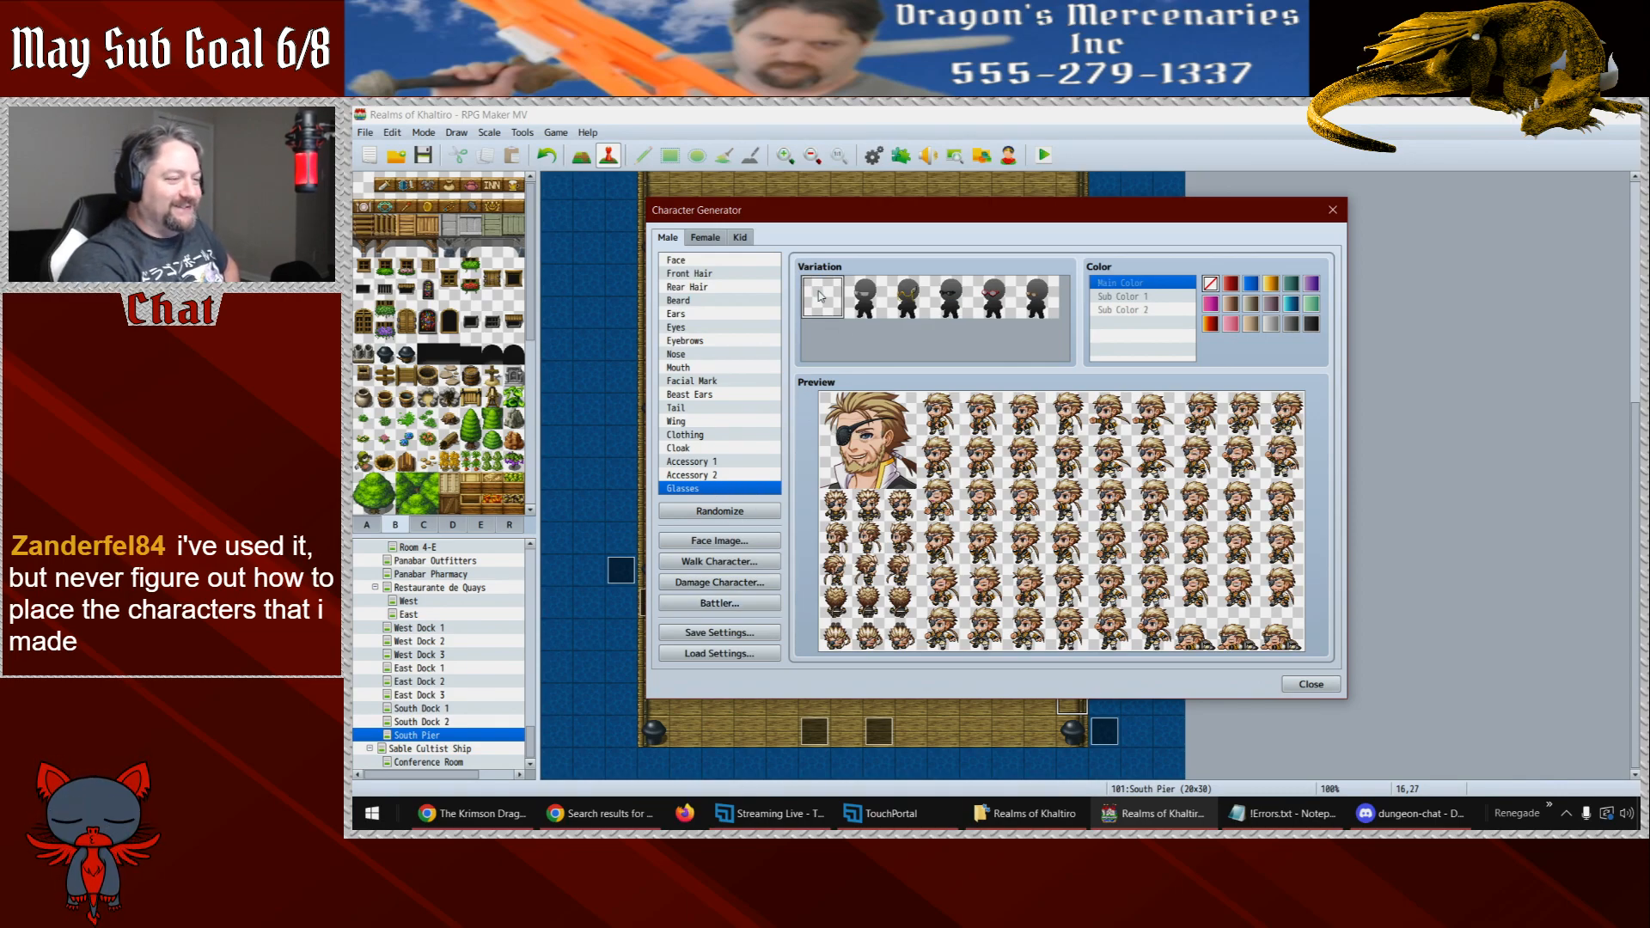
- Import the face sheet ~RoK ~NPC 5.png, place the eye-patched face in the third slot, and close the face image dialog
click(746, 544)
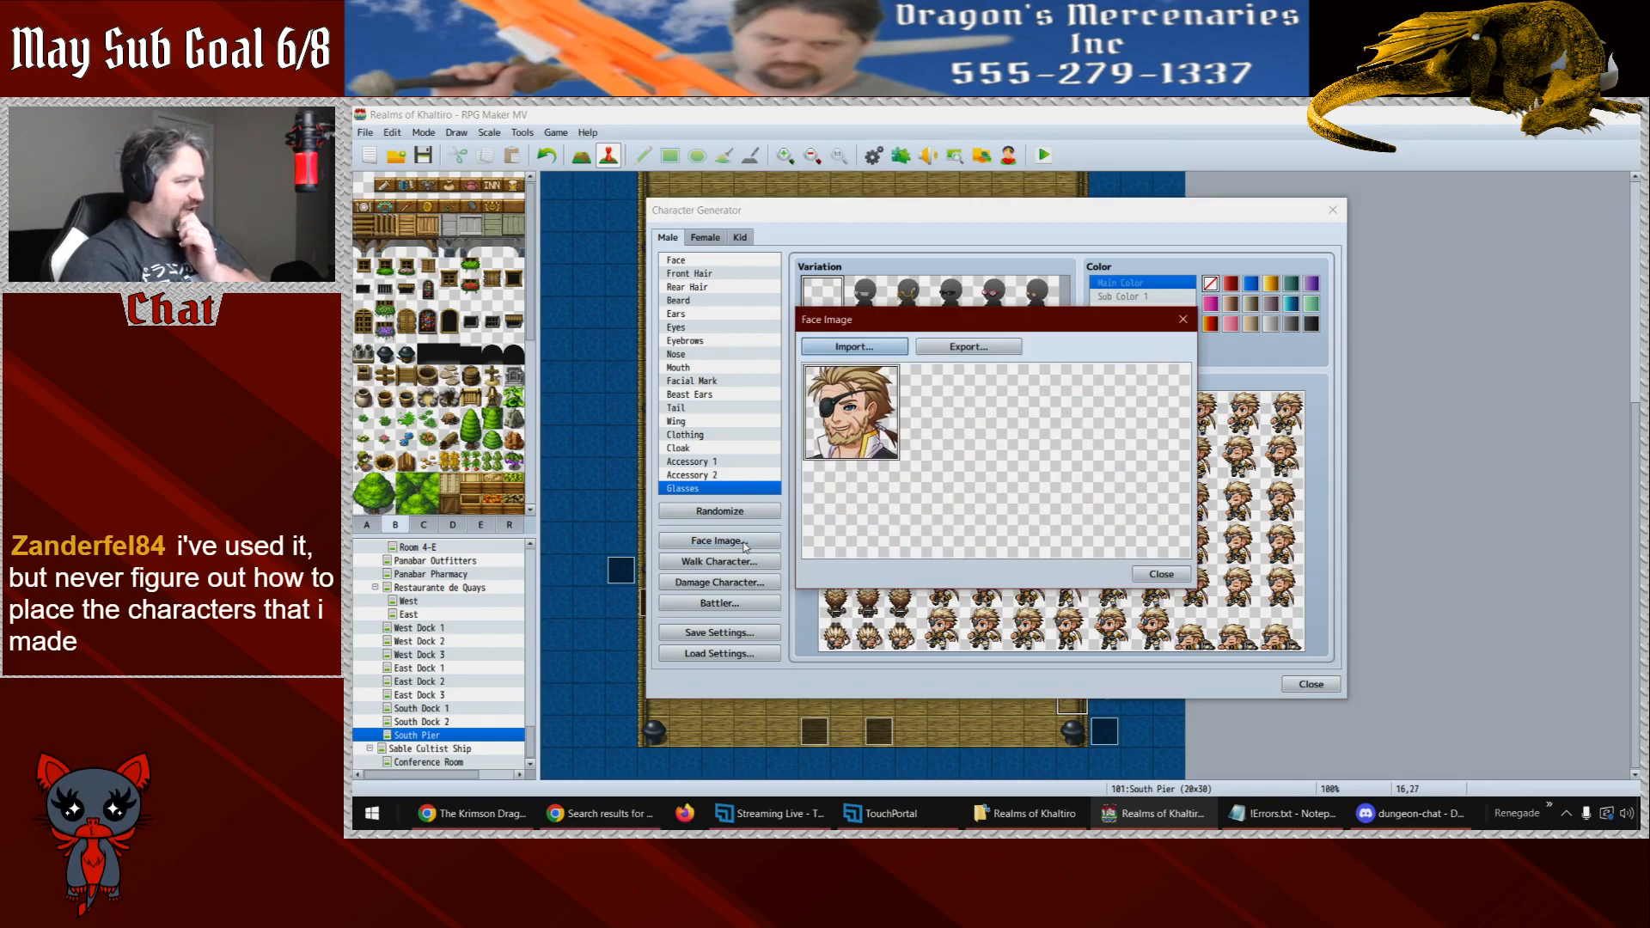
click(888, 352)
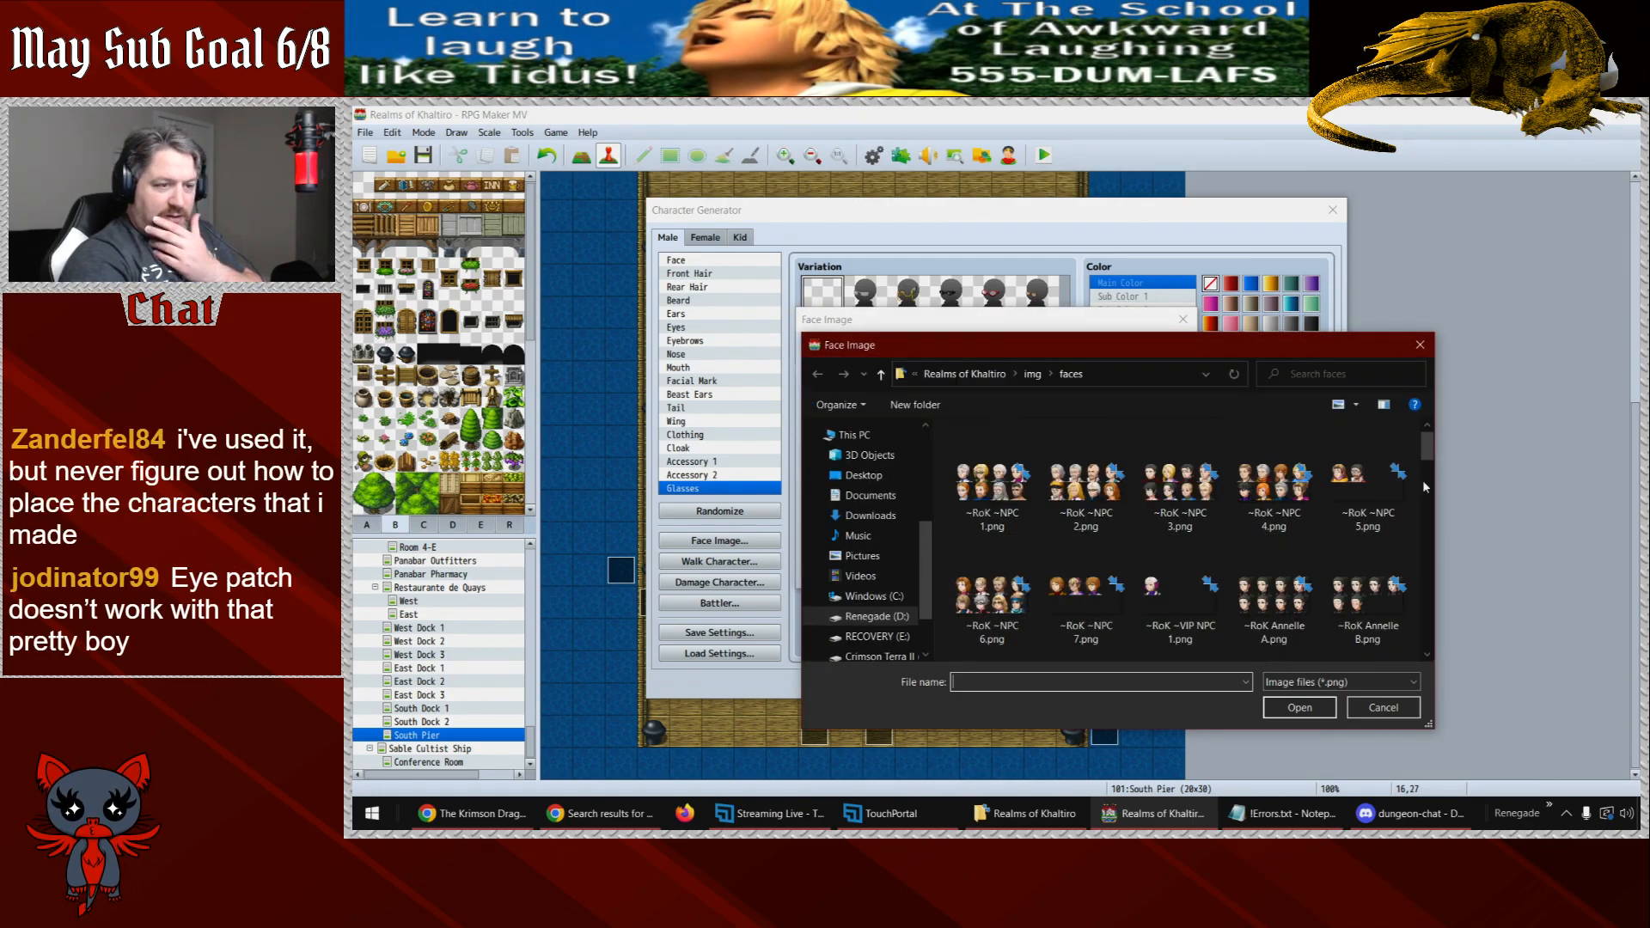
double_click(1382, 499)
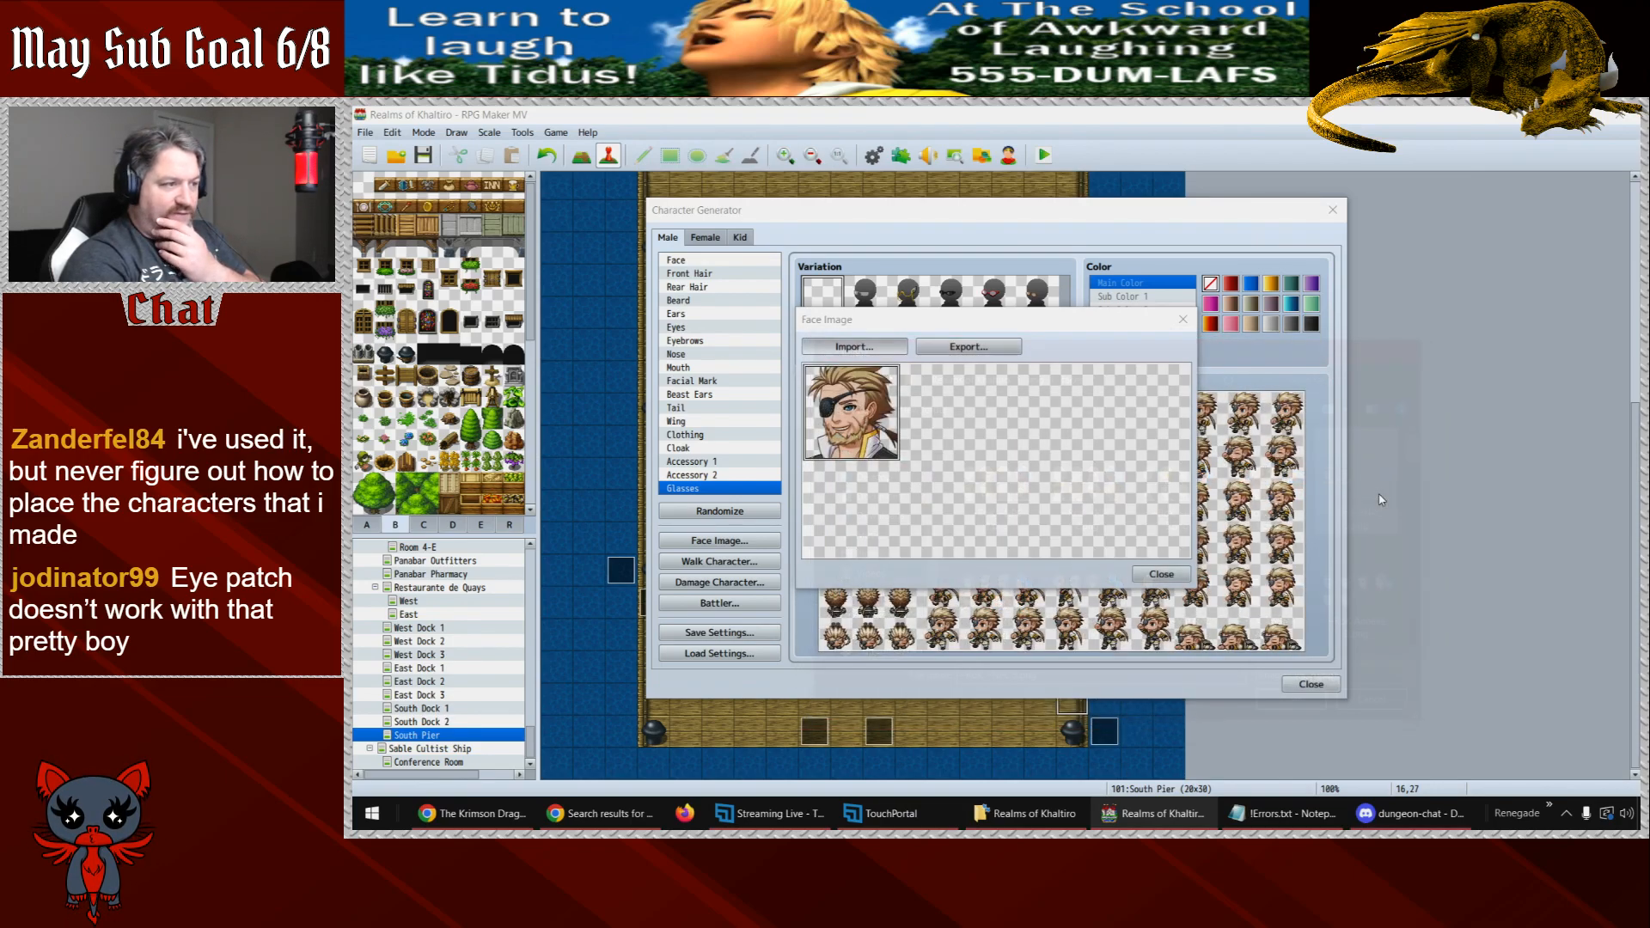
click(1034, 446)
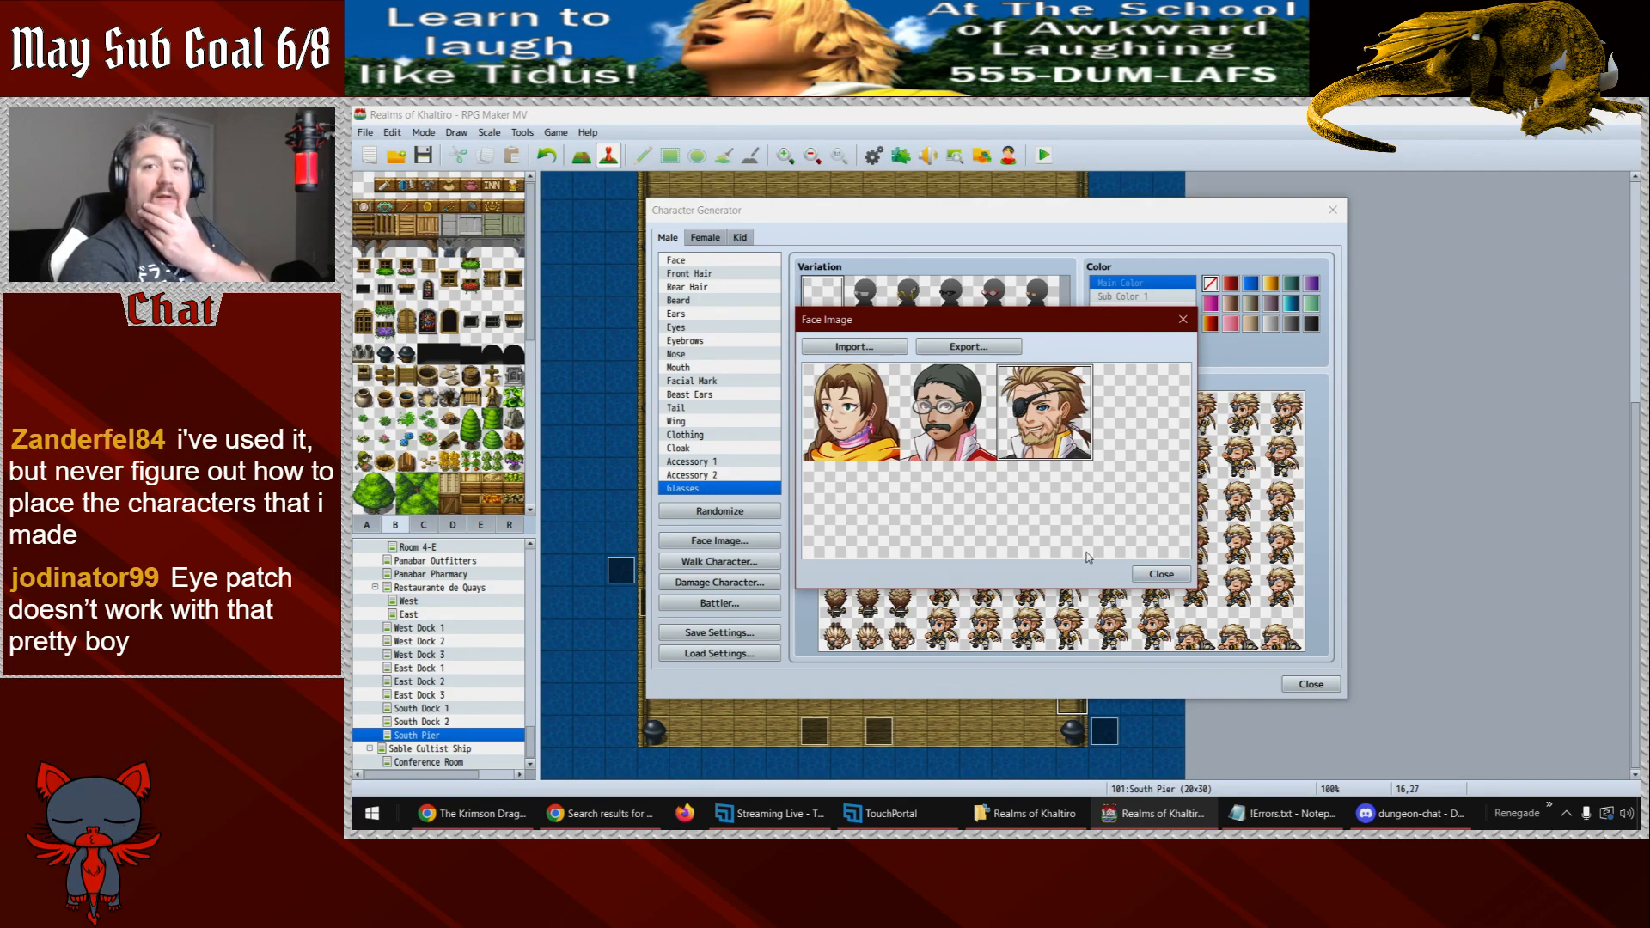
click(1176, 575)
- Remove the eye patch by setting Accessory 1 to none
click(722, 463)
click(823, 292)
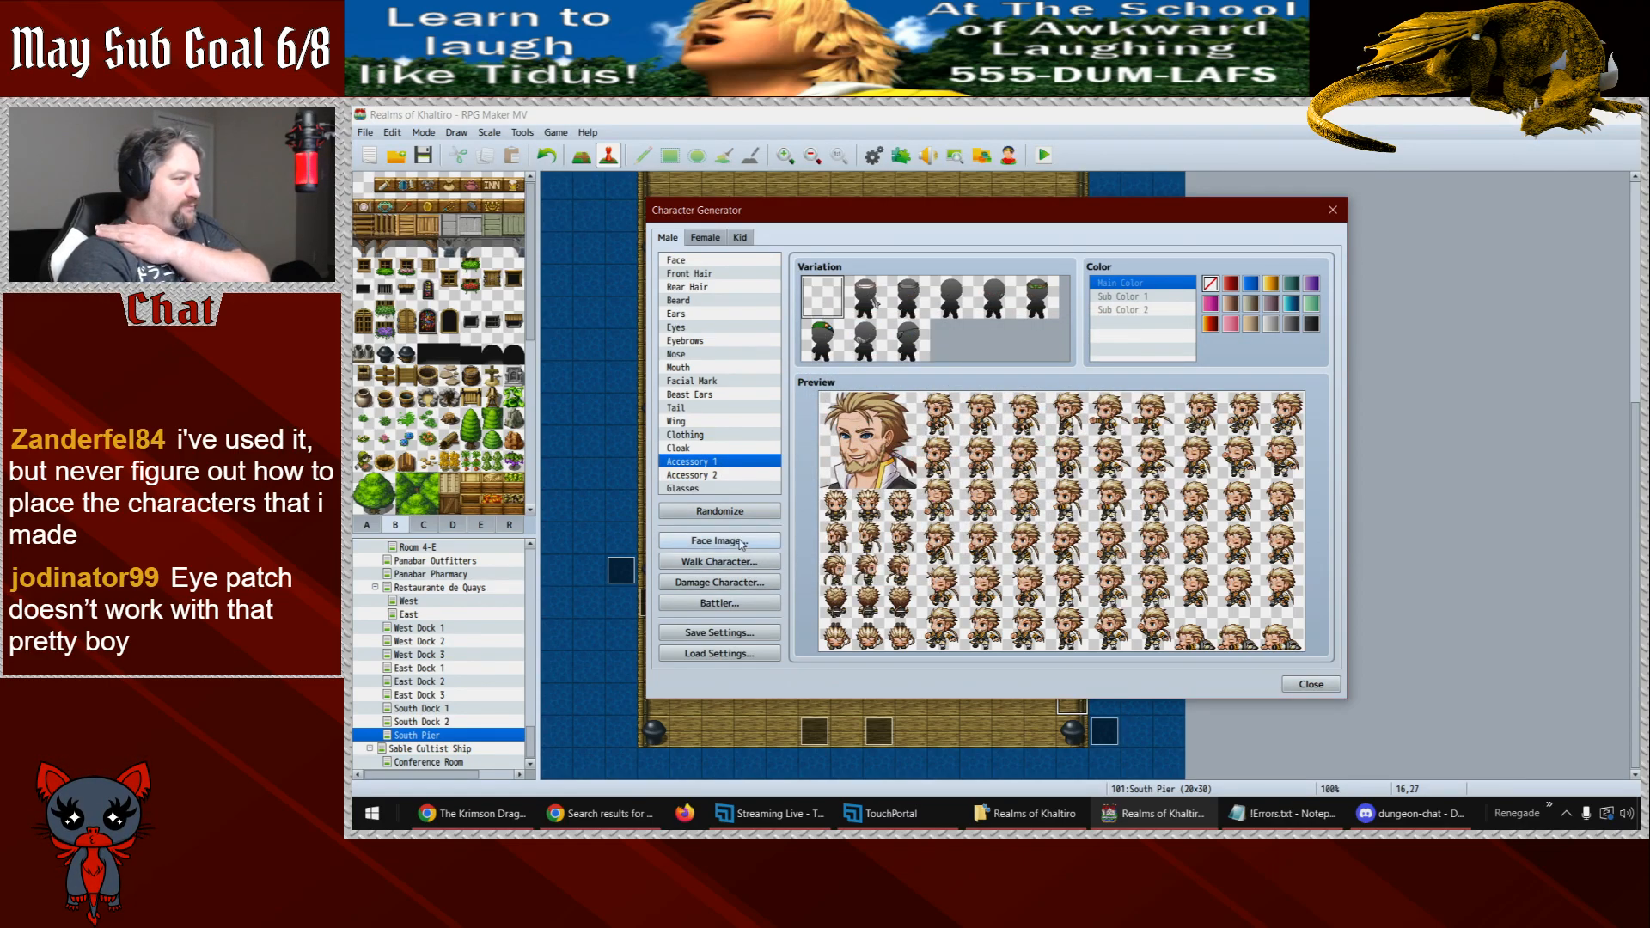
- Import the face sheet ~RoK ~NPC 5.png with the patch-free face in the third slot and export it over the same file
click(720, 541)
click(854, 348)
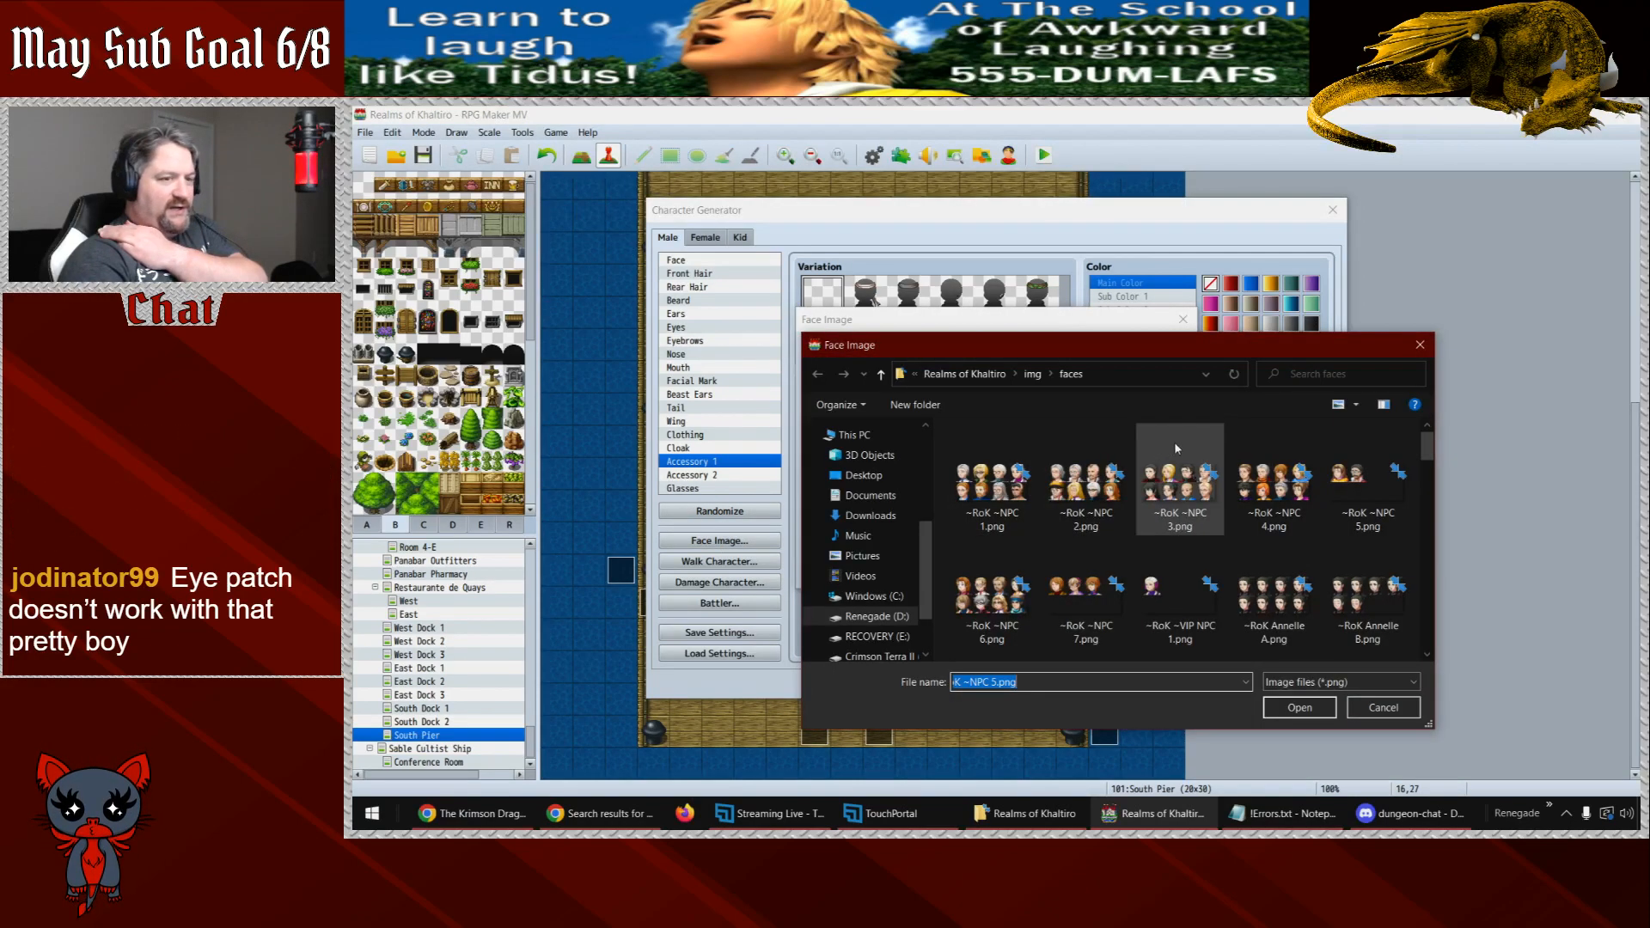
double_click(1388, 505)
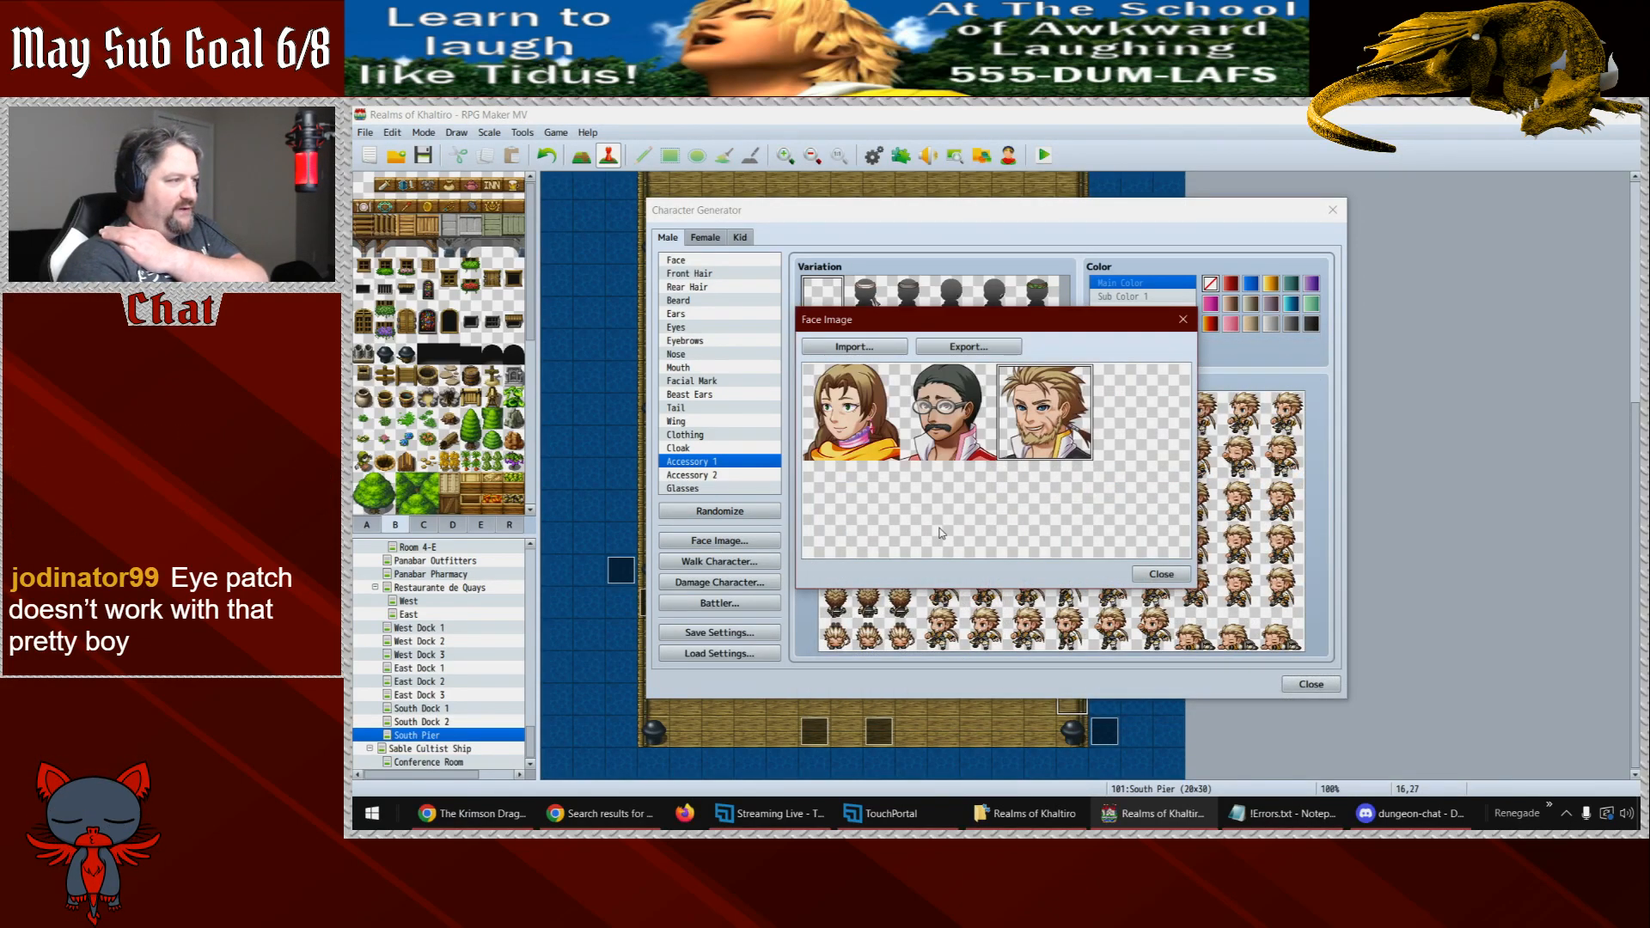
click(969, 346)
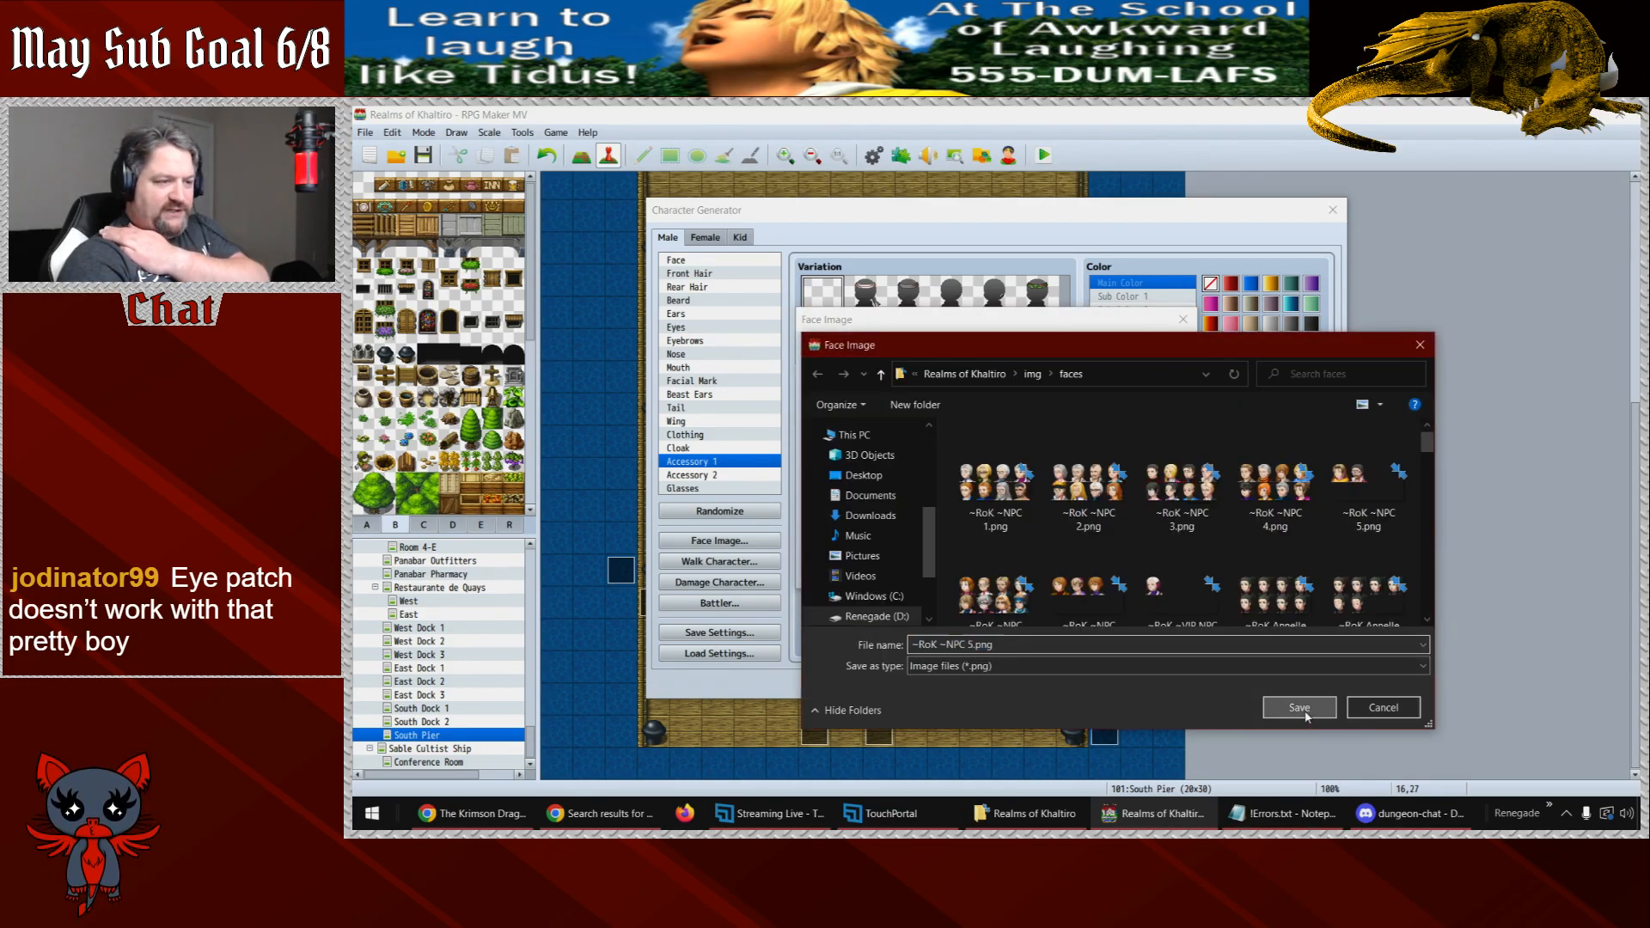
click(1298, 708)
click(1035, 461)
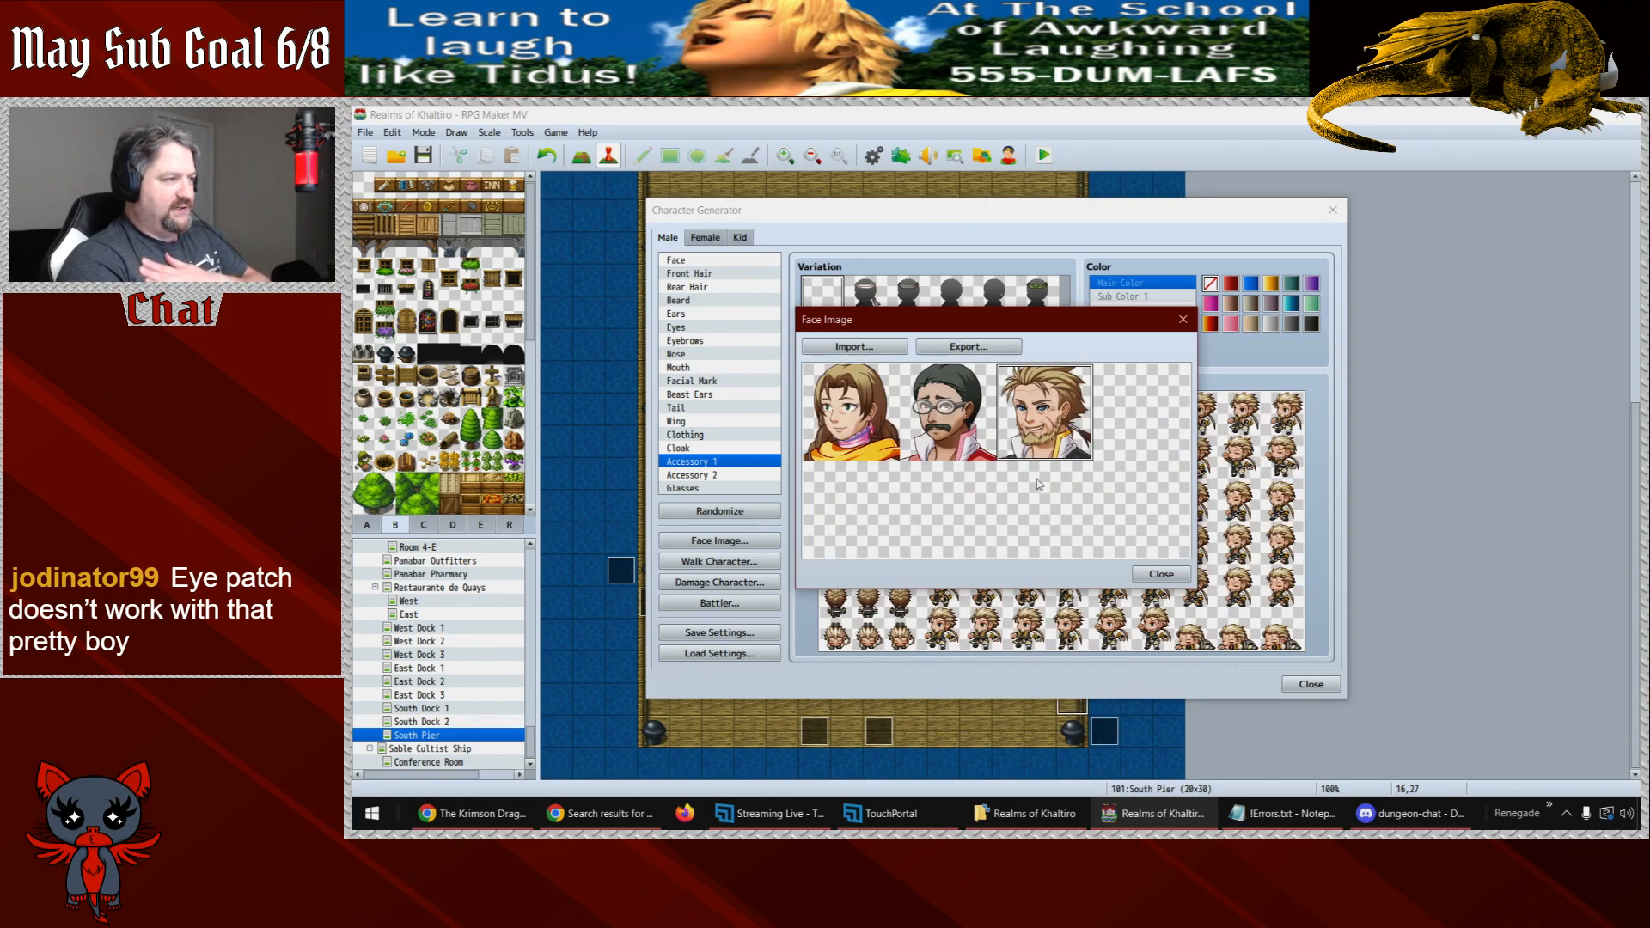
click(1157, 578)
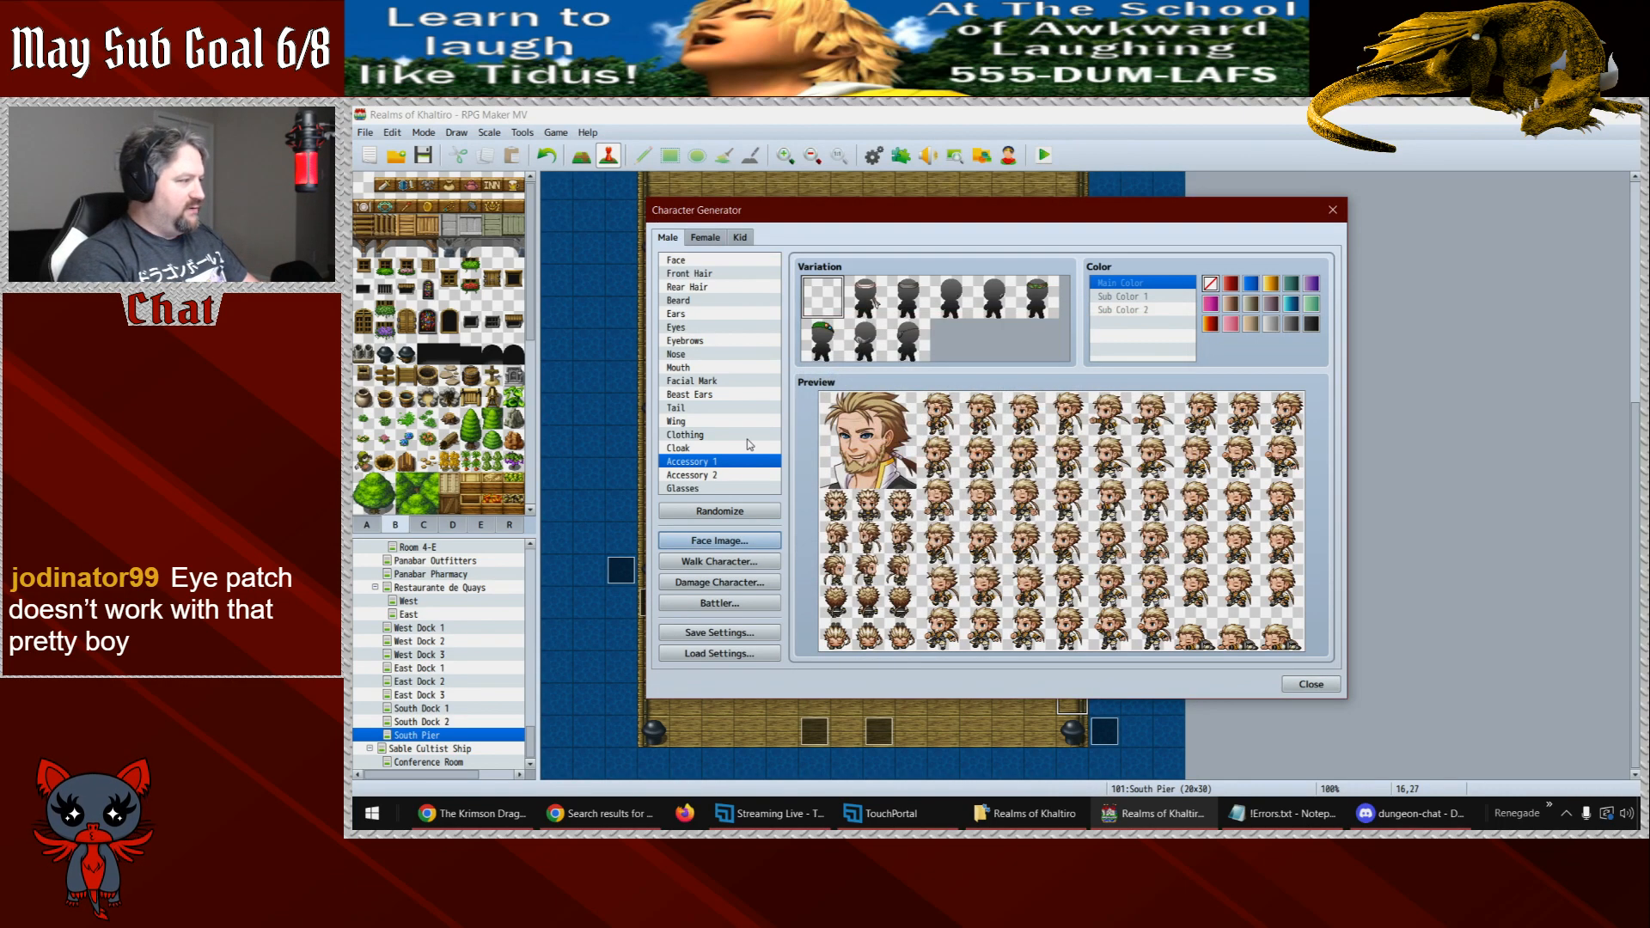
- Try fitting the walking sprite into the character sheet ~RoK ~NPC 5.png, in the third slot of the upper and then the lower row
click(734, 562)
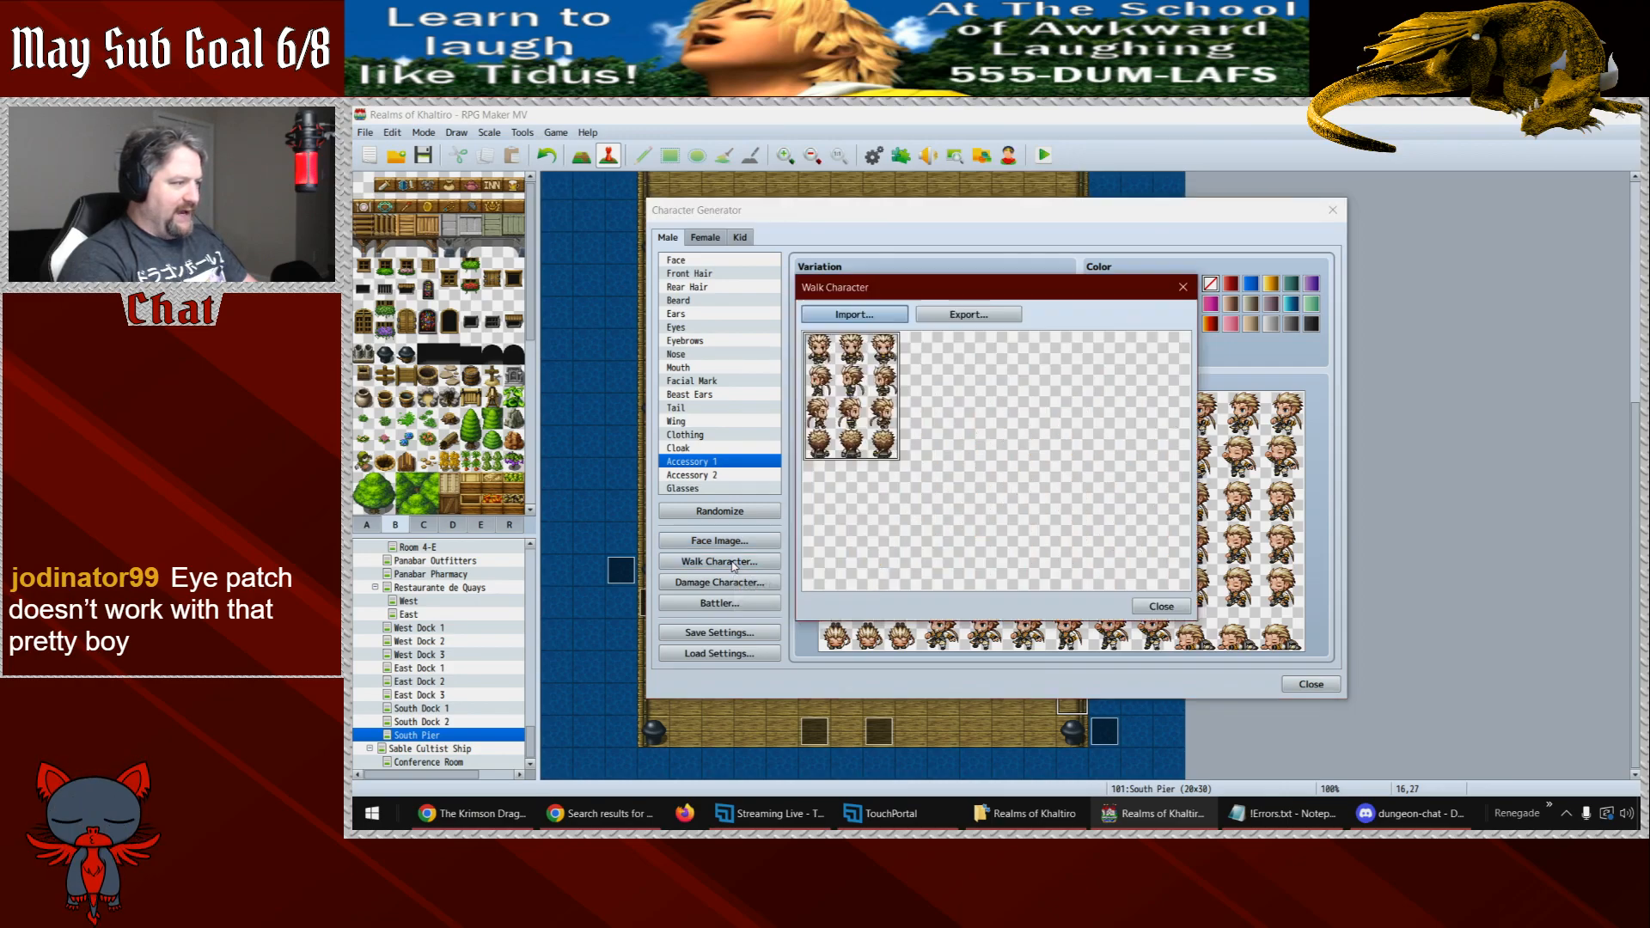
click(1092, 389)
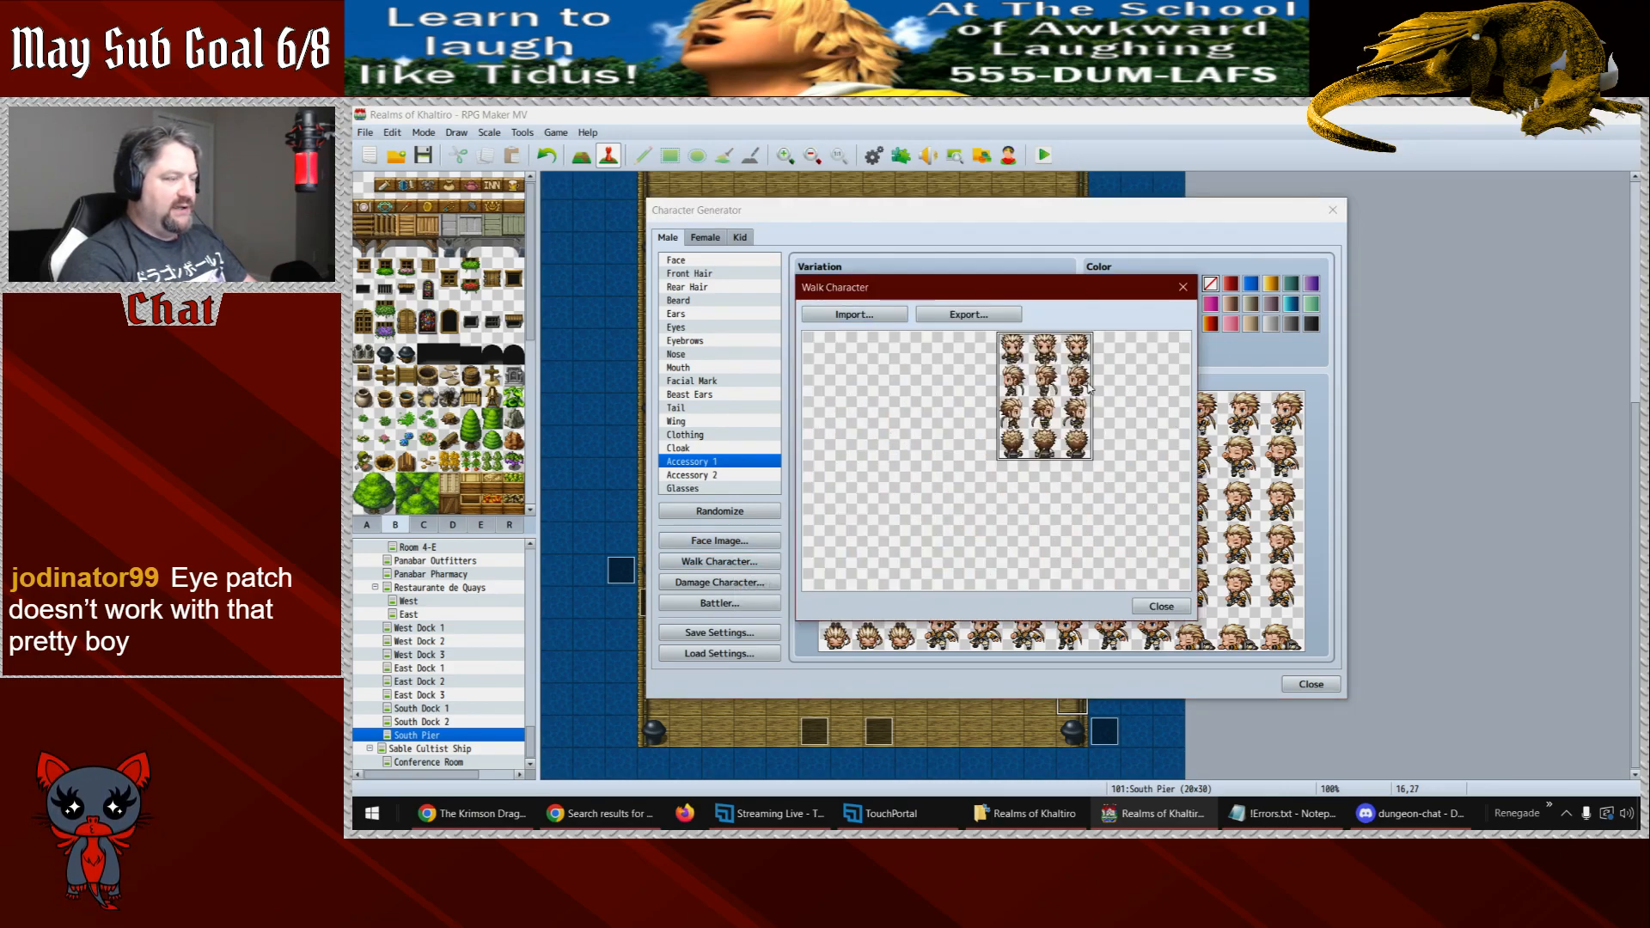
click(845, 312)
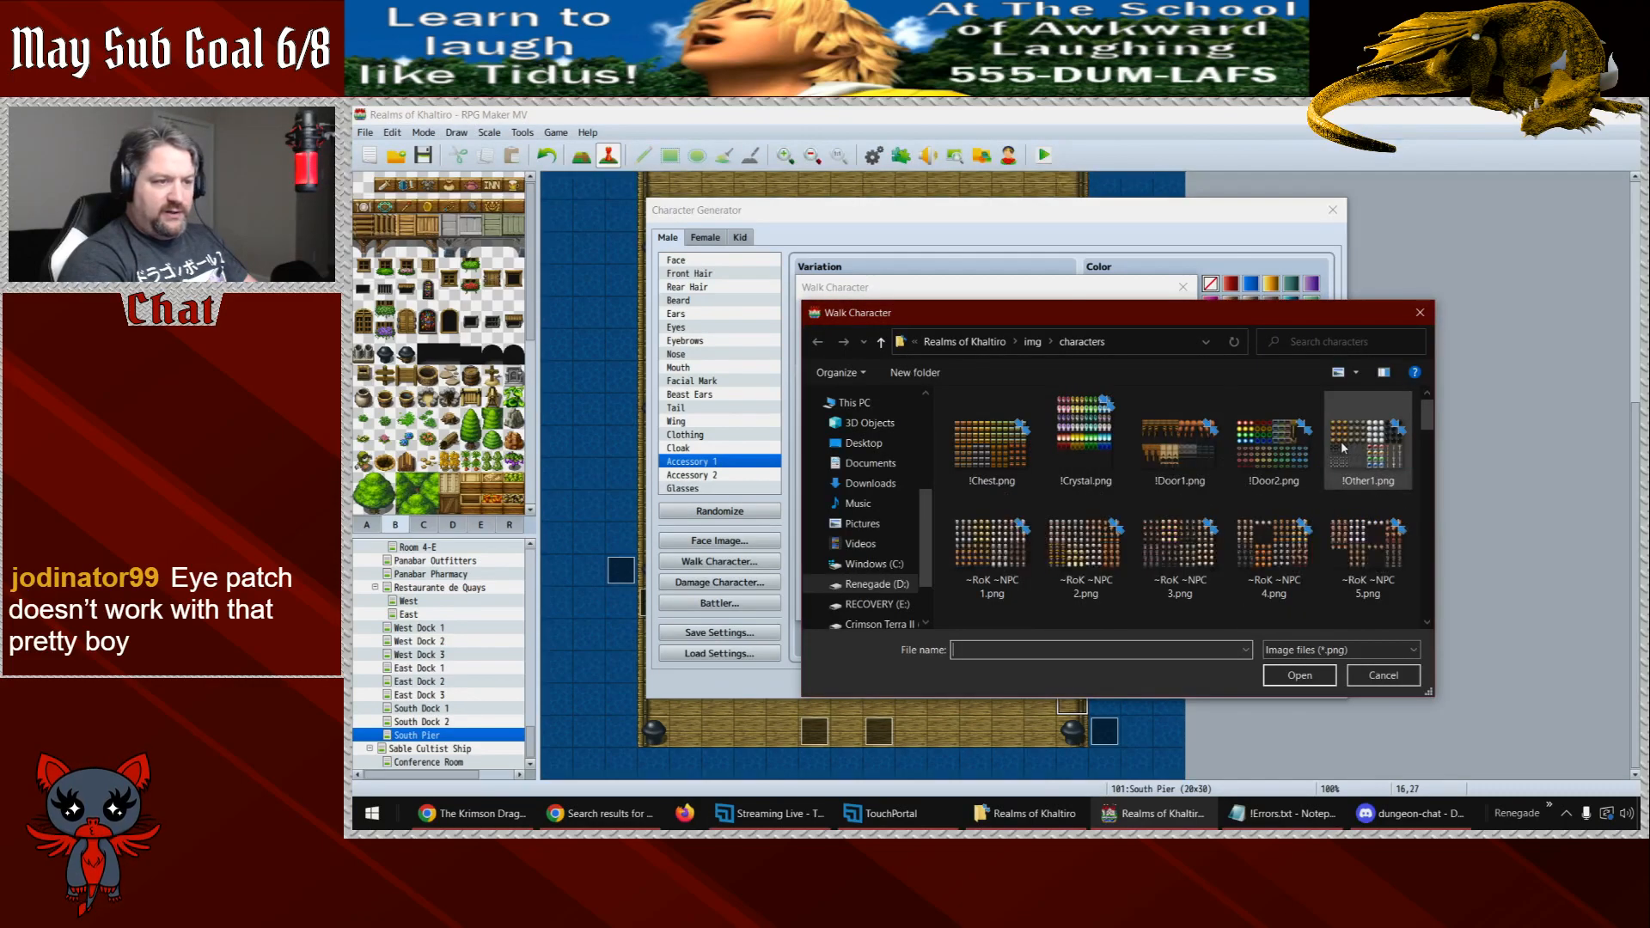
scroll(1430, 442, down, 1)
scroll(1430, 443, up, 1)
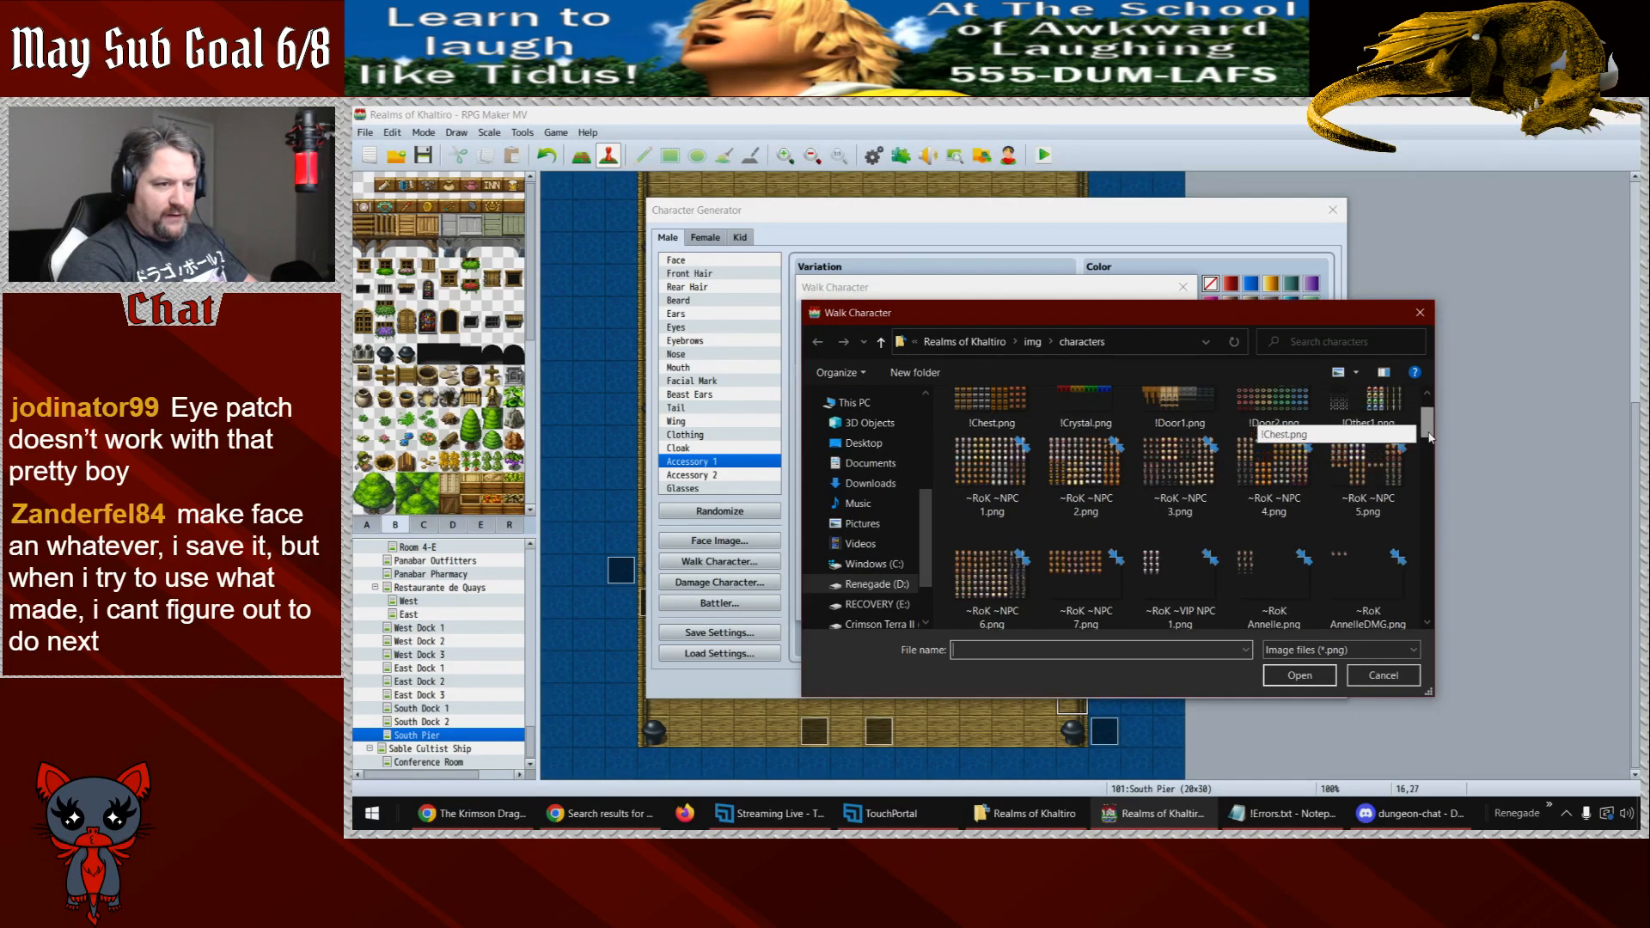
double_click(1354, 503)
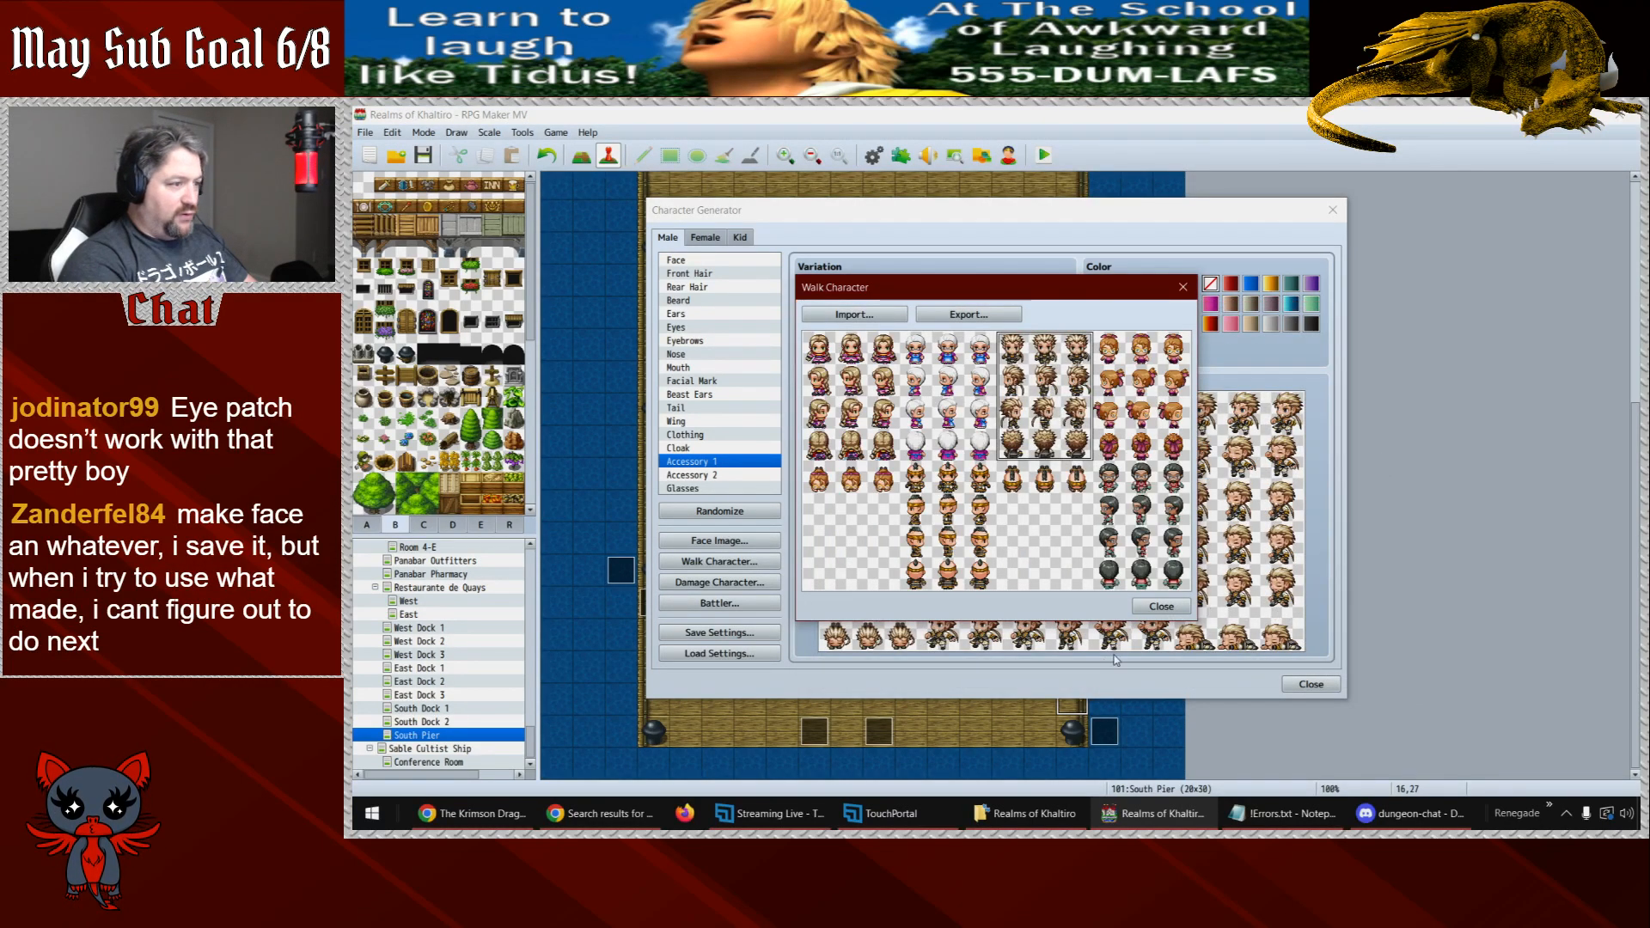
click(1070, 571)
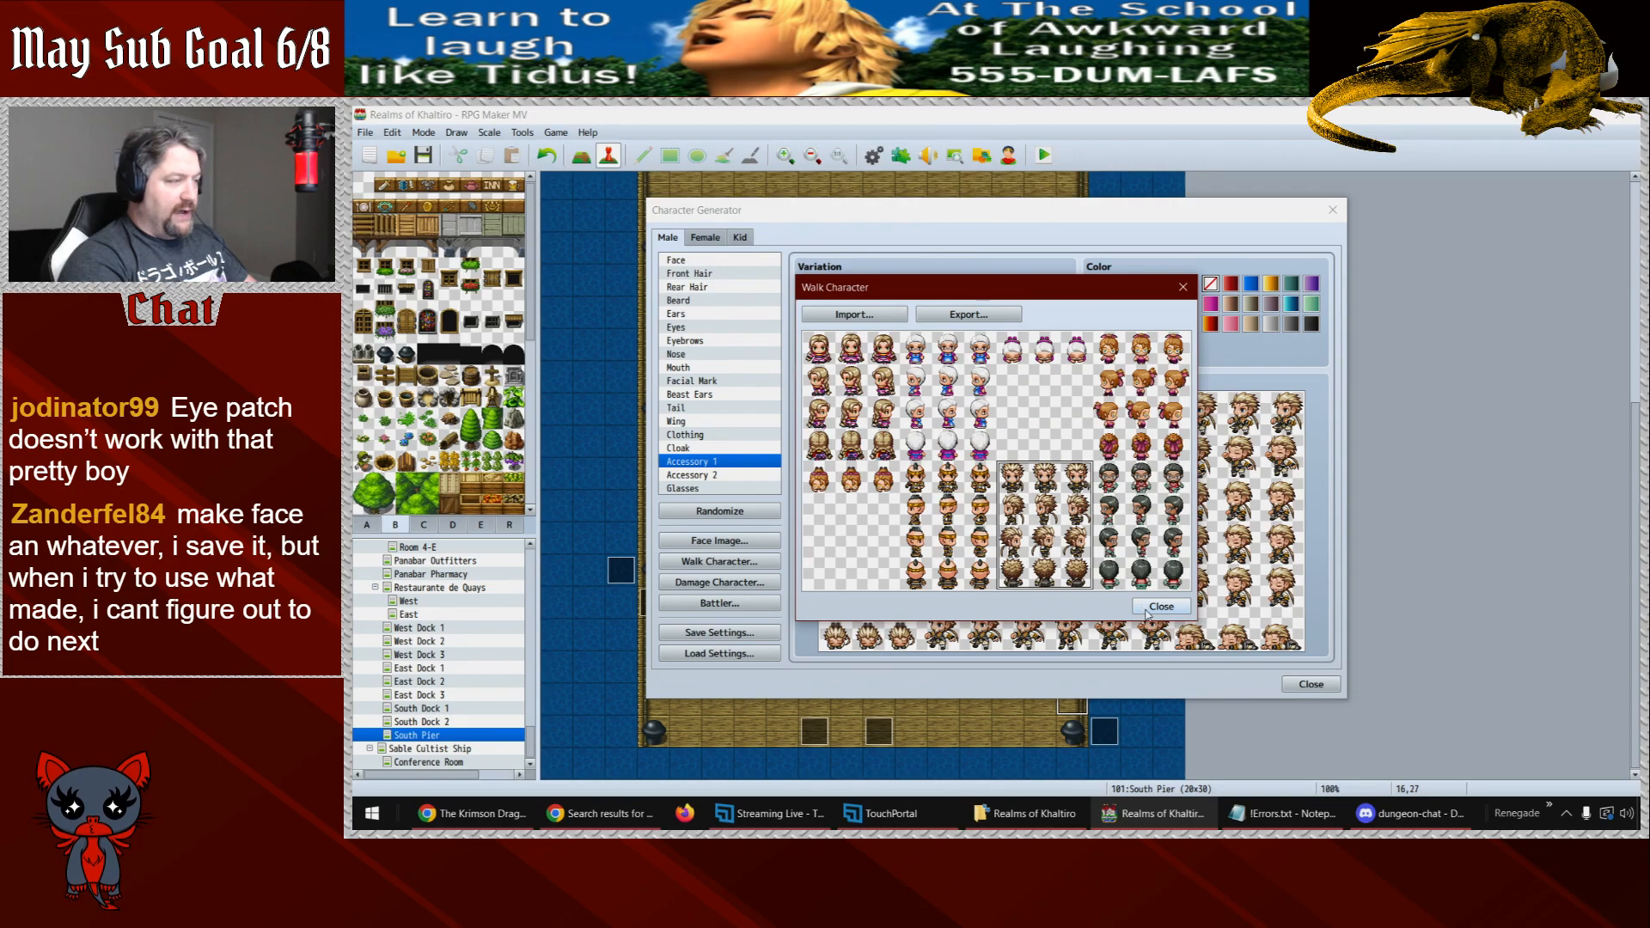
click(1182, 287)
- Import the walking character sheet ~RoK ~NPC 7.png and place the sprite in the fourth slot of the first row
click(721, 562)
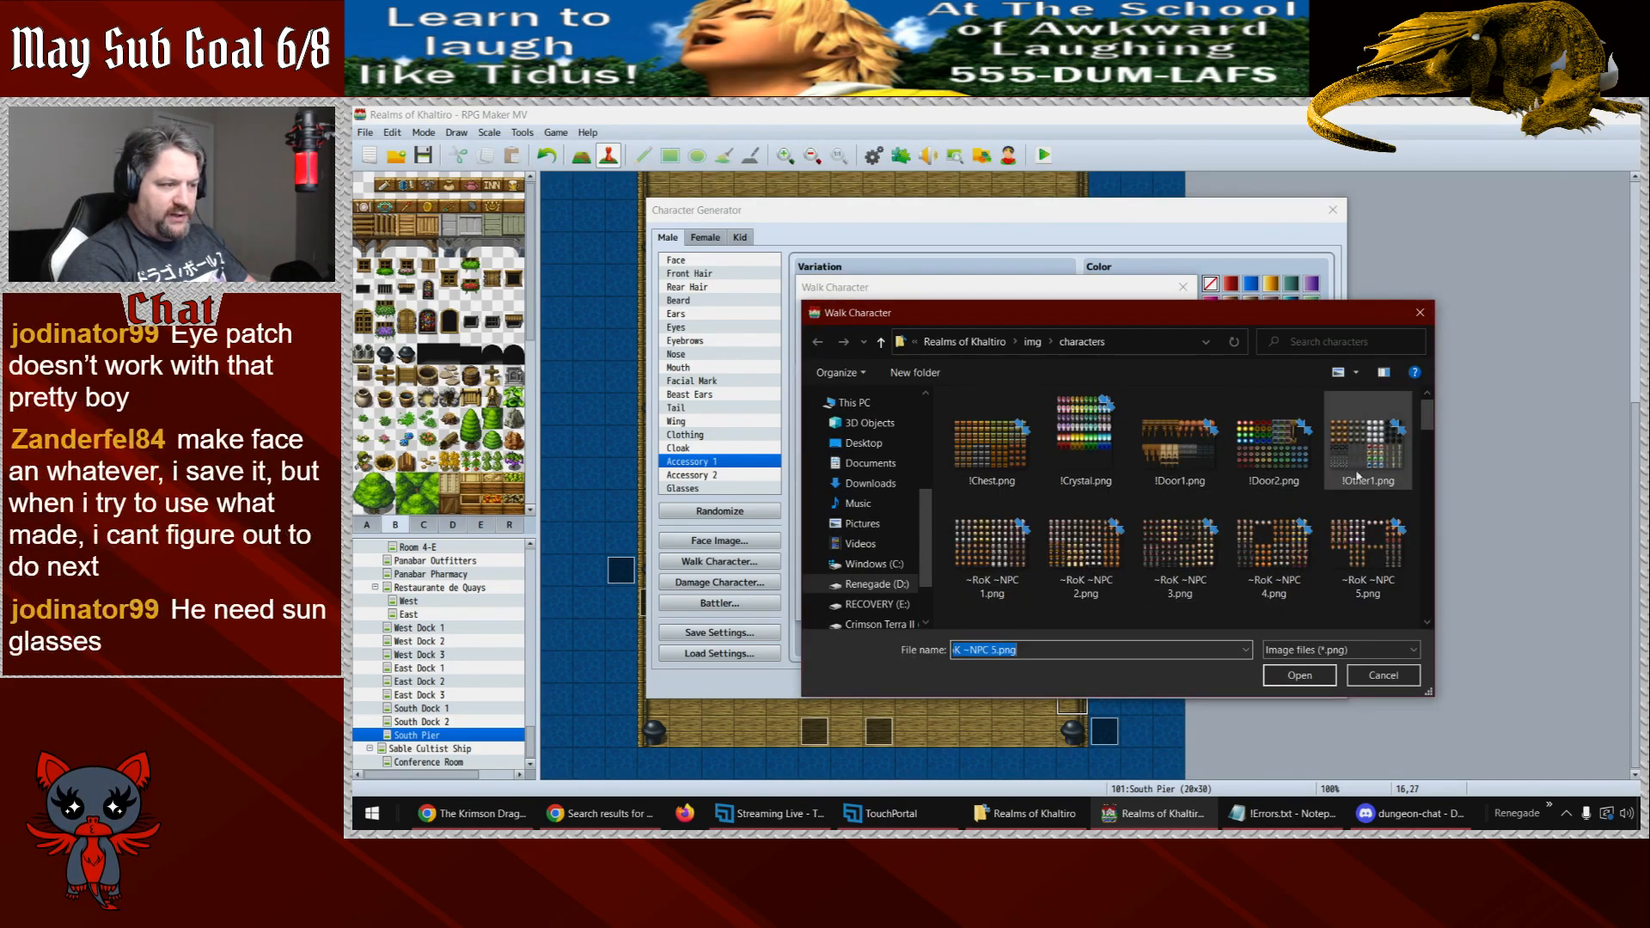
drag(1429, 424, 1432, 442)
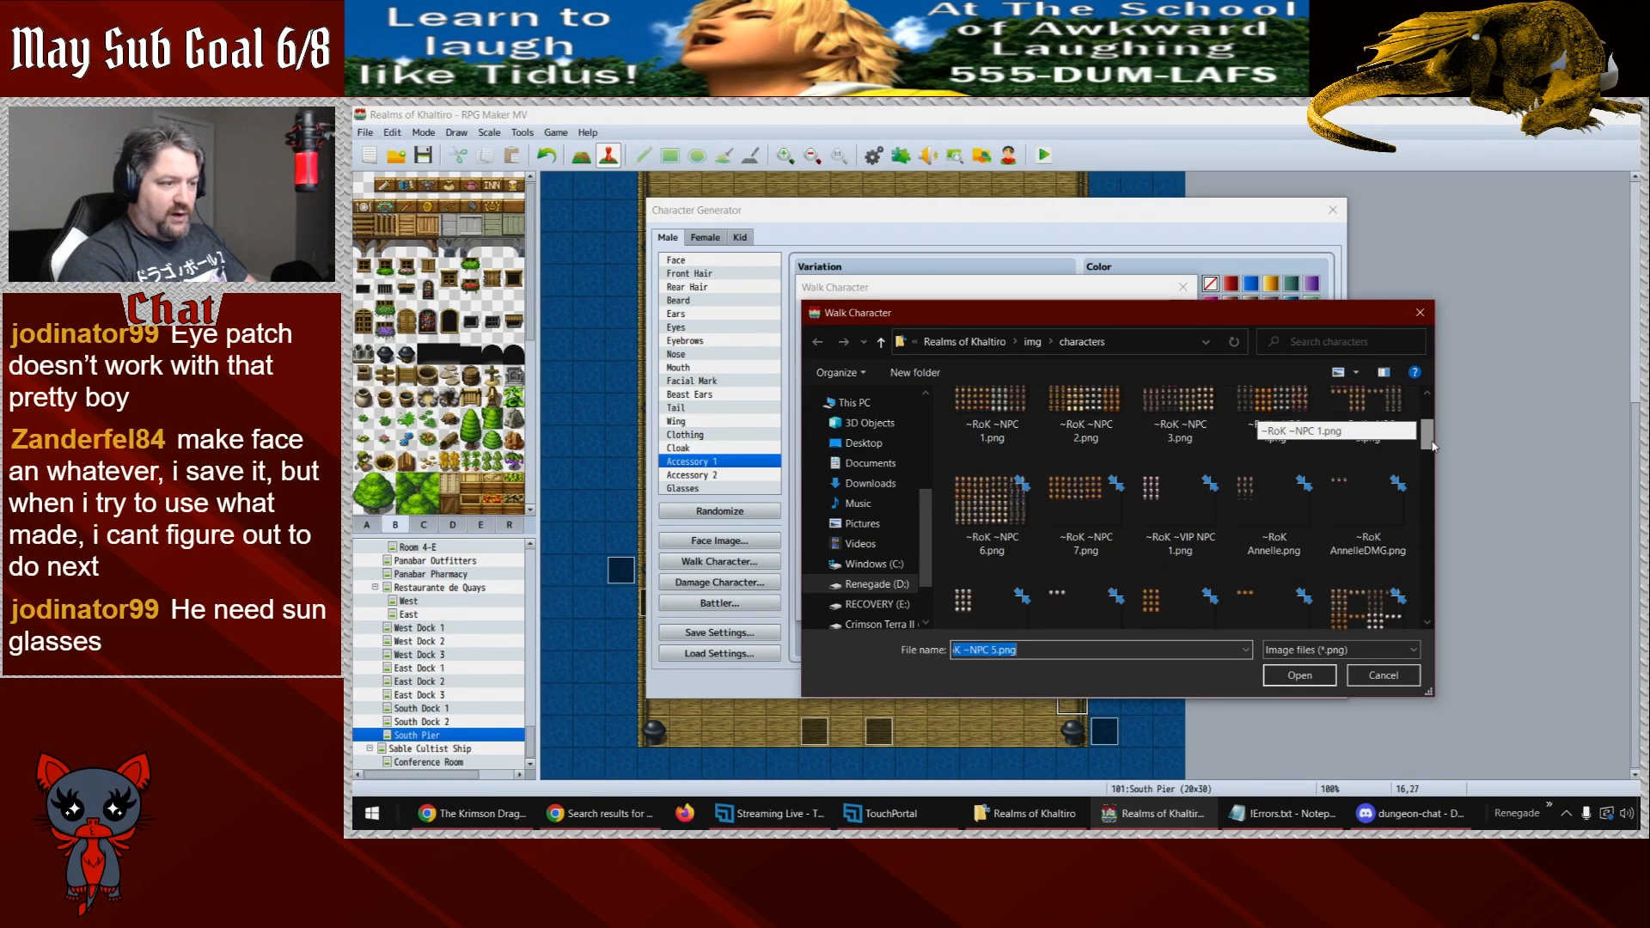
double_click(1087, 507)
click(1133, 380)
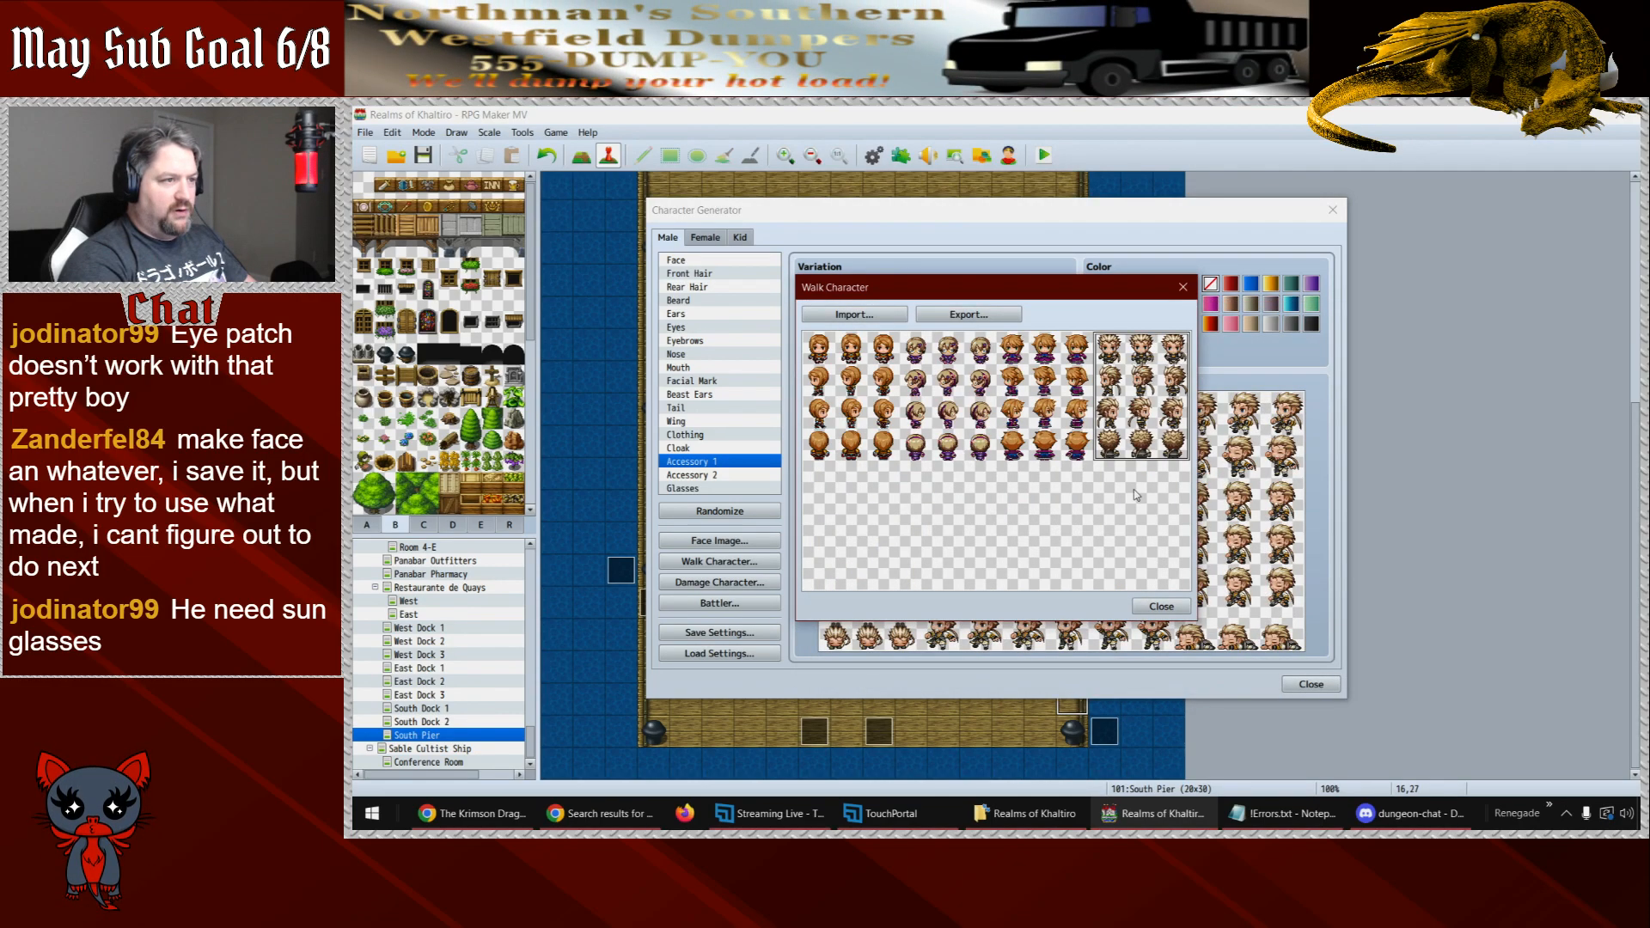
click(1160, 607)
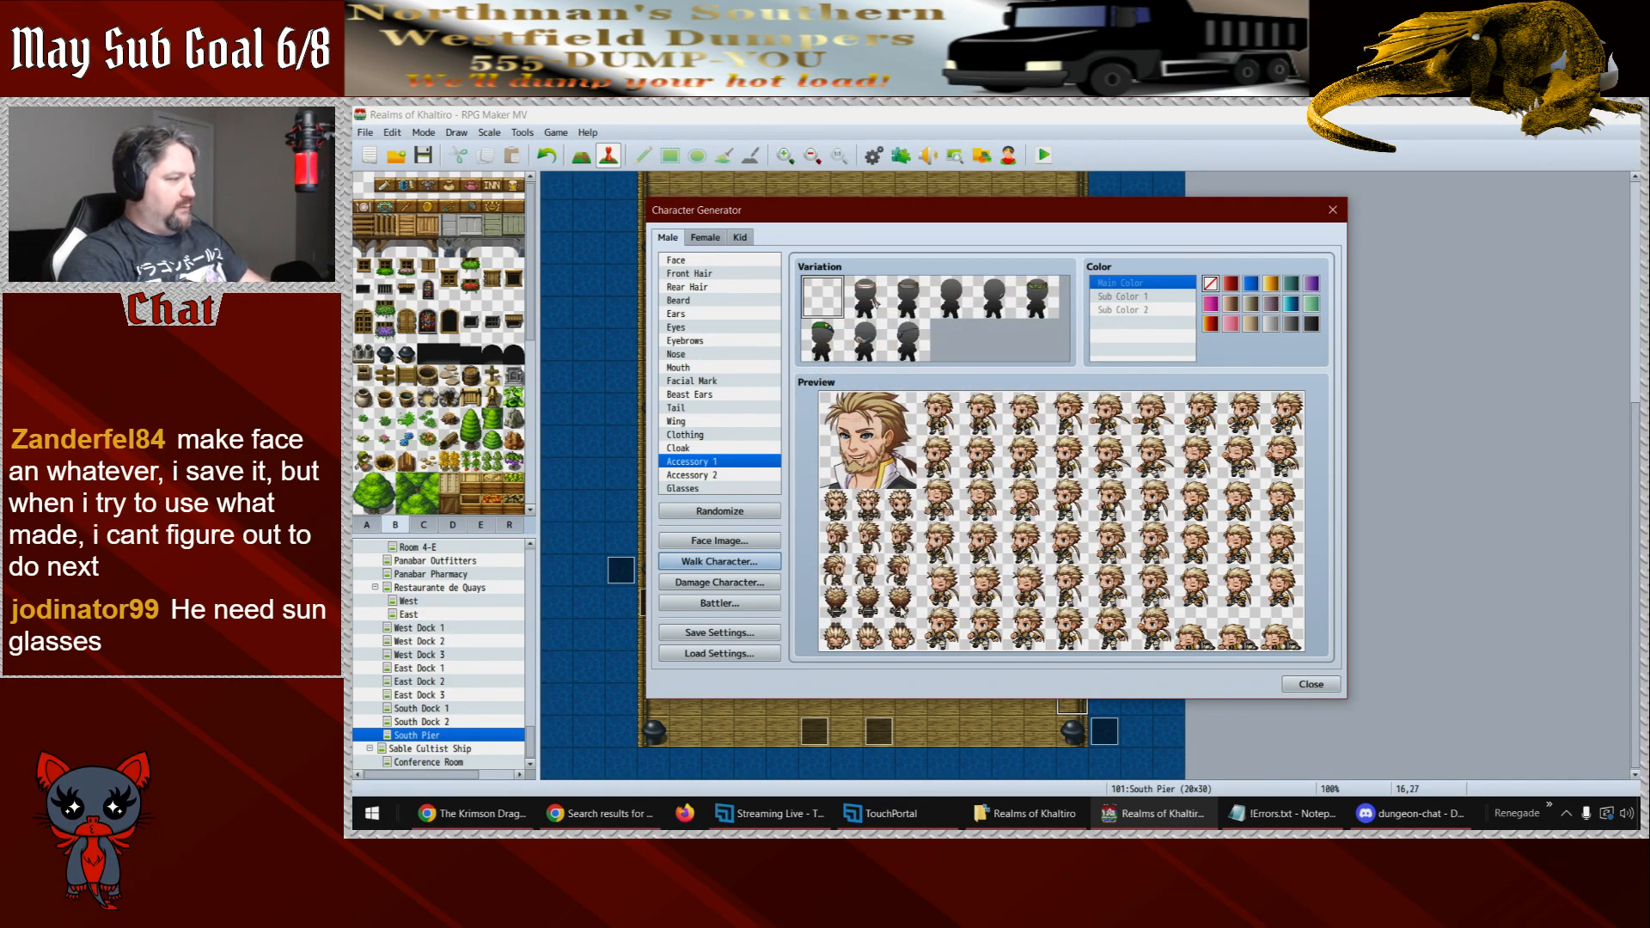
- Give the character the black sunglasses and export his face in the third slot of ~RoK ~NPC 5.png, replacing the existing file
click(701, 489)
click(952, 301)
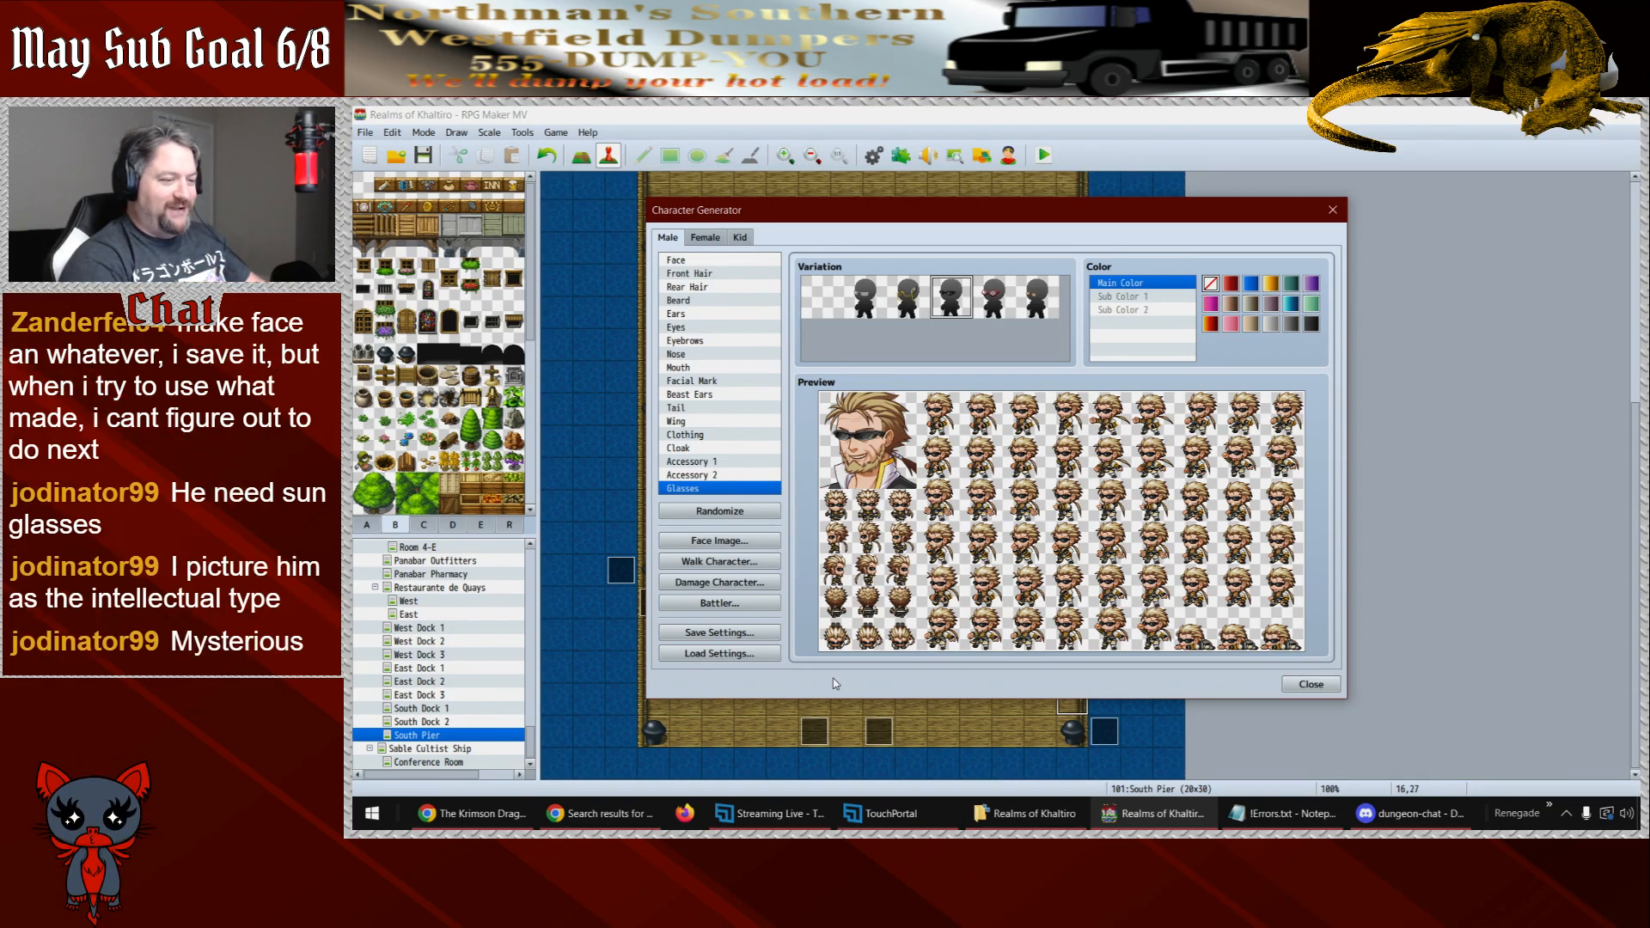
click(720, 540)
click(883, 348)
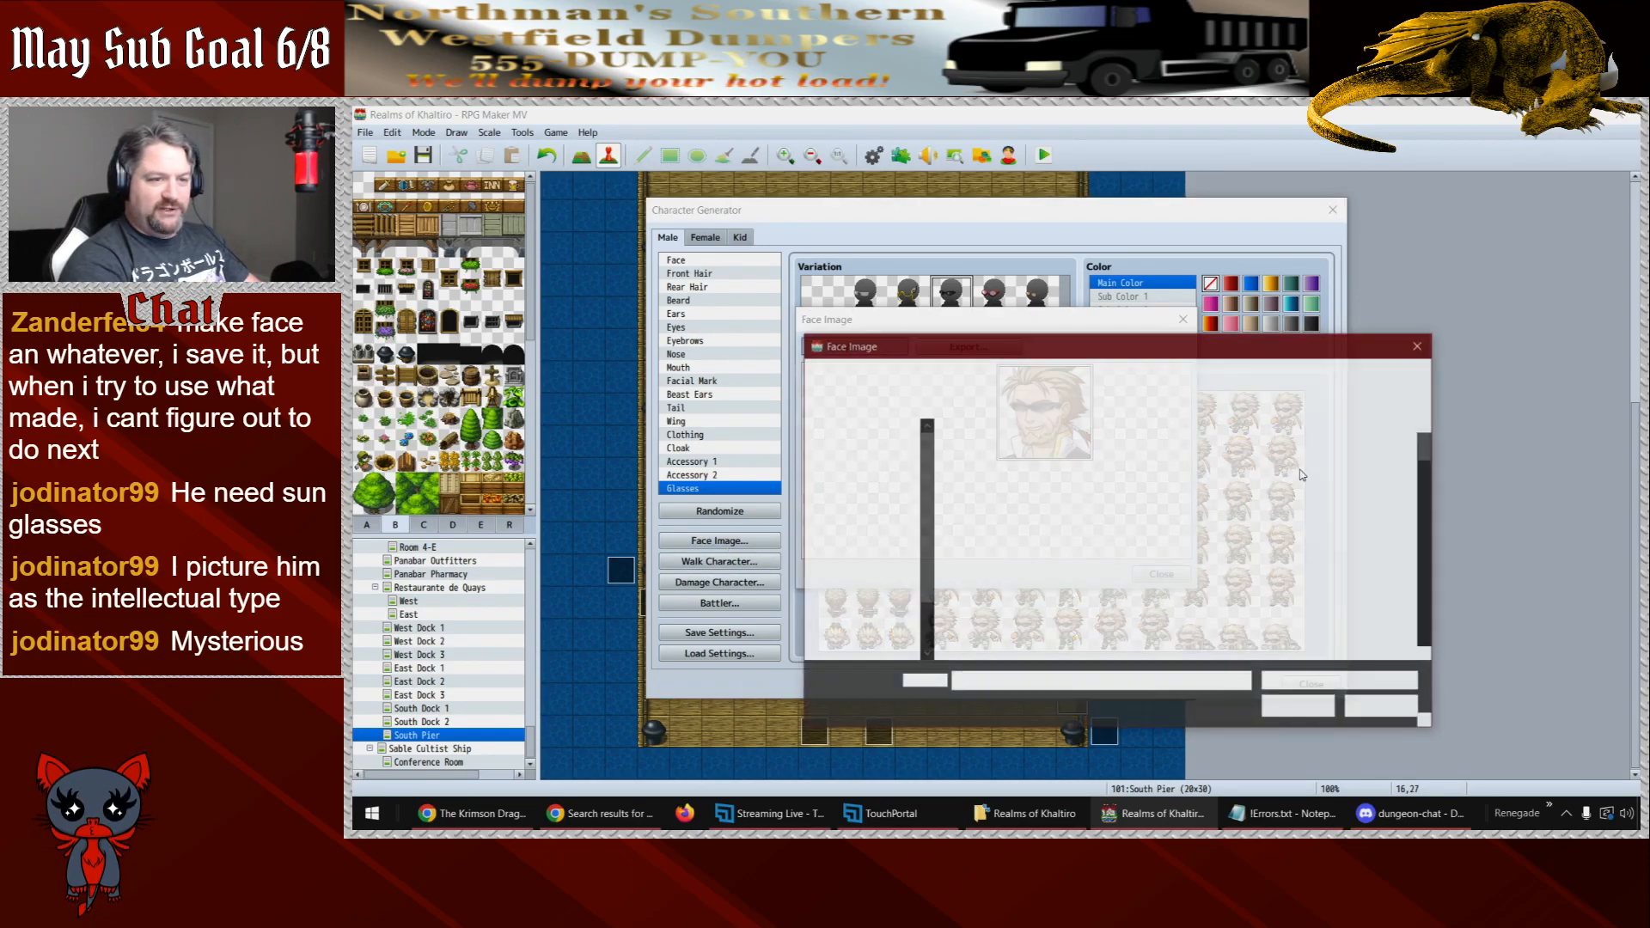
double_click(1370, 486)
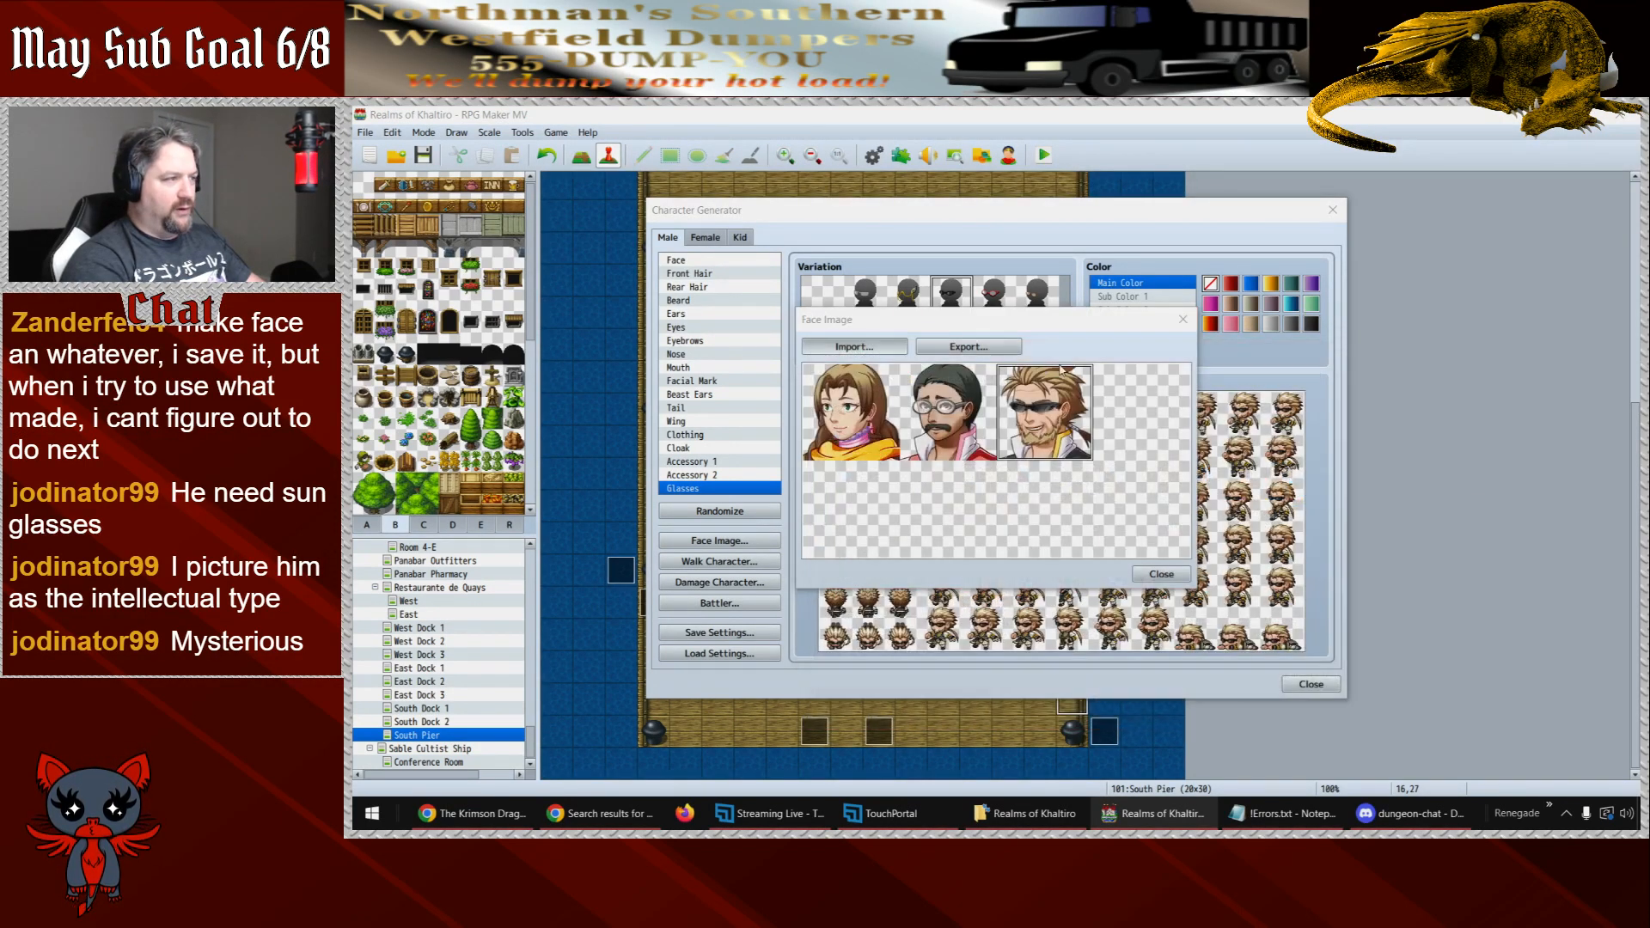
click(1013, 347)
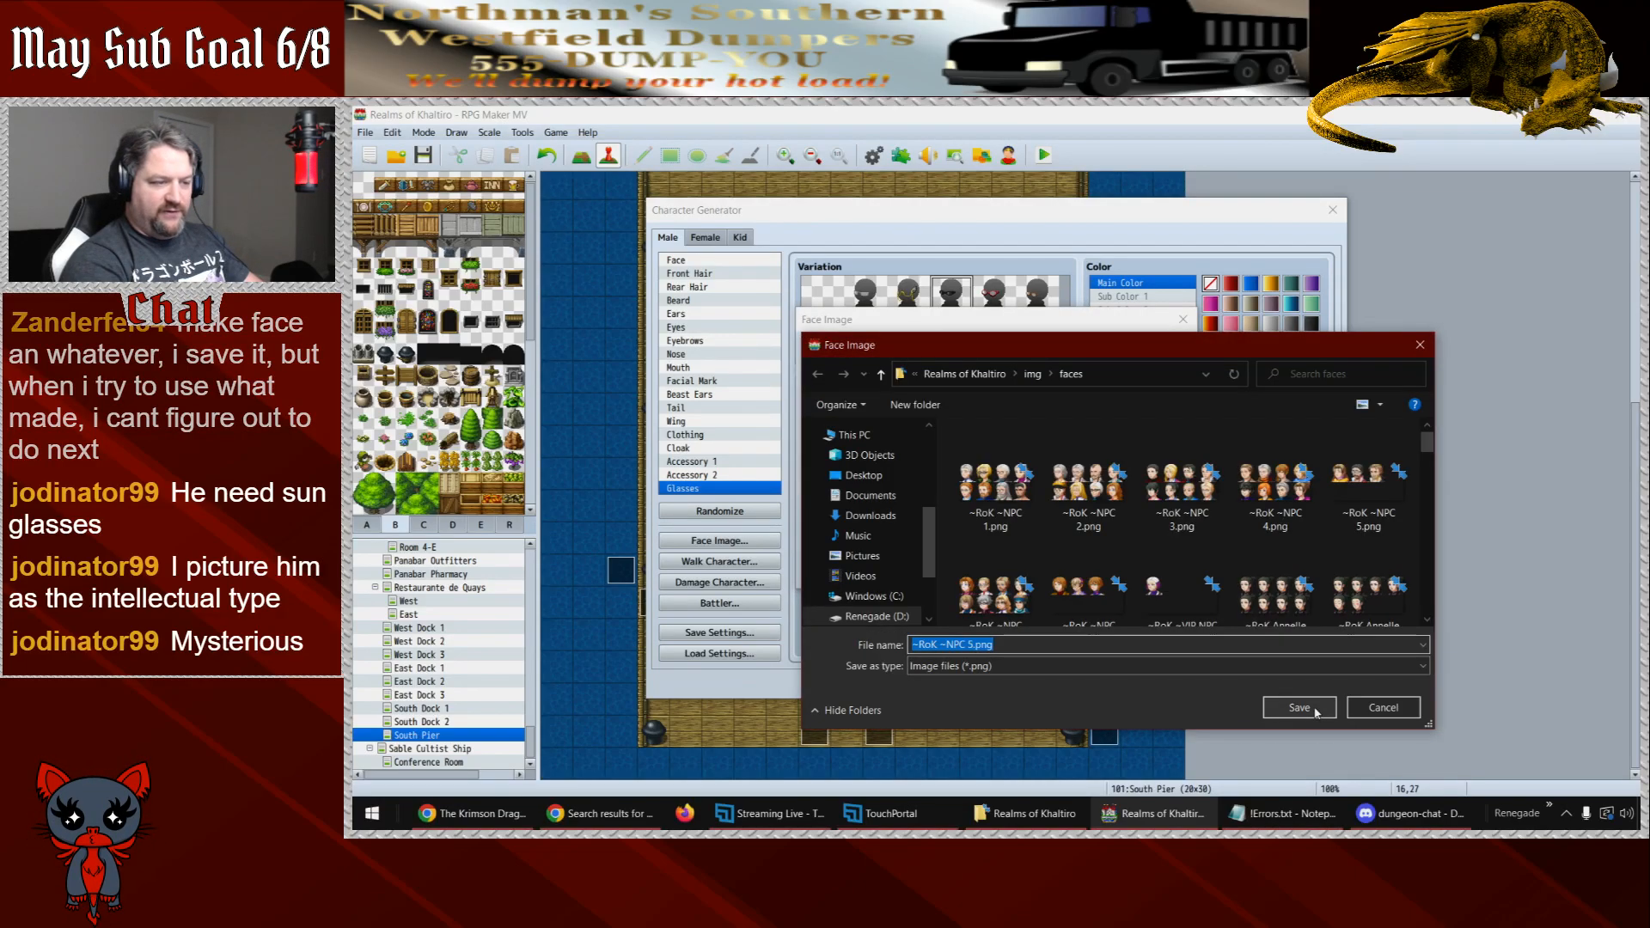
click(1298, 707)
click(1034, 462)
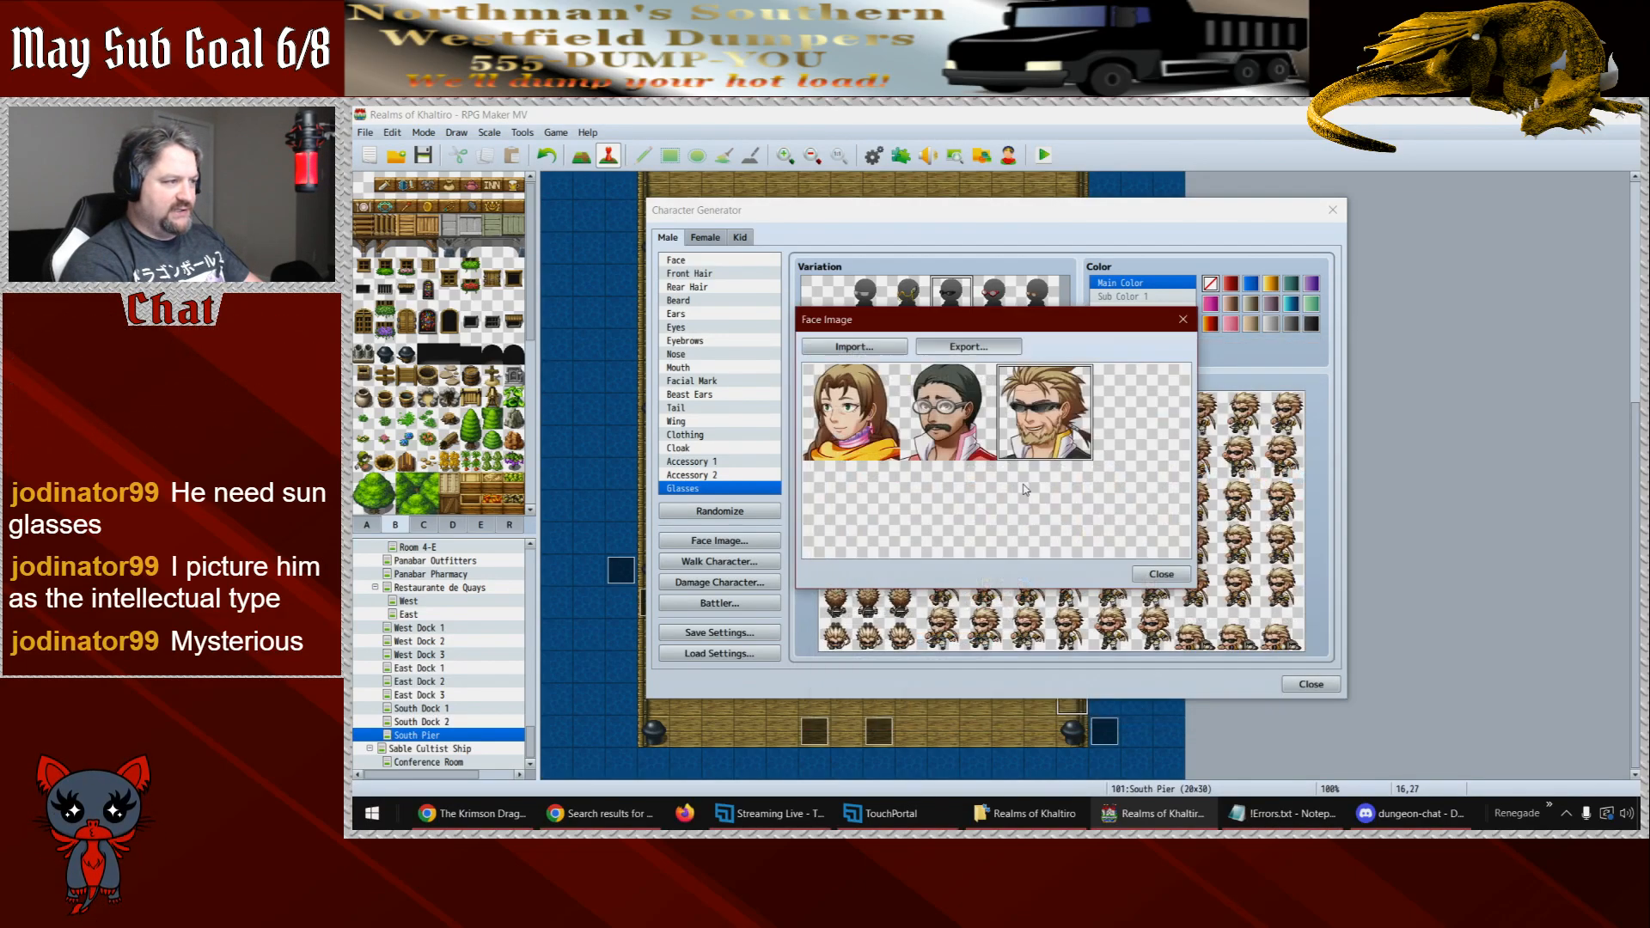
click(1151, 577)
- Import the walking sheet ~RoK ~NPC 7.png, export it over itself with the sunglasses sprite in the fourth slot, and close the Character Generator
click(719, 561)
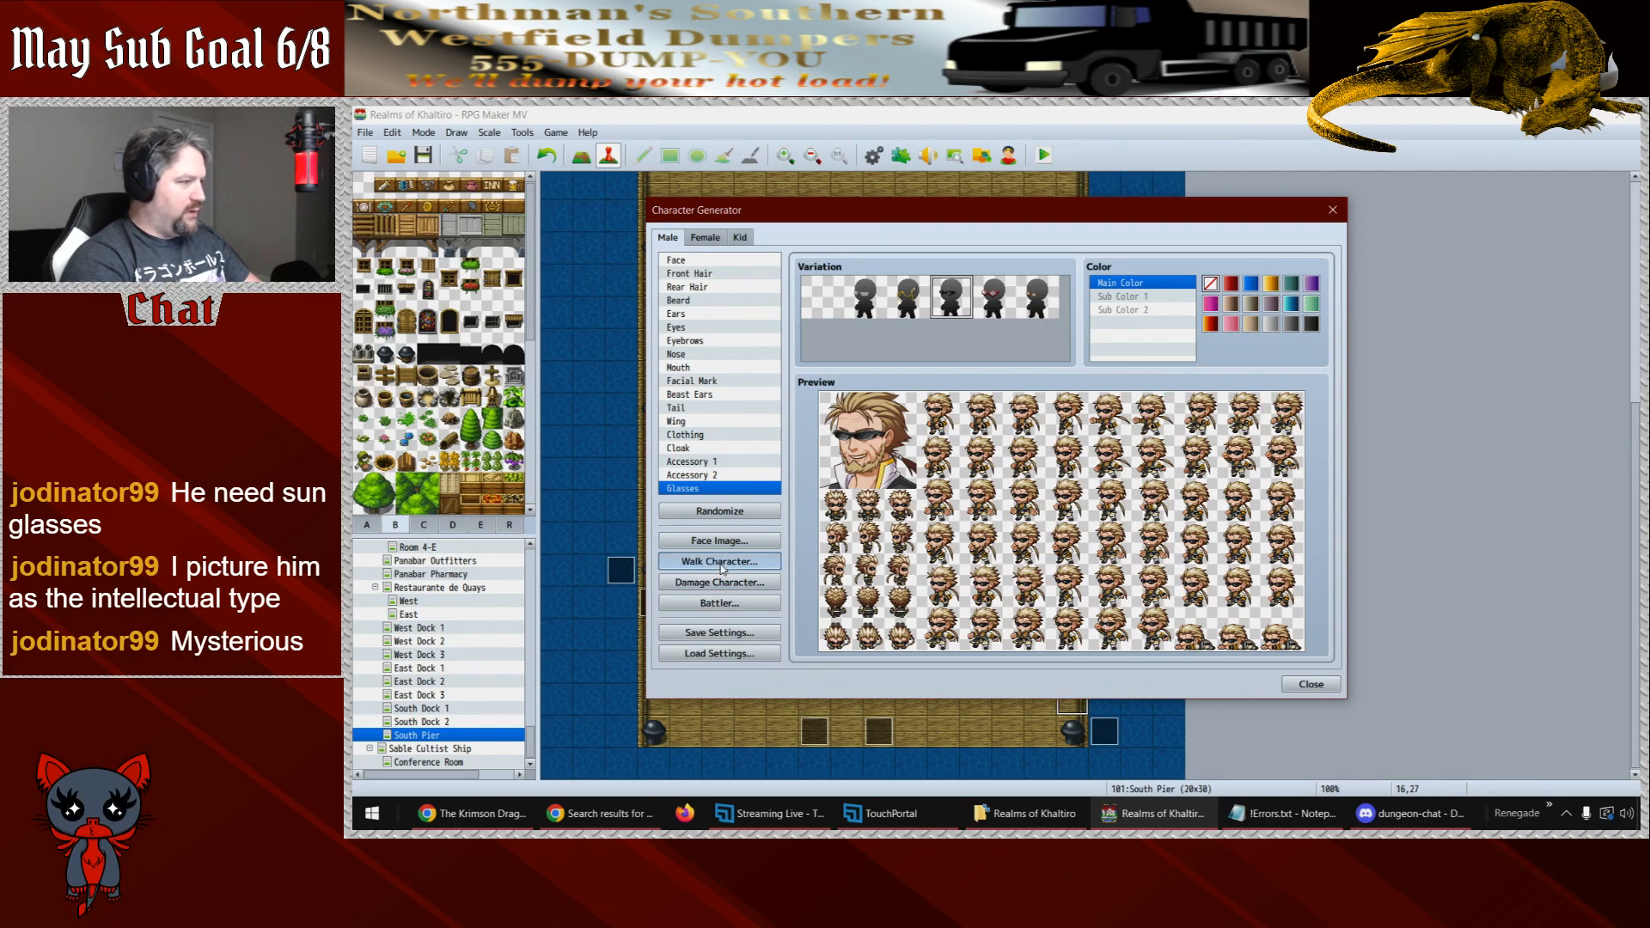
click(855, 314)
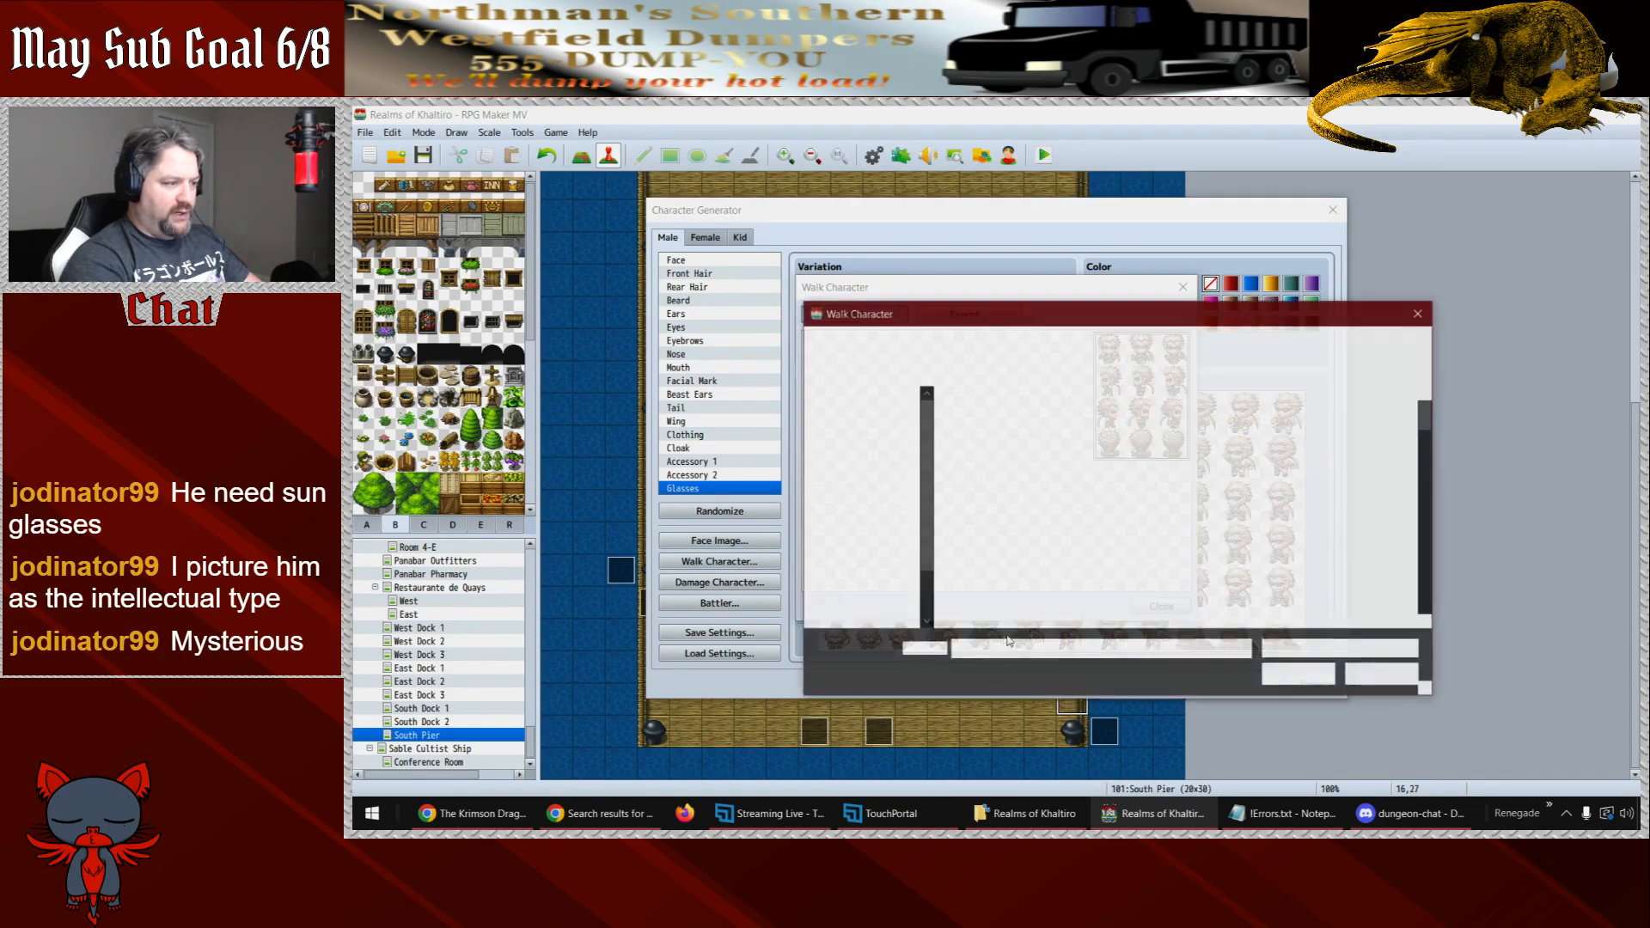
scroll(1433, 451, down, 2)
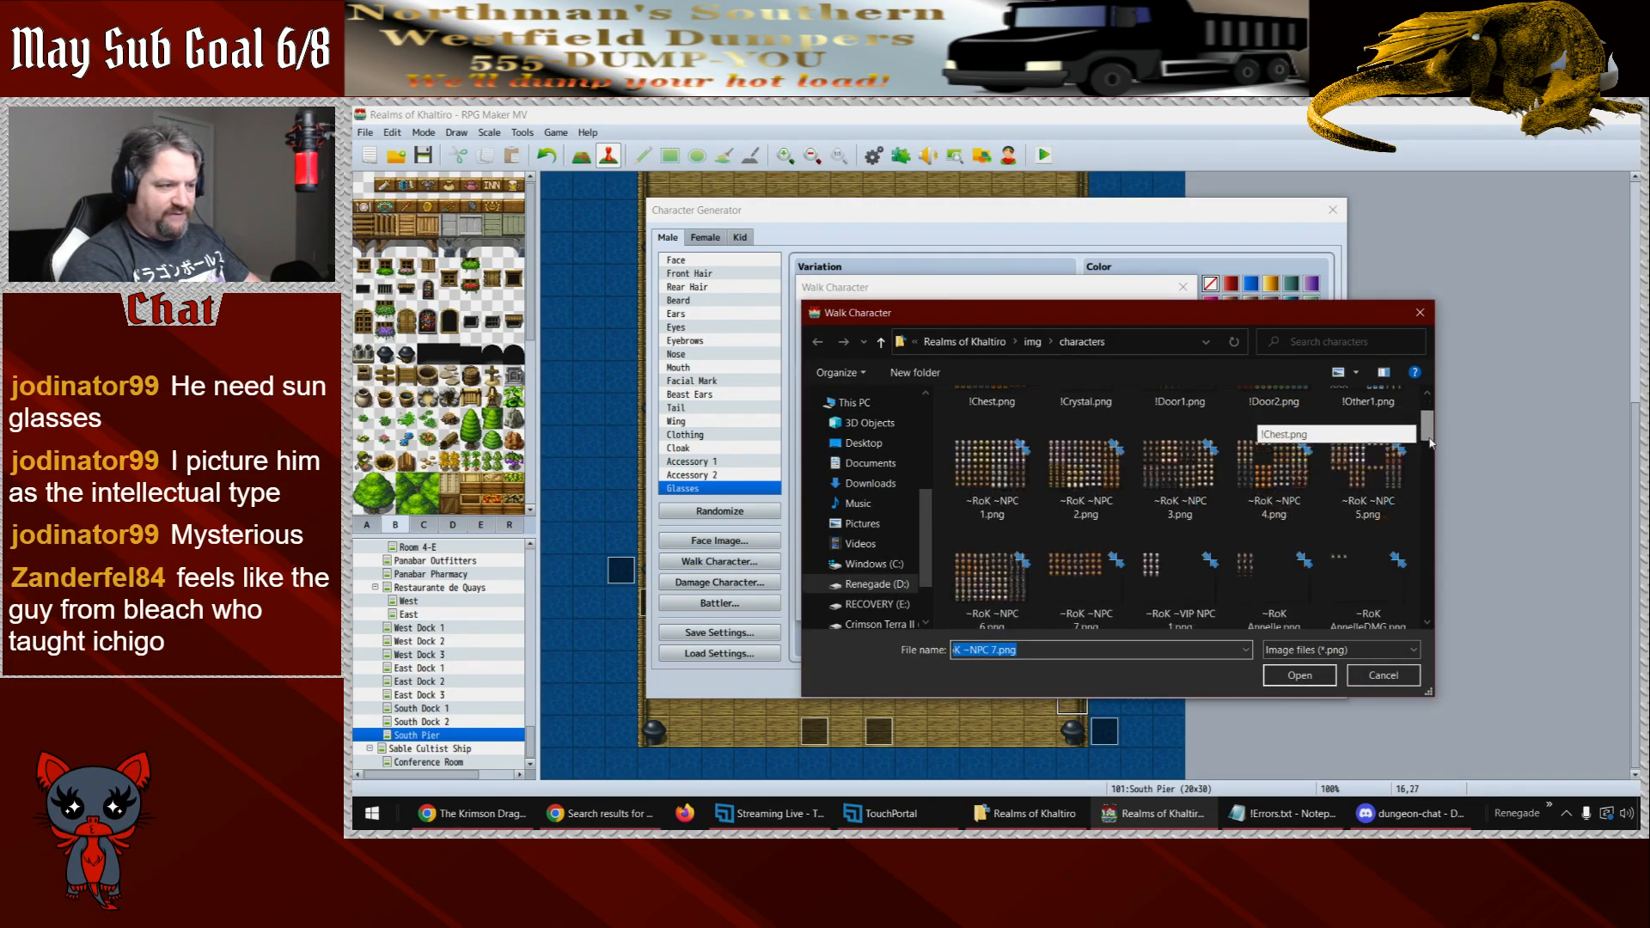
double_click(1086, 481)
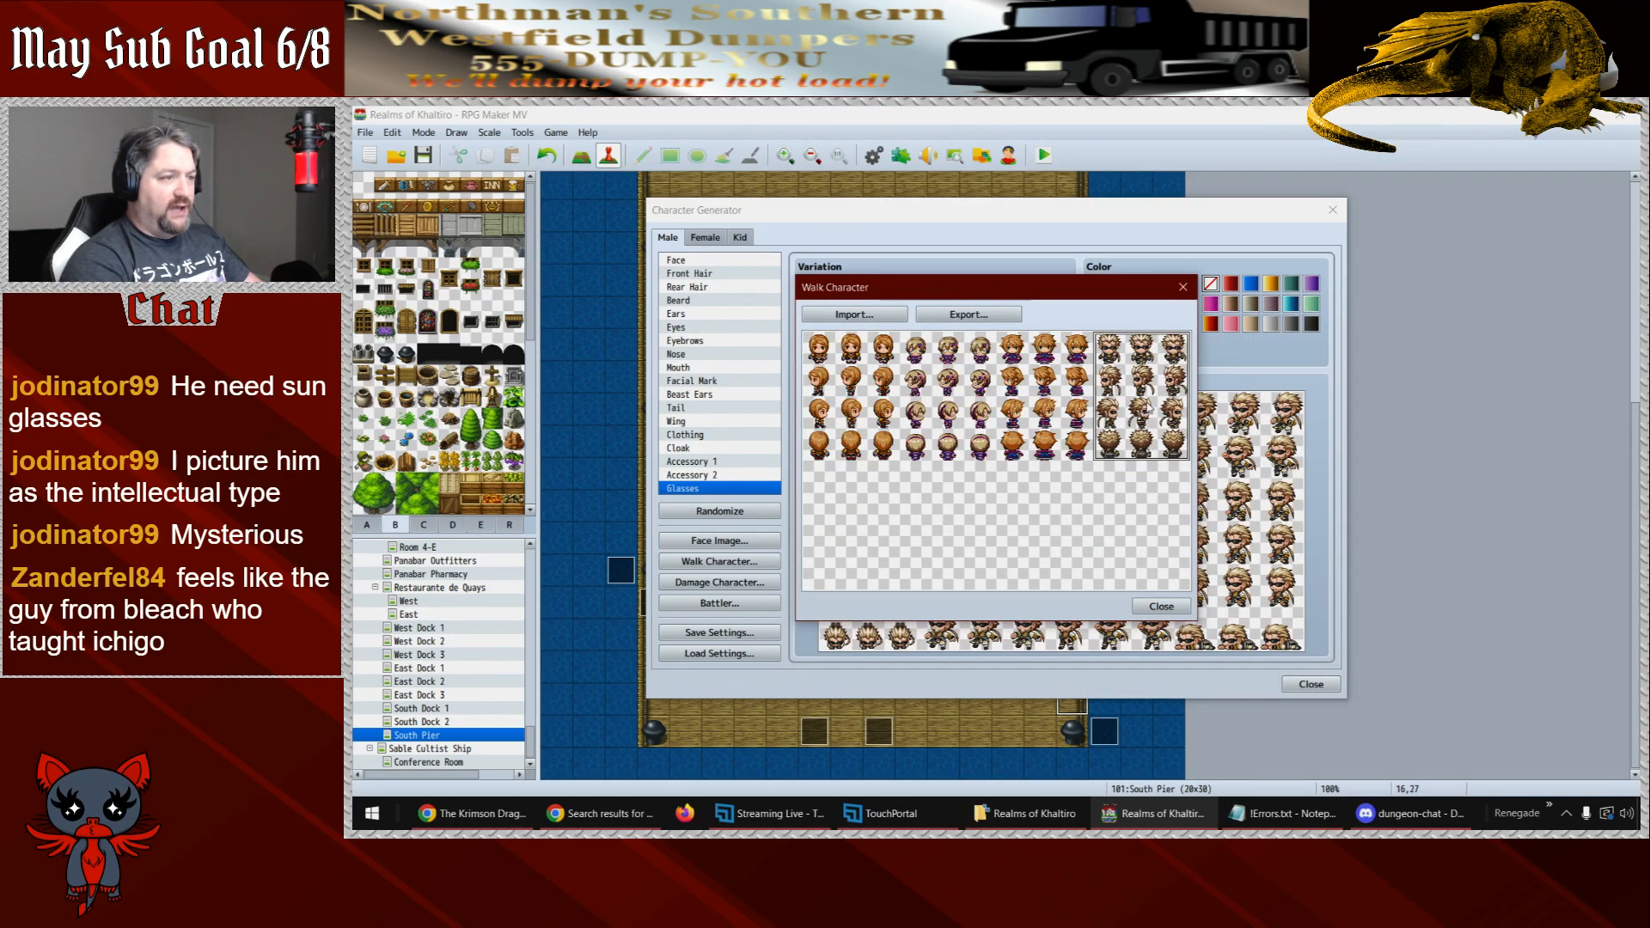
click(969, 315)
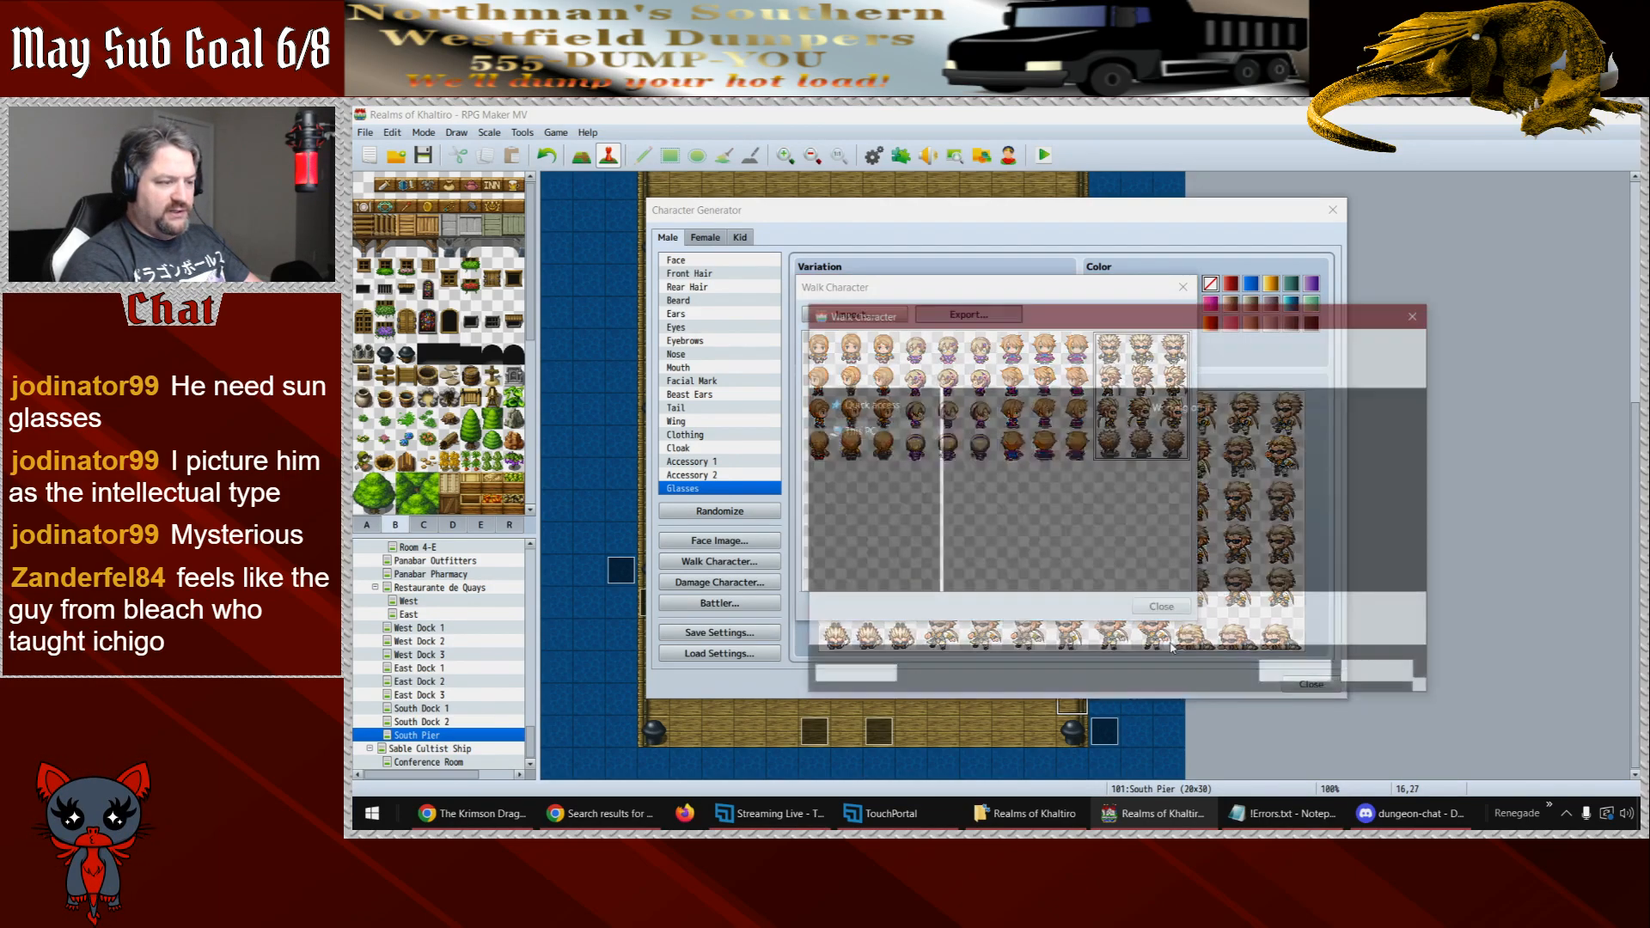
click(1316, 677)
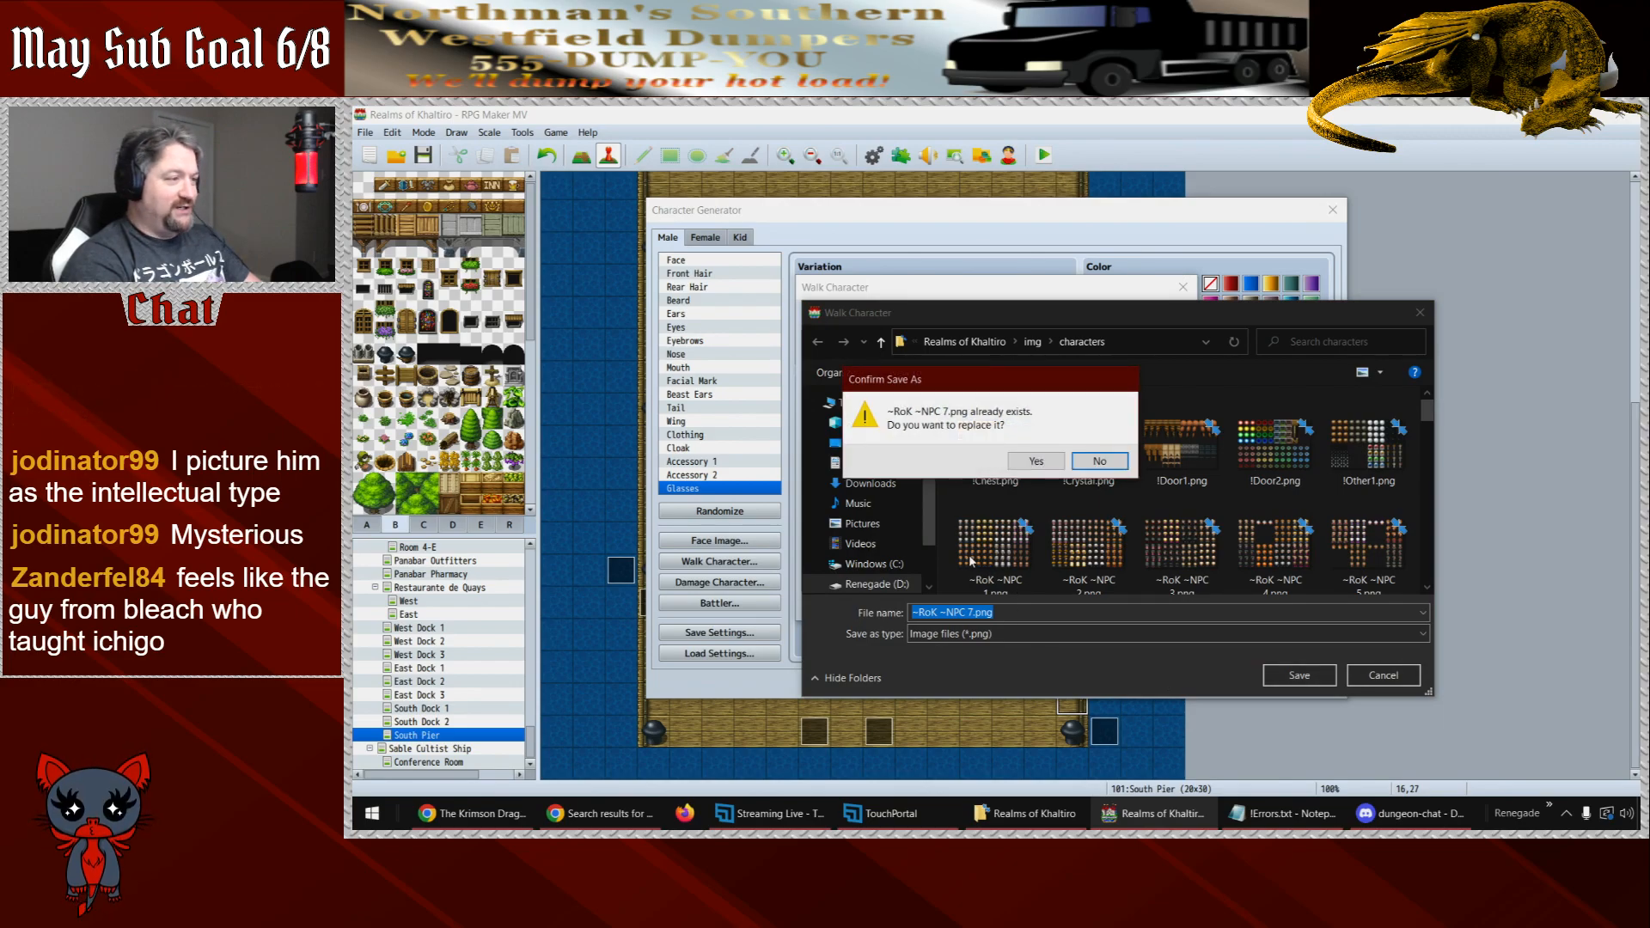
click(1036, 462)
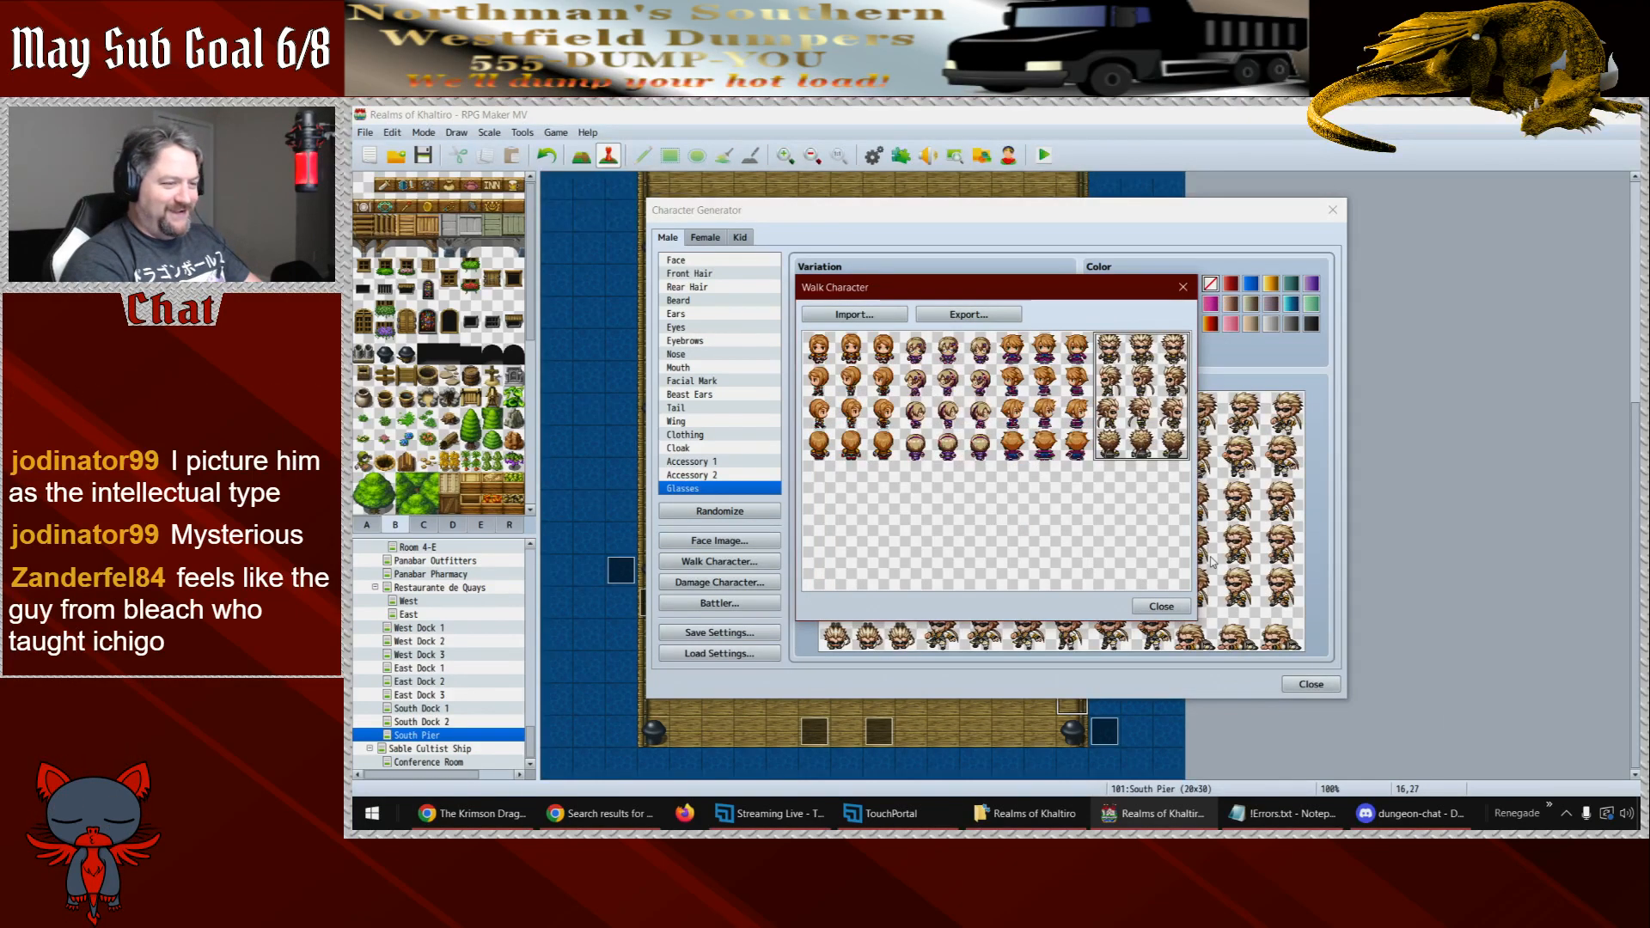
click(1174, 607)
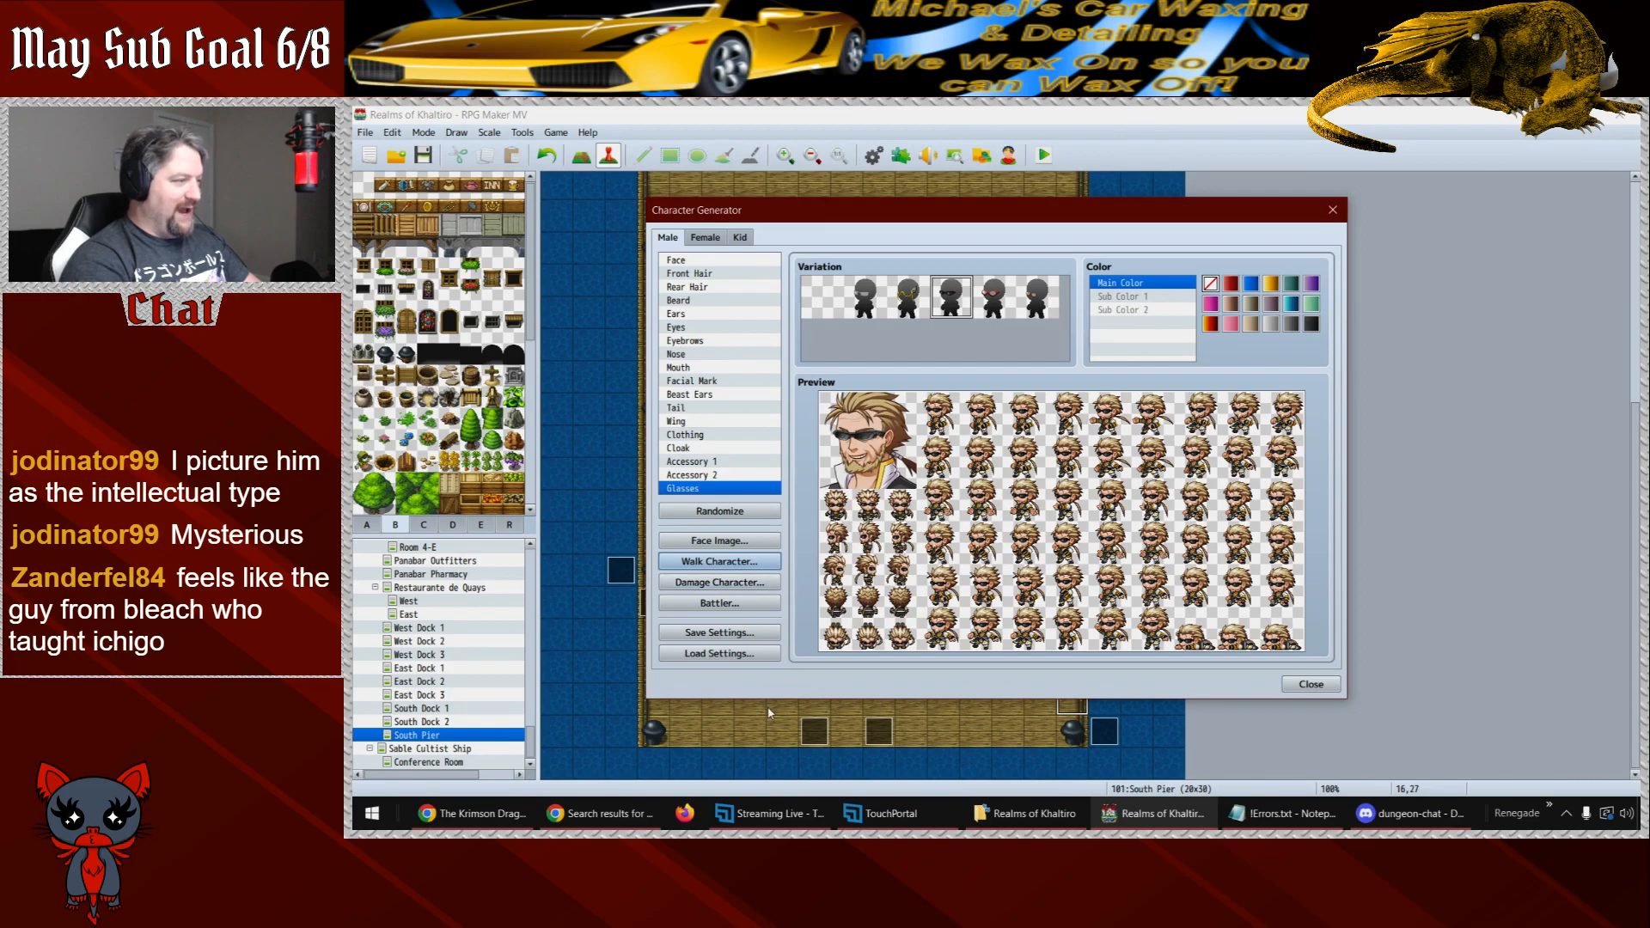
click(1309, 686)
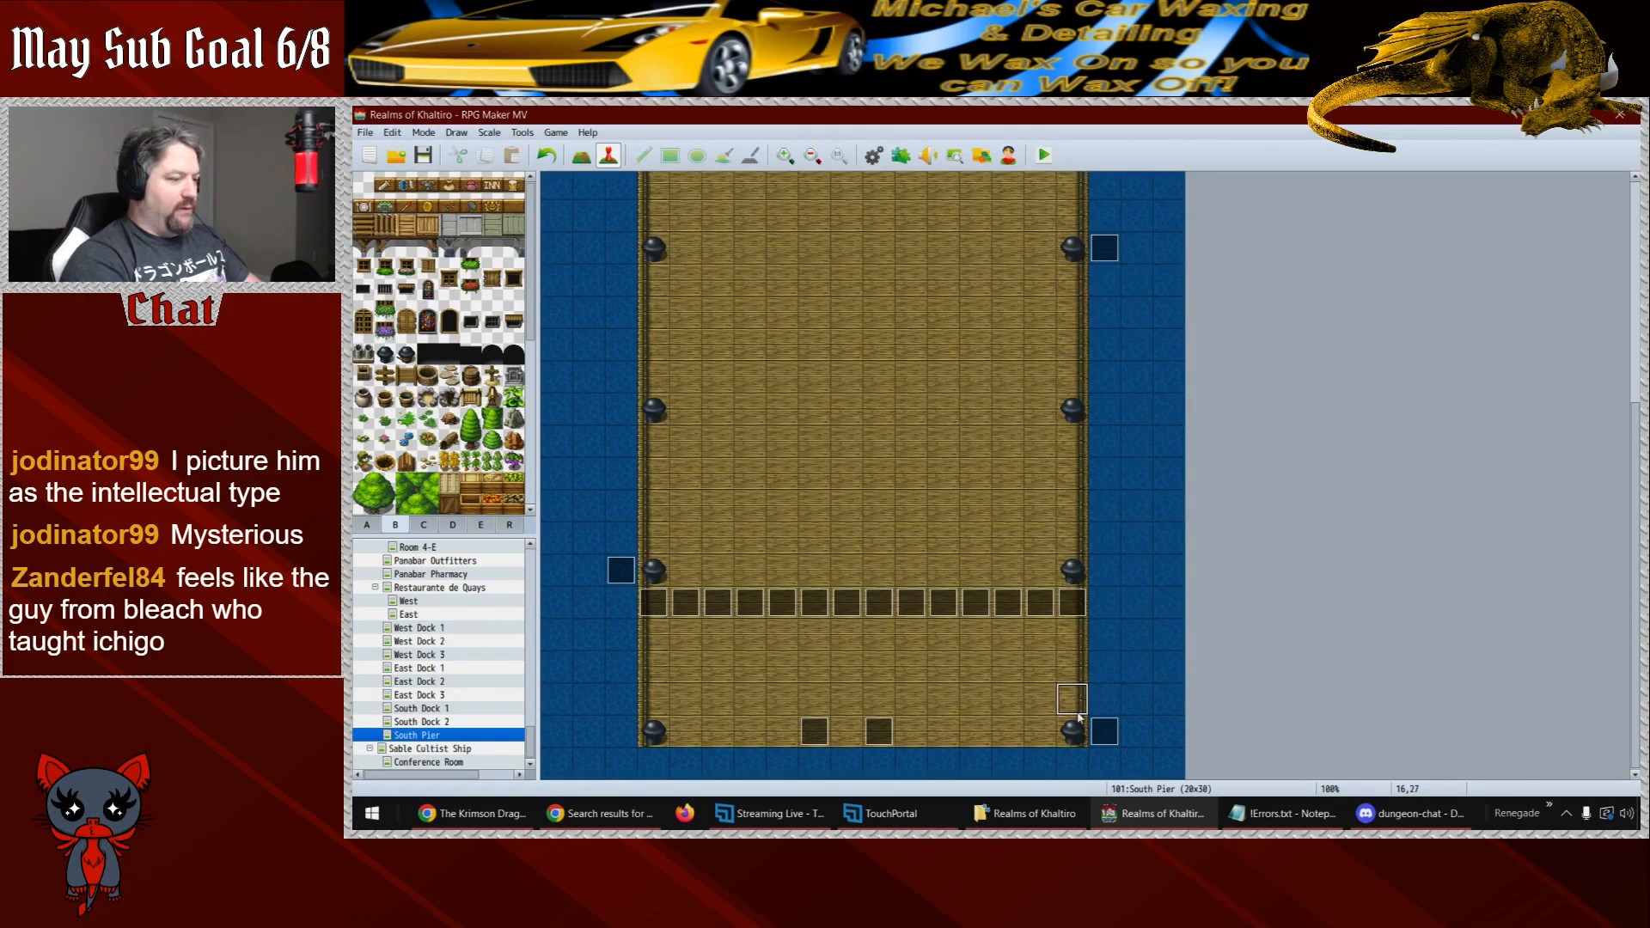
- Create an event at 16,27 on the South Pier map and set its image to the fourth character of ~RoK ~NPC 7, facing left
double_click(1067, 699)
double_click(697, 518)
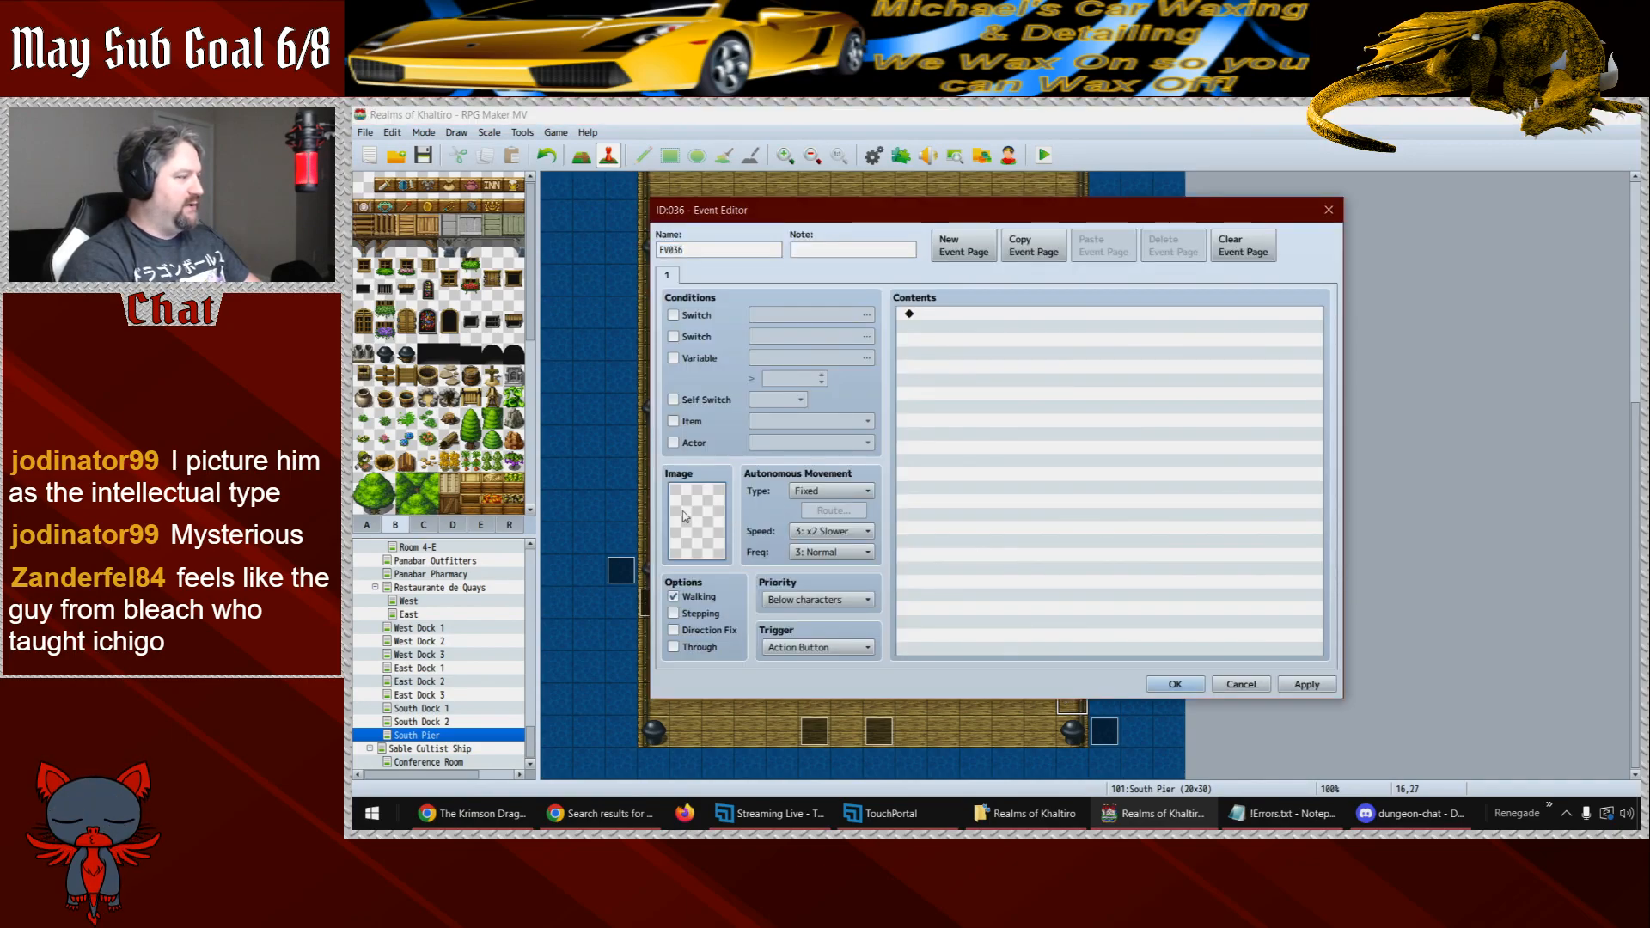
key(Escape)
double_click(715, 250)
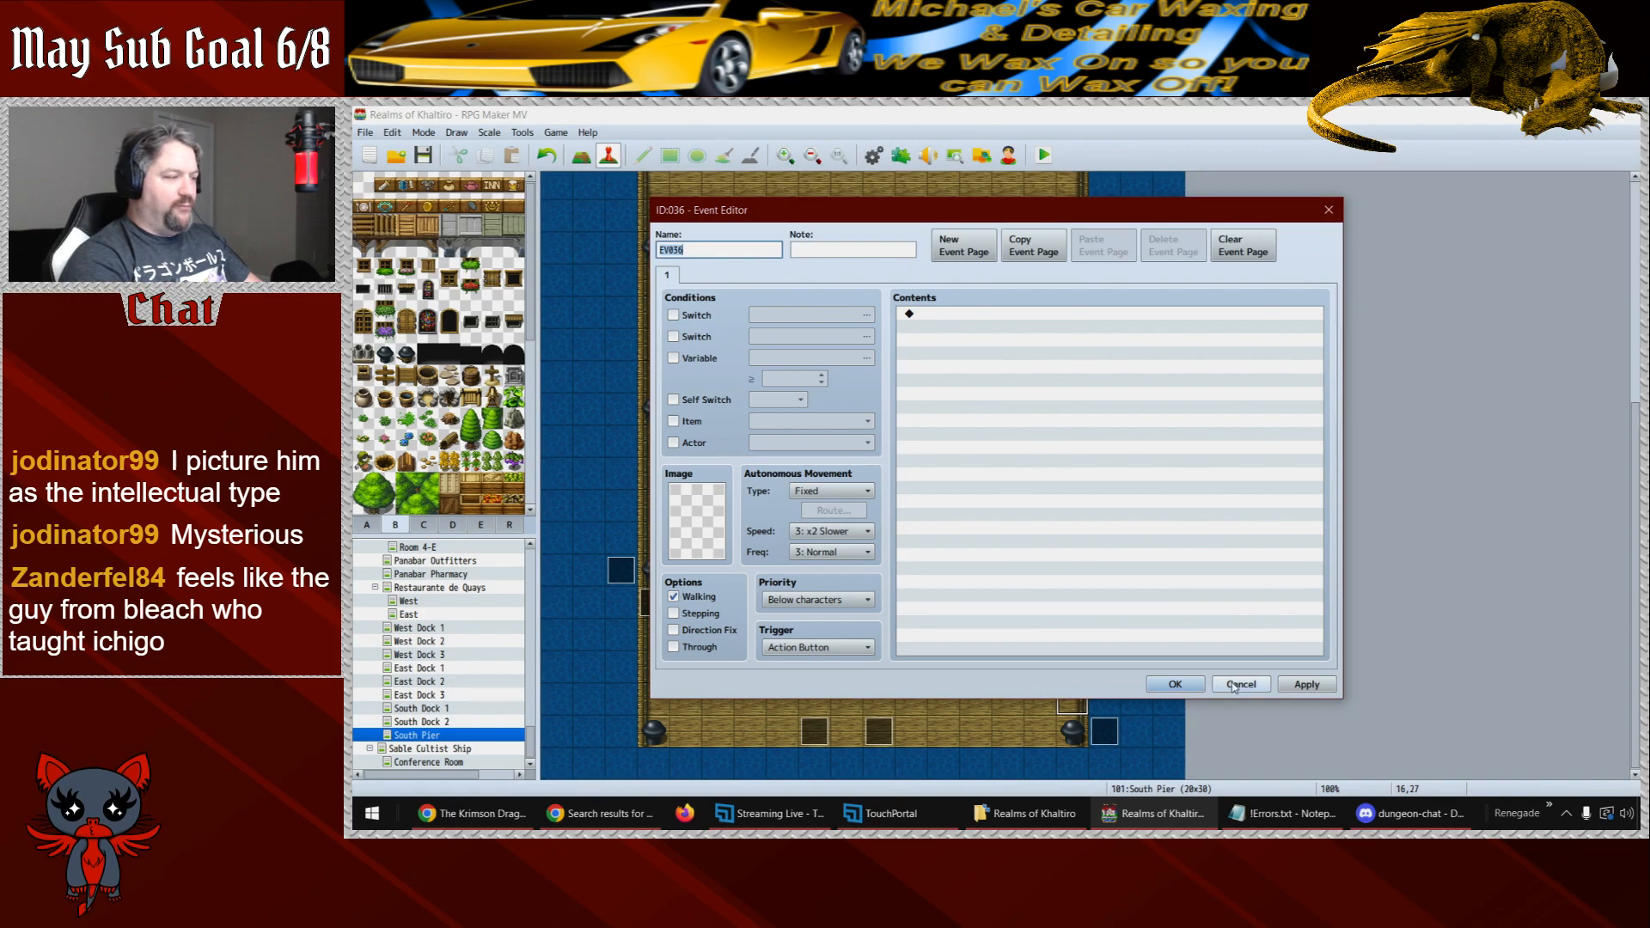
double_click(710, 519)
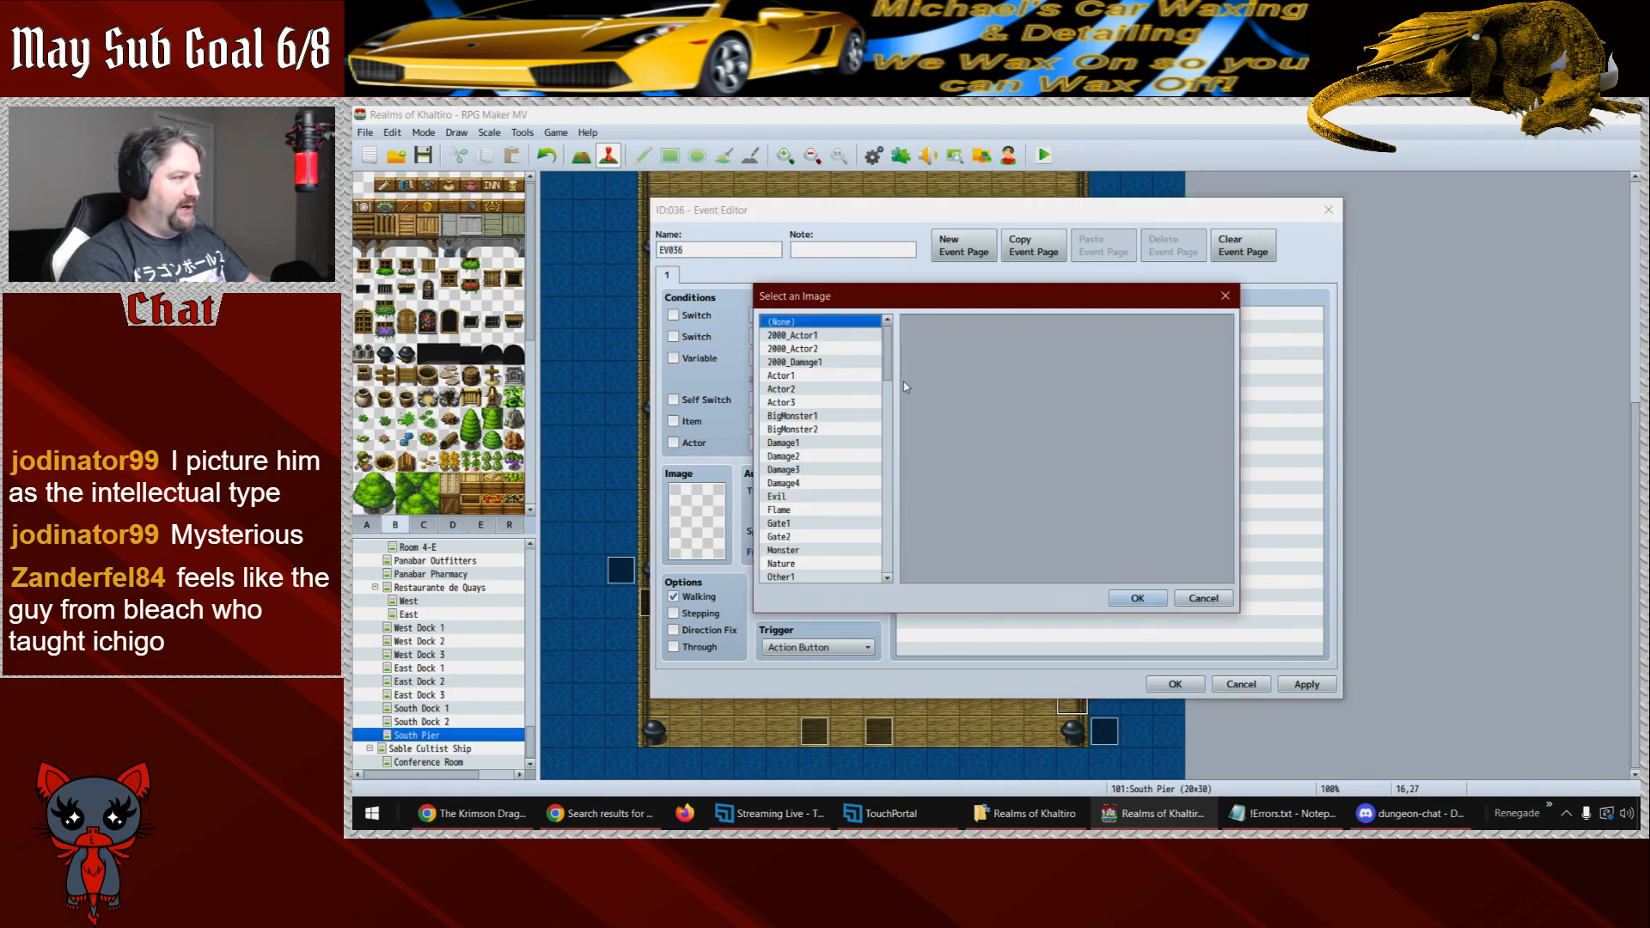
drag(887, 370, 887, 555)
click(804, 448)
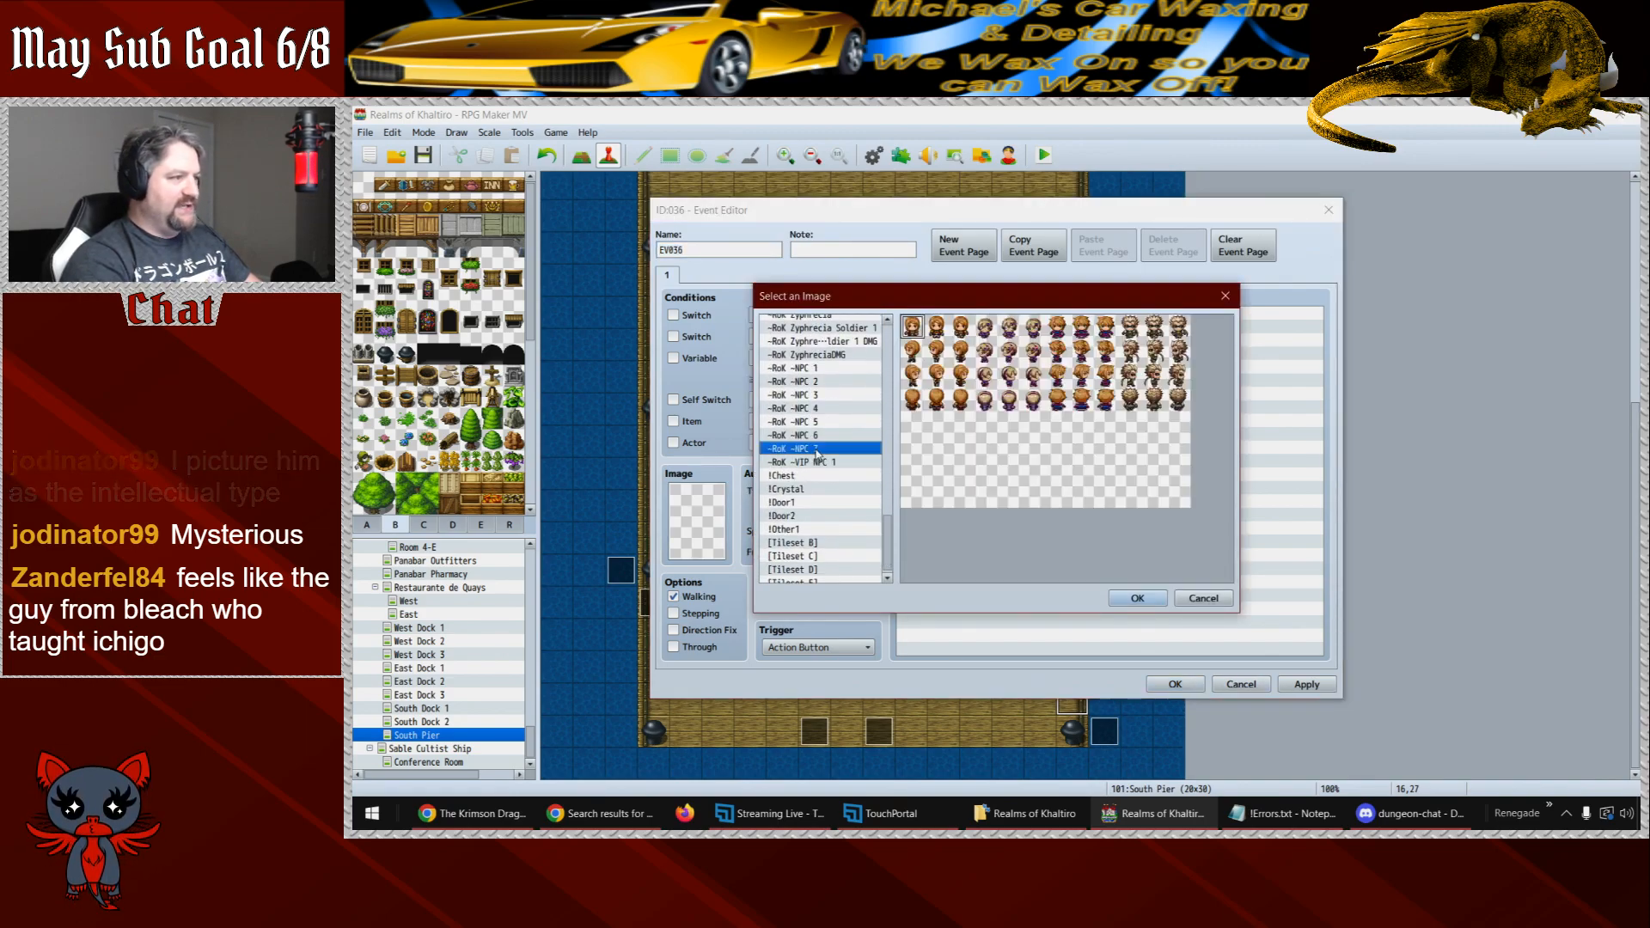
click(1155, 351)
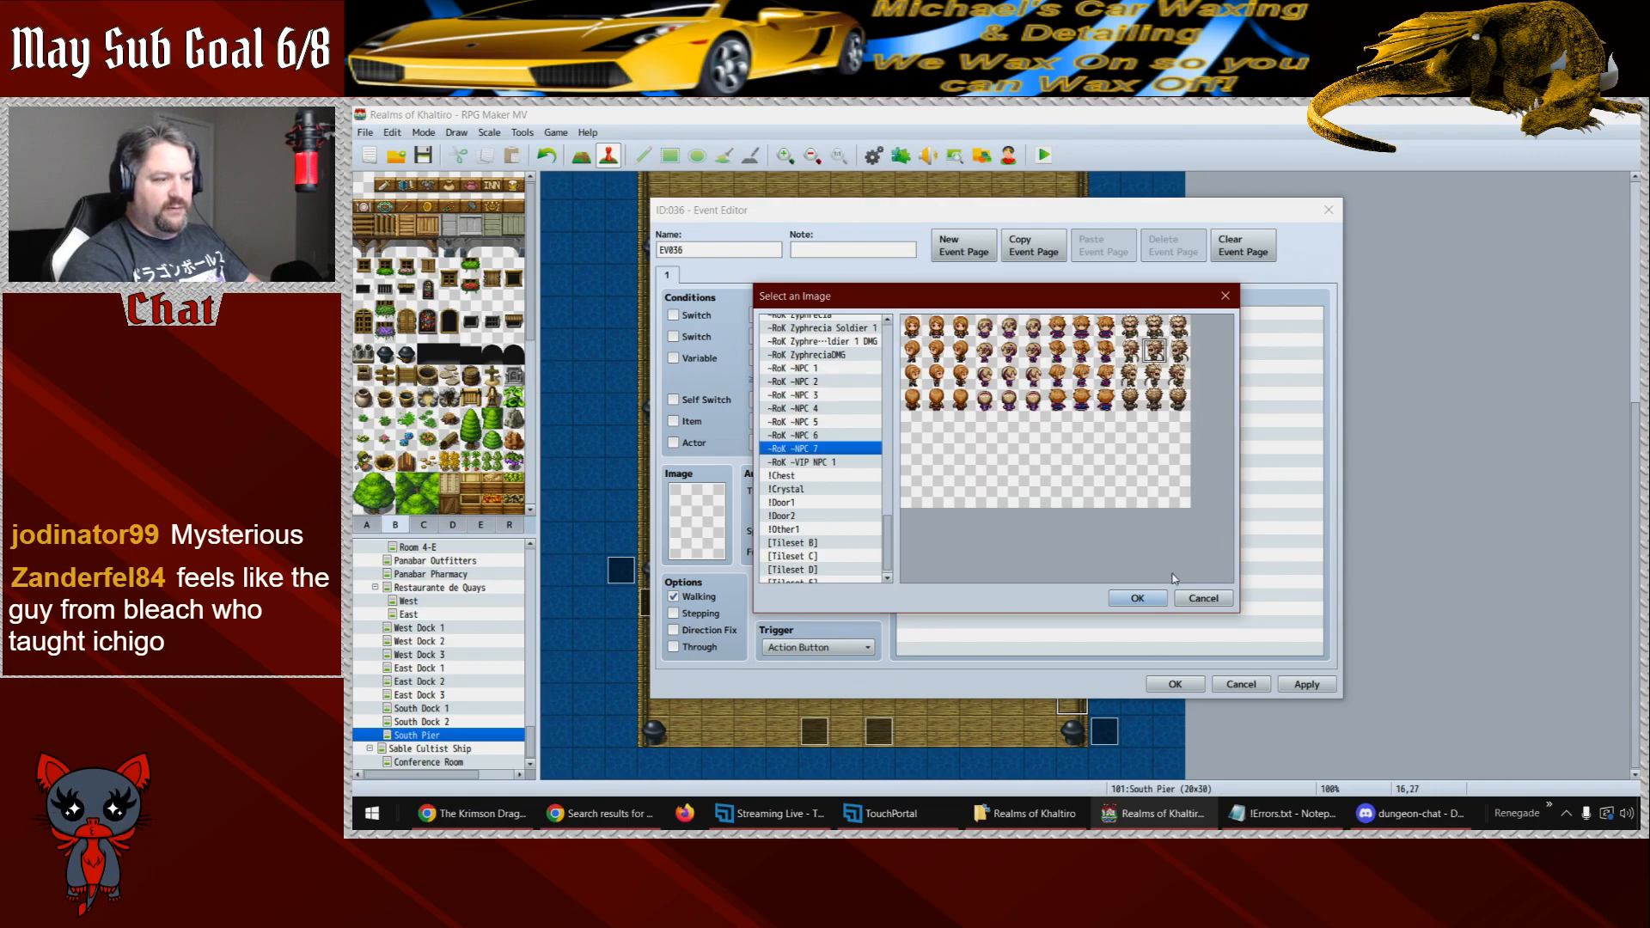
click(1143, 599)
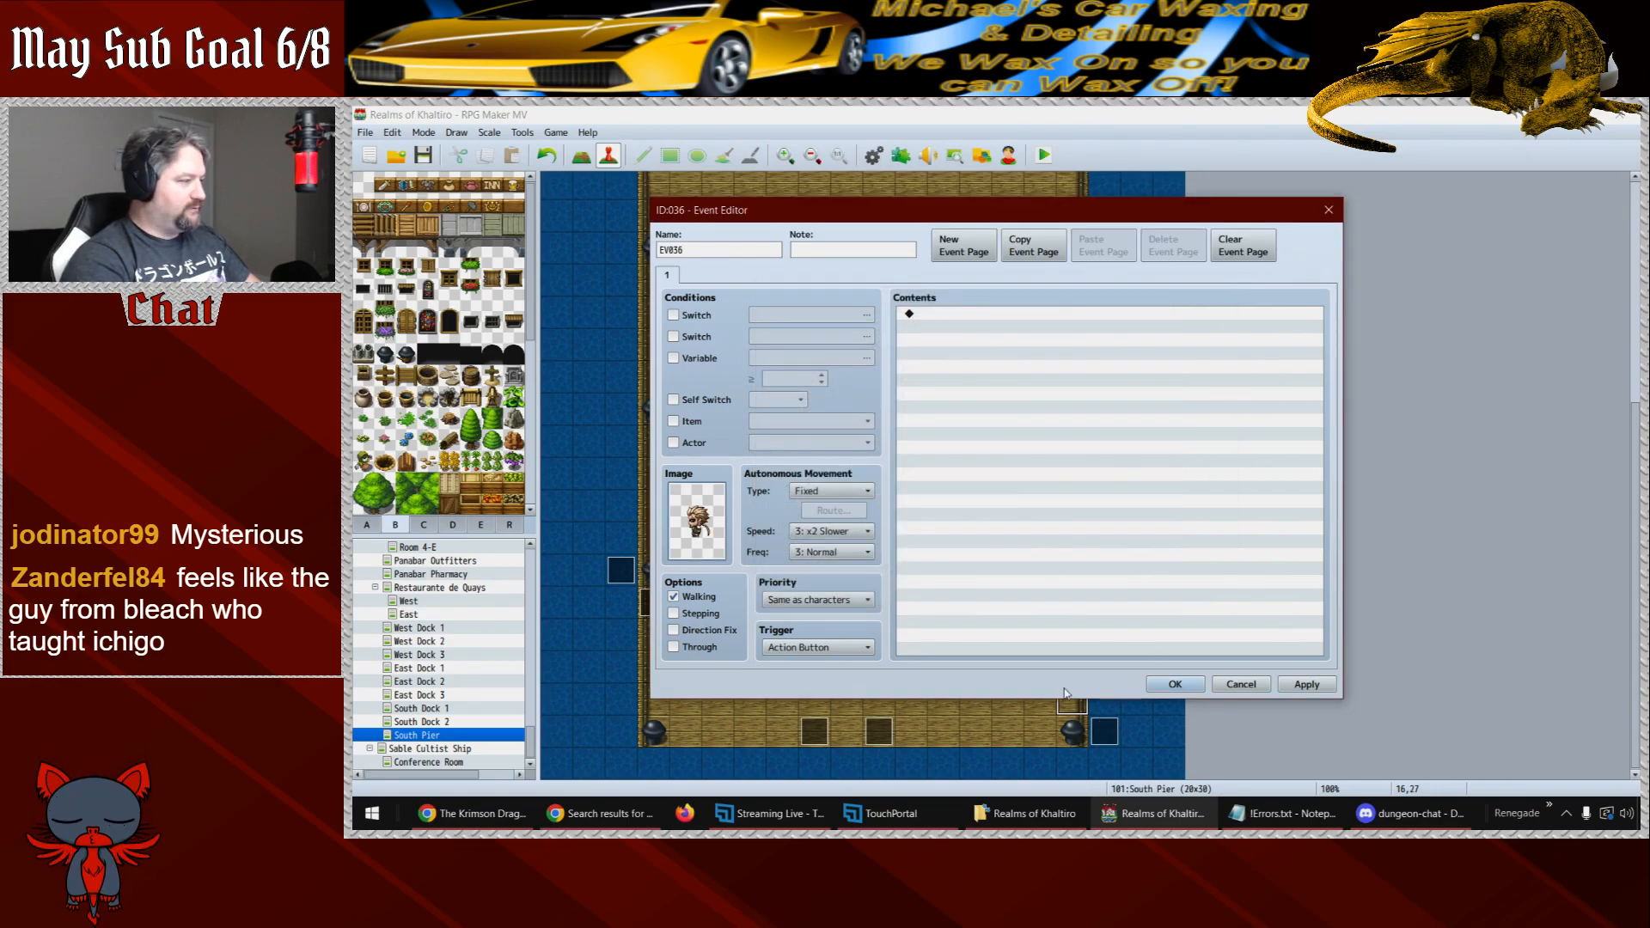
- Save the new character event at 16,27 on the South Pier map
click(1174, 685)
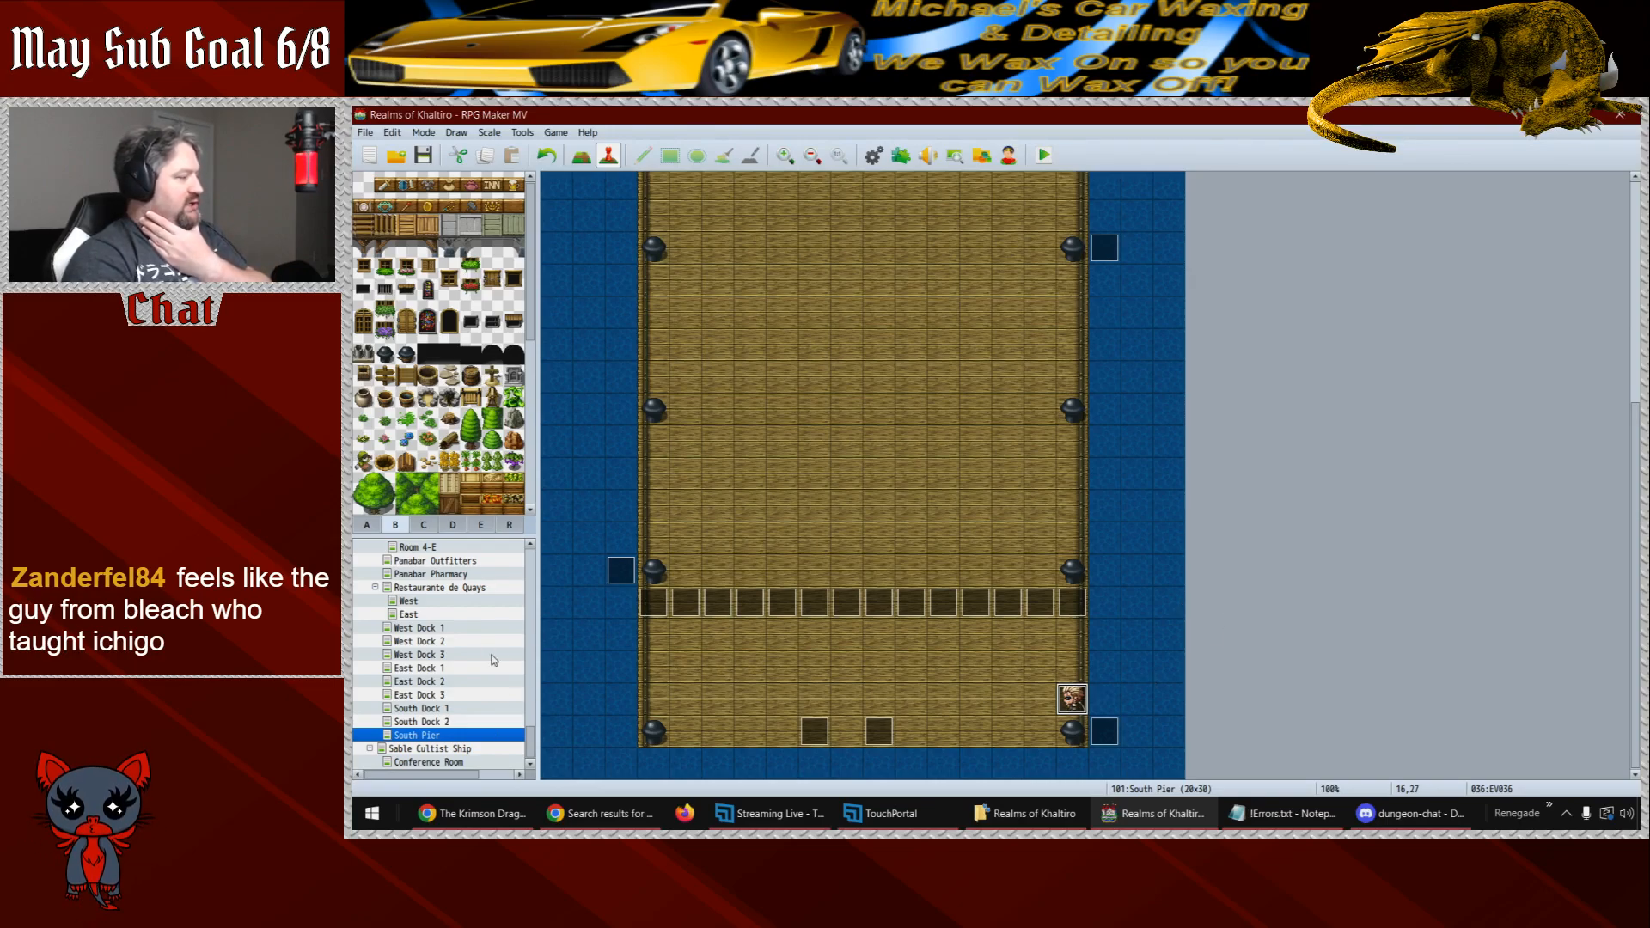
scroll(533, 720, up, 3)
scroll(532, 718, up, 1)
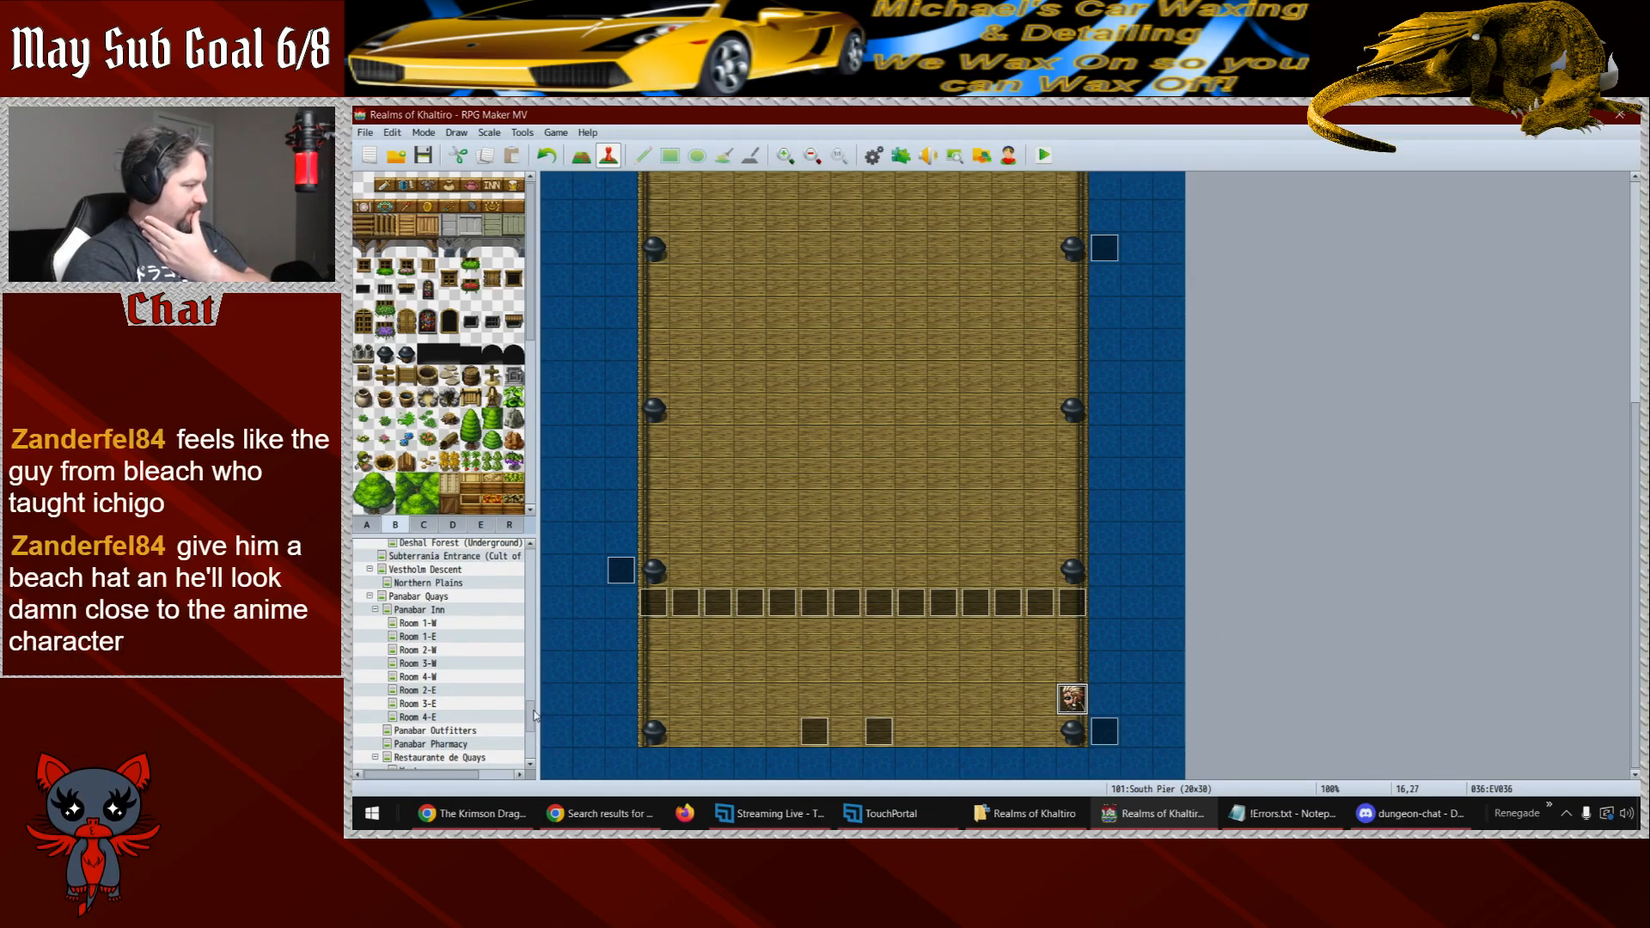
scroll(534, 718, down, 4)
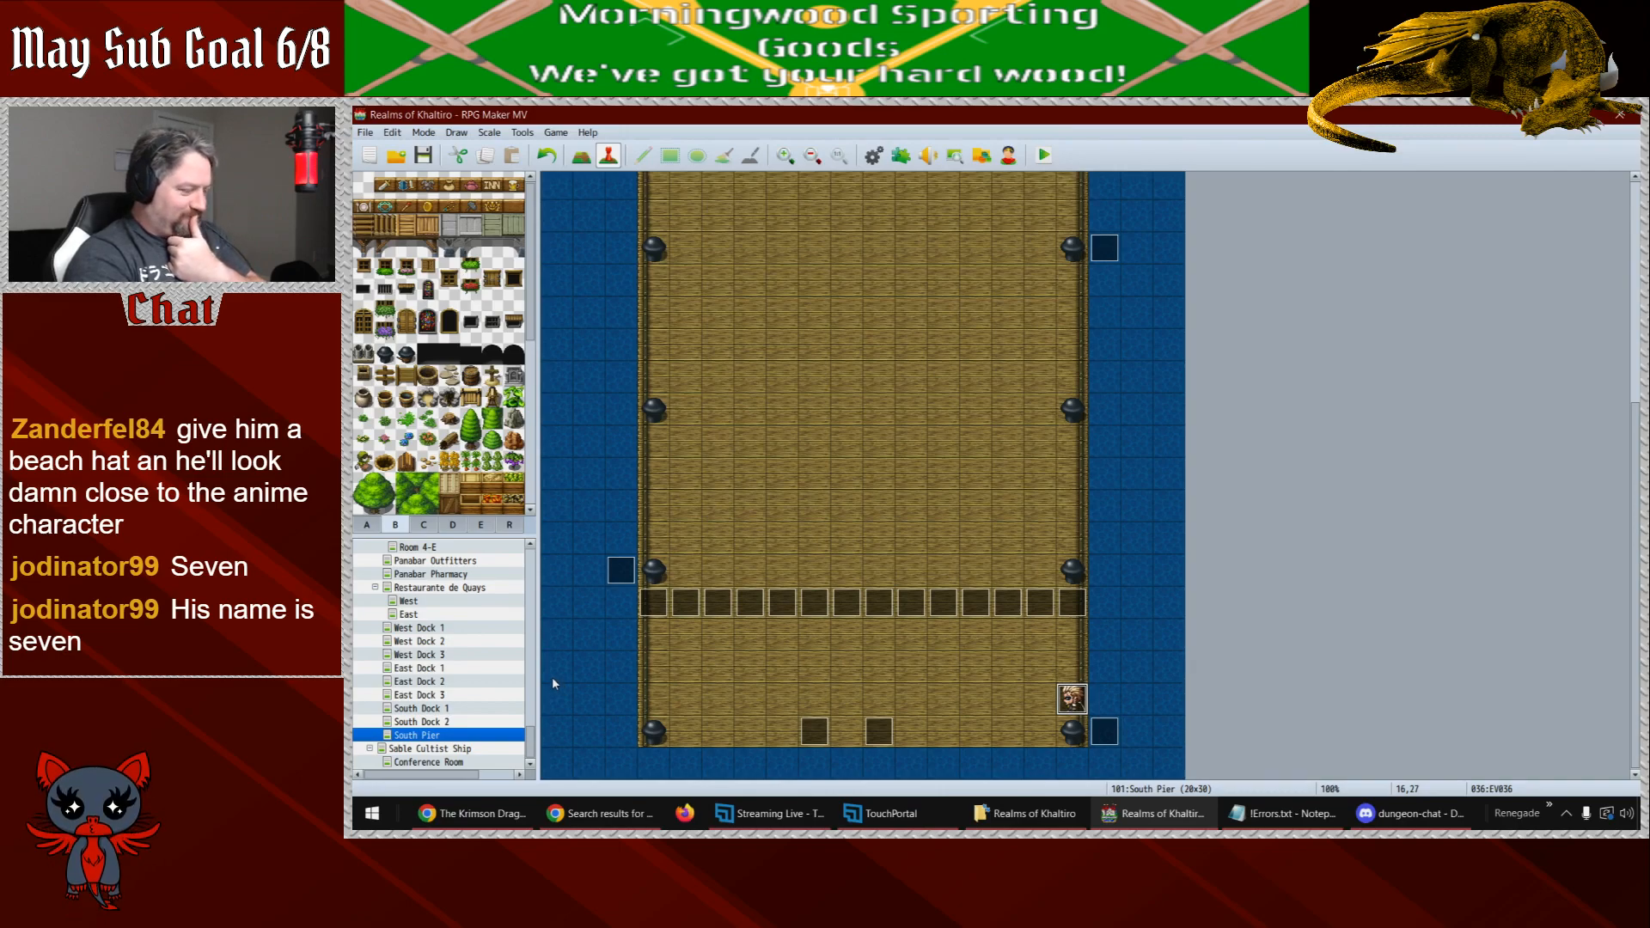
- Examine the switch conditions on the pages of the existing Cerina event at 8,28
double_click(812, 730)
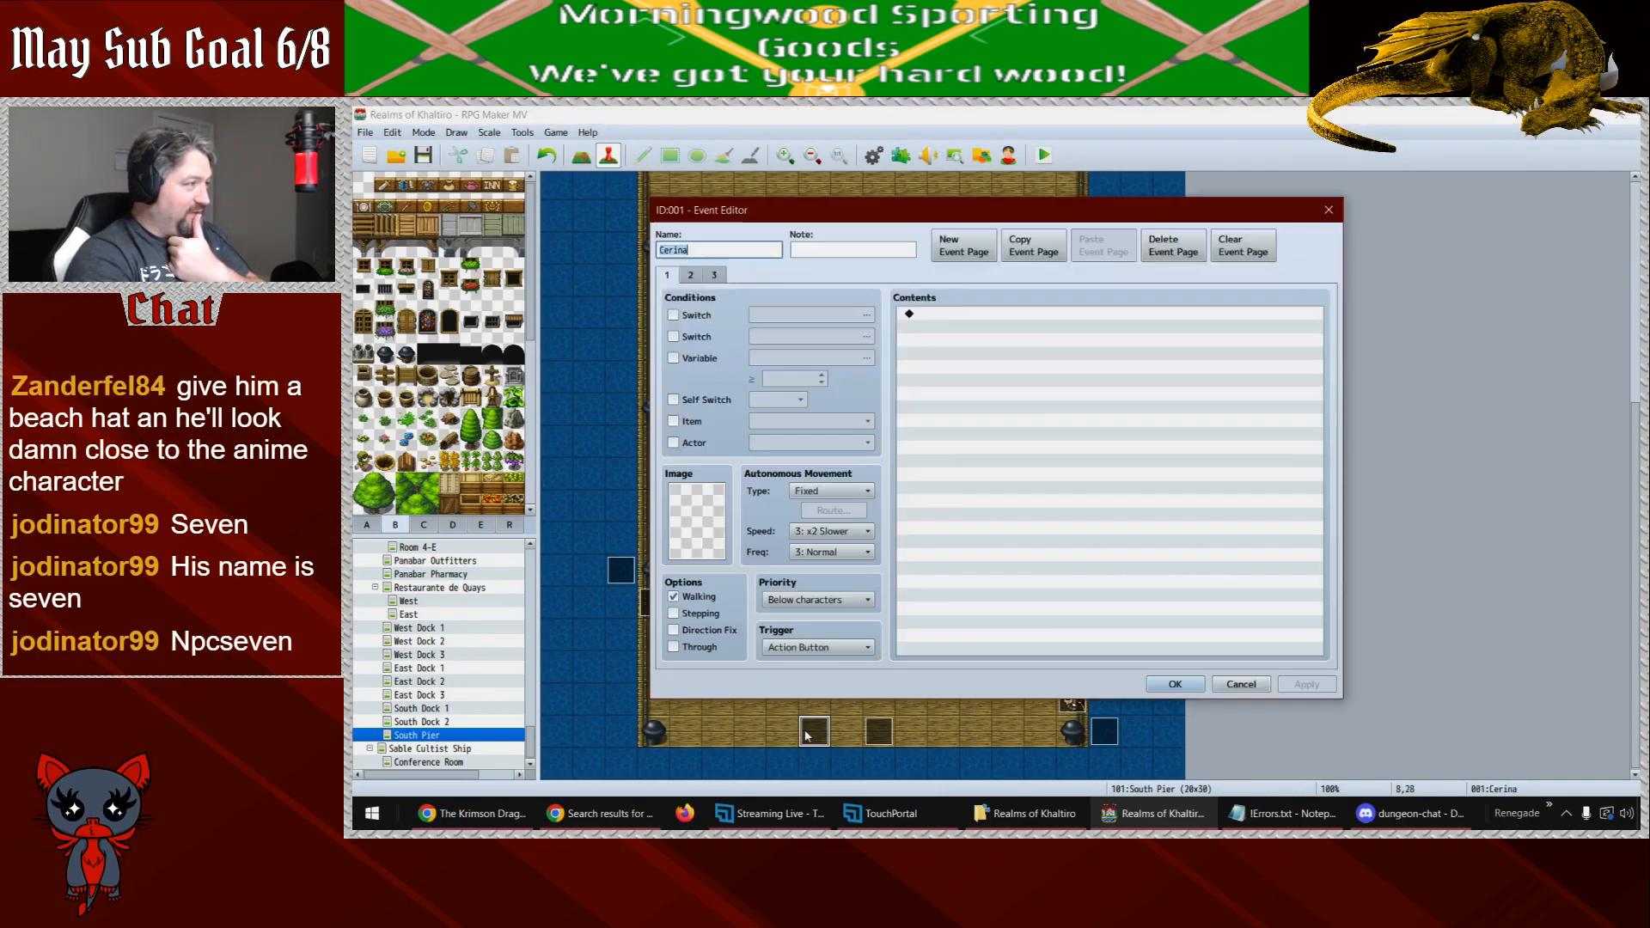
click(690, 275)
click(716, 276)
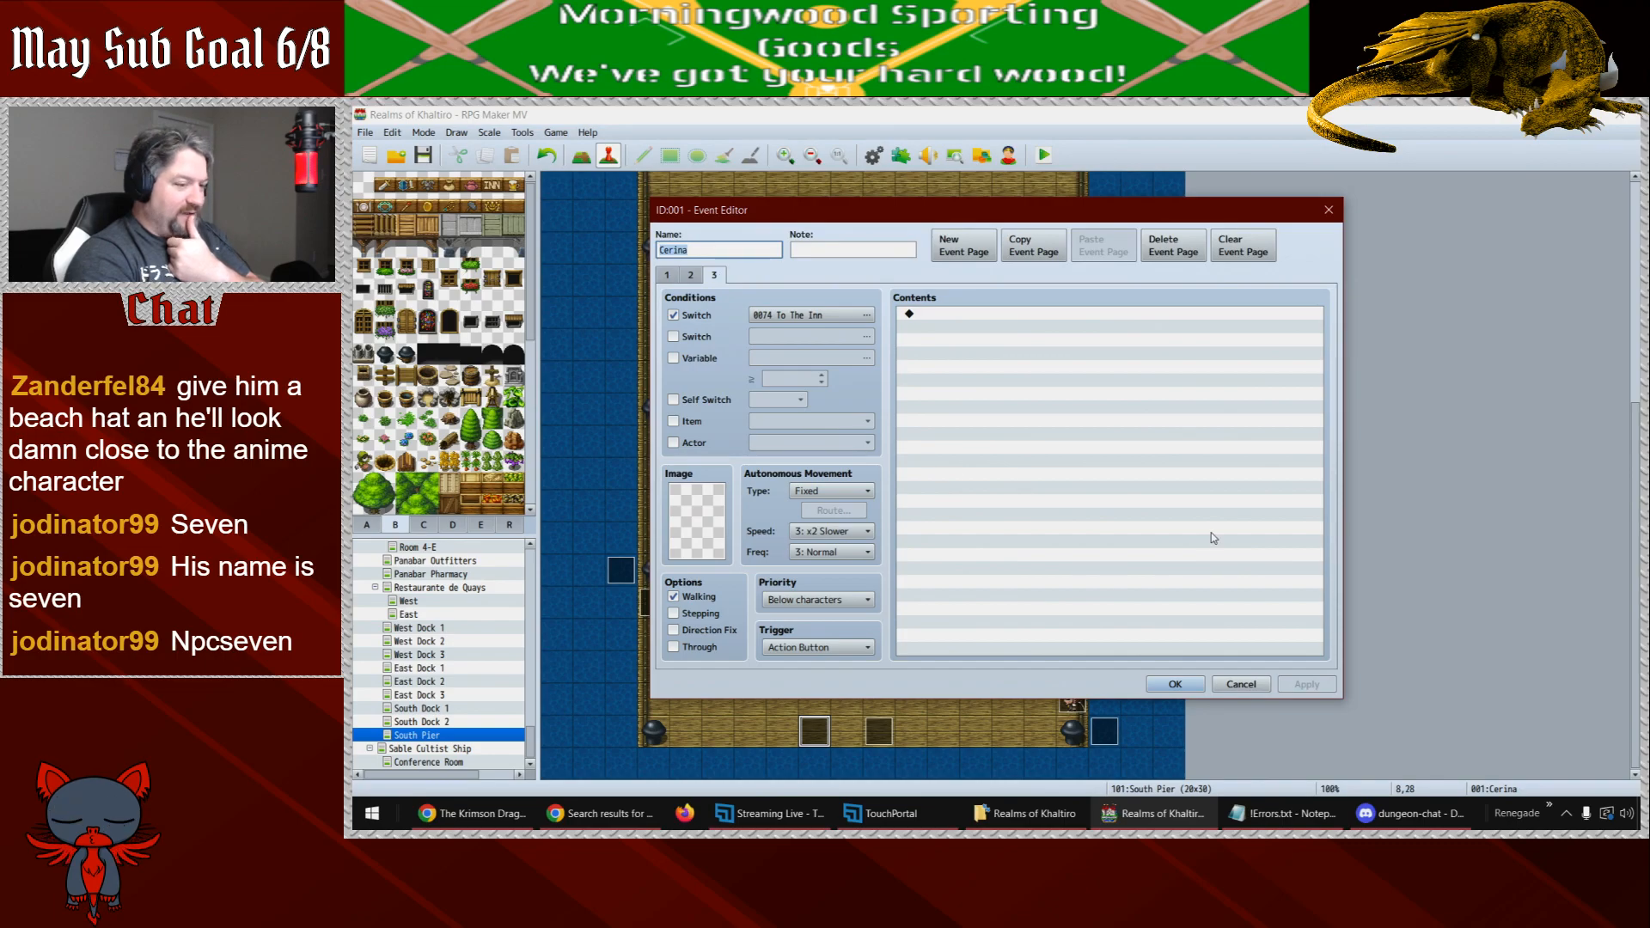
click(1242, 685)
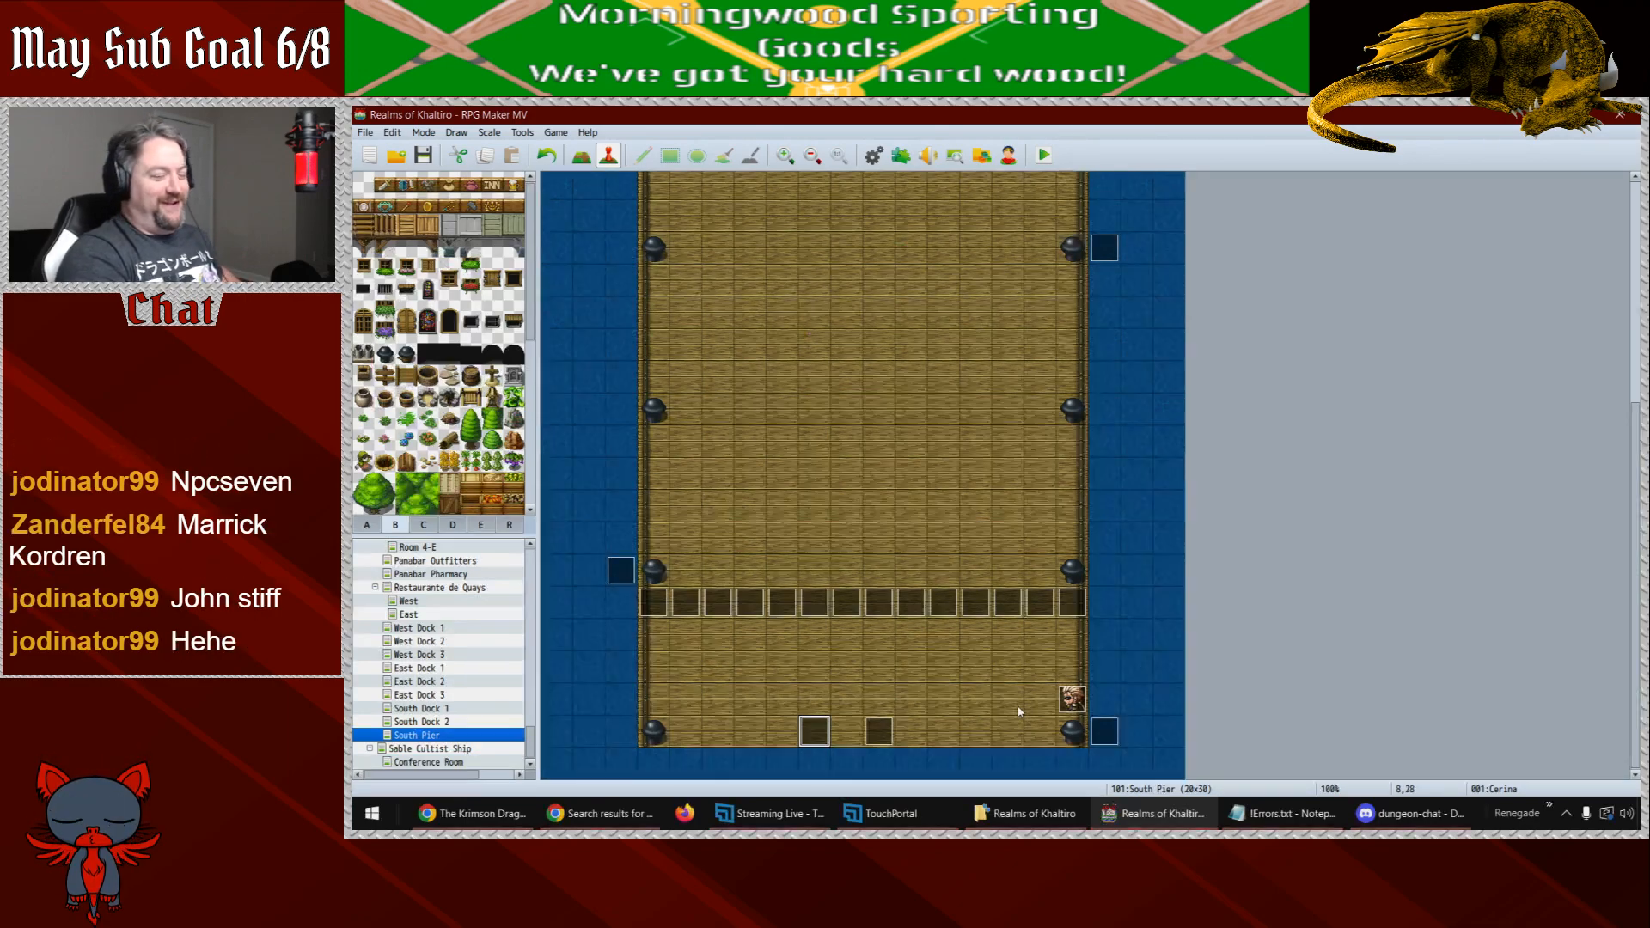
- Name the event at 16,27 Marrick and add a duplicate second page conditioned on switch 0077 Looking For A Boat
double_click(1071, 707)
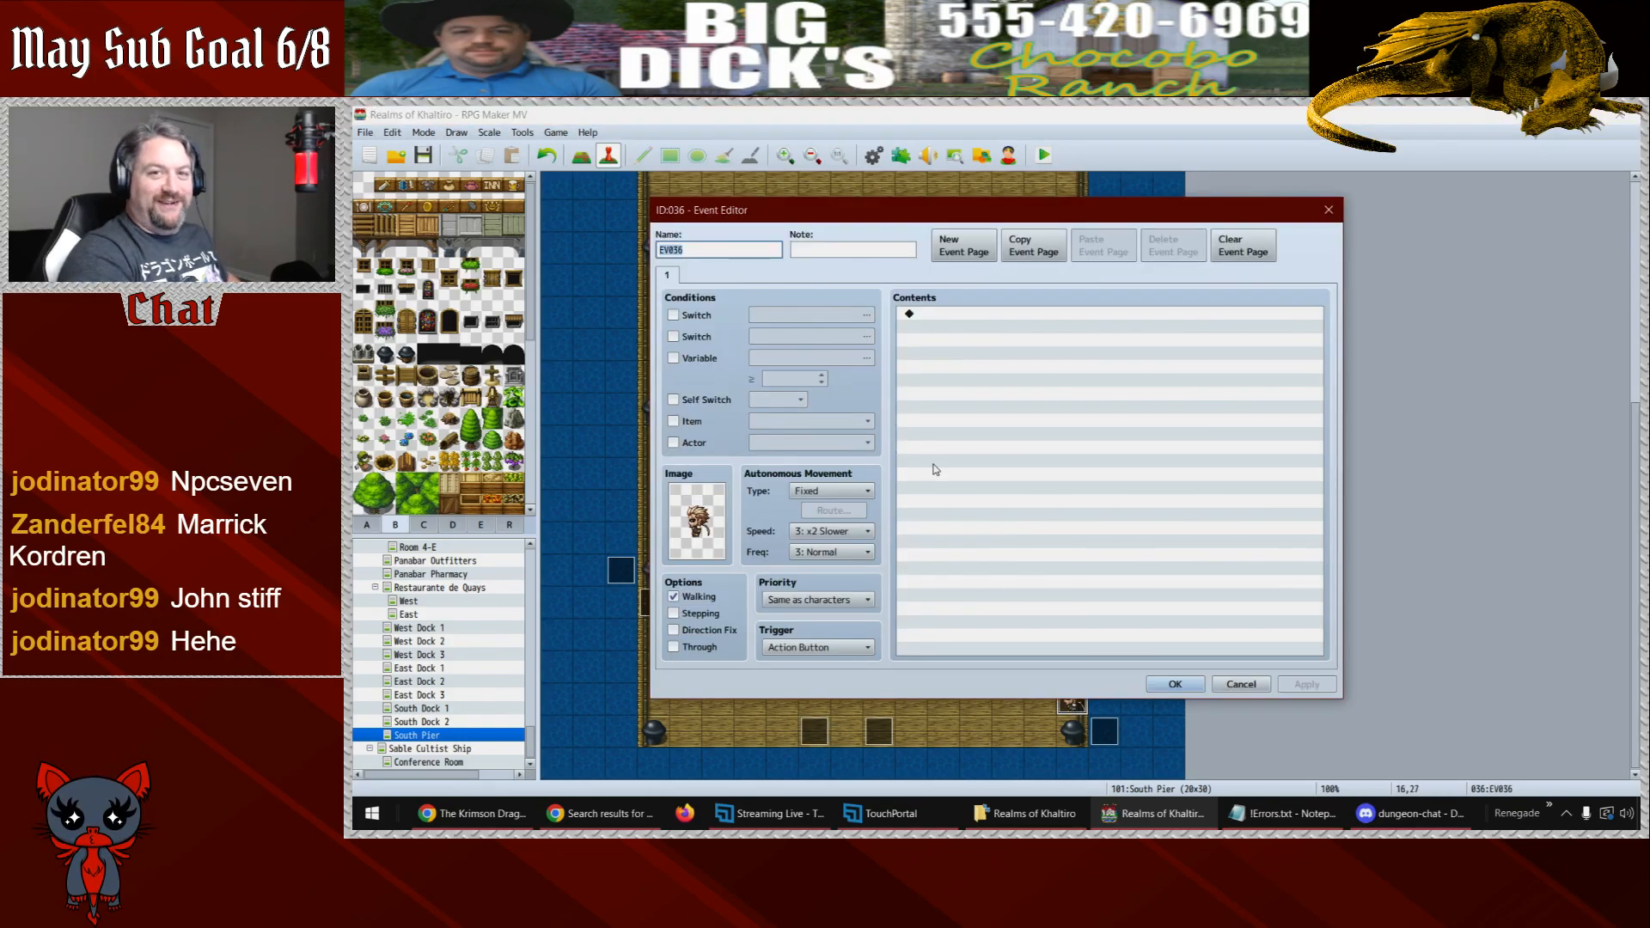
text(Marrick)
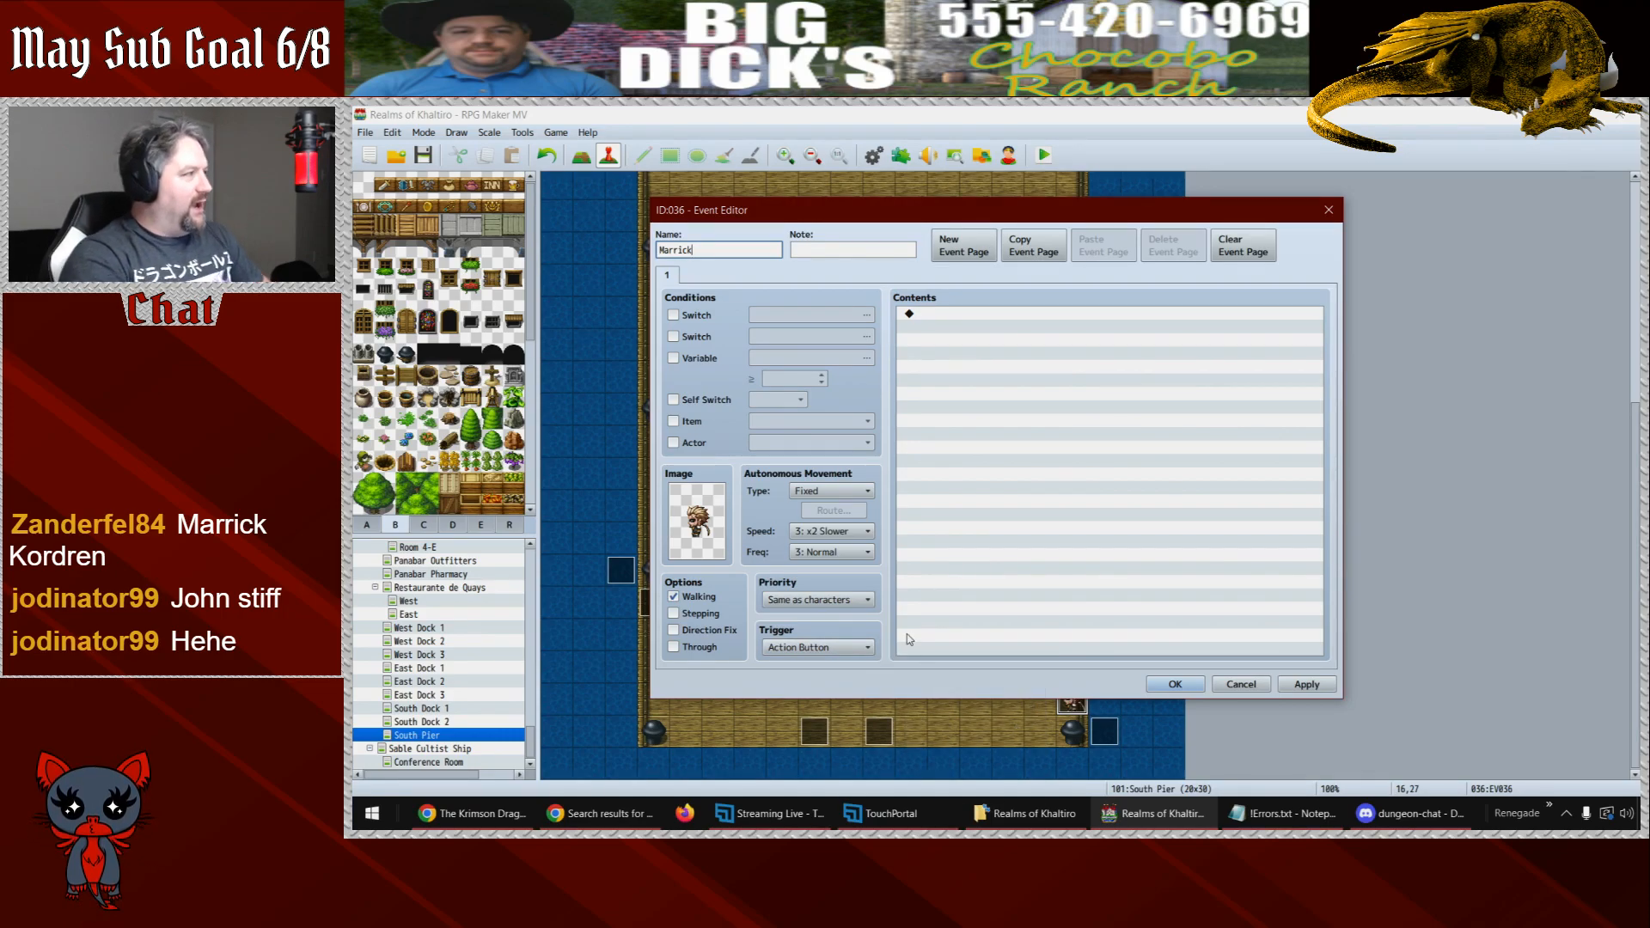
click(1034, 246)
click(1104, 246)
click(685, 316)
click(866, 315)
click(973, 619)
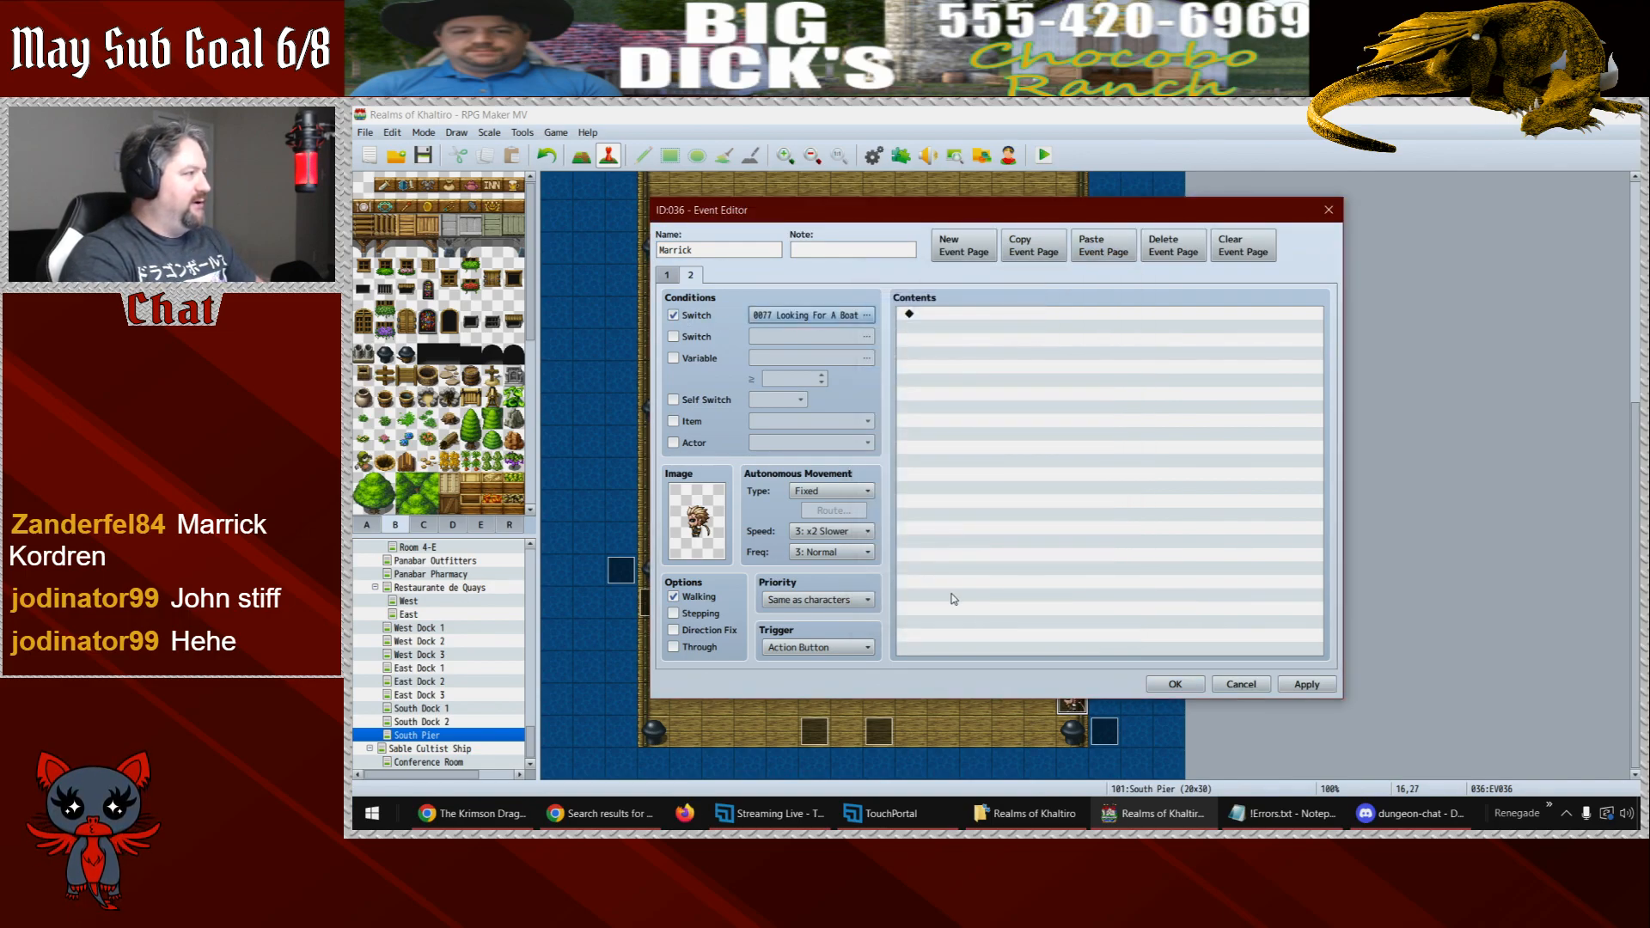
- Set the image on page 1 of the Marrick event to (None), confirm the event and save the project
click(669, 275)
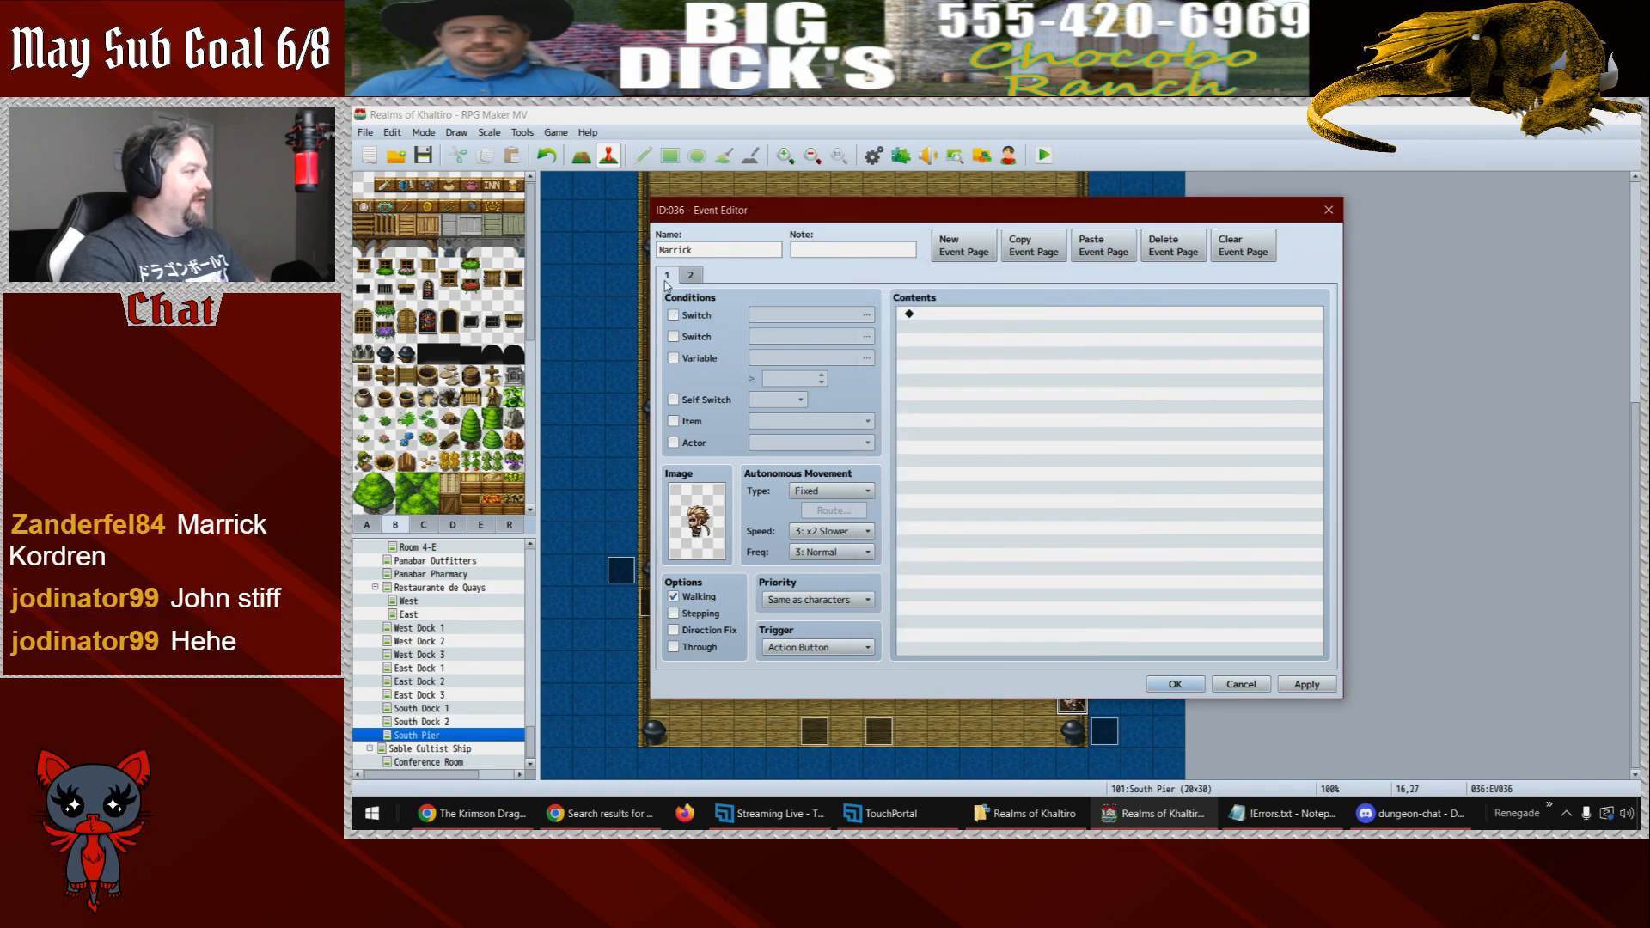
double_click(698, 491)
drag(887, 542, 887, 326)
click(823, 321)
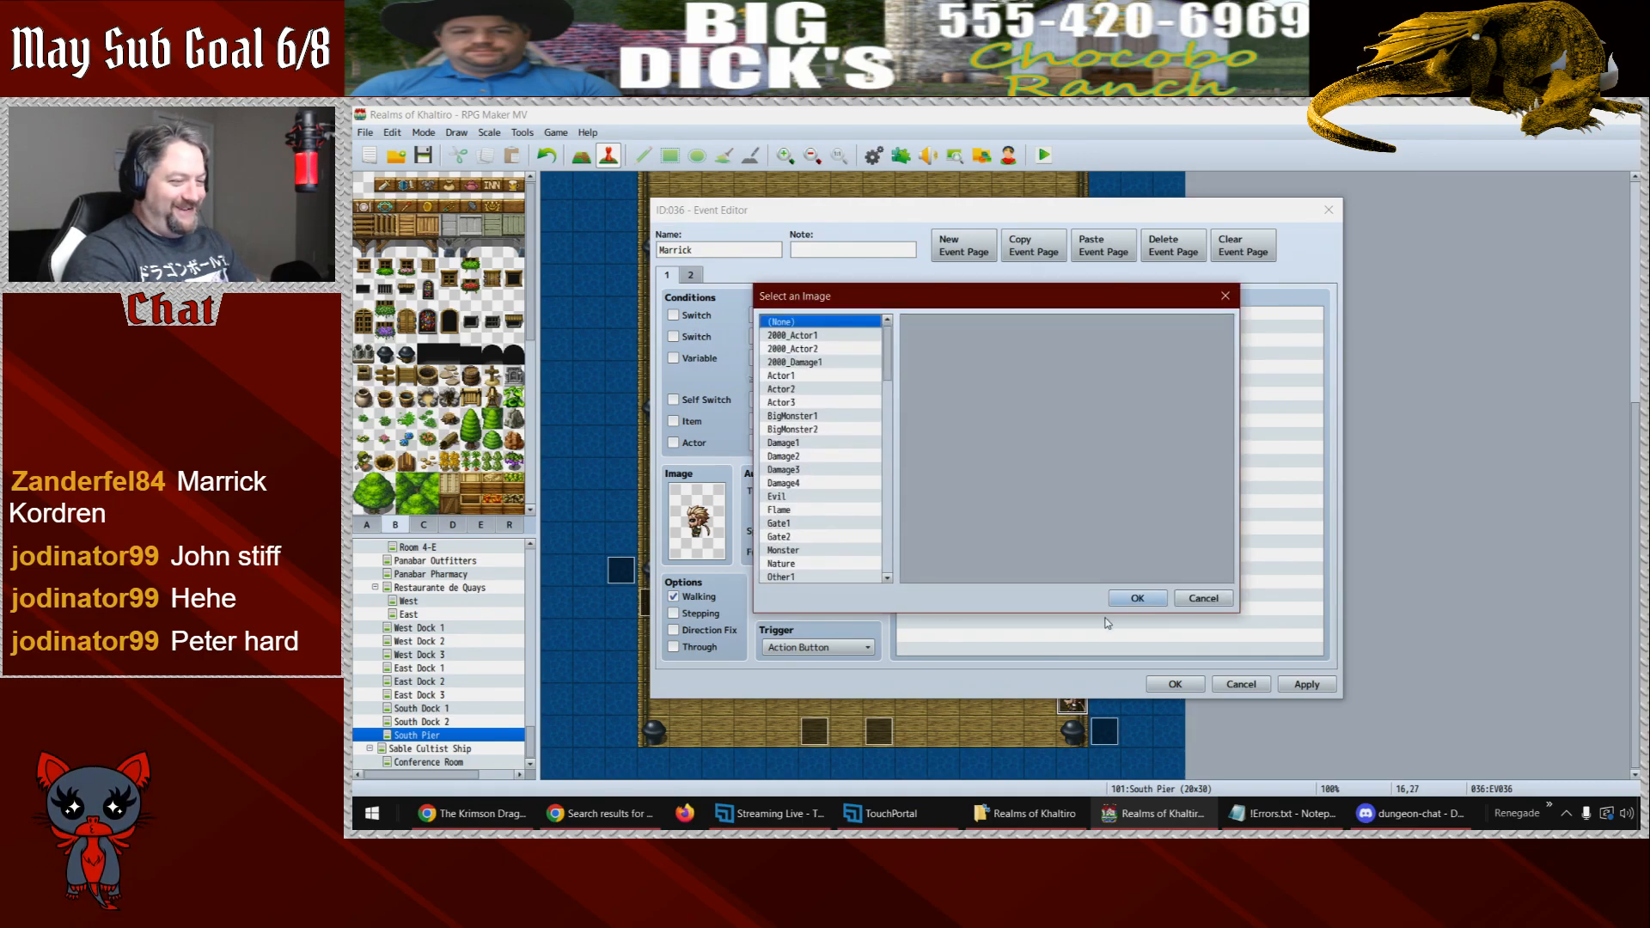
click(1137, 598)
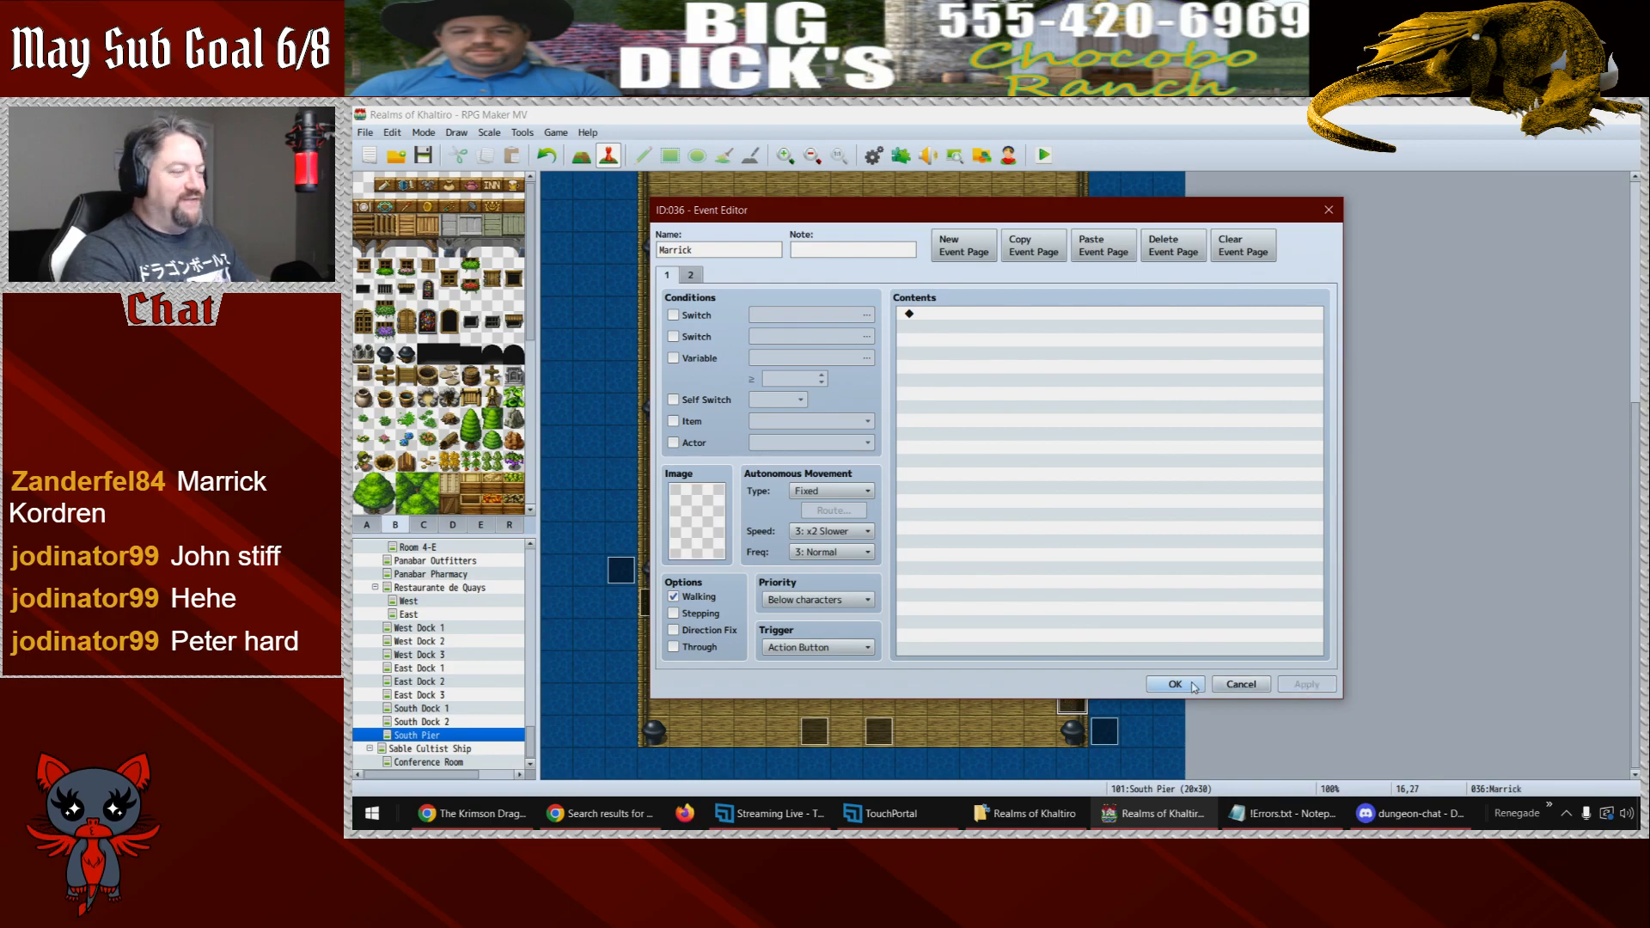
click(1175, 684)
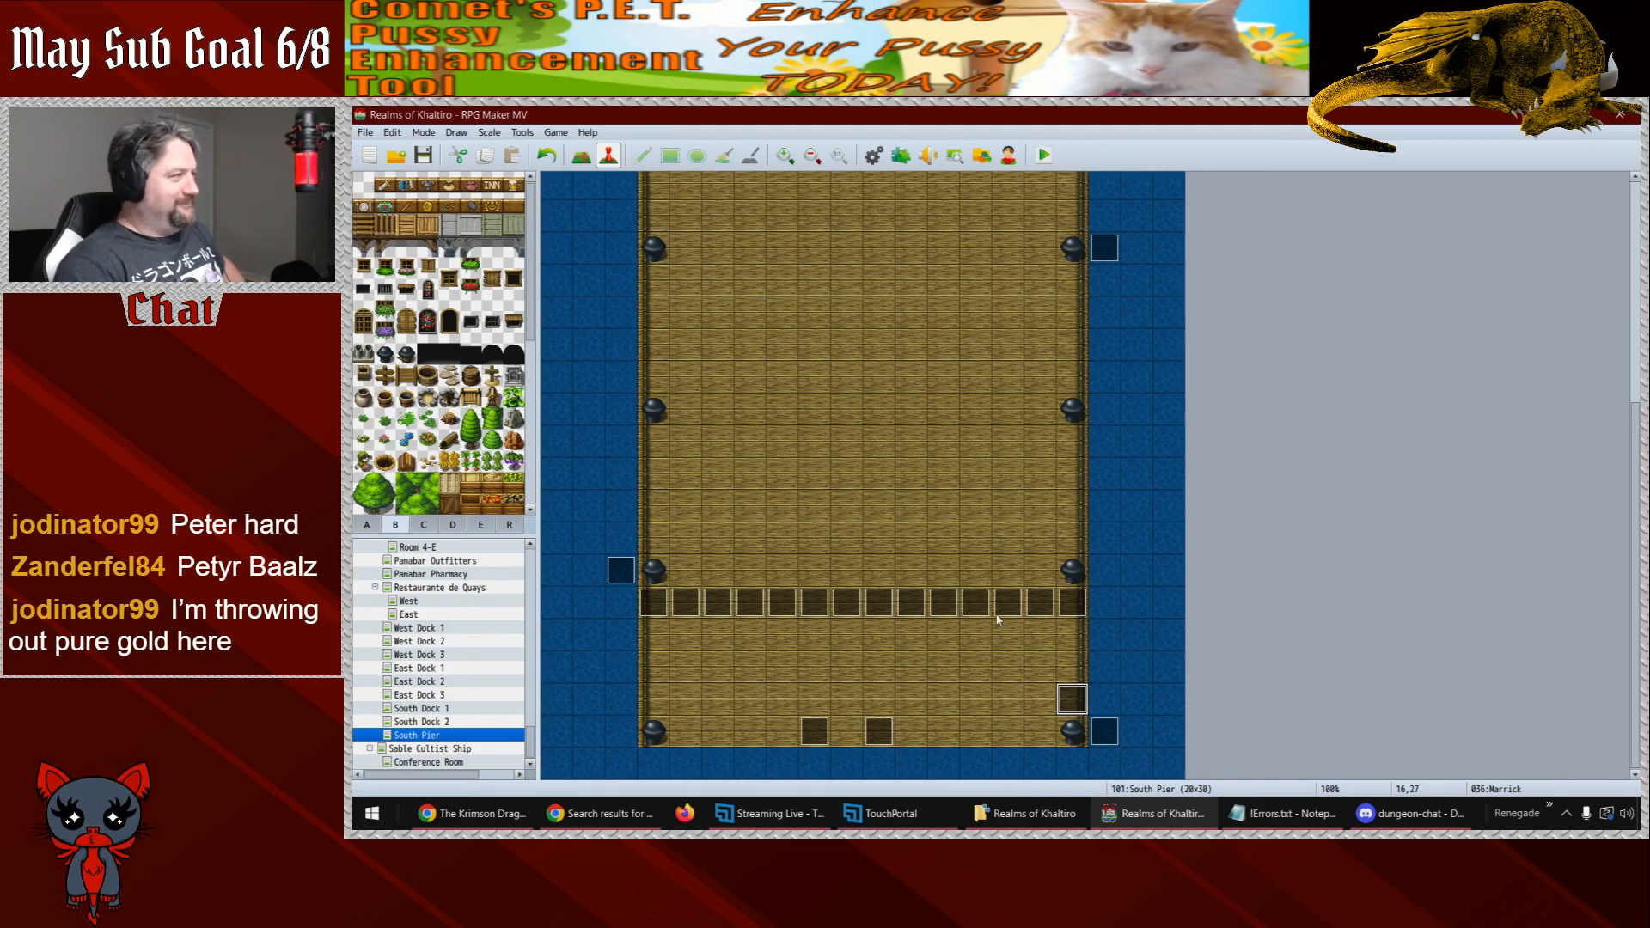
click(423, 154)
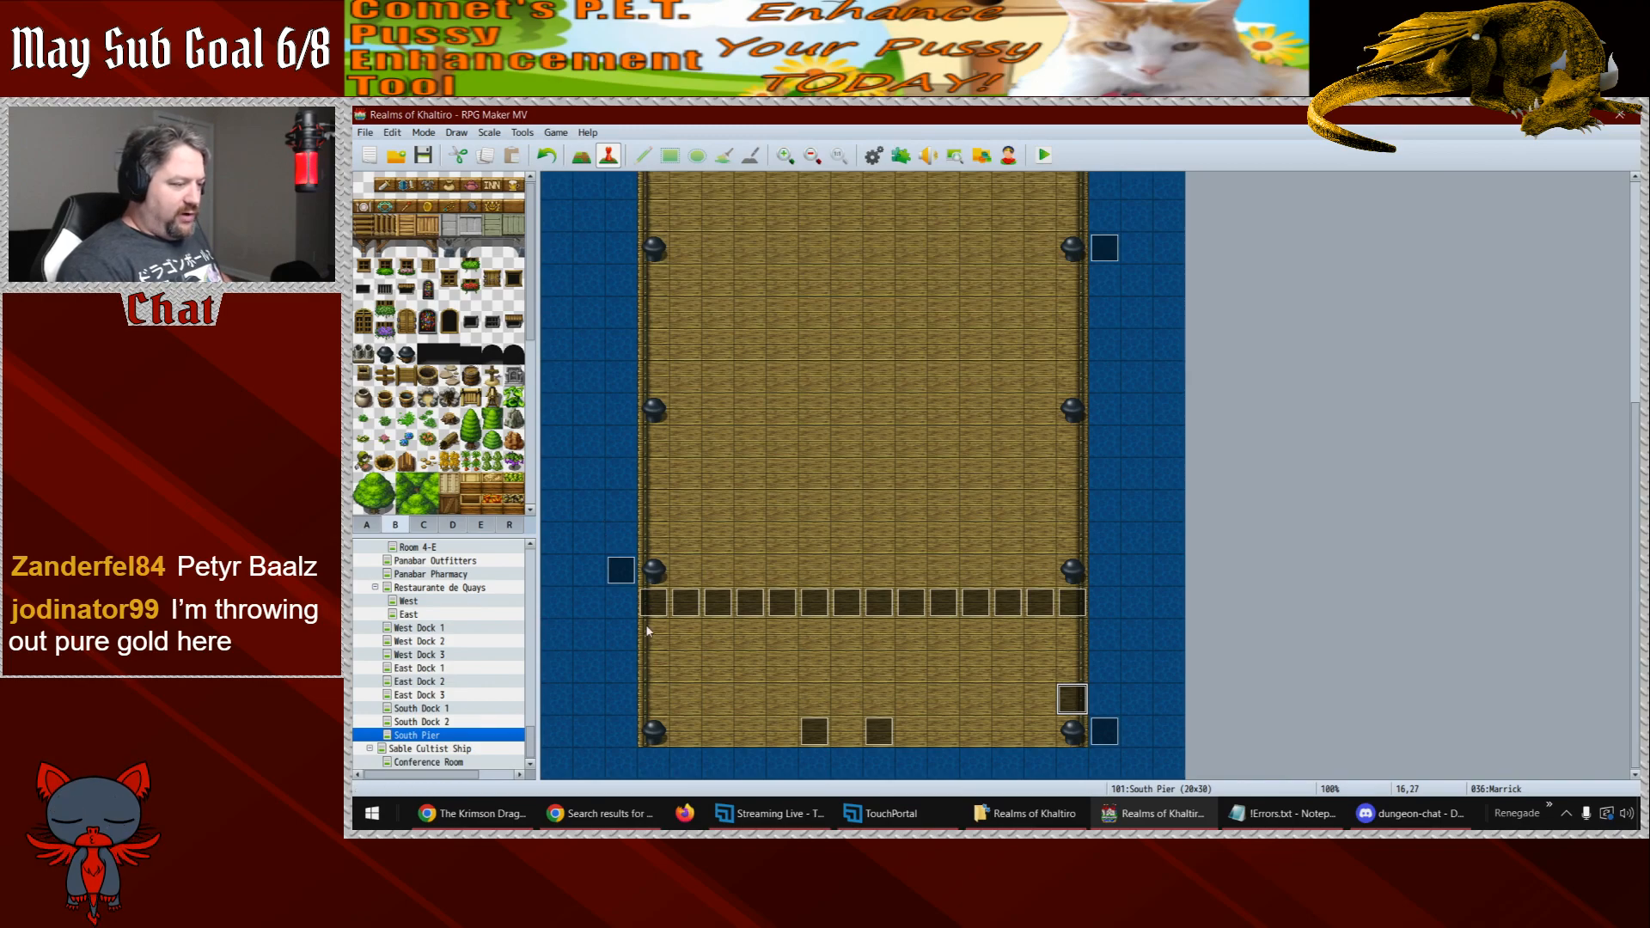
- Add a Fadeout Screen command to page 2 of the Marrick event
double_click(1069, 710)
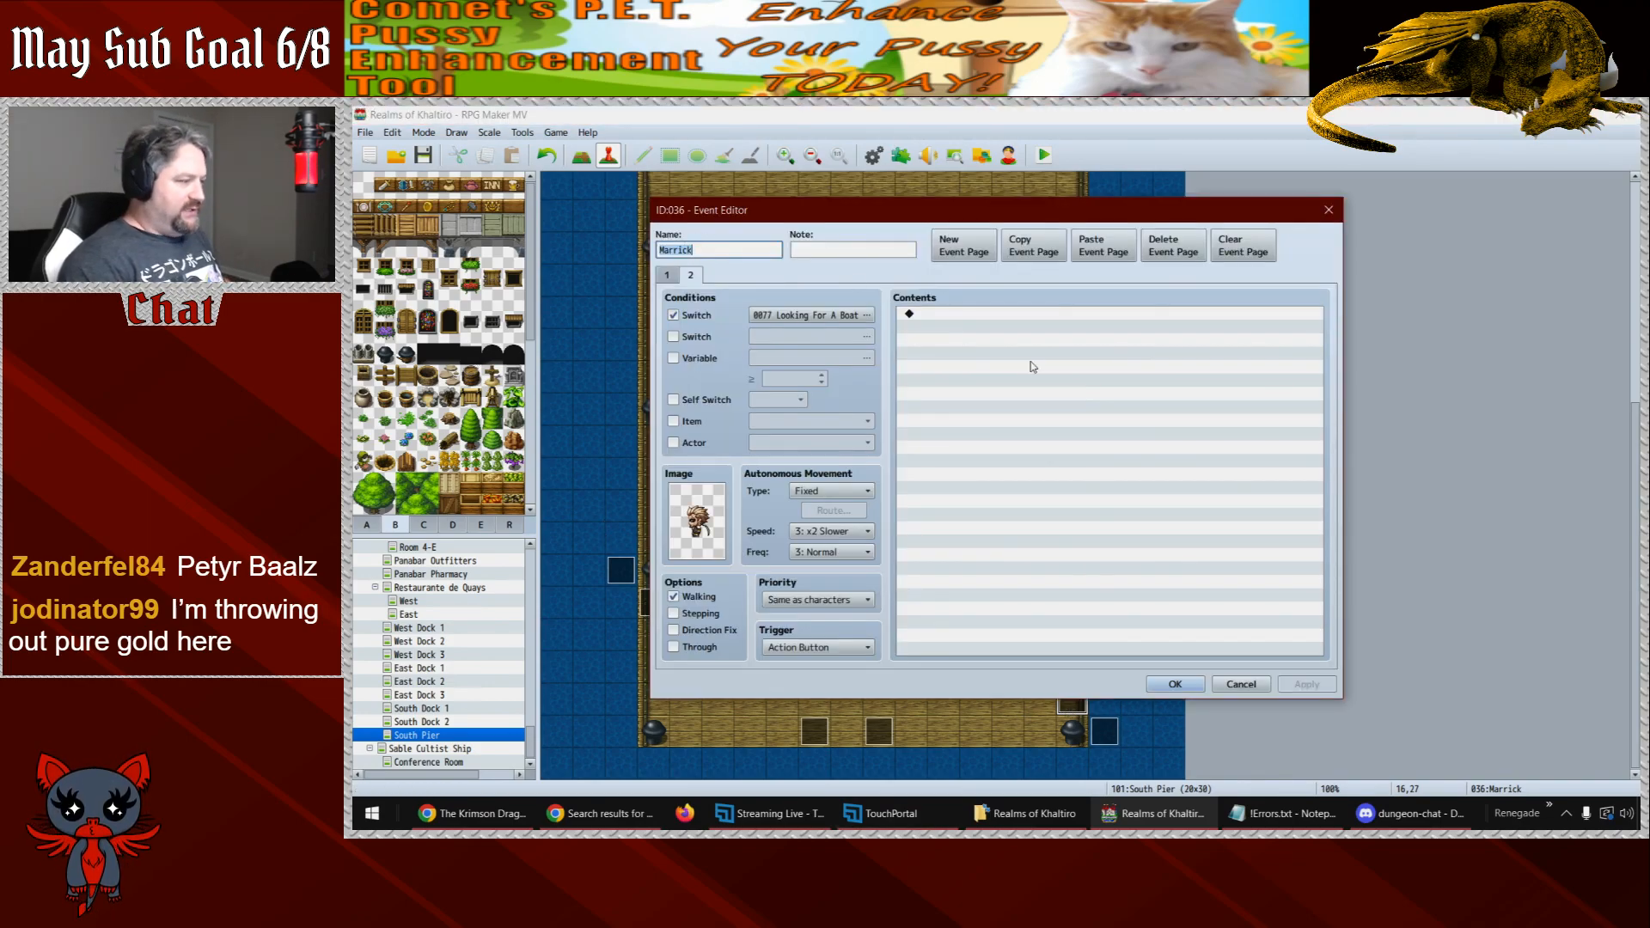
double_click(952, 316)
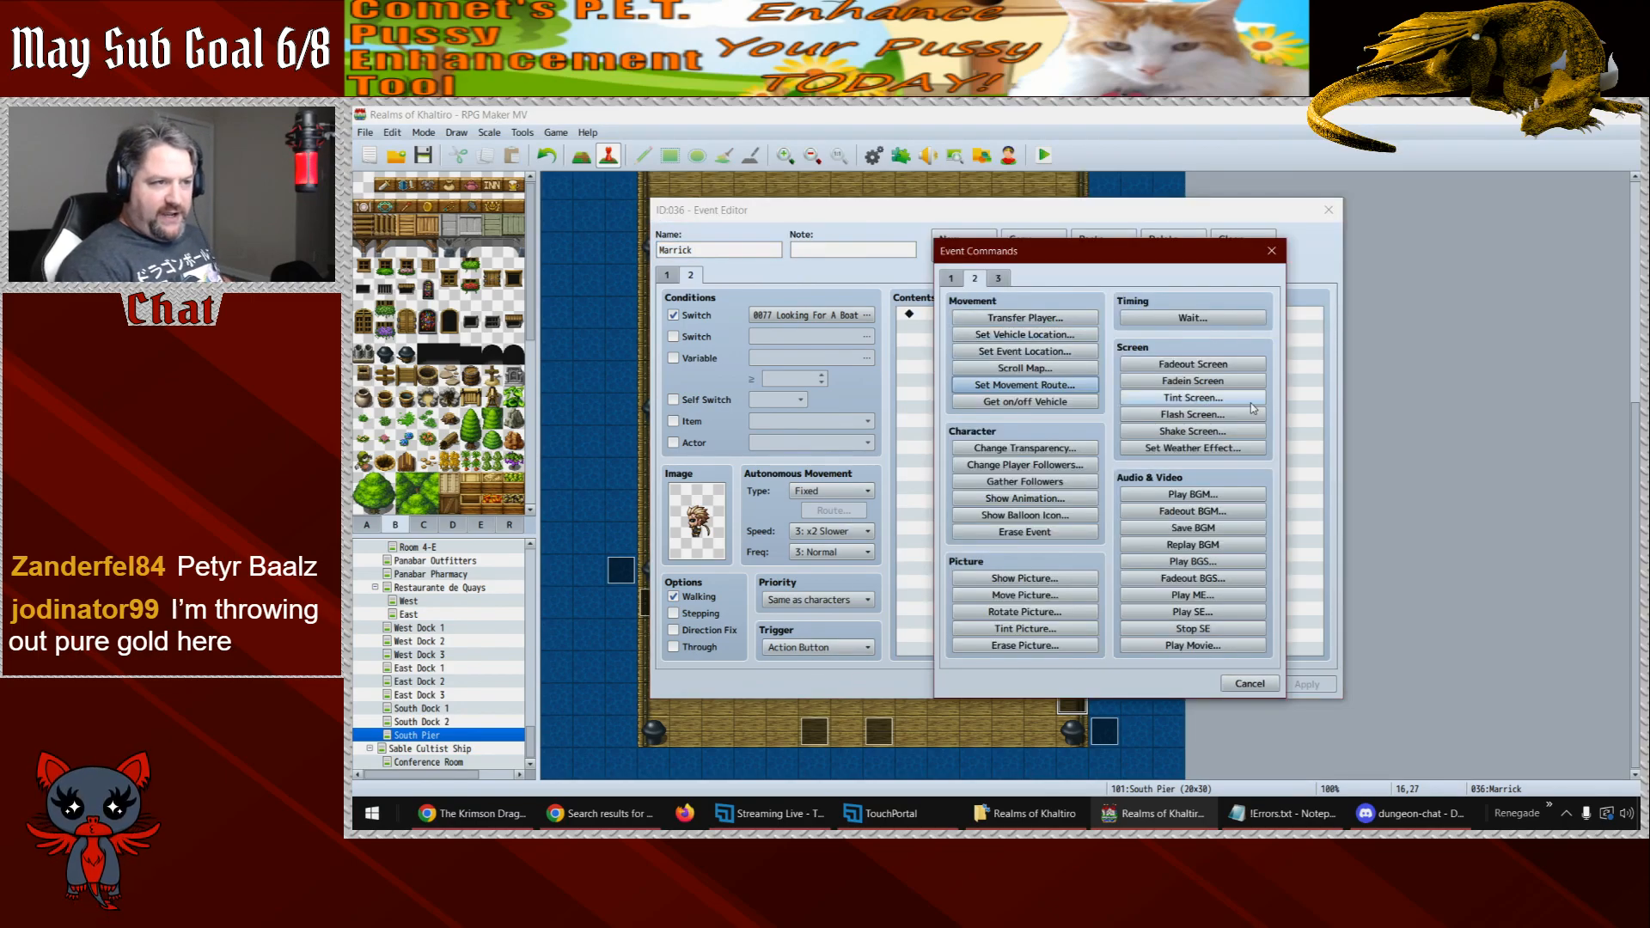
click(1219, 371)
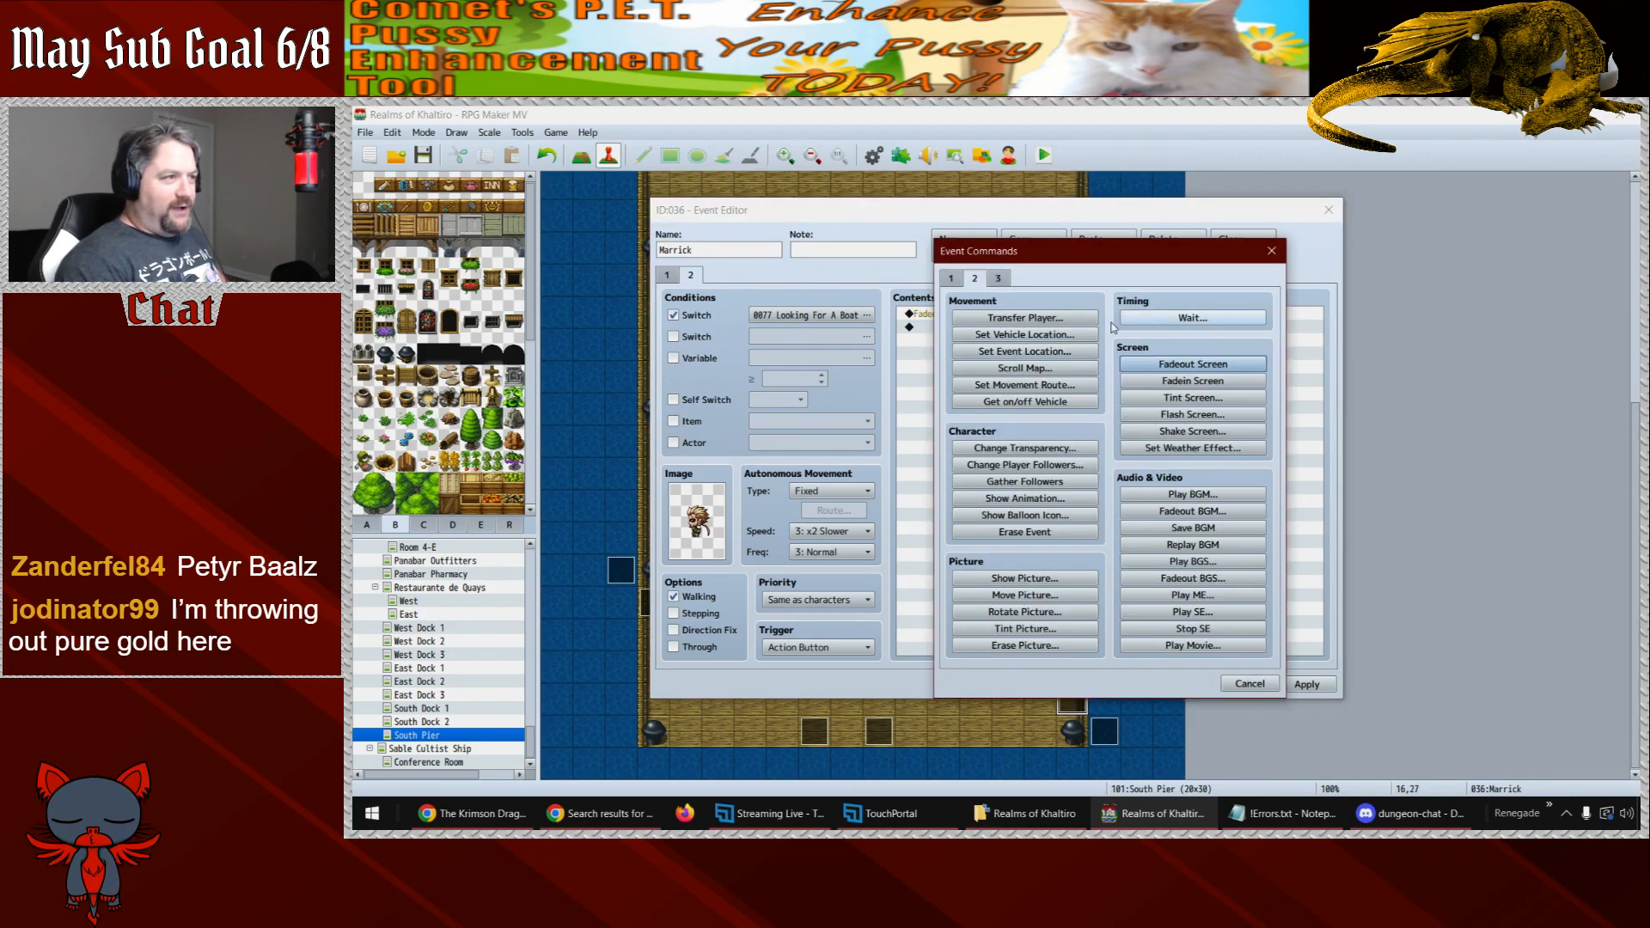
- Add a Transfer Player command to South Pier (15,27) with the direction set to Right
click(988, 324)
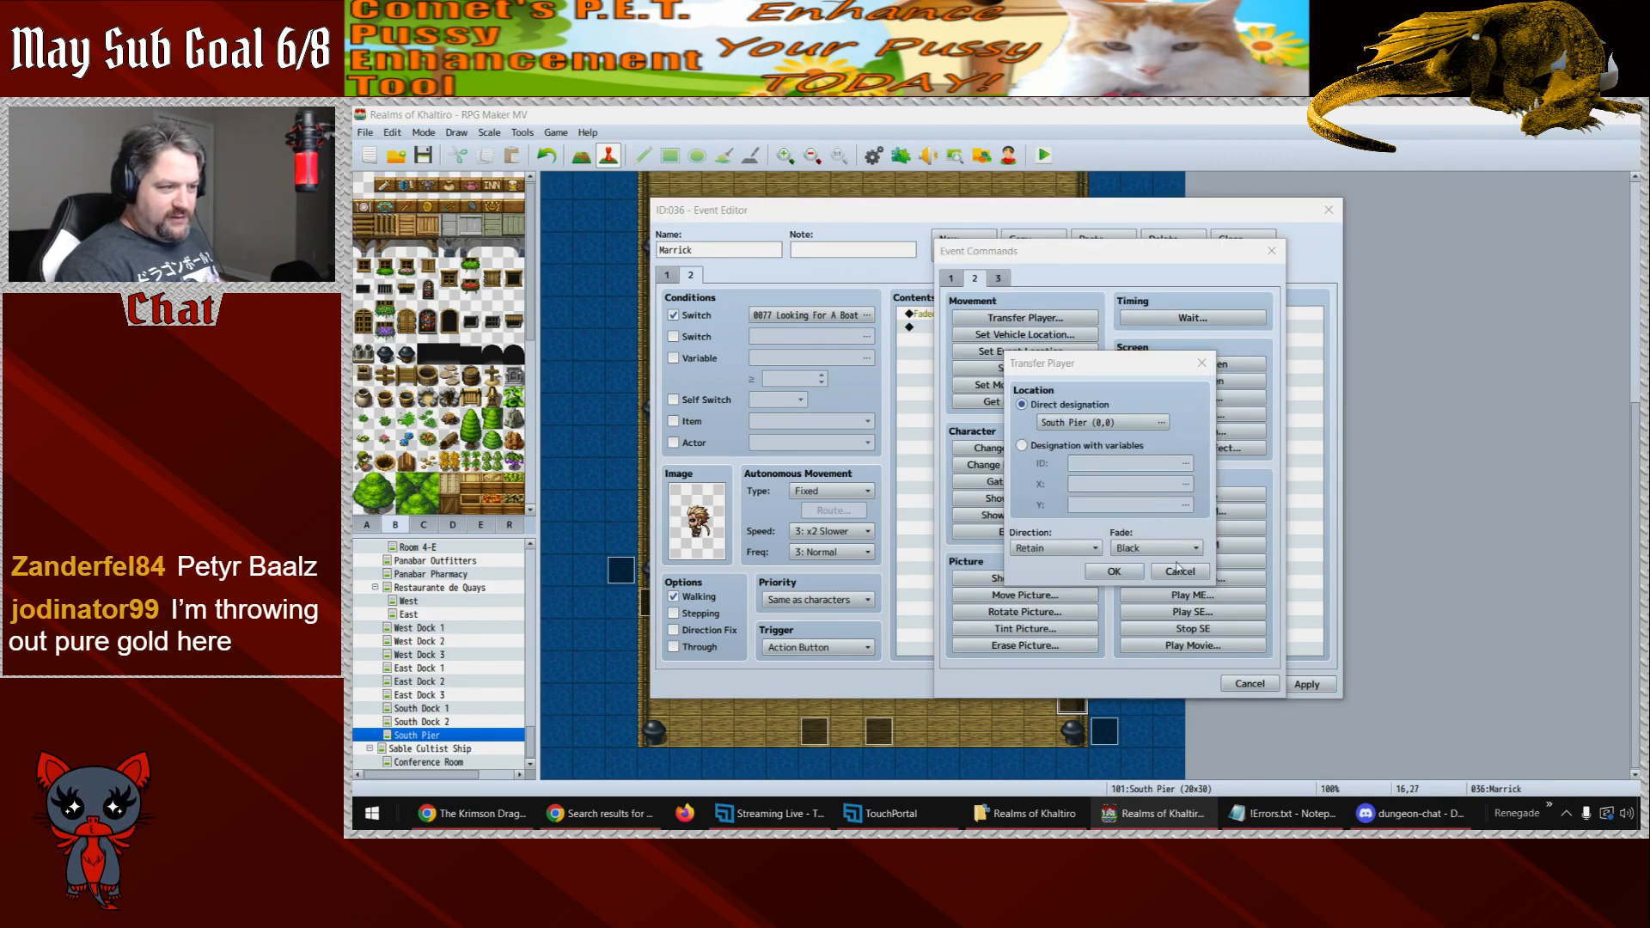
double_click(1098, 422)
click(1177, 646)
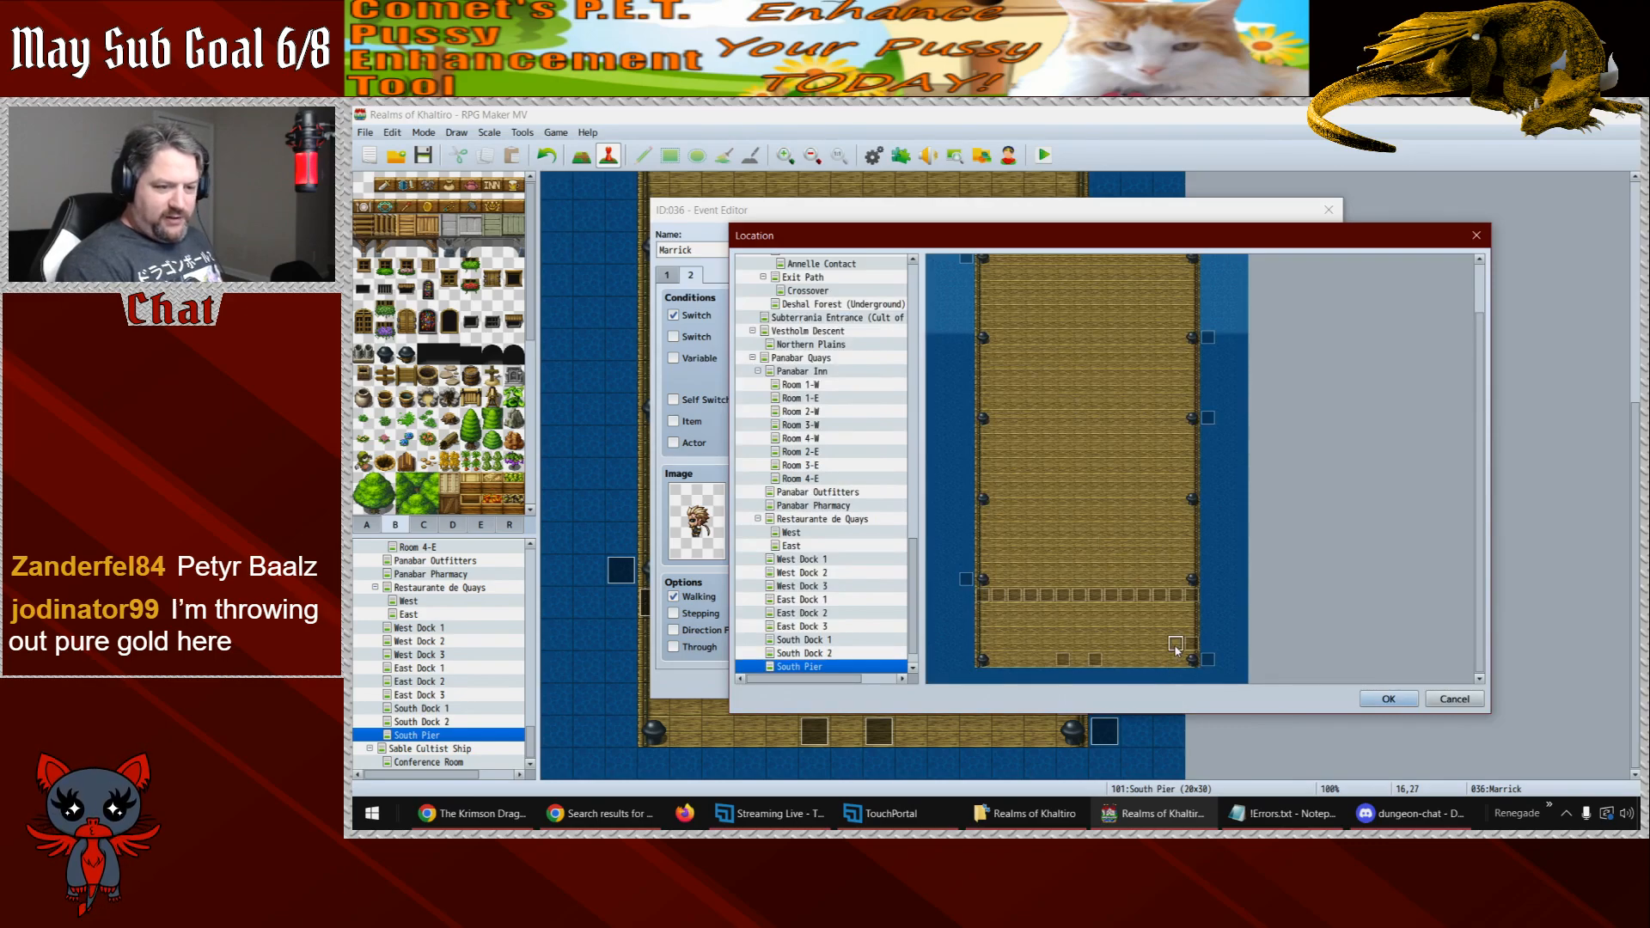
click(1389, 699)
click(1095, 548)
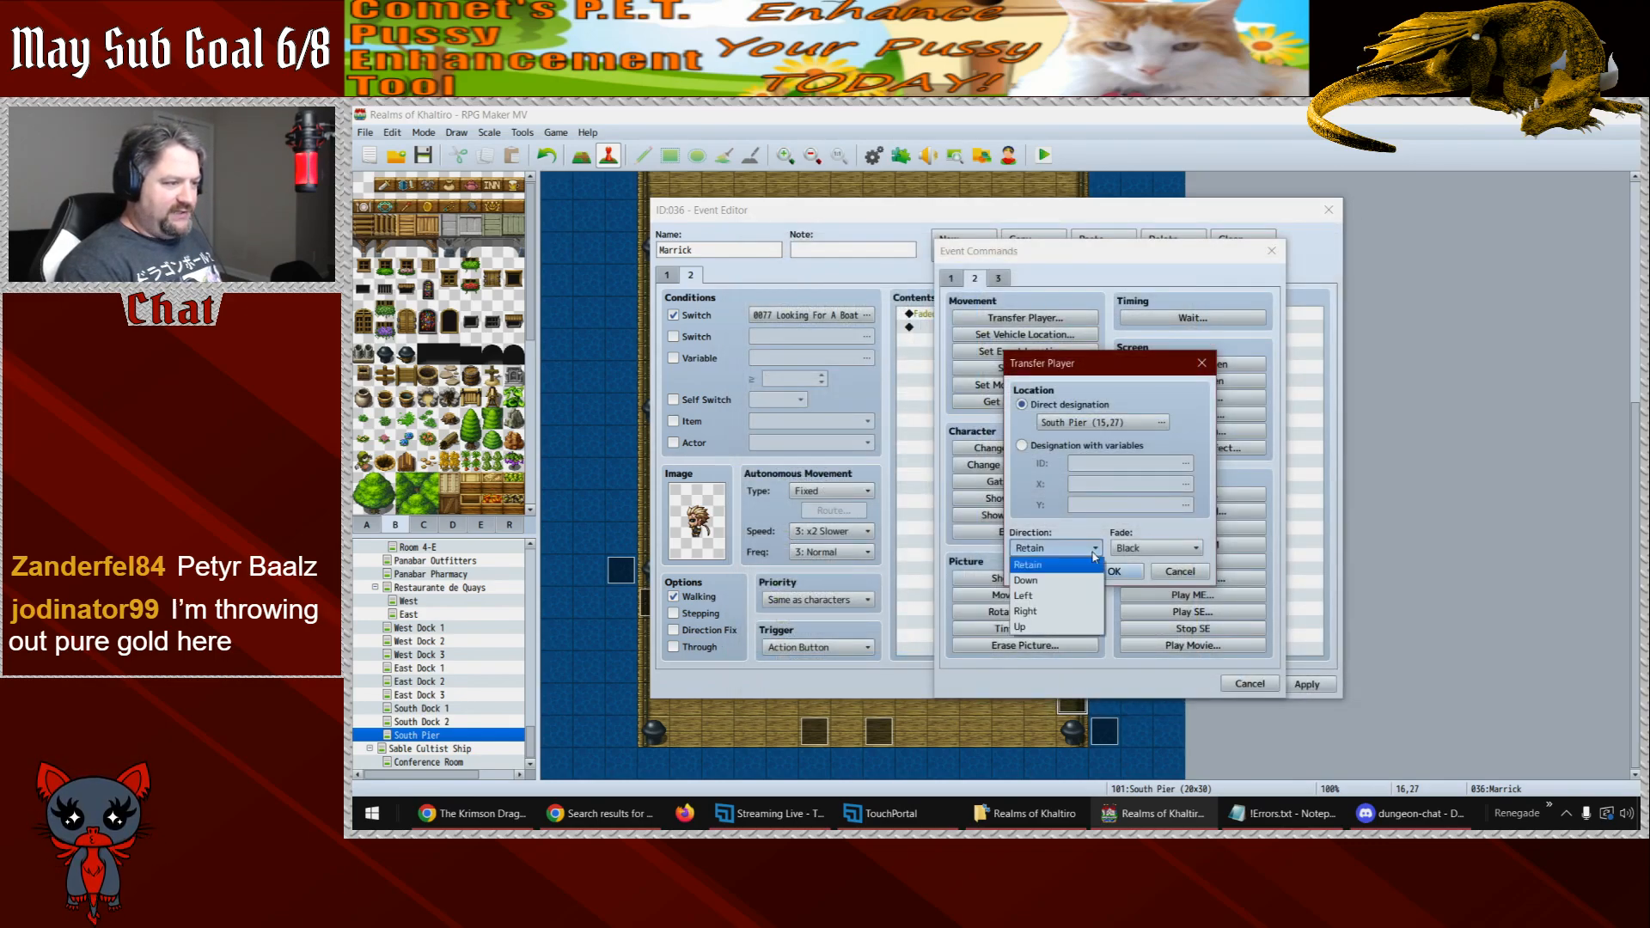
click(1055, 613)
click(1104, 572)
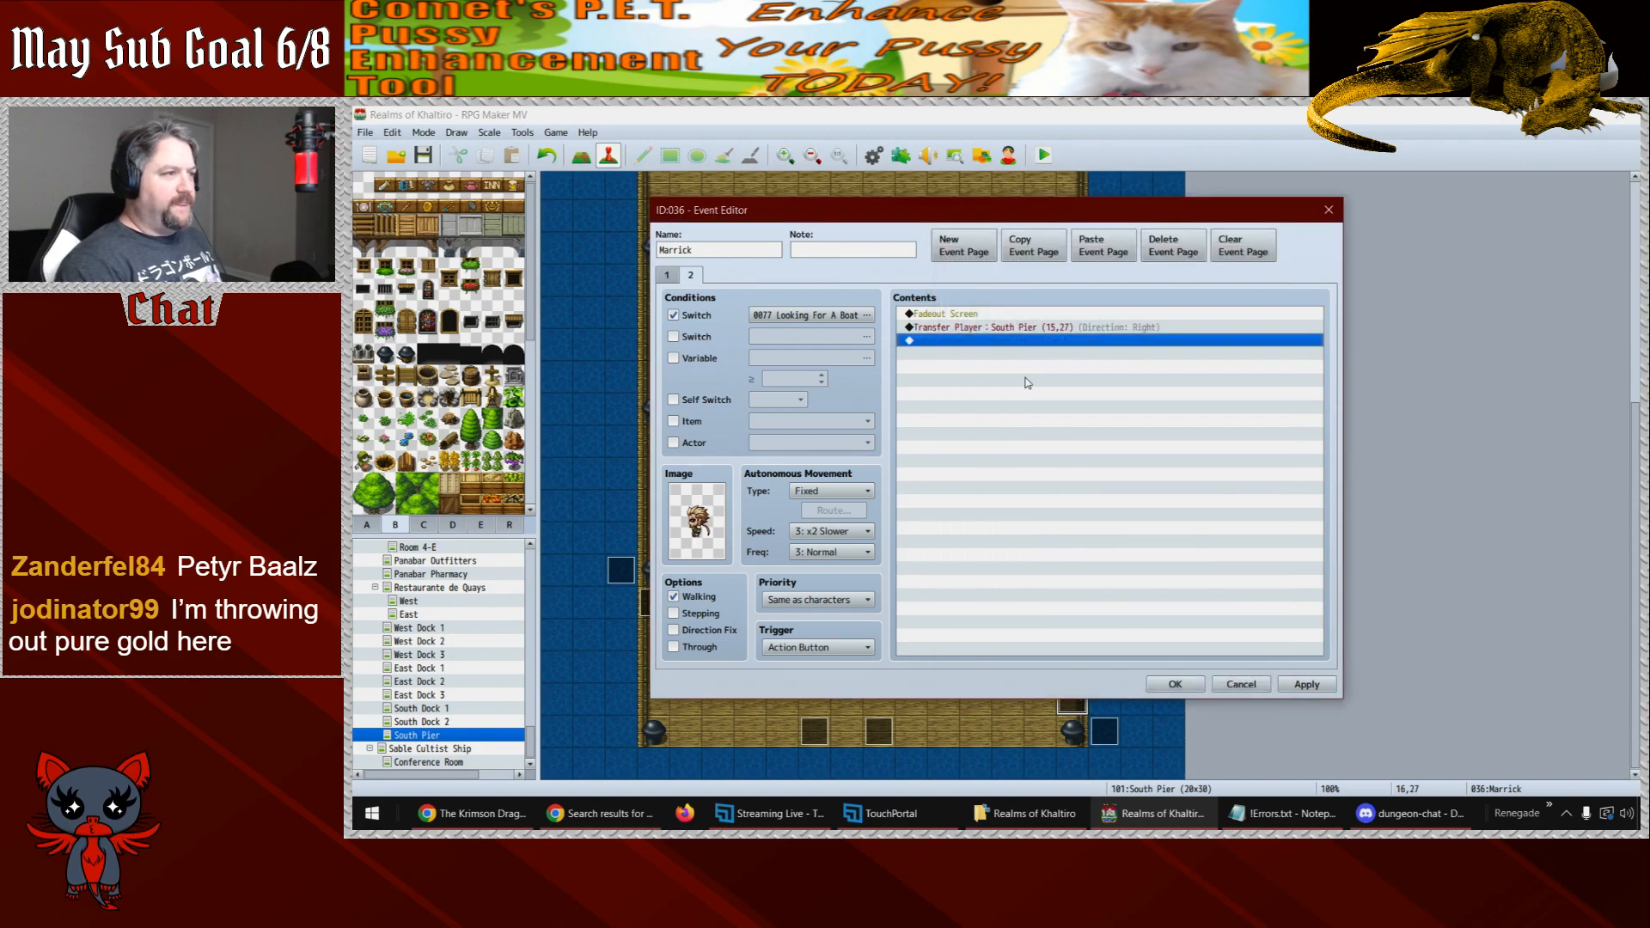
- Insert a Control Switches command after the transfer and raise the maximum number of switches to 78
double_click(1002, 340)
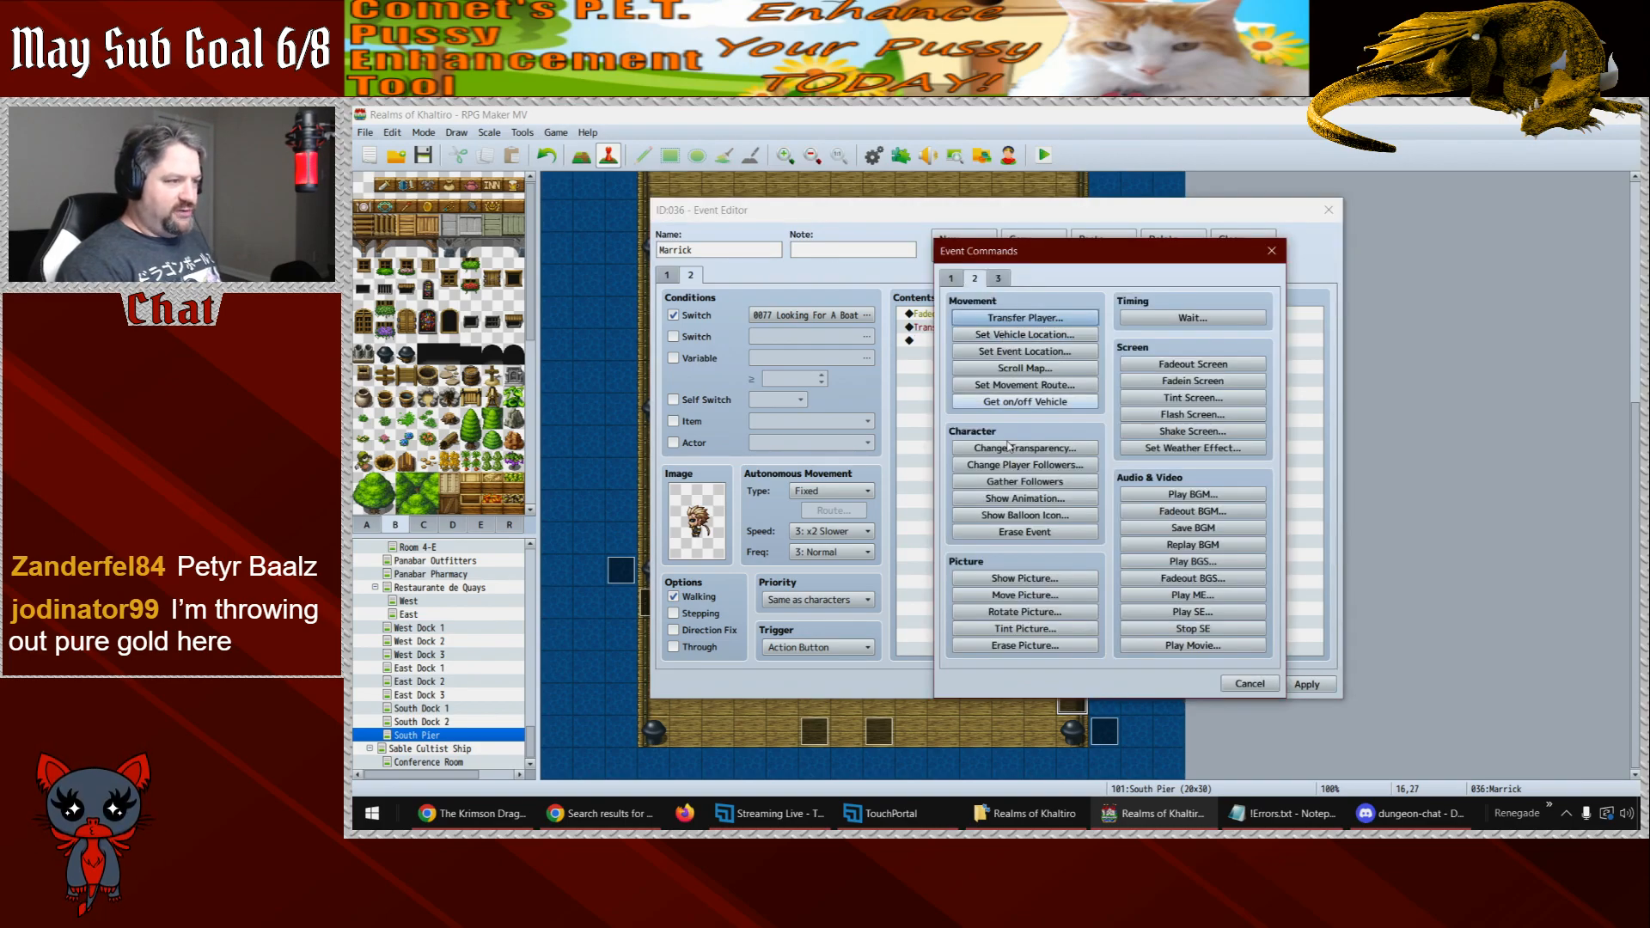
click(951, 277)
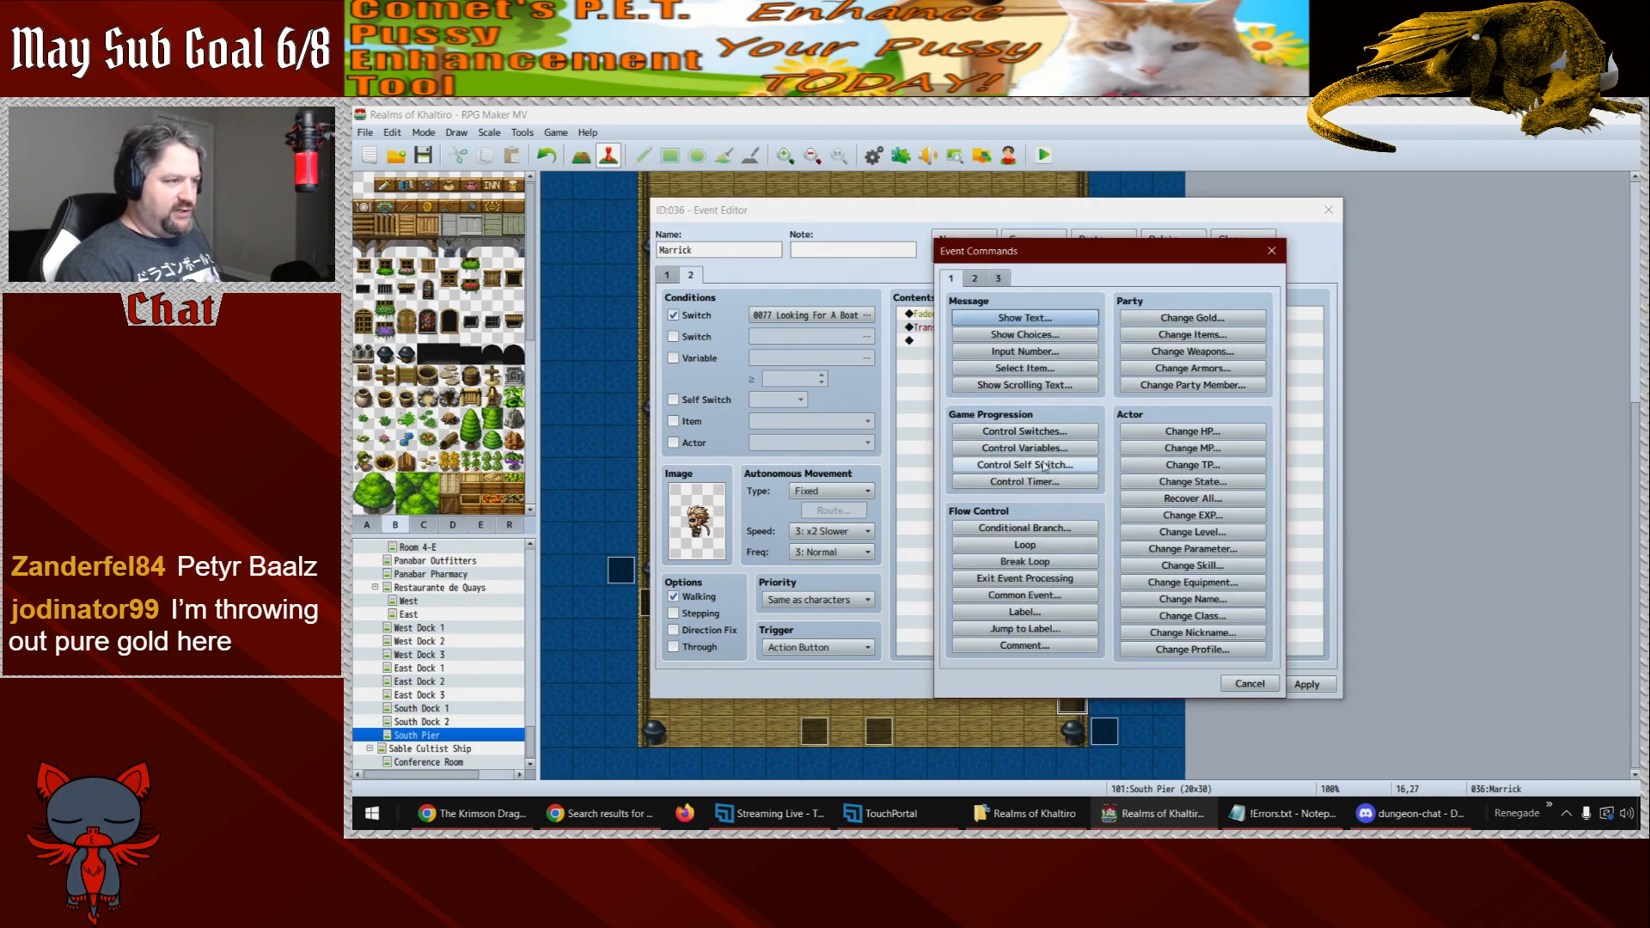
click(1019, 434)
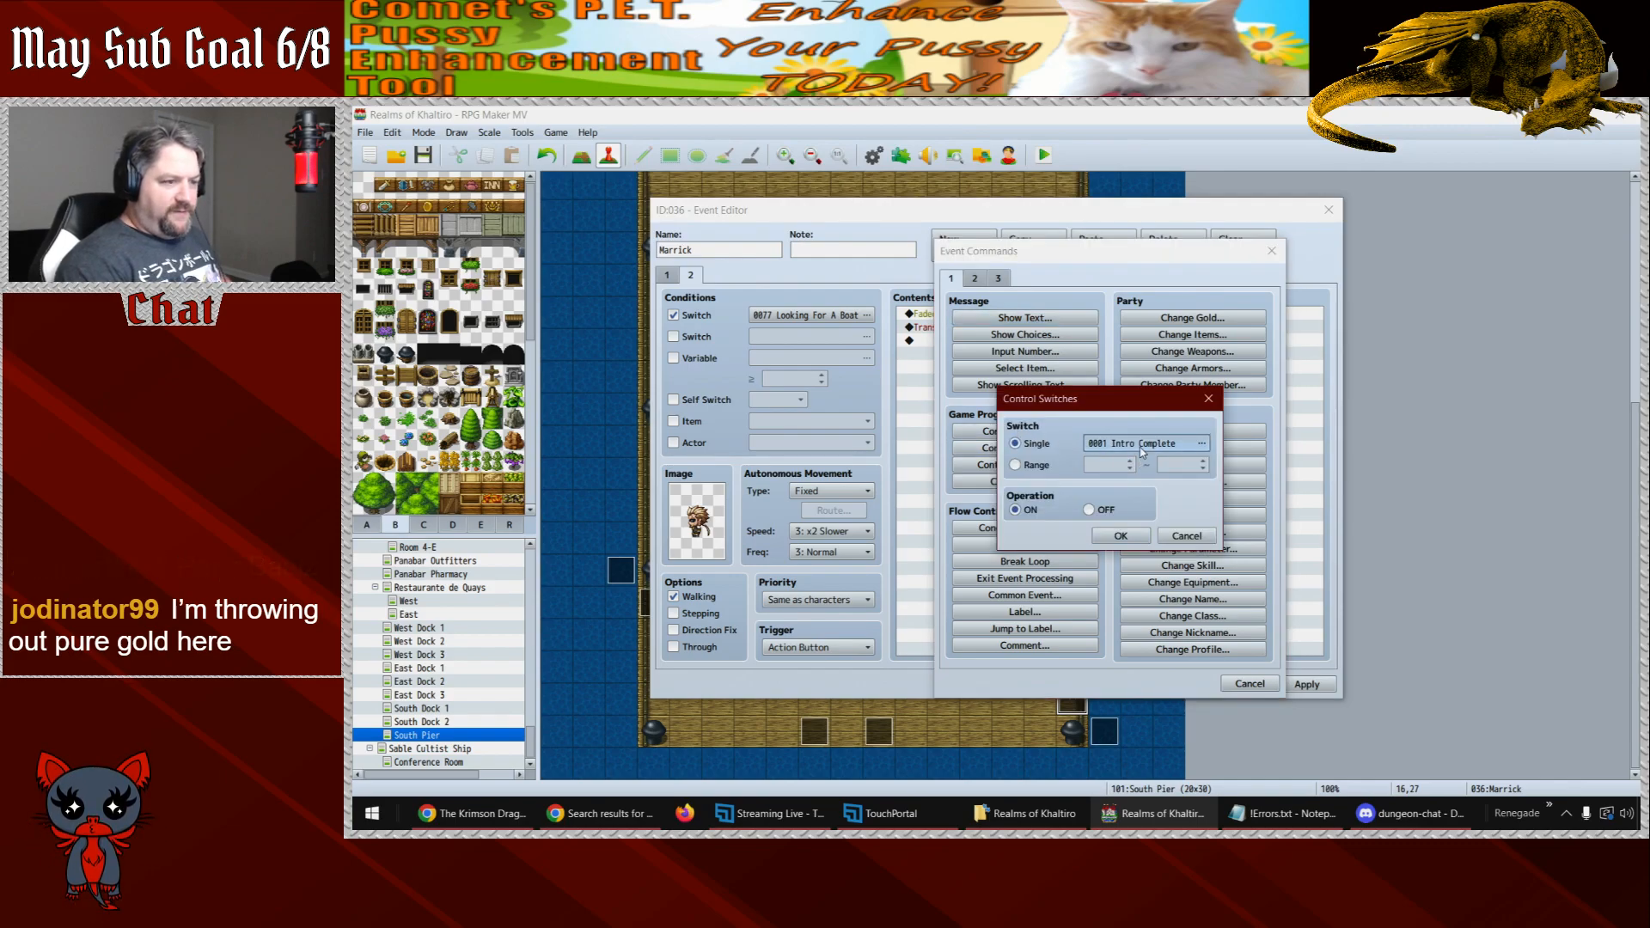
click(1143, 451)
click(1024, 616)
click(1025, 607)
click(1000, 634)
- Name switch 0078 Met Merrick, have the command turn it ON, and confirm the Marrick event
click(1110, 557)
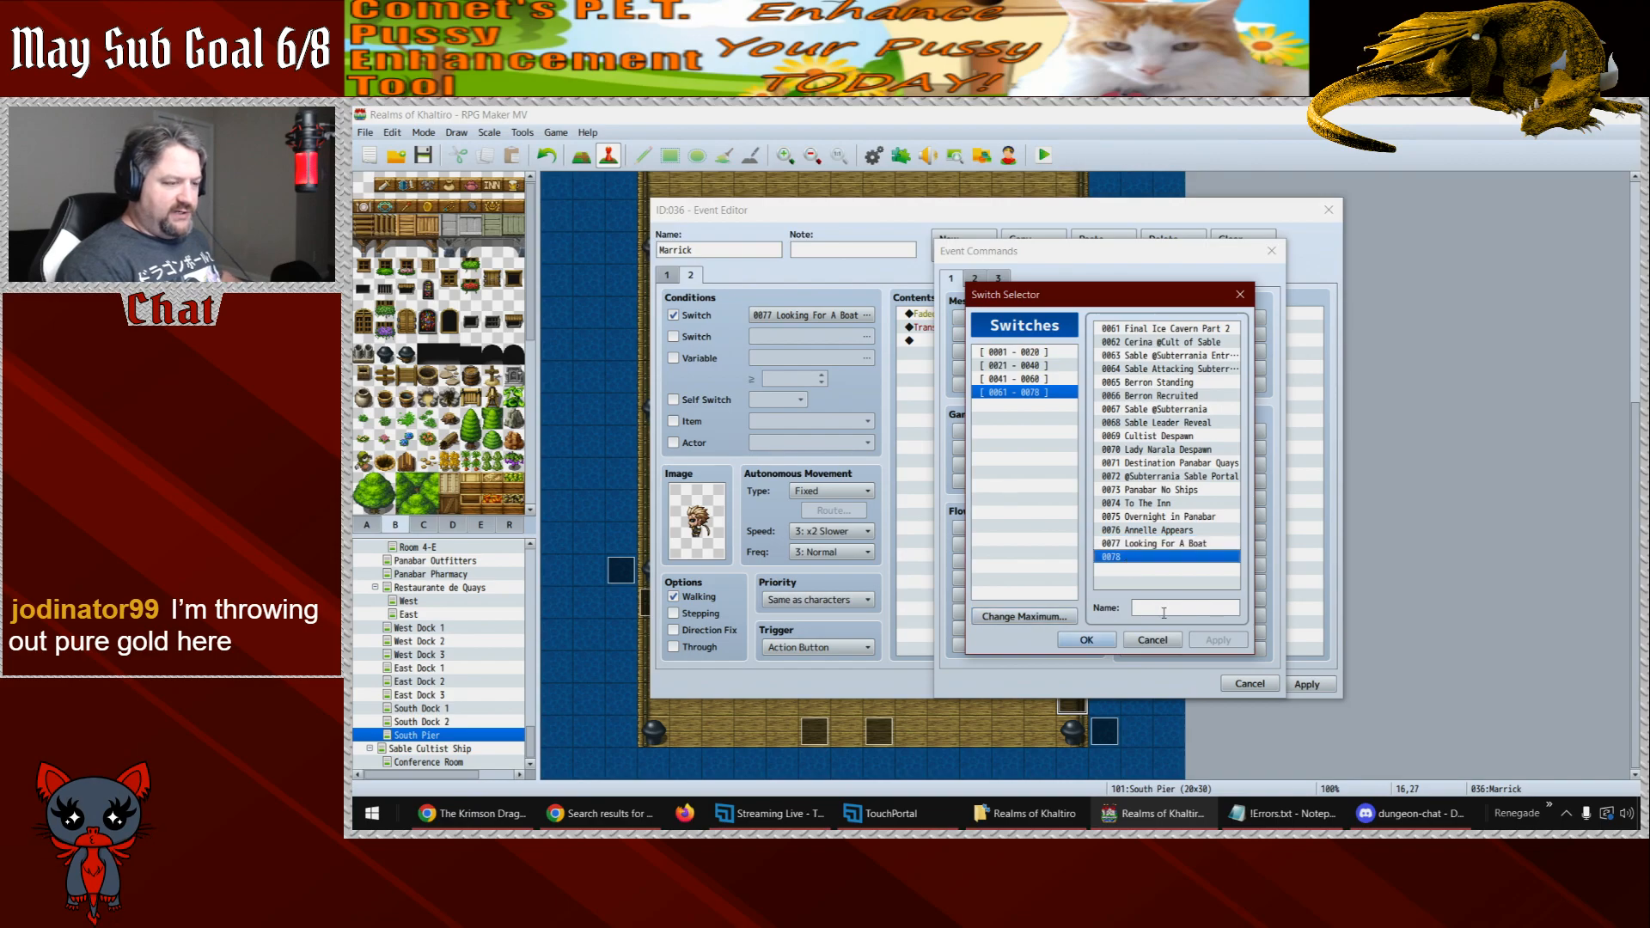
click(1164, 609)
text(Met Merrick)
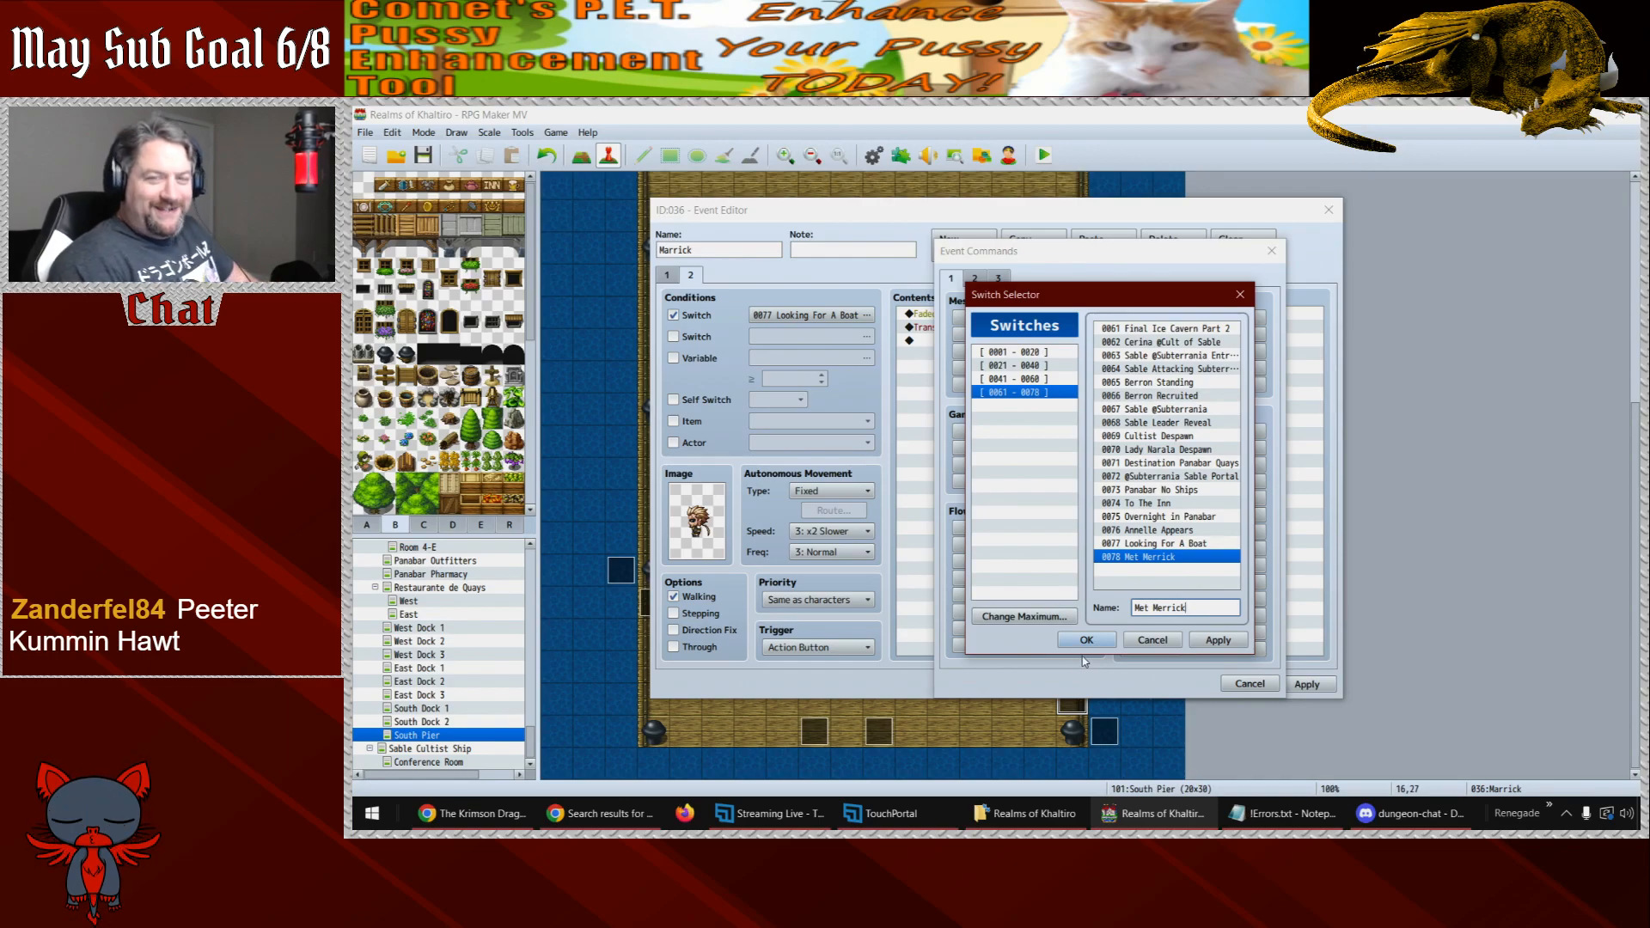
click(1223, 644)
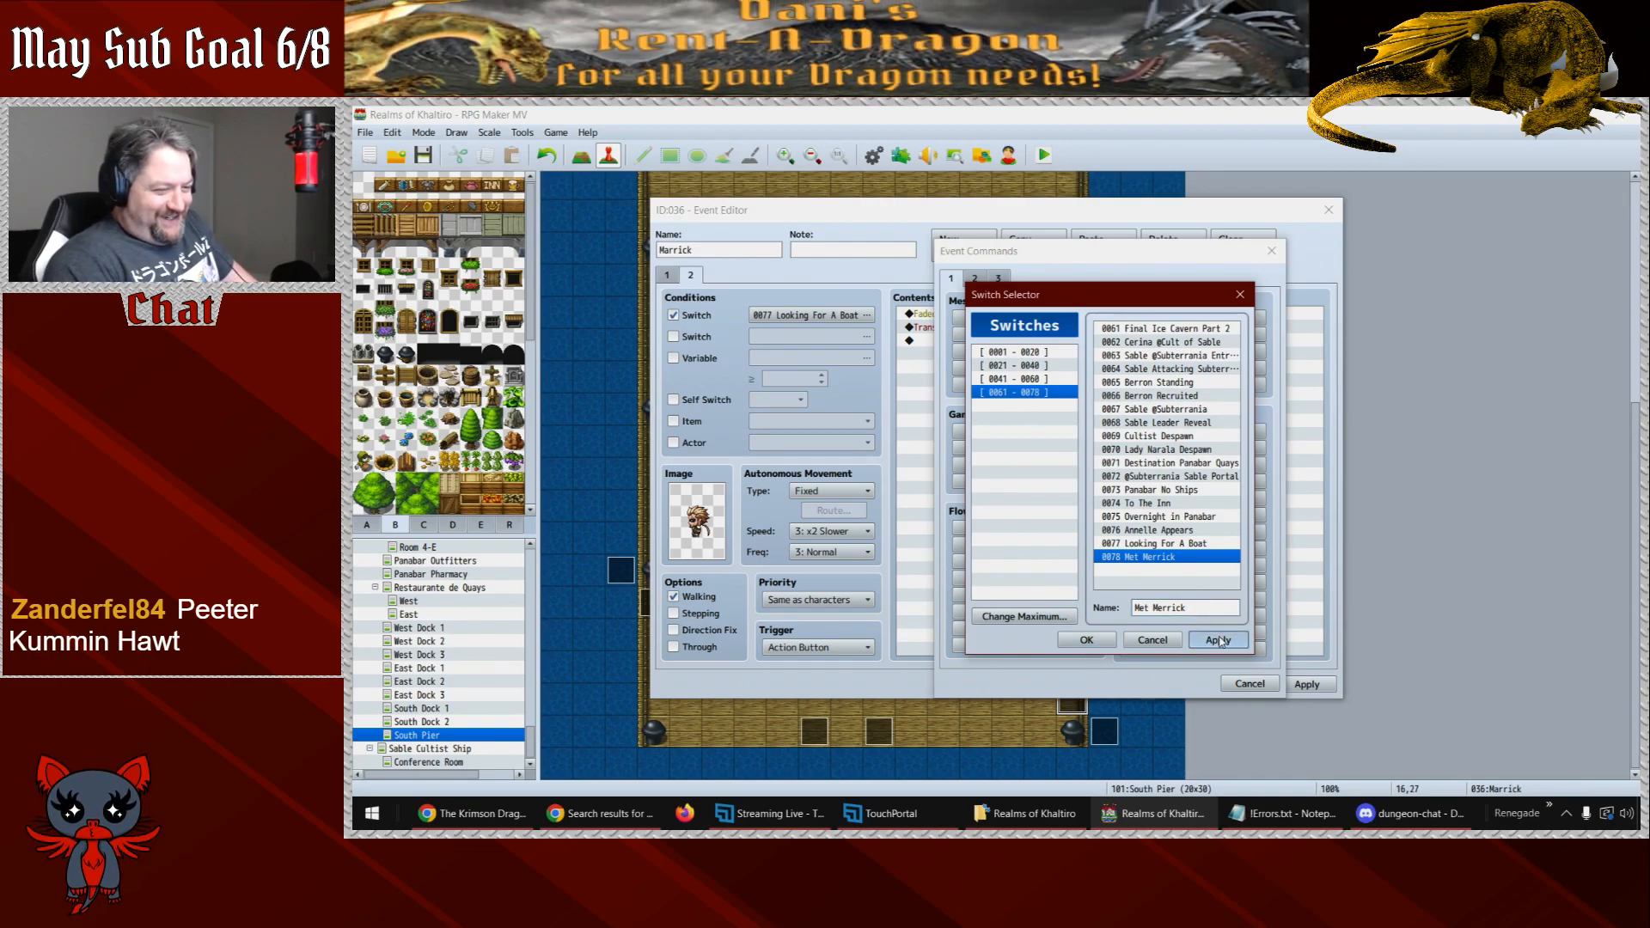
click(1087, 641)
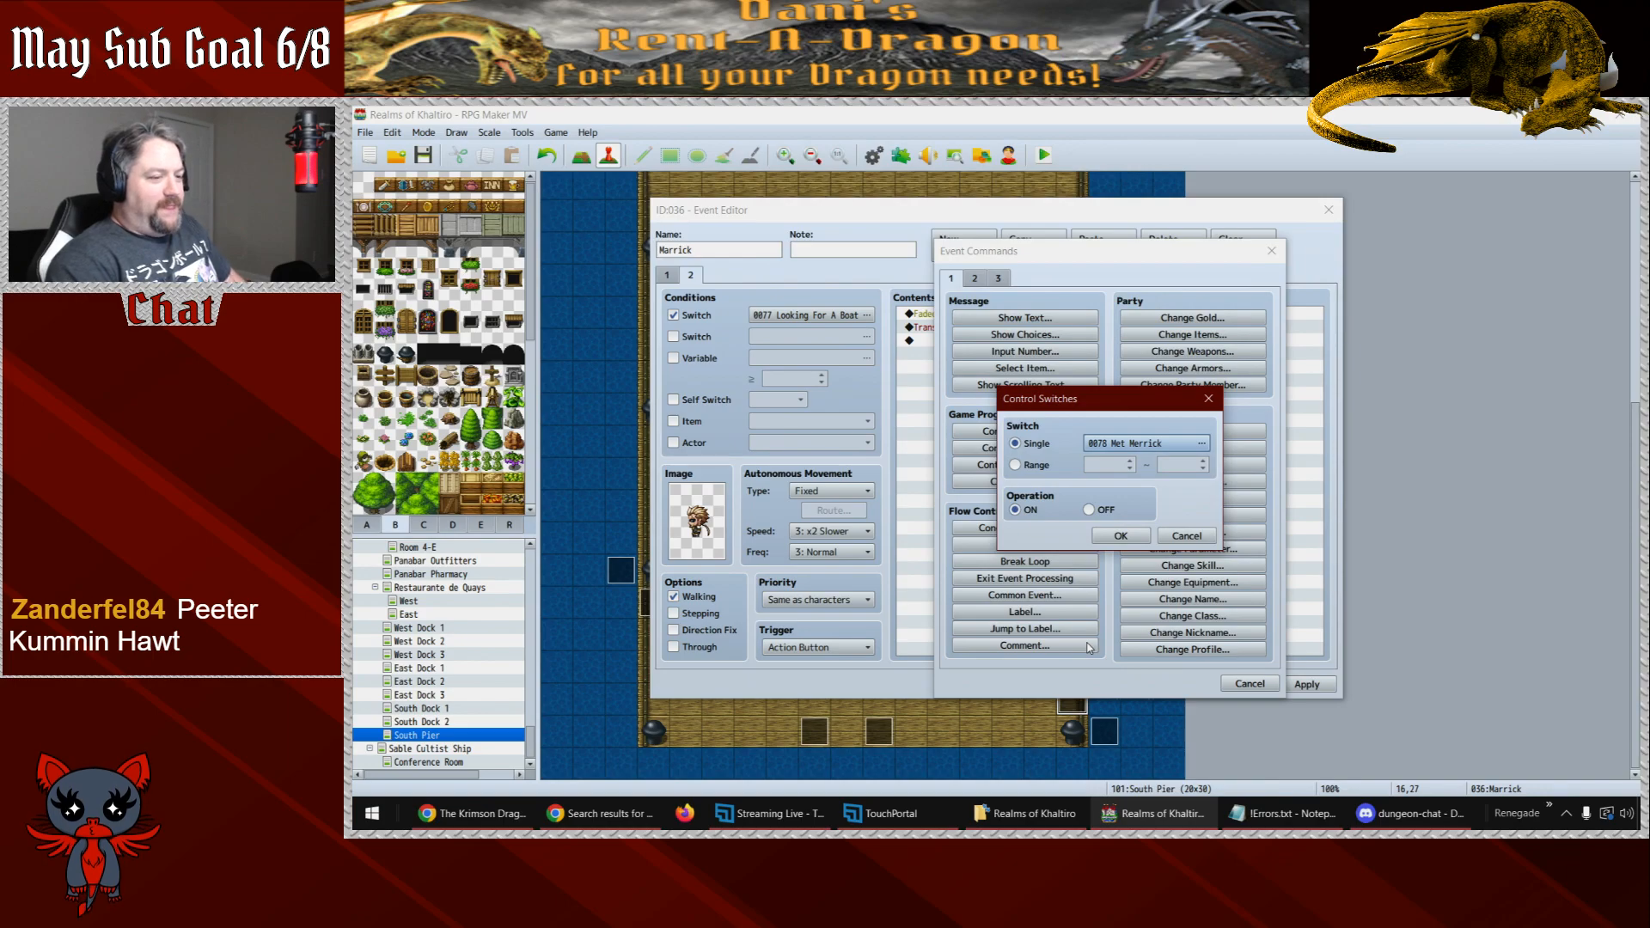
click(1131, 537)
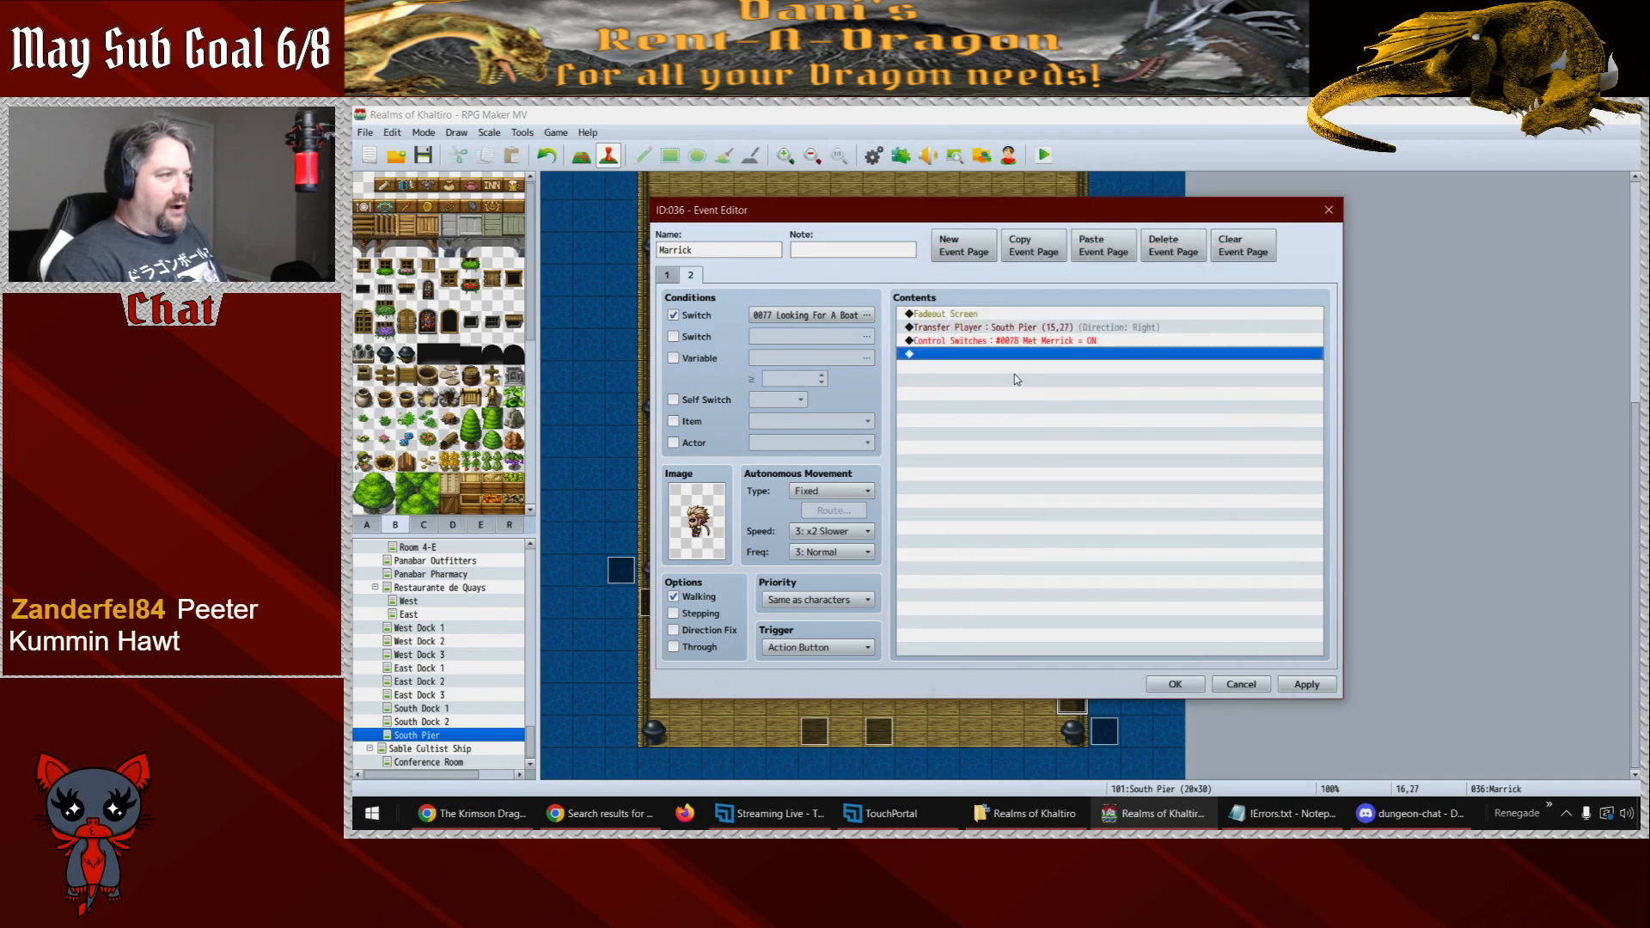
click(1175, 684)
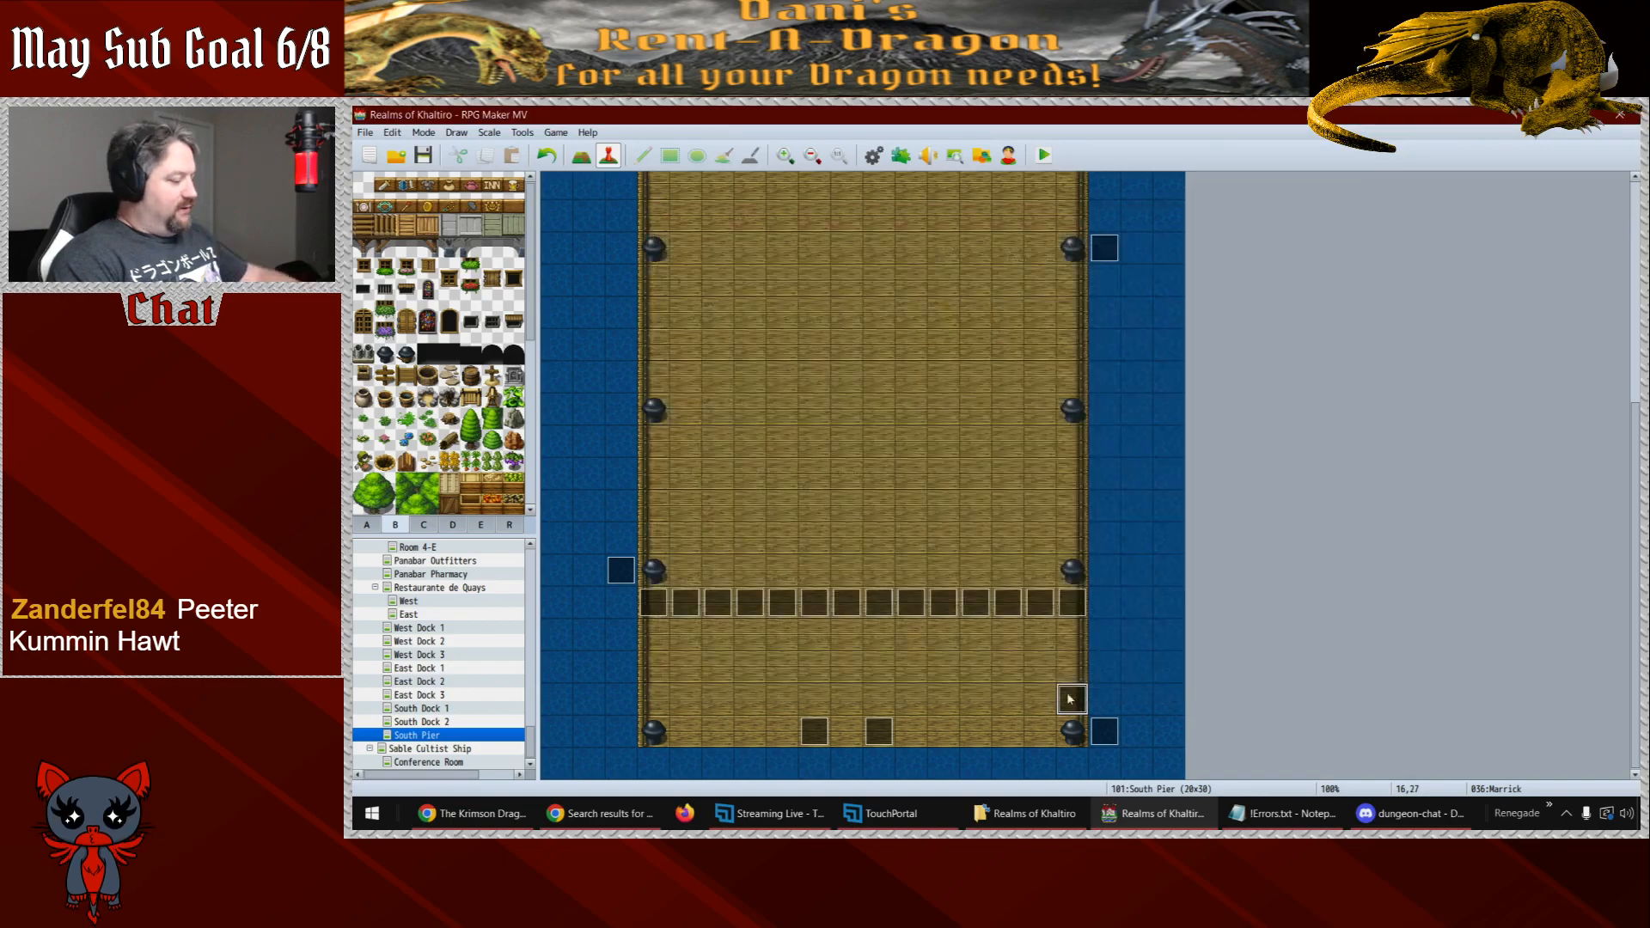
- Create an event named Cerina 2 at 14,27 and add a second page conditioned on switch 0078 Met Merrick
double_click(1009, 698)
text(Cerina 2)
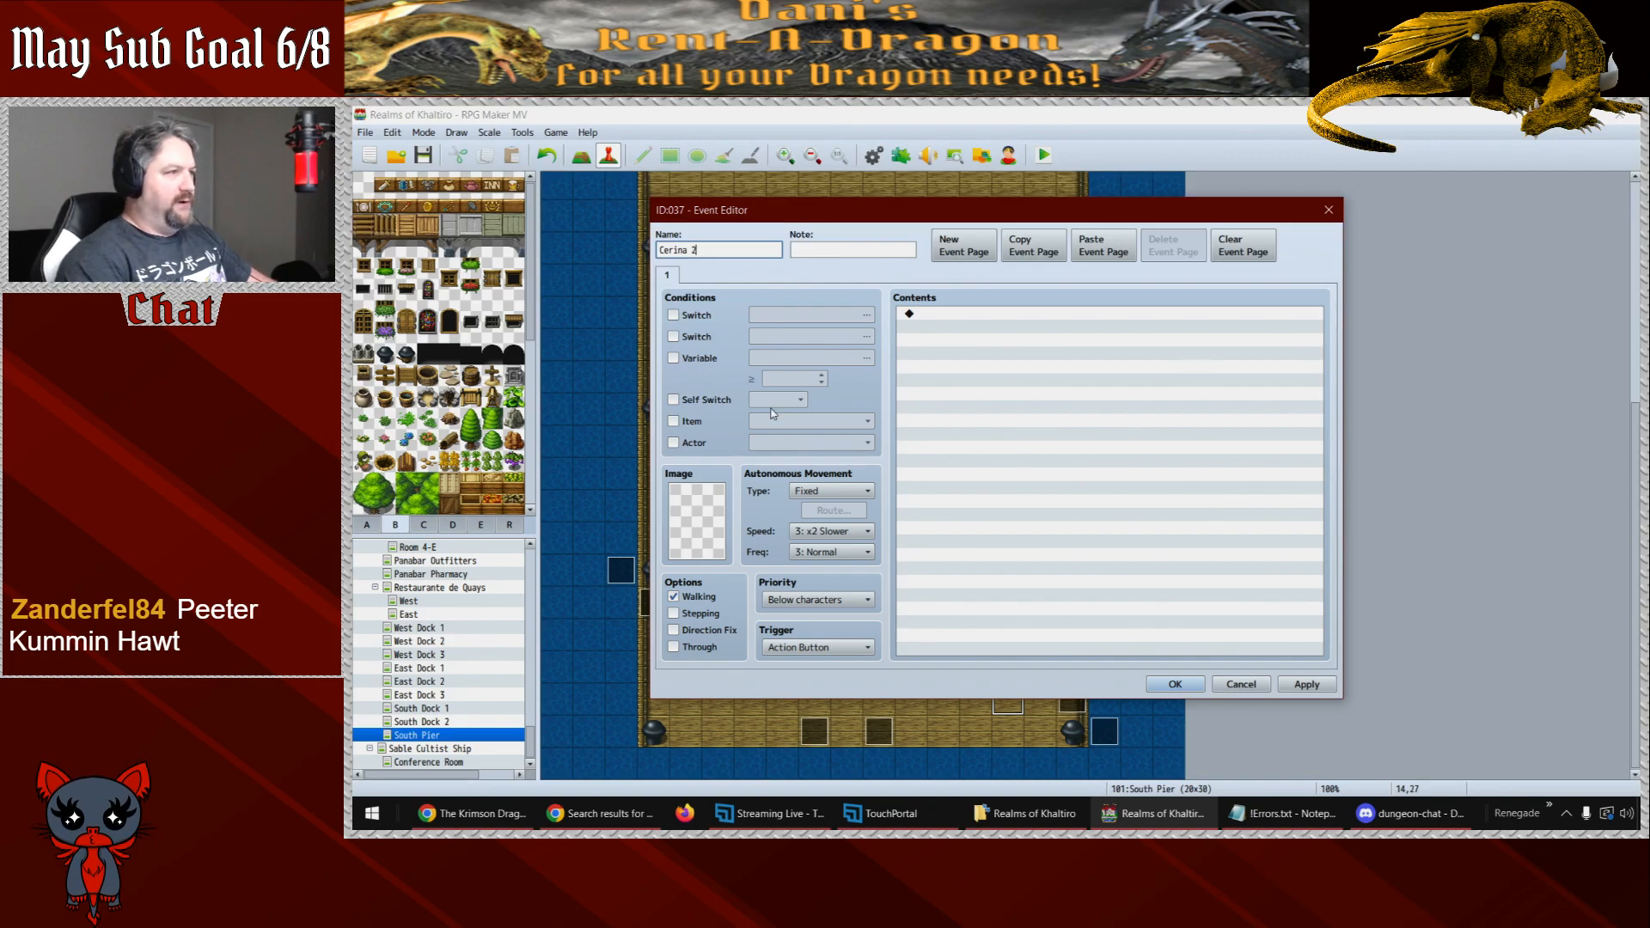
click(963, 245)
click(693, 318)
click(797, 315)
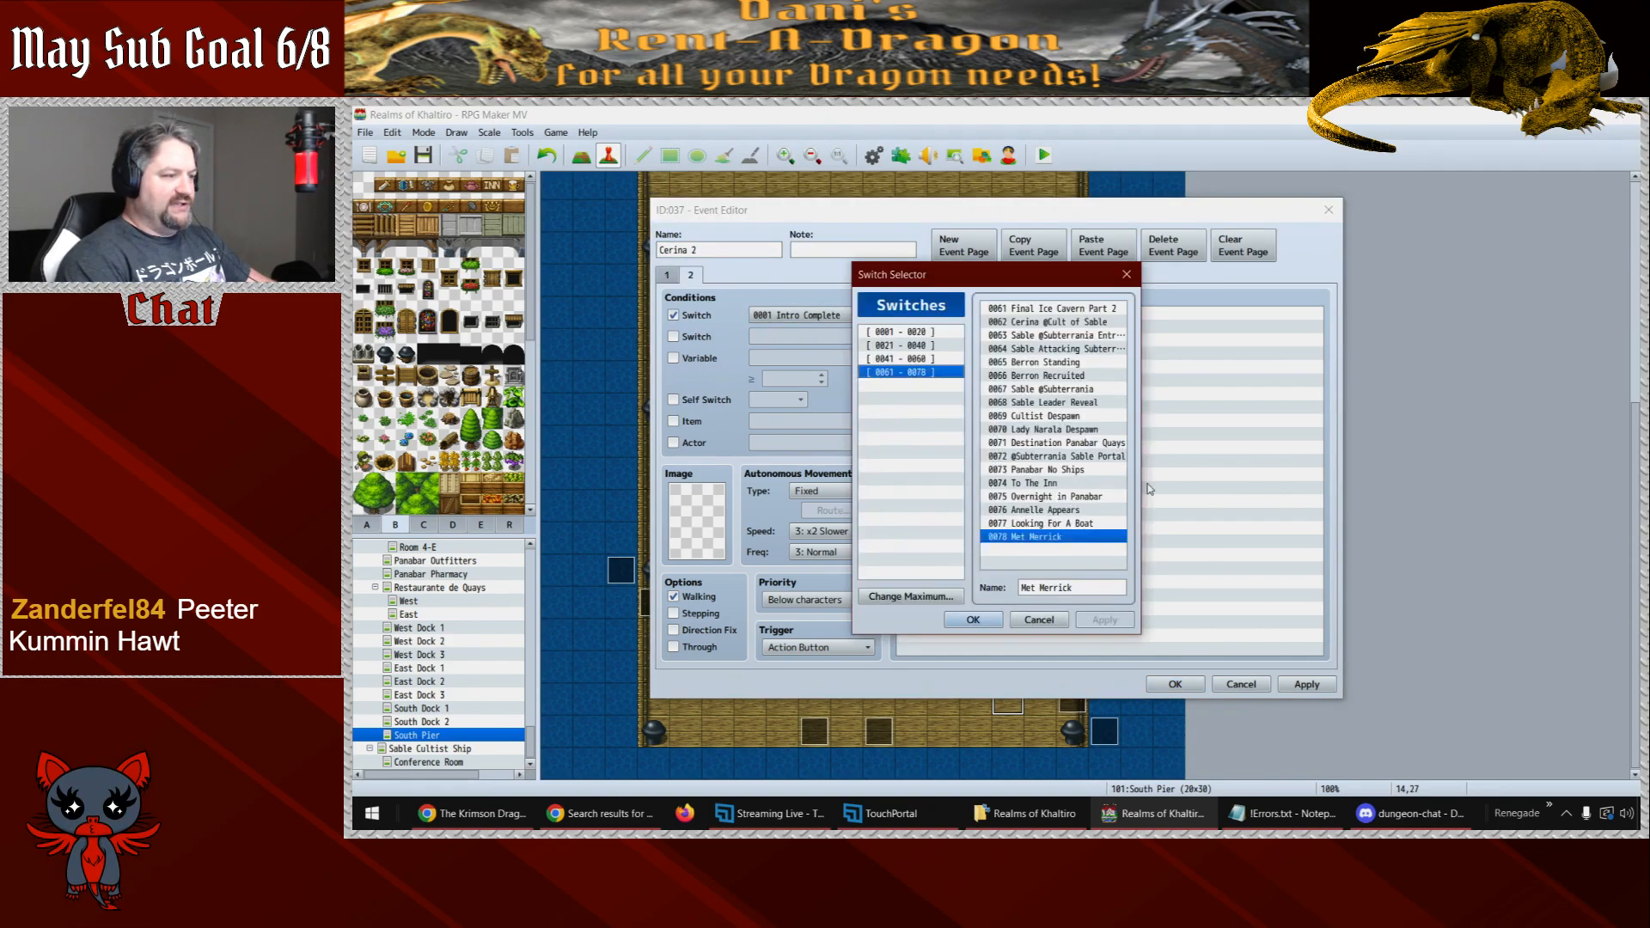
click(974, 617)
- Set the image on page 2 of Cerina 2 to a ~RoK Cerina sprite and confirm the event
double_click(696, 521)
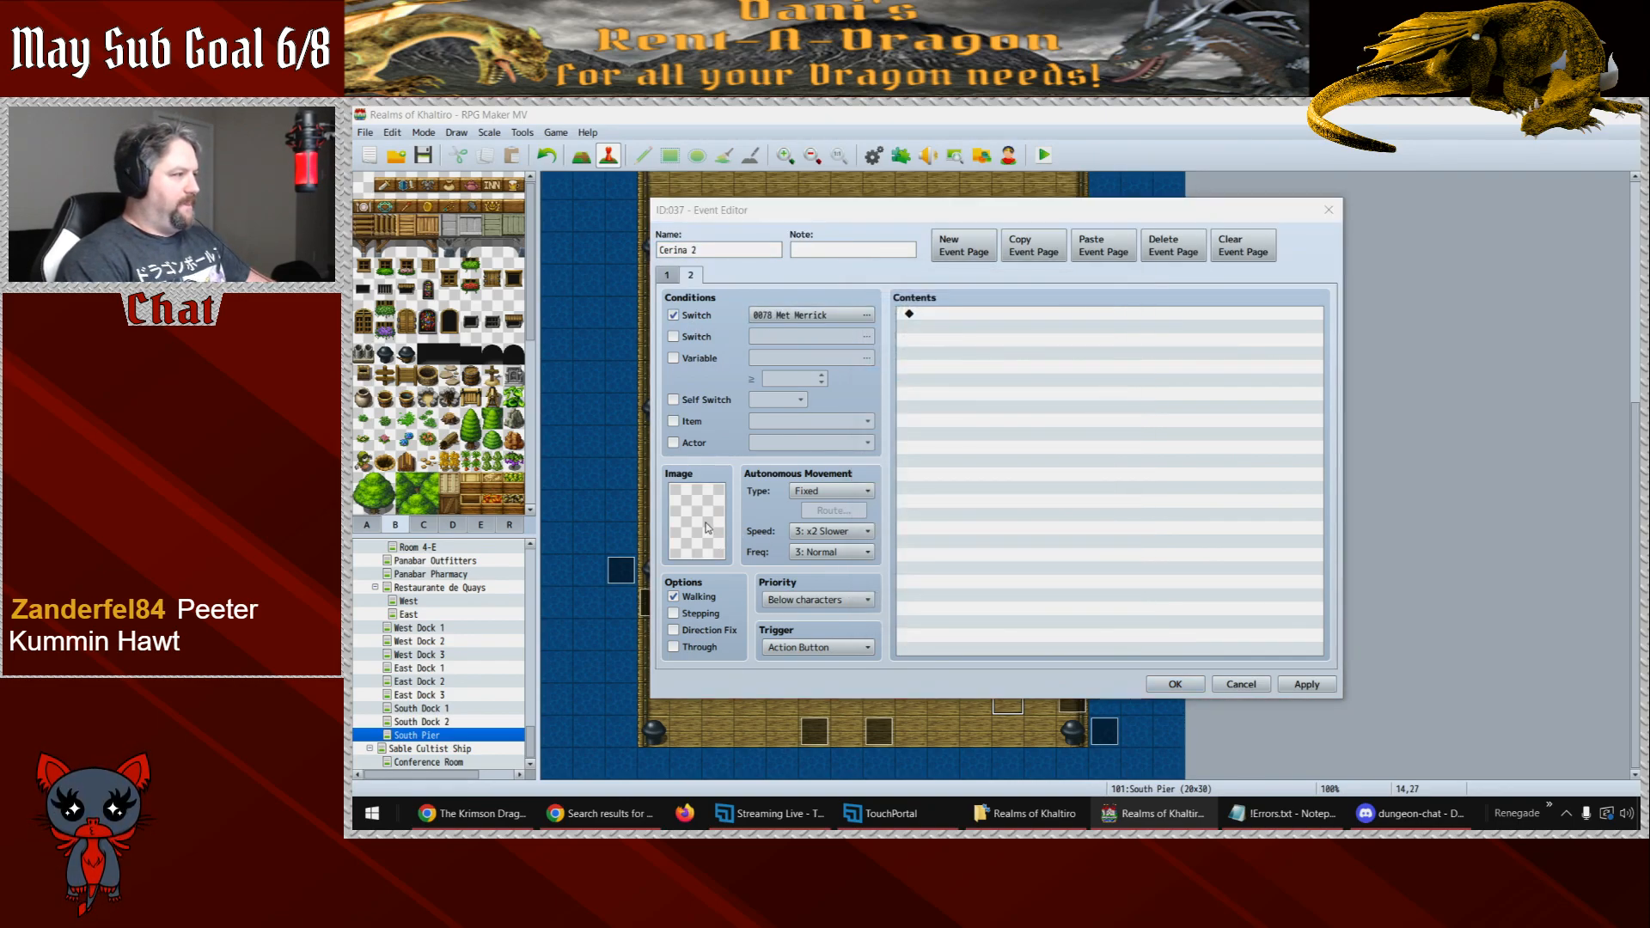
drag(895, 382, 893, 495)
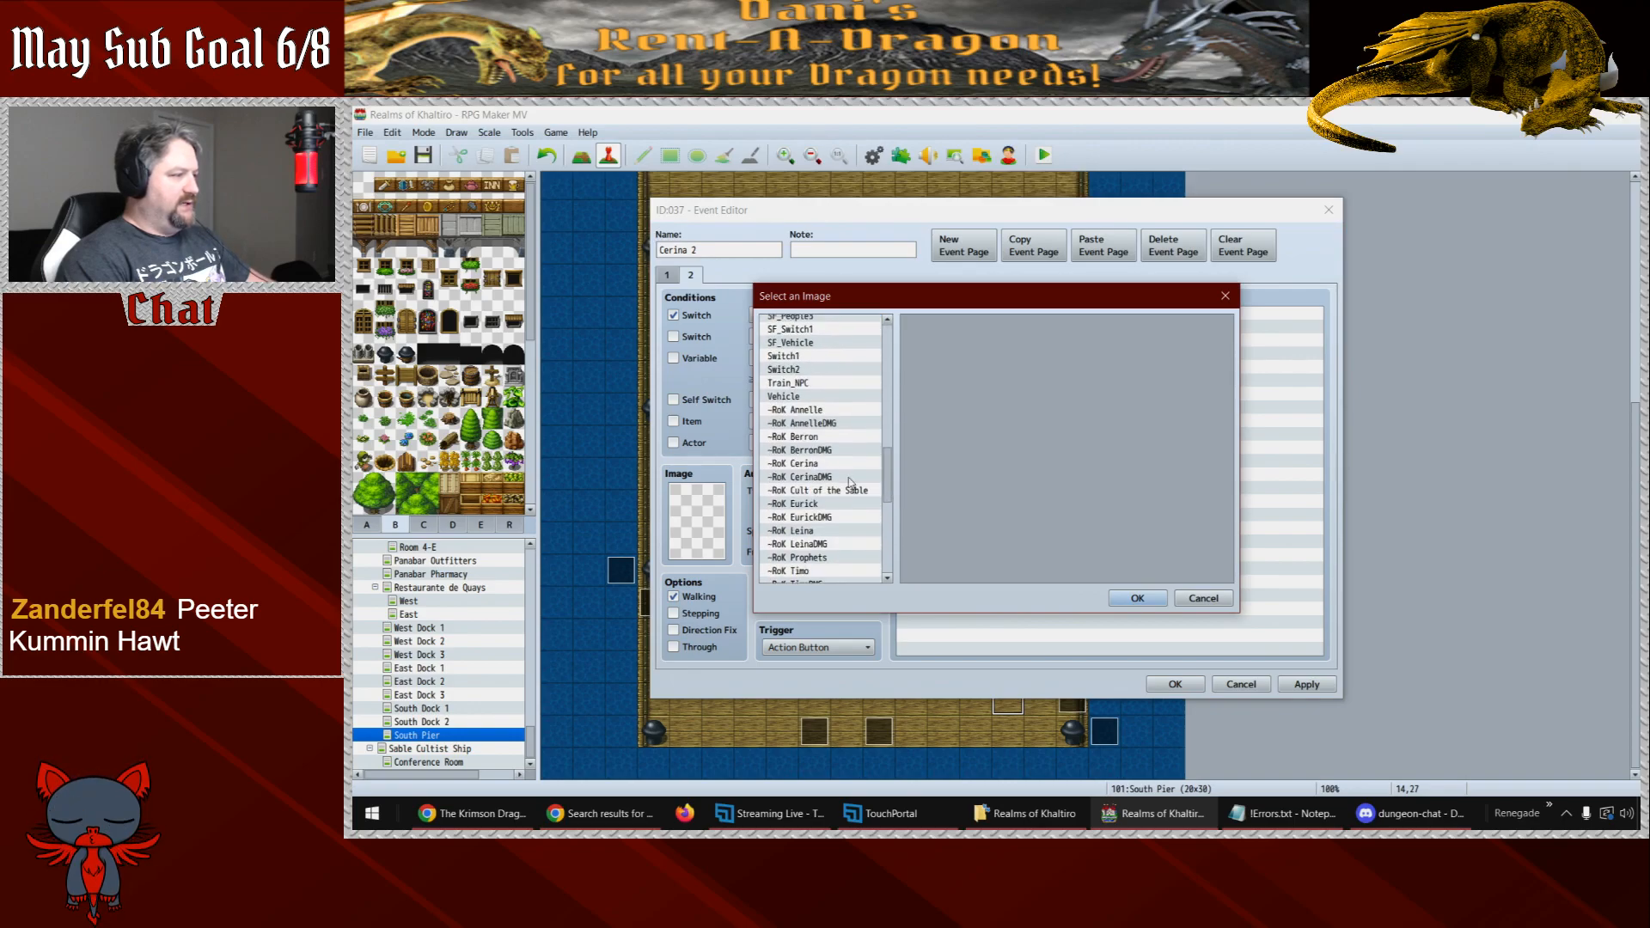
click(823, 463)
click(936, 376)
click(1135, 599)
click(1177, 684)
- Duplicate the Cerina 2 event to tile 14,28 and name the copy Berron 2
key(ctrl+c)
click(1013, 729)
key(ctrl+v)
double_click(1012, 729)
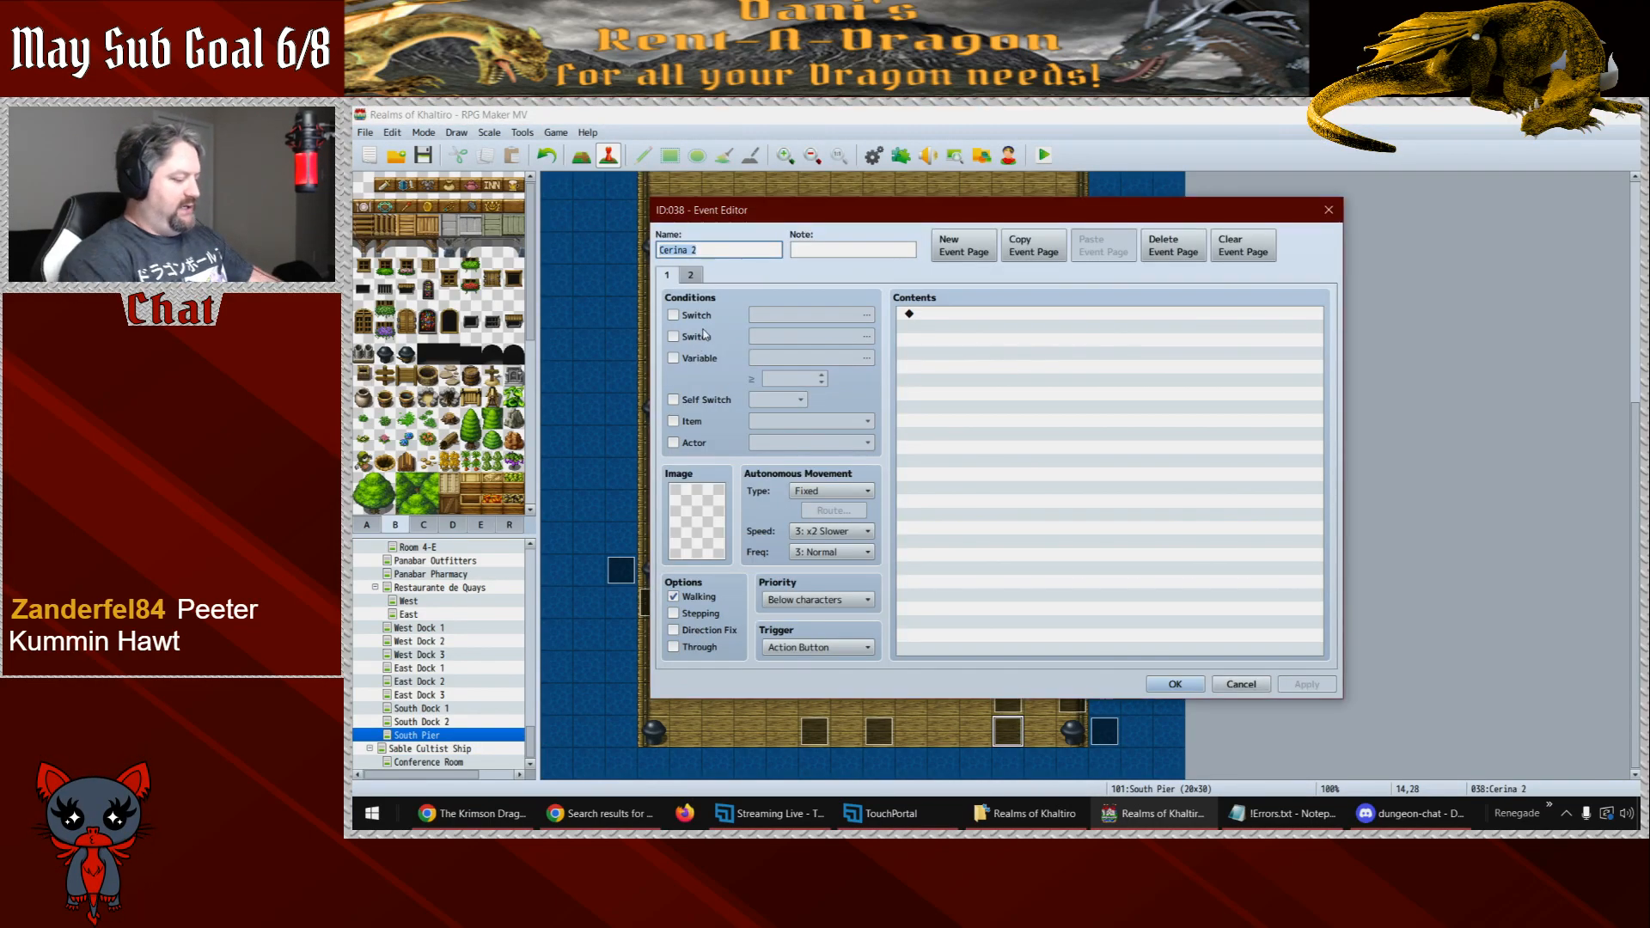
text(Berron 2)
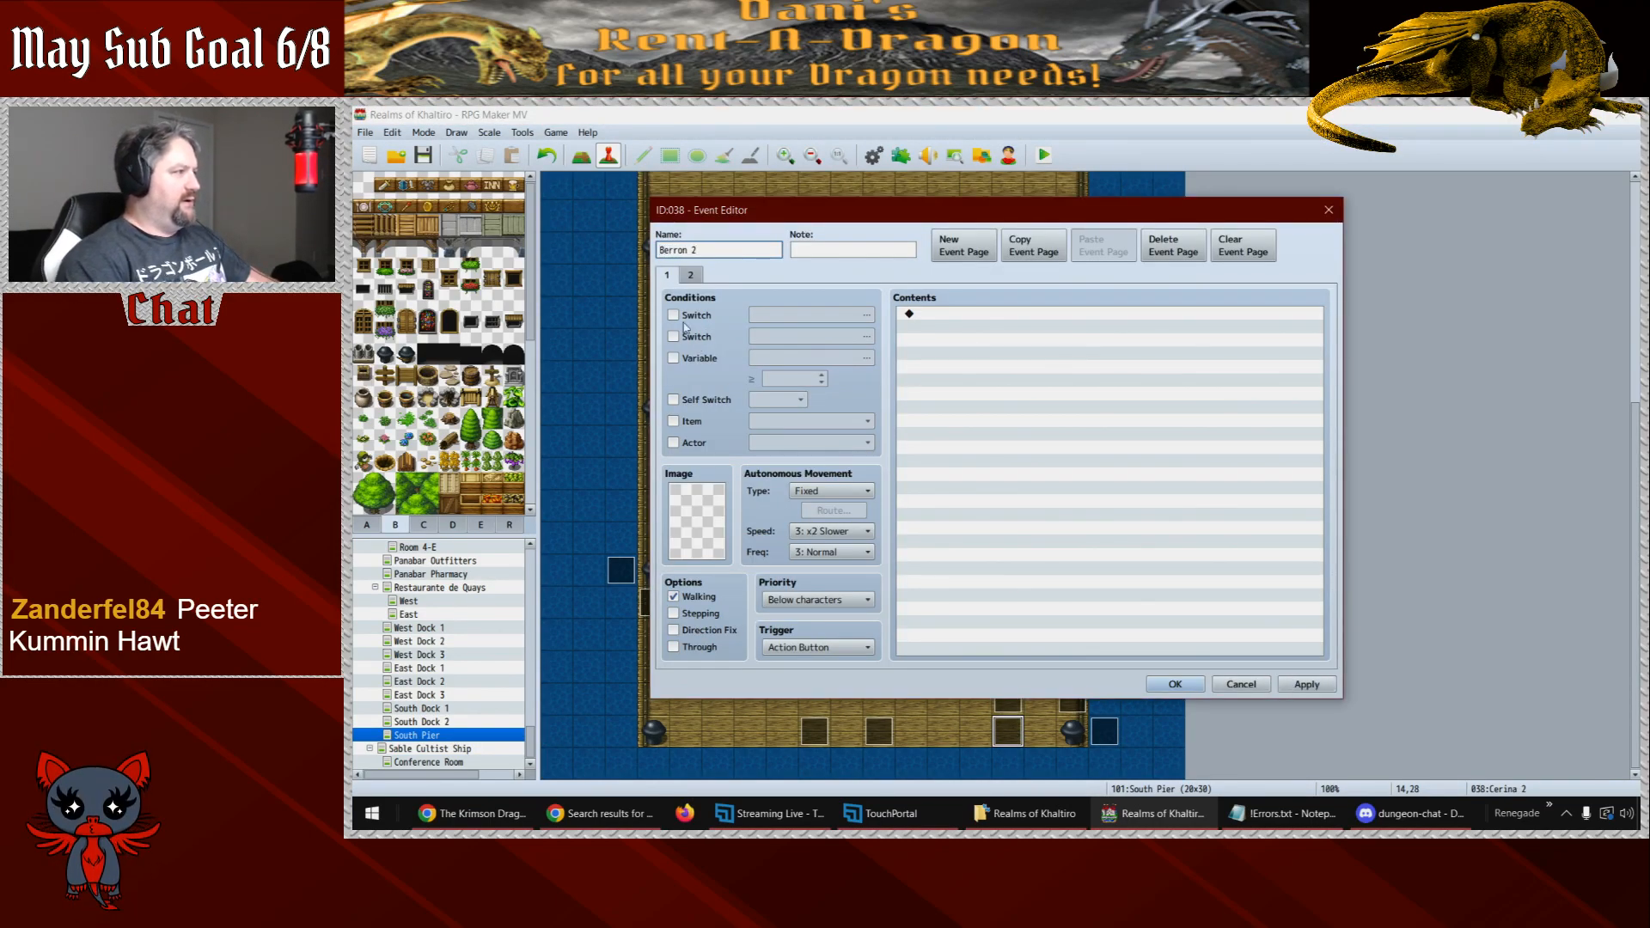
- Set the image on page 2 of Berron 2 to the ~RoK Berron sprite and confirm the event
click(690, 273)
double_click(696, 522)
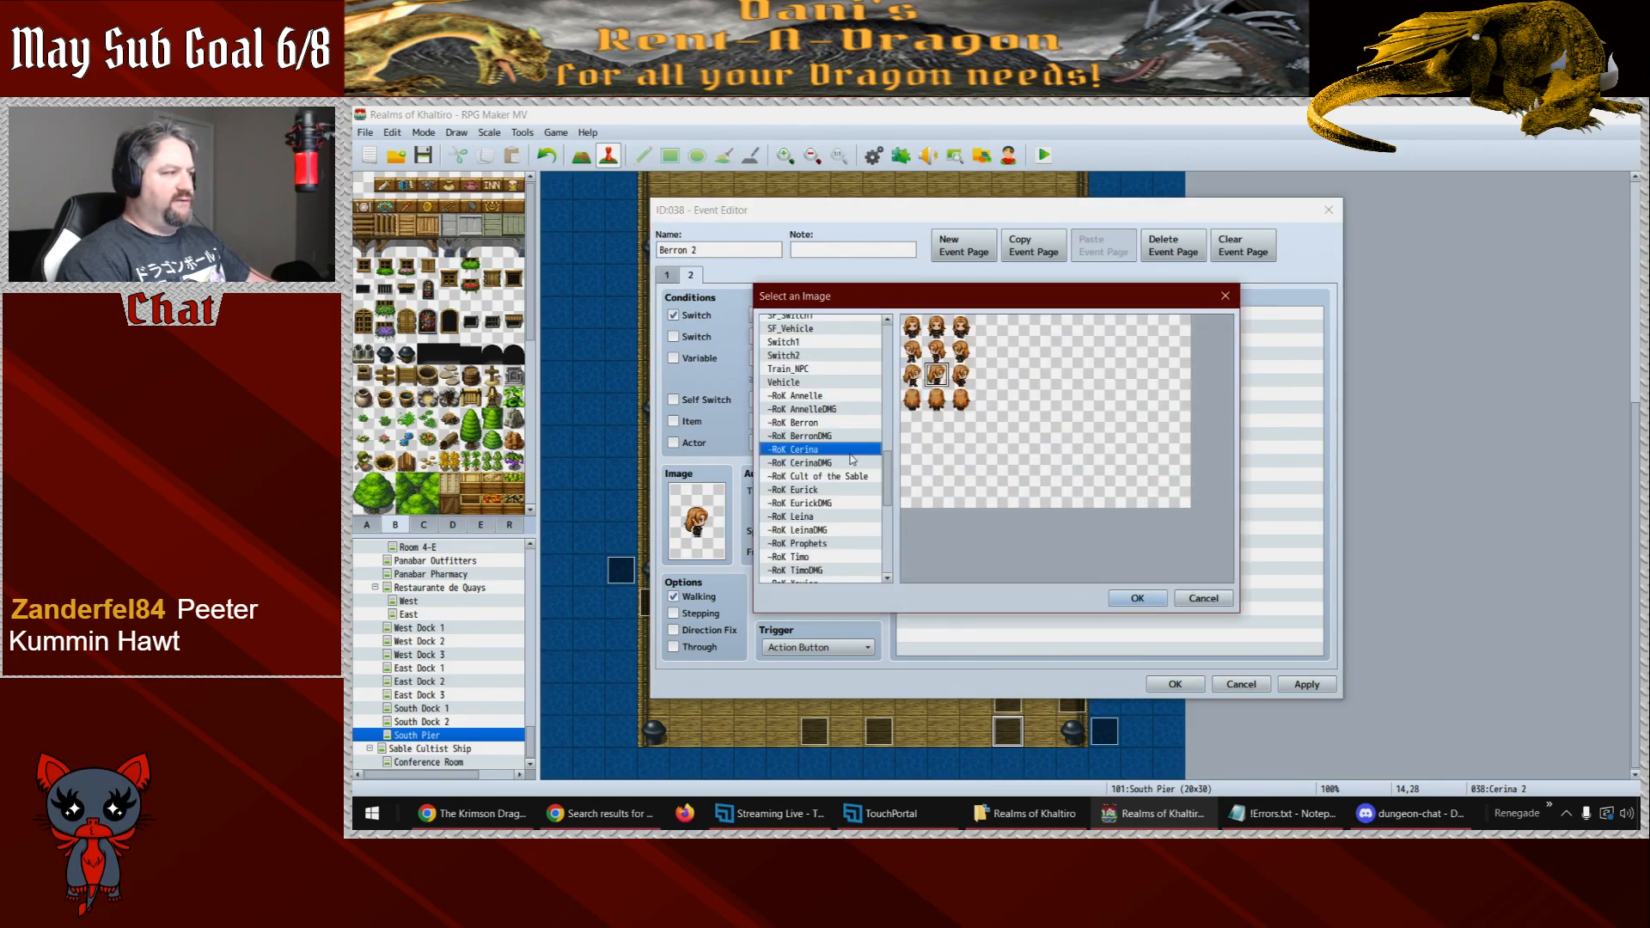
click(804, 422)
click(1143, 598)
click(1171, 684)
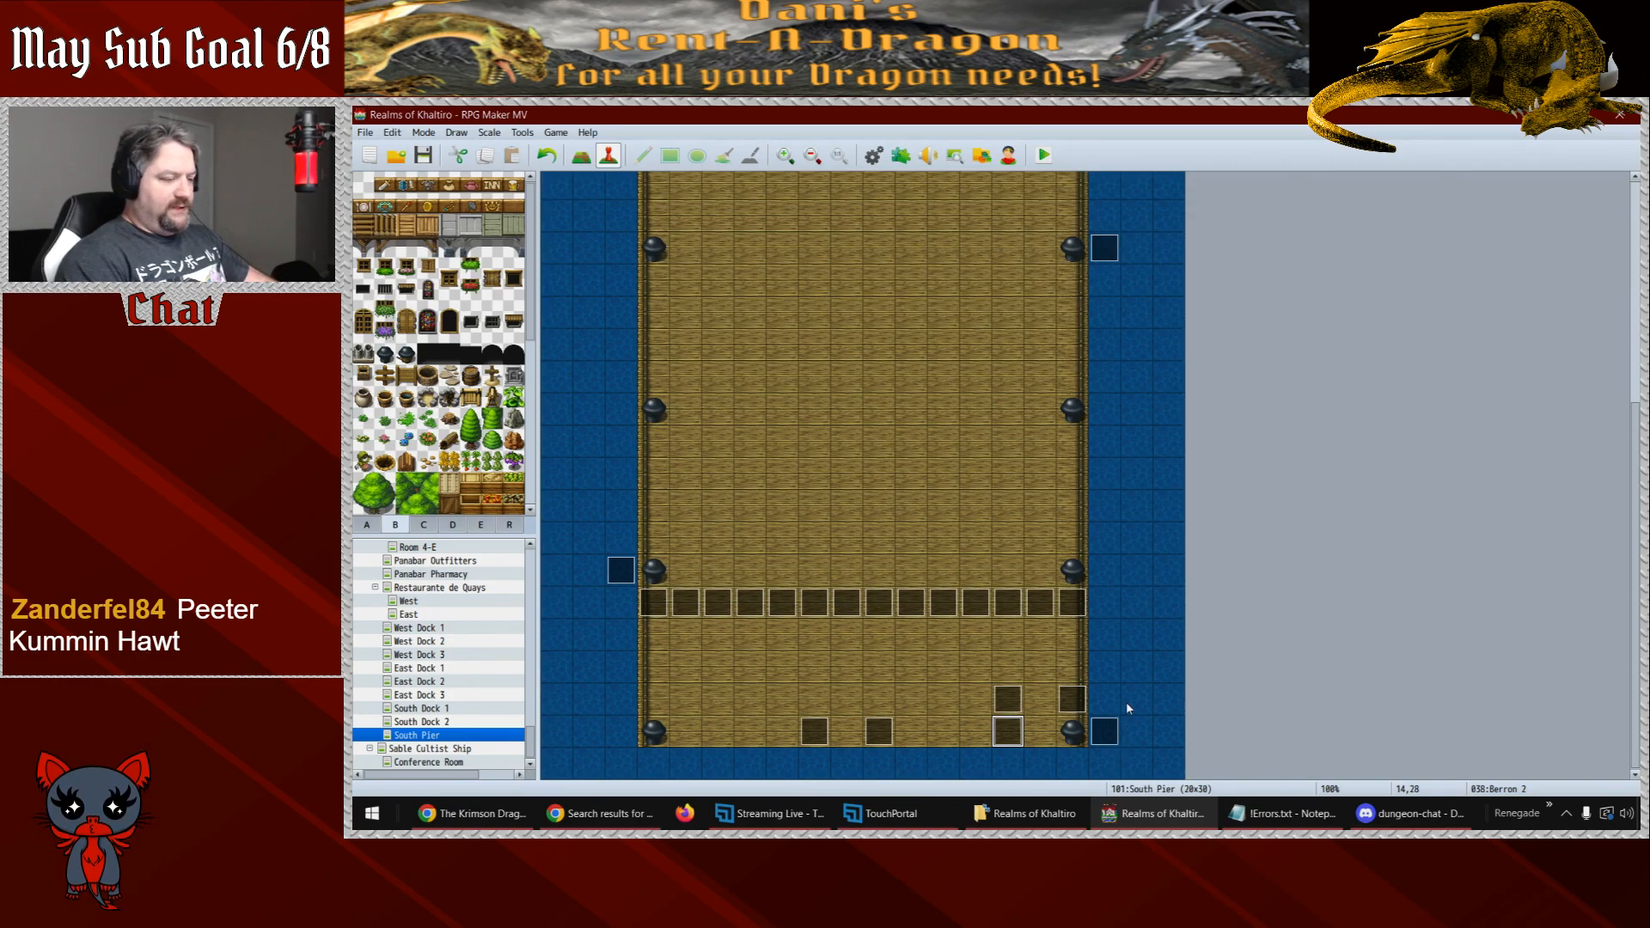
- Add an empty Show Text command with the third ~RoK ~NPC 5 face at the end of Marrick's page 2 and confirm the event
double_click(1073, 698)
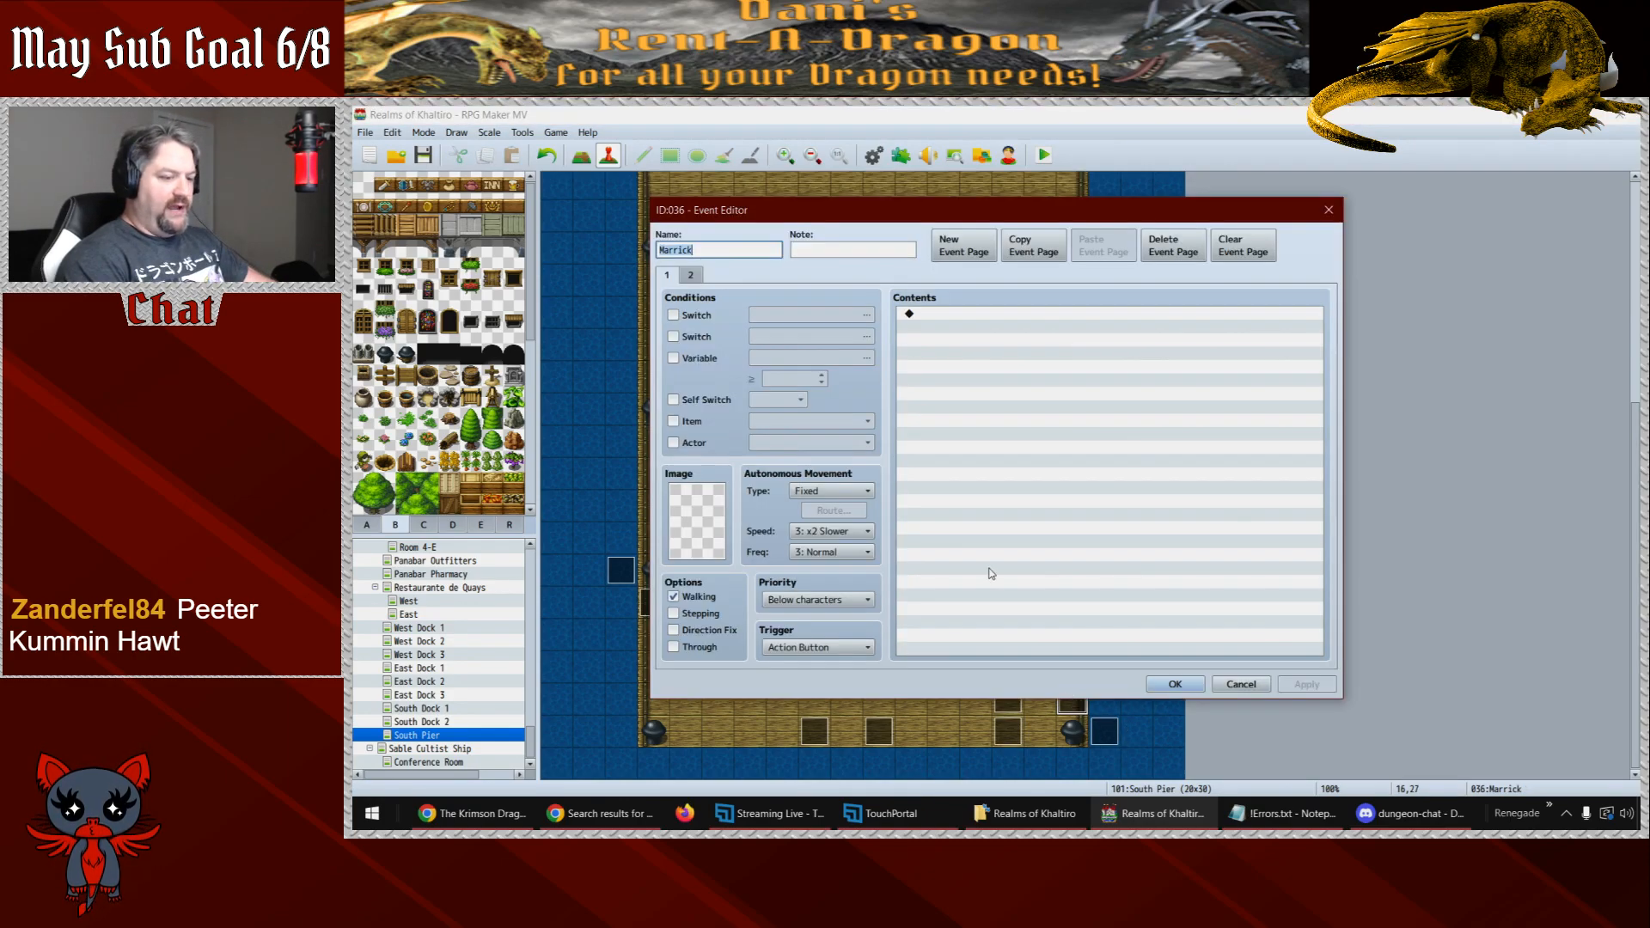
click(691, 275)
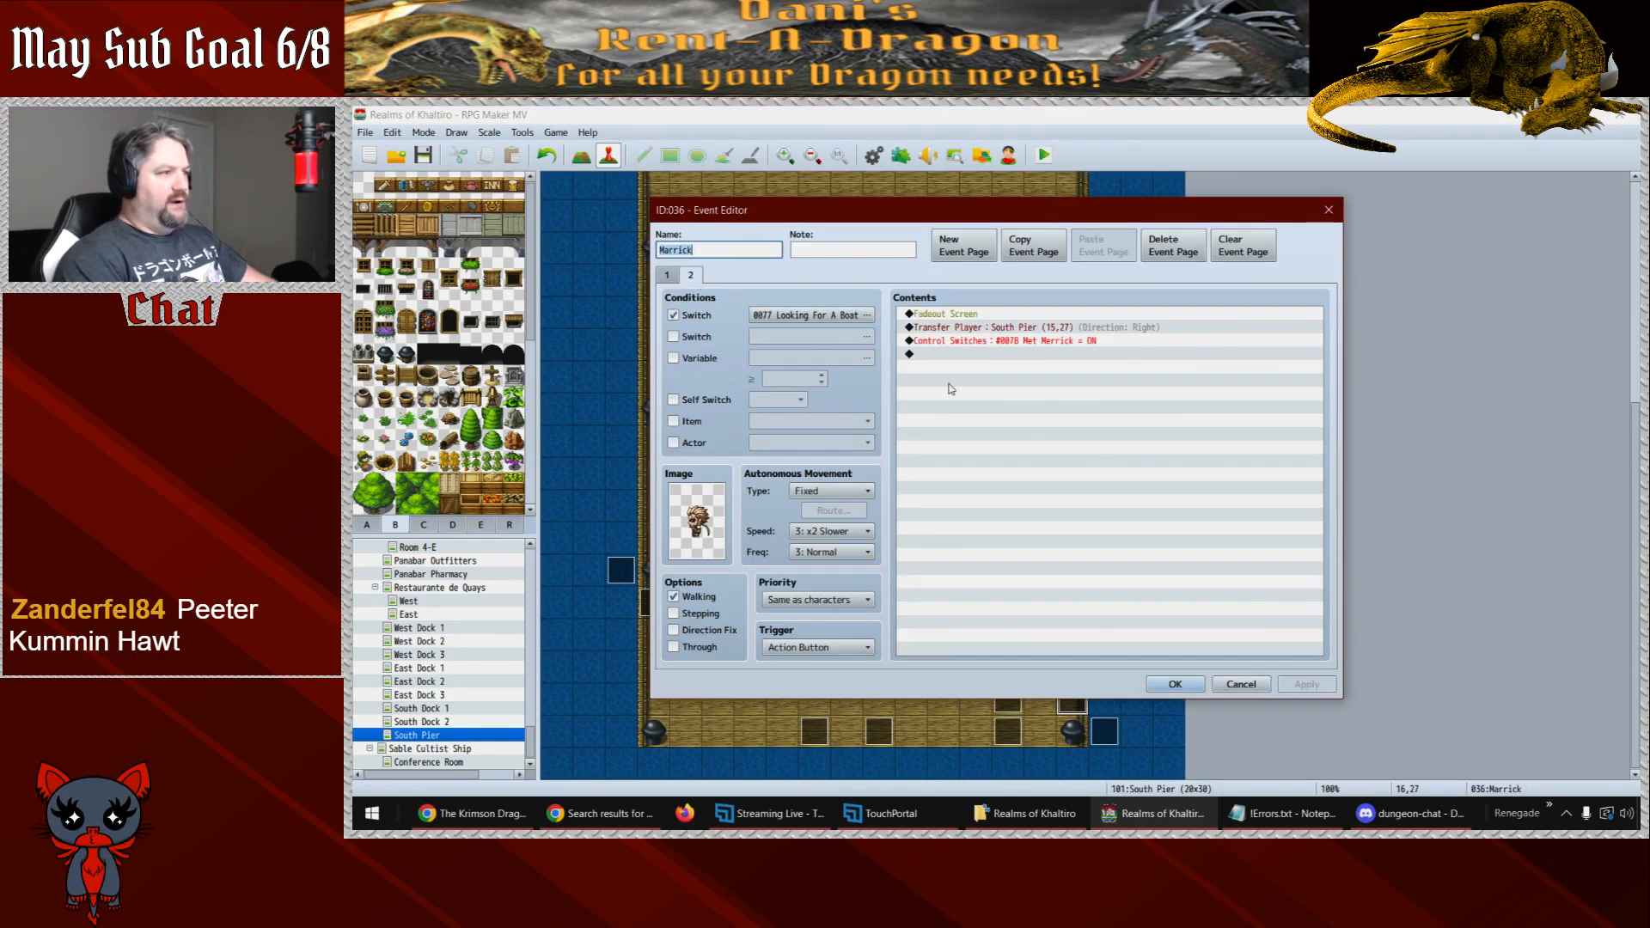
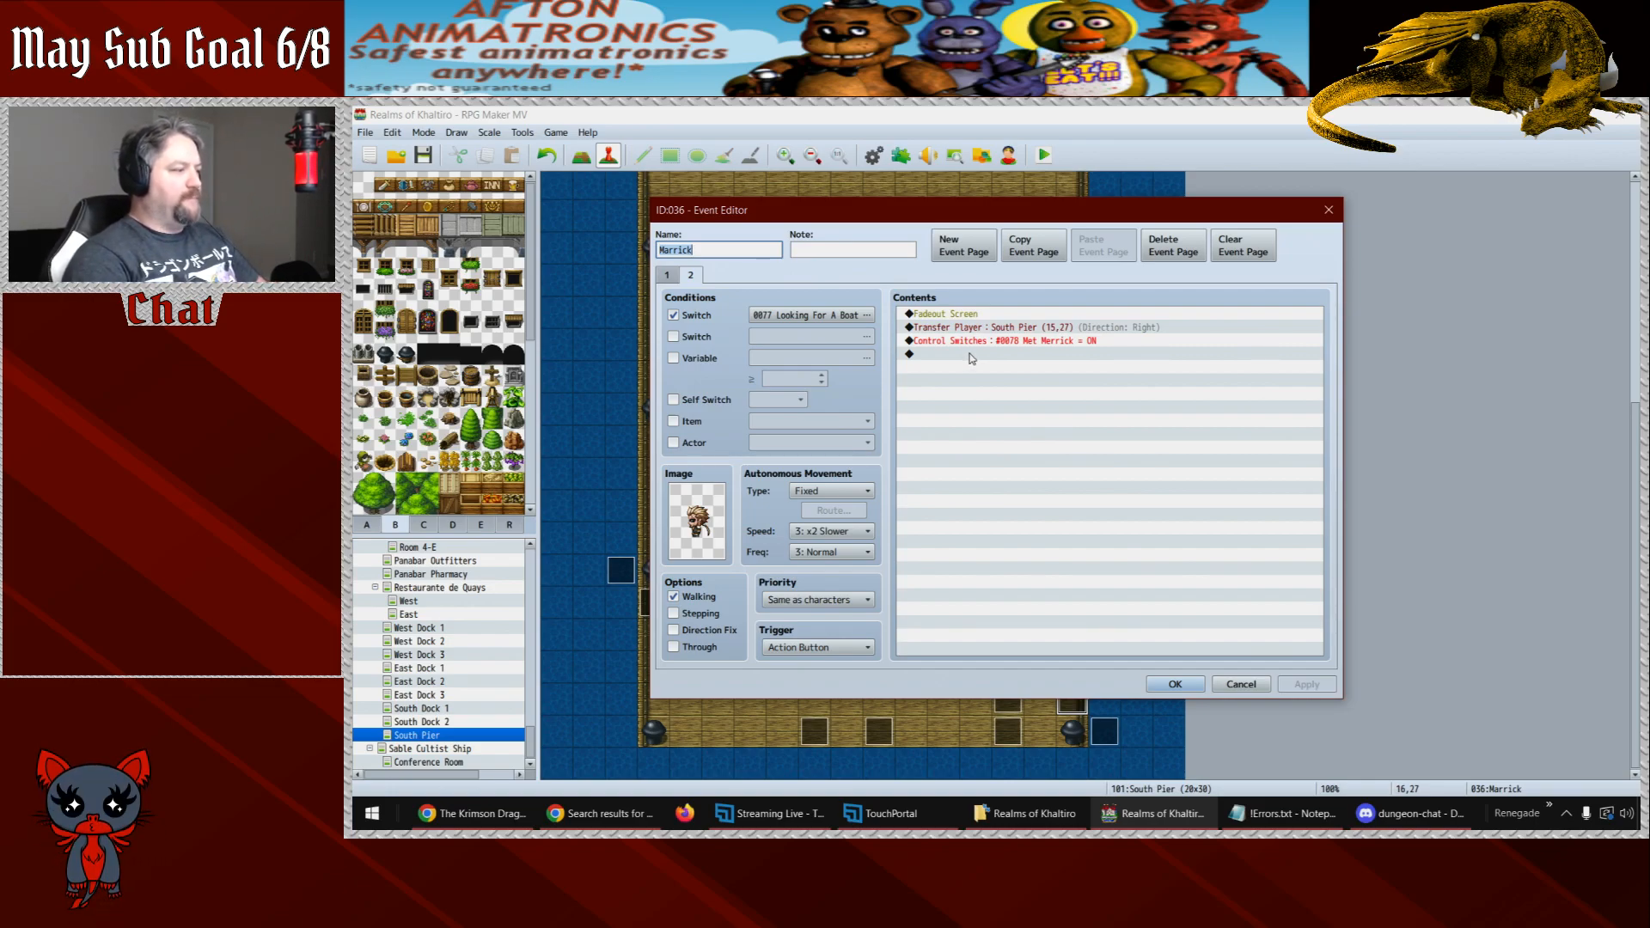
double_click(971, 354)
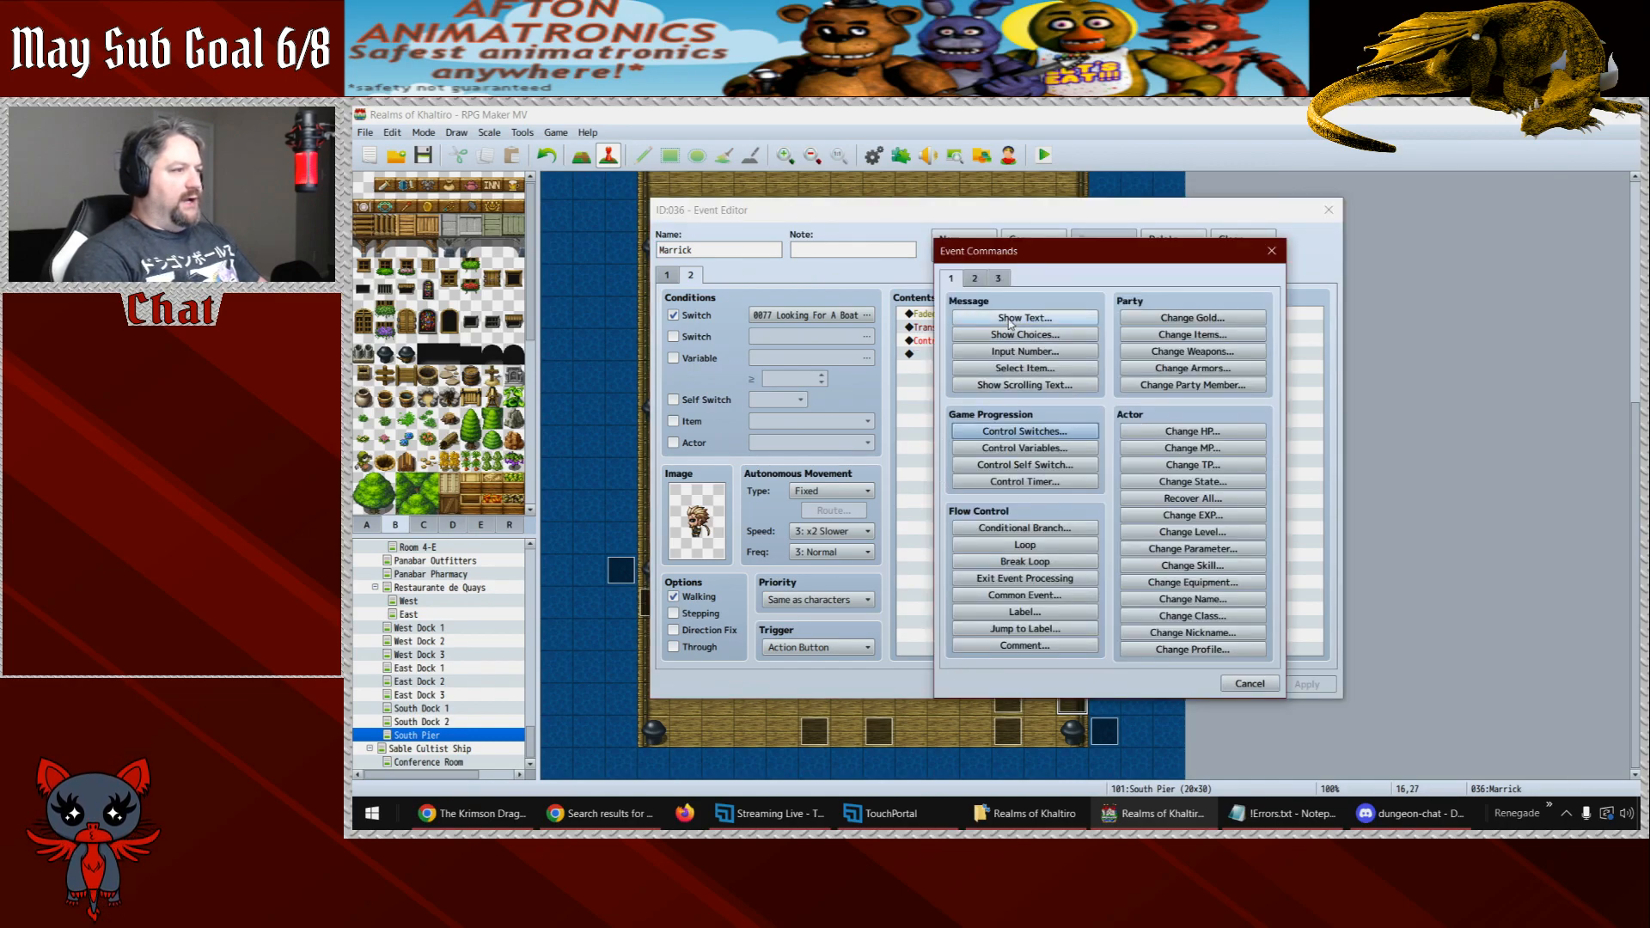
click(1010, 319)
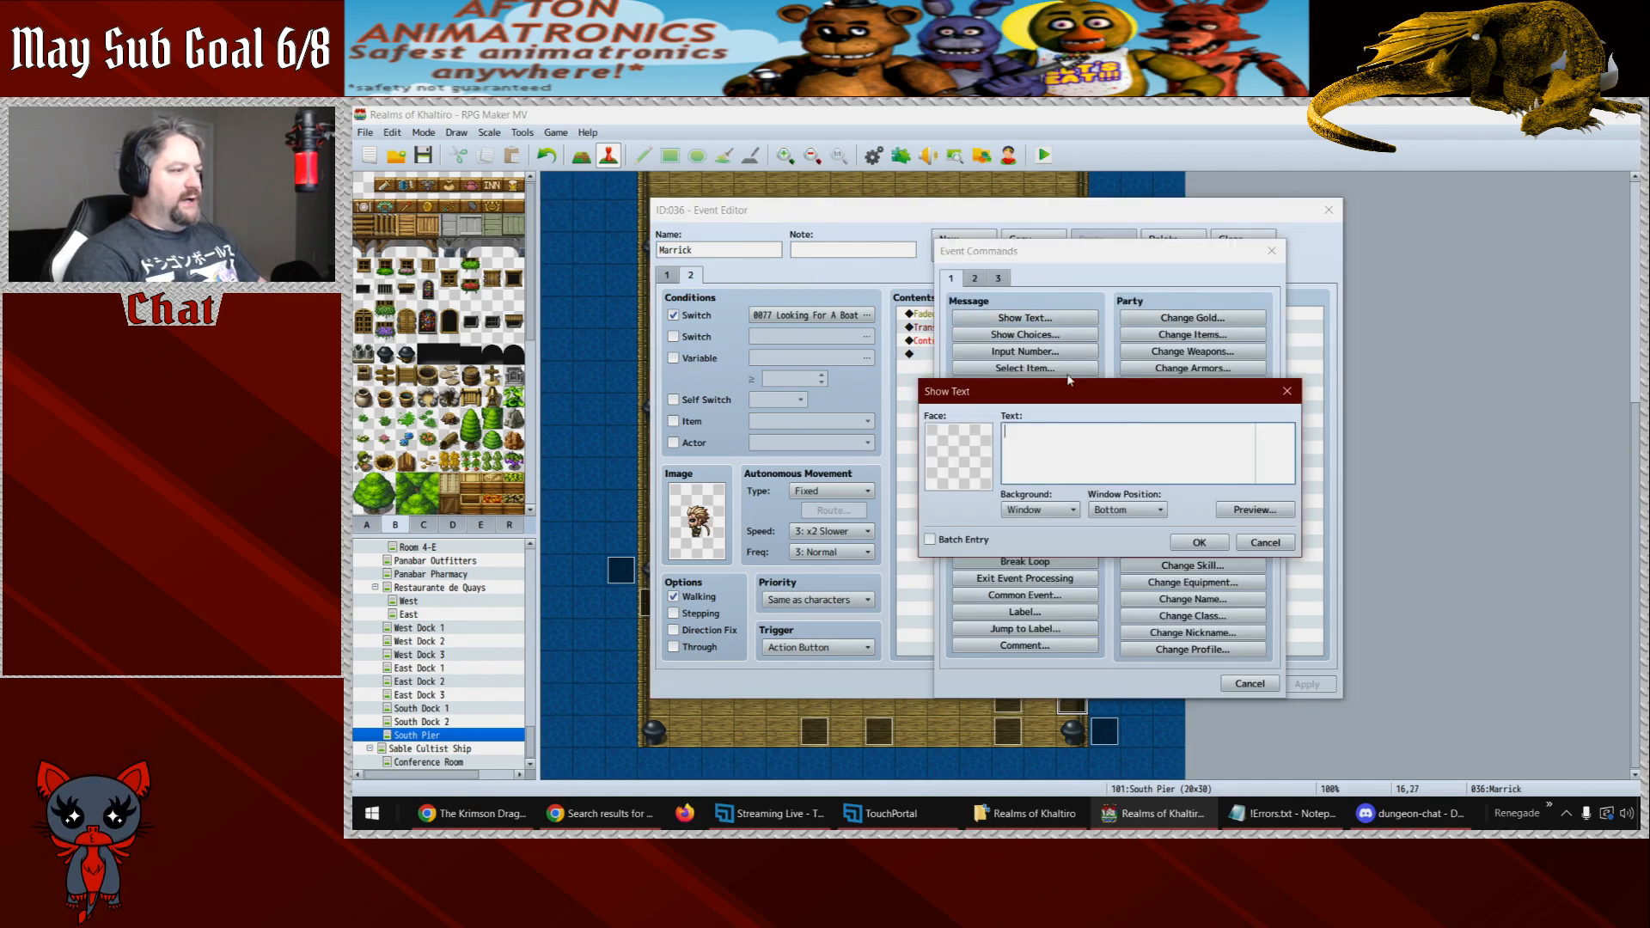
double_click(949, 474)
drag(998, 395, 1003, 574)
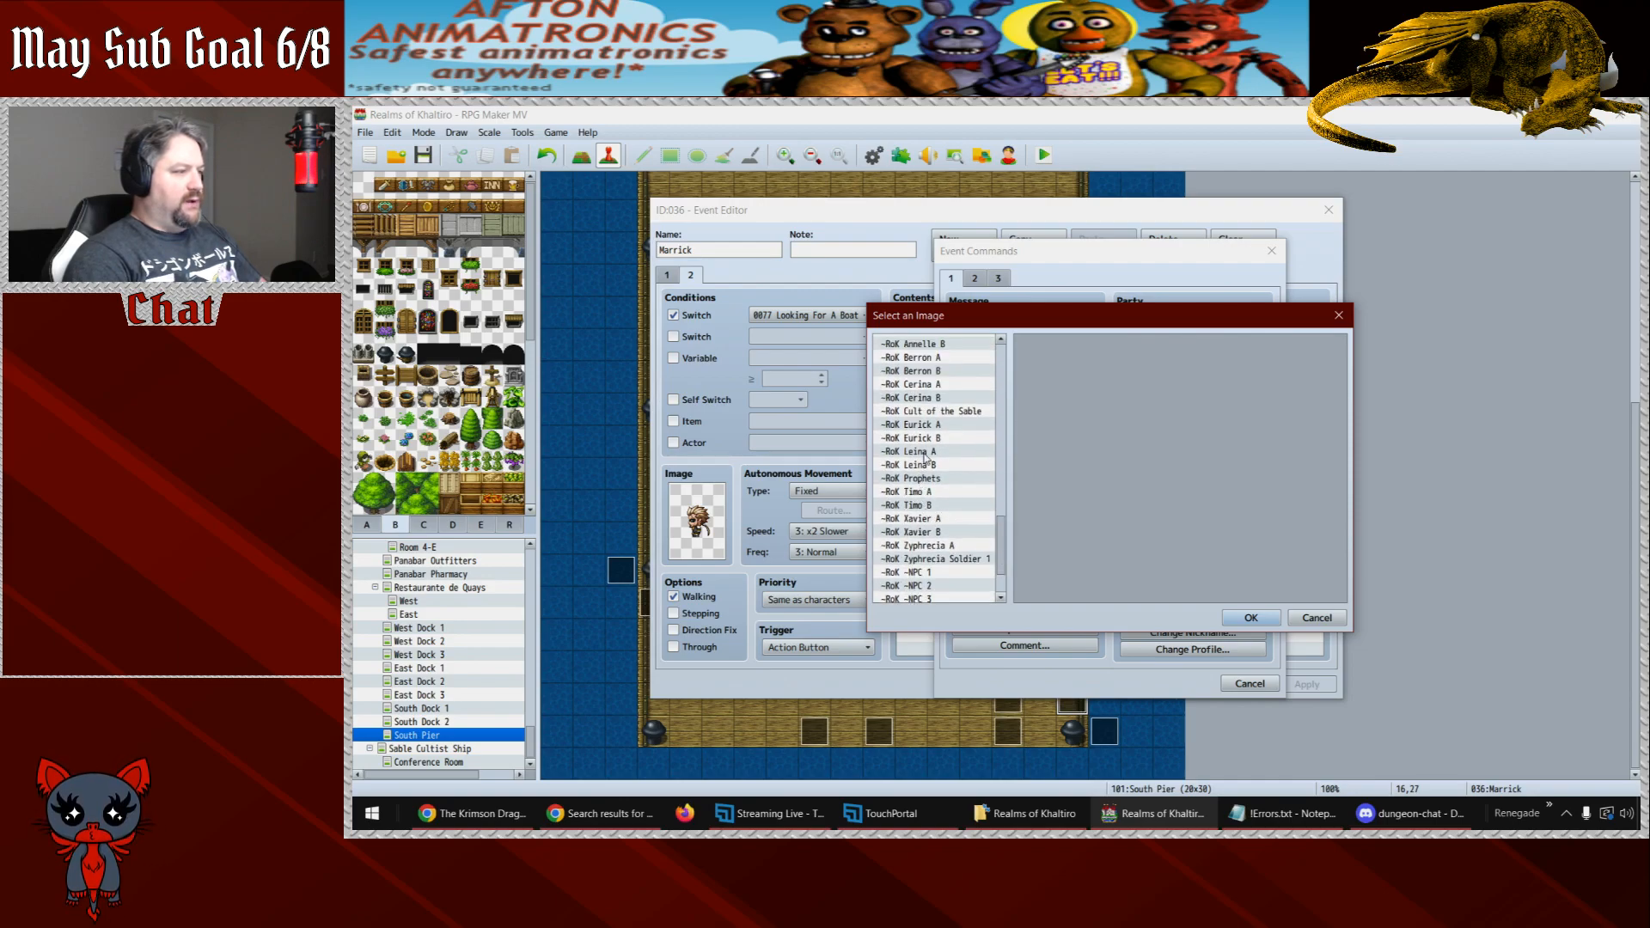
drag(1000, 559, 1001, 592)
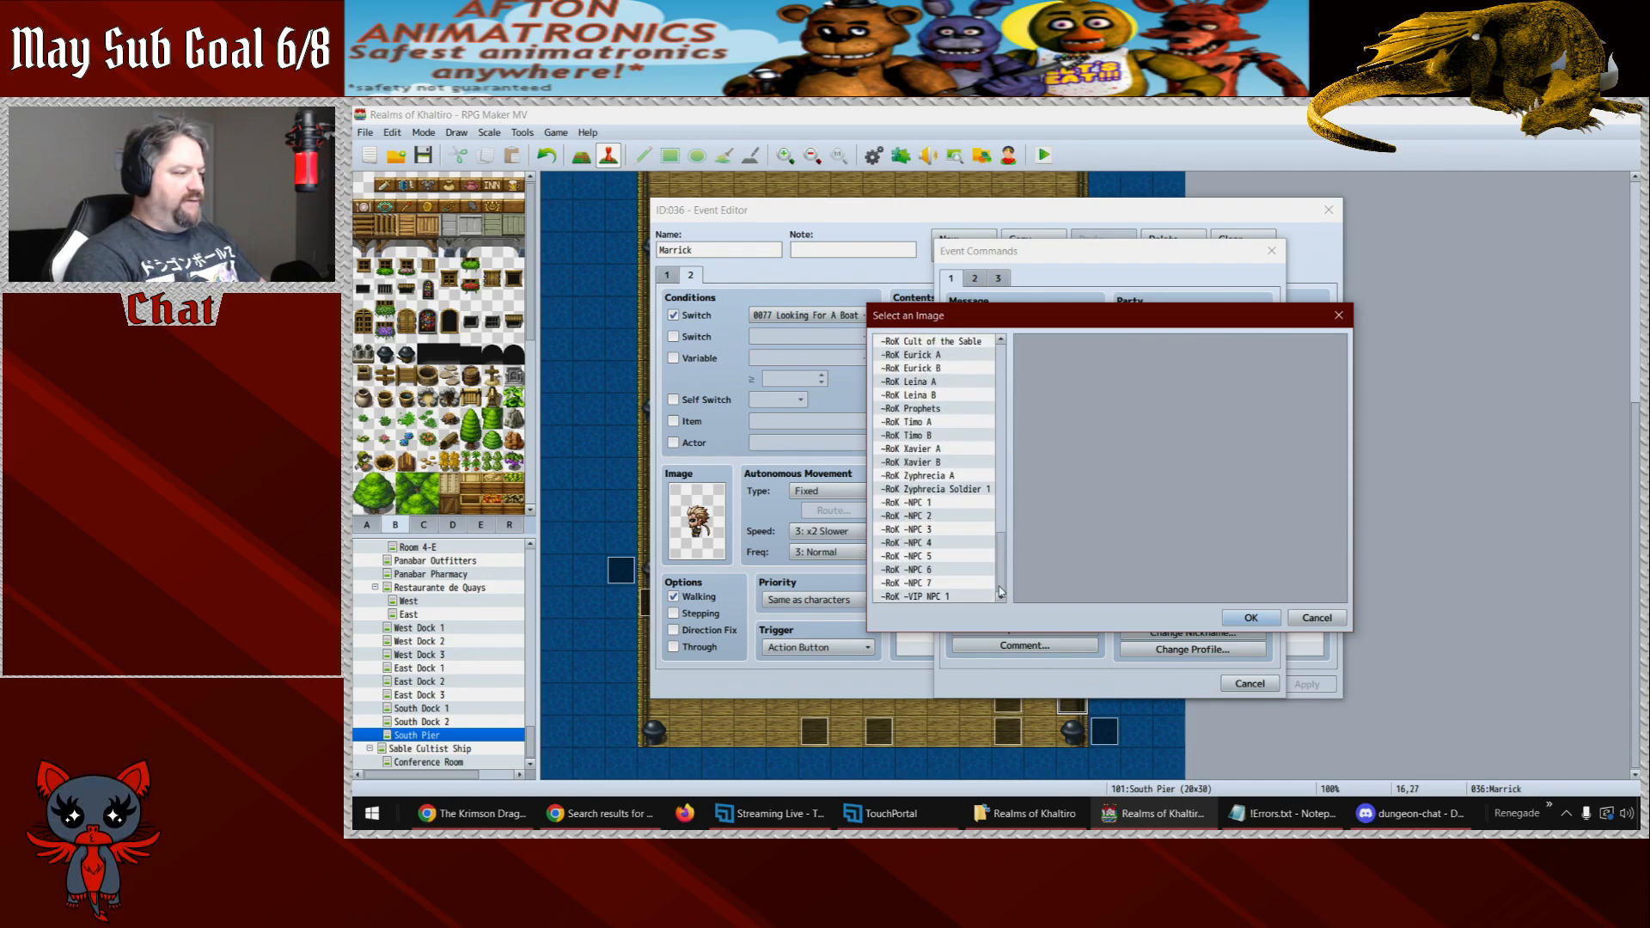
click(928, 585)
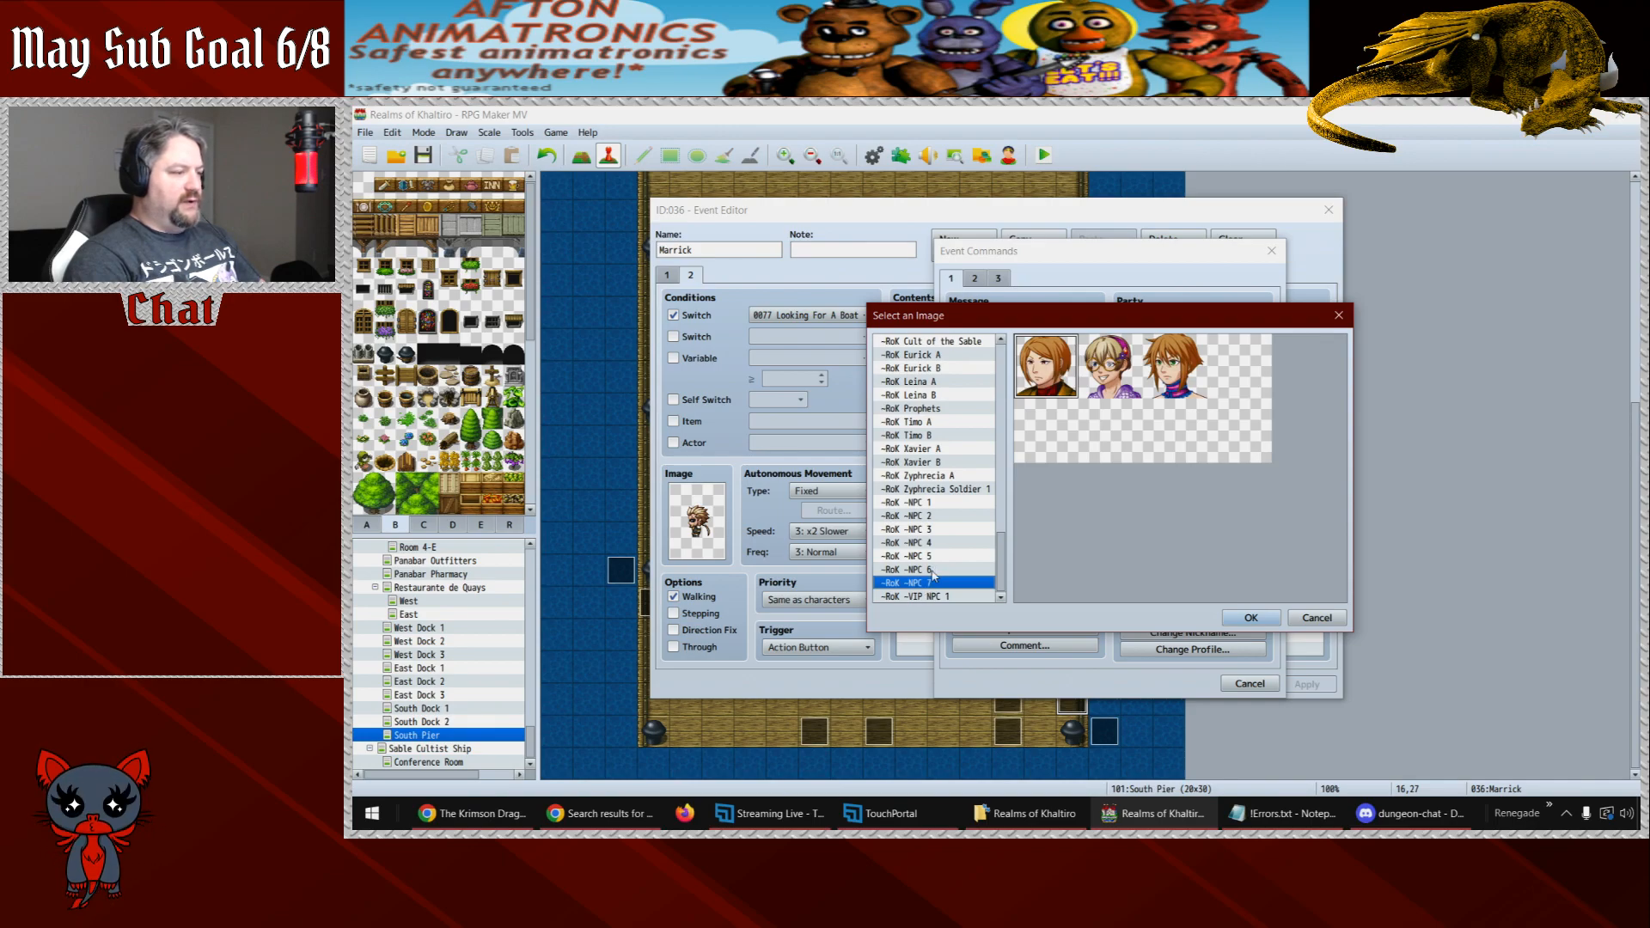
click(933, 570)
click(935, 558)
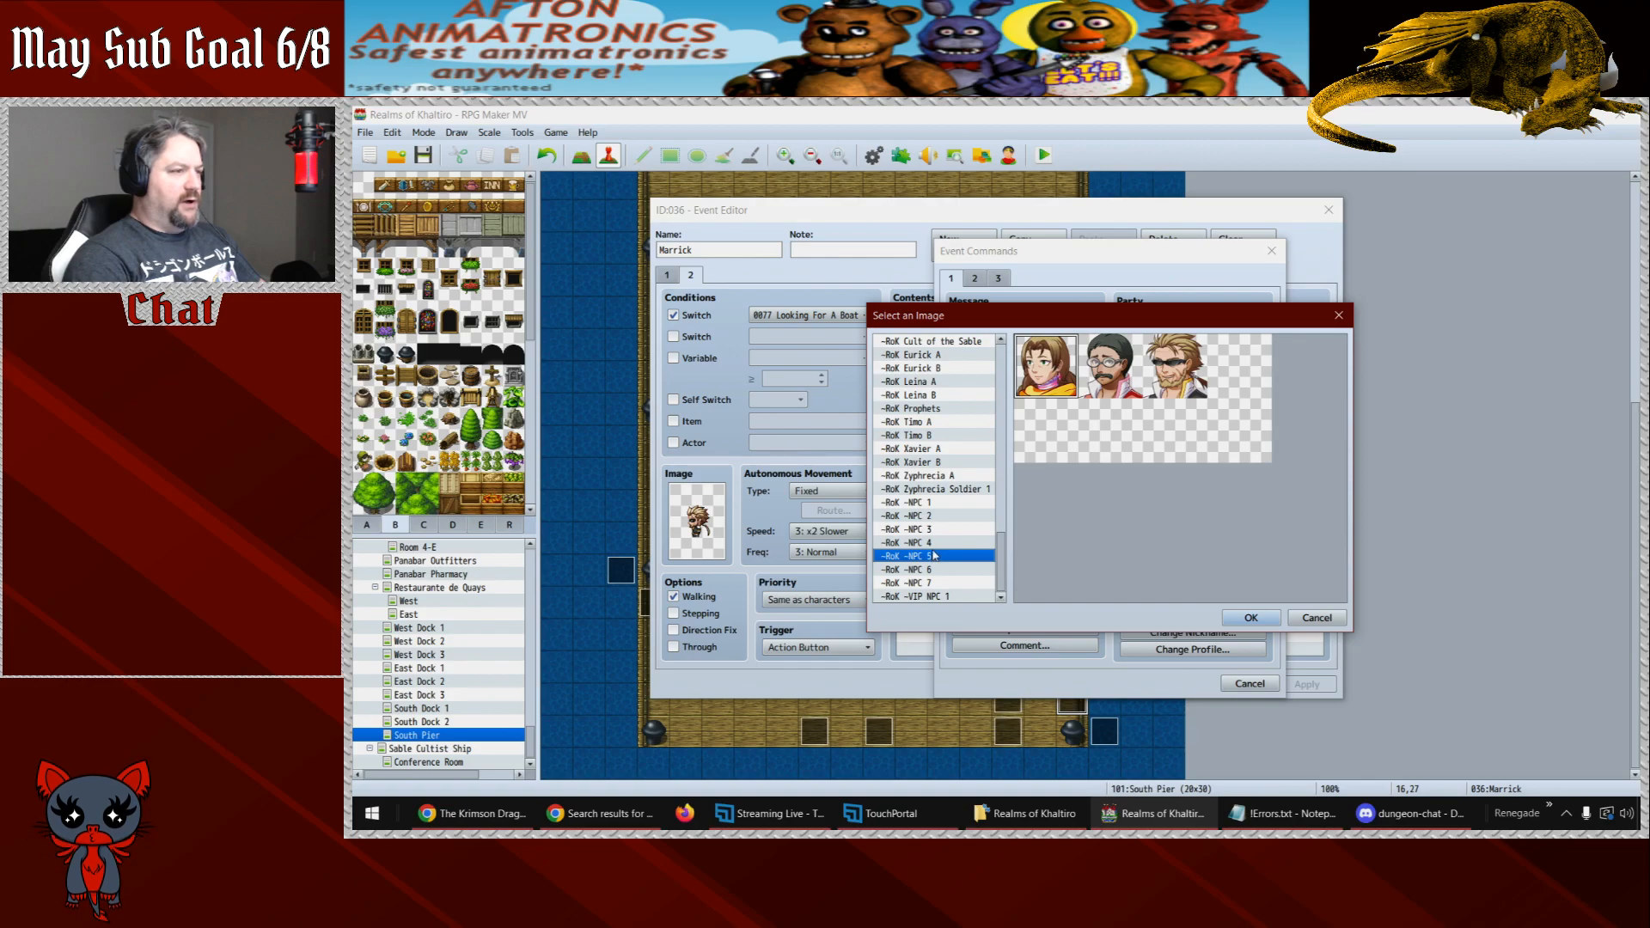
click(934, 545)
click(934, 558)
click(932, 572)
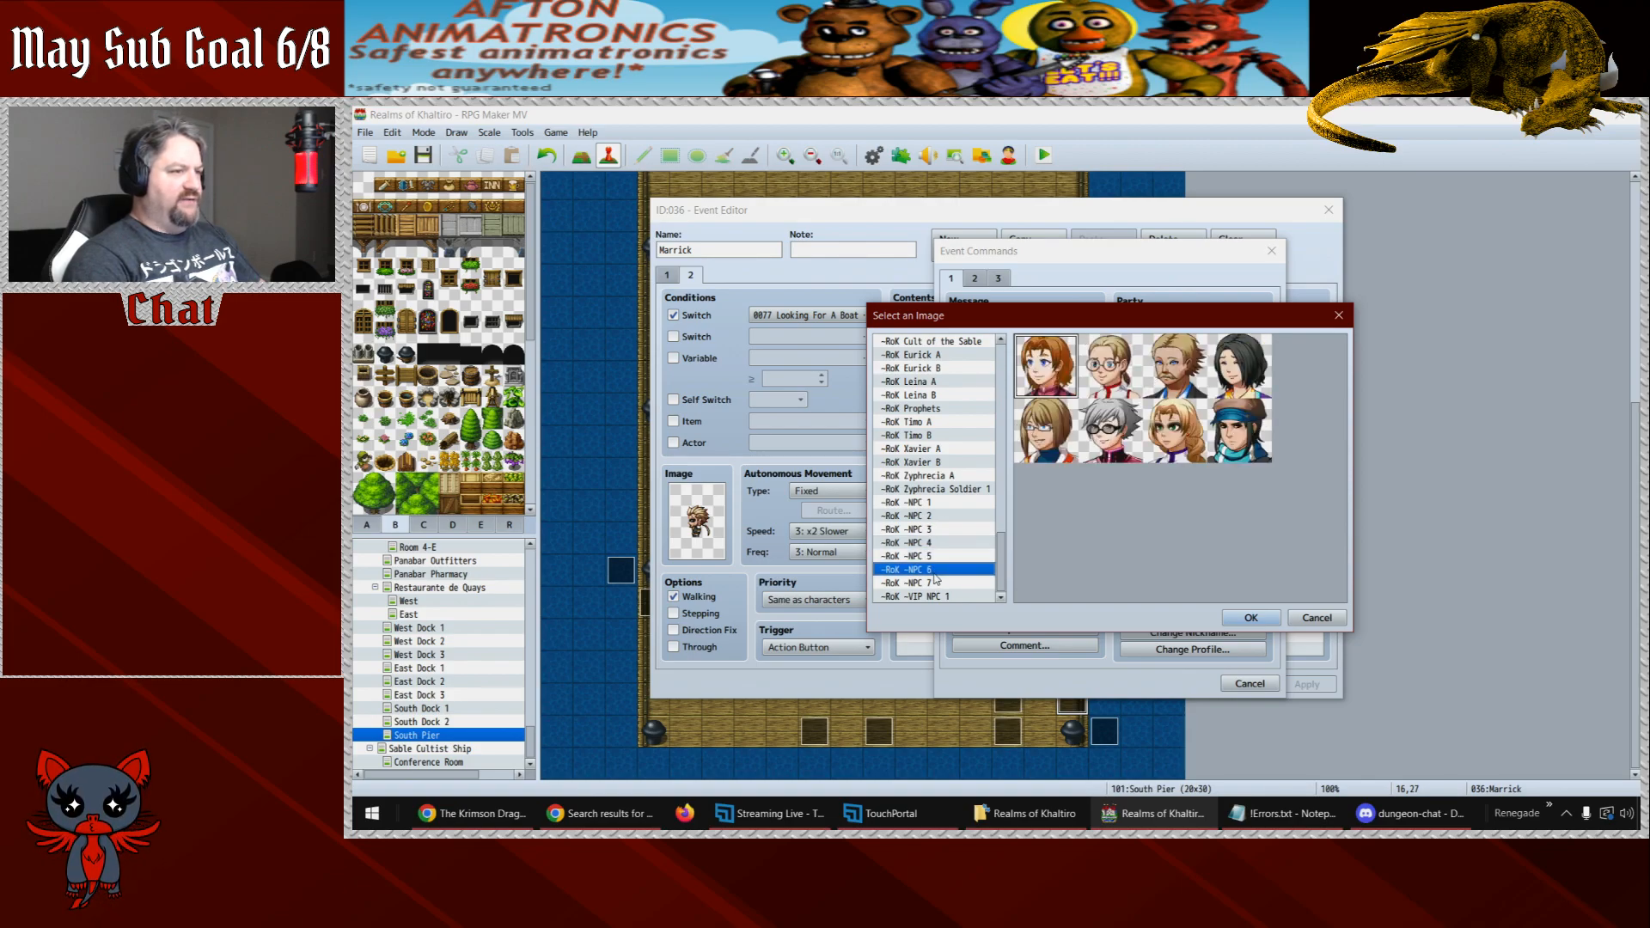
click(934, 587)
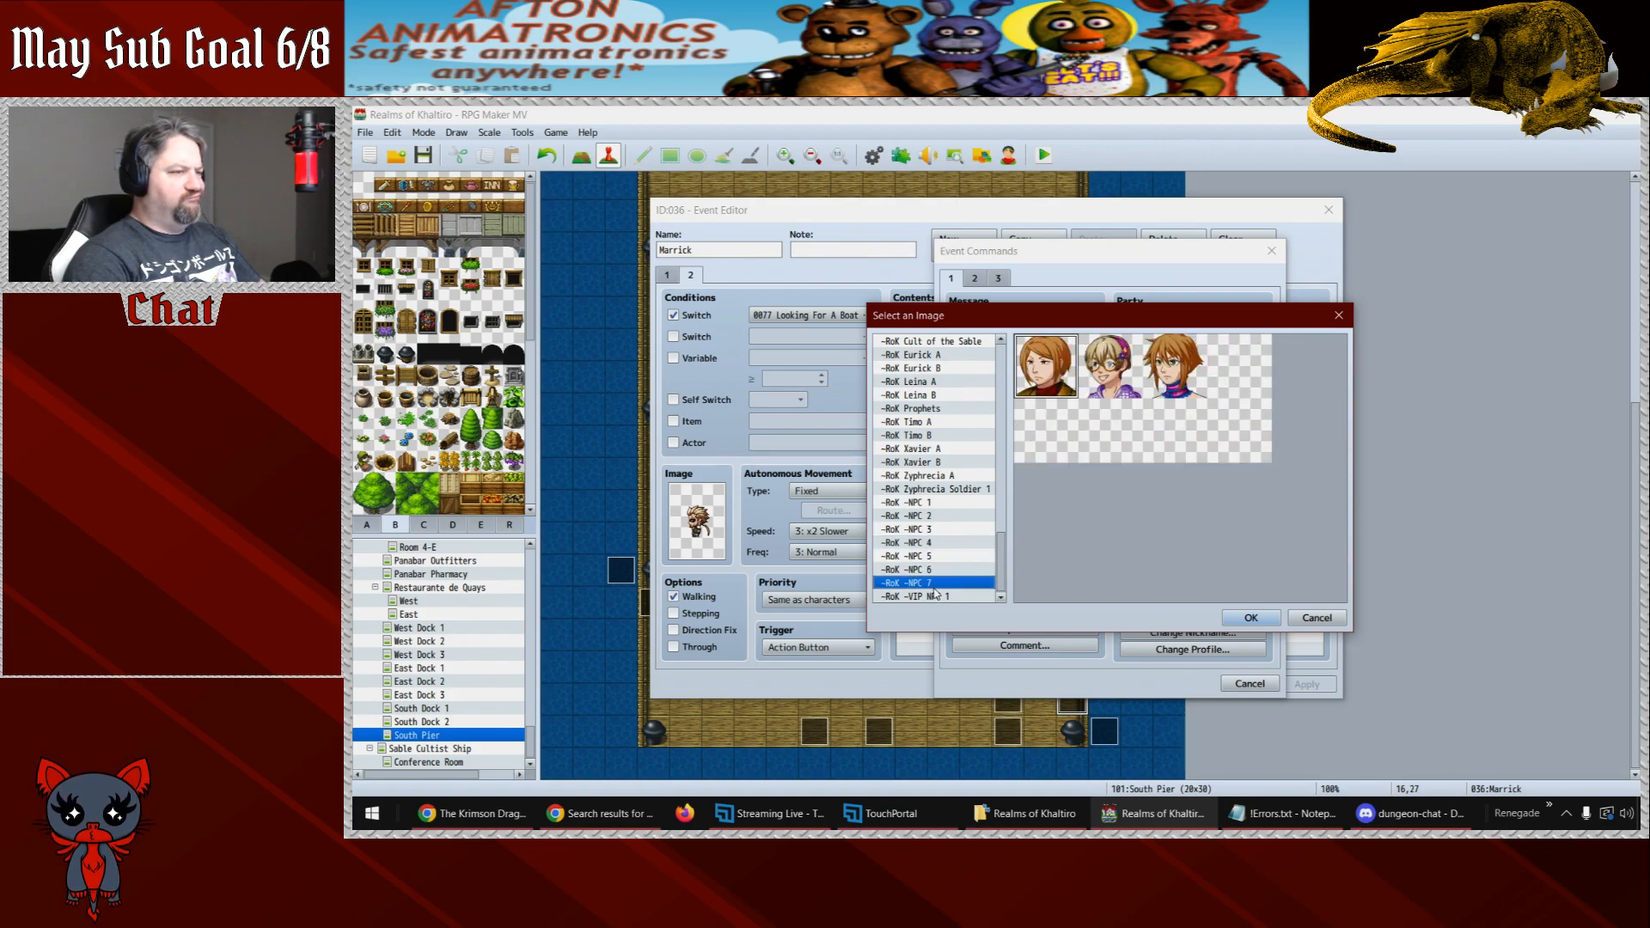
click(937, 560)
double_click(1180, 387)
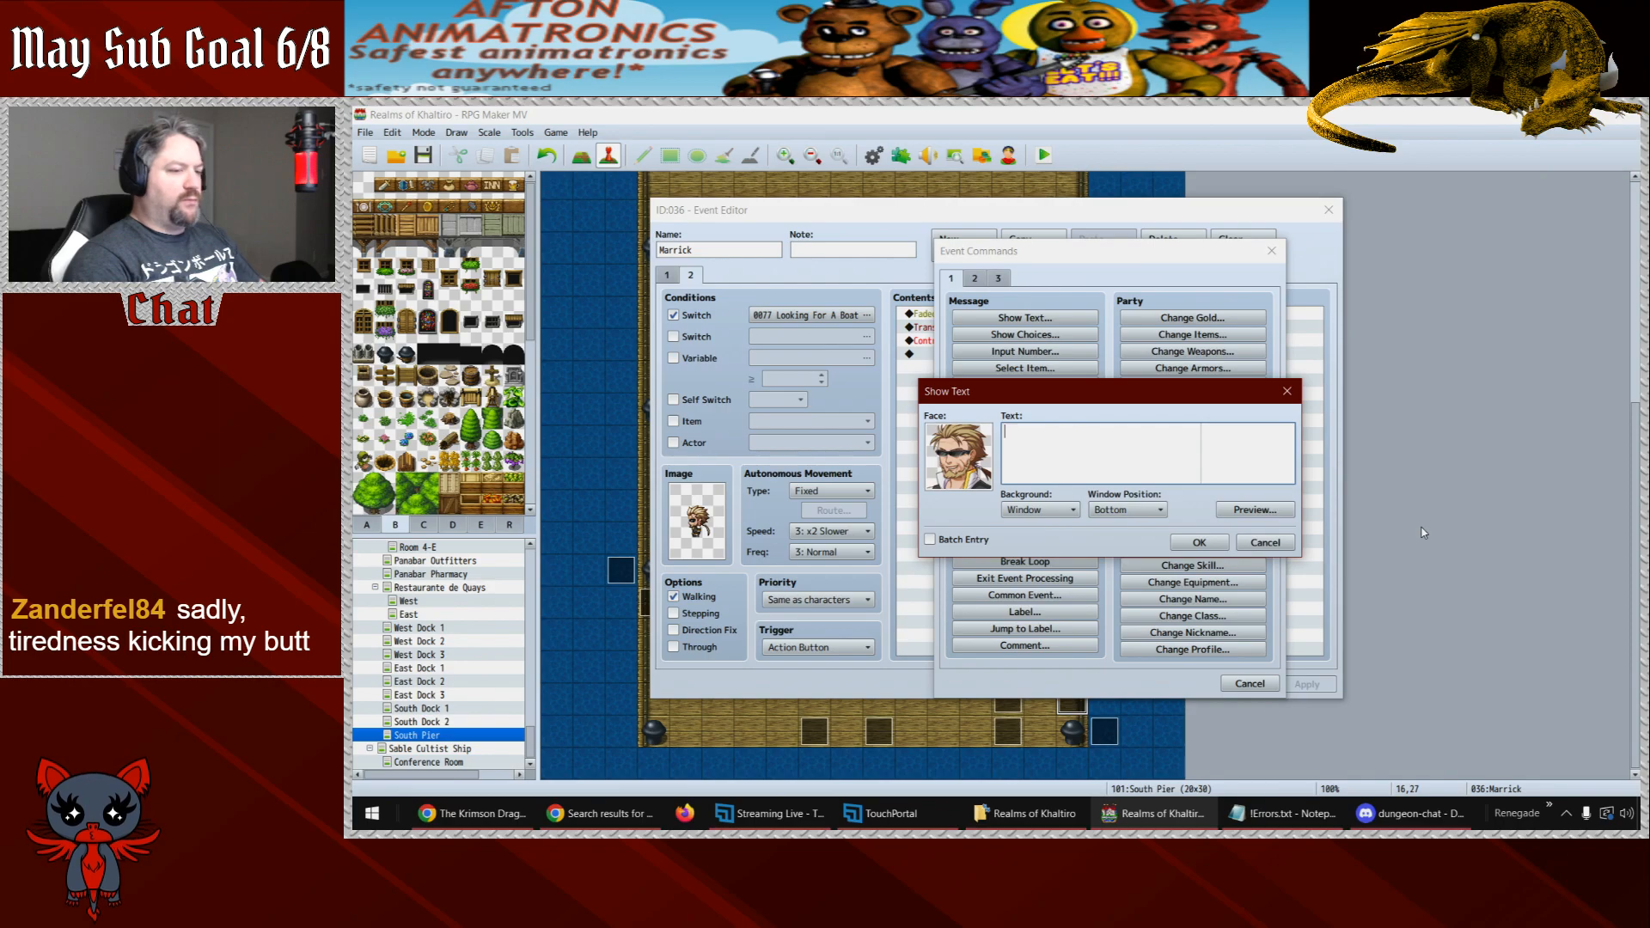
click(1199, 543)
click(1177, 687)
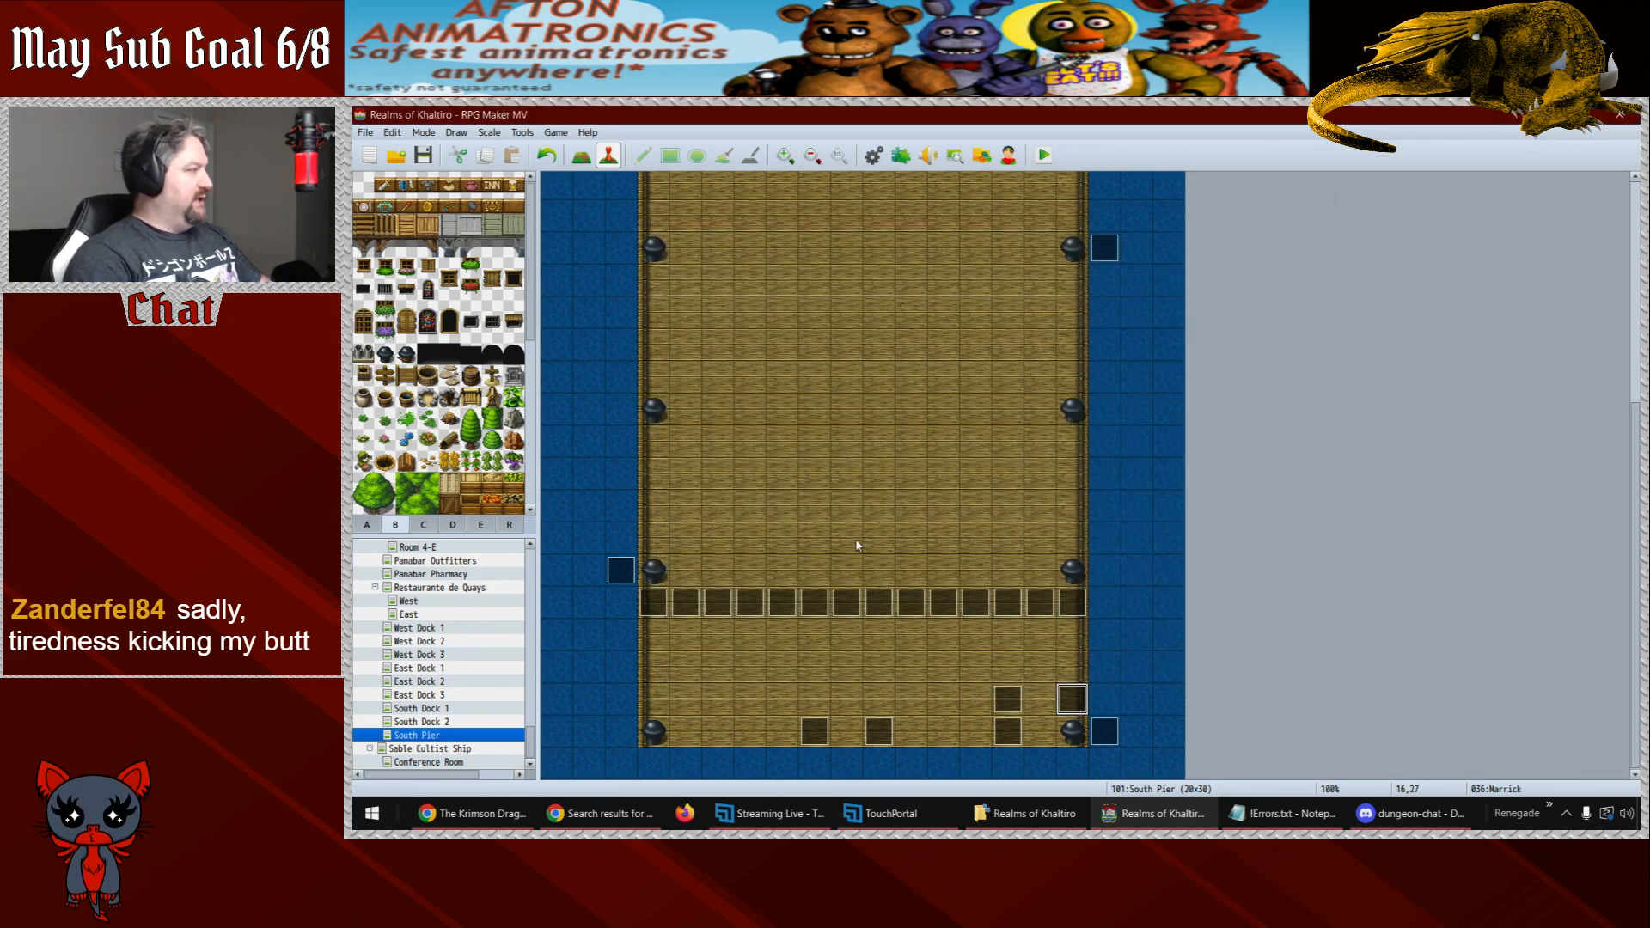
- Copy Berron's "We may be too late" text command from event EV016 at 16,24 and close the event without changes
double_click(814, 732)
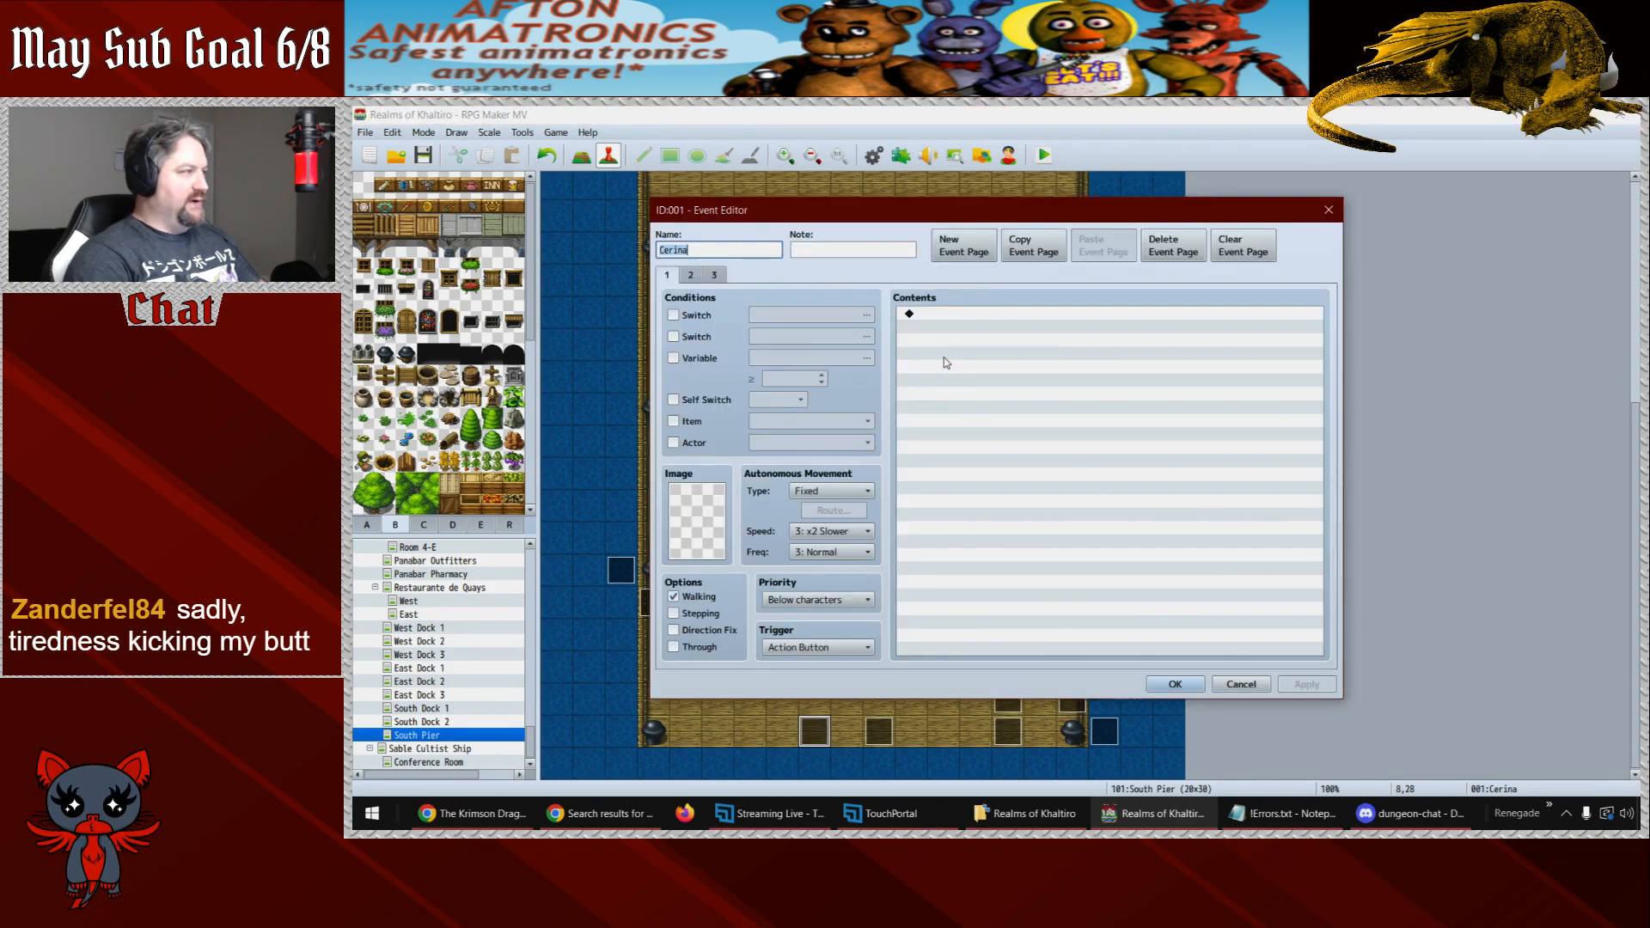
click(691, 275)
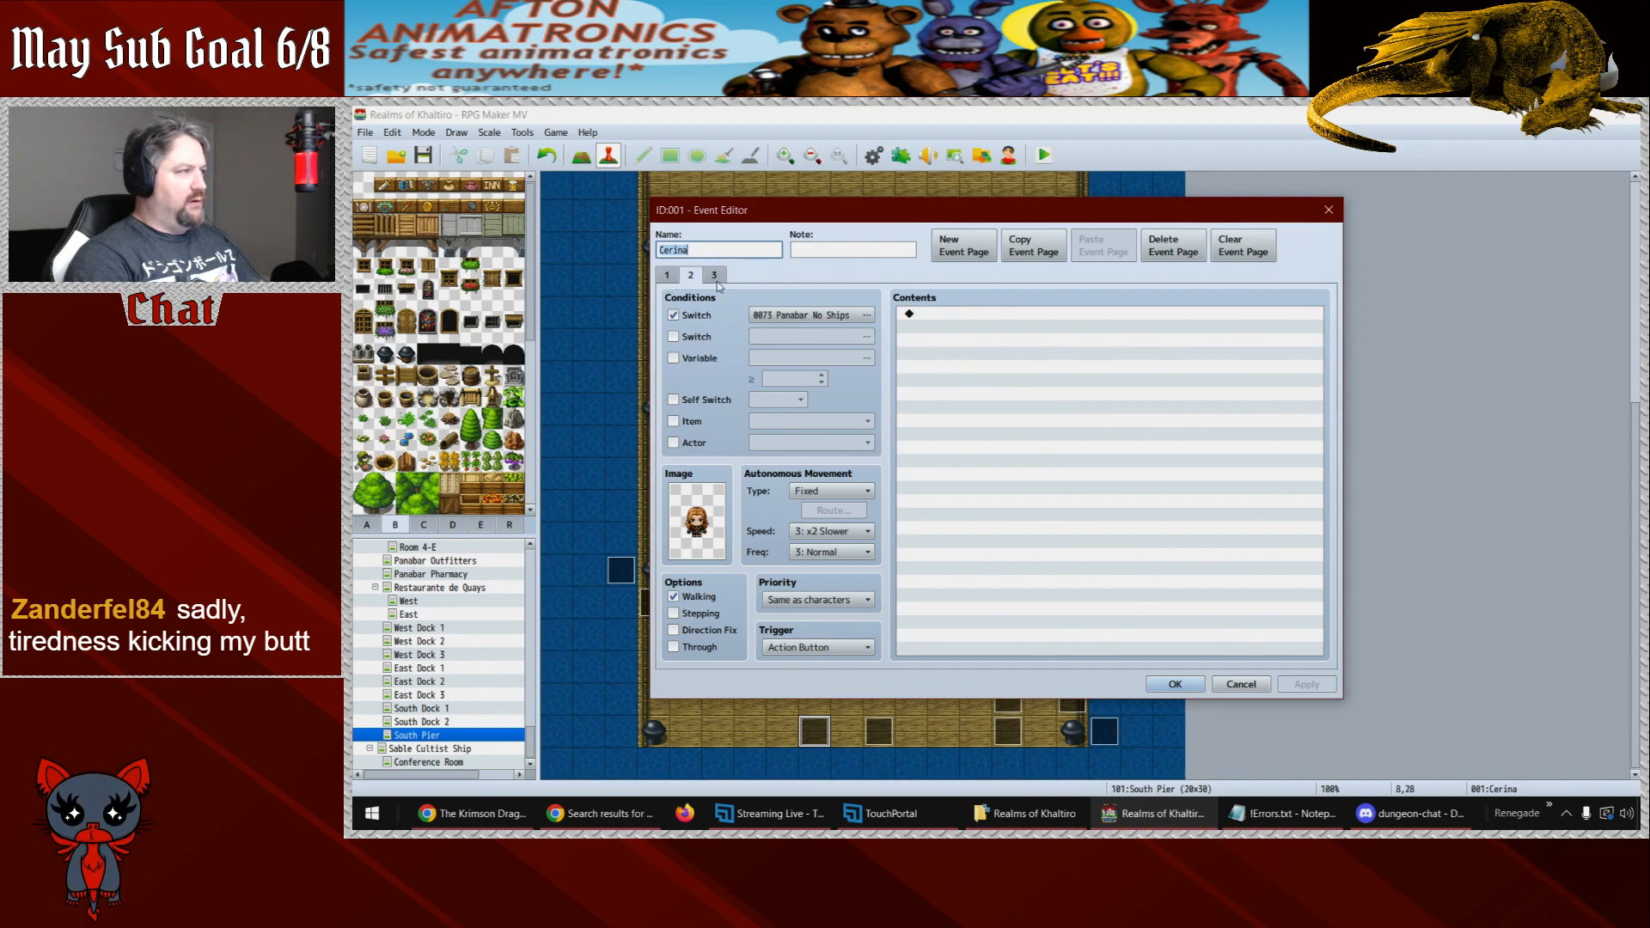
click(1242, 684)
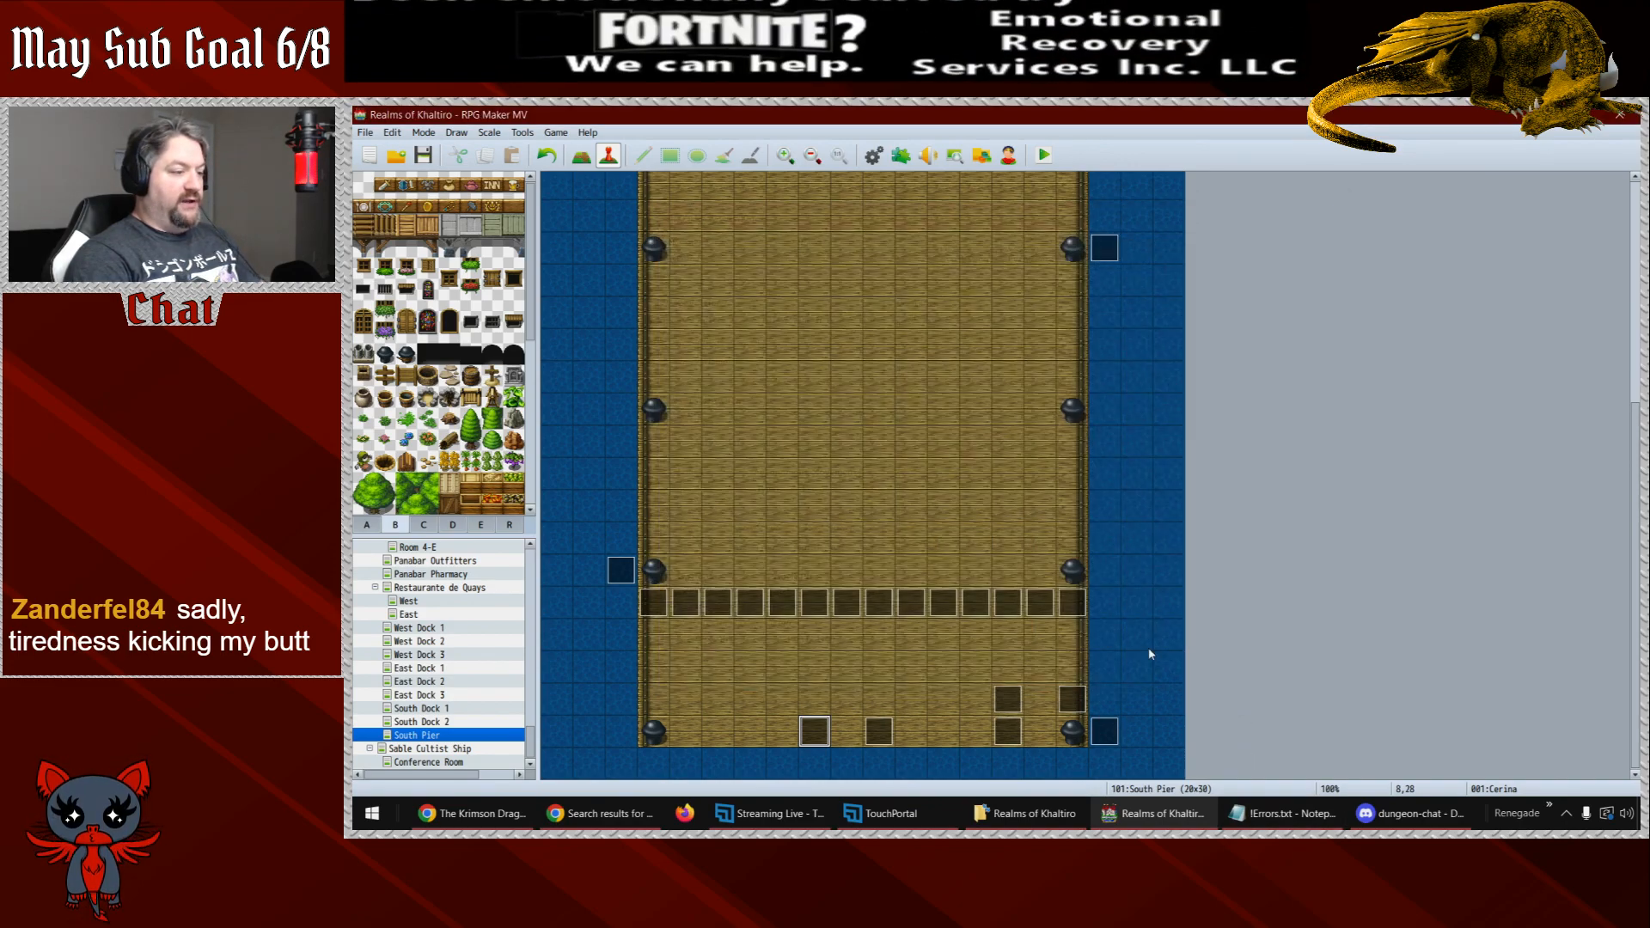
double_click(1073, 603)
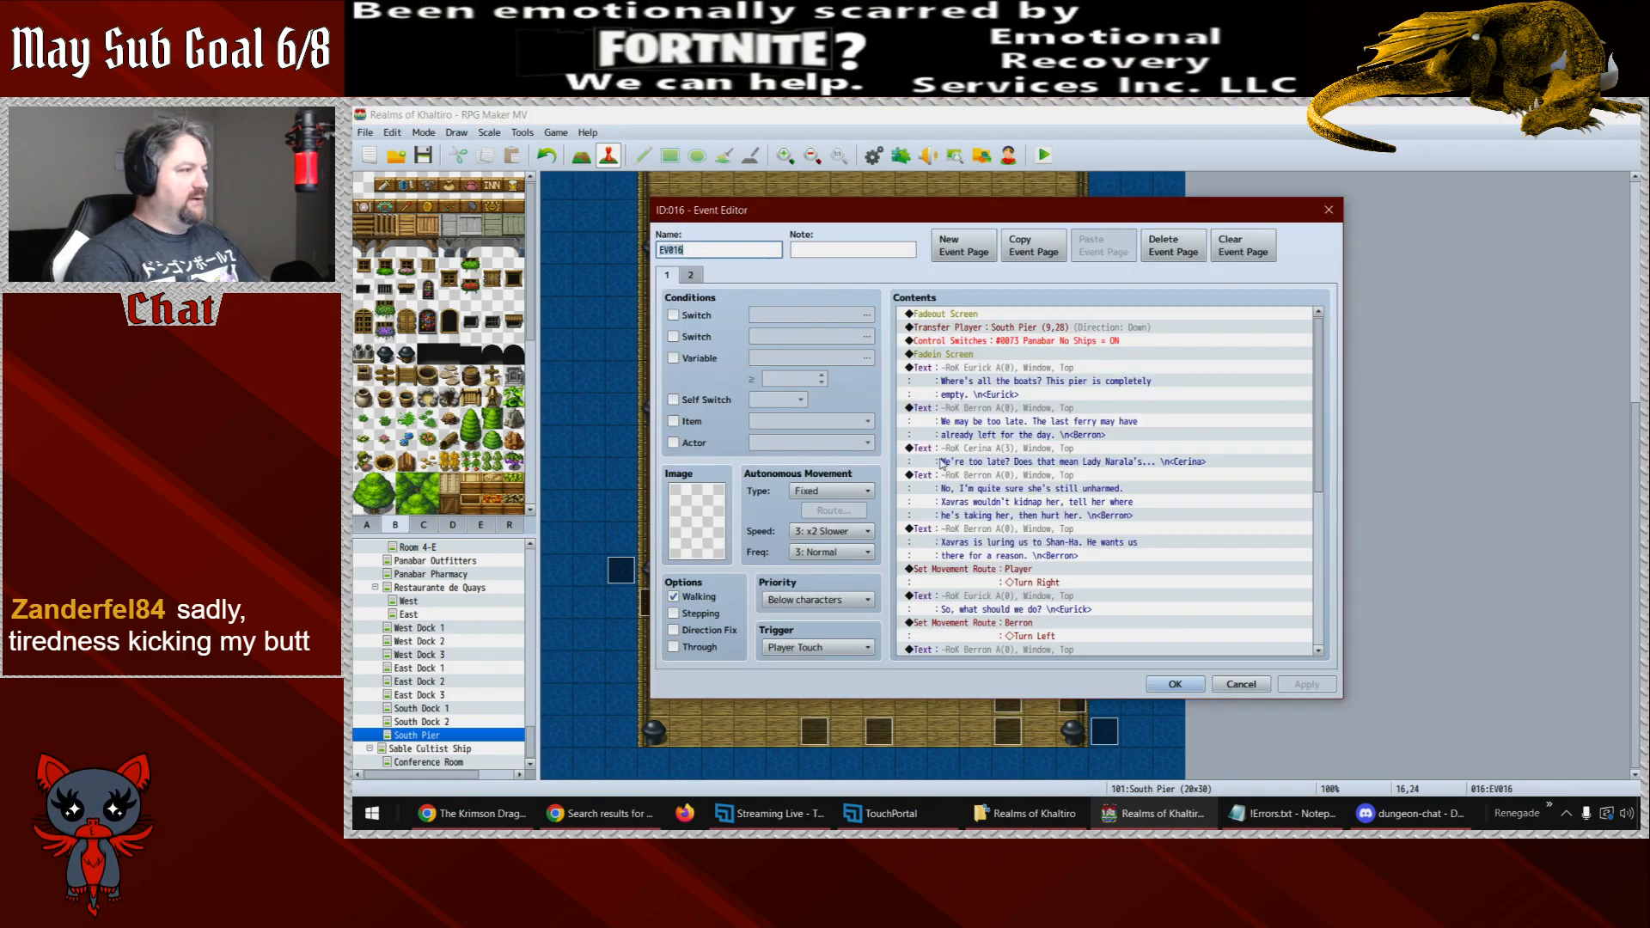
click(1033, 423)
click(1236, 685)
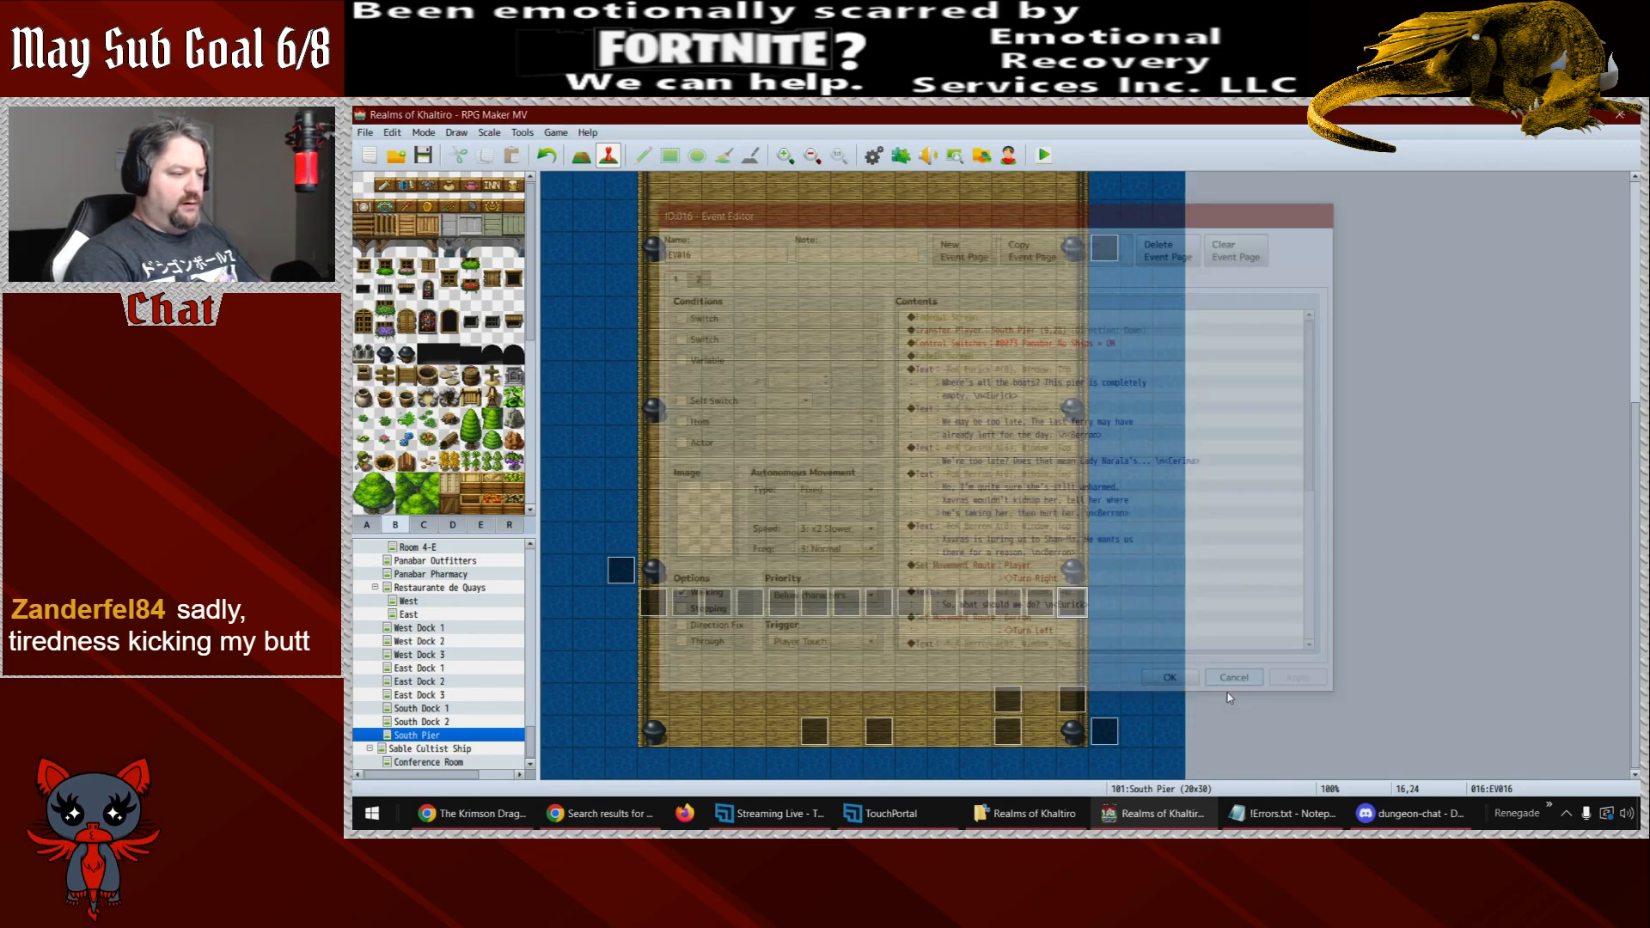
- Replace the empty text command on page 2 of the Marrick event with the copied Berron message
double_click(1073, 710)
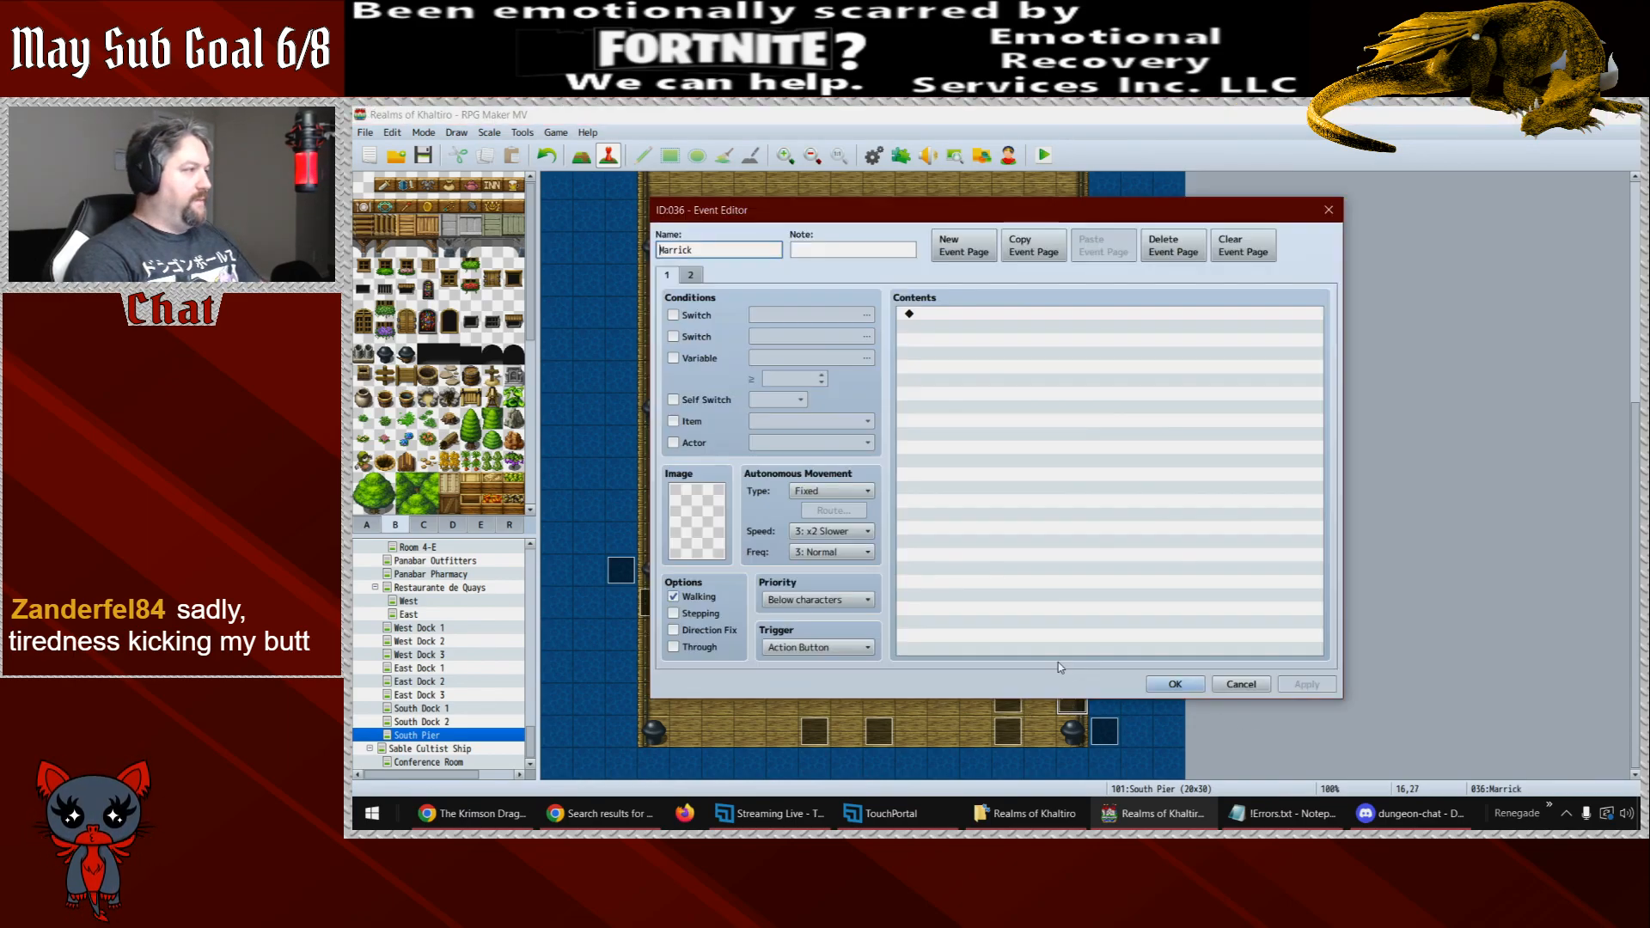
click(692, 274)
click(971, 373)
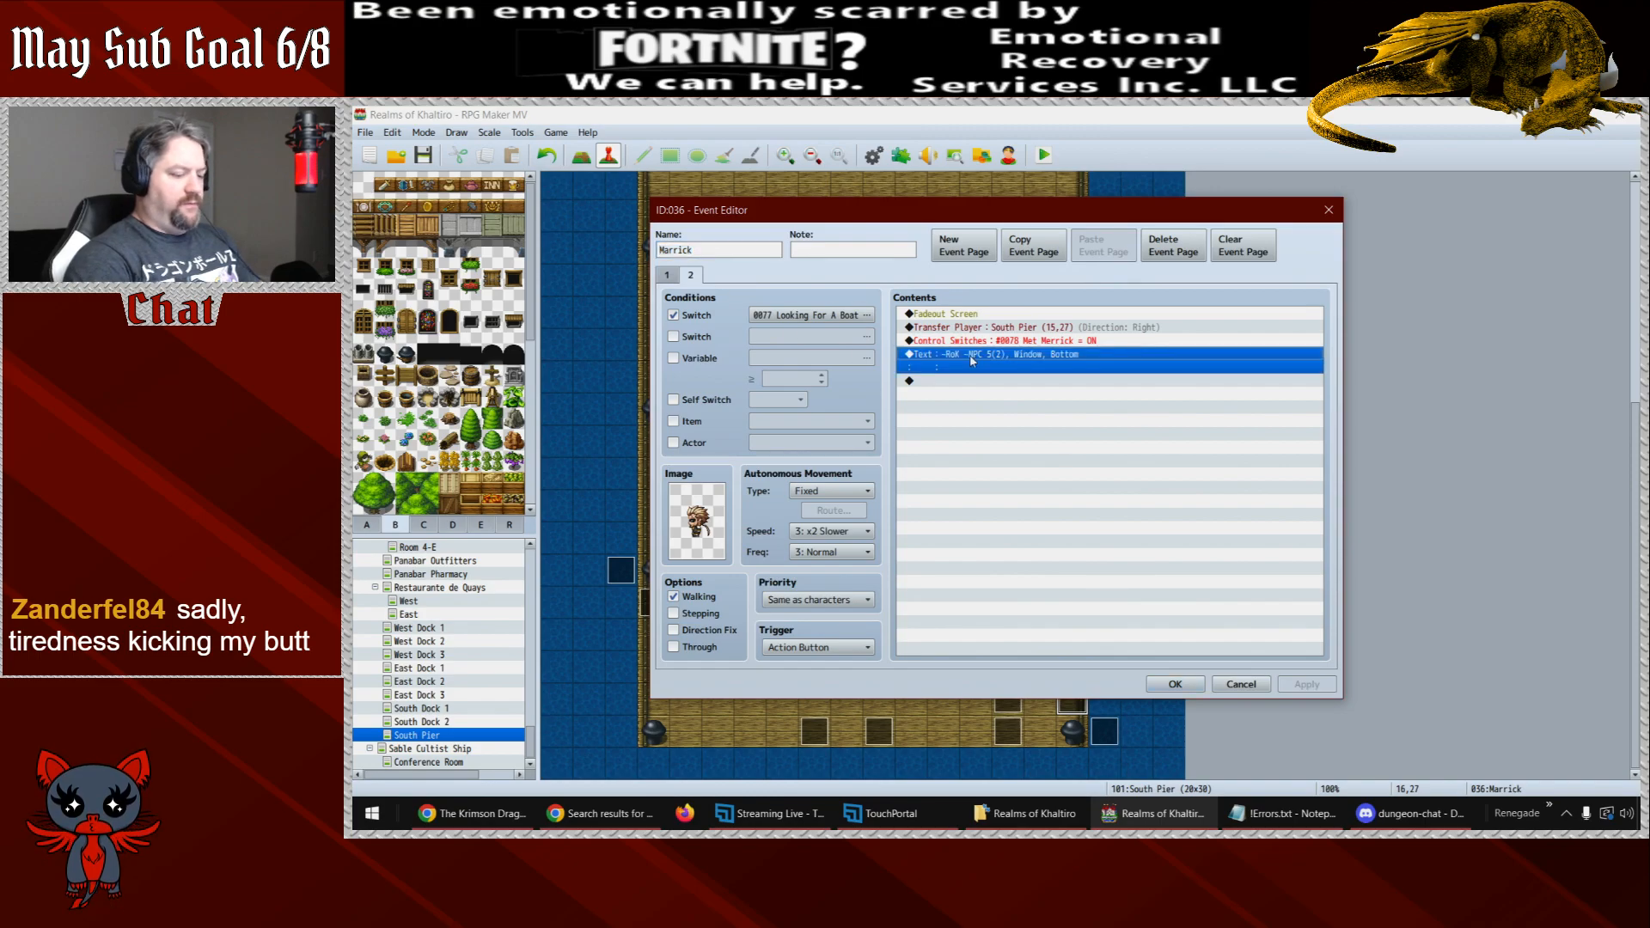
key(Delete)
key(ctrl+v)
click(980, 361)
- Change the pasted message's face to the third portrait in ~RoK ~NPC 5
double_click(981, 361)
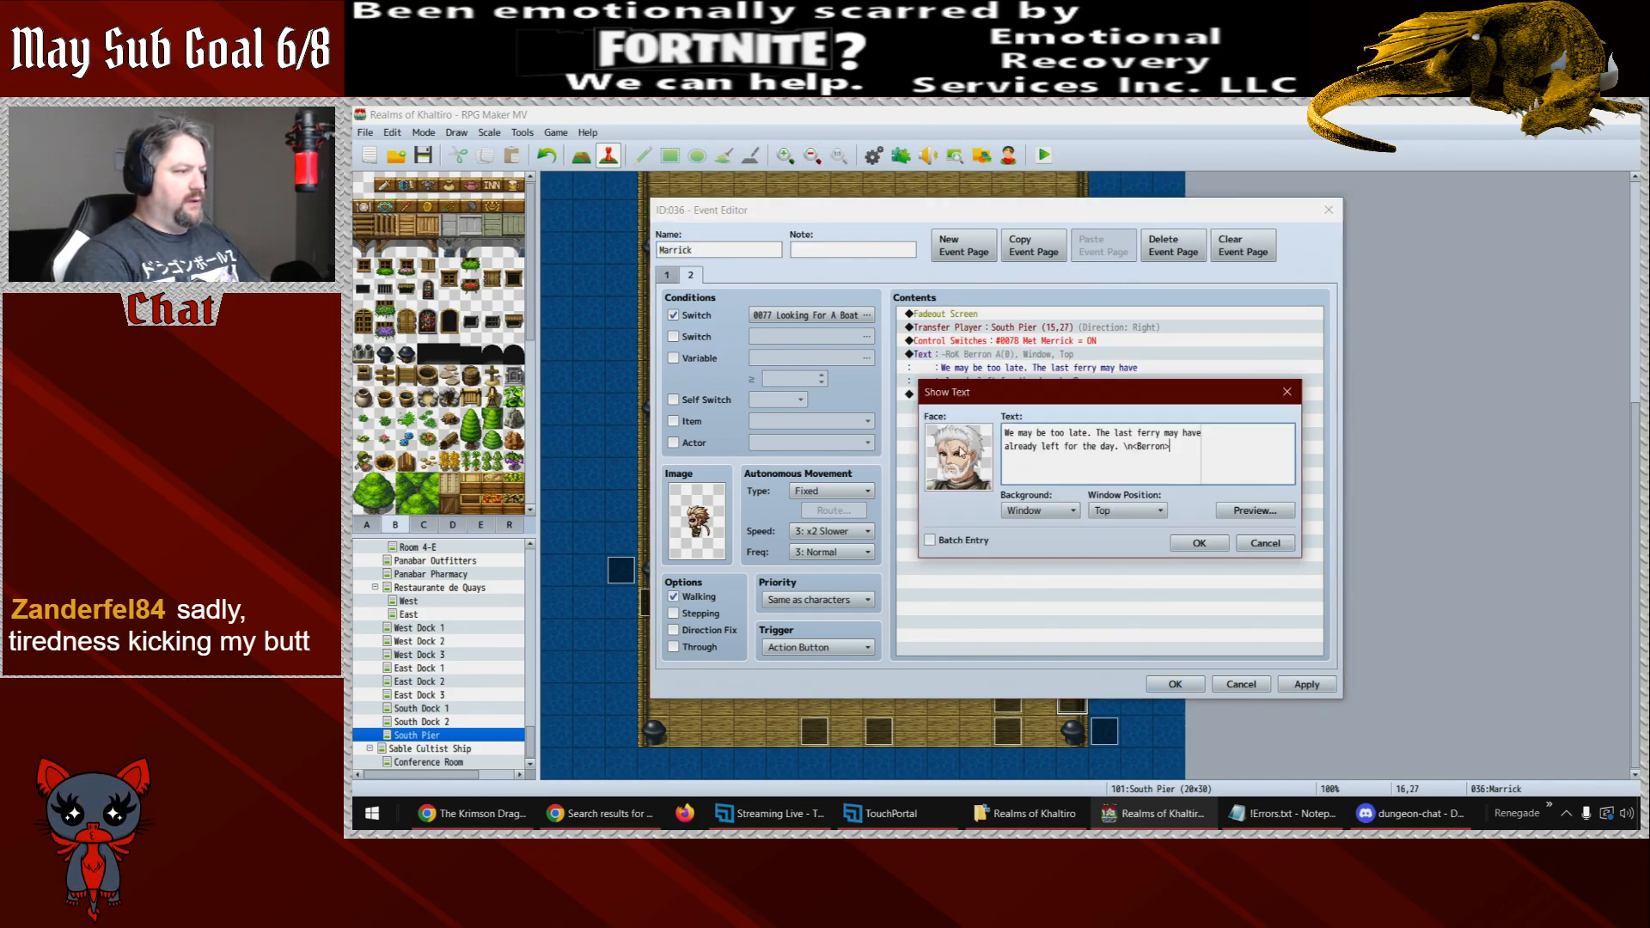
double_click(961, 453)
drag(1002, 524, 1002, 563)
click(940, 585)
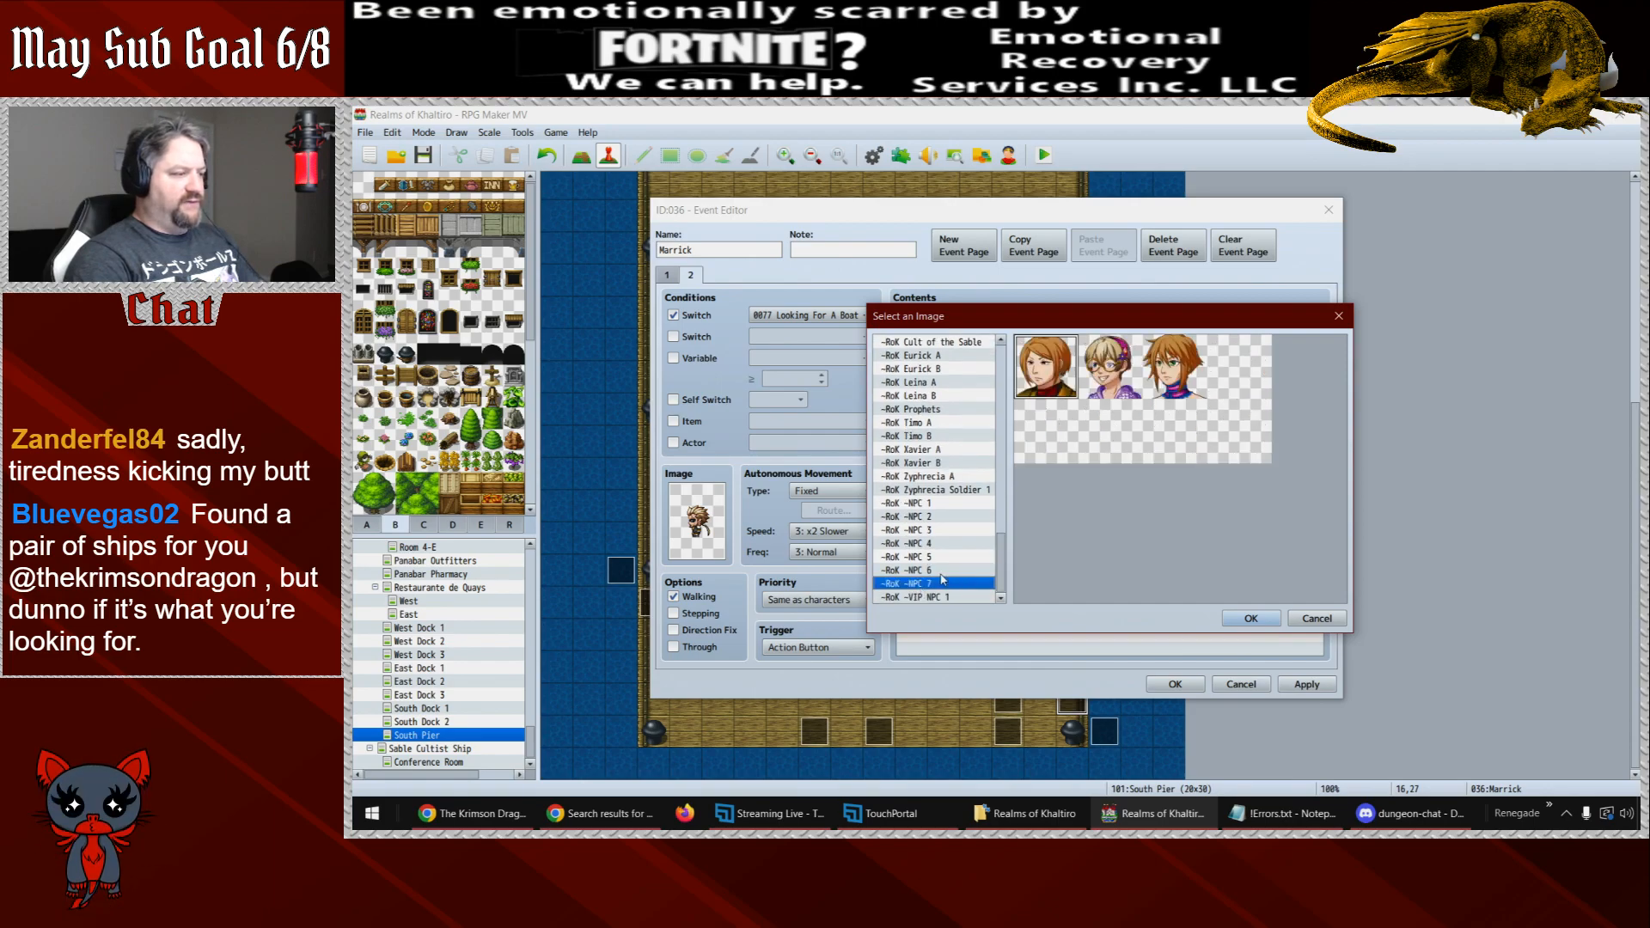
click(940, 557)
click(1174, 382)
click(1263, 621)
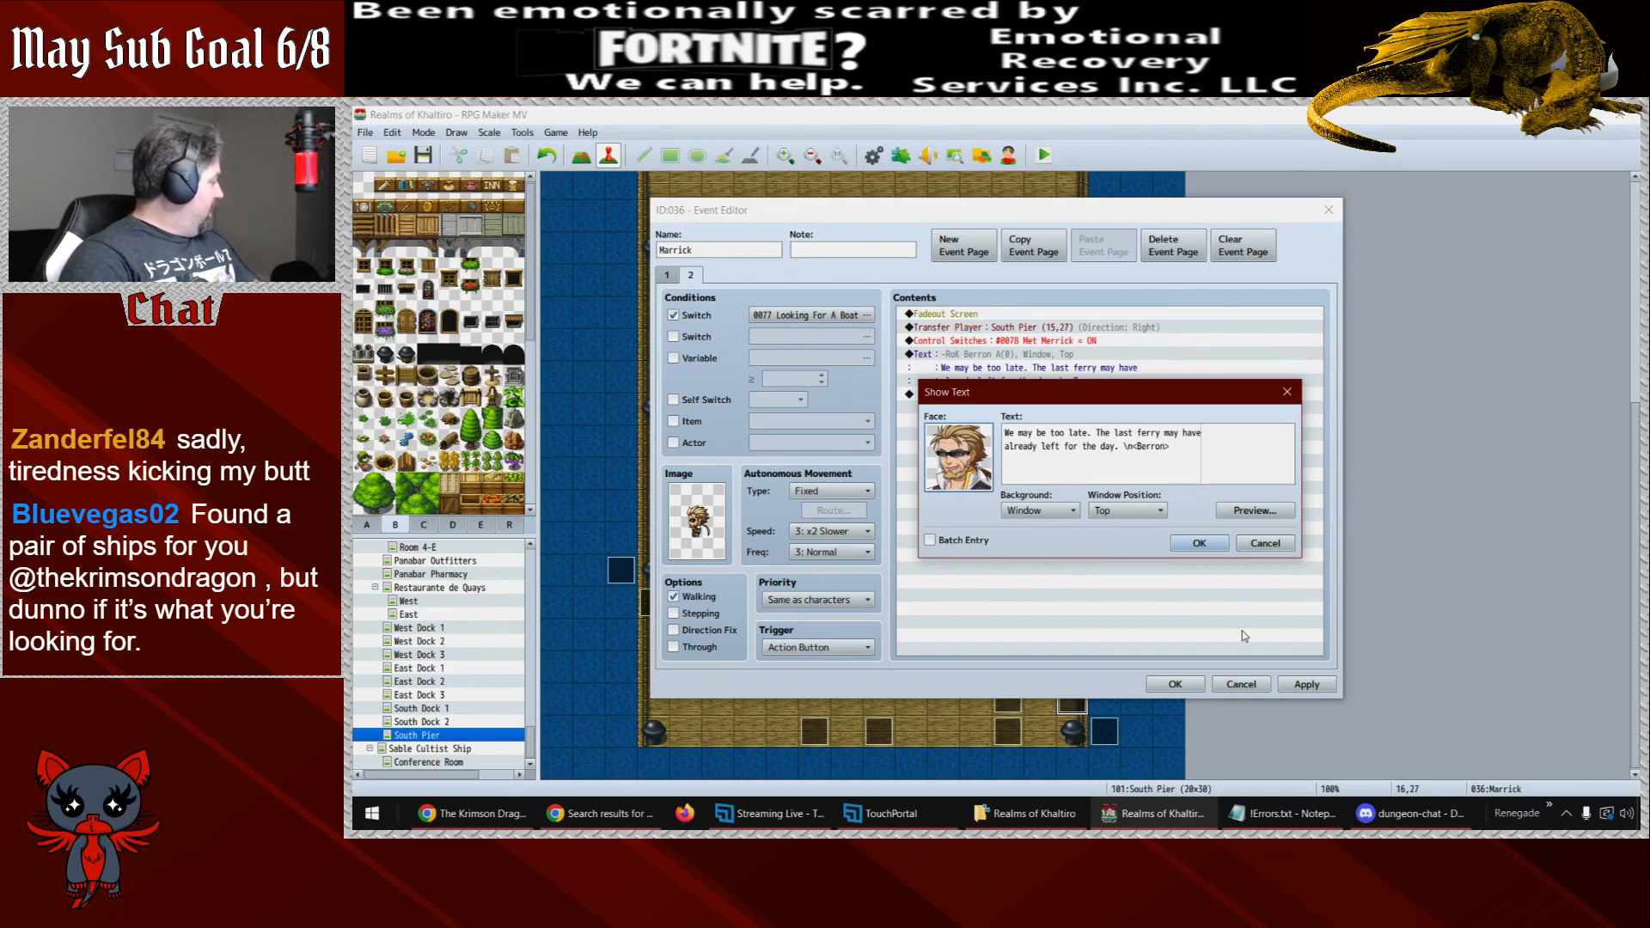
- Change the speaker name in the message's \n<> tag to Cheerful Guy
mouse_move(904, 824)
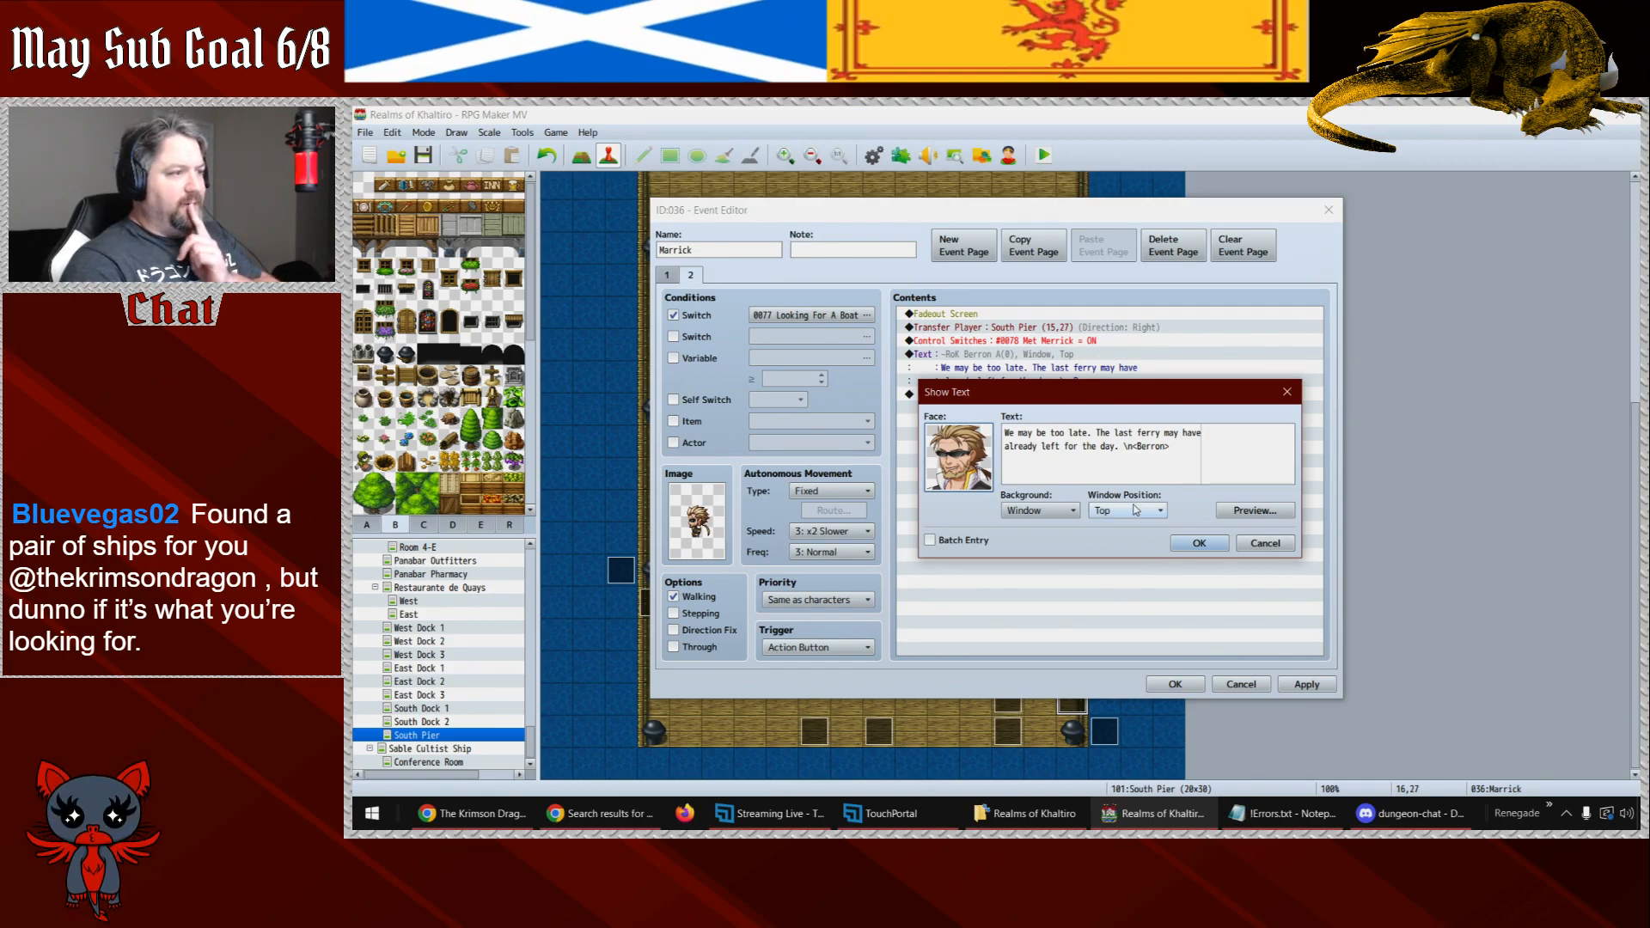
drag(1165, 446, 1138, 447)
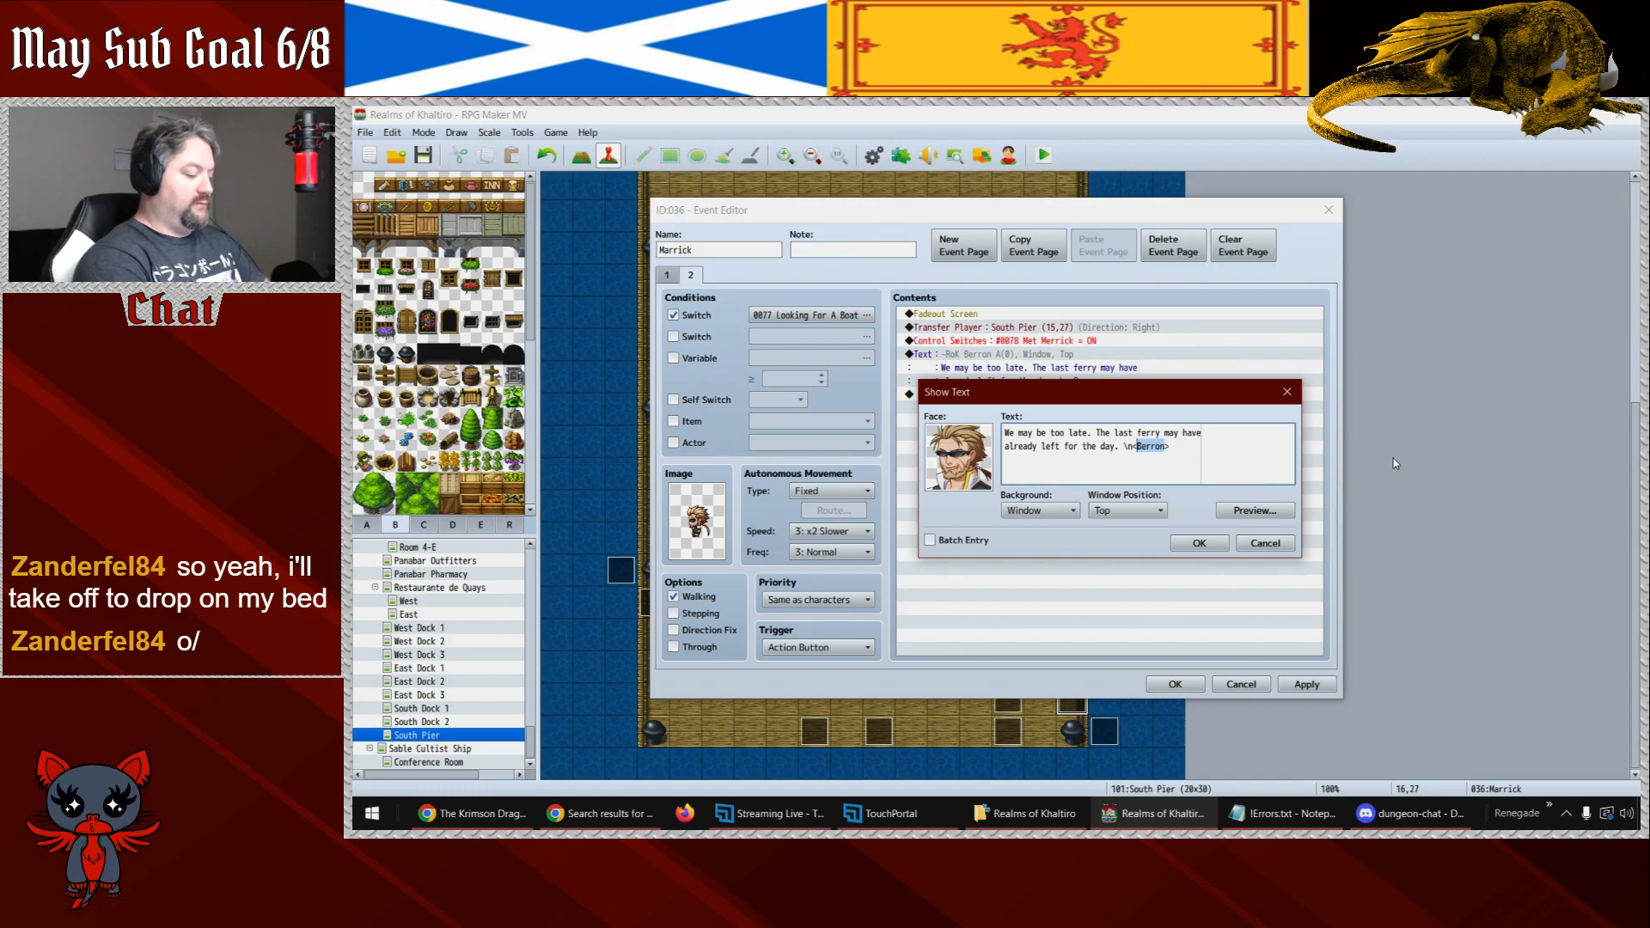
text(Cheerful)
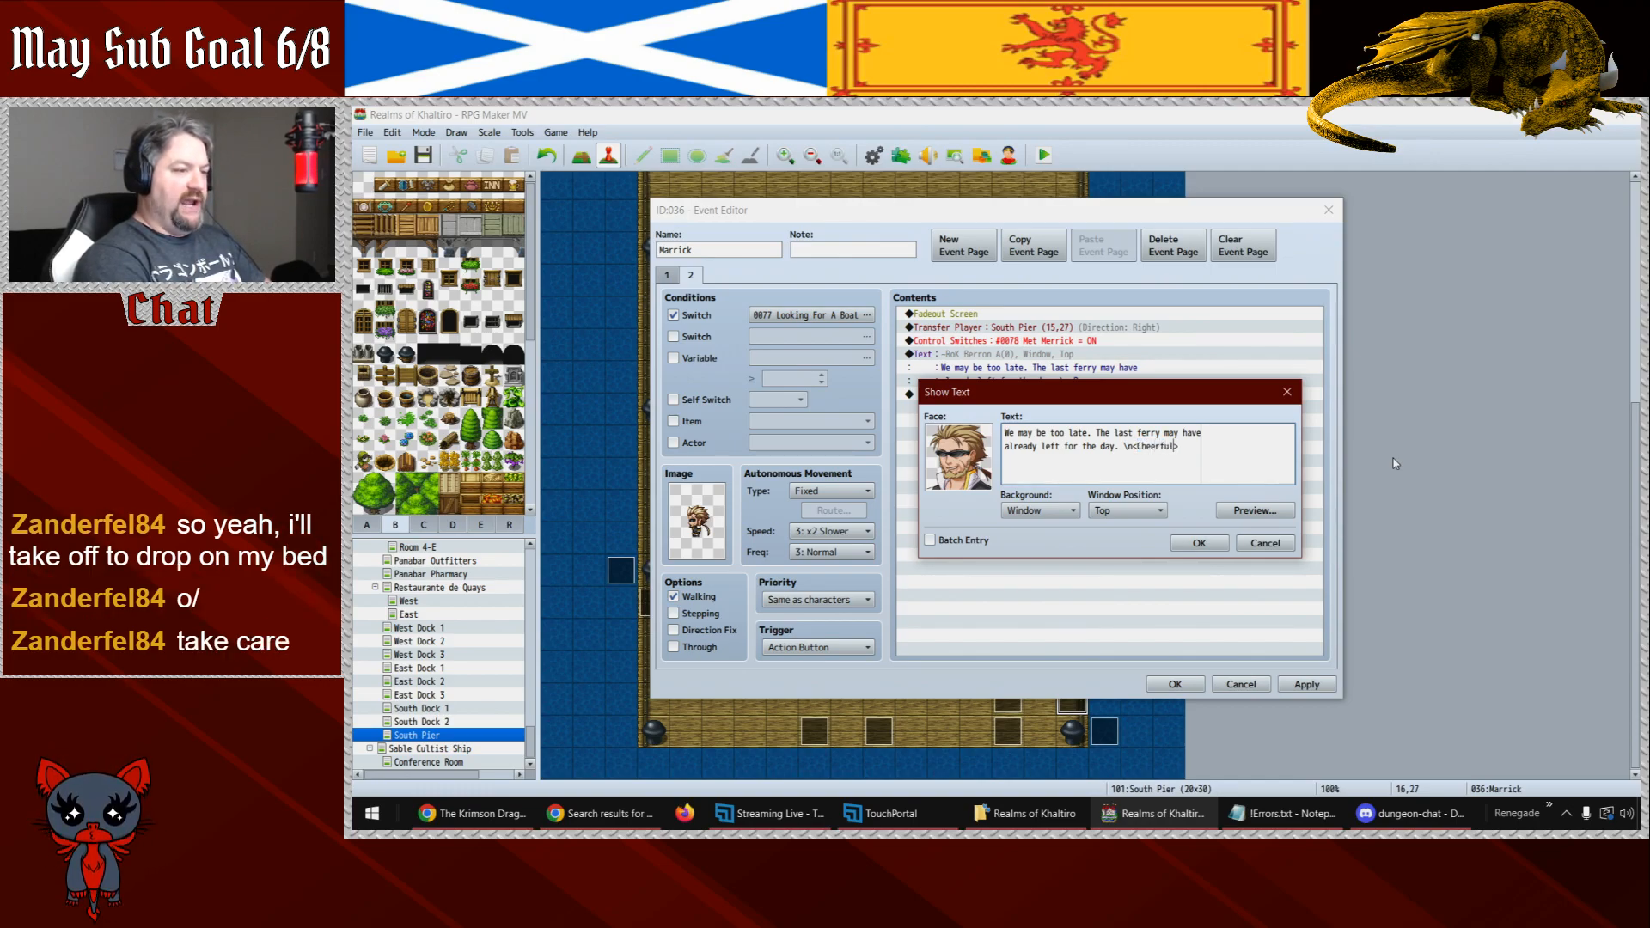
text( Gay)
key(BackSpace)
key(BackSpace)
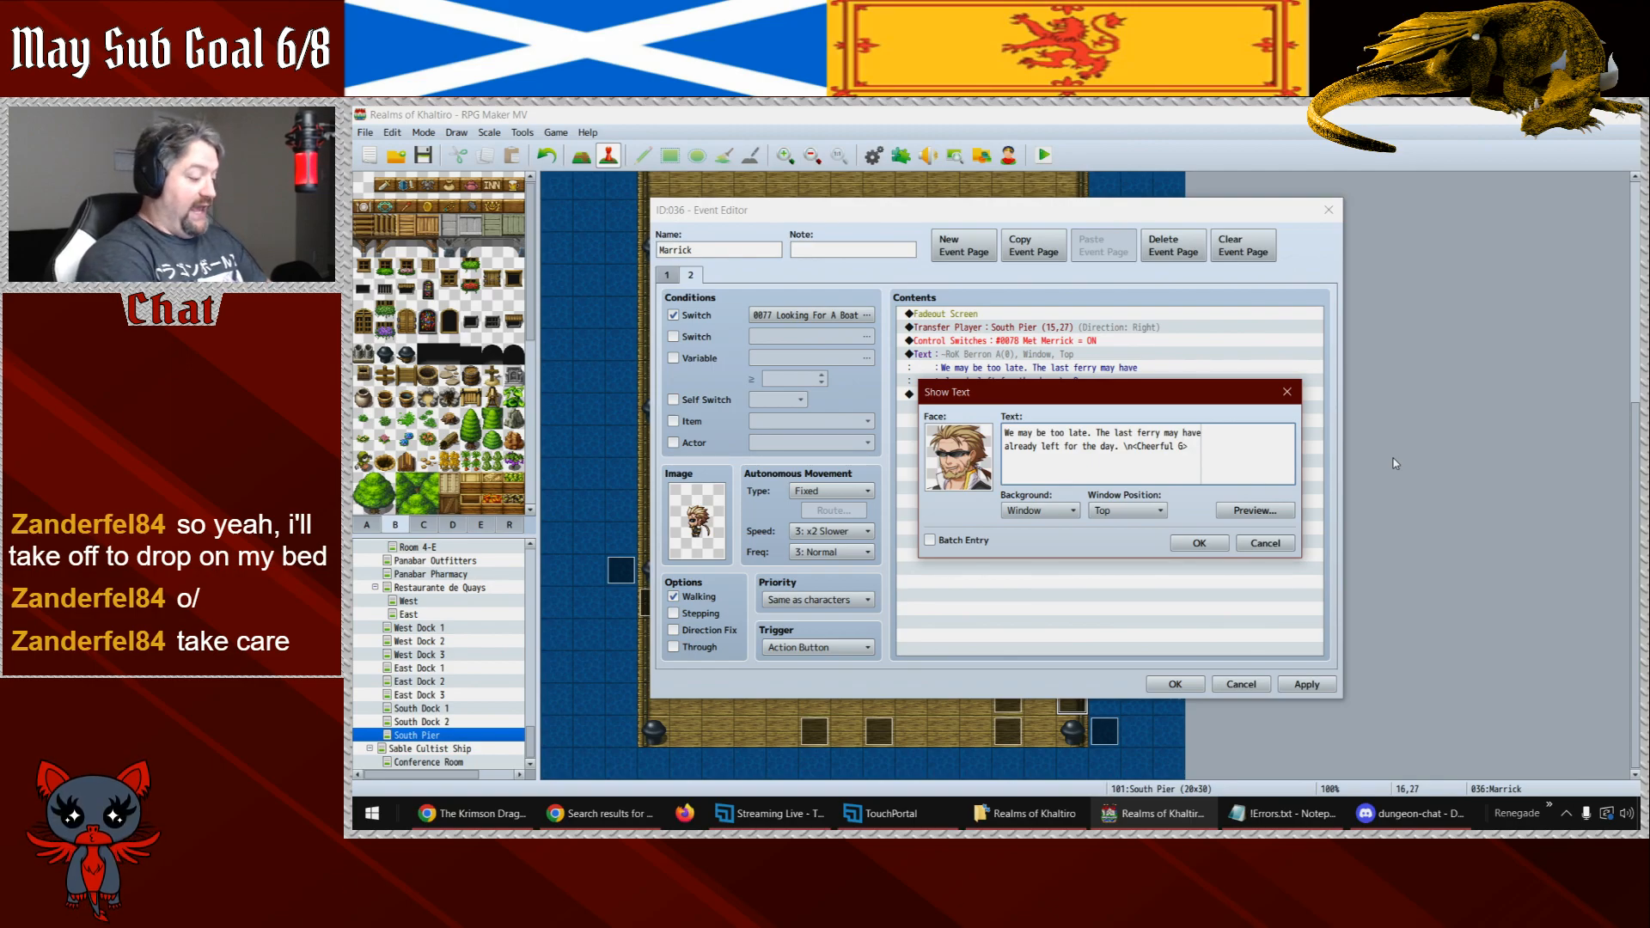
text(ua)
key(BackSpace)
text(y)
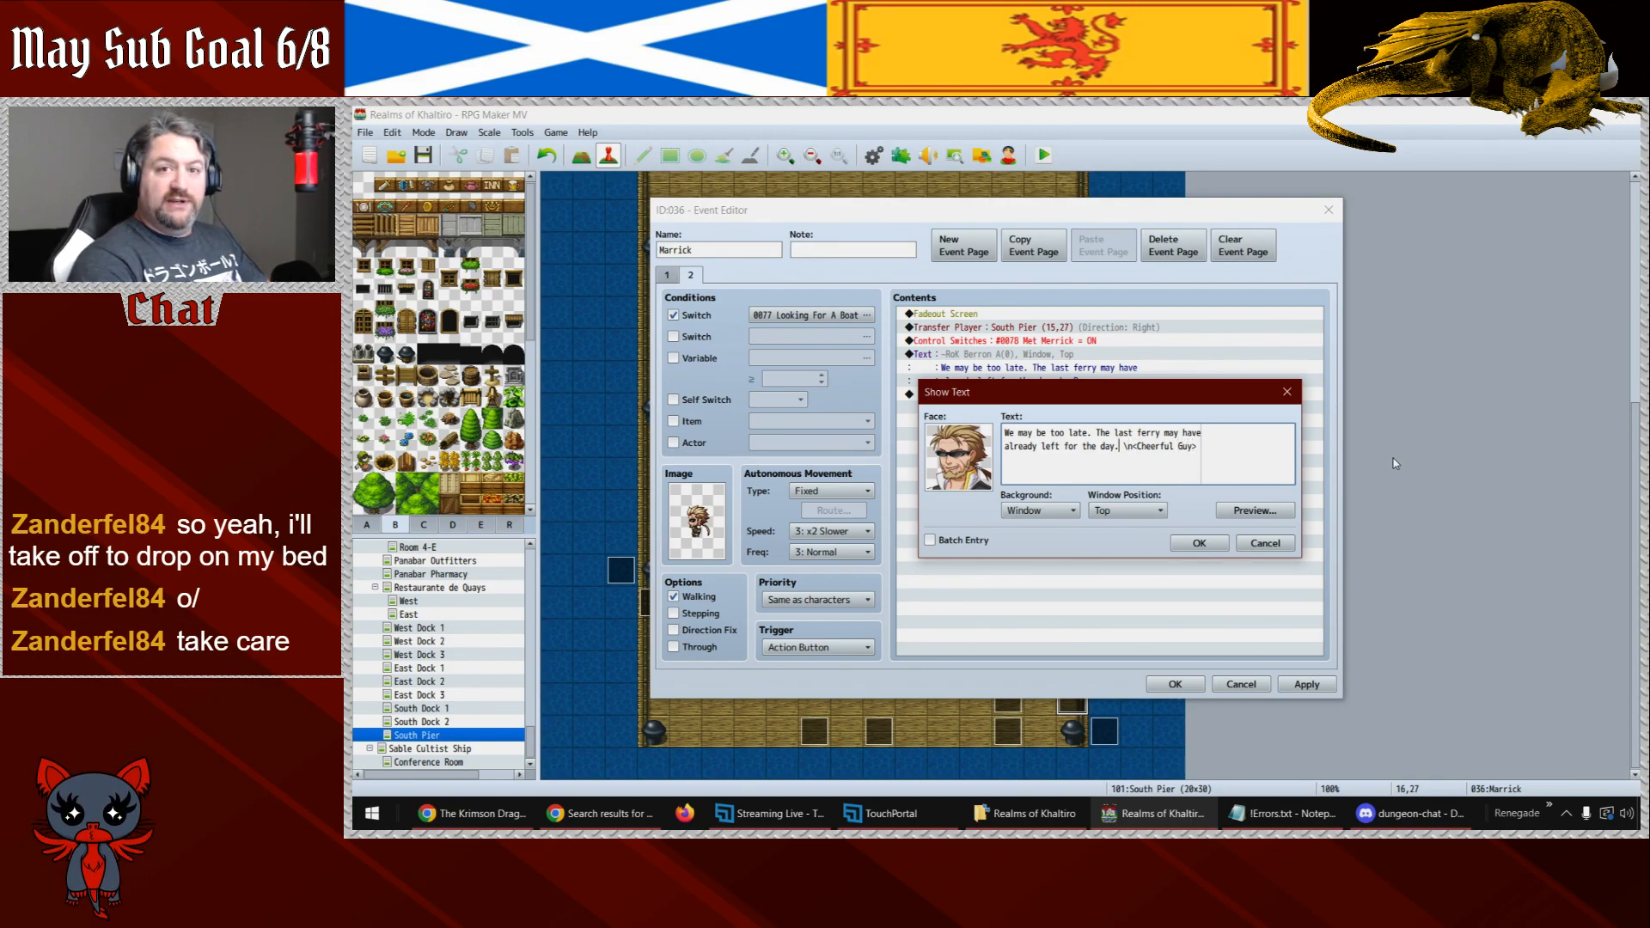
- Replace the Berron message body with "Hey, there!", keeping the \n<Cheerful Guy> name tag
key(shift+Home)
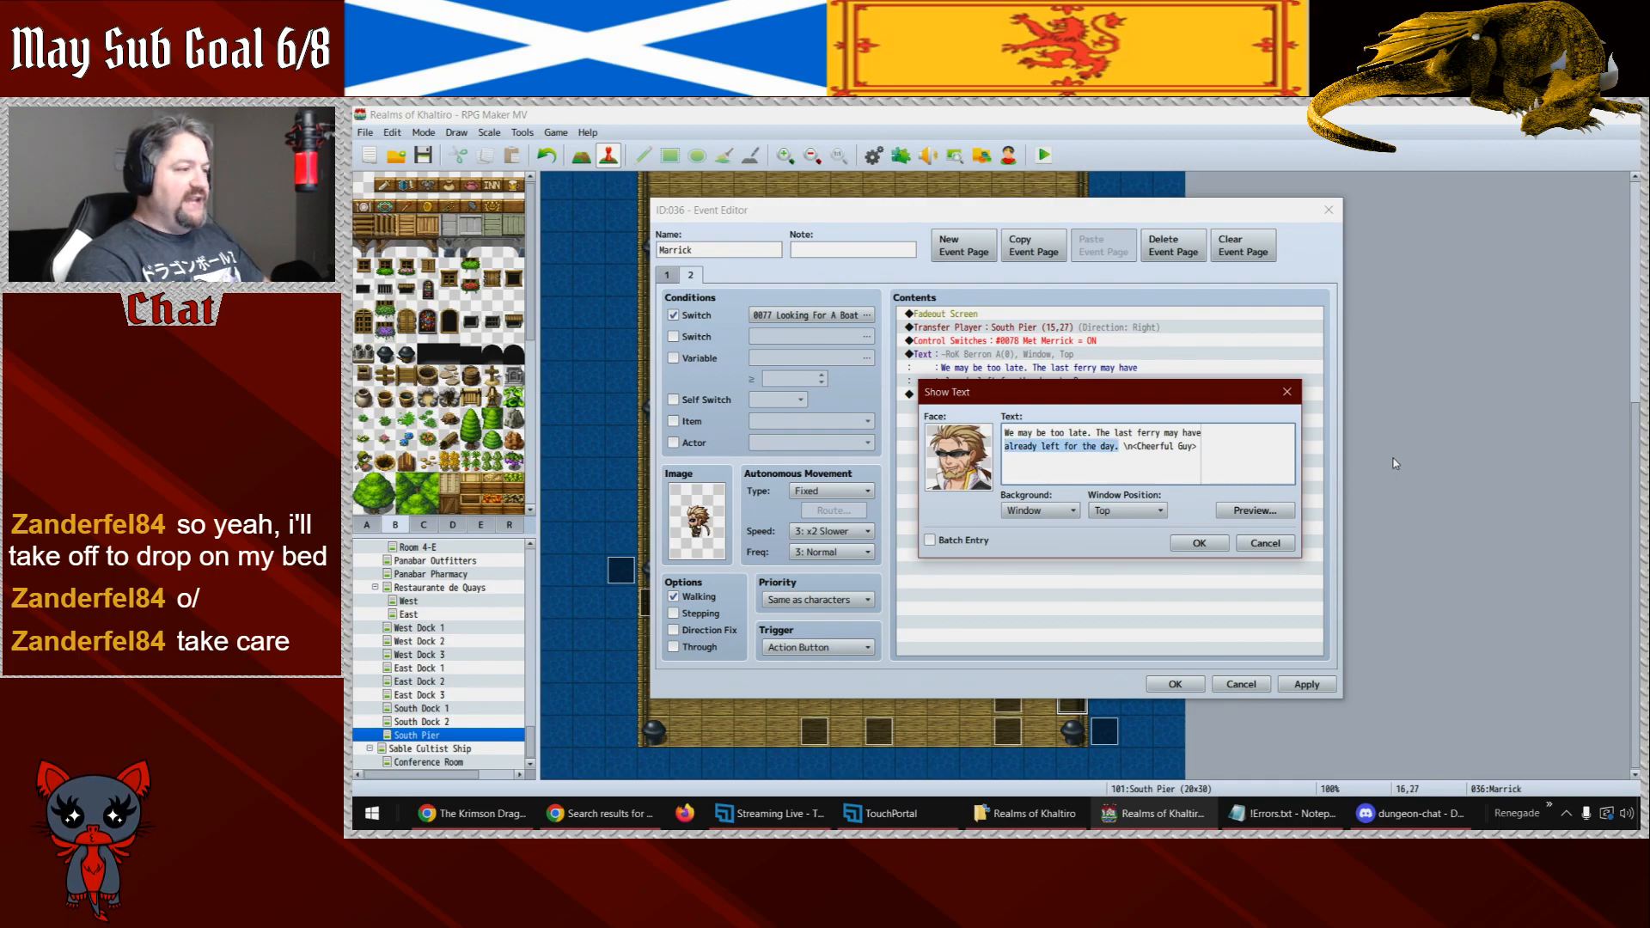
key(shift+Up)
key(ctrl+x)
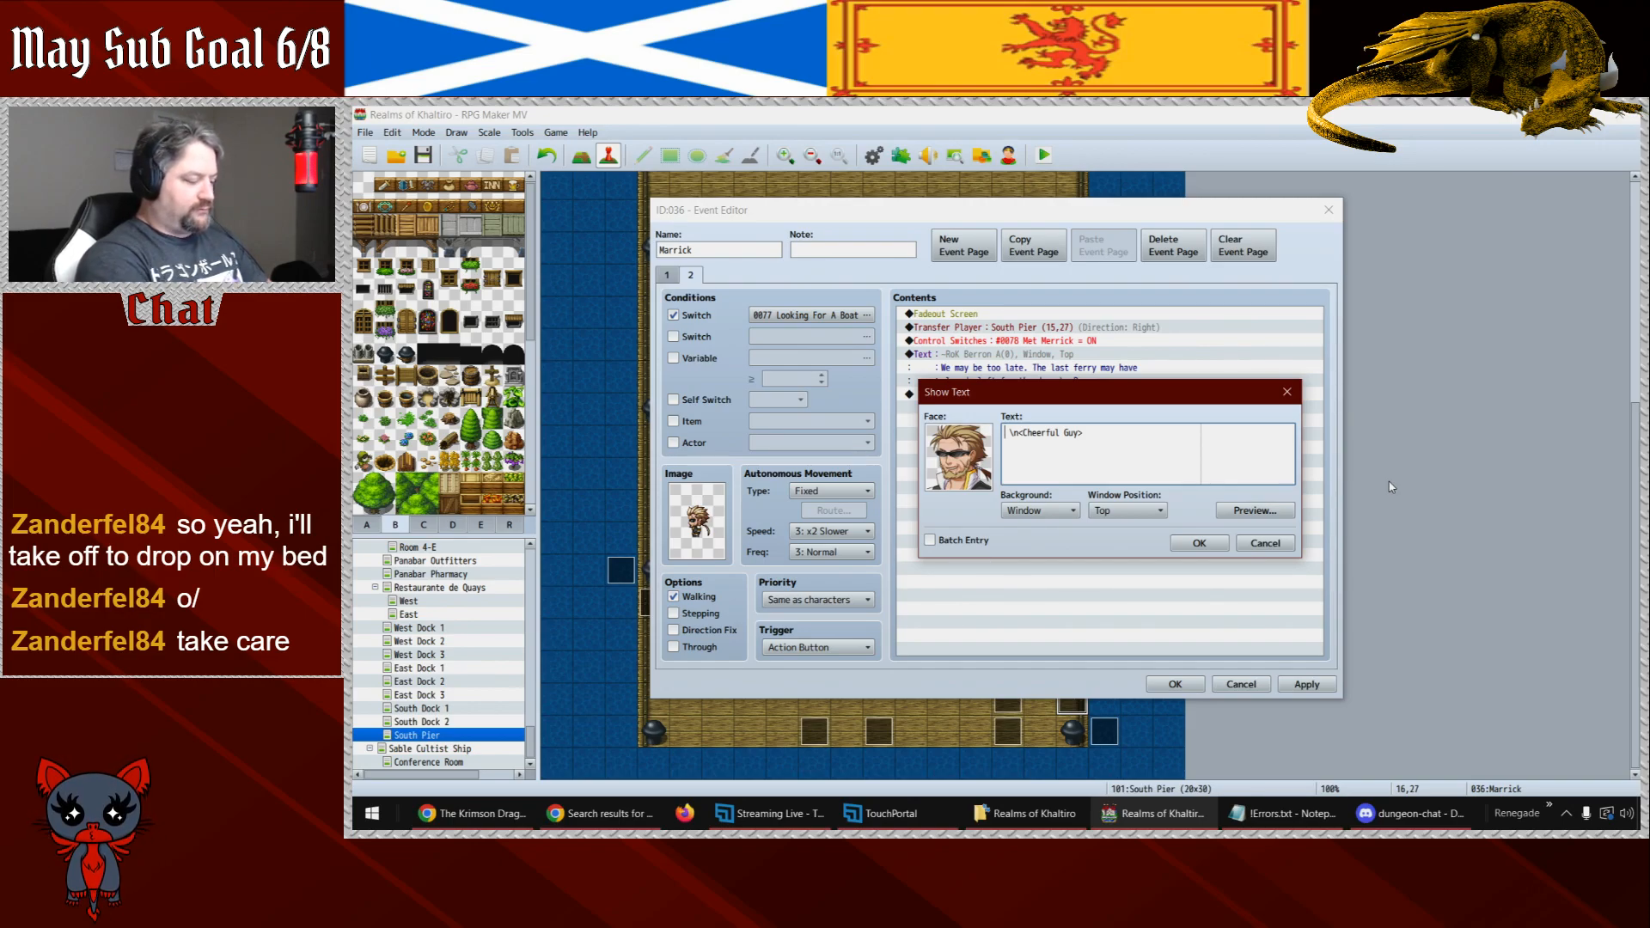
text(Hey there.)
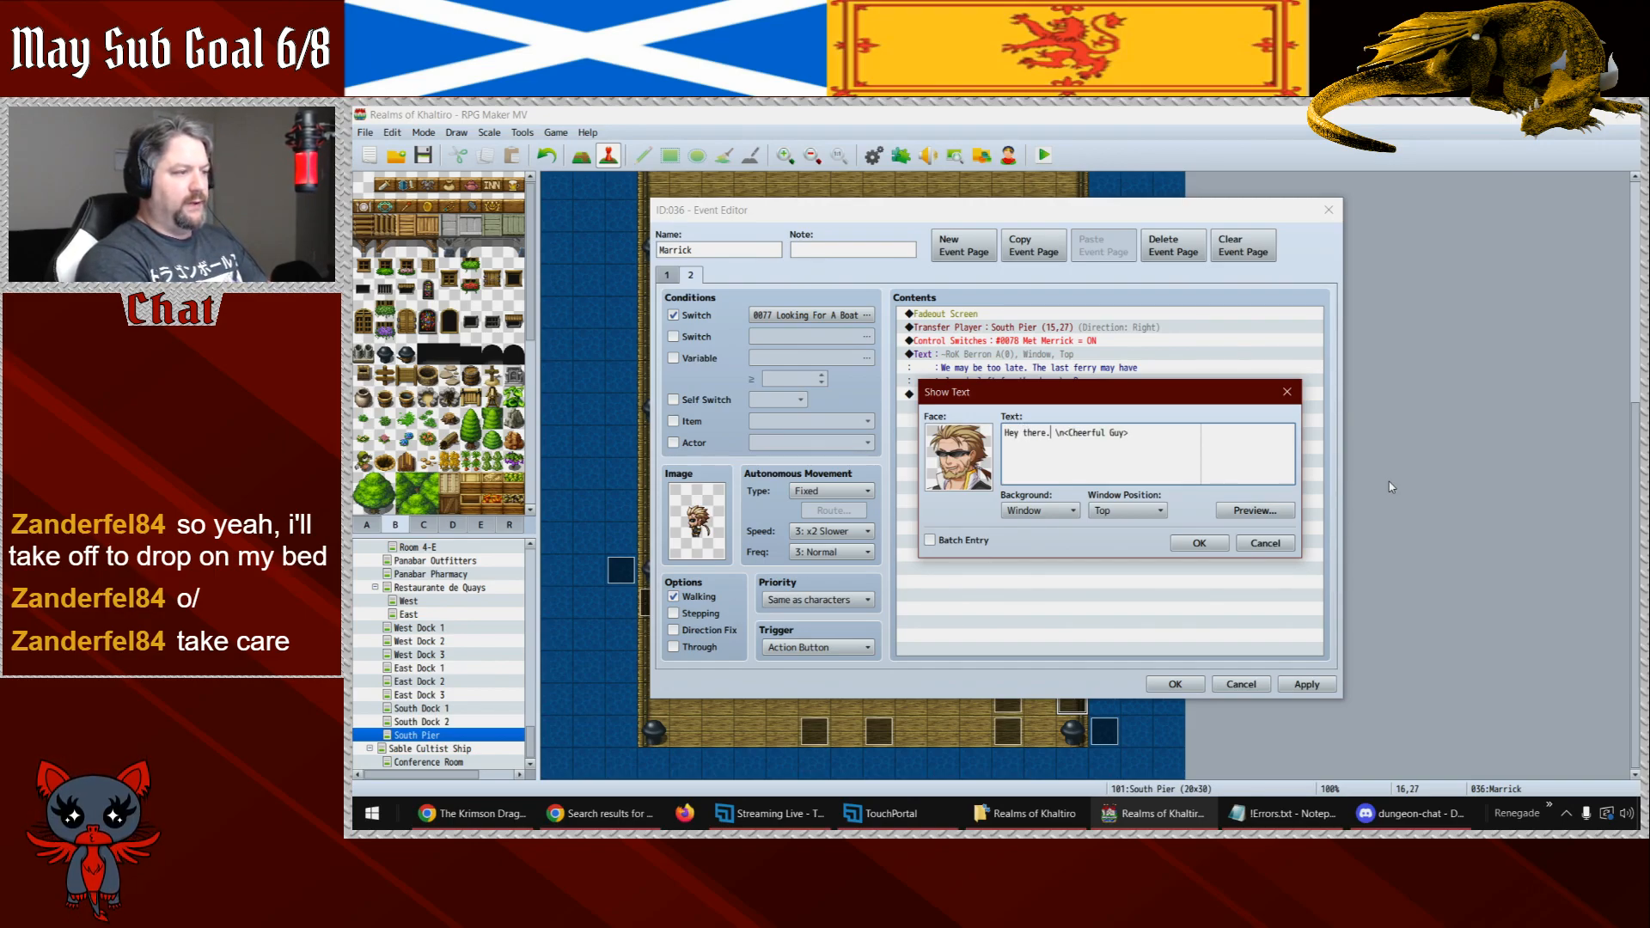
key(BackSpace)
key(BackSpace)
key(BackSpace)
key(BackSpace)
key(BackSpace)
key(BackSpace)
key(BackSpace)
text(, there!)
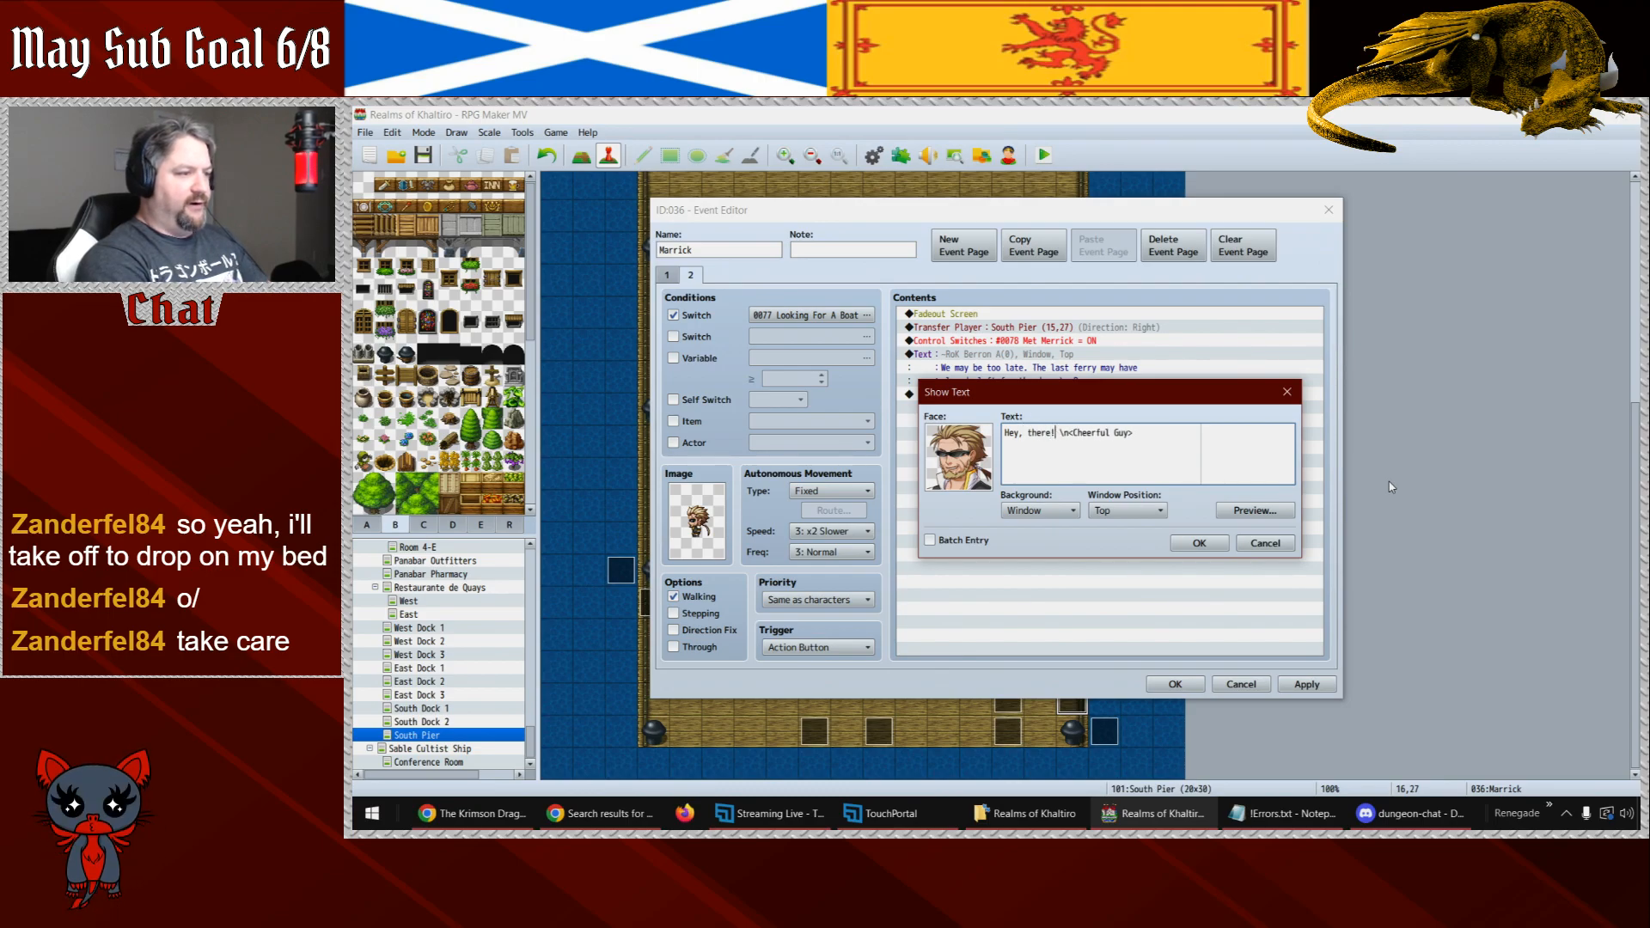
- Extend Cheerful Guy's greeting with "You looking to get somewhere across the water, buddy?" over two lines and save the message
text( You looking to)
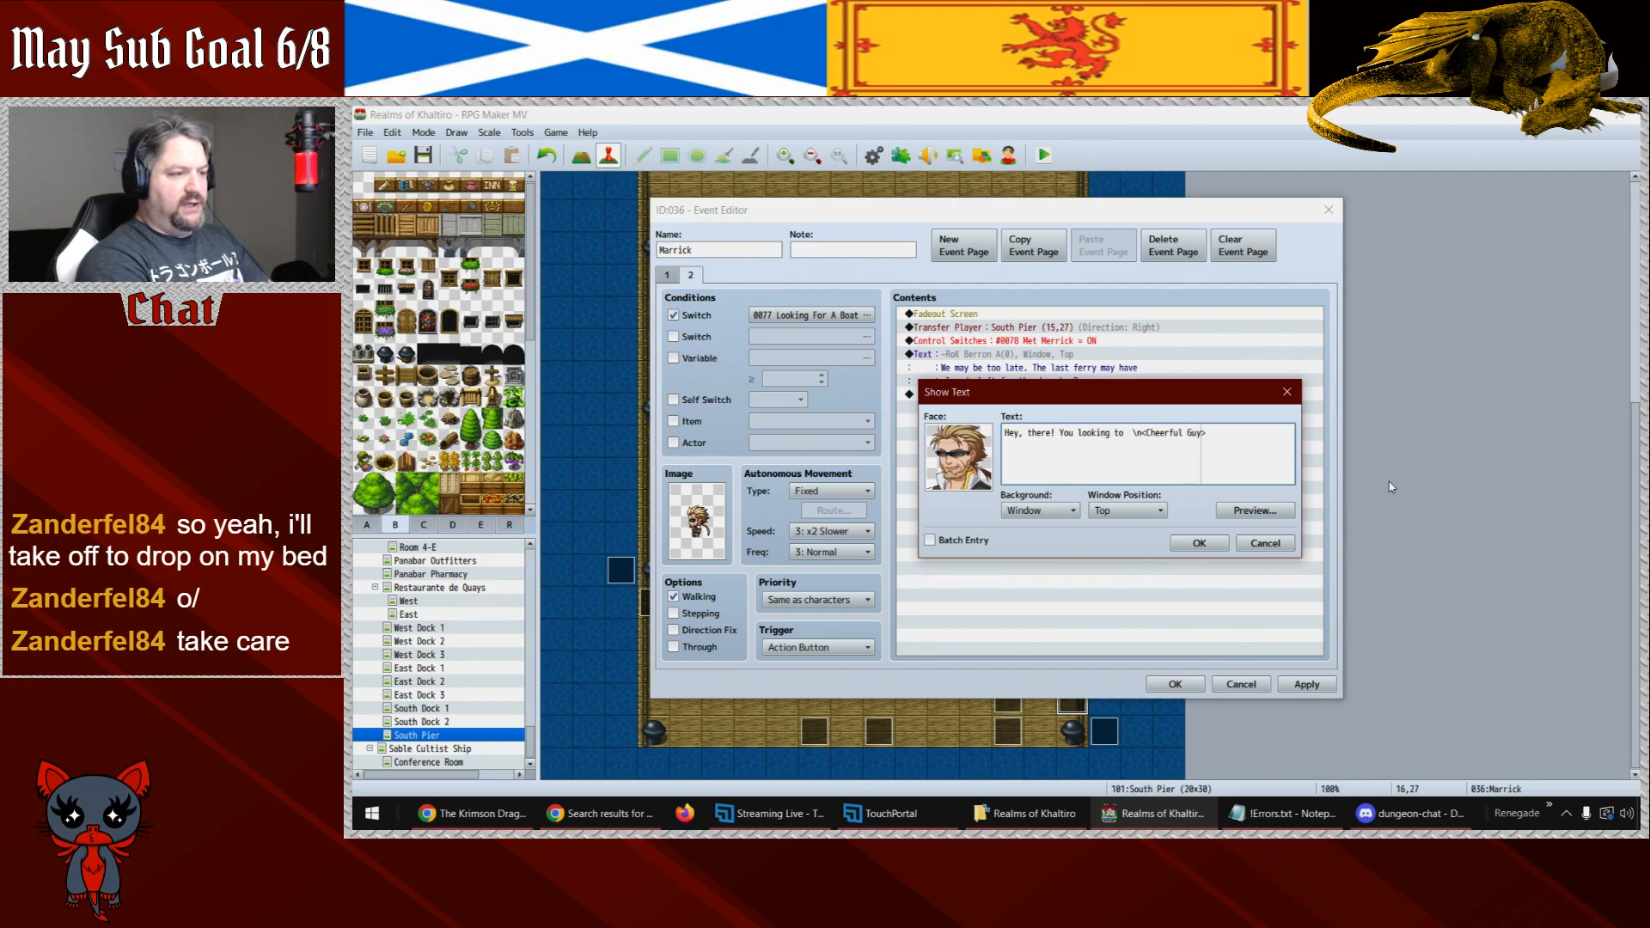
text( get )
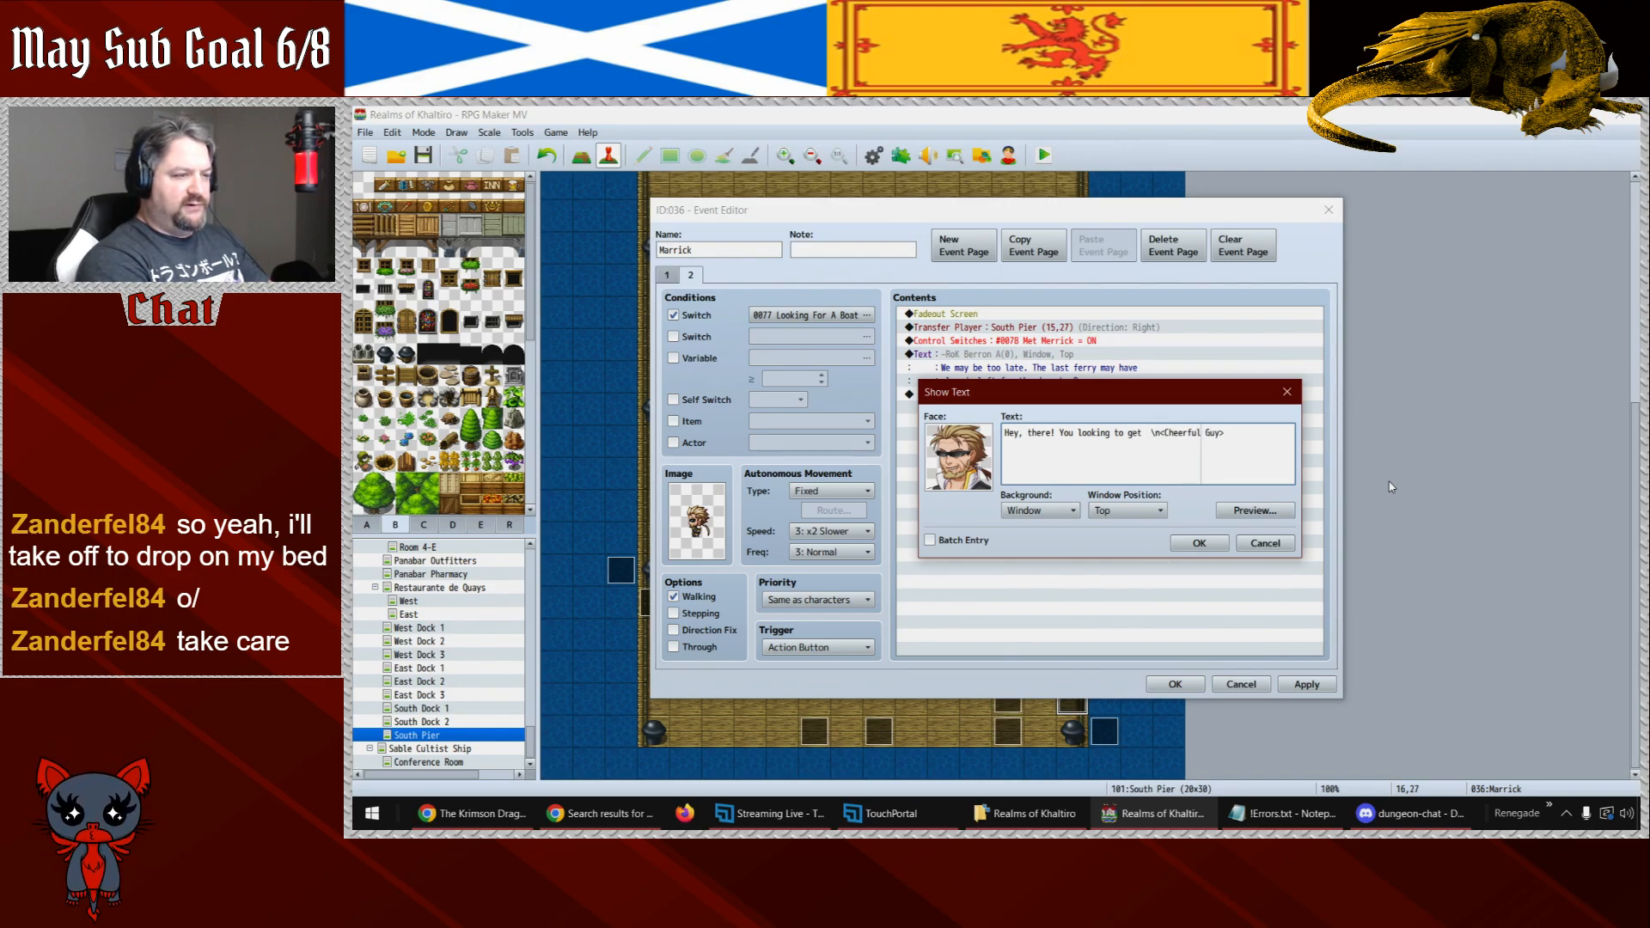
text(somewhere)
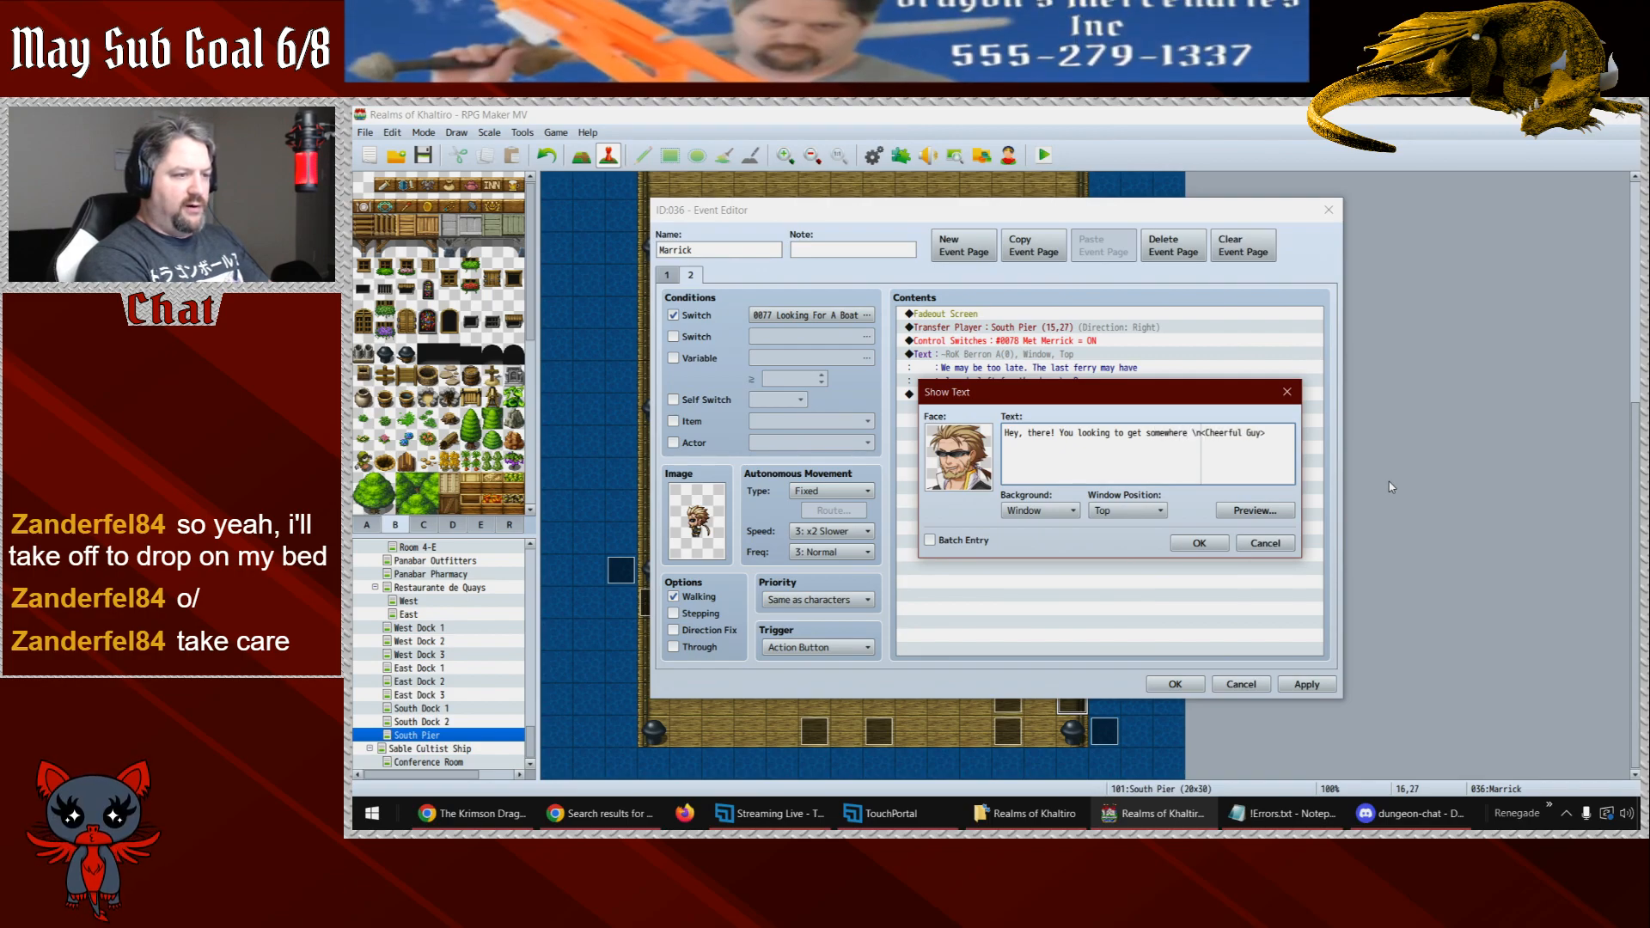
key(Return)
text(across t)
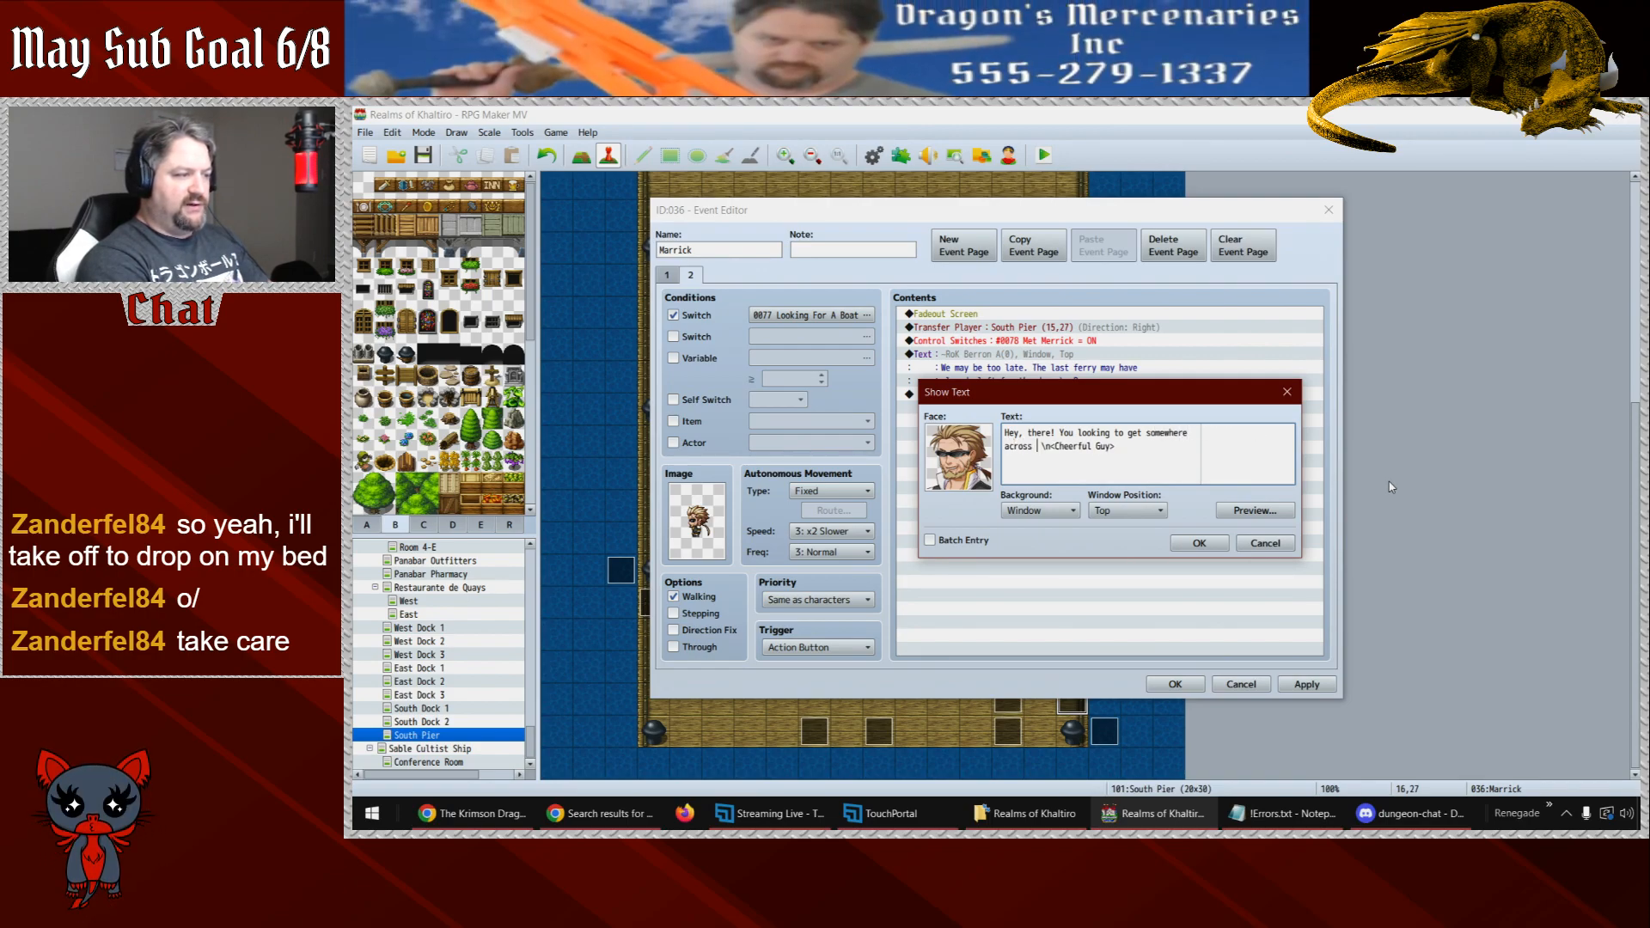
text(he water?)
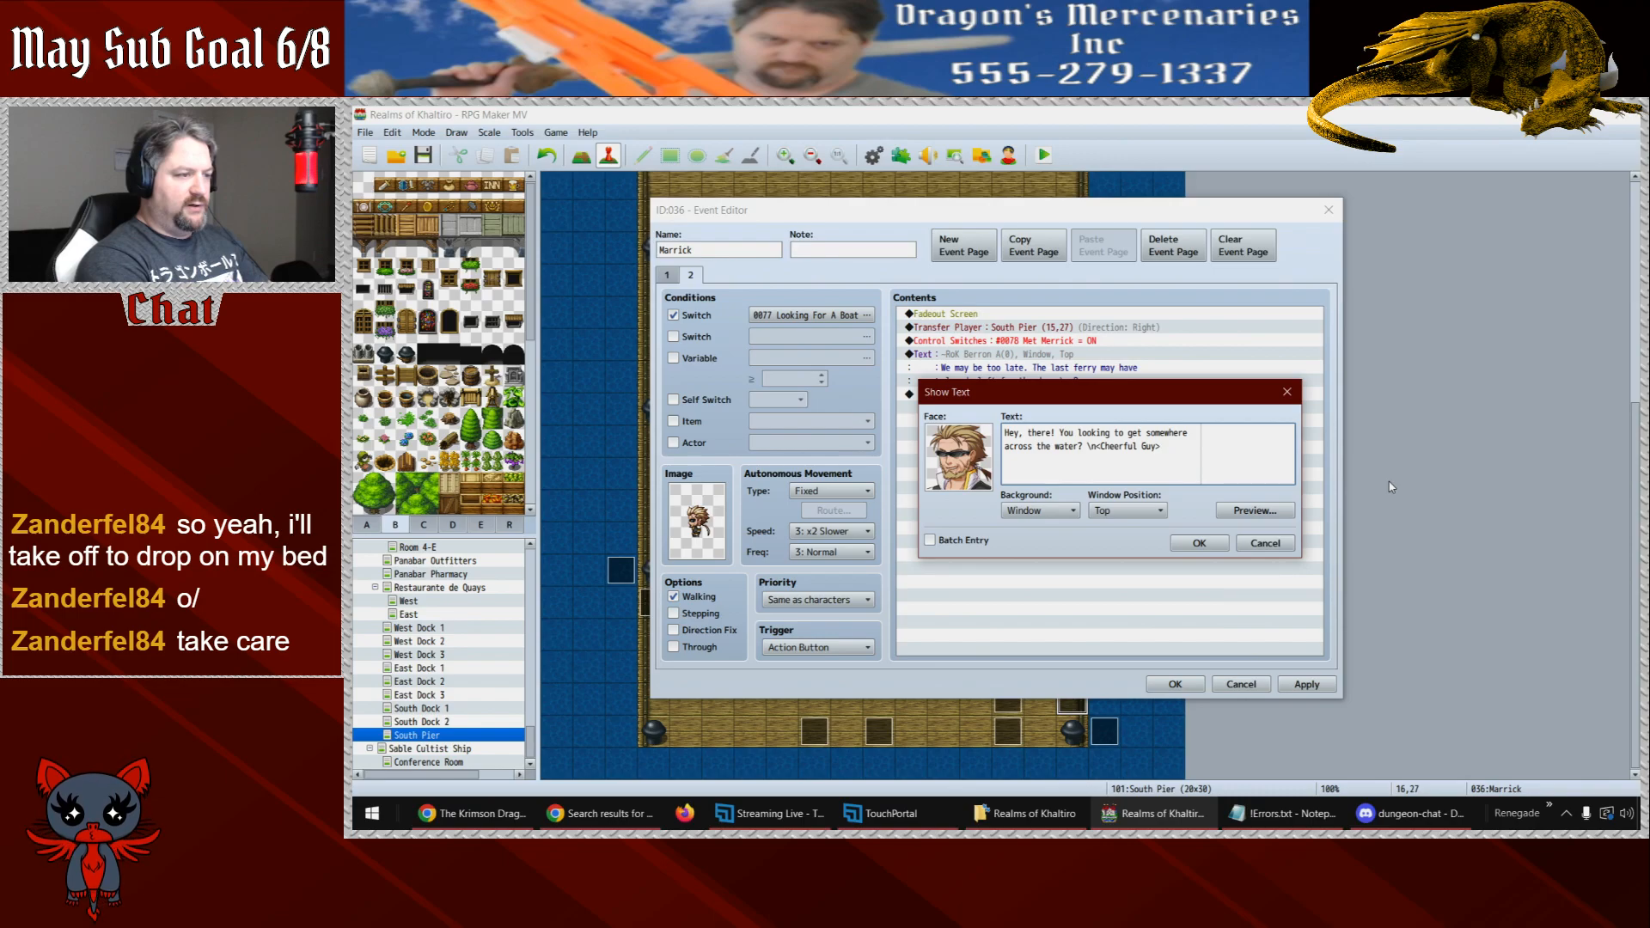
key(BackSpace)
text(, buddy)
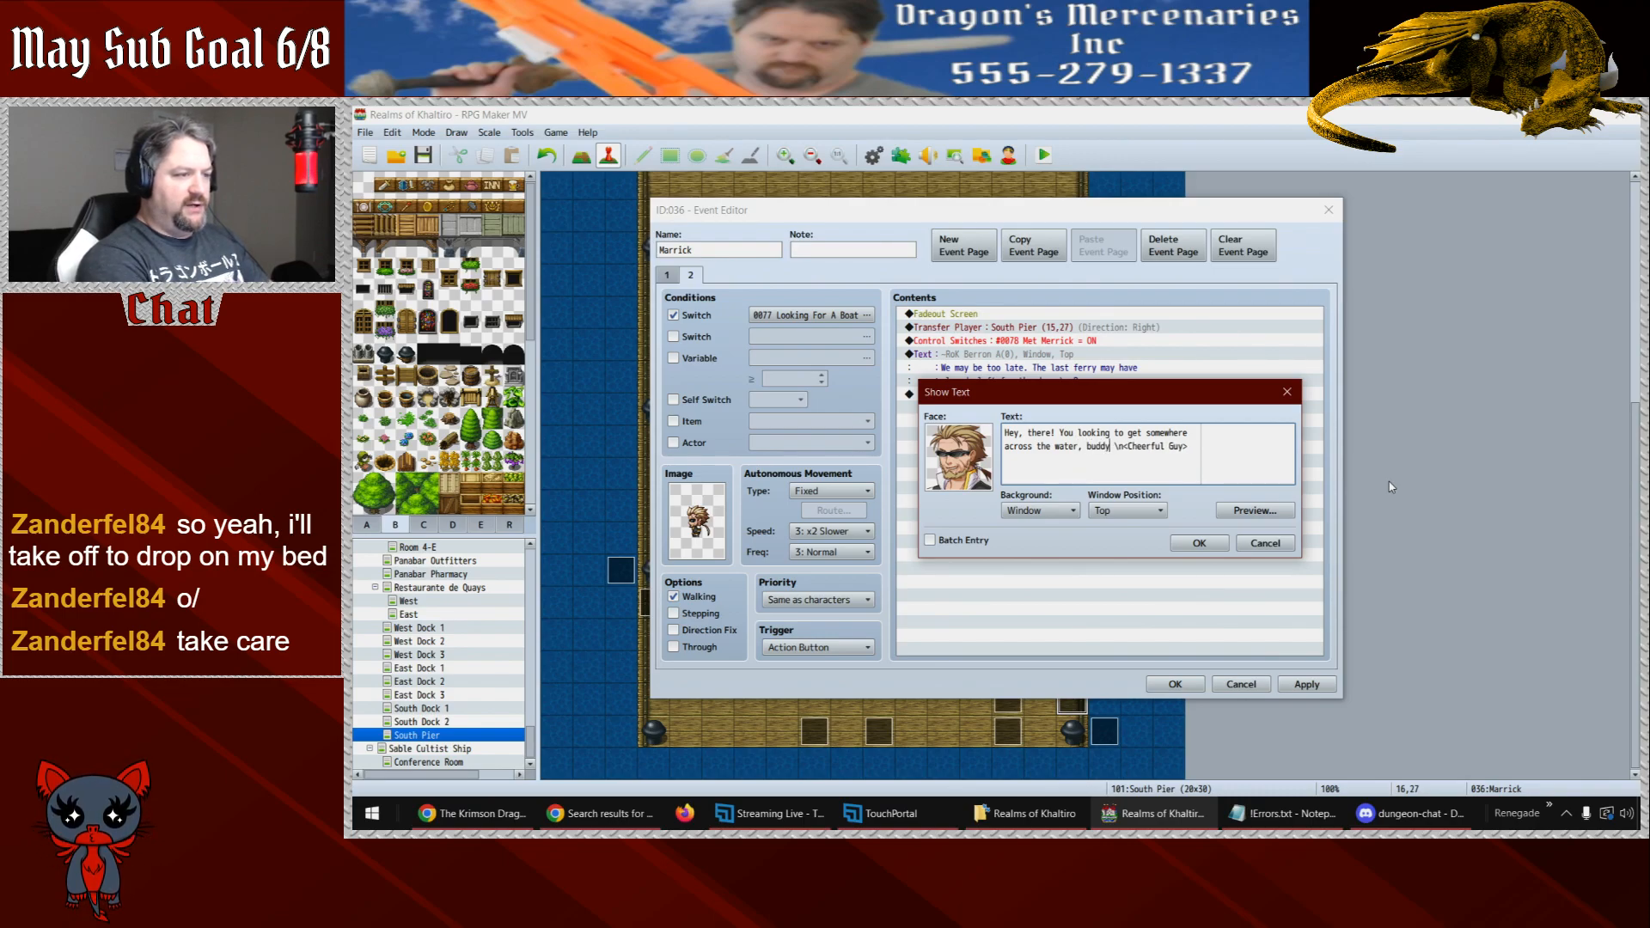
text(?)
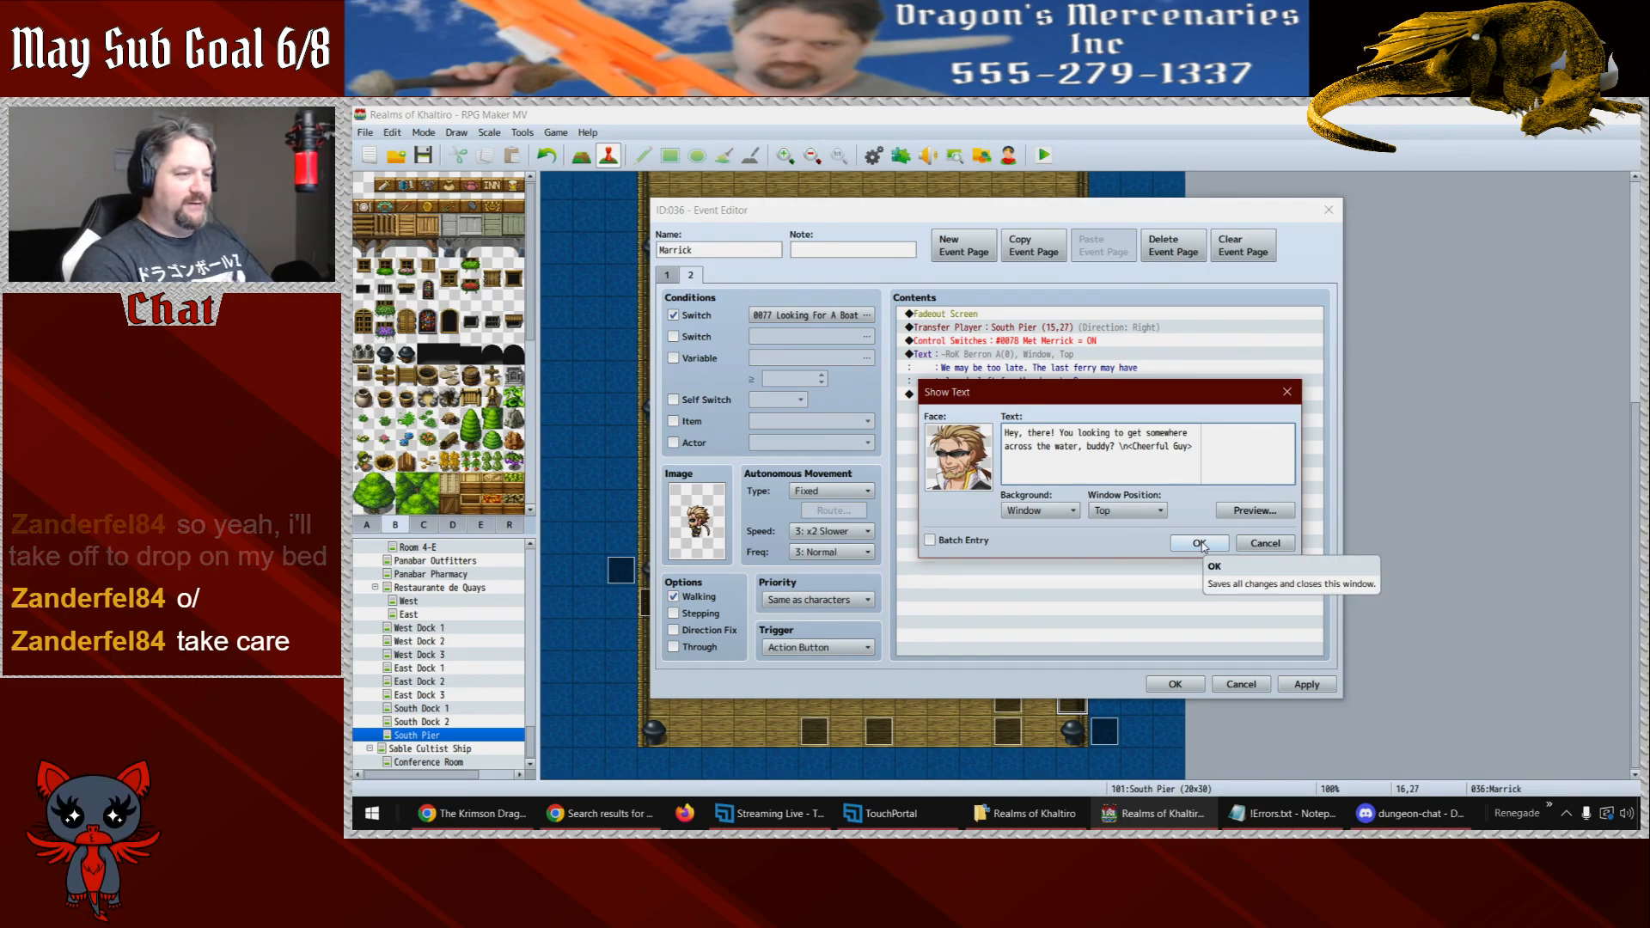
click(1200, 543)
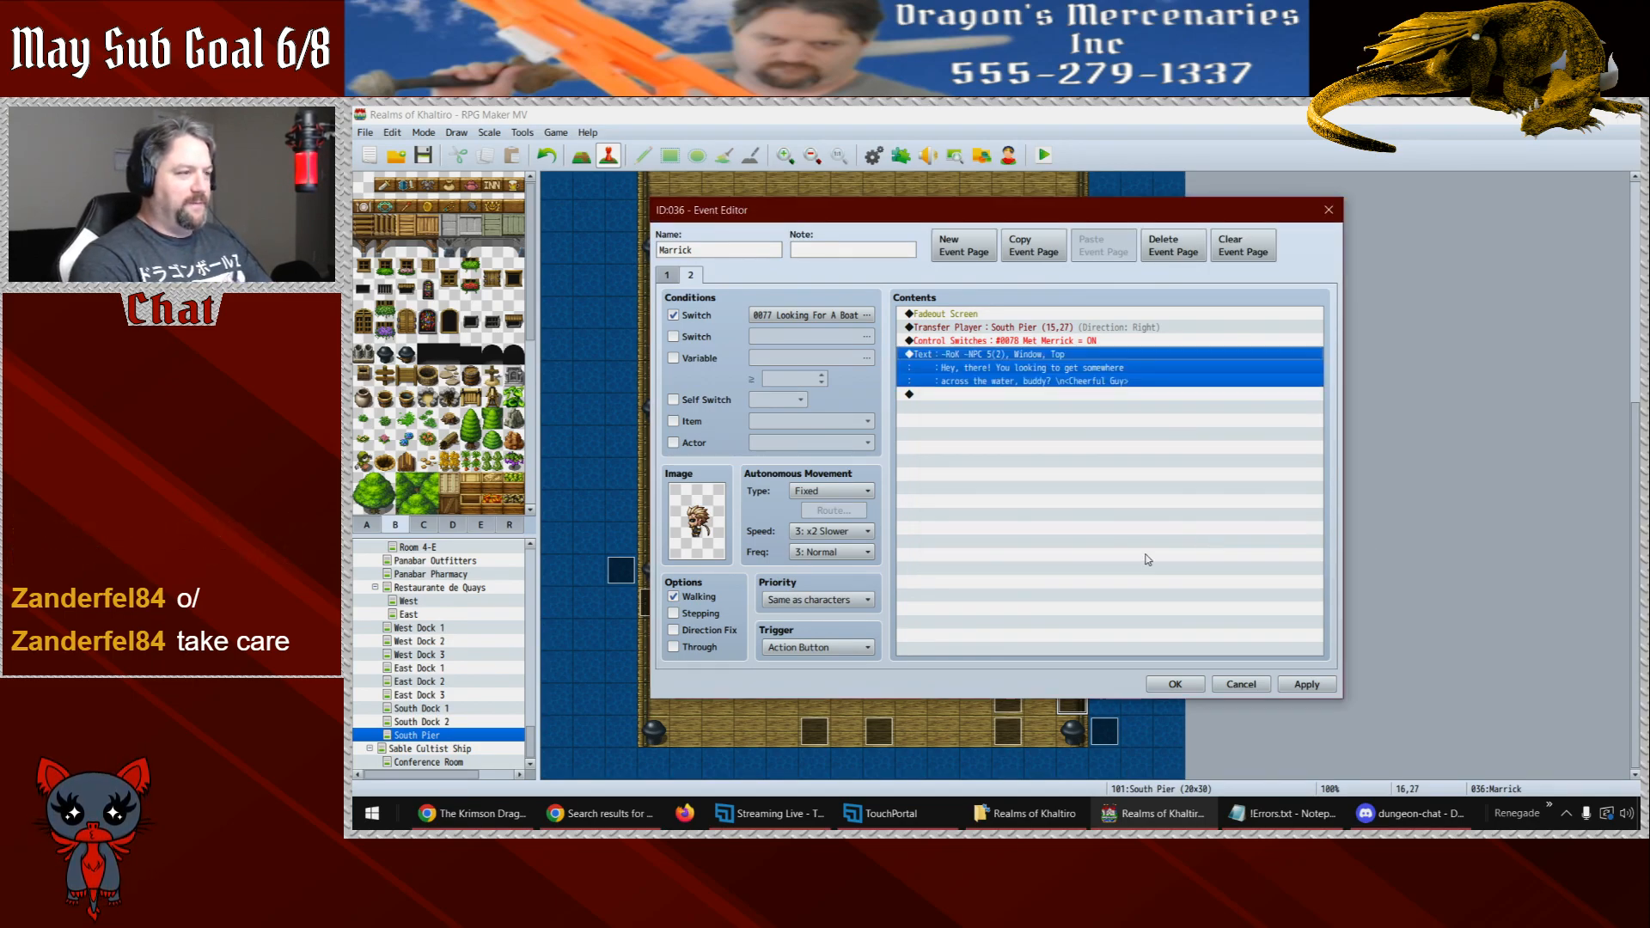
- Duplicate the Cheerful Guy message below itself and change the copy's face to a ~RoK Eurick A portrait
double_click(1012, 386)
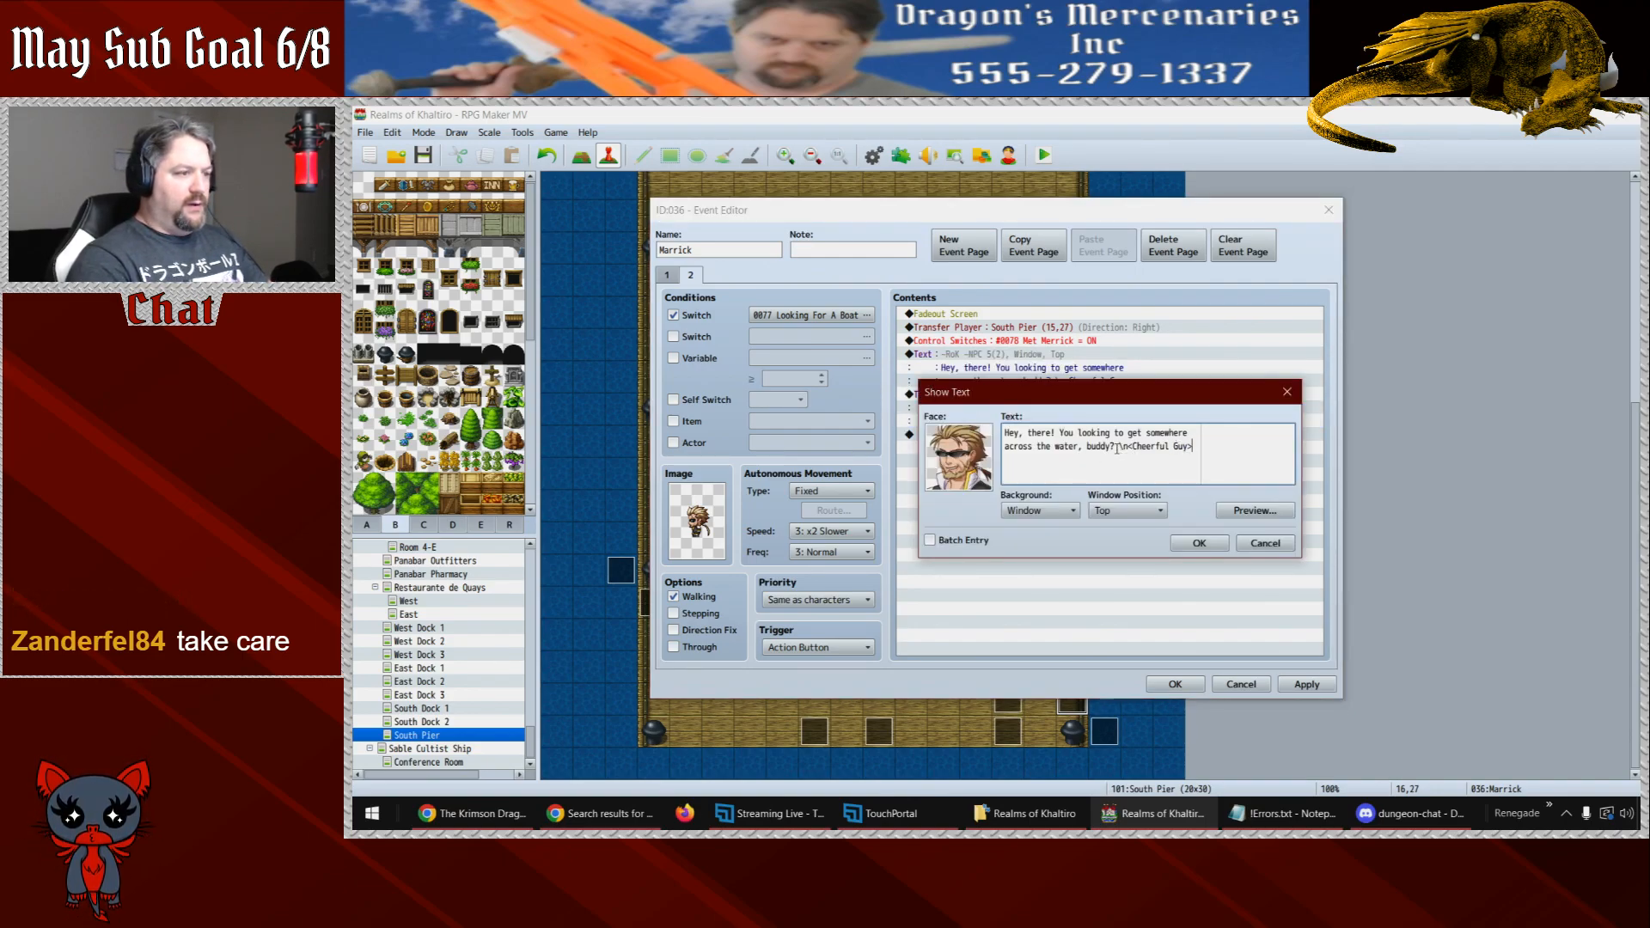
drag(1116, 447, 1004, 433)
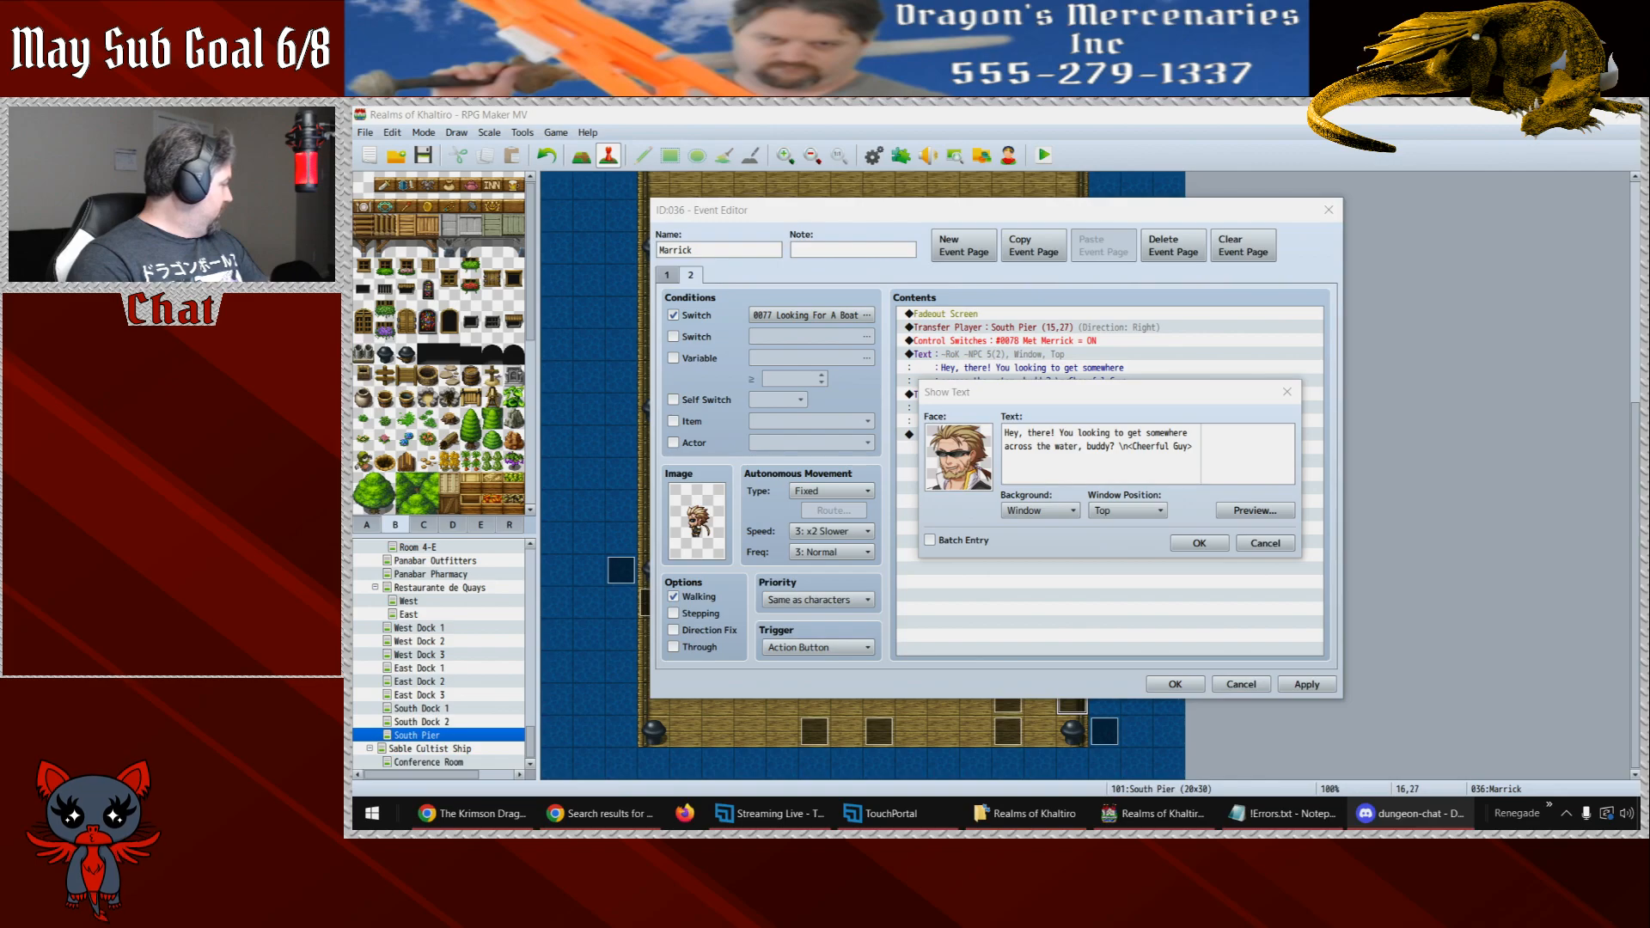
click(1115, 446)
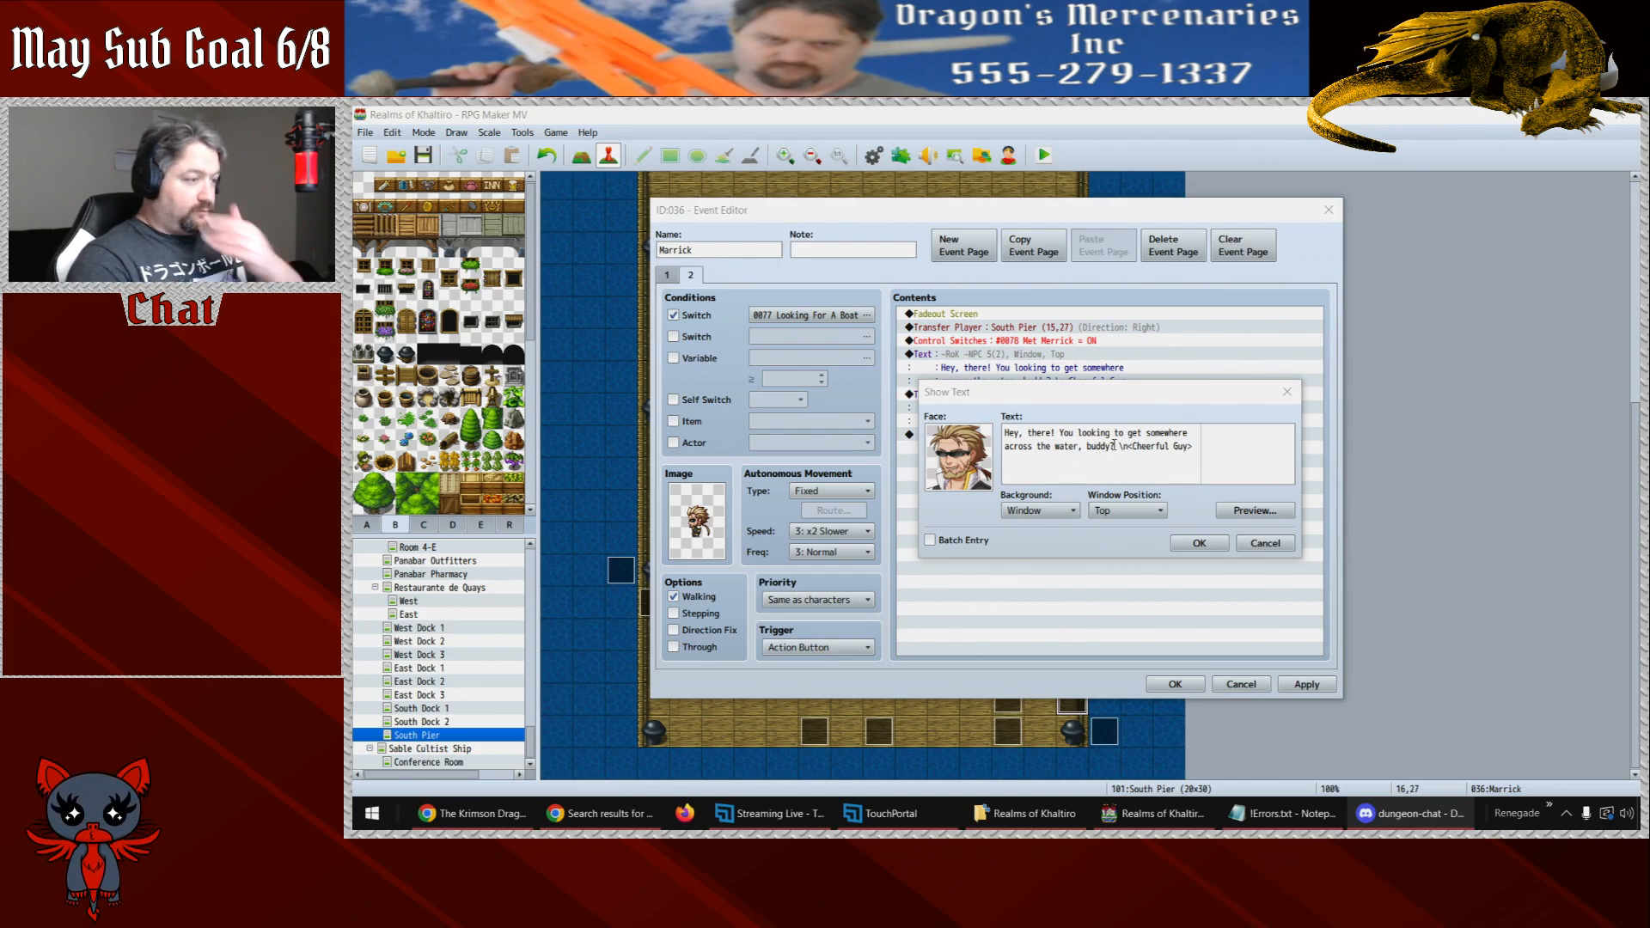
double_click(954, 457)
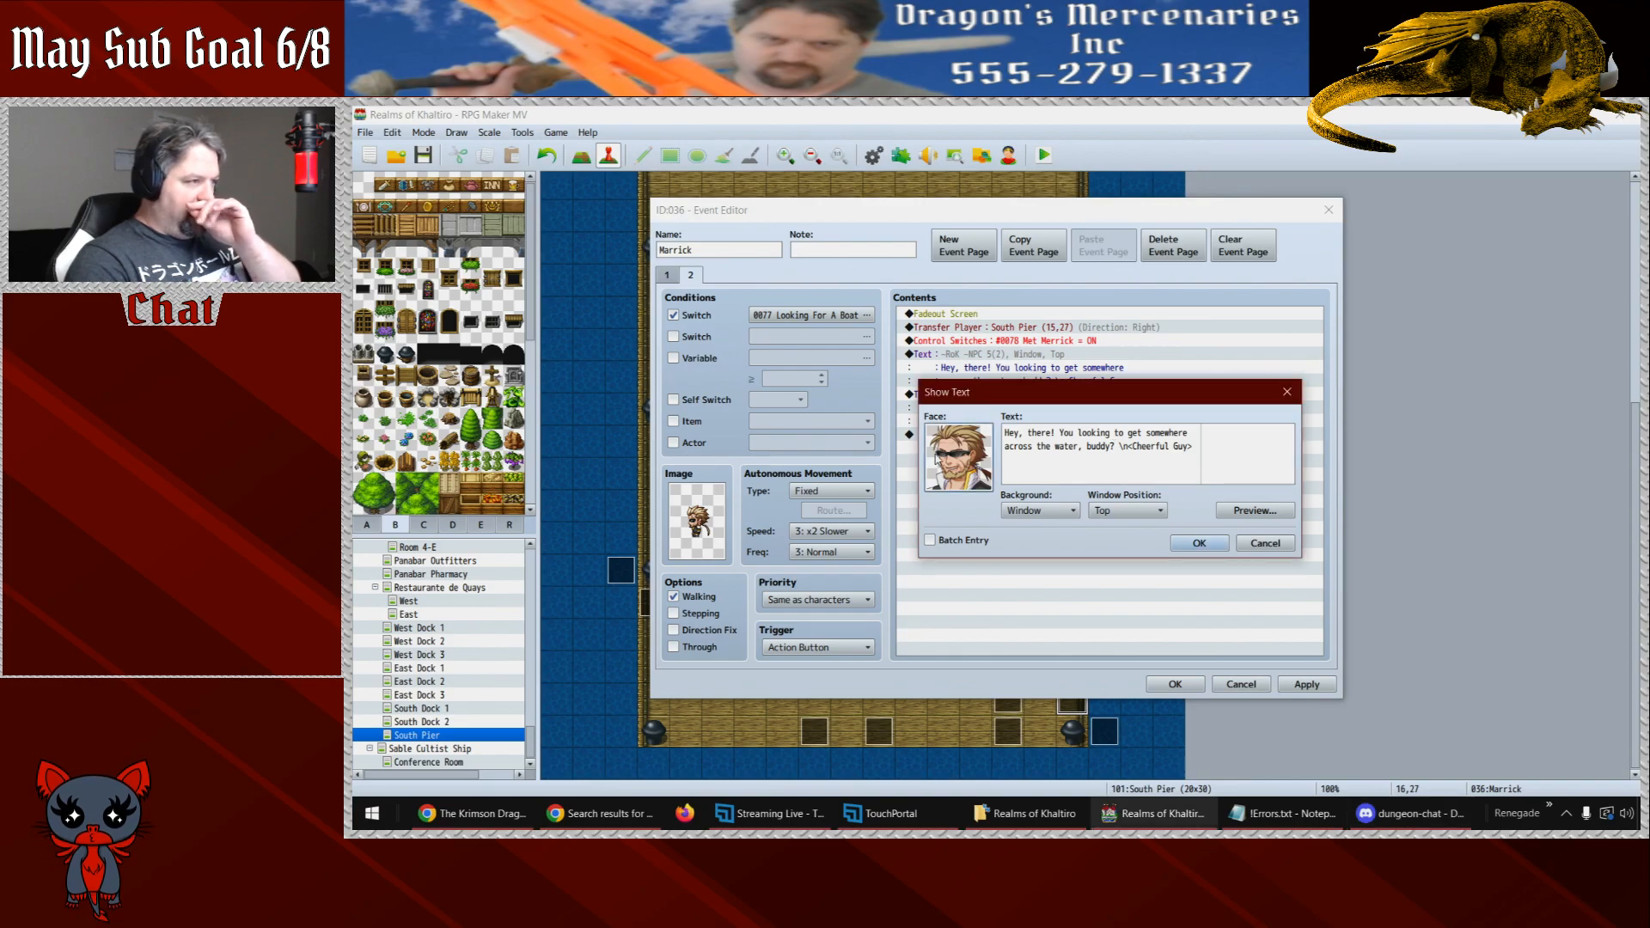
drag(1004, 550, 1007, 502)
click(956, 574)
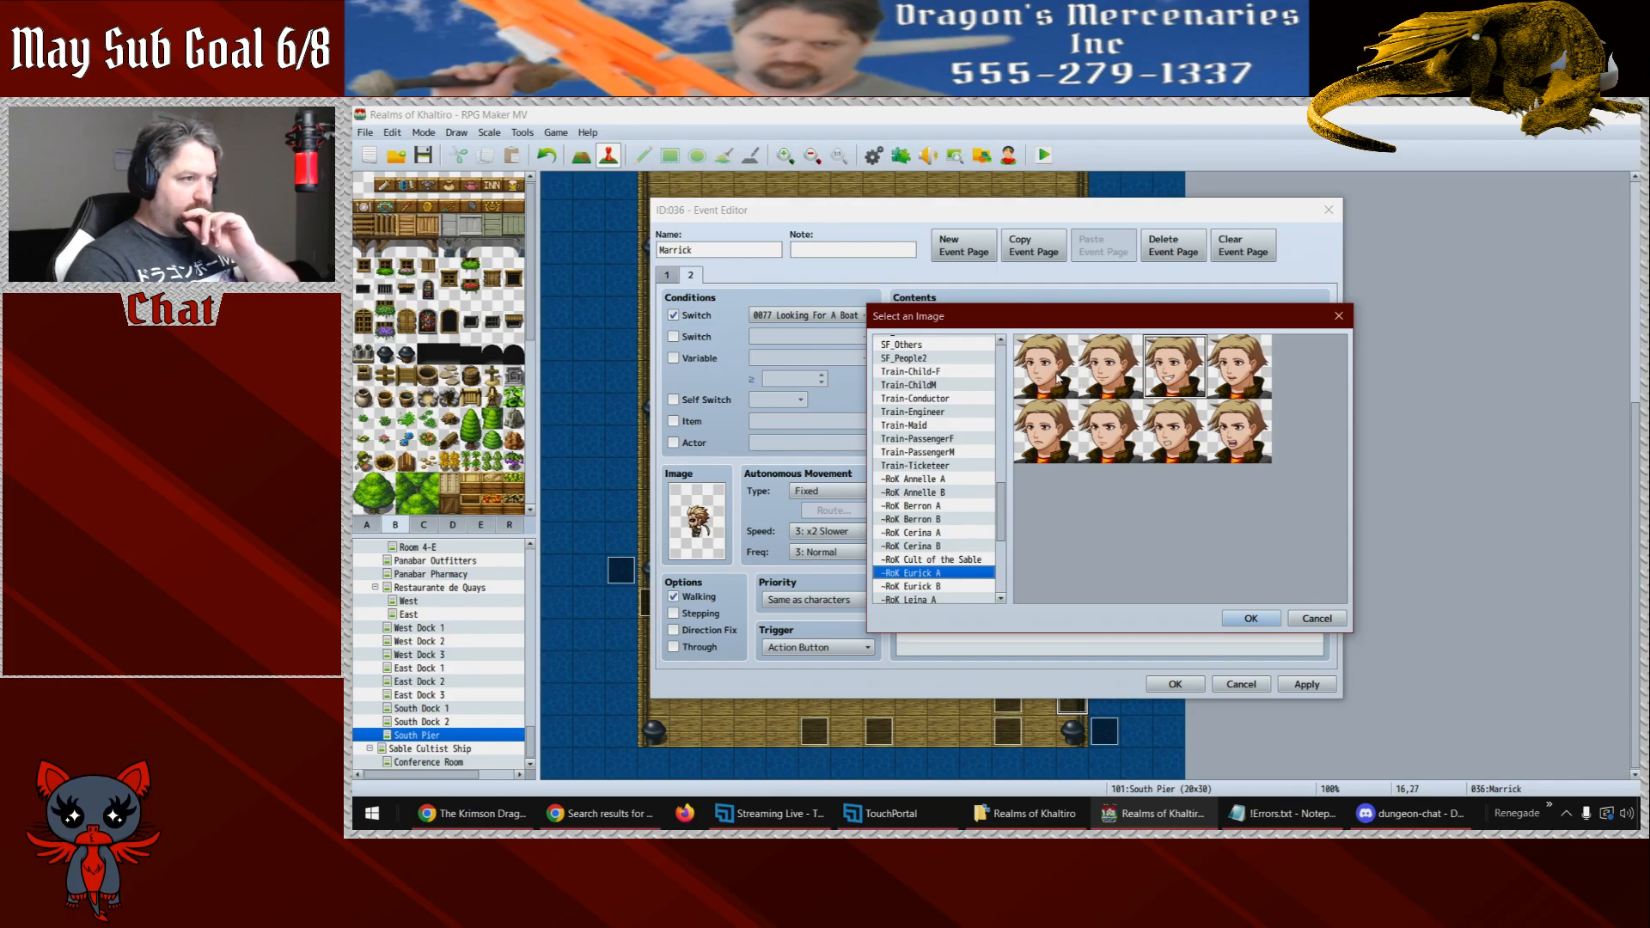
double_click(1109, 377)
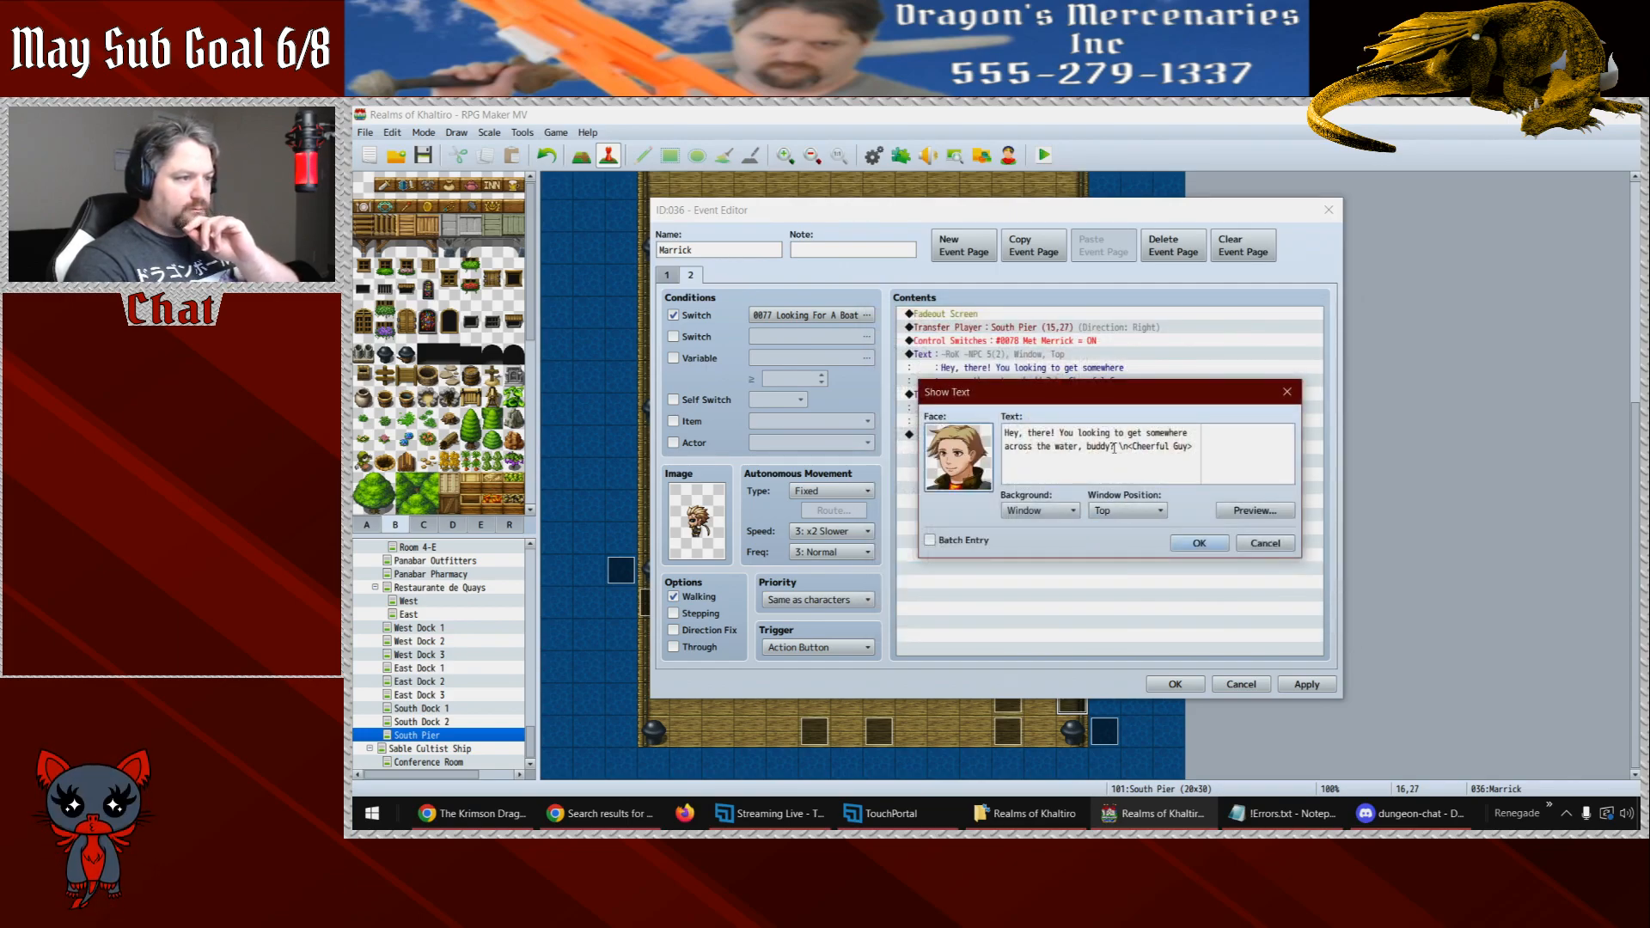
- Use the first ~RoK Eurick A portrait and replace the duplicated message's body with "Actually, yes. We are."
drag(1115, 447, 985, 428)
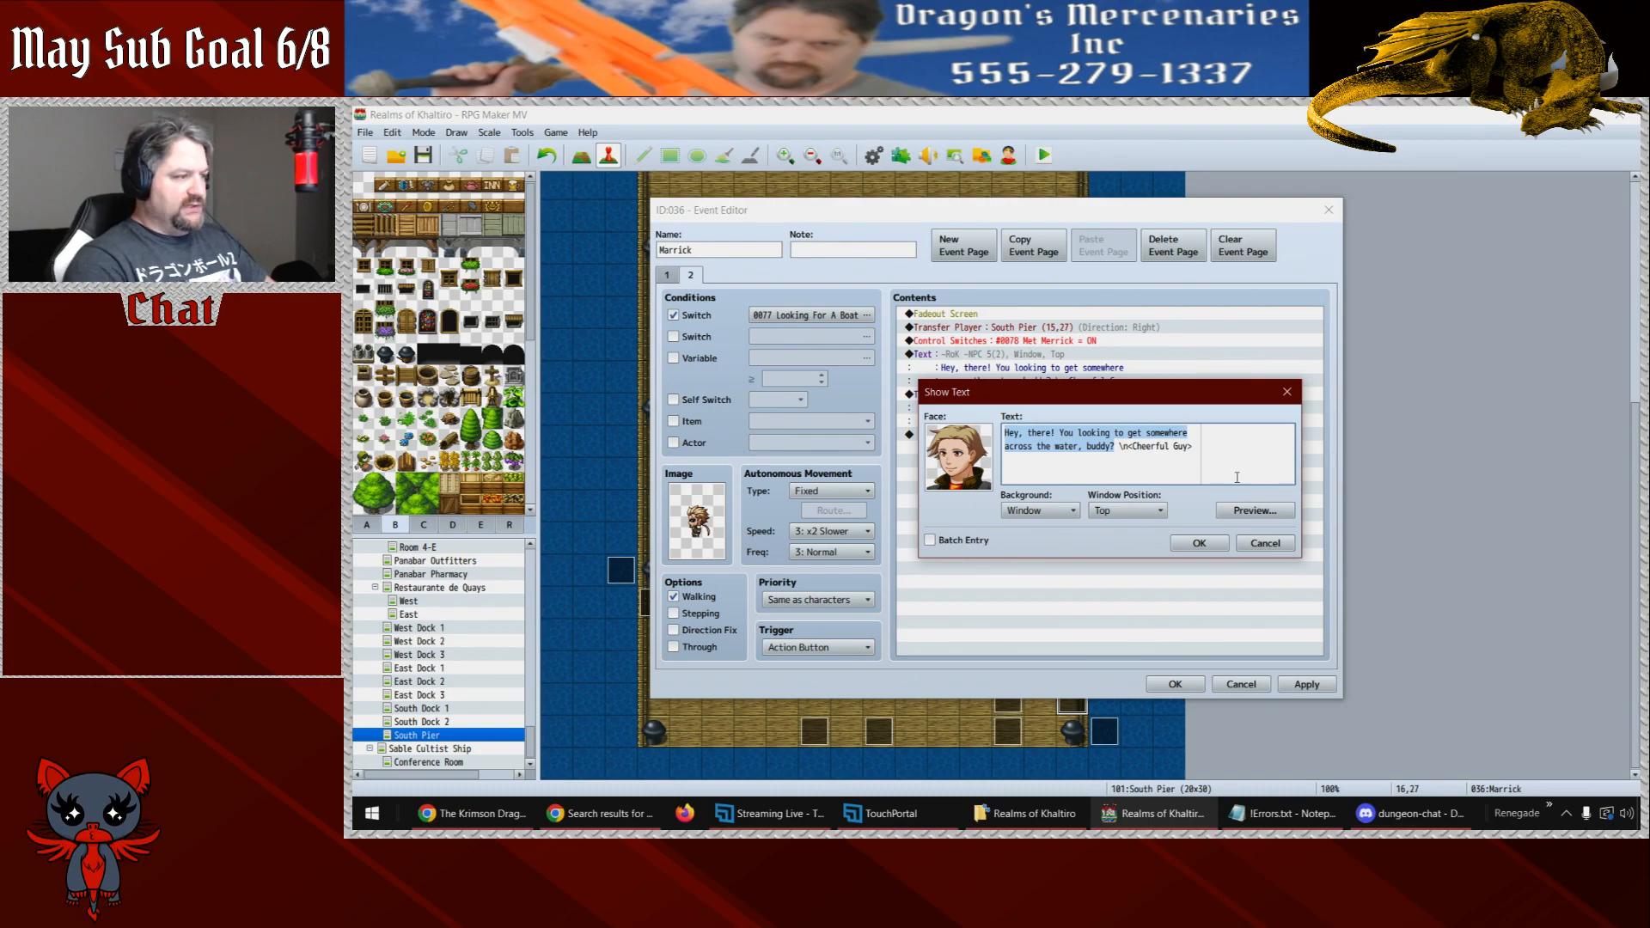
double_click(985, 473)
double_click(1043, 371)
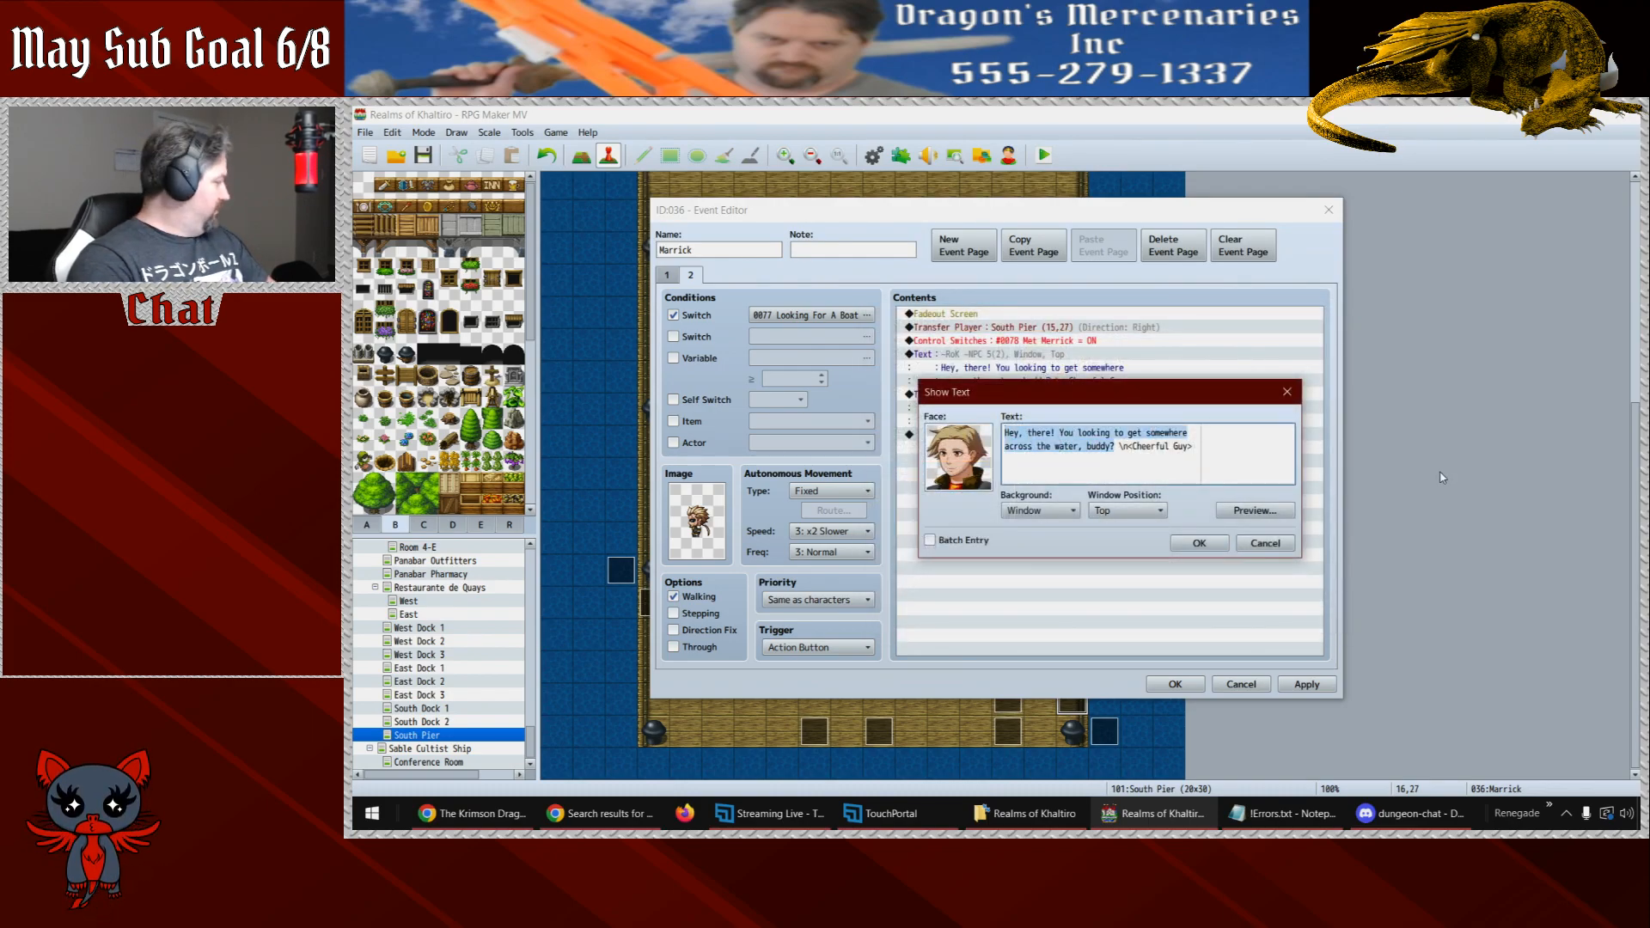
text(Actually,)
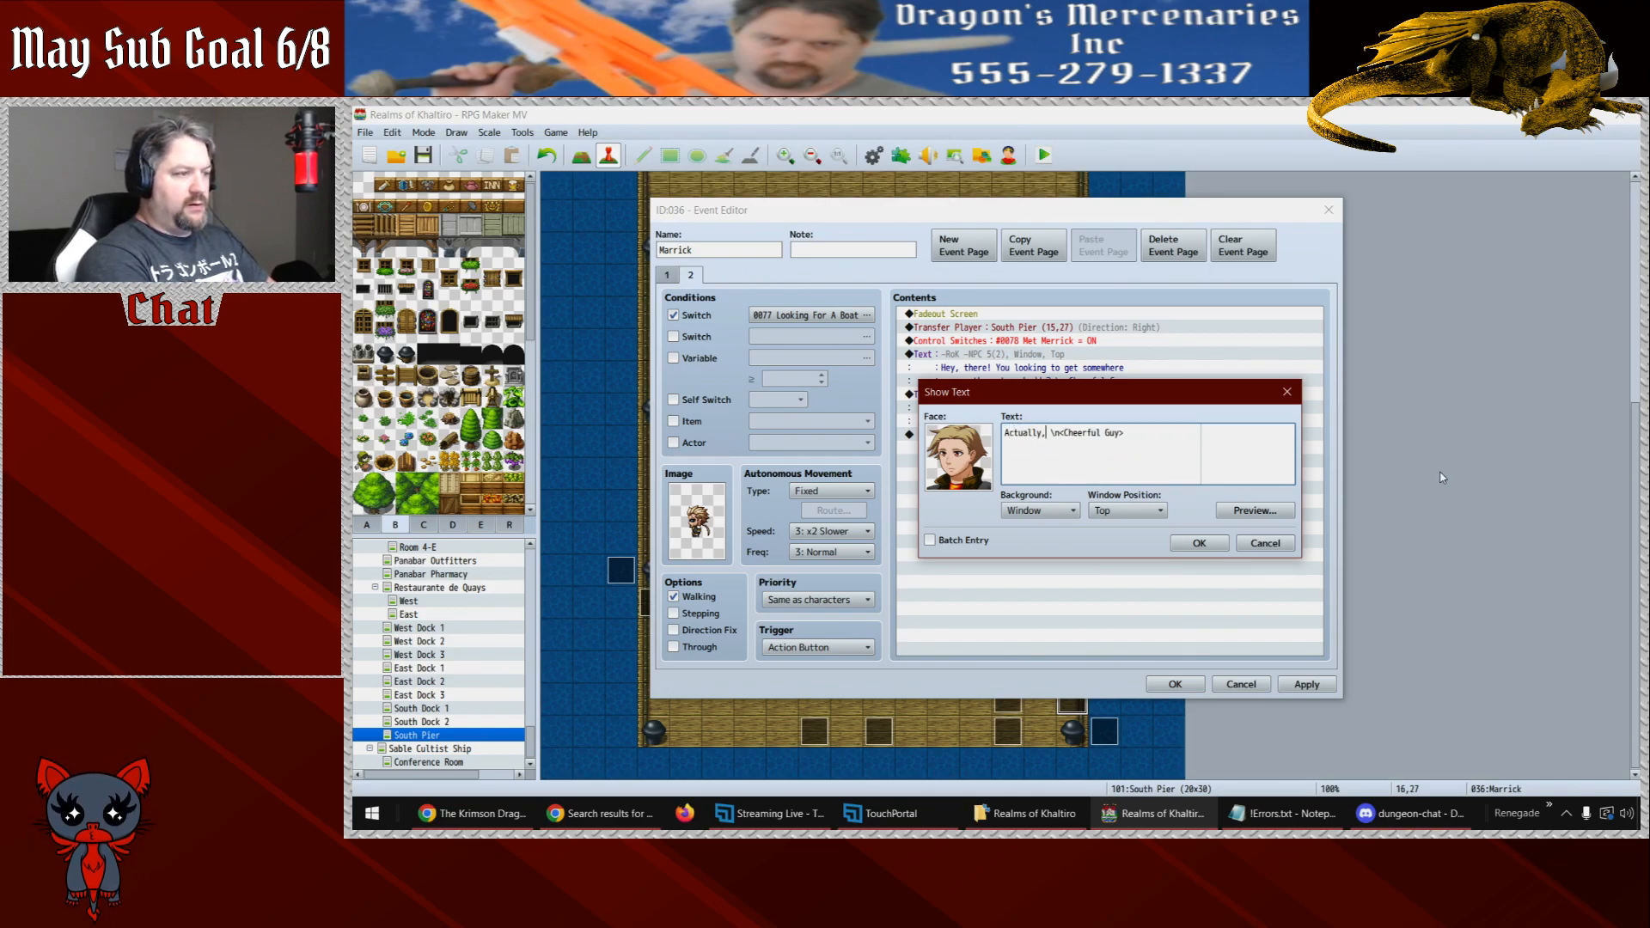
text( yes. W)
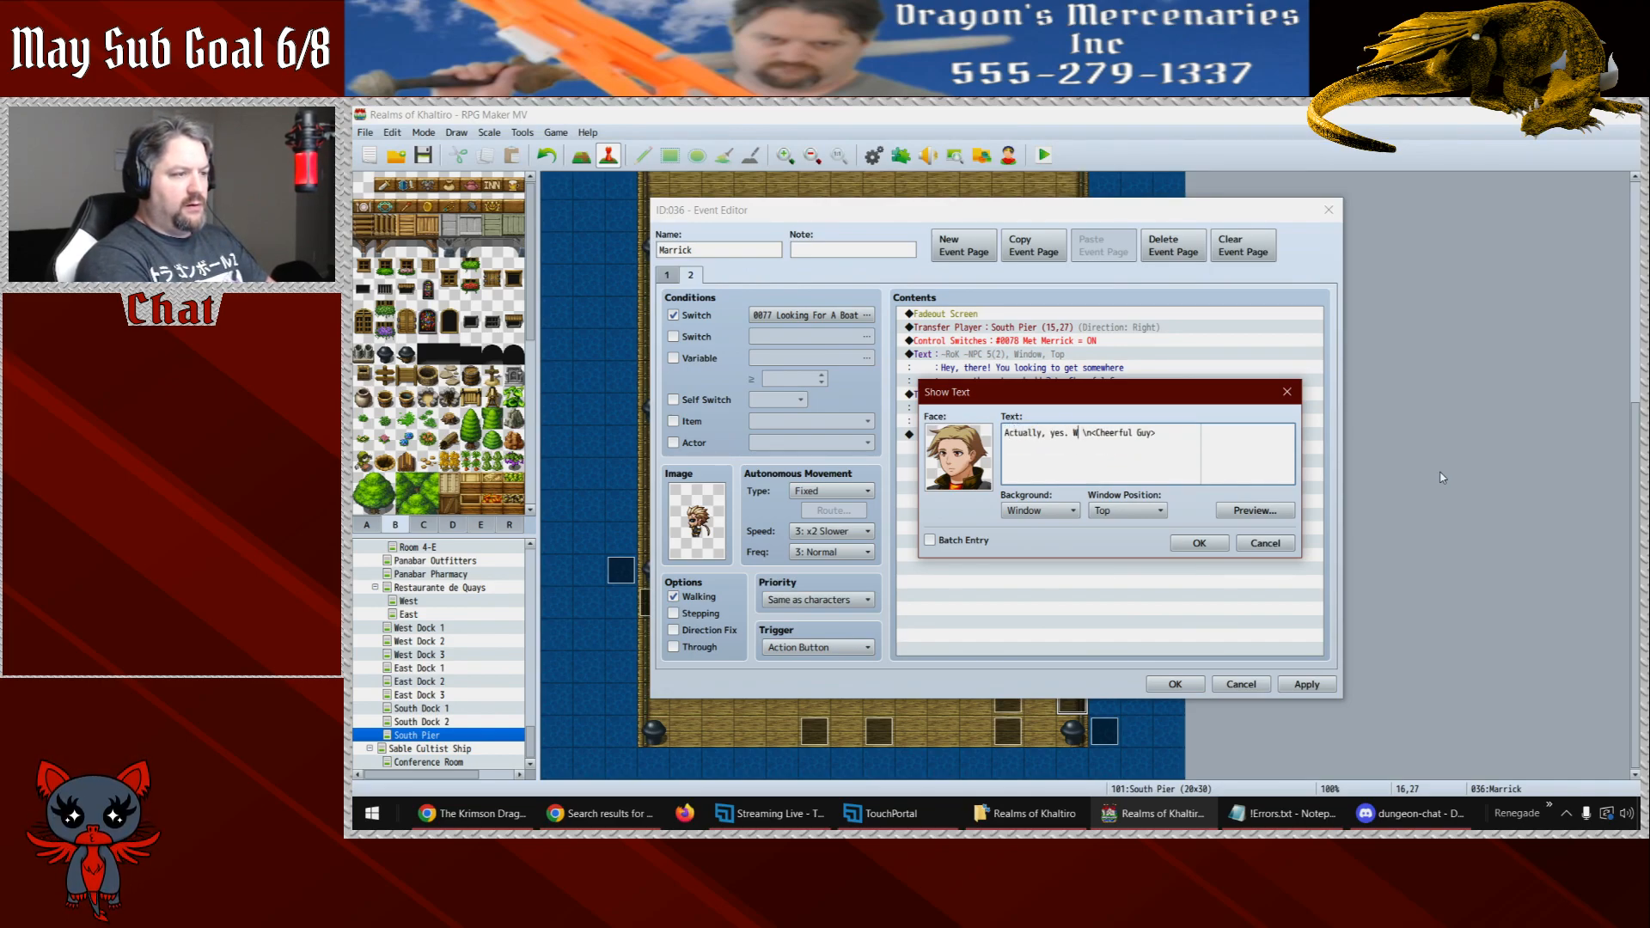
text(e are.)
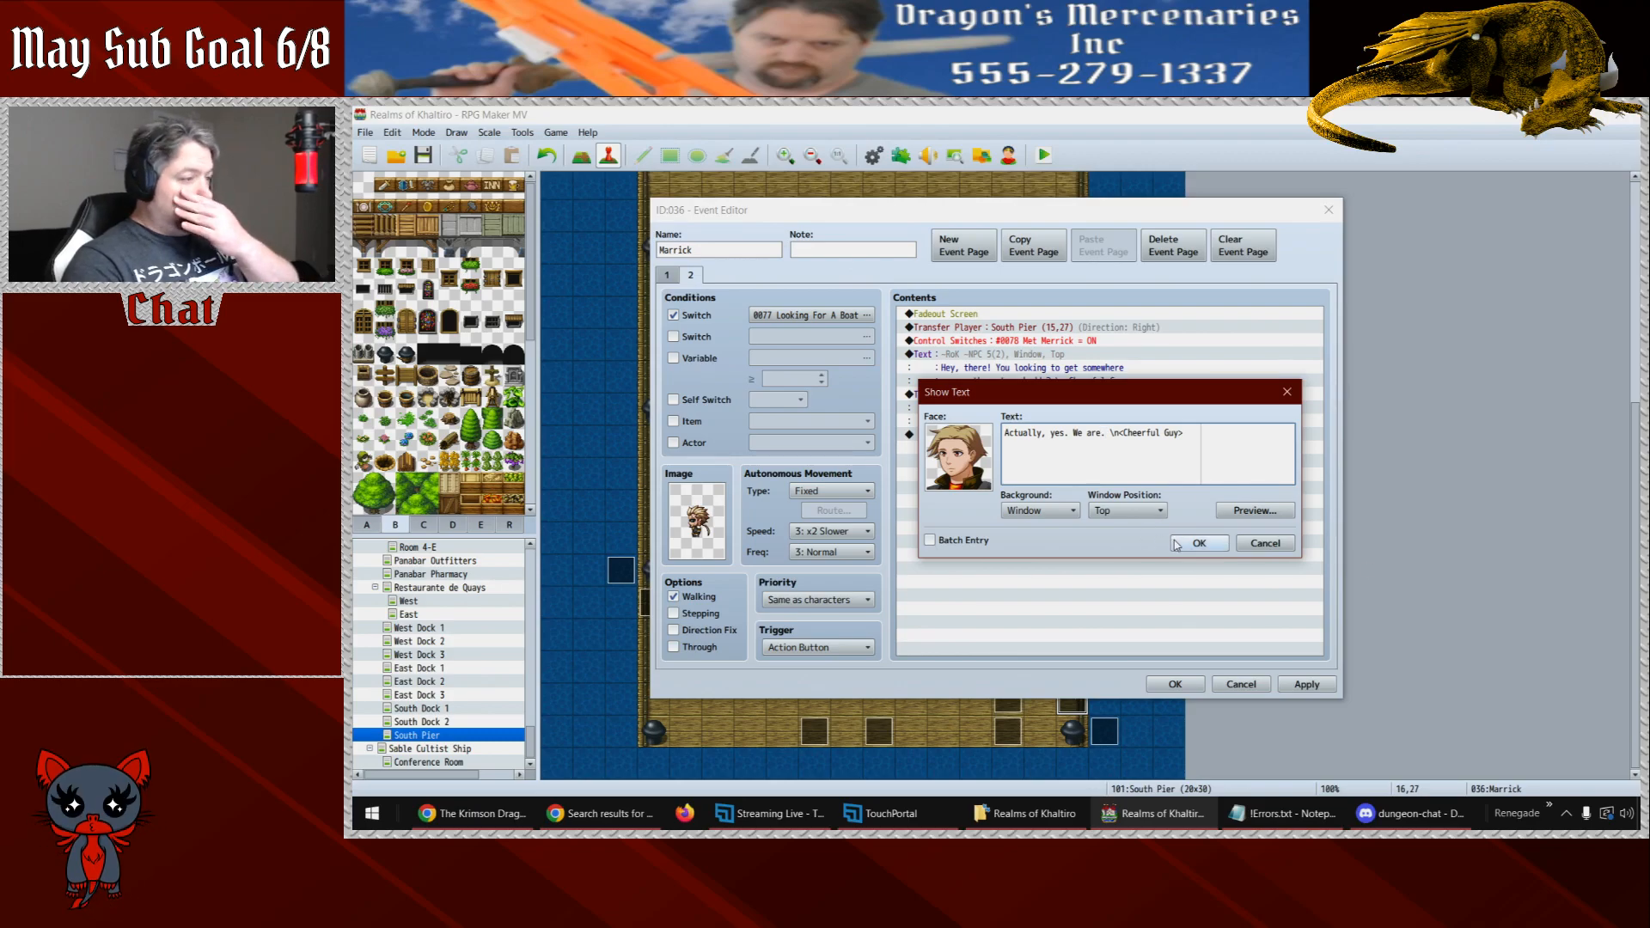
click(1179, 545)
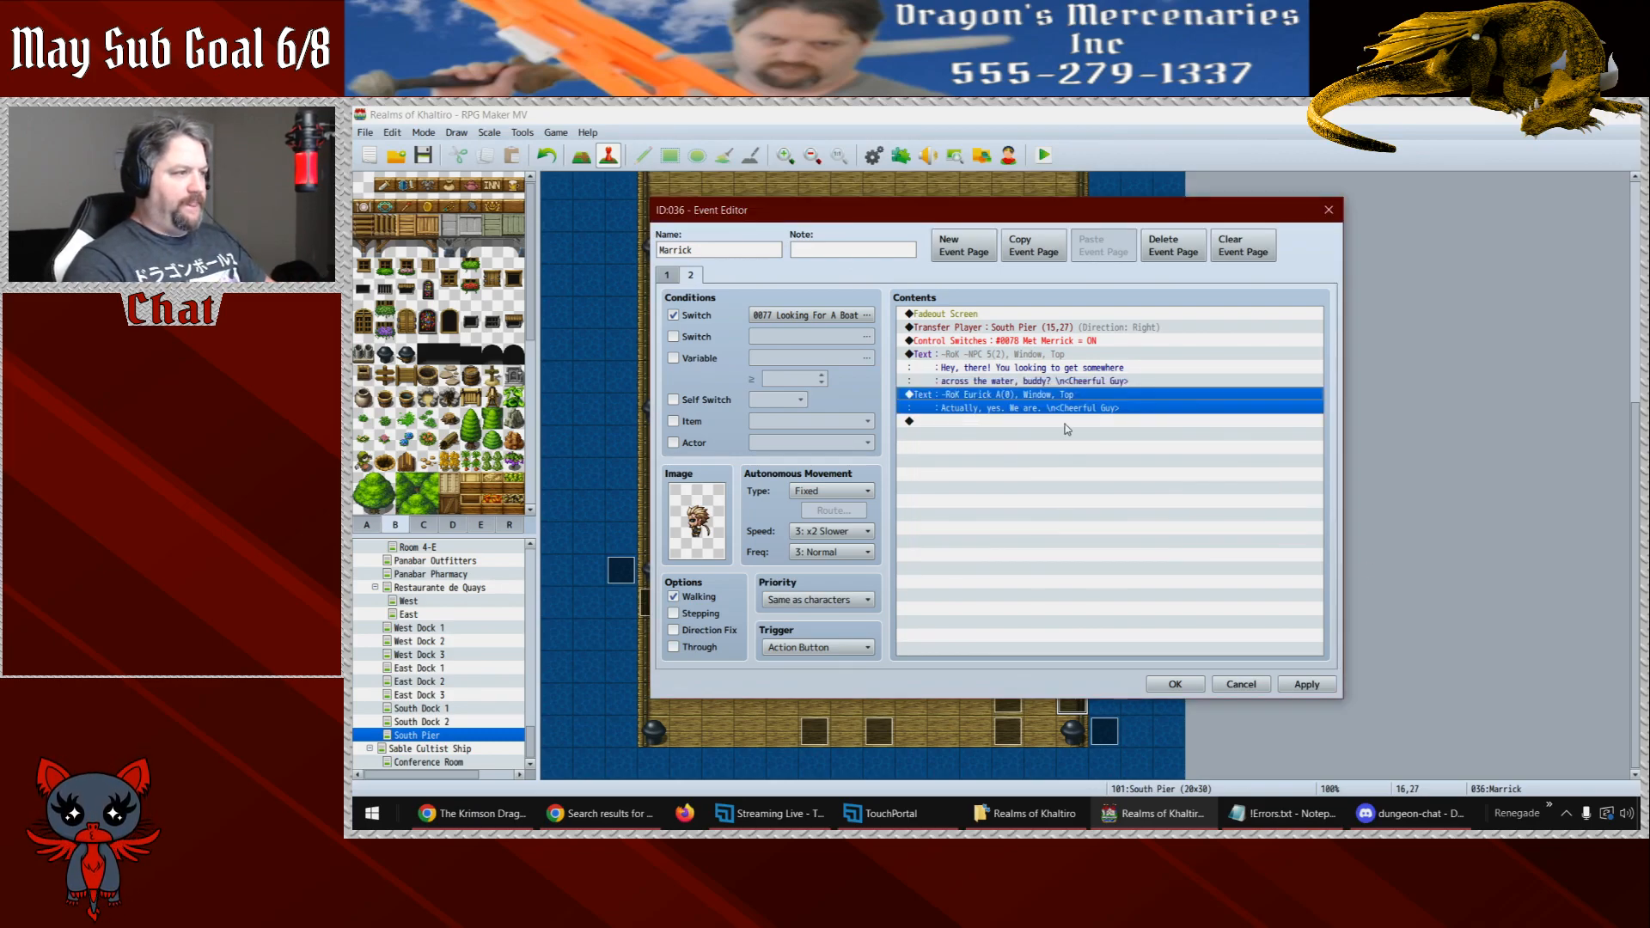
- Paste a copy of Cheerful Guy's greeting after Eurick's reply and open it for editing
click(1036, 360)
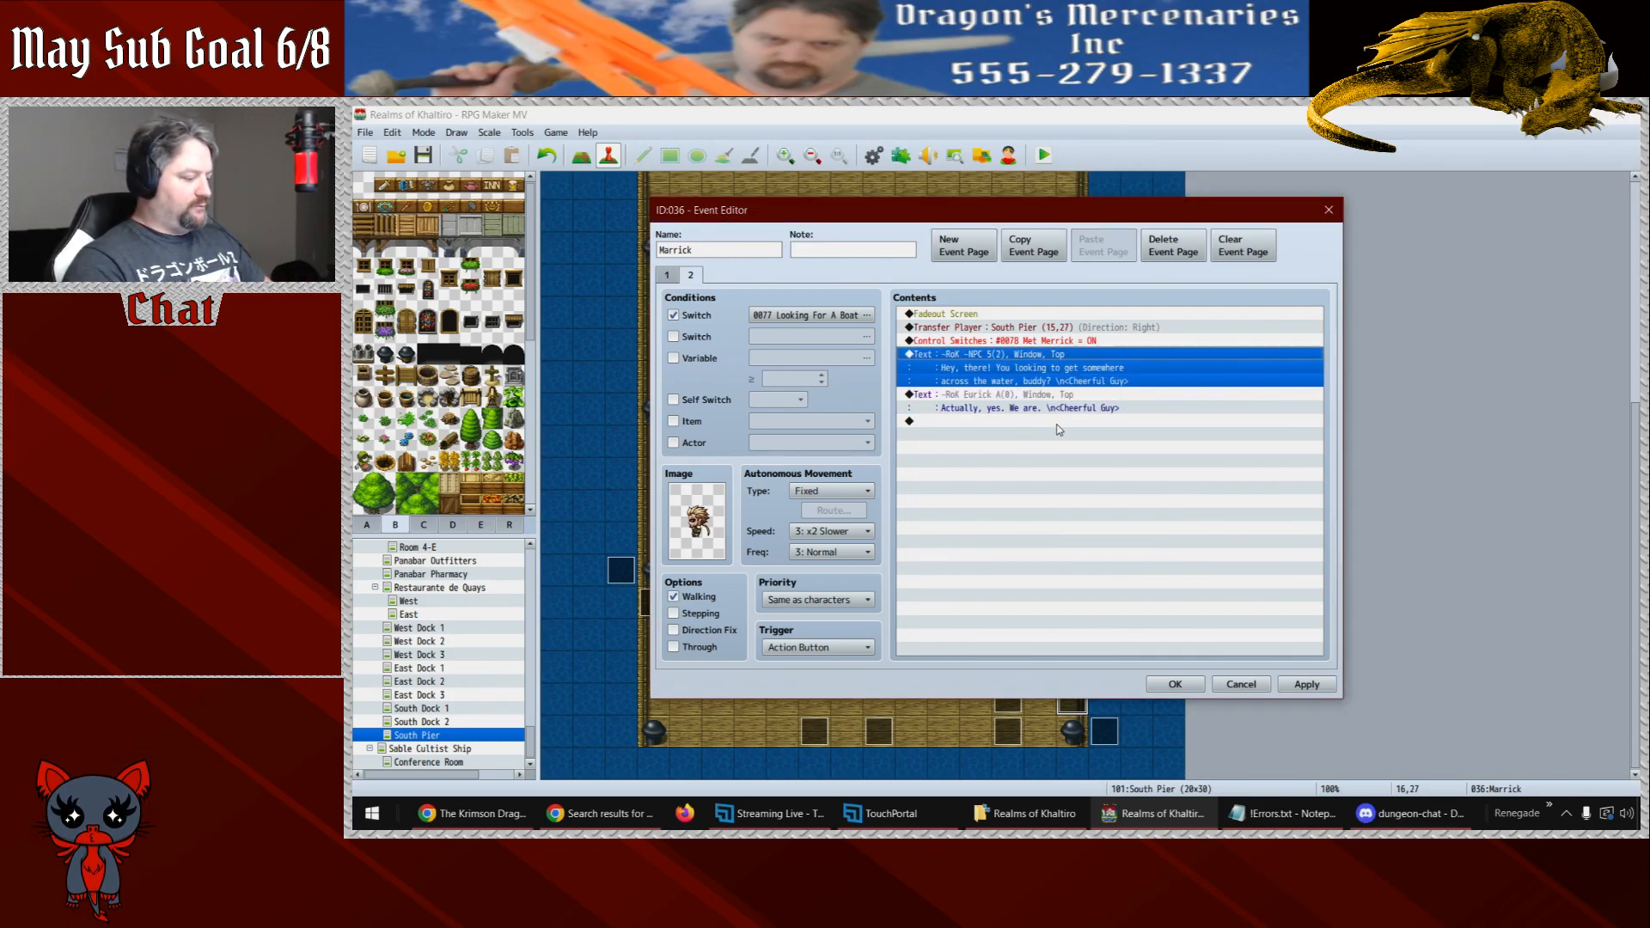
click(1011, 422)
key(ctrl+v)
double_click(991, 422)
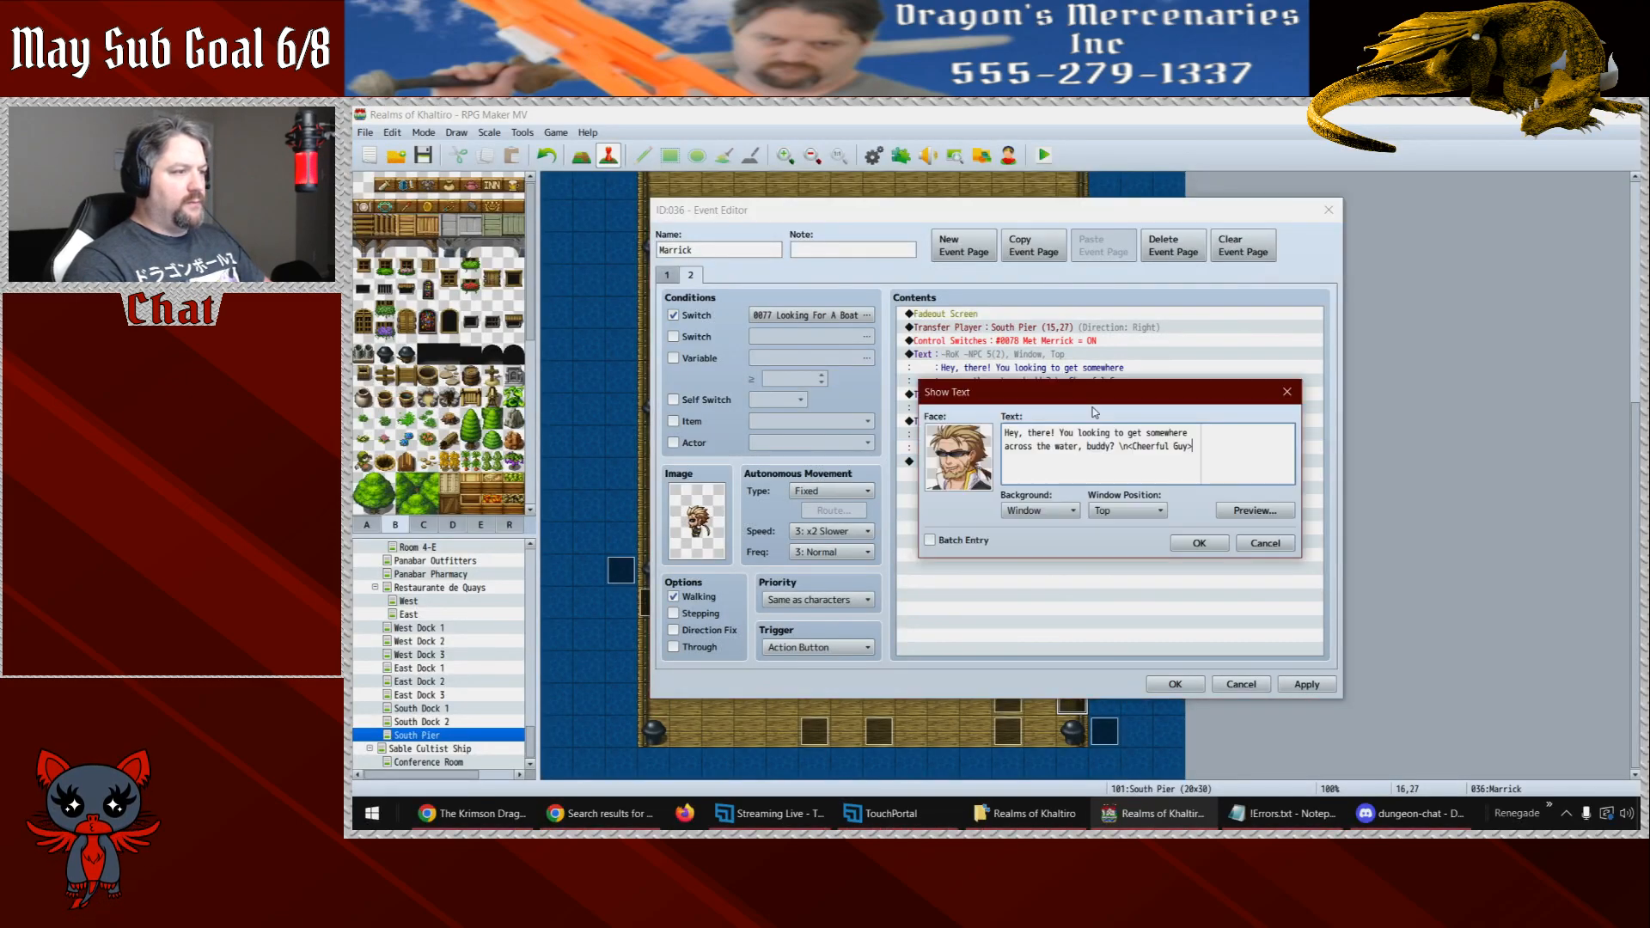
- Replace the pasted greeting's wording with "Great, so where you heading? I got ports of call in", keeping the Cheerful Guy name tag
drag(1115, 447, 912, 415)
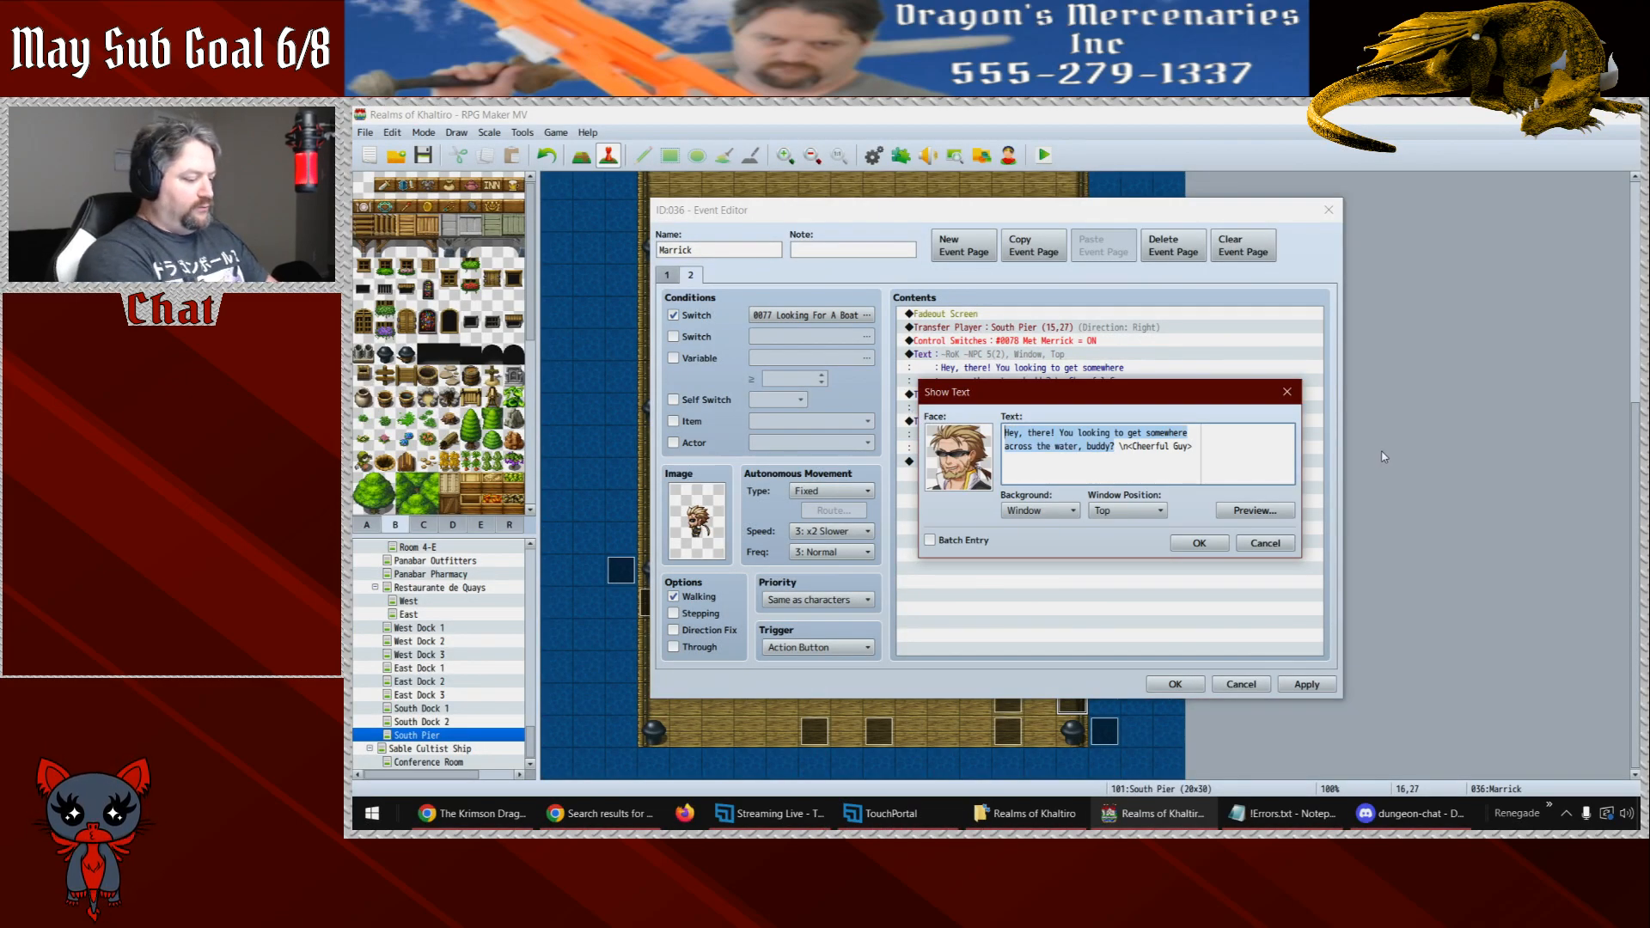
text(So,)
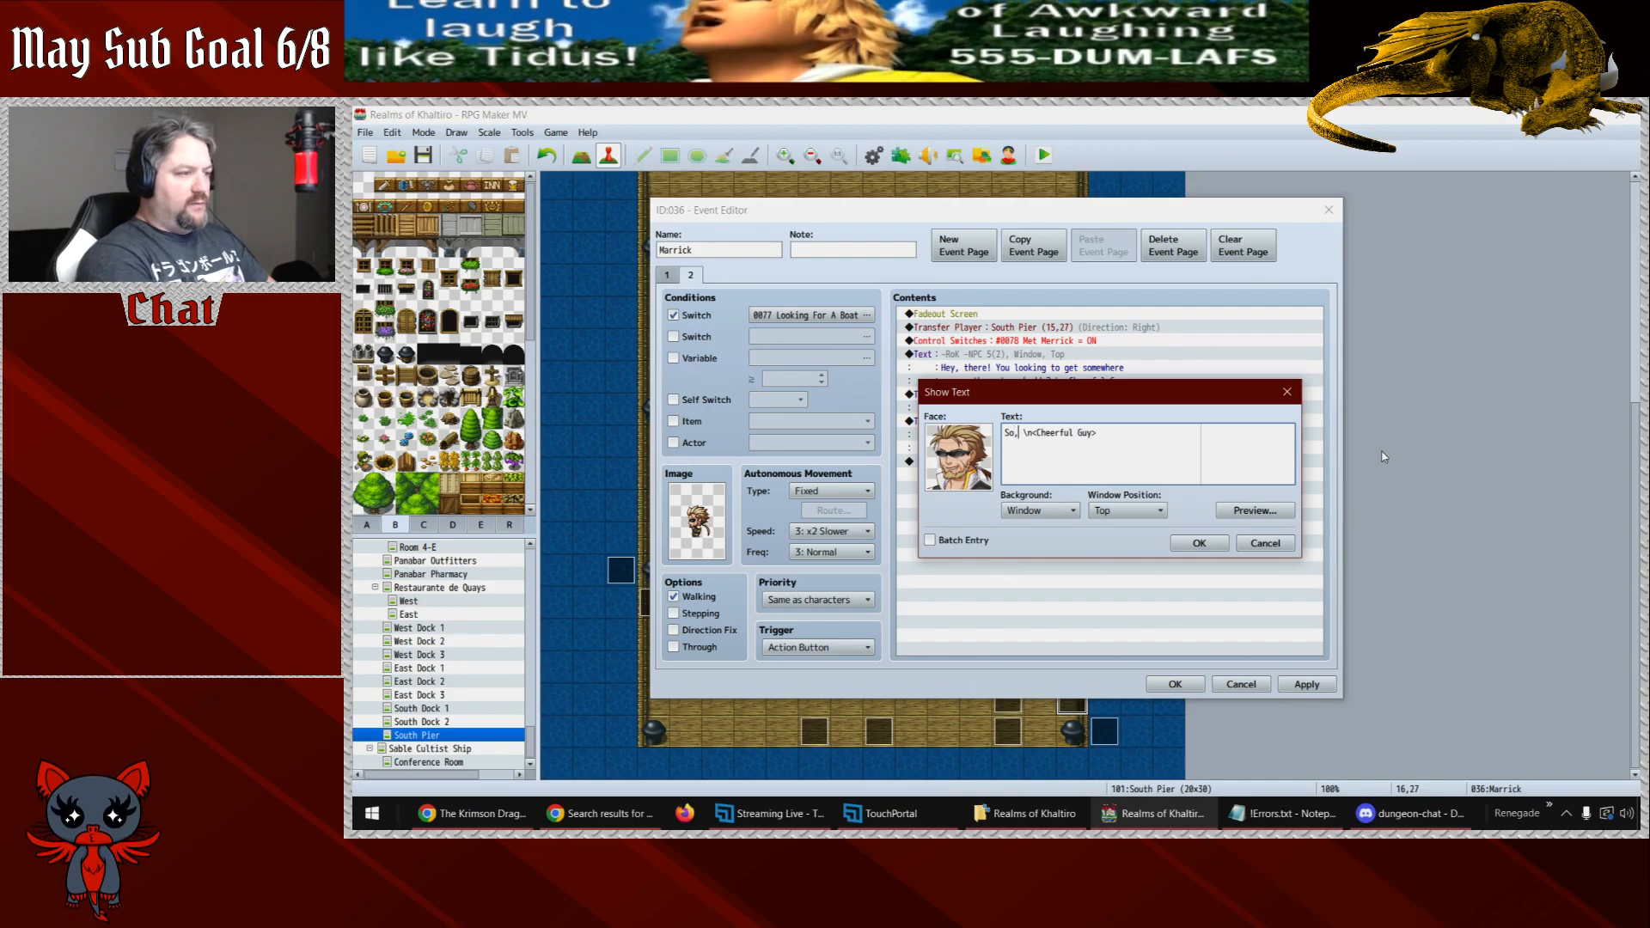
key(BackSpace)
key(BackSpace)
key(BackSpace)
text(Great, so where)
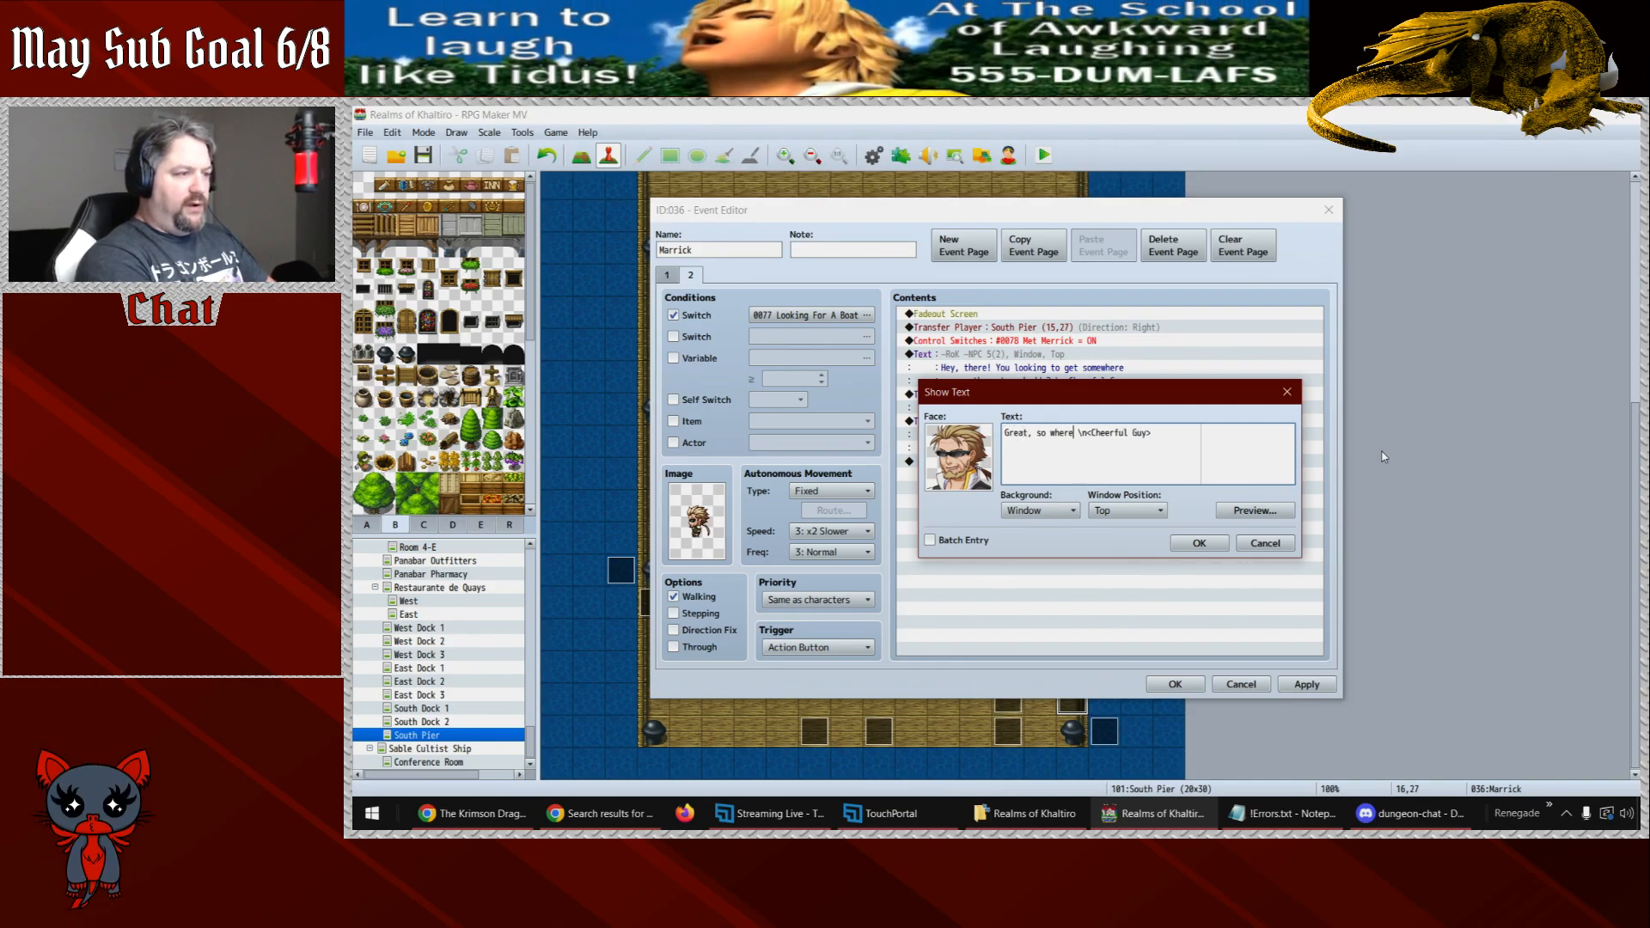
text( you he)
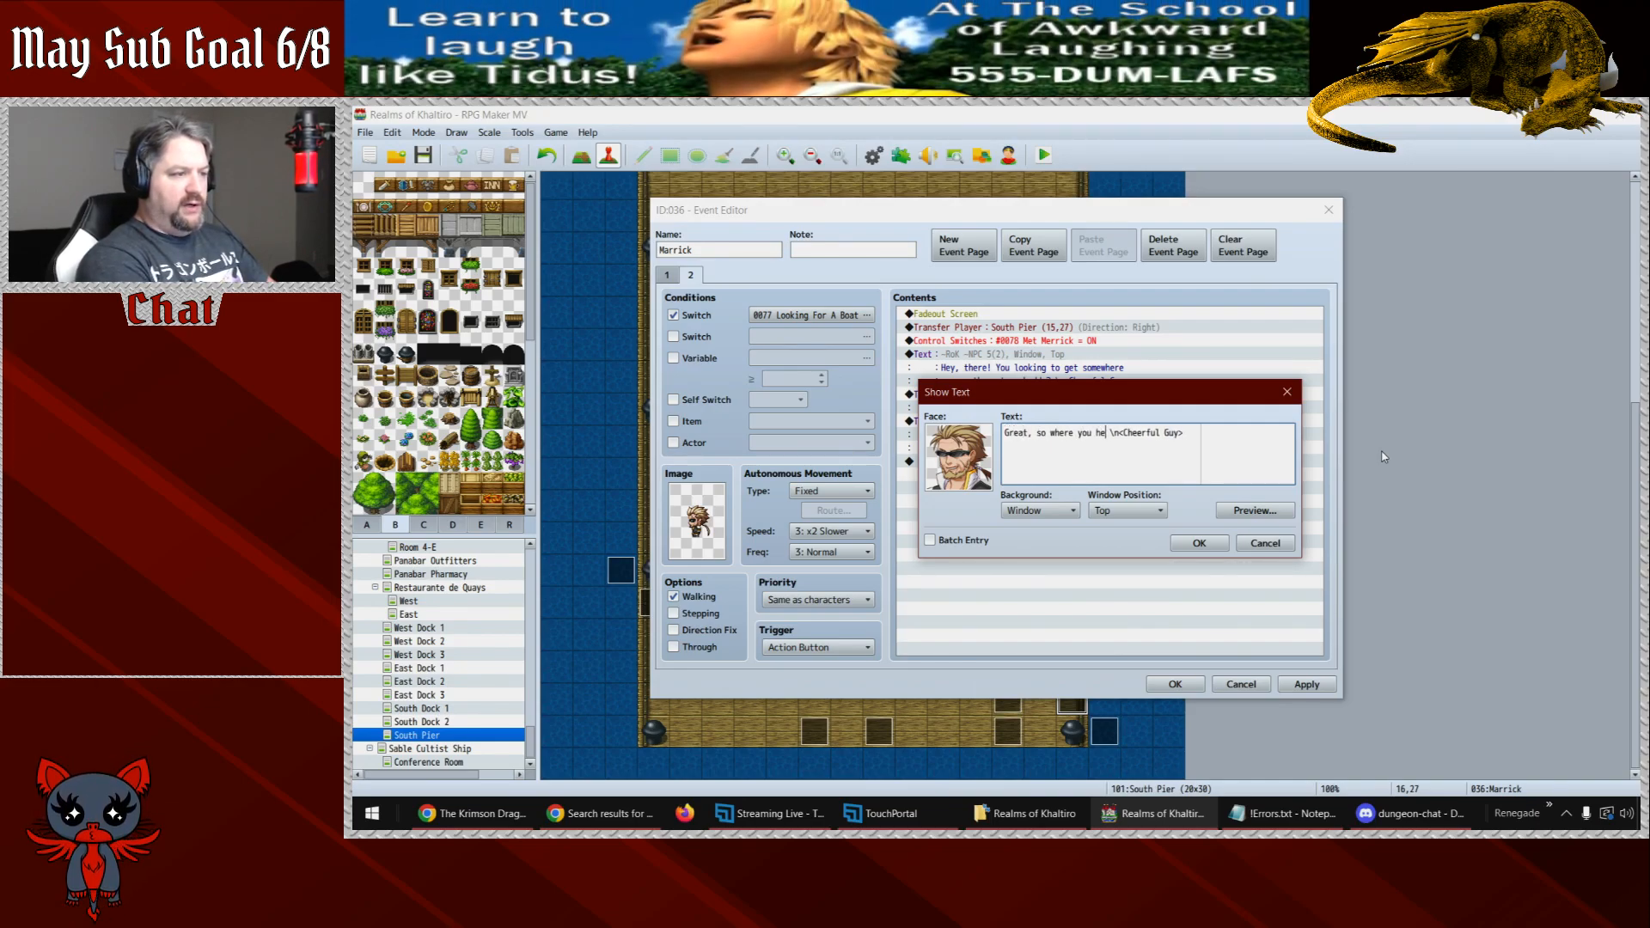
text(ading?)
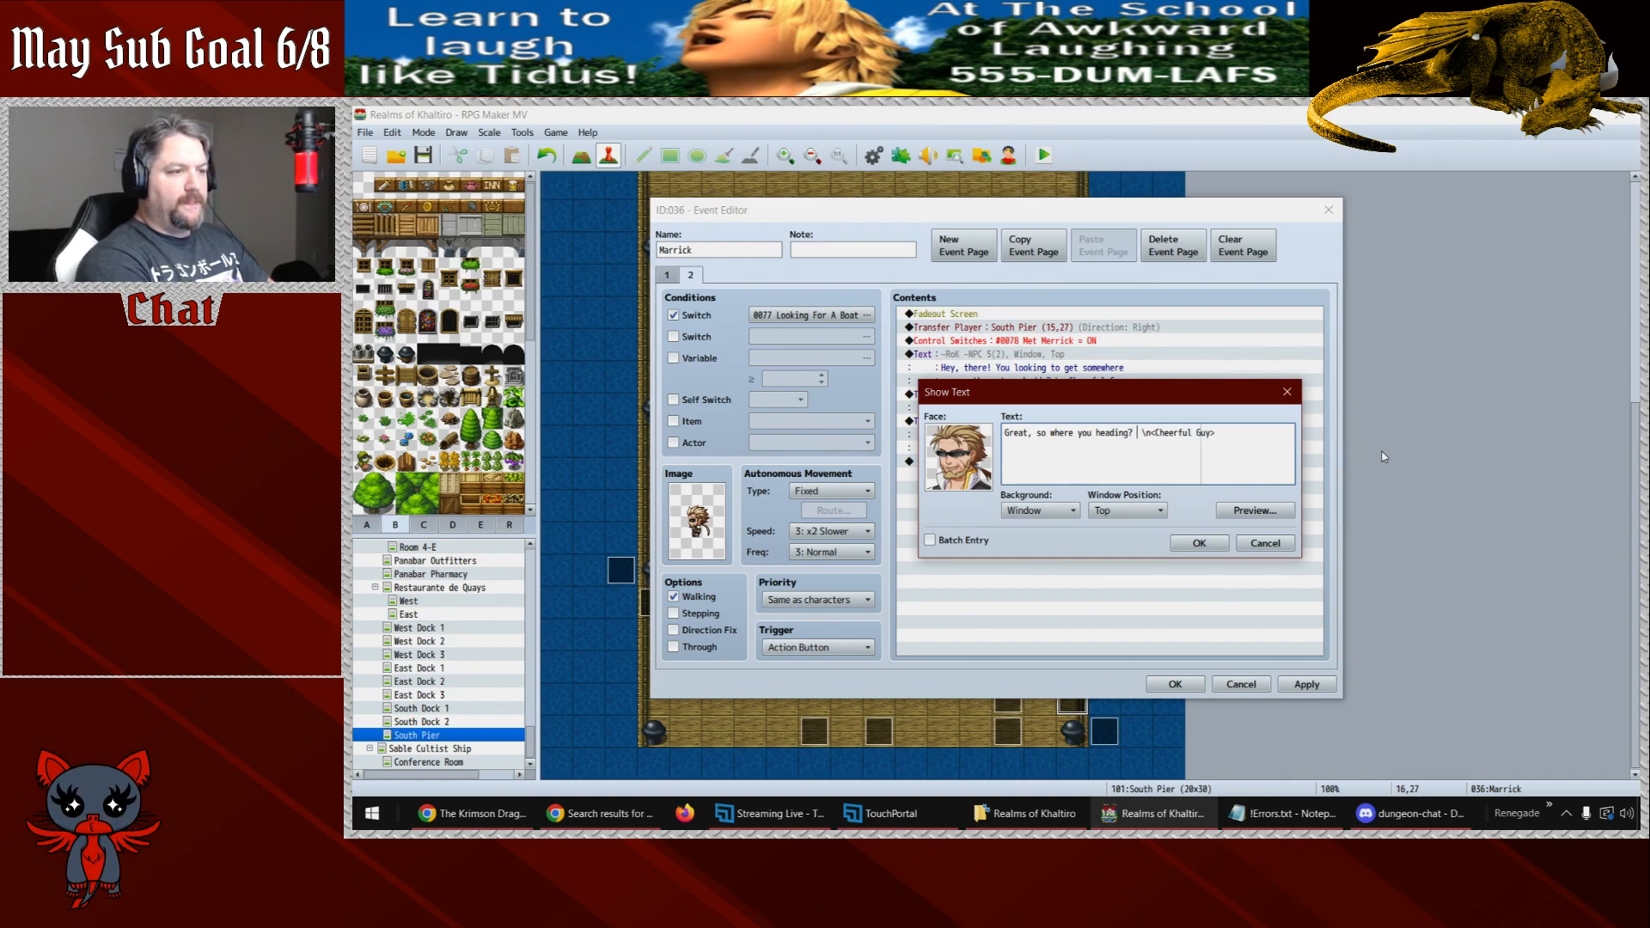
text( I )
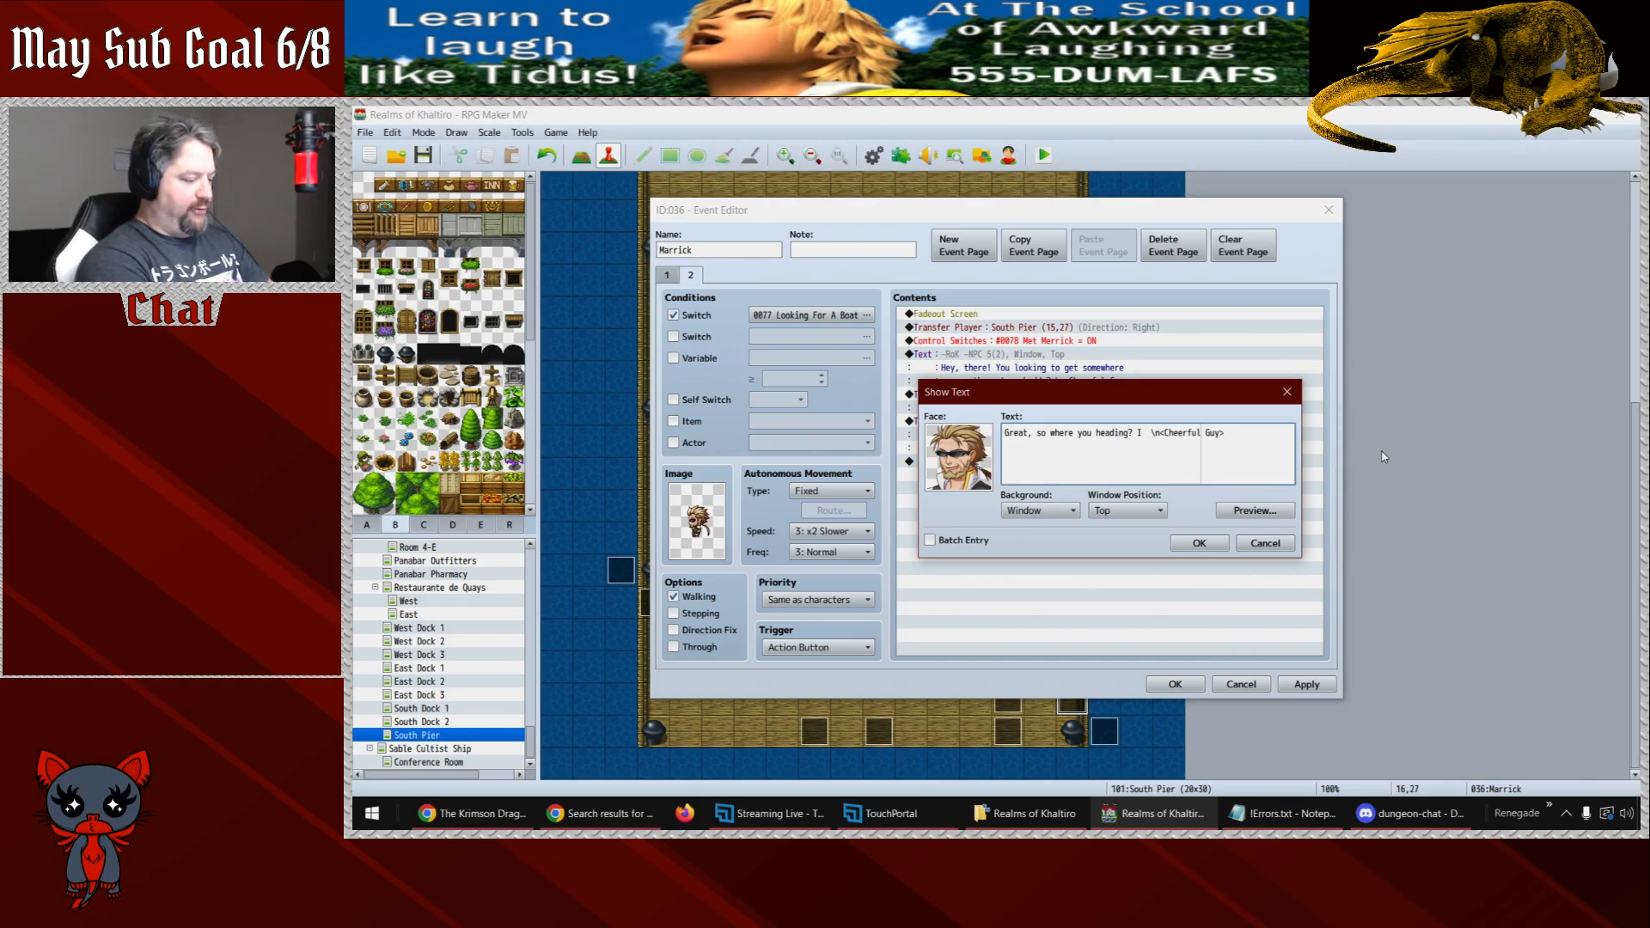
text(got)
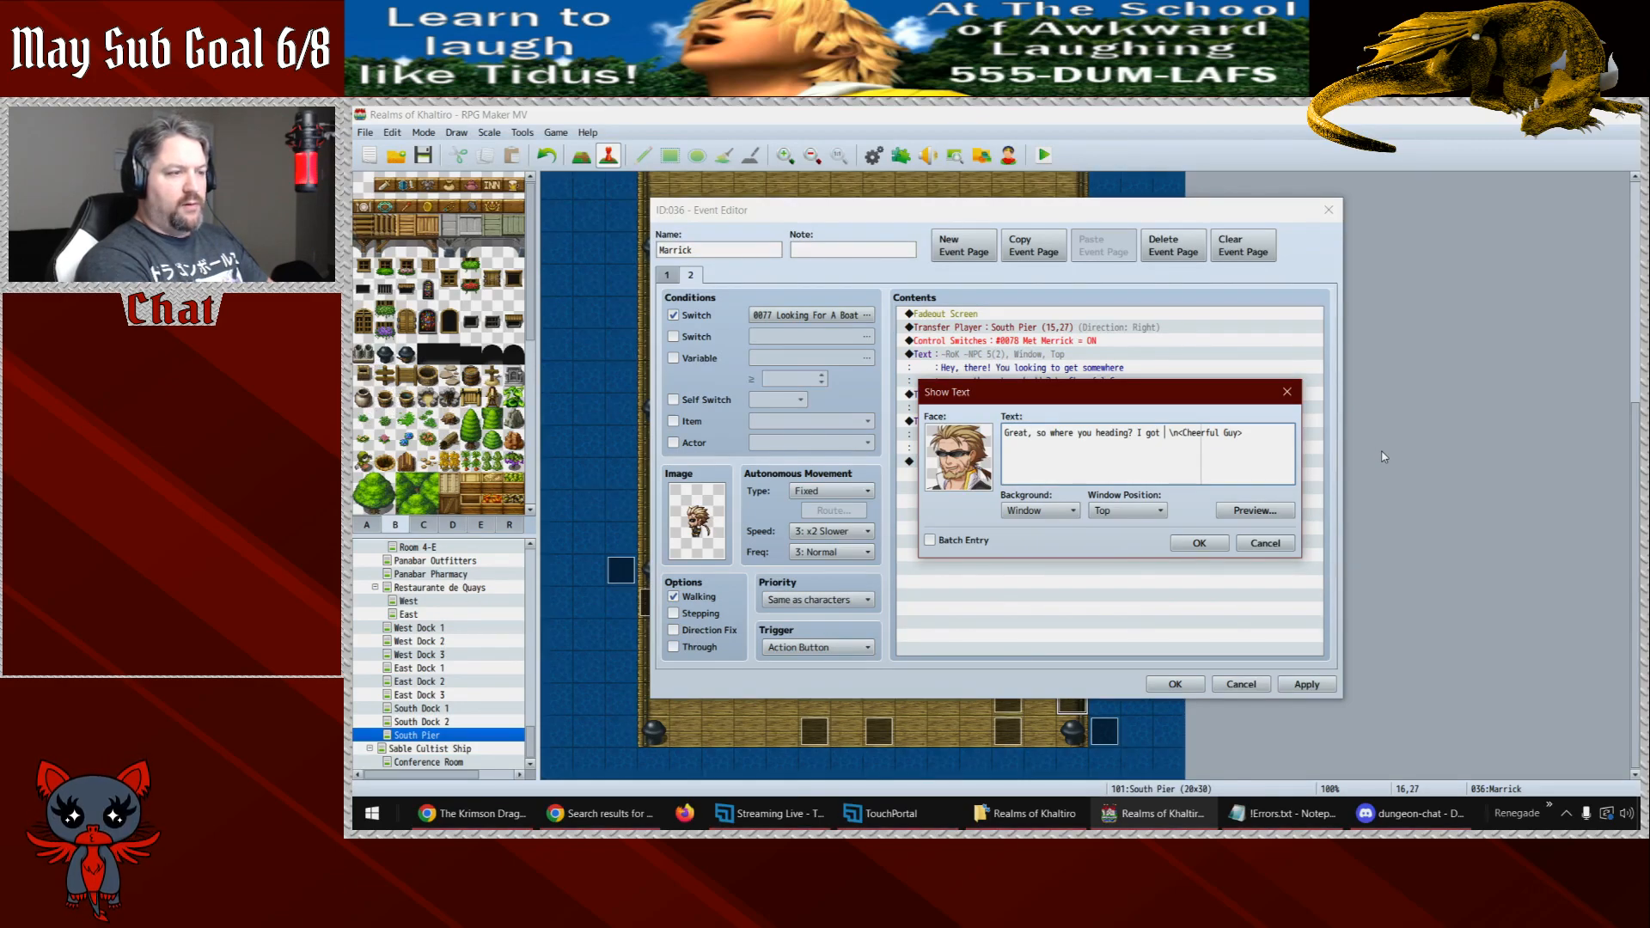
text(ports of)
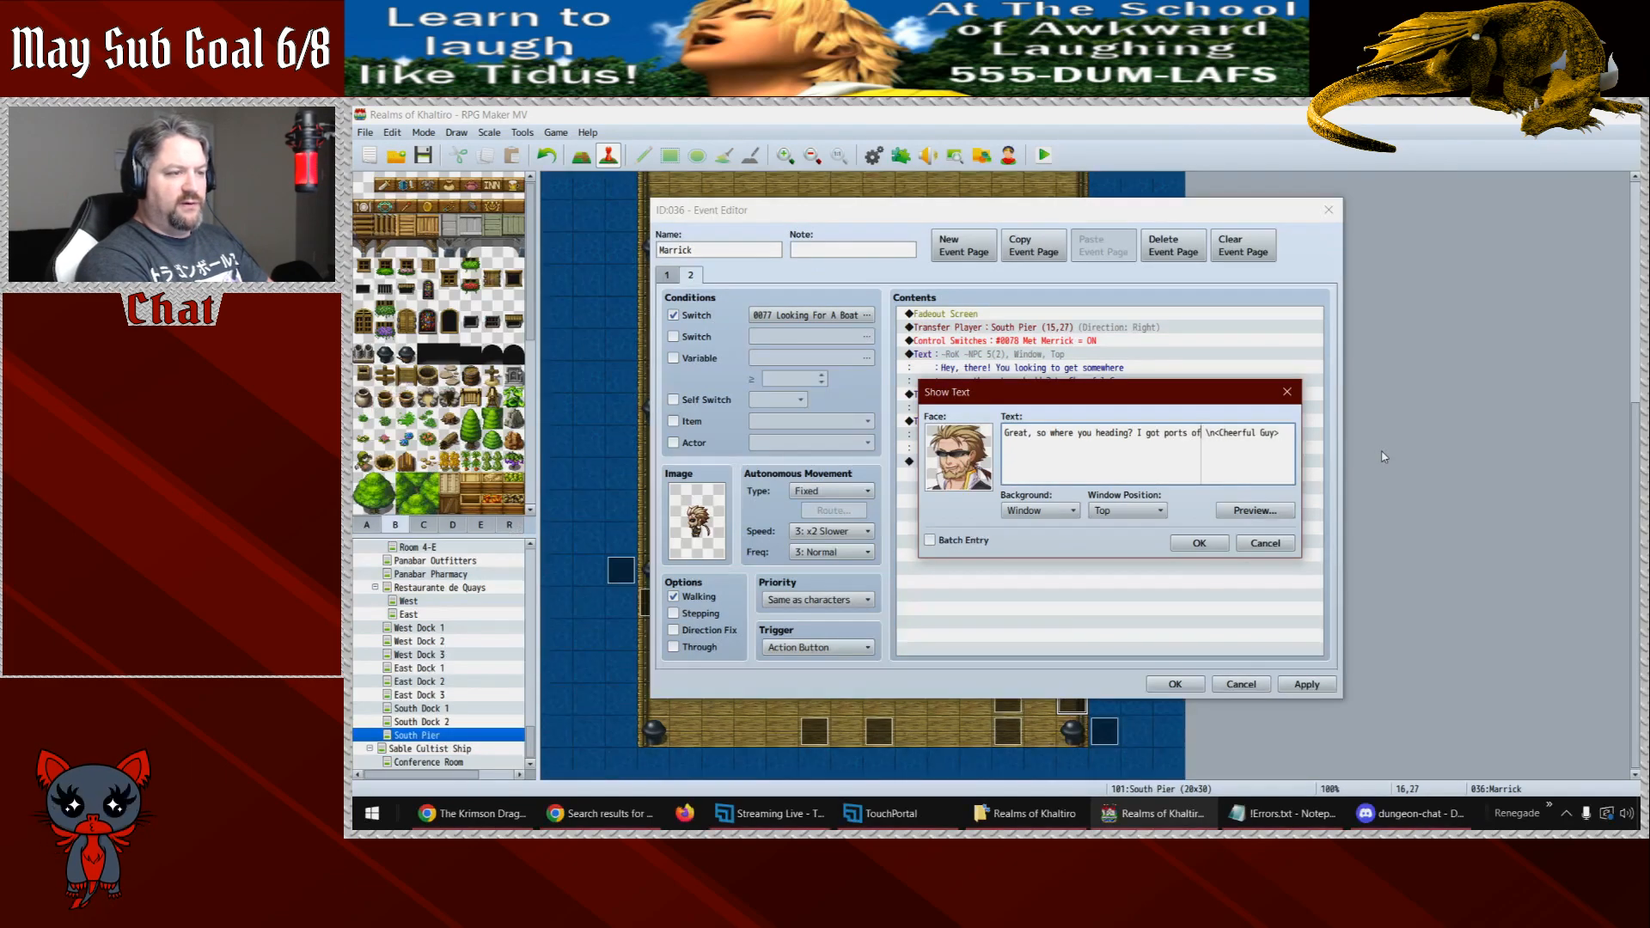
text( call in)
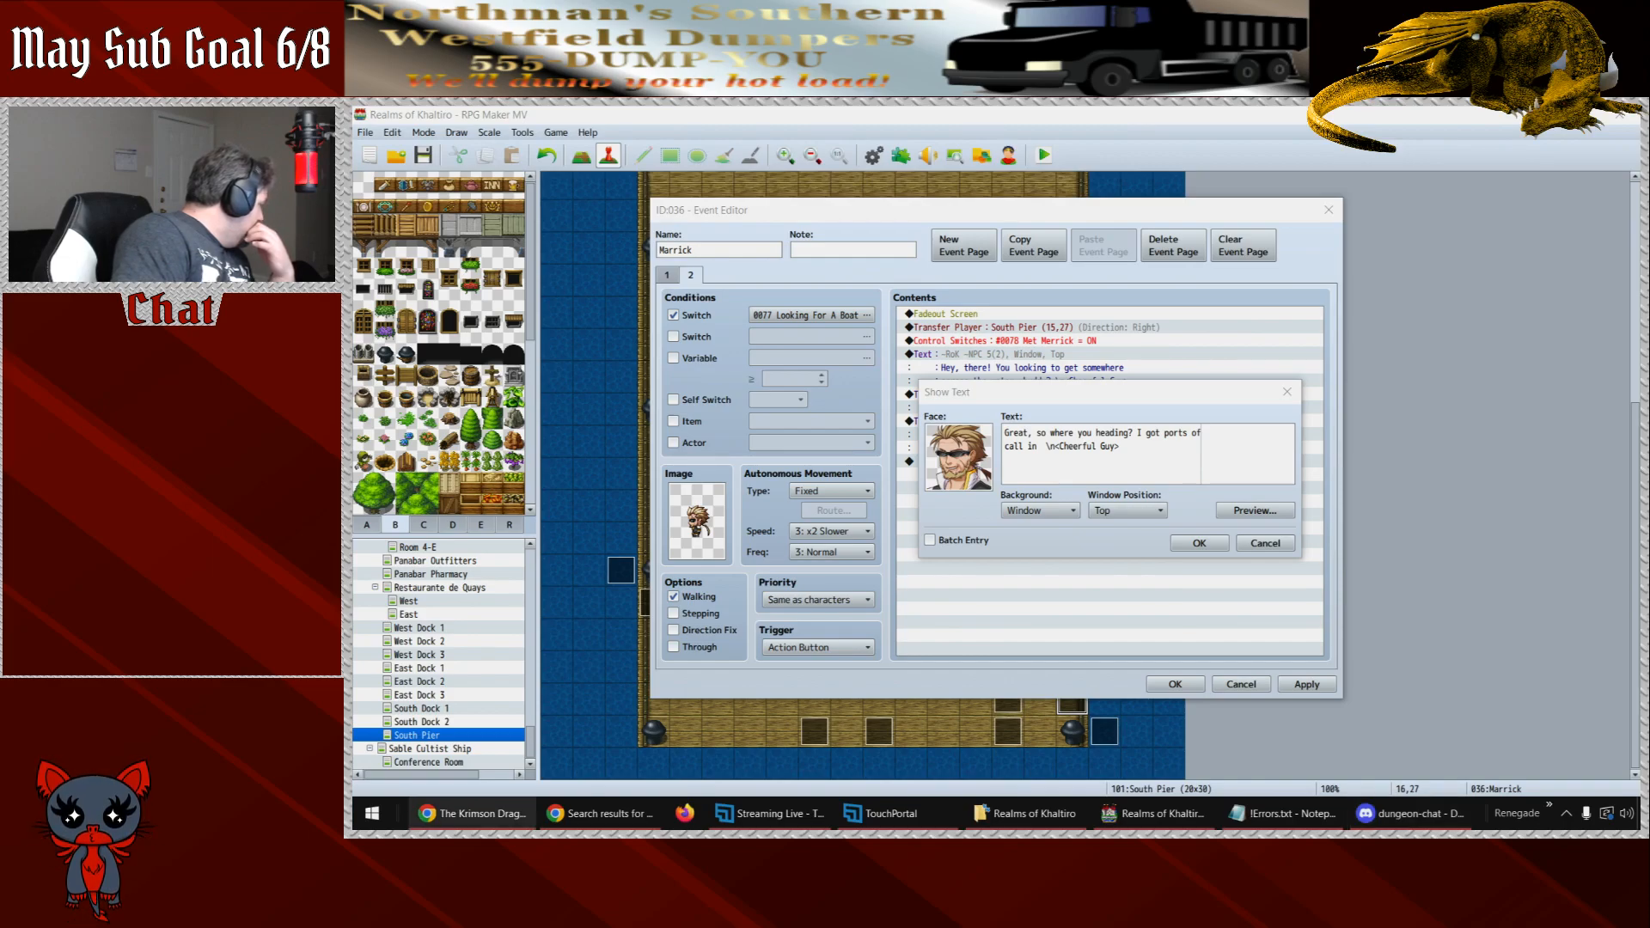
key(alt+Tab)
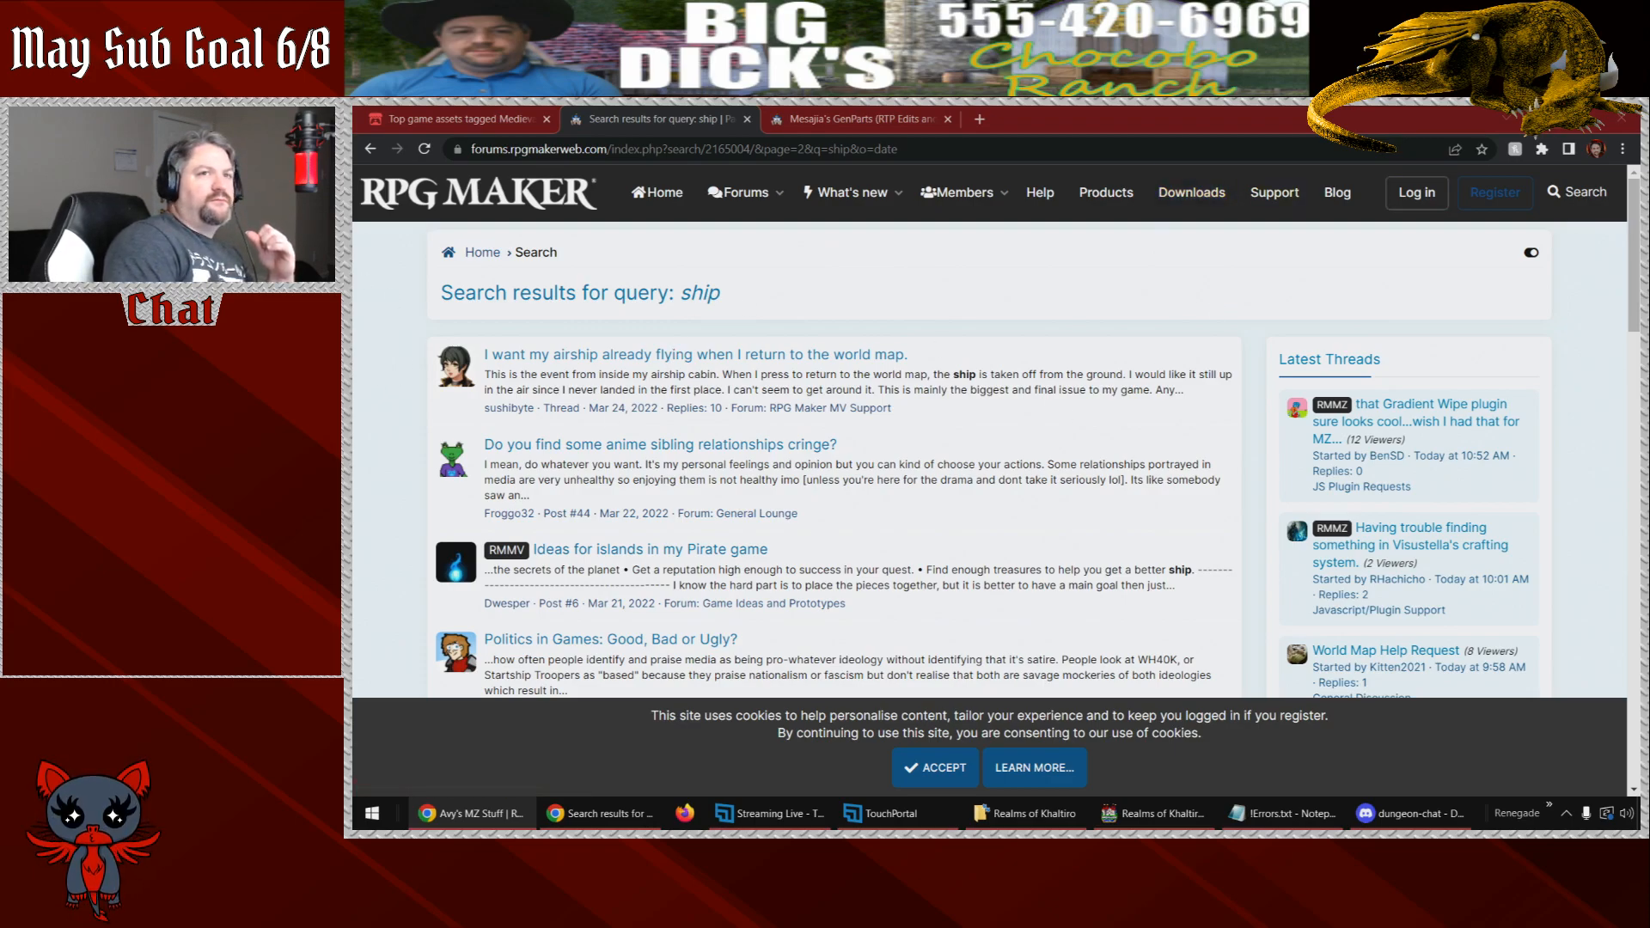
key(alt+Tab)
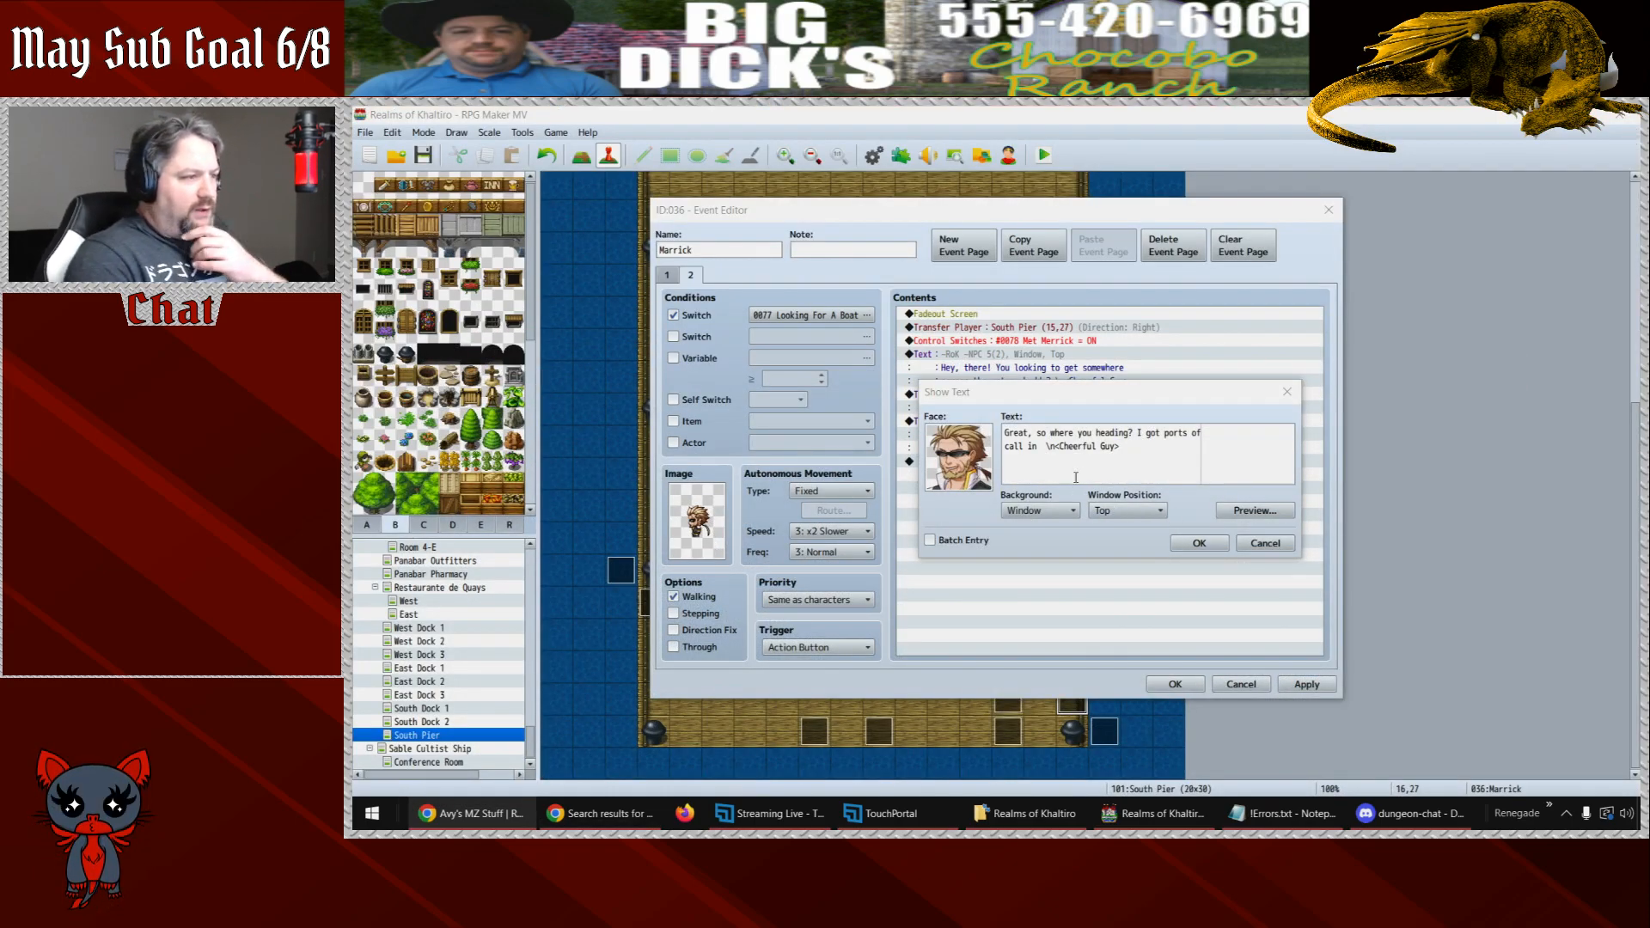
- Cut Cheerful Guy's line off with a dash directly after "call in" and save the message
click(1039, 442)
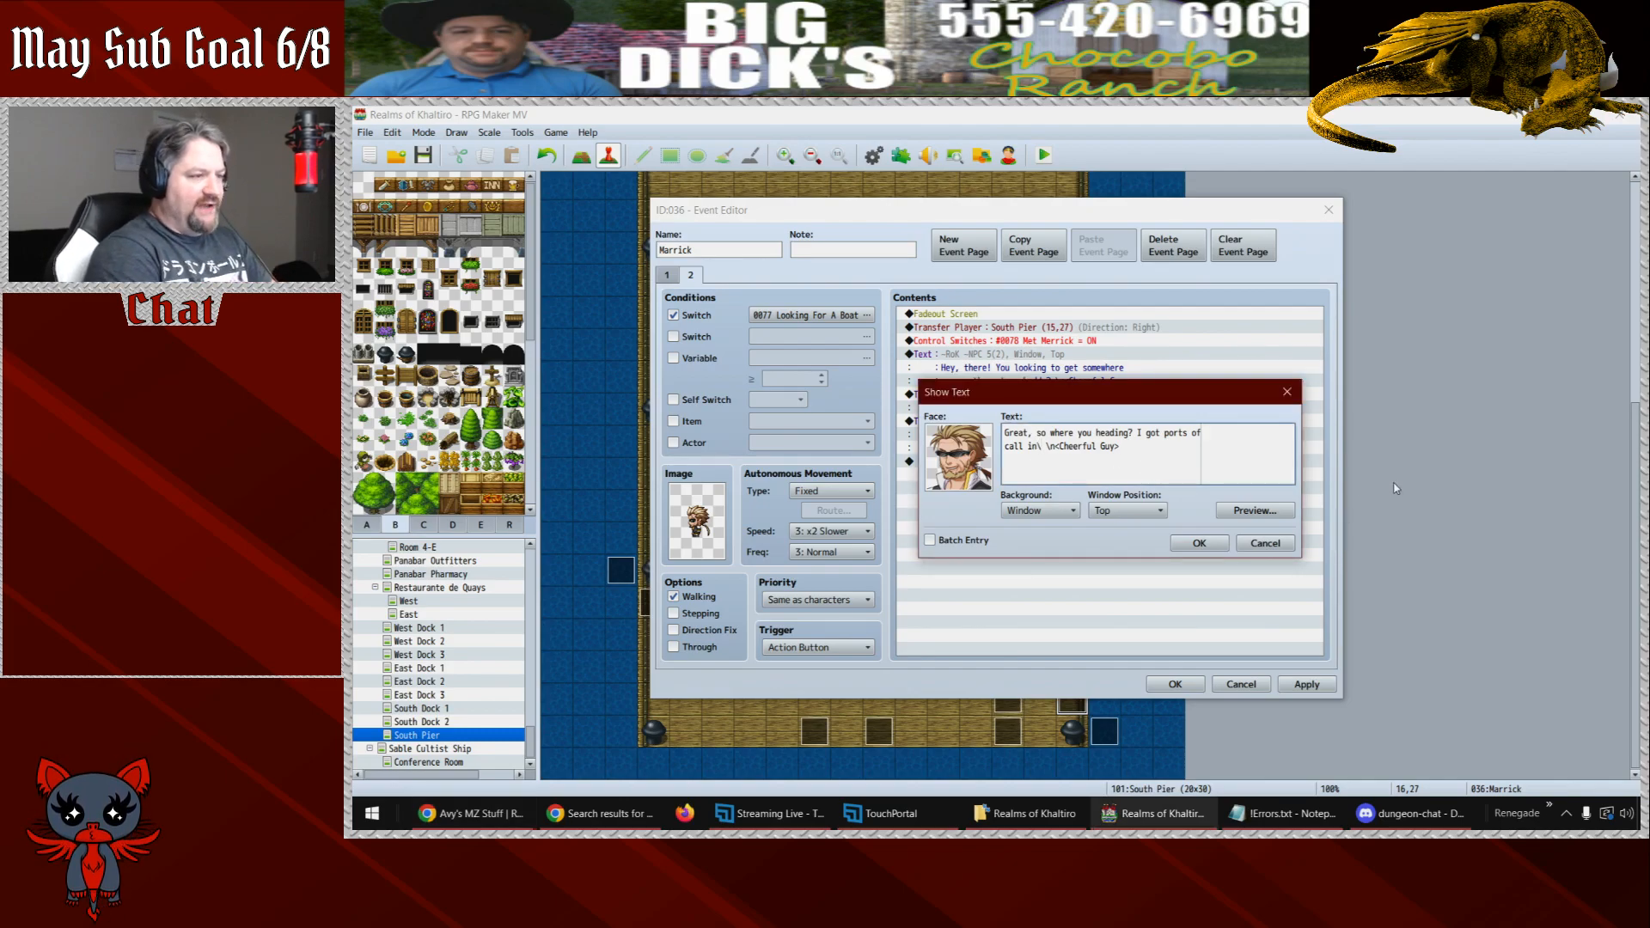
text(-)
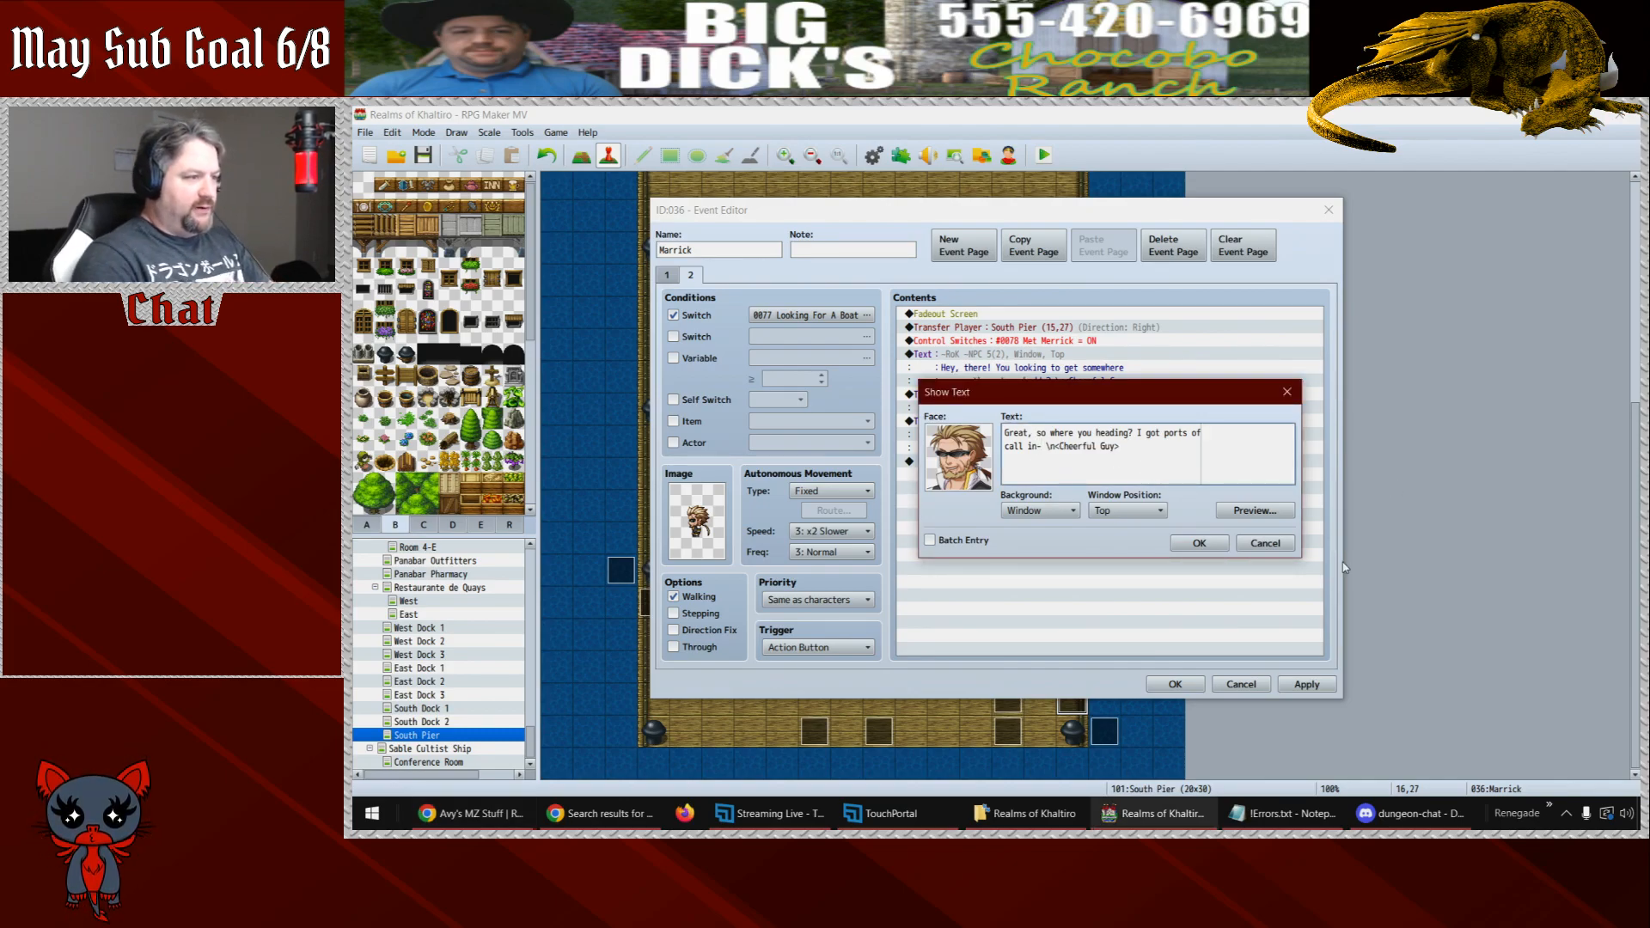
click(1199, 544)
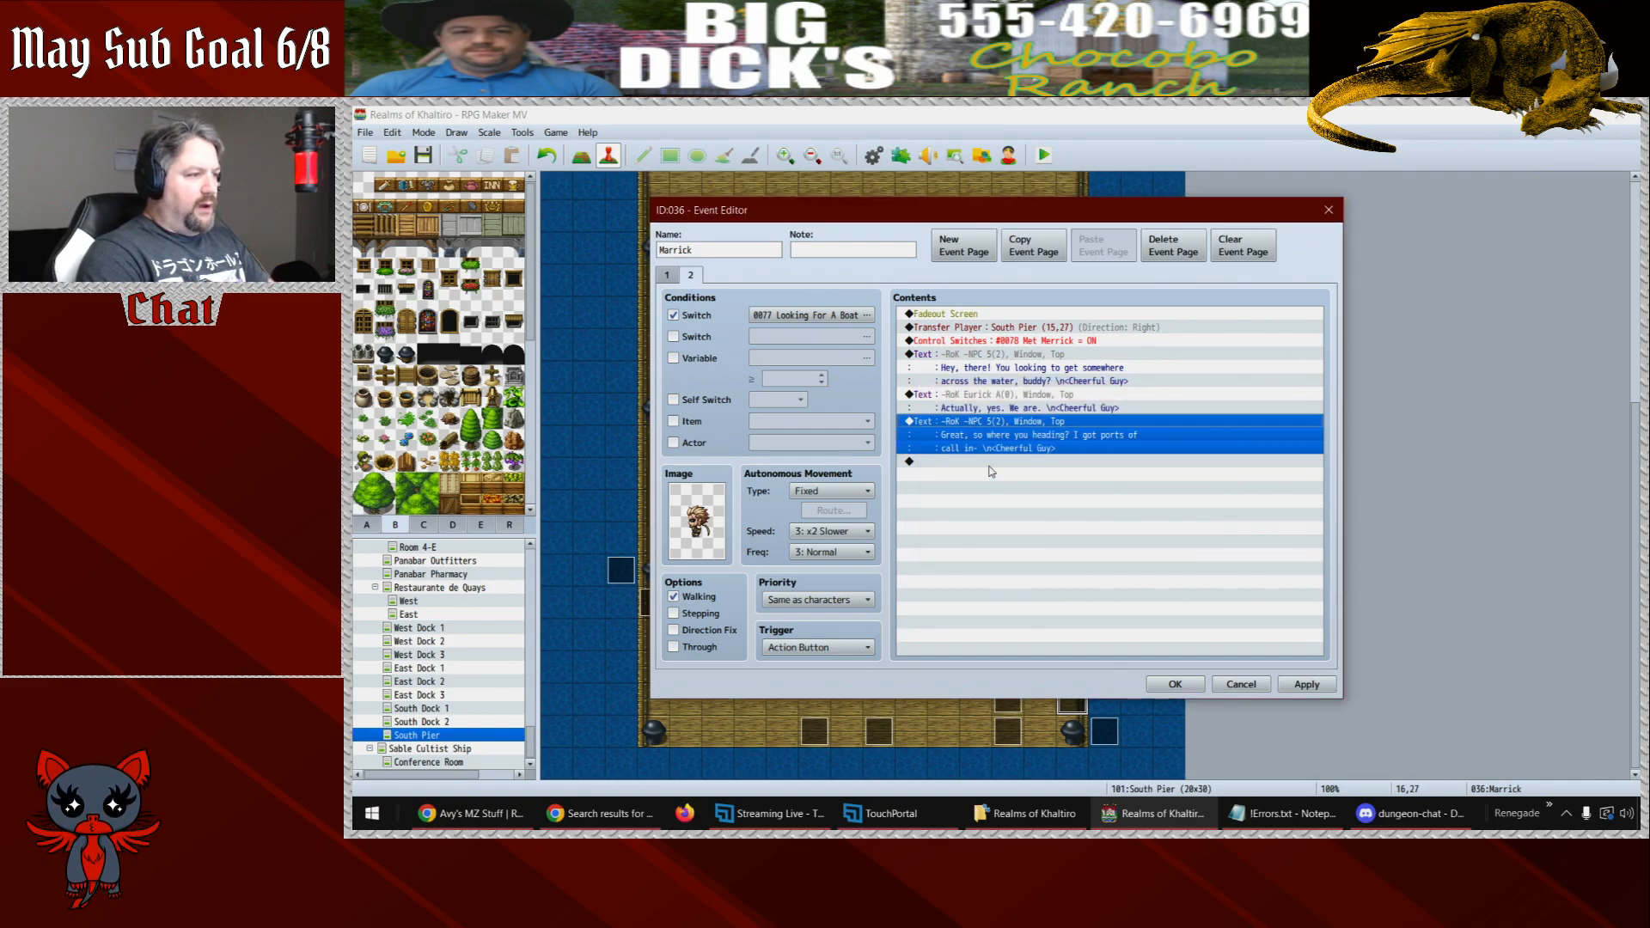
- Change the name tag in the "Actually, yes. We are." message to Eurick and save it
double_click(993, 402)
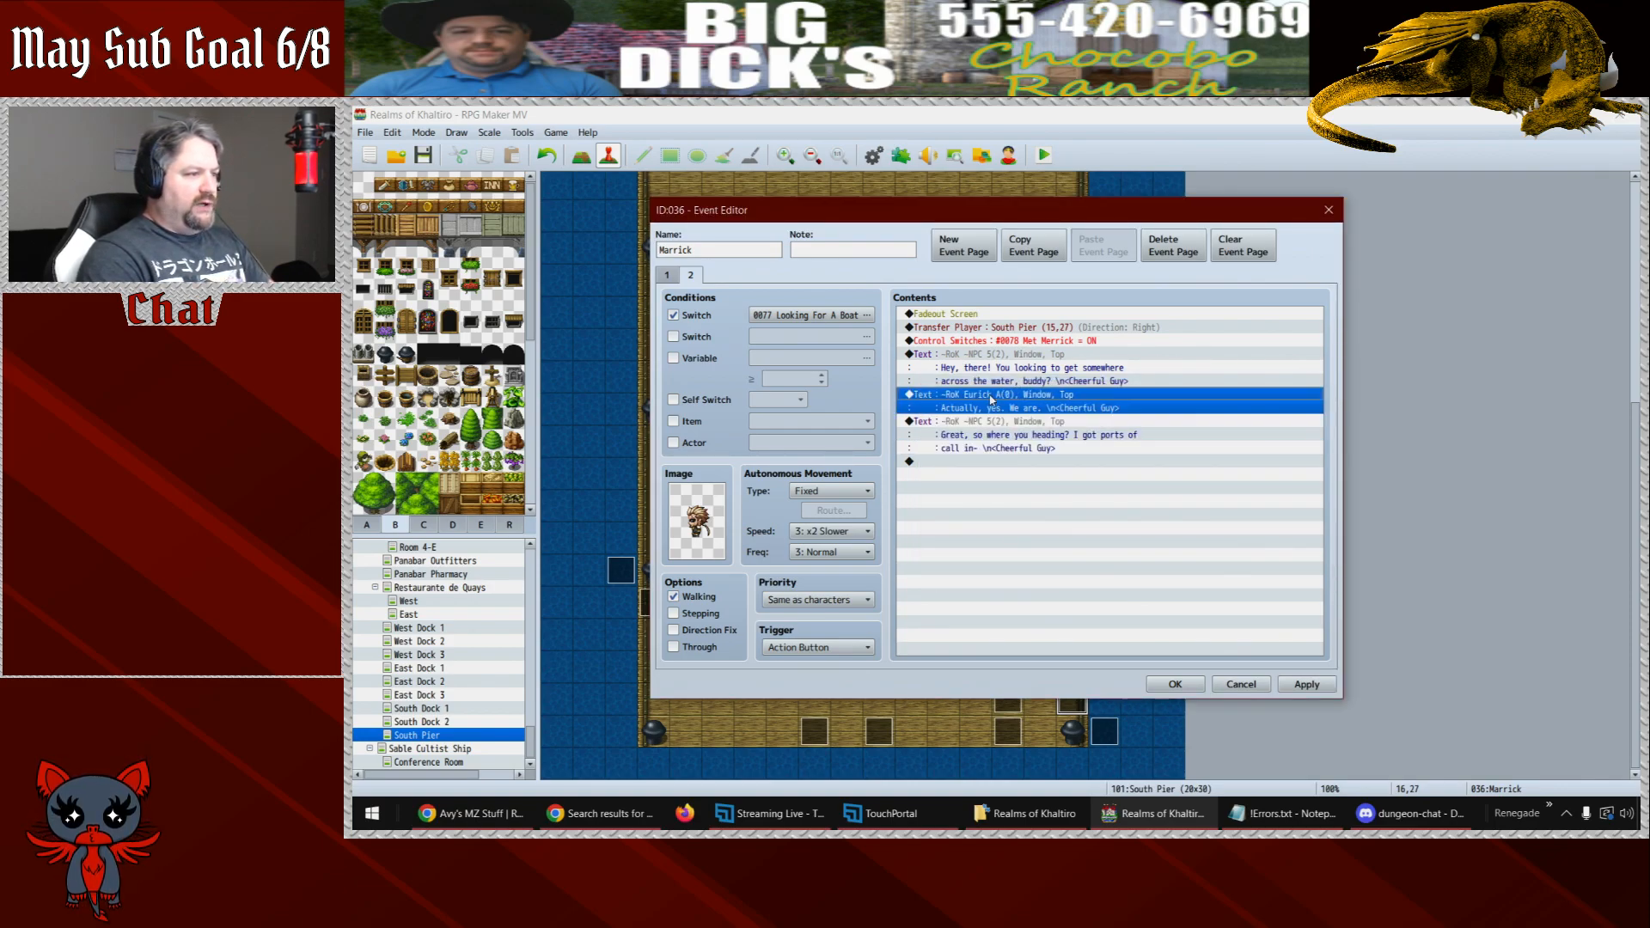
key(Left)
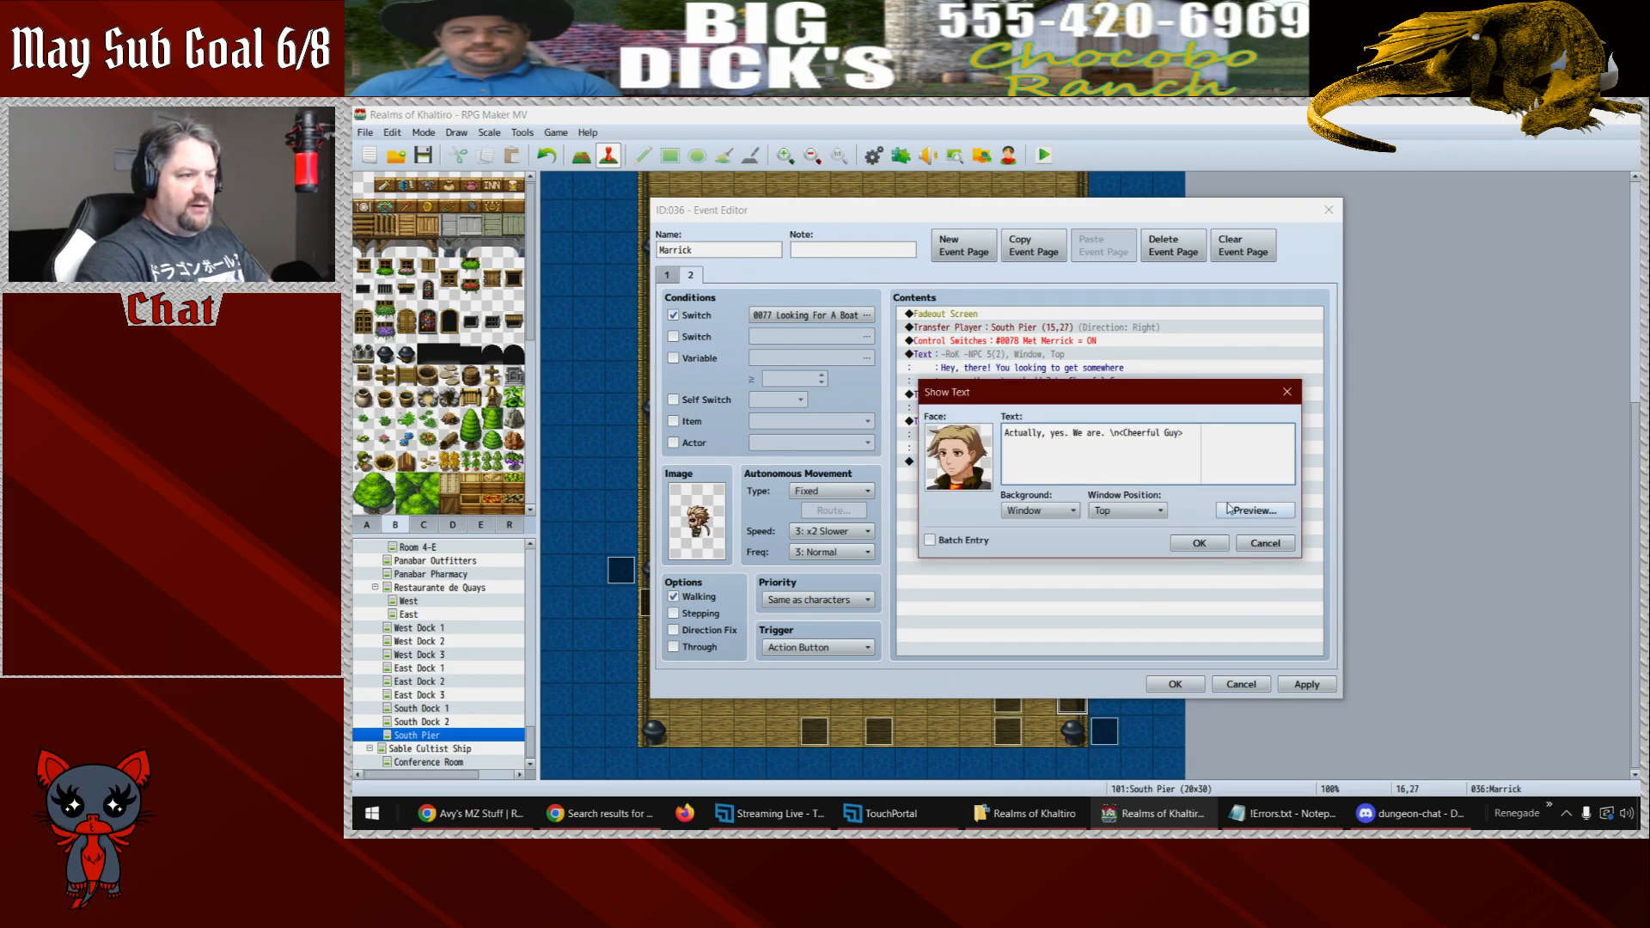
key(ctrl+shift+Left)
key(ctrl+shift+Left)
text(Eurick)
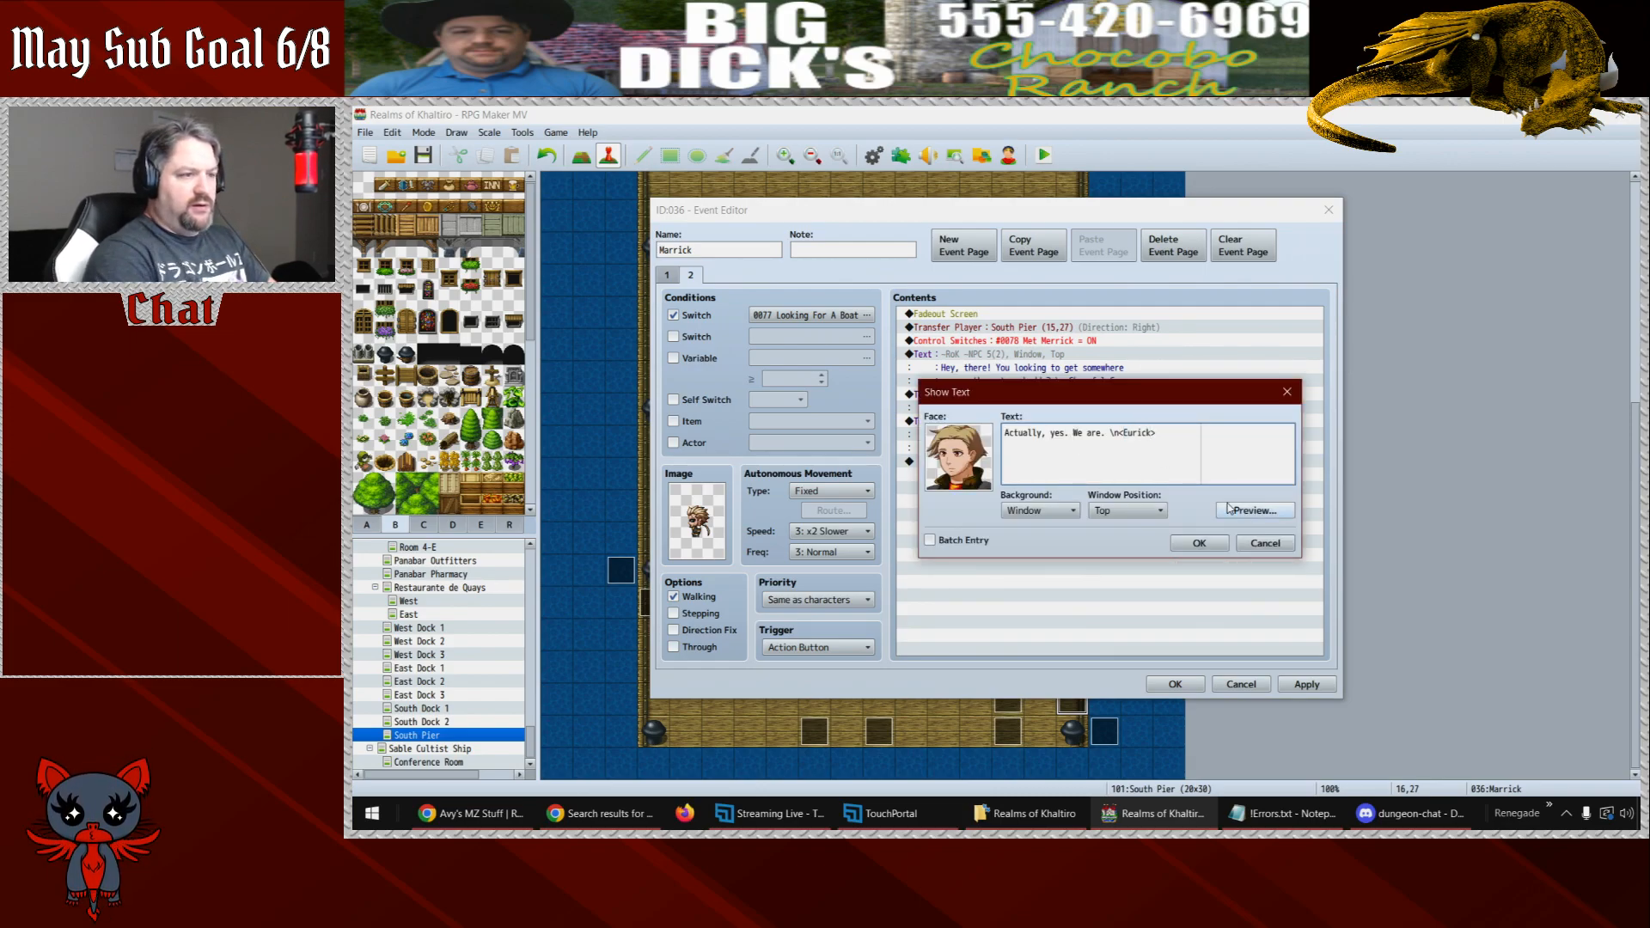
click(1199, 543)
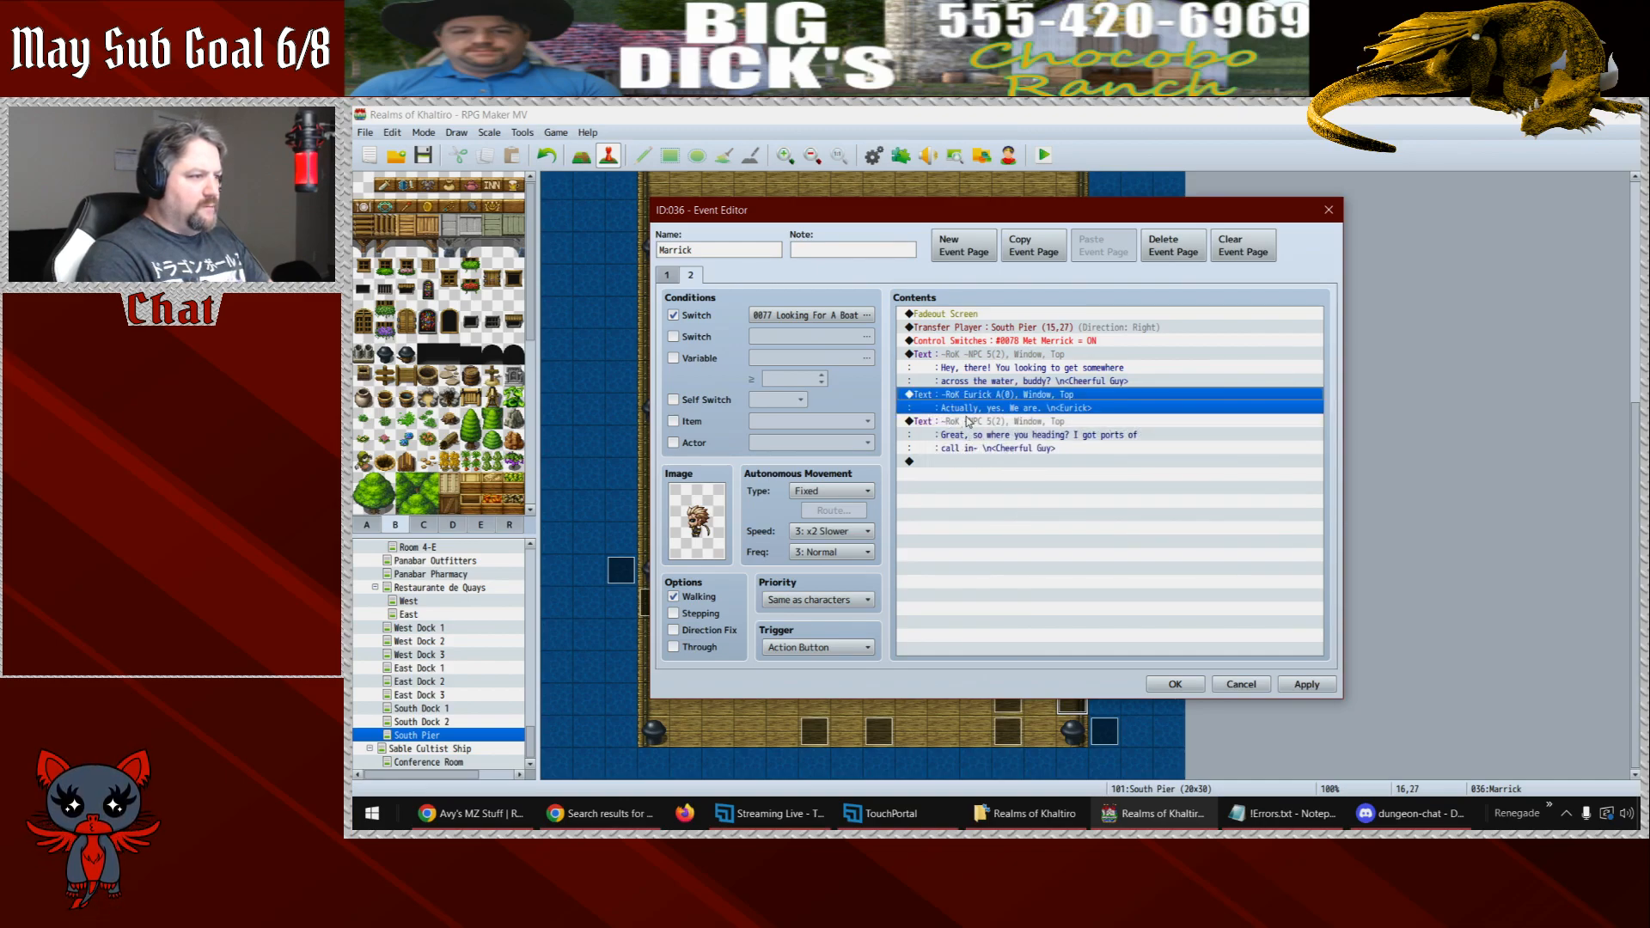
- Paste a copy of Eurick's reply at the end of the event and give it the first ~RoK Berron A portrait
key(ctrl+c)
click(956, 462)
key(ctrl+v)
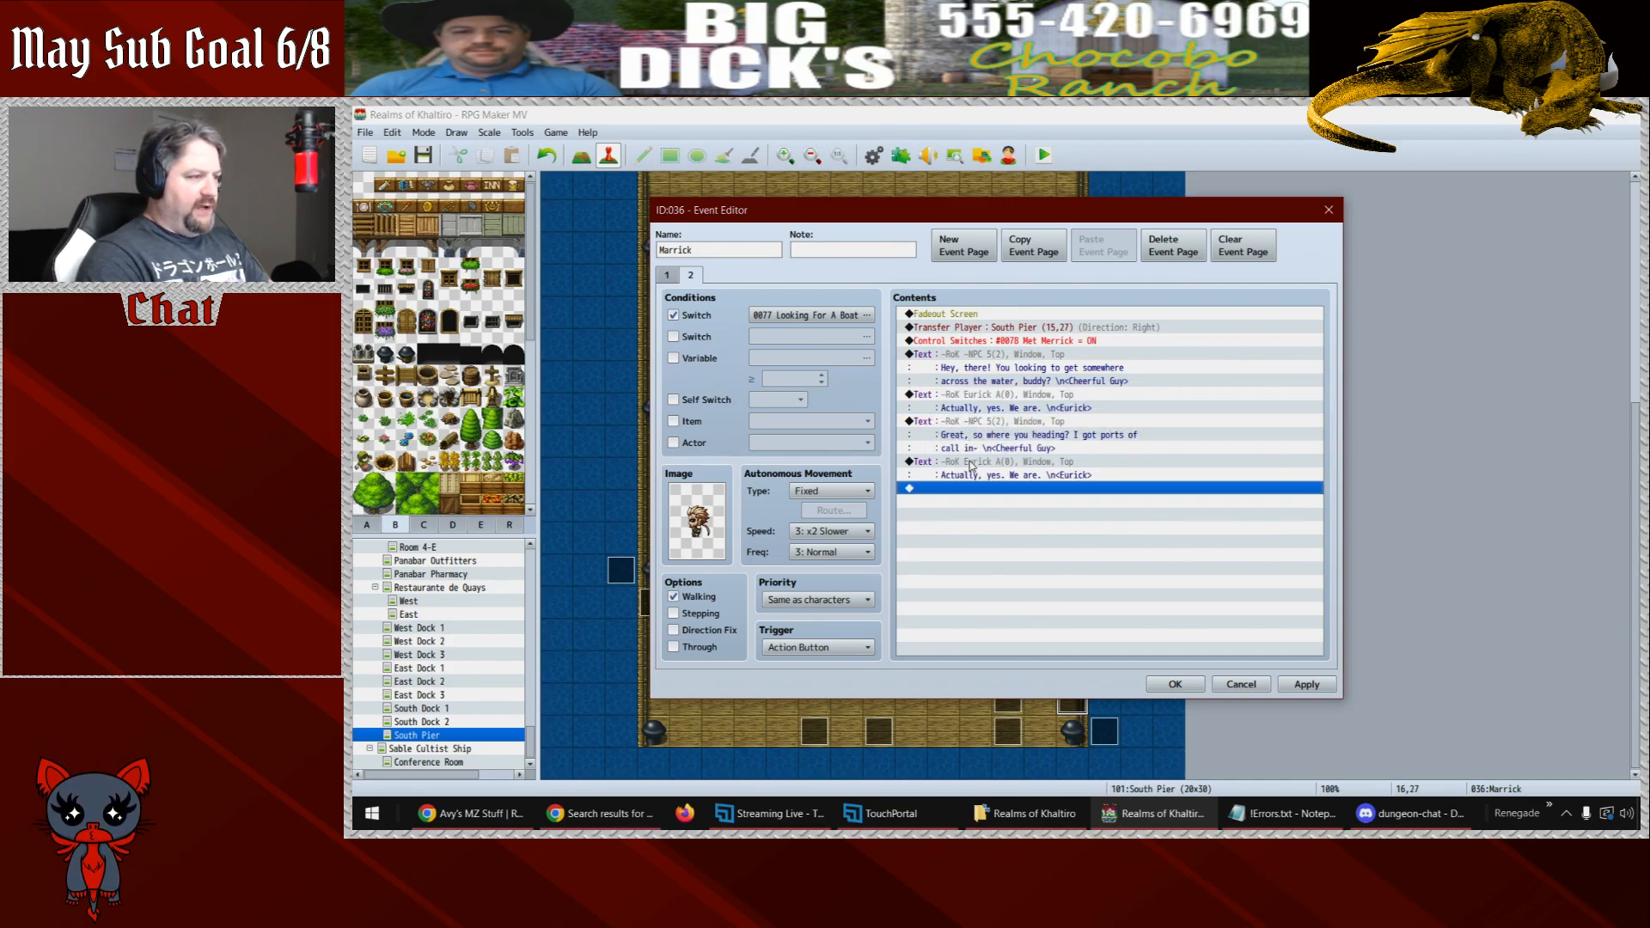
double_click(968, 464)
double_click(958, 457)
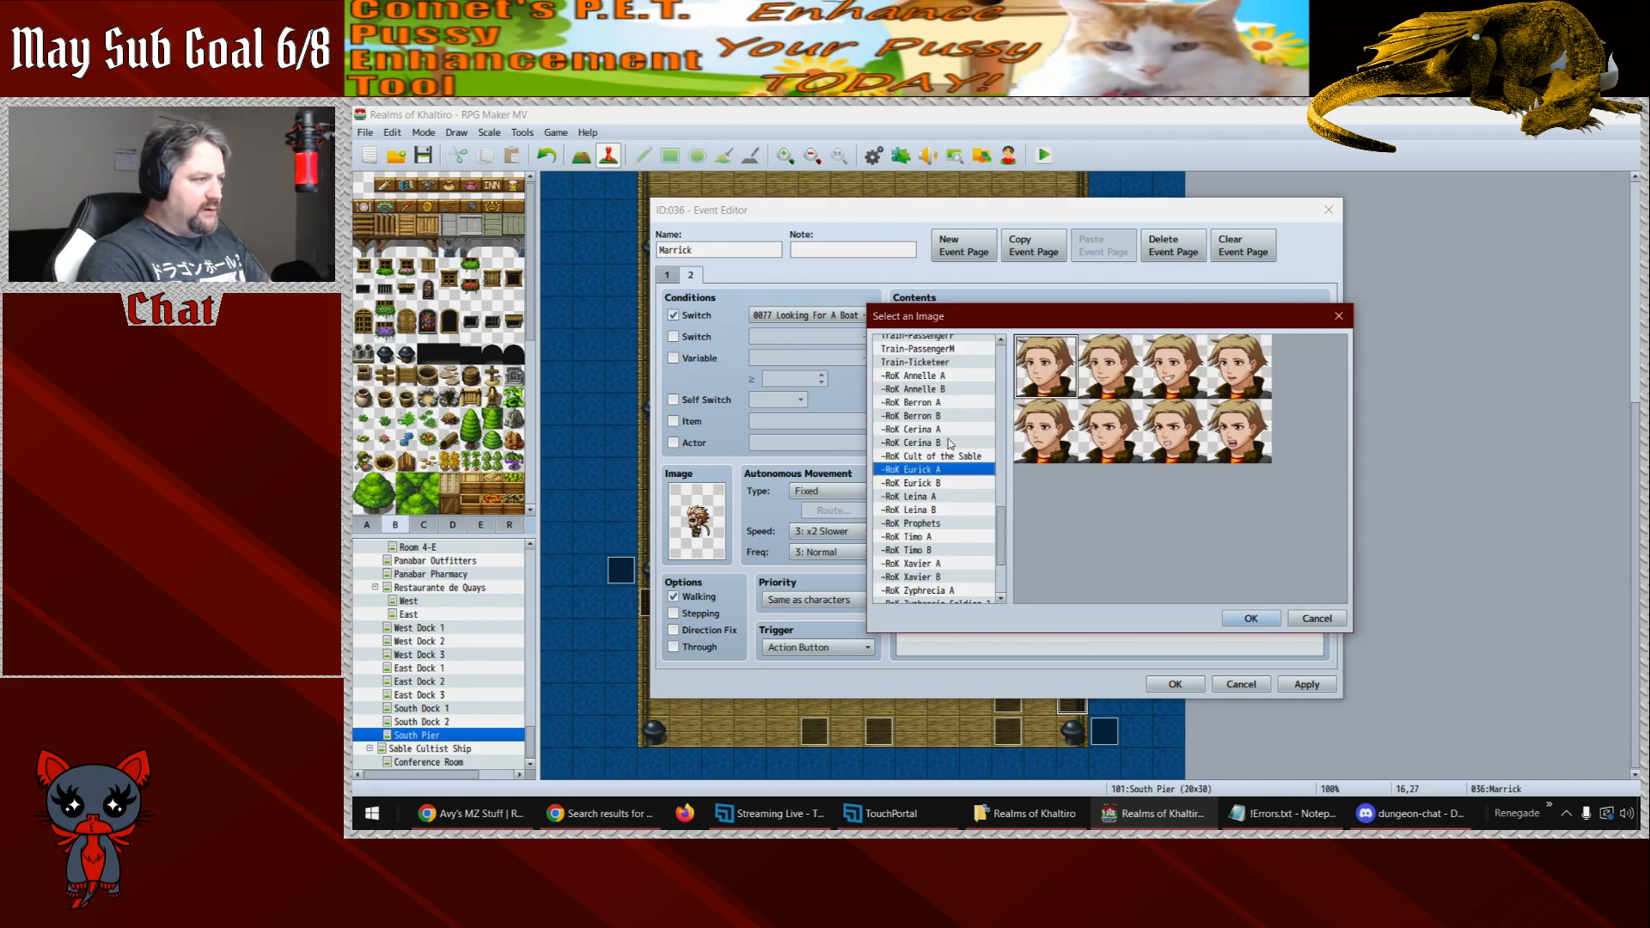
click(938, 416)
click(1060, 363)
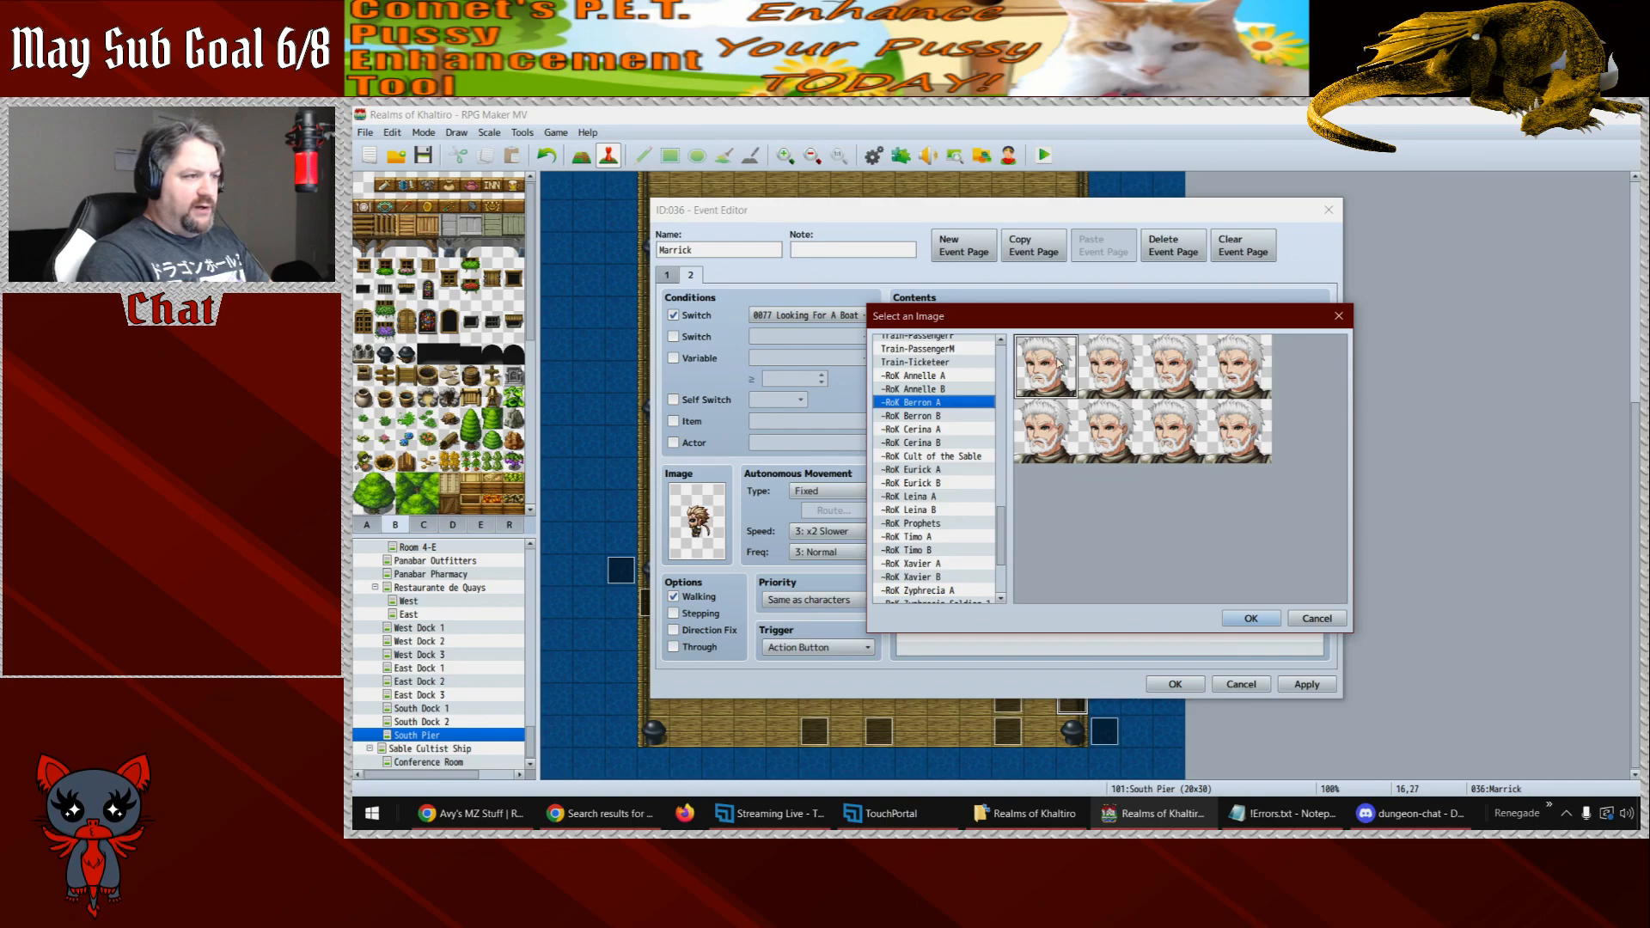
click(1250, 618)
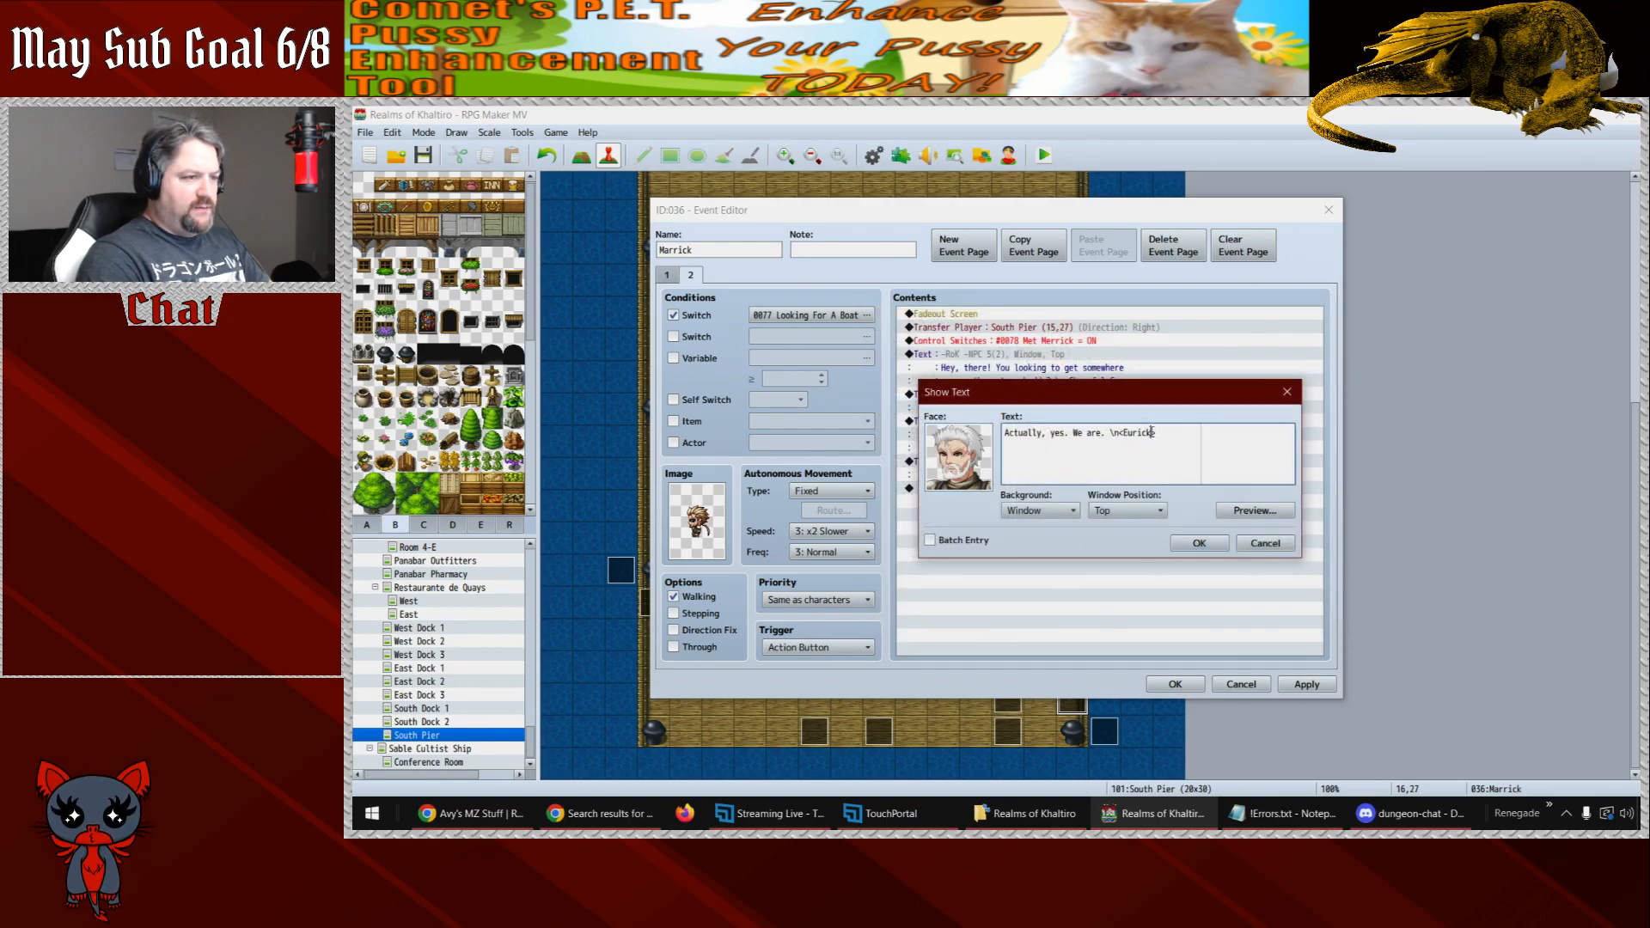
- Set the copied message's name tag to Berron, replace its body with "Shan-Ha." and save it
drag(1153, 433, 1122, 433)
text(Berro)
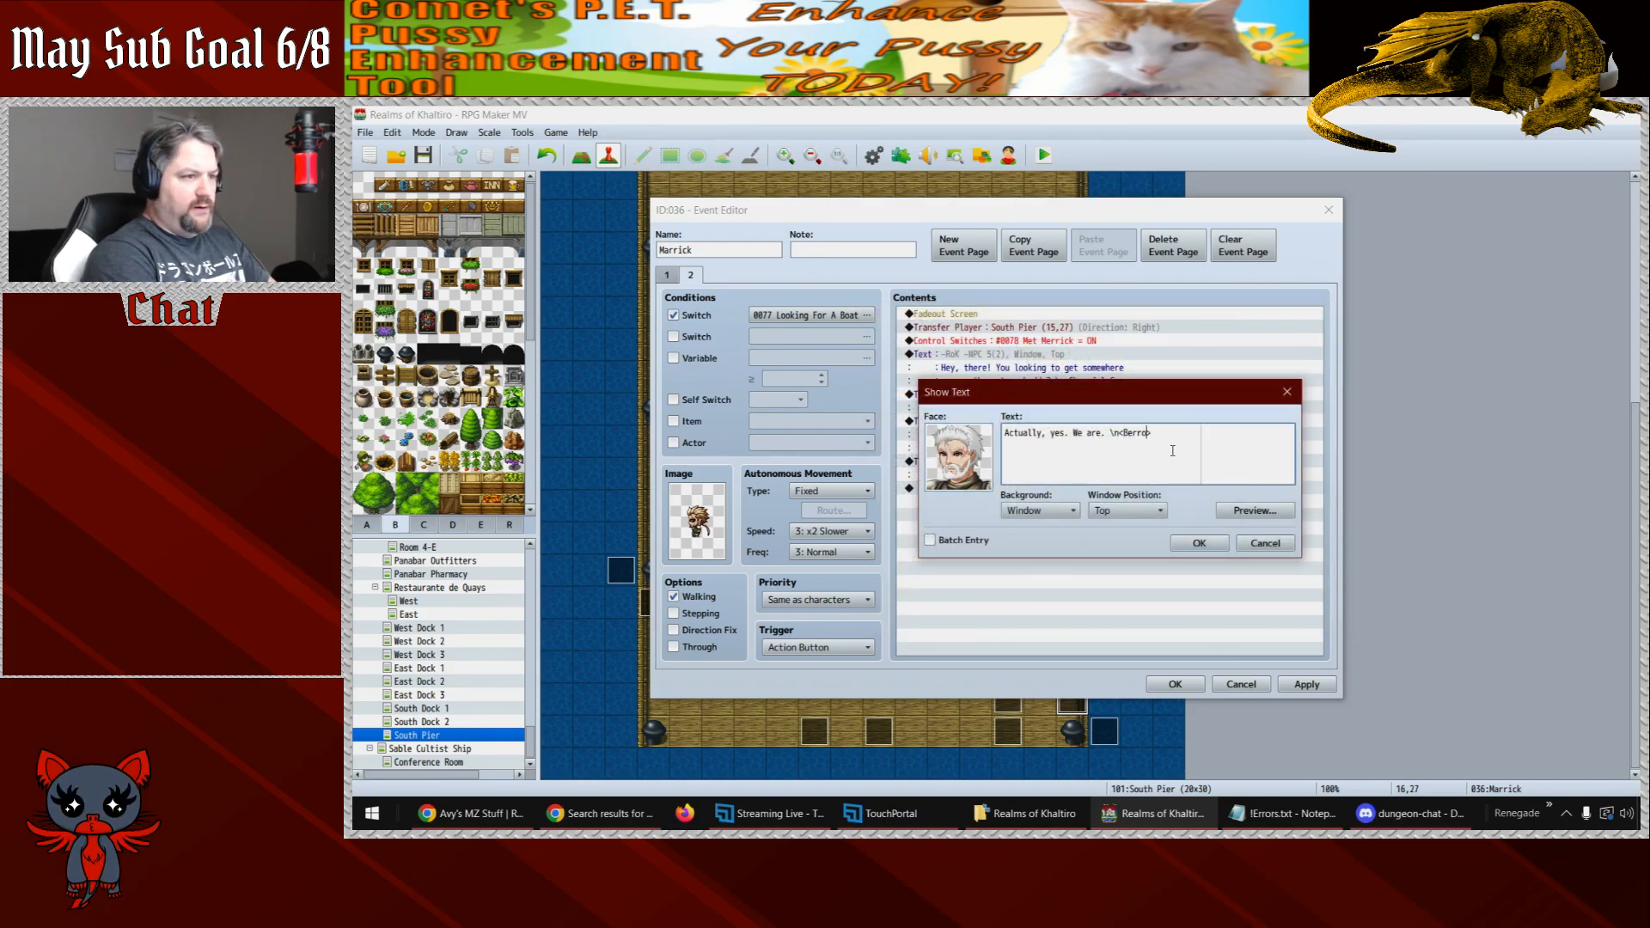
key(Left)
key(Left)
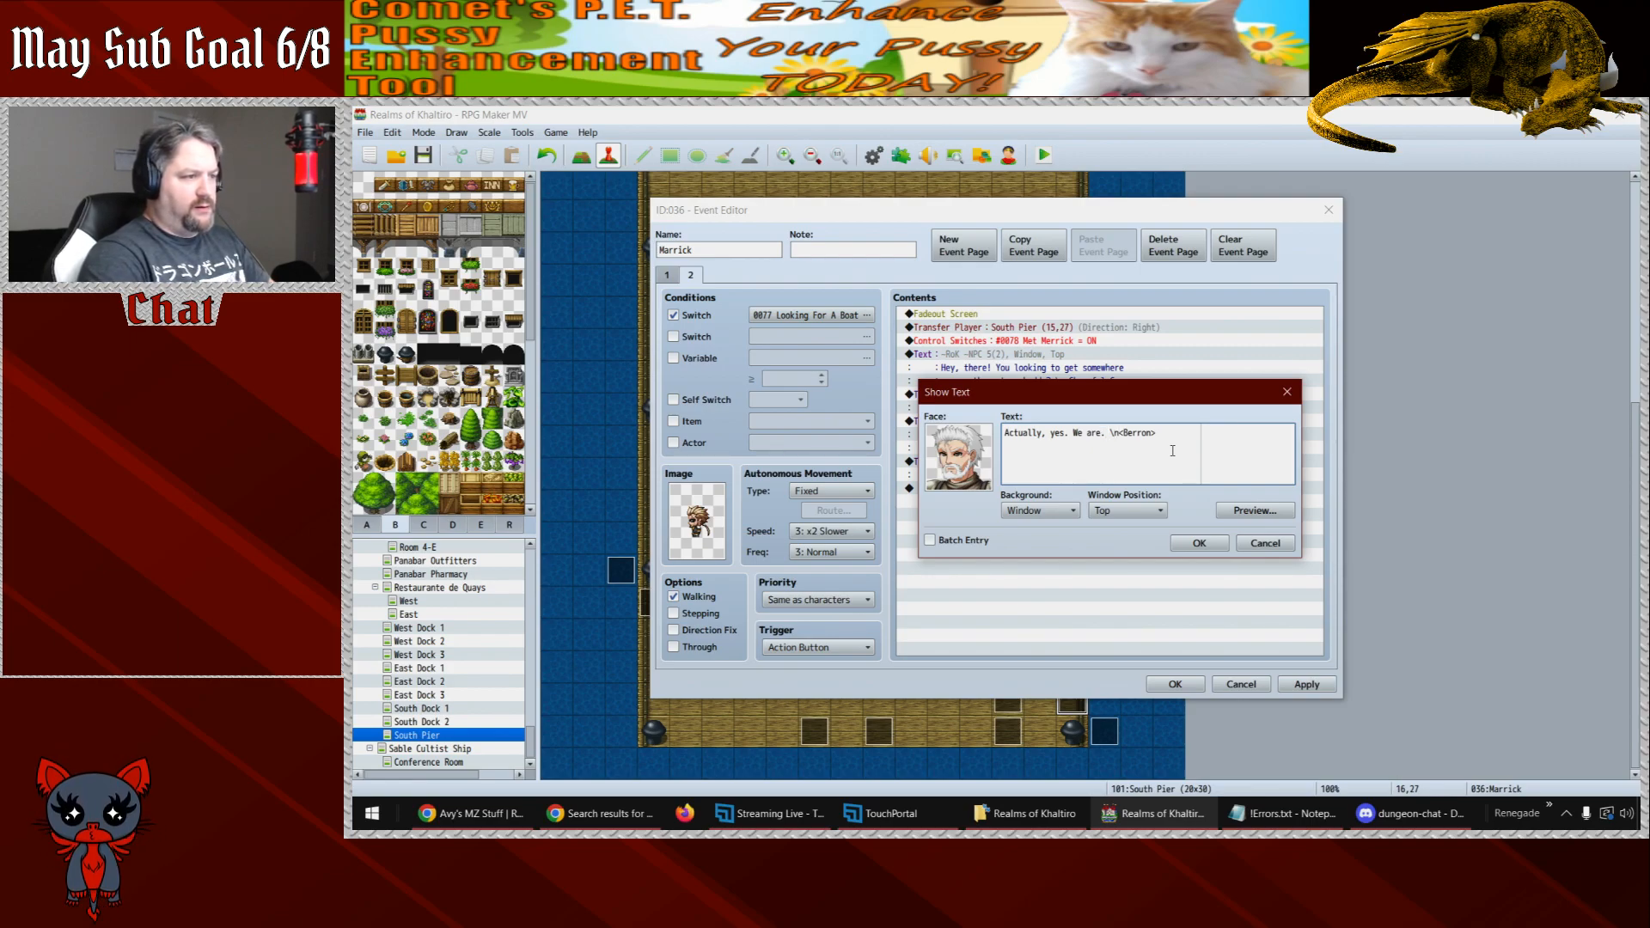
key(shift+Home)
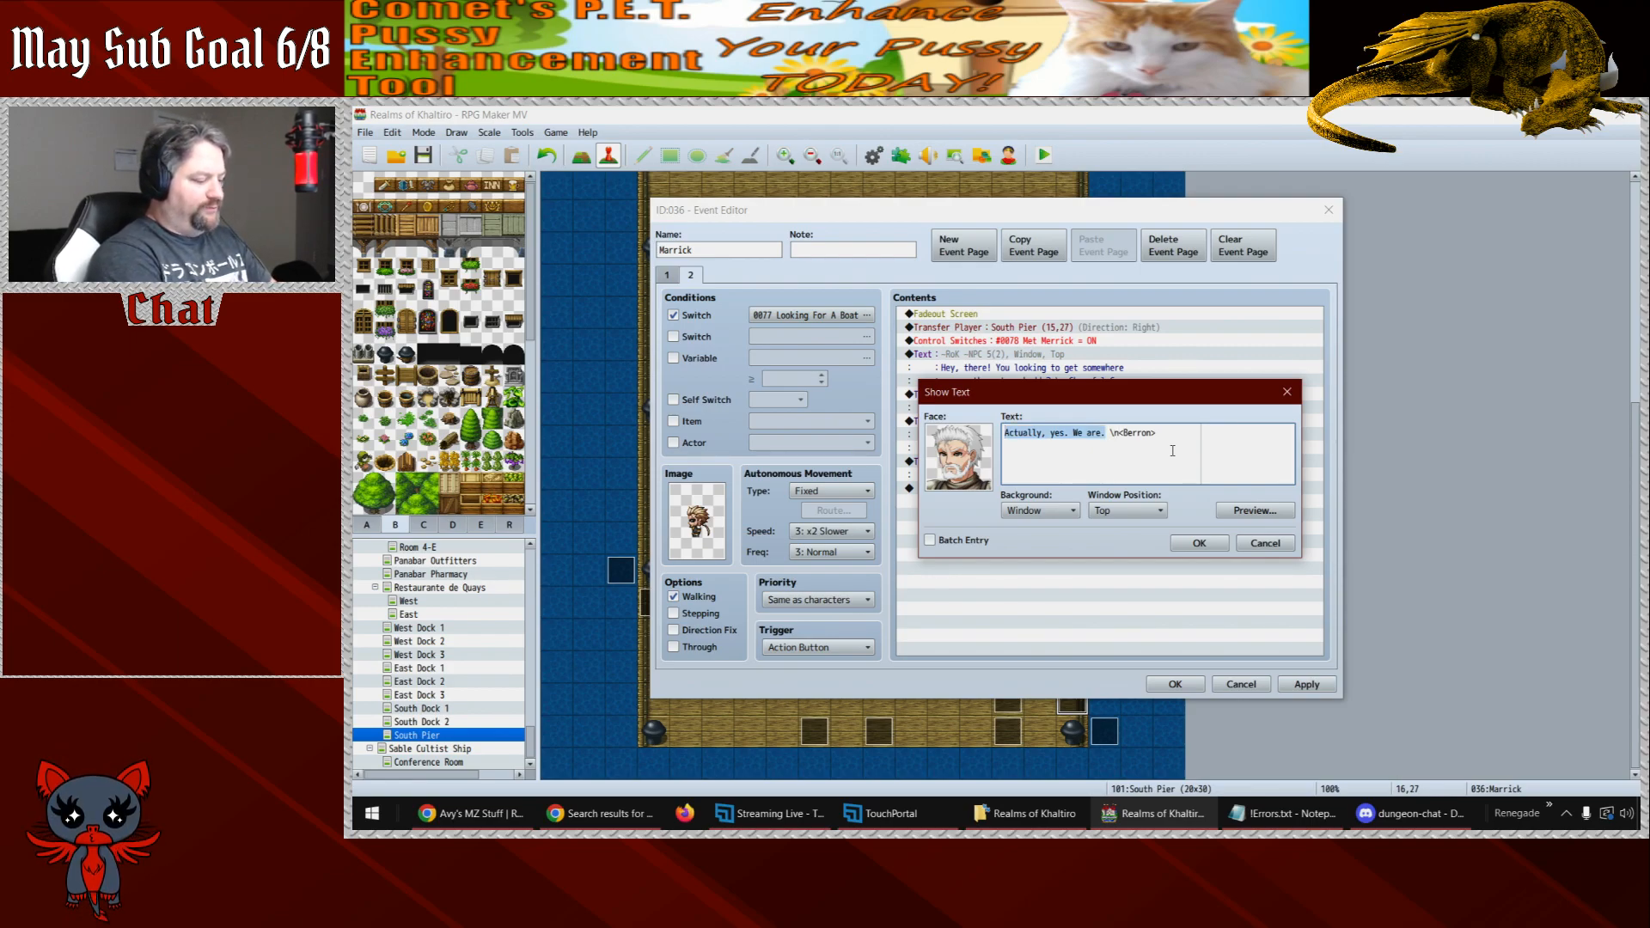
text(Shan-Ha.)
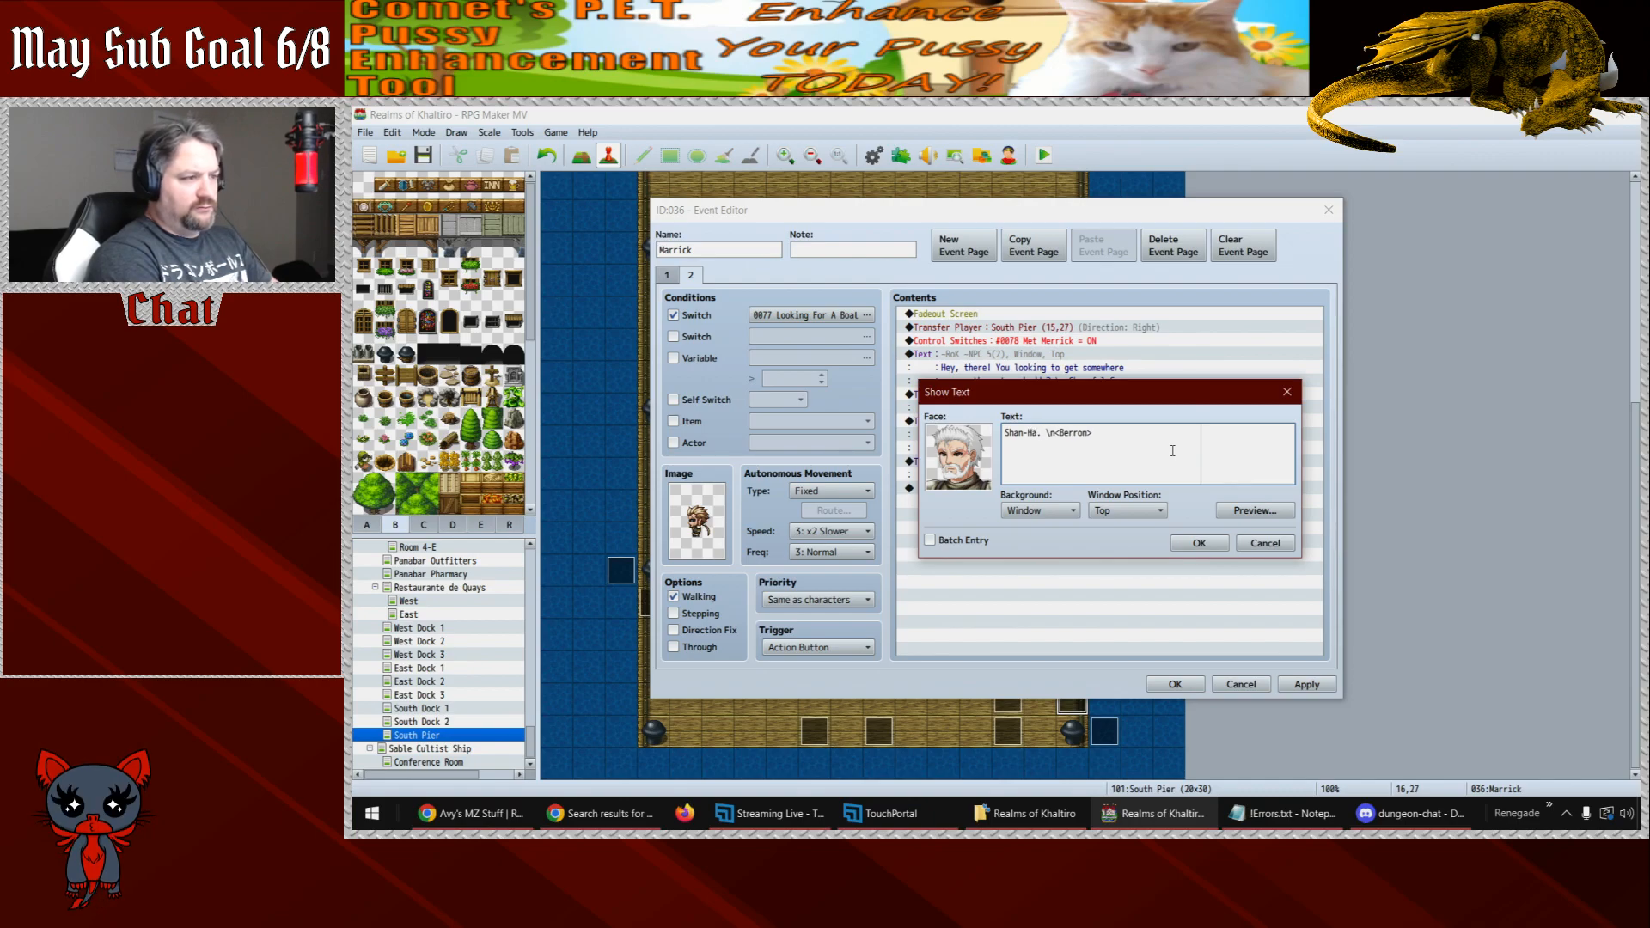
click(1201, 544)
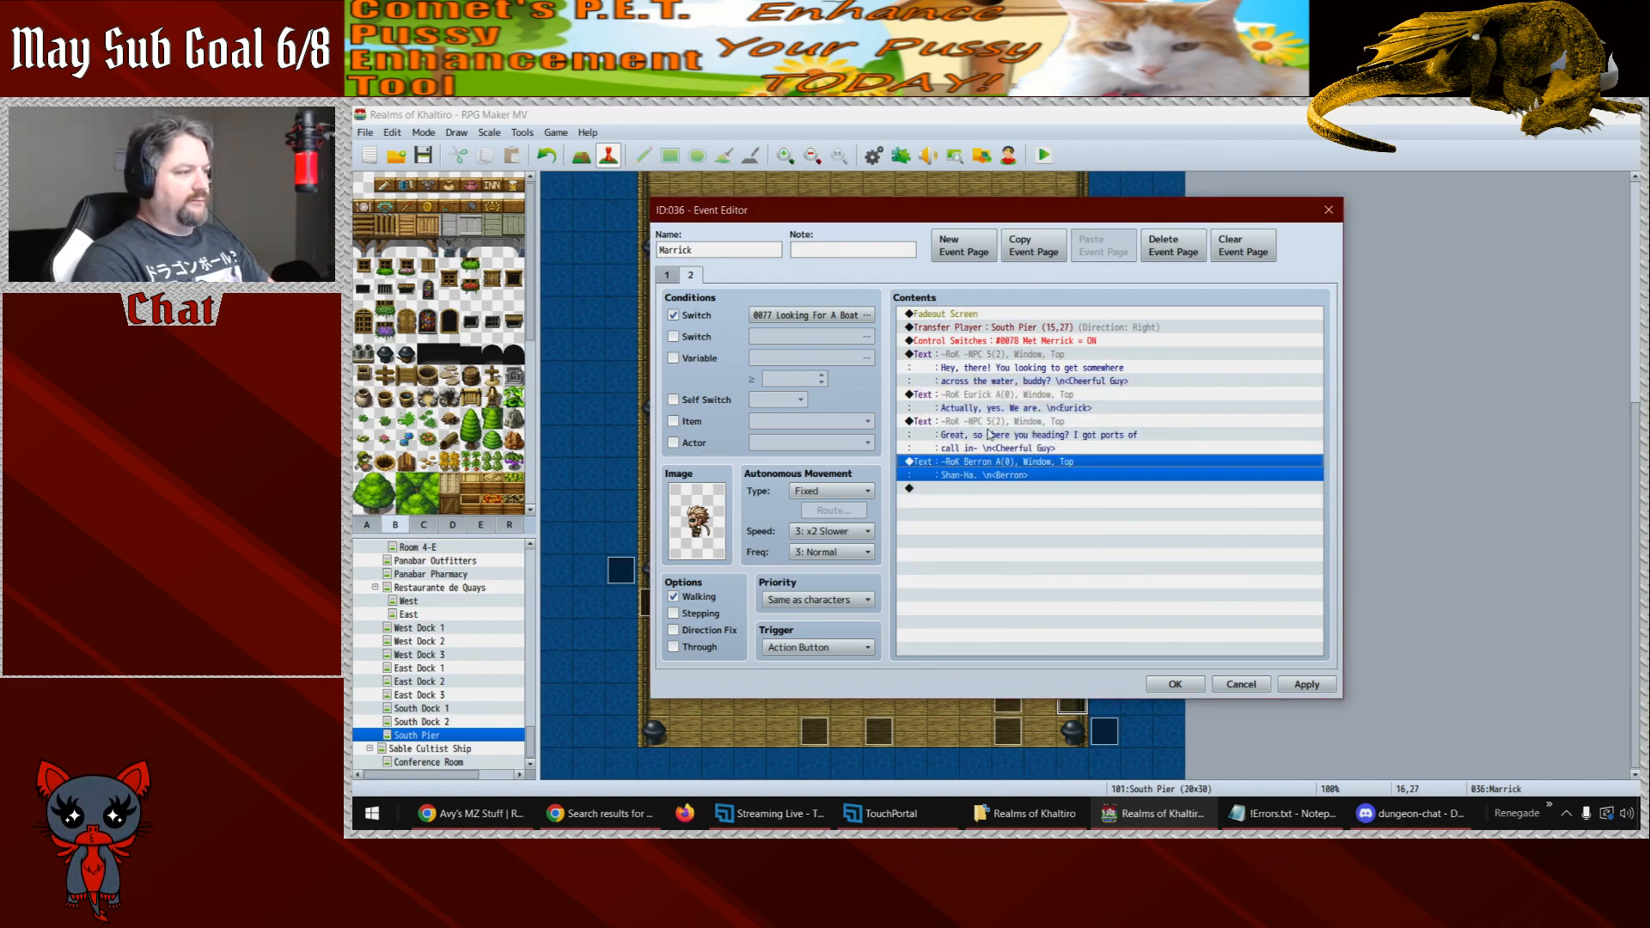
- Paste a copy of Cheerful Guy's ports of call message after Berron's answer and open it for editing
click(985, 427)
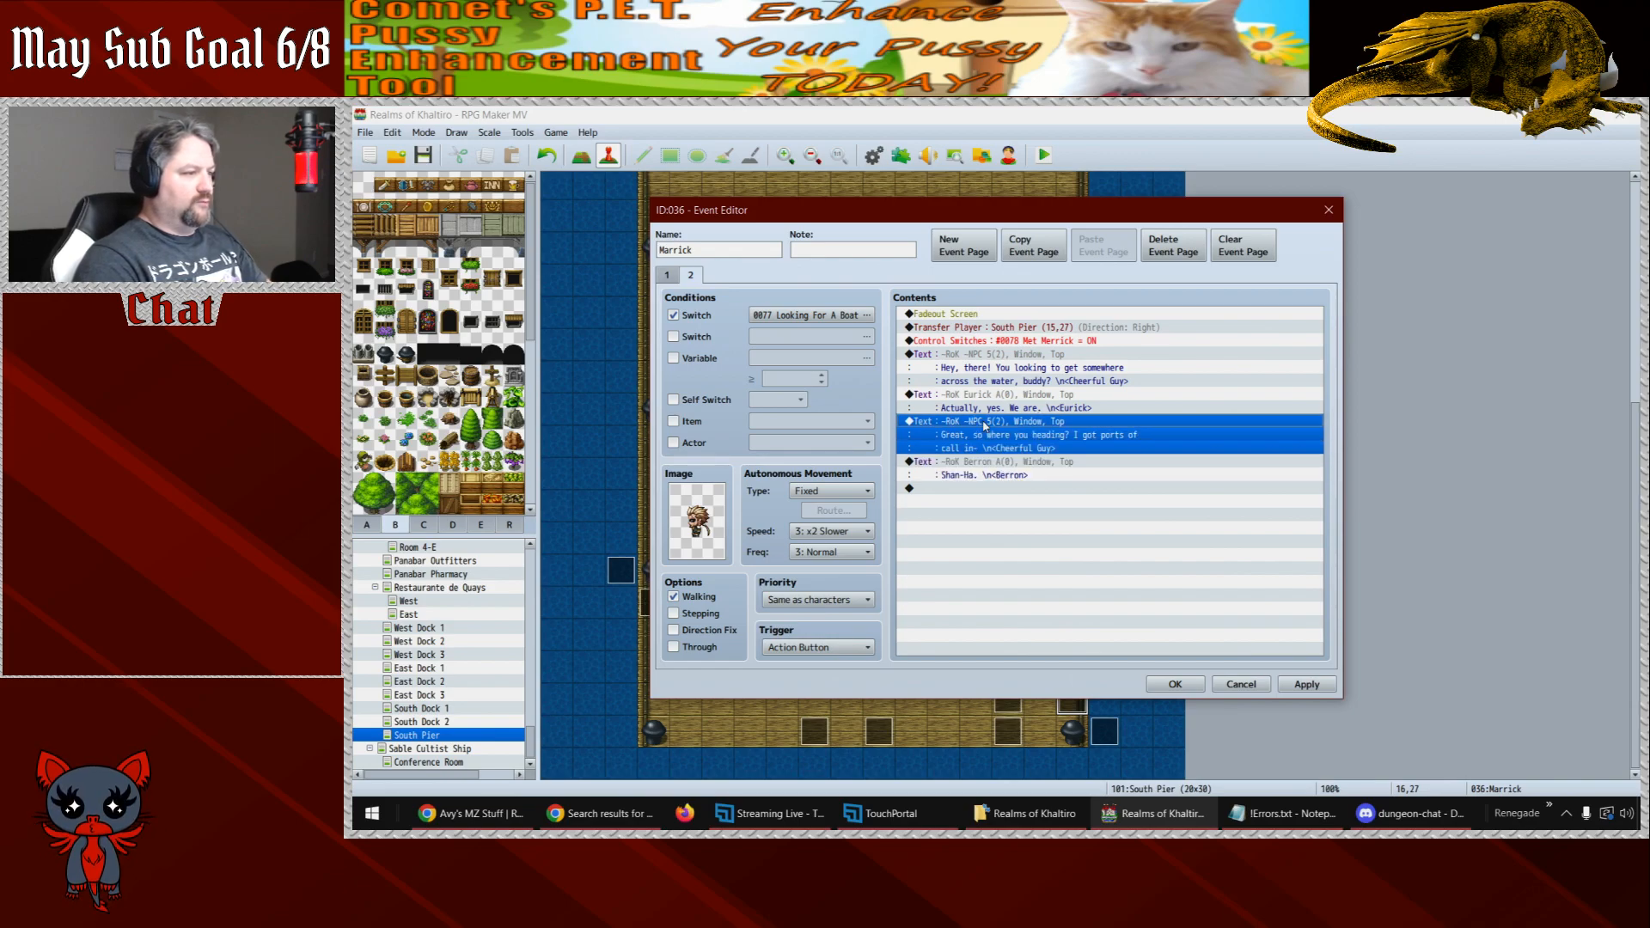
click(975, 489)
key(ctrl+v)
double_click(987, 503)
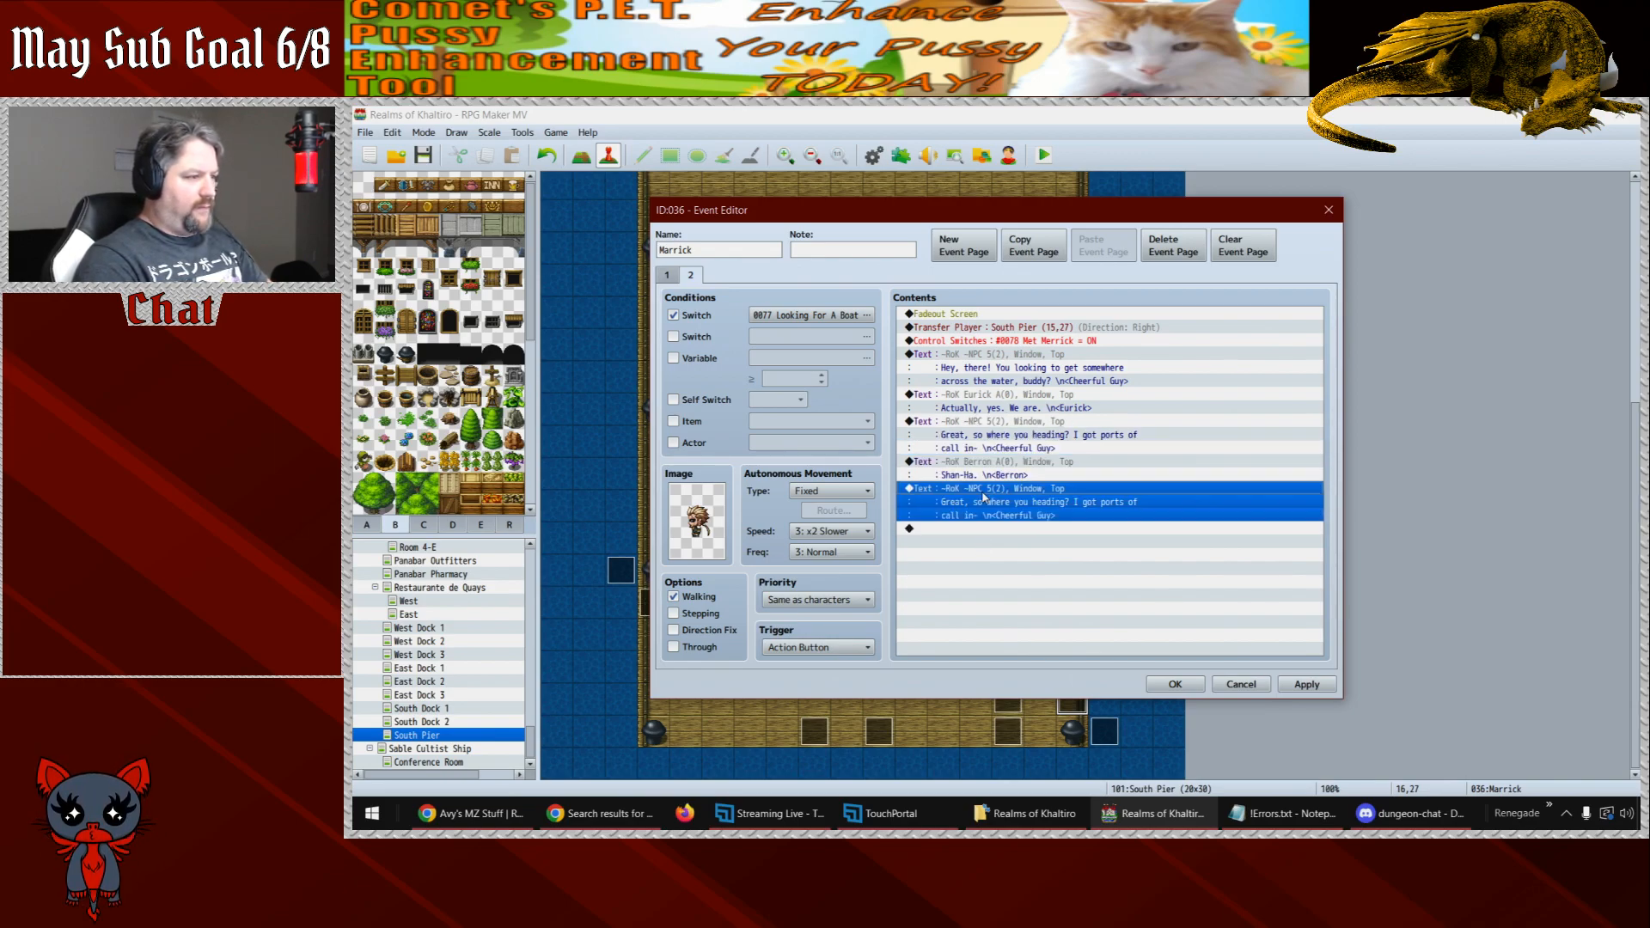
- Replace the body of Cheerful Guy's copied message with the opening line "Oh... haha... Um... Shan-Ha, huh? Well,", keeping the name tag
drag(1040, 446, 1004, 433)
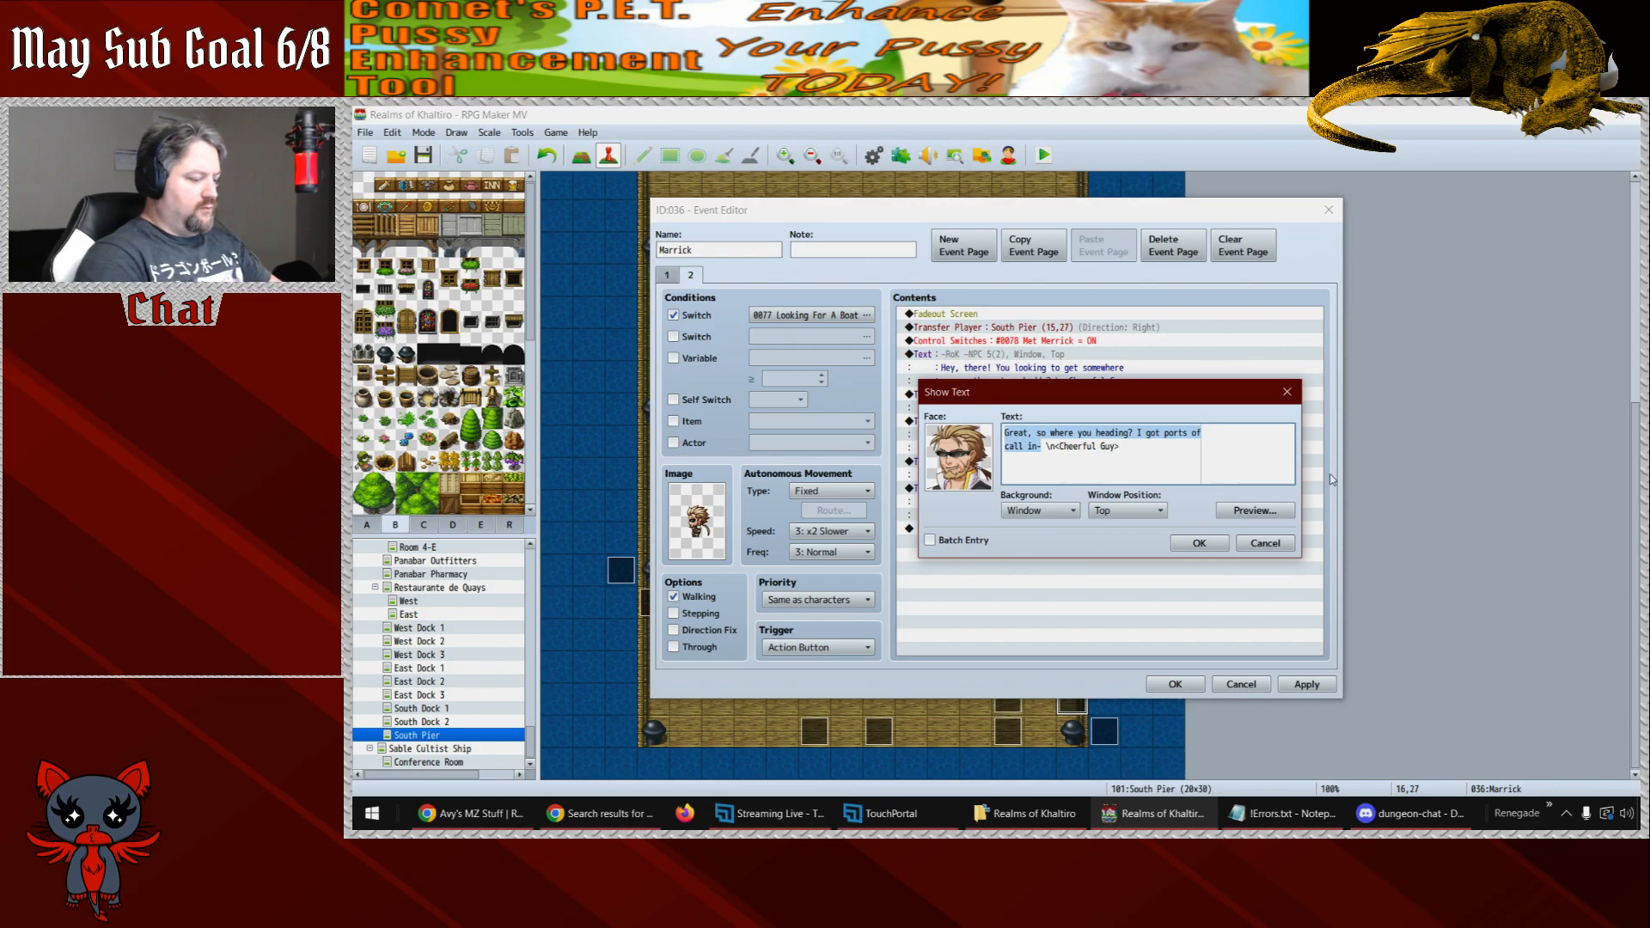
text(Oh )
text(... haha)
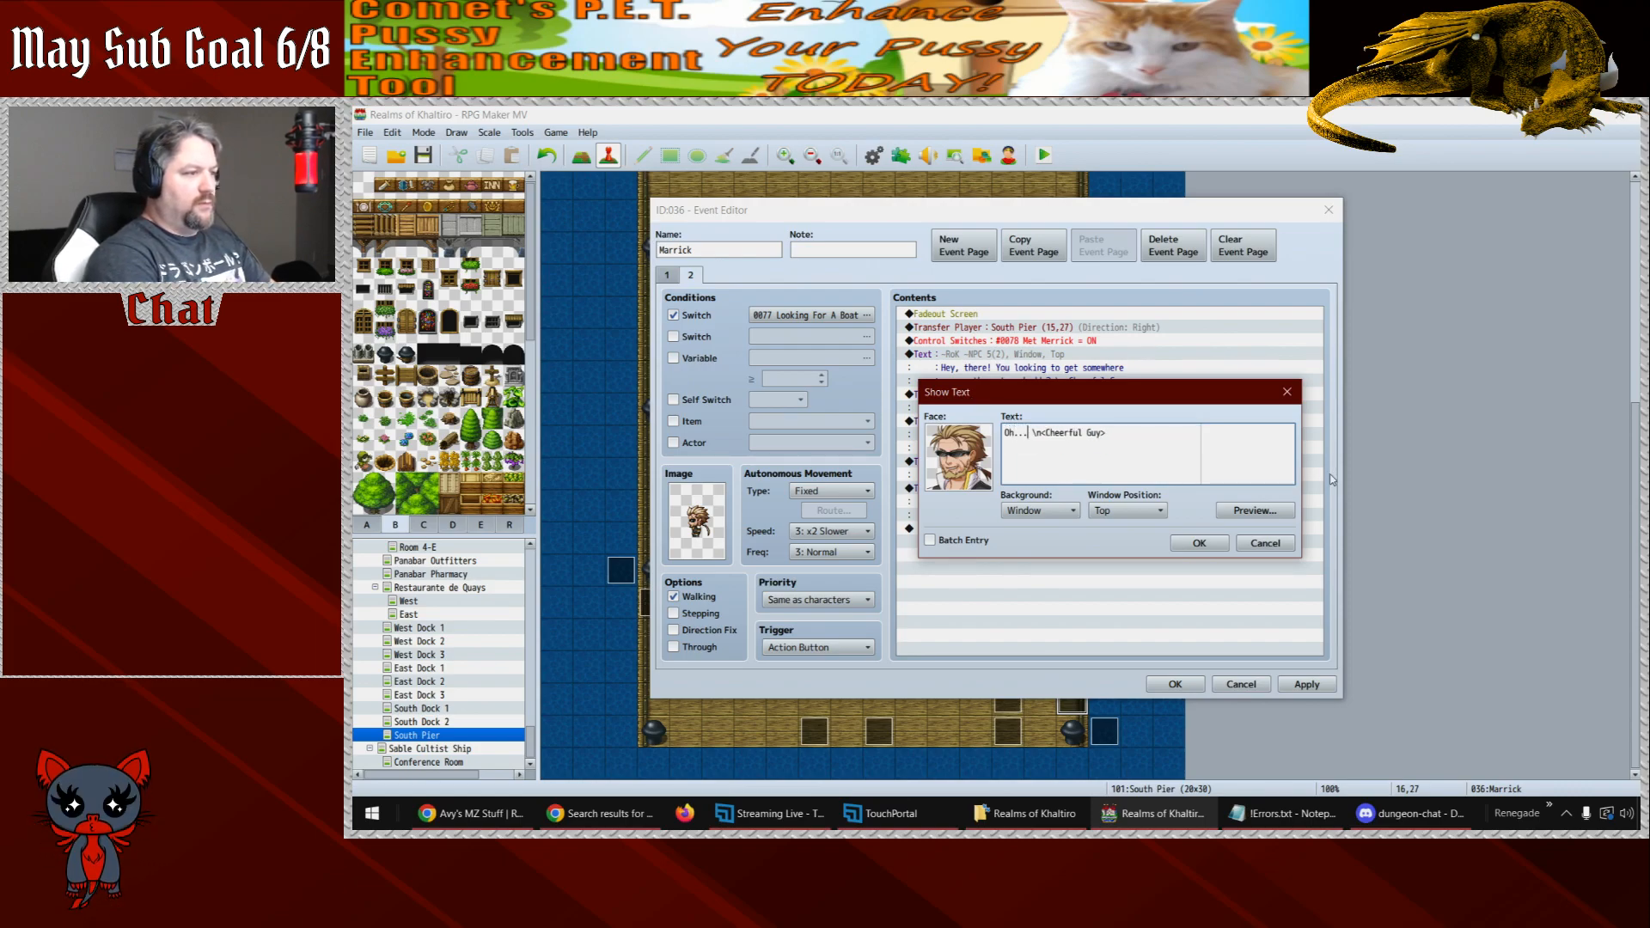
text(... Um.)
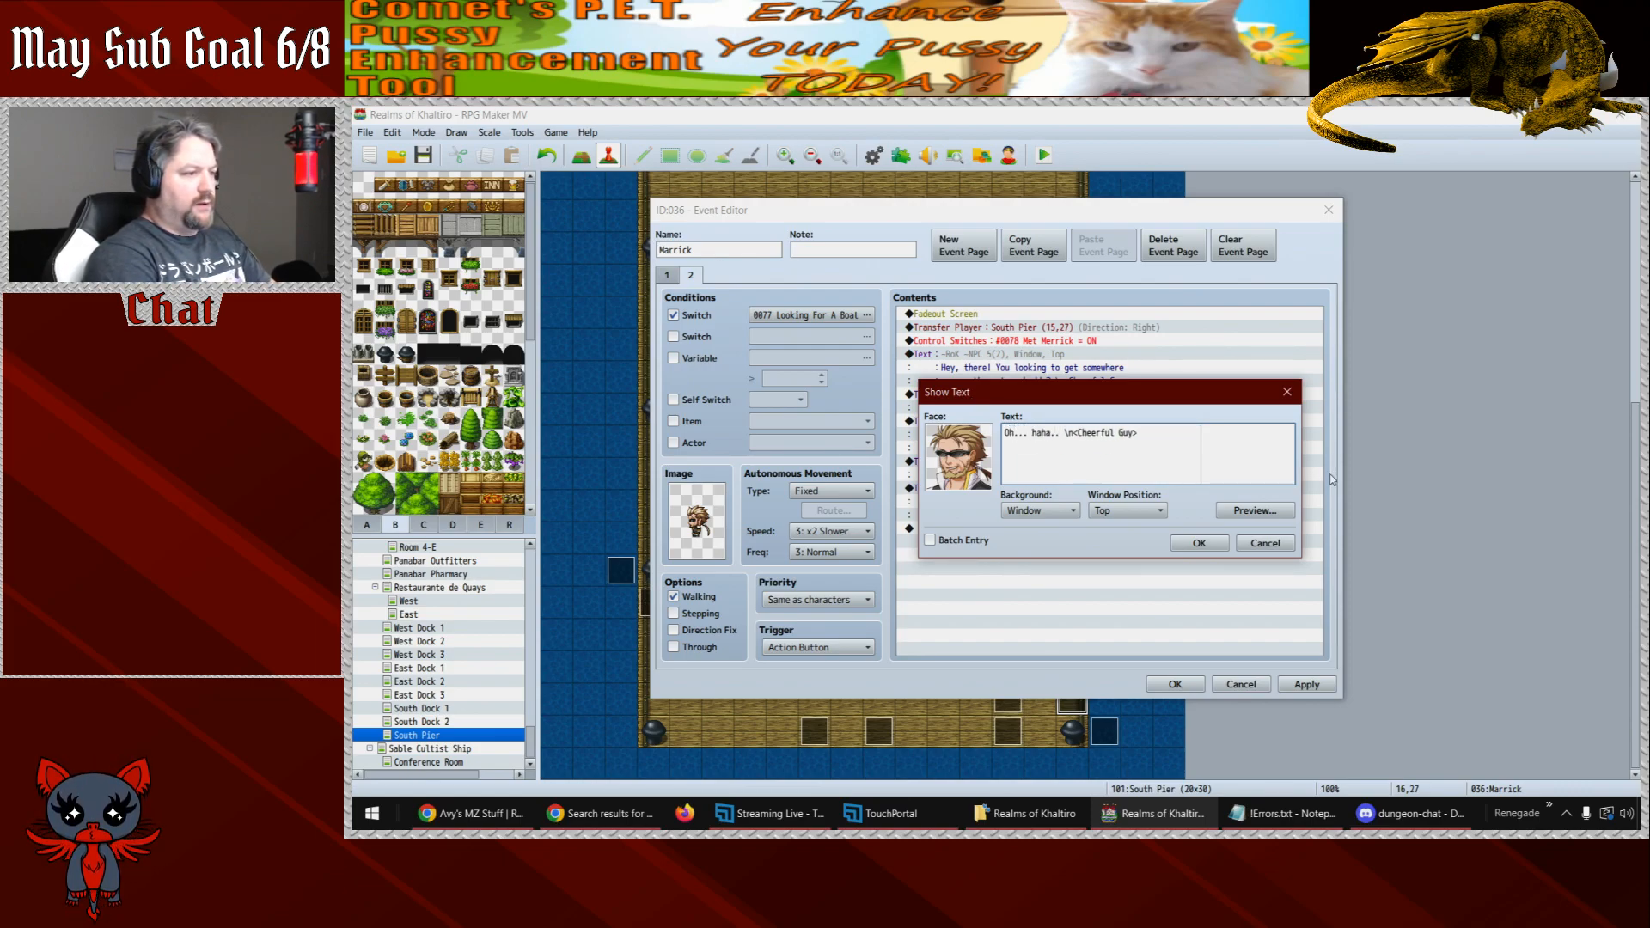
text(.. Sha)
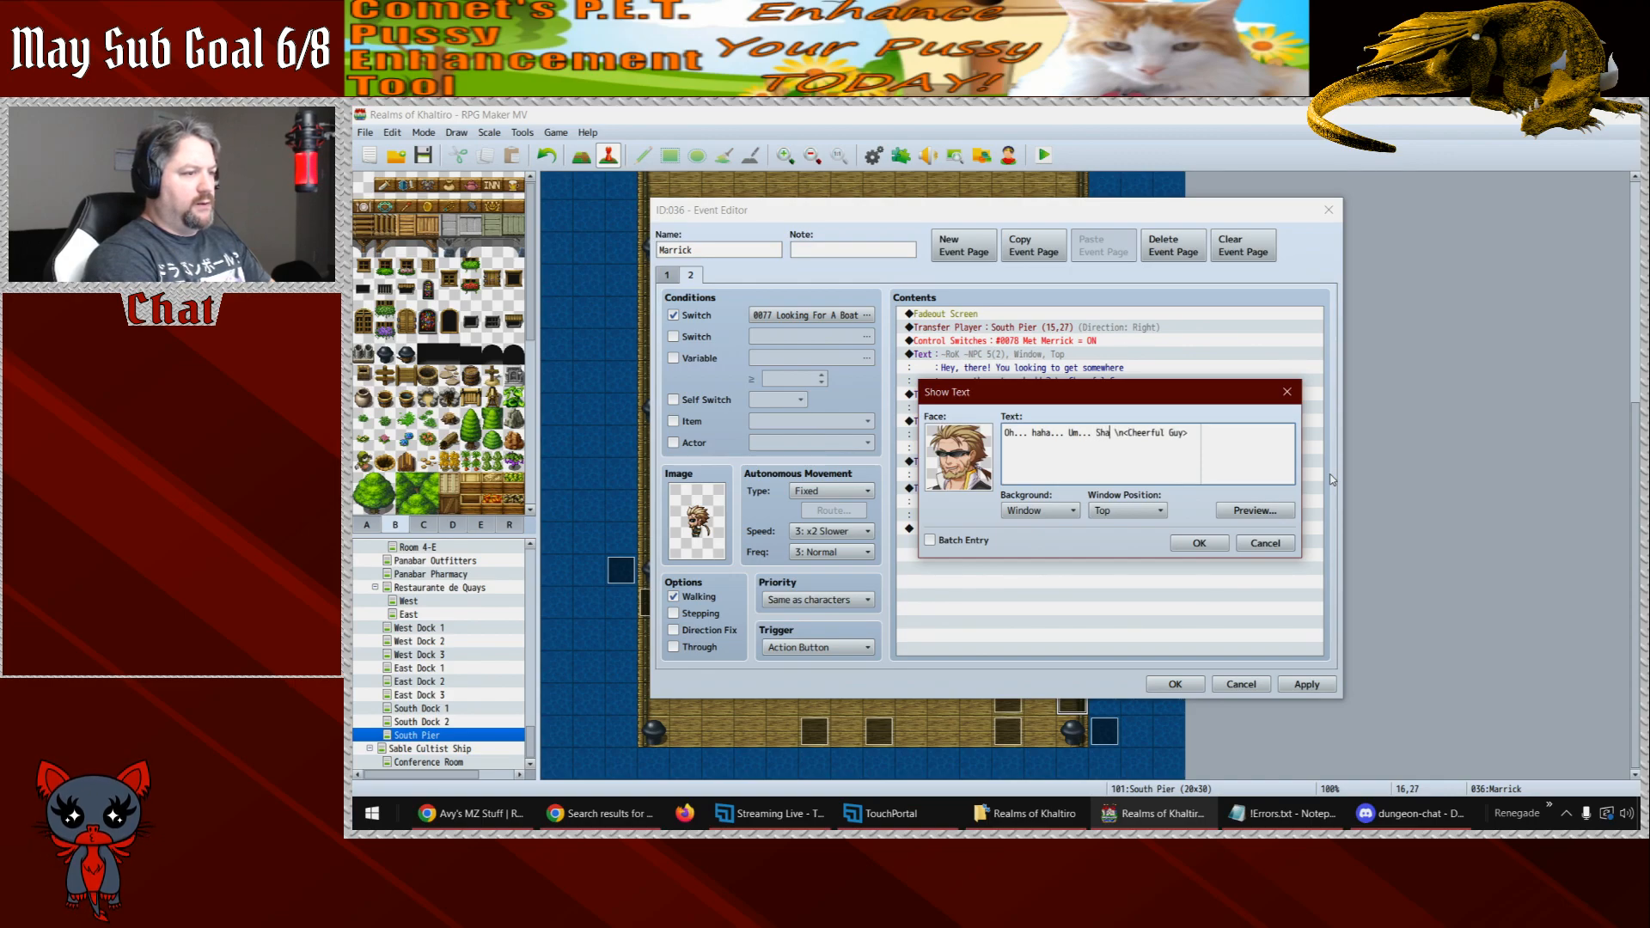
text(n-Ha, huh?)
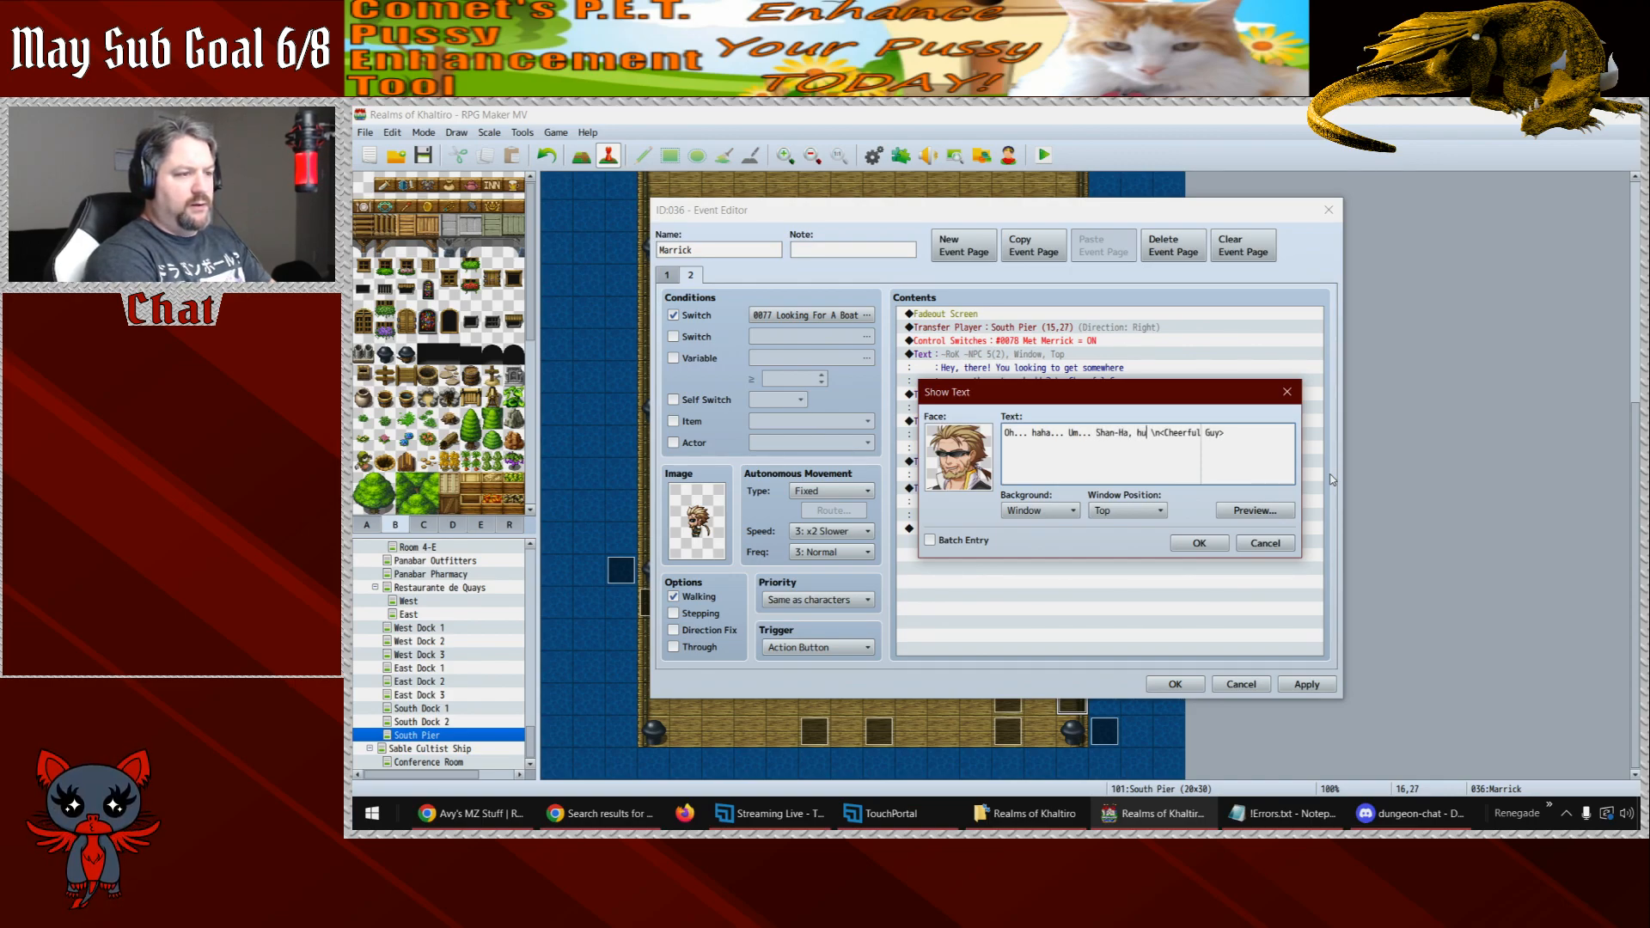
key(BackSpace)
key(BackSpace)
key(BackSpace)
text(? )
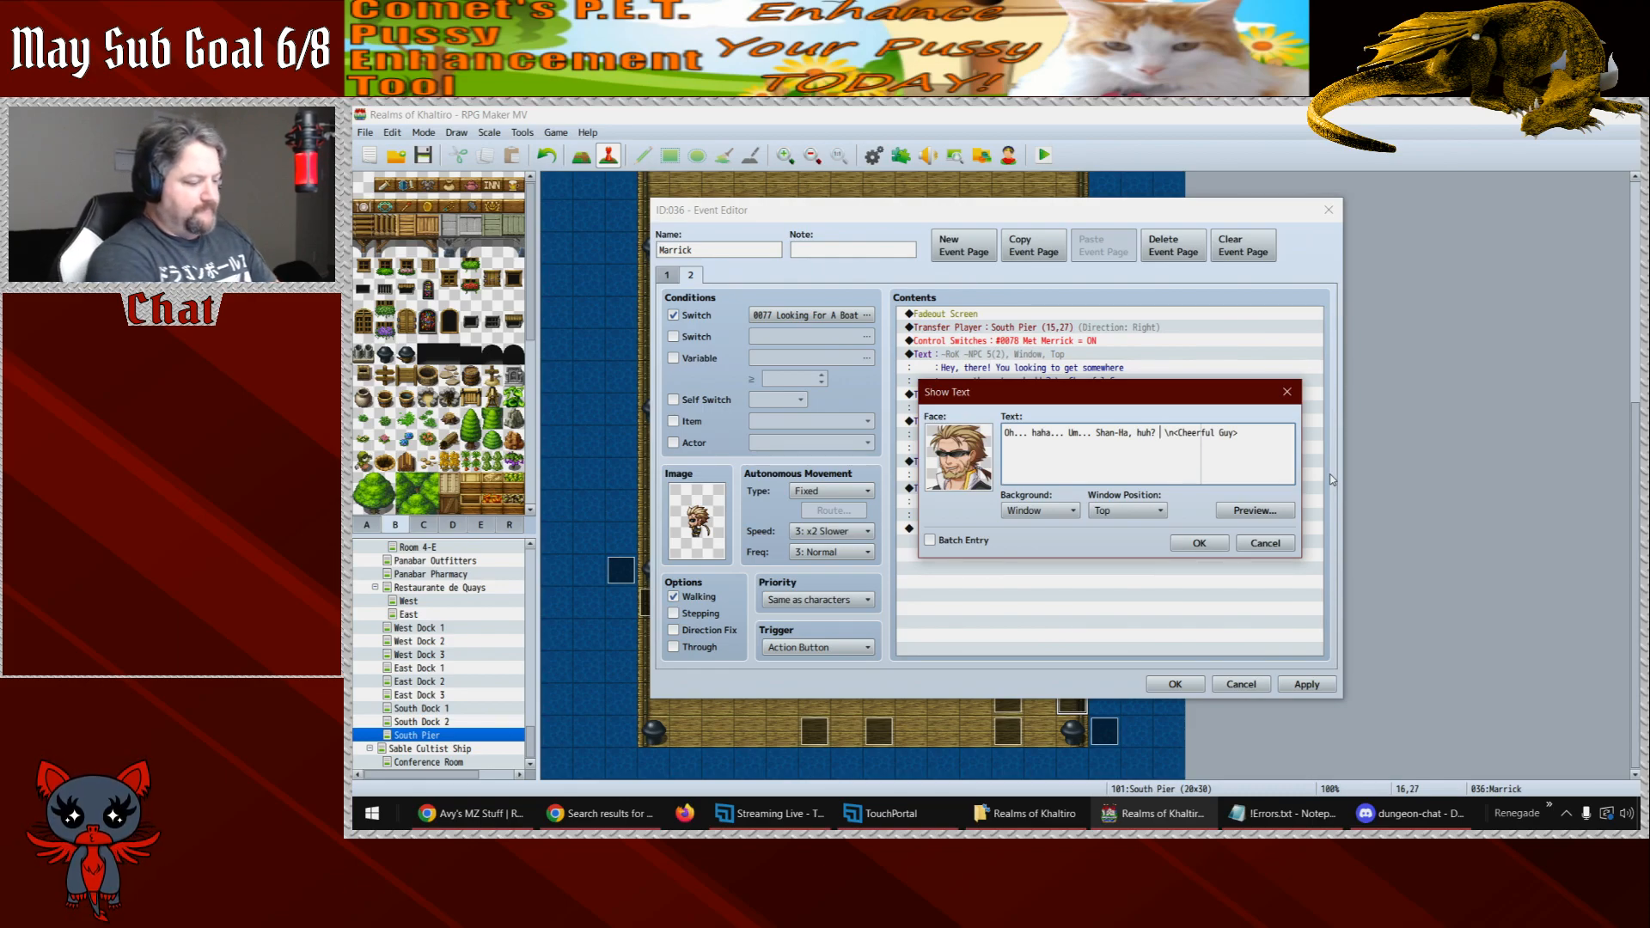
text(Well, )
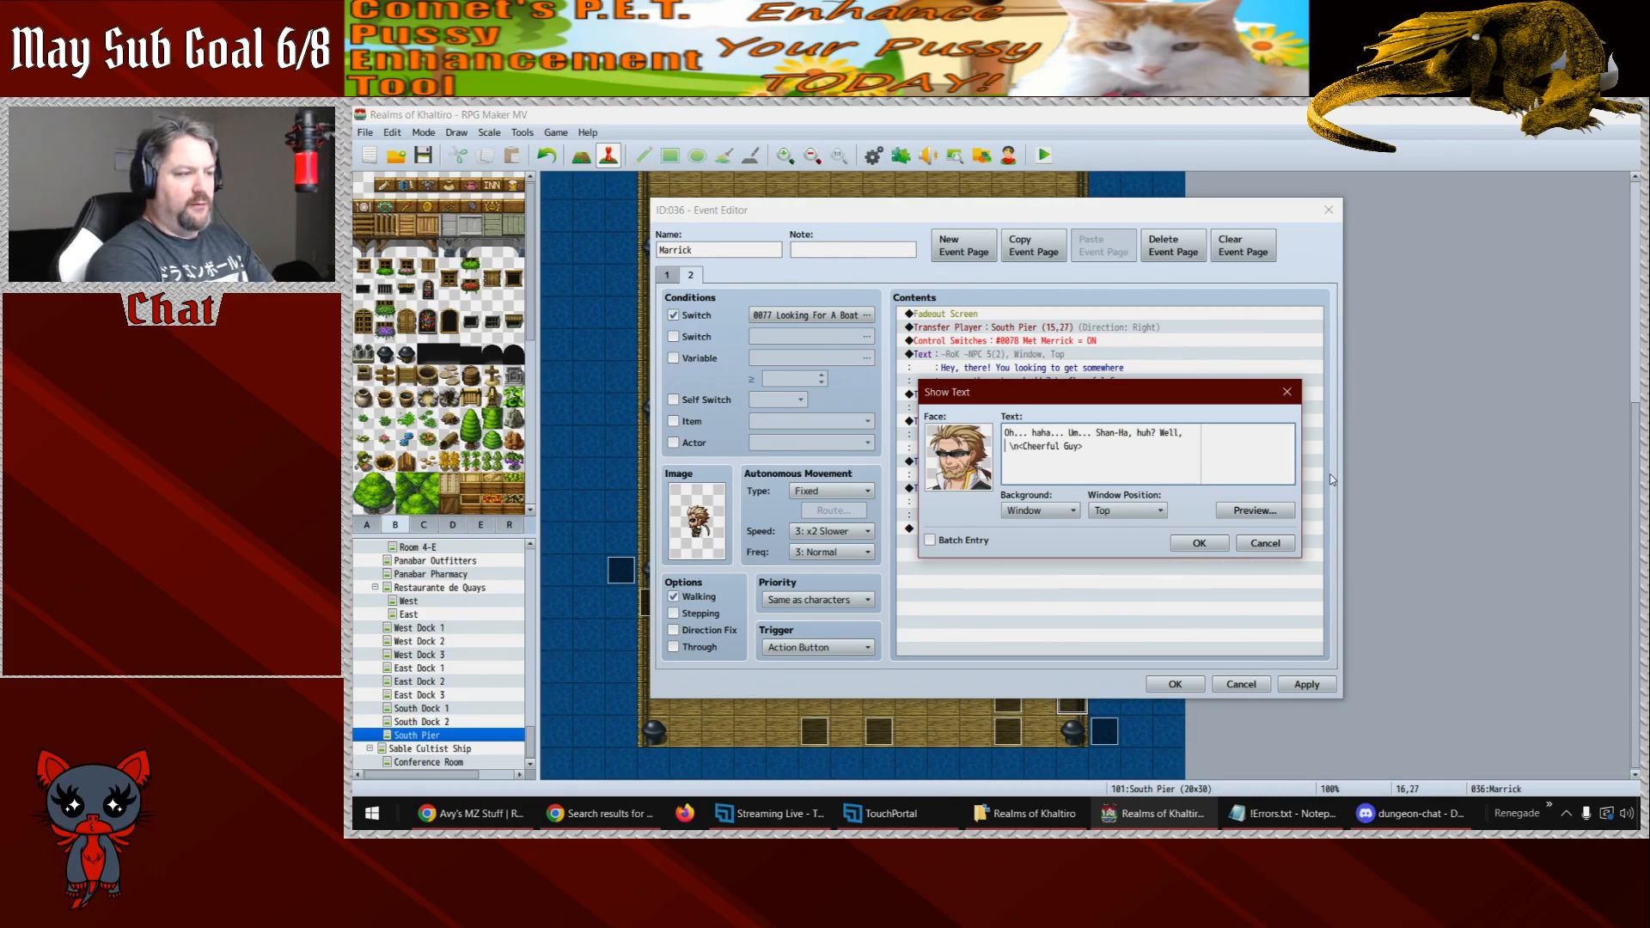
- Continue the message with "buddy, that's gonna cost you a little extra" and a third line "if you know what I mean.", and save it
text(buddy, that's )
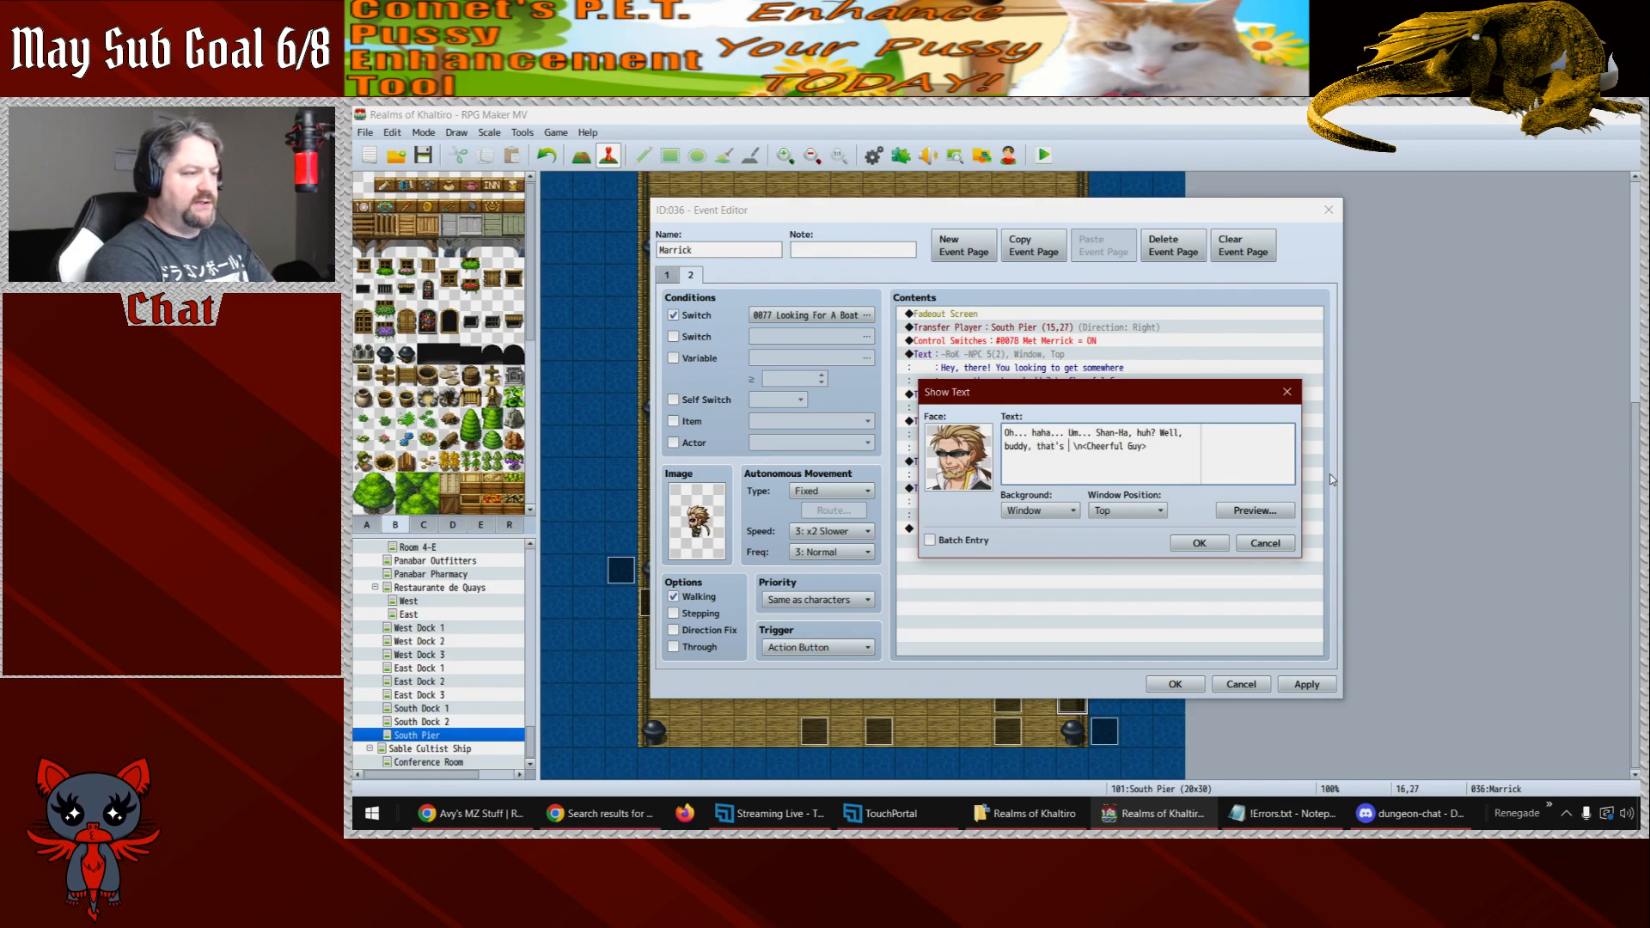
text(gonna got)
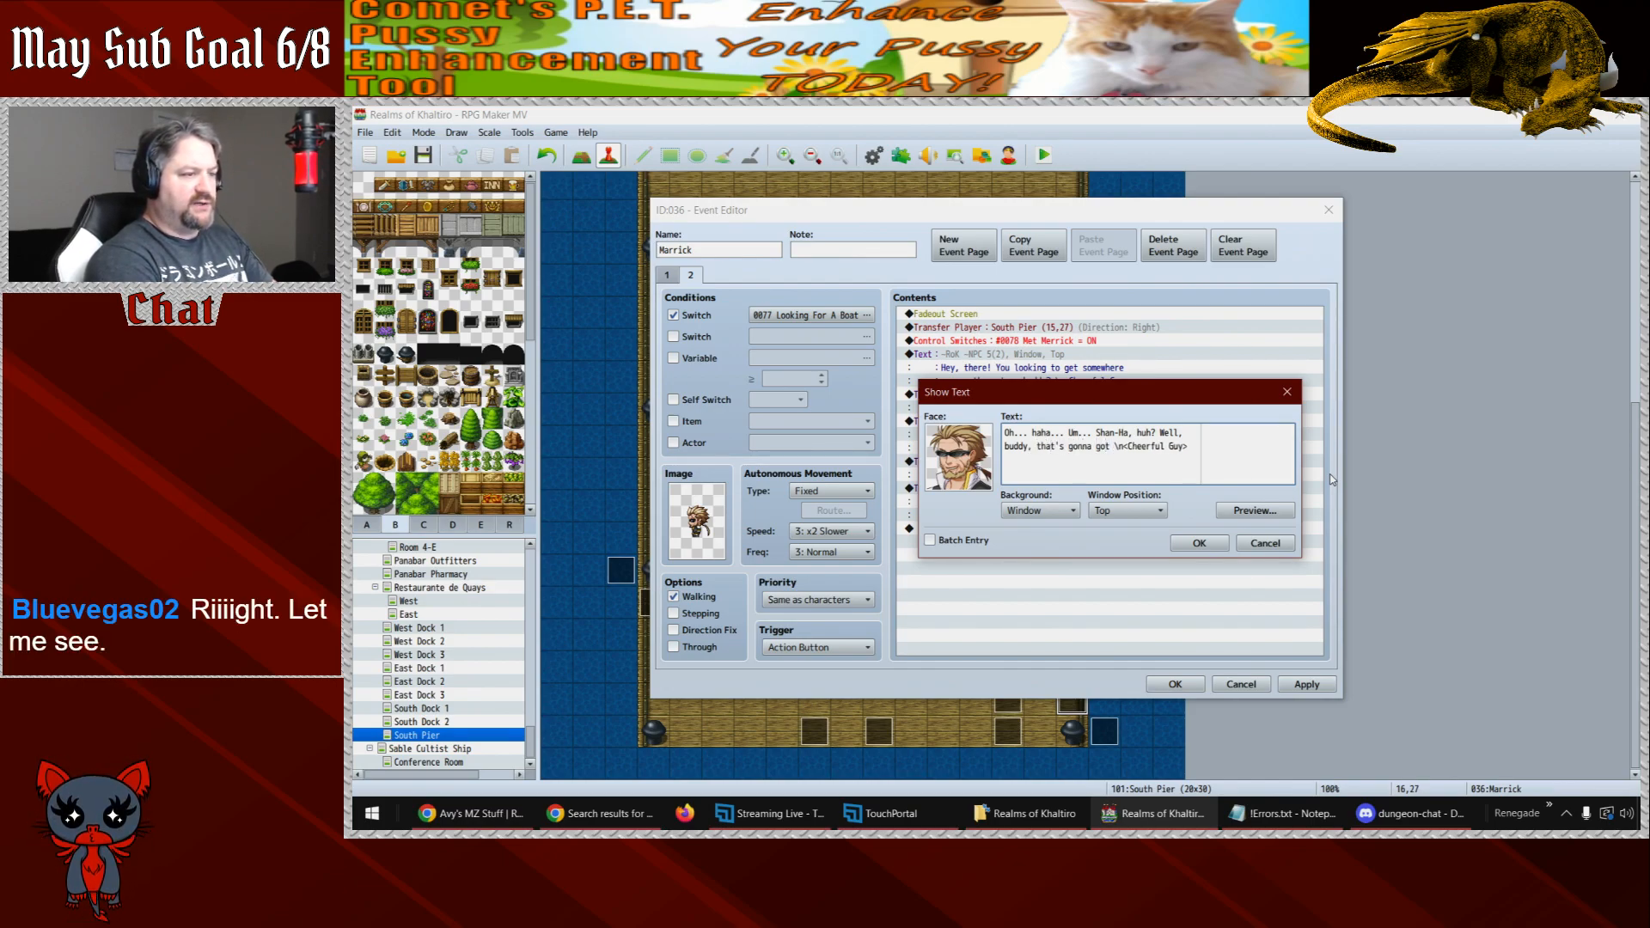
key(BackSpace)
key(BackSpace)
key(BackSpace)
text(cost you a little e)
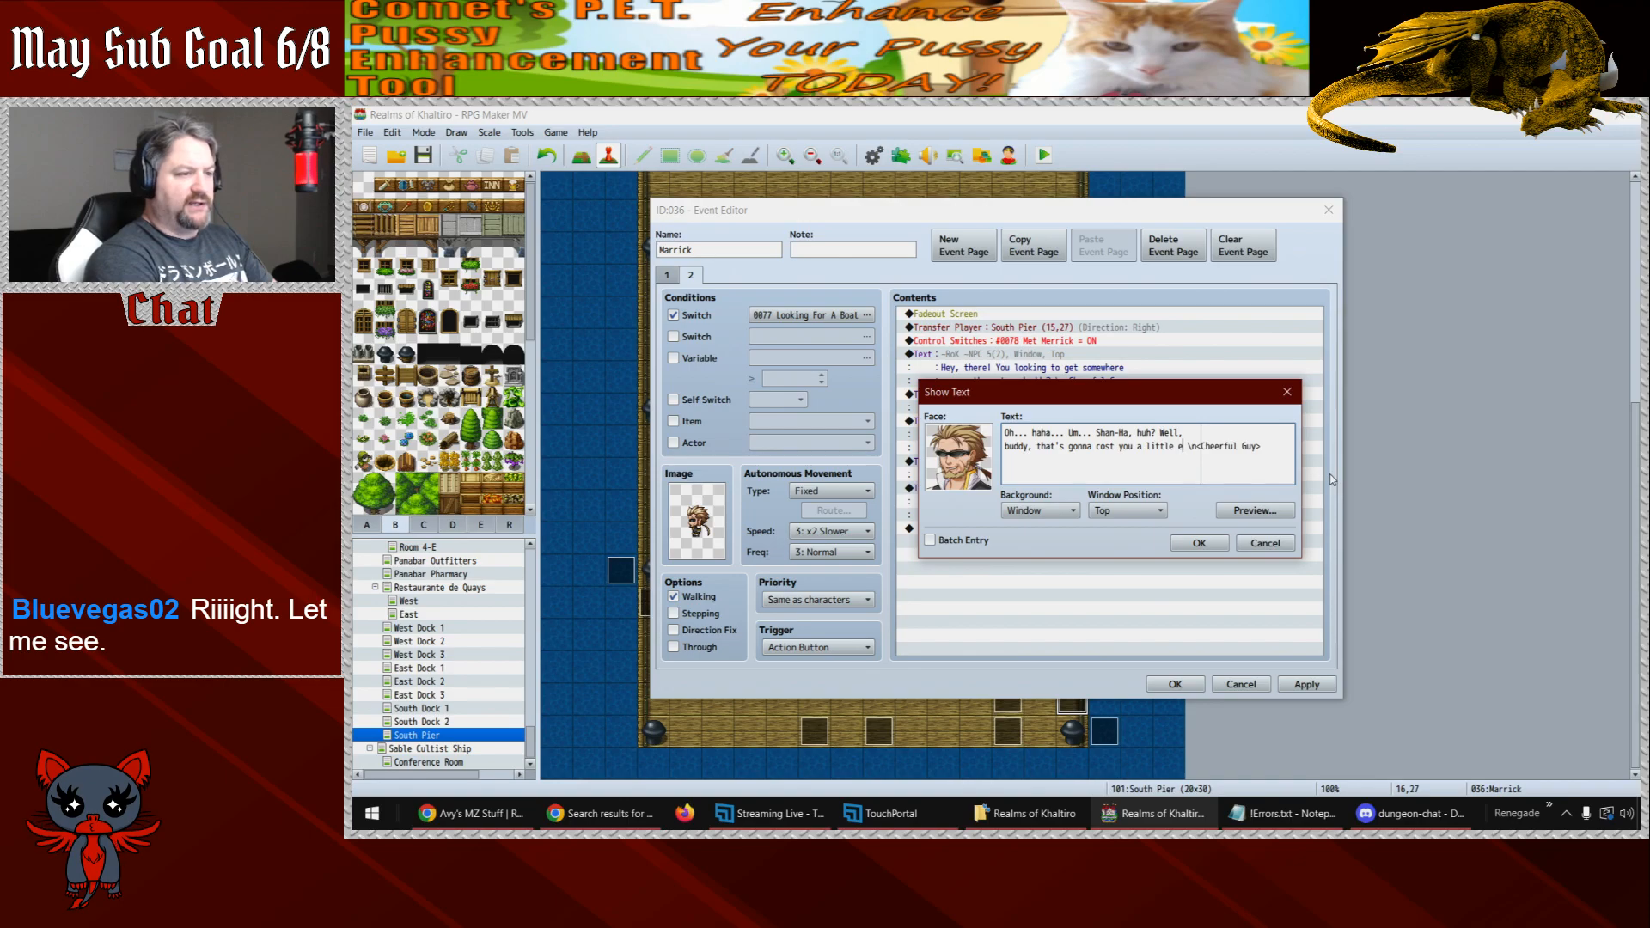
text(xtra)
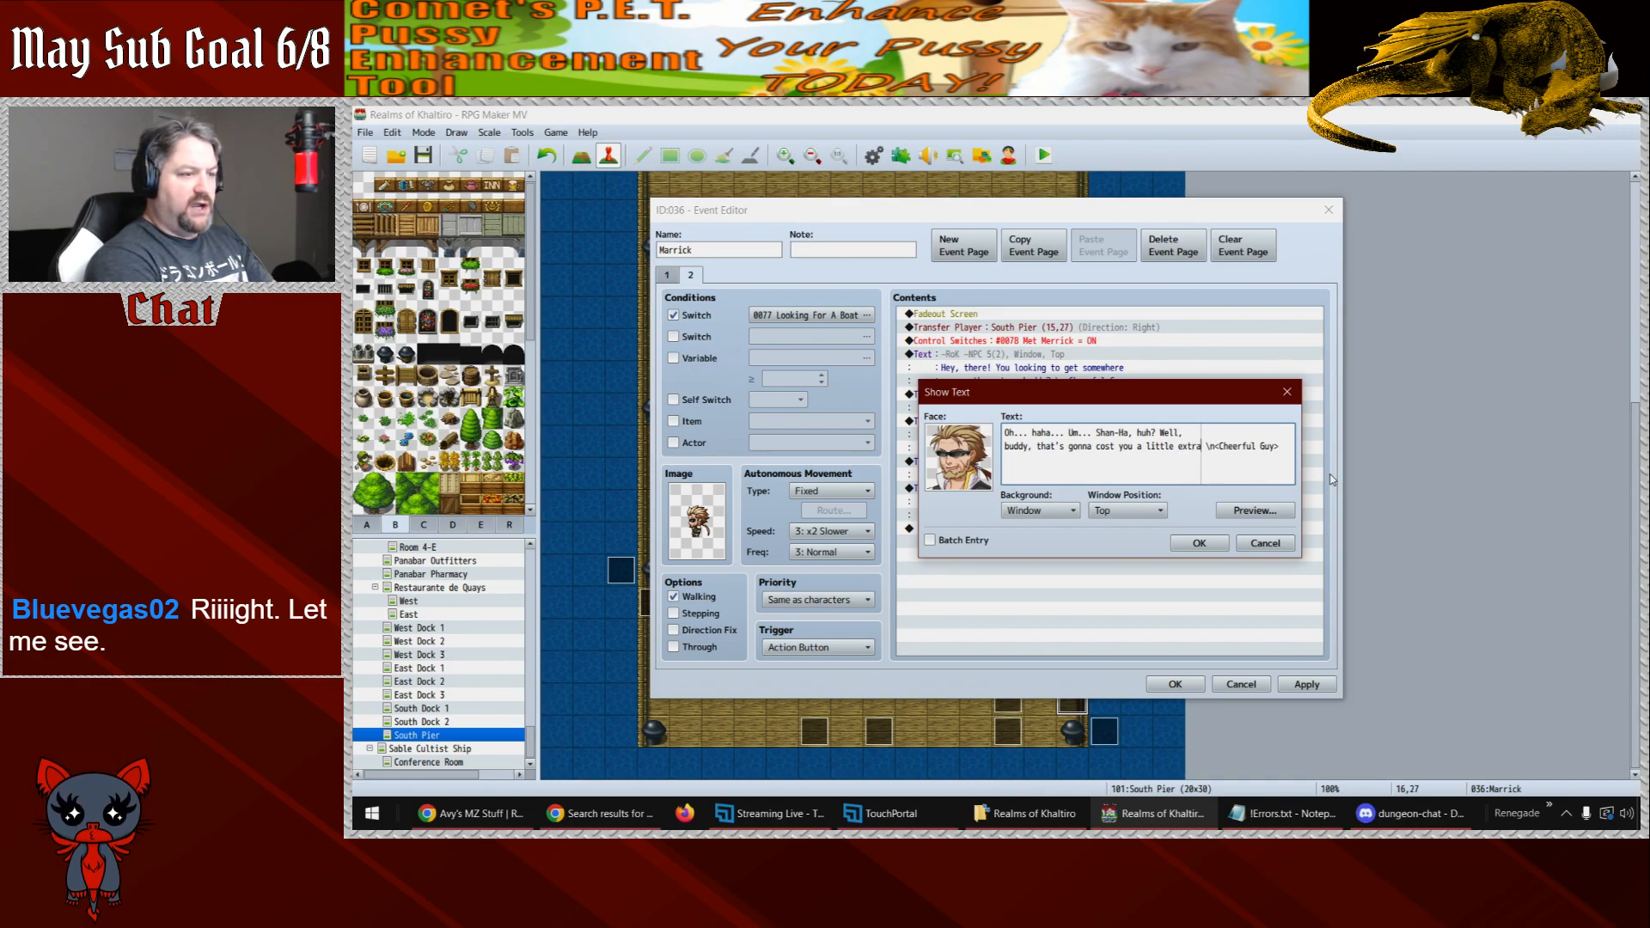
key(Return)
text(if you know what )
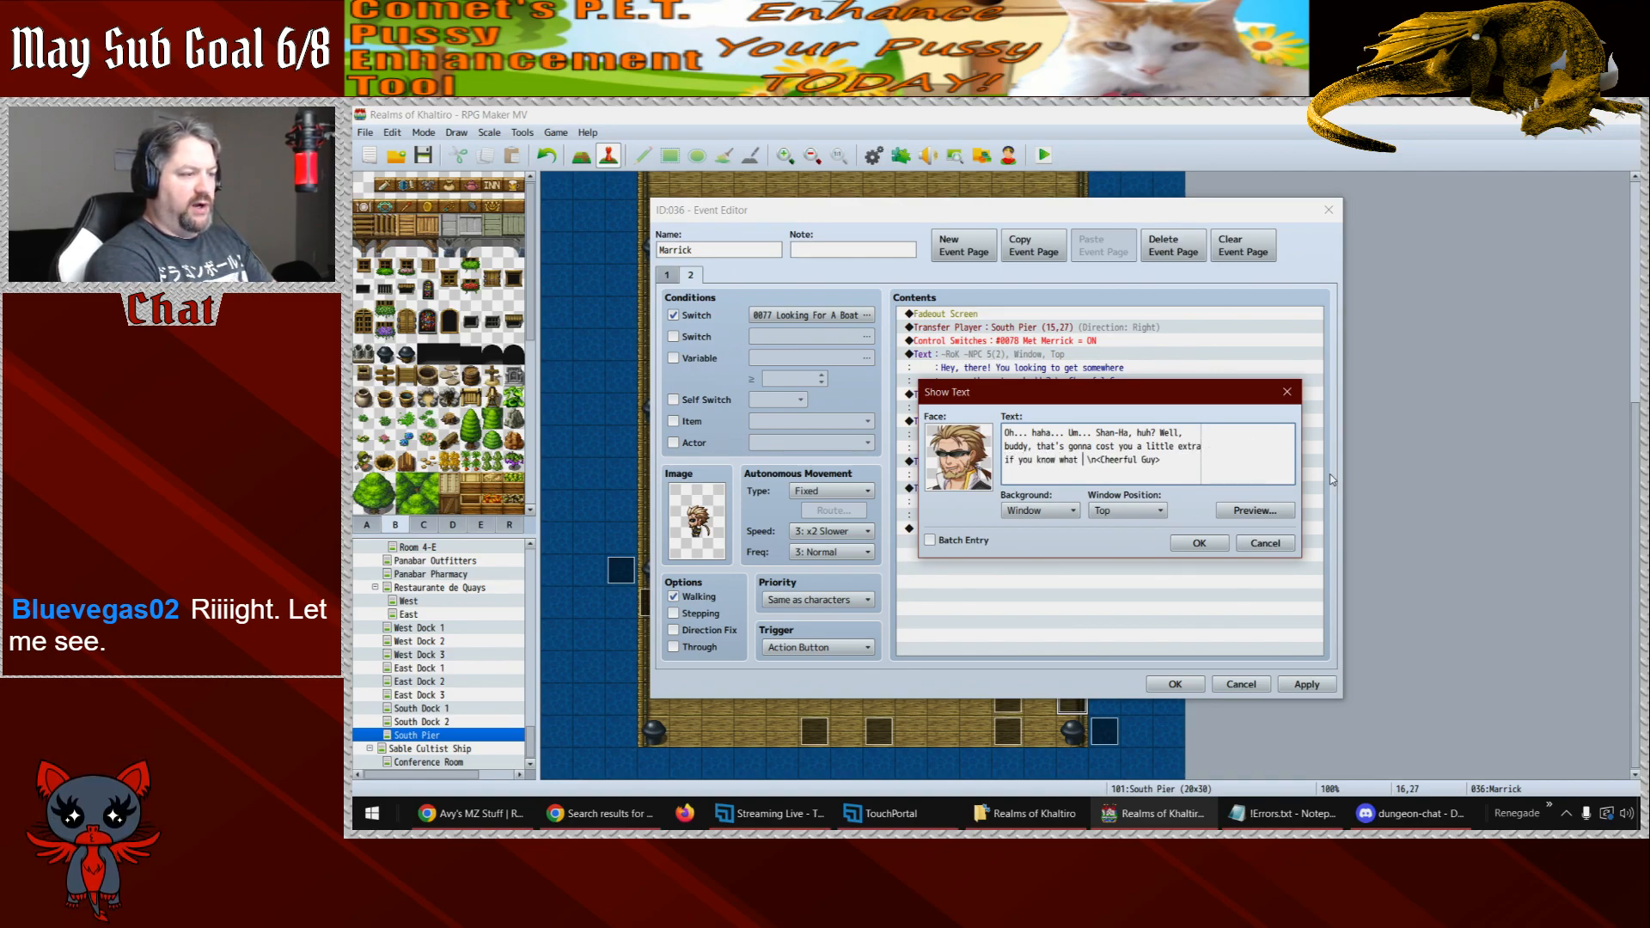
text(I mean.)
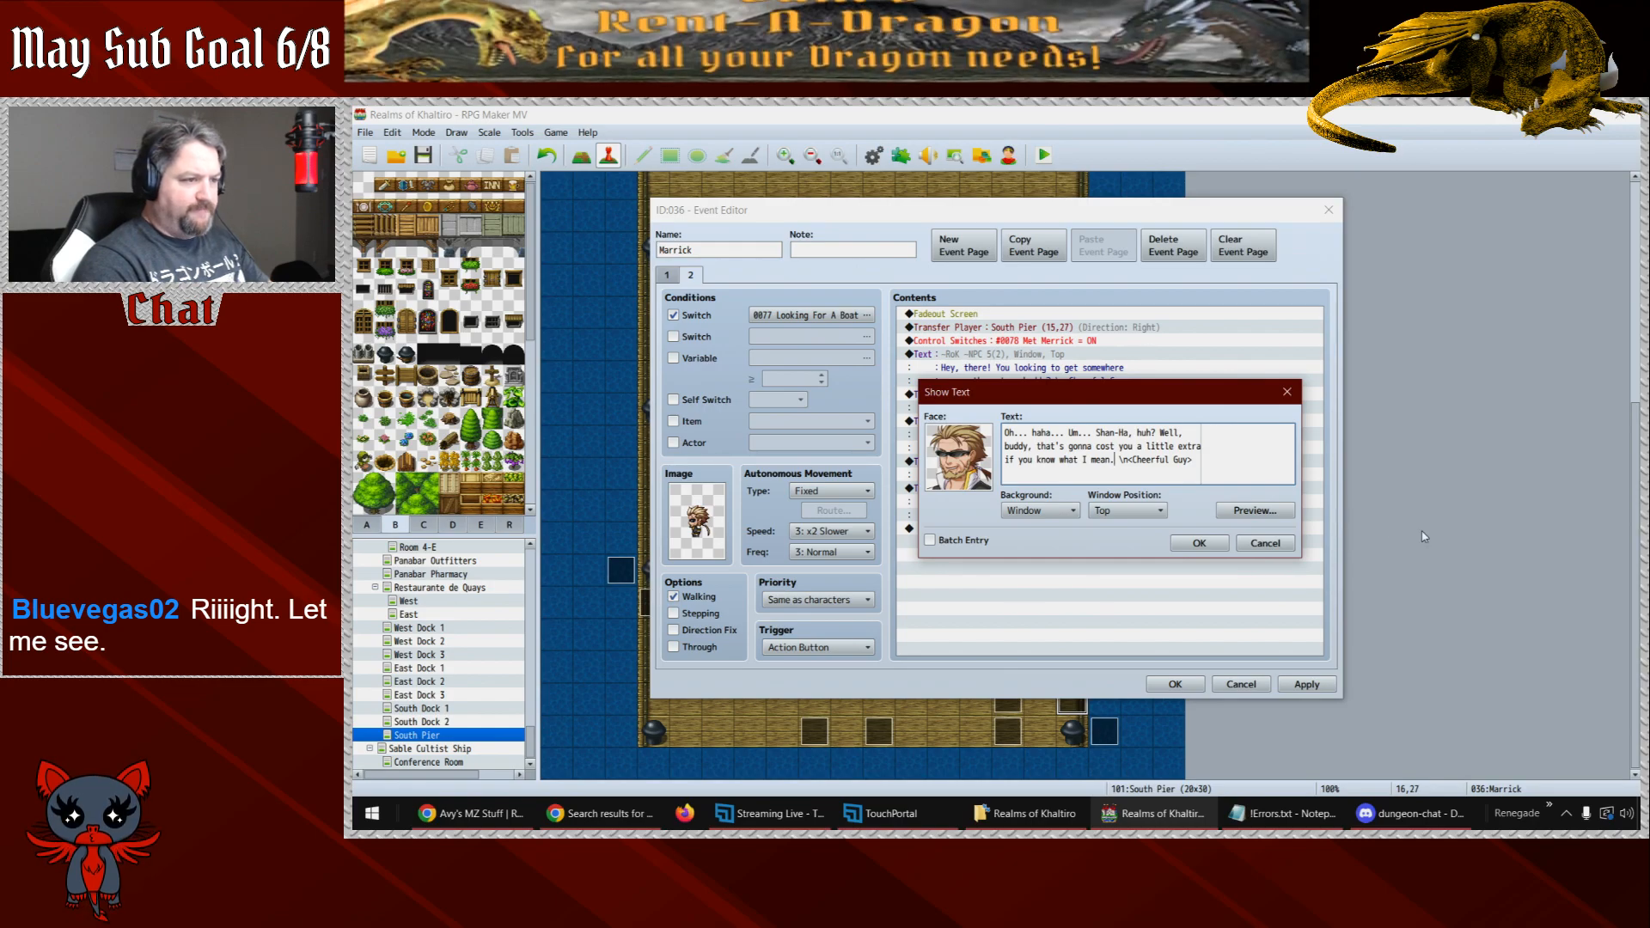
click(1192, 549)
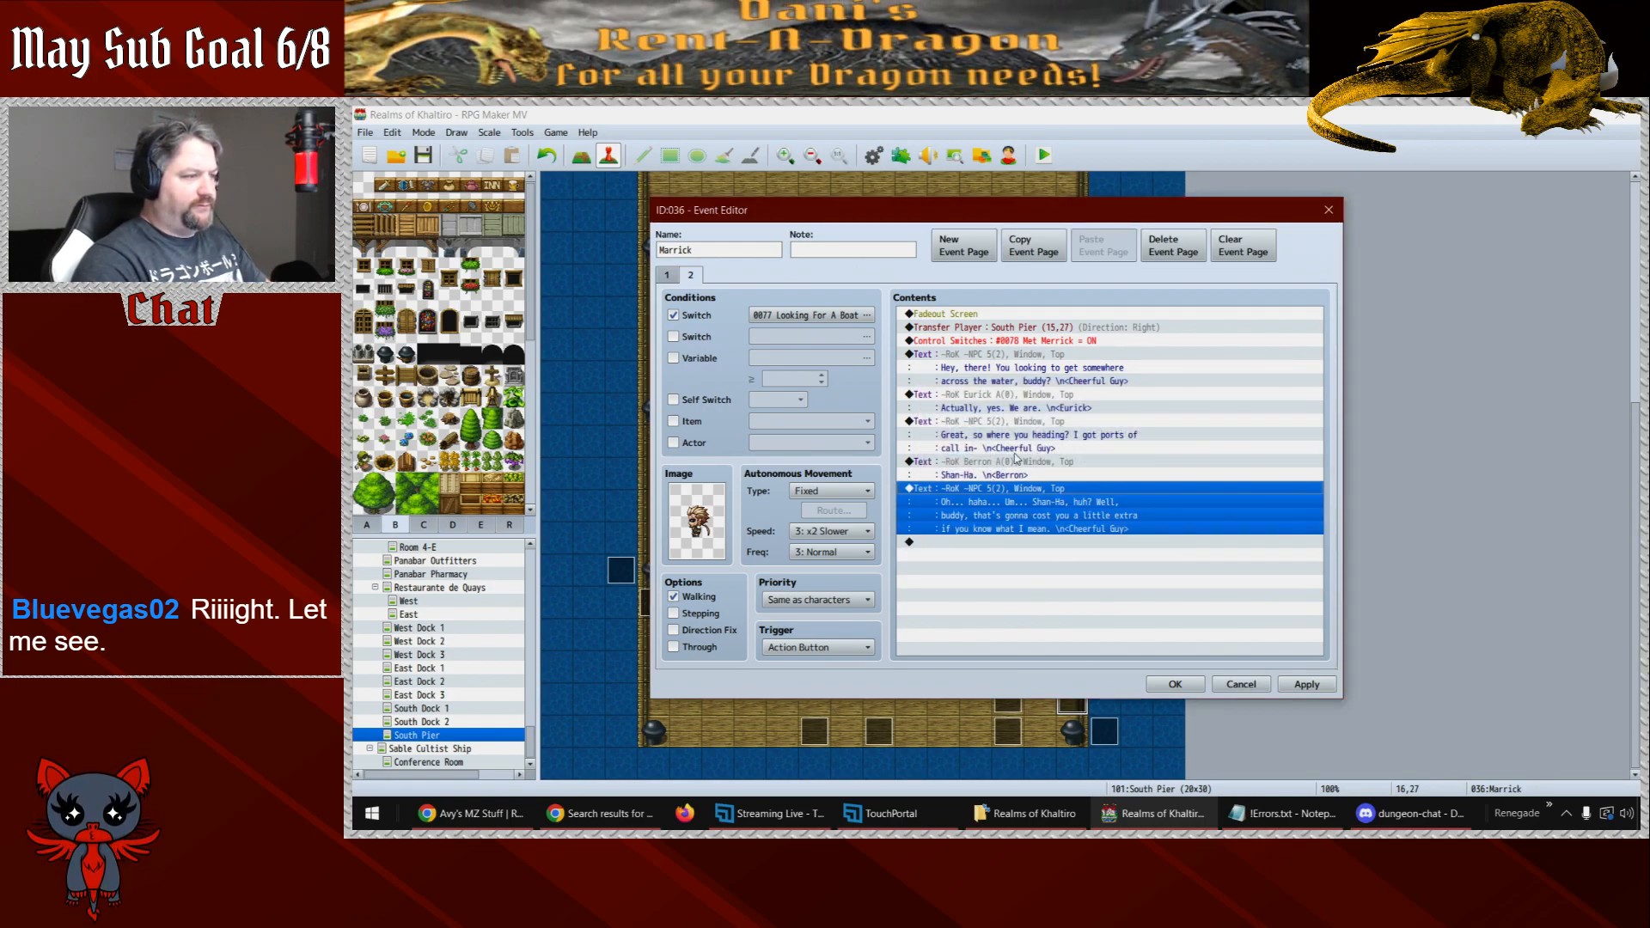
- Paste a copy of Berron's "Shan-Ha." message at the end of the event and give it the sixth ~RoK Cerina A portrait
click(978, 465)
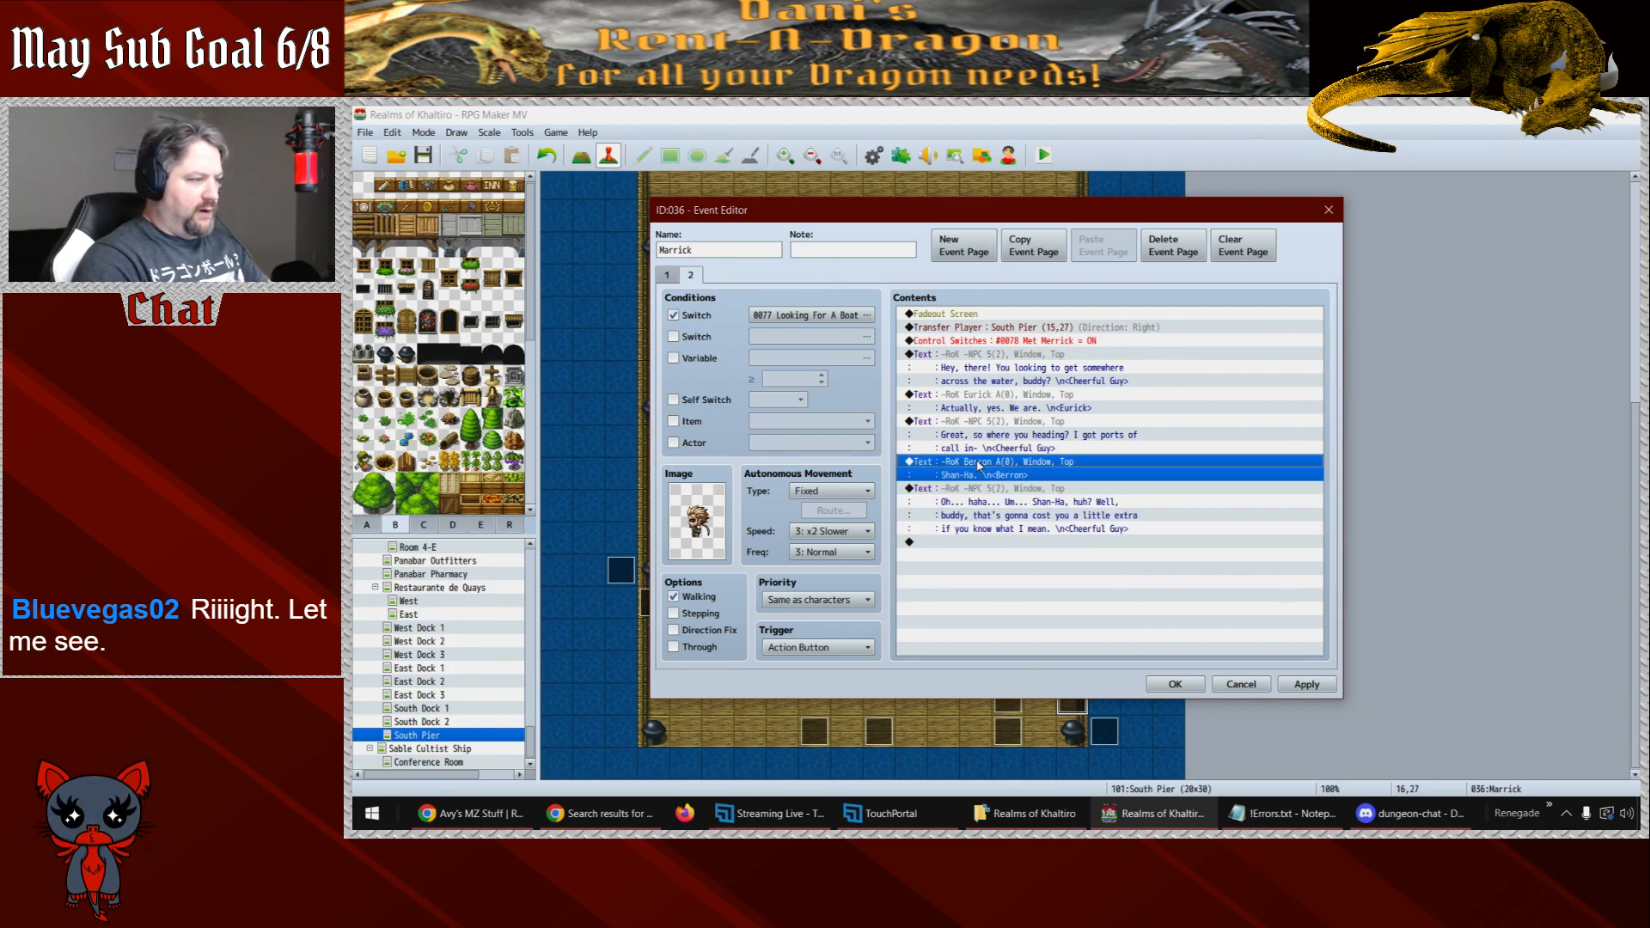
key(ctrl+c)
click(967, 543)
key(ctrl+v)
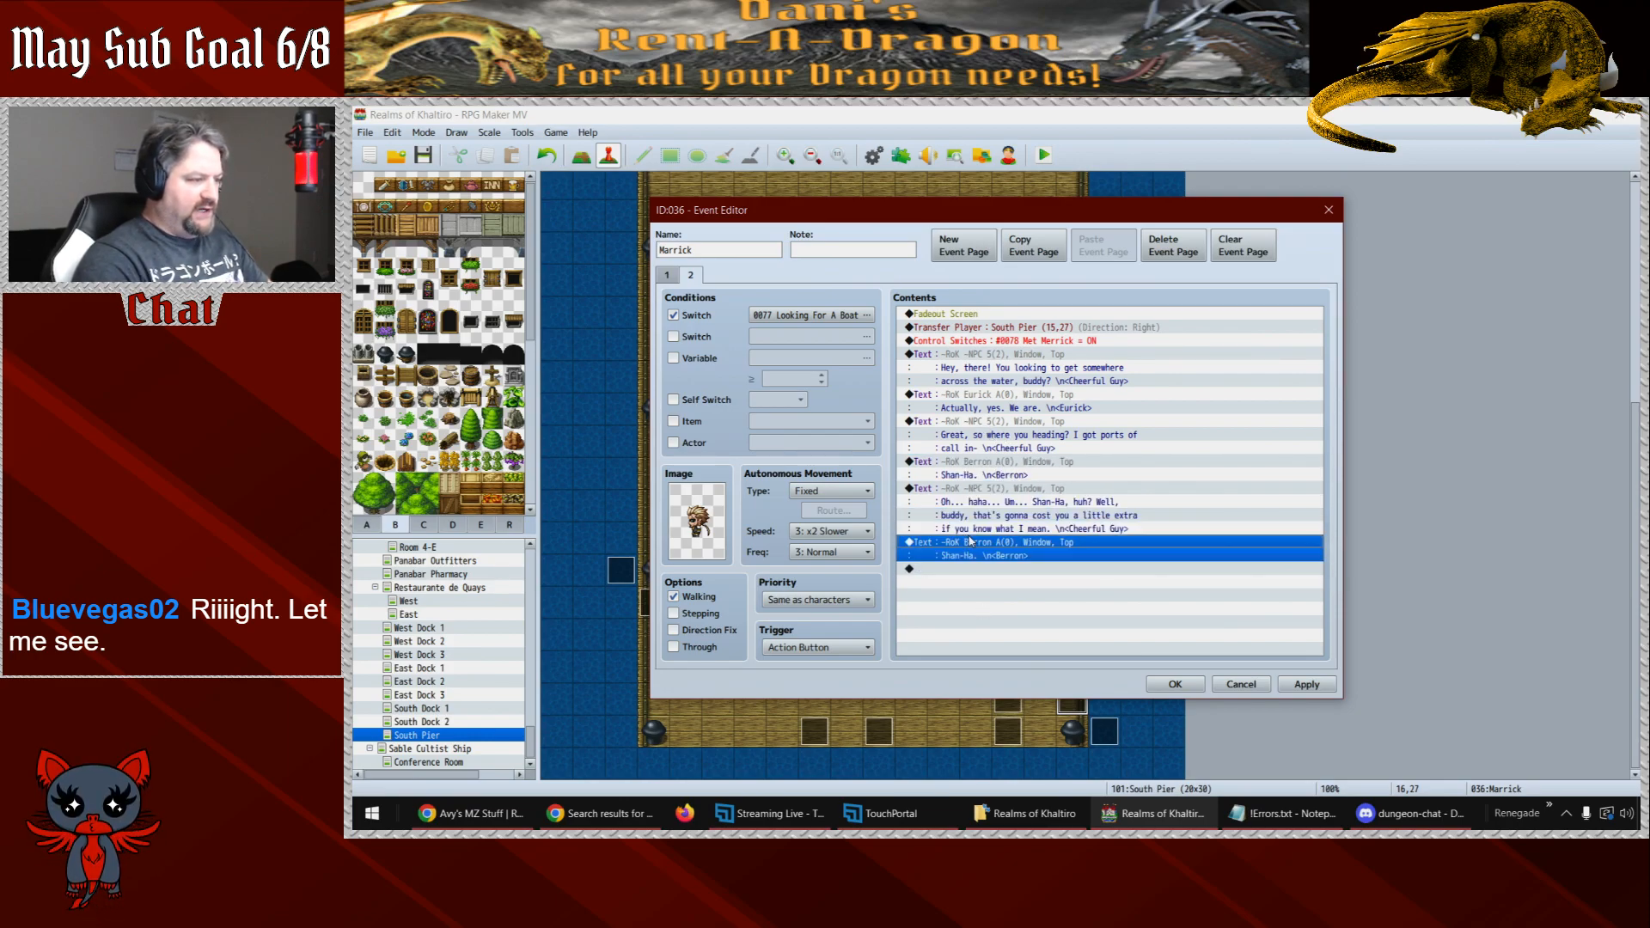
double_click(970, 542)
click(954, 456)
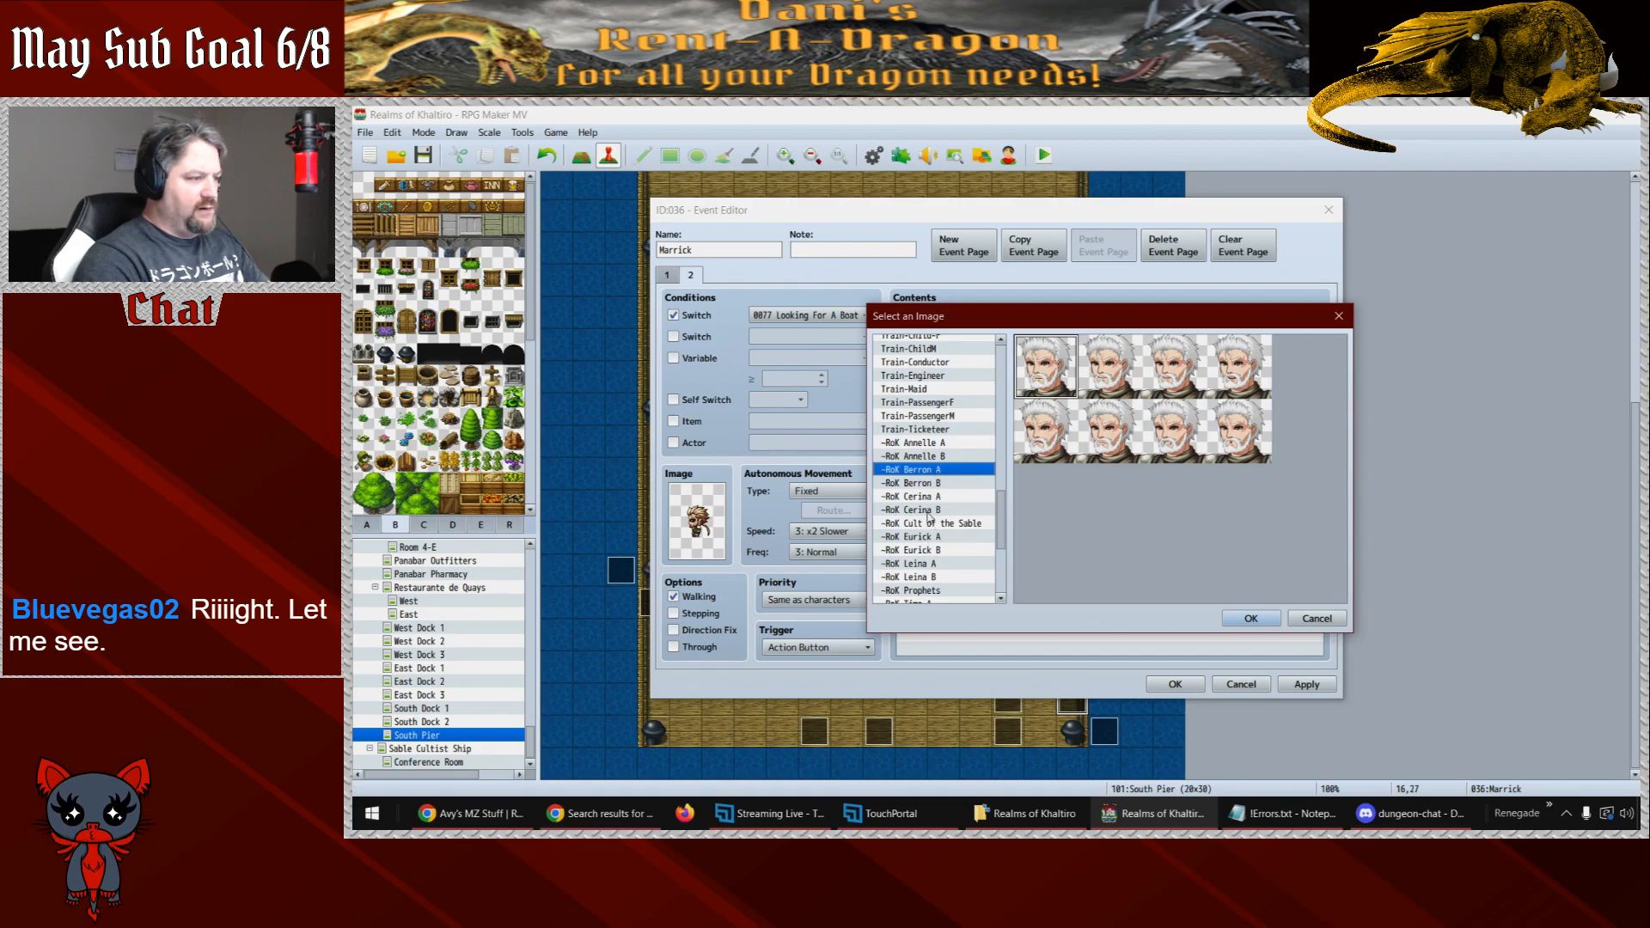
click(927, 511)
click(928, 497)
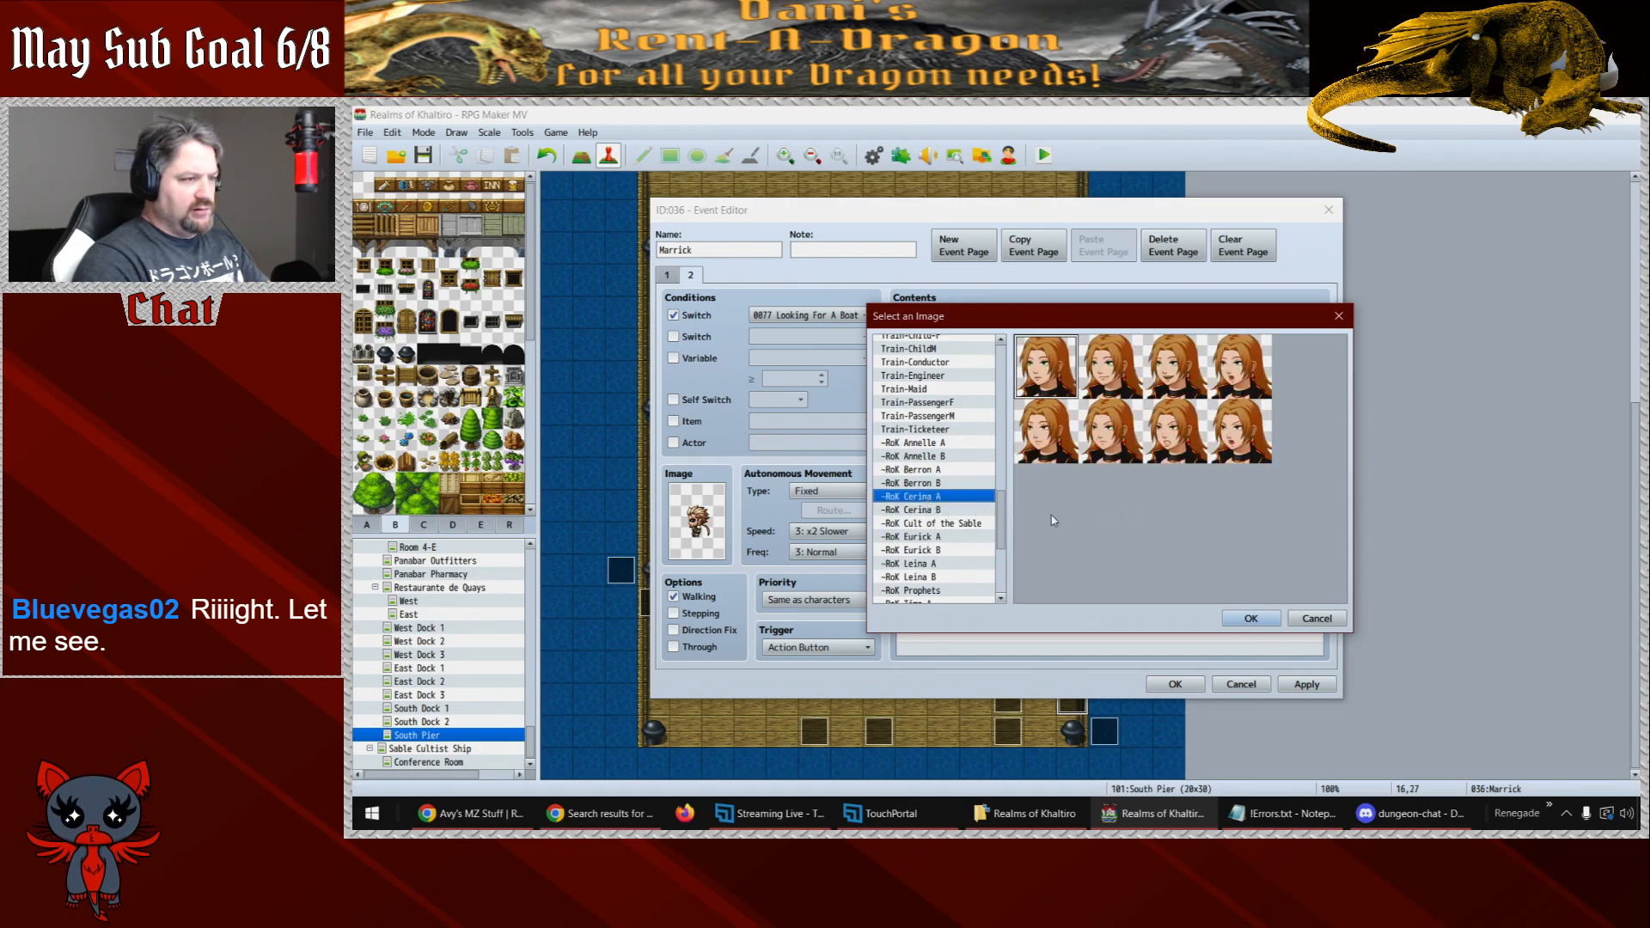
click(941, 513)
click(946, 502)
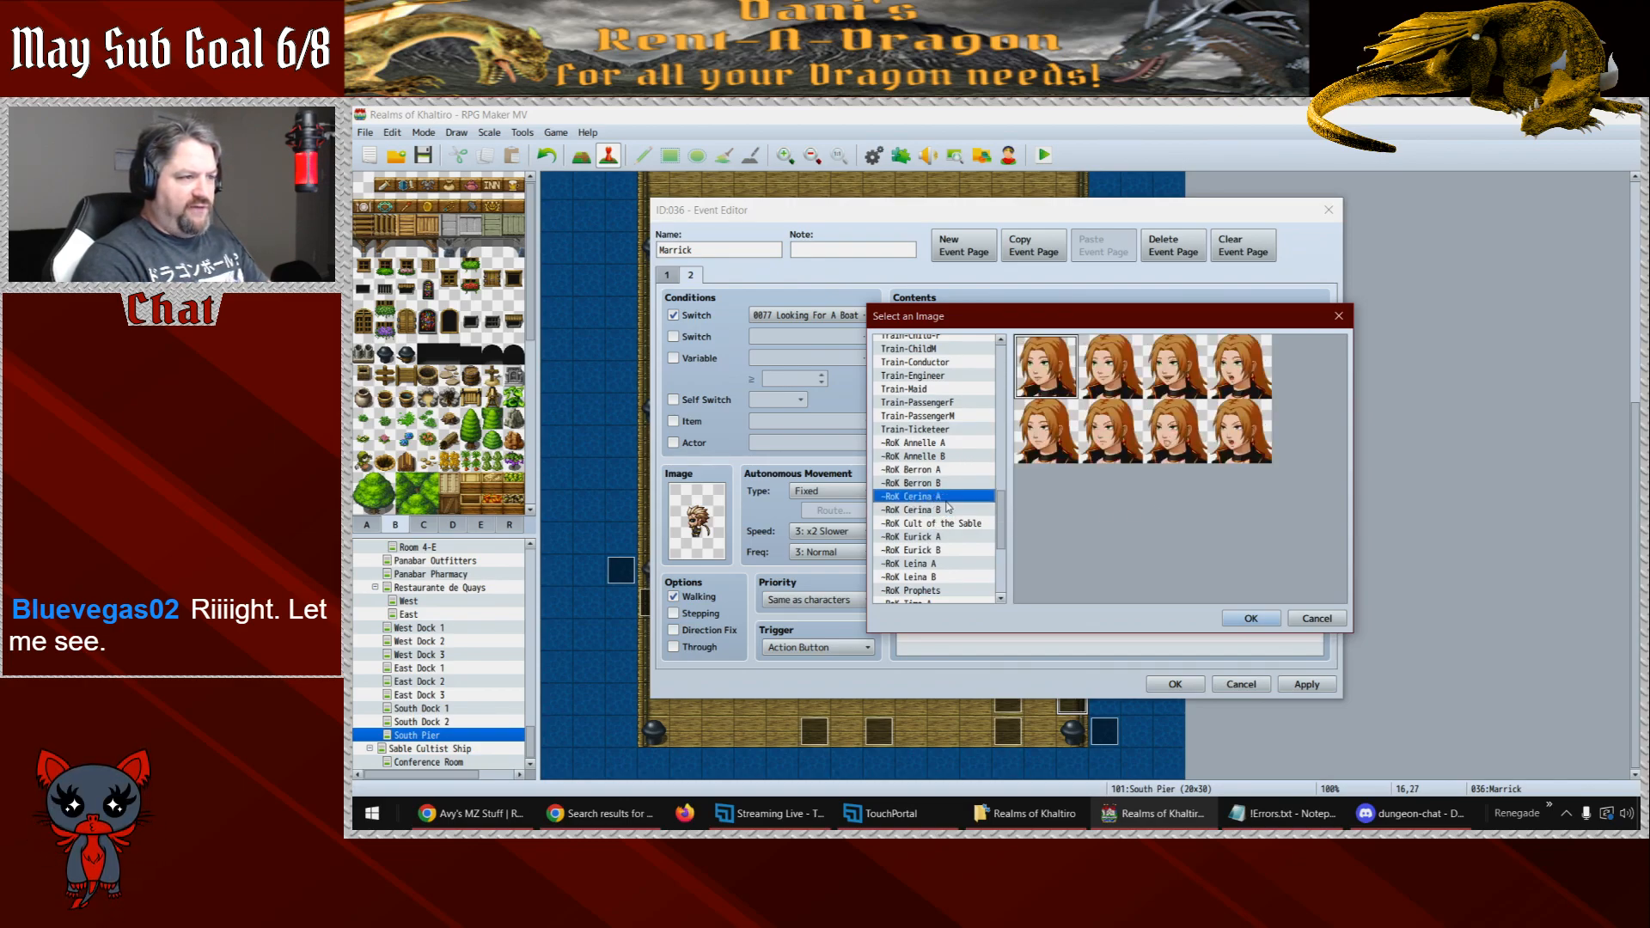
double_click(1115, 462)
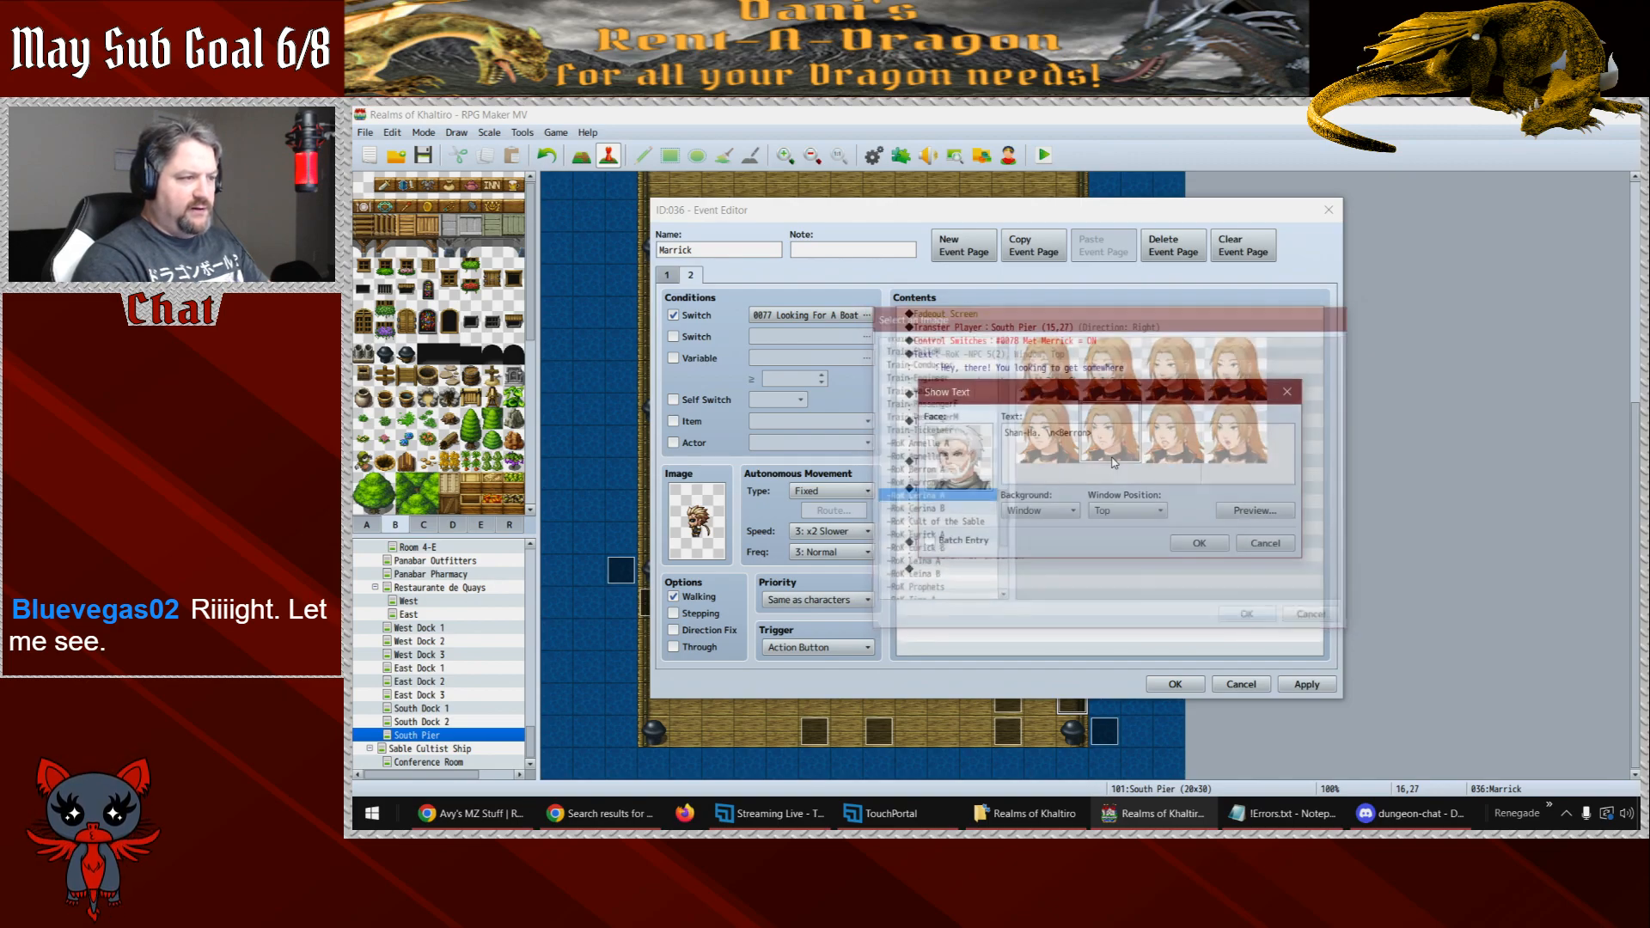
- Set the copied message's name tag to Cerina, replace its body with "What kind of extra are we talking about?" and save it
click(1088, 434)
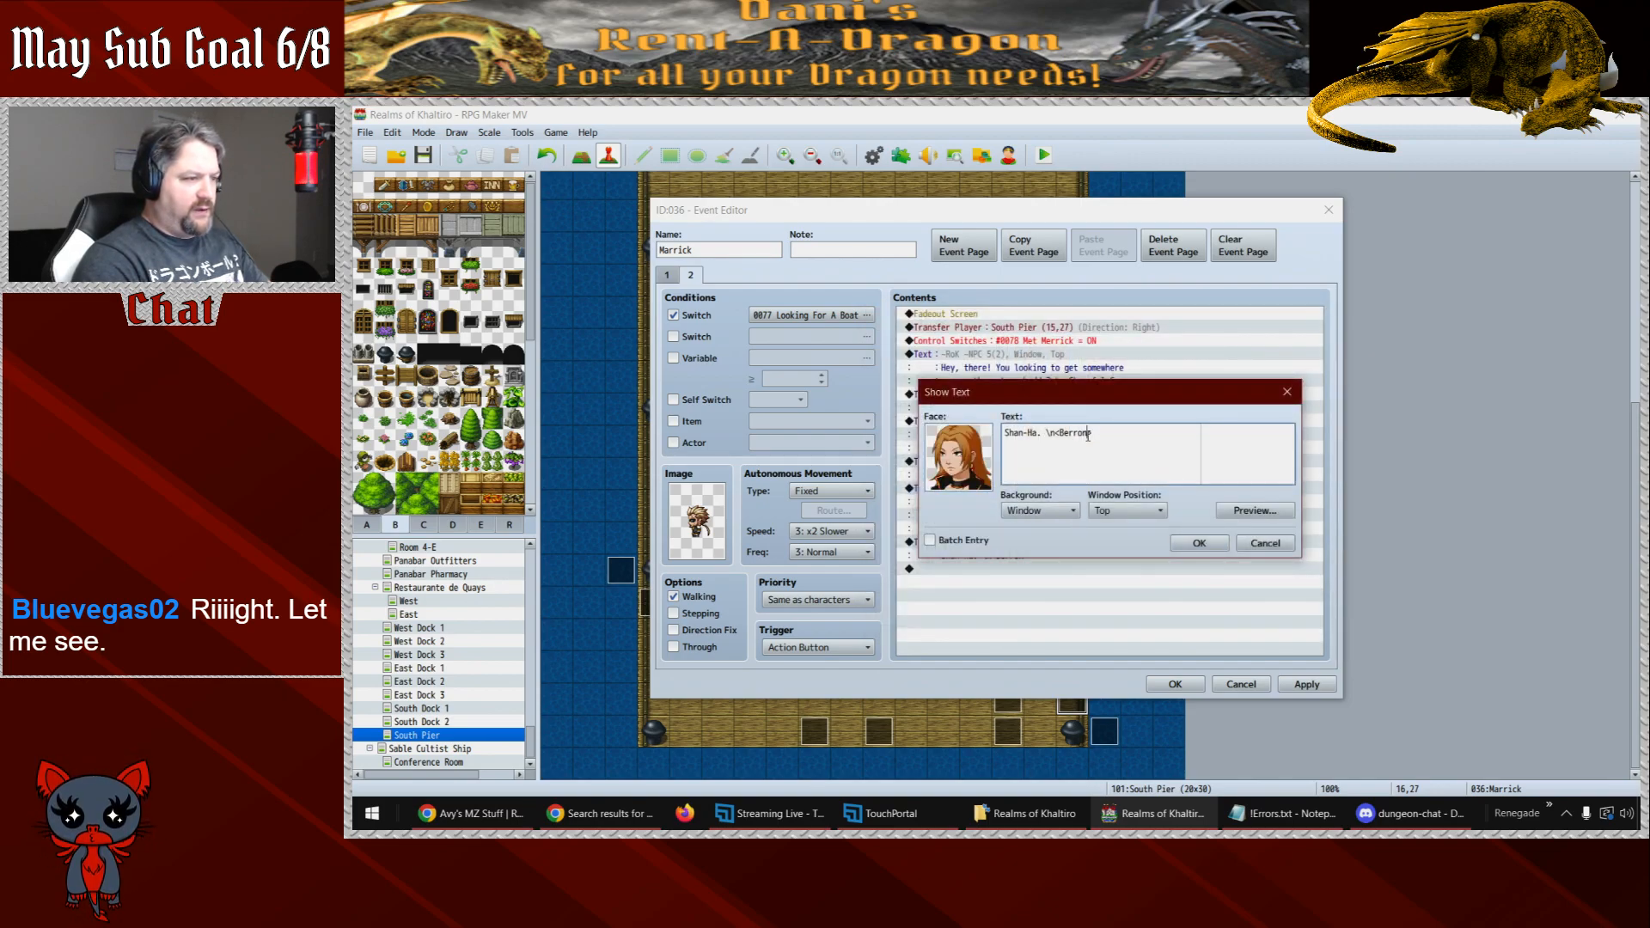
key(ctrl+shift+Left)
text(Cerina>)
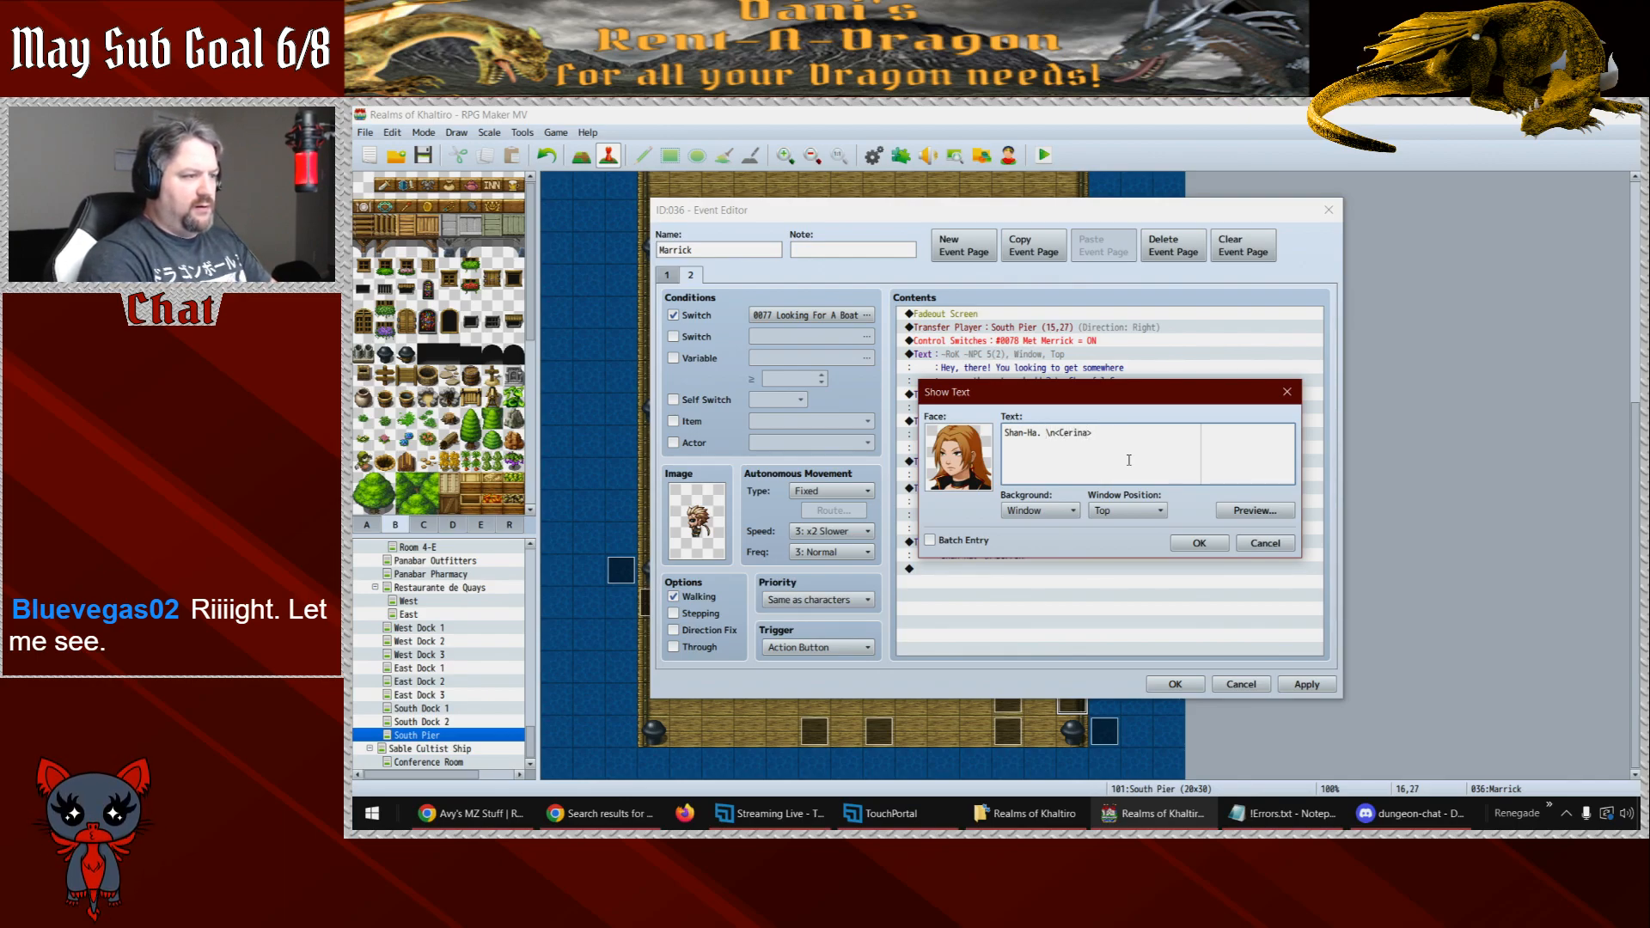
key(shift+Home)
text(What kind of extra )
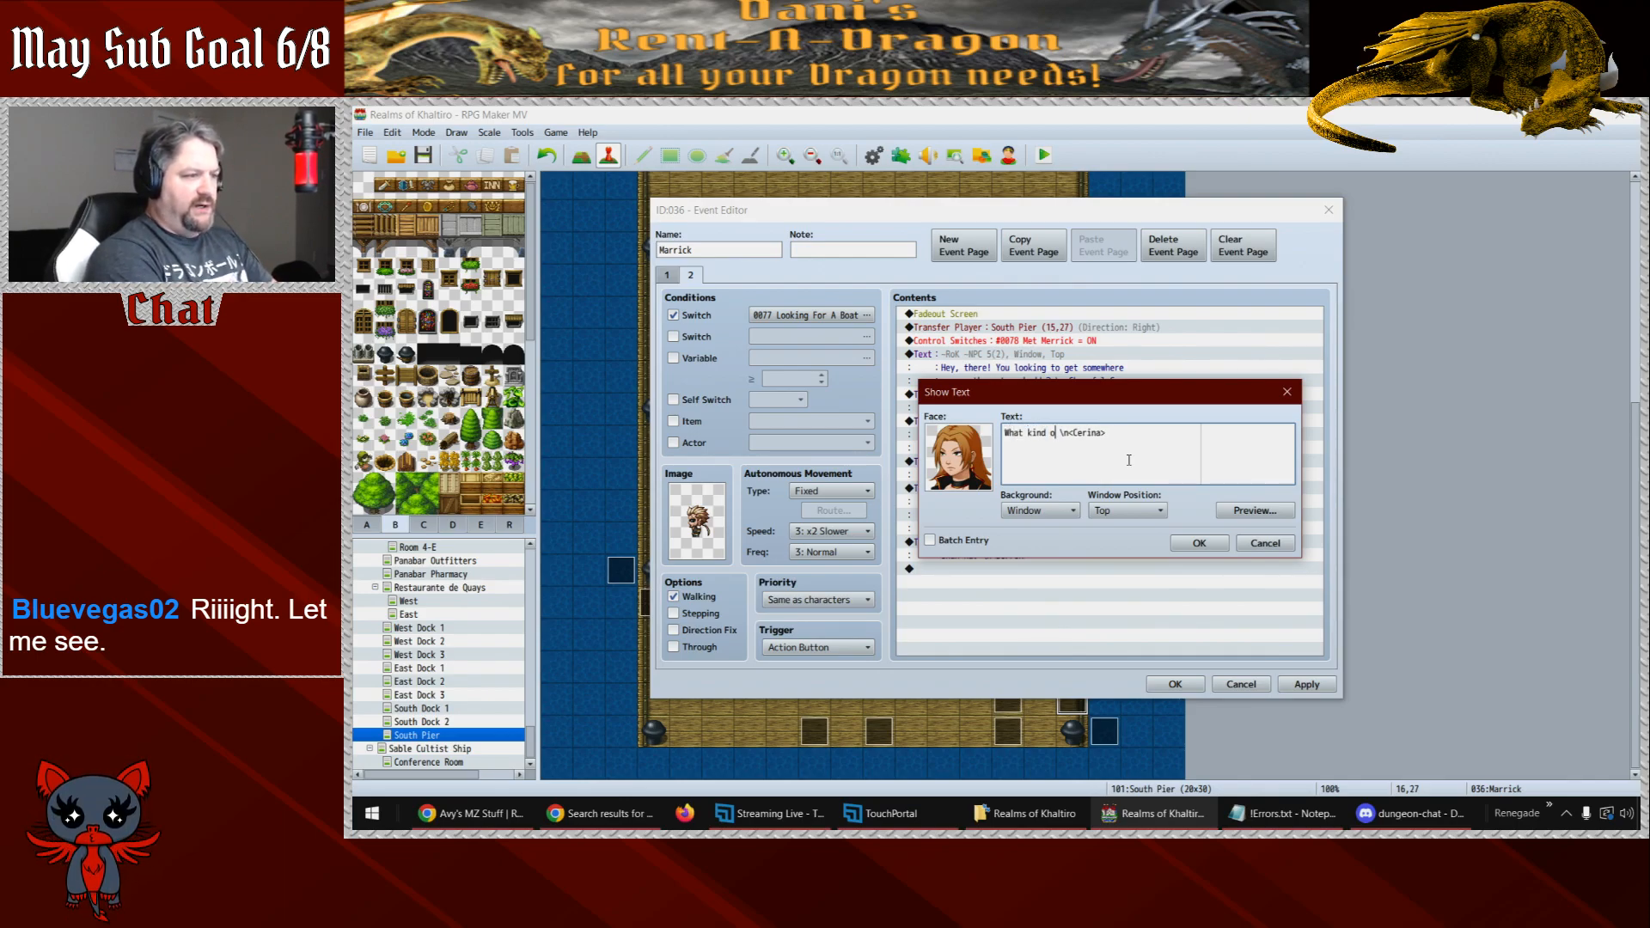
text(are we talking about?)
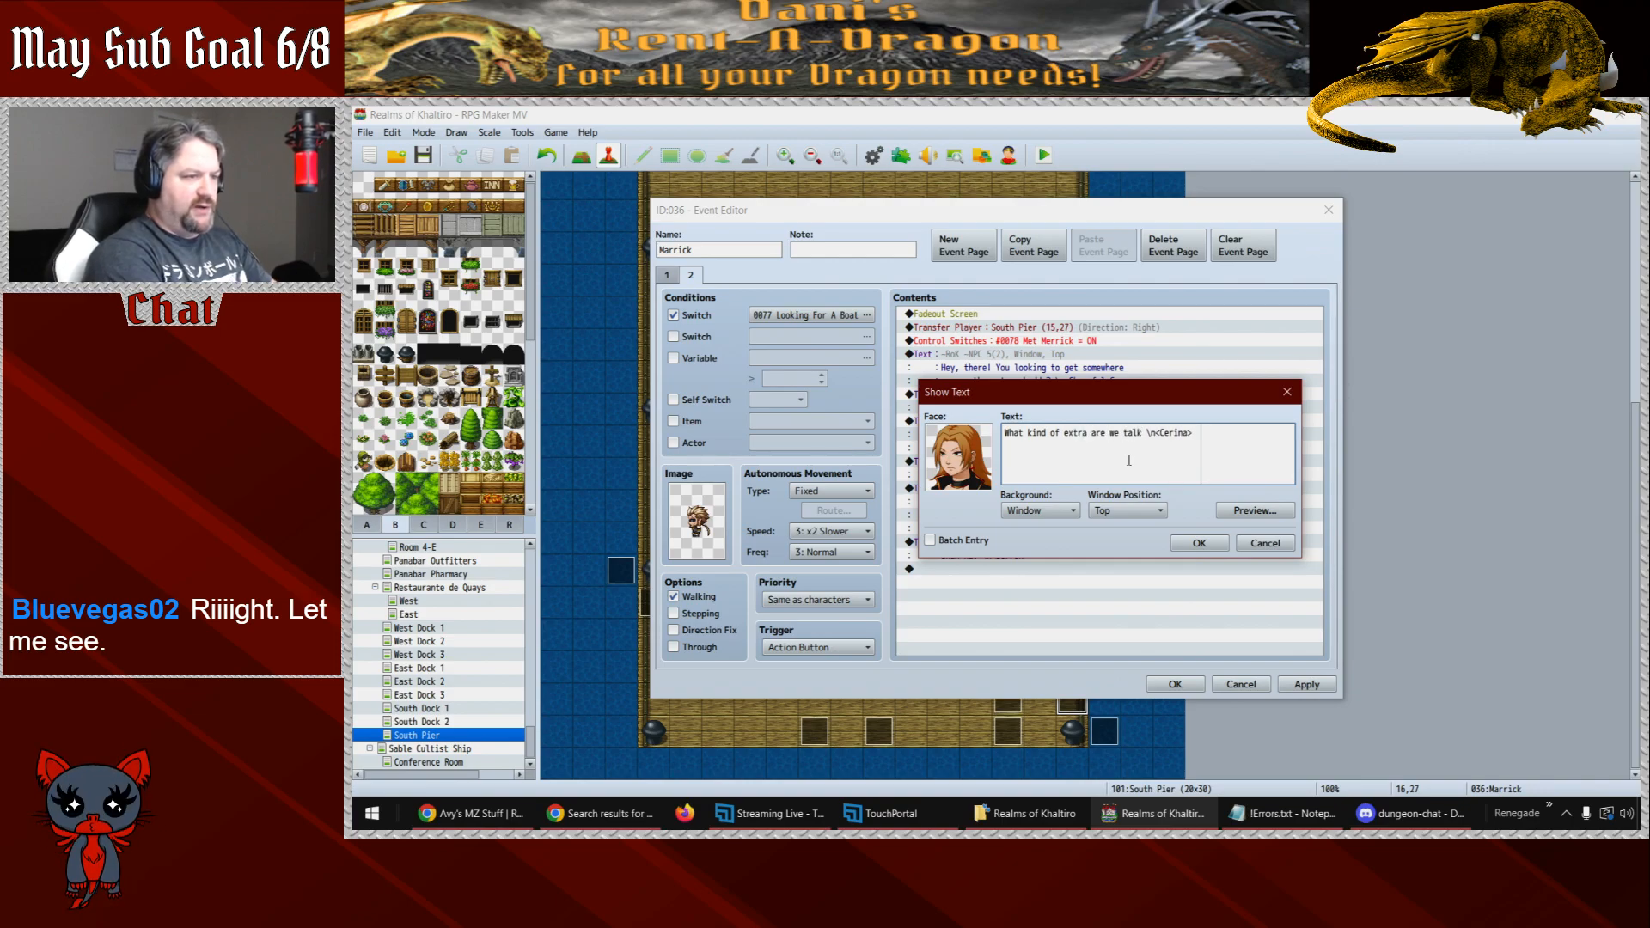
click(1193, 544)
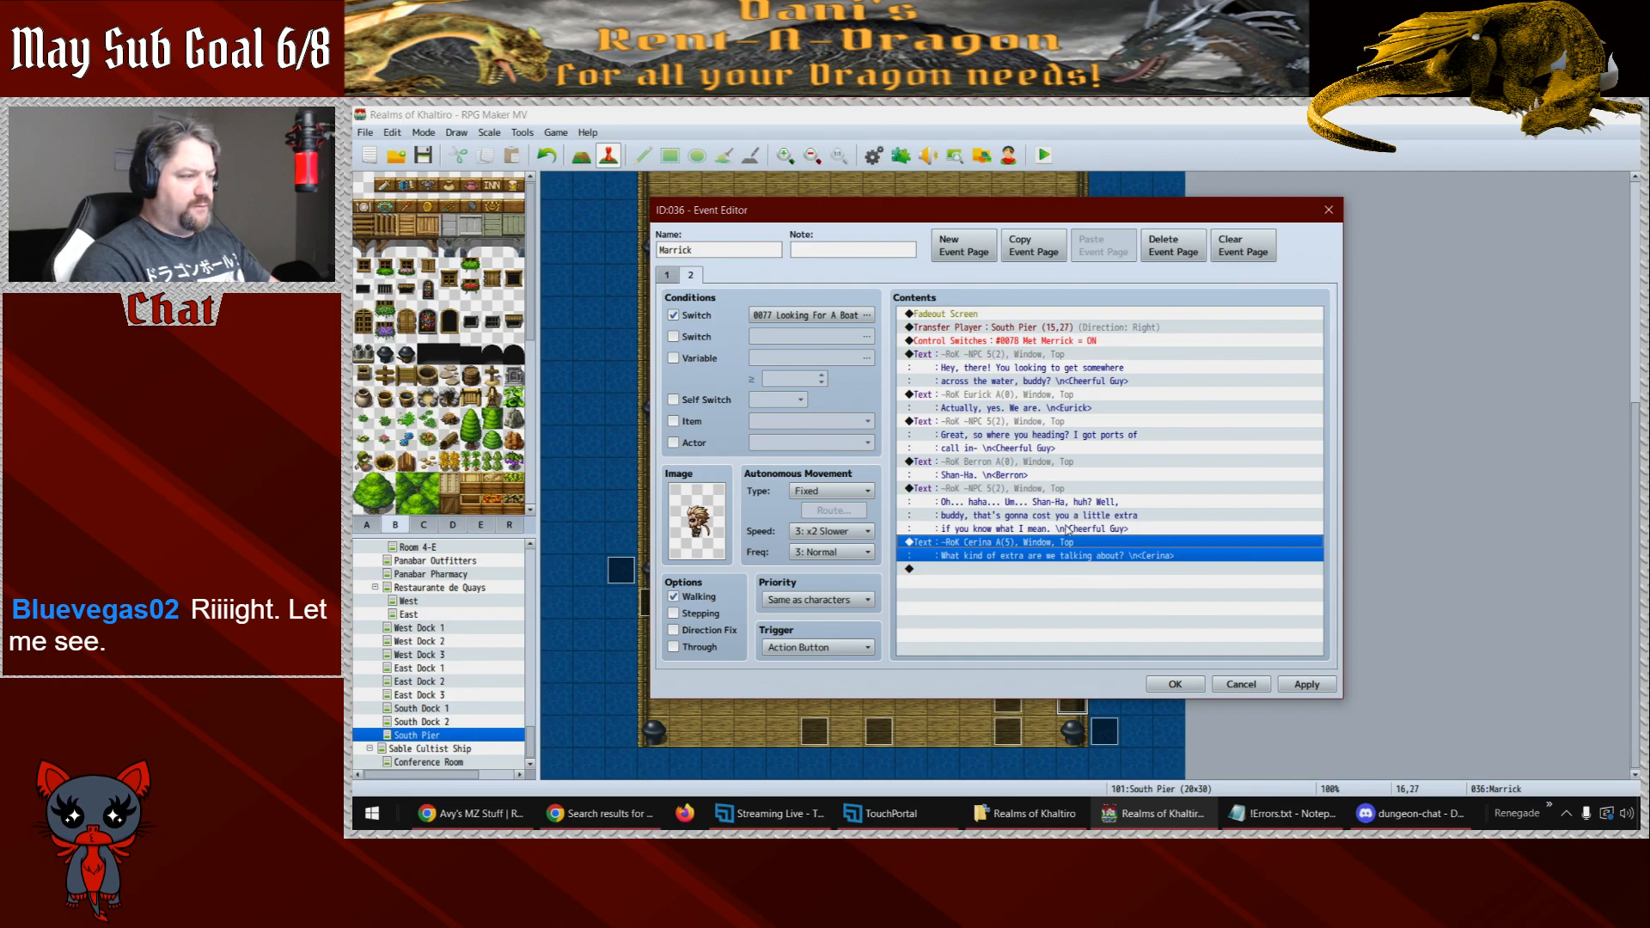
- Paste a copy of Cheerful Guy's "a little extra" message after Cerina's question and open it for editing
click(1031, 491)
key(ctrl+c)
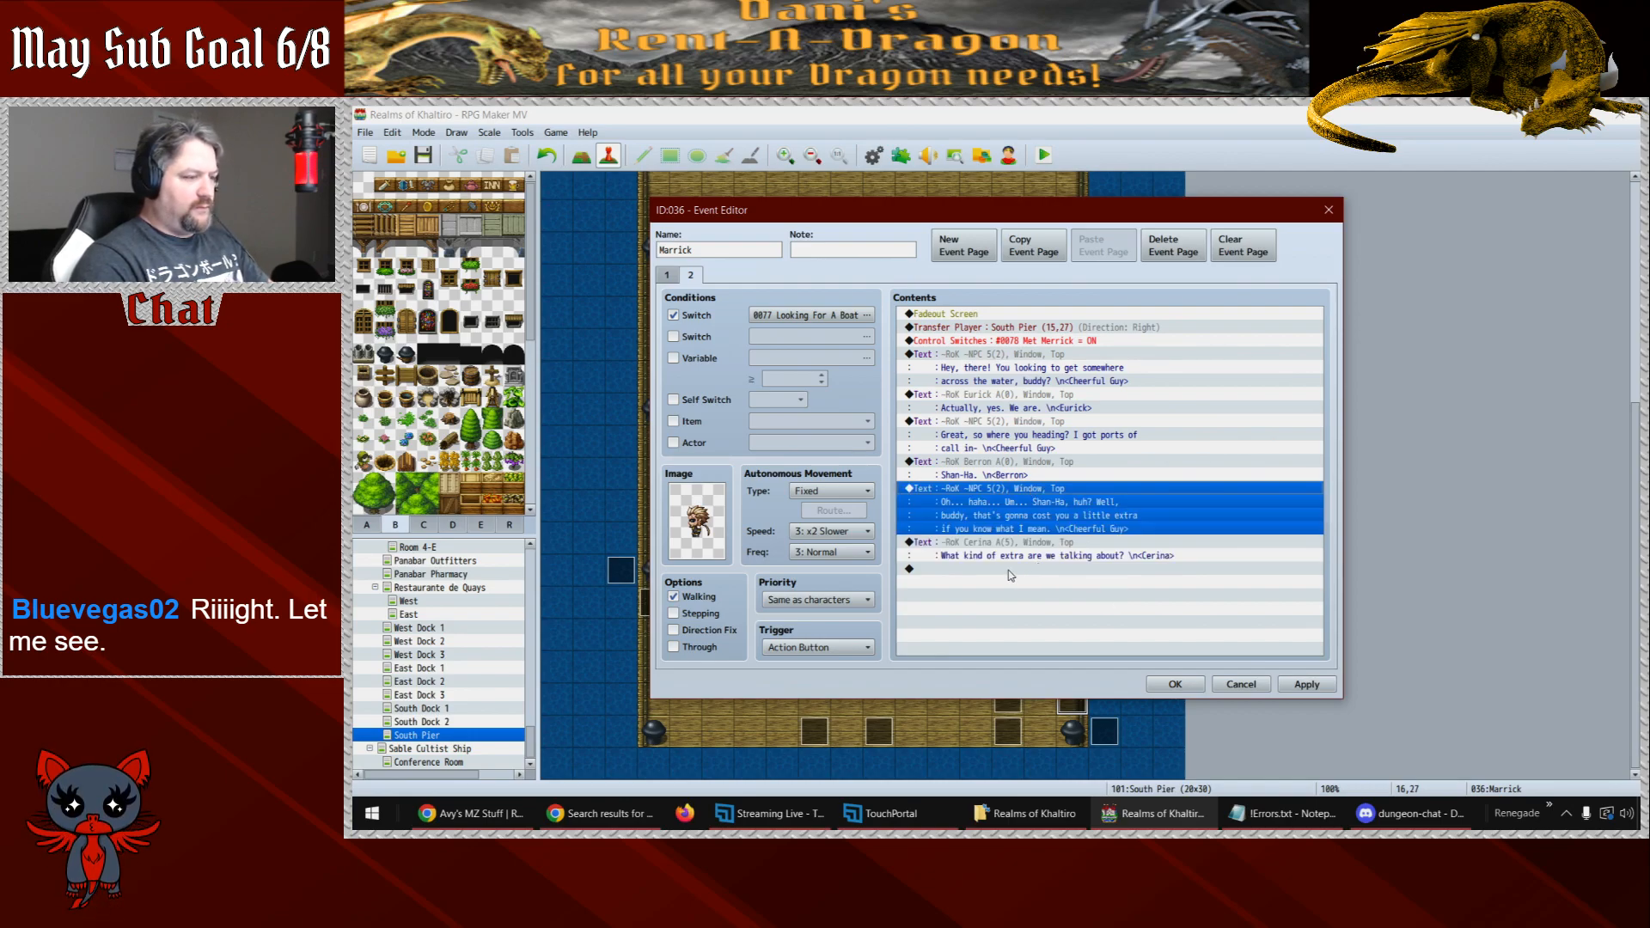
click(1036, 569)
key(ctrl+v)
double_click(1002, 571)
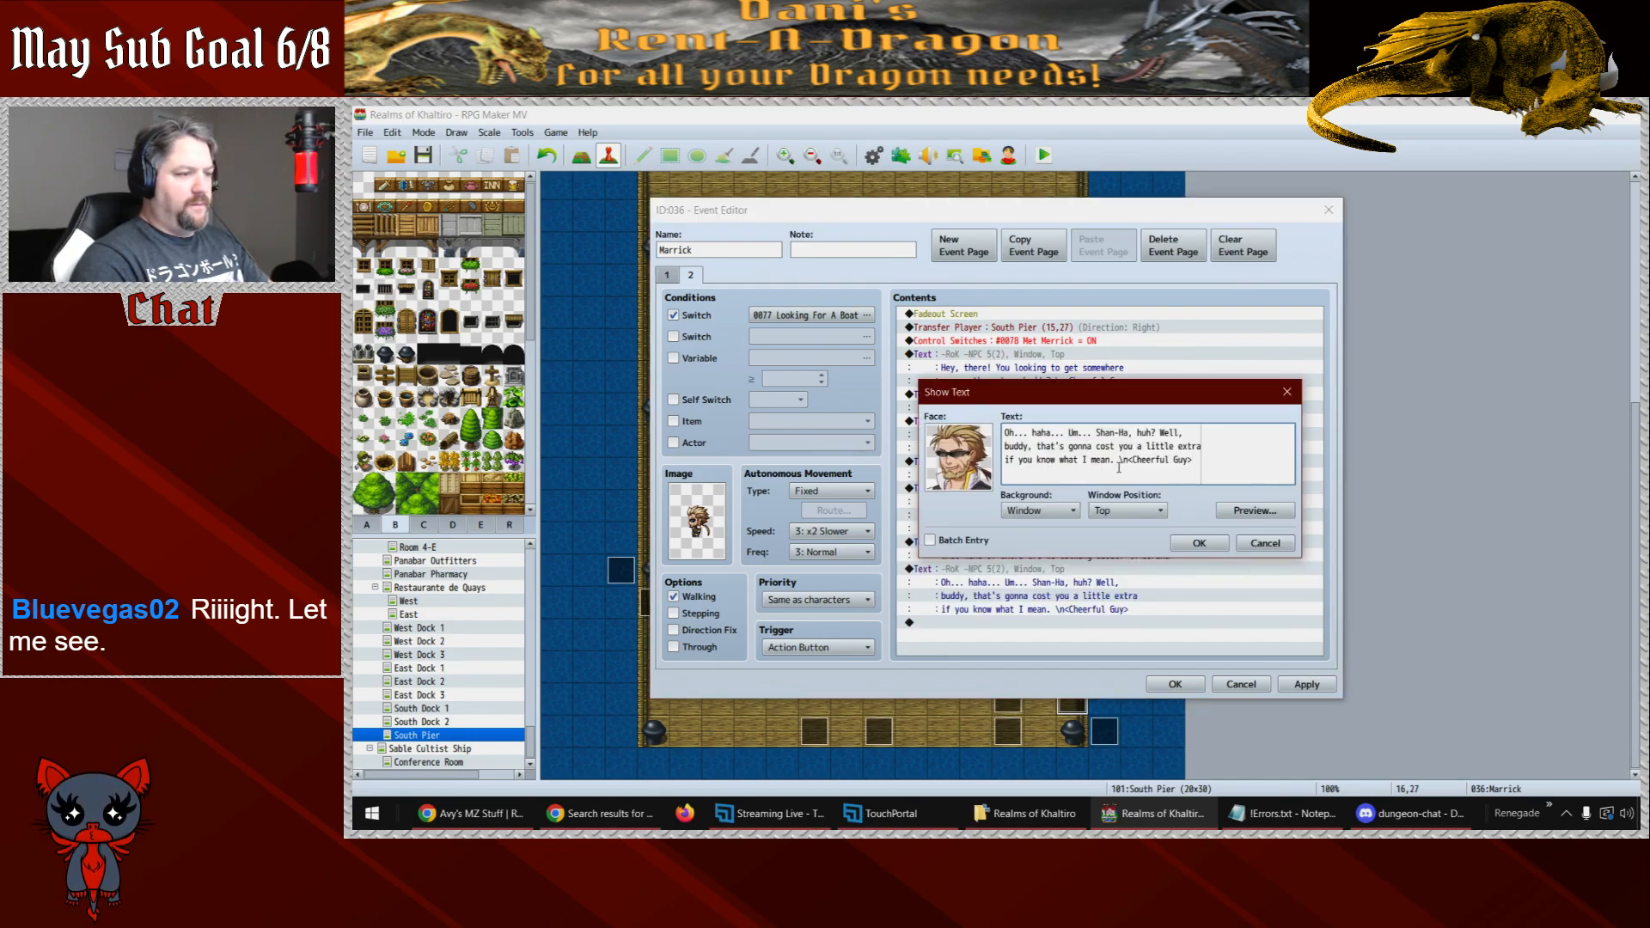
- Replace the copied Cheerful Guy message's body with the first line "Well, now, nothing too complex. You all", keeping the name tag
key(ctrl+a)
click(1120, 460)
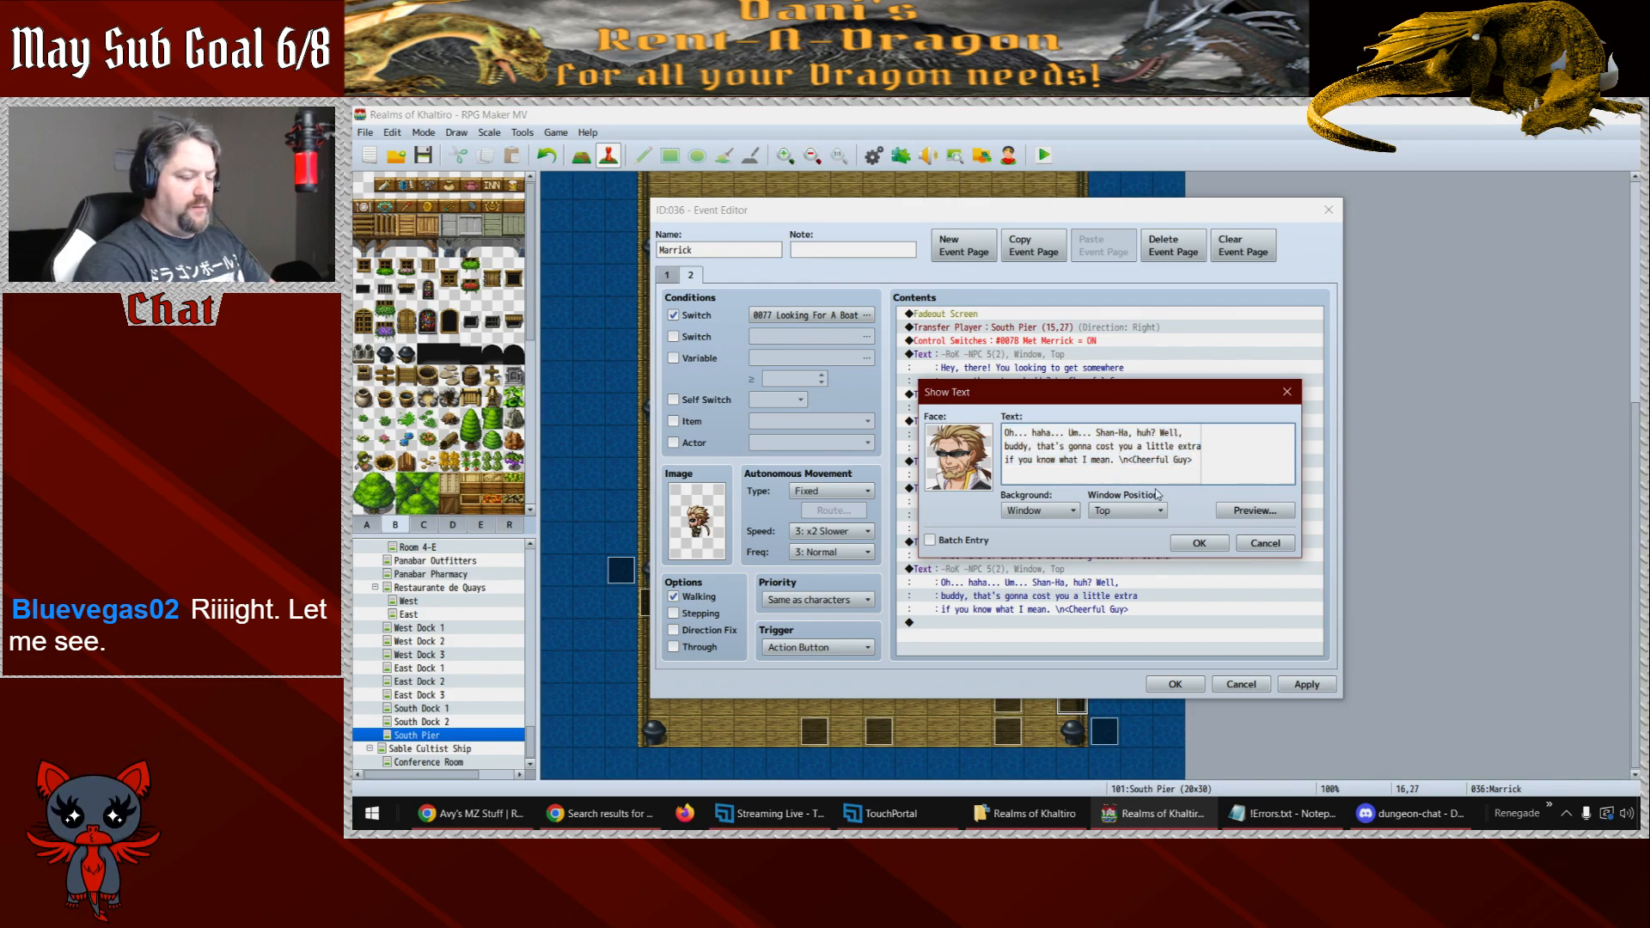
key(ctrl+shift+Home)
key(BackSpace)
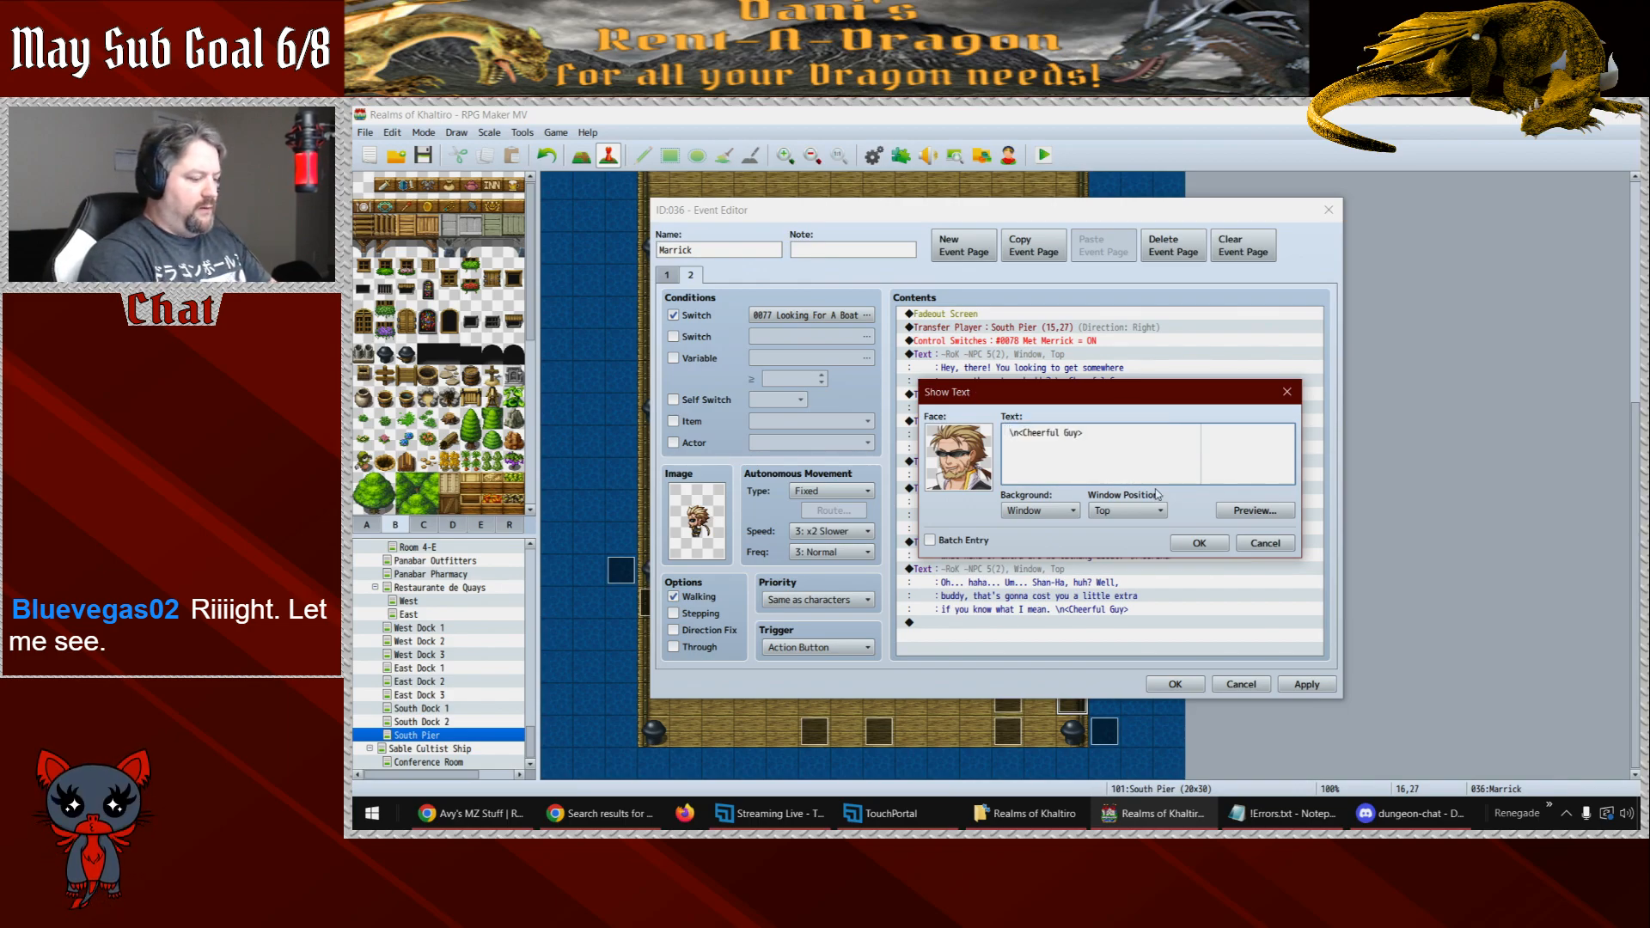
text(Well)
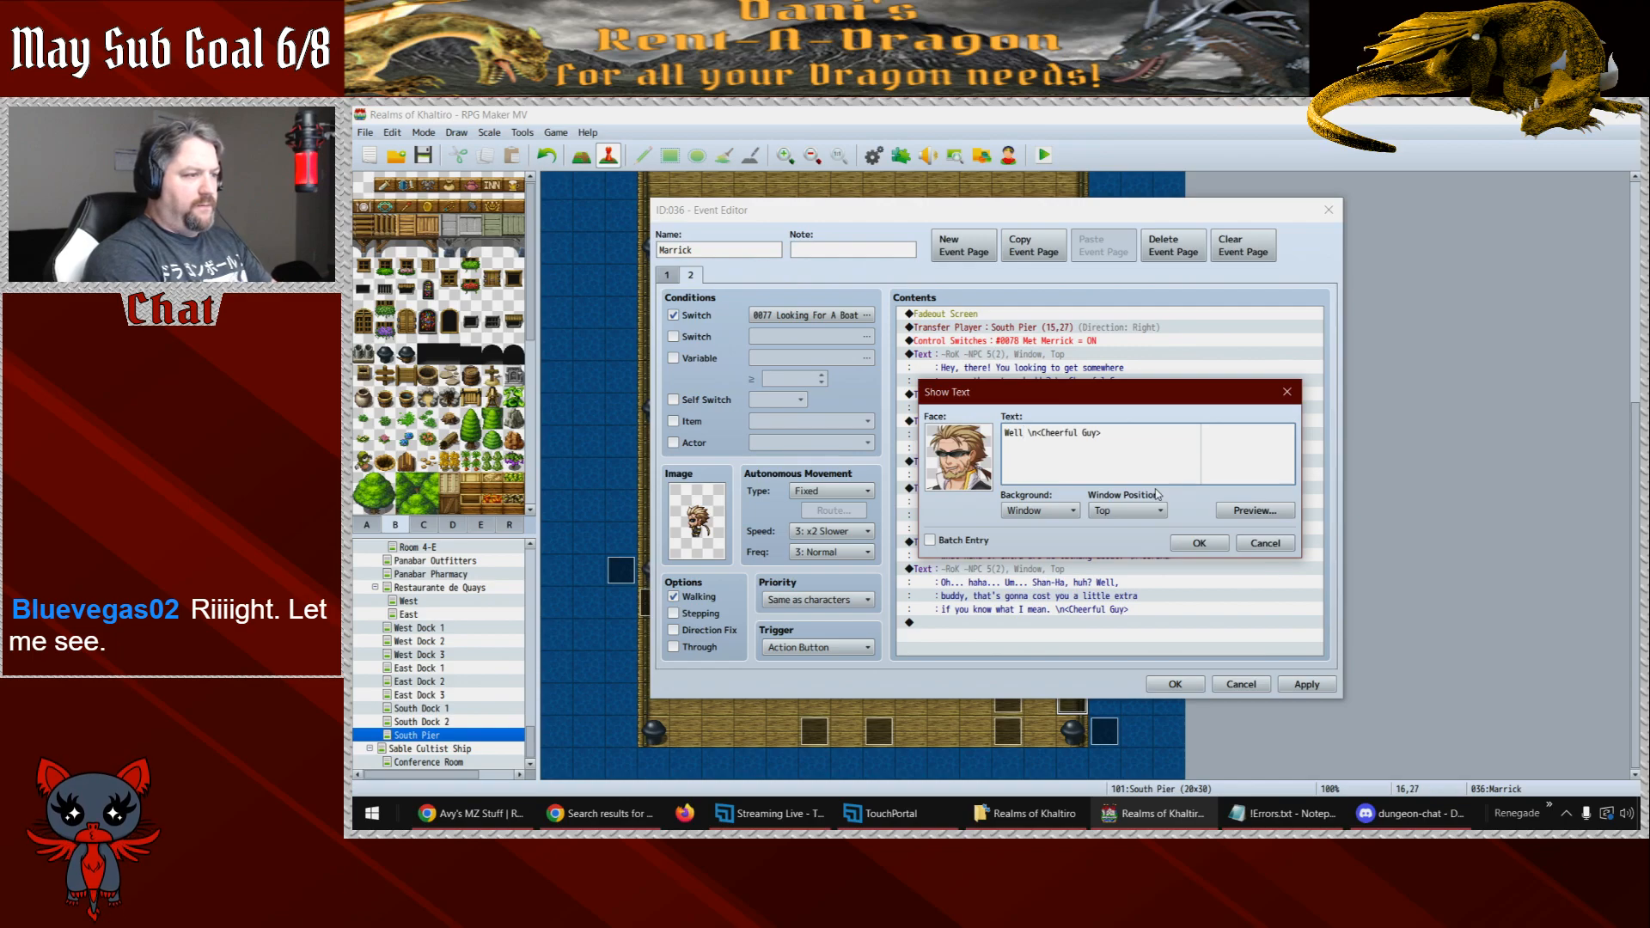
key(BackSpace)
key(BackSpace)
key(BackSpace)
key(BackSpace)
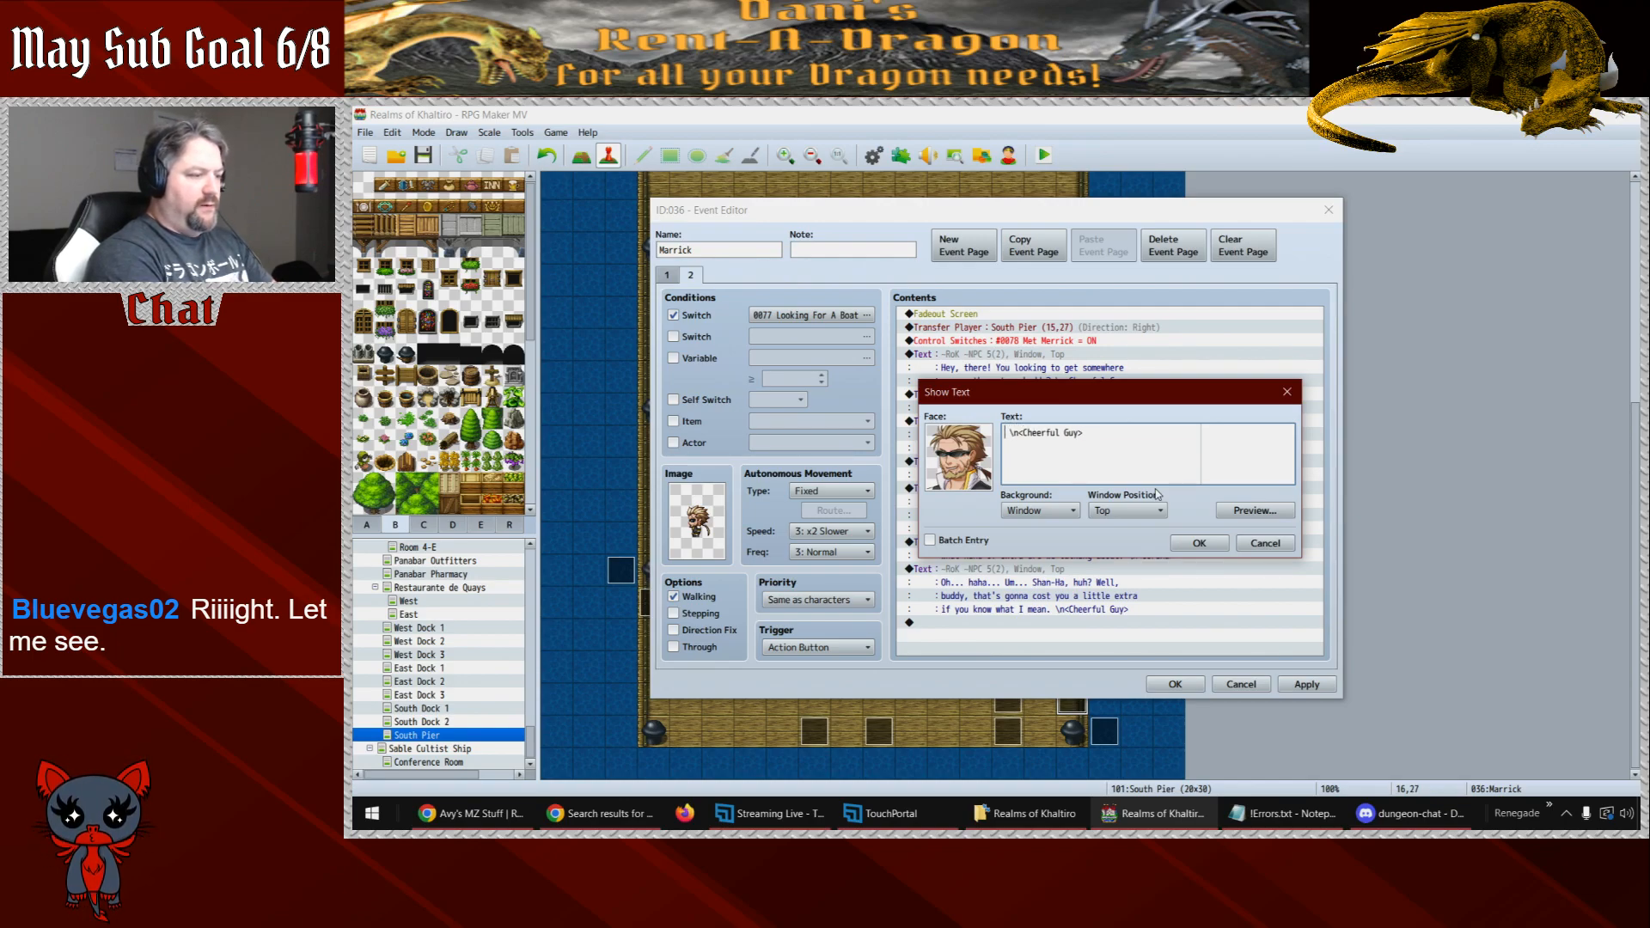
text(Well, now)
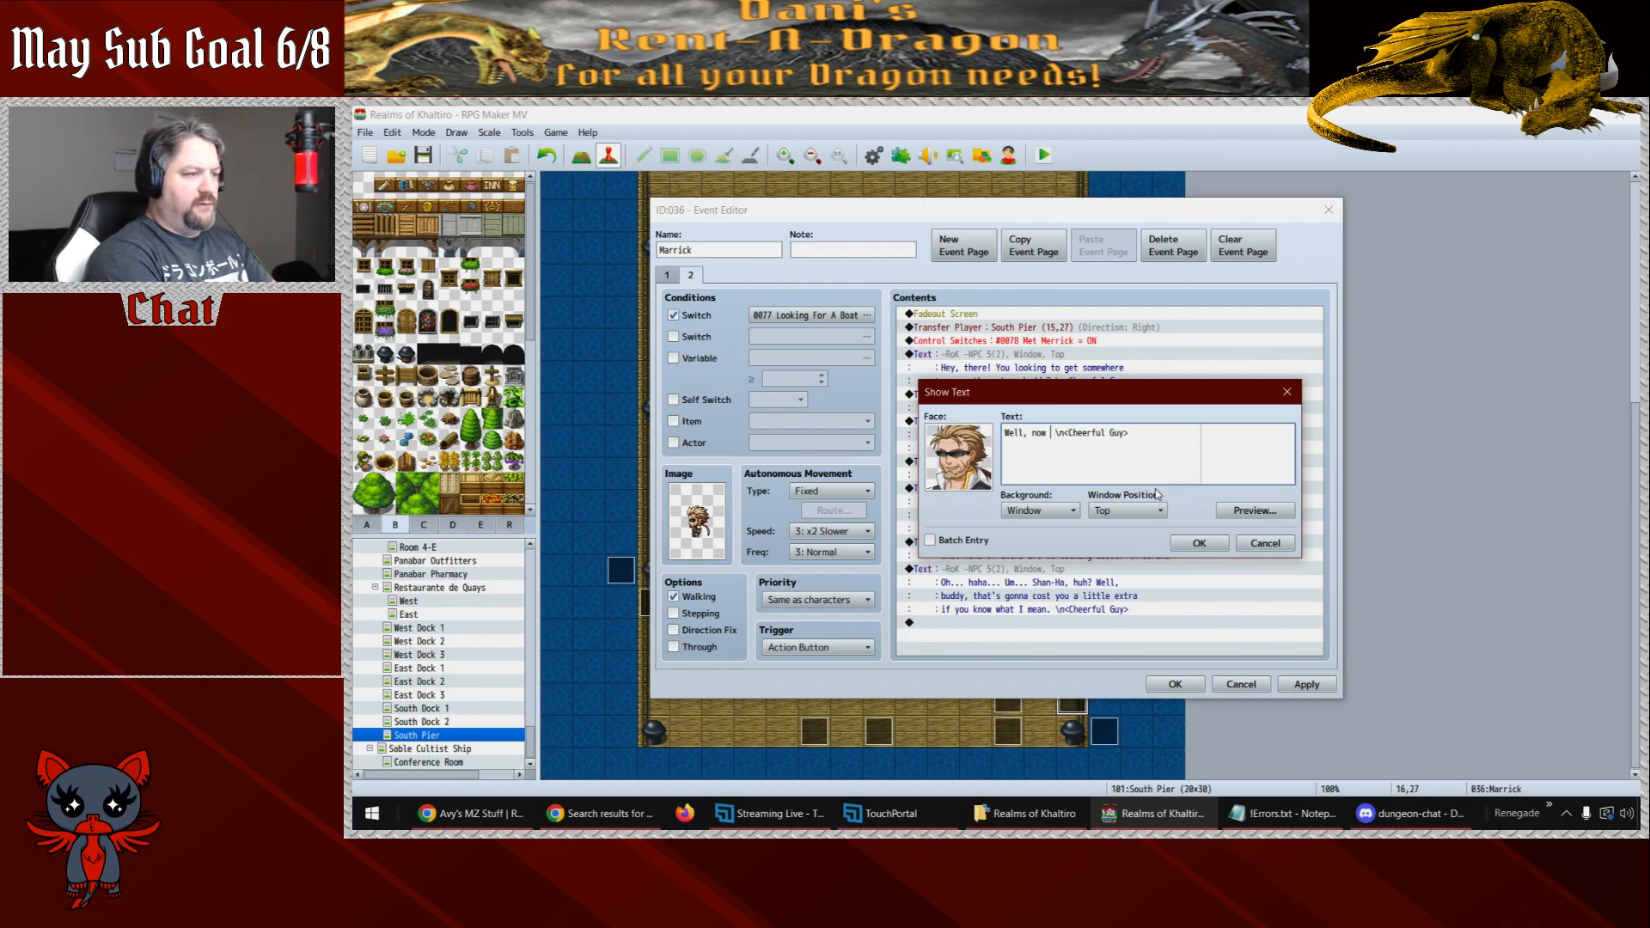
key(BackSpace)
text(, nothing too )
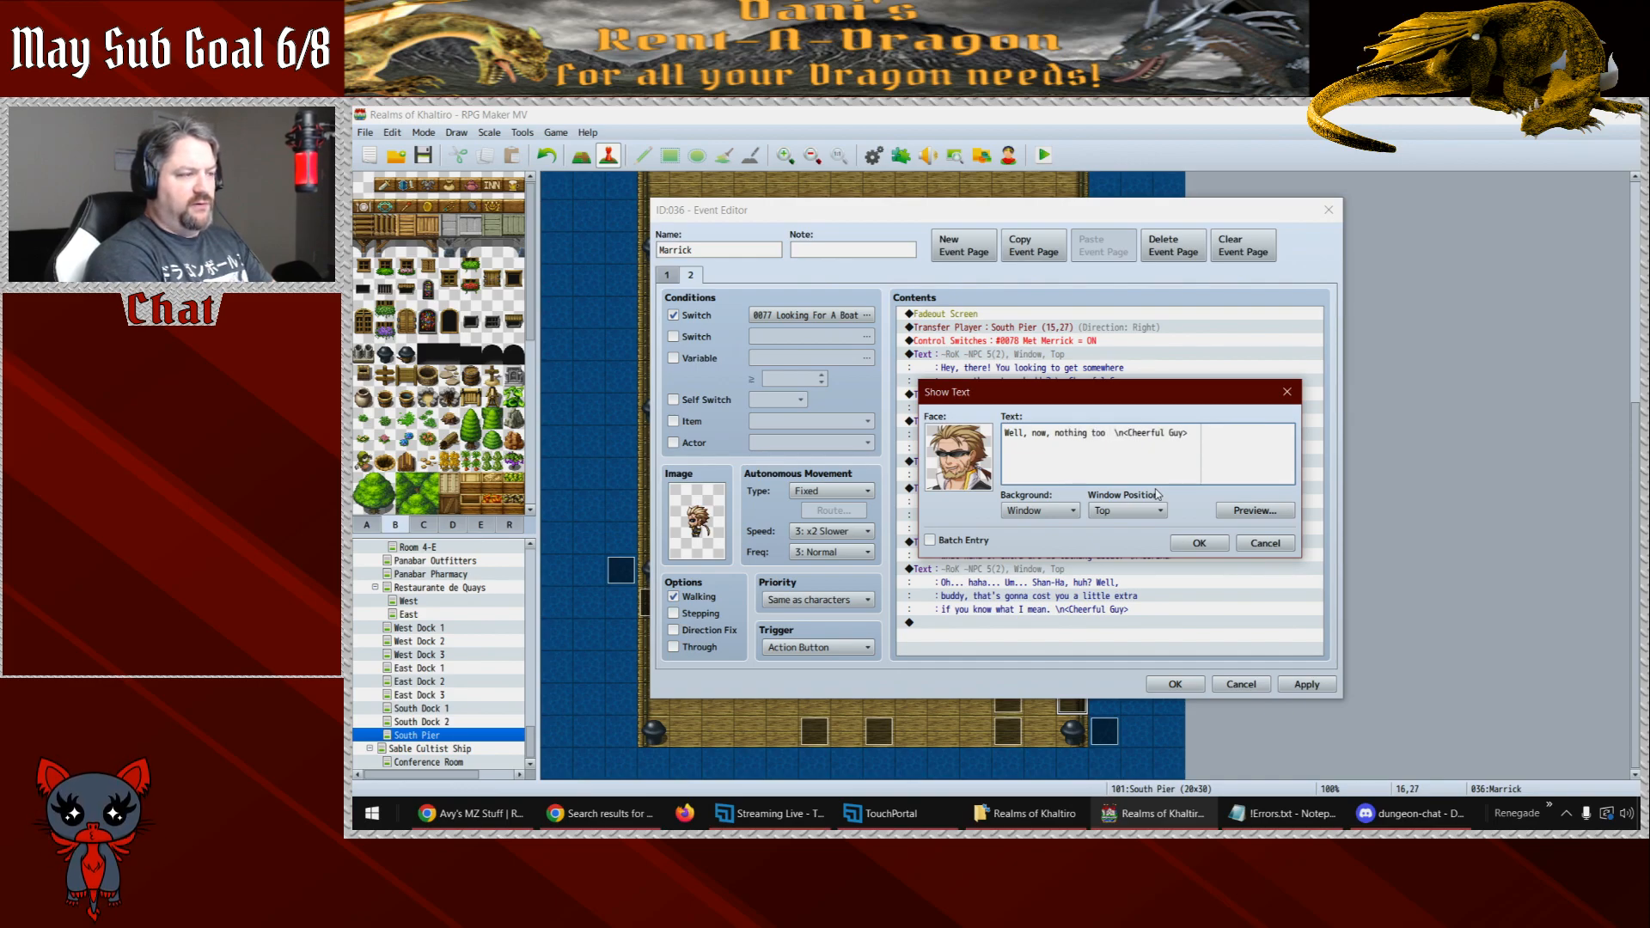
text(complex. You al)
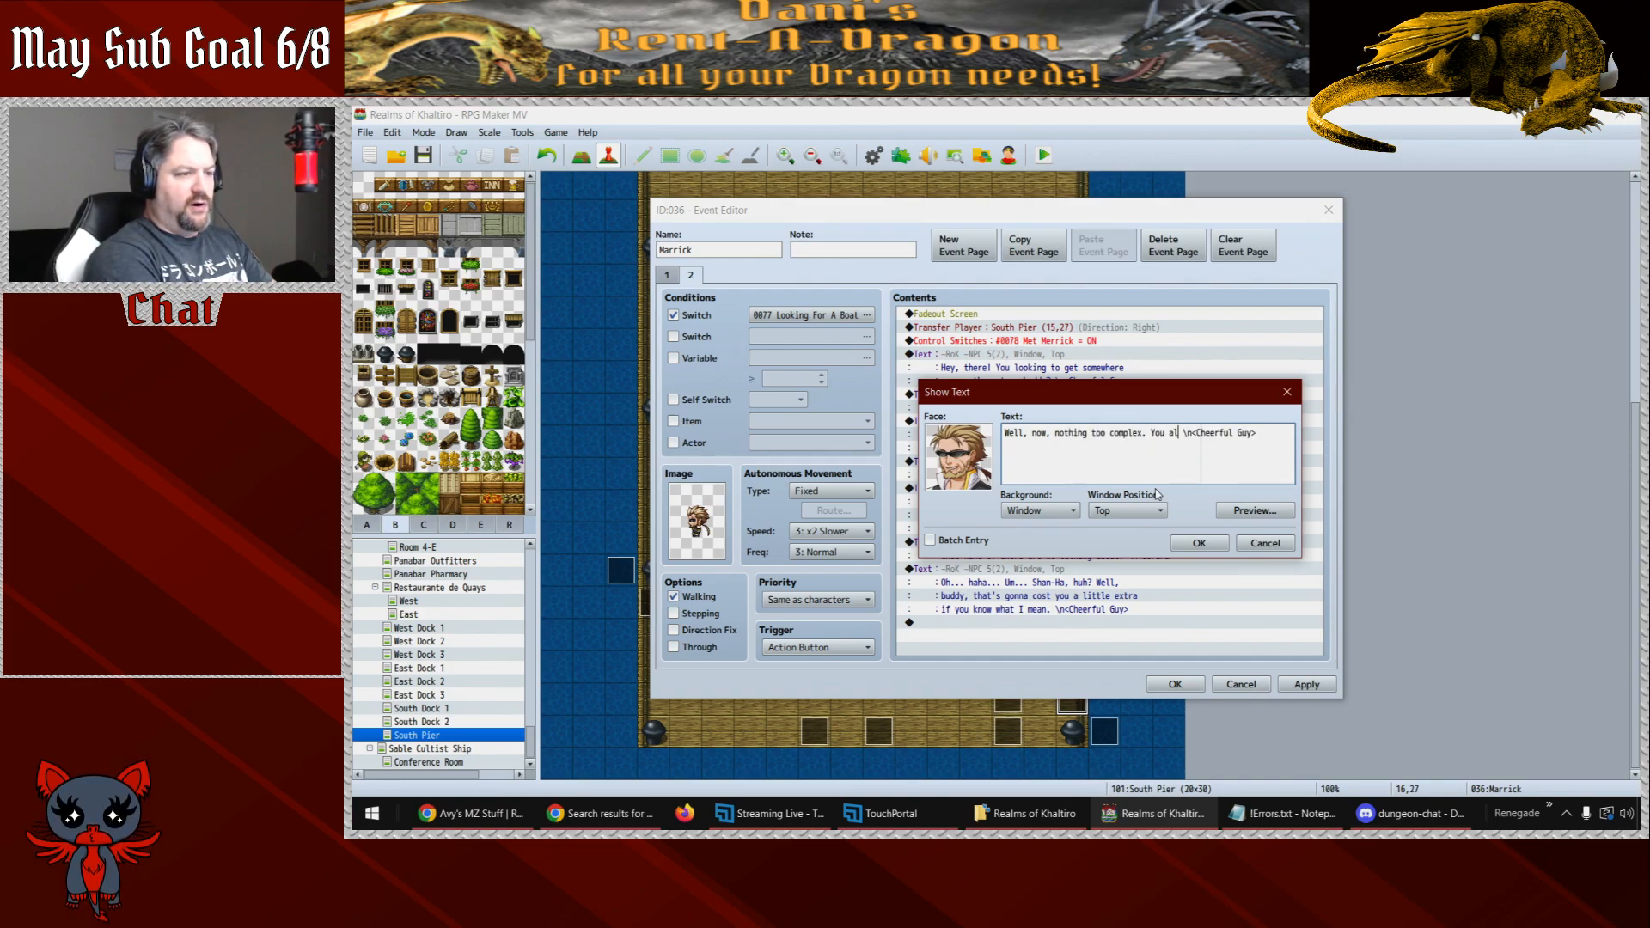
text(l)
- Add the second line "look like the tough sort." before the name tag and save the message
key(Return)
text(lo)
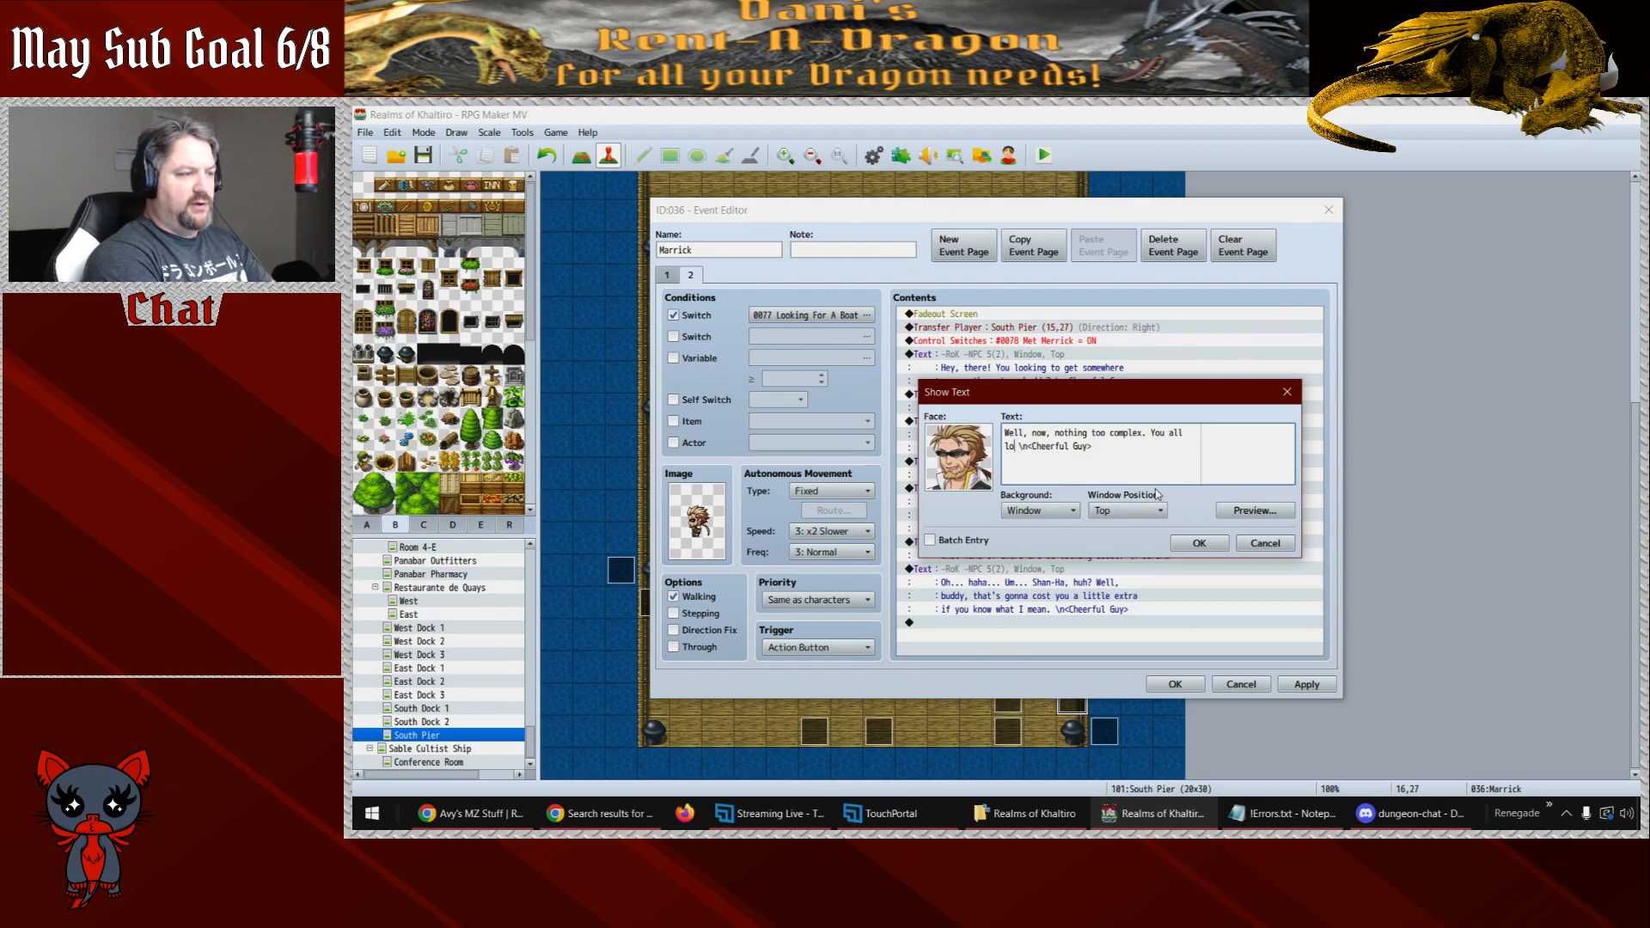
text(ok like the tough )
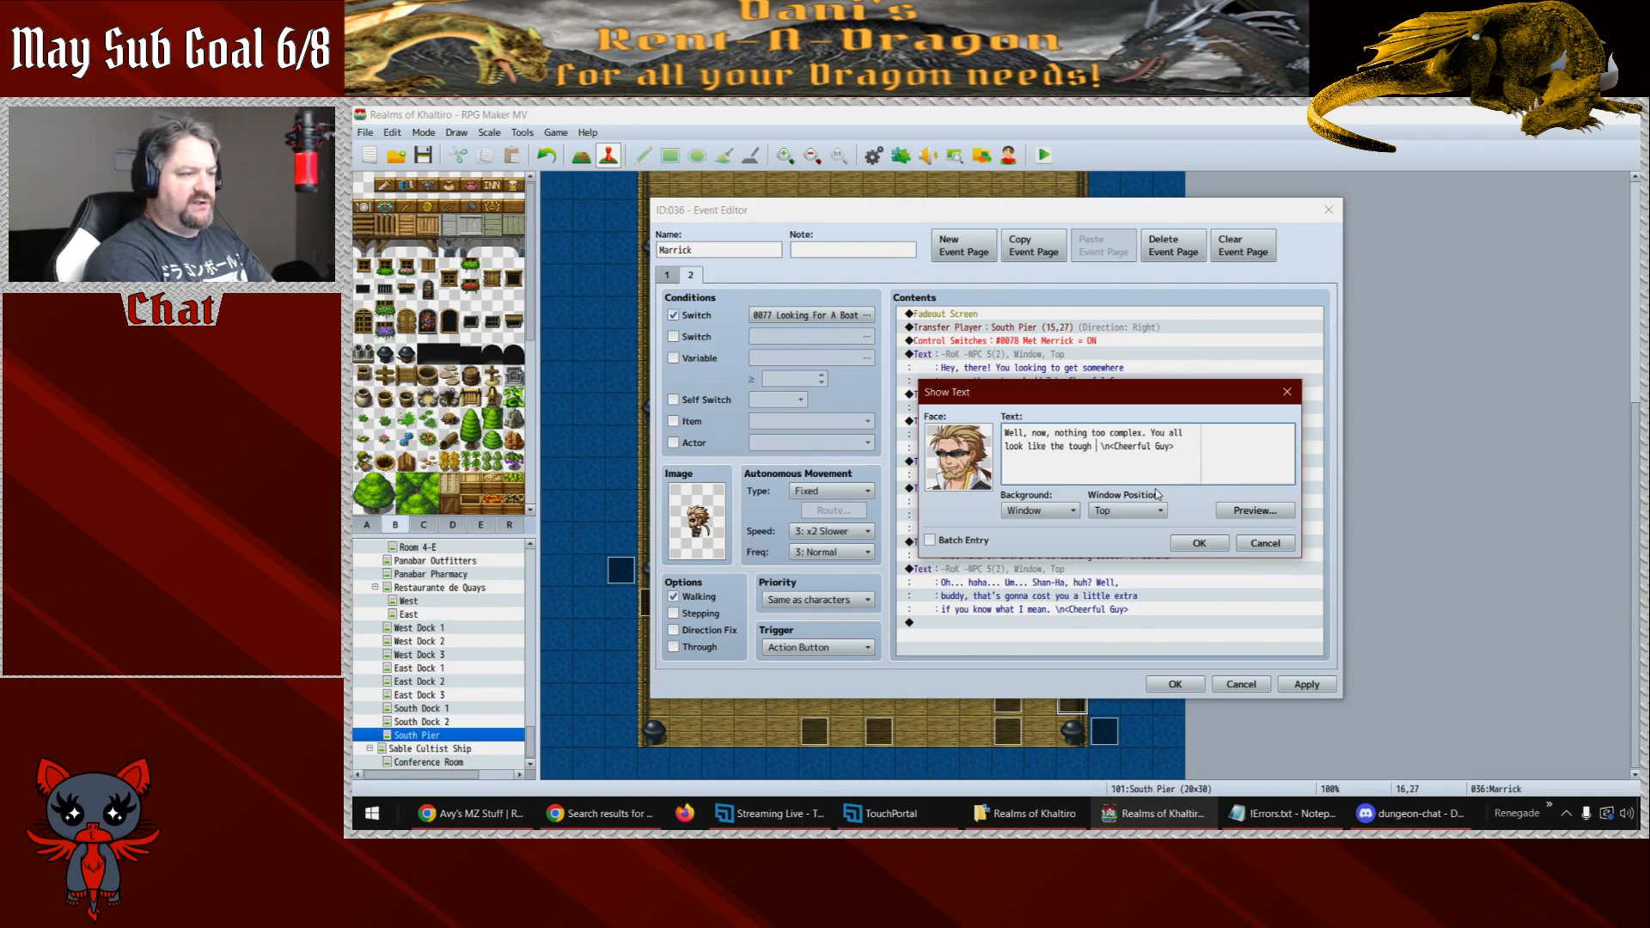
text(sort.)
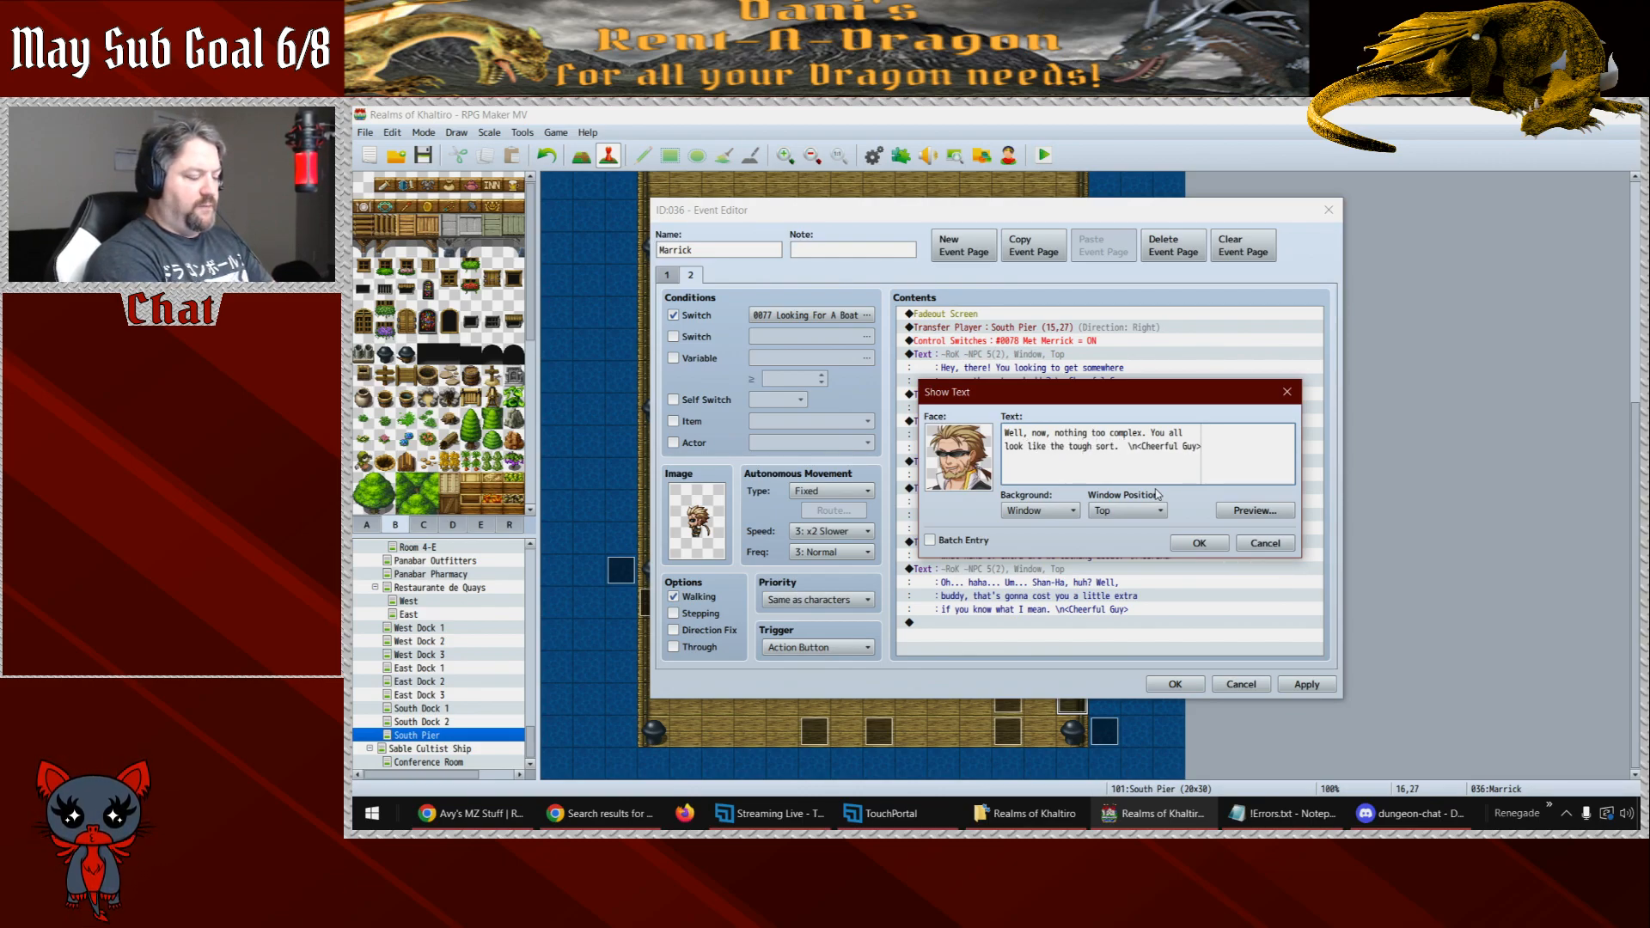
key(BackSpace)
click(1199, 543)
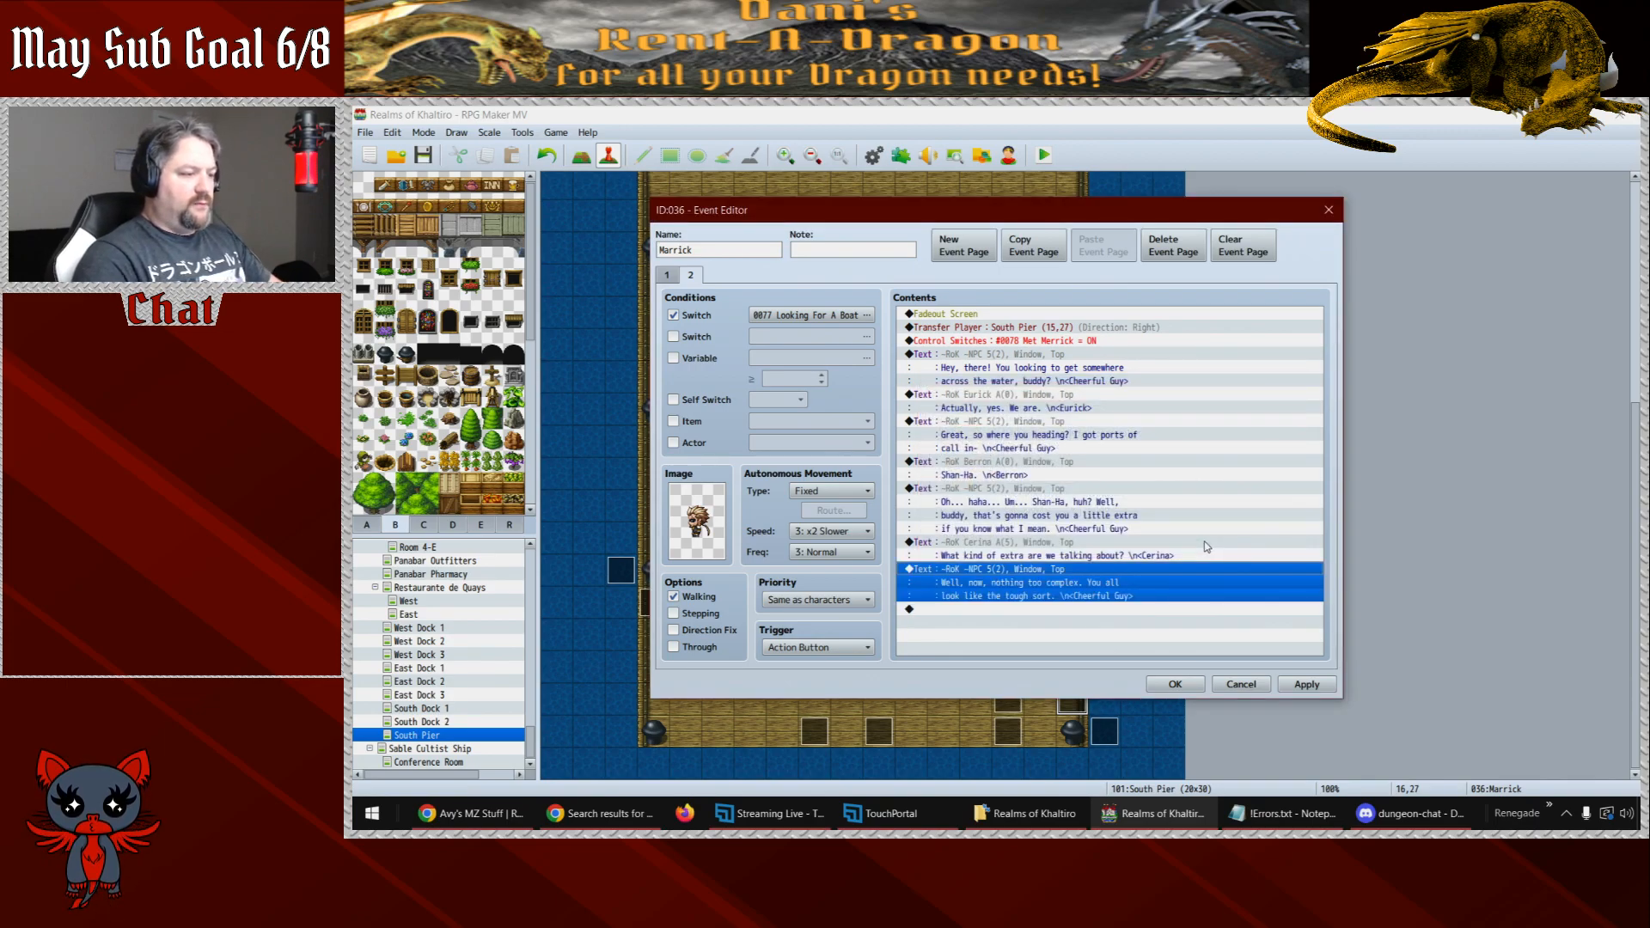
- Paste a copy of the "tough sort" message below it and replace its body with "There's a shipwreck about 20 minutes offshore."
key(ctrl+c)
key(ctrl+v)
double_click(1057, 610)
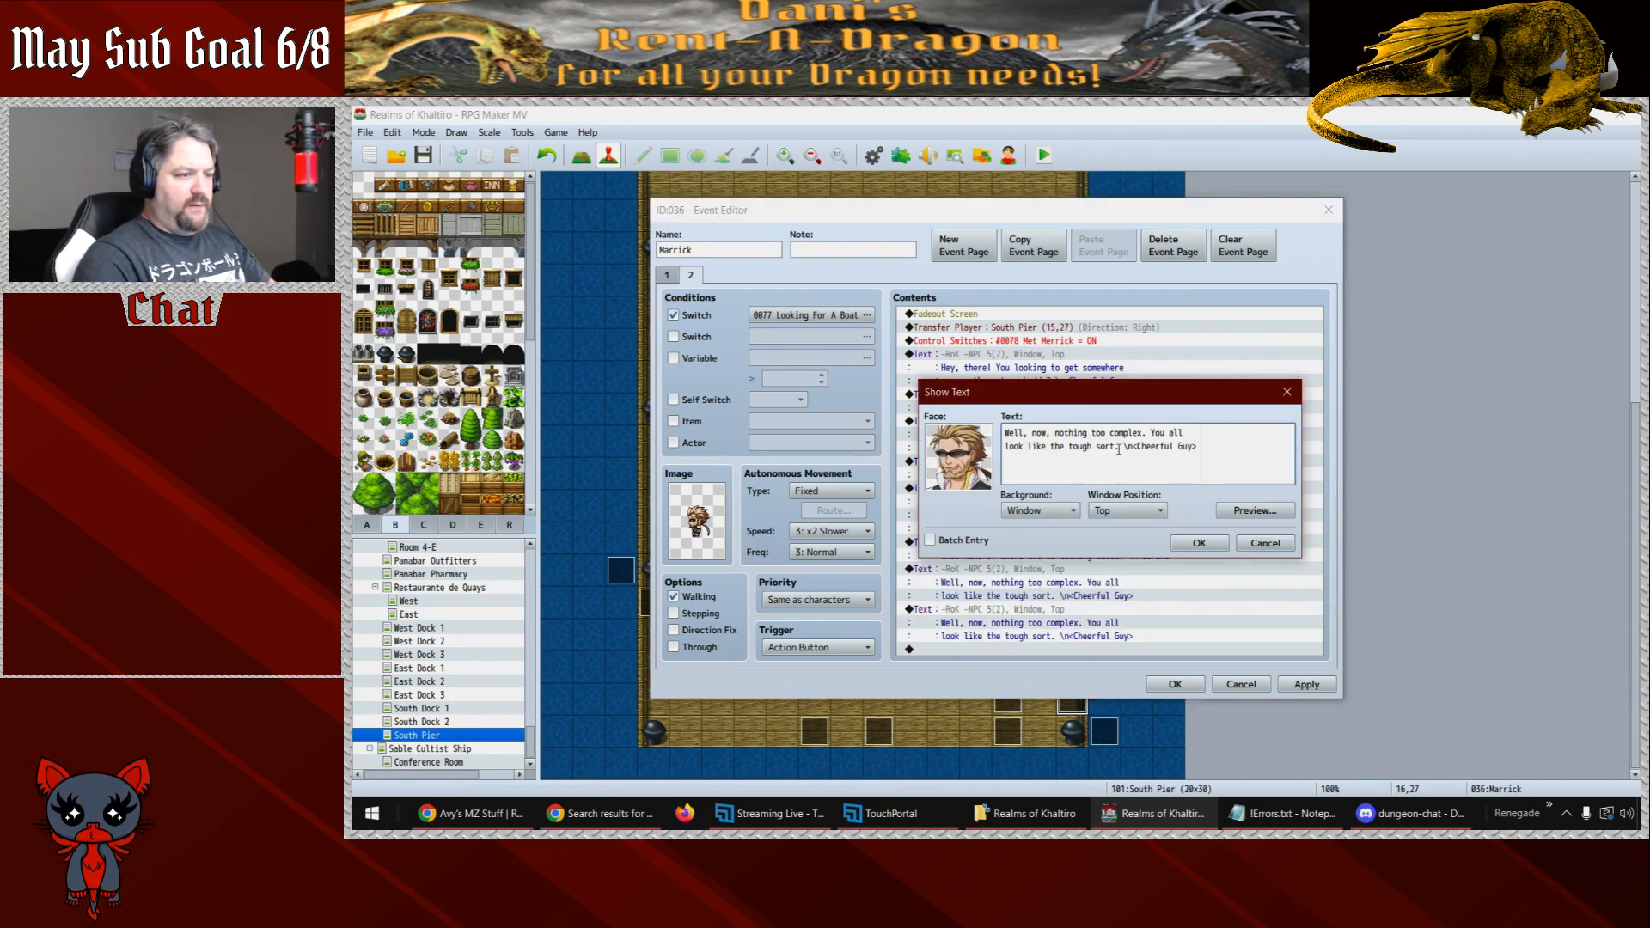
drag(1120, 446, 1039, 385)
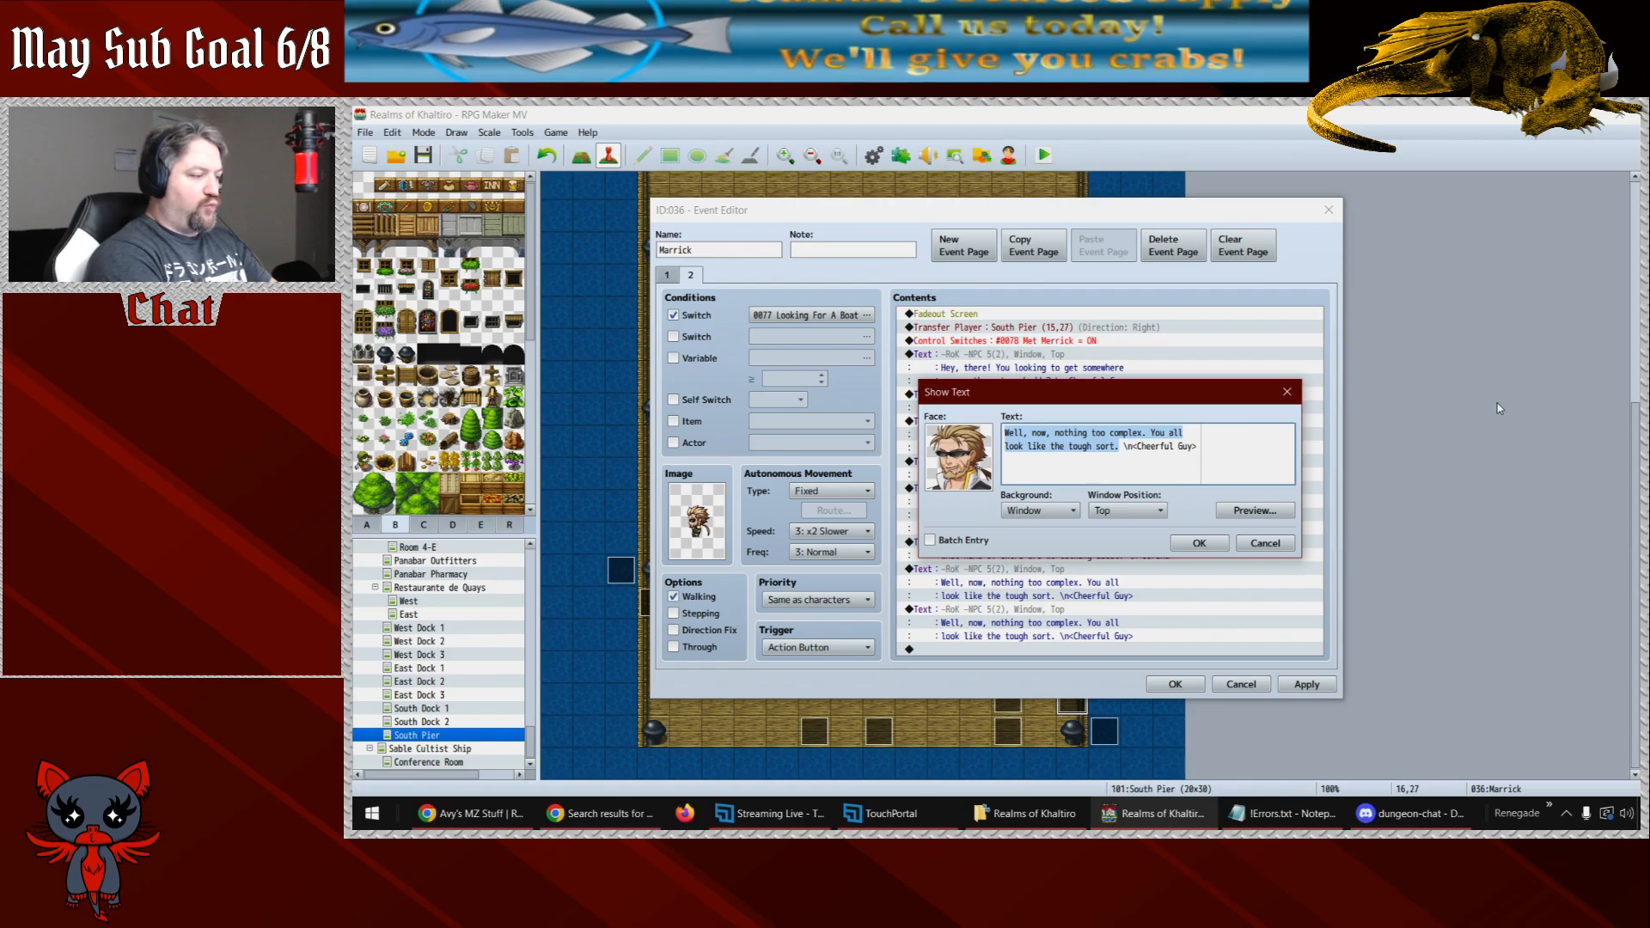
text(There's a)
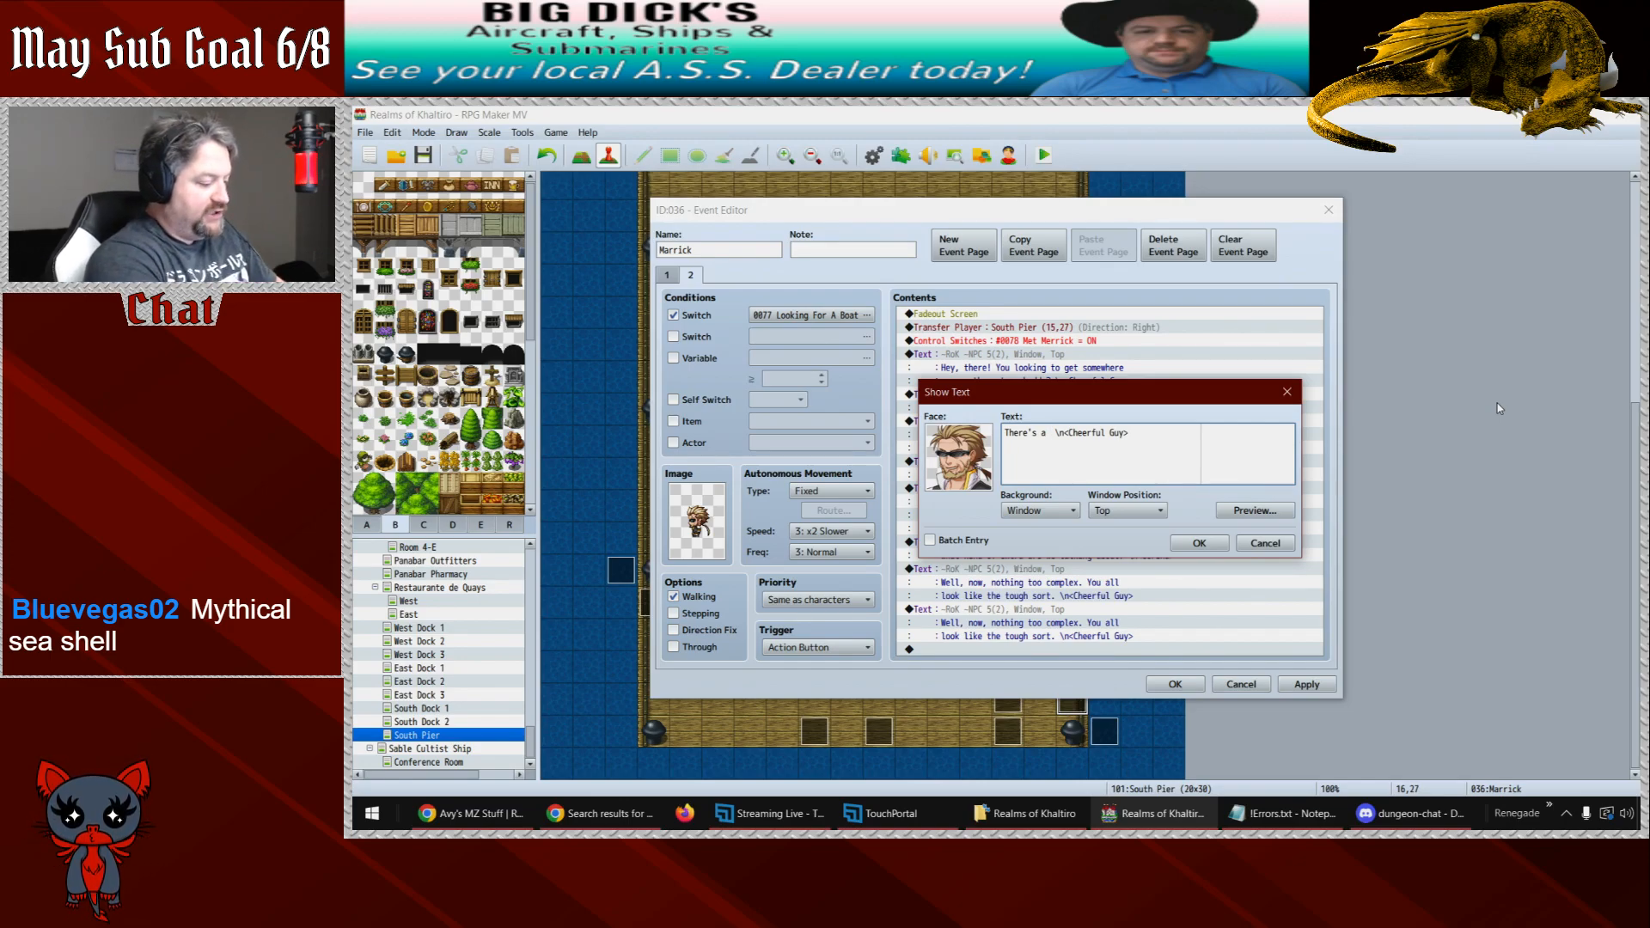
text(shipwreck)
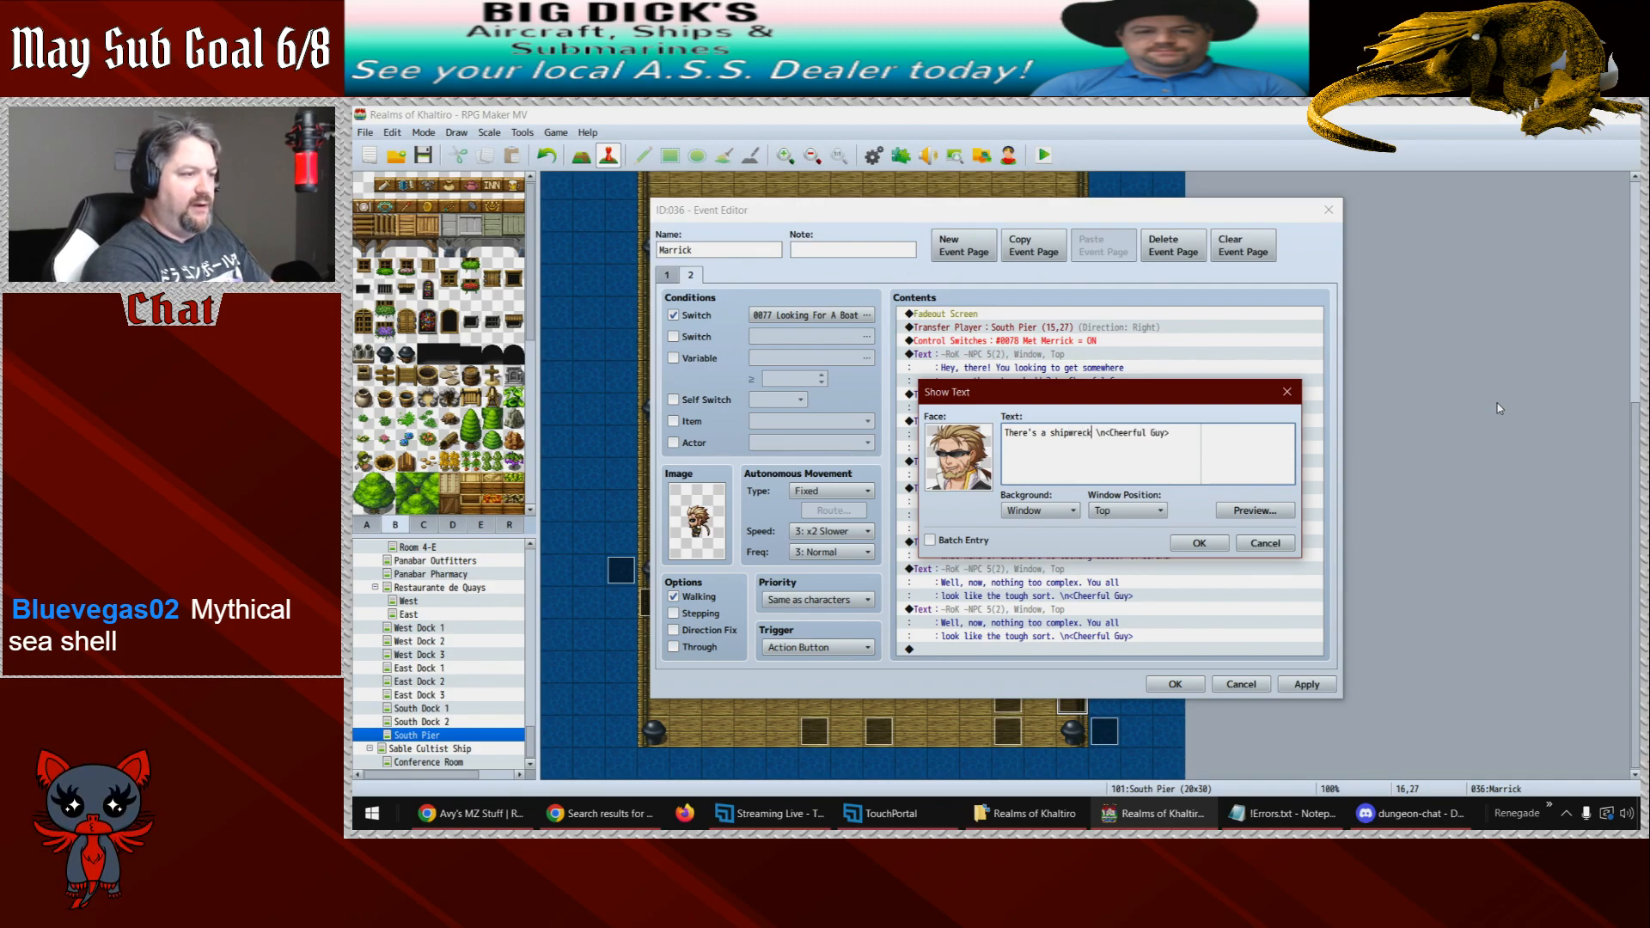
text( about  )
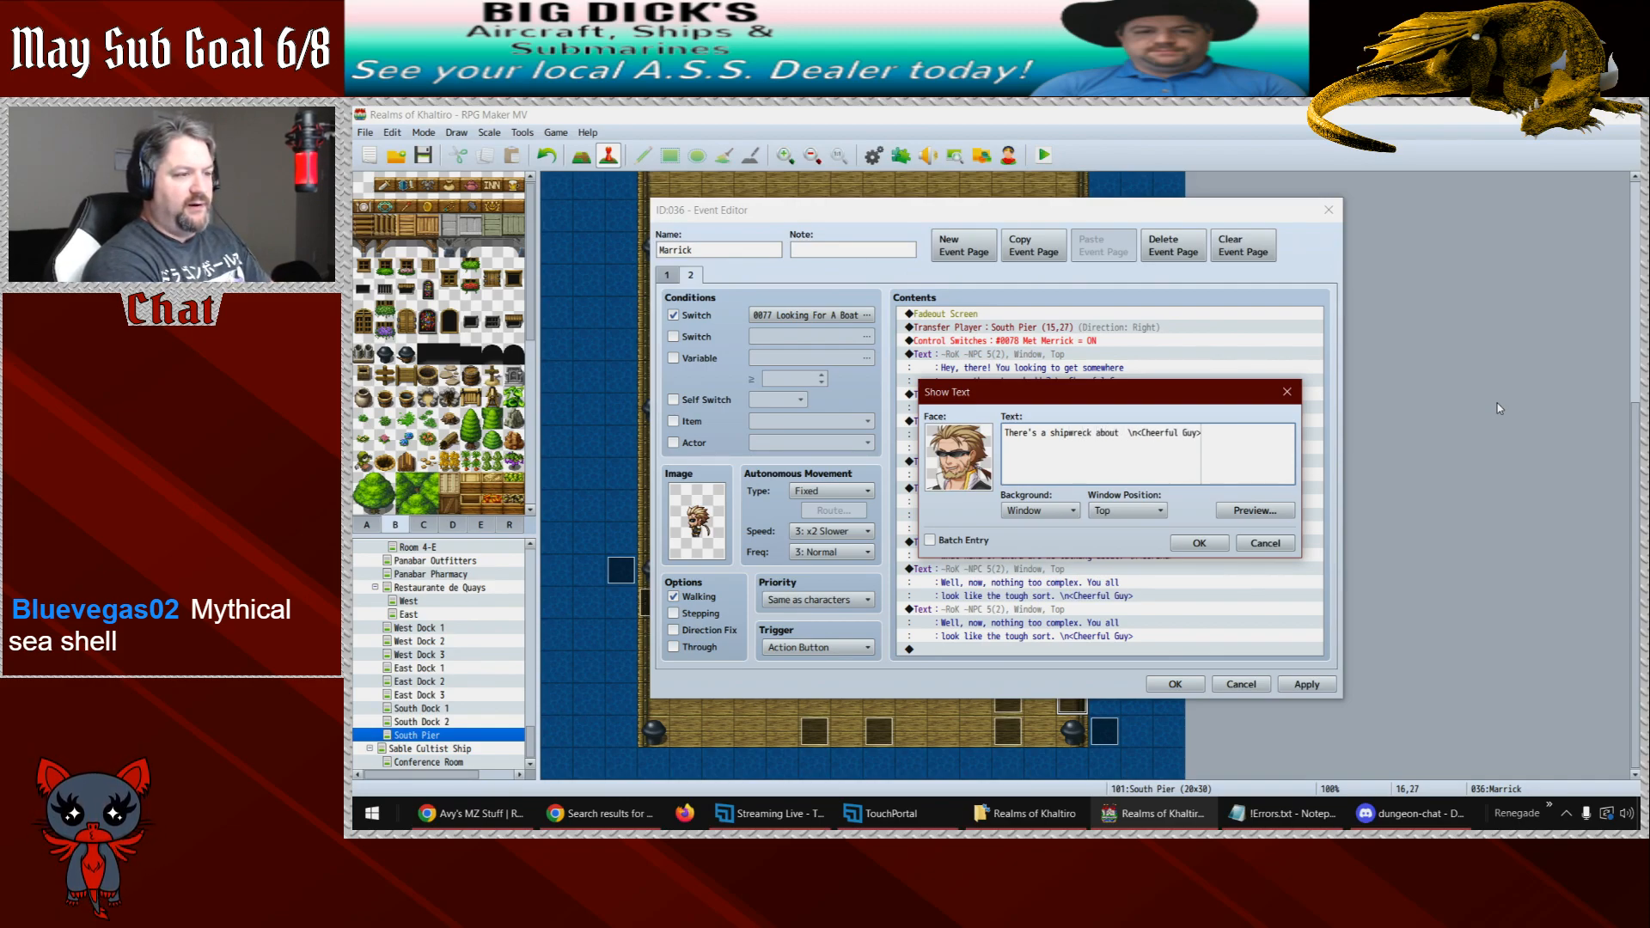
text(20 minutes off)
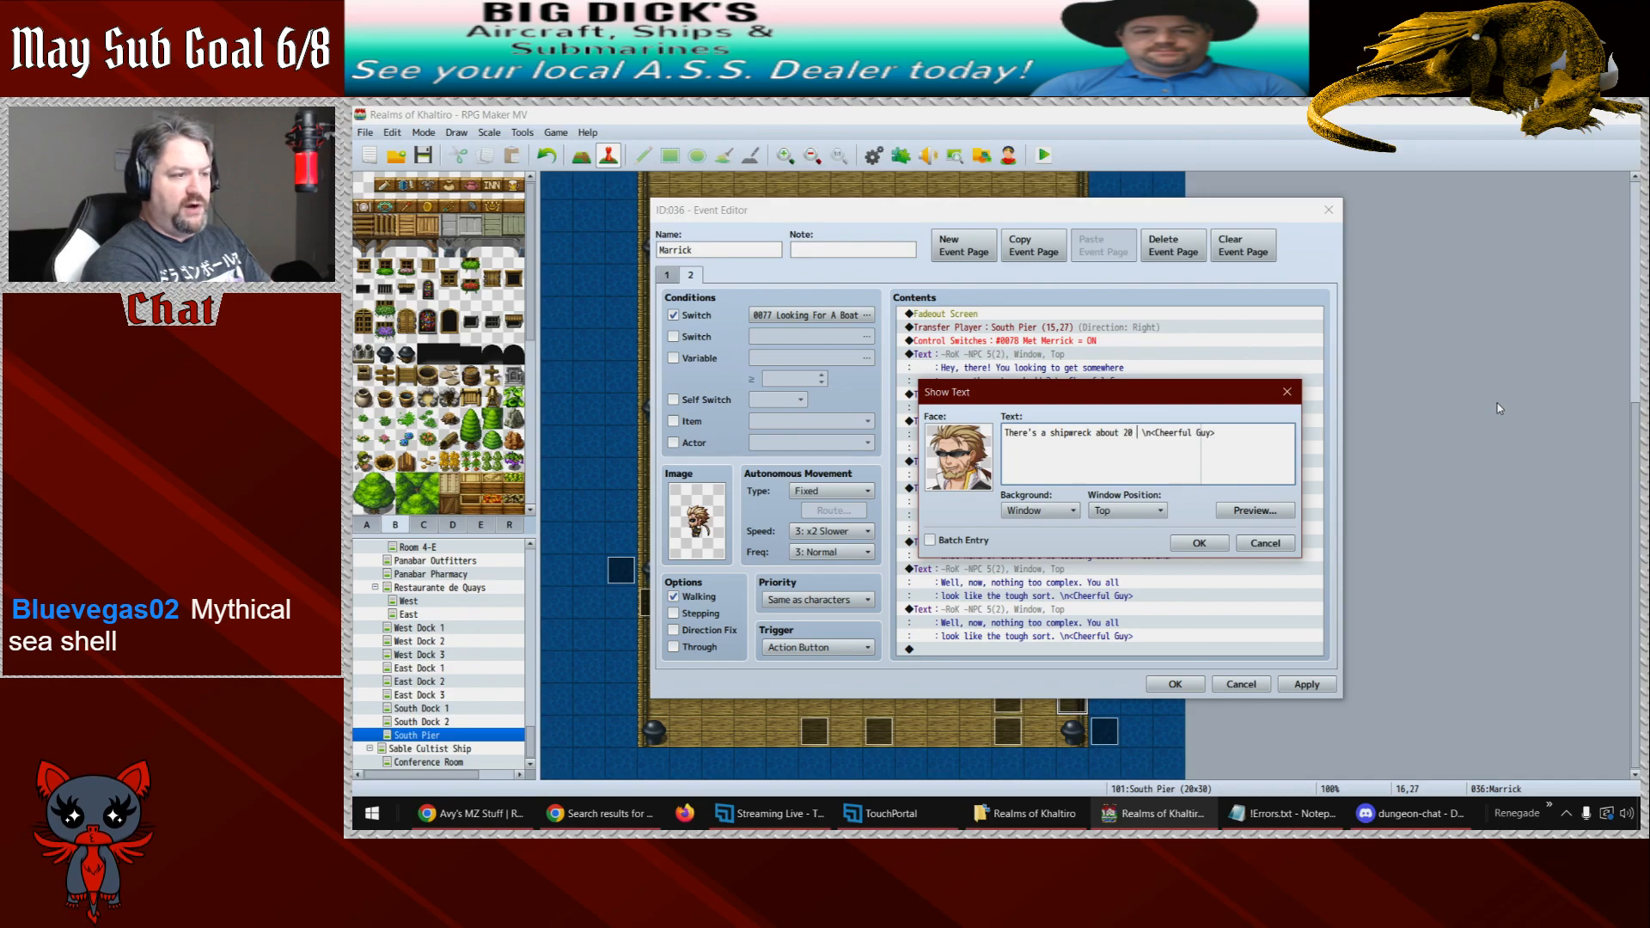
text(shore.)
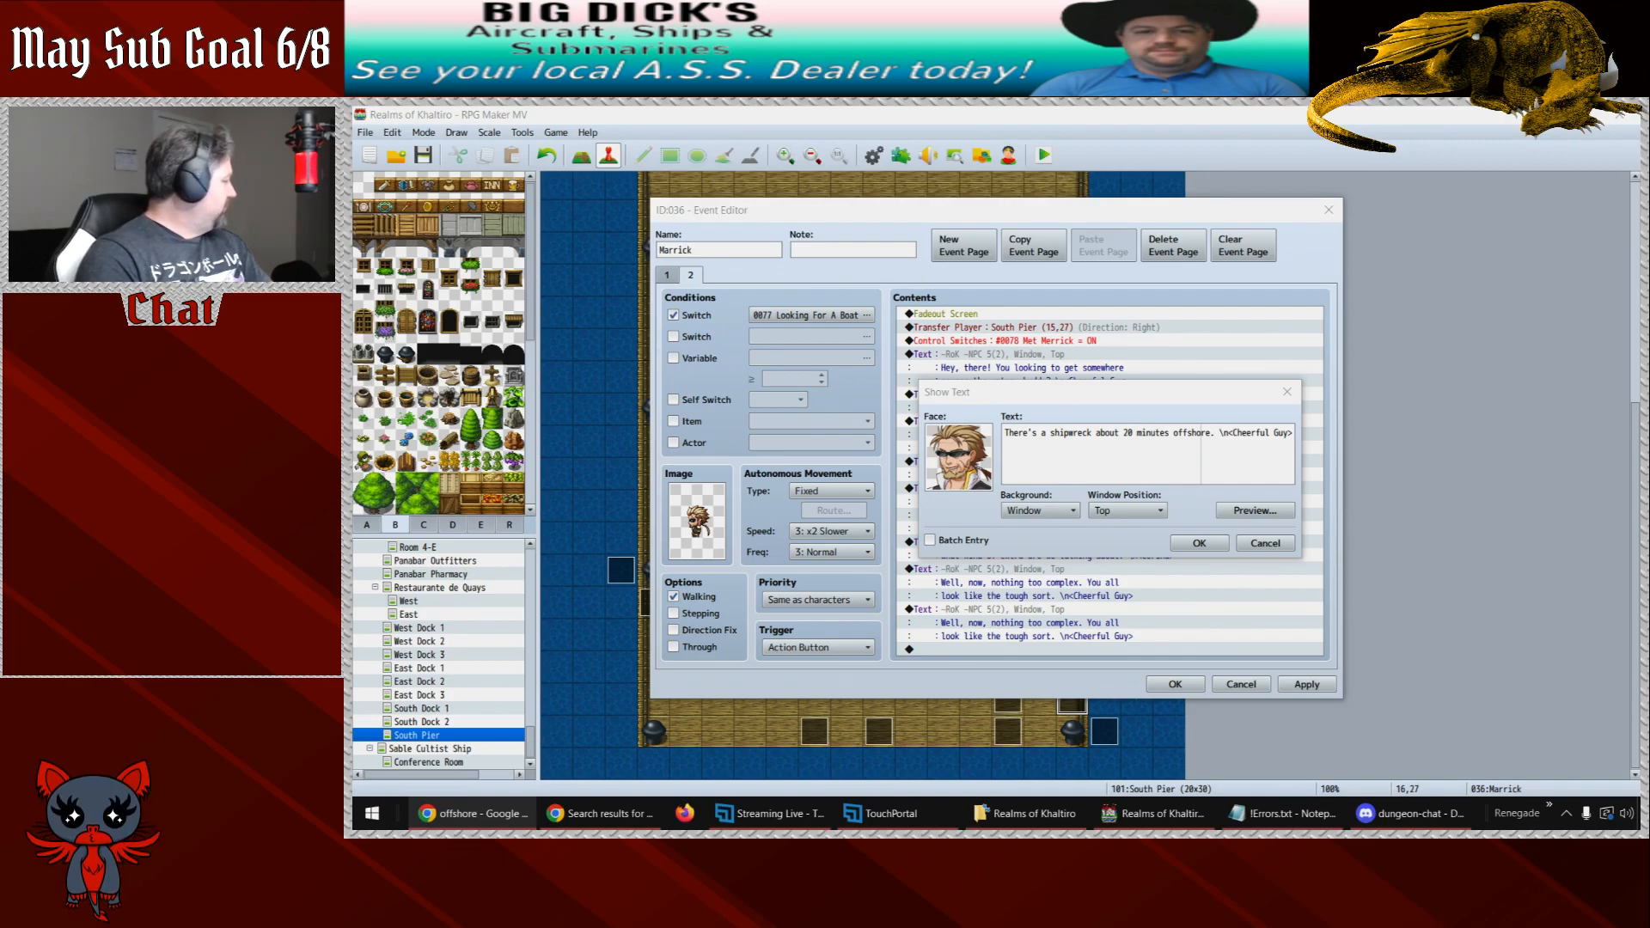
- Wrap "offshore." onto a second line, continue with "Inside is supposed to be a wealth of fancy treasures." across lines two and three, and save
click(1216, 438)
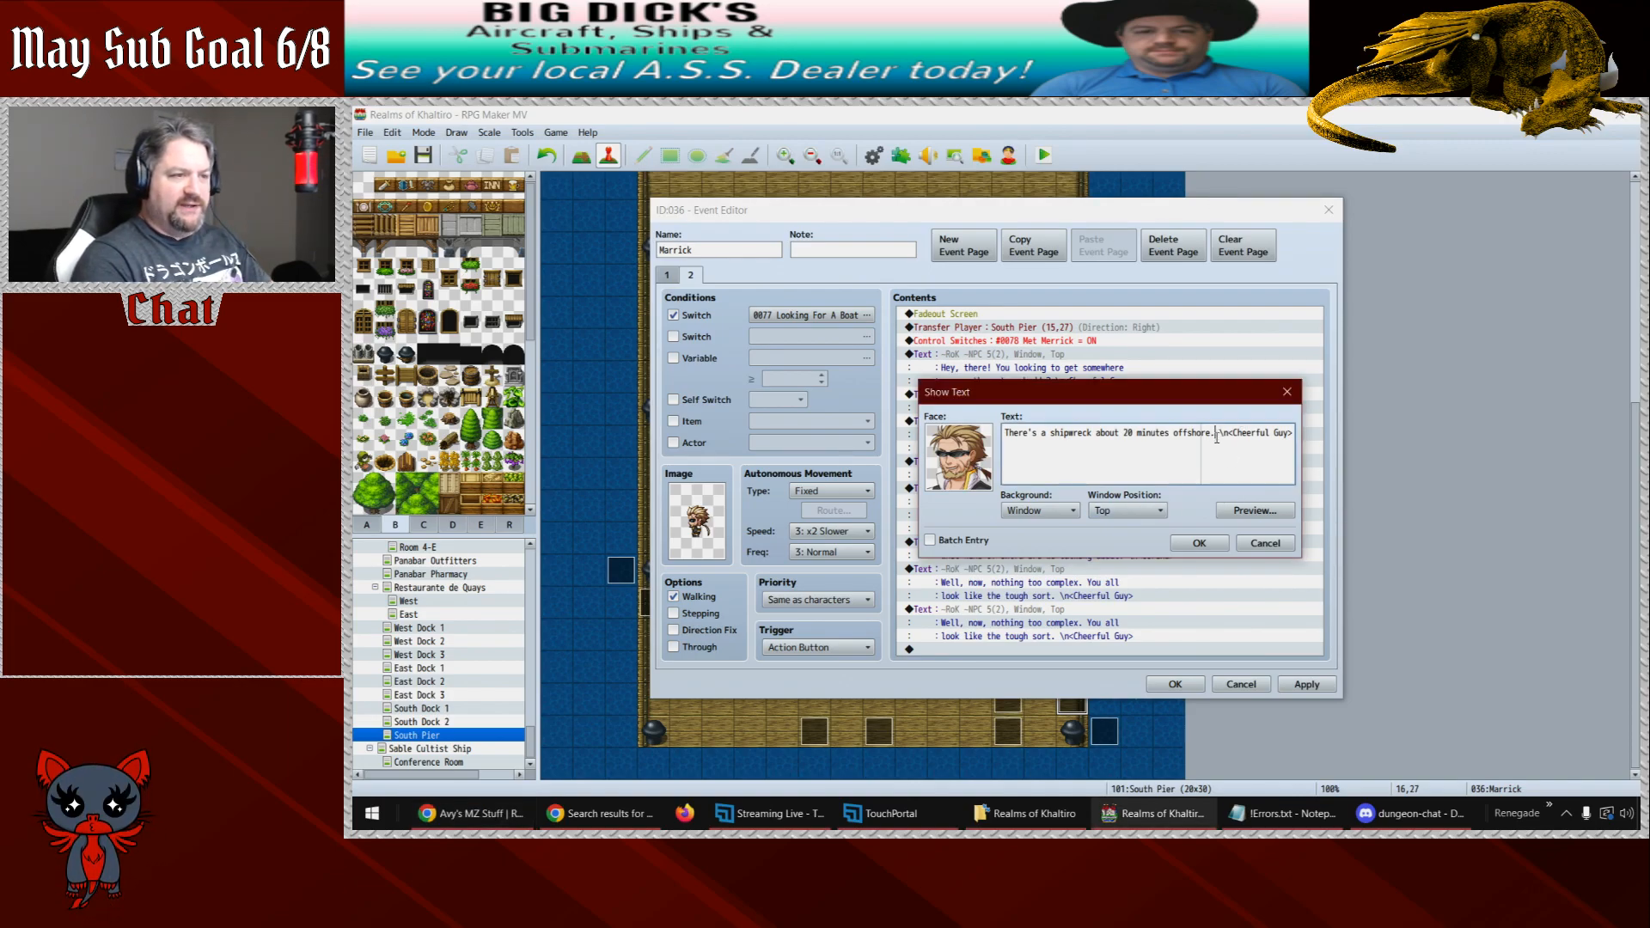
key(BackSpace)
key(Return)
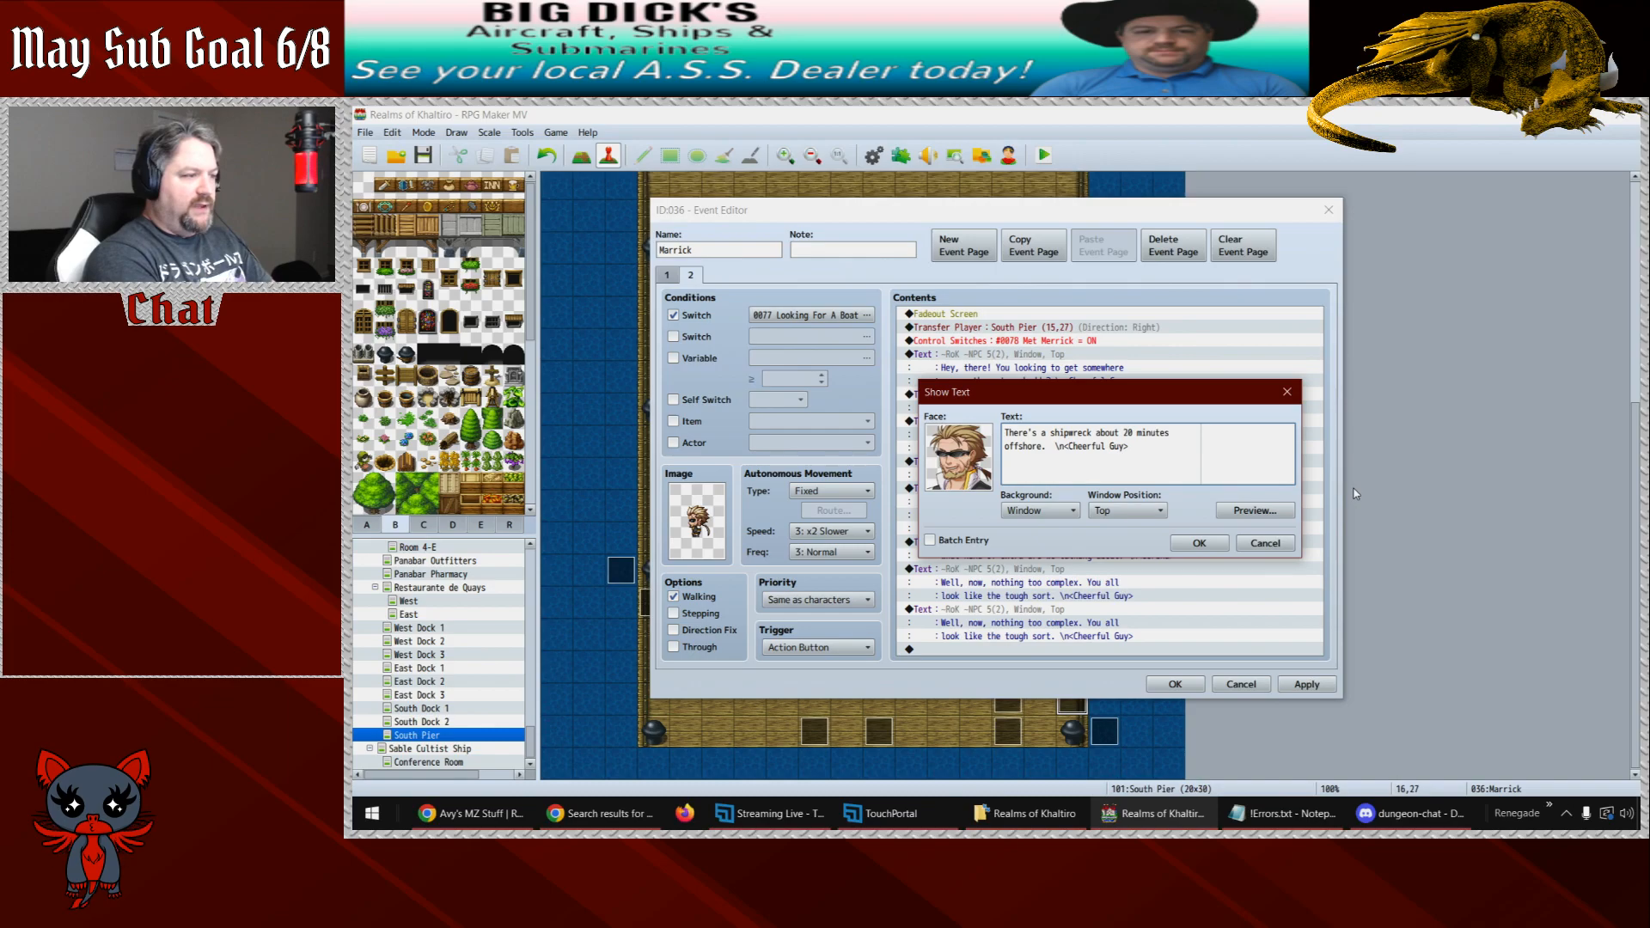
text(Inside is su)
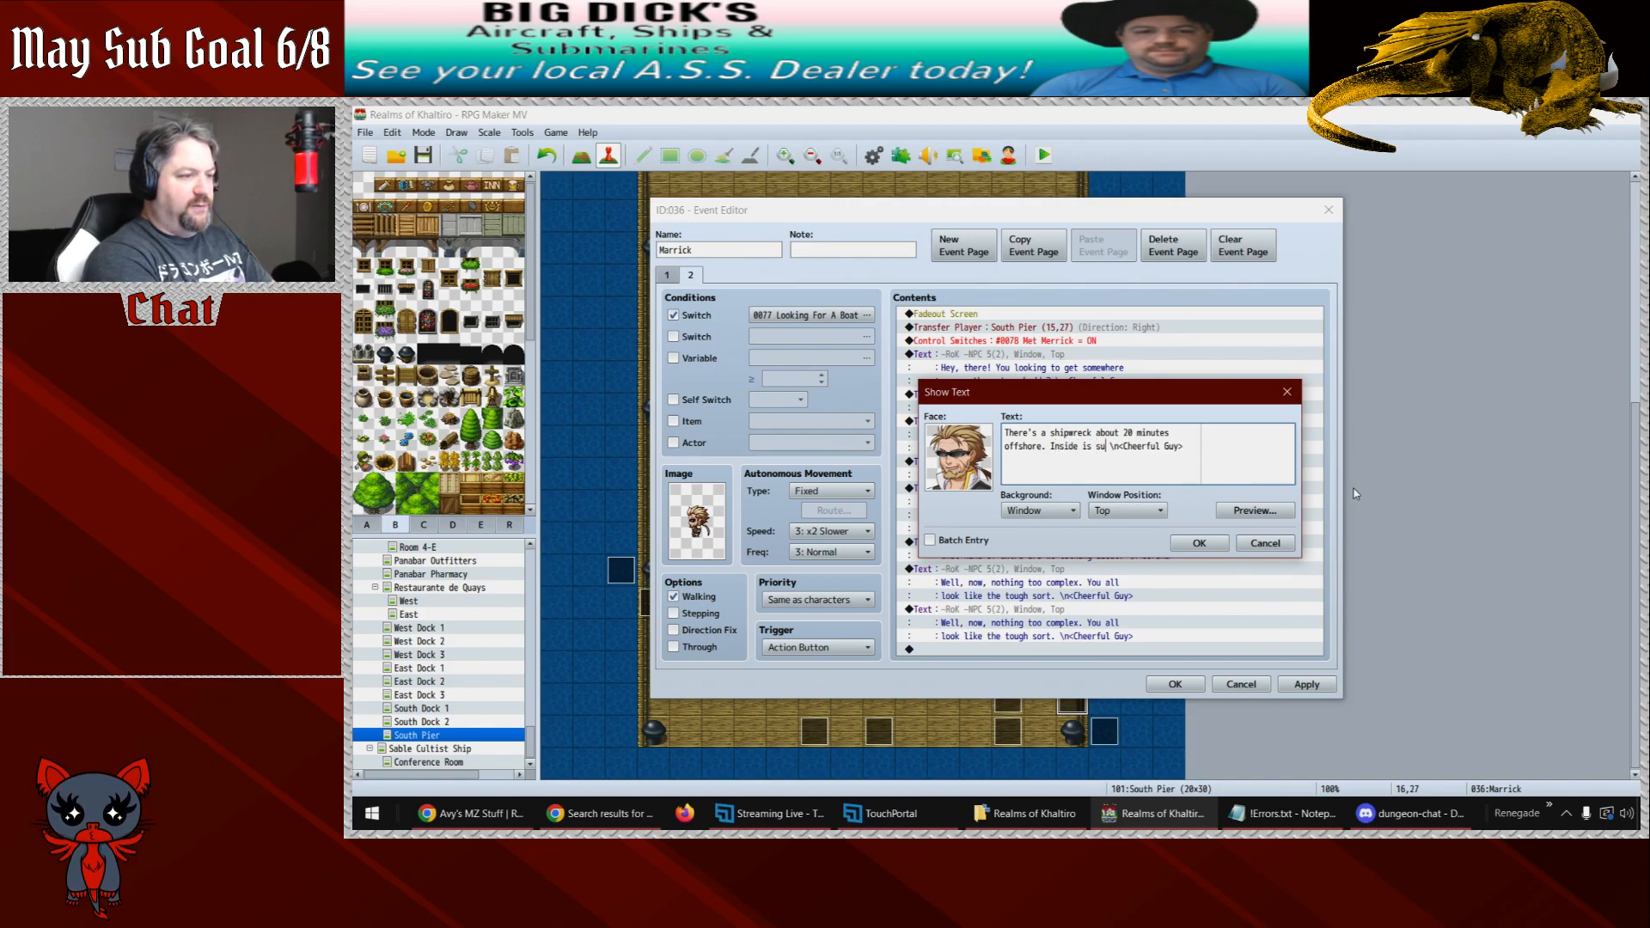
text(pposed to be a)
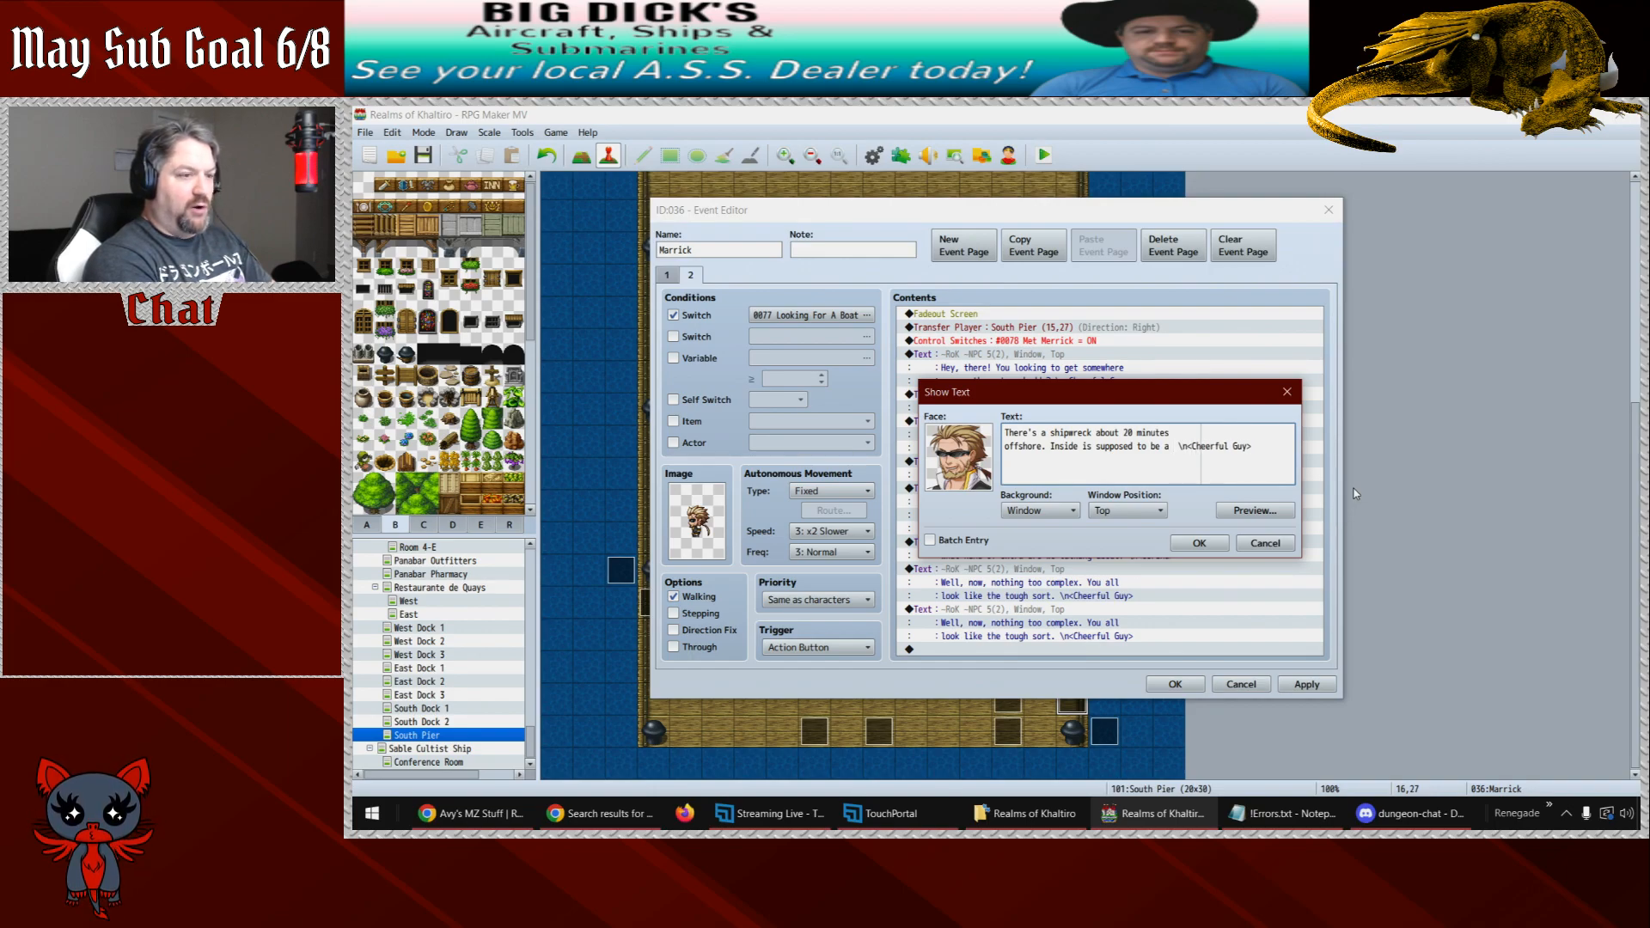
text(wealth of )
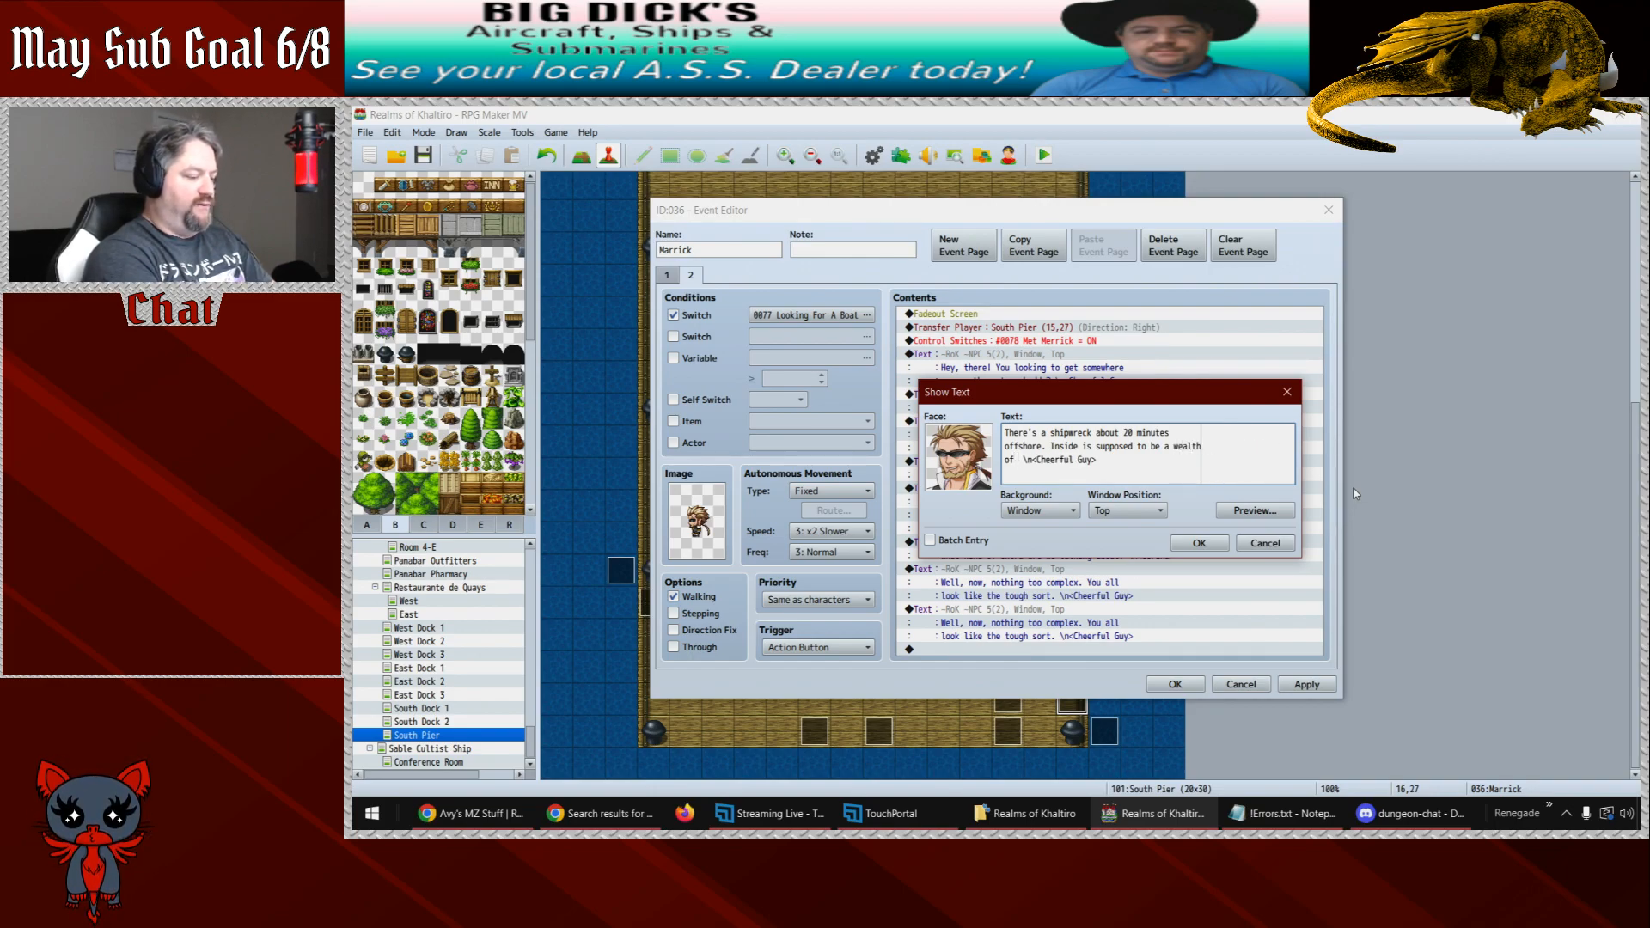
text(fancy treasure)
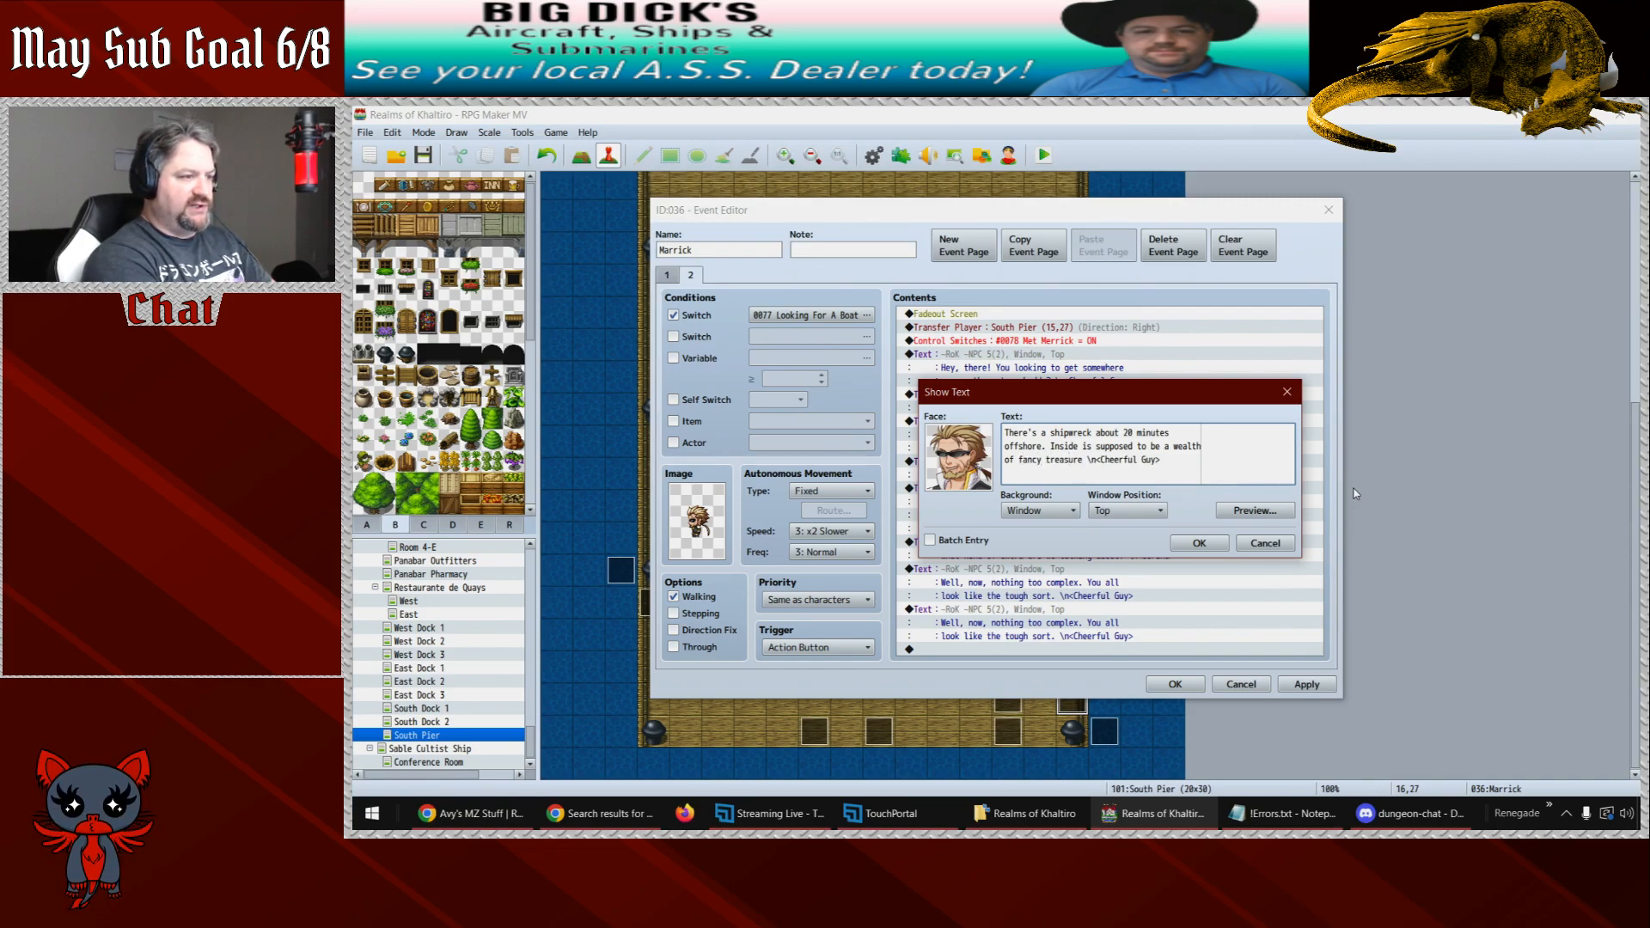
text(s.)
key(BackSpace)
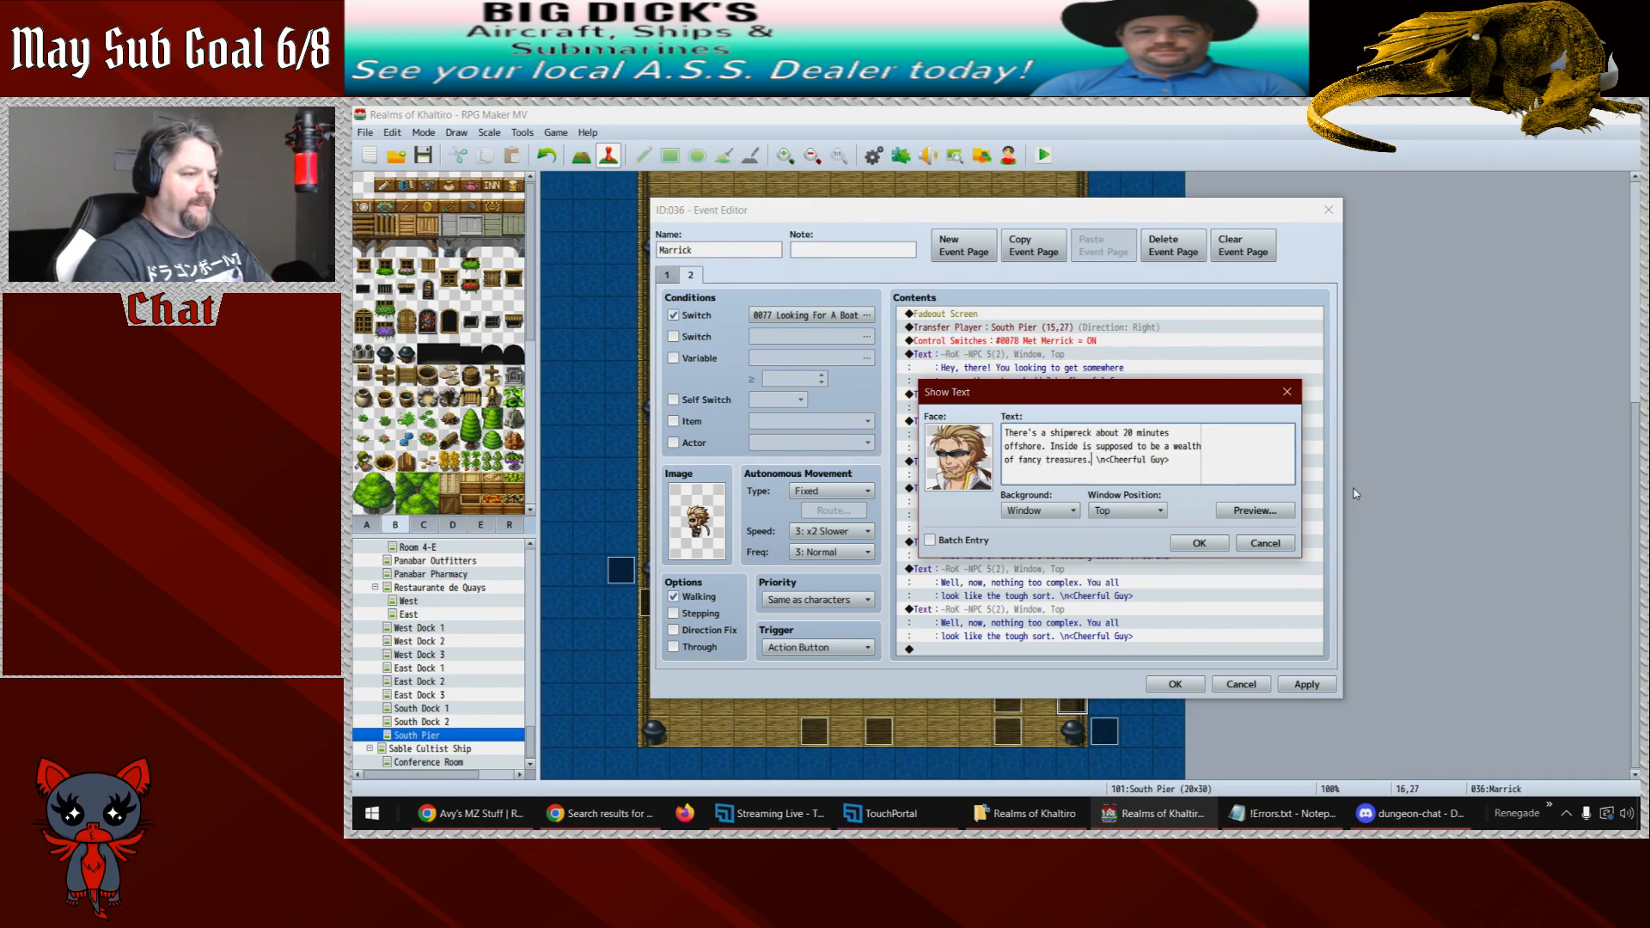
click(1211, 545)
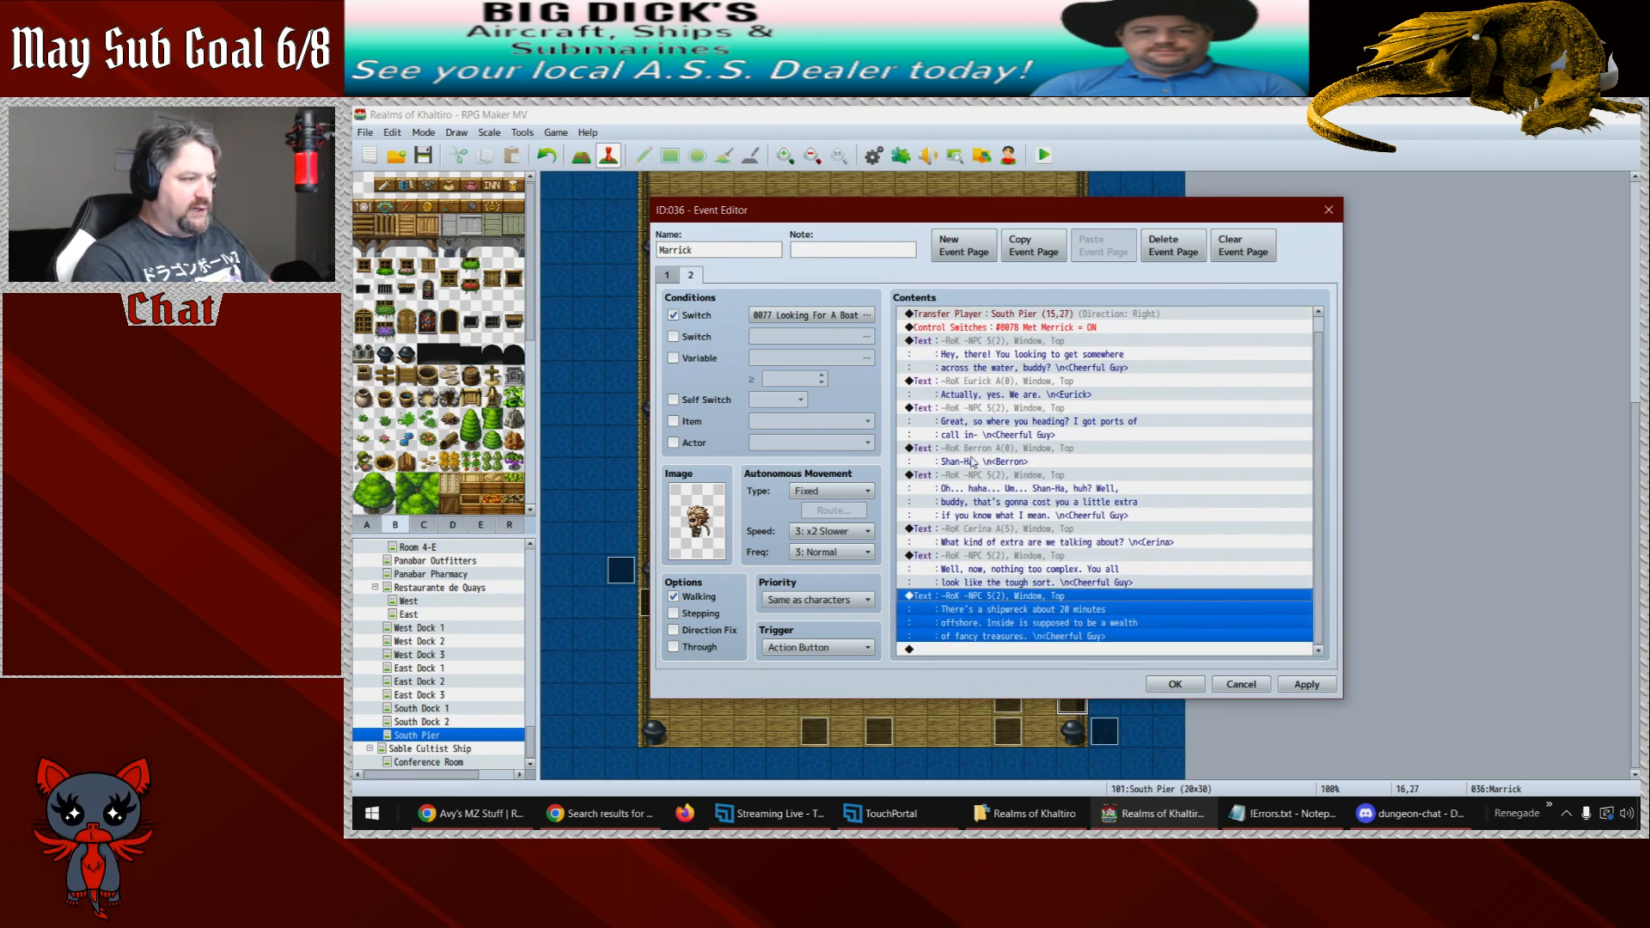
- Paste a copy of Cerina's question at the end of the event and open it with its body text selected
click(994, 533)
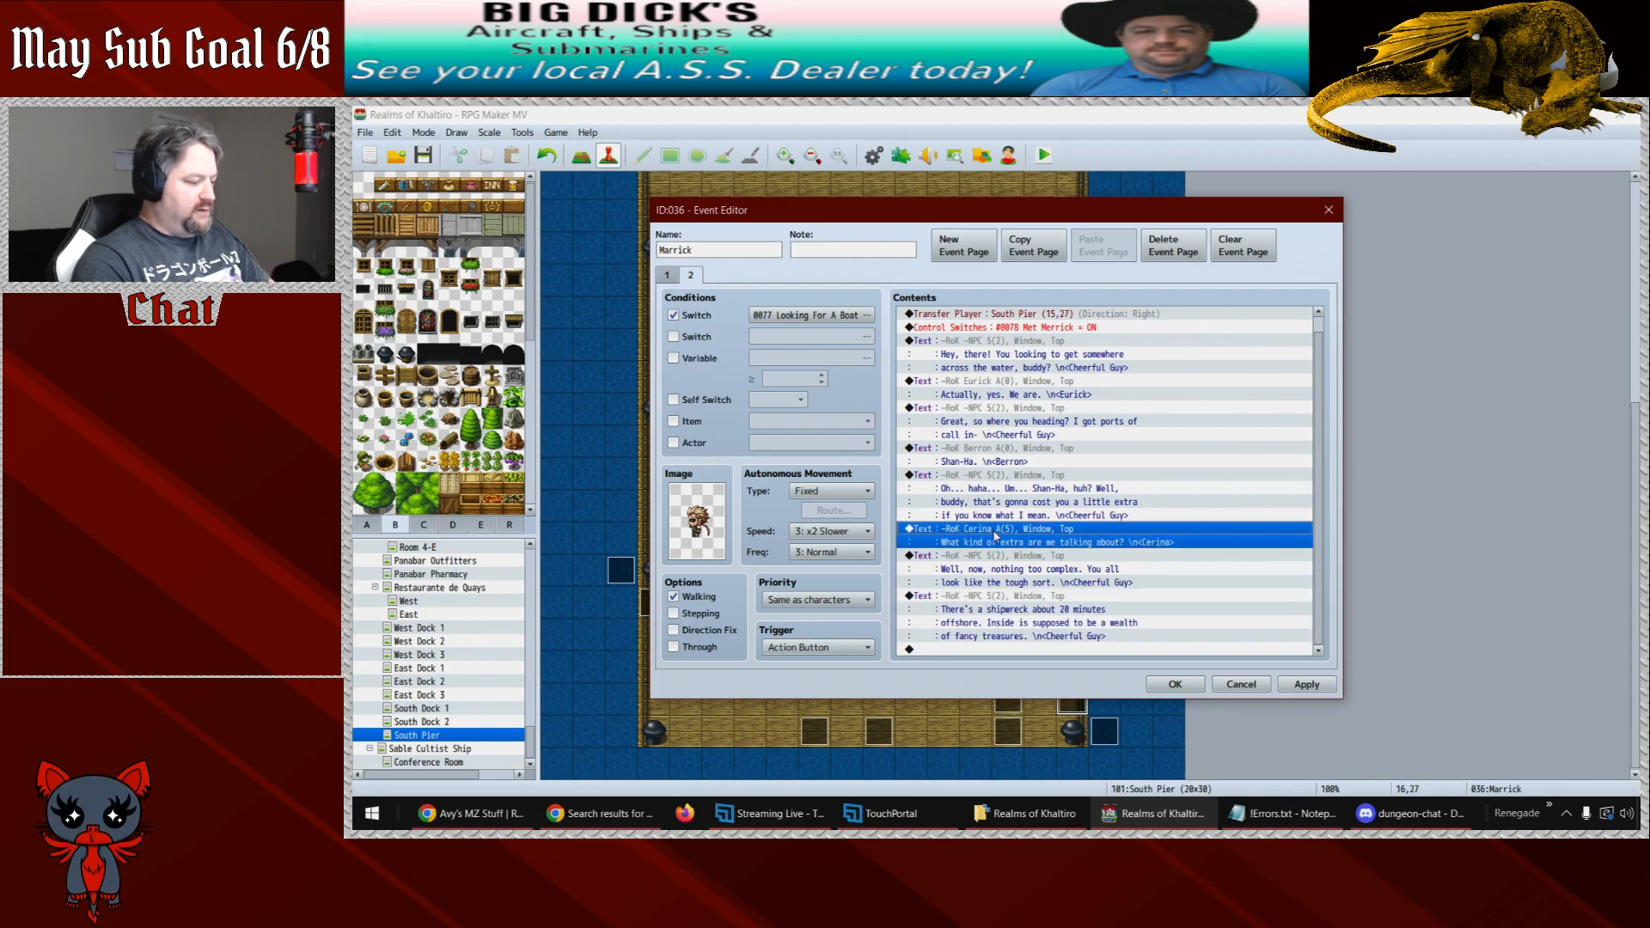
key(ctrl+c)
click(960, 650)
key(ctrl+v)
double_click(980, 628)
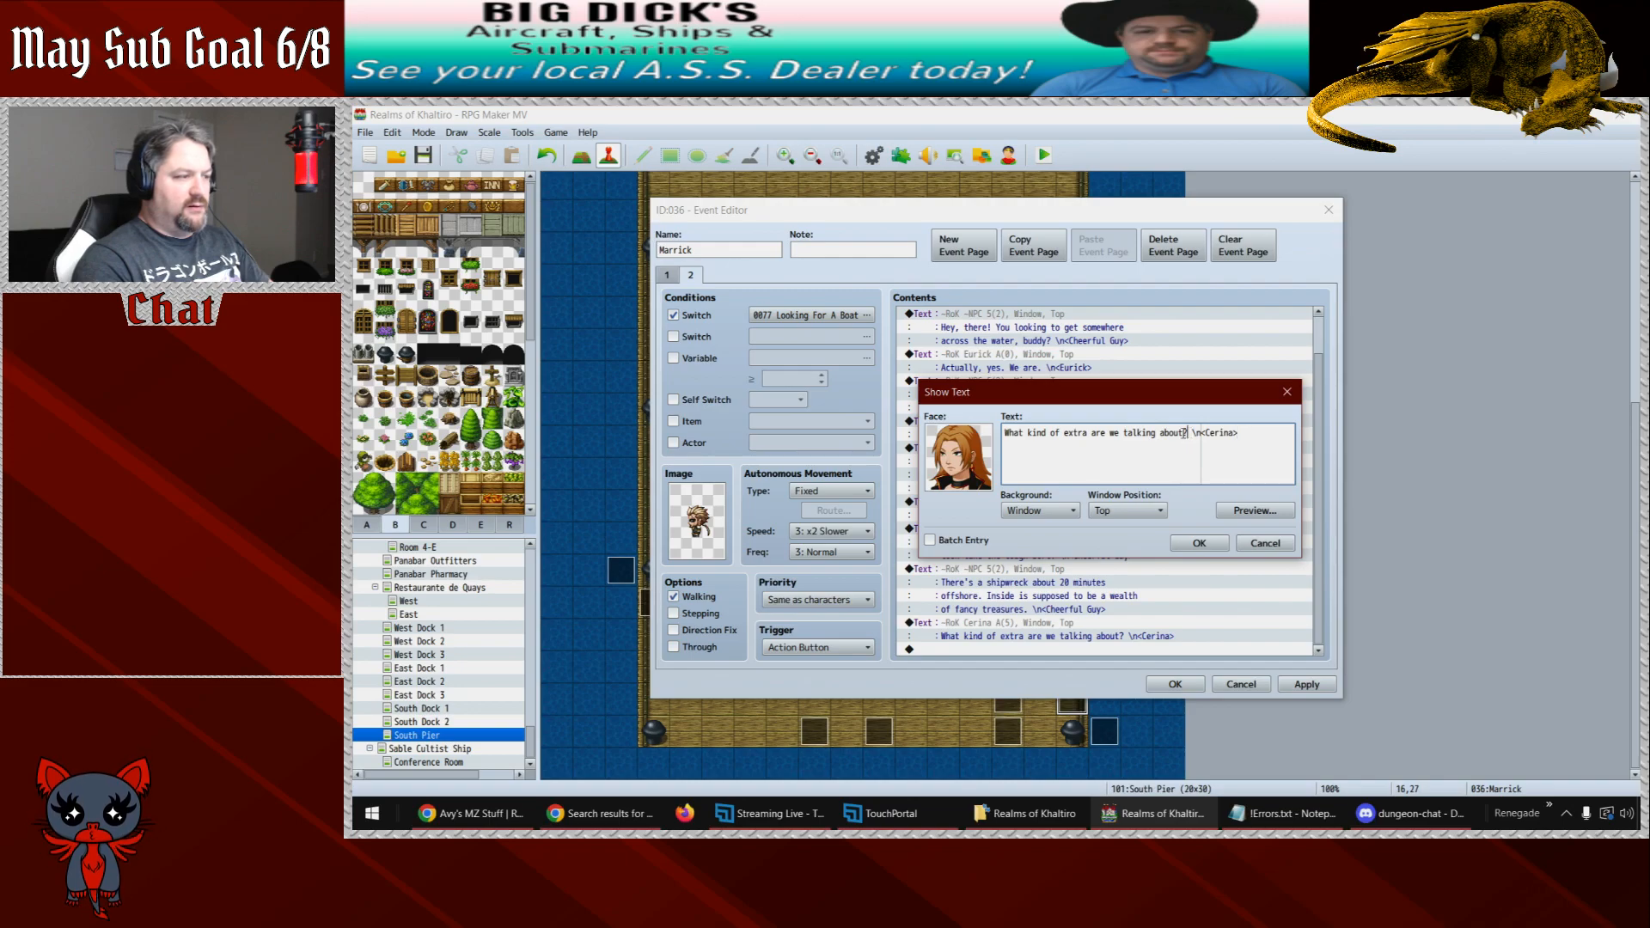
drag(1186, 434, 986, 451)
text(Somhe)
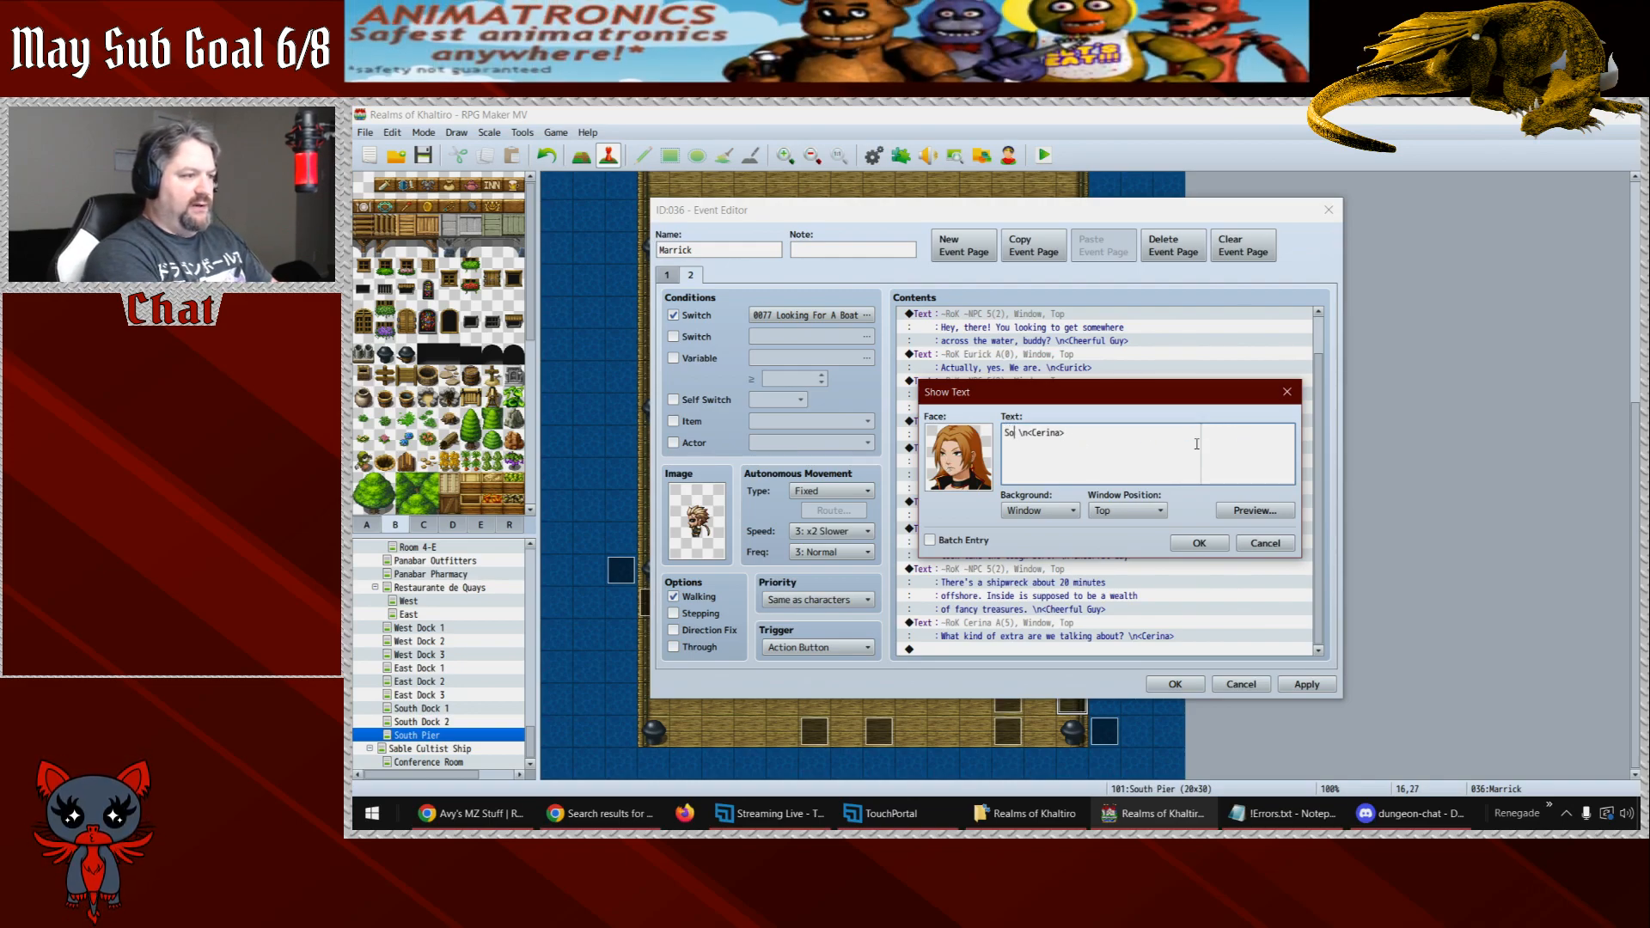
key(BackSpace)
key(BackSpace)
text(ehow)
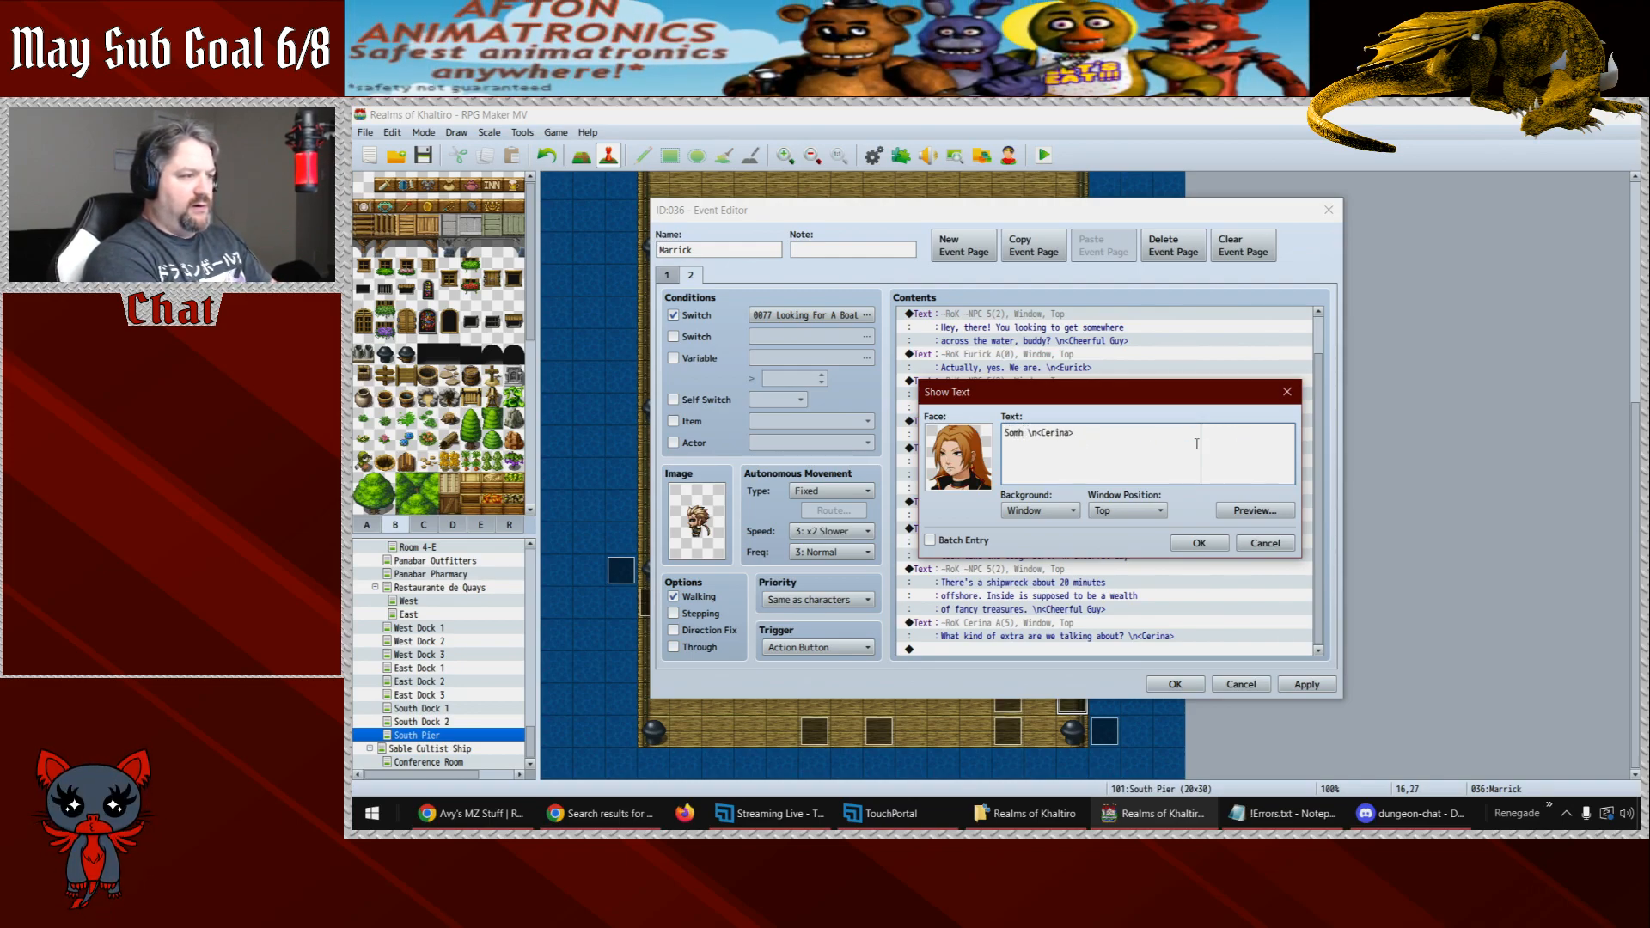
text(, I)
key(BackSpace)
key(BackSpace)
key(BackSpace)
key(BackSpace)
key(BackSpace)
key(BackSpace)
key(BackSpace)
key(BackSpace)
key(BackSpace)
key(BackSpace)
key(BackSpace)
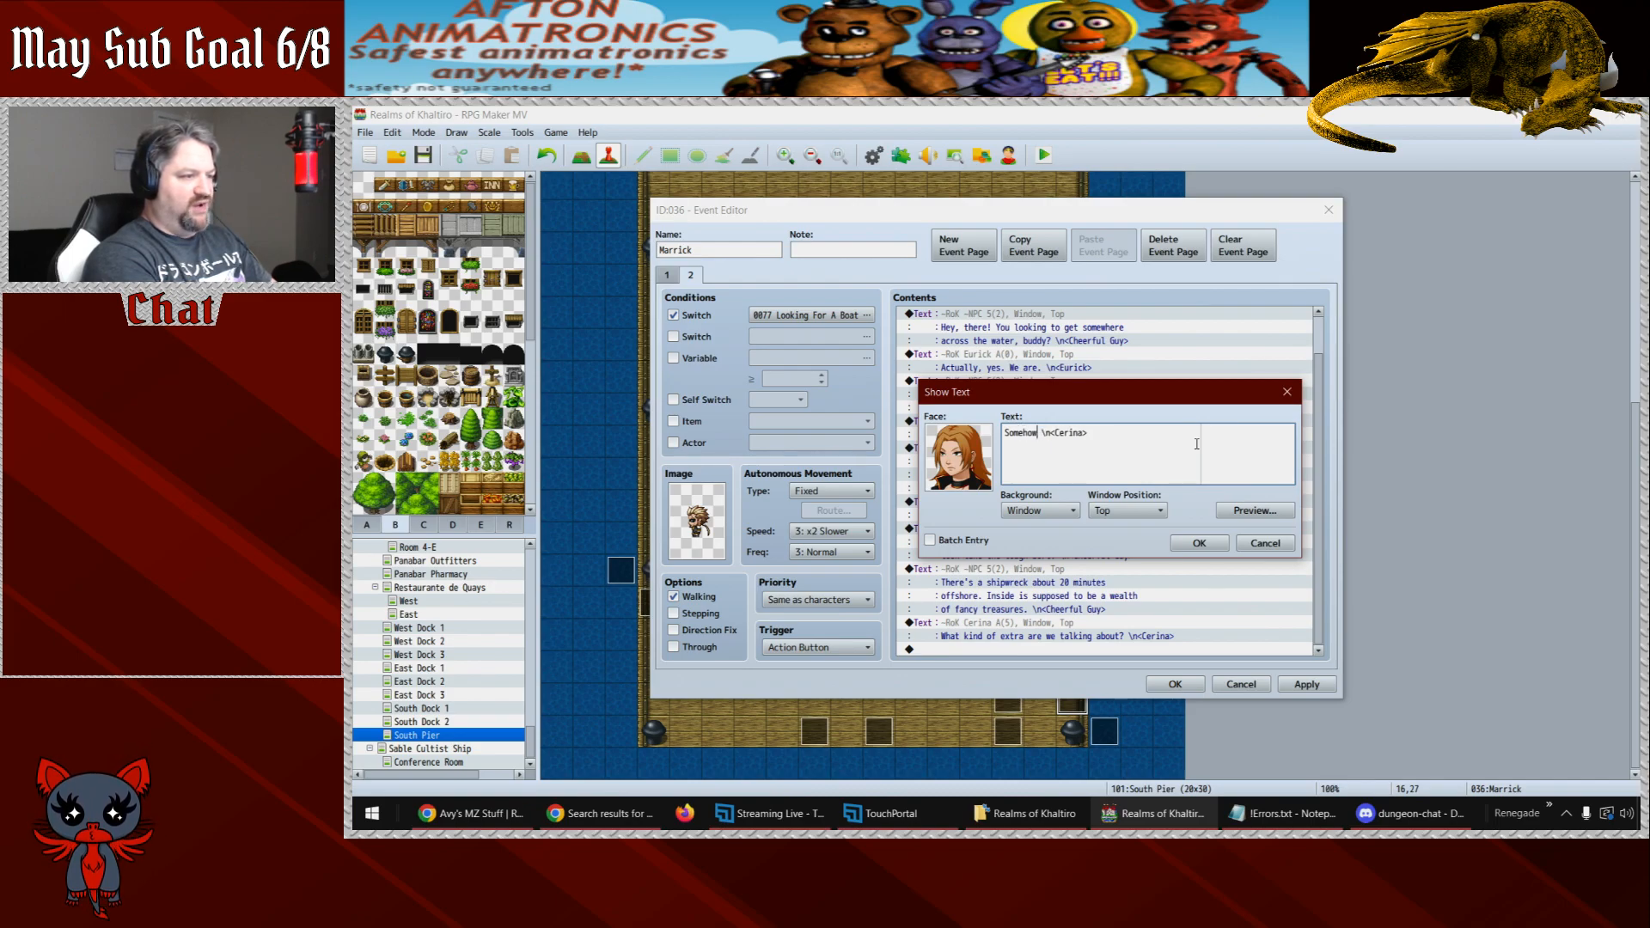
- Make Cerina's copied message read "I don't like where this is going." before the name tag and save it
text(I don't like where this is )
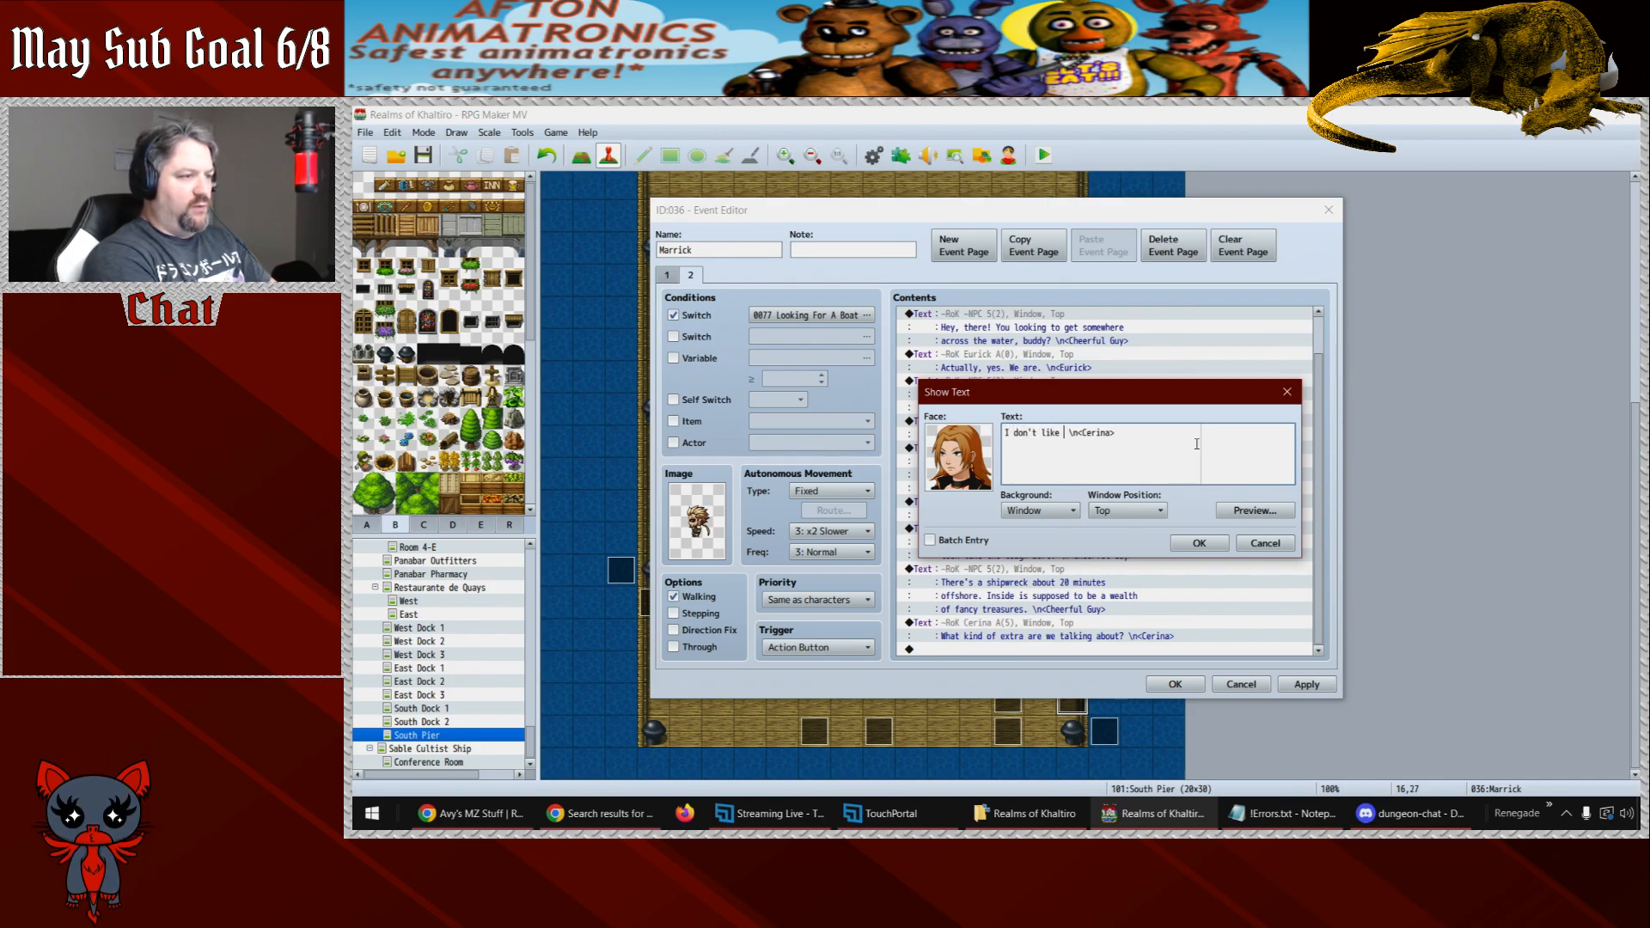
text(going.)
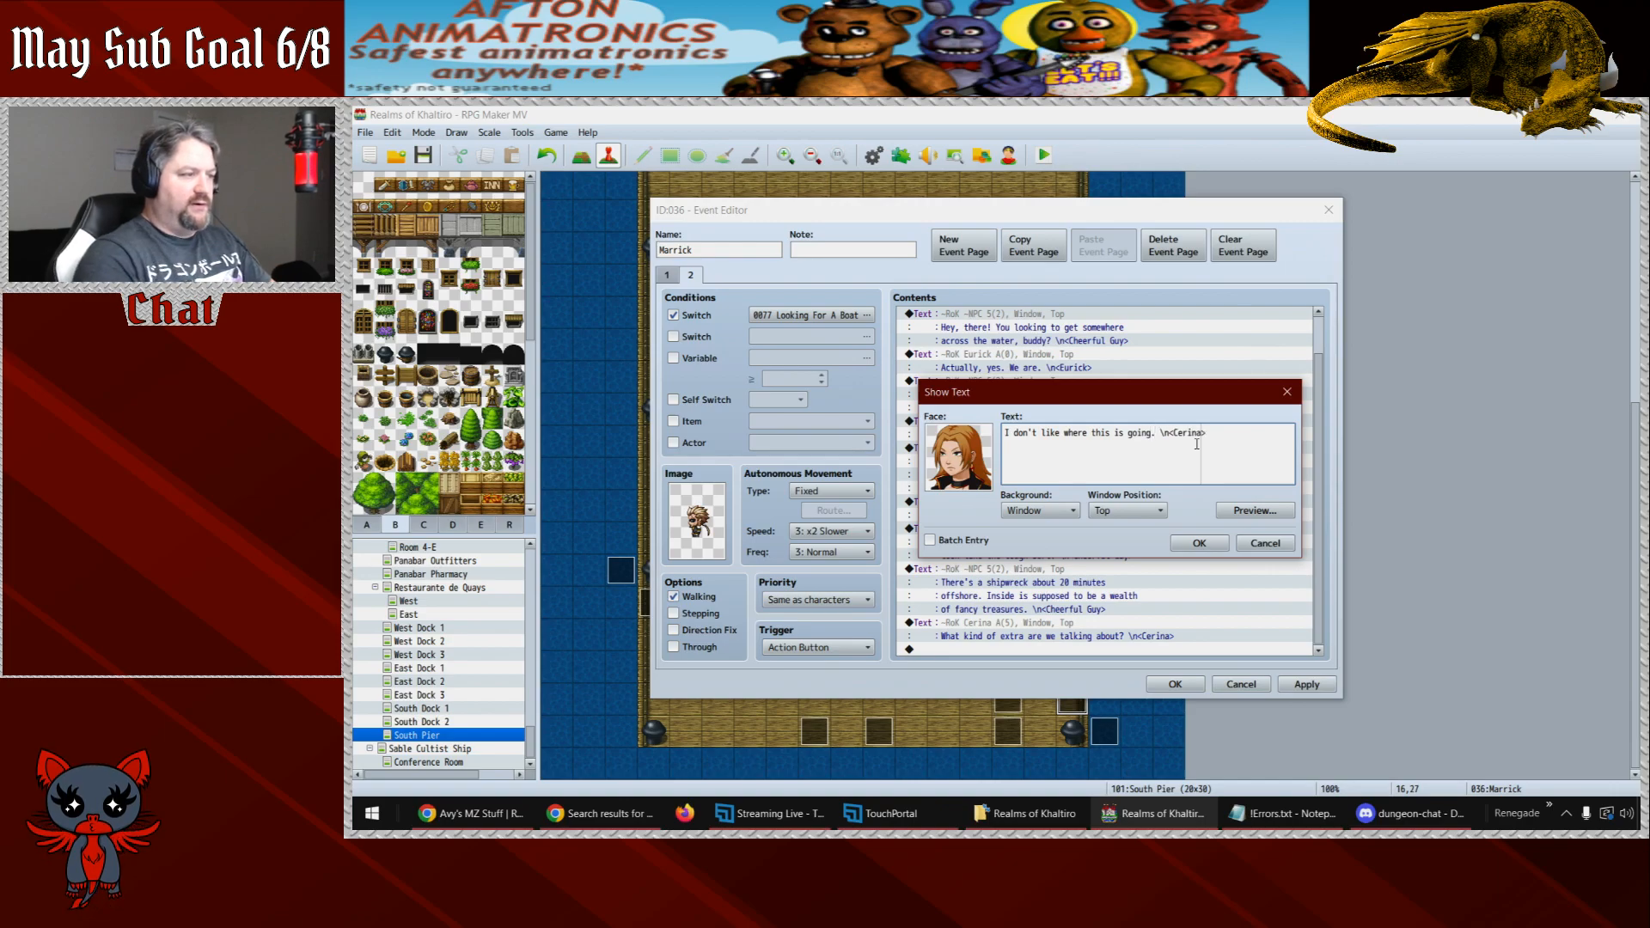
click(1198, 543)
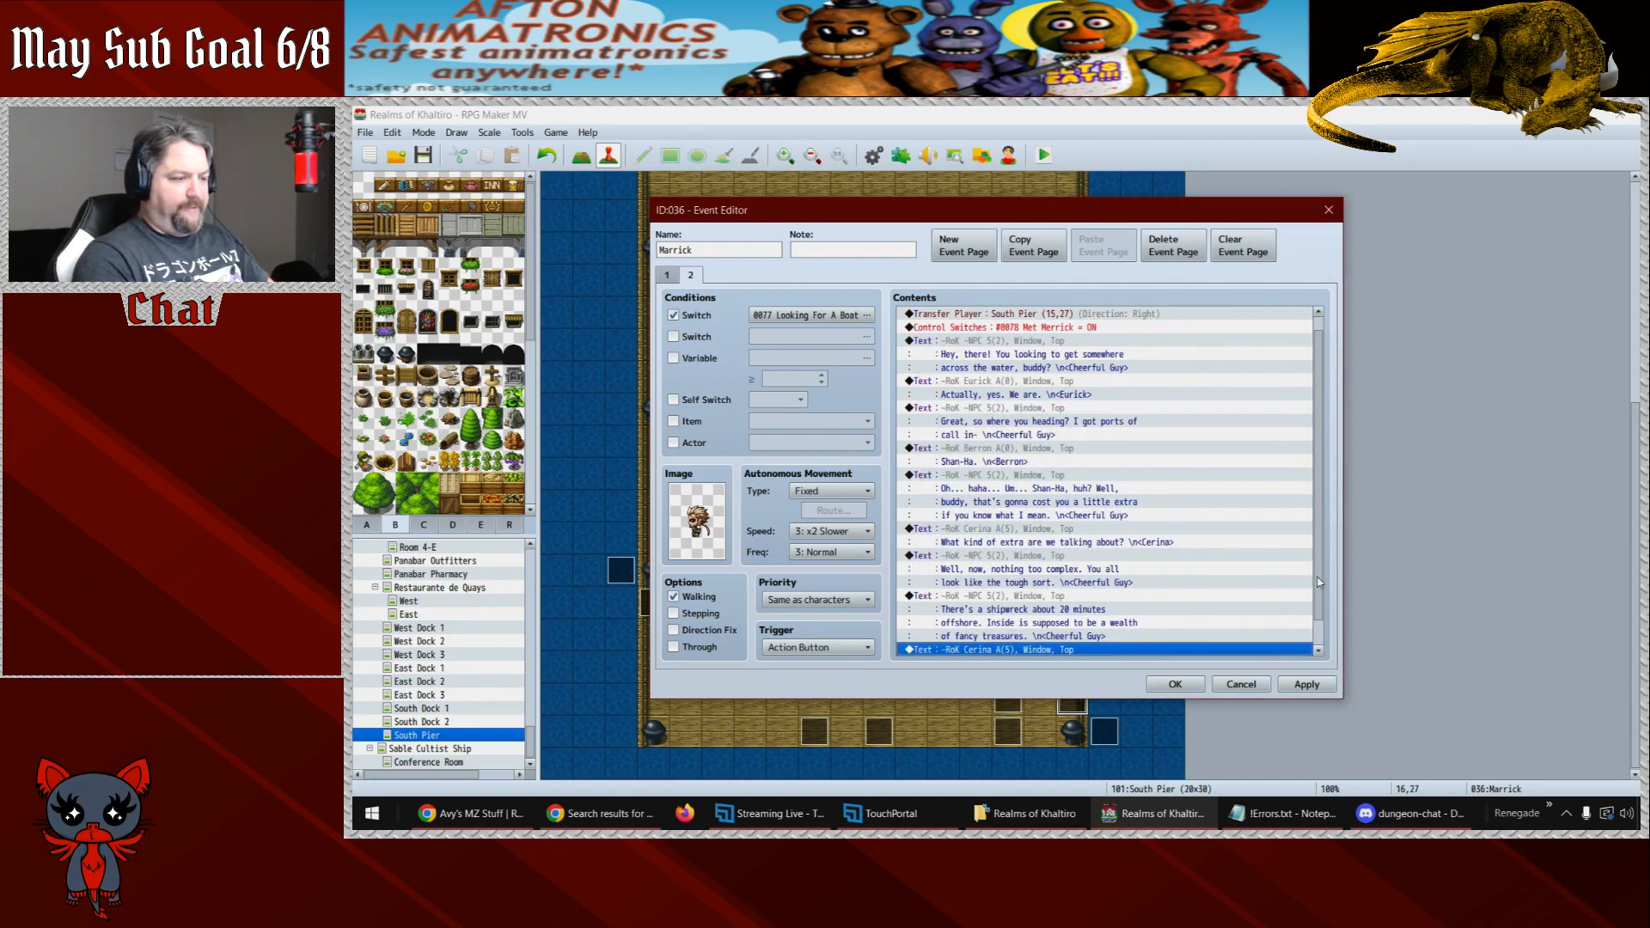
- Paste a copy of the shipwreck message at the end of the event and open it for editing
click(1022, 578)
key(ctrl+c)
click(993, 649)
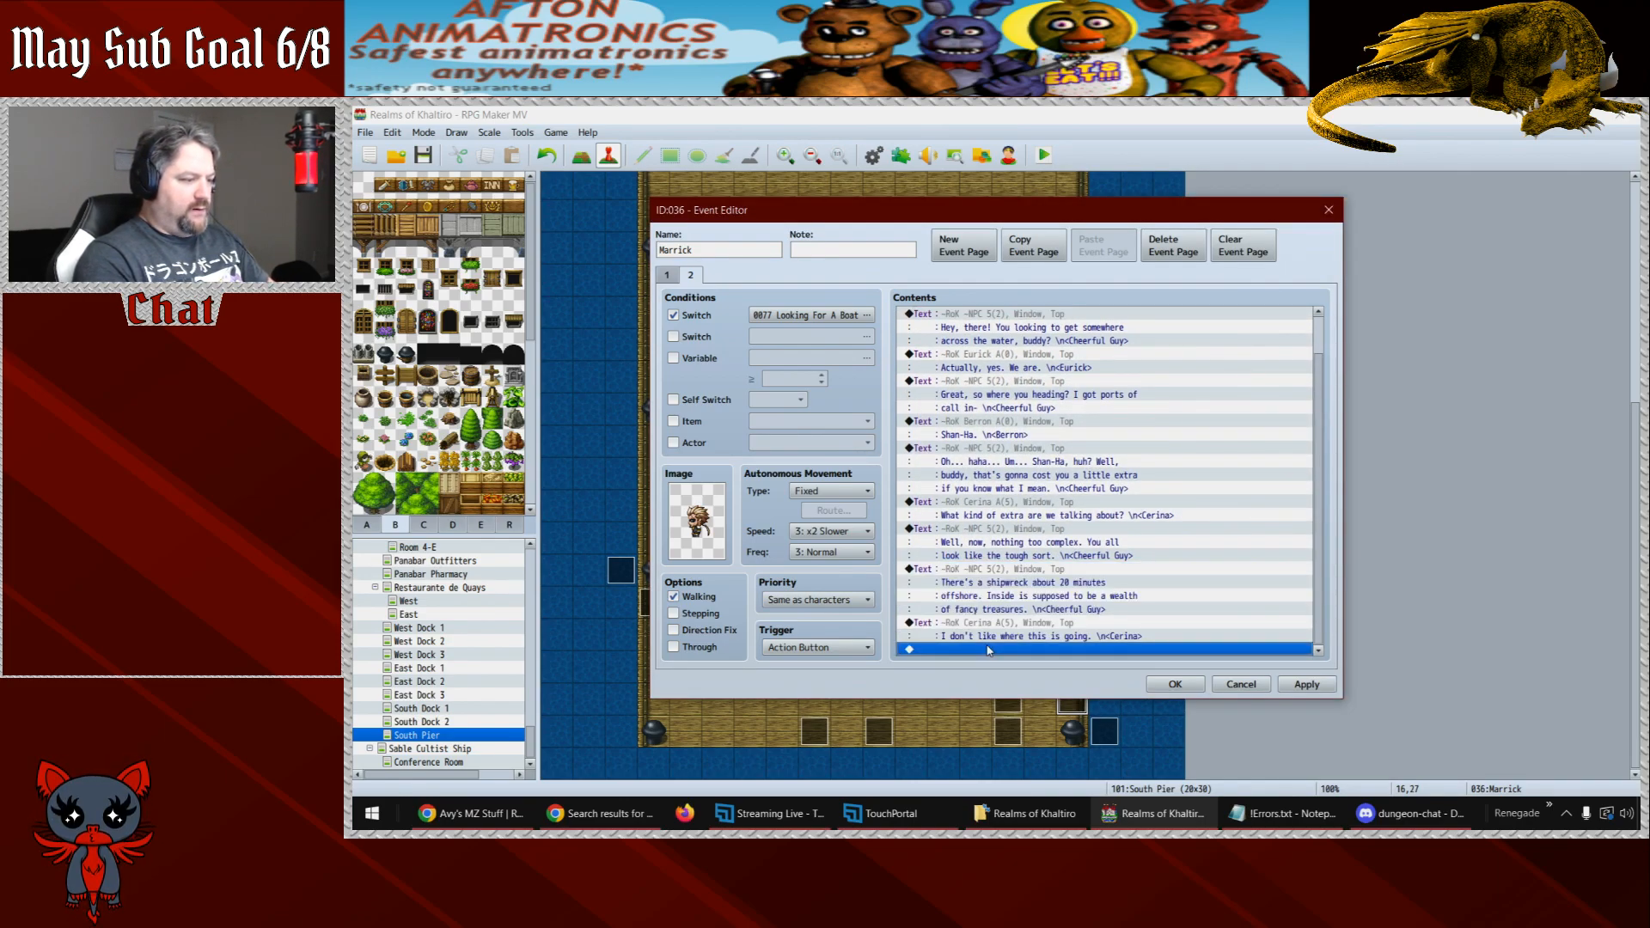
key(ctrl+v)
click(982, 599)
double_click(983, 599)
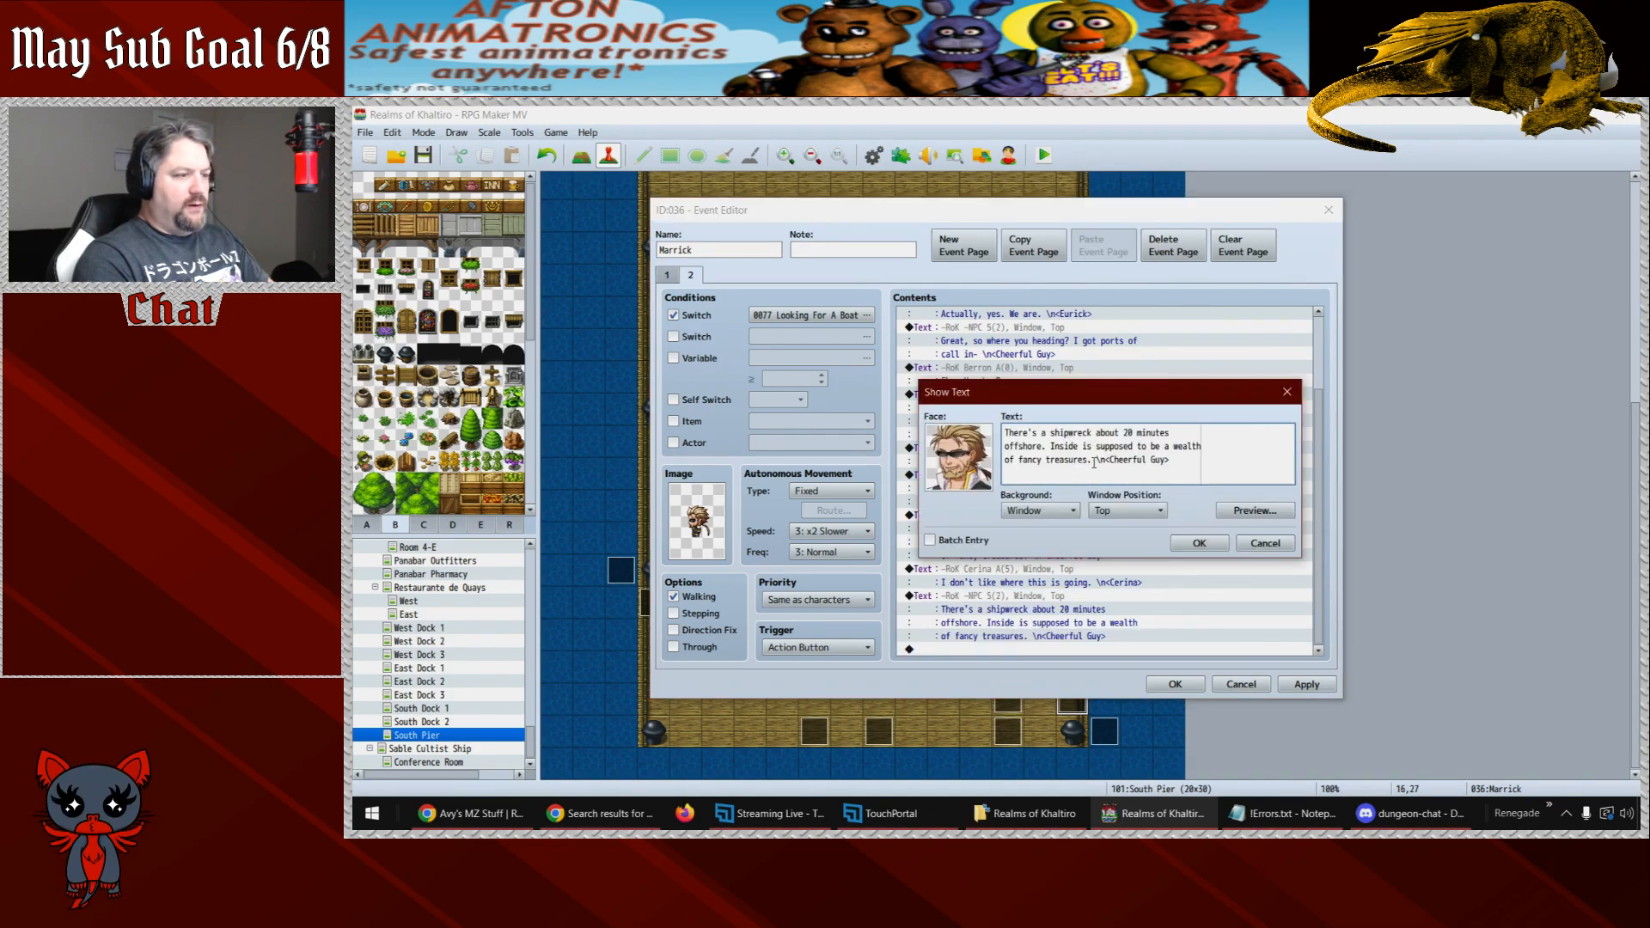
- Replace the copied body with "Oh, come on, now. You all can handle a little" and put "rough stuff." on the second line
drag(1094, 462, 903, 398)
text(Ohm \n<Cheerful Guy>)
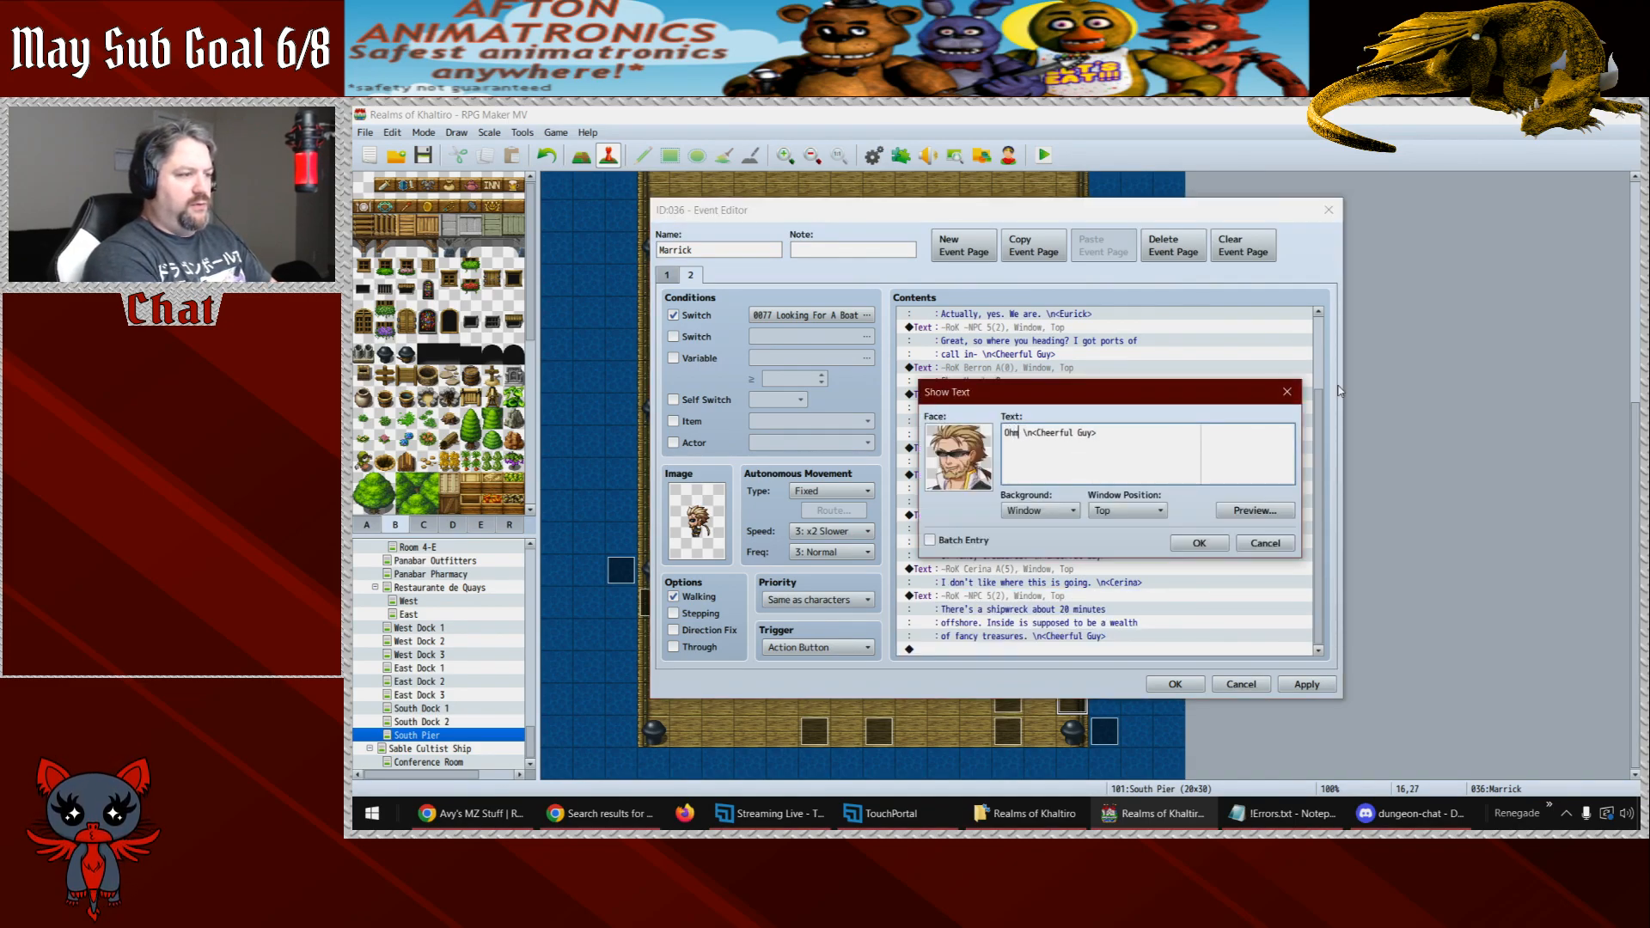
text( come on, n)
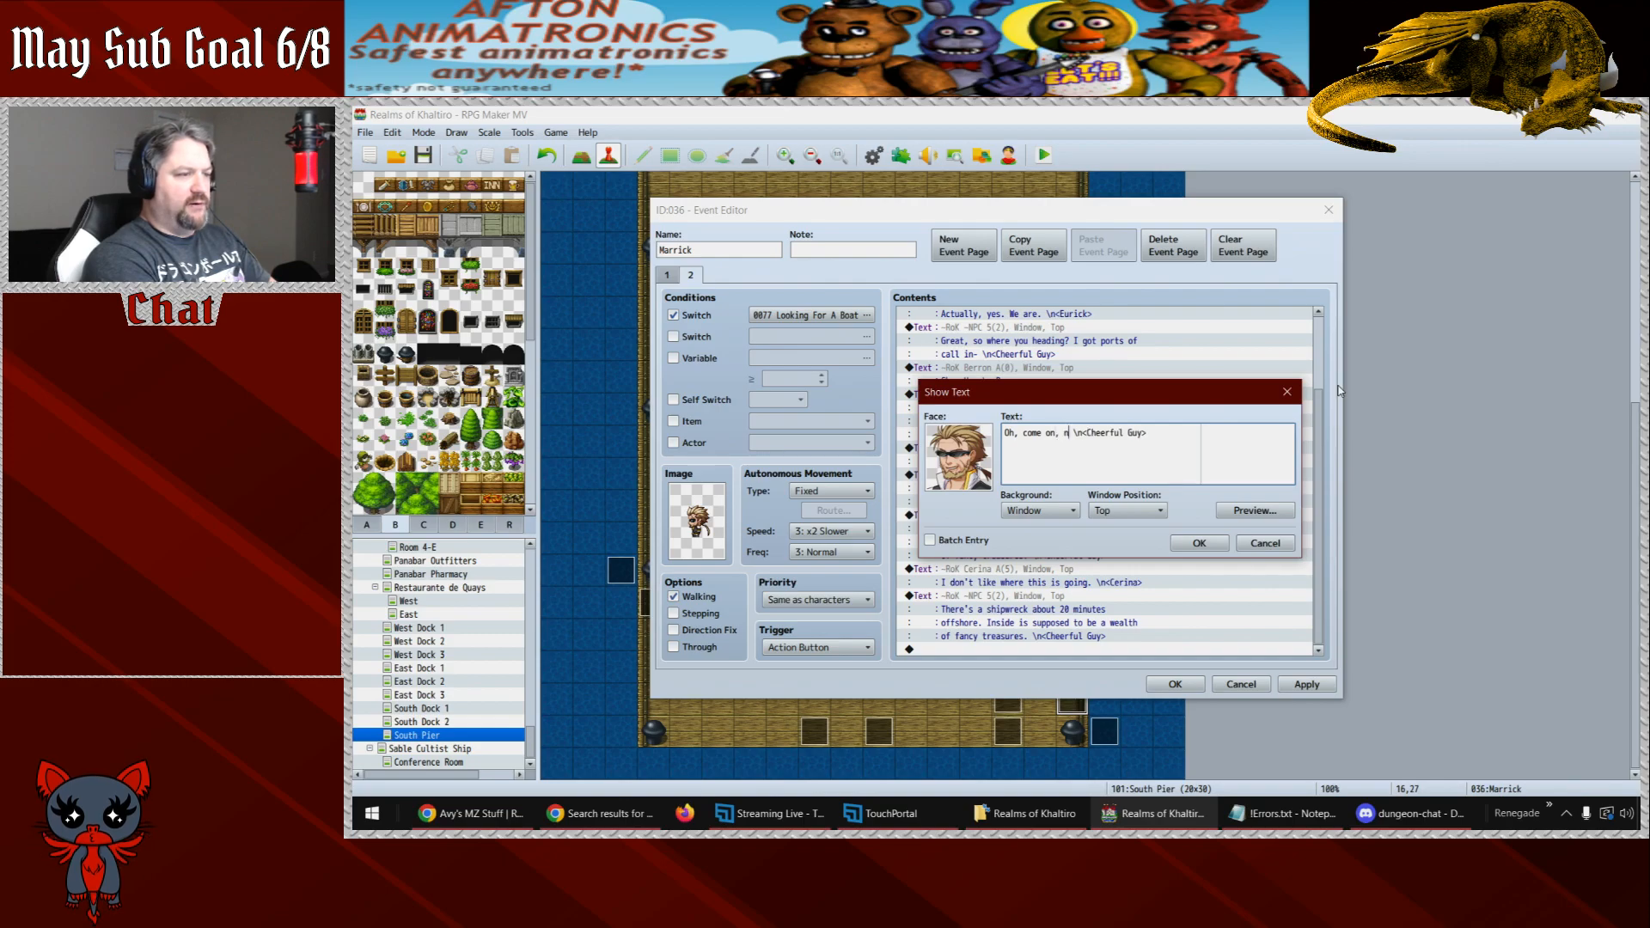
text(ow. )
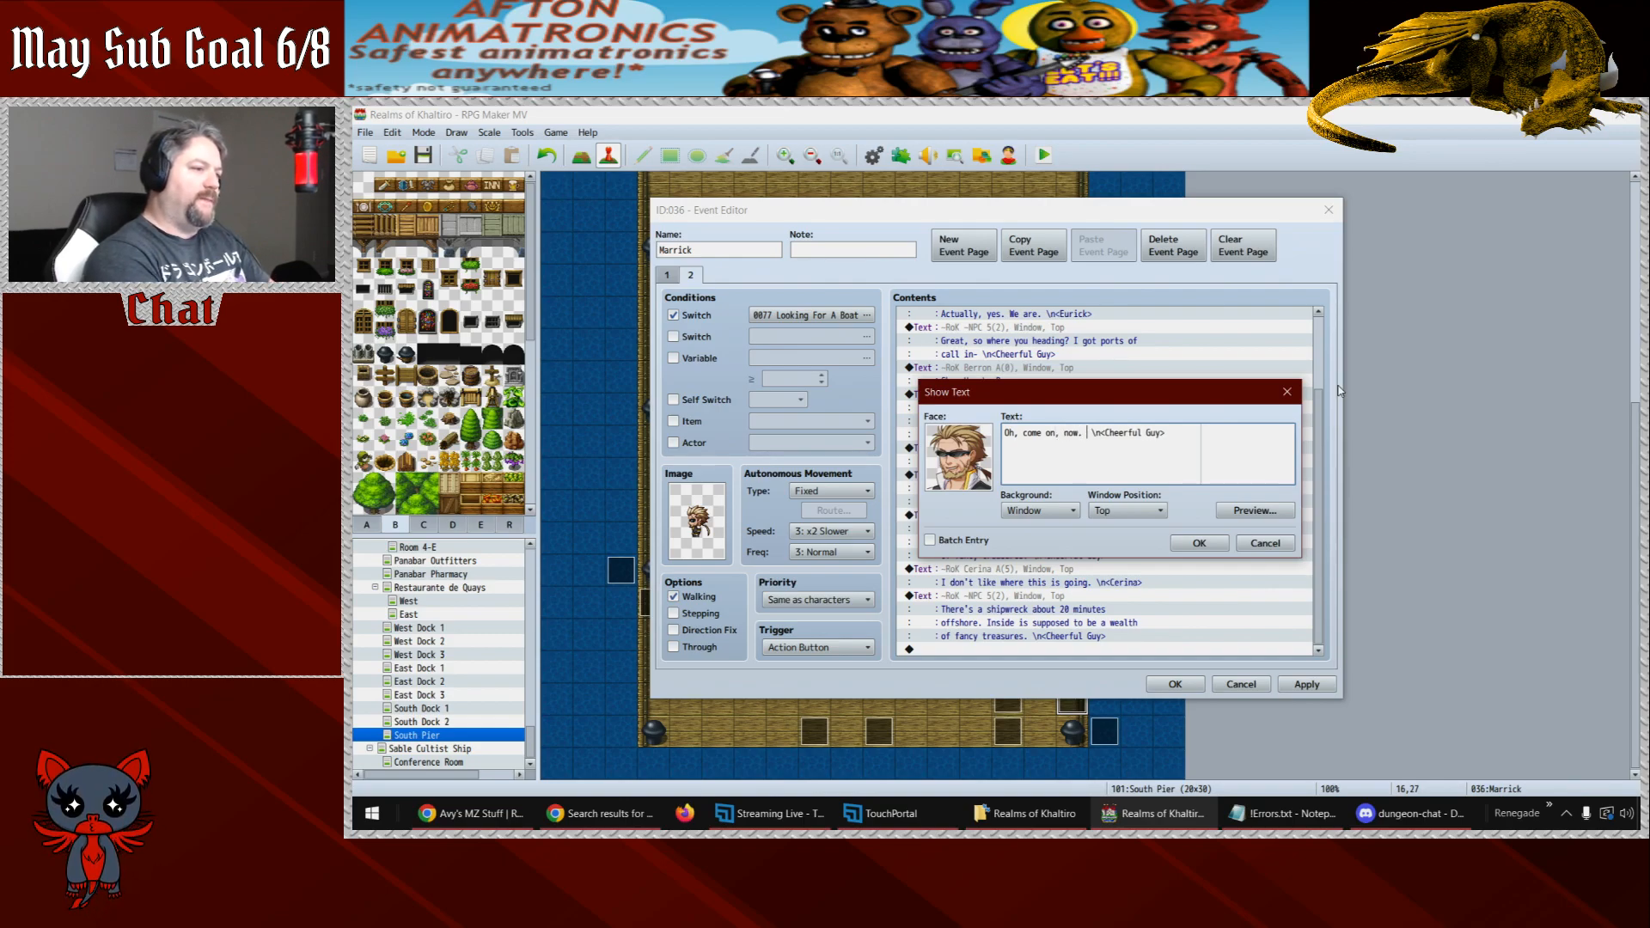
text(You all can )
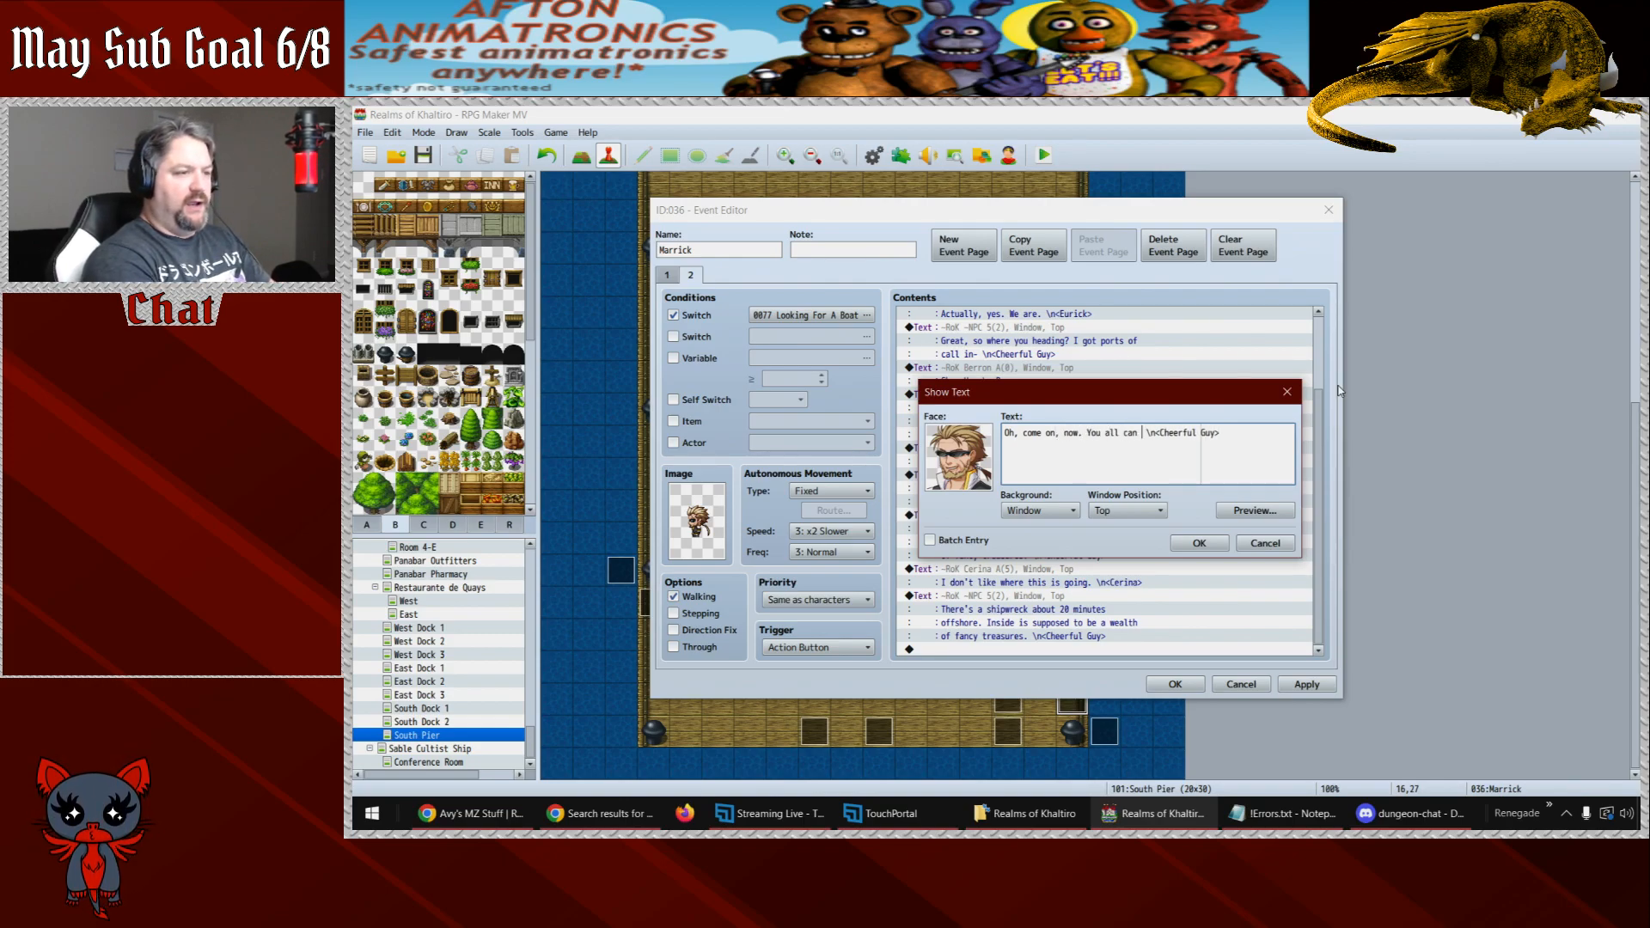
text(handle a little)
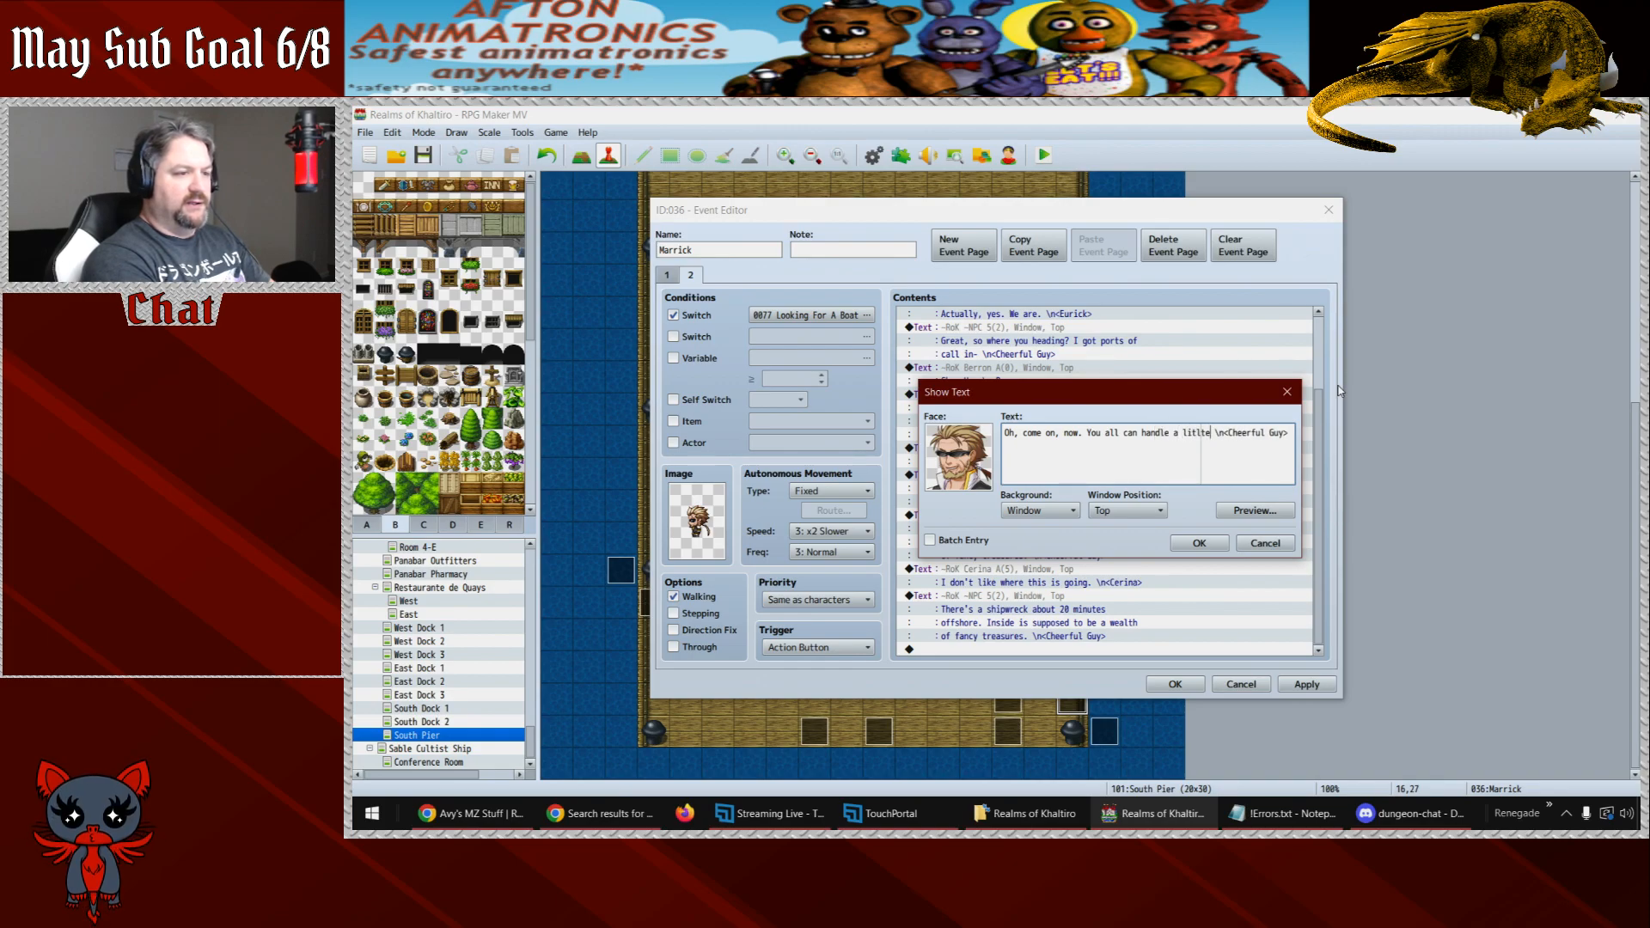
key(Return)
key(ctrl+BackSpace)
key(ctrl+BackSpace)
text(littl)
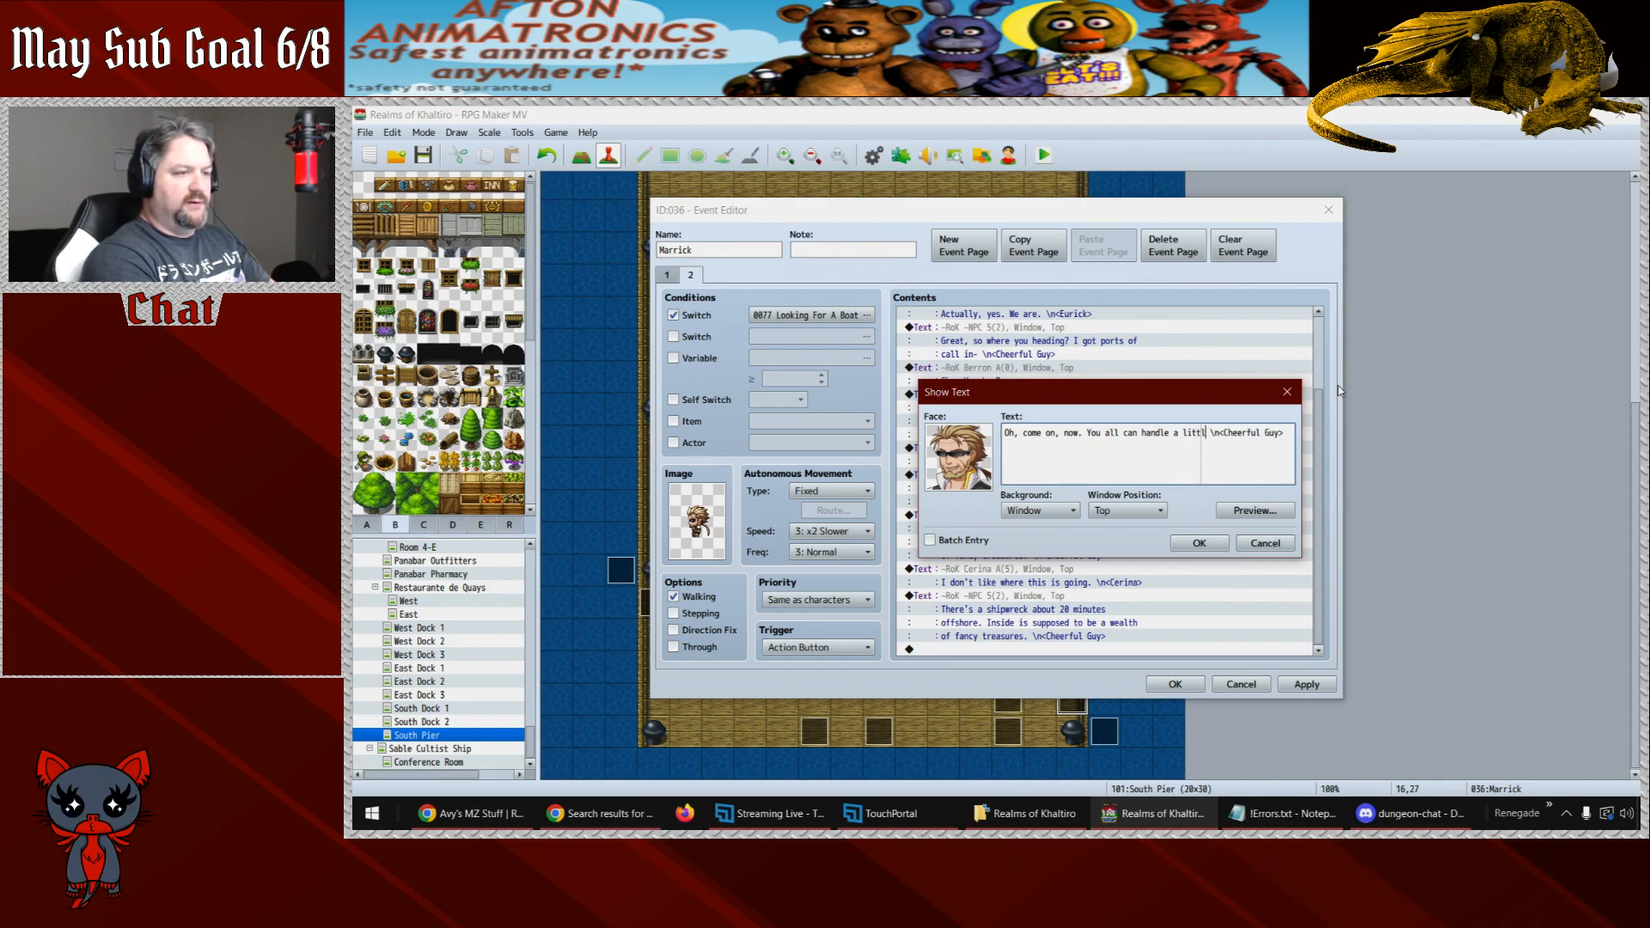
text(e)
key(Return)
text(rough stuff. )
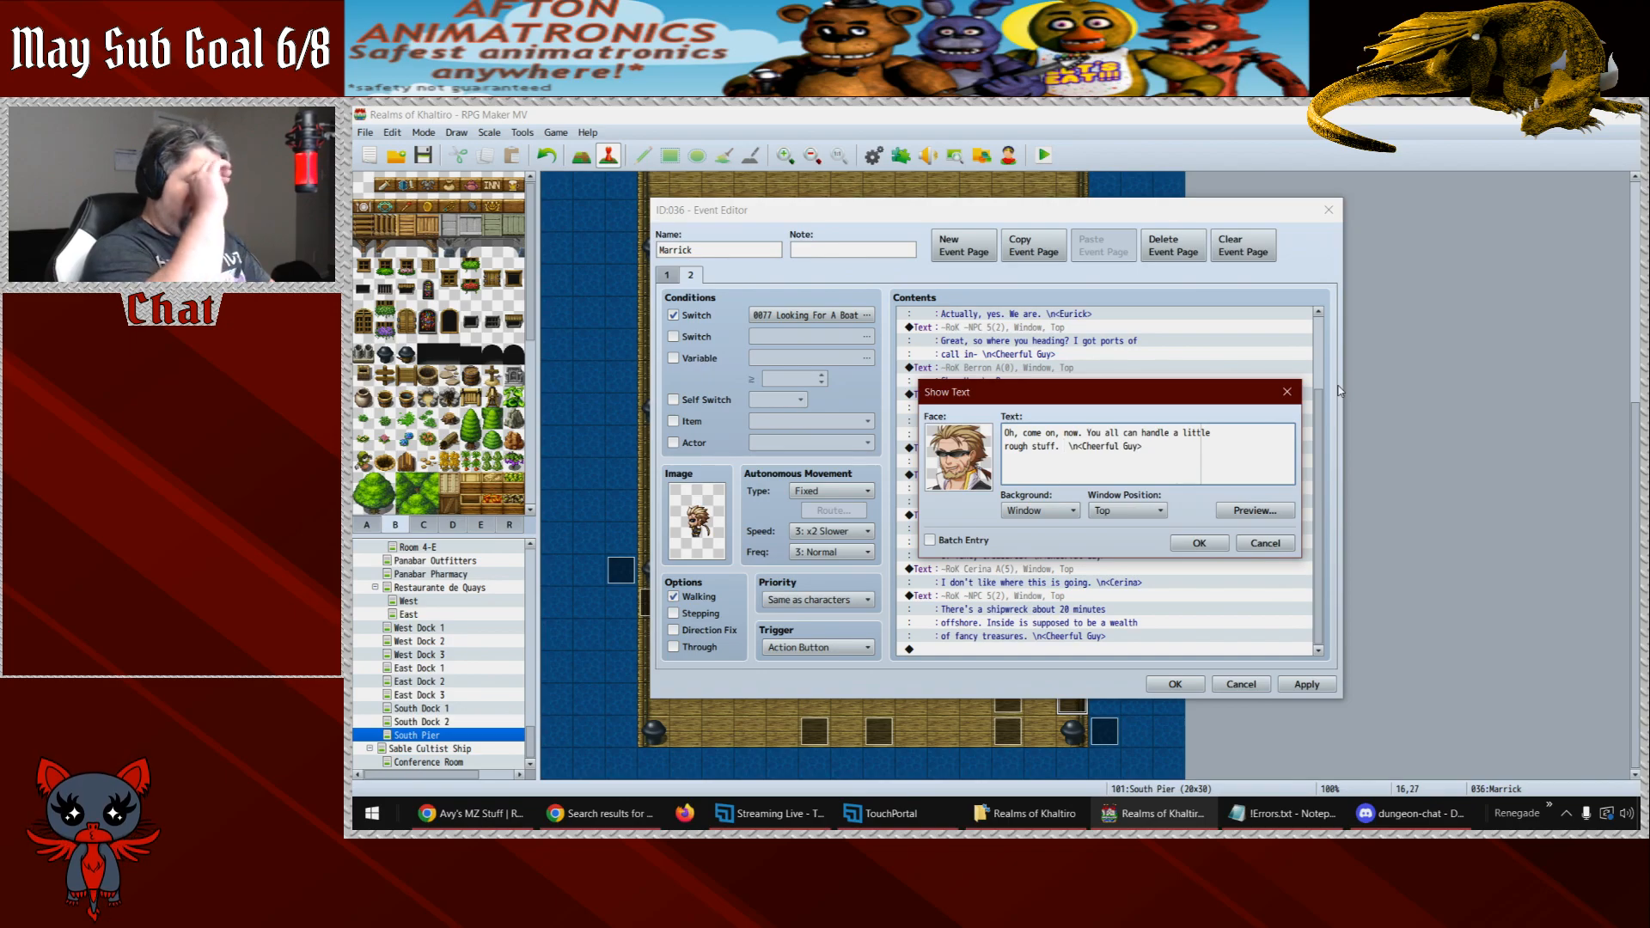
- Continue with "Just head into the shipwreck" on line two and "and find me something unique and really nice." on line three, and save
text(Just head into the s)
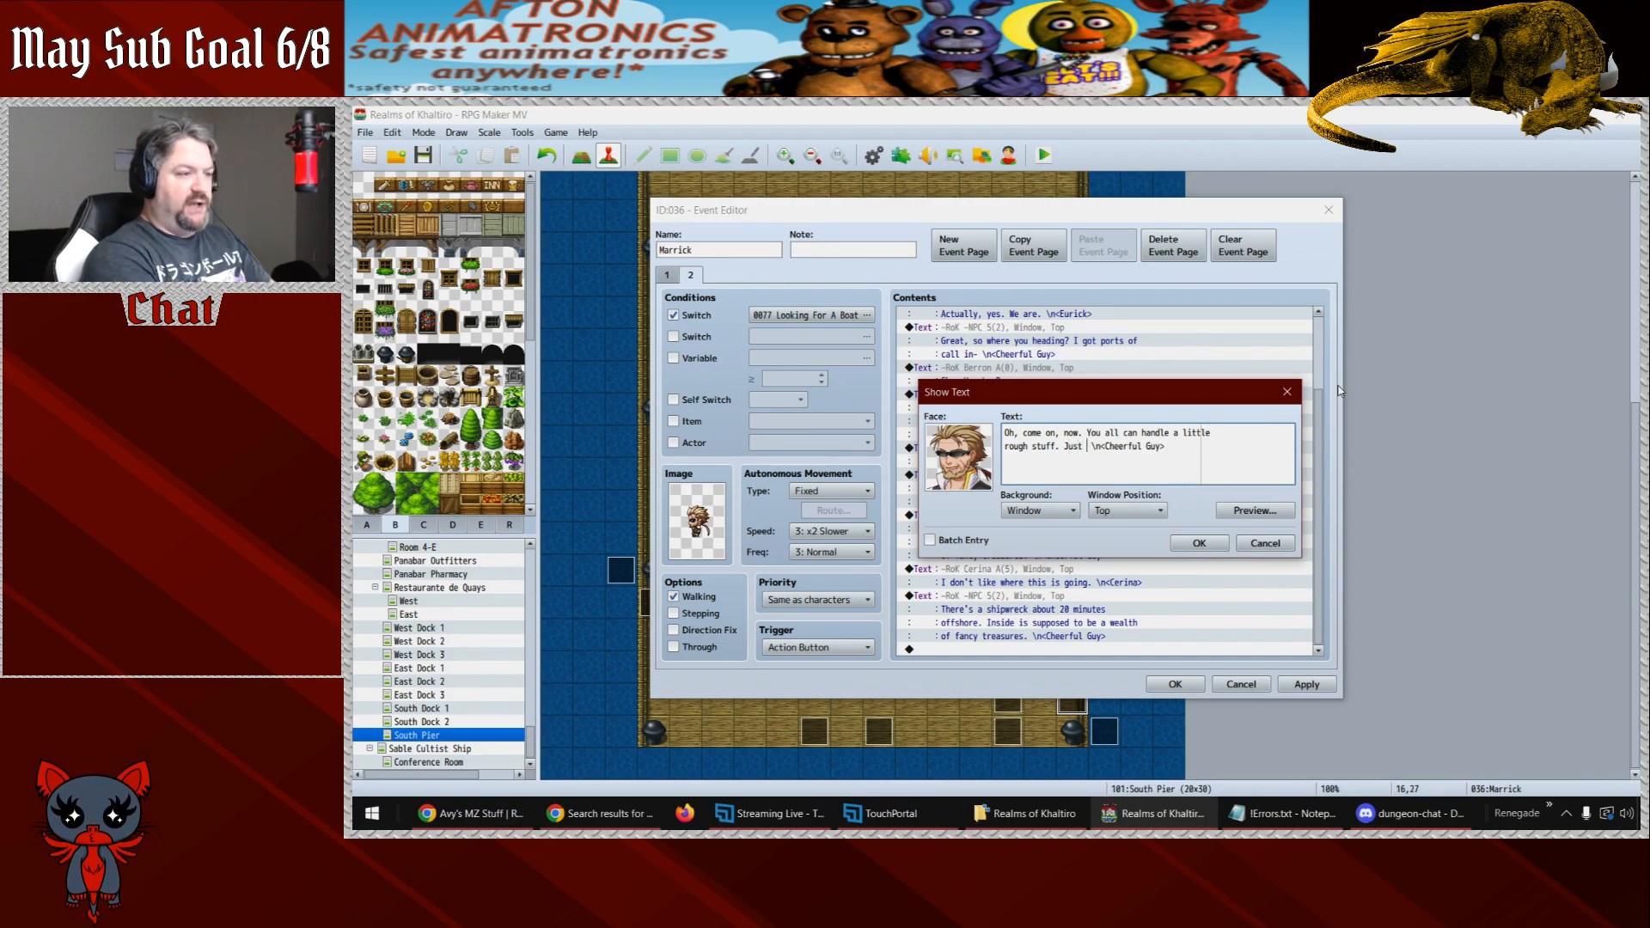
text(hipwre)
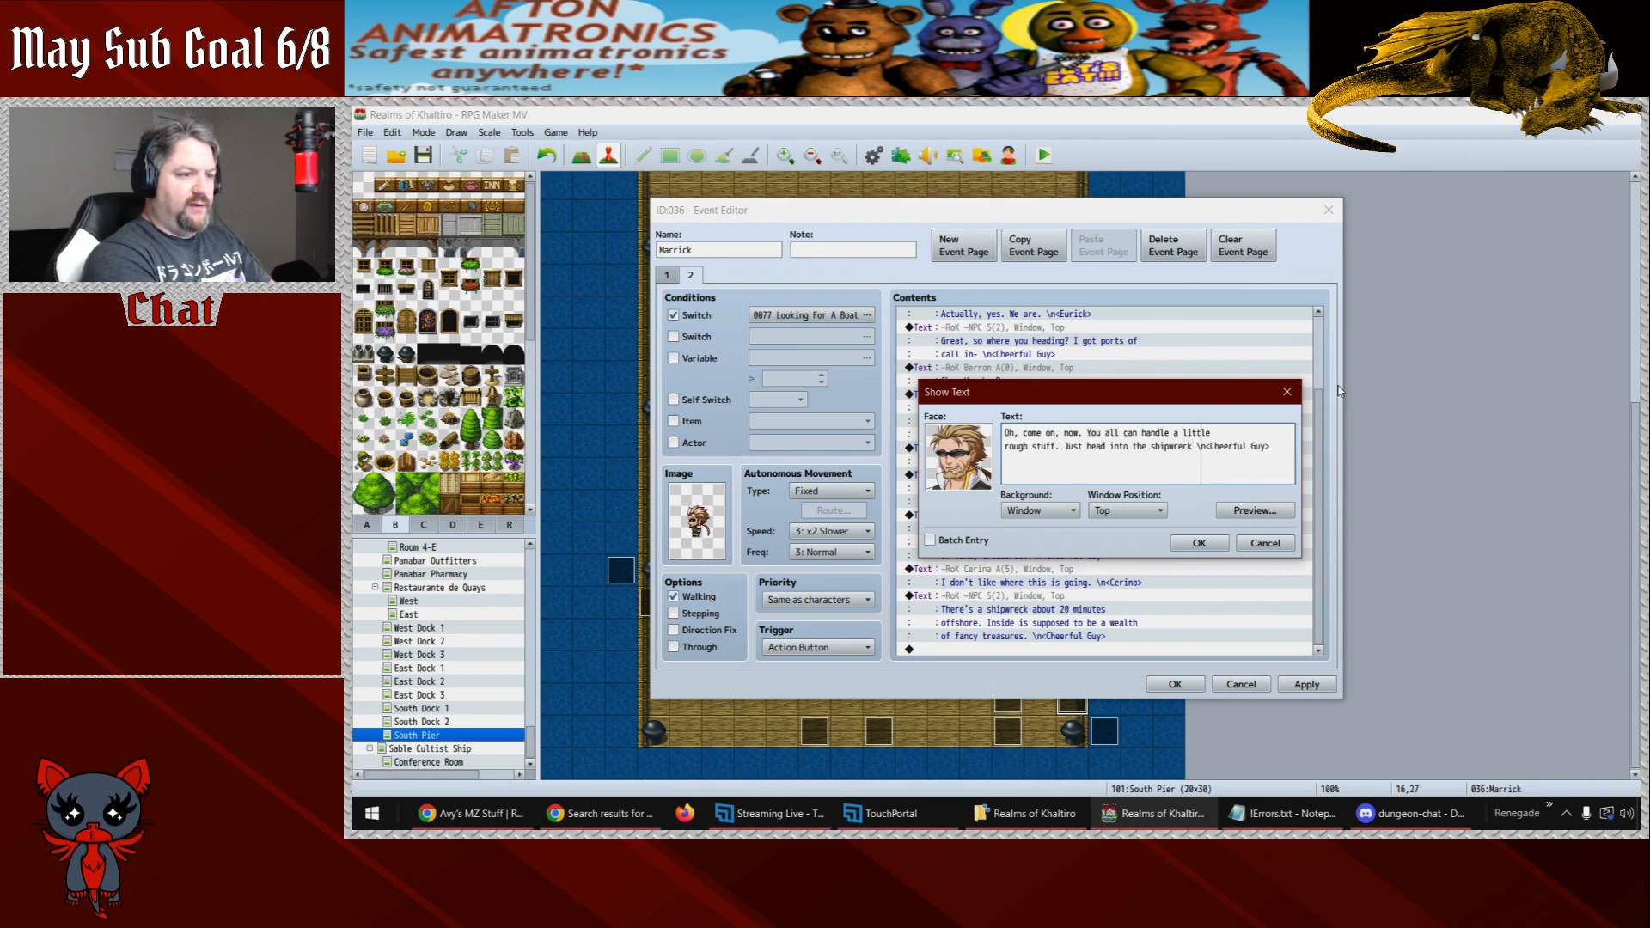
text(ck)
key(Return)
text(and find me some)
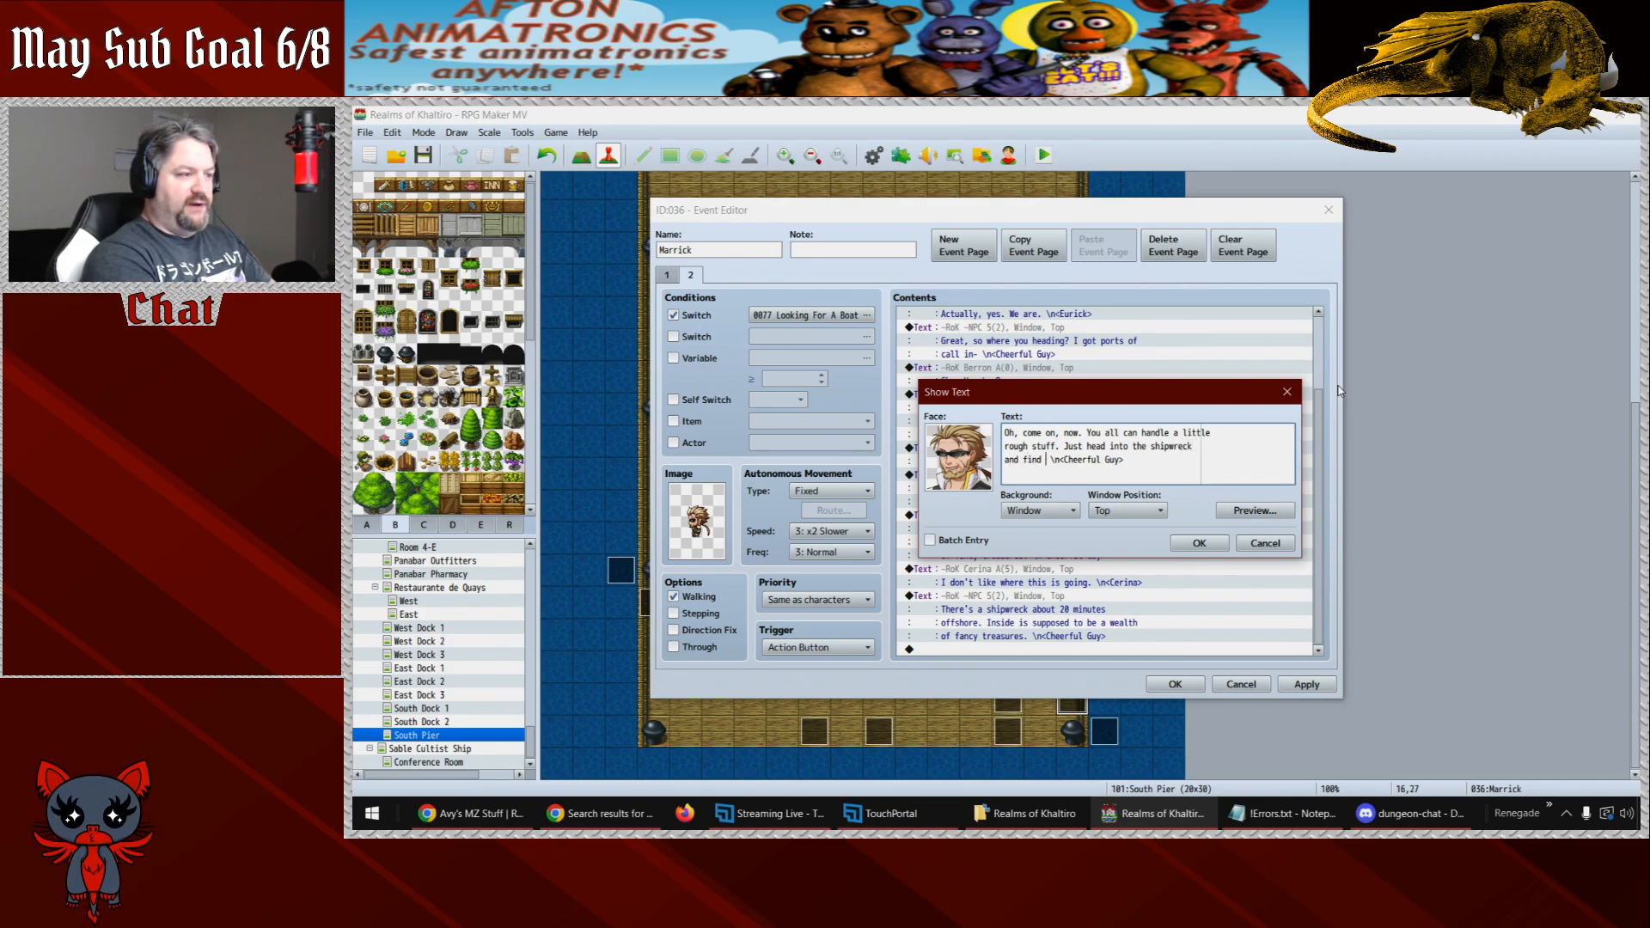
text(thing u)
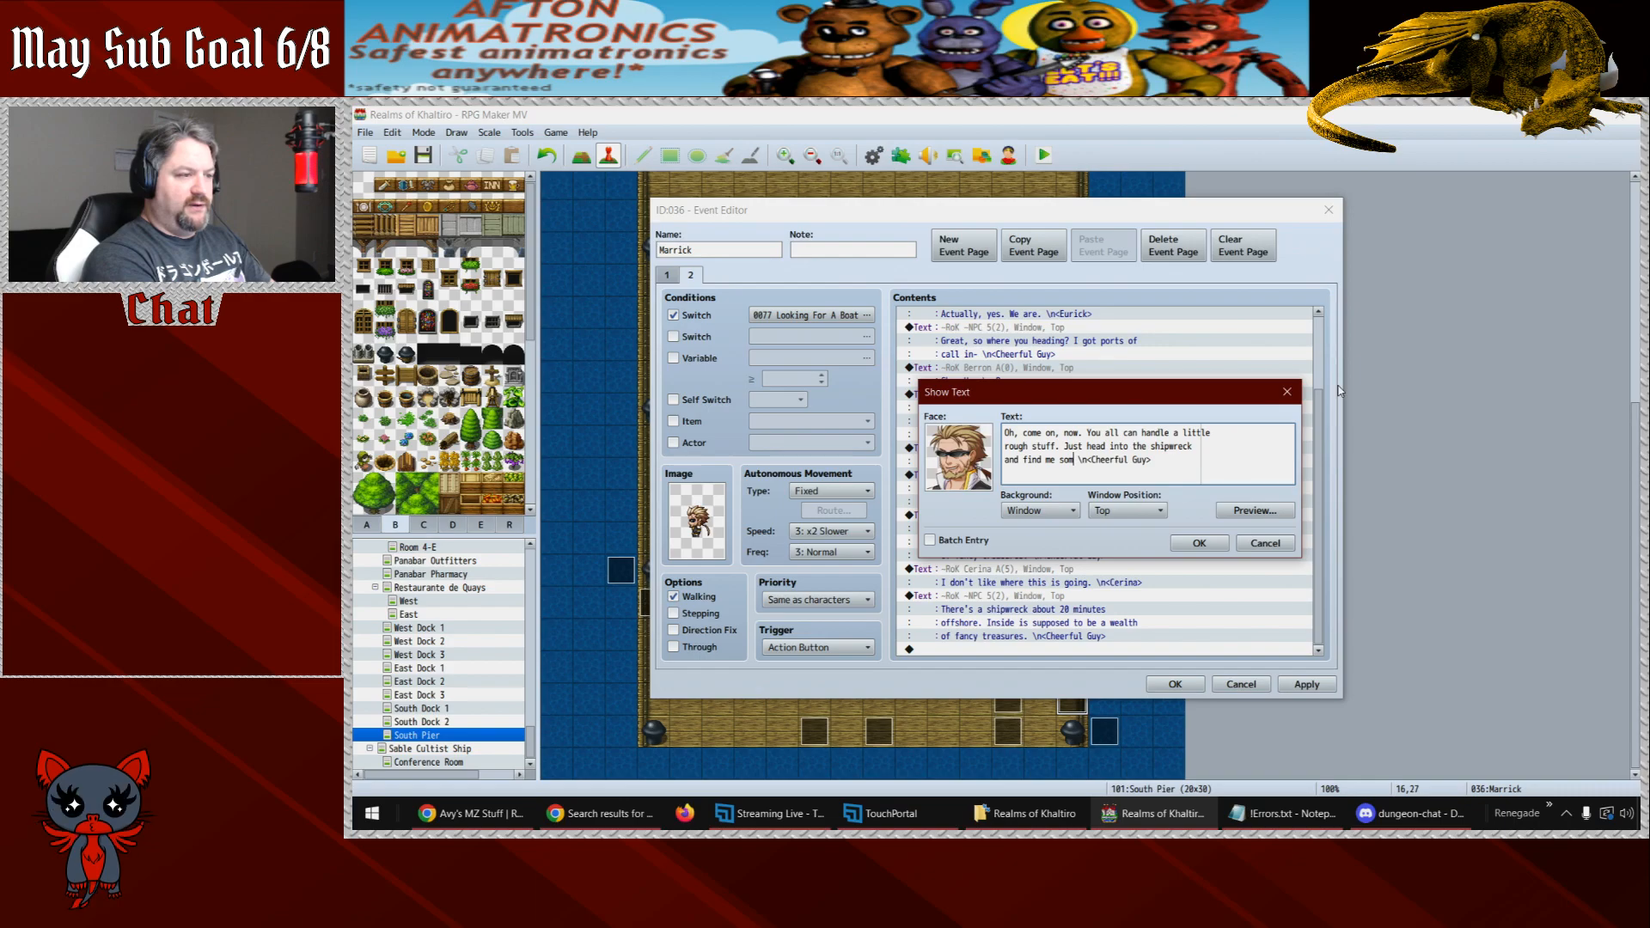
text(nieq)
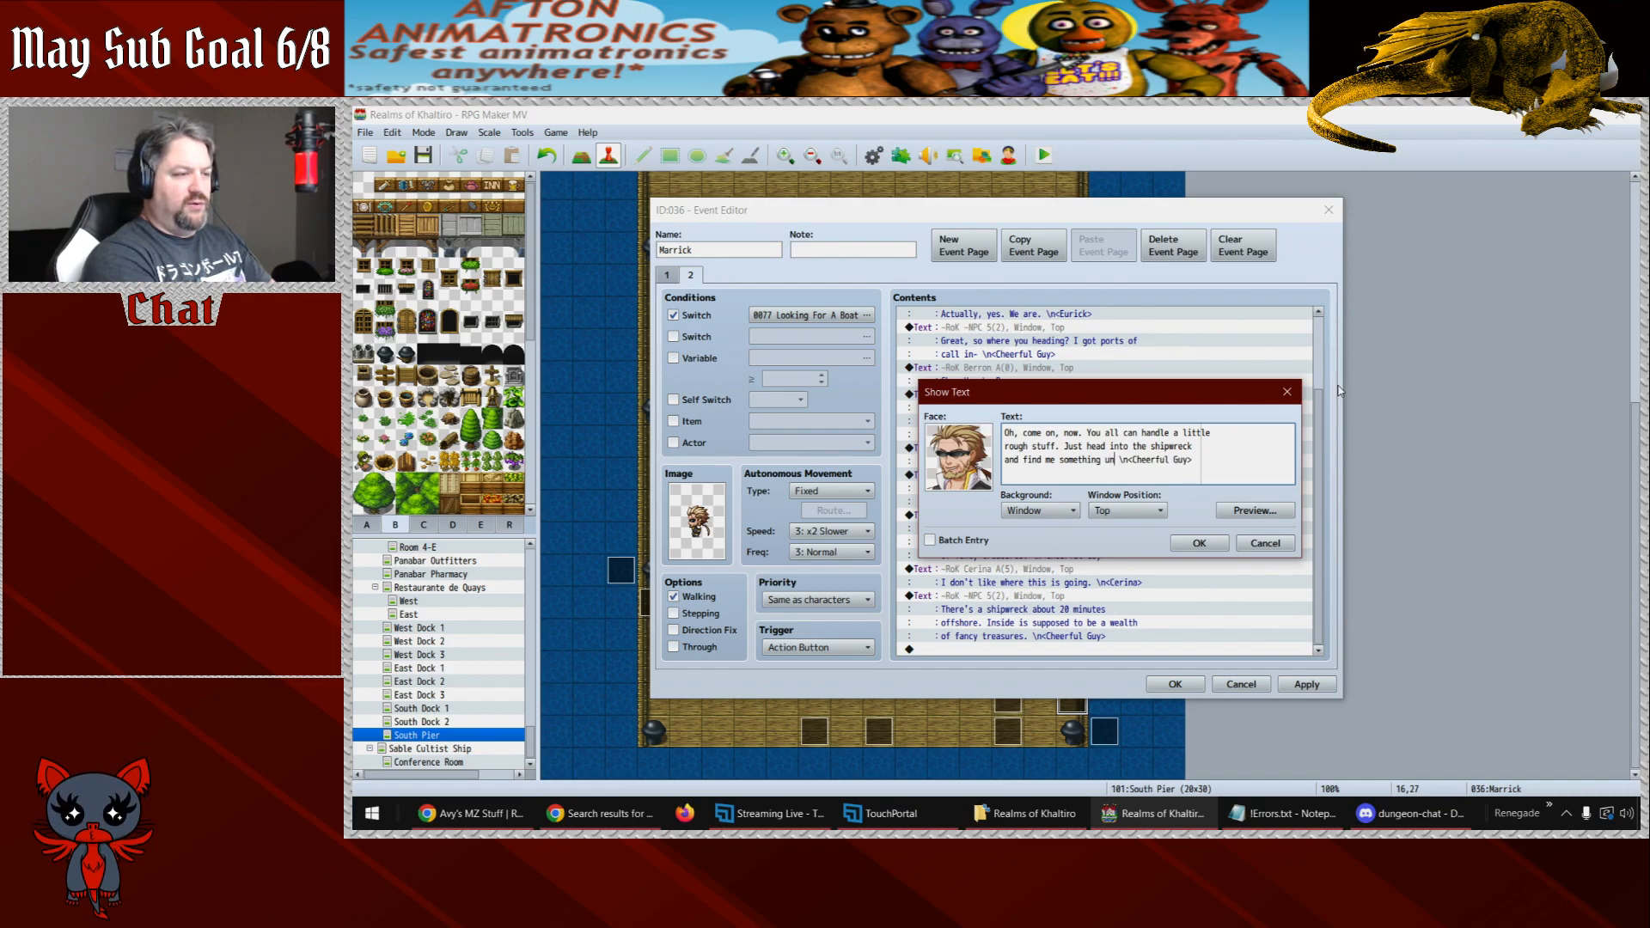
key(BackSpace)
key(BackSpace)
text(que and really )
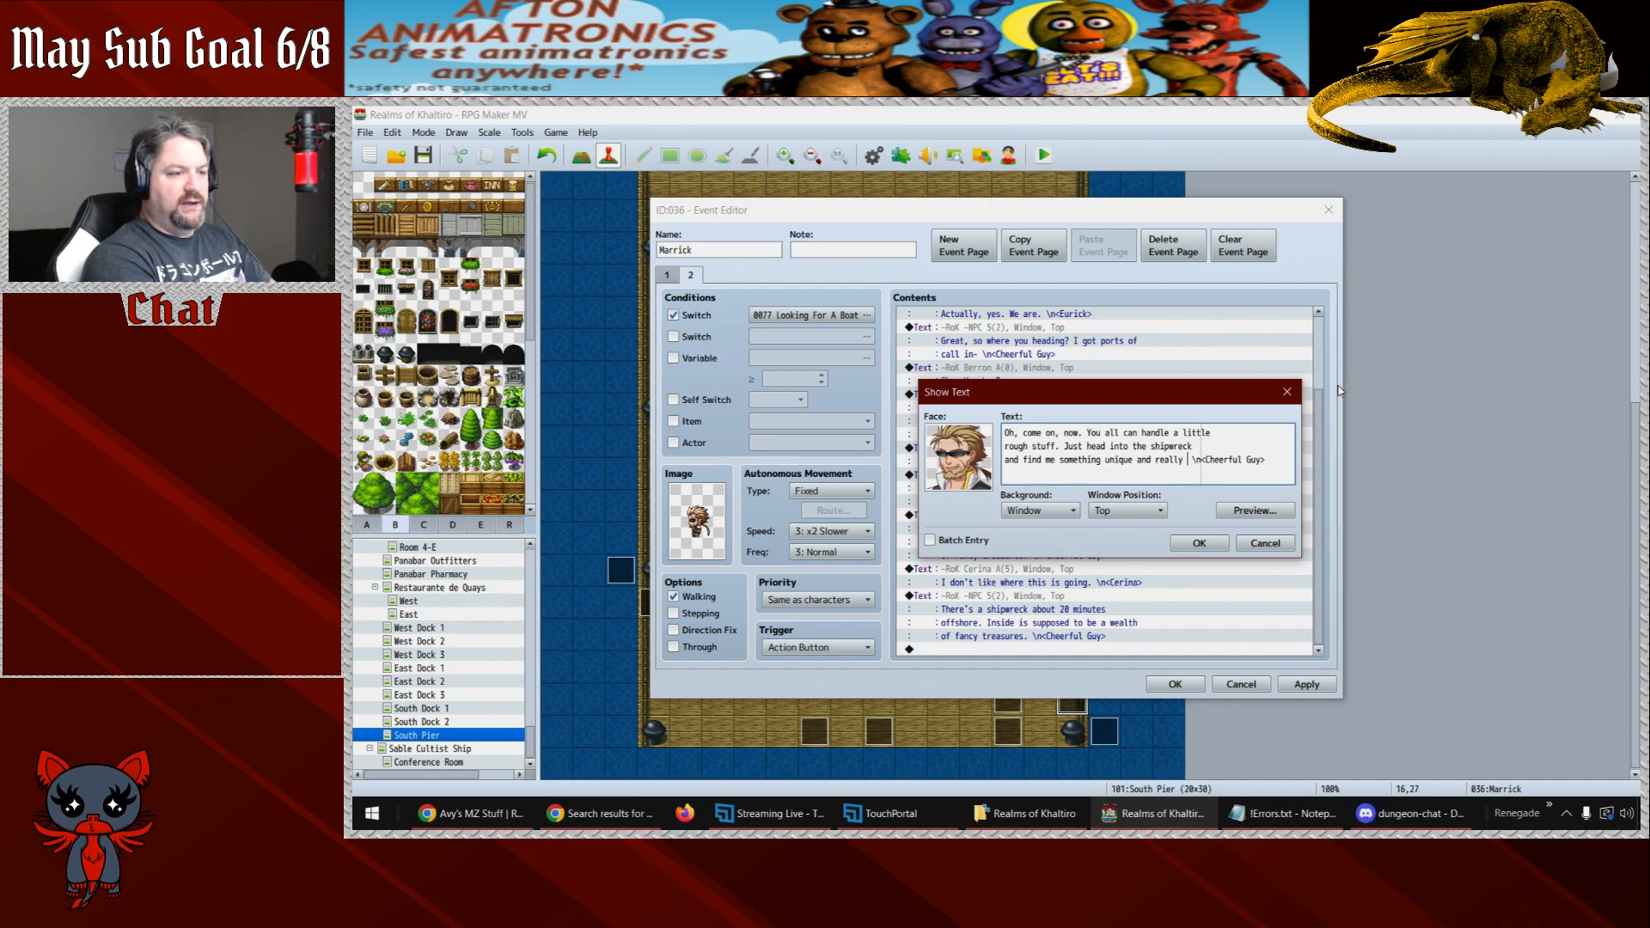
text(nice.)
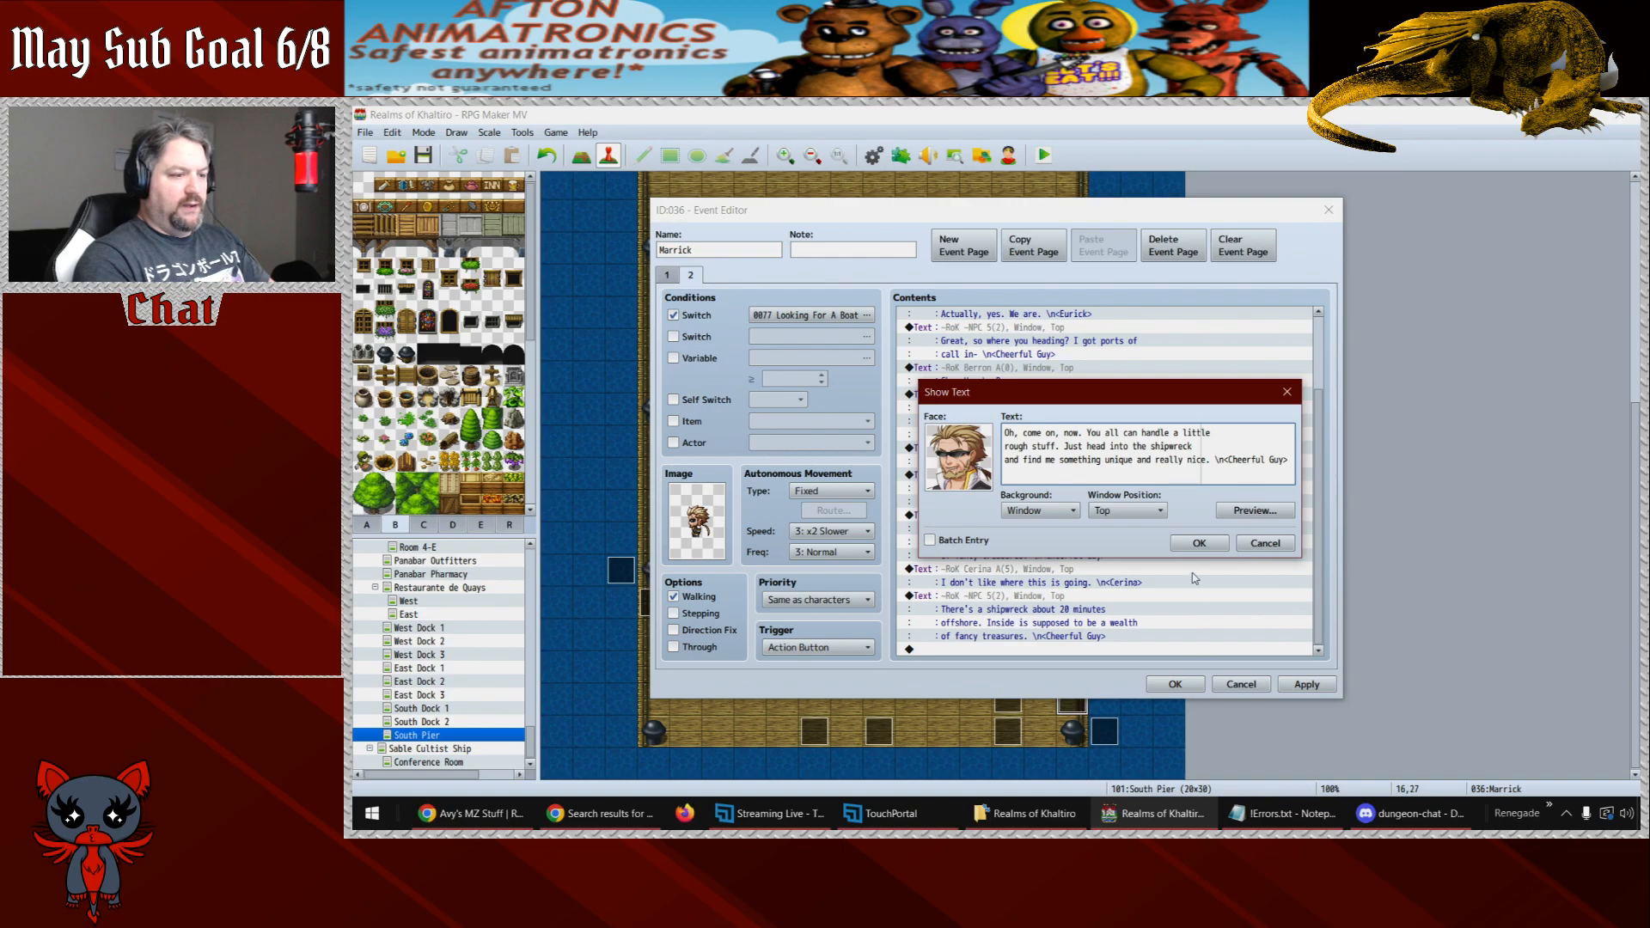
click(1199, 543)
- Paste a copy of Eurick's "Actually, yes. We are." message at the end of the event and open it for editing
scroll(1321, 601, up, 1)
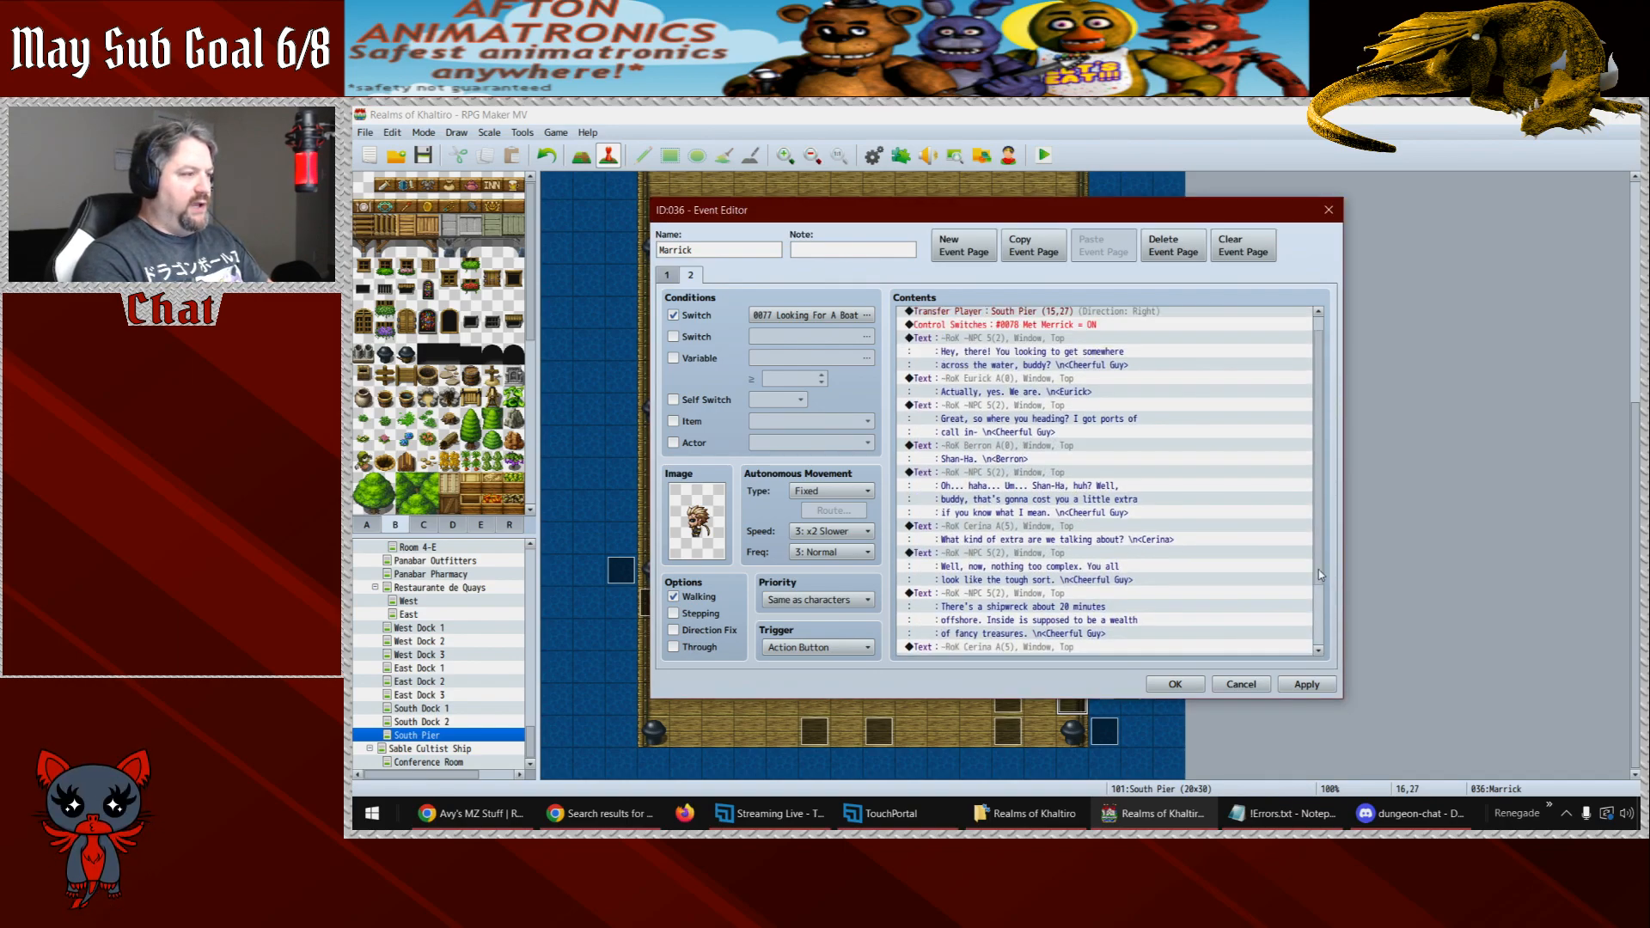
click(985, 396)
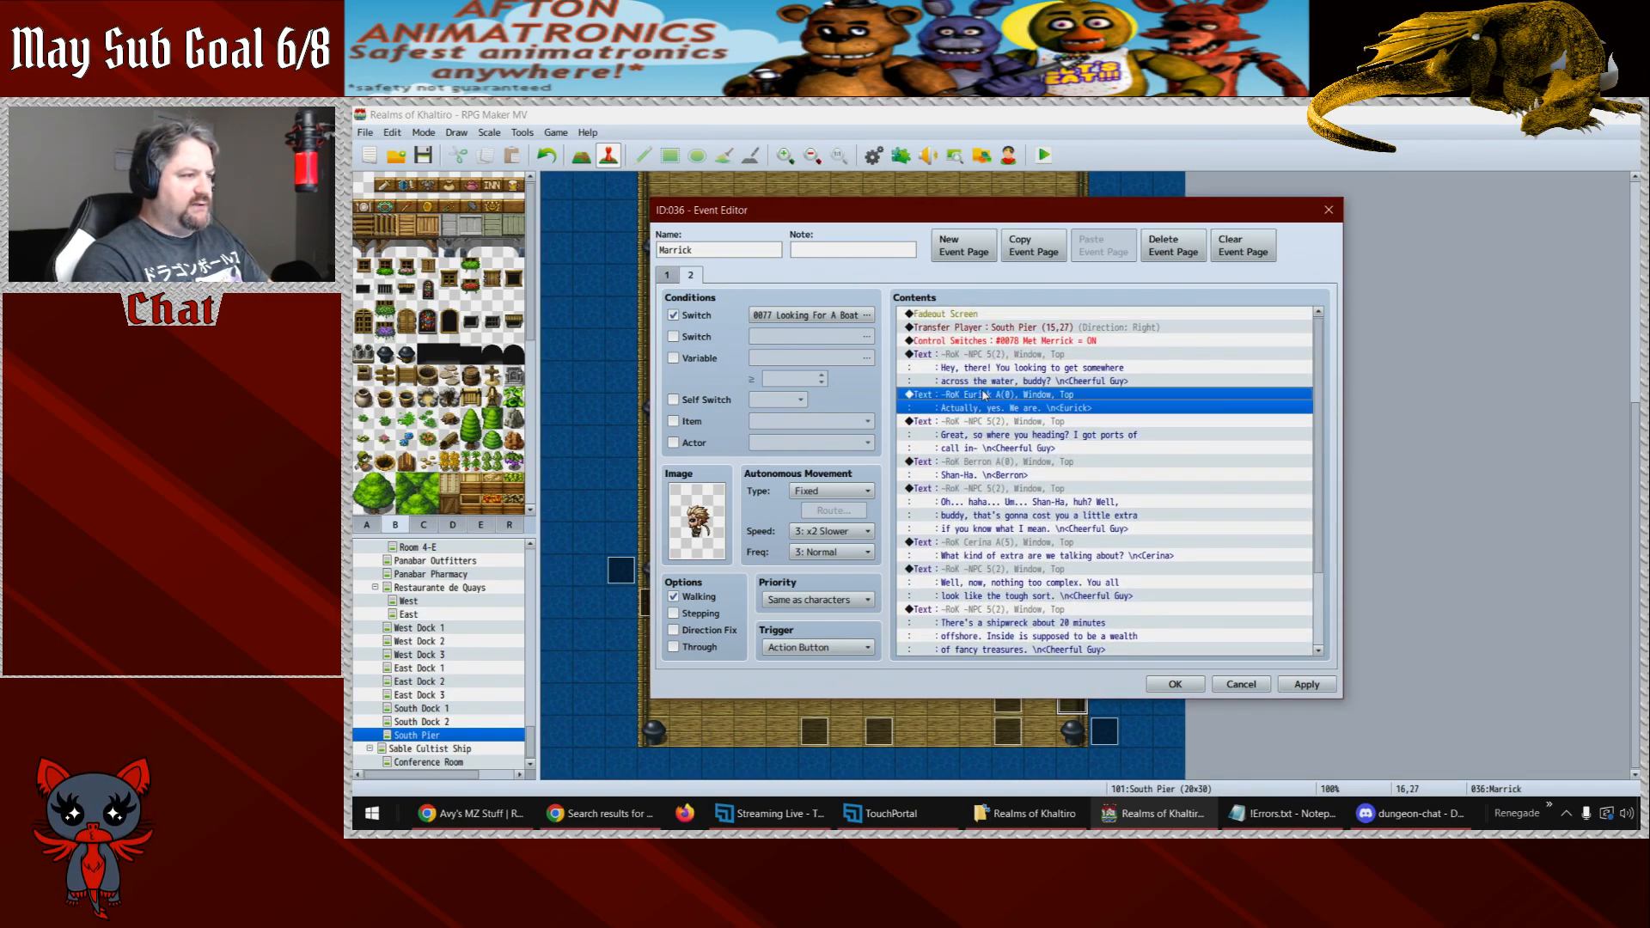
key(ctrl+x)
scroll(1318, 618, down, 5)
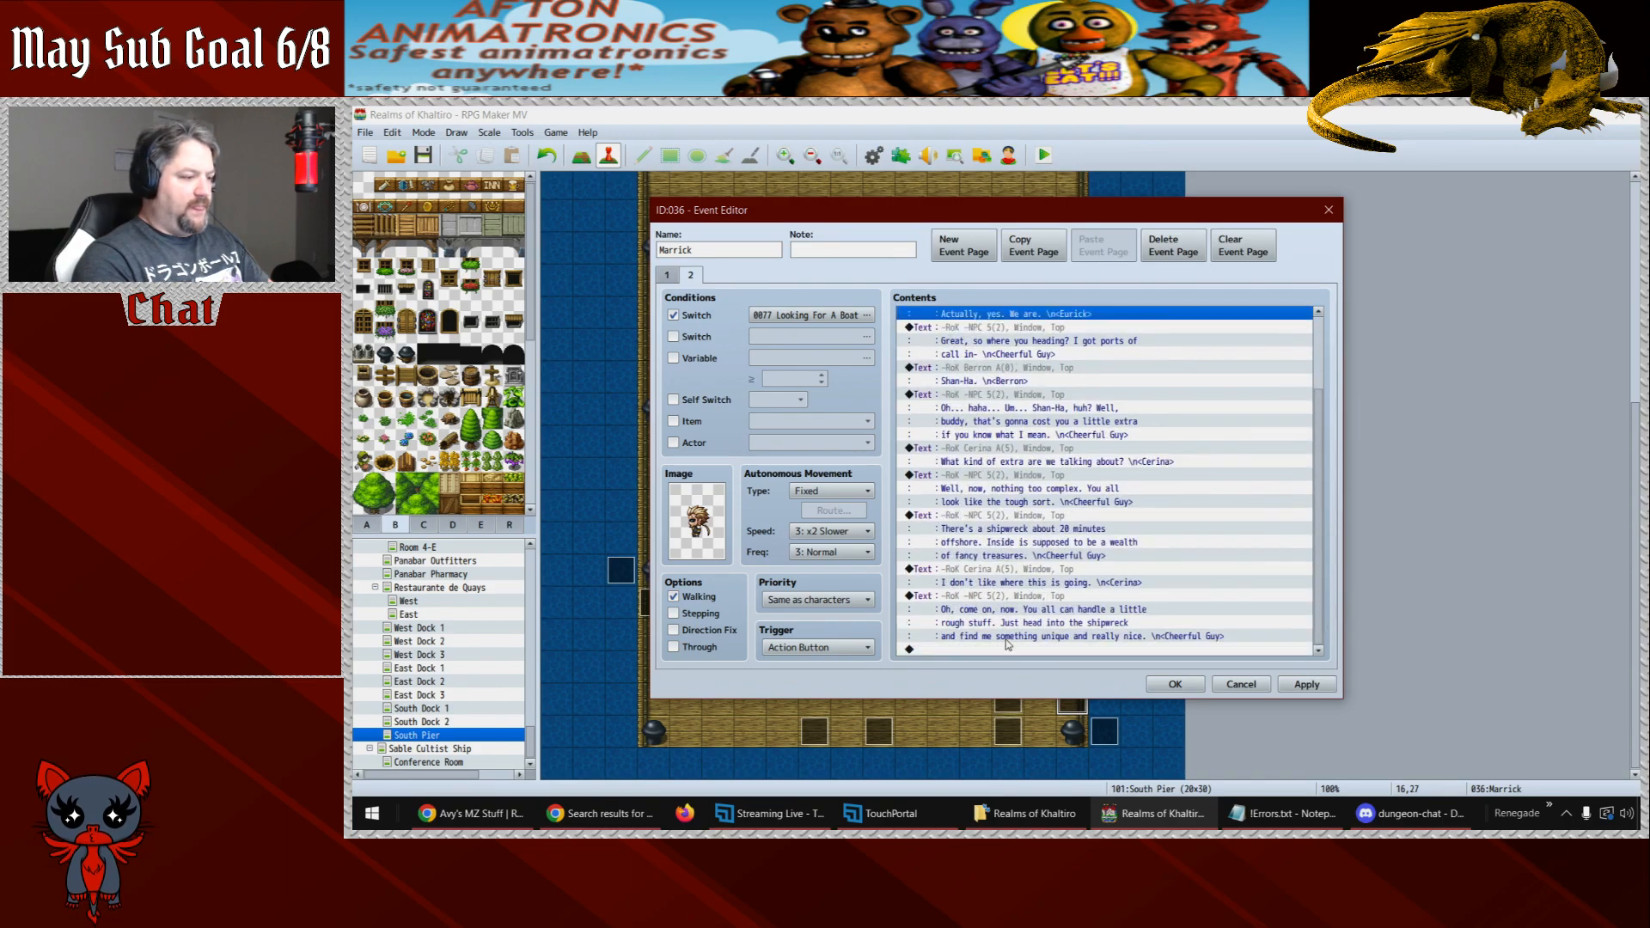
click(995, 649)
key(ctrl+v)
double_click(995, 635)
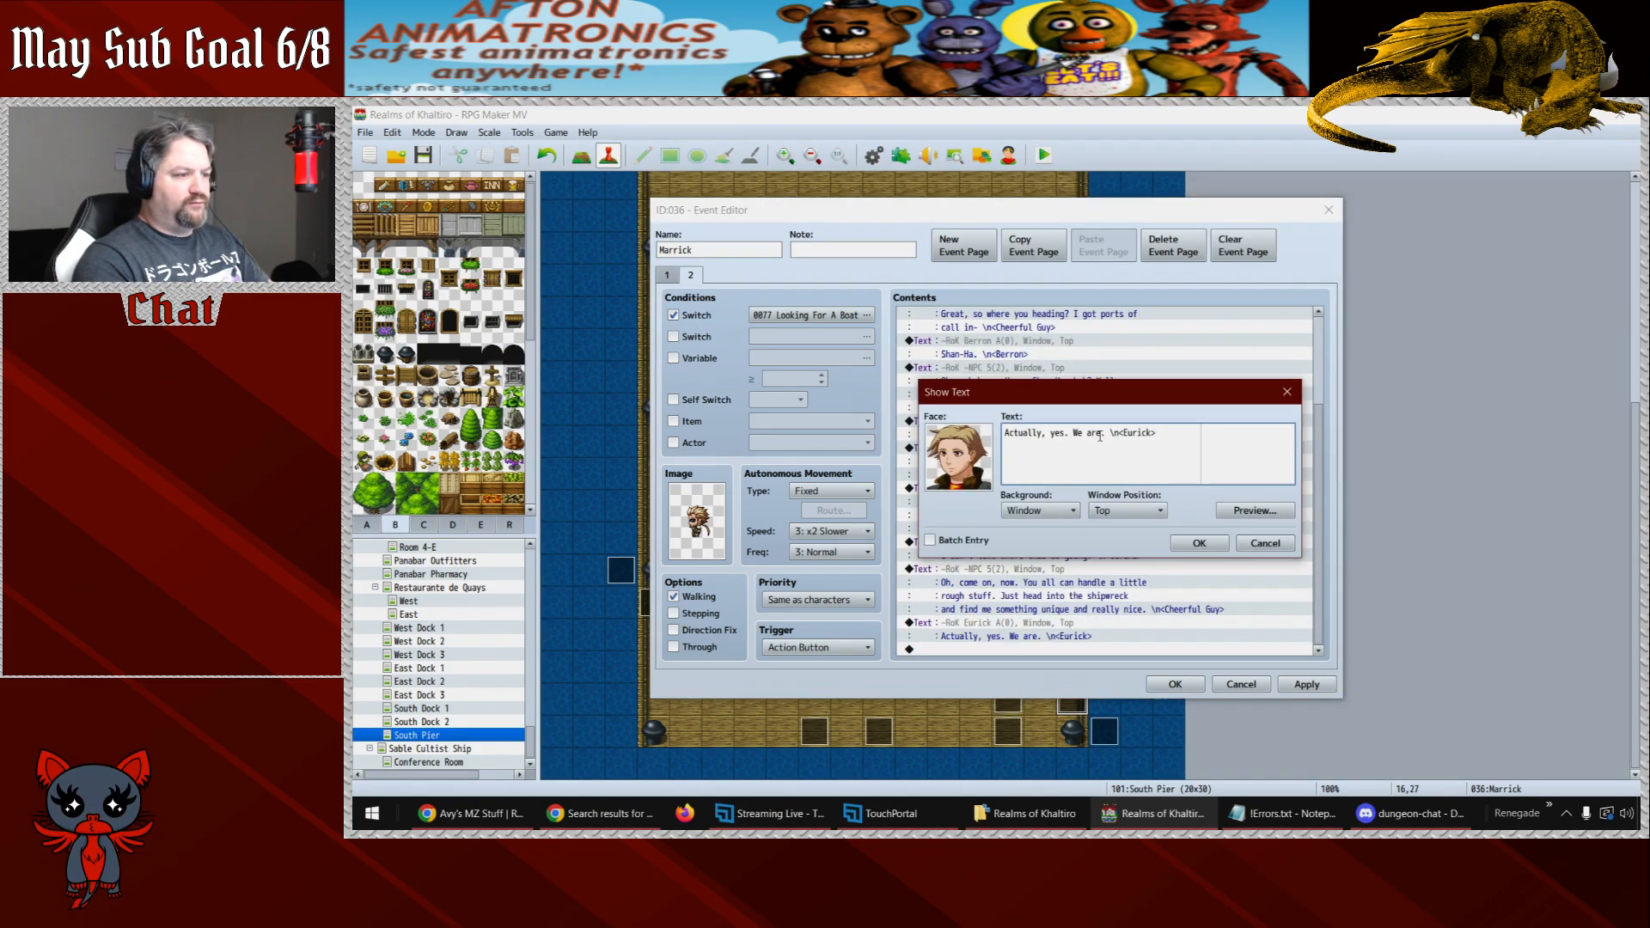
- Make Eurick's copied message read "What kind of "nice" are we looking for?" before the name tag and save it
drag(1106, 435, 967, 439)
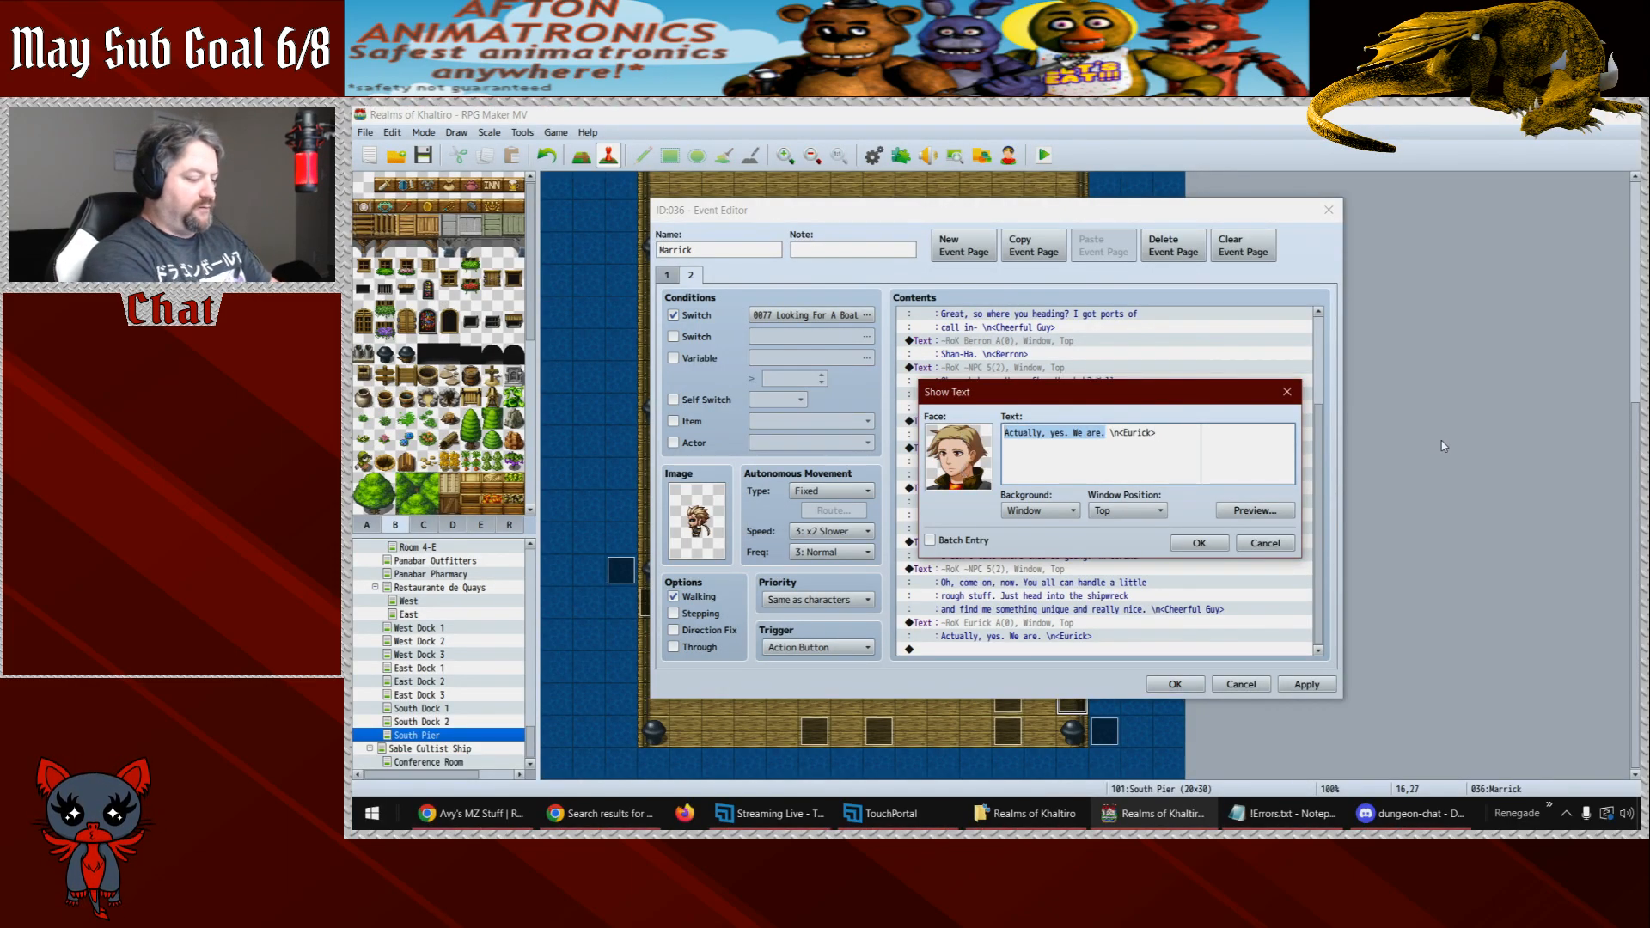
text(What kind of "nice"?)
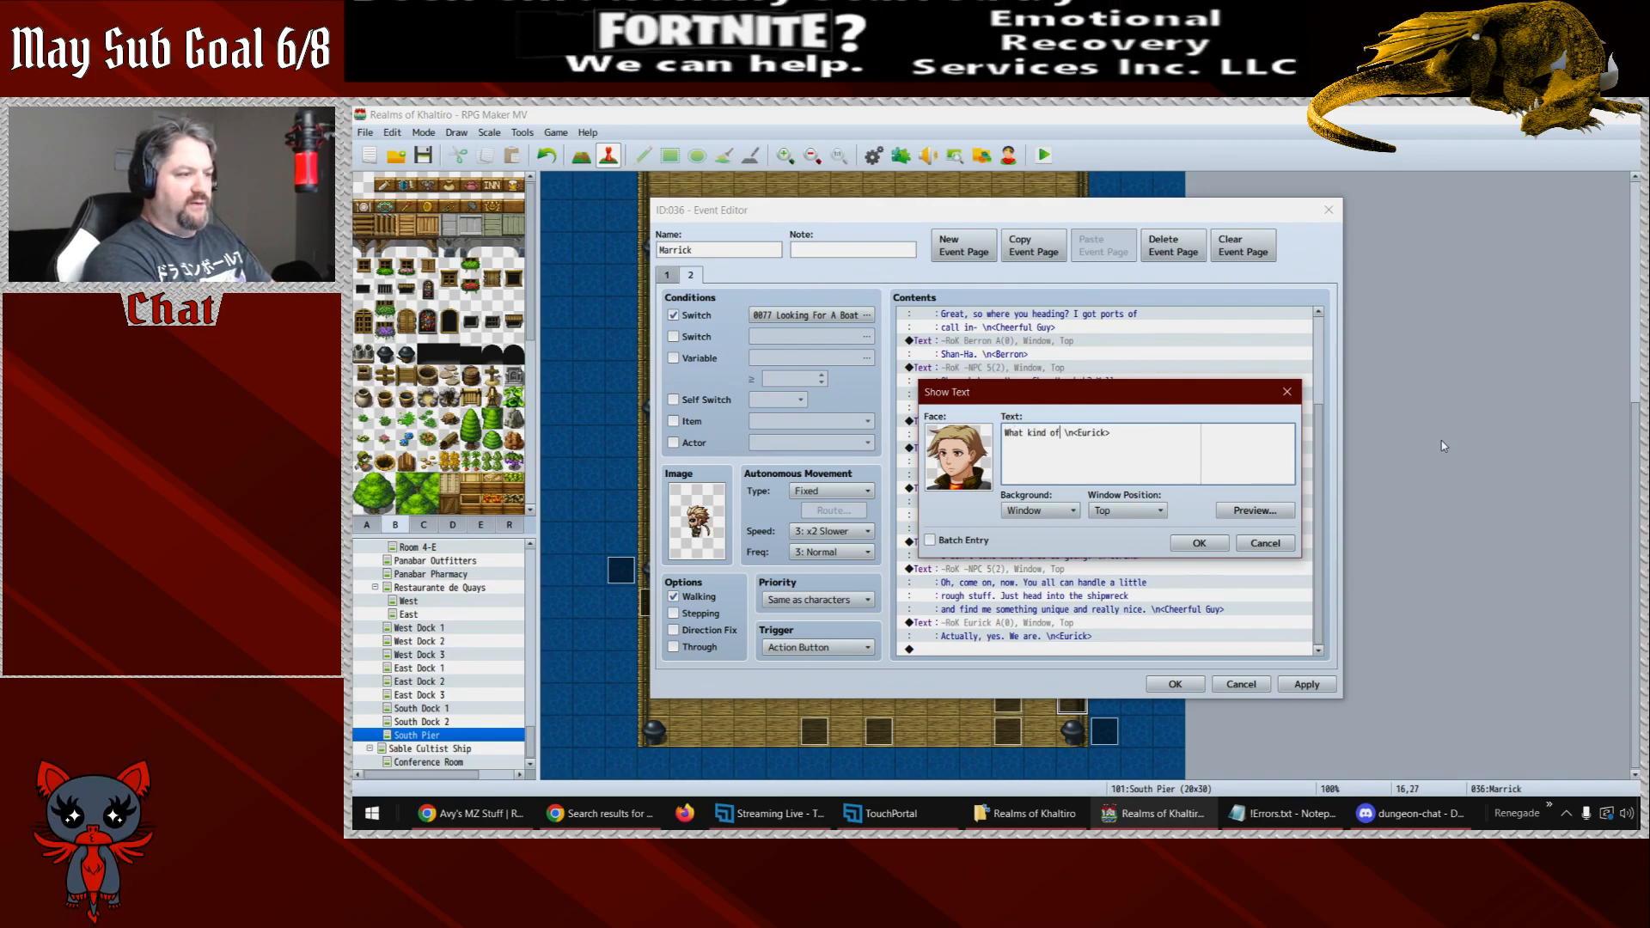
key(BackSpace)
text(are y)
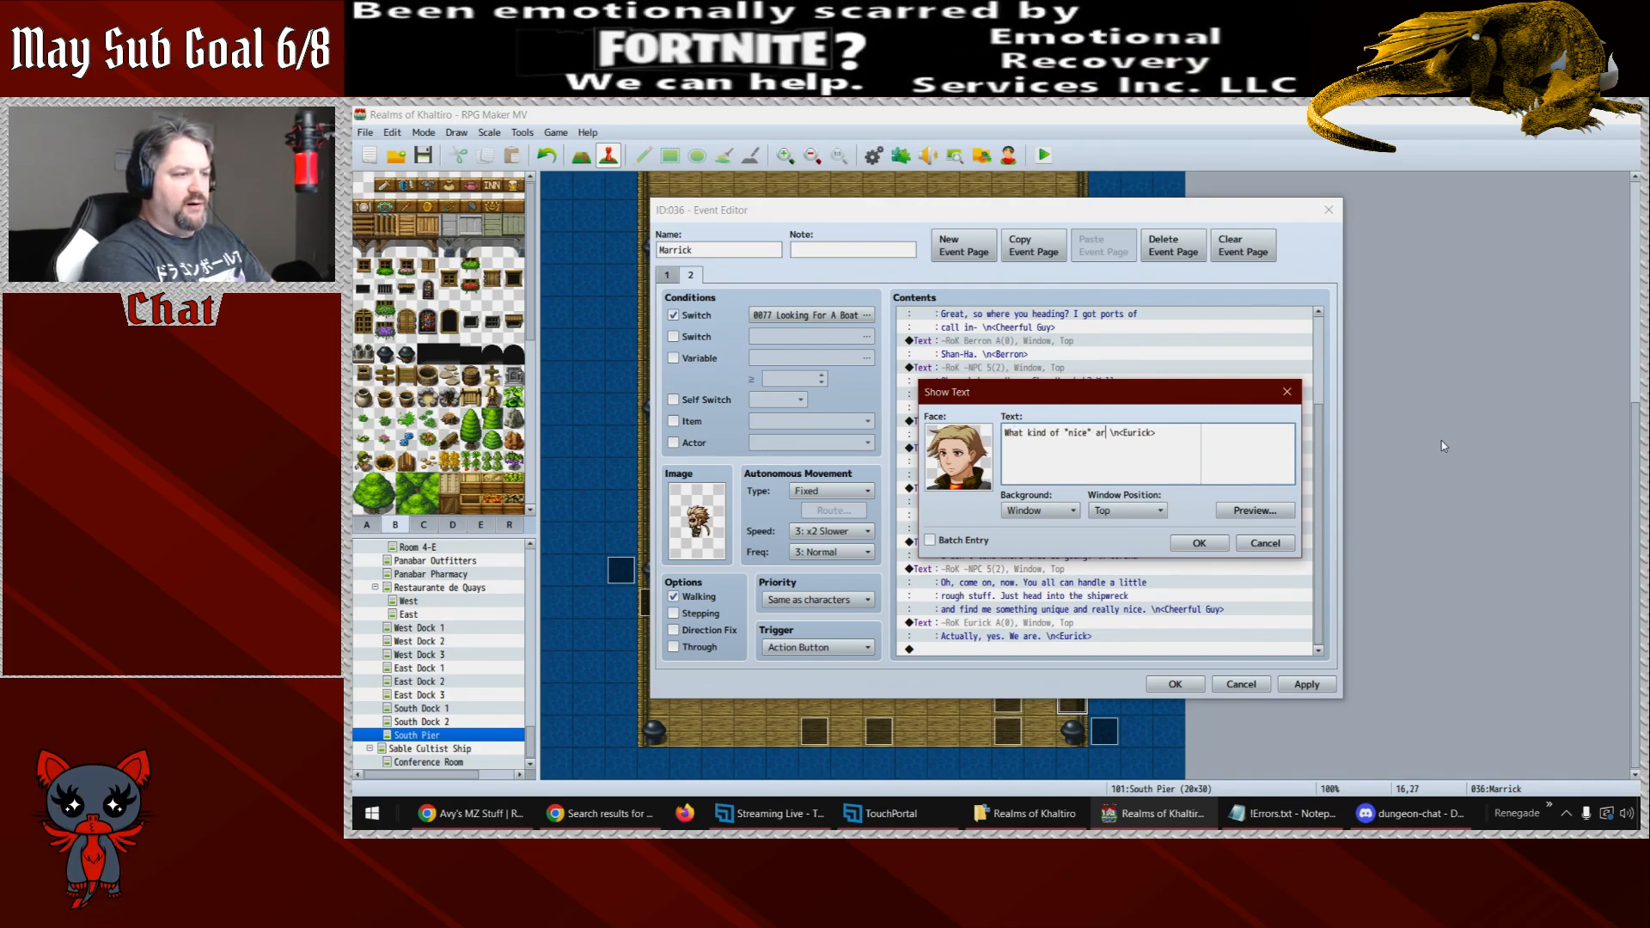
key(BackSpace)
text(we looking for?)
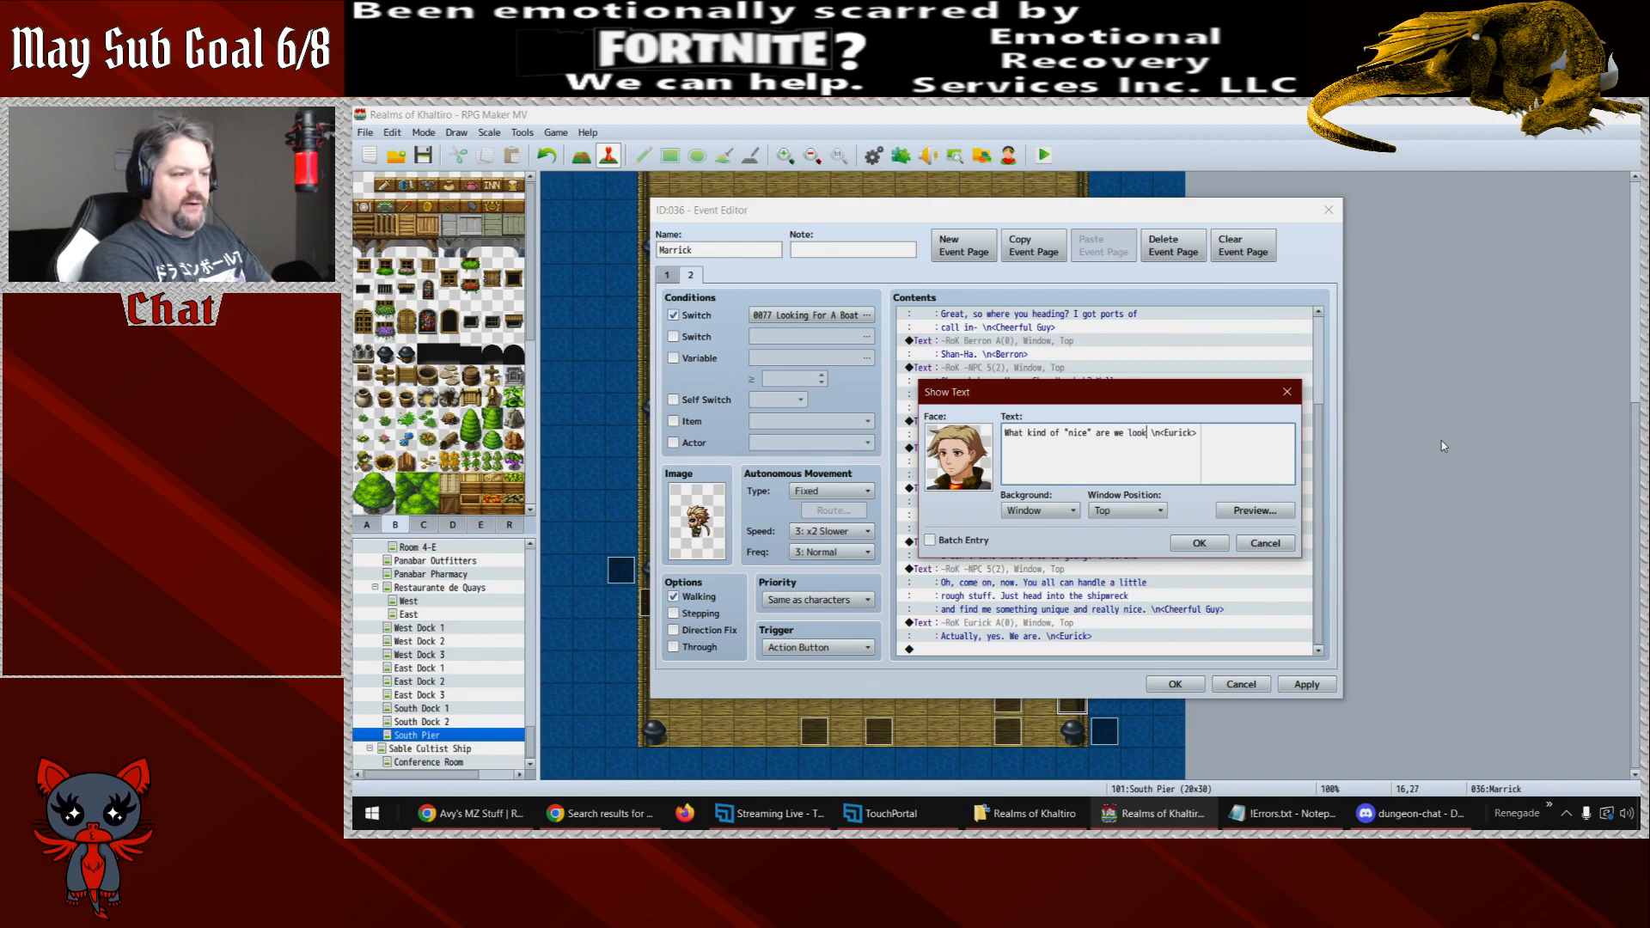
click(1199, 543)
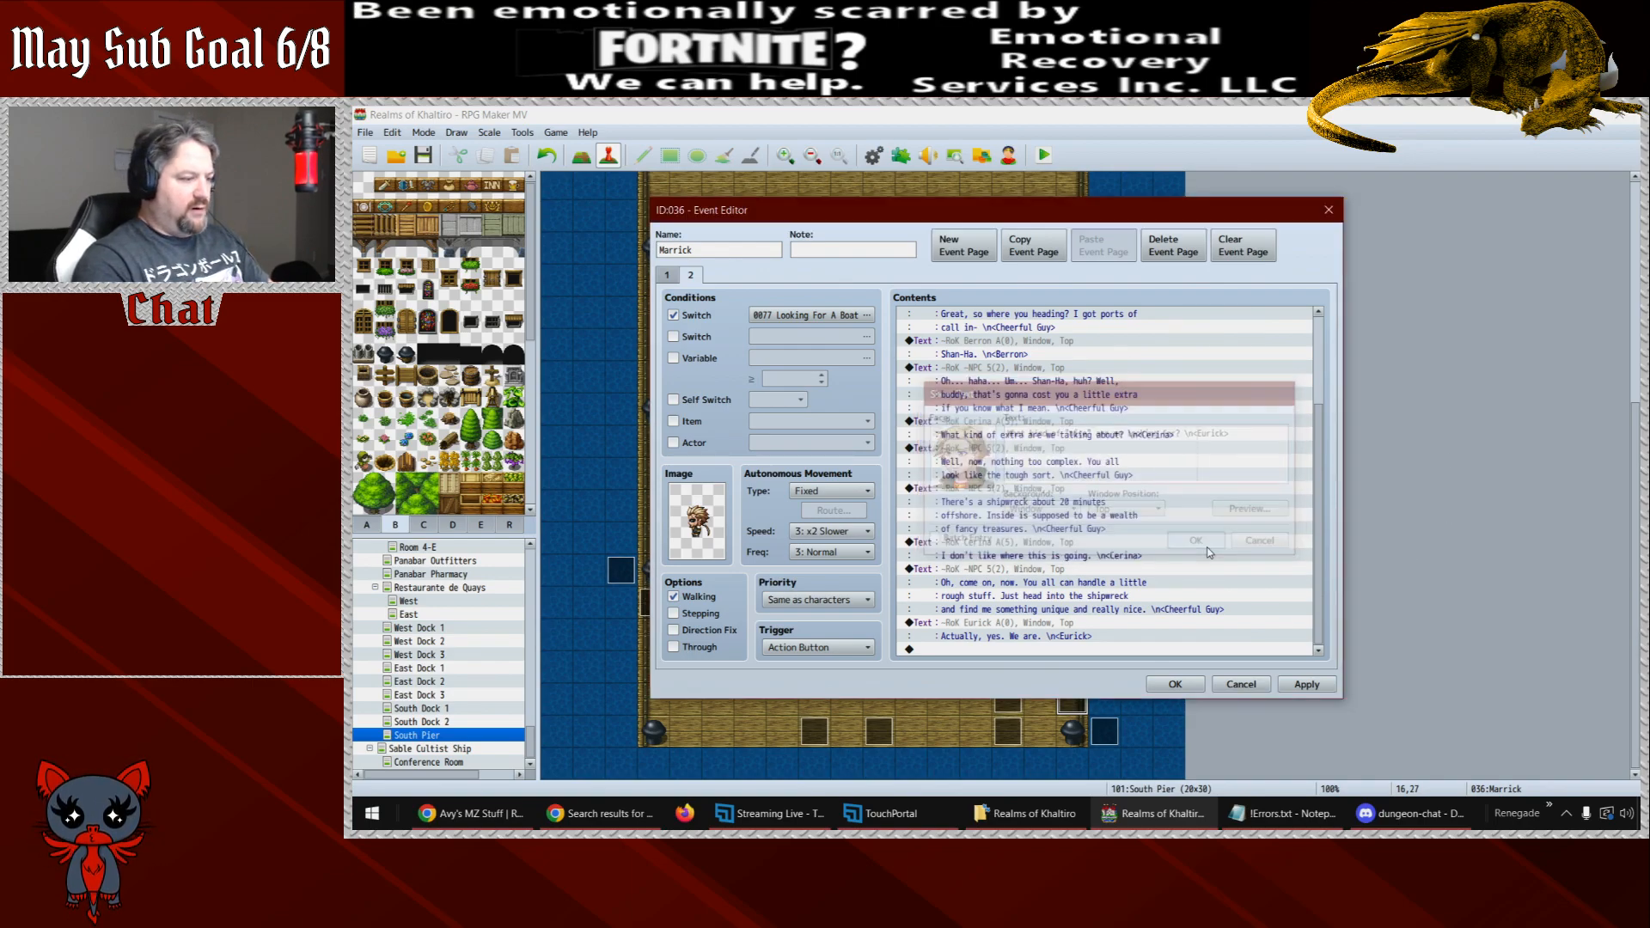
- Paste a copy of the "Oh, come on, now." message below Eurick's question and open it for editing
click(986, 604)
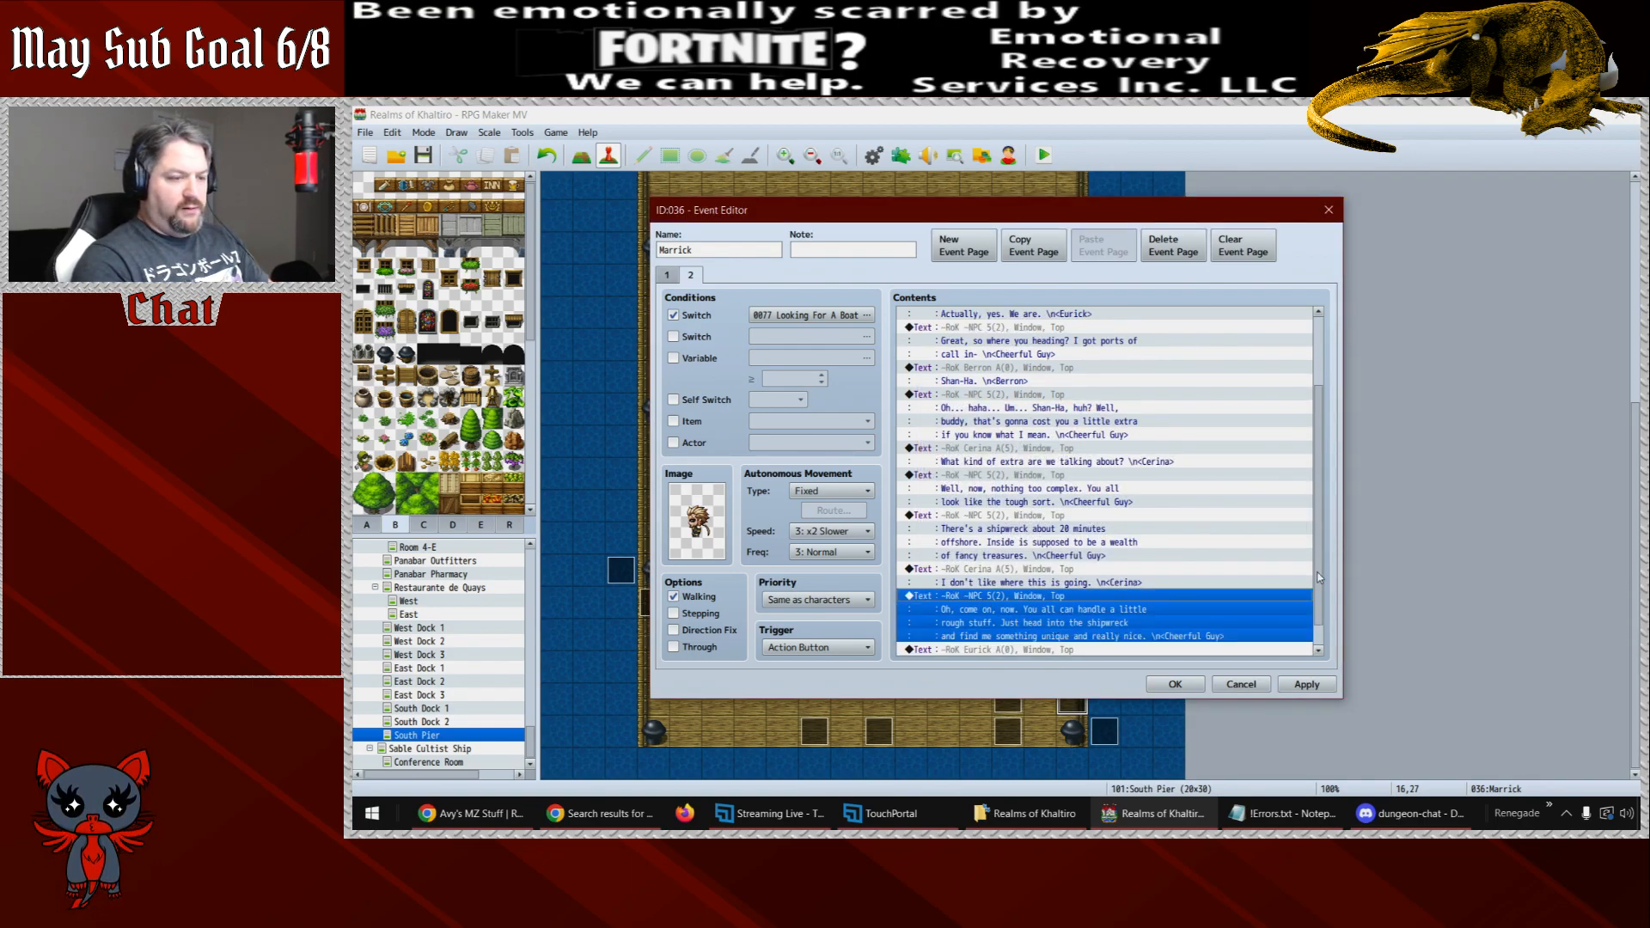
scroll(1066, 636, down, 1)
click(1096, 650)
key(ctrl+v)
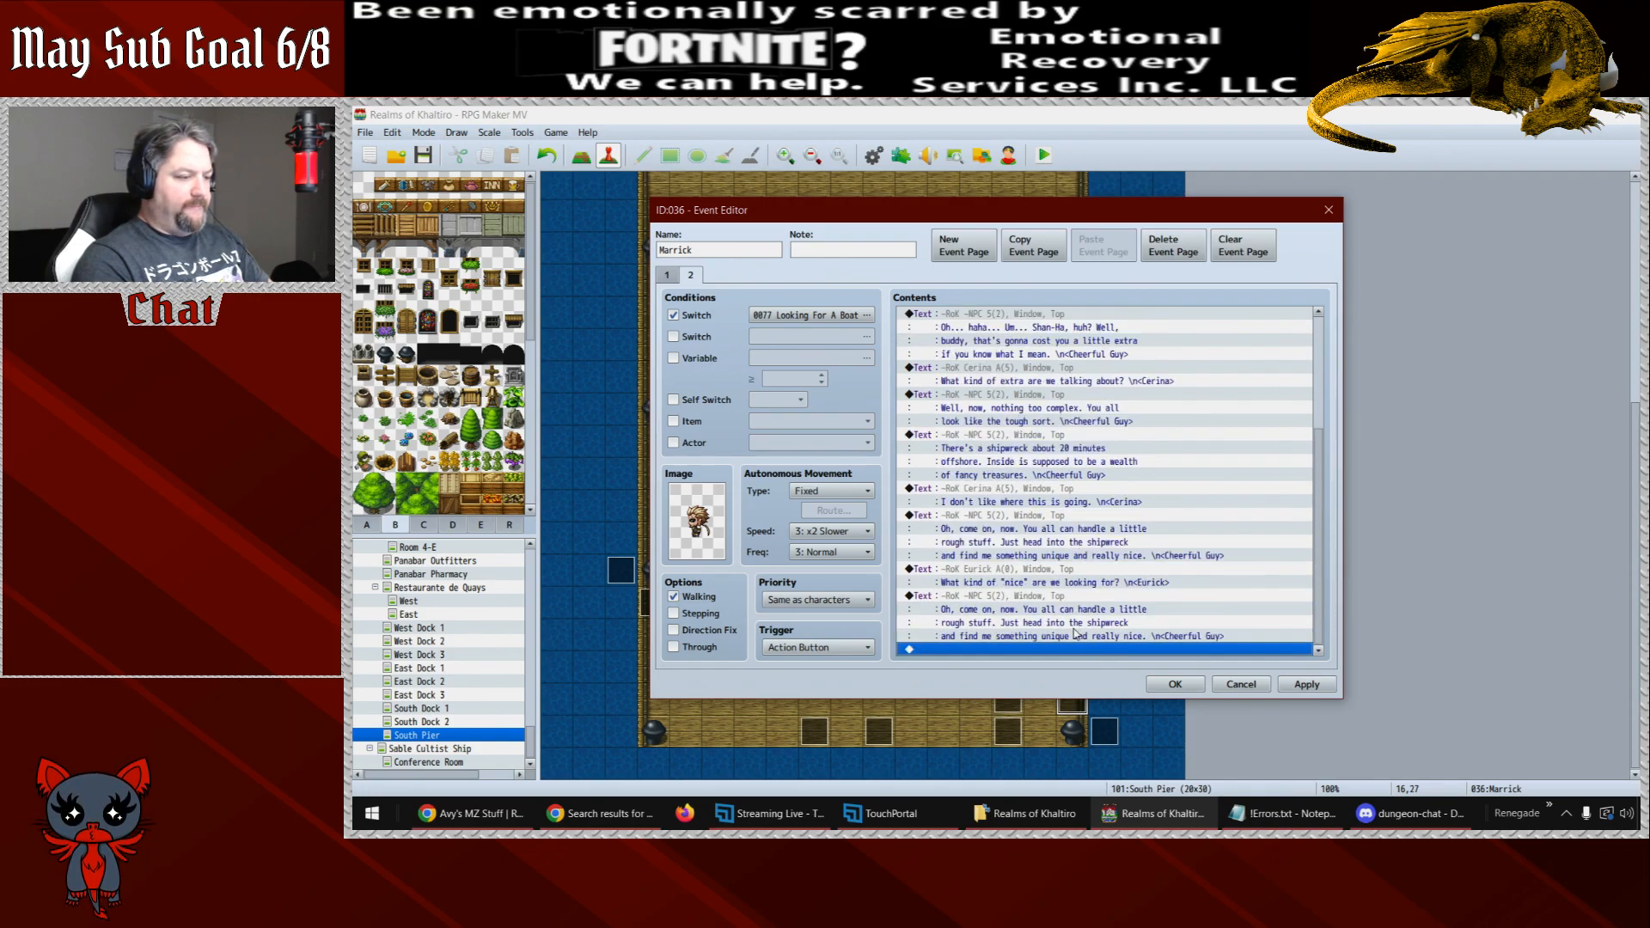
double_click(1066, 610)
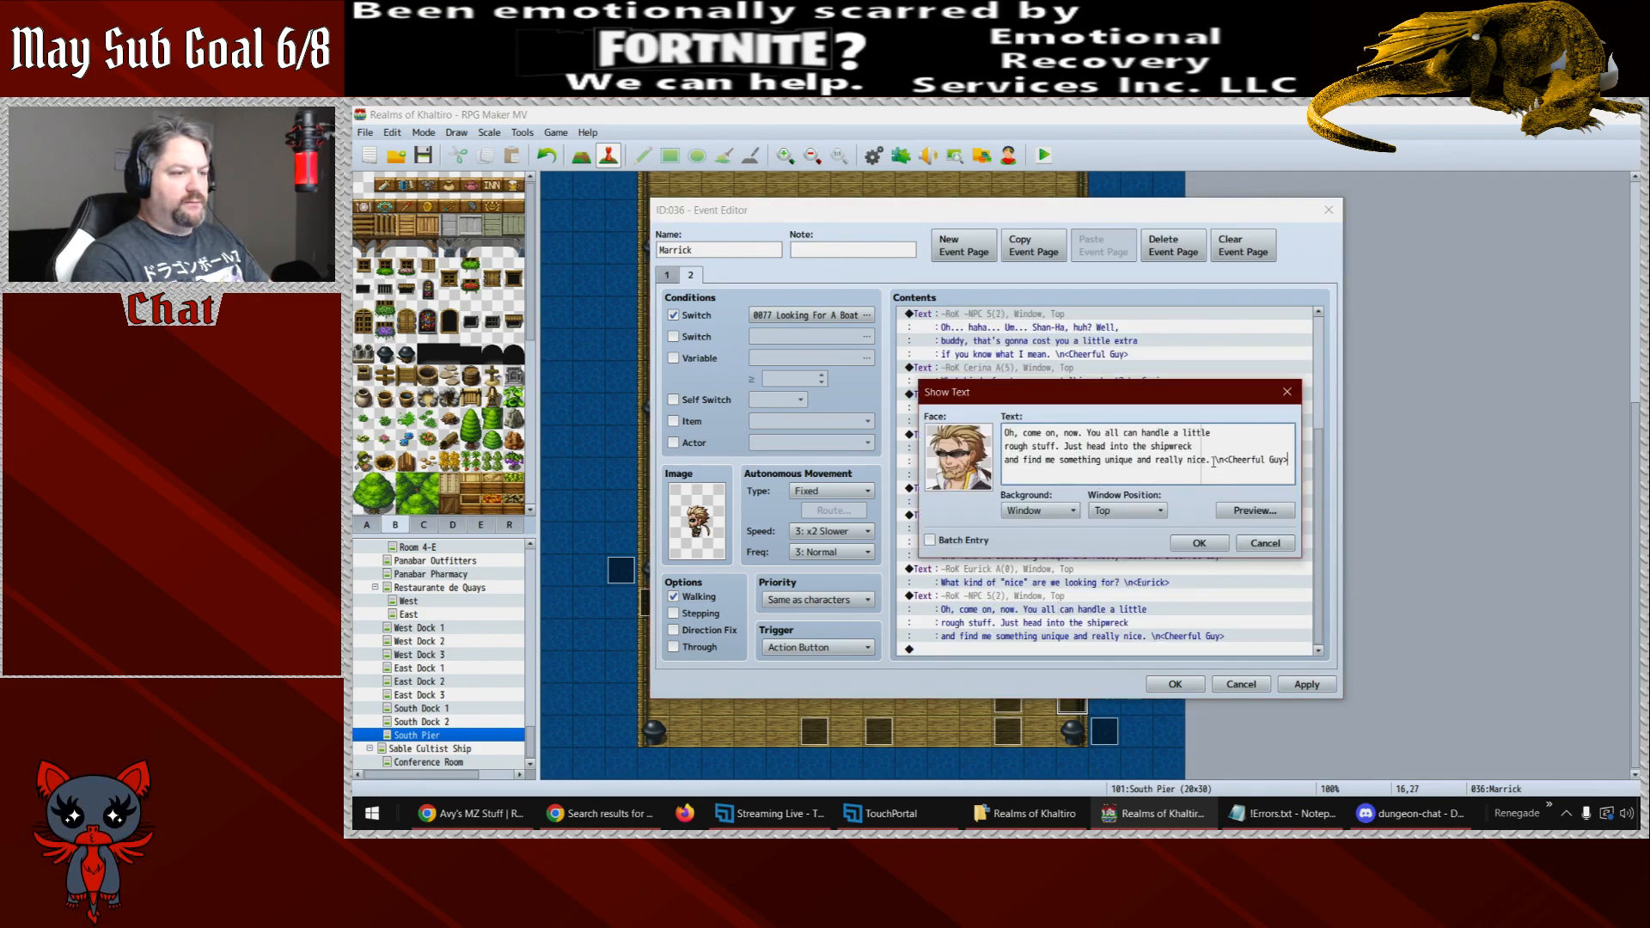
- Replace the copied message's wording with "Something that would impress a young lady" on line one and "type." on line two, before the name tag
drag(1213, 462, 1214, 406)
text(Something )
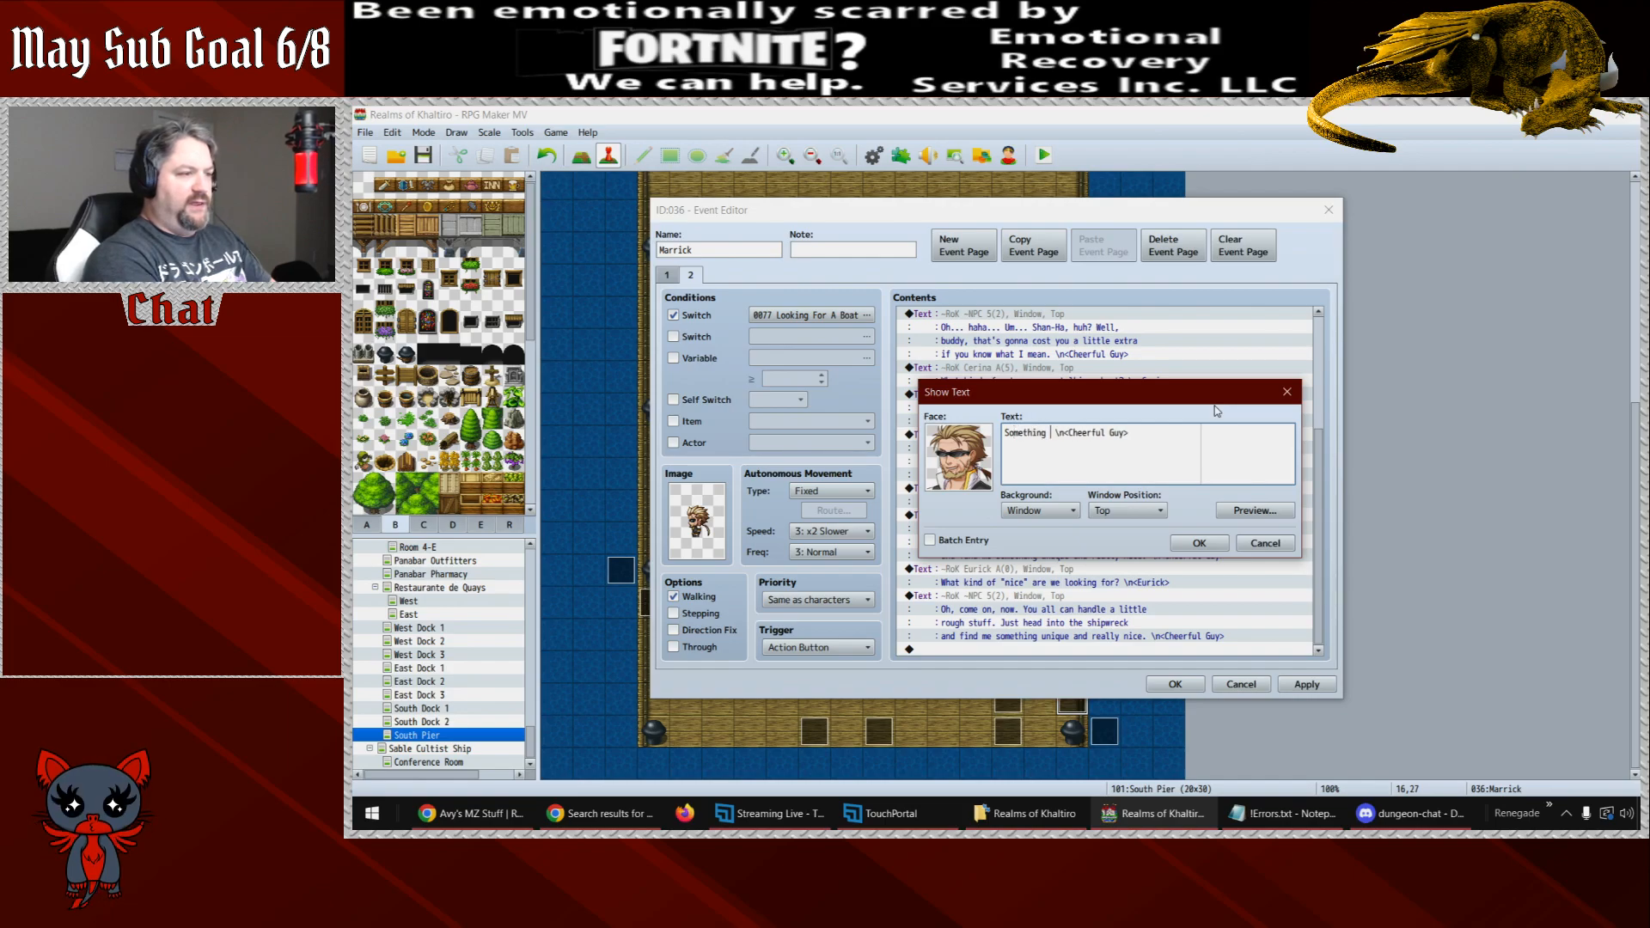
text(that would impress )
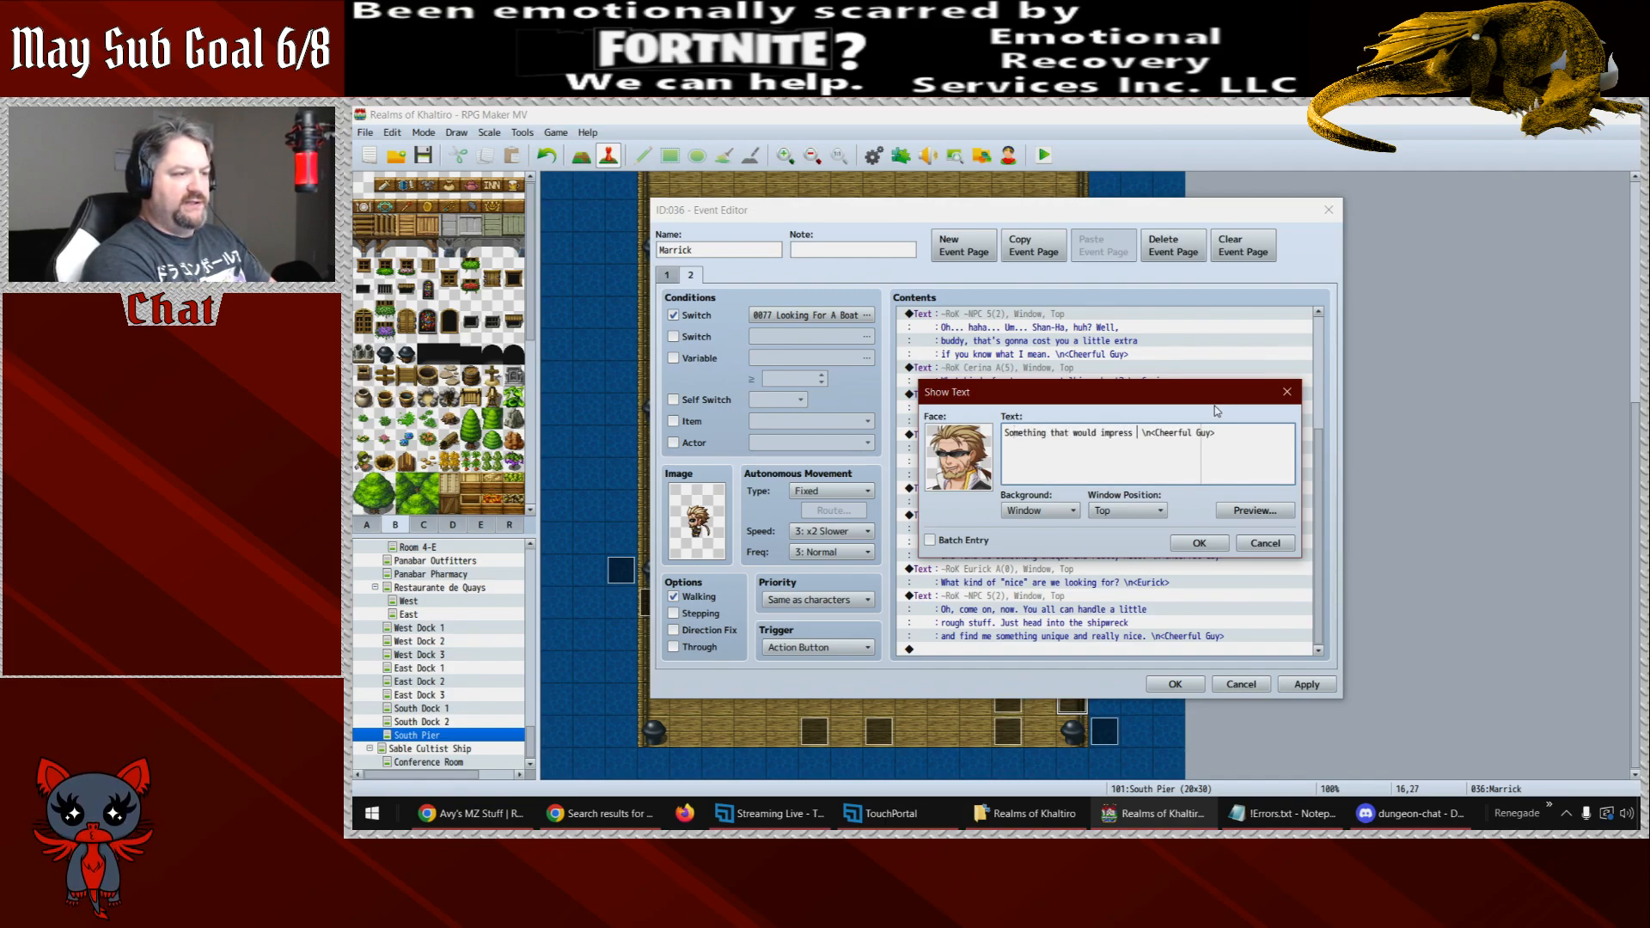
text(a young)
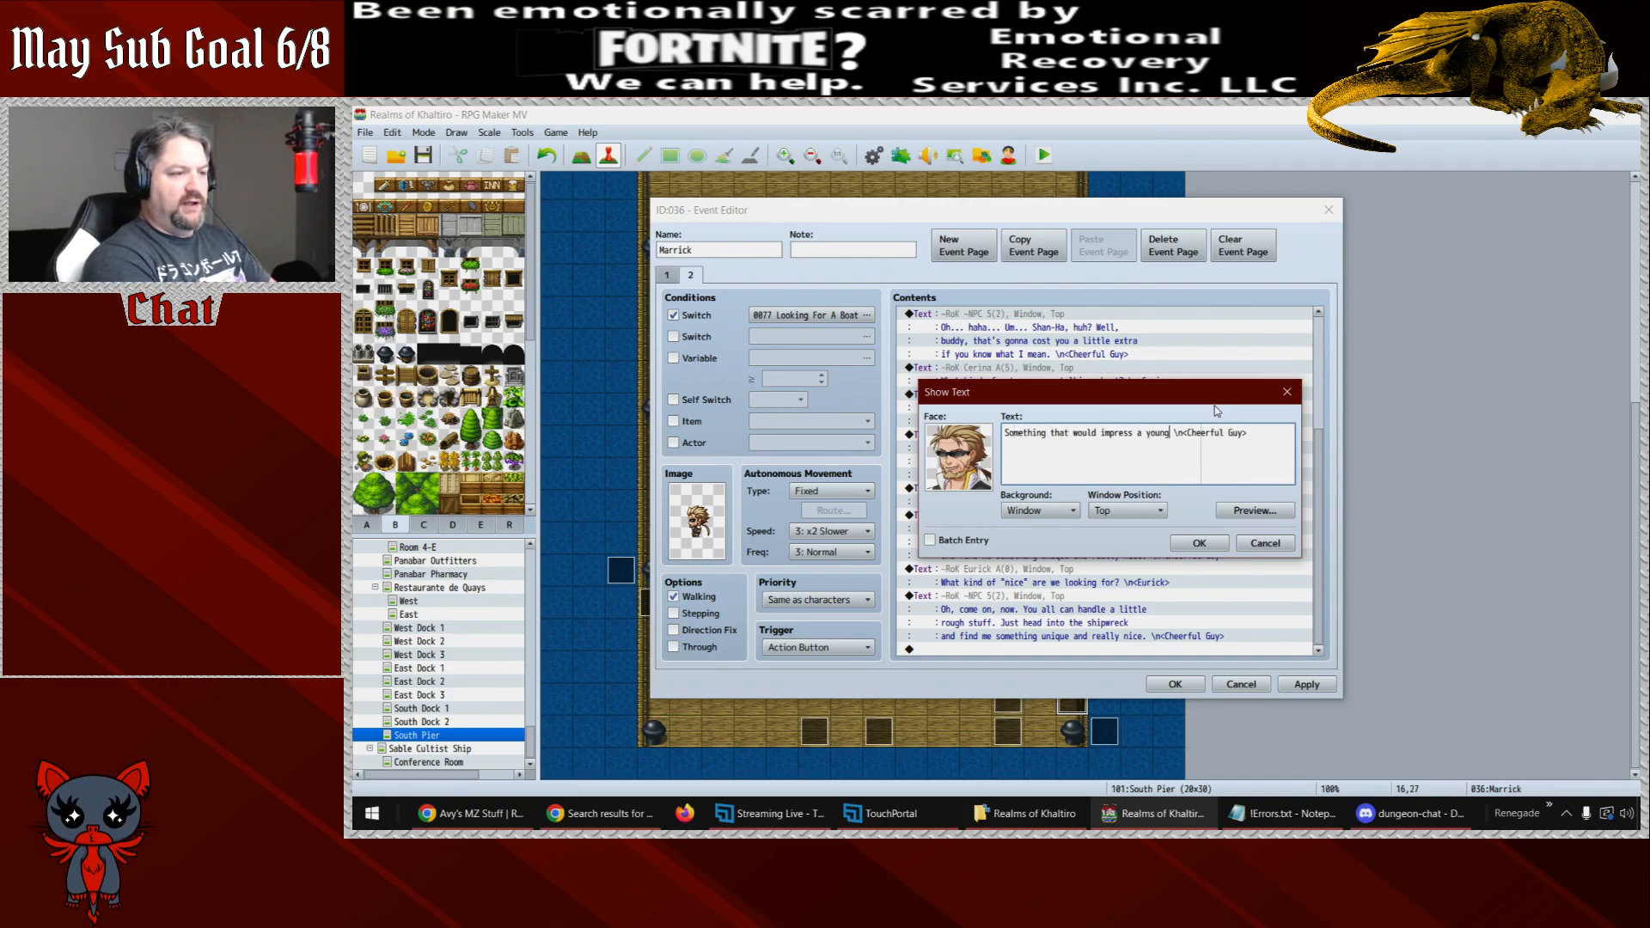
text( lady tup)
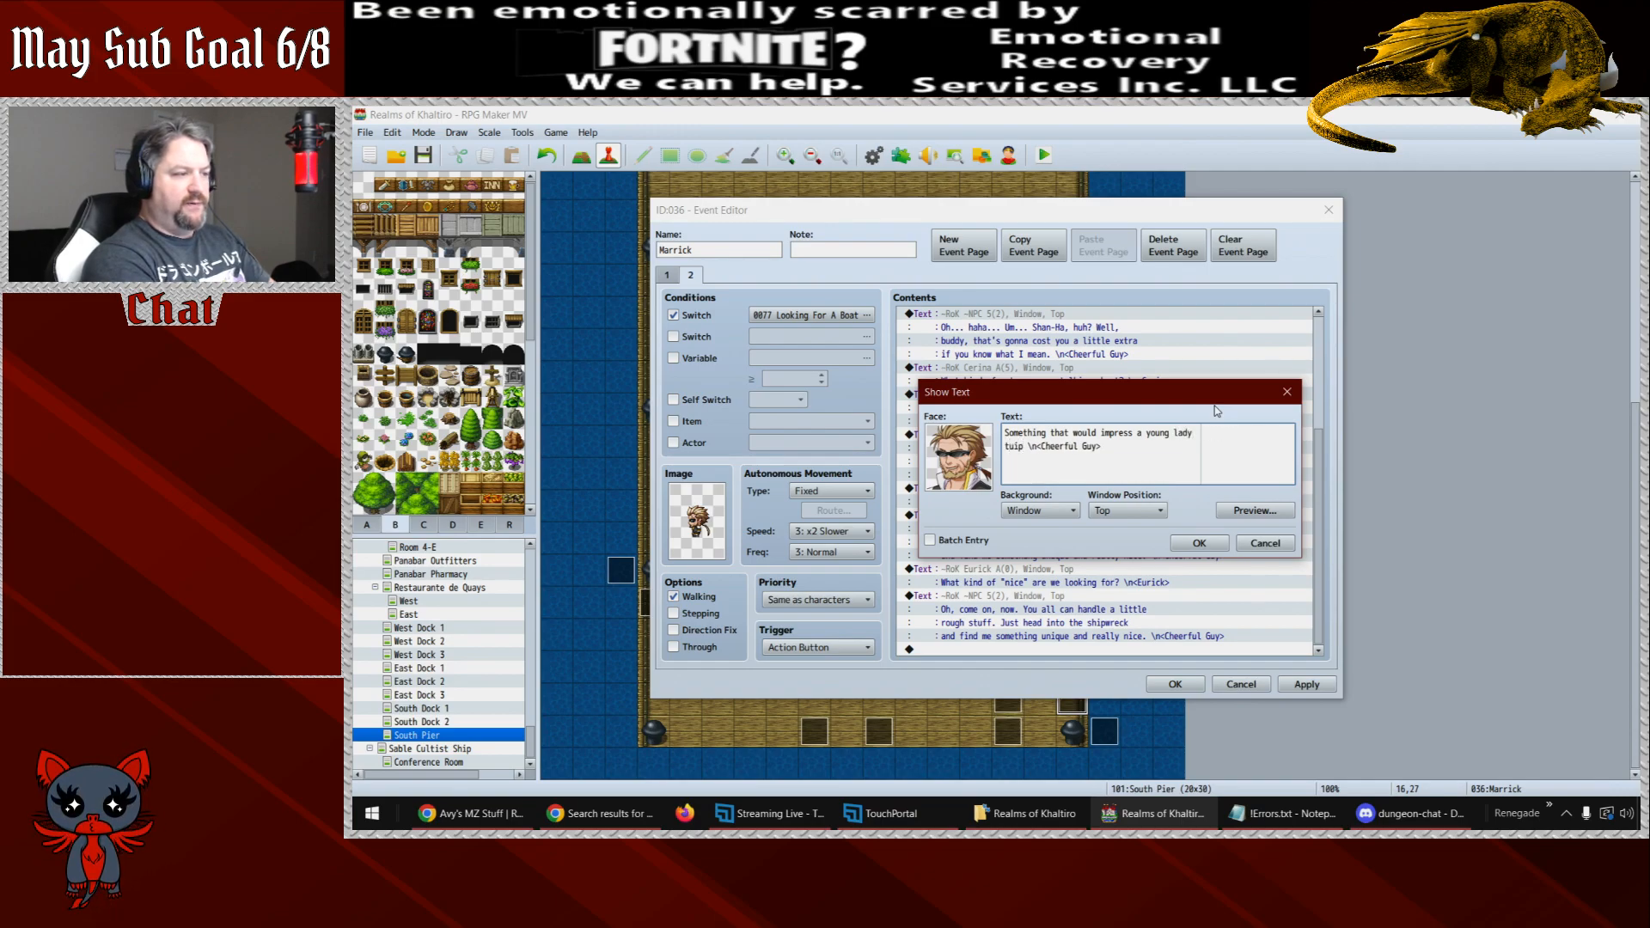
key(BackSpace)
key(BackSpace)
text(ype.)
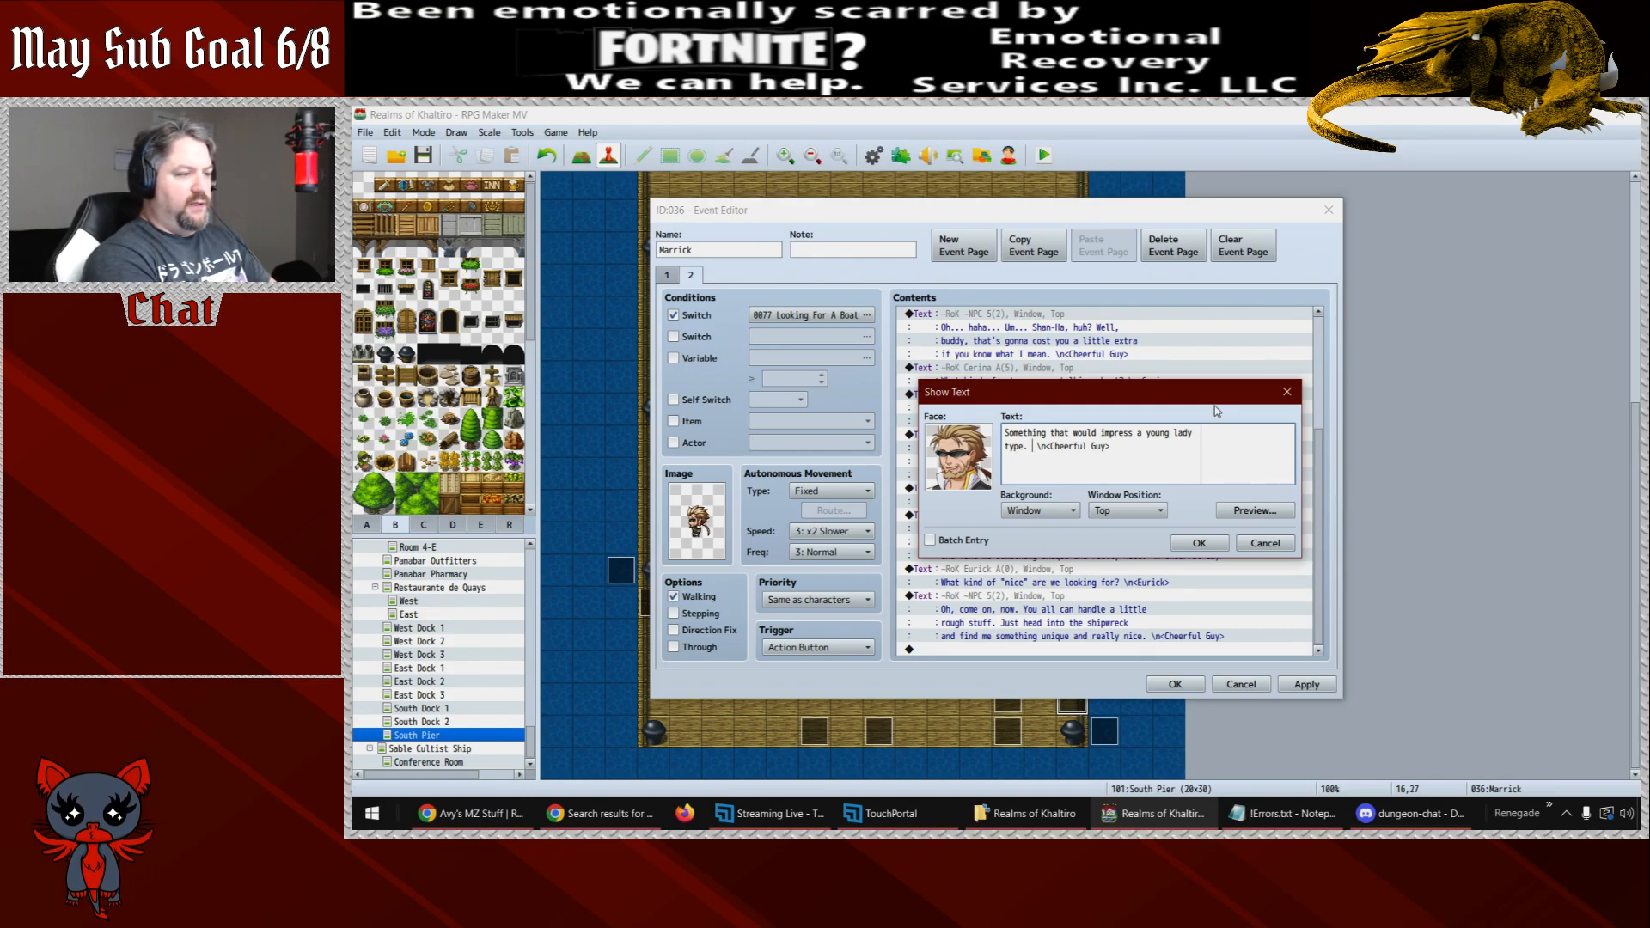
- Continue line two with "The pretty one over there should be", put "able to help you with that one." on line three, and save
text(The pretty )
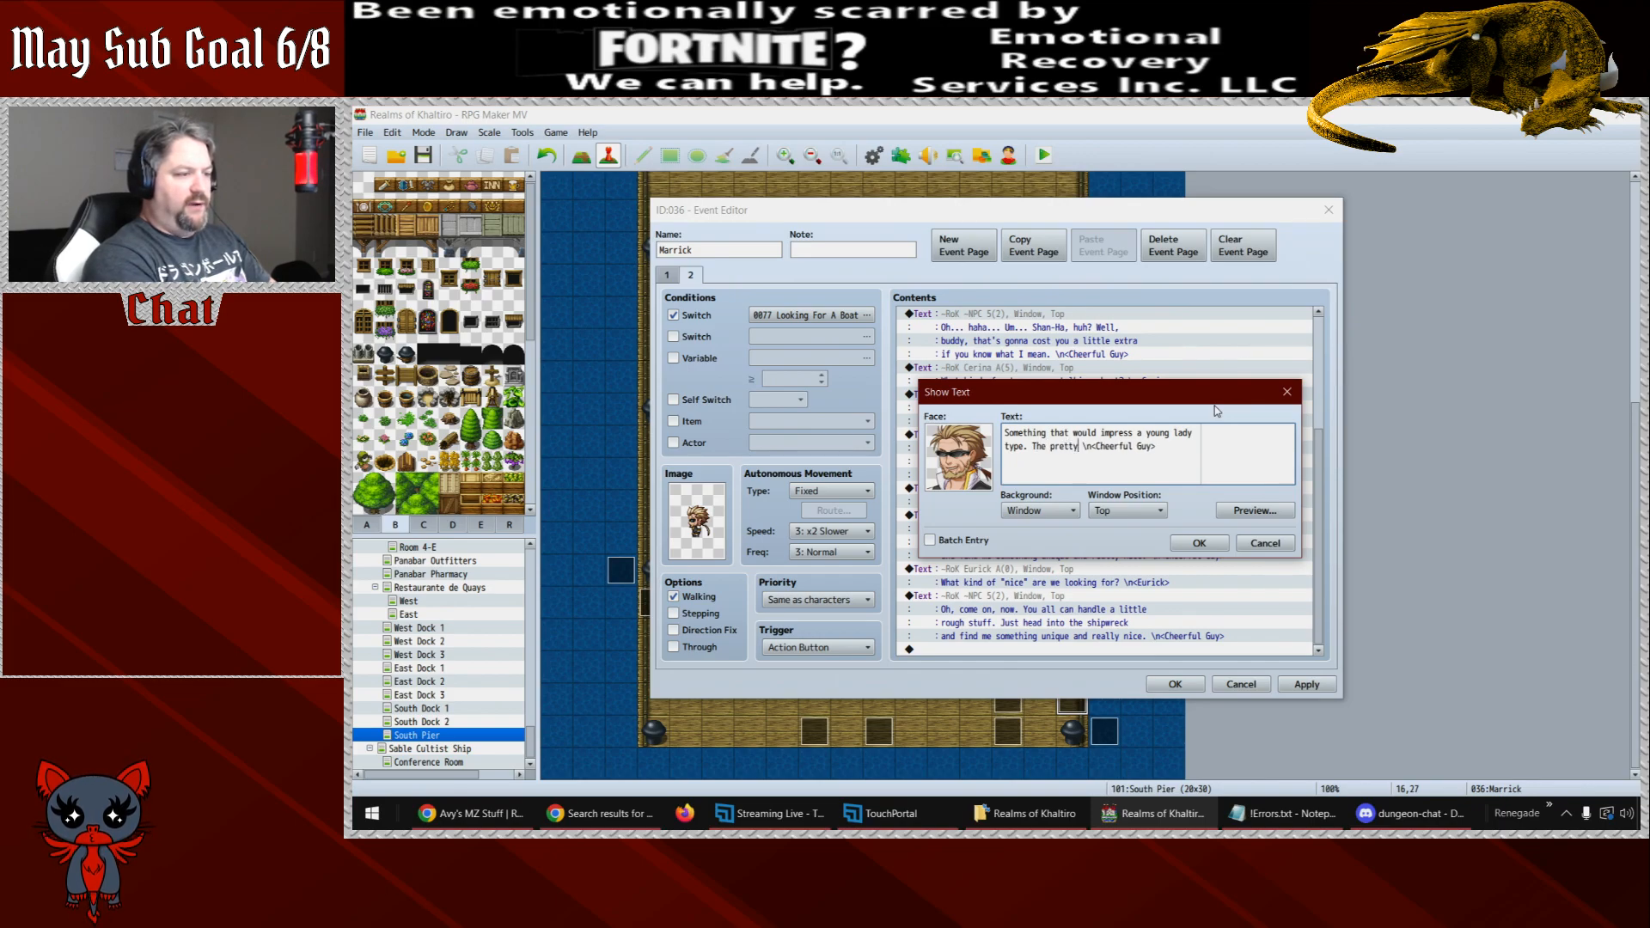
text(one over there )
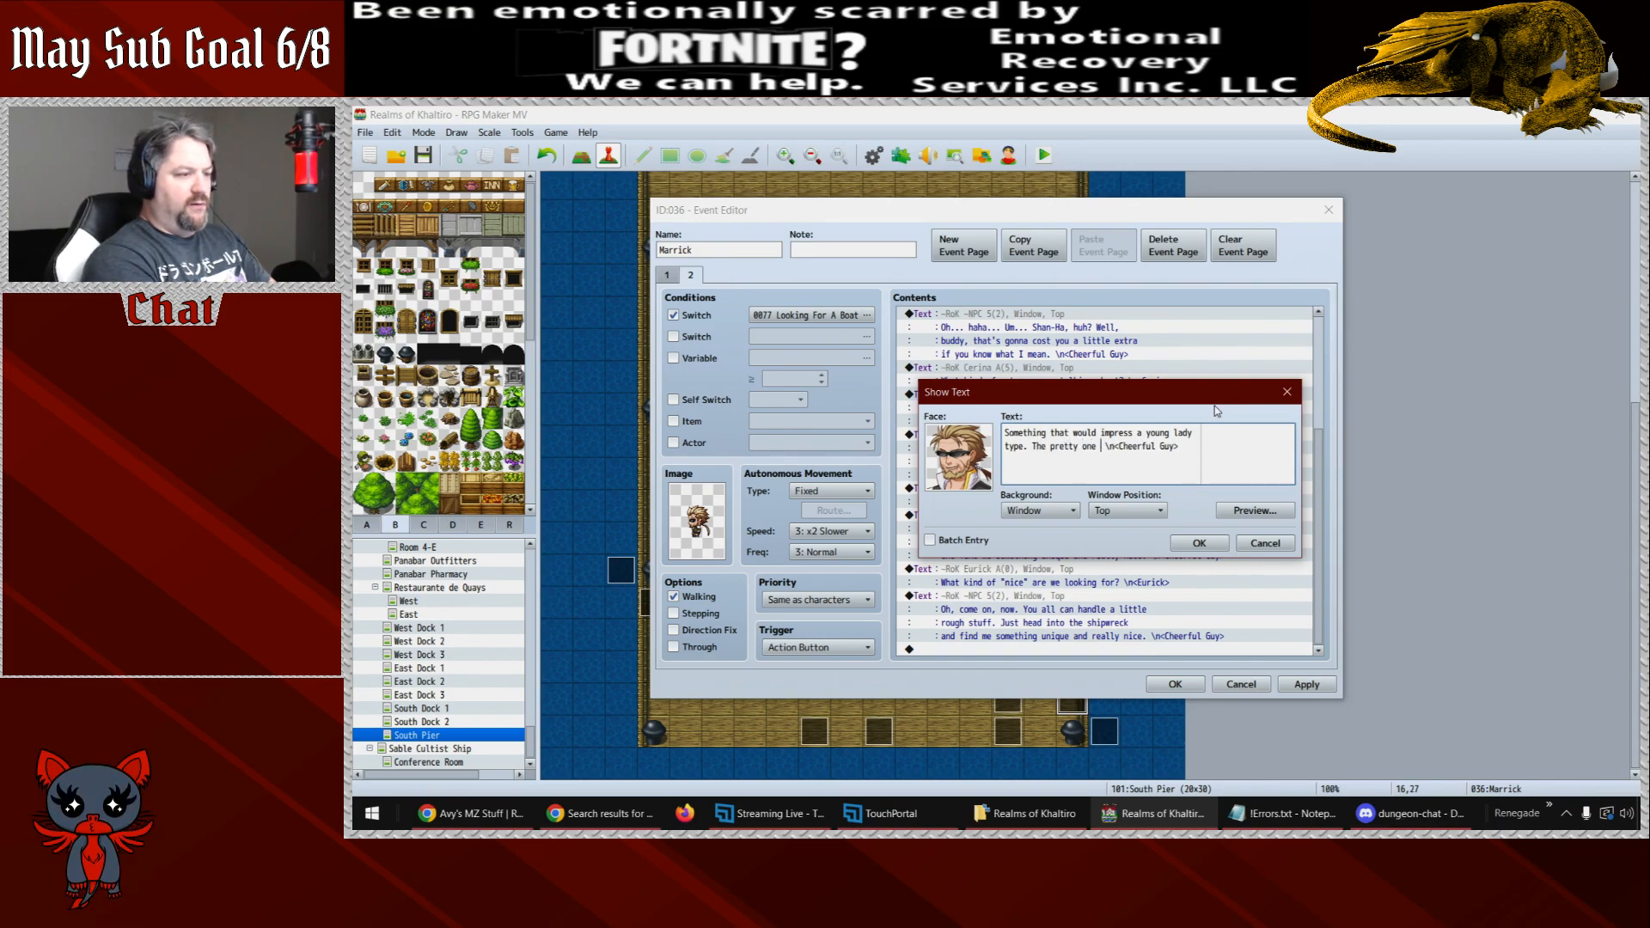
text(should be abl)
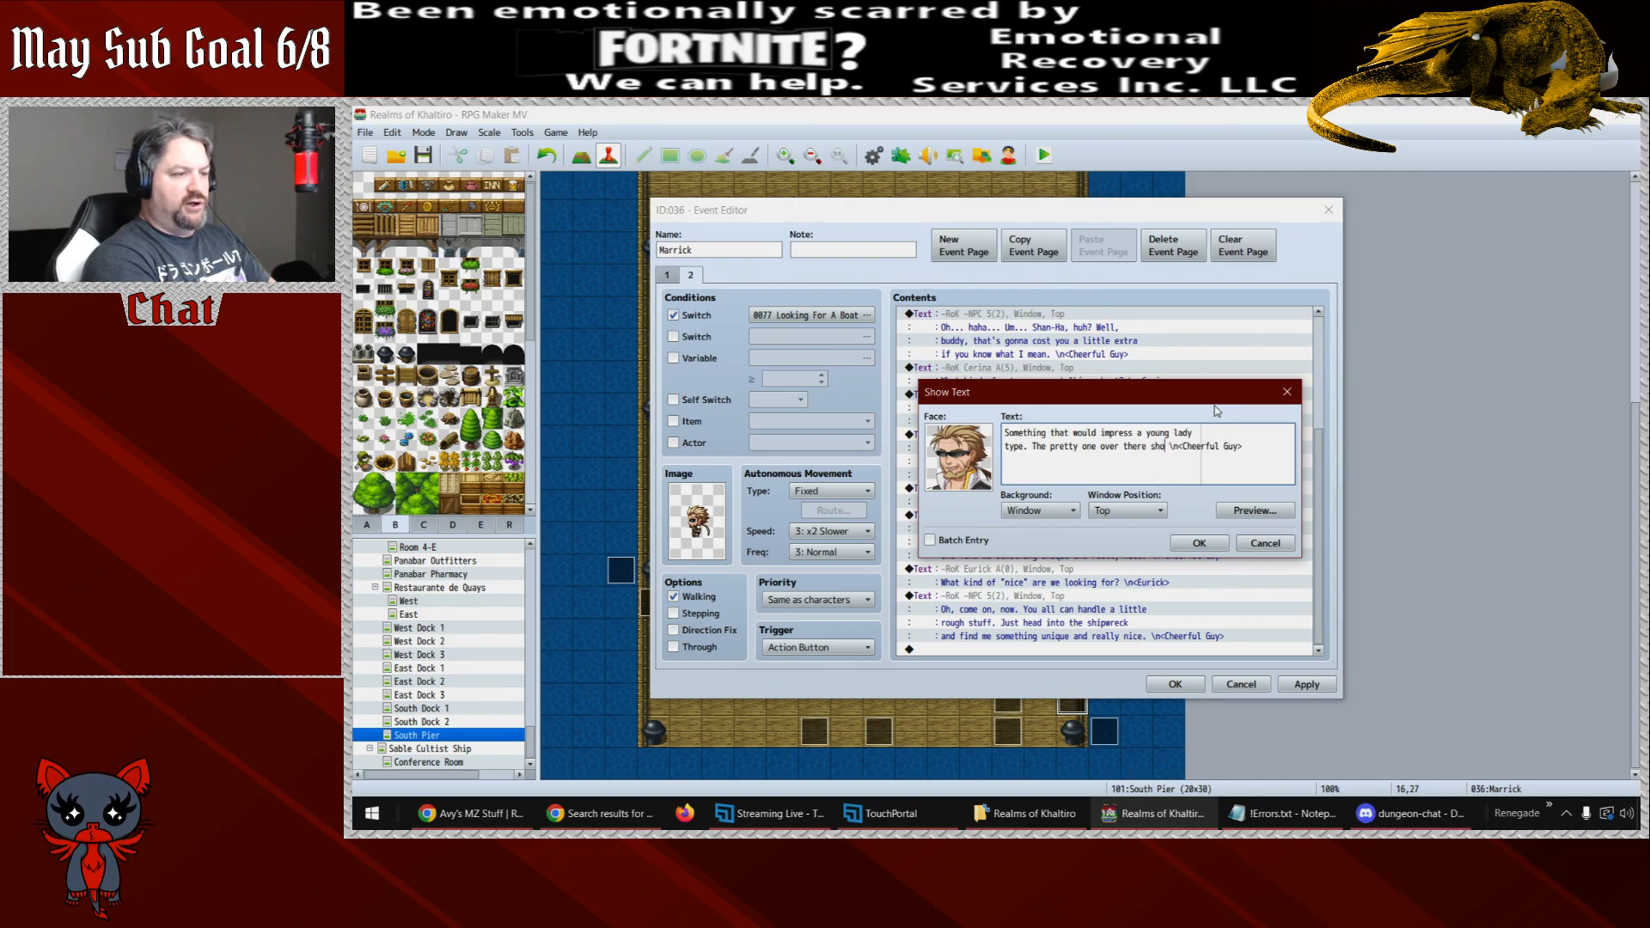
text(e to help you wi)
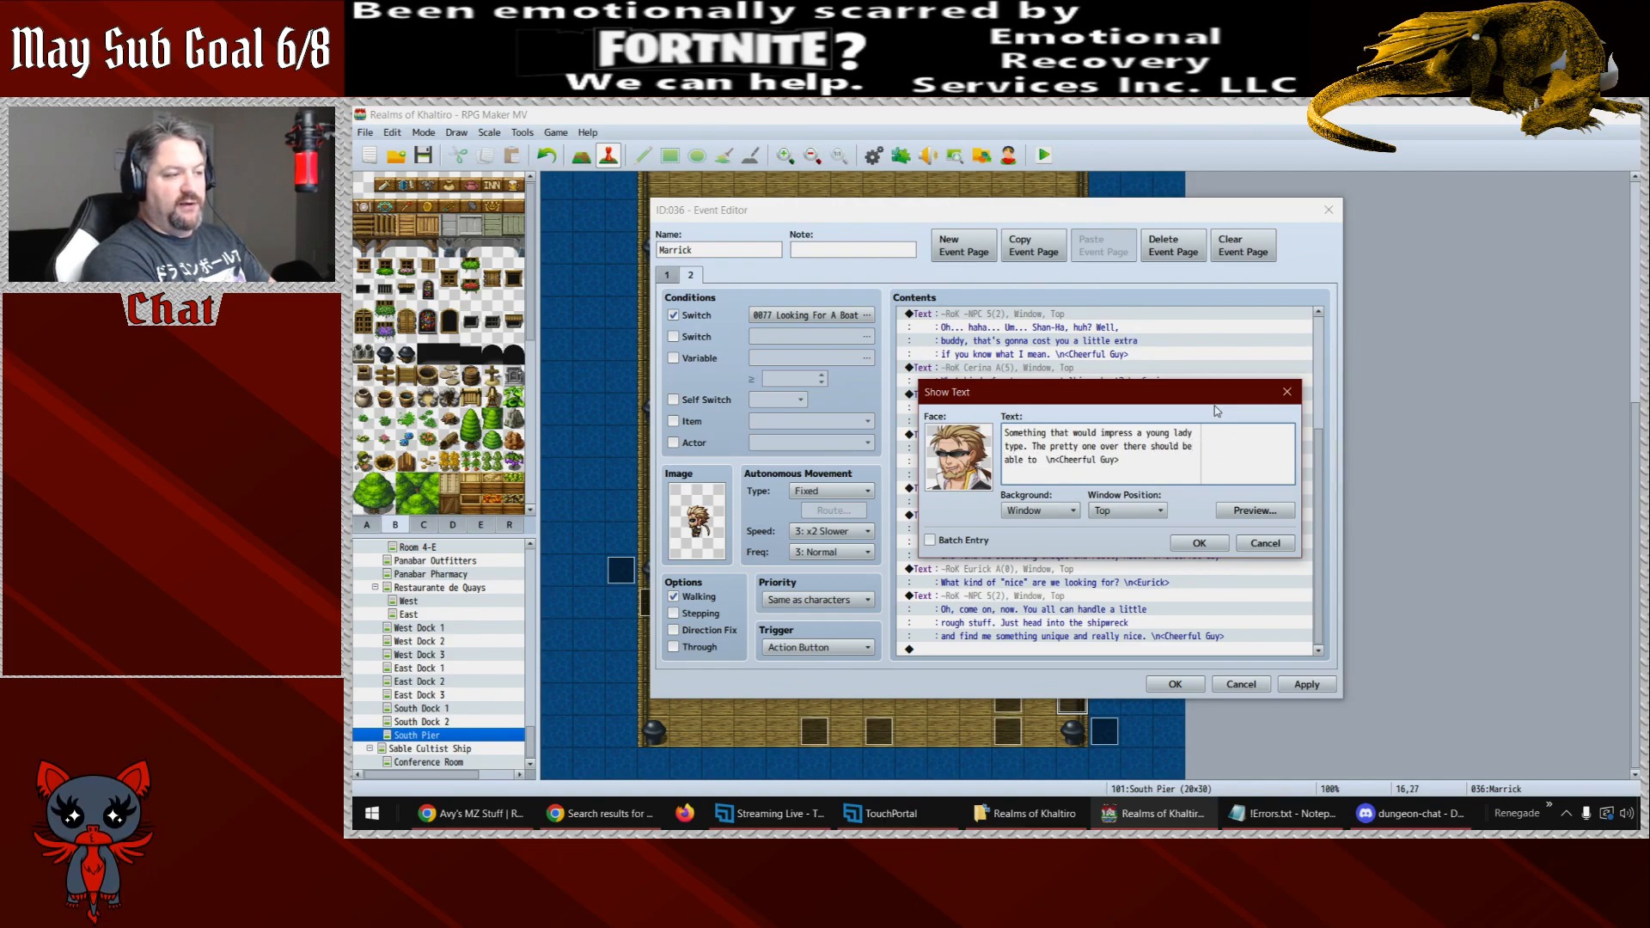
text(th that one.)
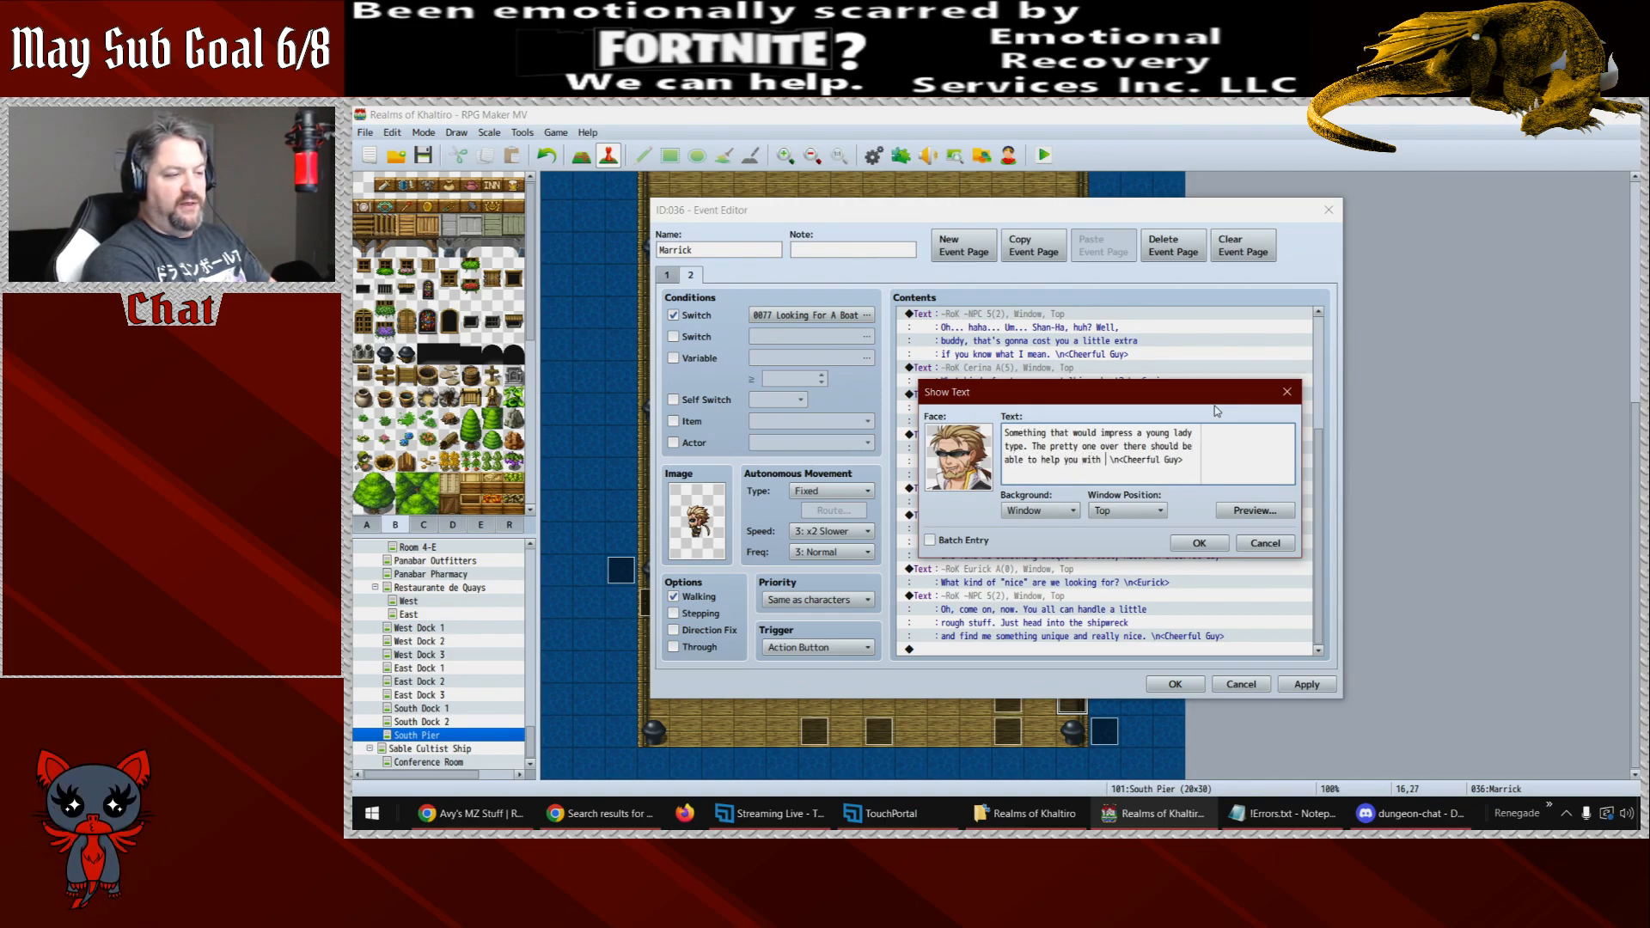
click(1199, 544)
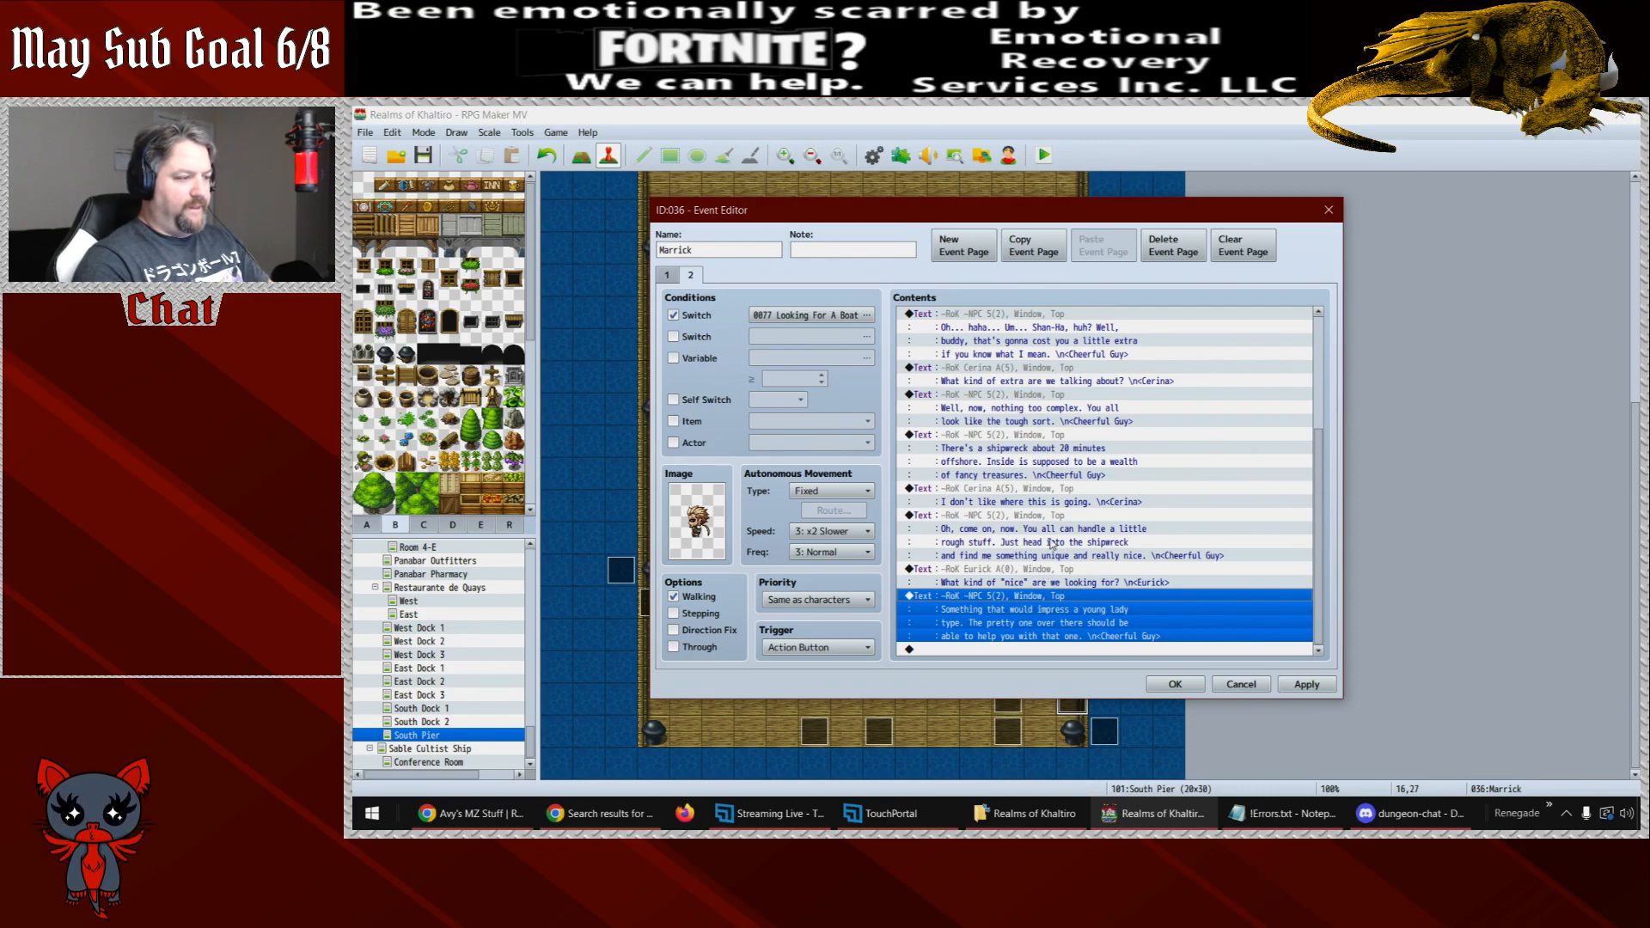
- Paste a copy of Cerina's "I don't like where this is going." message at the end of the event and open it for editing
click(999, 502)
click(1015, 649)
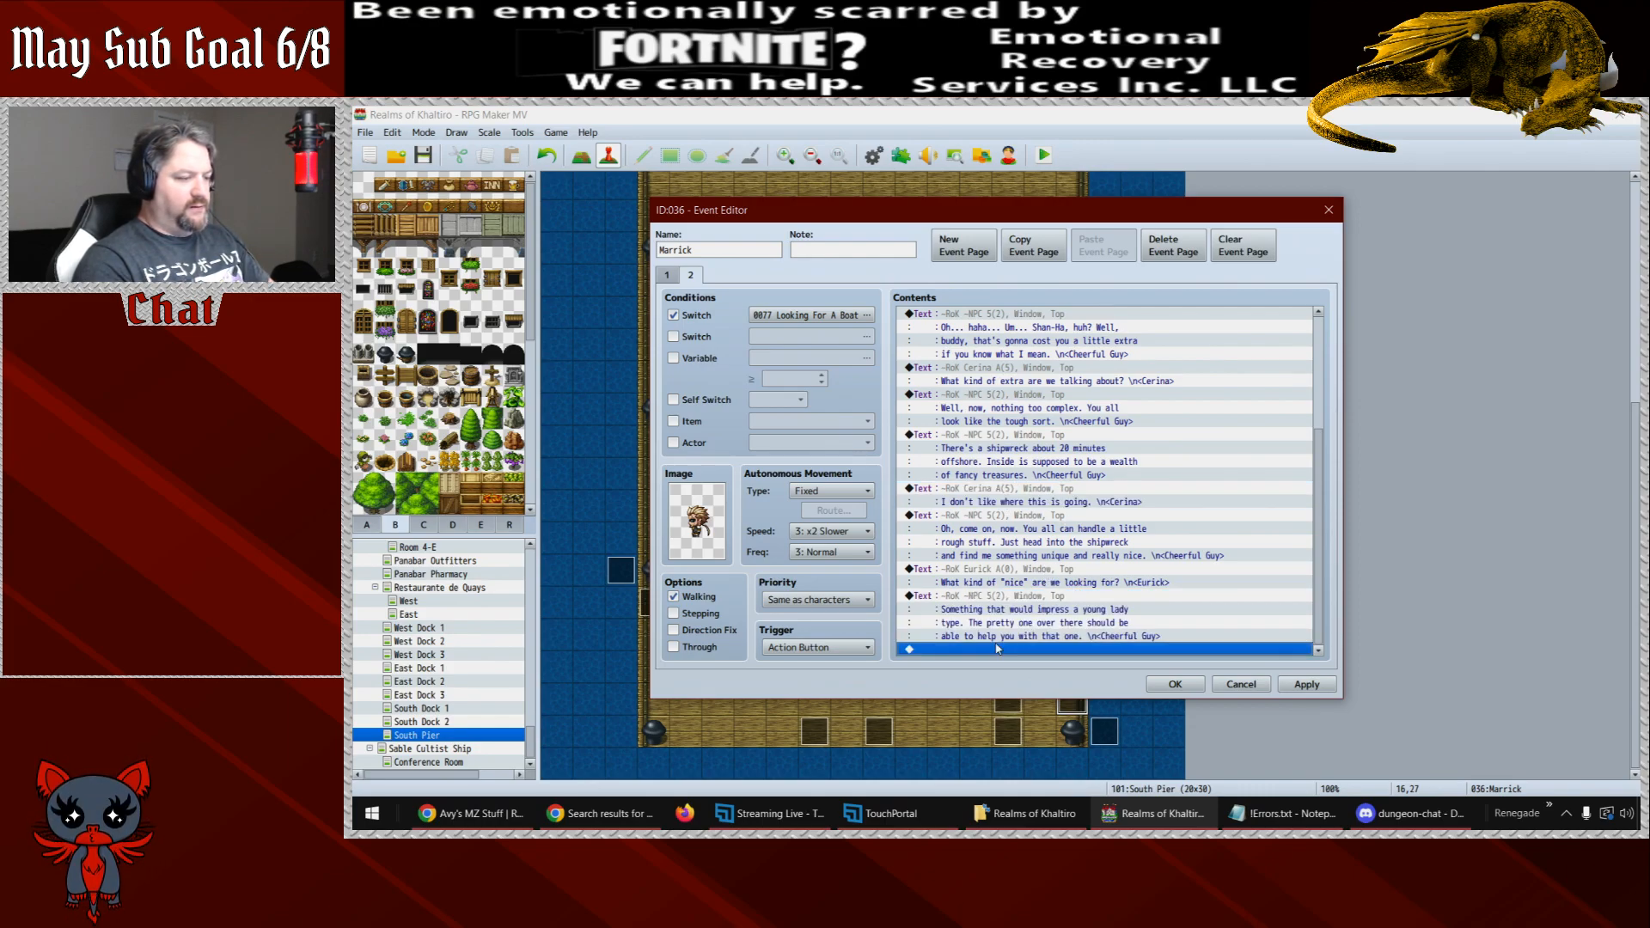
key(ctrl+v)
double_click(998, 634)
- Make Cerina's copied message read "How would I know?" before the name tag and save it
drag(1151, 434, 1006, 434)
text(How can)
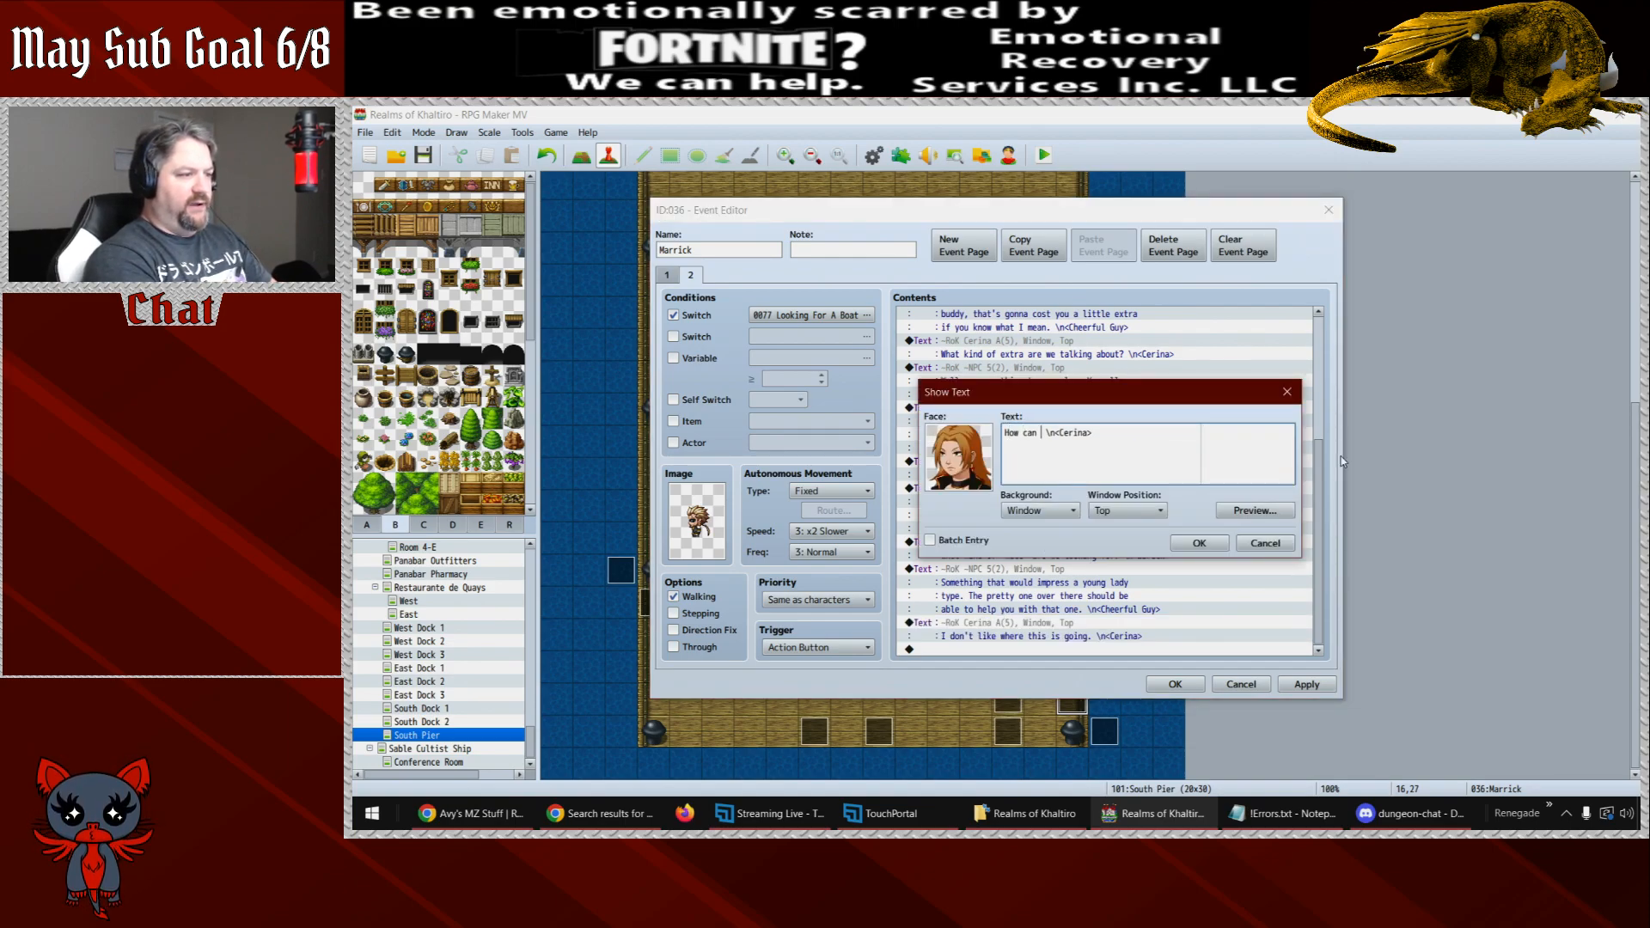
key(BackSpace)
key(BackSpace)
key(BackSpace)
key(BackSpace)
text(would I know?)
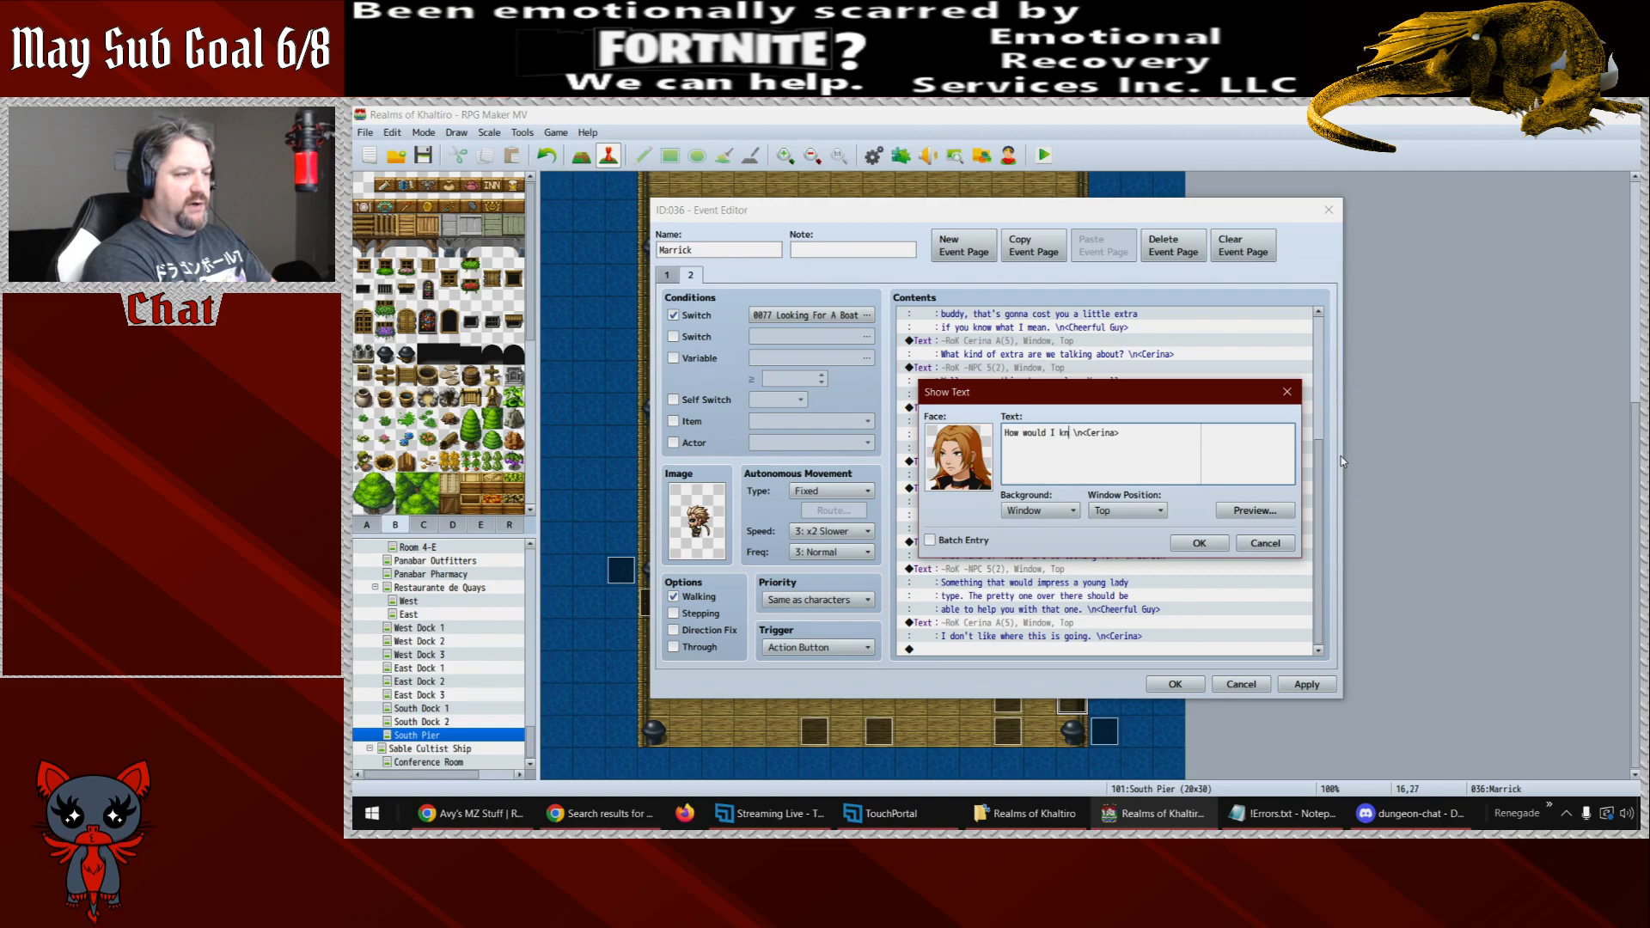
click(1199, 543)
click(1280, 608)
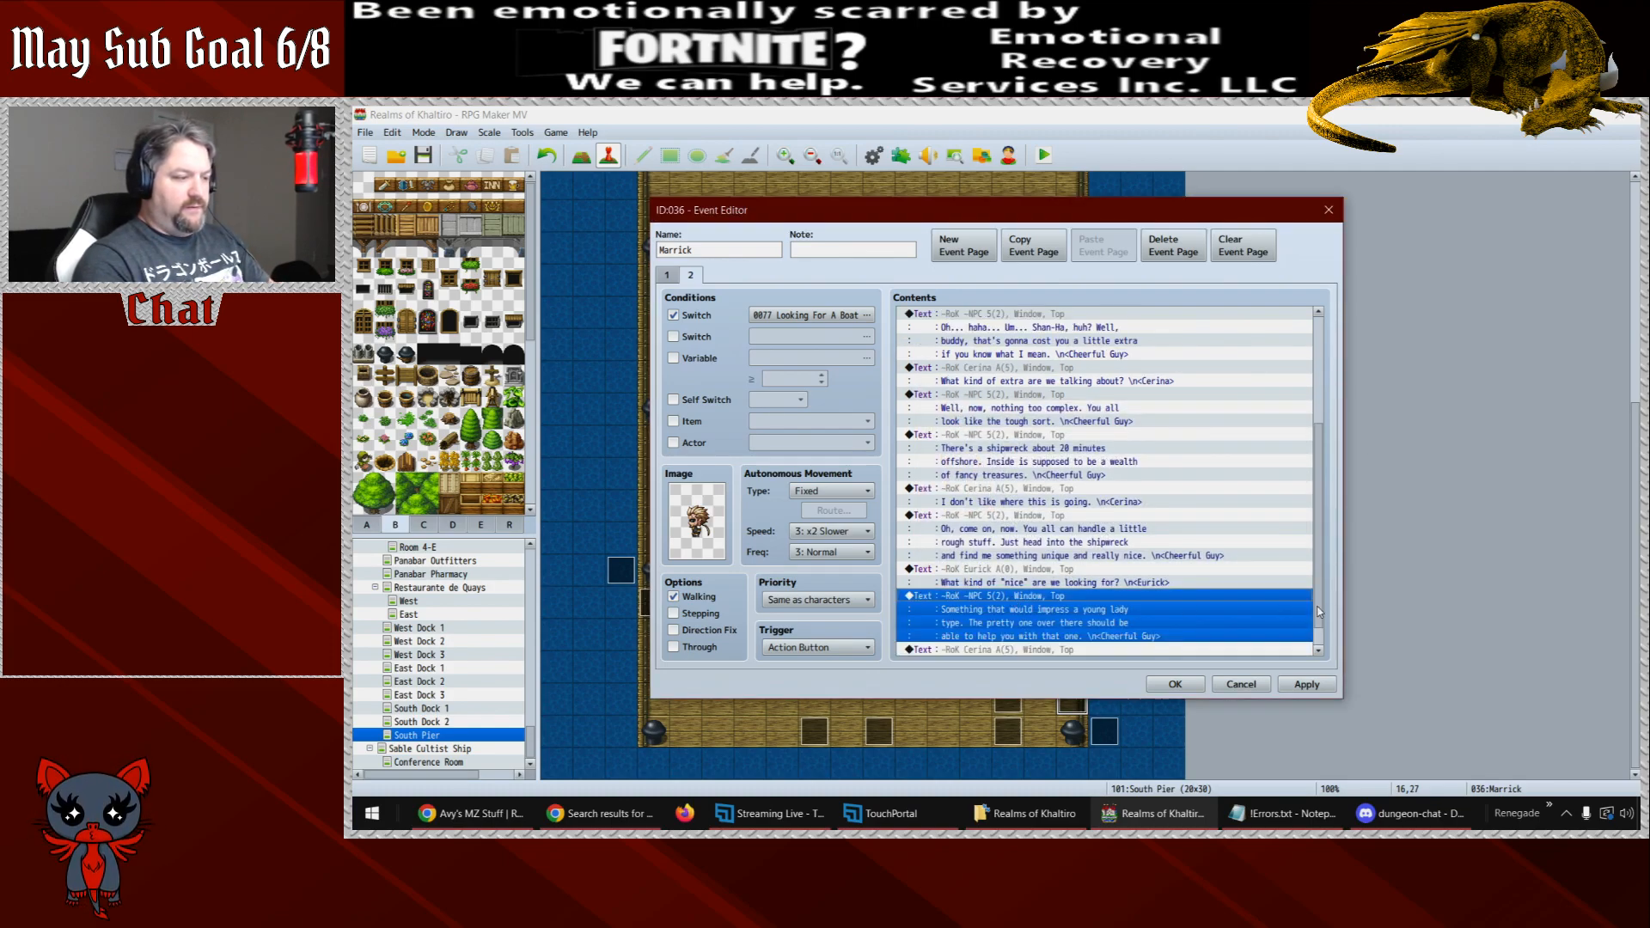
key(ctrl+c)
scroll(1320, 612, down, 1)
click(1006, 651)
key(ctrl+v)
click(1006, 599)
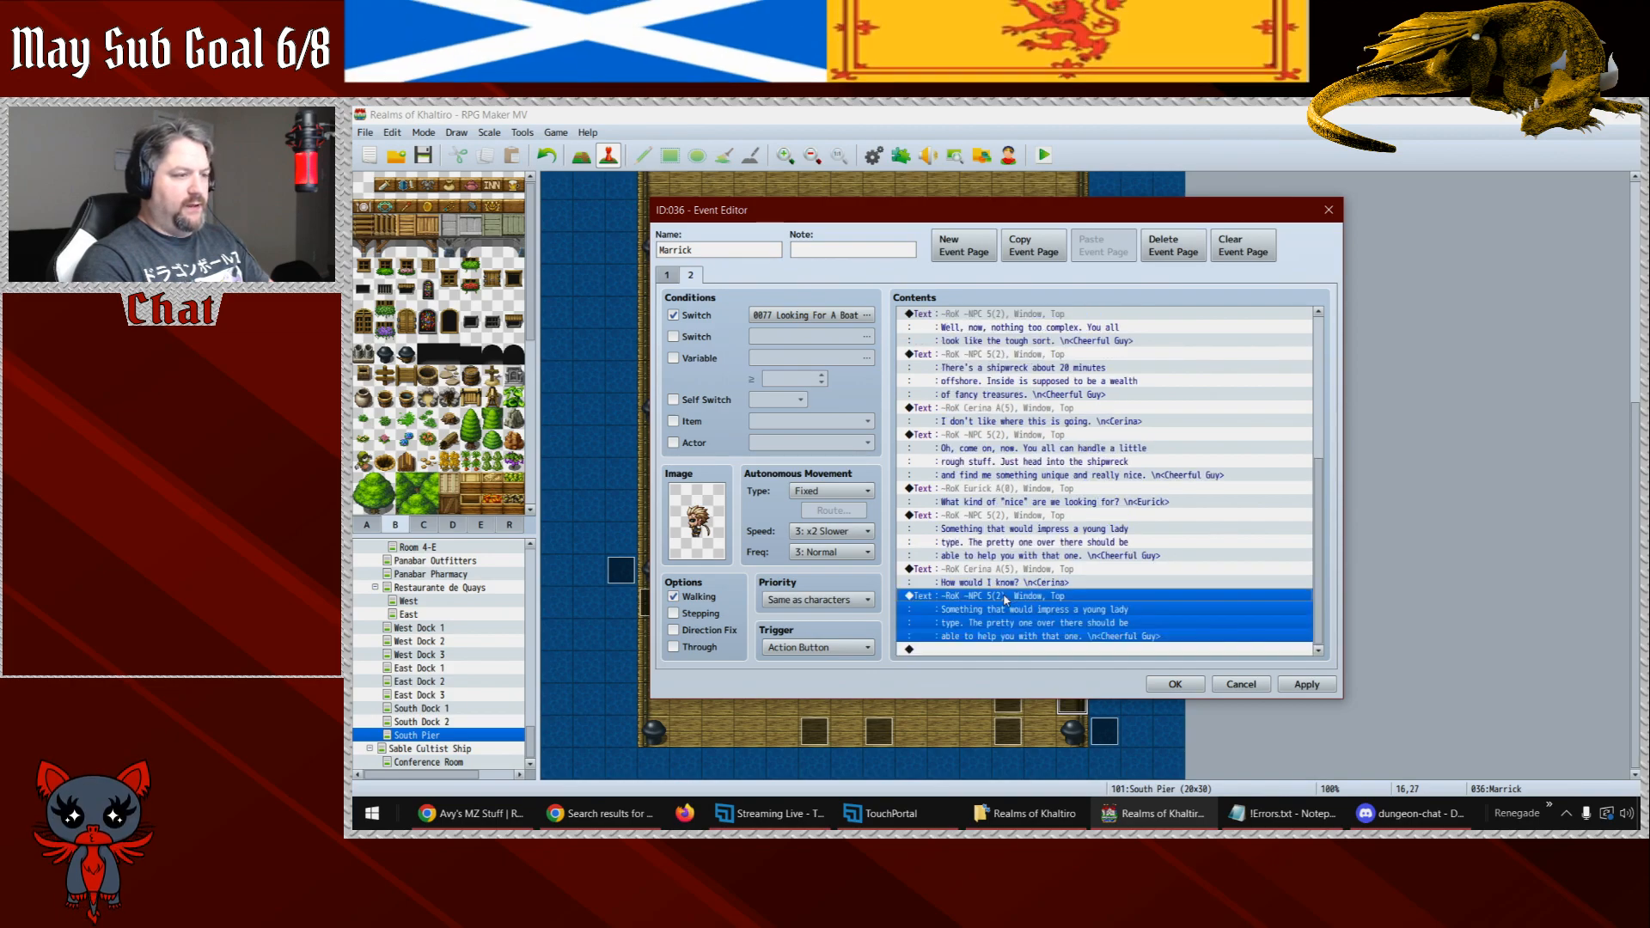
double_click(1005, 599)
click(1265, 543)
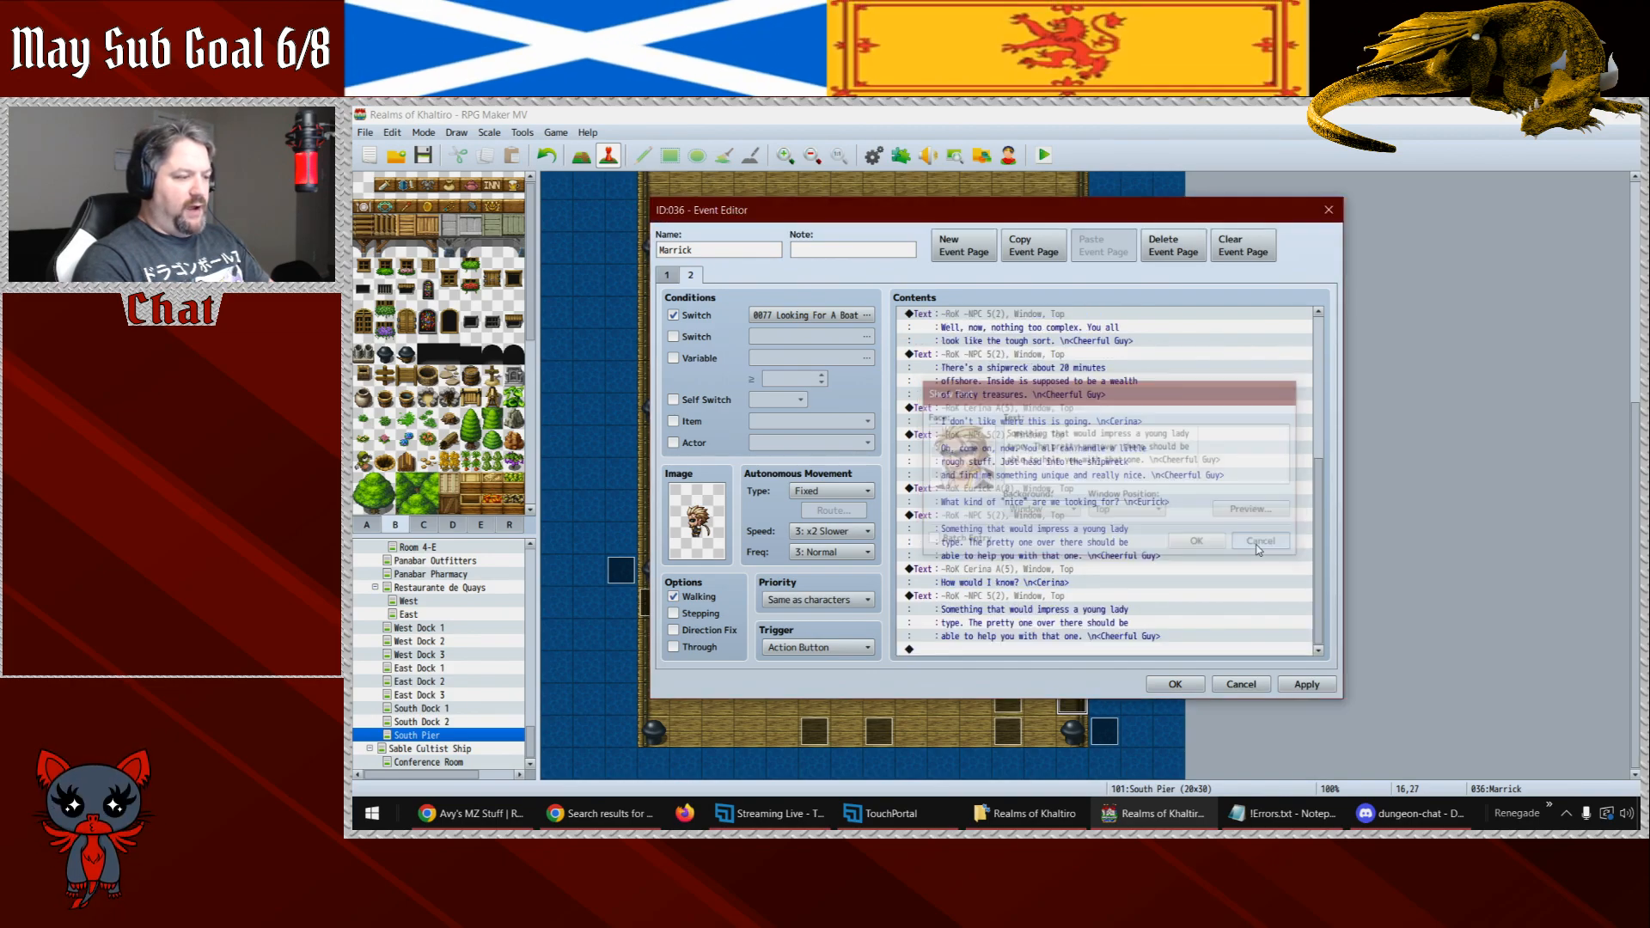
key(Delete)
- Reassign the final "How would I know?" message to Berron, using the first face of -RoK Berron A and the name tag Berron
key(Up)
key(space)
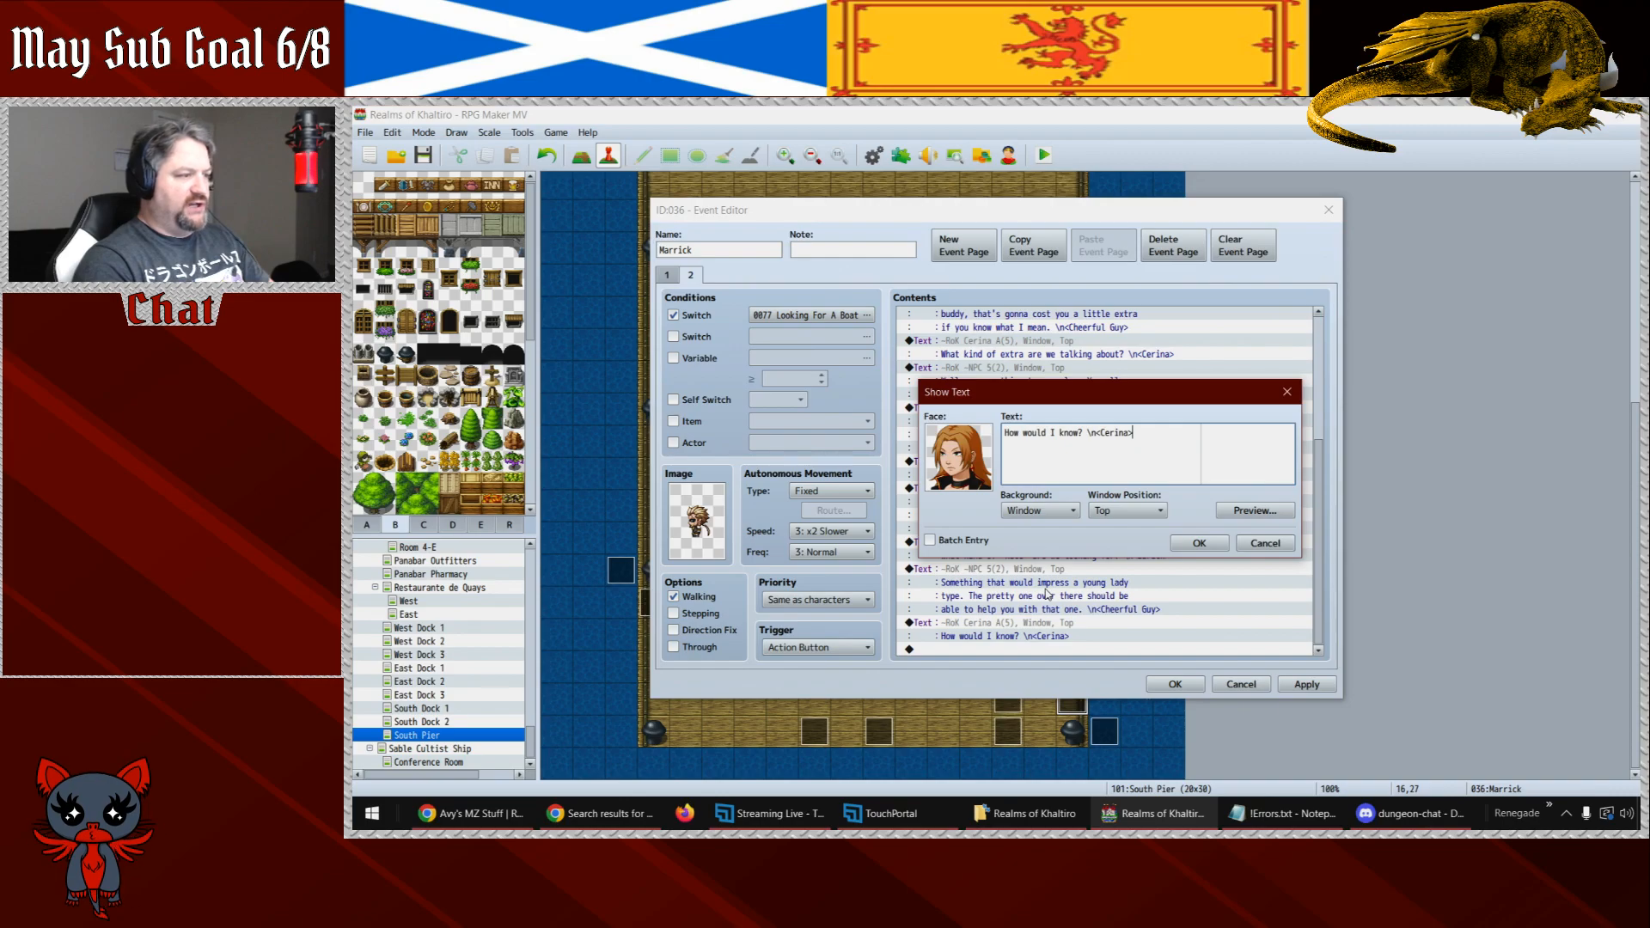
double_click(987, 473)
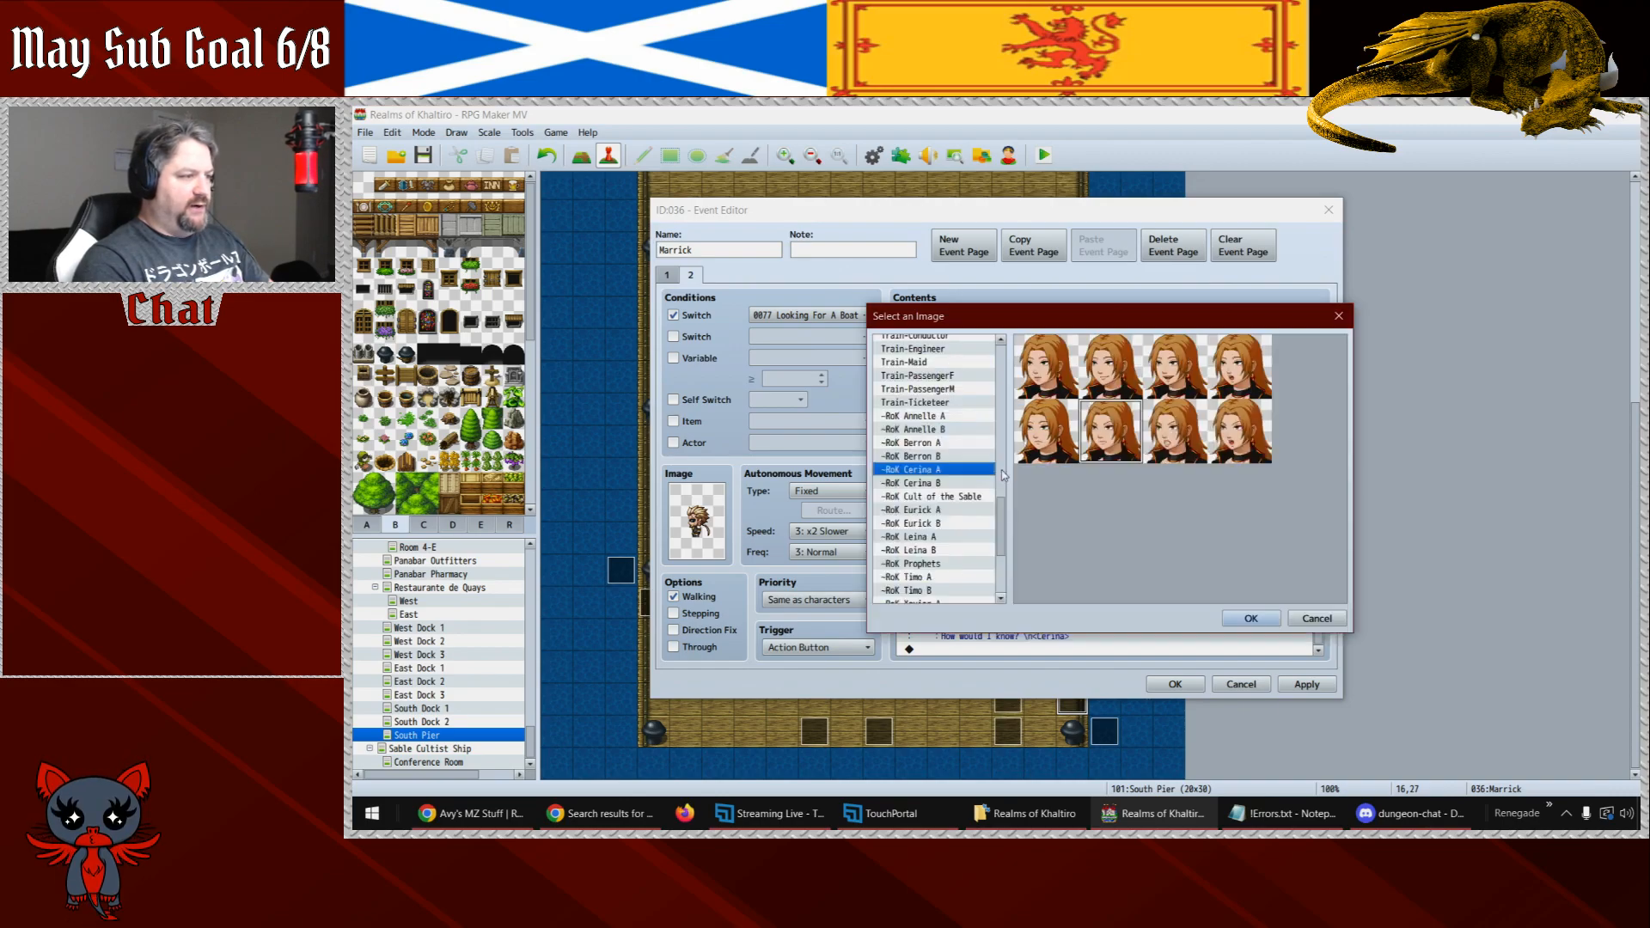
click(942, 444)
double_click(1059, 363)
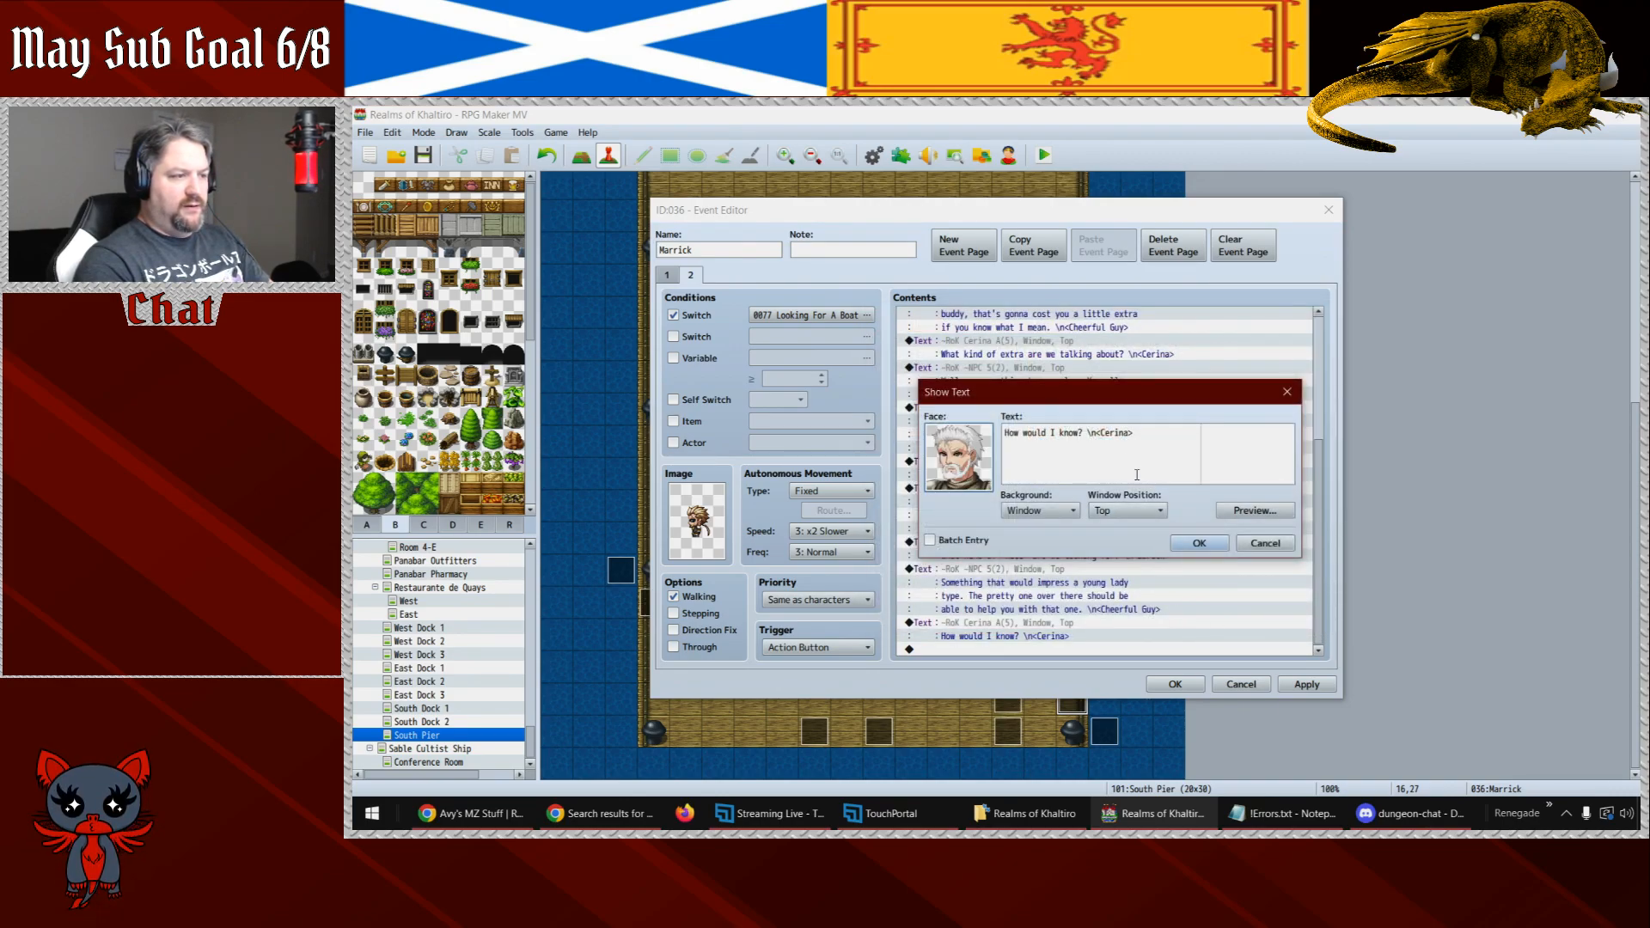
double_click(1121, 434)
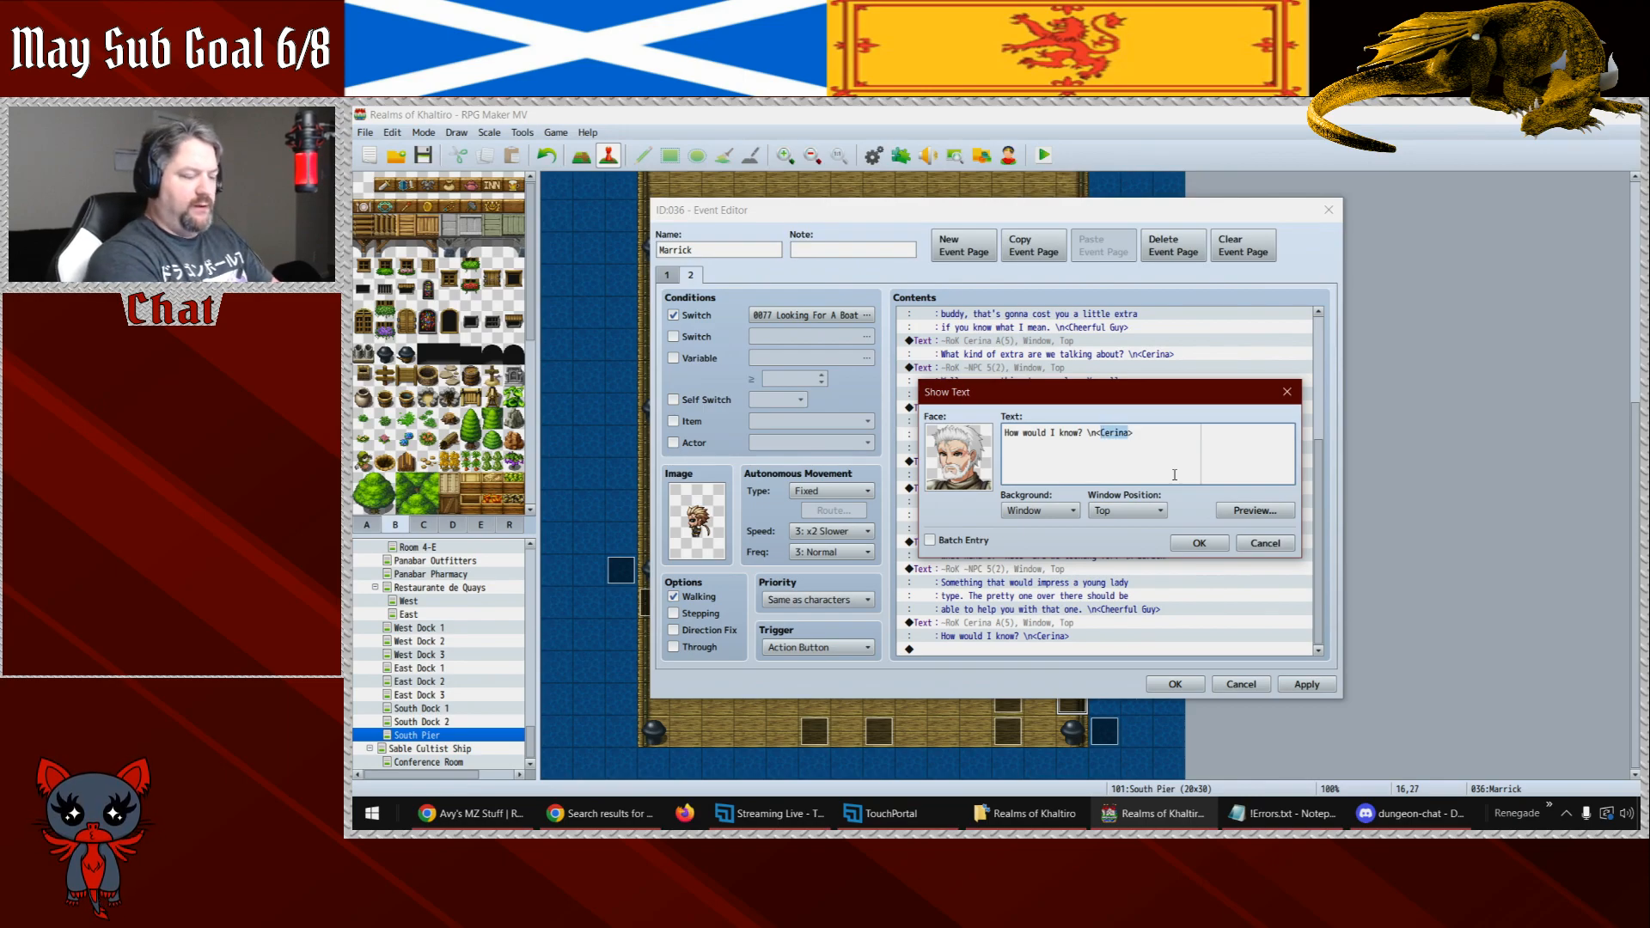
text(Berron)
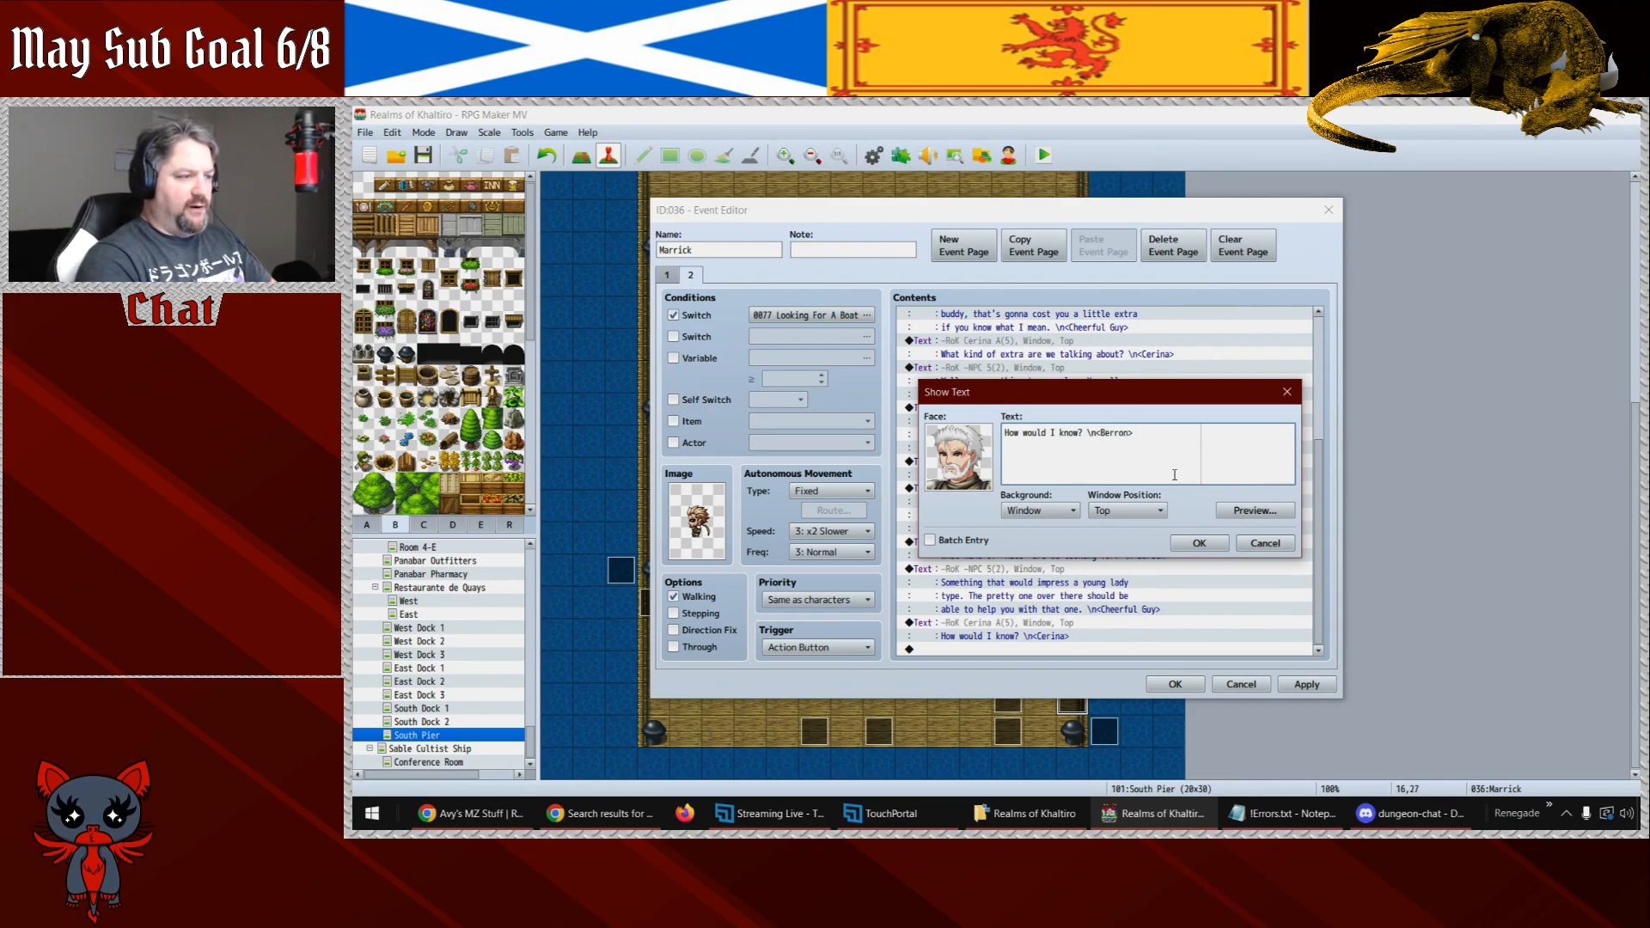
- Replace Berron's line with "Why do you need something like this?" before the name tag and save the message
key(shift+Home)
key(BackSpace)
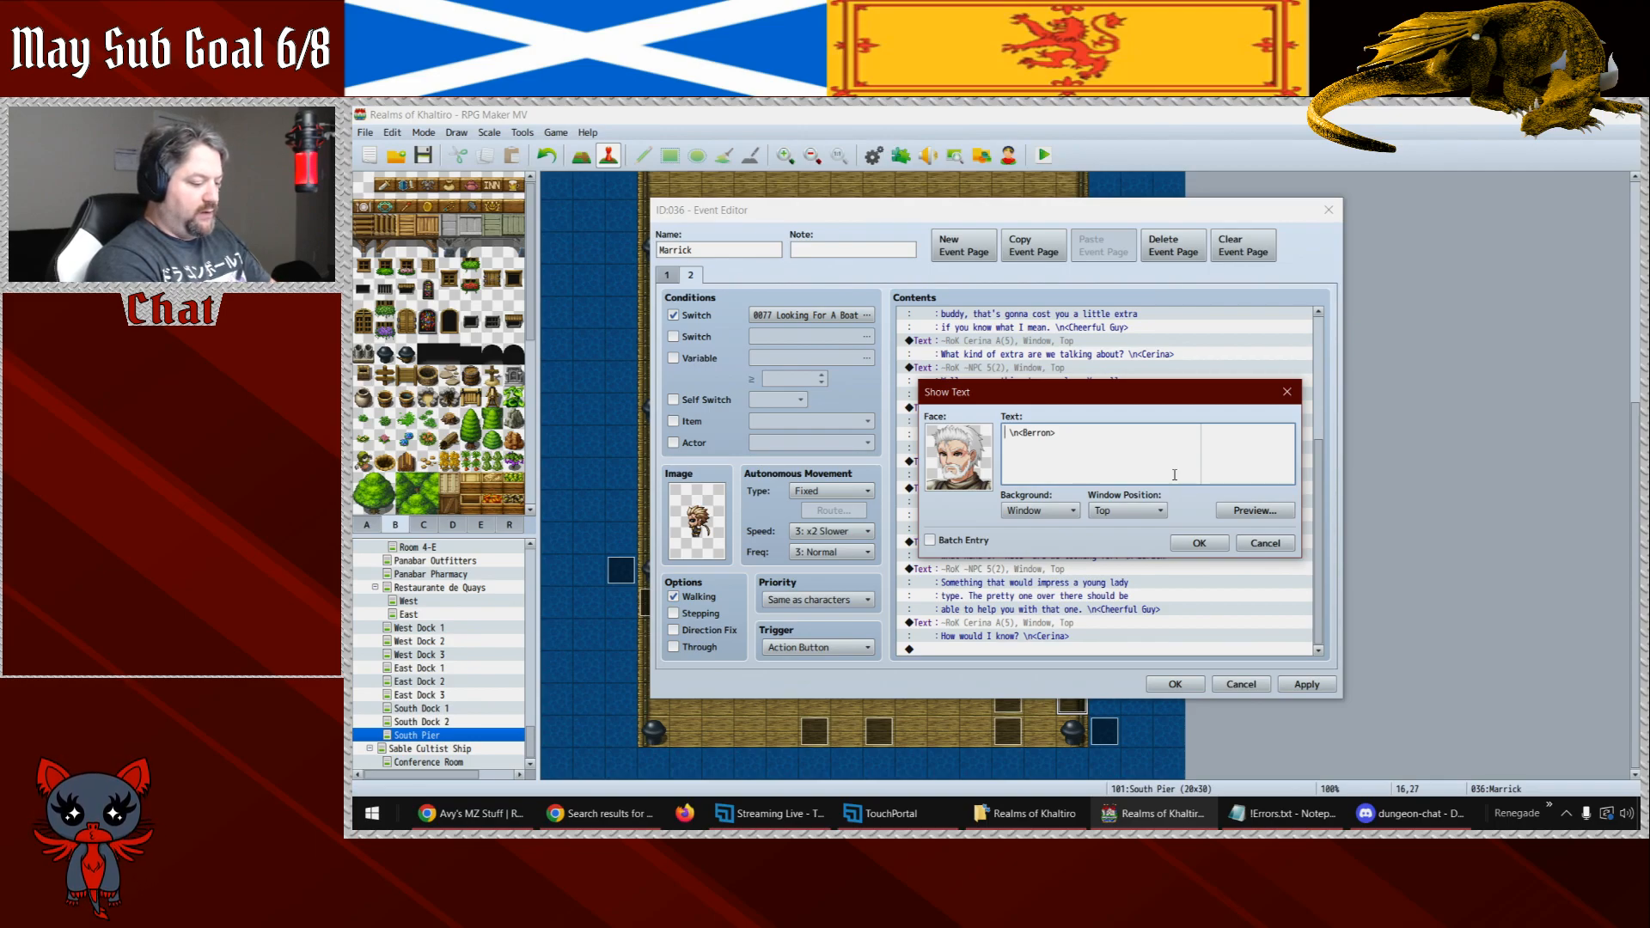
text(Why do you need some)
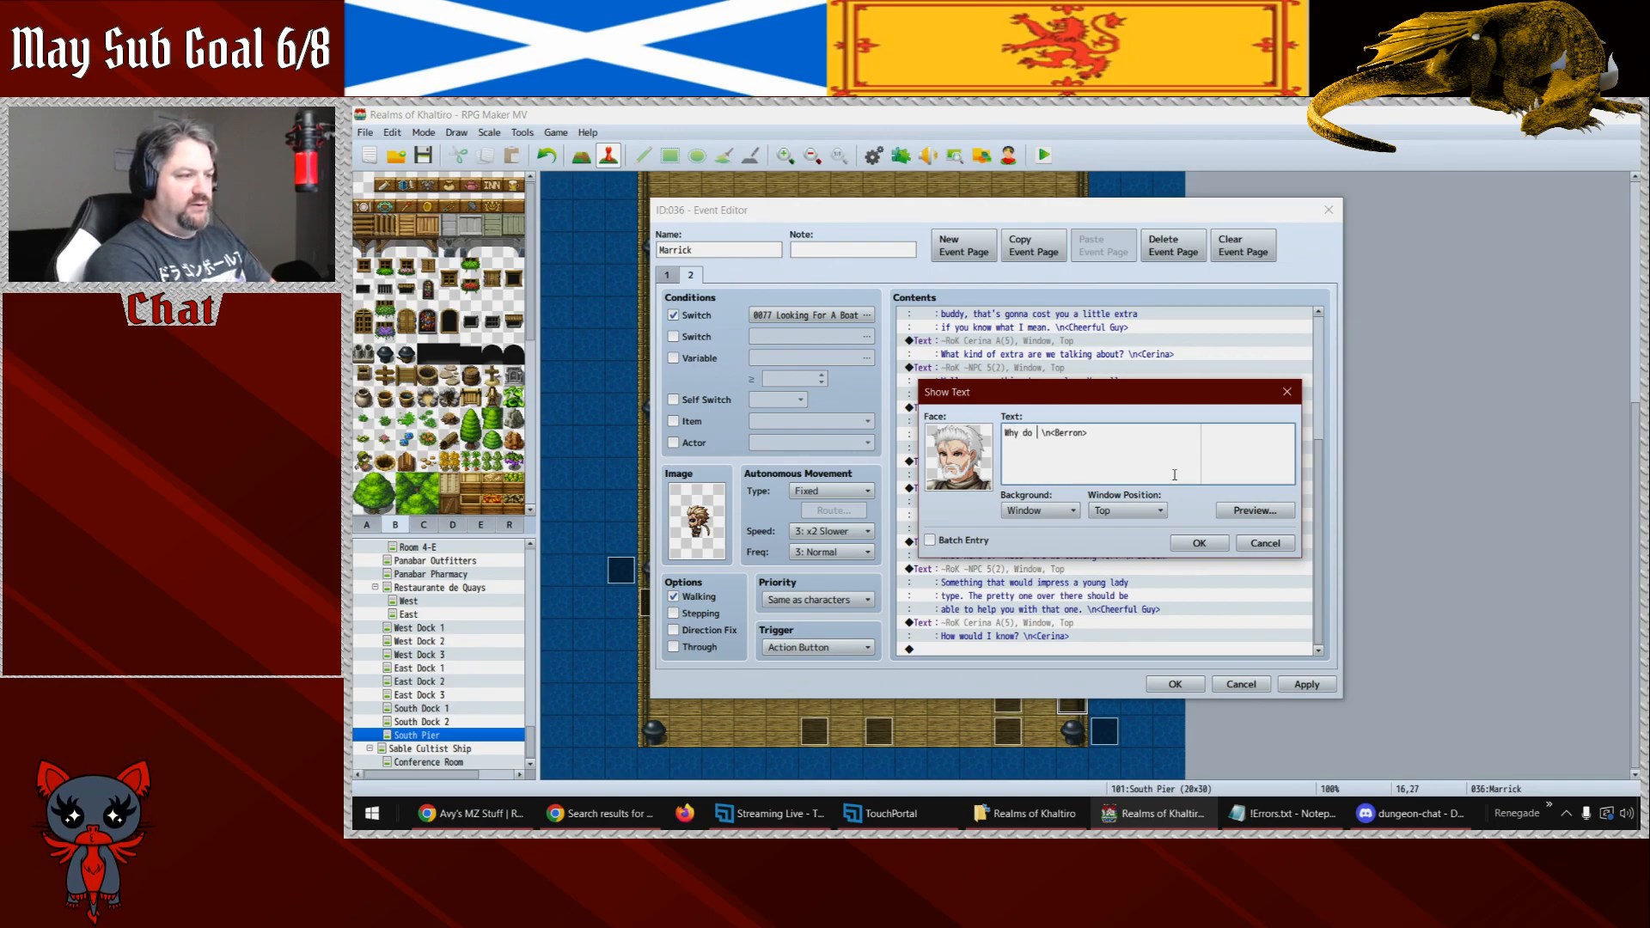
text(thing like this?)
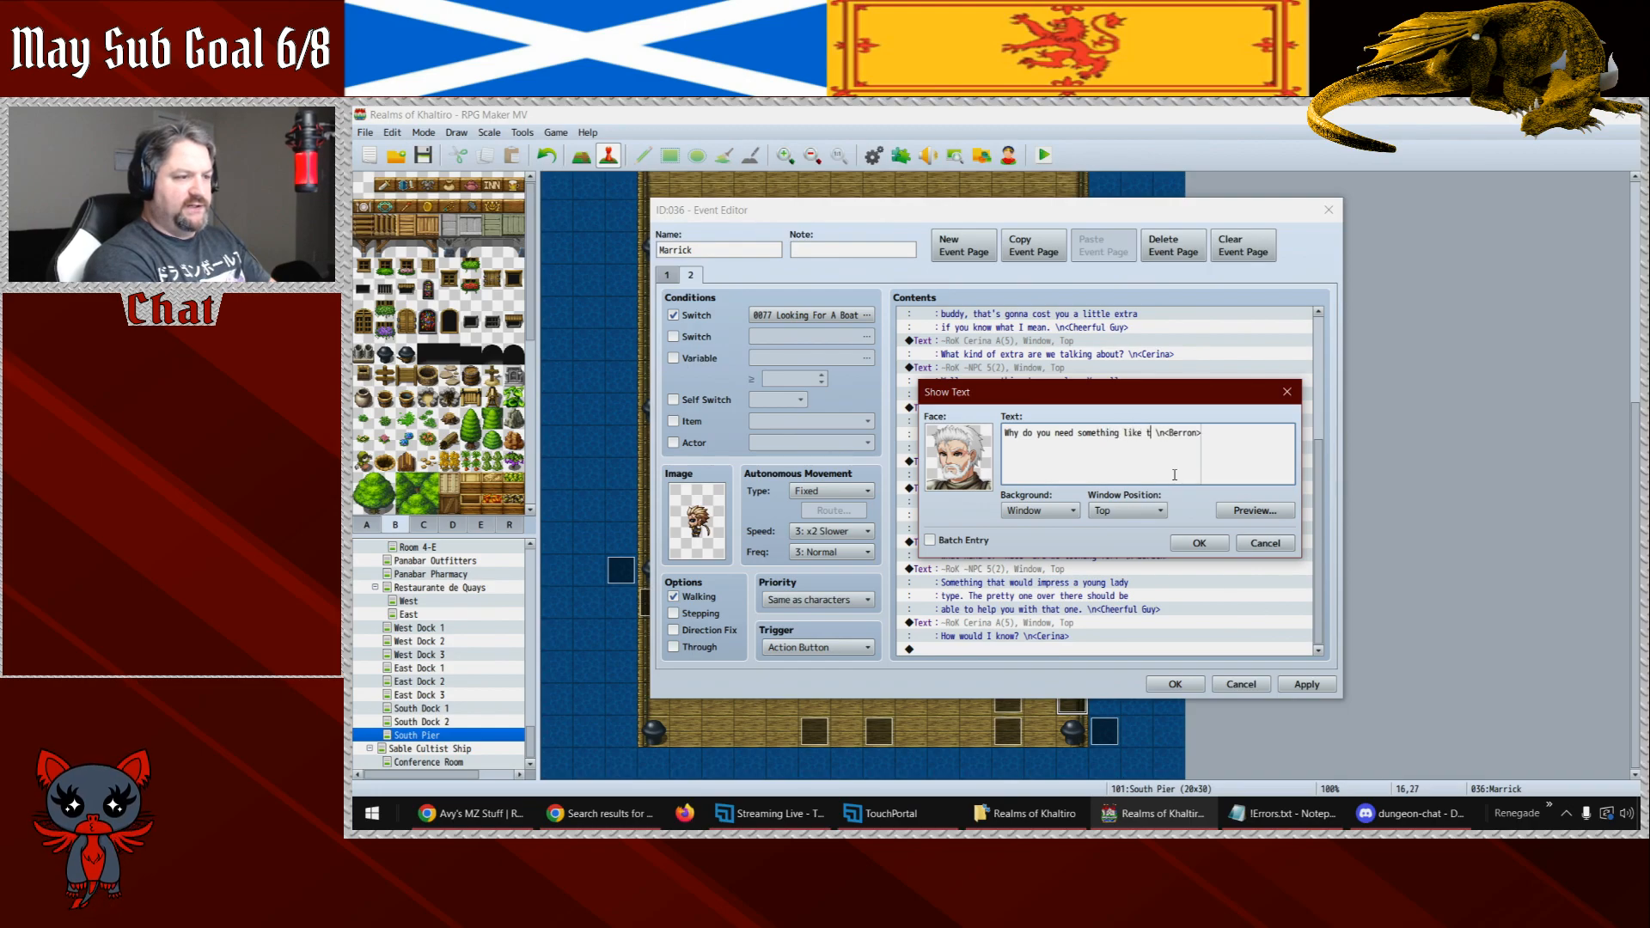
click(1199, 543)
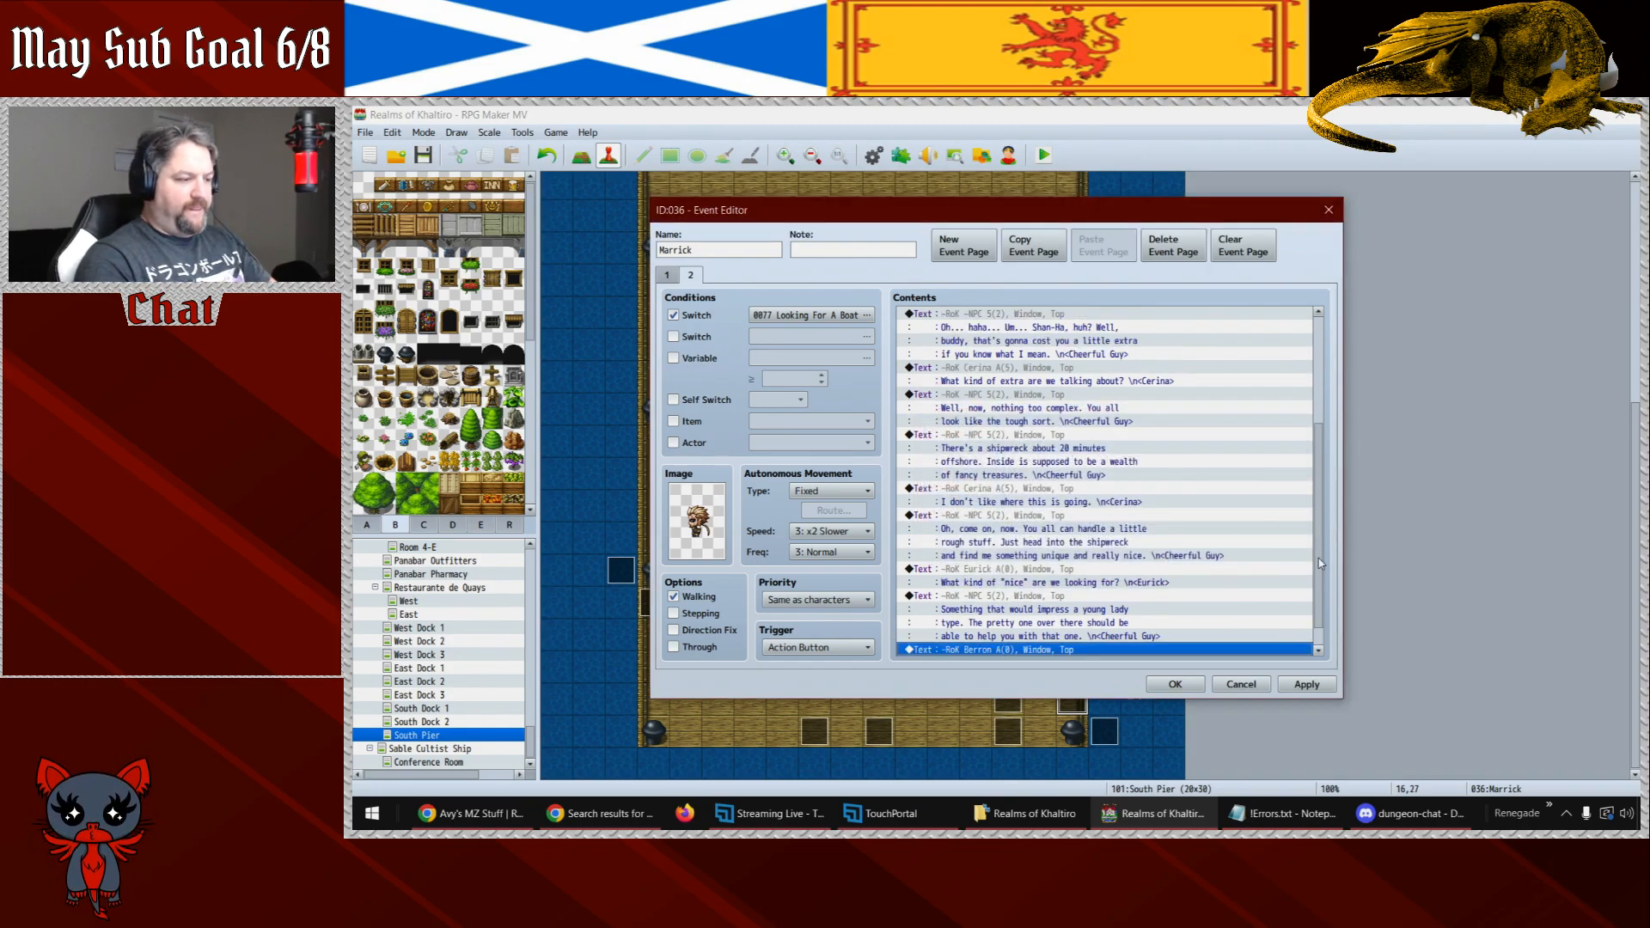
- Paste a copy of the "Something that would impress a young lady" message below Berron's question and open it for editing
click(1027, 591)
key(ctrl+c)
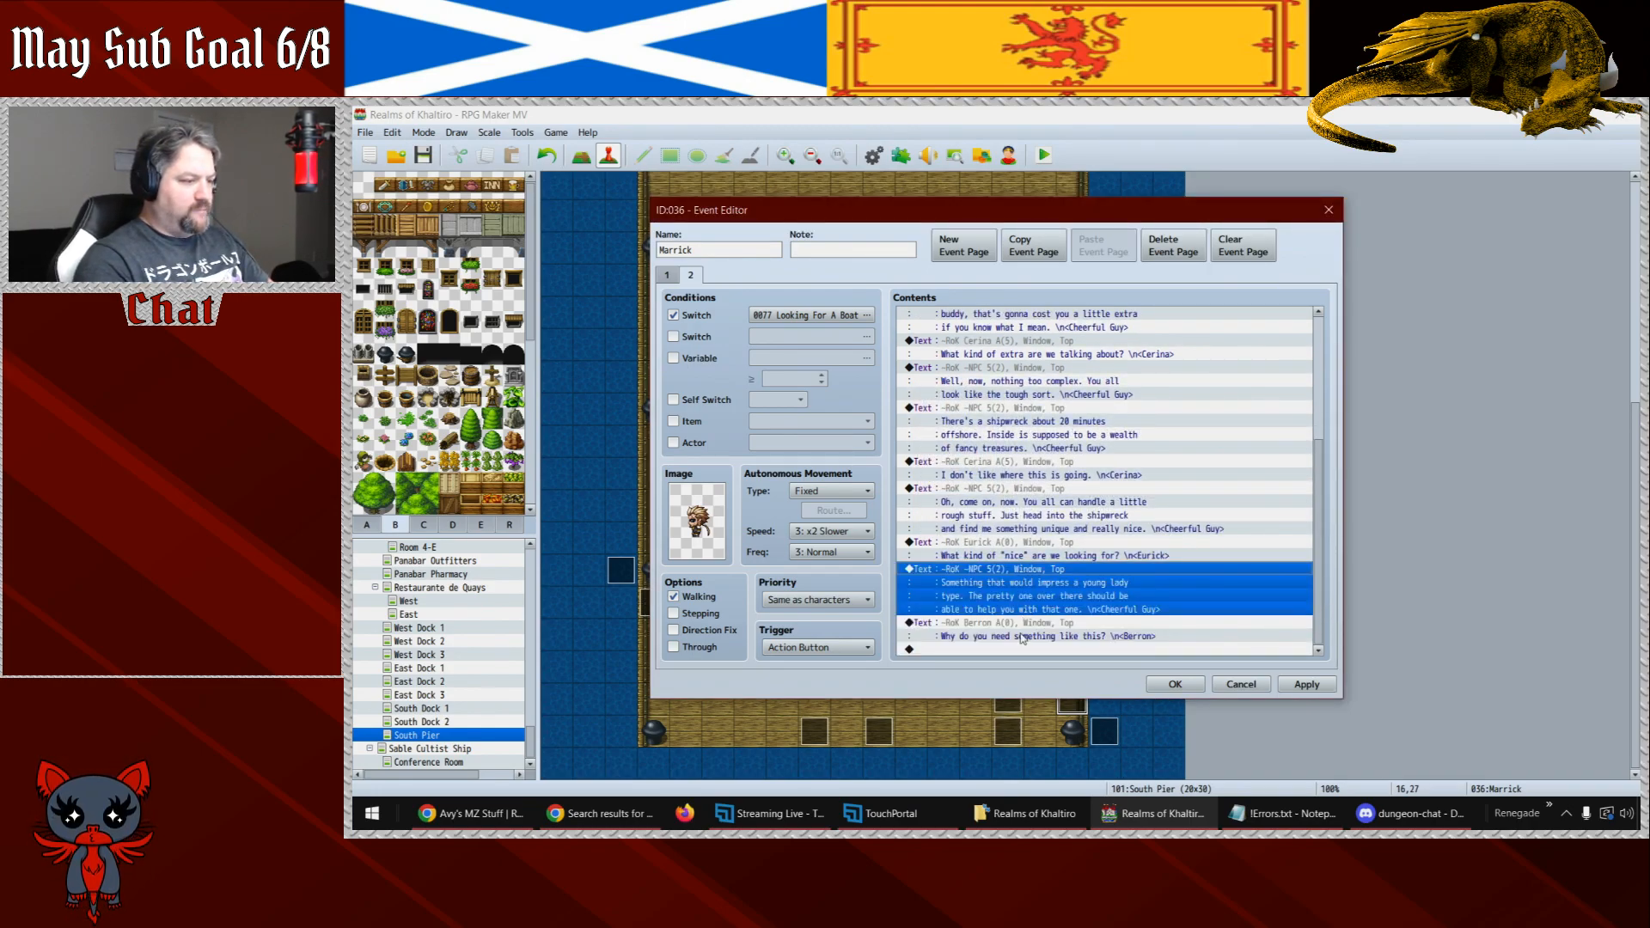
click(1011, 646)
key(ctrl+v)
double_click(1010, 623)
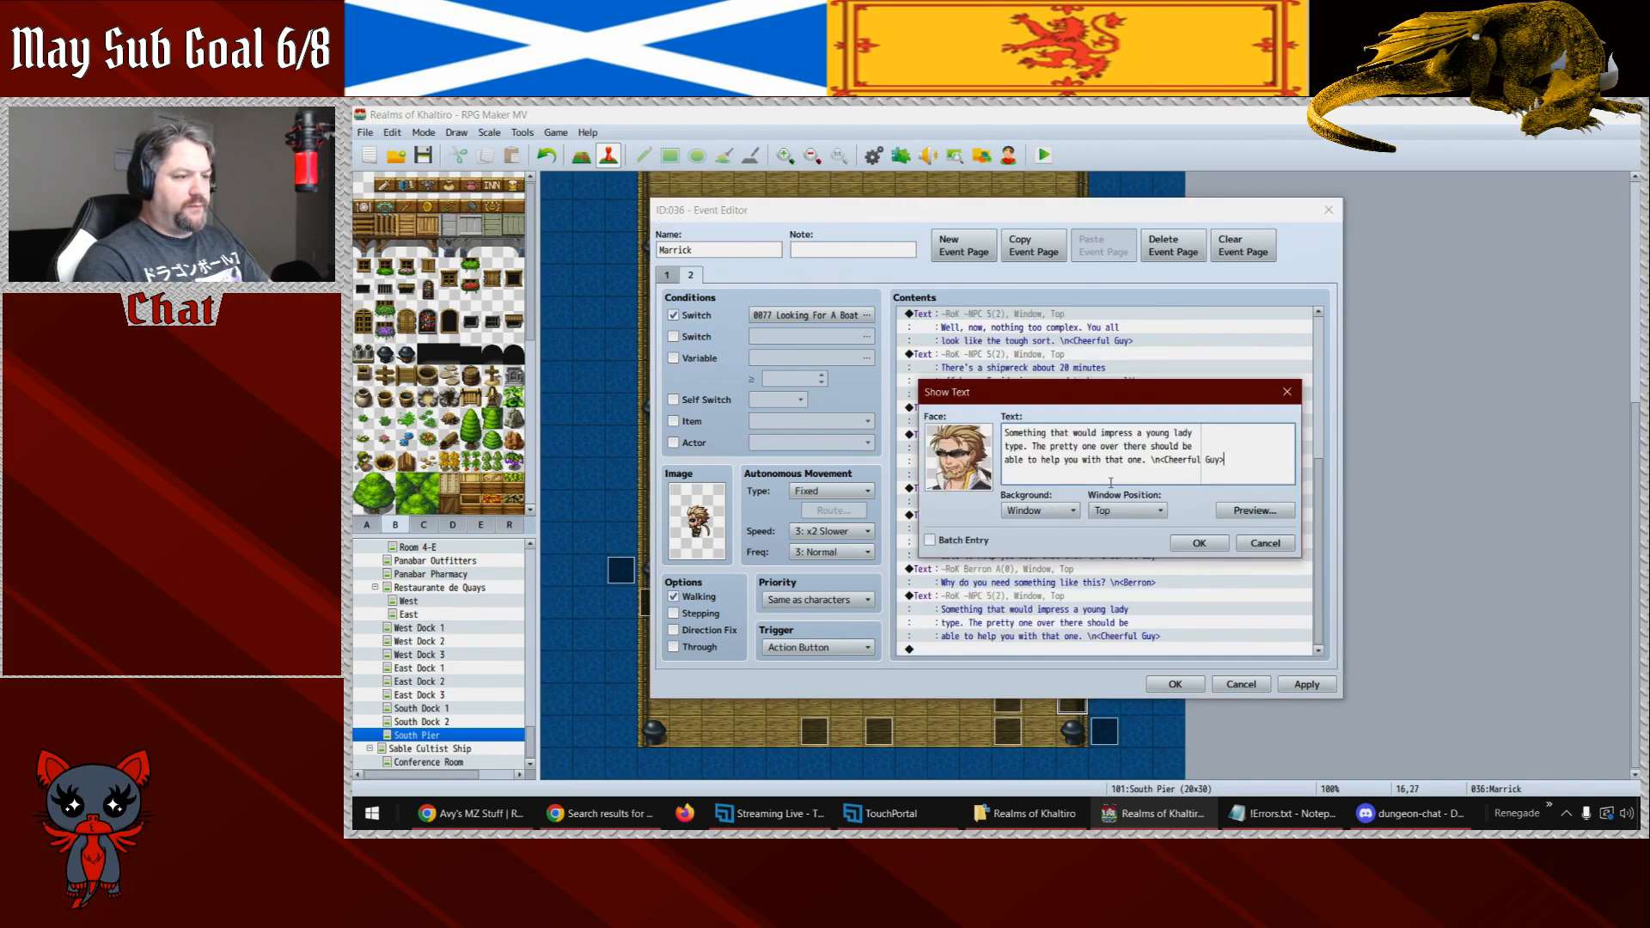
- Replace the copied message's wording before the name tag with "This is kinda personal, but since I'm in need of your help. I guess I can share."
drag(1149, 462, 1004, 433)
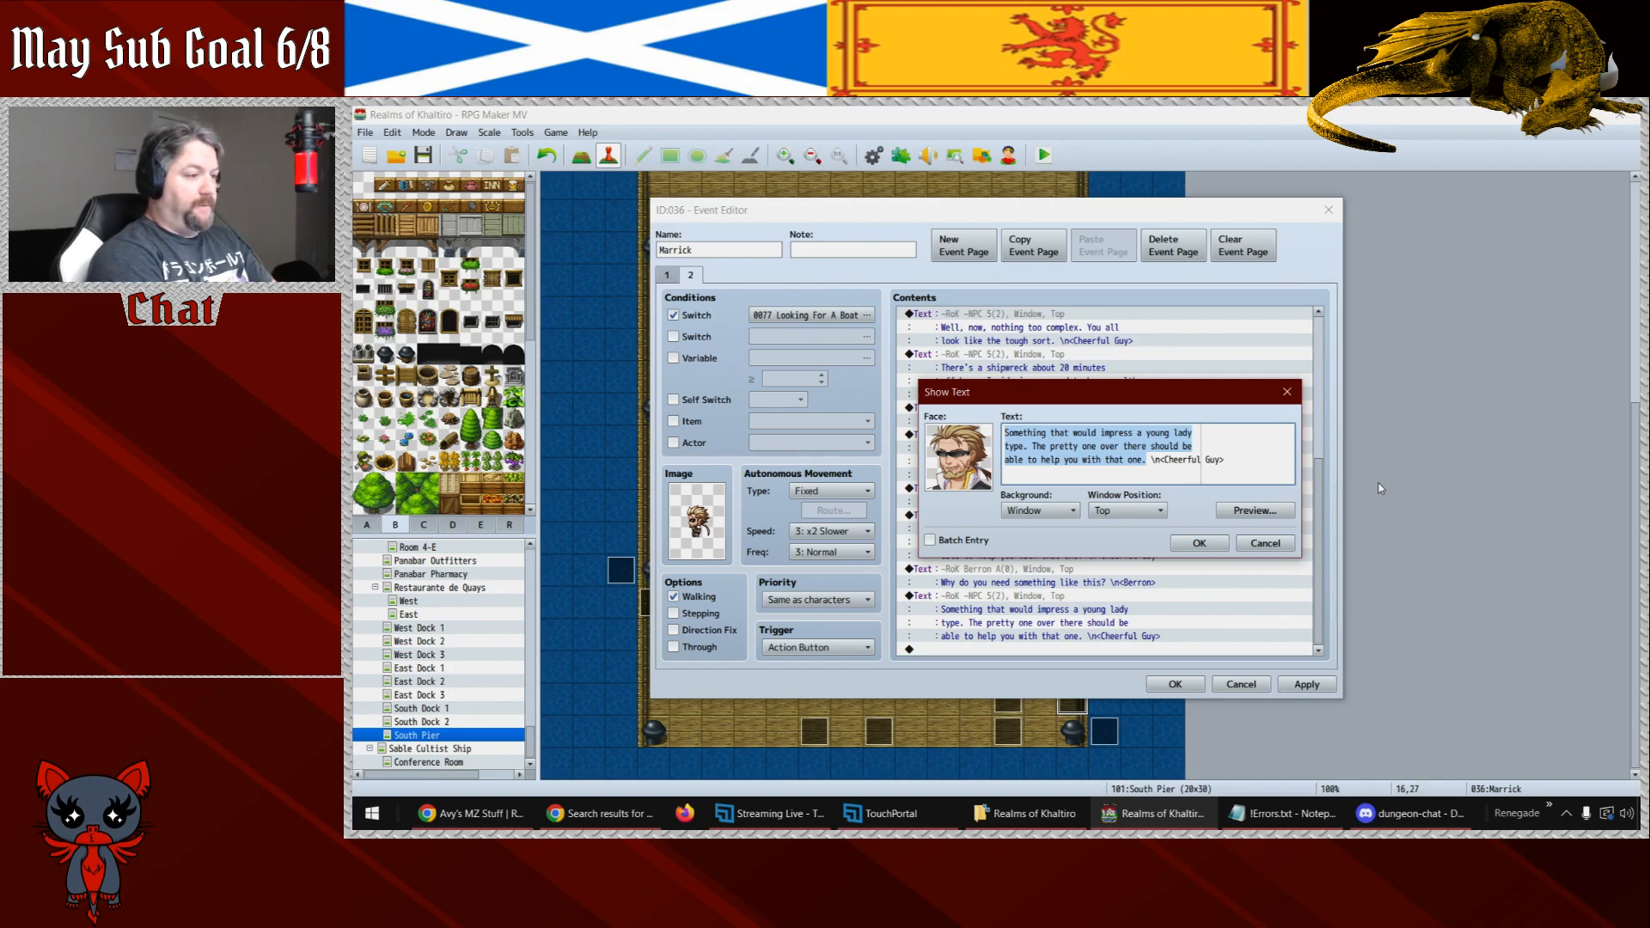
text(This is kinda pers)
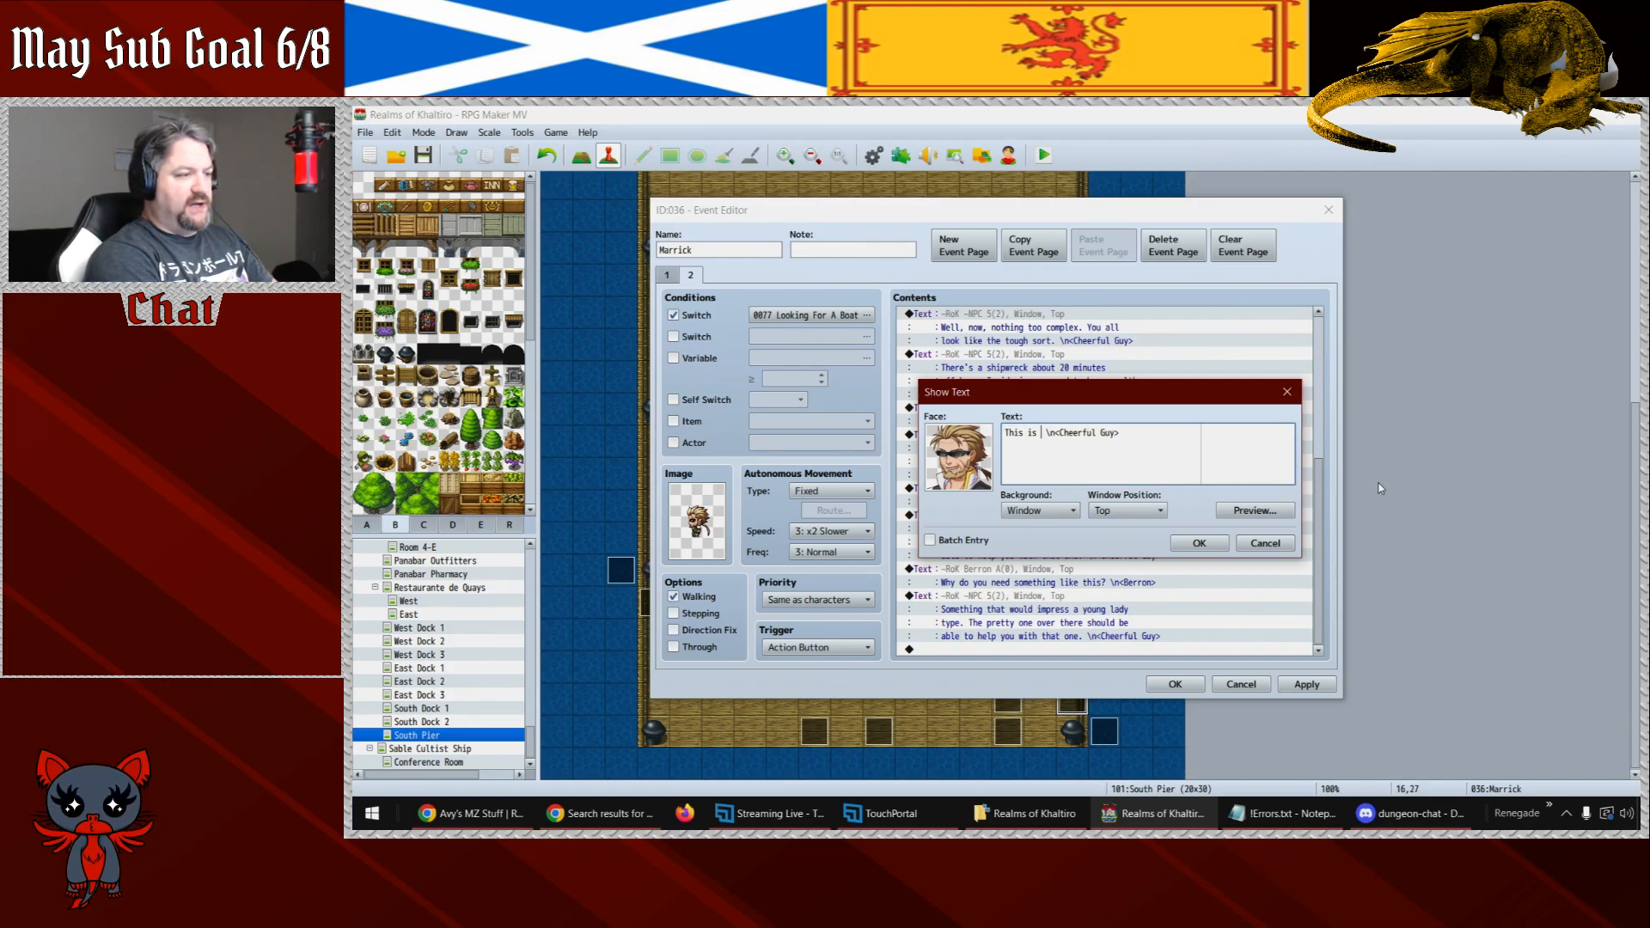
text(onal, but since I)
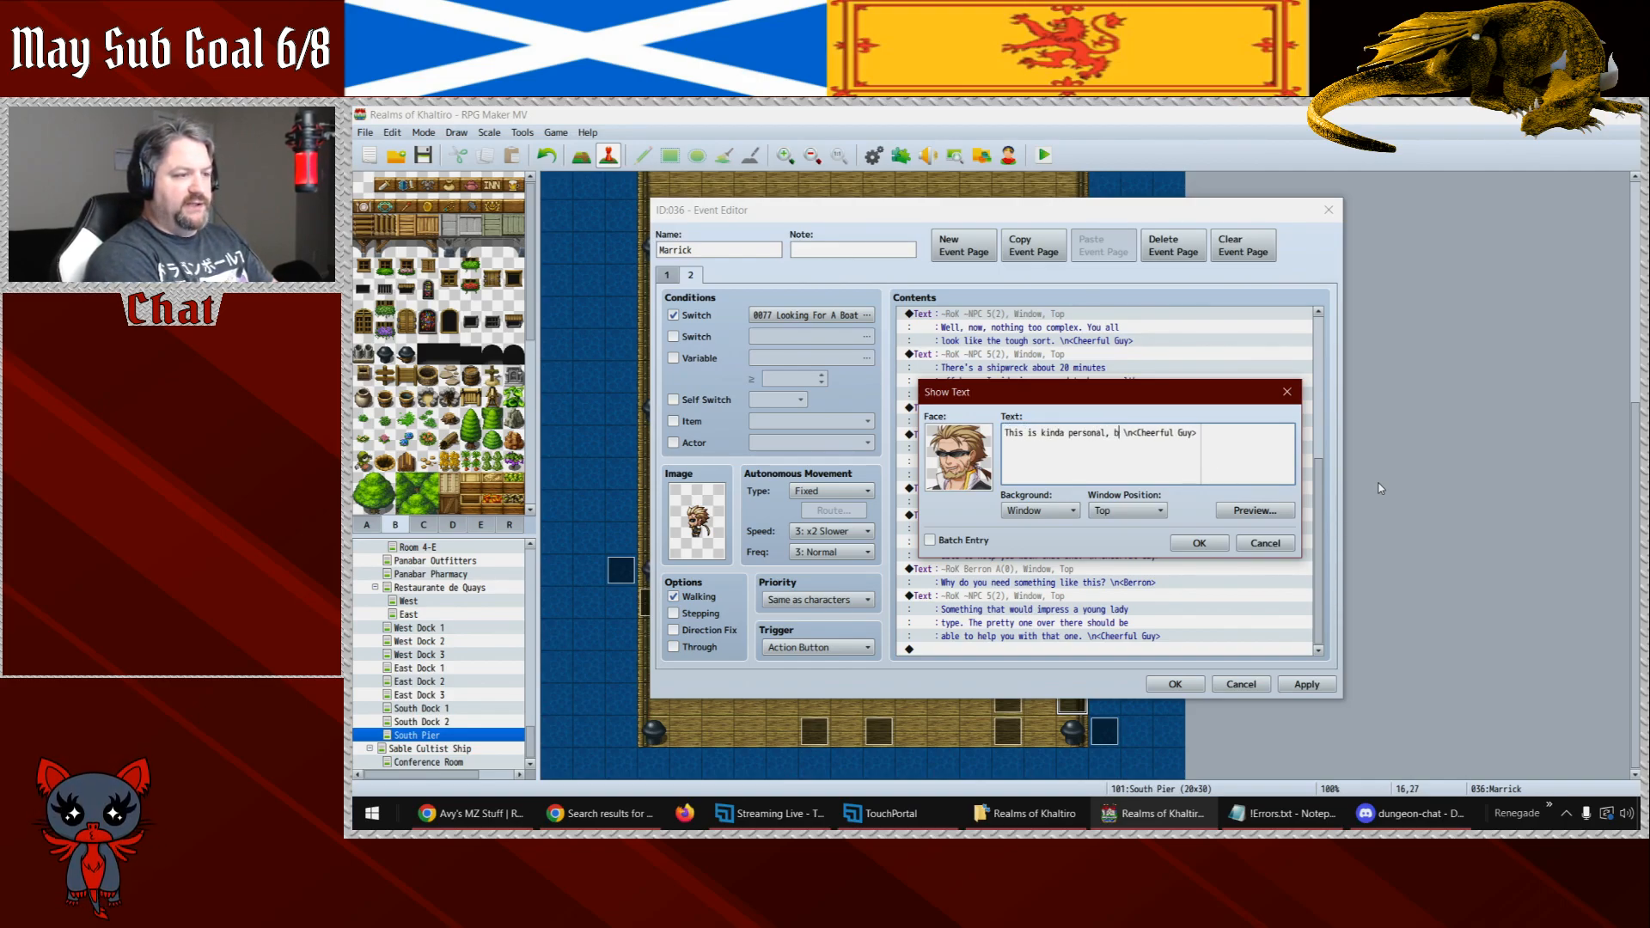
text('m )
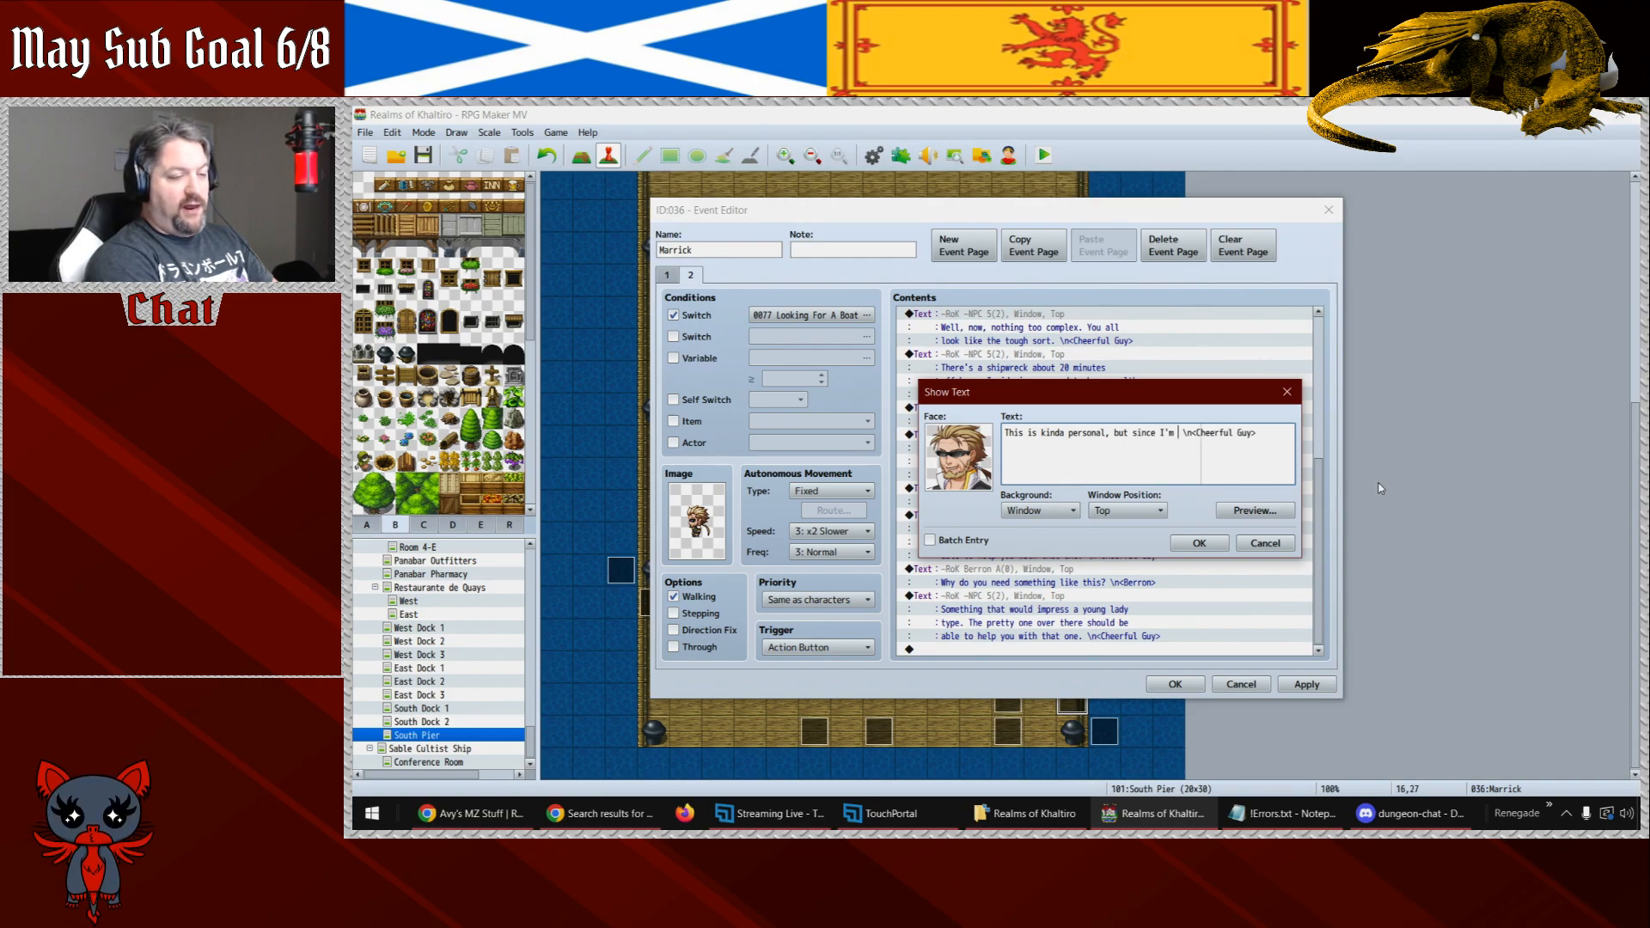
text(in)
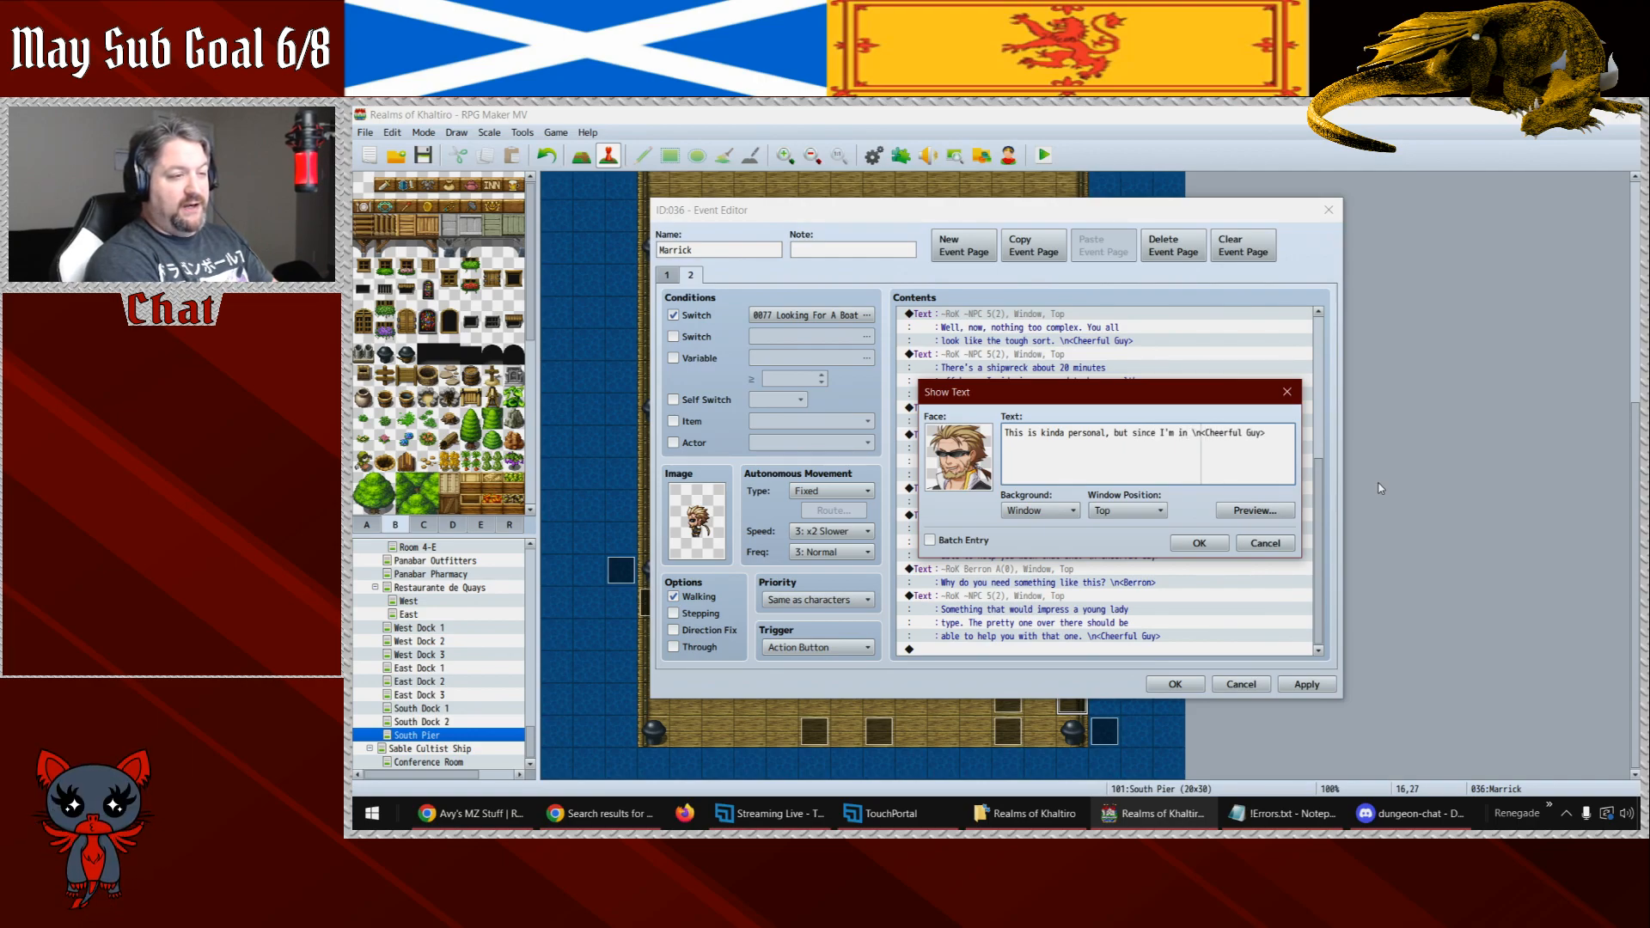
text( need of your help.)
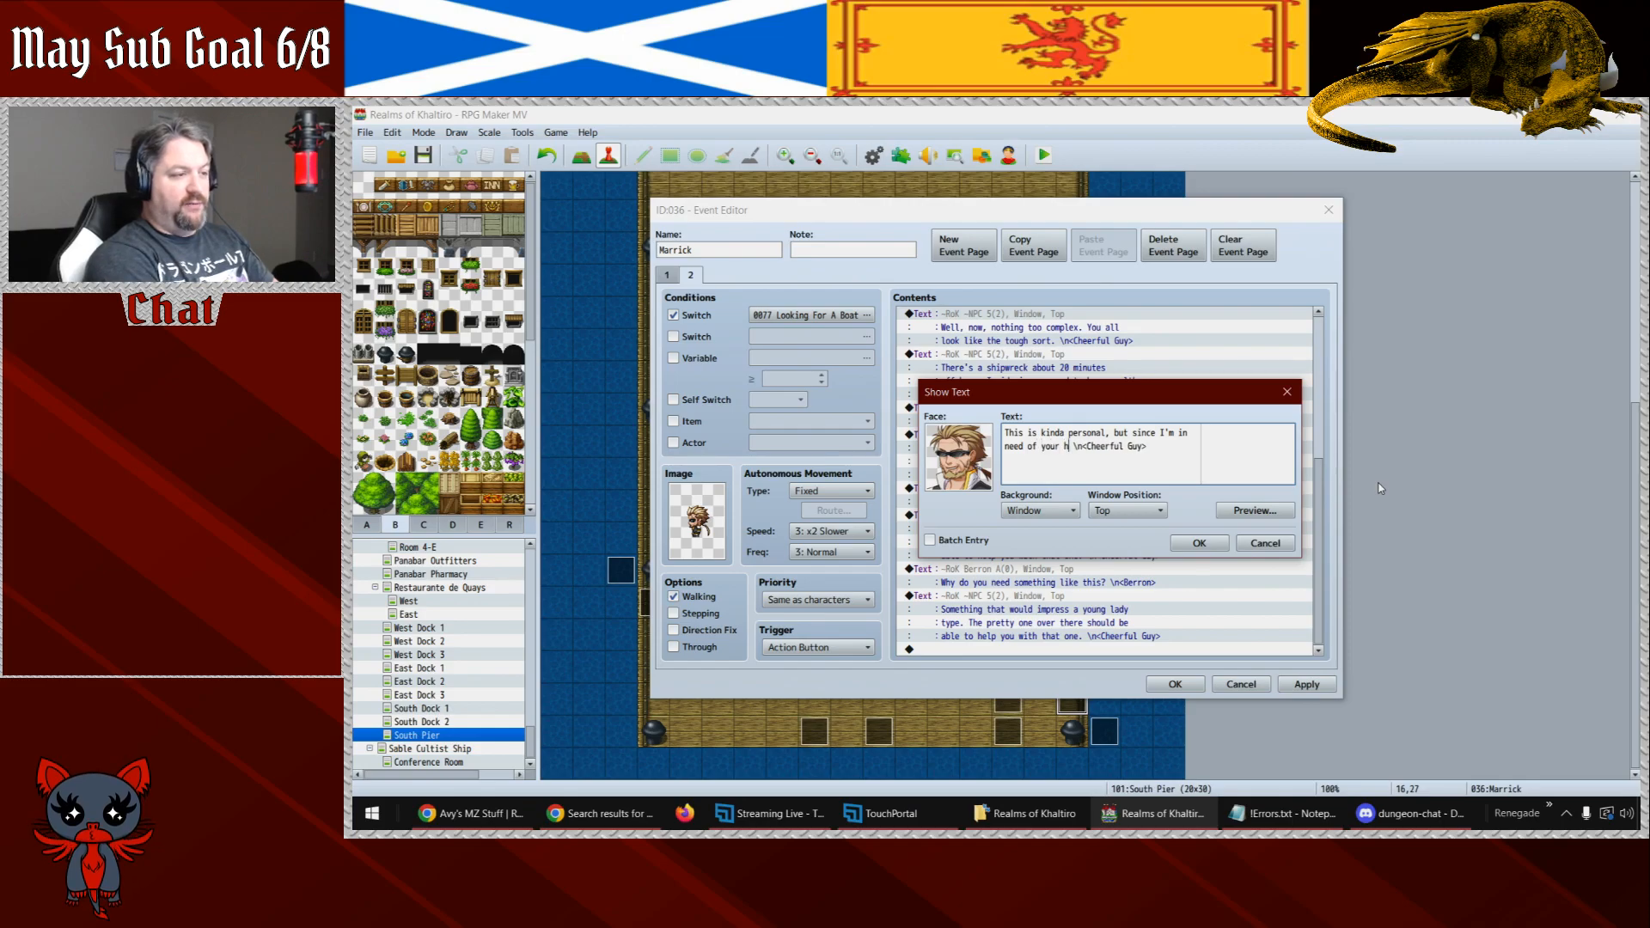
text( I guess I can shar)
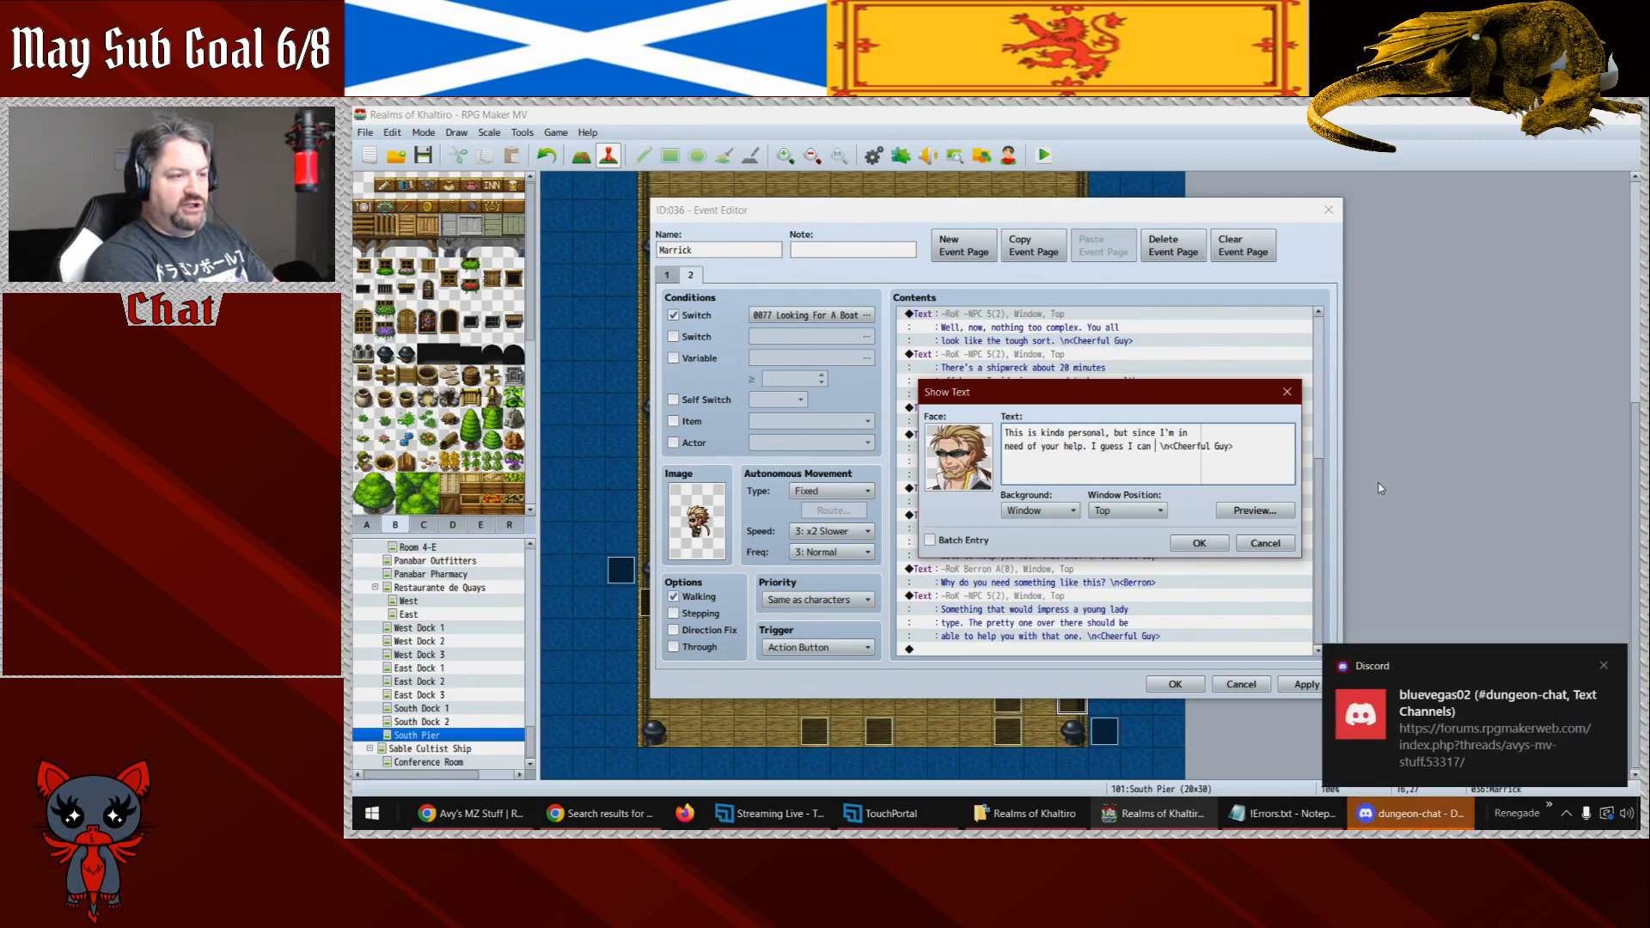
text(e.)
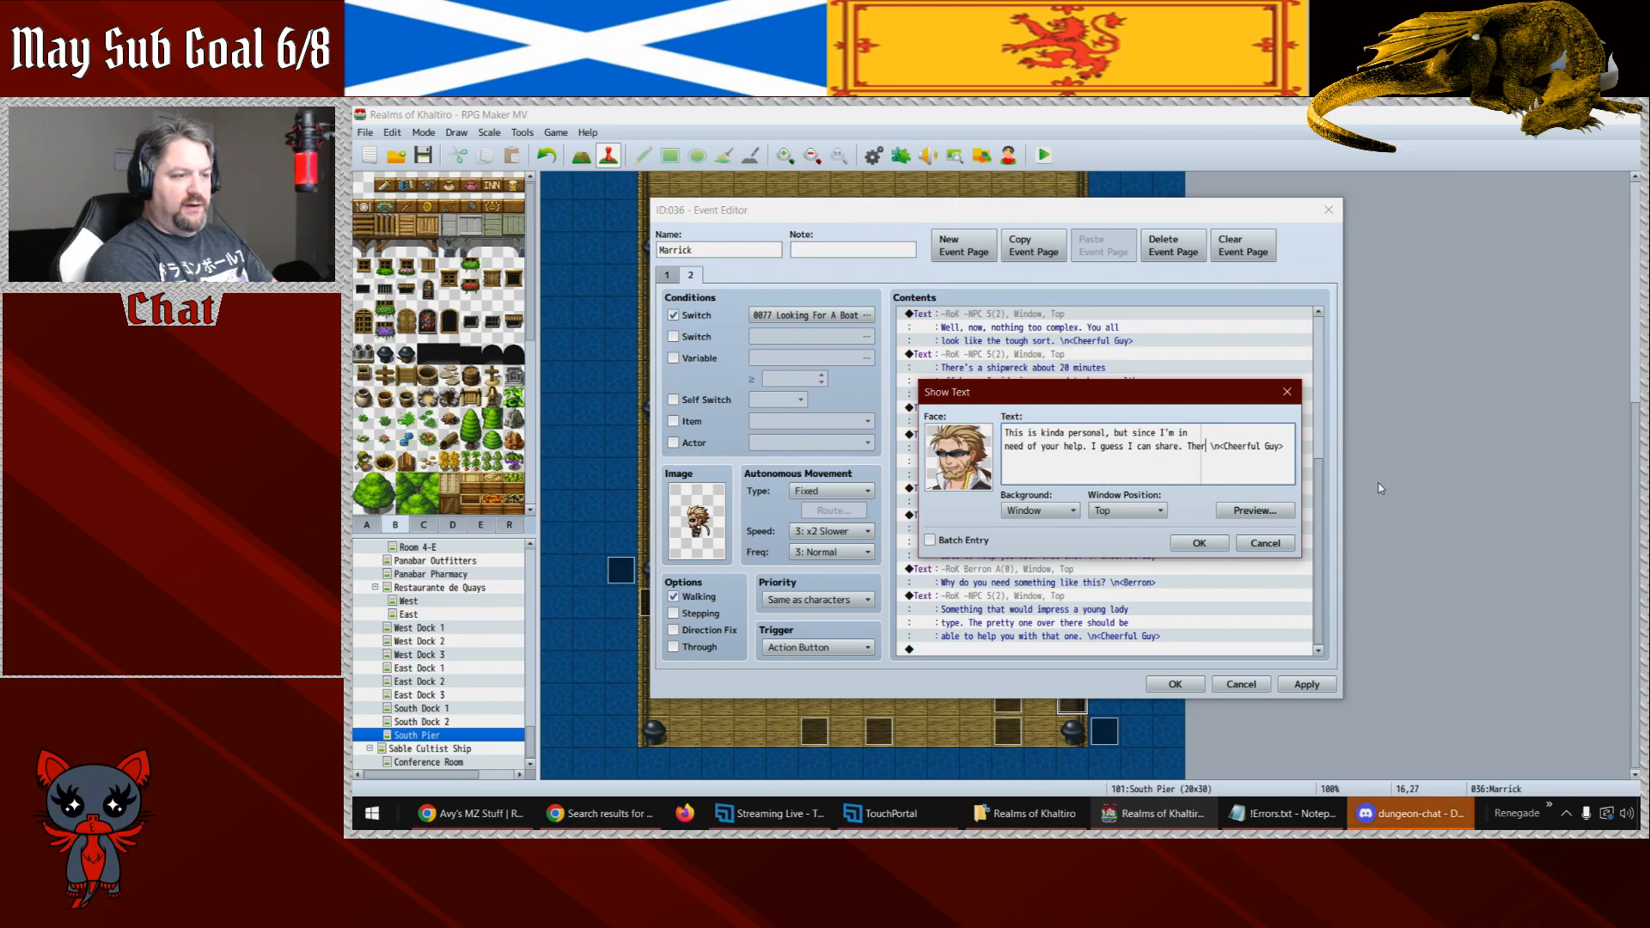
- Continue the message with "There's this cutie that lives in Shan-Ha, and I'm gonna win her heart with this." and save it
text(There's this cuiti)
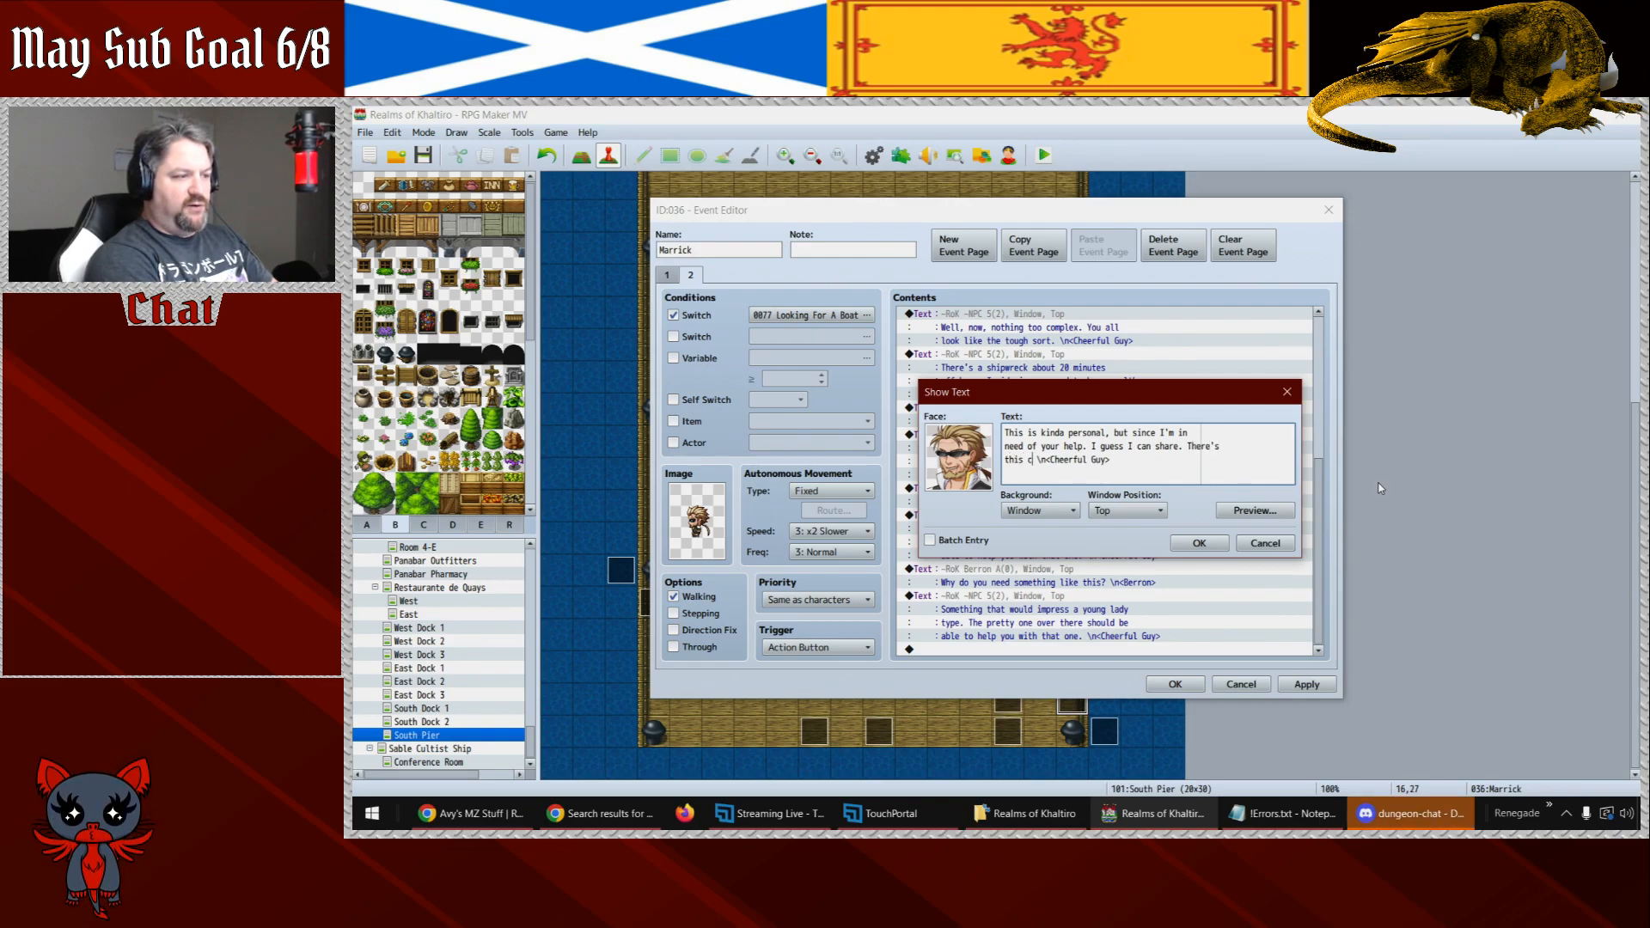
key(BackSpace)
key(BackSpace)
key(BackSpace)
text(tie )
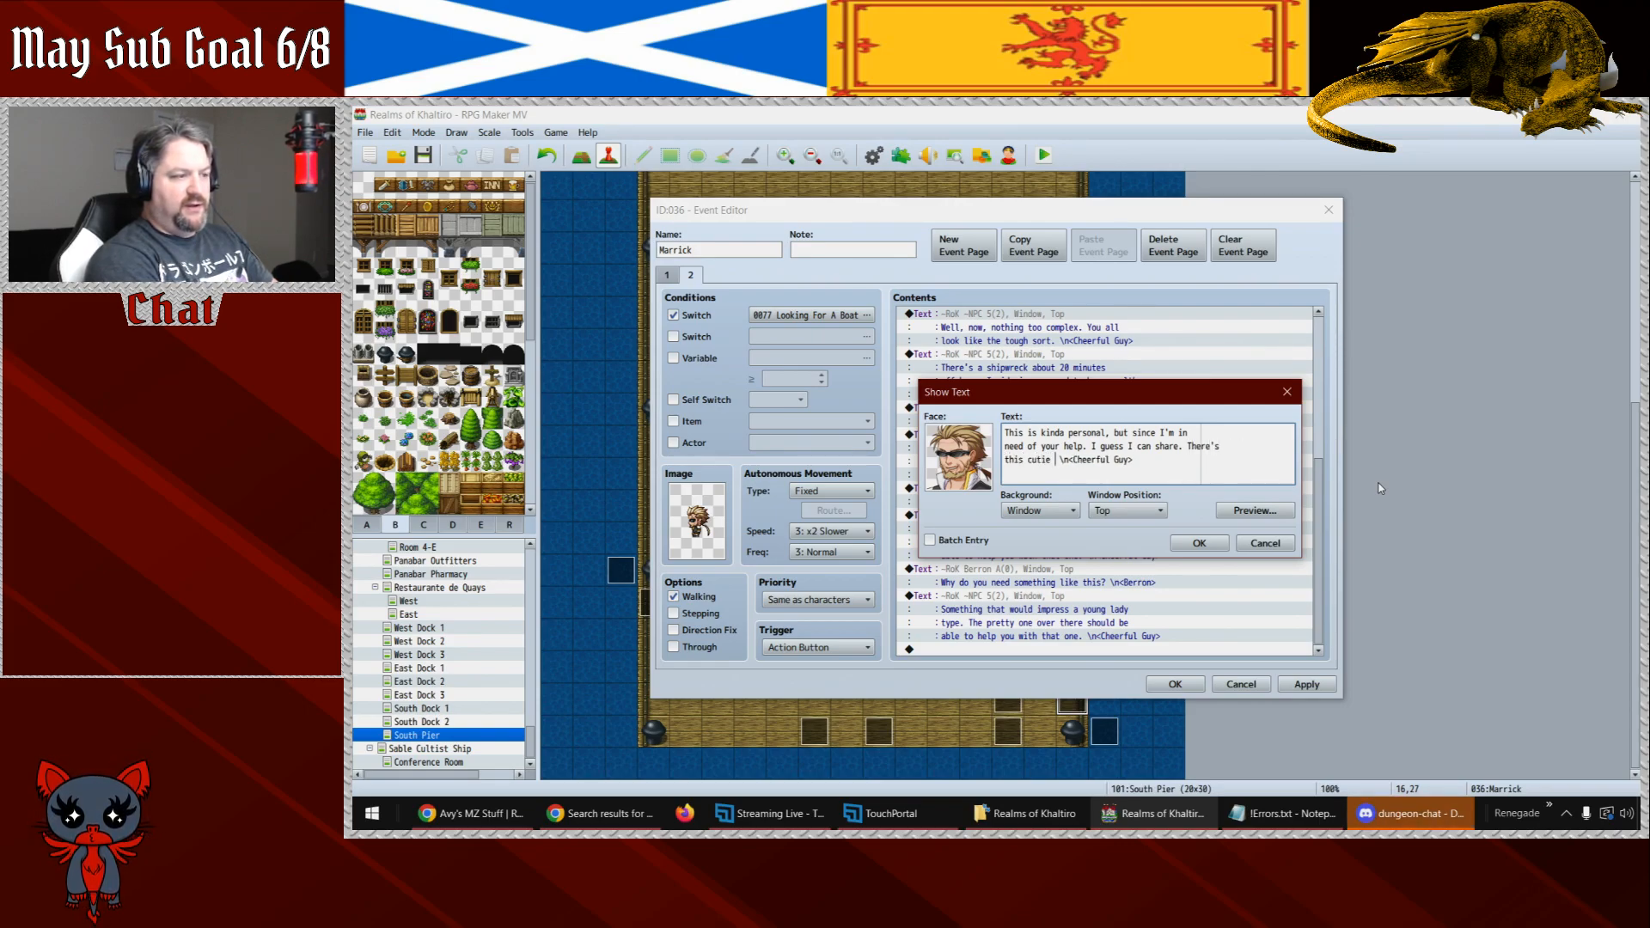
text(that lives in)
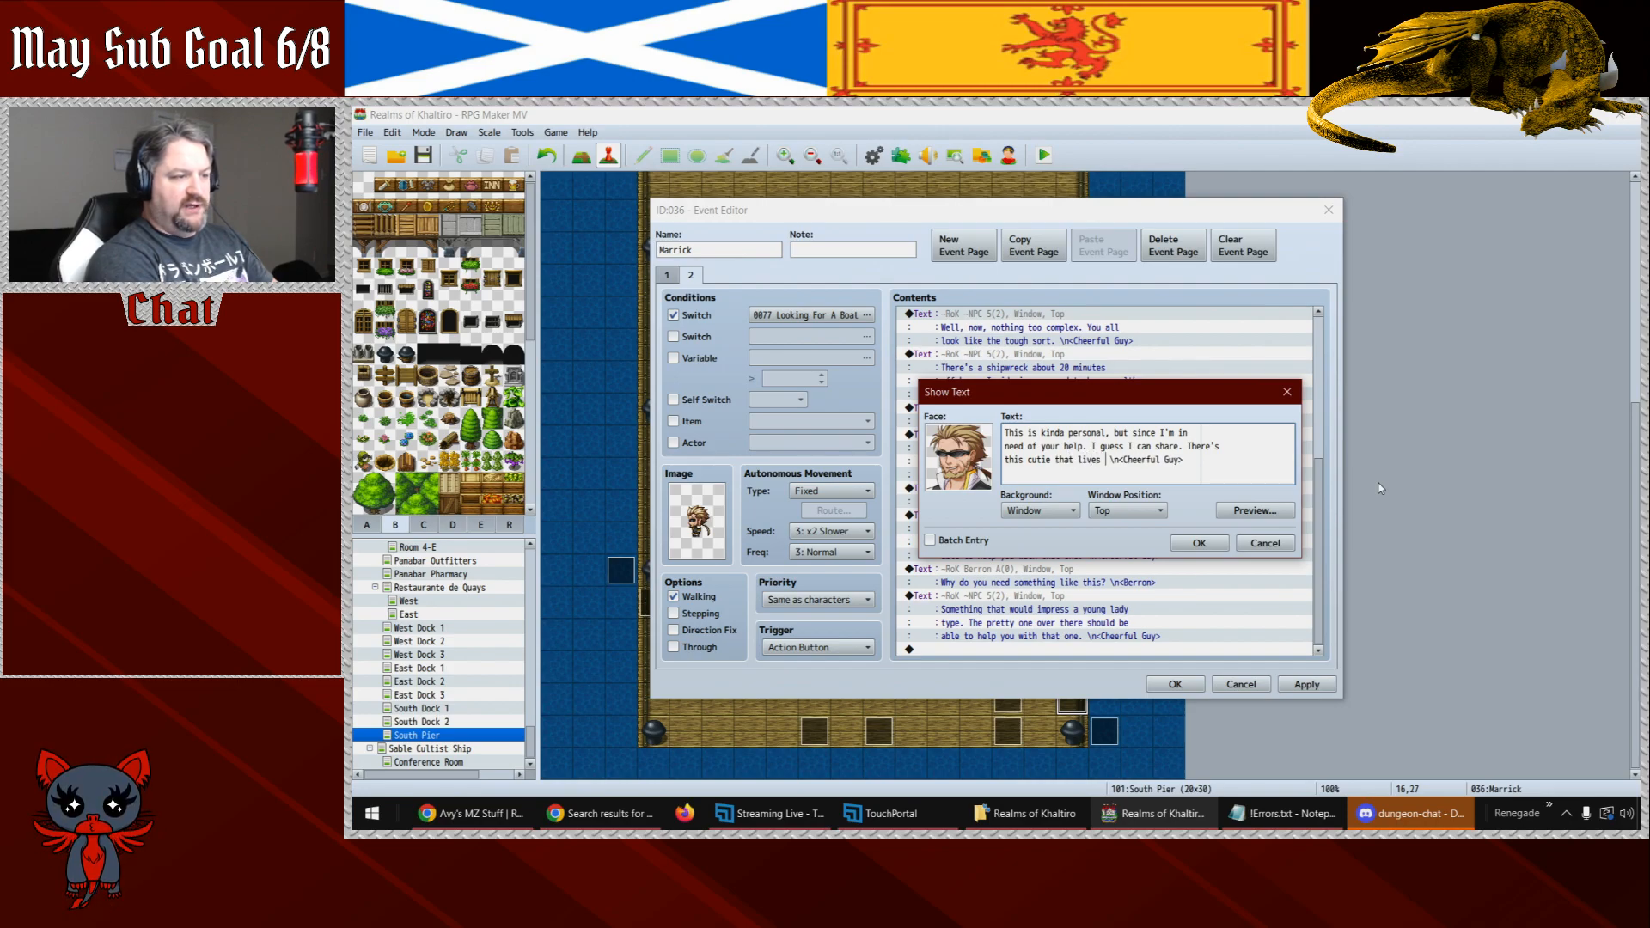
text( Shan-Ha.)
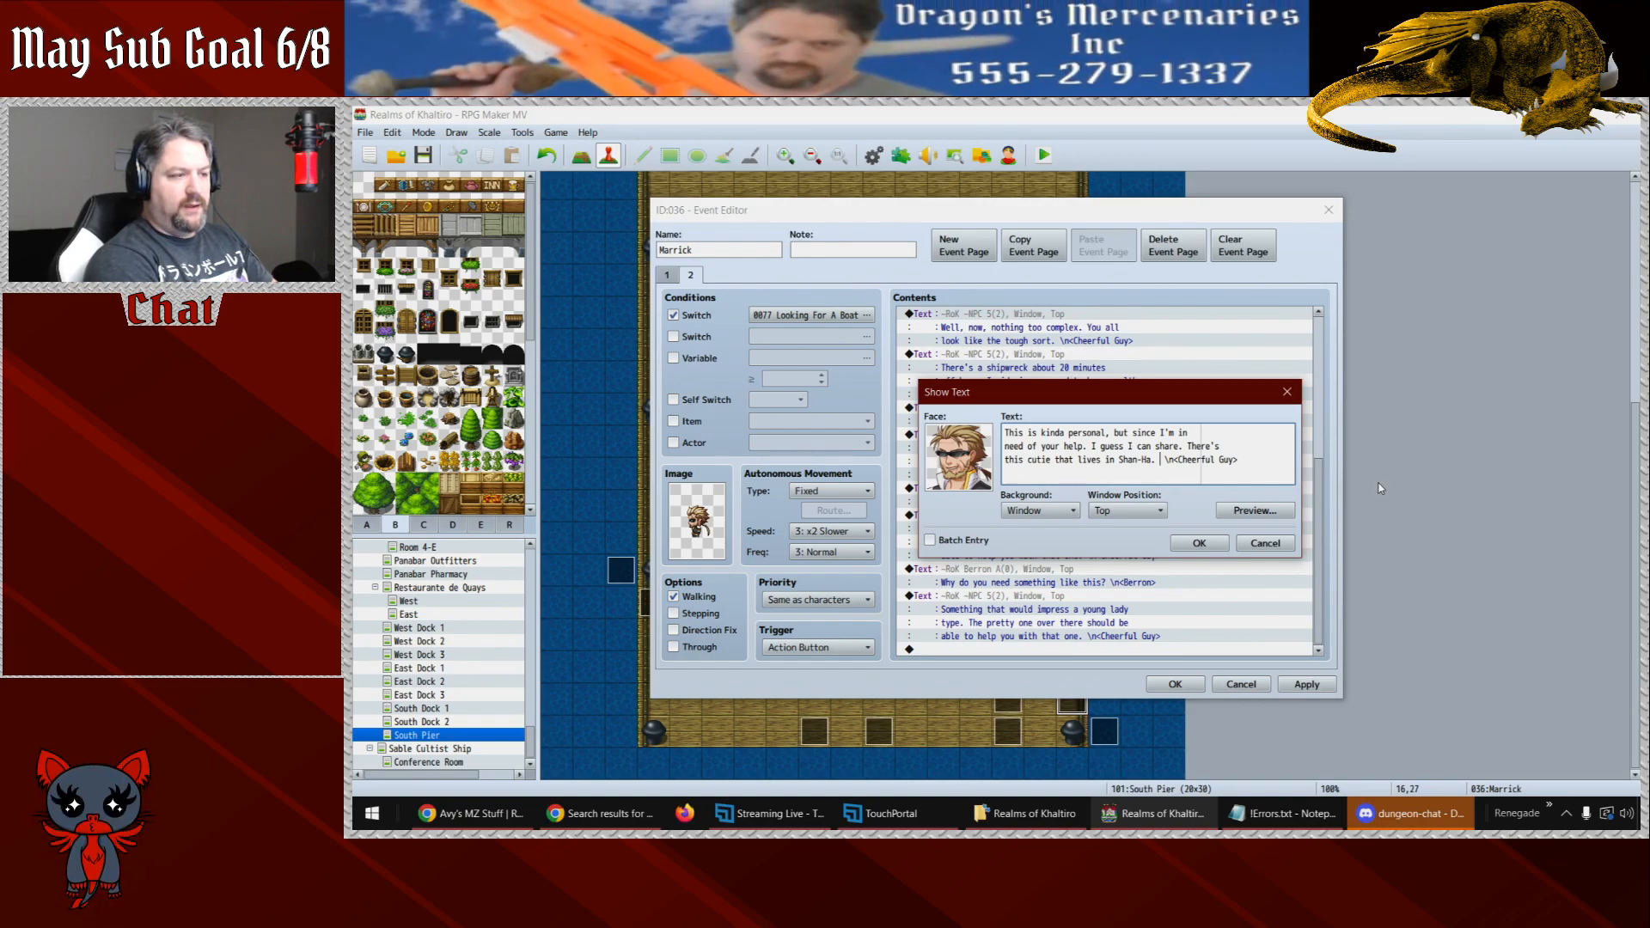
key(BackSpace)
key(BackSpace)
text(, and I'm )
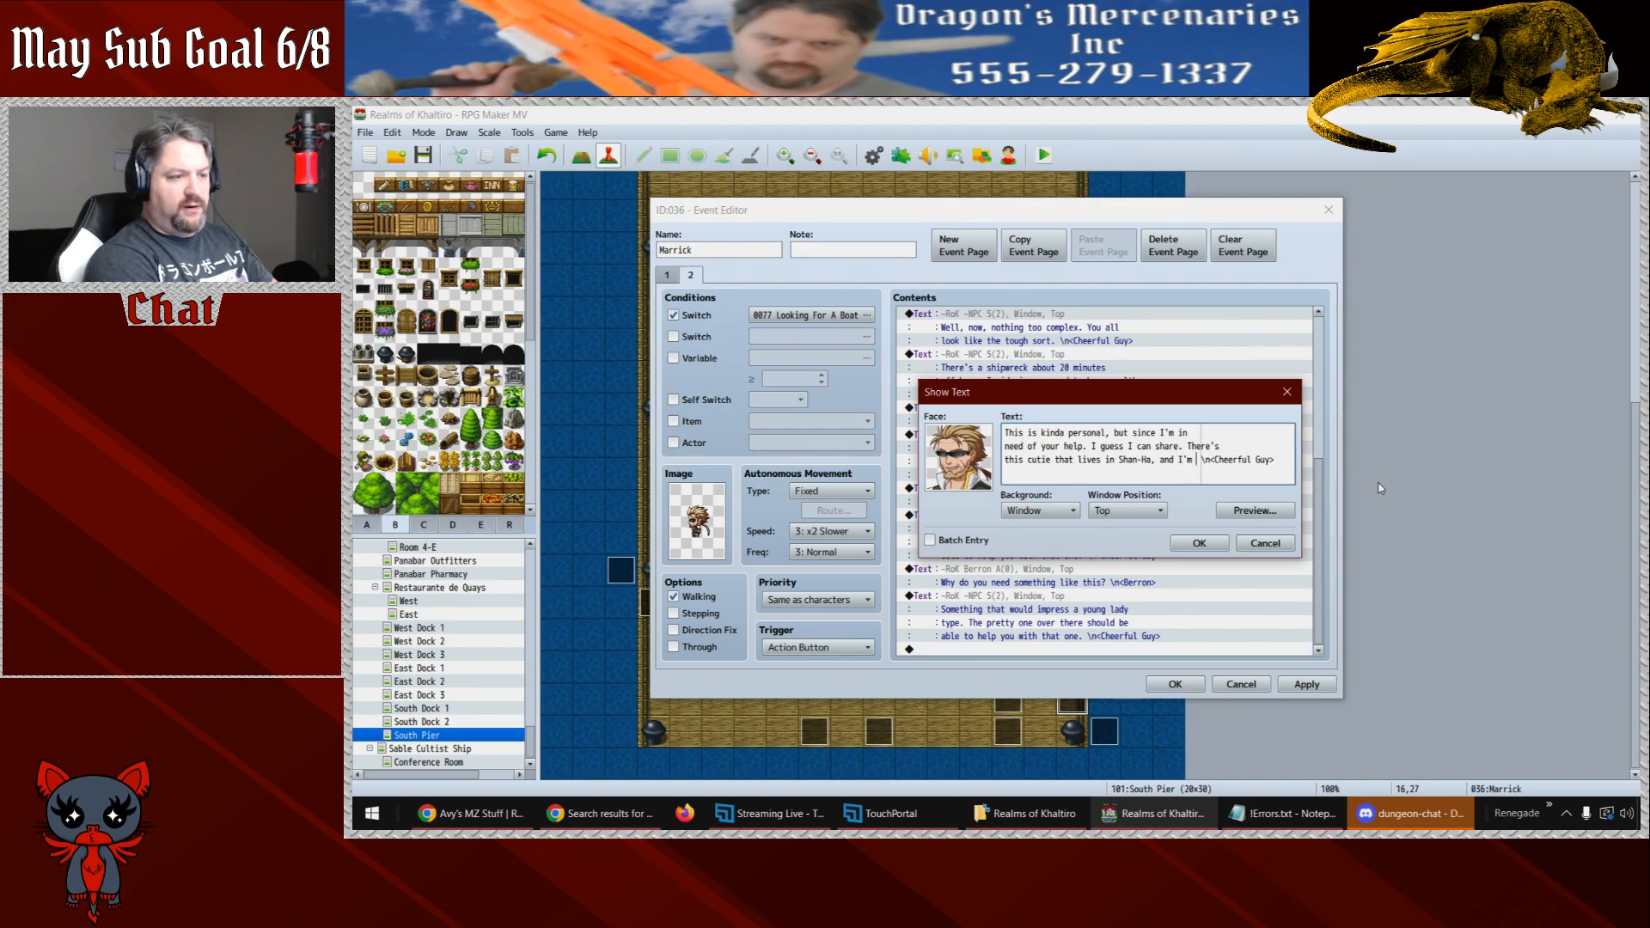
text(gonna win )
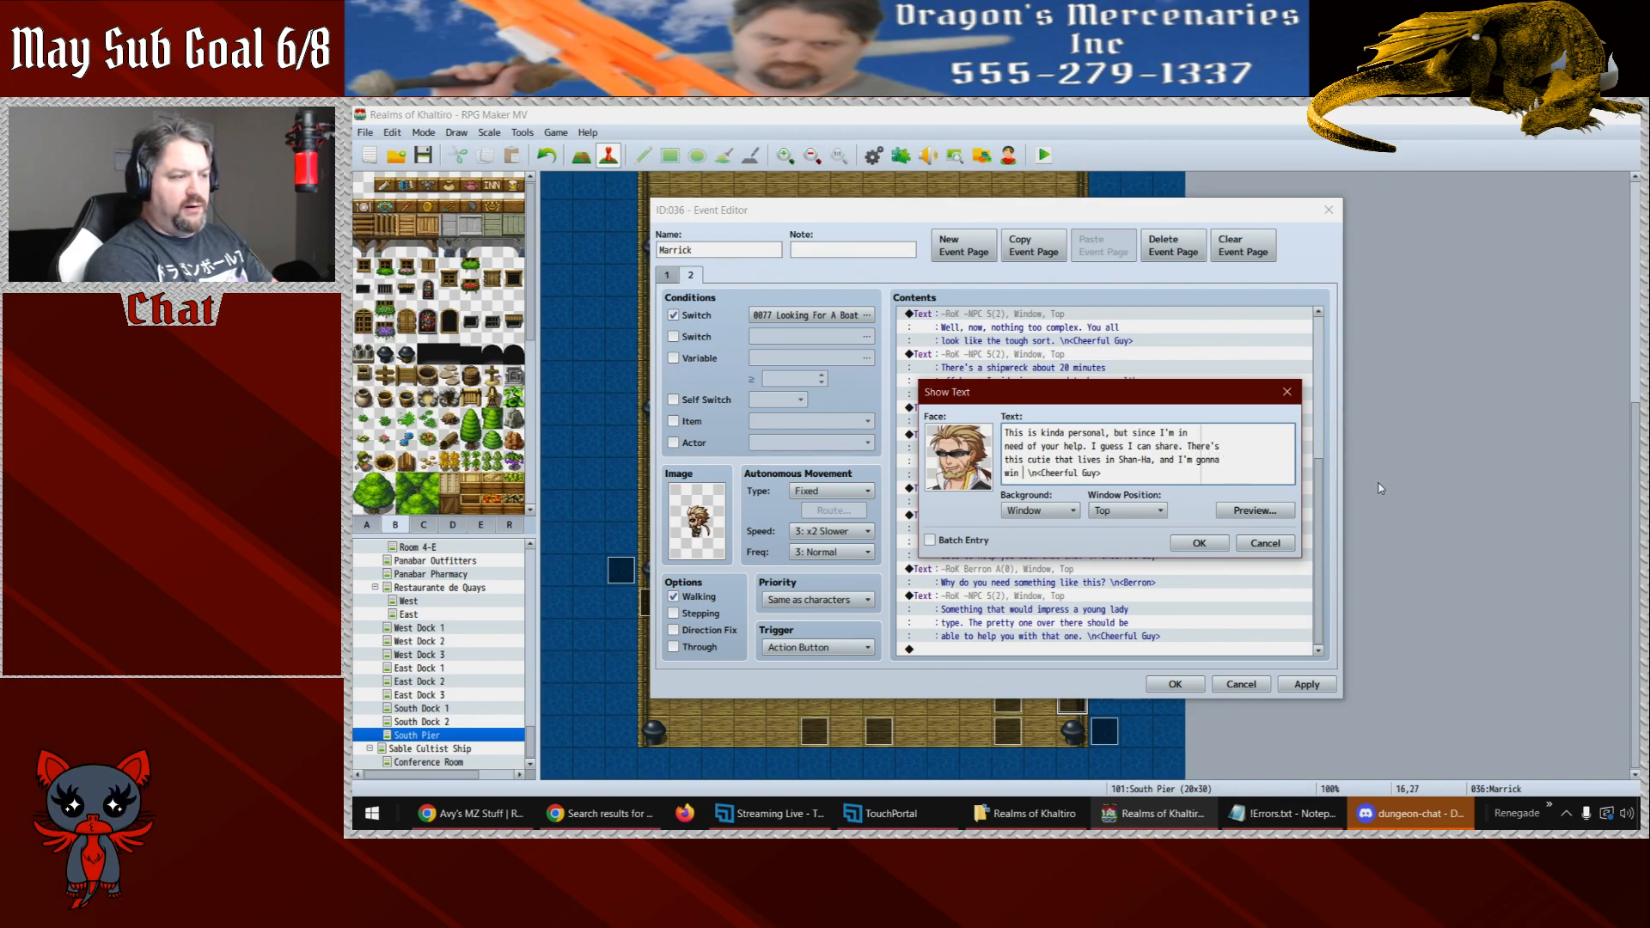
text(her hear)
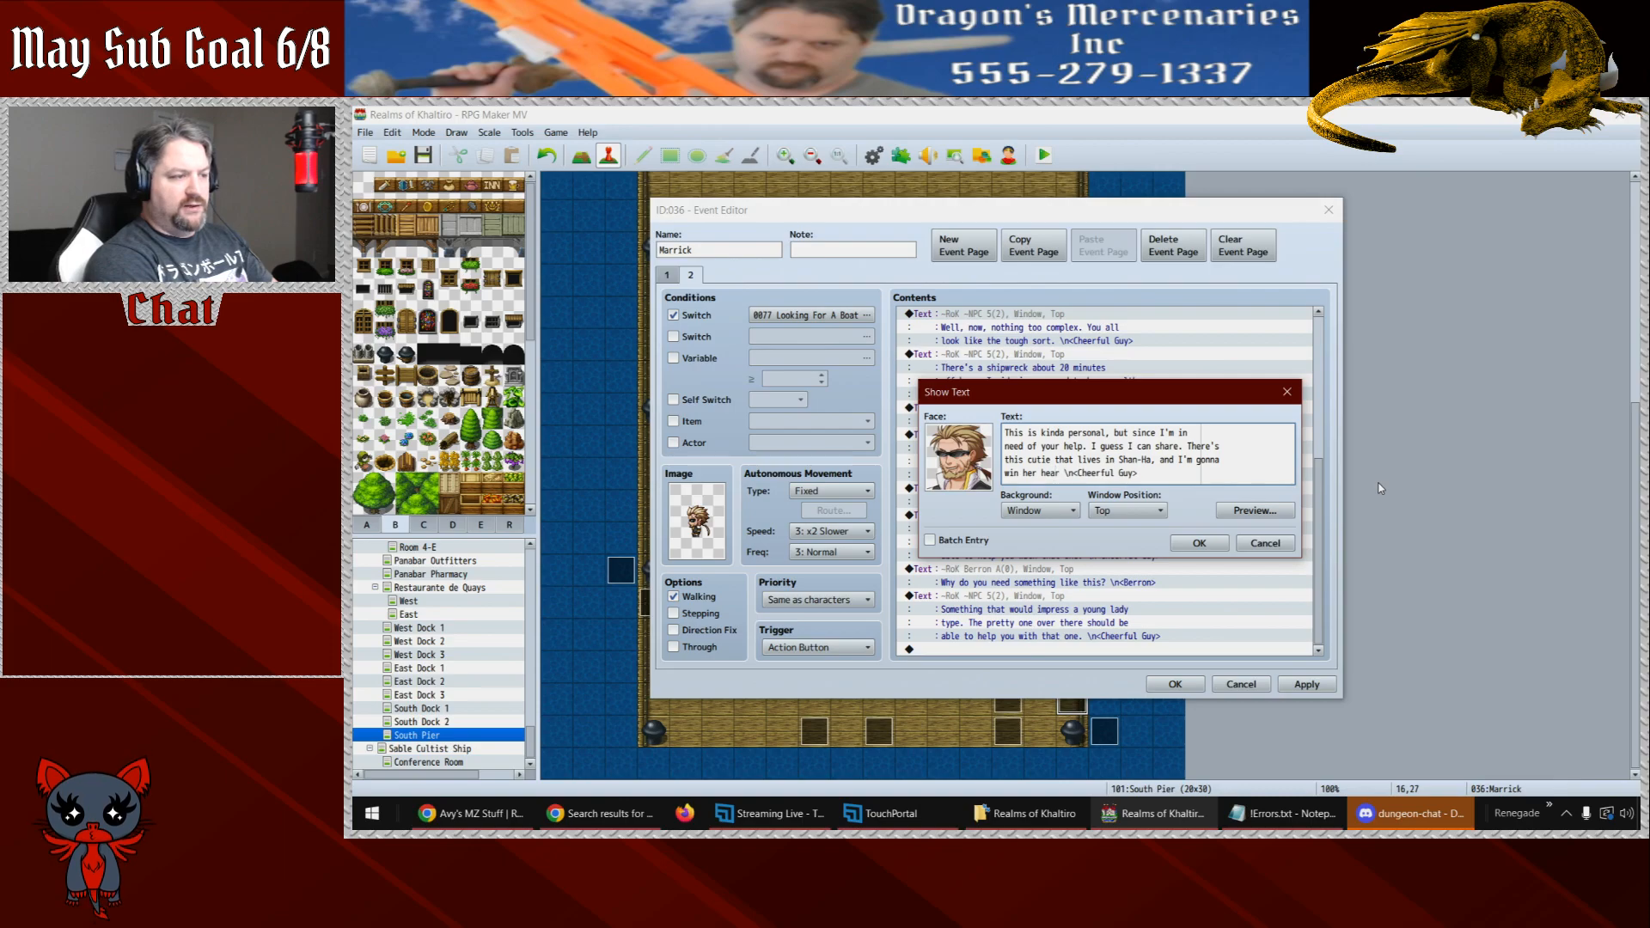
text(t with this.)
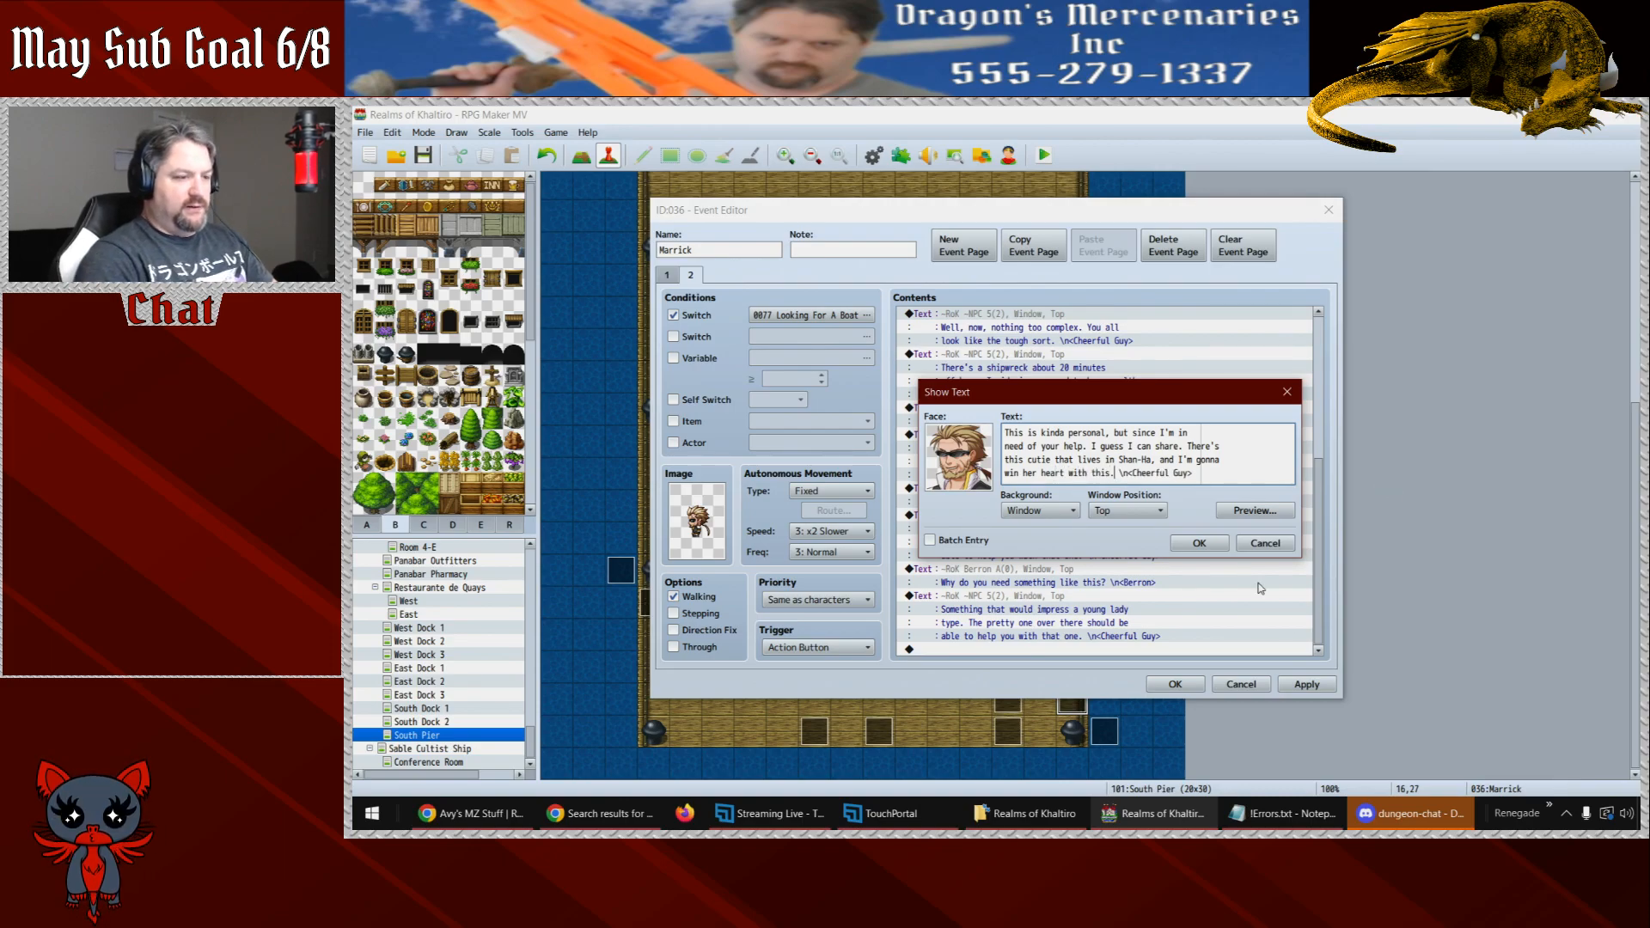
click(1199, 543)
- Paste a copy of Berron's "Why do you need something like this?" message at the dialogue's end and give it the fifth face of -RoK Berron B
click(1109, 600)
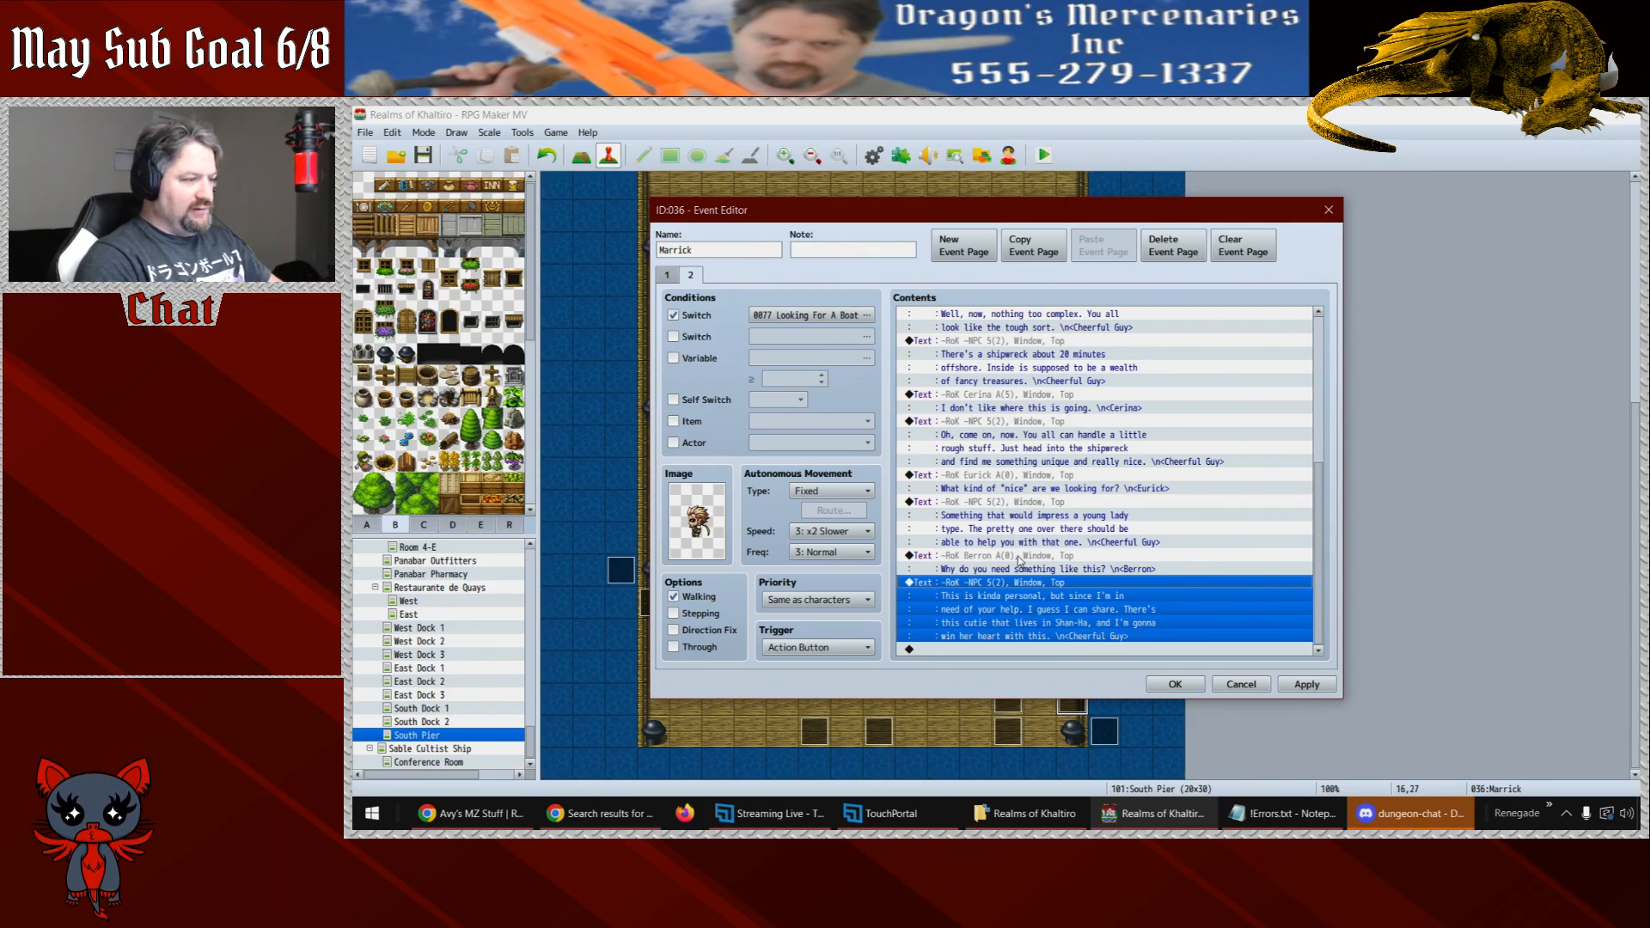
click(991, 559)
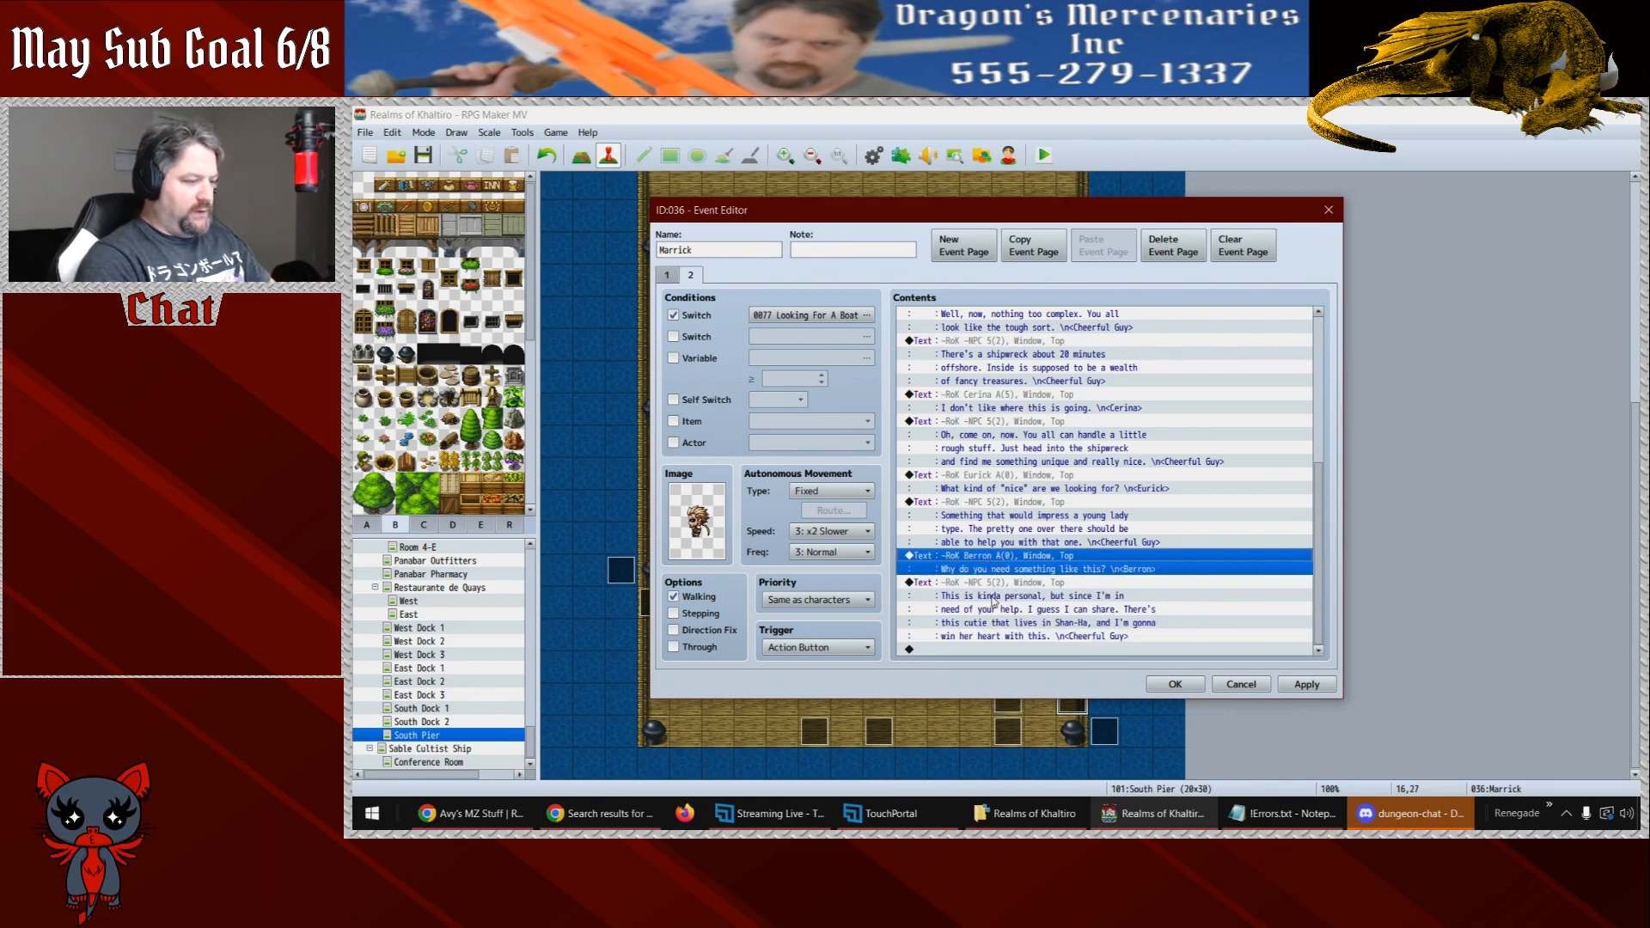
click(970, 651)
key(ctrl+v)
double_click(988, 629)
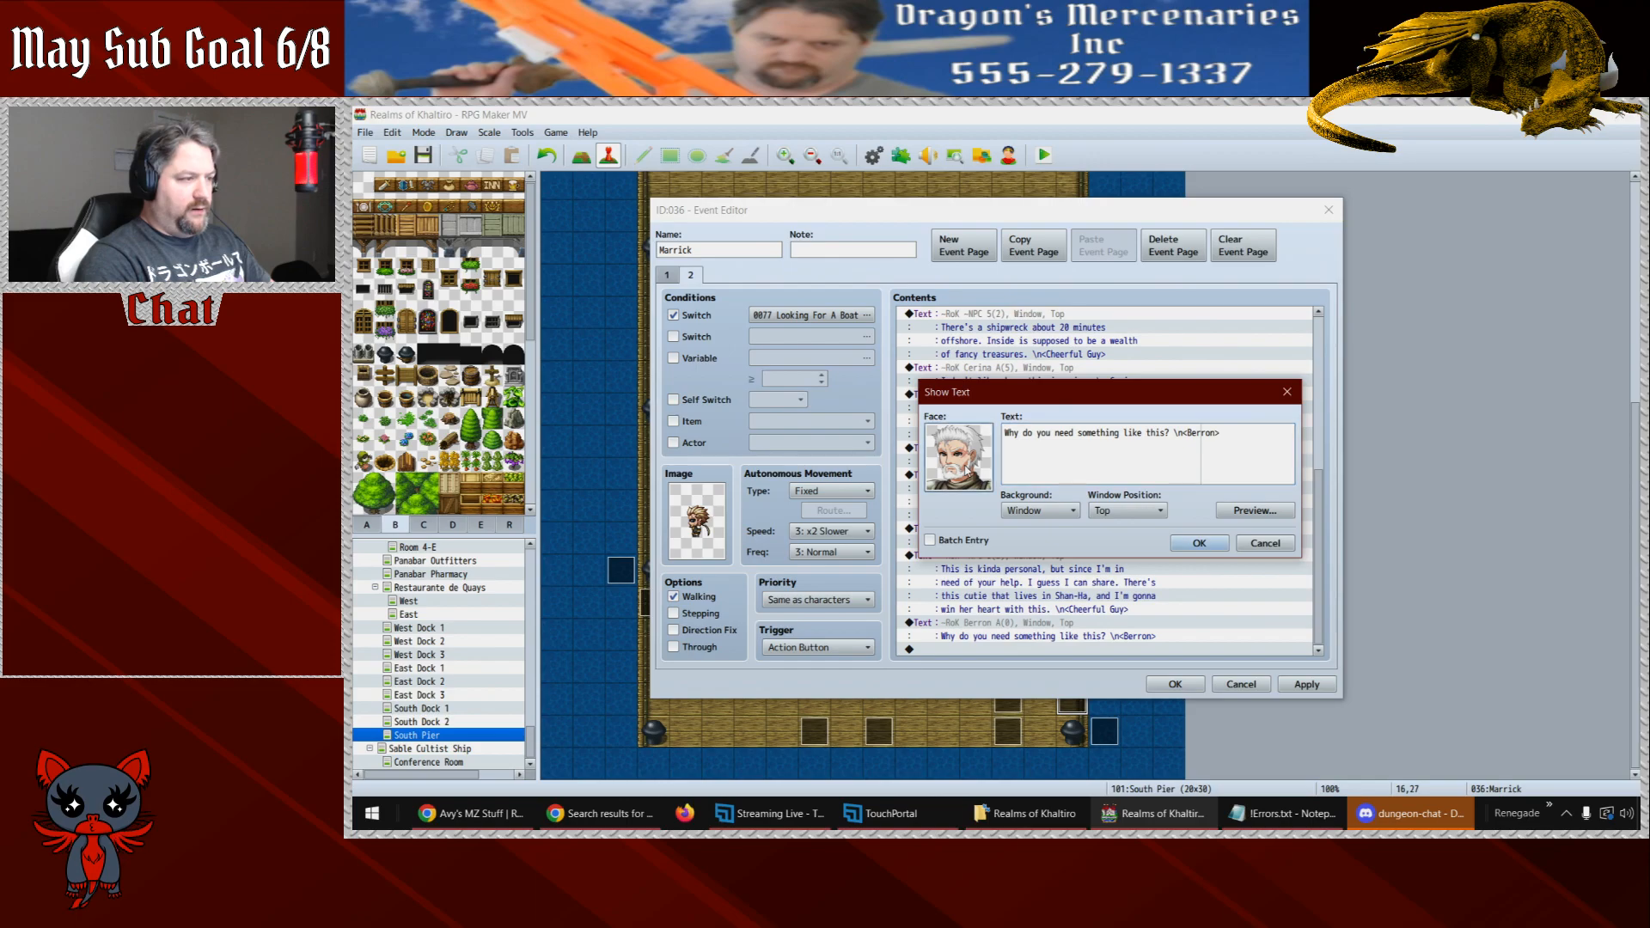
double_click(966, 470)
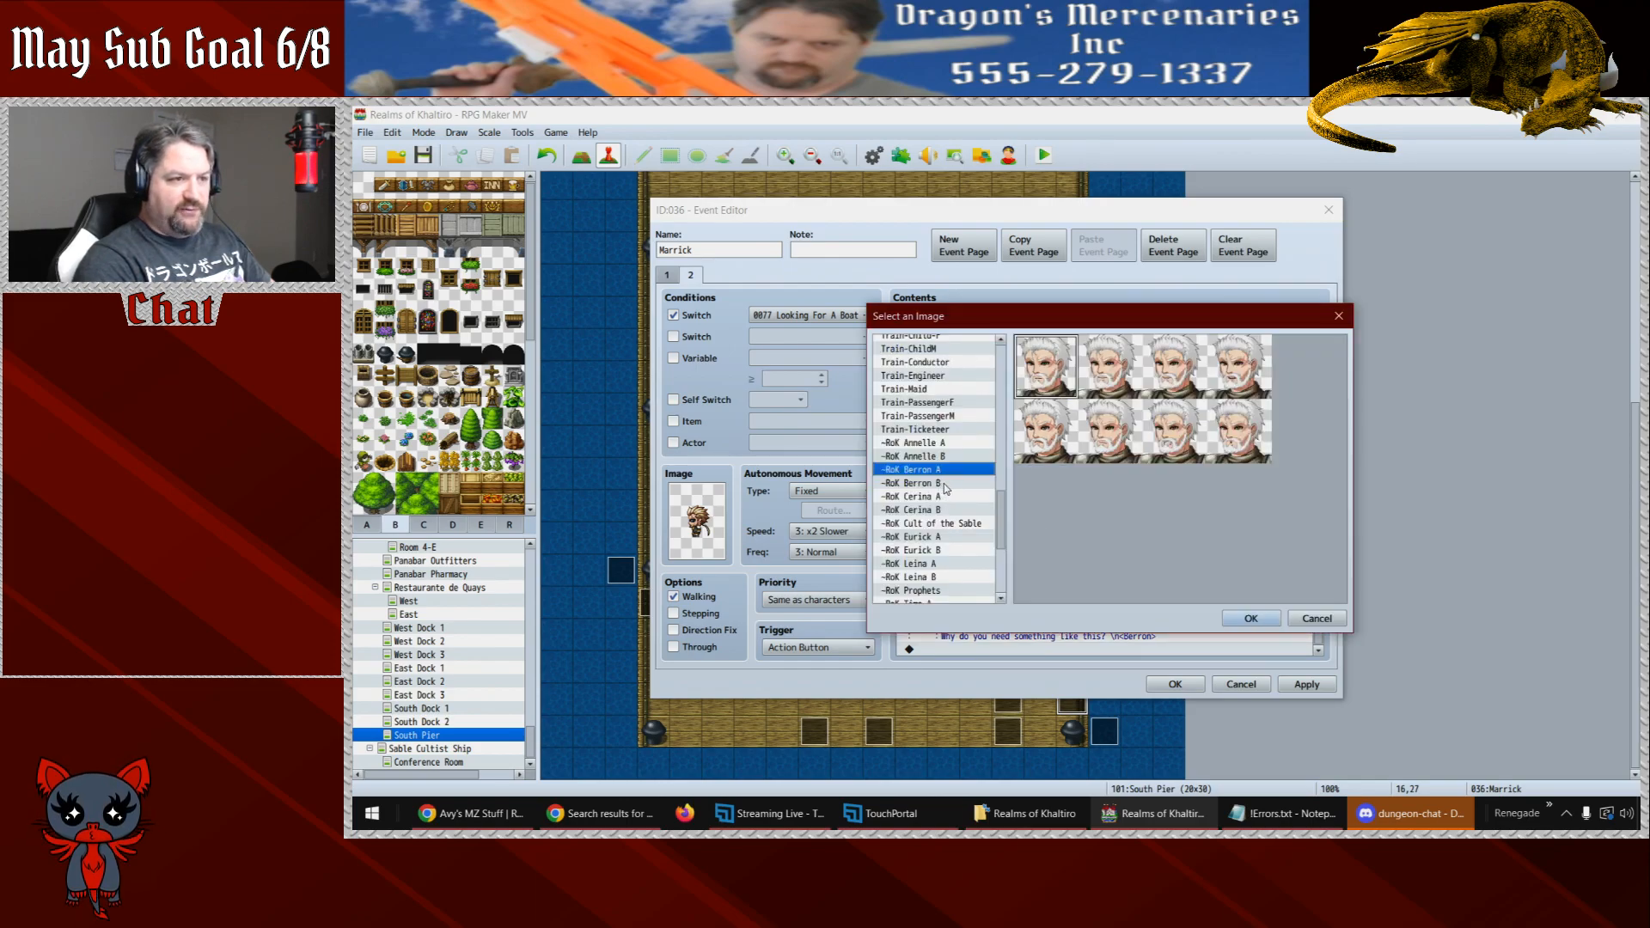
click(944, 483)
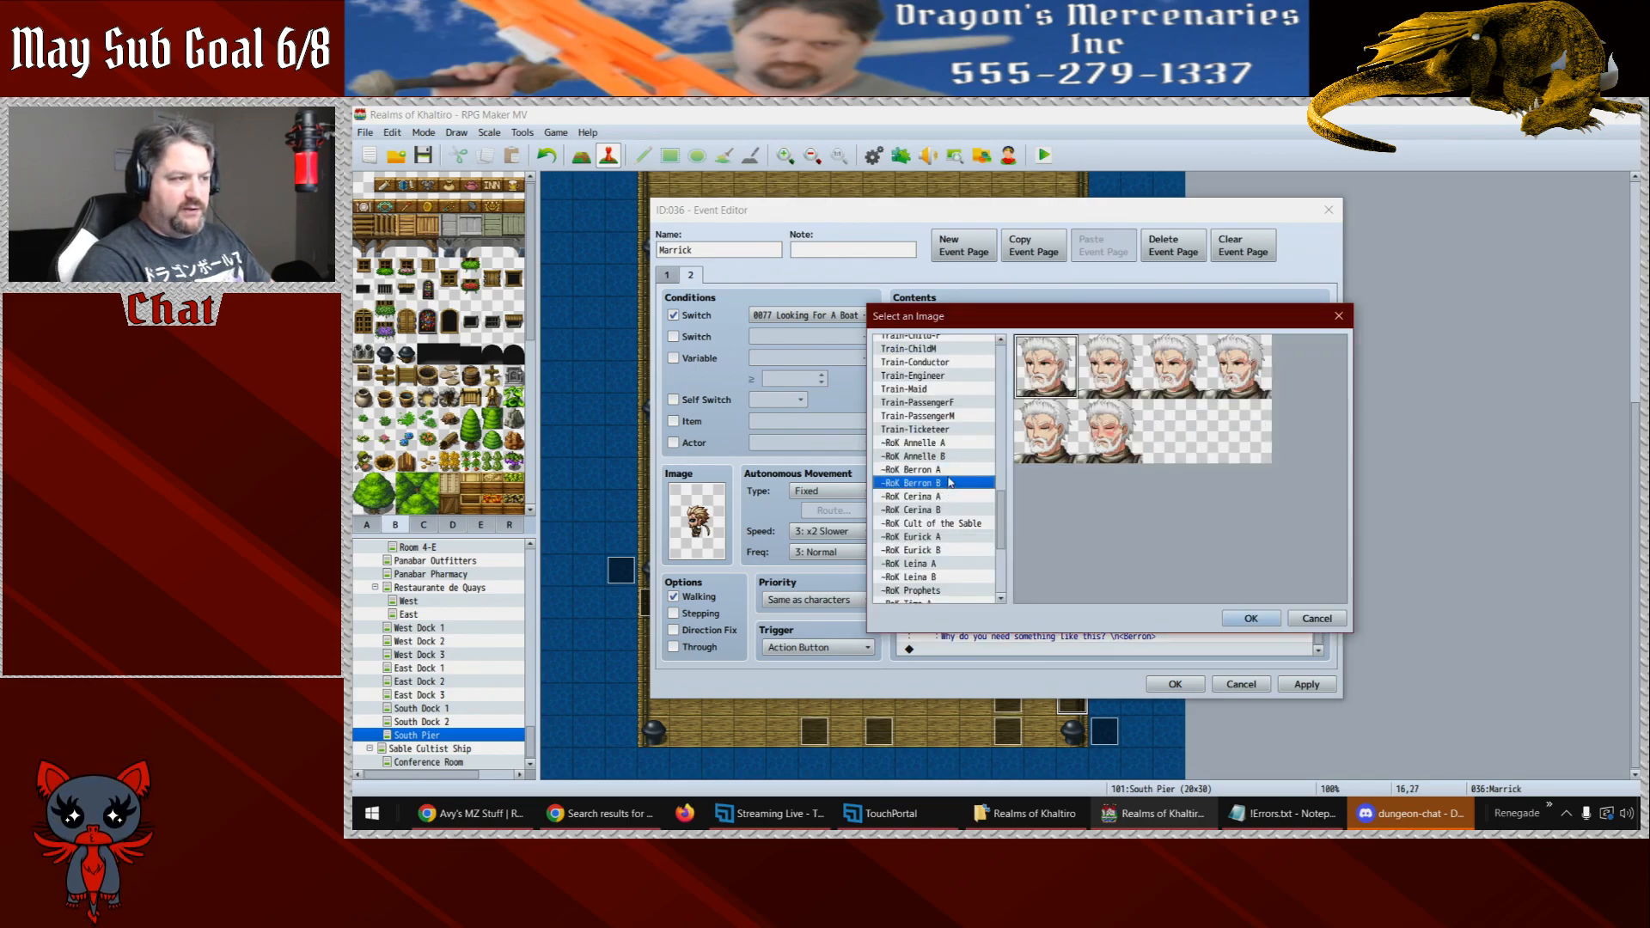
double_click(1048, 440)
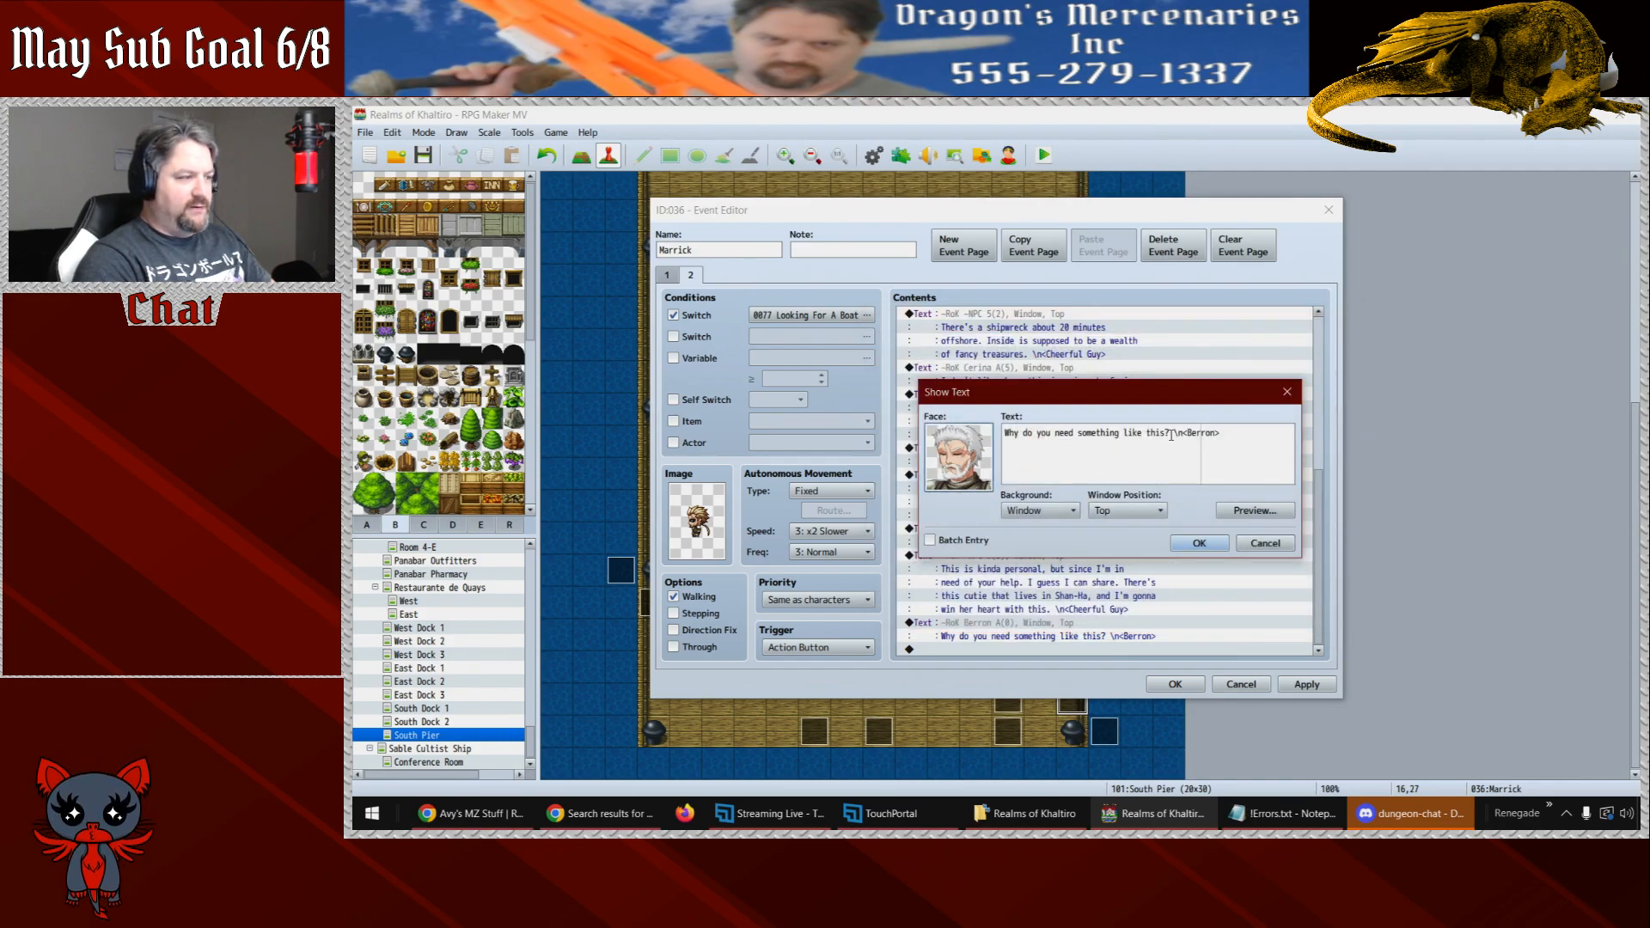
- Change Berron's copied line to "You can't be serious." before the name tag and save the message
drag(1172, 435, 972, 436)
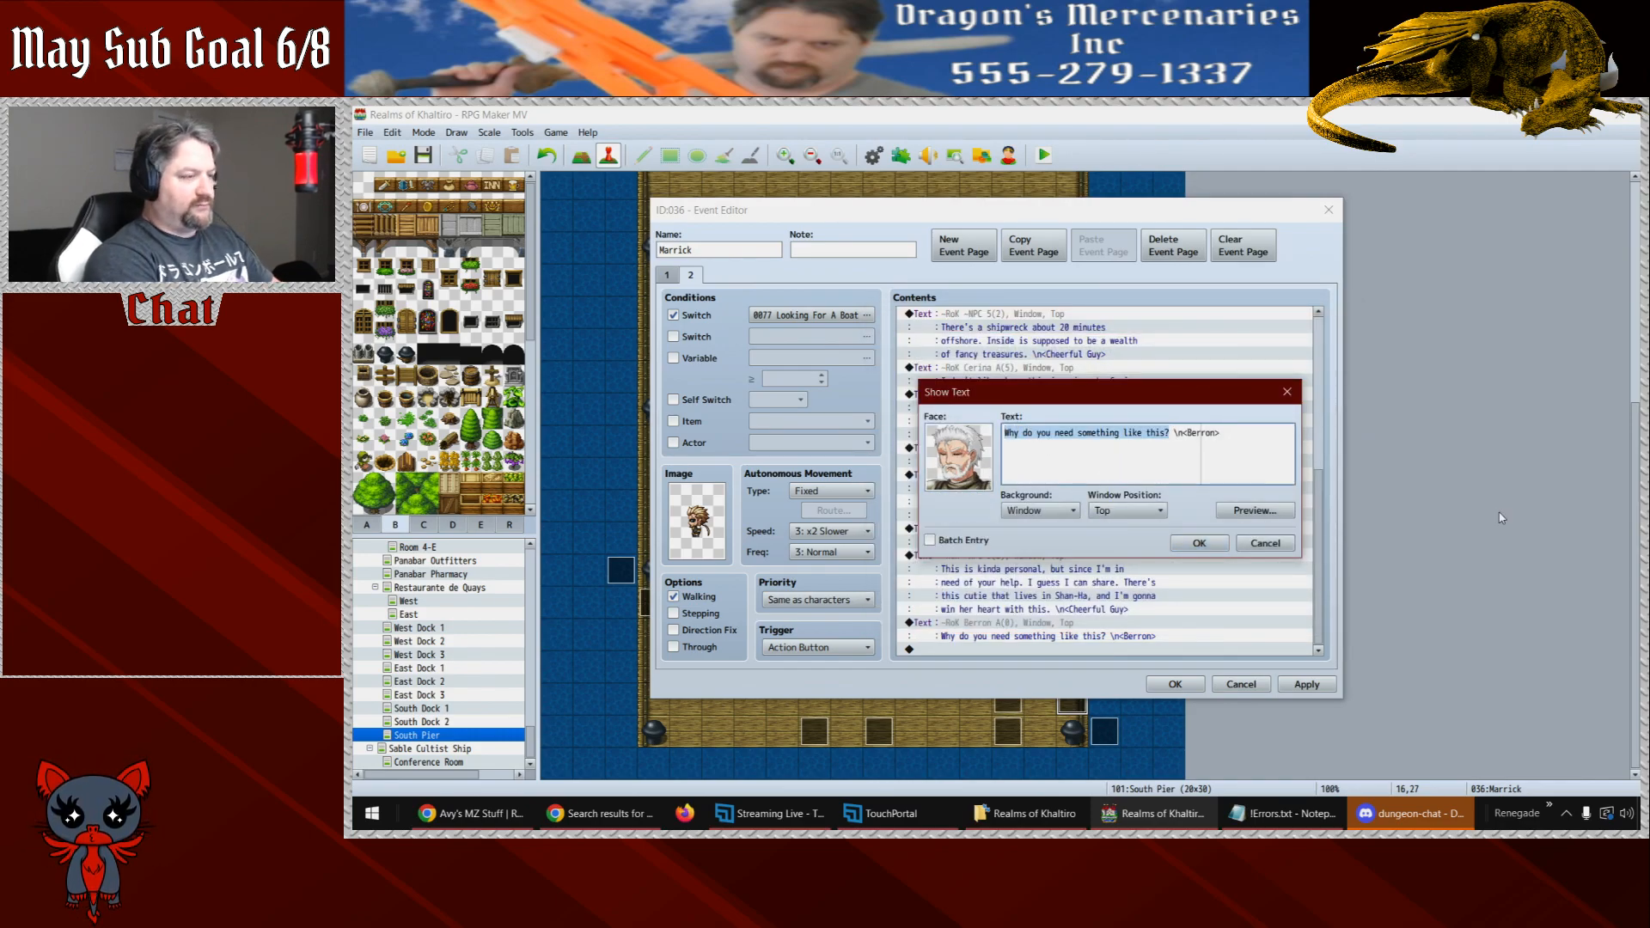
text(You can't be ser)
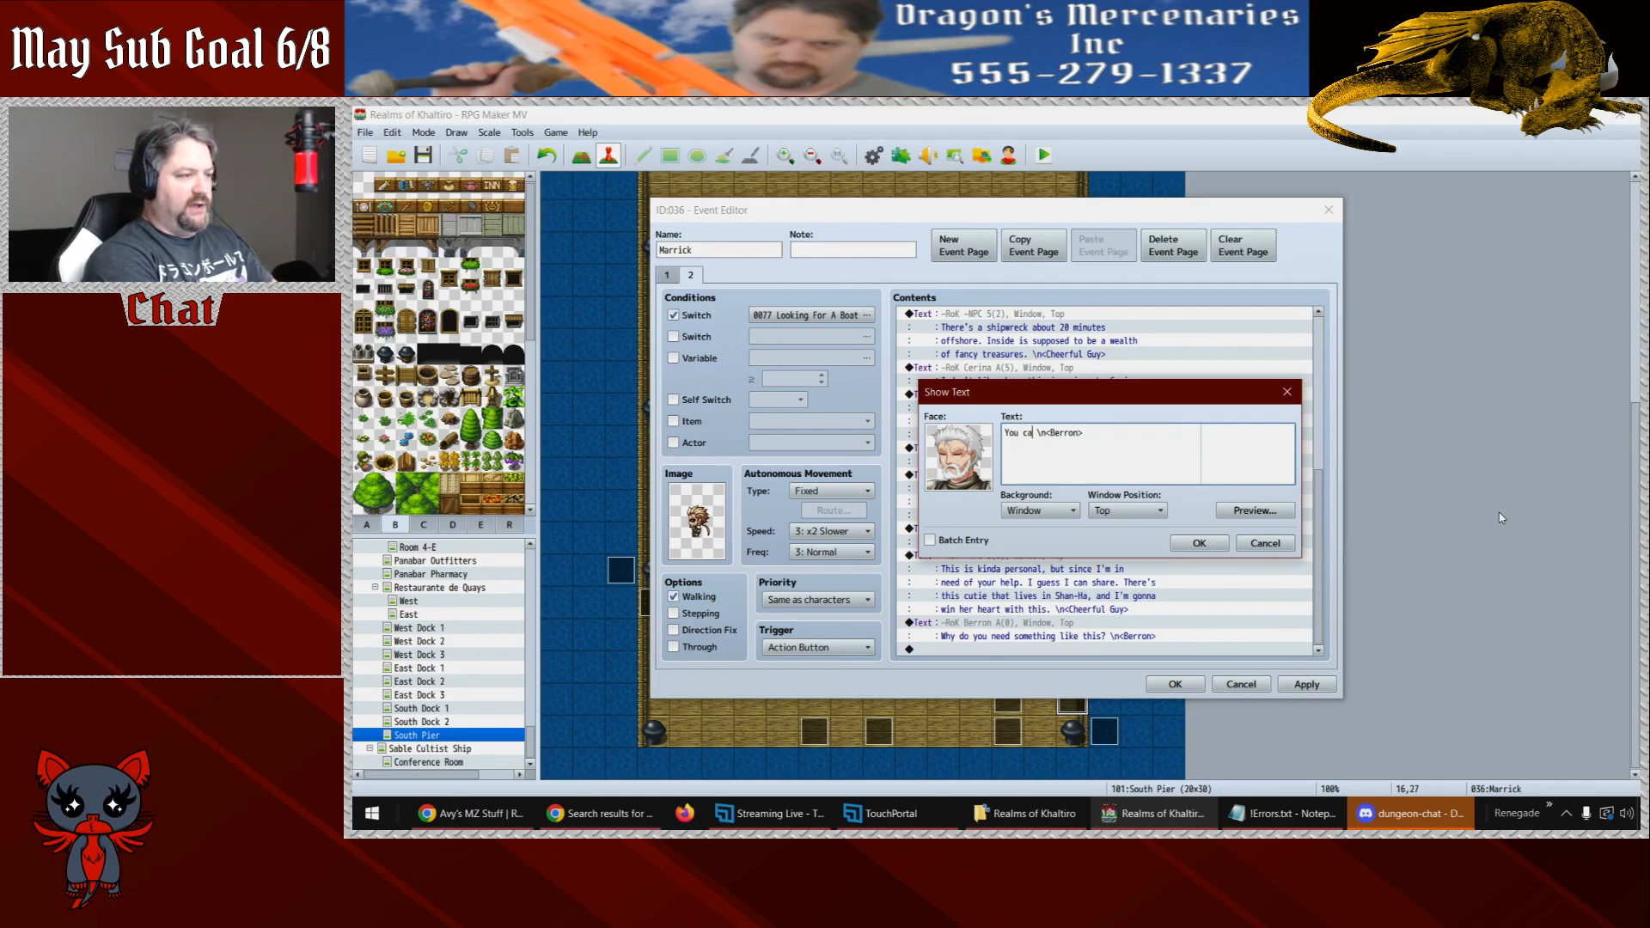
text(ious.)
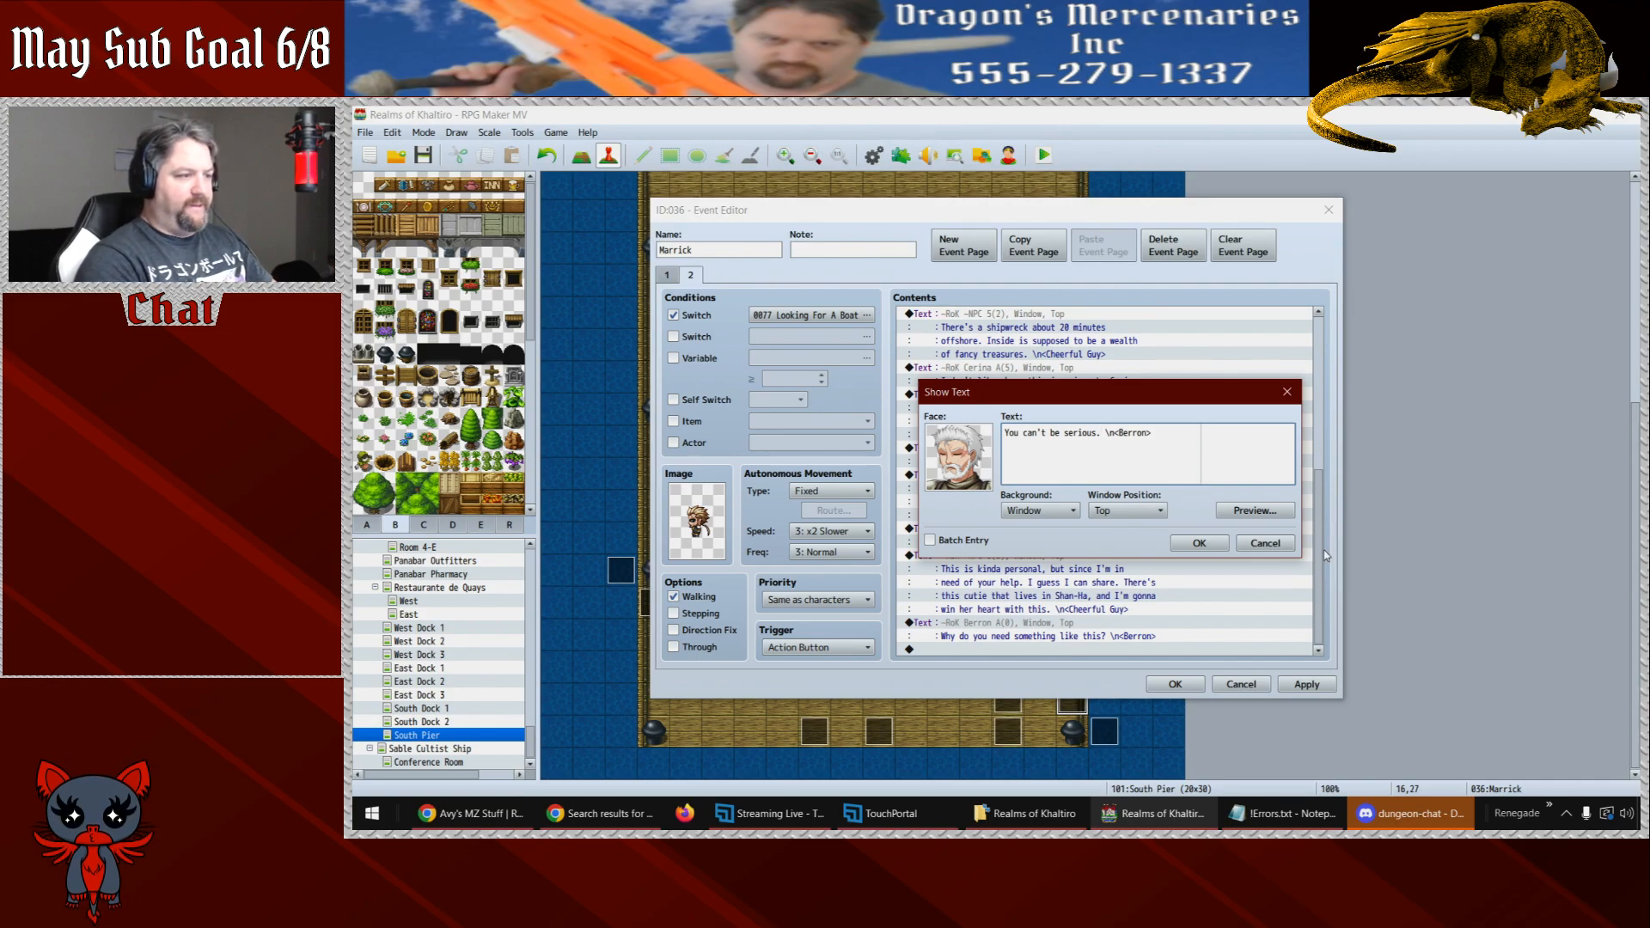
click(1204, 544)
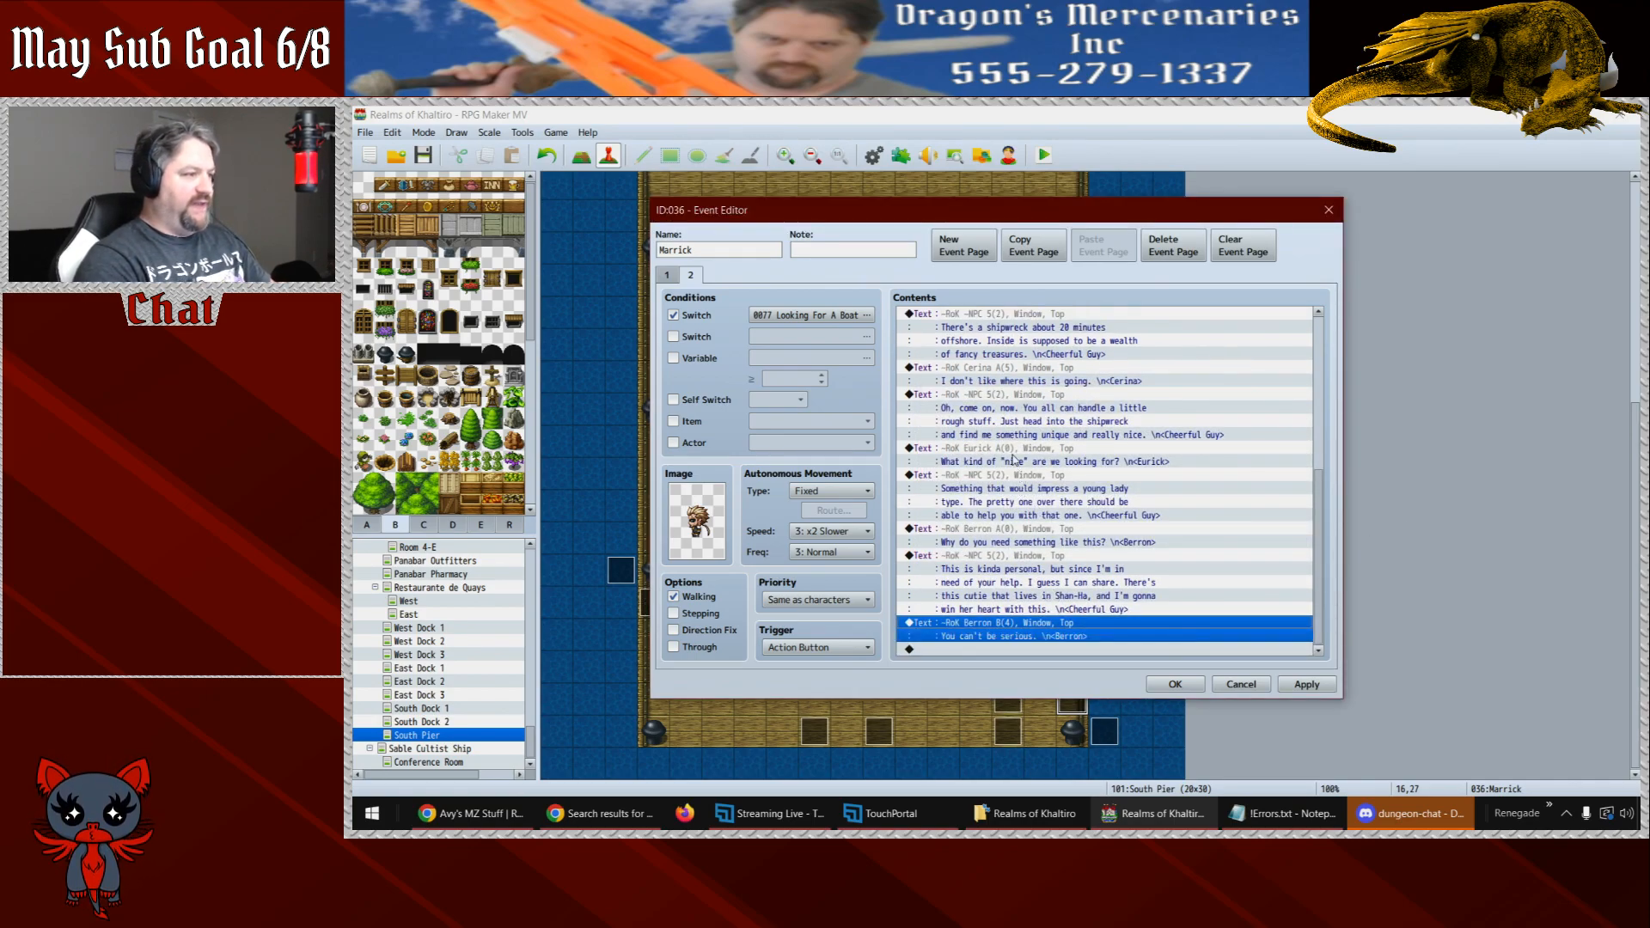
- Paste a copy of Cerina's "I don't like where this is going." message above Berron's last line, using the fifth face of -RoK Cerina B
click(990, 371)
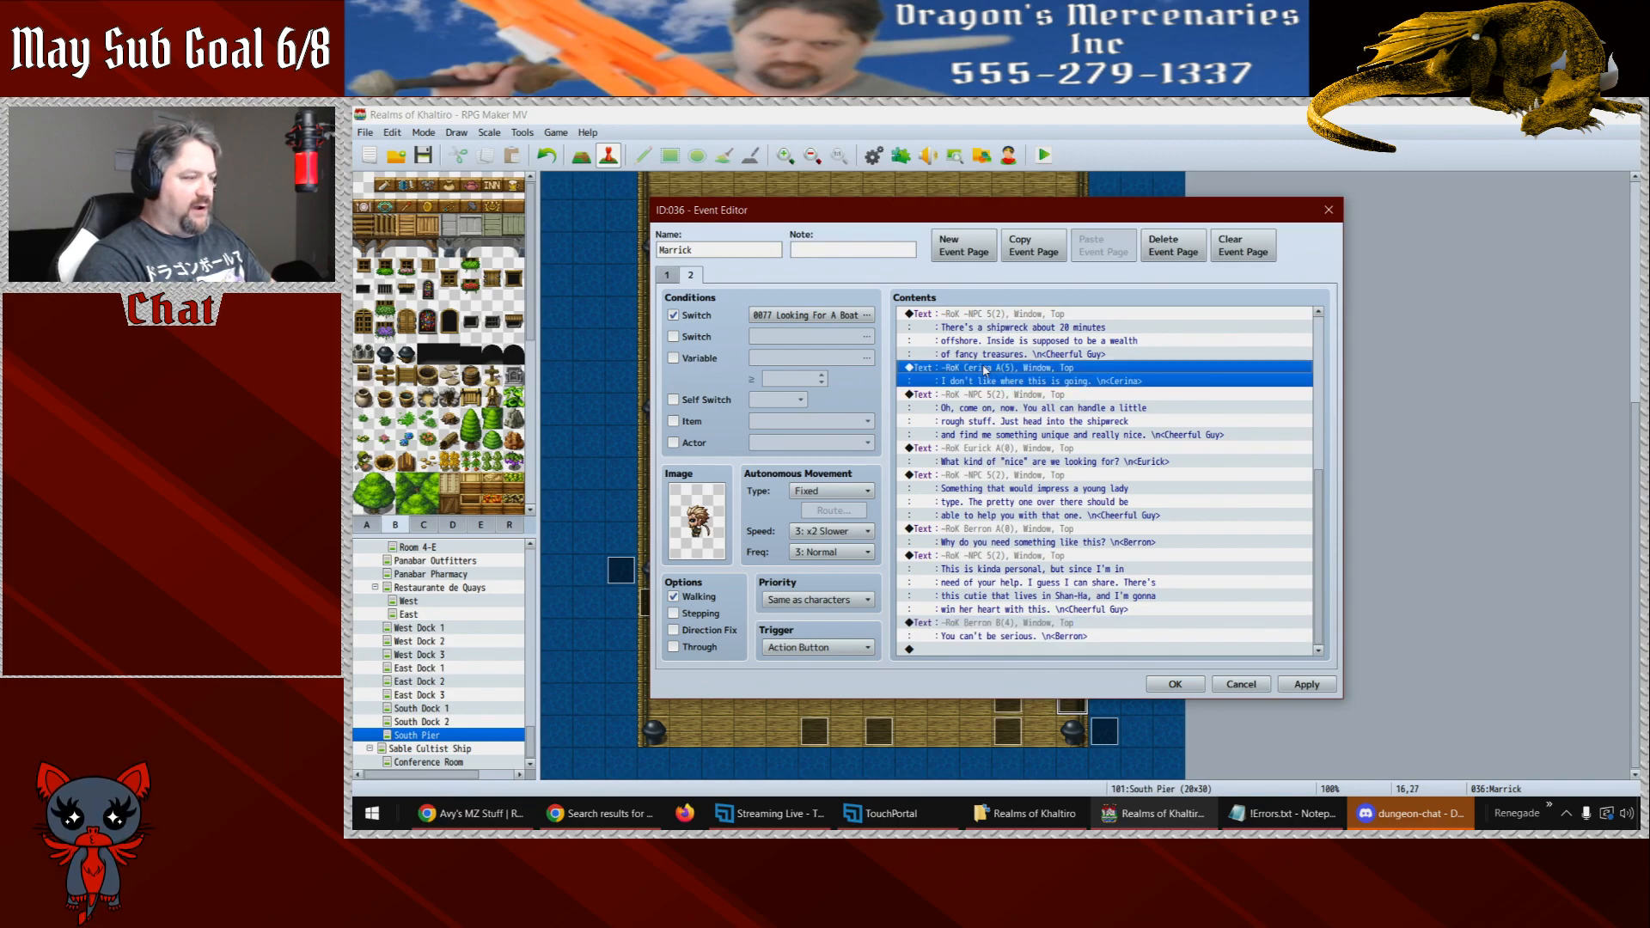
click(999, 618)
key(ctrl+v)
double_click(997, 615)
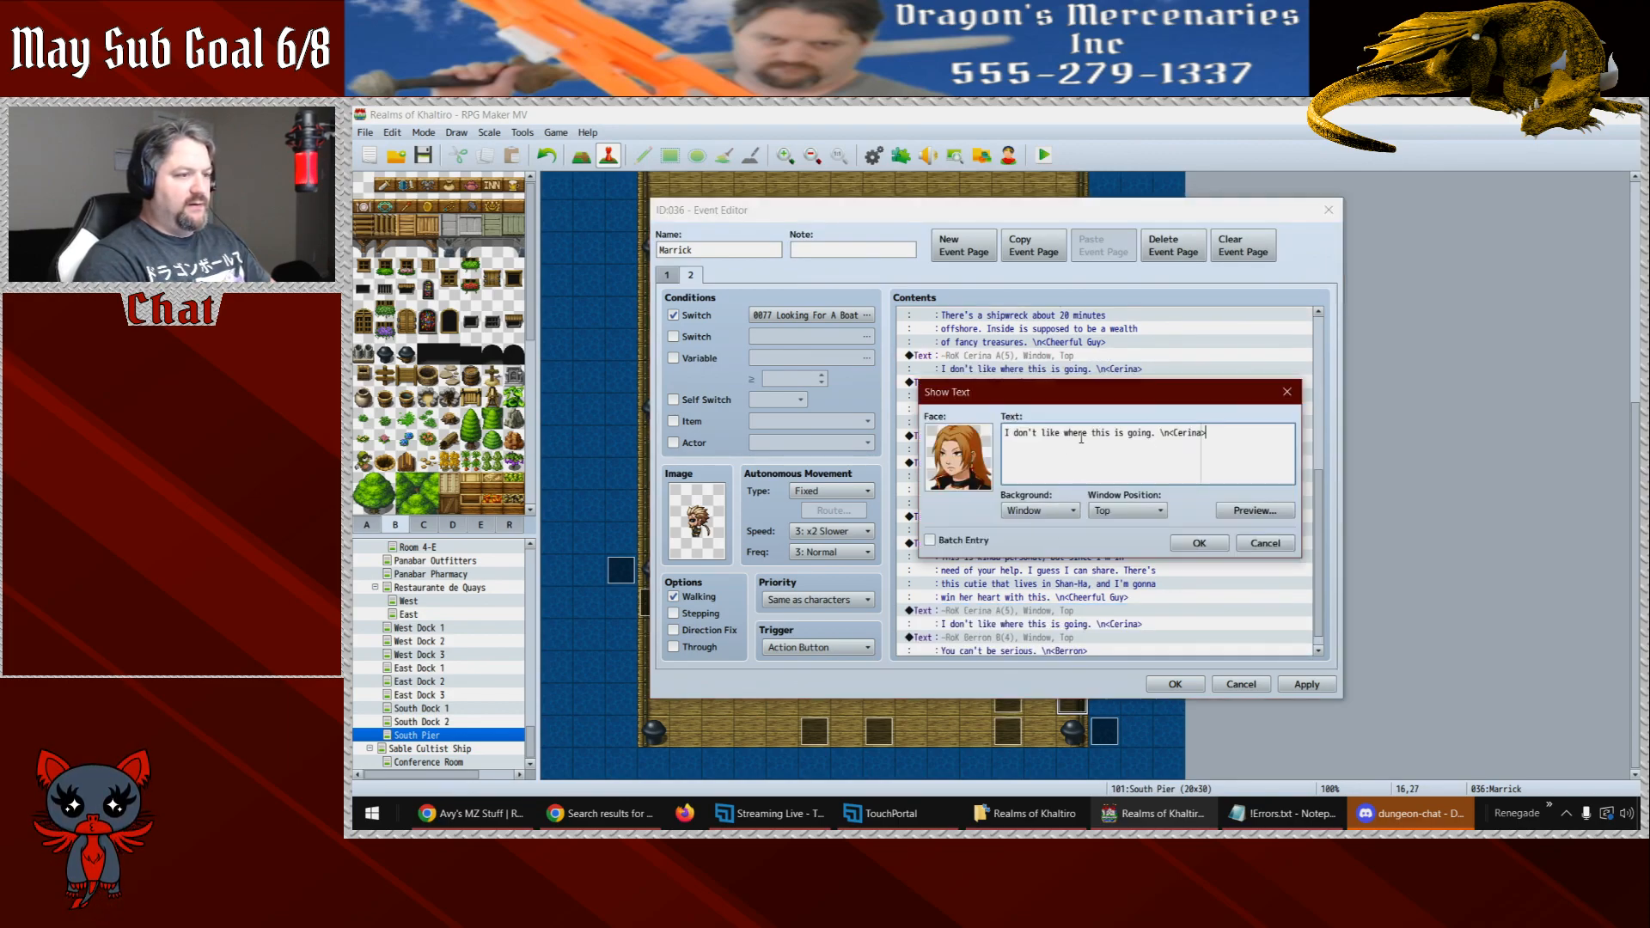
double_click(952, 478)
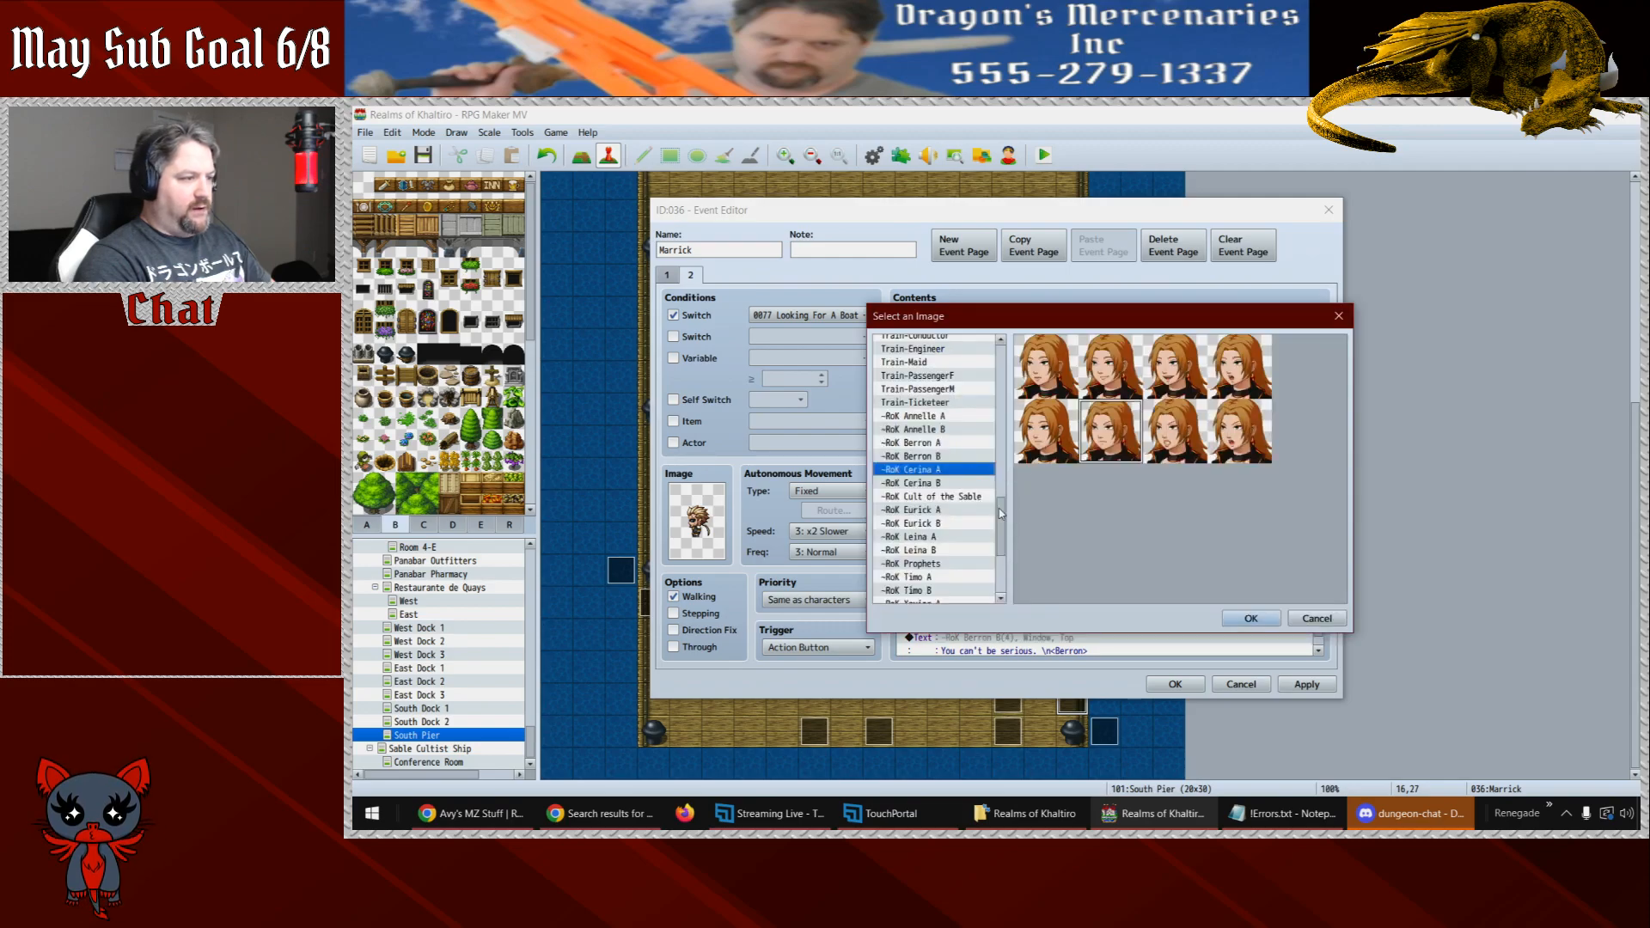
click(938, 484)
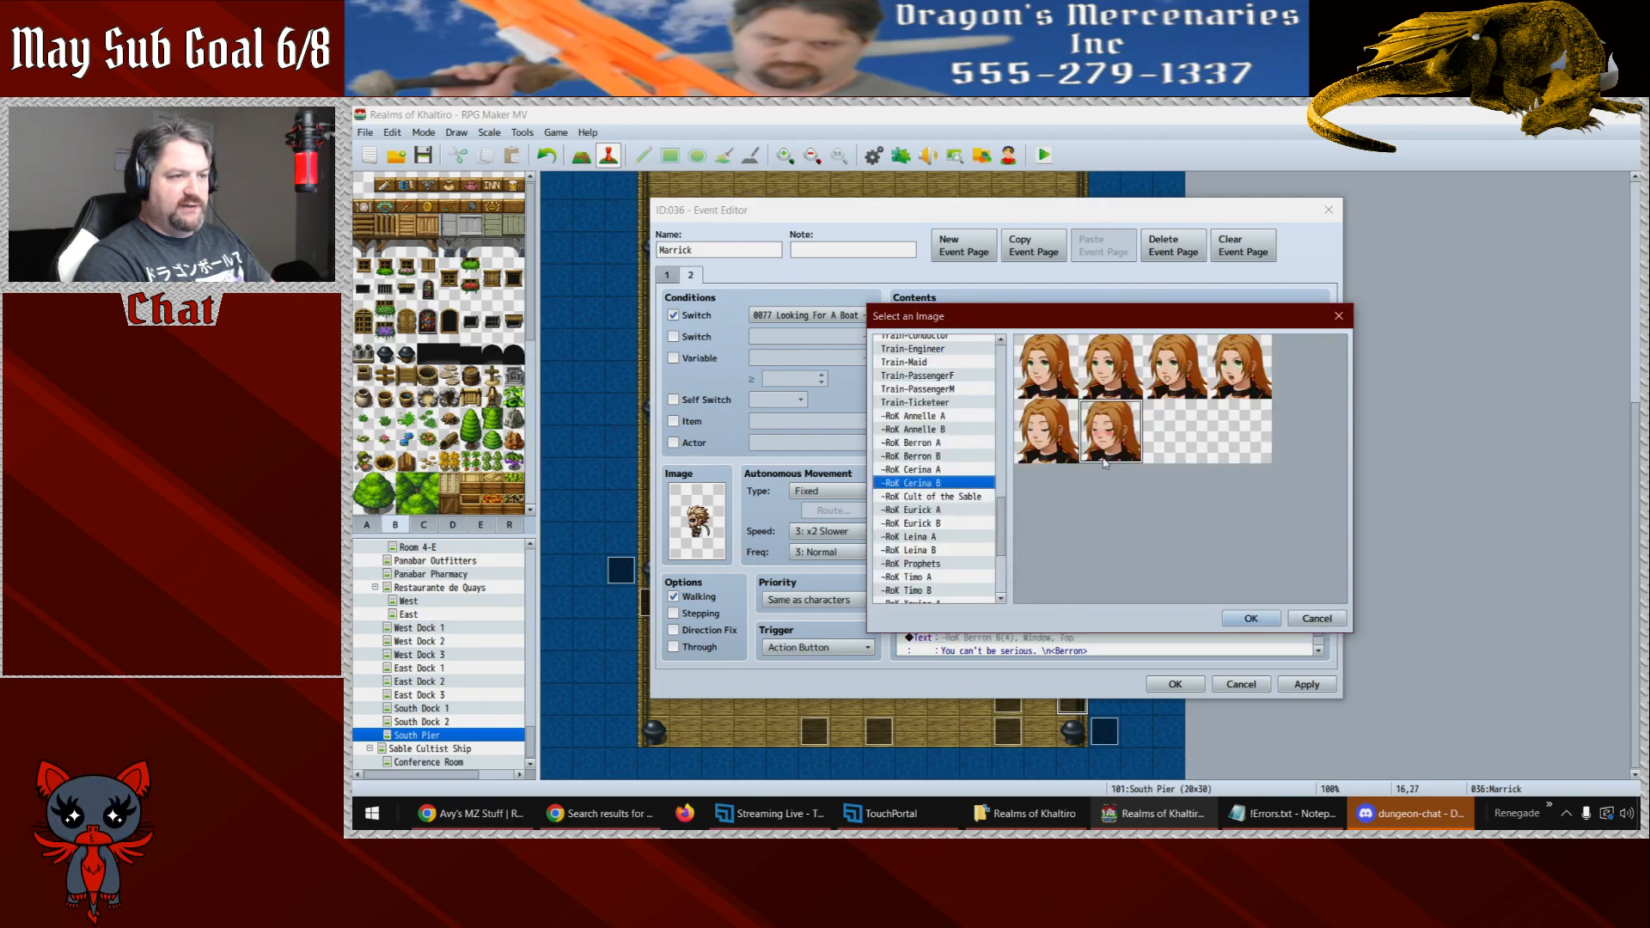
double_click(1053, 445)
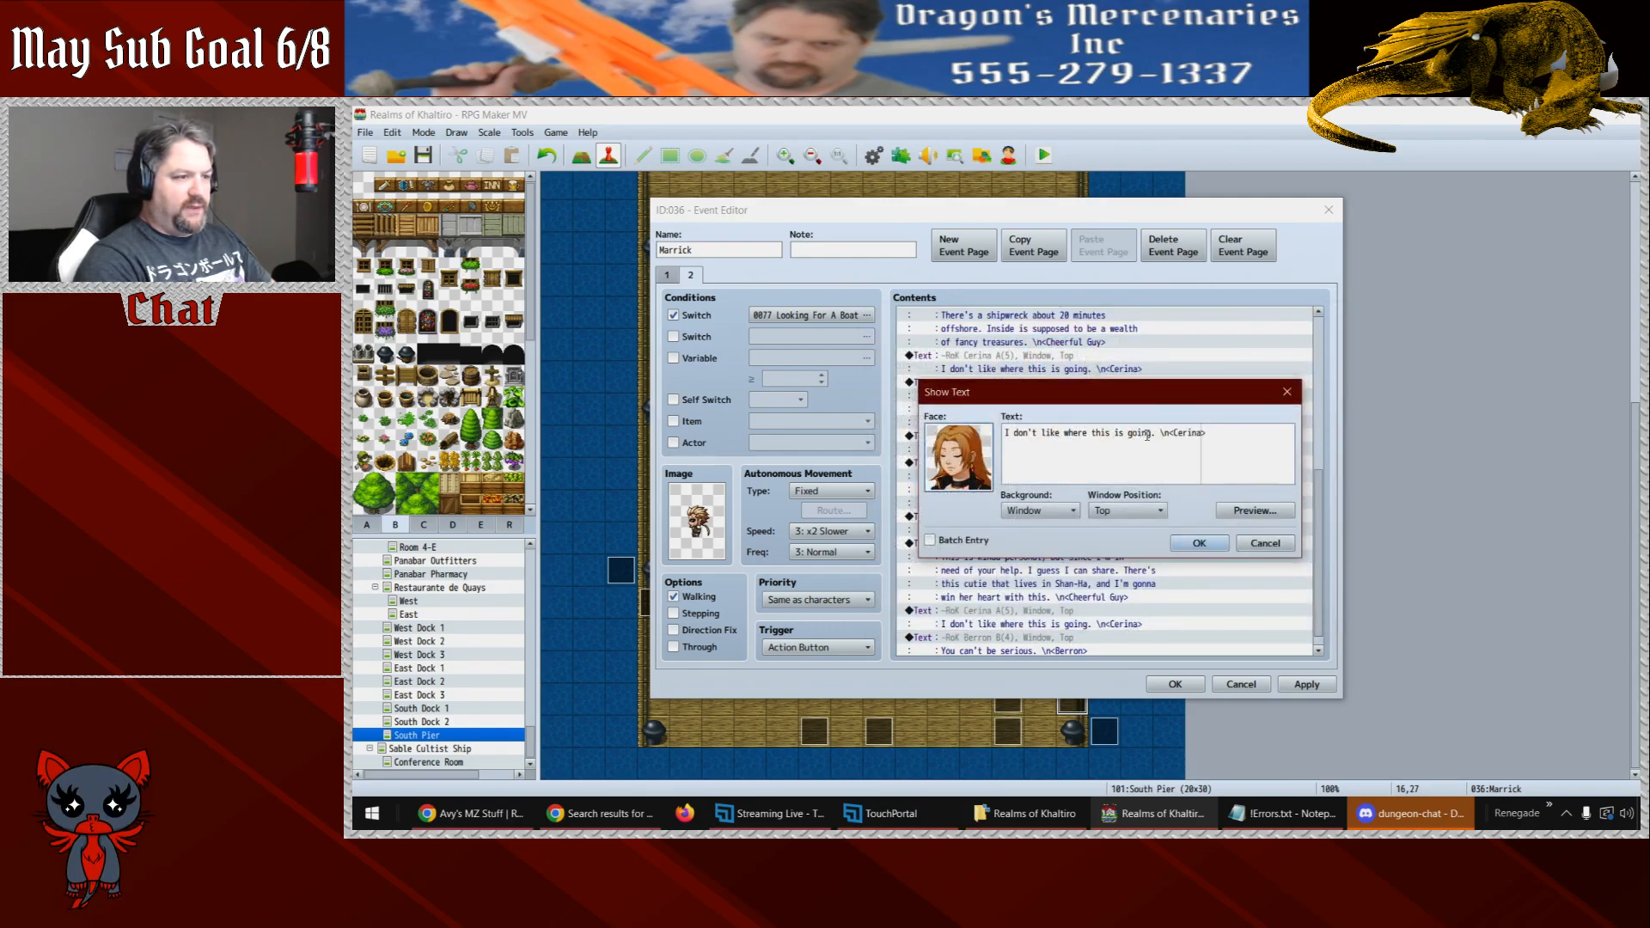
- Make Cerina's copied message read "You can't be serious." before the name tag and save it
drag(1154, 435, 933, 435)
text(You )
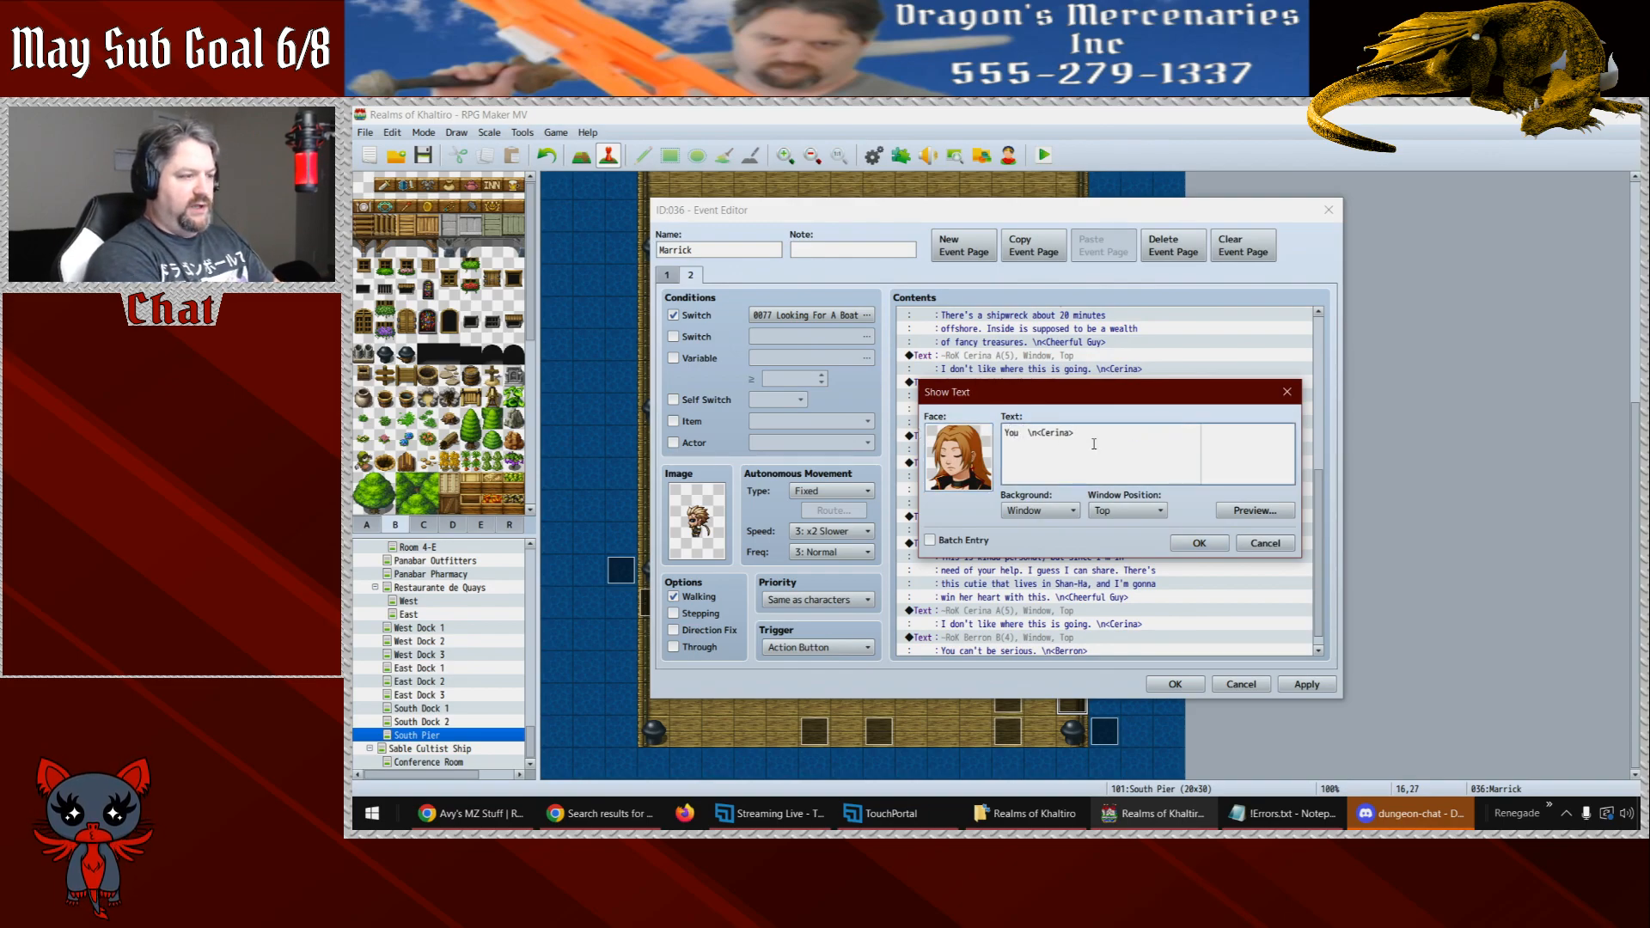
text(can't be serious.)
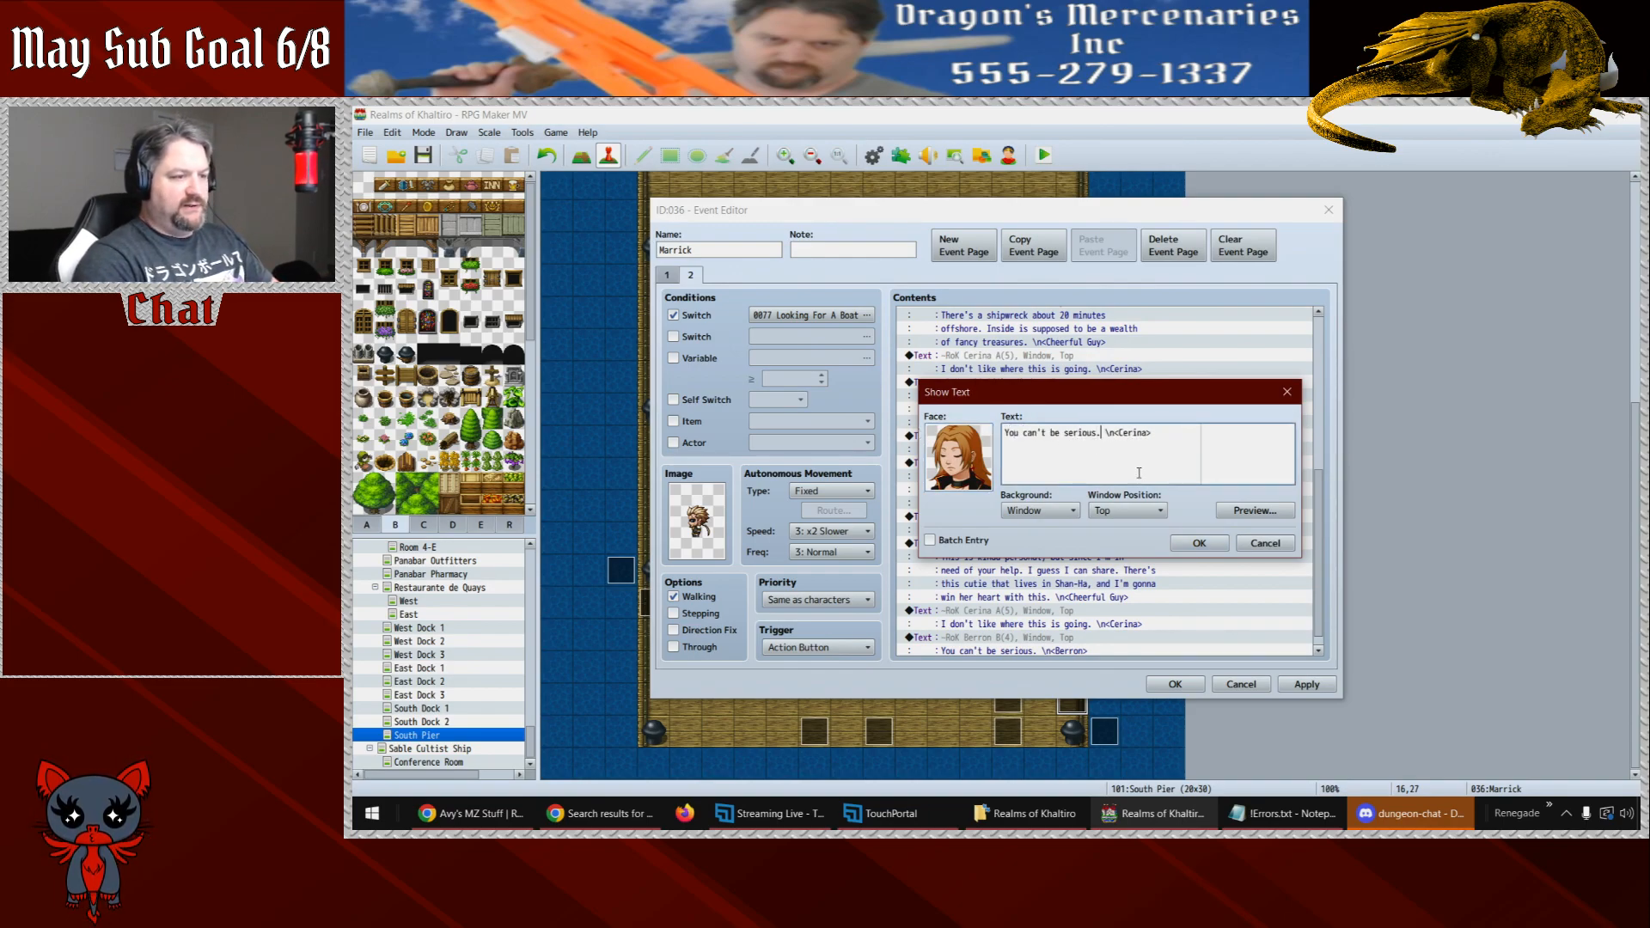
click(1179, 543)
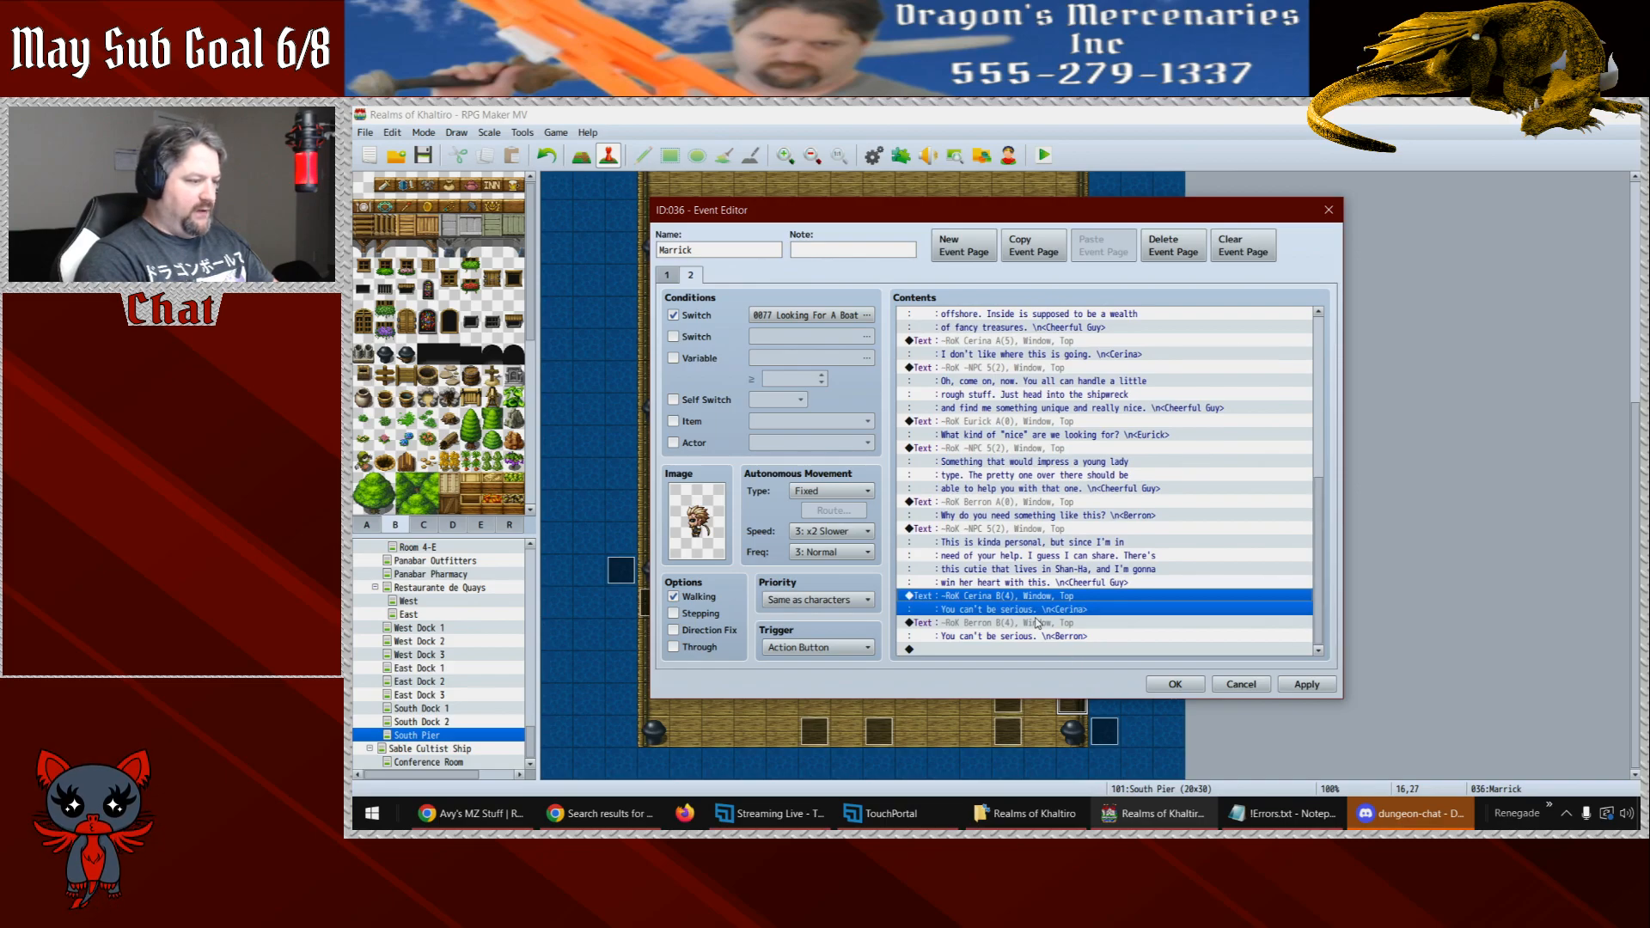
double_click(1038, 622)
drag(1099, 433, 1004, 432)
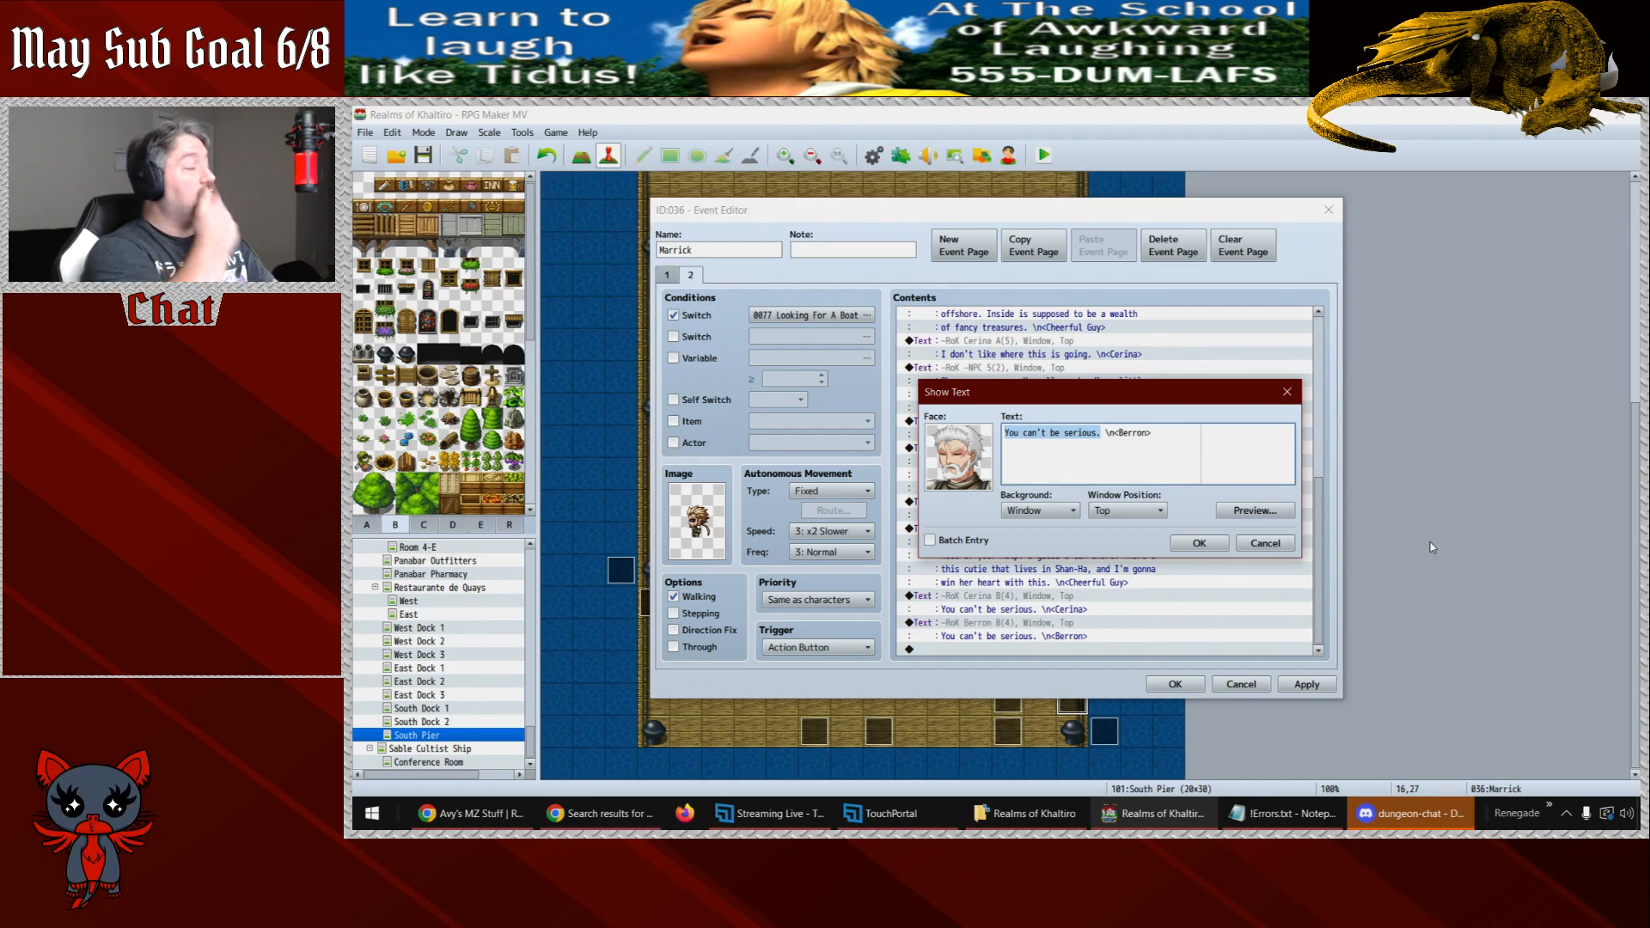
text(We're going )
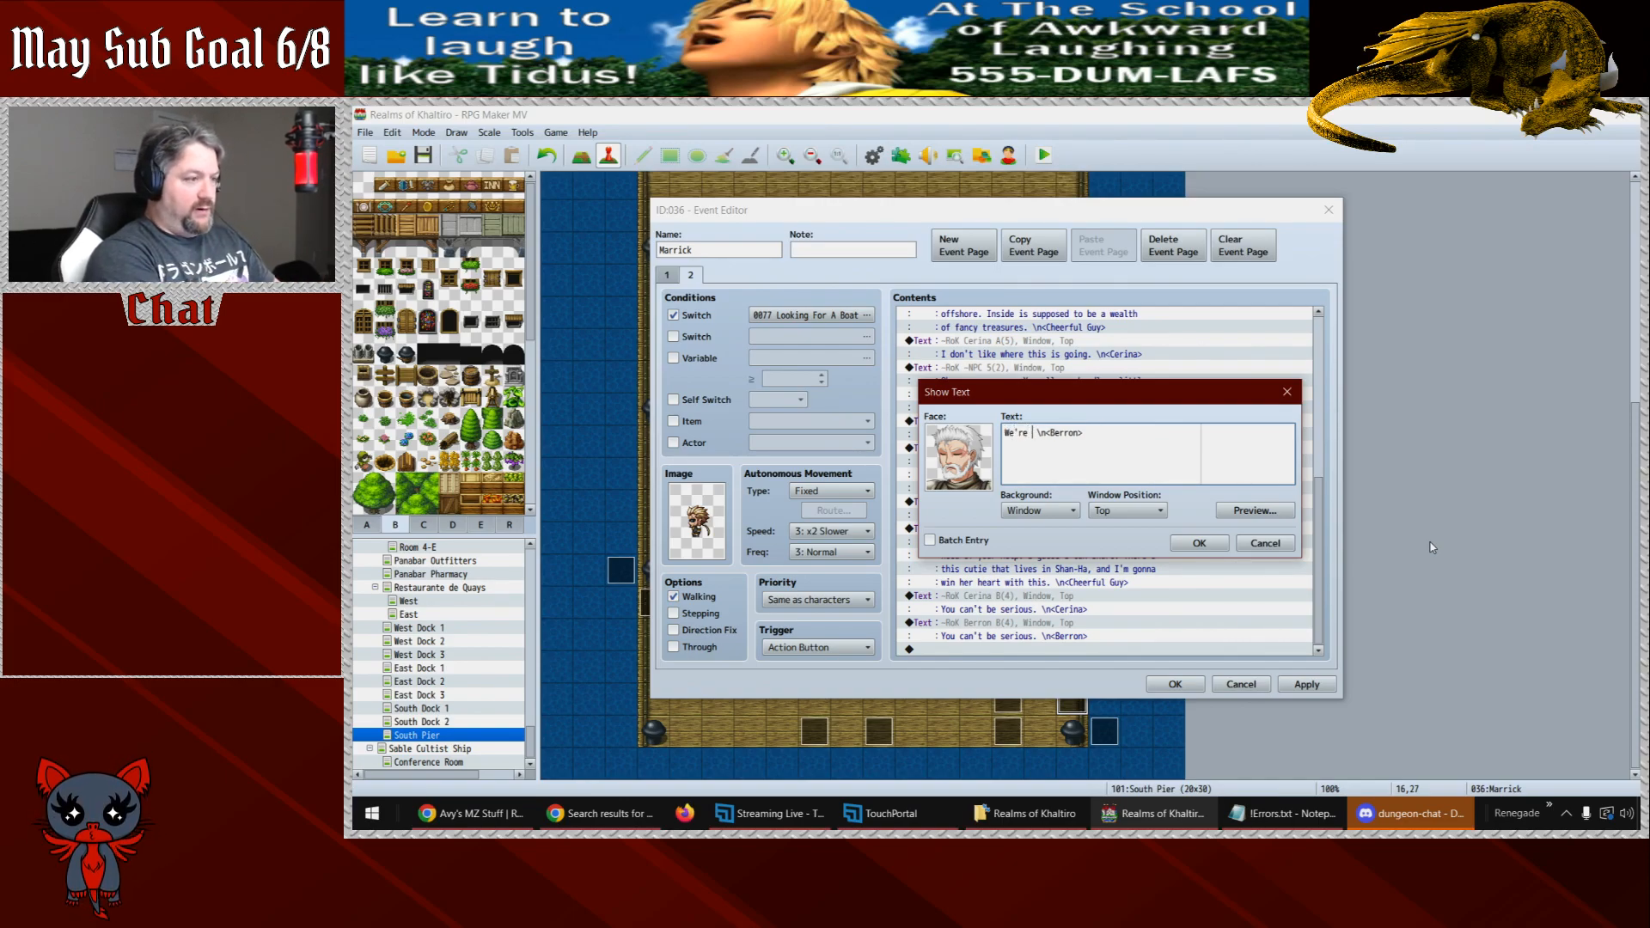
text(to go)
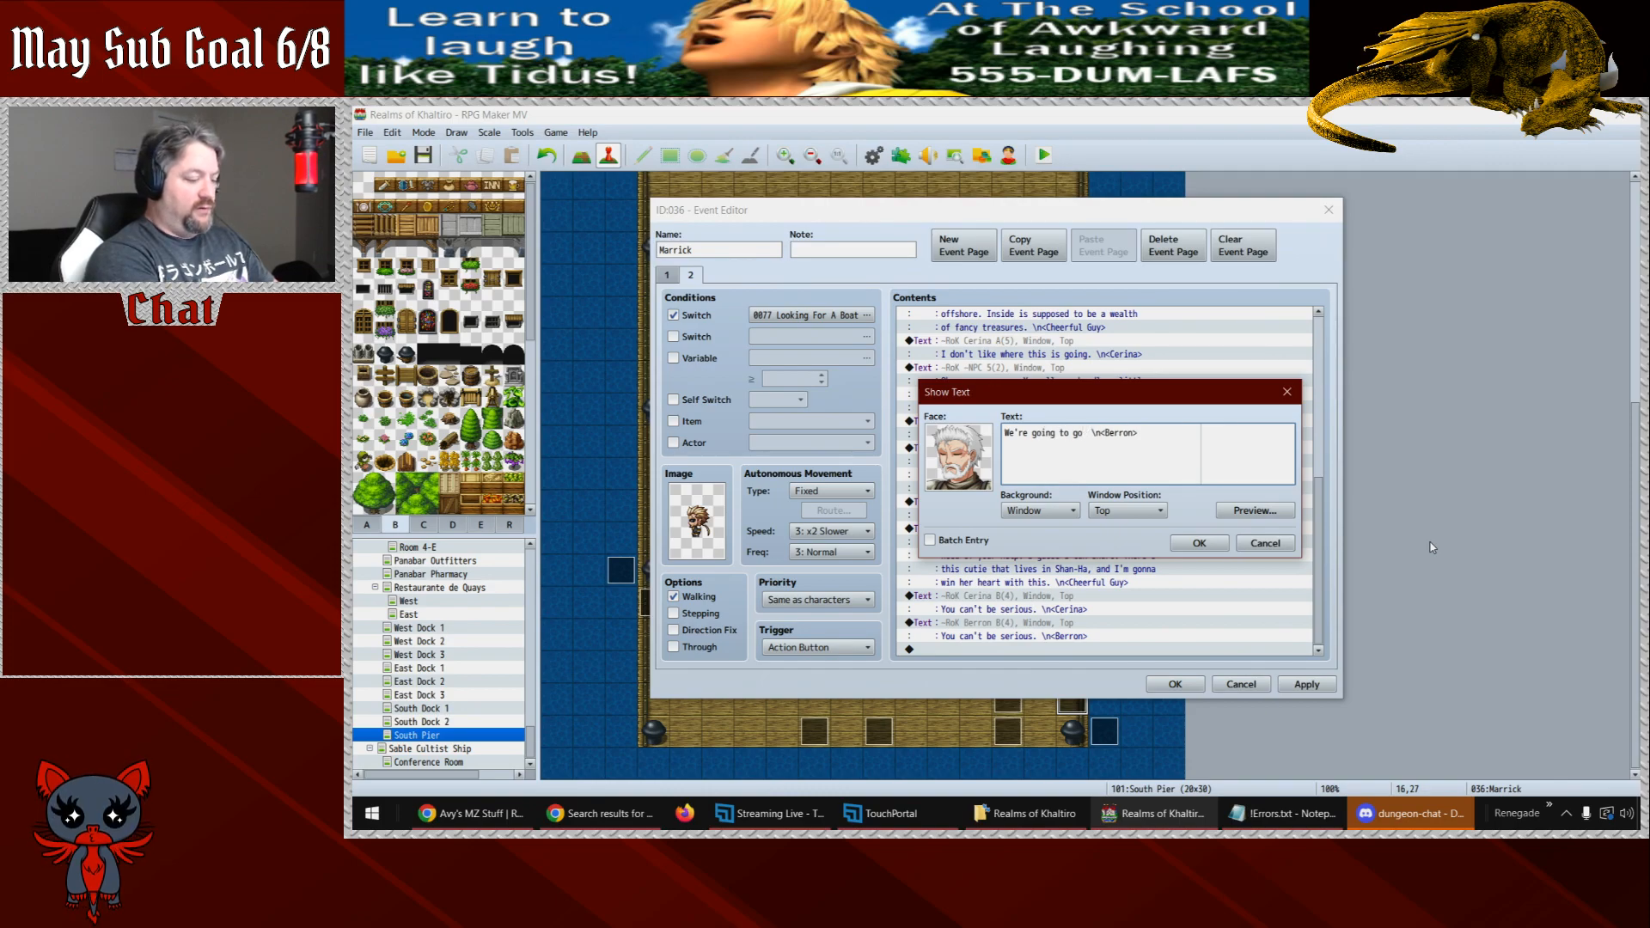
key(BackSpace)
key(BackSpace)
key(BackSpace)
text(risk ou)
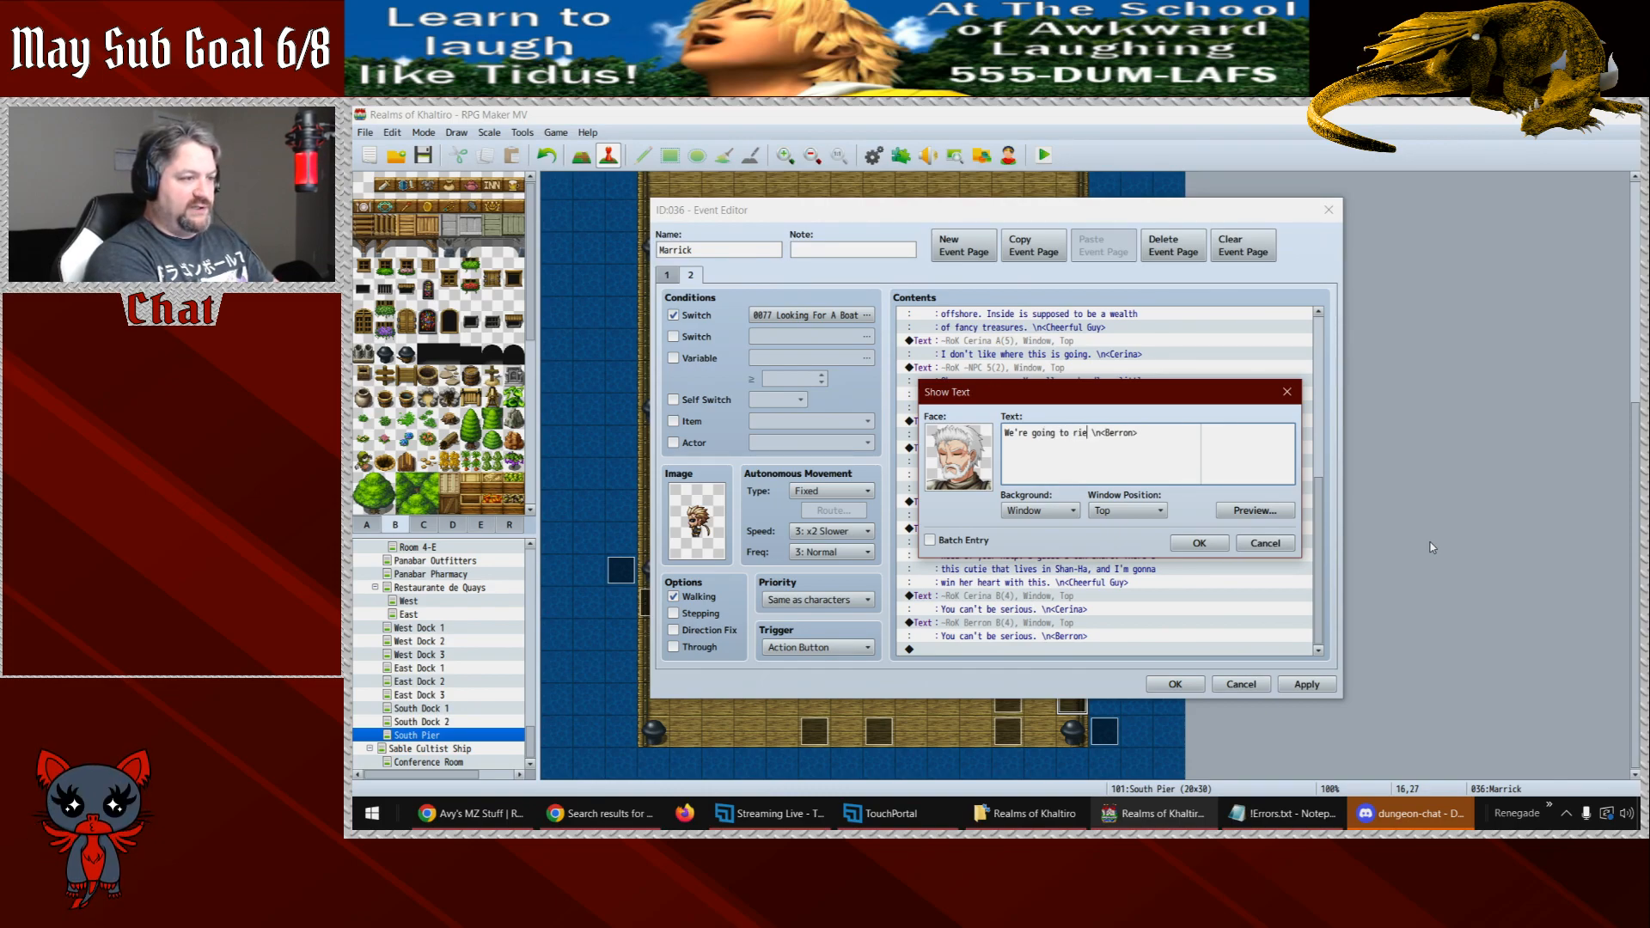
text(r lives to )
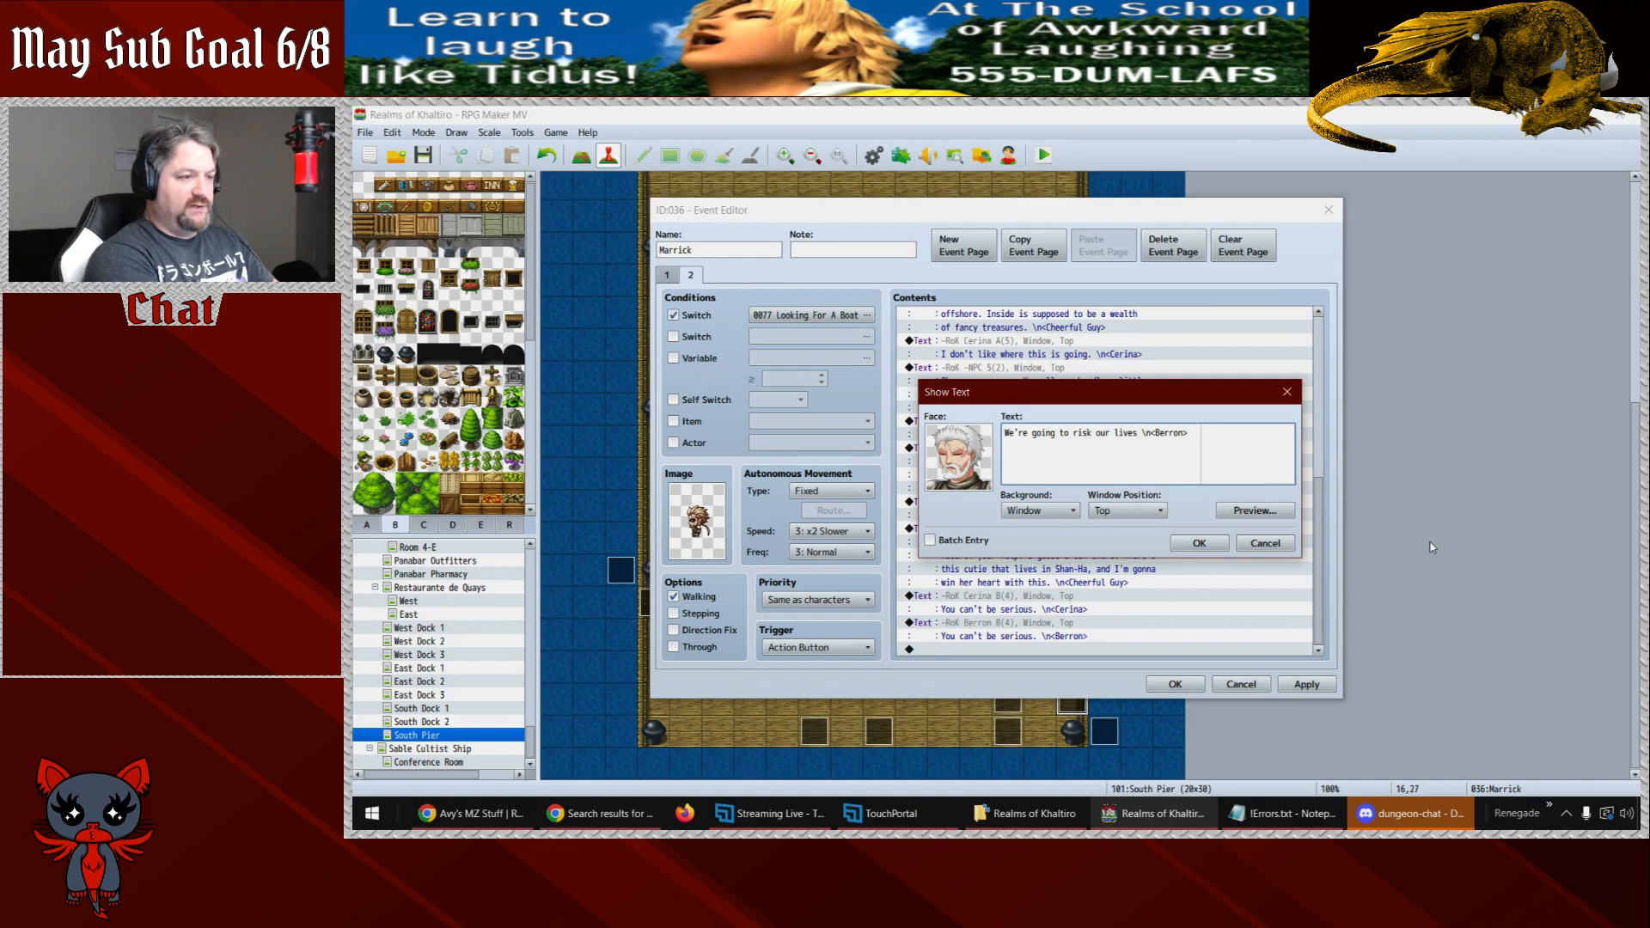
text(get  )
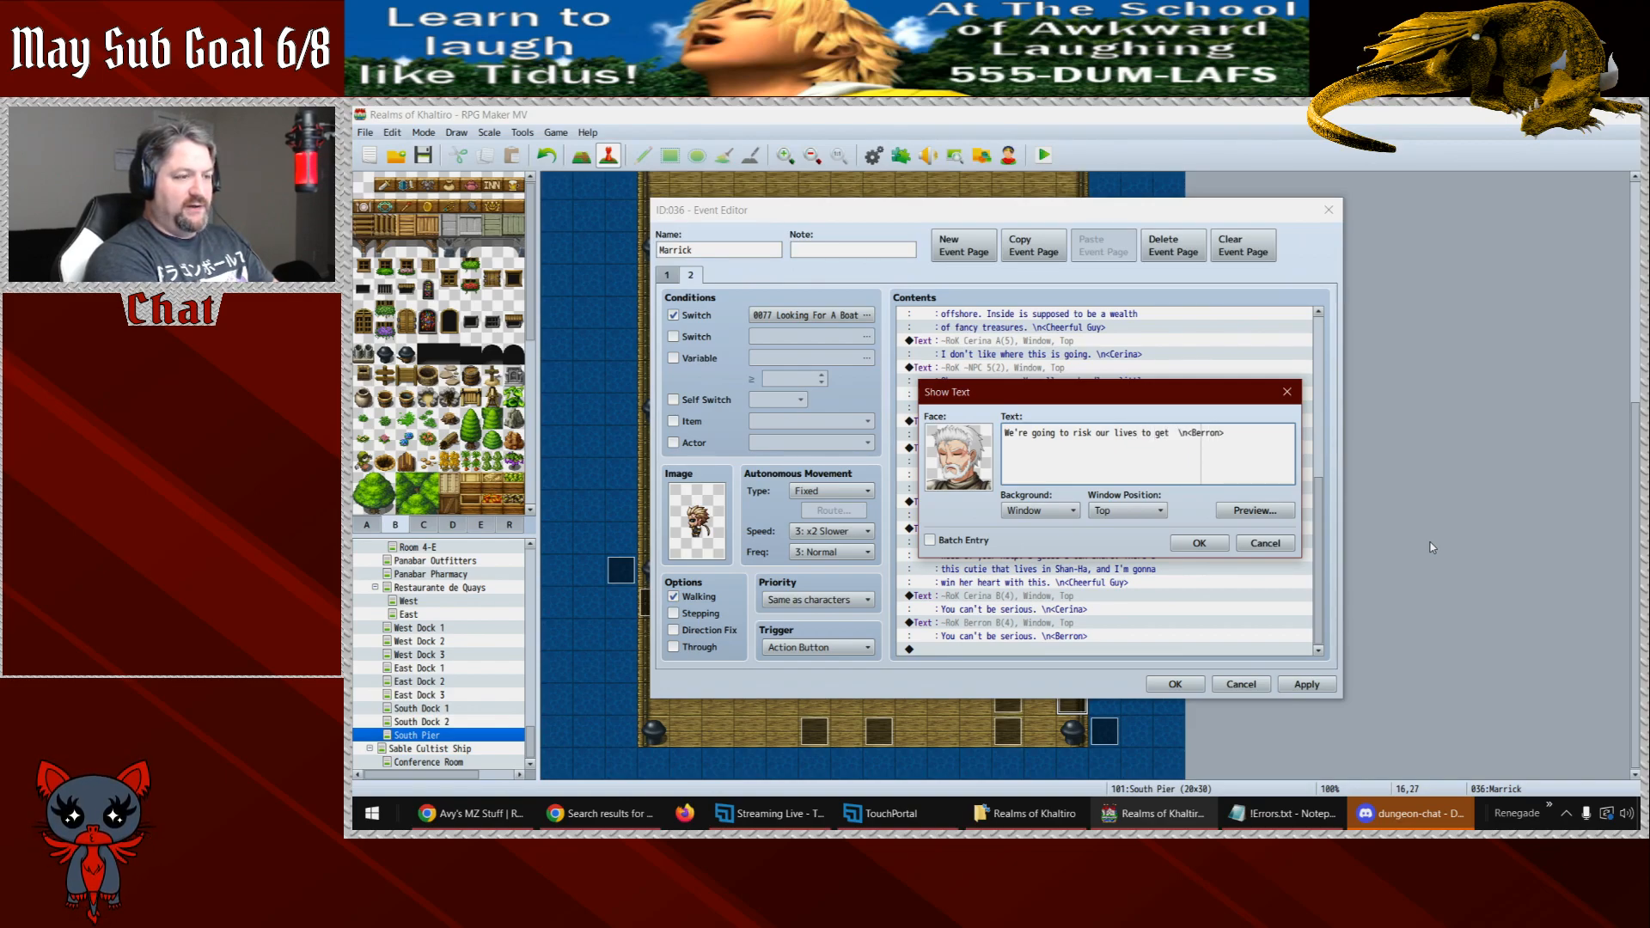
text(something)
key(Return)
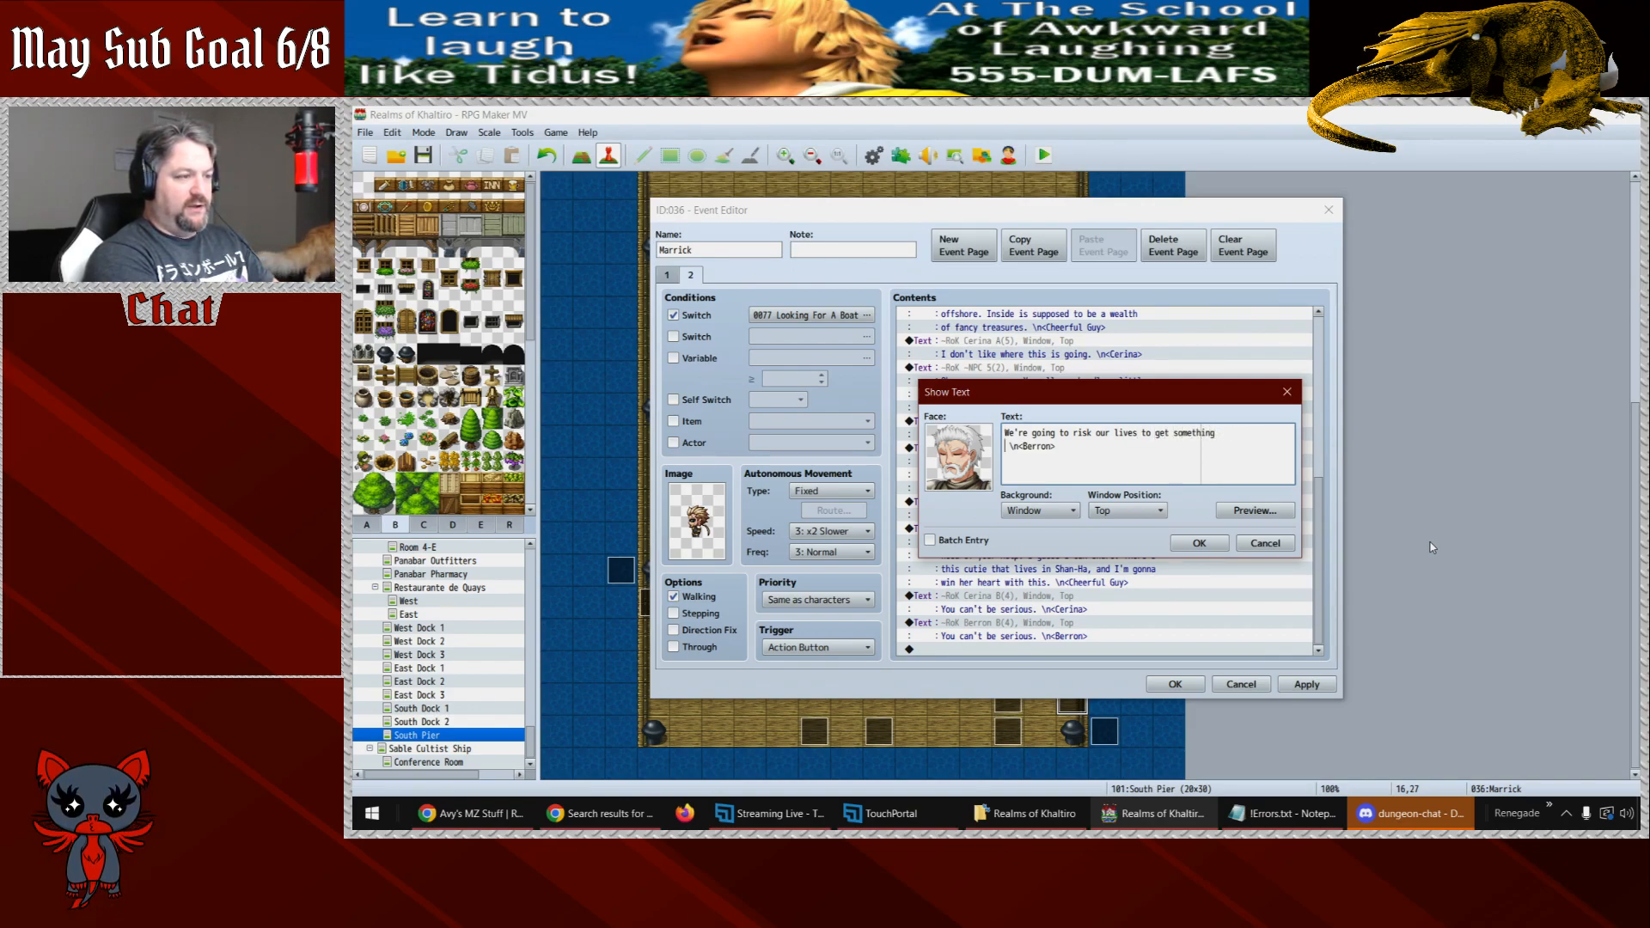
text(I')
key(BackSpace)
key(BackSpace)
text(")
key(BackSpace)
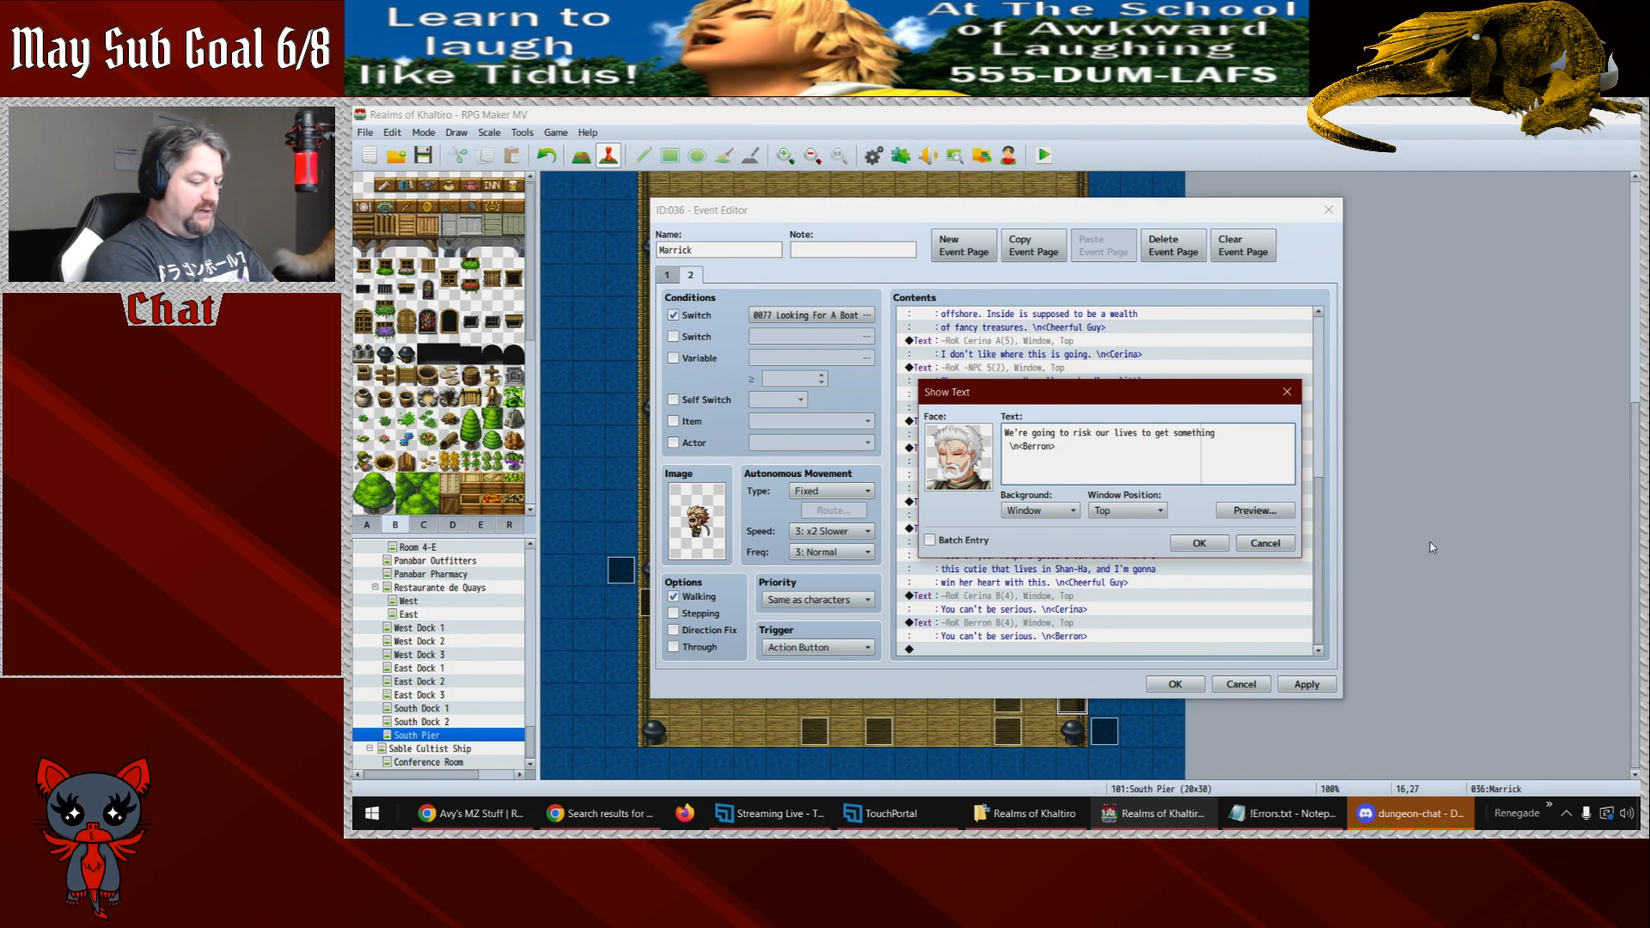
text("nice:")
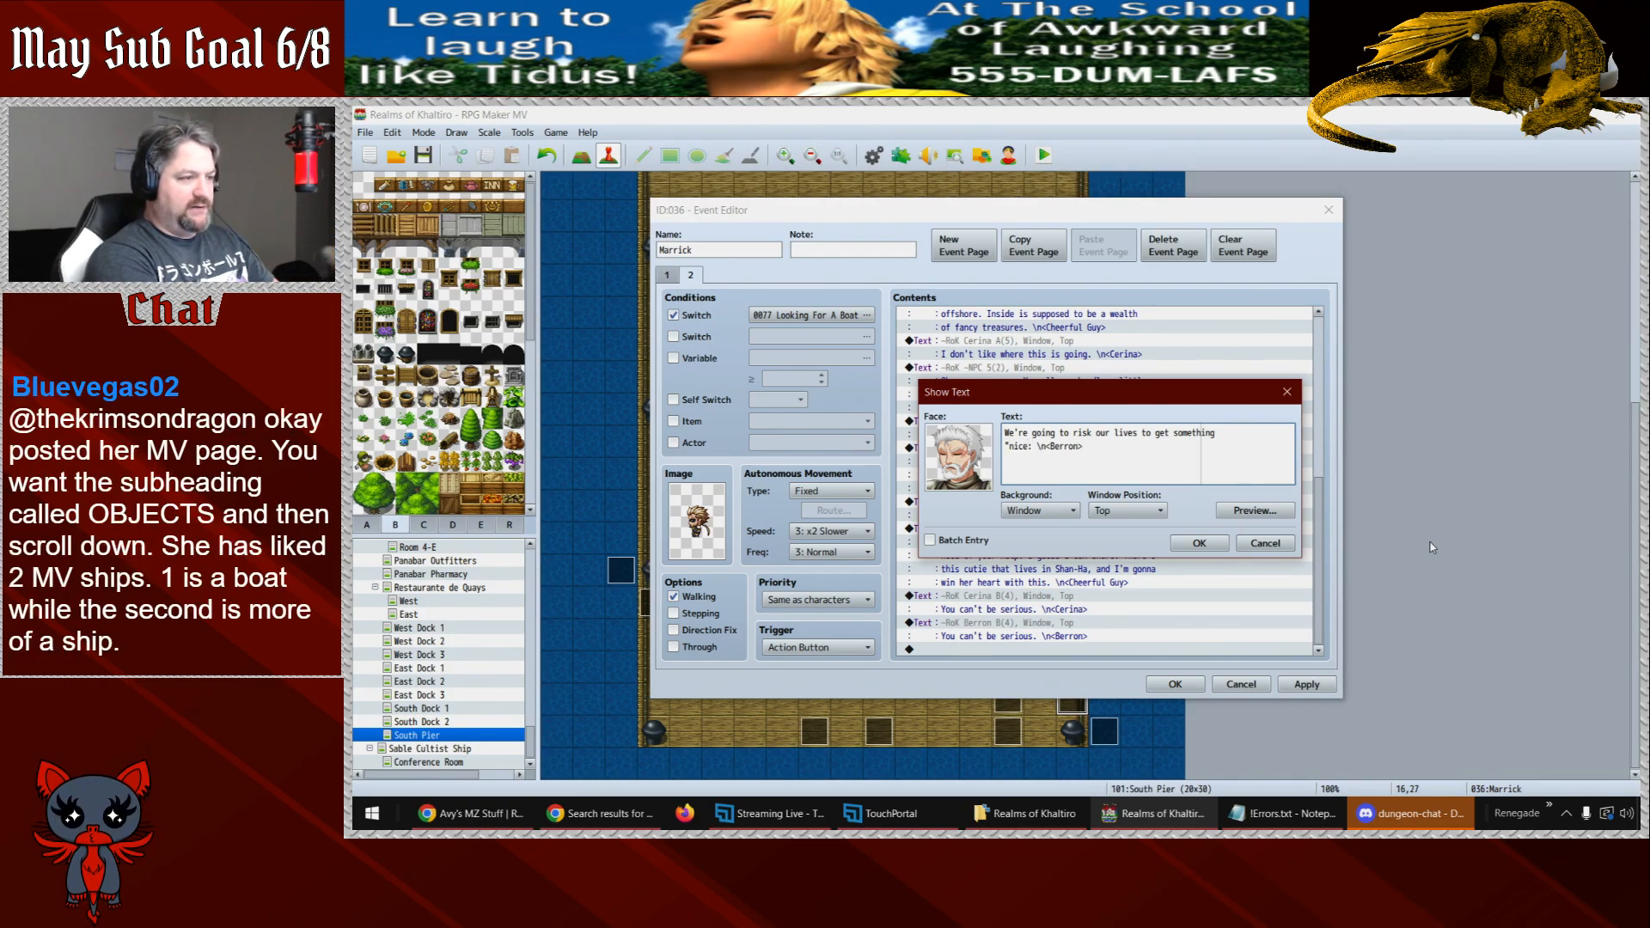
key(BackSpace)
key(BackSpace)
text(")
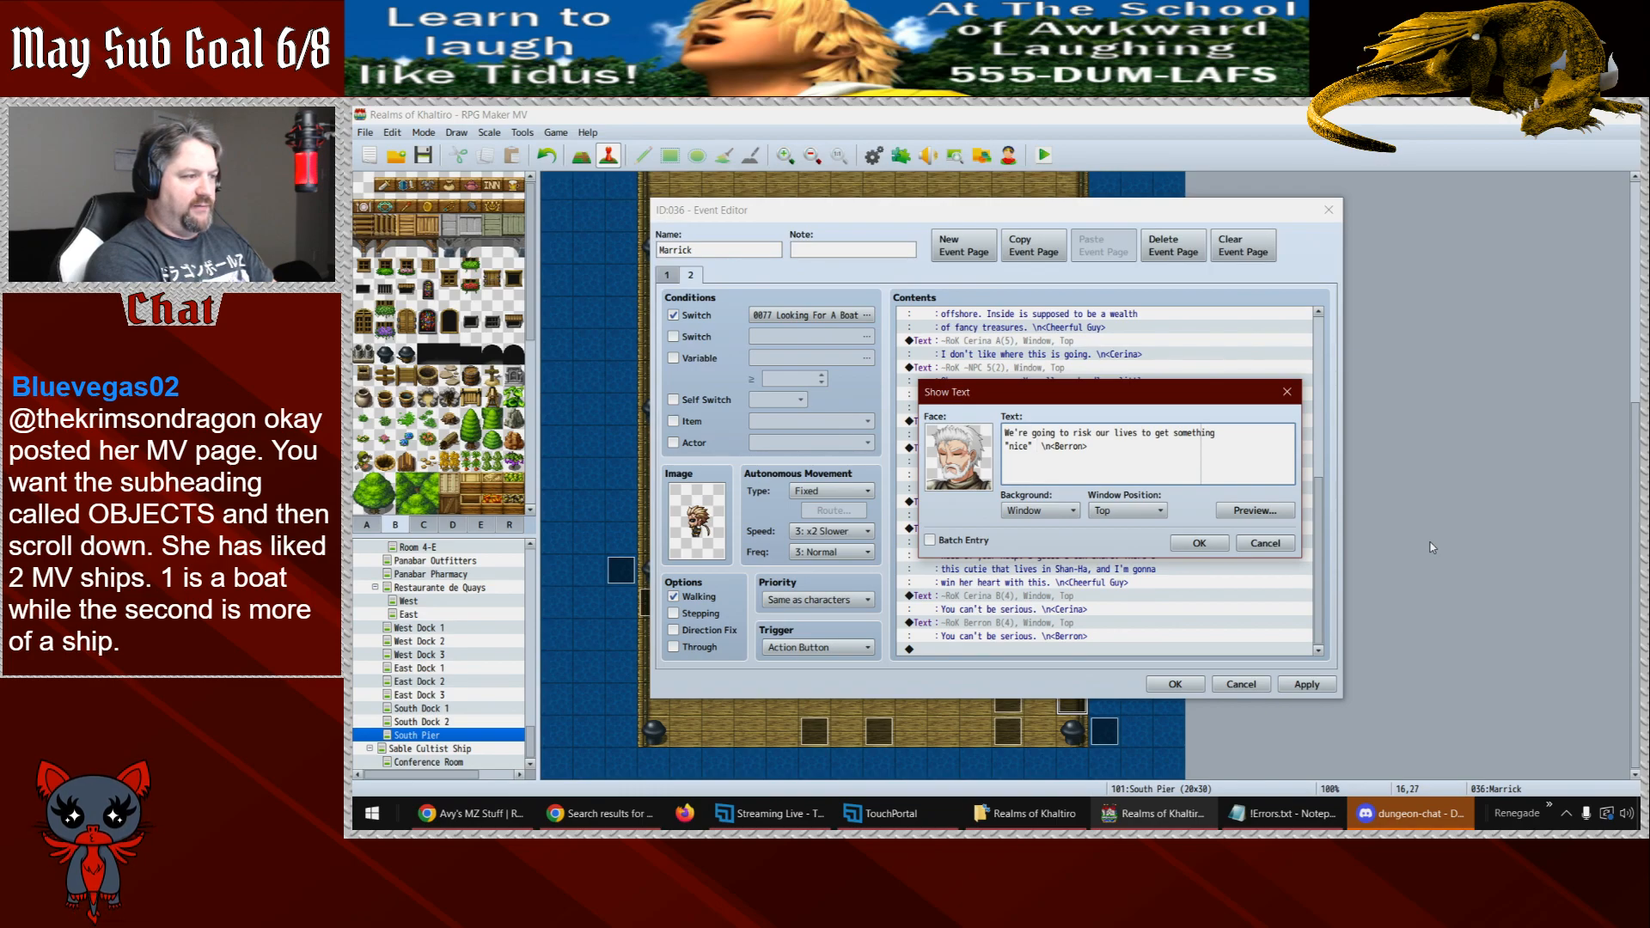
text(for you)
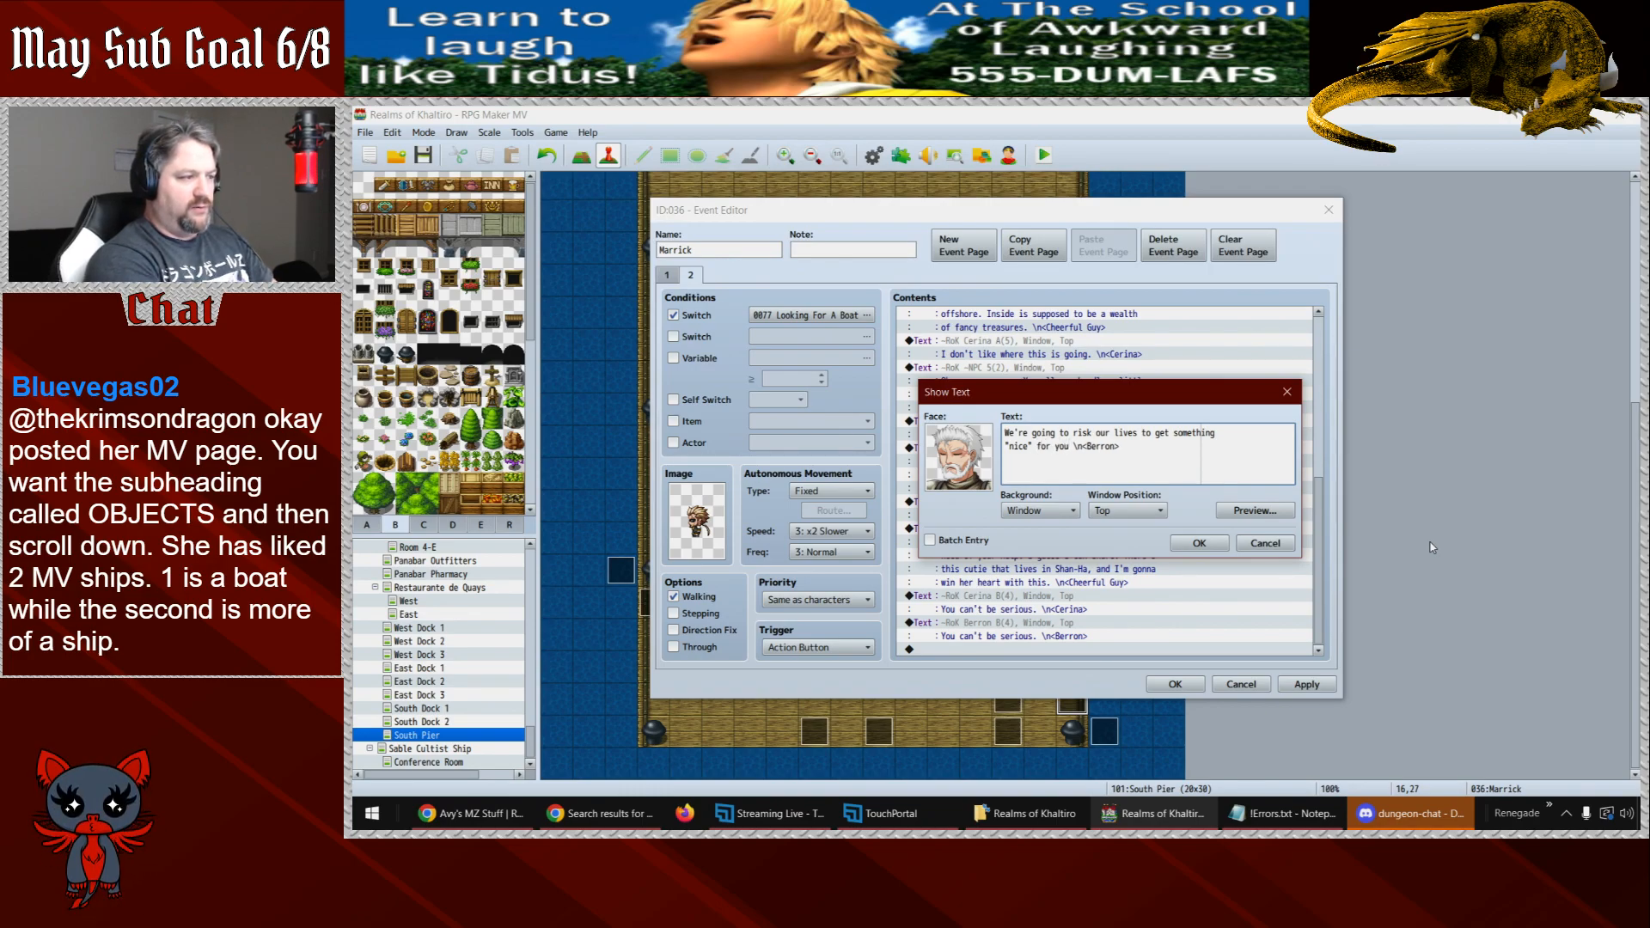
text(.)
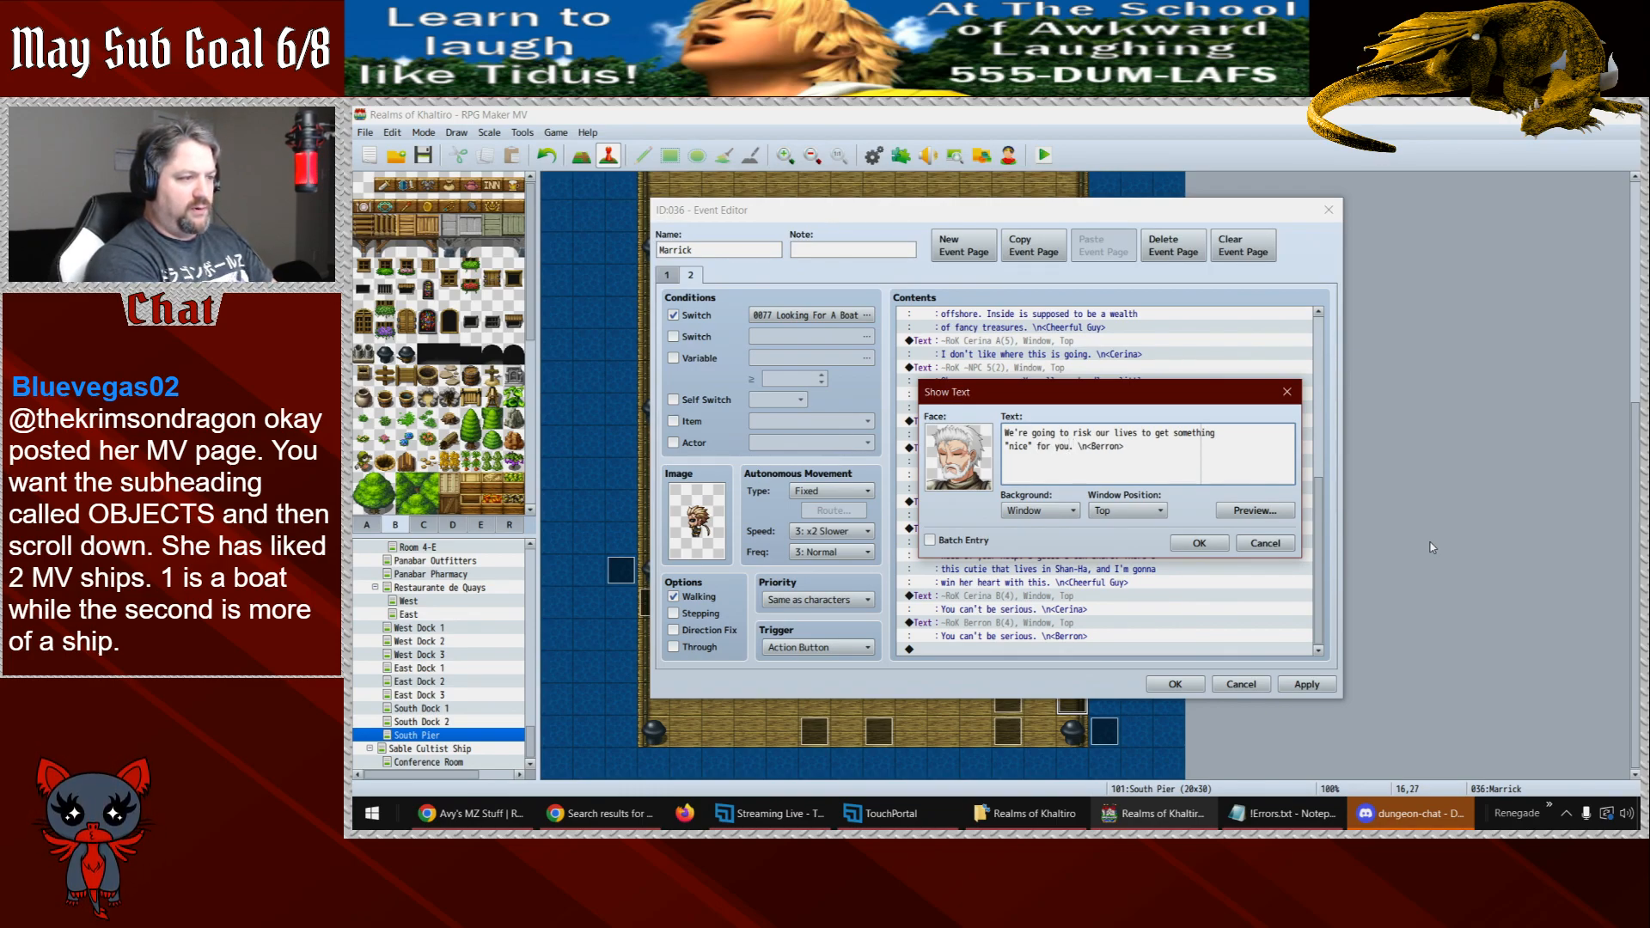
key(BackSpace)
text(, a)
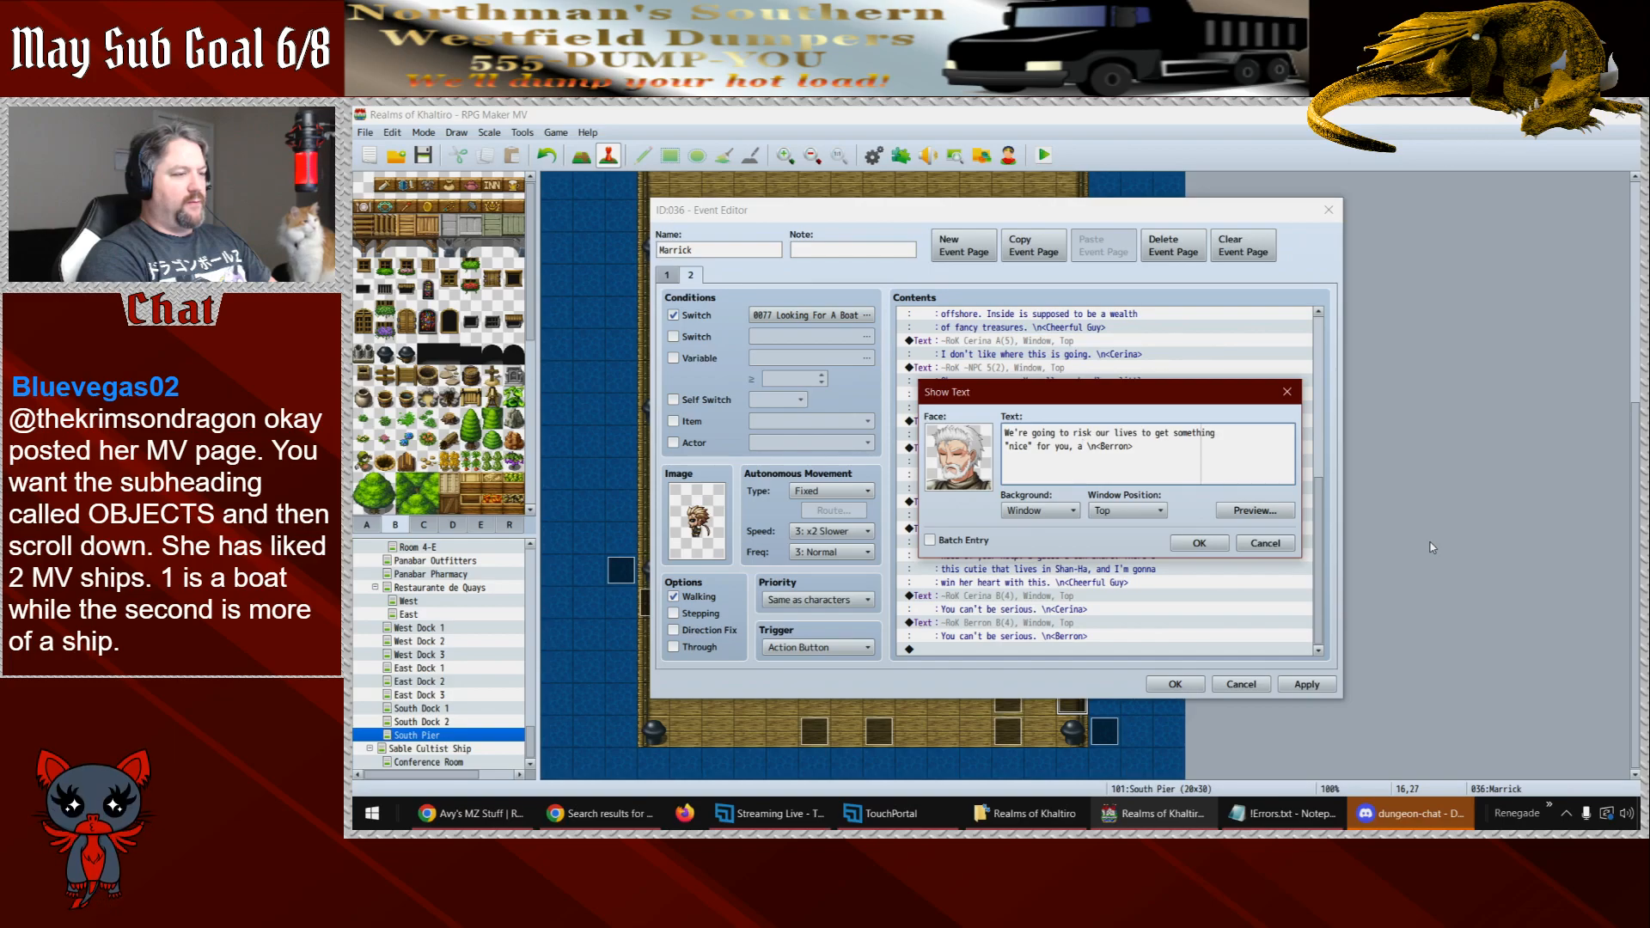
click(1263, 543)
- Delete Berron's "You can't be serious." message and paste a copy of Cheerful Guy's "This is kinda personal" message at the dialogue's end
key(Delete)
click(1068, 587)
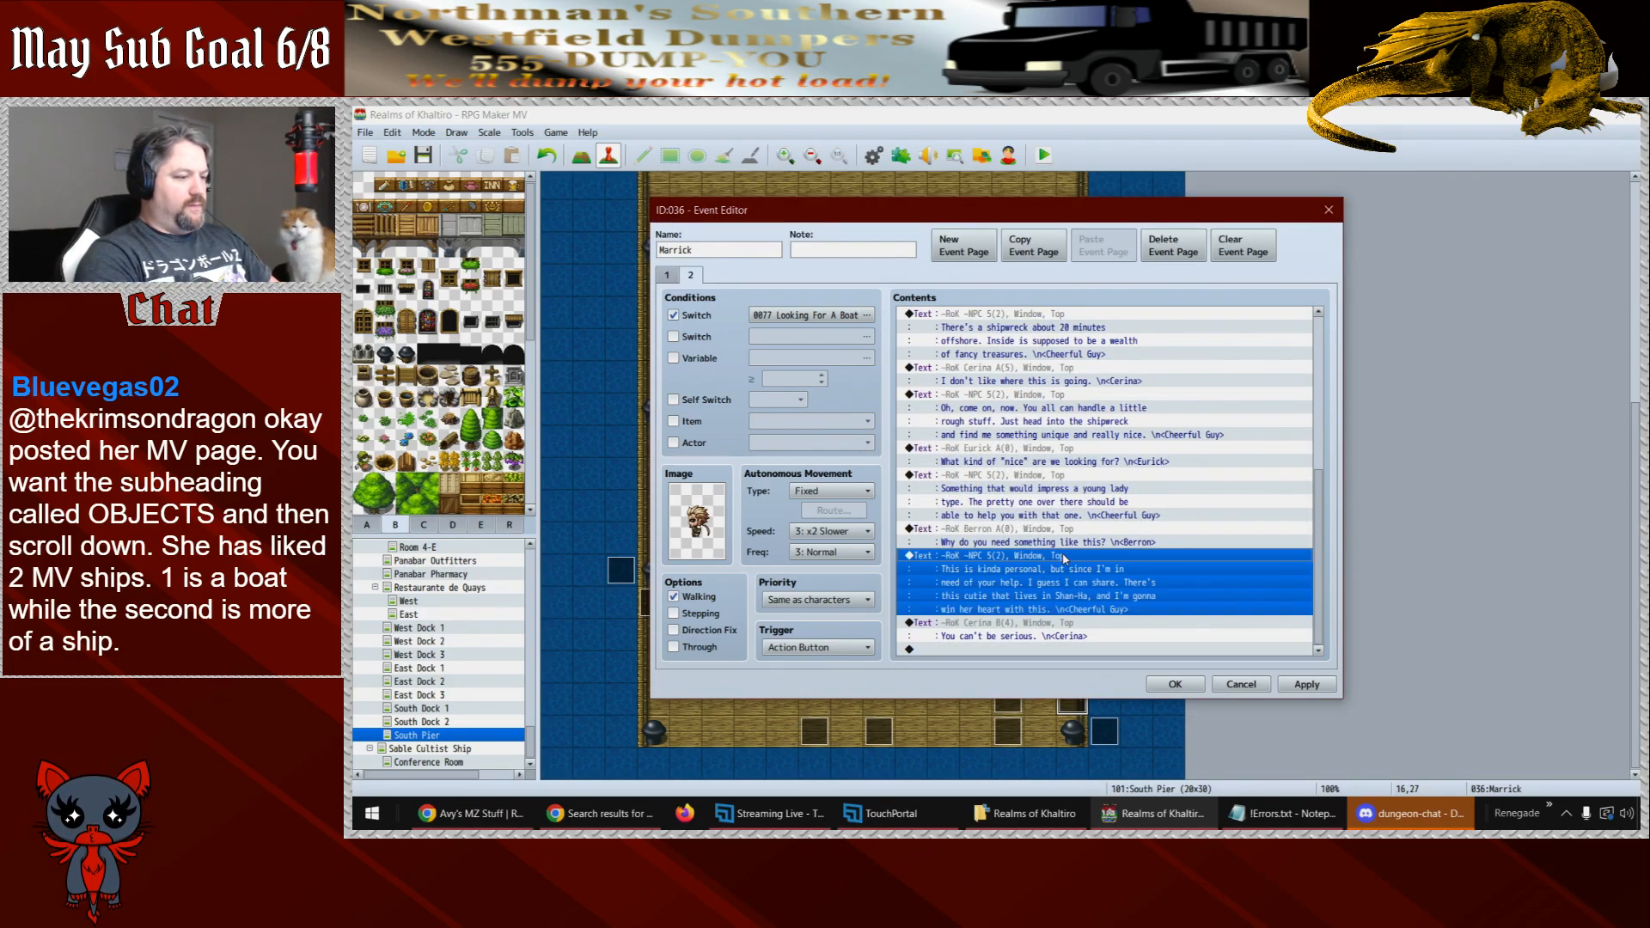
key(ctrl+c)
click(1028, 649)
key(ctrl+v)
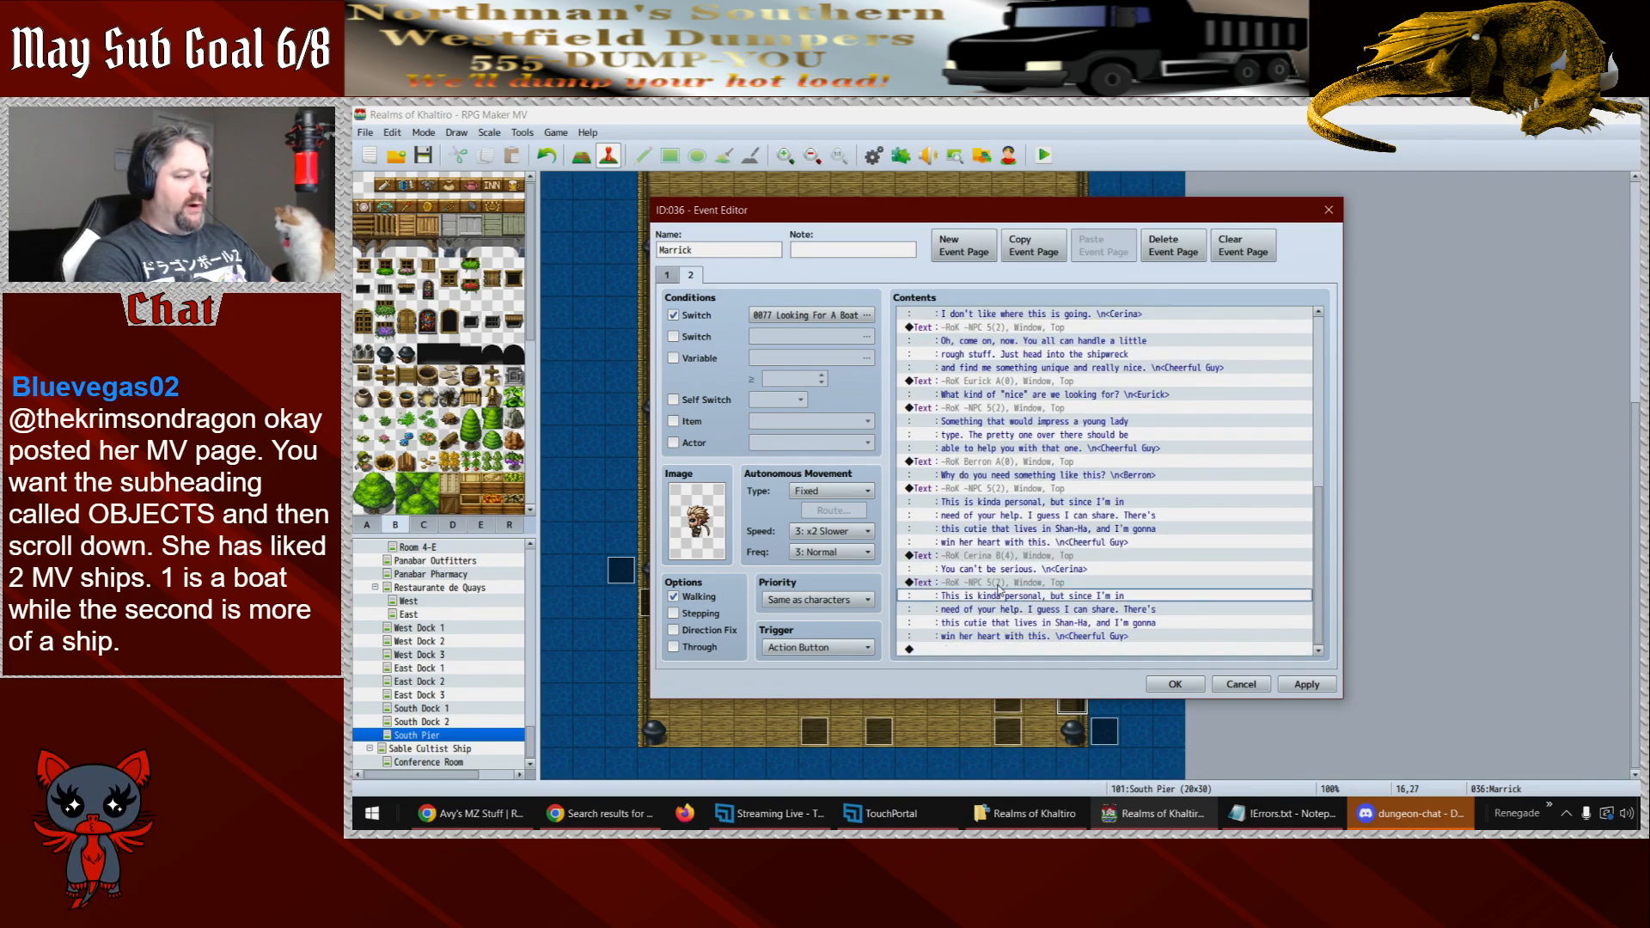
- Replace the copied Cheerful Guy text before the name tag with "I'm quite serious there, little lady."
double_click(1001, 595)
drag(1113, 474, 918, 408)
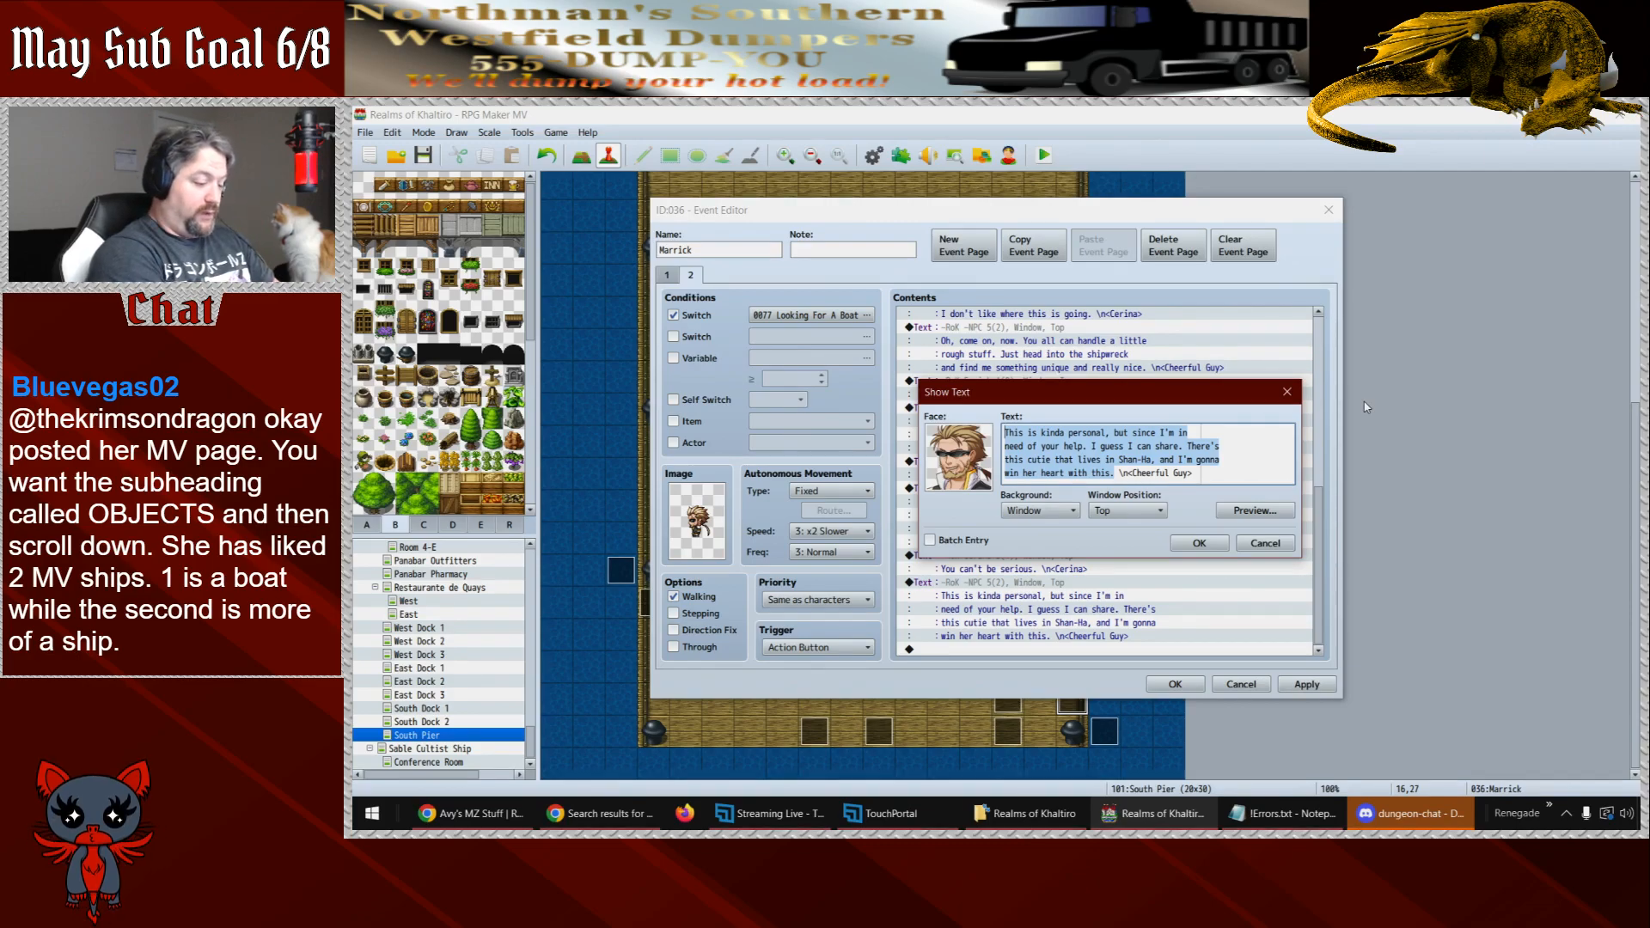
text(I'm quyi)
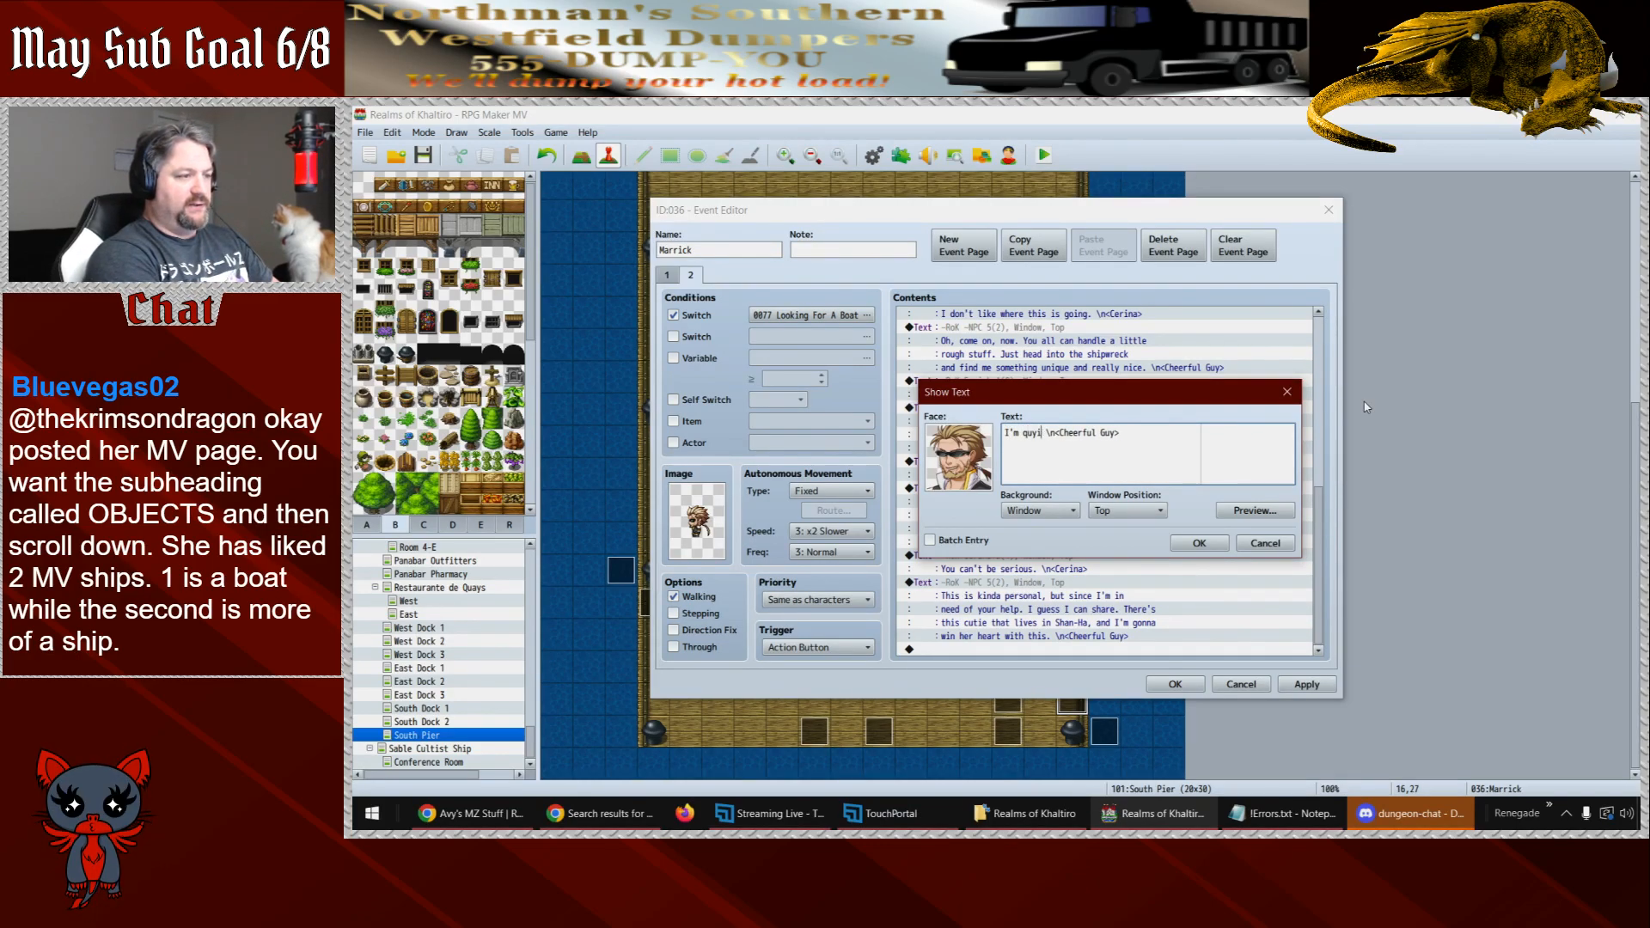
key(BackSpace)
key(BackSpace)
text(ite serious)
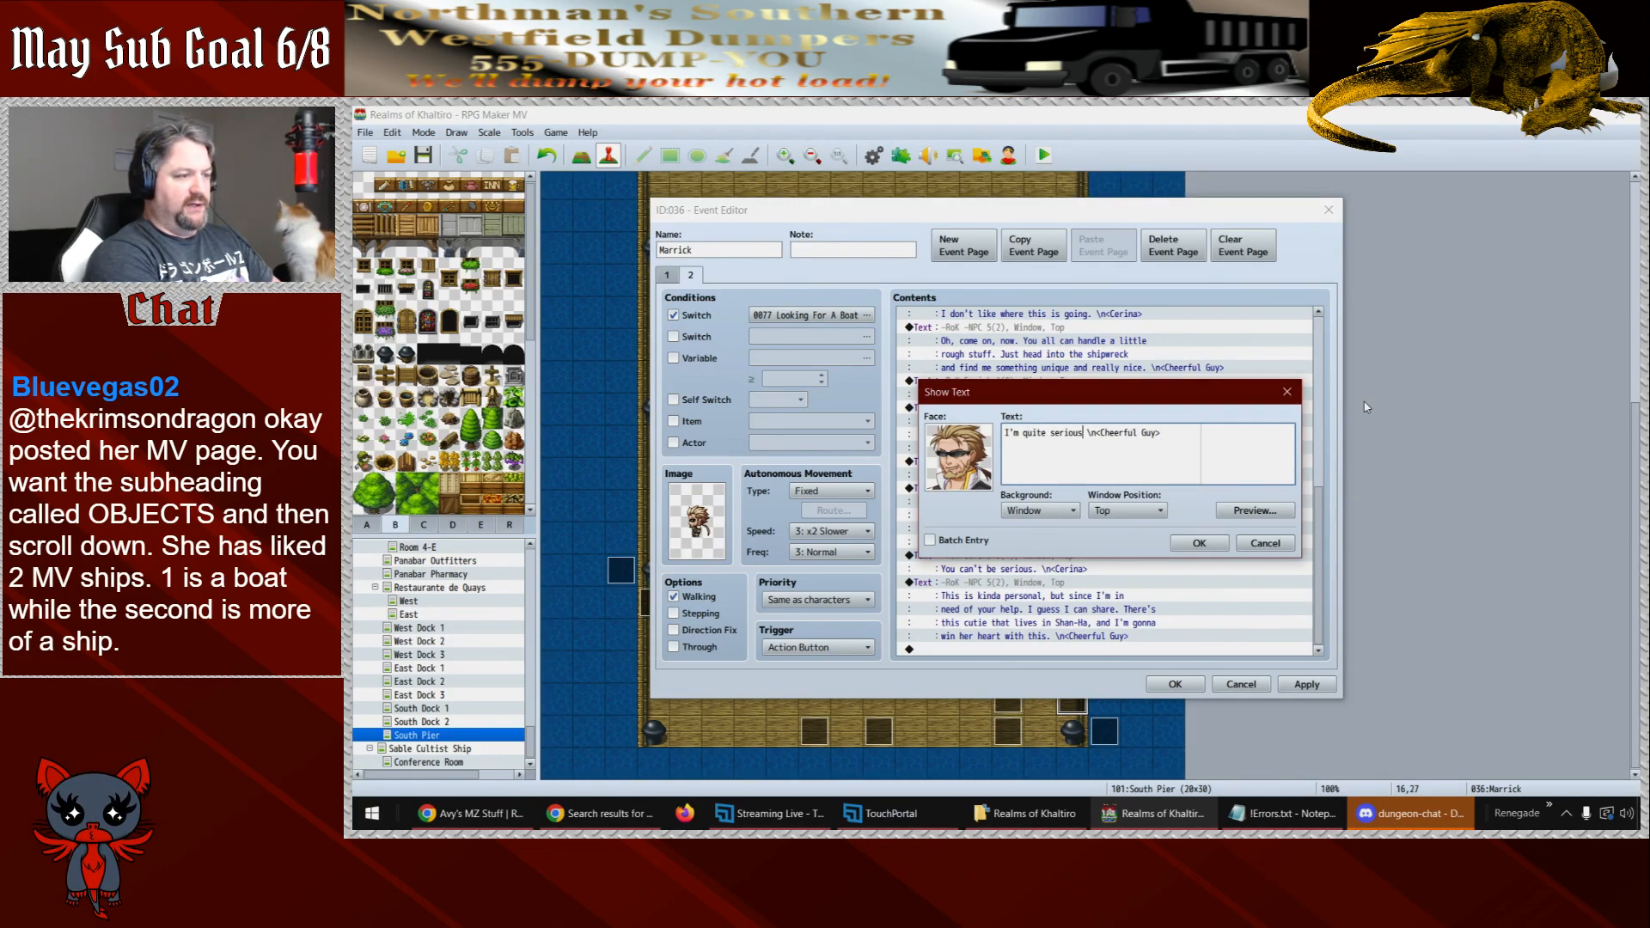
text( there, little lady )
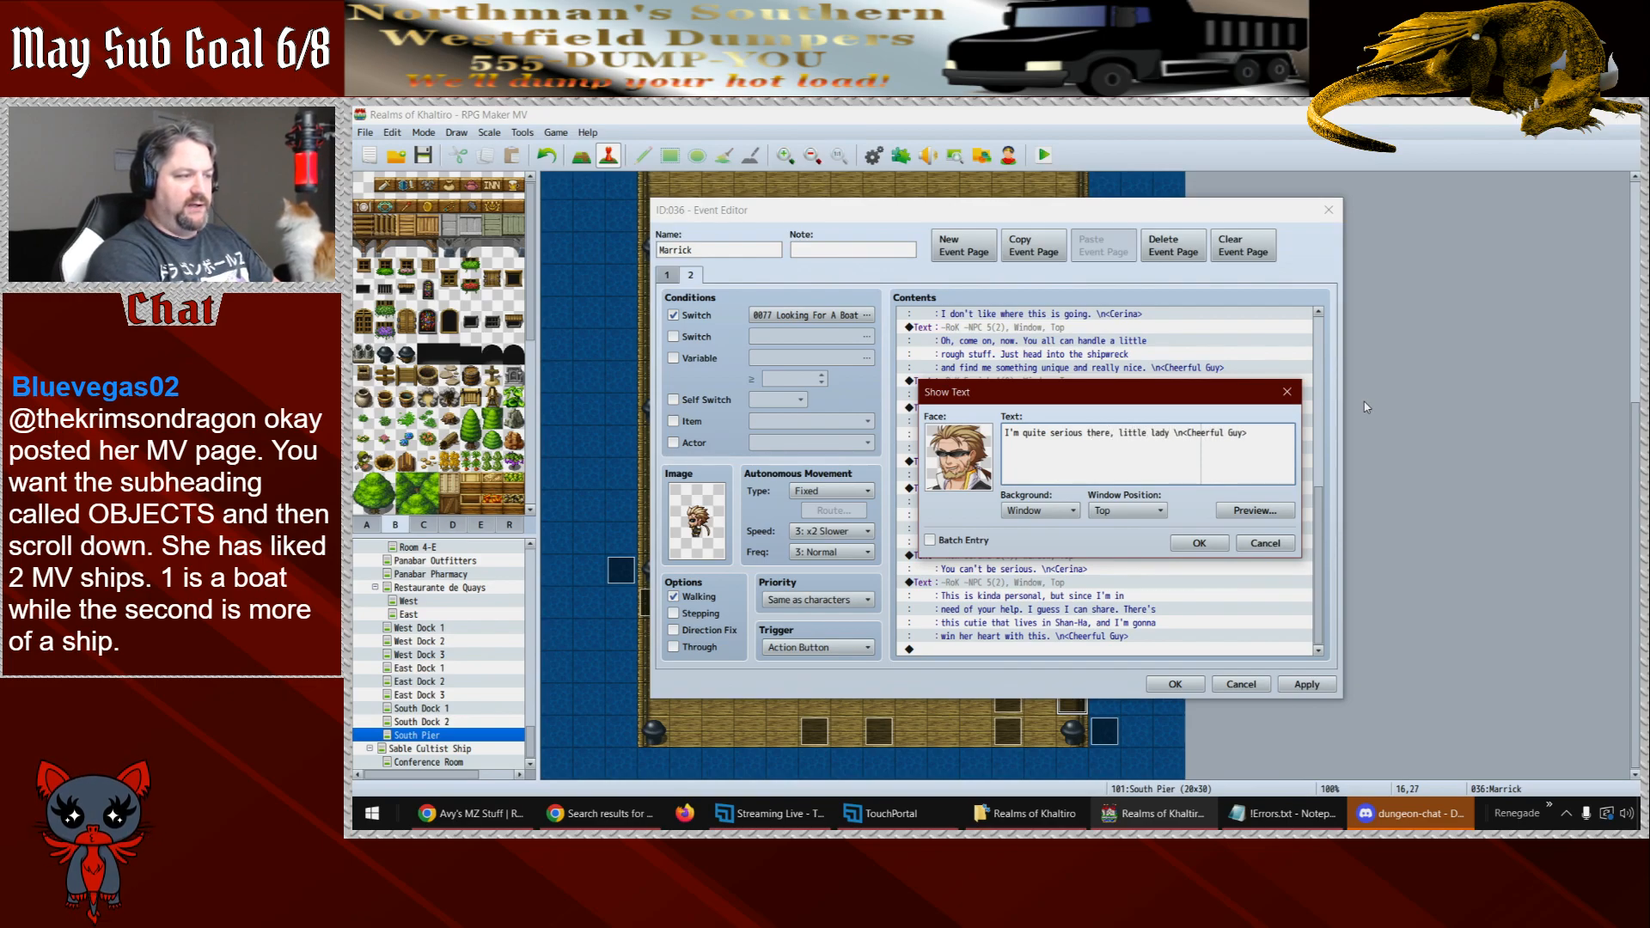
text(. )
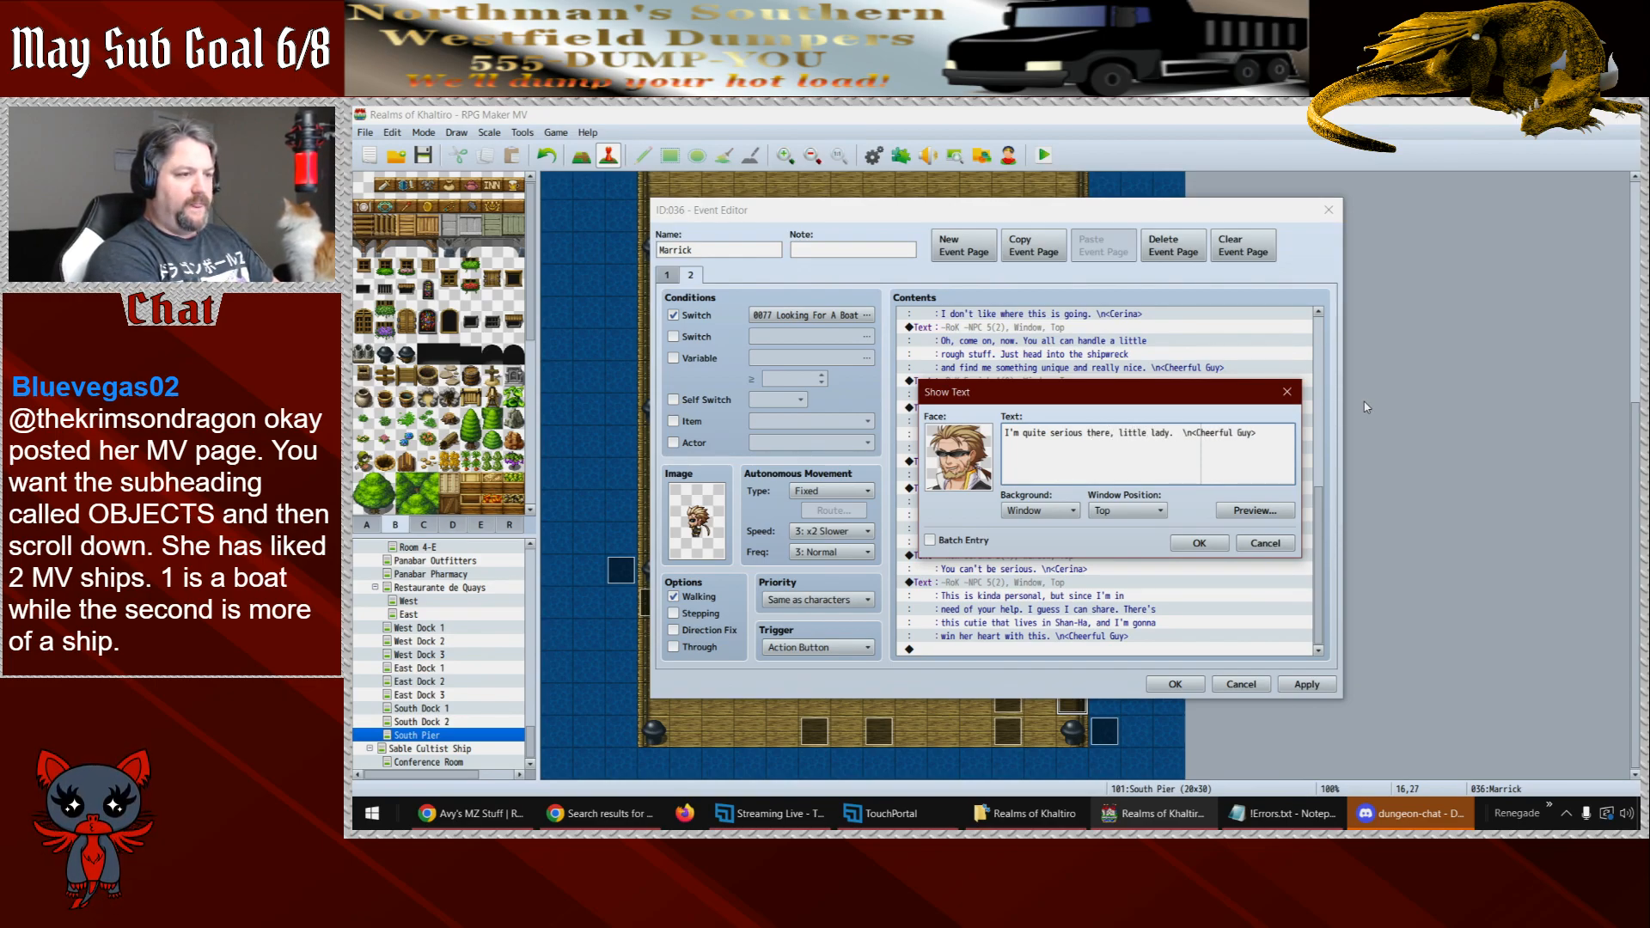
- Continue Cheerful Guy's message with "You get the thing. I give you a free ride to Shan-Ha.", breaking the line after "get"
text(You )
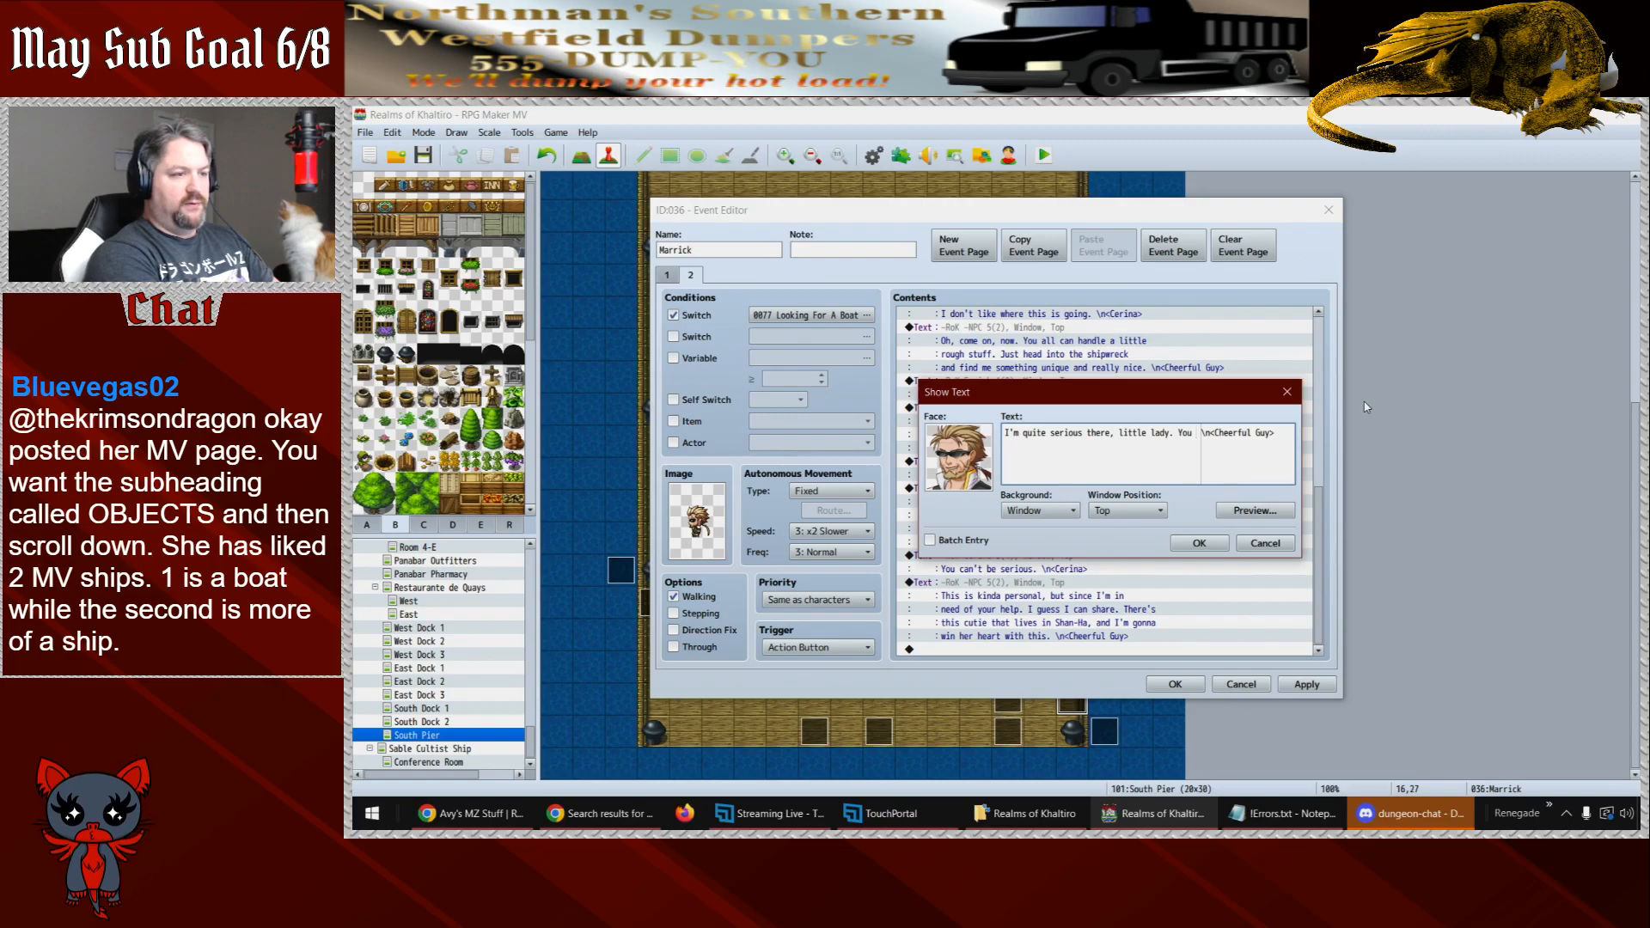
text(get)
key(Return)
text(the thing )
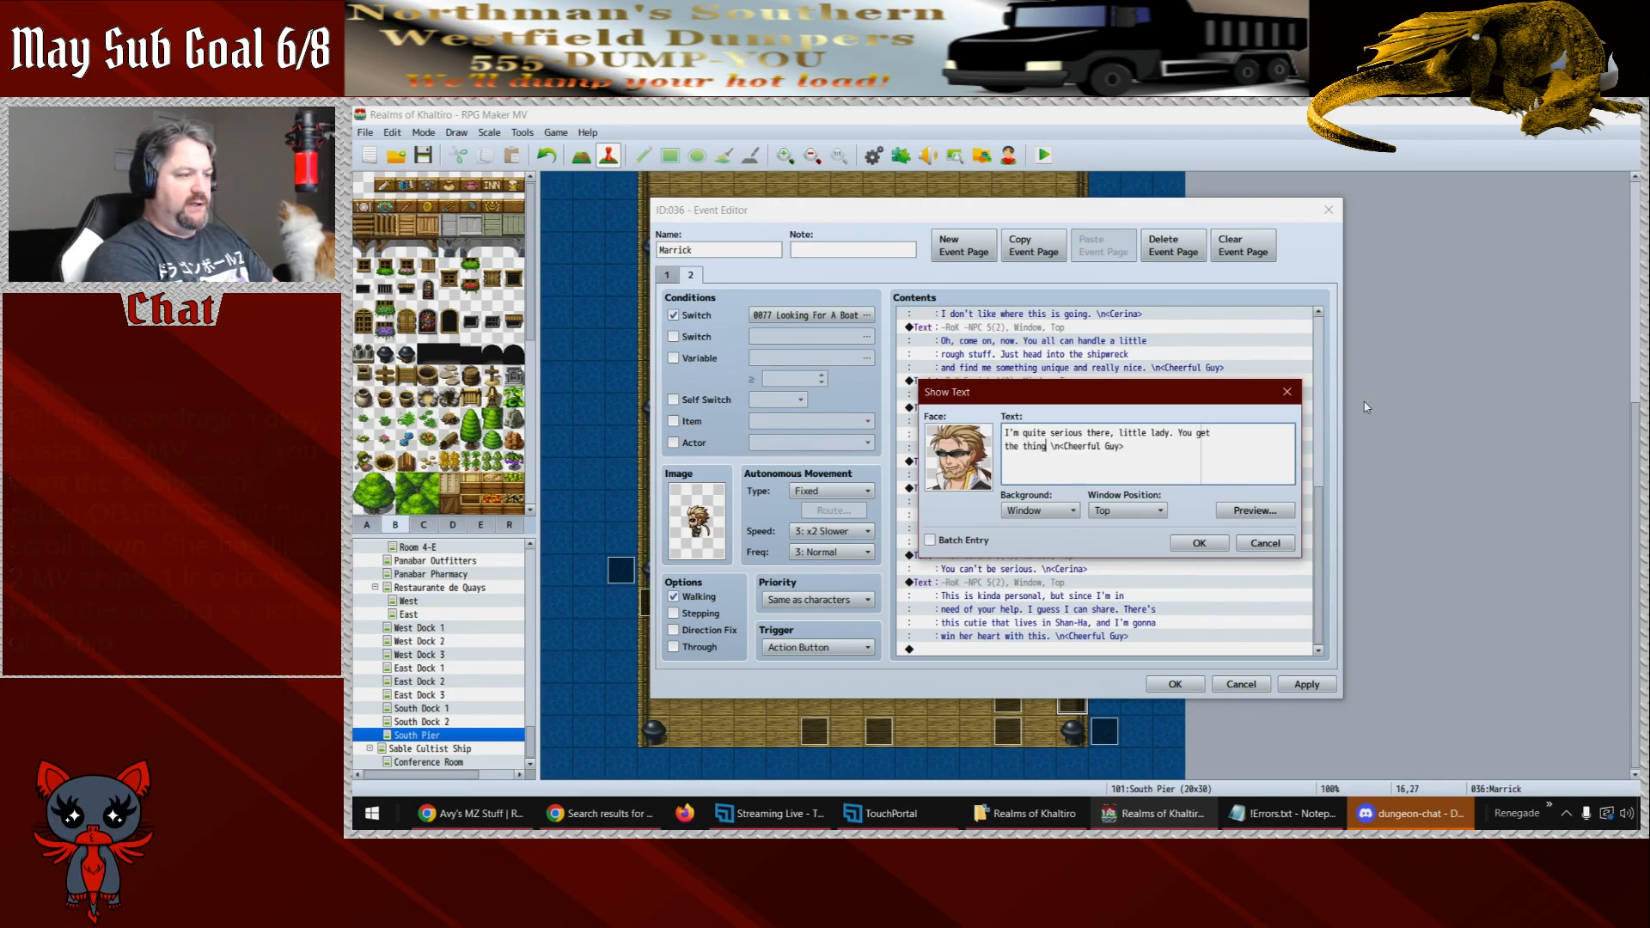
text(. I )
text(give you a free r)
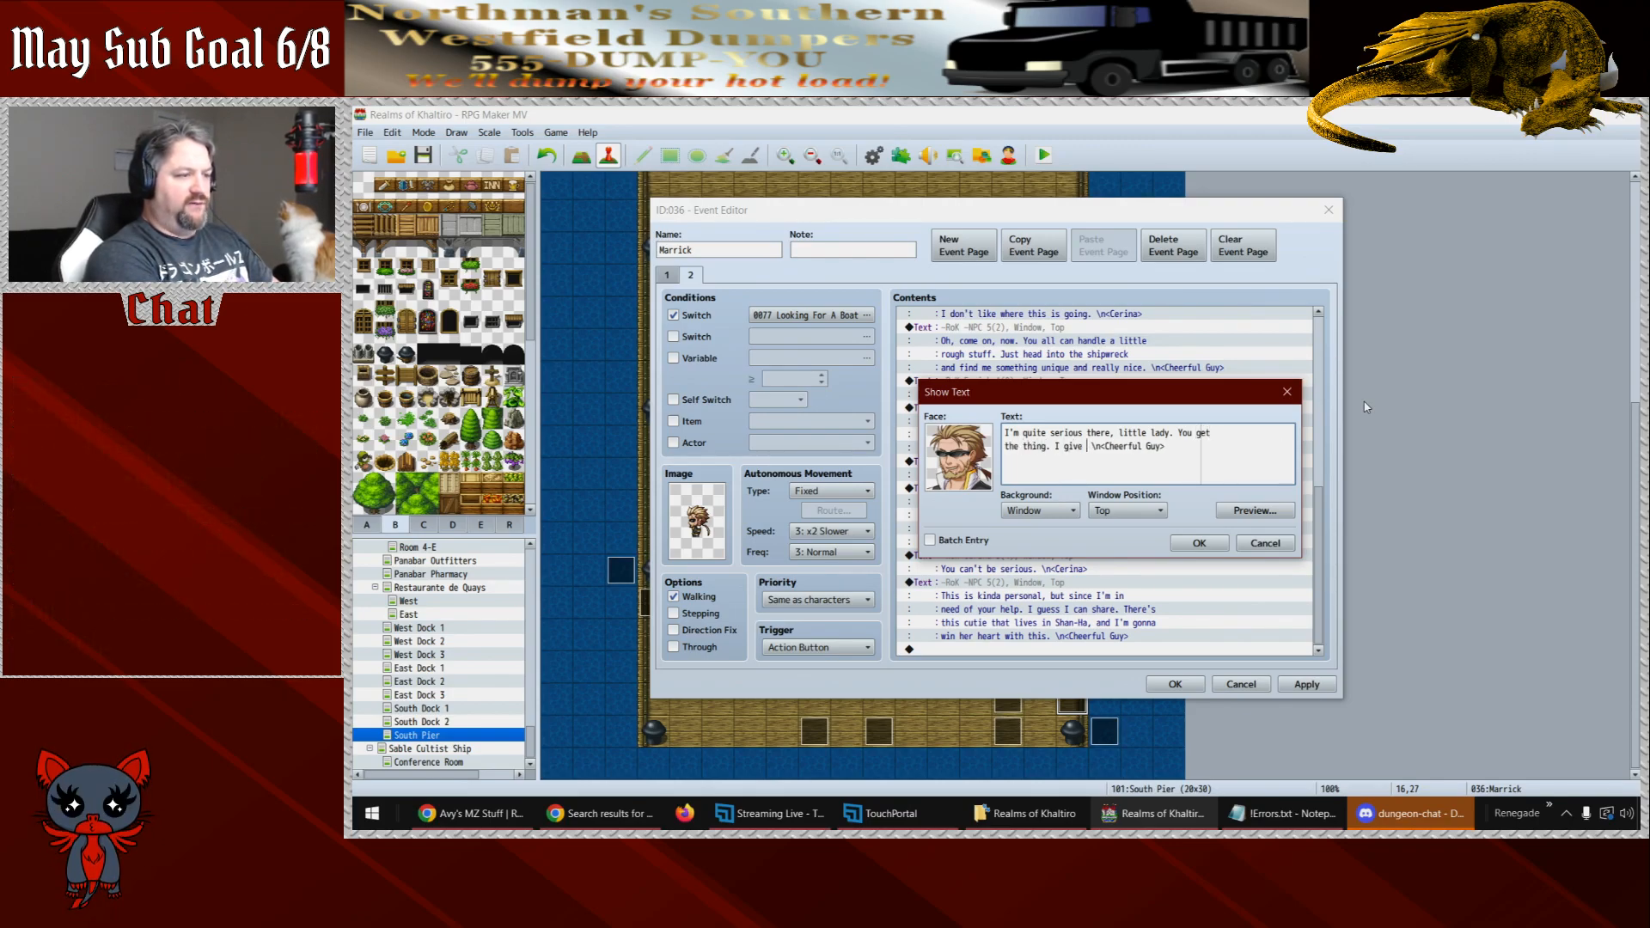
text(ide to Shan-Ha)
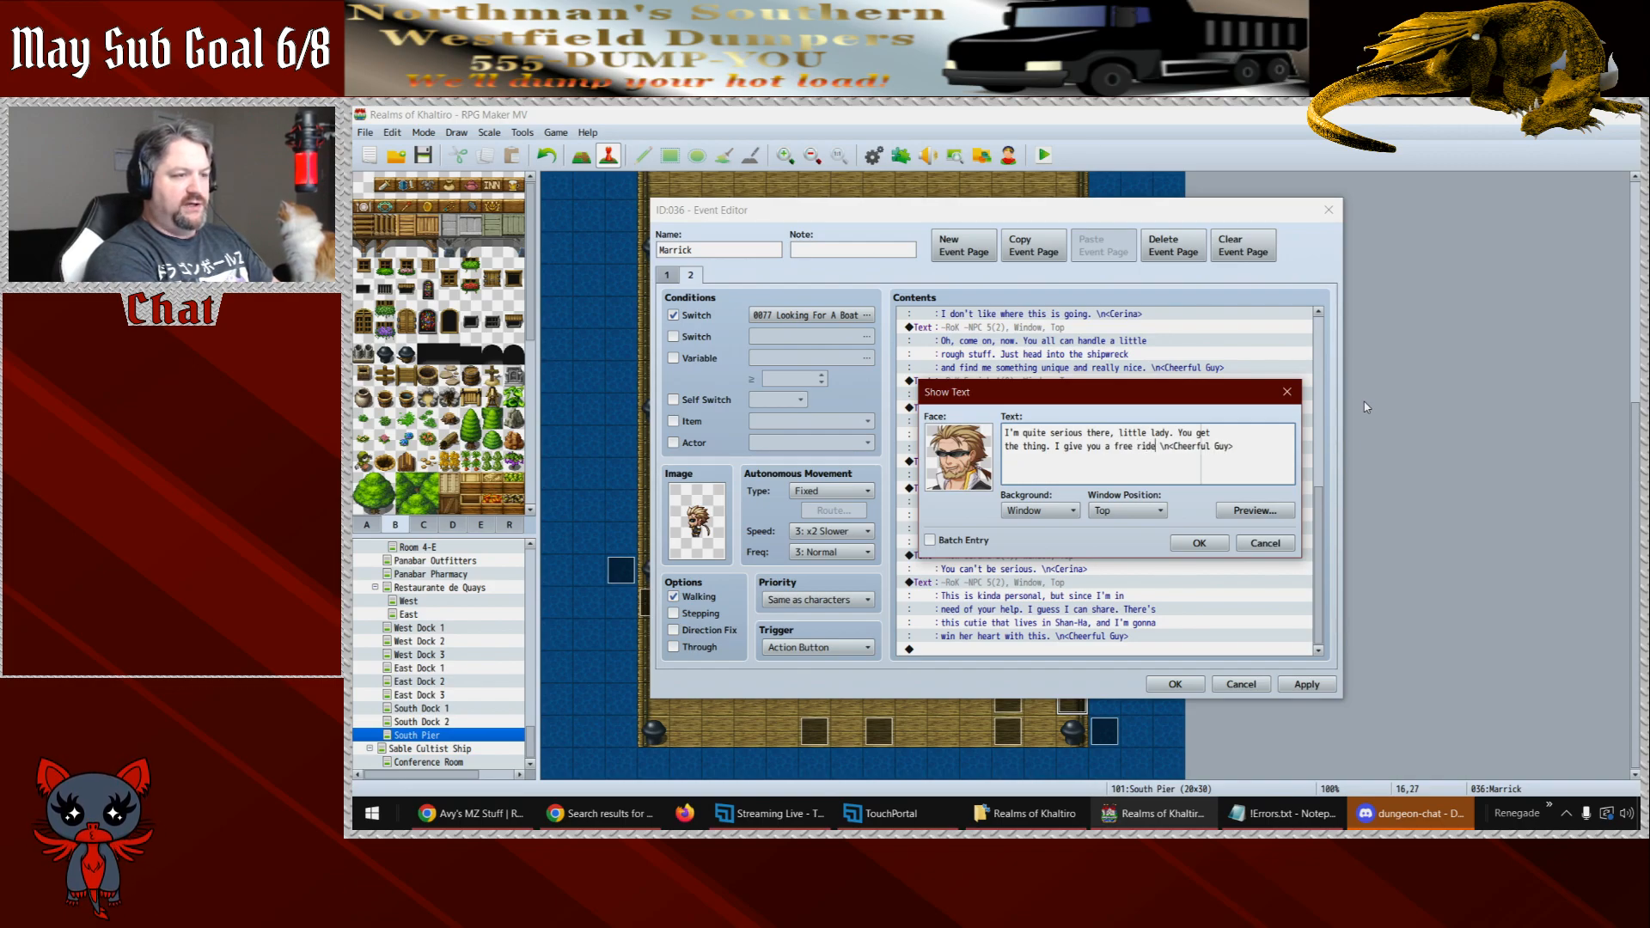
text(.)
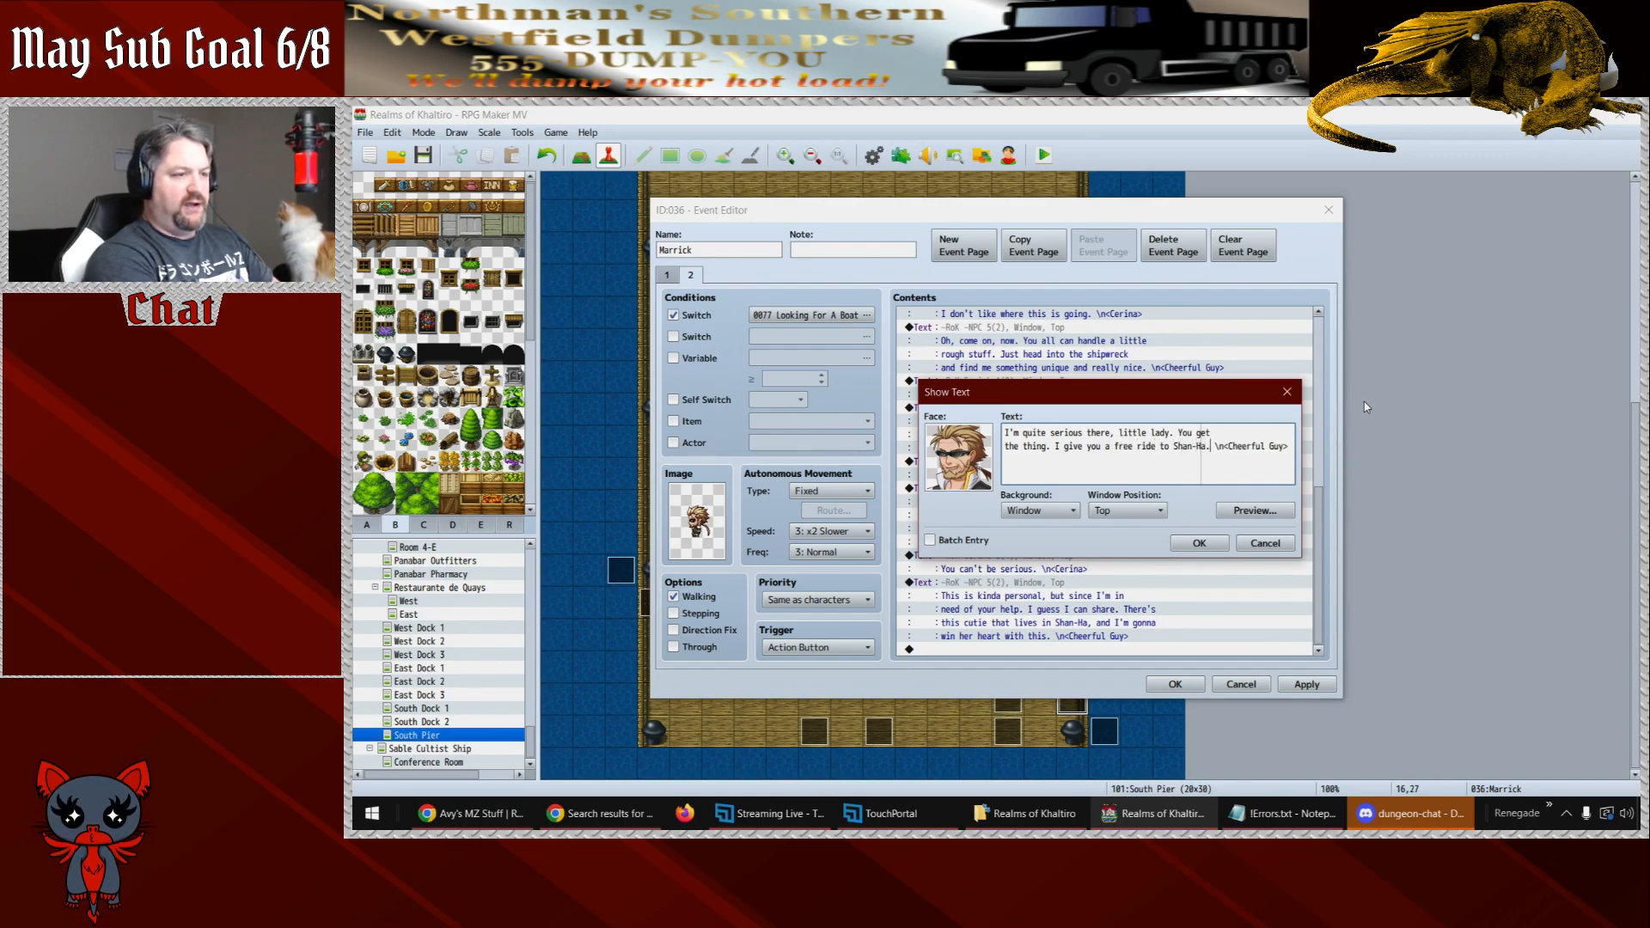
- Add a third line reading "And I get-" before Cheerful Guy's name tag and save the message
key(Return)
text(An)
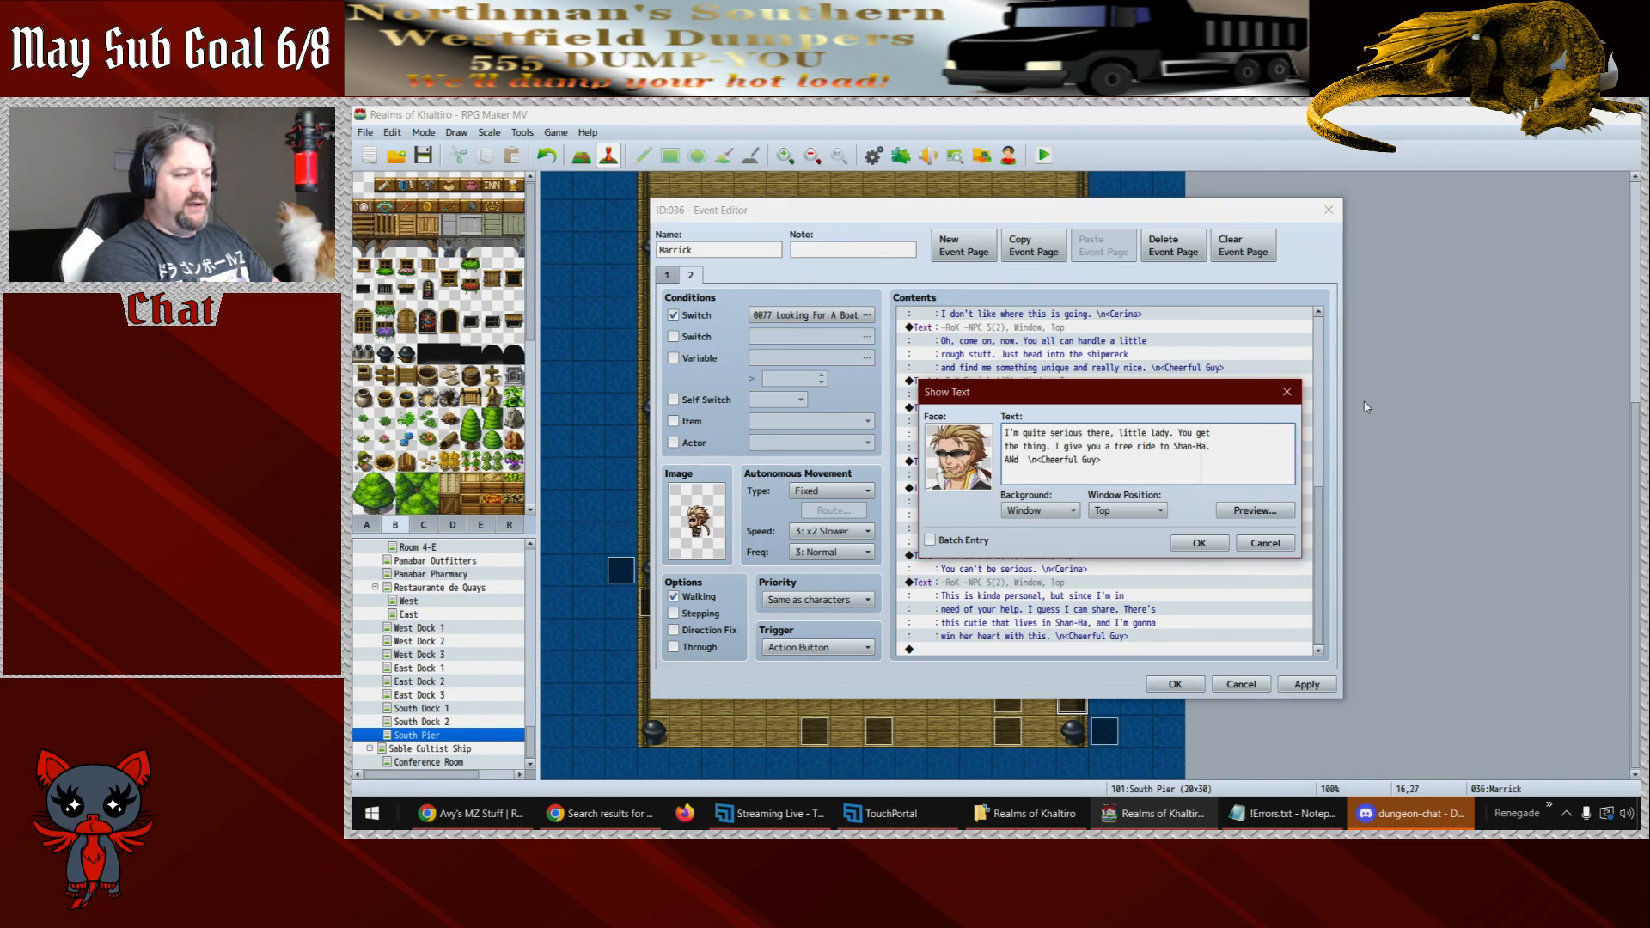
key(BackSpace)
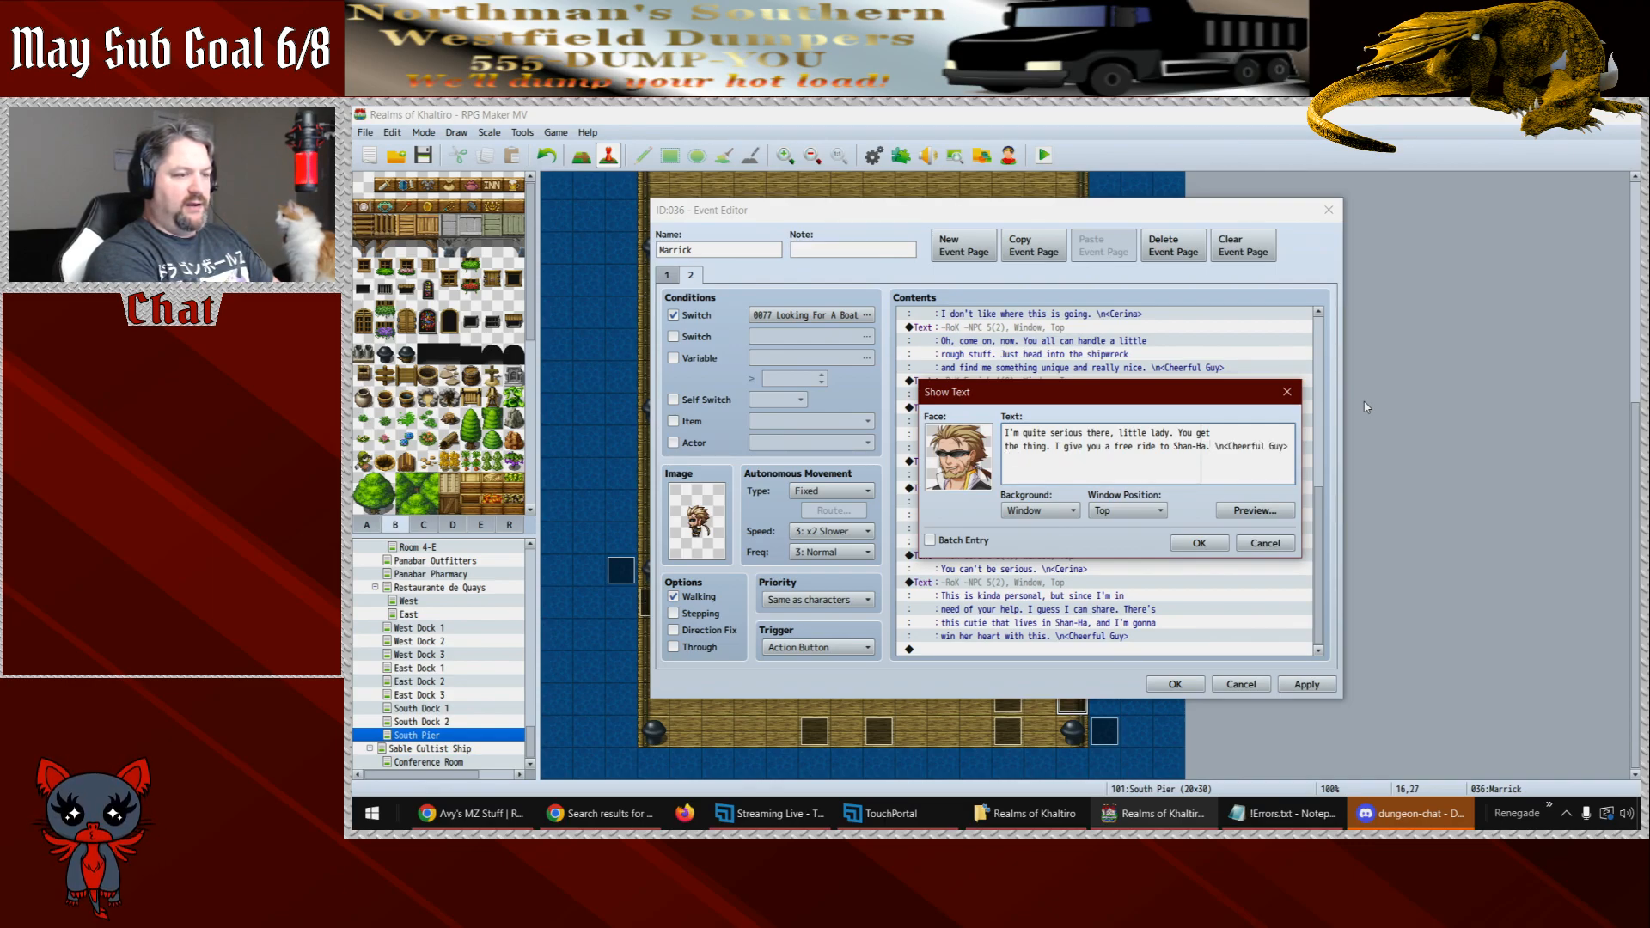
text(nd I get-)
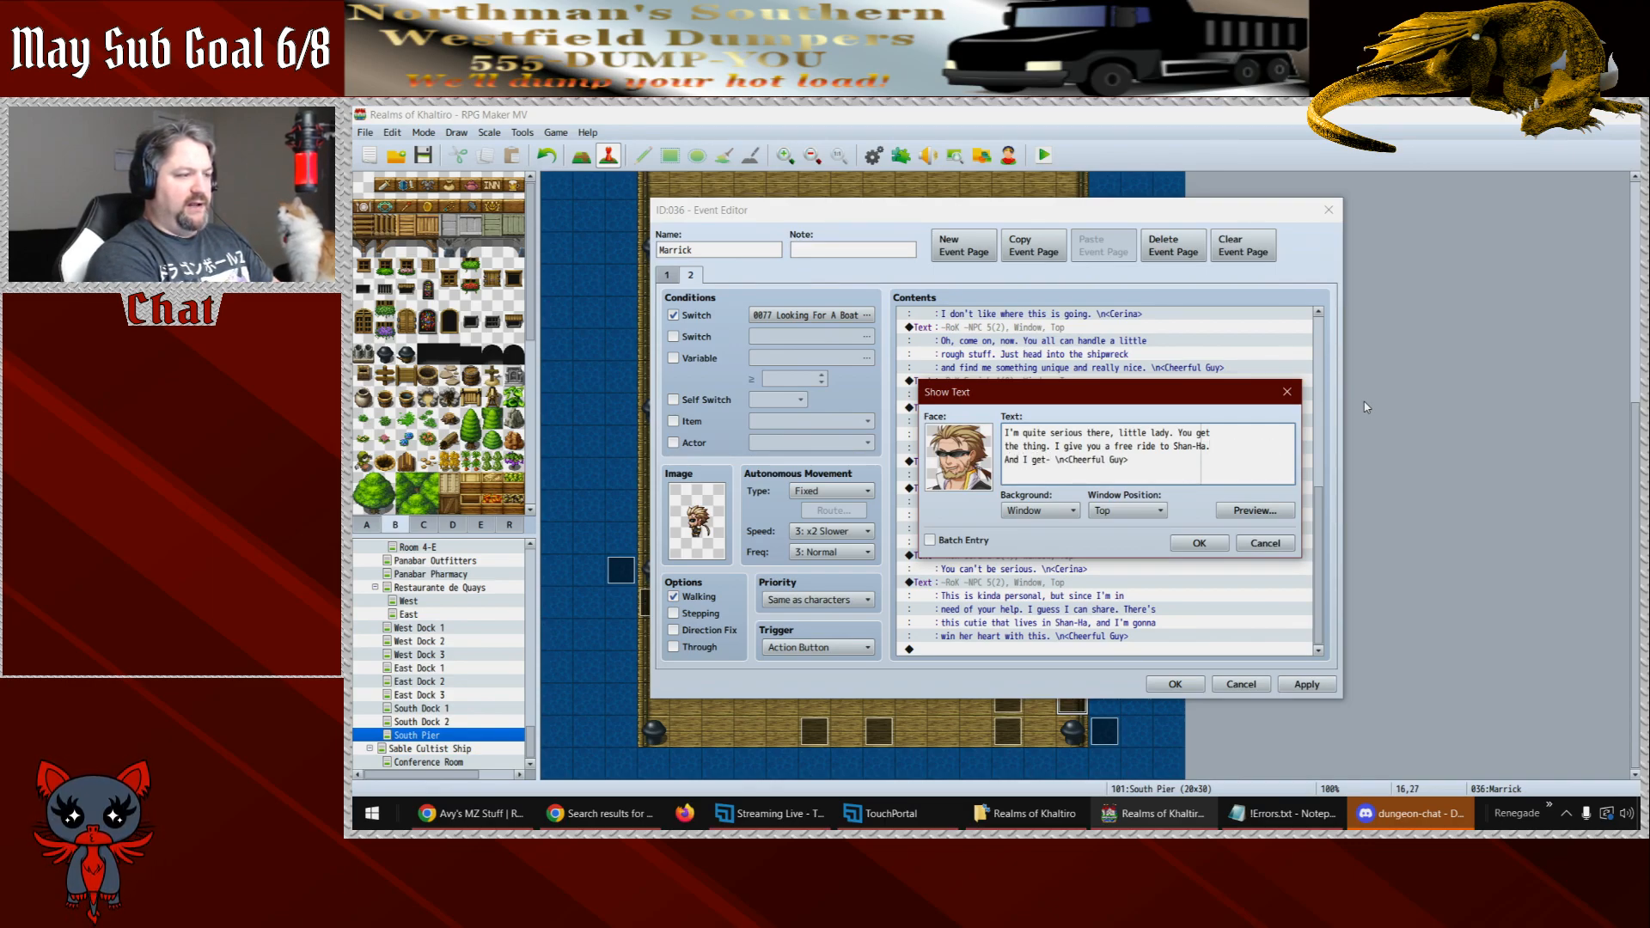
click(1194, 542)
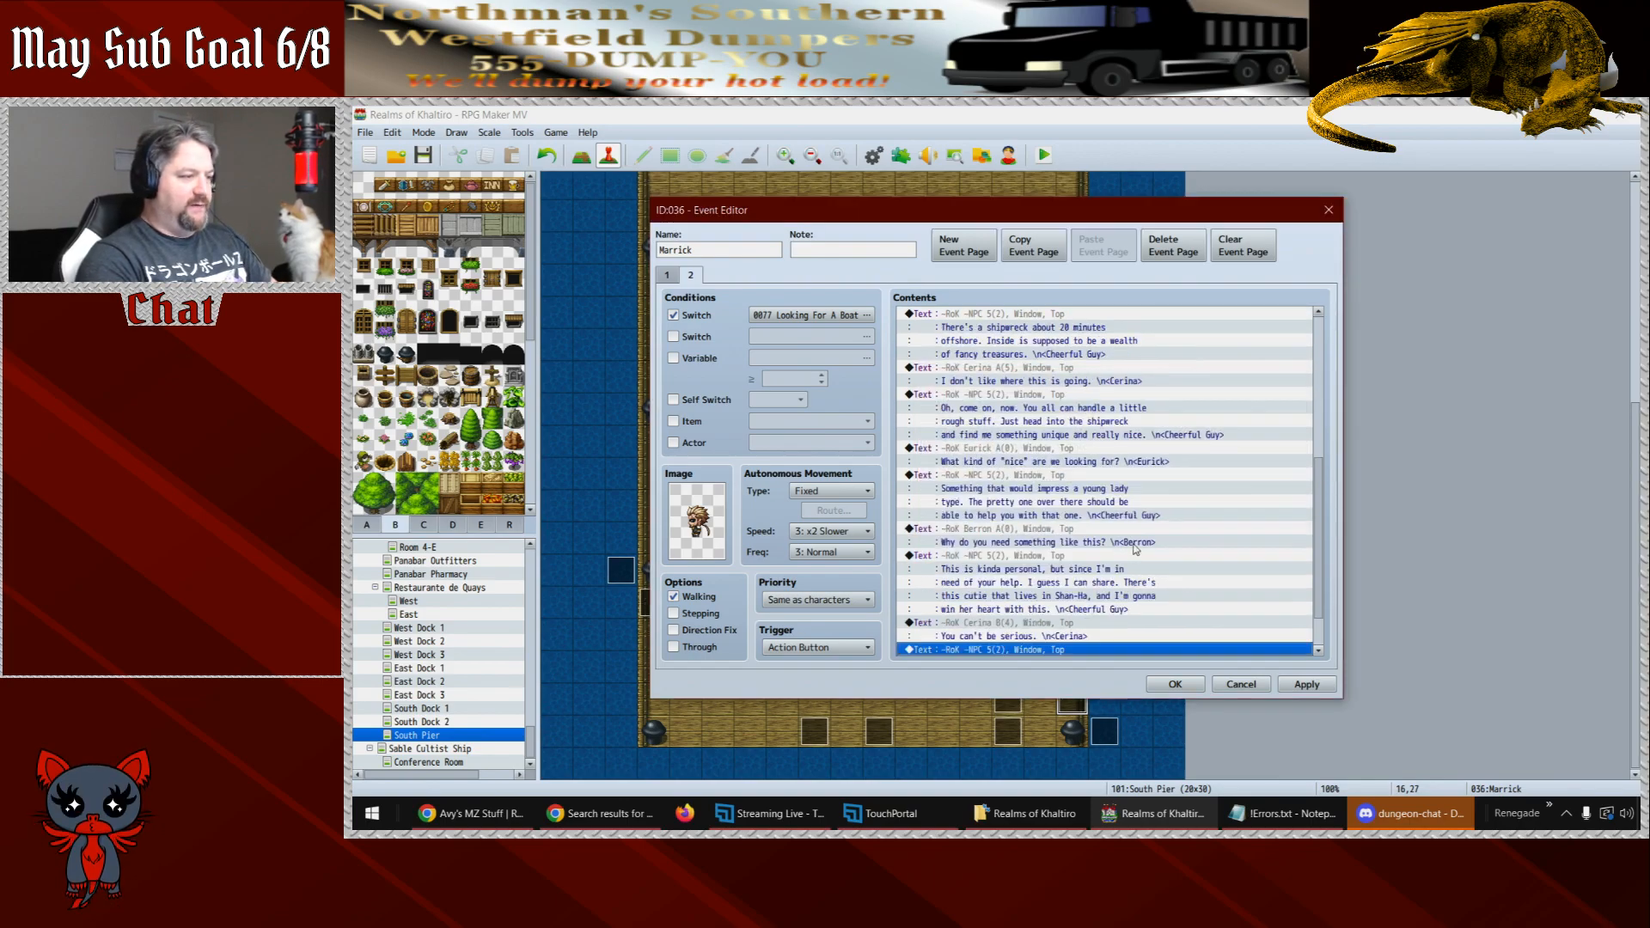
- Paste a copy of Eurick's "What kind of "nice" are we looking for?" message at the dialogue's end
scroll(1322, 511, down, 2)
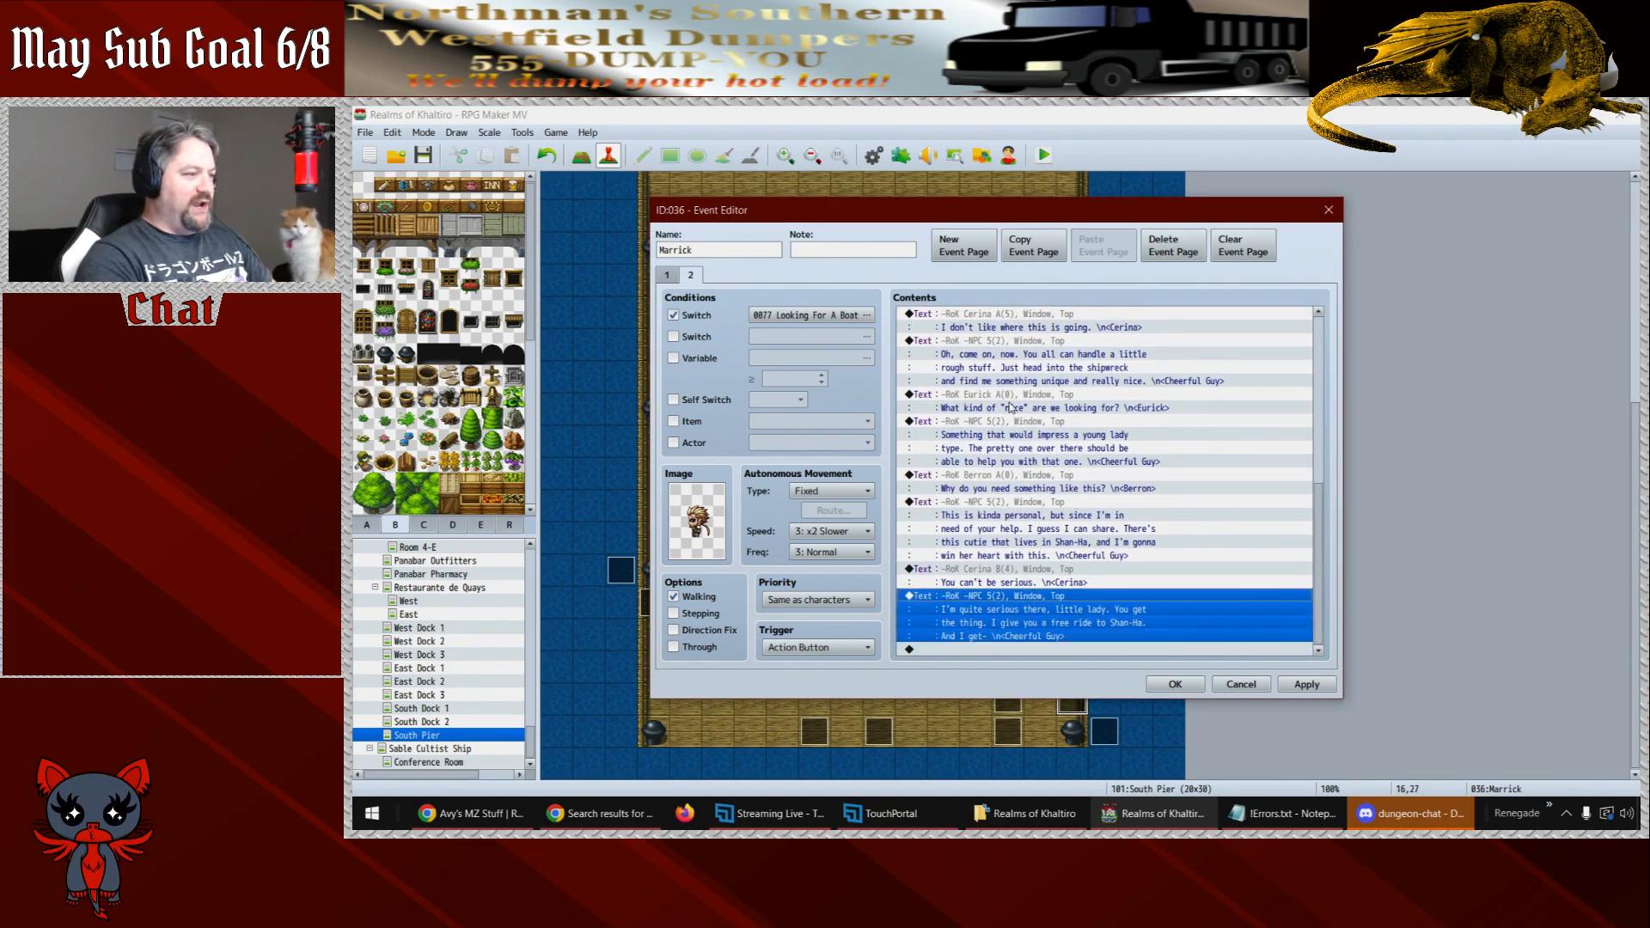
click(1010, 402)
click(996, 650)
key(ctrl+v)
- Open the copied Eurick message and assign it the first portrait of the -RoK Eurick A face set
double_click(988, 623)
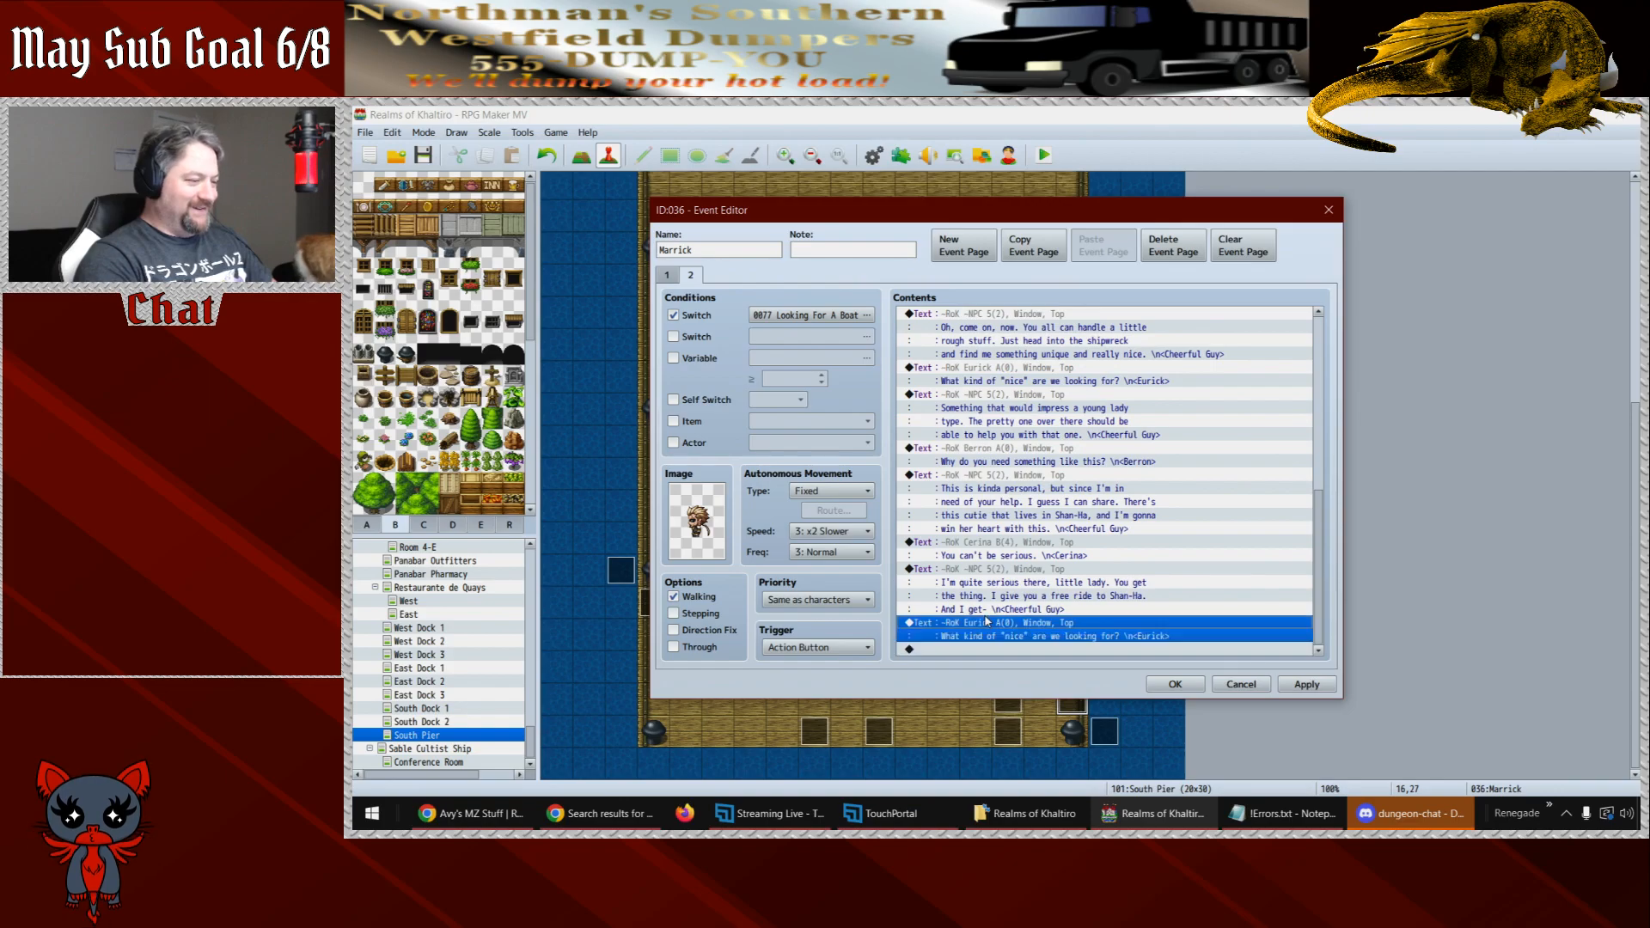
drag(1187, 433, 932, 450)
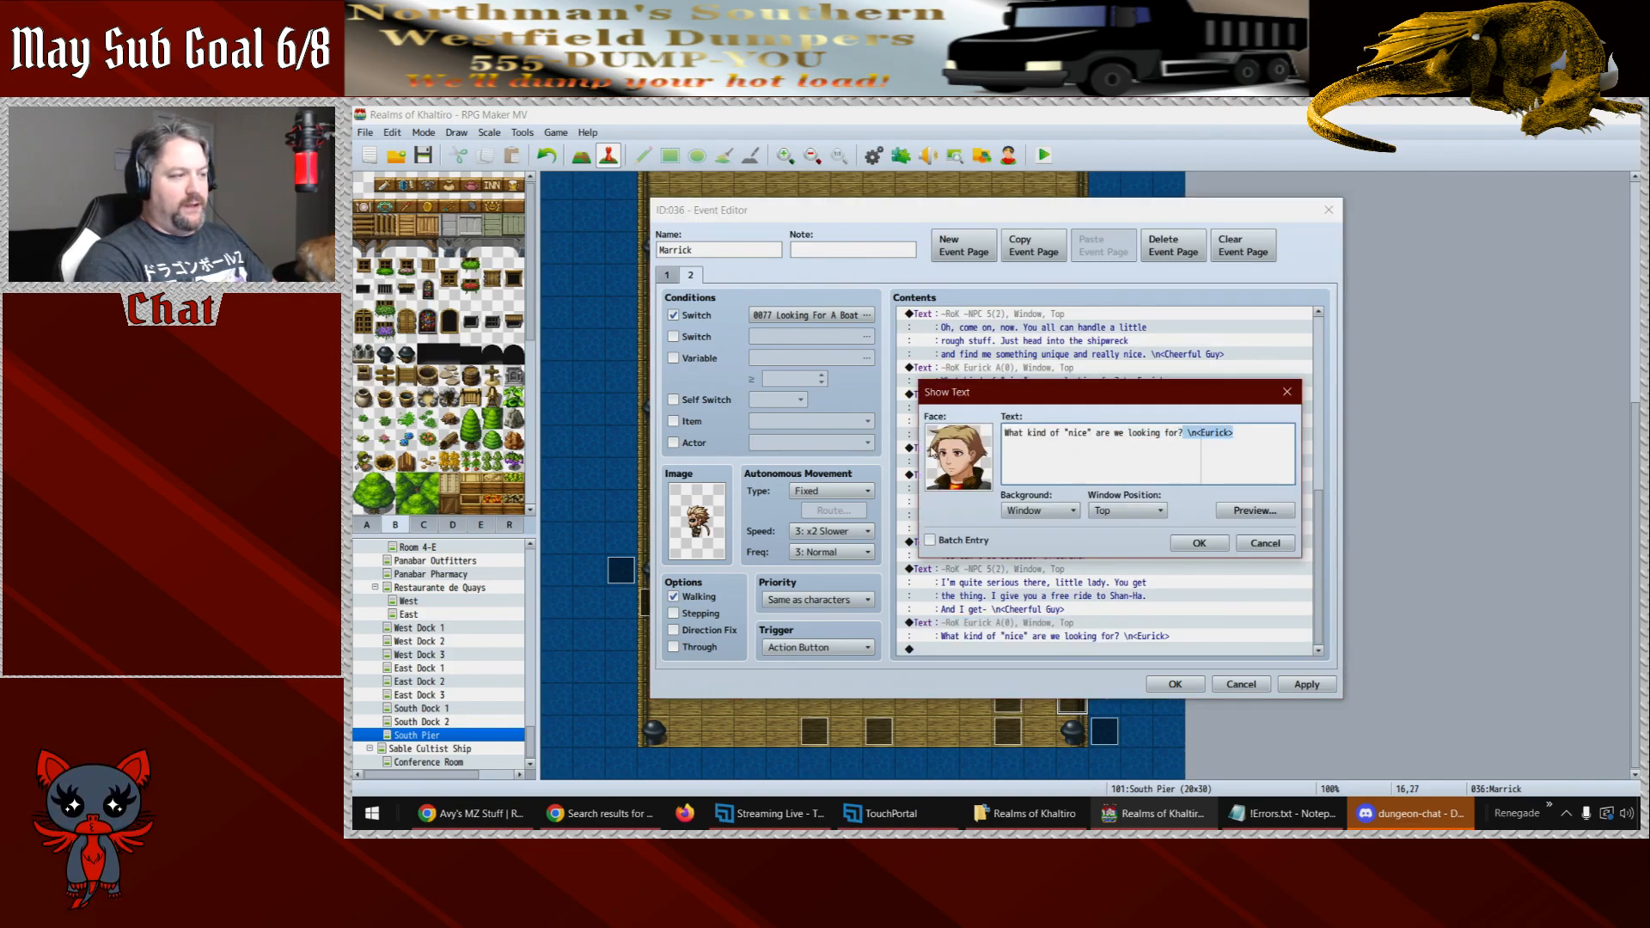
double_click(960, 470)
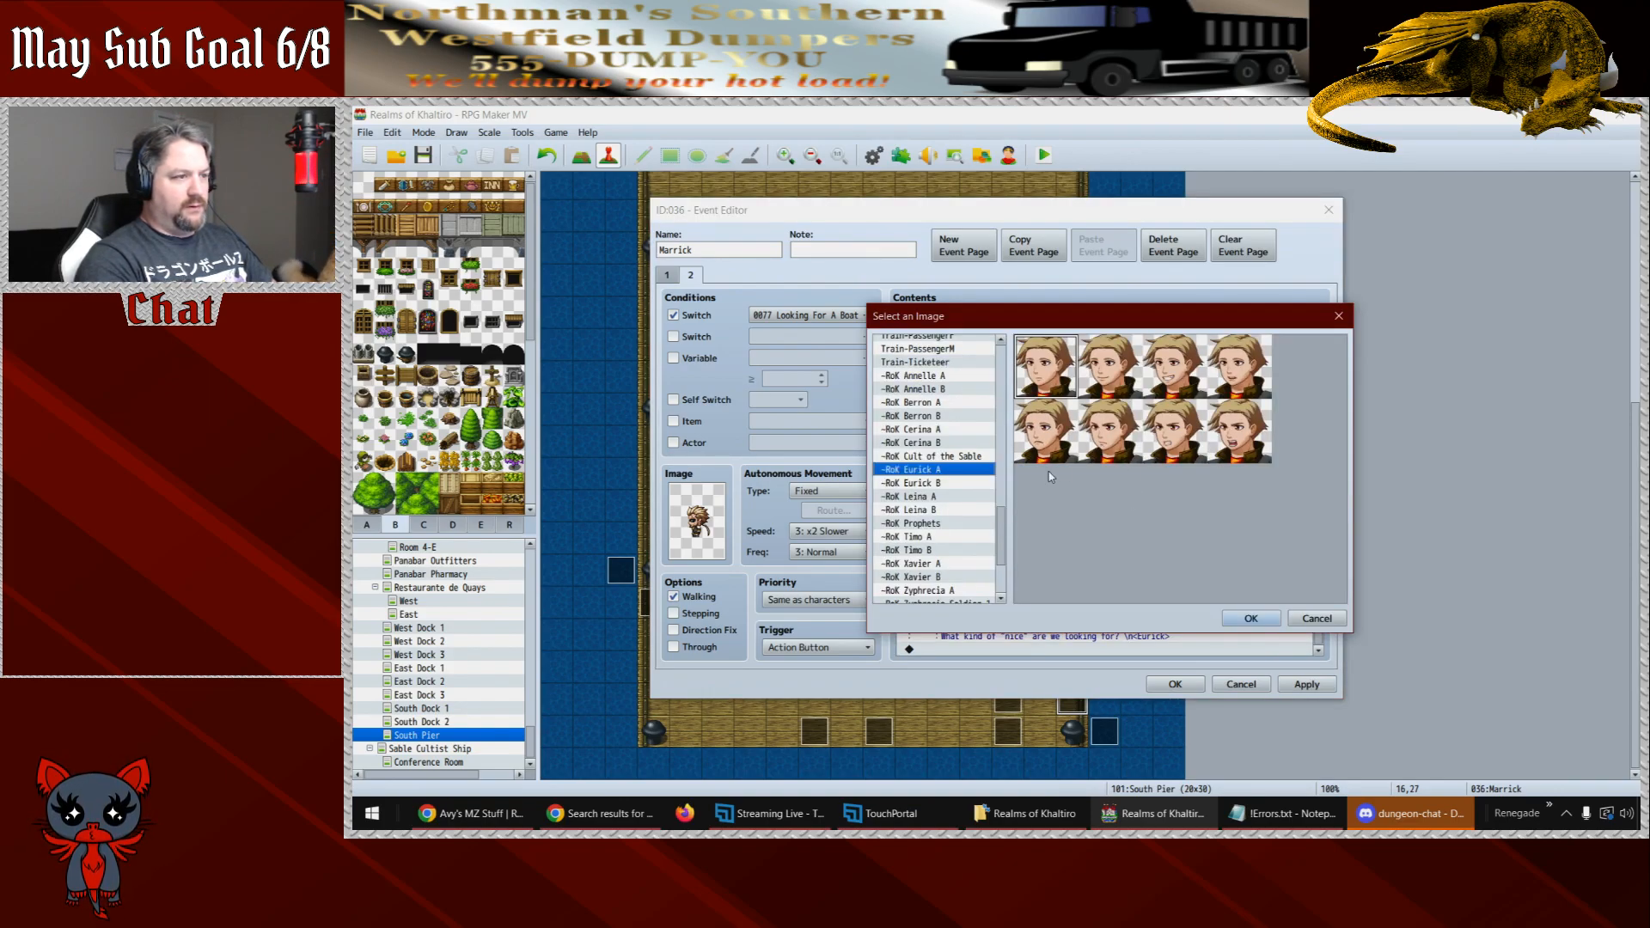
double_click(1047, 378)
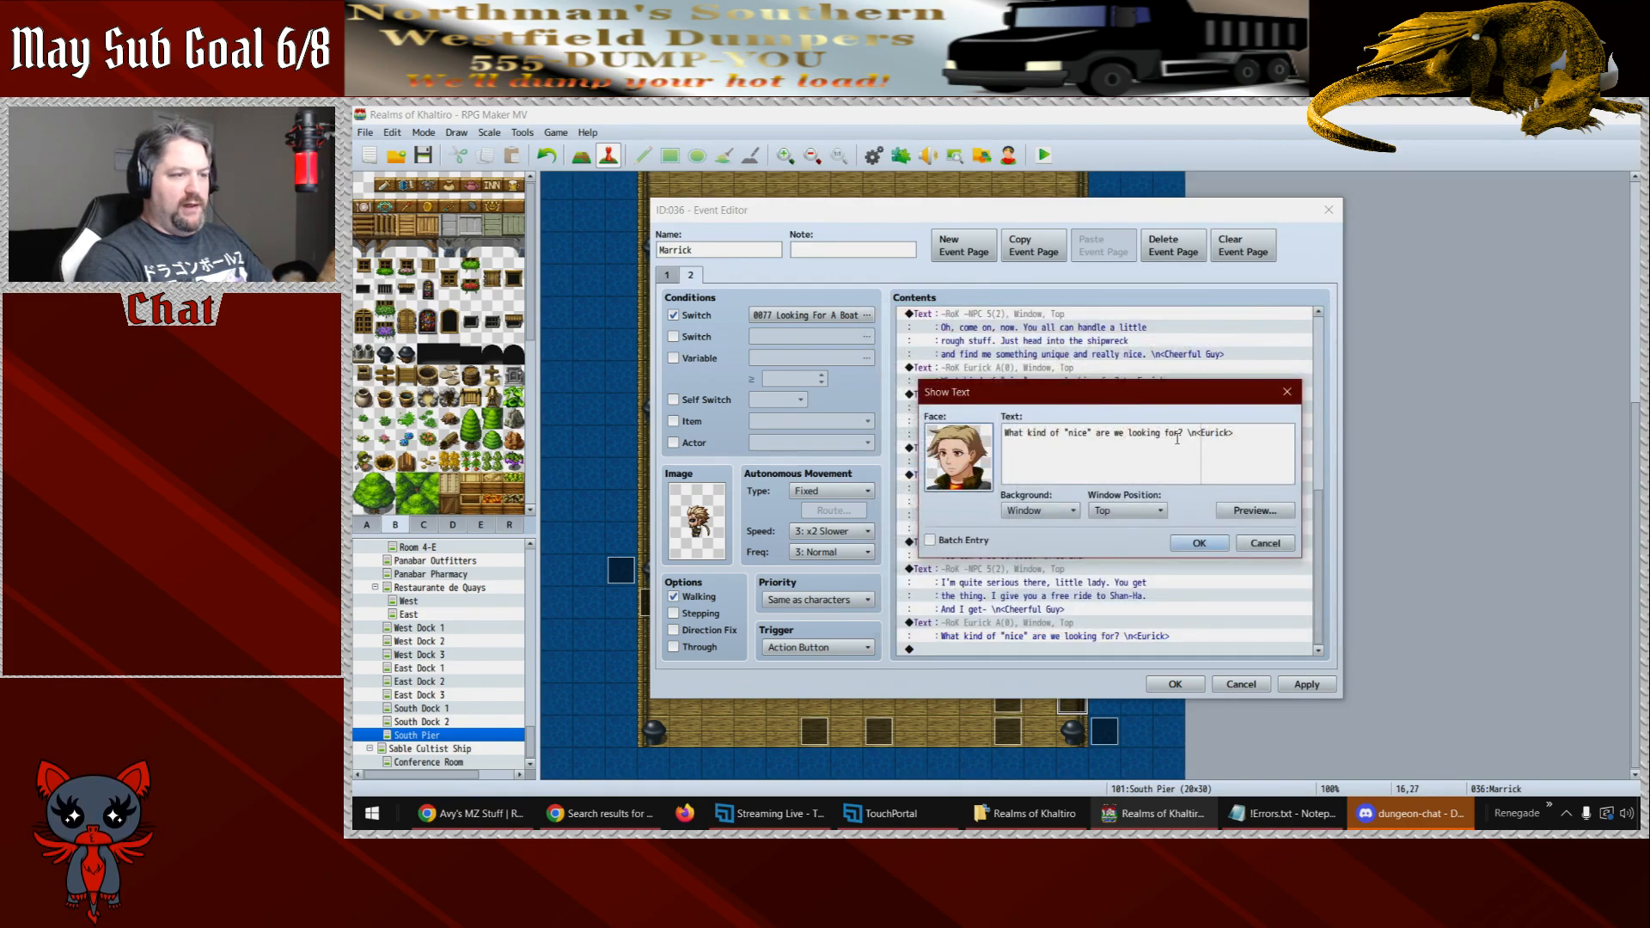
- Replace the copied Eurick text before the name tag with "We get it. We're in." and save the message
drag(1183, 436, 993, 437)
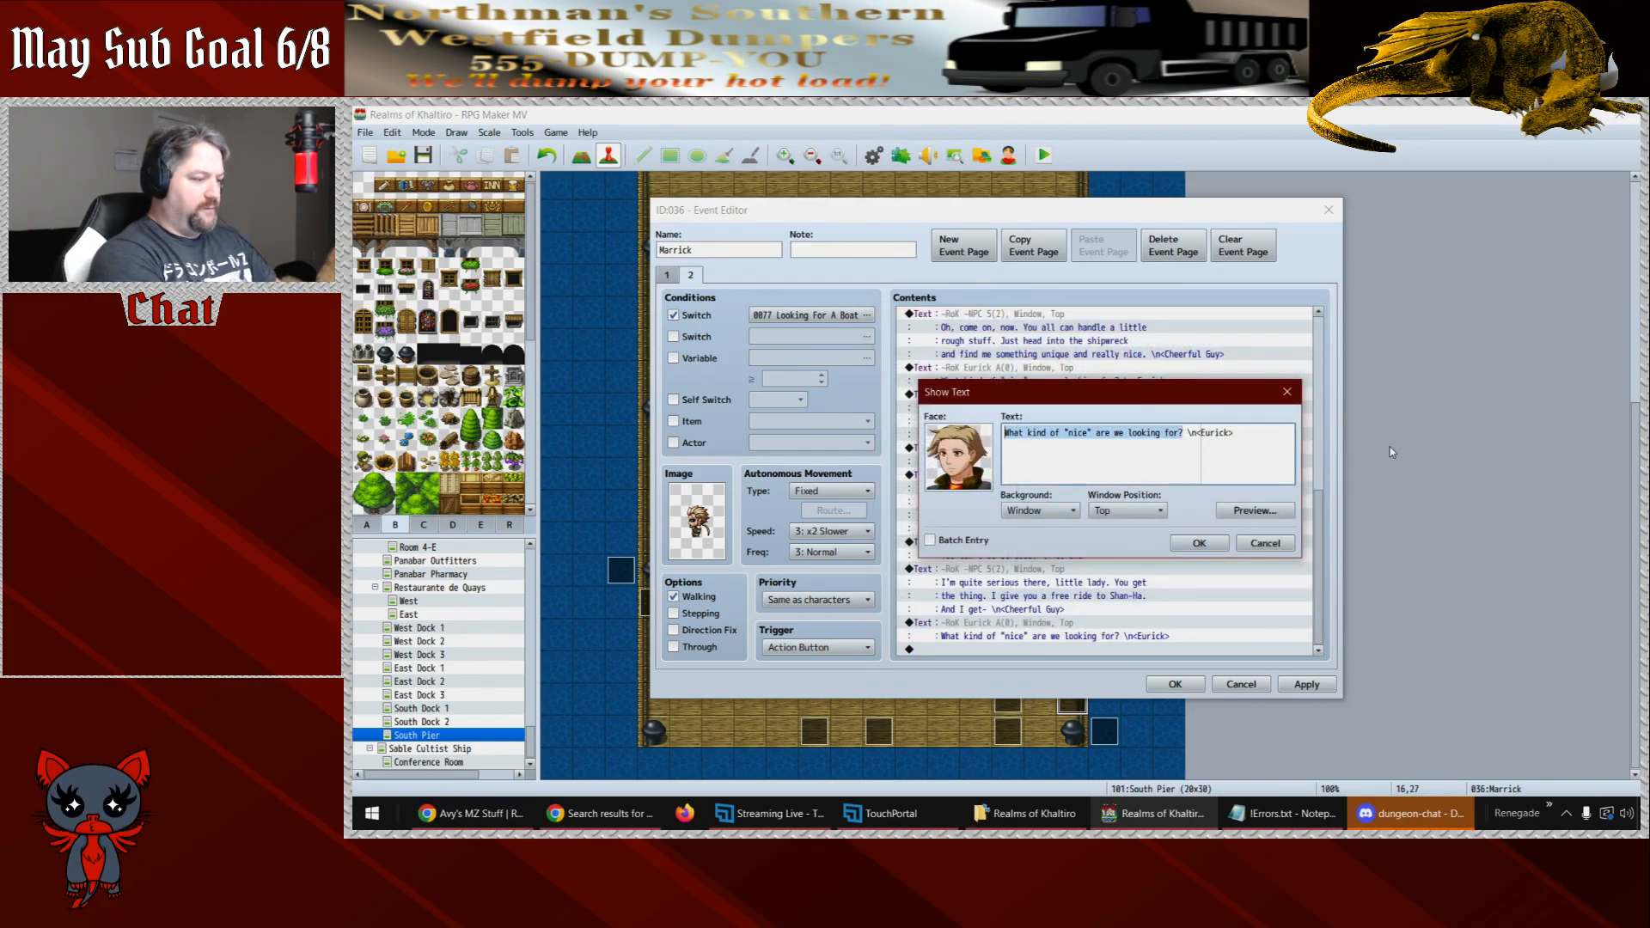
text(We get it. W)
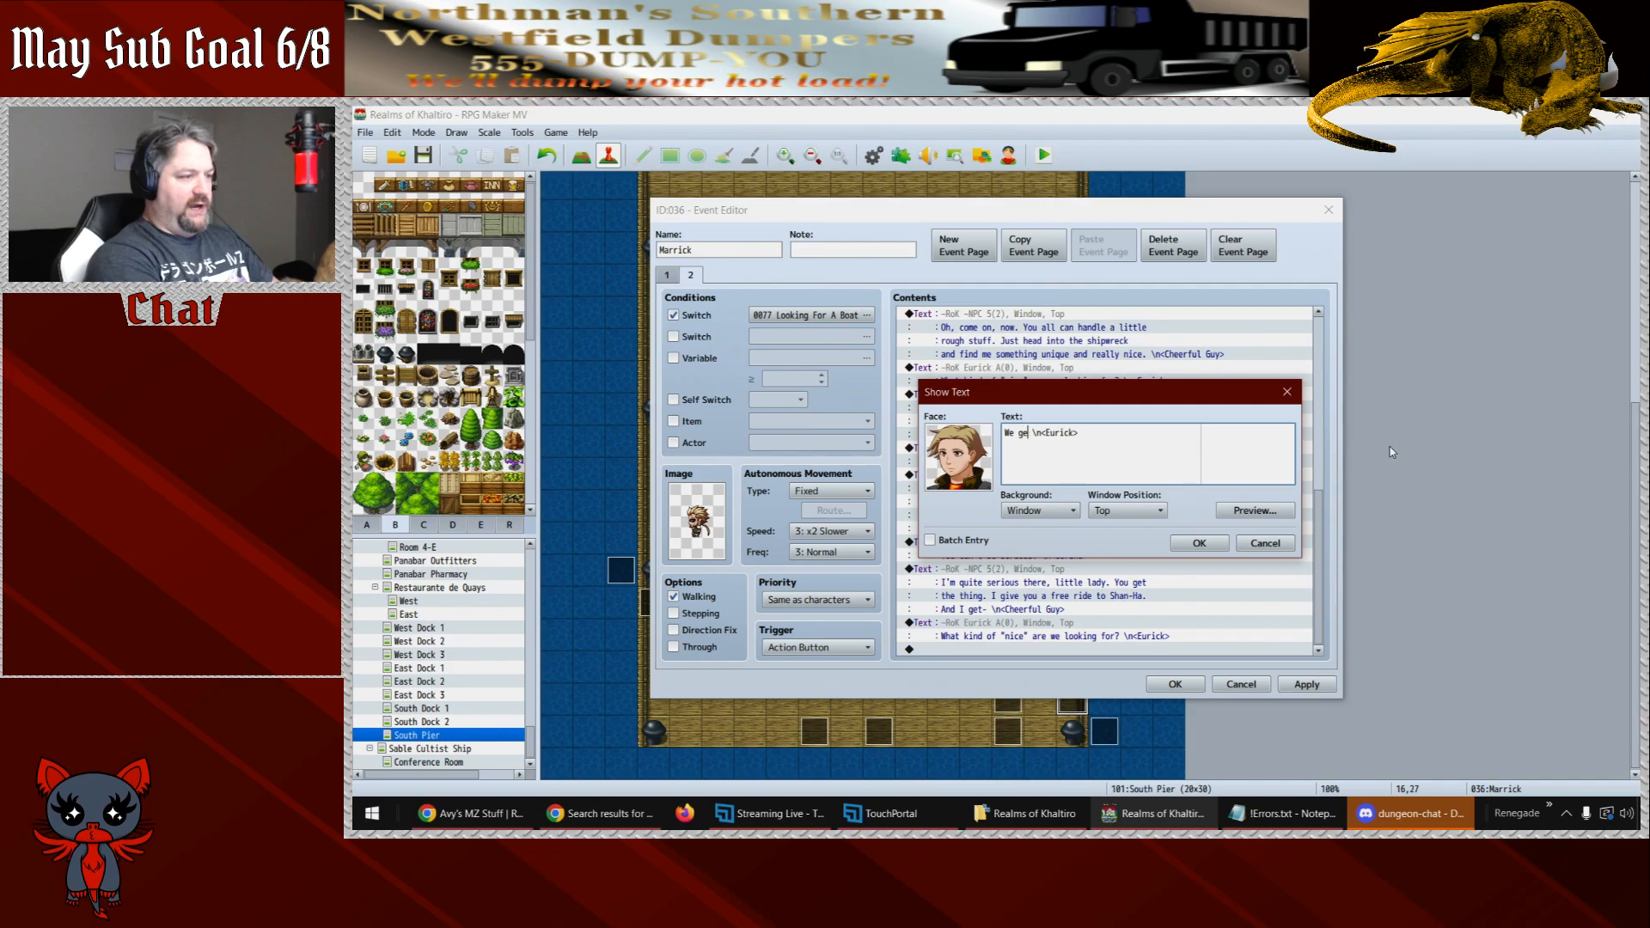
text(e;re)
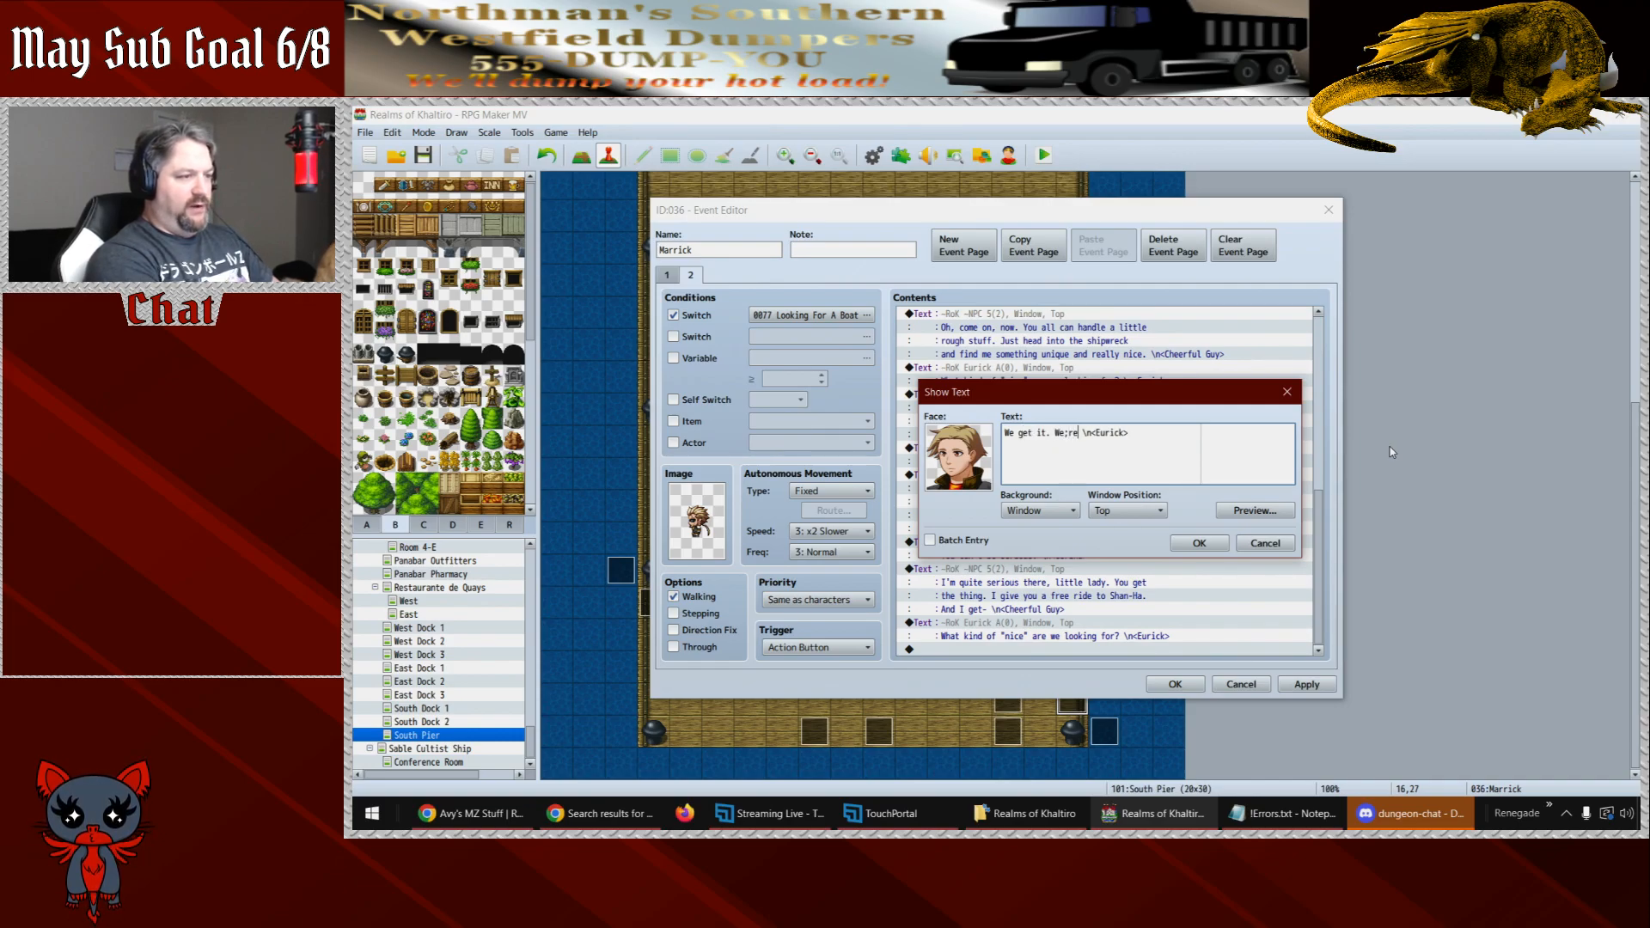
key(BackSpace)
key(BackSpace)
key(BackSpace)
key(BackSpace)
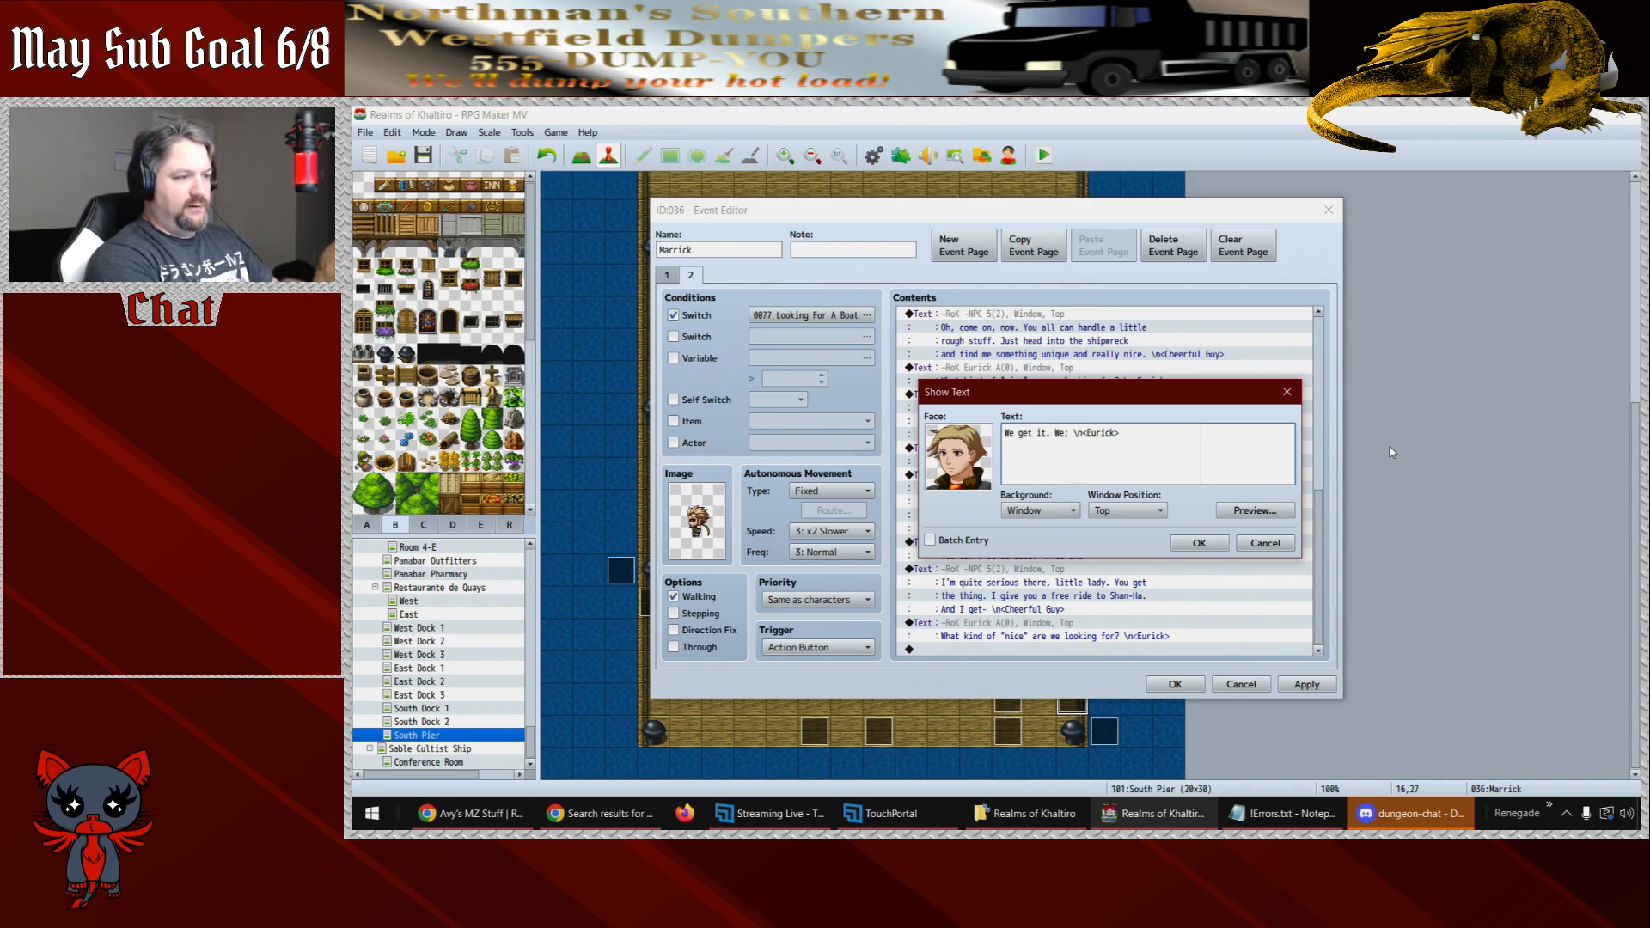
text('re mi)
key(BackSpace)
key(BackSpace)
text(in.)
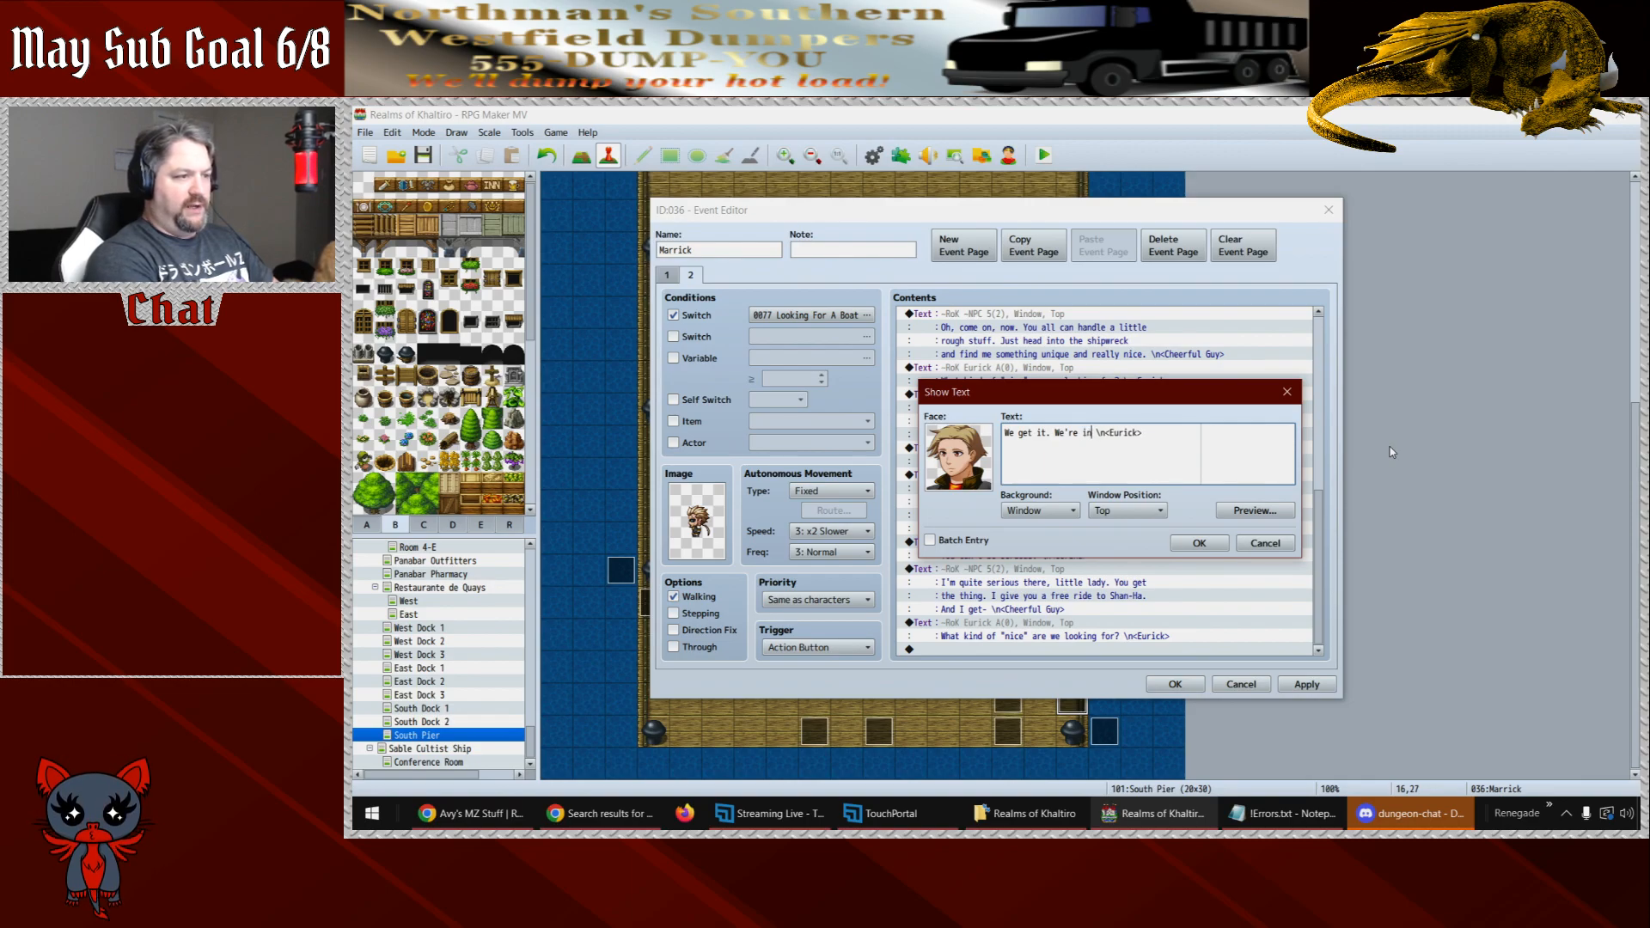
click(1212, 542)
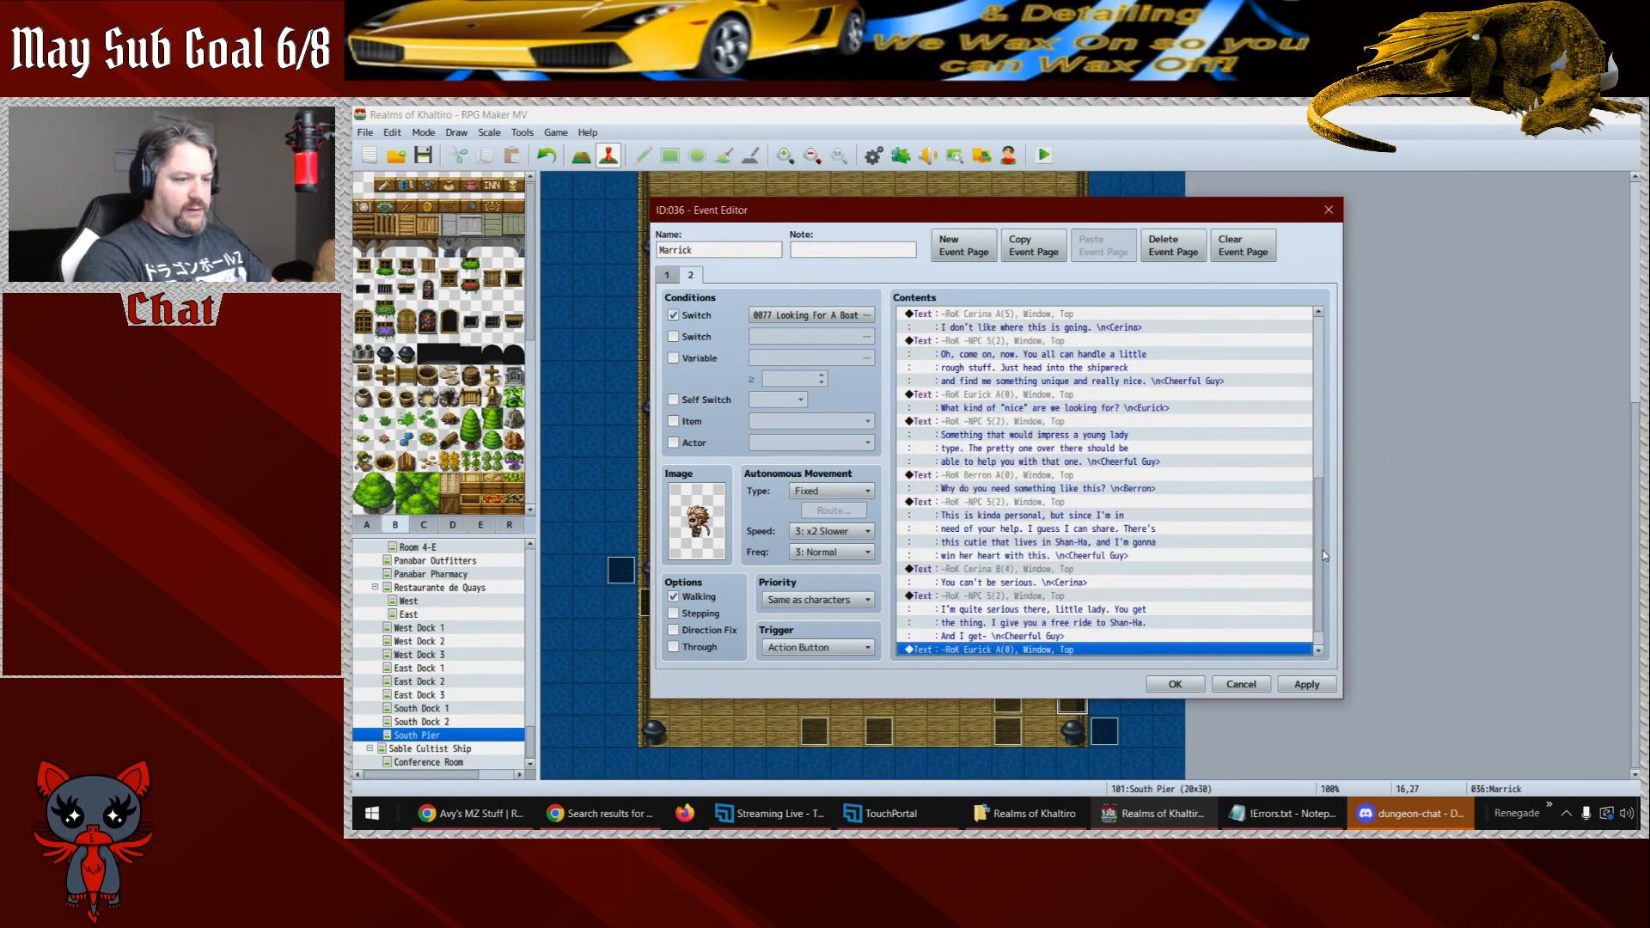
- Paste a copy of Cheerful Guy's "I'm quite serious there, little lady." message at the dialogue's end
click(1018, 571)
key(ctrl+c)
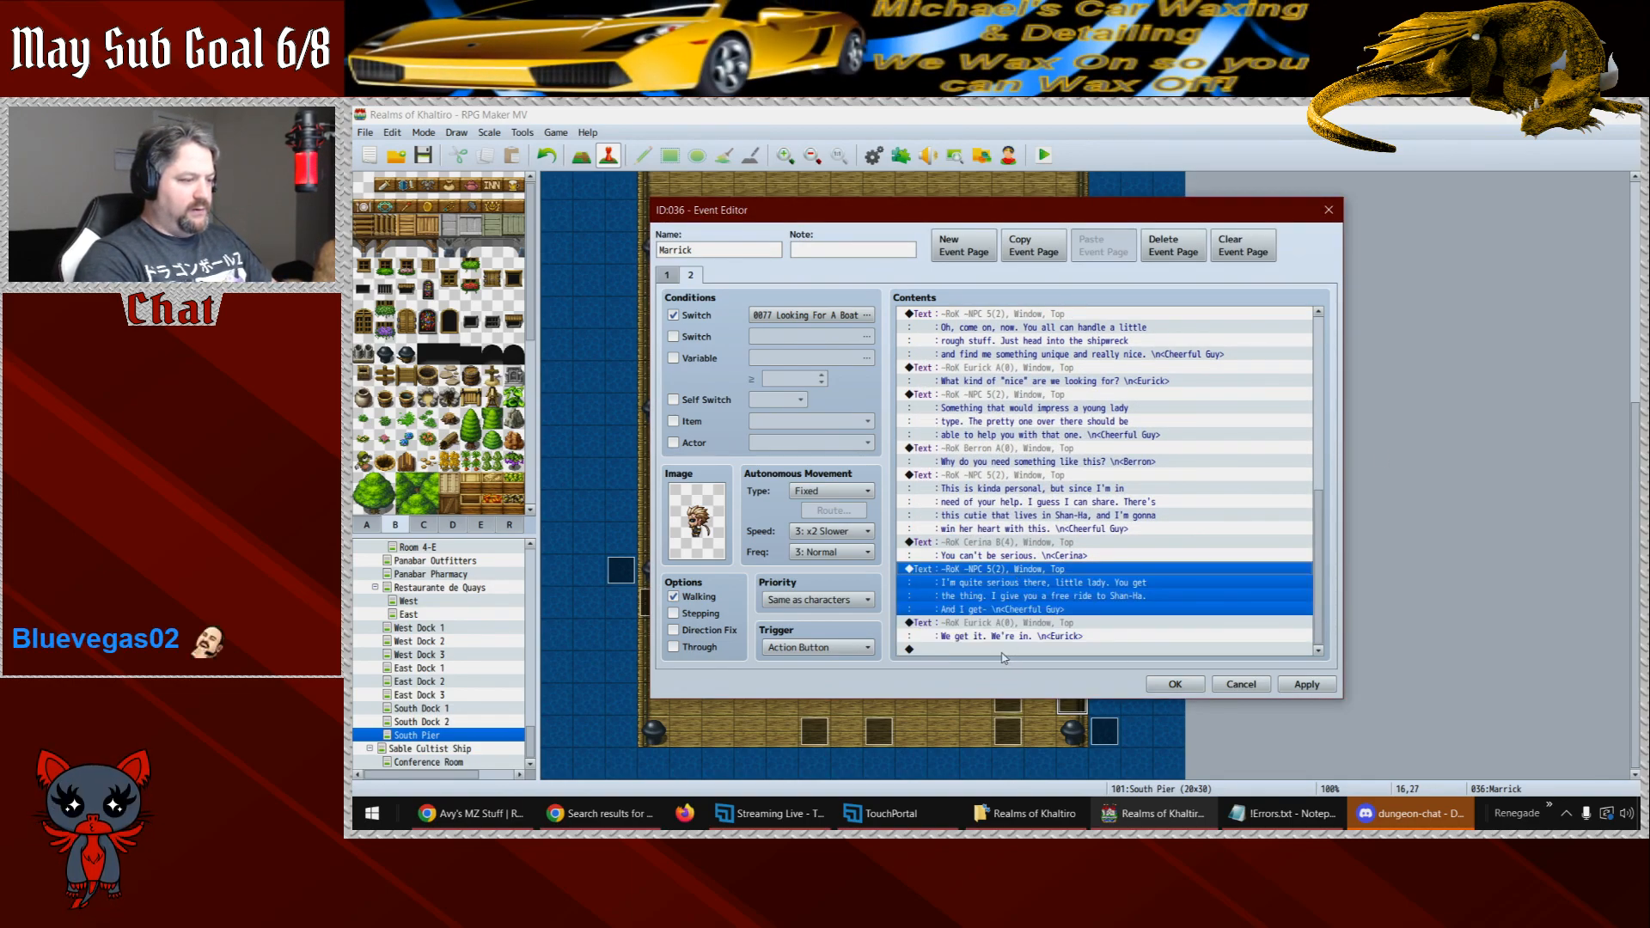
click(1006, 649)
key(ctrl+v)
- Replace the copied Cheerful Guy text before the name tag with "Great! Glad to hear it! Hop aboard and I'll", starting a second line with "take"
double_click(997, 606)
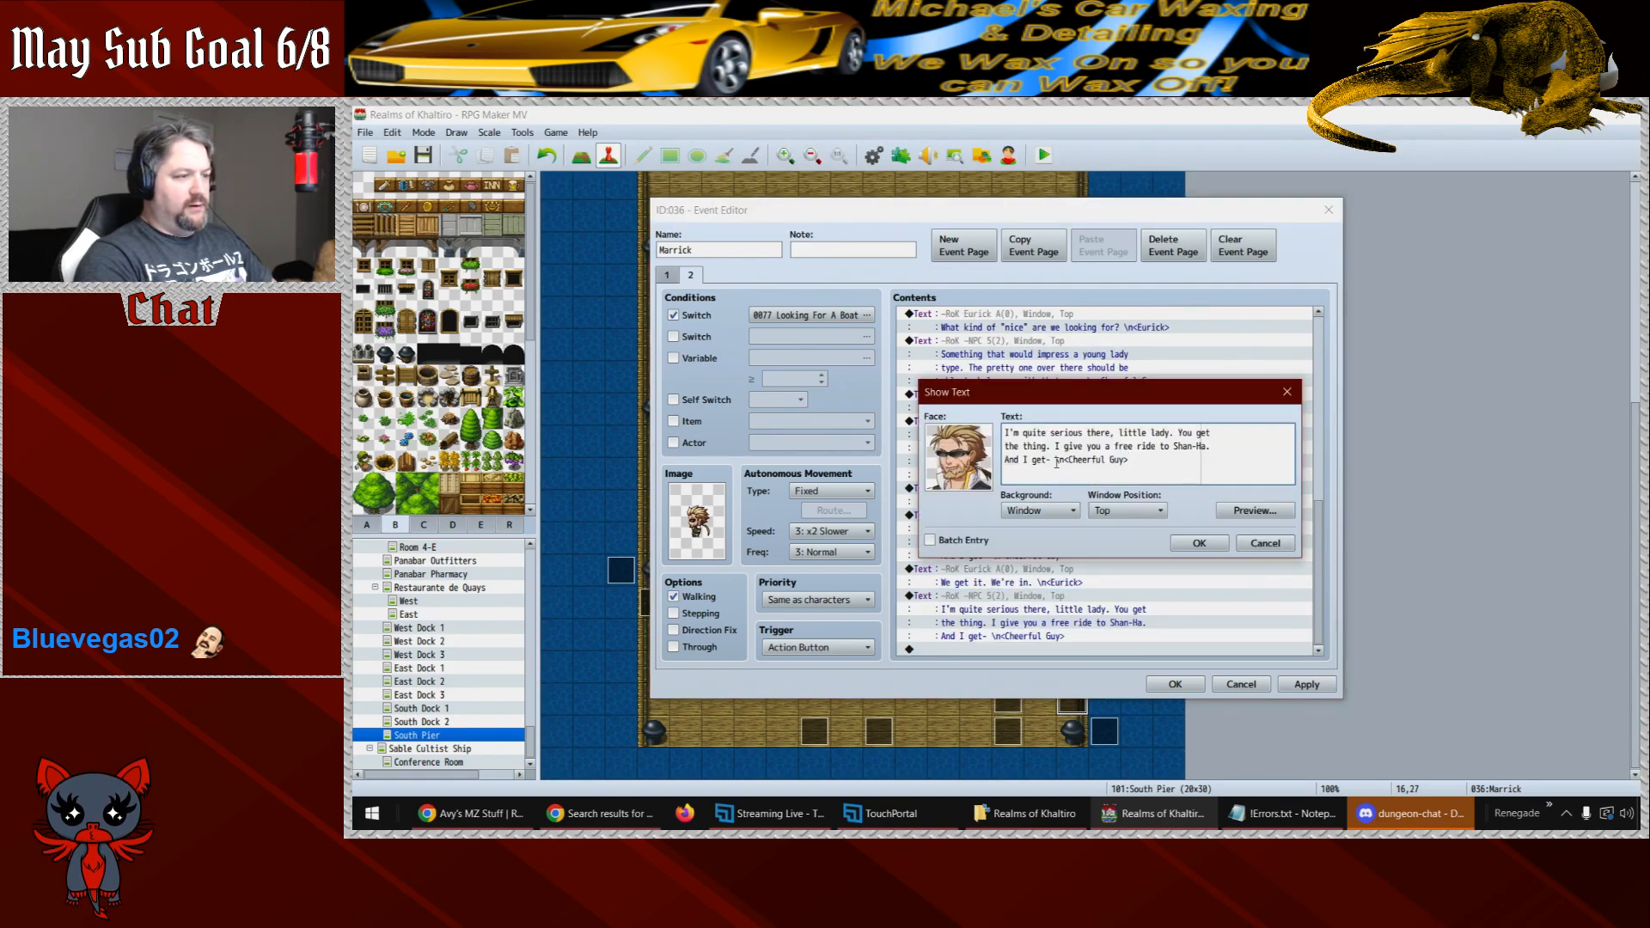
drag(1053, 464, 1005, 432)
text(Great! G)
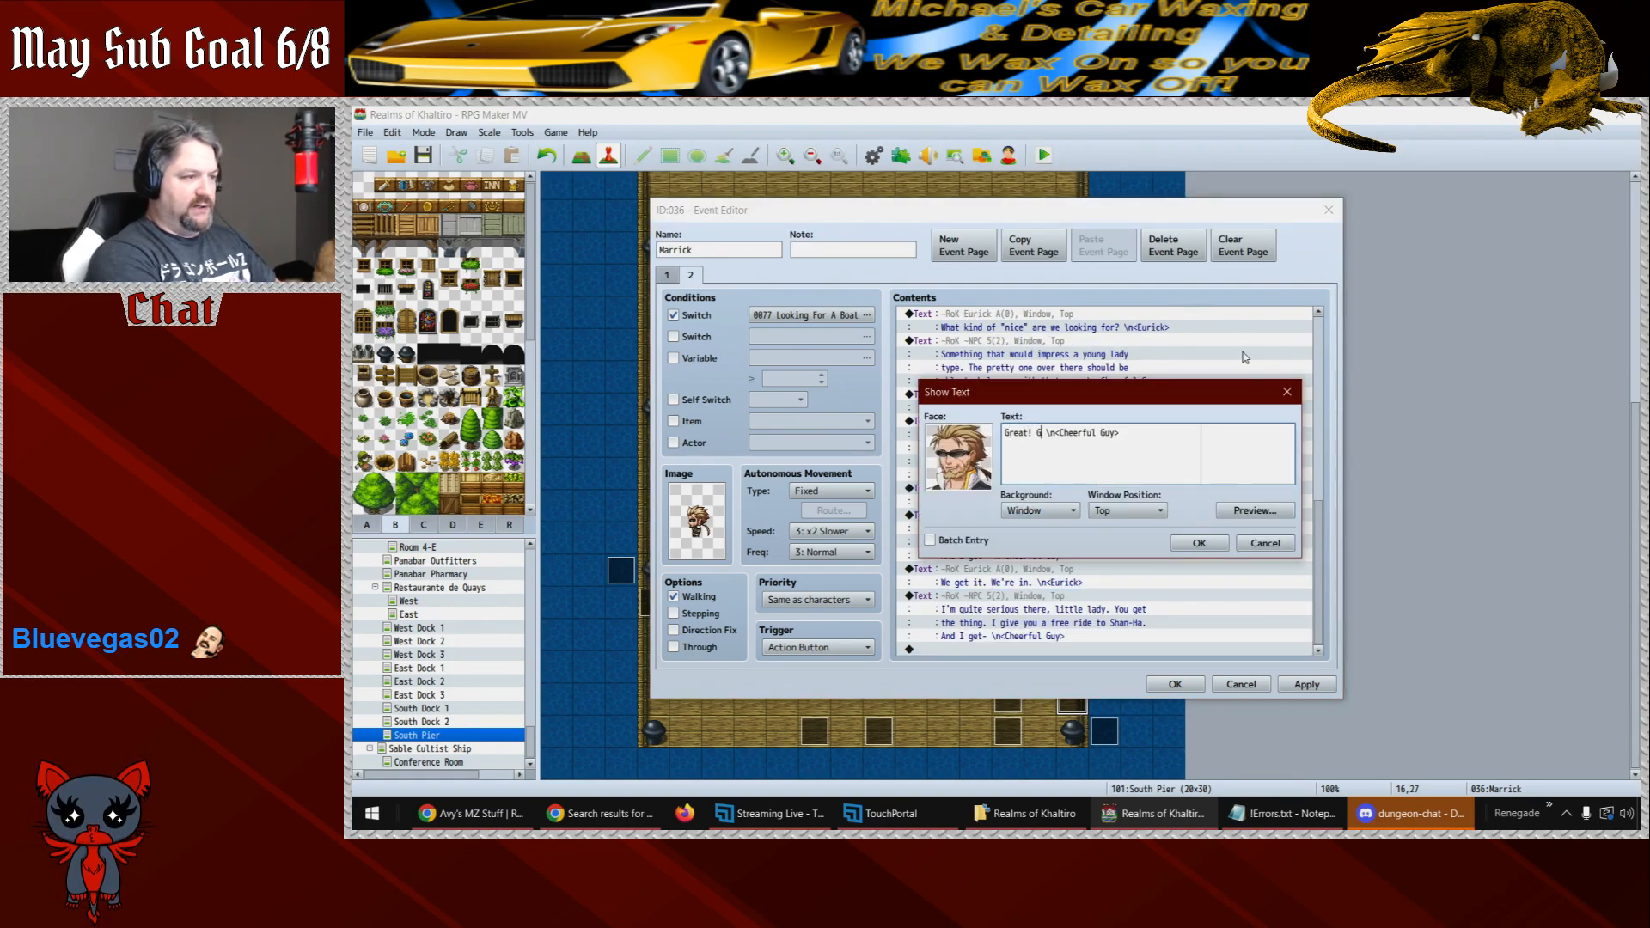
text(lad to hear it! )
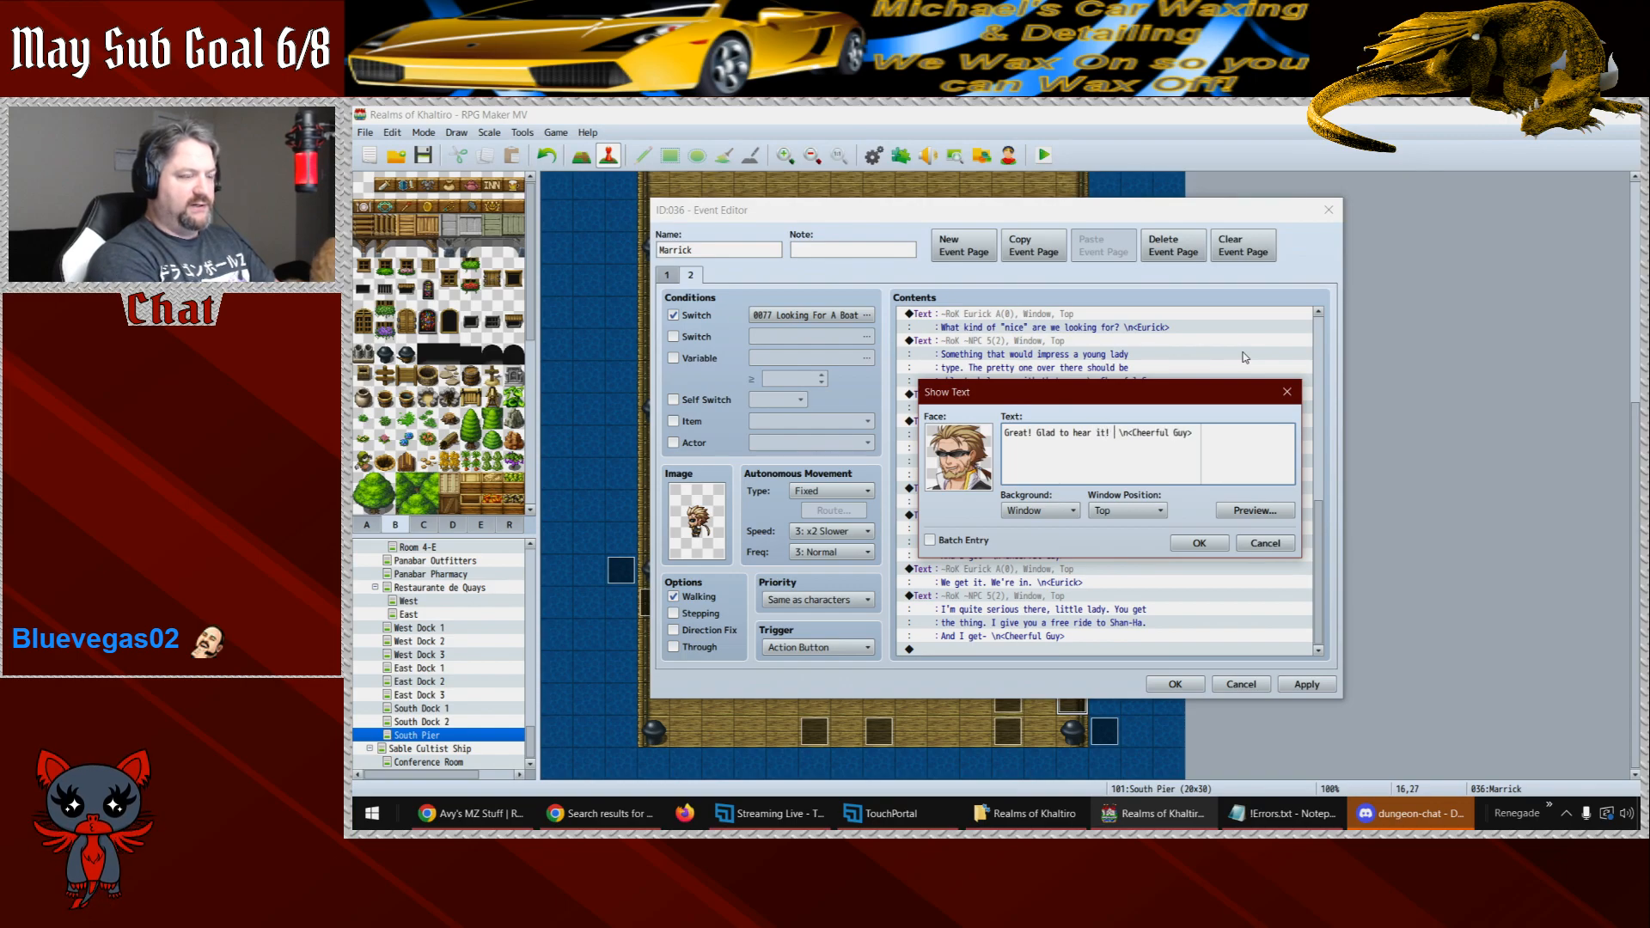
text(Hop aboard a)
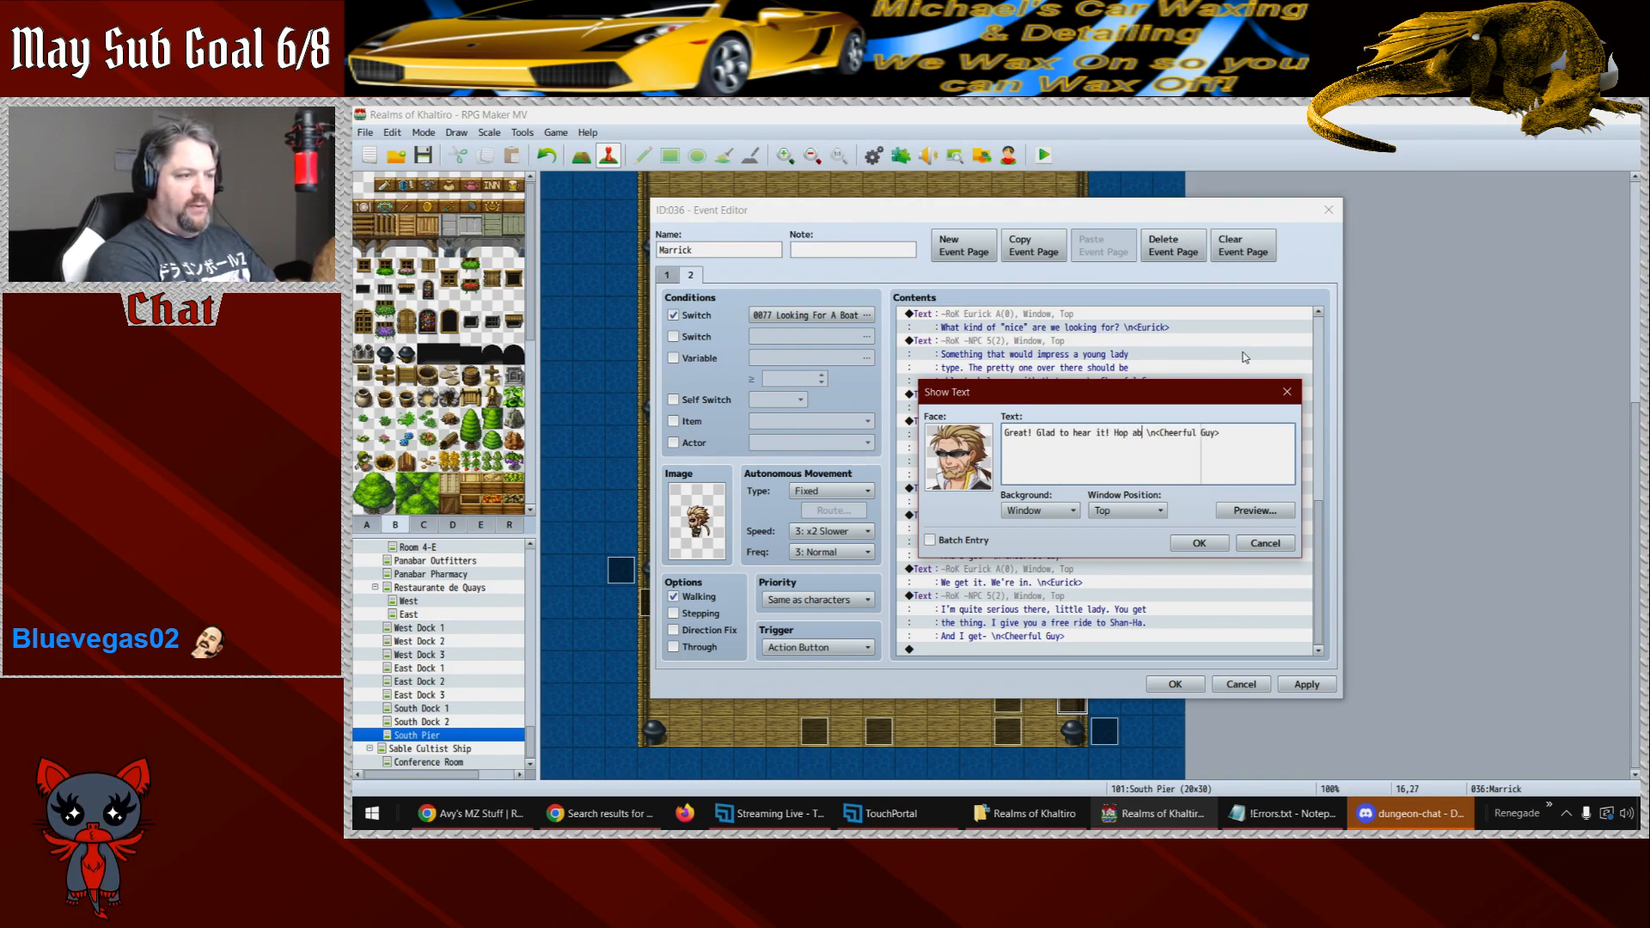
text(nd I'll take ou)
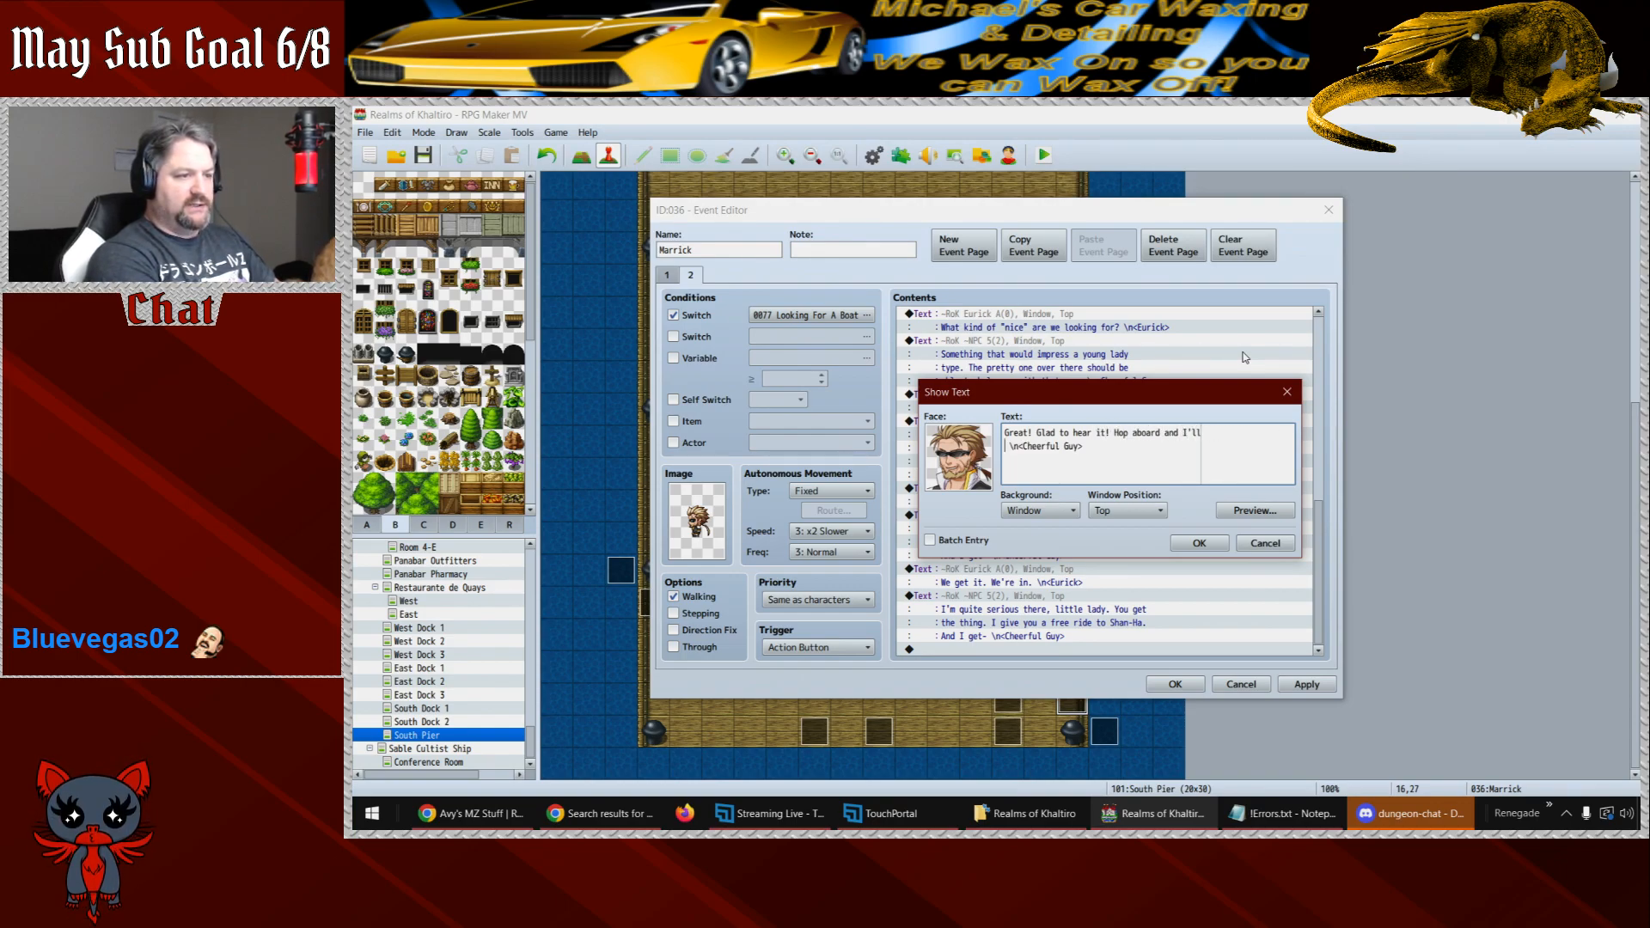
- Complete the second line as "take you to the shipwreck right away." before Cheerful Guy's name tag and save the message
key(BackSpace)
key(BackSpace)
text(you to the shipr)
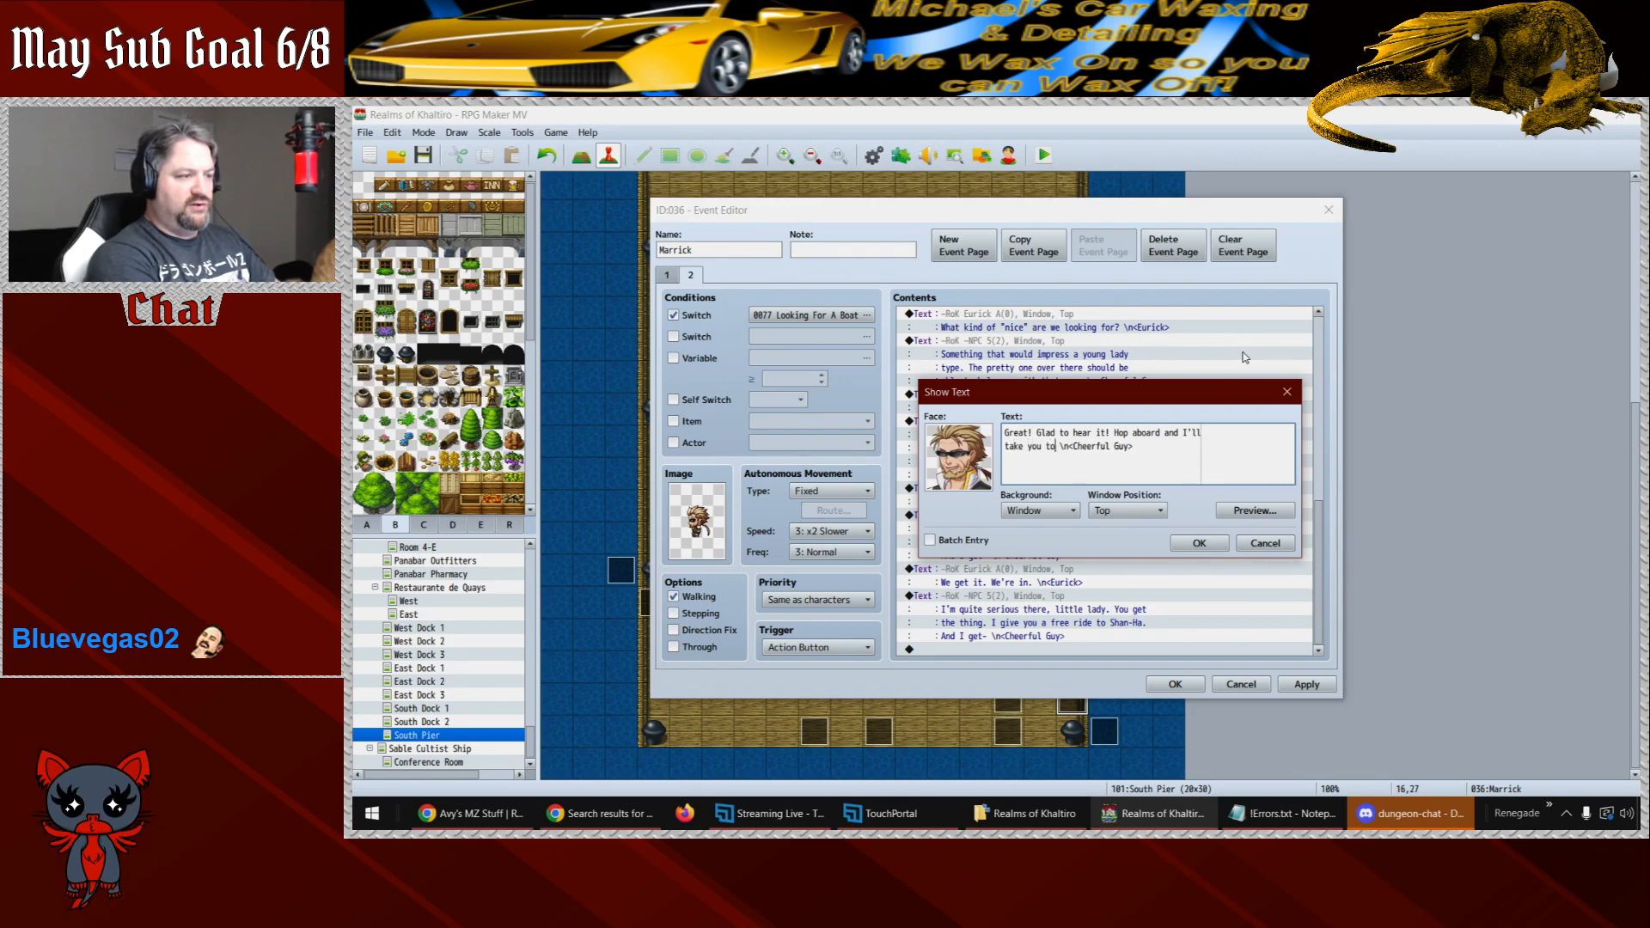
key(BackSpace)
text(wreck right a)
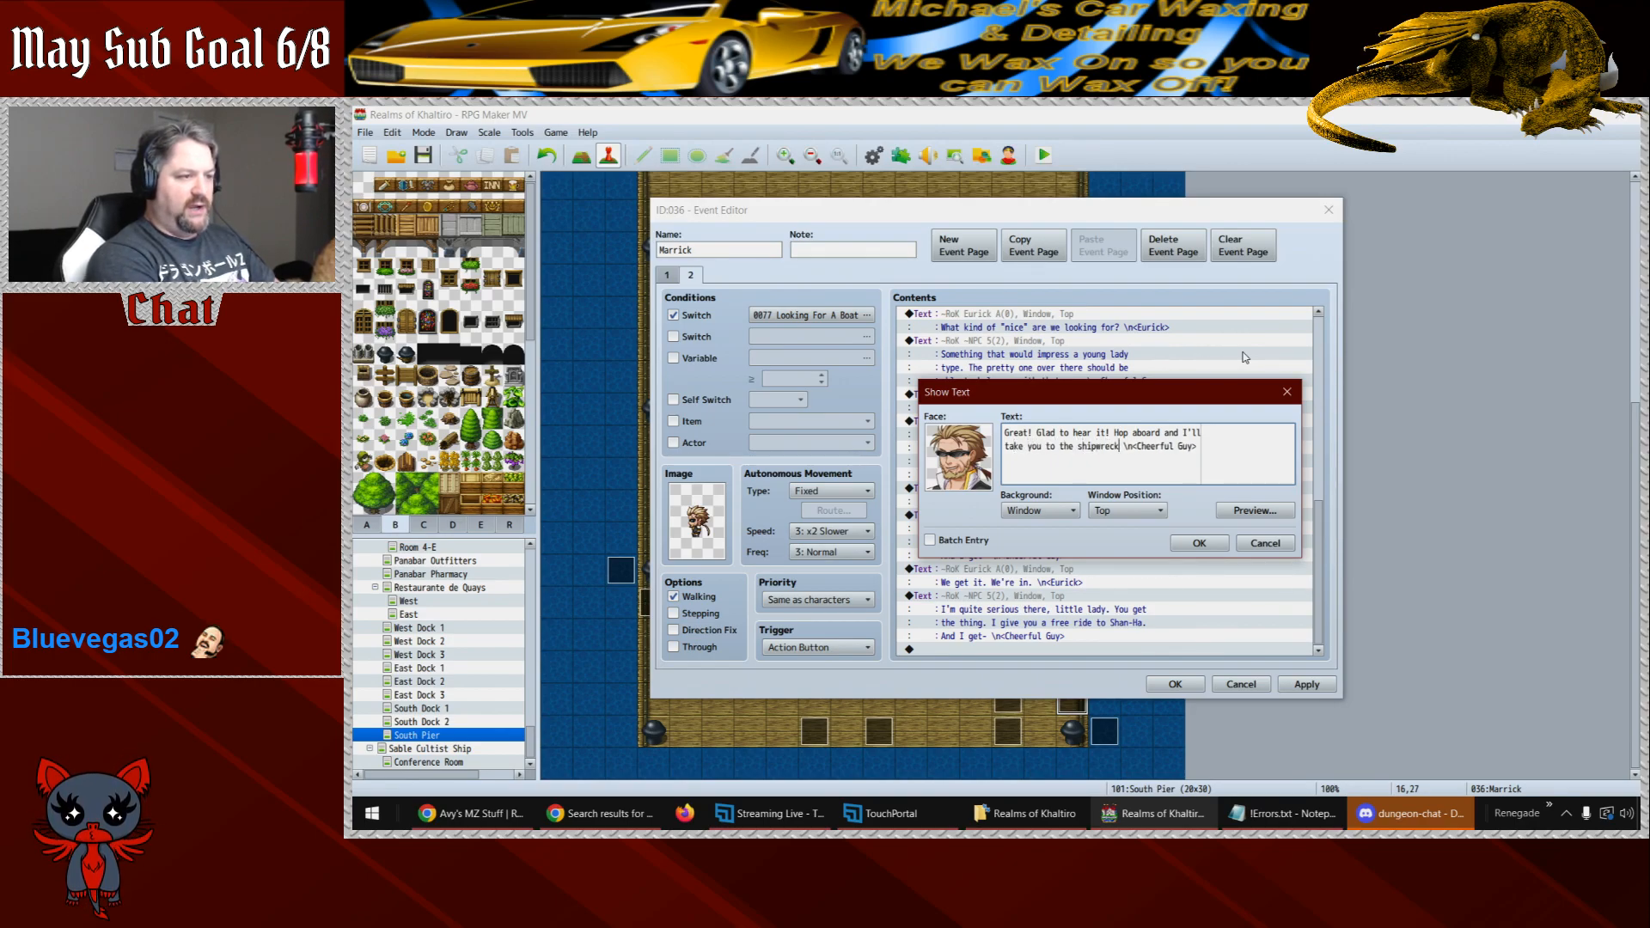
text(way.)
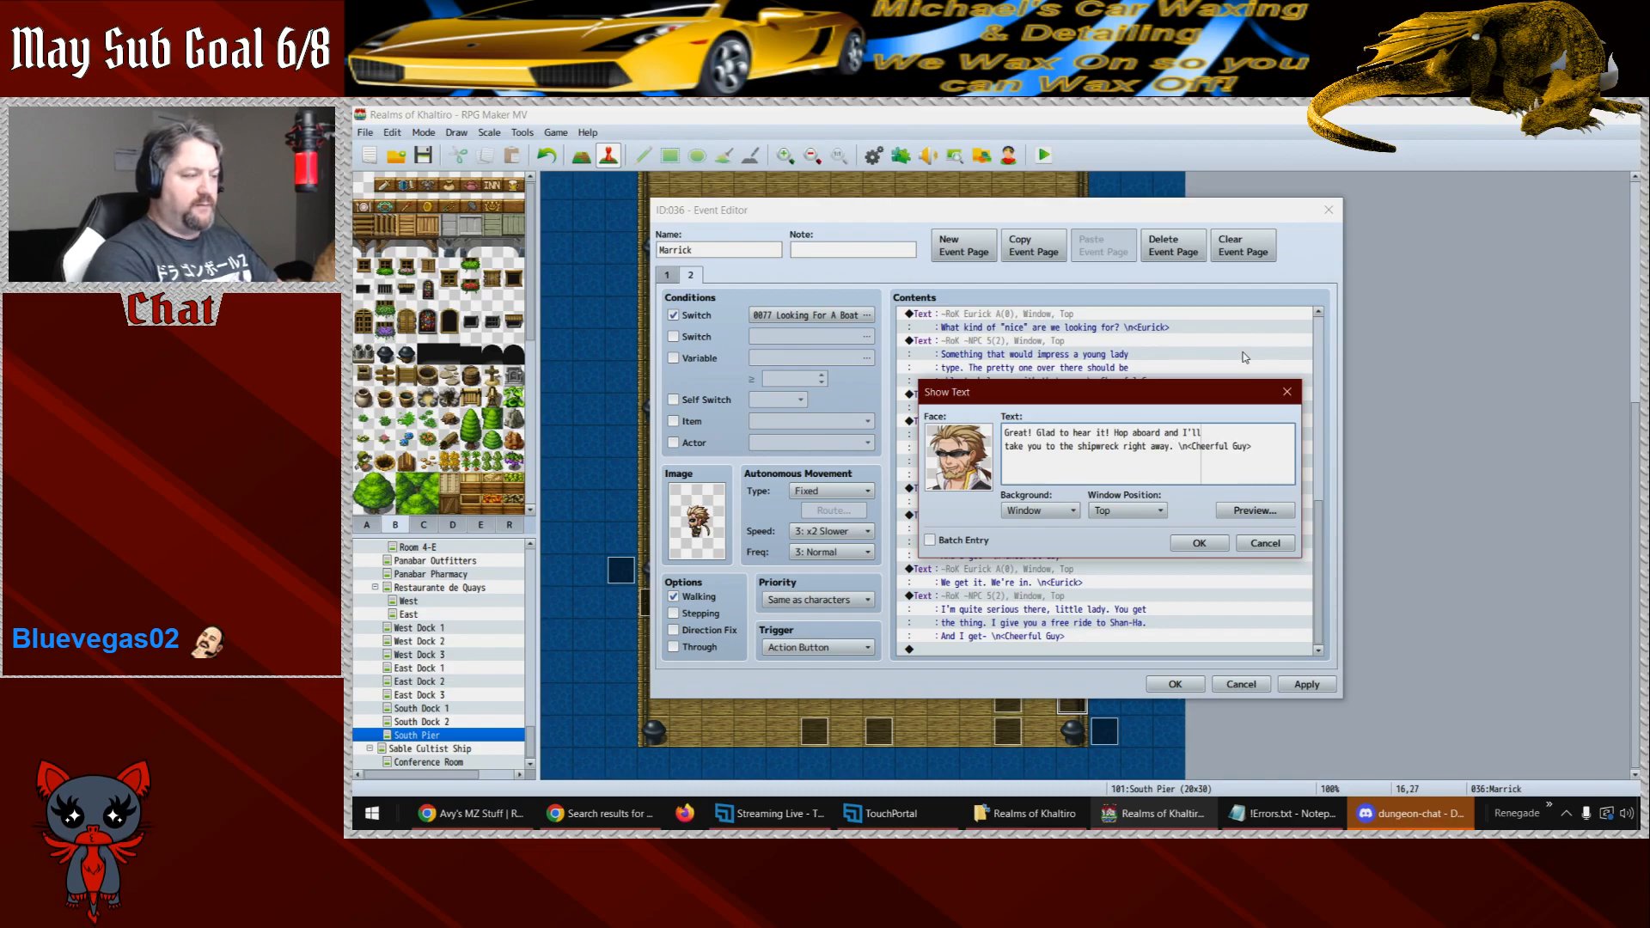
click(1199, 544)
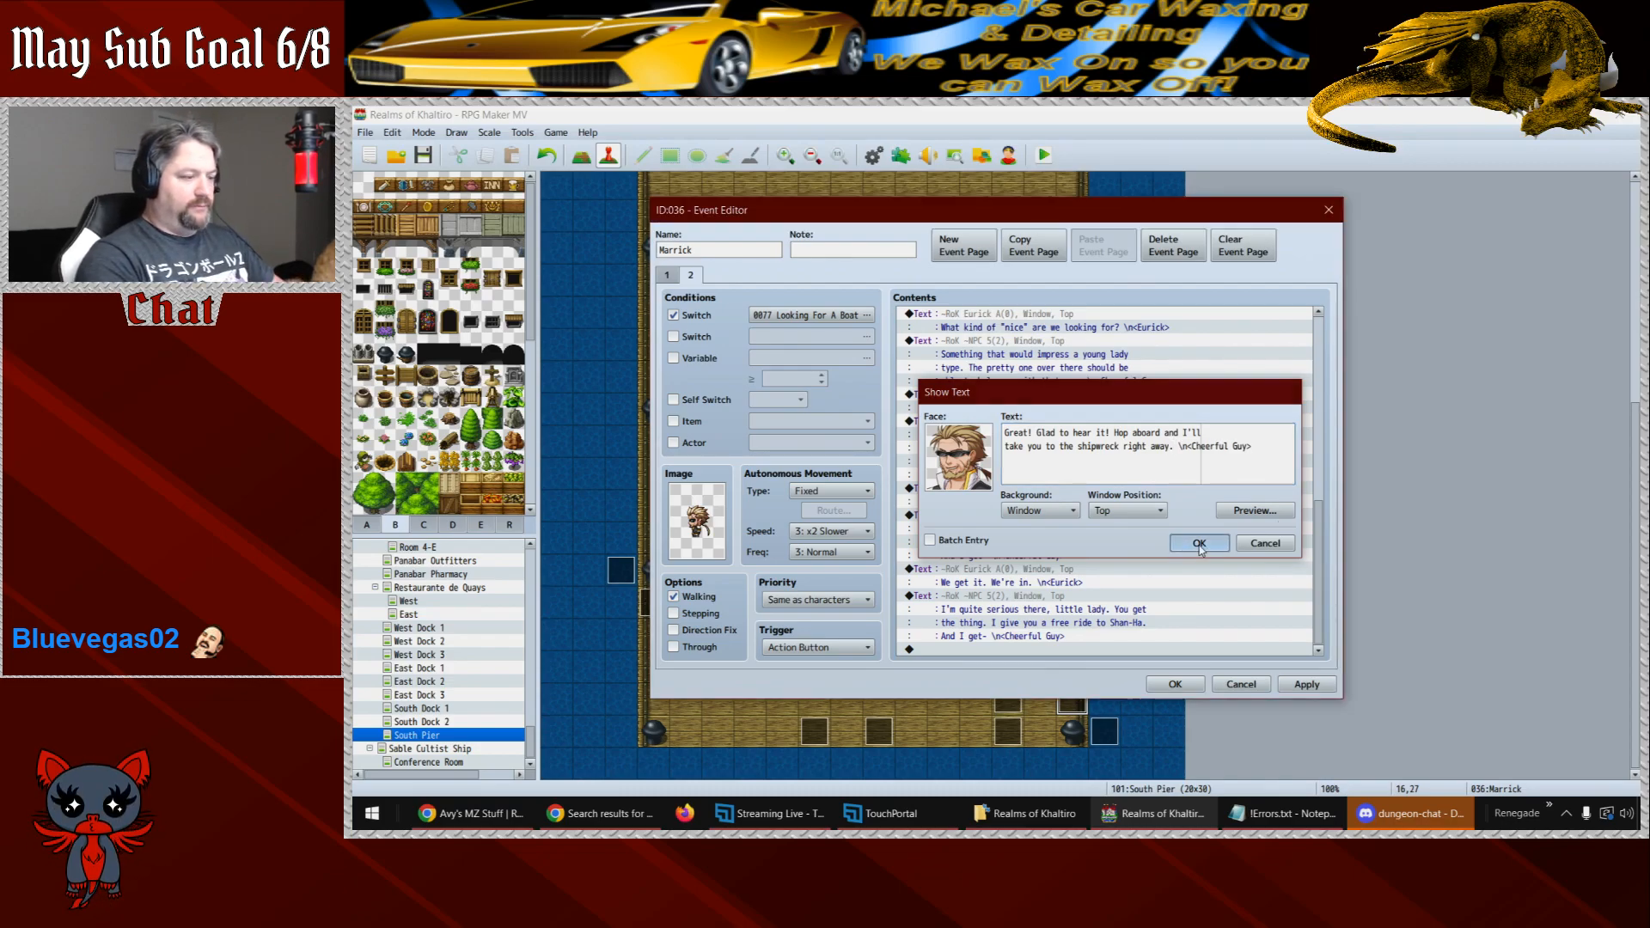
- Duplicate the "Great! Glad to hear it!" message at the end of Marrick's event page and open the copy for editing
key(ctrl+c)
key(ctrl+v)
key(space)
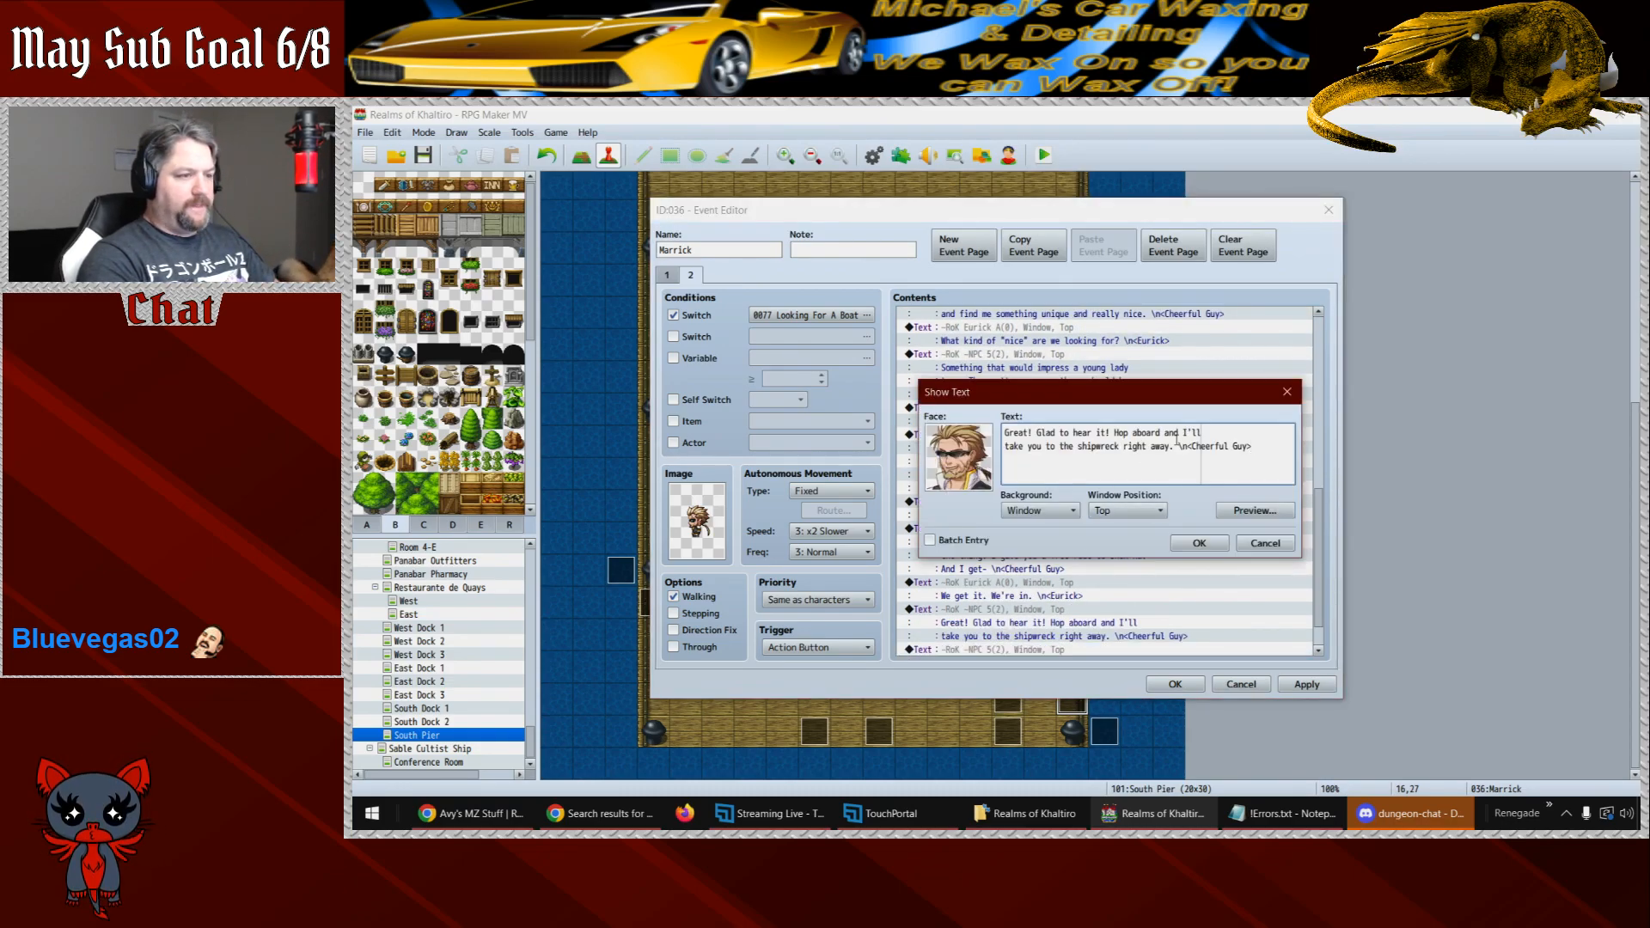
- Change the speaker name tag in the duplicated message from Cheerful Guy to Marrick
drag(1252, 446, 923, 442)
click(1297, 437)
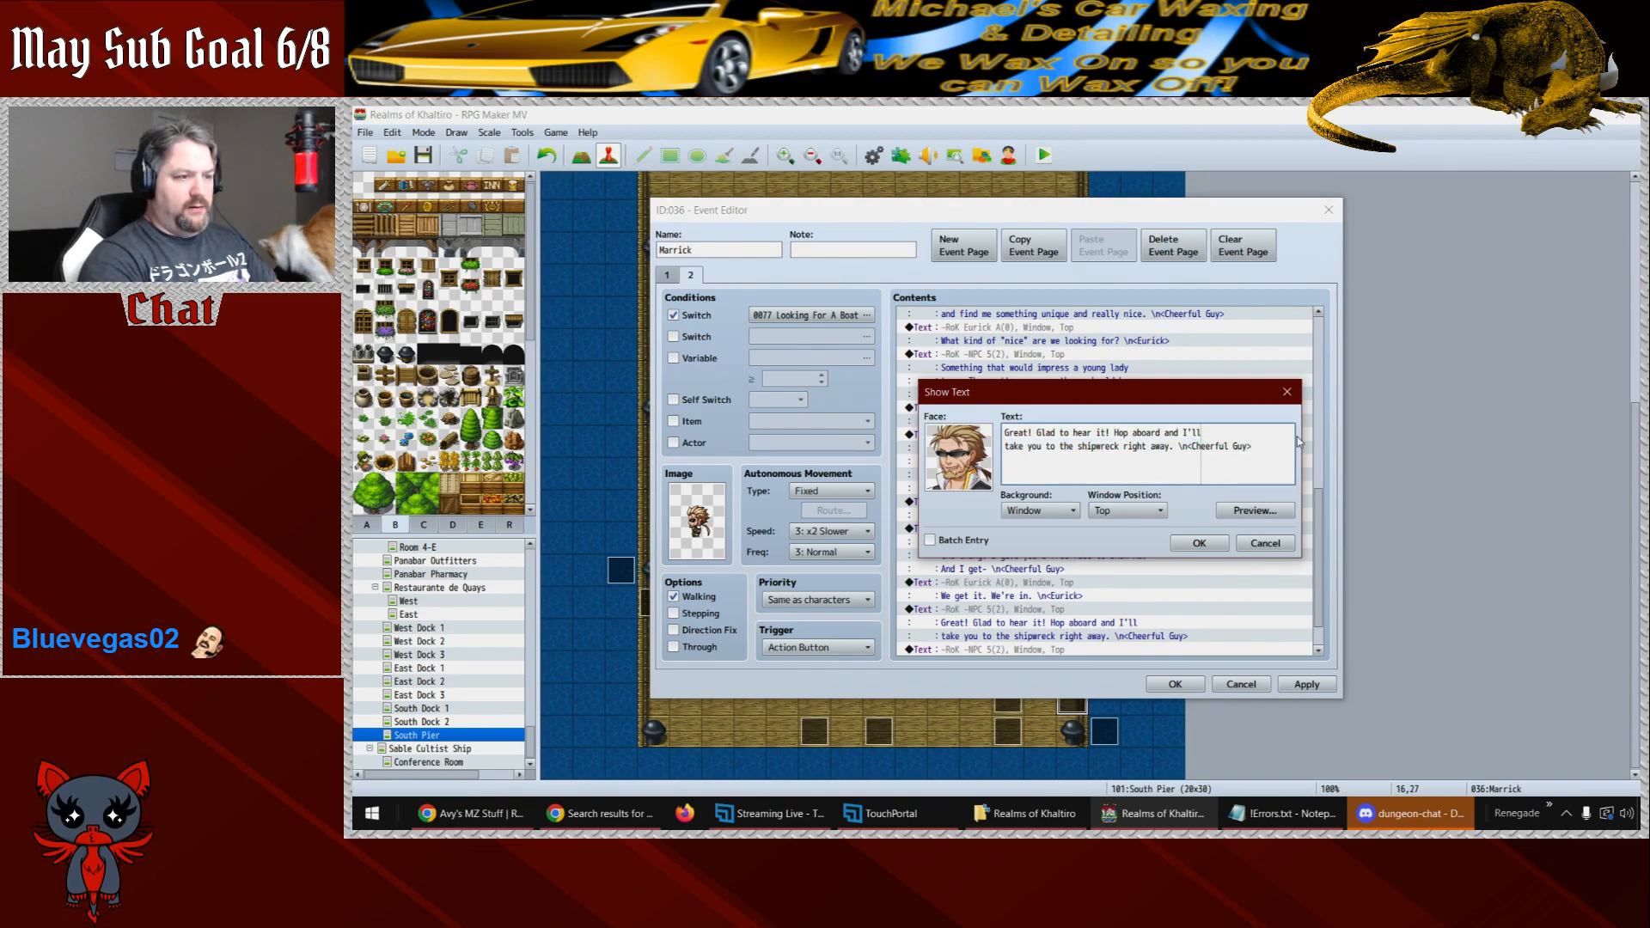
key(ctrl+shift+Left)
key(ctrl+shift+Left)
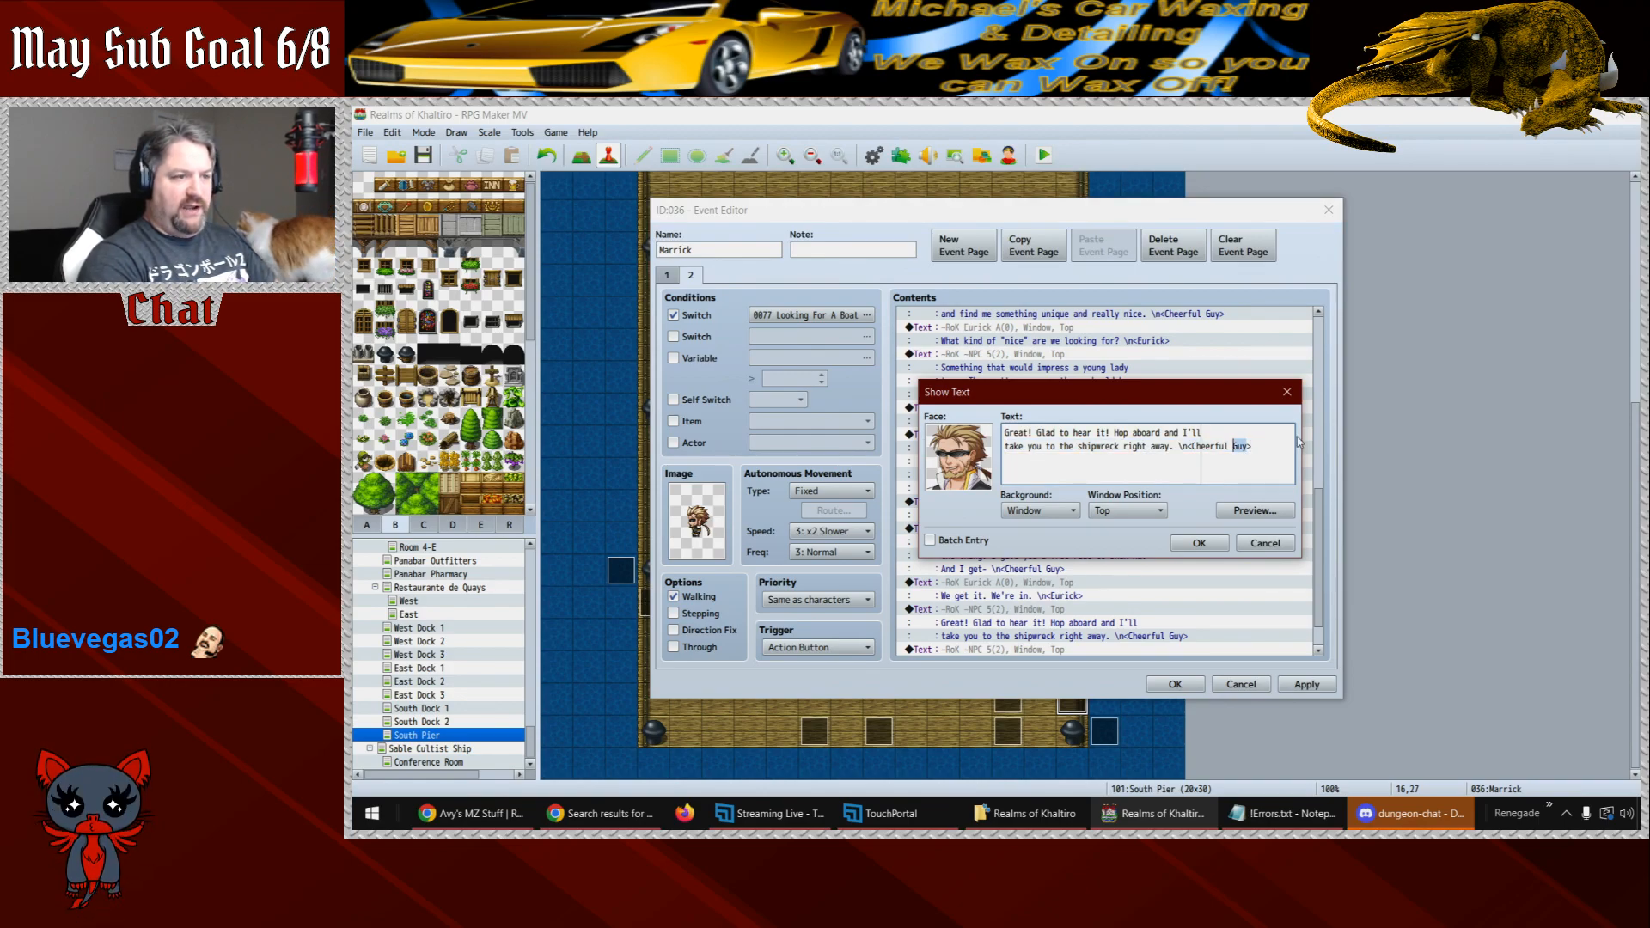
text(Marrick)
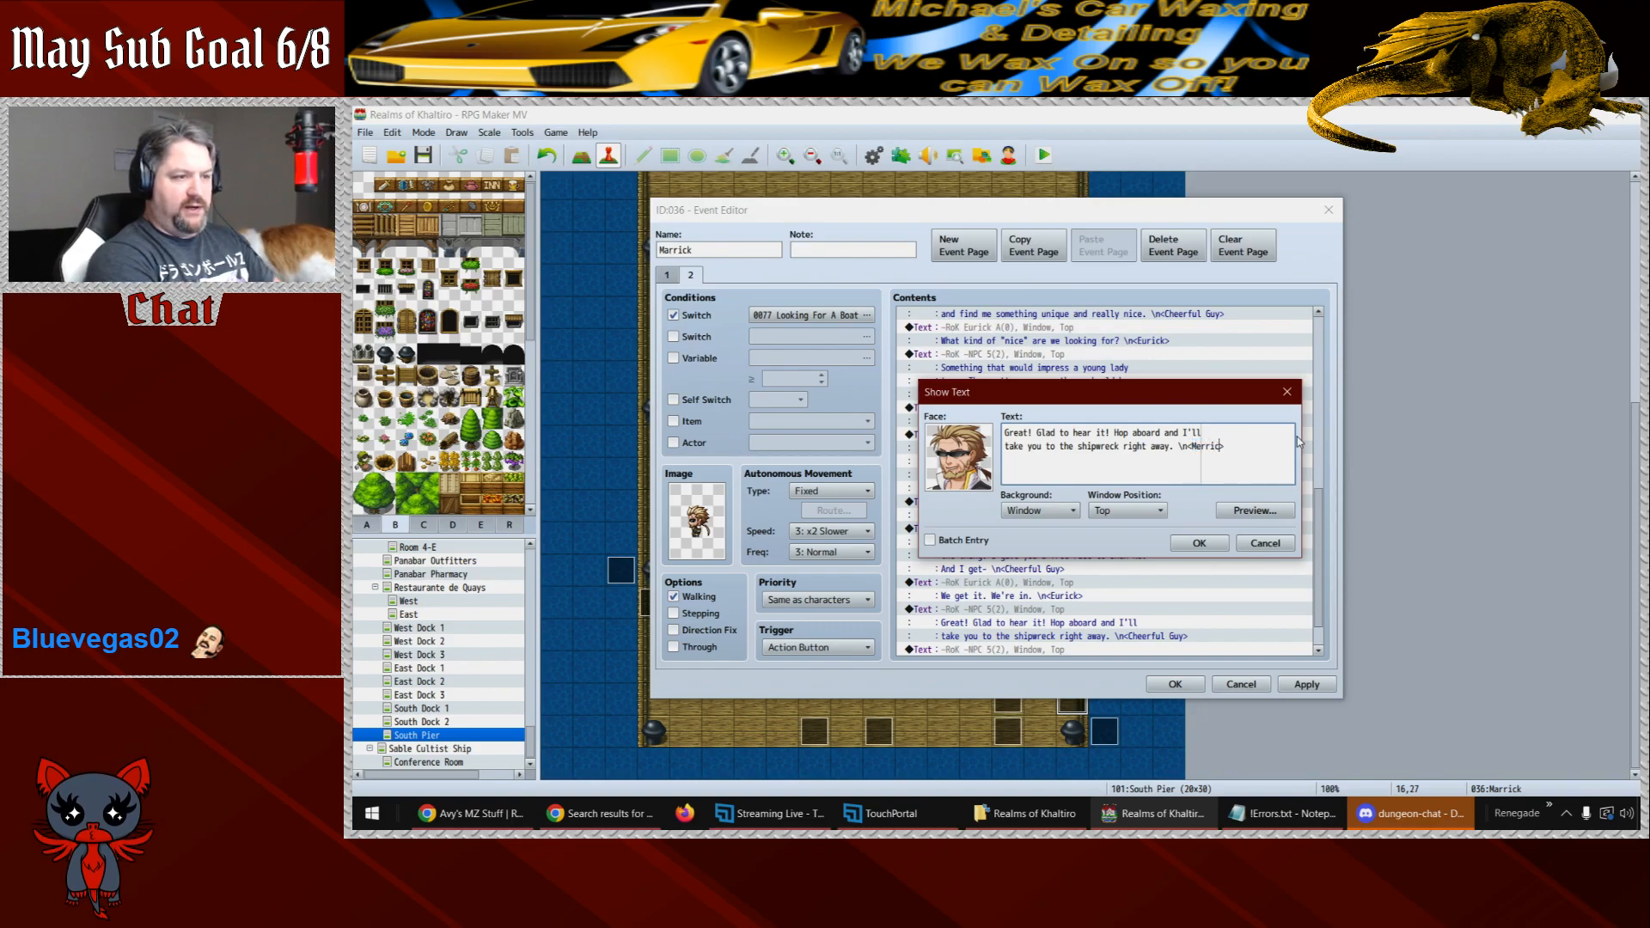
key(BackSpace)
key(BackSpace)
key(BackSpace)
key(BackSpace)
key(BackSpace)
key(BackSpace)
text(arrick)
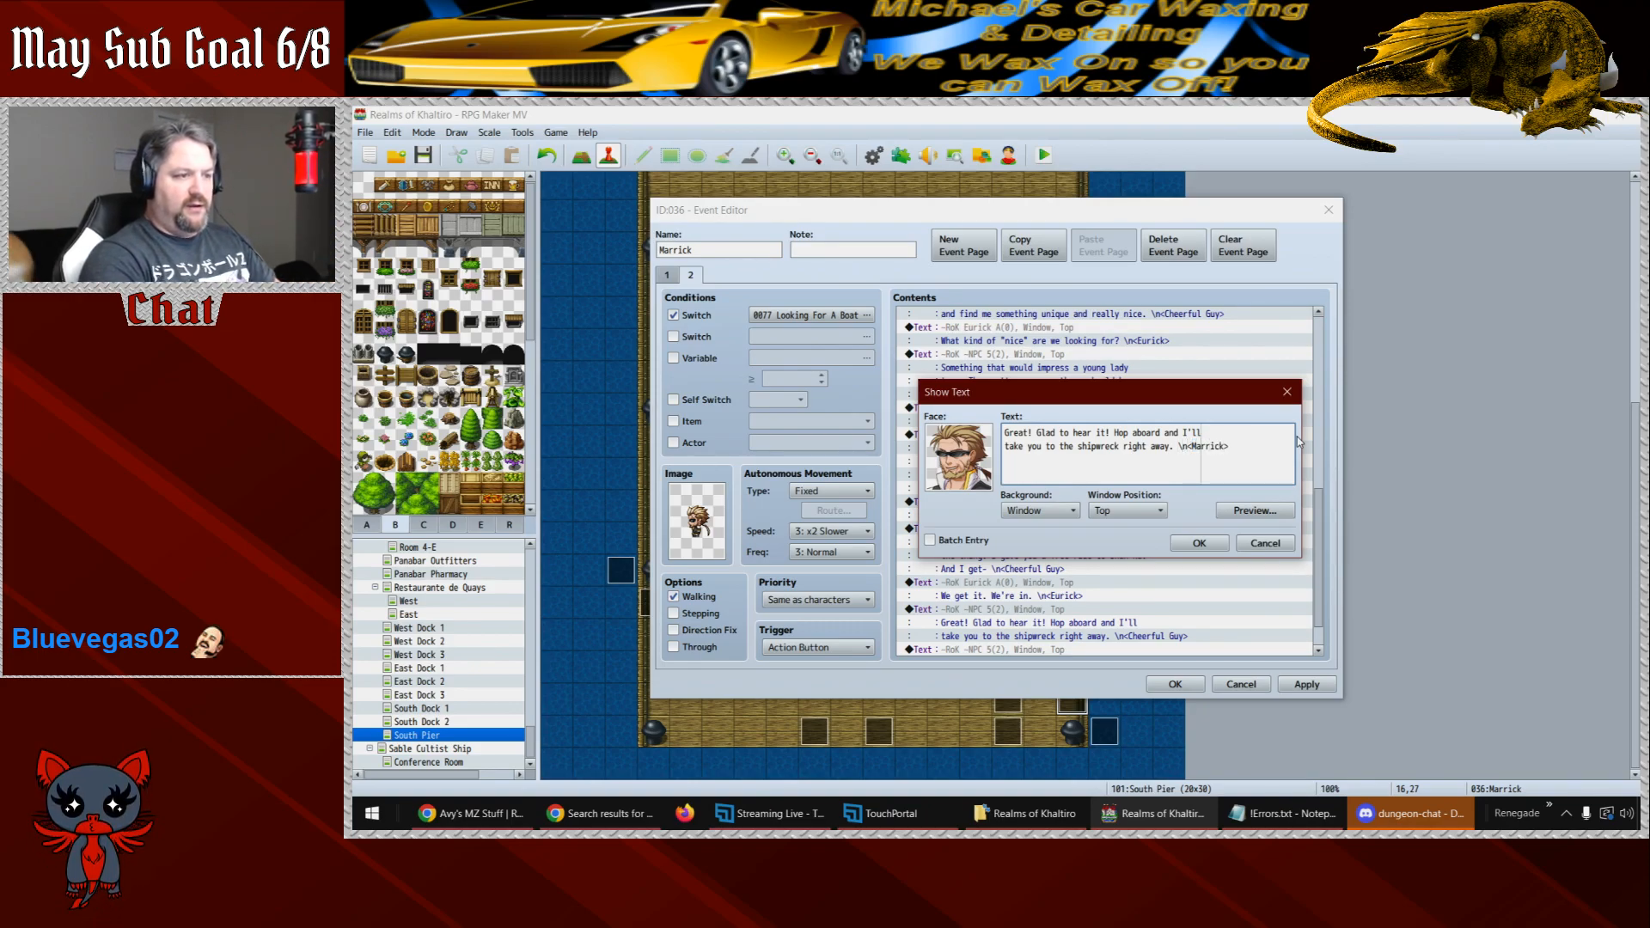
- Replace the copied message's dialogue, keeping the name tag, with "By the way, the name's Marrick. Captain"
key(ctrl+shift+Home)
text(By thbe w)
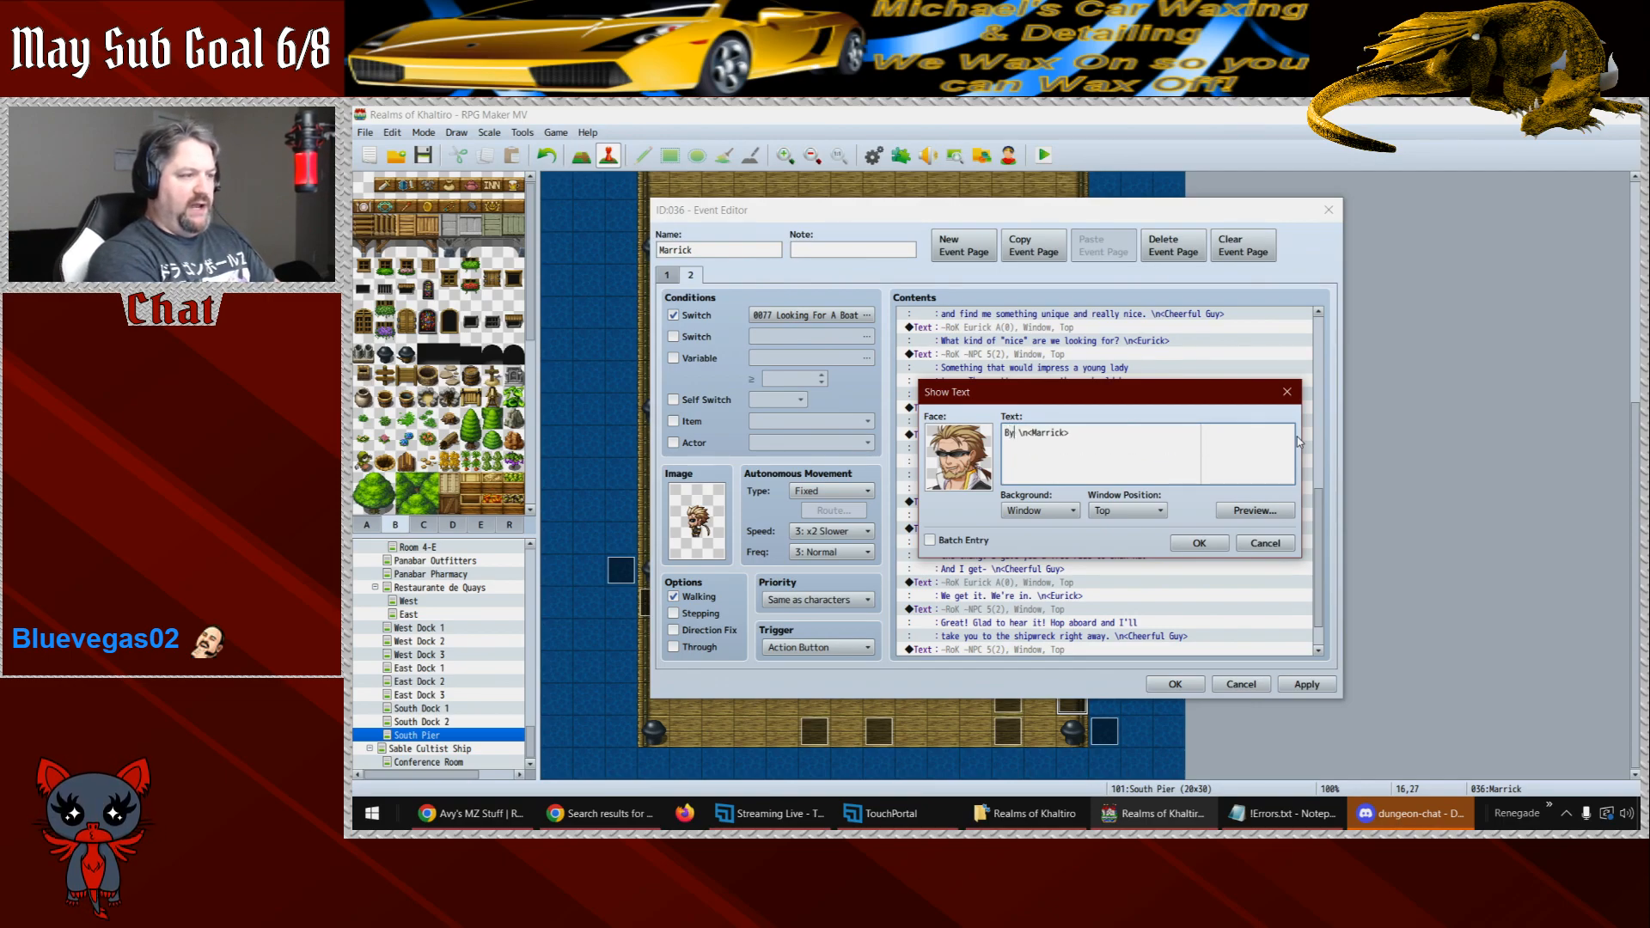
key(BackSpace)
key(BackSpace)
key(BackSpace)
key(BackSpace)
text(e )
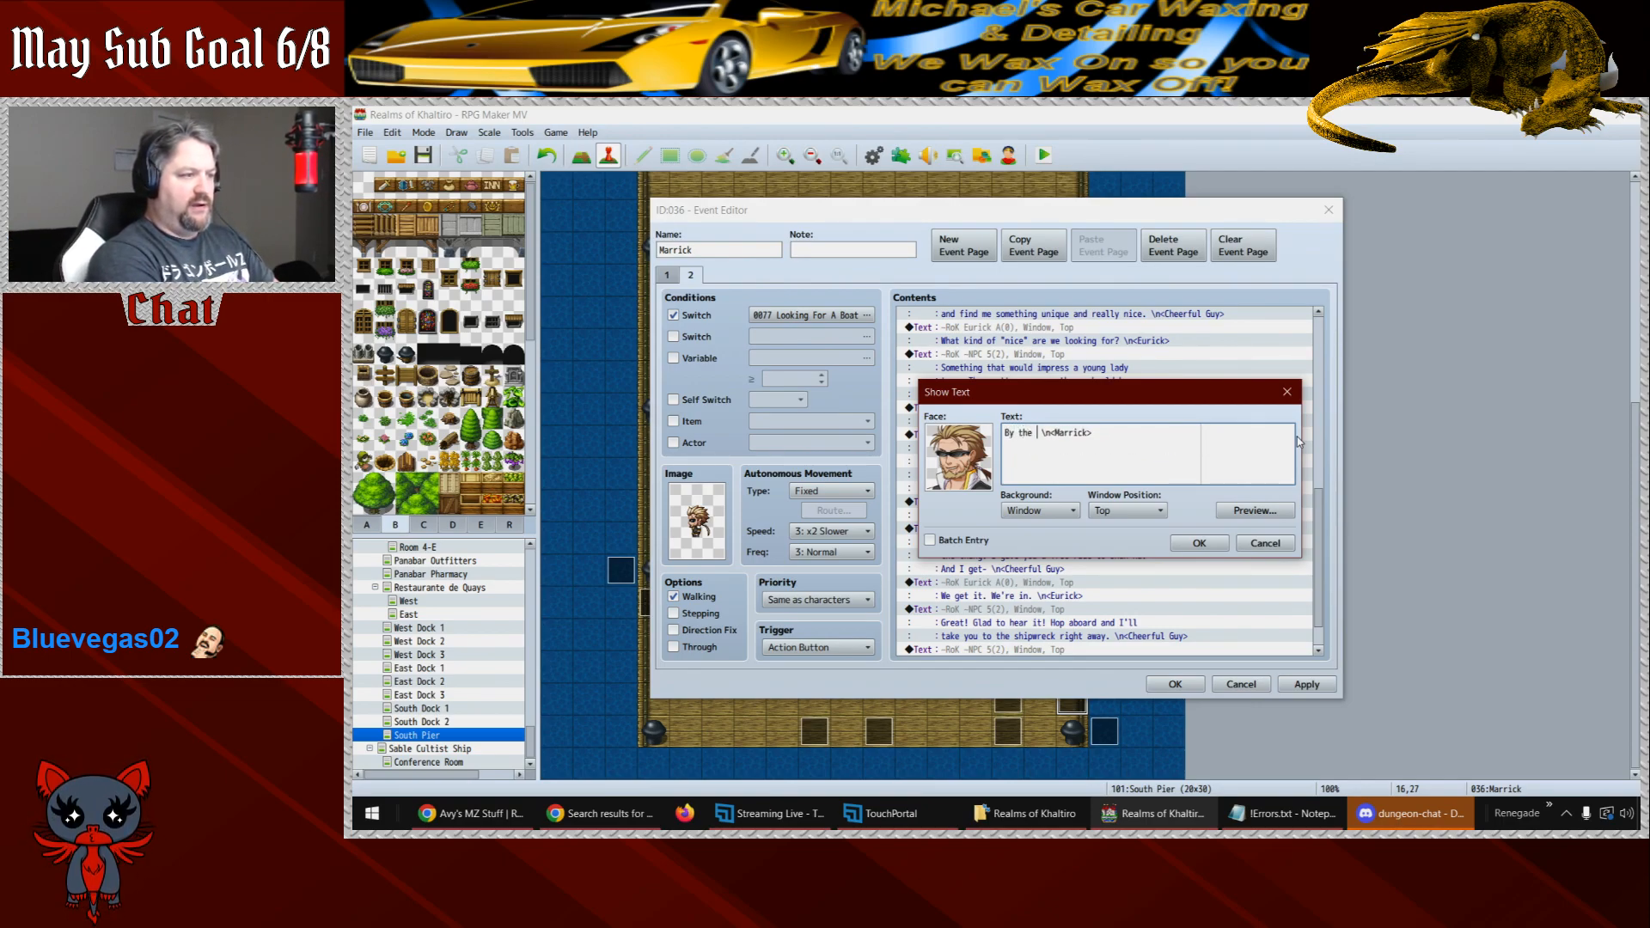
text(way, the N)
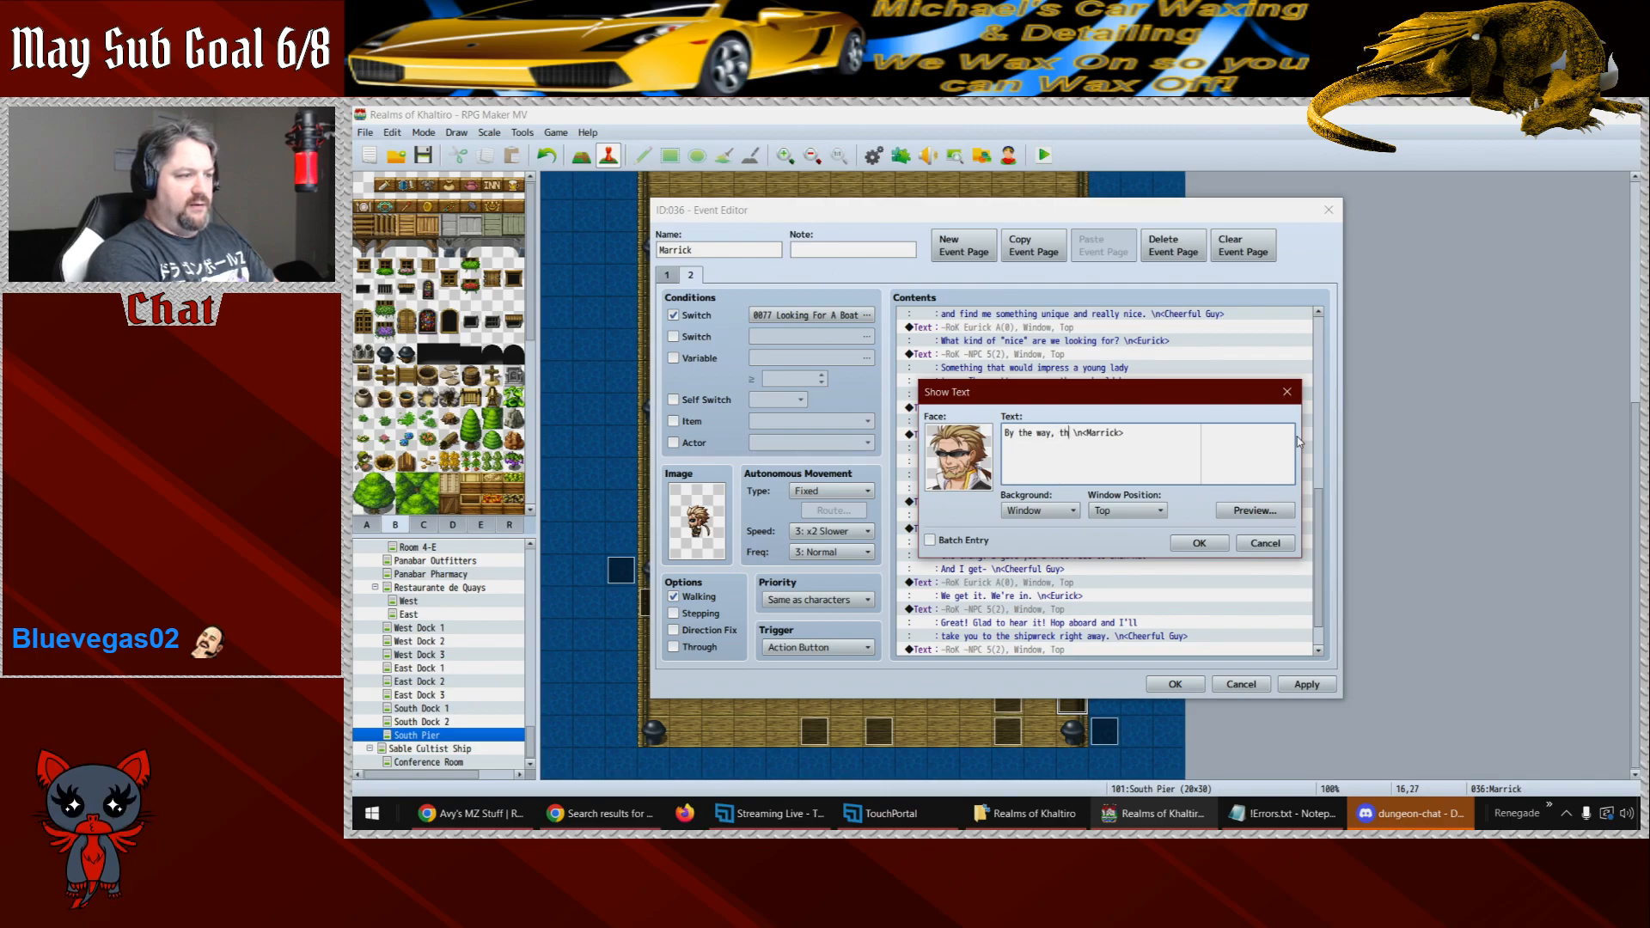
key(BackSpace)
text(name's Mar)
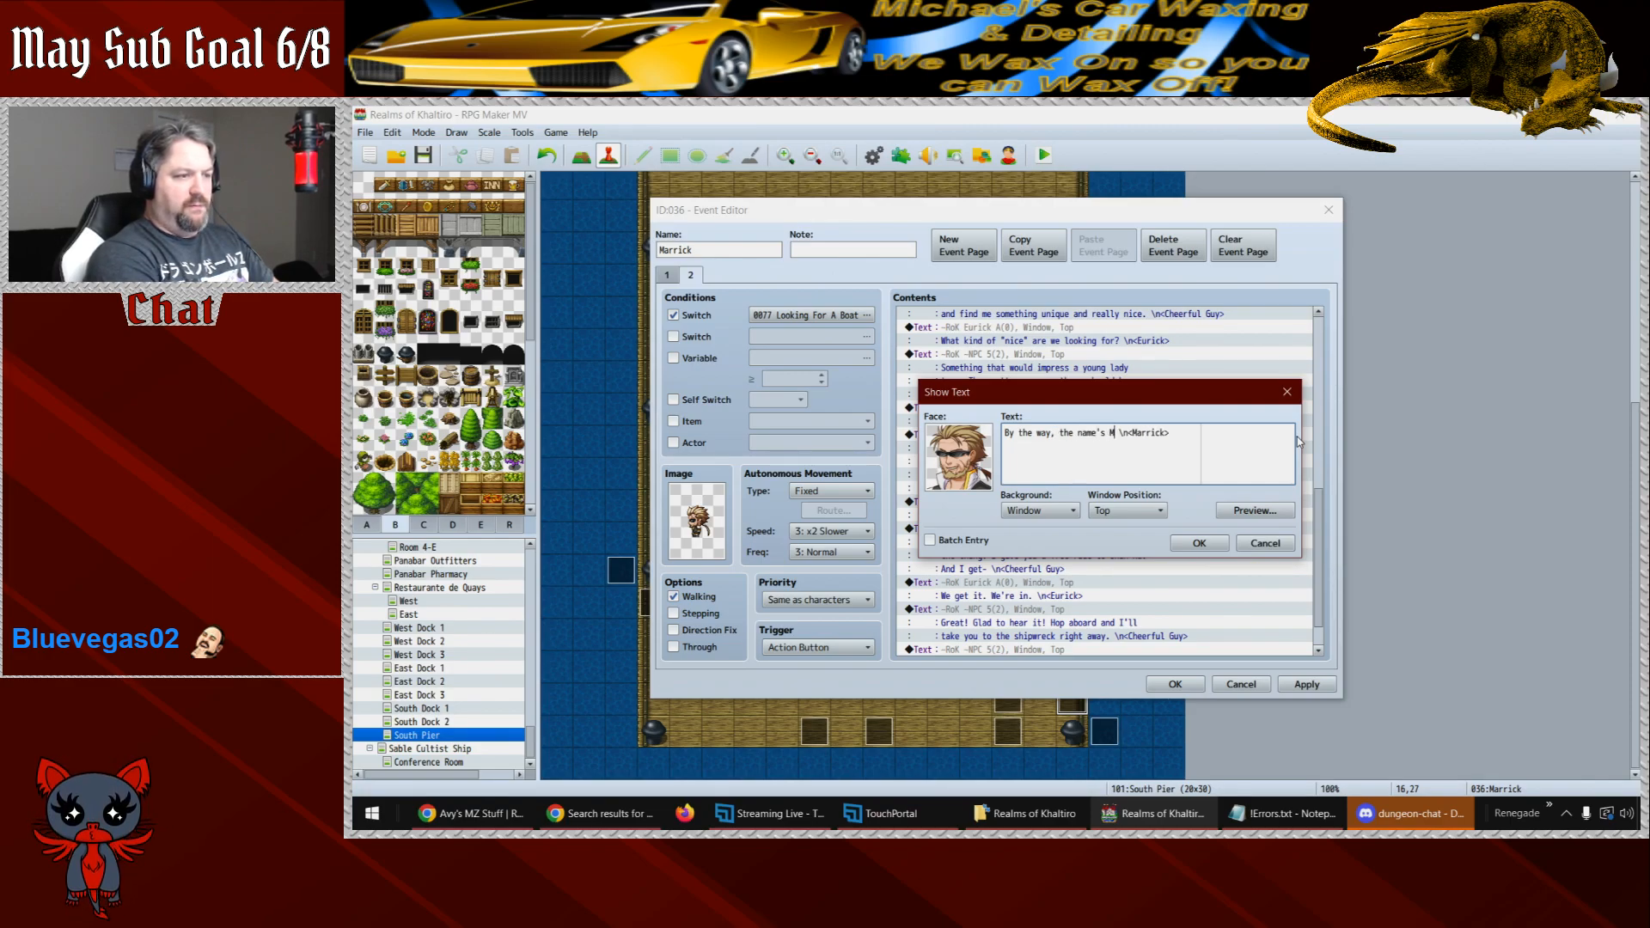
text(rick. Captain)
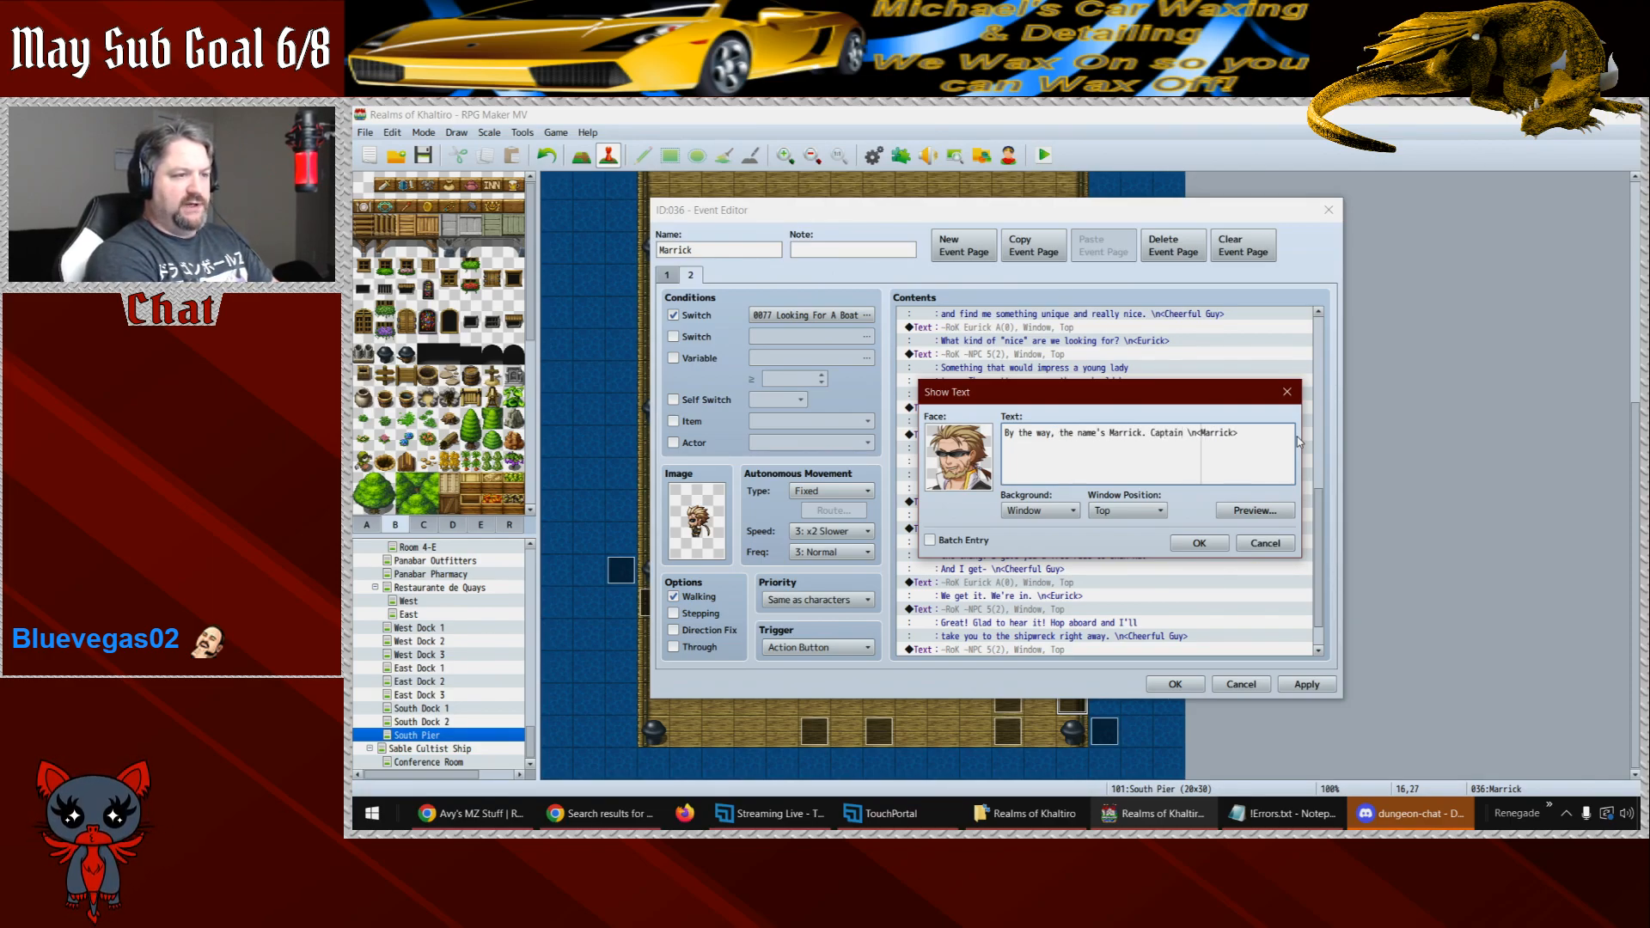
- Continue the message on a second line with "Marrick that is! All aboard!" and confirm the text
key(Return)
text(Marrick that is.)
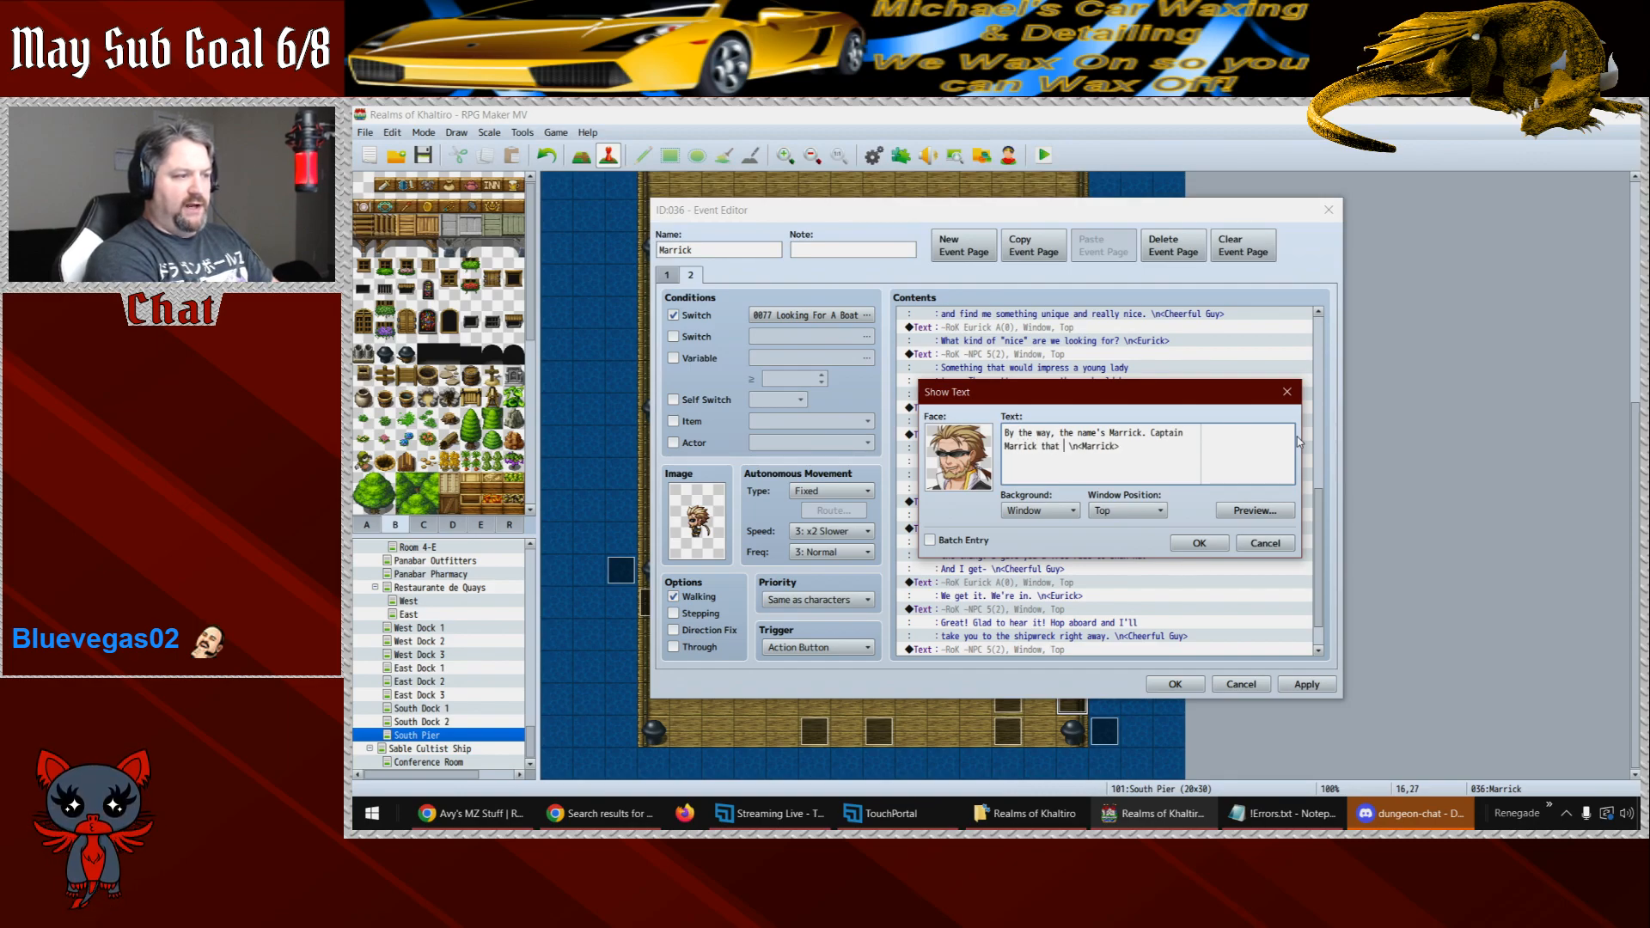
key(BackSpace)
text(!)
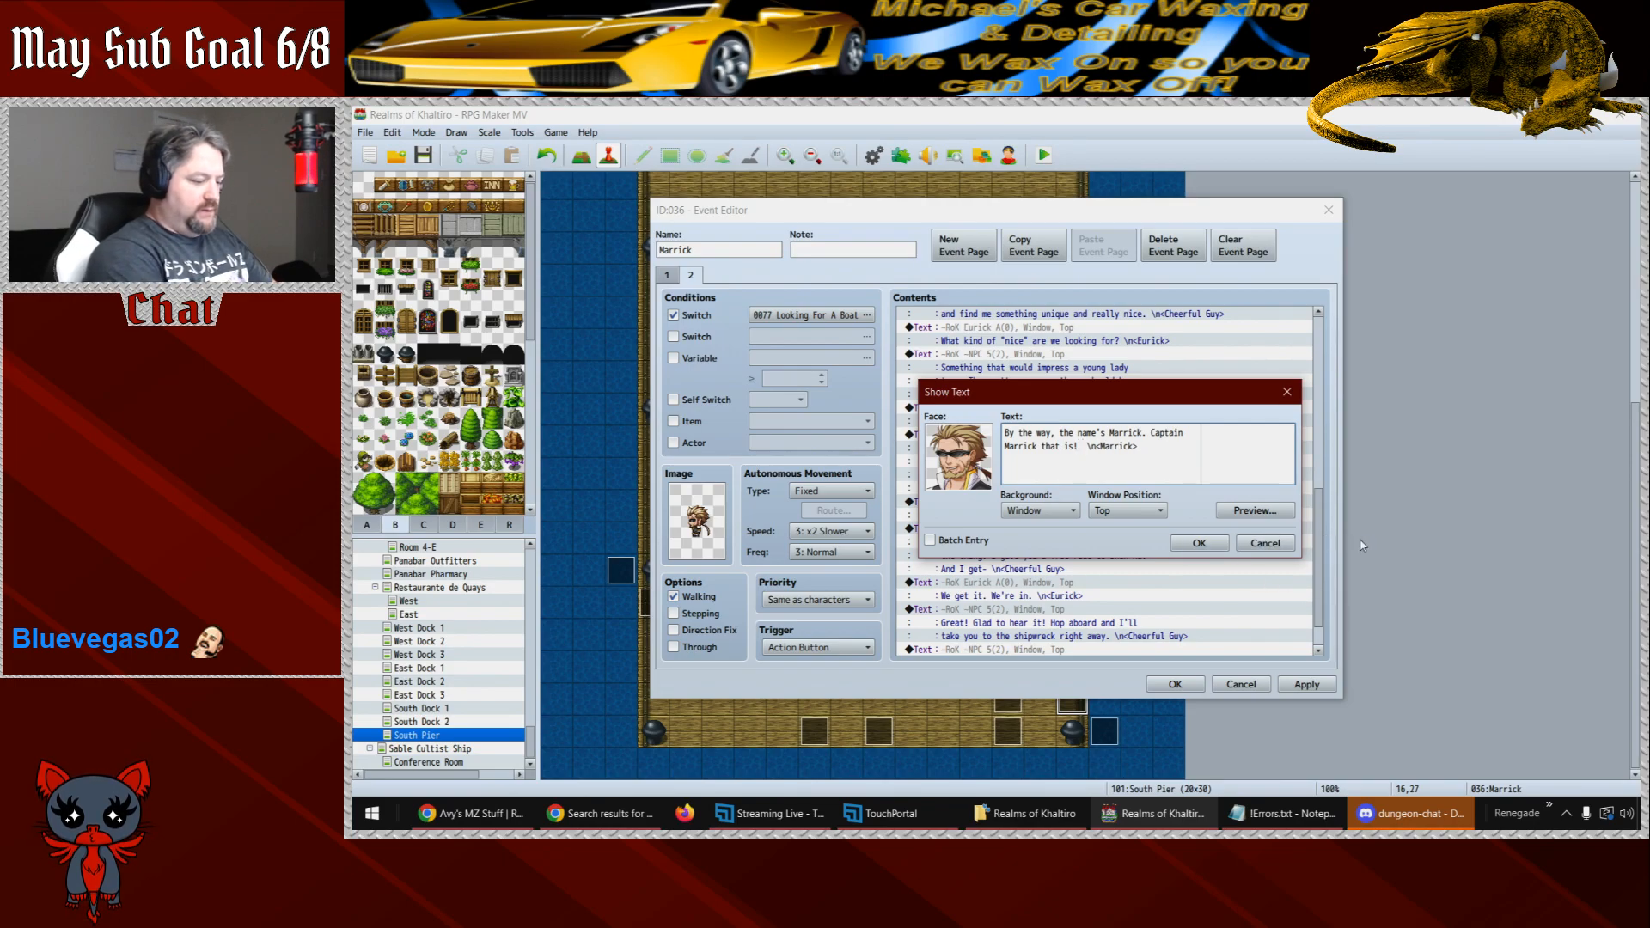
text(All aboar)
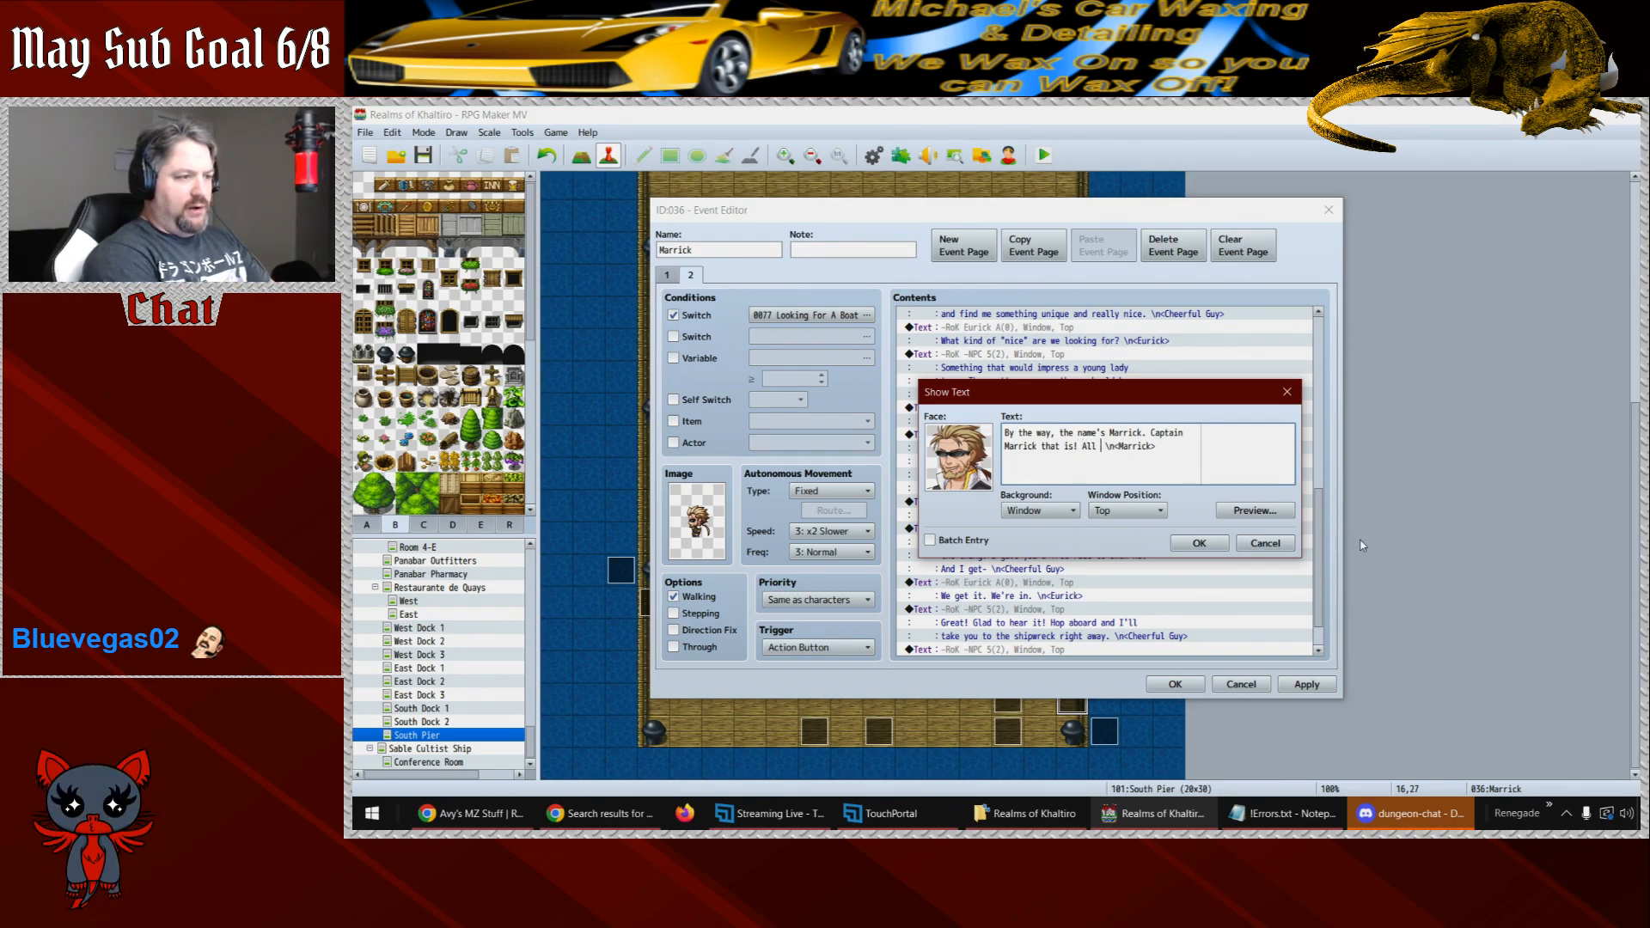
text(d!)
click(1199, 543)
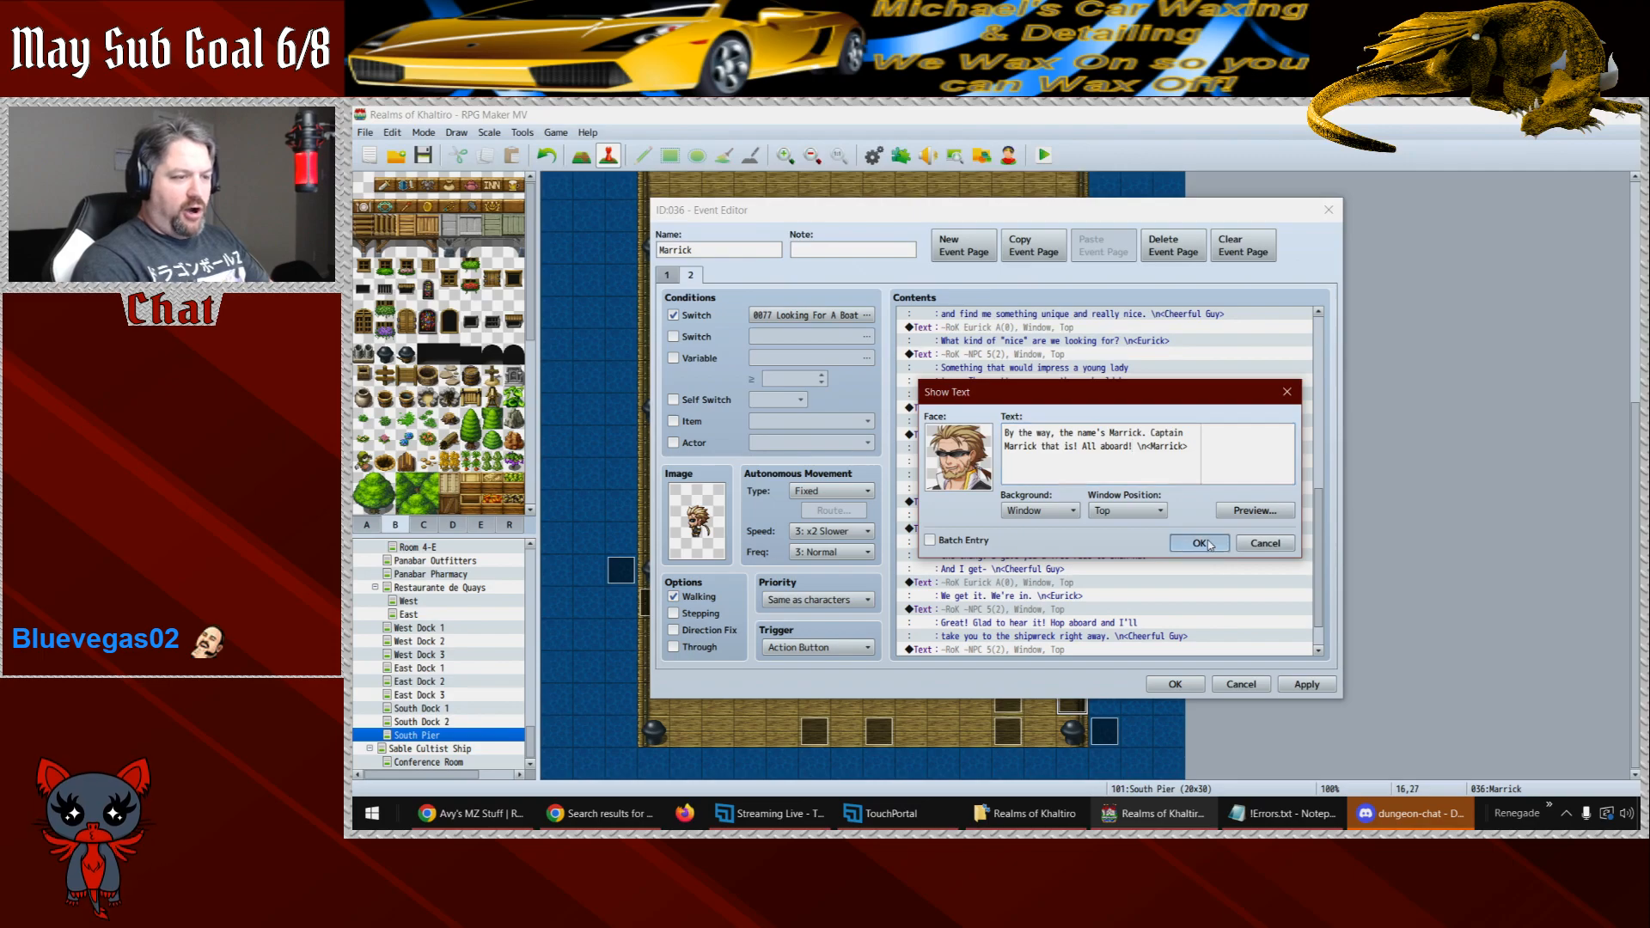
- Apply the dialogue changes to the Marrick event and close its editor
click(1306, 684)
scroll(1322, 650, down, 1)
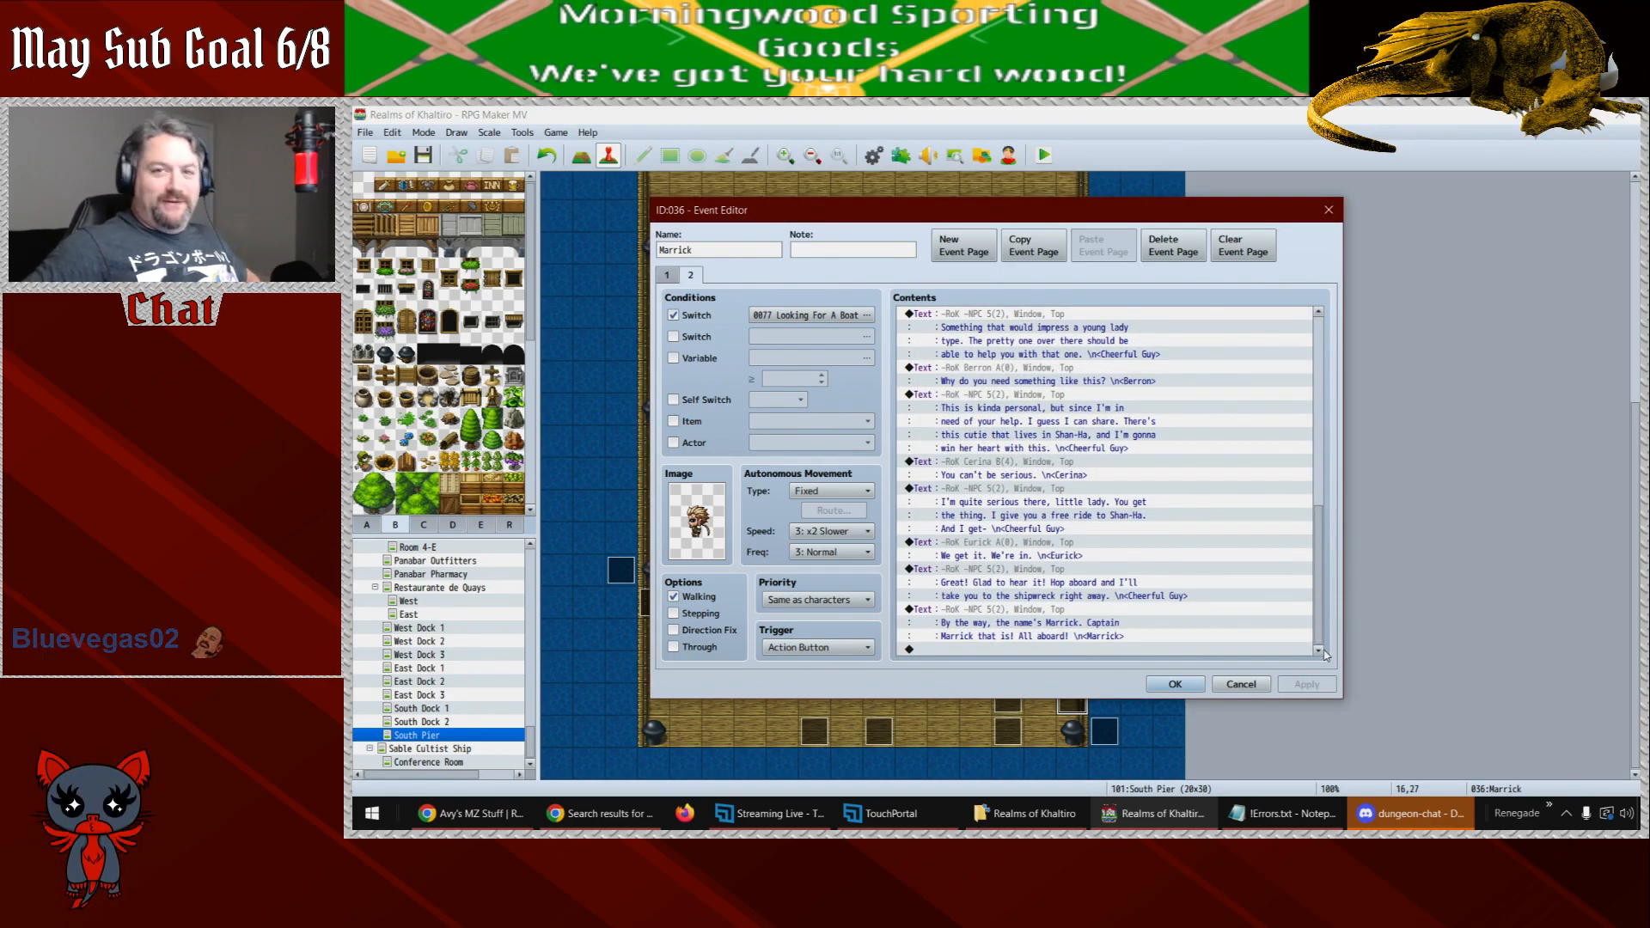
click(1176, 685)
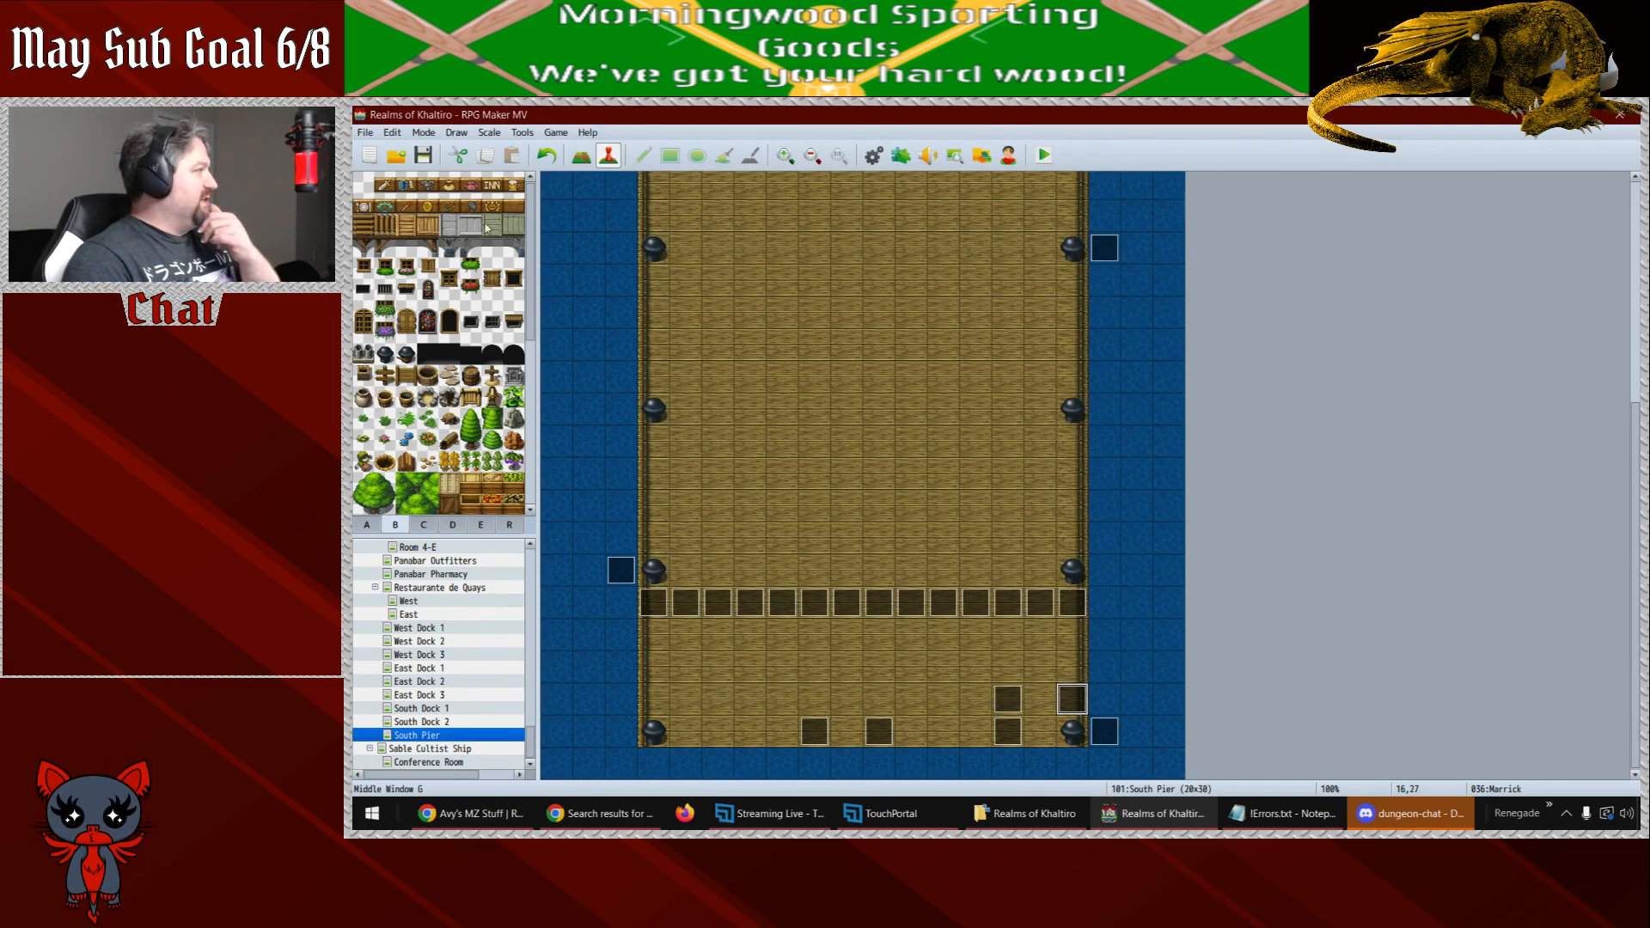
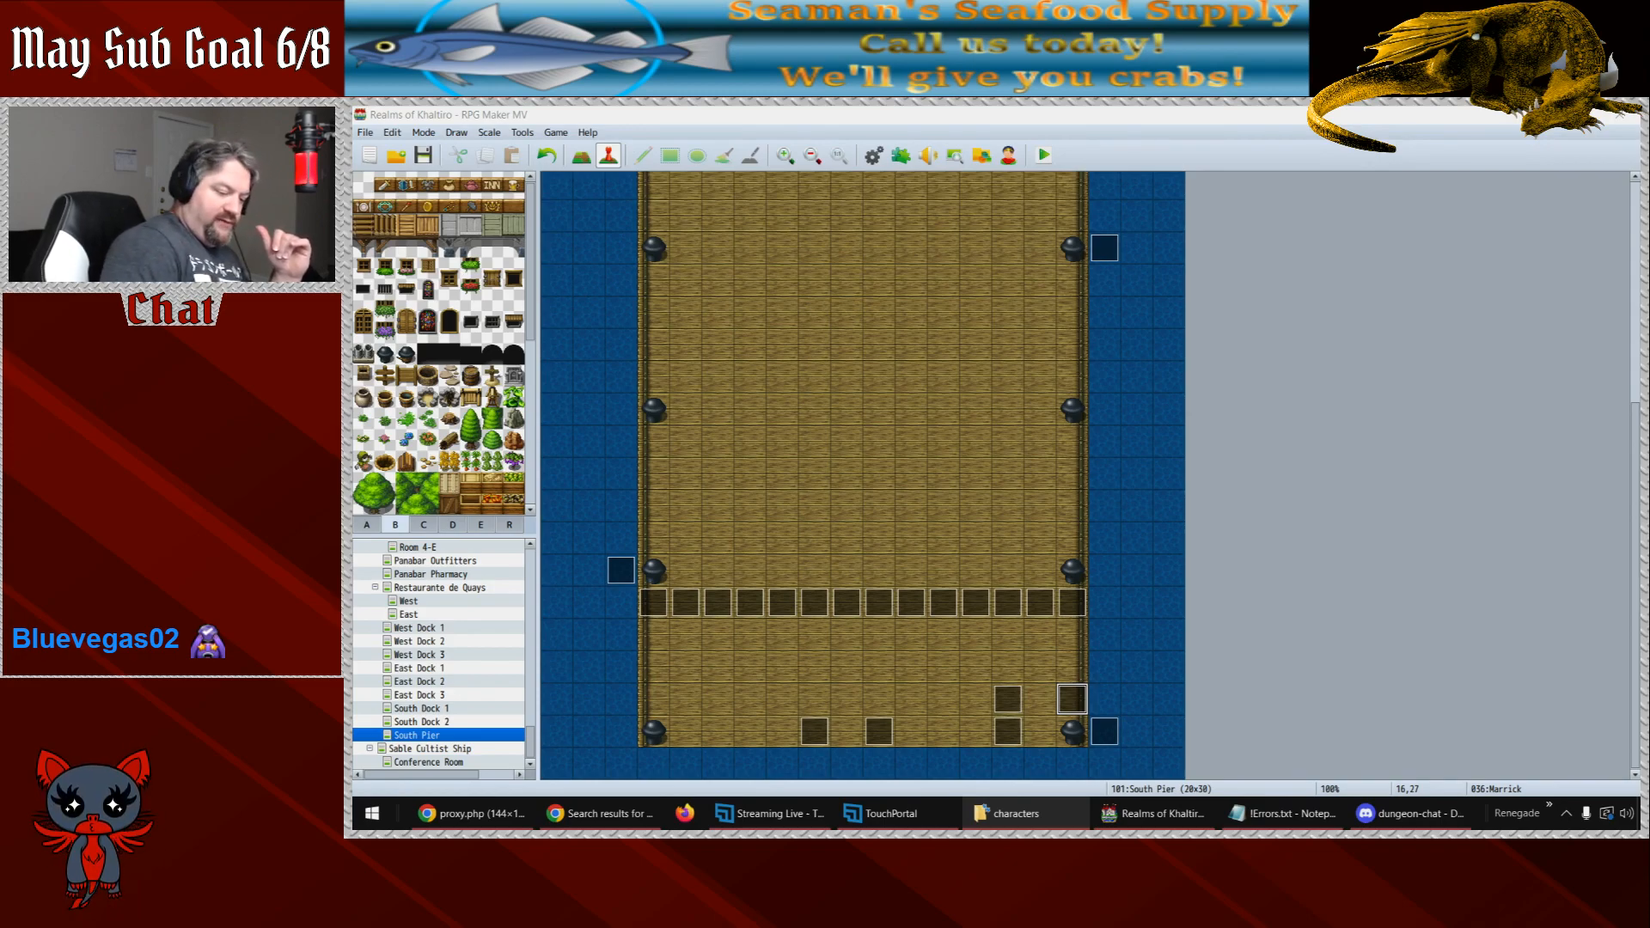
key(Delete)
key(Return)
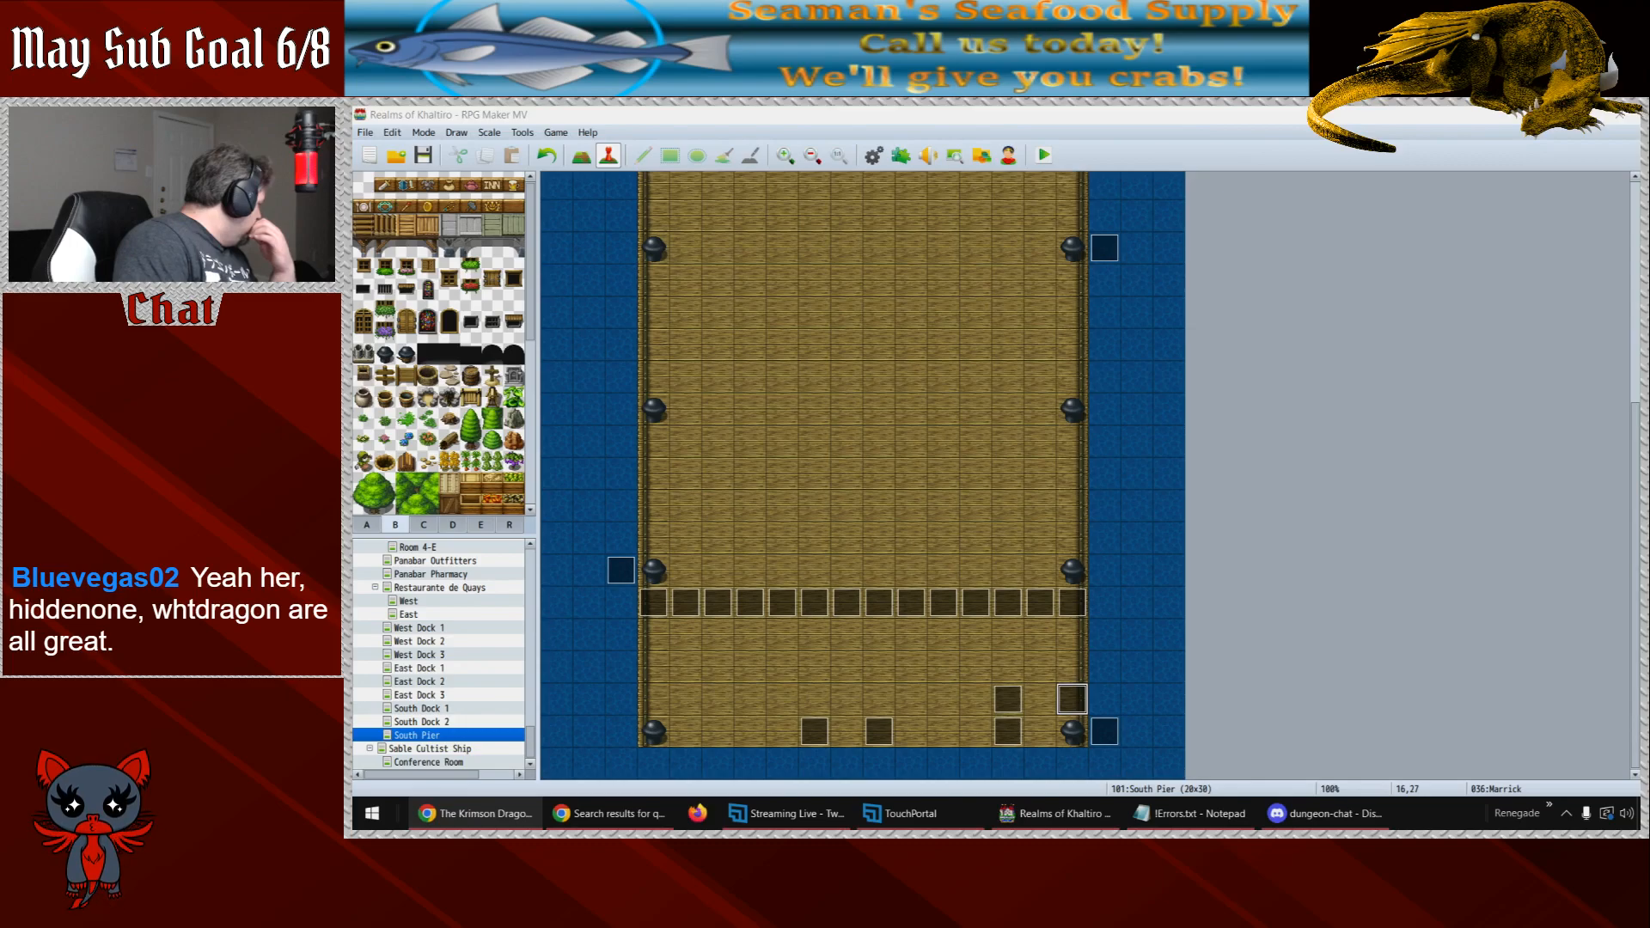
key(alt+Tab)
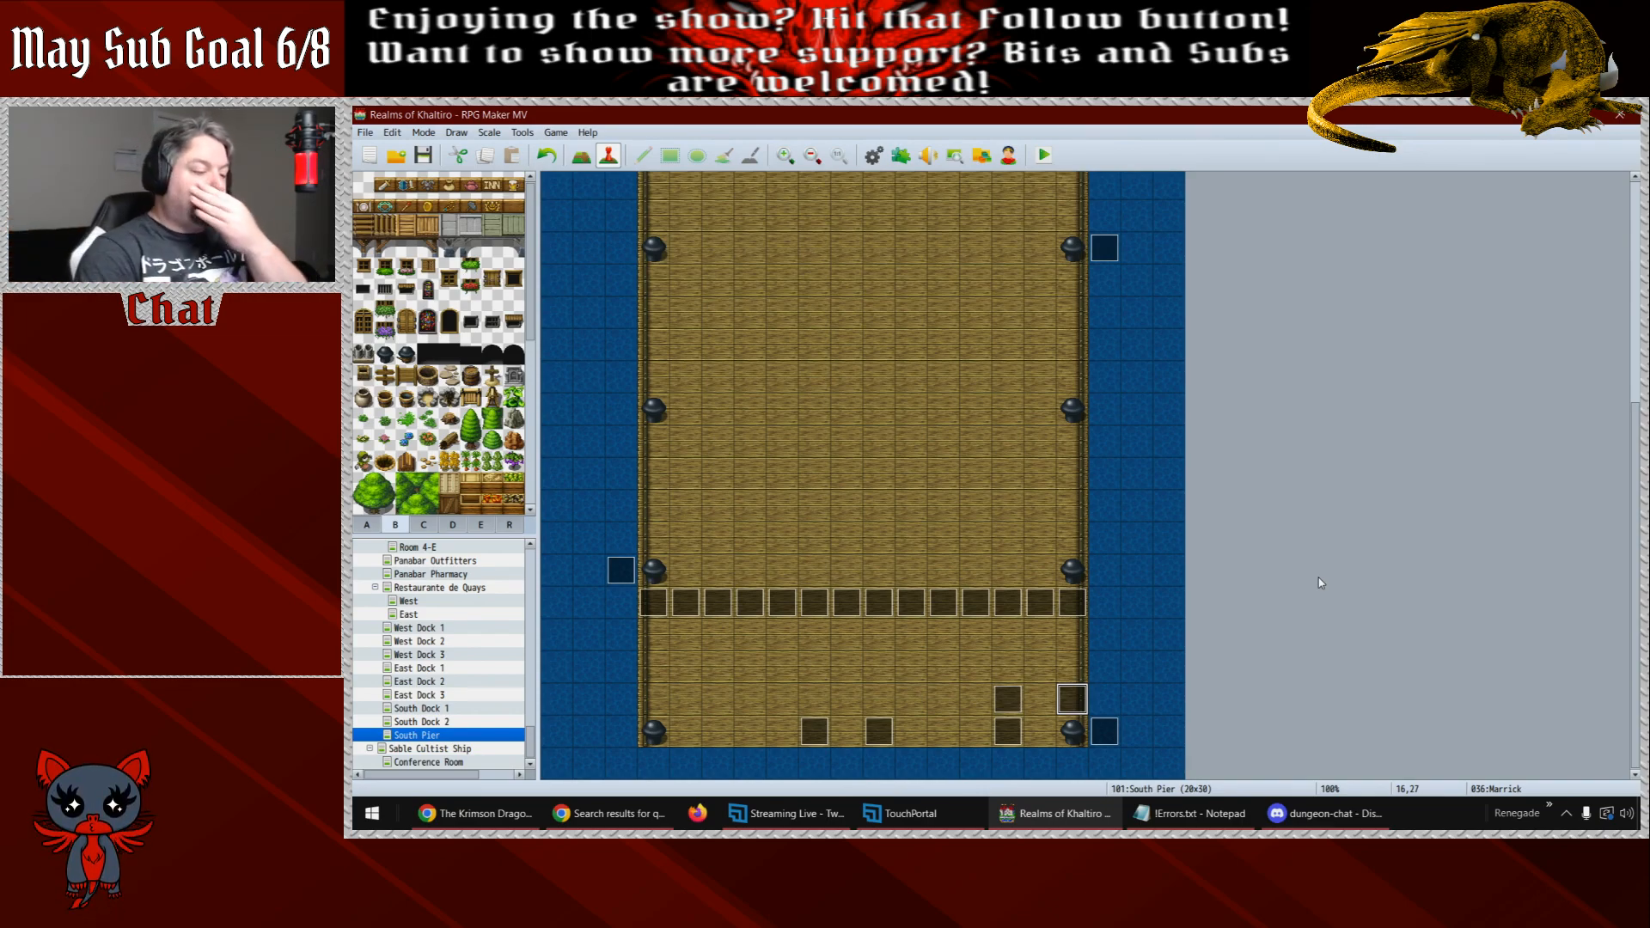
- Examine the ~RoK Ship sprite sheet among the image choices for page 2 of the Ship 1 event, leaving without changes
double_click(1105, 731)
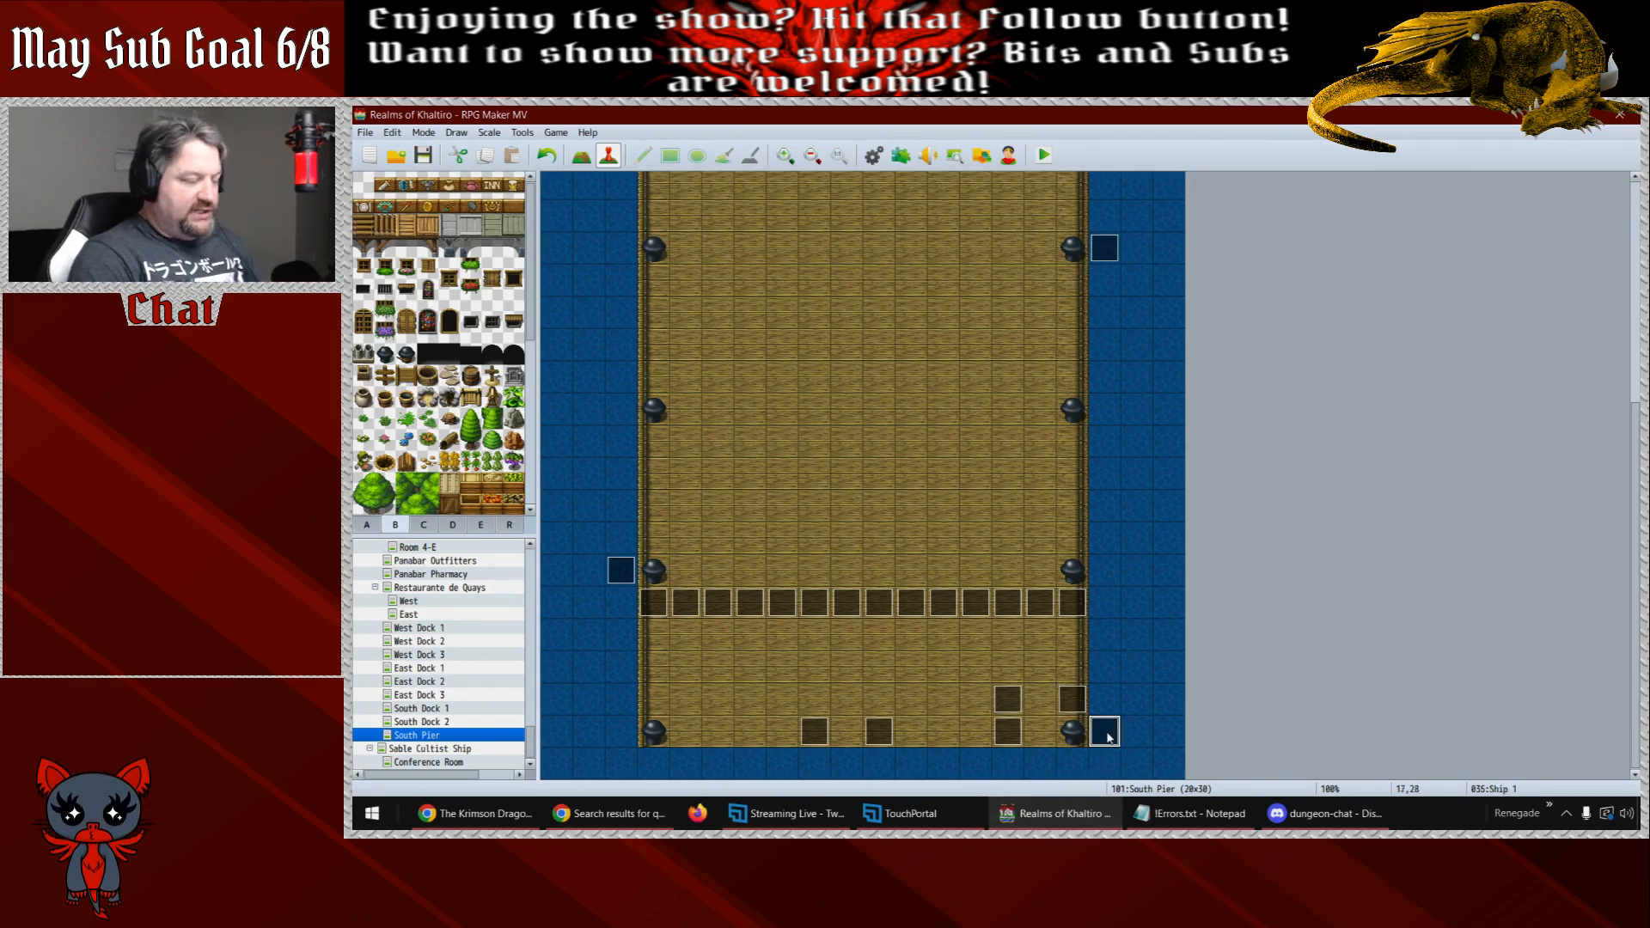
click(691, 274)
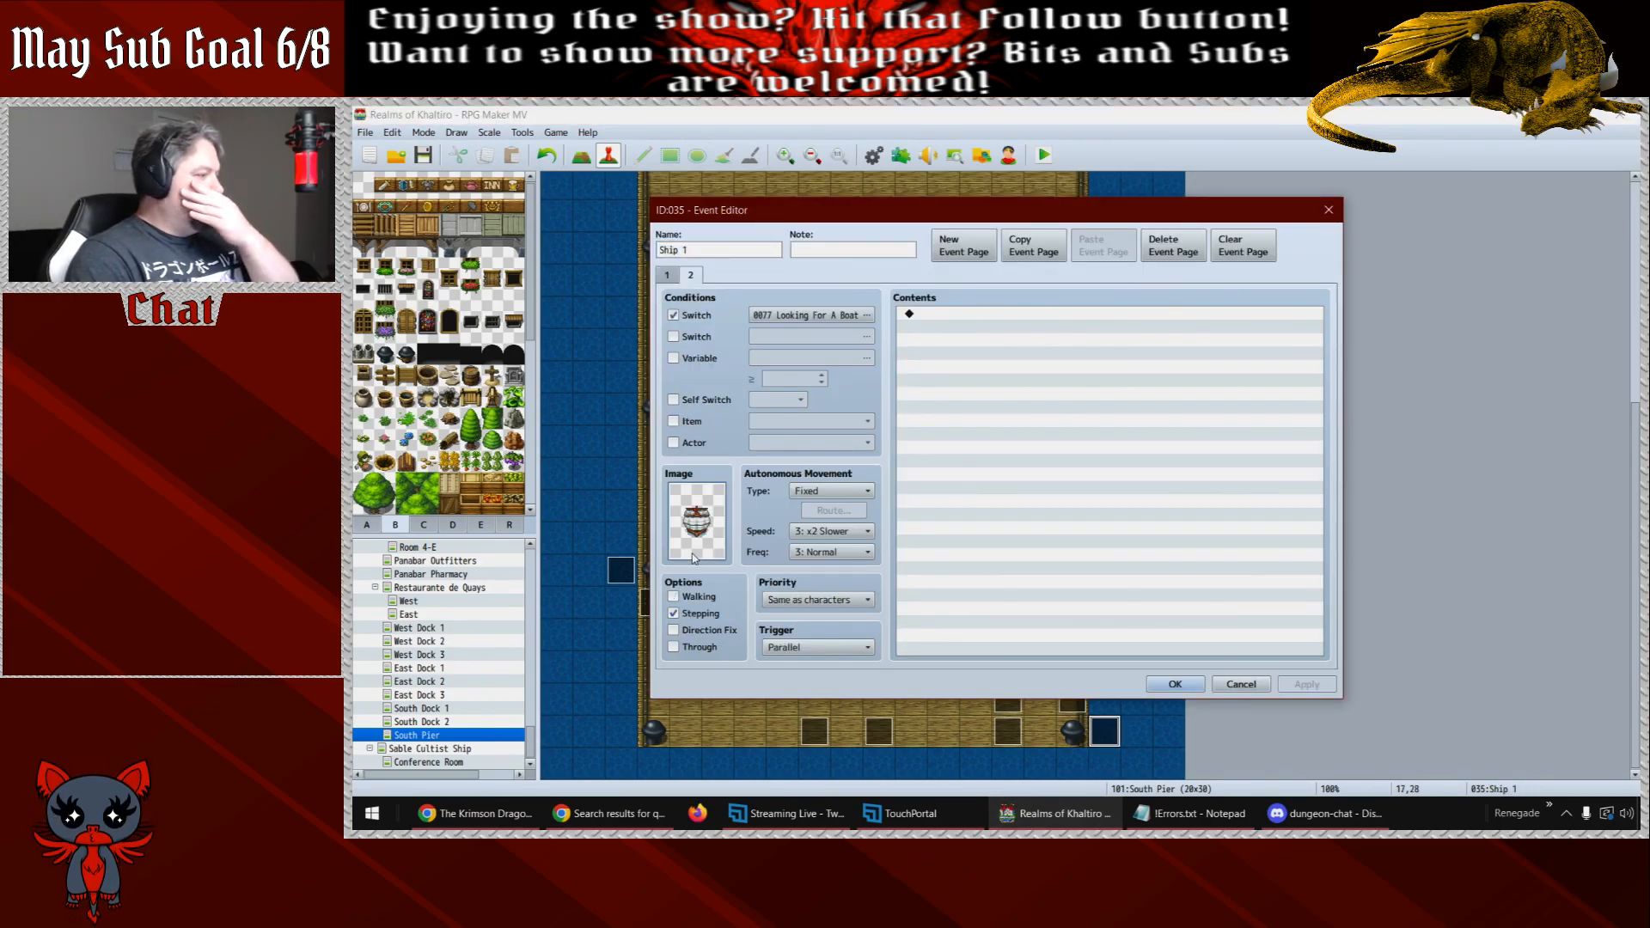
double_click(697, 520)
drag(878, 486, 894, 559)
scroll(810, 446, up, 4)
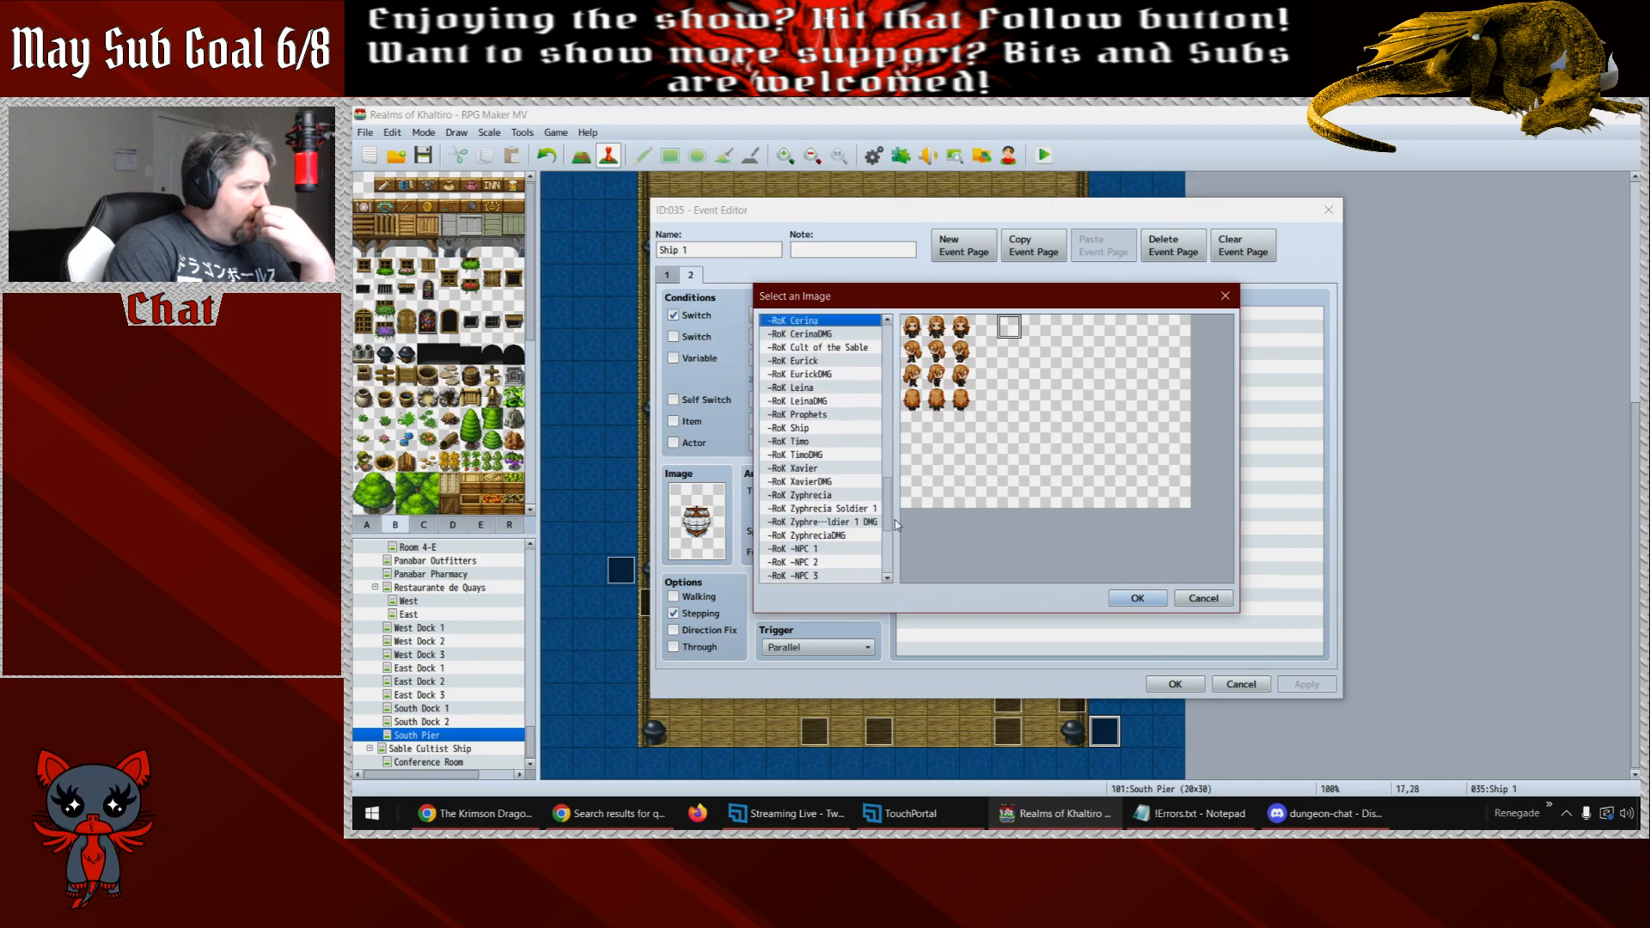
click(808, 443)
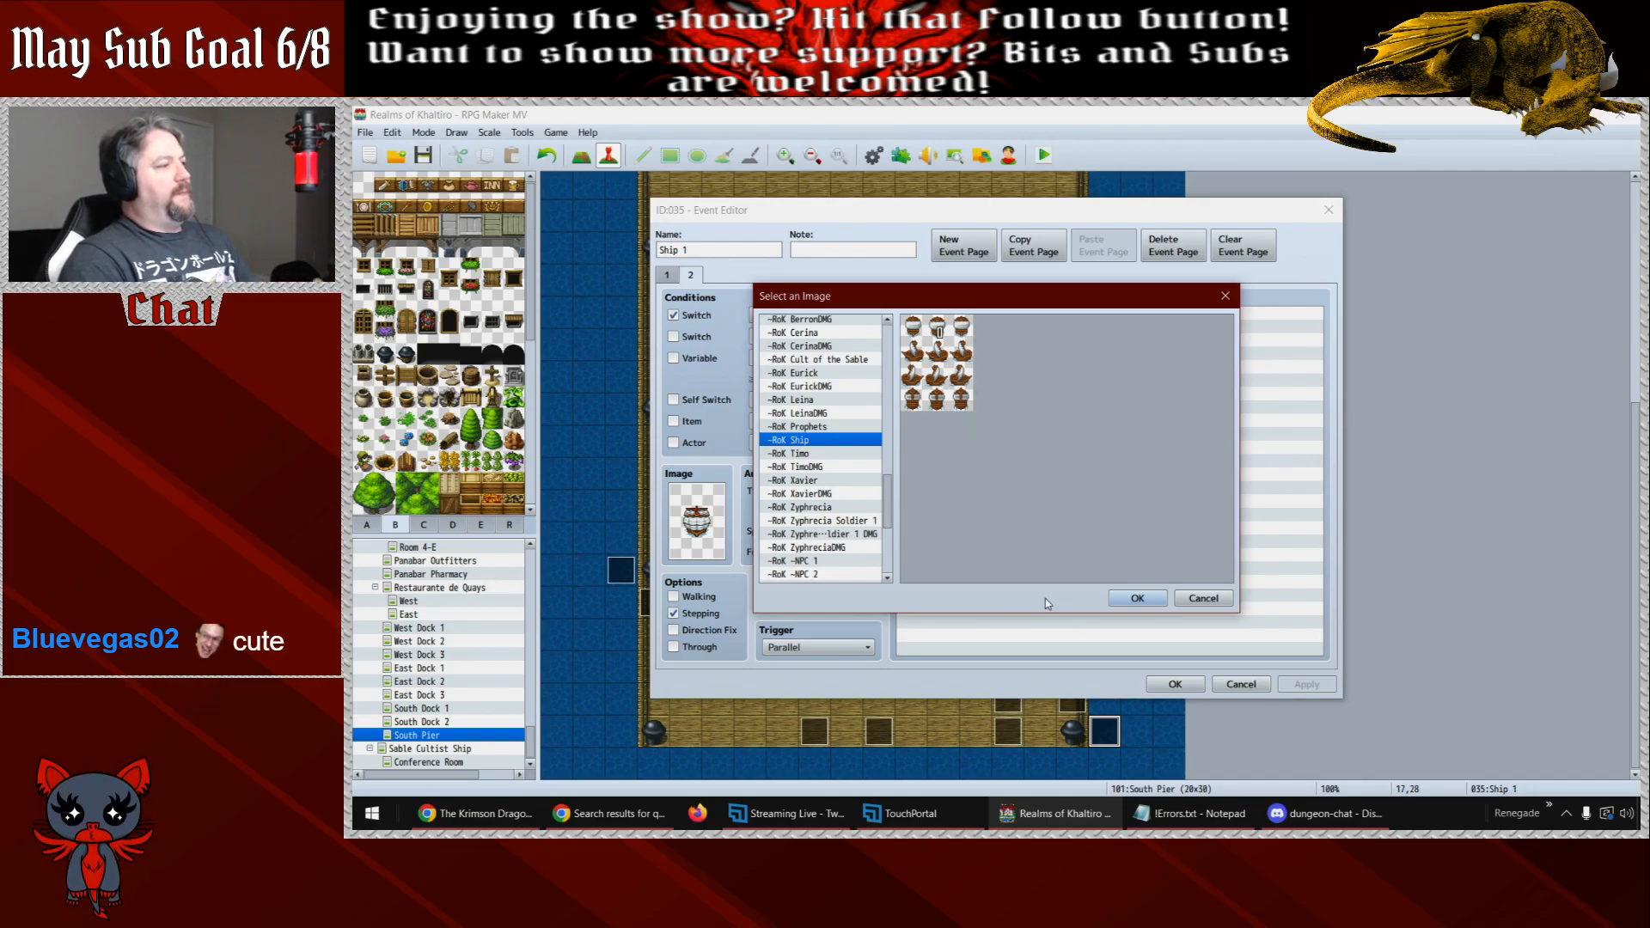
click(1202, 603)
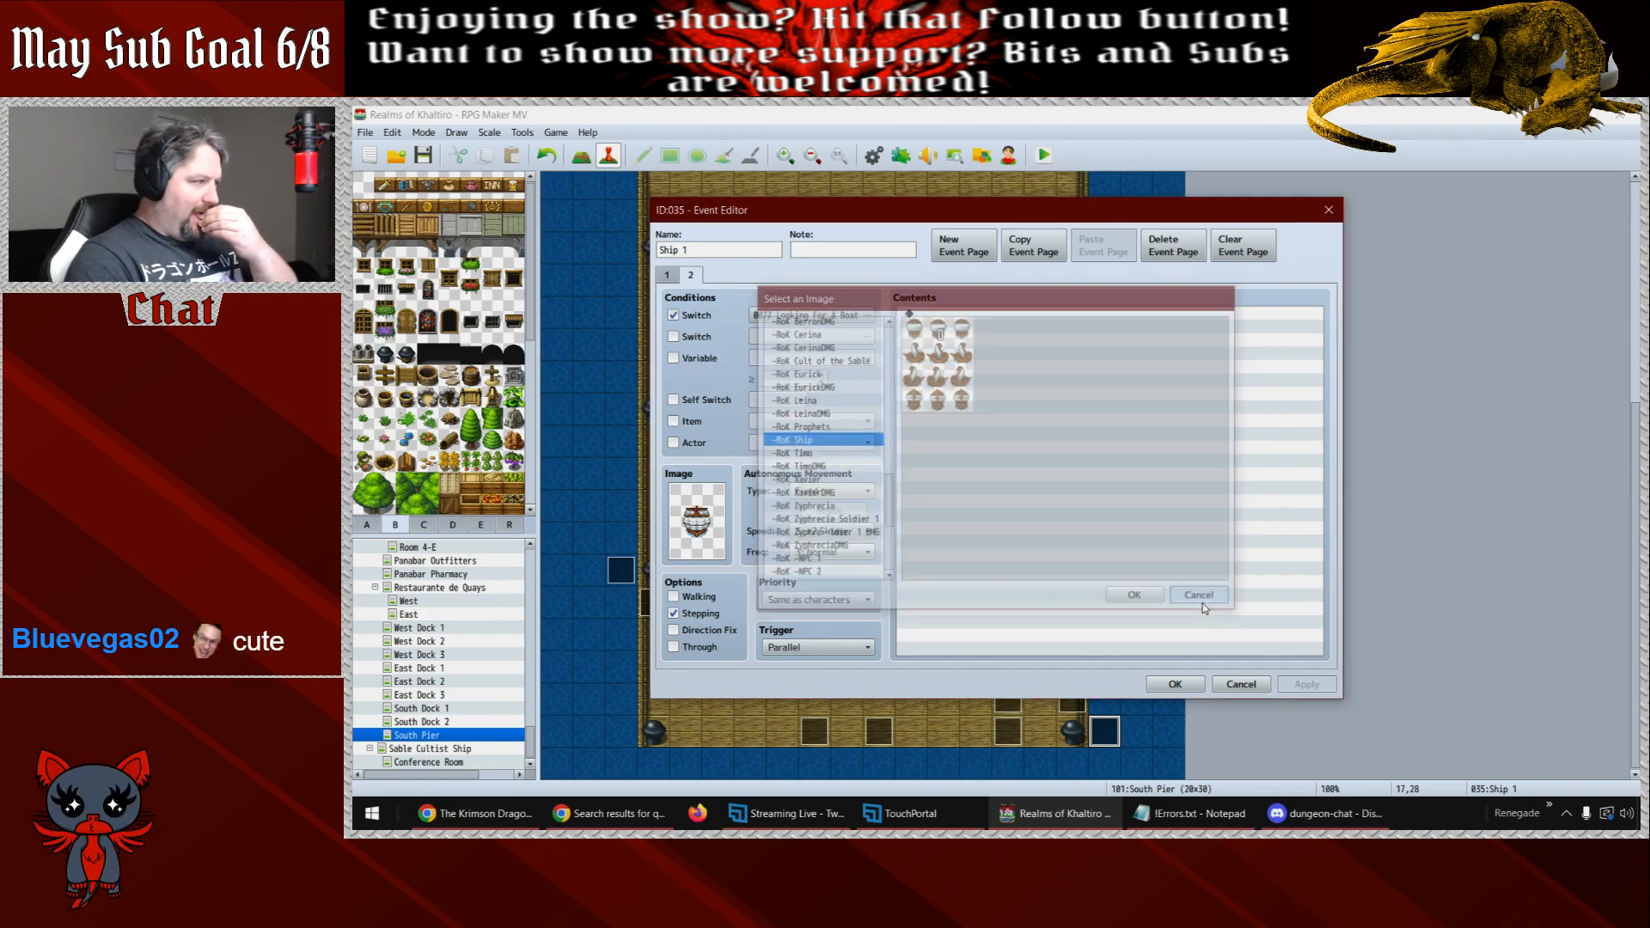
click(1240, 685)
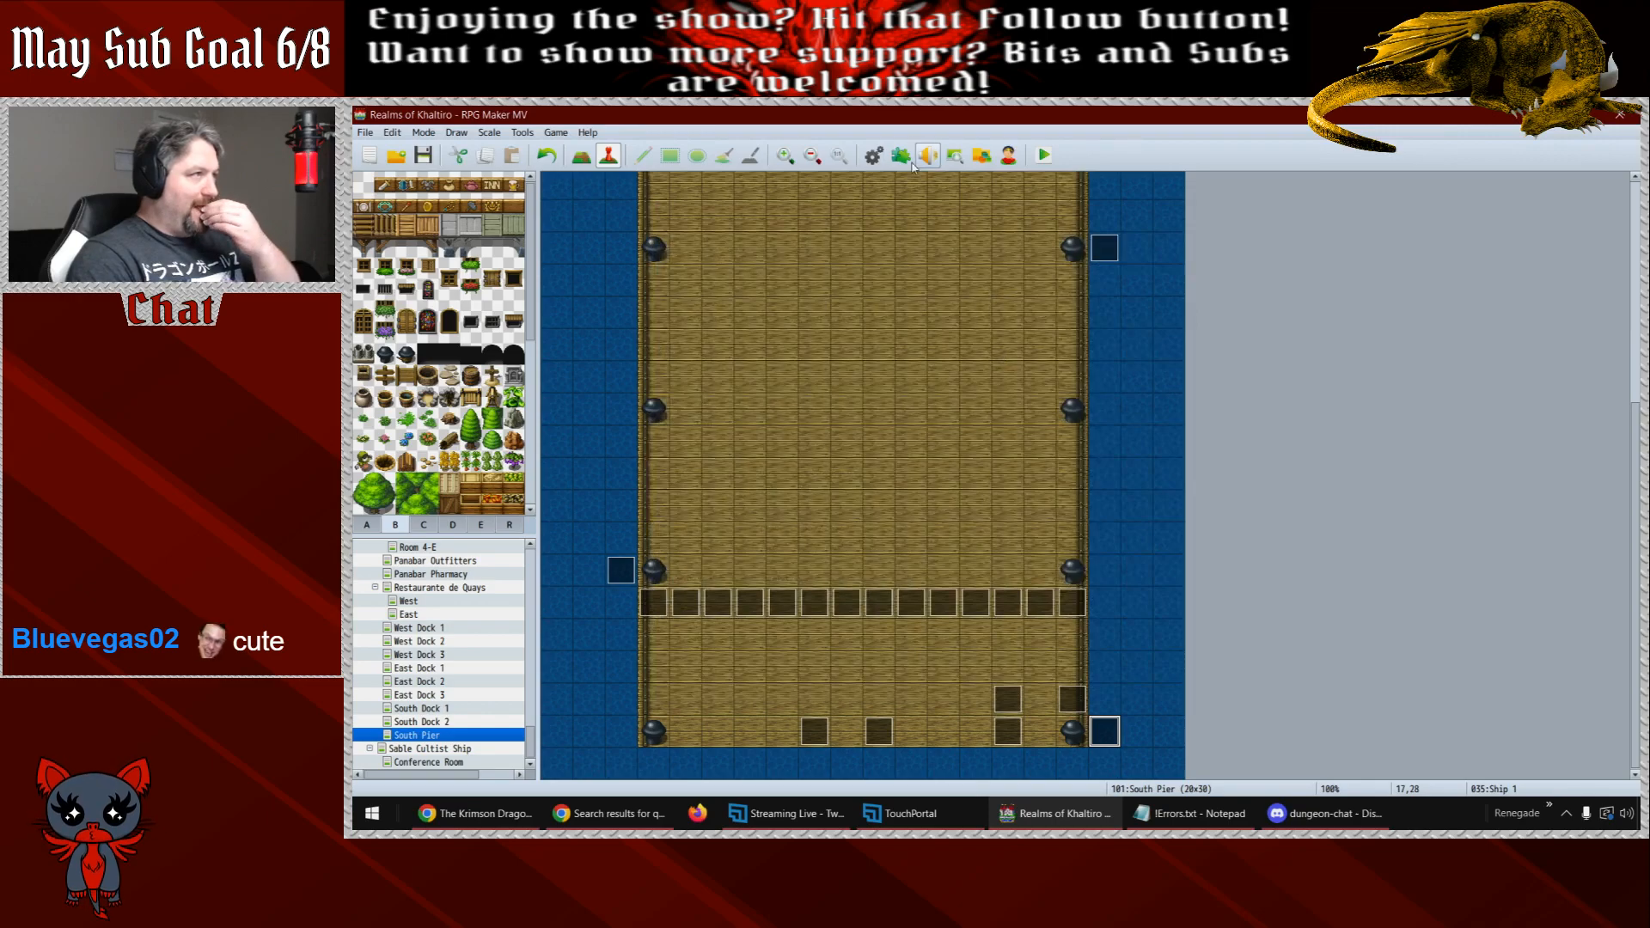
- Try importing ~RoK Ship.png as the Character Generator's walk sheet and placing the generated character in the third slot of the upper row
click(1009, 156)
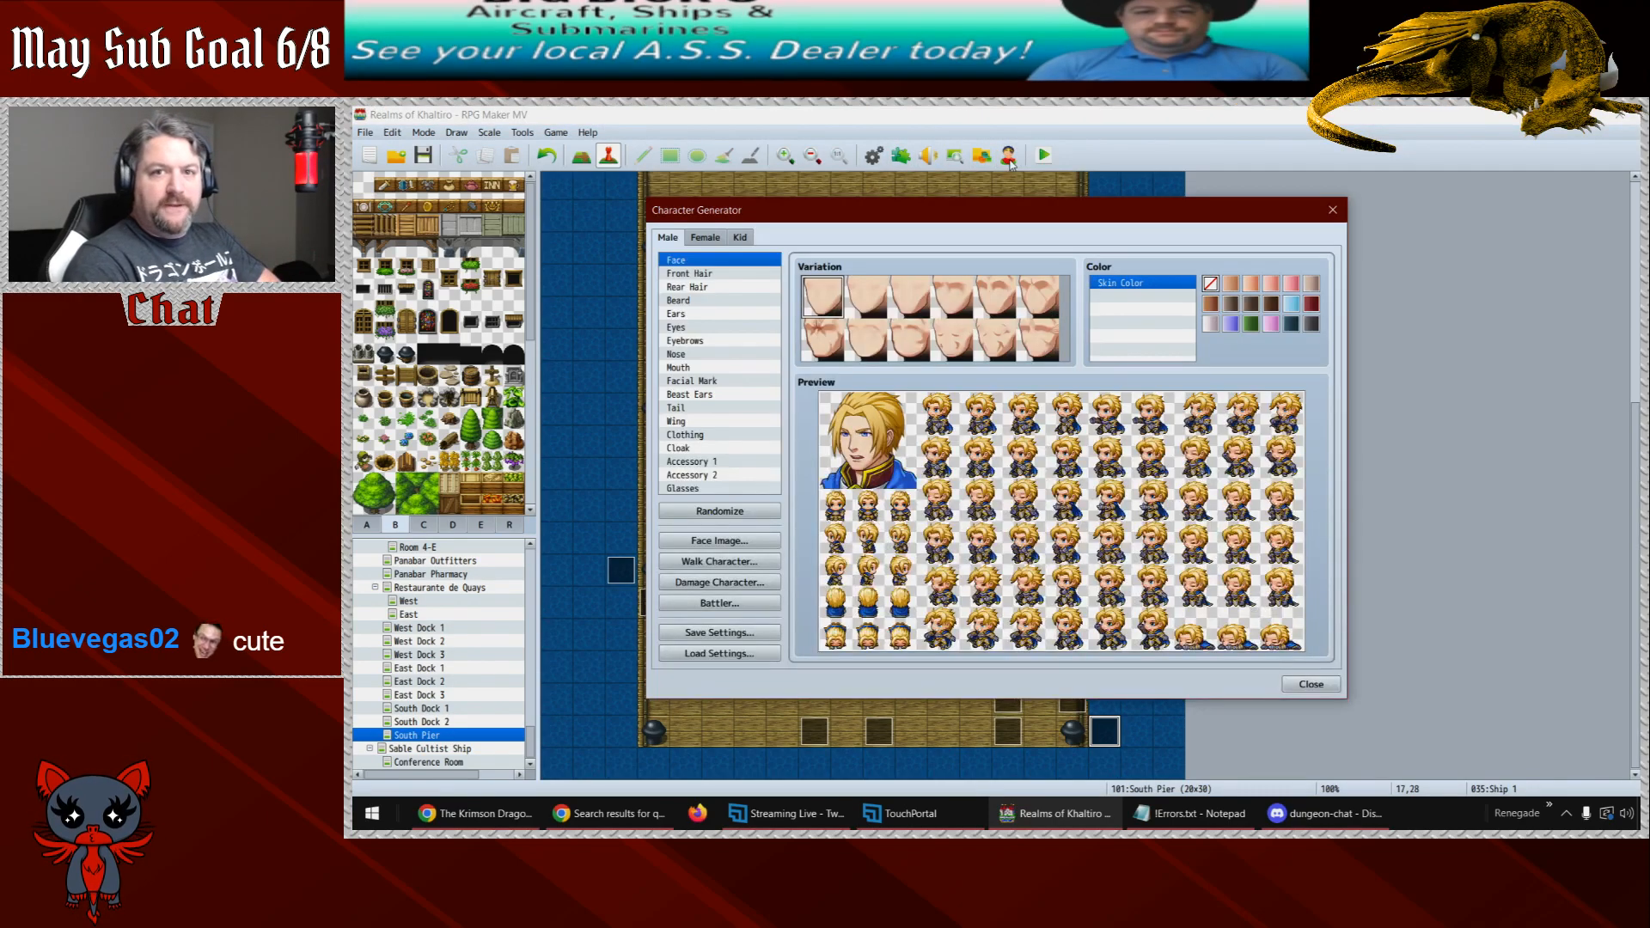
click(739, 563)
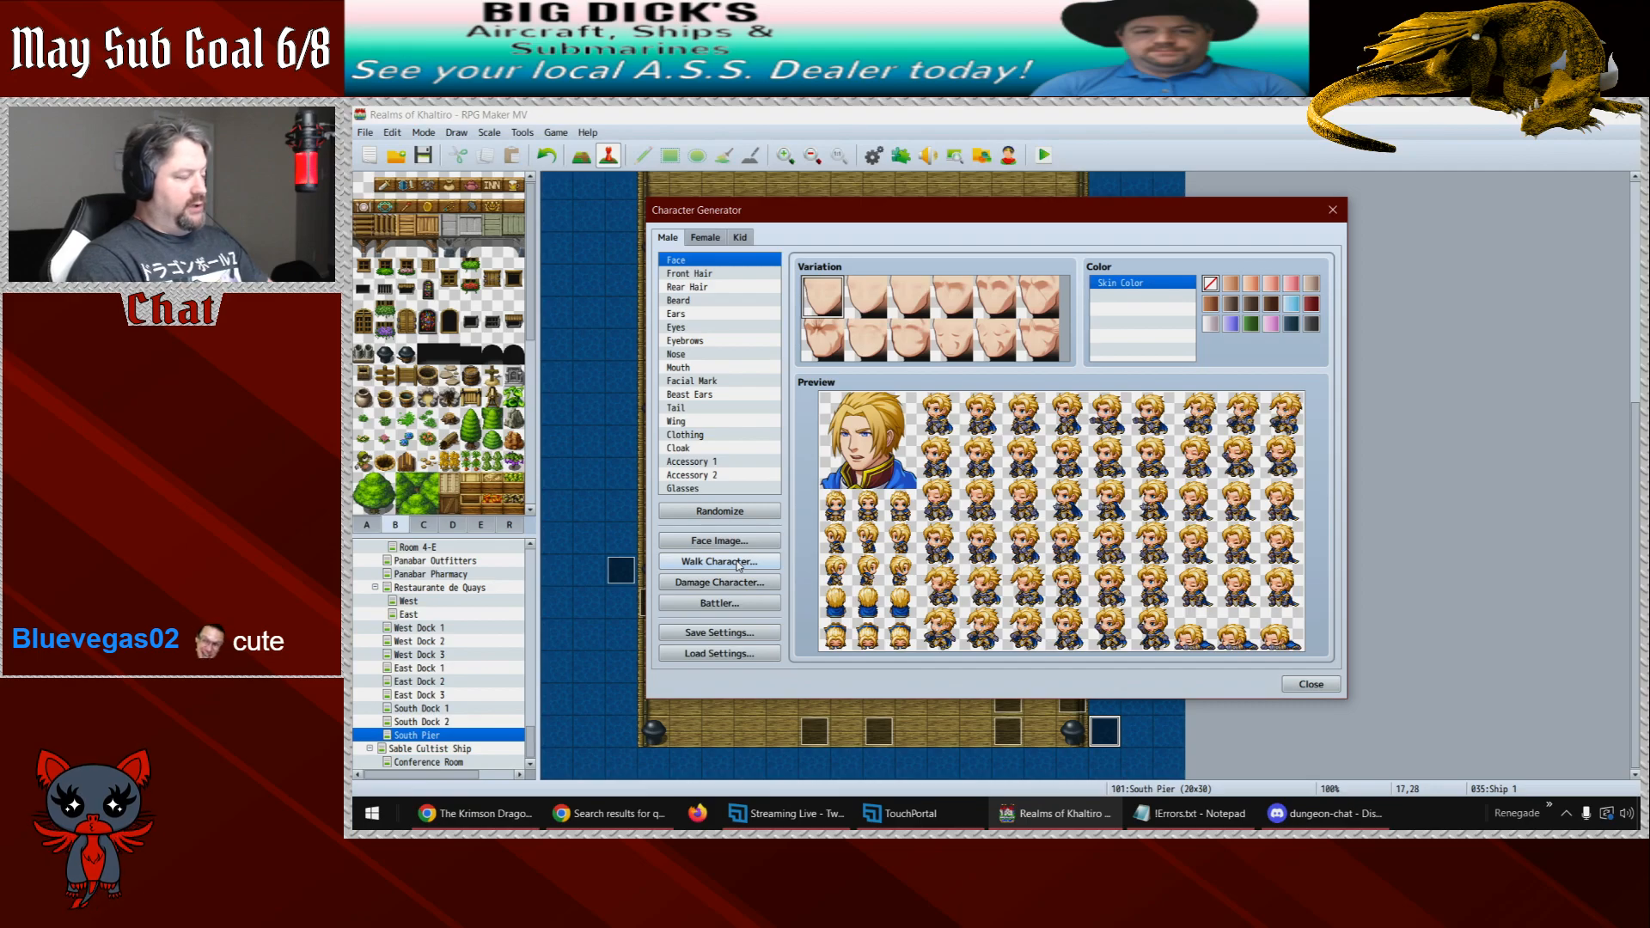
click(876, 316)
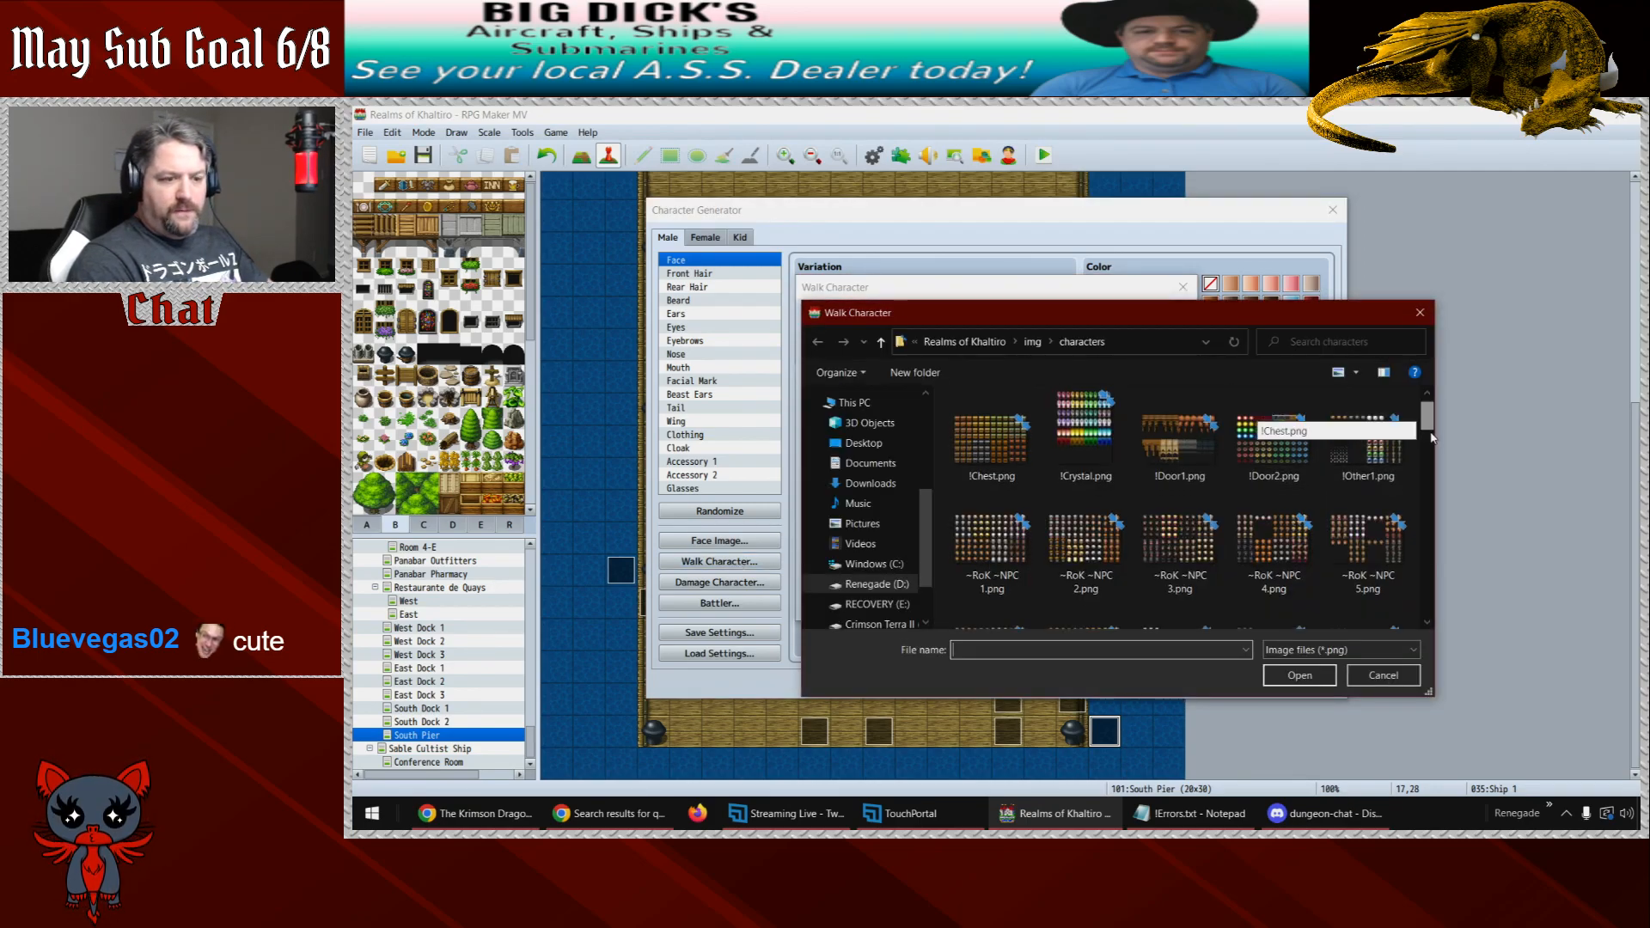
drag(1428, 424, 1435, 478)
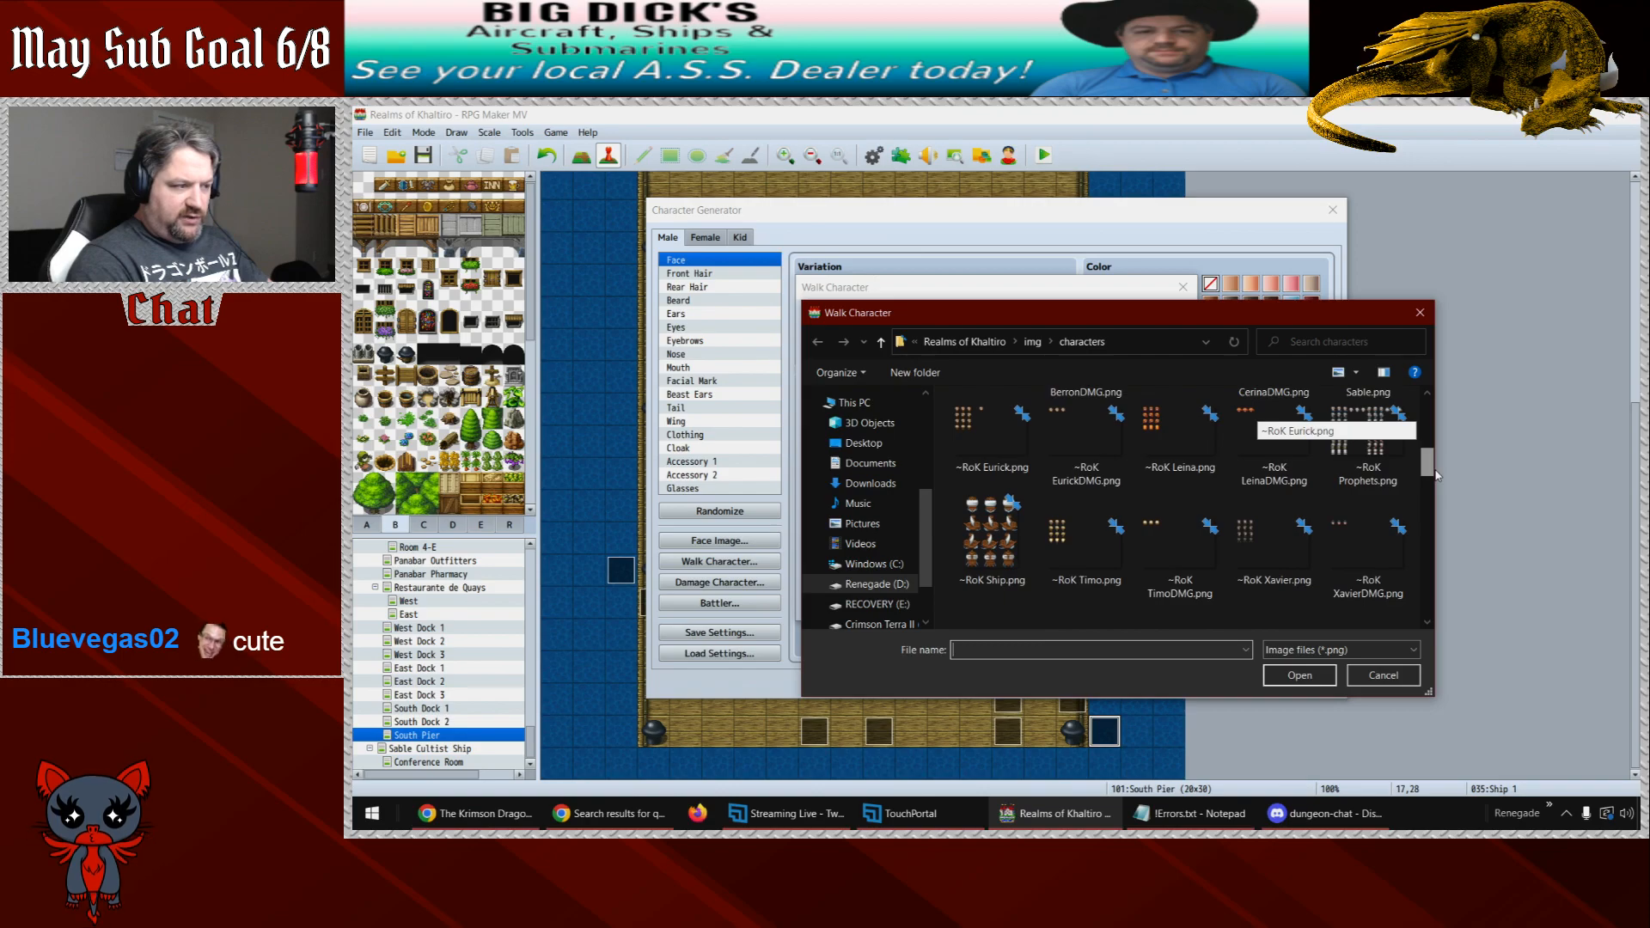
double_click(990, 516)
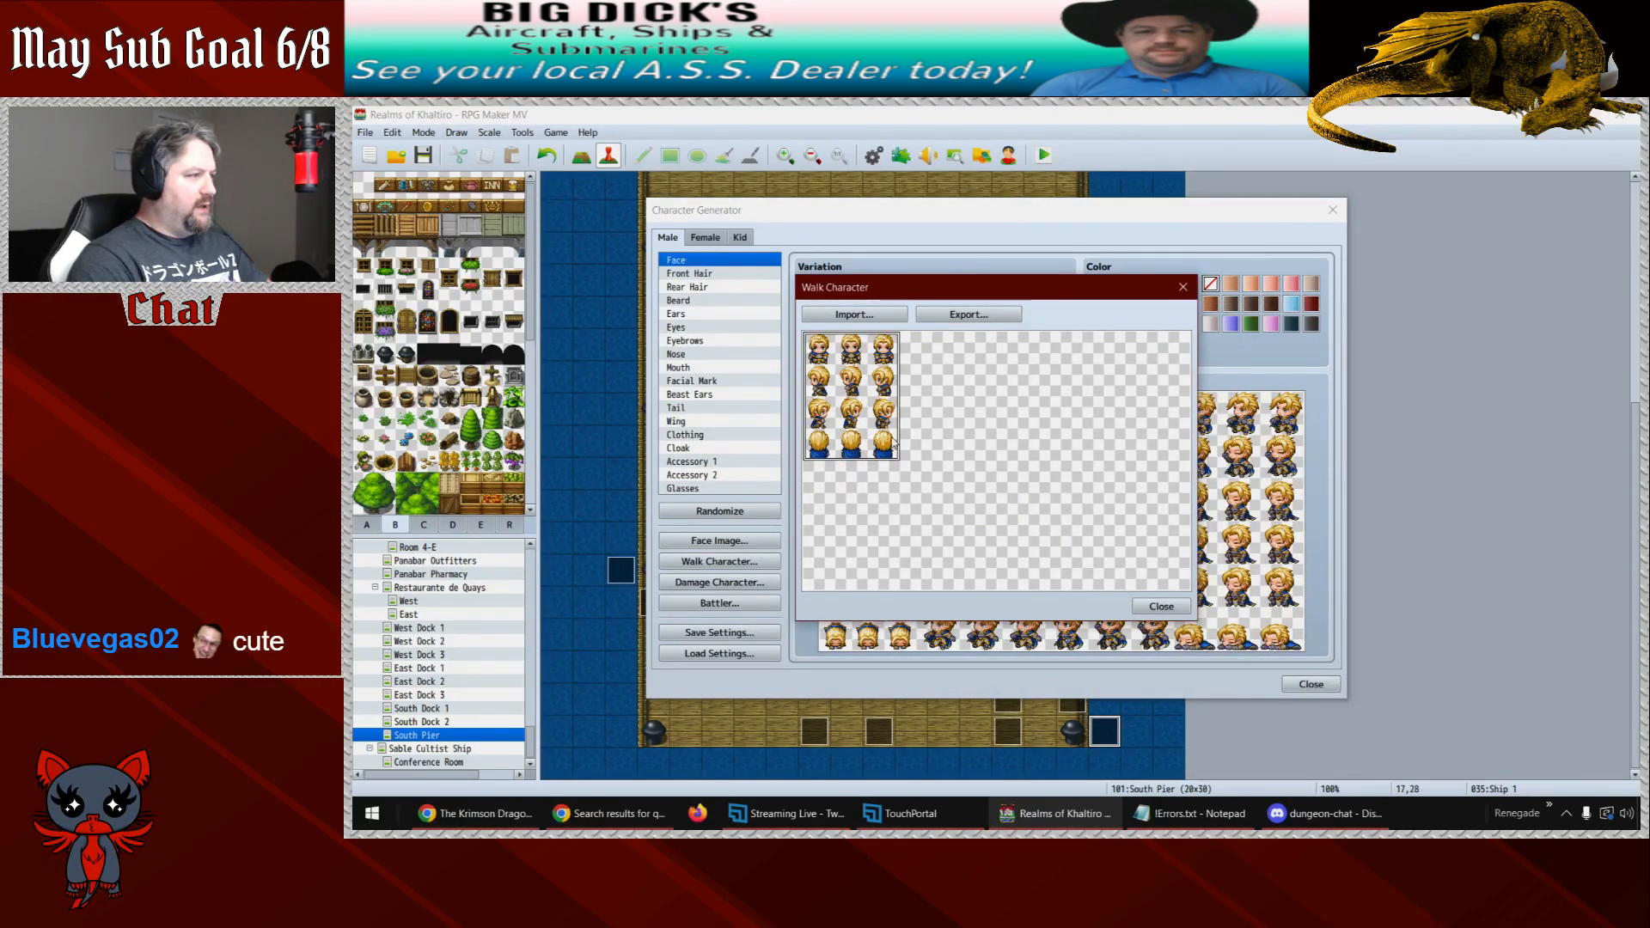
click(945, 419)
click(1019, 420)
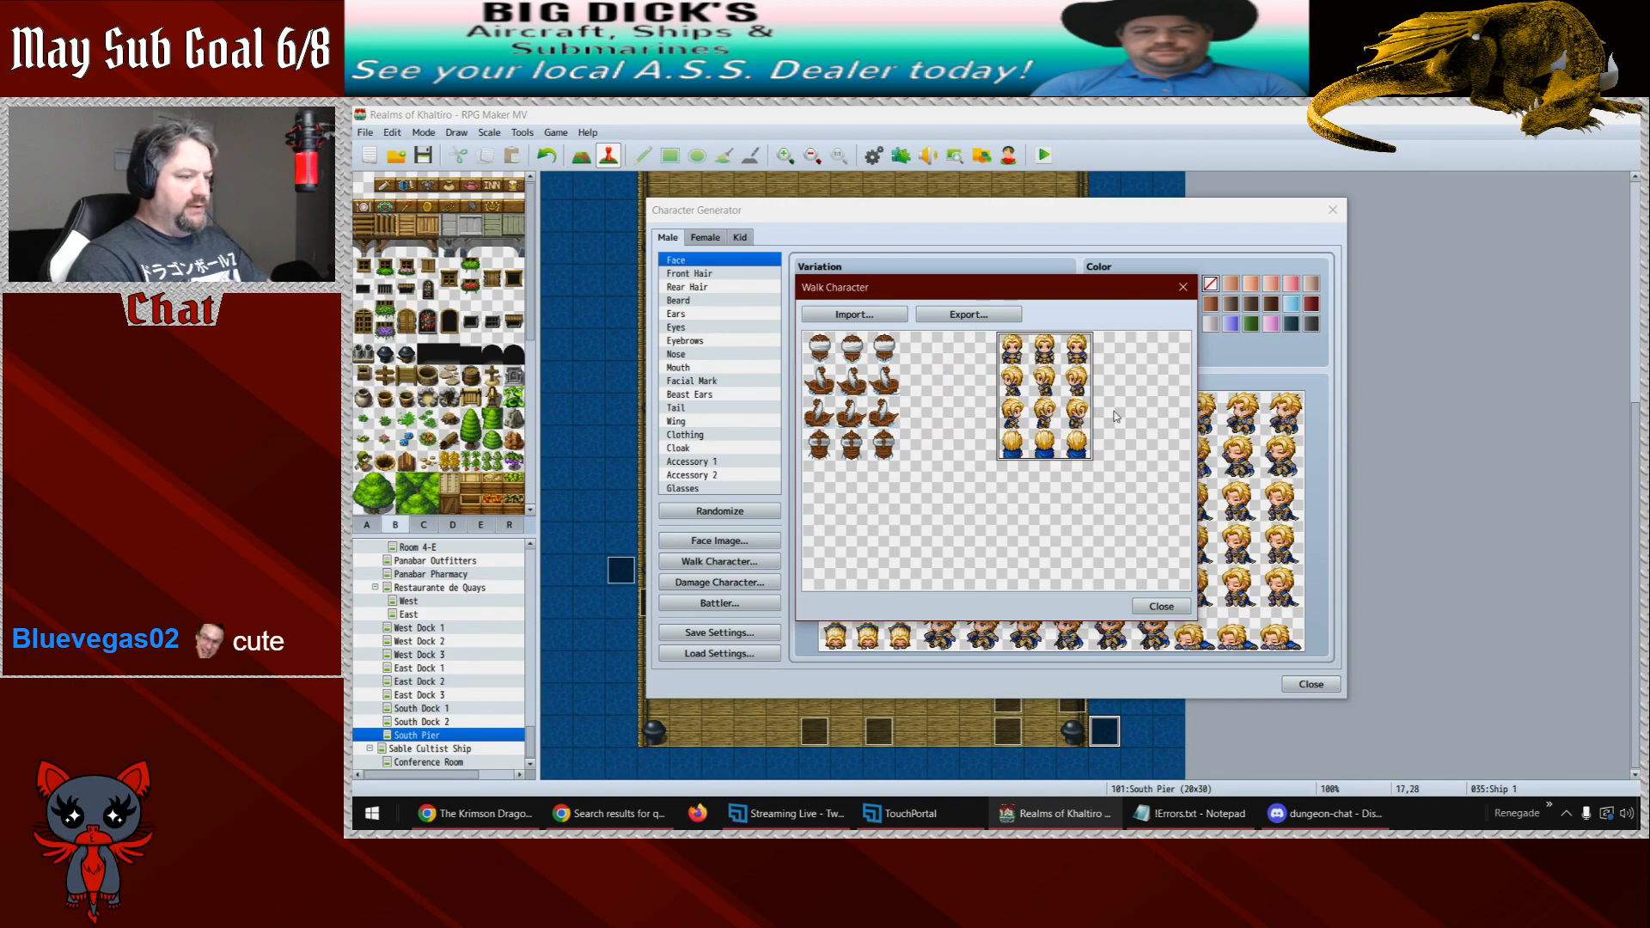
click(1162, 607)
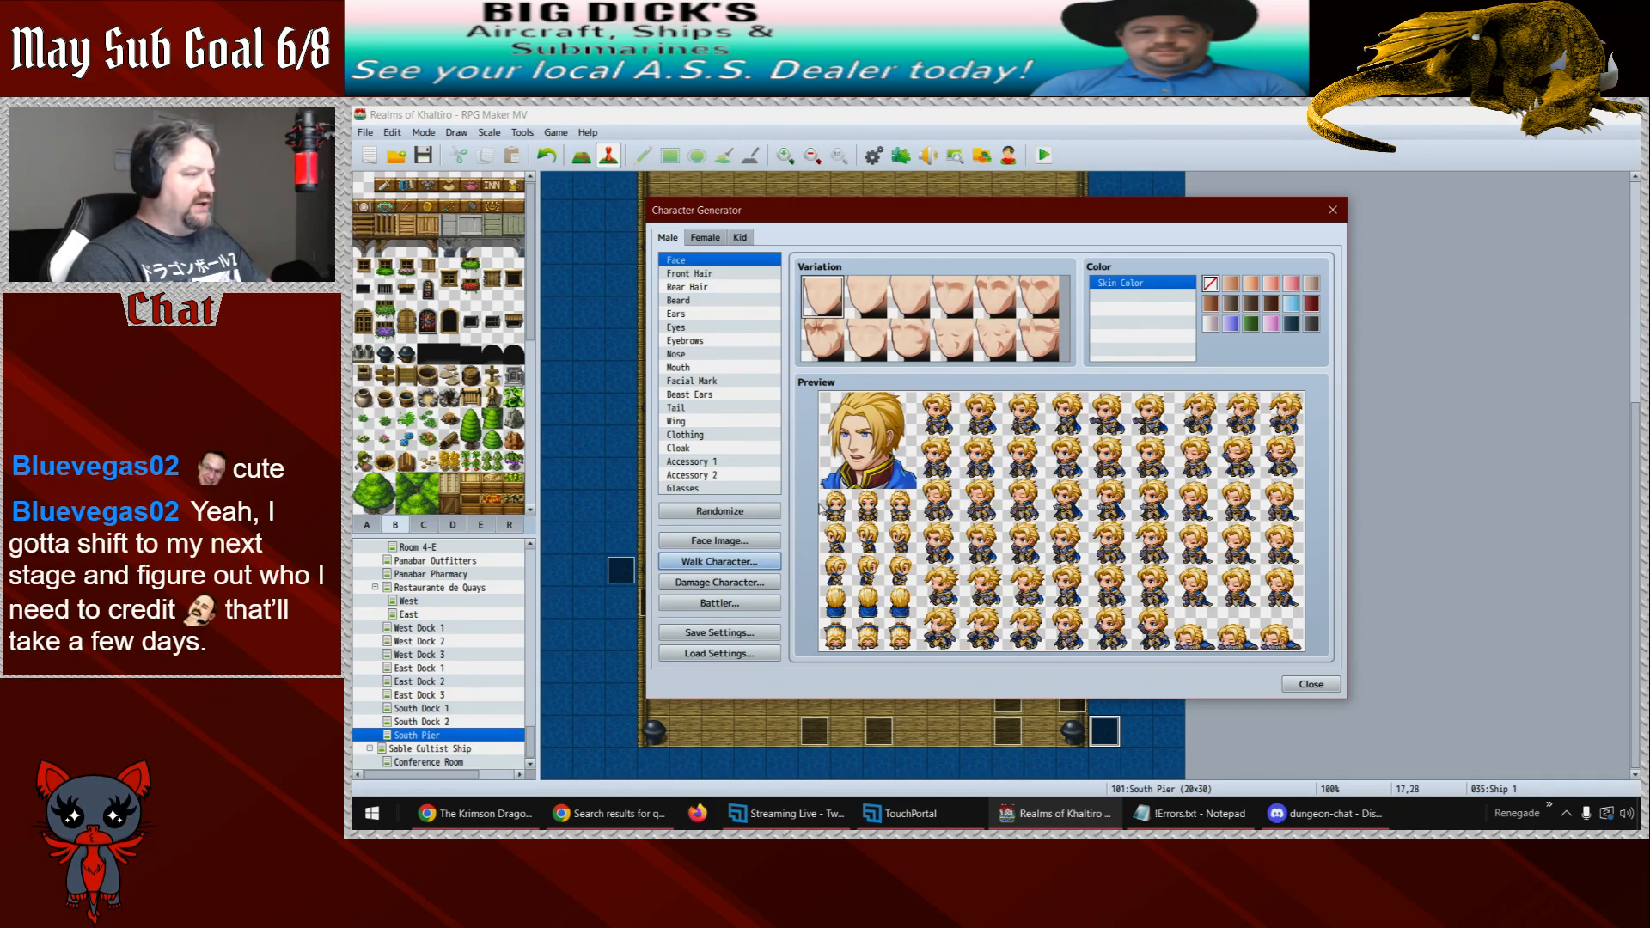
- Place the generated walk character in the last slot of the lower row and import ~RoK Ship.png as the sheet
click(720, 563)
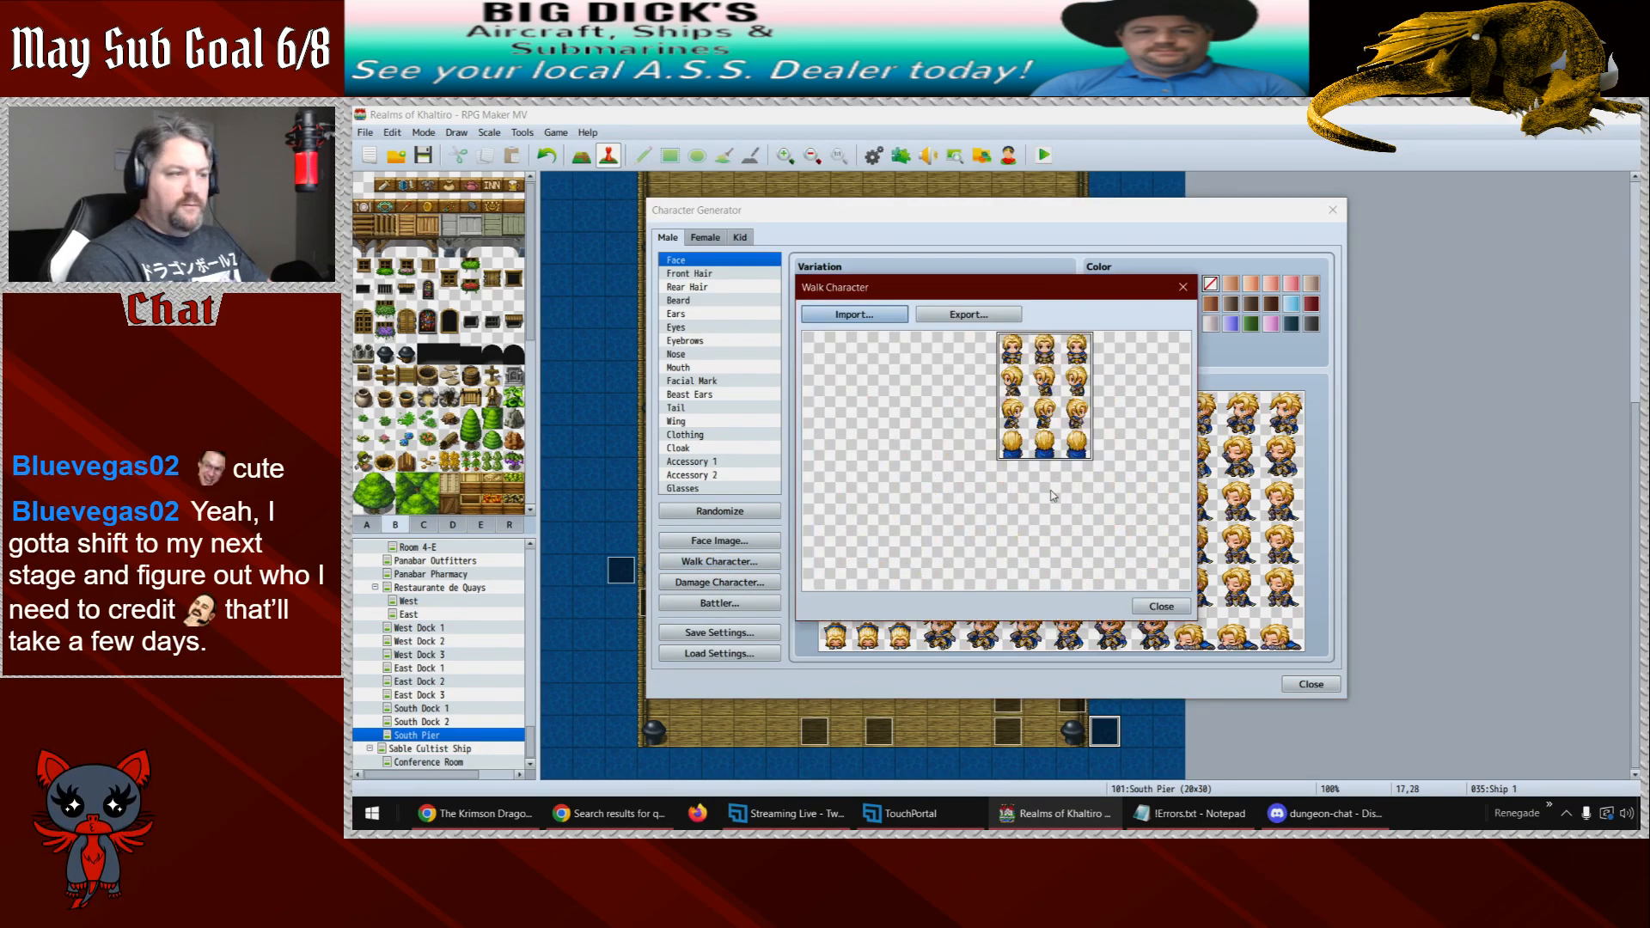
click(1166, 561)
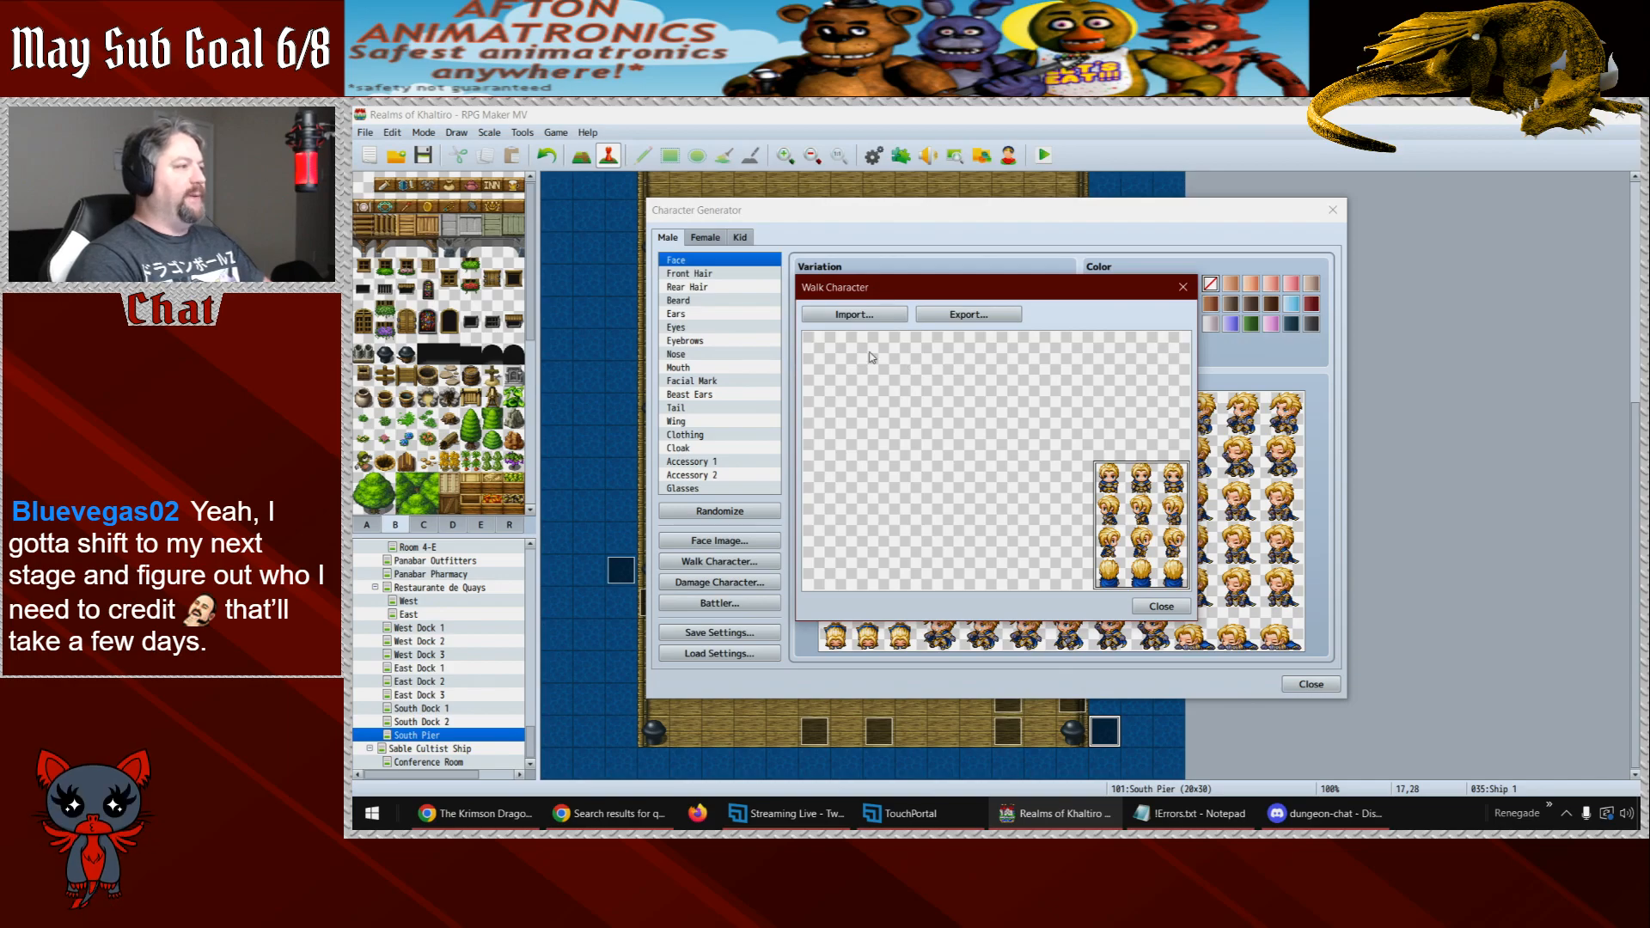
click(869, 320)
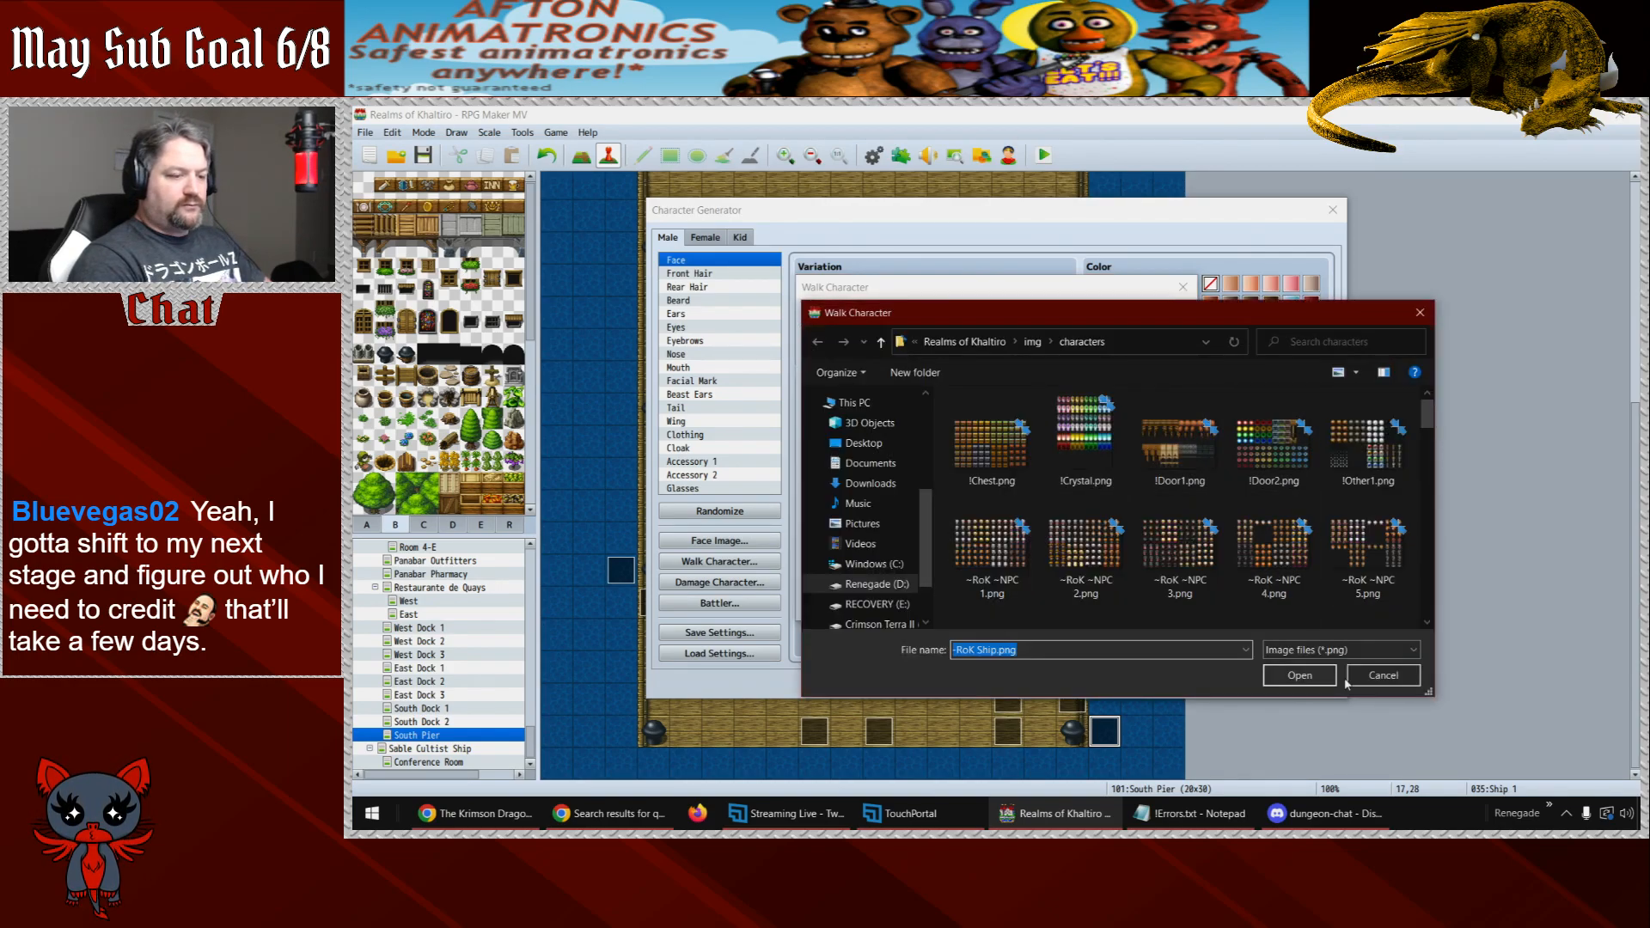
click(1321, 679)
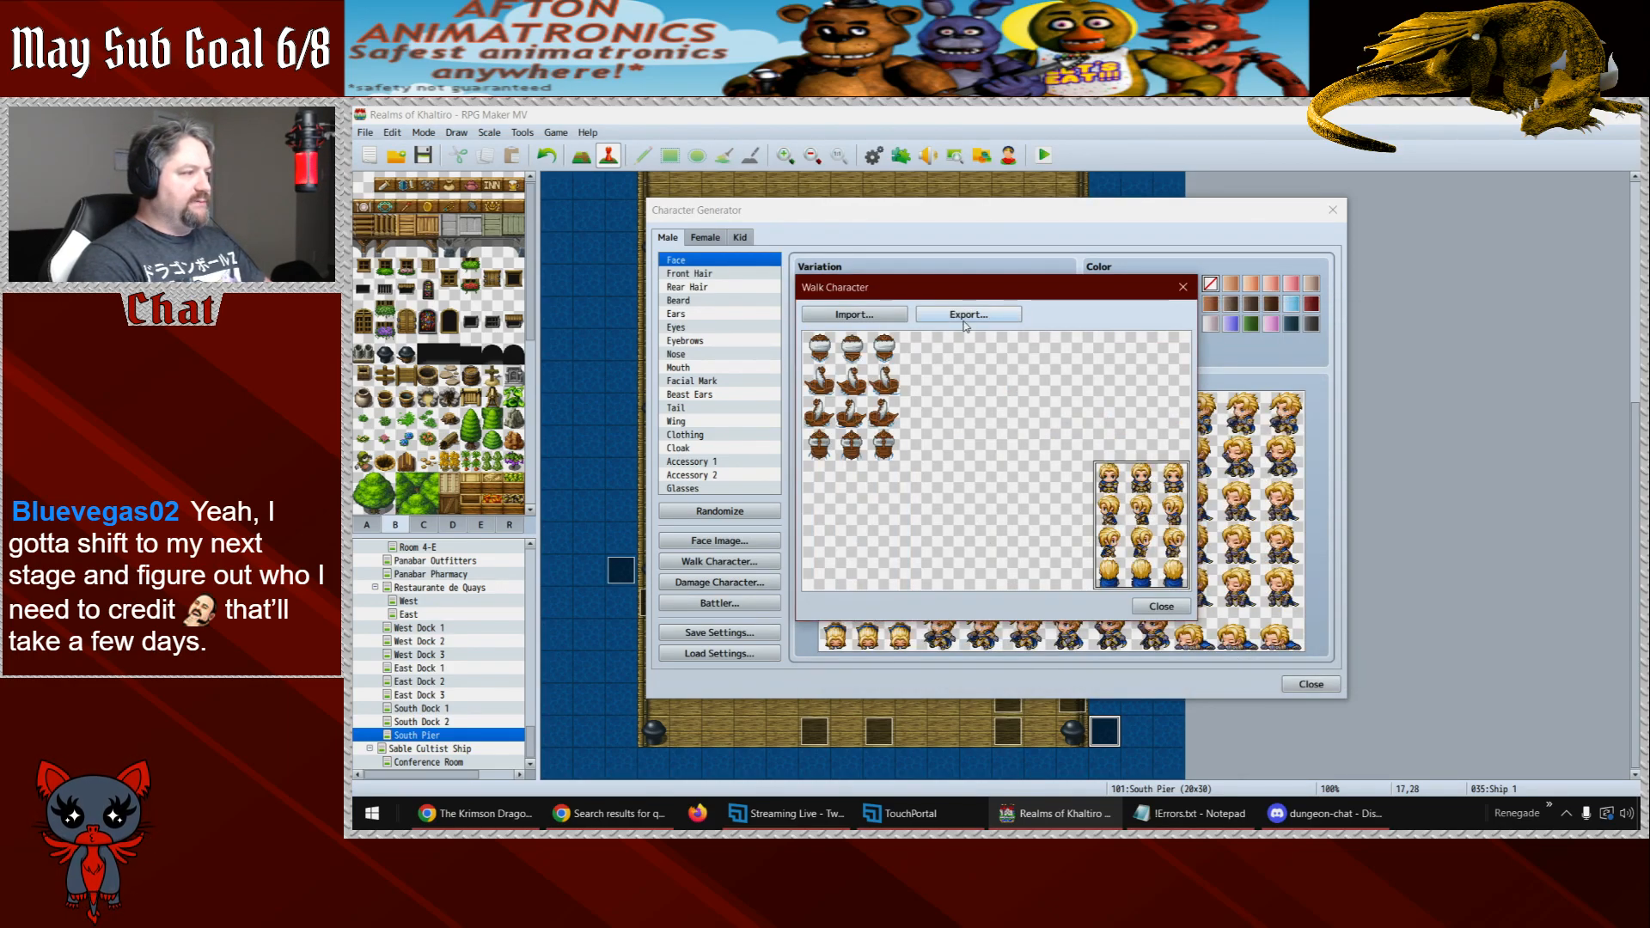
- Export the combined walk sheet as ~RoK Ships.png in the characters folder and leave the Character Generator
click(966, 318)
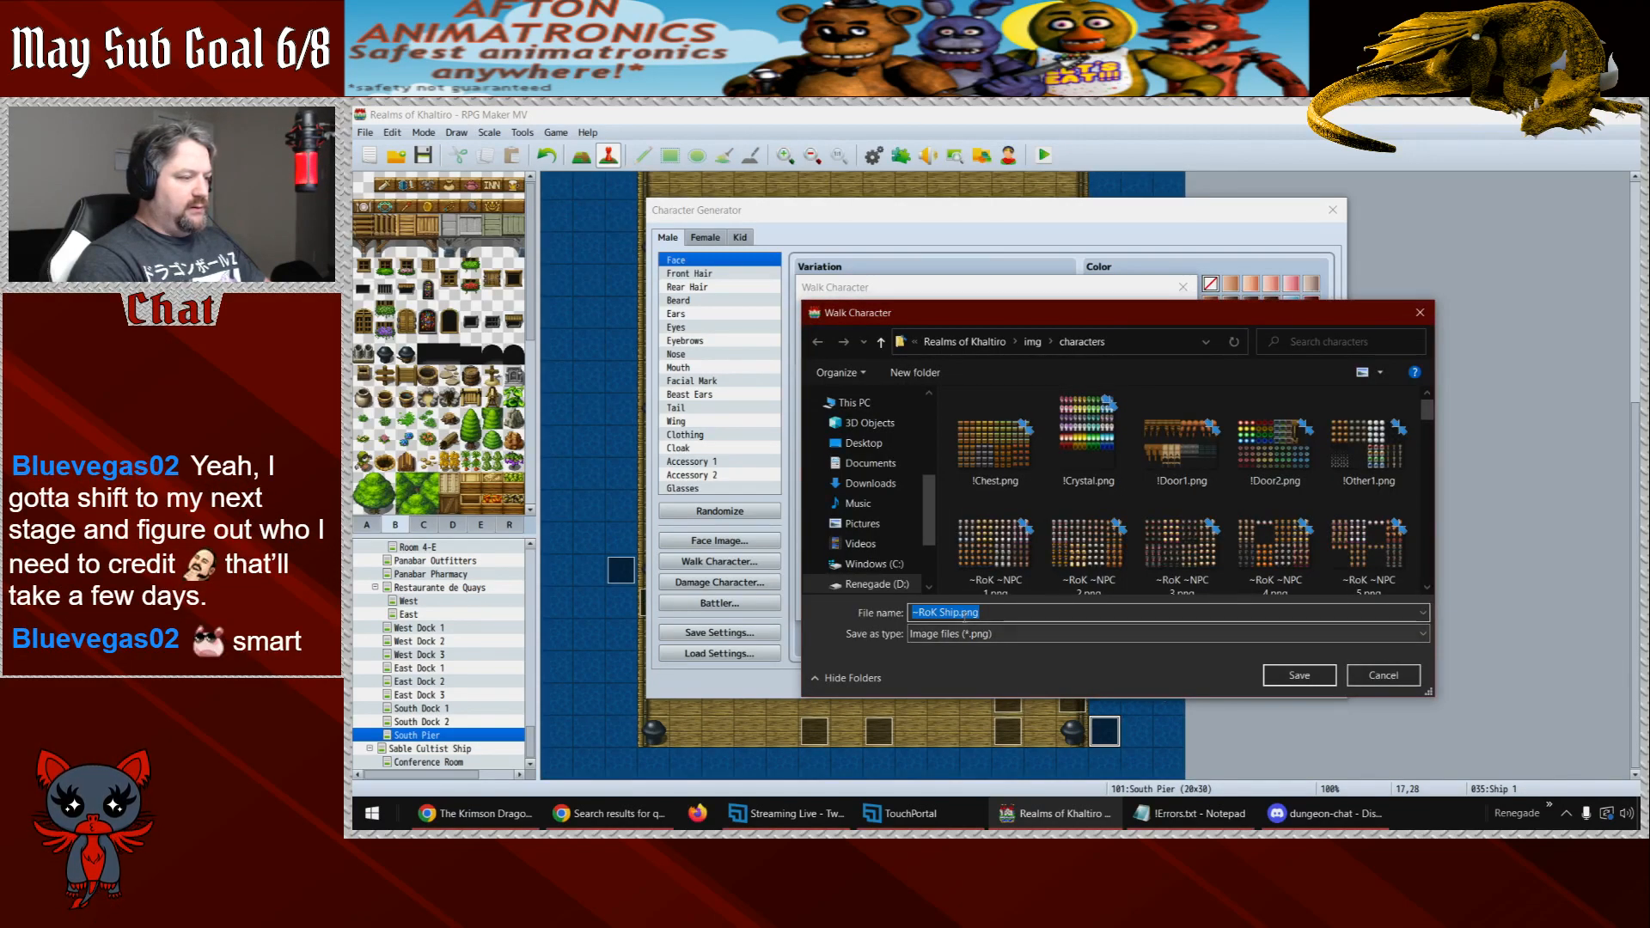
click(962, 614)
text(s)
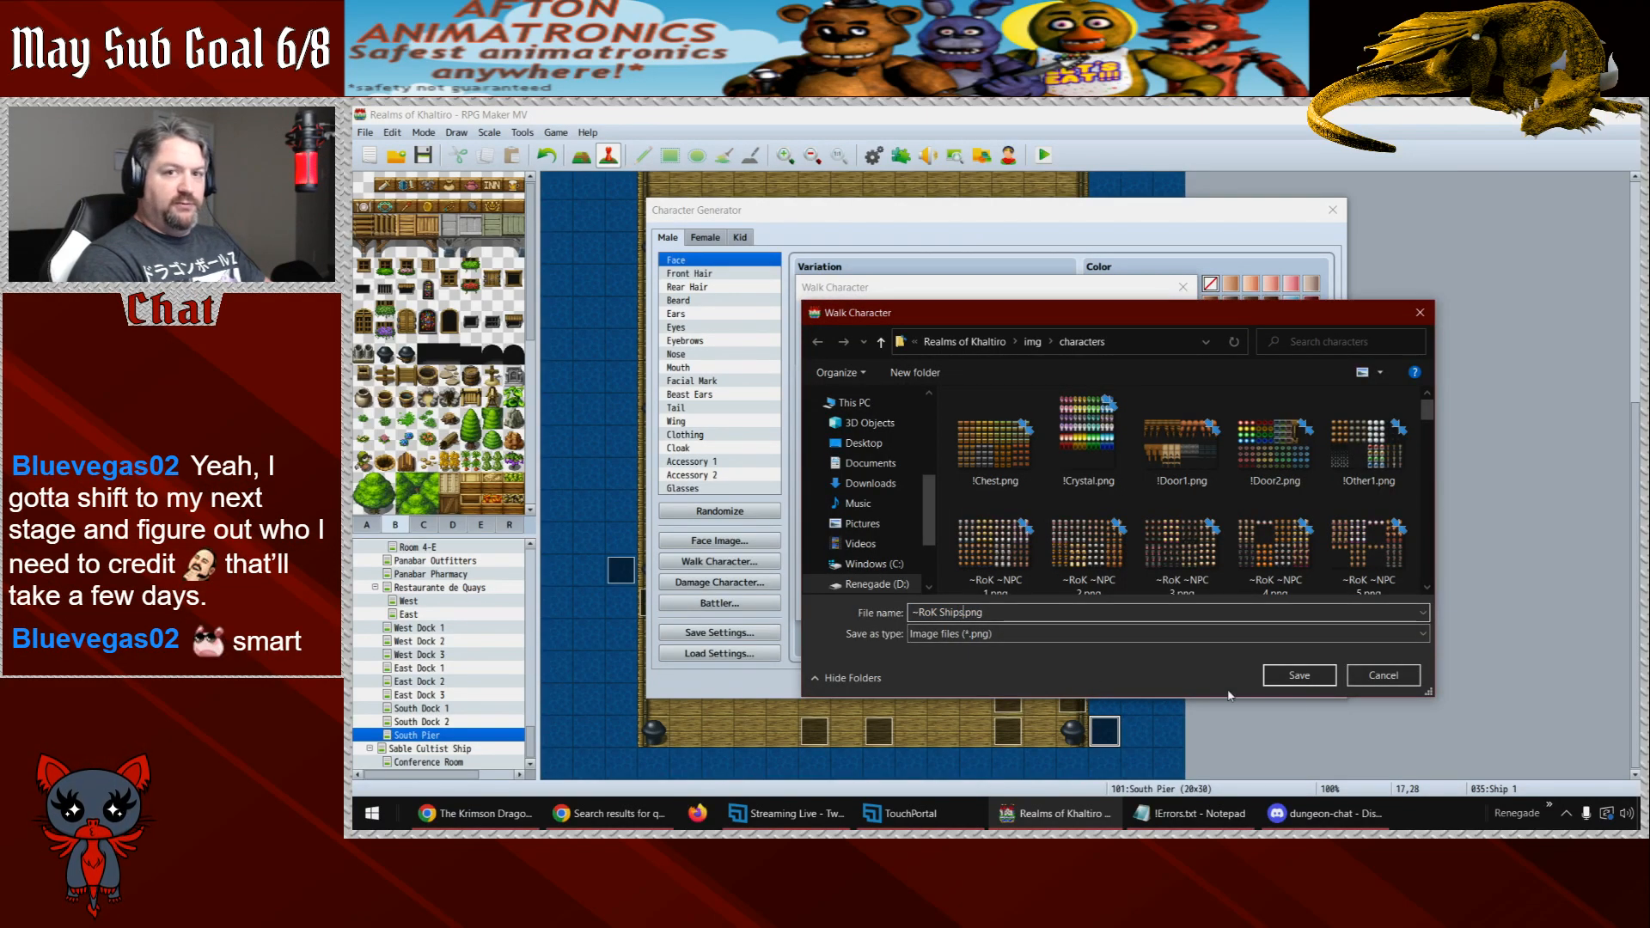
click(1300, 679)
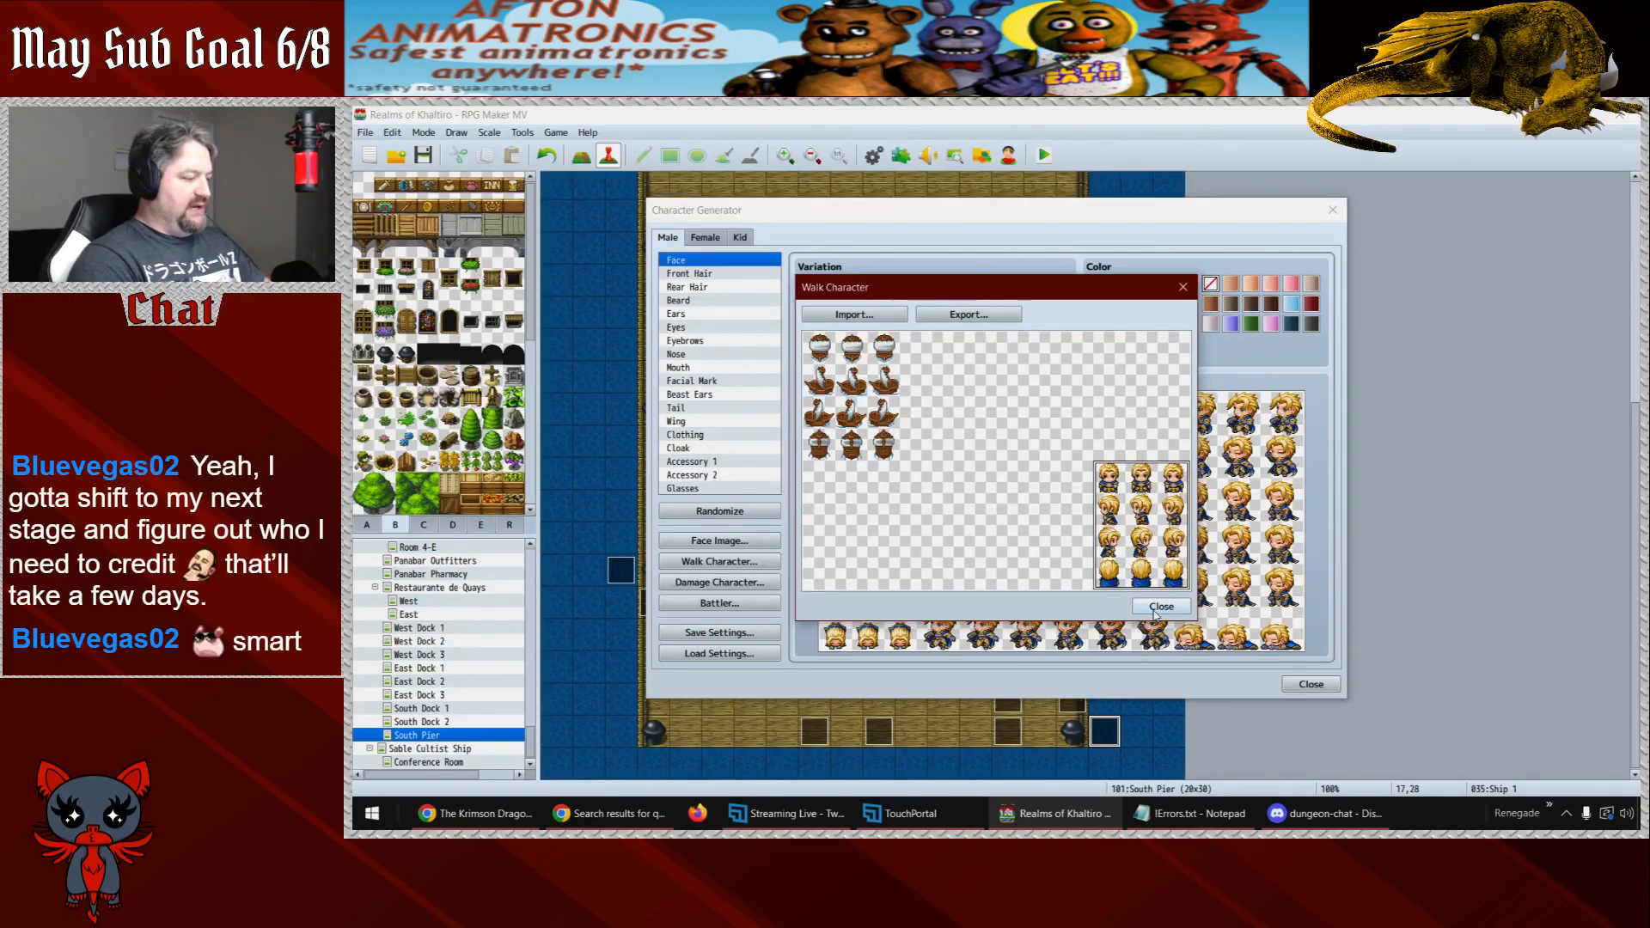
key(Escape)
key(Escape)
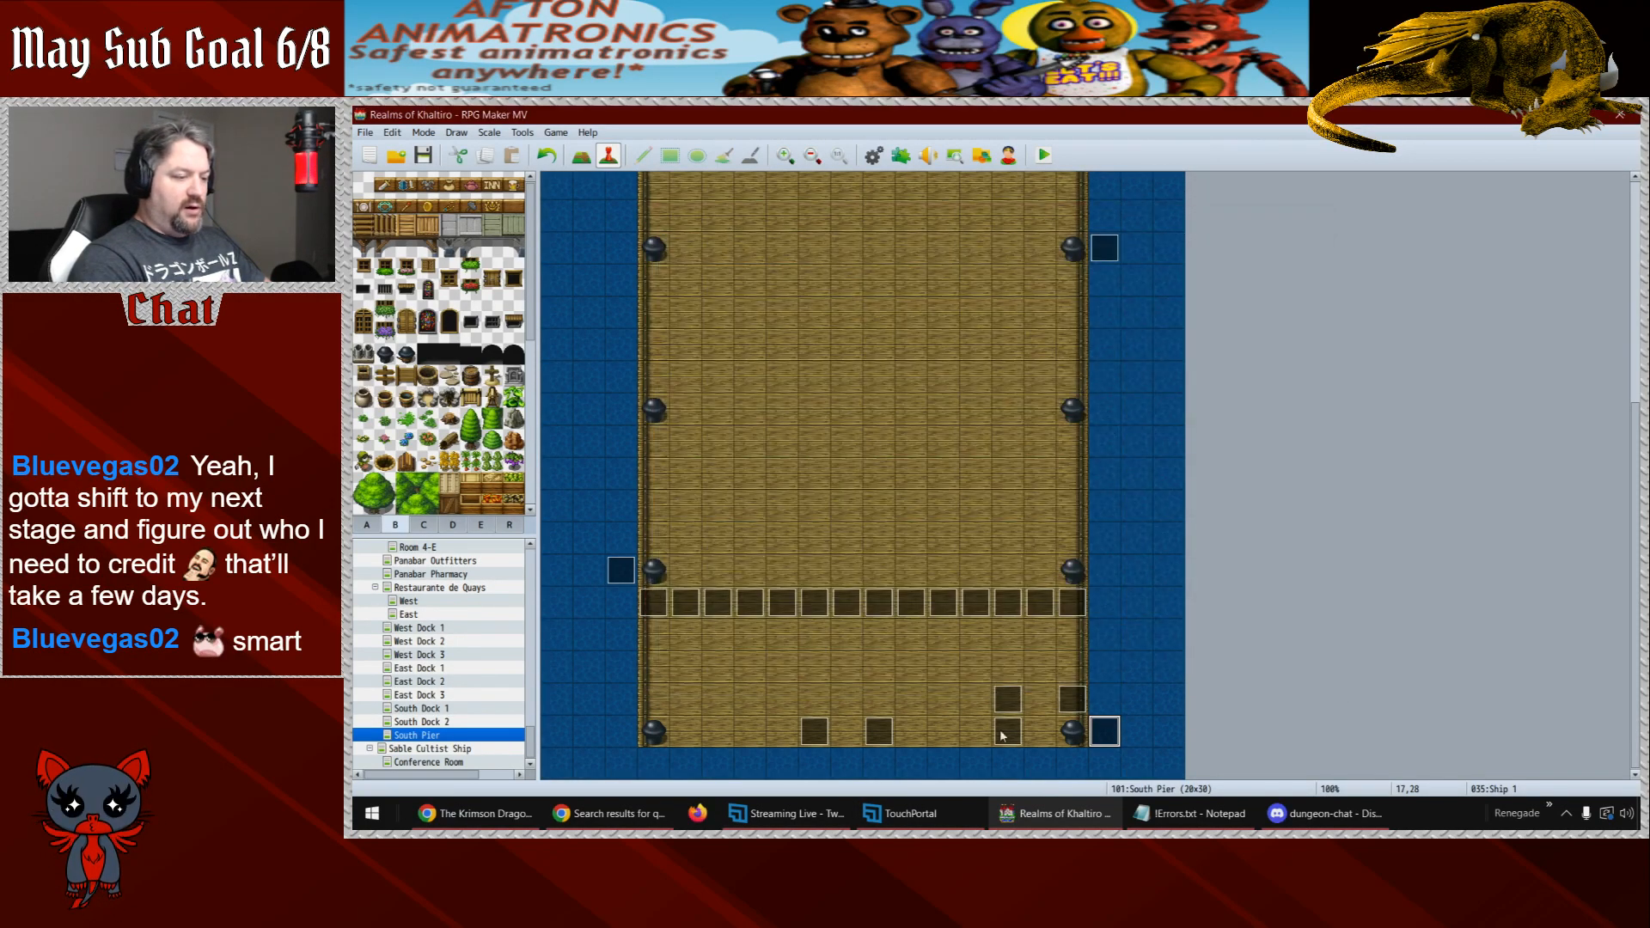
- Set the image on page 2 of the Ship 1 event to the front-facing ship from ~RoK Ships and confirm the event
double_click(1103, 737)
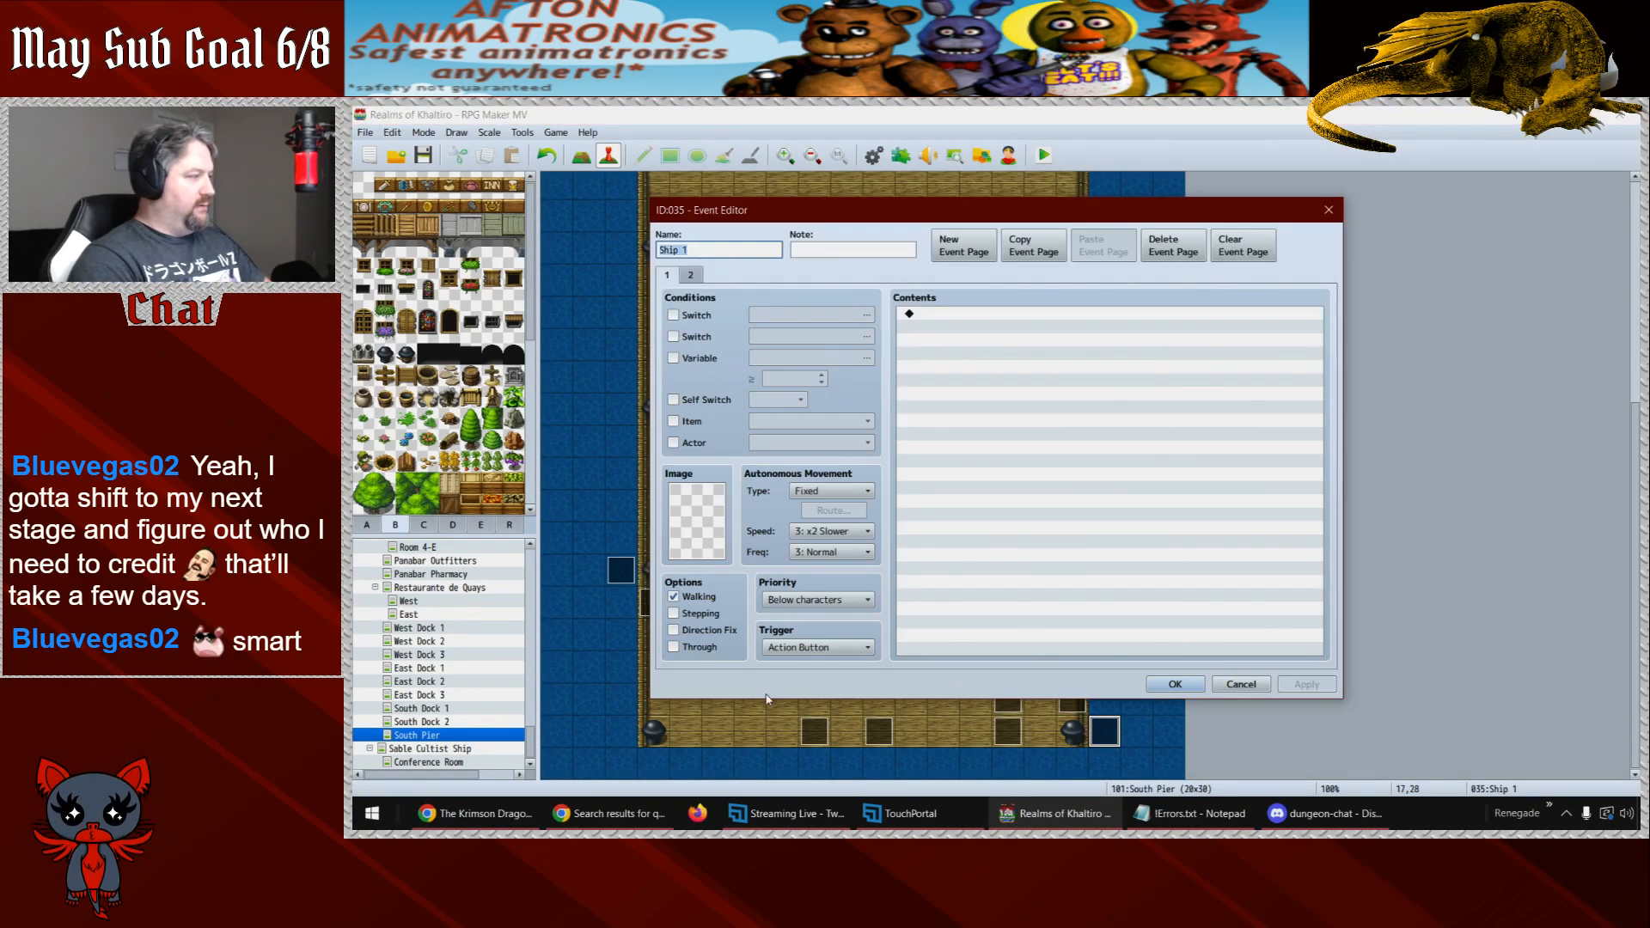
click(690, 275)
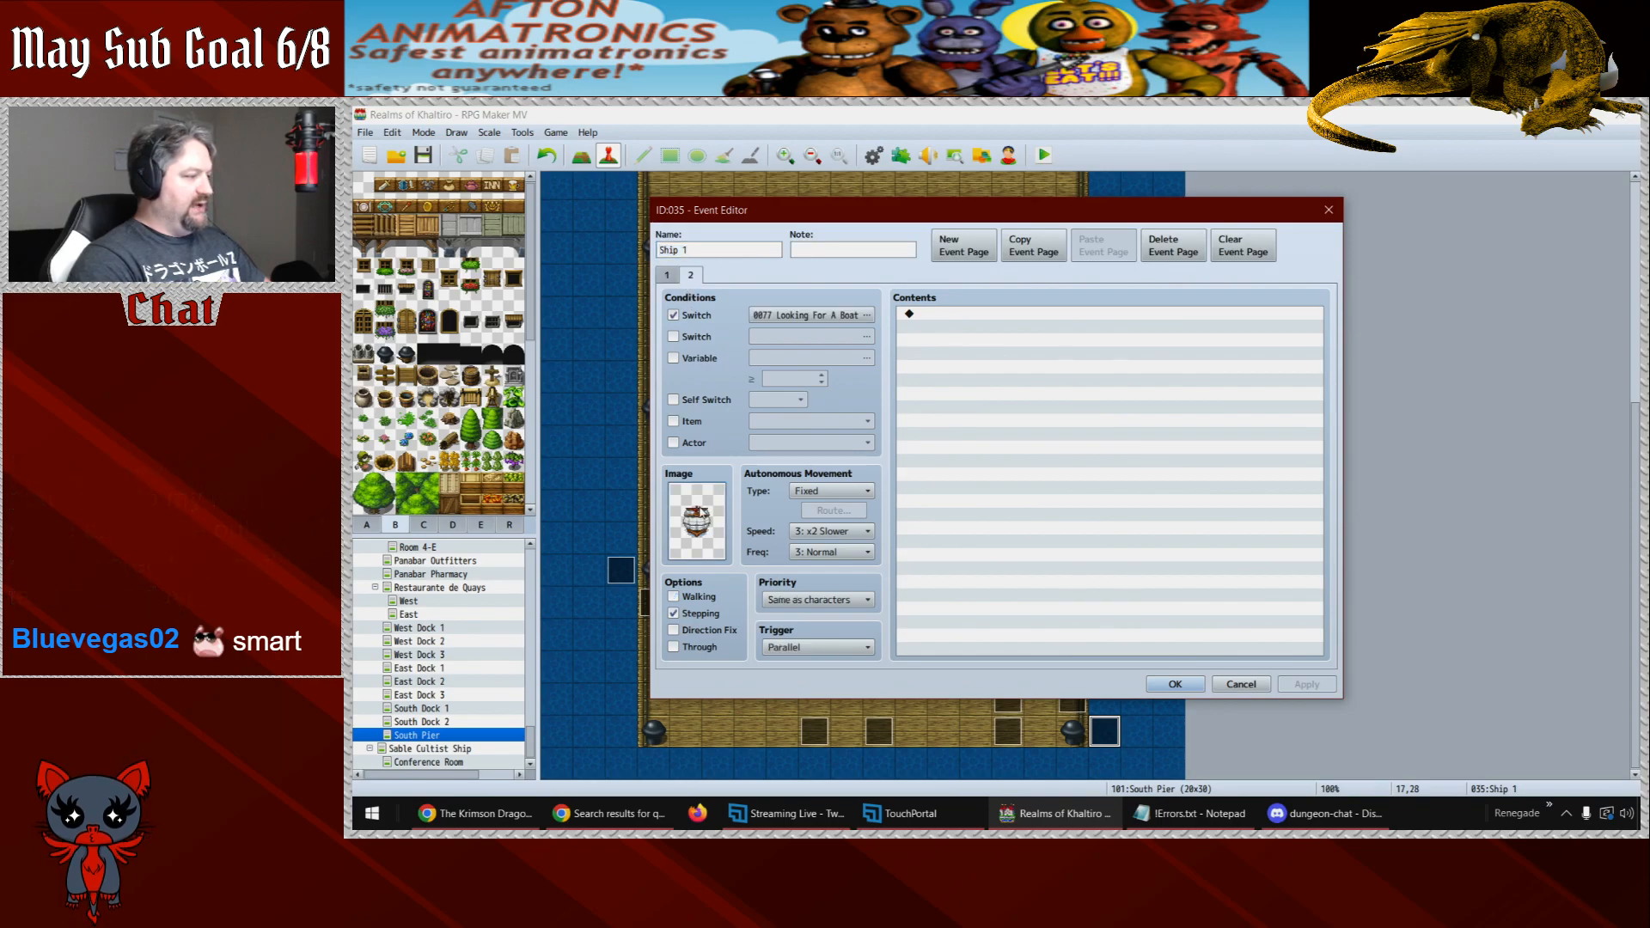
double_click(696, 521)
scroll(896, 496, down, 2)
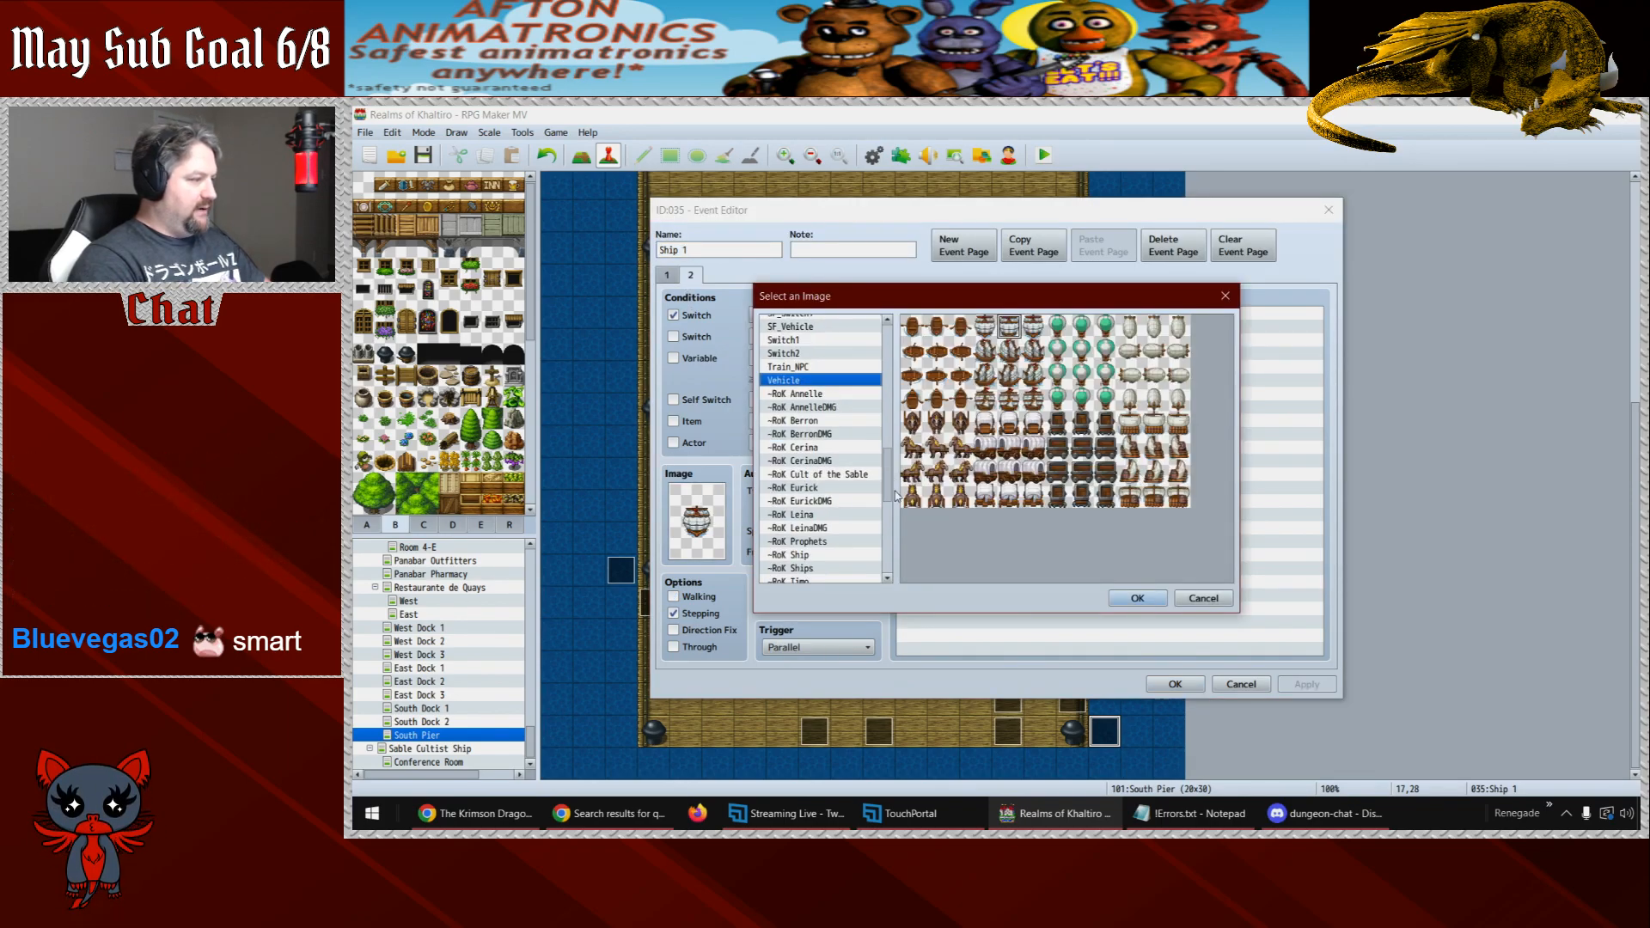
scroll(896, 496, down, 4)
click(820, 409)
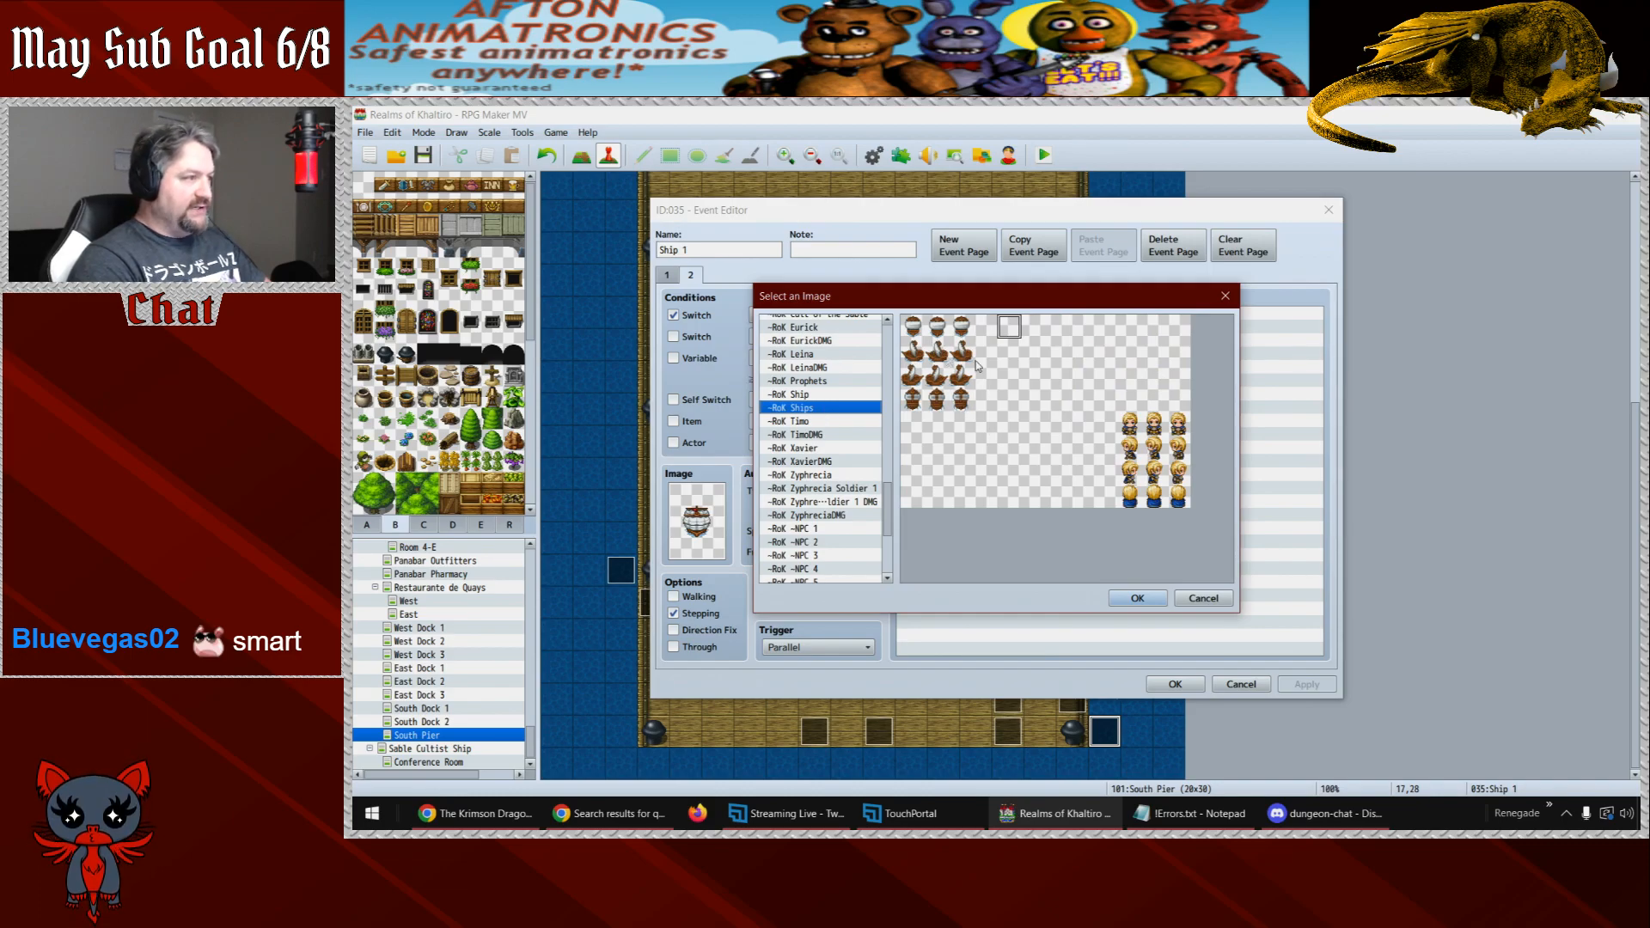
click(940, 330)
click(1132, 599)
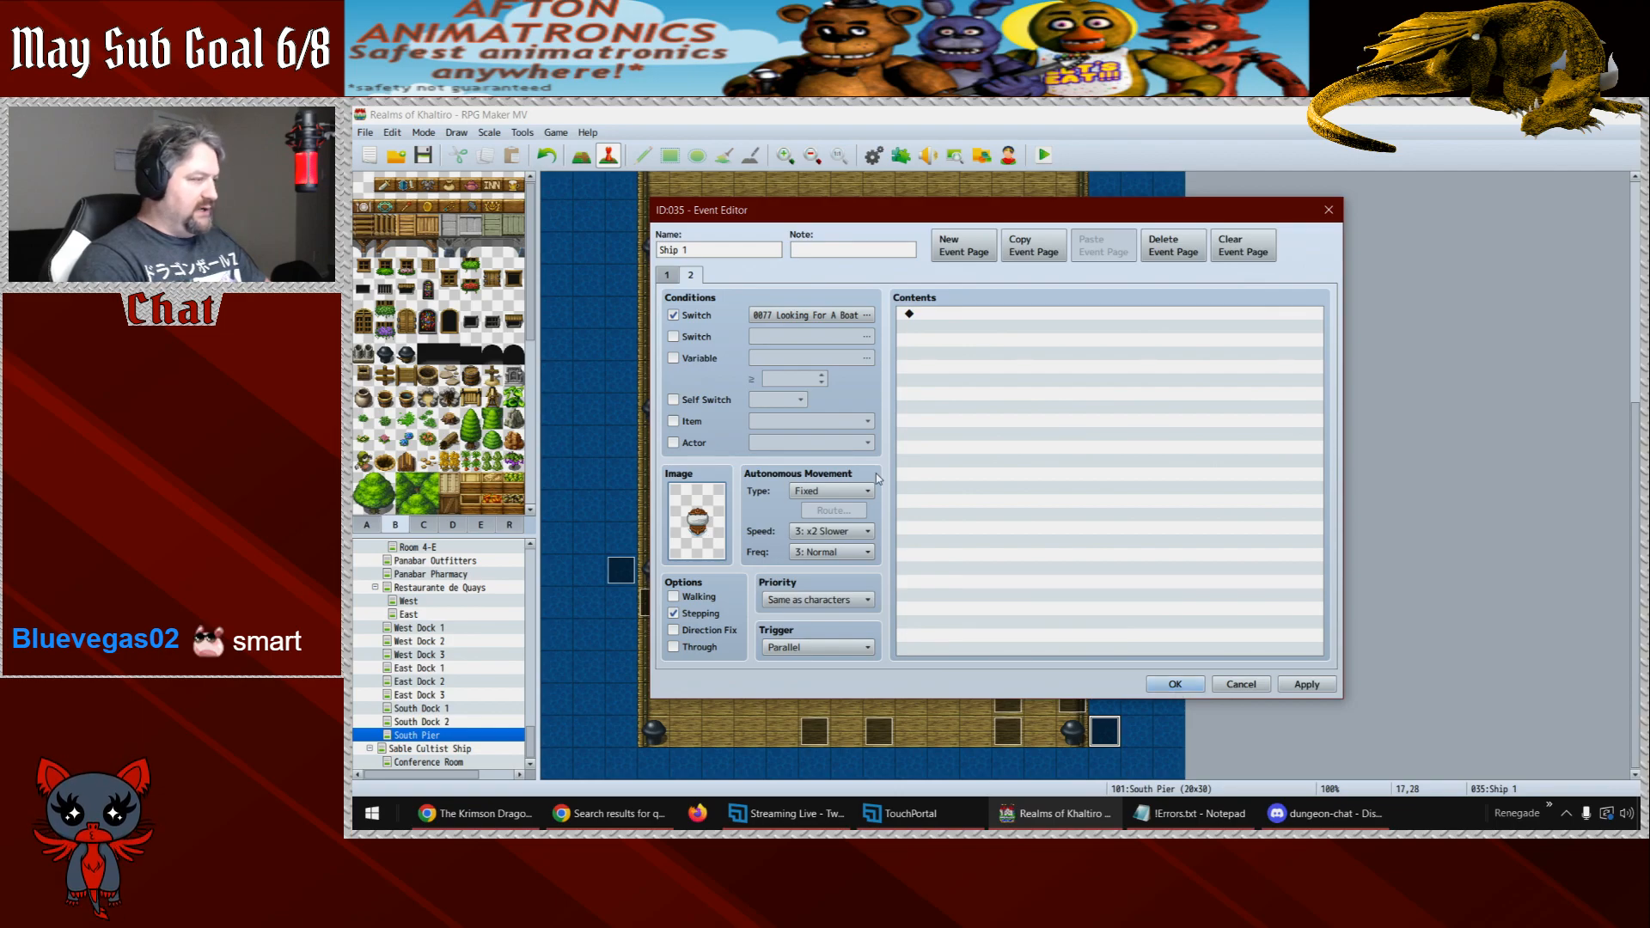
click(1172, 686)
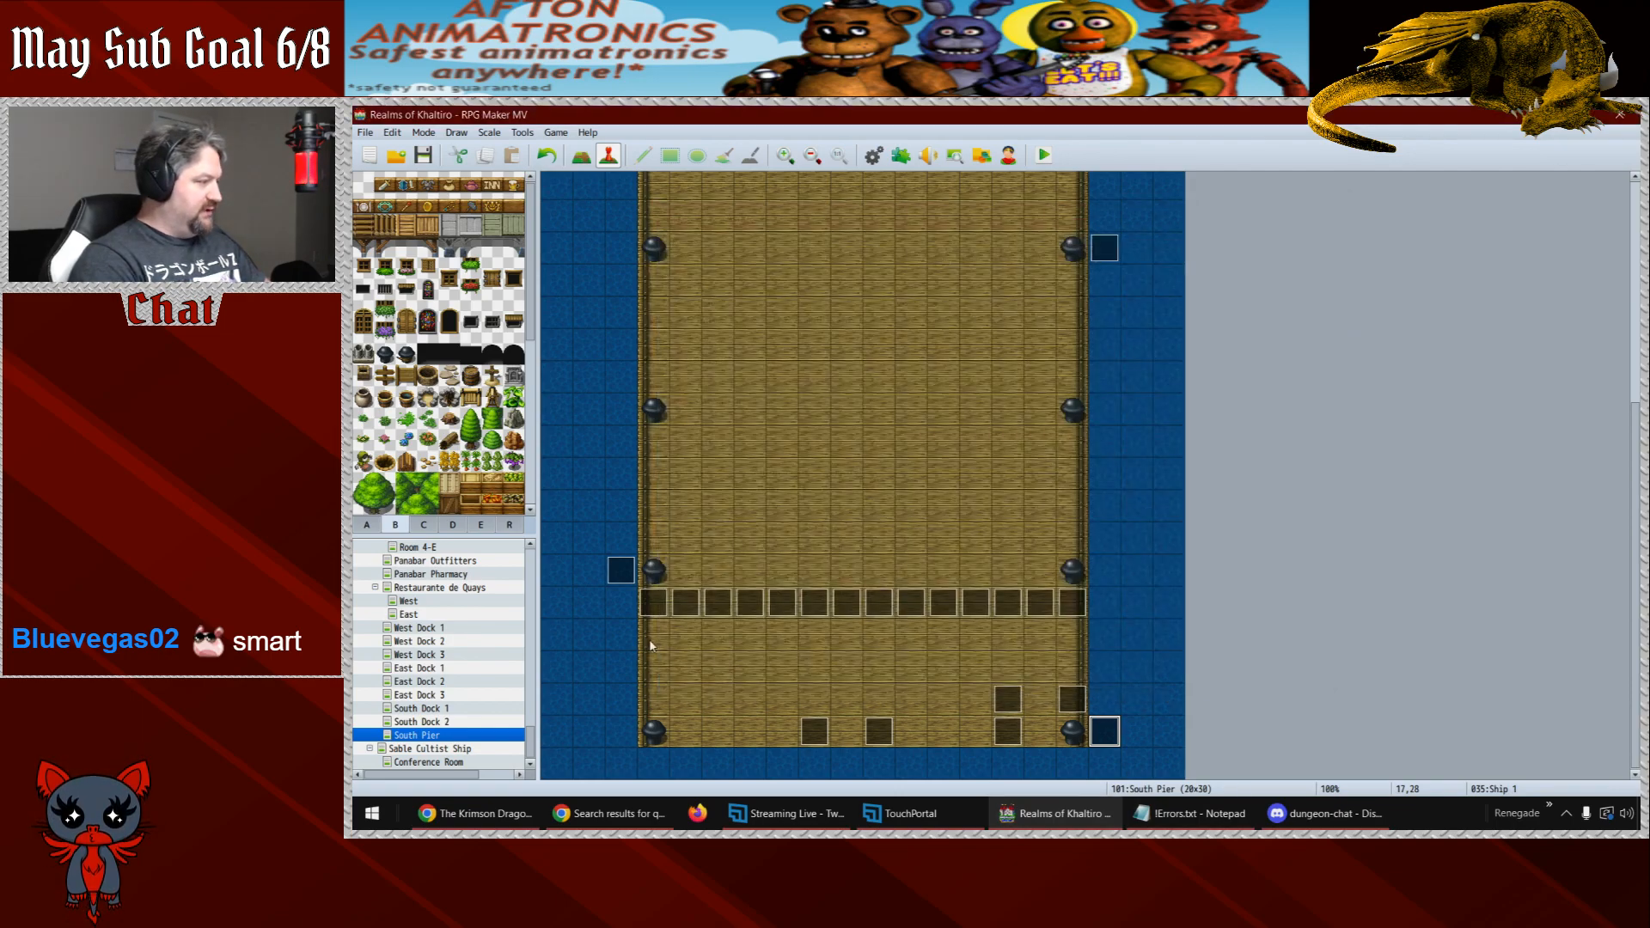
- Compare page 2 of the Ship 4 and Ship 1 events, leaving both without changes, and save the project
double_click(620, 570)
click(690, 275)
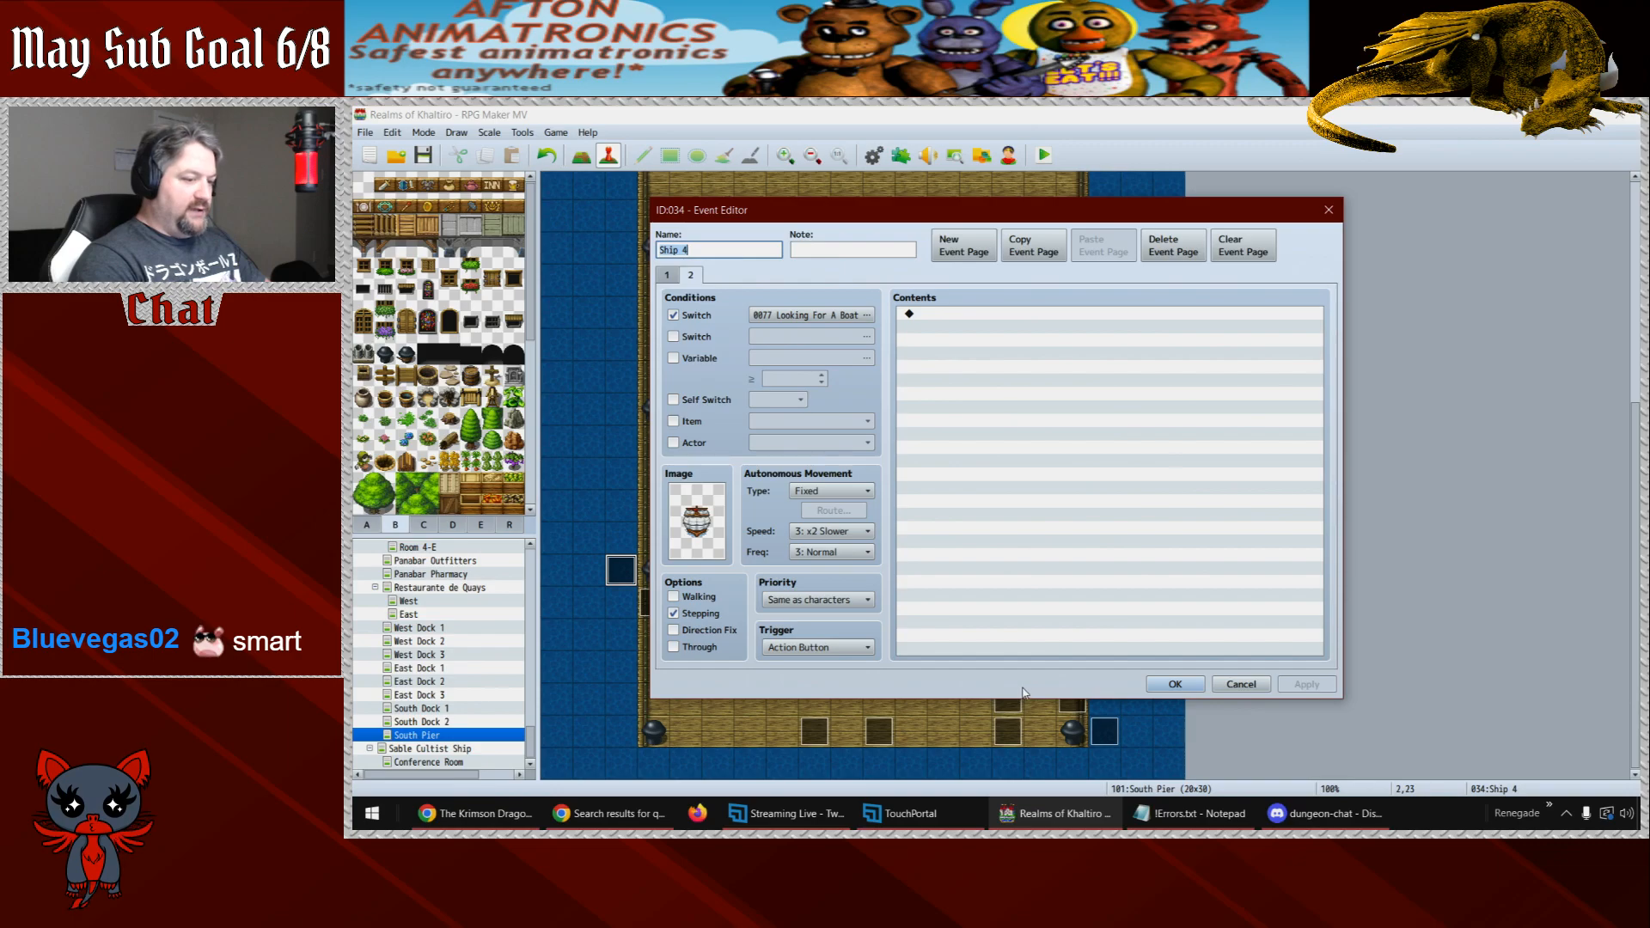
click(1241, 684)
click(1107, 735)
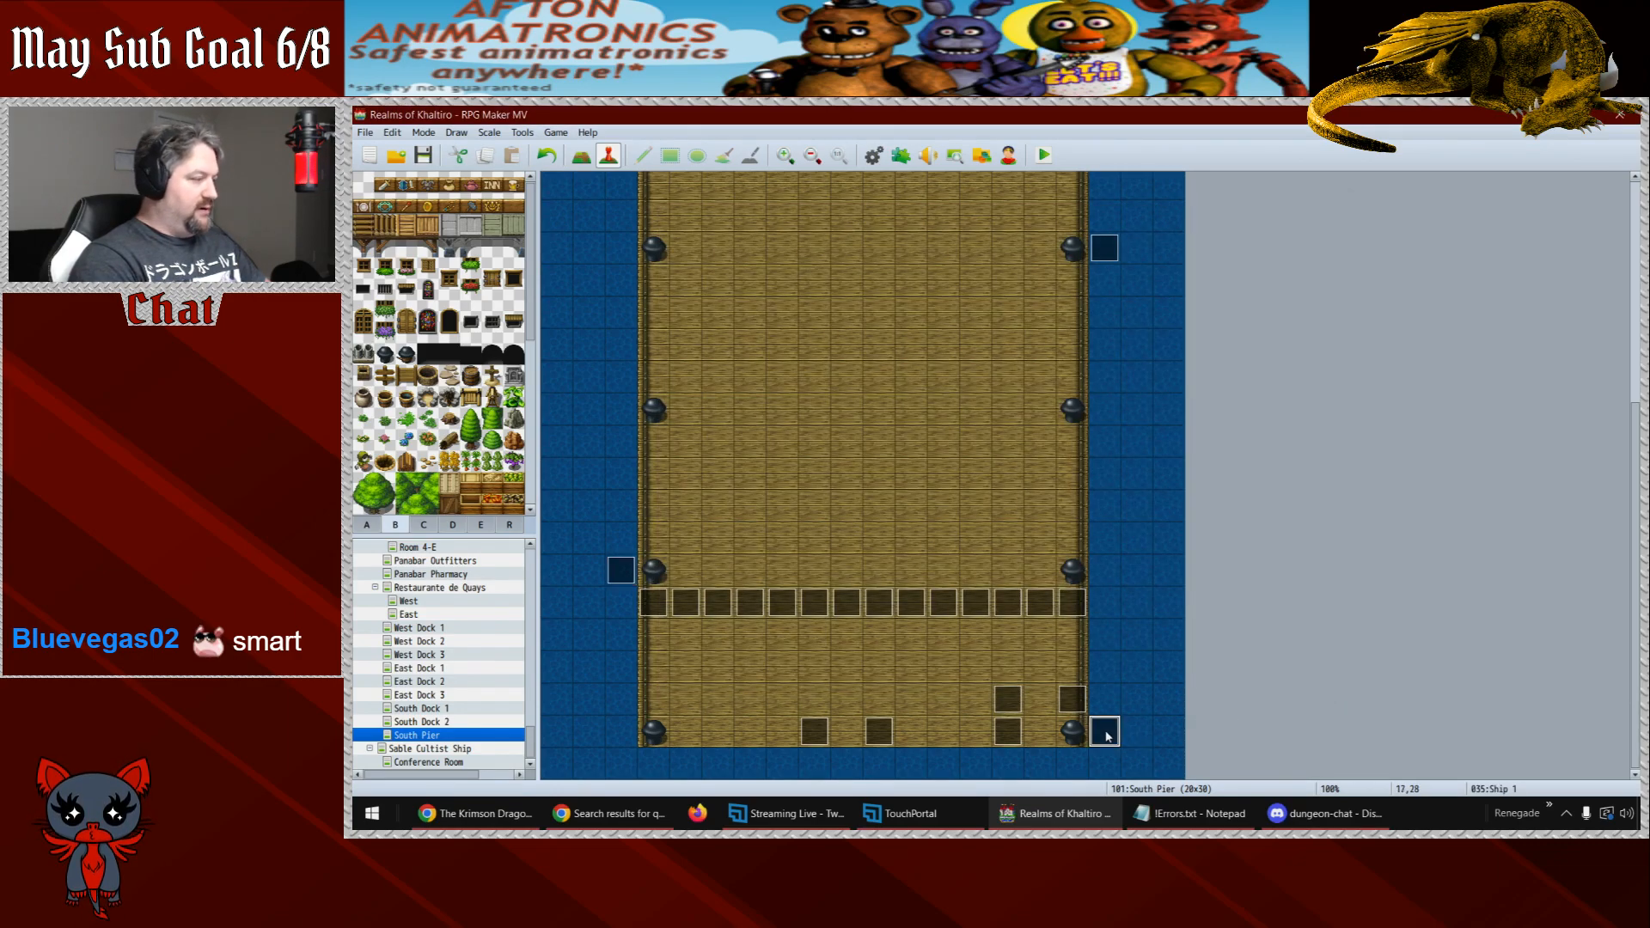
double_click(1107, 735)
click(690, 275)
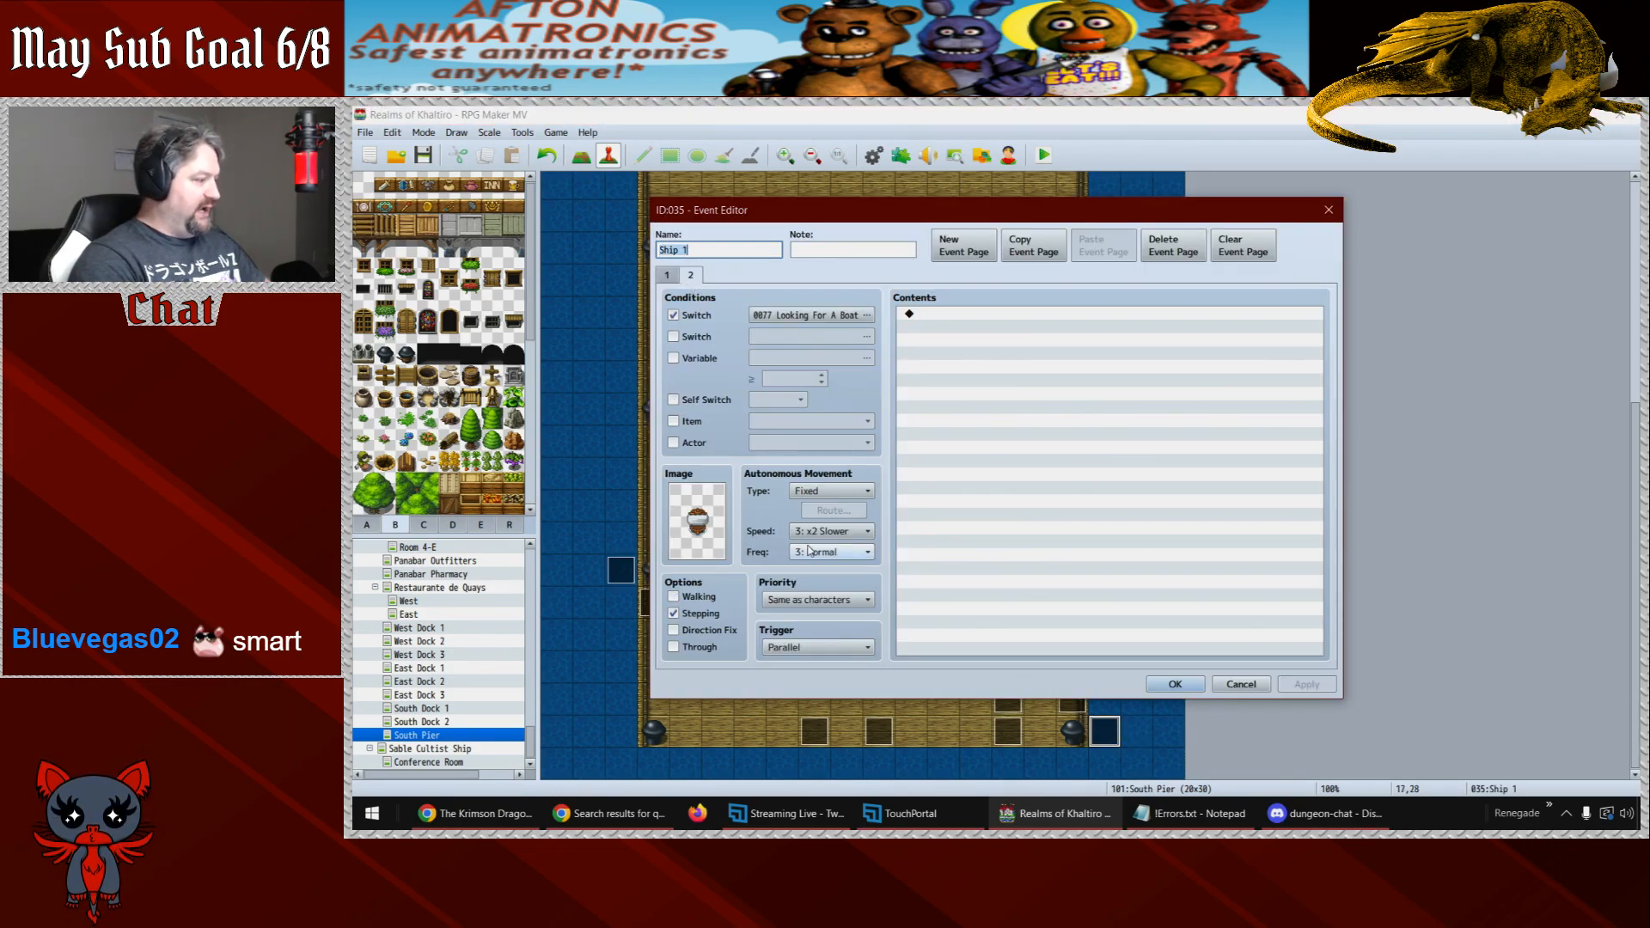
click(1241, 684)
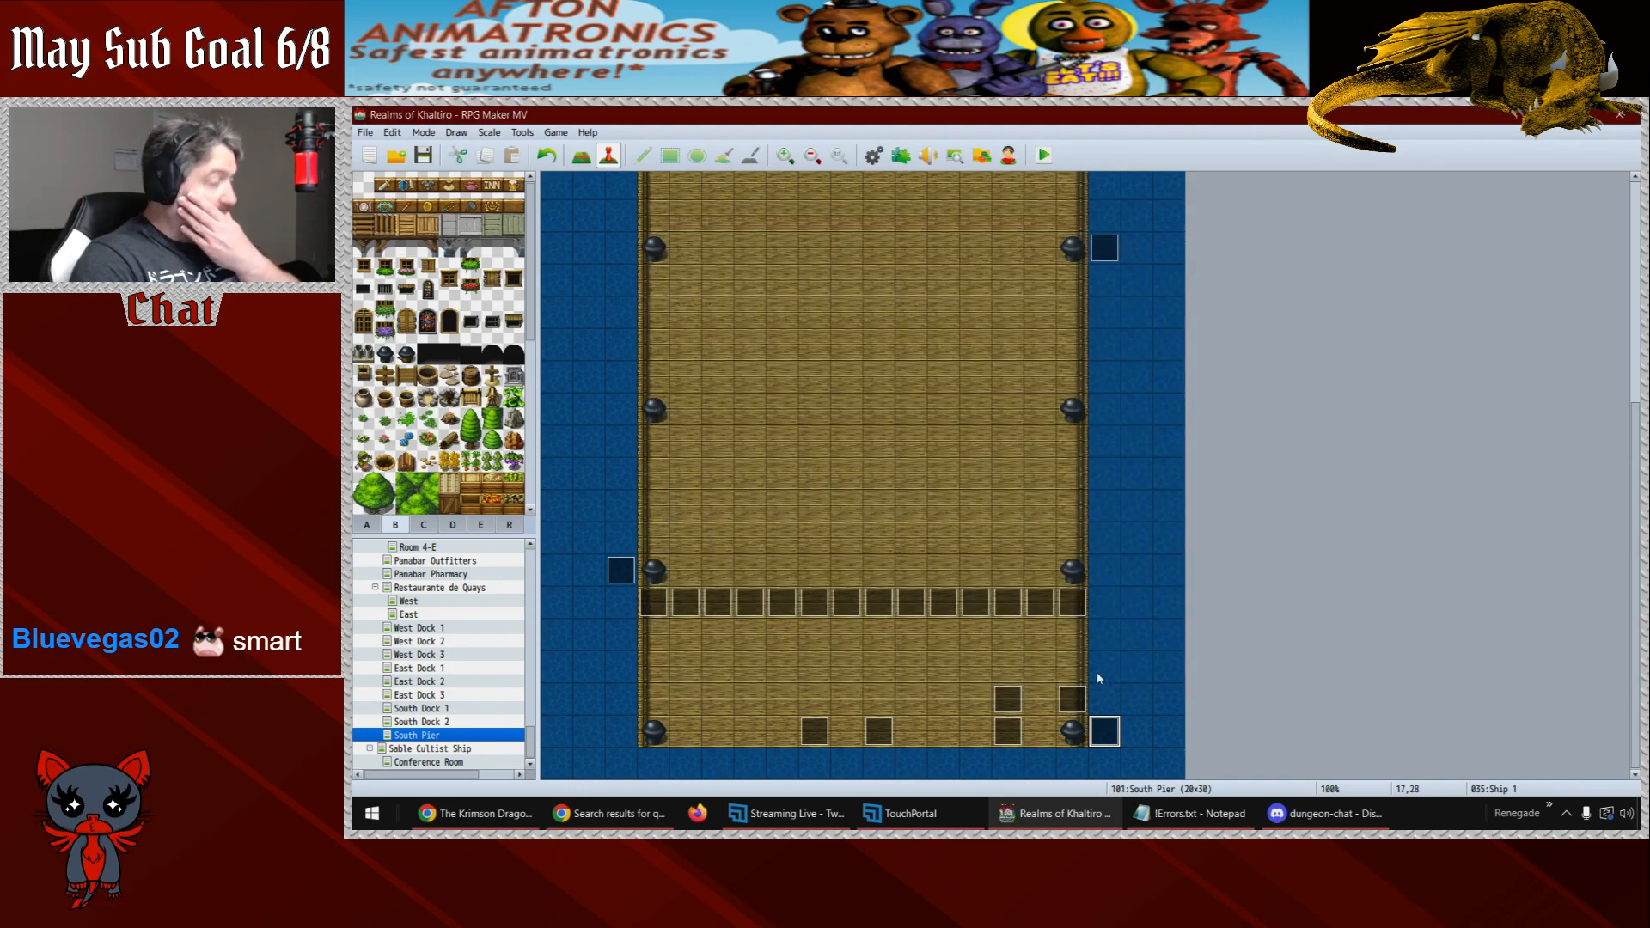
click(425, 160)
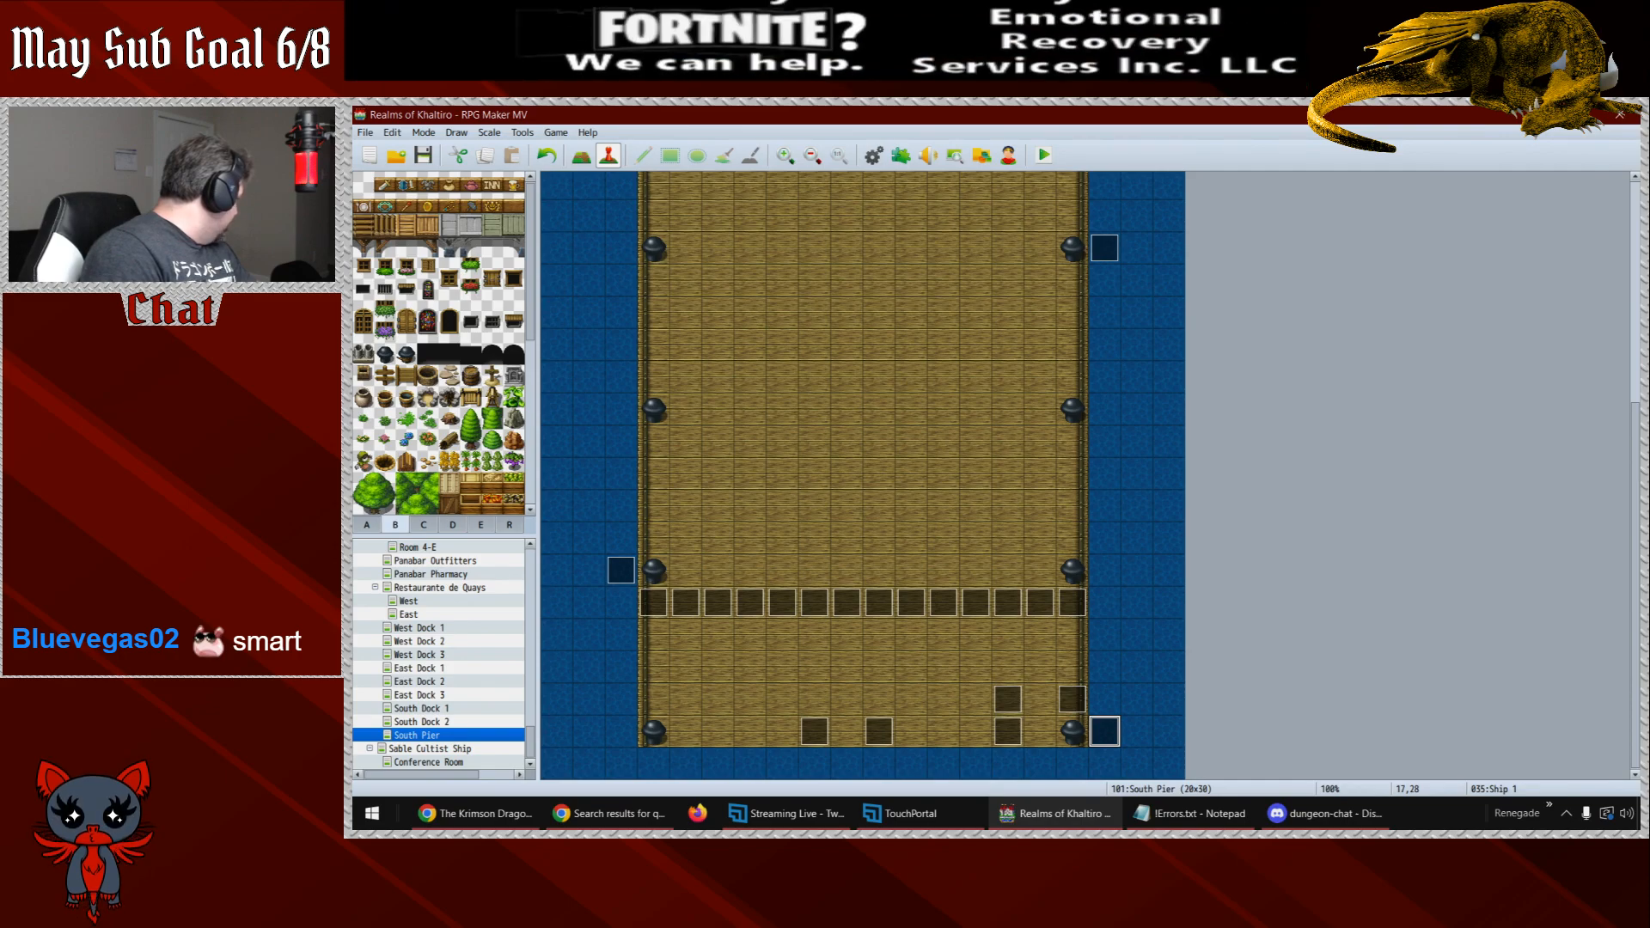
- Open the Khaltiro folder, update ~Credits.txt in Notepad and save the file
key(alt+Tab)
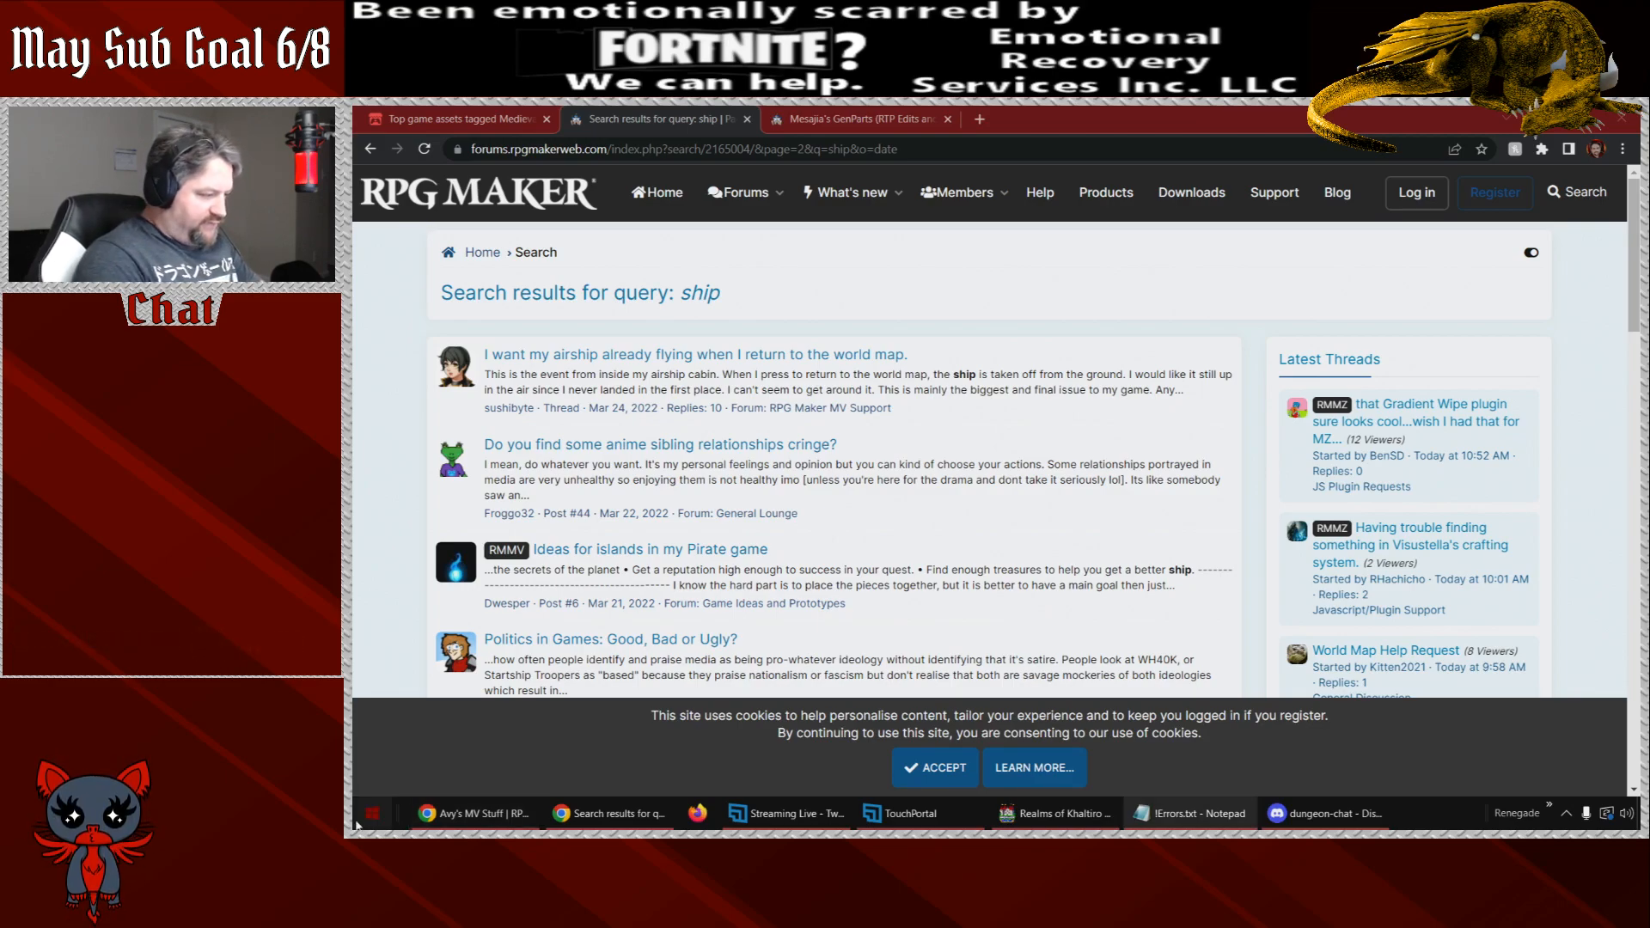
click(1550, 808)
mouse_move(1557, 739)
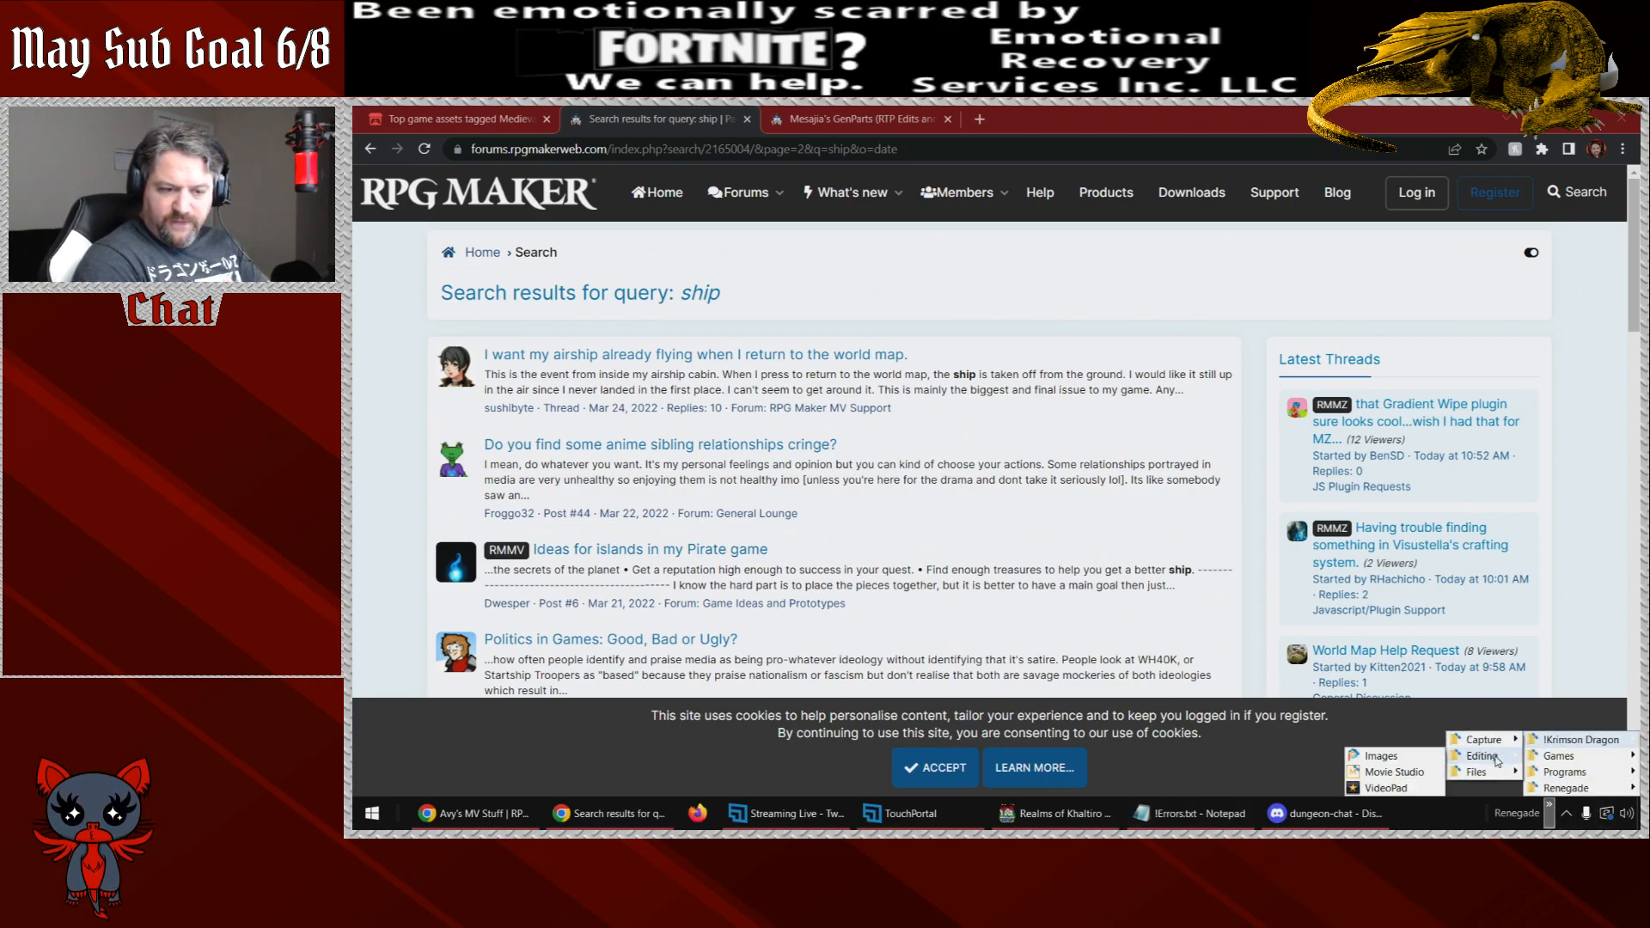
mouse_move(1477, 772)
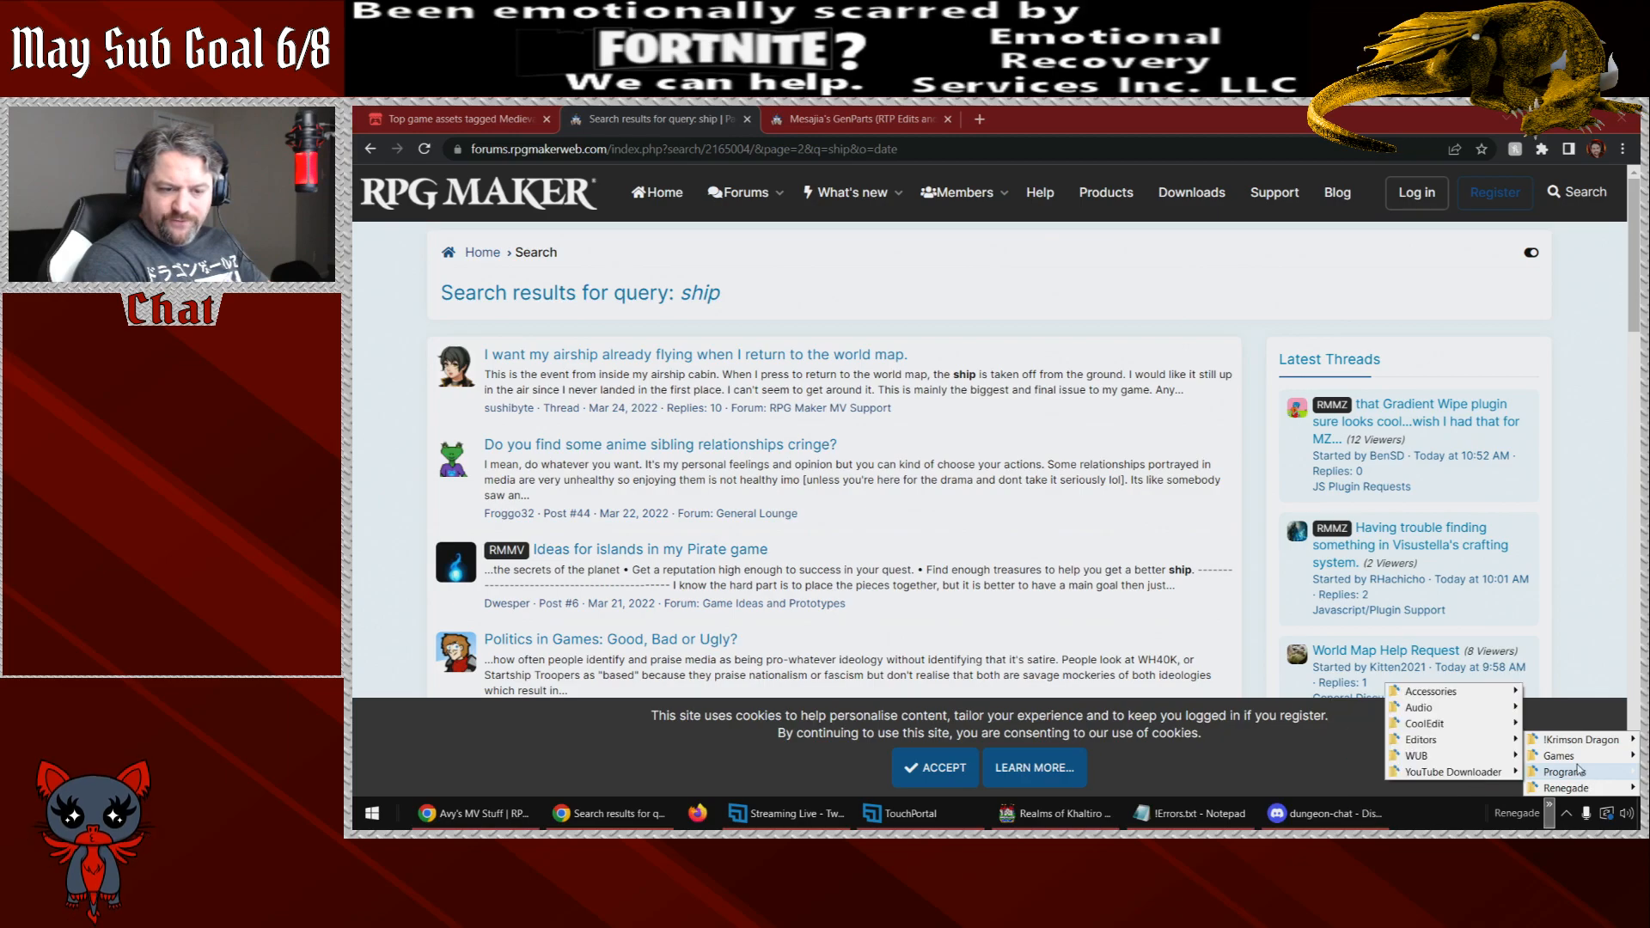
mouse_move(1482, 711)
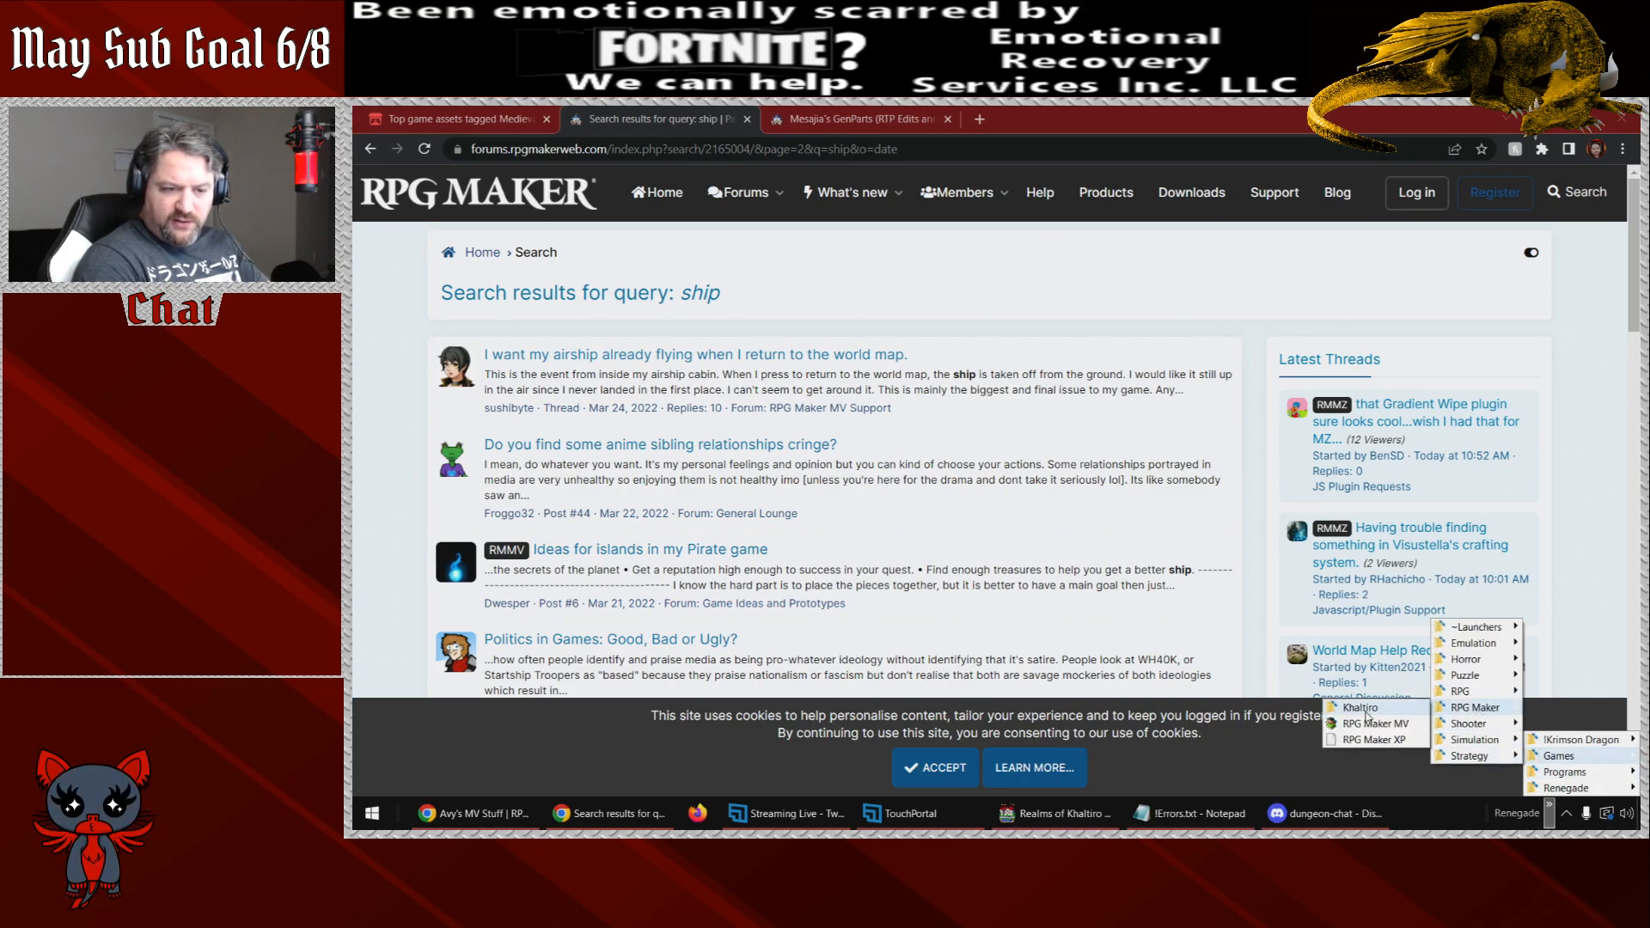
click(1375, 708)
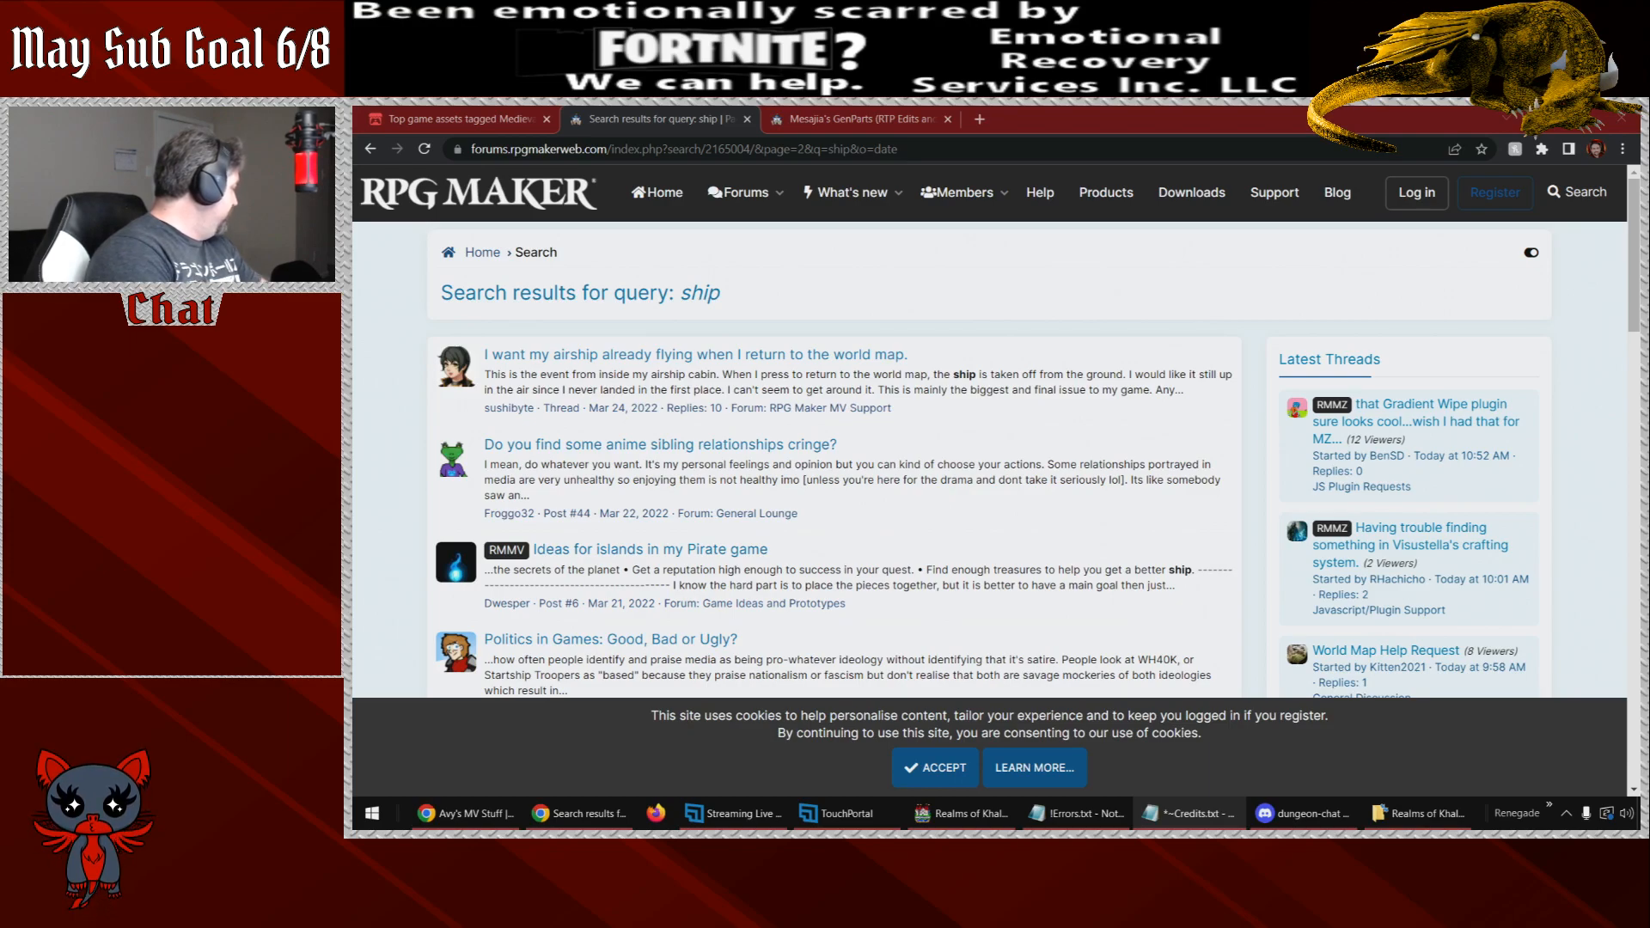
key(ctrl+s)
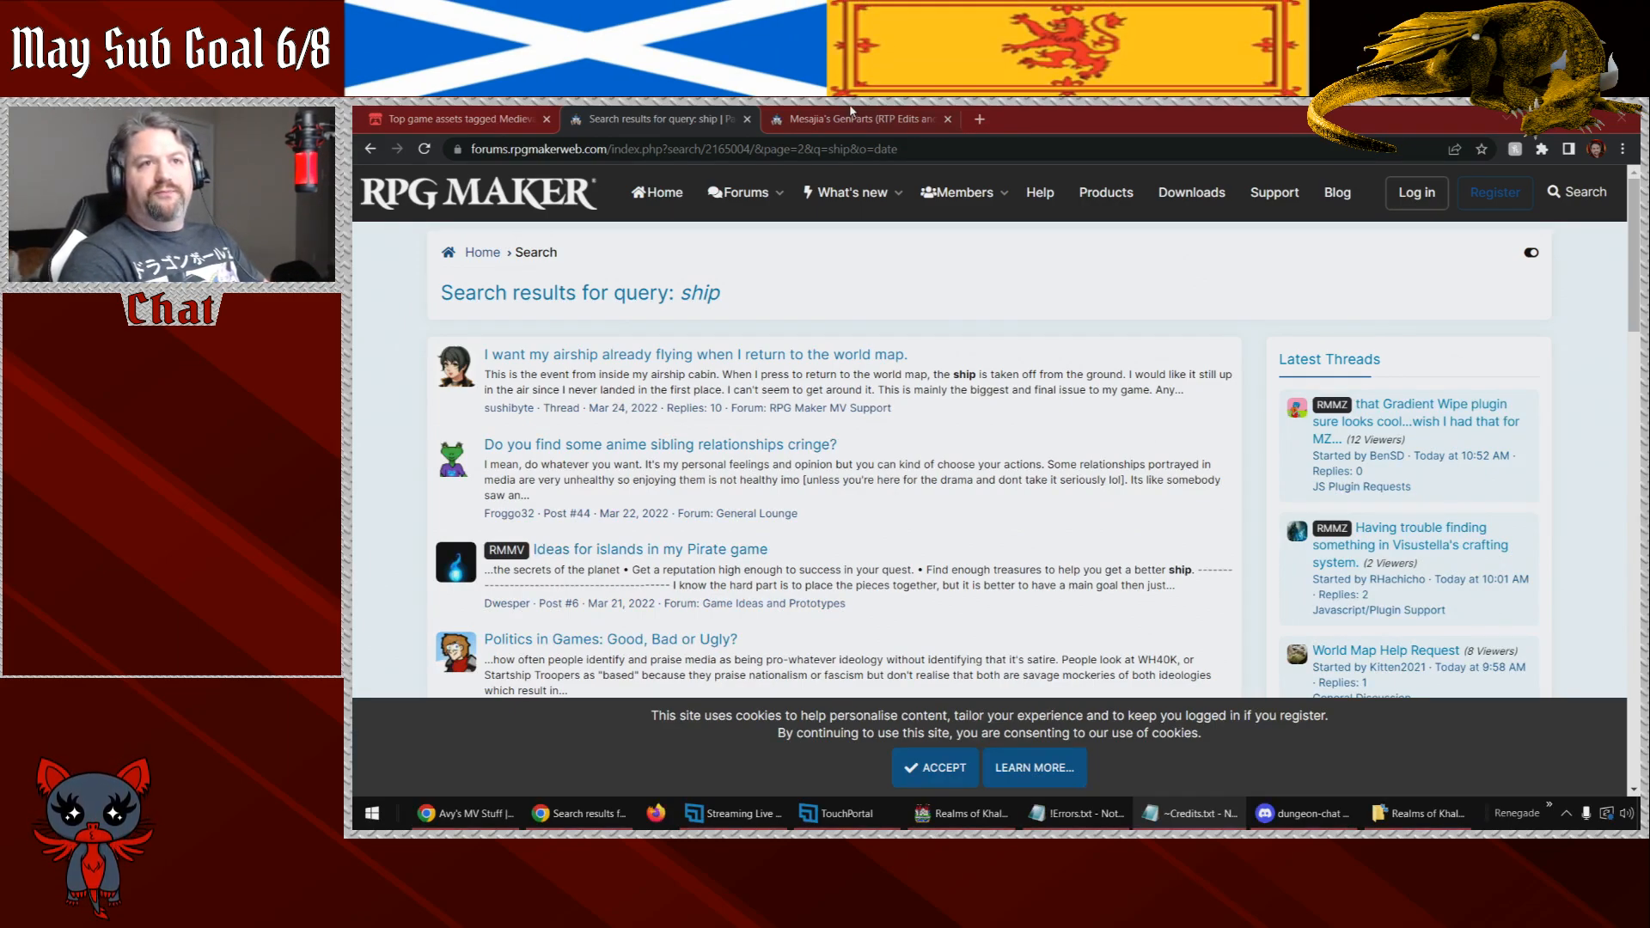
- Return to RPG Maker MV and review page 2 of the Marrick event through to the end of its dialogue
click(1544, 117)
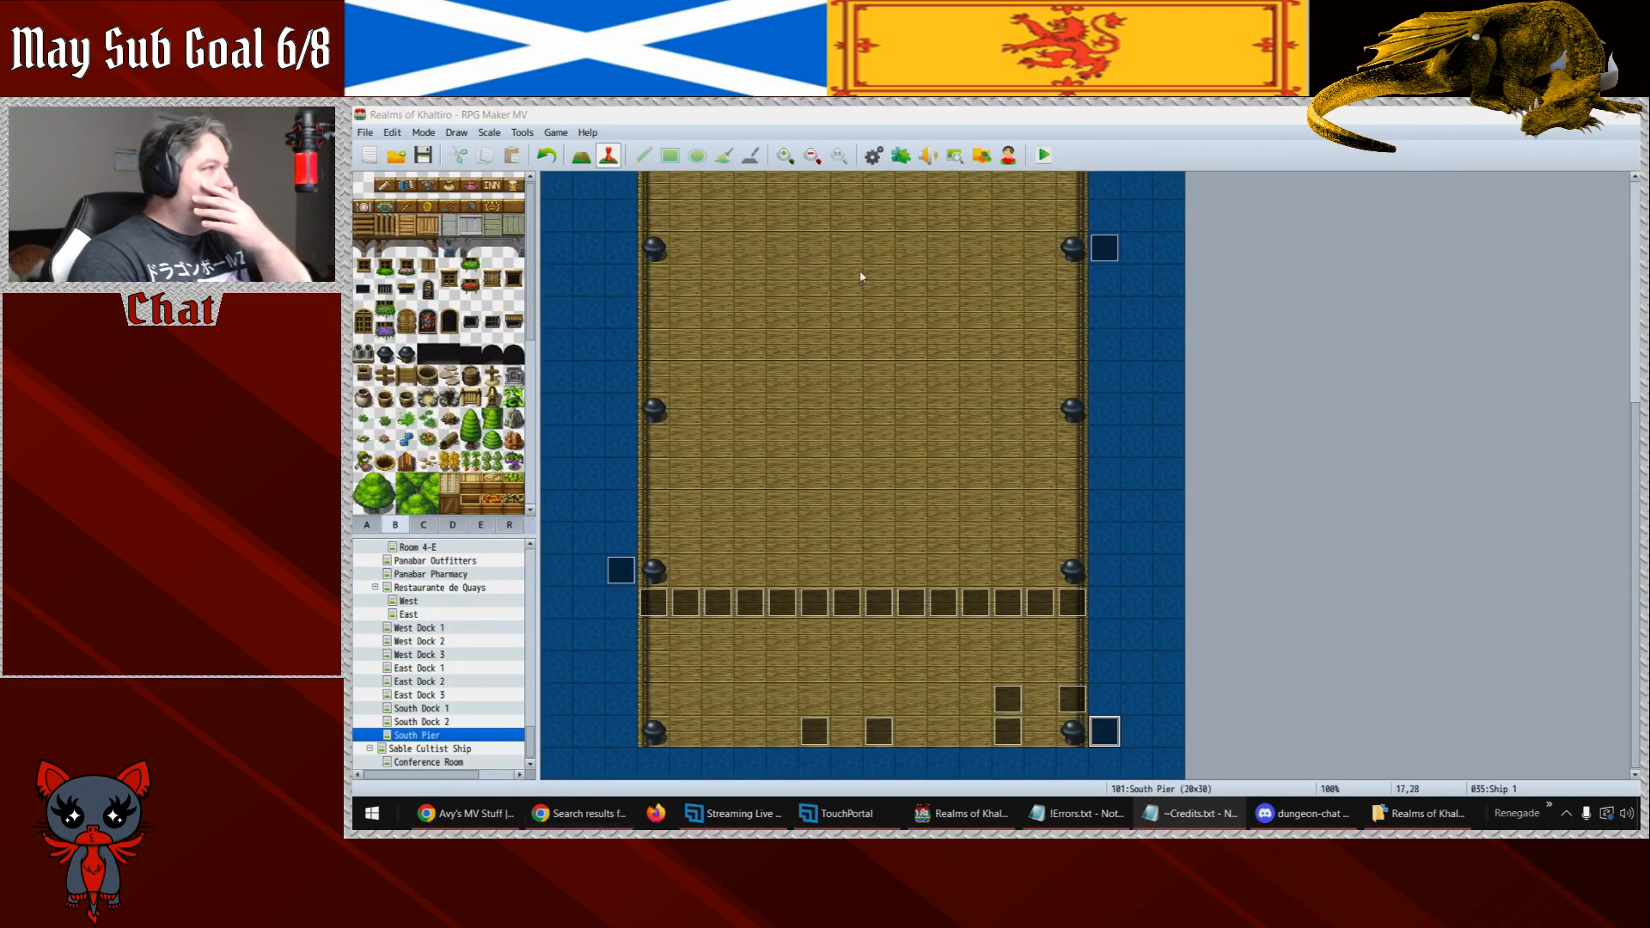
click(897, 111)
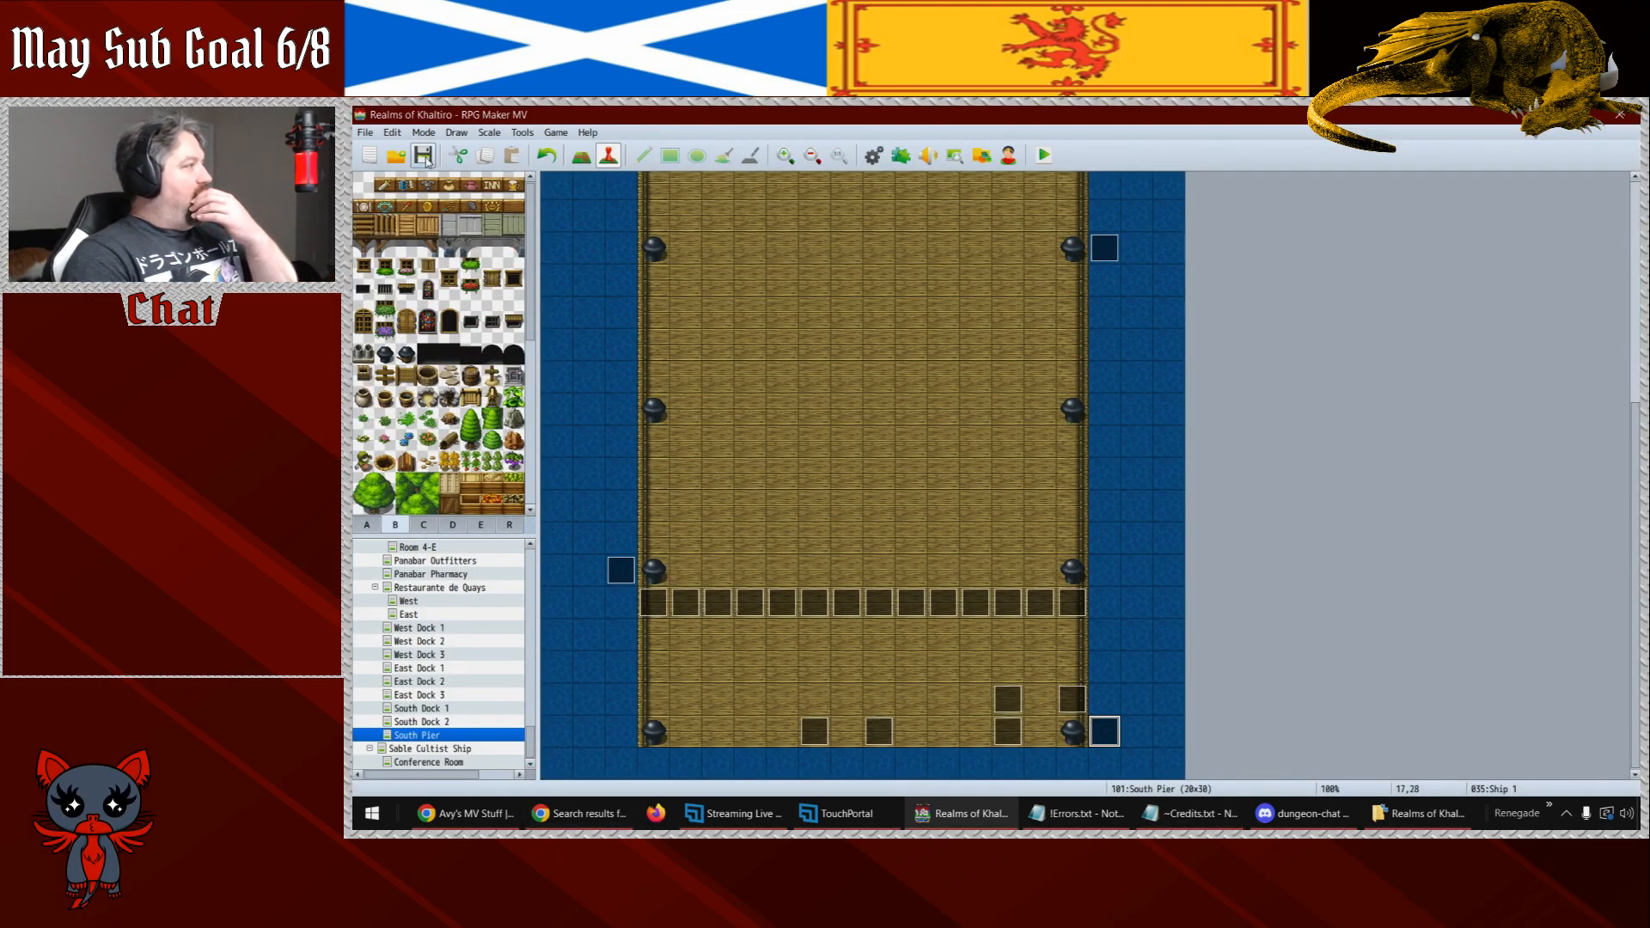
double_click(1072, 699)
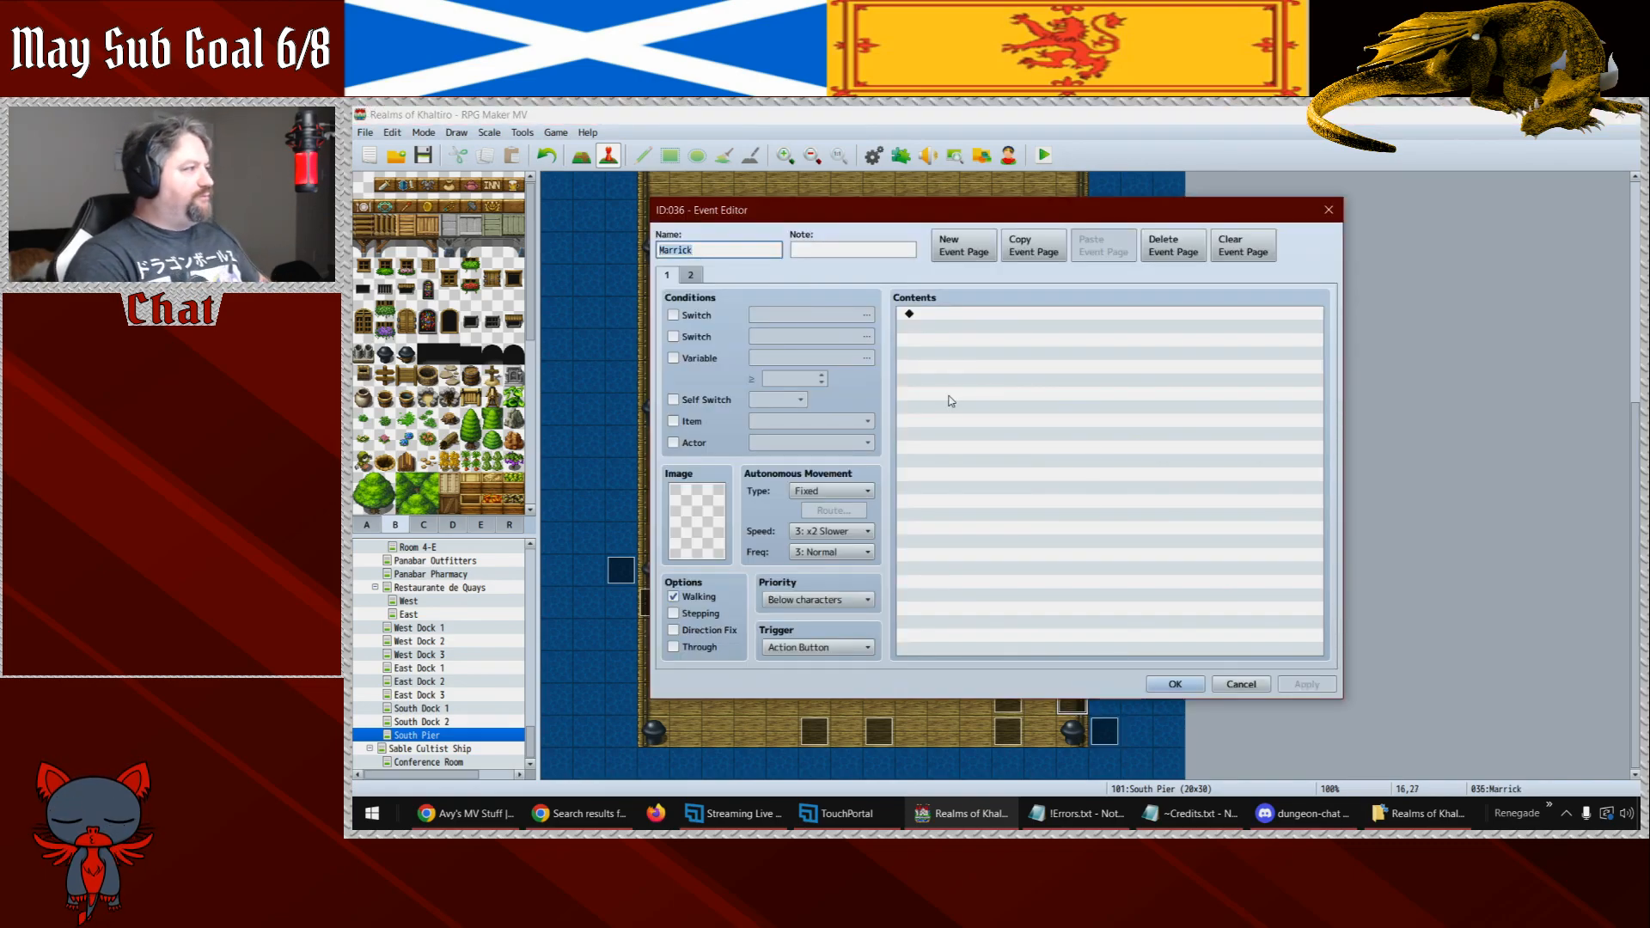
click(690, 275)
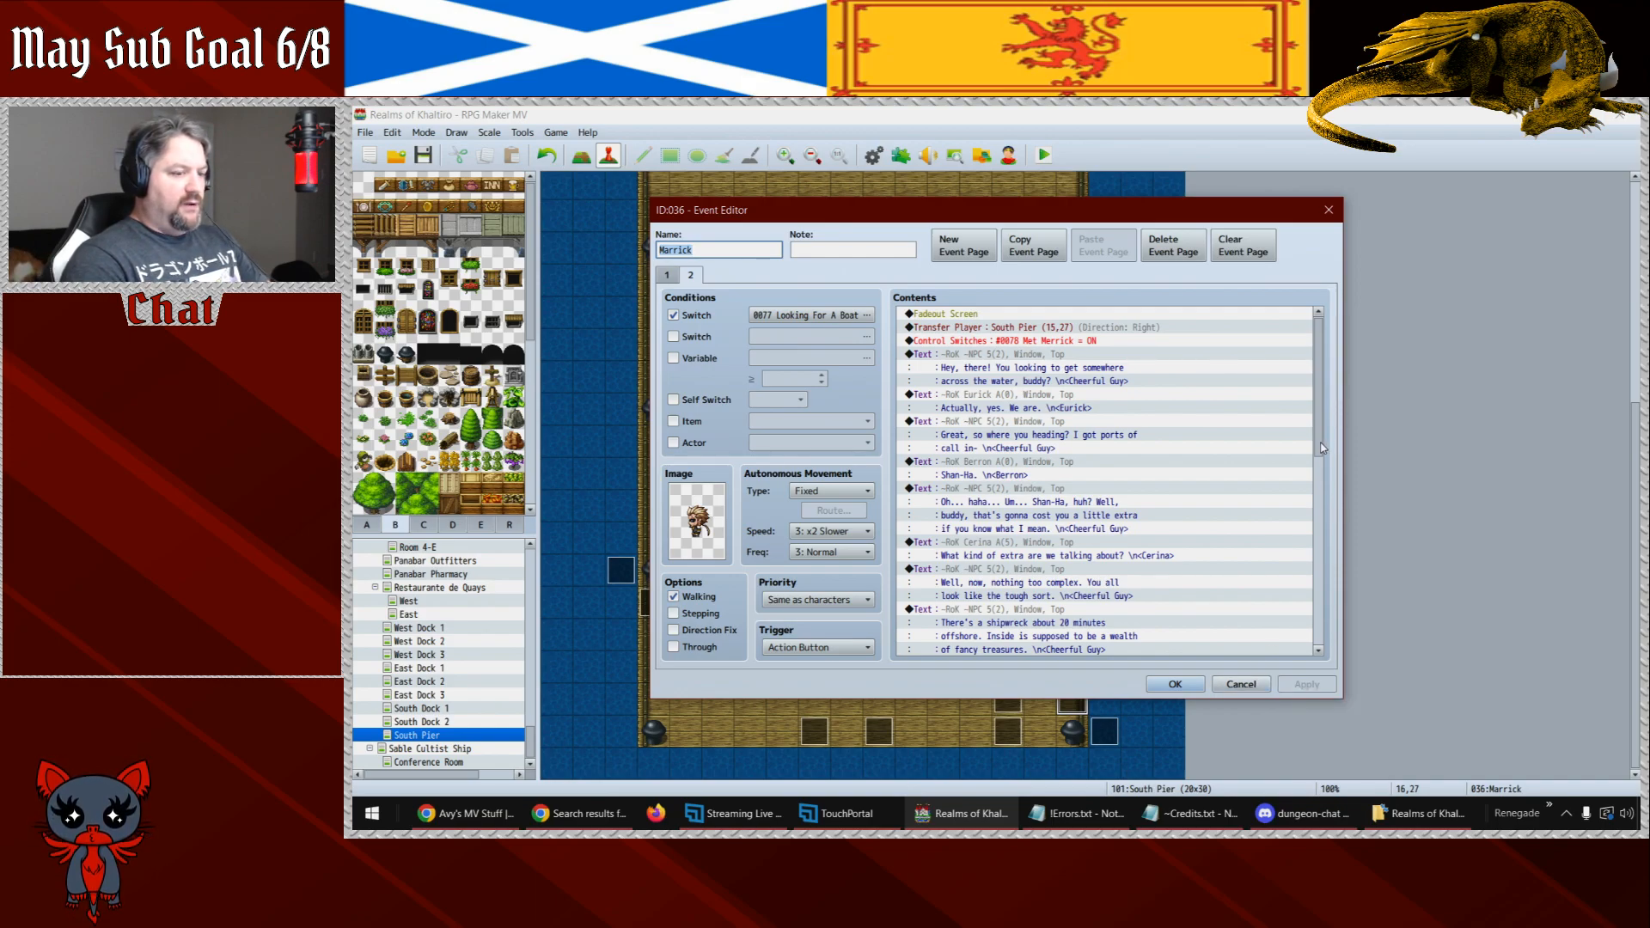
drag(1320, 442, 1324, 651)
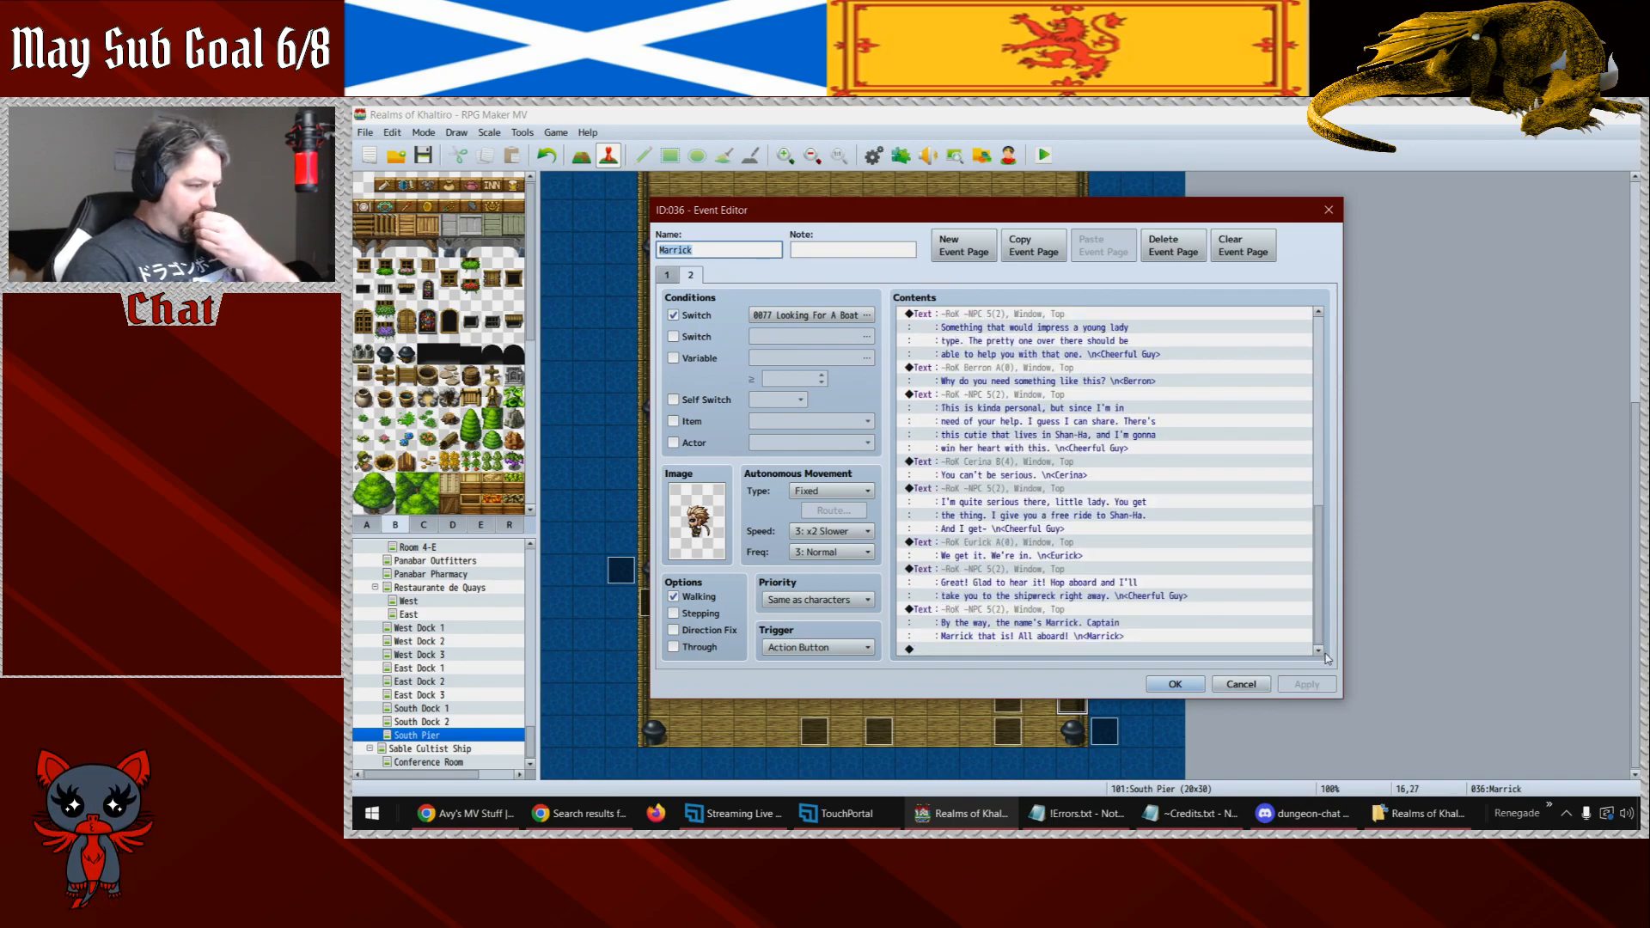
click(1177, 685)
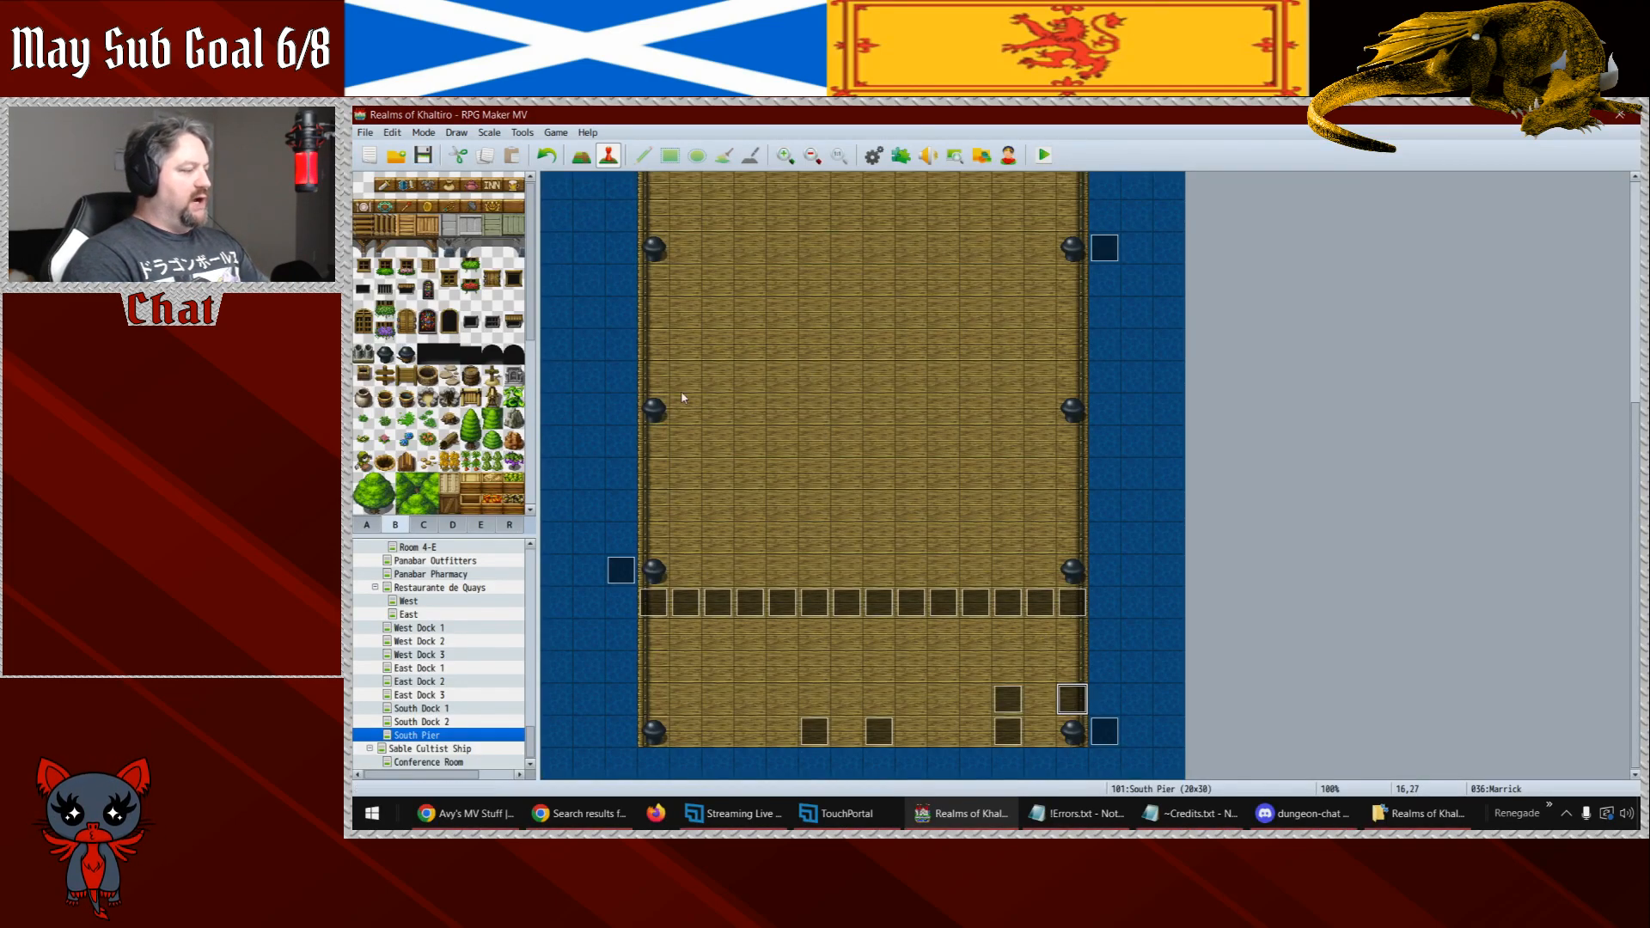
- Open the Lunarealm map, save the edited ~Credits.txt in Notepad and return to RPG Maker MV
drag(531, 750, 534, 596)
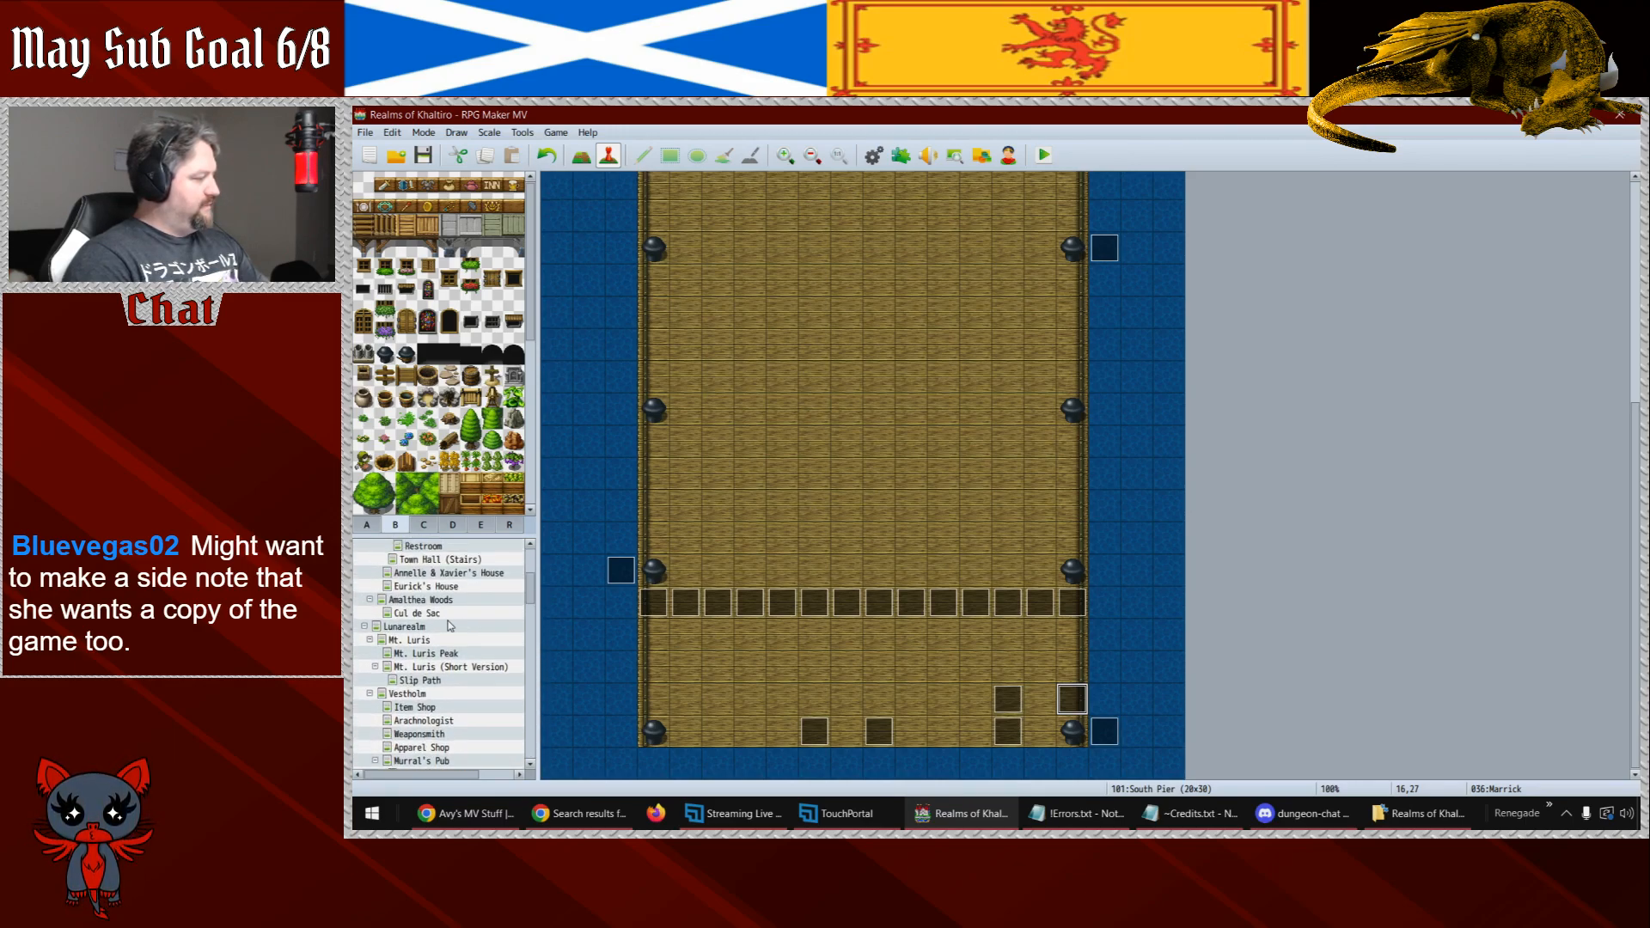
click(434, 626)
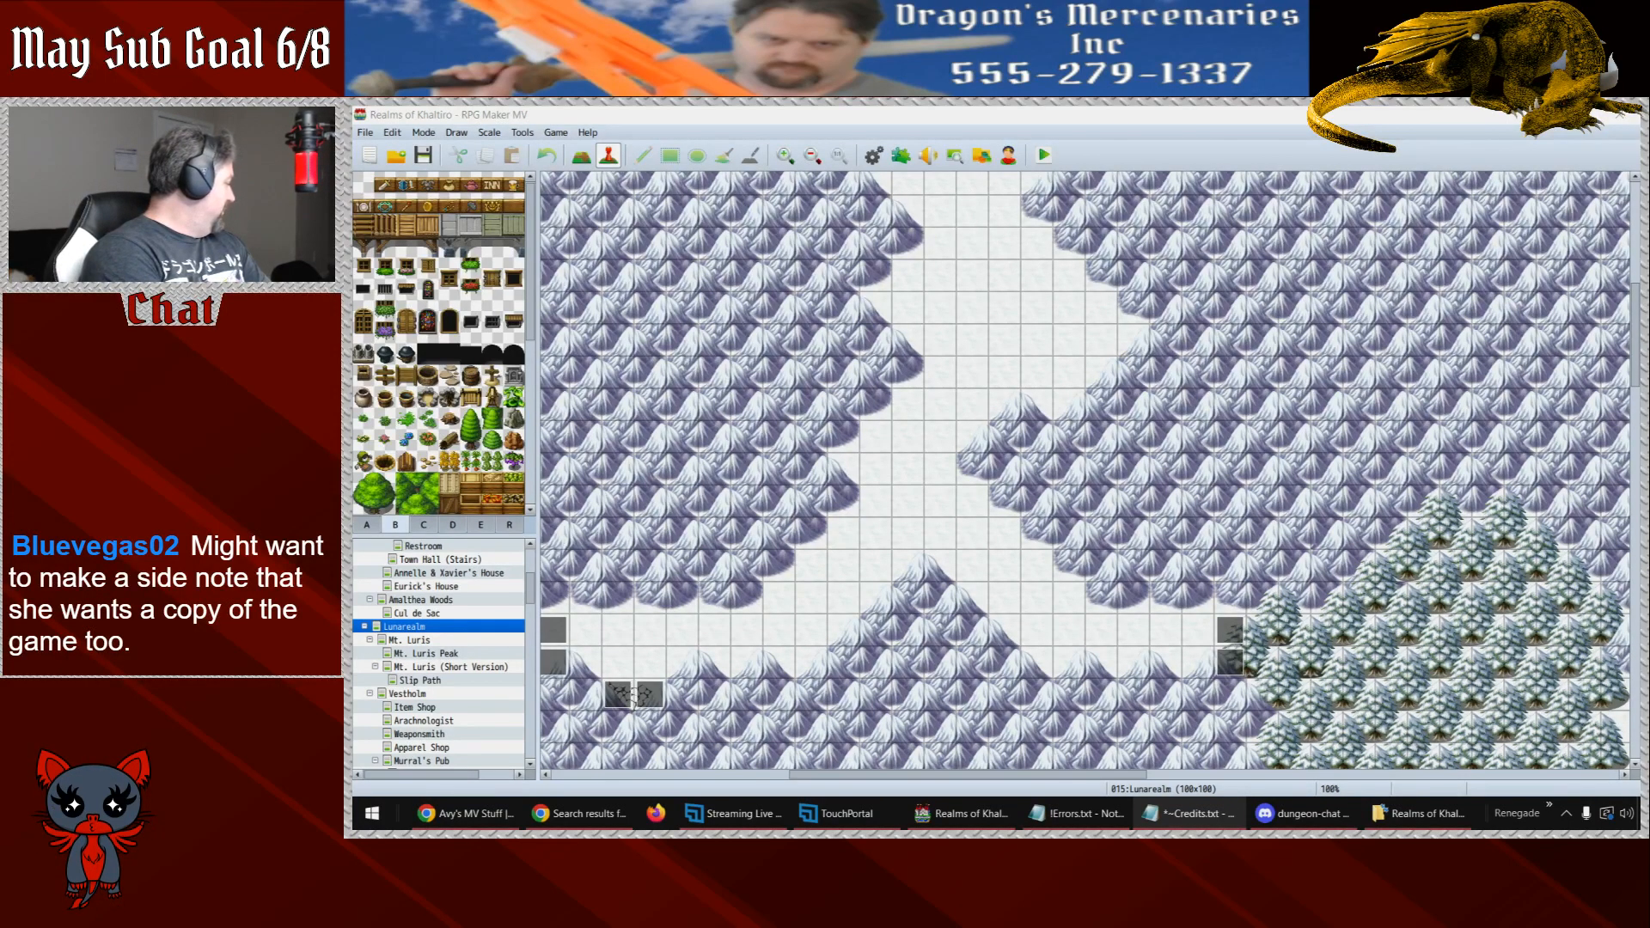
key(ctrl+s)
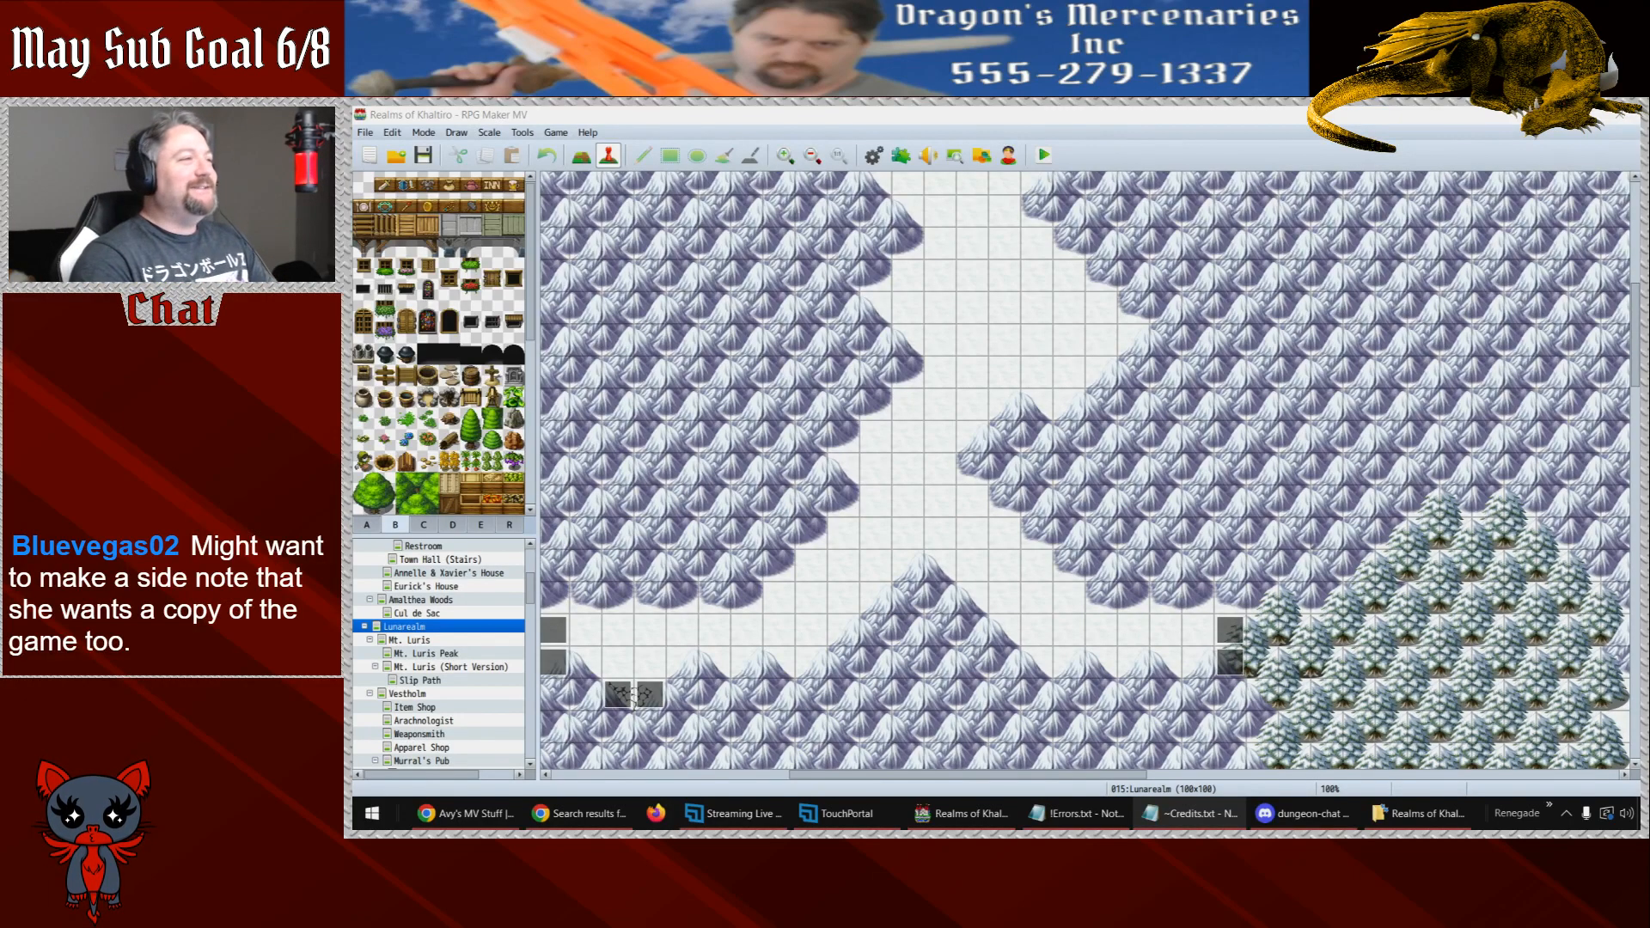
click(724, 112)
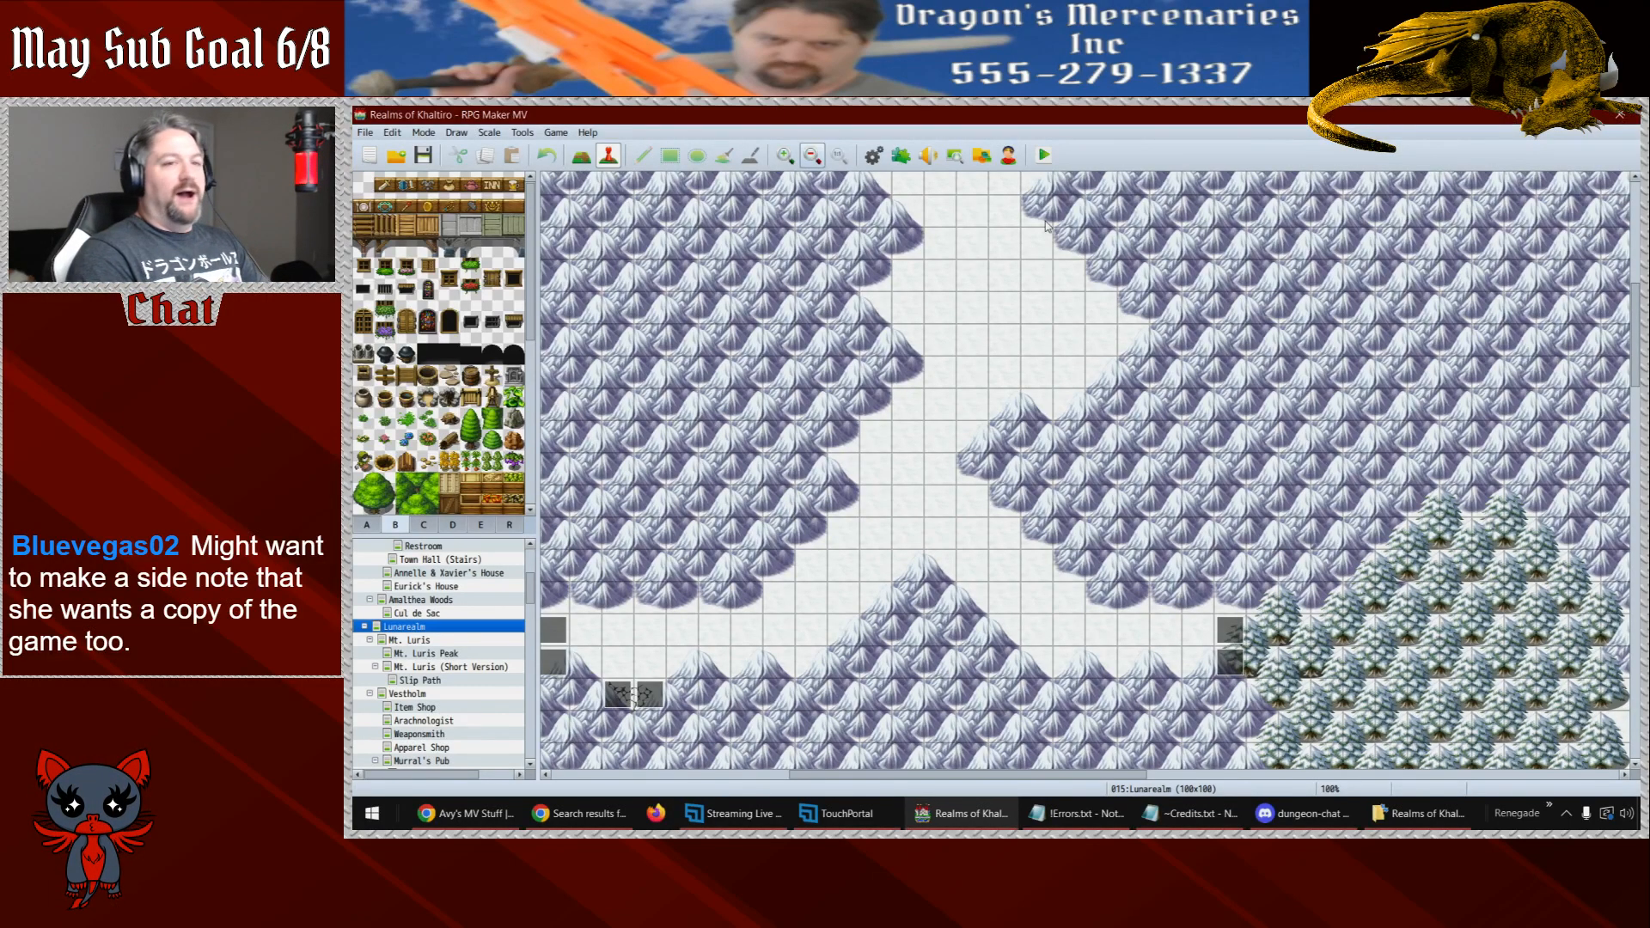
- Start a new map nested under Lunarealm and name it Shipwreck
drag(1634, 361, 1636, 653)
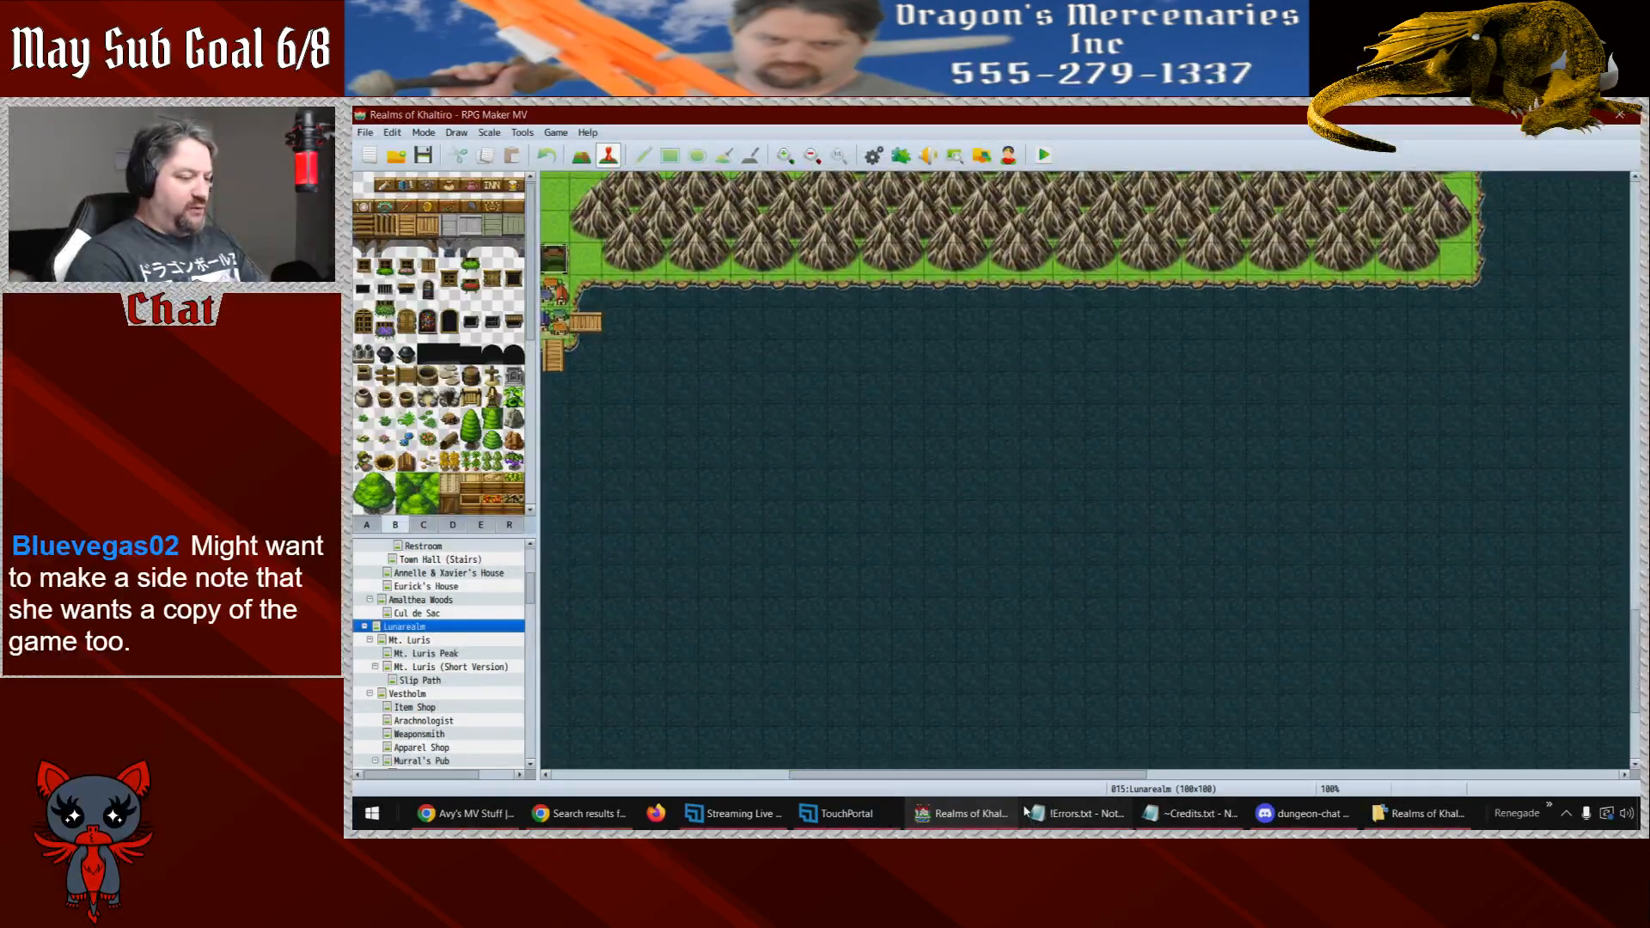
drag(1031, 779, 909, 737)
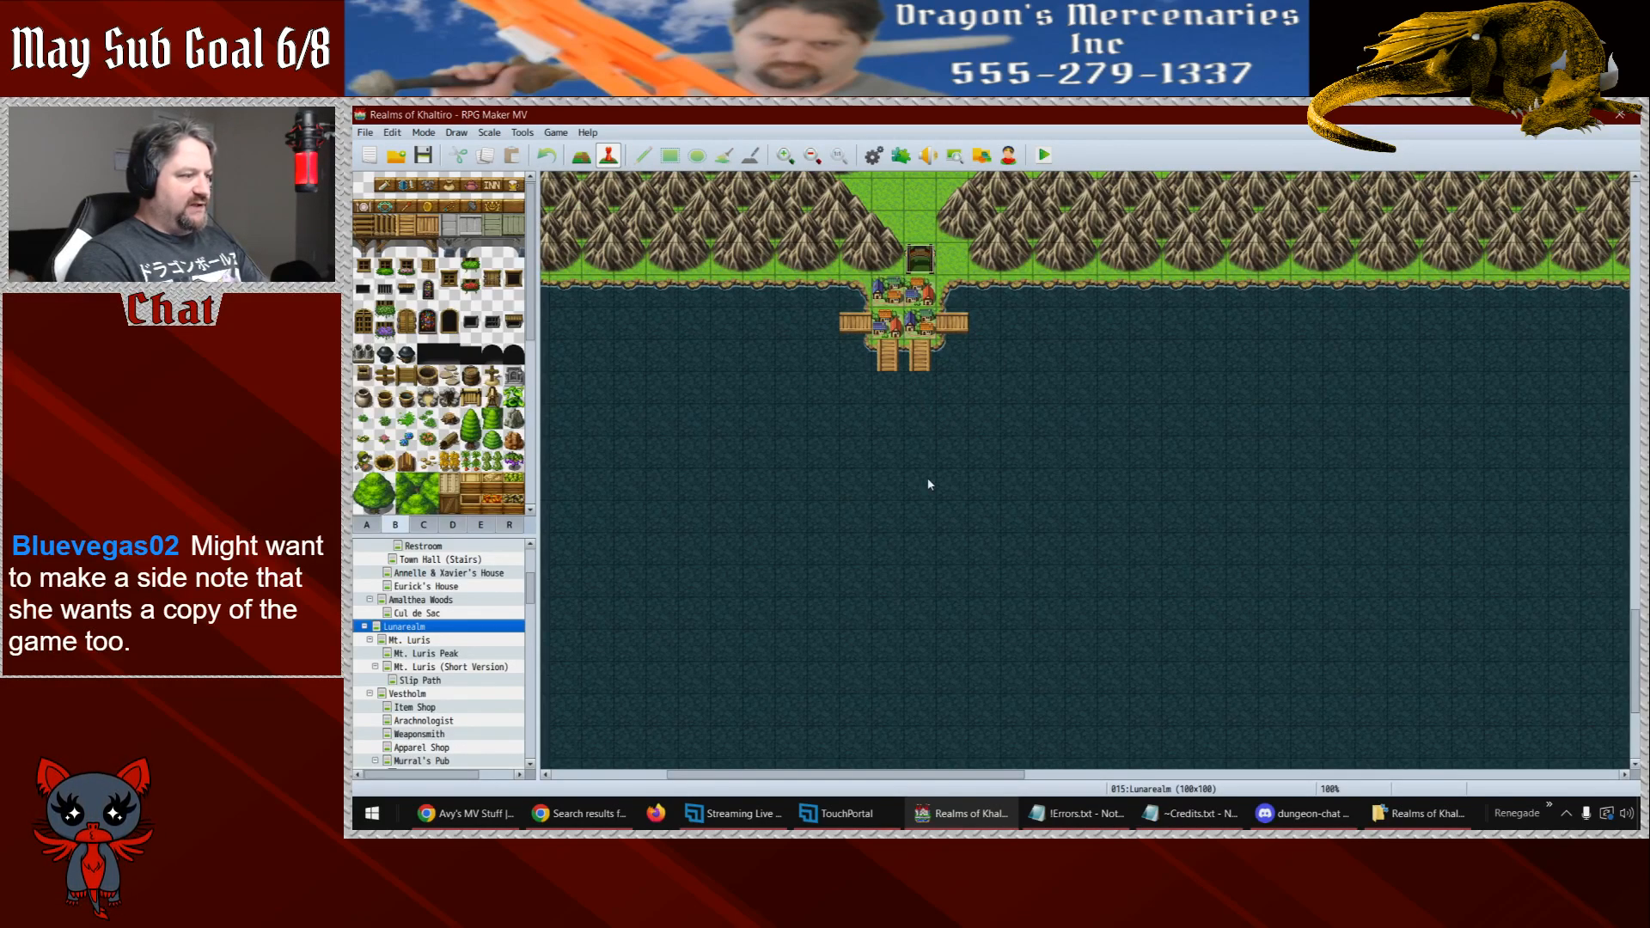
drag(1002, 774, 1110, 790)
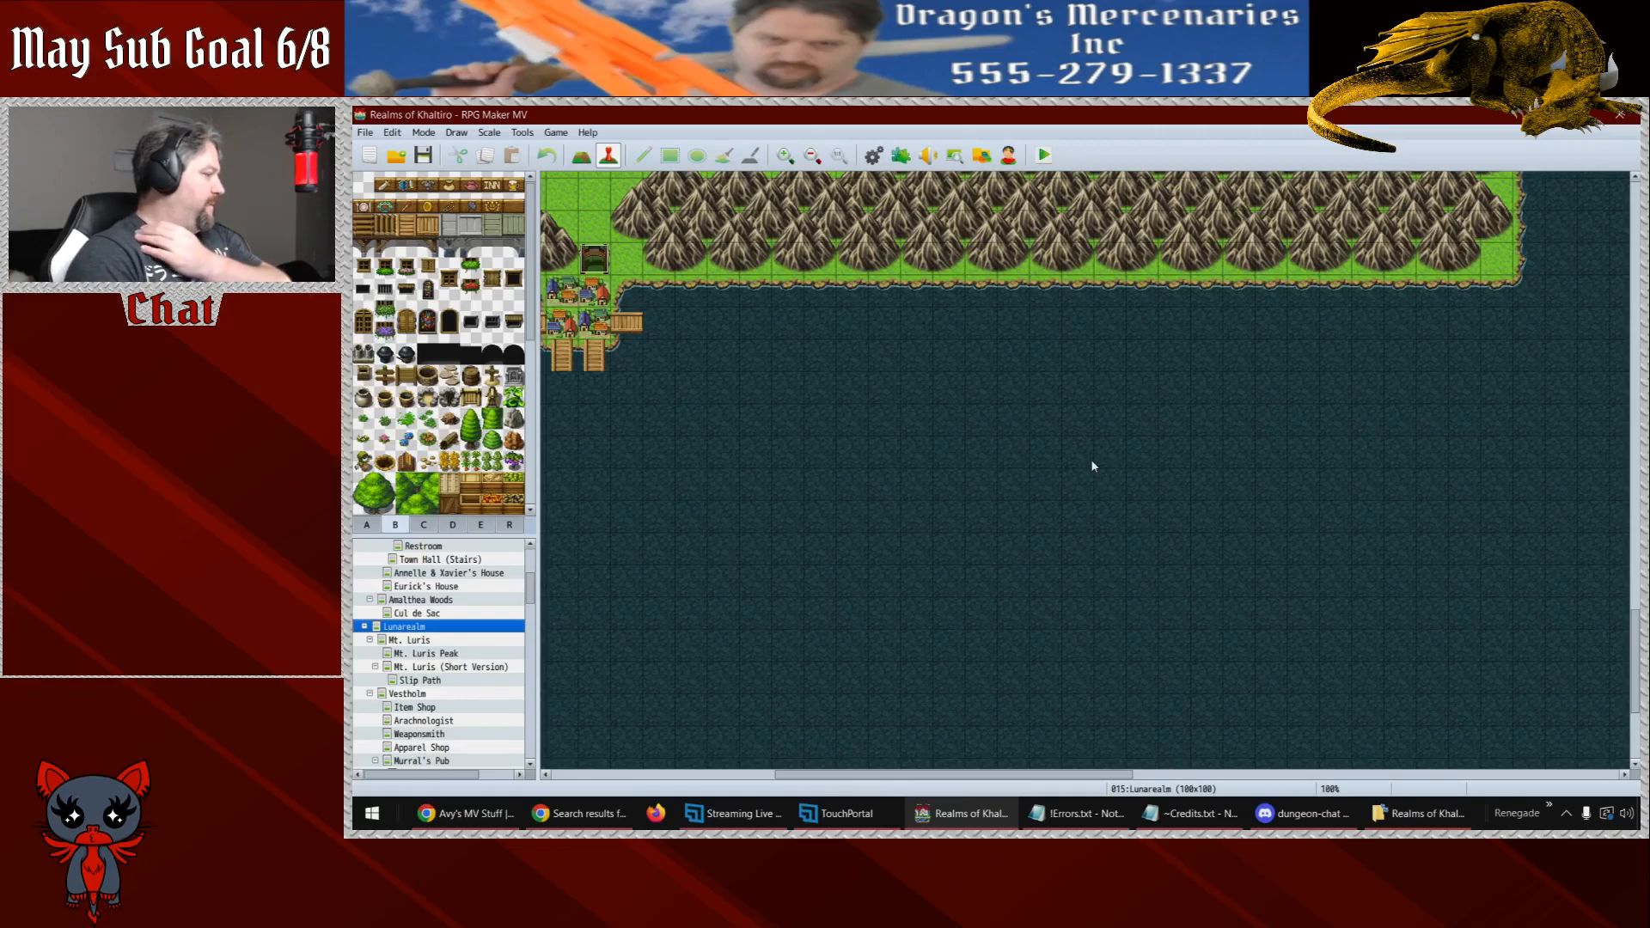
right_click(427, 628)
click(470, 651)
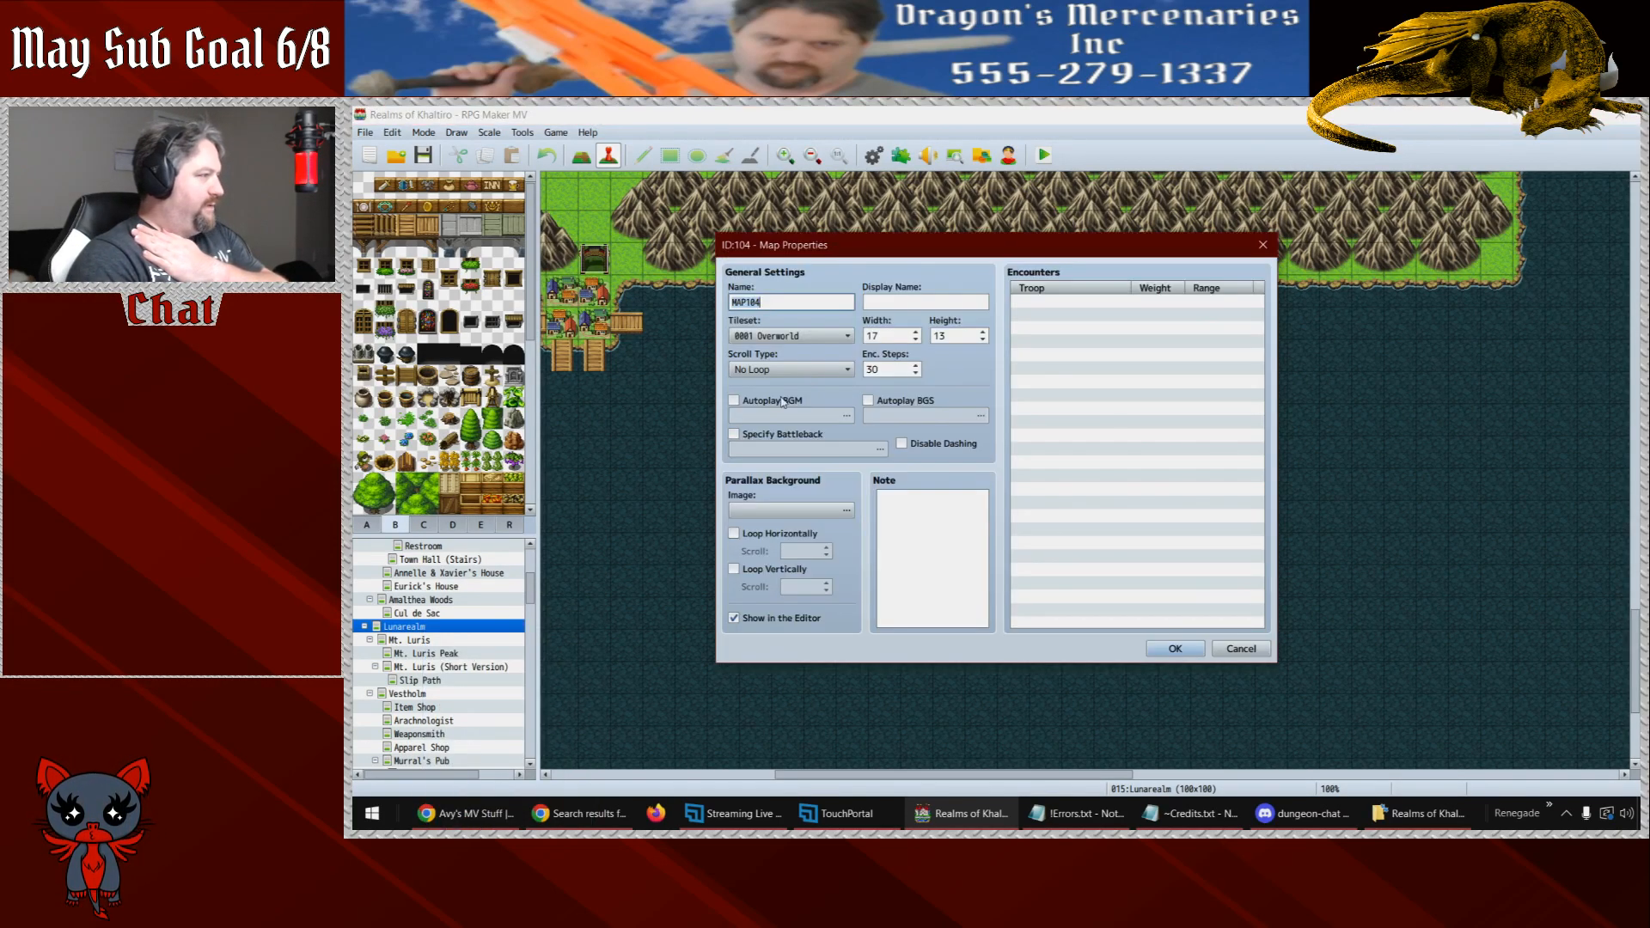
text(Ship)
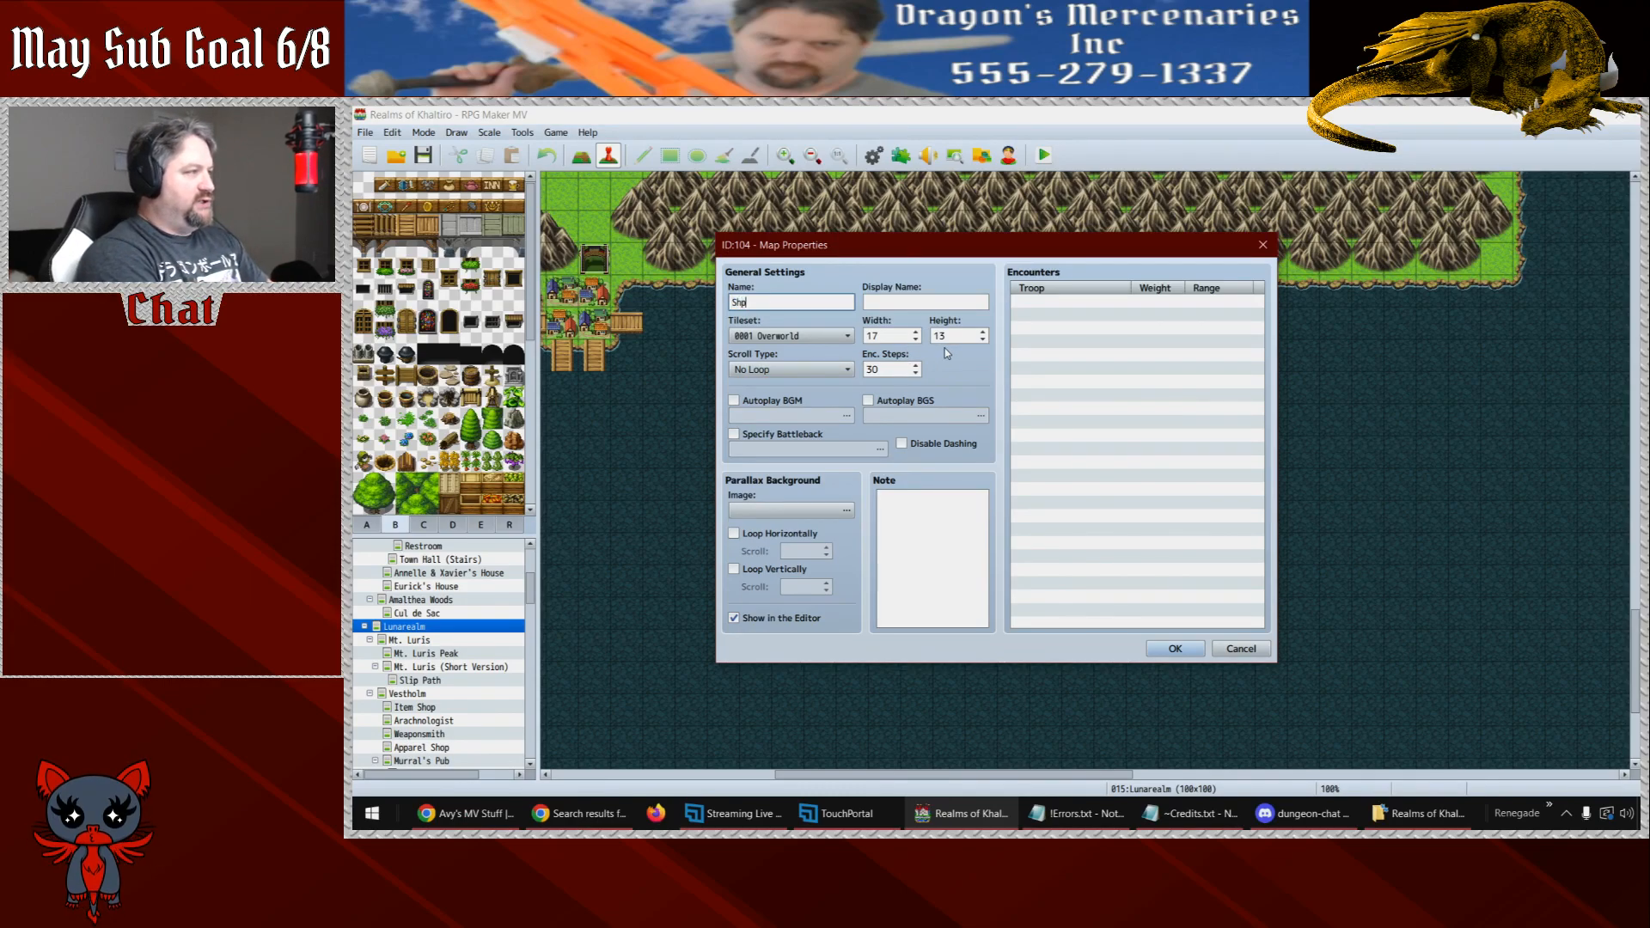
text(wreck)
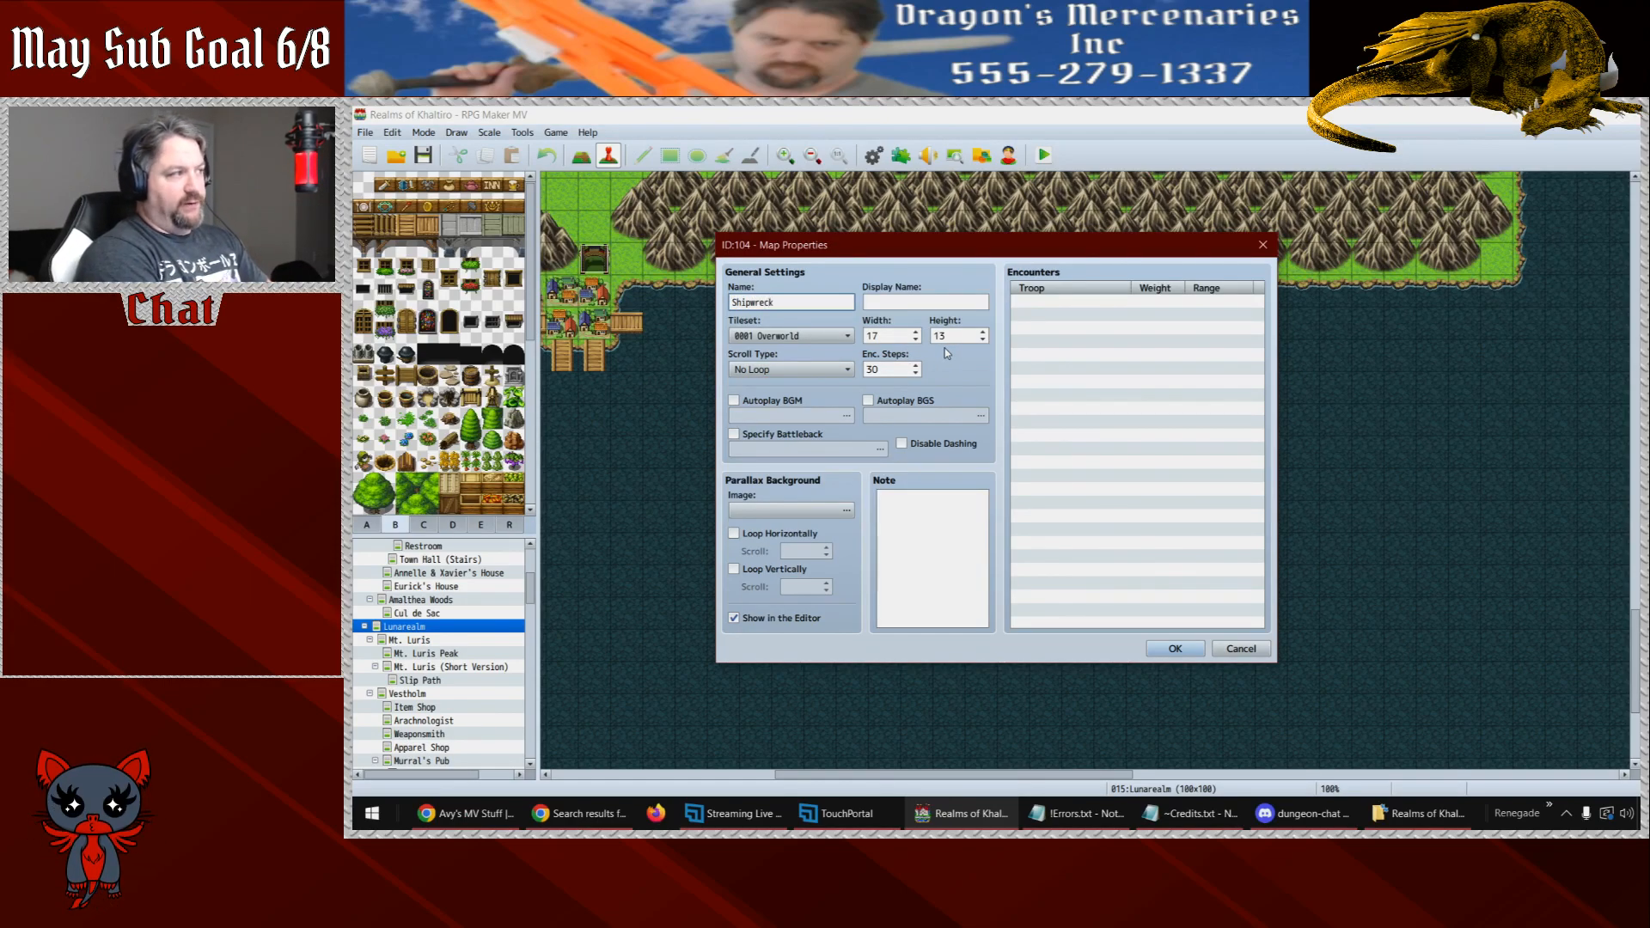
- Set the new map's display name to Shipwreck
key(Tab)
text(S)
key(shift+Tab)
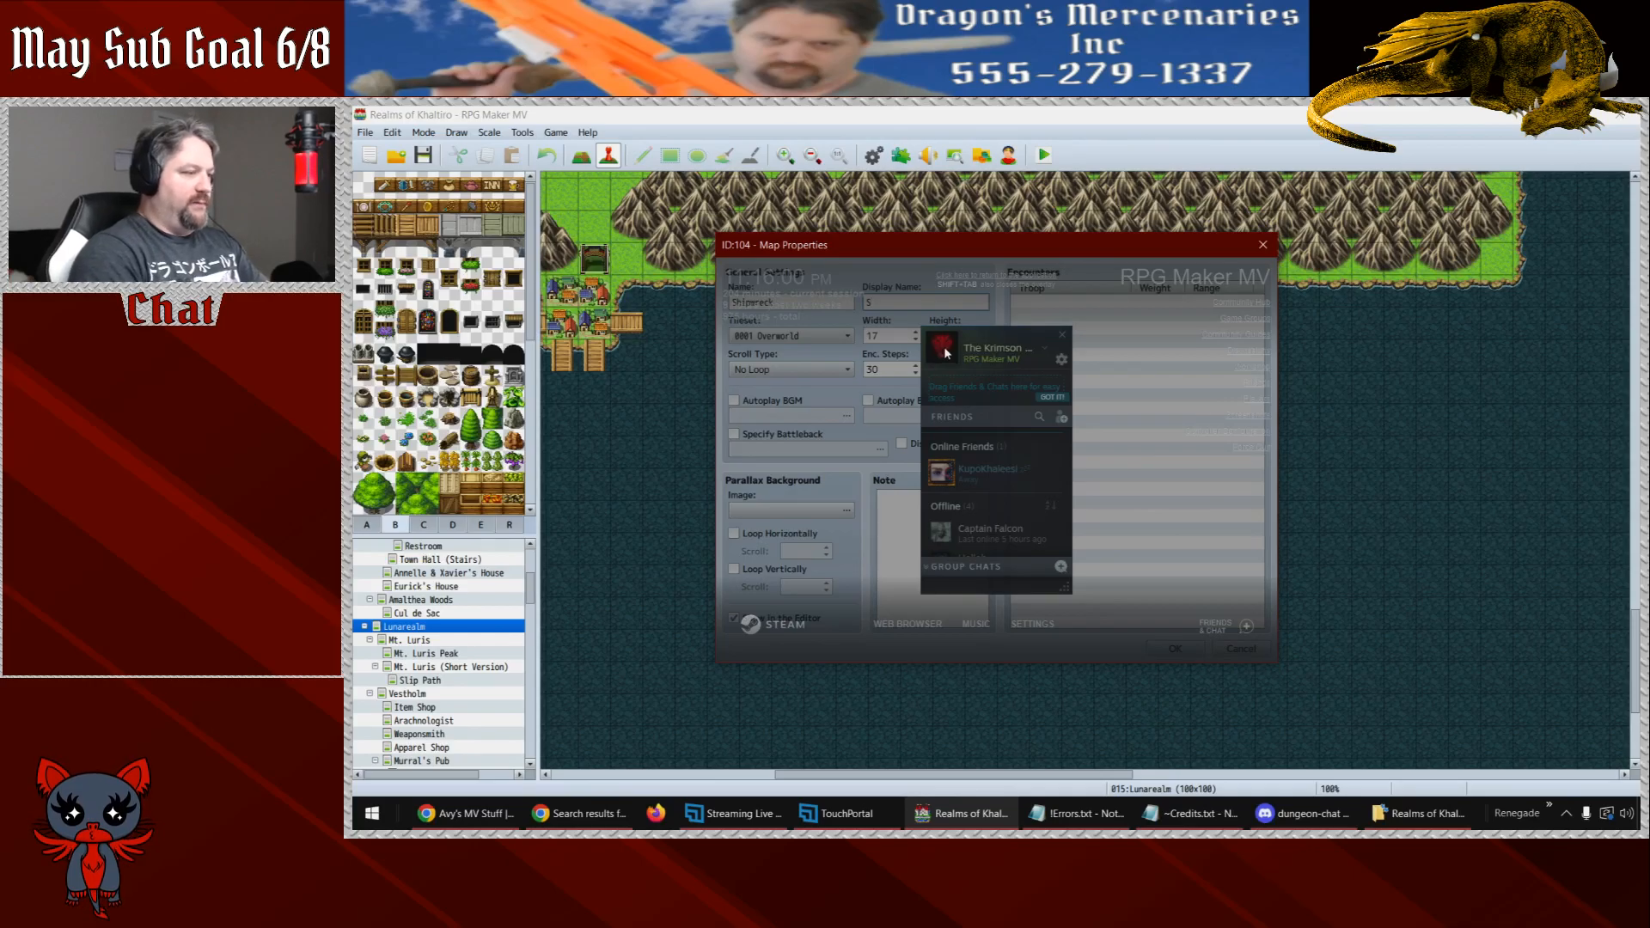
key(shift+Tab)
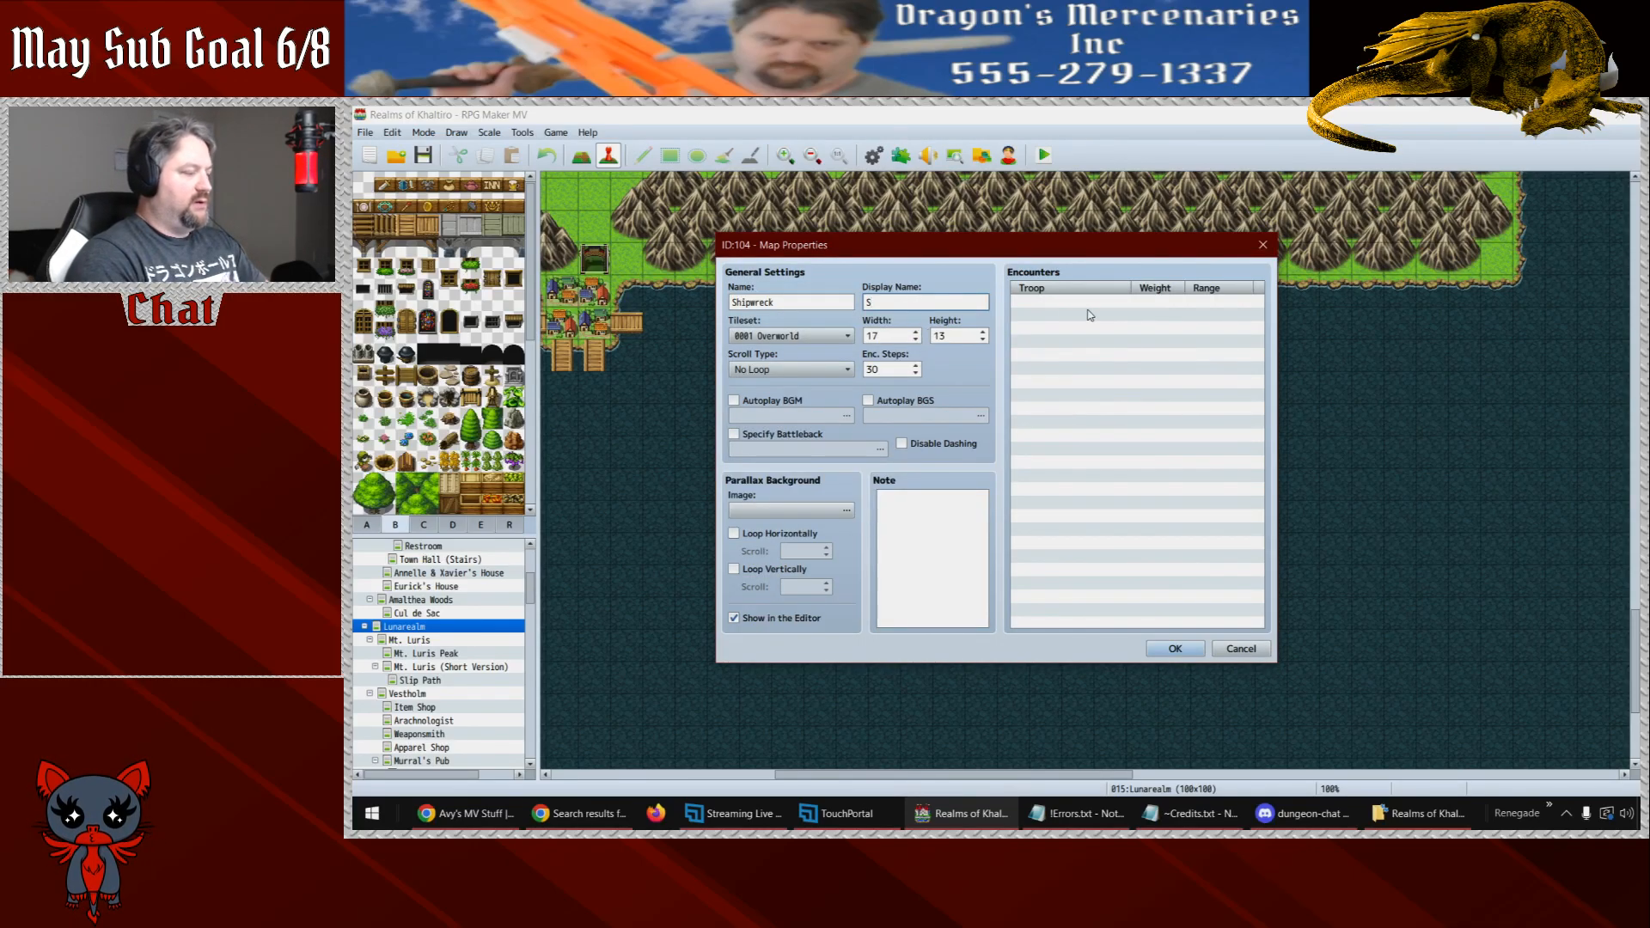
text(hipwre)
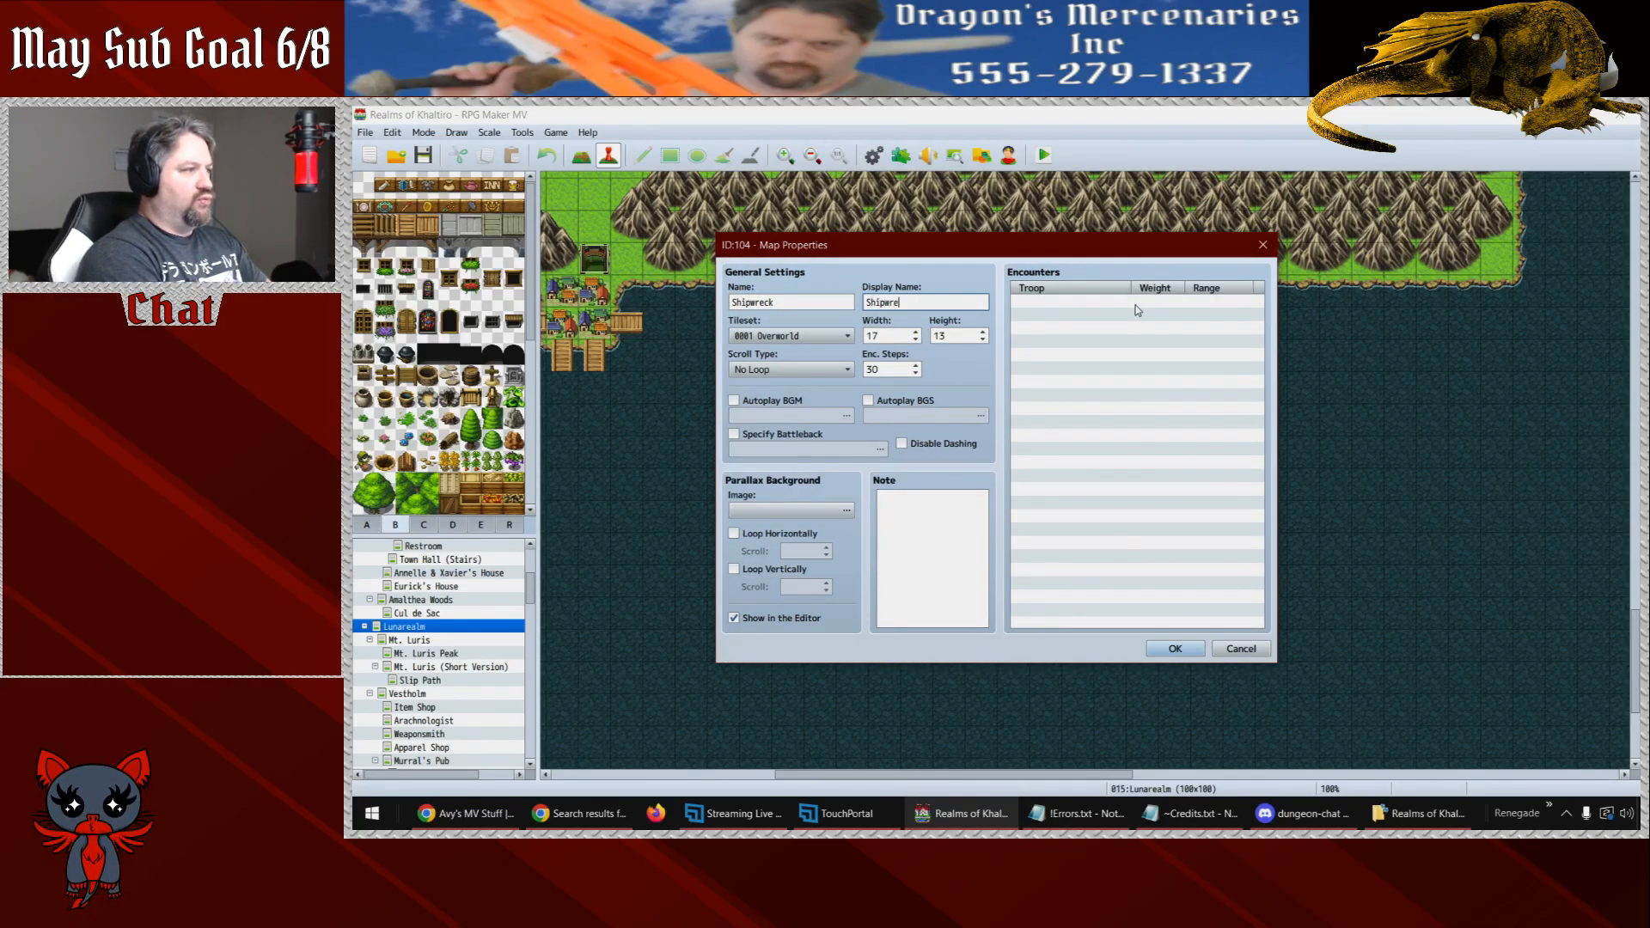
text(ck)
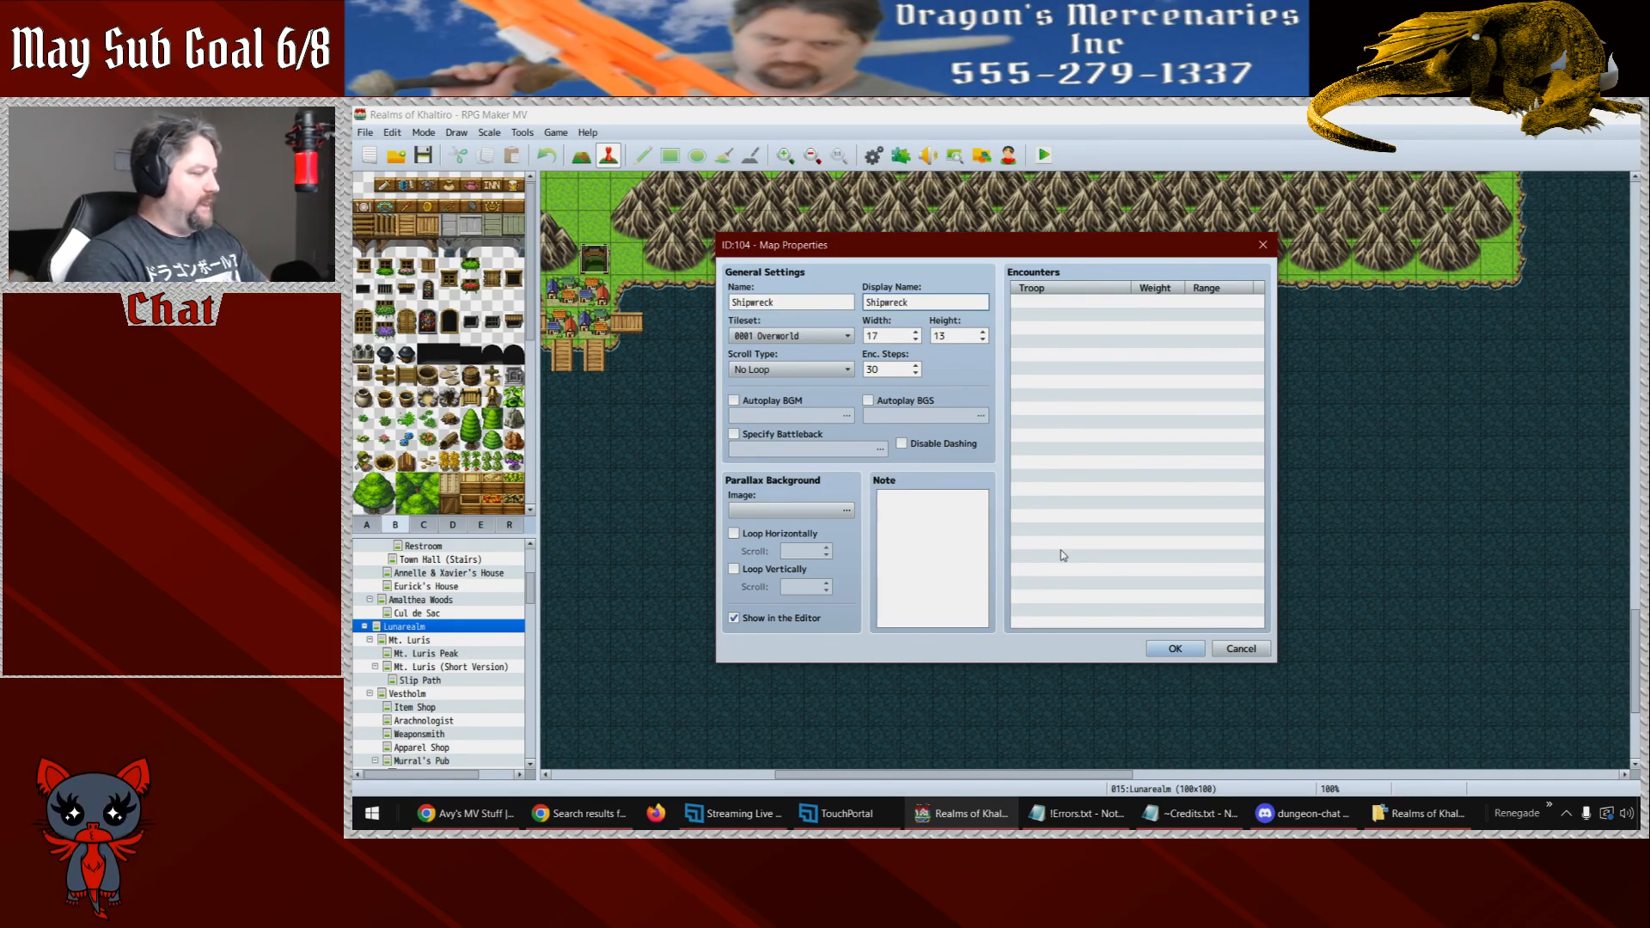
- Choose the 0001 Overworld tileset for the Shipwreck map and create the map
click(845, 336)
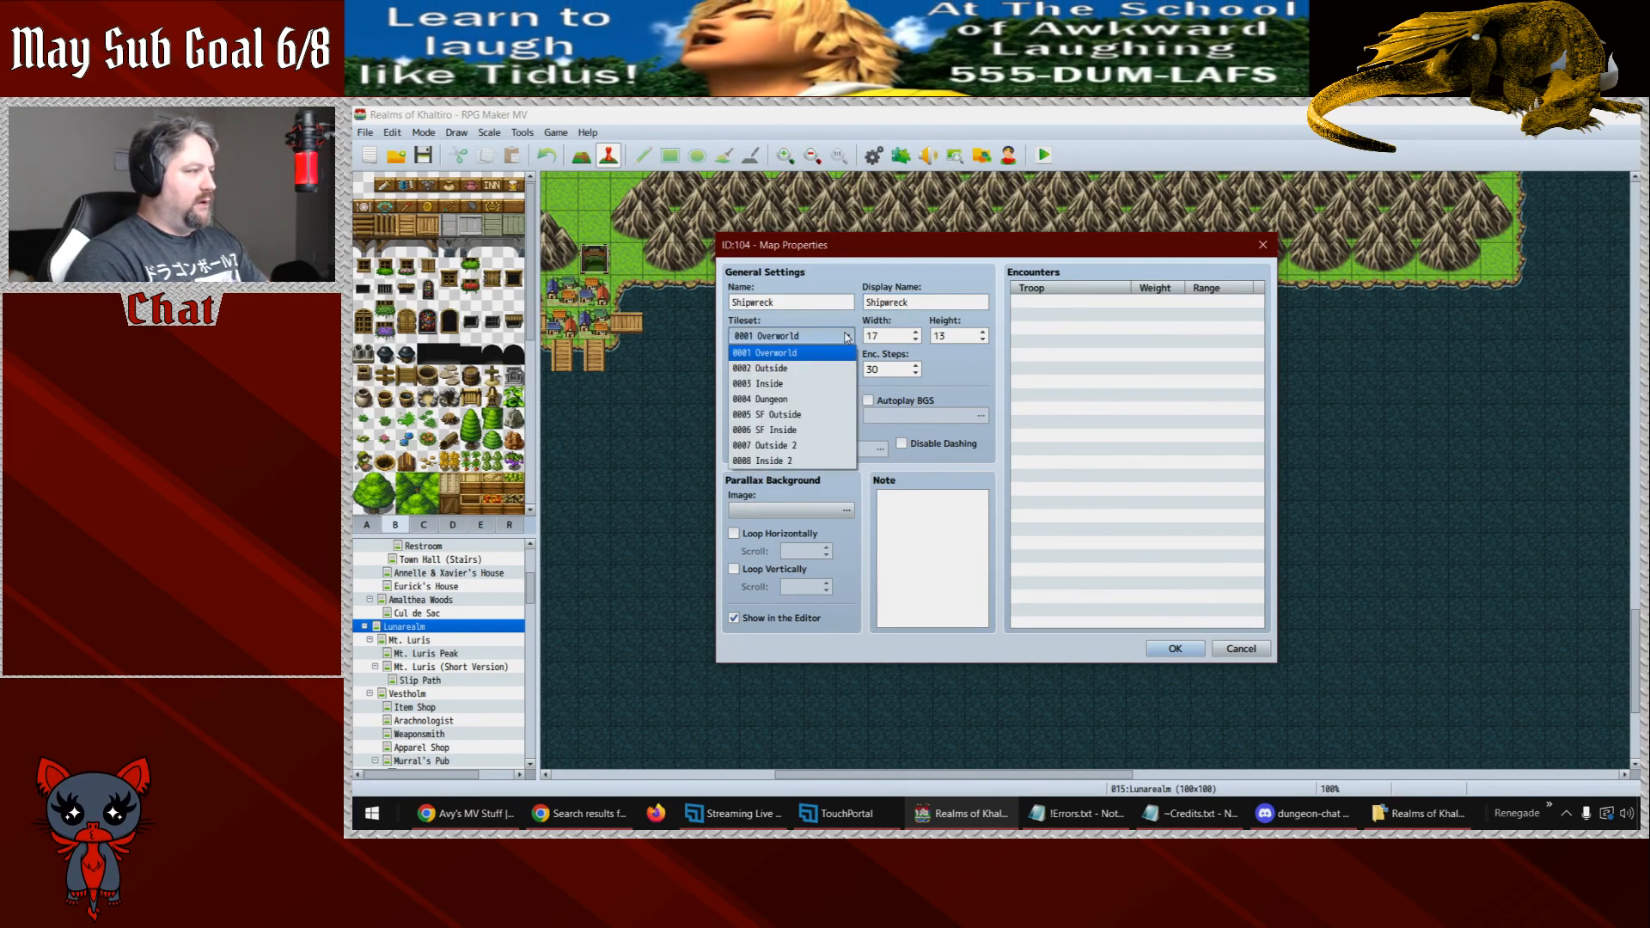
click(828, 464)
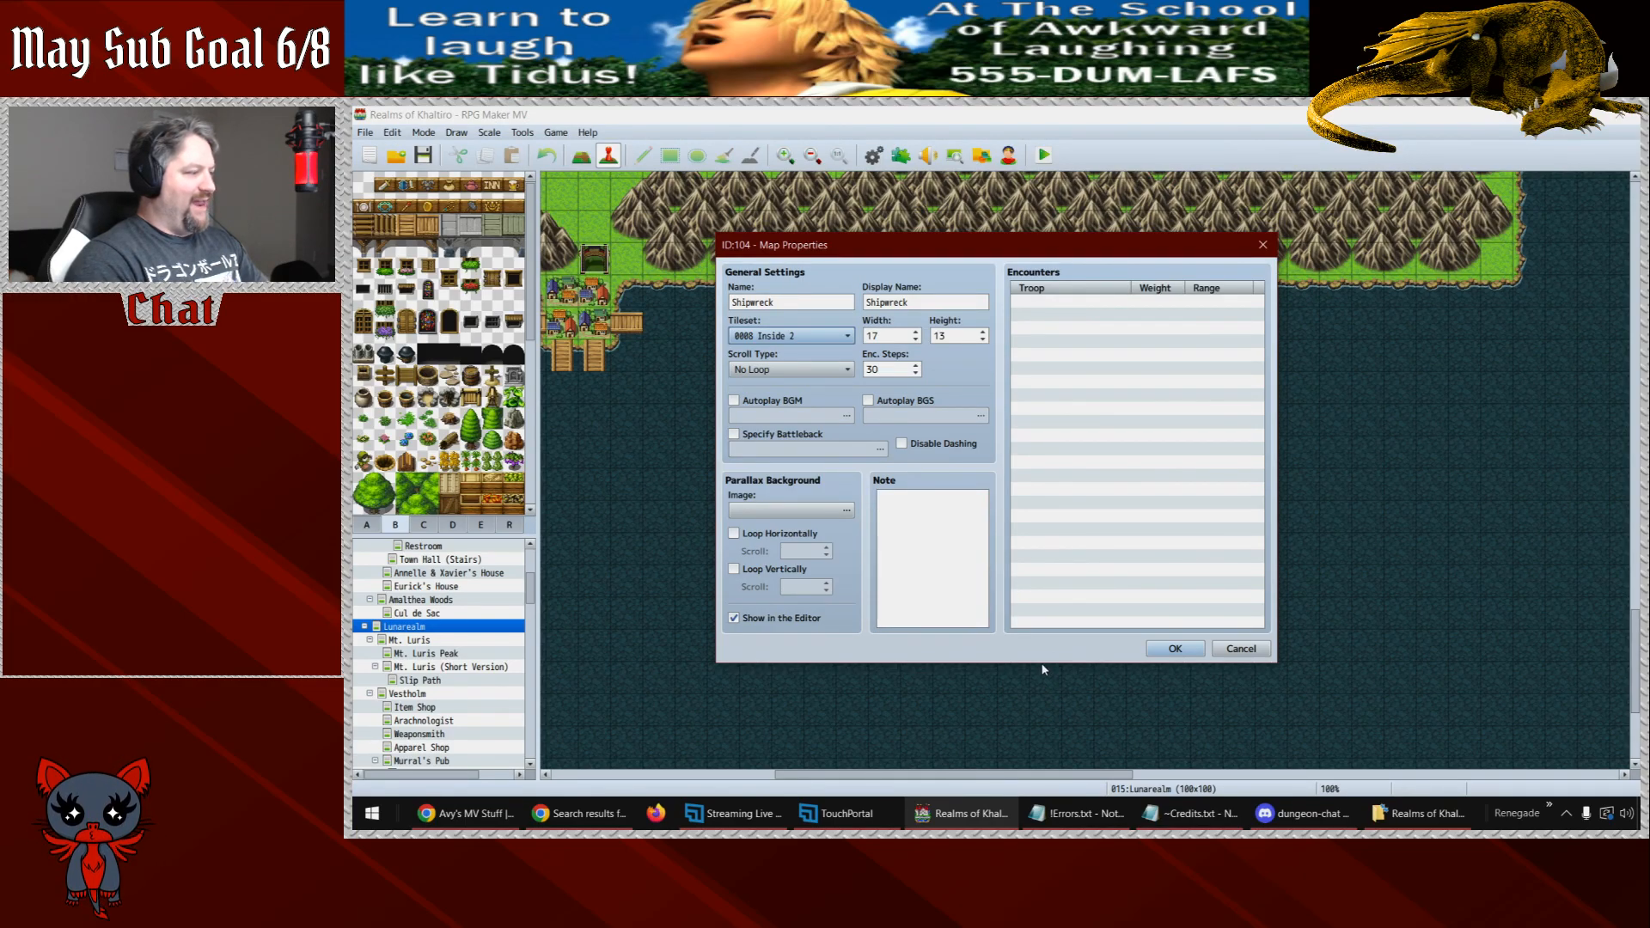
click(842, 337)
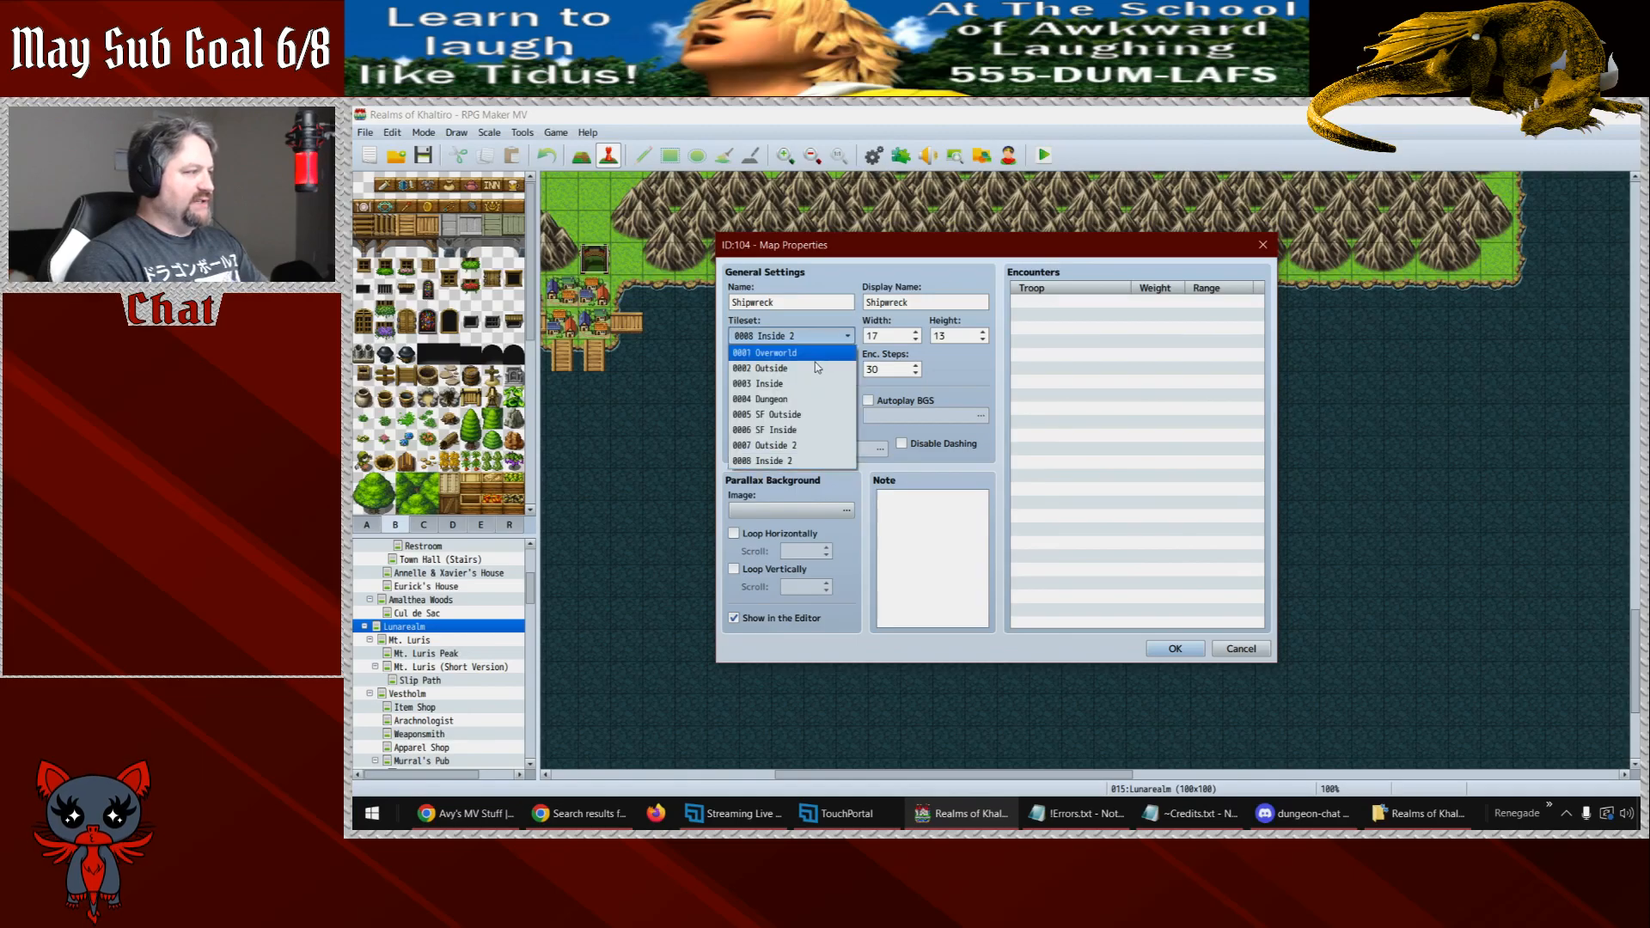
click(799, 353)
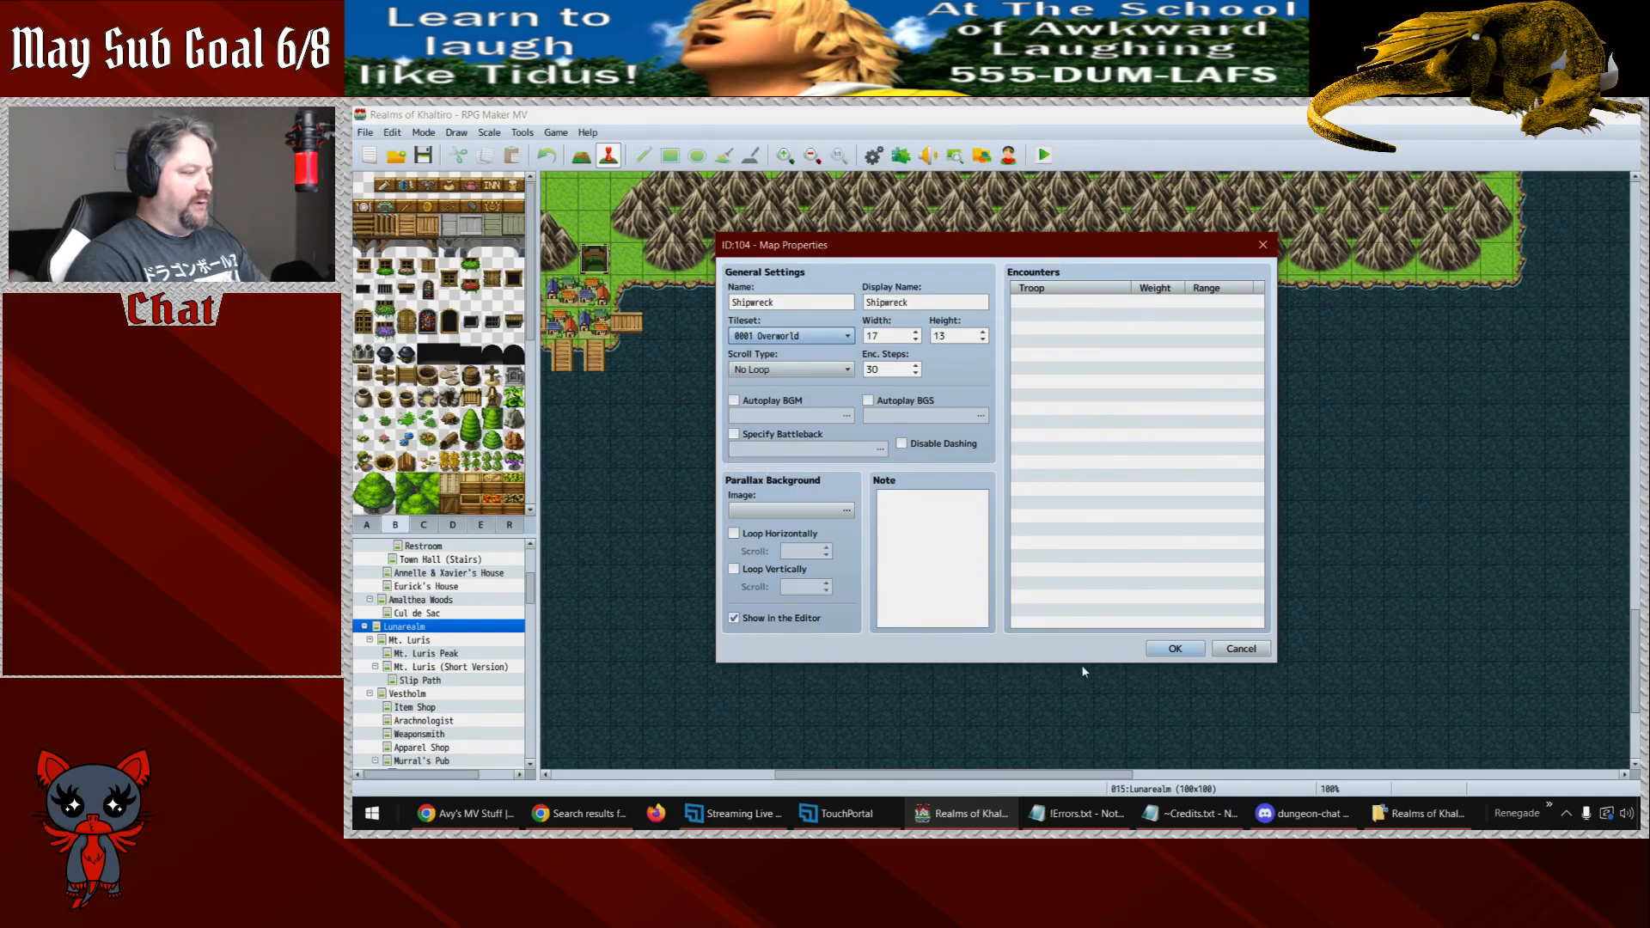
click(1170, 650)
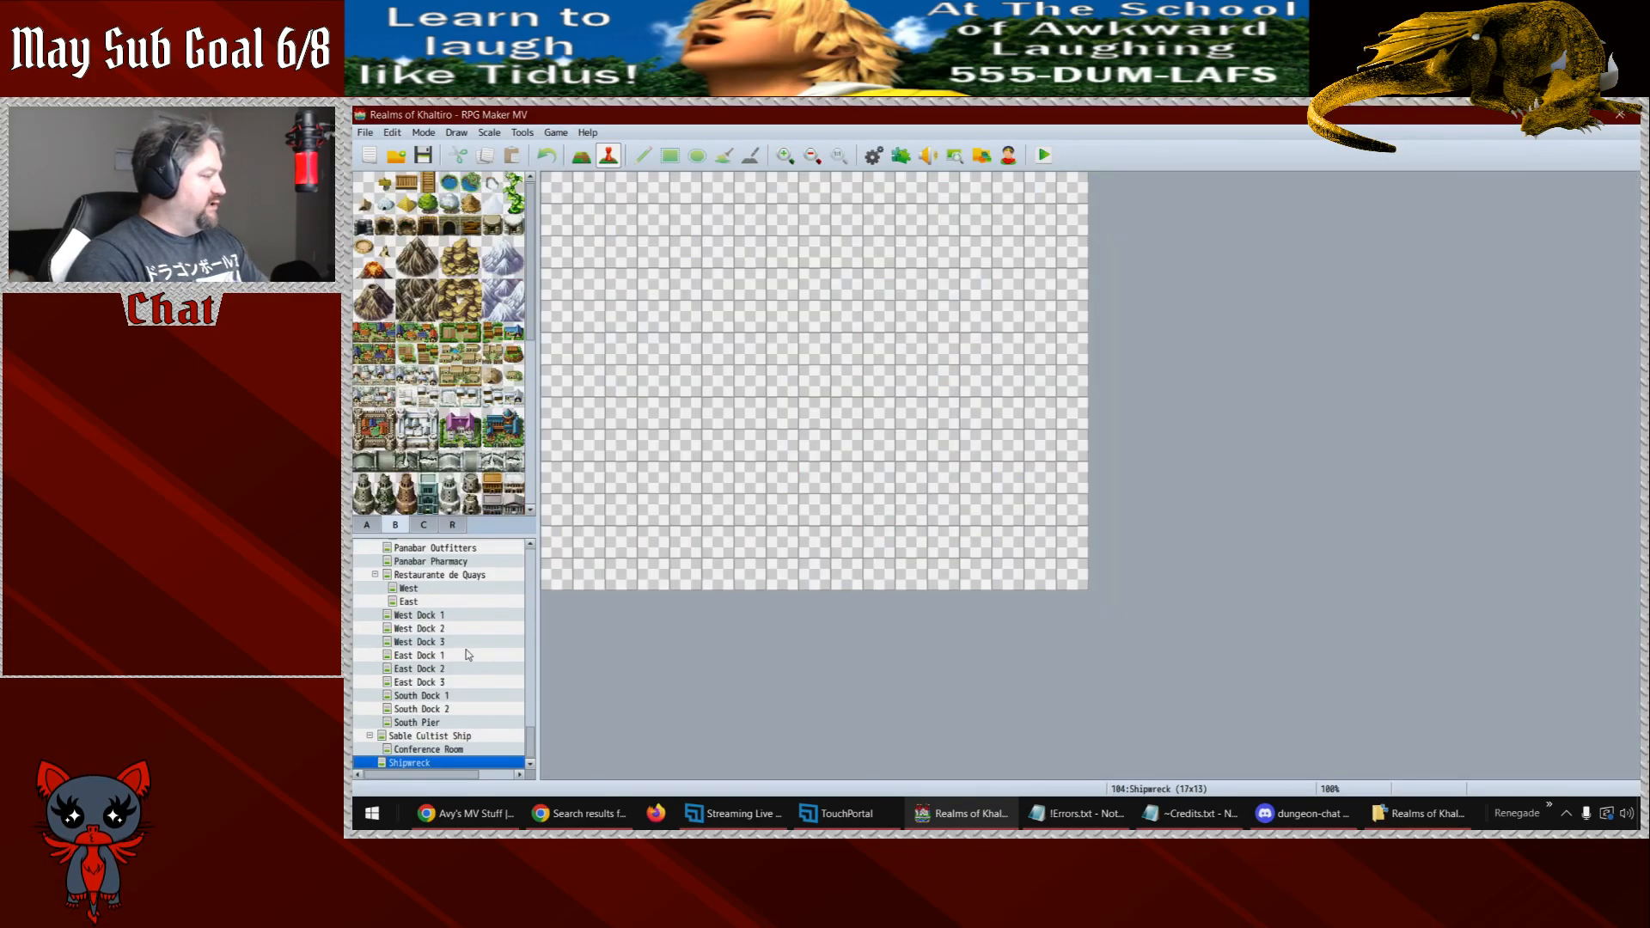
- Create a map named Cargo Area under Shipwreck, 20 wide by 15 high, with the 0006 SF Inside tileset
right_click(424, 762)
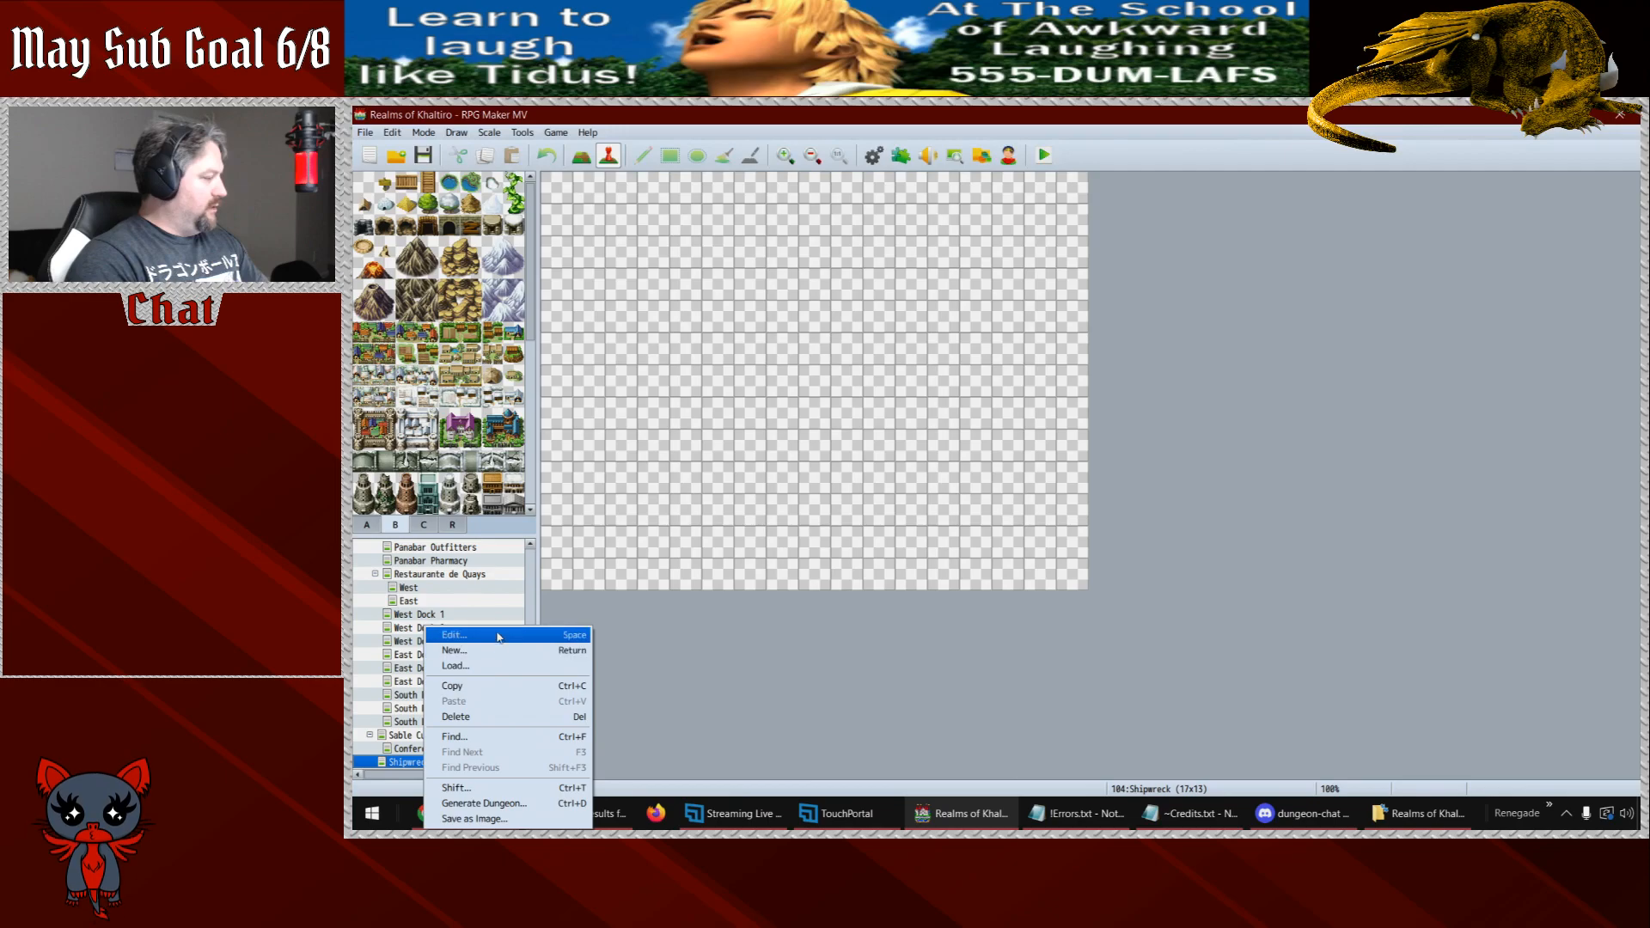
click(497, 651)
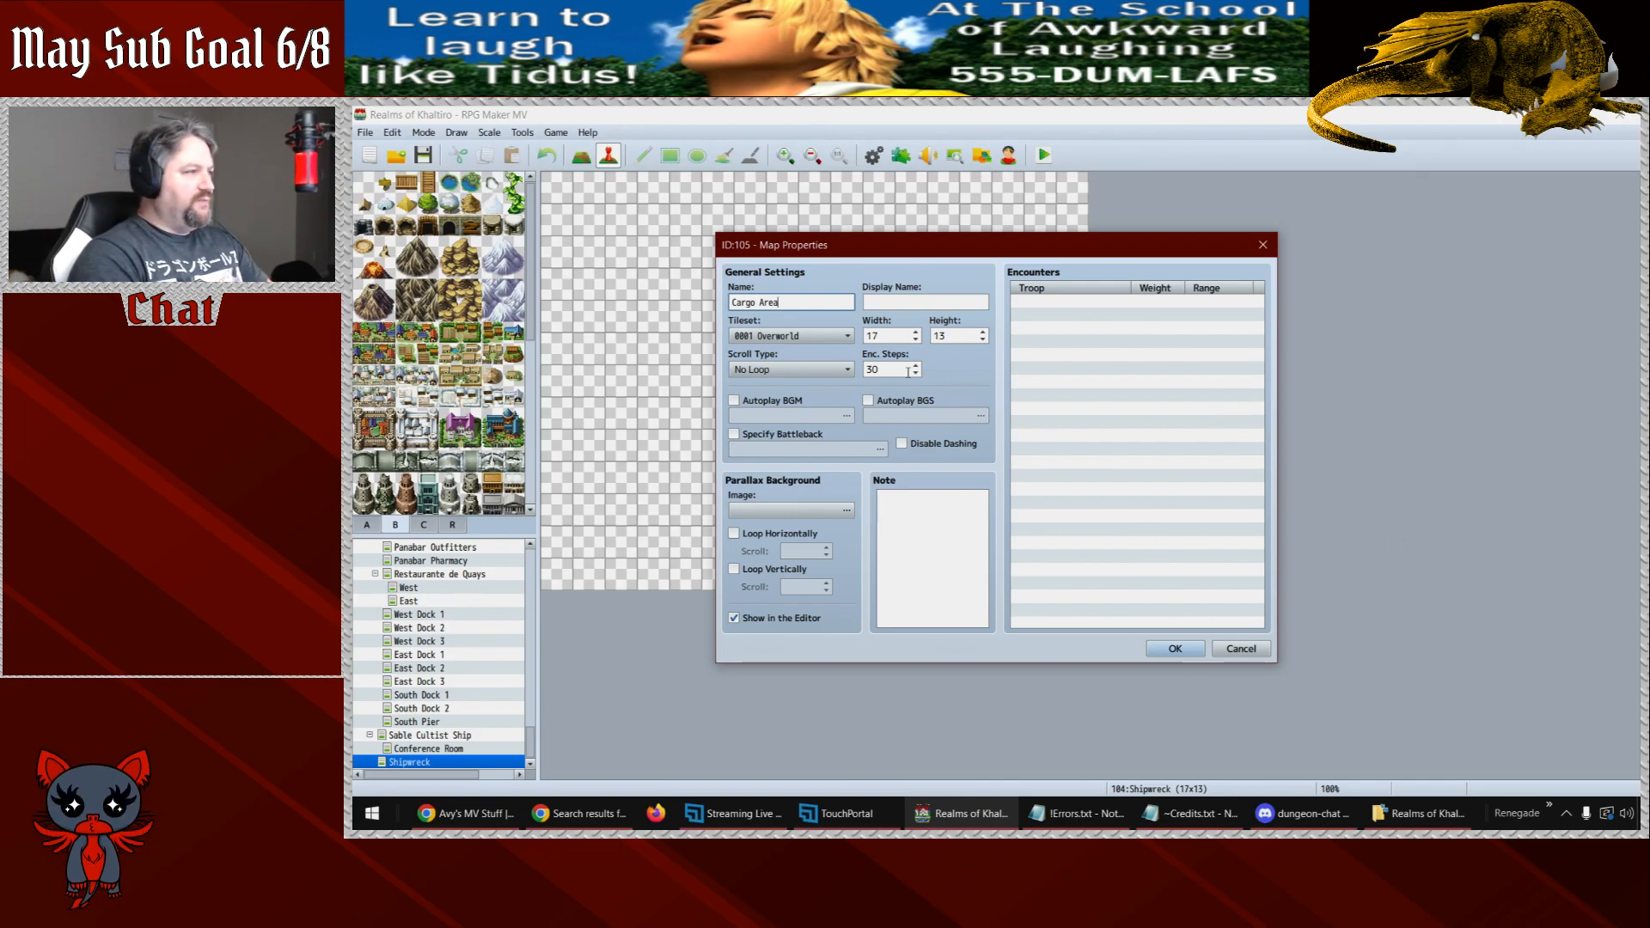
double_click(884, 333)
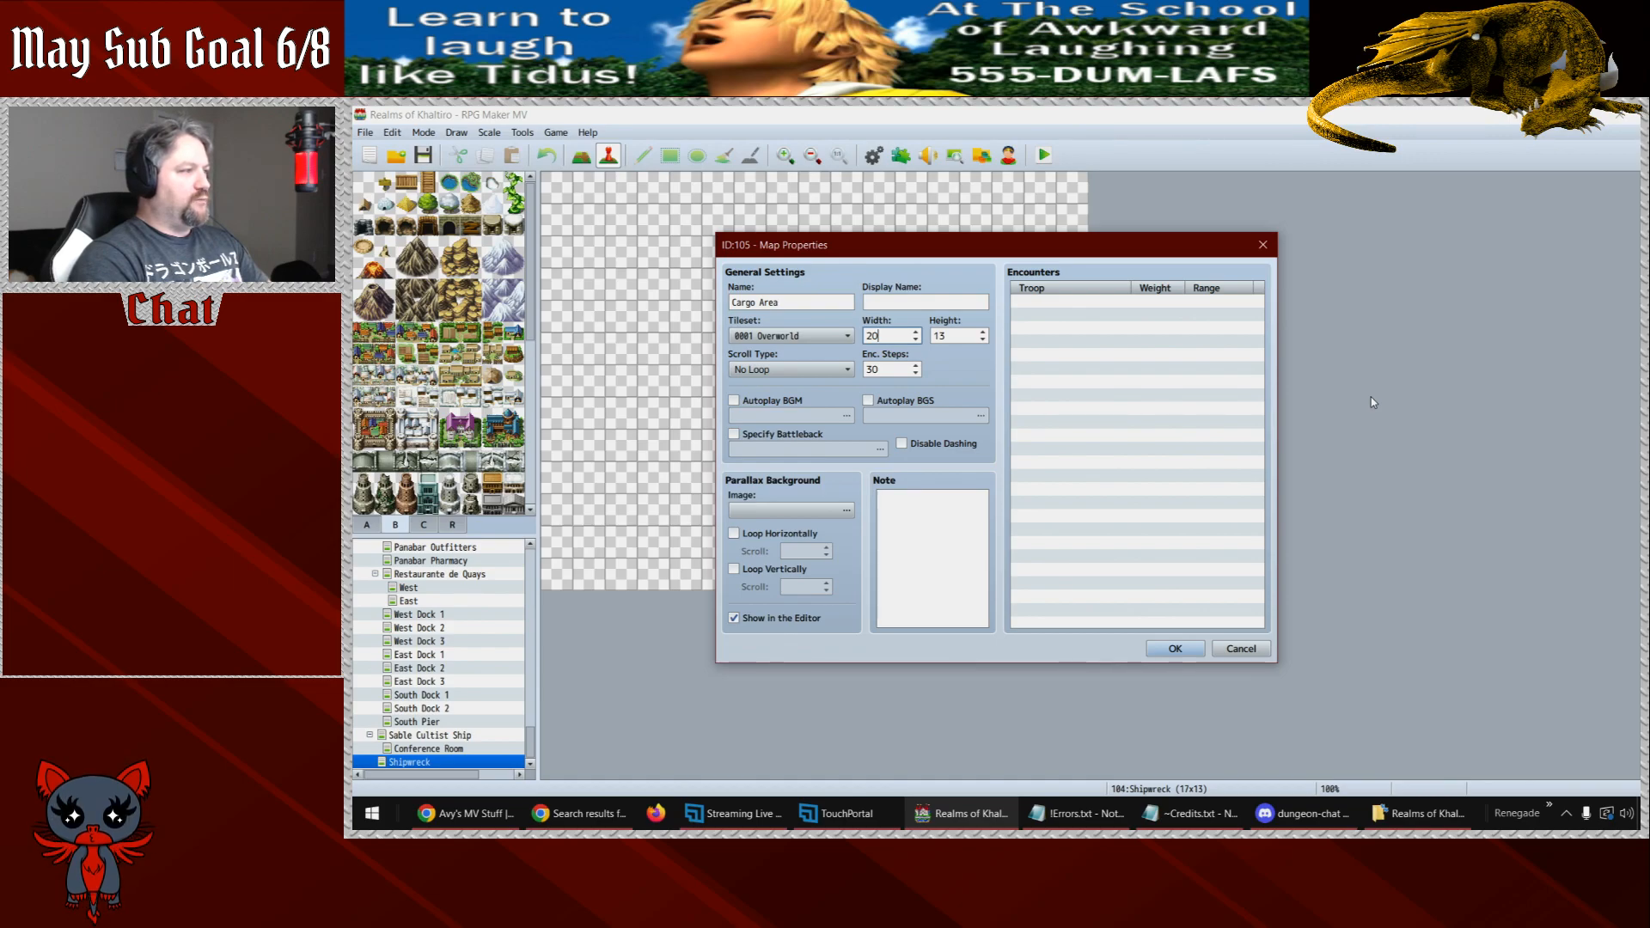
key(Tab)
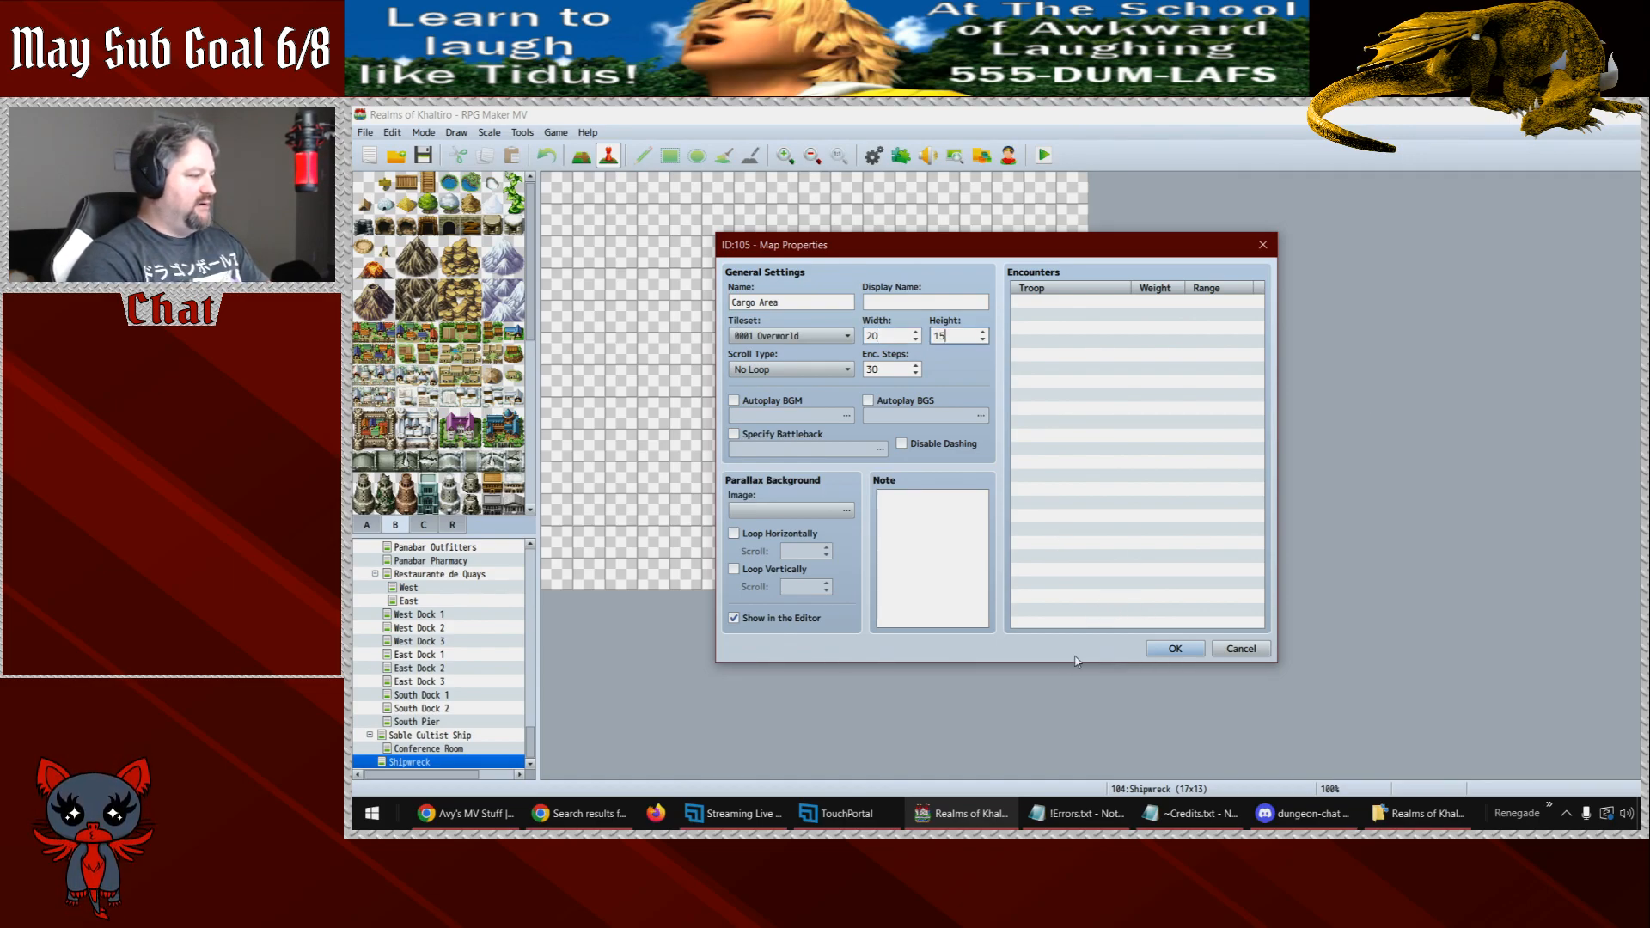
click(791, 335)
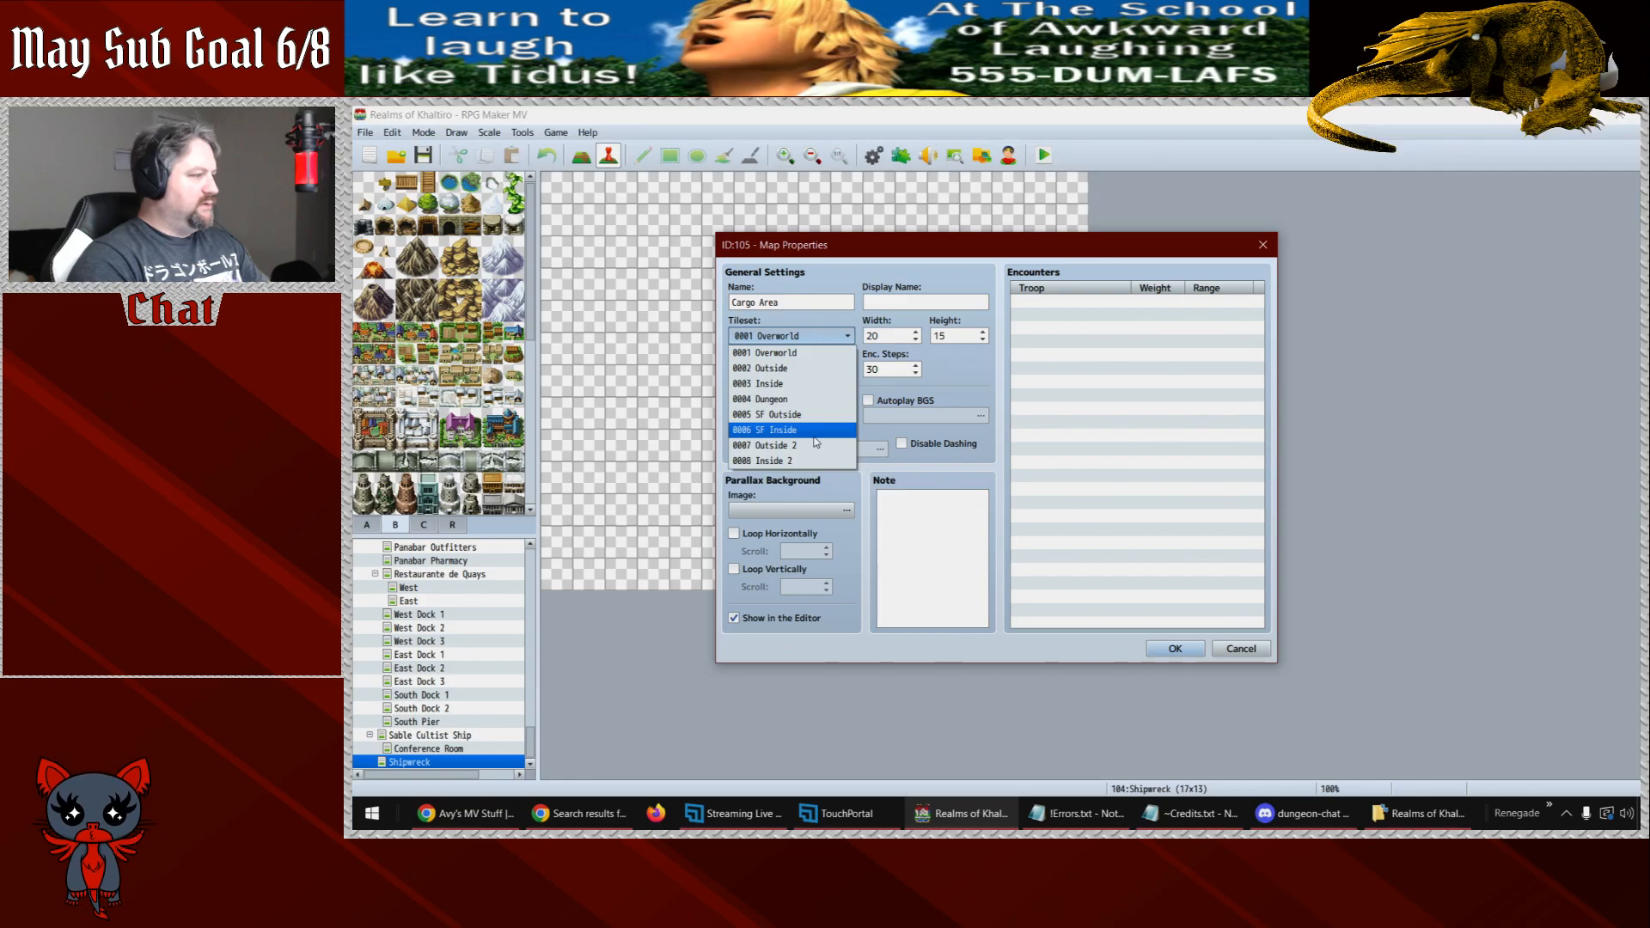
click(814, 430)
click(1174, 649)
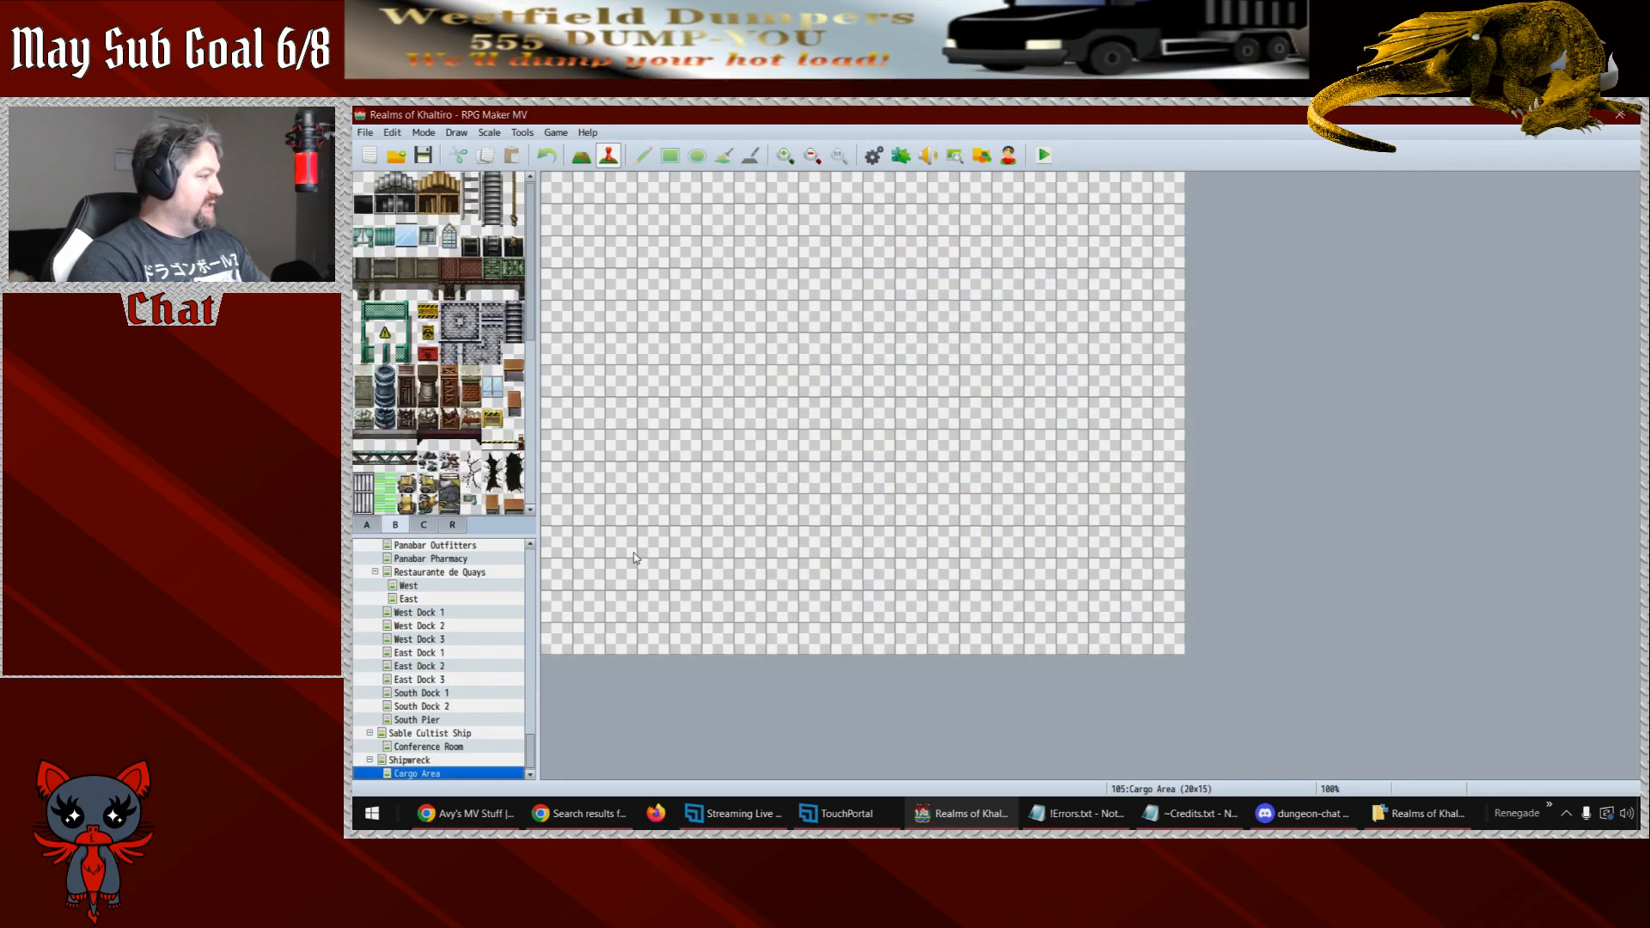
- Change the Cargo Area map's tileset to 0003 Inside
right_click(437, 776)
click(468, 632)
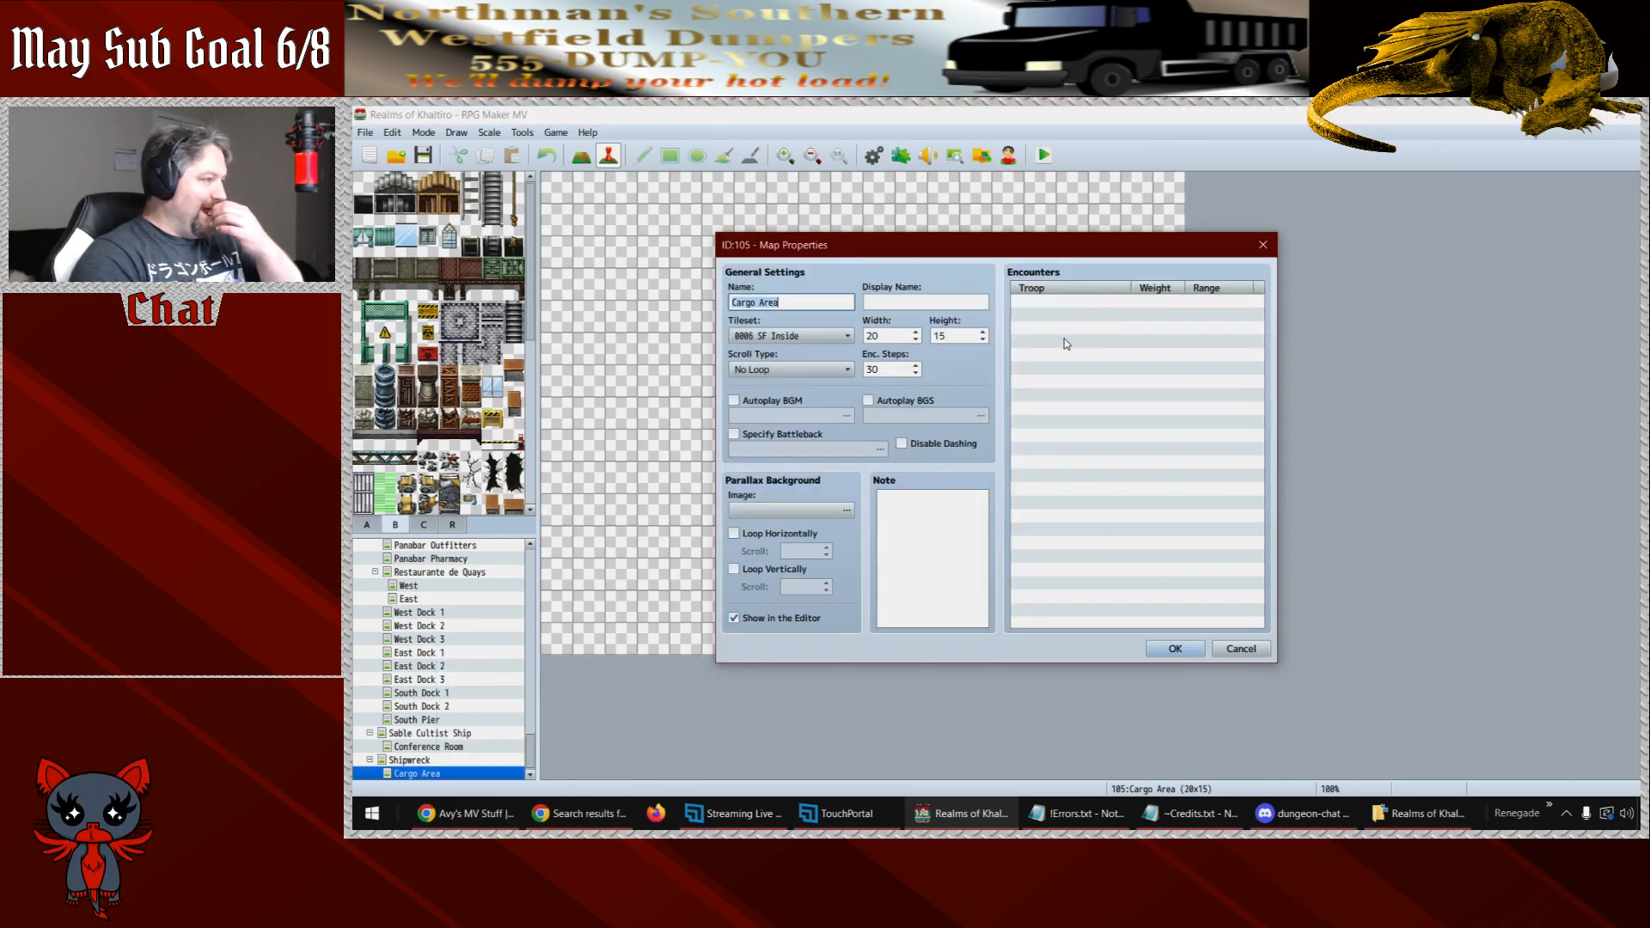
click(793, 336)
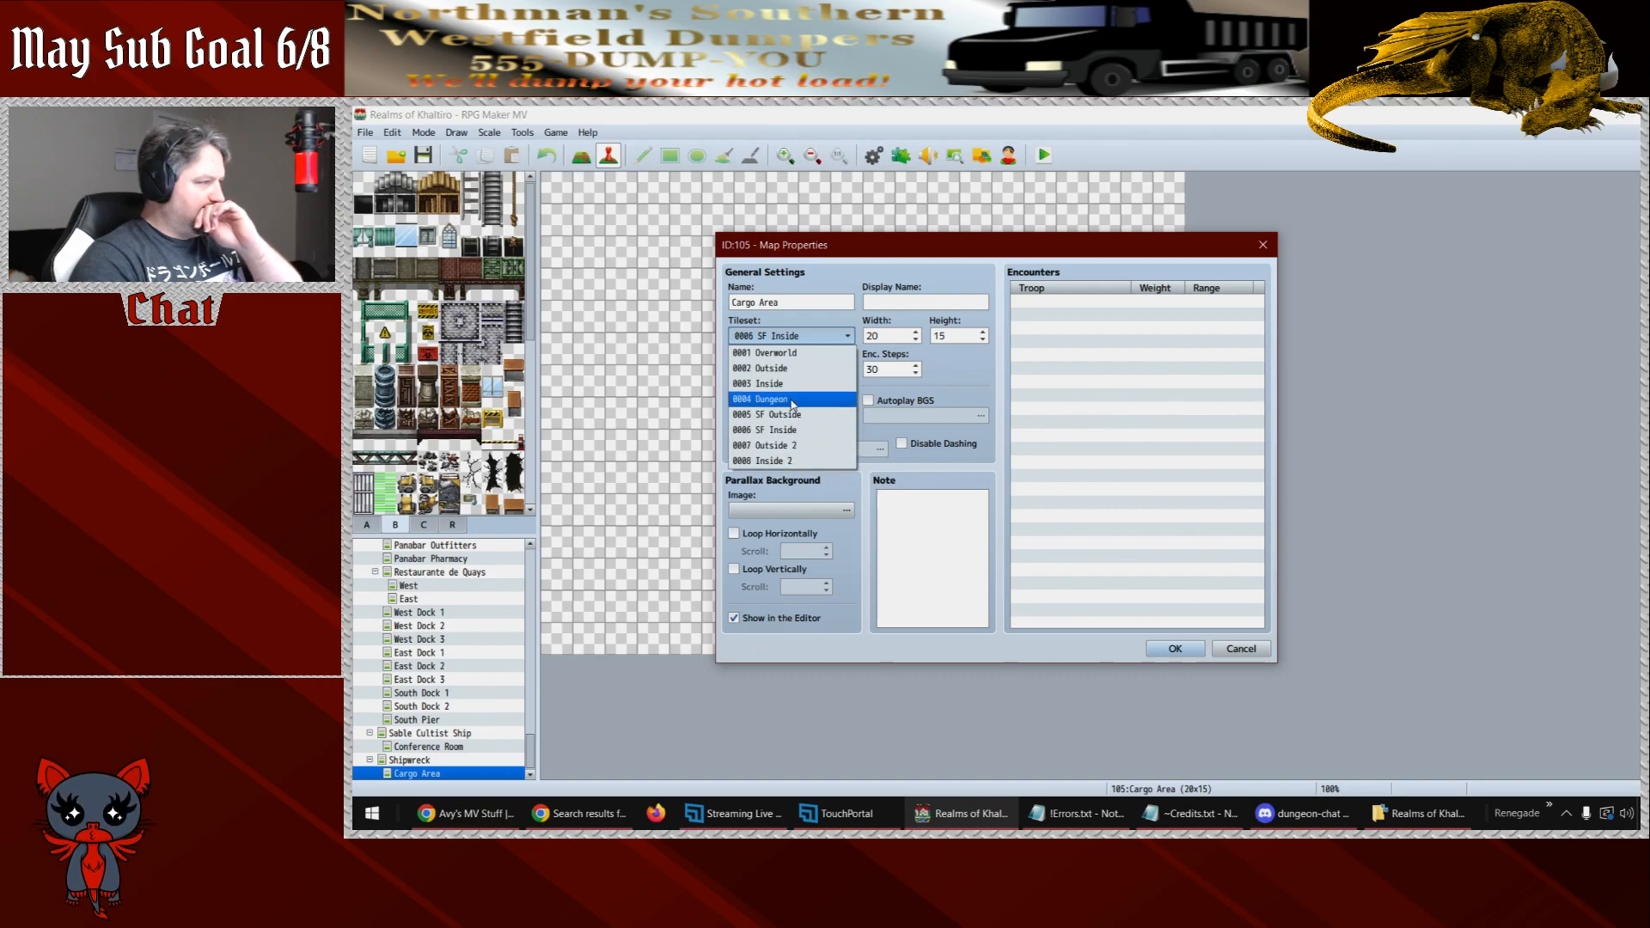
click(771, 383)
click(1172, 650)
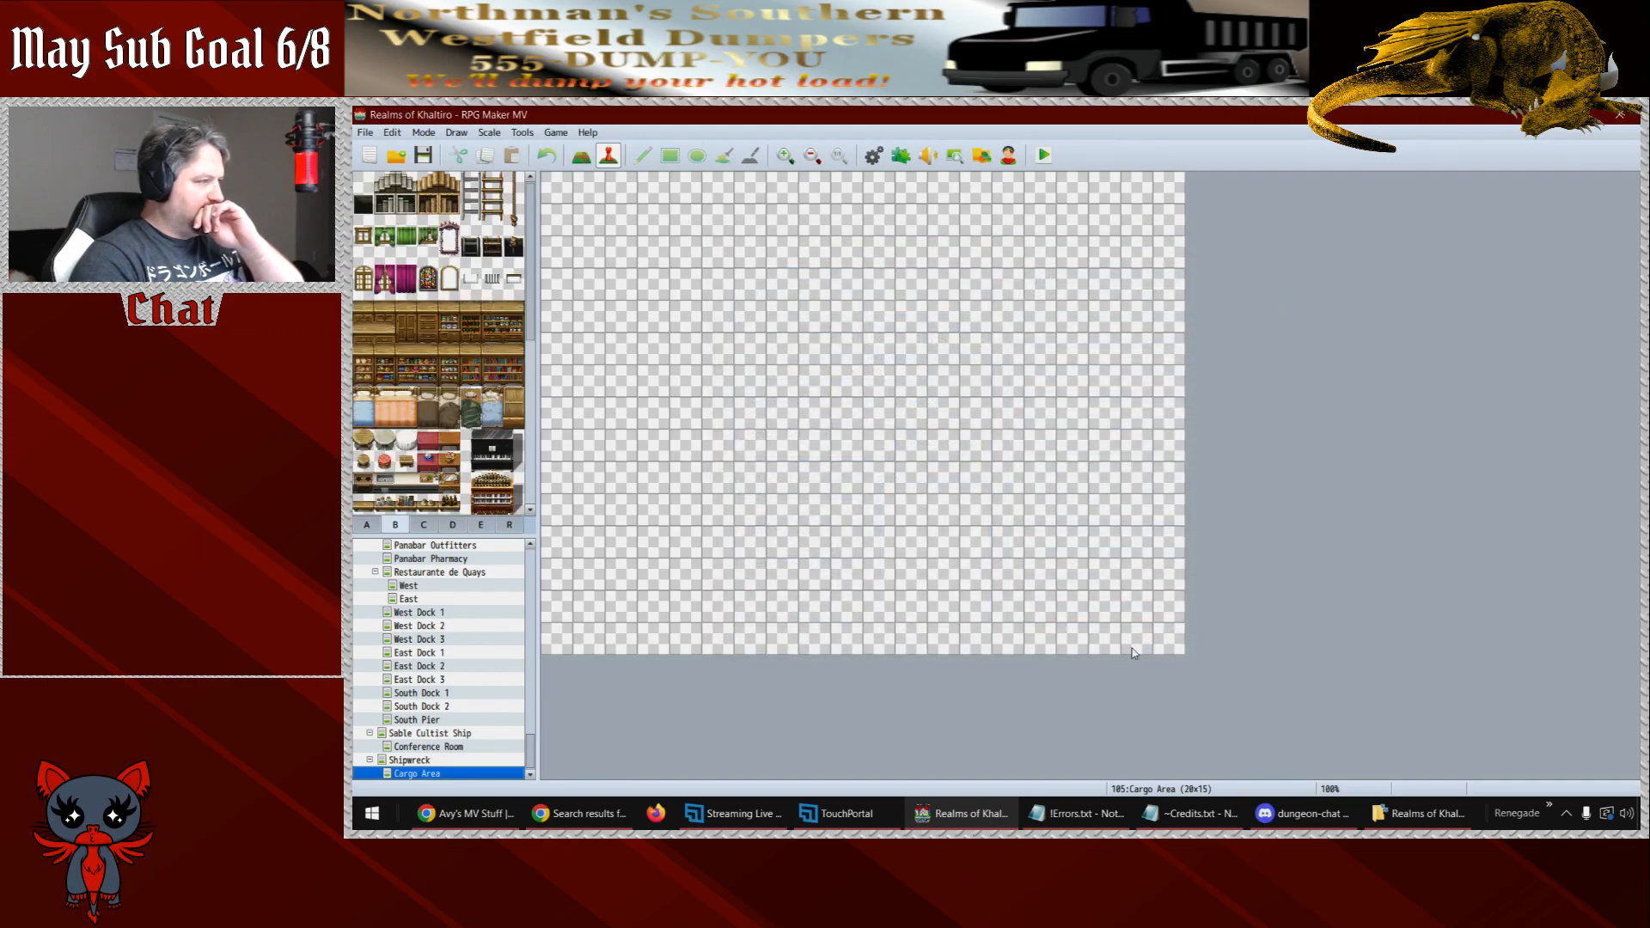
- Fill the whole Cargo Area map with the Darkness tile using the rectangle tool
click(362, 526)
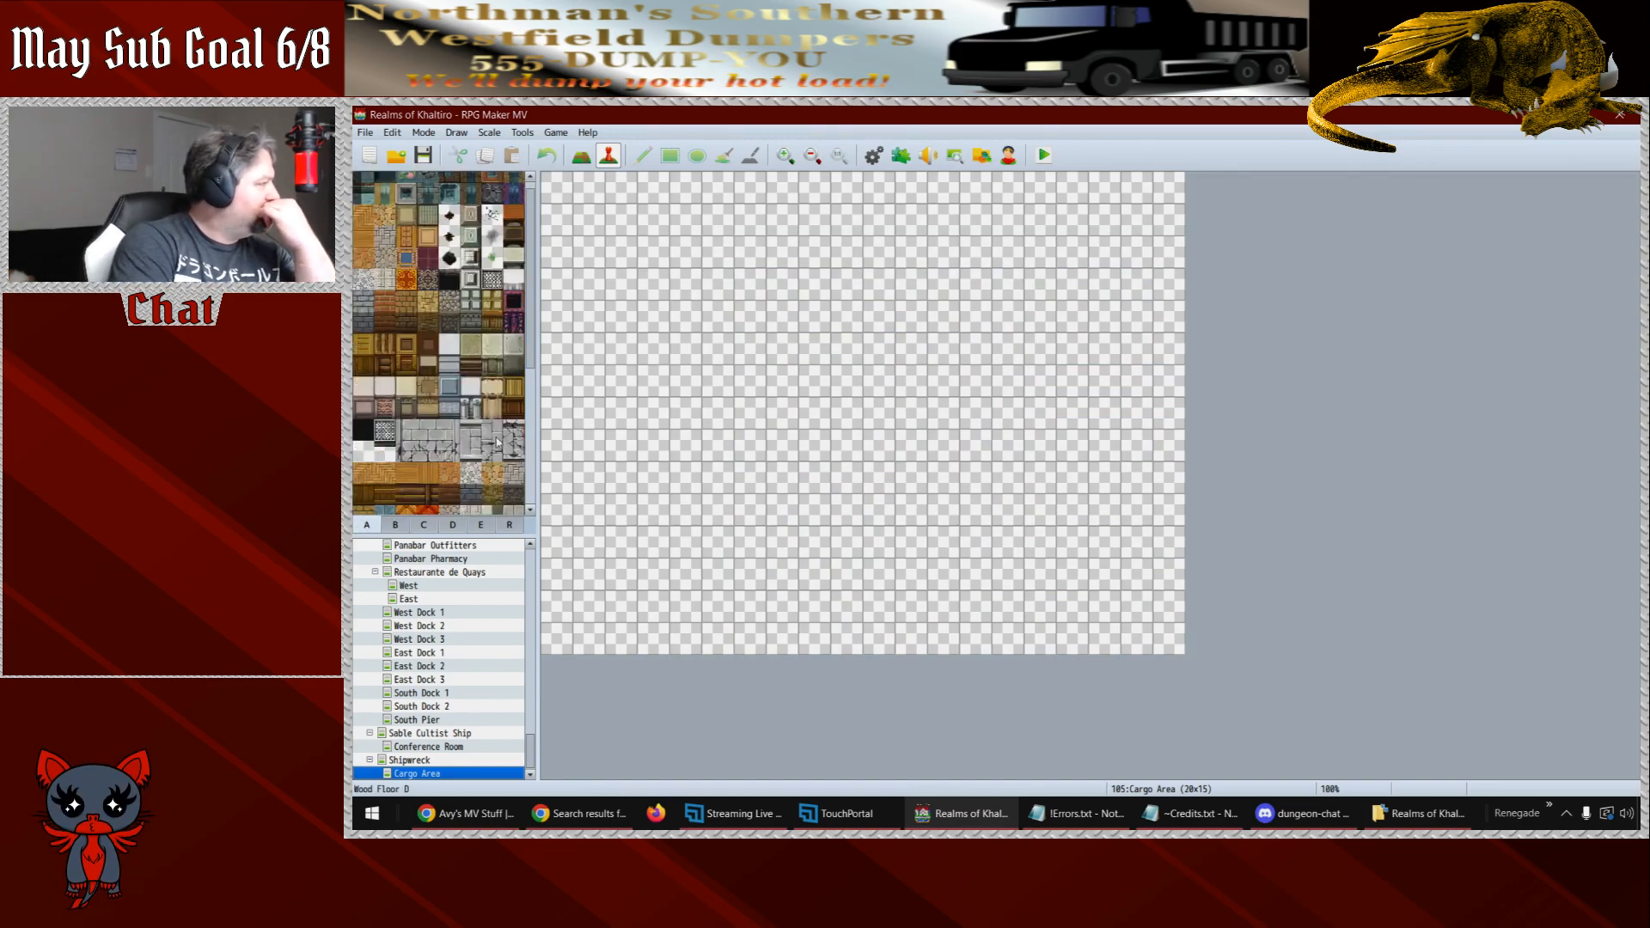
mouse_move(532, 319)
mouse_down()
mouse_move(532, 477)
mouse_move(534, 289)
mouse_up()
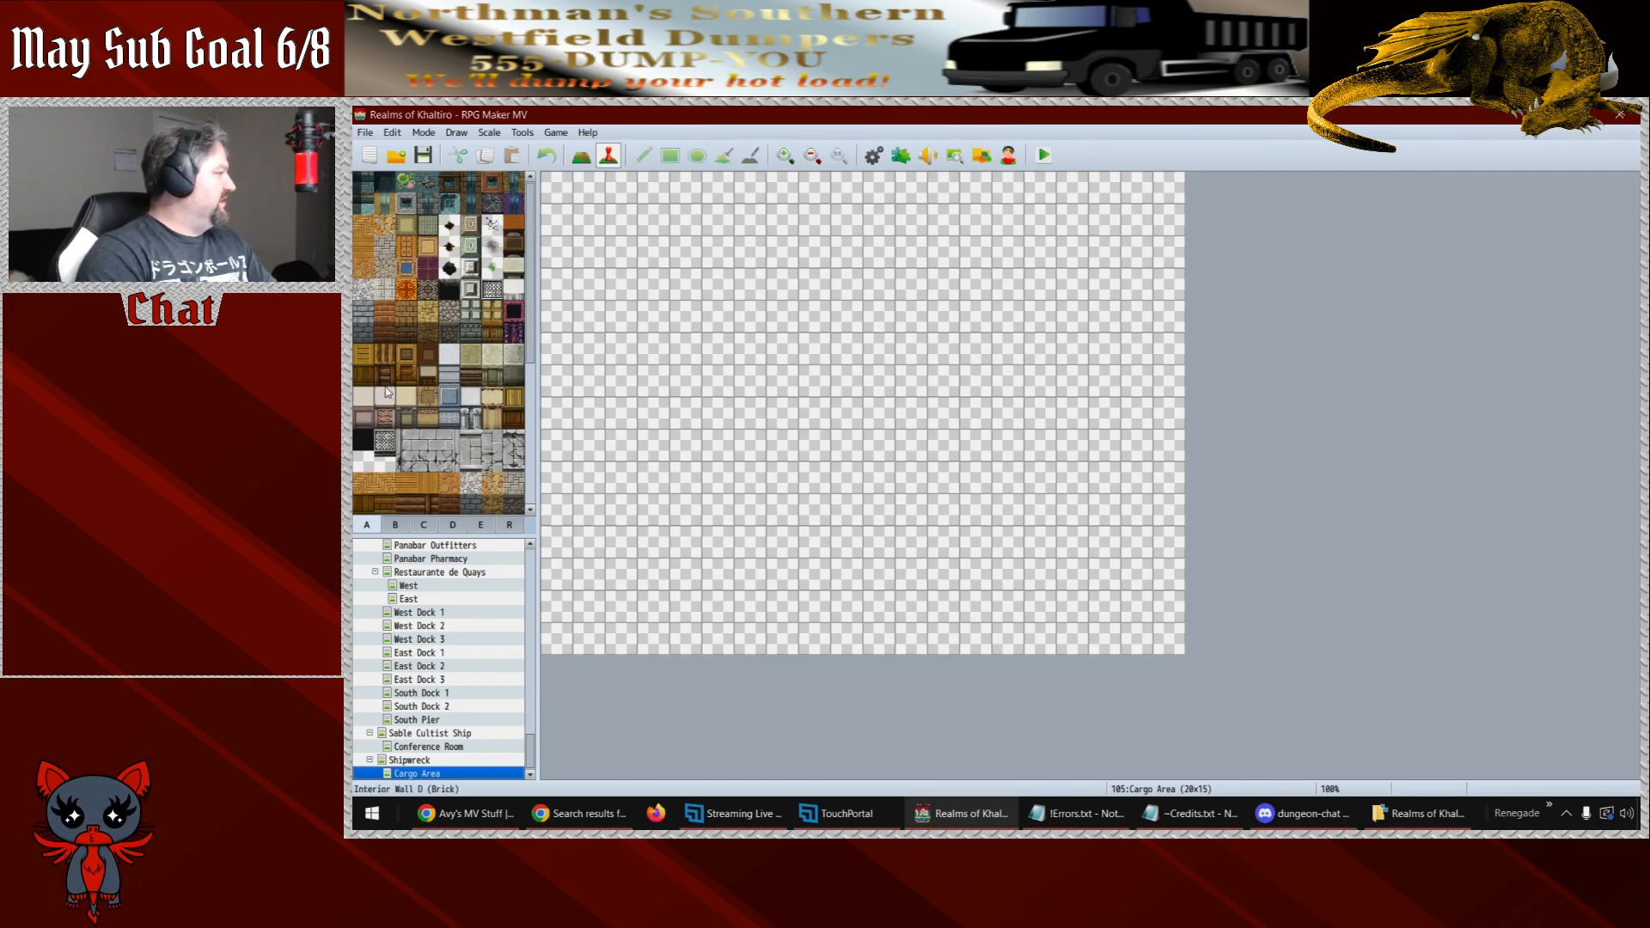
click(360, 436)
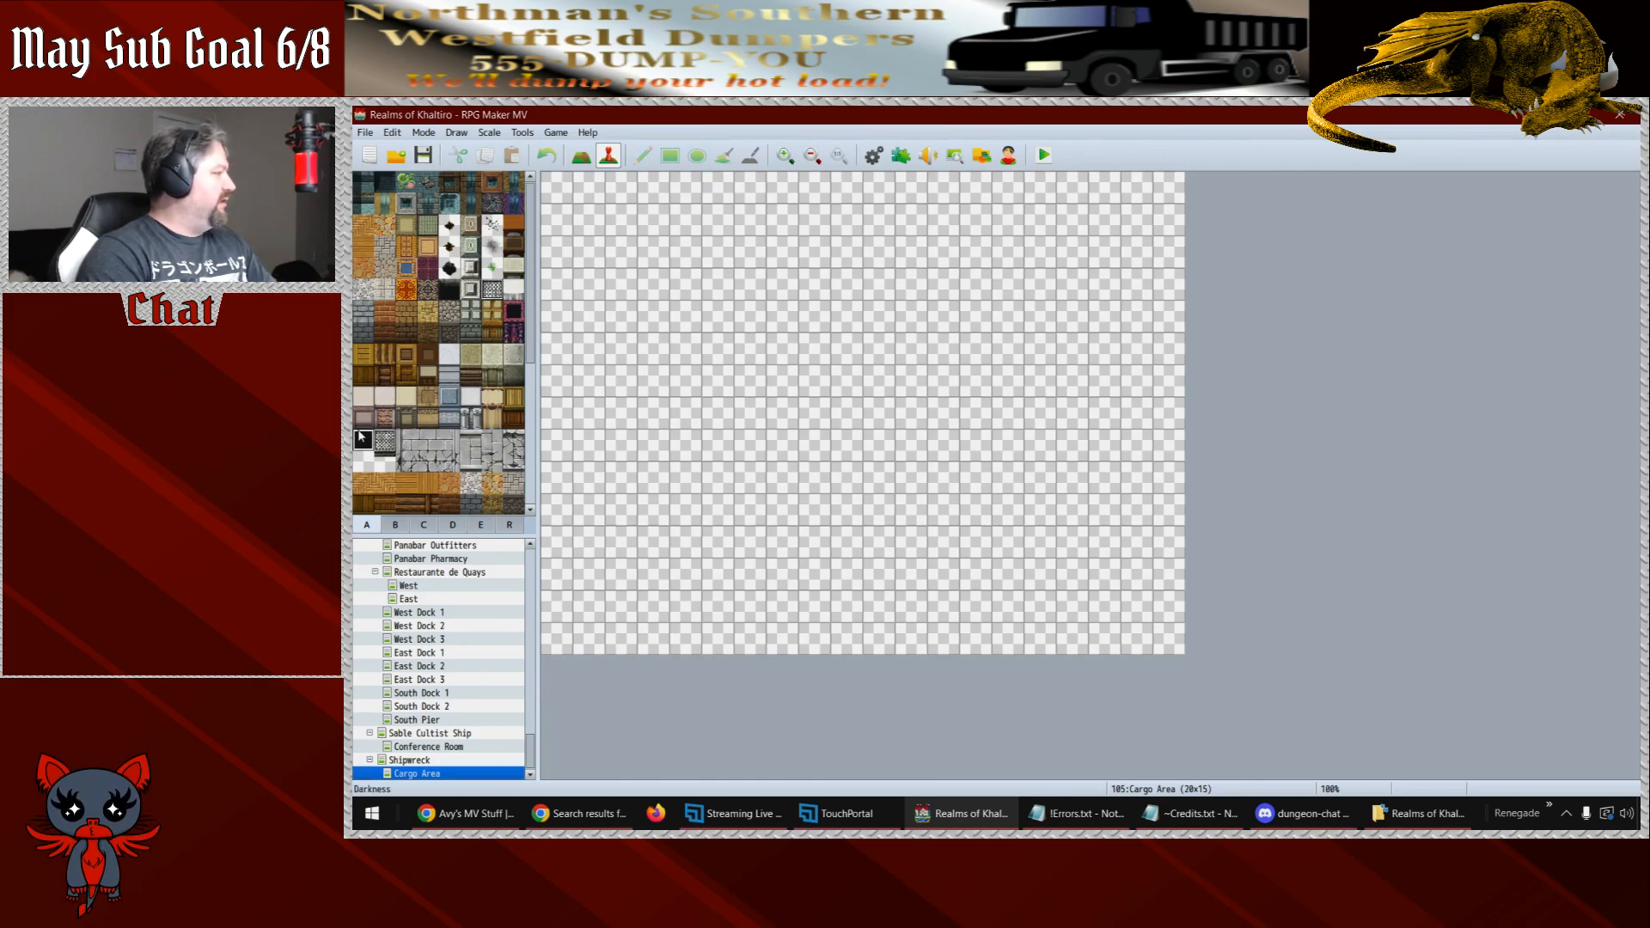
click(581, 155)
click(670, 154)
drag(555, 185, 1184, 692)
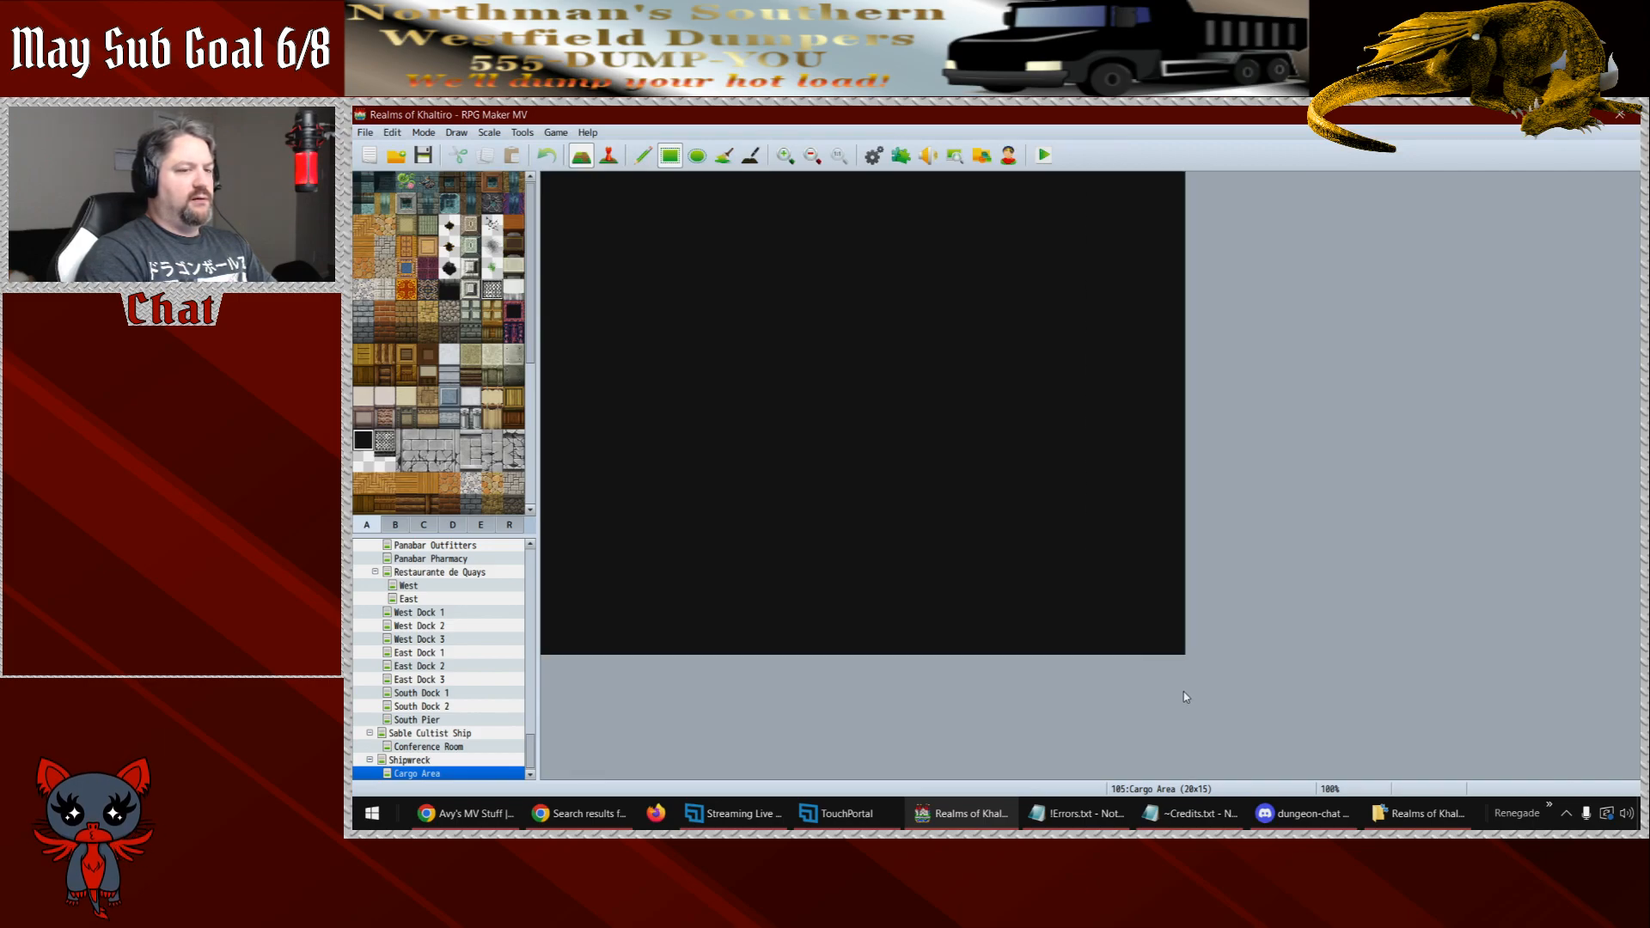
- Paint a wood-plank floor 16 tiles wide by 10 high, with a single doorway tile above its upper edge
click(363, 246)
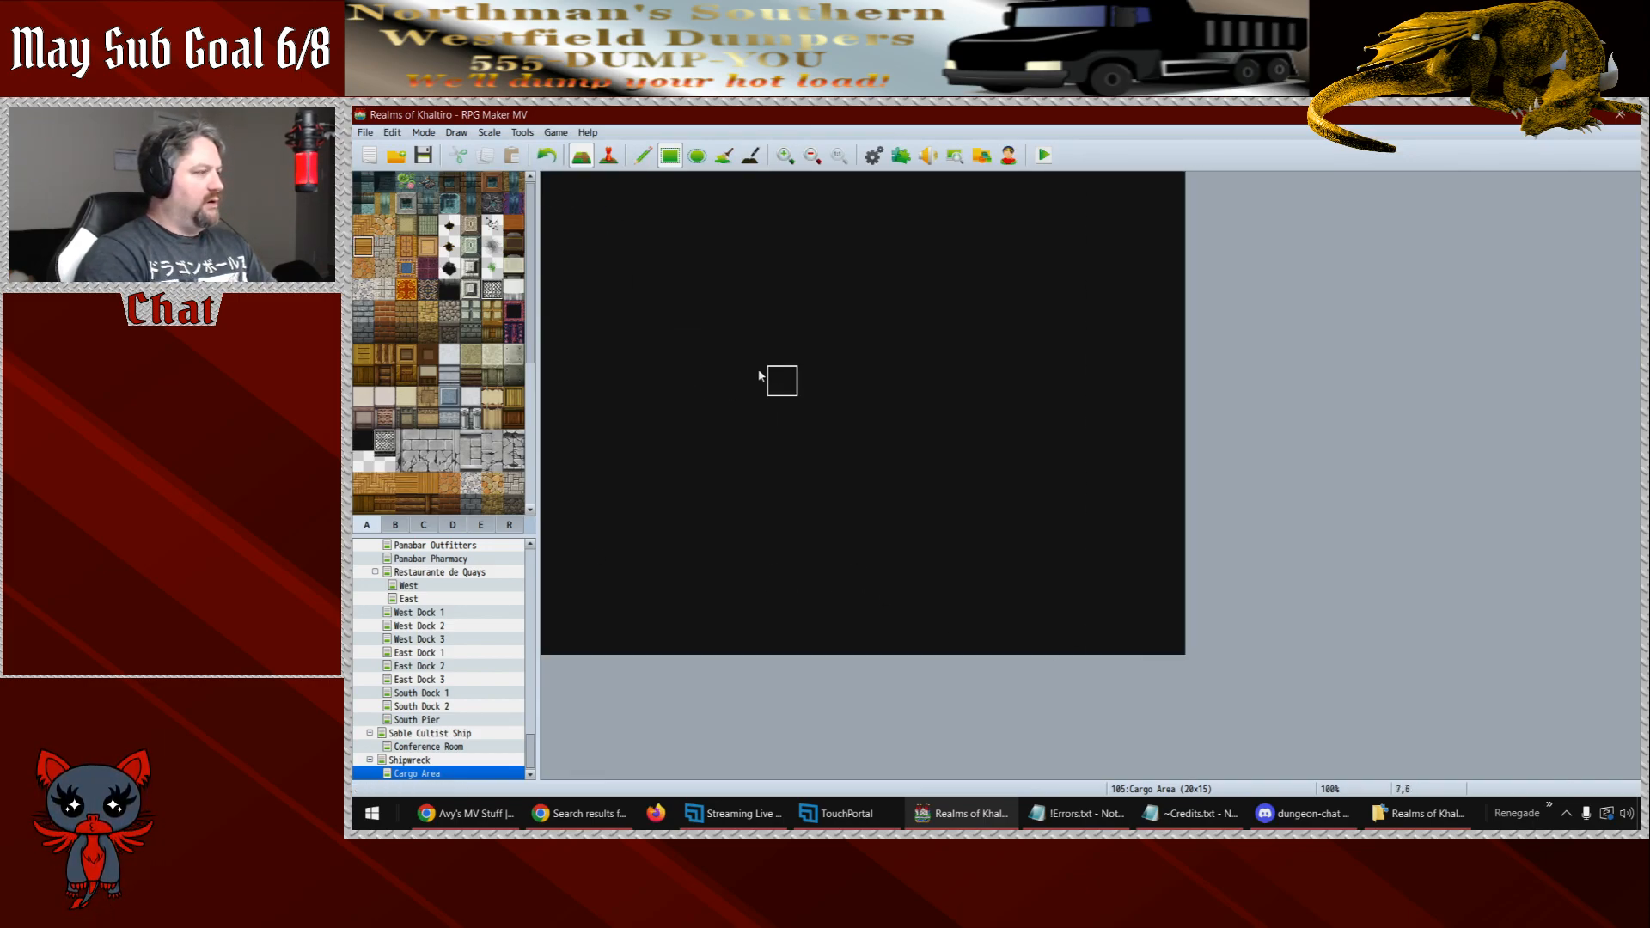
click(878, 220)
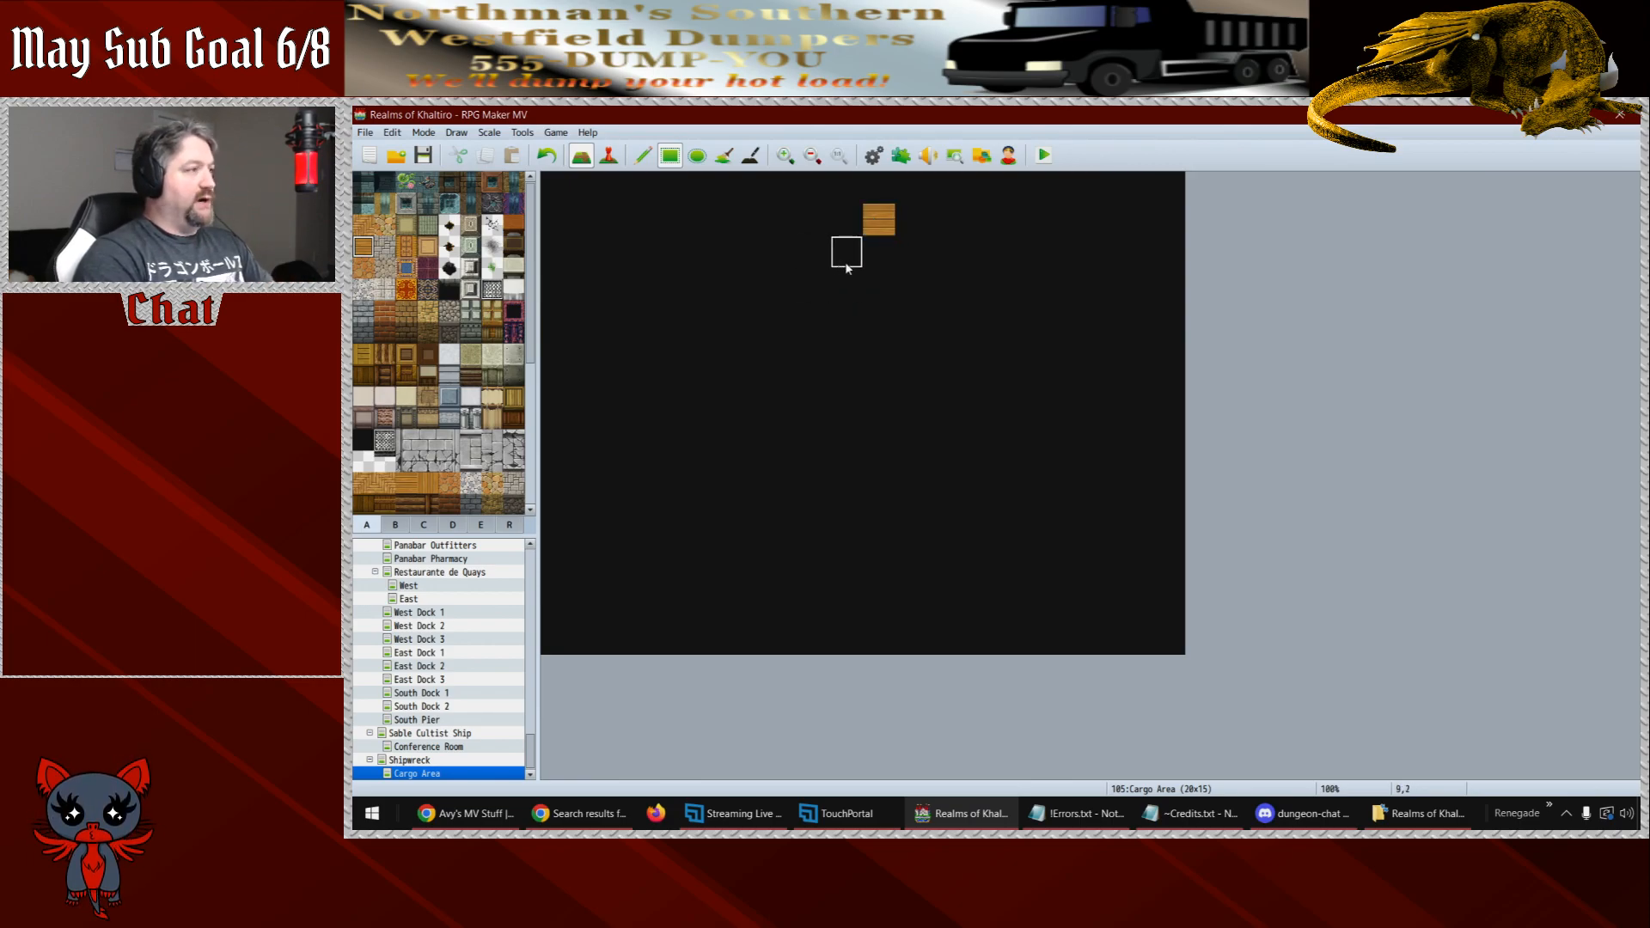
key(ctrl+z)
click(874, 265)
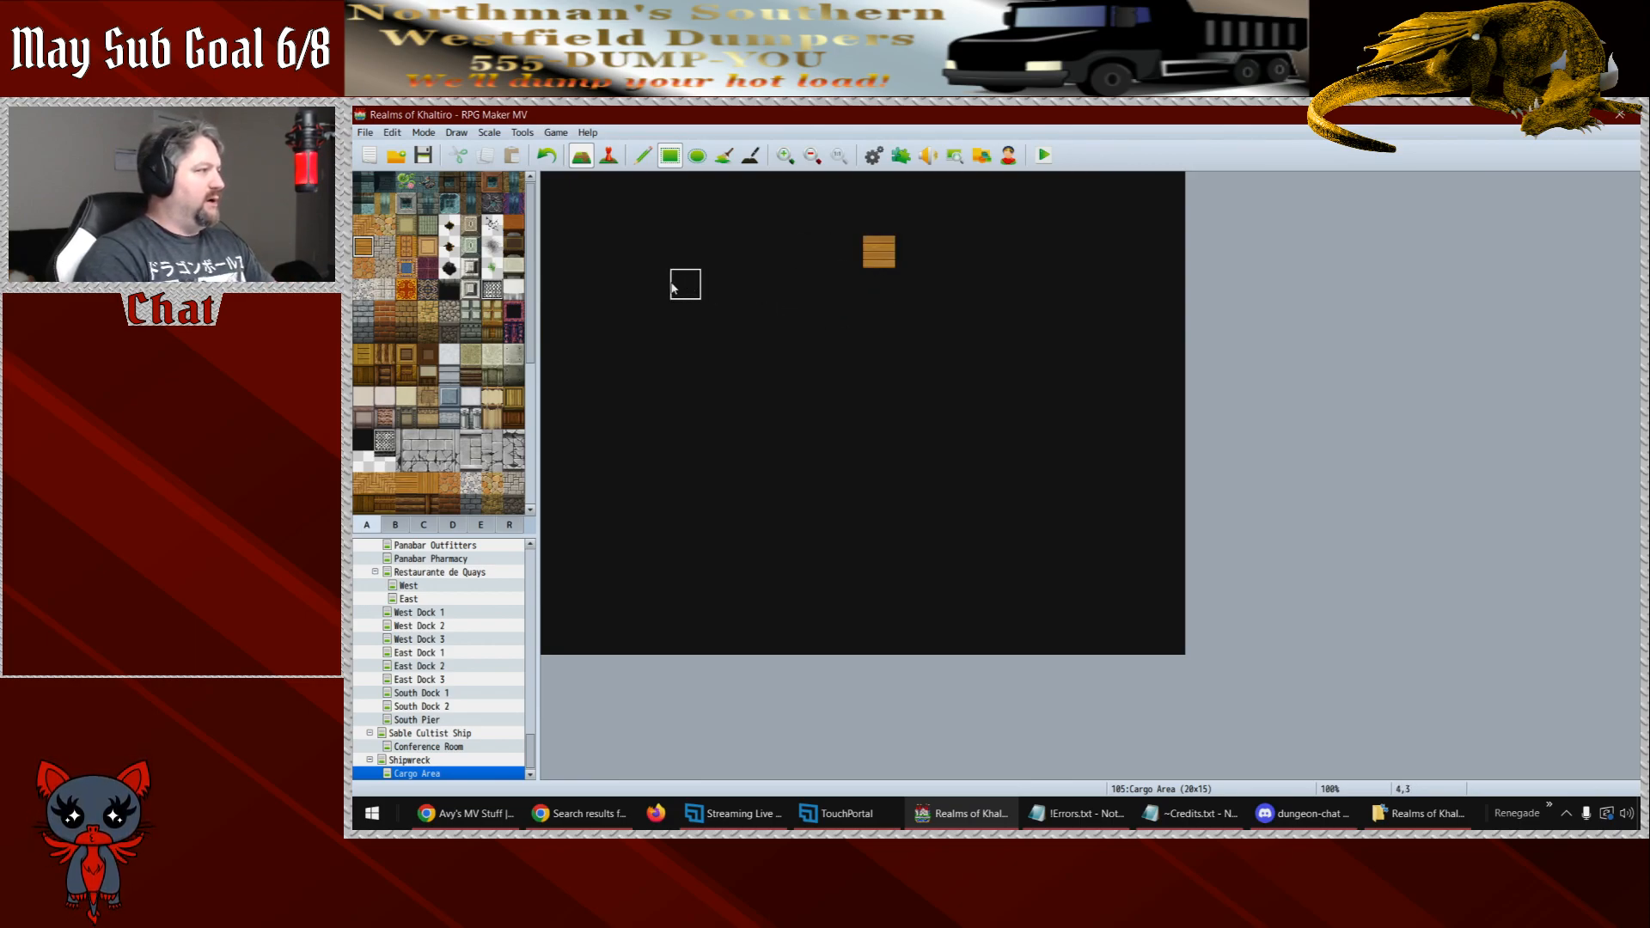
drag(627, 289, 1107, 580)
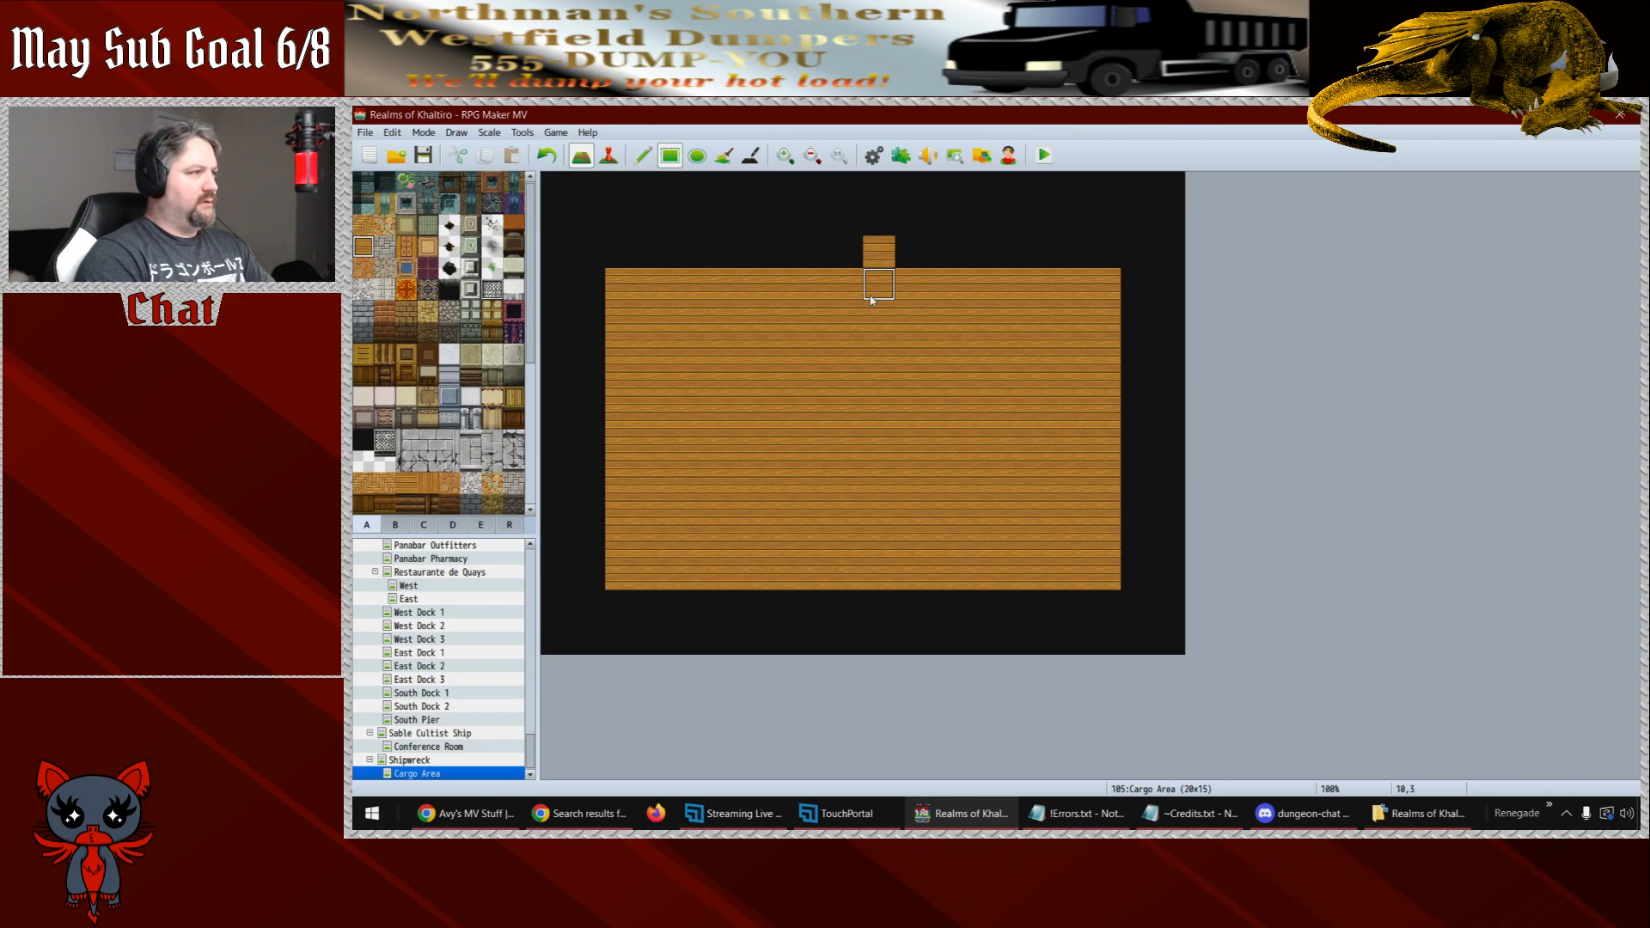
- Move the doorway tile one column to the left and replace the floor's rightmost column with Darkness tiles
right_click(909, 260)
click(882, 260)
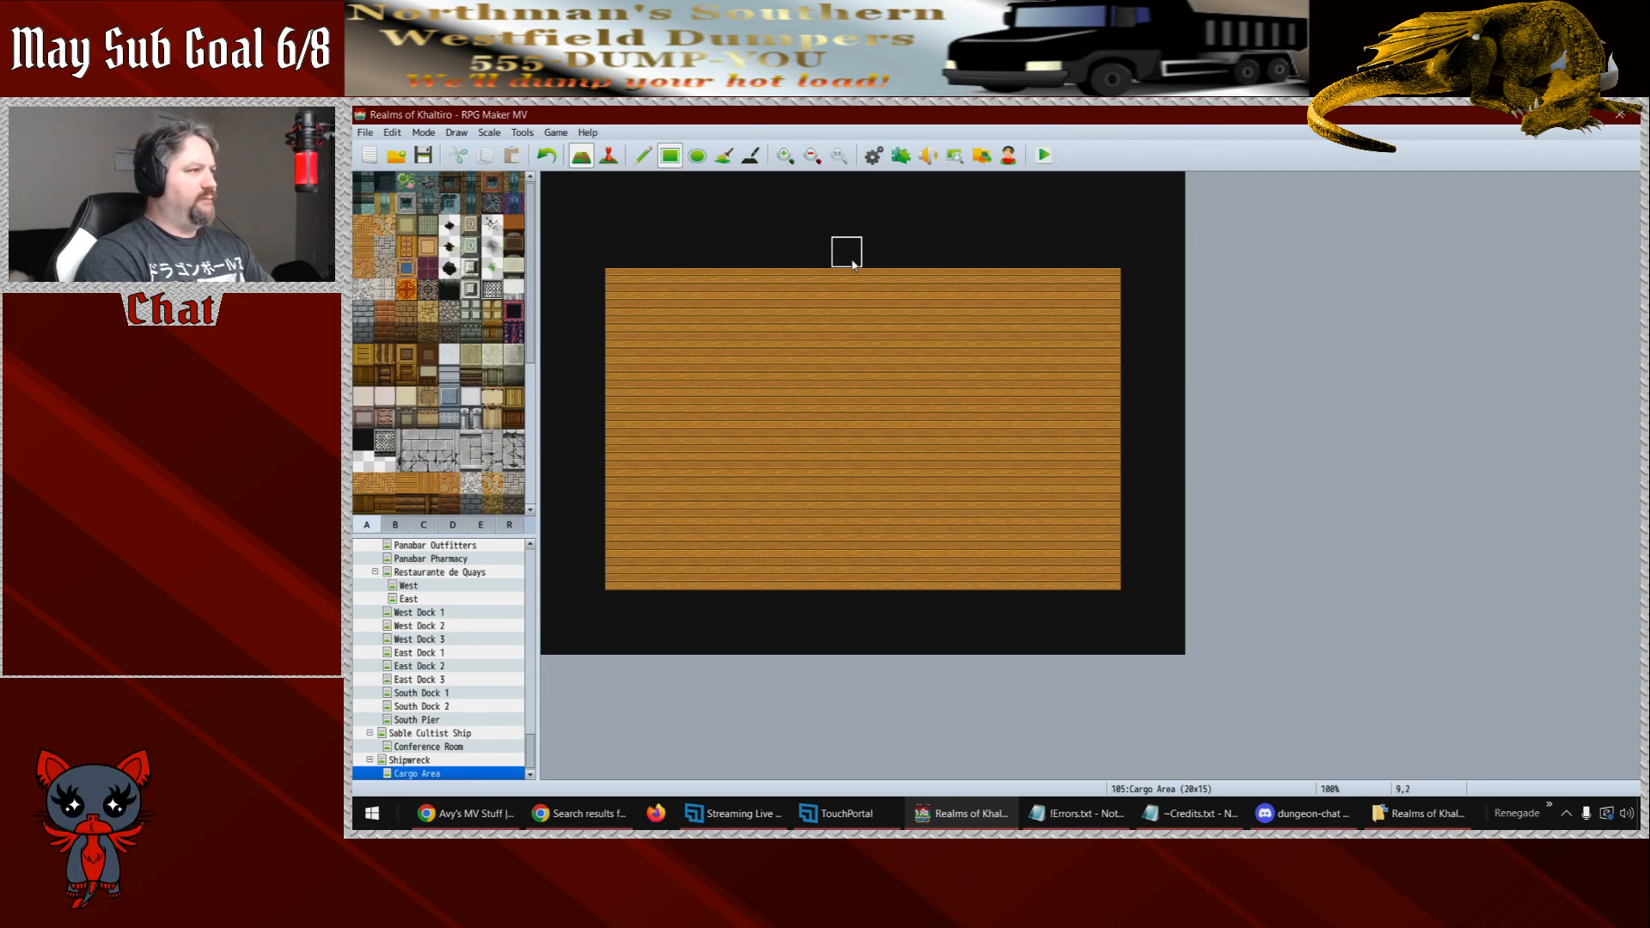
right_click(849, 281)
click(849, 256)
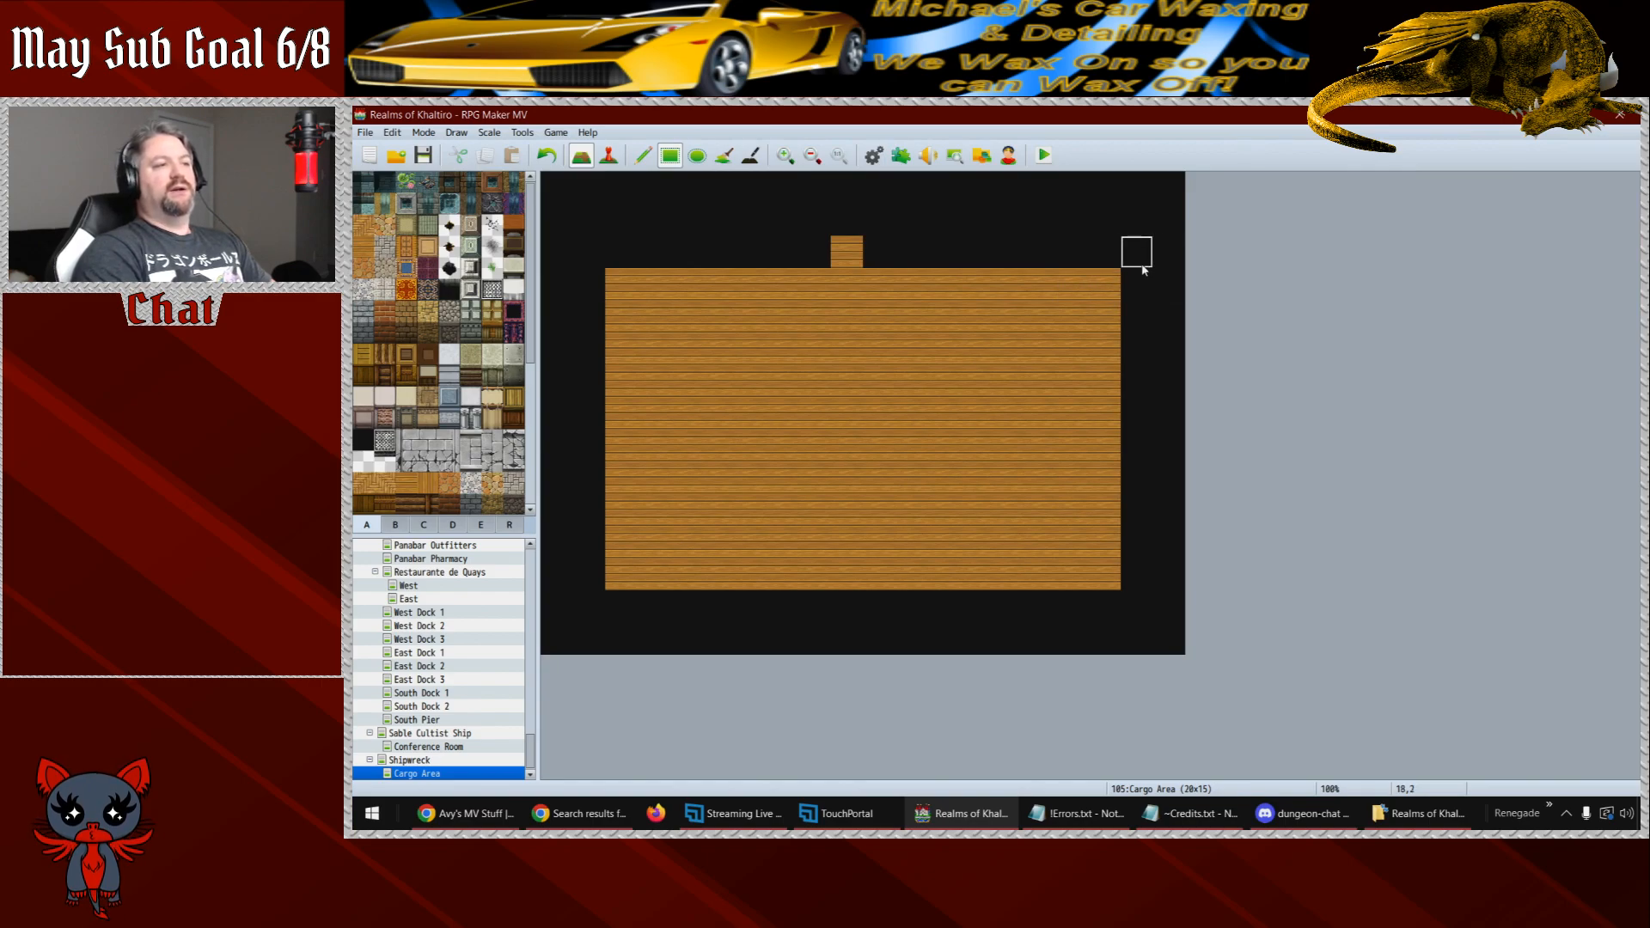
drag(1105, 254, 1093, 624)
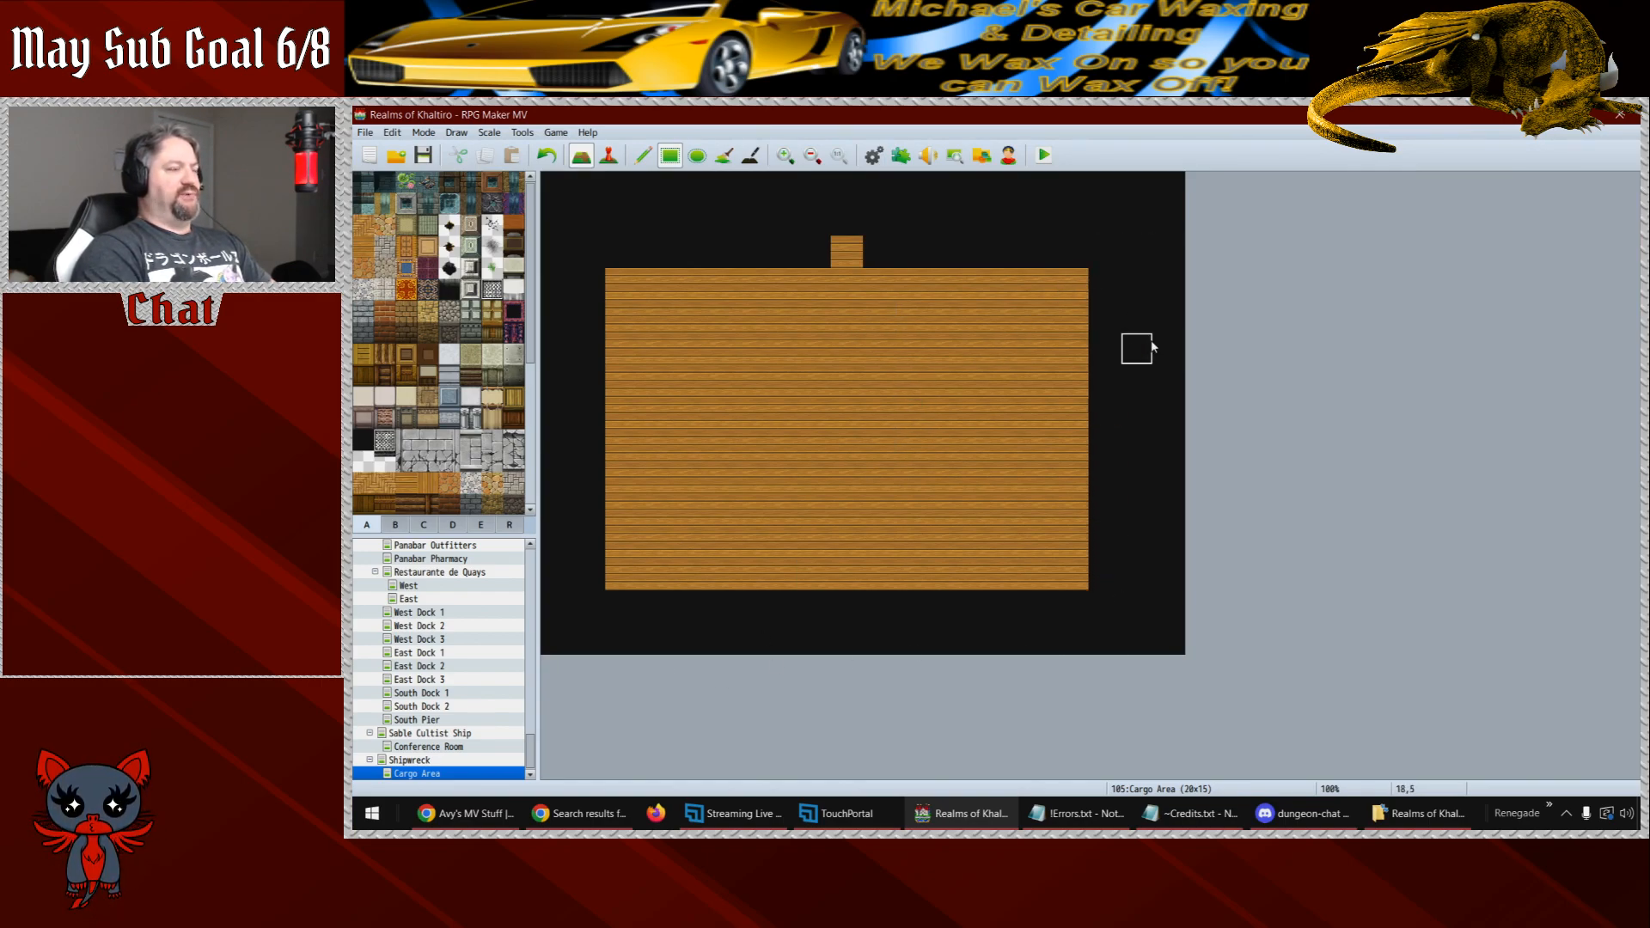
- Set the Cargo Area map's width to 19 tiles, keeping its height at 15
right_click(430, 774)
click(464, 634)
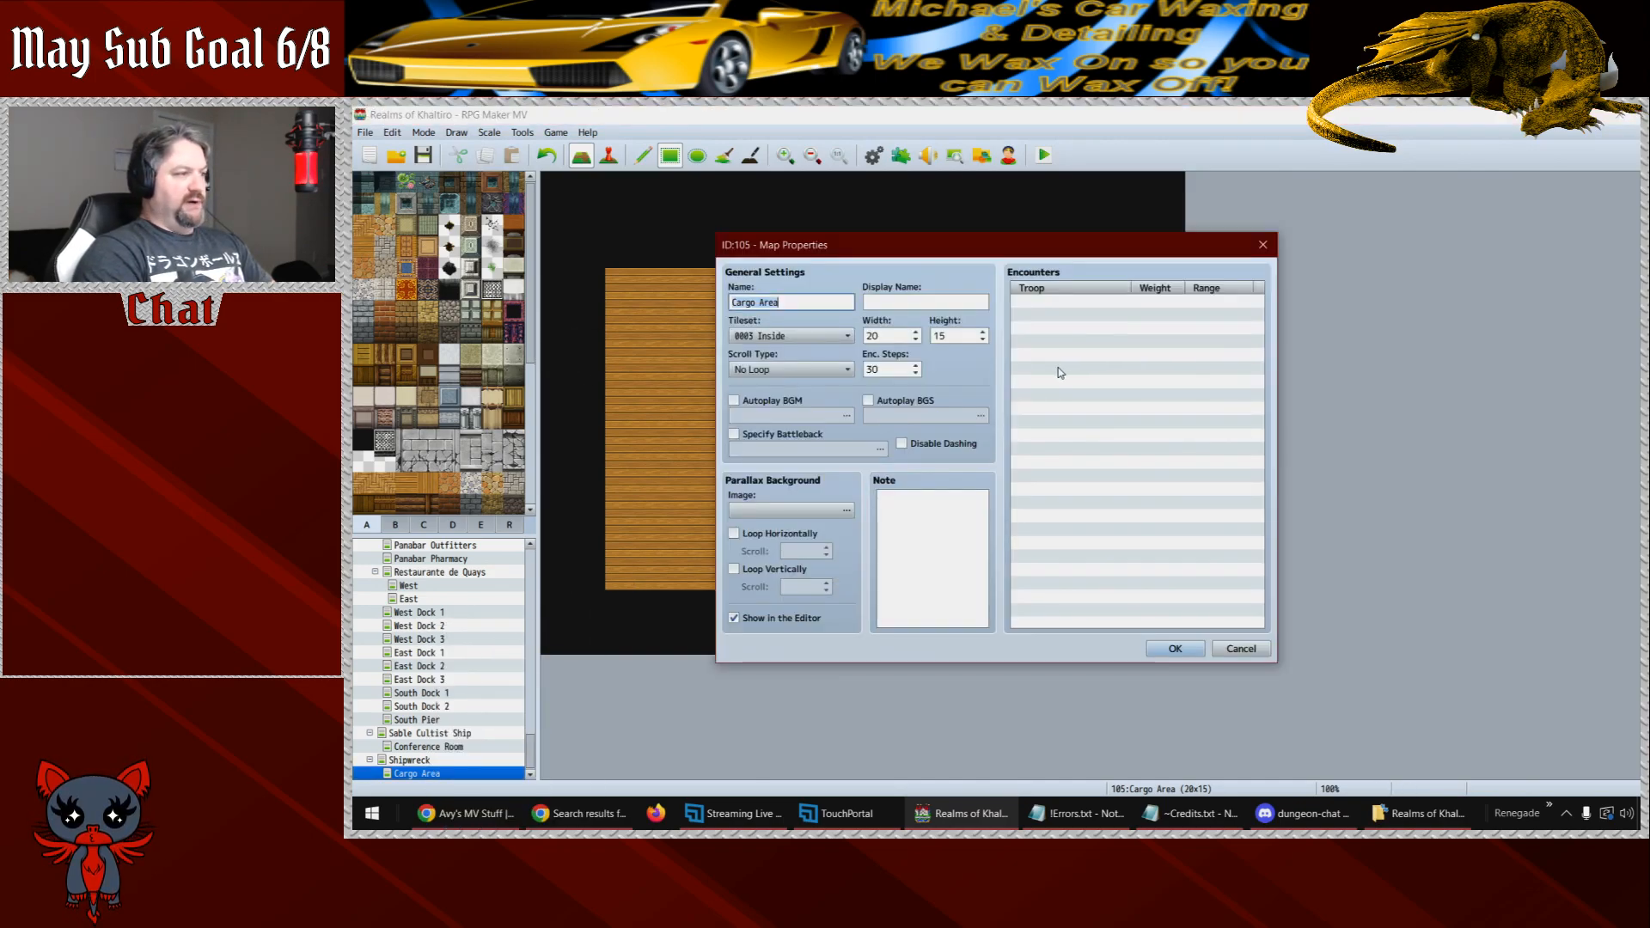
click(982, 341)
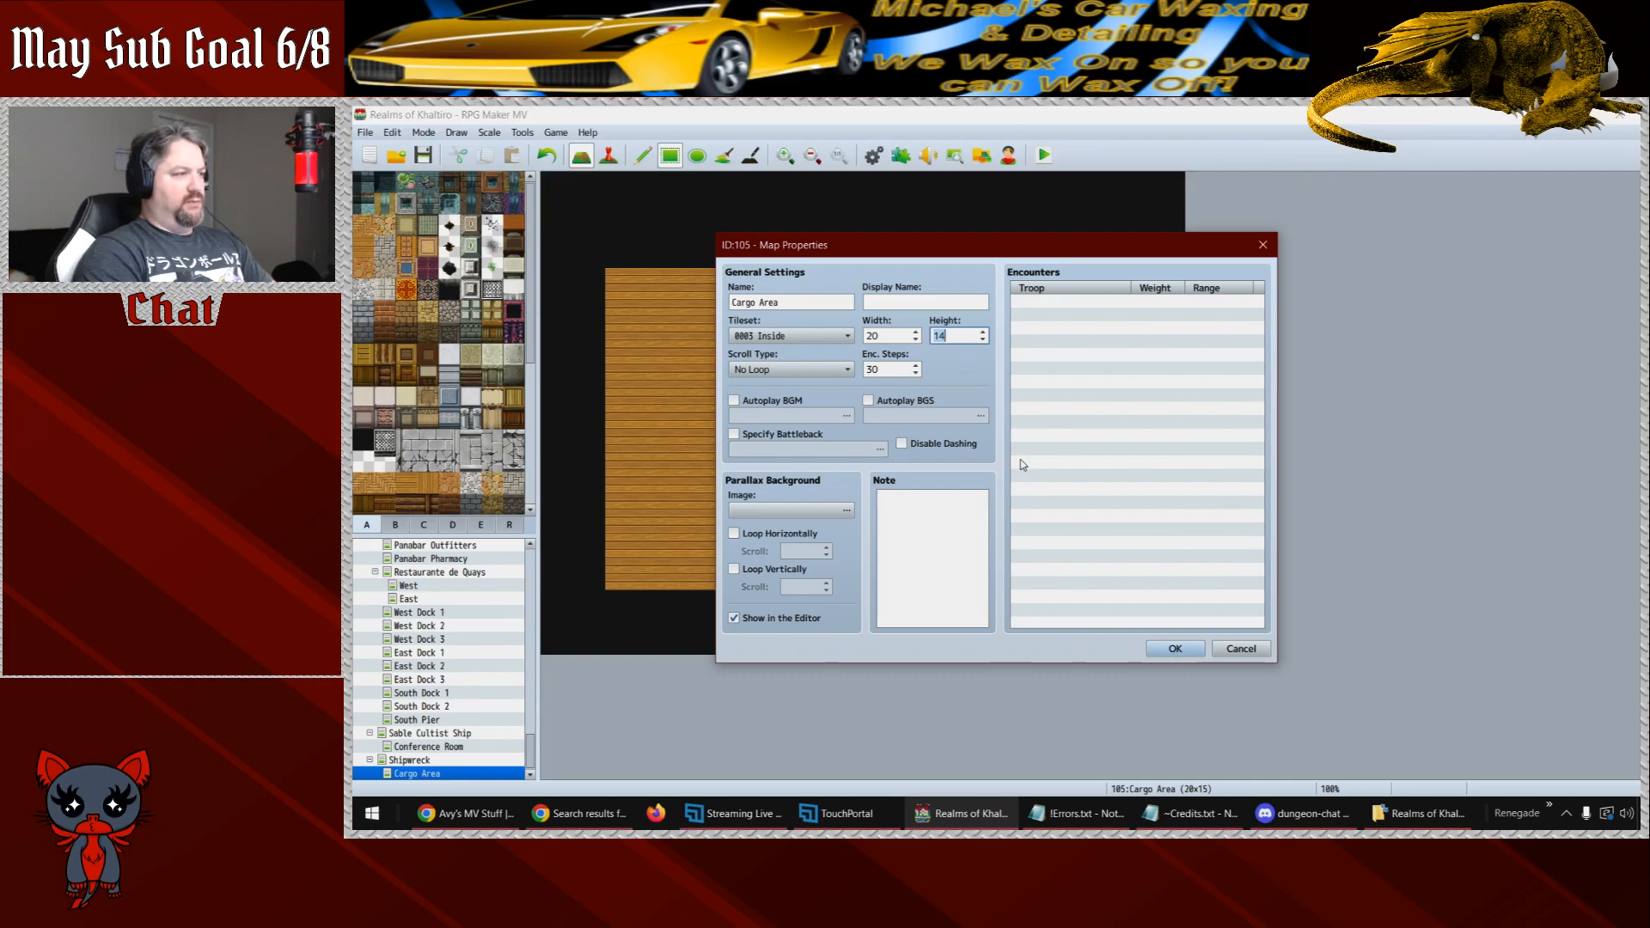
click(916, 341)
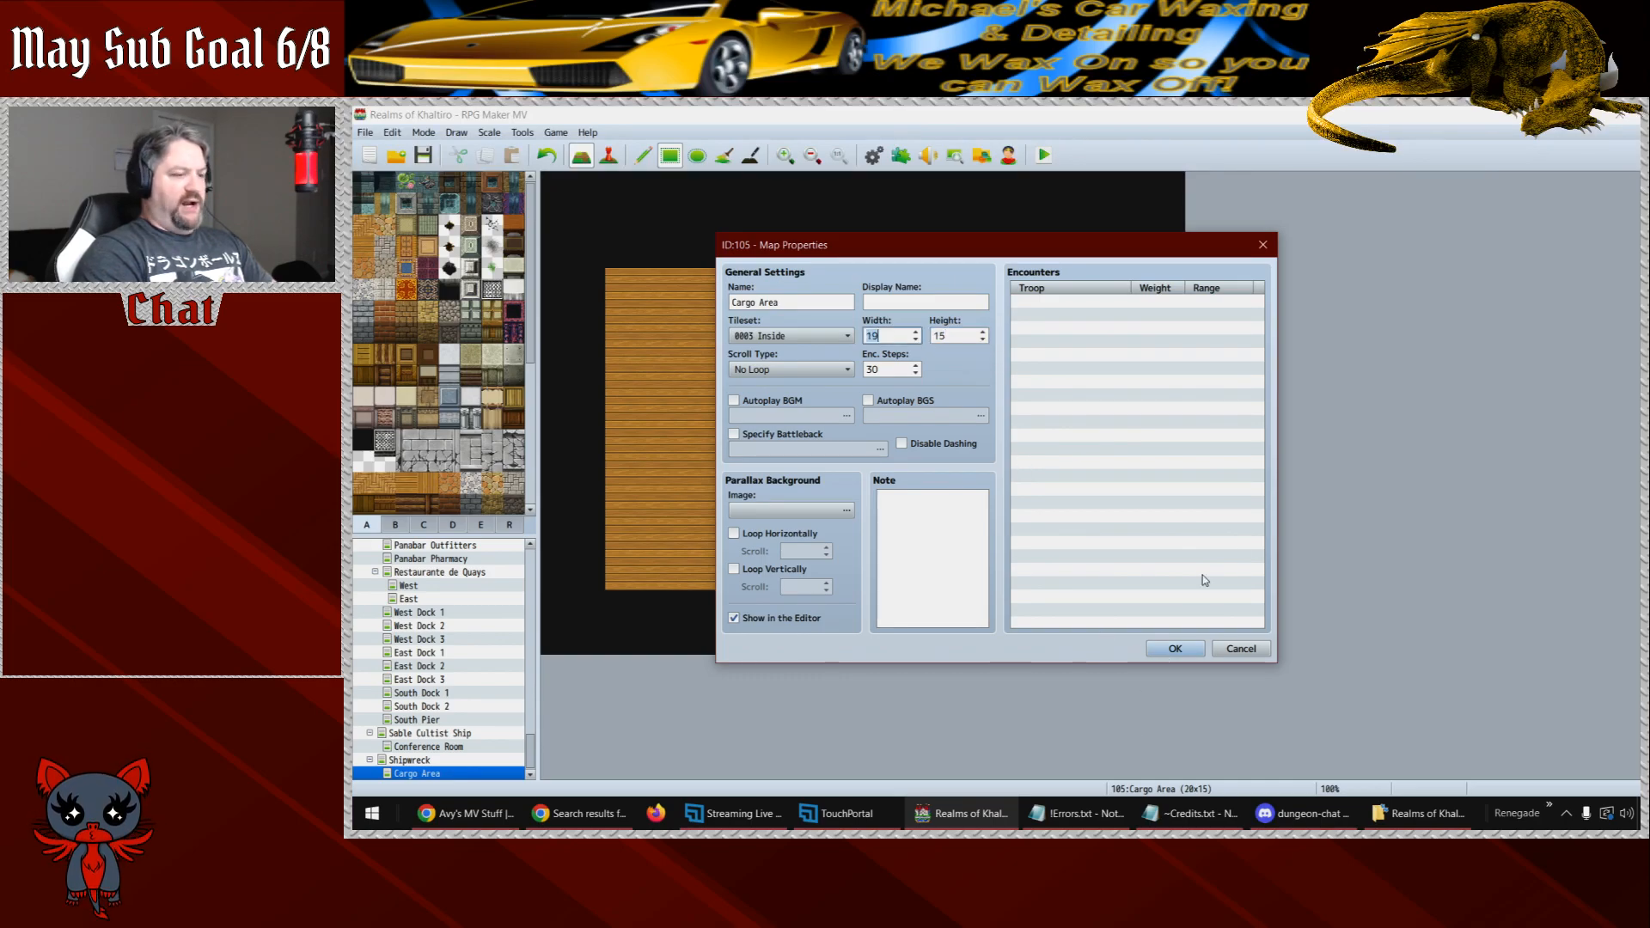
click(1175, 648)
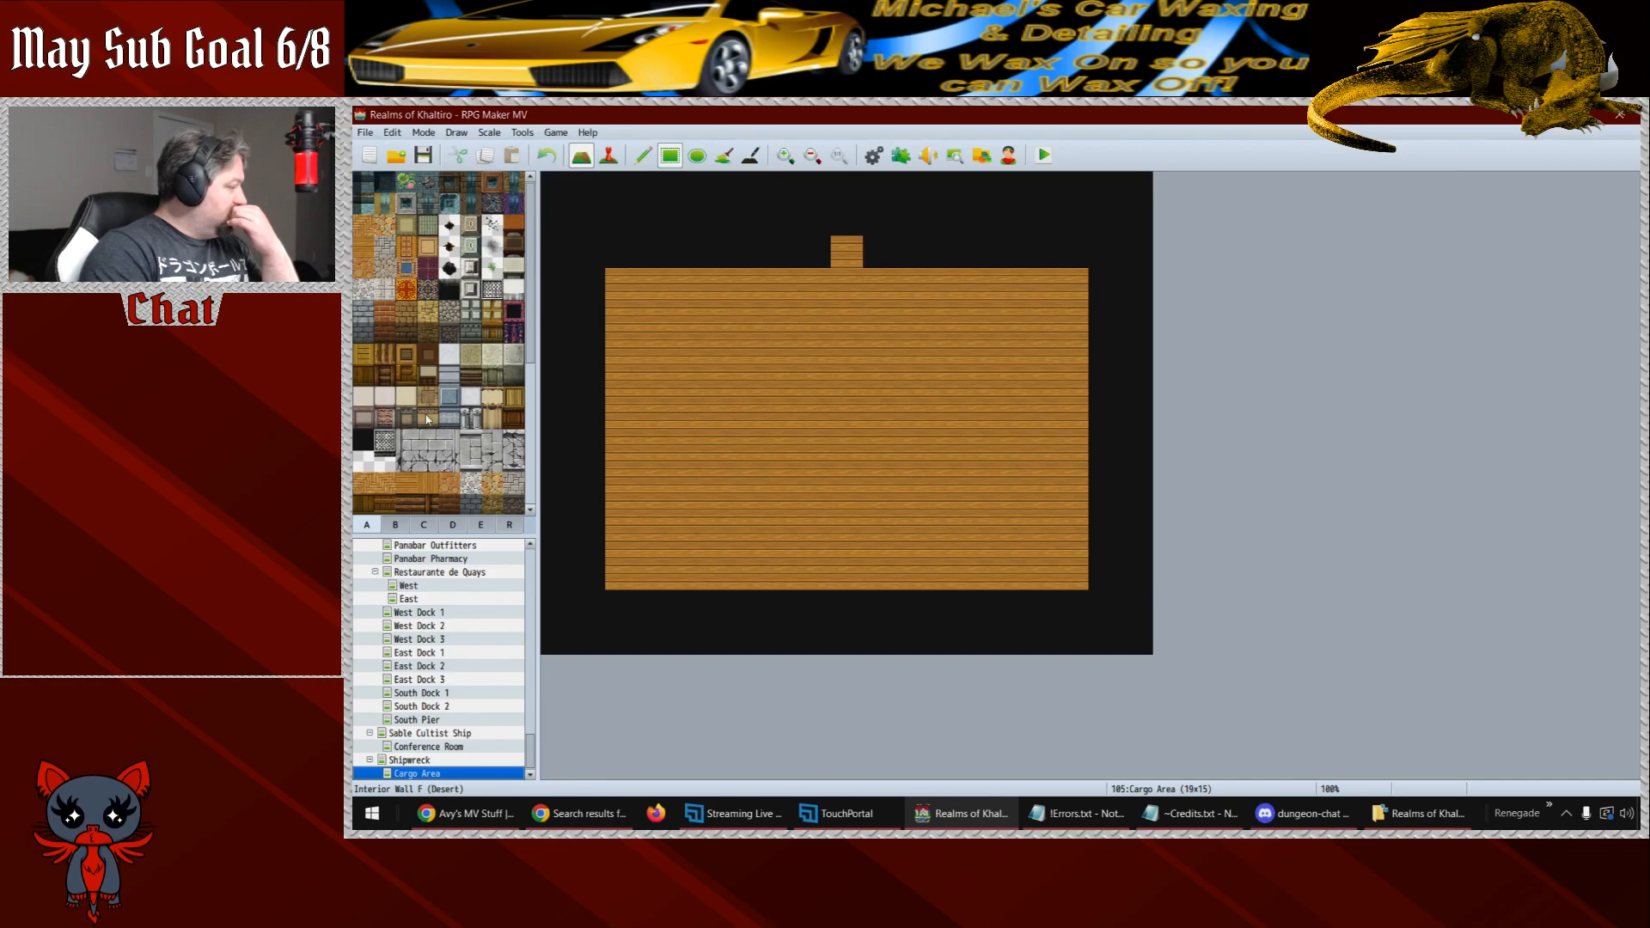
- Try log wall tiles around the doorway and along the floor's upper and right-hand edges
click(384, 379)
click(384, 353)
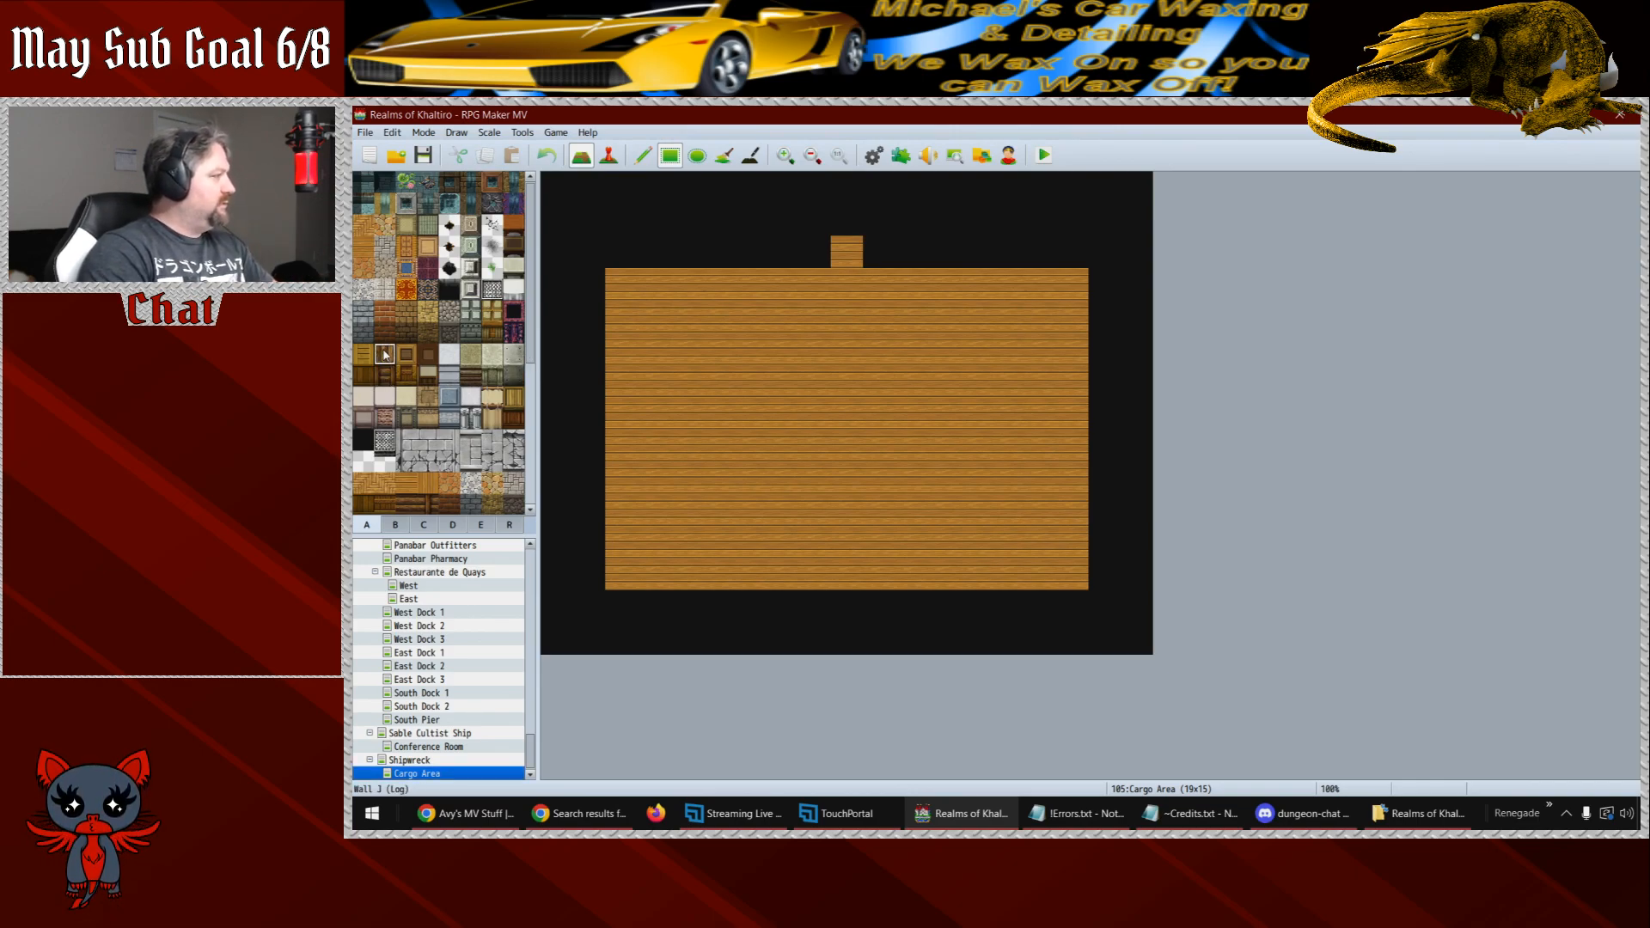
click(821, 251)
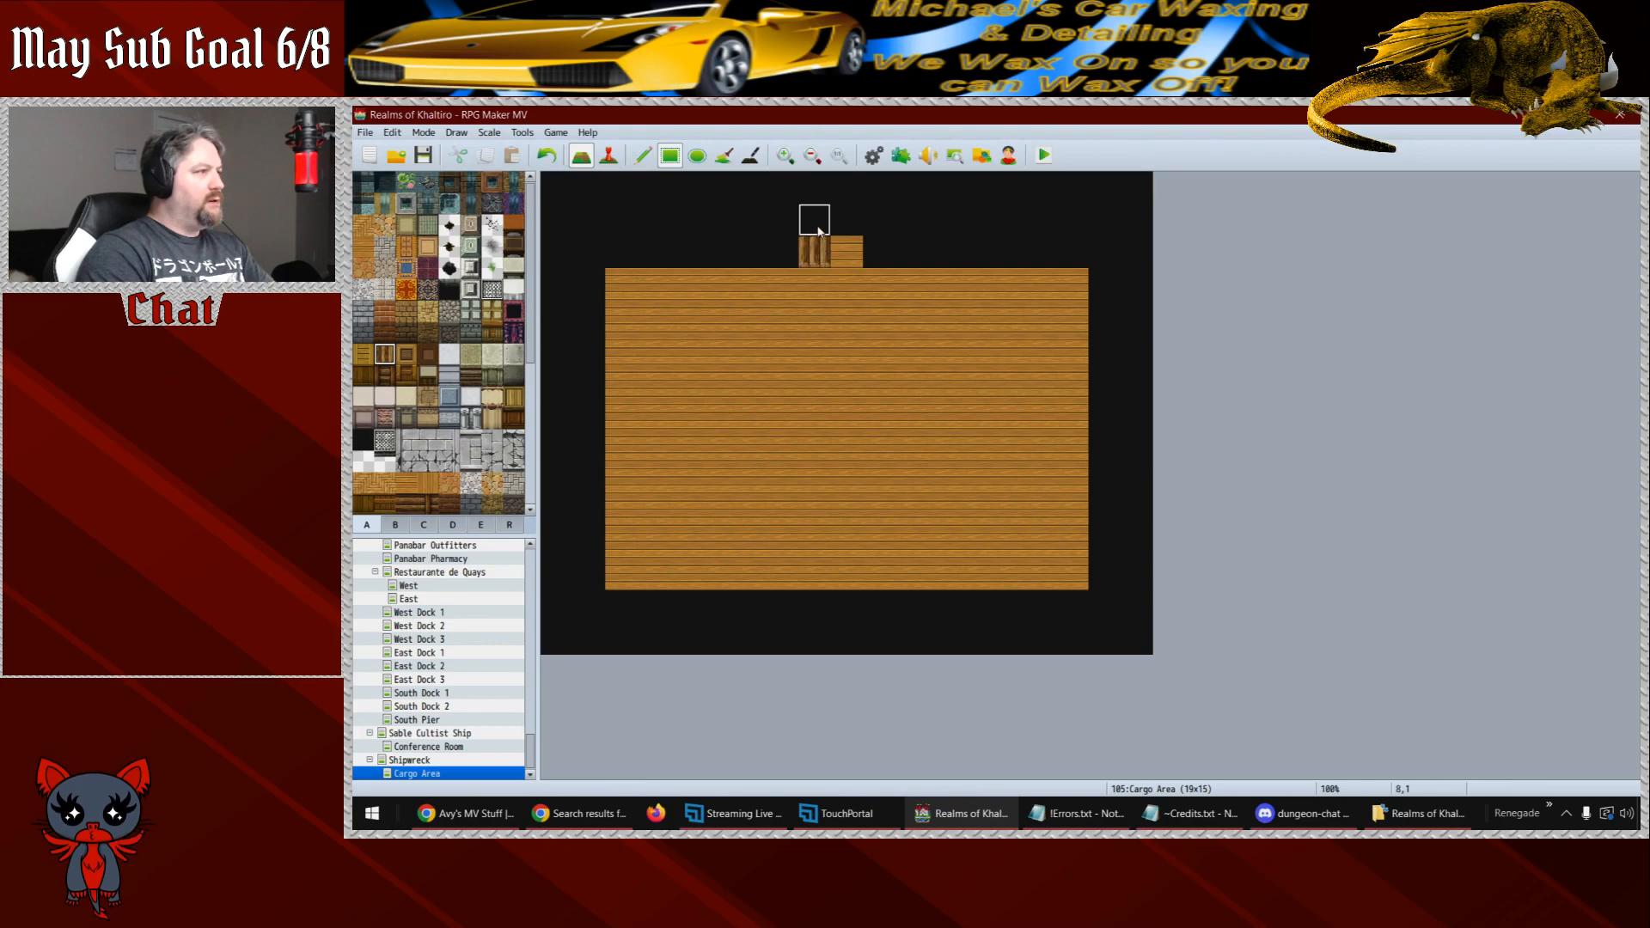
click(819, 225)
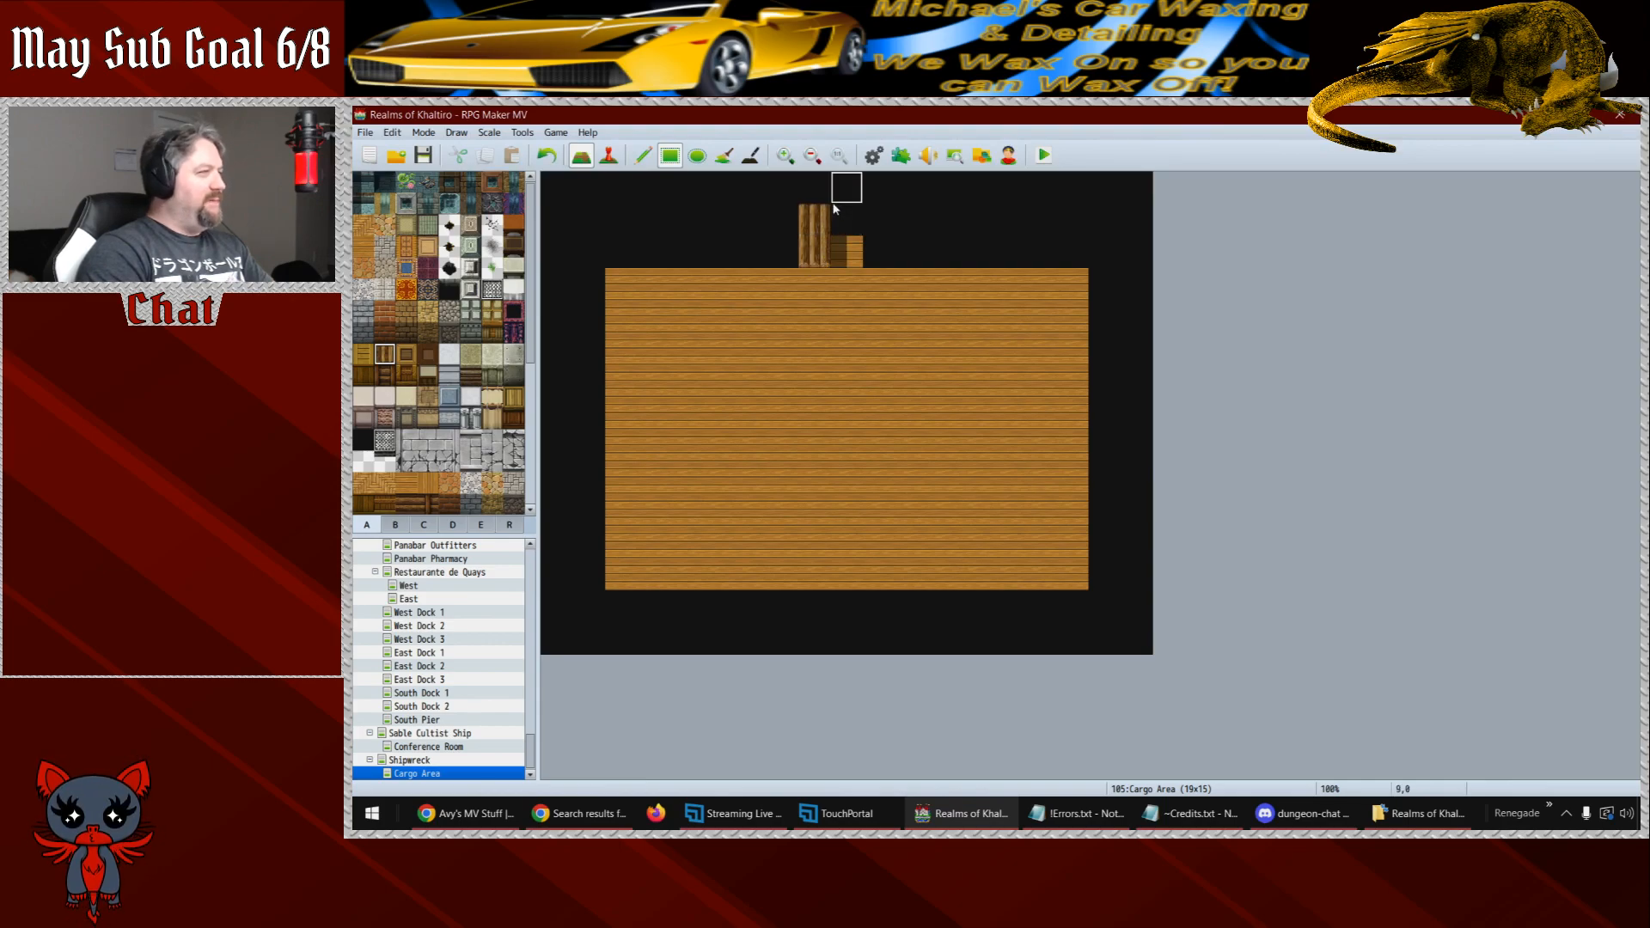
click(846, 221)
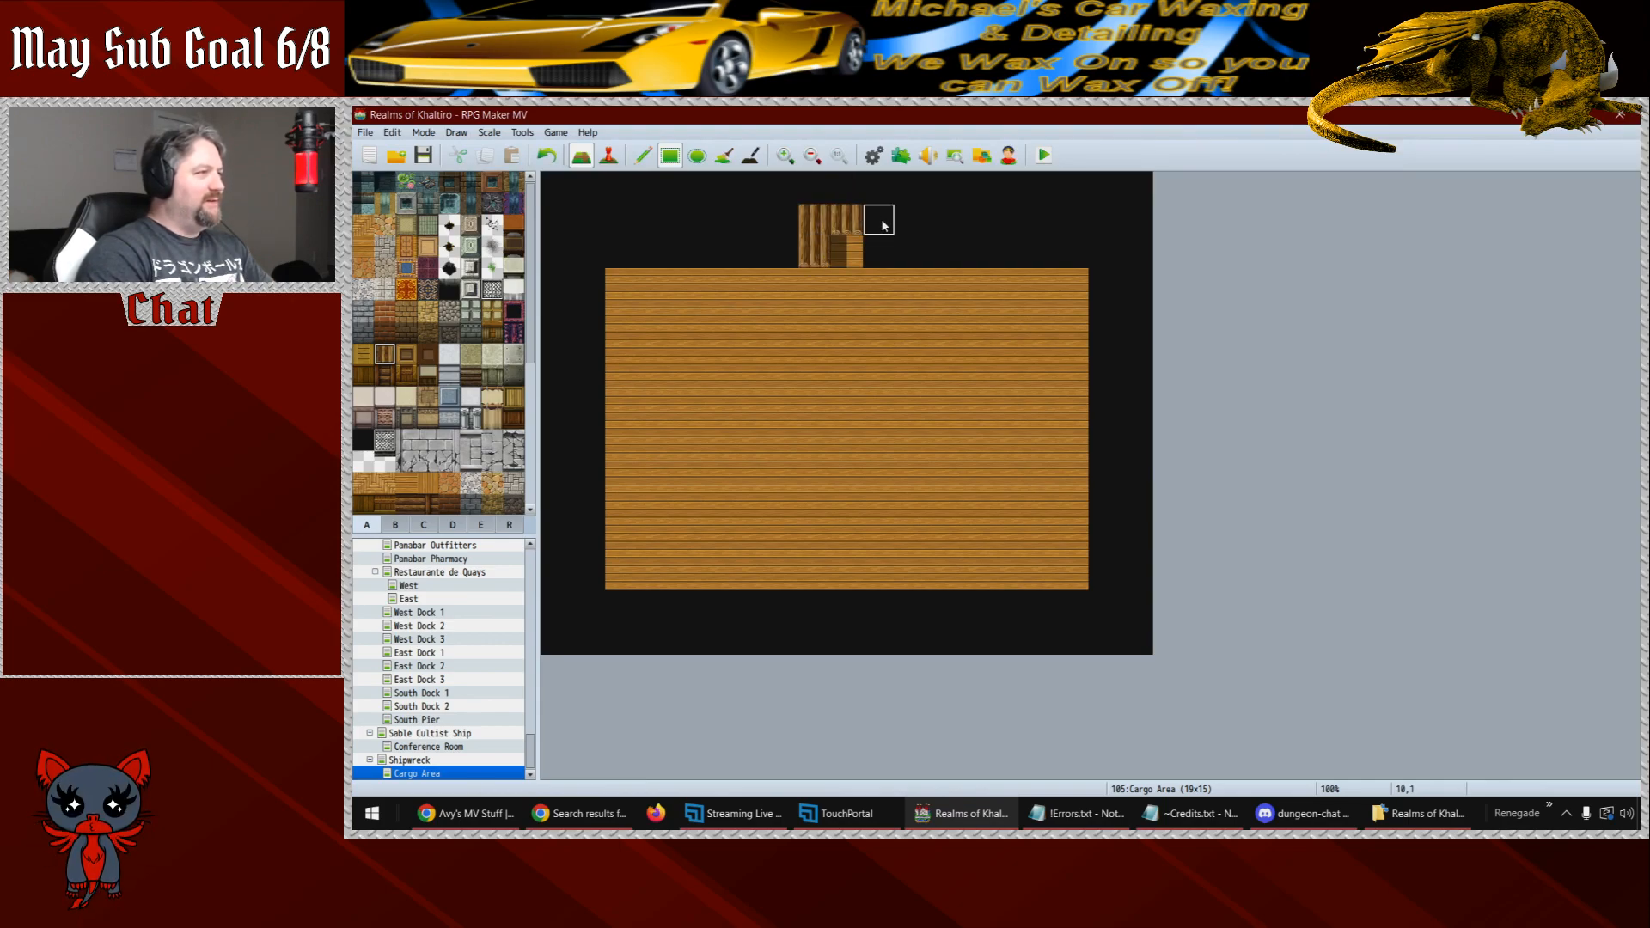
mouse_move(879, 222)
mouse_down()
mouse_move(885, 251)
mouse_move(1107, 266)
mouse_move(1110, 581)
mouse_up()
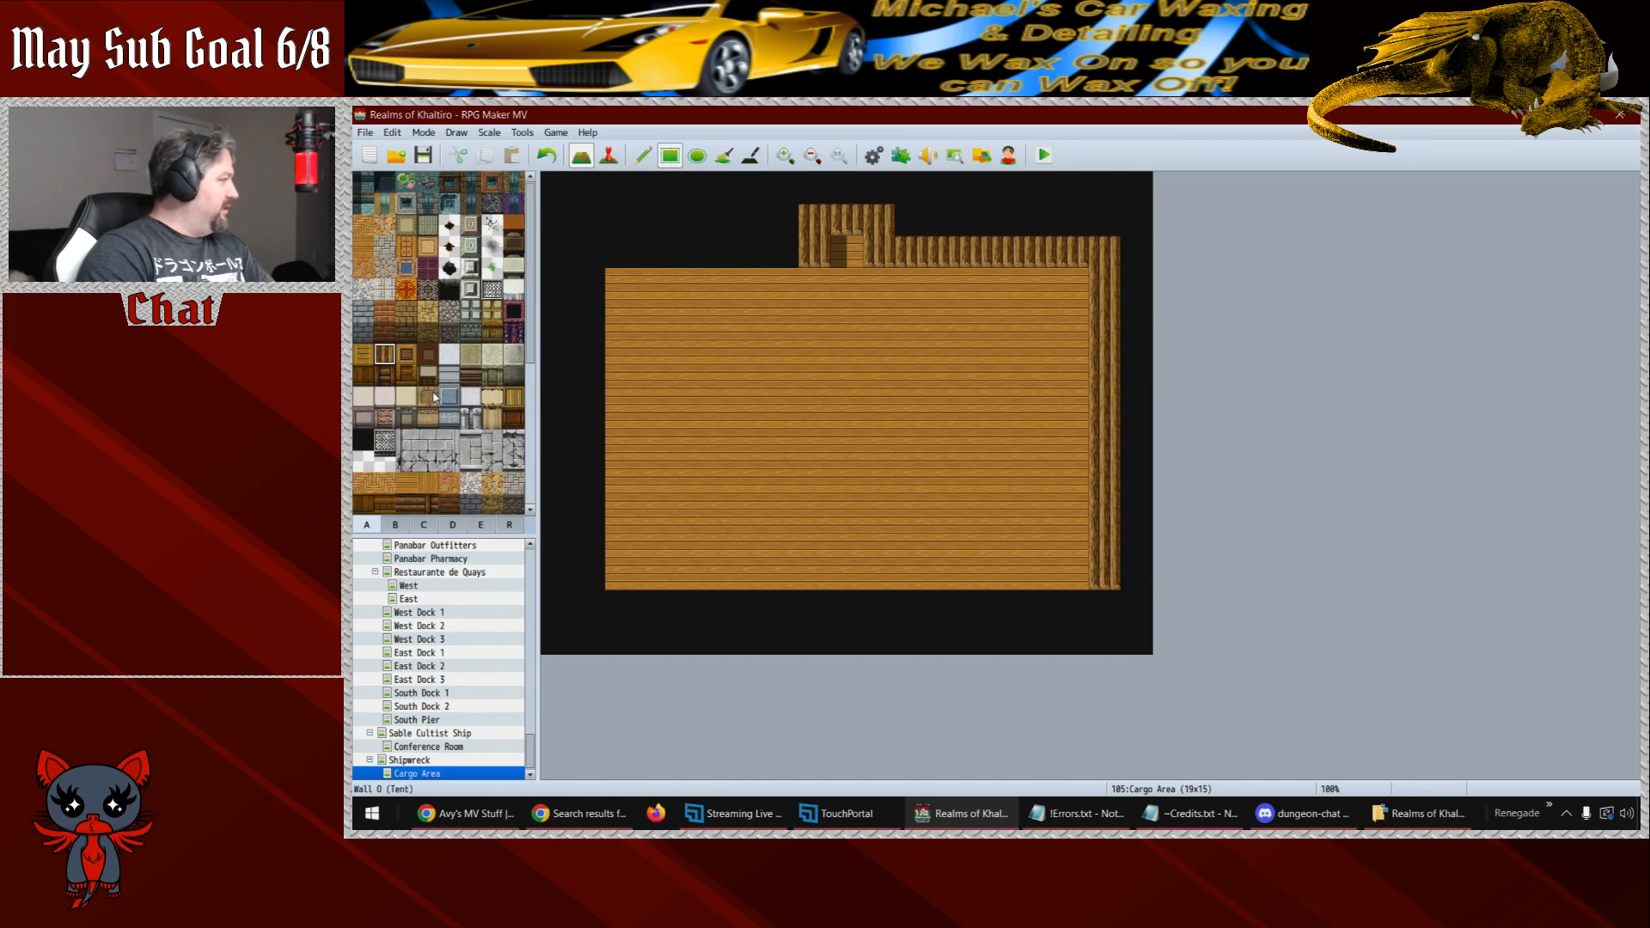
- Surround the doorway with plank wall-top tiles and line the floor's upper edge with dark wood wall faces on both sides of the opening
click(362, 362)
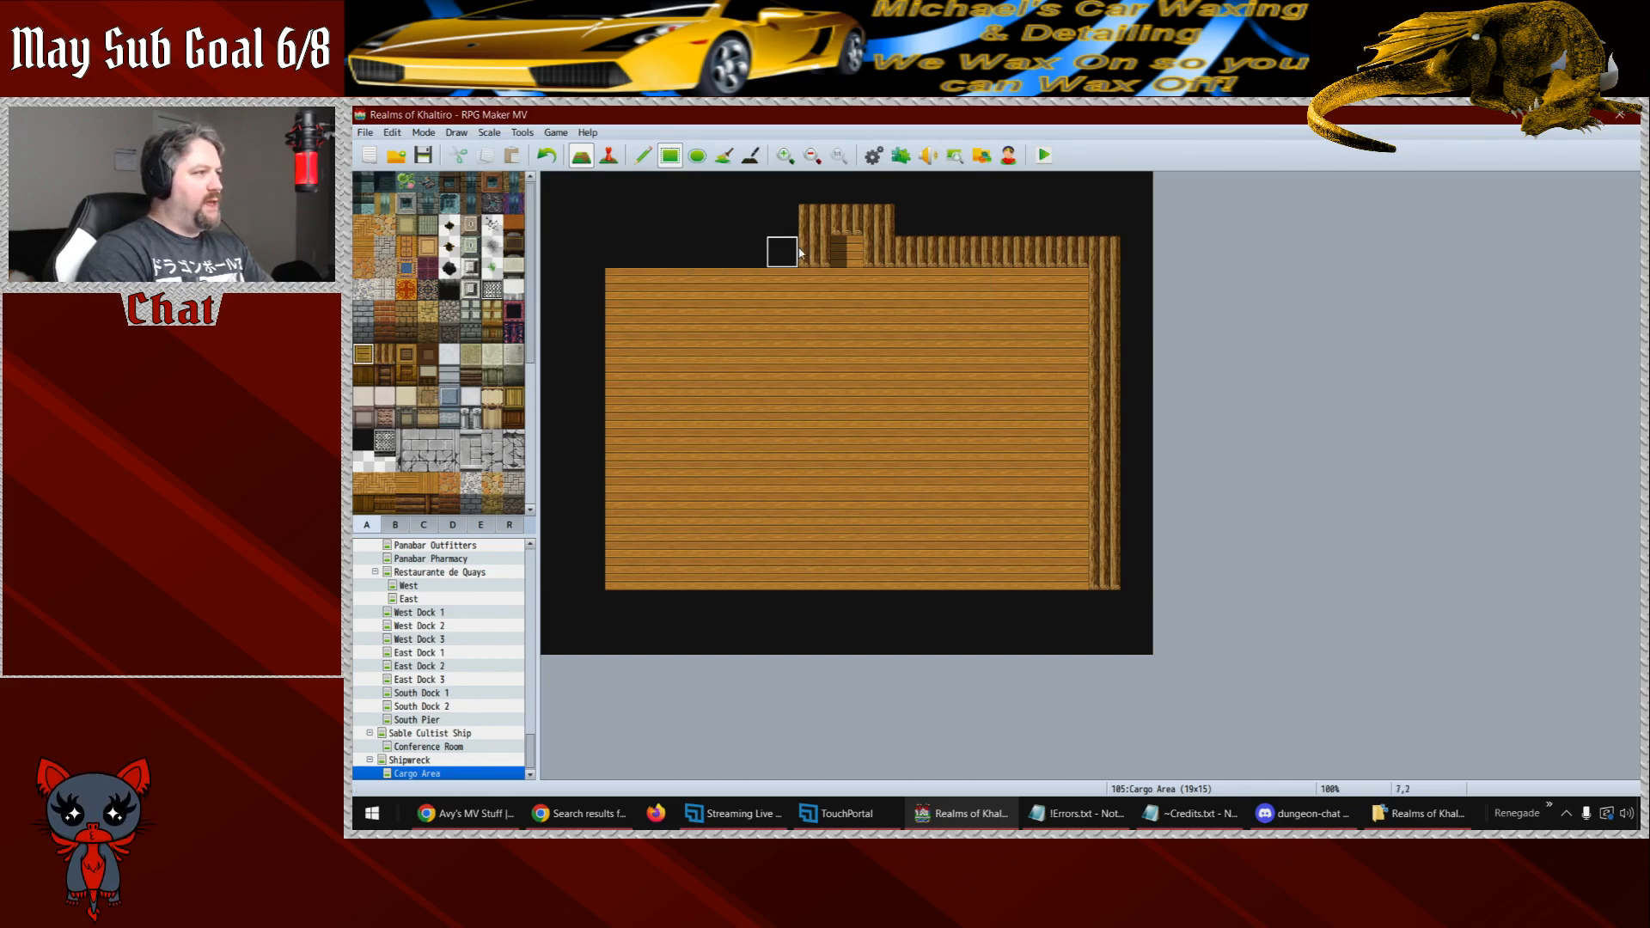
mouse_move(814, 251)
mouse_down()
mouse_move(810, 217)
mouse_move(875, 226)
mouse_move(878, 252)
mouse_move(909, 256)
mouse_up()
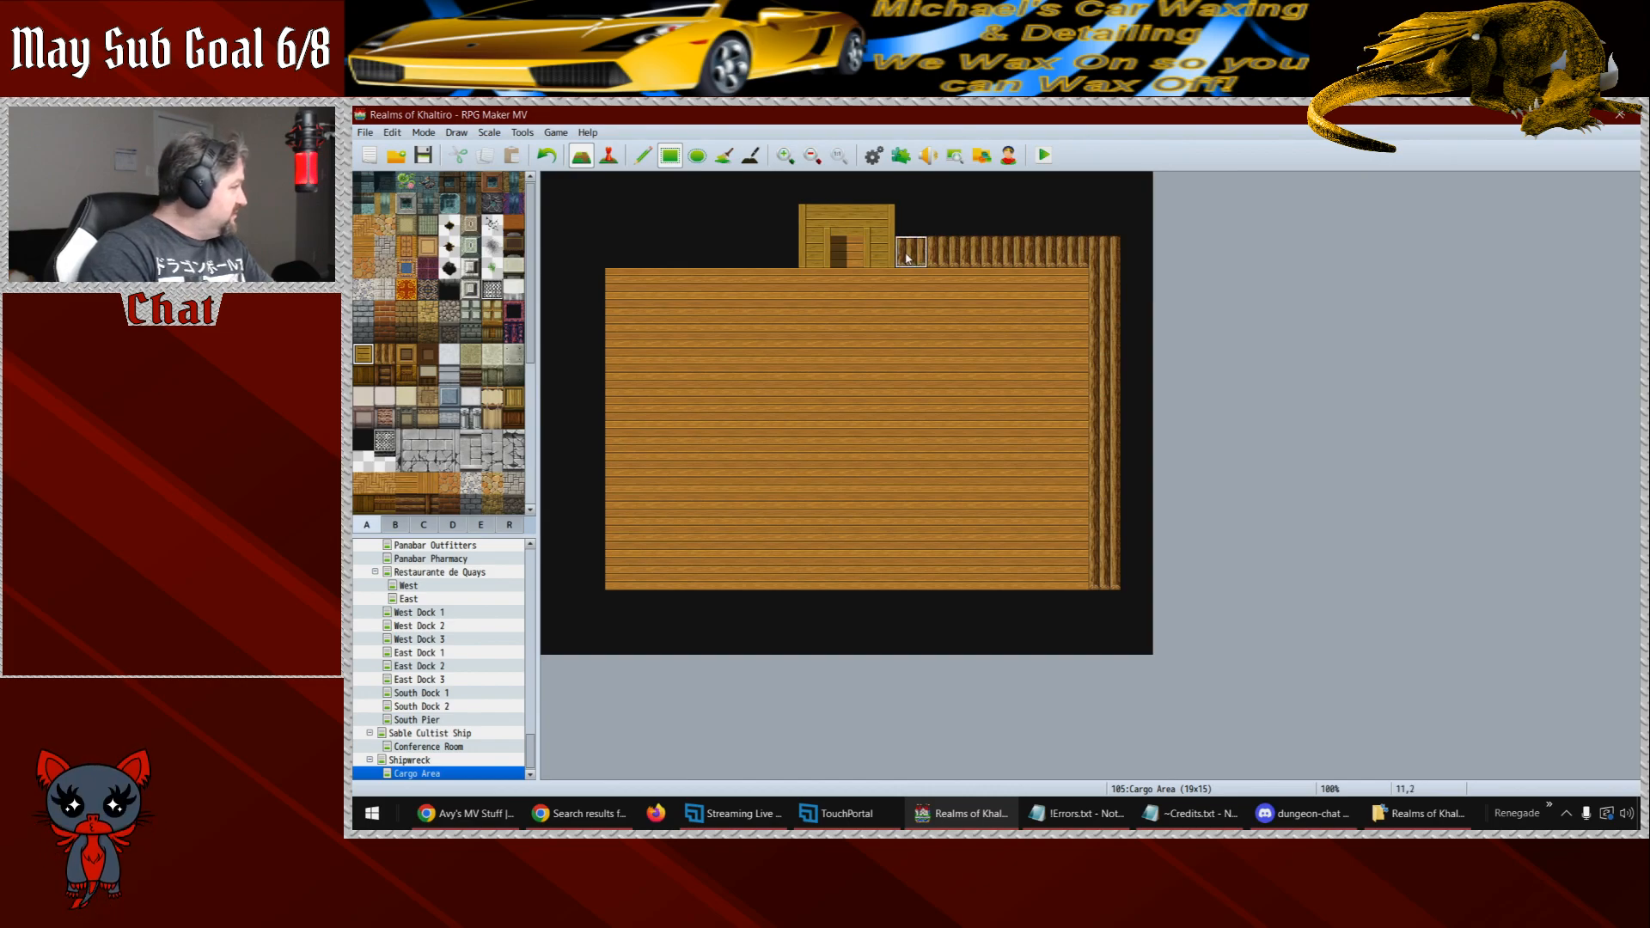
click(361, 377)
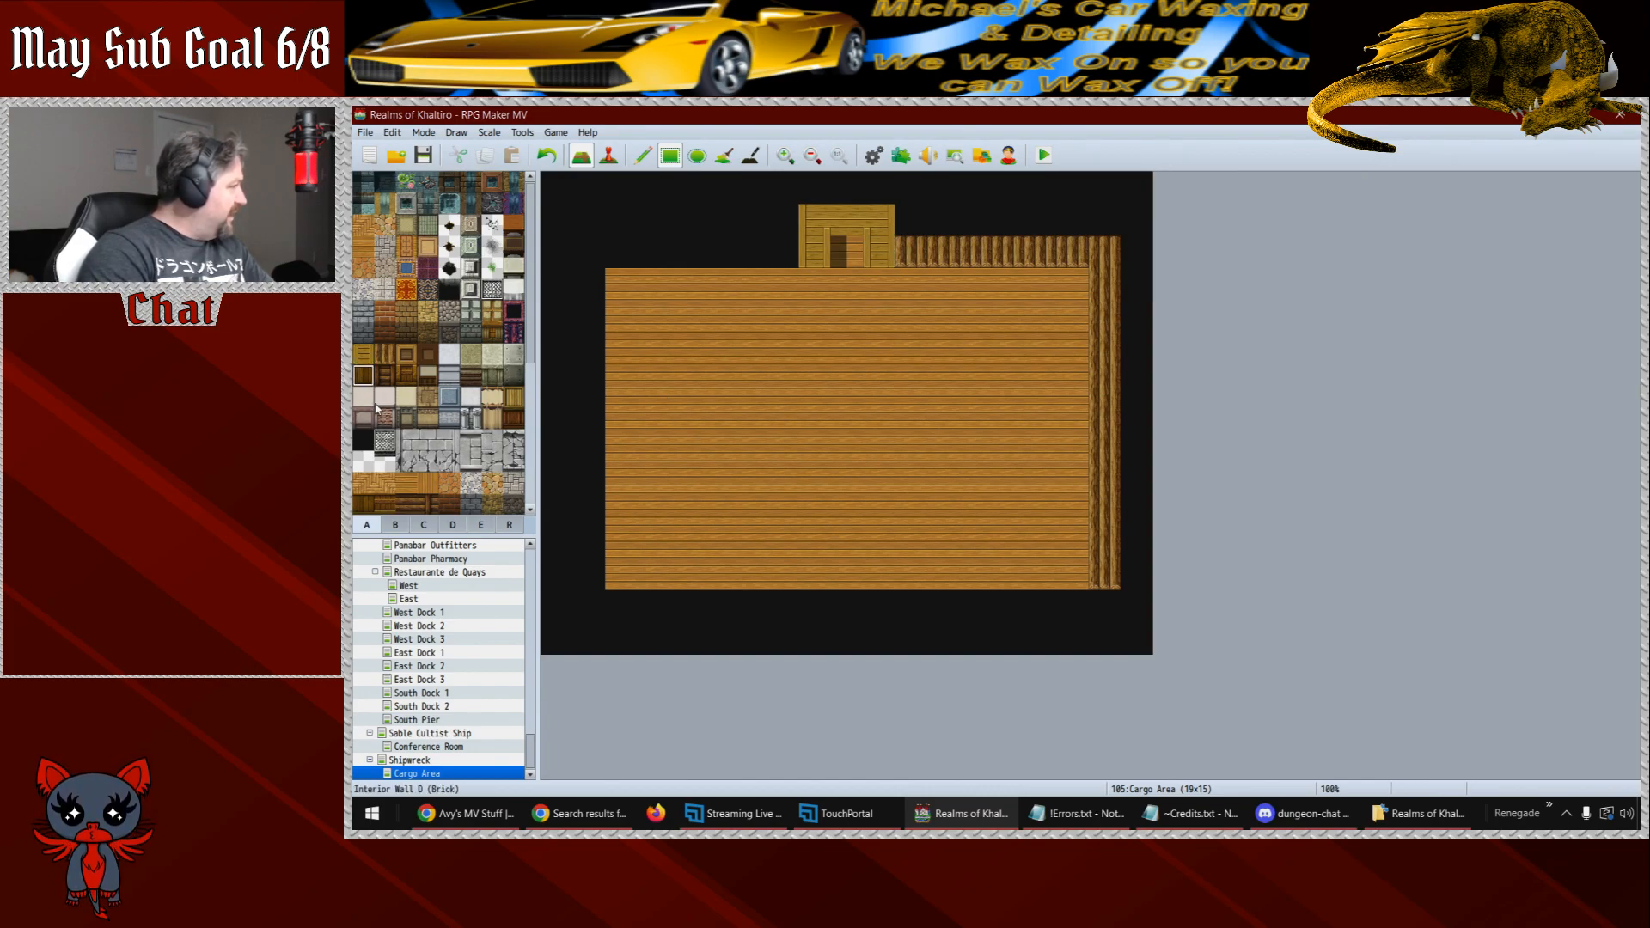
click(821, 258)
drag(794, 260, 660, 254)
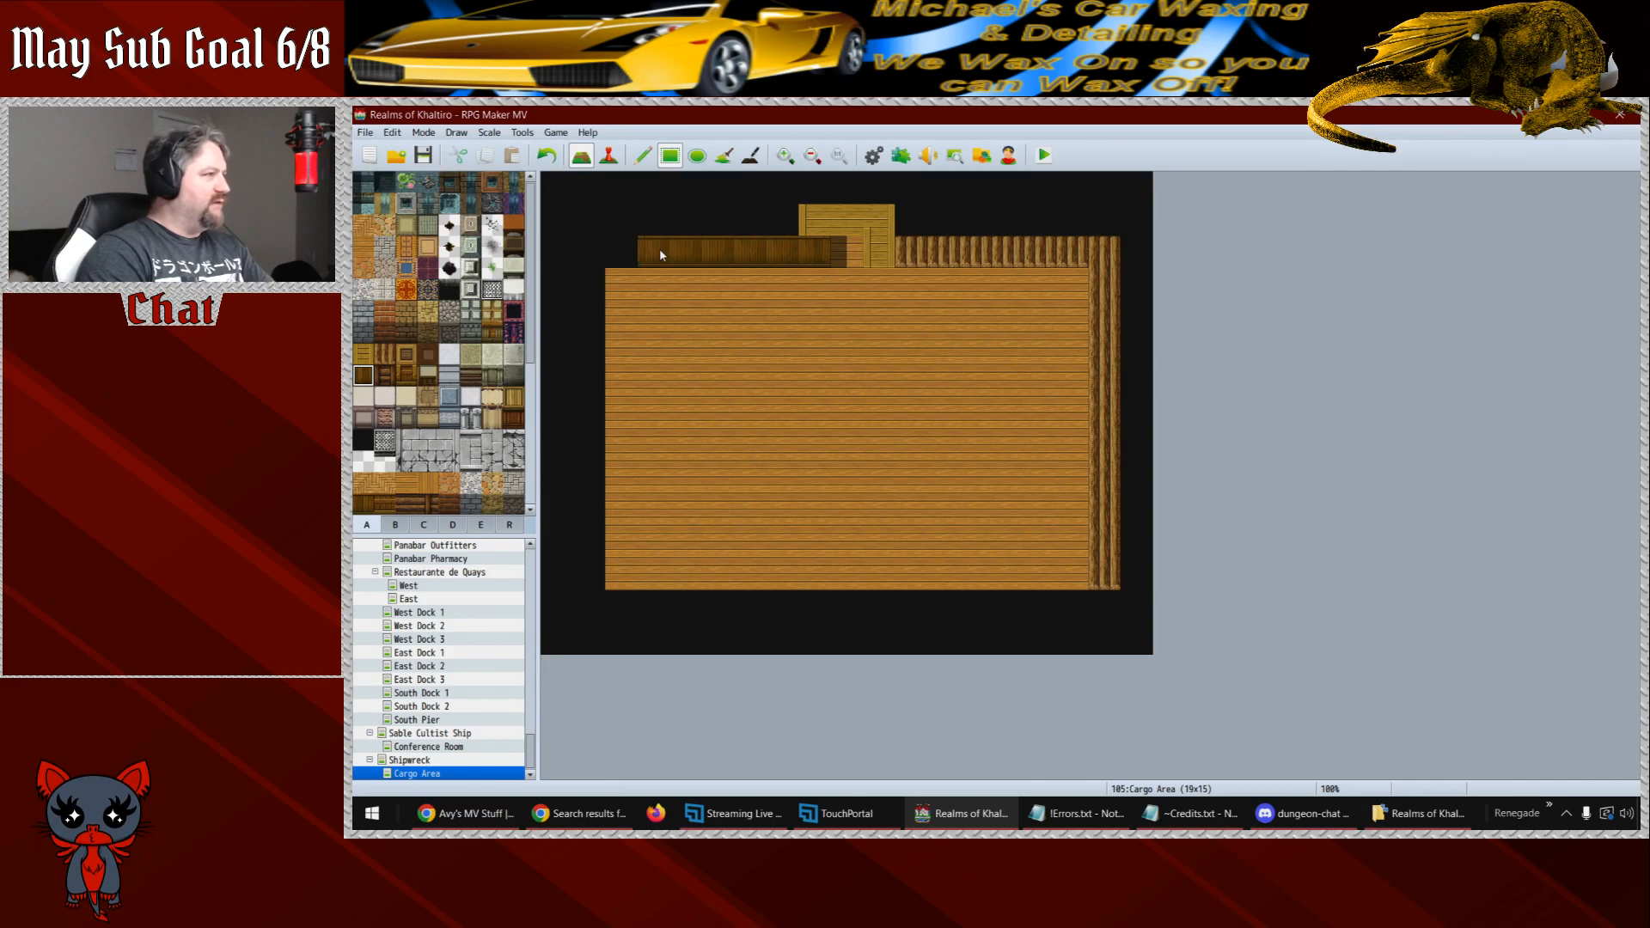
drag(911, 253, 1005, 254)
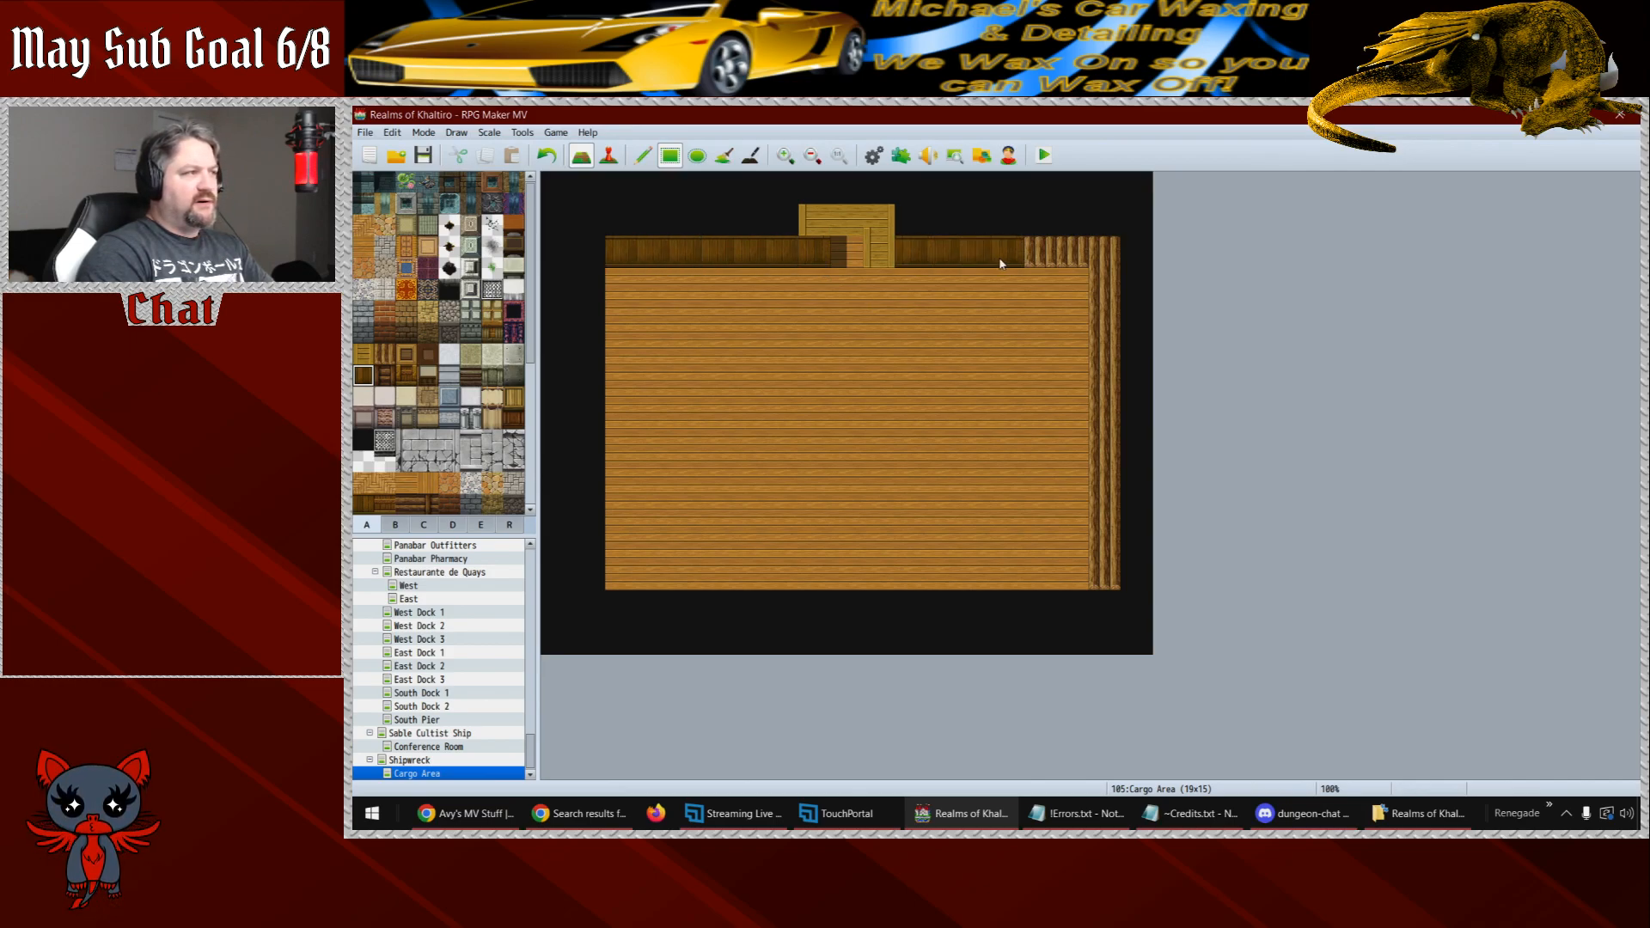
mouse_move(890, 256)
mouse_down()
mouse_move(1084, 266)
mouse_move(1070, 254)
mouse_up()
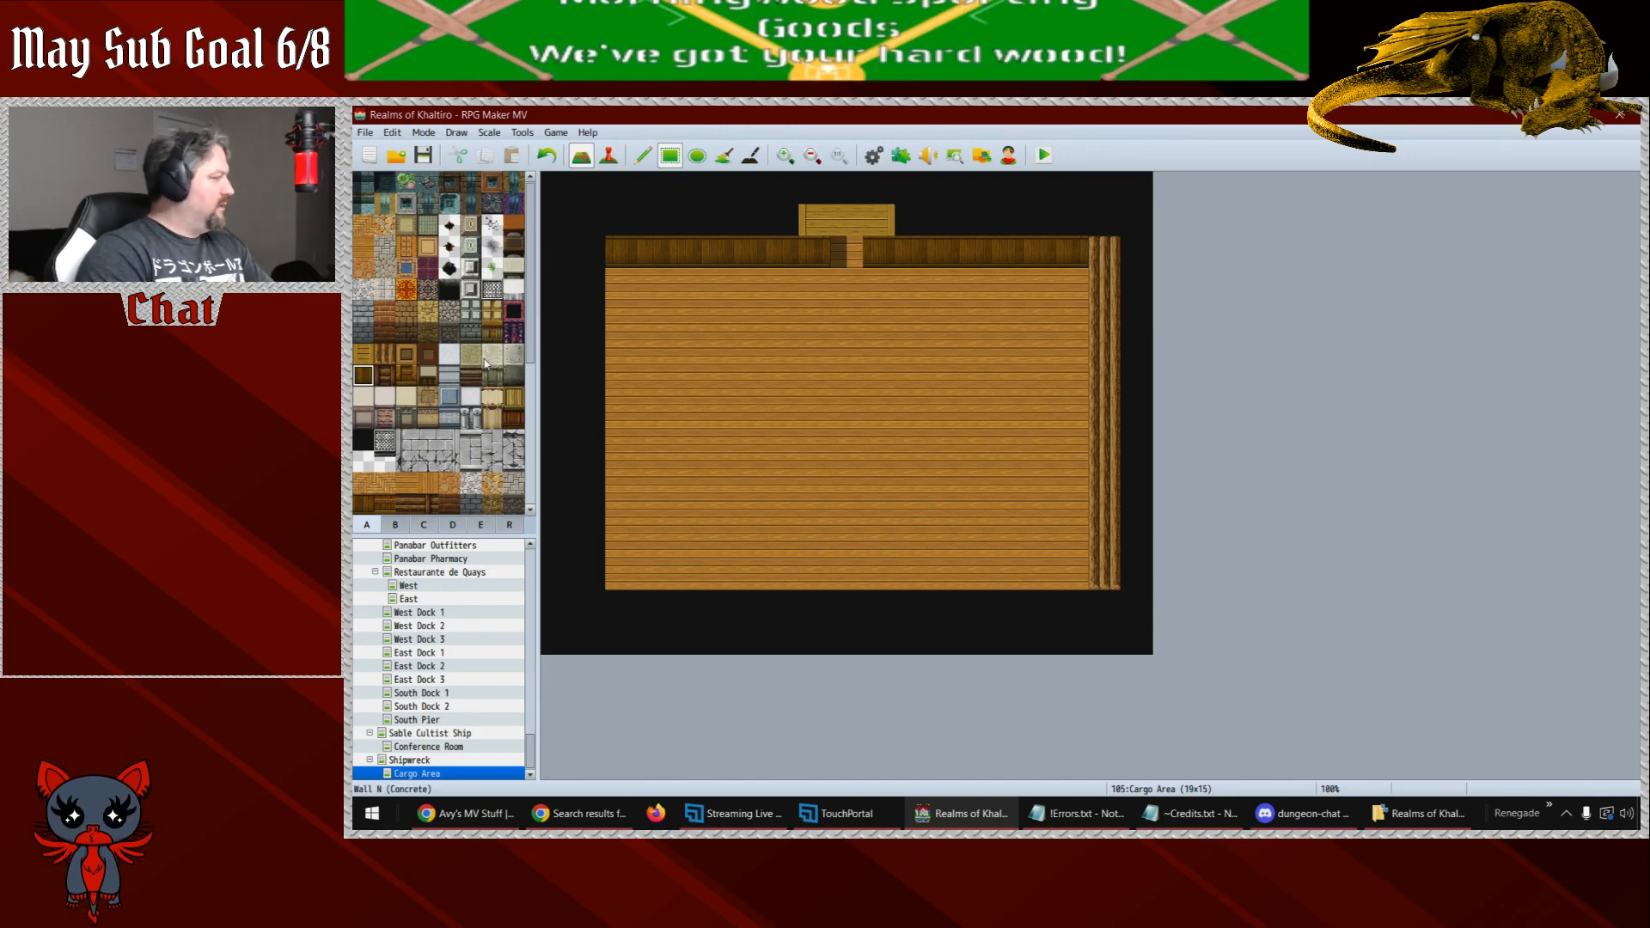
- Extend the plank wall top to the room's upper-left corner and shift the painted room down one tile row
click(368, 353)
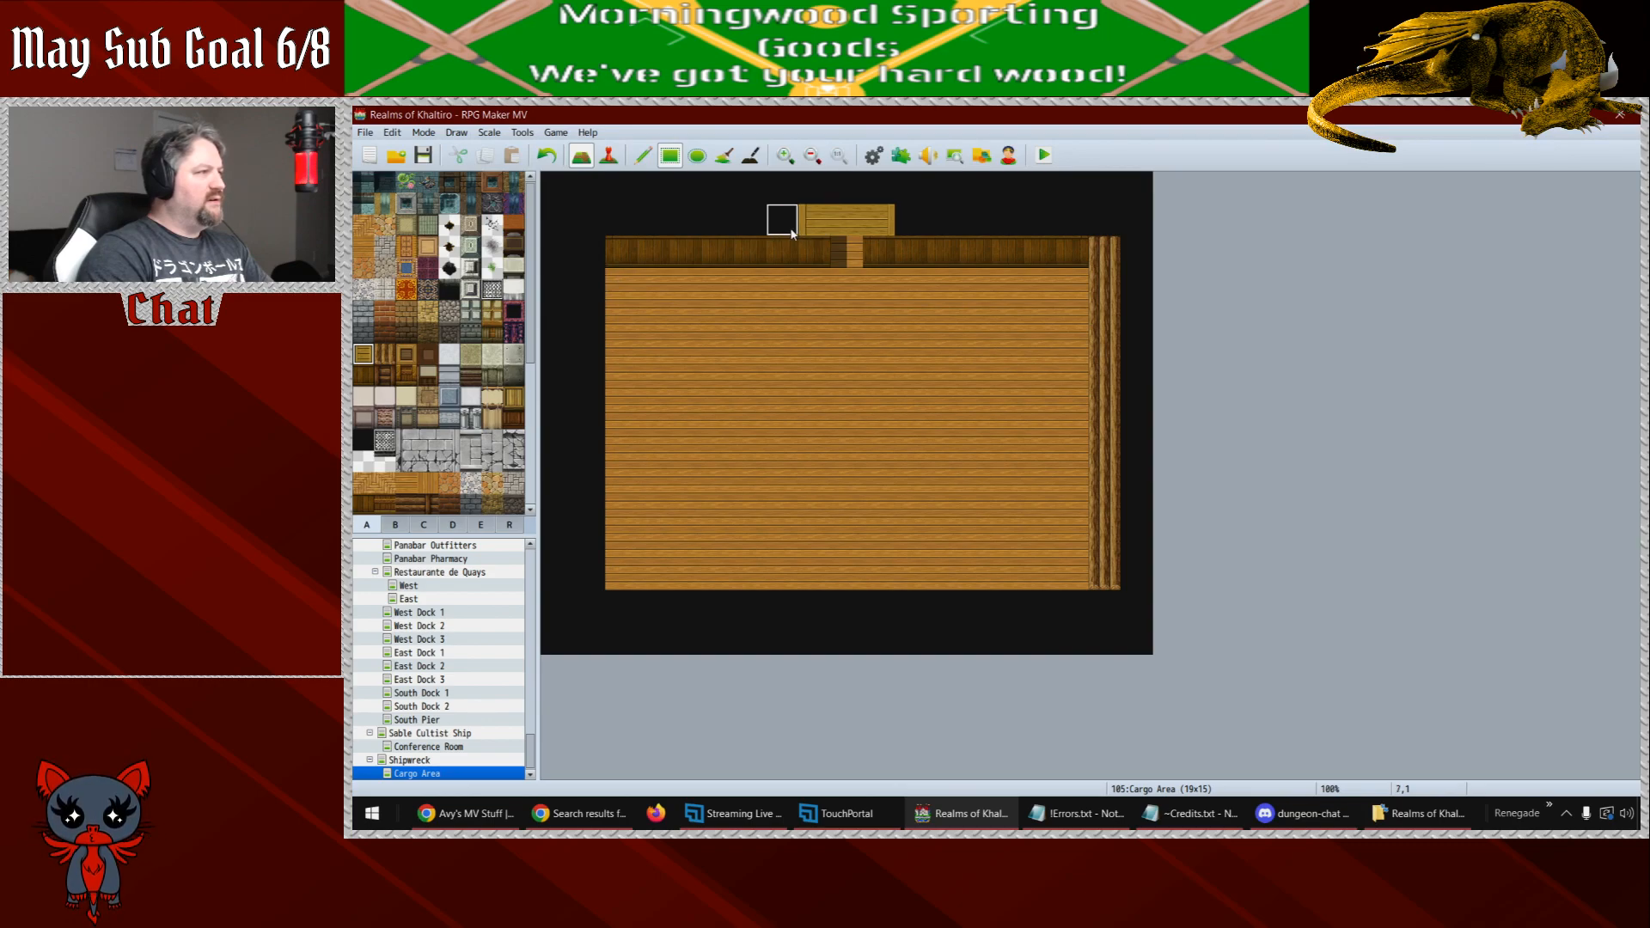
drag(809, 233, 619, 225)
right_drag(621, 220, 1105, 588)
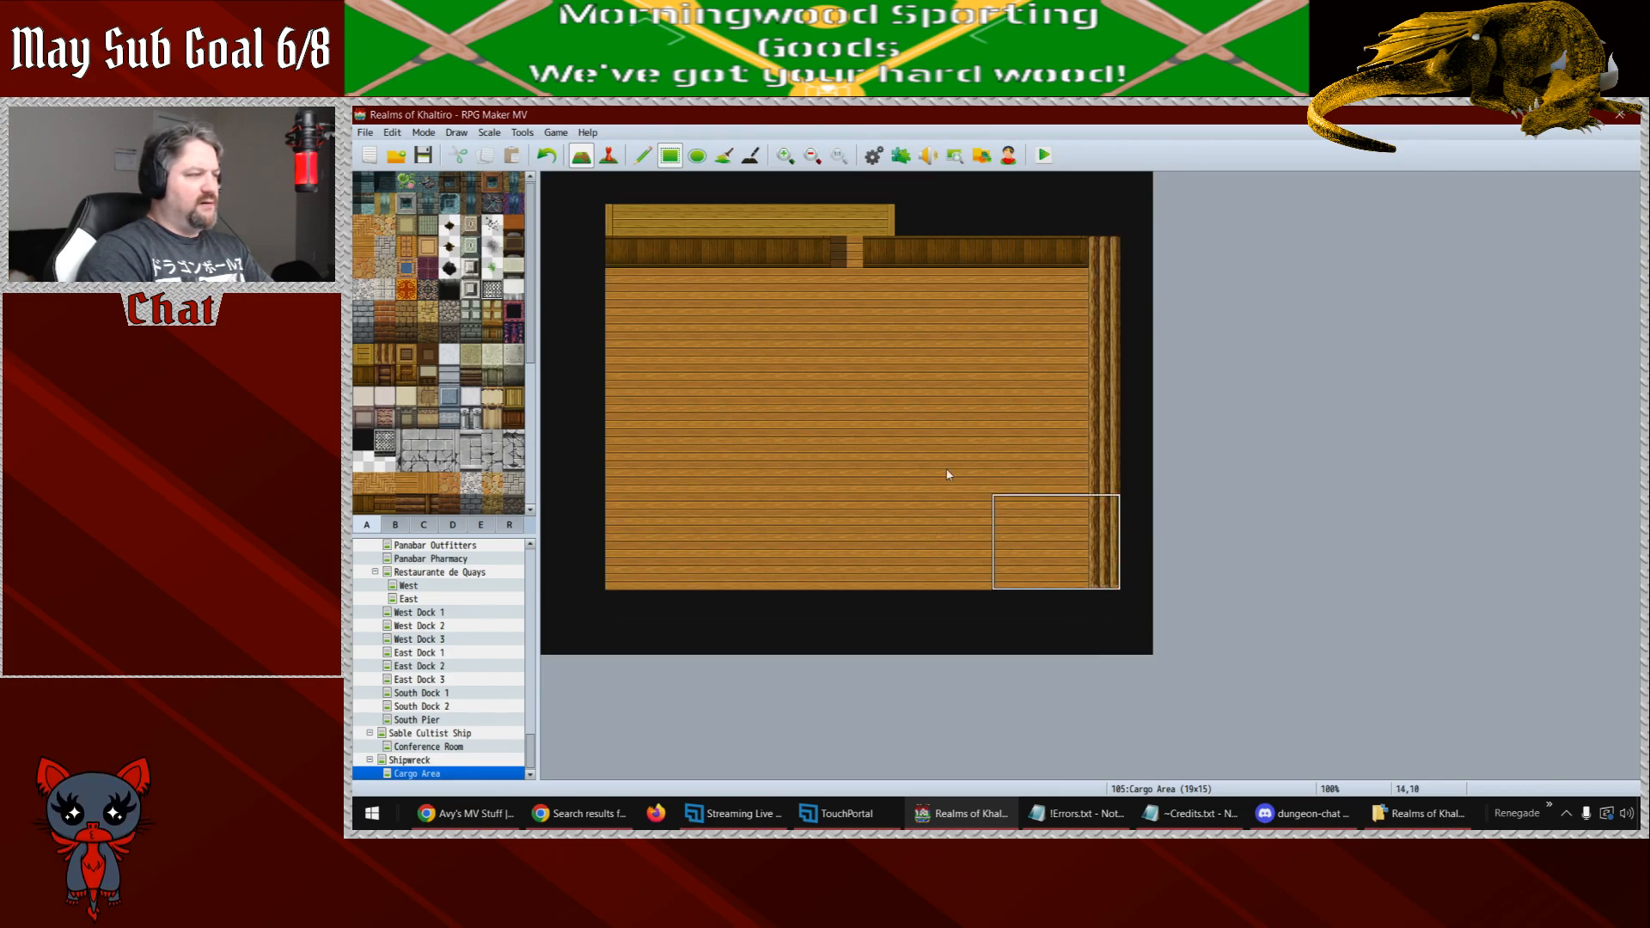
click(604, 247)
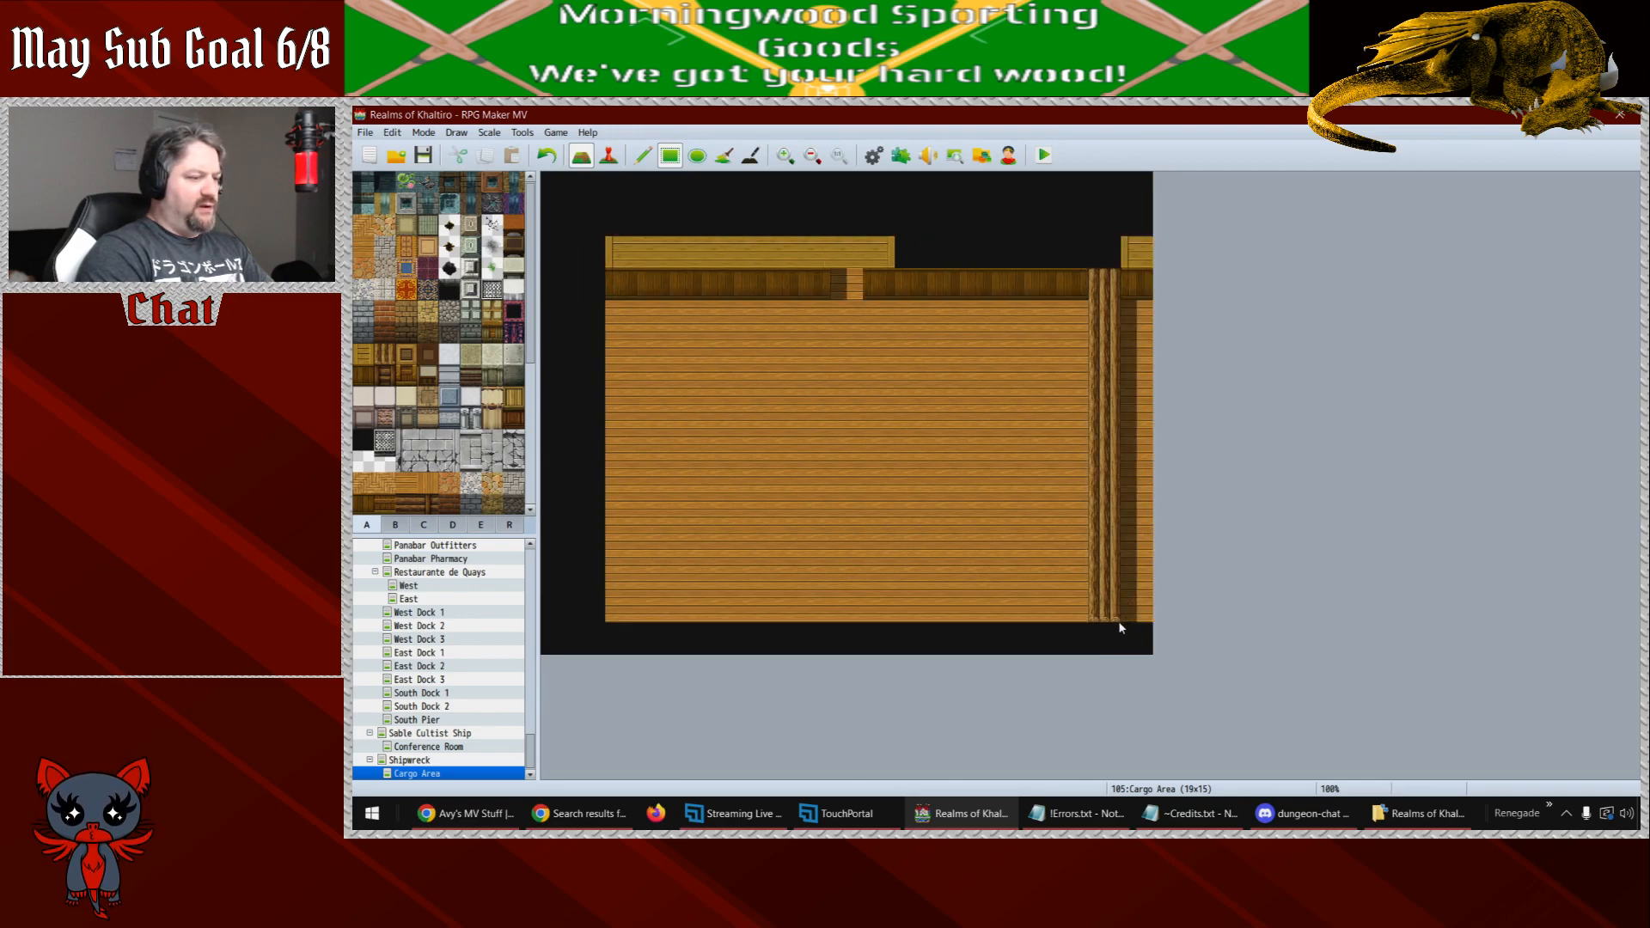
mouse_move(1123, 636)
mouse_down()
mouse_move(1127, 608)
mouse_move(608, 607)
mouse_up()
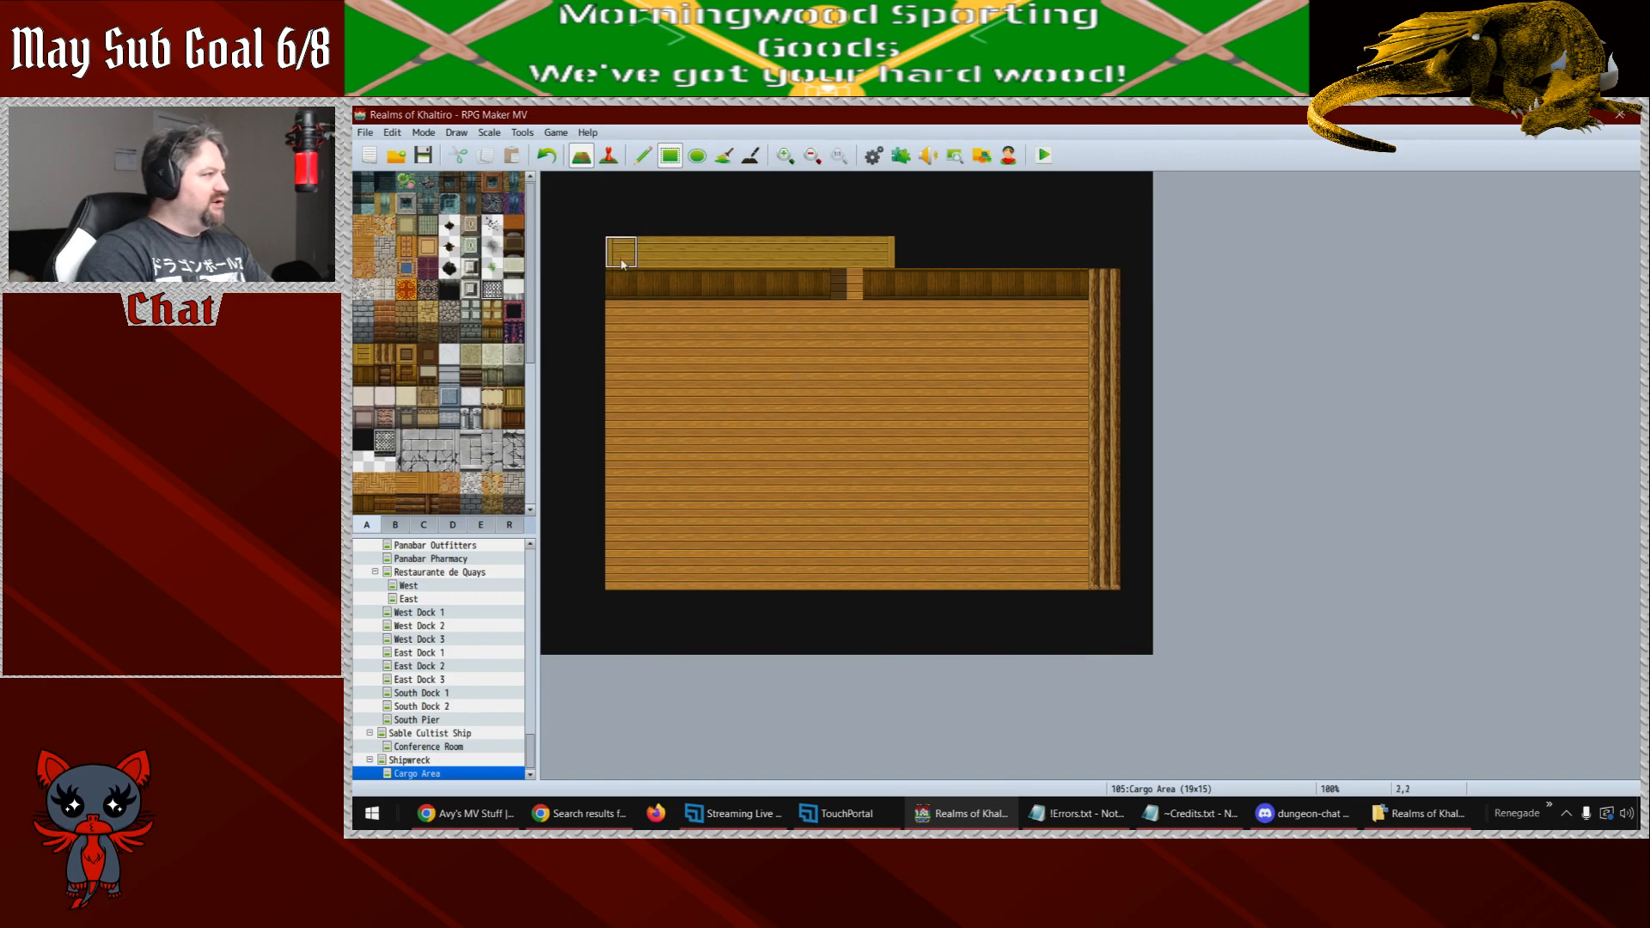
- Enclose the room with plank wall tops and add a dark wood wall face above the doorway, framed by a three-tile wall top
mouse_move(589, 252)
mouse_down()
mouse_move(587, 606)
mouse_move(1107, 608)
mouse_move(1097, 273)
mouse_move(1072, 250)
mouse_move(898, 254)
mouse_up()
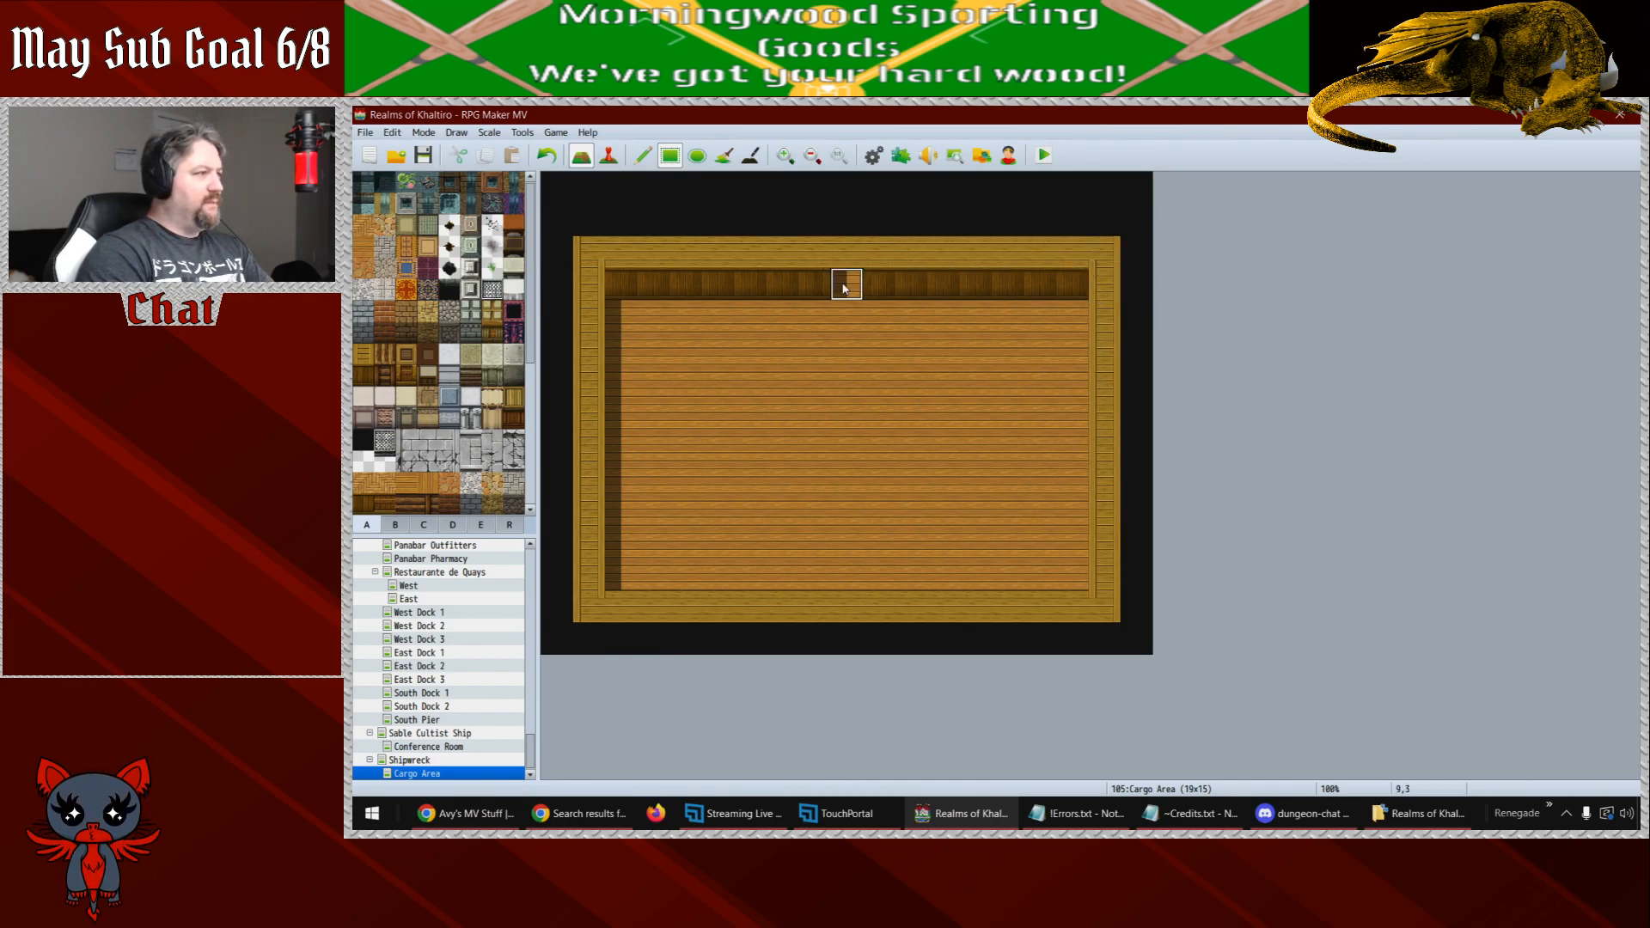
right_click(816, 284)
click(847, 251)
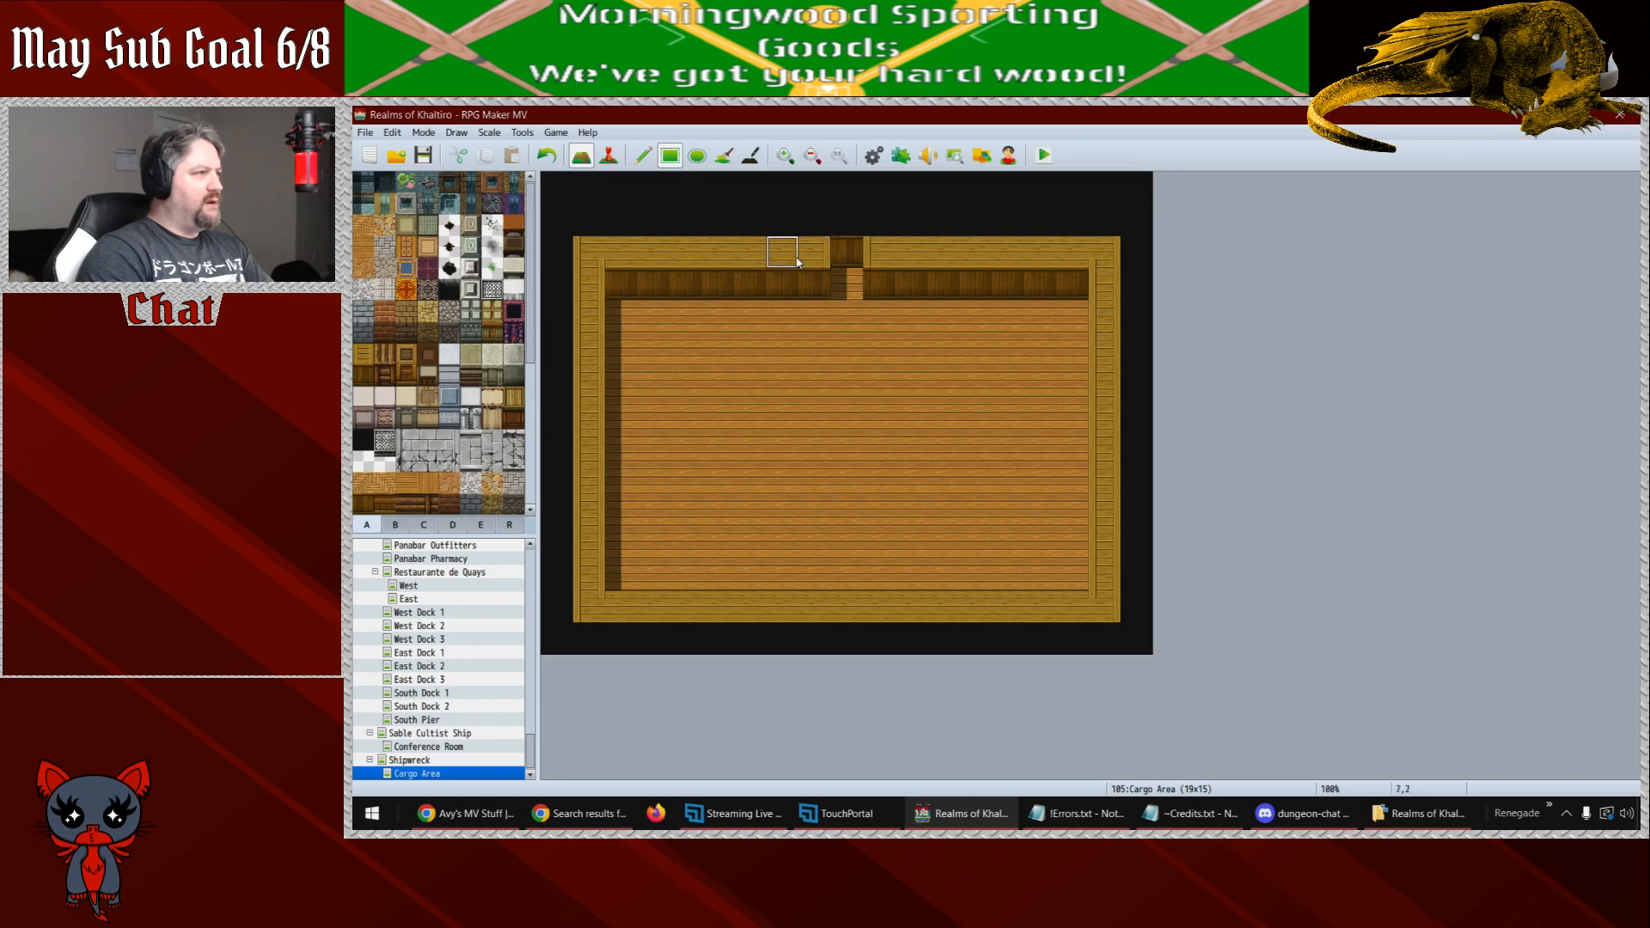
drag(812, 228, 866, 221)
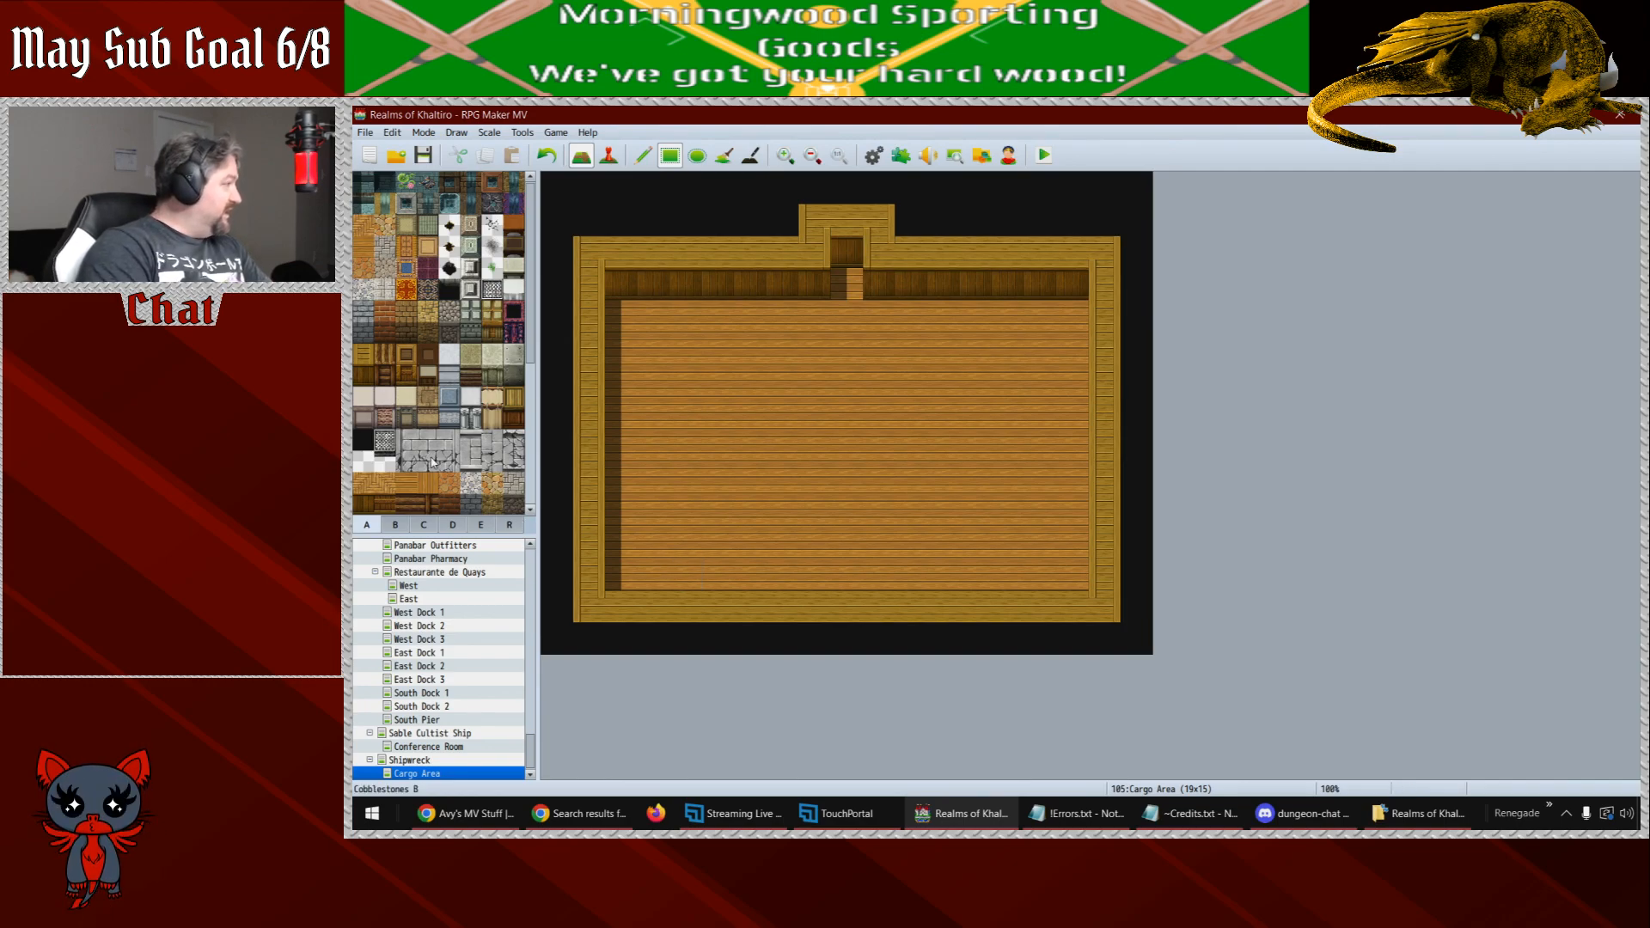
- Repaint the room's entire wall-top outline with the dark plank tile that has light wood edging
click(406, 356)
mouse_move(814, 222)
mouse_down()
mouse_move(814, 251)
mouse_move(589, 251)
mouse_move(581, 601)
mouse_move(1114, 604)
mouse_up()
mouse_move(1106, 606)
mouse_down()
mouse_move(1104, 251)
mouse_move(899, 265)
mouse_move(838, 220)
mouse_up()
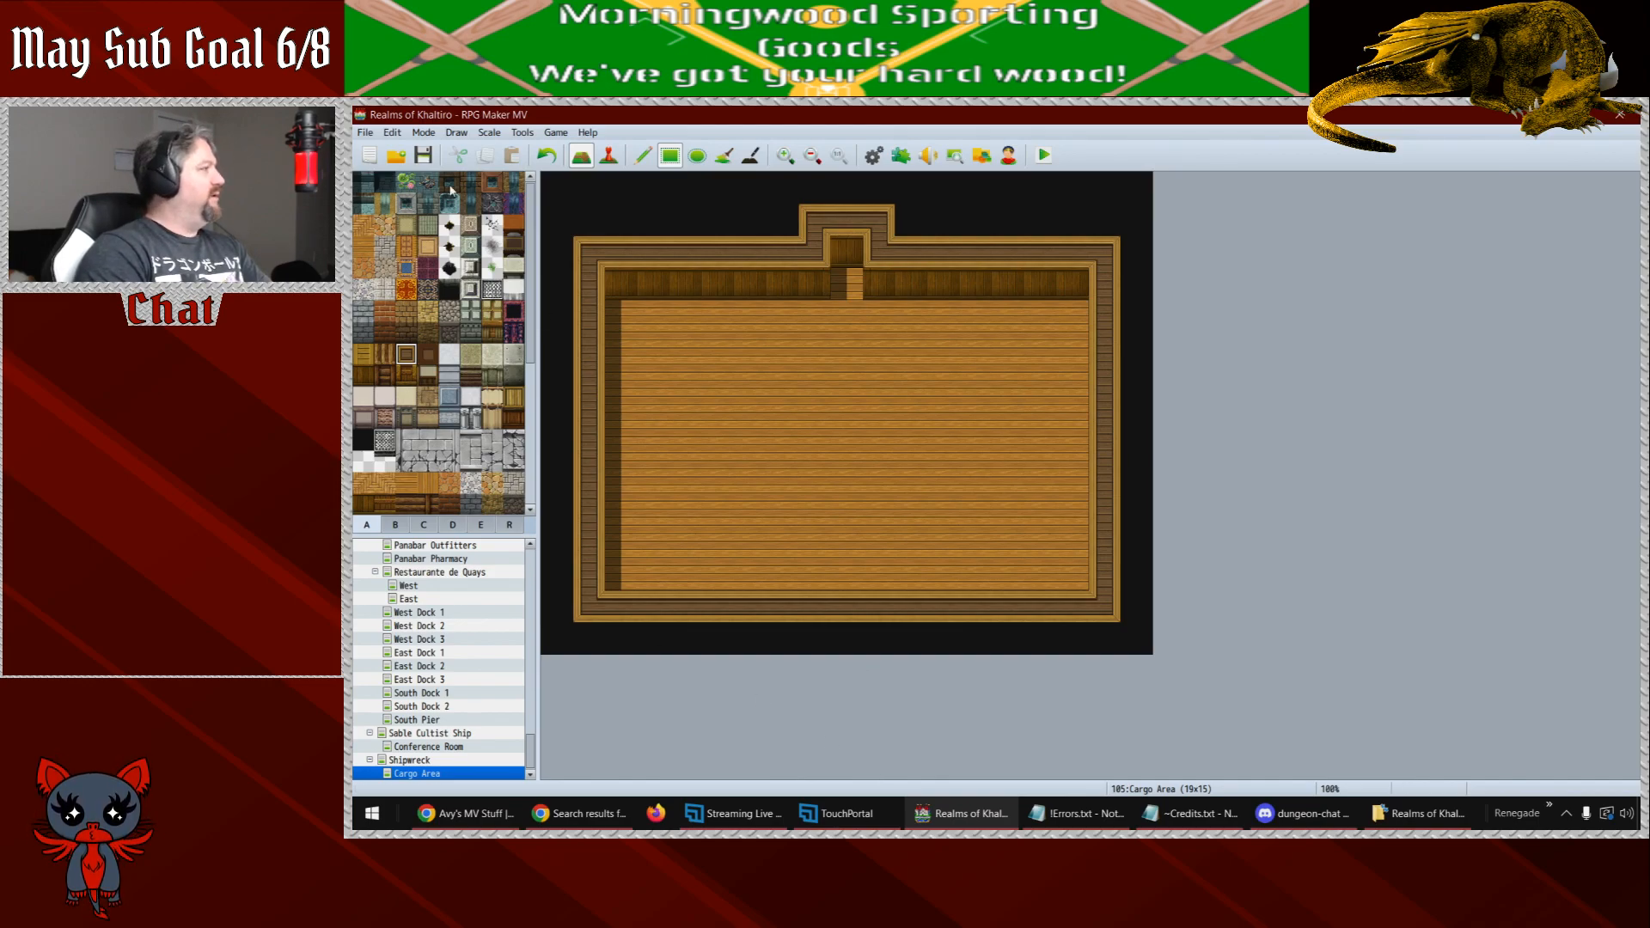
- Save the game project and the ~Credits.txt file
click(423, 154)
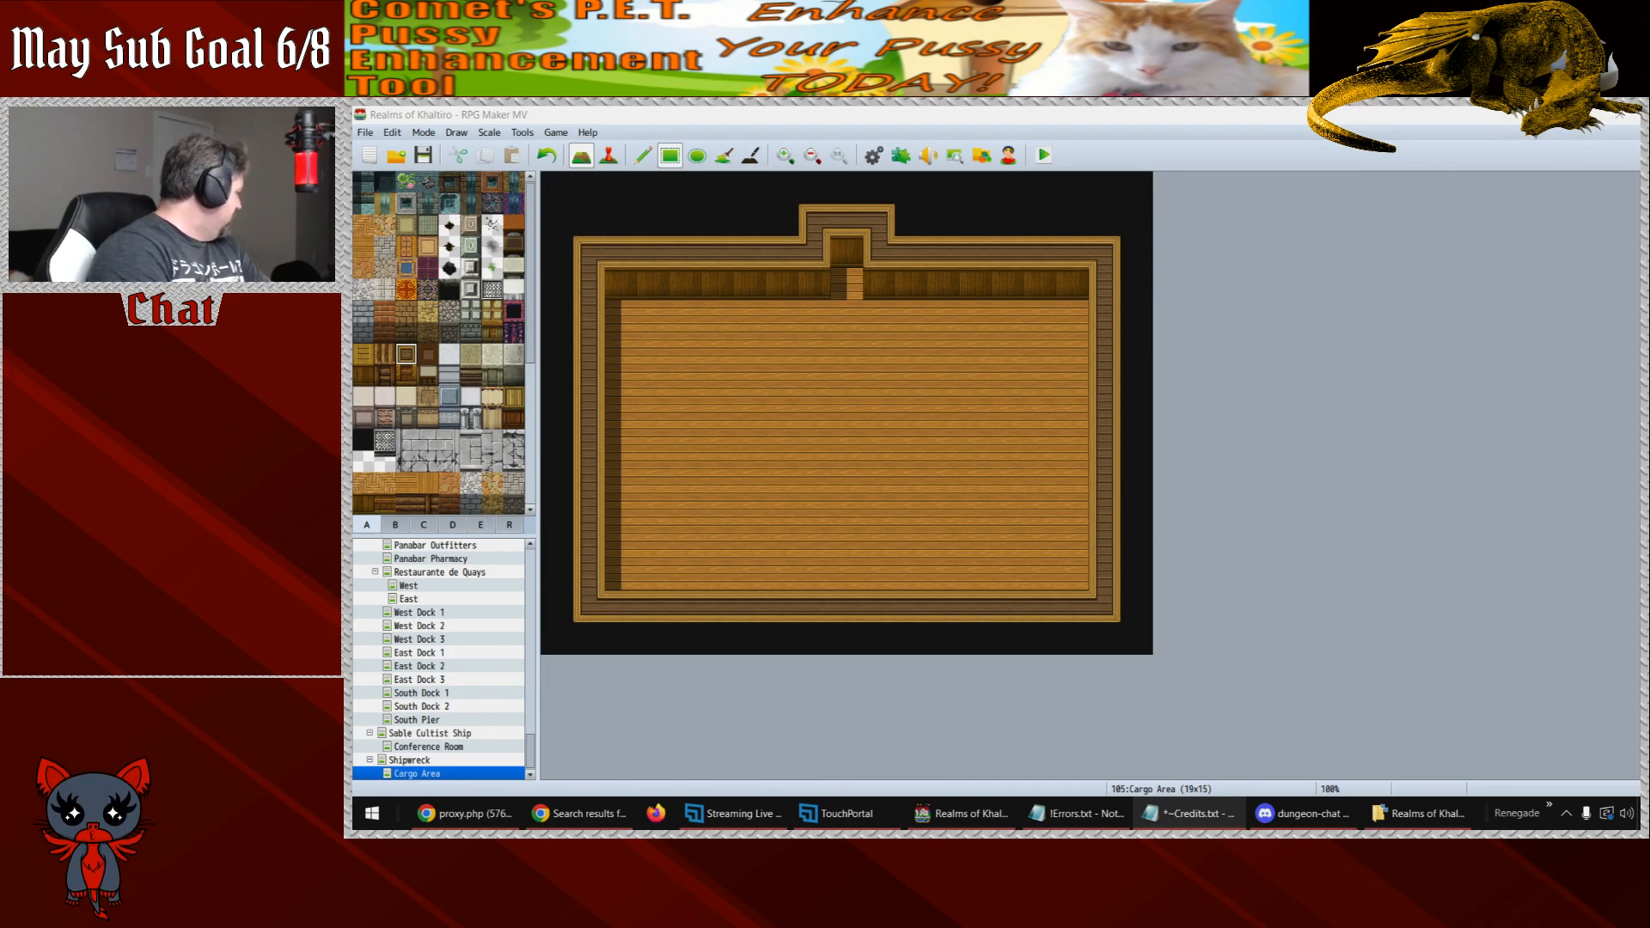
key(ctrl+s)
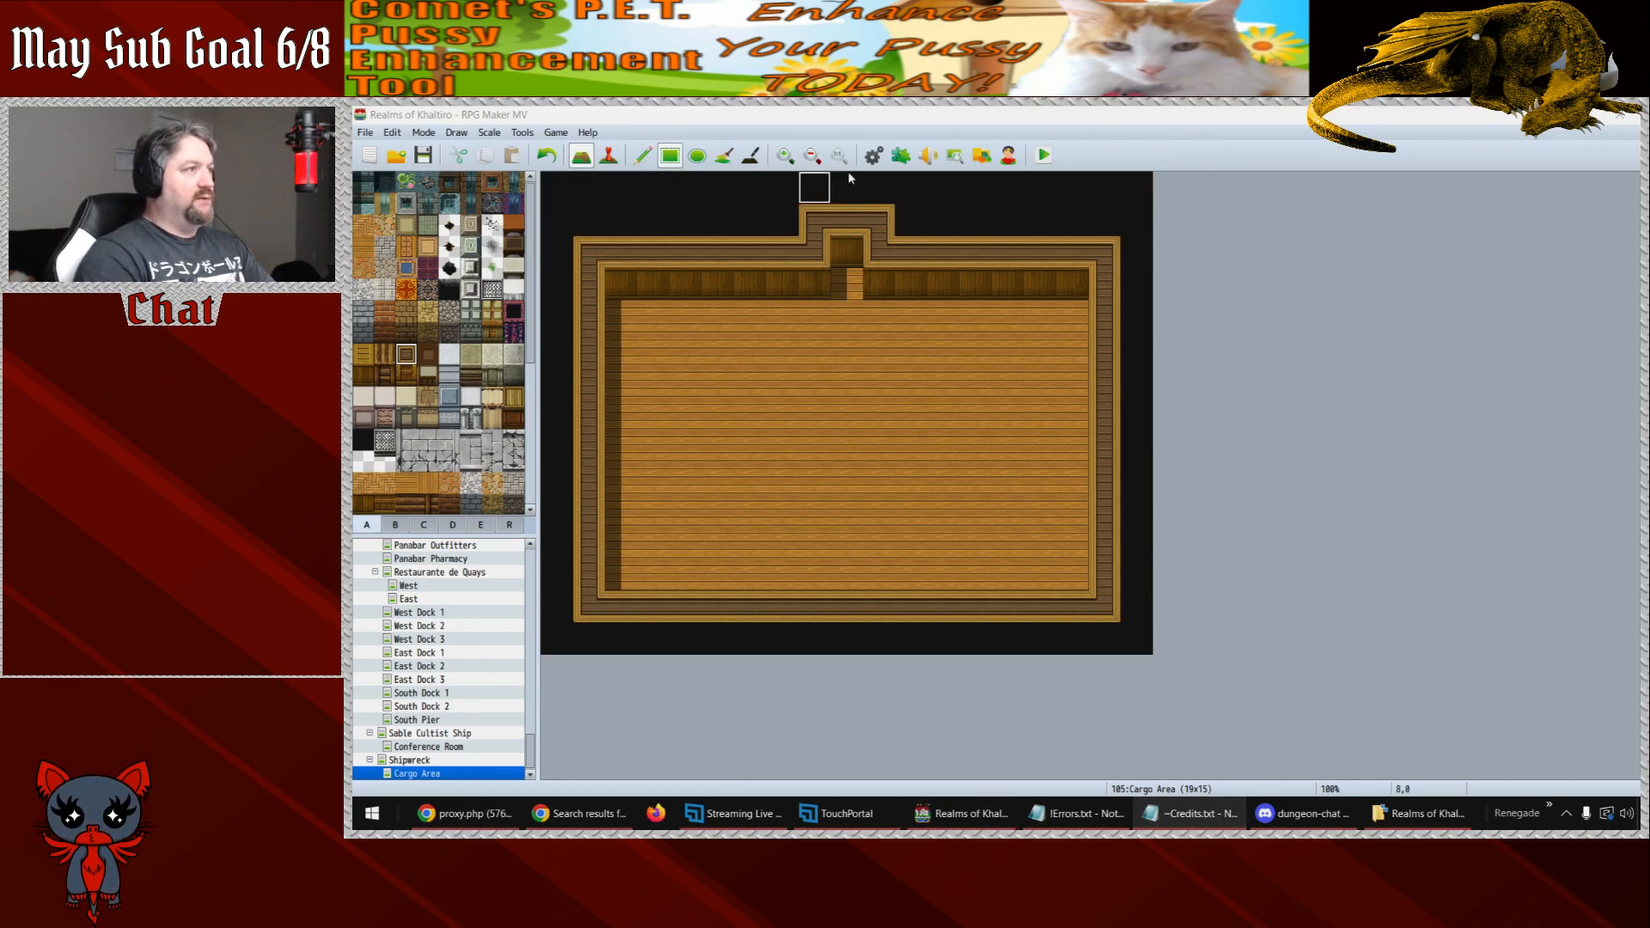
- In the Character Generator's walk character sheet, move the generated character to the last slot and import the large chest sprites
click(1009, 155)
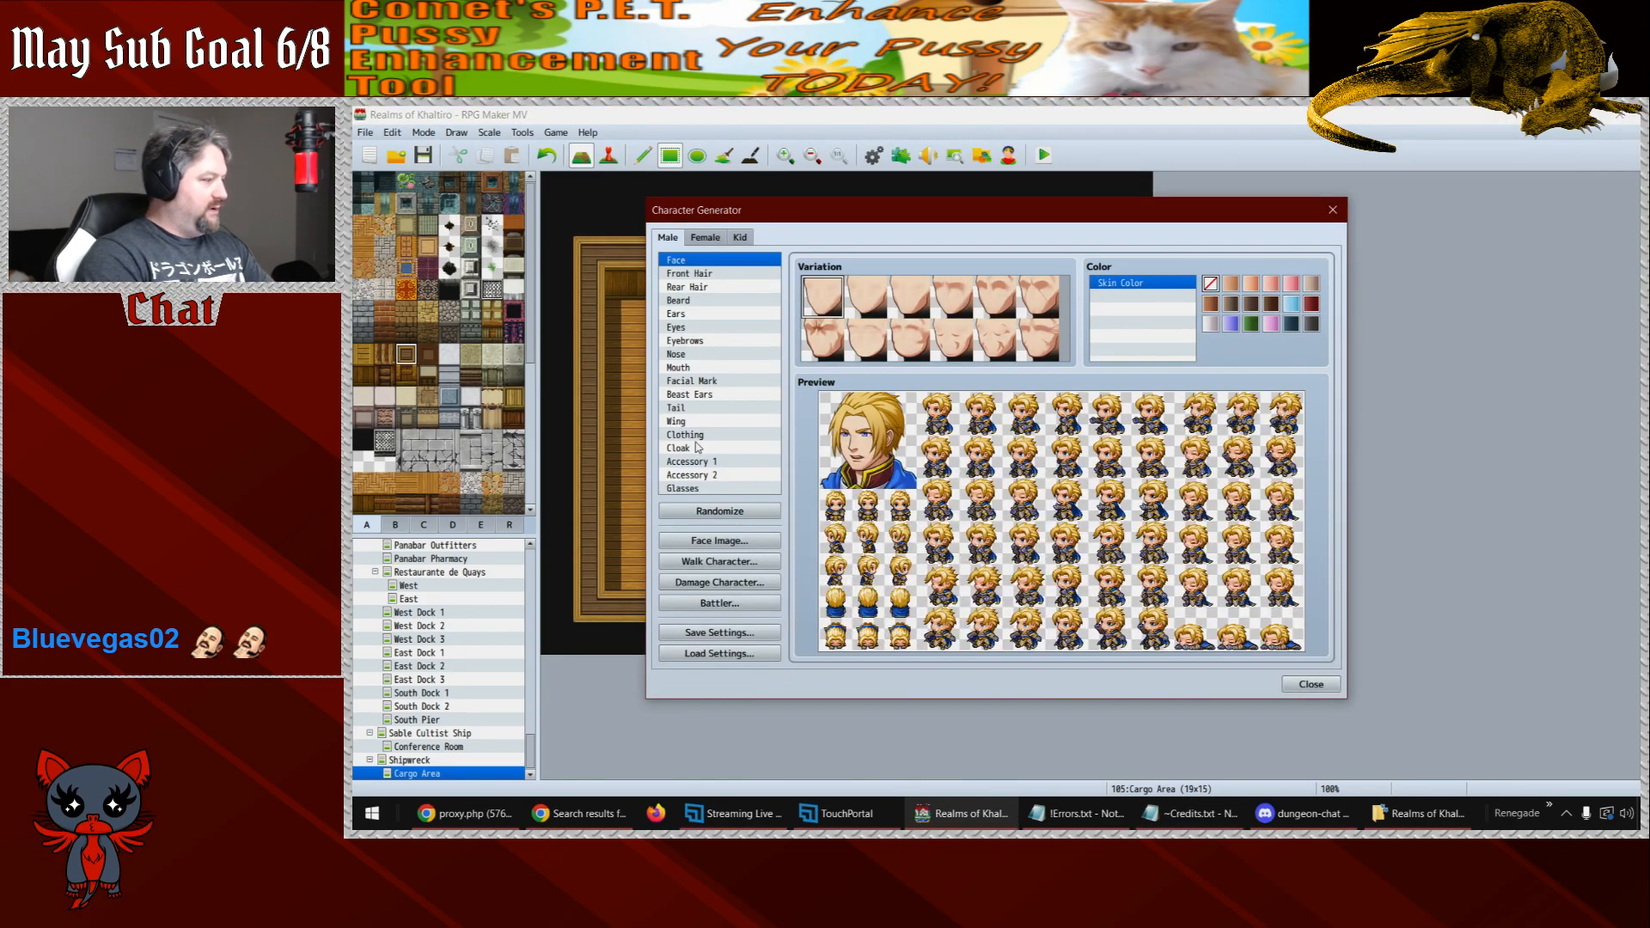
click(721, 561)
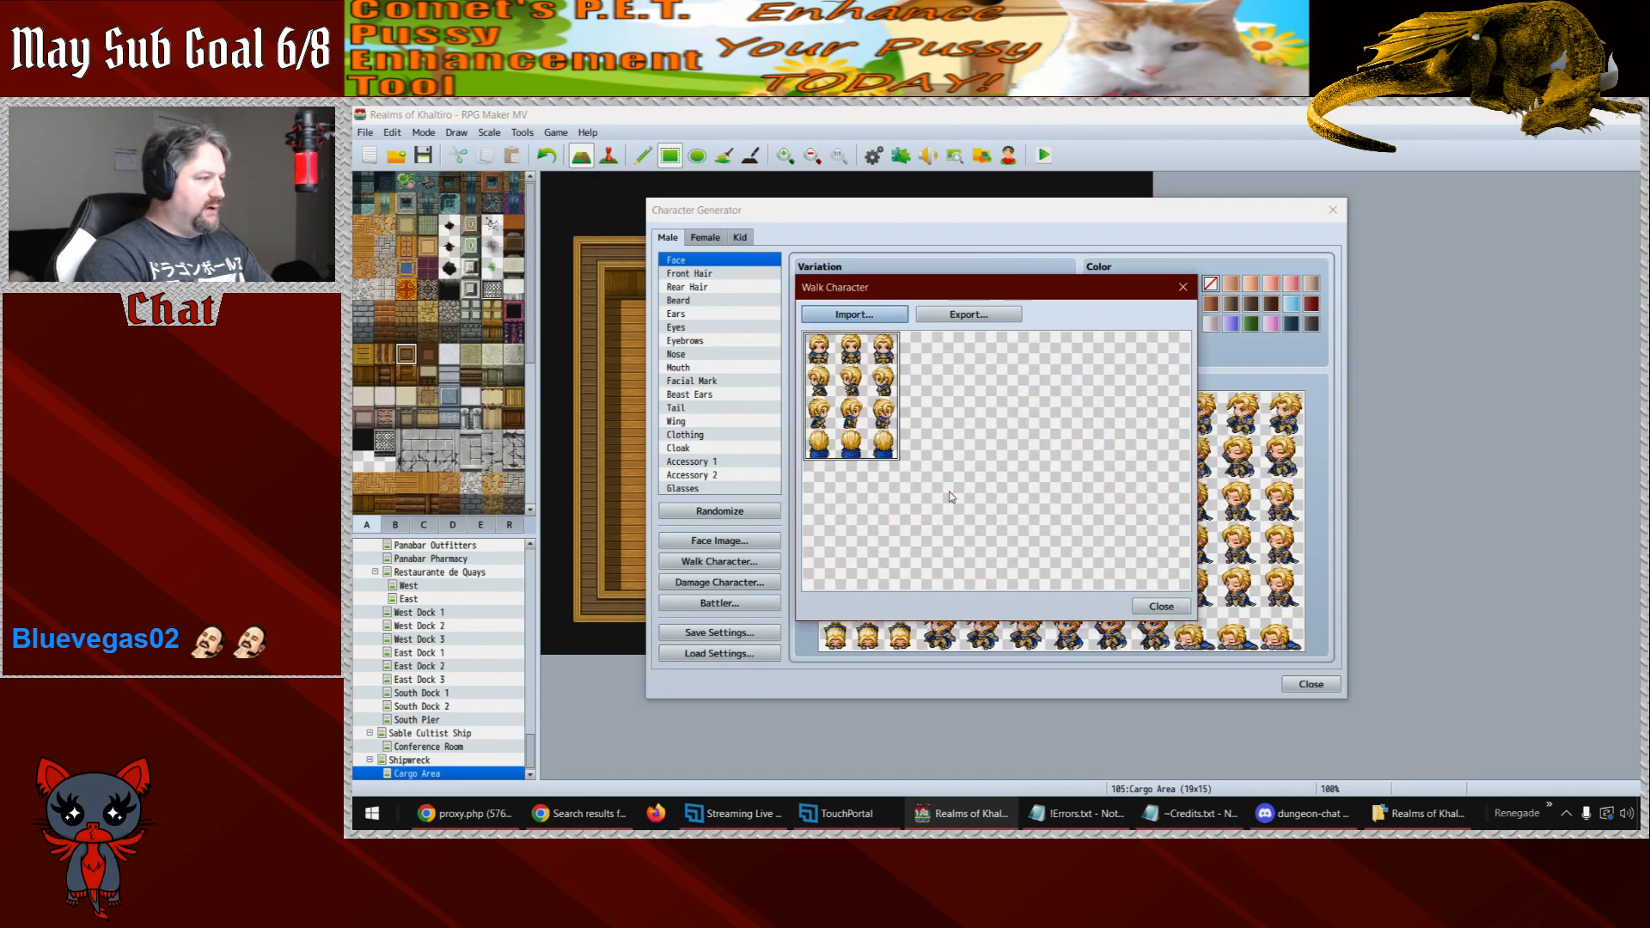
click(1155, 582)
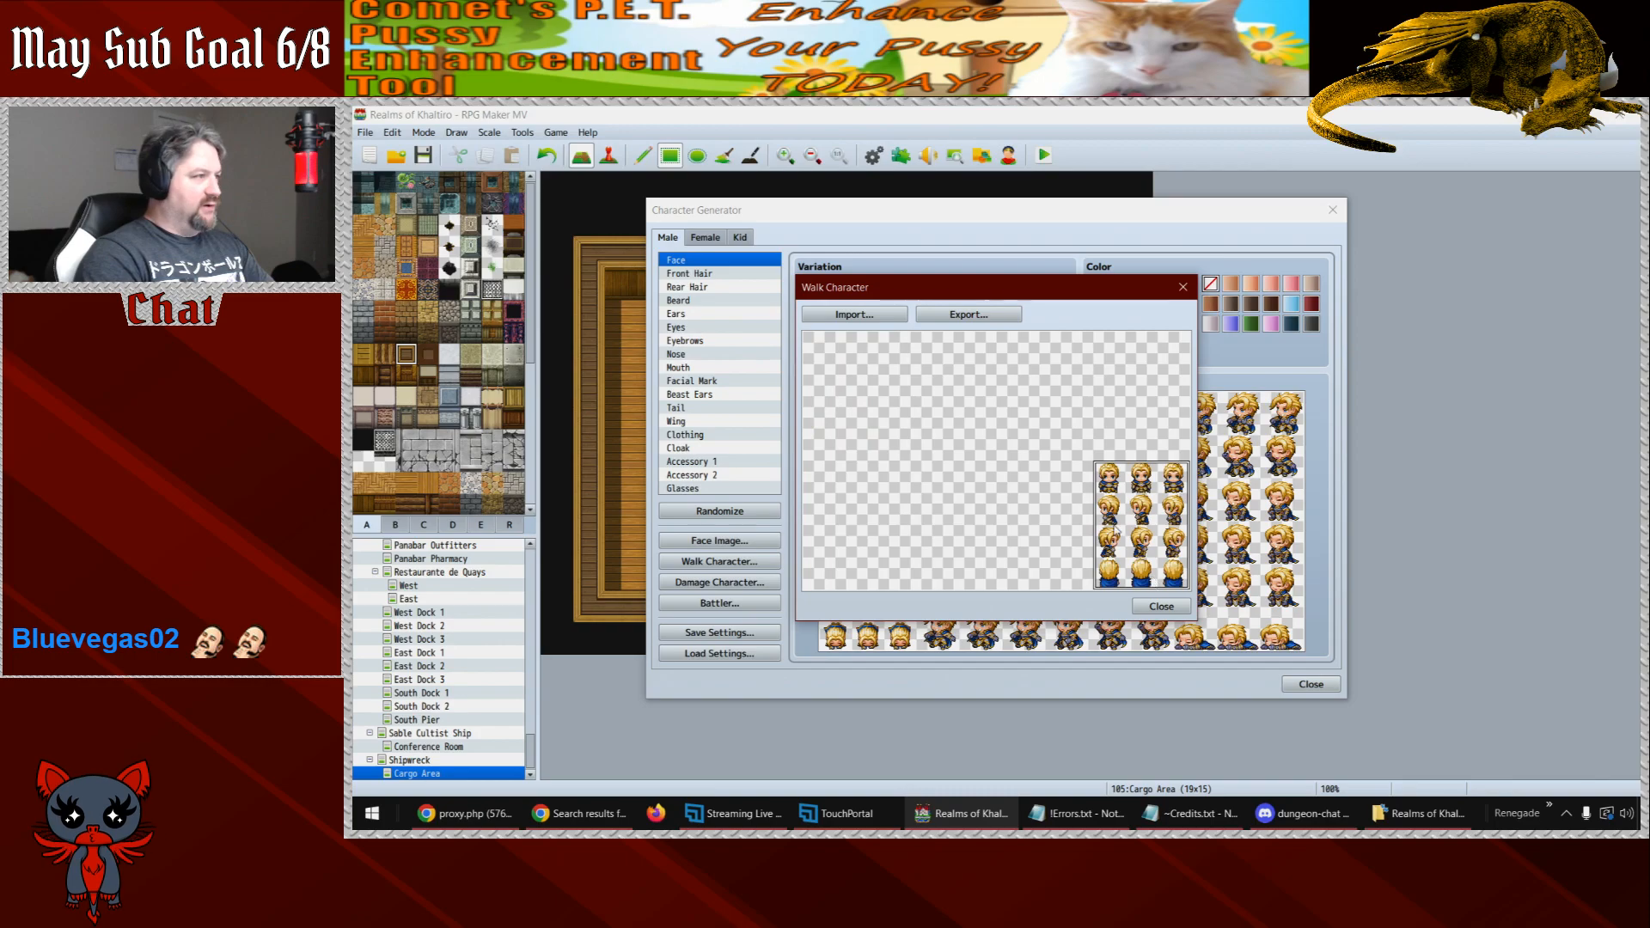
click(851, 315)
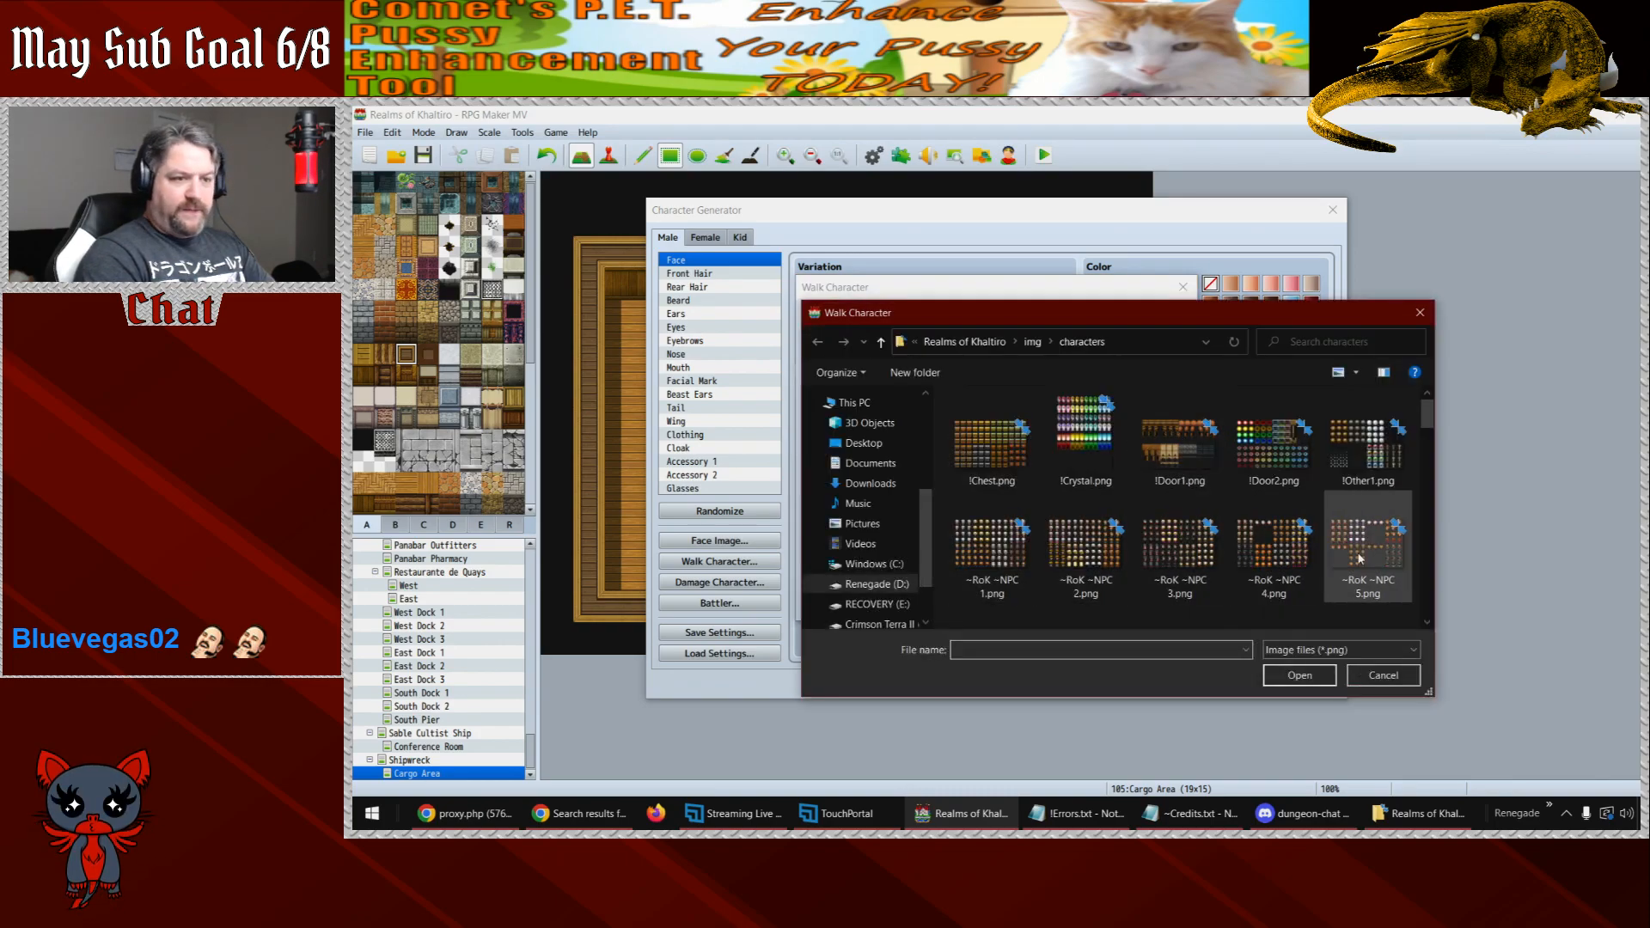
drag(1427, 413, 1434, 455)
double_click(1376, 469)
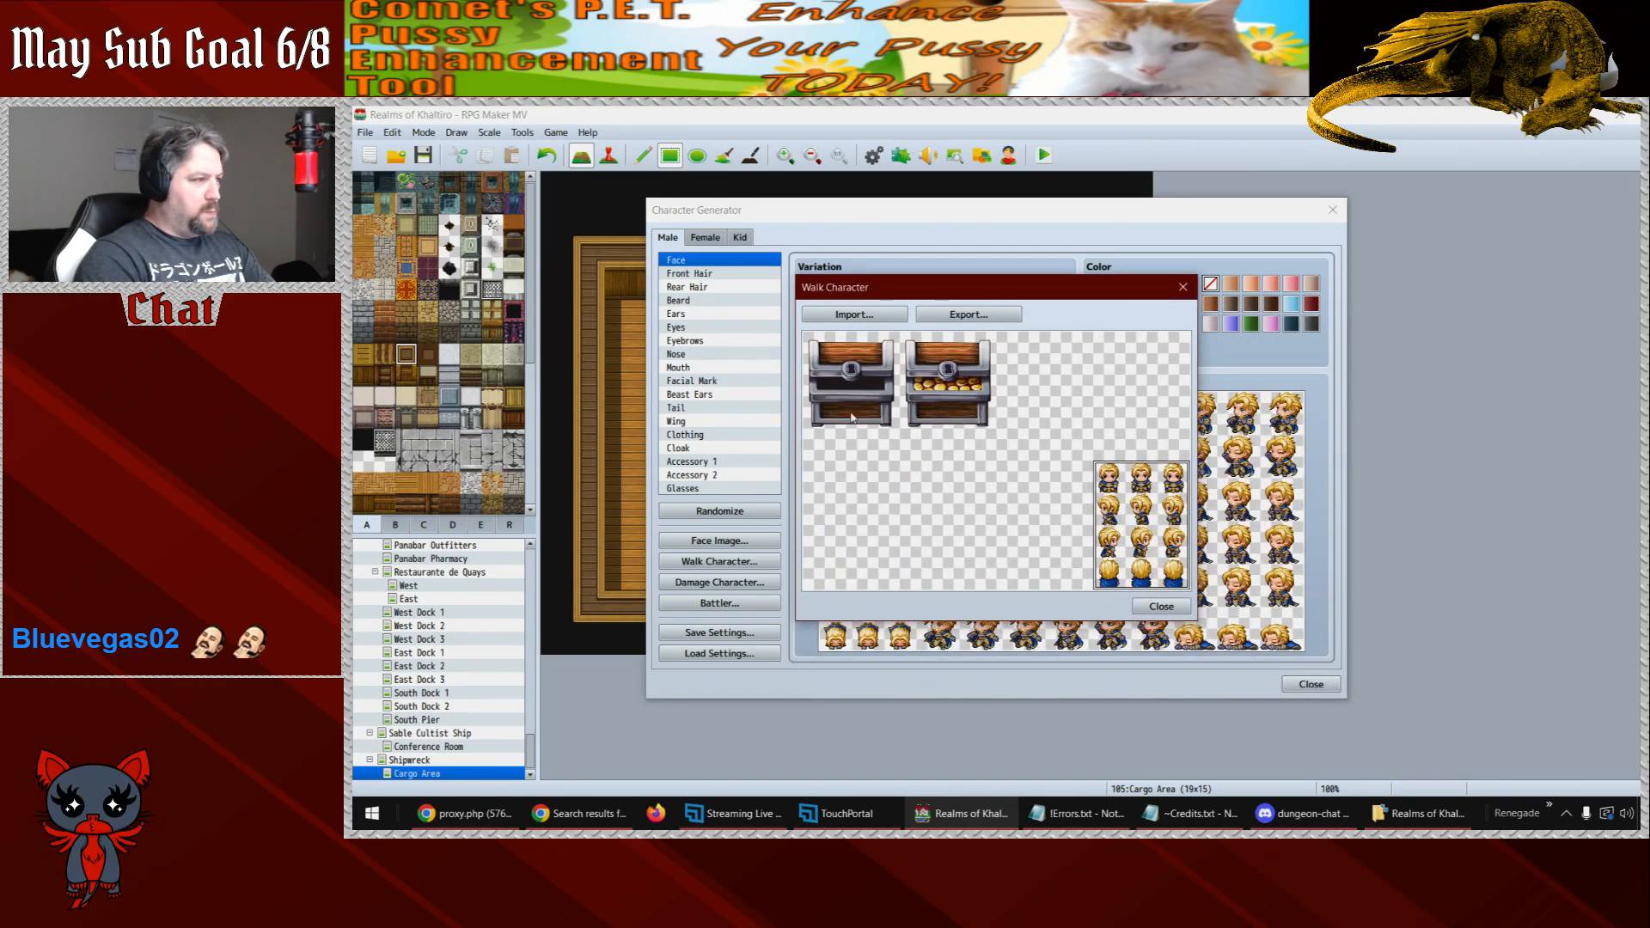
- Export the walk character sheet as ~RoK Chest.png, close the Character Generator, and undo the stray wall tile placed on the floor
drag(1141, 525, 1173, 588)
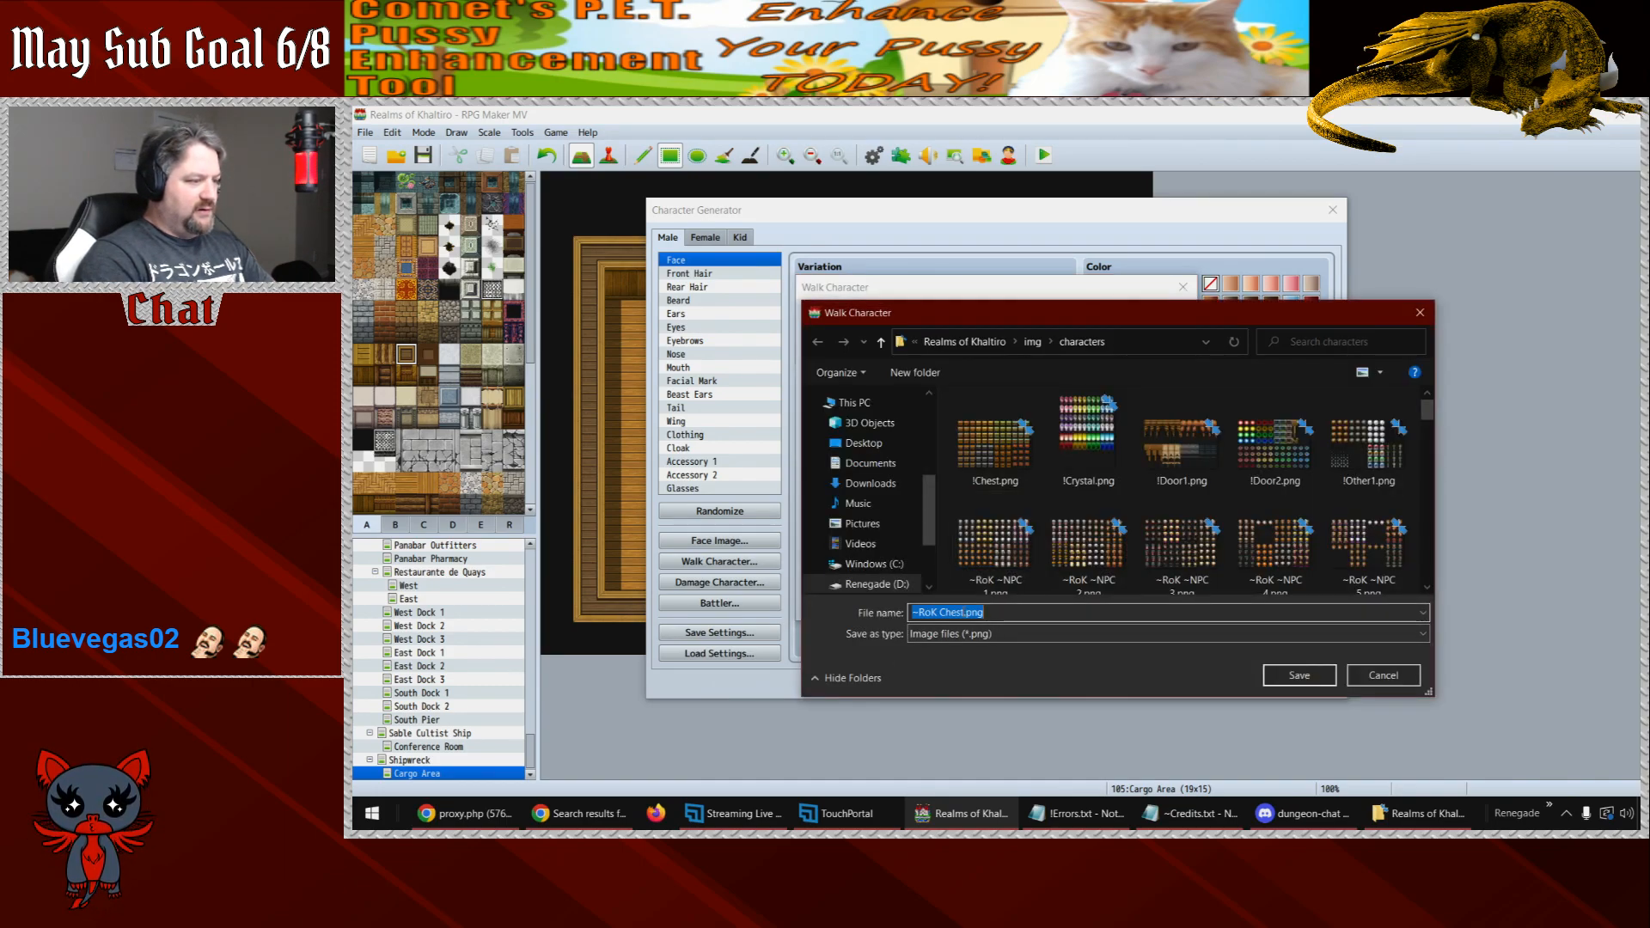
click(1300, 676)
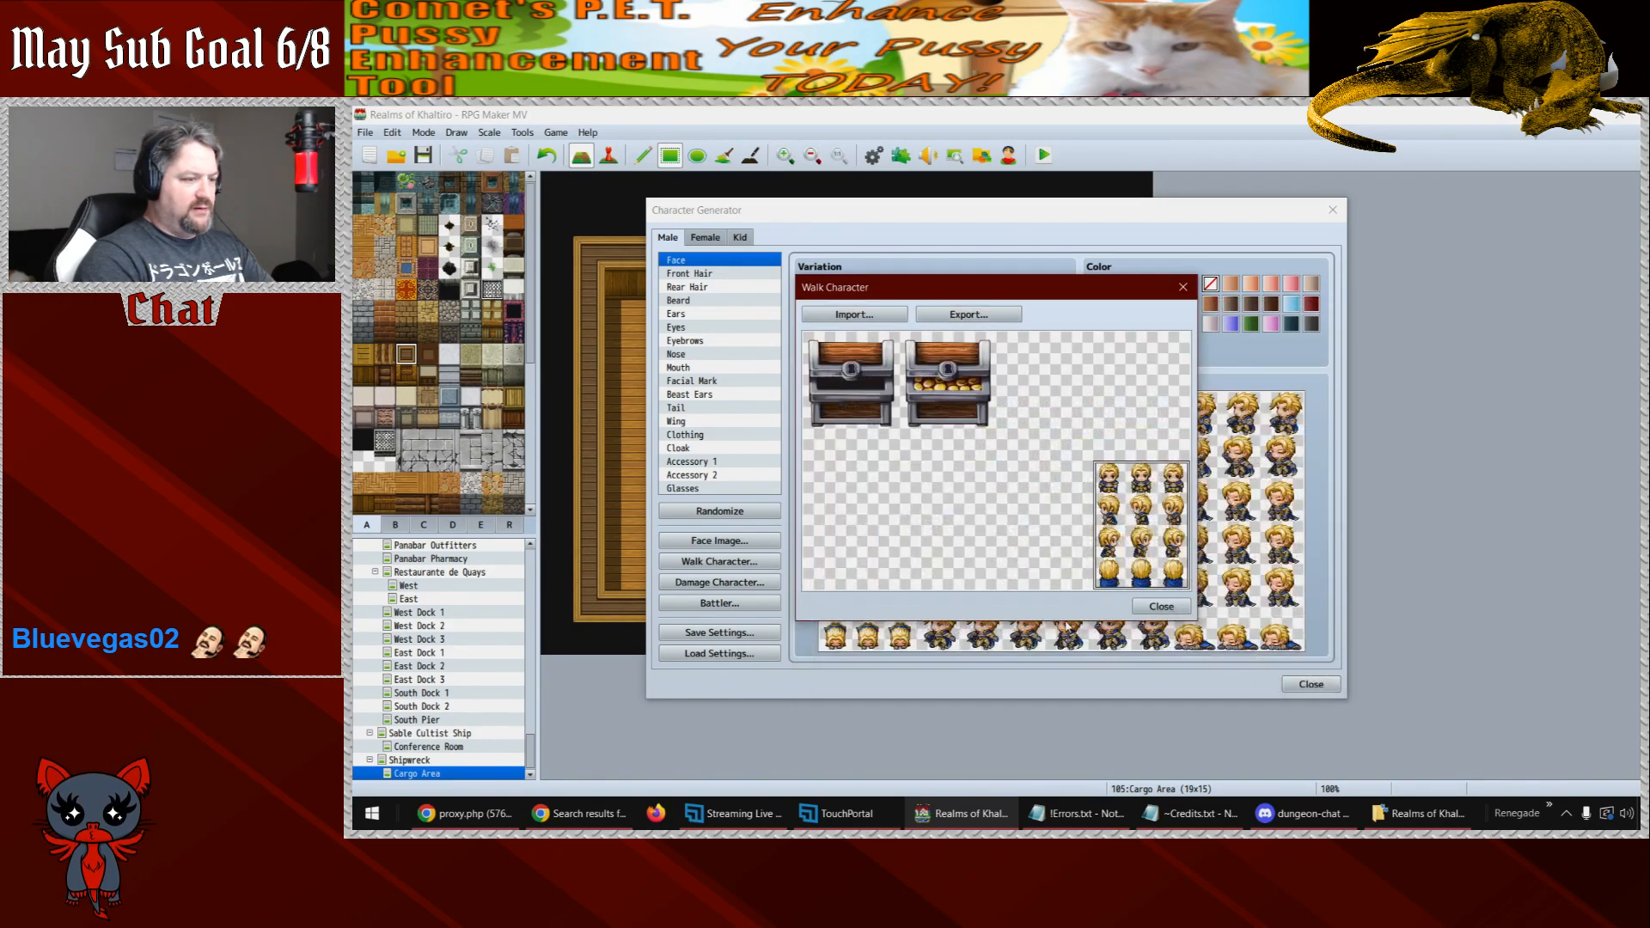
click(1159, 607)
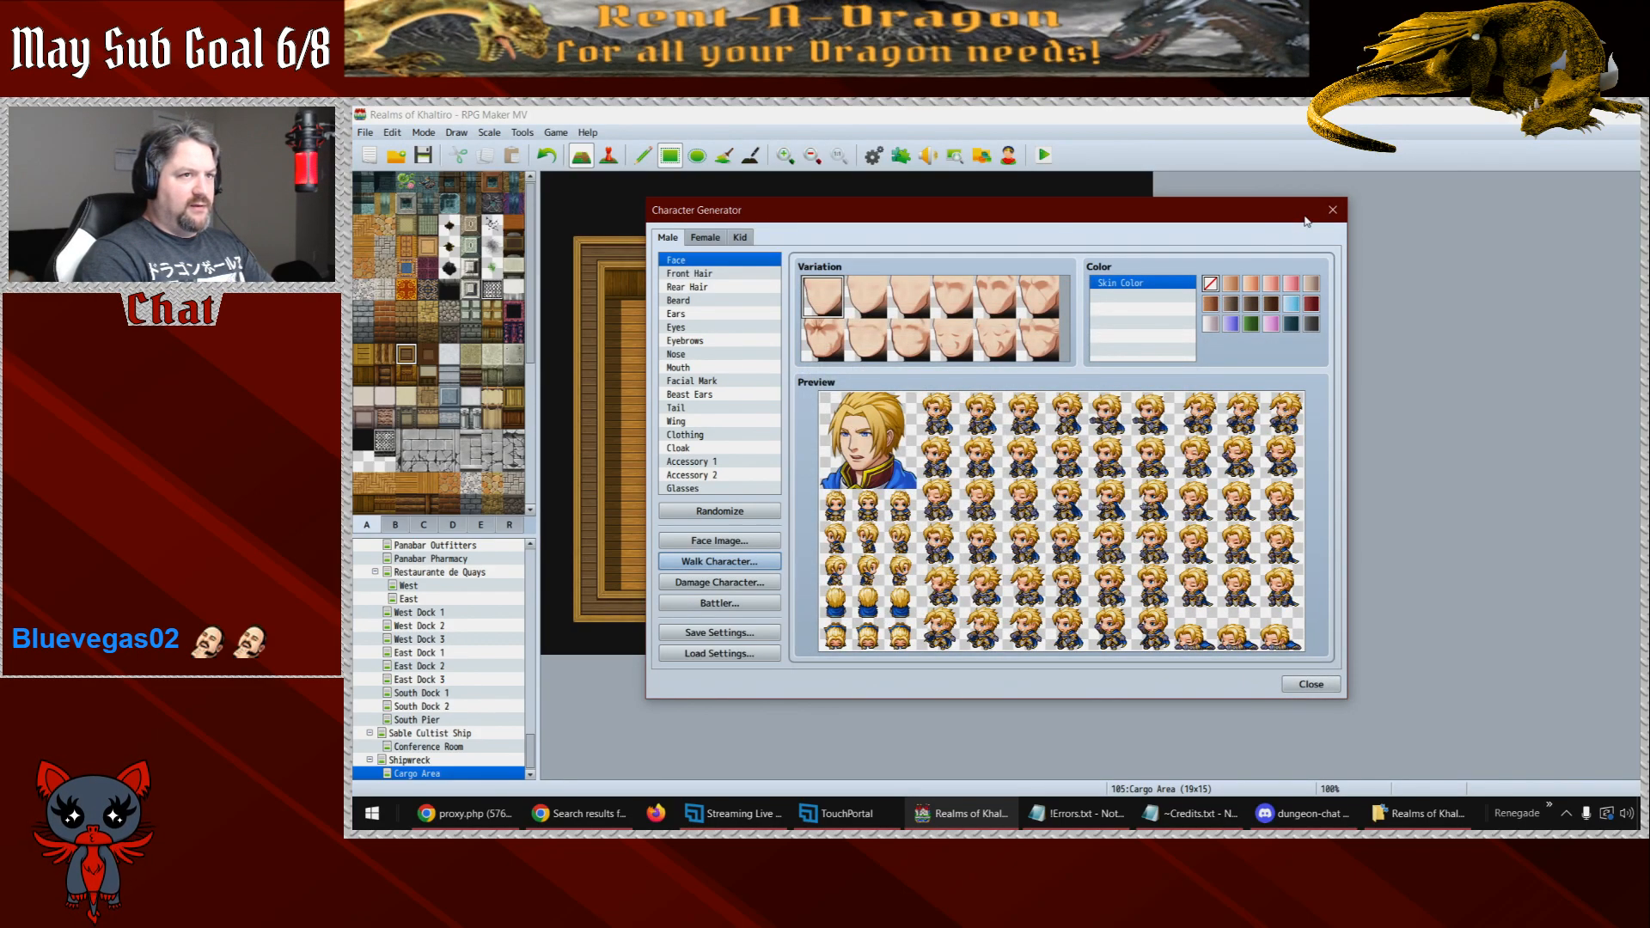
click(1333, 210)
click(976, 316)
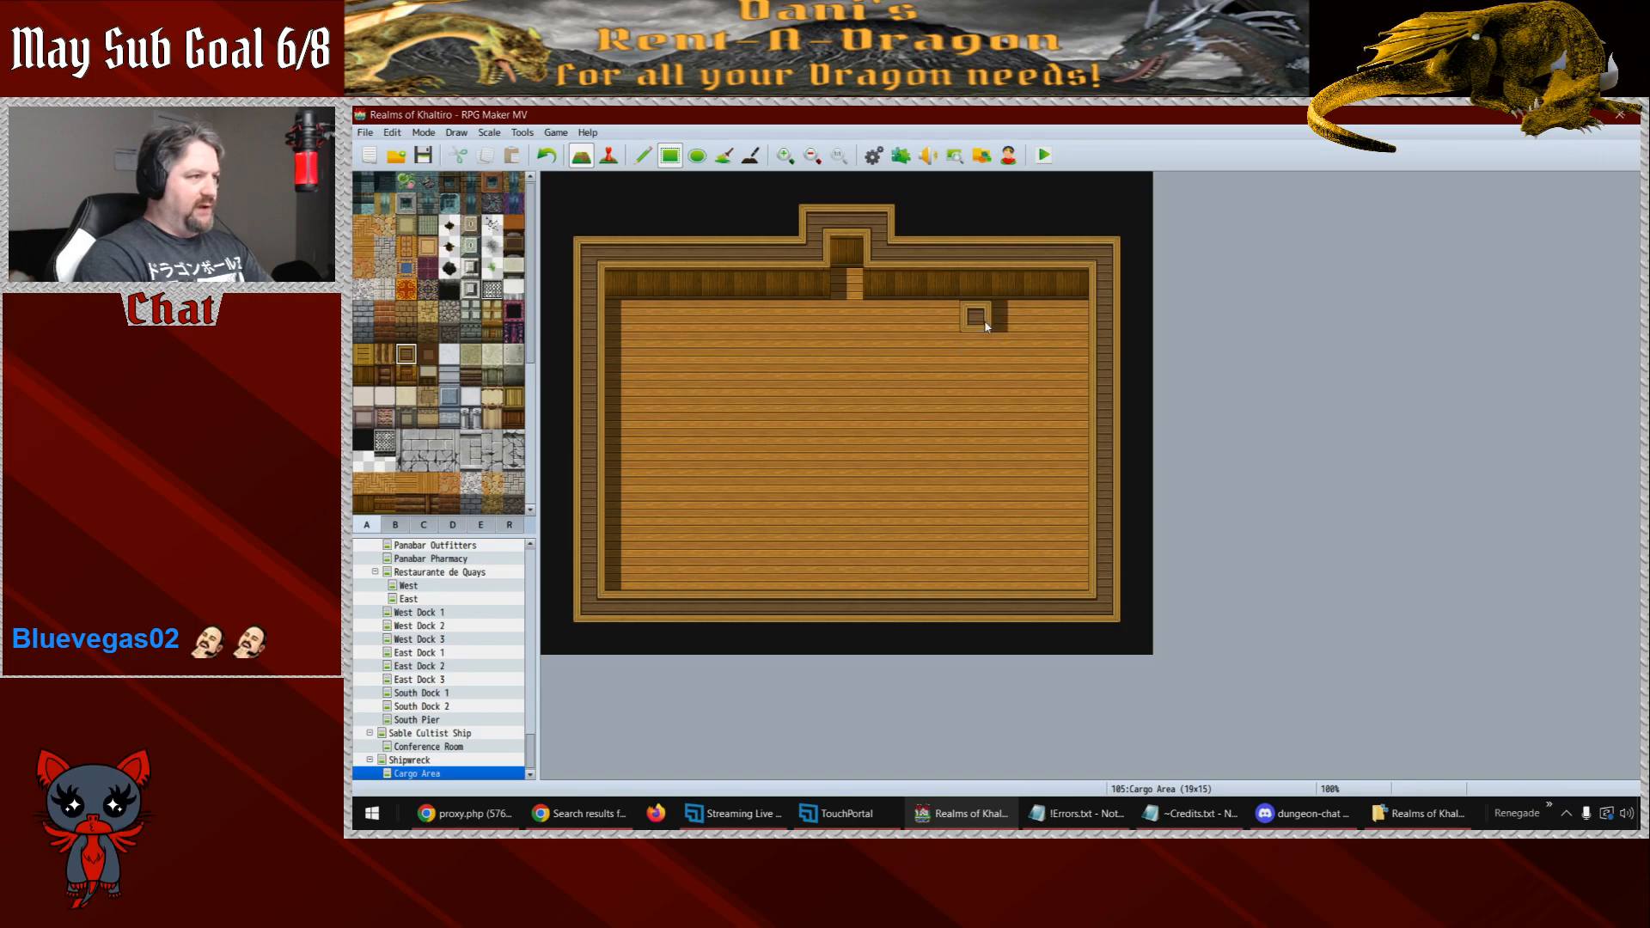
key(ctrl+z)
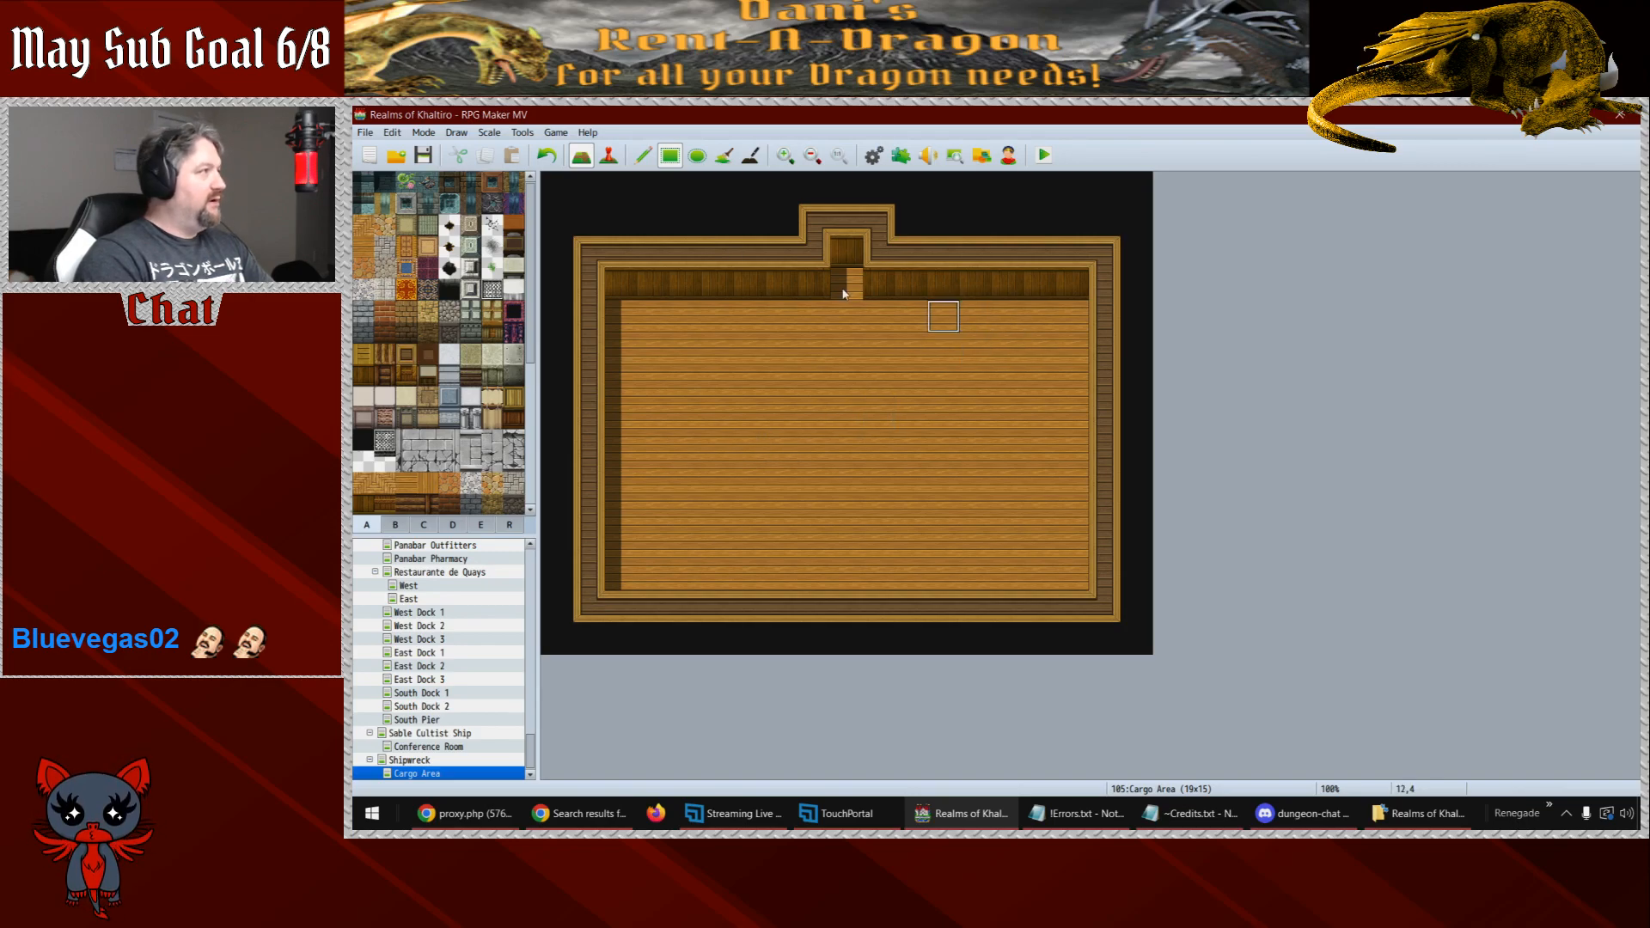
- Create an event at tile 12,4 of the Cargo Area using the upper-left piece of the empty chest from ~RoK Chests
click(607, 156)
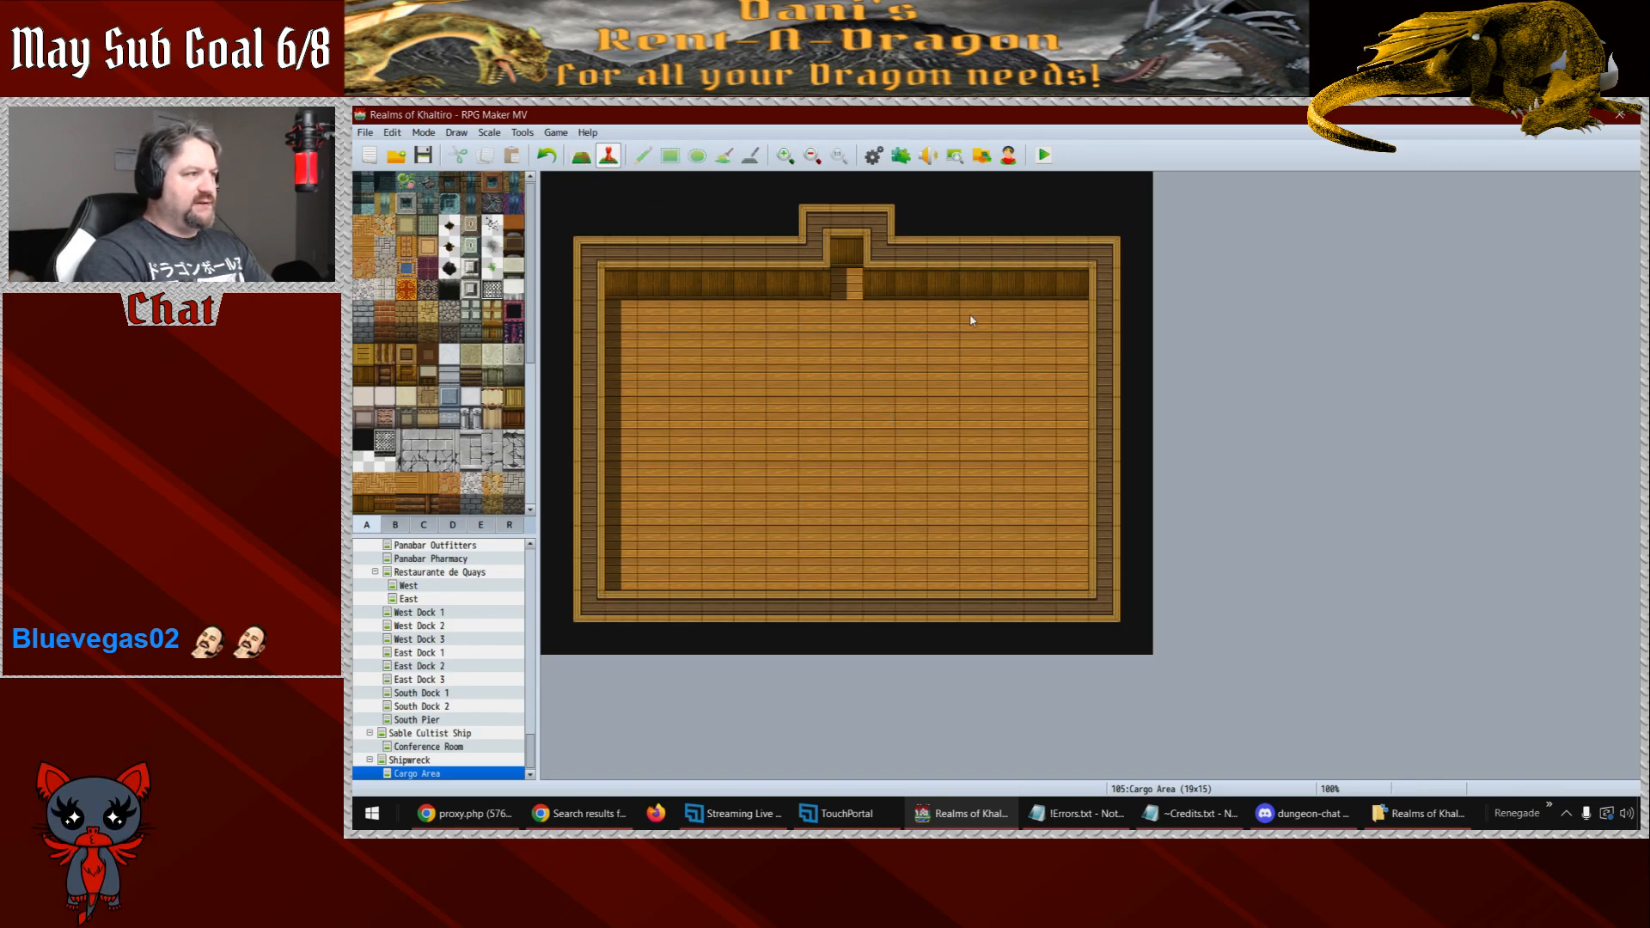
double_click(932, 335)
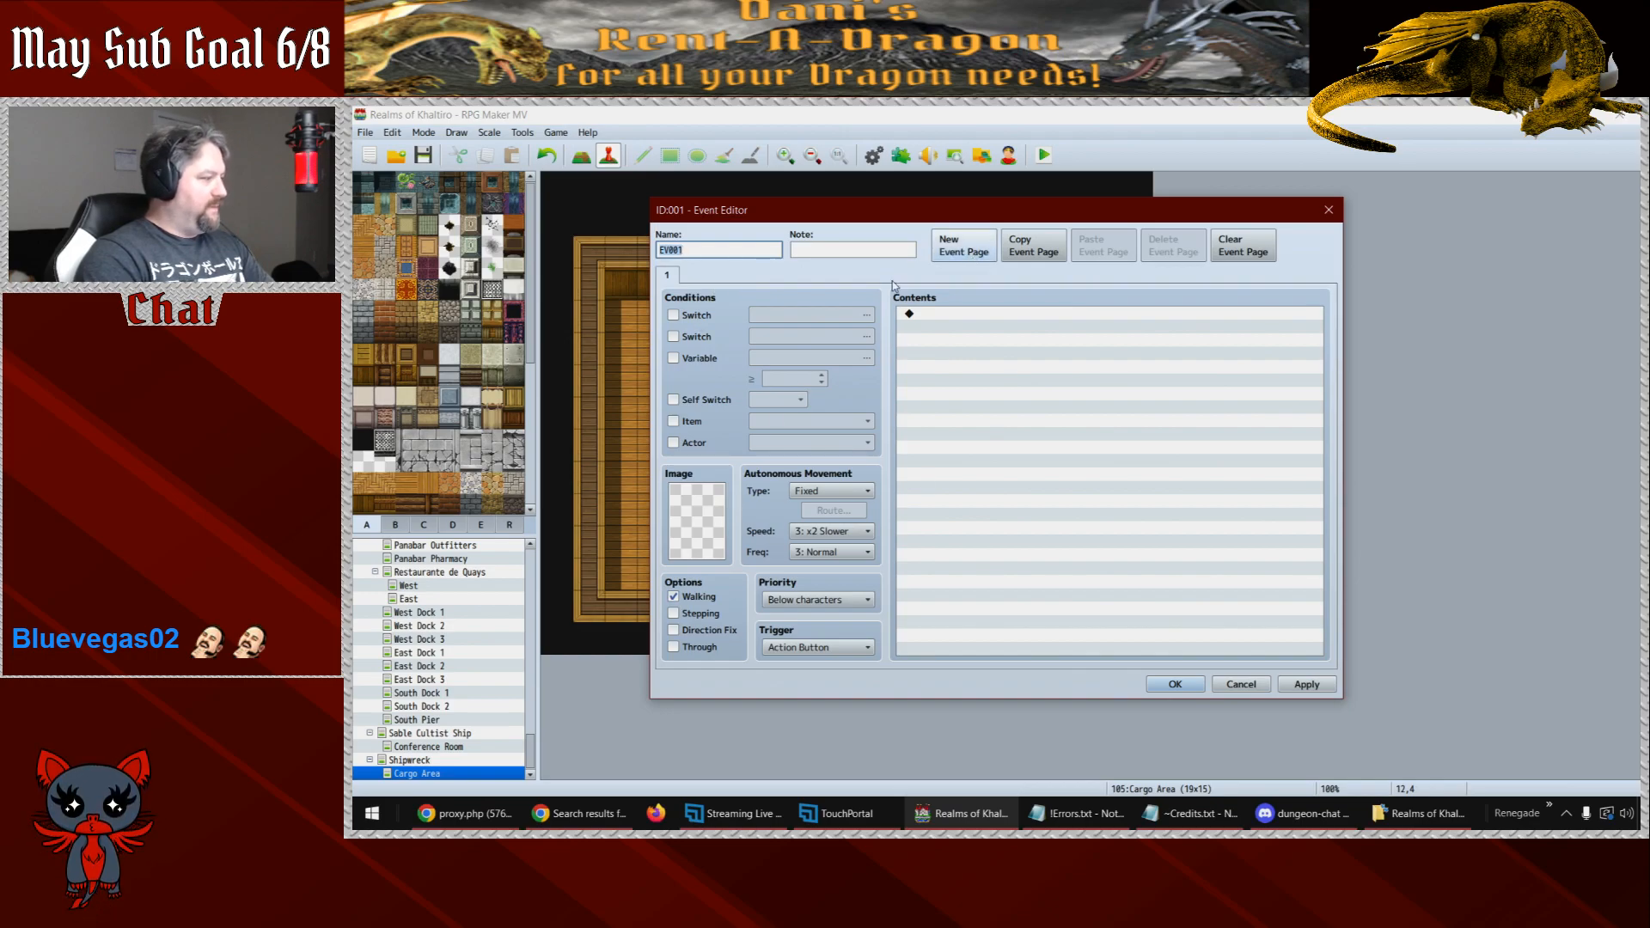
double_click(697, 520)
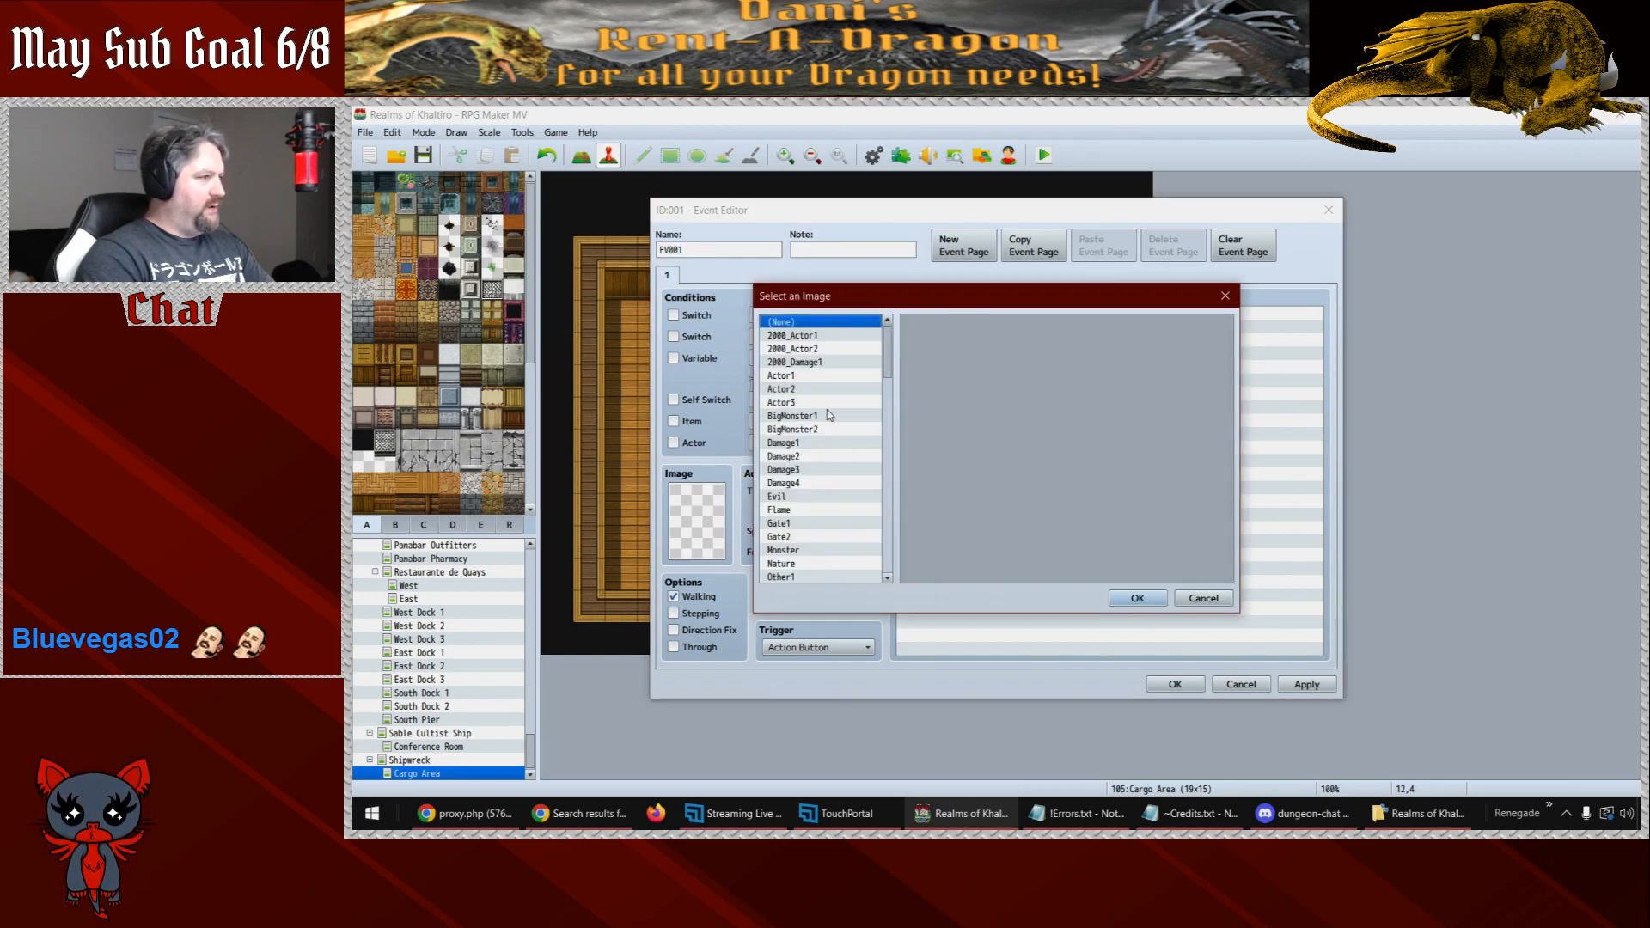
drag(894, 340, 899, 474)
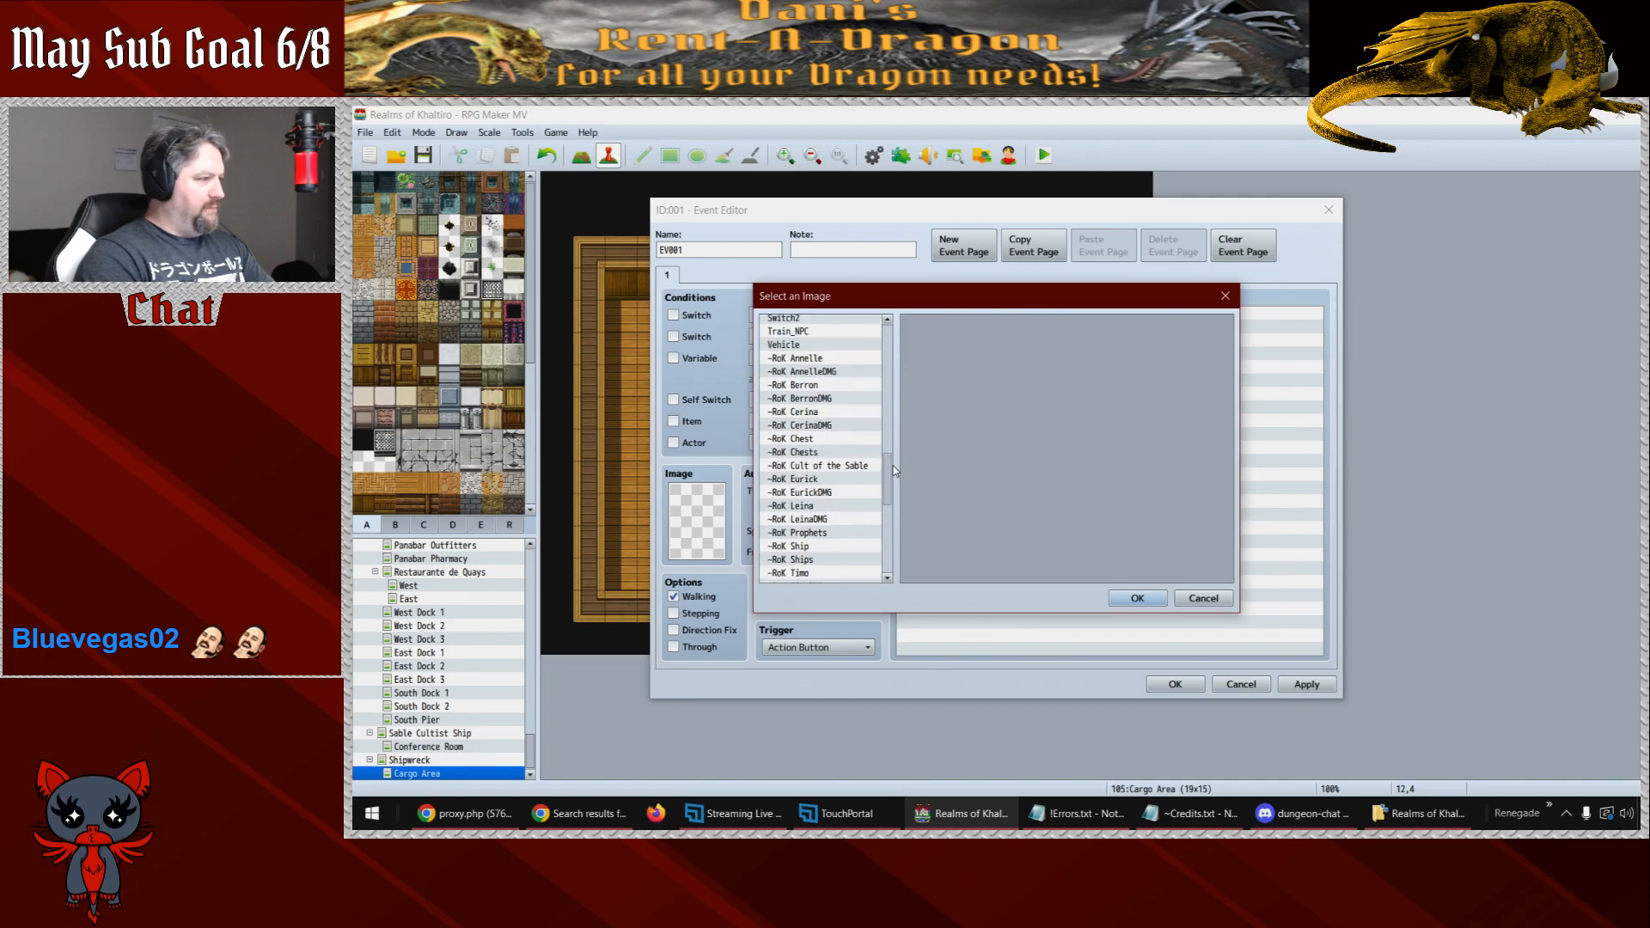
click(798, 453)
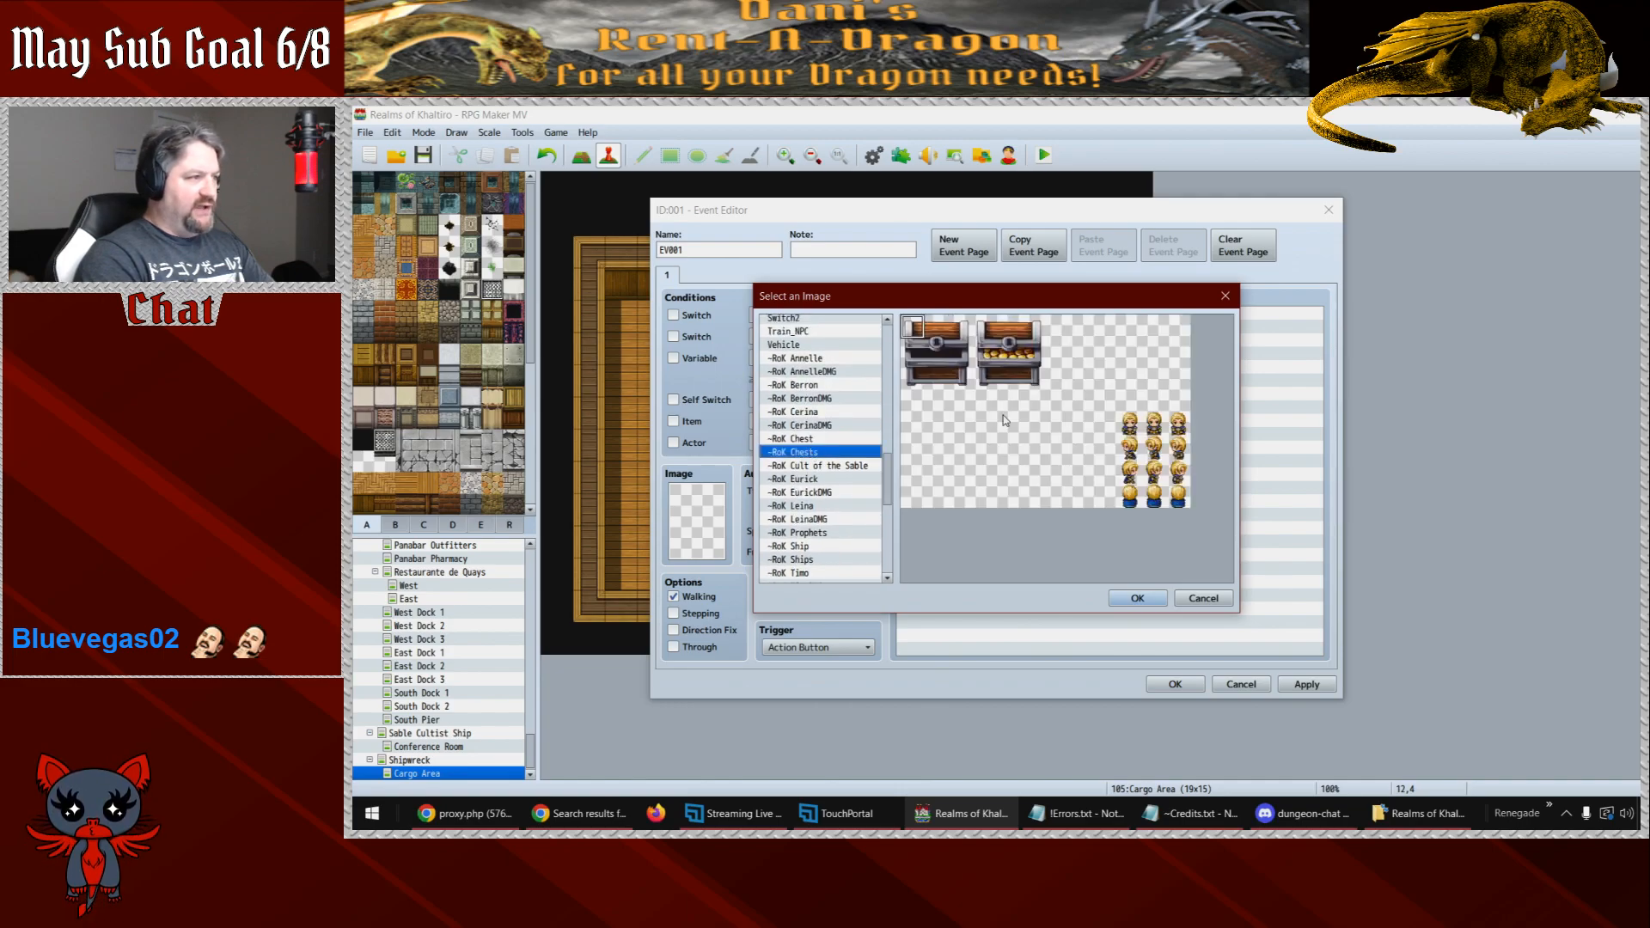
click(916, 356)
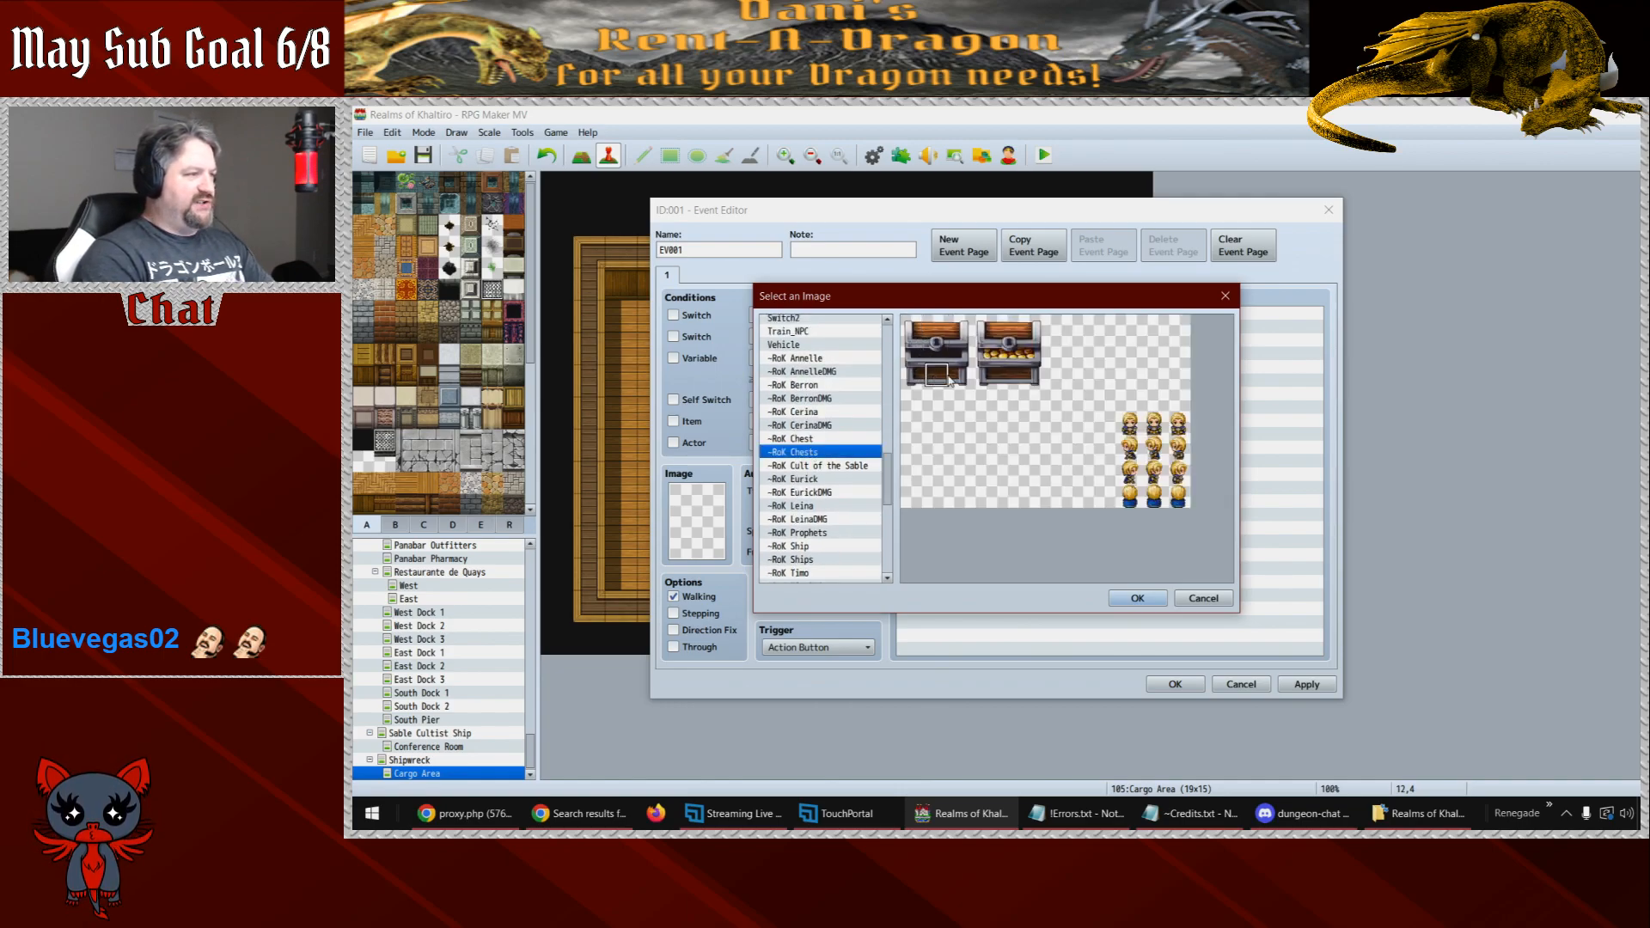
click(936, 351)
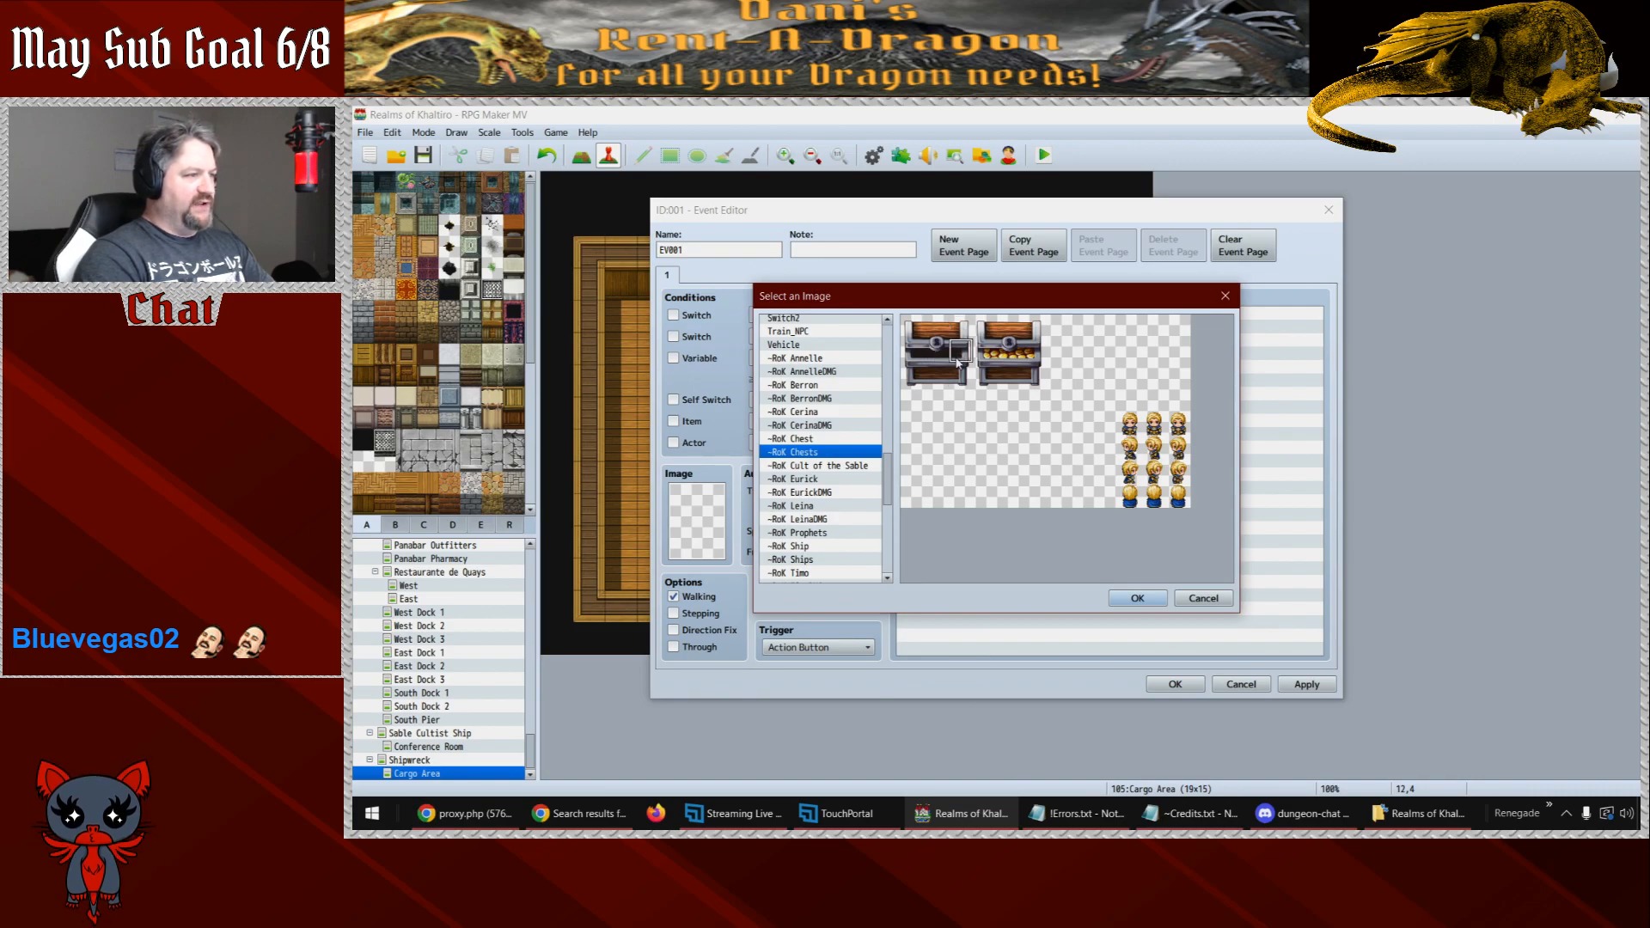
click(960, 374)
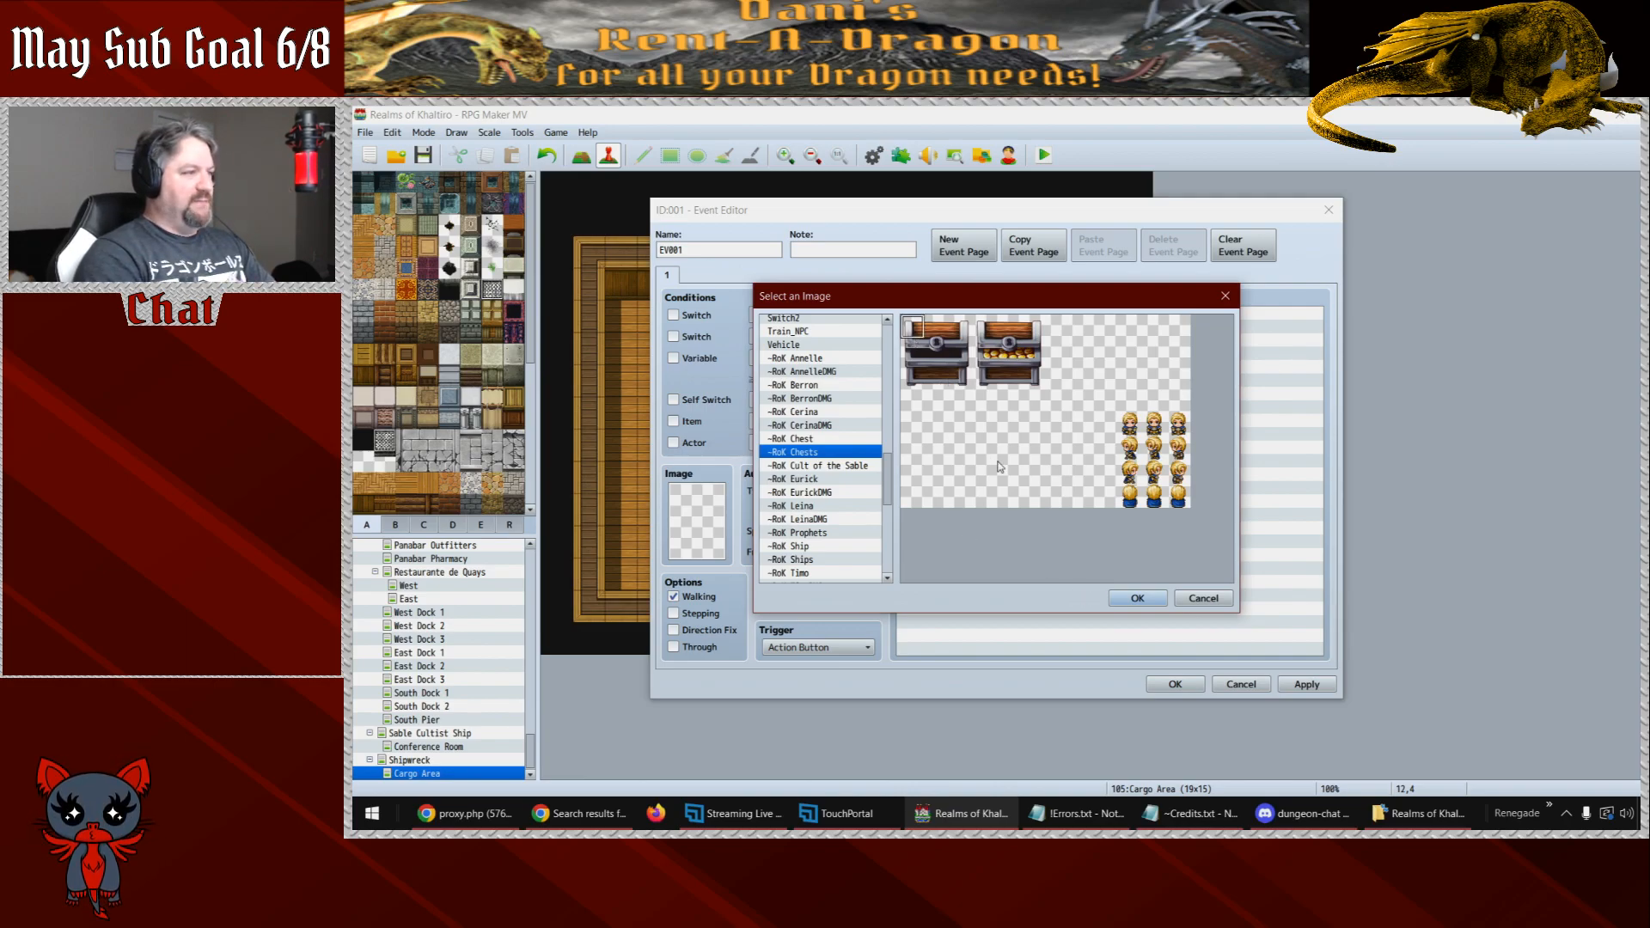
click(1130, 602)
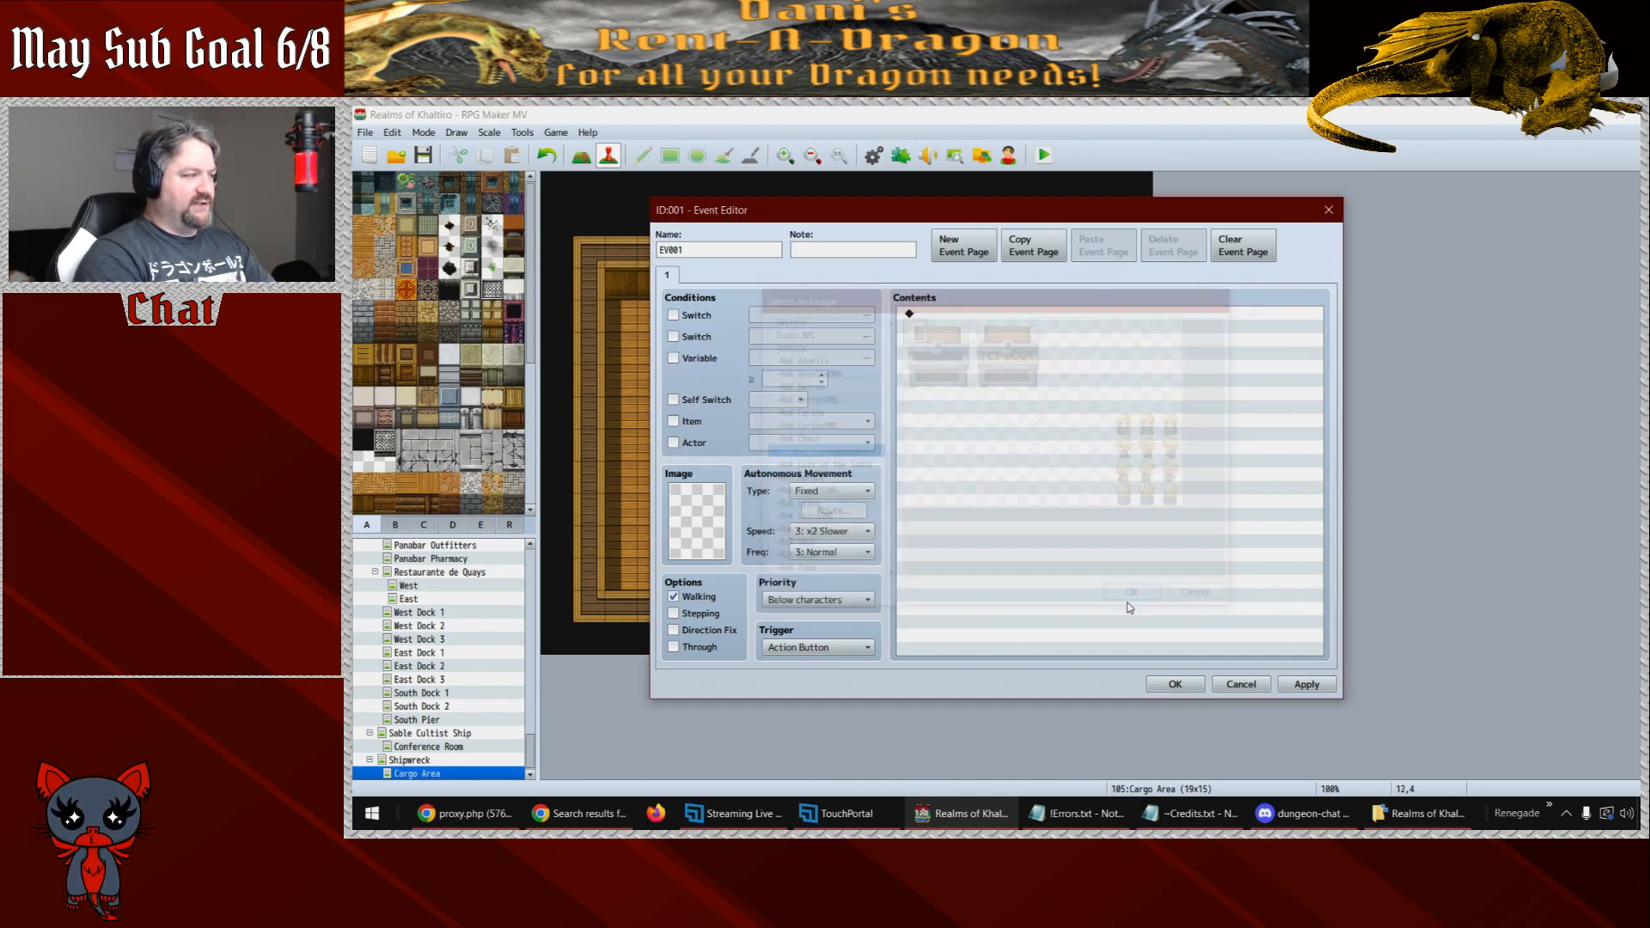
click(1179, 686)
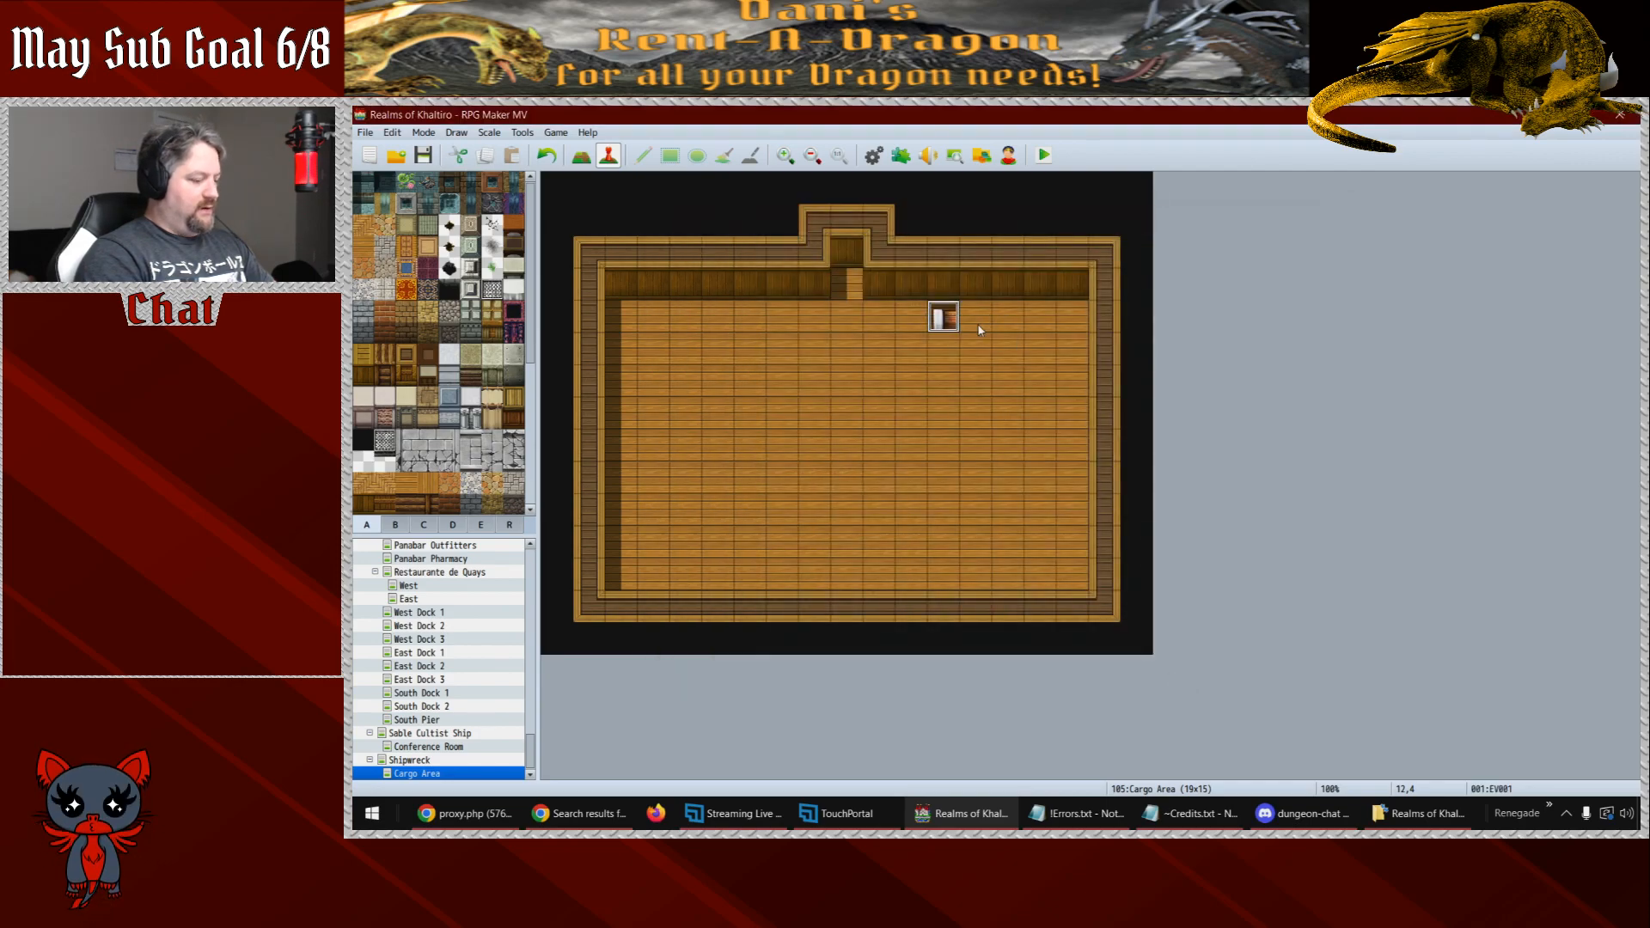
- Paste a copy of the chest event at tile 13,4 and give it the upper-middle piece of the empty chest
click(977, 329)
key(ctrl+v)
double_click(977, 329)
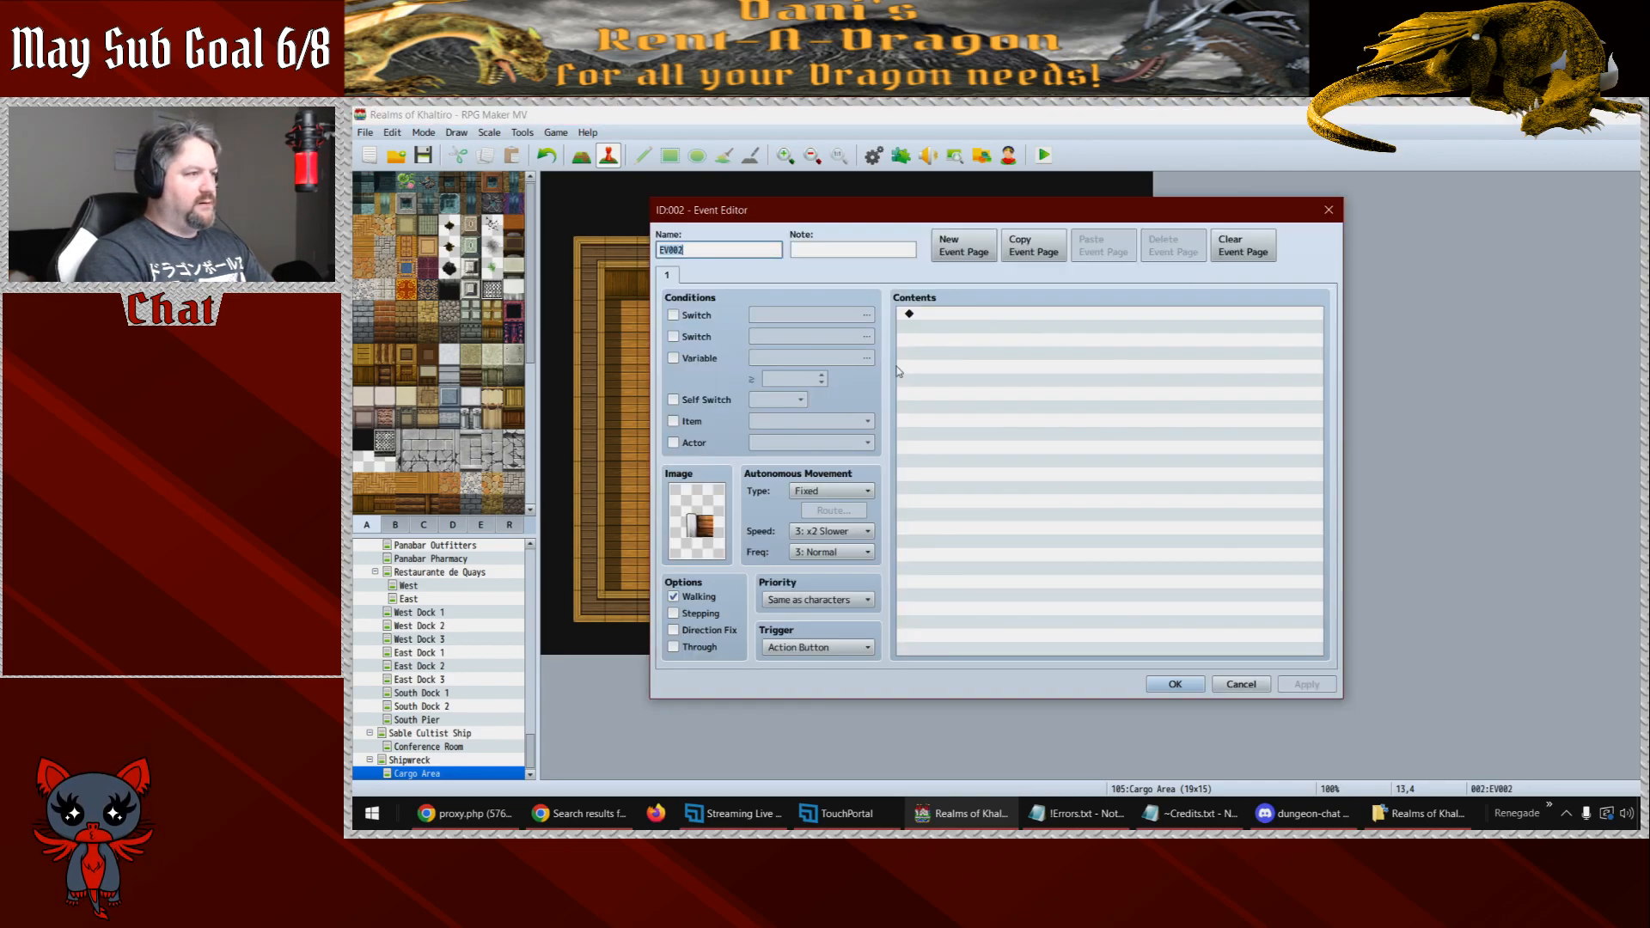
double_click(719, 518)
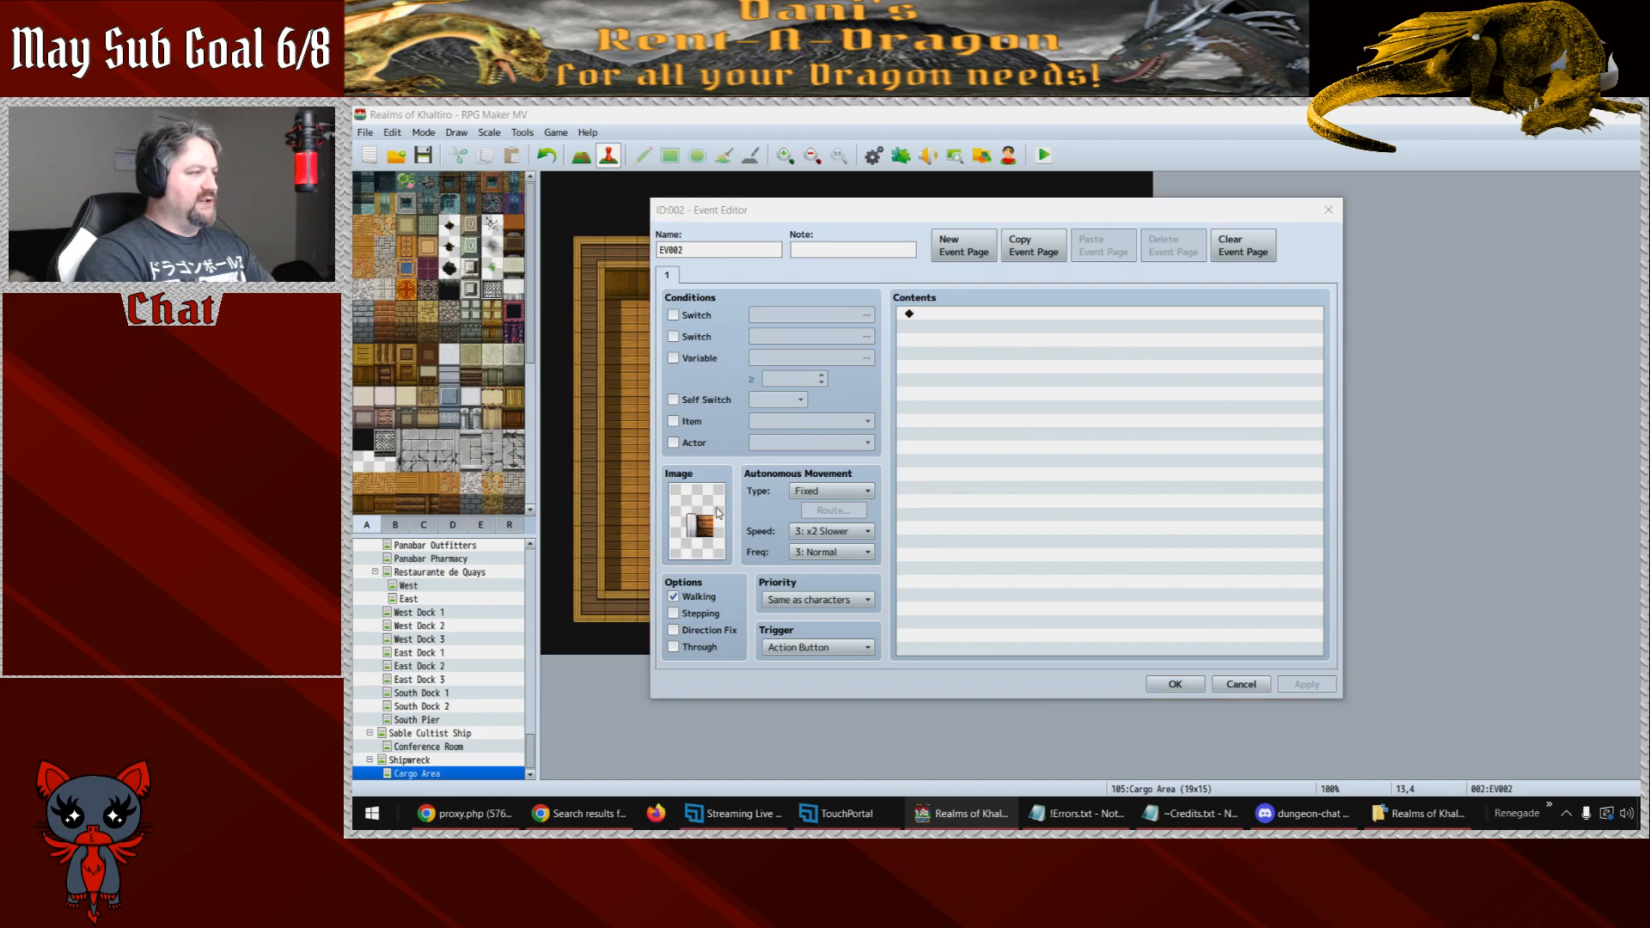
double_click(935, 340)
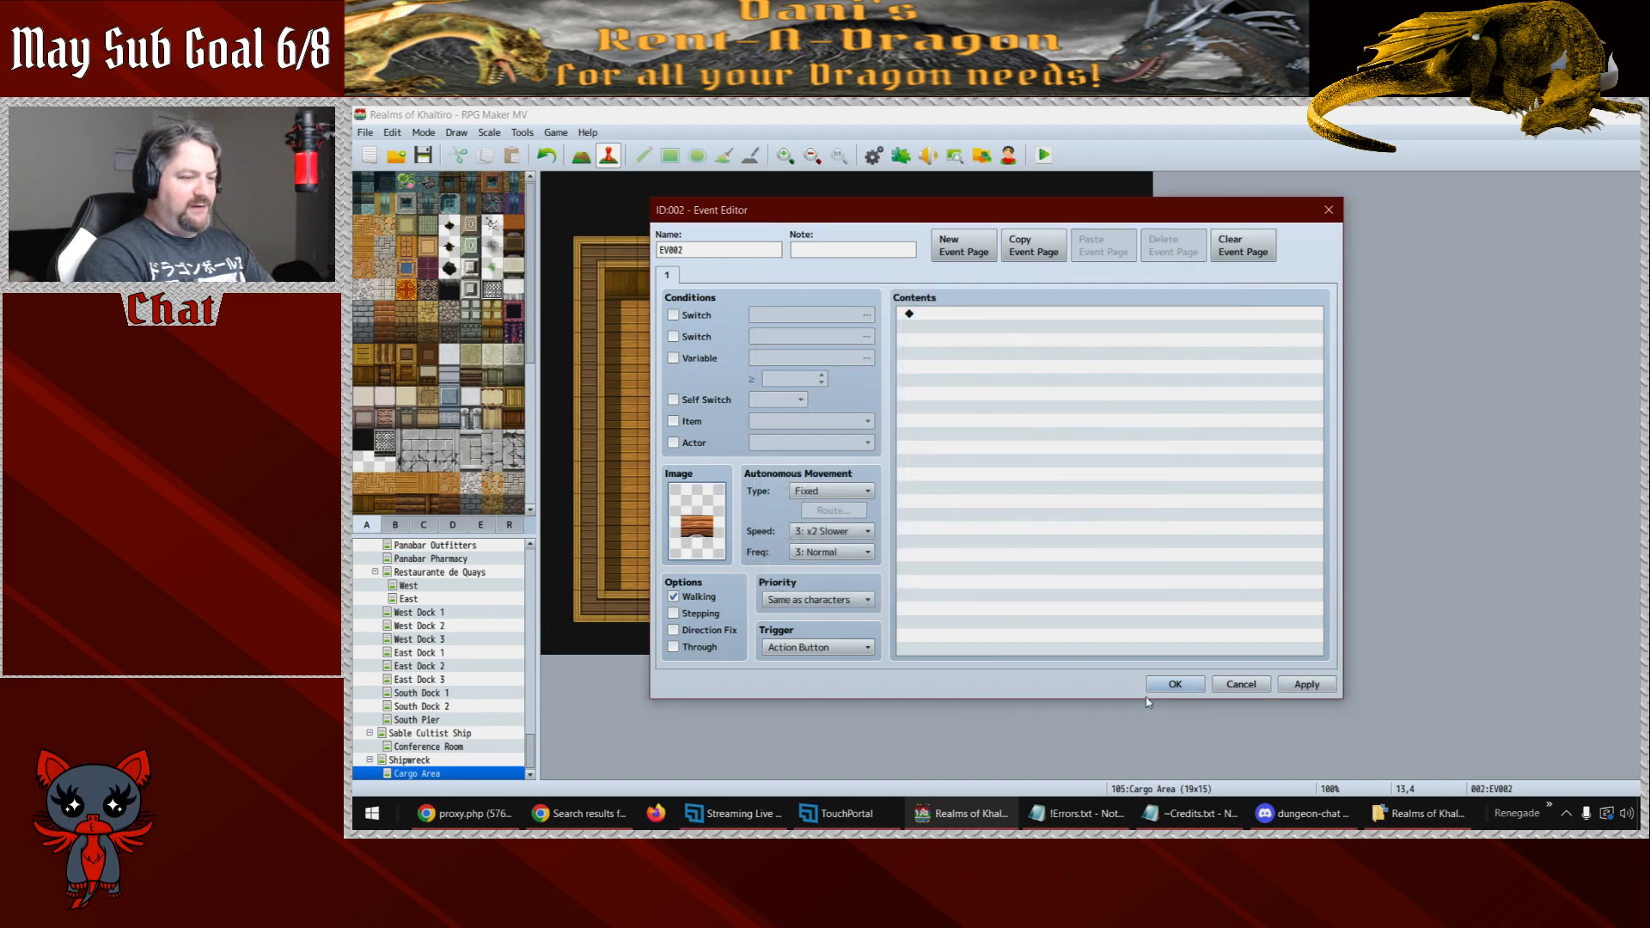
click(1175, 684)
- Paste a copy of the chest event at tile 14,4 and give it the upper-right piece of the empty chest
double_click(1008, 322)
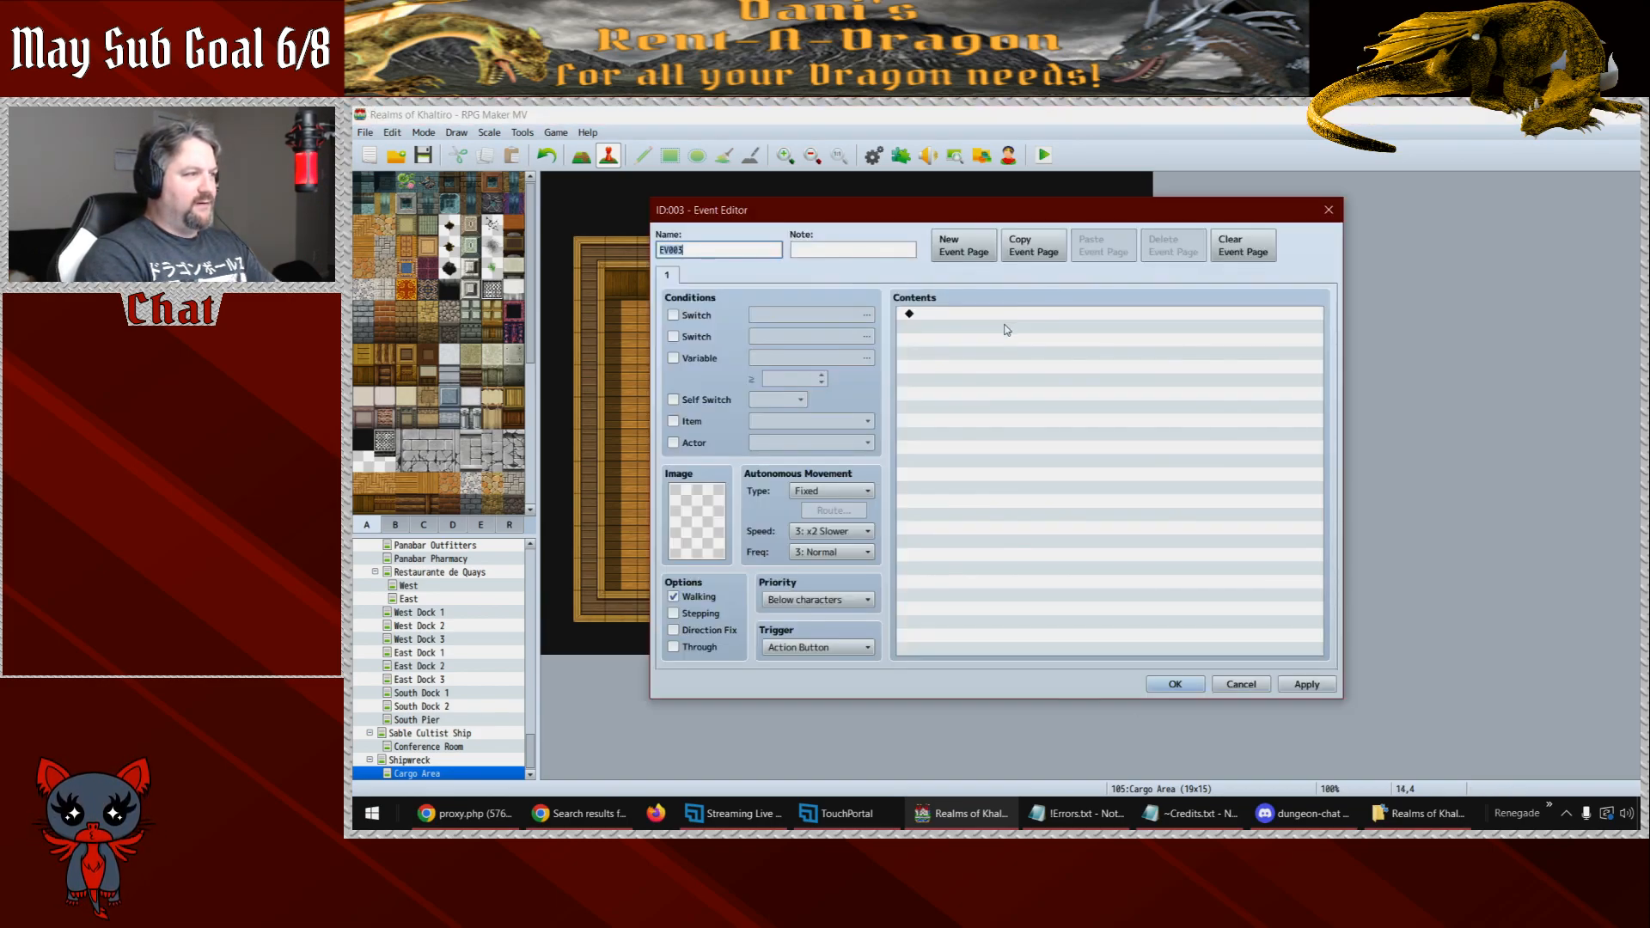
key(Escape)
key(ctrl+v)
double_click(1008, 322)
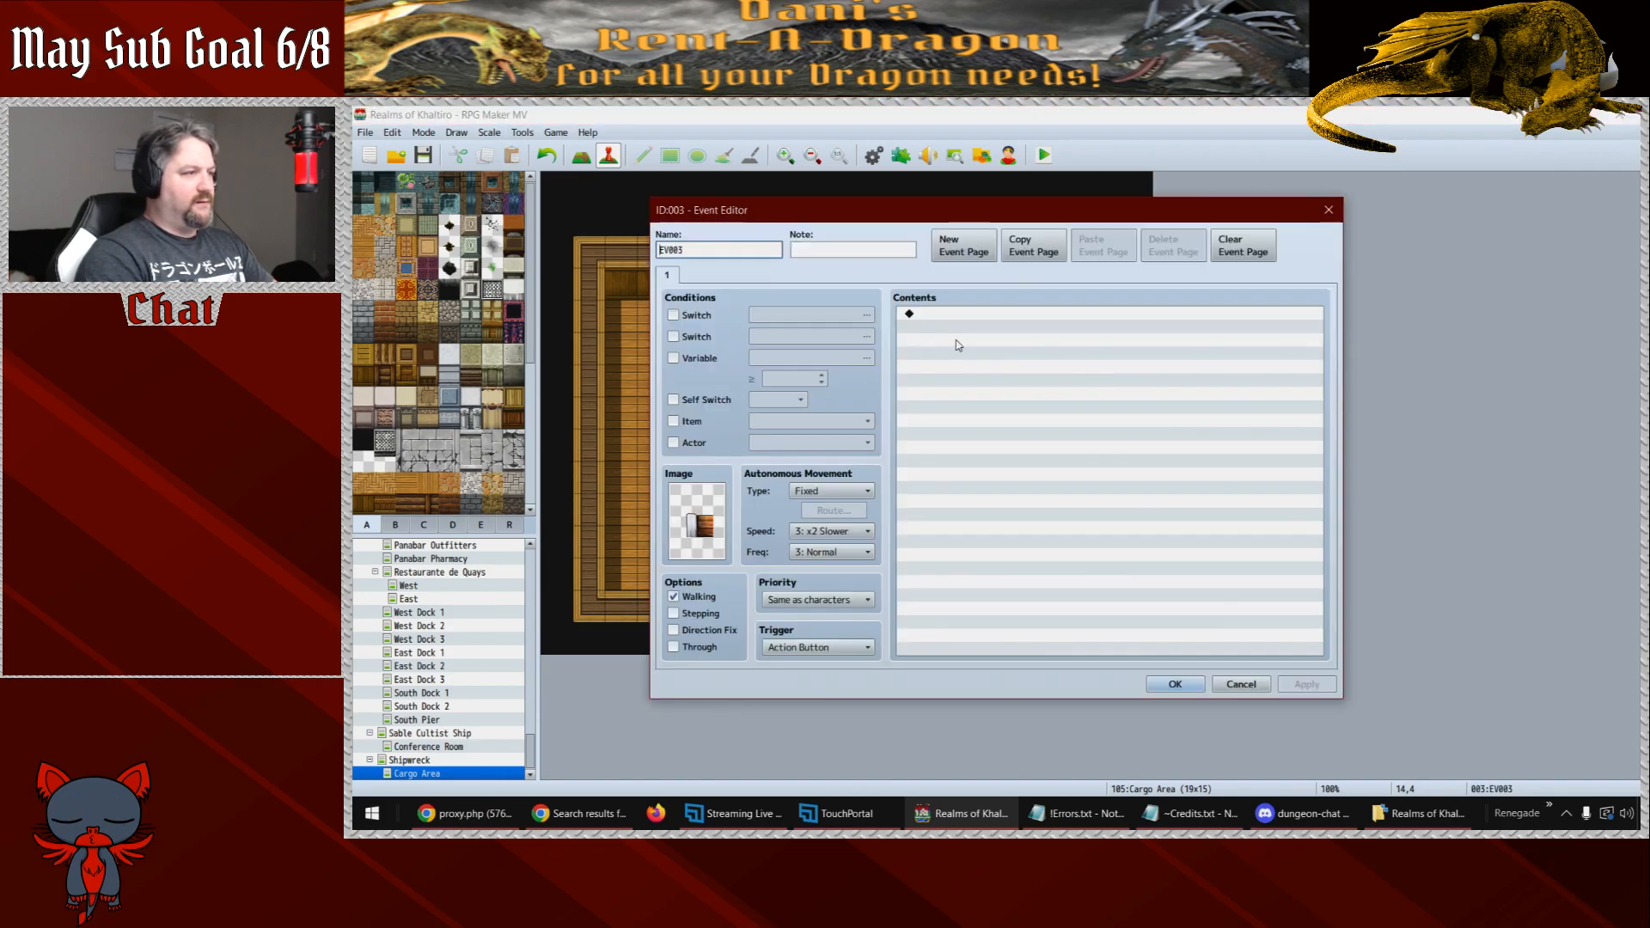
double_click(696, 522)
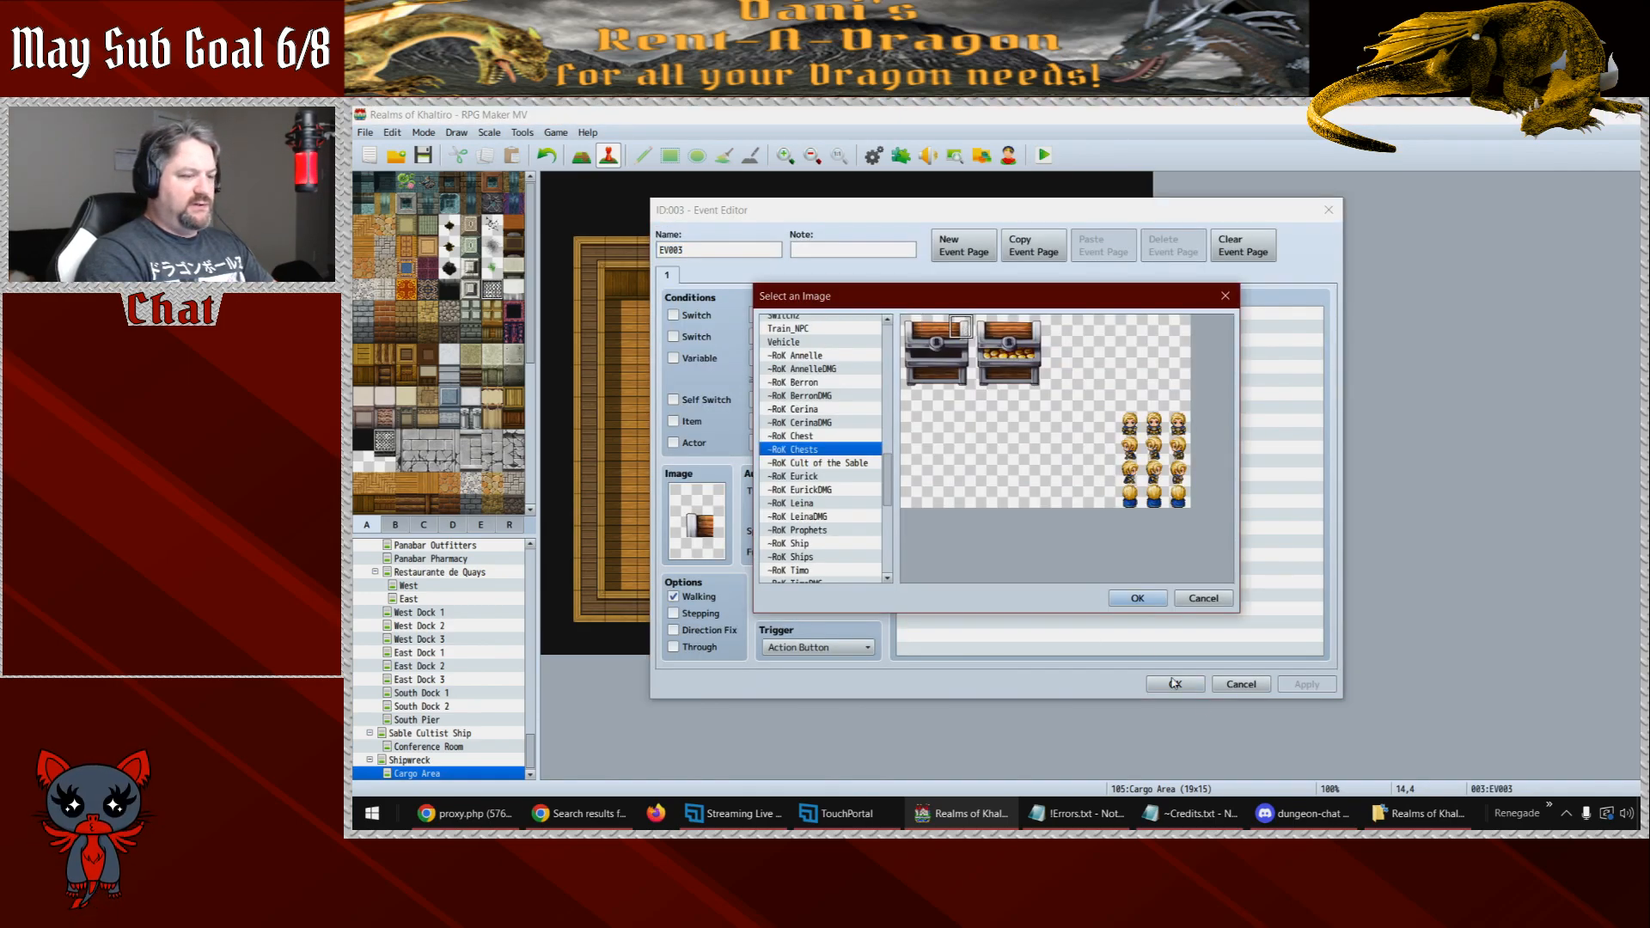
click(1136, 598)
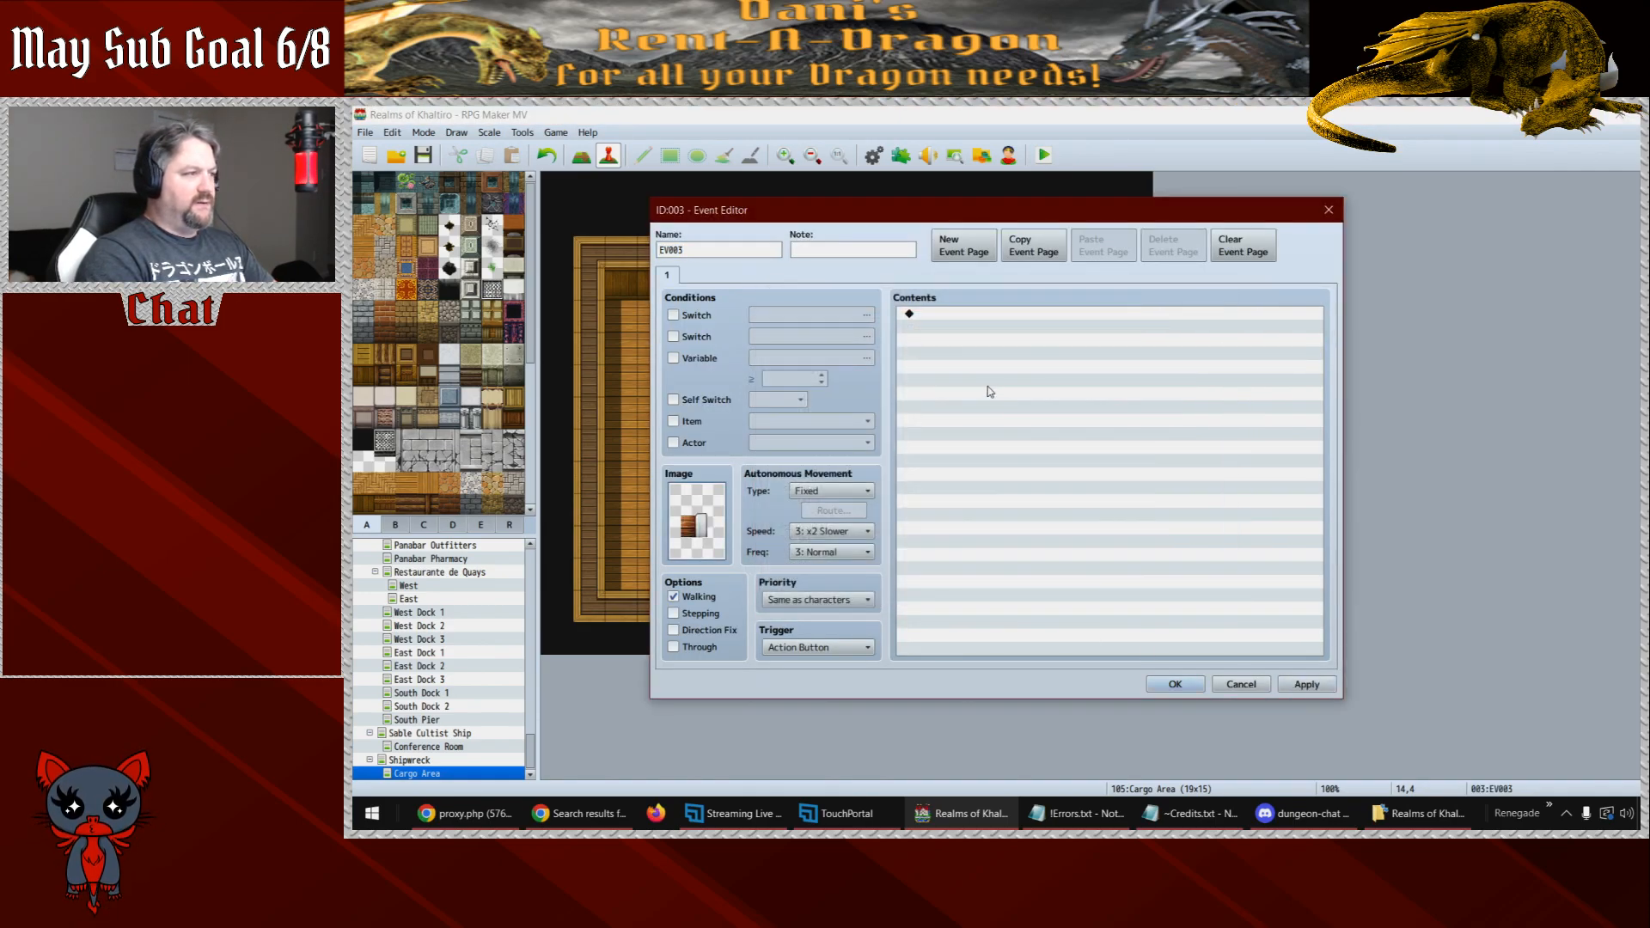
click(1173, 685)
- Paste a chest event at tile 14,5 and set its image to the right piece of the empty chest's middle row
click(1008, 351)
key(ctrl+v)
double_click(1009, 351)
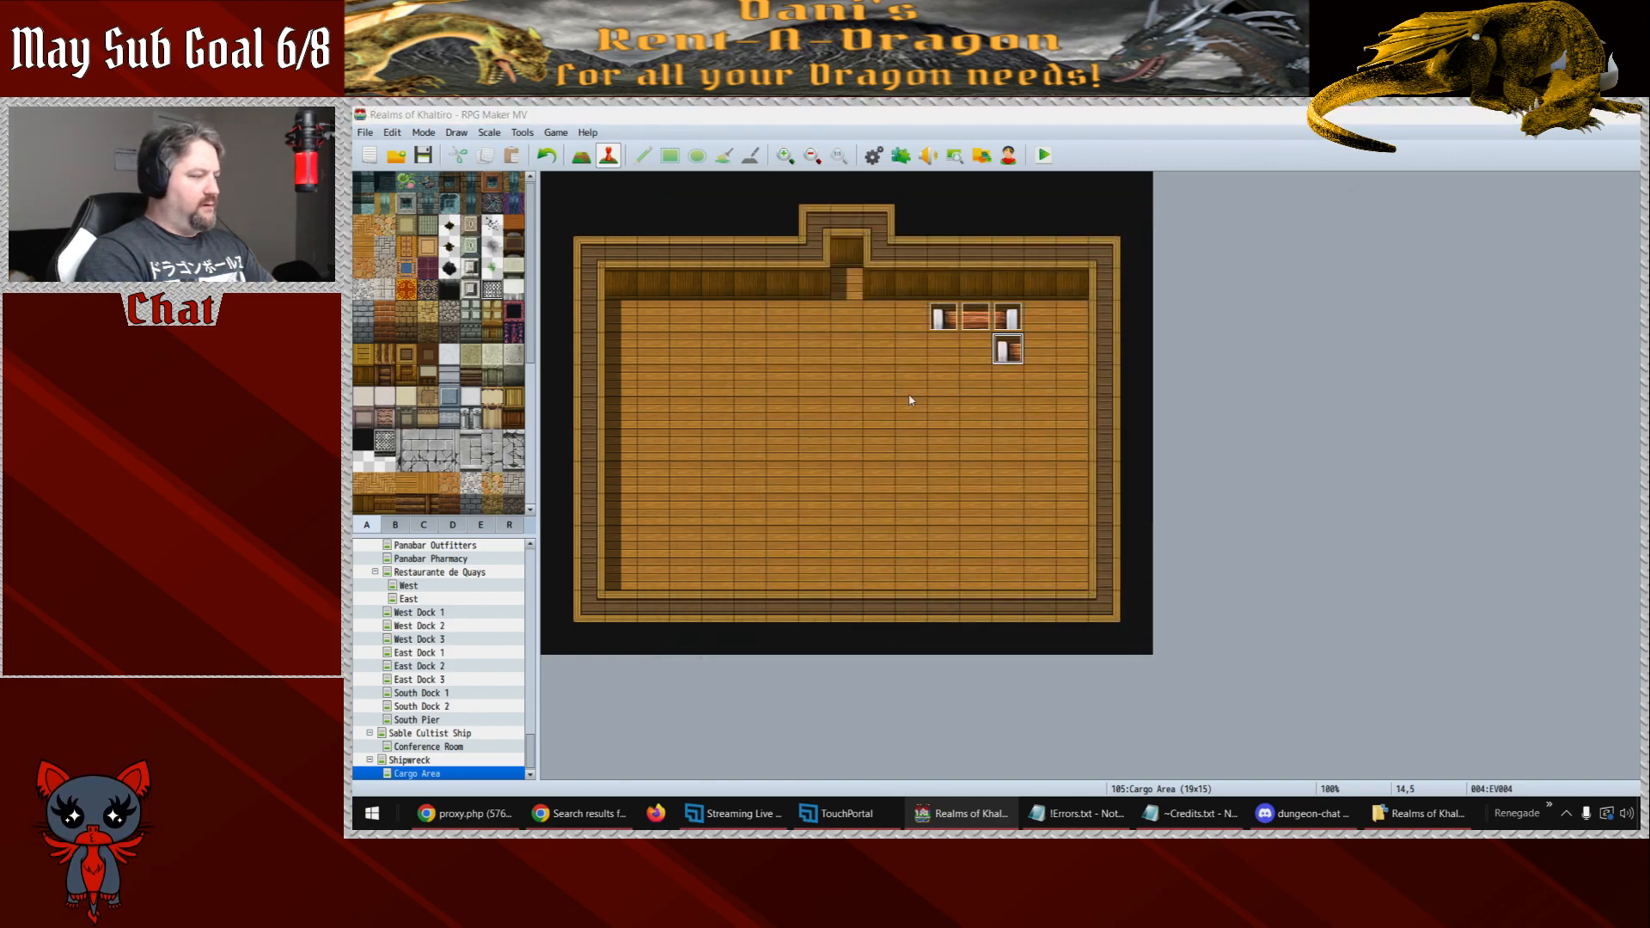
double_click(703, 545)
click(961, 351)
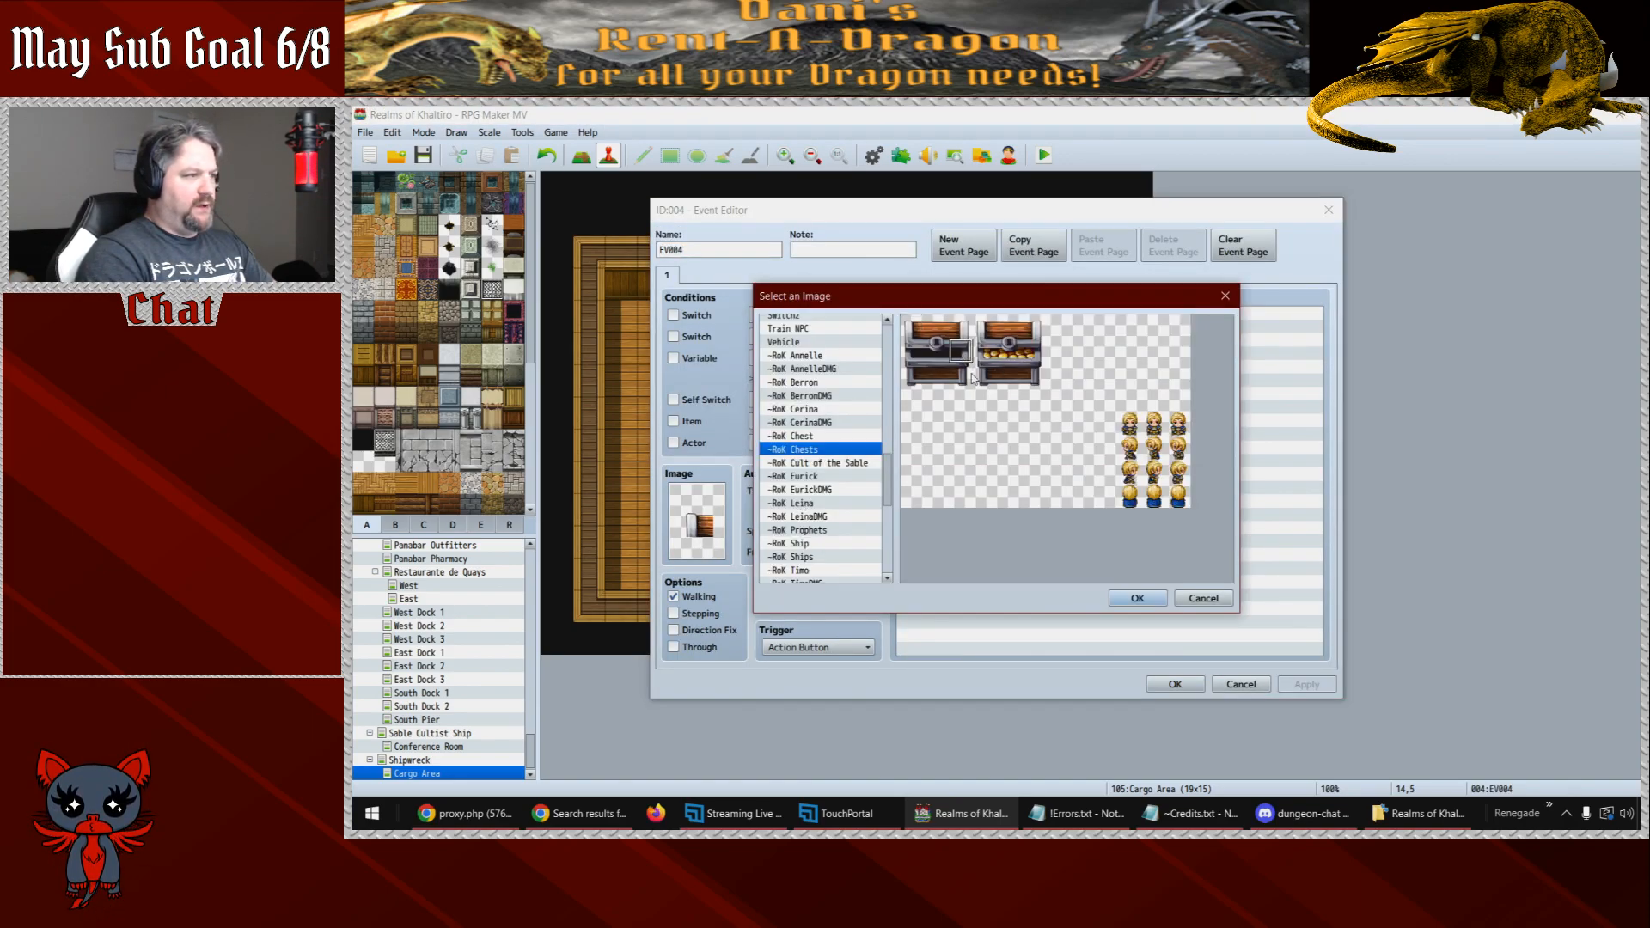
click(1136, 598)
click(1175, 684)
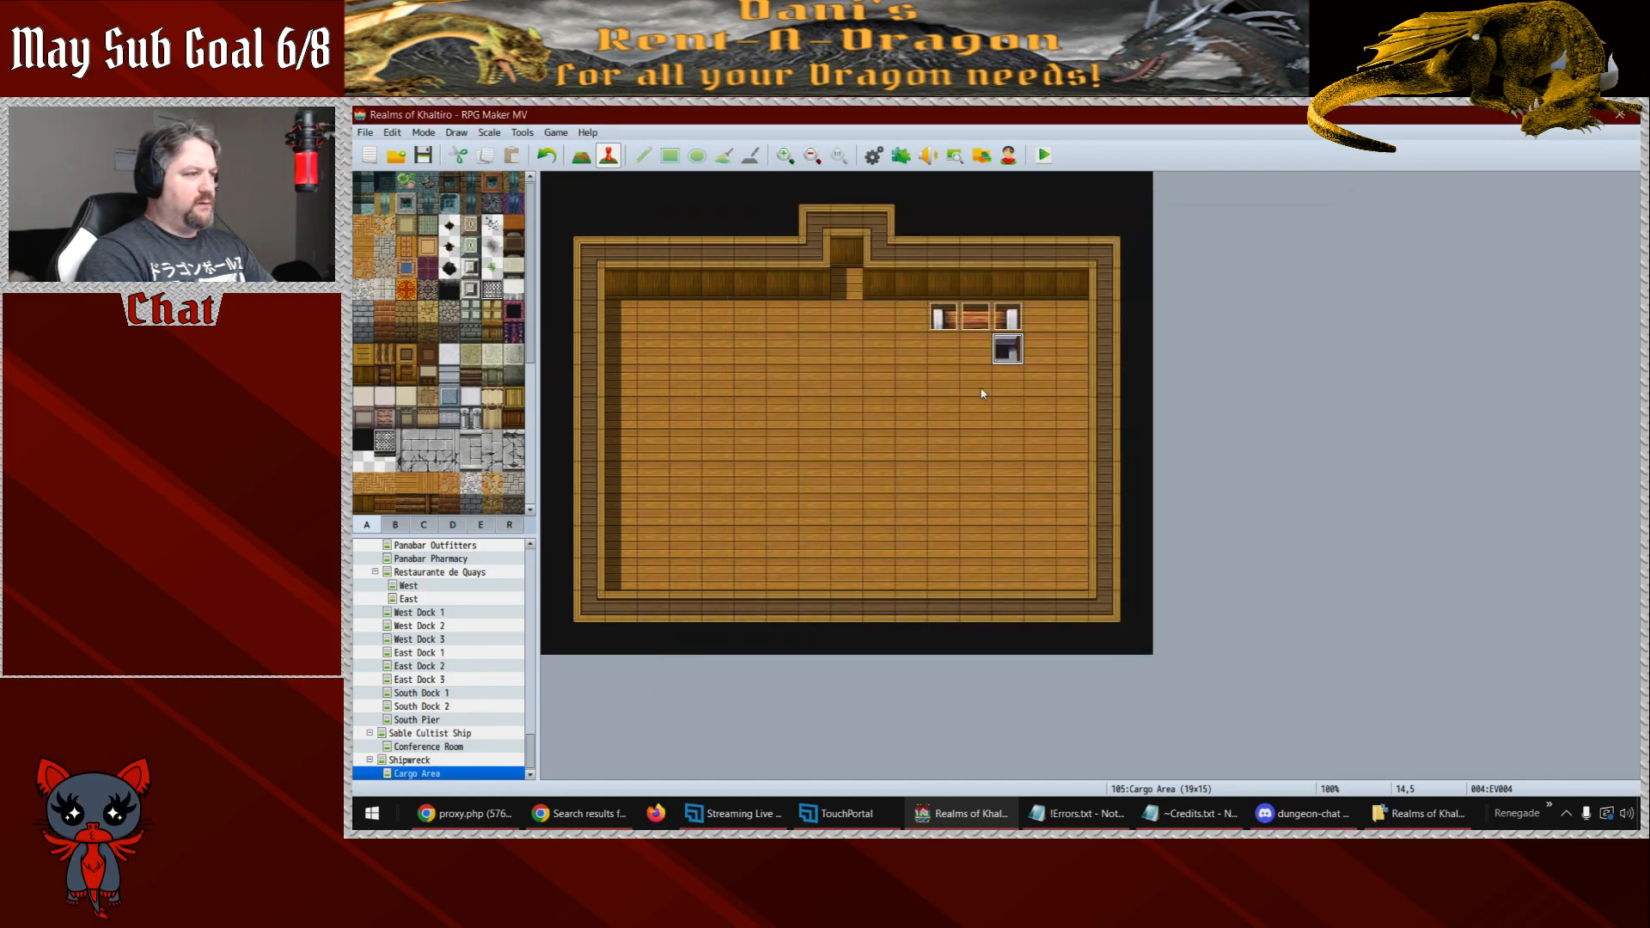
- Add a chest event copy at tile 13,5 and set its image to the centre piece of the empty chest
double_click(977, 359)
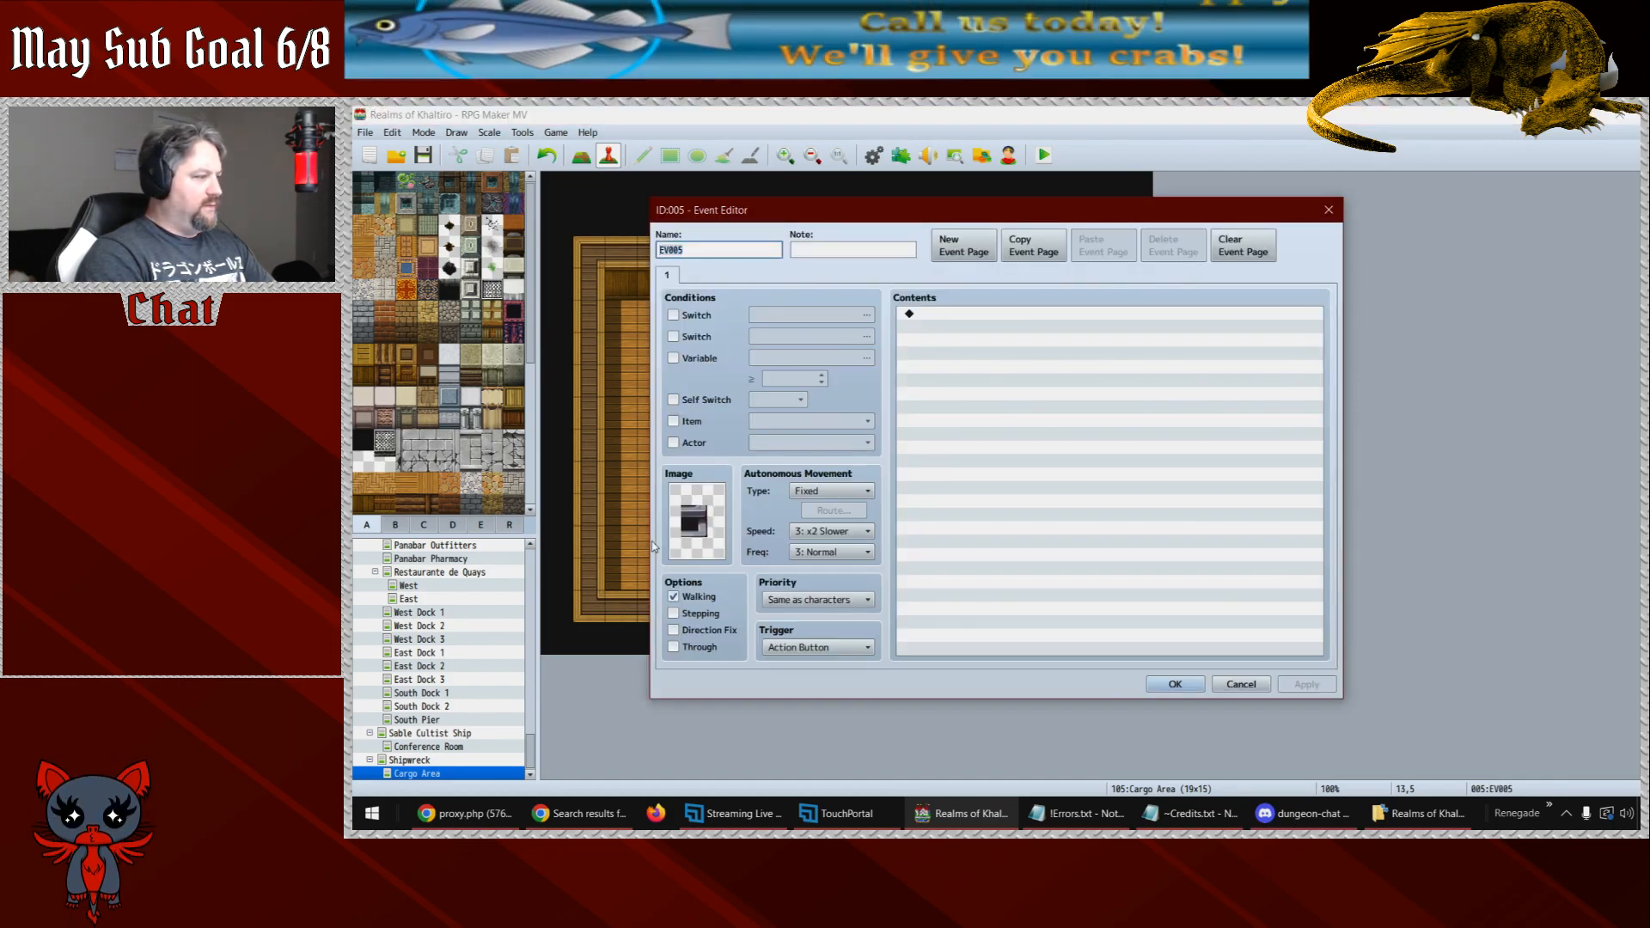
double_click(695, 538)
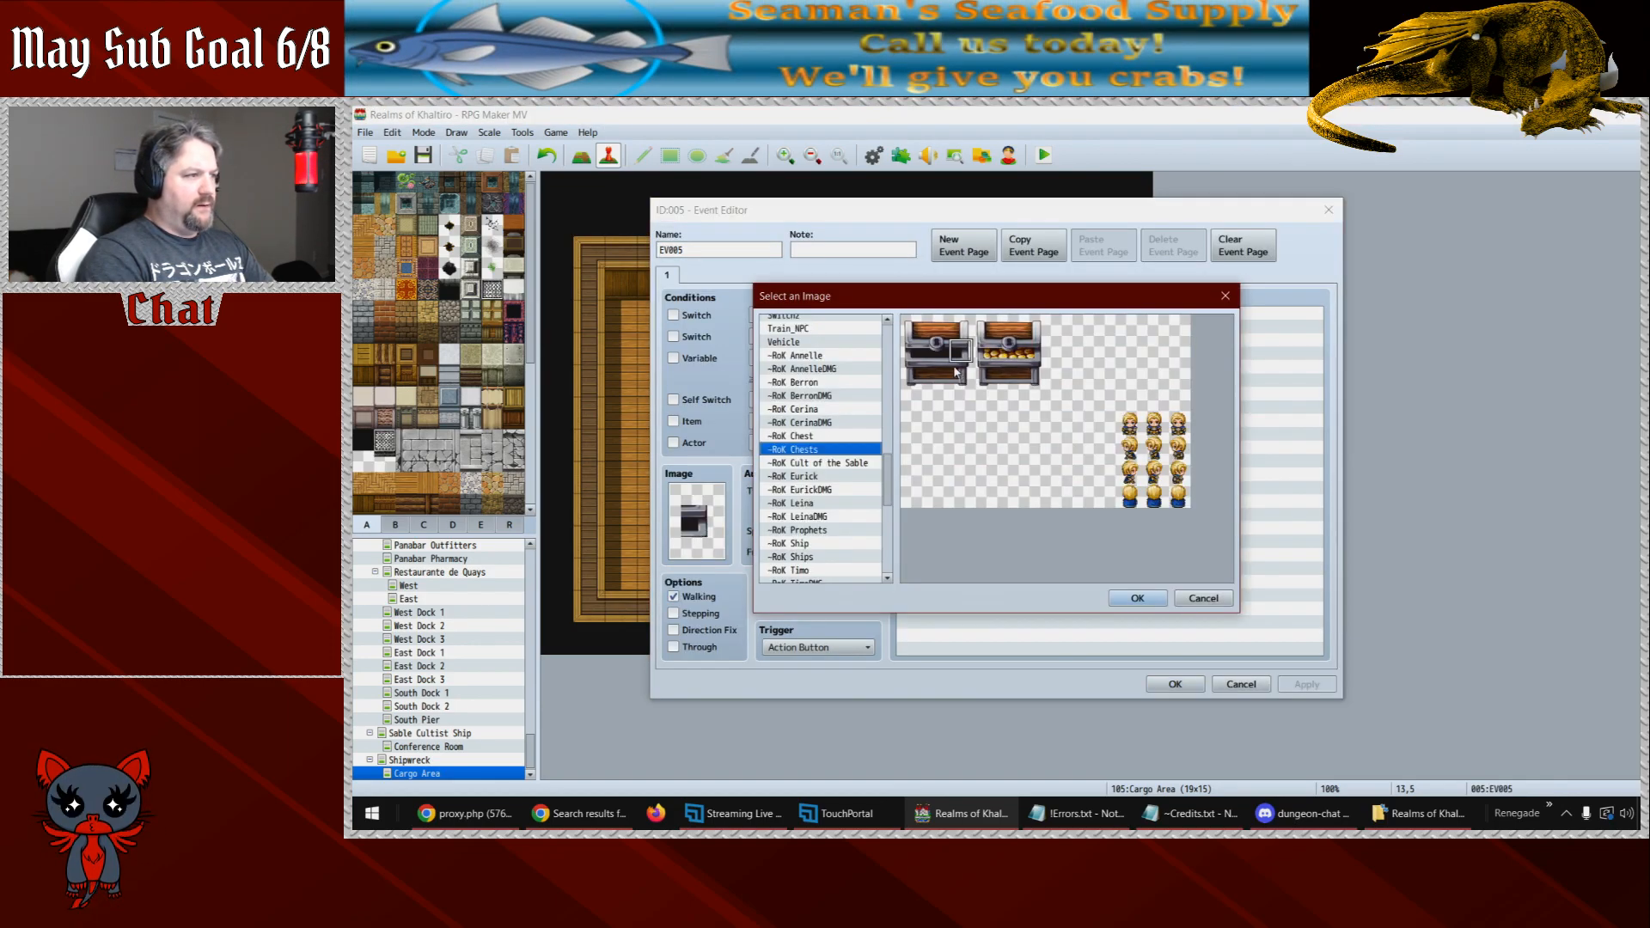
click(954, 382)
click(1137, 598)
click(1175, 684)
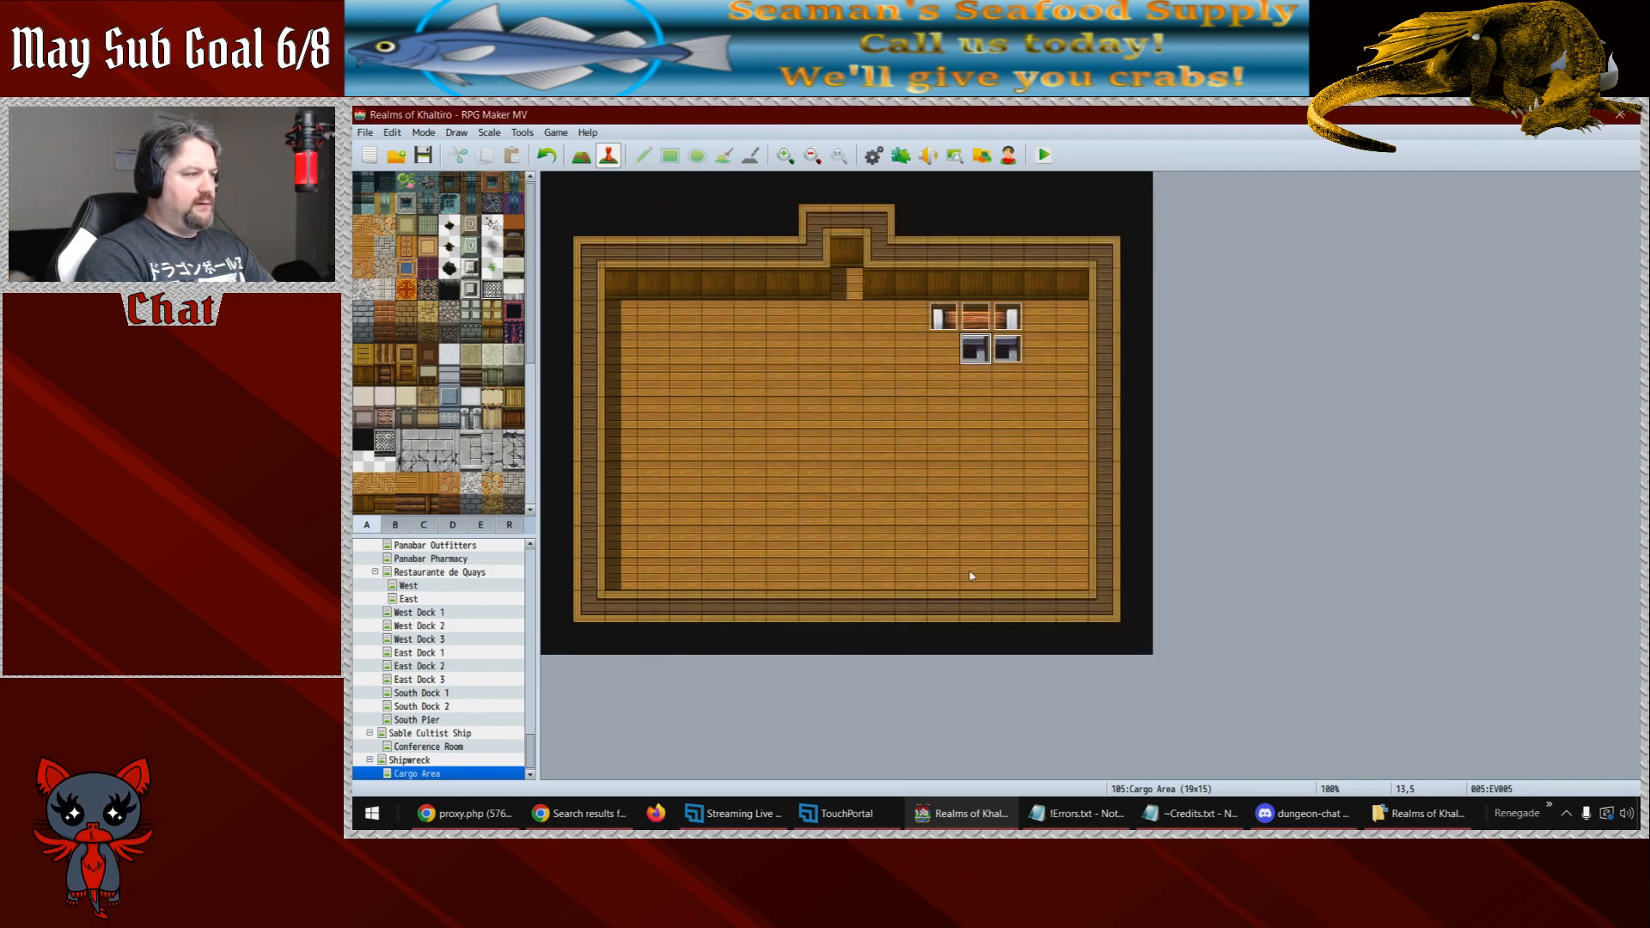
- Paste a chest event at tile 12,5 and set its image to the left piece of the empty chest's middle row
click(944, 348)
key(ctrl+v)
double_click(944, 349)
double_click(710, 490)
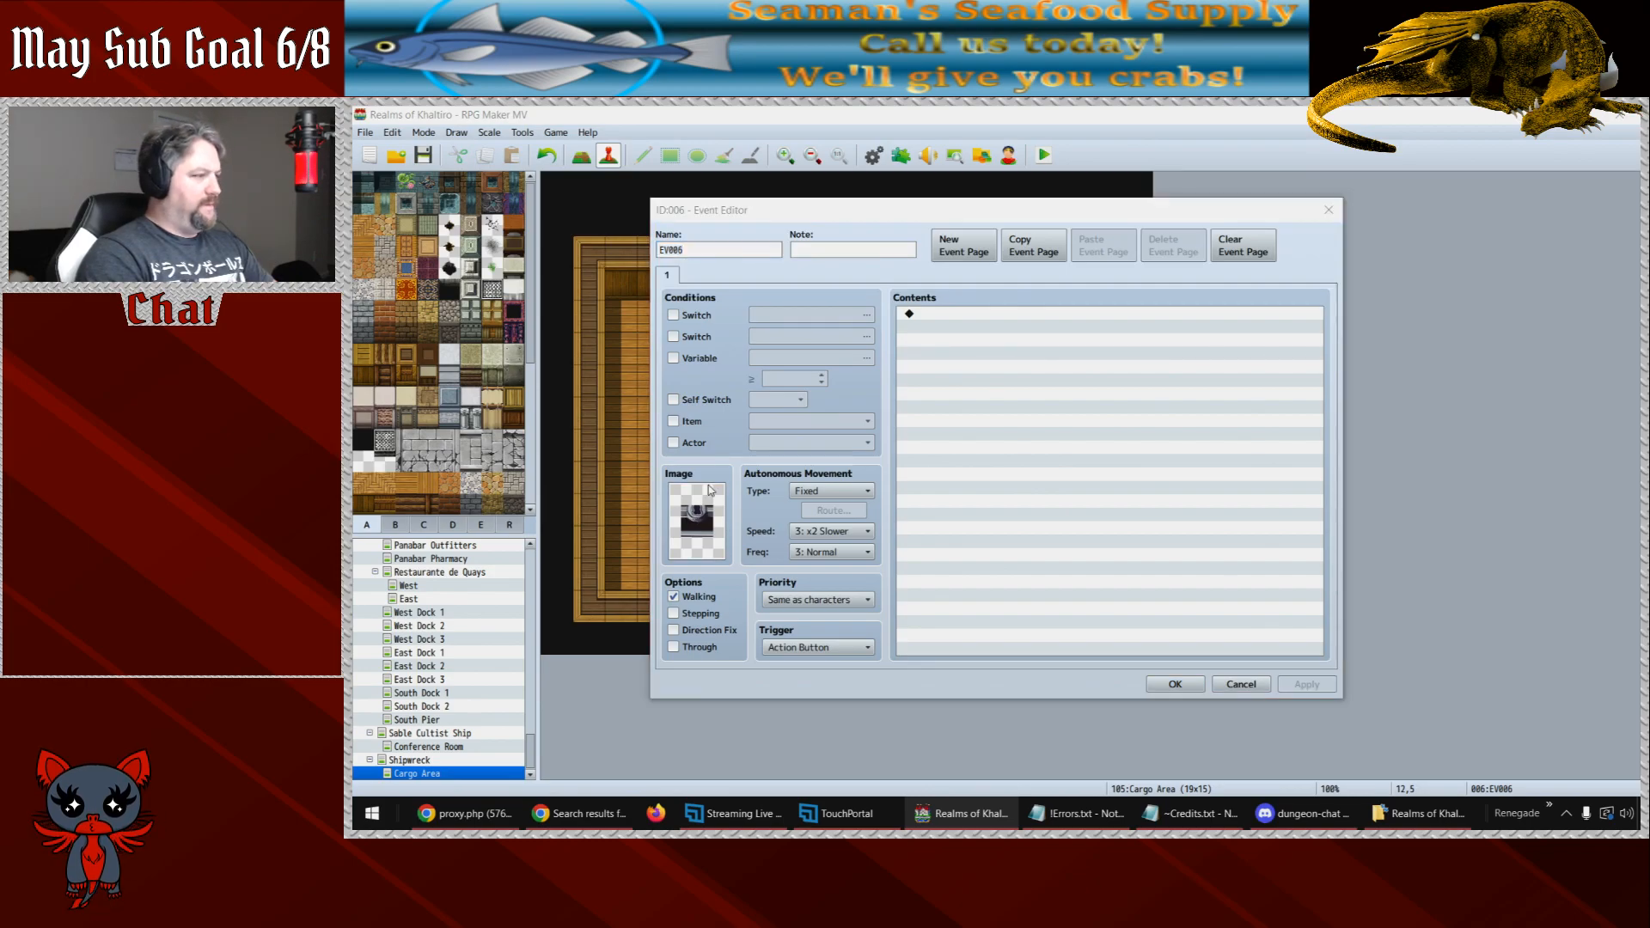
double_click(926, 354)
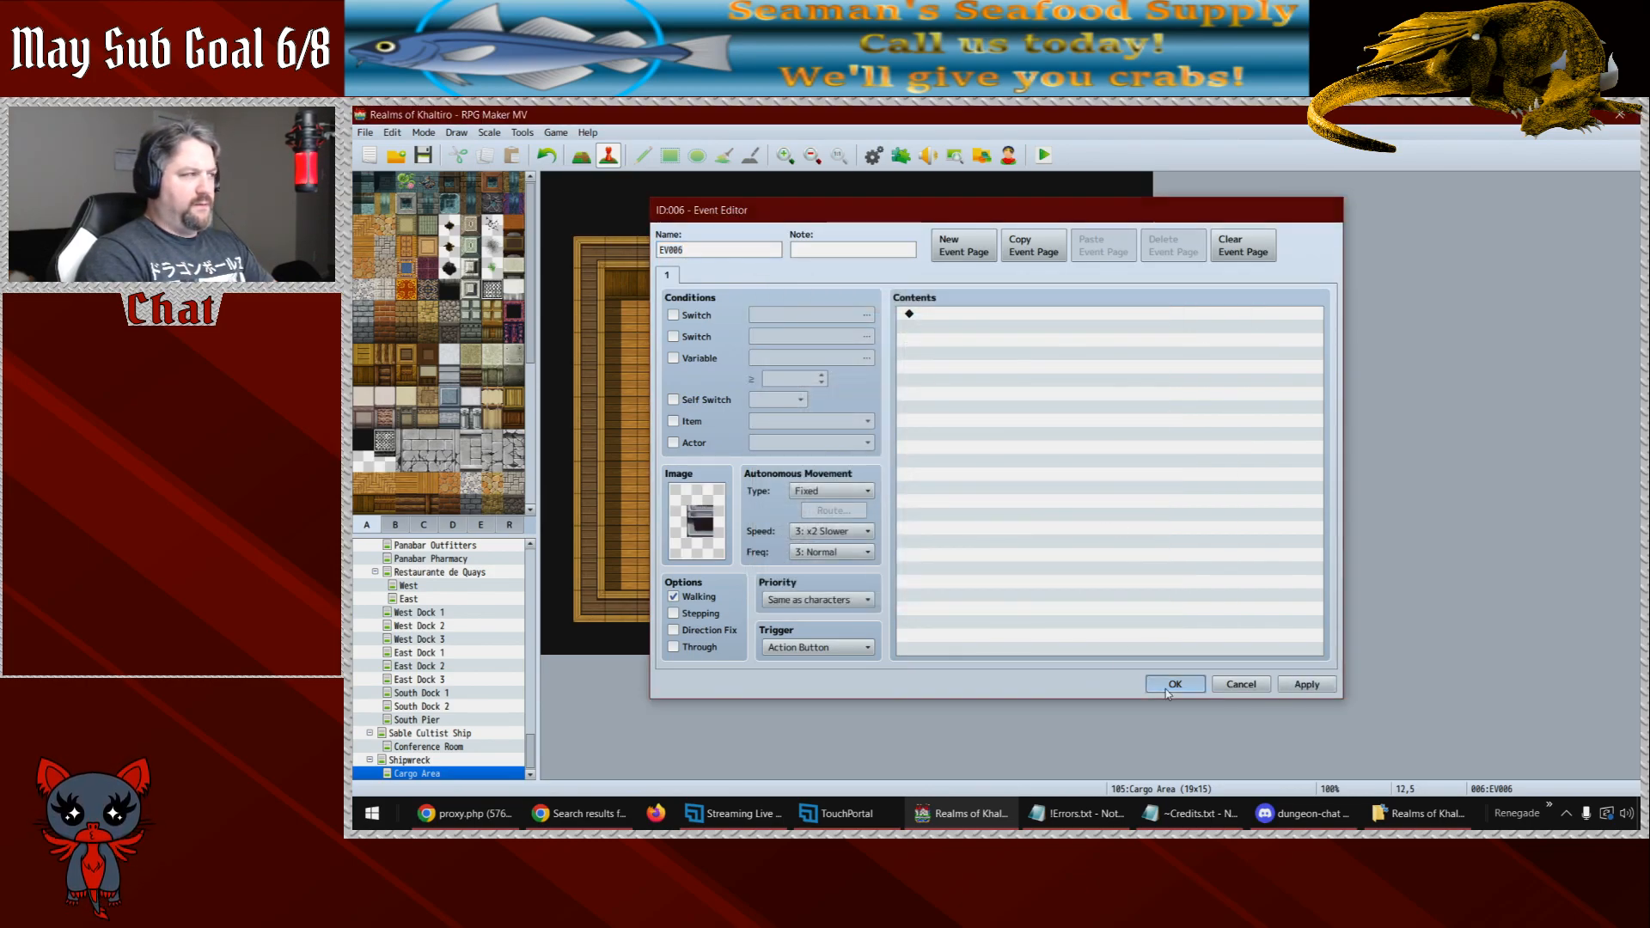
click(1173, 685)
- Paste a chest event at tile 12,6 and set its image to the lower-left piece of the empty chest
click(943, 381)
key(ctrl+v)
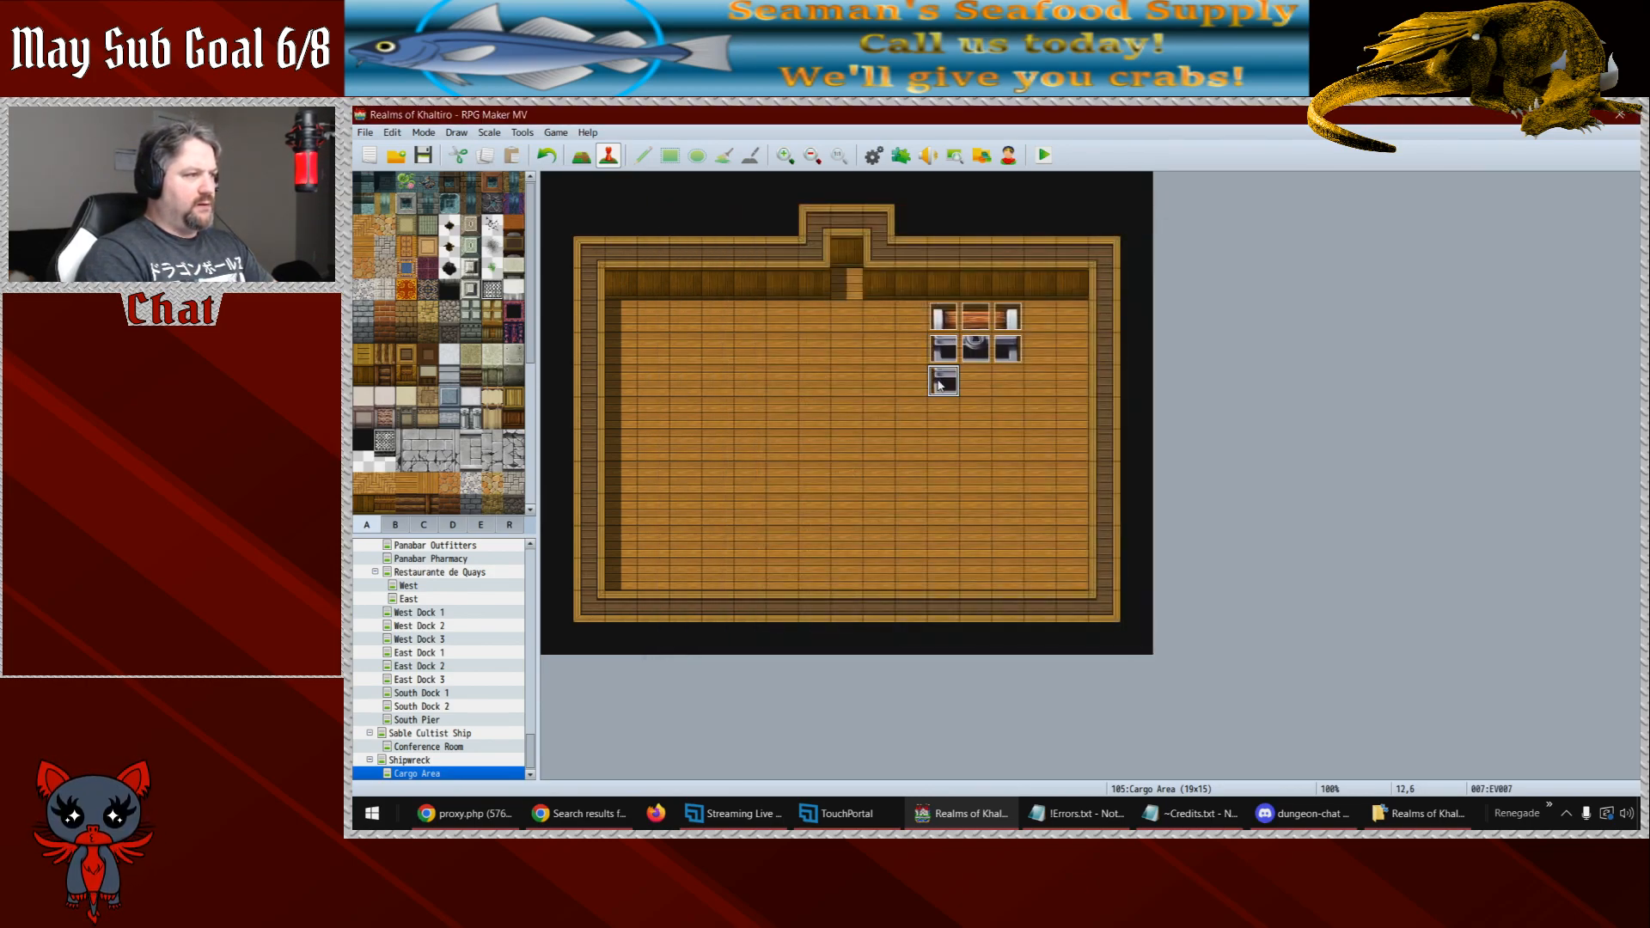
double_click(943, 381)
double_click(697, 520)
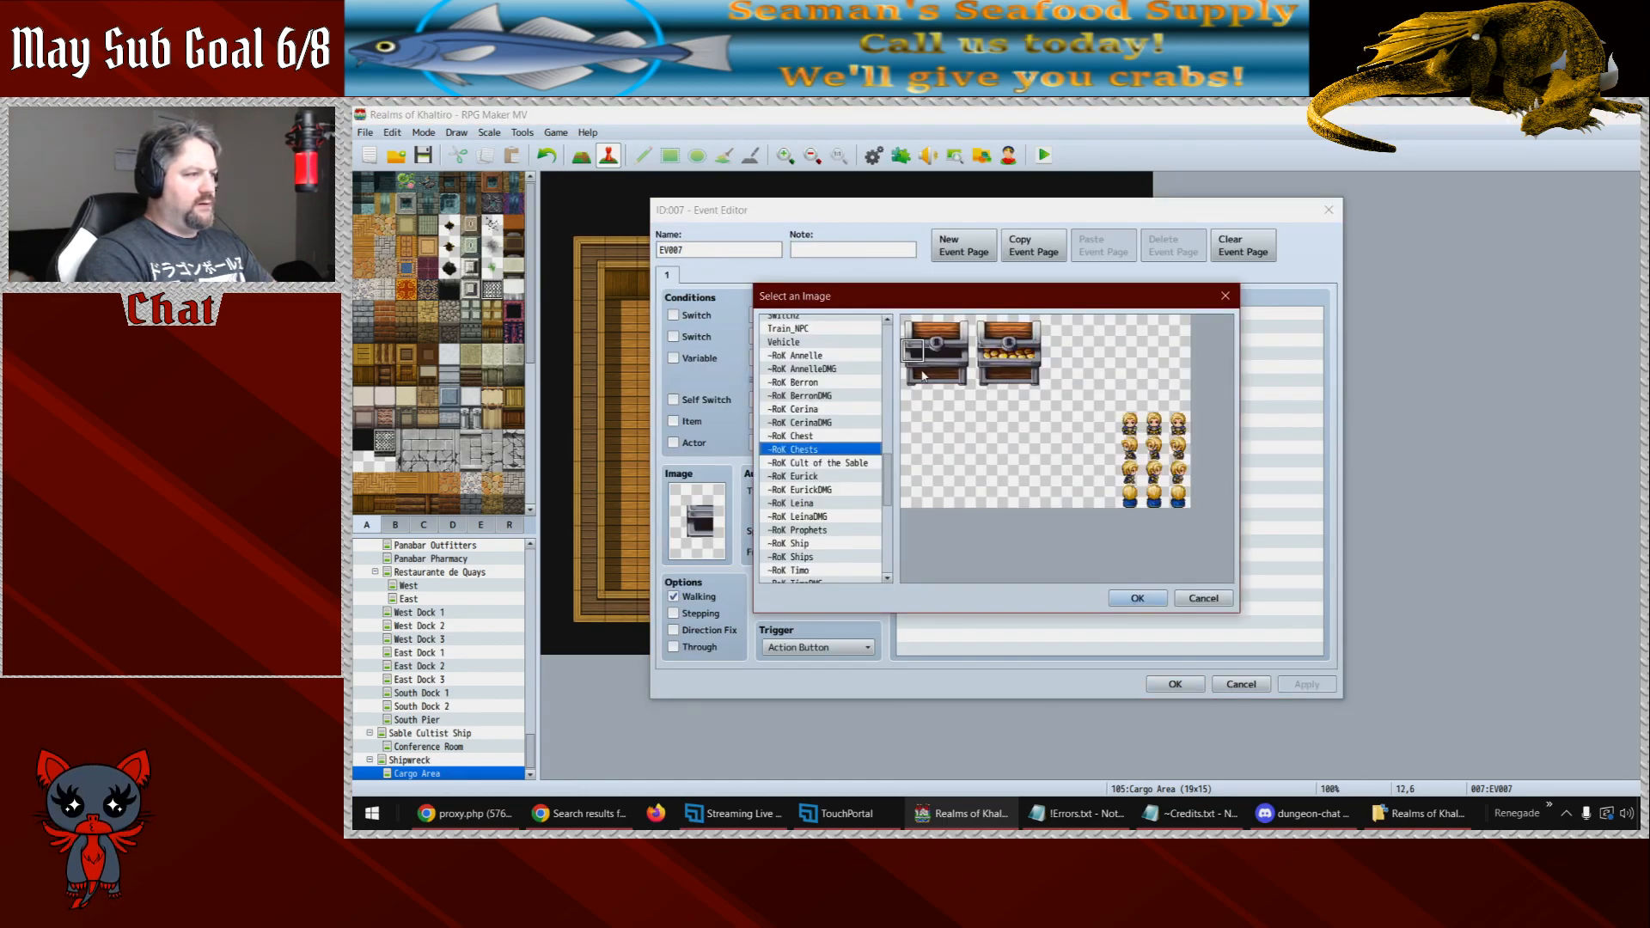
double_click(924, 375)
click(1174, 684)
- Paste a chest event at tile 13,6 and set its image to the lower-middle piece of the empty chest
click(971, 381)
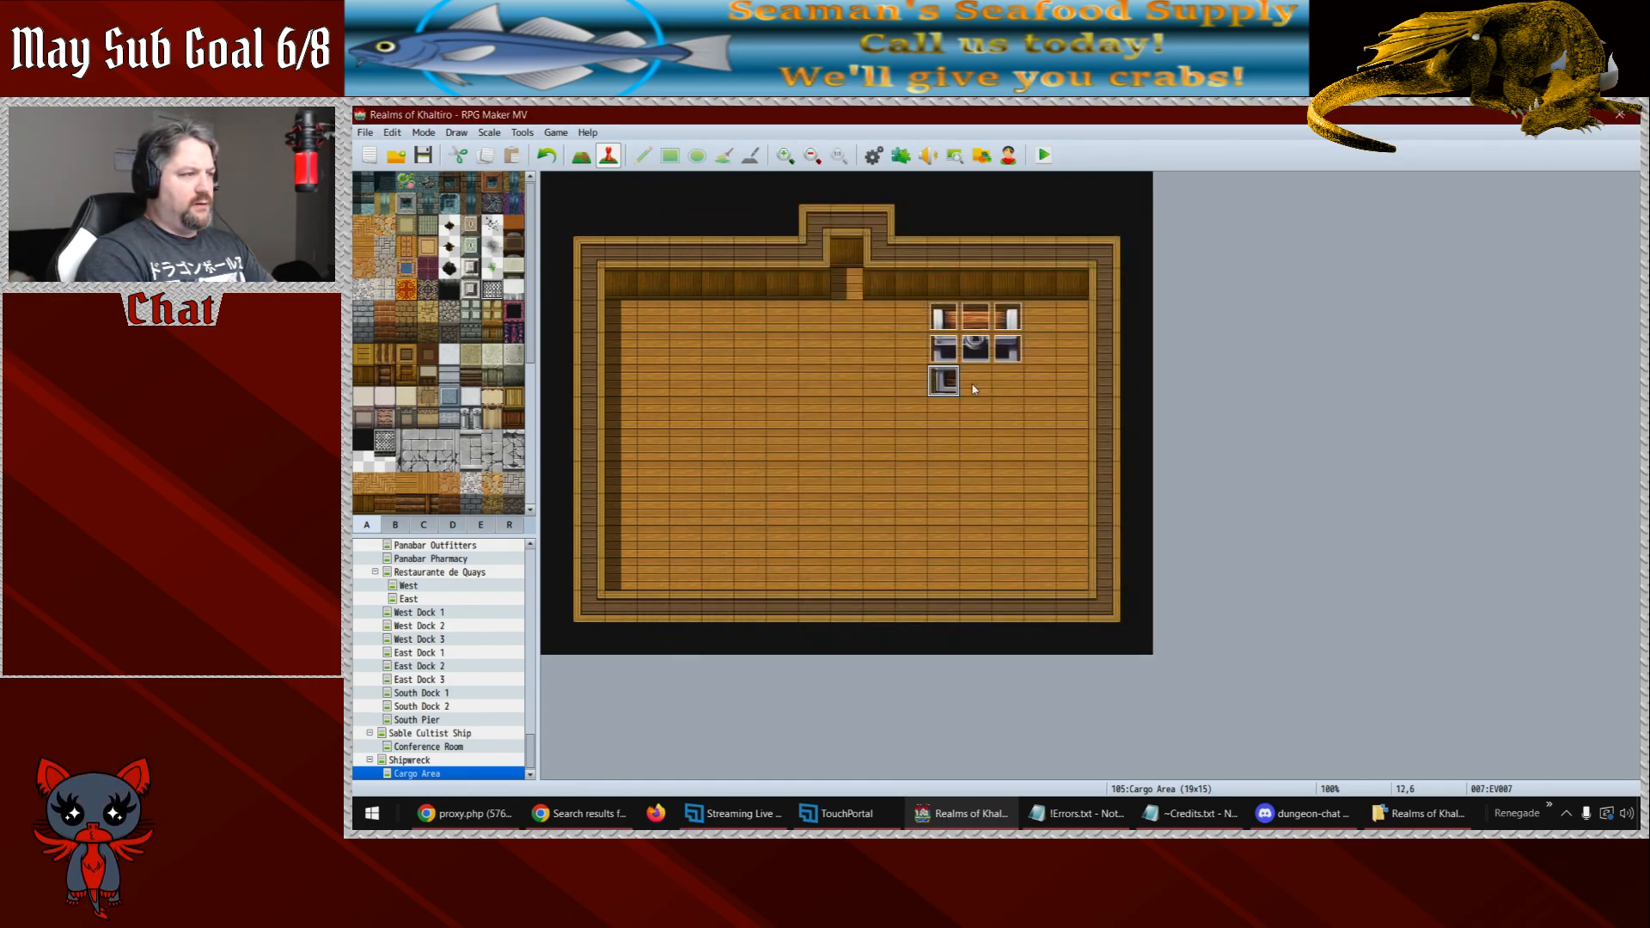
key(ctrl+v)
double_click(970, 380)
double_click(709, 545)
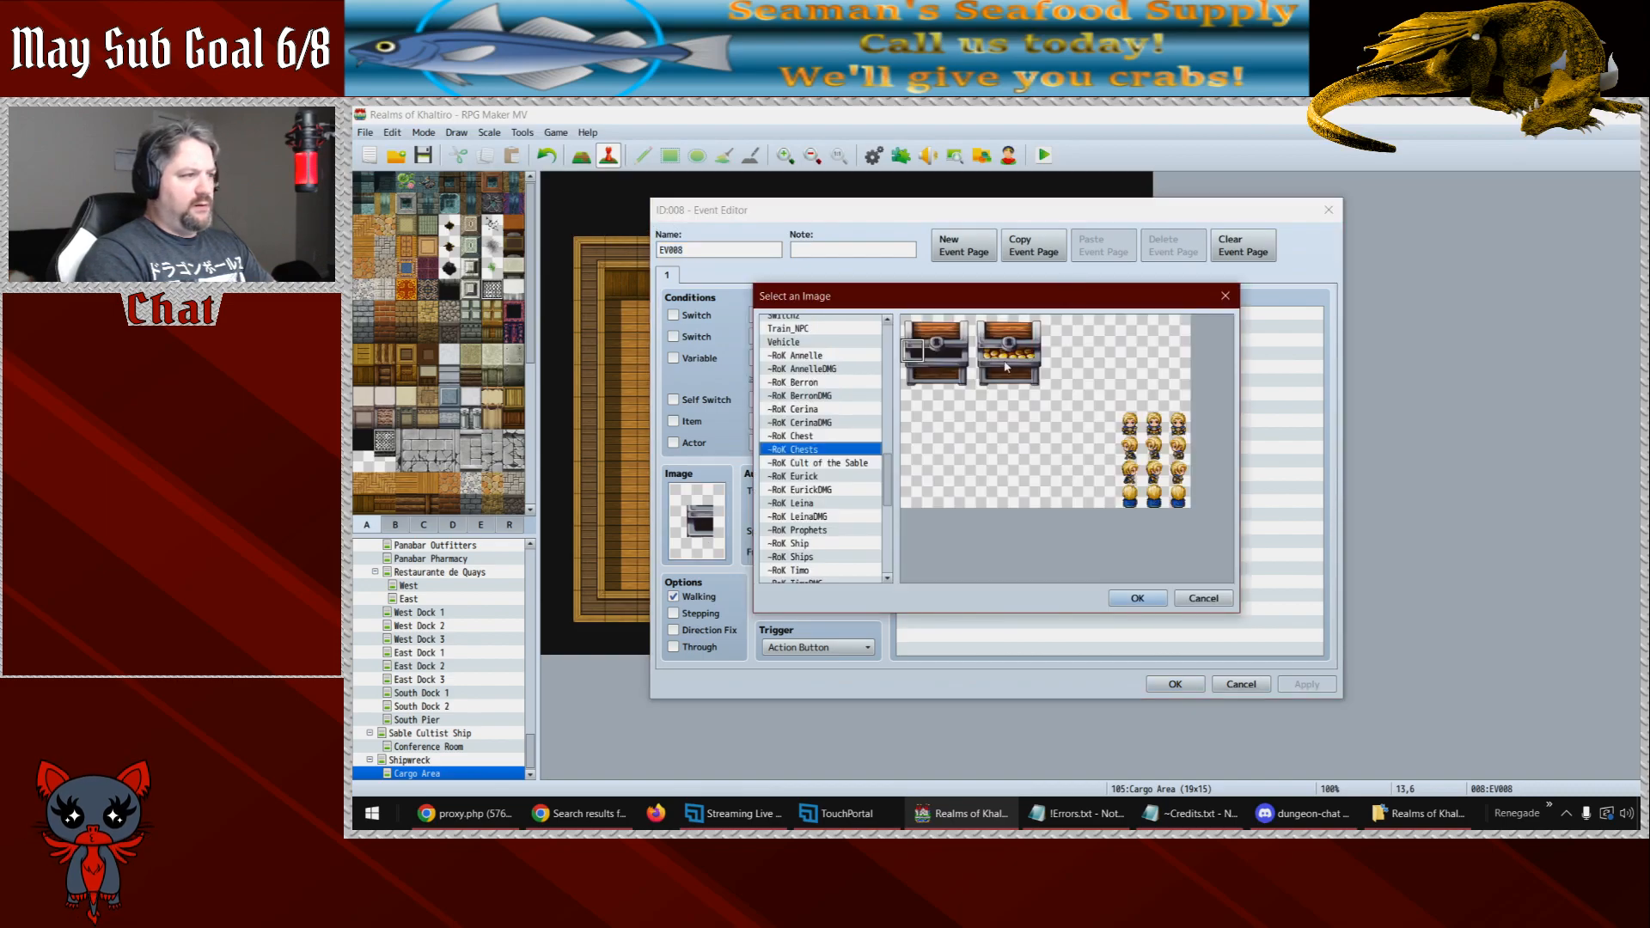
double_click(930, 368)
click(1175, 684)
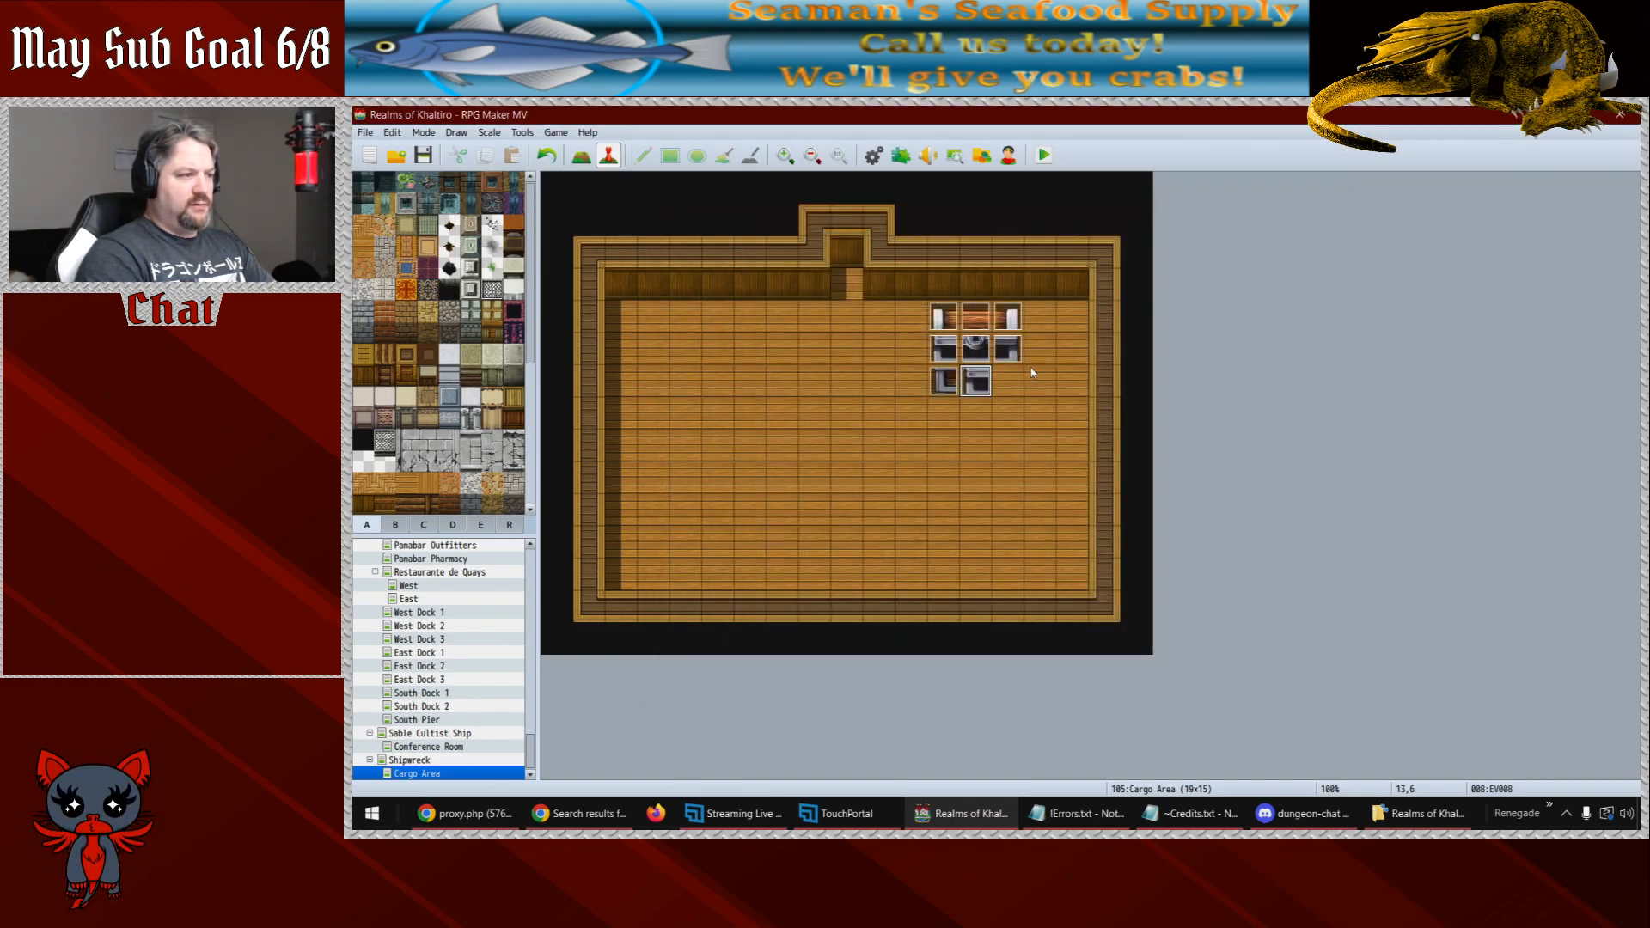
- Paste a chest event at tile 14,6, set its image to the lower-right piece of the empty chest, and apply the change
double_click(1011, 387)
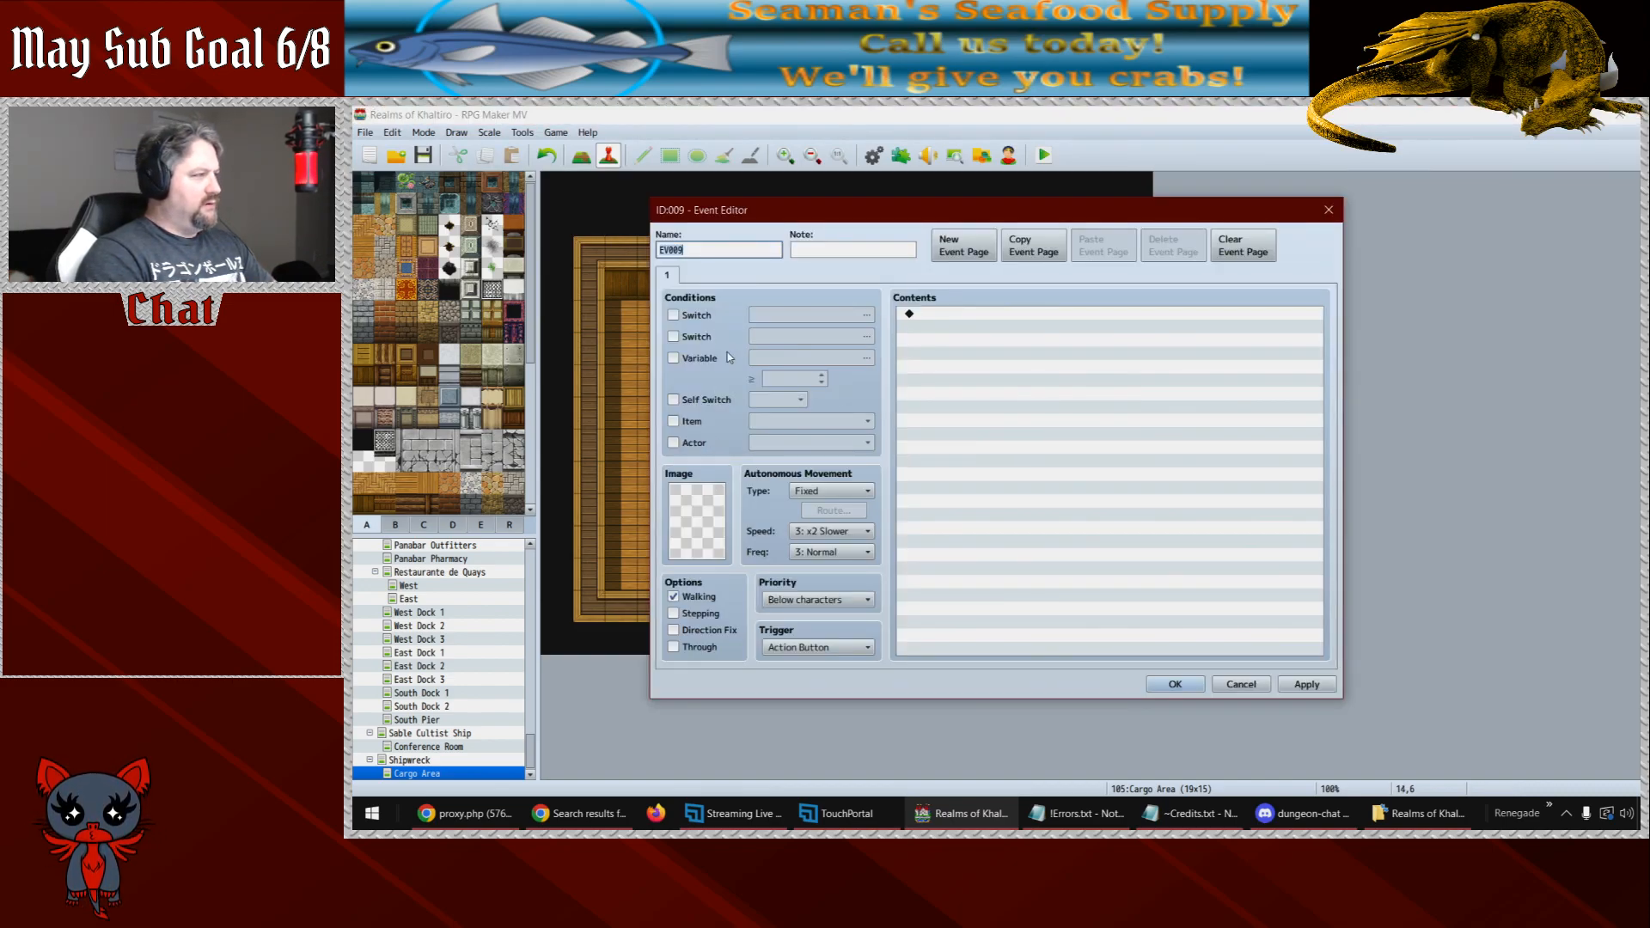
key(Escape)
key(ctrl+v)
double_click(997, 378)
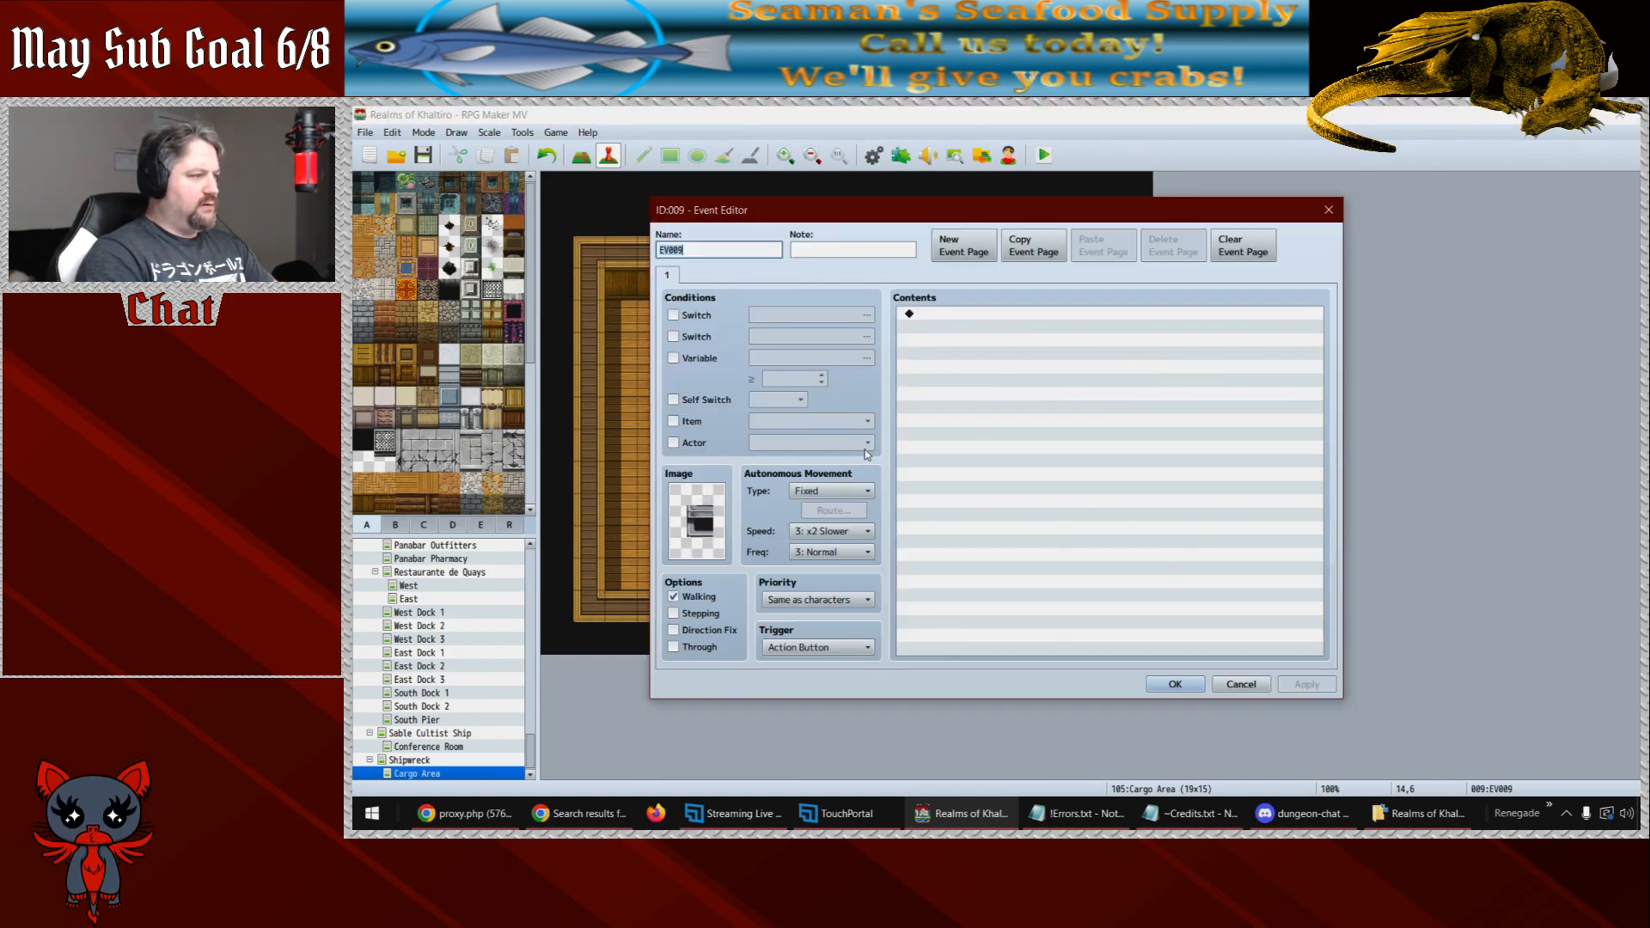
double_click(677, 525)
click(961, 382)
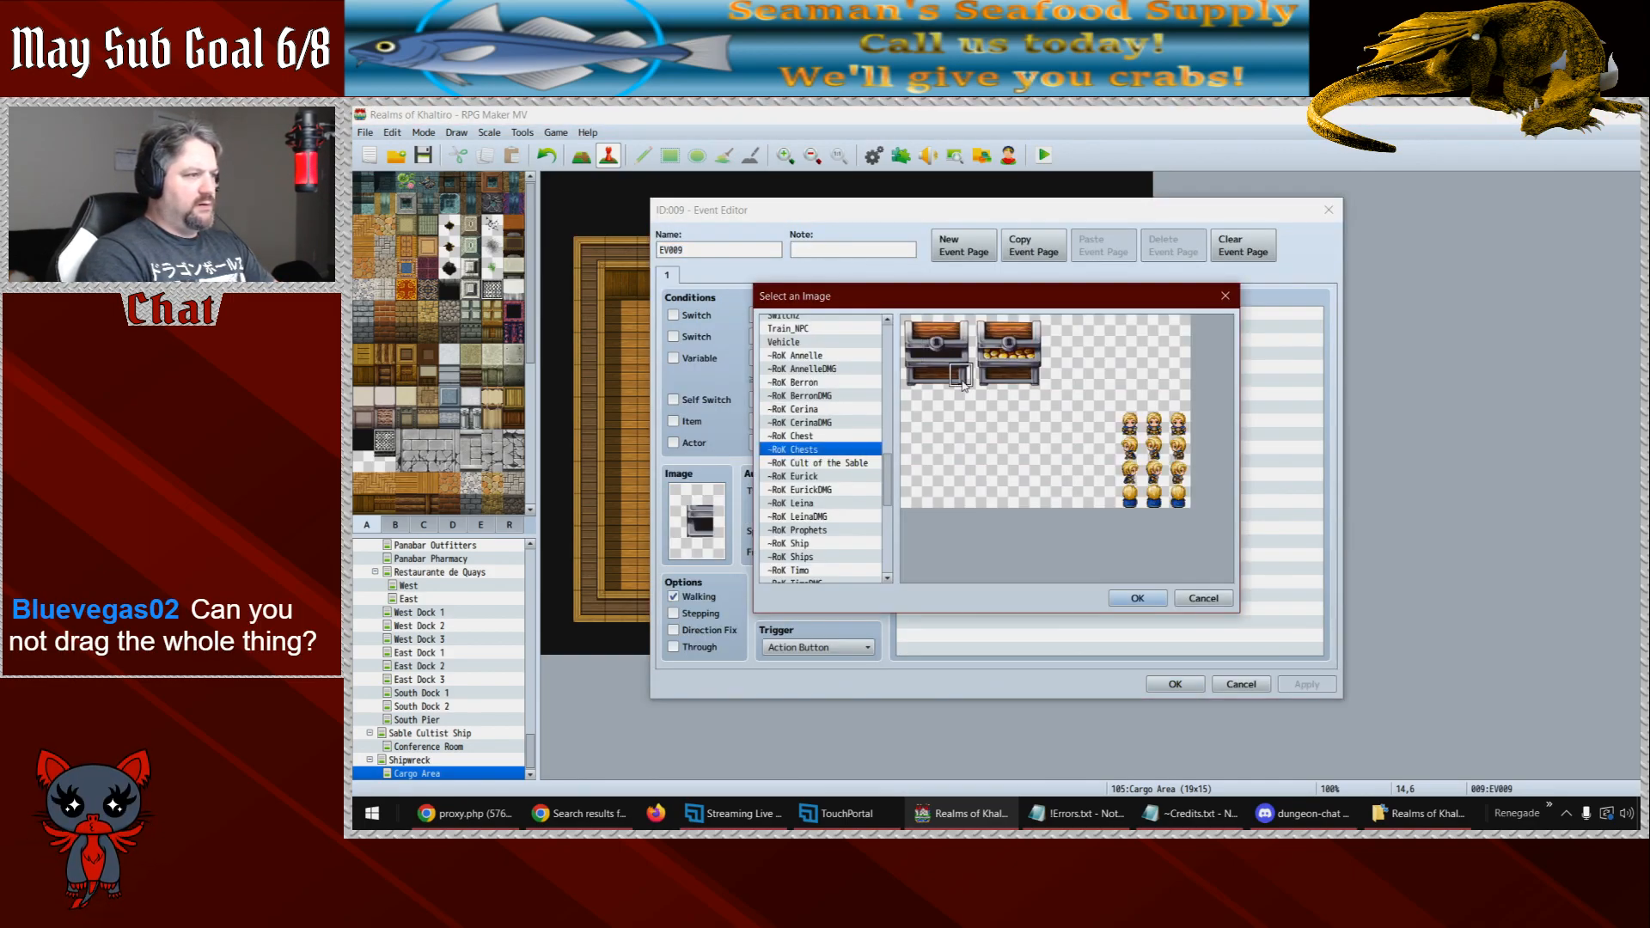
click(1137, 598)
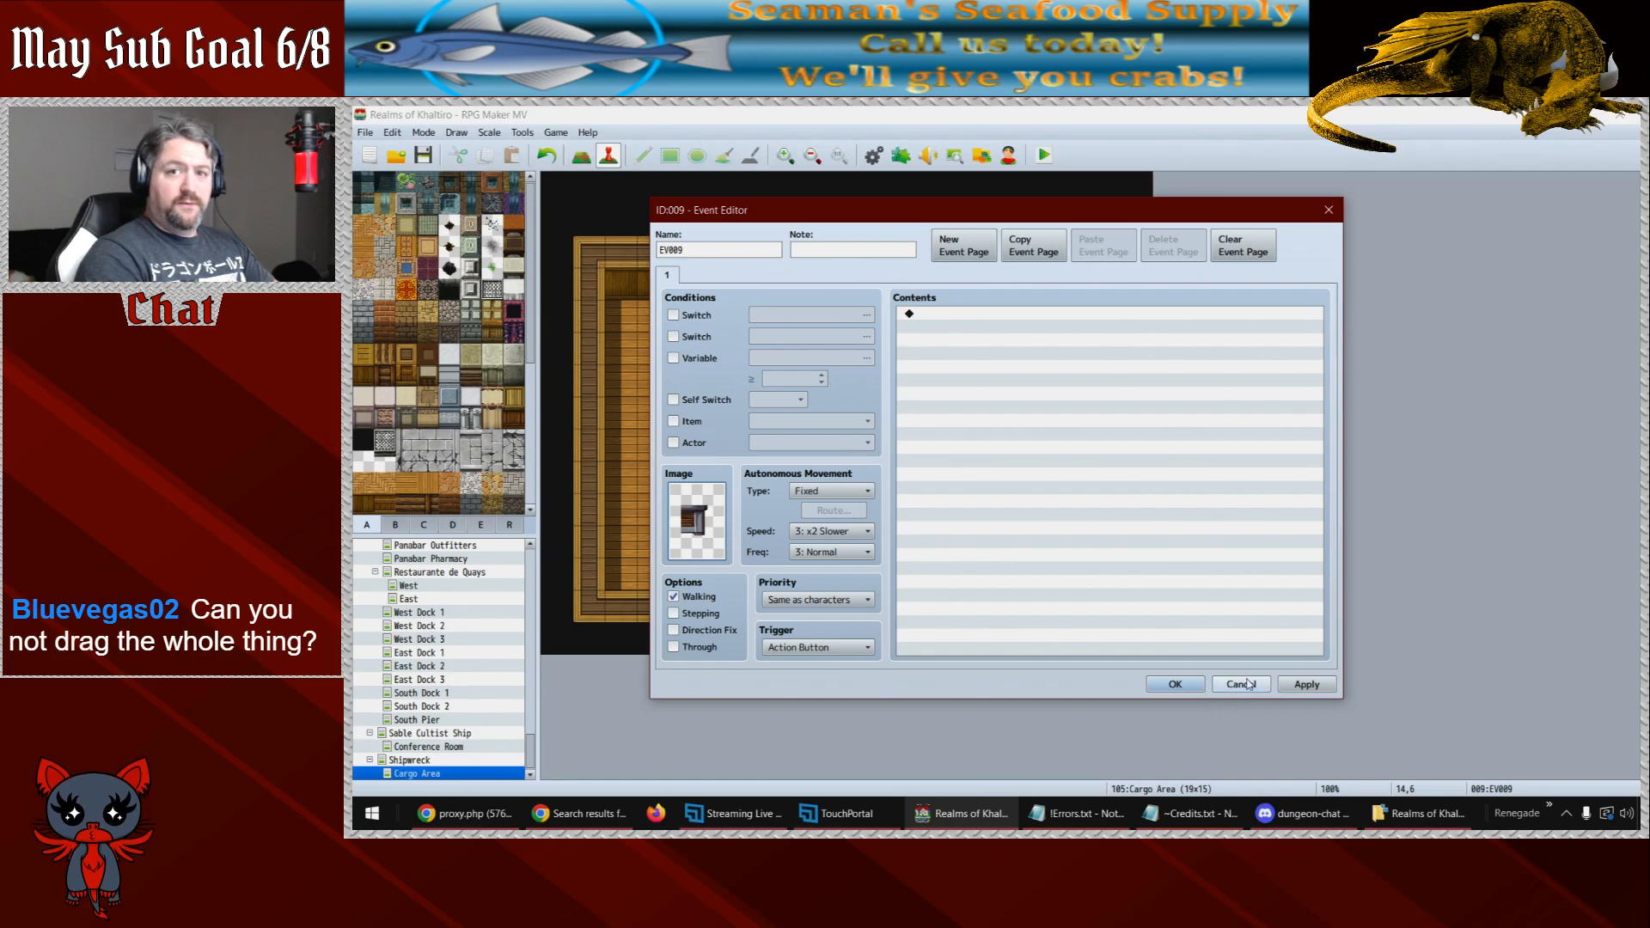
click(1306, 684)
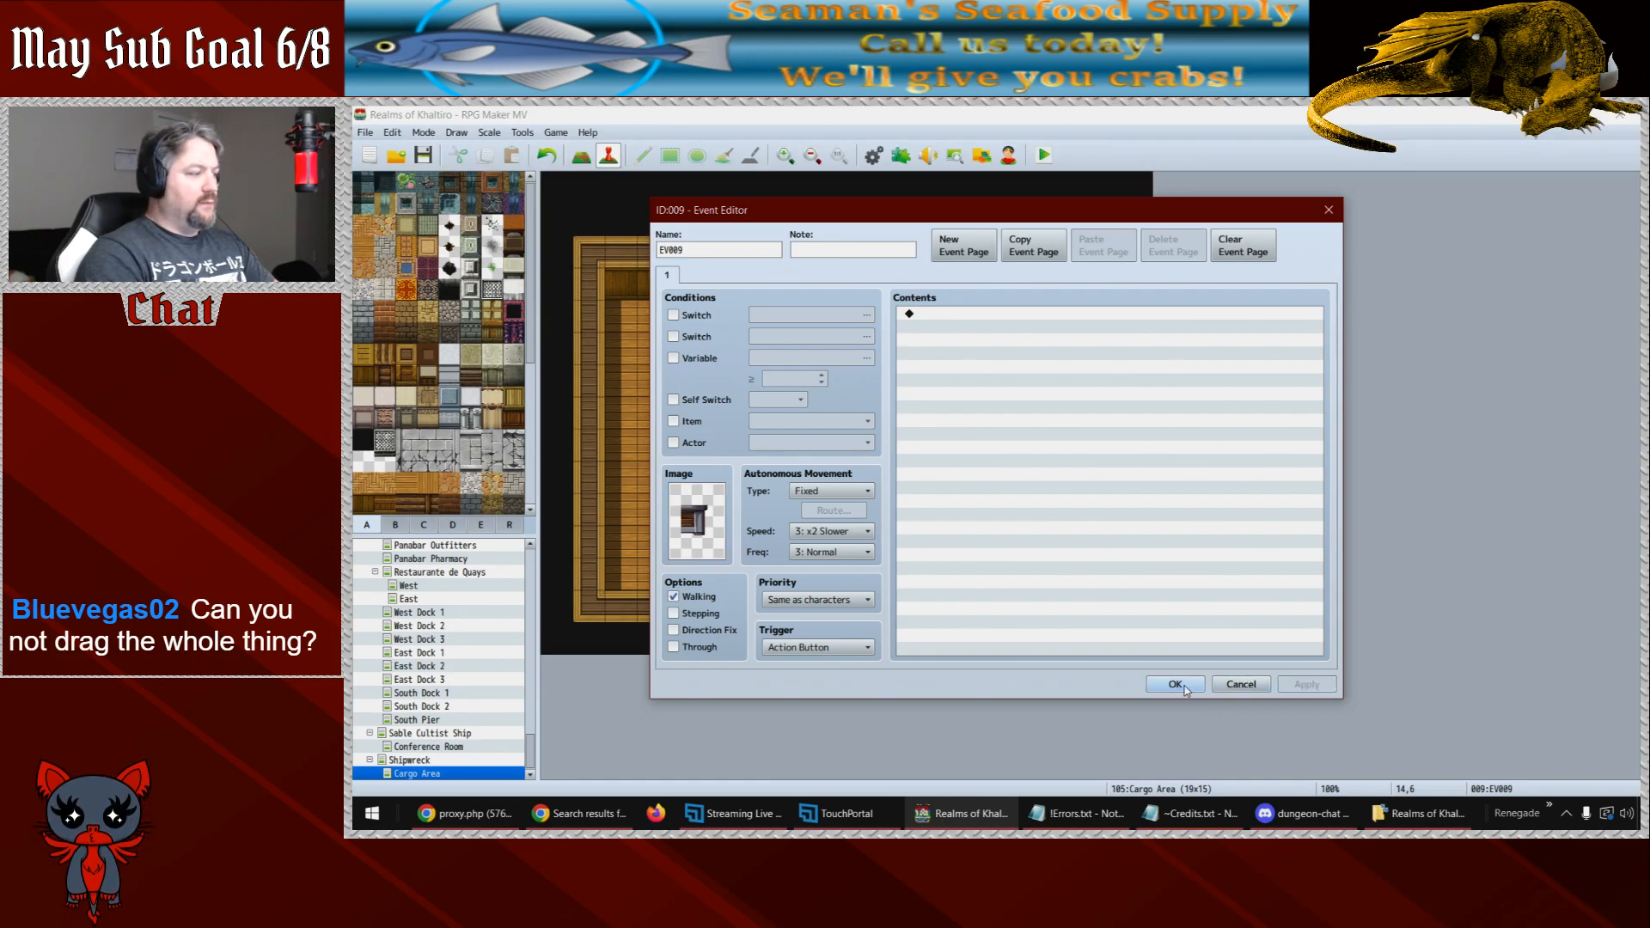
- Check the image choice of the lower-right chest event and close the event
double_click(715, 519)
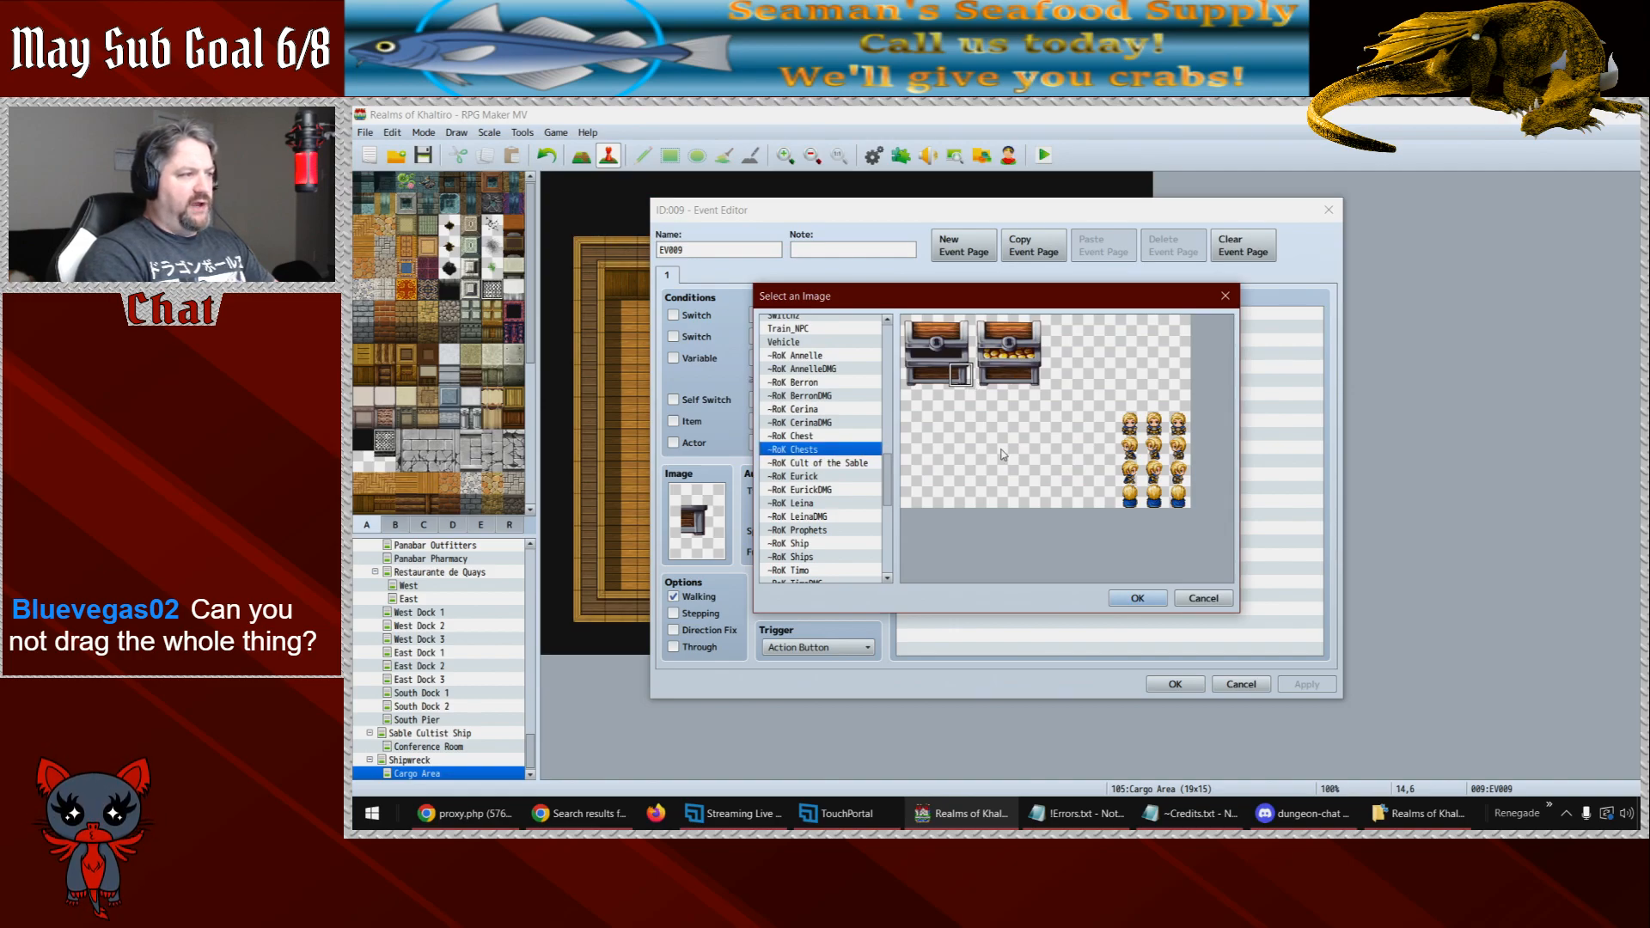
click(1203, 598)
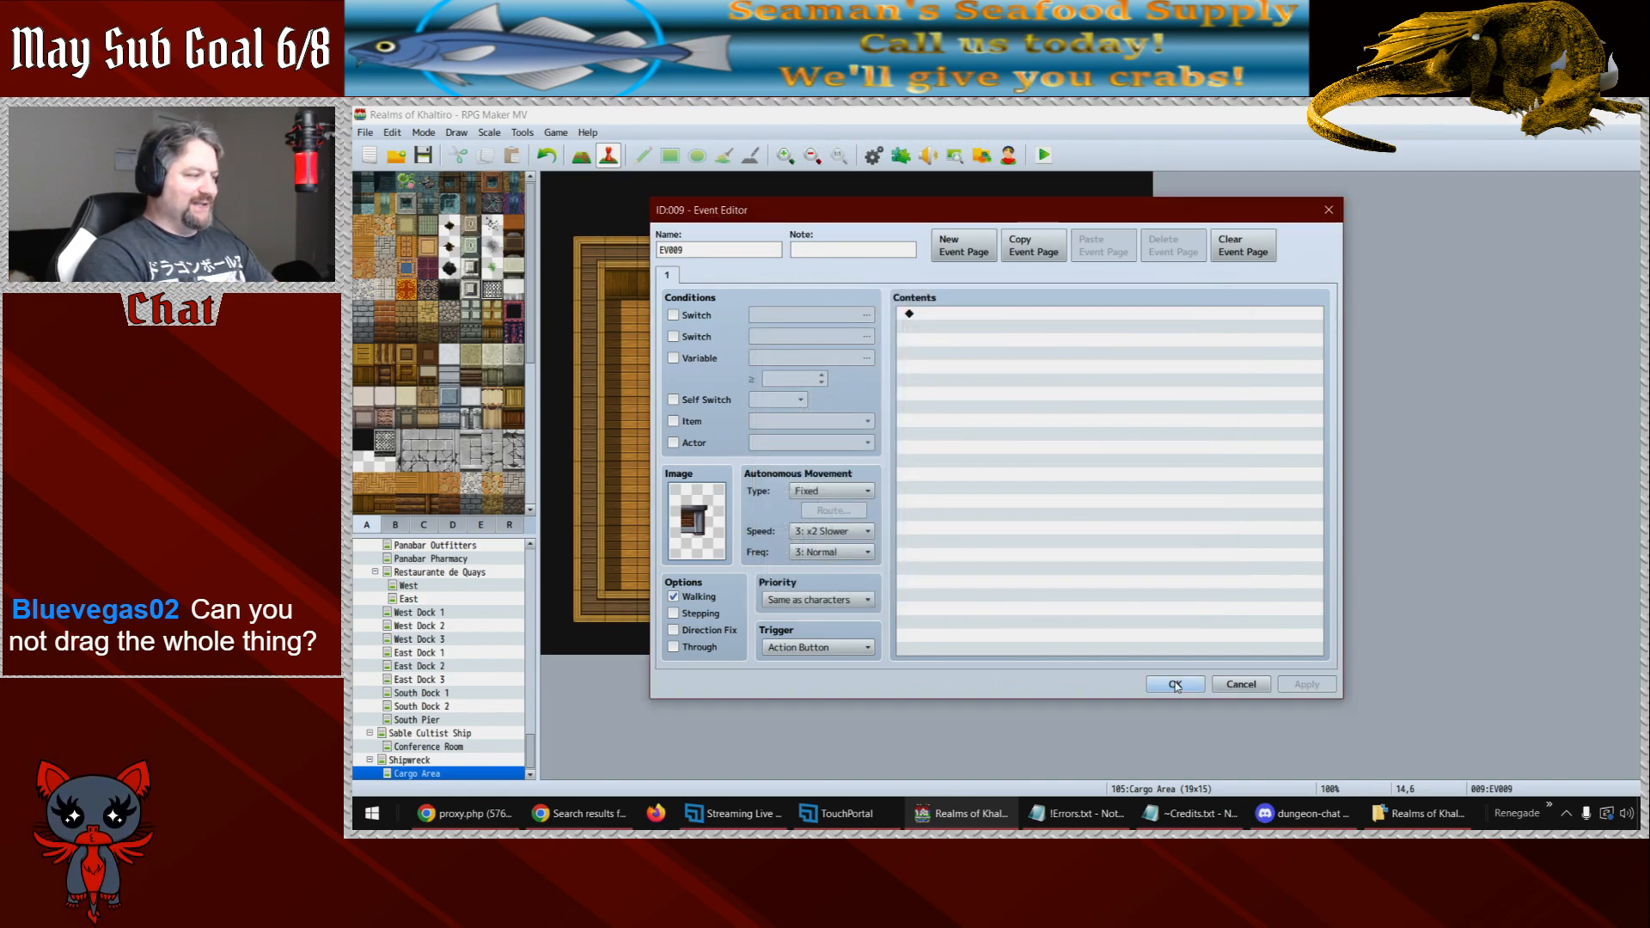
click(1175, 685)
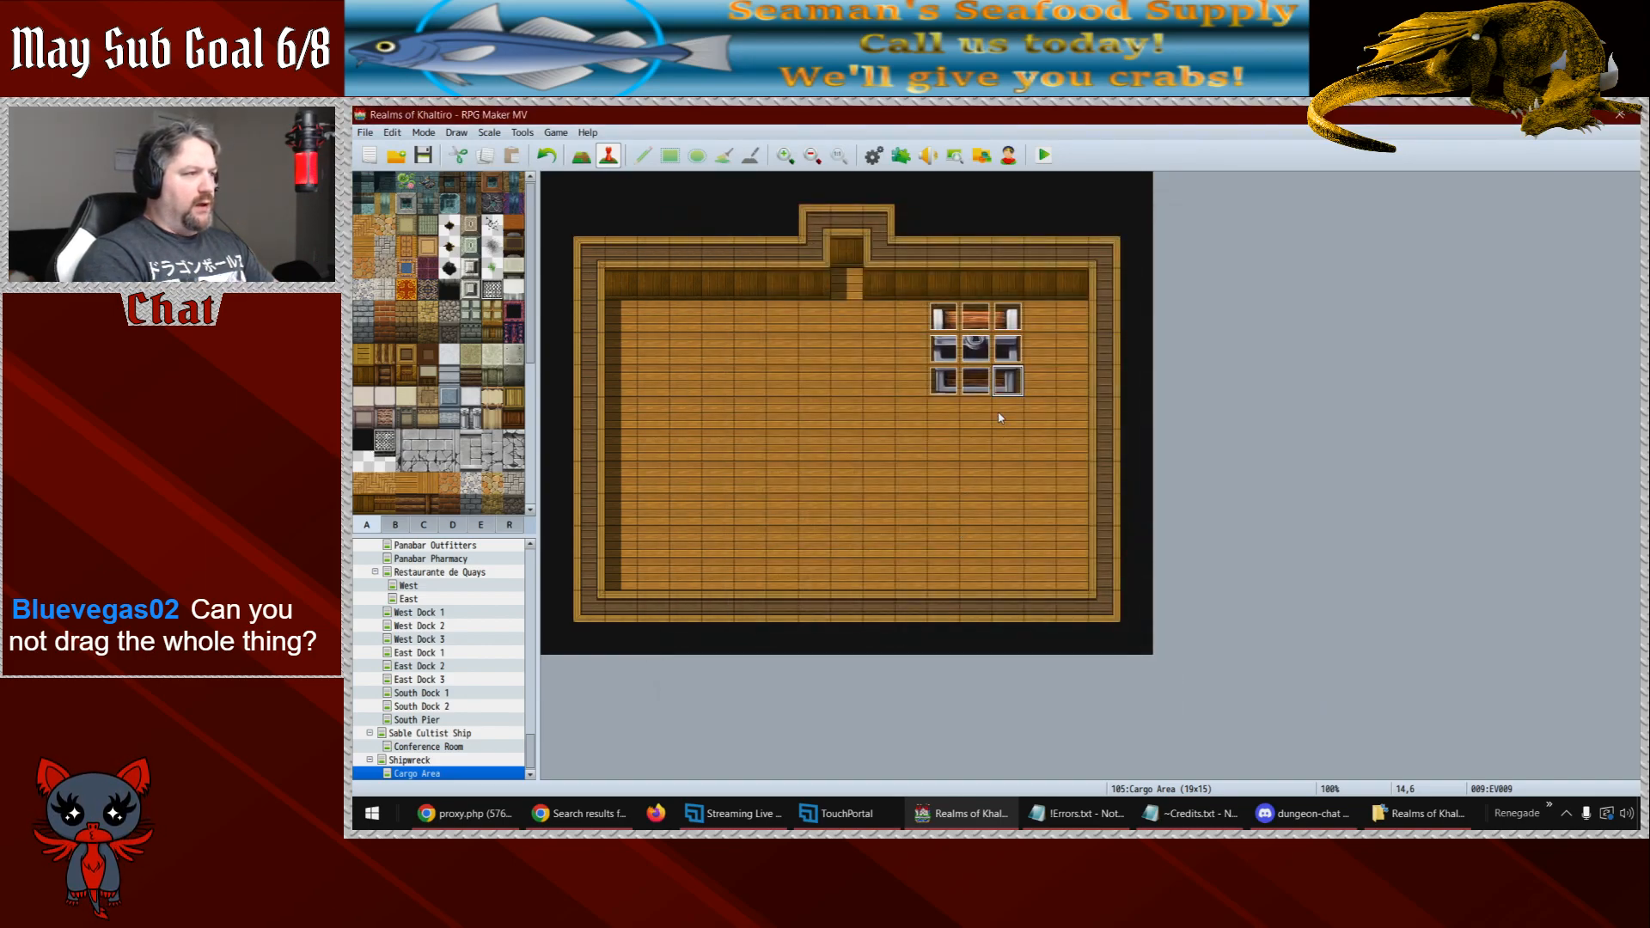
- Clear the wall protrusion above the room's upper doorway and shift the whole room up one tile
click(574, 159)
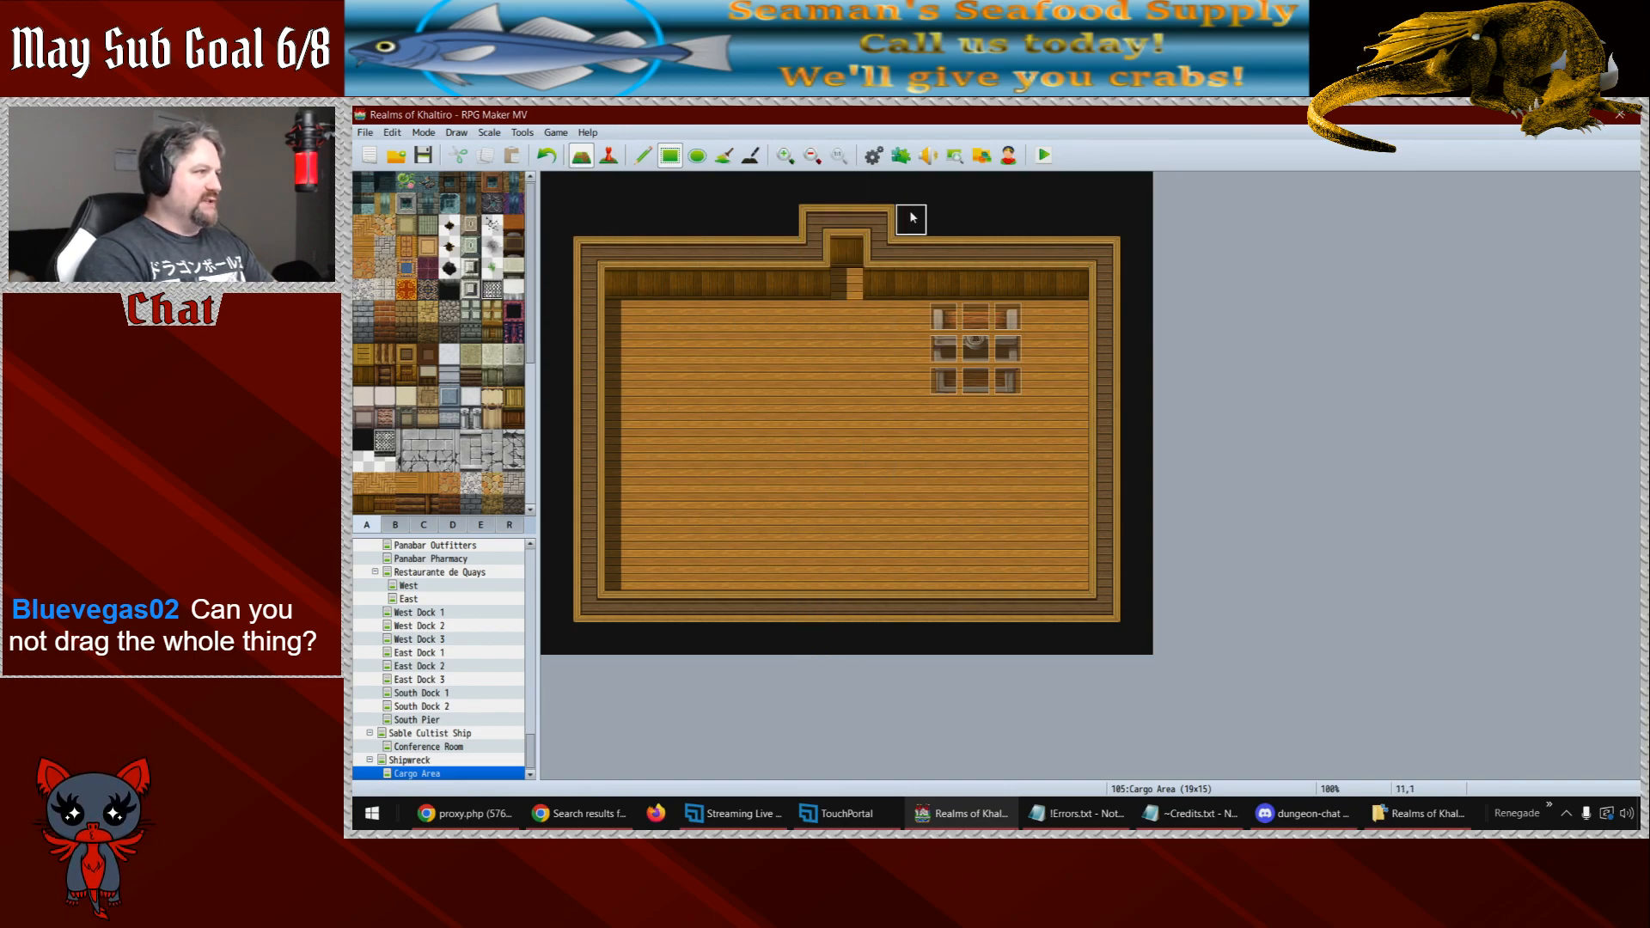
drag(913, 217, 783, 219)
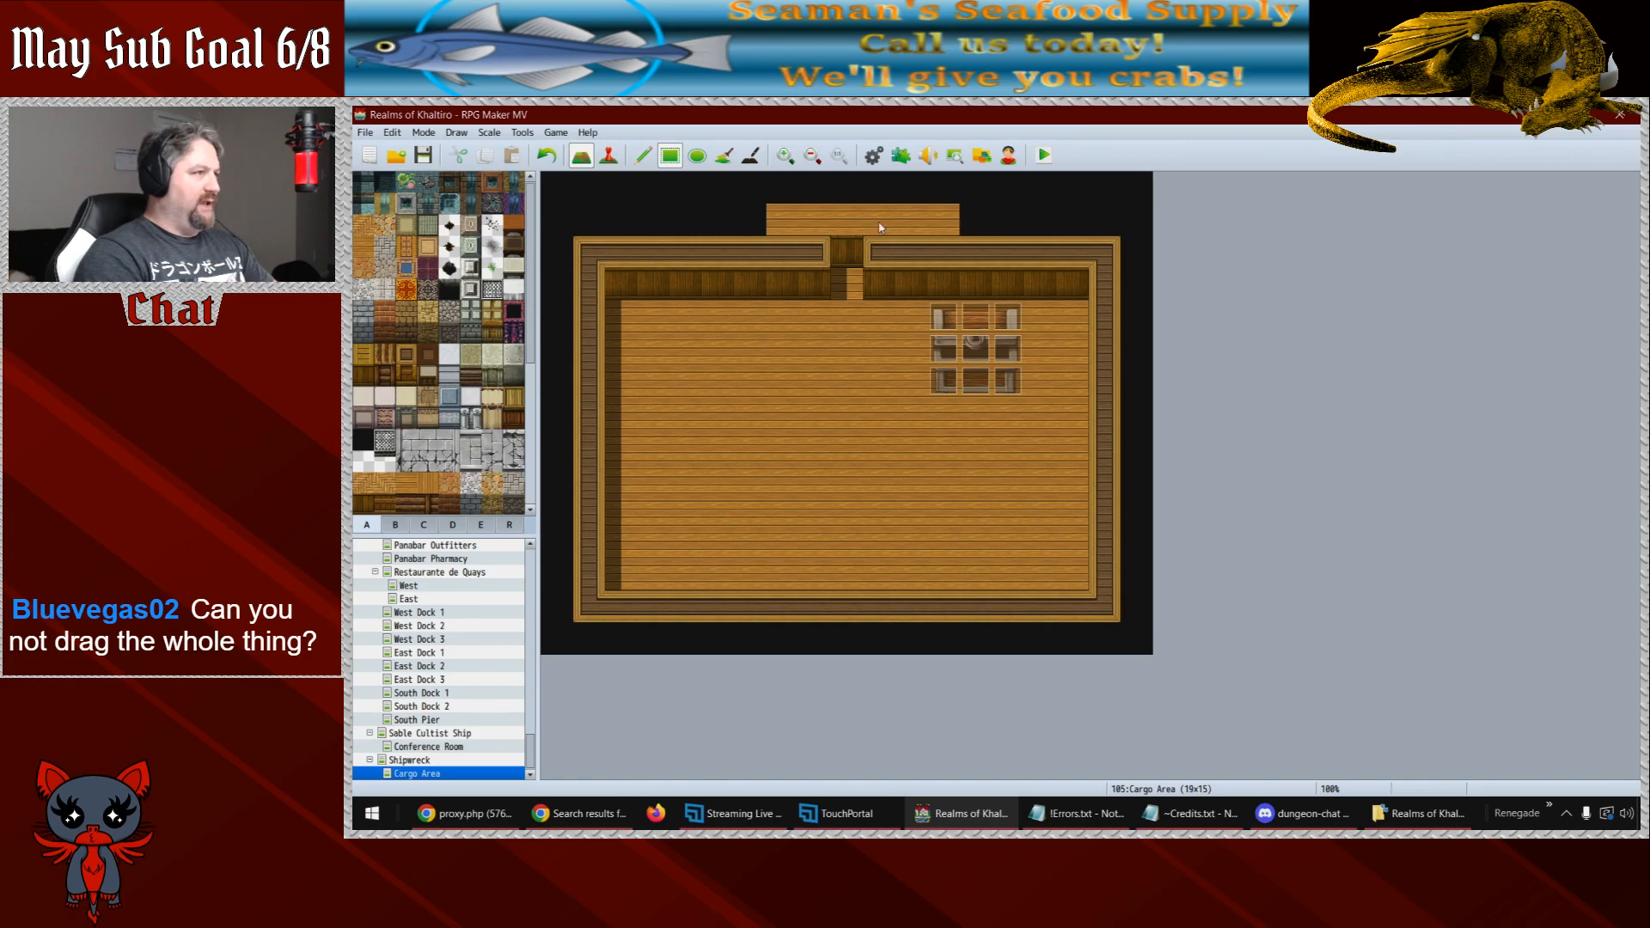
key(ctrl+z)
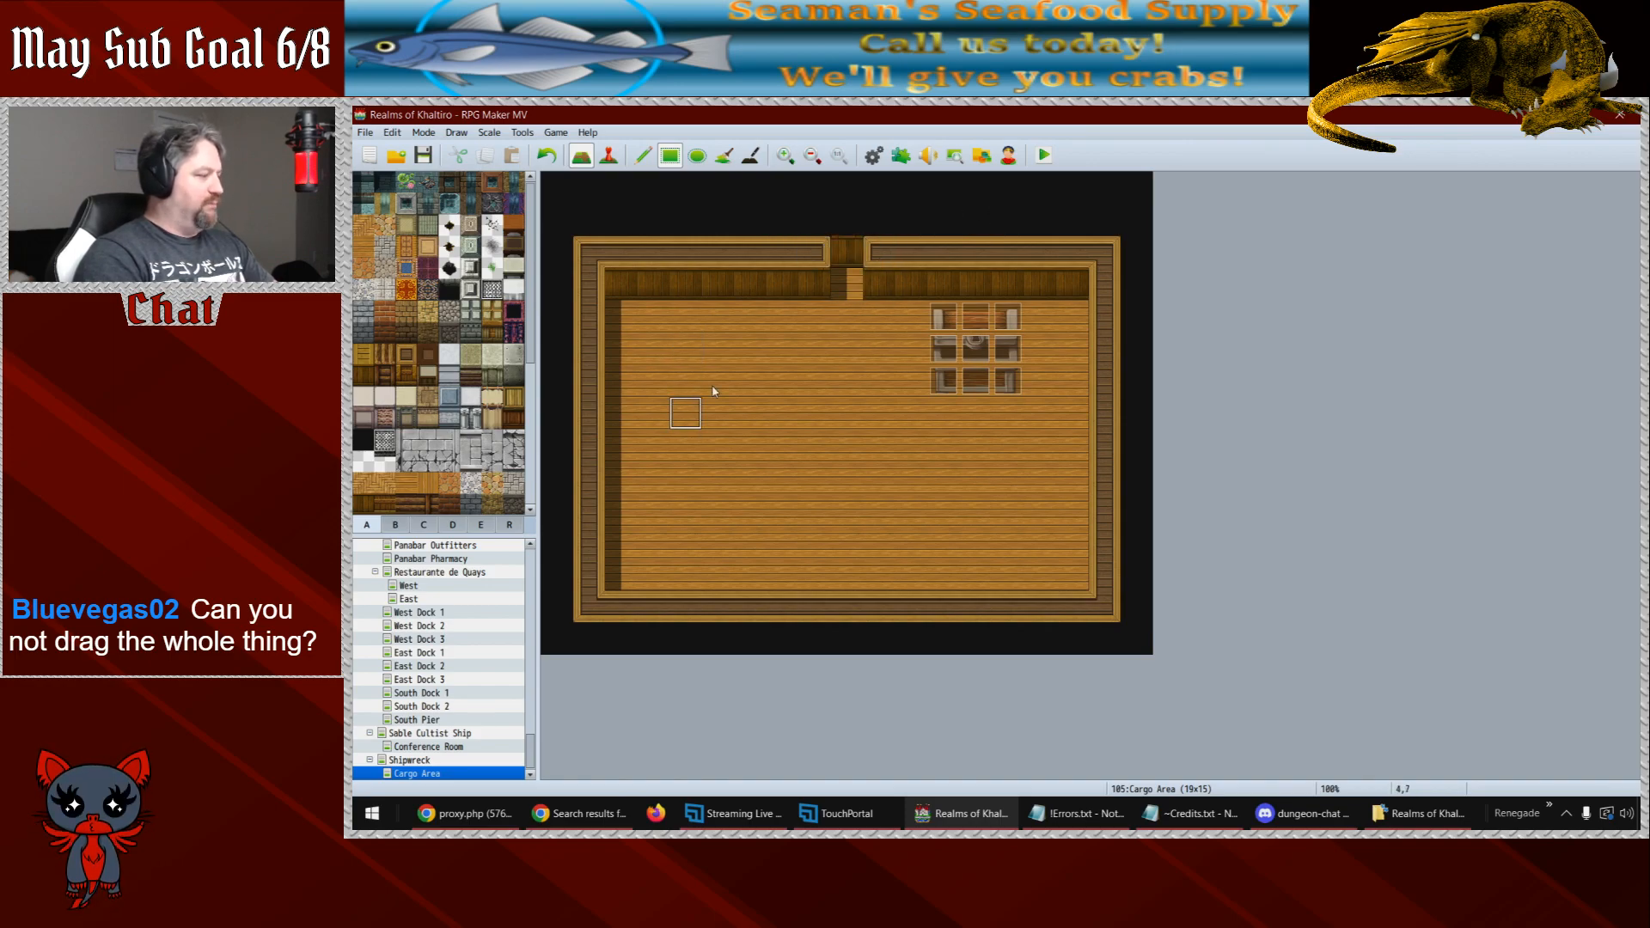
right_drag(589, 253, 1103, 633)
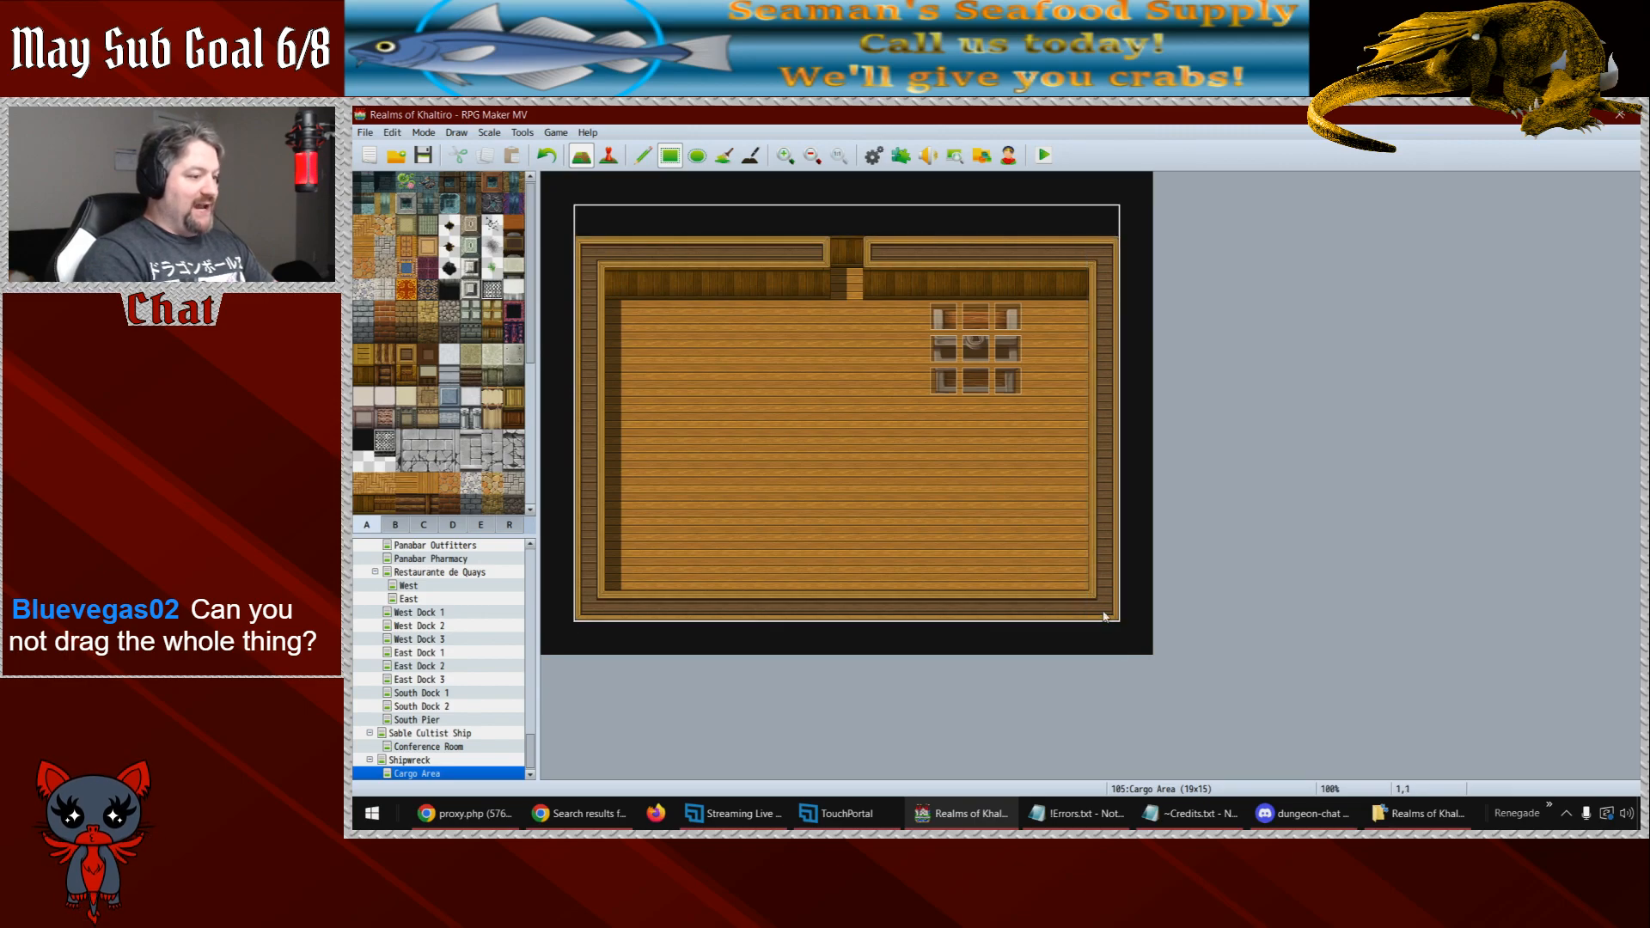
mouse_move(1104, 612)
mouse_down()
mouse_move(854, 500)
mouse_move(596, 221)
mouse_up()
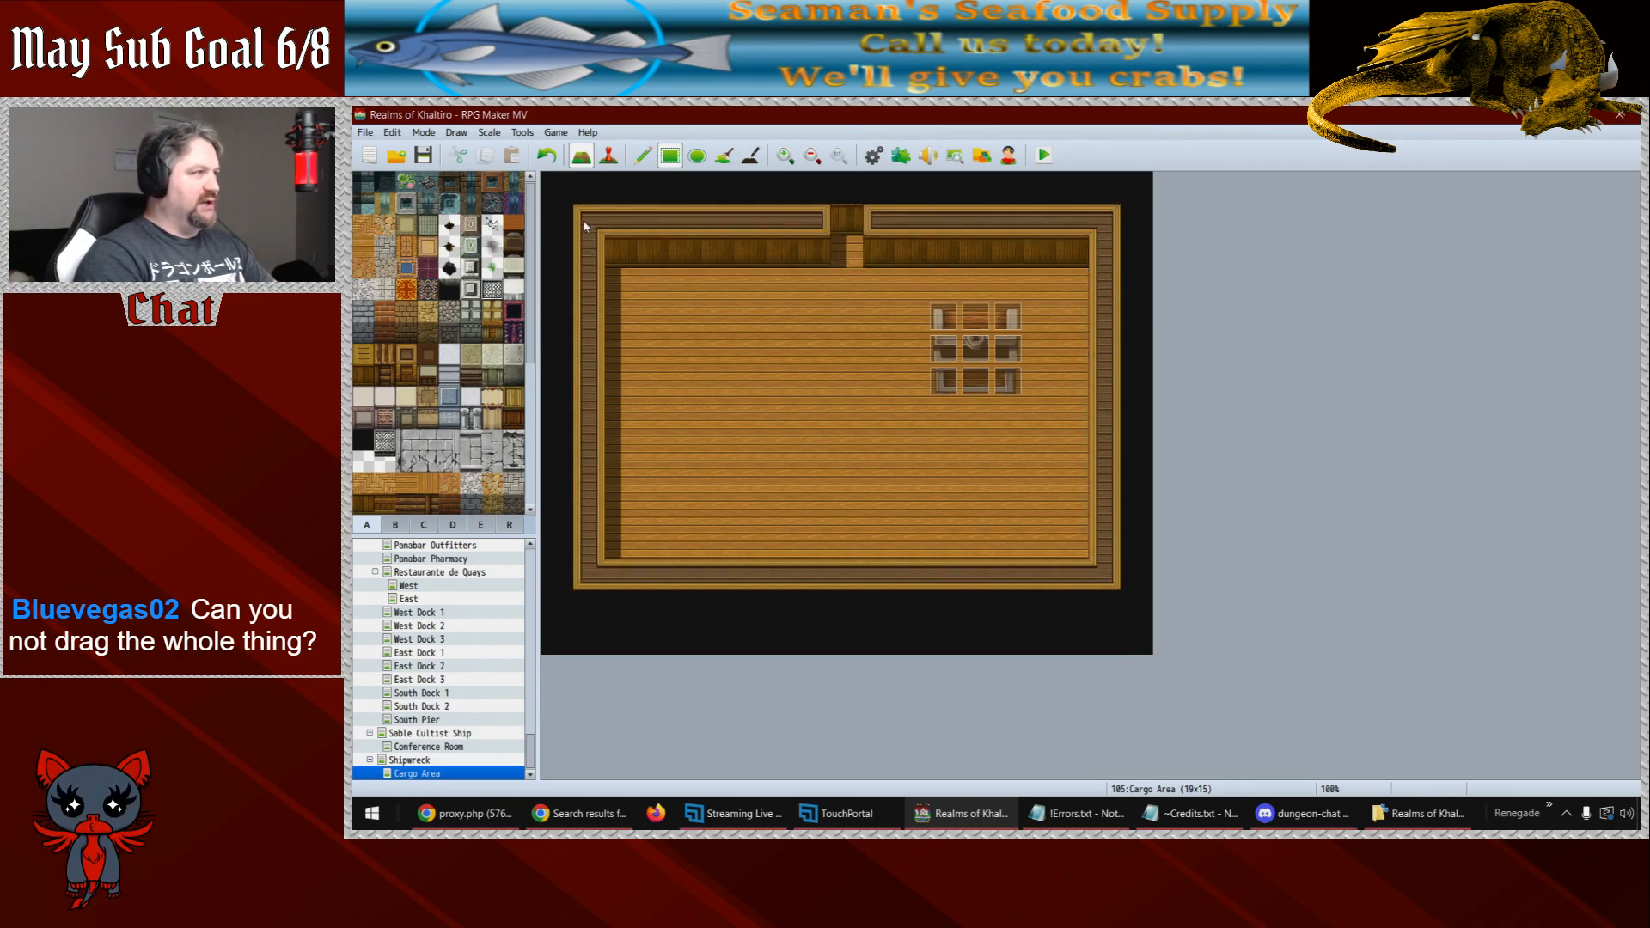
- Close the doorway in the room's upper wall by filling it with matching wall tiles
right_click(844, 252)
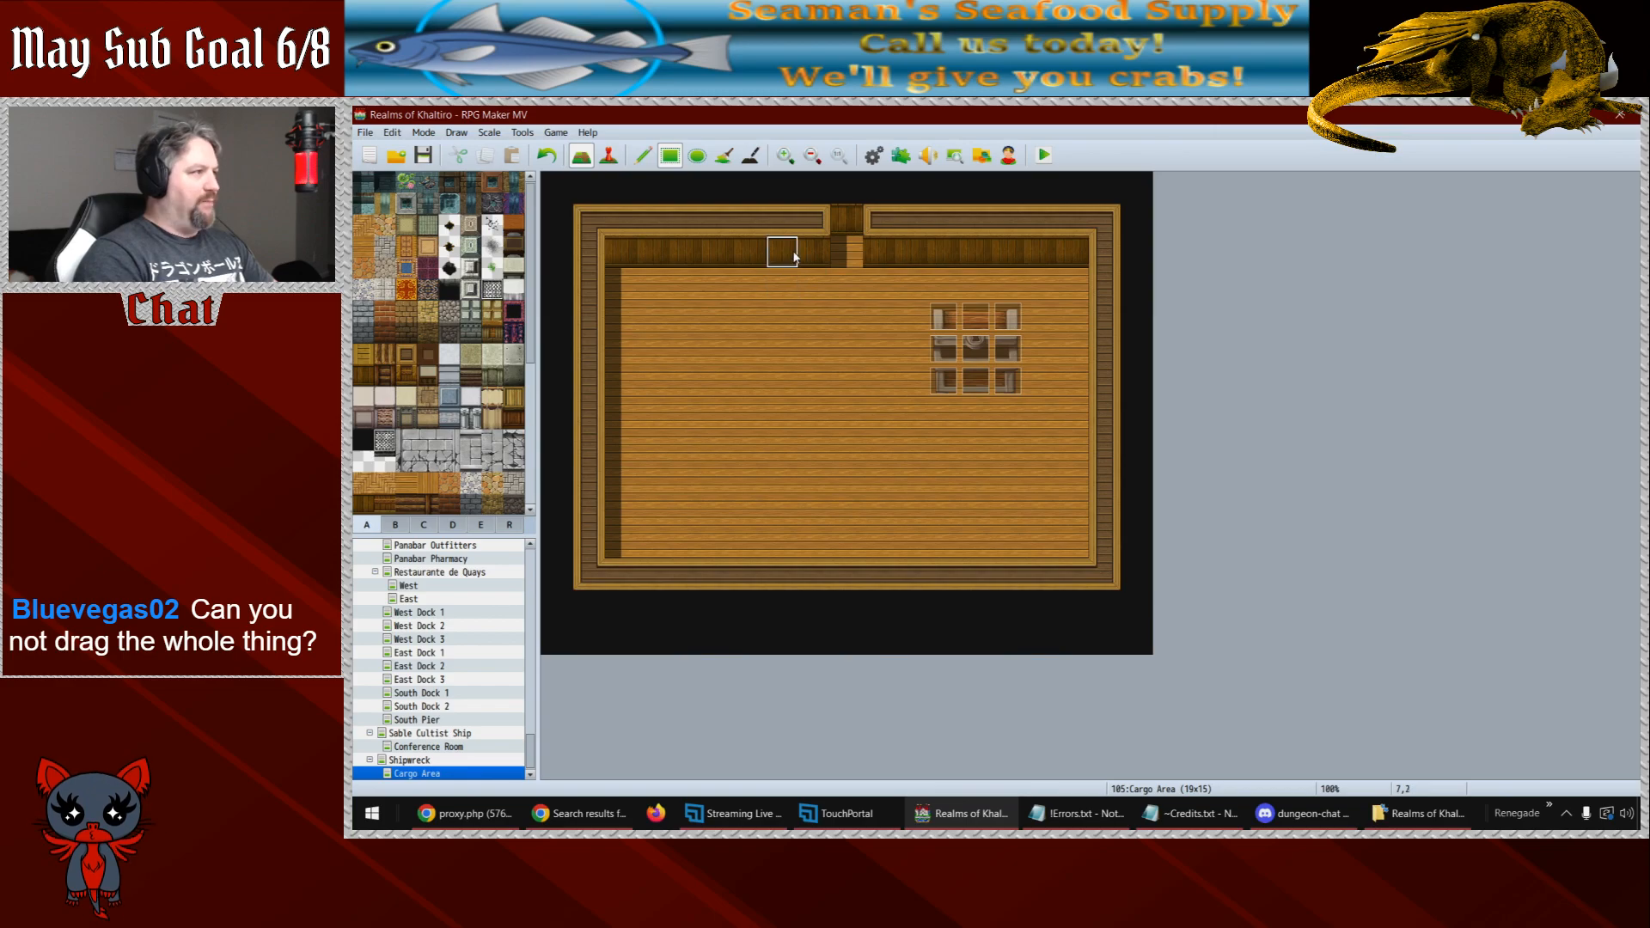
click(833, 260)
right_click(810, 230)
click(842, 229)
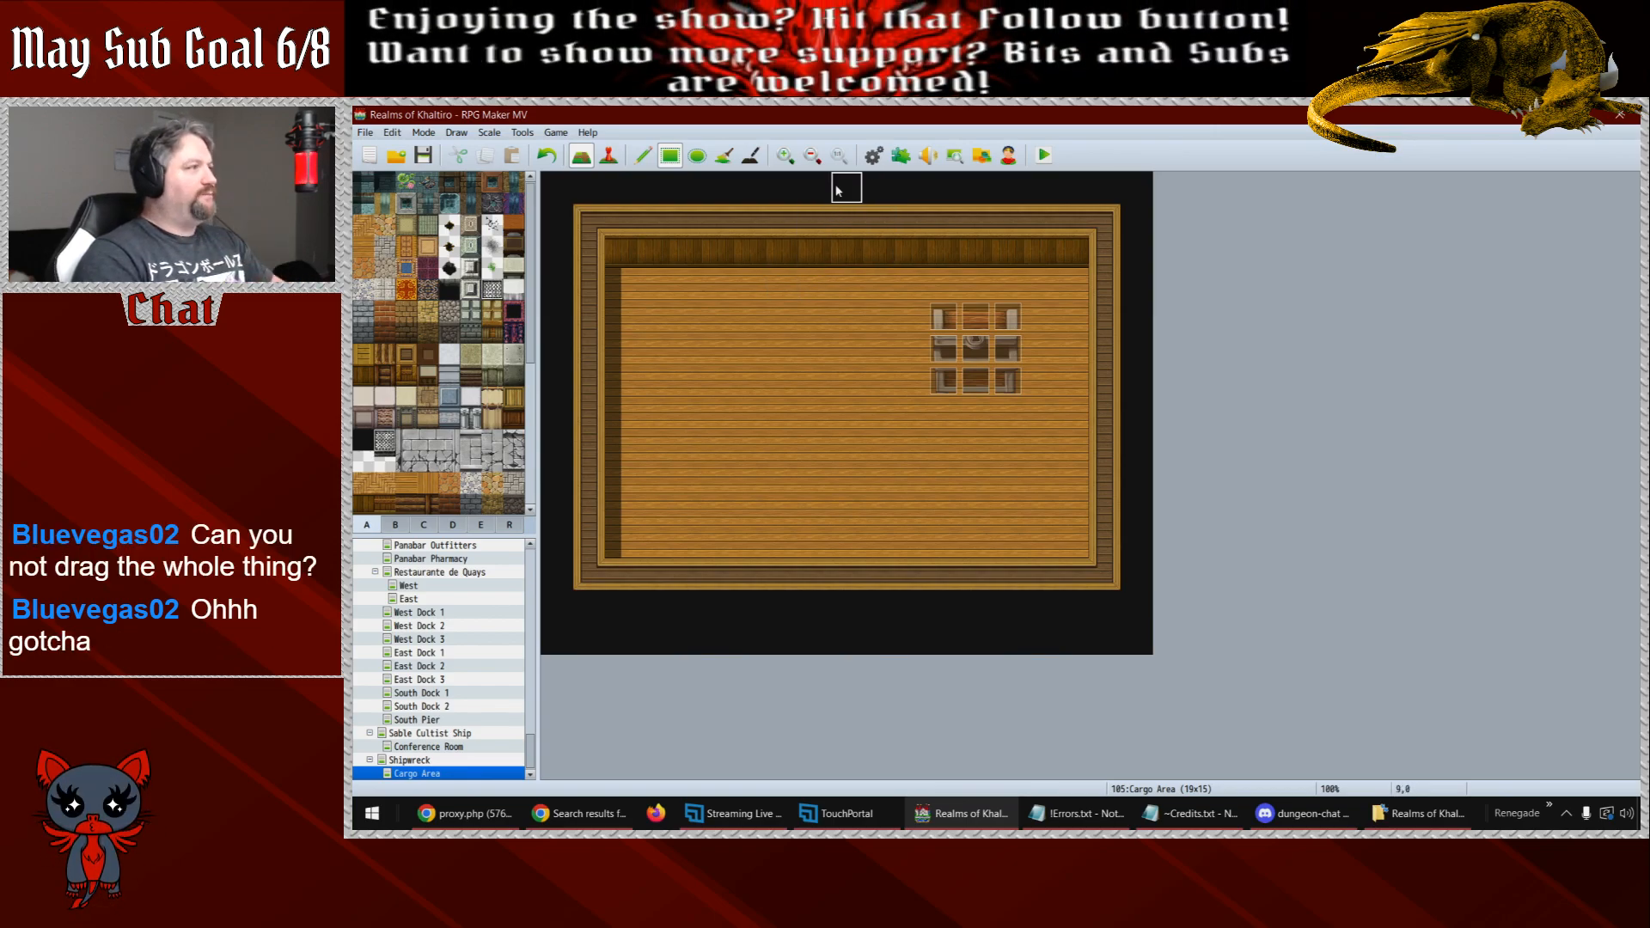
- Build a one-tile doorway recess in the middle of the room's lower wall and surround it with wall tiles
click(850, 576)
right_click(807, 578)
click(809, 601)
click(851, 605)
click(882, 607)
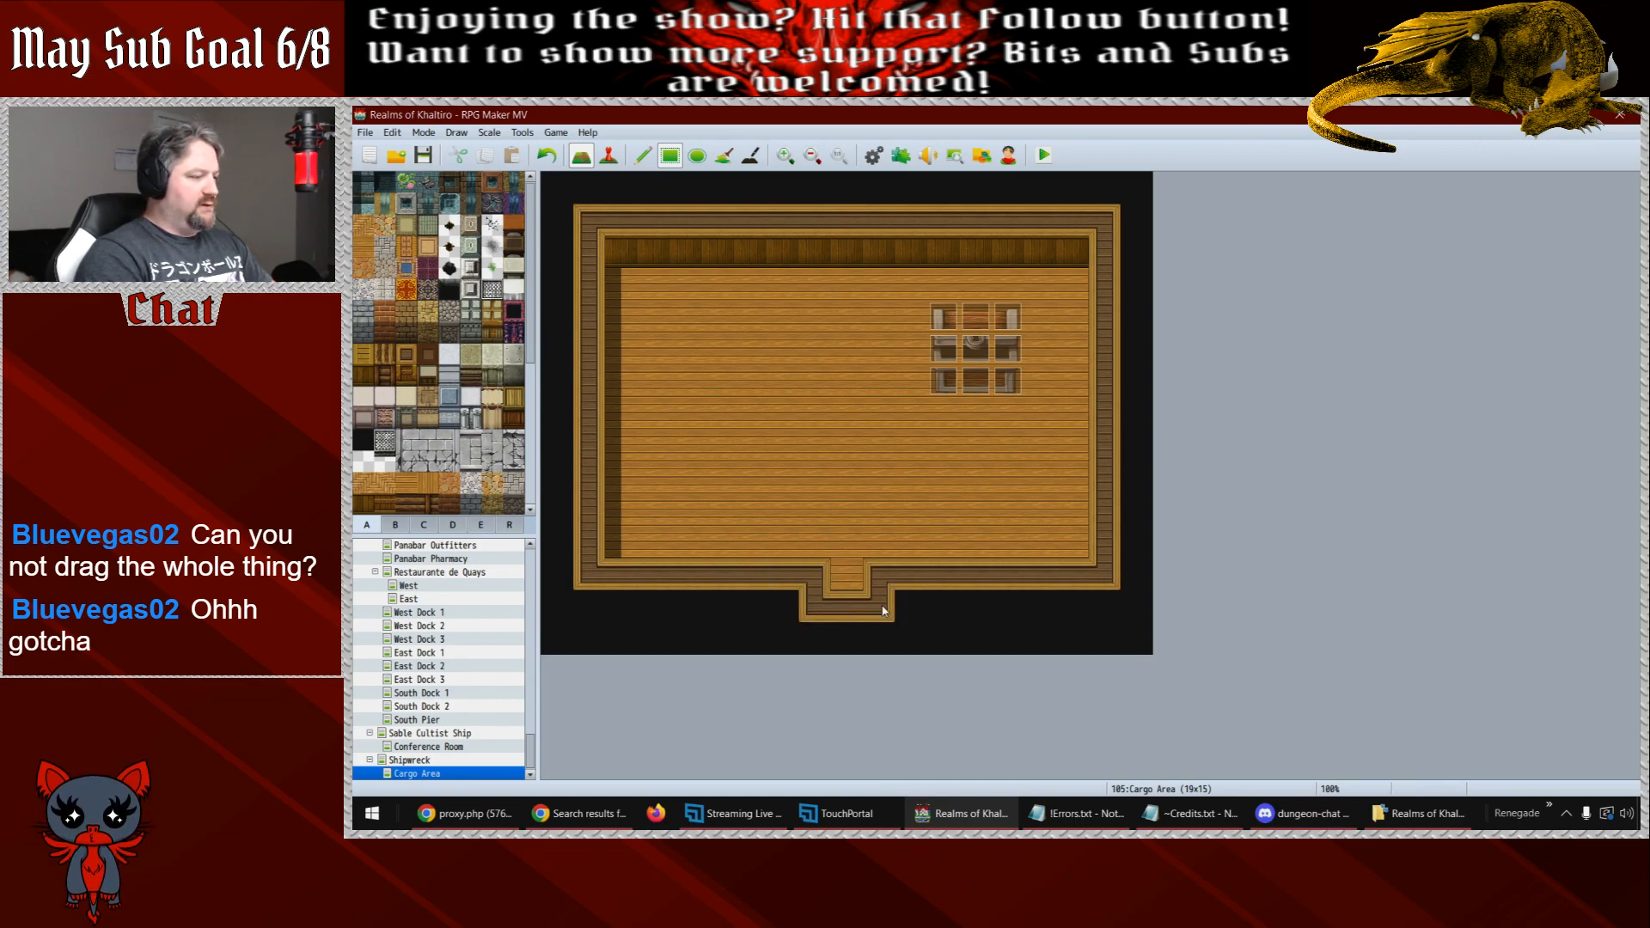
- Move the nine chest events into the room's upper-right corner, covering tiles 14,3 to 16,5
click(608, 156)
drag(1007, 318, 1072, 284)
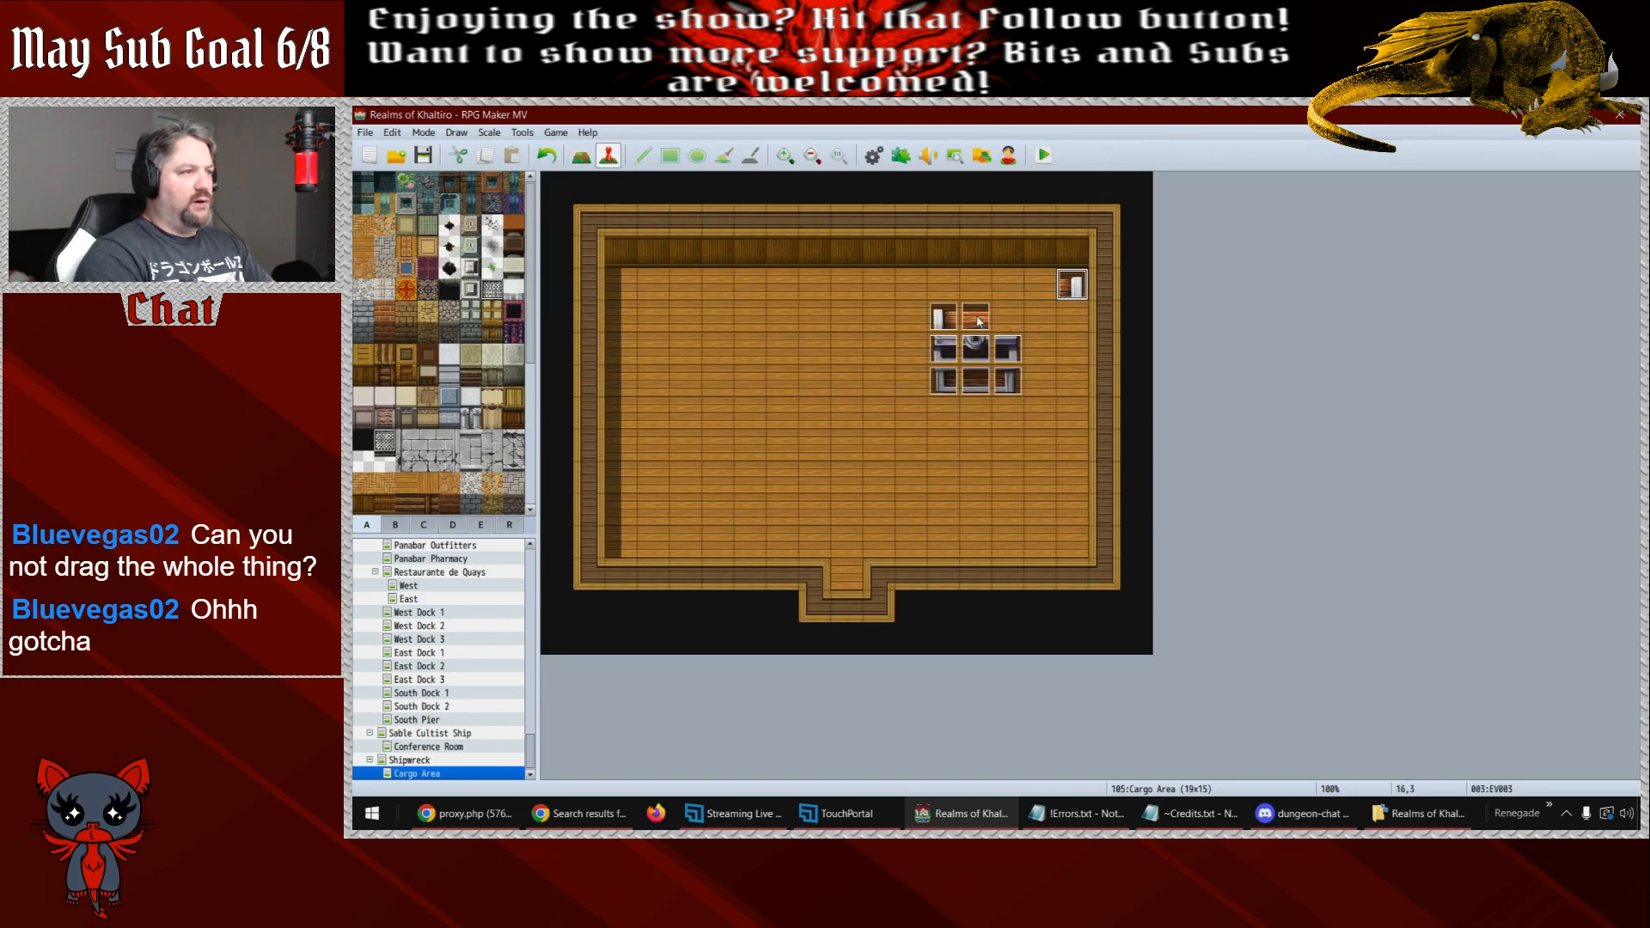
drag(978, 320, 1009, 287)
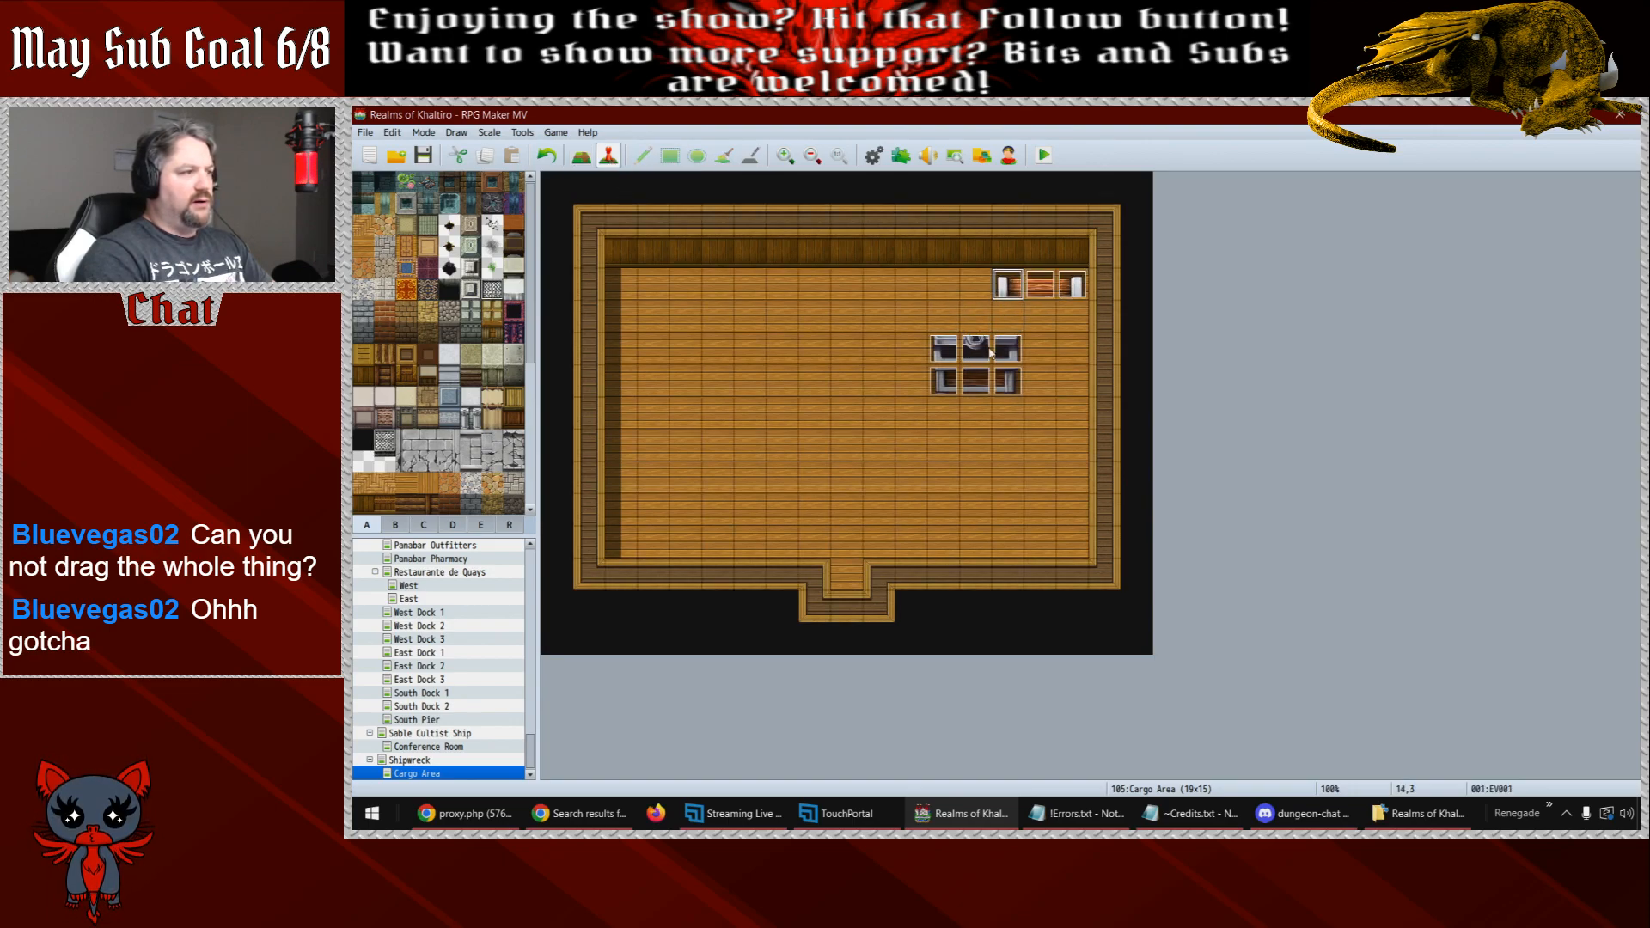
drag(1007, 350, 1042, 320)
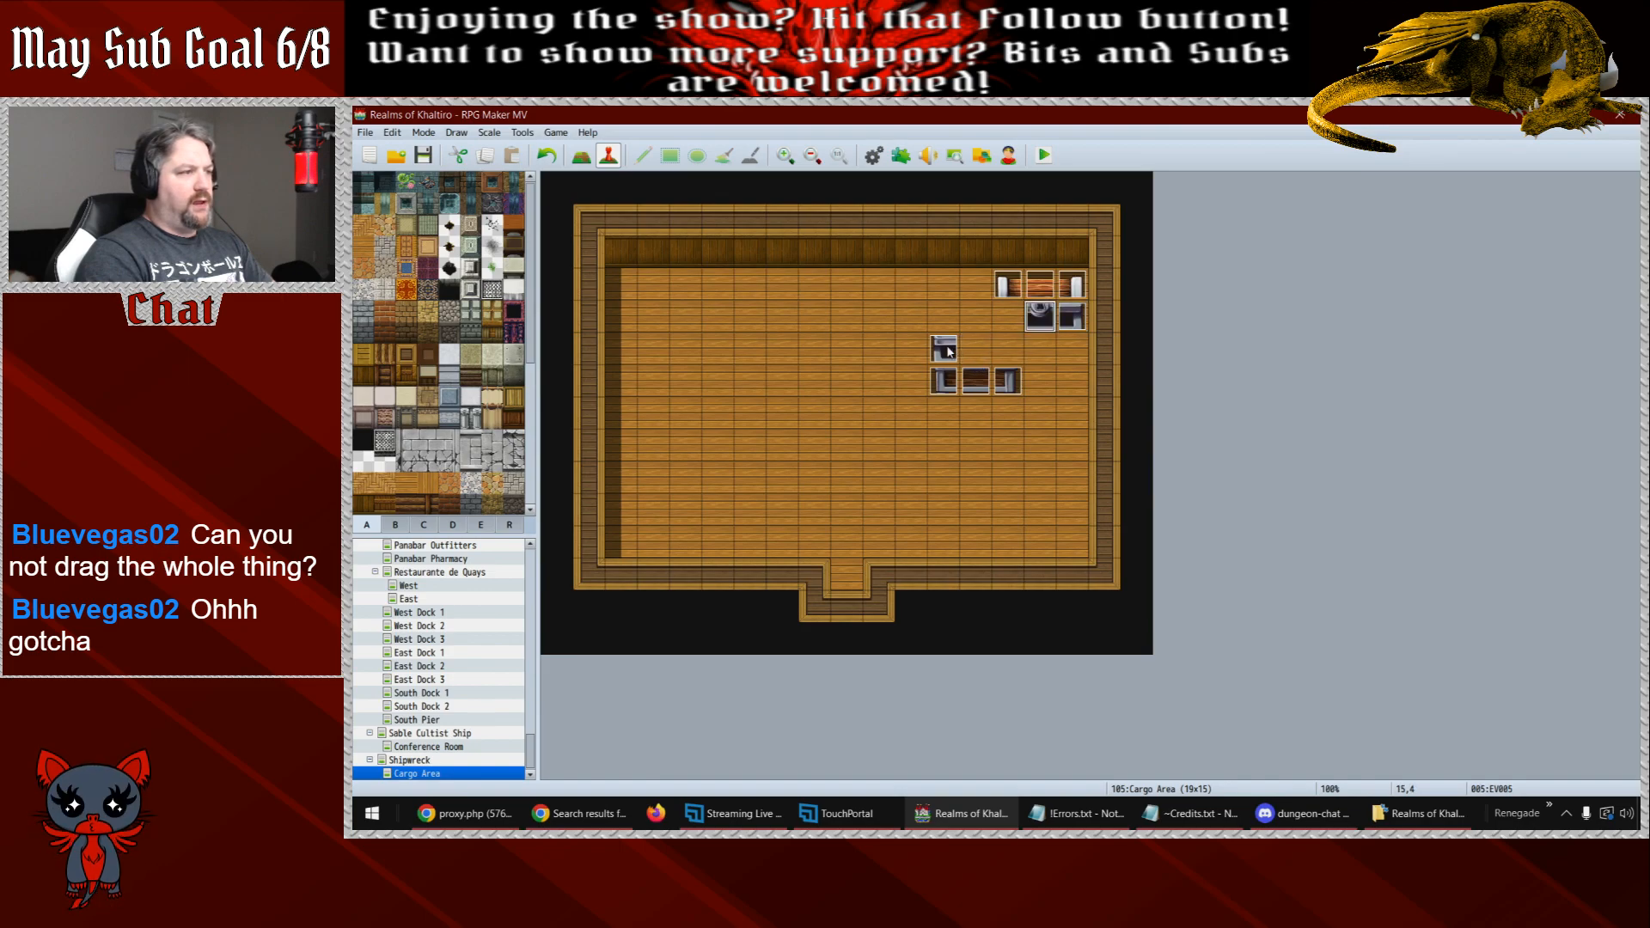
drag(948, 351, 1010, 320)
drag(1007, 381, 1044, 358)
drag(945, 382, 1013, 355)
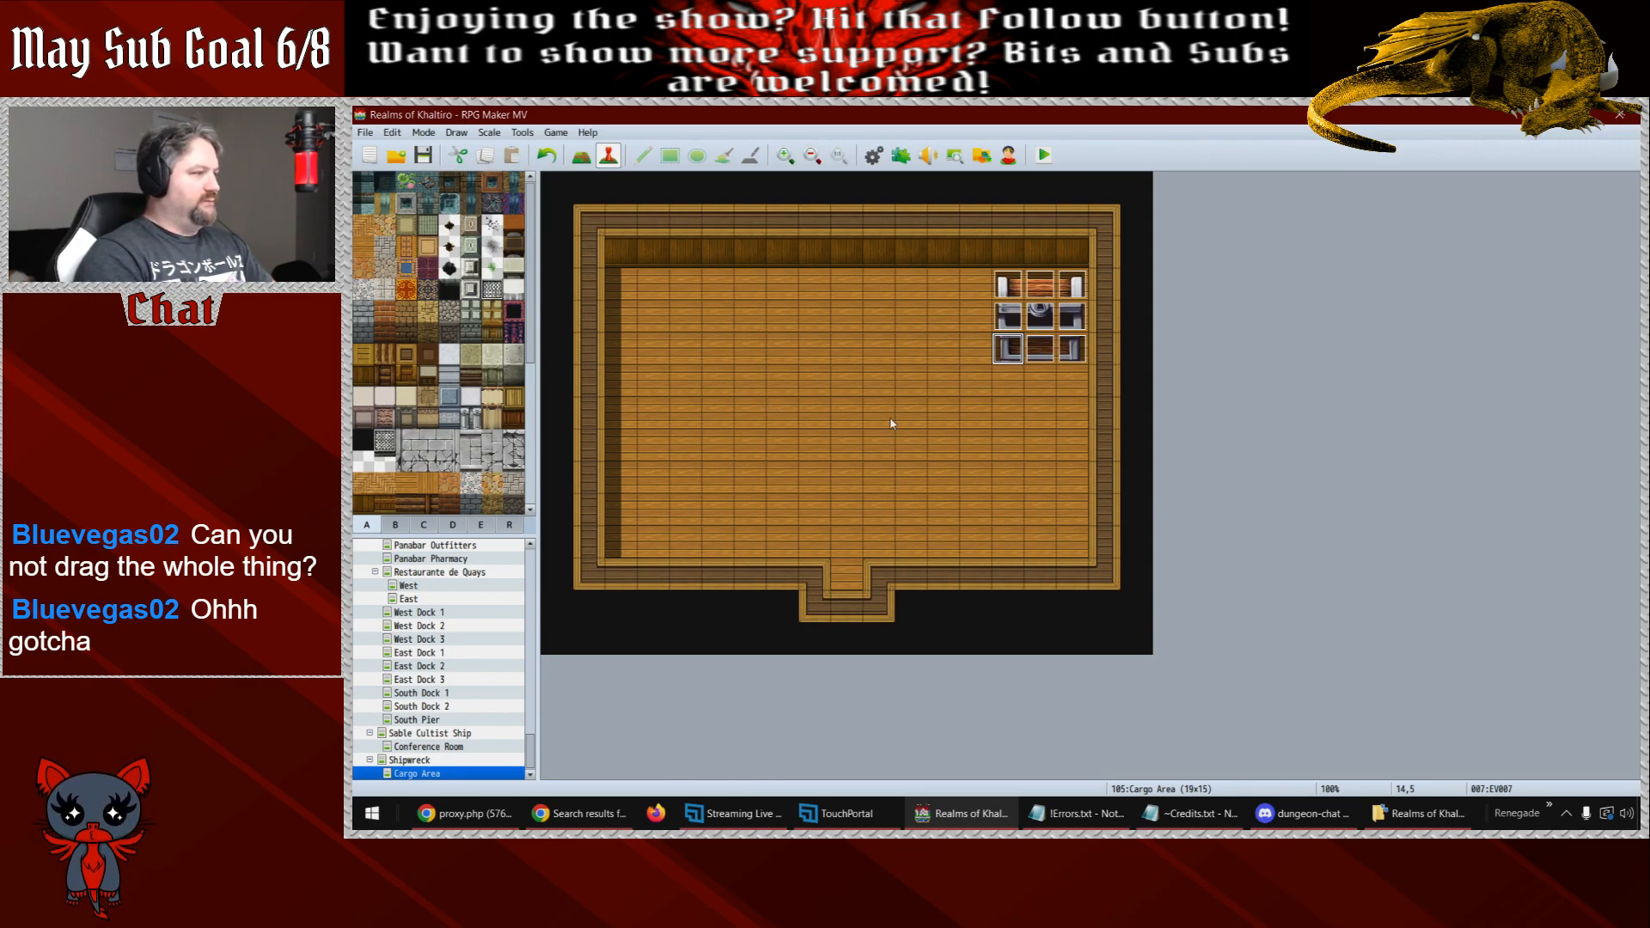
- Create an event named Boss at tile 9,7 and give it the purple horned creature from the Monster sheet
double_click(847, 415)
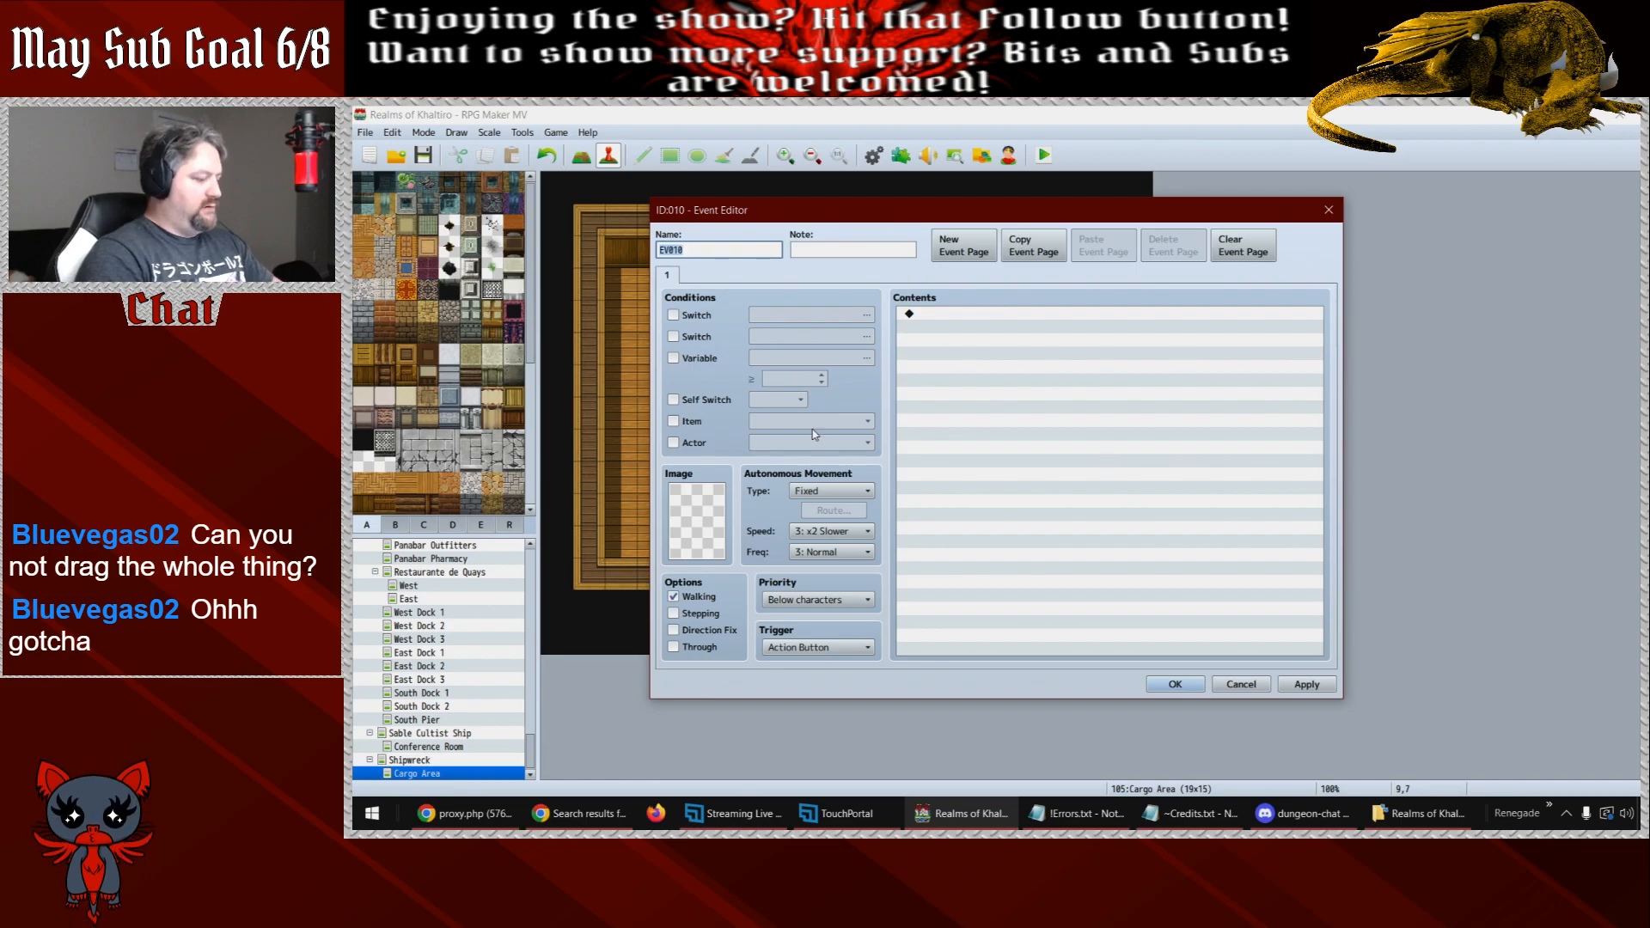
text(Boss)
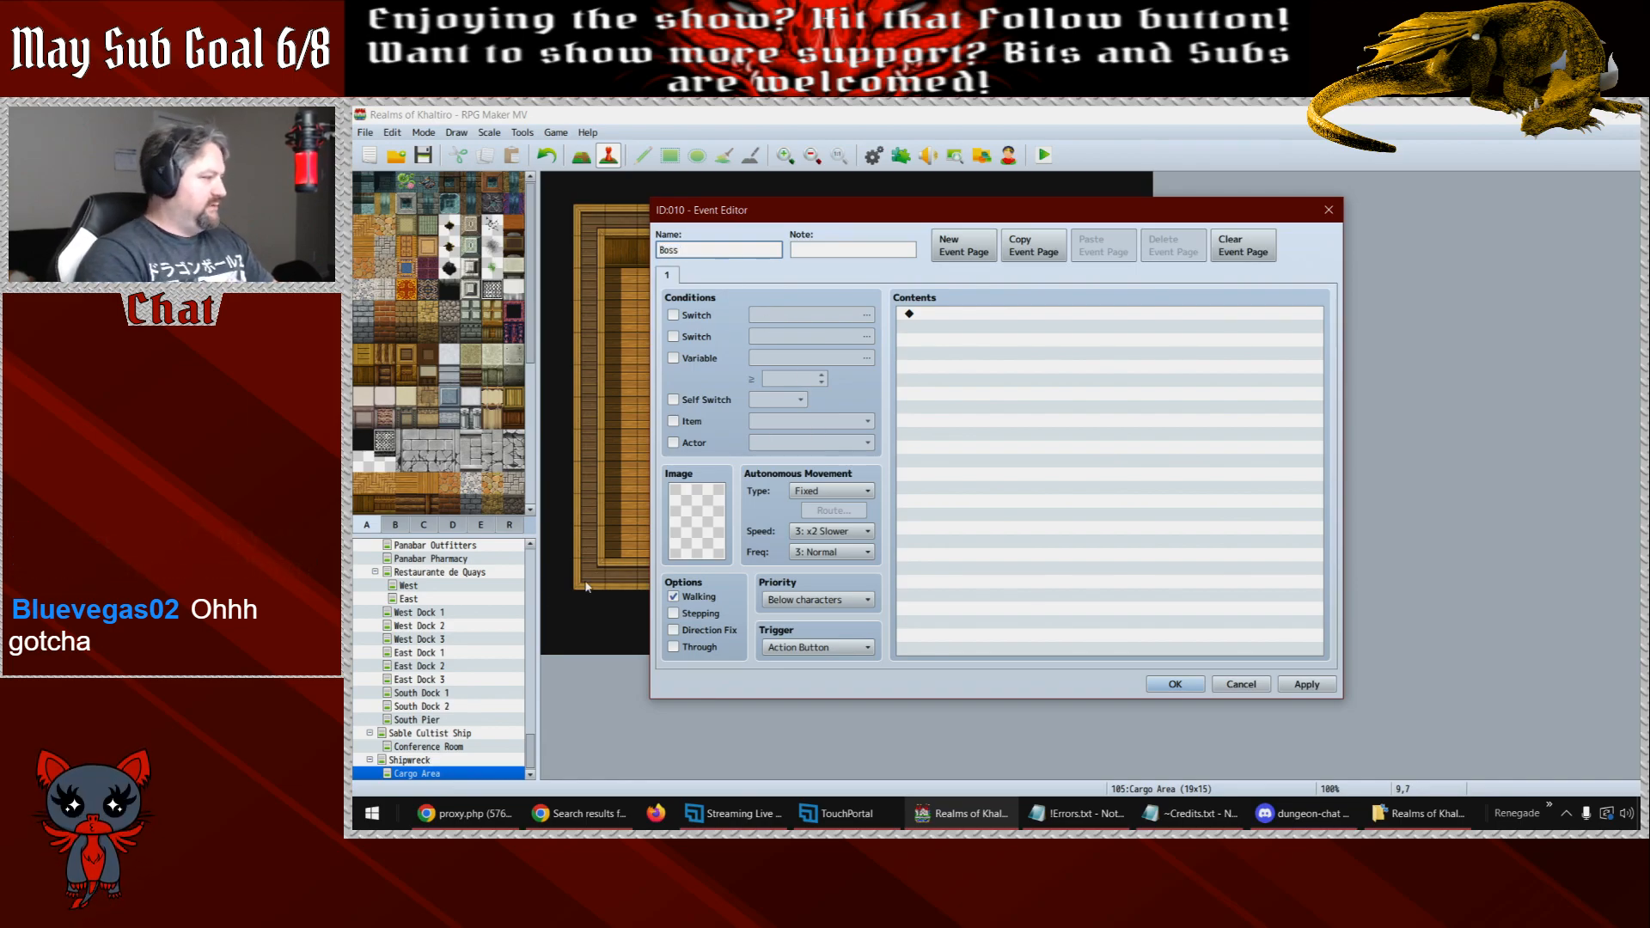
double_click(706, 544)
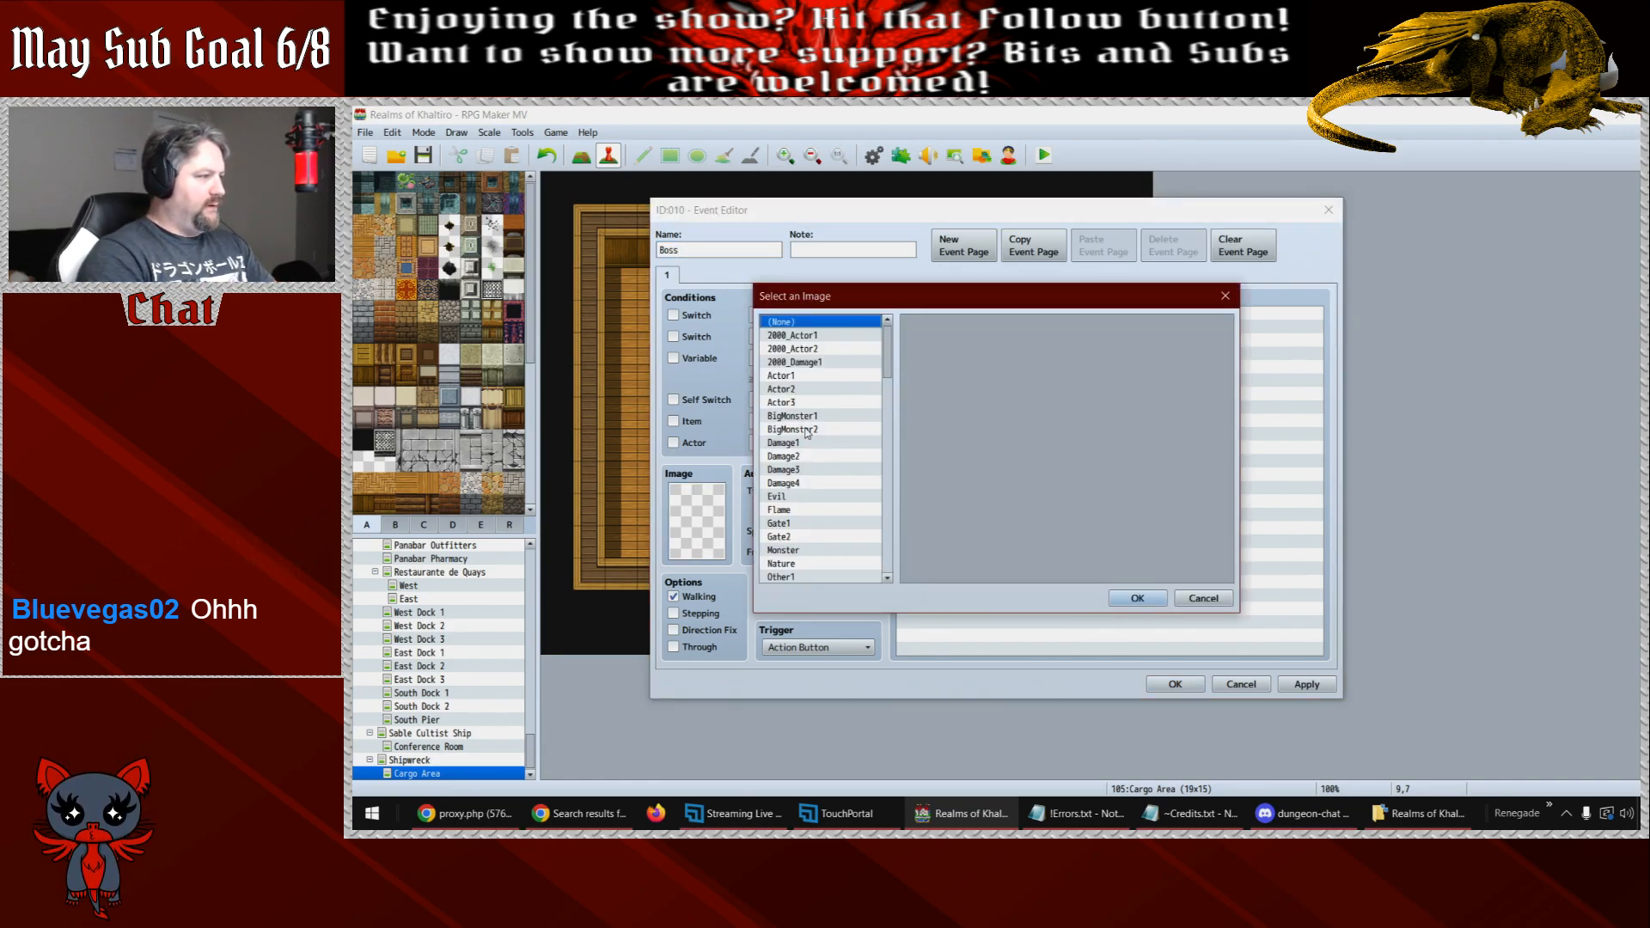
click(805, 418)
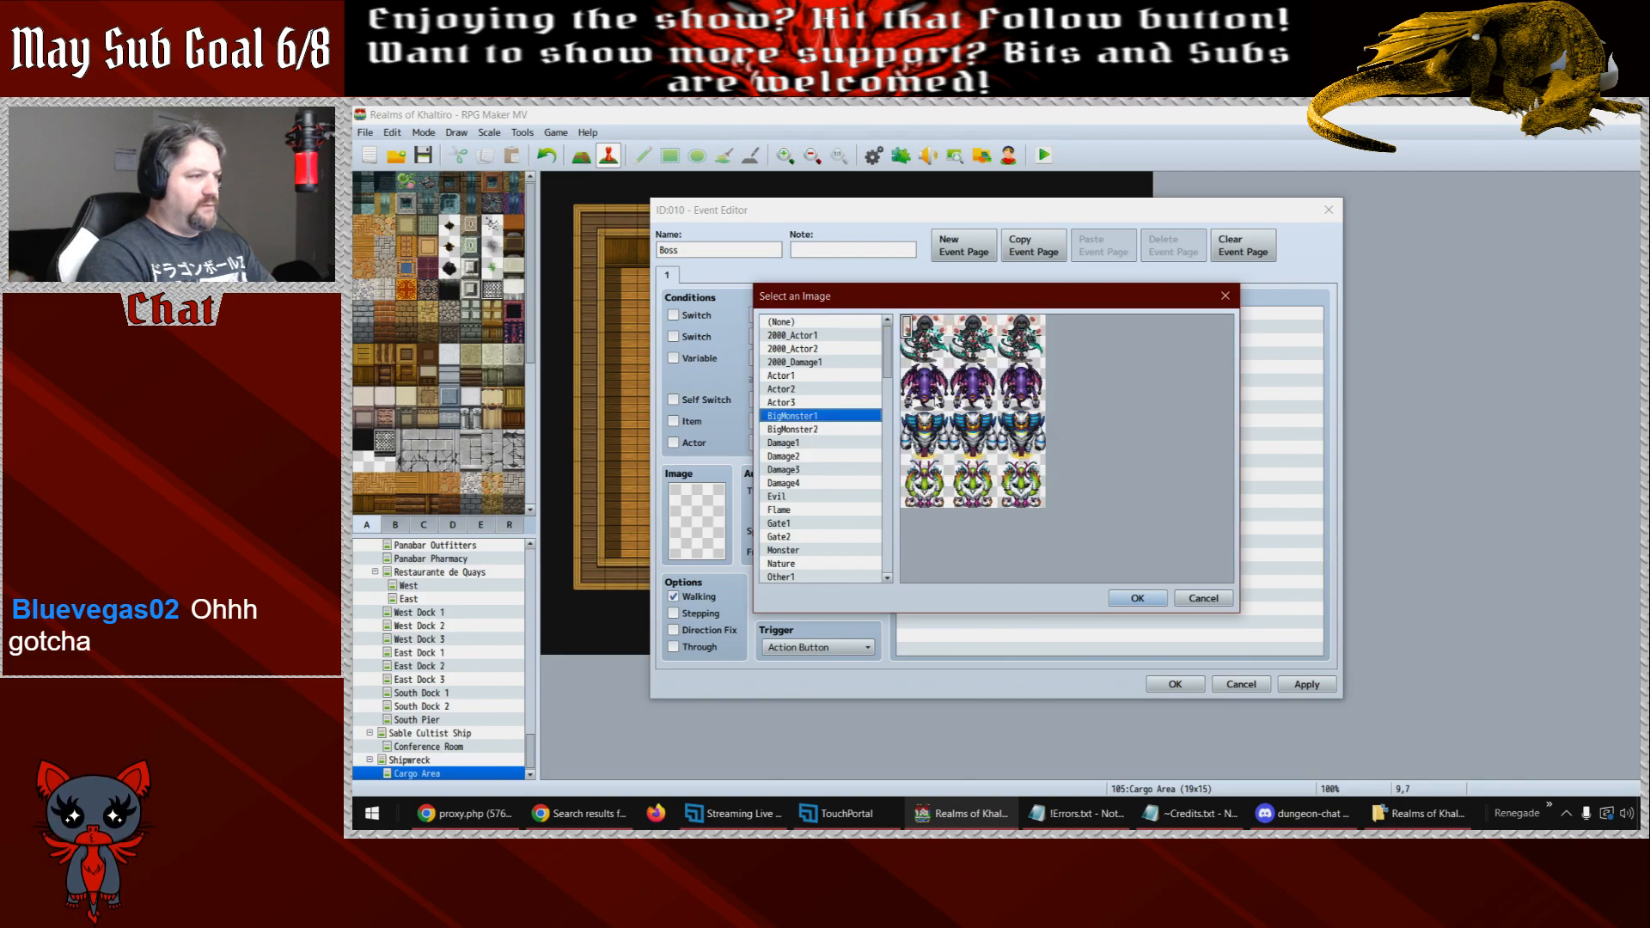
click(974, 379)
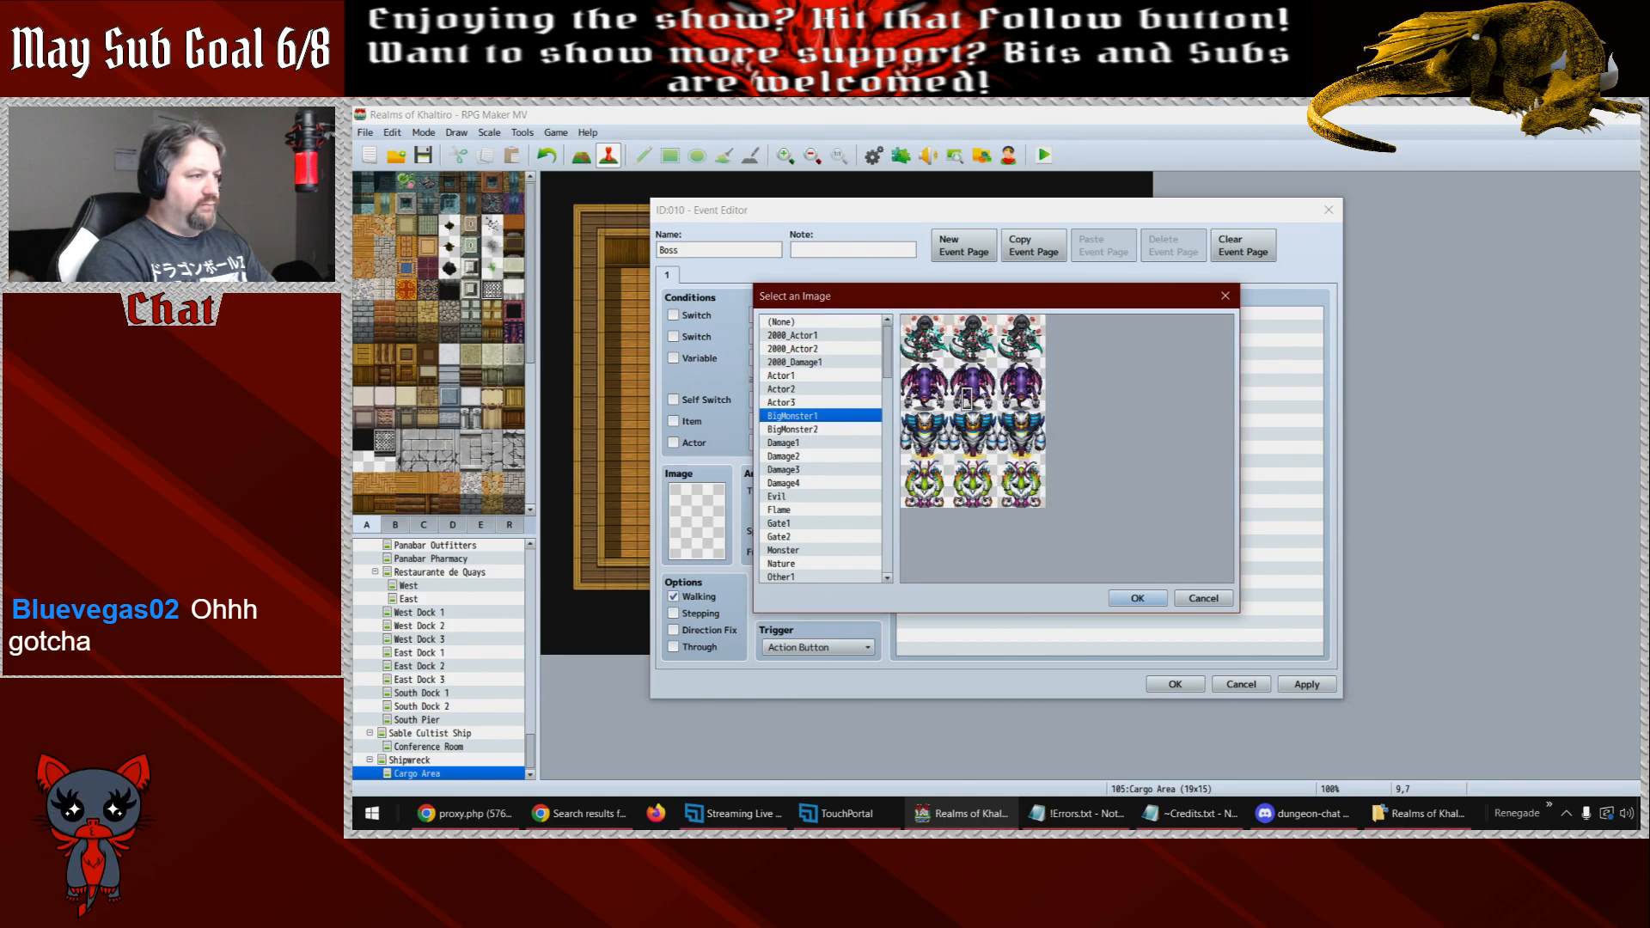
click(812, 429)
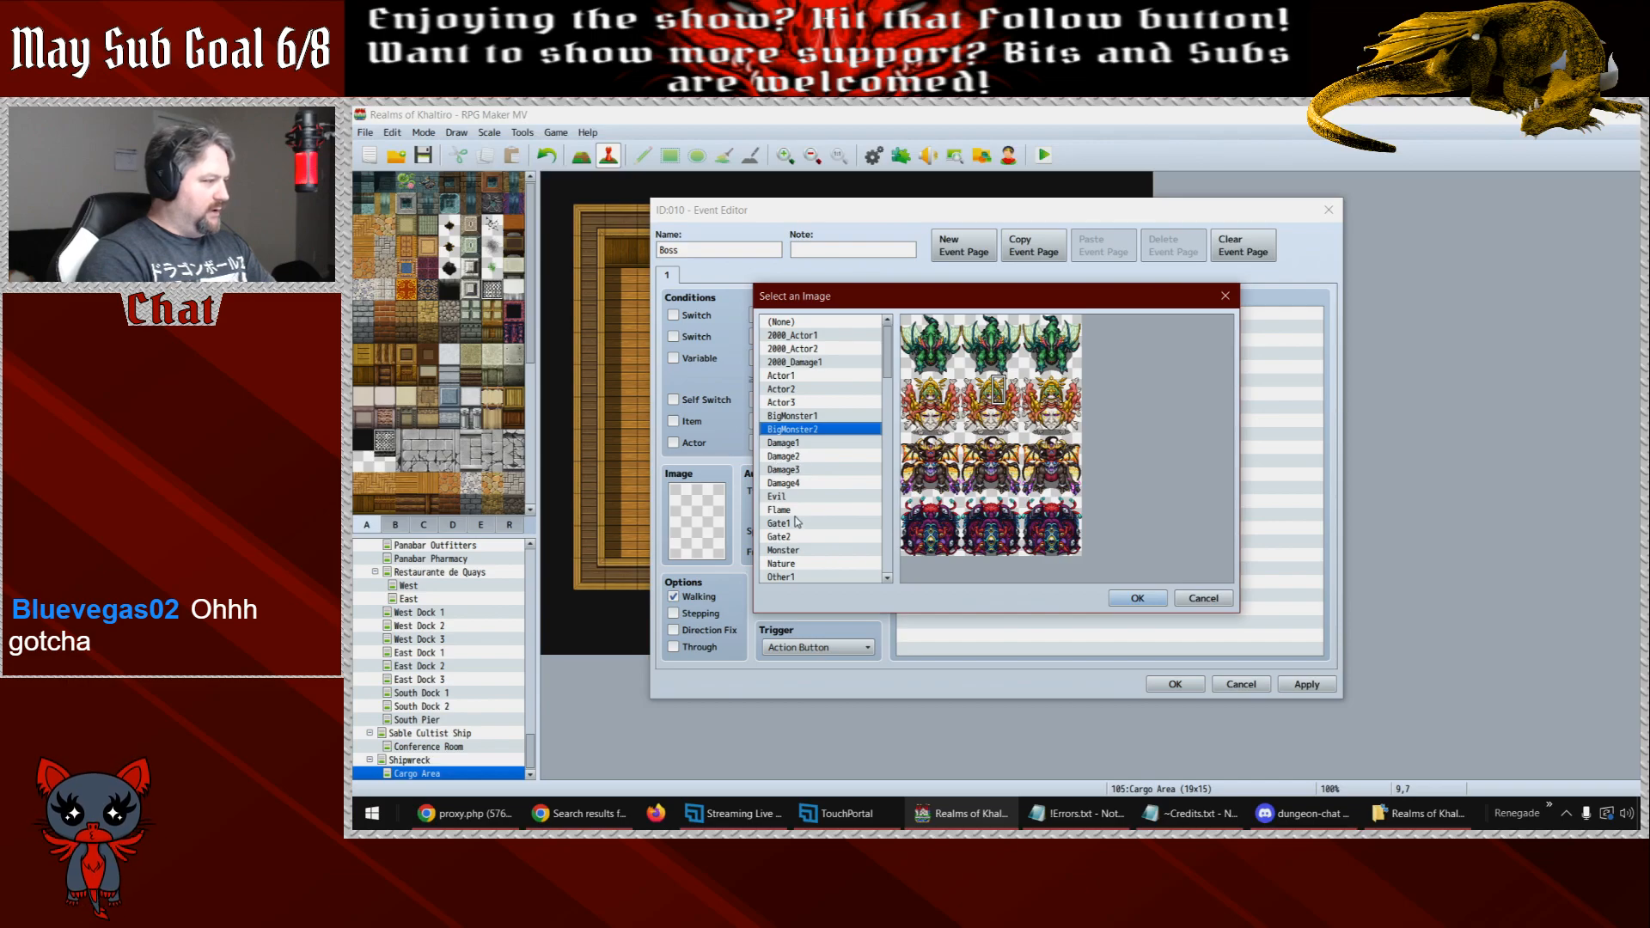
click(788, 552)
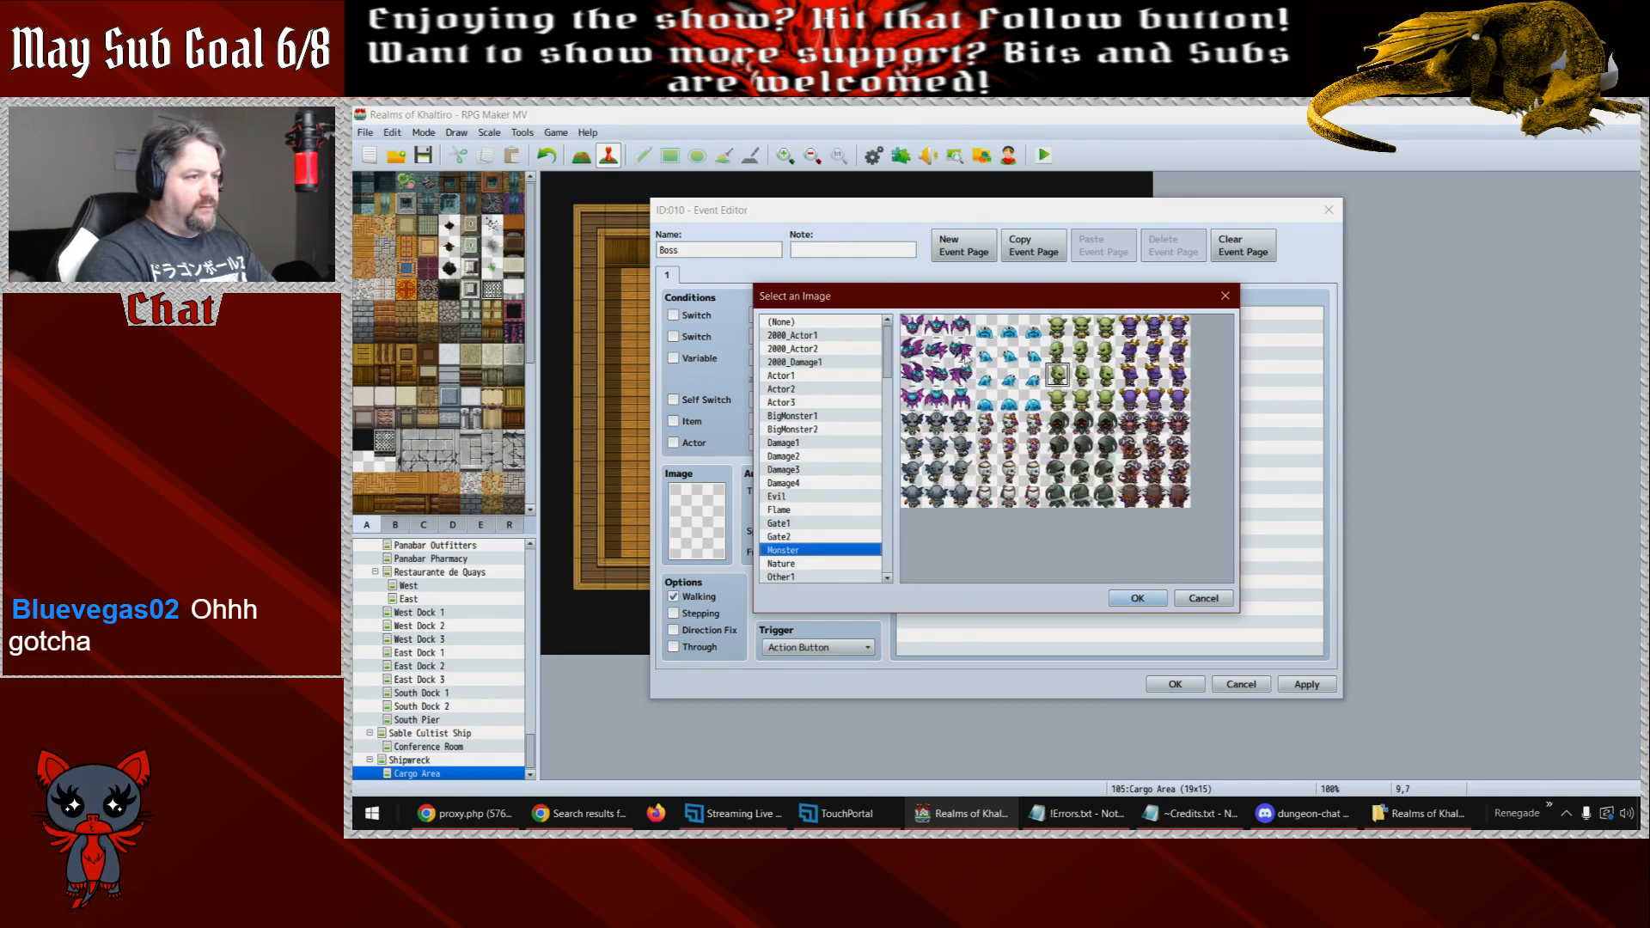
double_click(1152, 325)
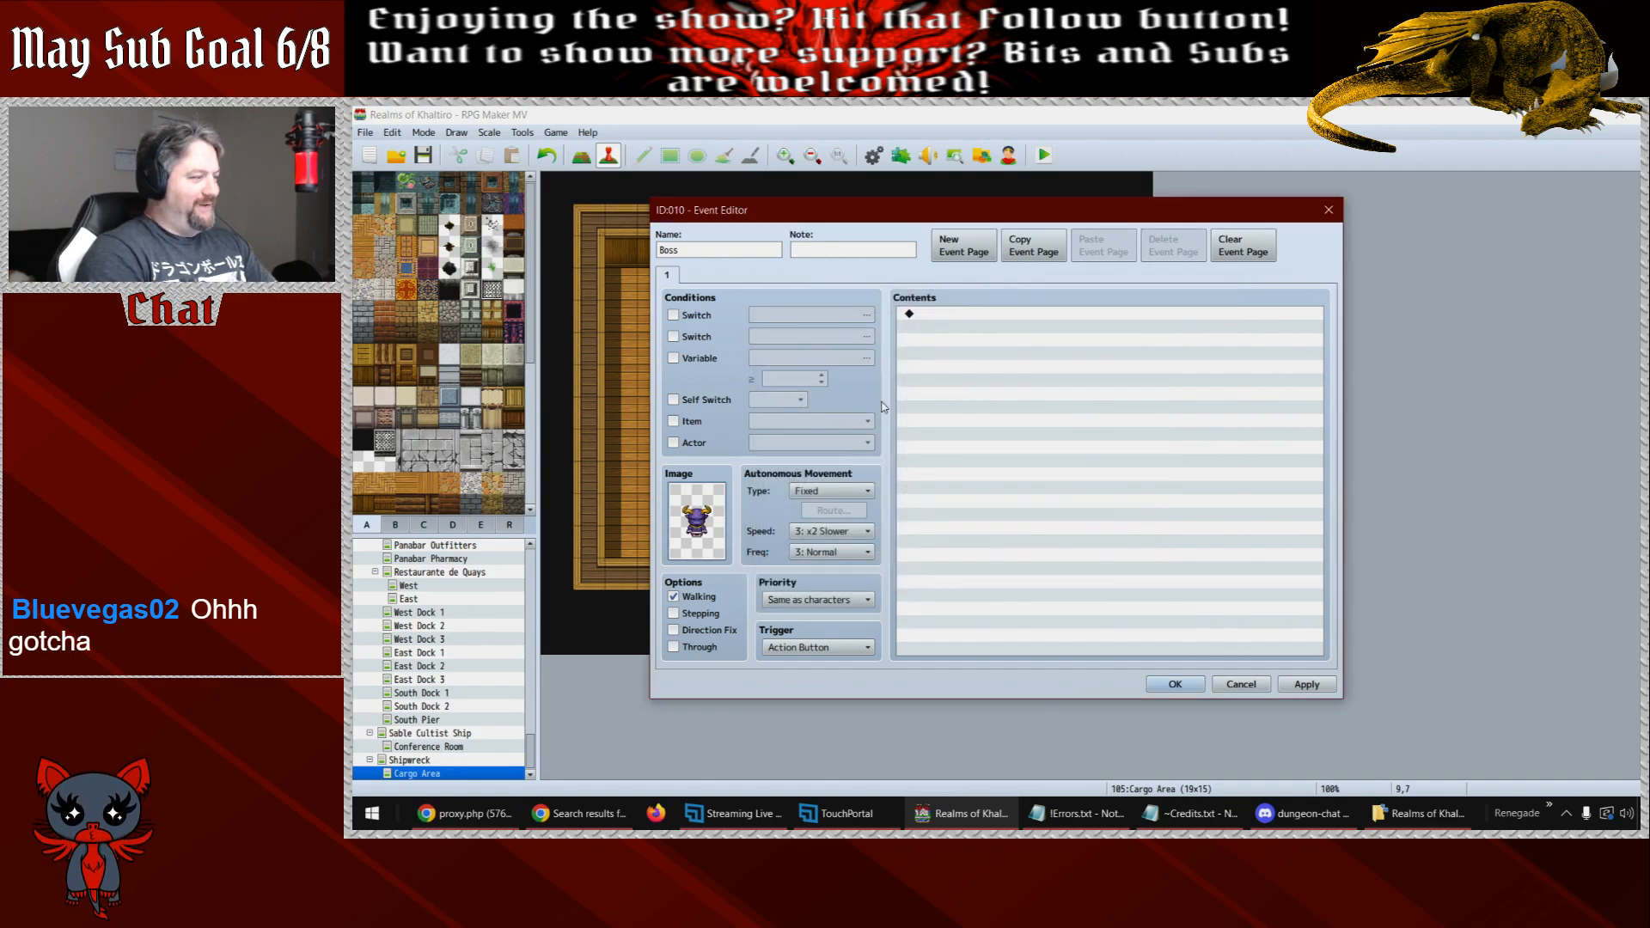
- Add a middle-positioned Show Text message reading "DEVELOPERS NOTE - Boss Battle" to the Boss event and save the event
double_click(919, 315)
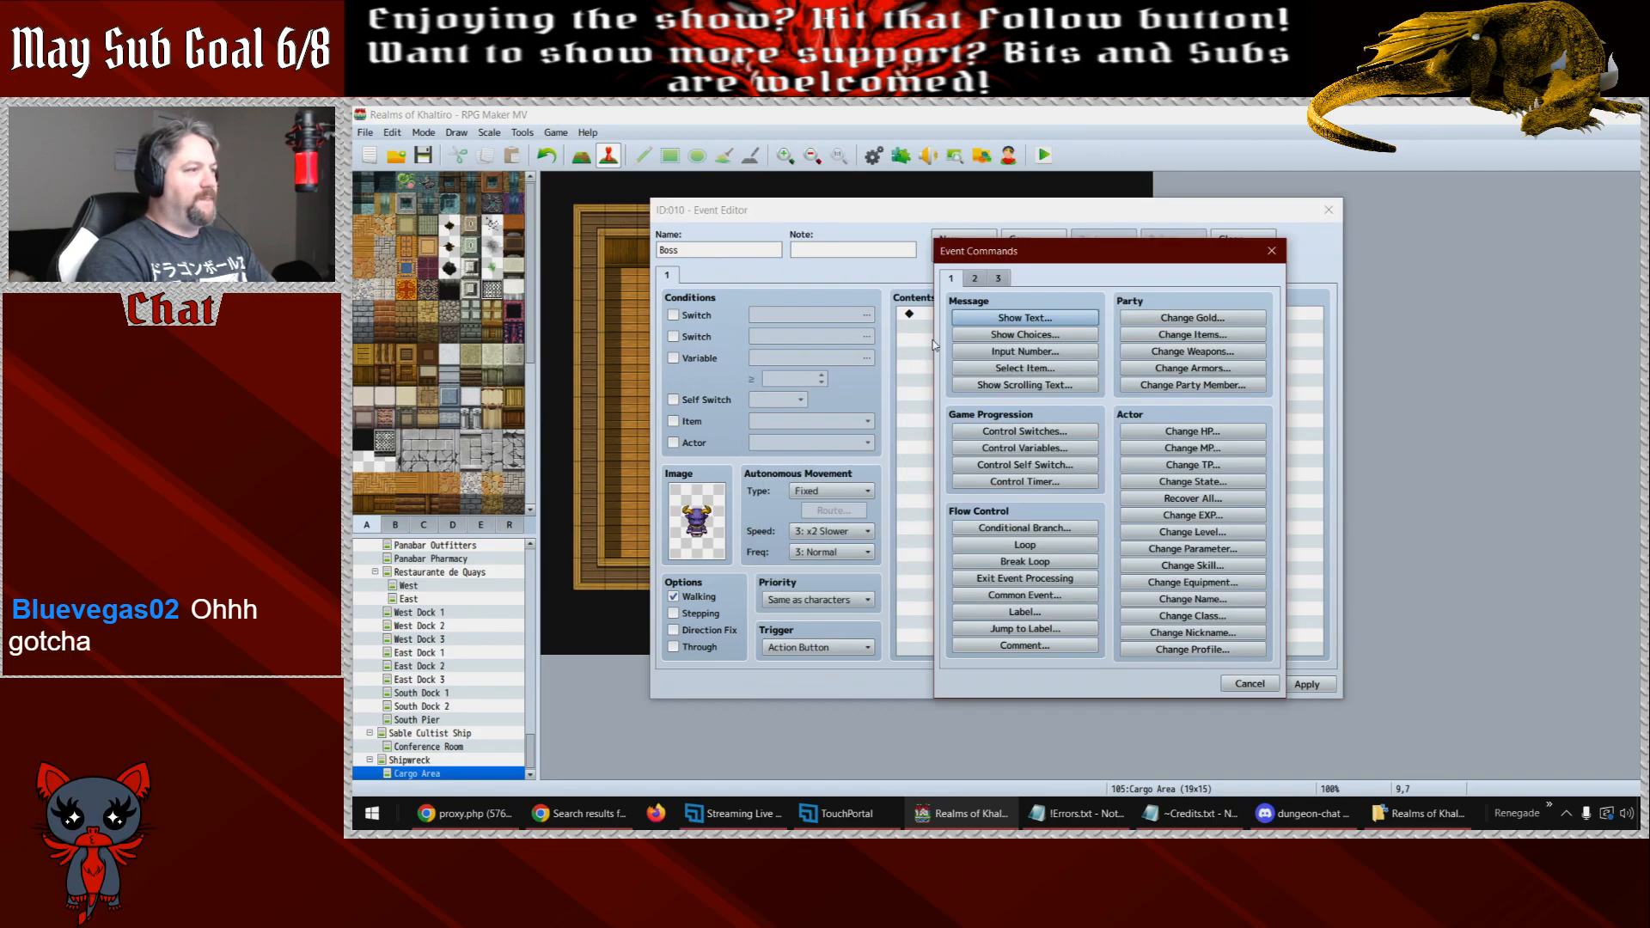
click(984, 326)
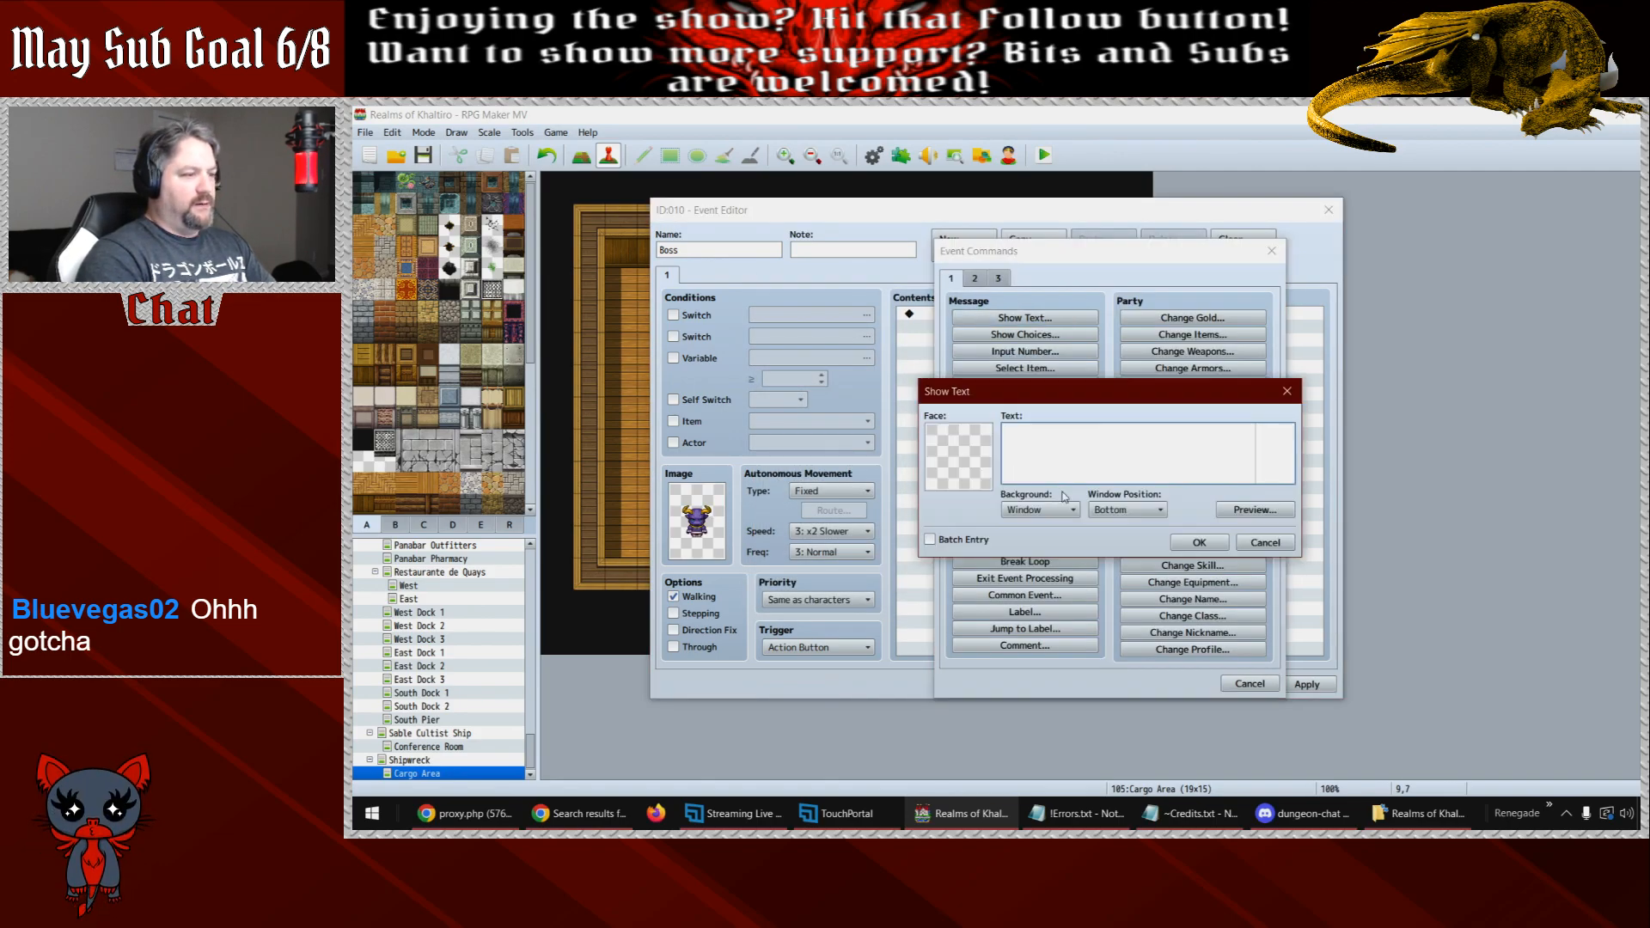
click(1105, 512)
click(1107, 542)
click(1288, 482)
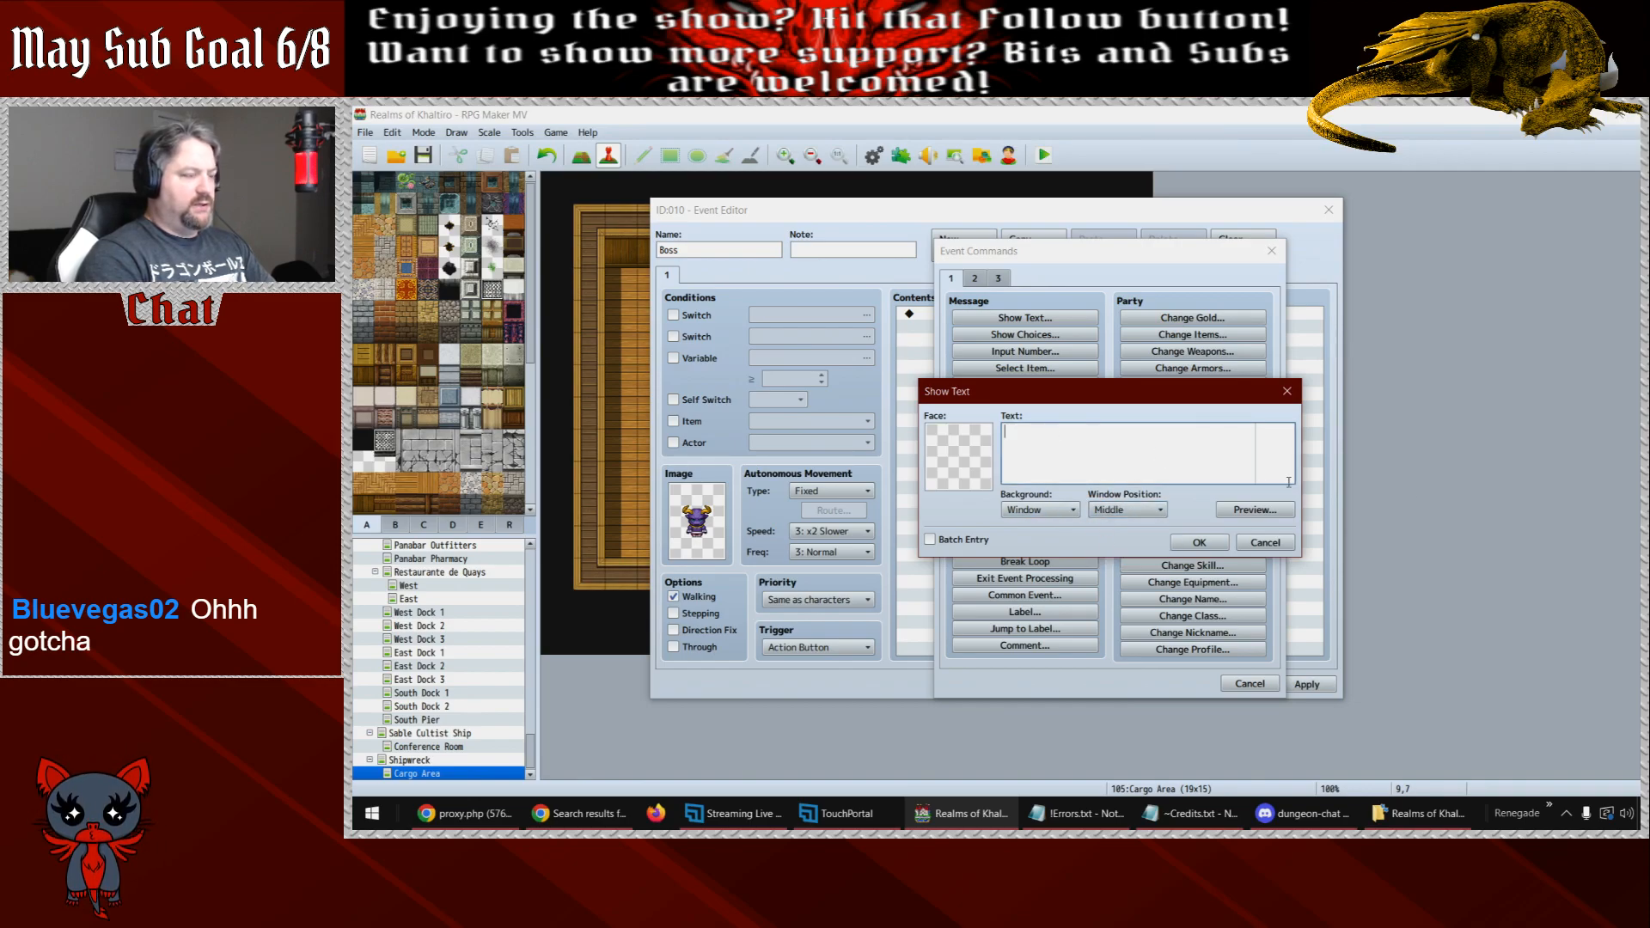
text(DECV)
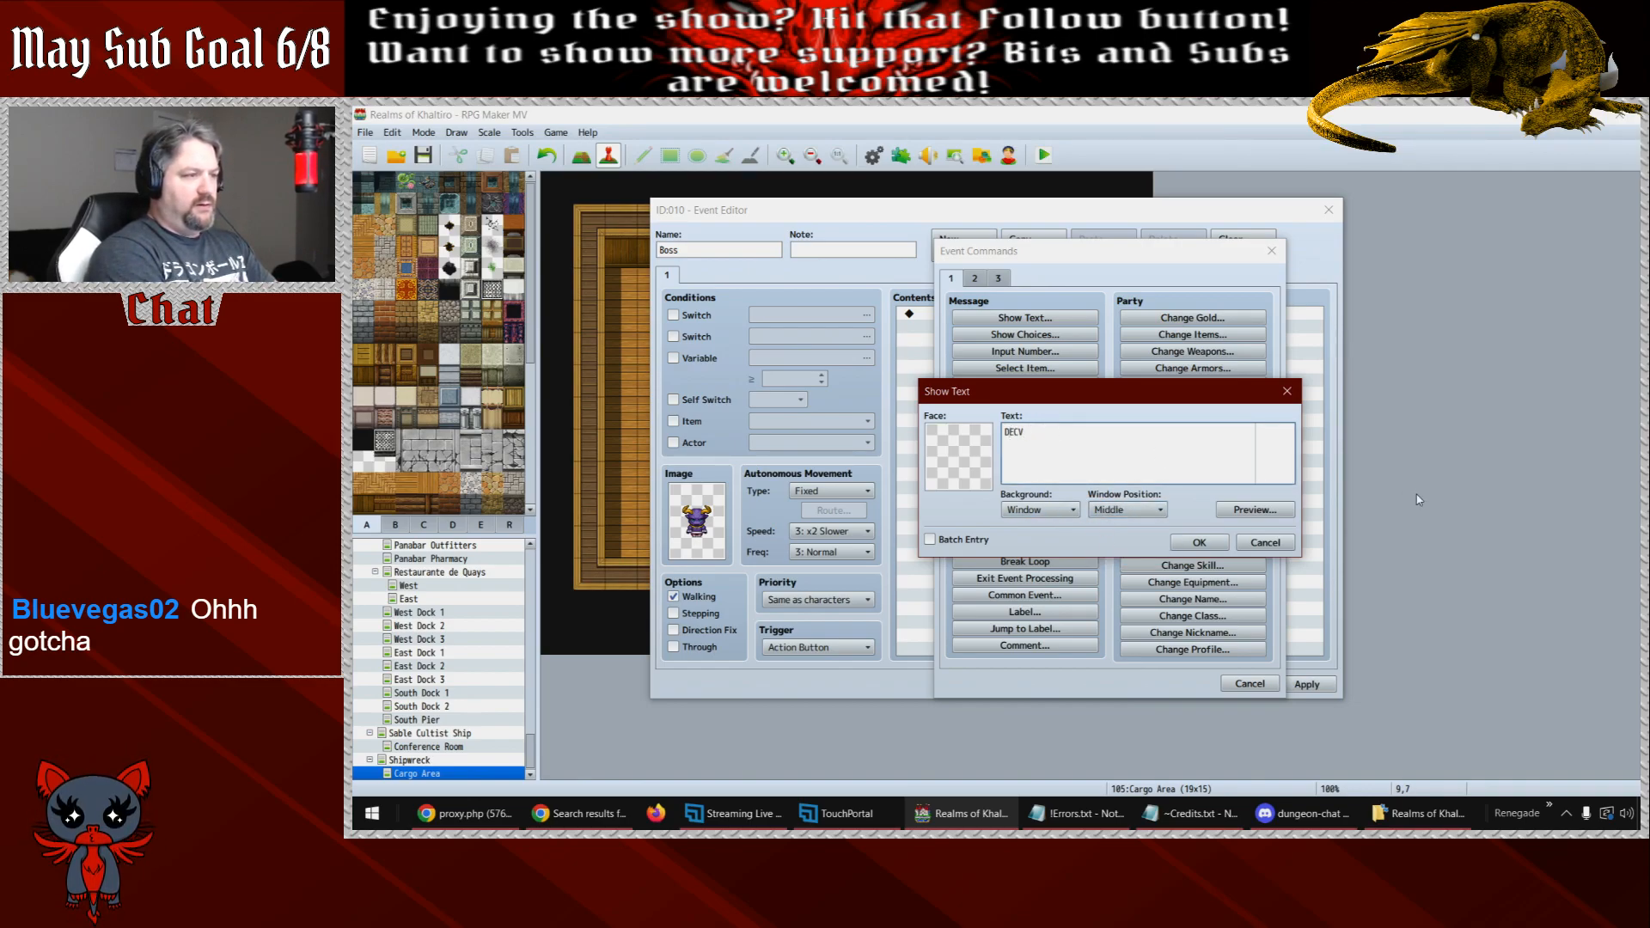
text(ELOLOPERS NOTE - Boss Battle)
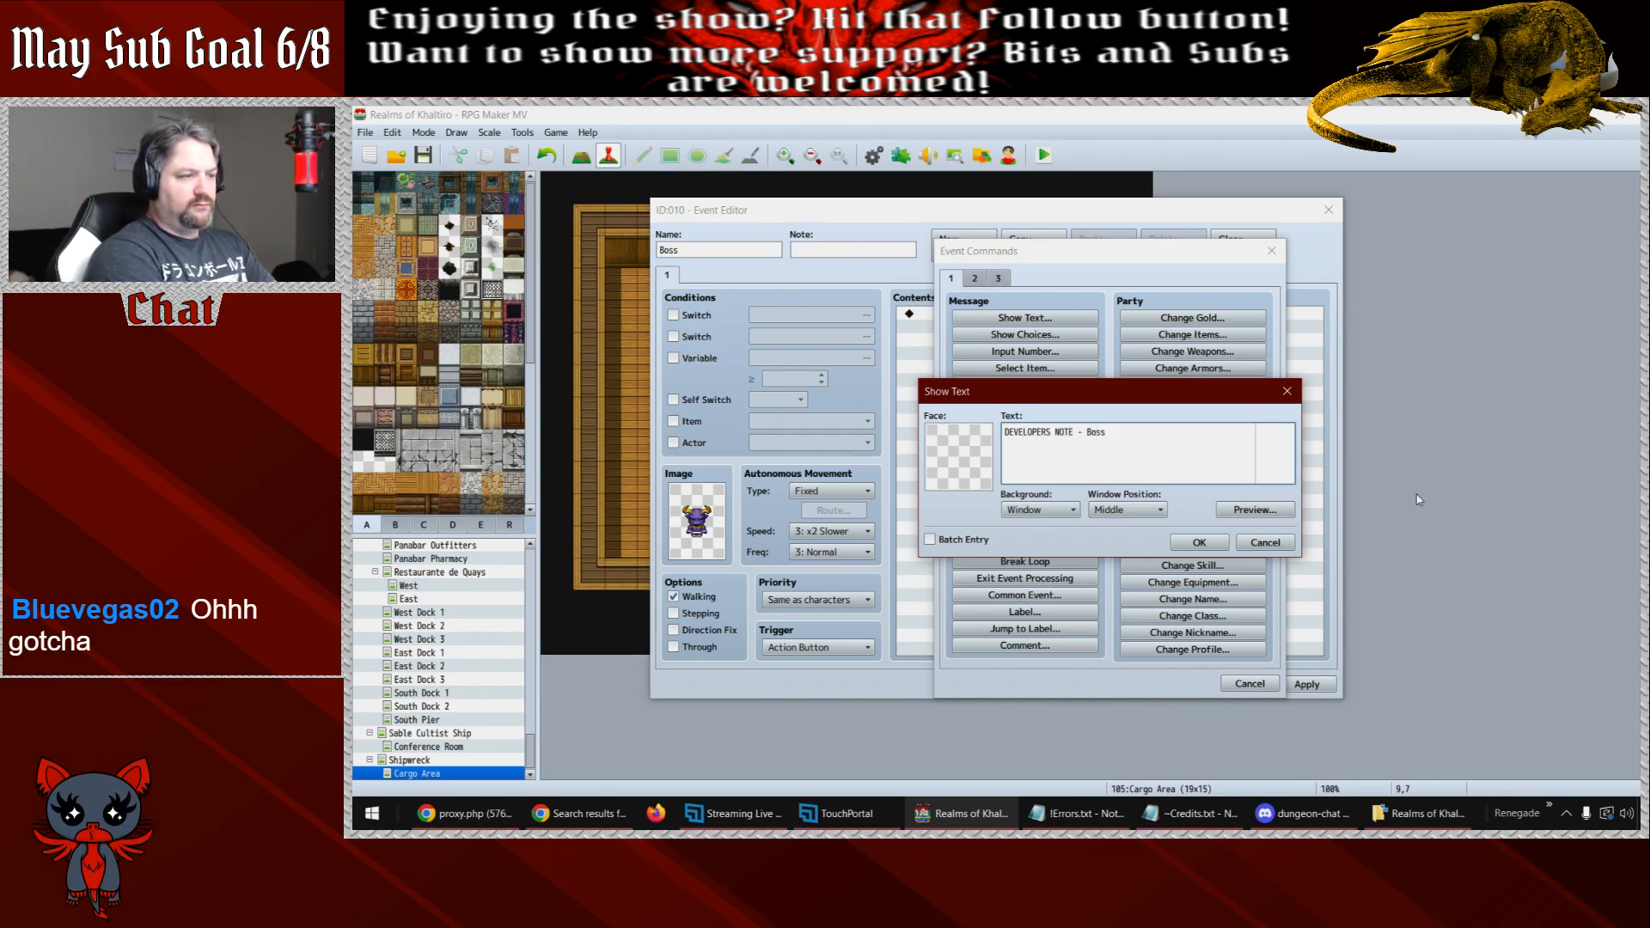
click(1199, 542)
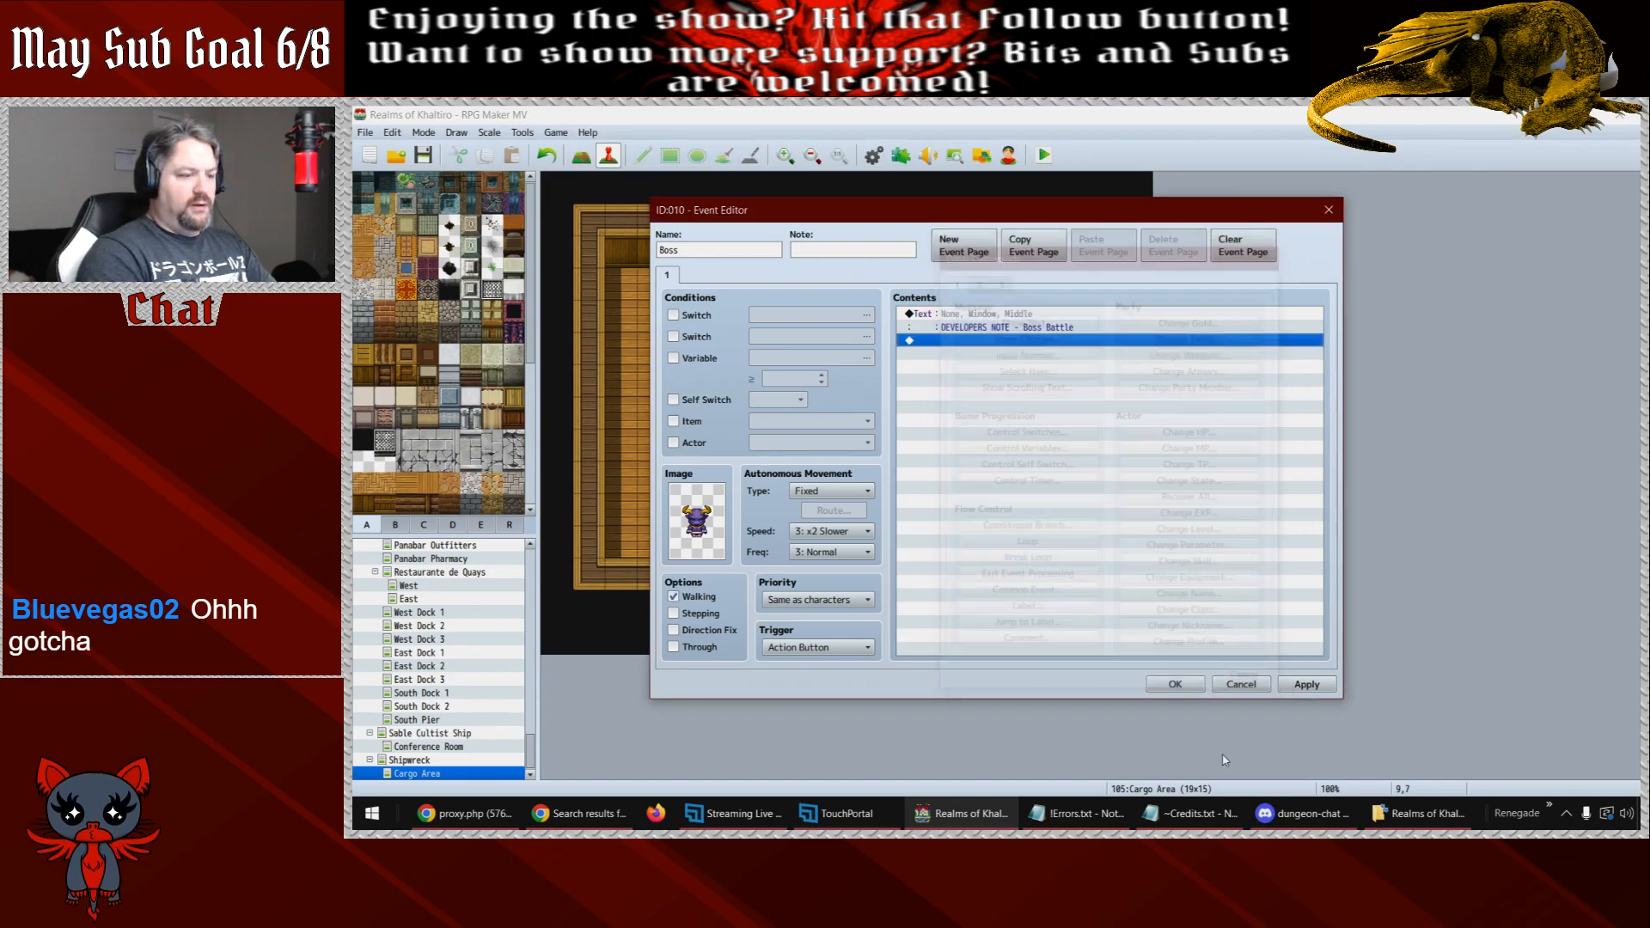
click(1175, 684)
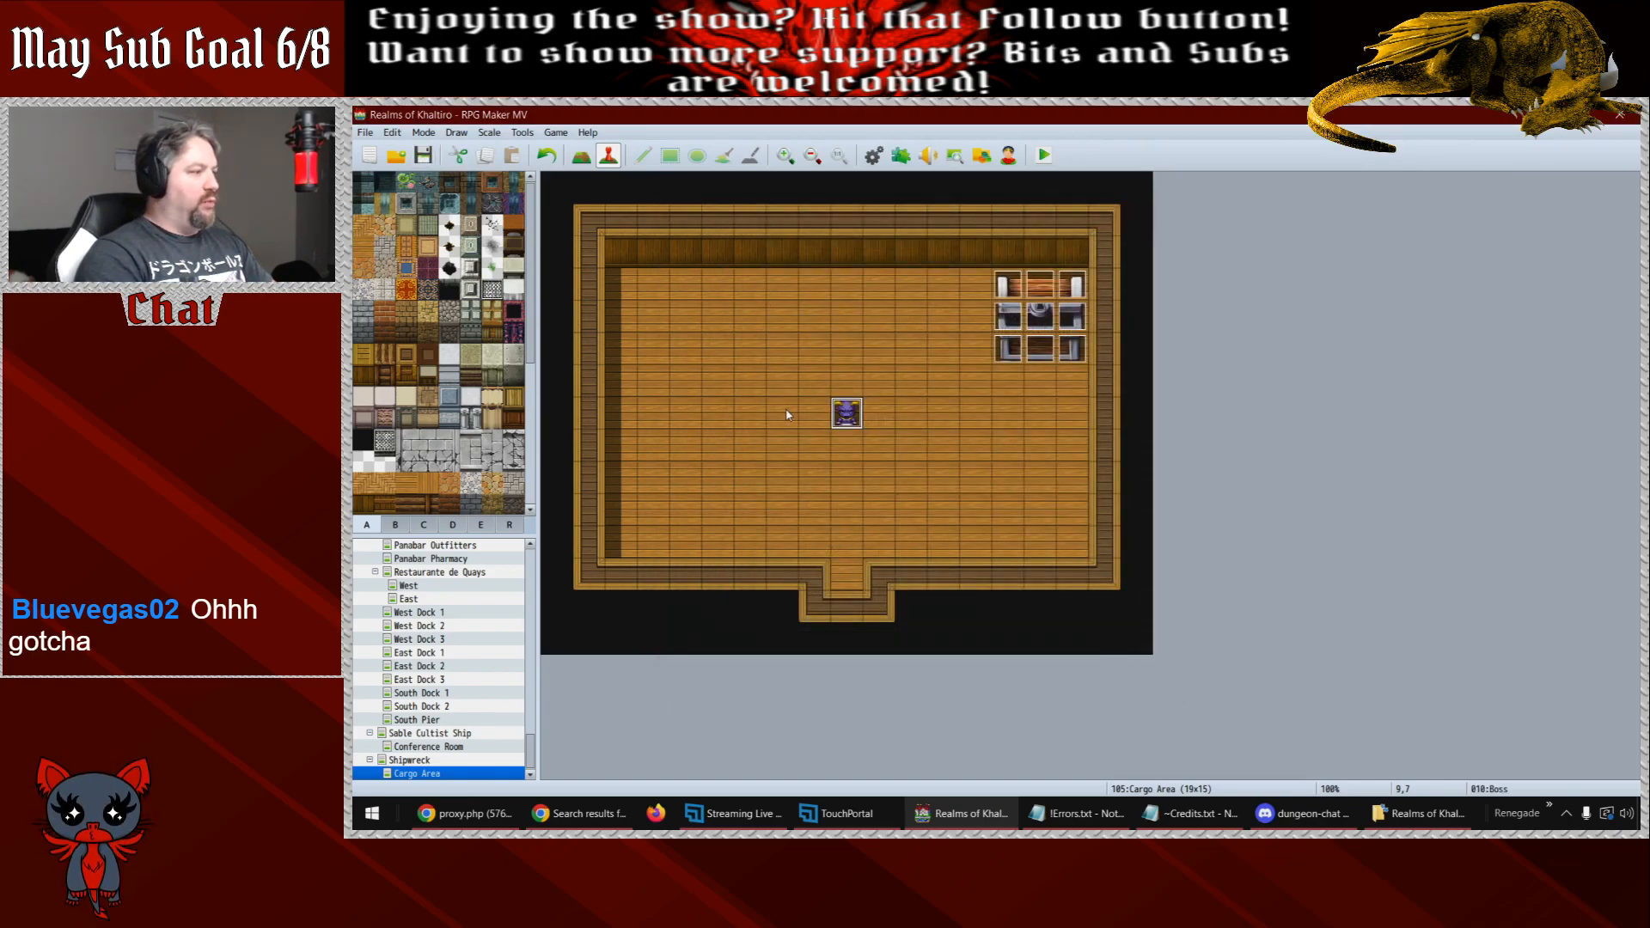
- Move the Boss event to tile 9,6 and set the player's starting position at tile 9,11
drag(847, 413, 847, 381)
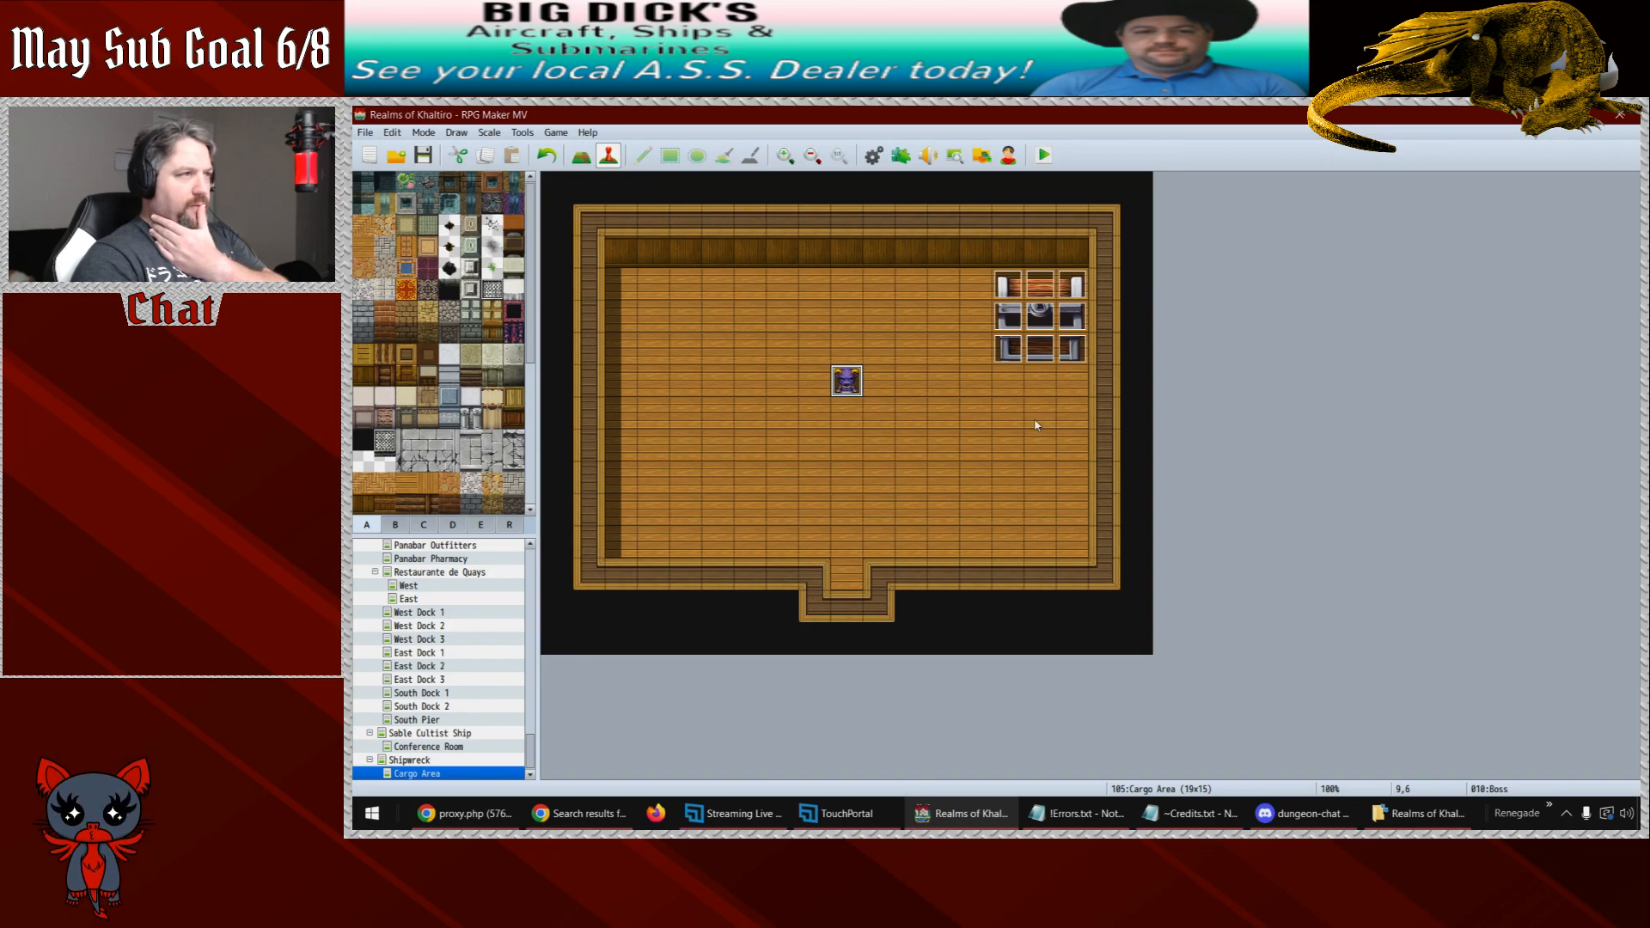
right_click(851, 537)
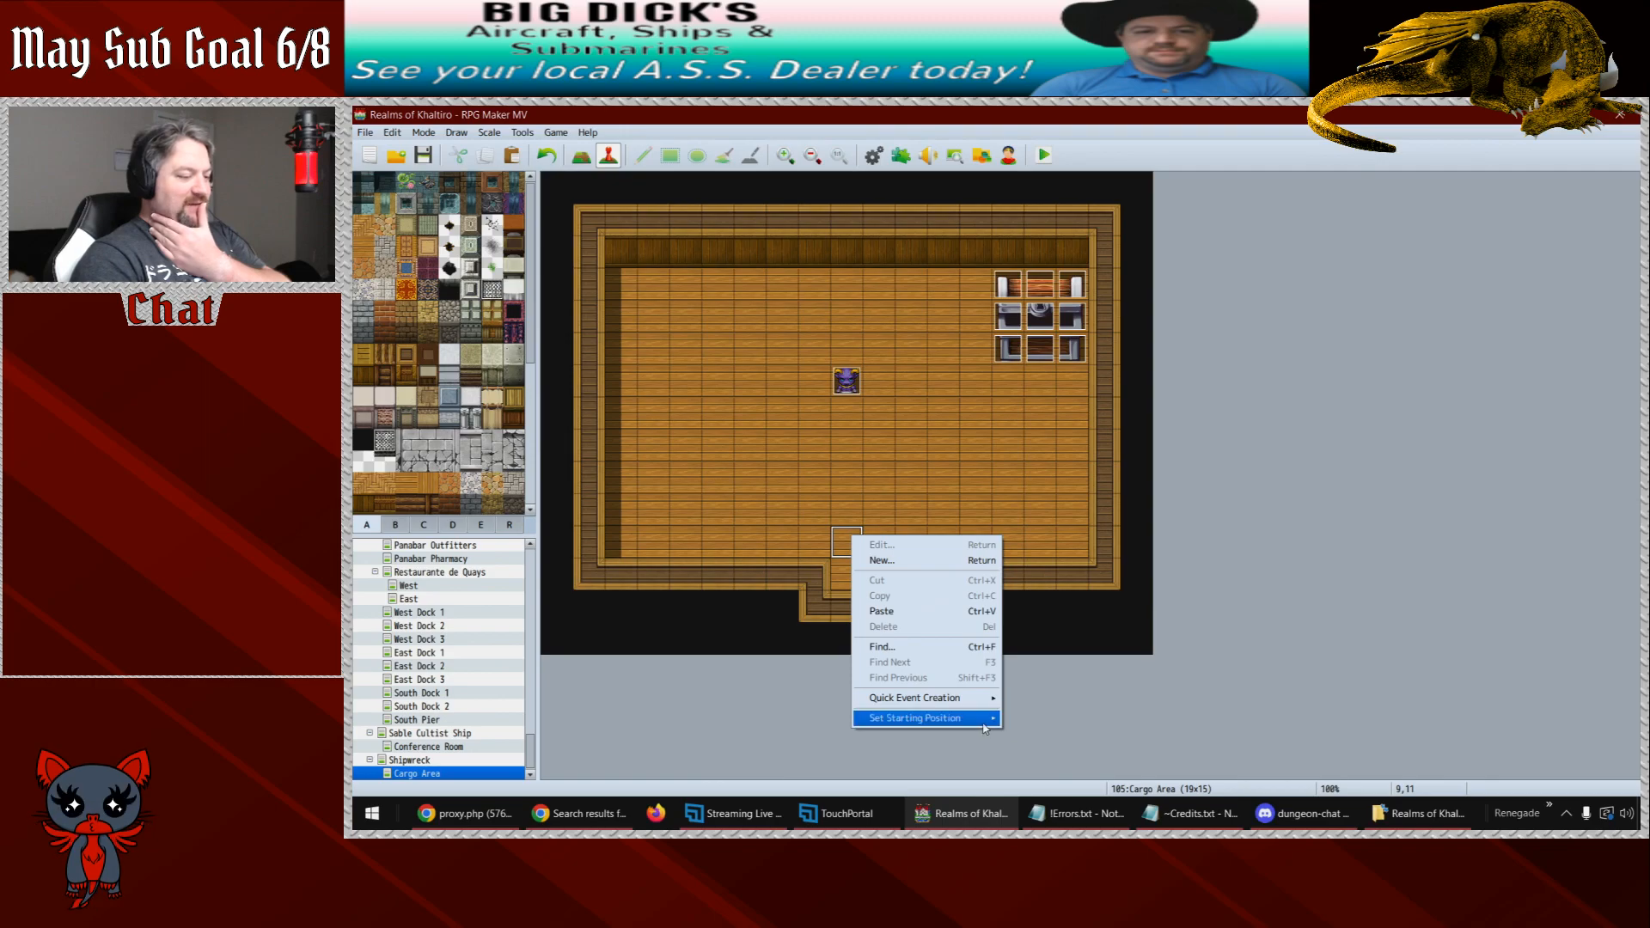
mouse_move(946, 718)
click(1040, 719)
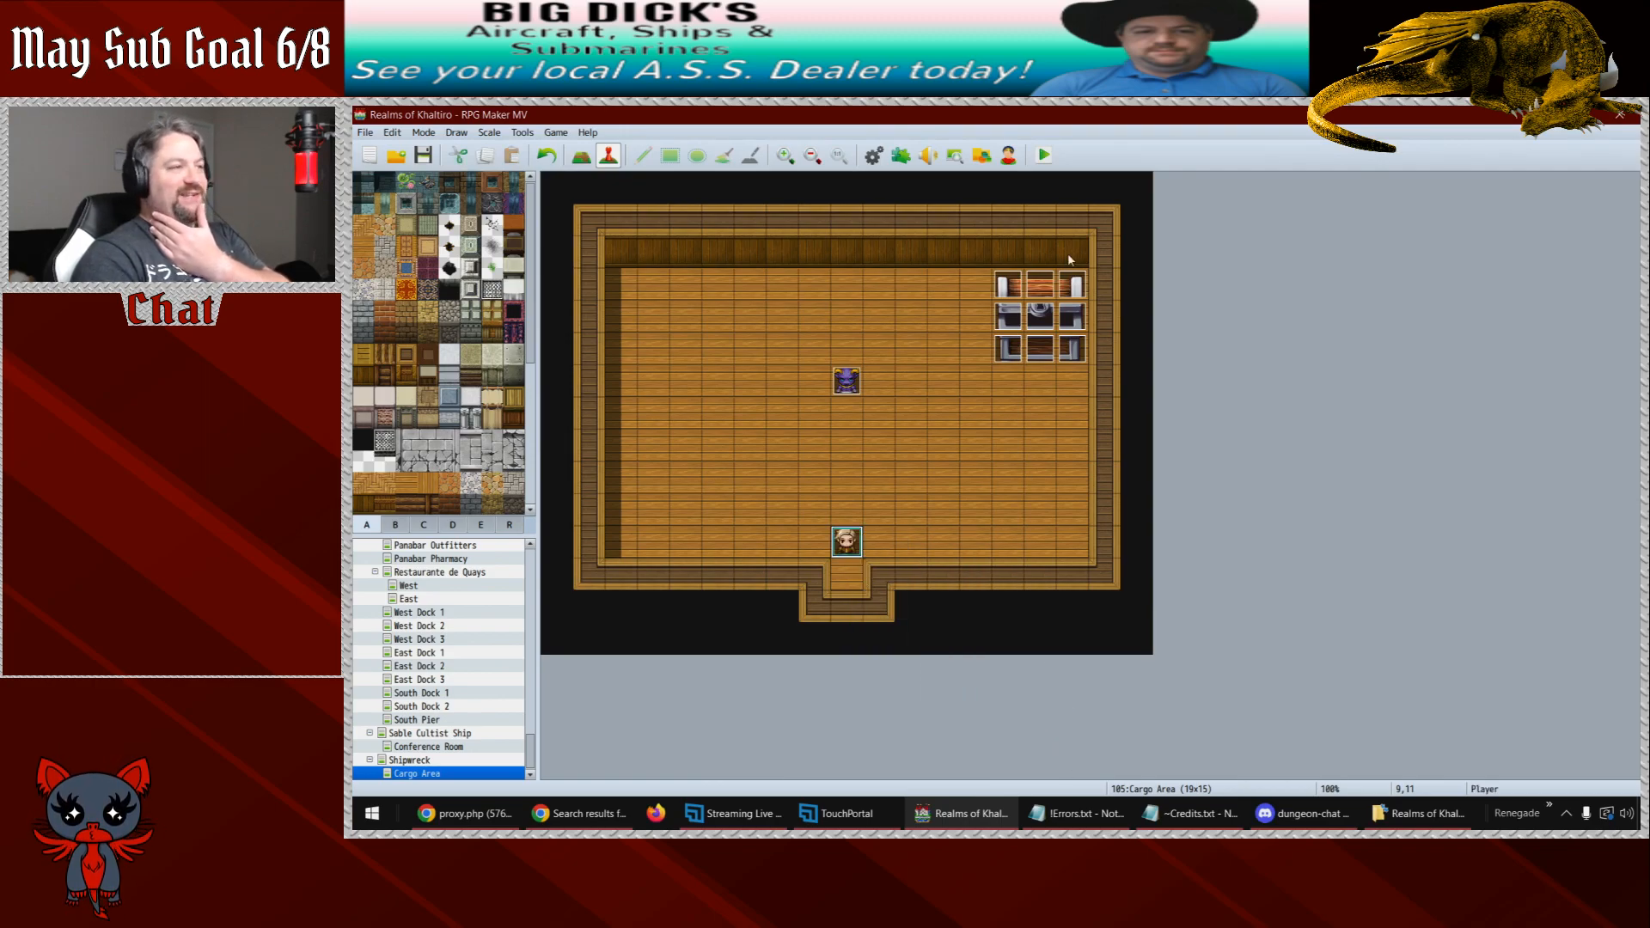
- Playtest the Cargo Area by walking the character right and up to the large chest, and close the playtest
click(1044, 155)
click(940, 486)
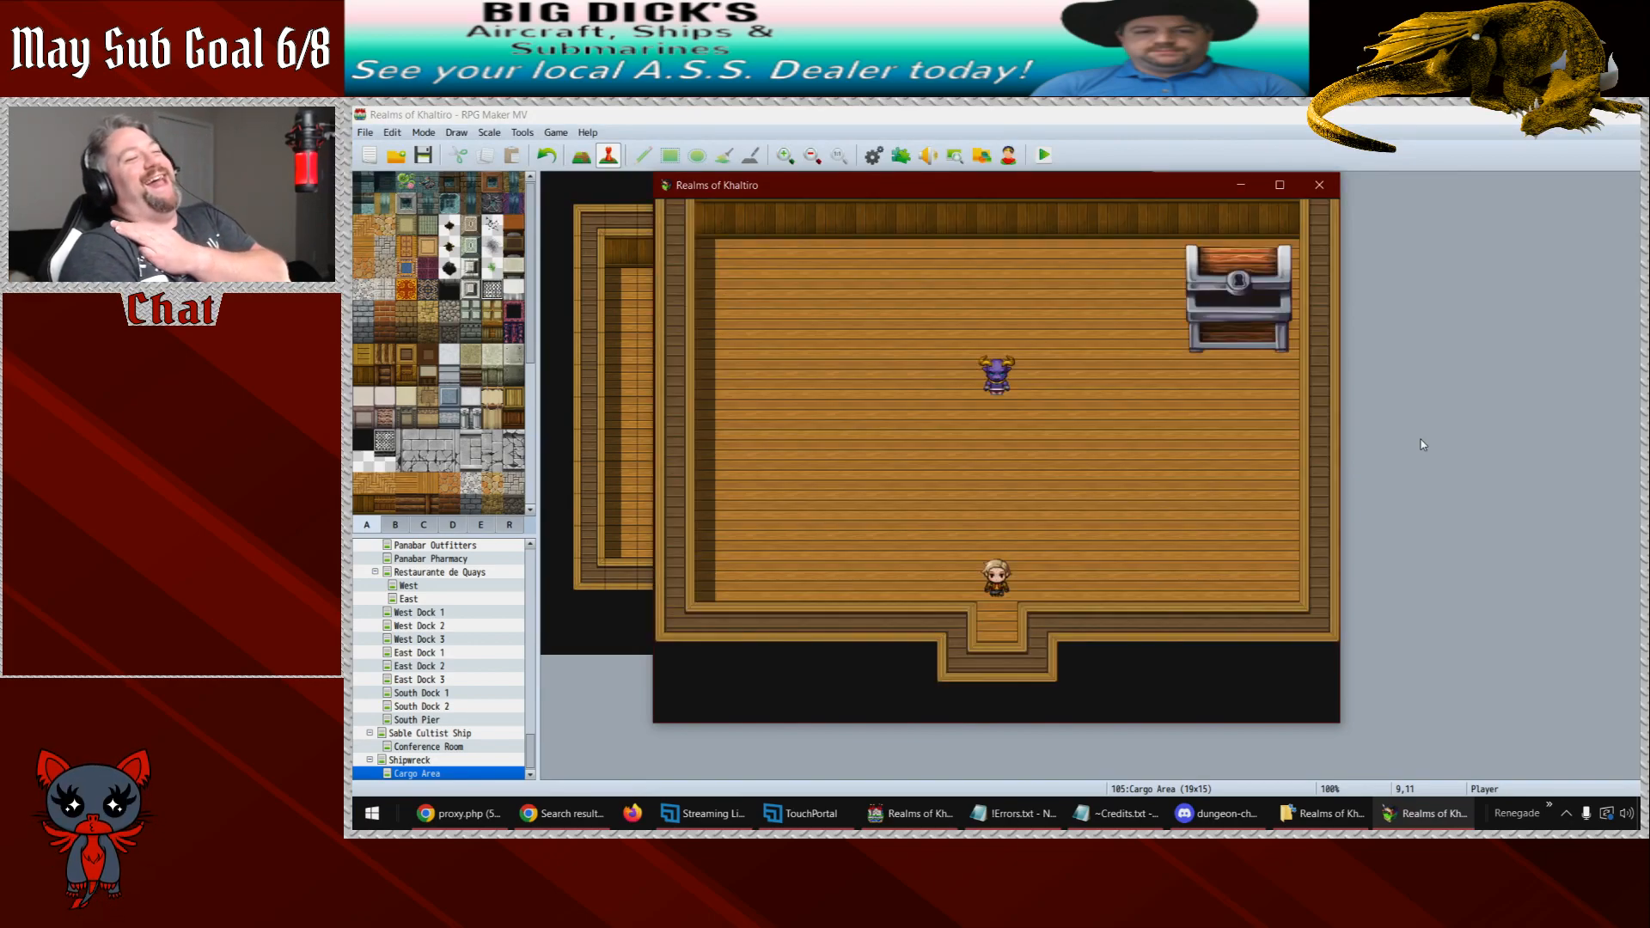
key(Right)
key(Right)
key(Right)
key(Right)
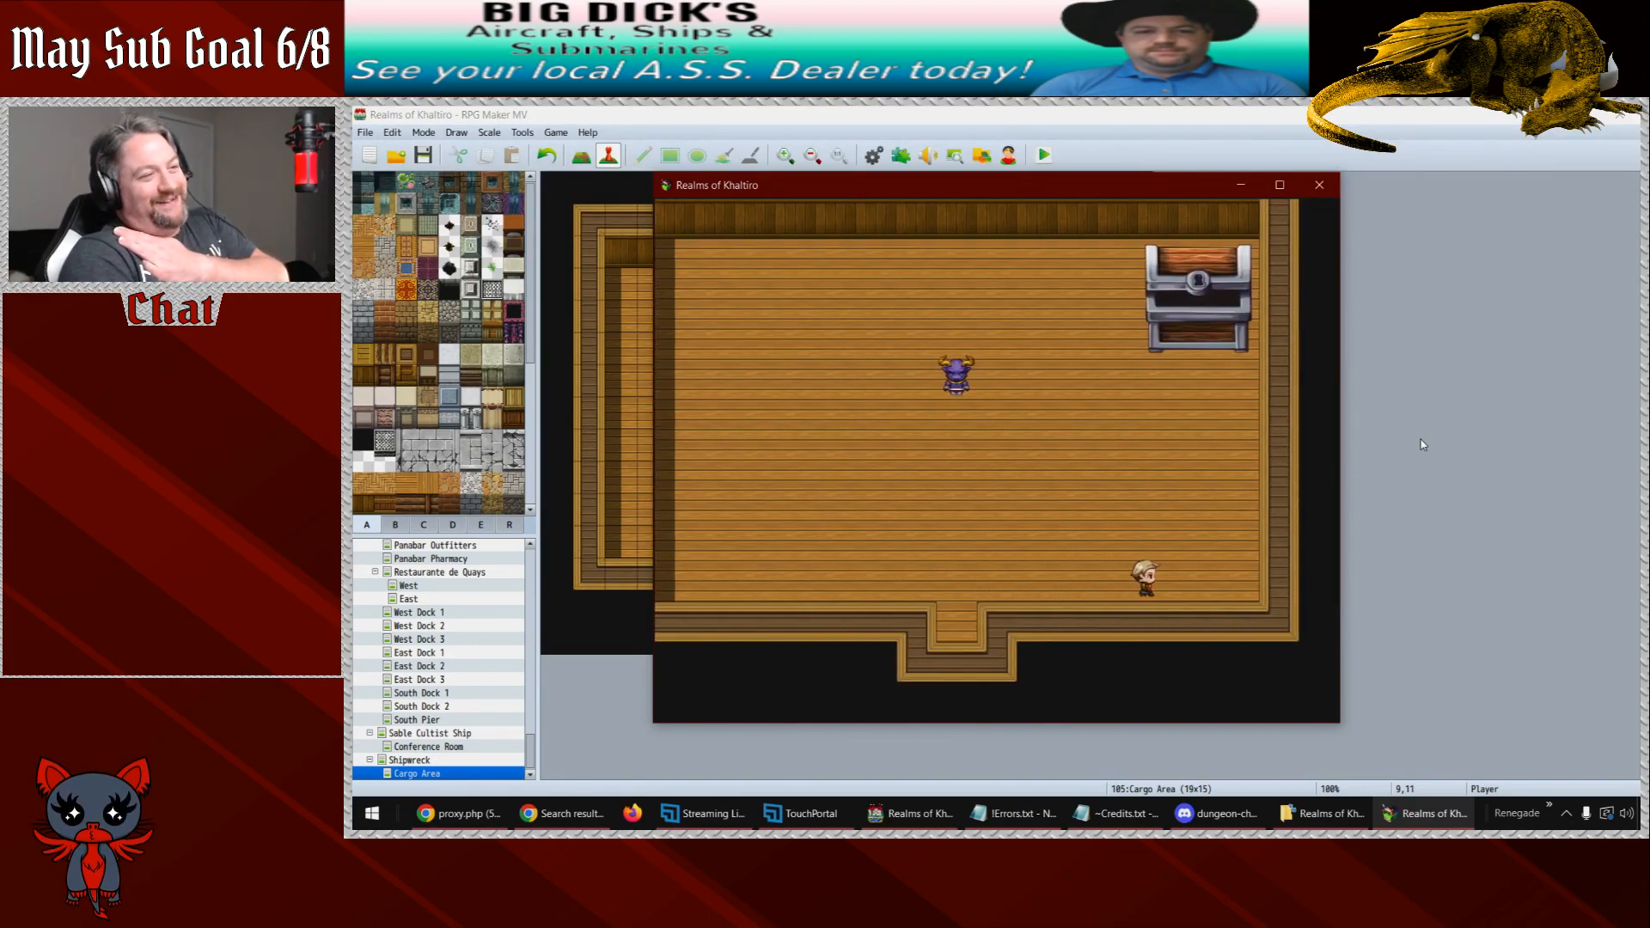
key(Up)
key(Up)
key(Up)
key(Up)
key(Up)
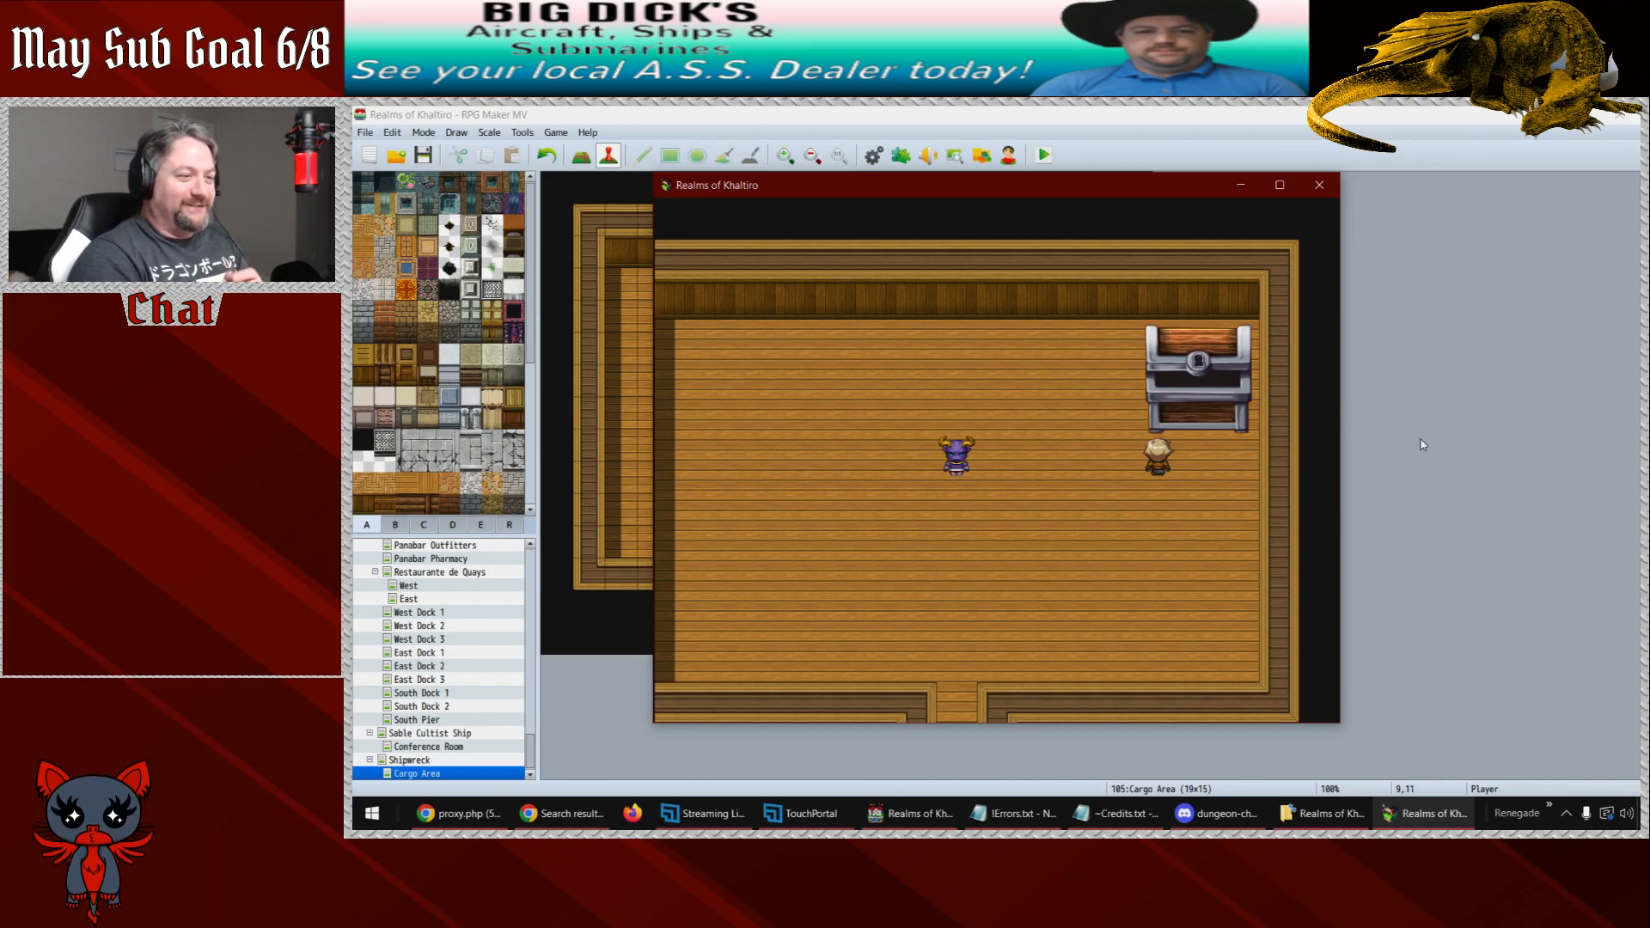
click(1320, 185)
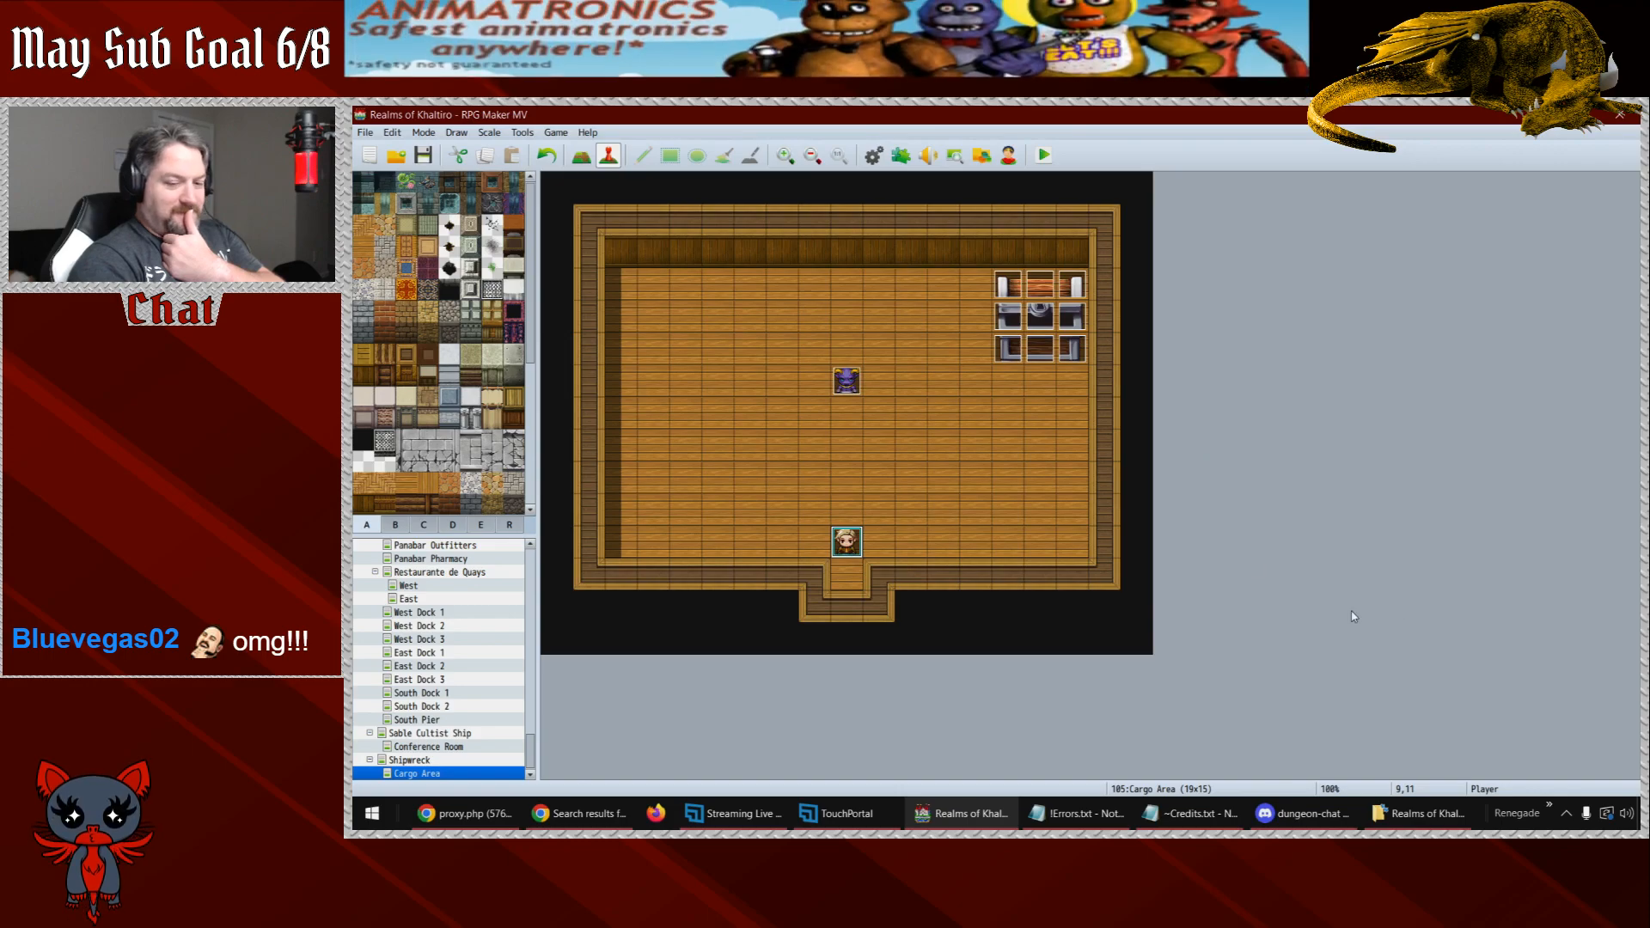
- Start Corel PaintShop Pro 2021 and bring up the ~RoK Chests.png sprite sheet in its Edit workspace
click(1549, 808)
mouse_move(1547, 747)
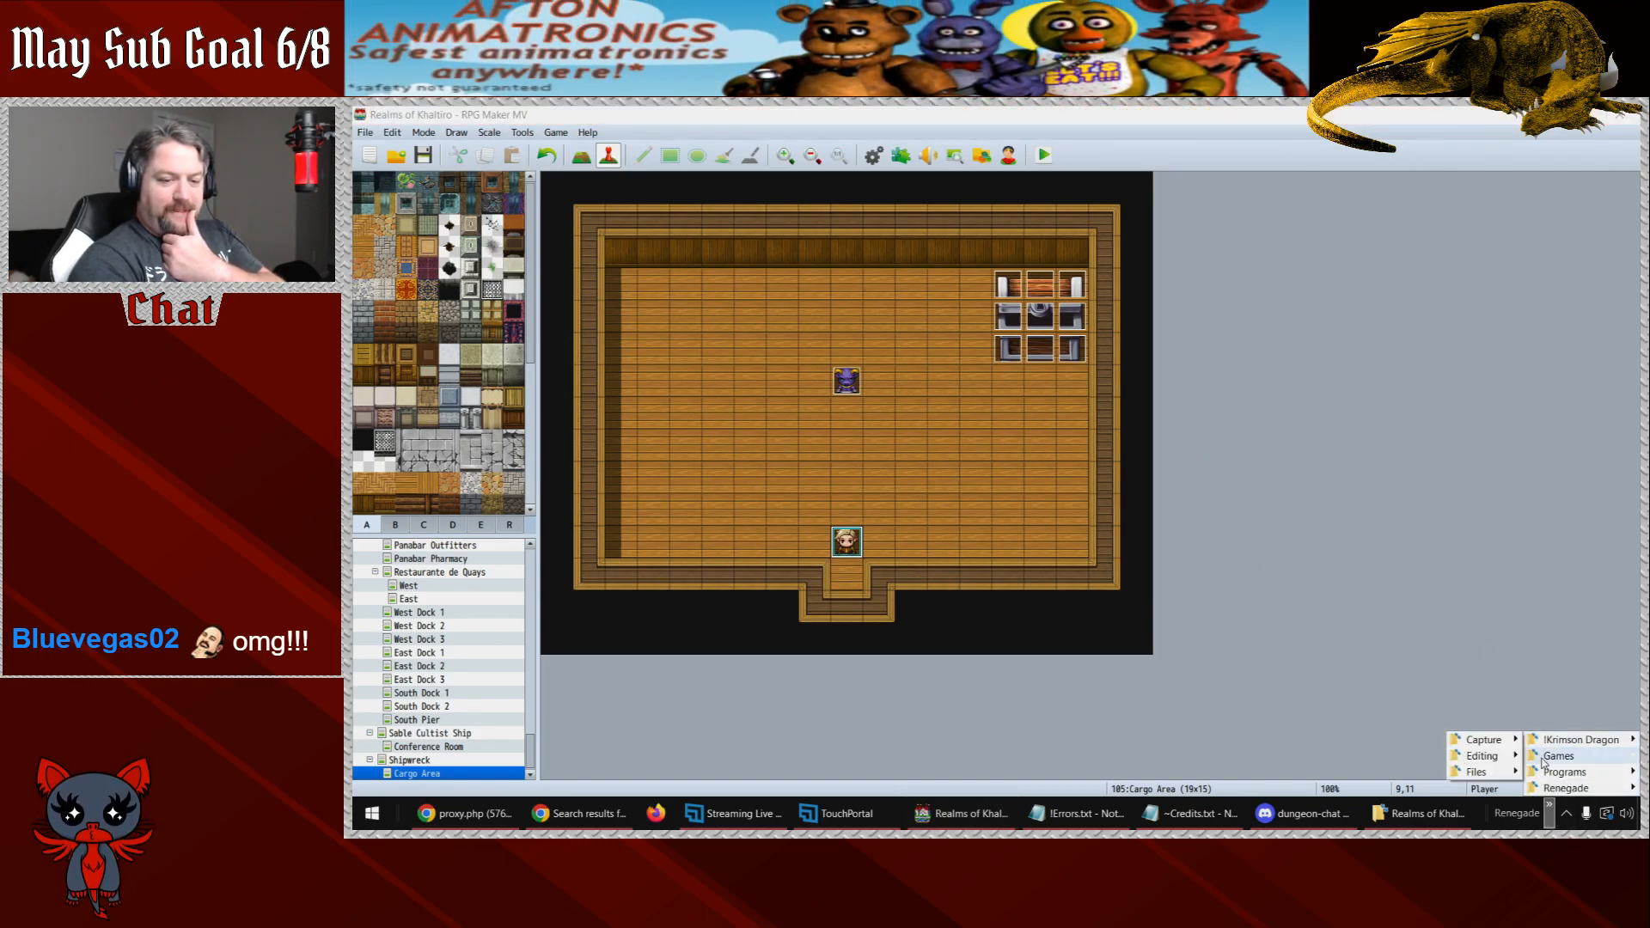
mouse_move(1494, 760)
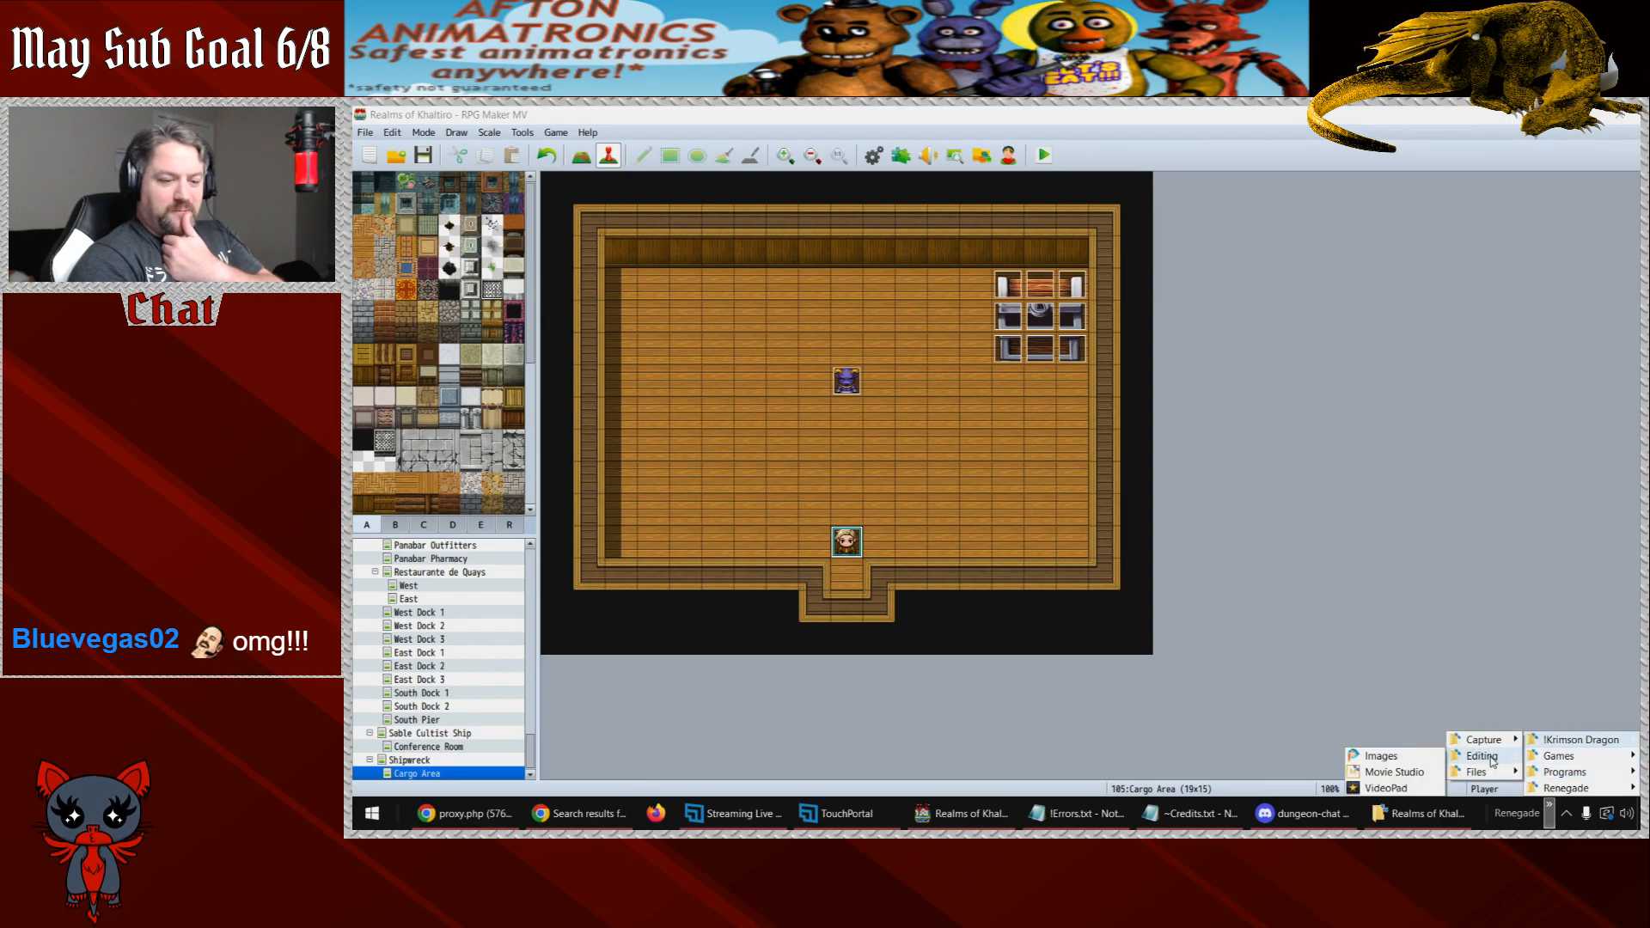
click(1394, 763)
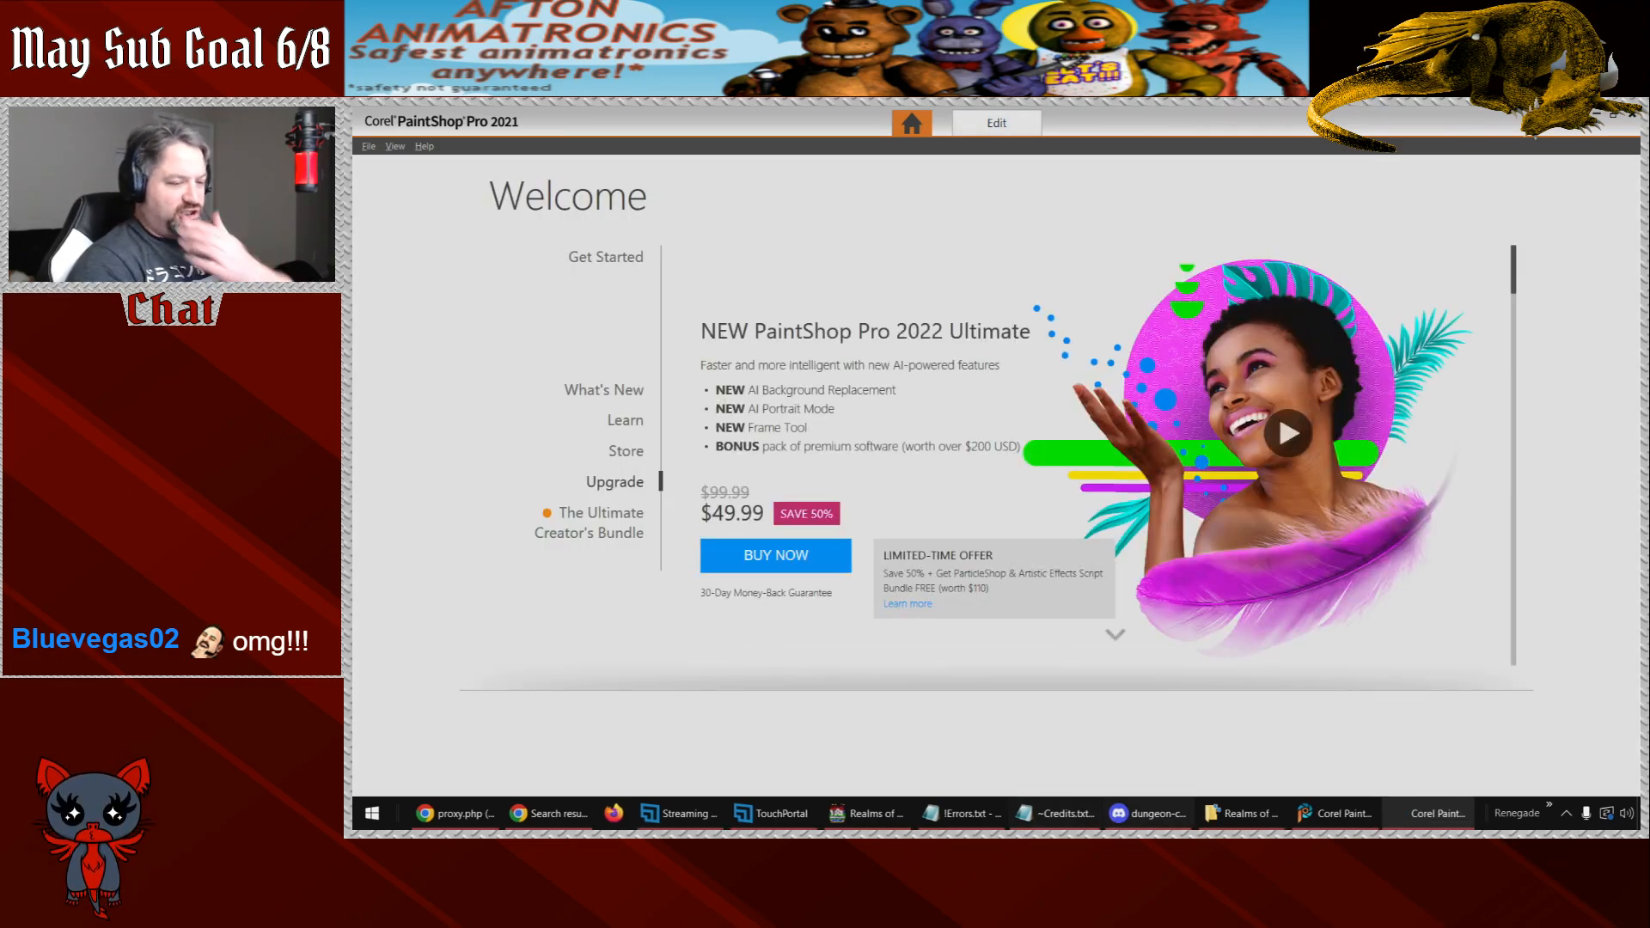
mouse_move(1252, 815)
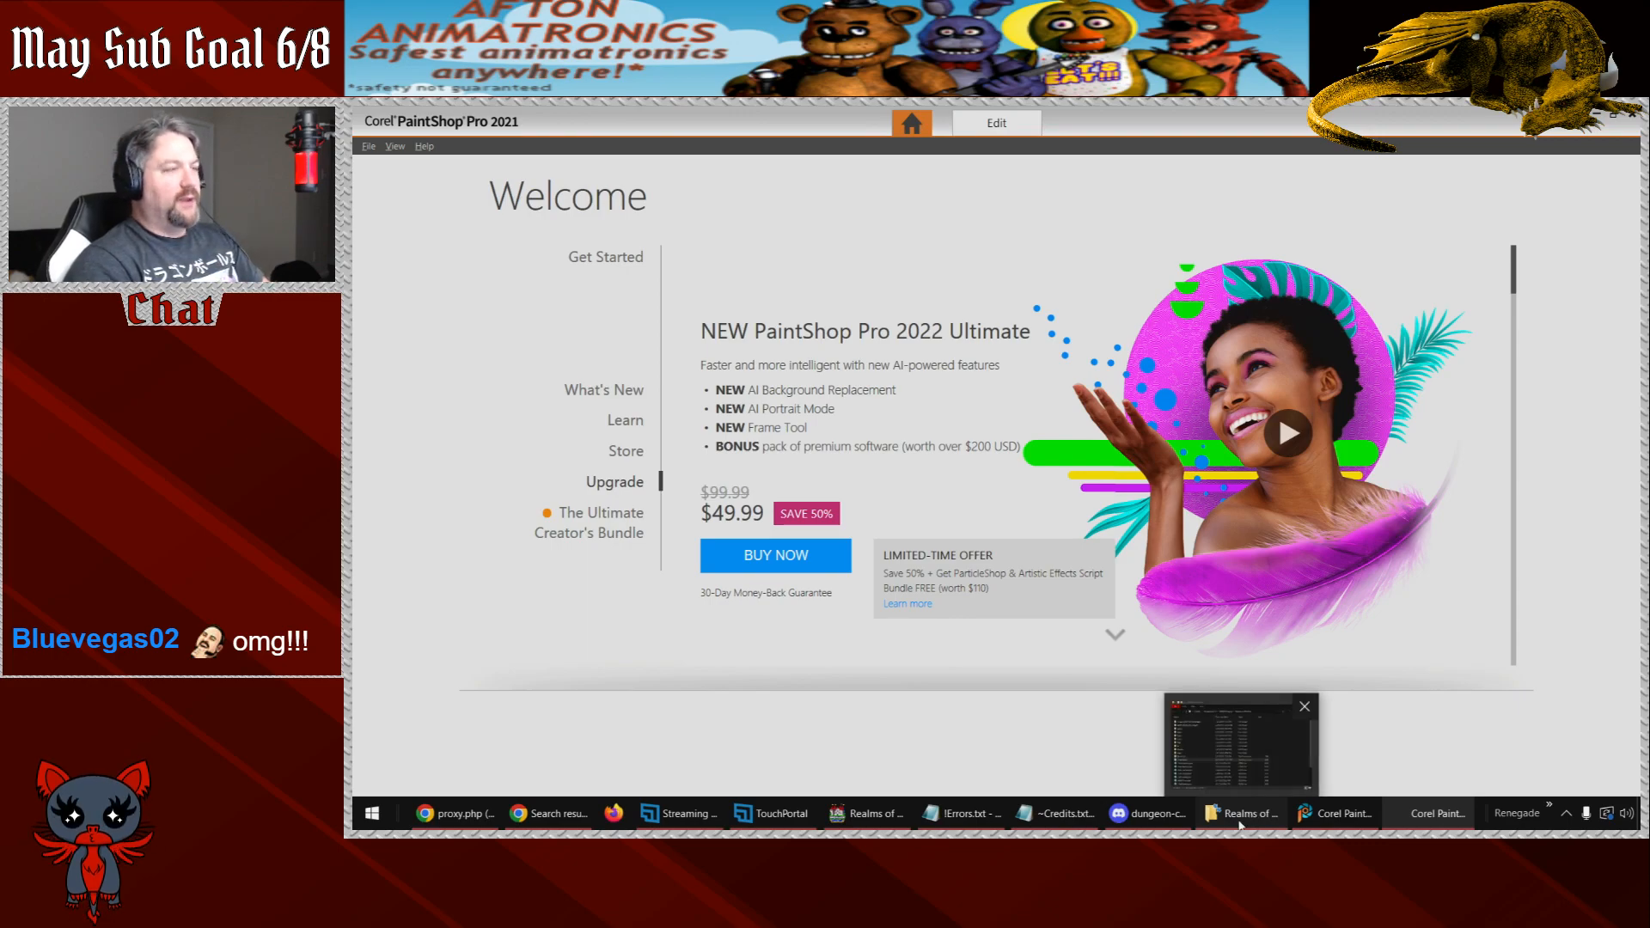
click(997, 124)
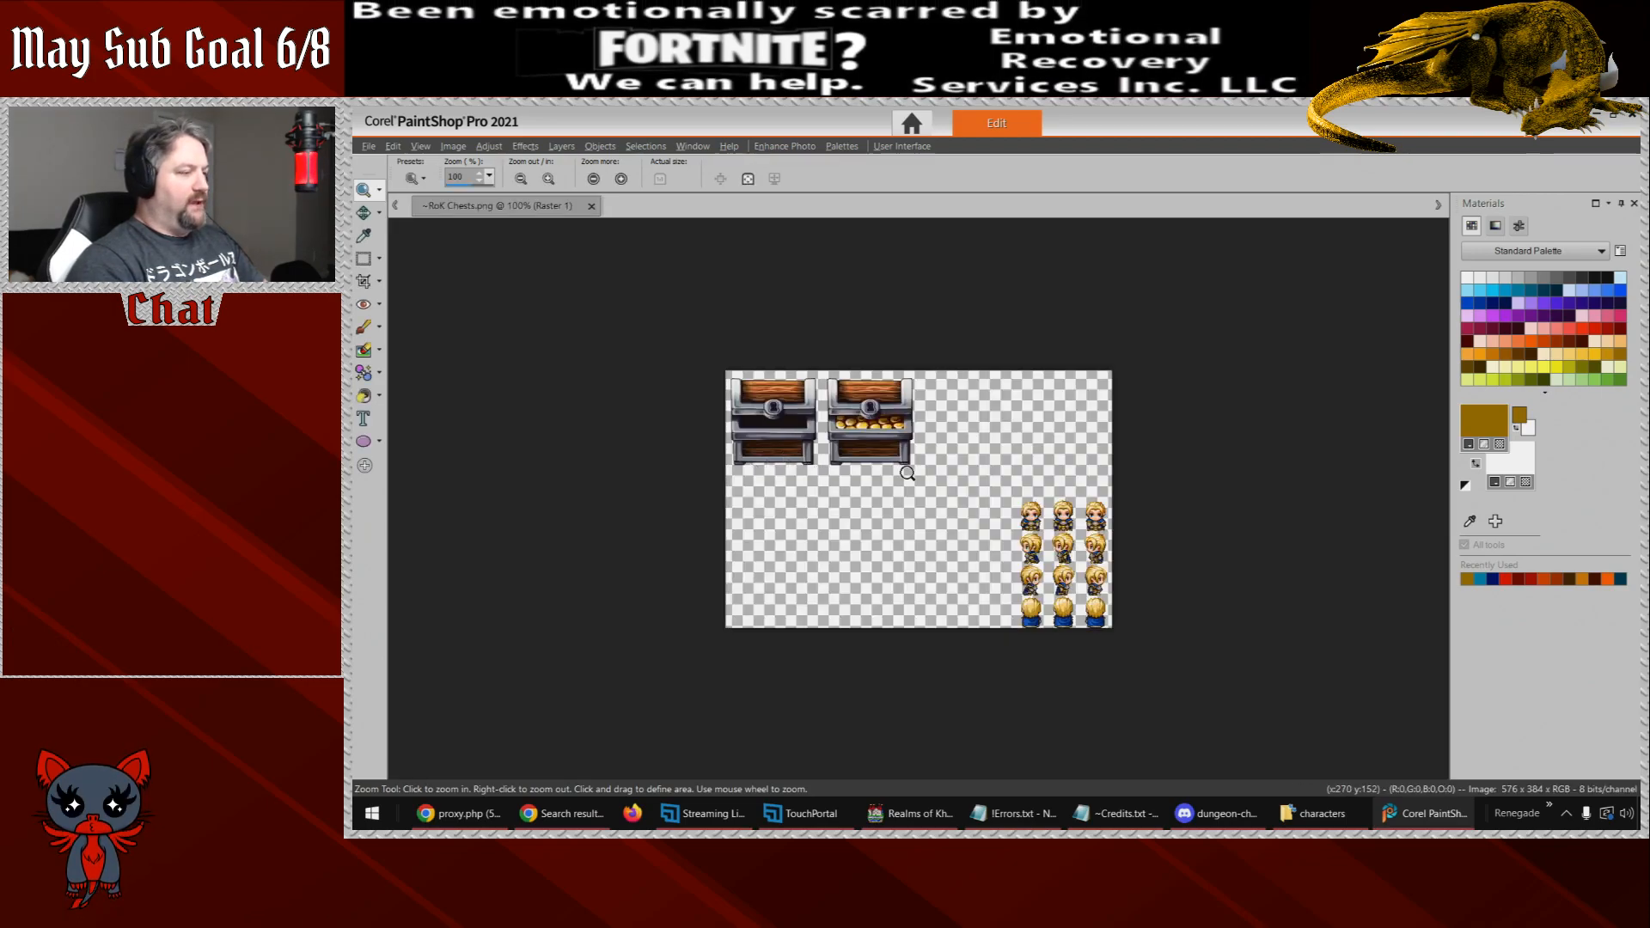
- Set the current image's grid to 64 by 64 pixels for the chest sprite sheet
click(908, 472)
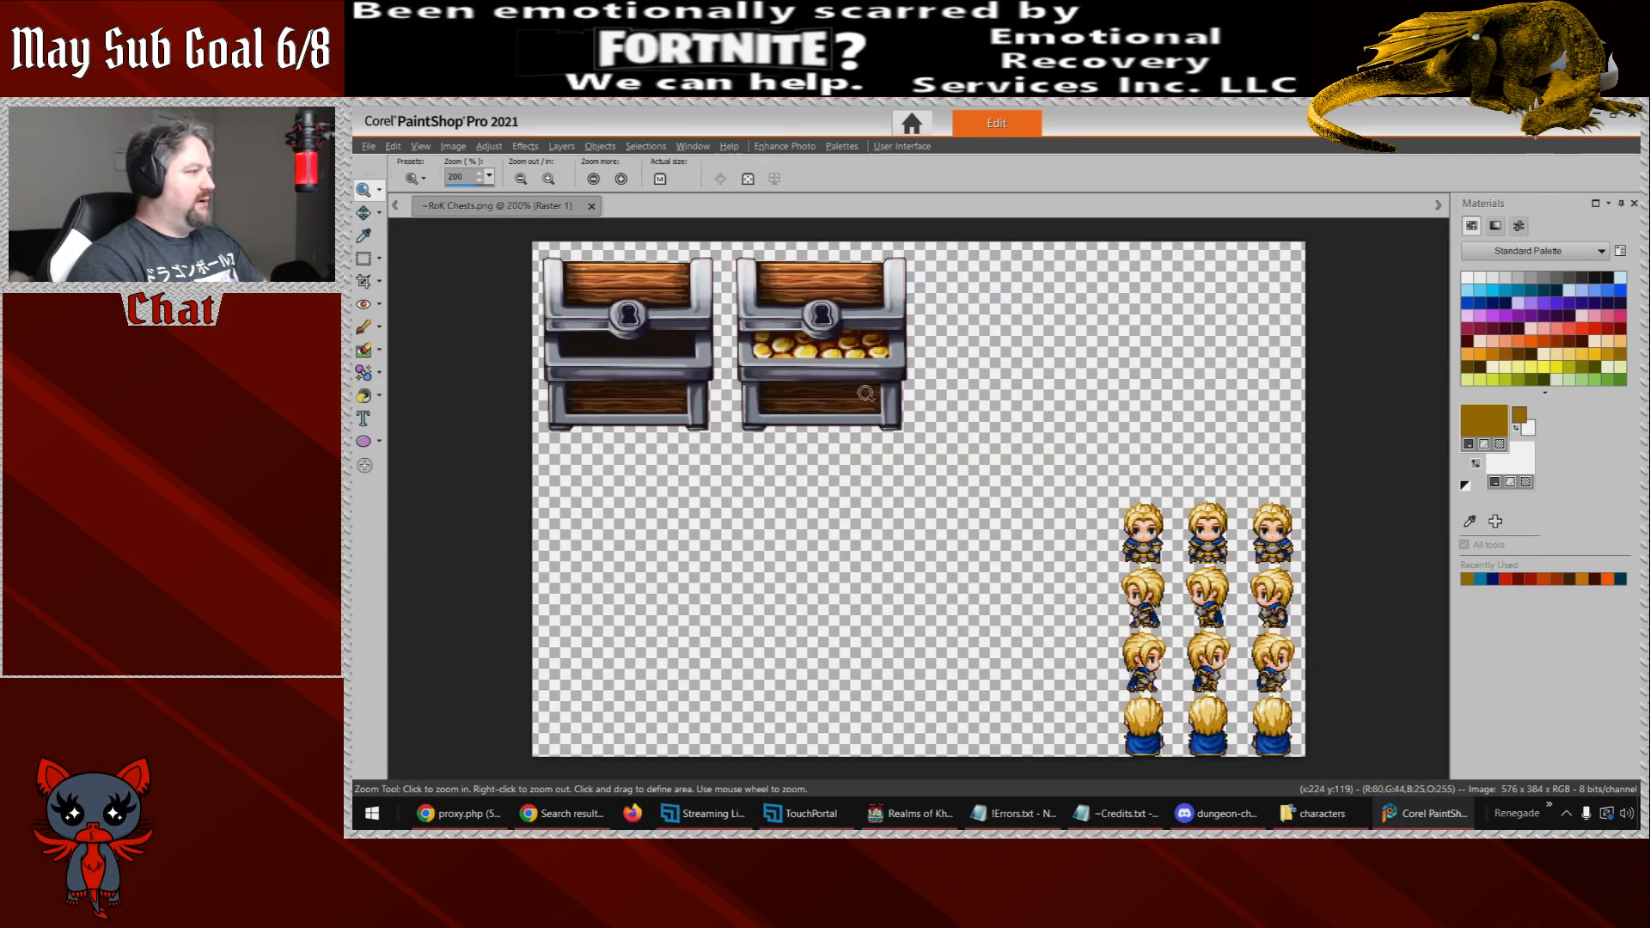
click(364, 258)
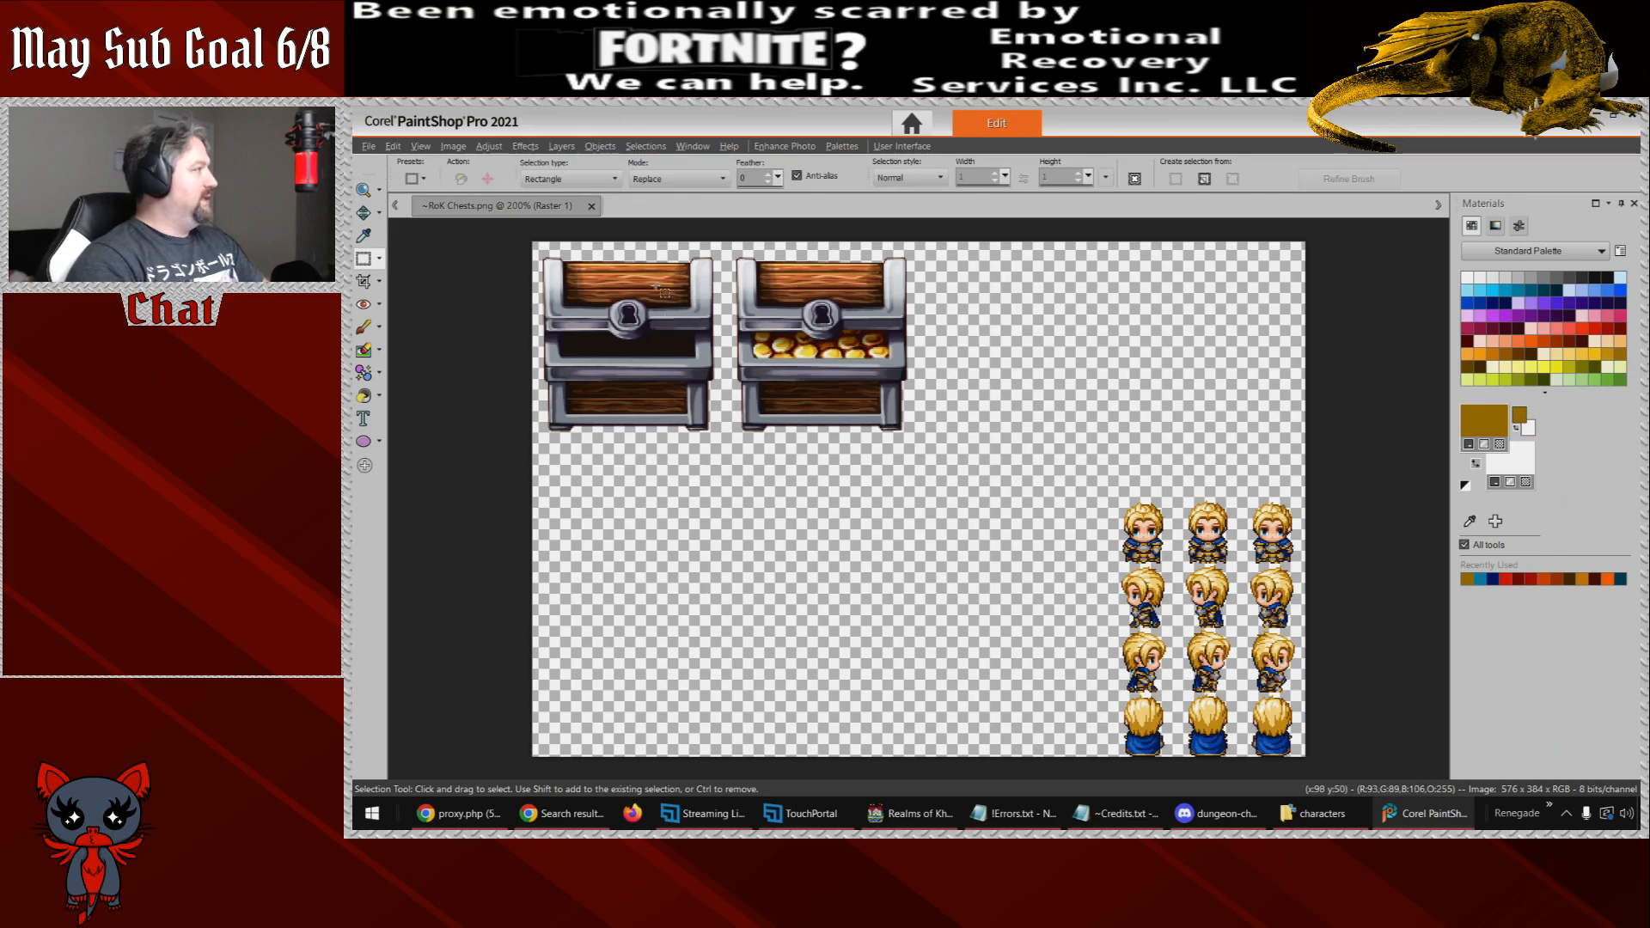
click(420, 146)
click(462, 381)
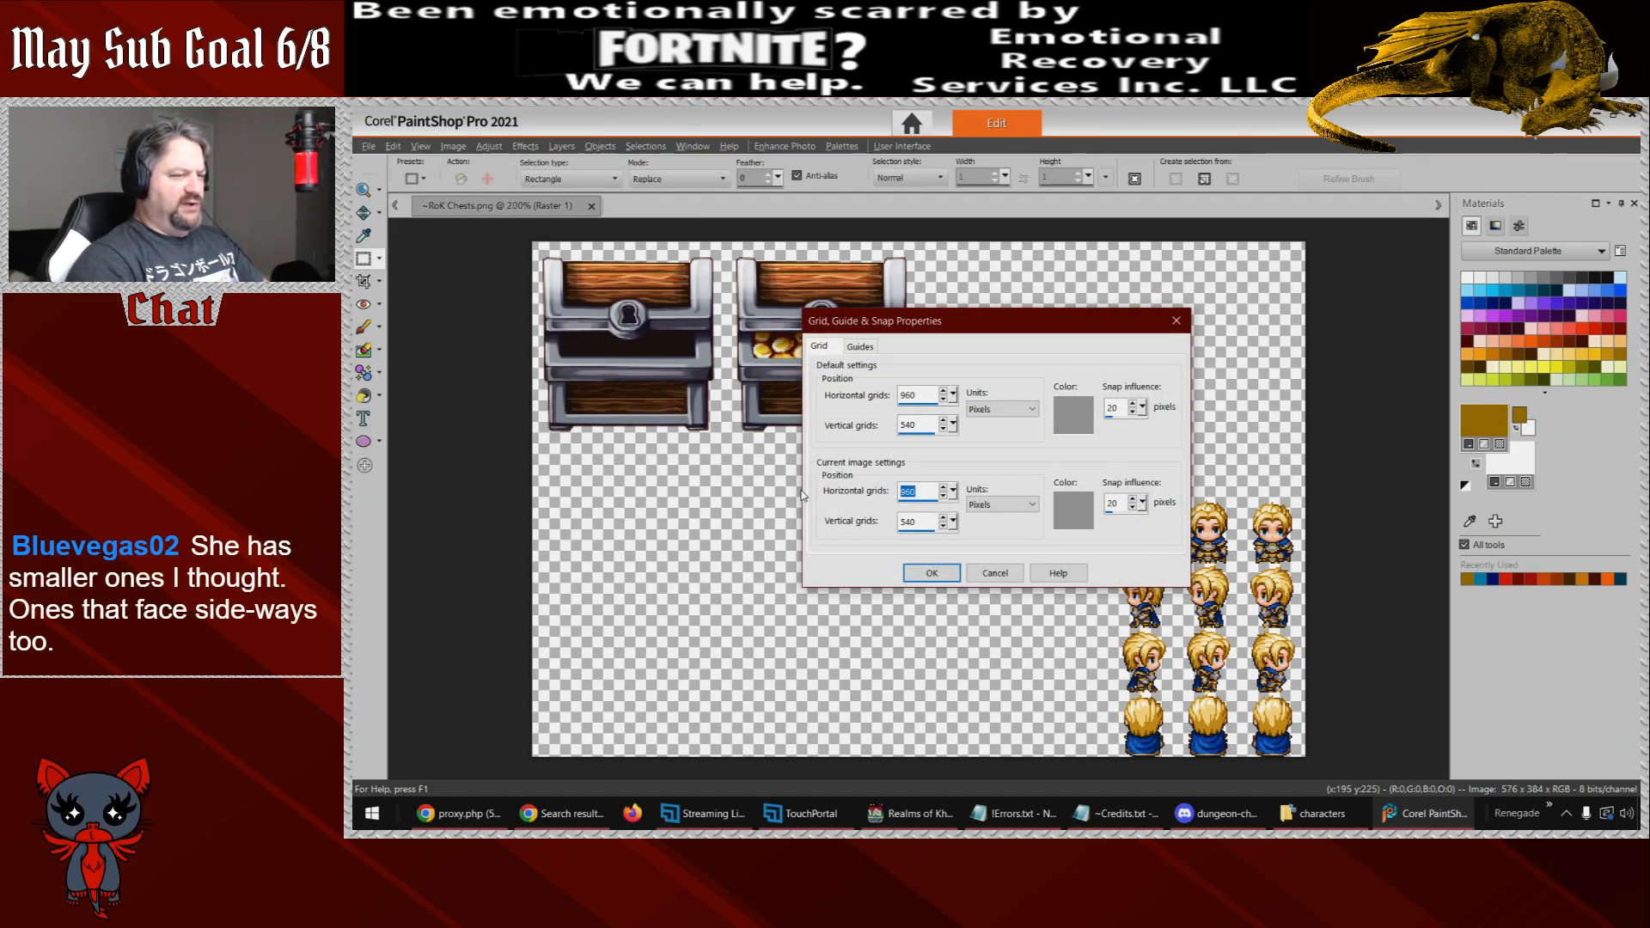
text(64)
key(Tab)
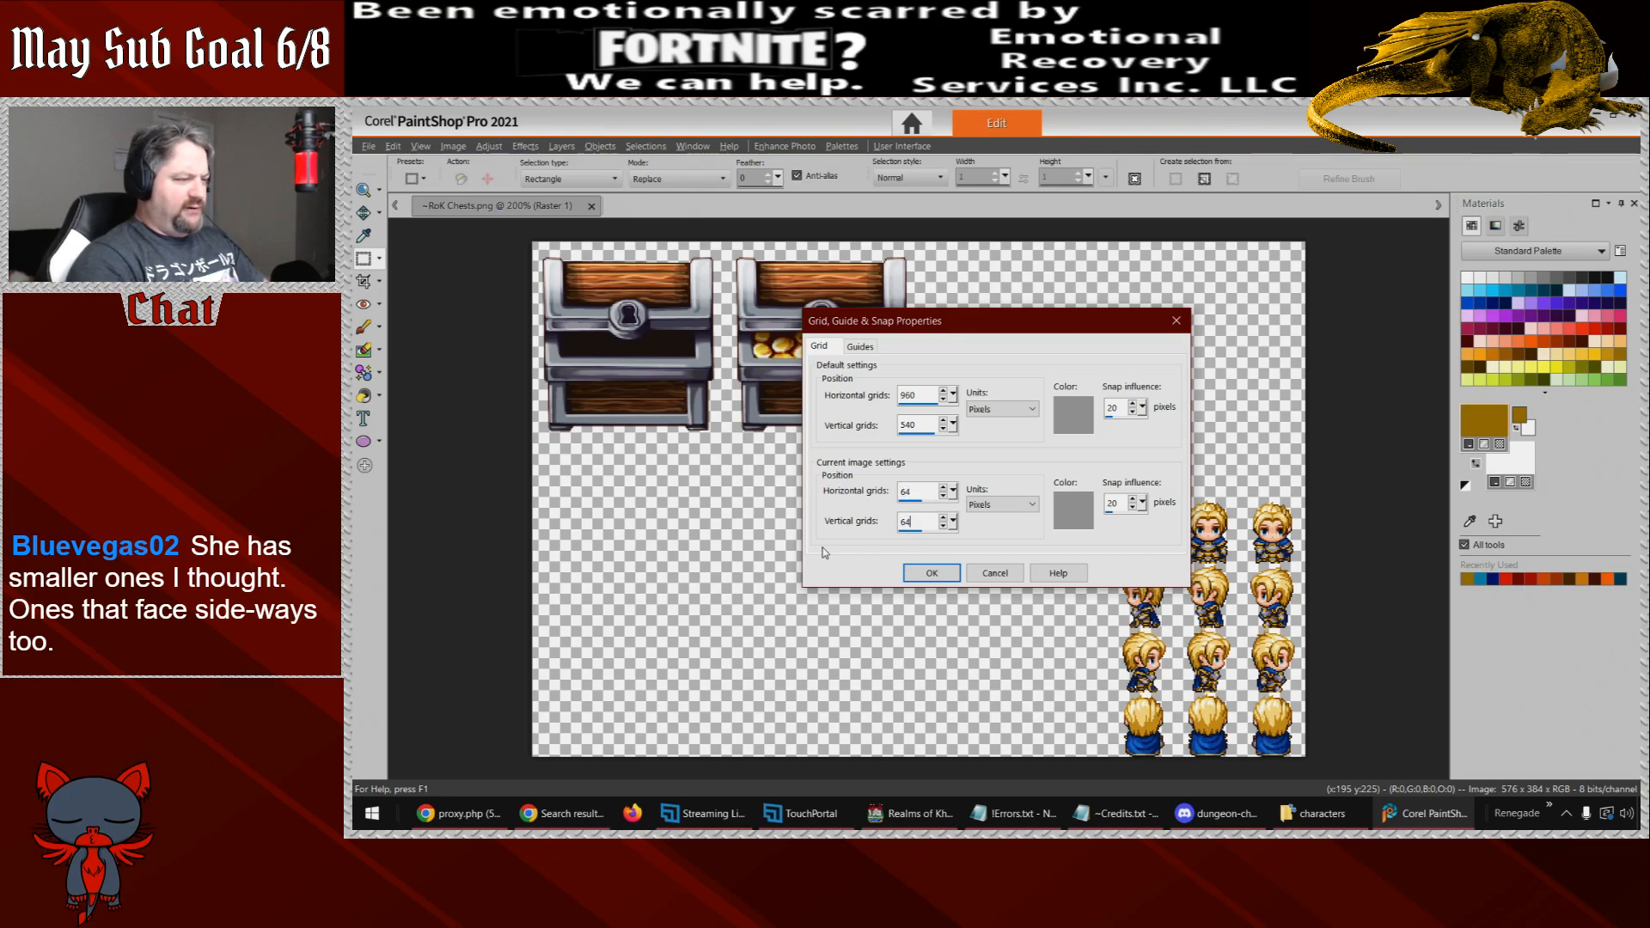
click(931, 572)
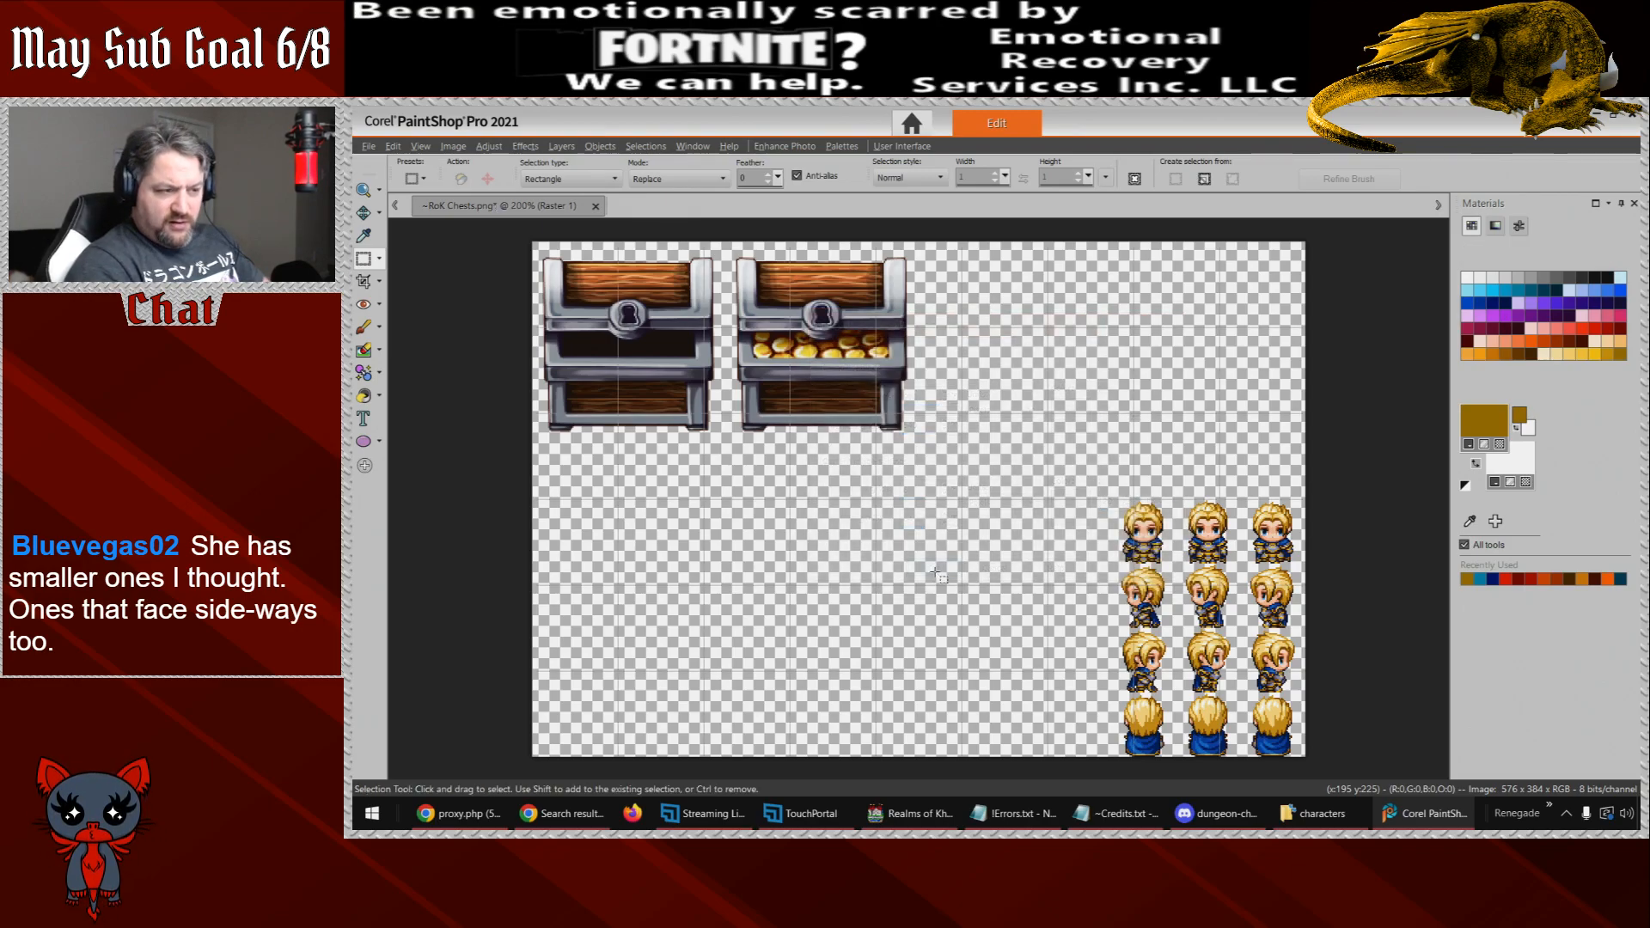
- Change the sprite sheet's current image grid to 32 by 32 pixels
click(420, 146)
click(482, 383)
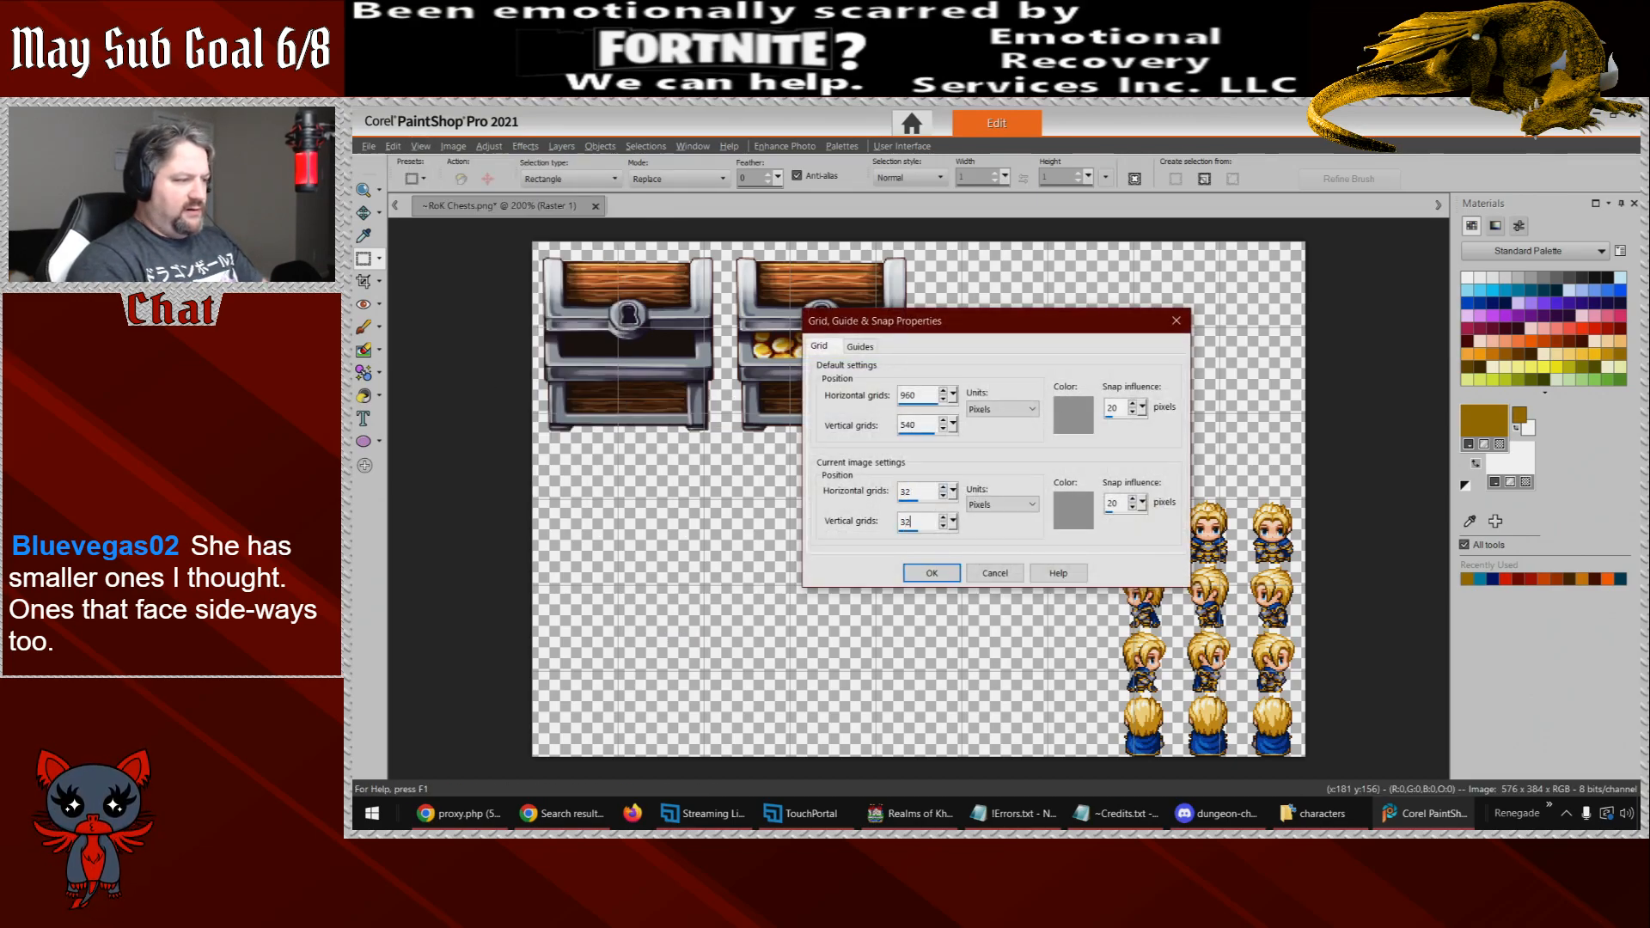
click(932, 573)
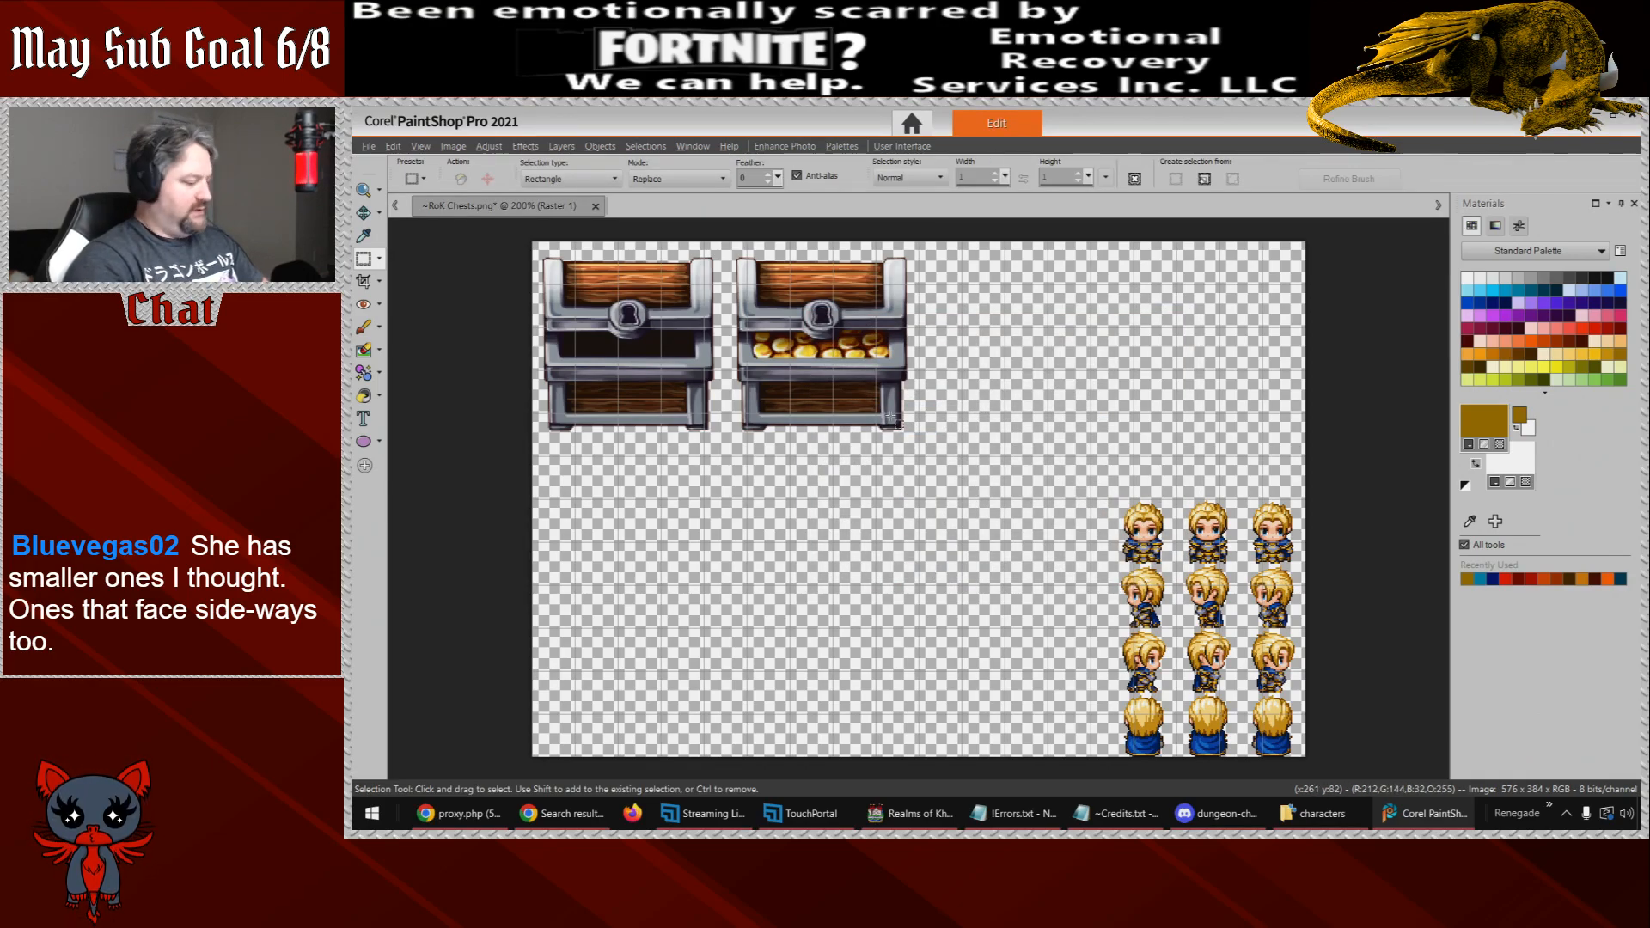
- Hide the grid and check one character frame's size by selecting the last frame of the bottom row, clearing the selection again
key(ctrl+alt+g)
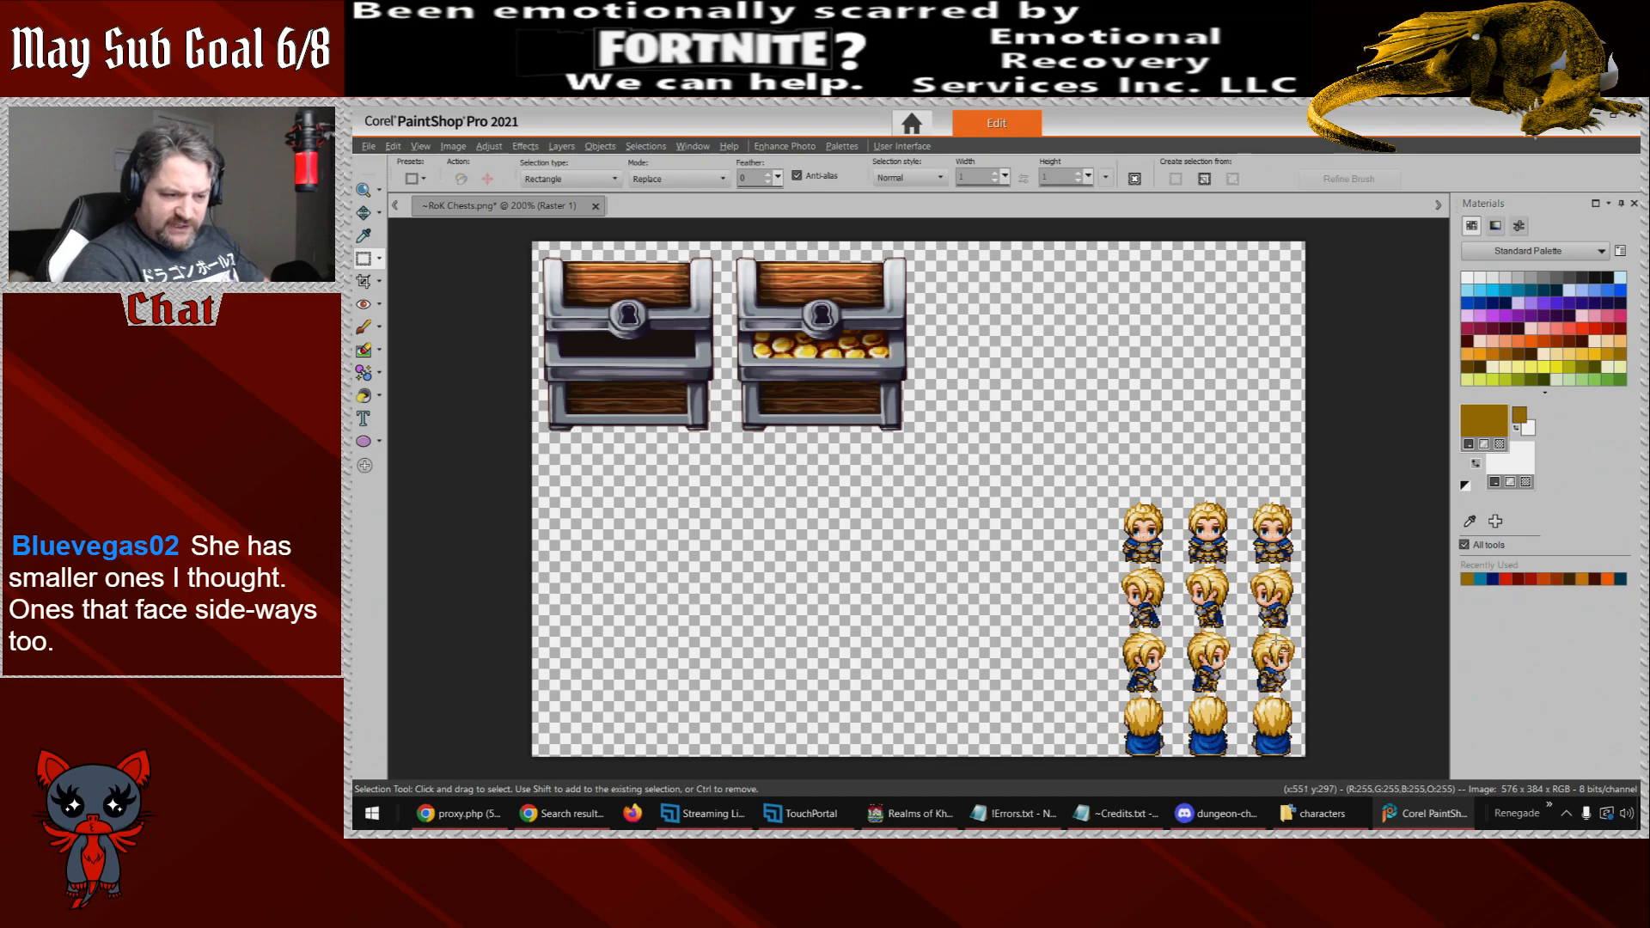
drag(1243, 697, 1305, 758)
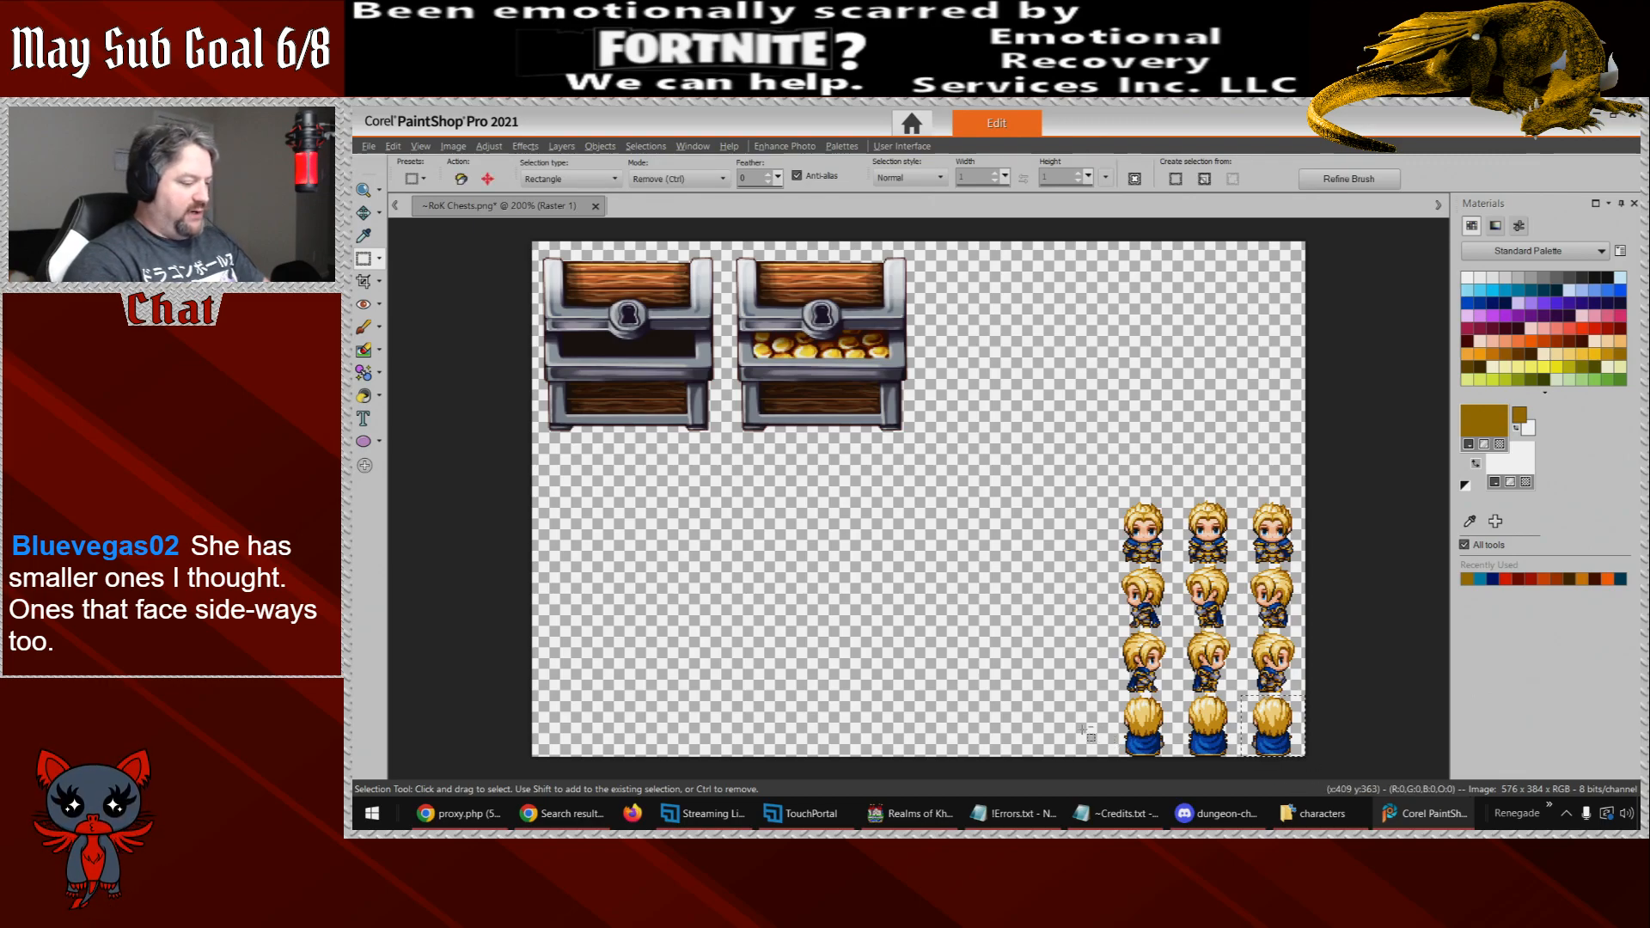
click(1086, 732)
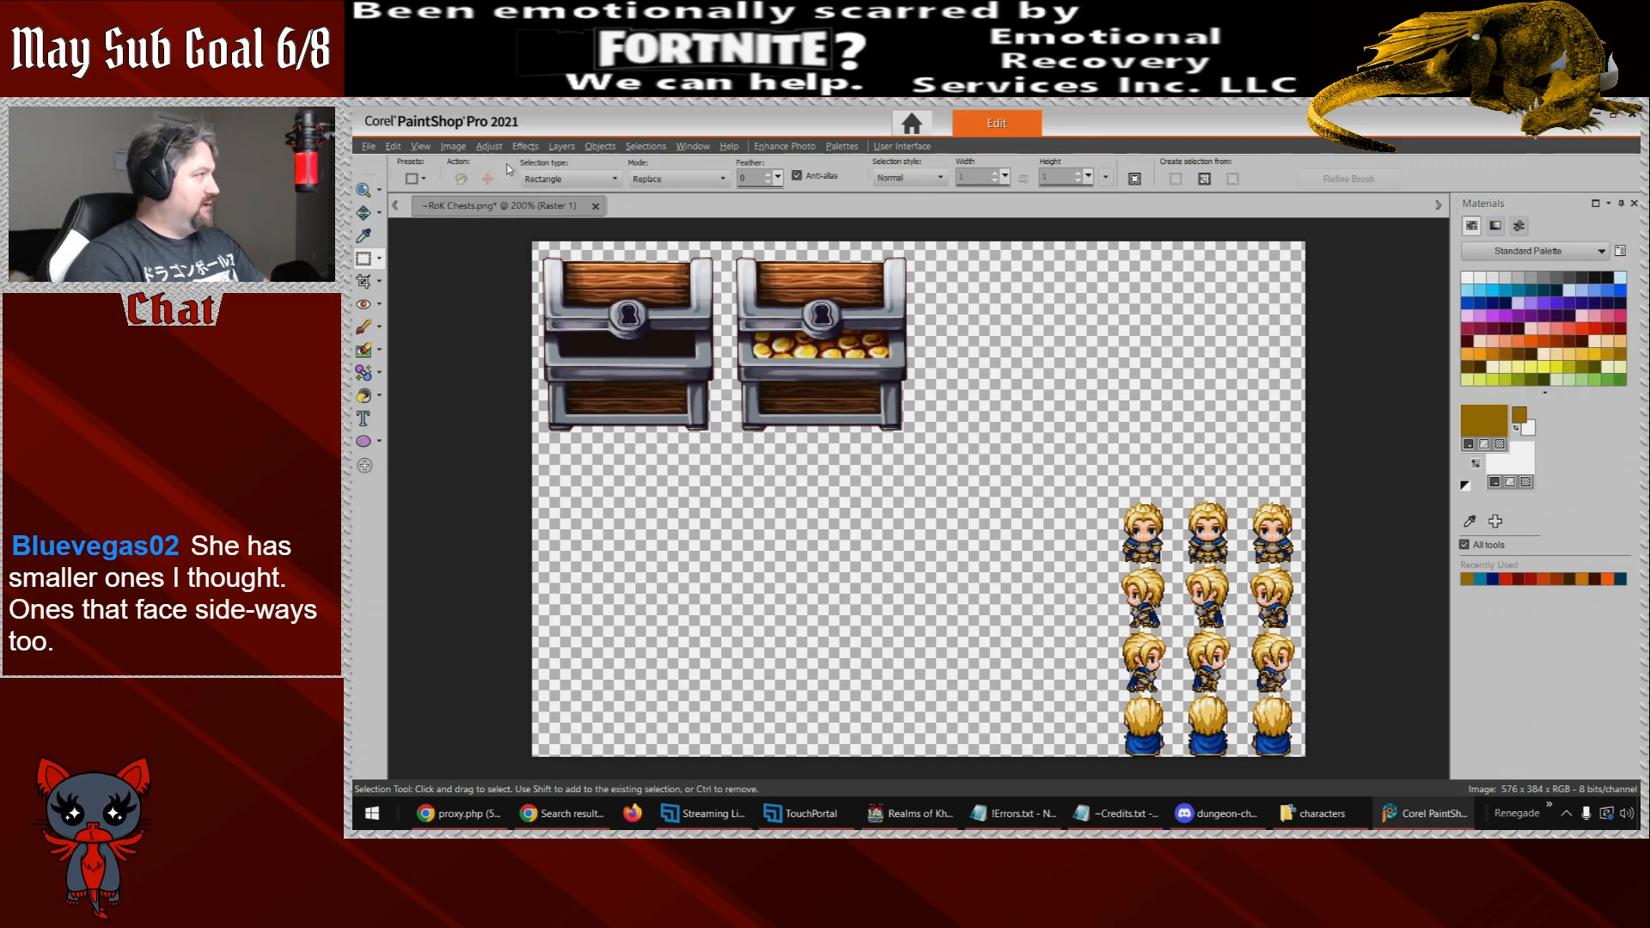
- Set the sprite sheet's current image grid to 48 by 48 pixels and show the grid
click(420, 146)
click(471, 382)
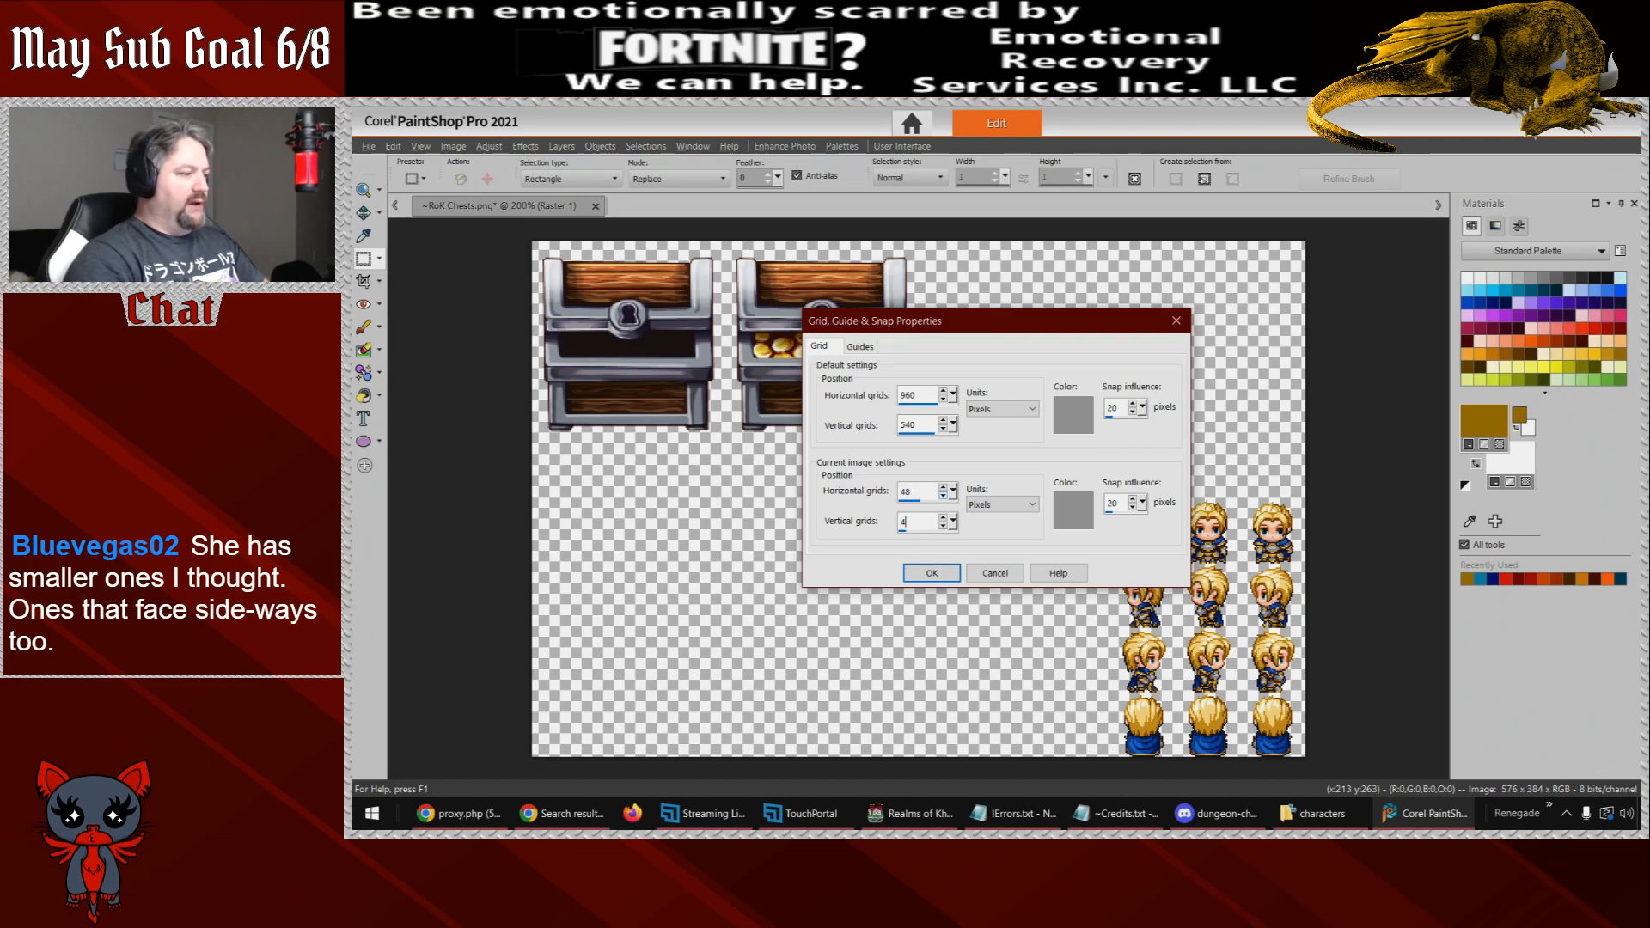
click(927, 572)
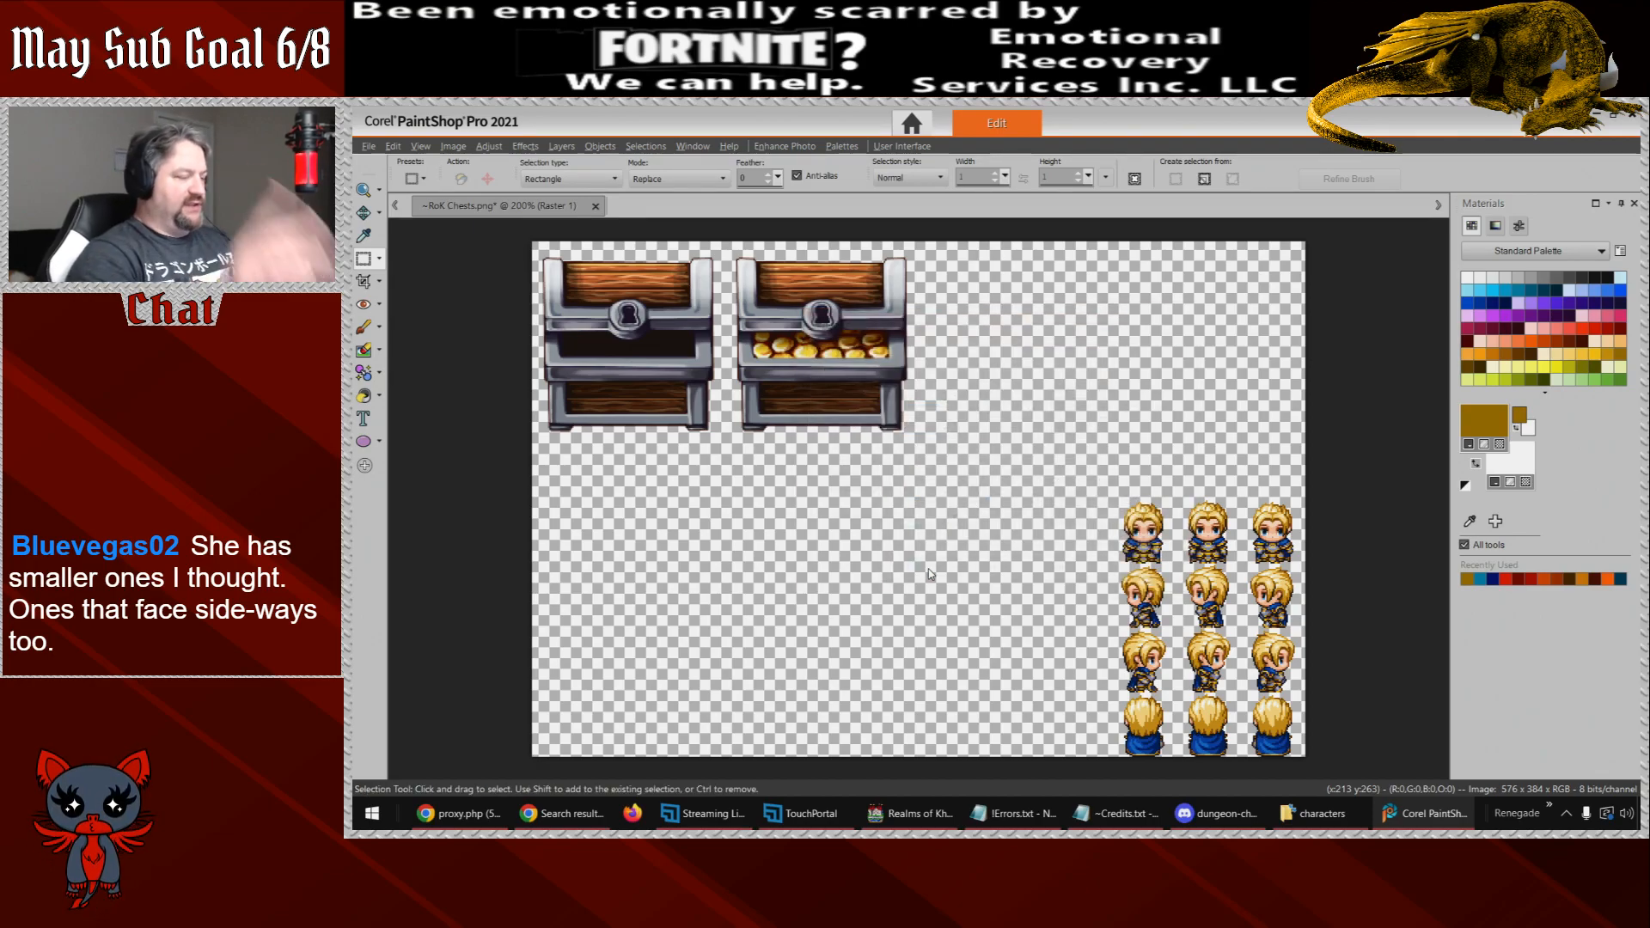
key(ctrl+alt+g)
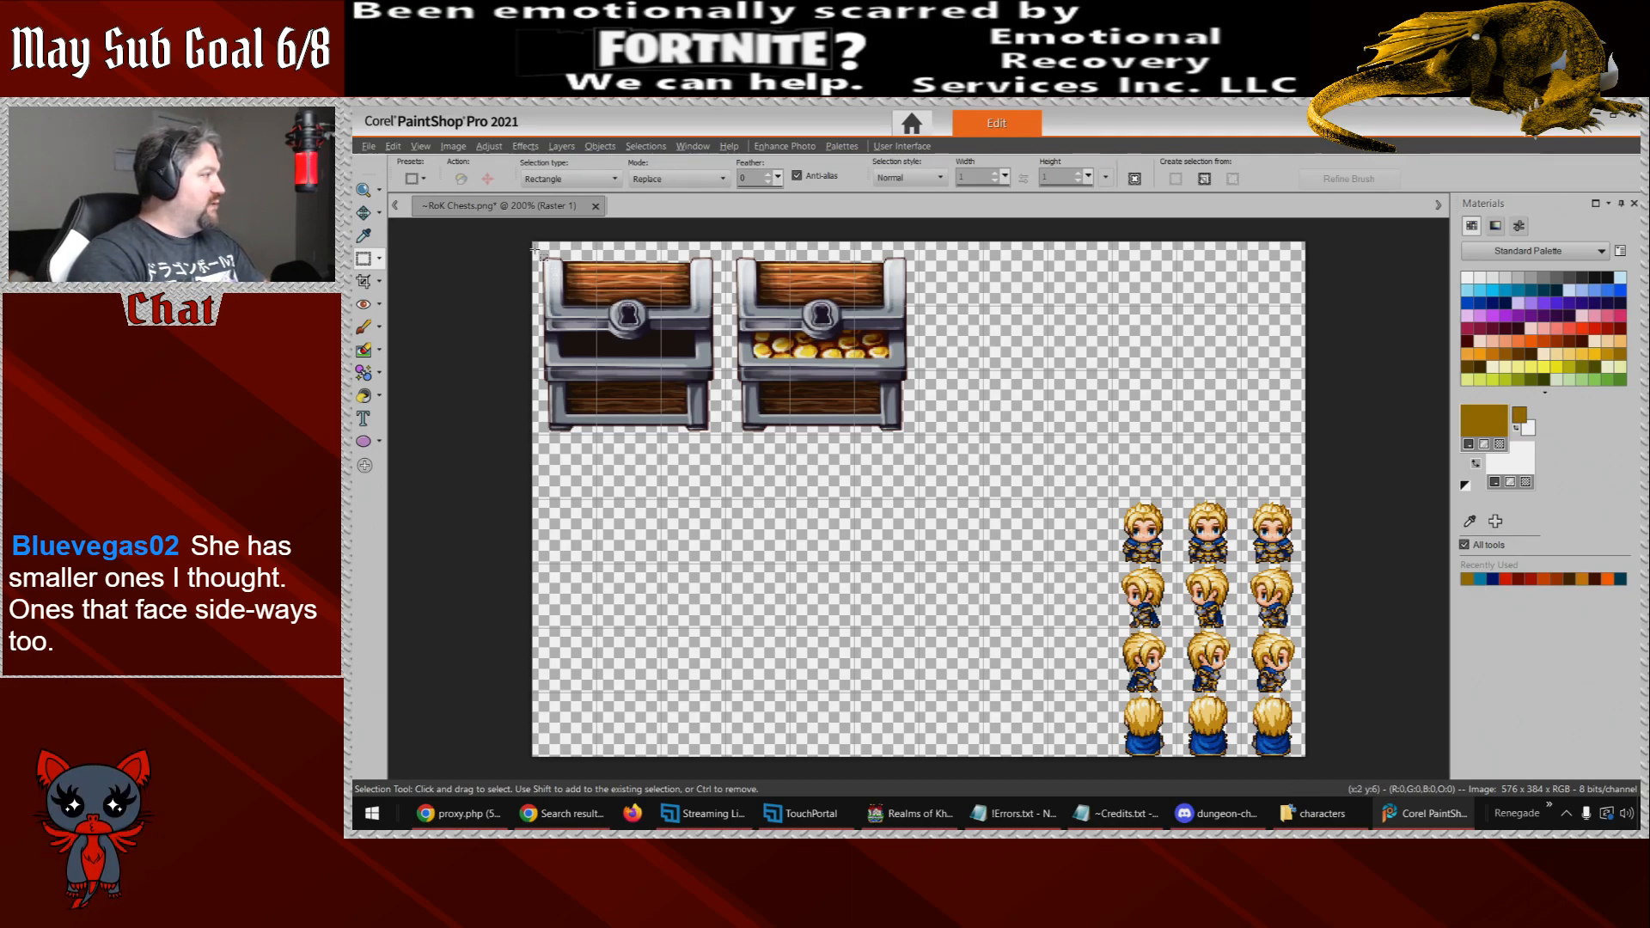
mouse_move(531, 242)
mouse_down()
mouse_move(646, 447)
mouse_move(920, 427)
mouse_up()
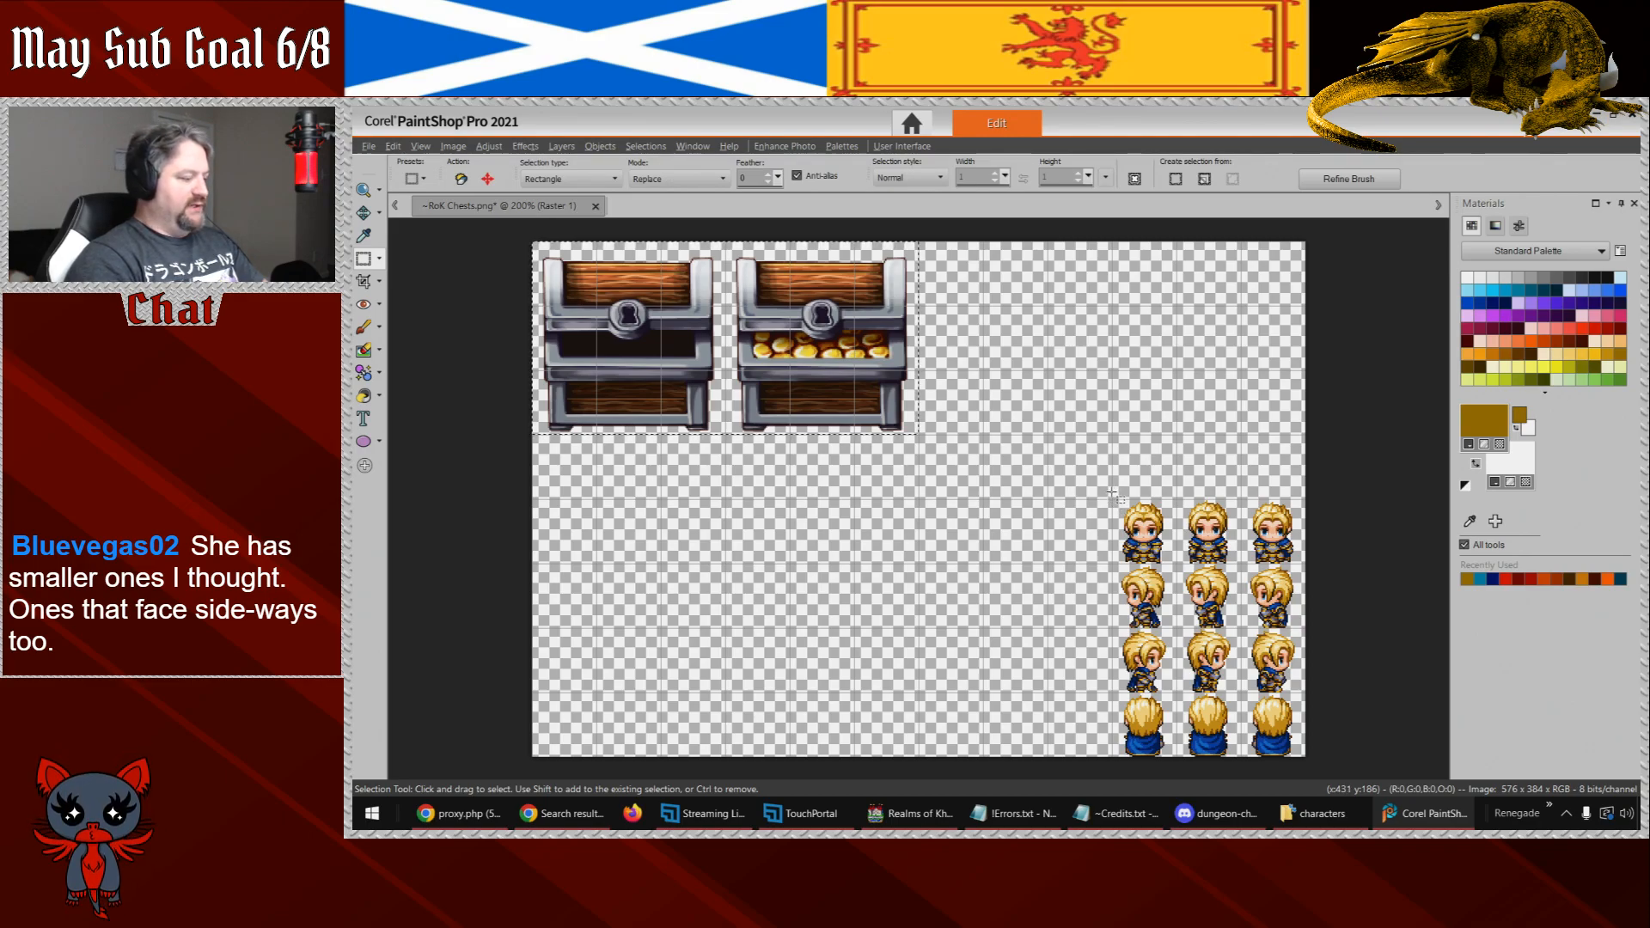
key(shift+s)
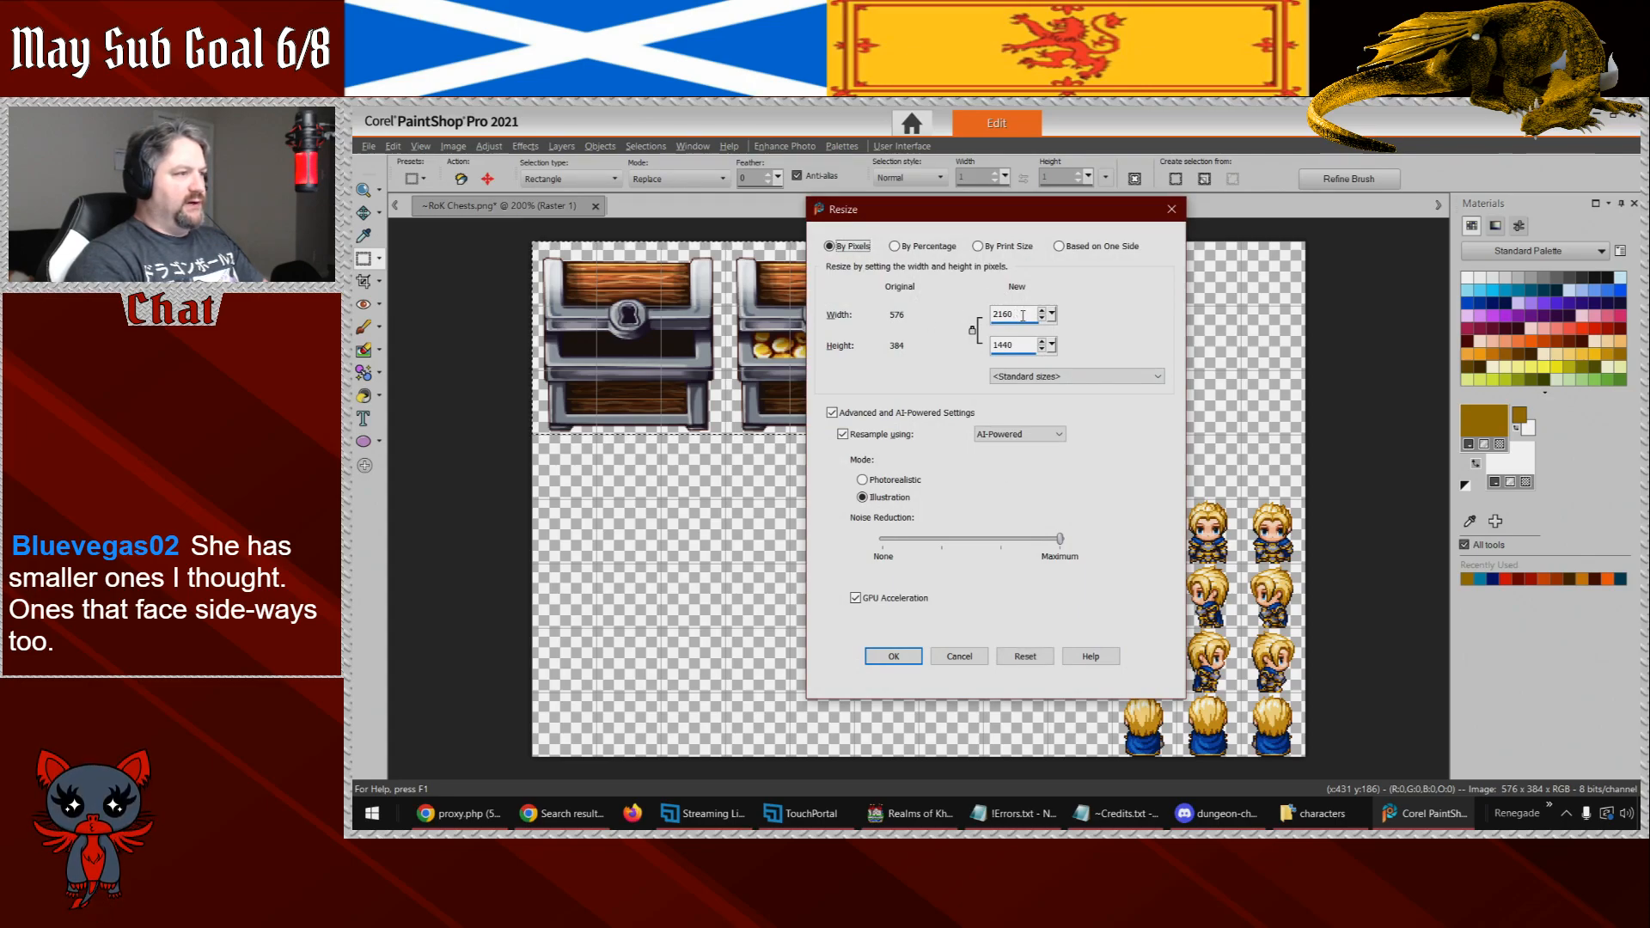
click(961, 660)
key(ctrl+d)
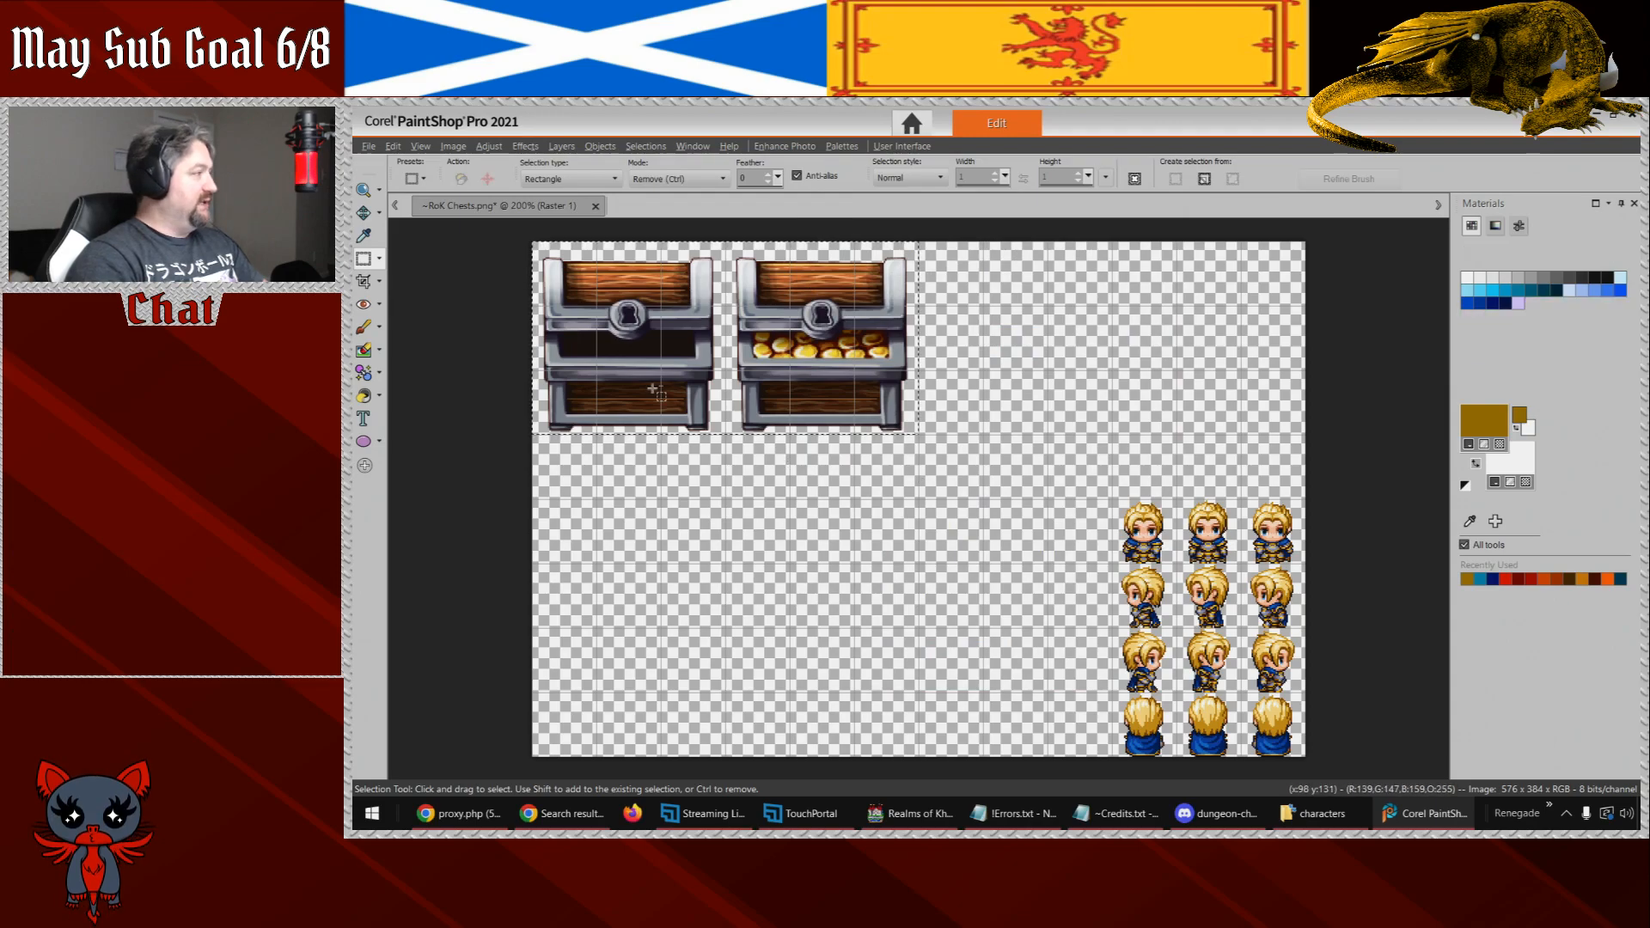
- Select the rectangular area around both chests and calculate 288 - 48 in Calculator for the resize width
drag(533, 243, 920, 437)
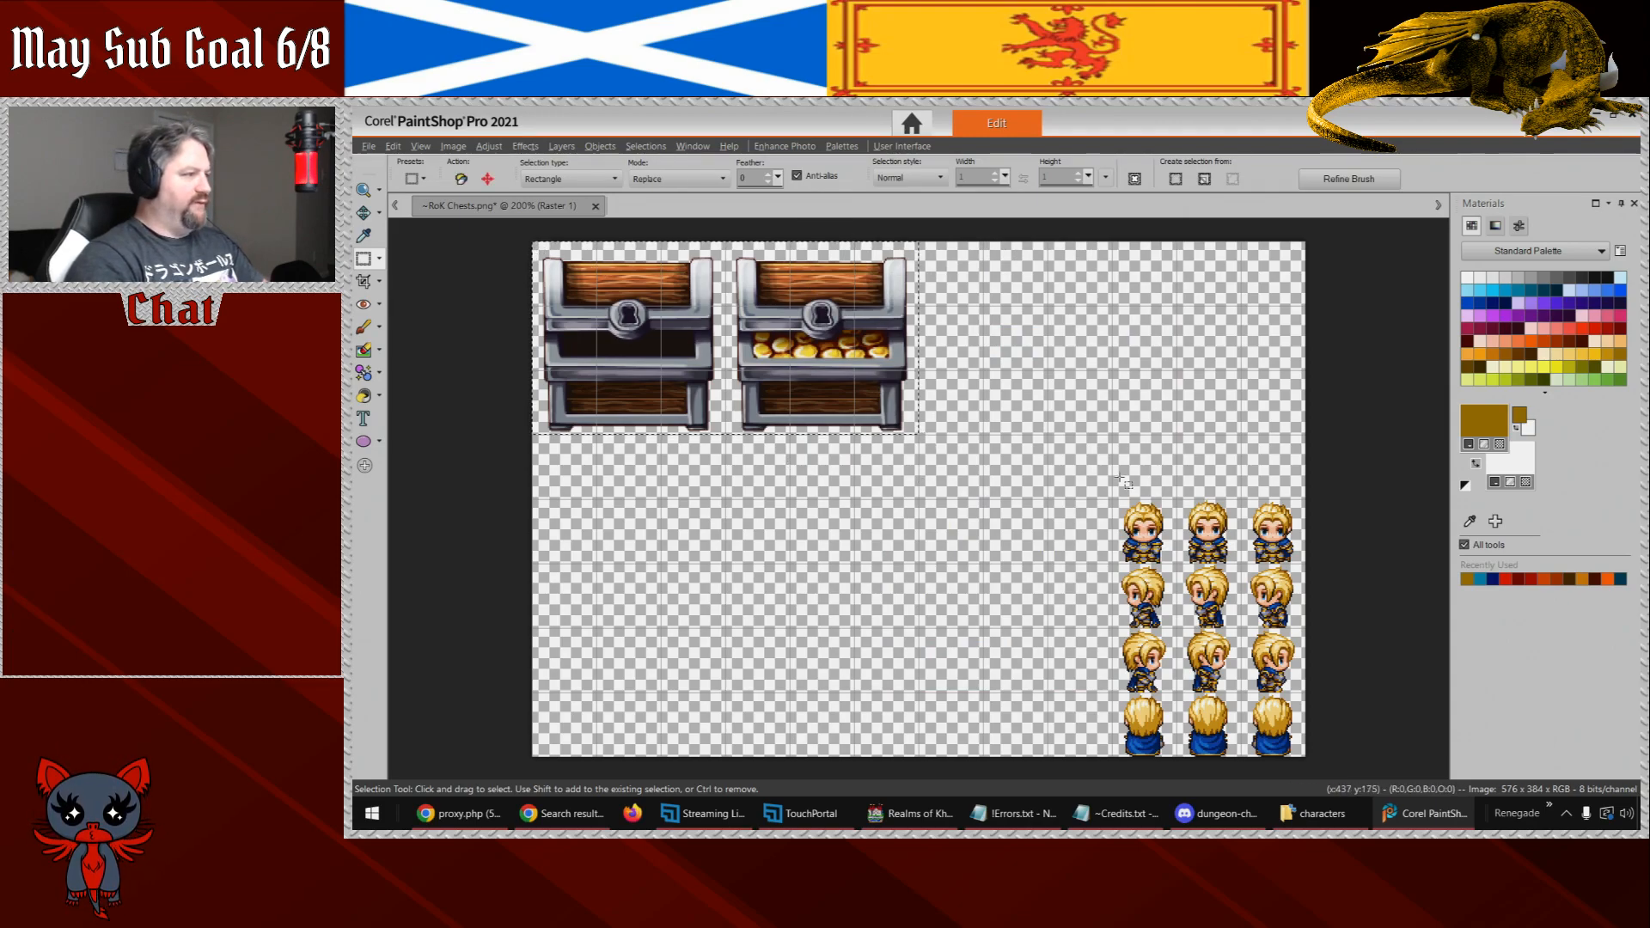
key(shift+s)
drag(1016, 314, 958, 323)
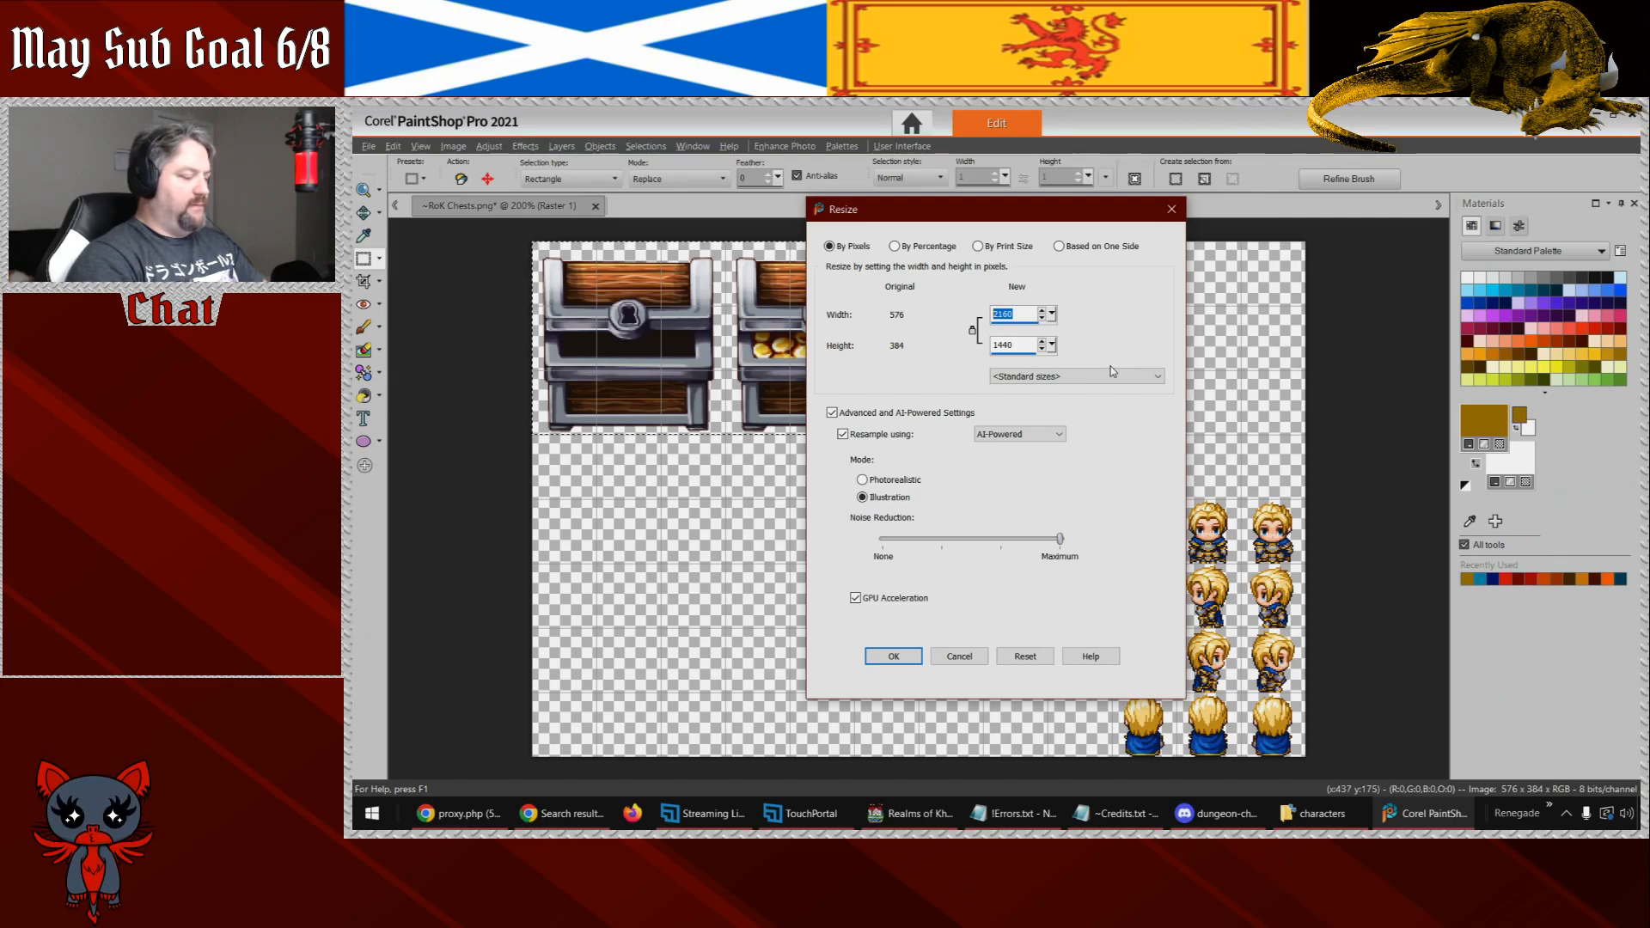
key(XF86Calculator)
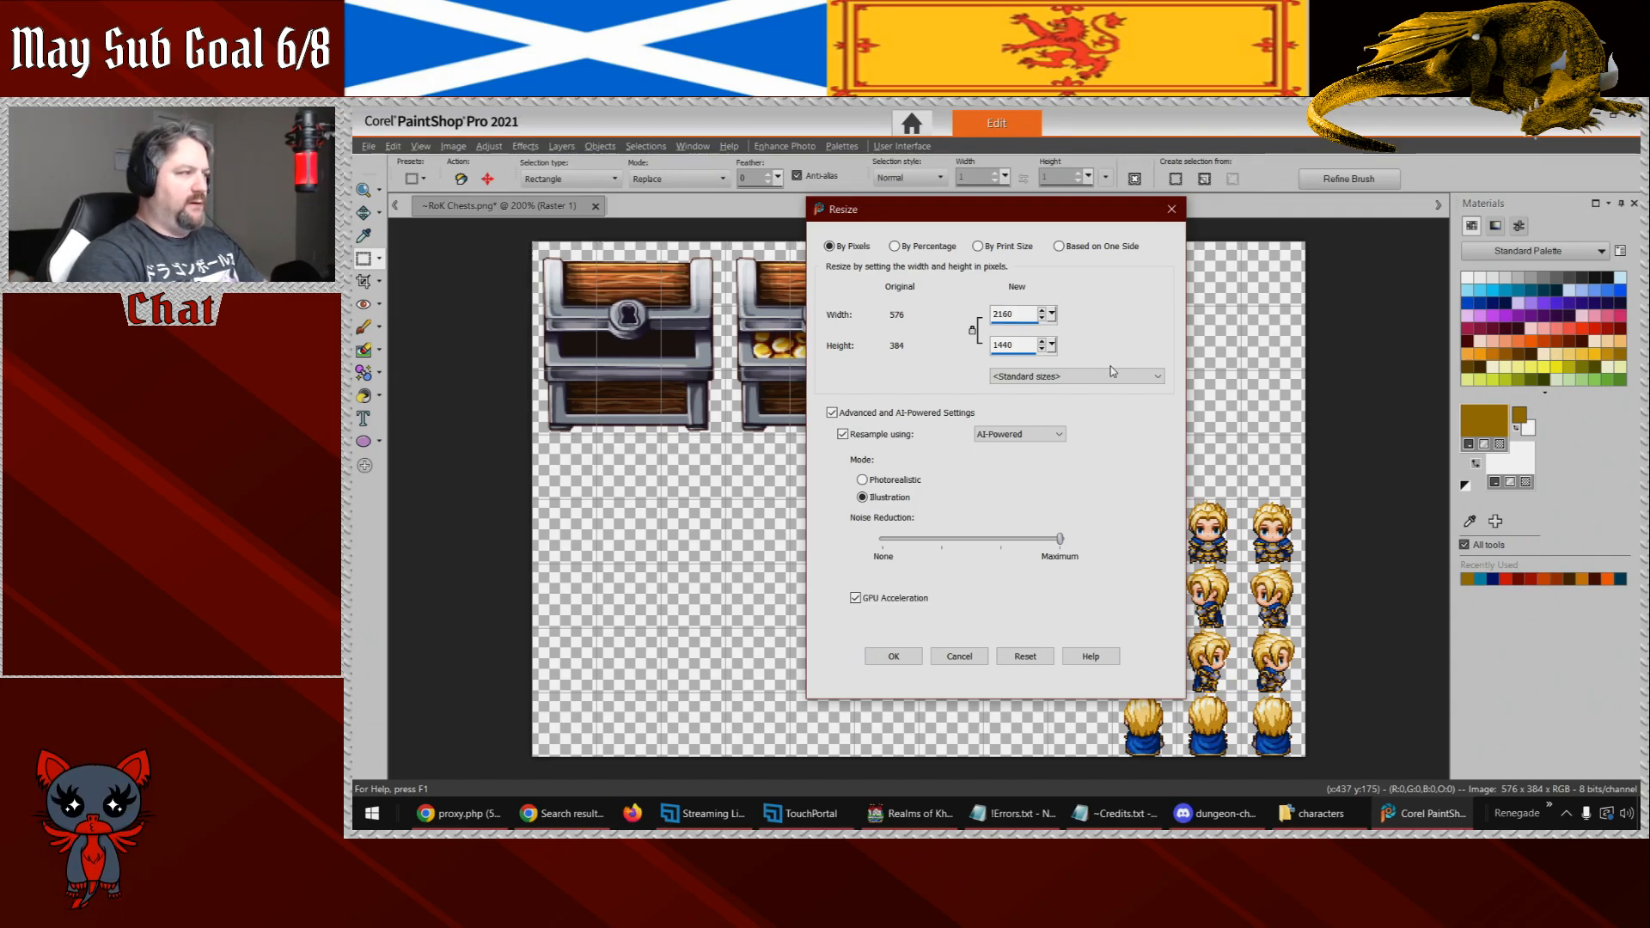
text(288 - 48)
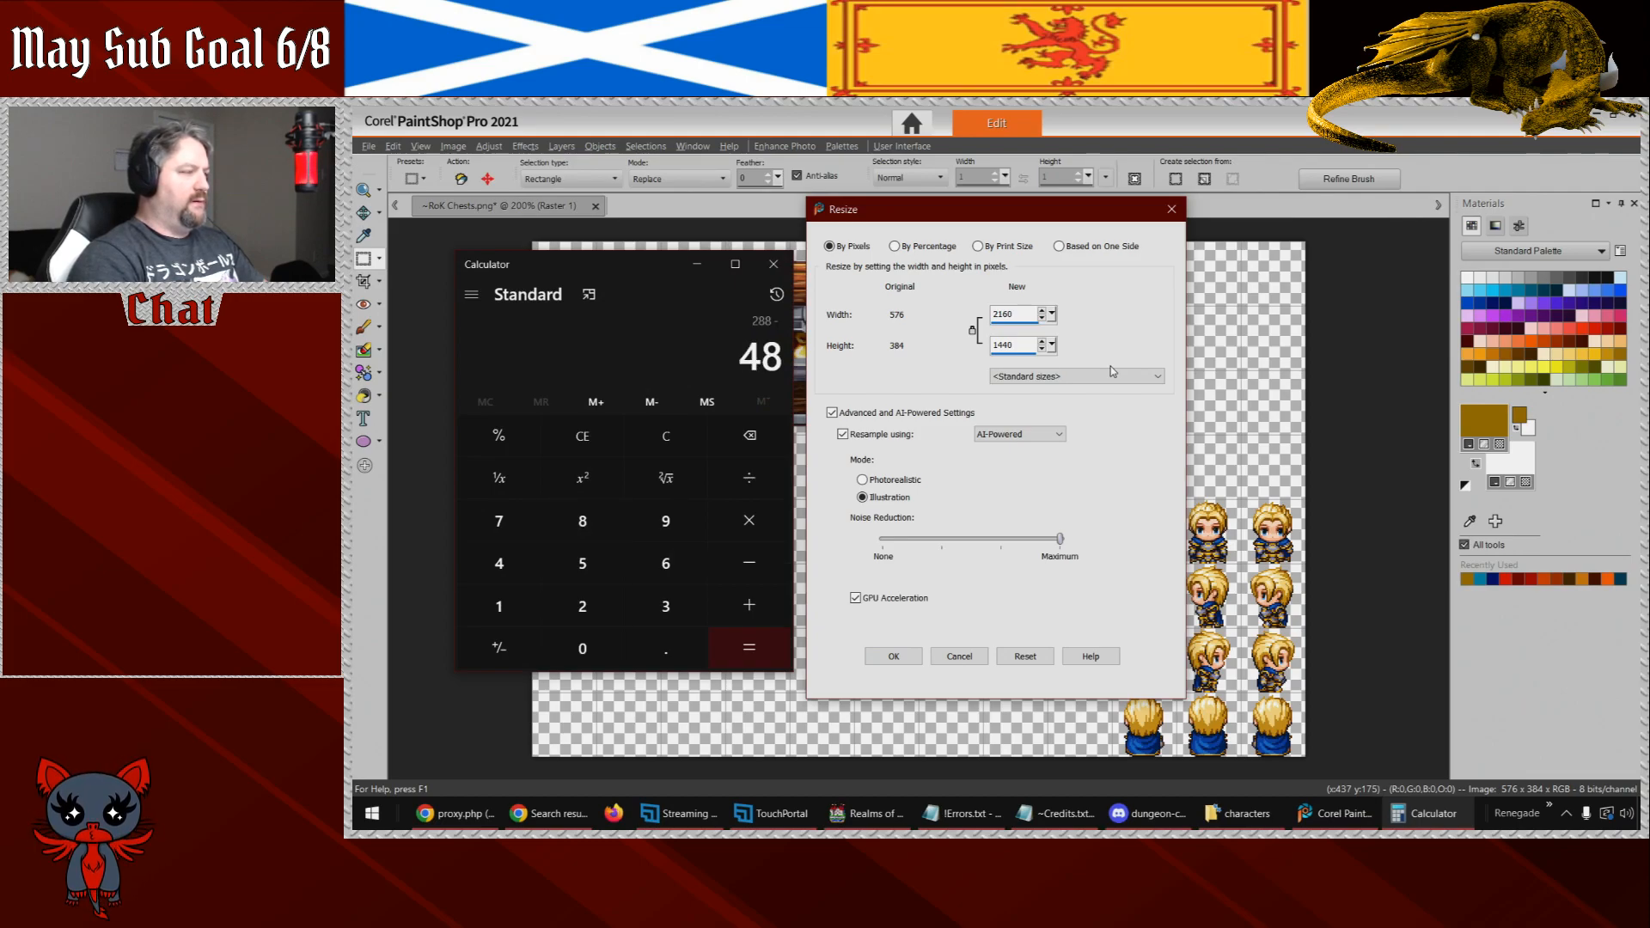
key(Return)
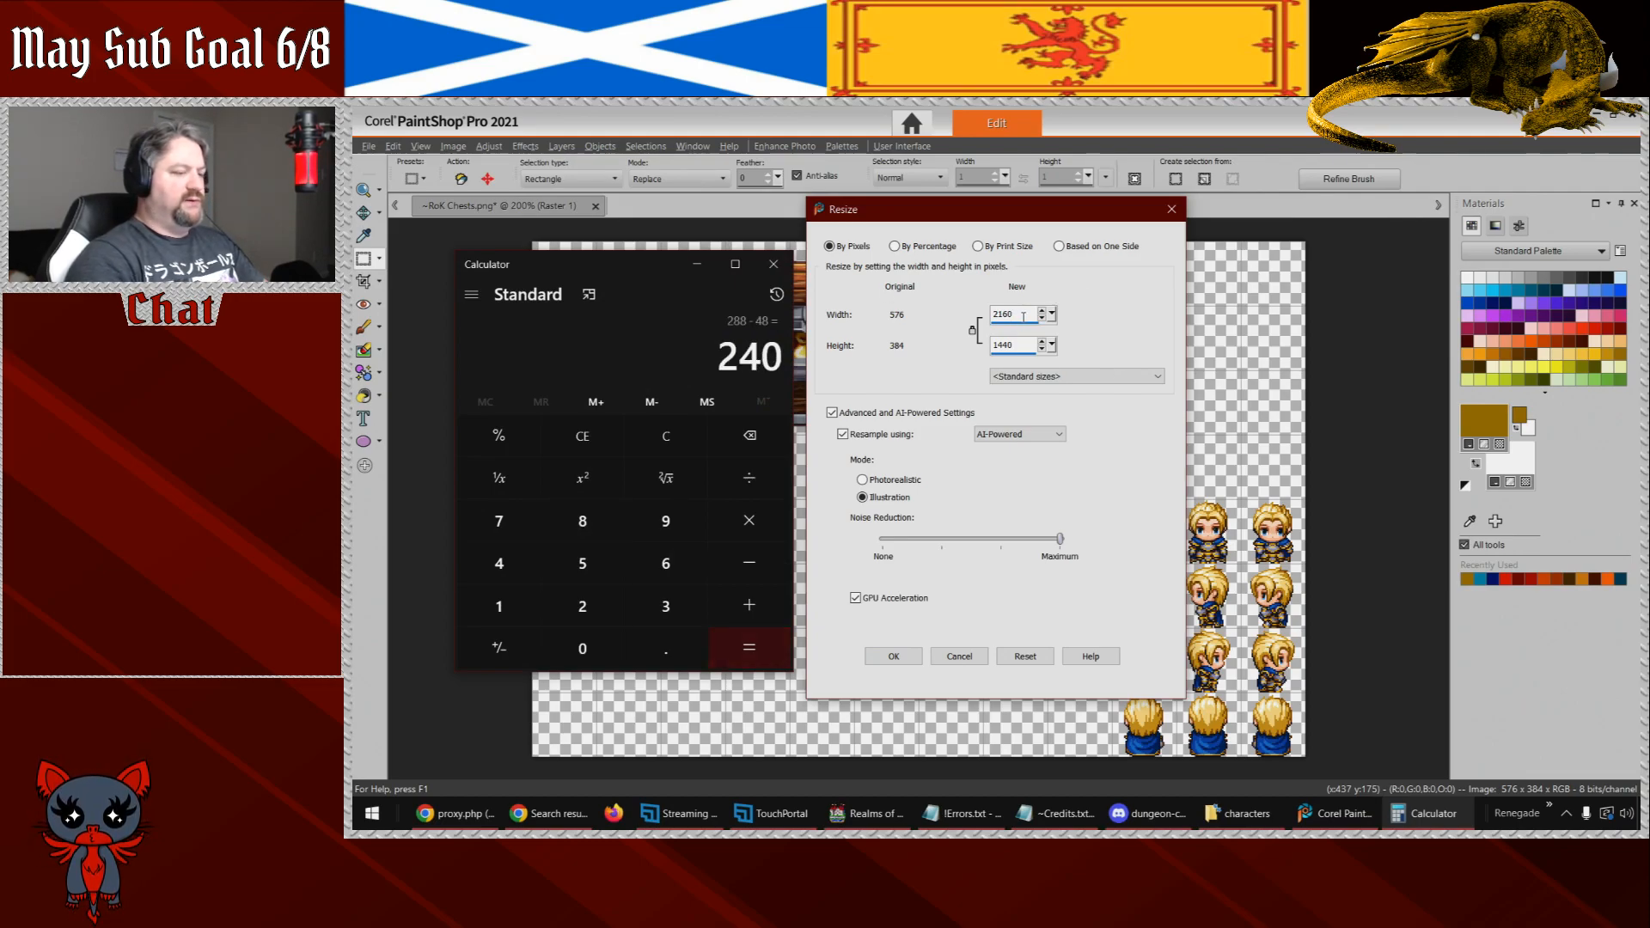
- Resize the sprite sheet image to 240 by 160 pixels using Smart Size resampling with the aspect ratio locked
key(alt+Tab)
text(240)
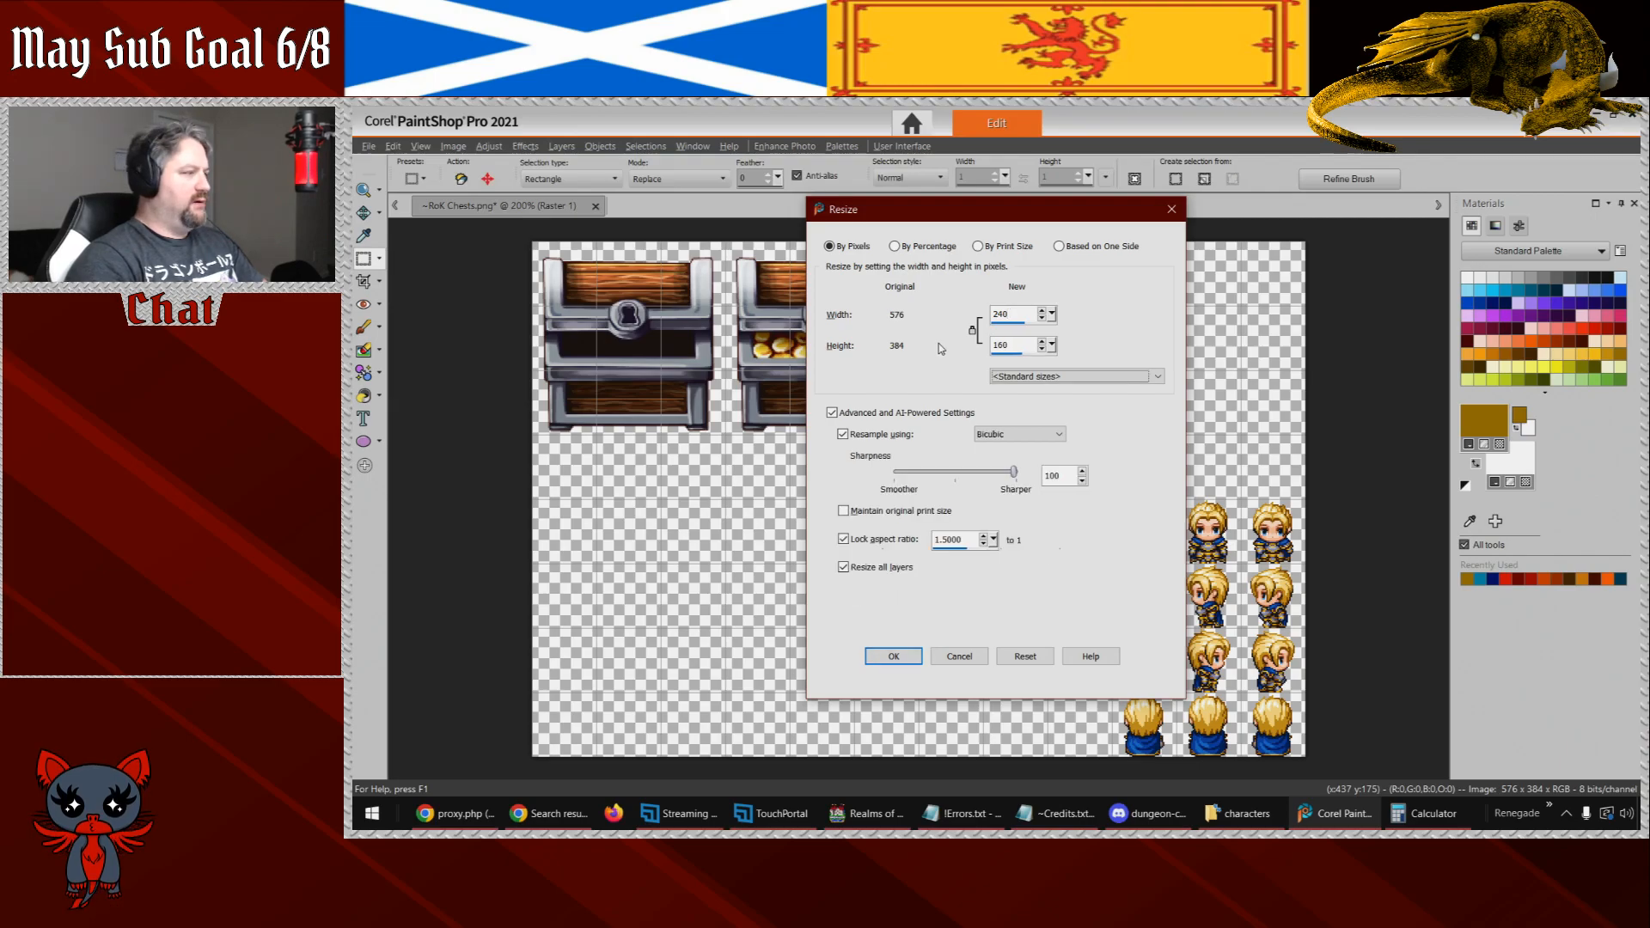
key(alt+Tab)
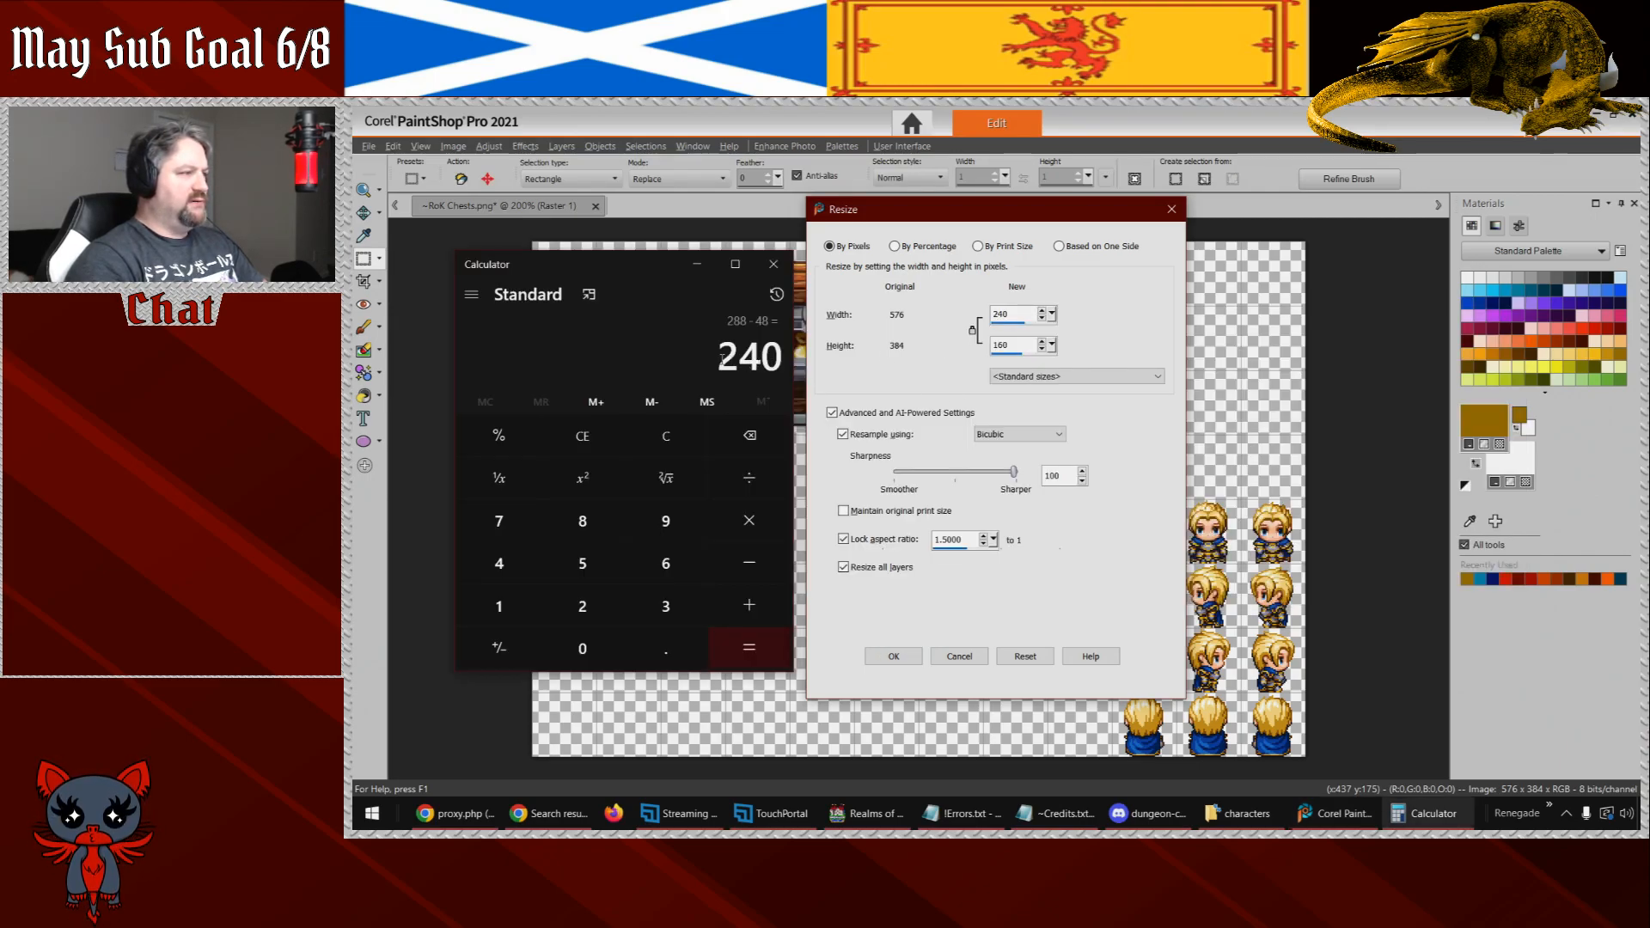
click(1135, 211)
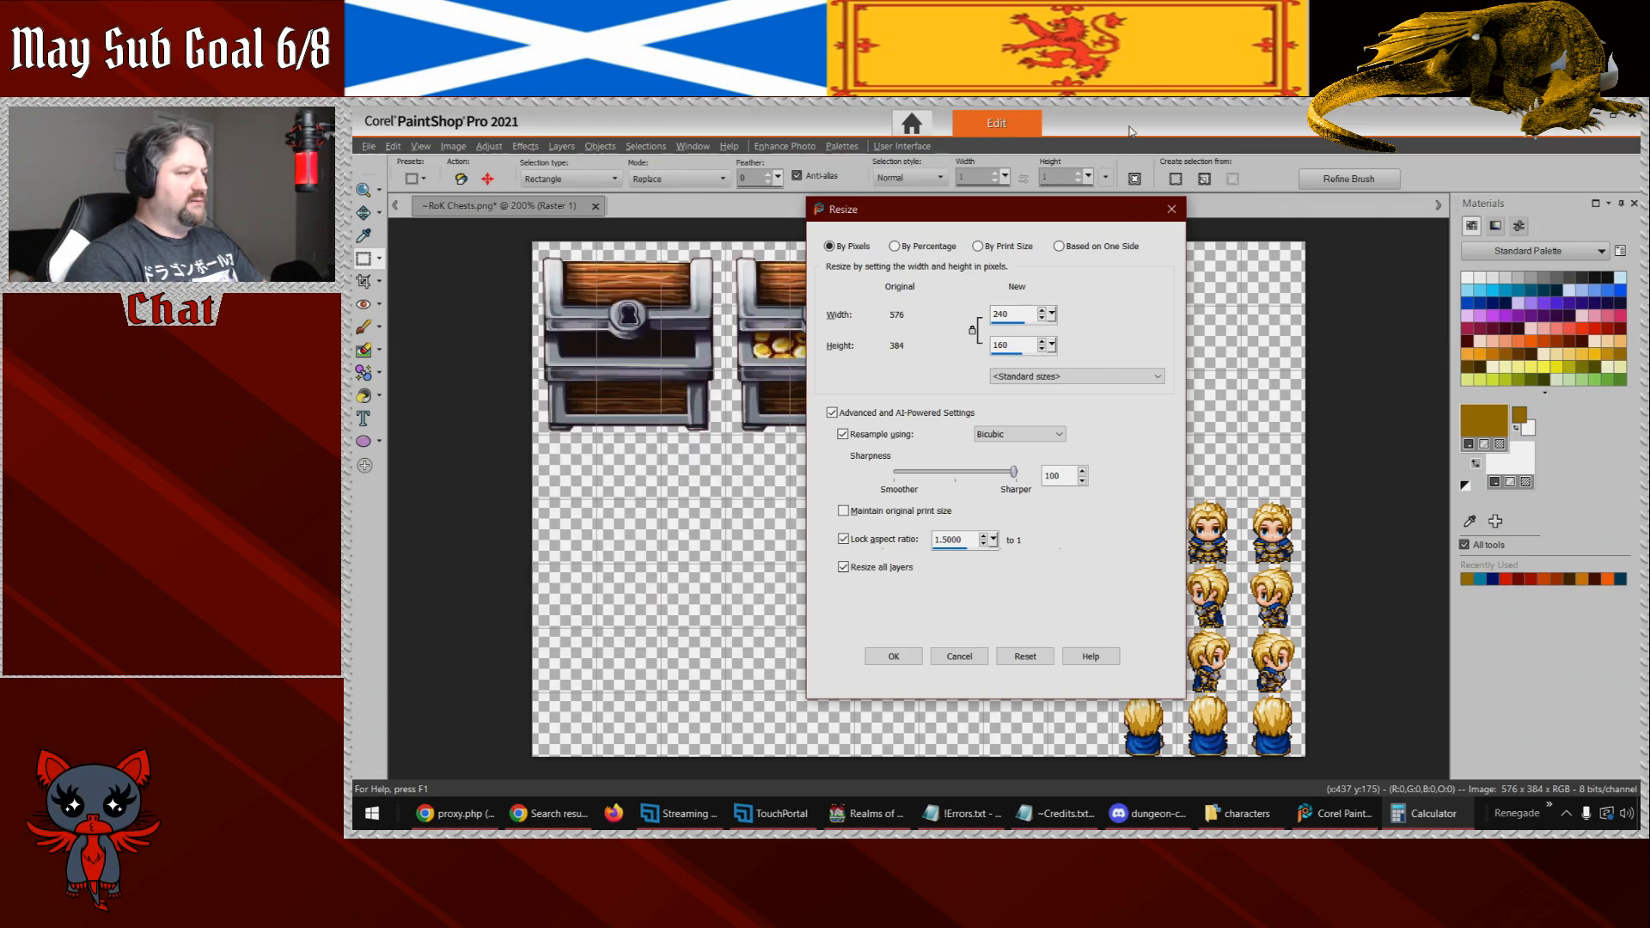
click(1017, 434)
click(1005, 448)
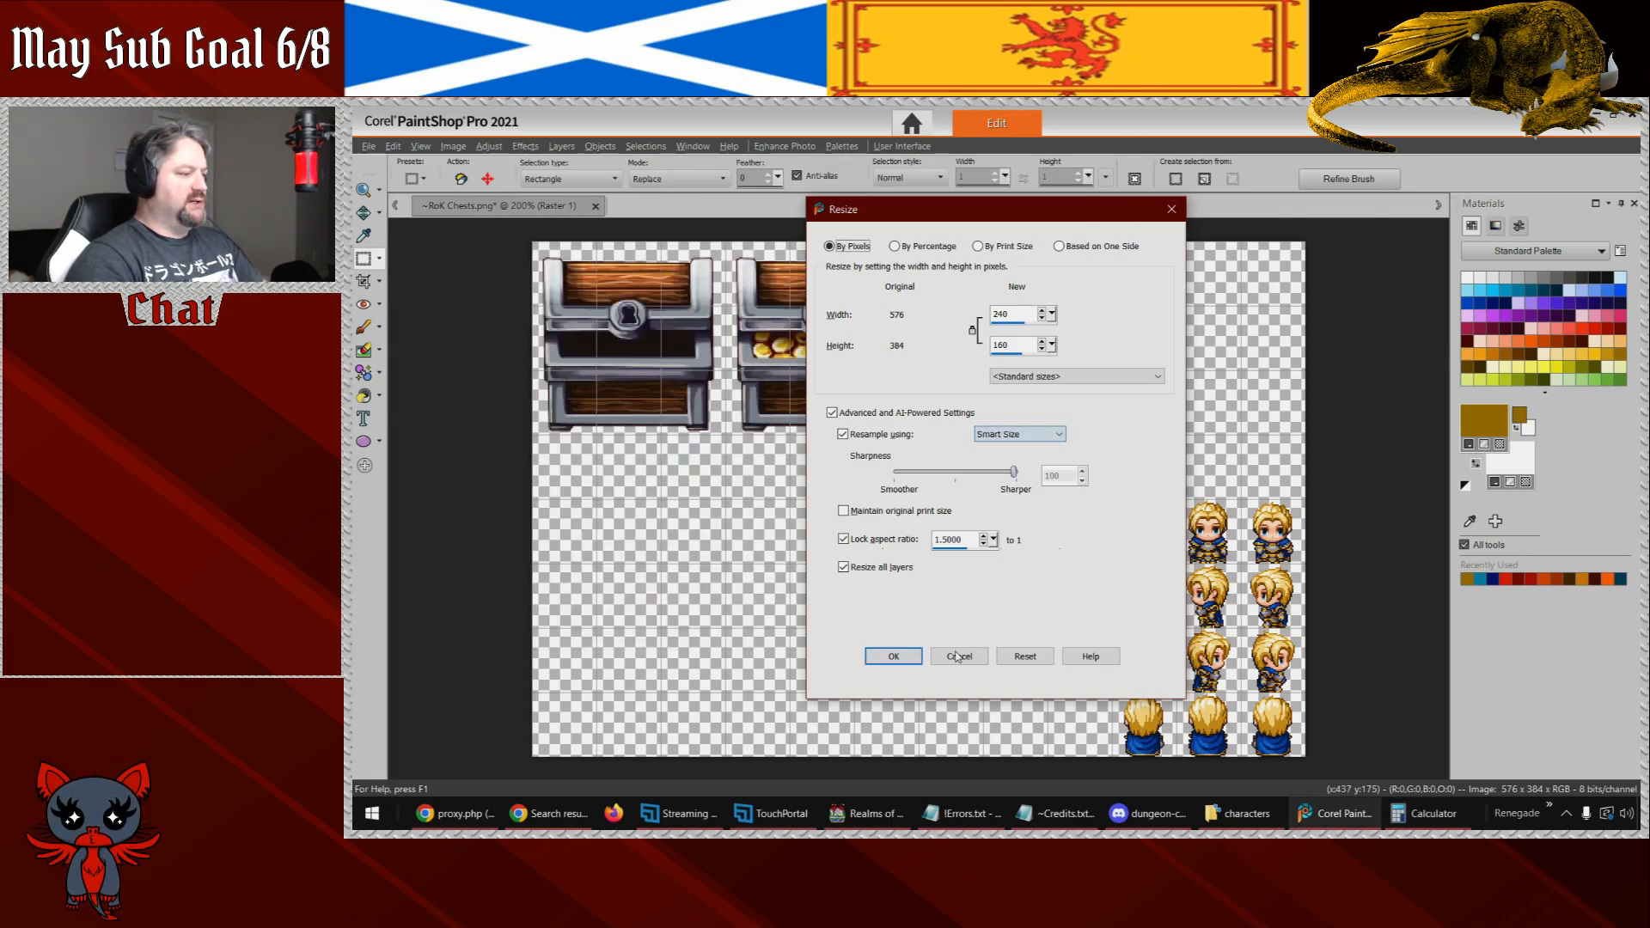
click(891, 656)
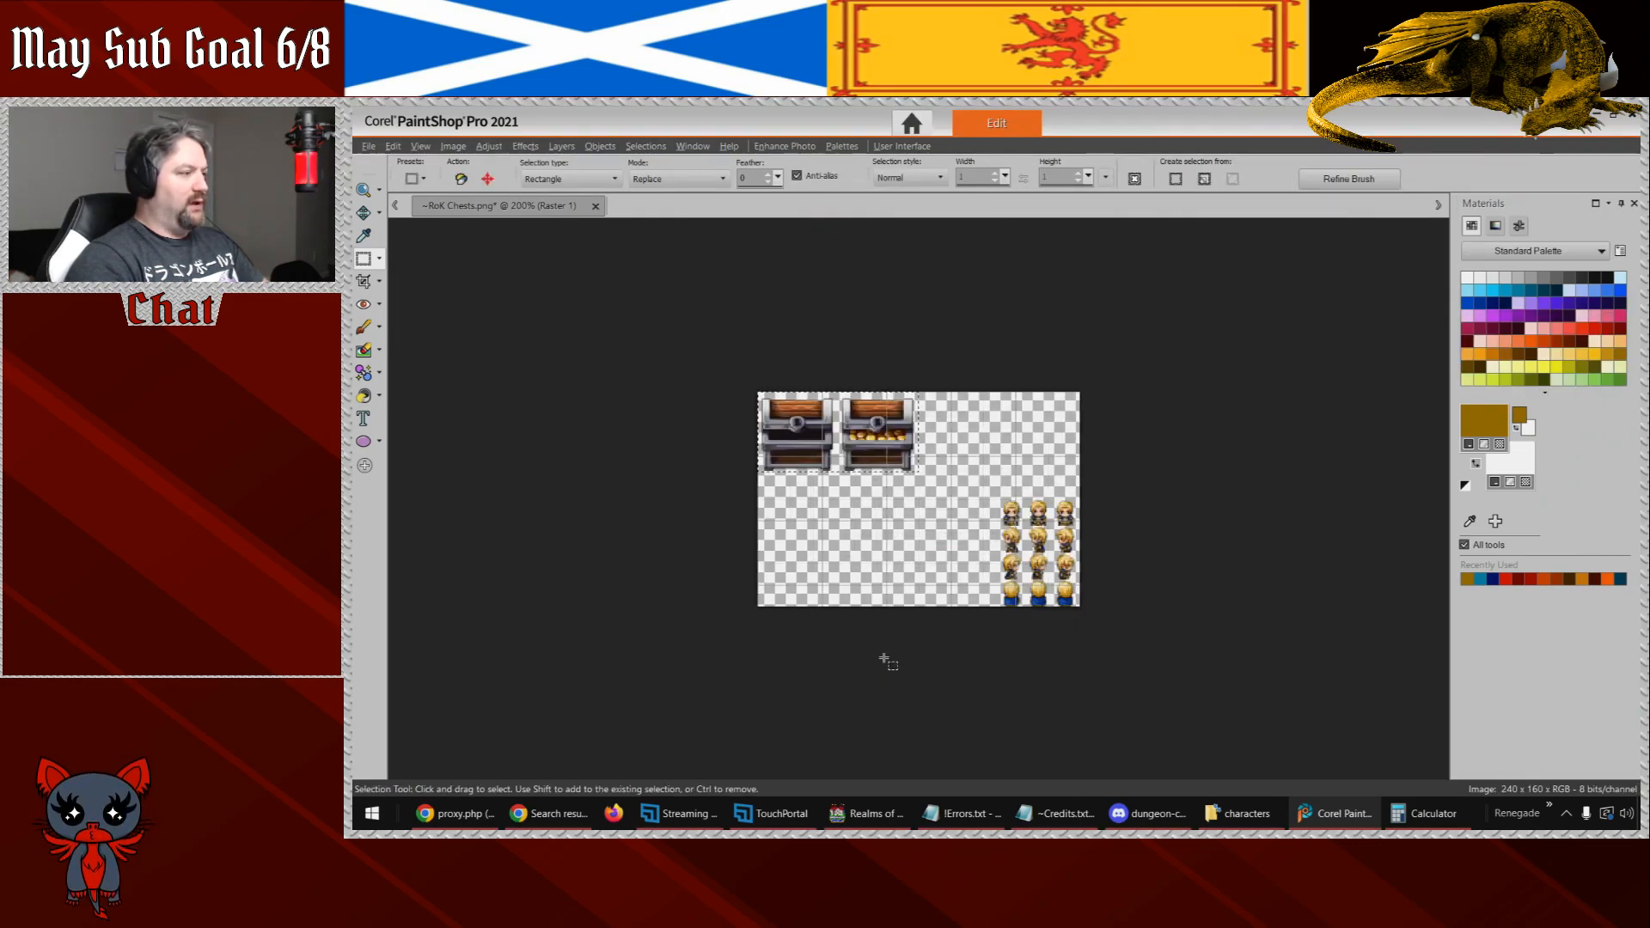
- Undo the whole sheet's resize and resize only the current layer to 240 by 160 pixels
key(ctrl+z)
key(shift+s)
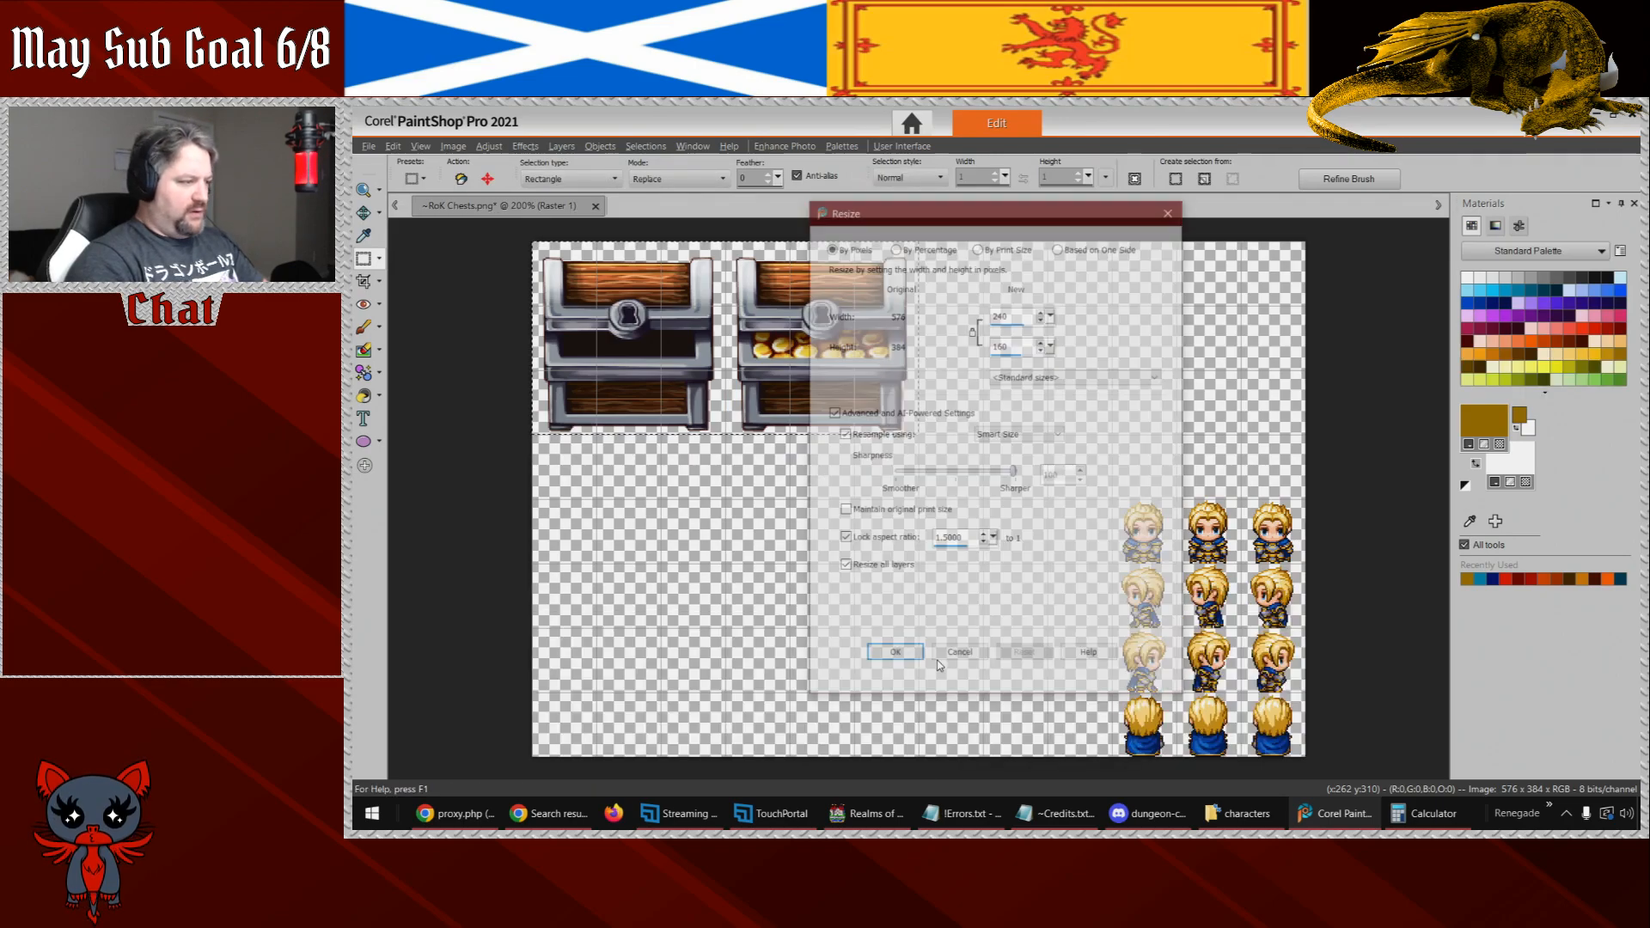
click(894, 656)
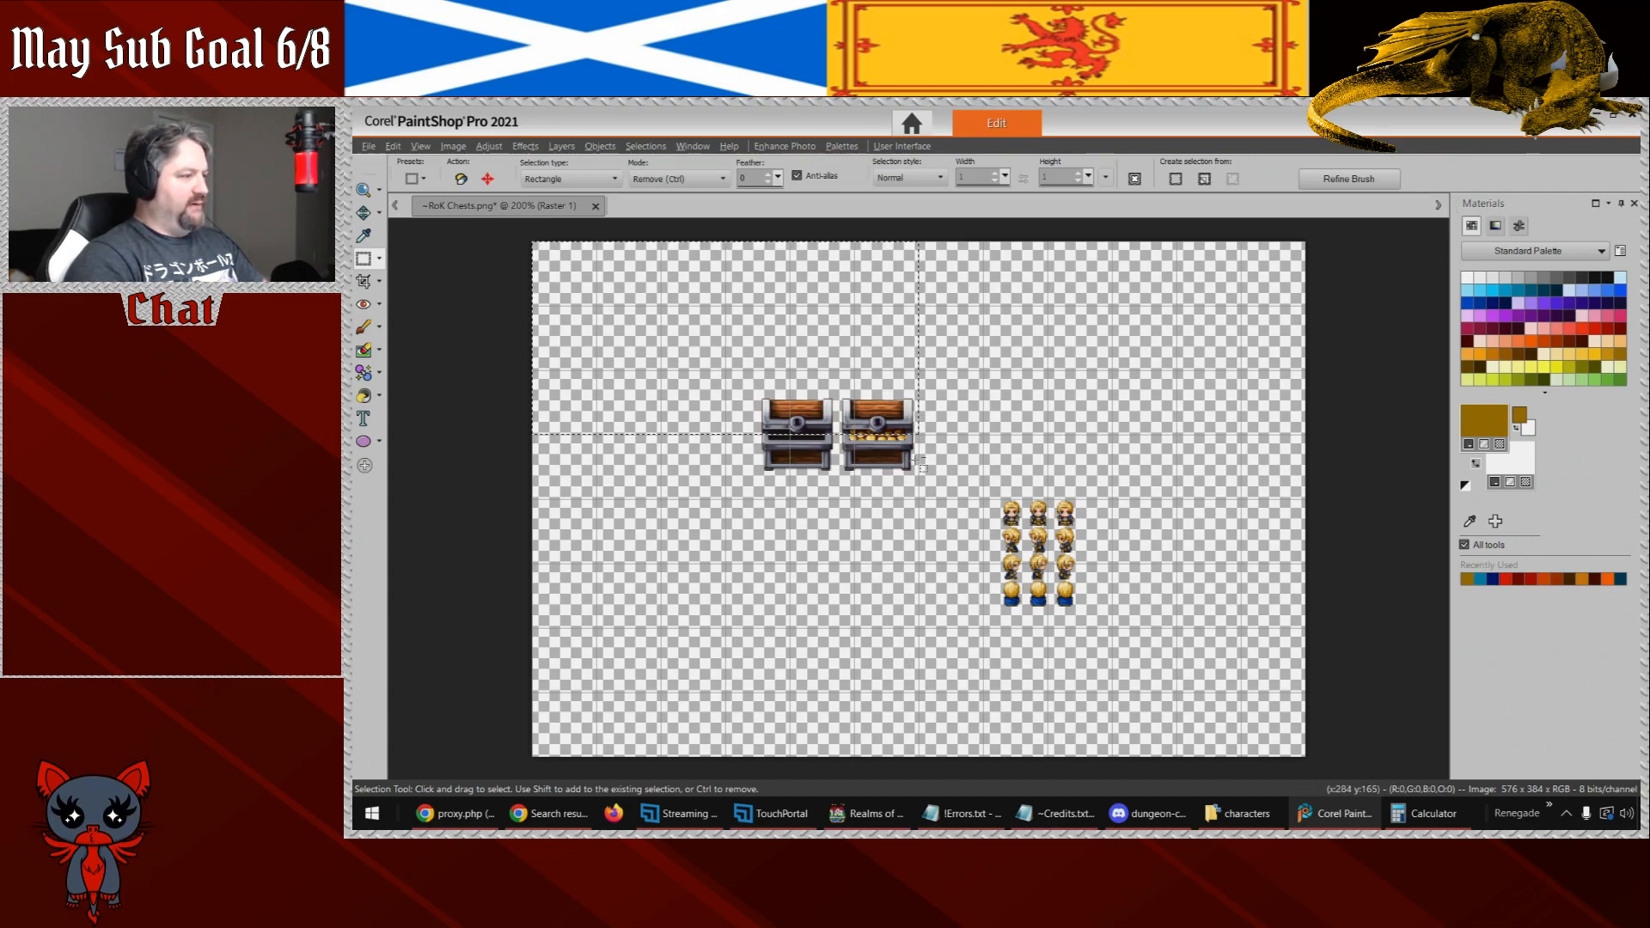
- Try moving both shrunken chests toward the sheet's upper-left corner, undoing the move and the layer resize
drag(918, 370, 758, 499)
drag(874, 465, 655, 338)
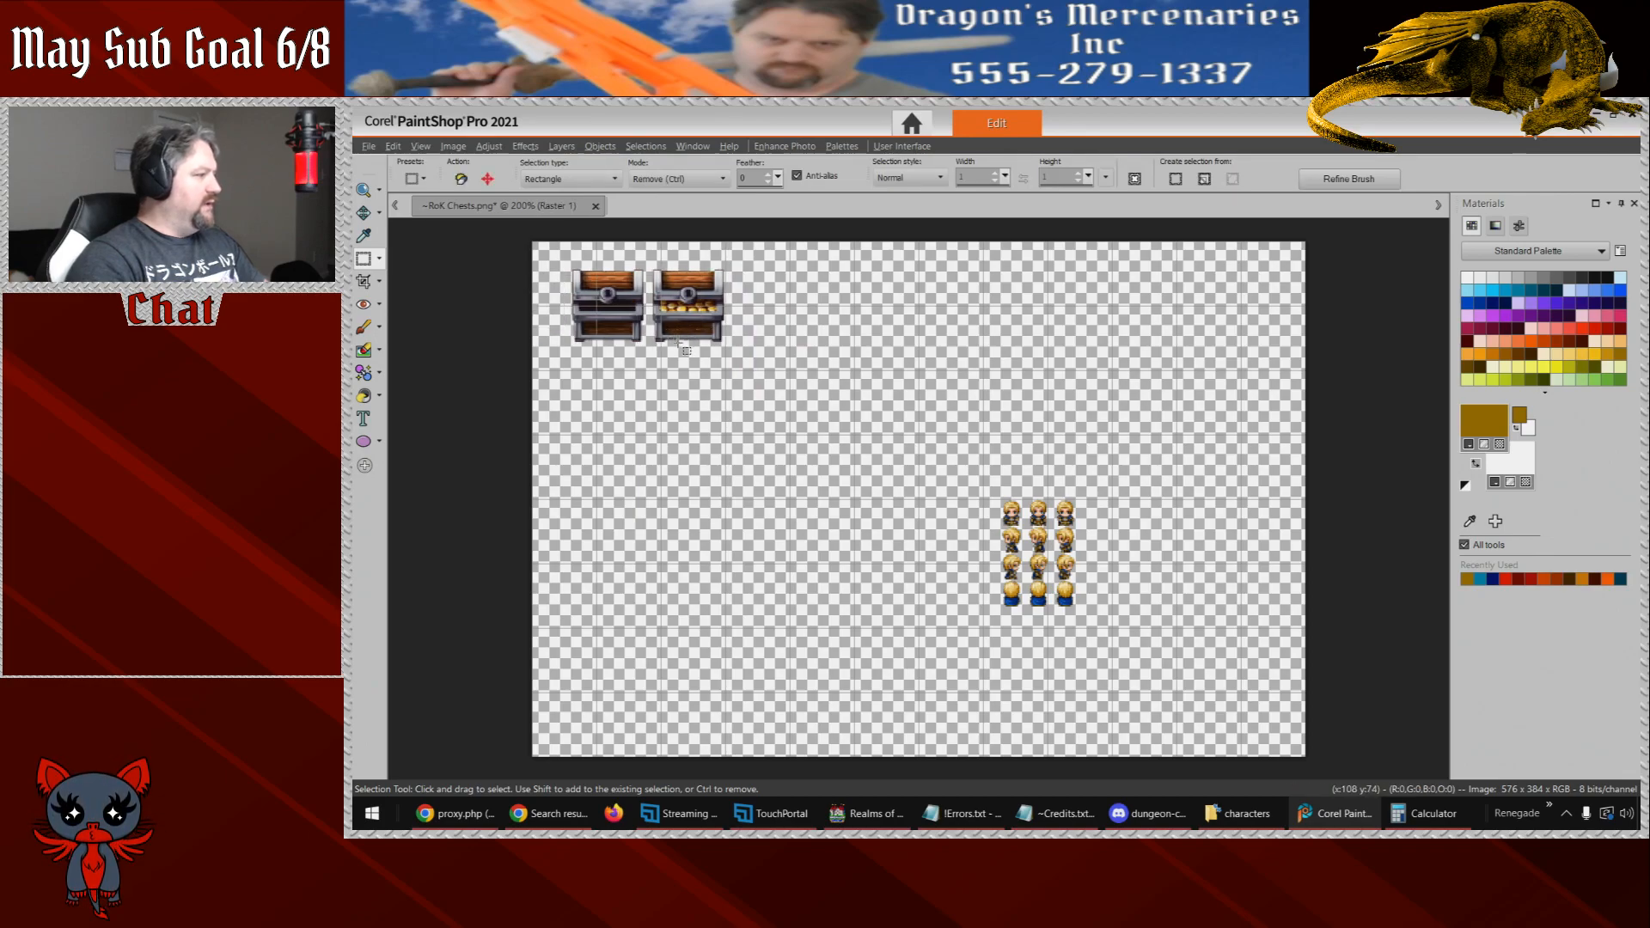
key(ctrl+z)
key(ctrl+z)
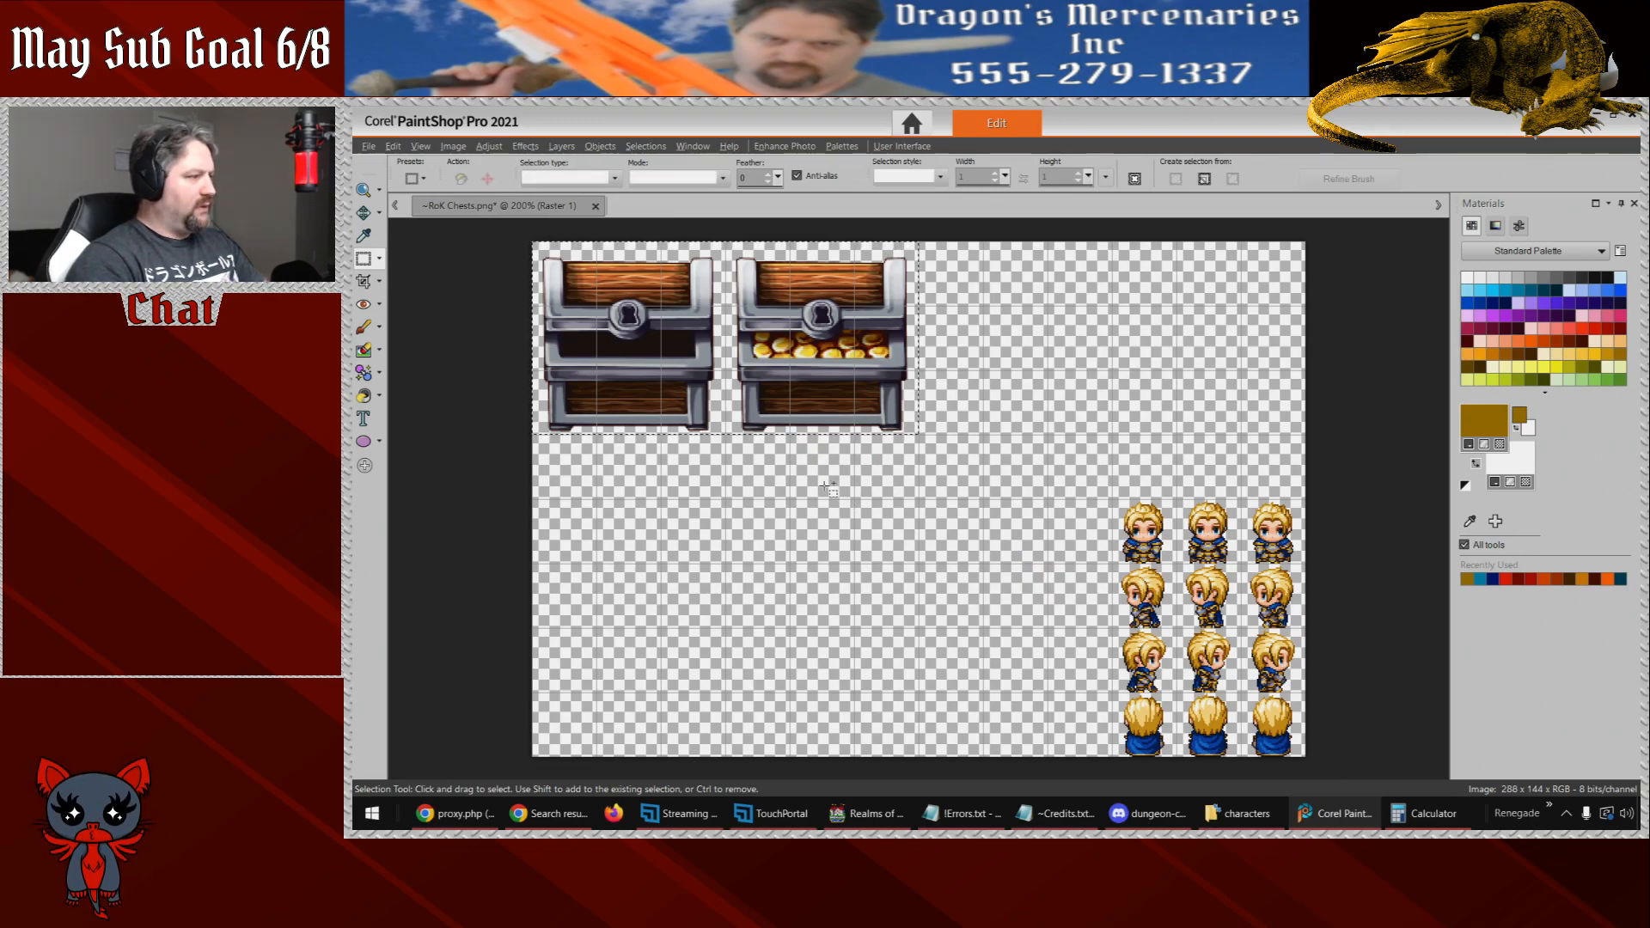
- Try cropping the image to the selection around both chests, cancelling the resize settings and undoing the crop
key(shift+r)
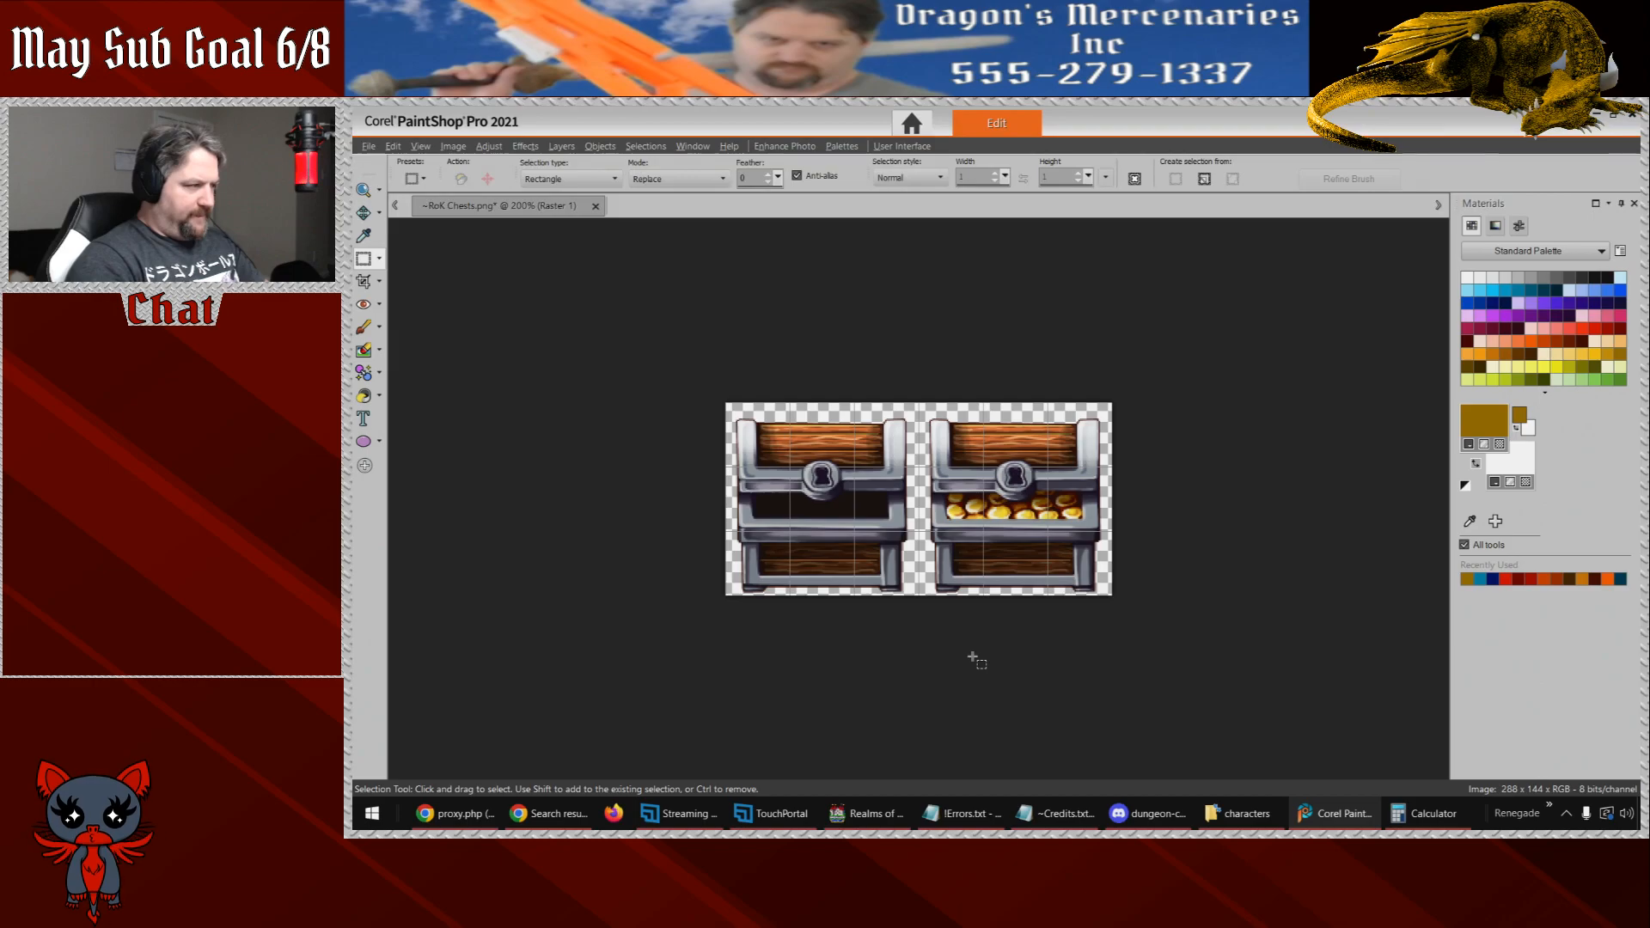
key(shift+s)
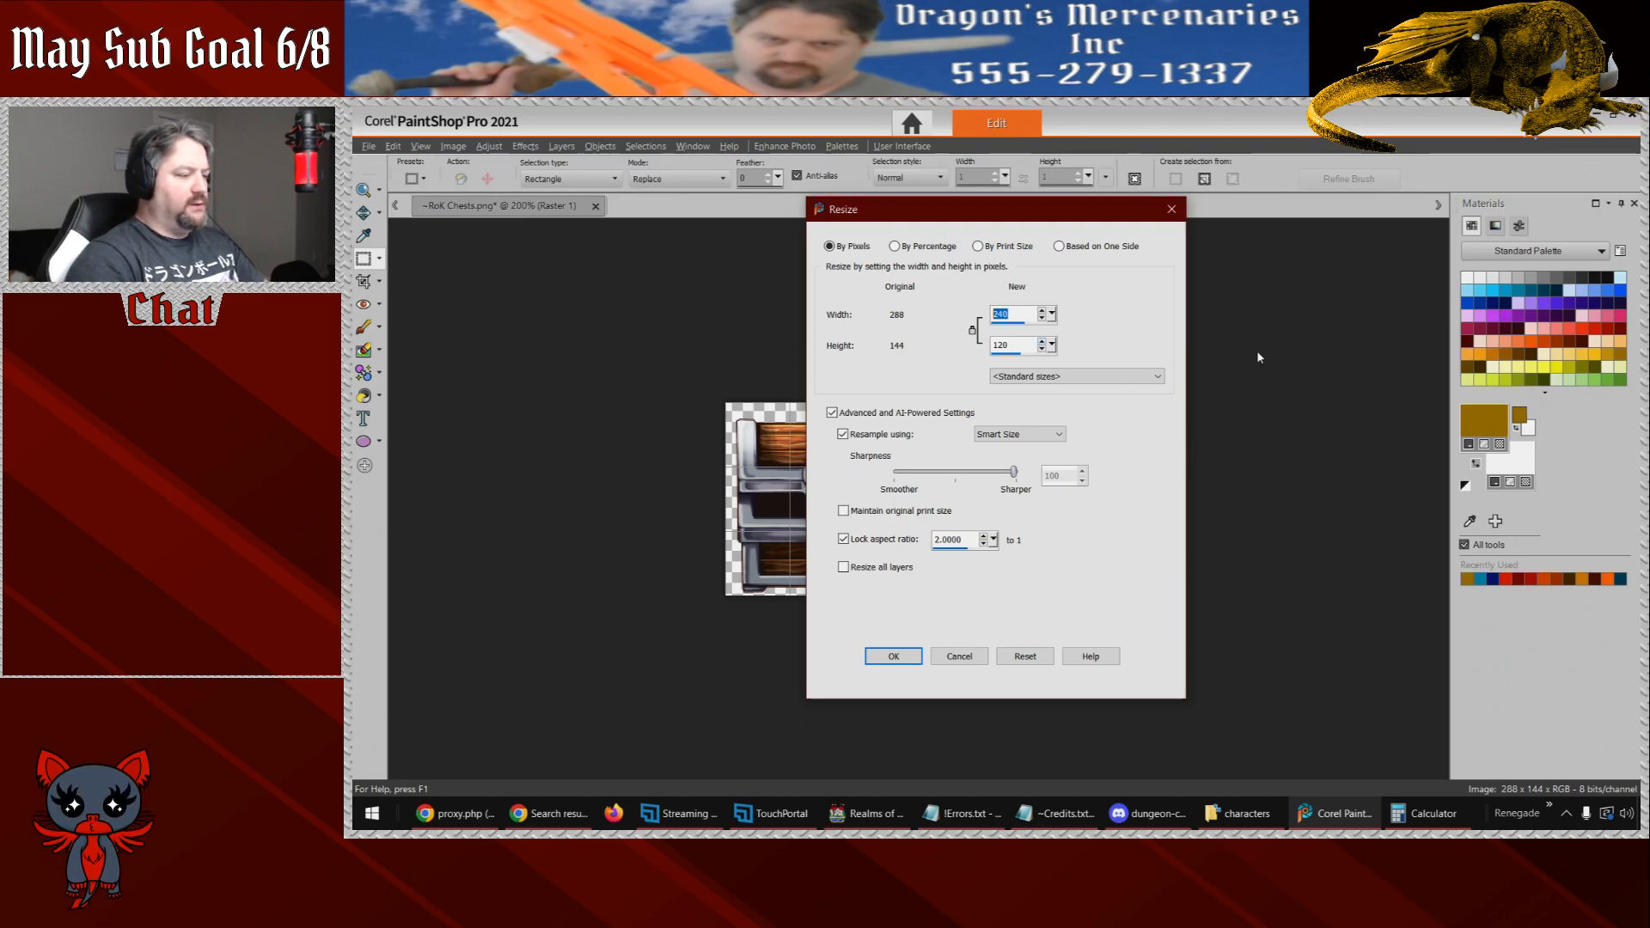
click(959, 656)
key(ctrl+z)
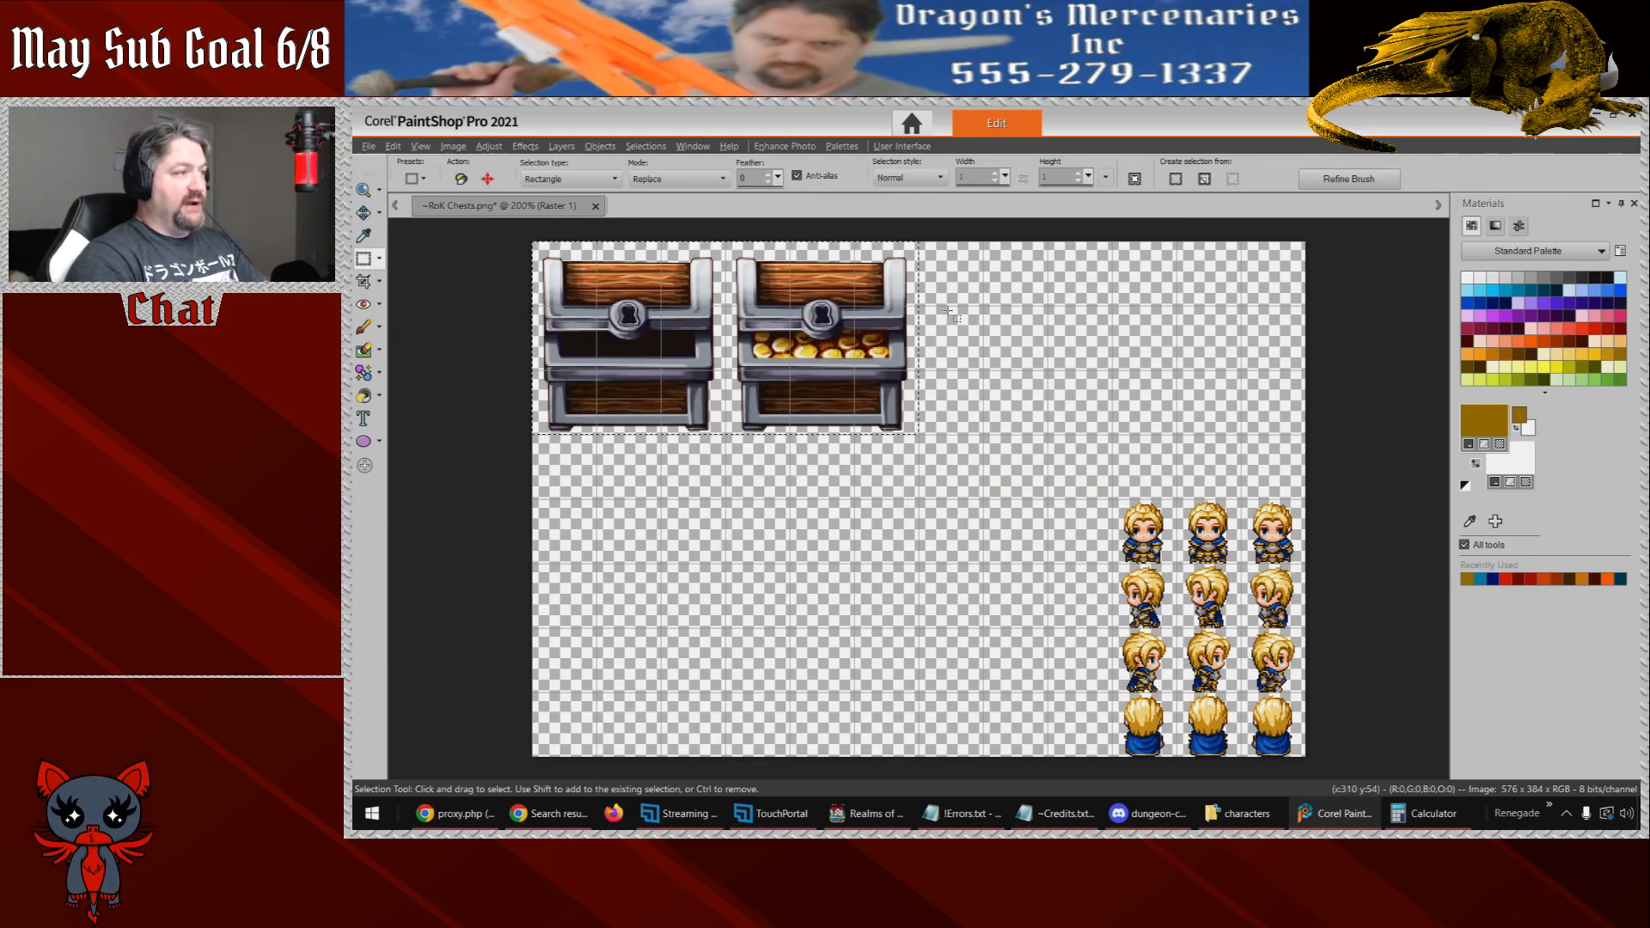
- Select the empty chest's three-by-three cell area on the sprite sheet and copy it into a new image
click(933, 256)
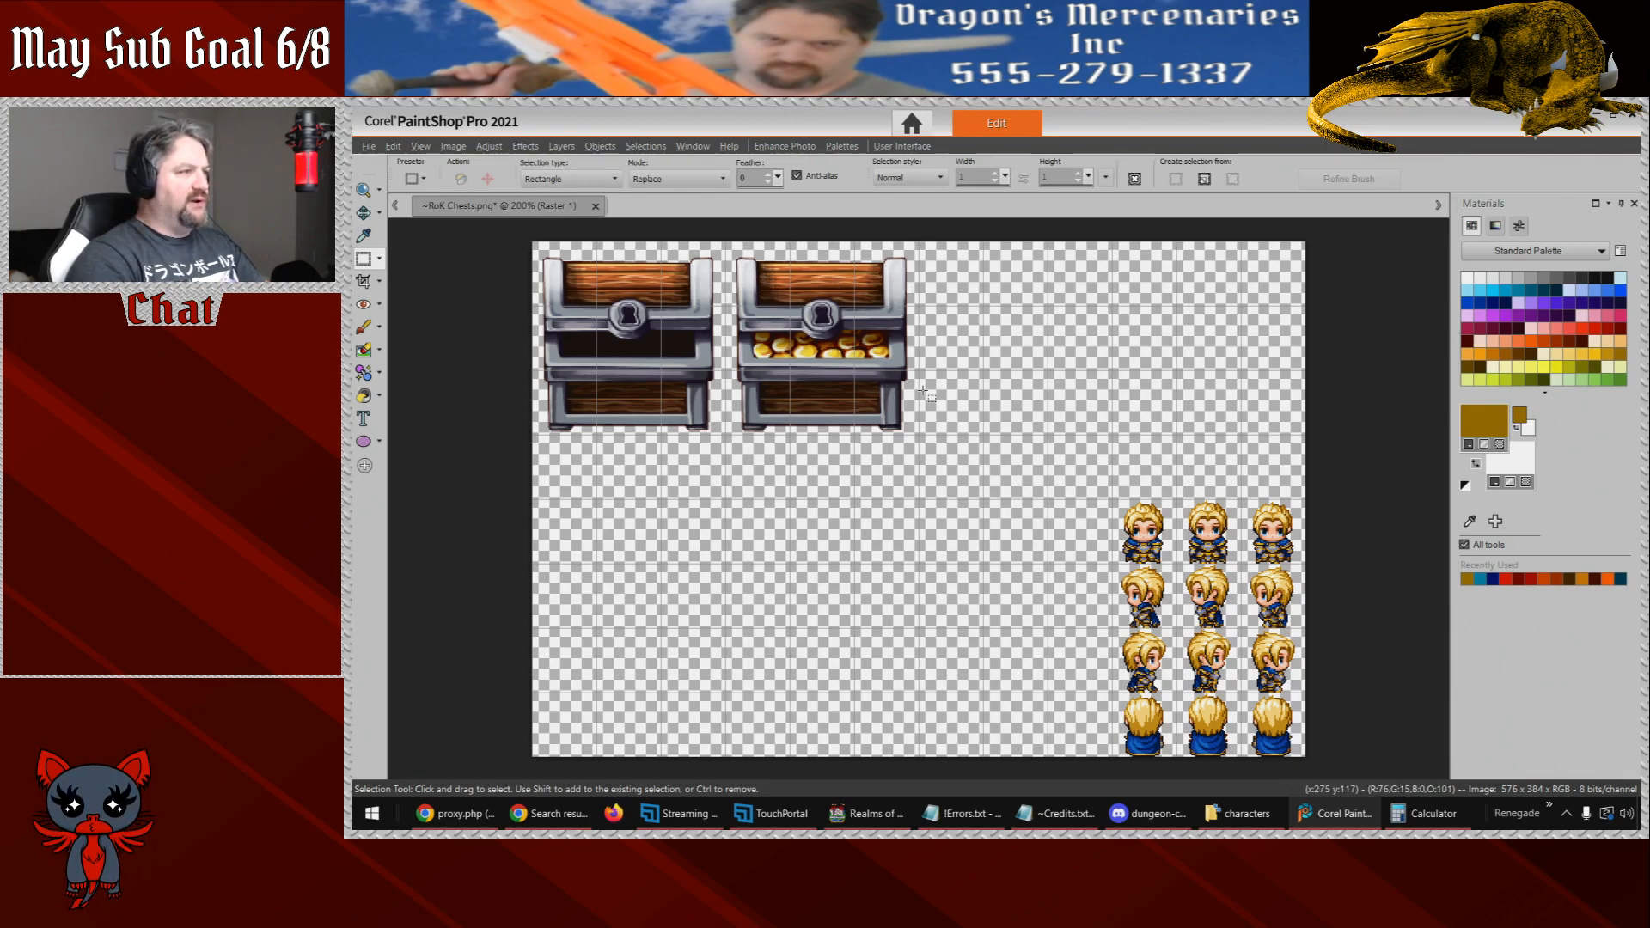
drag(920, 243, 1045, 380)
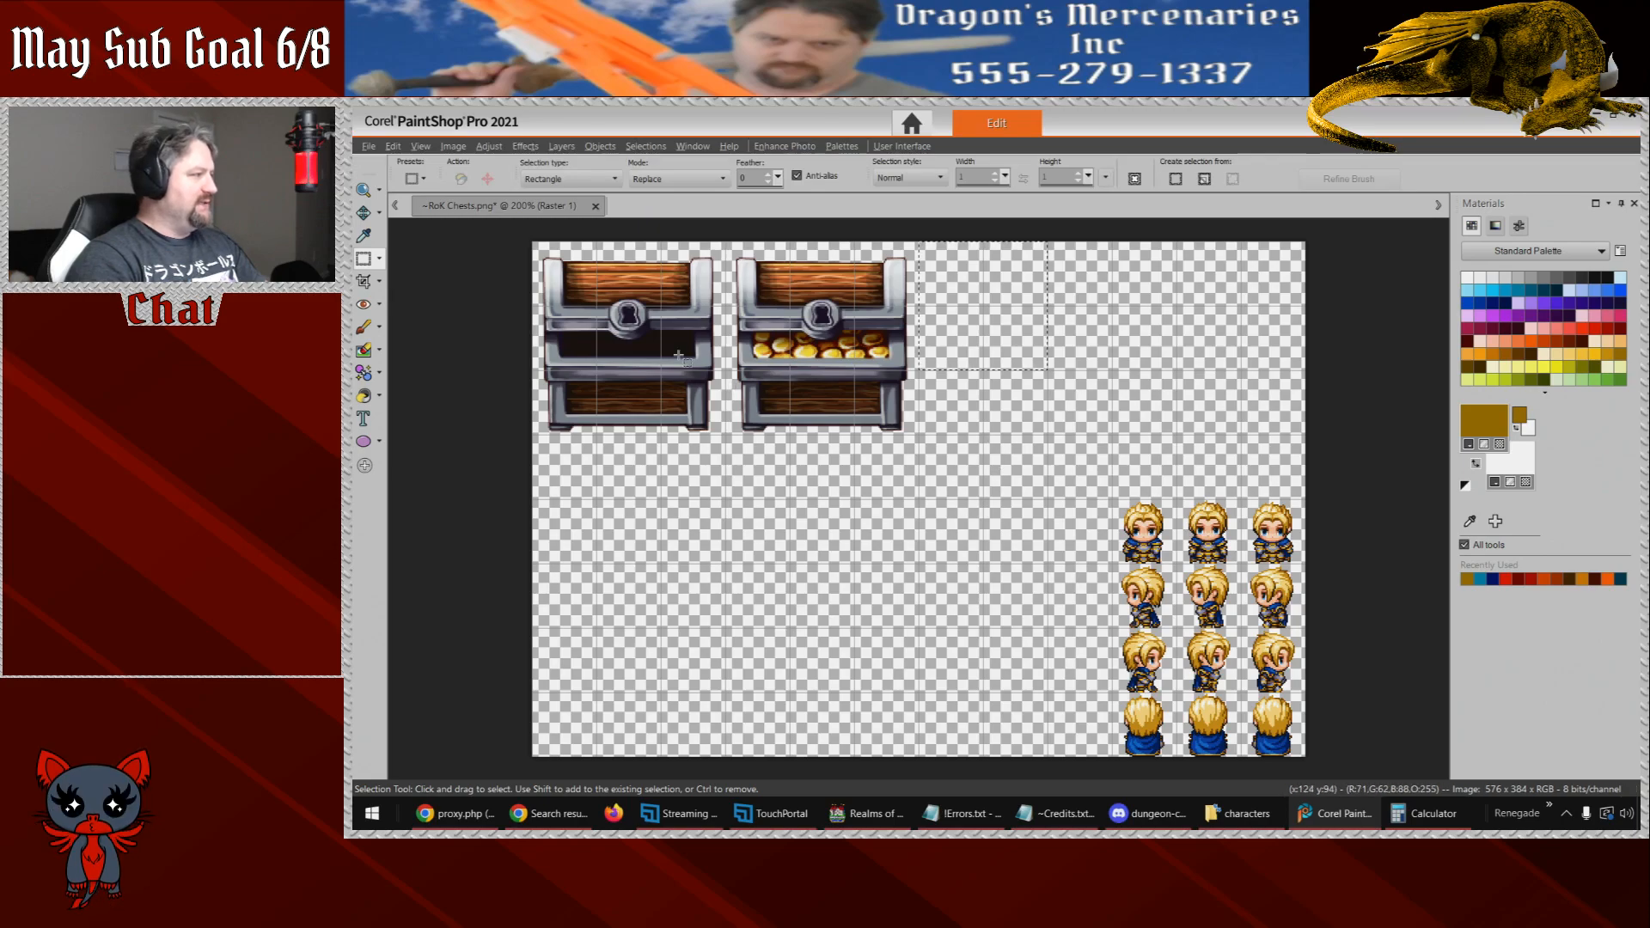
drag(530, 245, 727, 439)
key(shift+r)
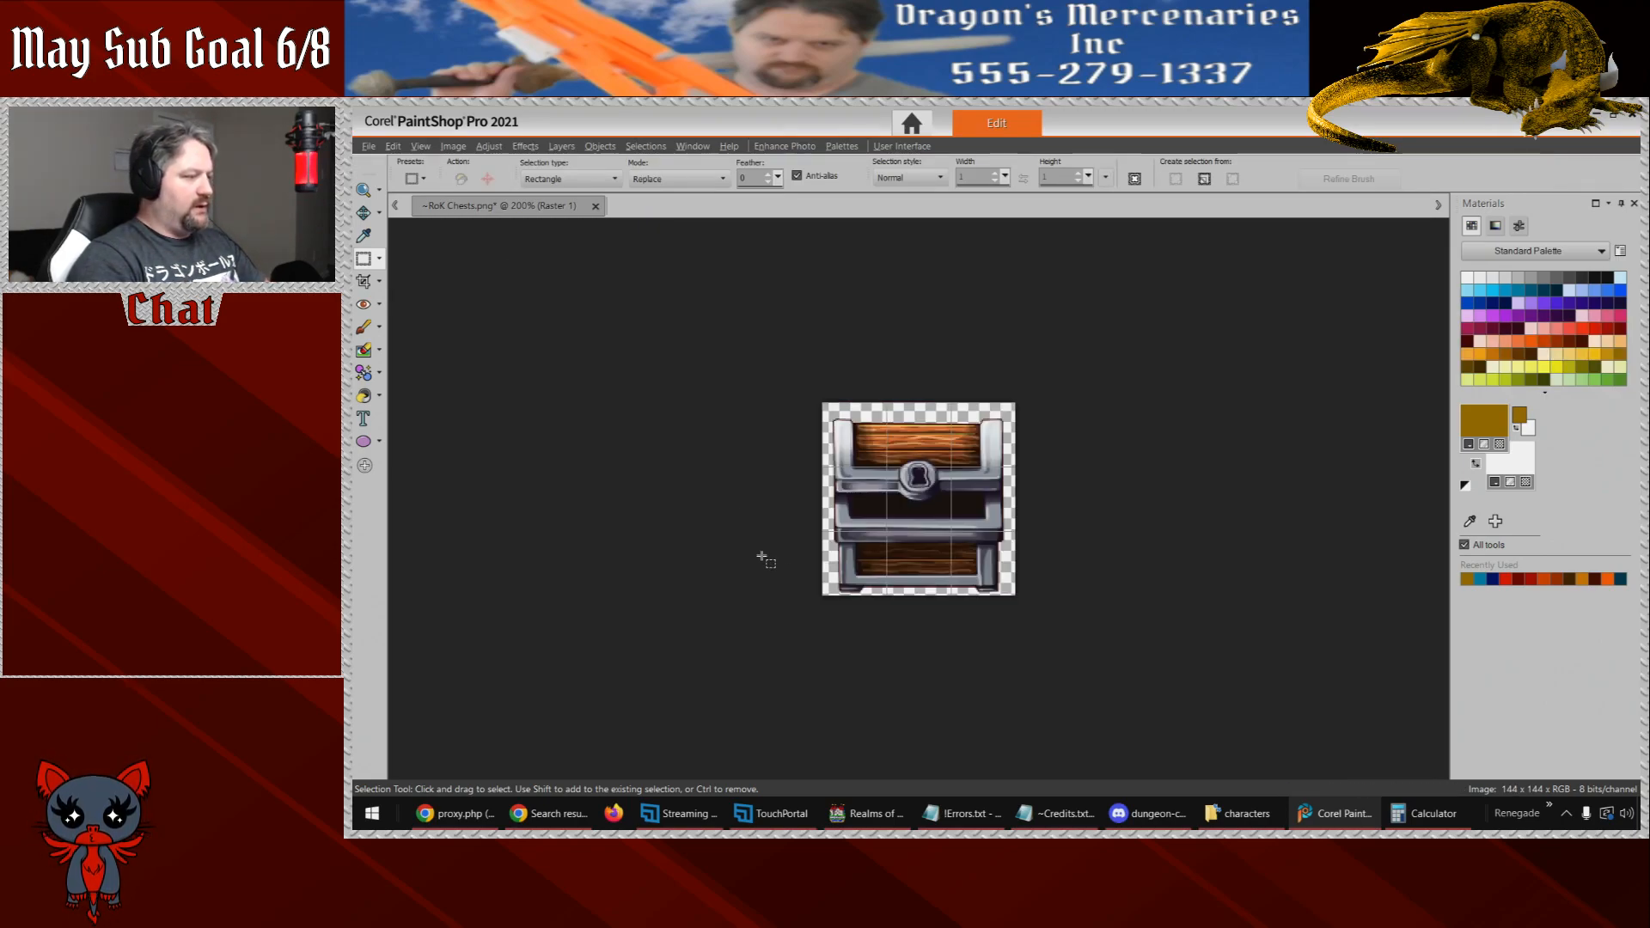
key(ctrl+z)
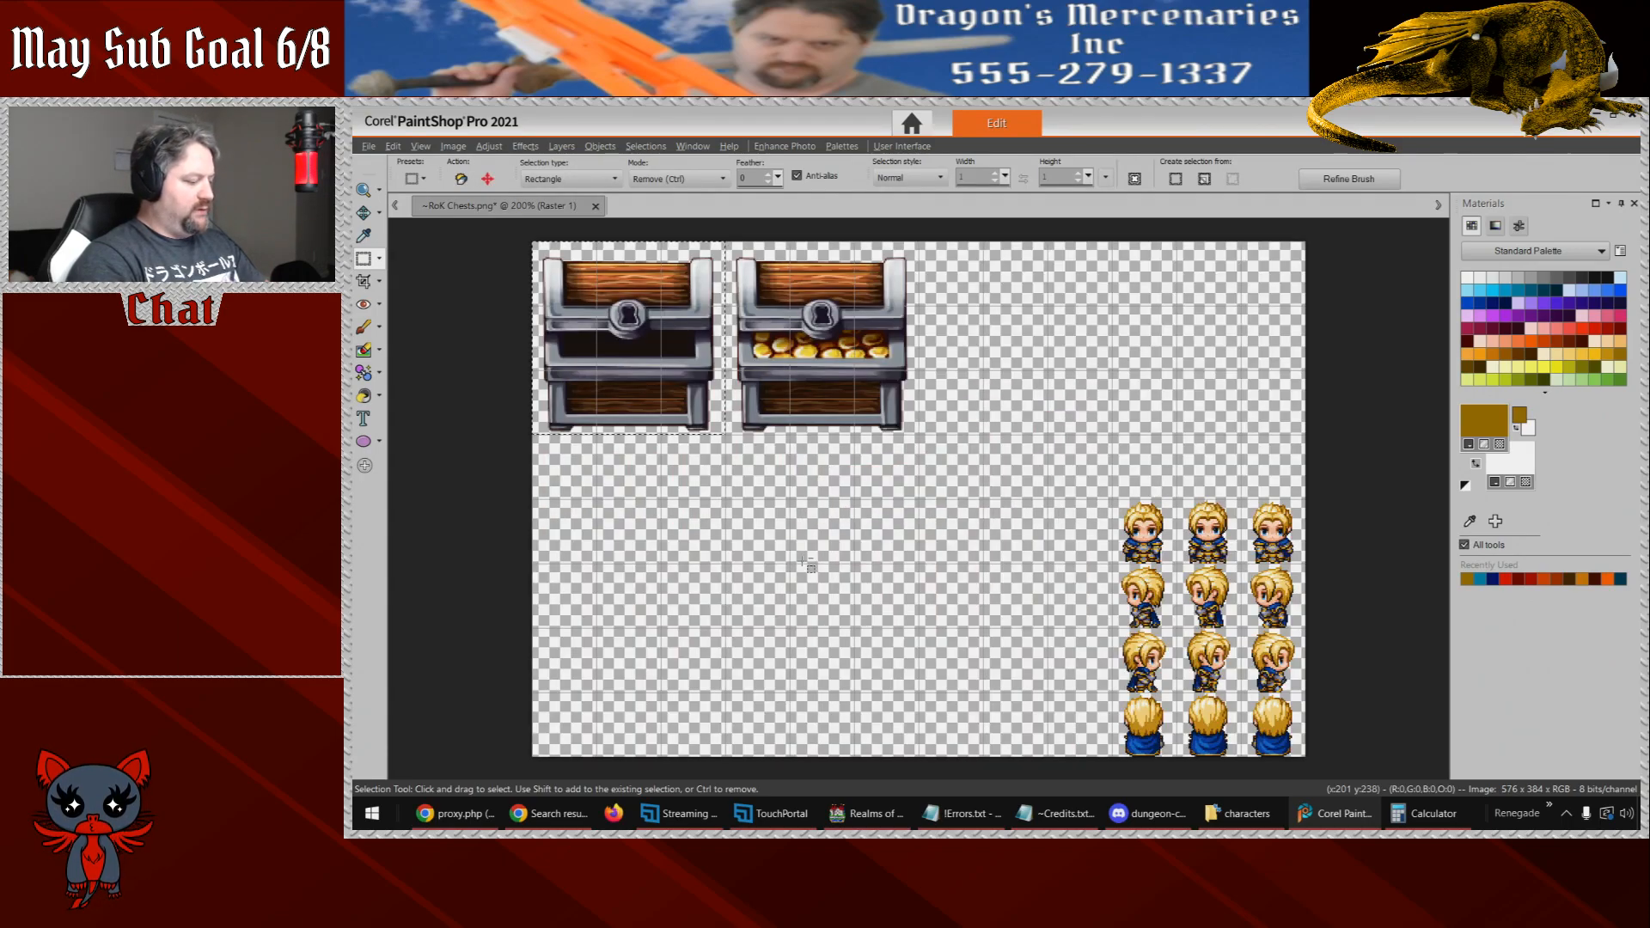
key(shift+r)
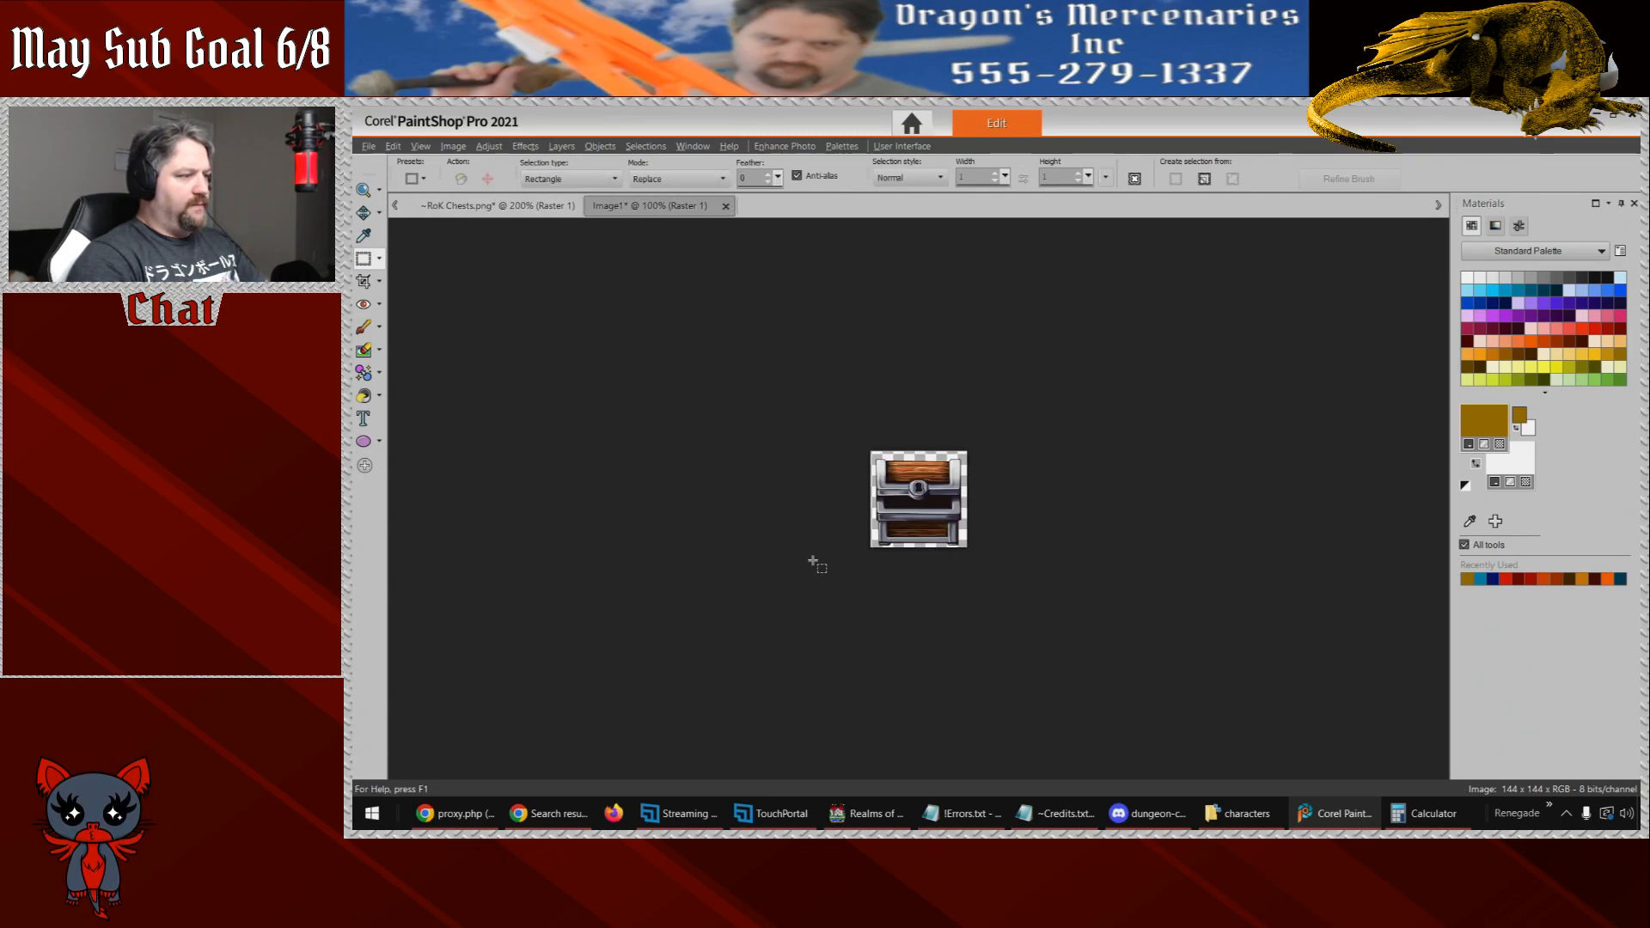
- Resize the new chest image, including all layers, to 96 by 96 pixels using Bicubic resampling with the aspect ratio locked
key(shift+s)
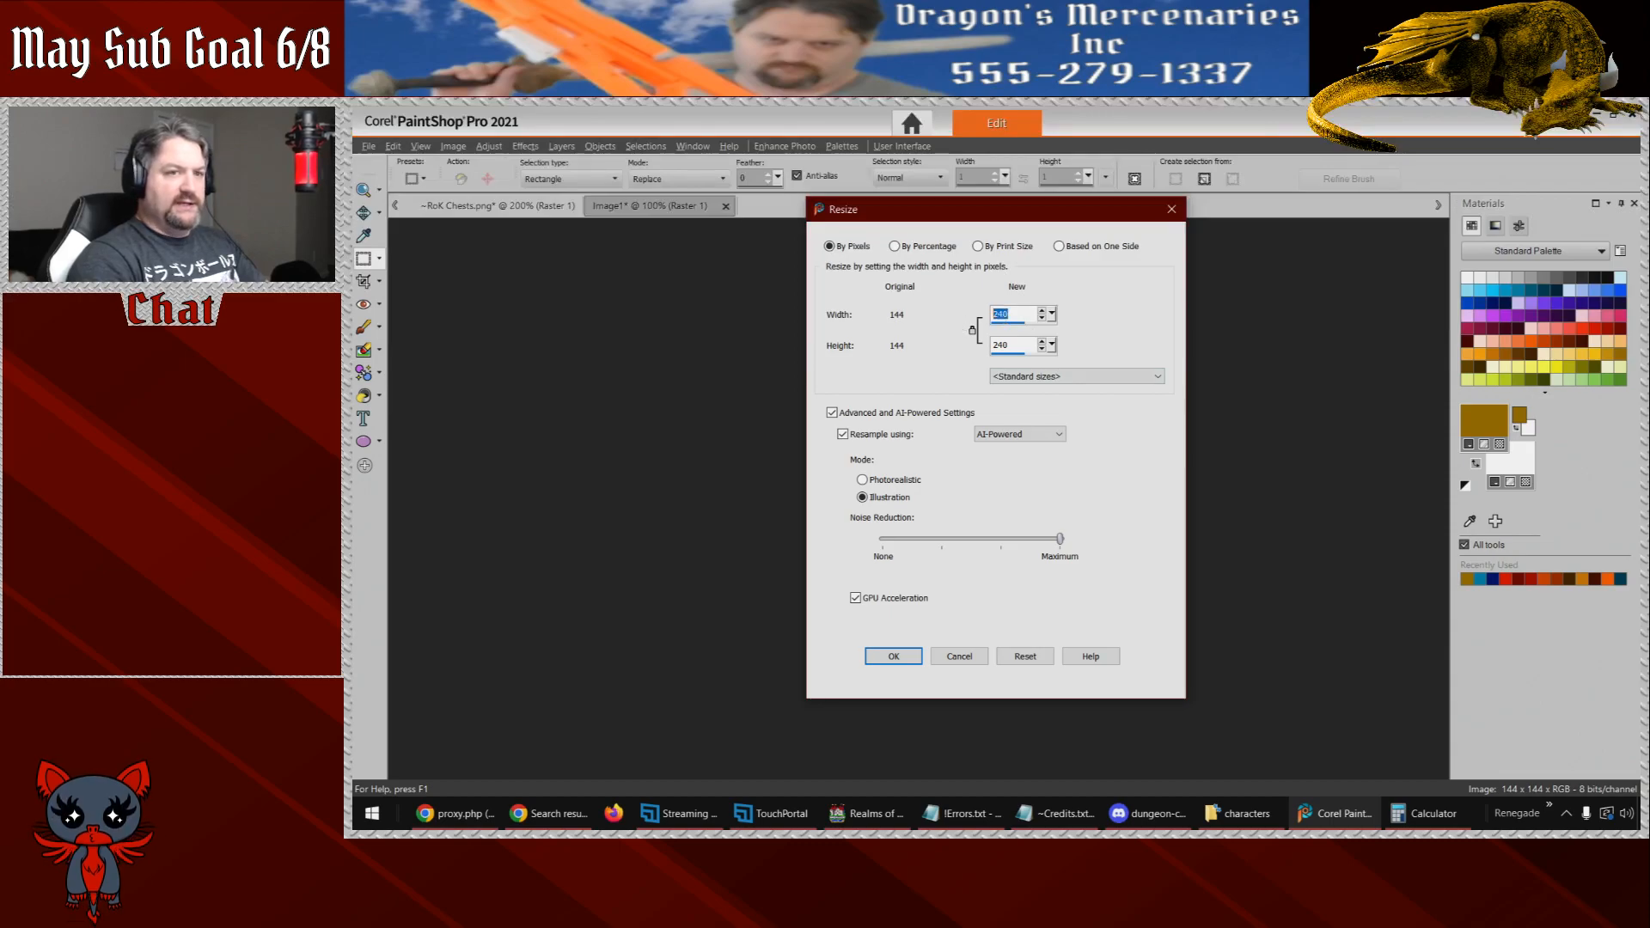
text(96)
key(Tab)
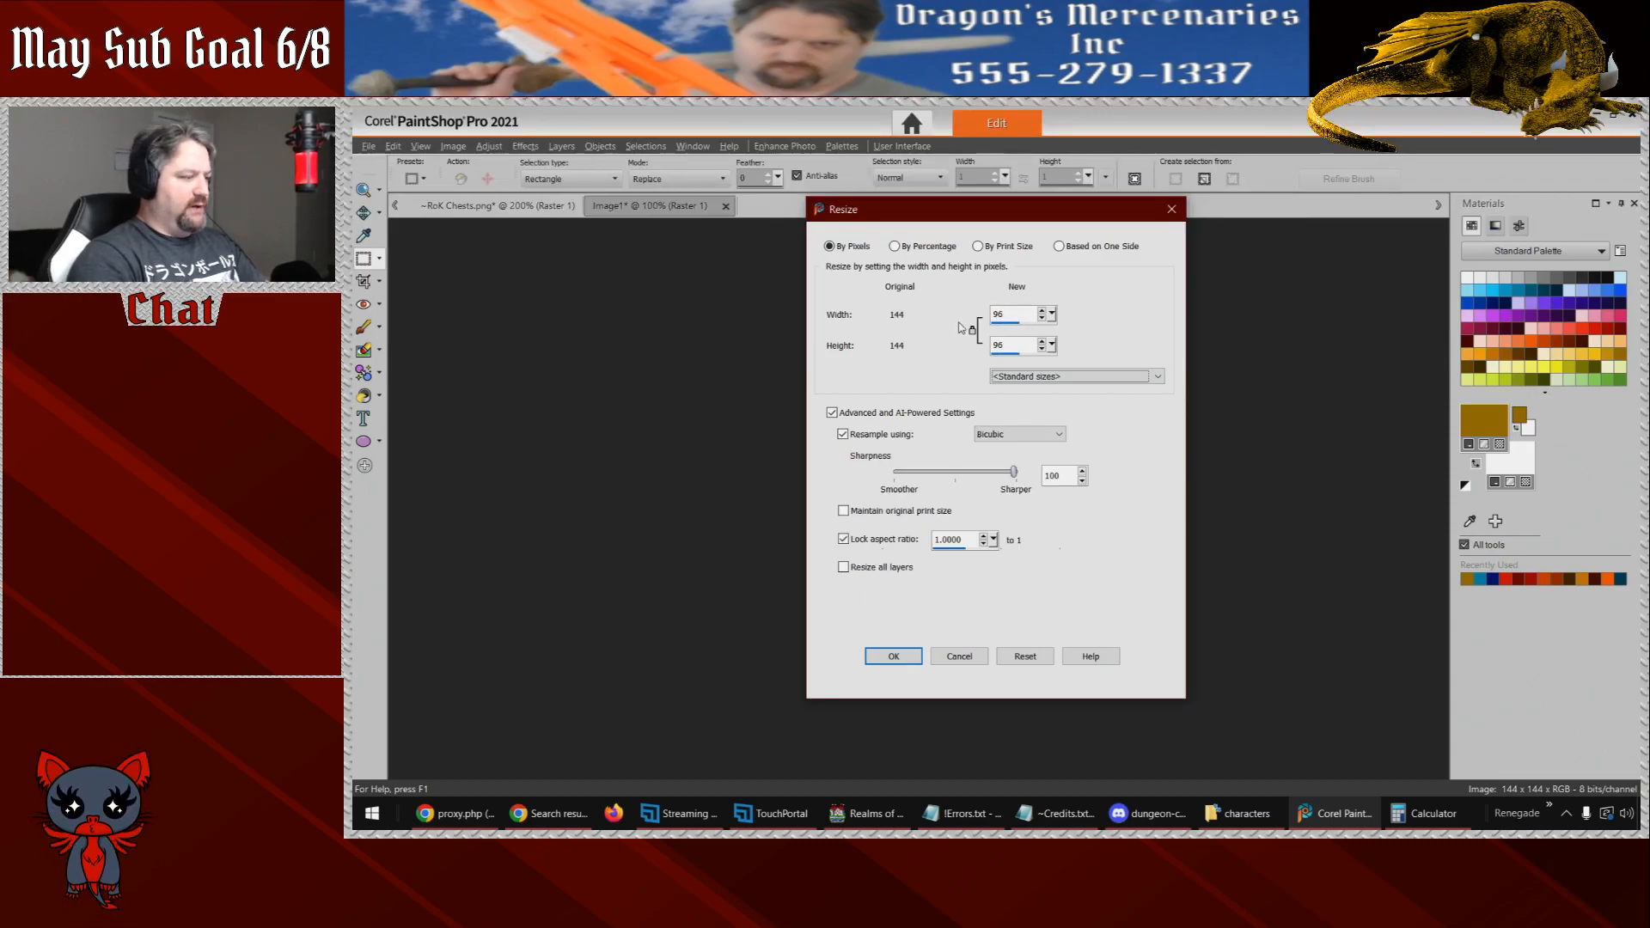
click(894, 656)
key(ctrl+z)
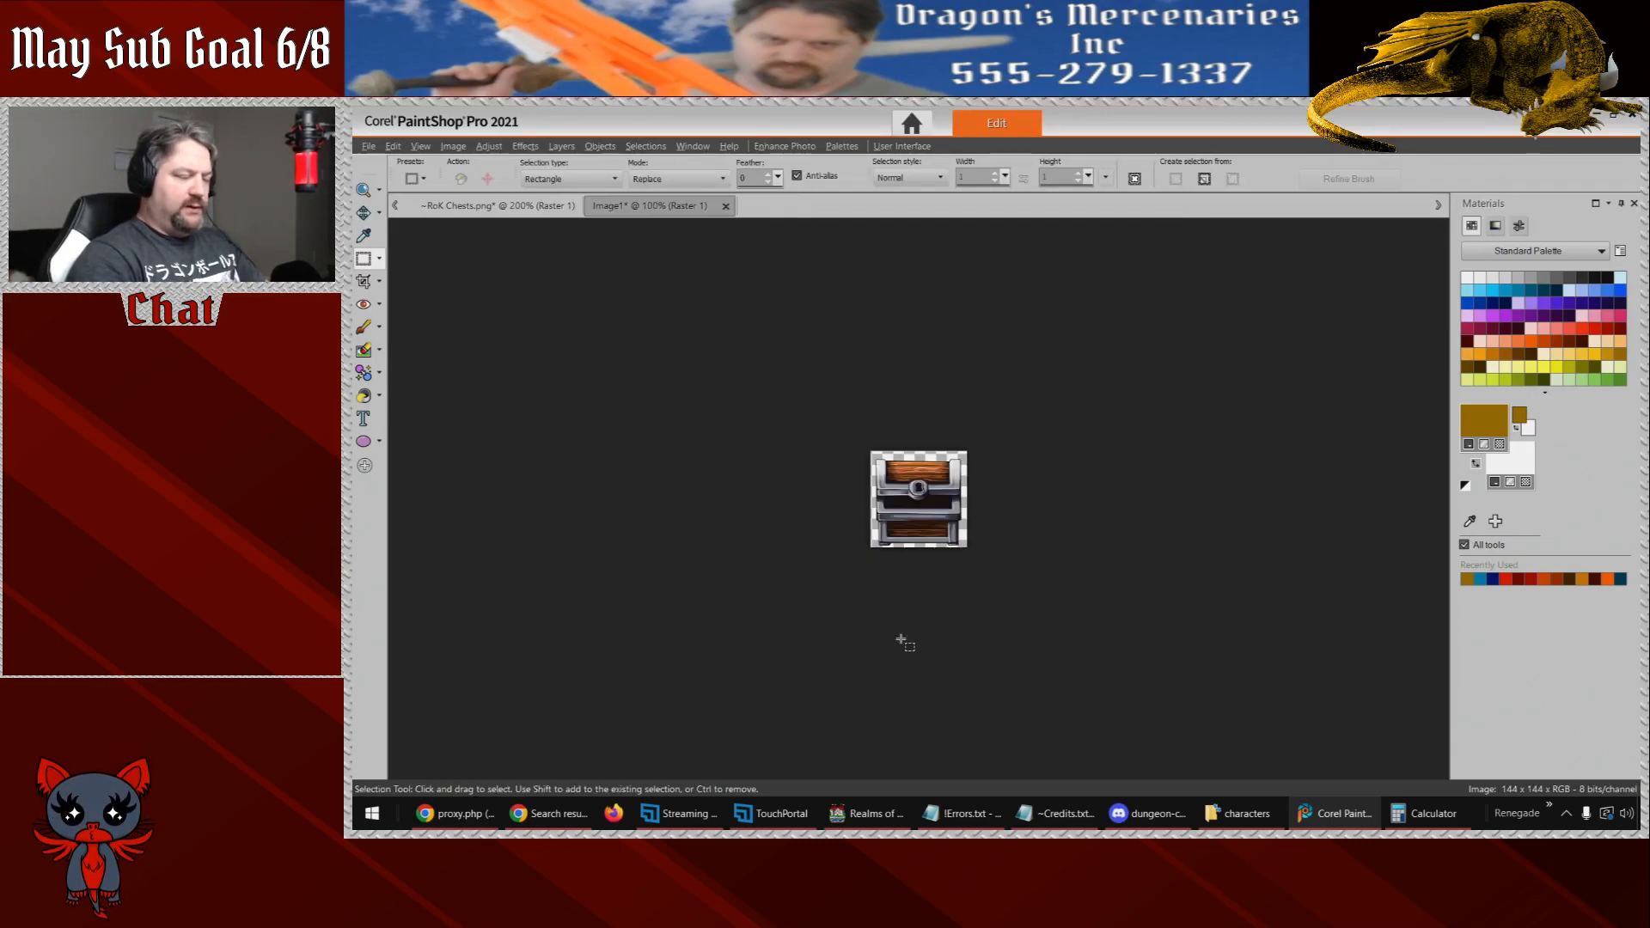
key(shift+s)
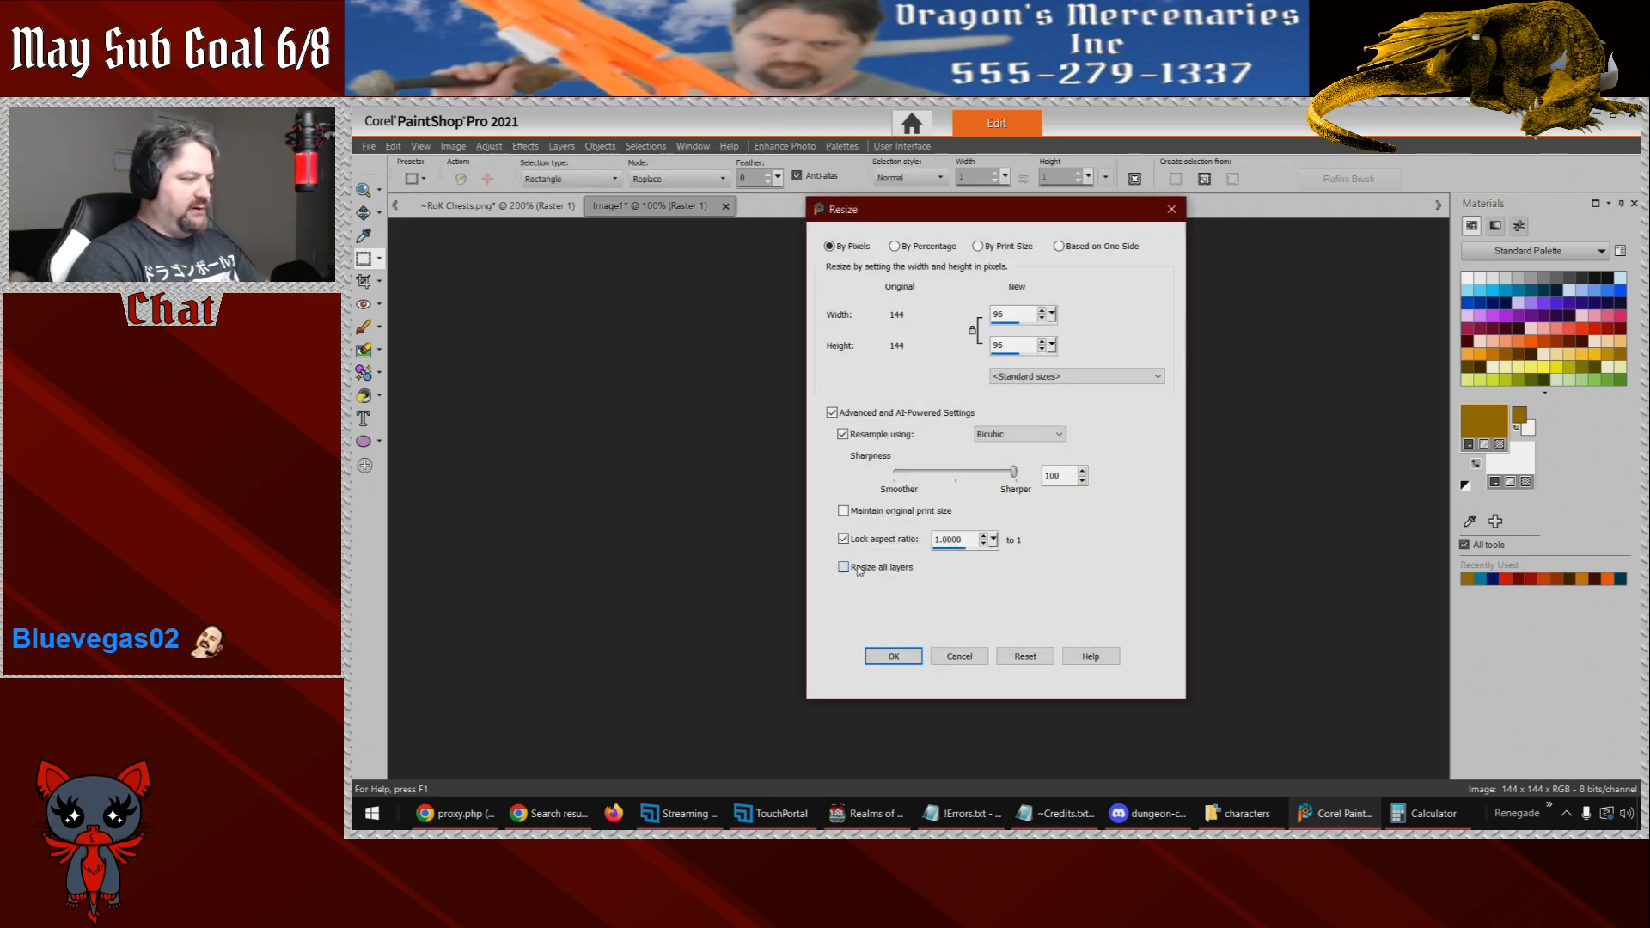
click(895, 655)
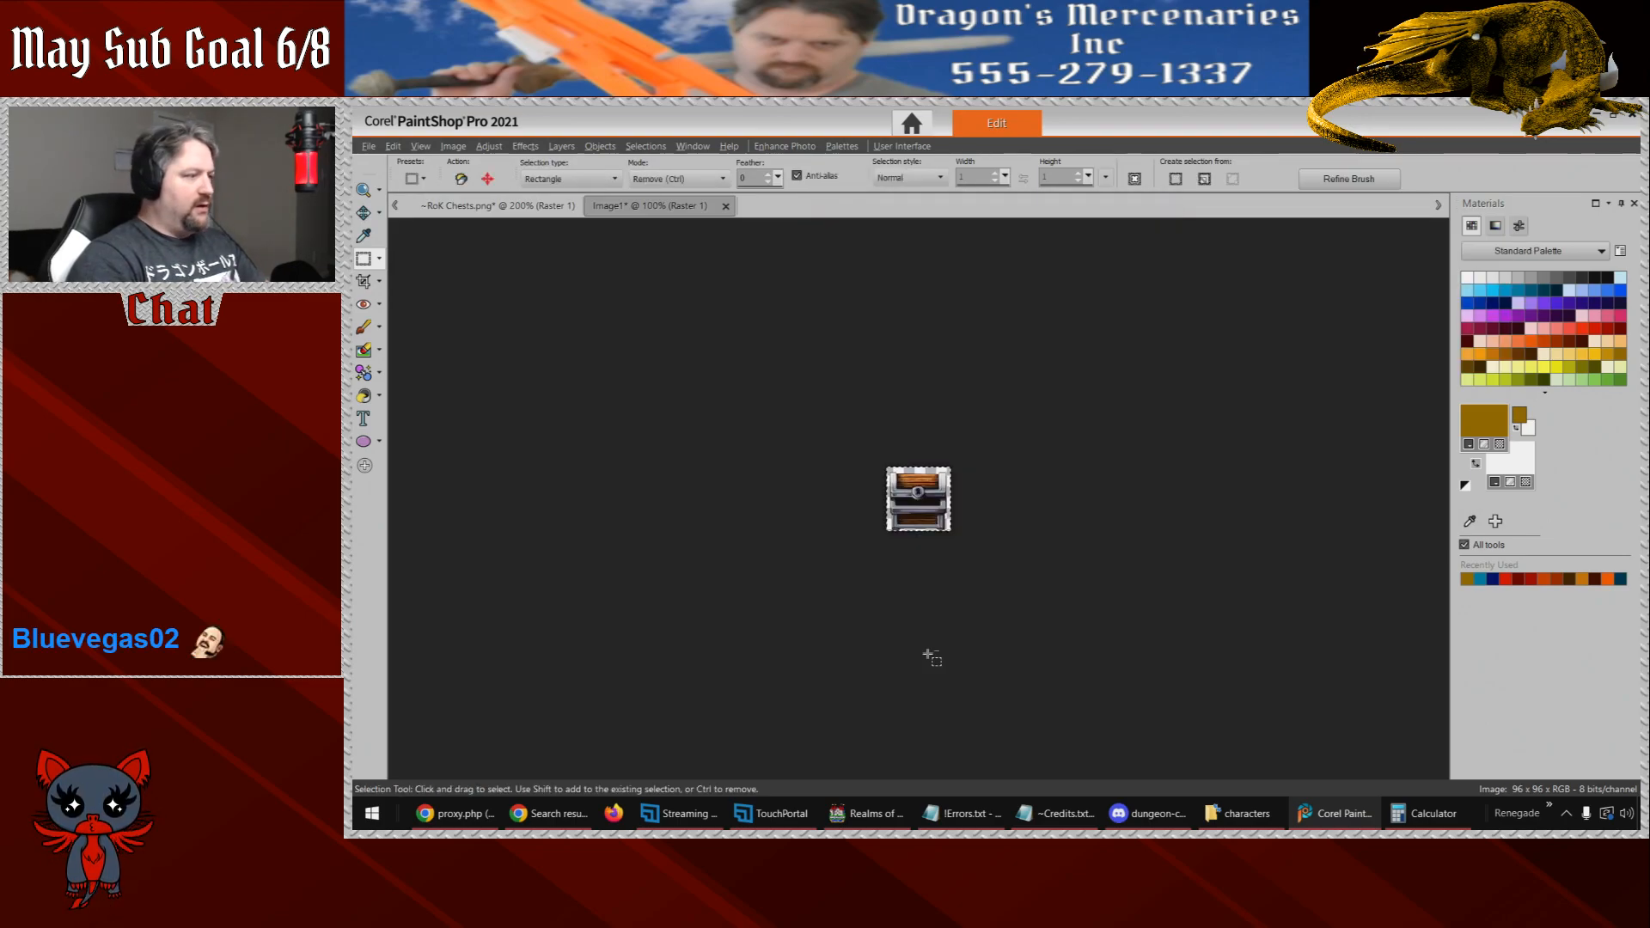
- Select both large chests on the ~RoK Chests.png sheet and delete them
key(ctrl+Tab)
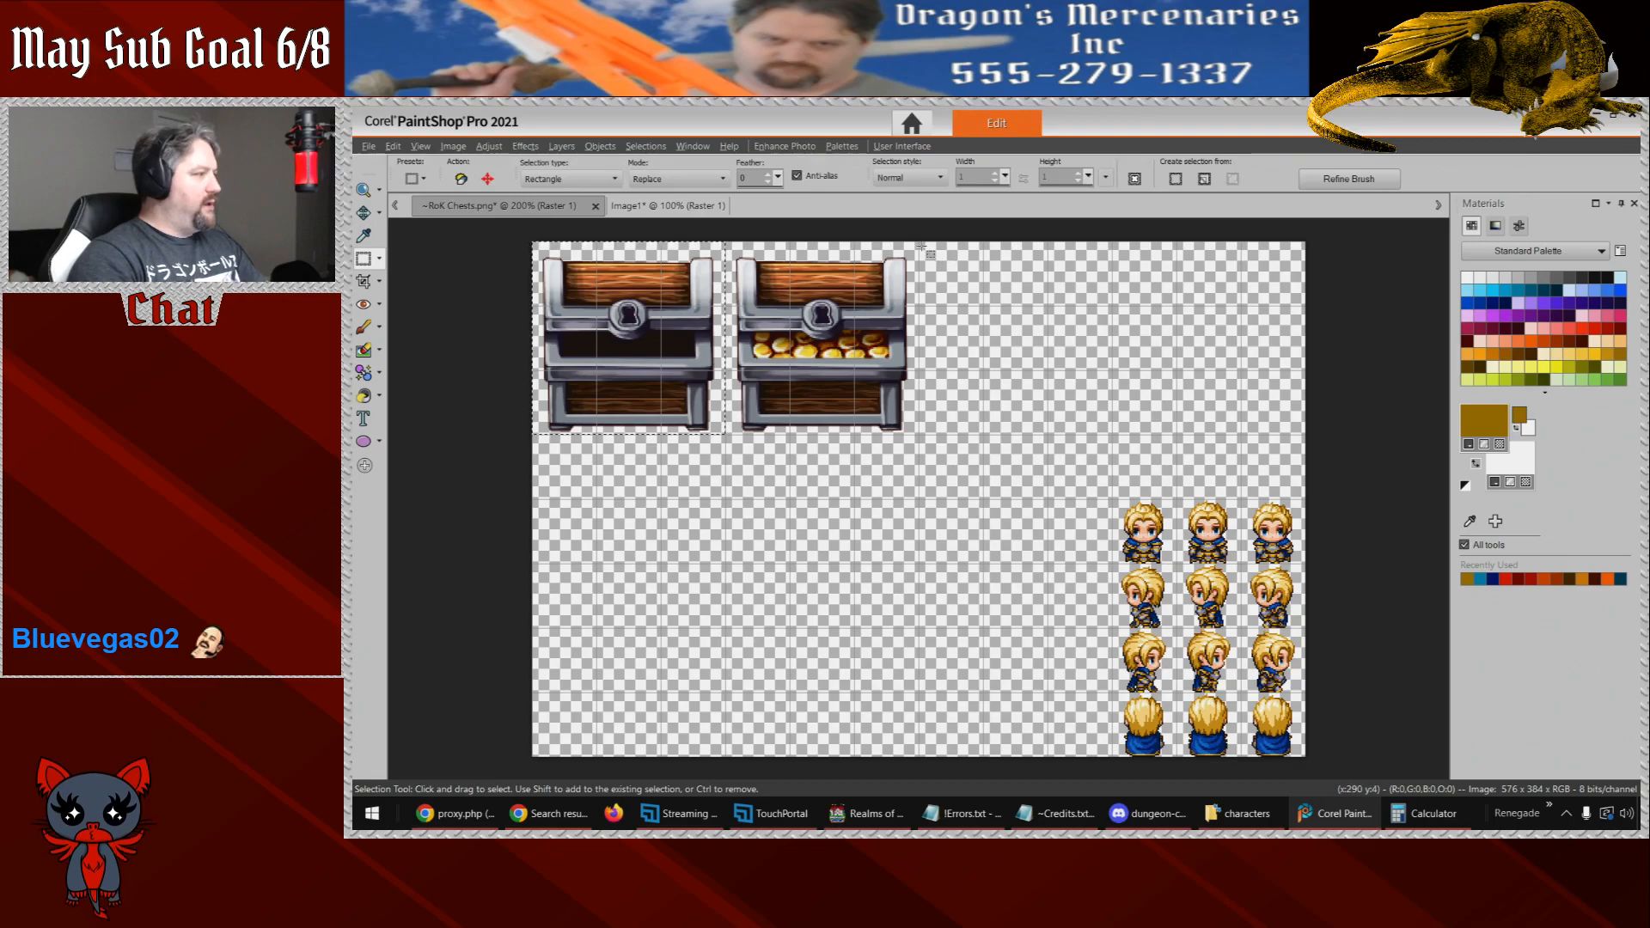
drag(920, 243, 531, 438)
key(Delete)
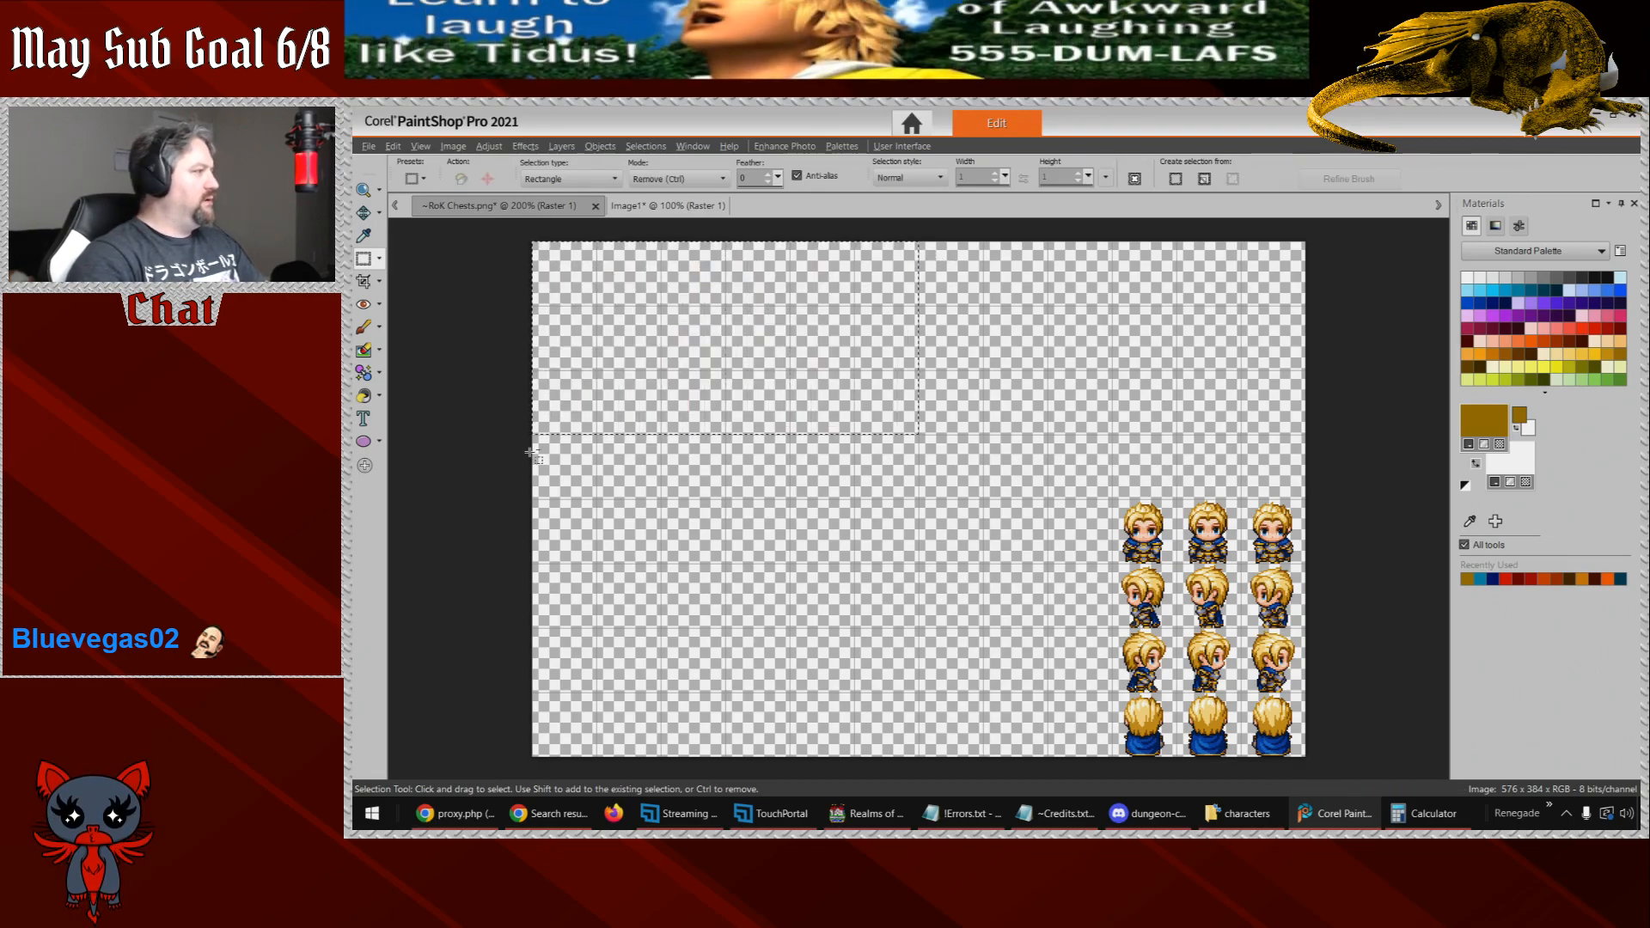
- Paste the resized chest into the sheet's upper-left two-by-two cells and save the PNG, accepting the merged image
key(ctrl+e)
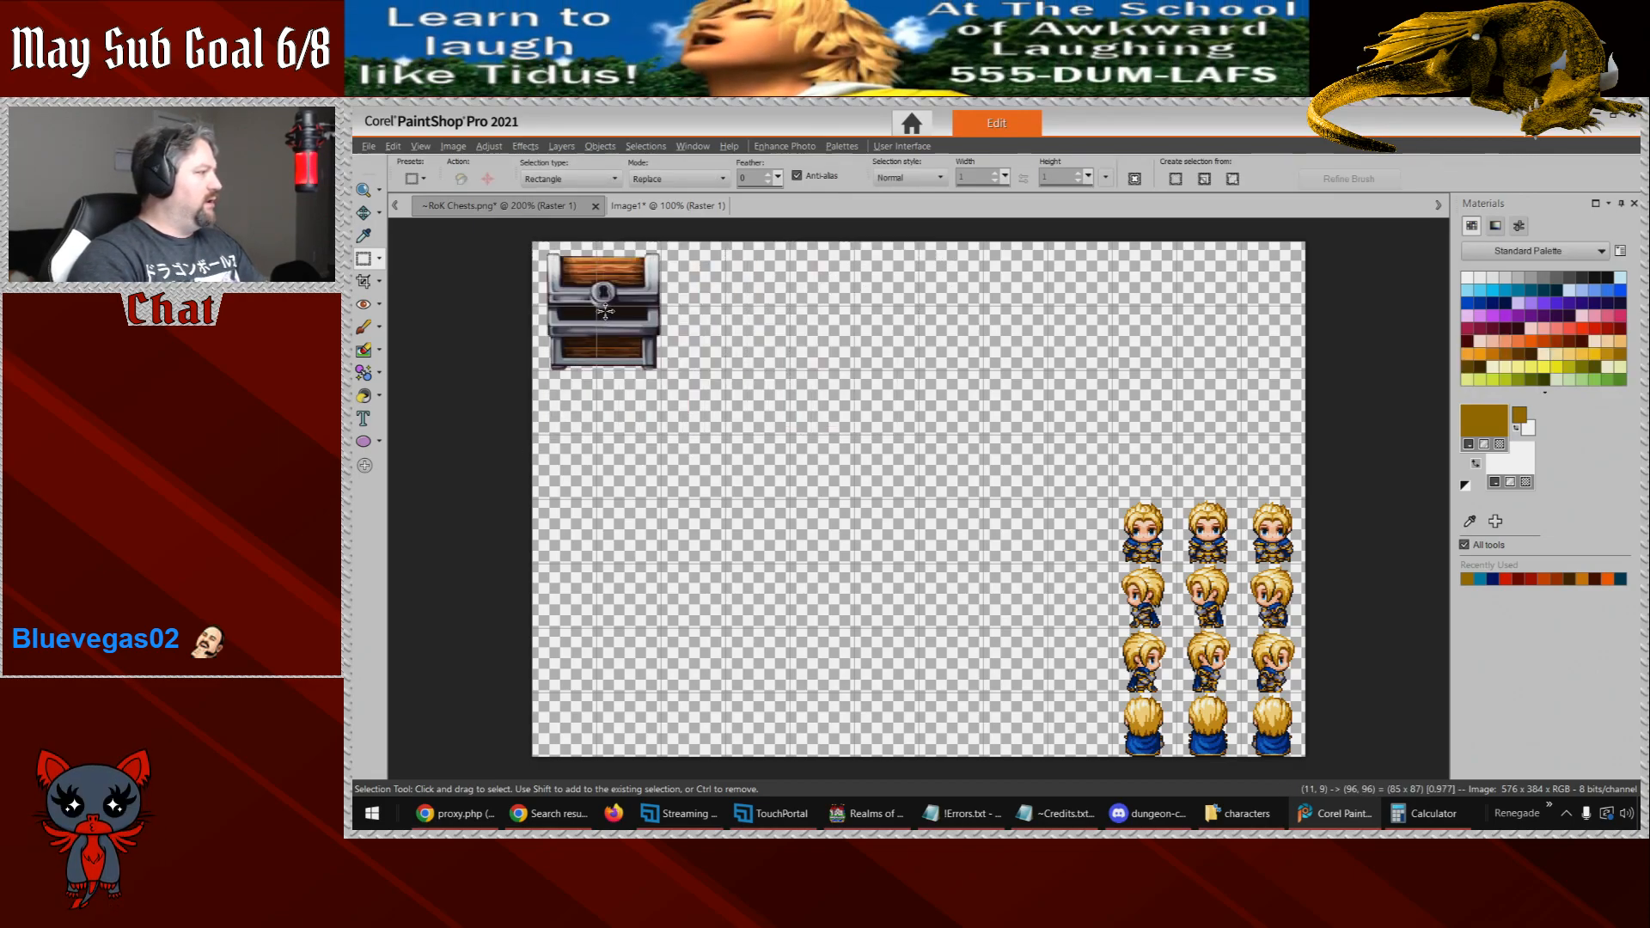
click(593, 309)
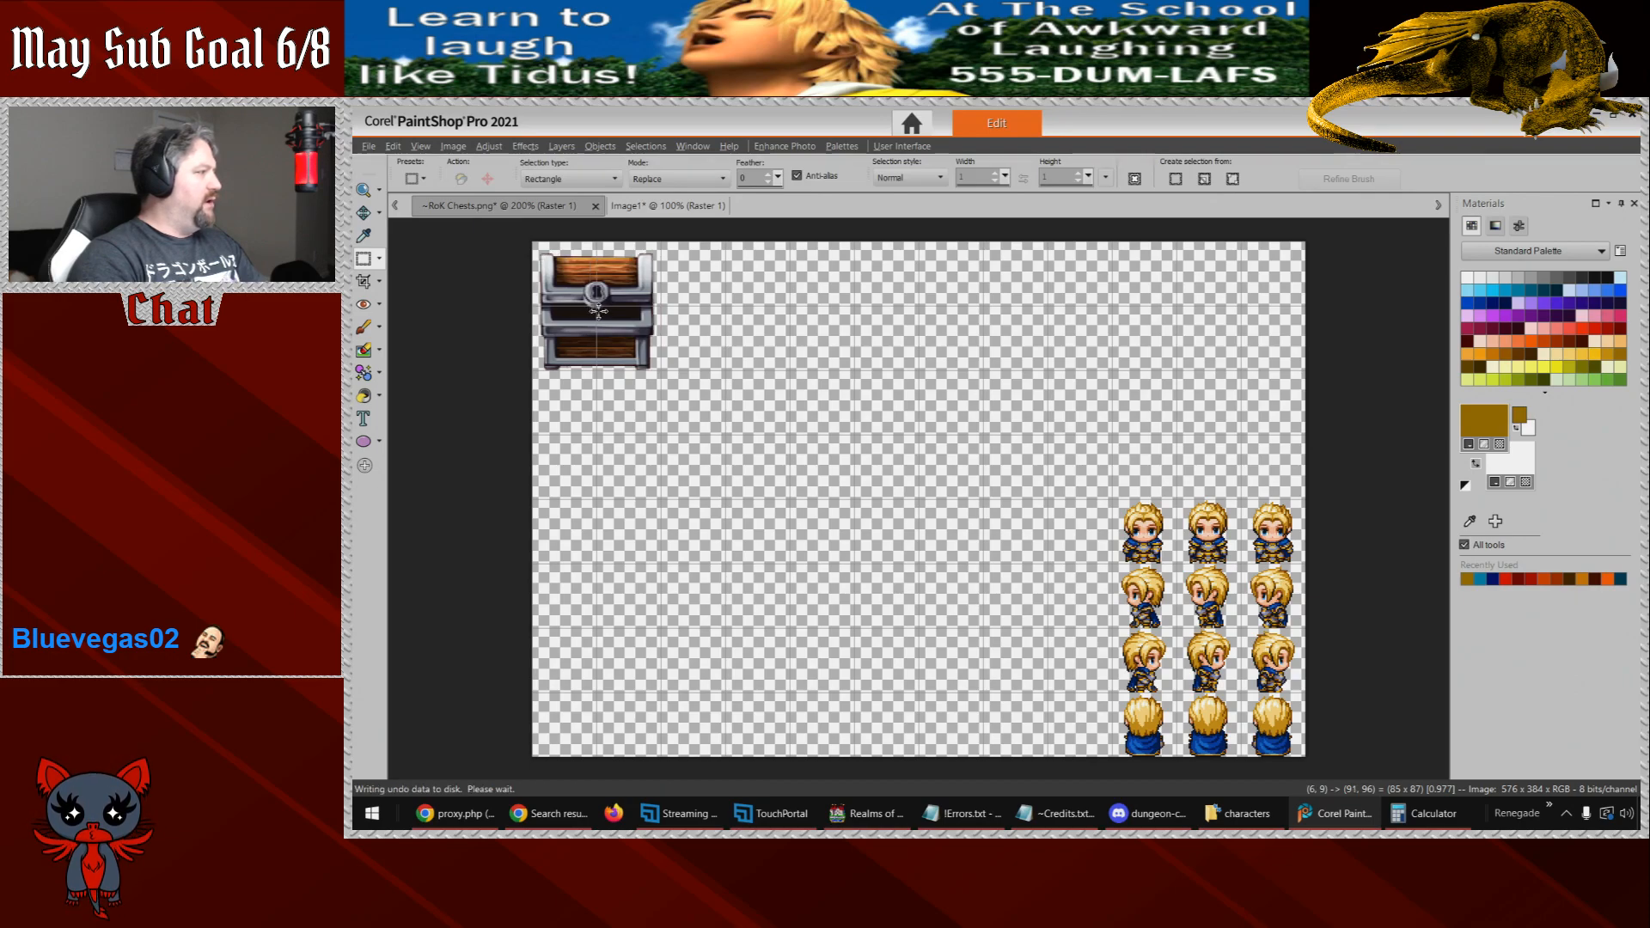
key(ctrl)
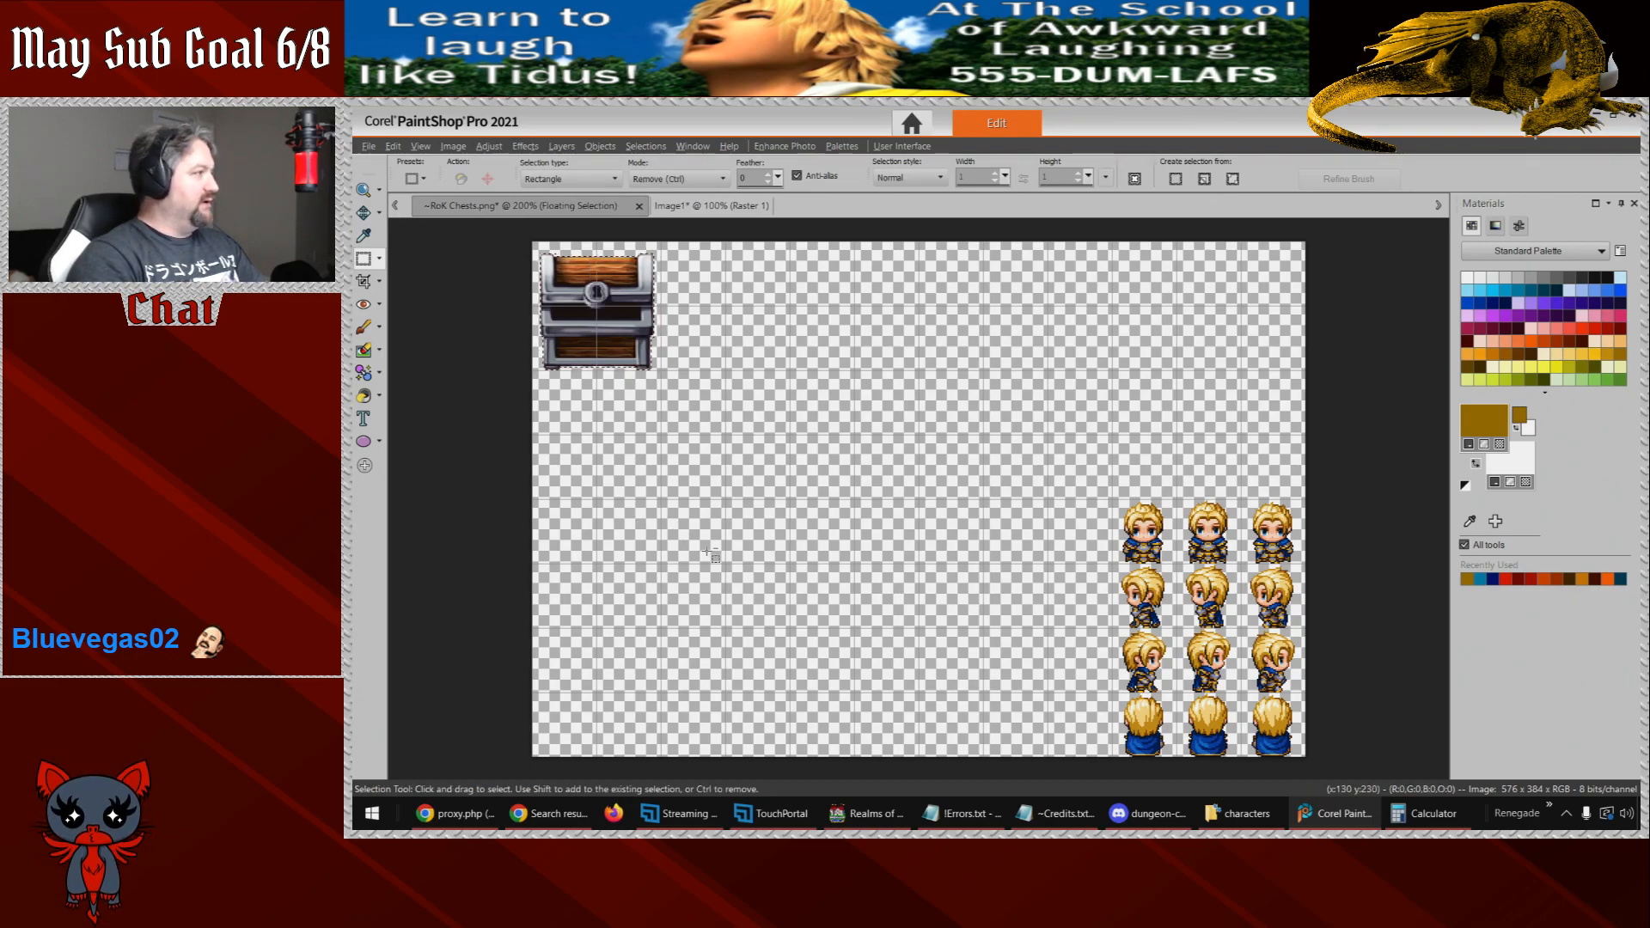
key(ctrl+s)
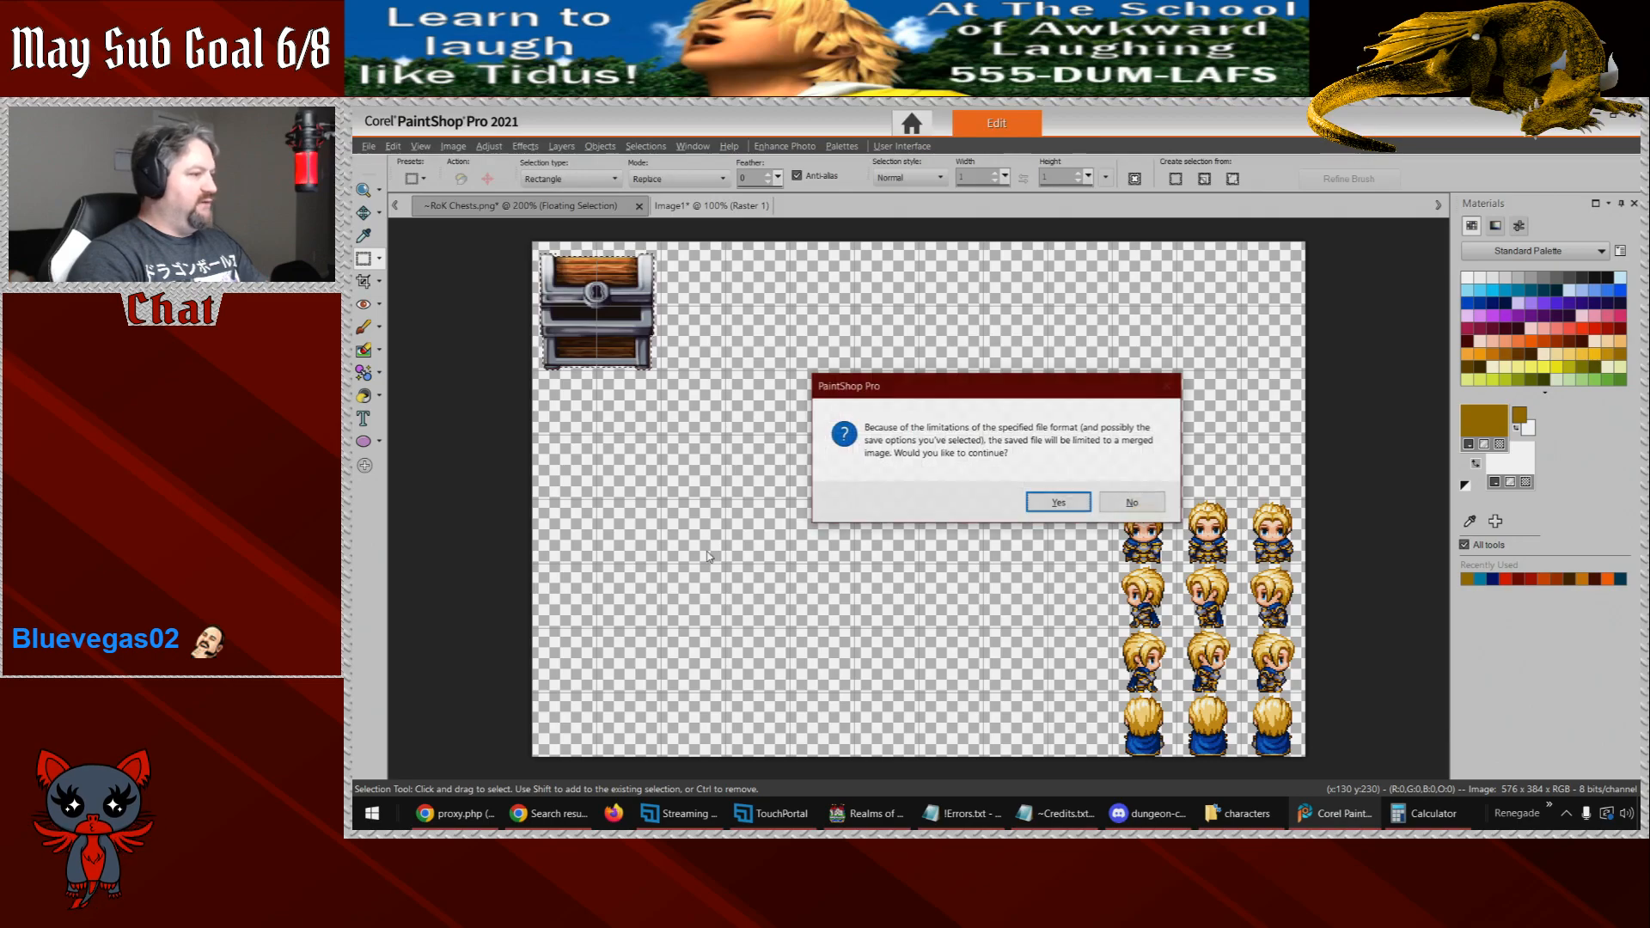
click(1056, 503)
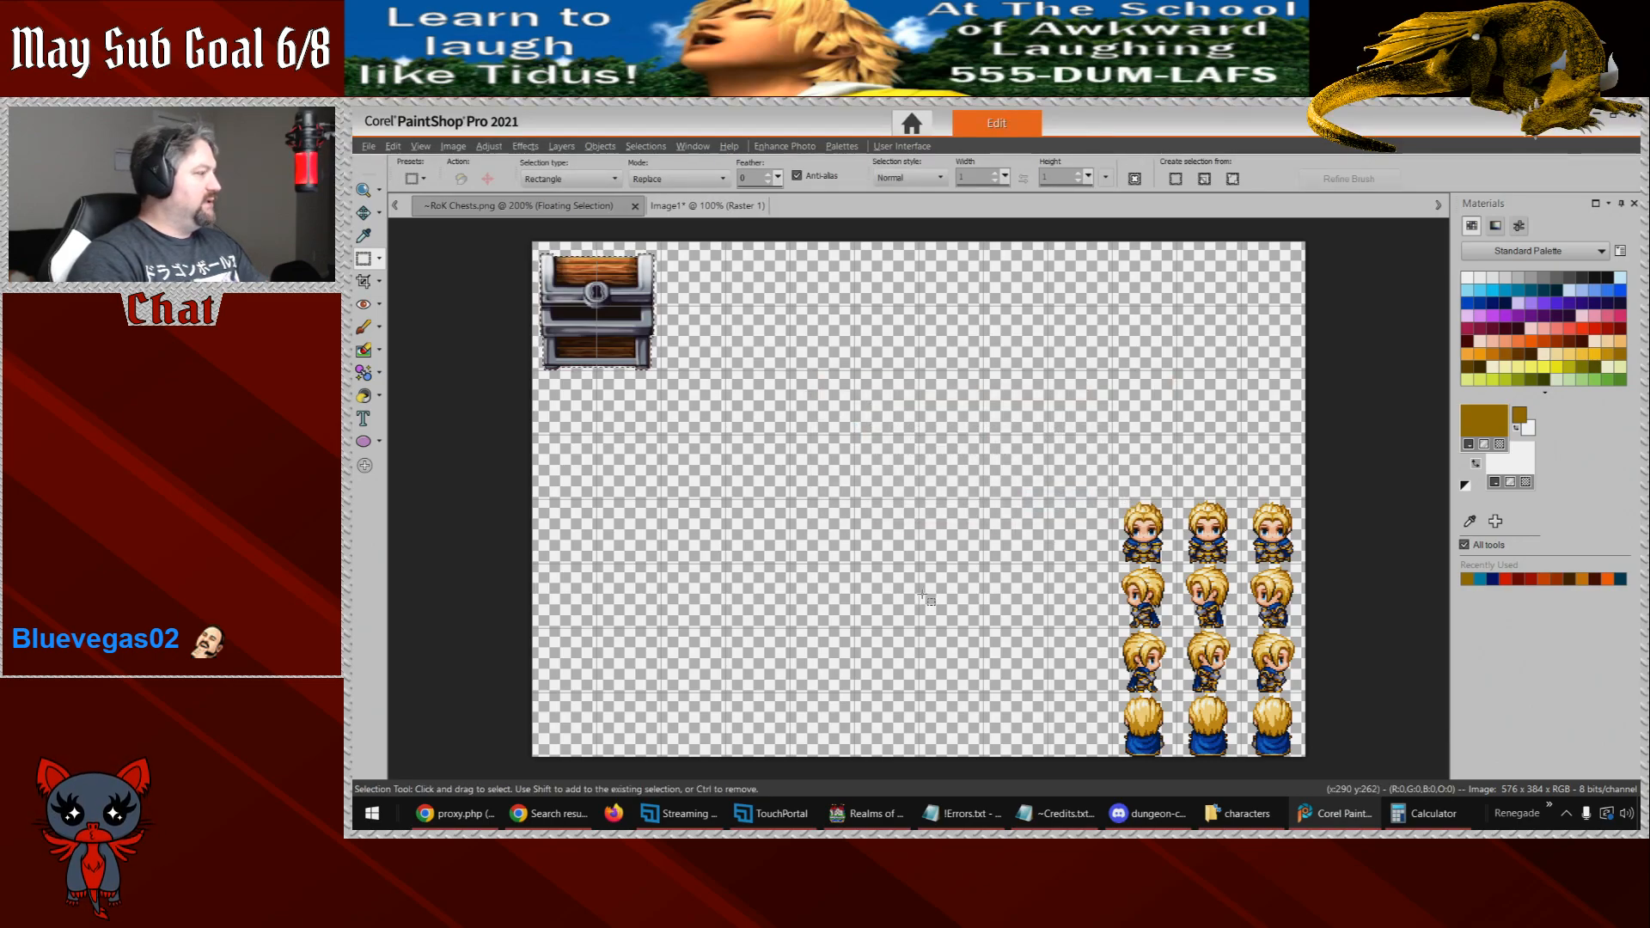
- Switch to RPG Maker MV and check the ~RoK Chests sheet in the upper-left chest event's image picker, discarding any changes
click(867, 813)
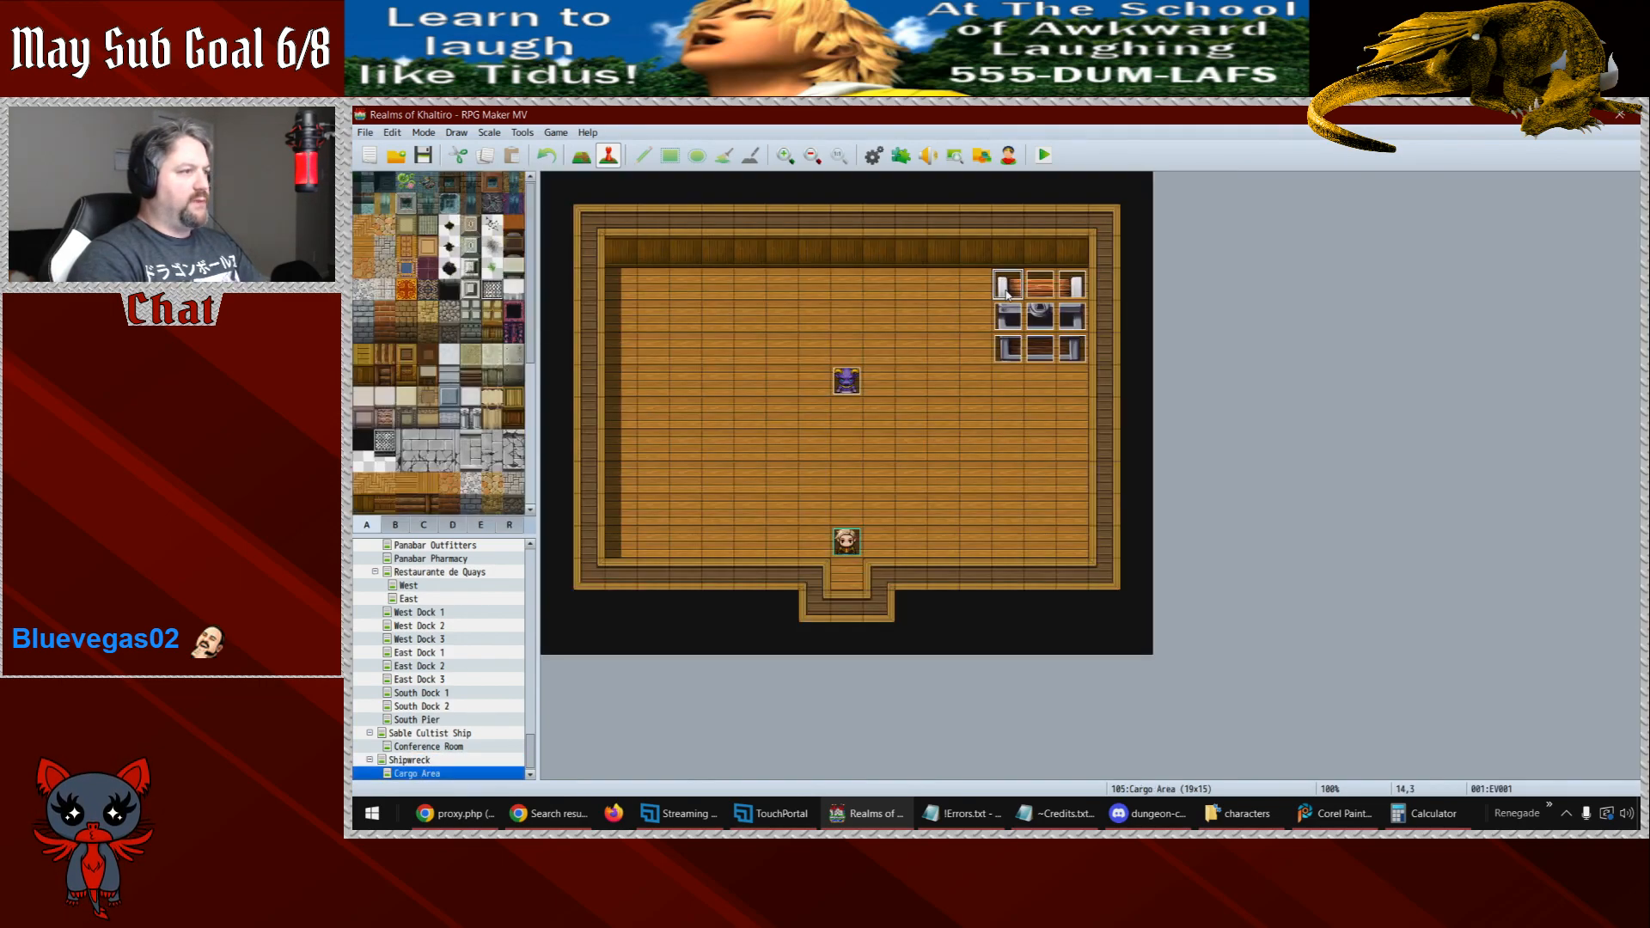
double_click(1003, 275)
double_click(697, 521)
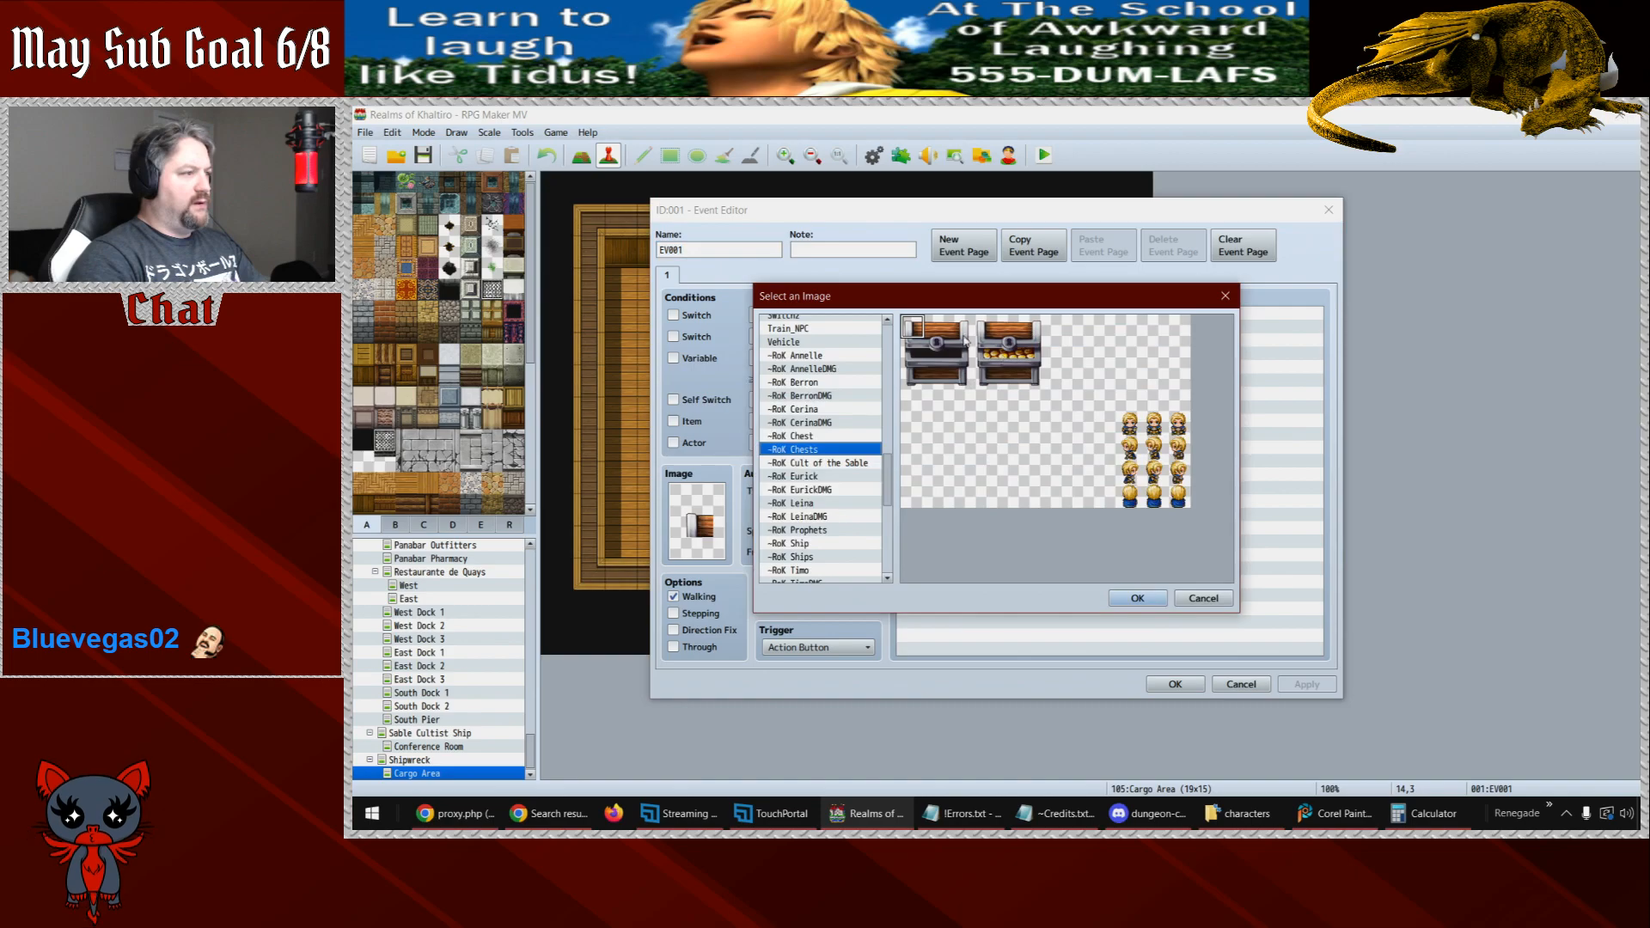
click(936, 375)
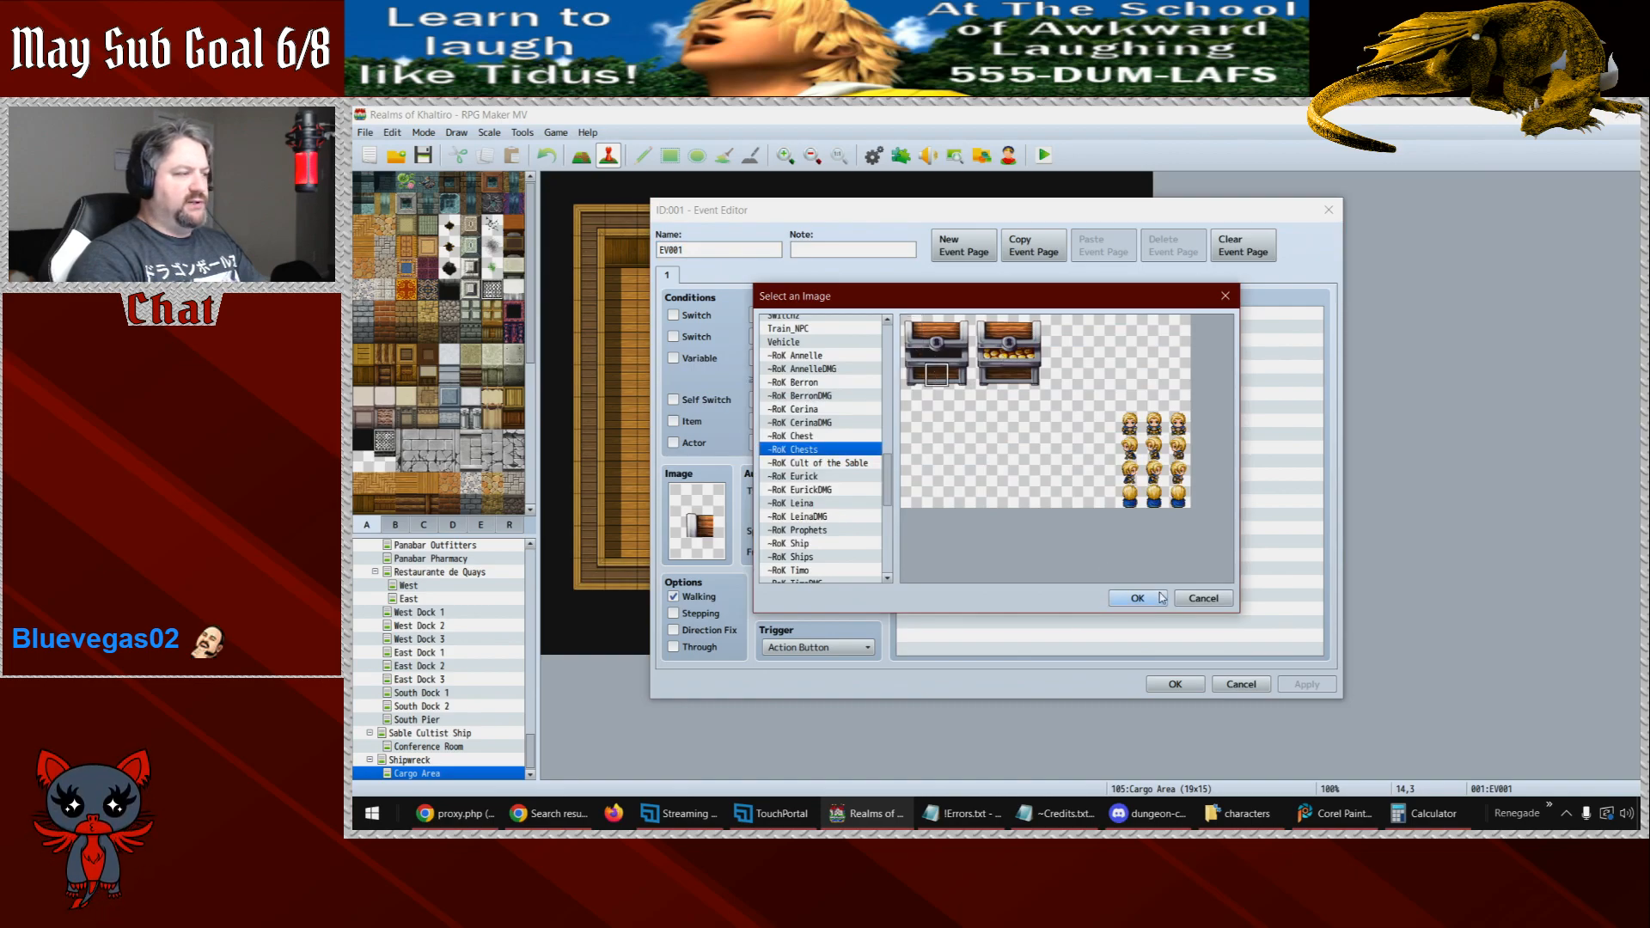
click(1205, 599)
click(1241, 685)
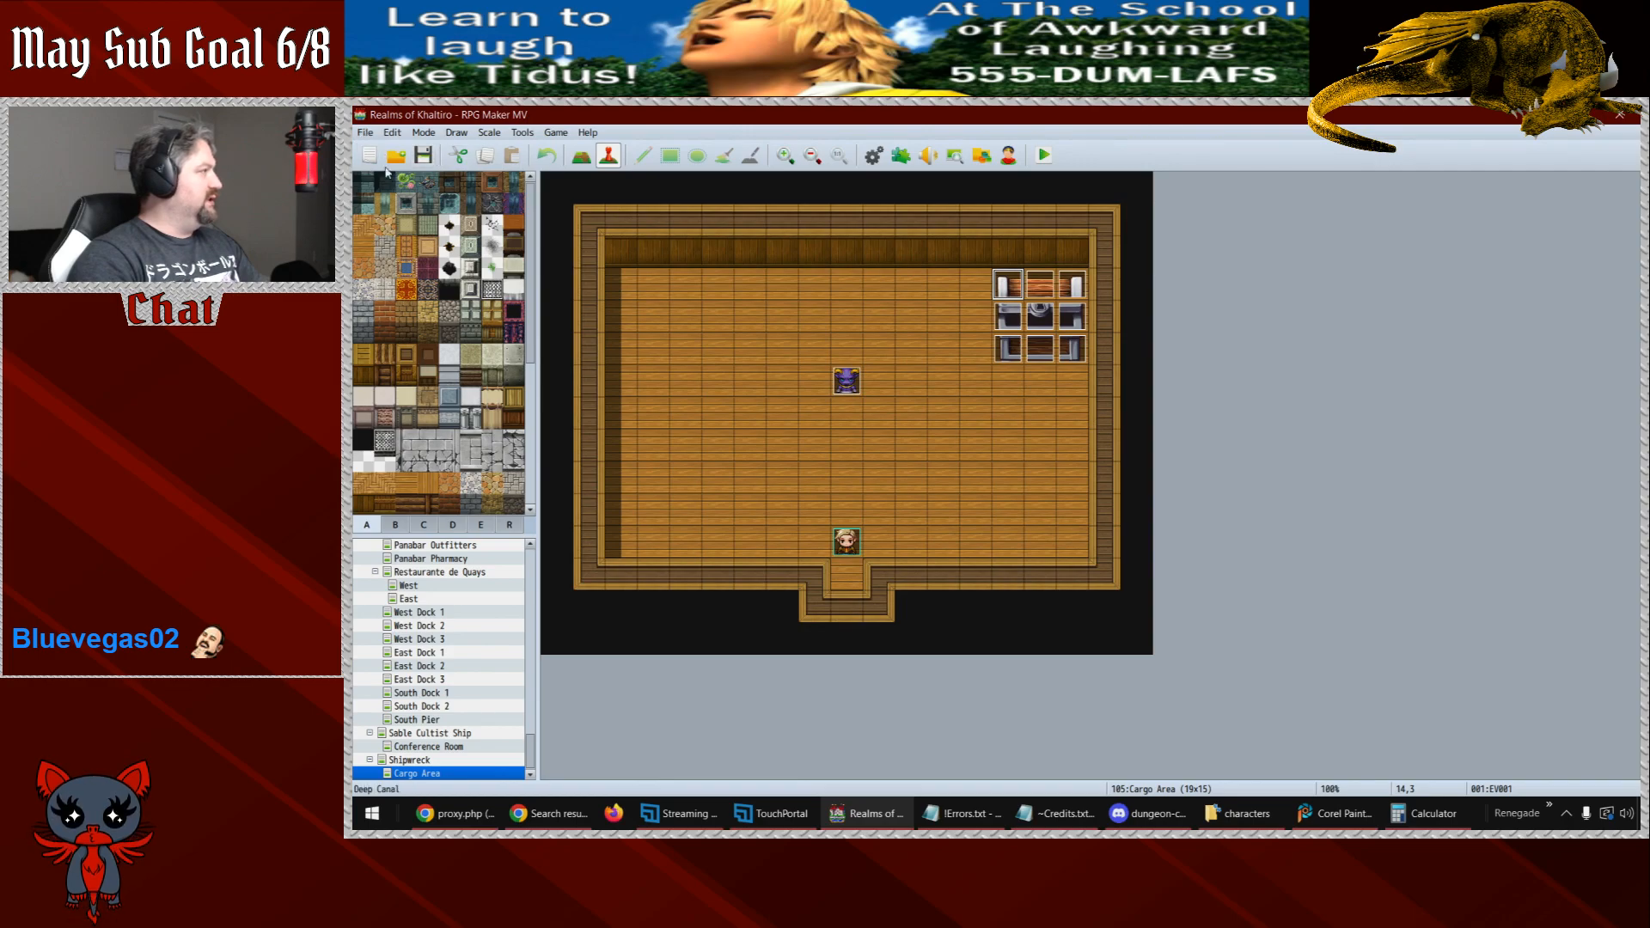
- Close the project and reopen Game.rpgproject from the Realms of Khaltiro folder to reload the chest graphics
click(365, 132)
click(397, 181)
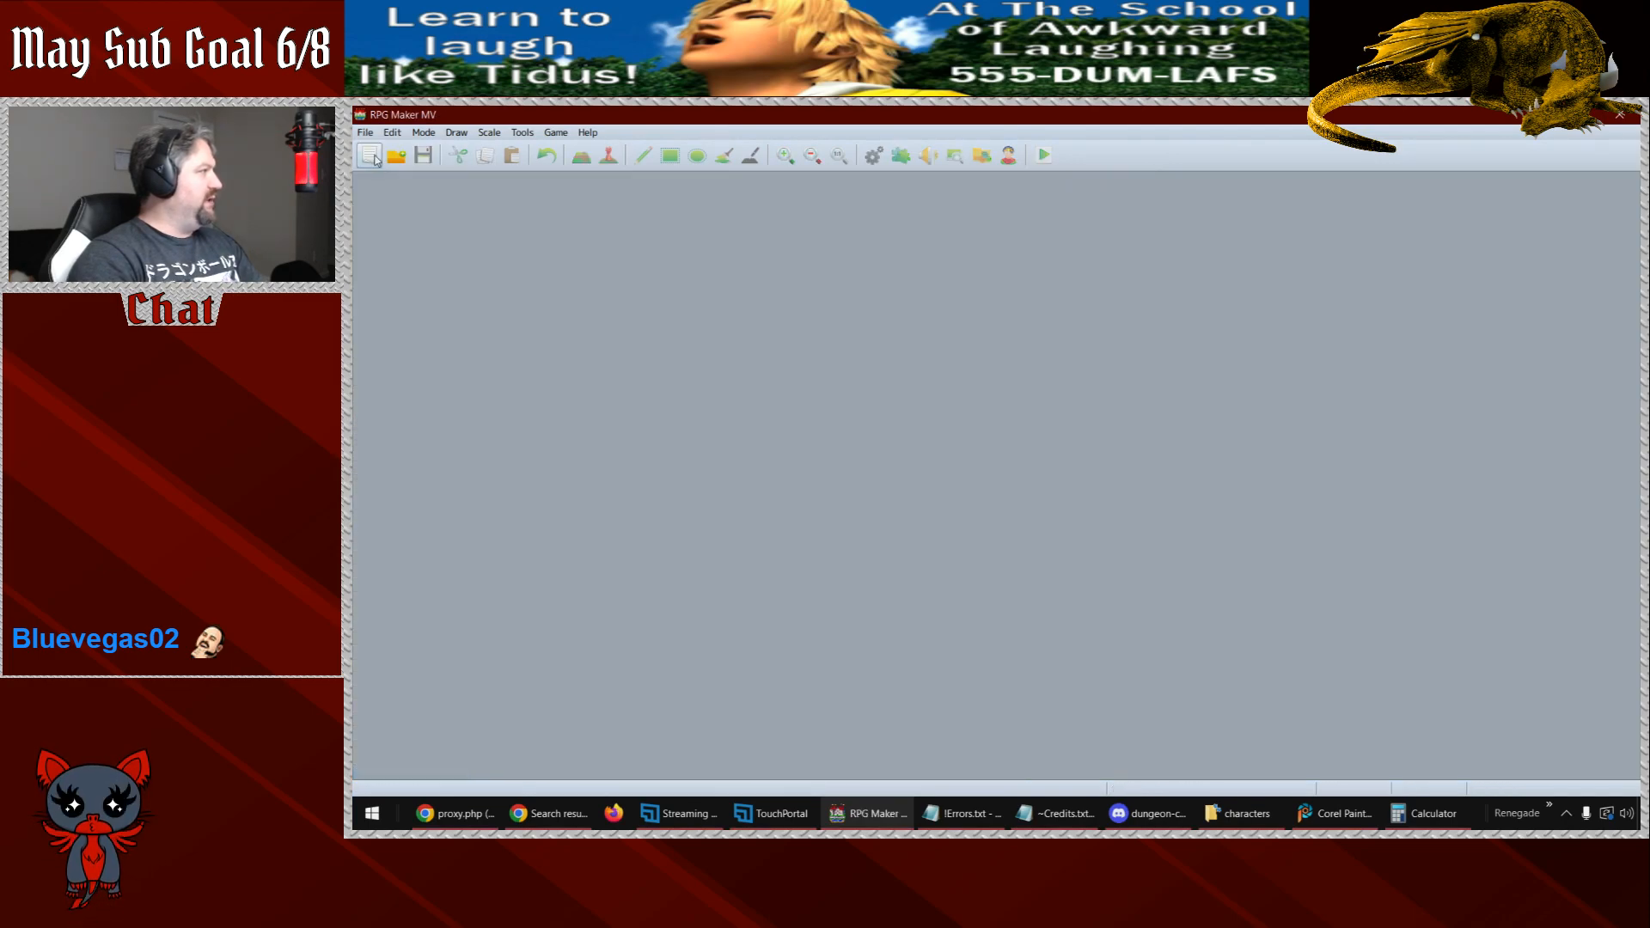
click(396, 156)
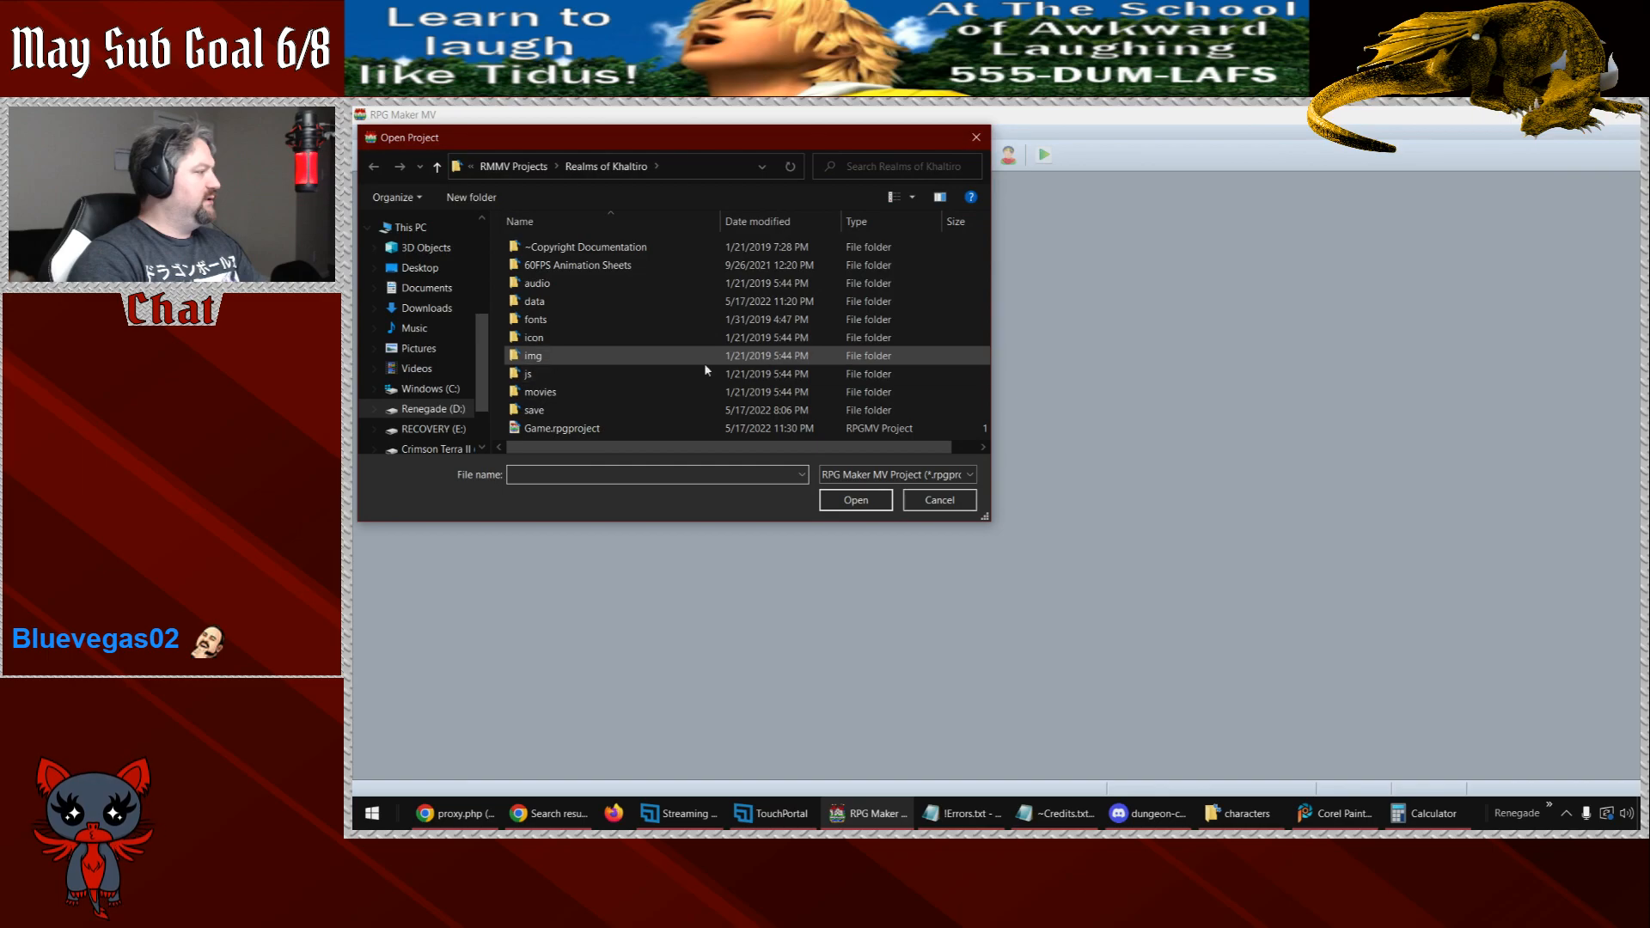
double_click(572, 428)
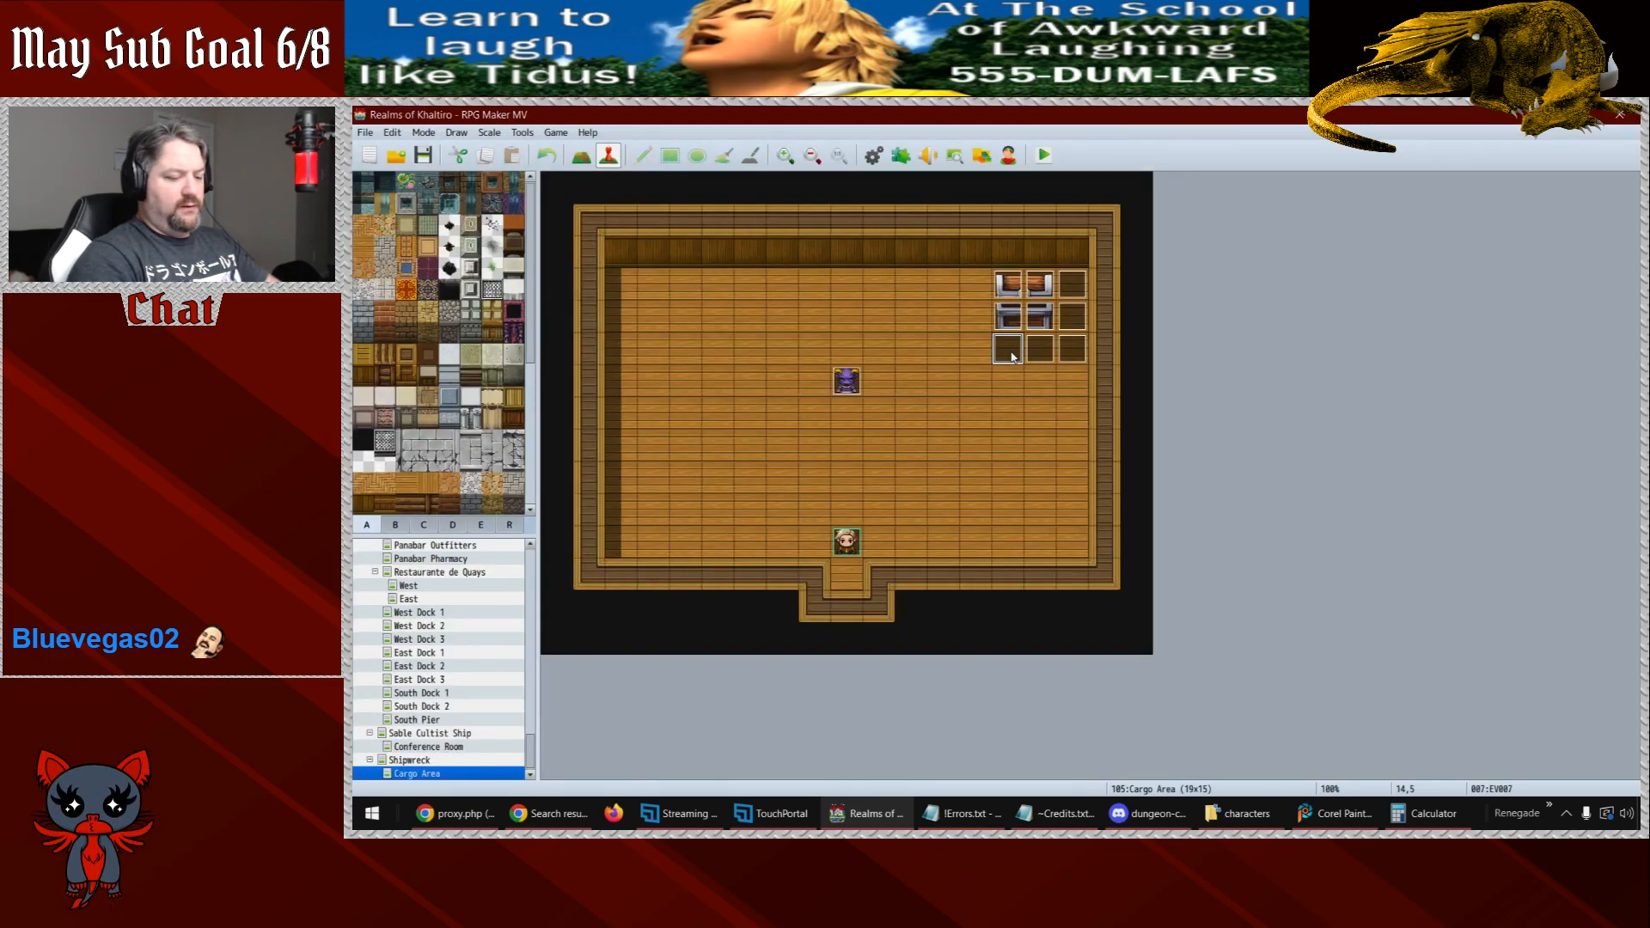
- Delete the surplus chest events in the block's bottom row and right column, shifting the lower-right chest piece one tile right
click(1082, 357)
key(Delete)
key(Up)
key(Delete)
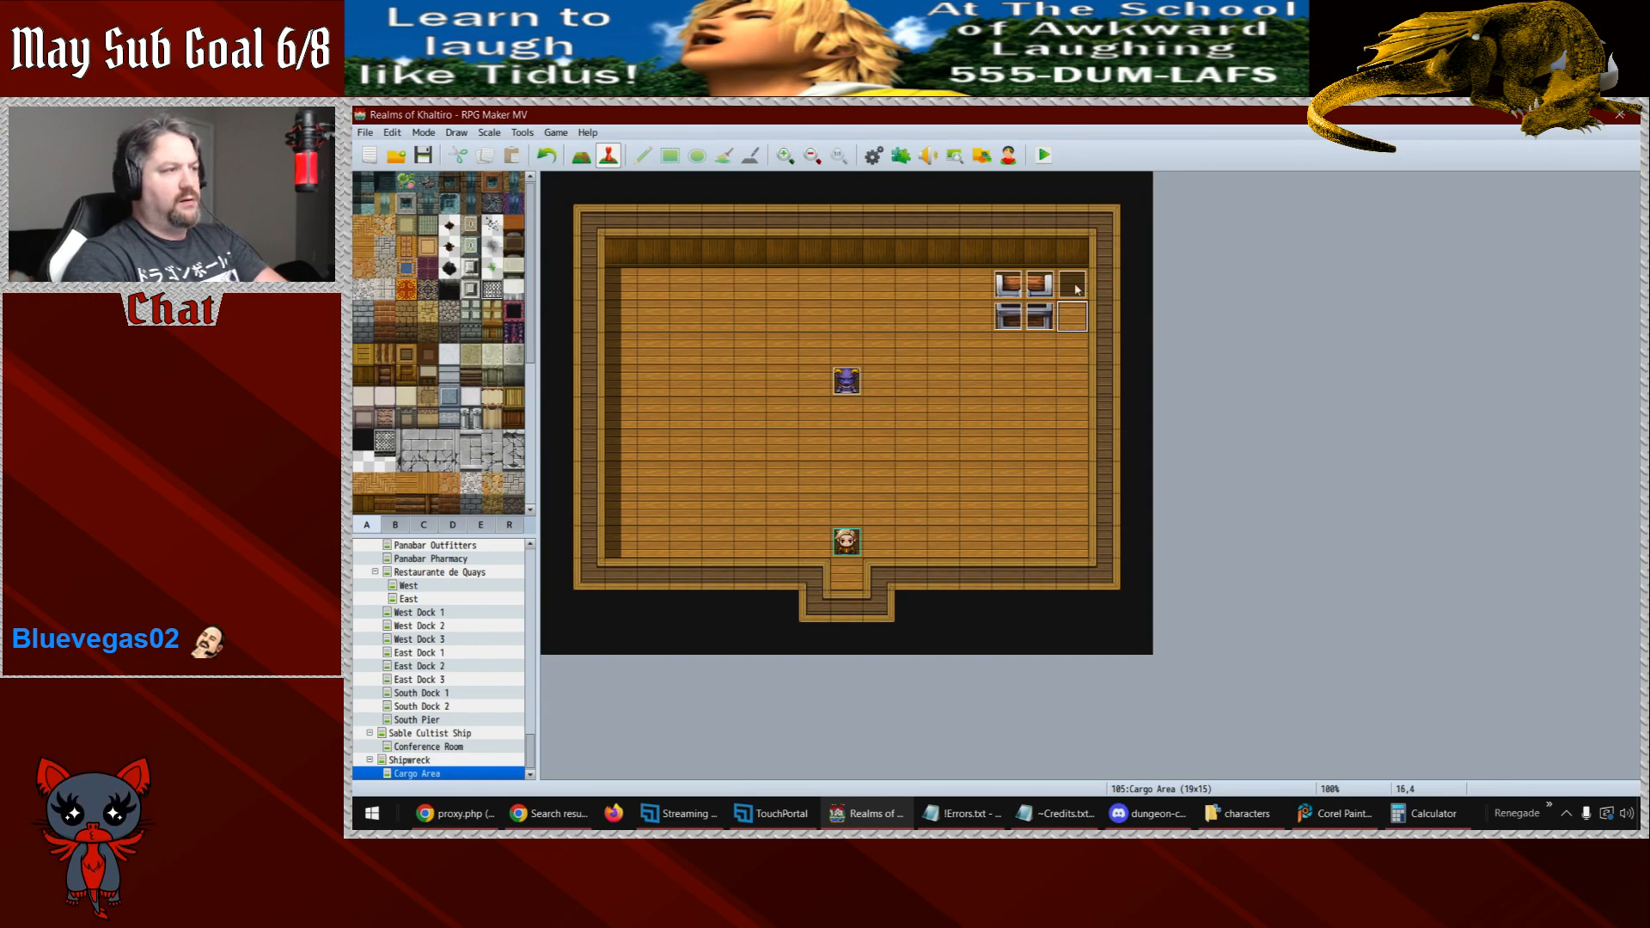
key(Up)
key(Delete)
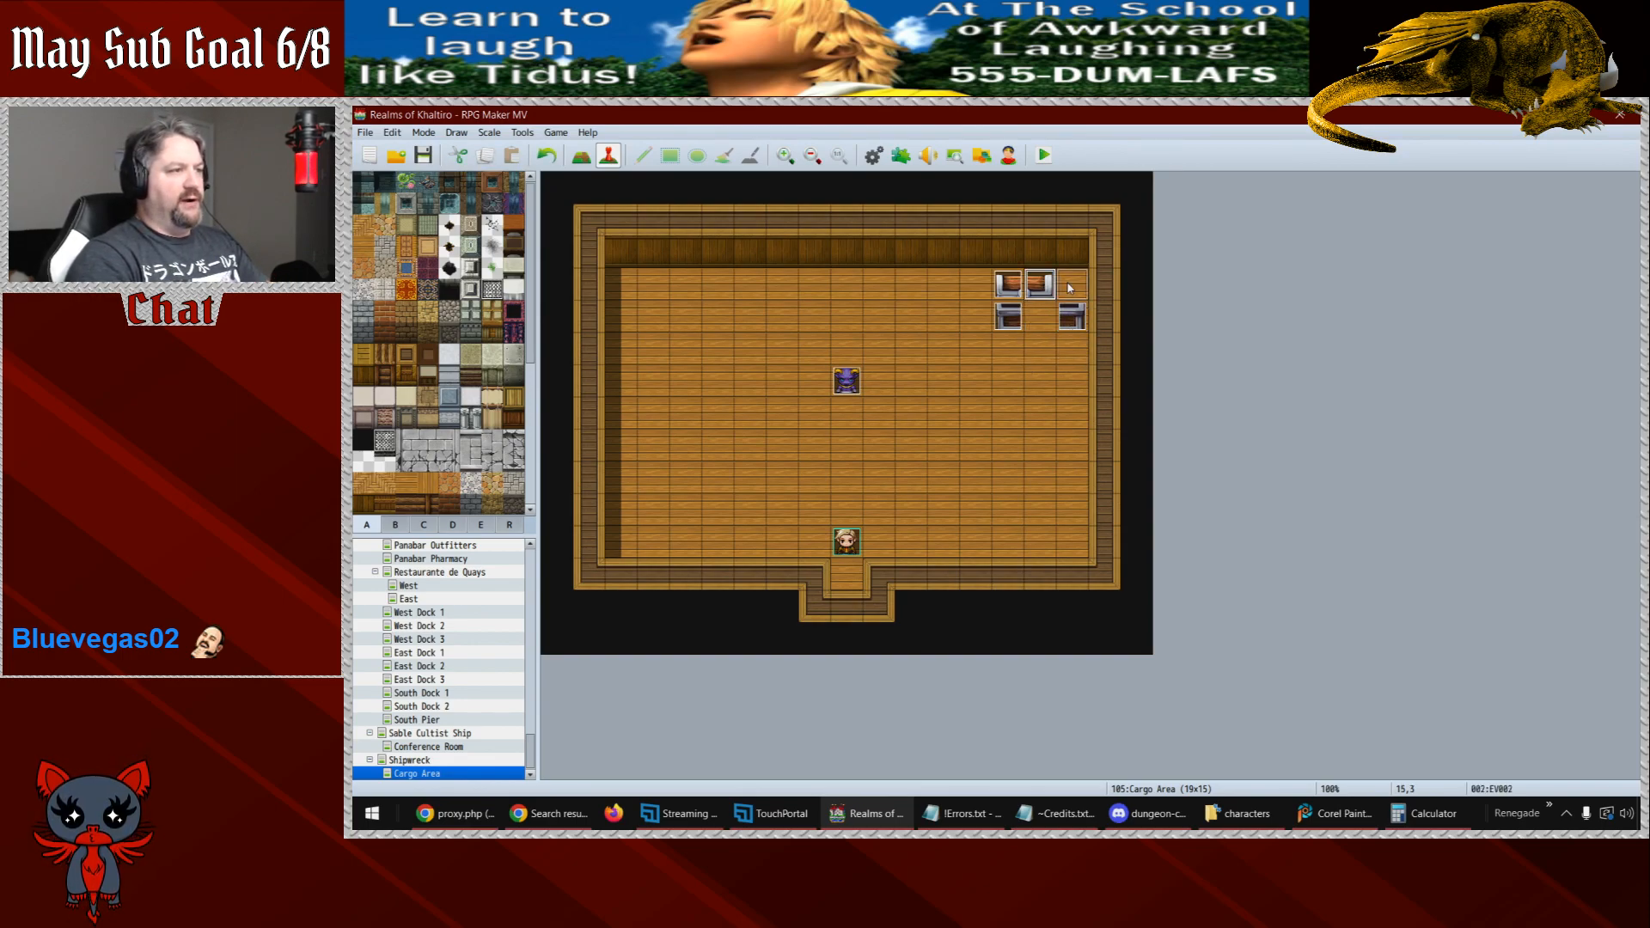
- Shift the lower-right chest piece one tile left, and playtest the Cargo Area by walking the character up to the chest's front
click(1039, 292)
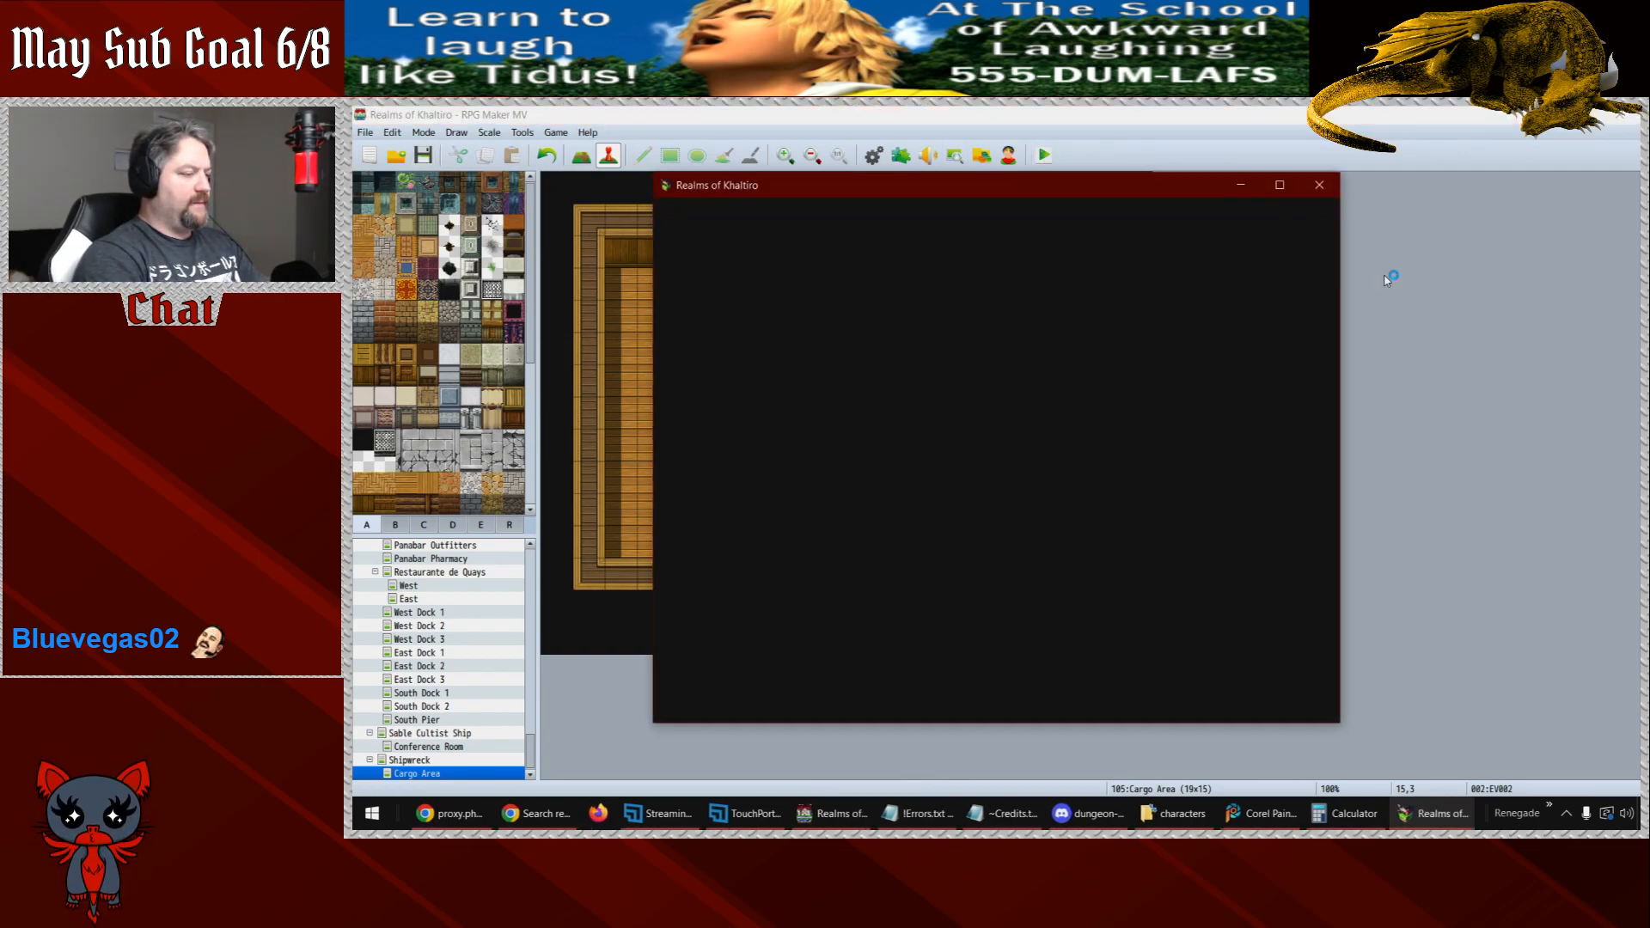
key(Return)
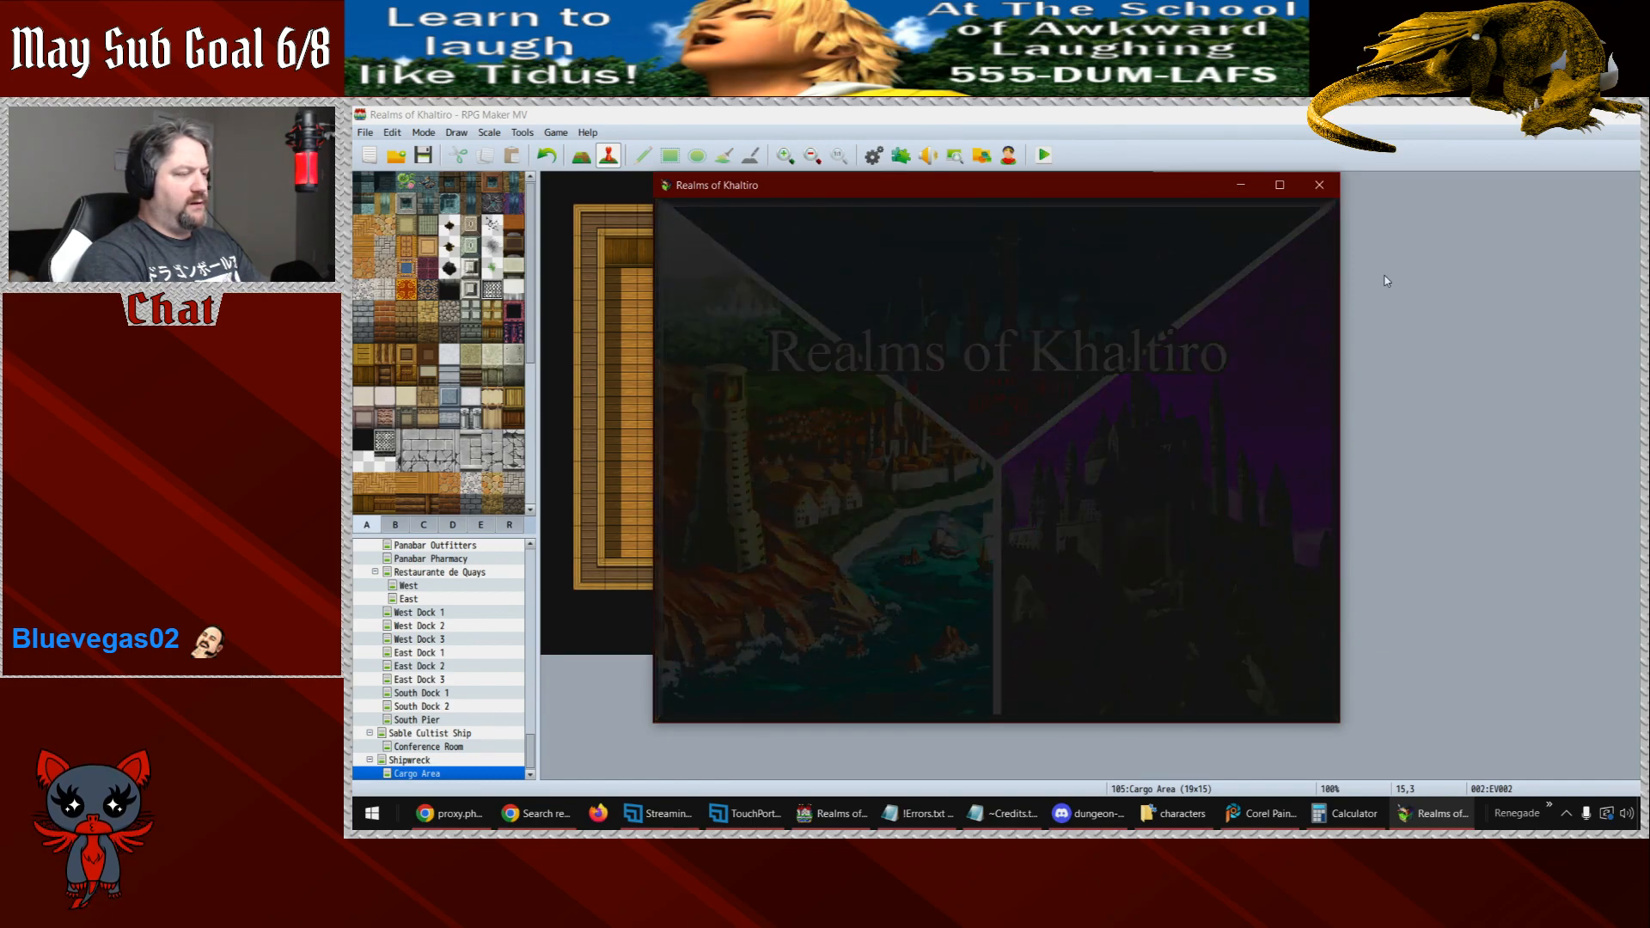
key(Right)
key(Right)
key(Right)
key(Right)
key(Right)
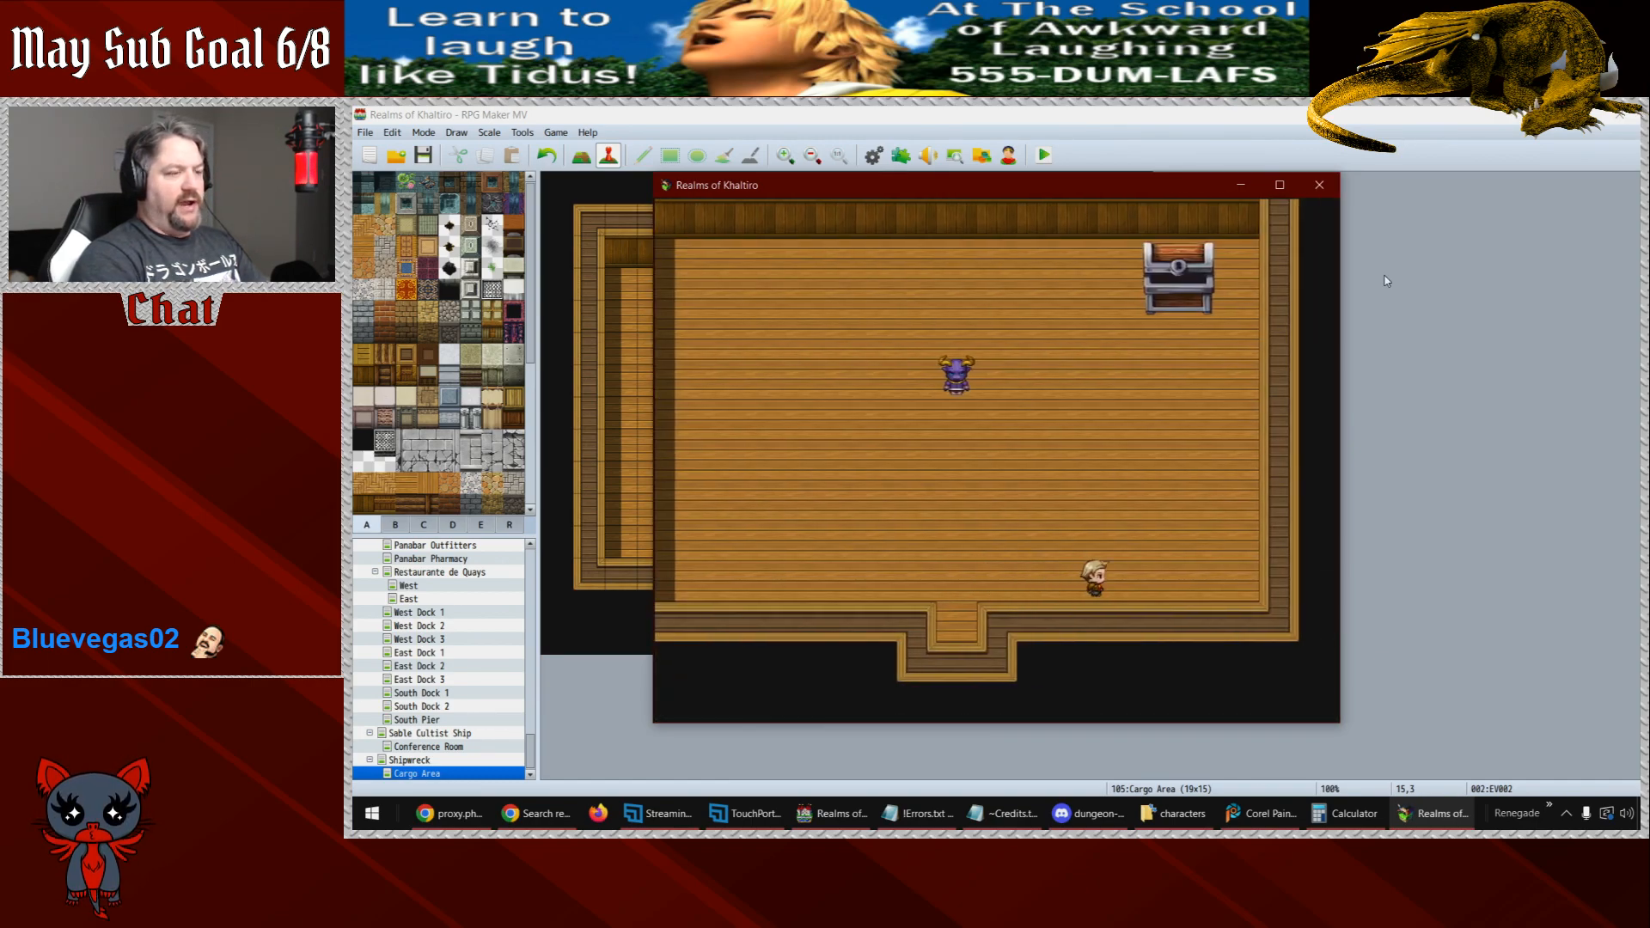
key(Right)
key(Up)
key(Up)
key(Up)
key(Up)
key(Up)
key(Up)
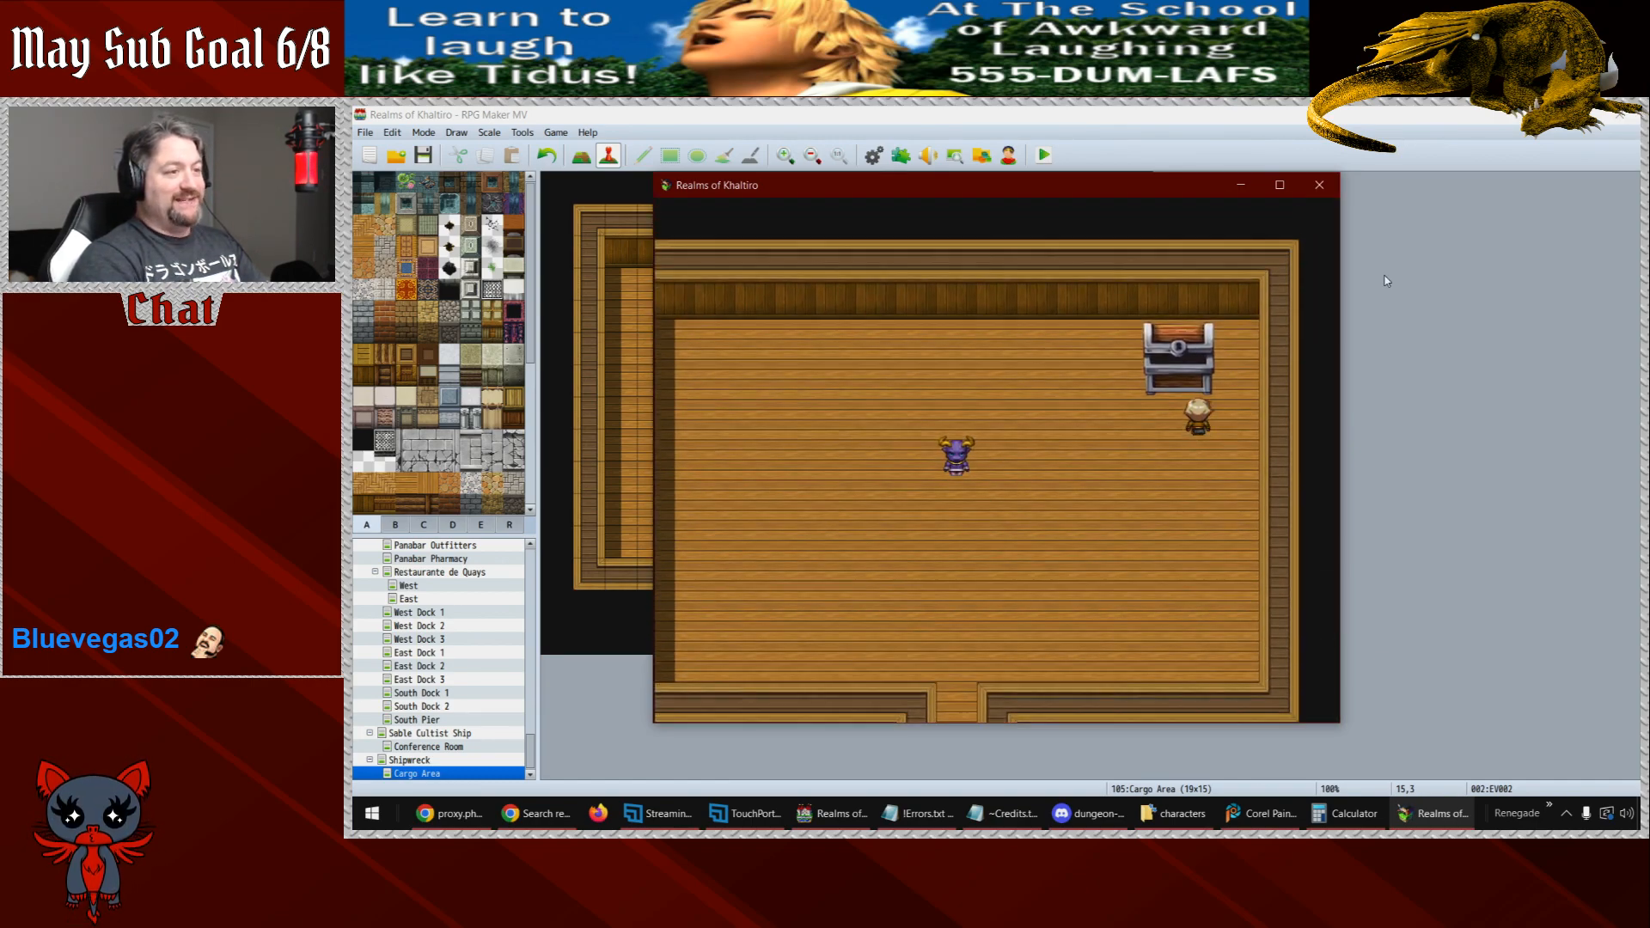
- Walk the character along the chest's front and left side to check its collision and appearance, and end the playtest
key(Left)
key(Right)
key(Left)
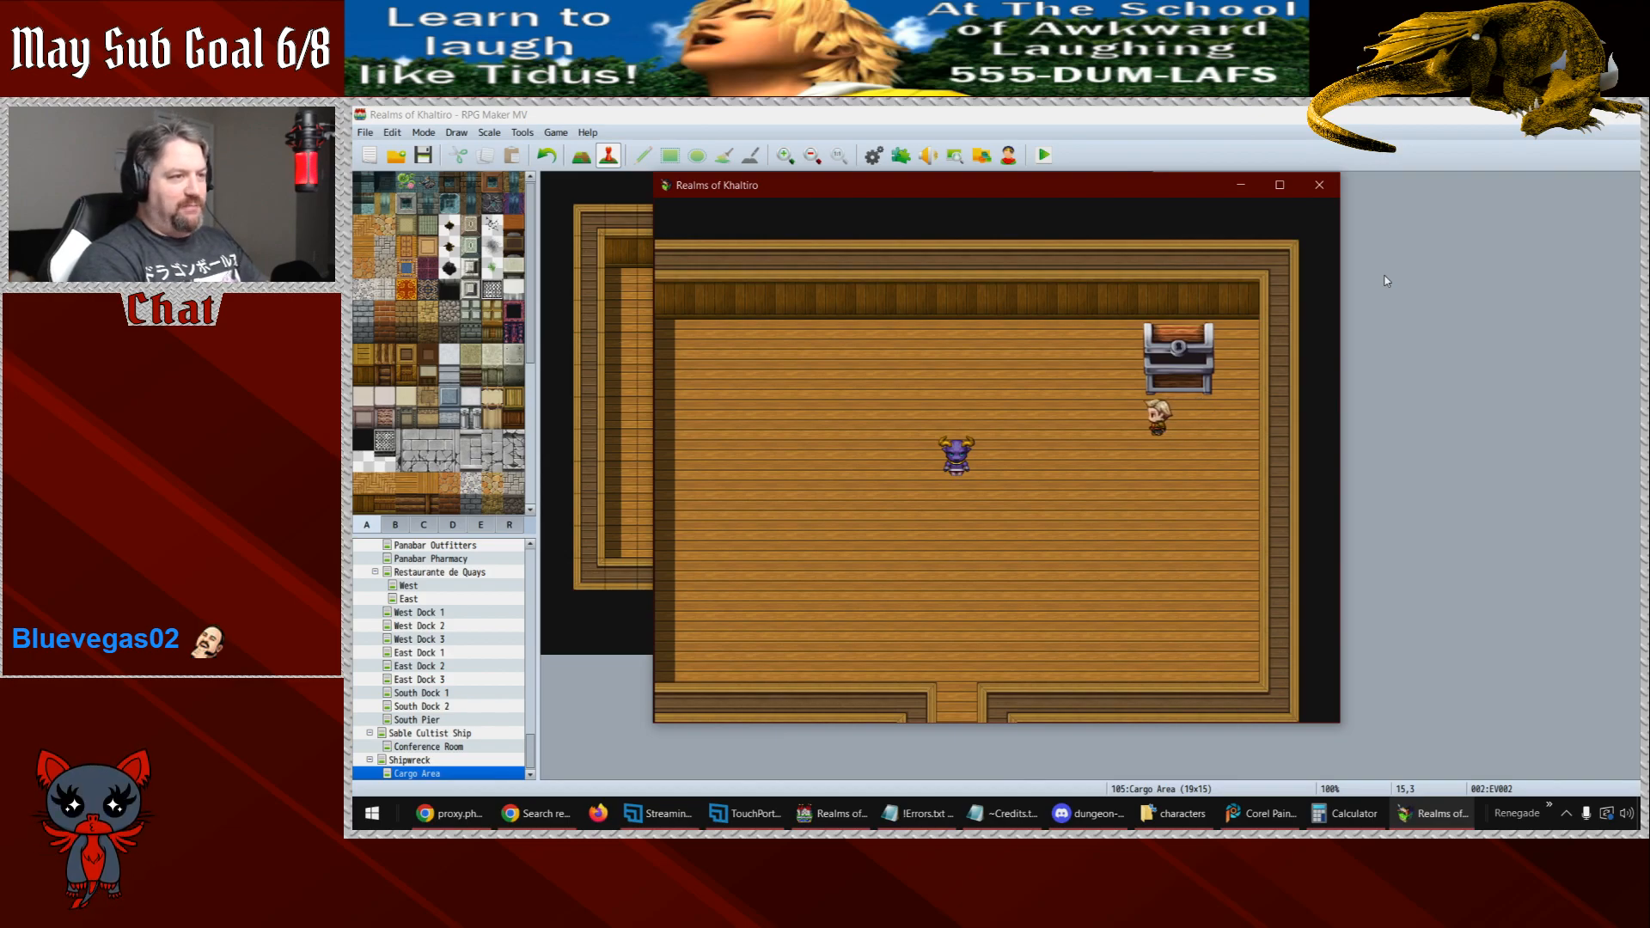
key(Right)
key(Left)
key(Left)
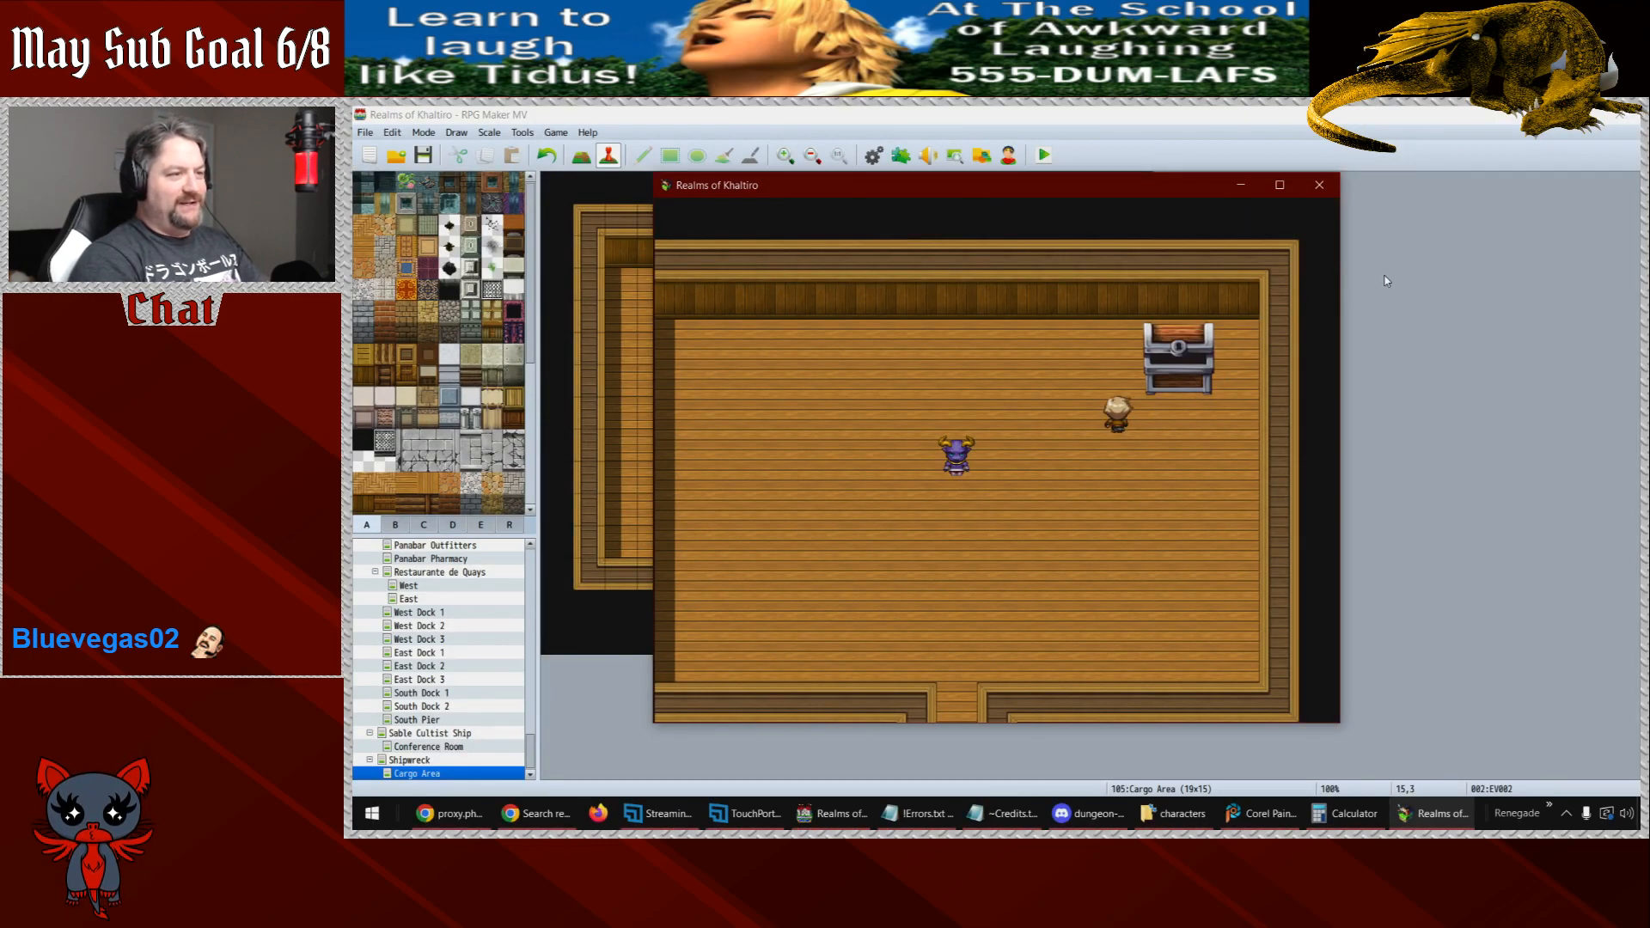
key(Up)
key(Up)
key(Down)
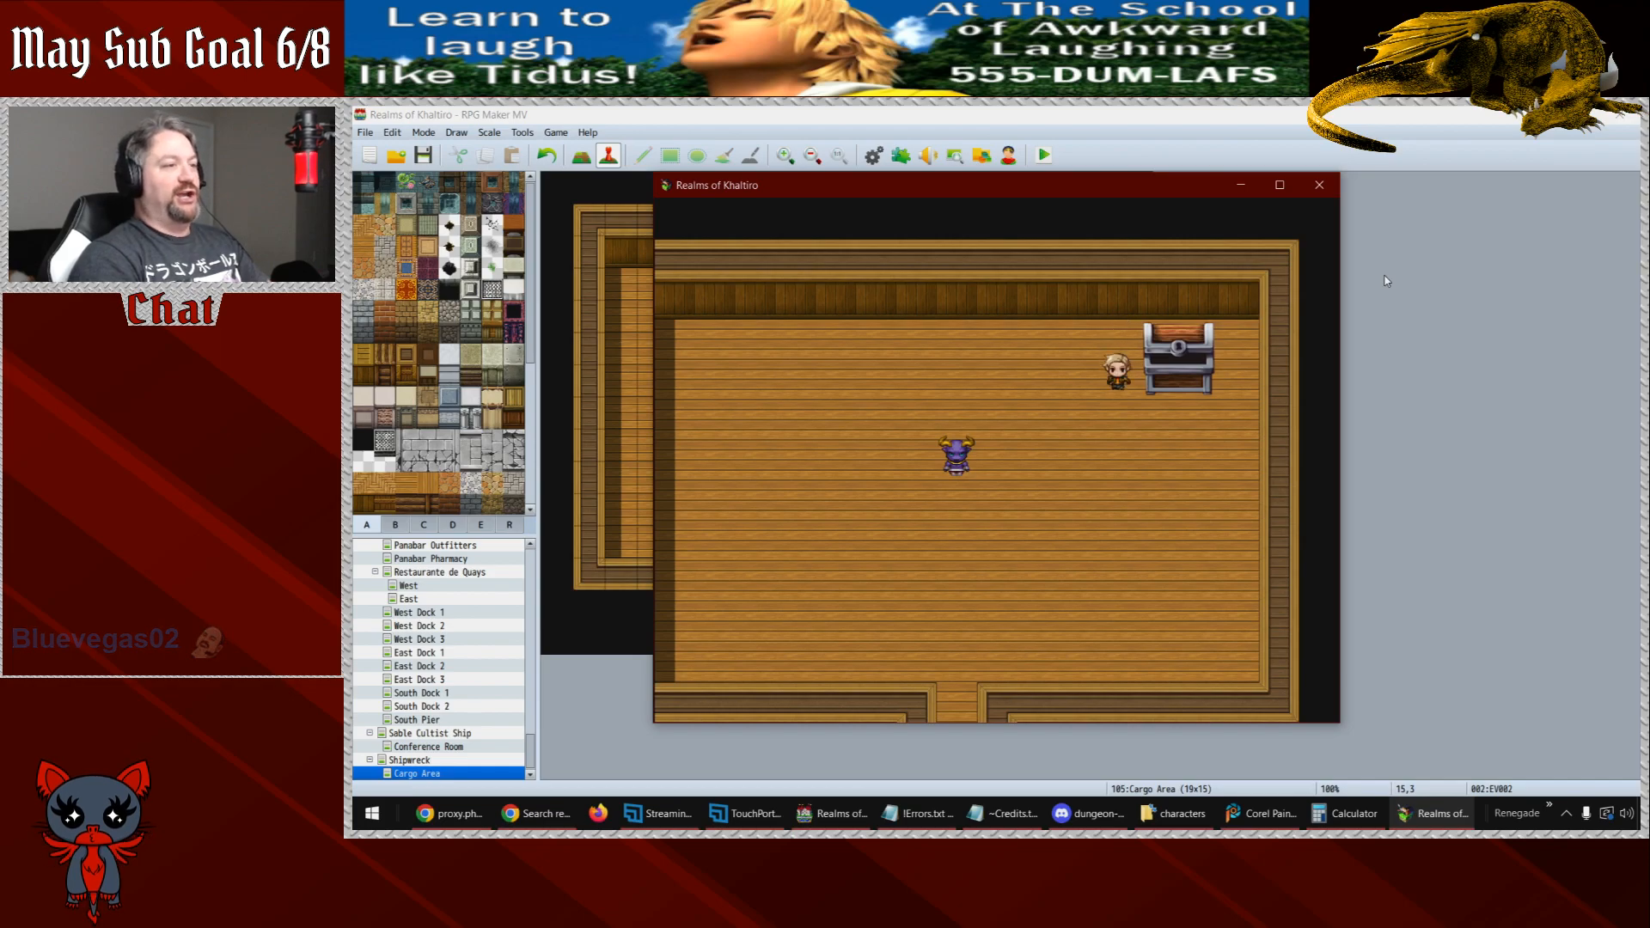
key(Up)
key(Down)
key(Down)
key(Right)
key(Right)
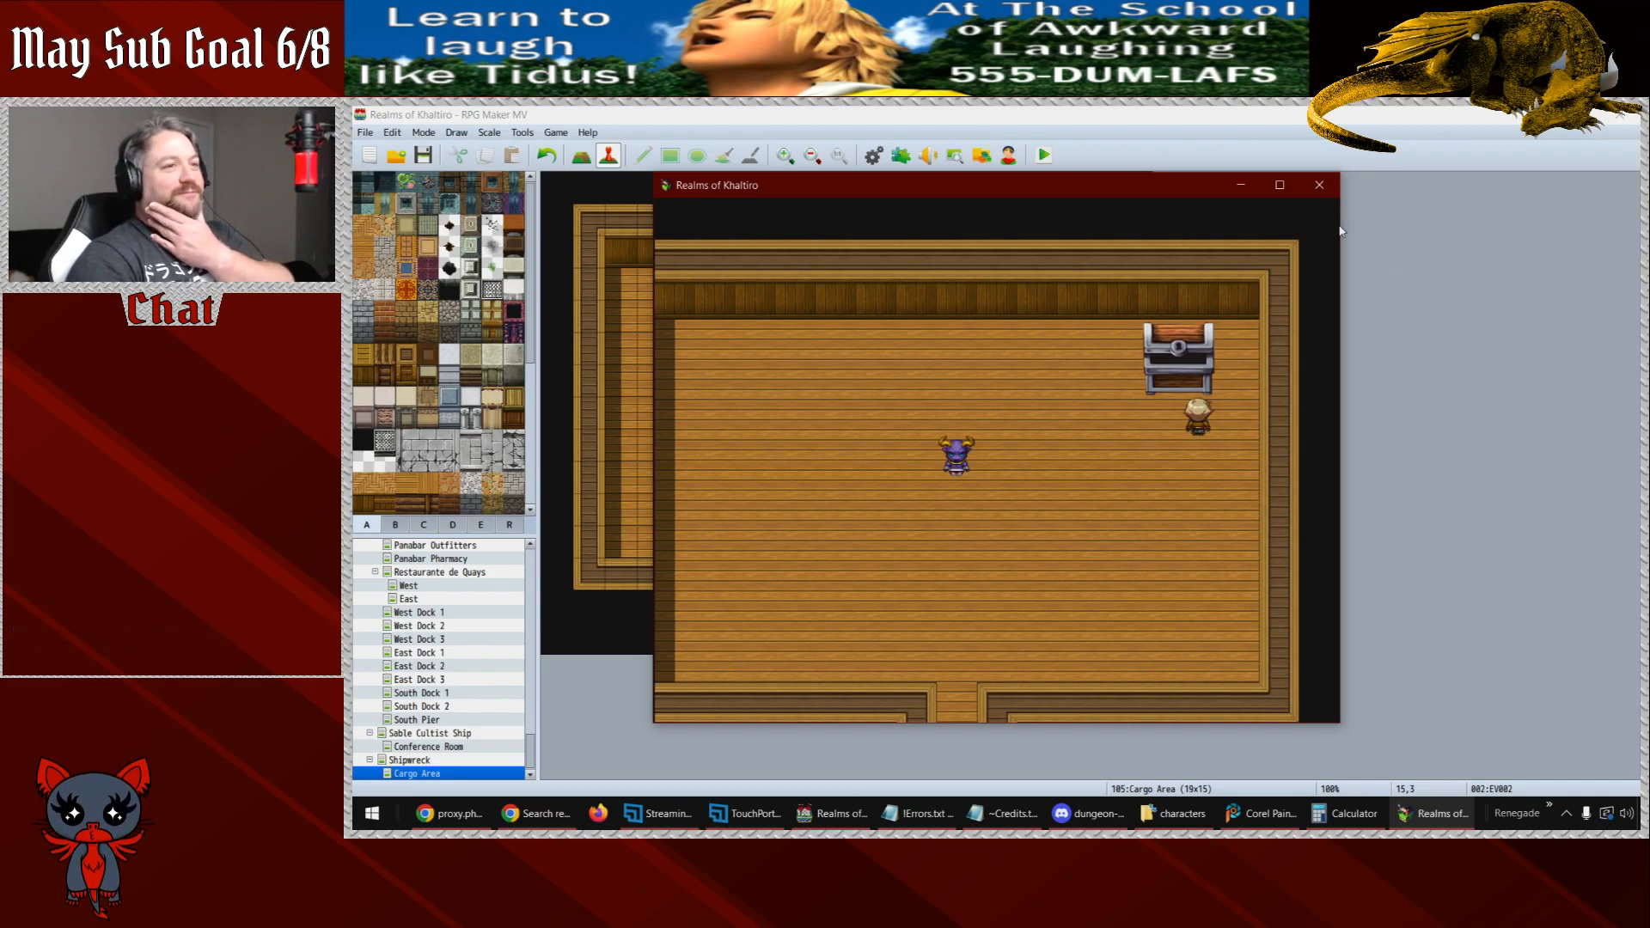
click(1320, 185)
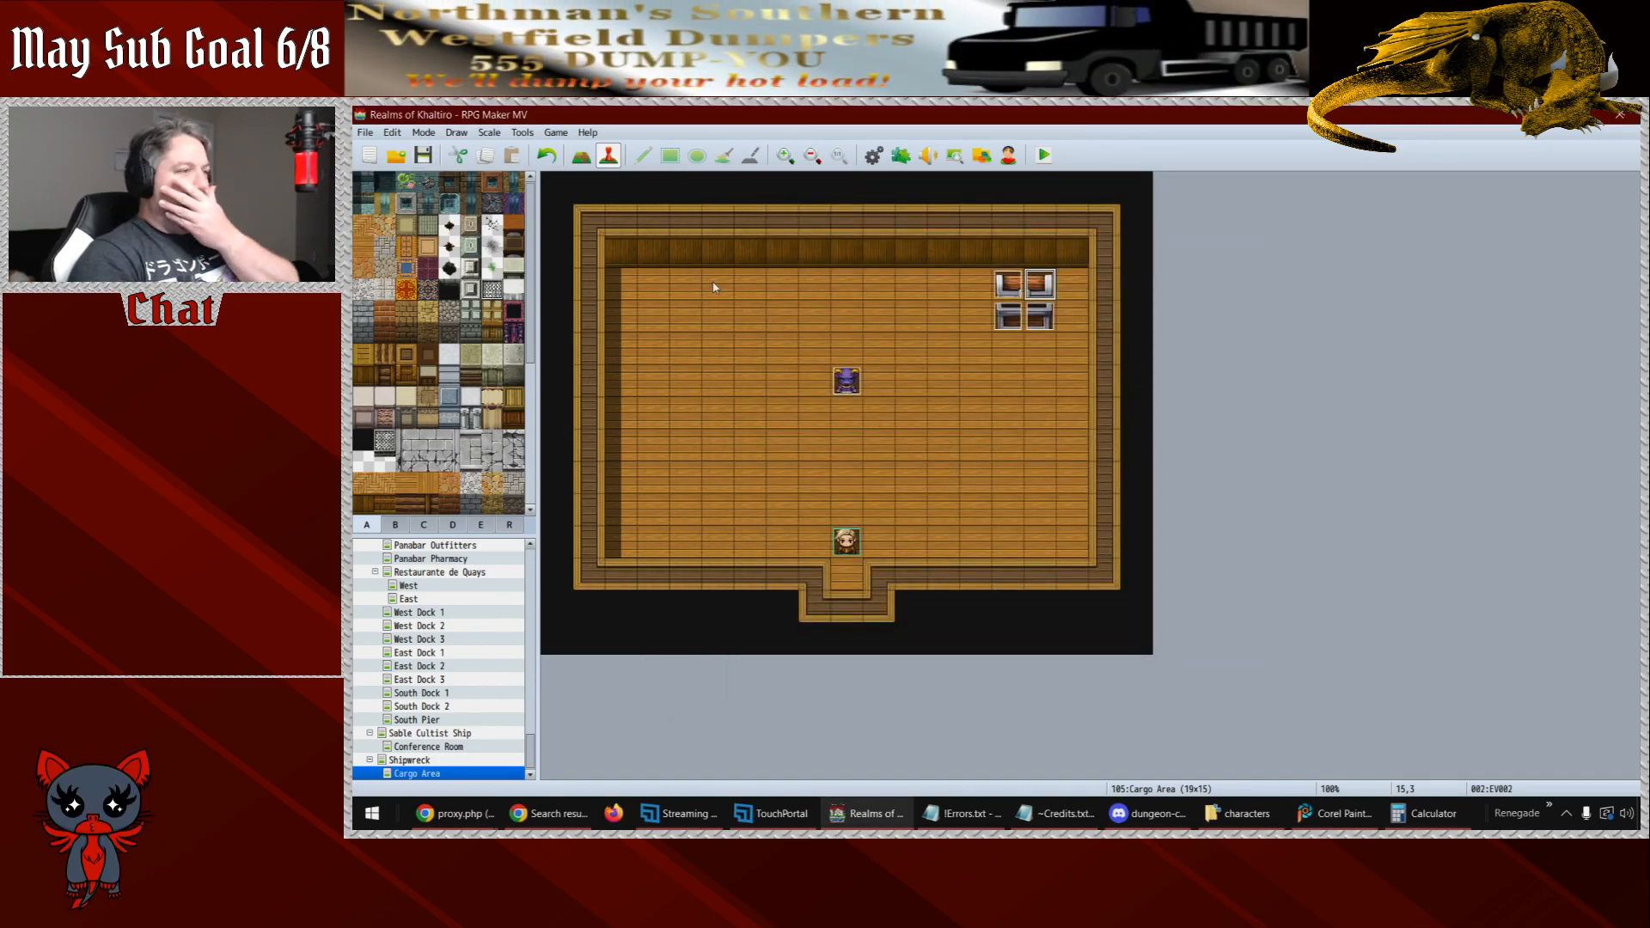
- Name the lower-left chest event Chest 1, turning off its Walking option and turning on Direction Fix
double_click(1011, 324)
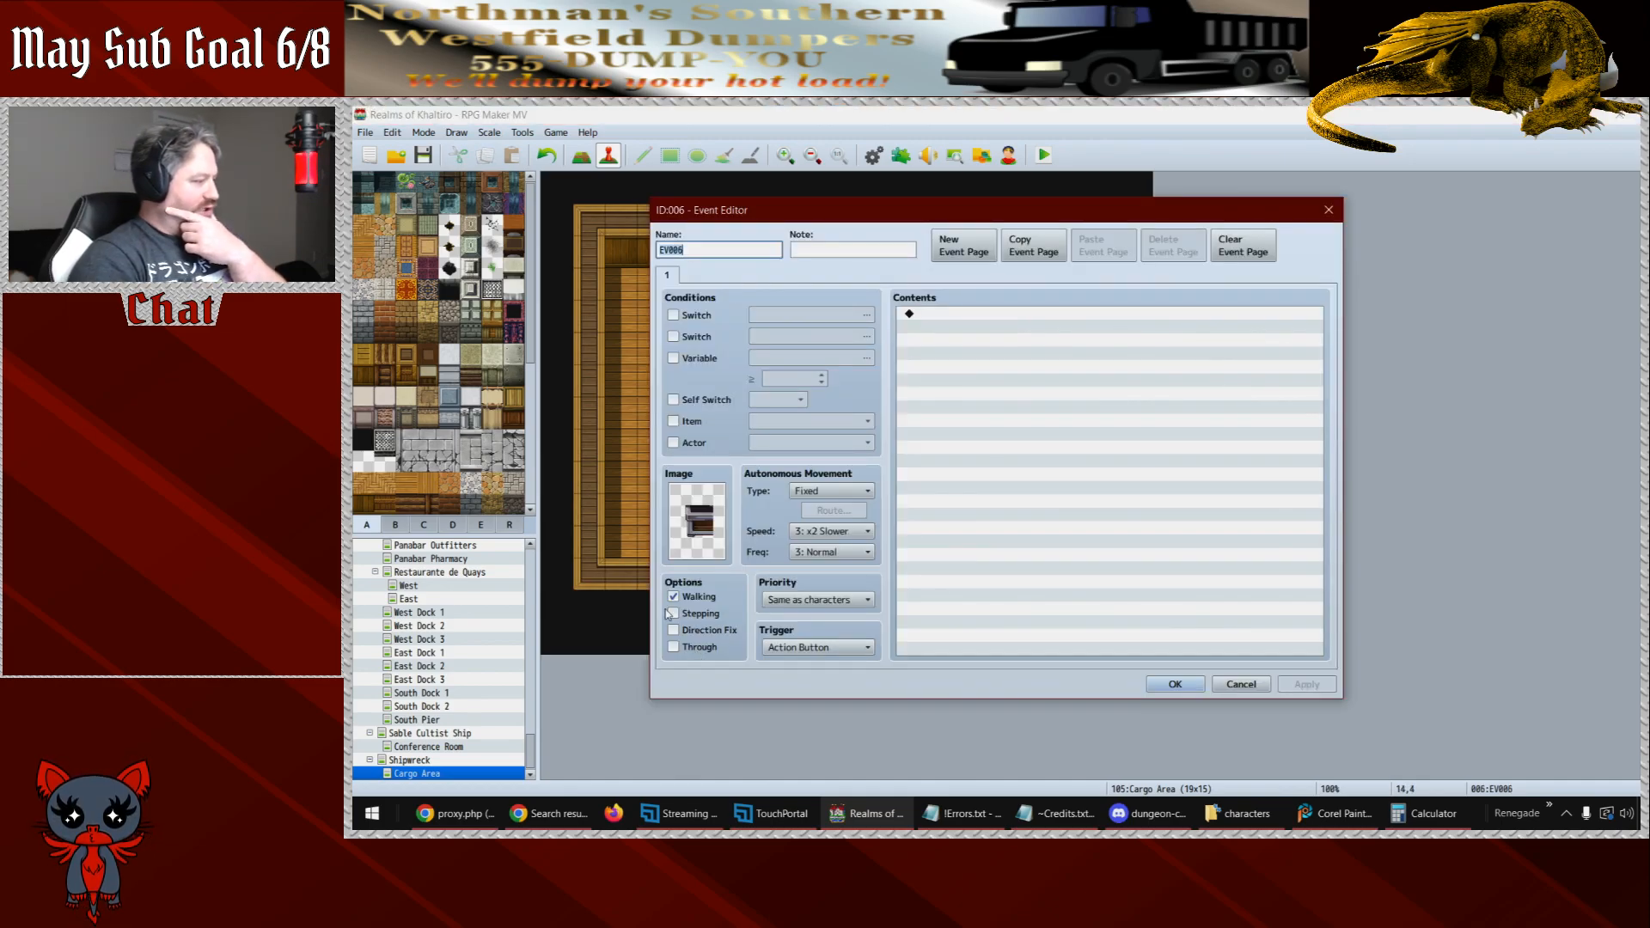
click(674, 597)
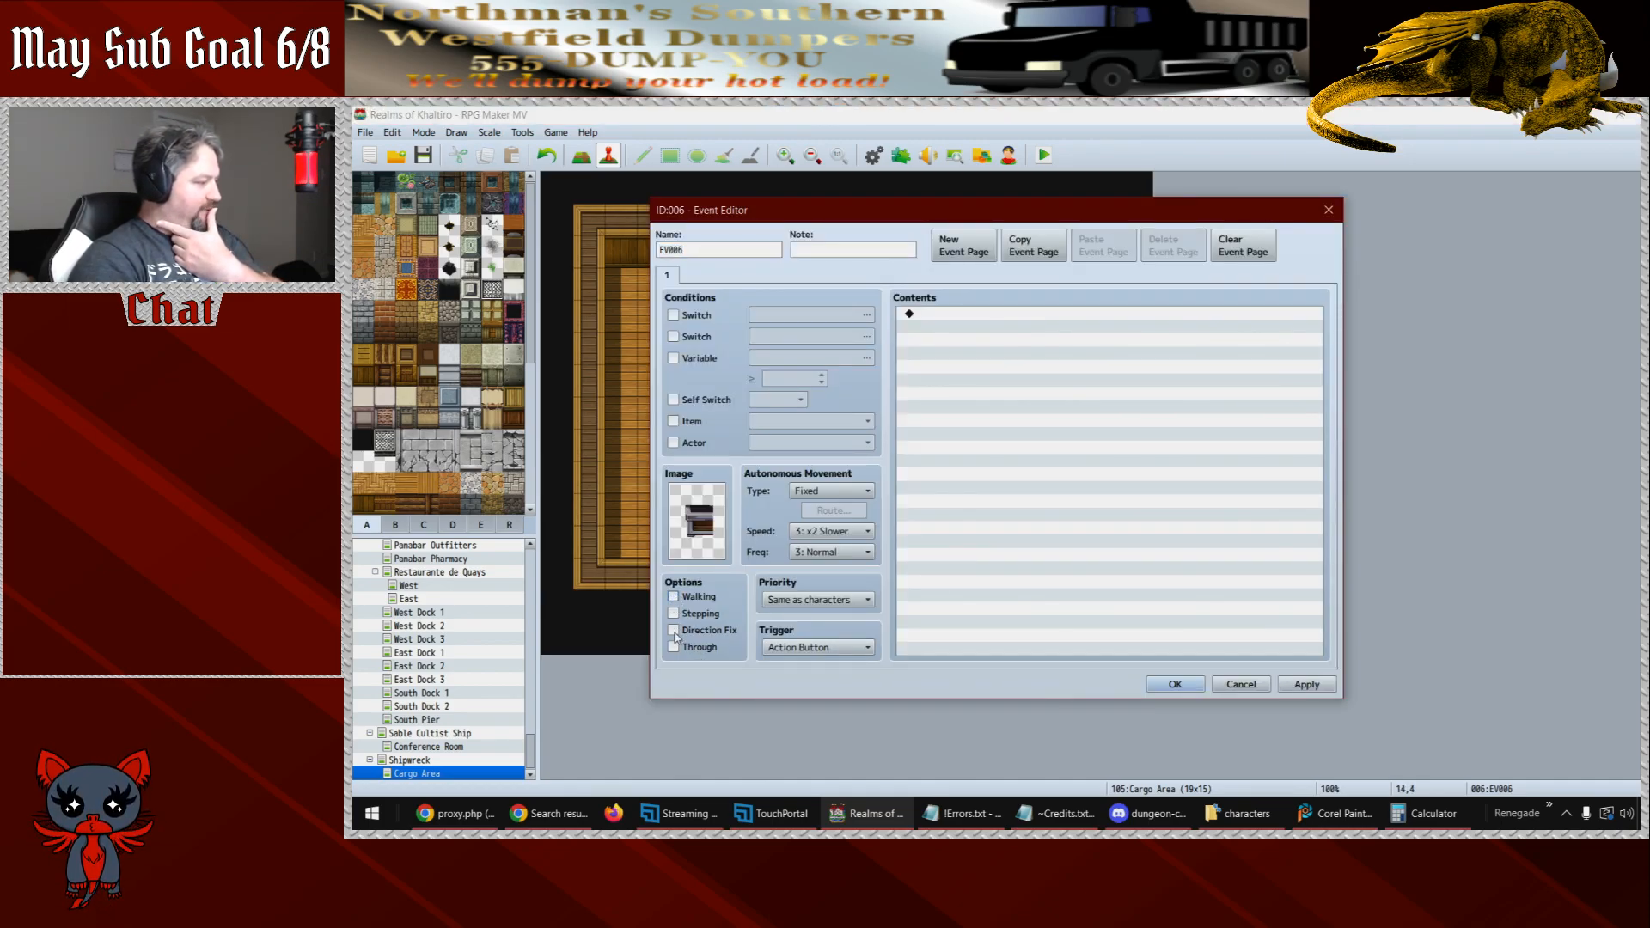
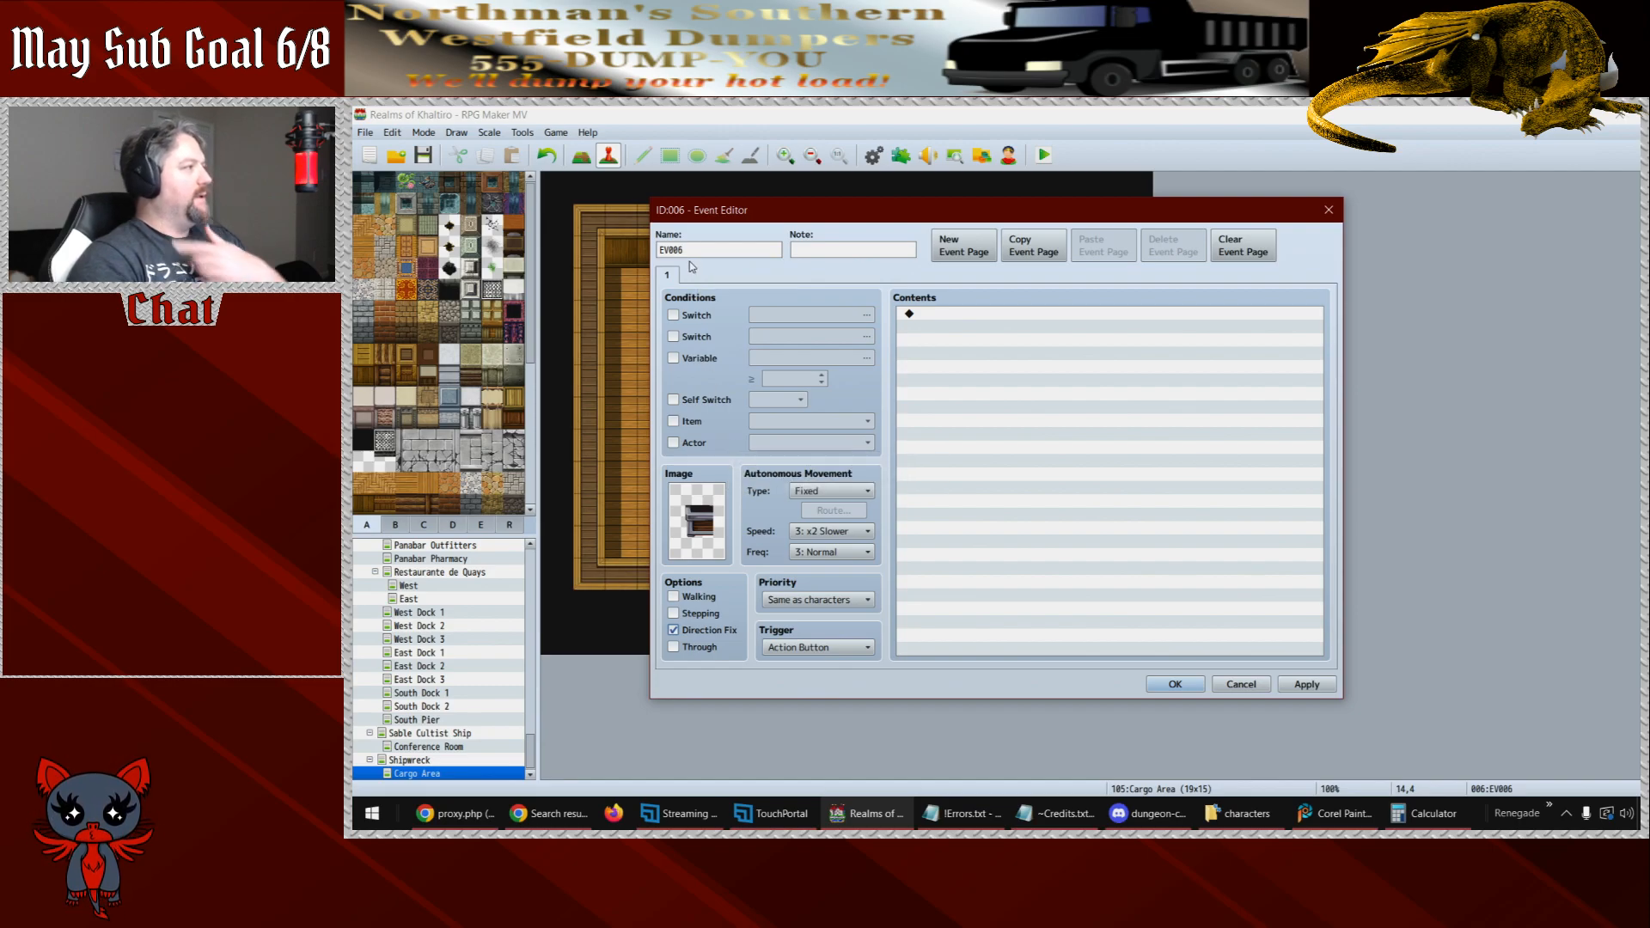
double_click(696, 250)
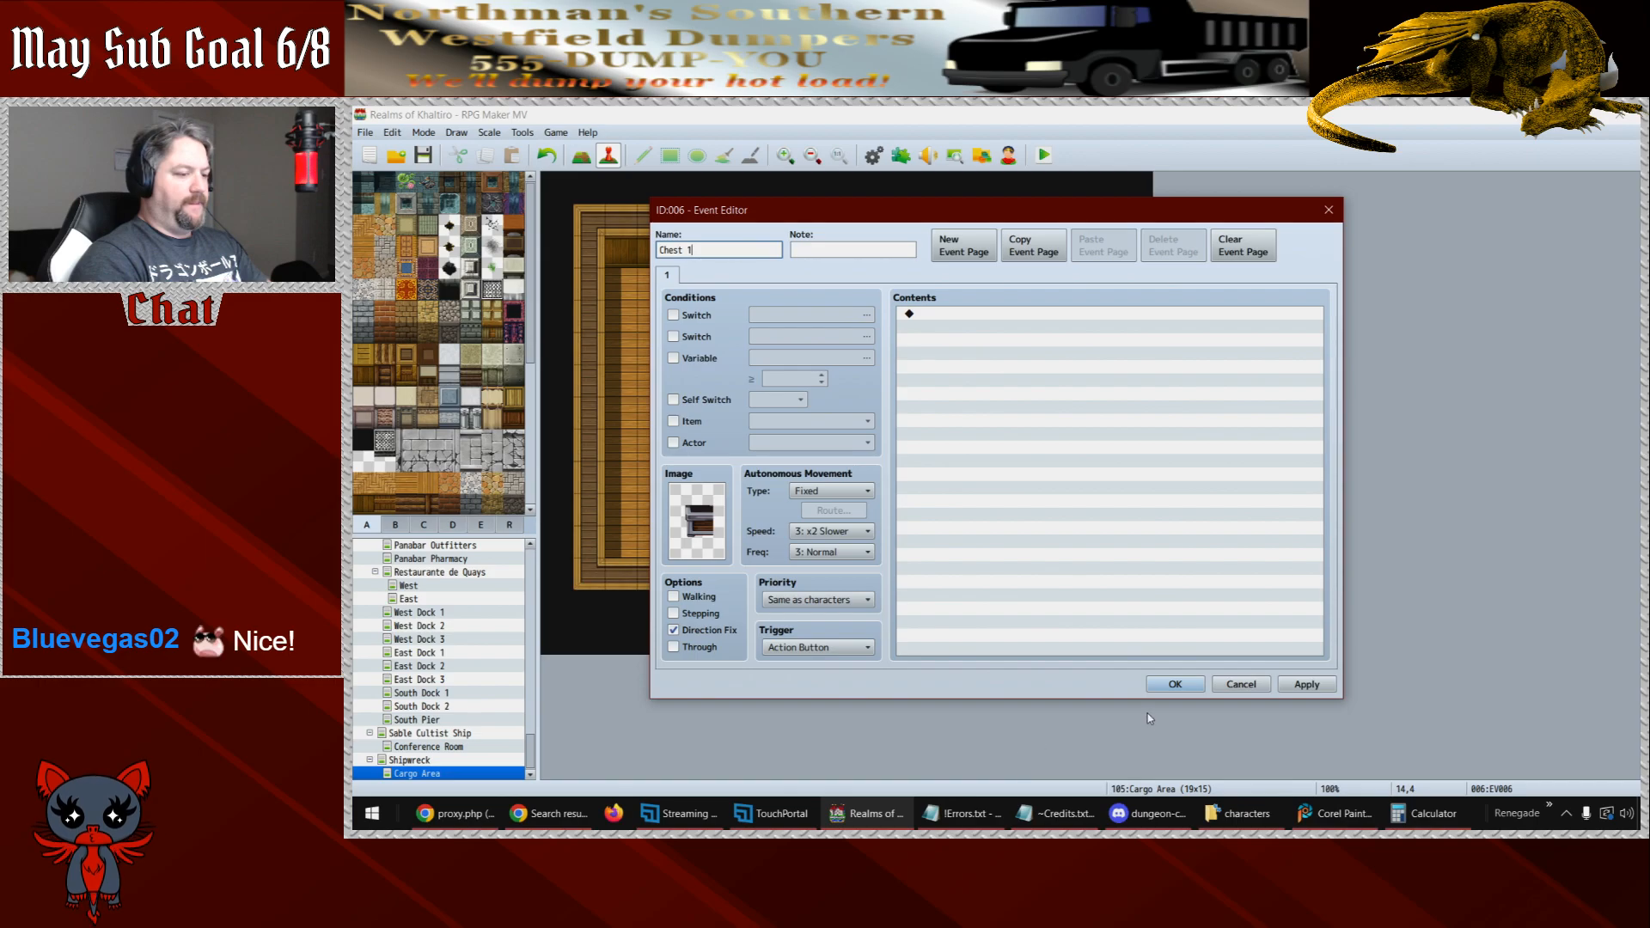
click(1174, 685)
- Name the lower-right, upper-left and upper-right chest events Chest 2, Chest 3 and Chest 4 respectively
double_click(1040, 318)
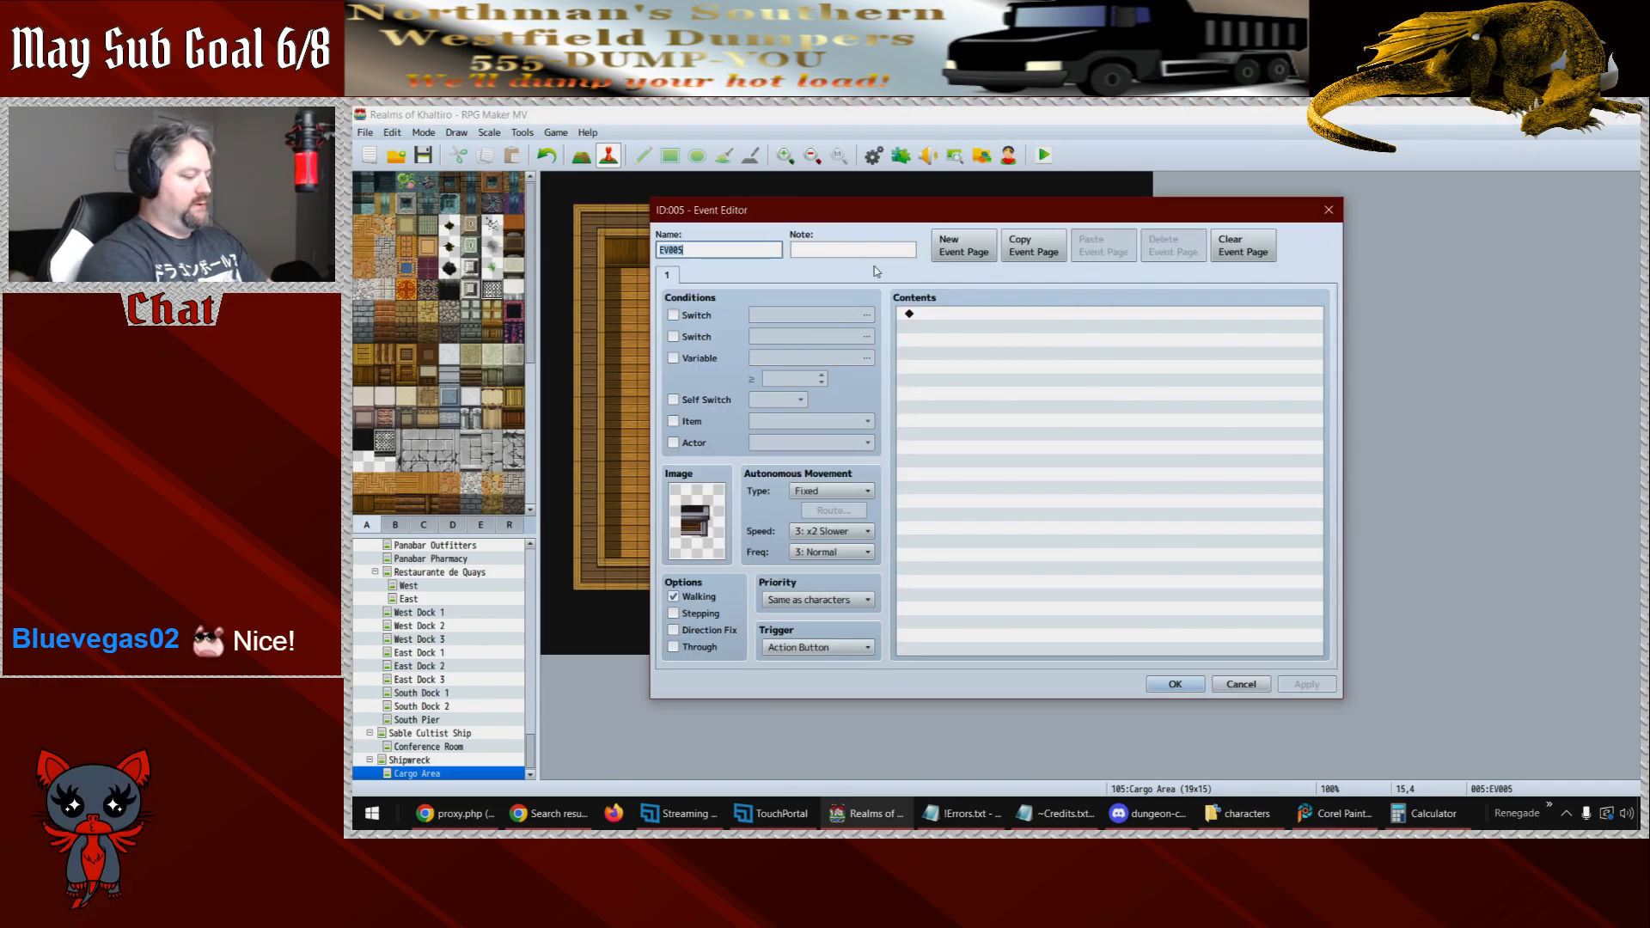
text(Ce)
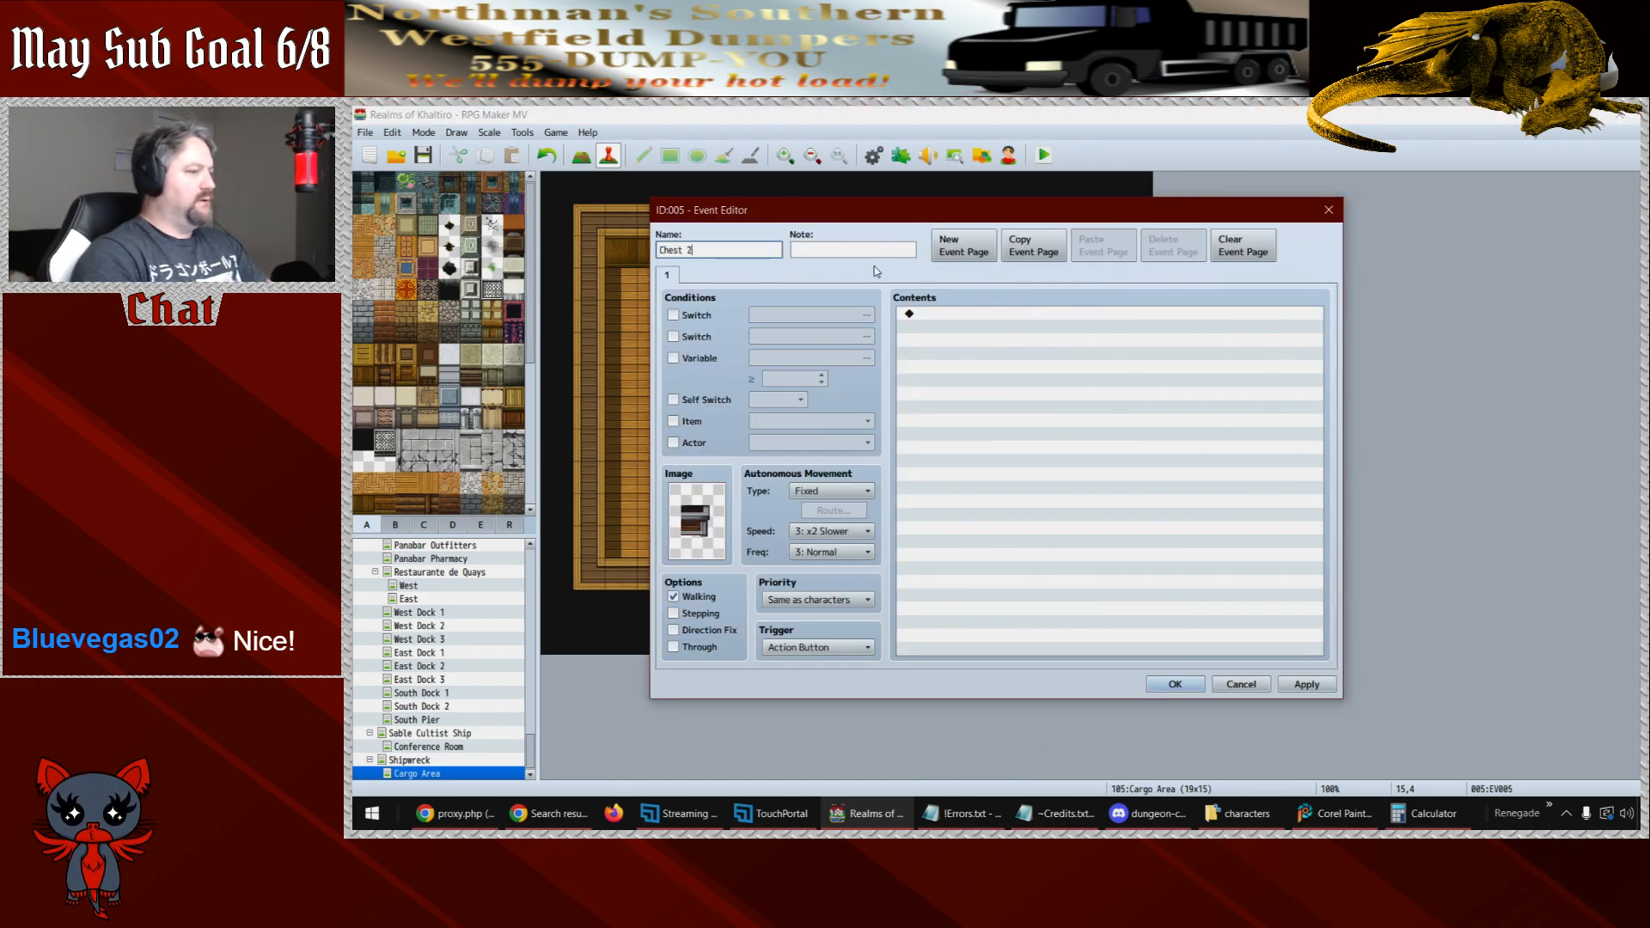
click(1174, 684)
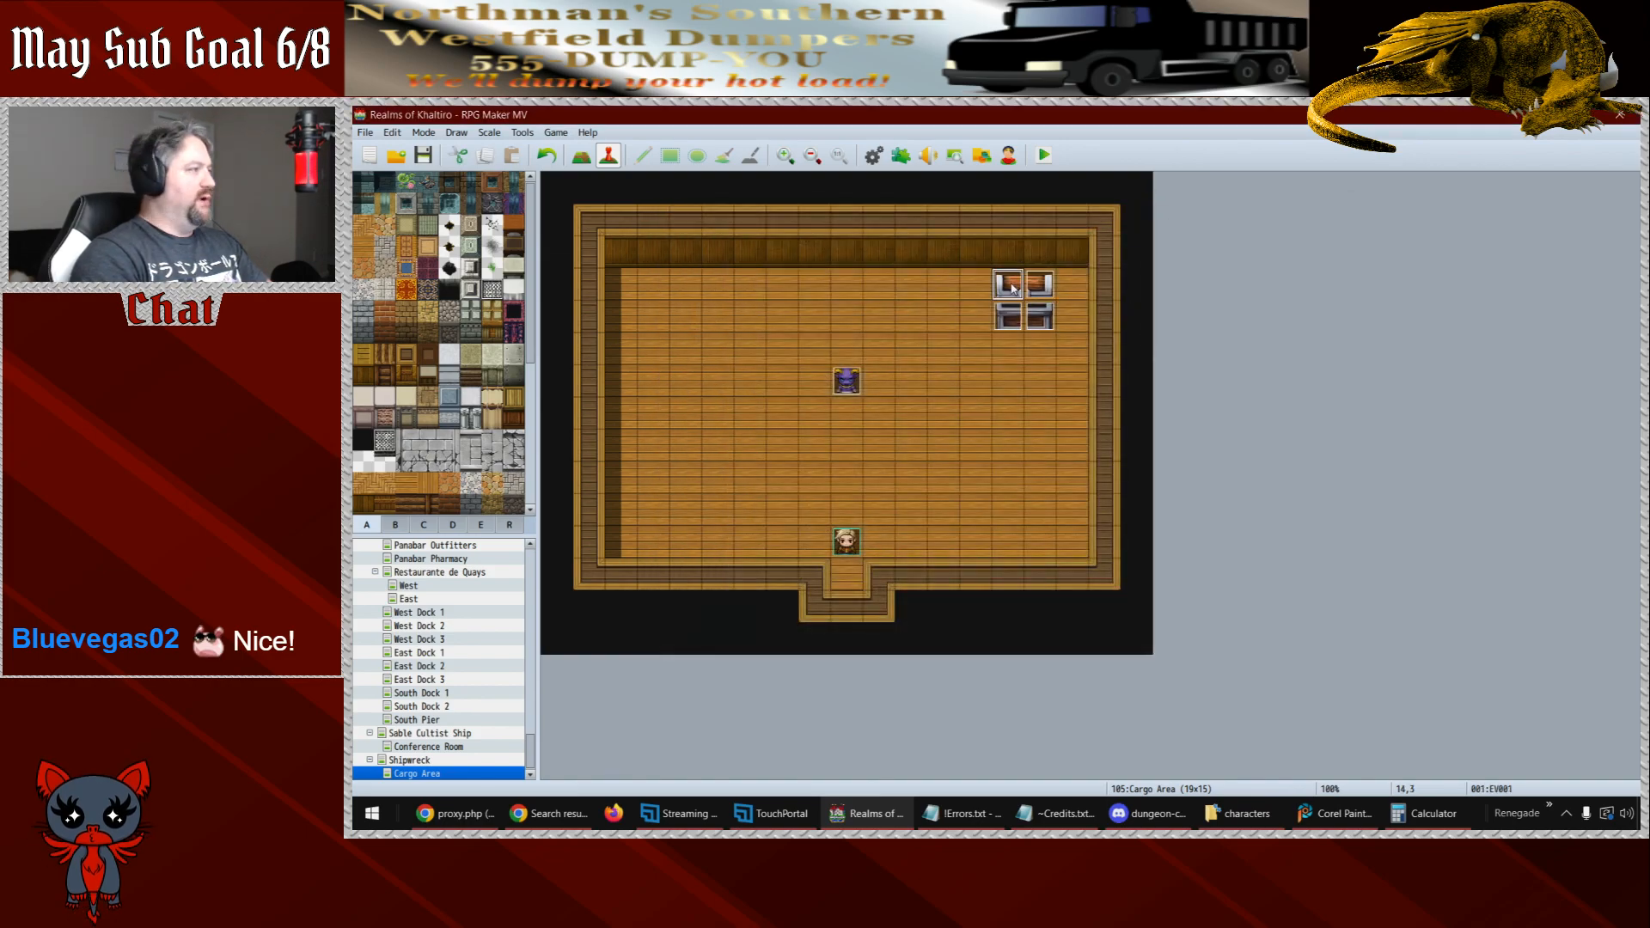
double_click(1014, 287)
text(Chest 3)
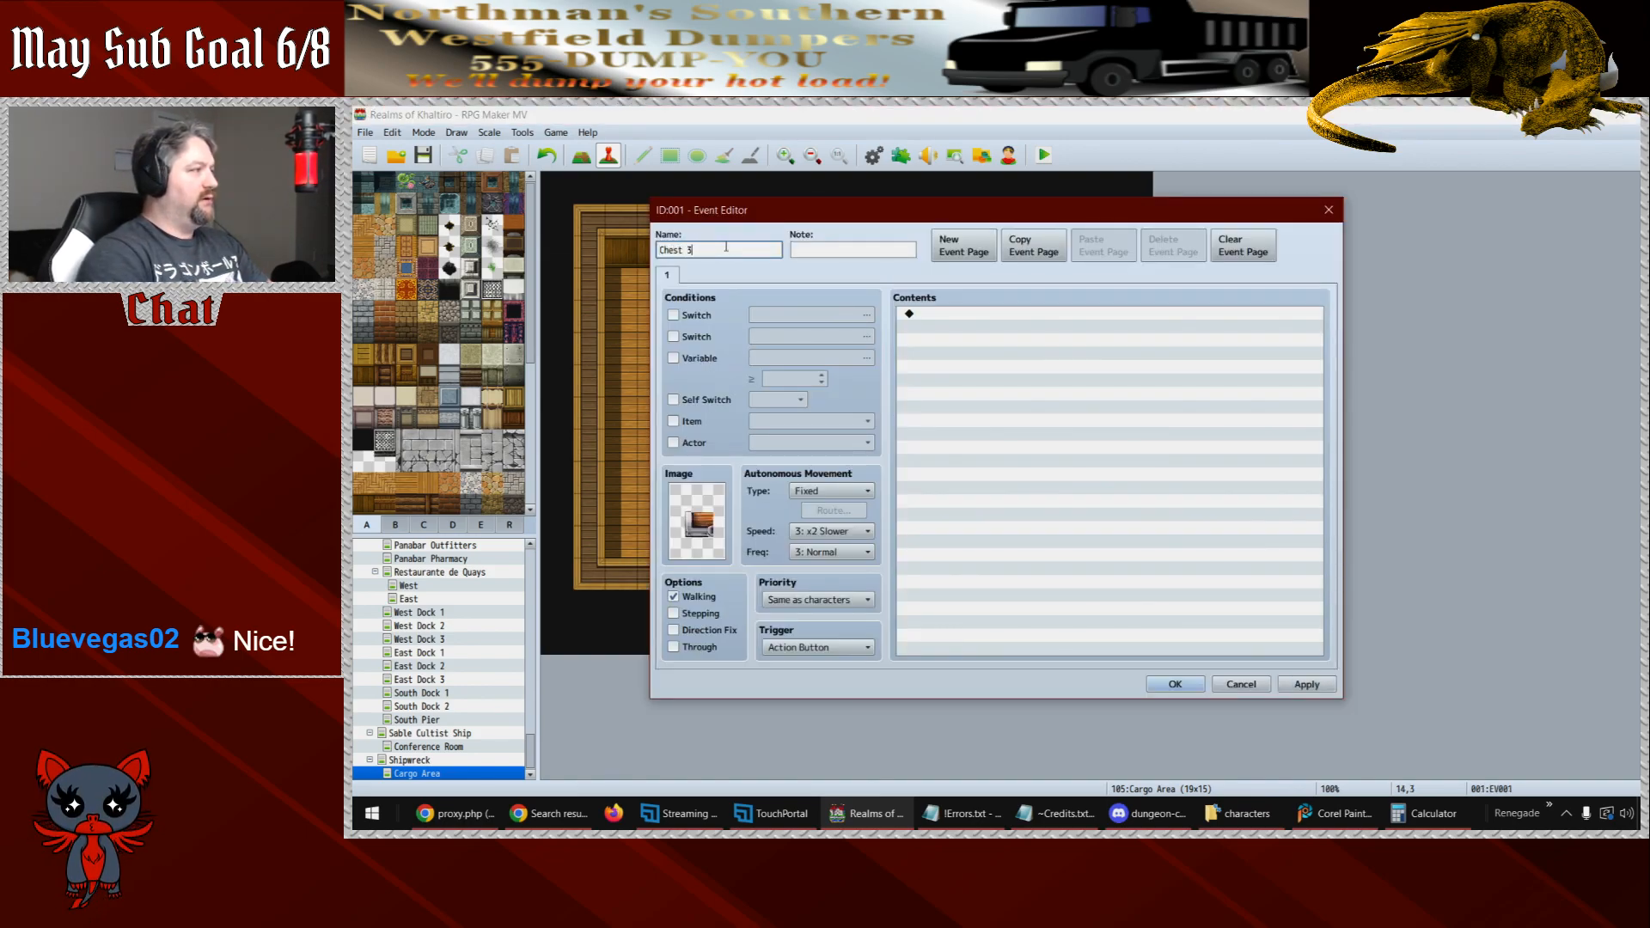
key(Return)
double_click(1048, 287)
text(Chest 4)
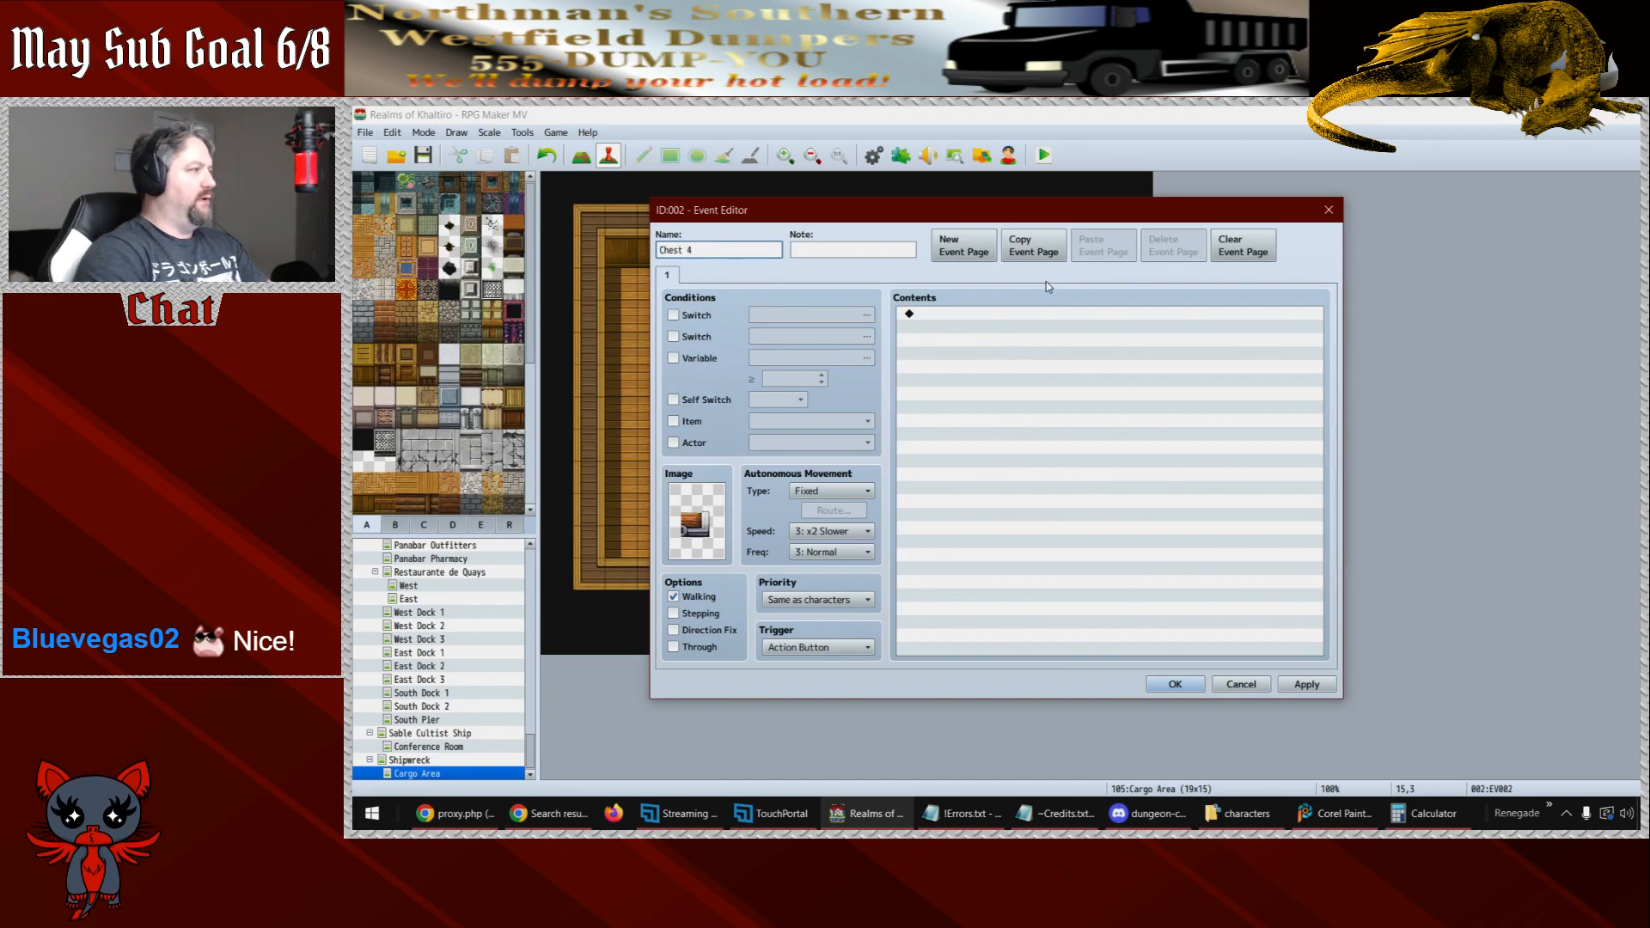
key(Return)
double_click(1014, 320)
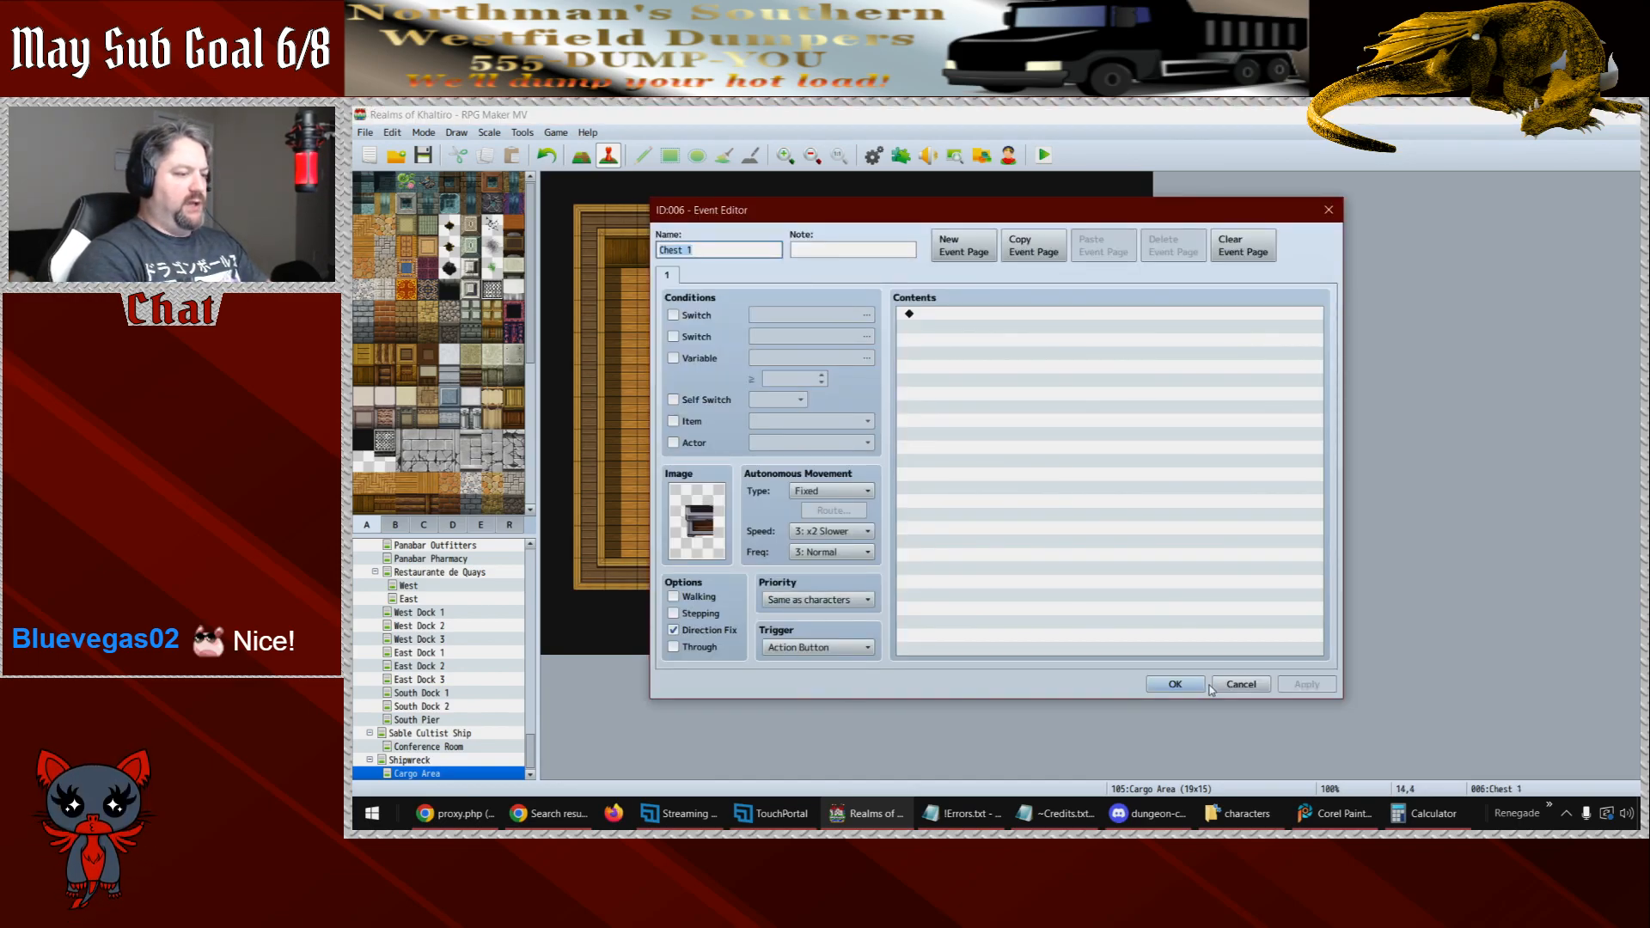
click(1175, 684)
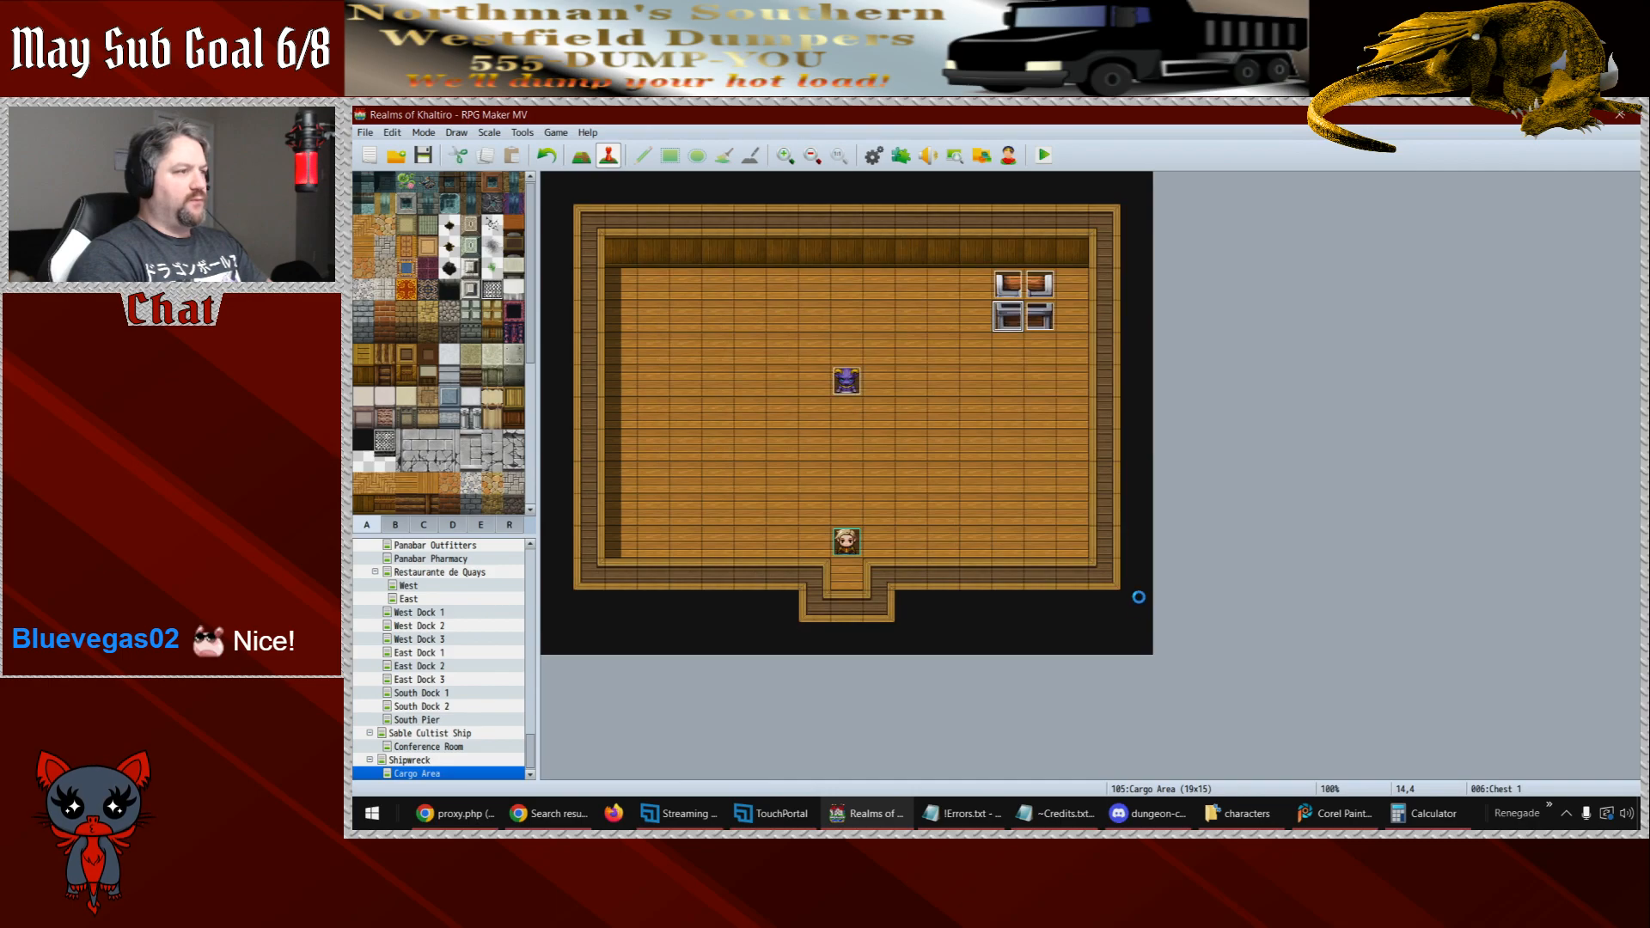
- Create an event named Cerina at tile 13,5 and add a second page with a switch condition
double_click(978, 370)
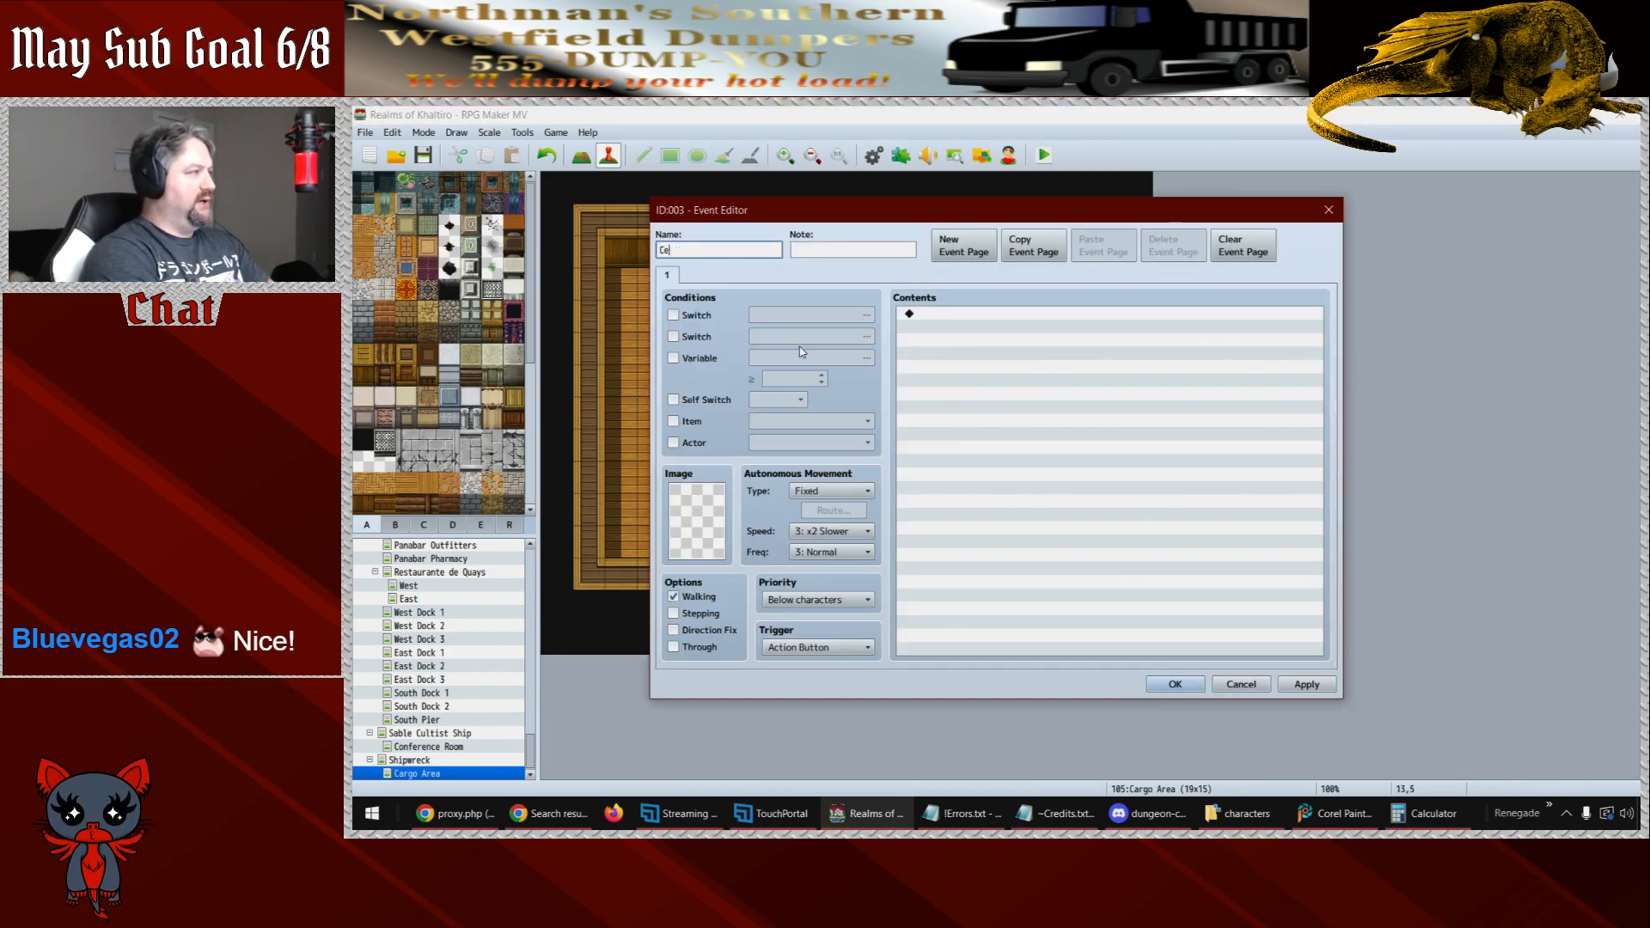
click(963, 245)
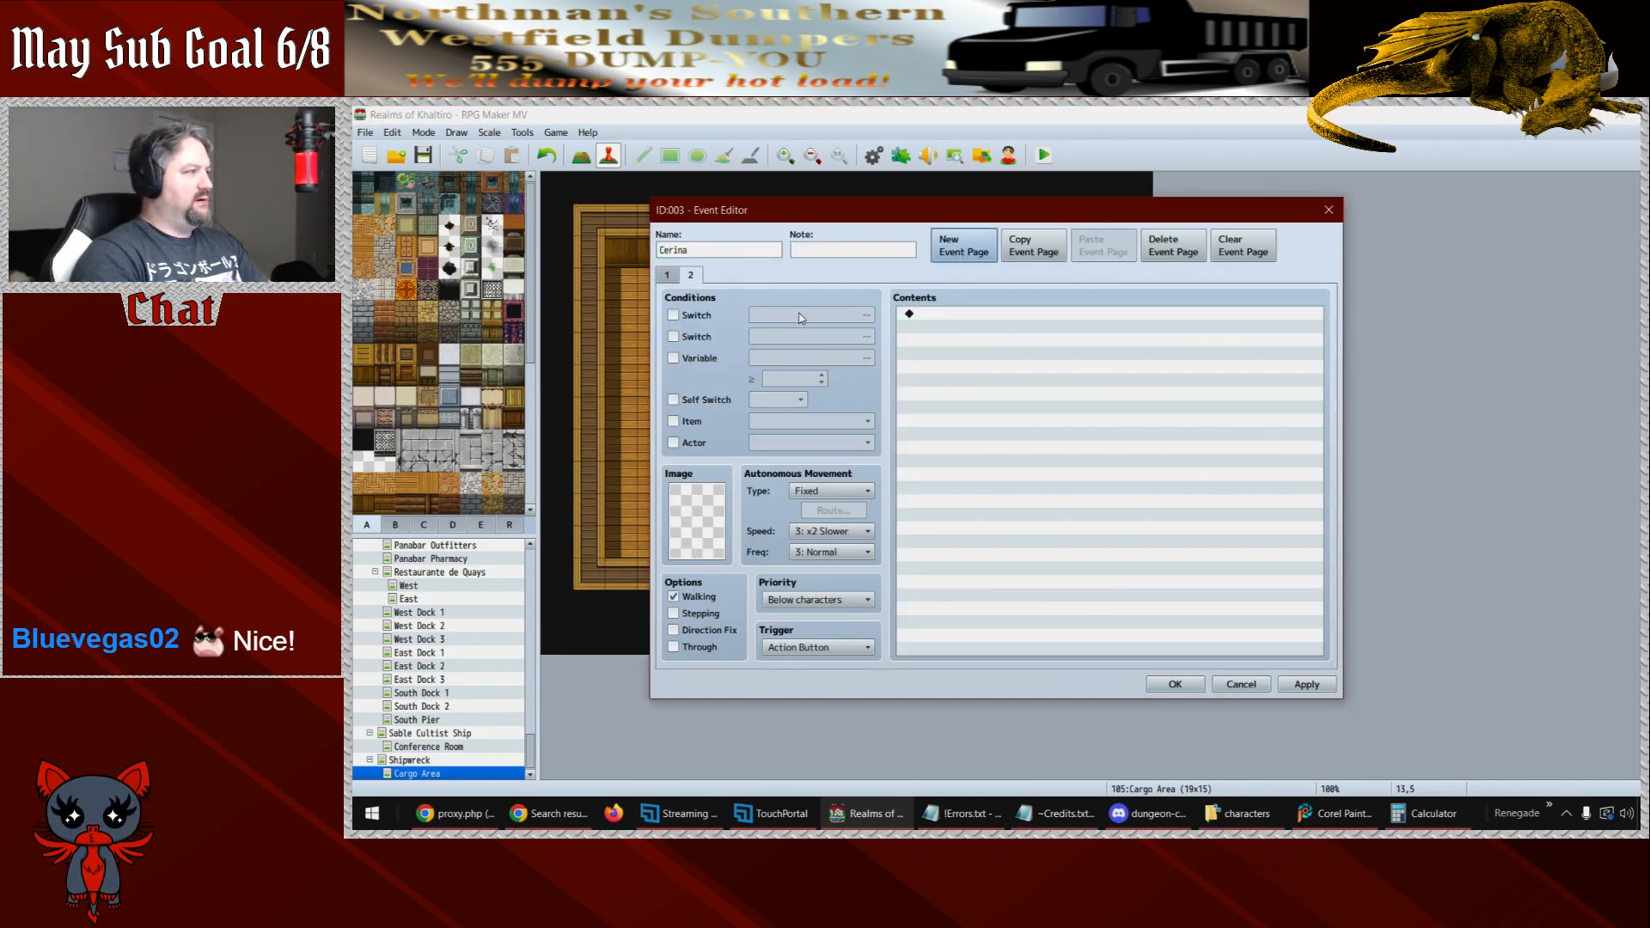
click(673, 314)
click(808, 315)
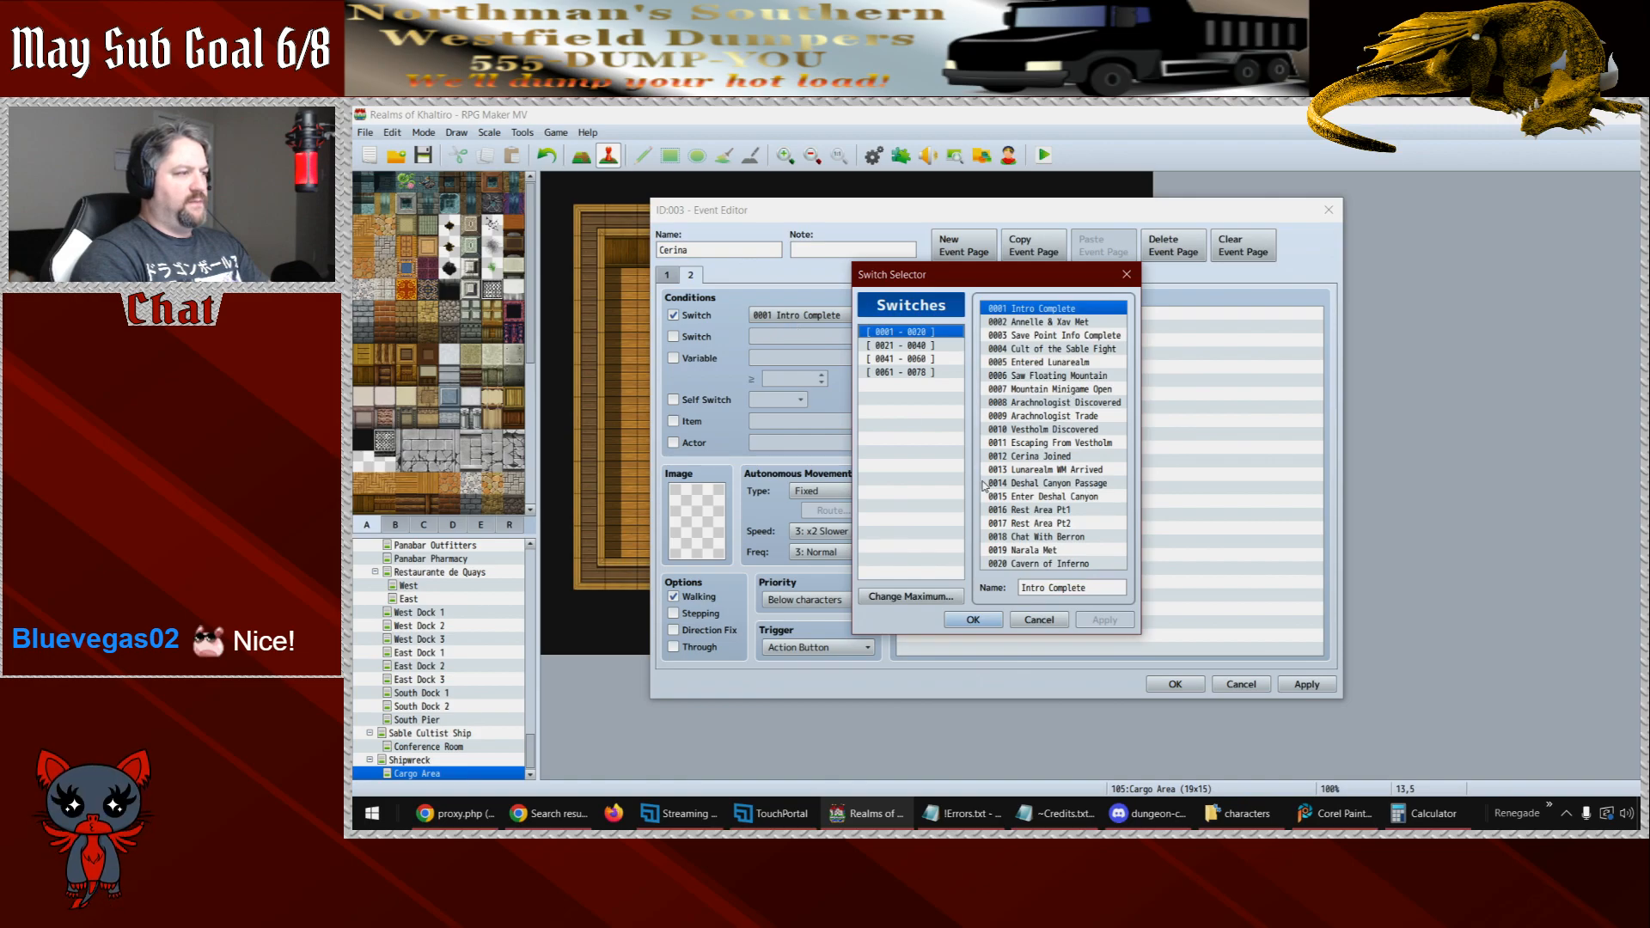
- Raise the switch maximum to 79 and name switch 0079 Finding Treasure
click(945, 374)
click(918, 596)
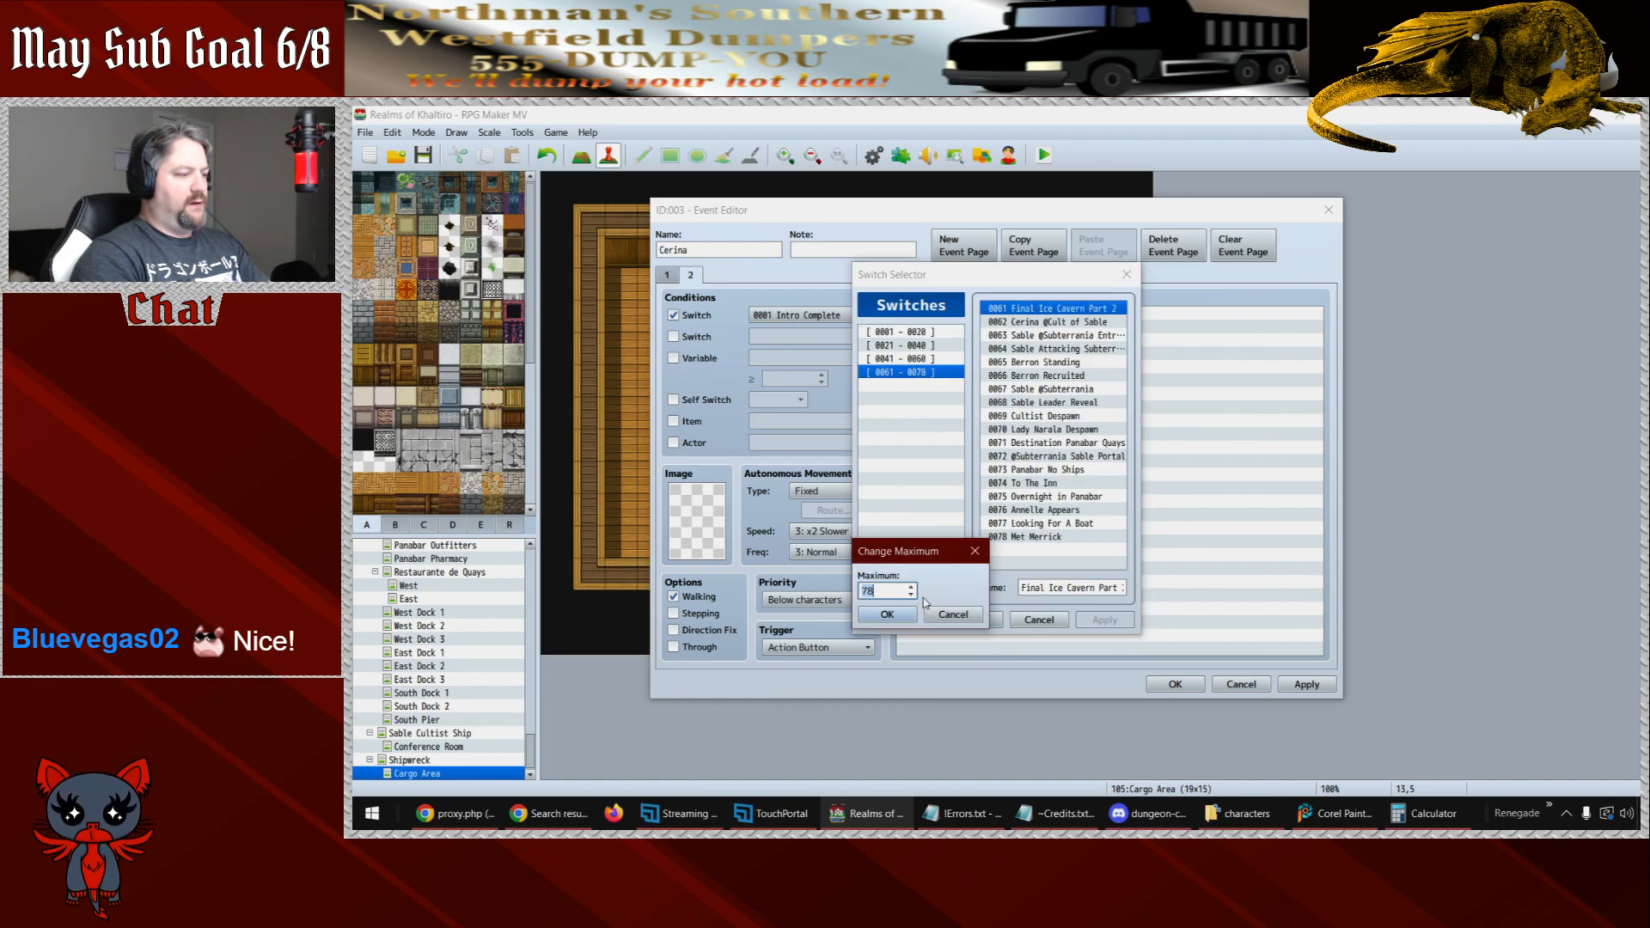
click(912, 588)
click(887, 614)
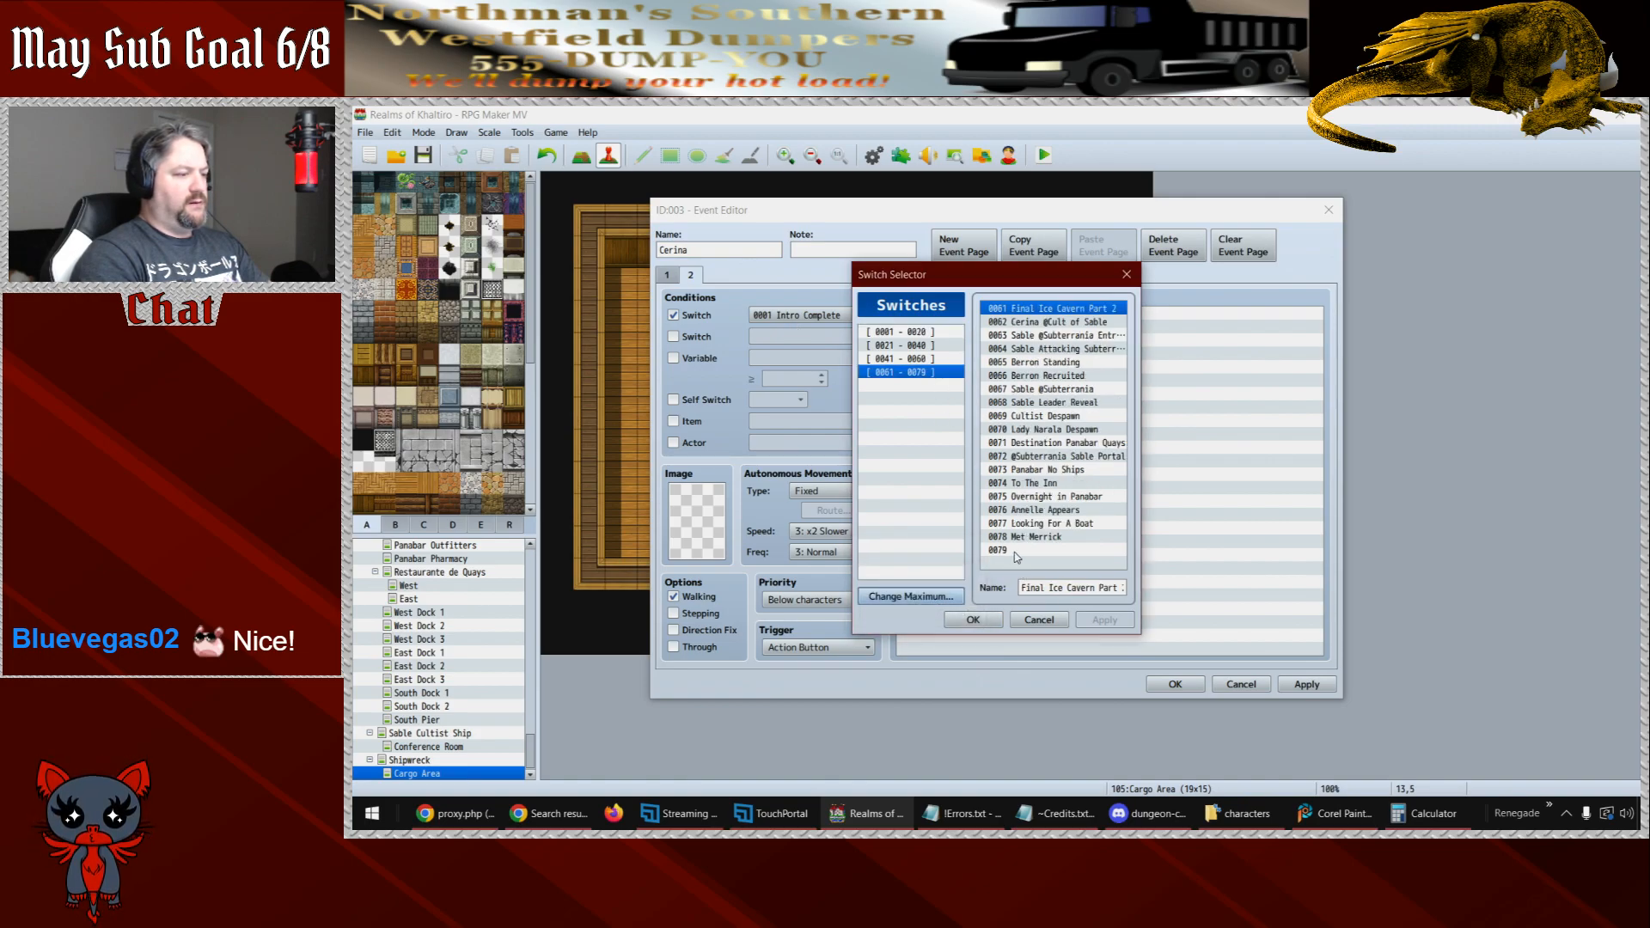
click(1017, 551)
click(1031, 588)
text(Finding)
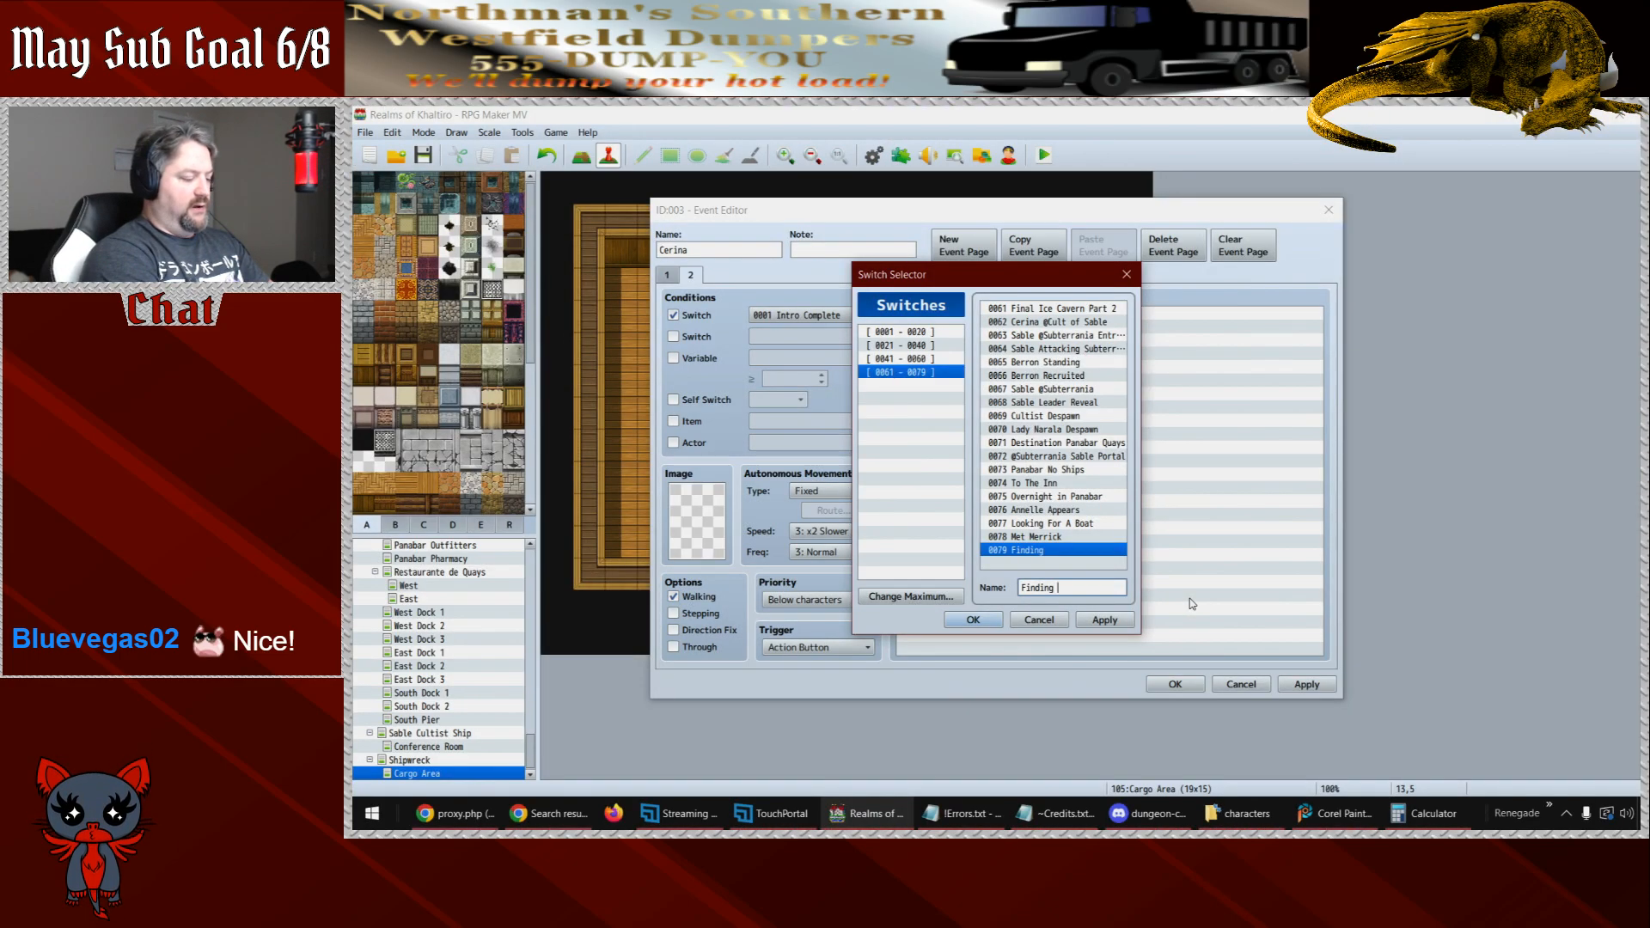
text( Treasure)
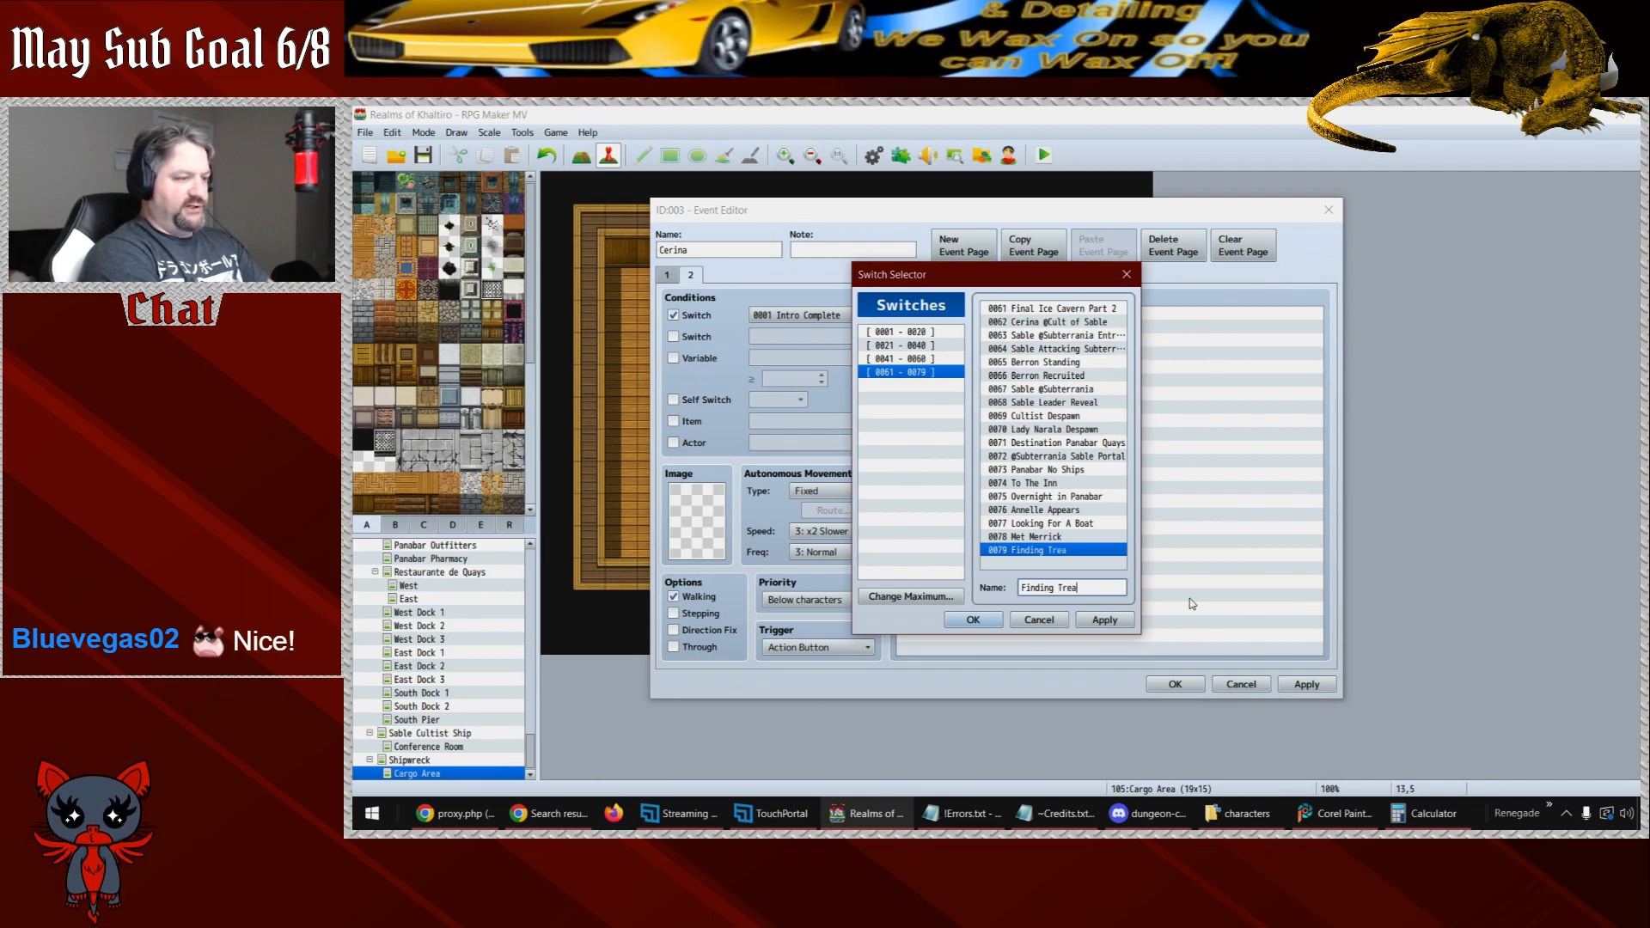
- Add switch 0080 named Treasure Found, and assign 0079 Finding Treasure as the second page's switch condition
click(938, 595)
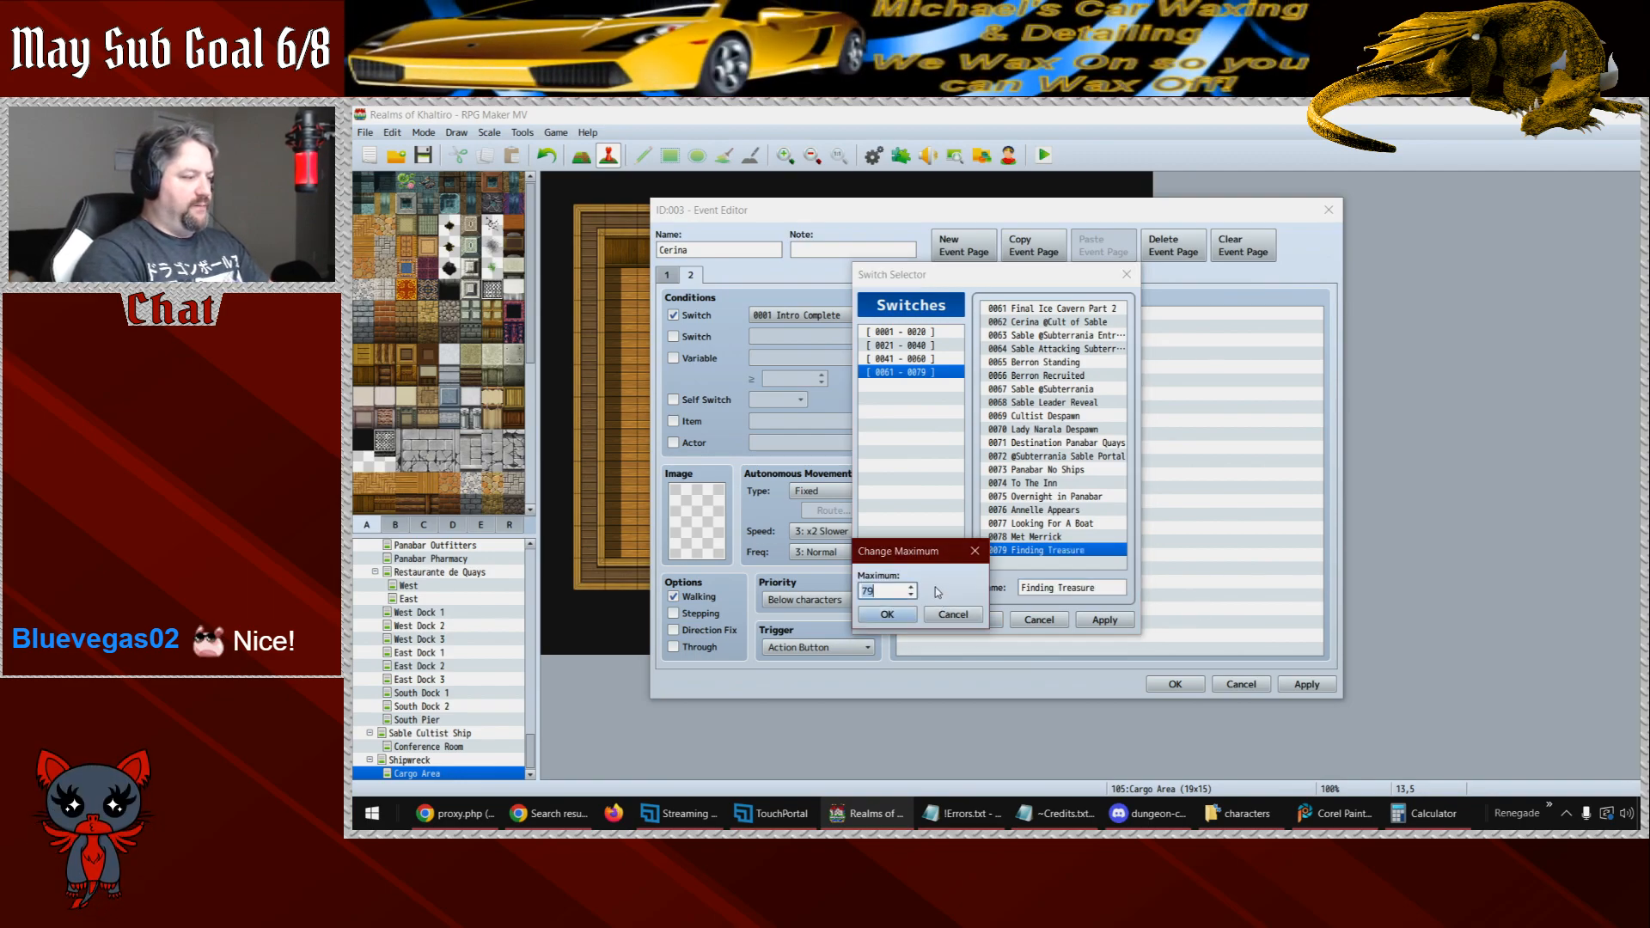
text(80)
click(887, 615)
click(1015, 563)
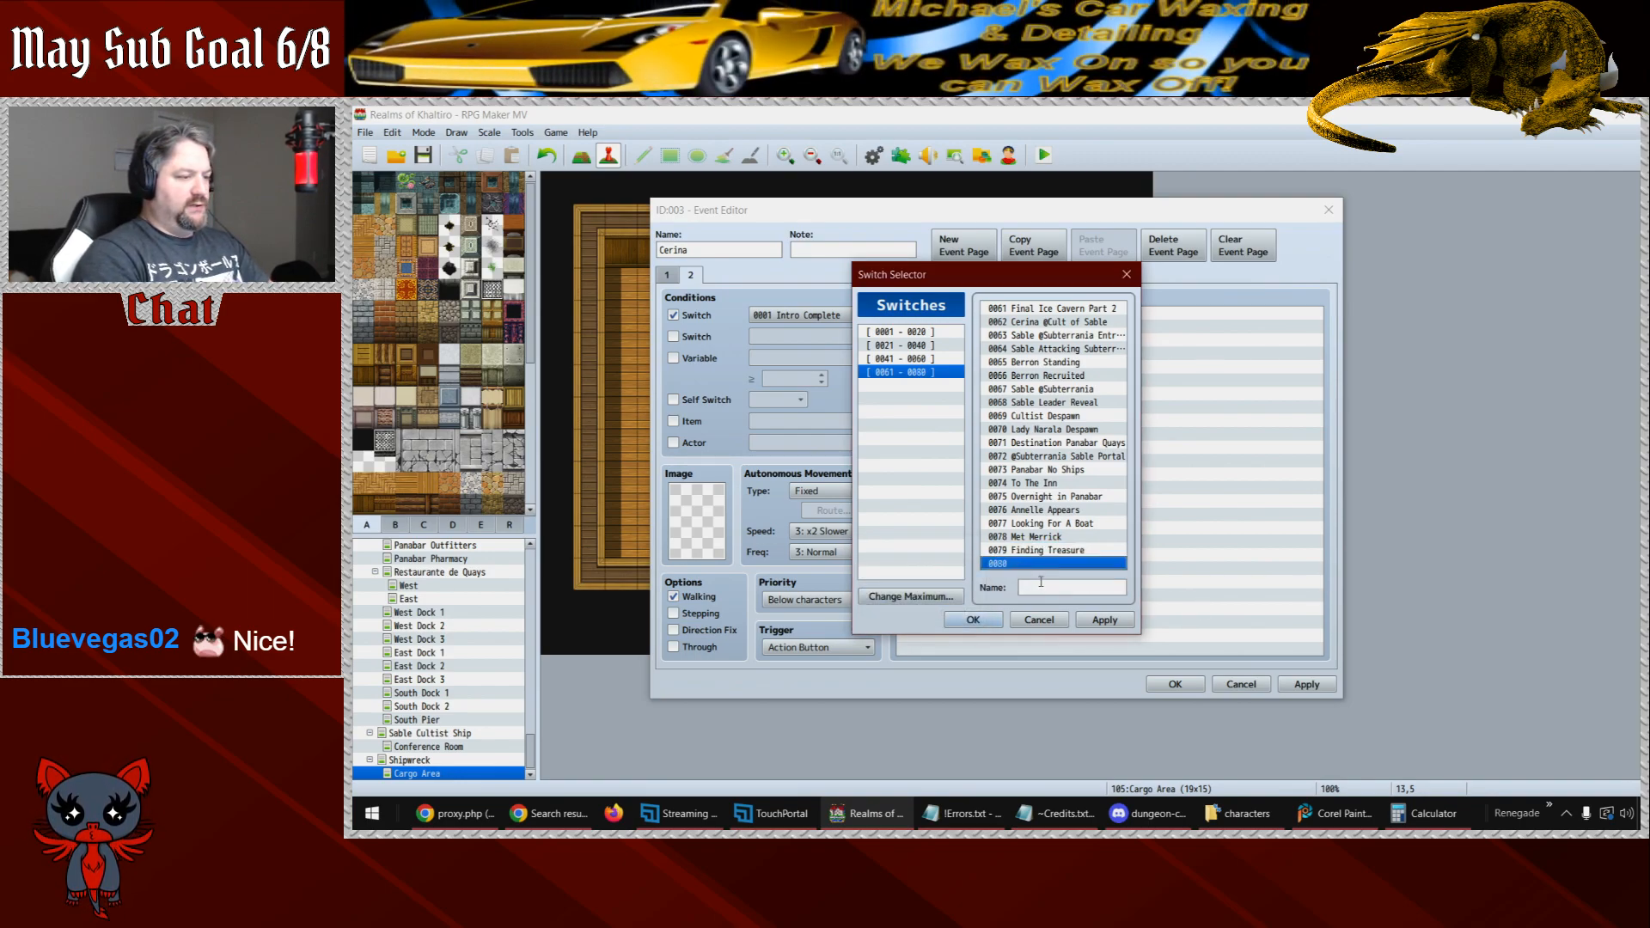
click(1043, 590)
text(Treasure Found)
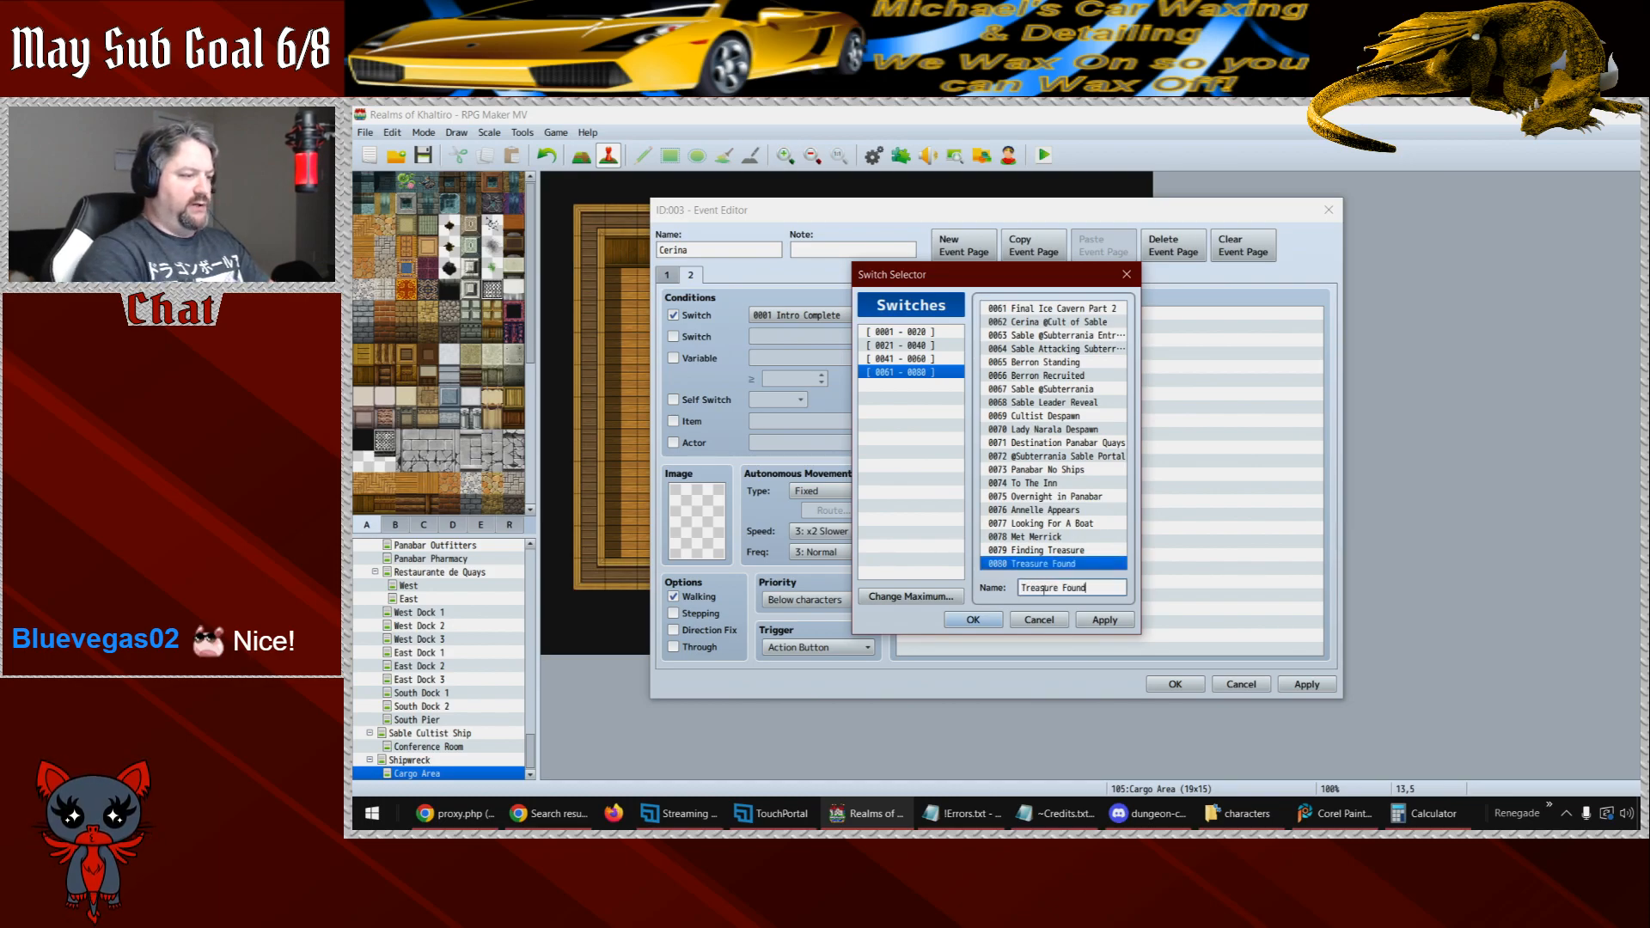
click(1042, 550)
click(973, 619)
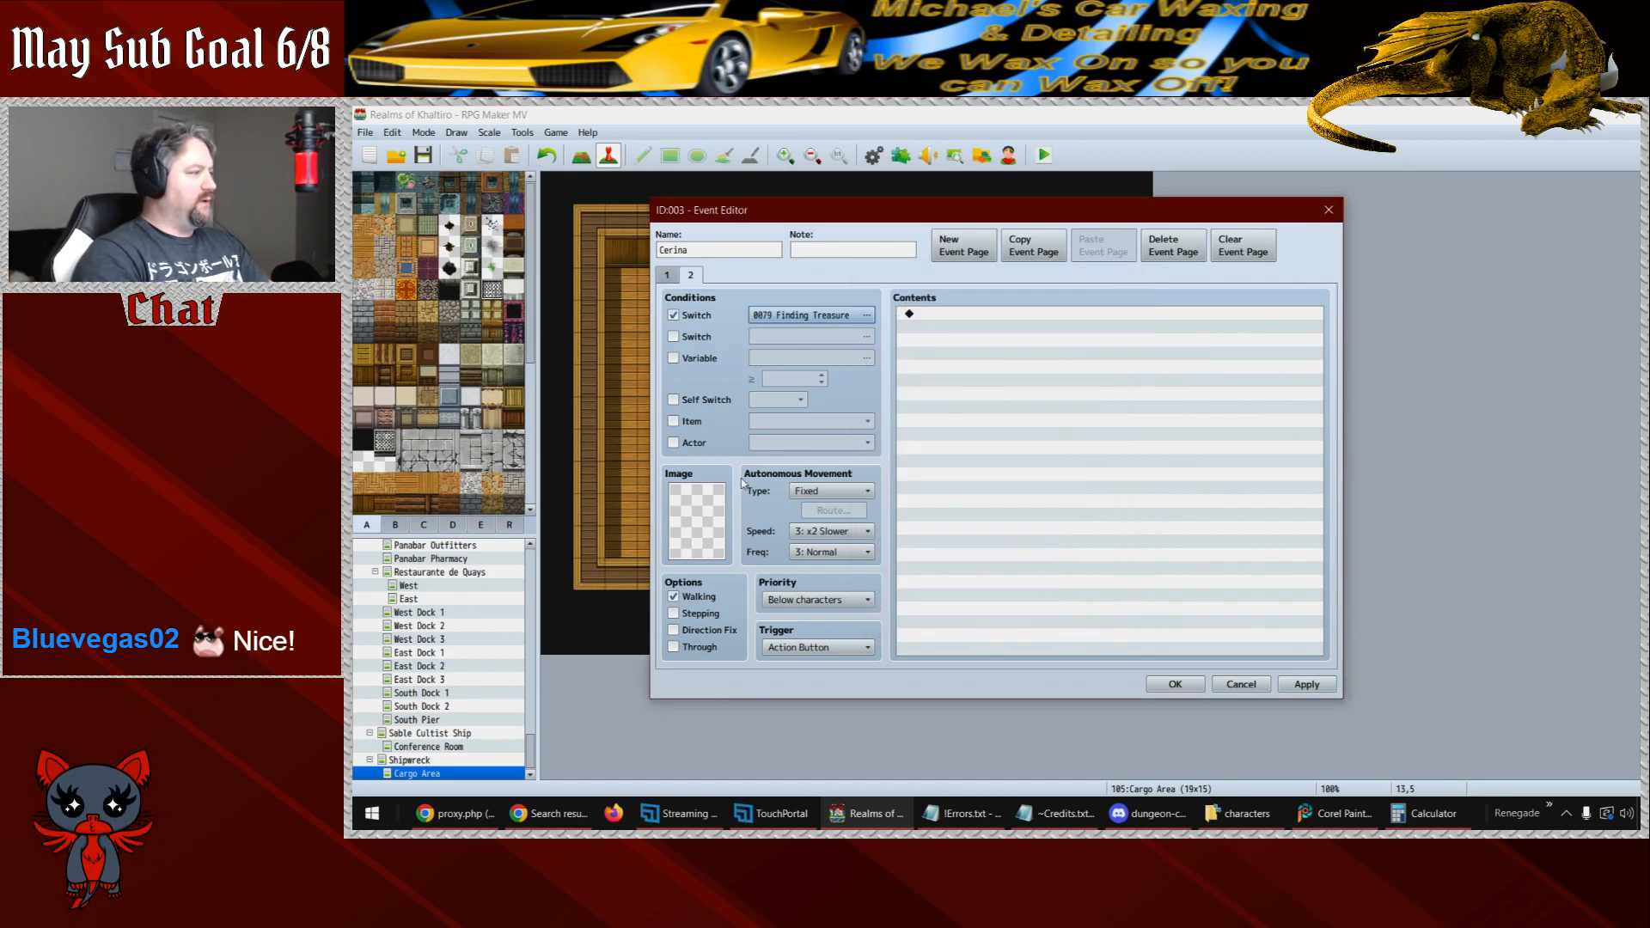
- Give the Cerina event's second page the right-facing middle sprite from ~RoK Cerina and accept the event
double_click(702, 536)
drag(890, 347, 889, 470)
click(825, 416)
click(938, 377)
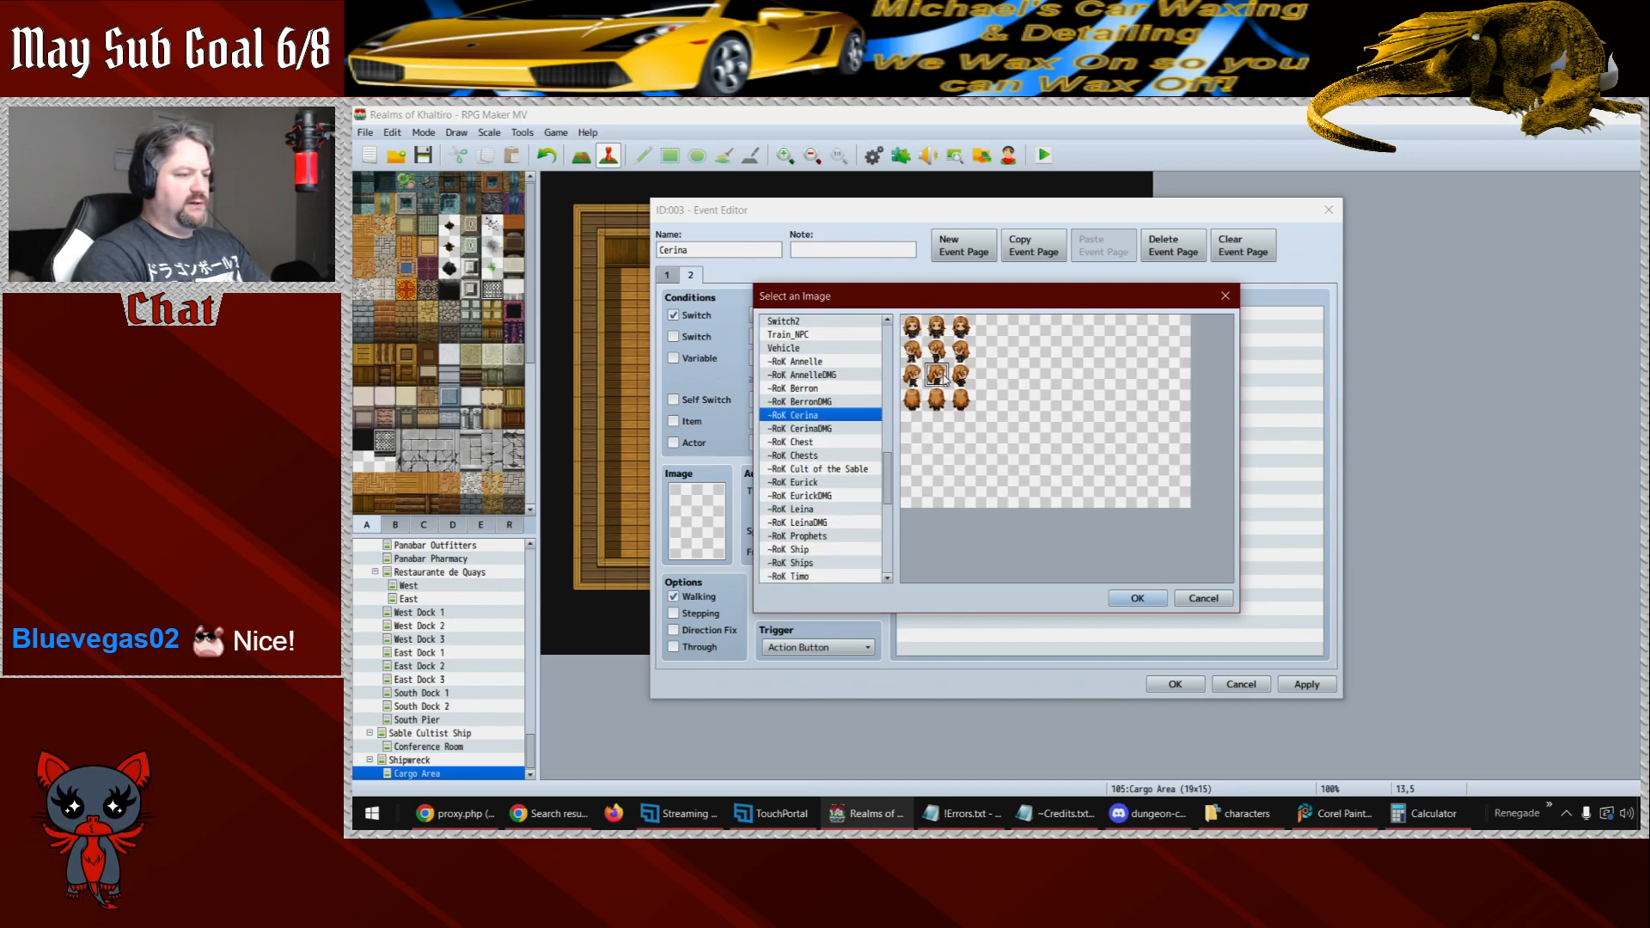
click(1133, 597)
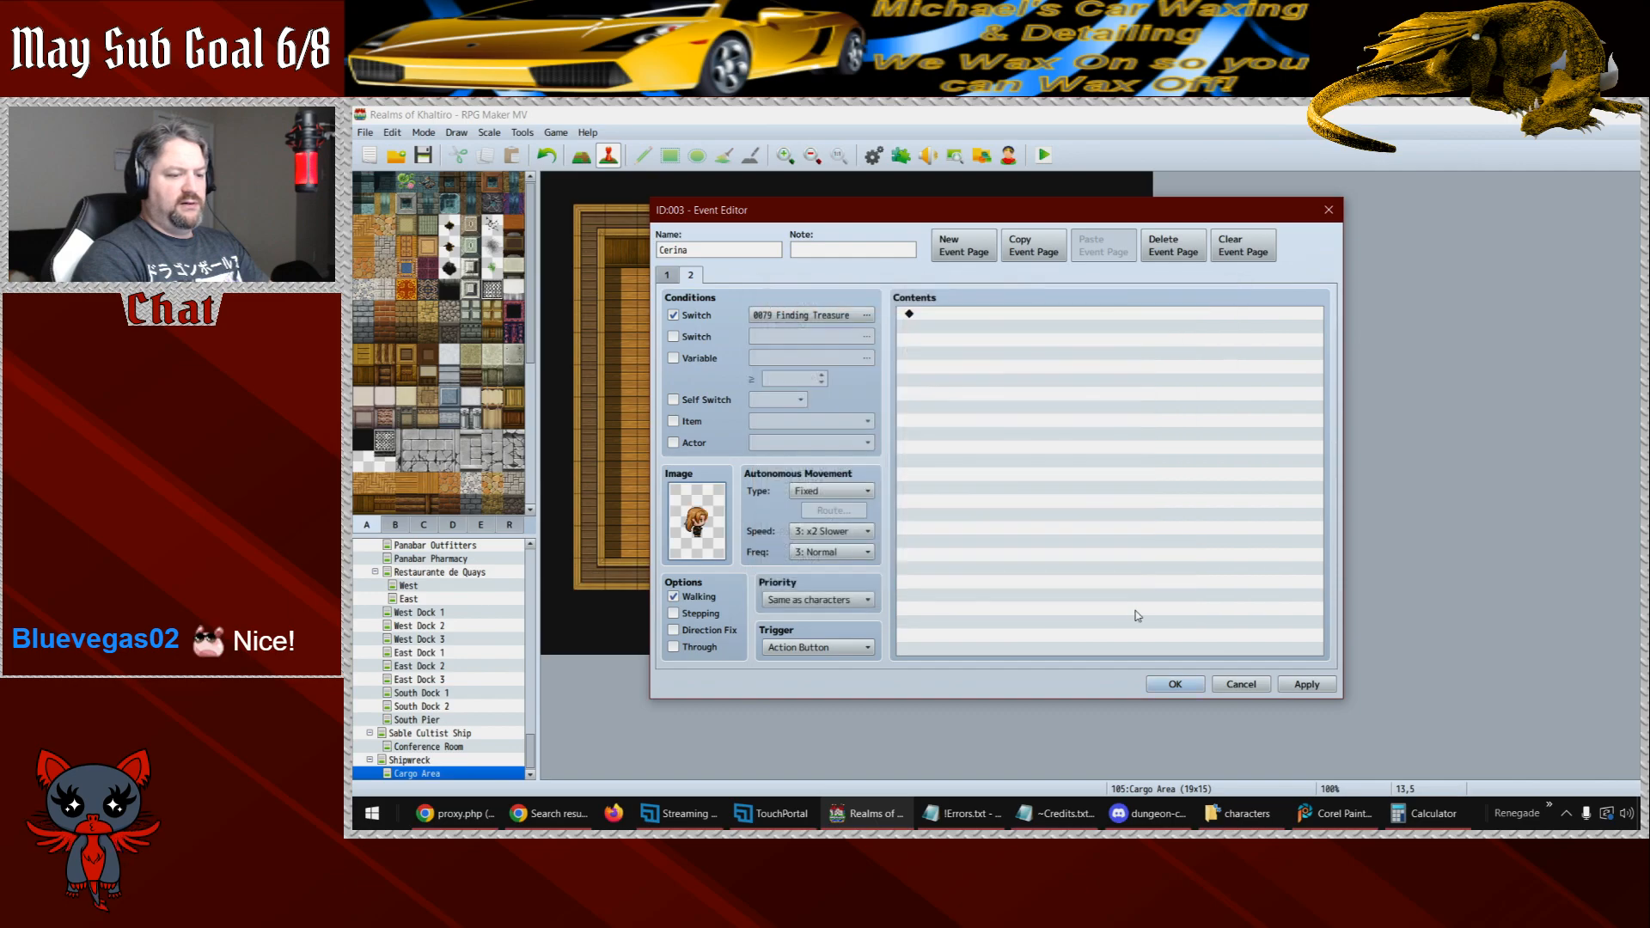
click(1174, 685)
- Place a copy of the Cerina event at tile 16,5 and rename the copy Berron
click(1075, 351)
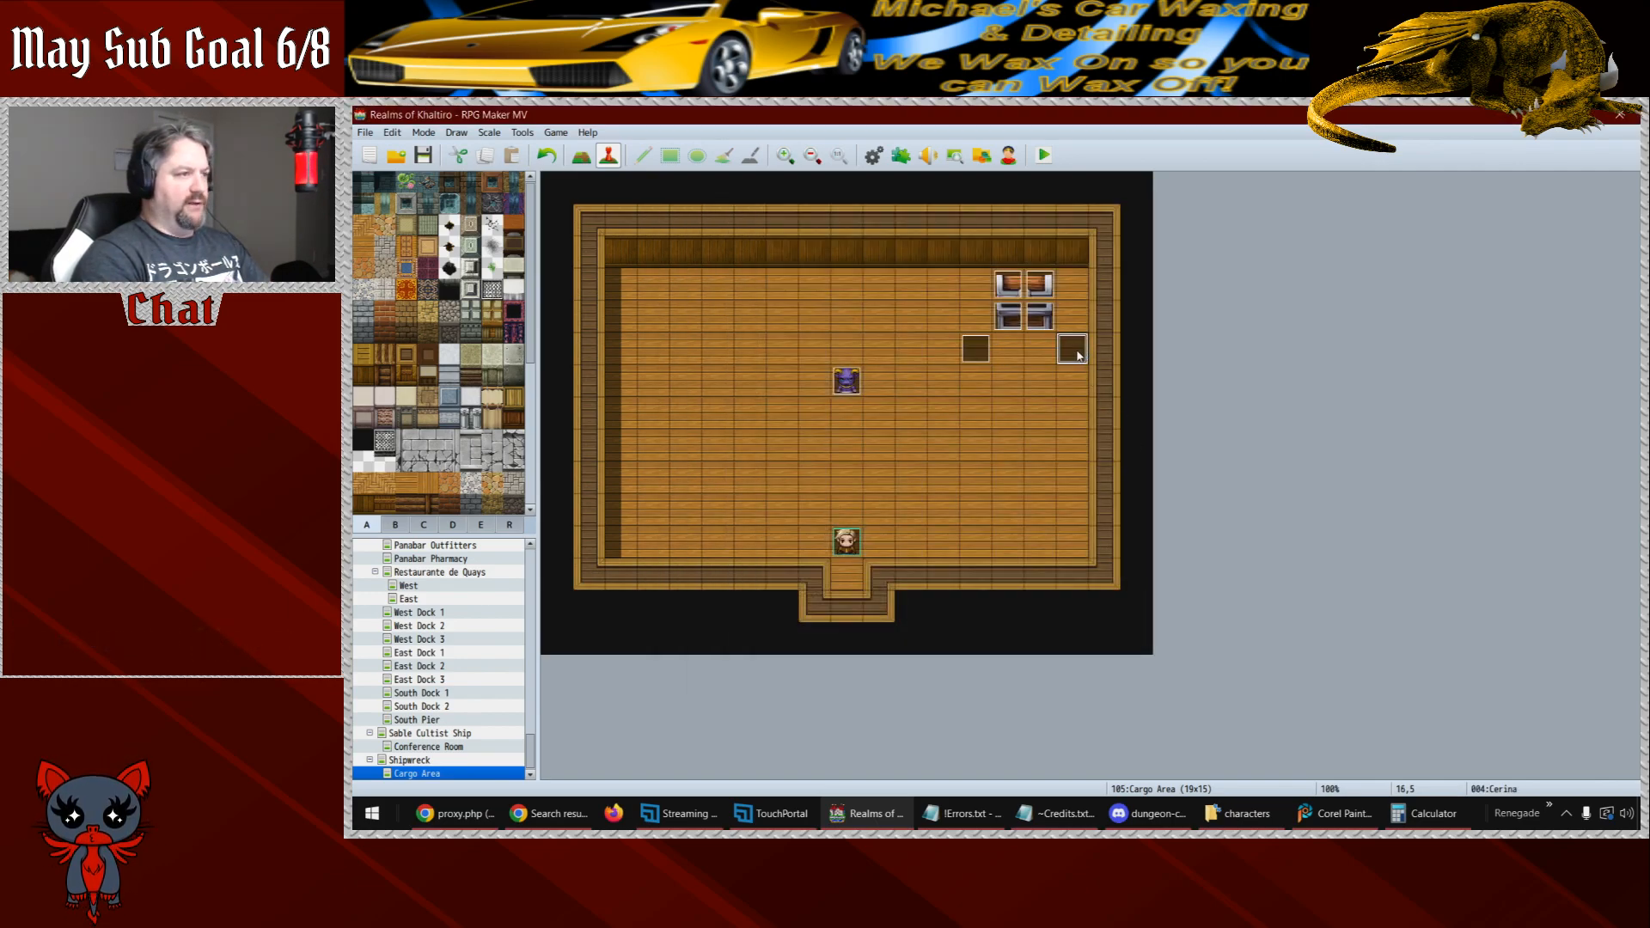
double_click(1079, 355)
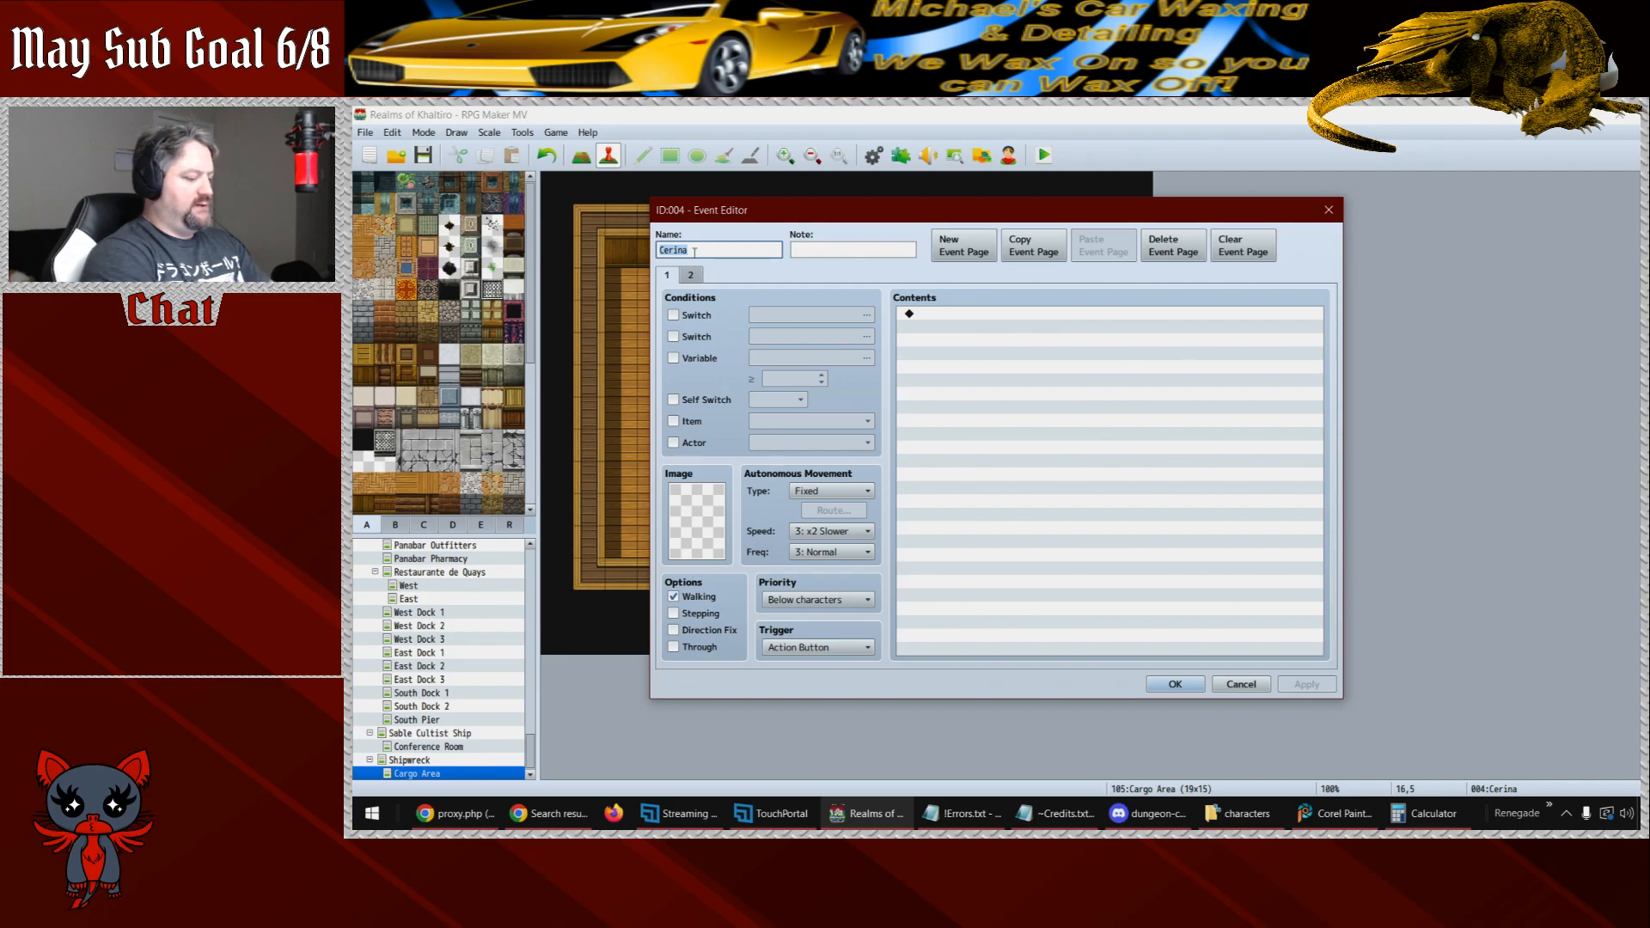
text(Berron)
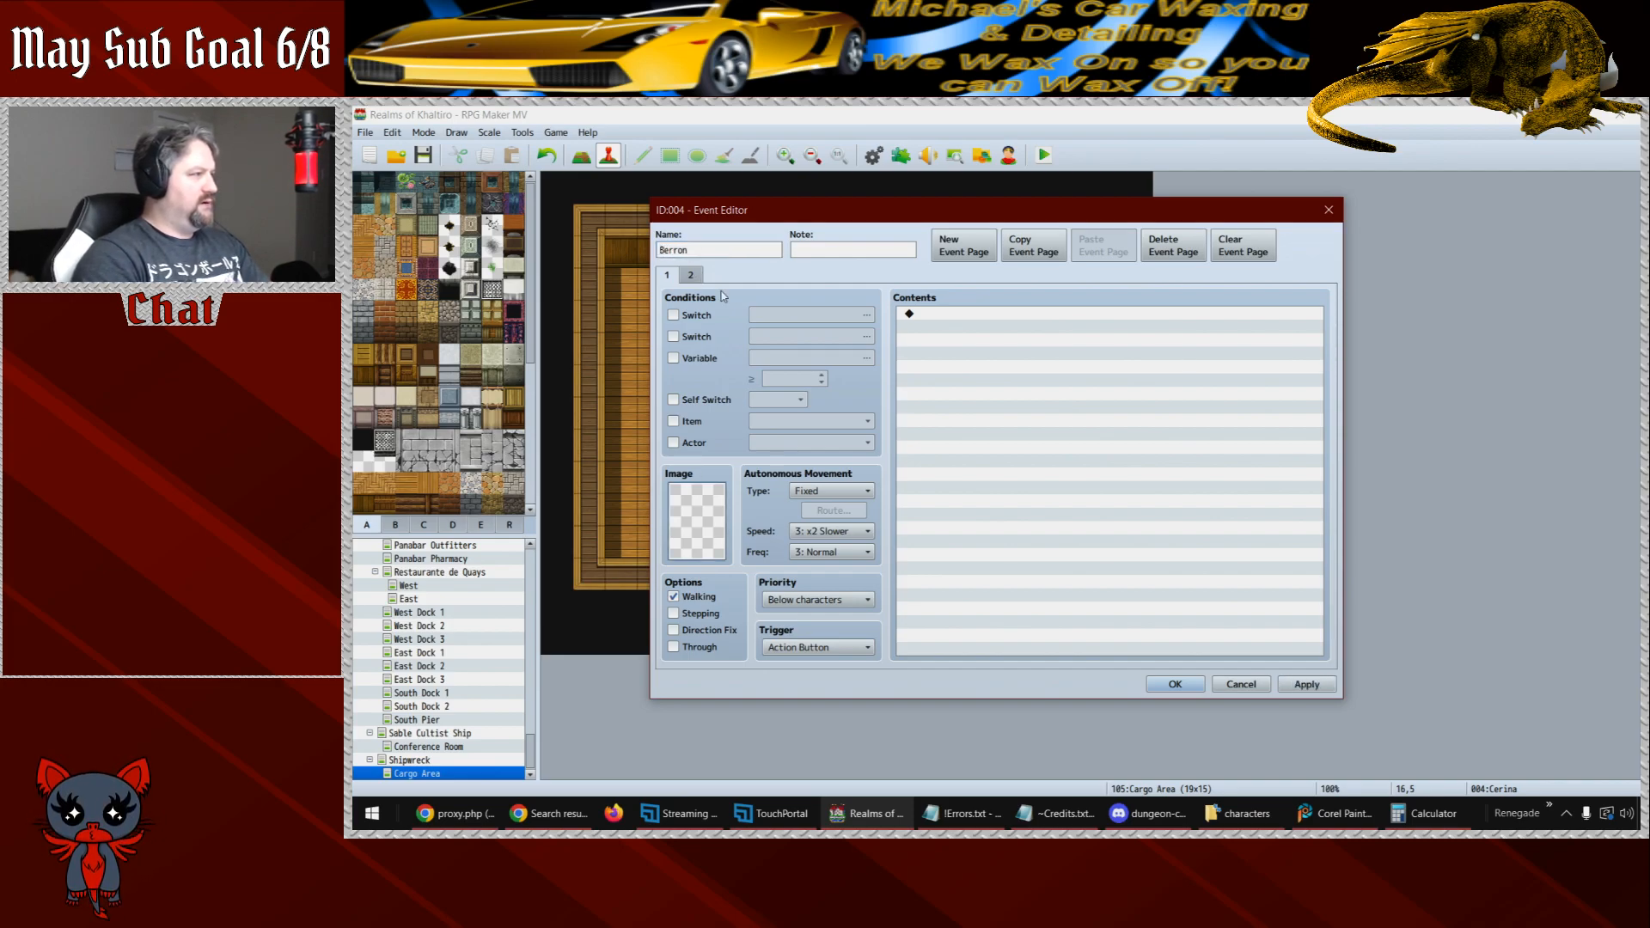
- Give the Berron event's second page the middle sprite in the second row of ~RoK Berron and accept the event
click(693, 276)
double_click(709, 532)
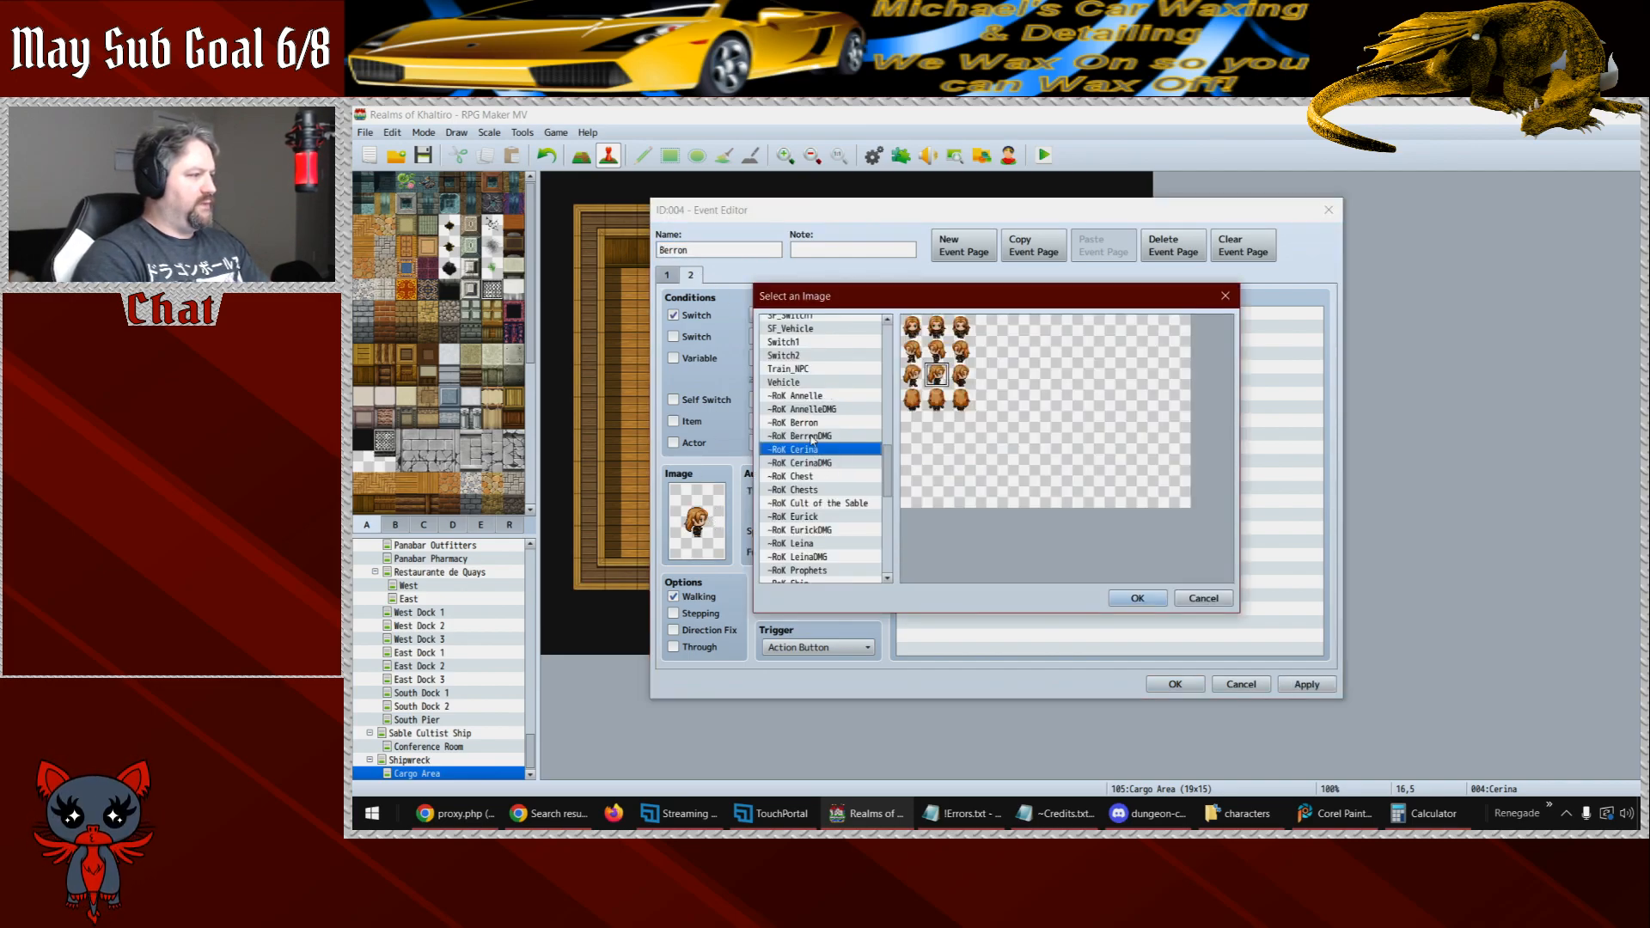
click(827, 423)
click(930, 354)
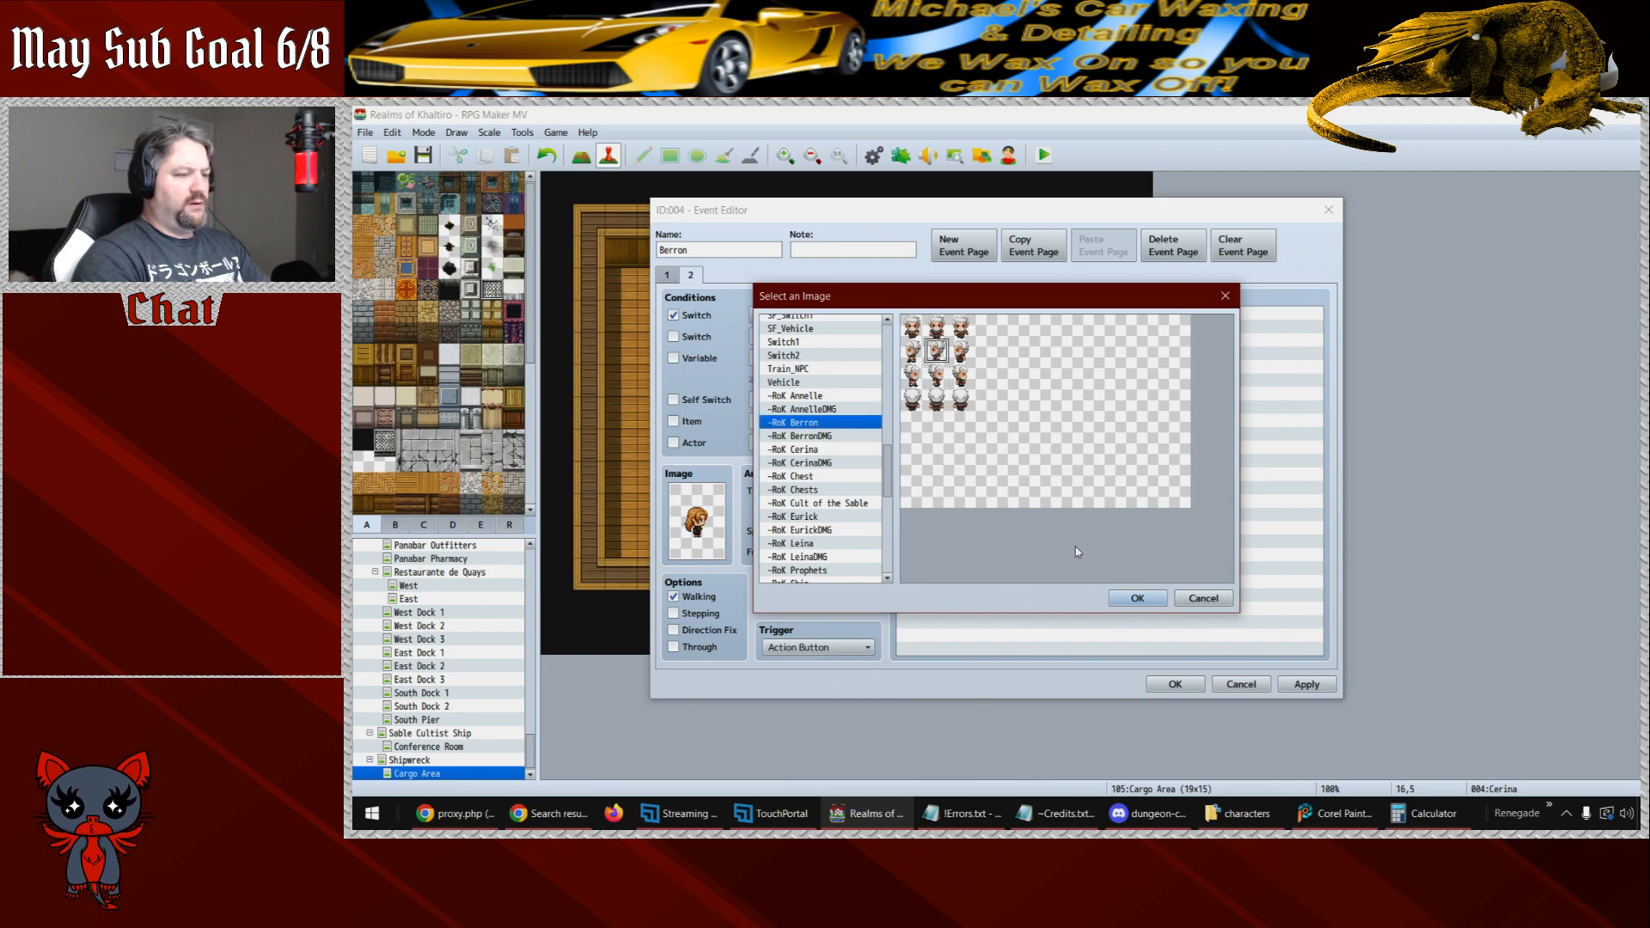
click(1137, 598)
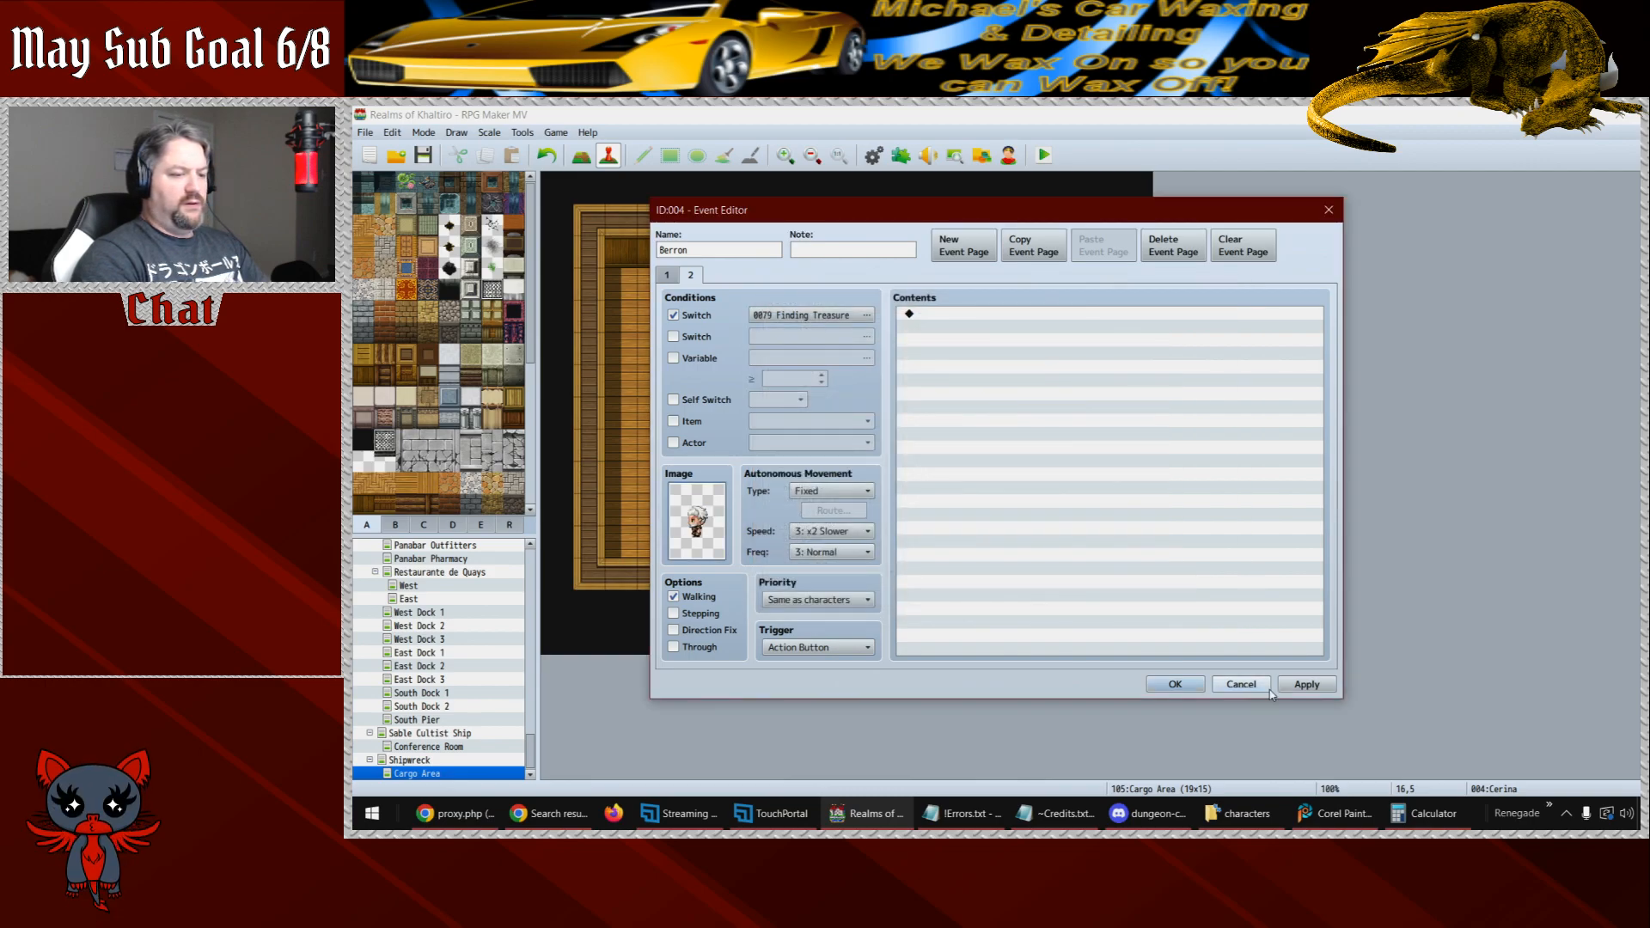
click(1175, 685)
- Open the Chest 1 event at tile 14,4 and add a Fadeout Screen command to its contents
double_click(1022, 331)
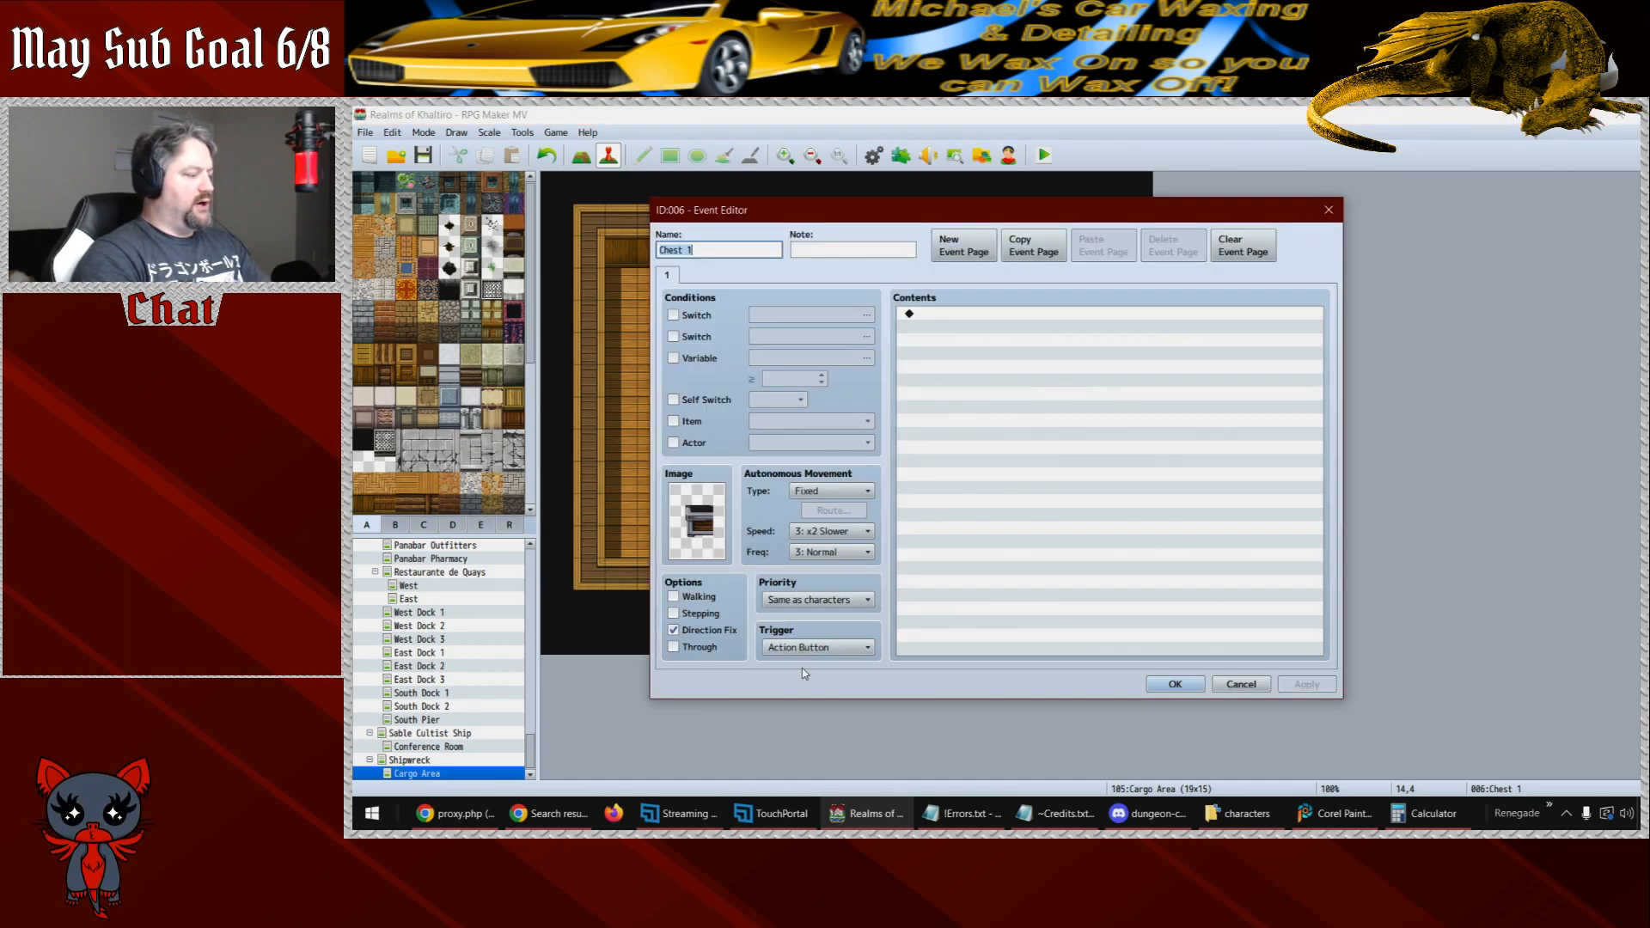
double_click(924, 320)
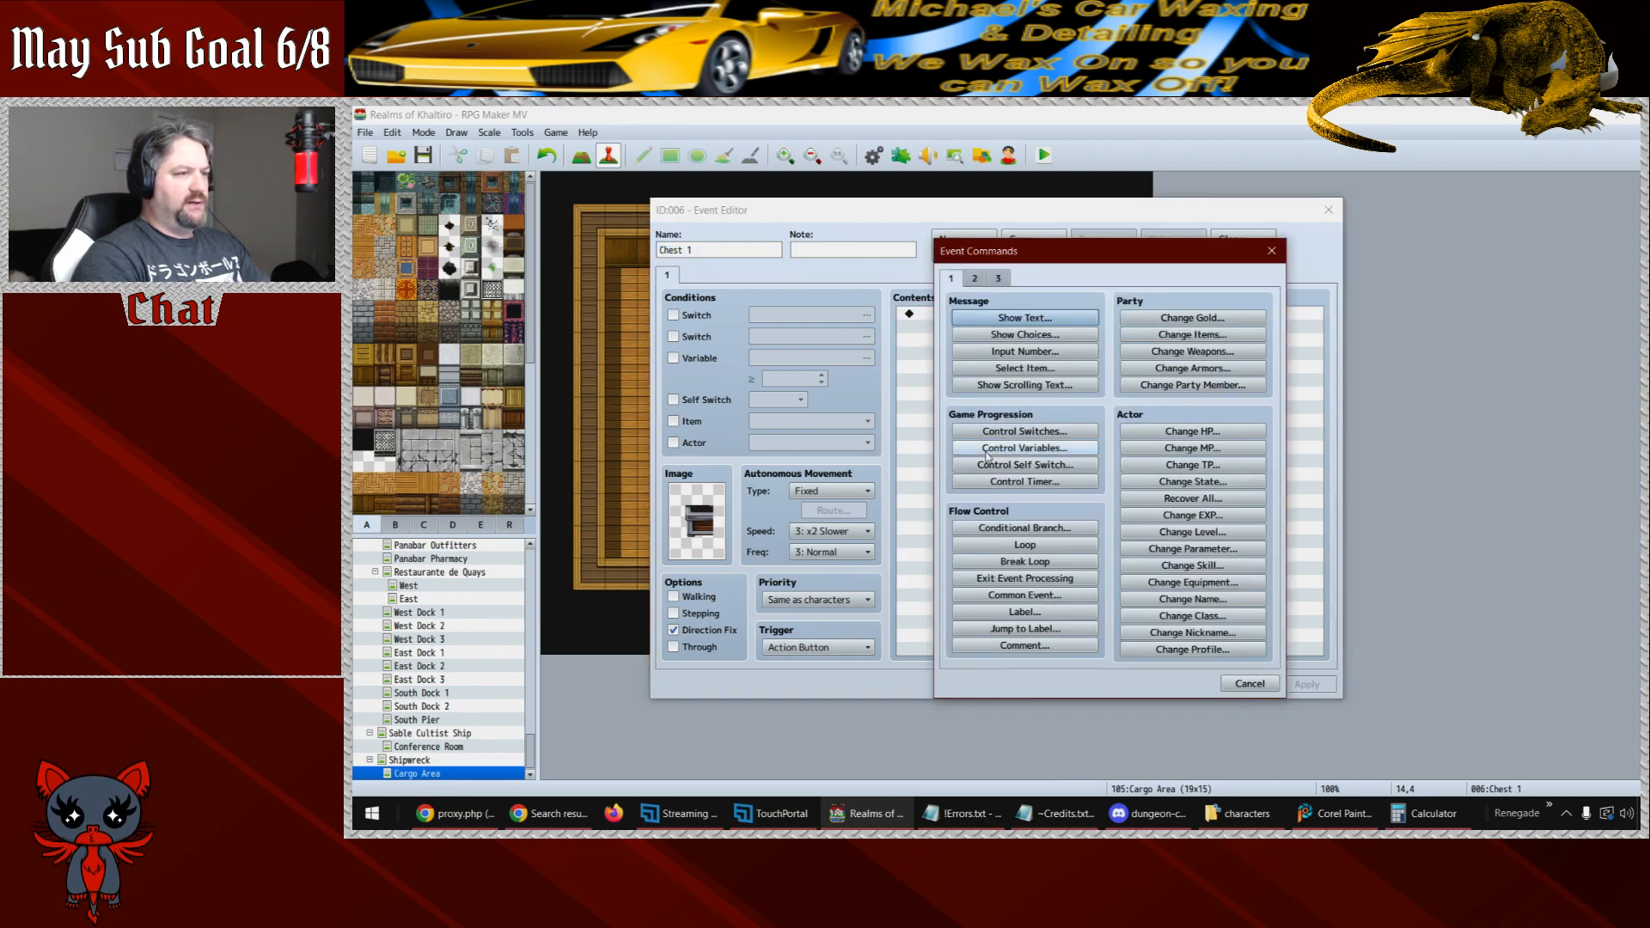
click(977, 280)
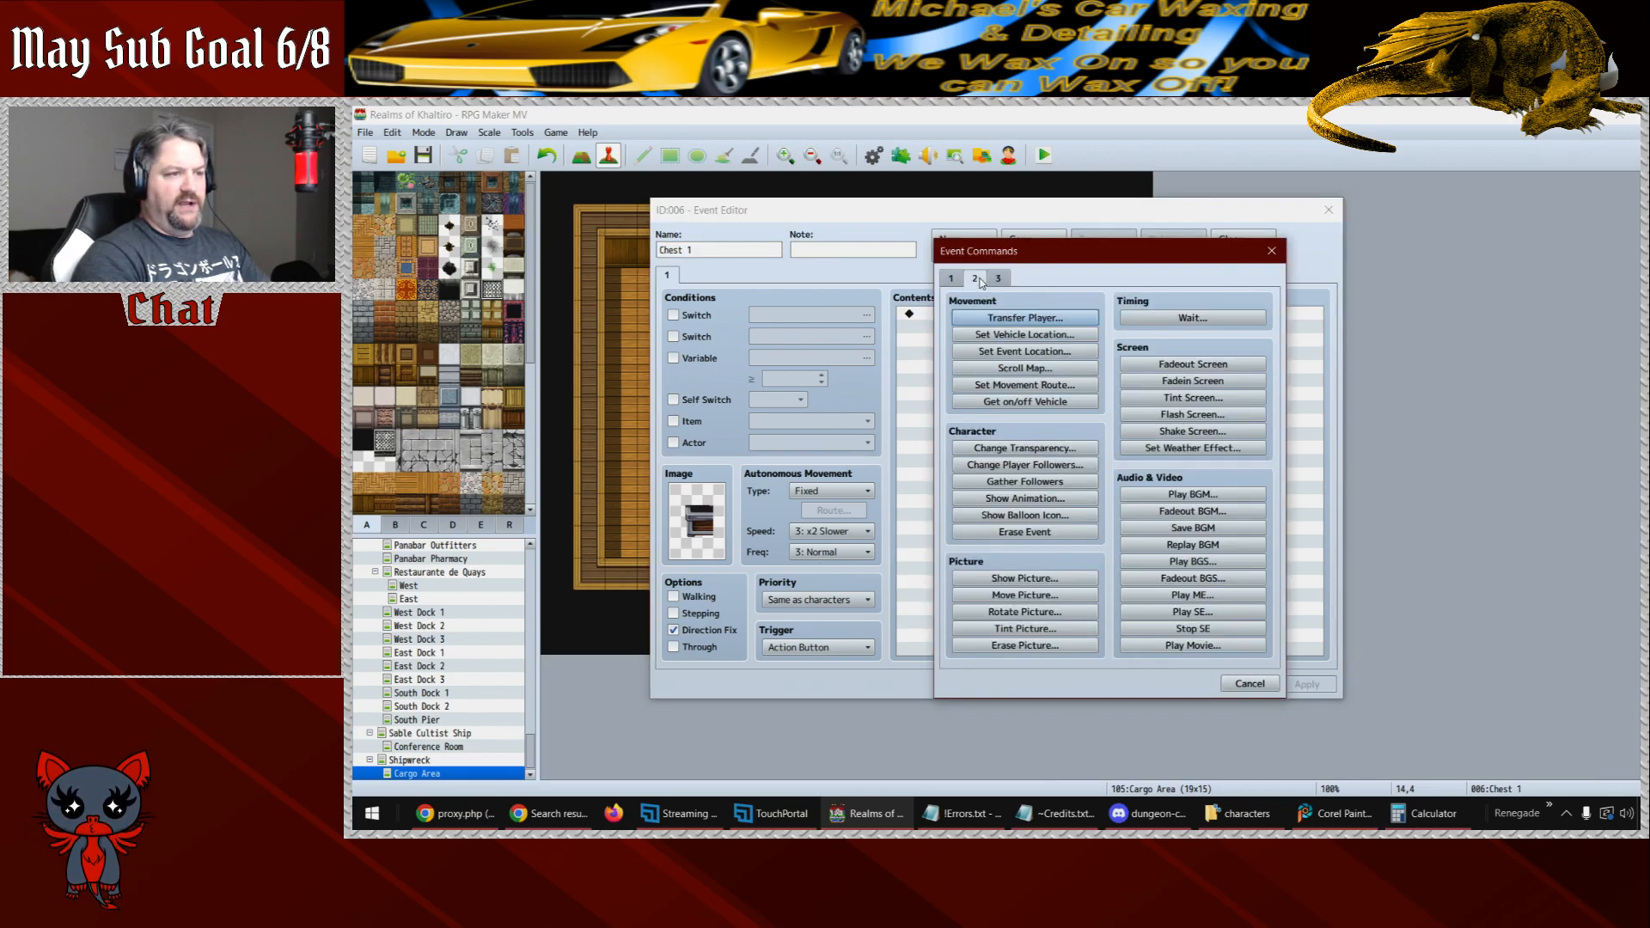
click(1193, 364)
- Add a Control Switches command below the fadeout that turns switch 0079 Finding Treasure ON
double_click(943, 331)
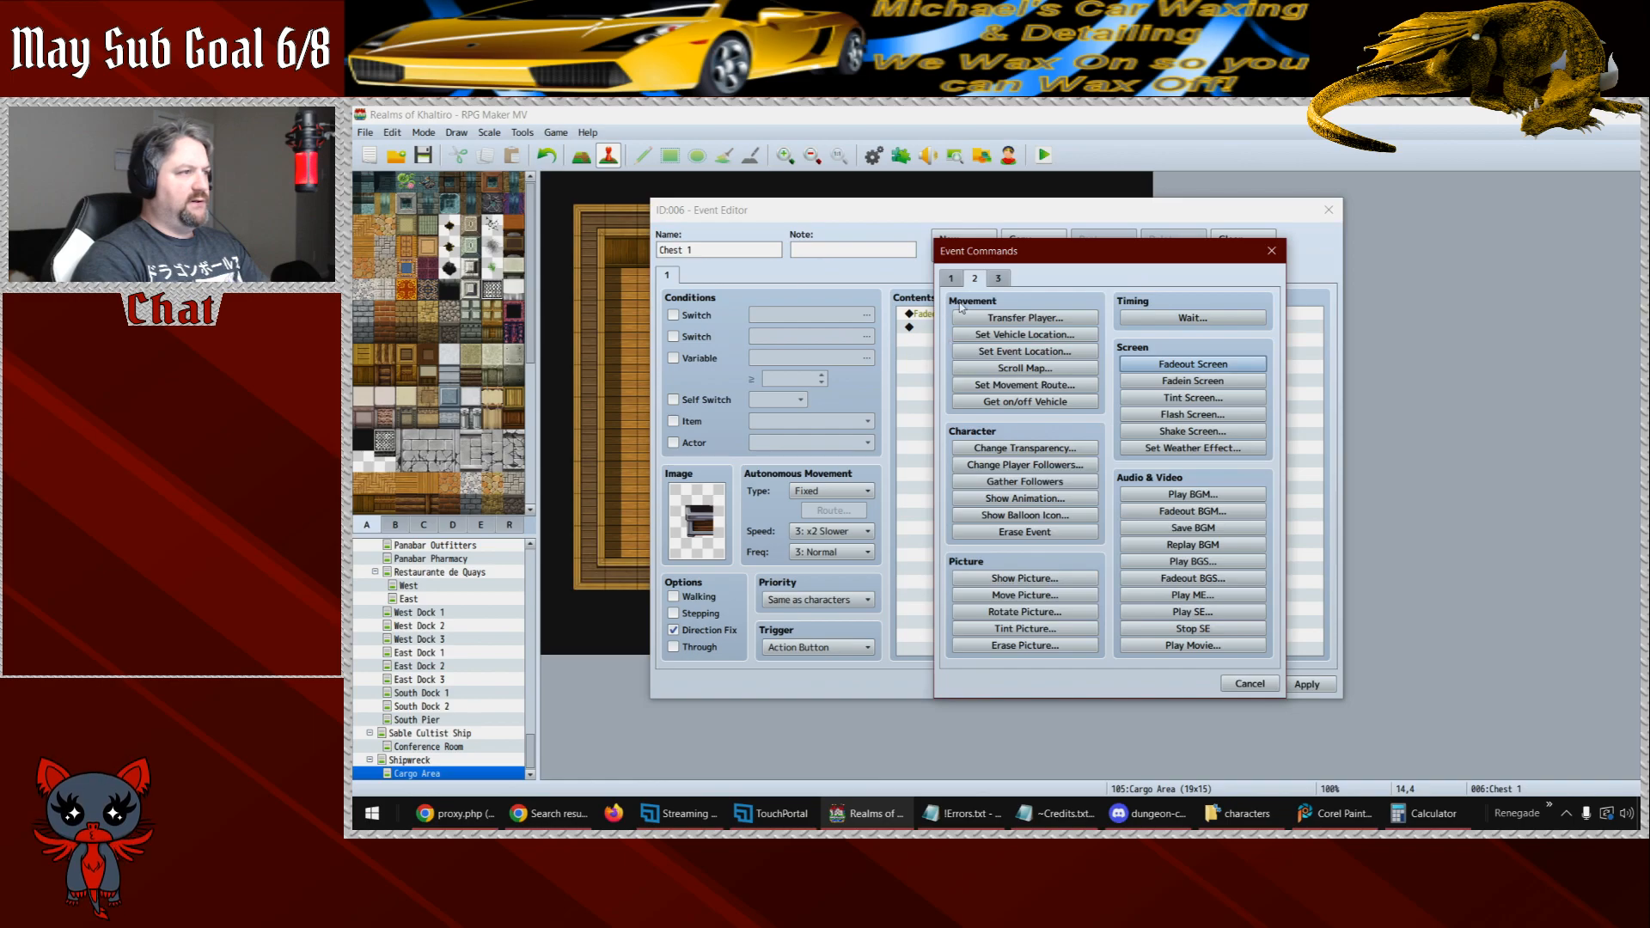
click(951, 278)
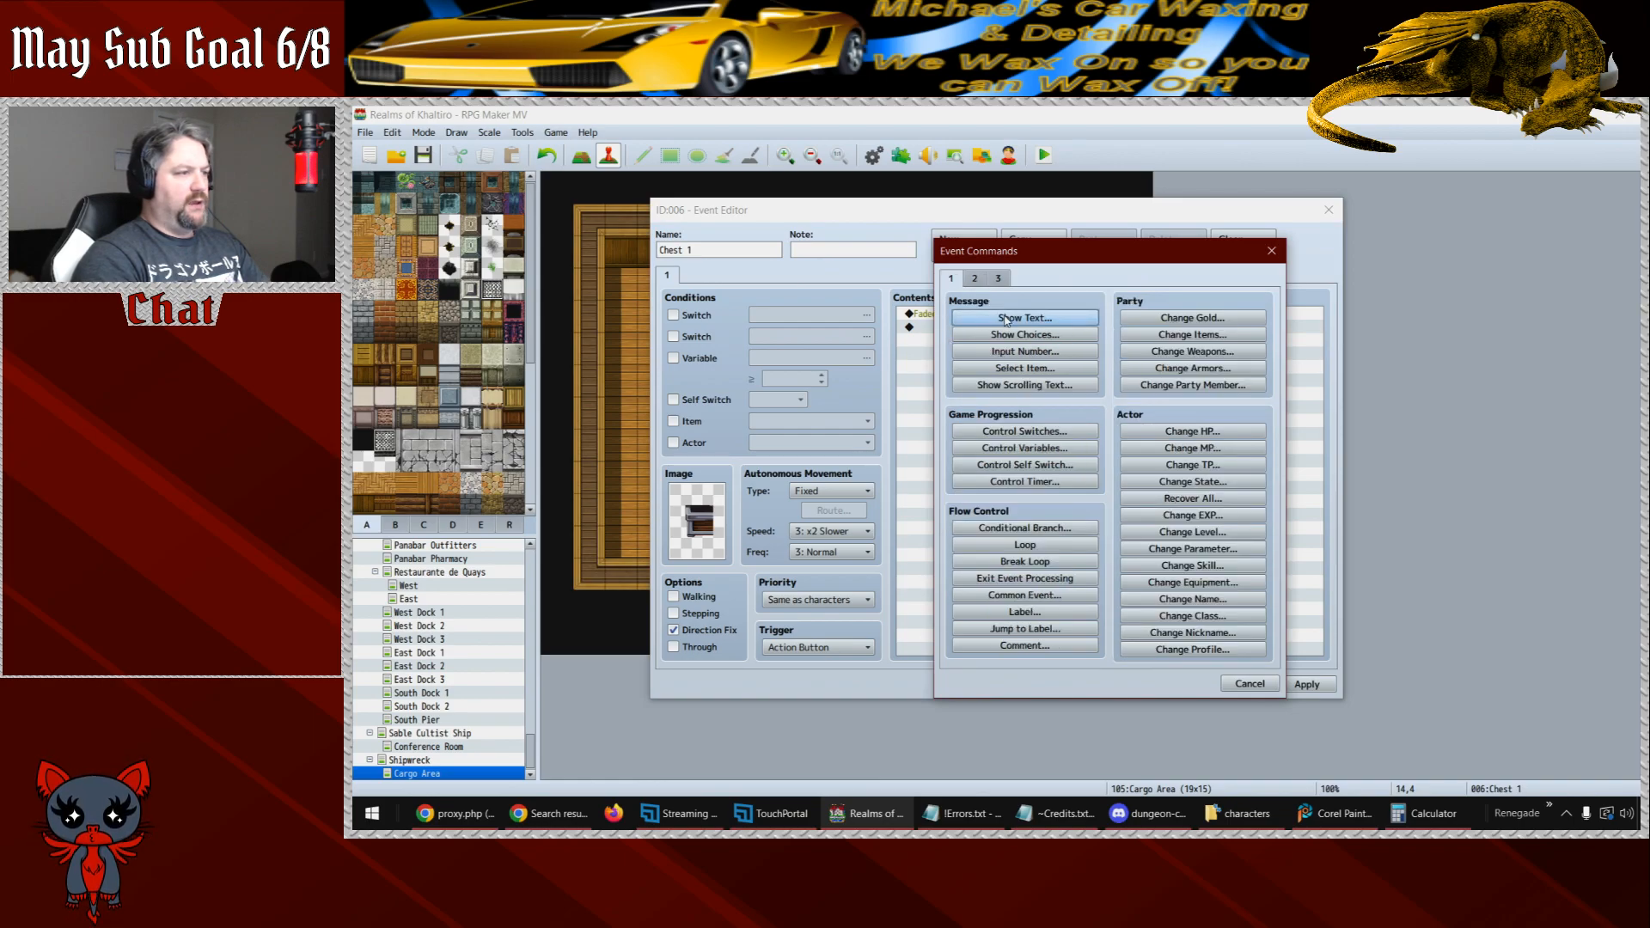
click(1031, 431)
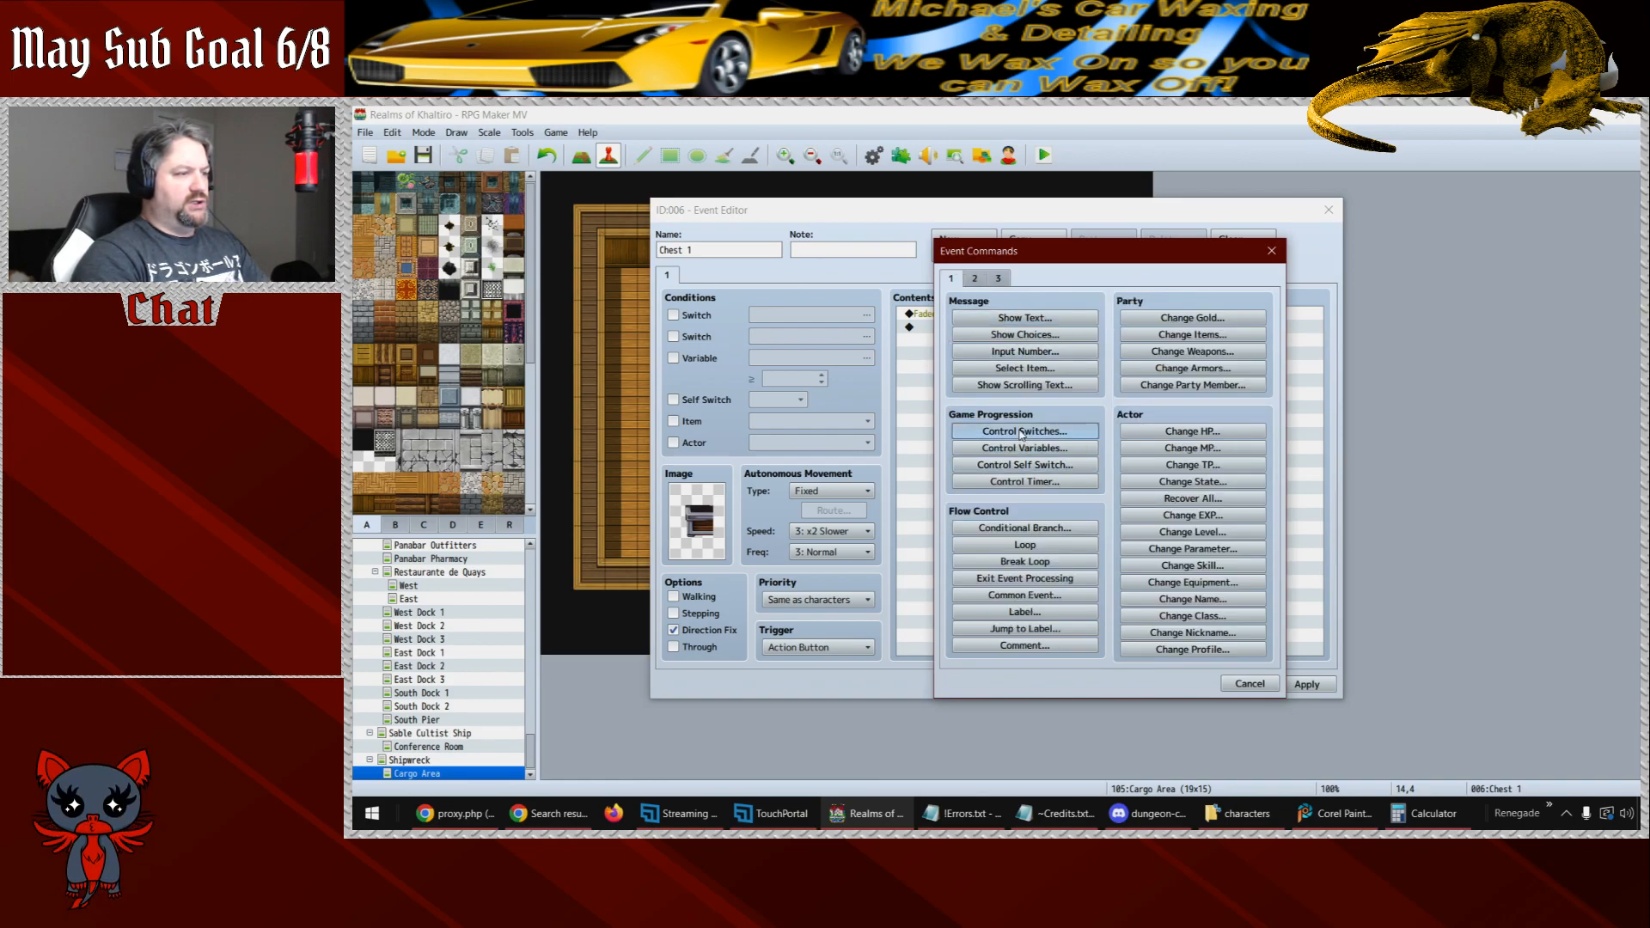
click(1084, 452)
click(1089, 639)
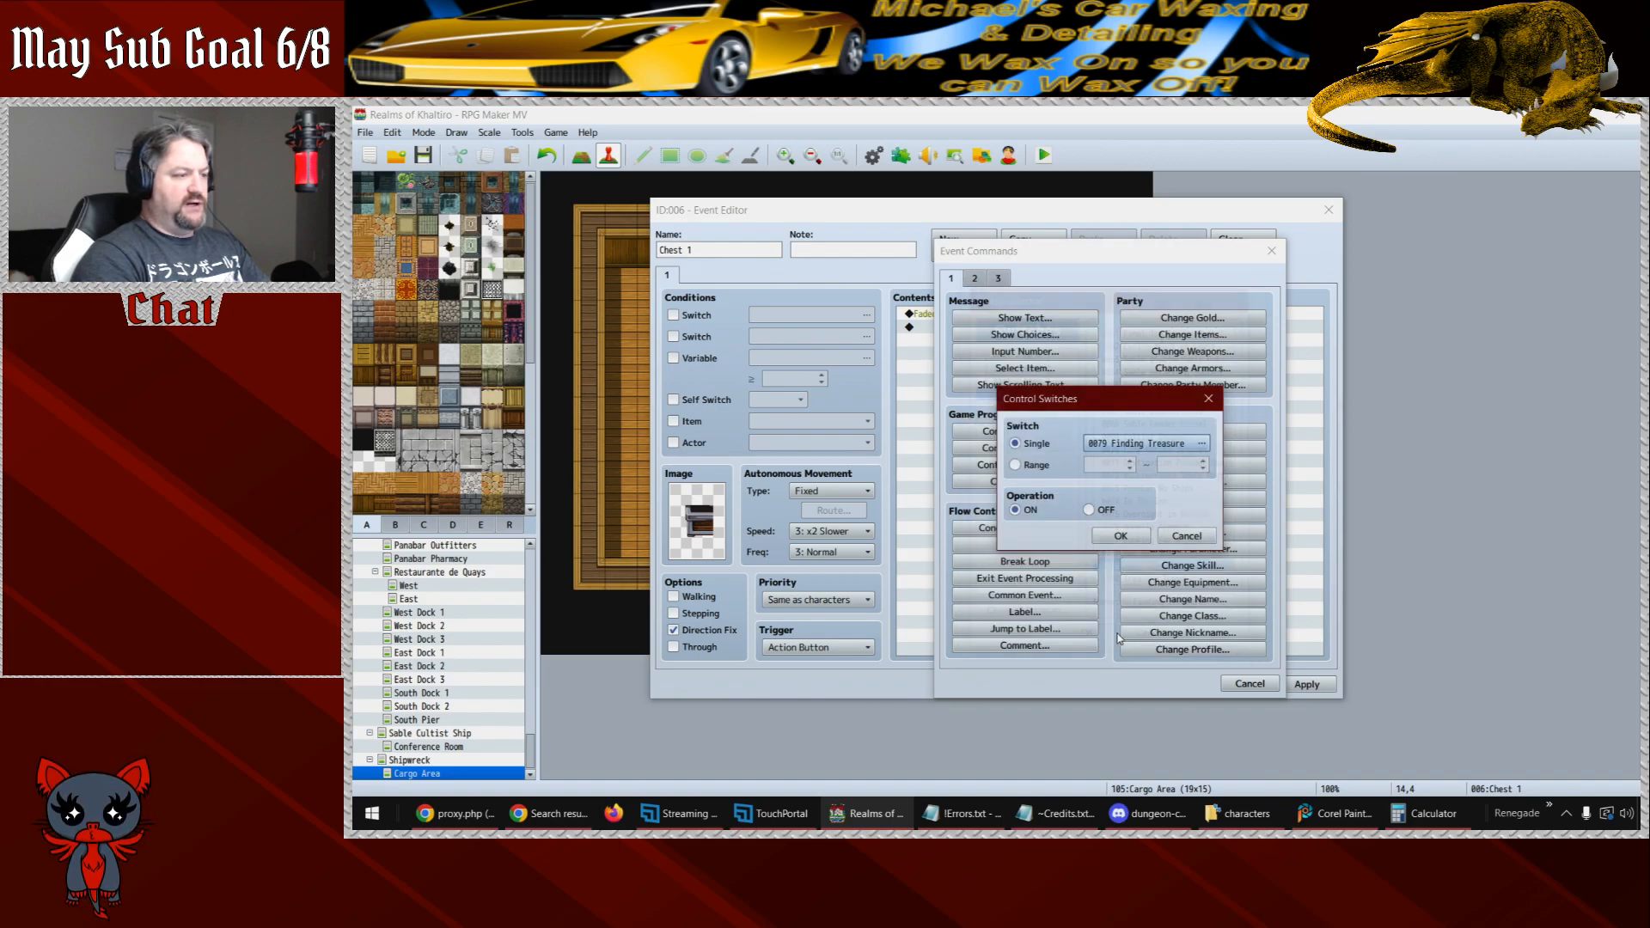
click(1115, 535)
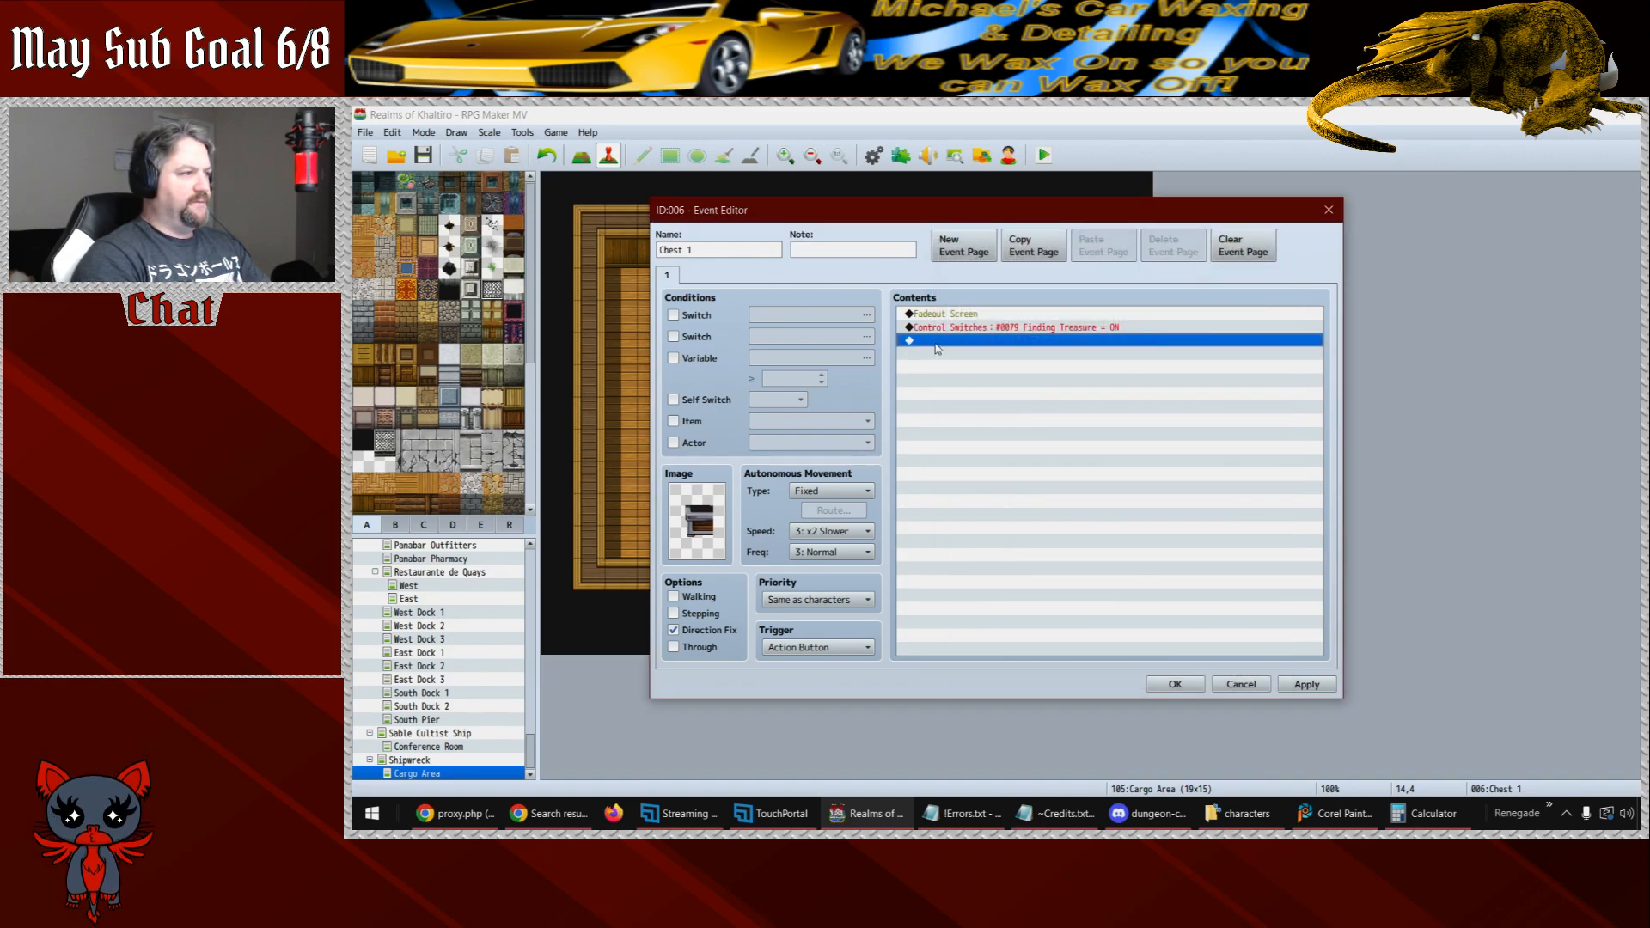
- Add a Transfer Player command to Cargo Area (14,5) with direction Up after the switch command
double_click(937, 347)
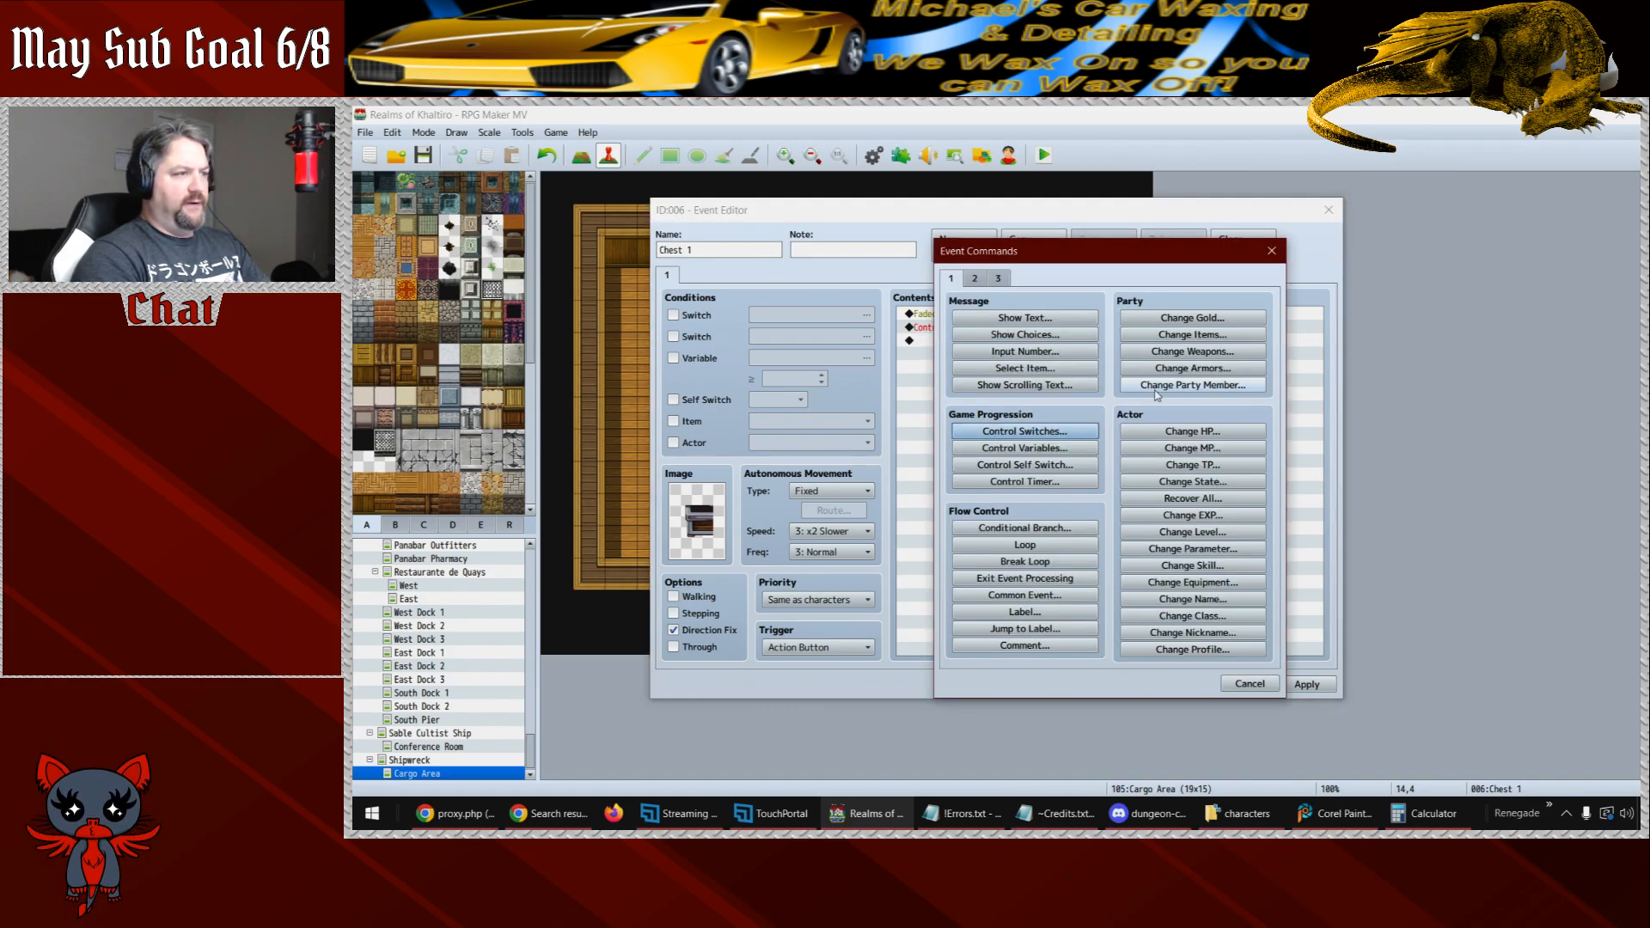
click(976, 278)
click(1040, 318)
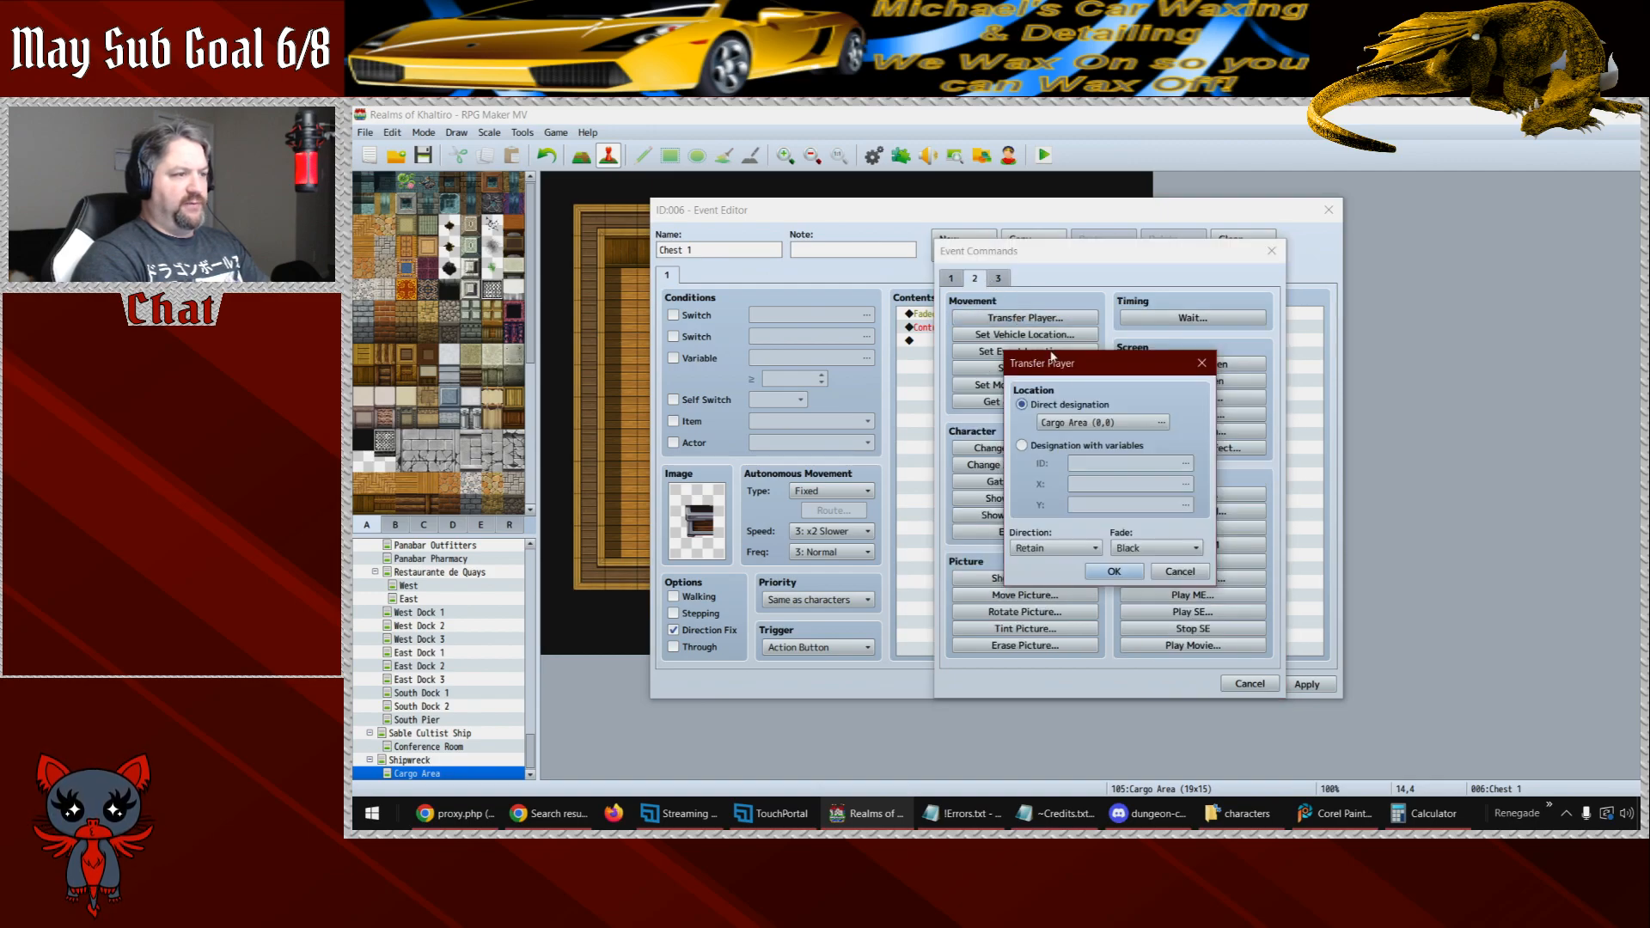
click(1117, 423)
click(1163, 342)
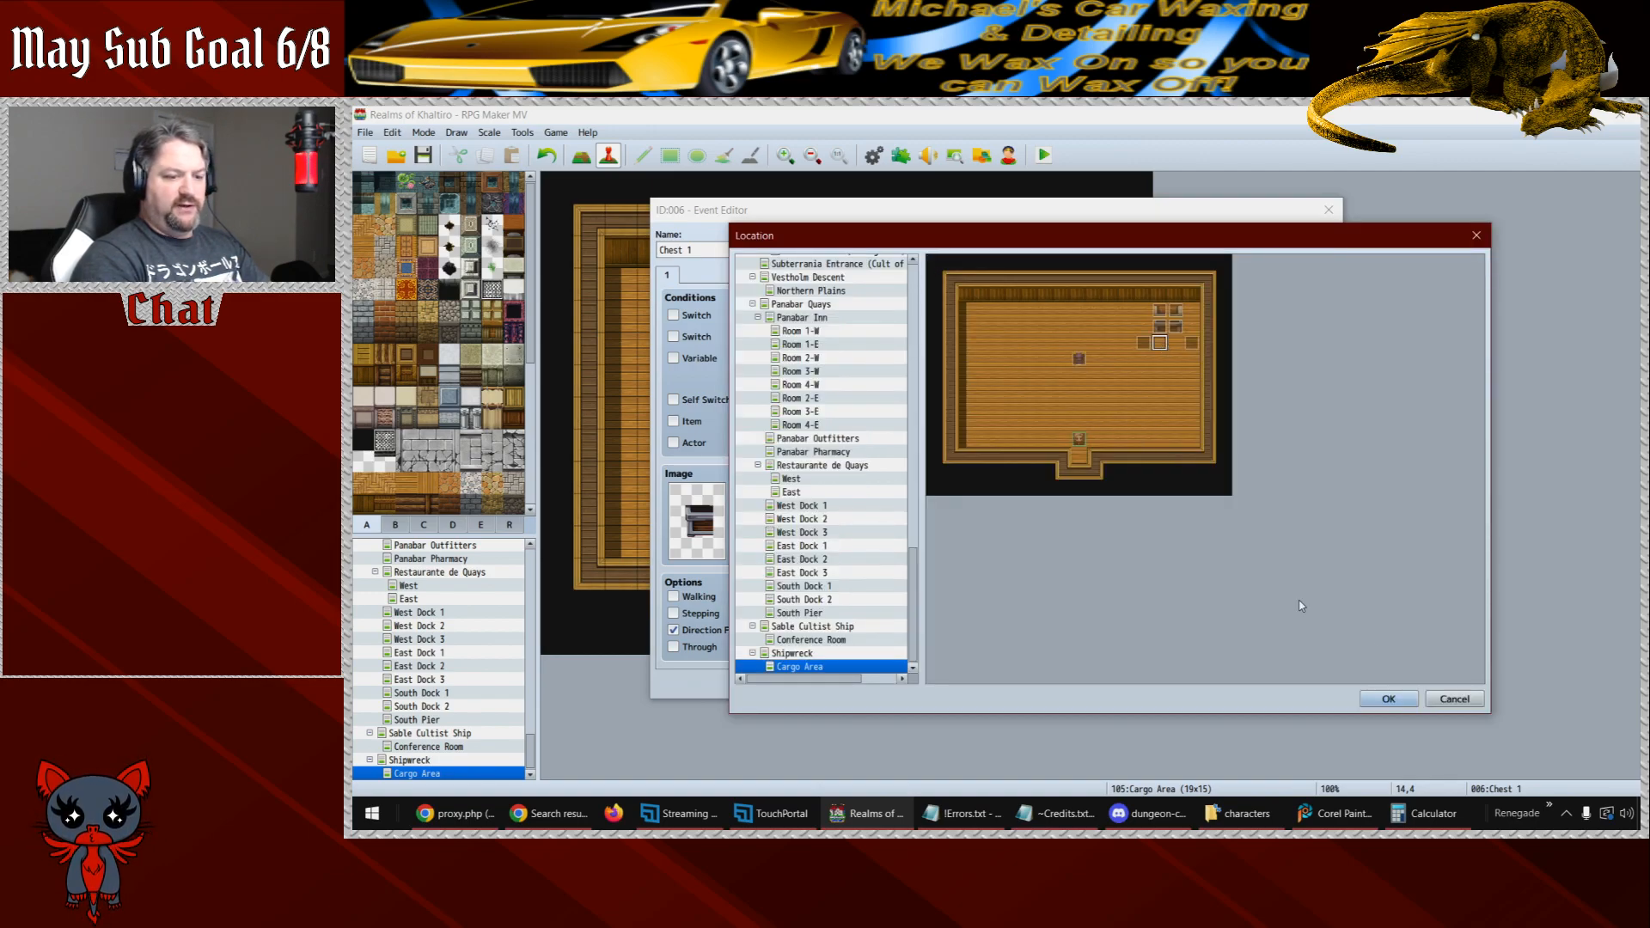
click(1389, 699)
click(1077, 549)
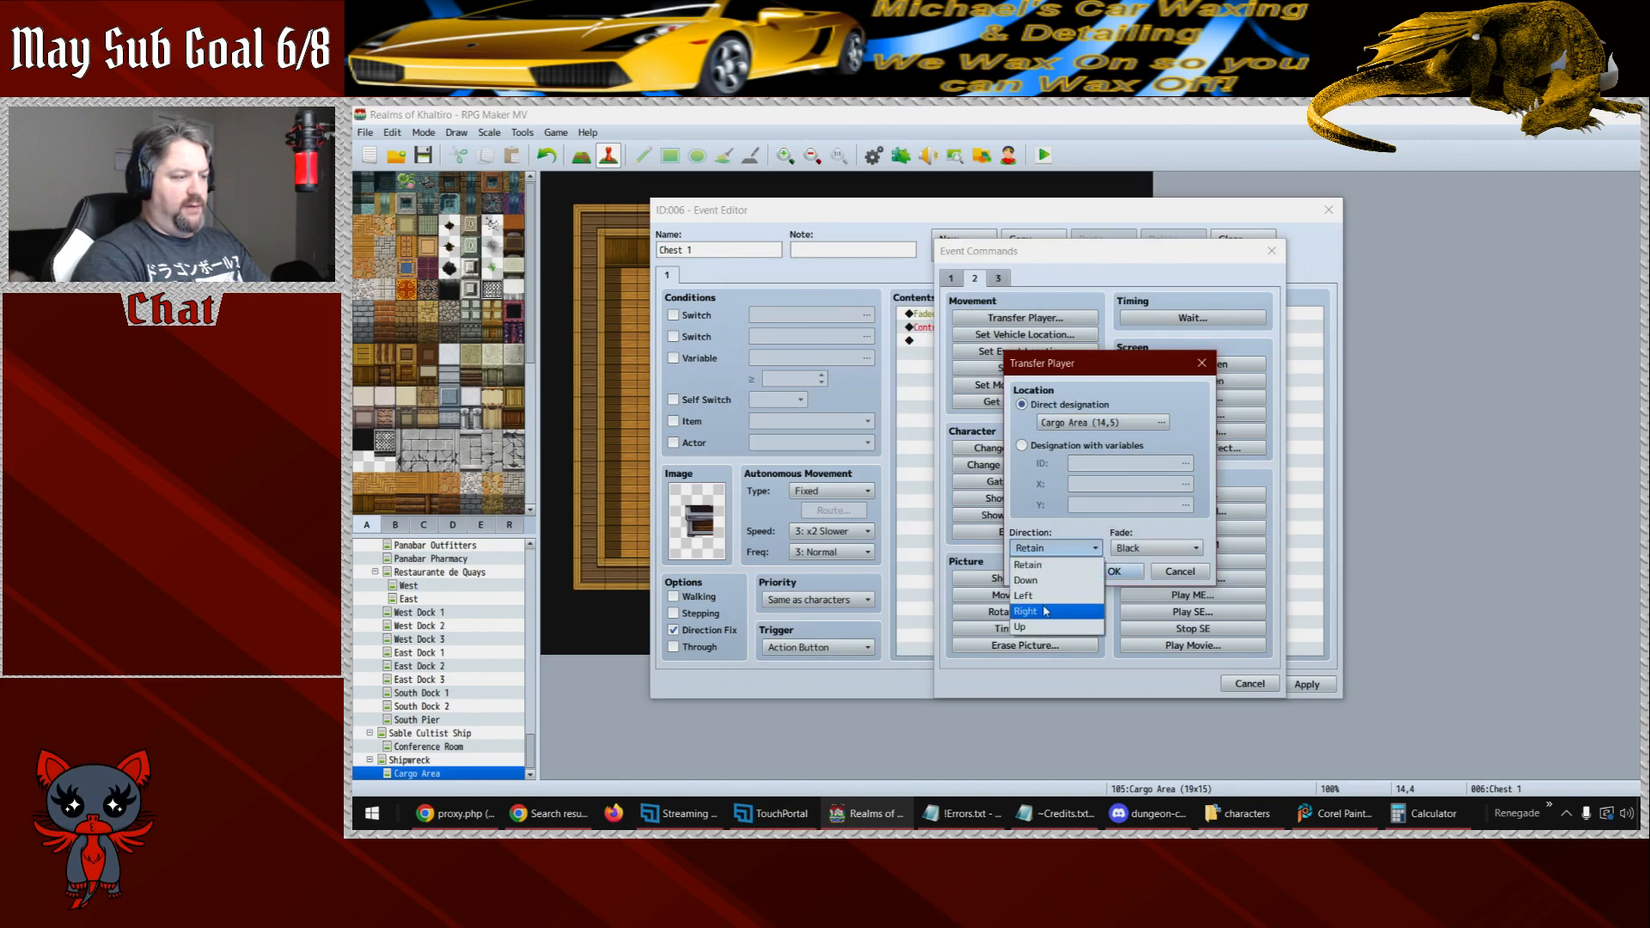
click(1023, 626)
click(1114, 571)
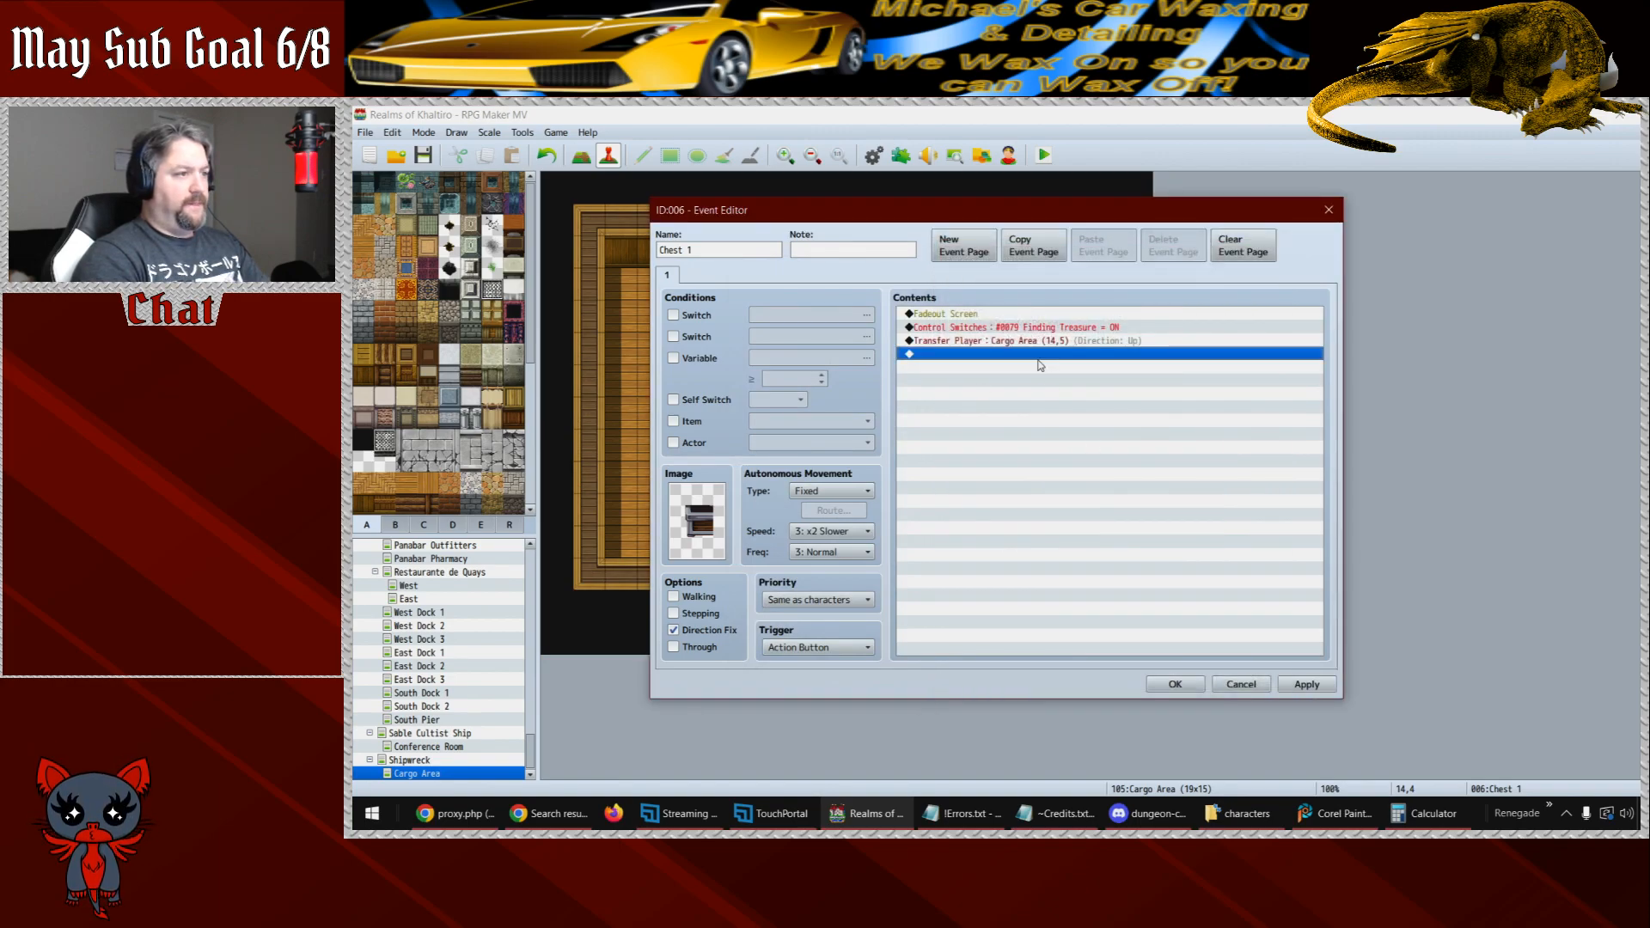
- Add a Fadein Screen command after the transfer and accept the Chest 1 event
double_click(1040, 366)
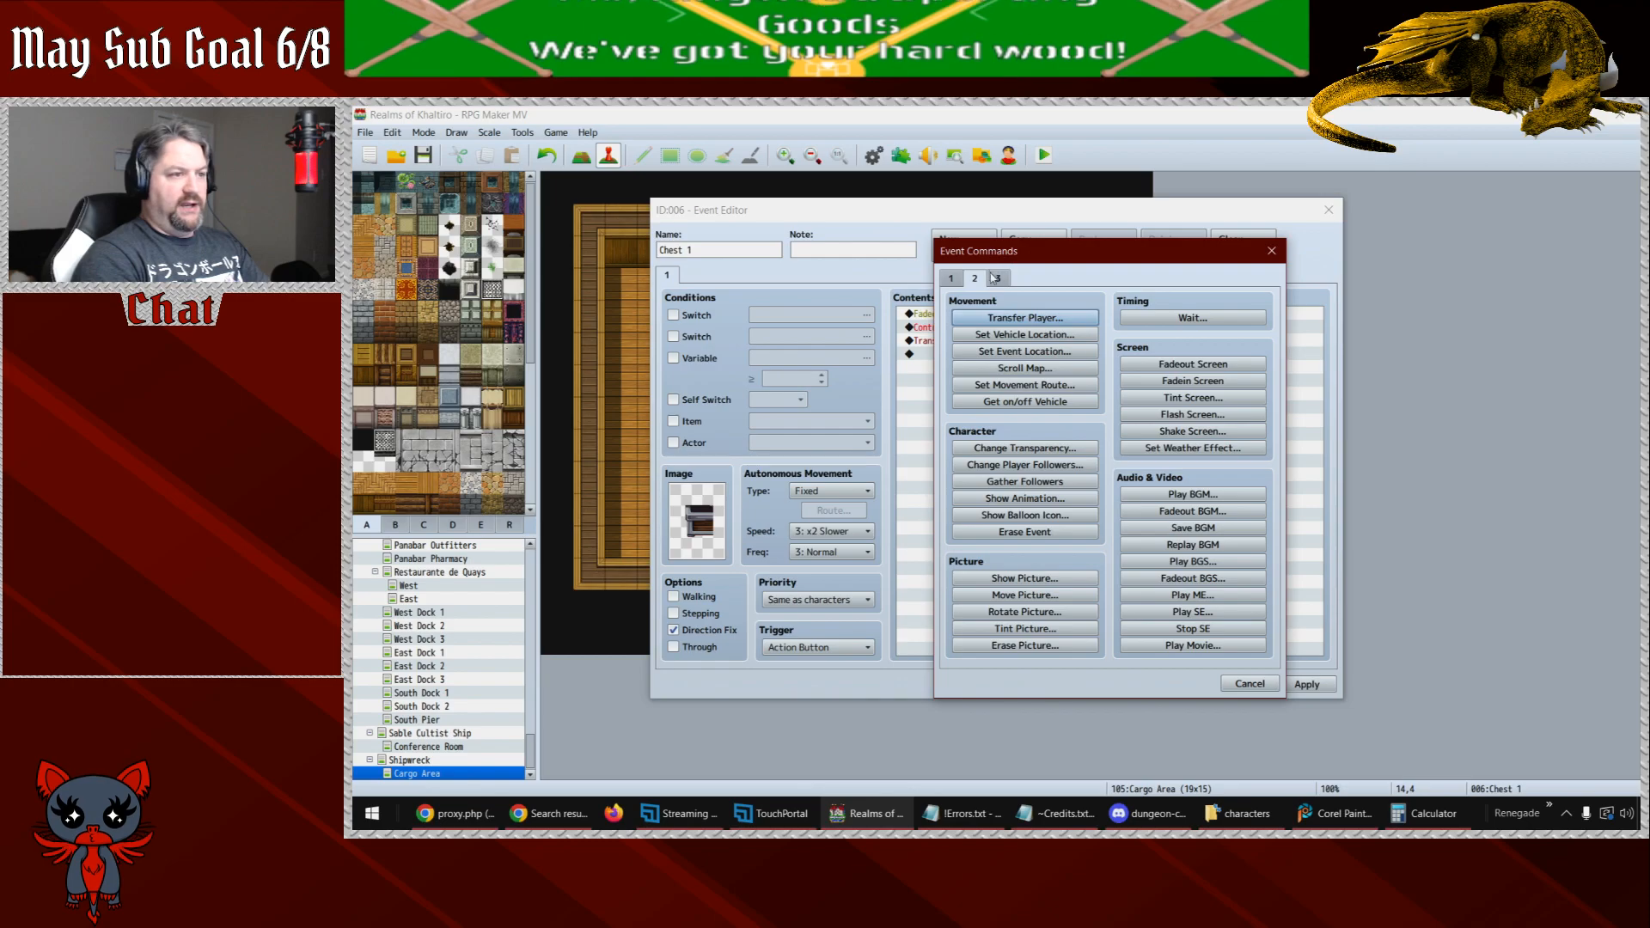
click(1193, 380)
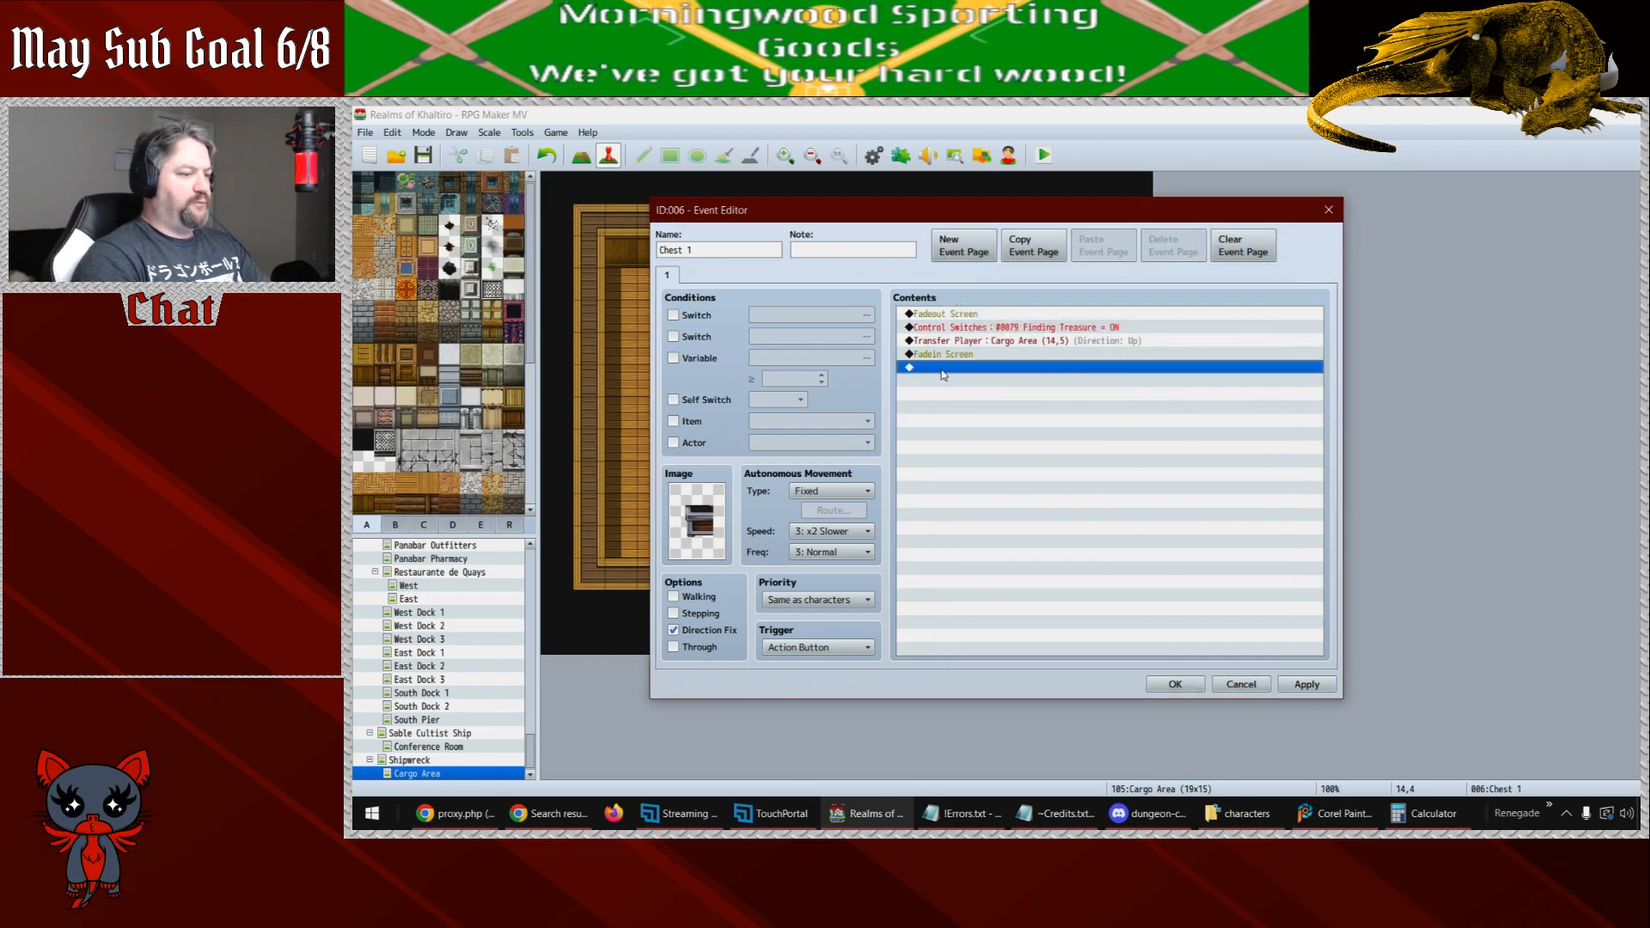
click(1175, 684)
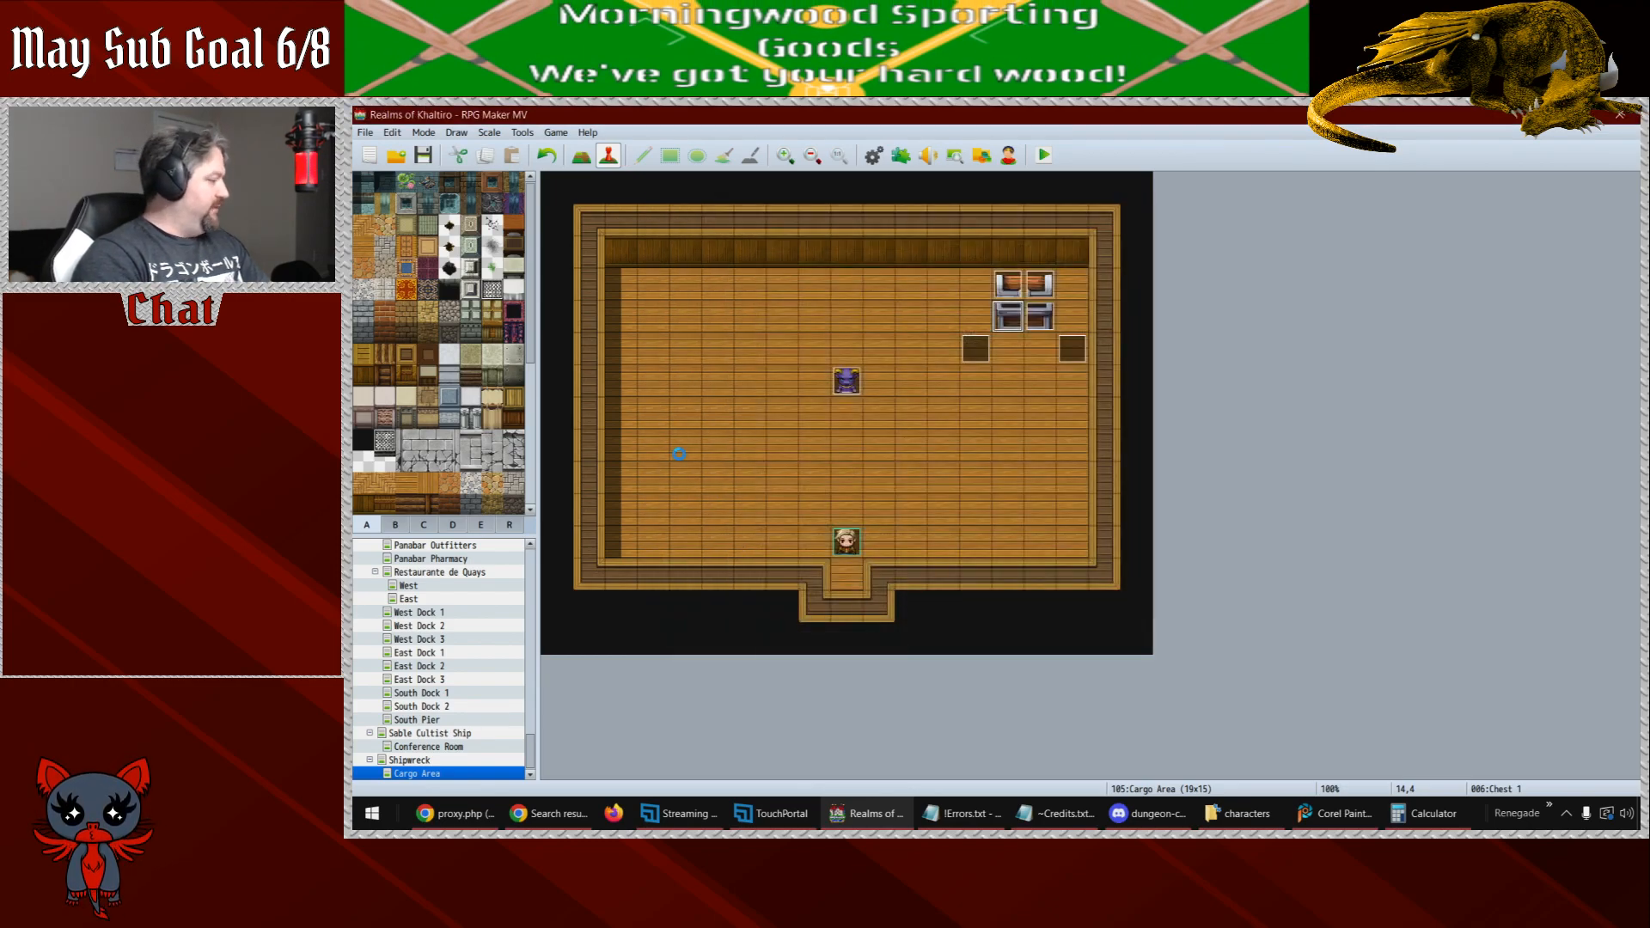
- On the South Pier map, copy the first text message from the Merrick event's second page and close the event
click(421, 720)
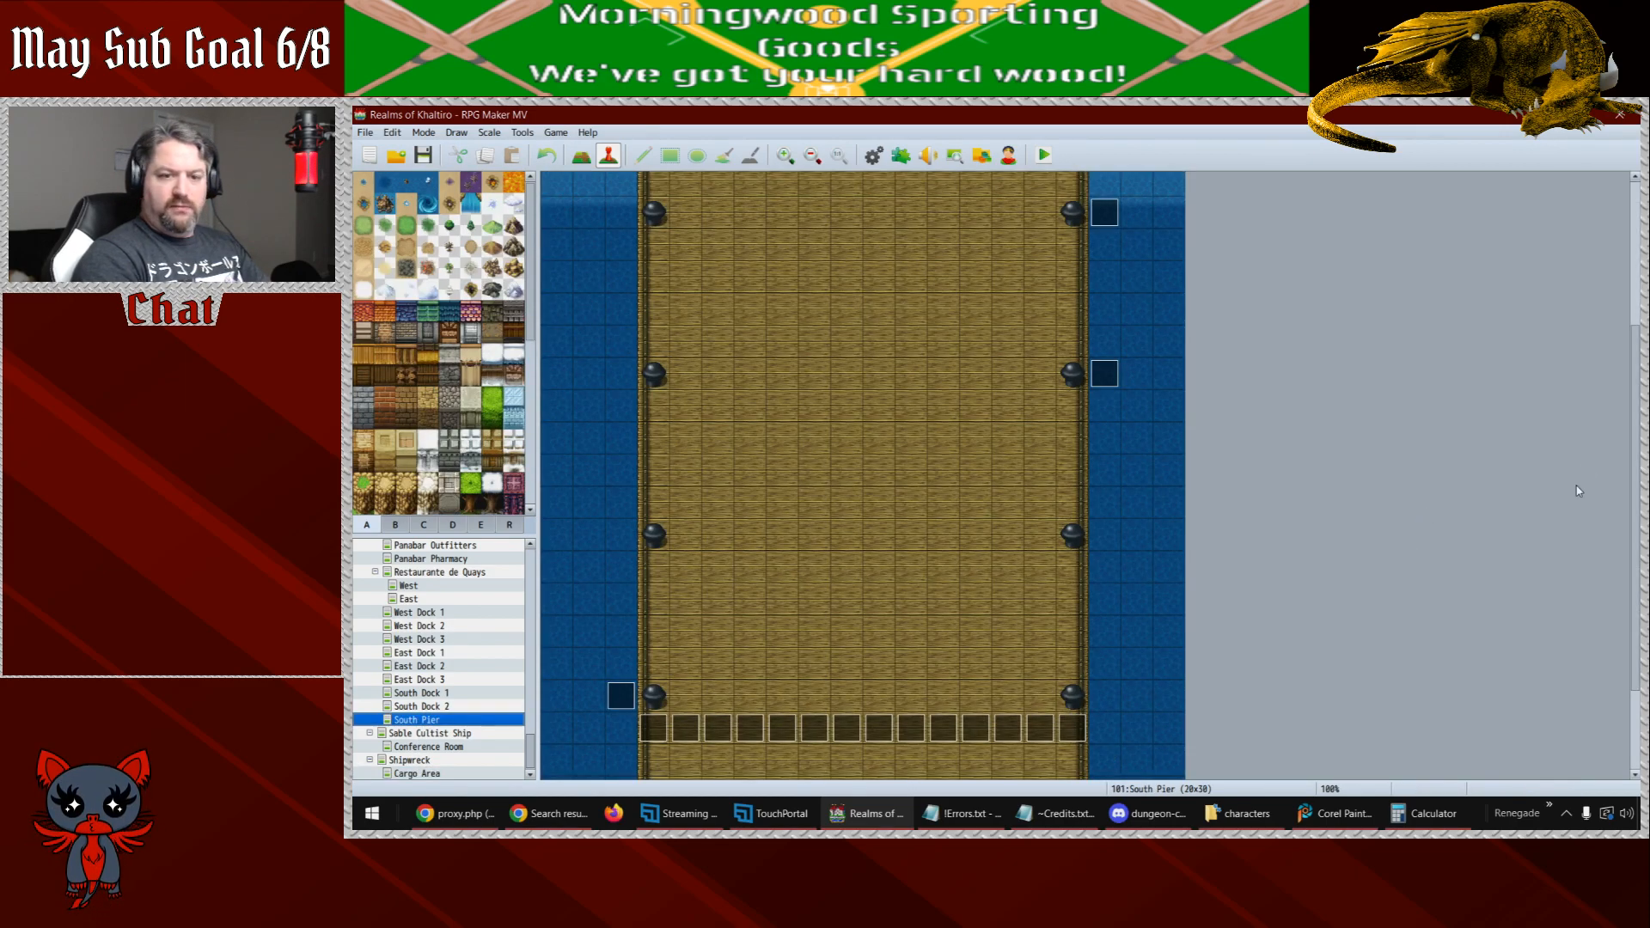
drag(1633, 681, 1635, 778)
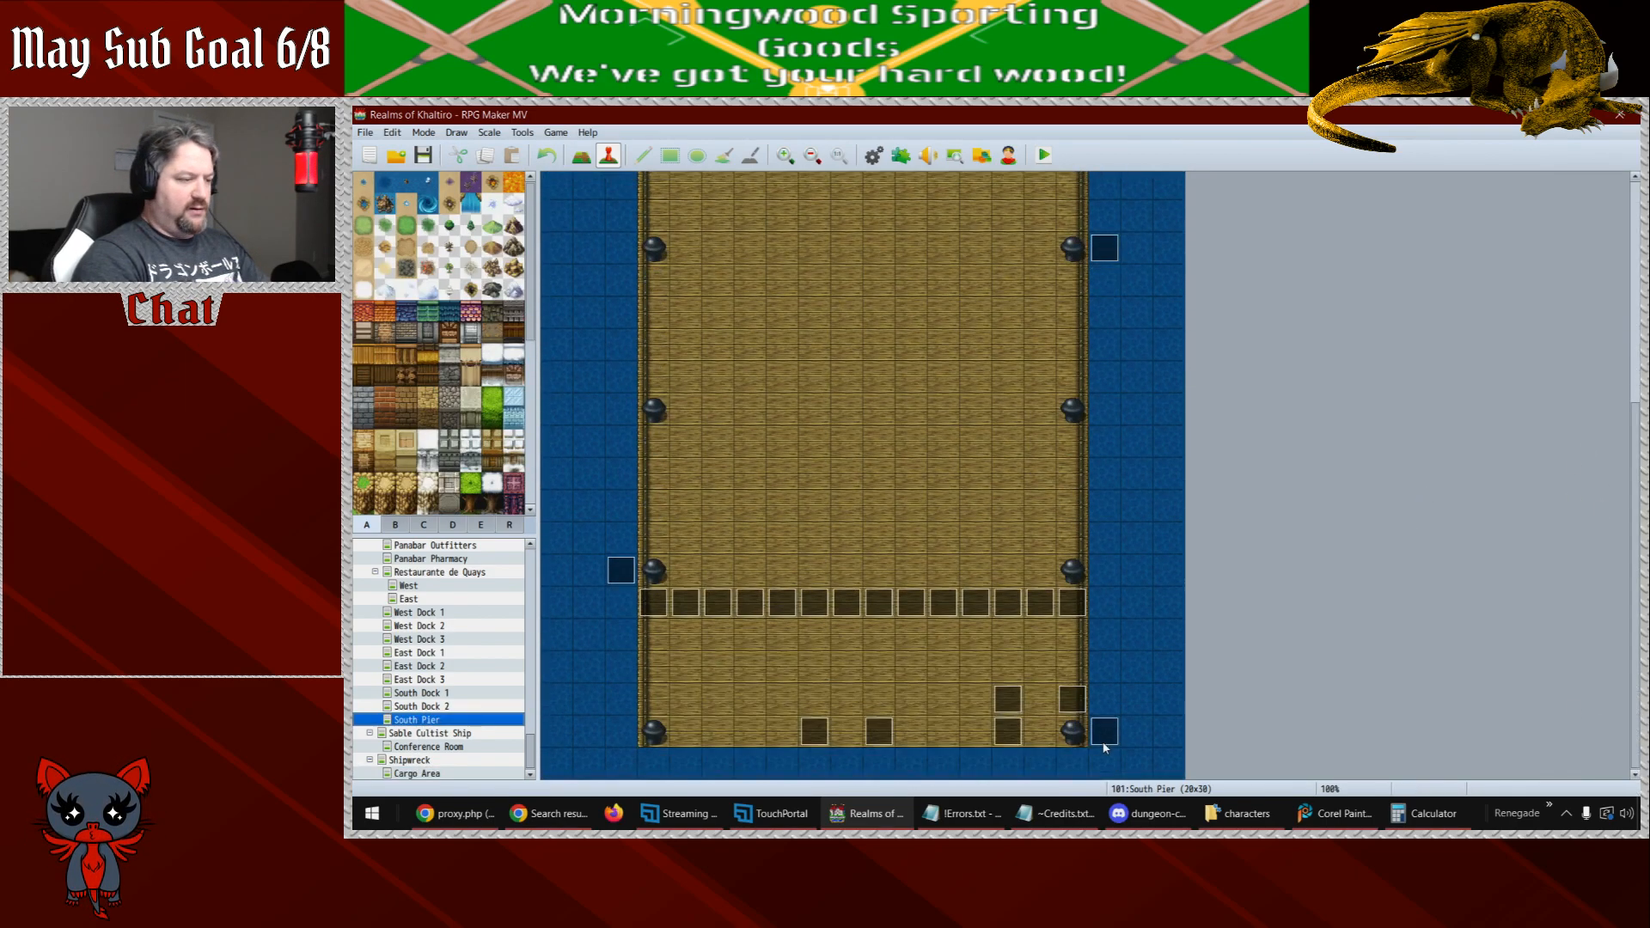
double_click(1072, 699)
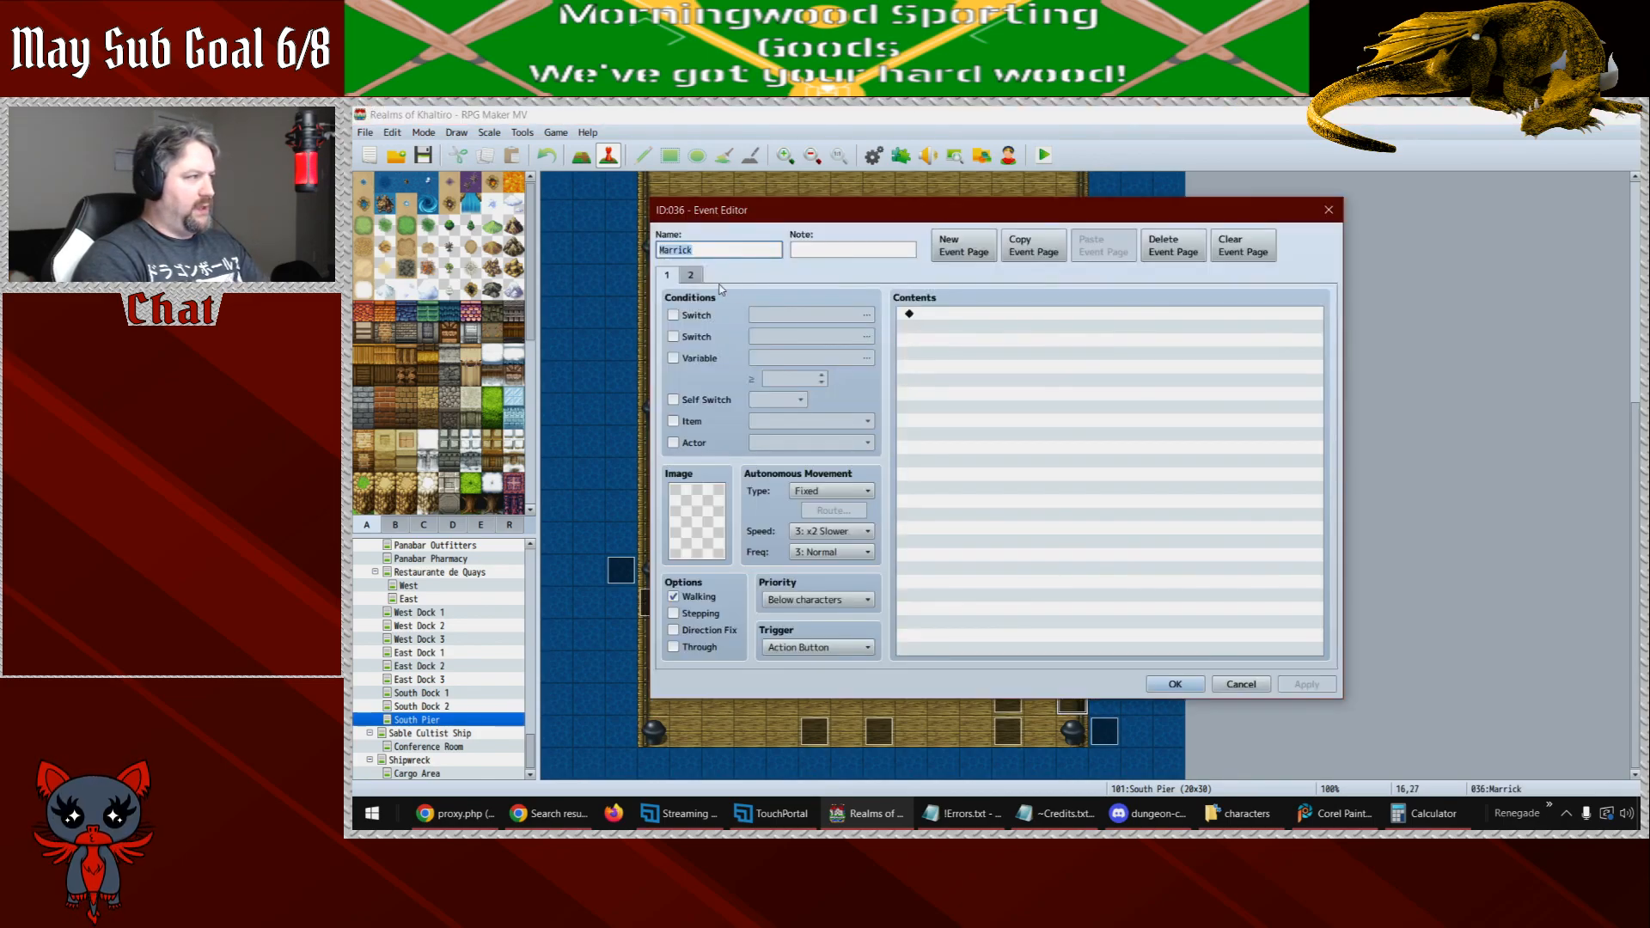
click(987, 367)
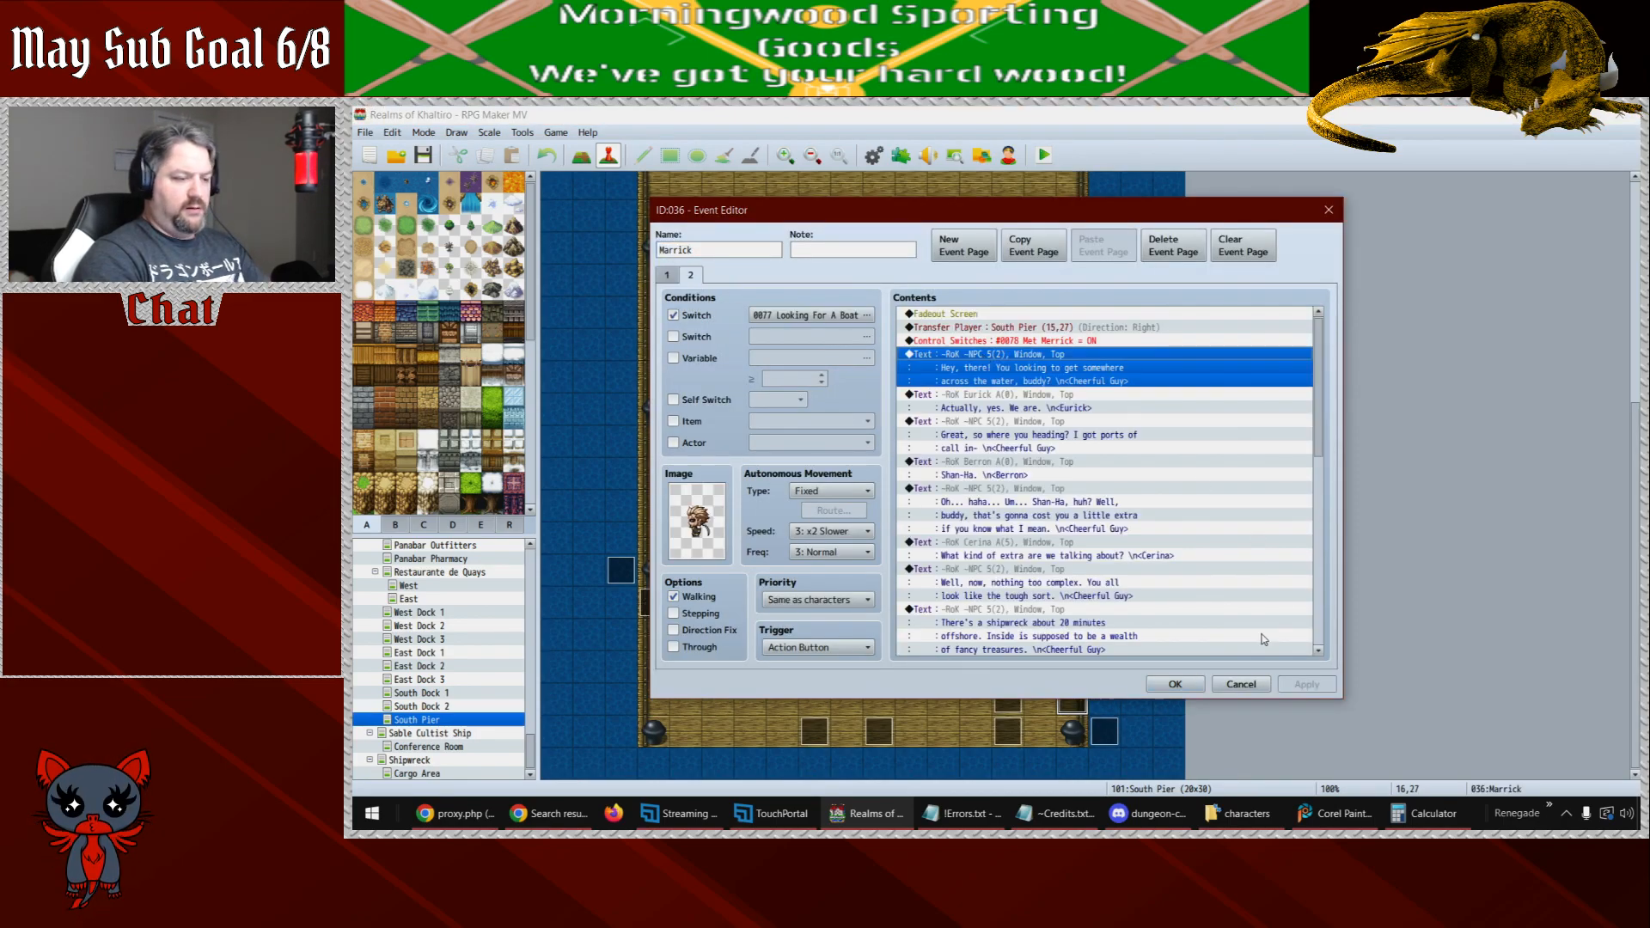
key(Escape)
- Return to the Cargo Area map and paste the copied message after Fadein Screen in the Chest 1 event
click(417, 772)
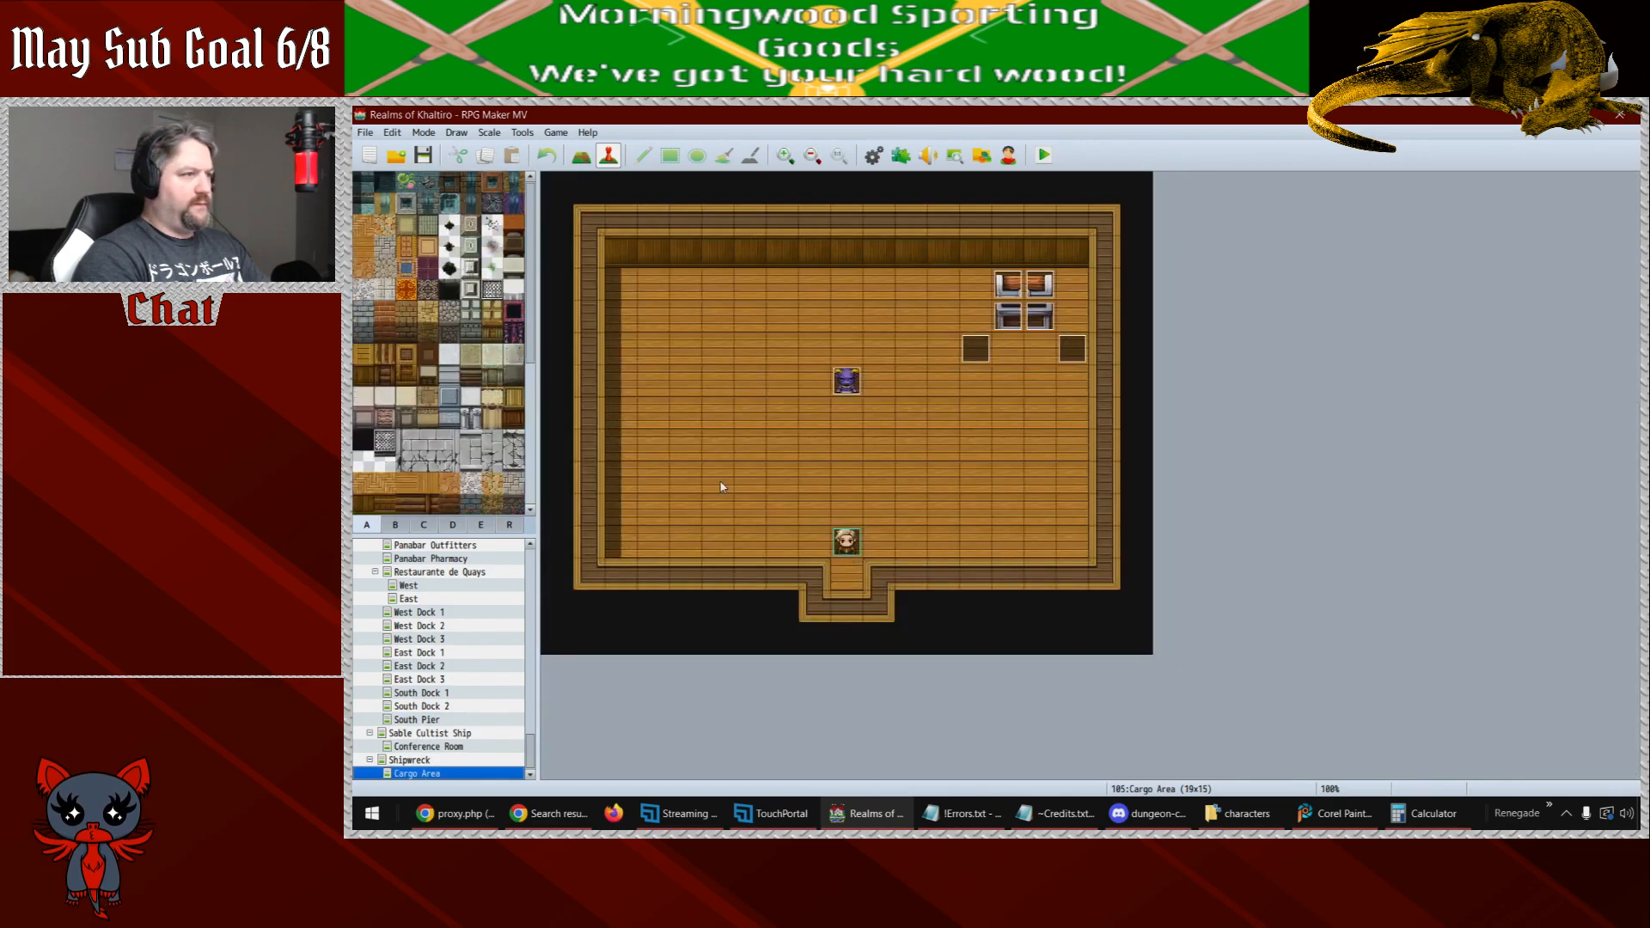
double_click(1008, 316)
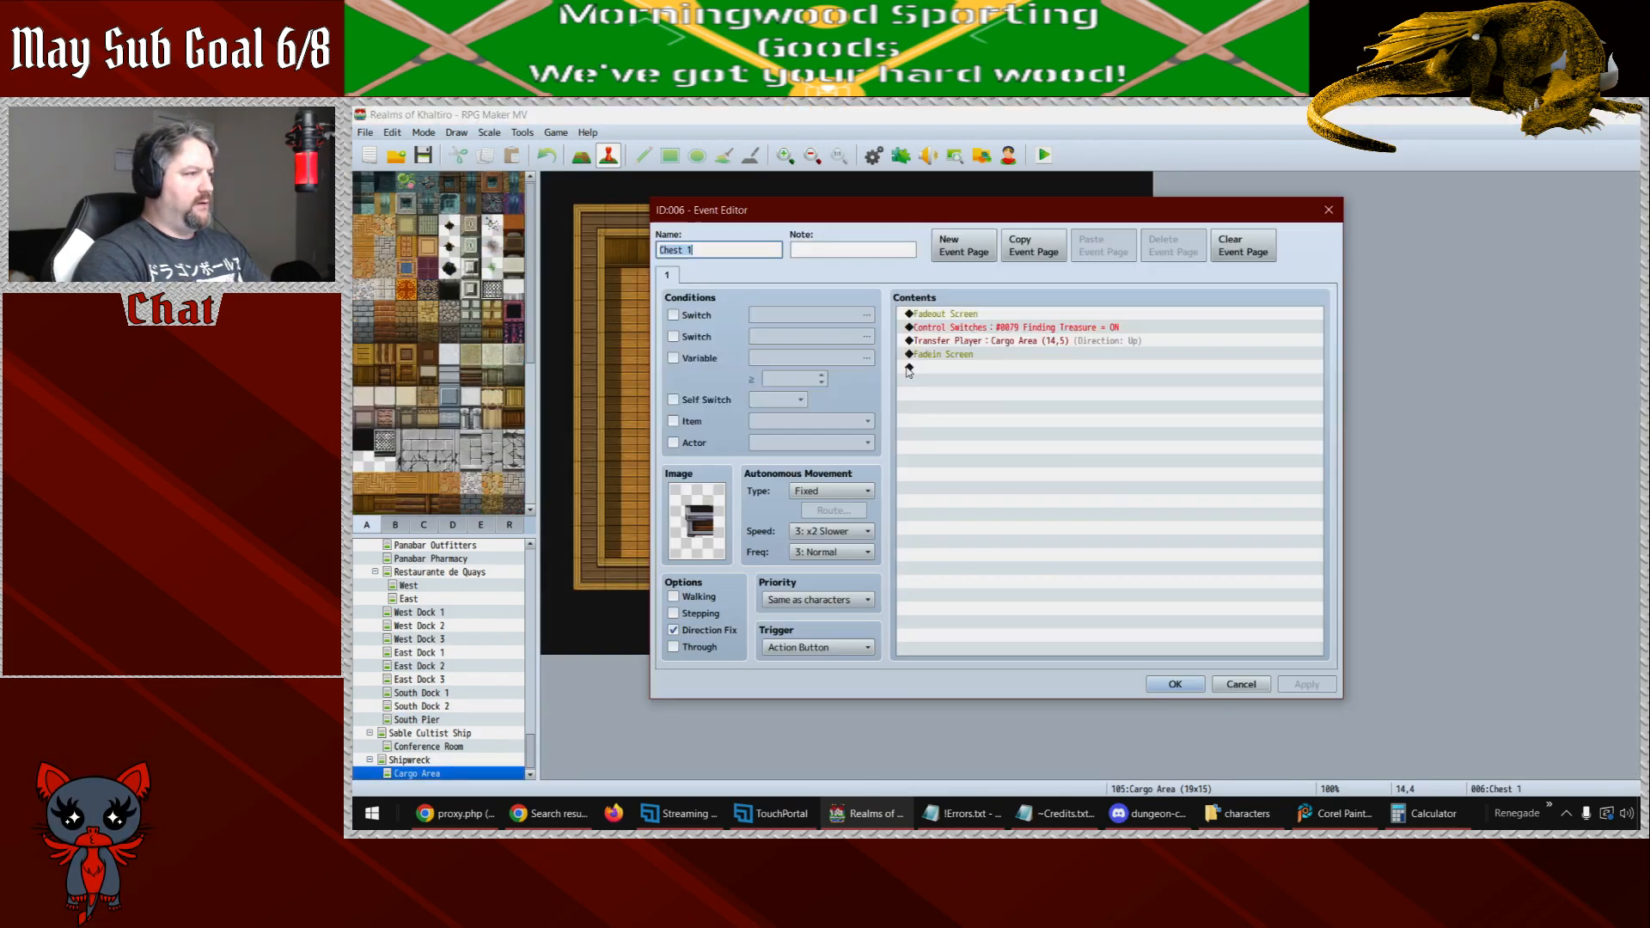
key(ctrl+v)
- Open the pasted message and change its face to the first portrait in ~RoK Cerina A
double_click(971, 368)
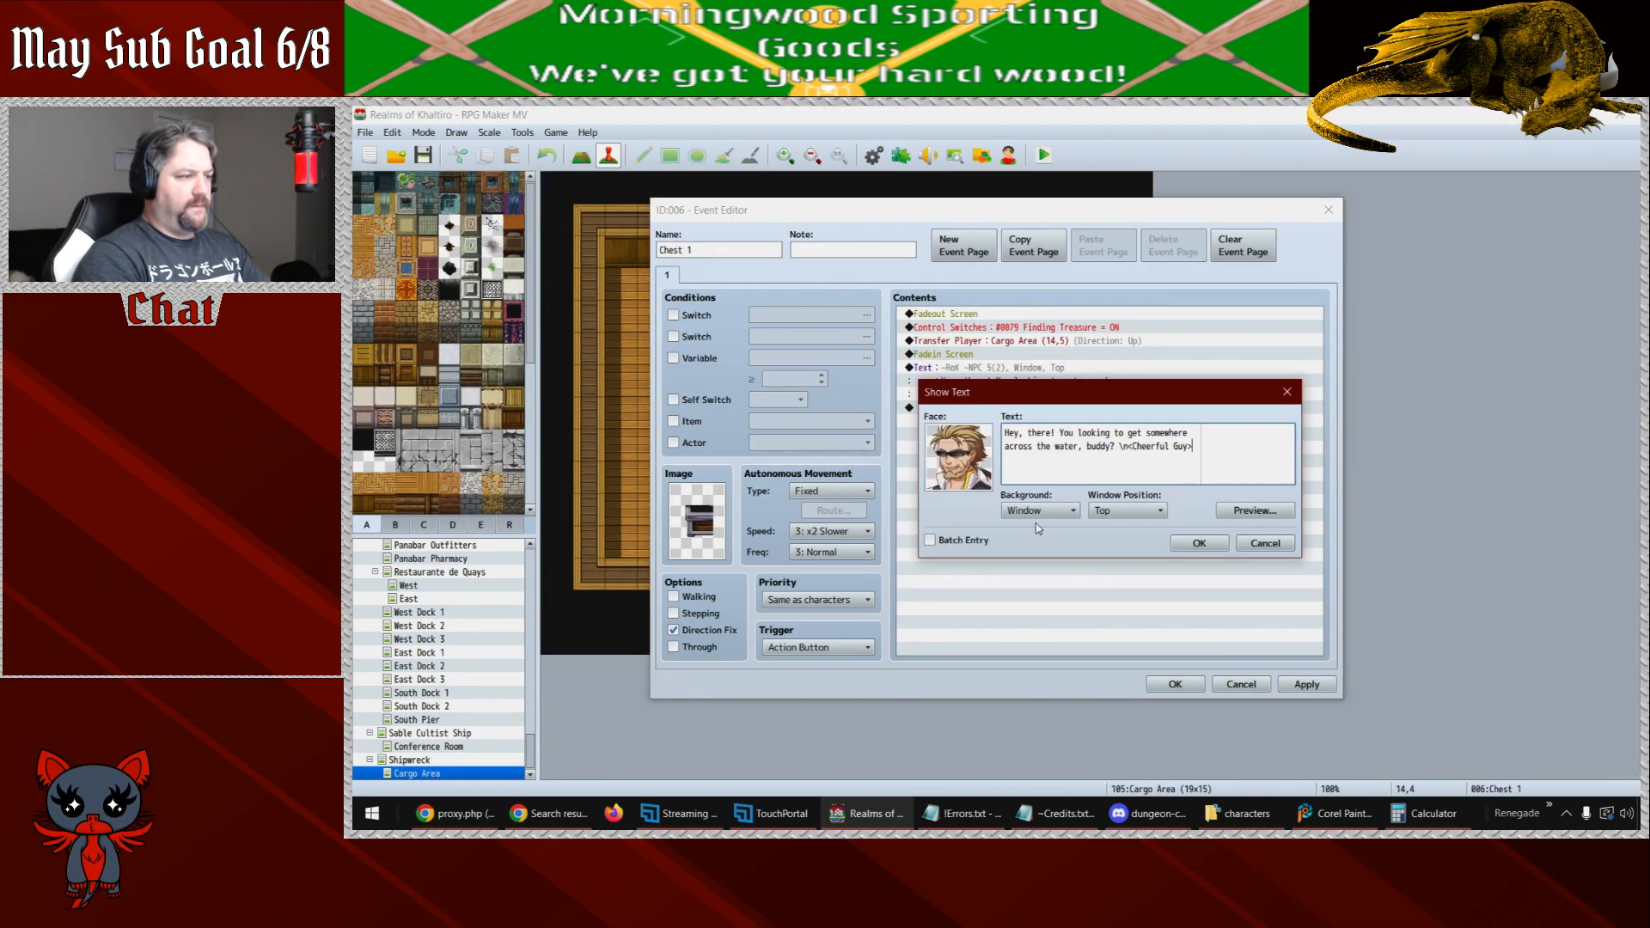
double_click(984, 470)
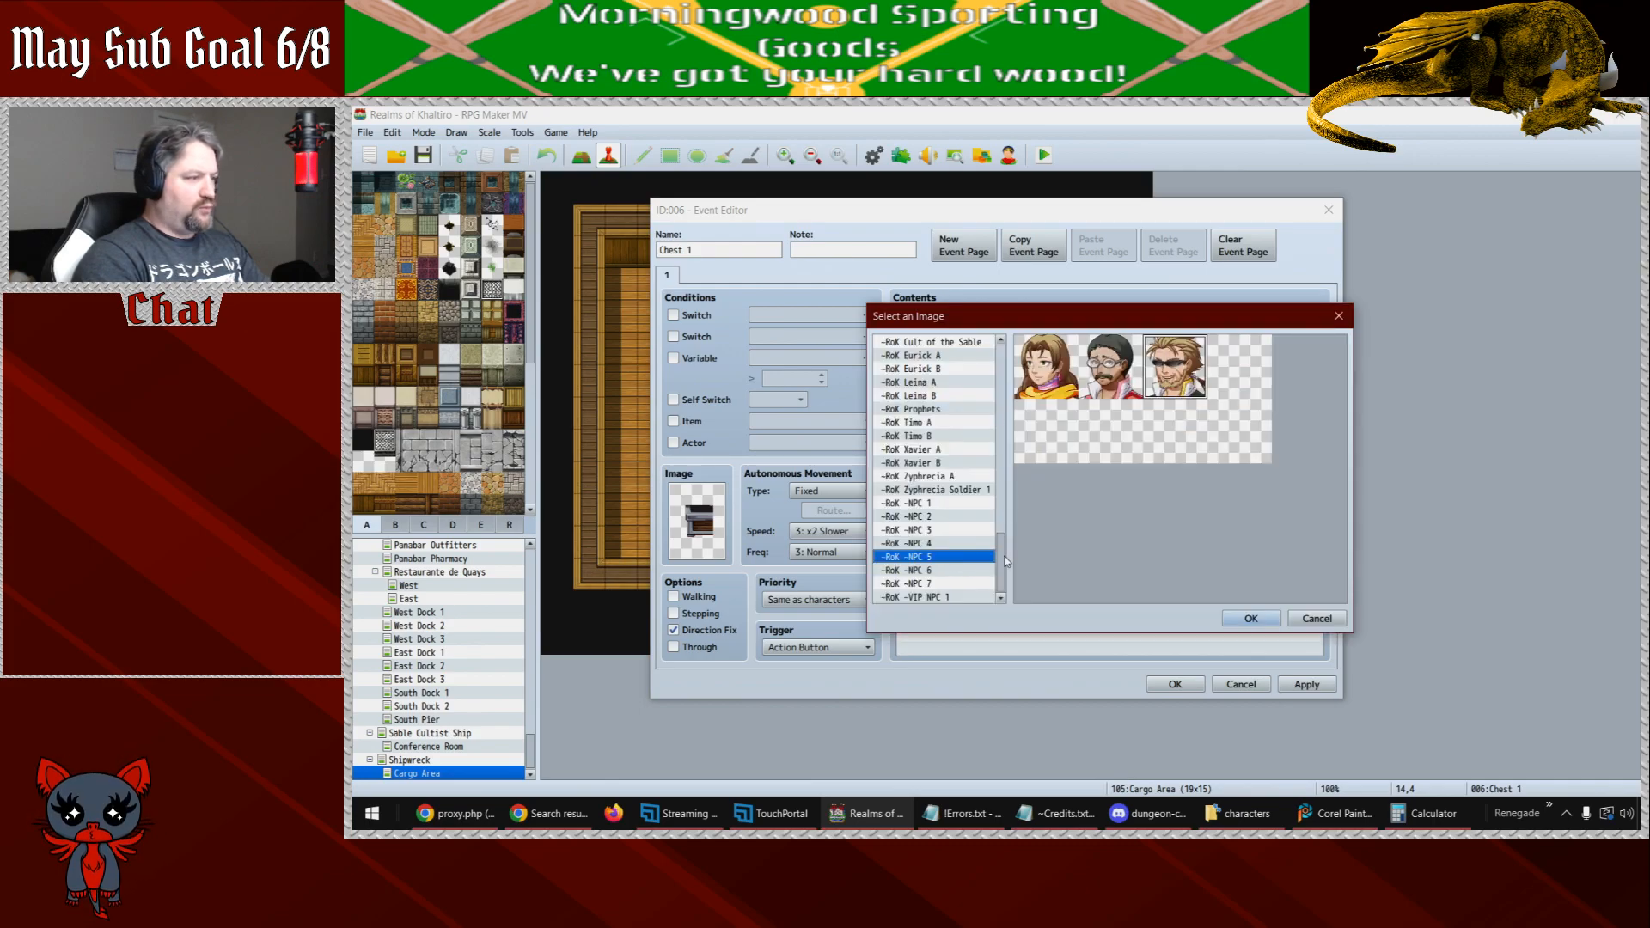
scroll(1008, 539, up, 2)
scroll(1005, 533, up, 3)
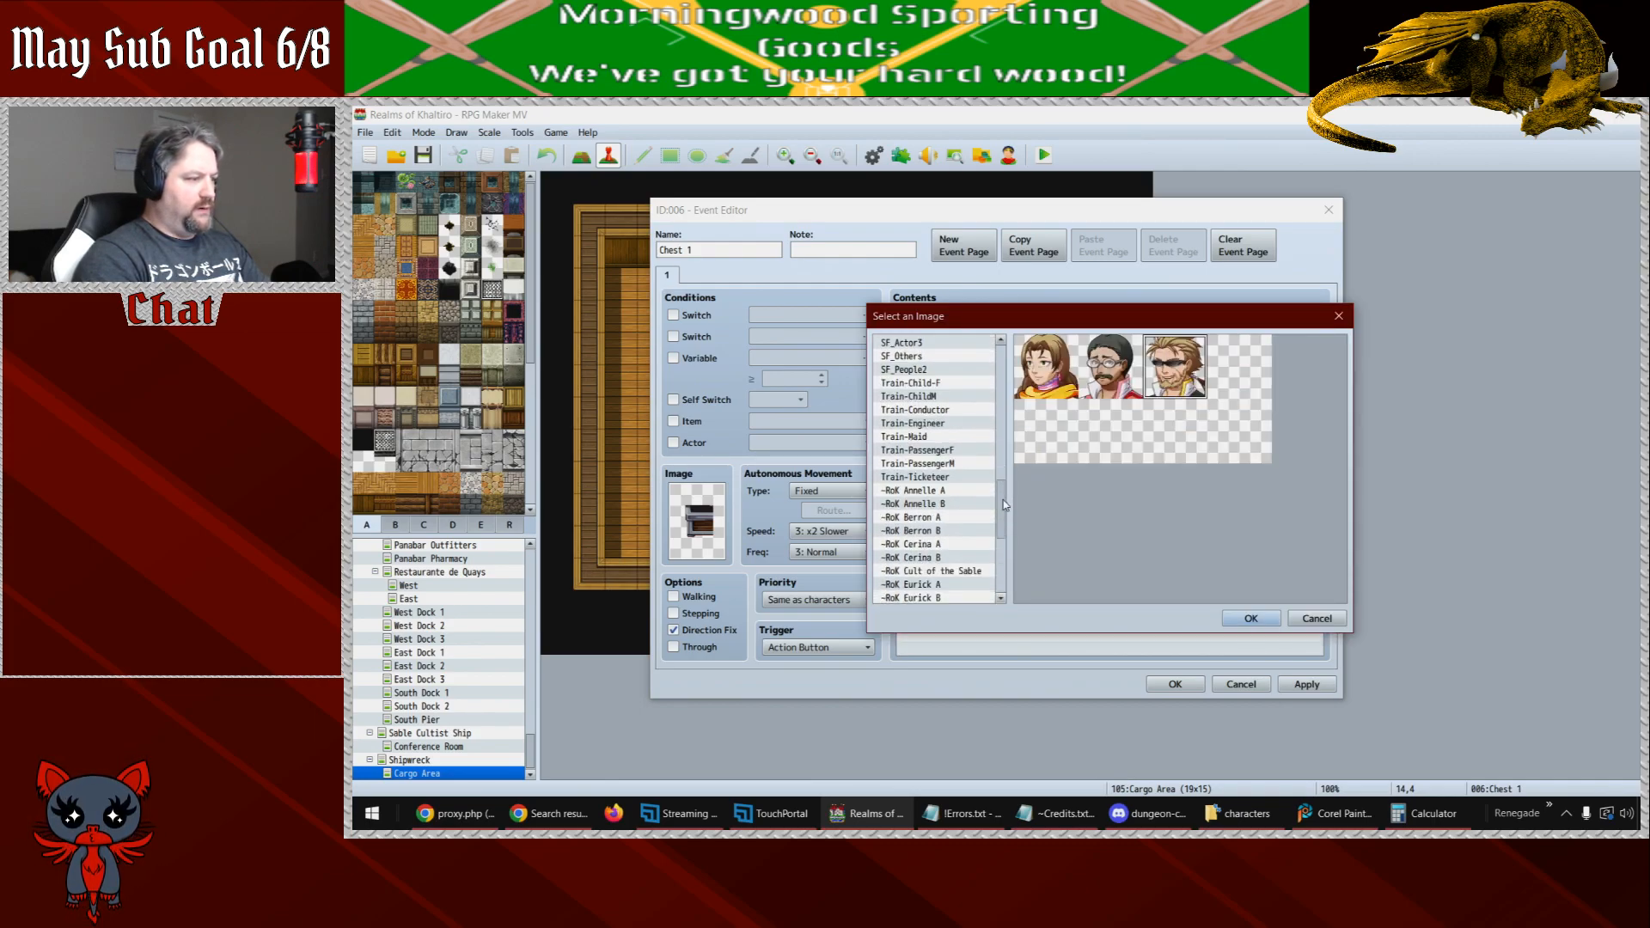
scroll(1001, 527, down, 2)
click(939, 422)
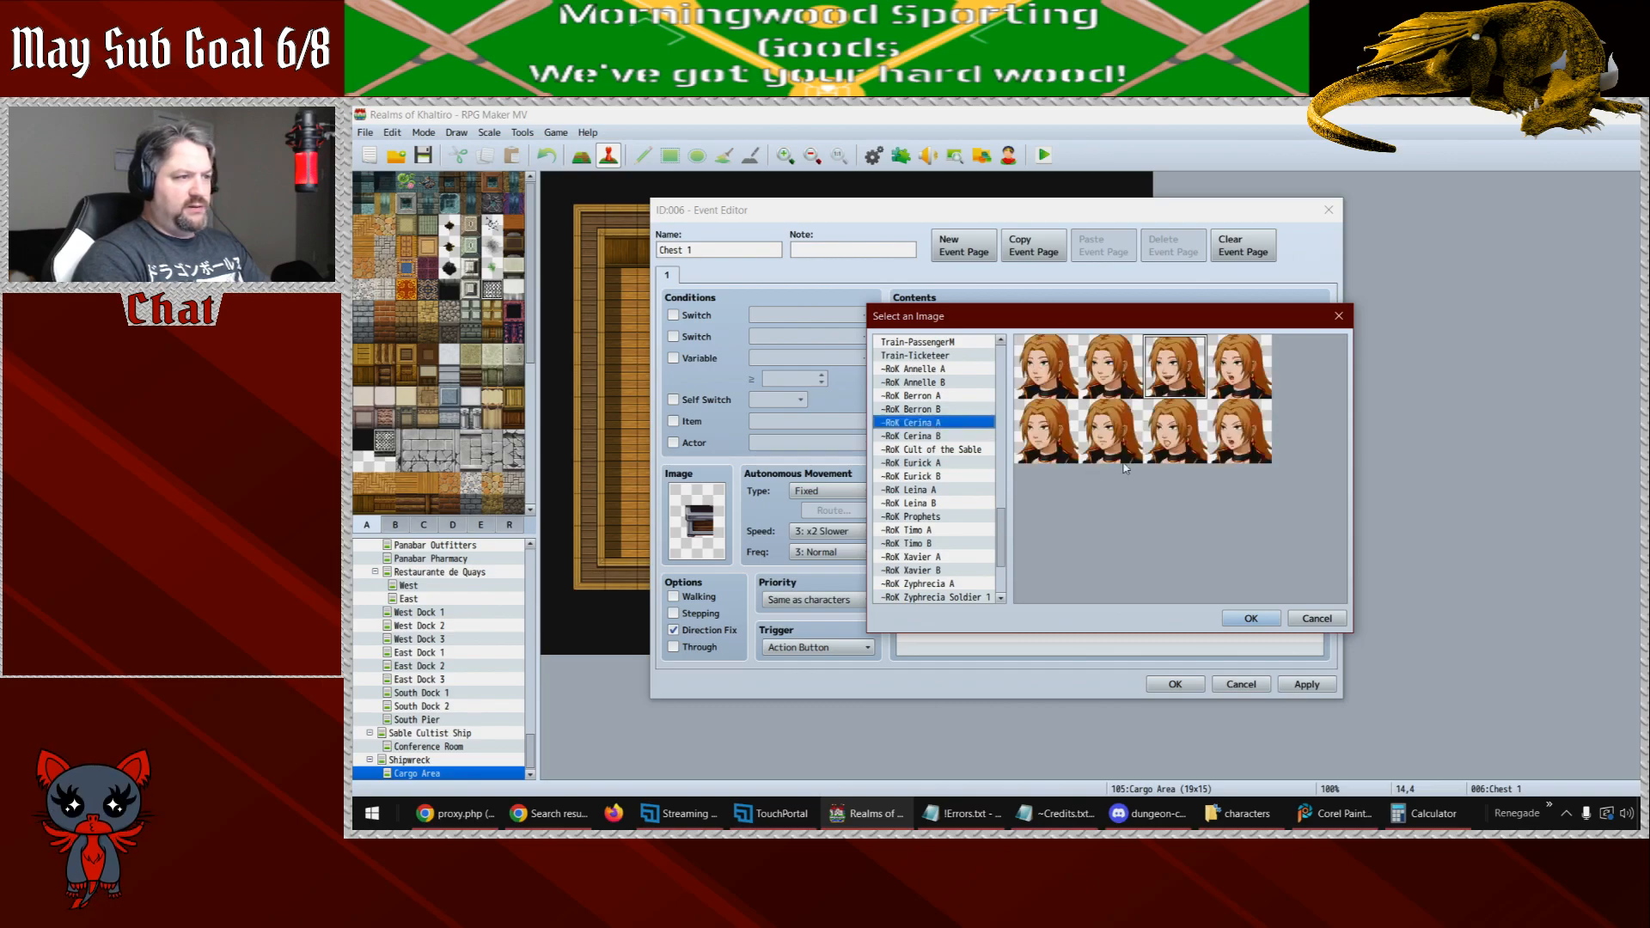
double_click(1048, 387)
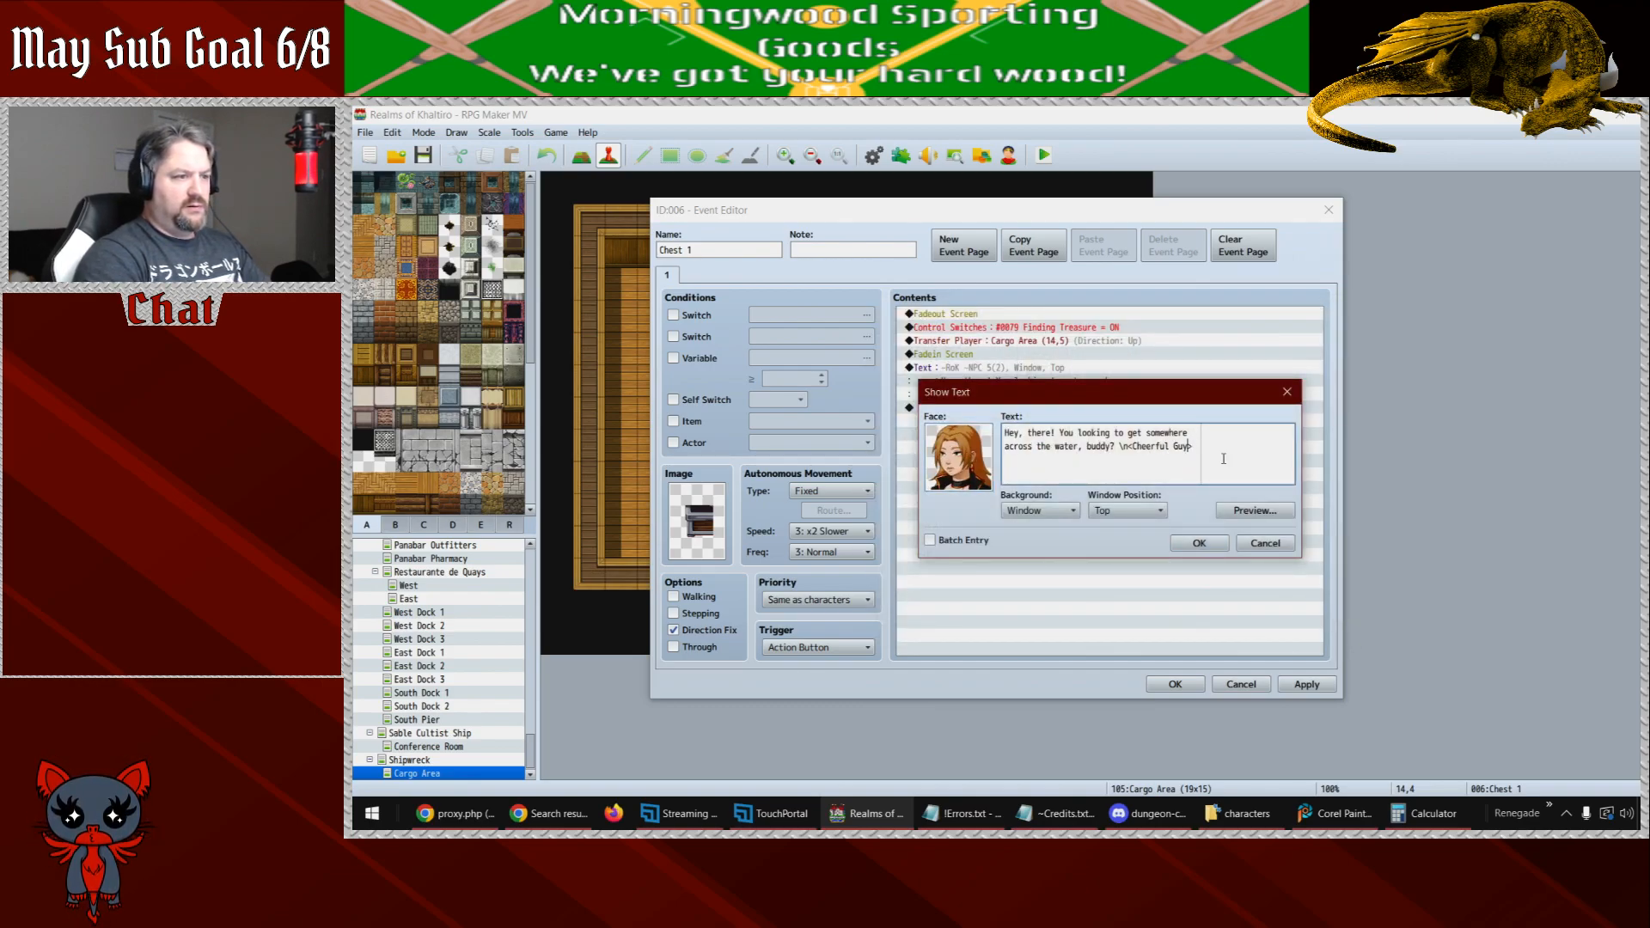
- Change the pasted message's name tag to Cerina, replace its dialogue with "Is this it?", and accept it
drag(1187, 447, 1132, 447)
text(Cerina)
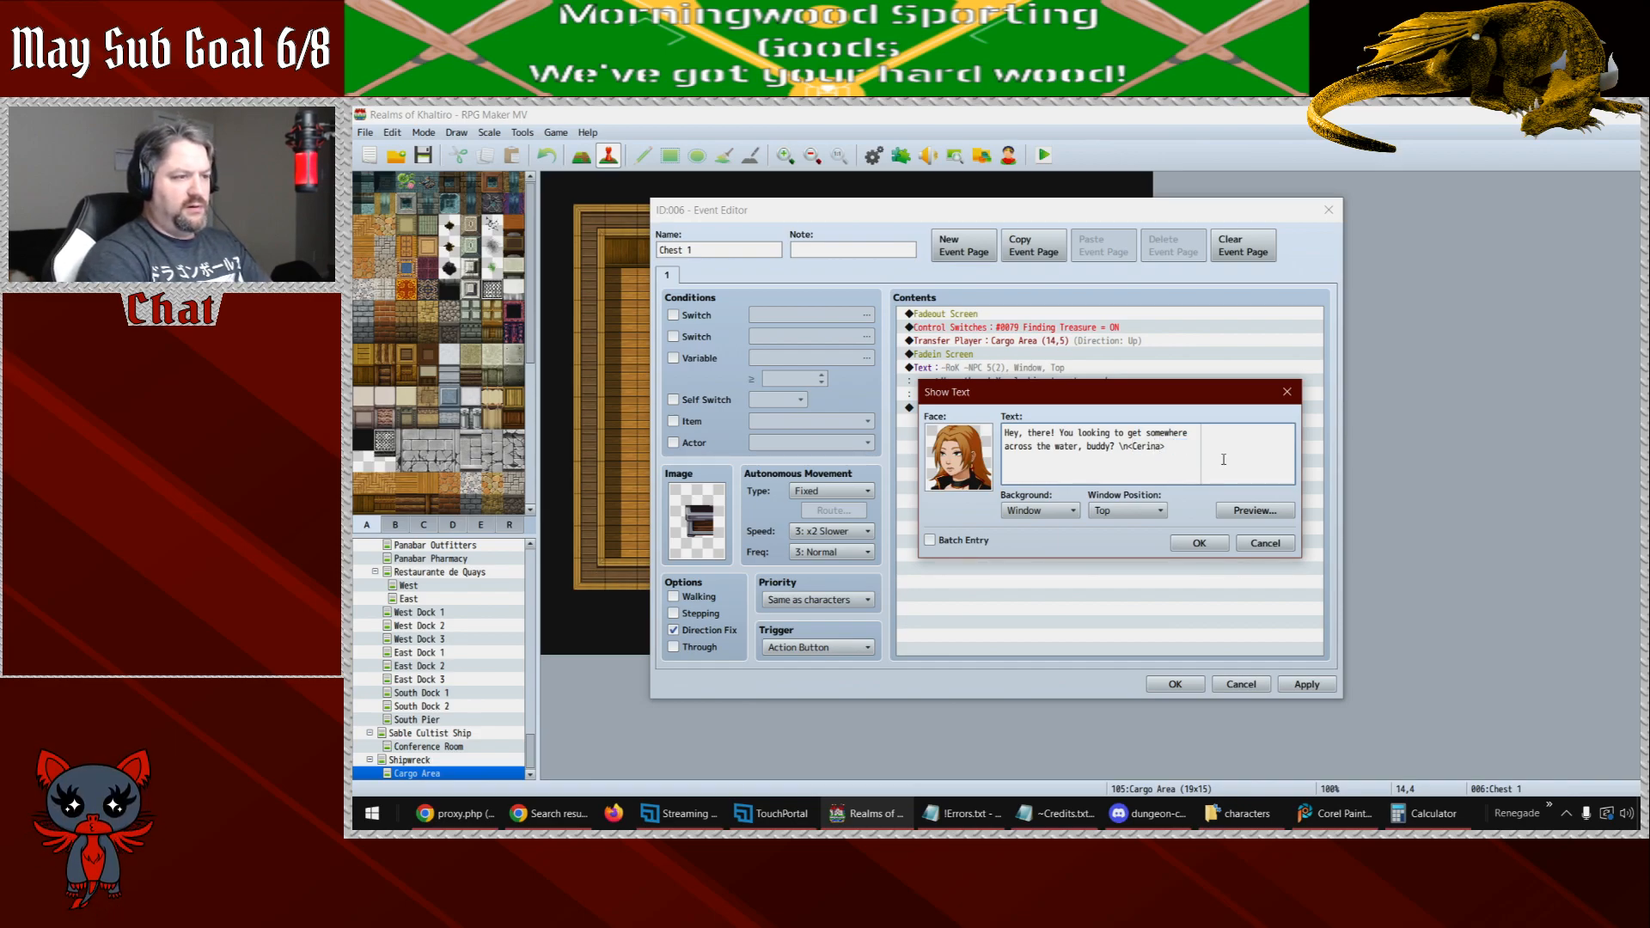
key(Left)
key(shift+Home)
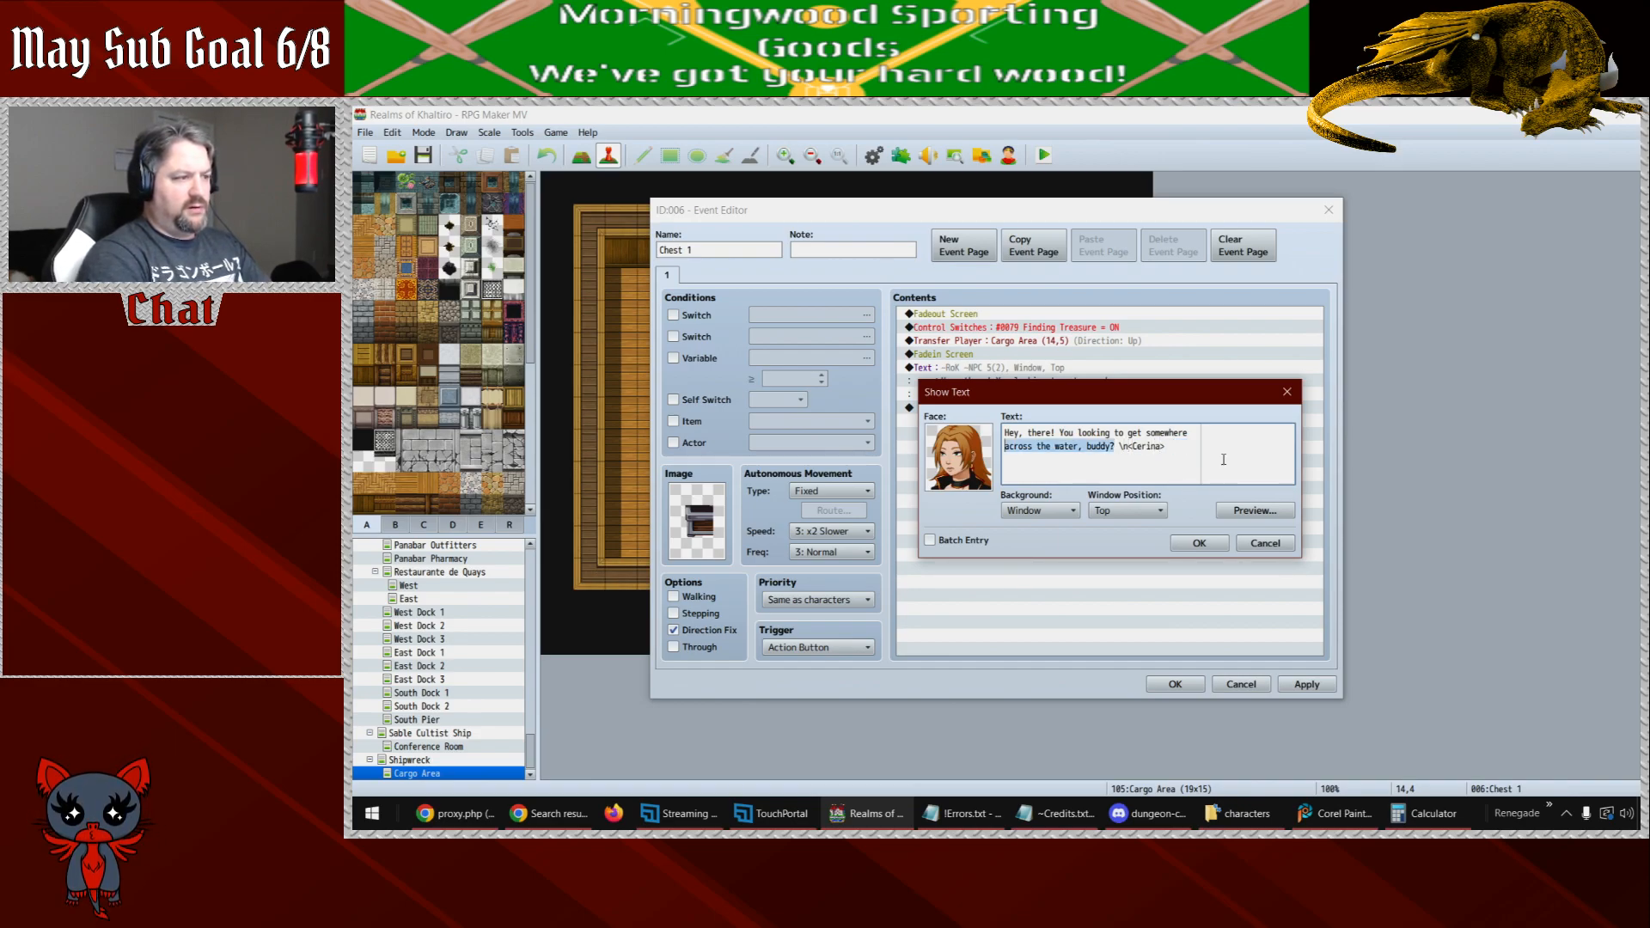
key(shift+Up)
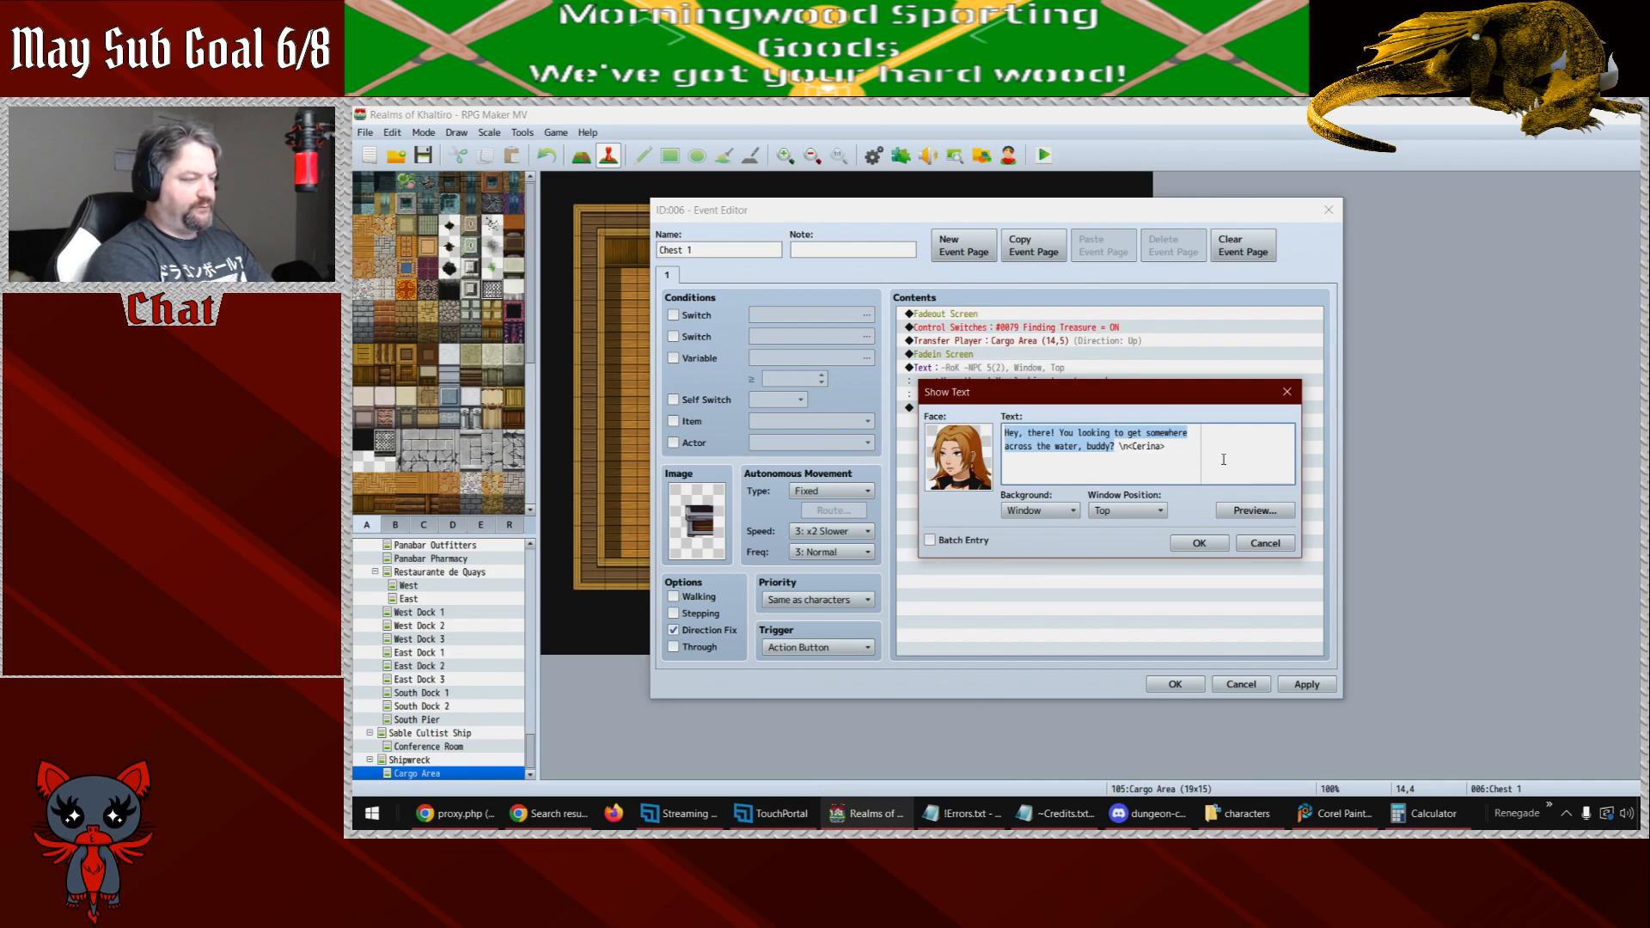
text(Is this it?)
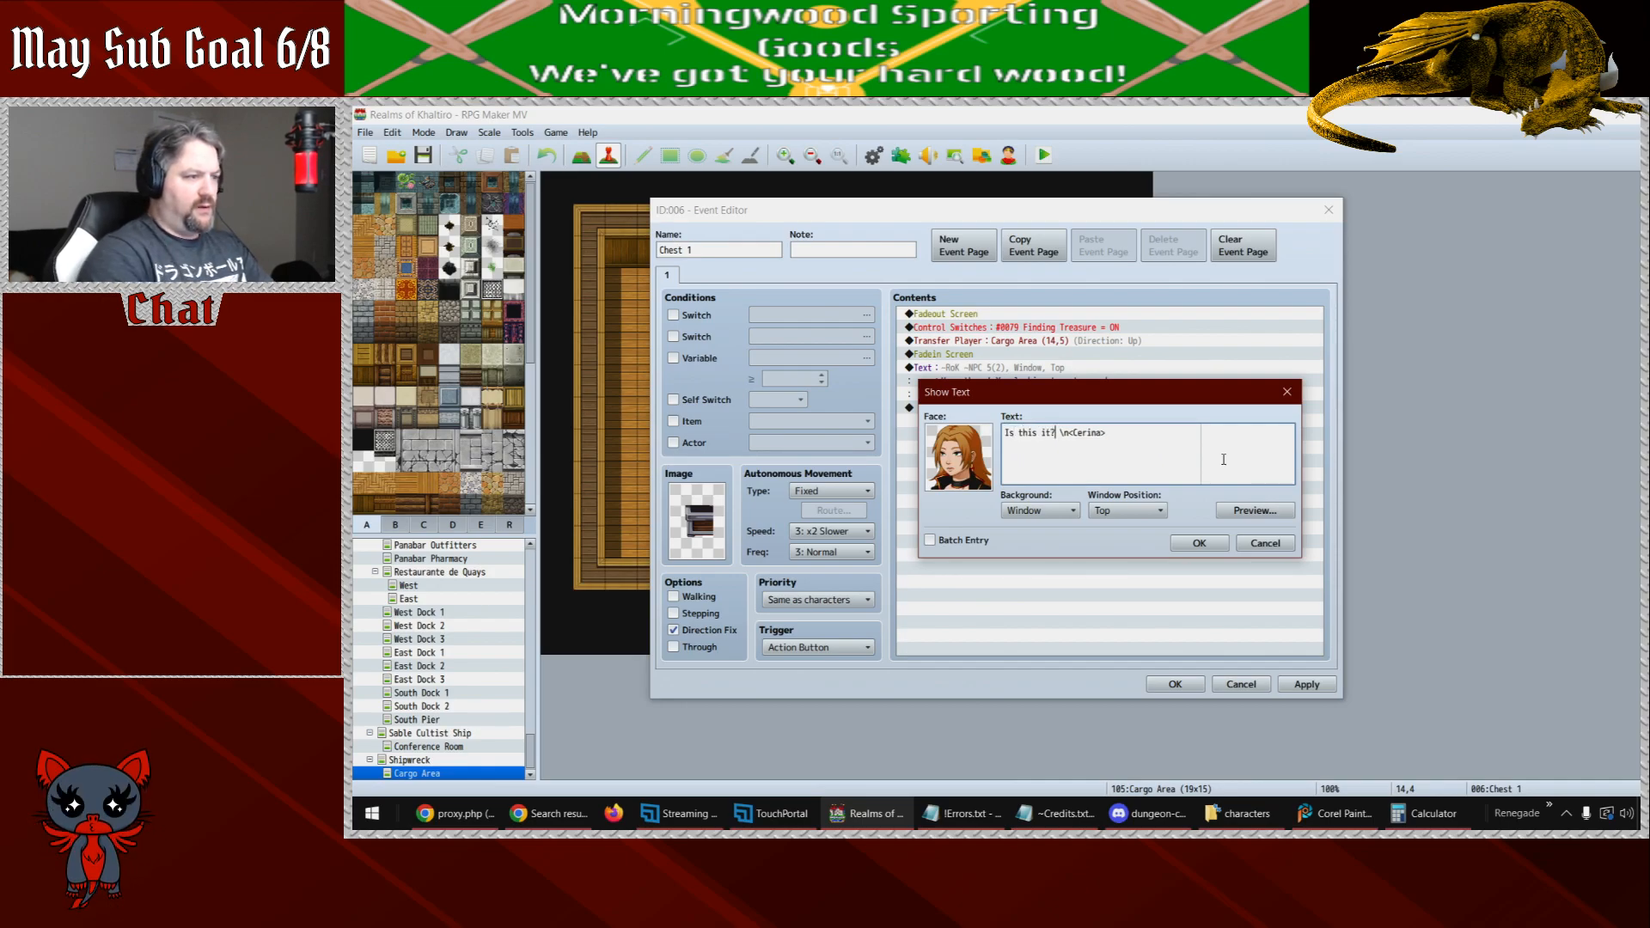
click(1214, 546)
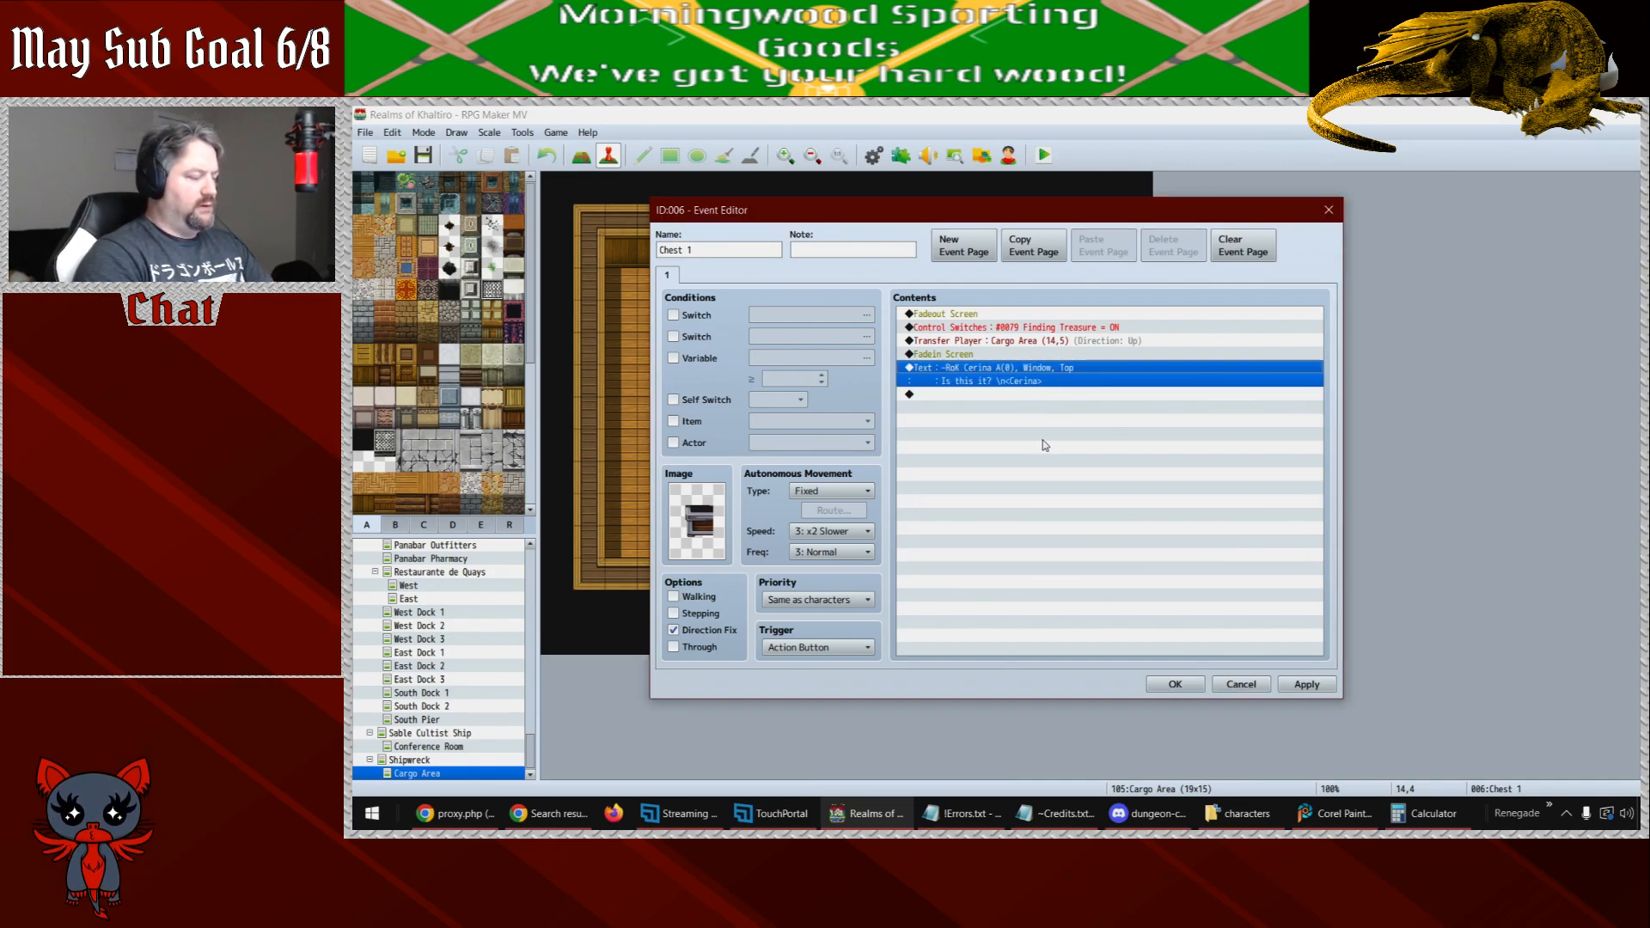
- Duplicate Cerina's message below itself, giving the copy the first ~RoK Berron A portrait and the name tag Berron
double_click(1008, 381)
click(960, 455)
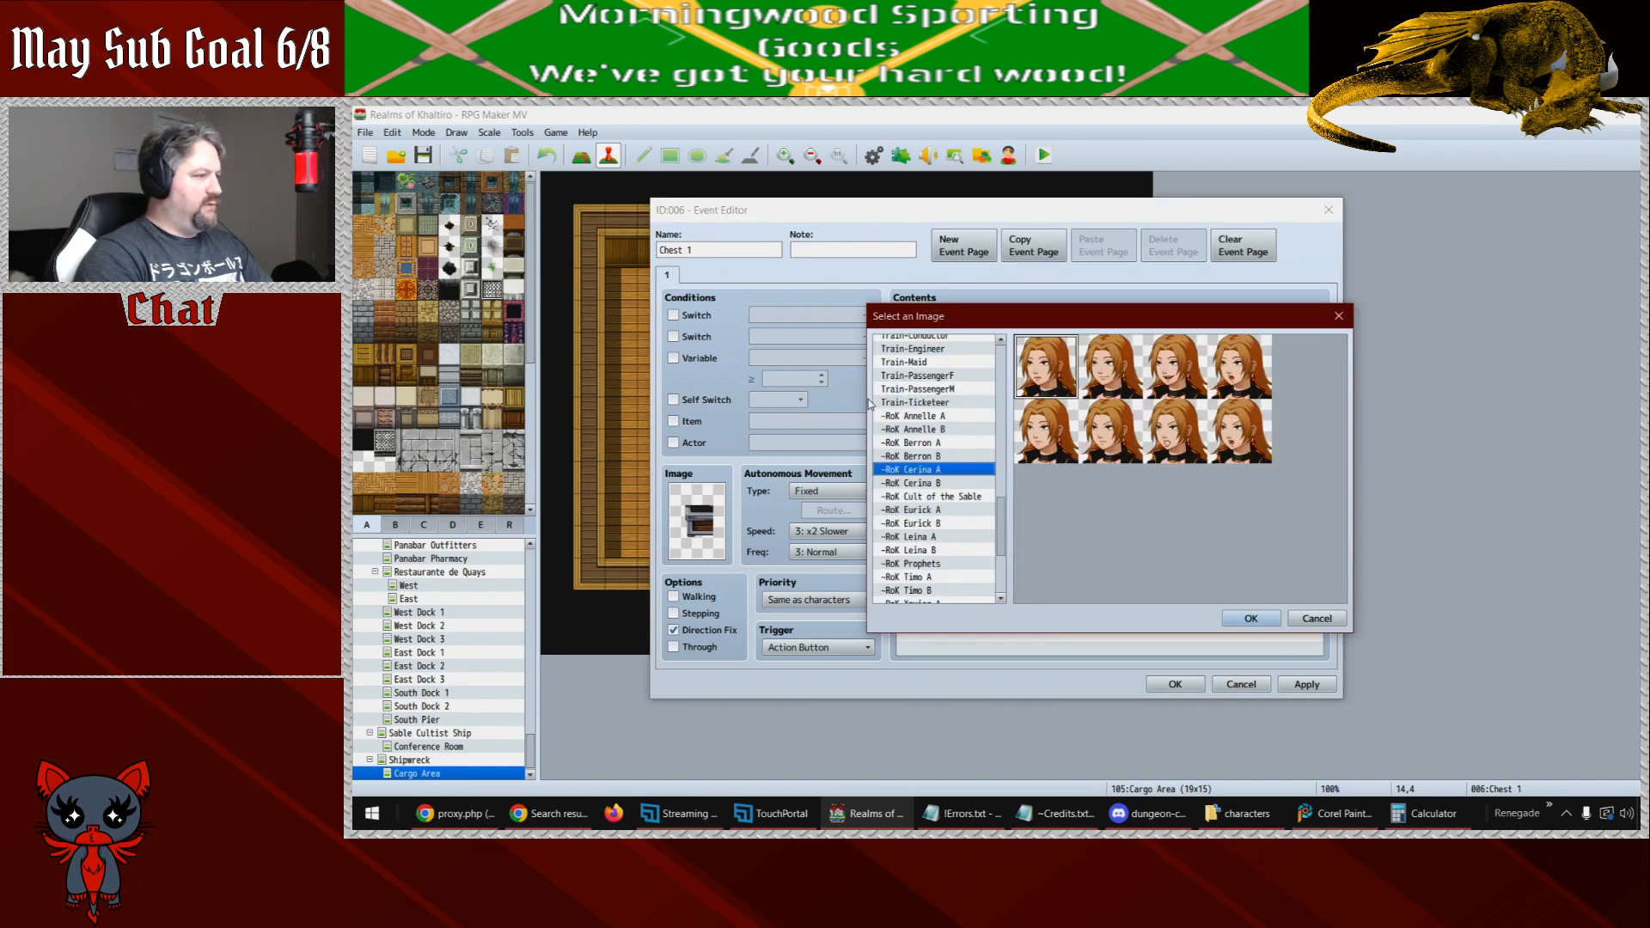
click(931, 443)
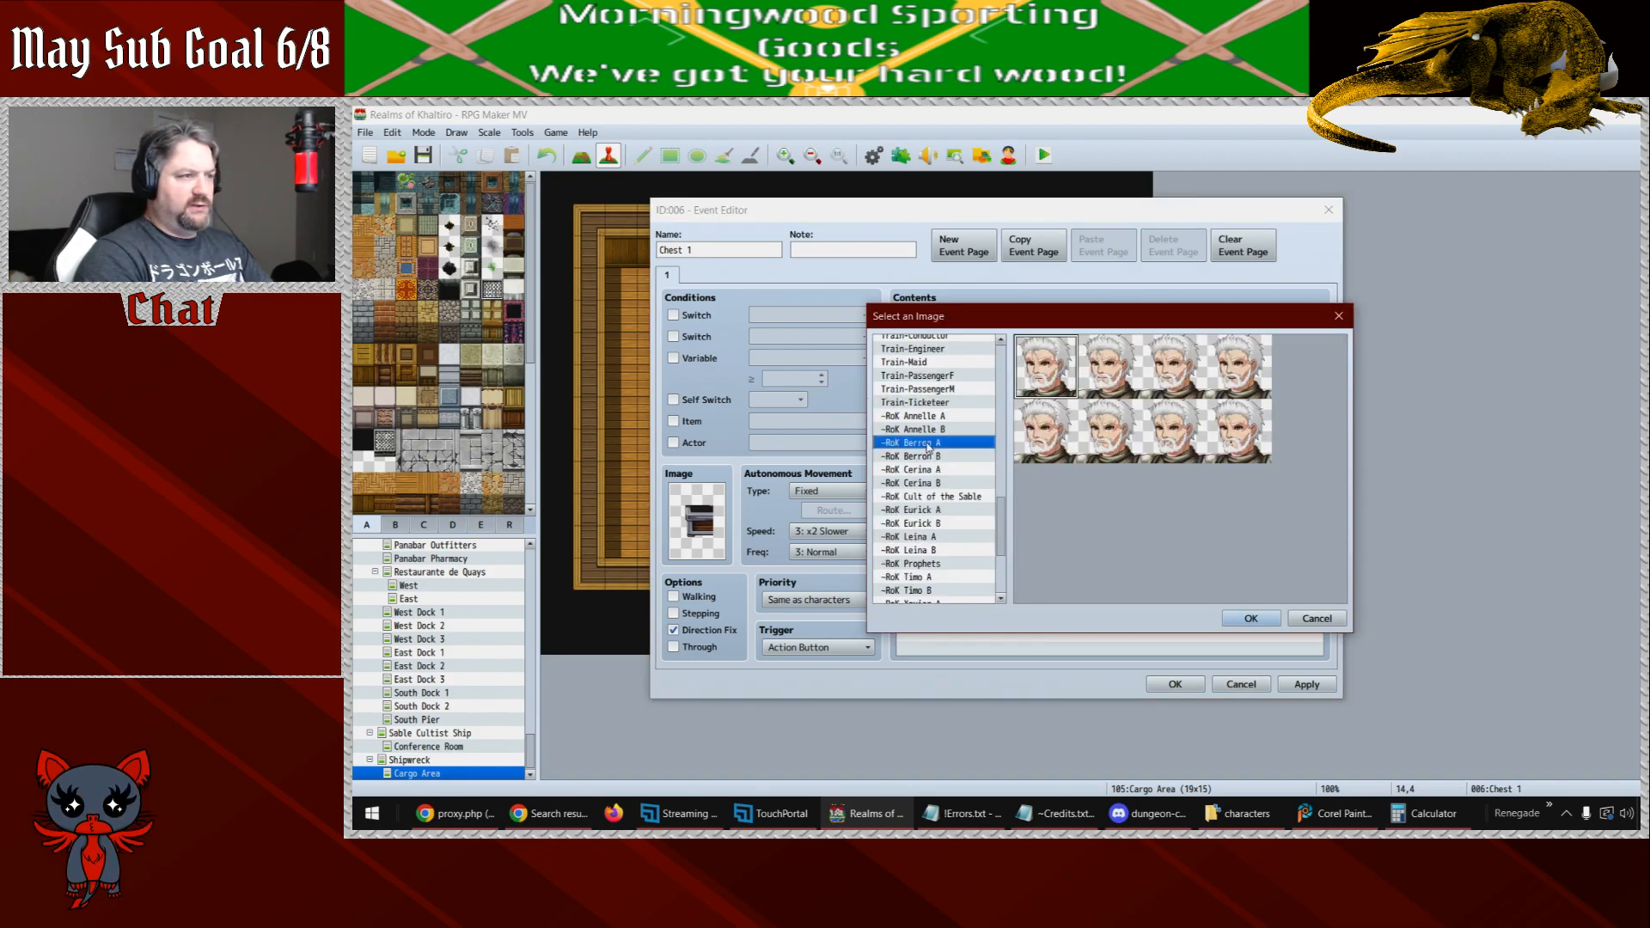
double_click(1052, 389)
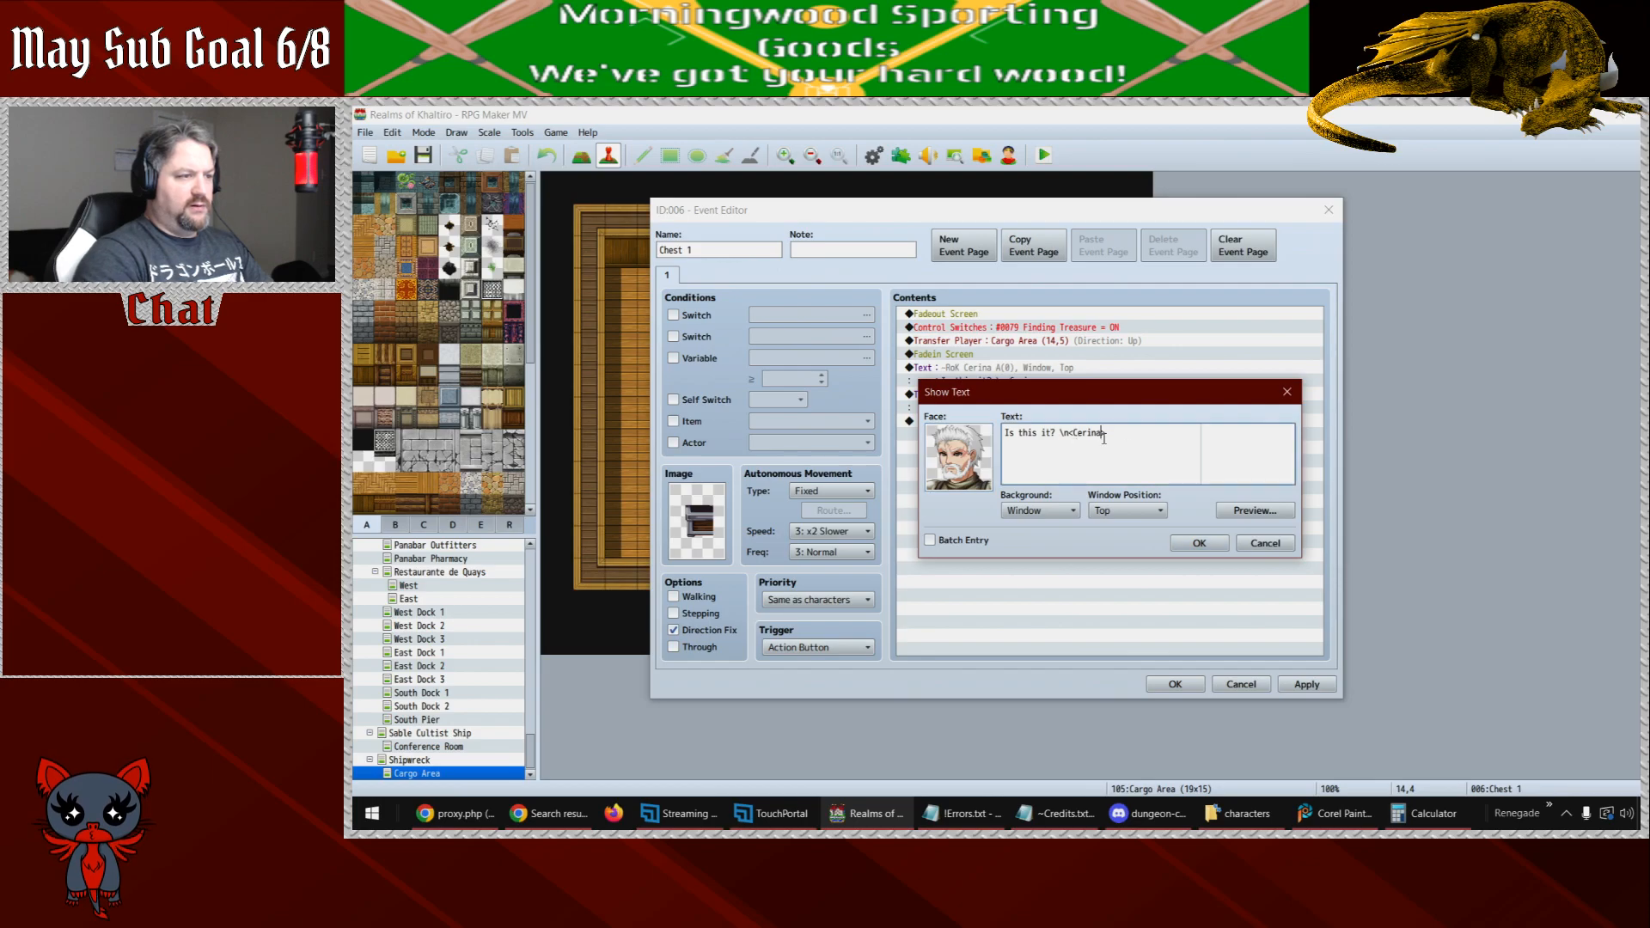
key(ctrl+shift+Left)
text(Berron)
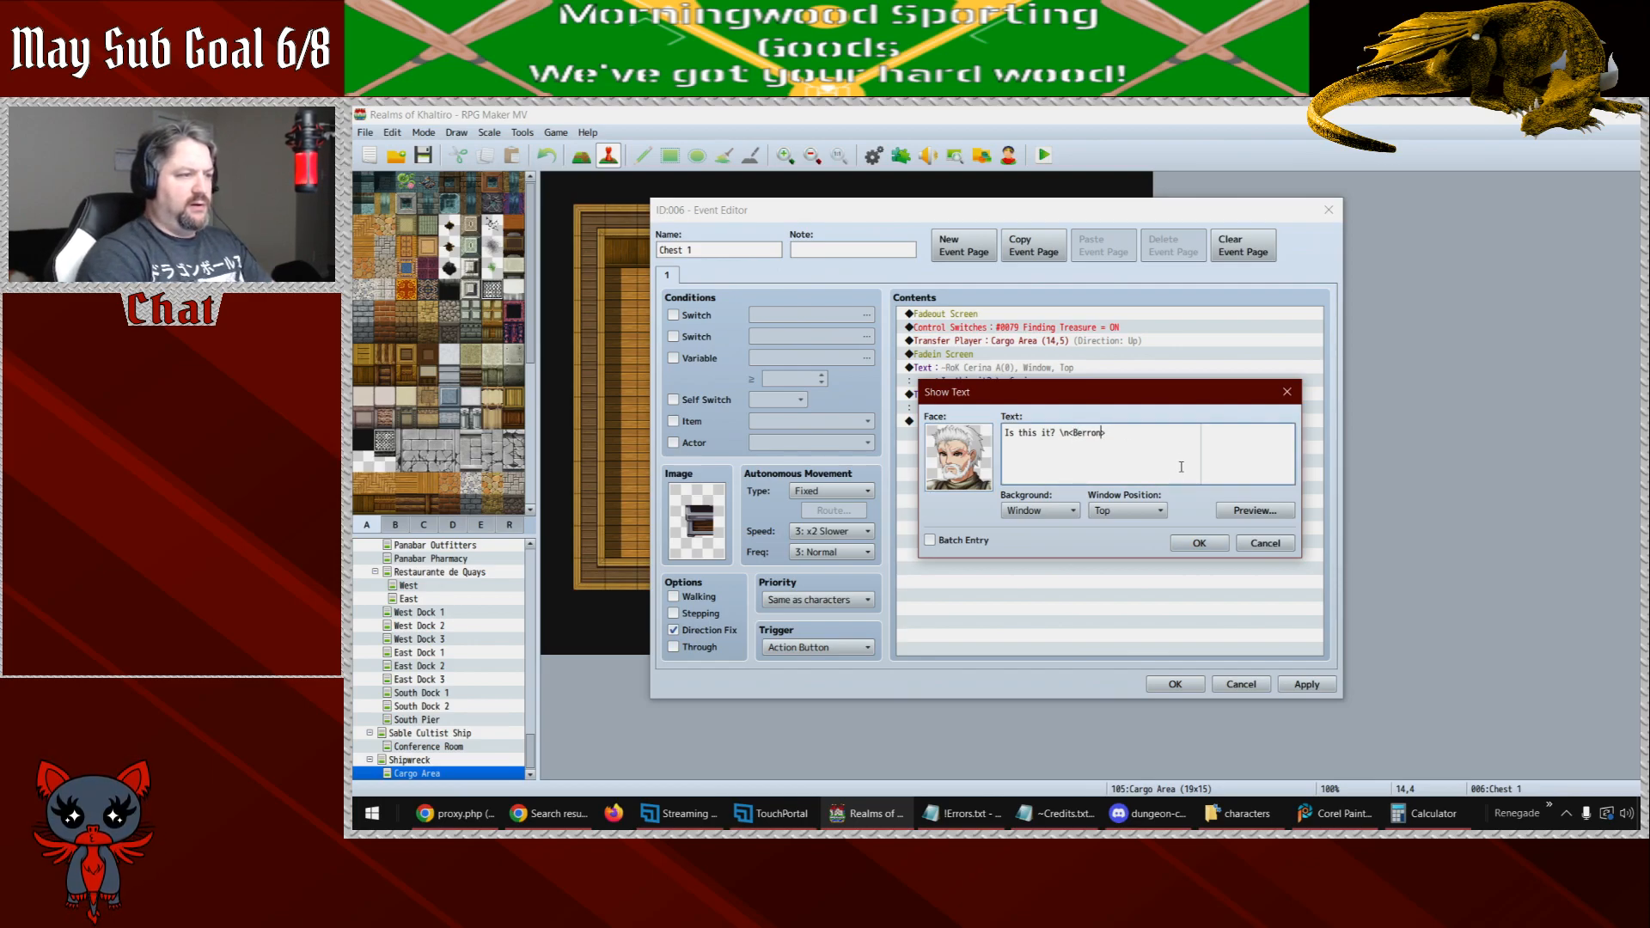
- Replace Berron's dialogue with "I hope so. I don't see much else in this shabby thing that could have anything of value." and accept it
key(shift+Home)
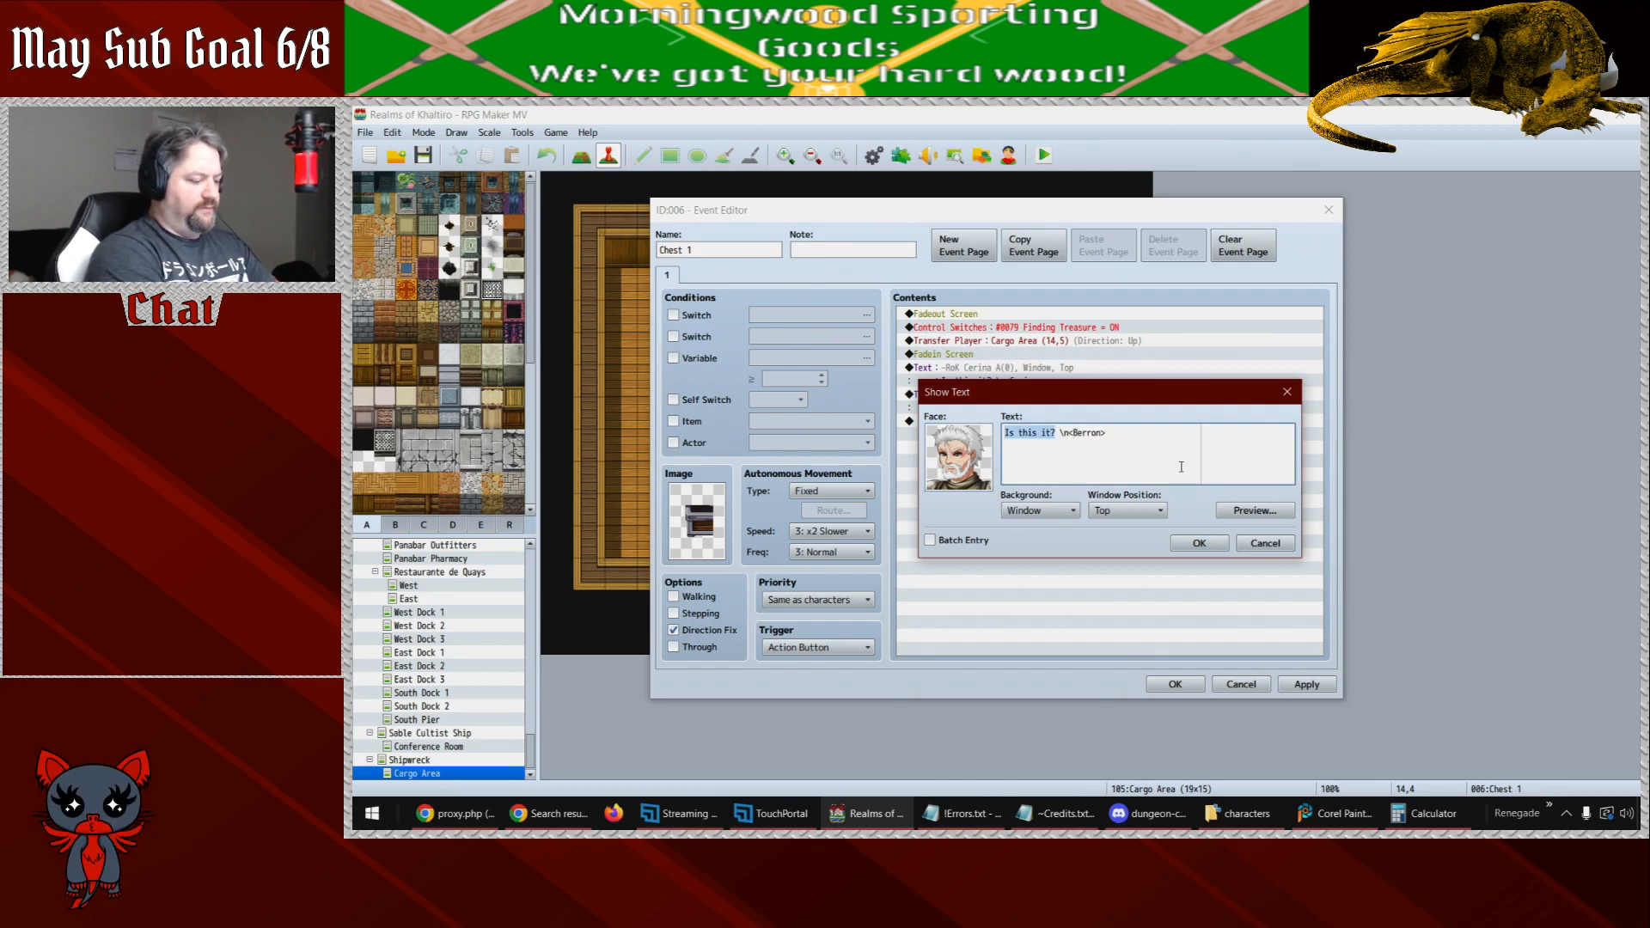
text(I hope so. I don')
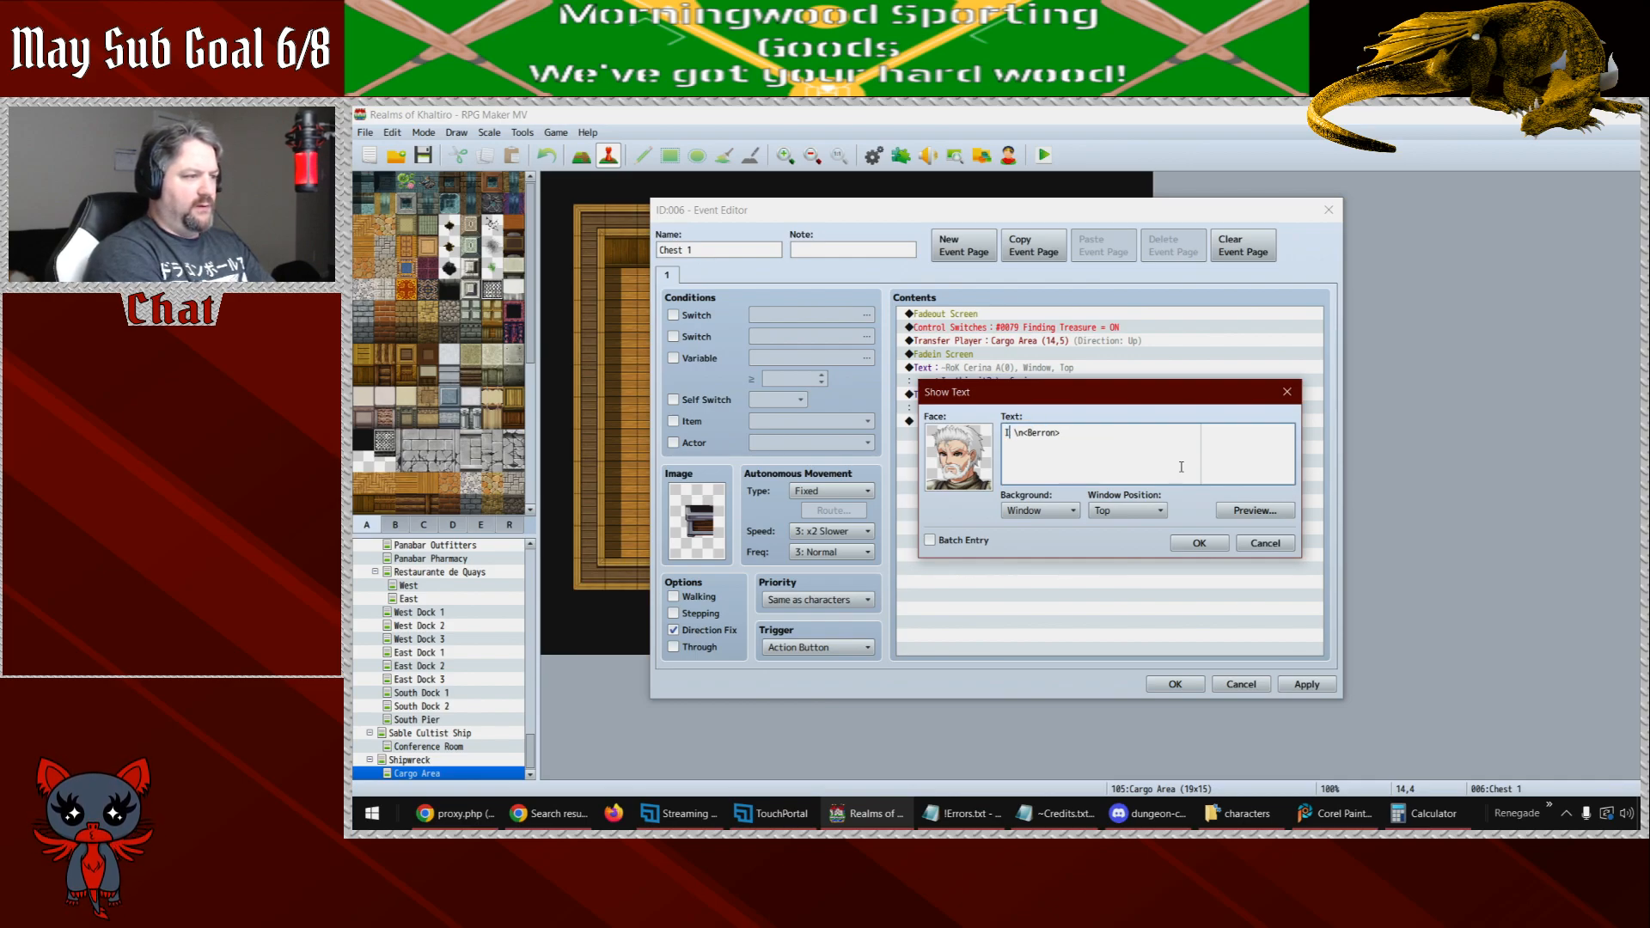
text(t see much e)
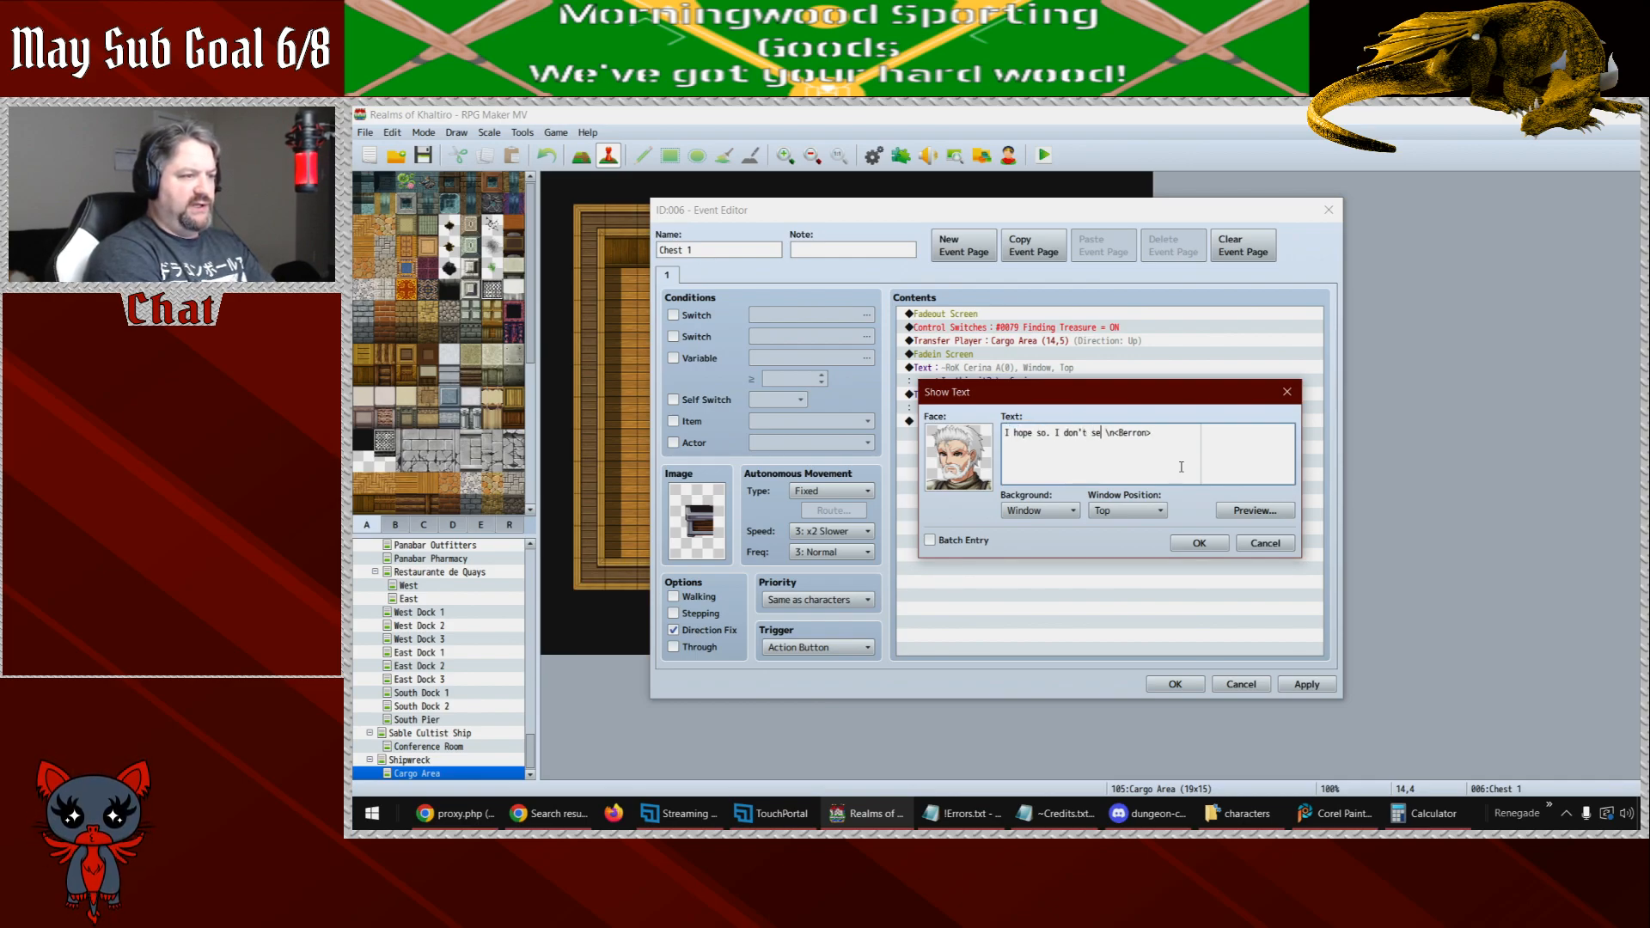
text(lse in this )
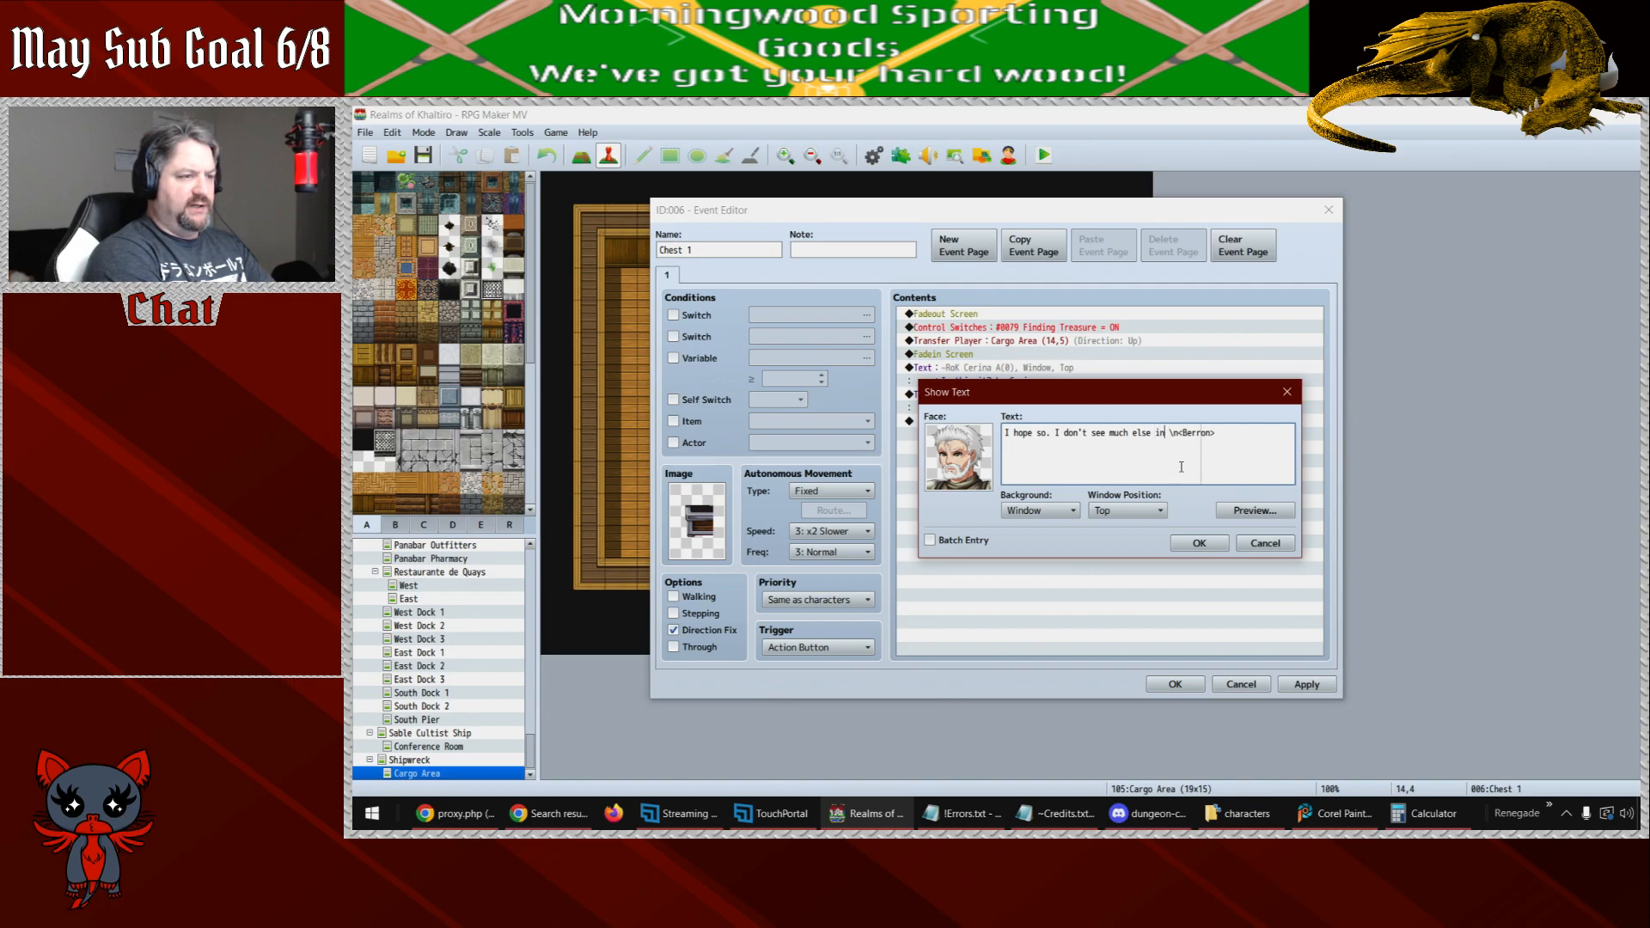
text(shabby )
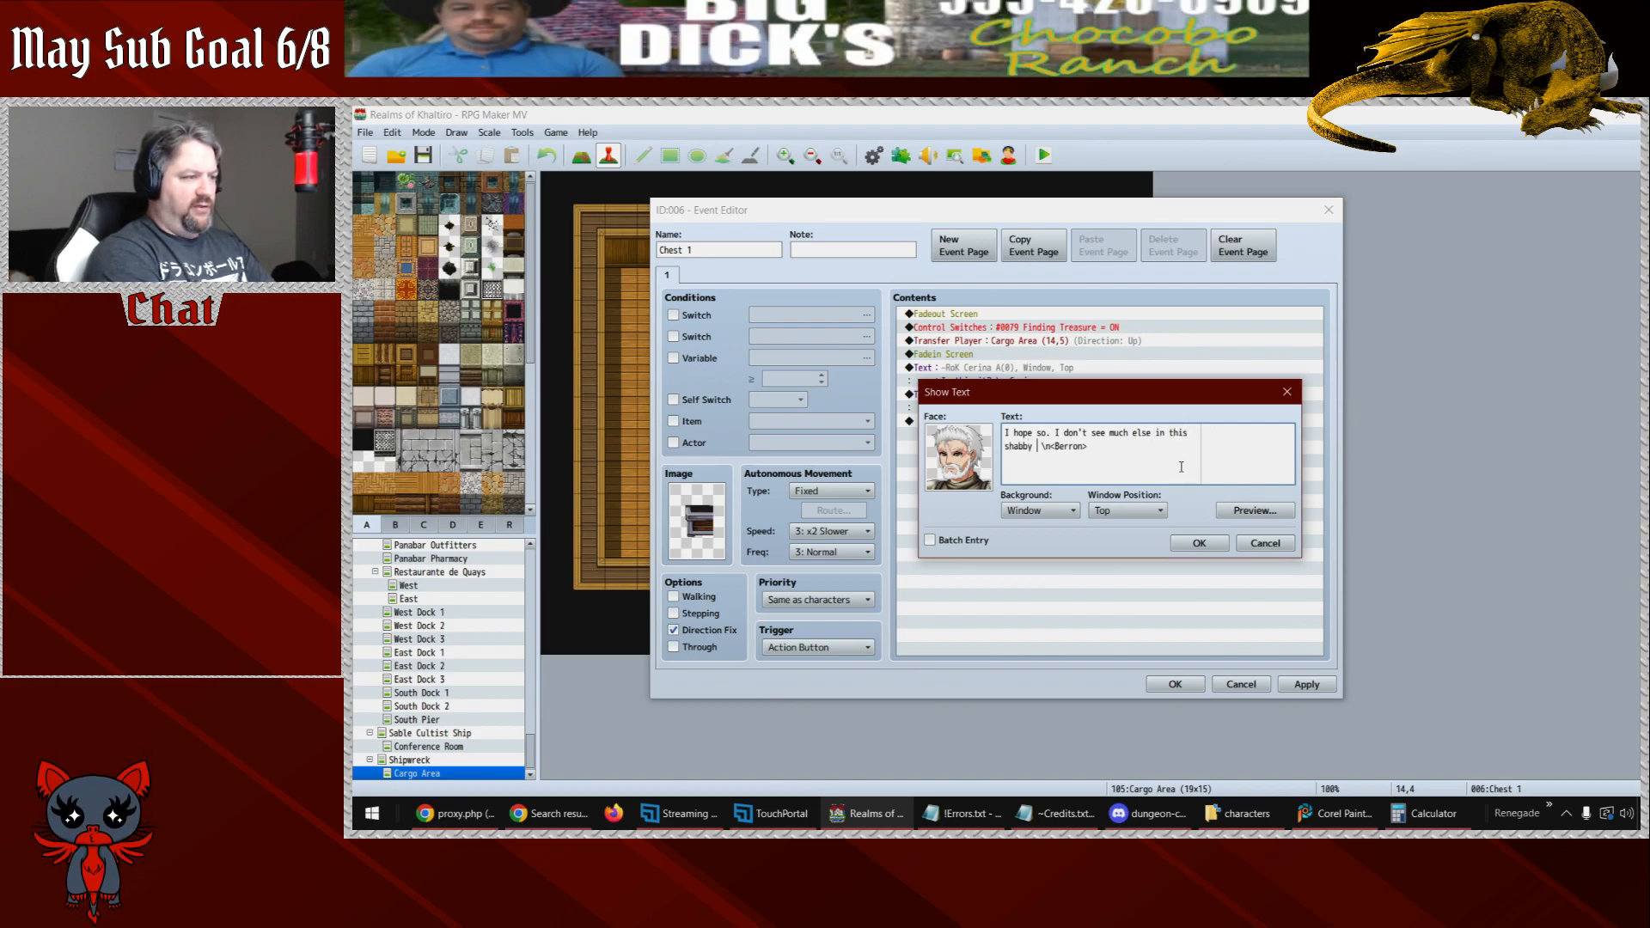
text(thing that )
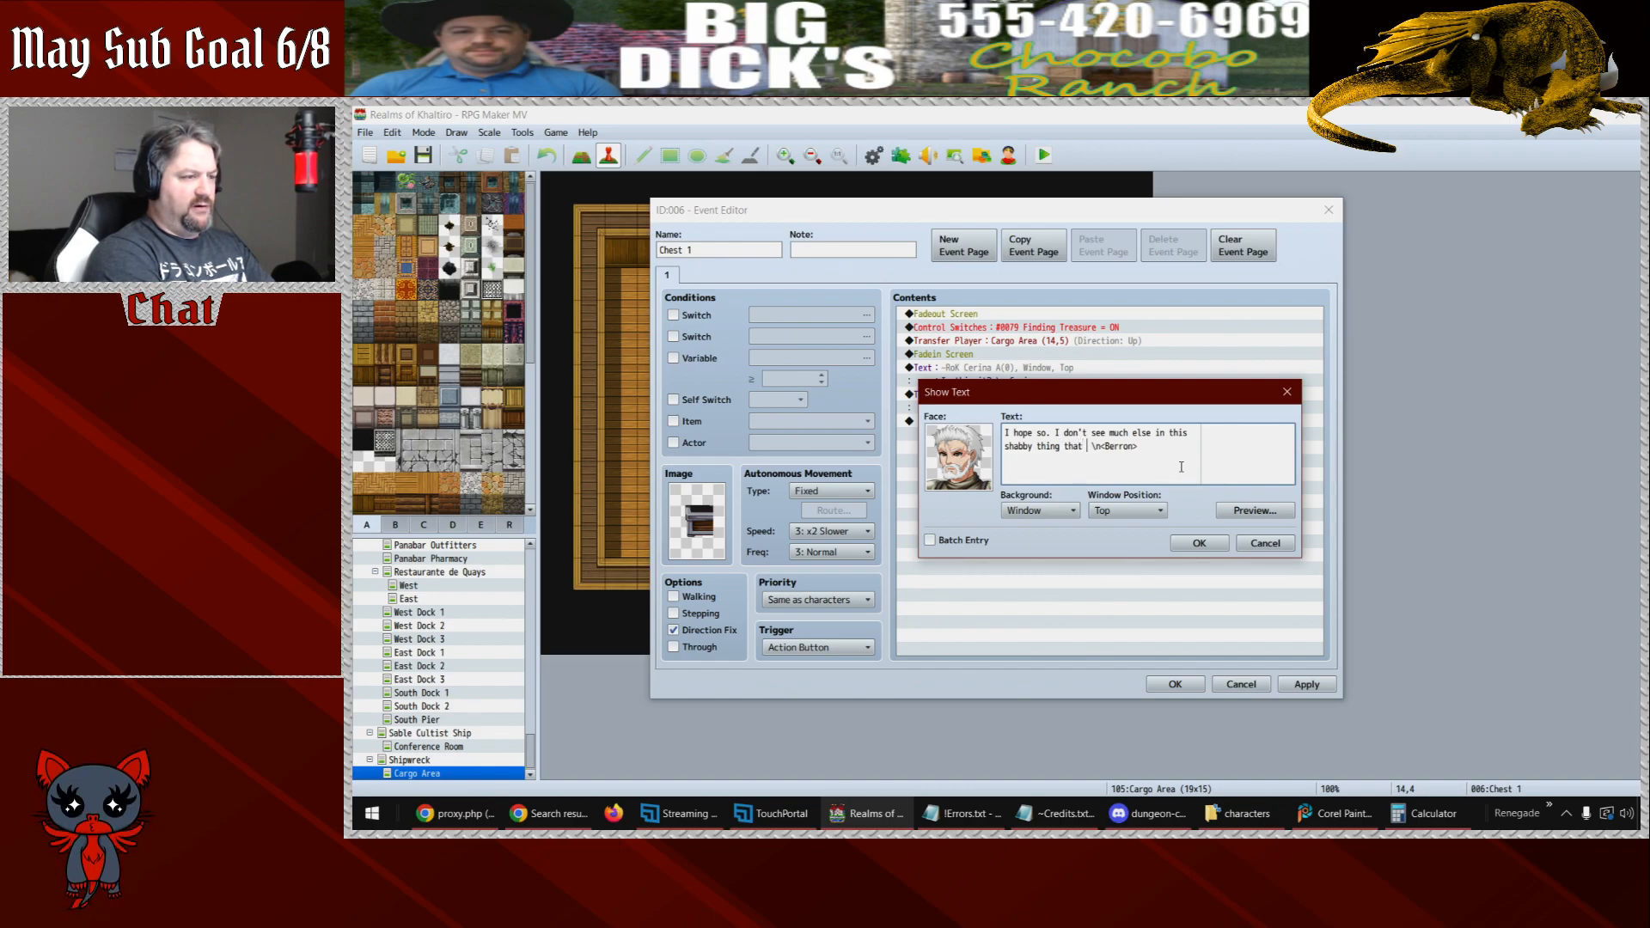
text(could )
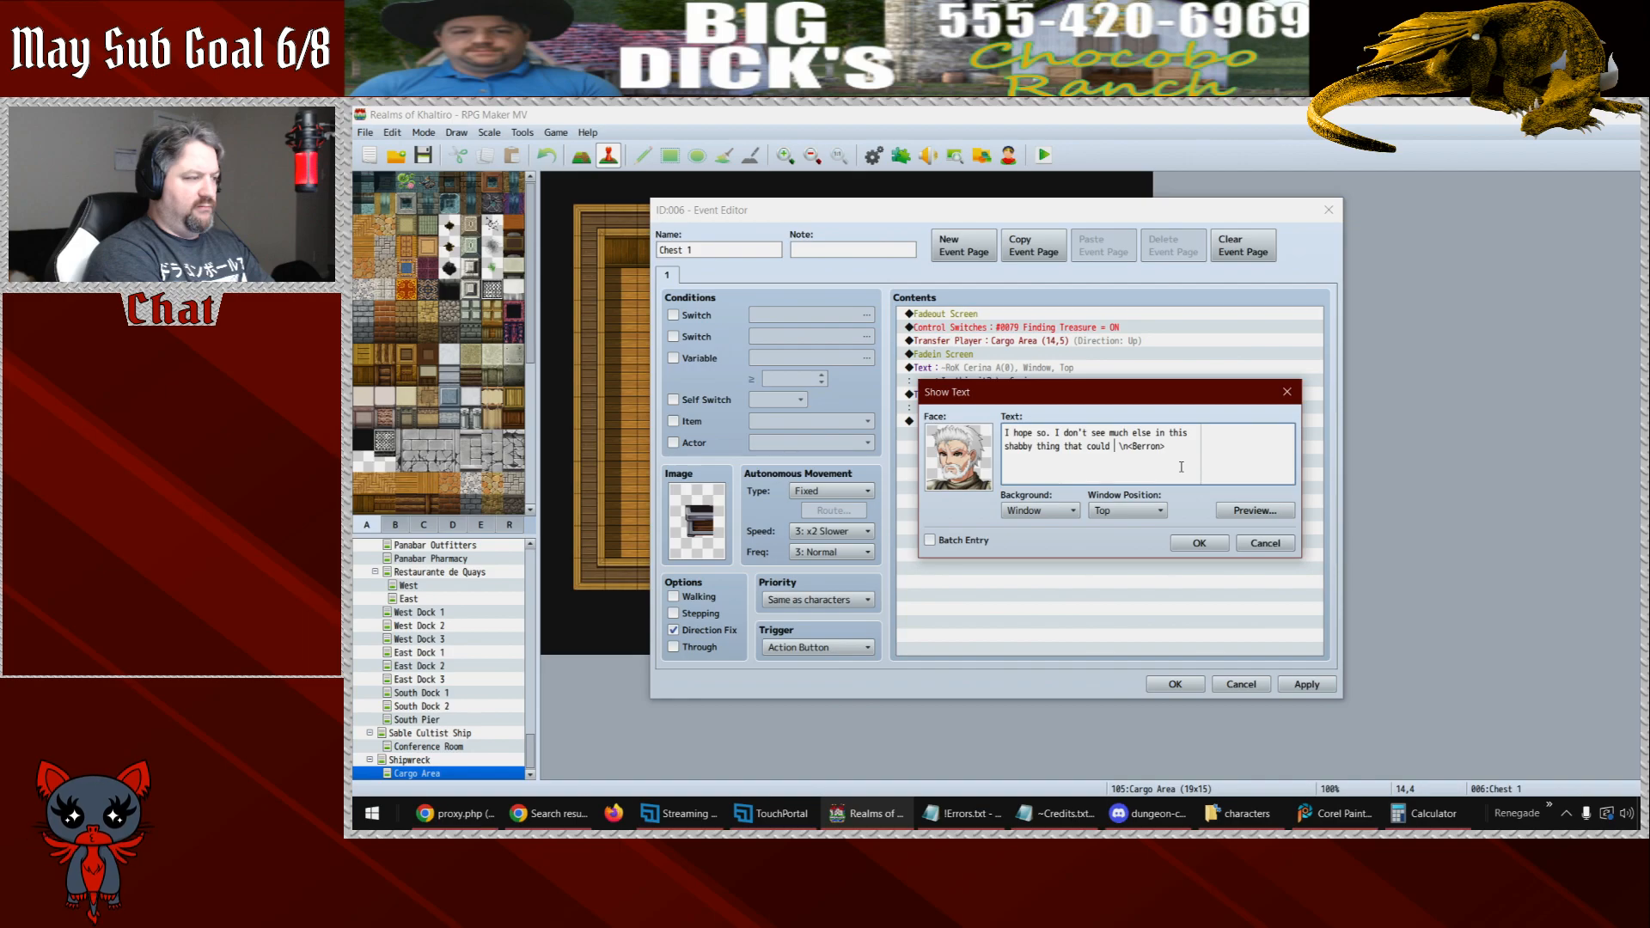
text(have anything ov)
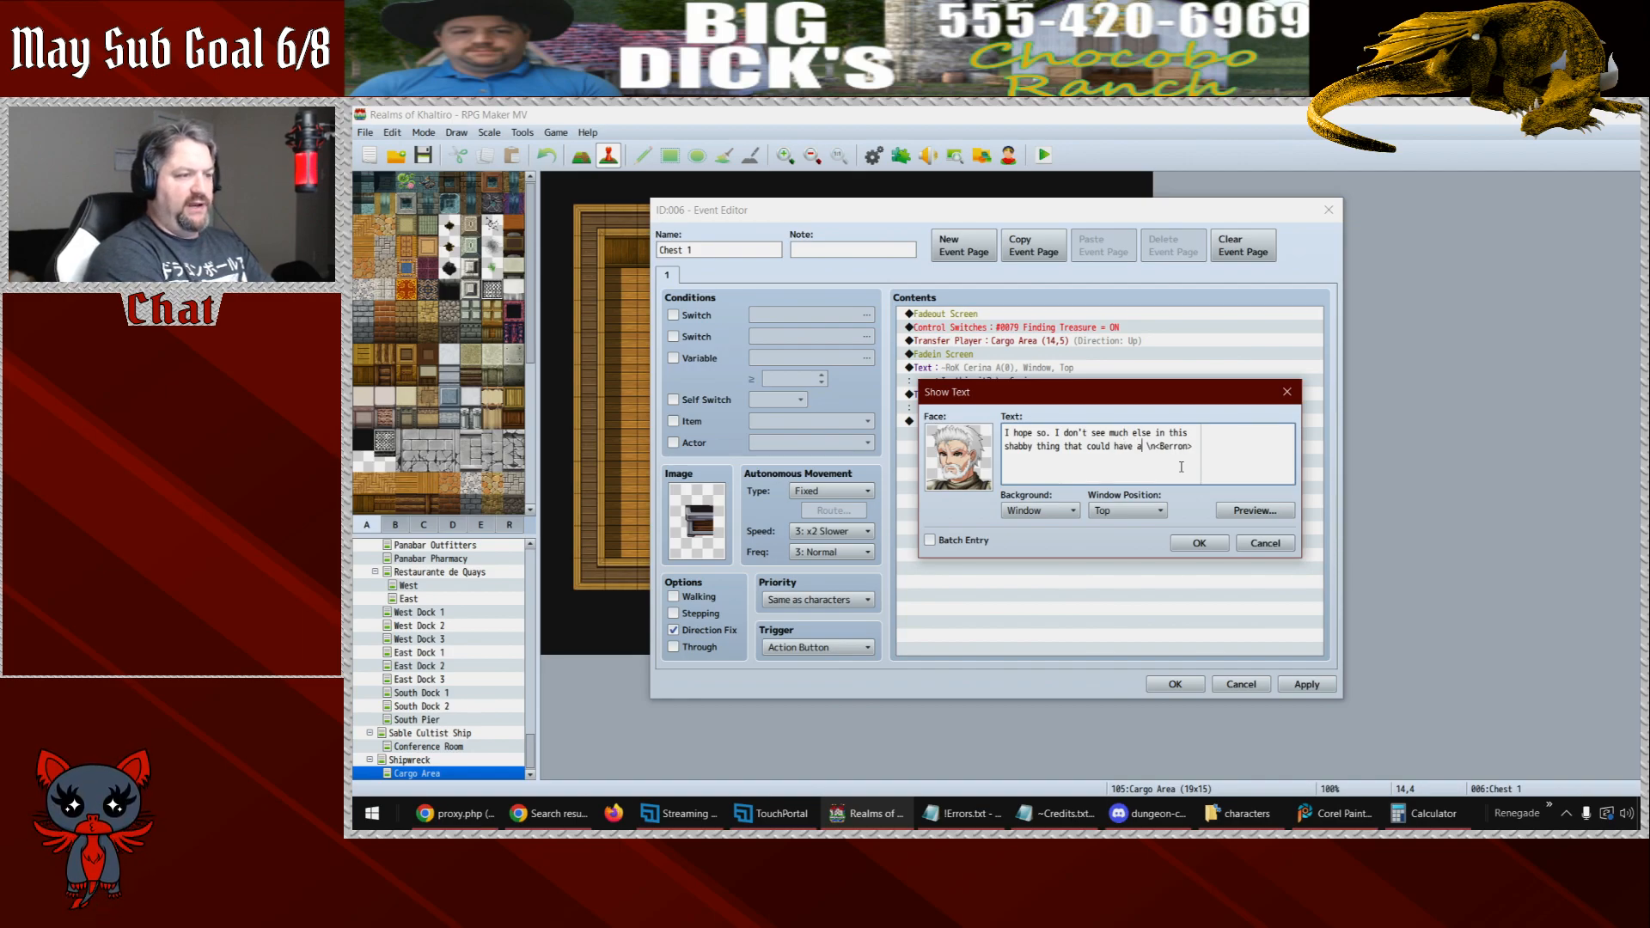
key(BackSpace)
text(f value.)
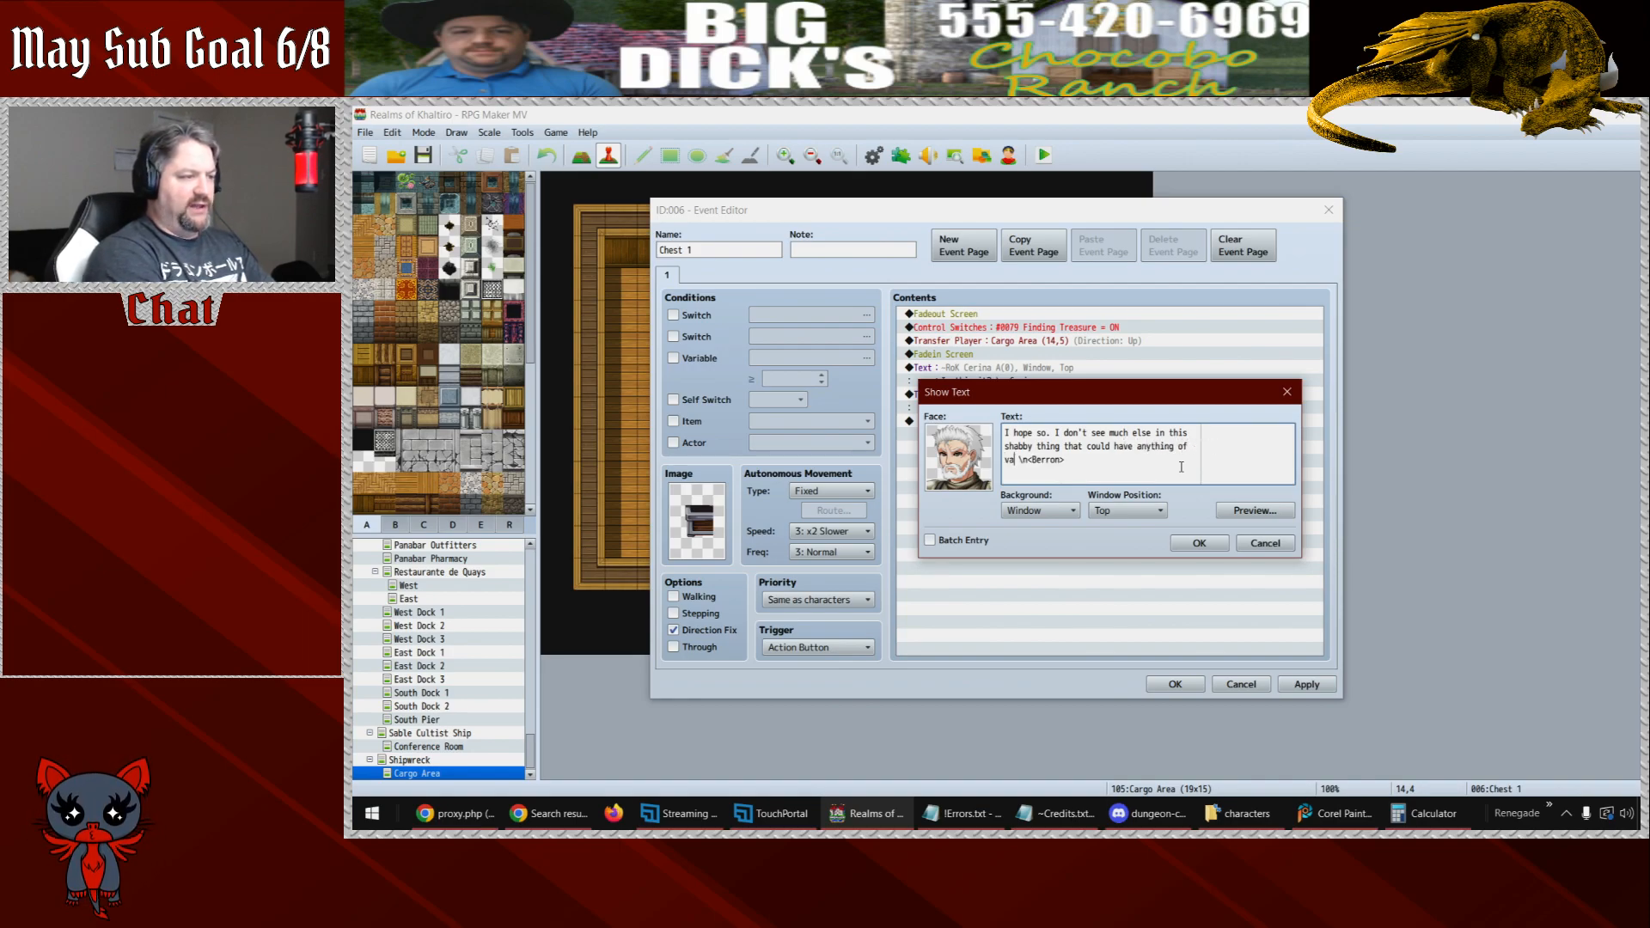
click(1177, 549)
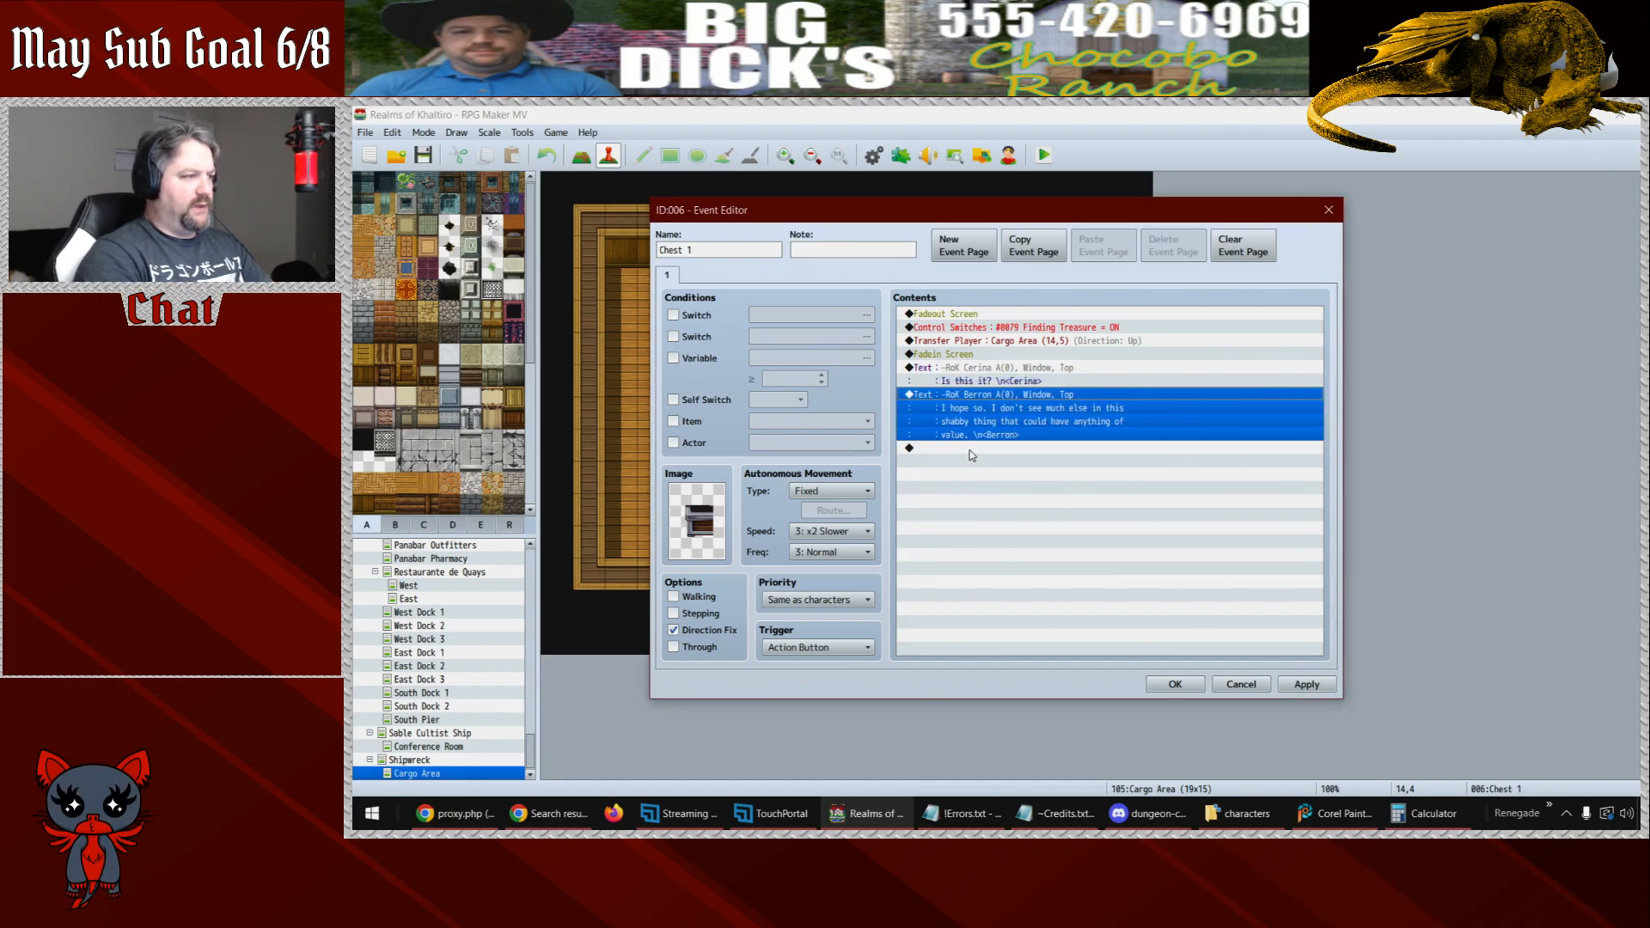
double_click(974, 449)
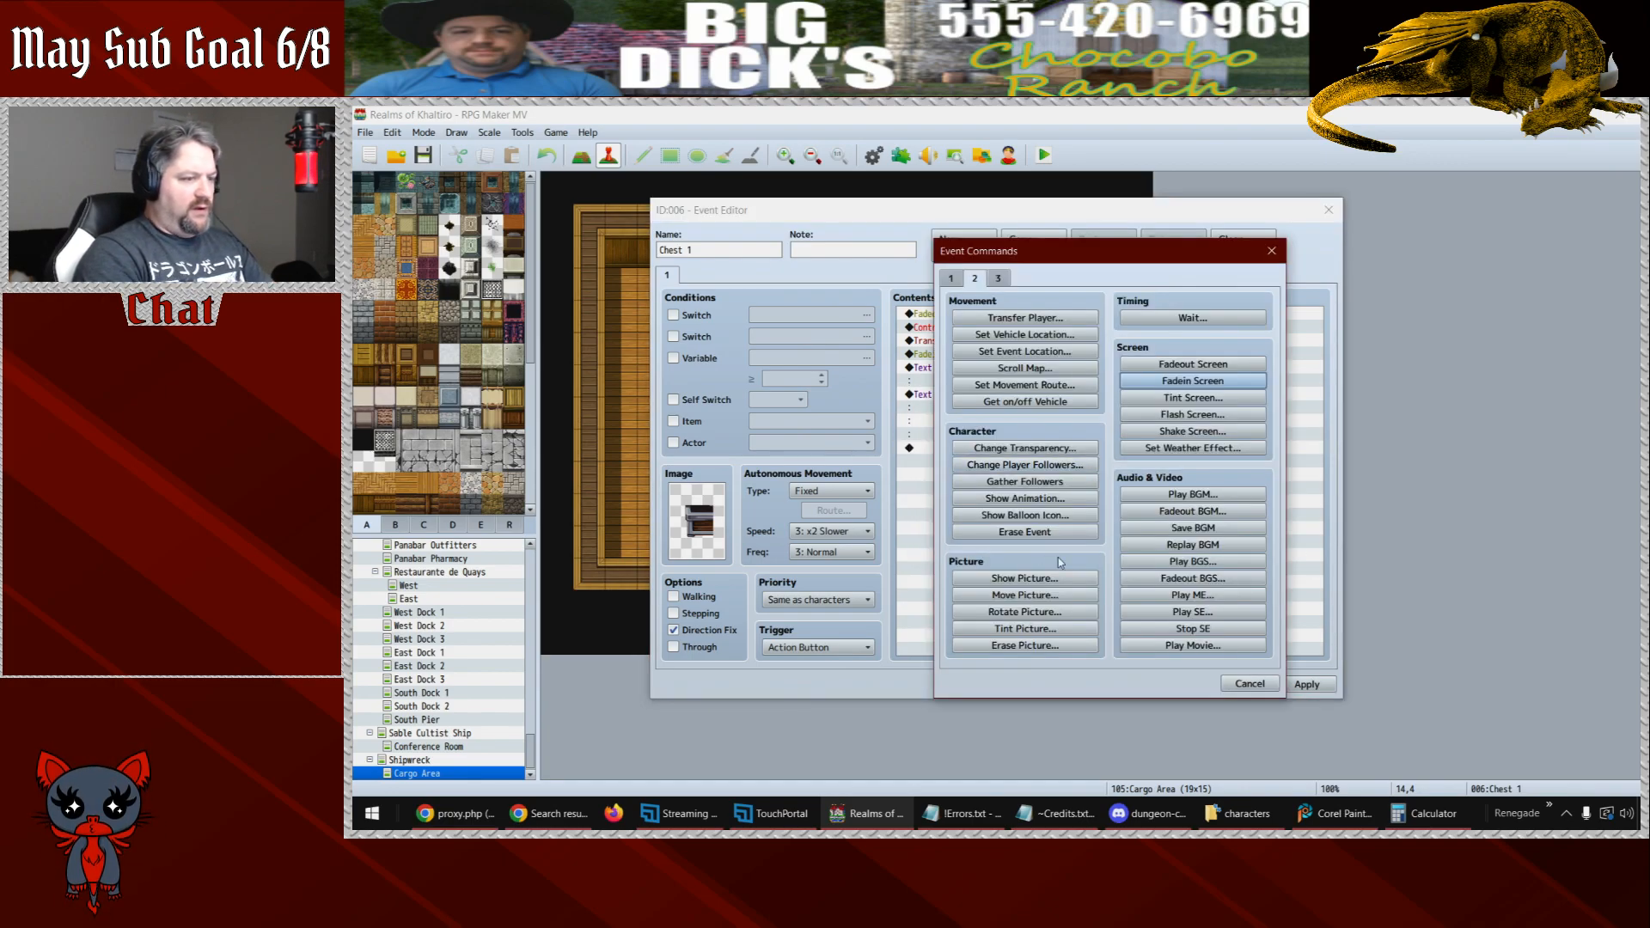
click(1195, 628)
click(1000, 448)
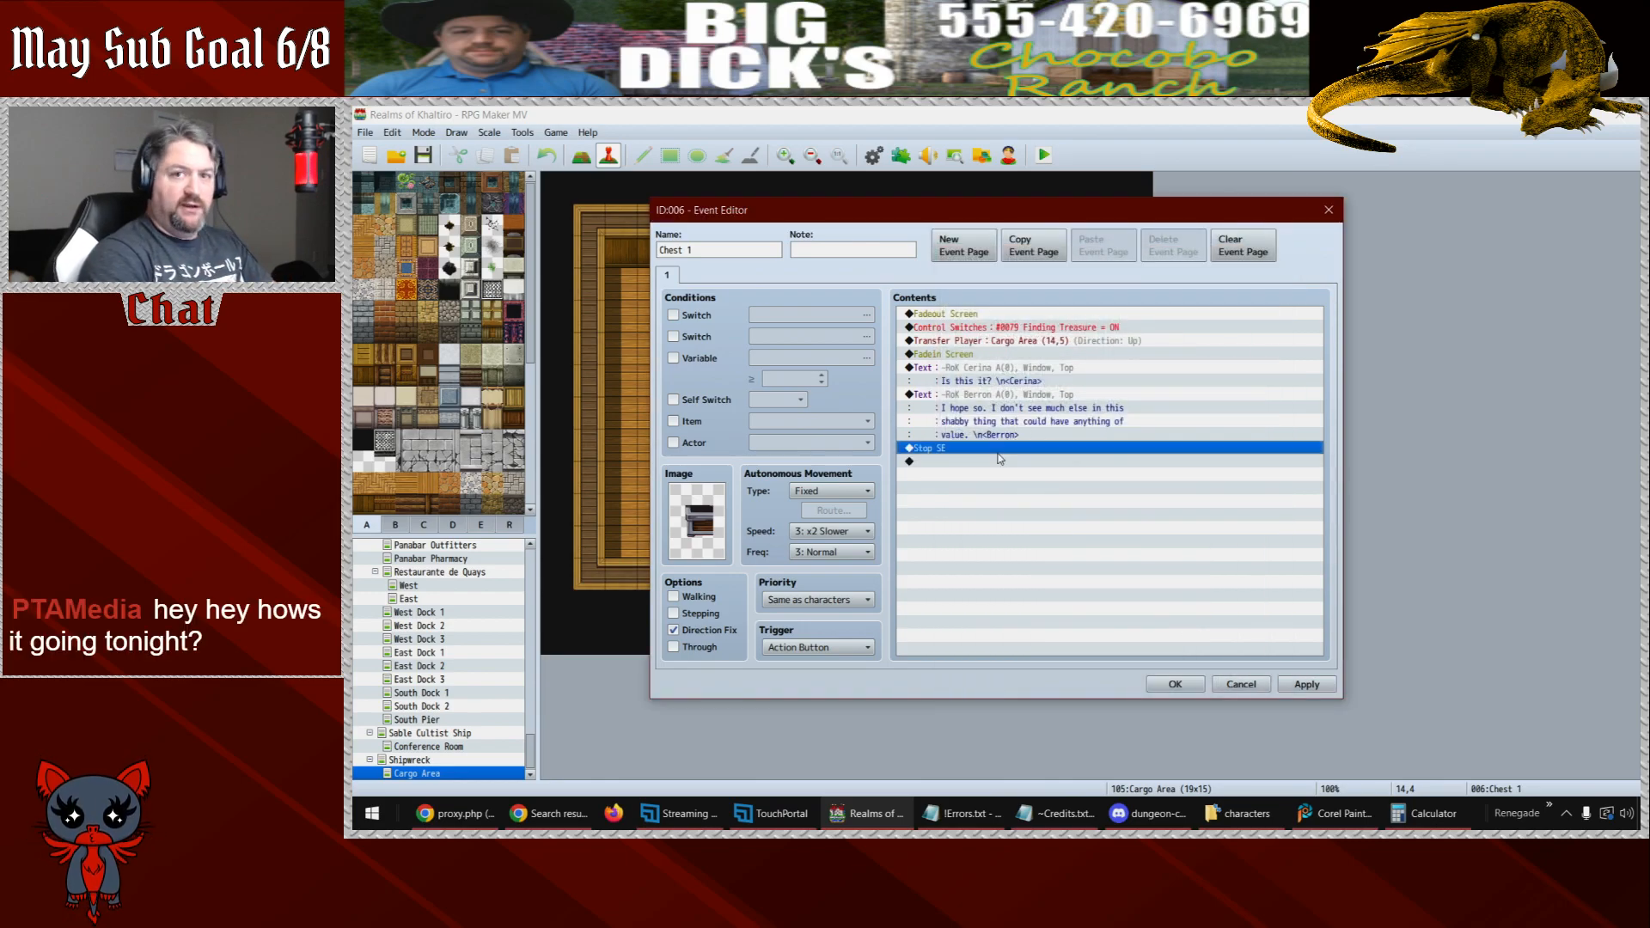
key(Delete)
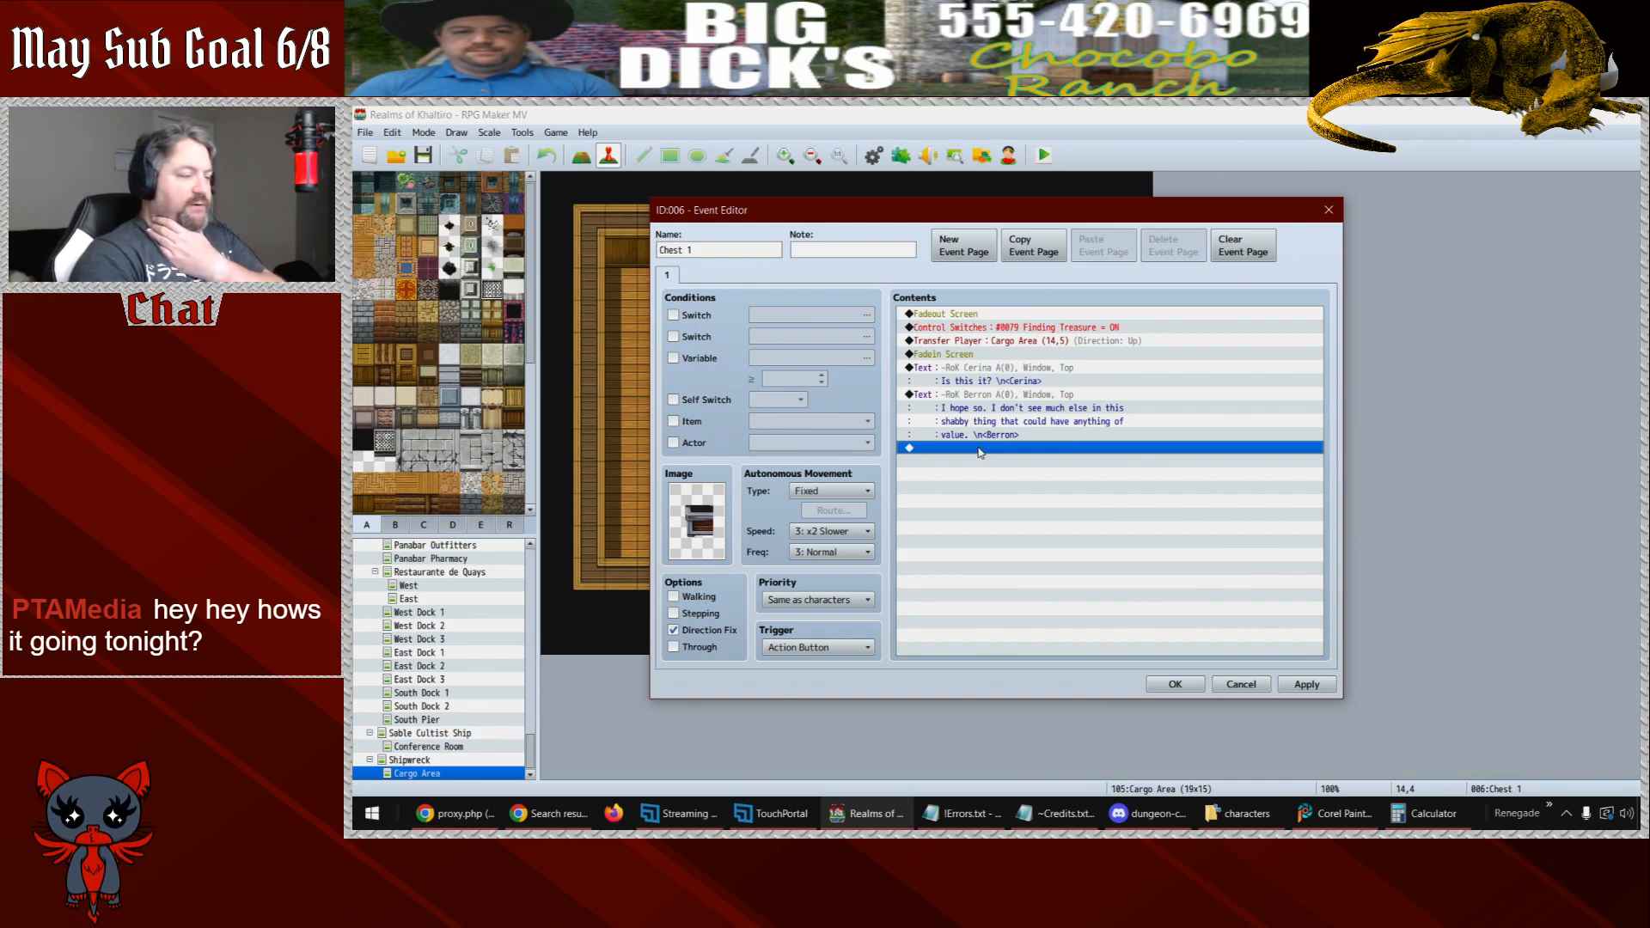
- Start a Play SE command after Berron's message and try out the Chain_A and Chain_B sound effects
double_click(980, 451)
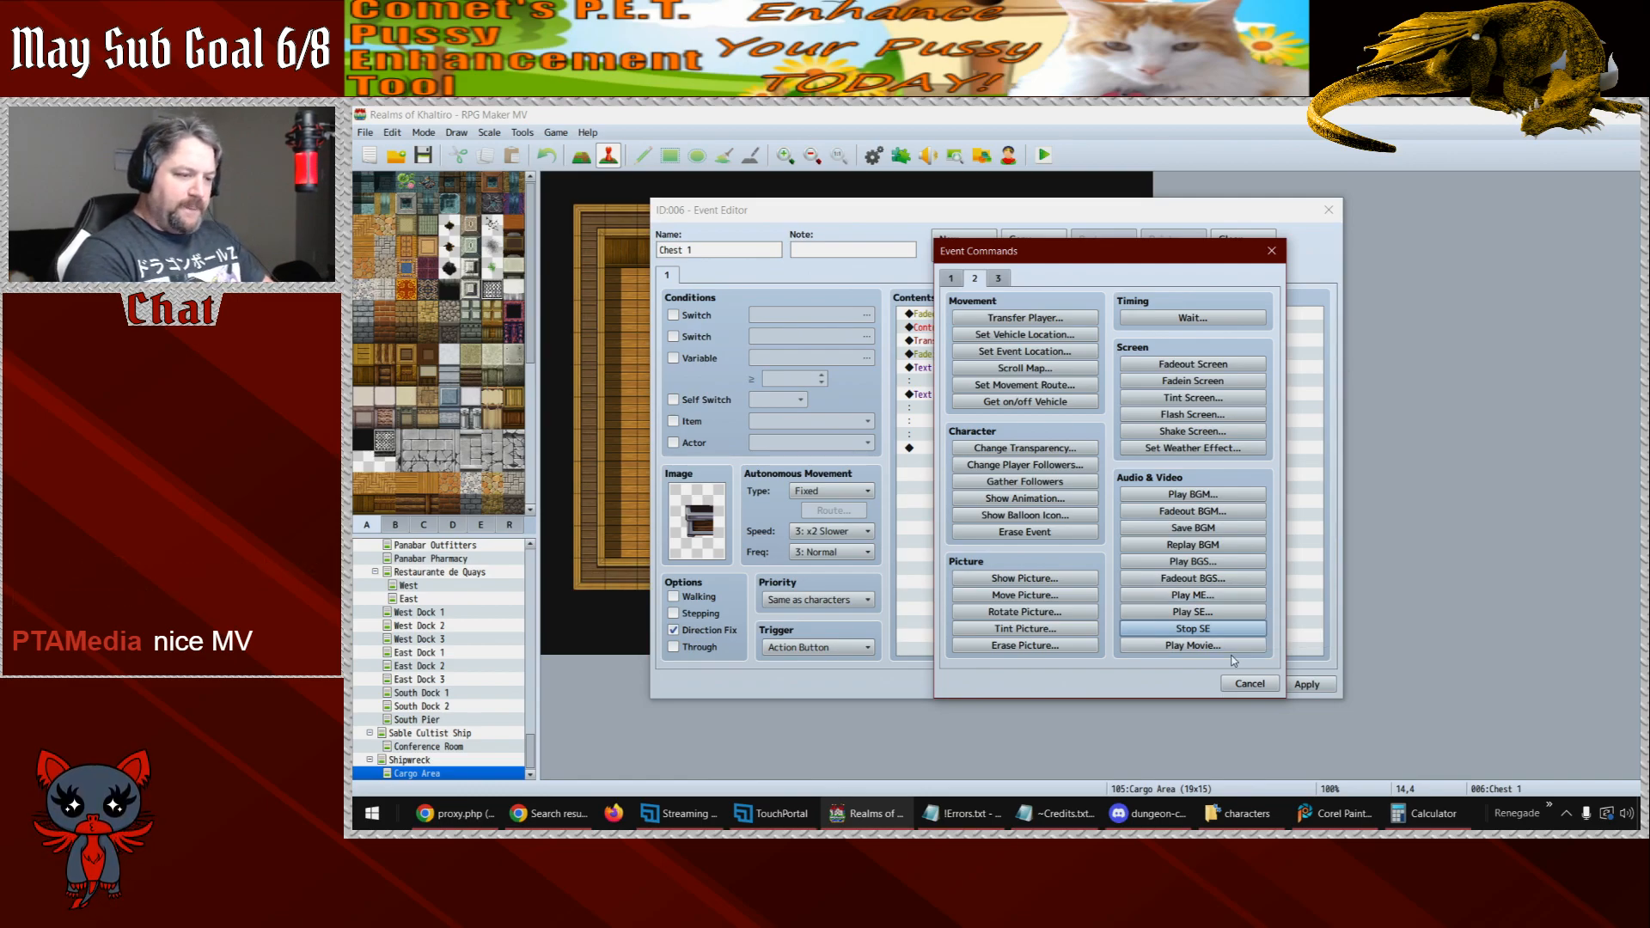
click(1193, 612)
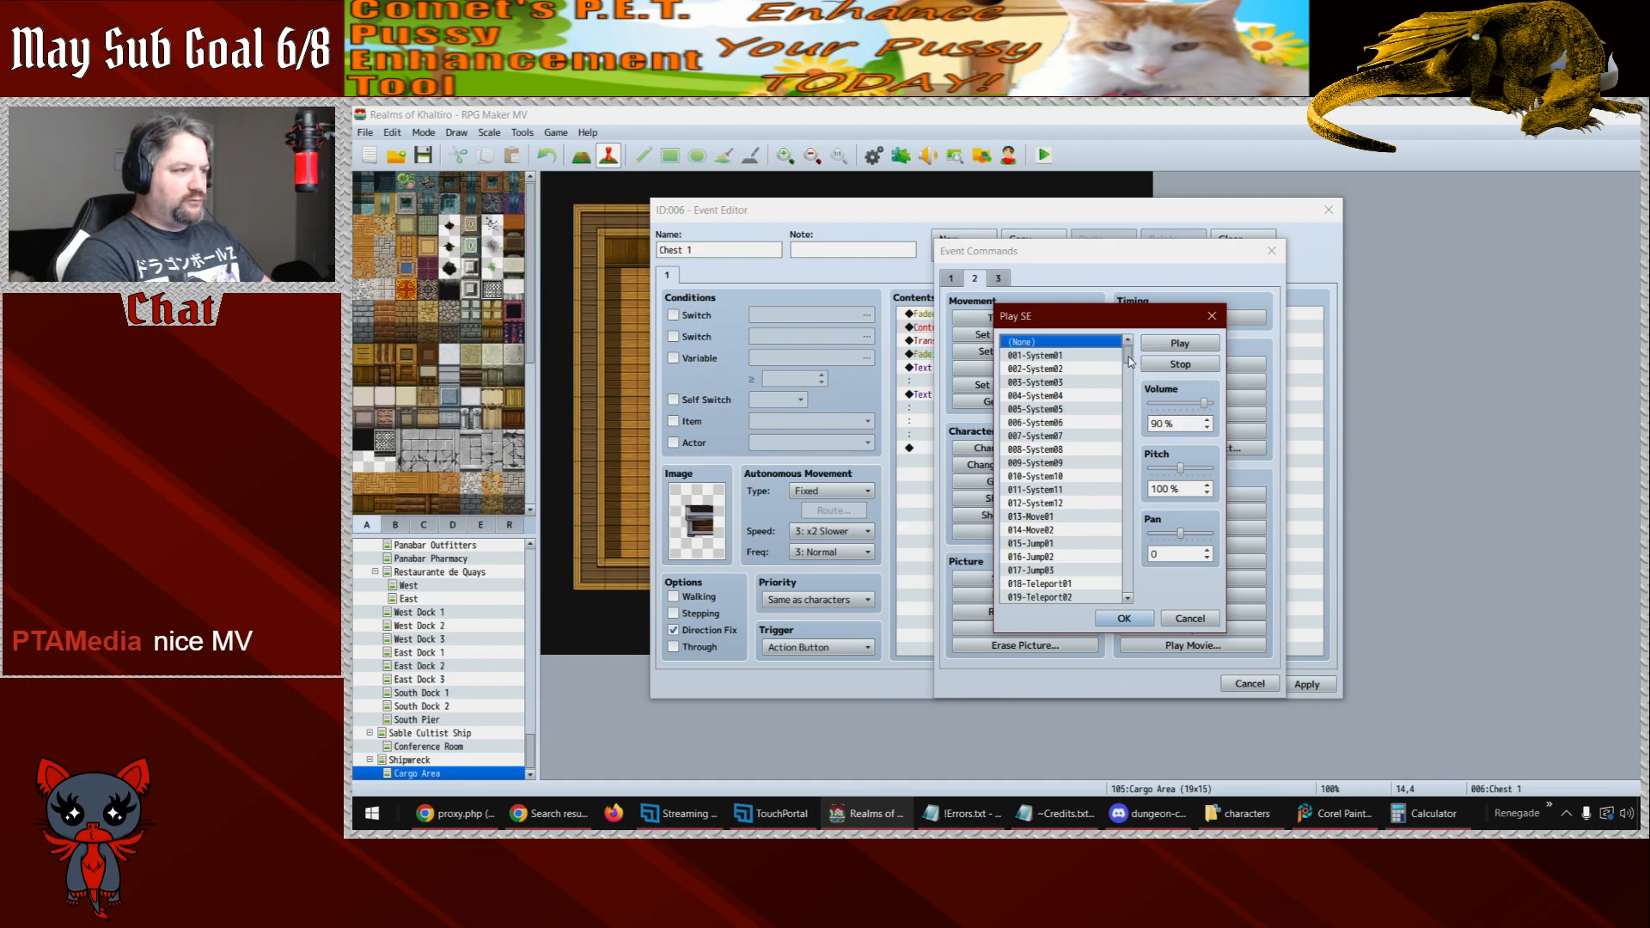
drag(1129, 360, 1131, 455)
click(1069, 433)
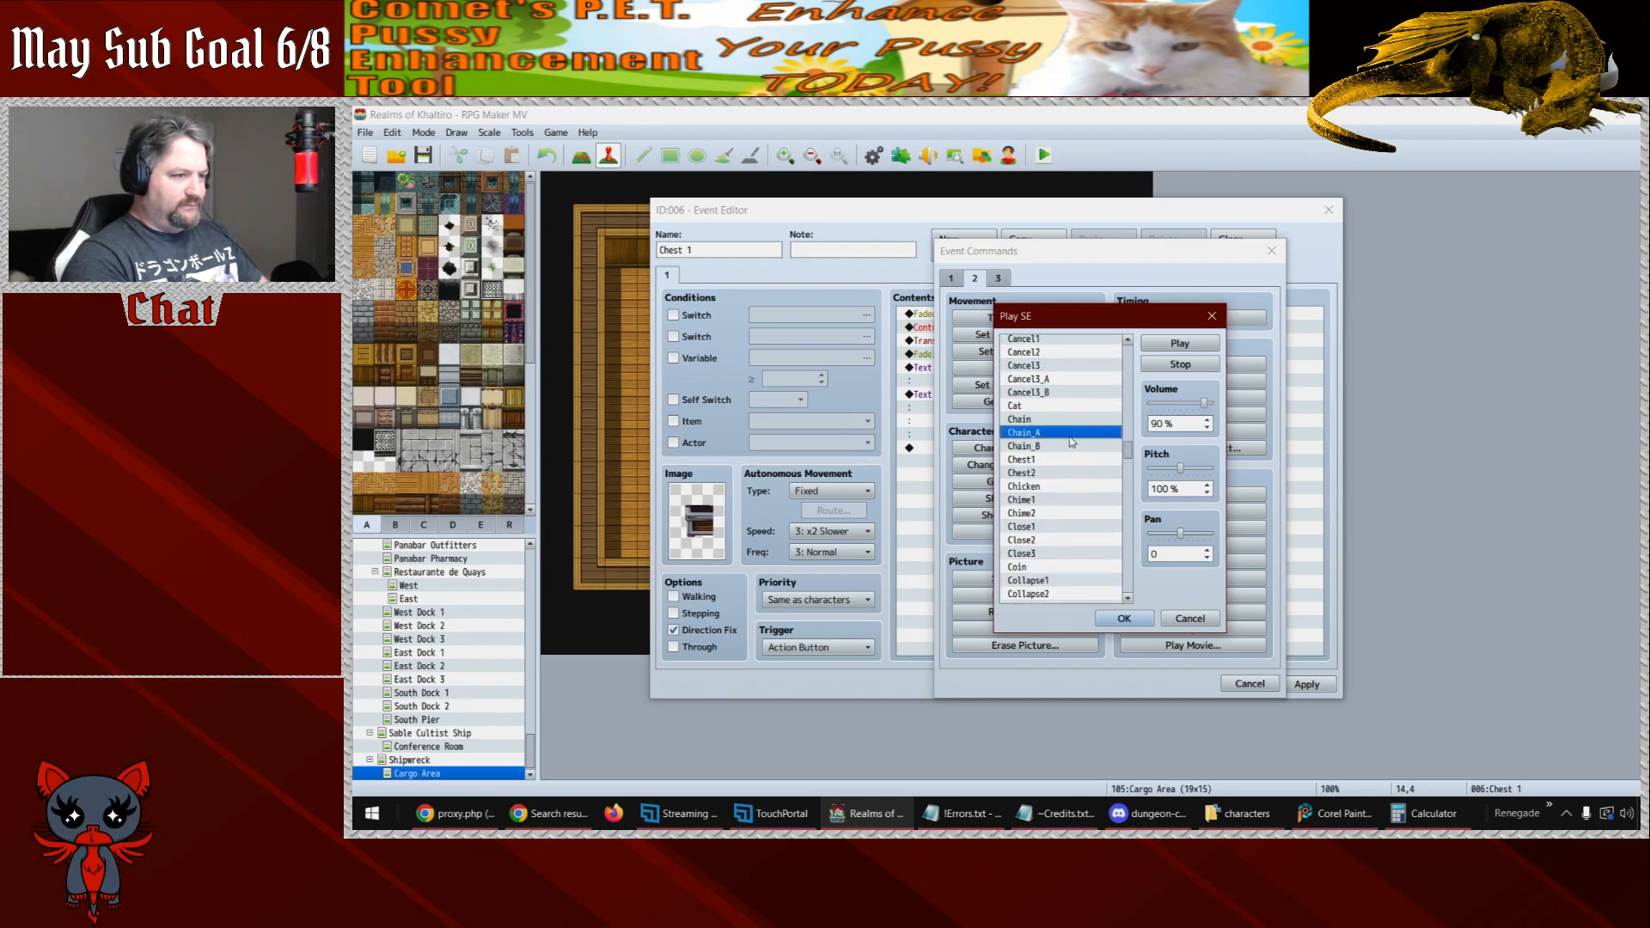
click(1066, 447)
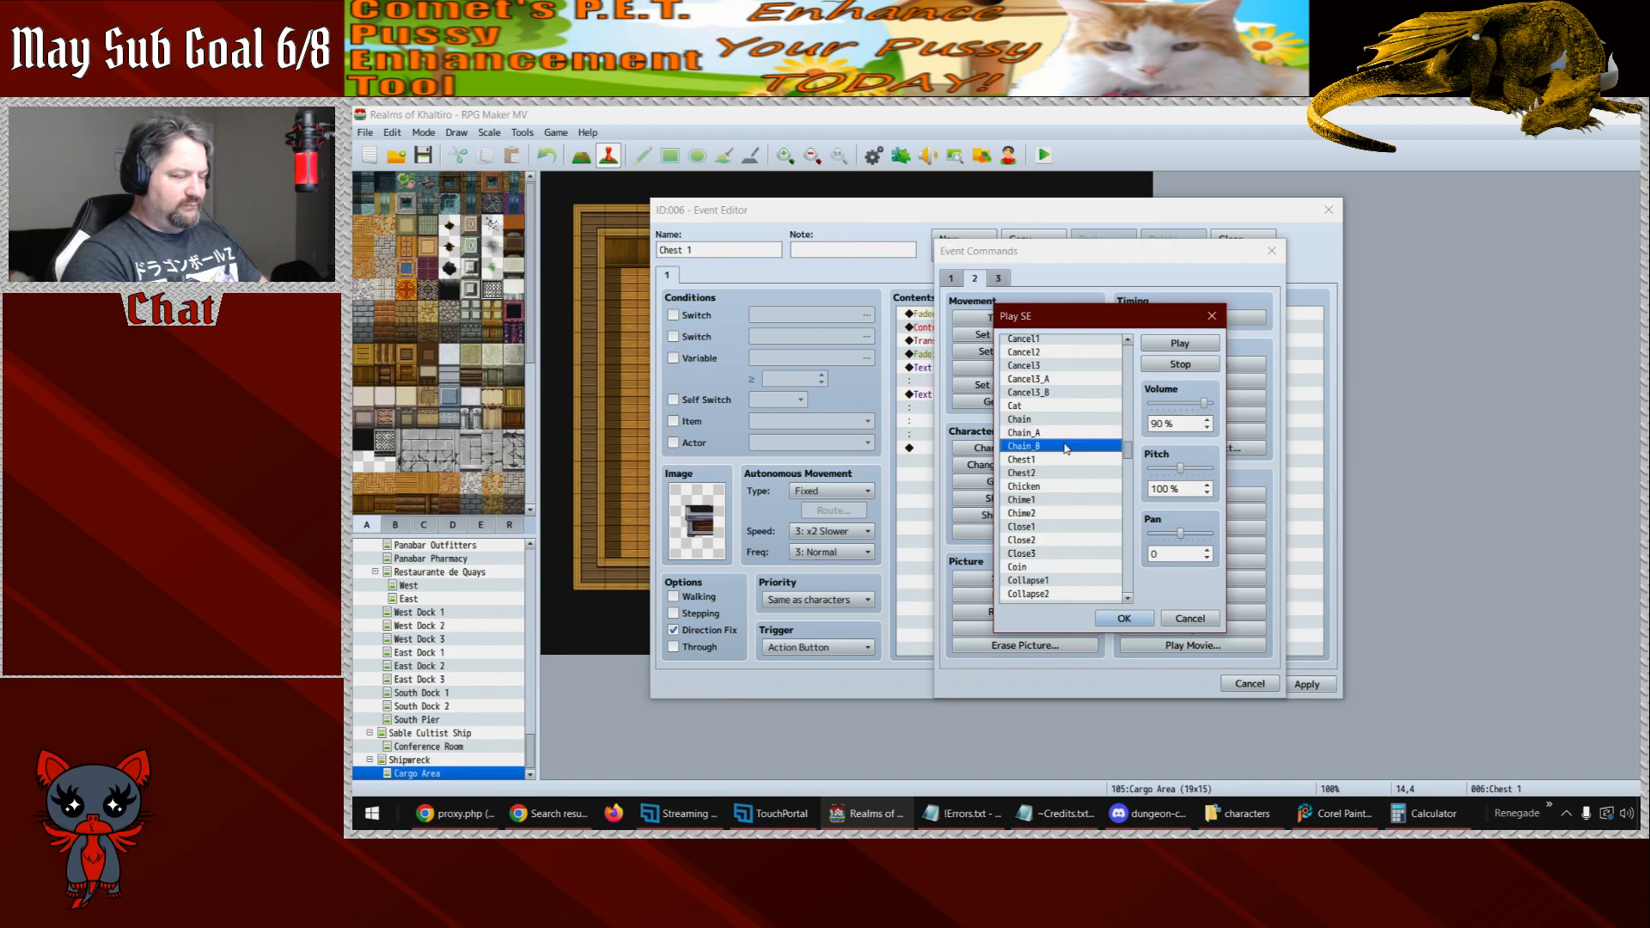
click(1160, 371)
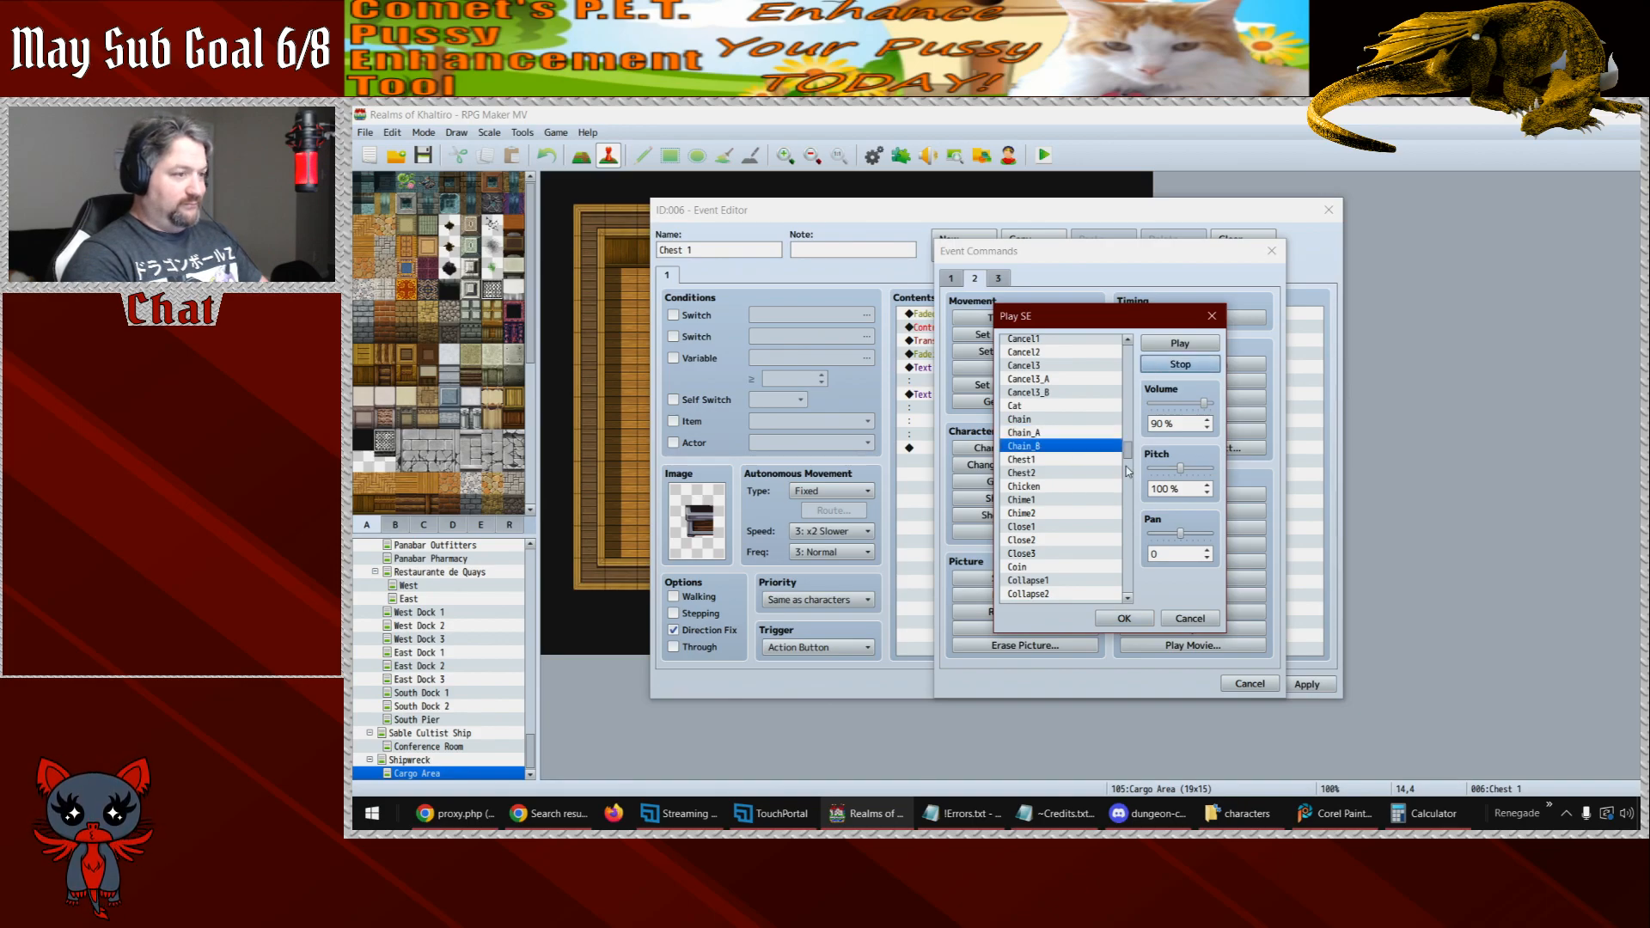
- Look through the sound effects listed after Chain_B for one that suits the chest scene
scroll(1131, 460, down, 3)
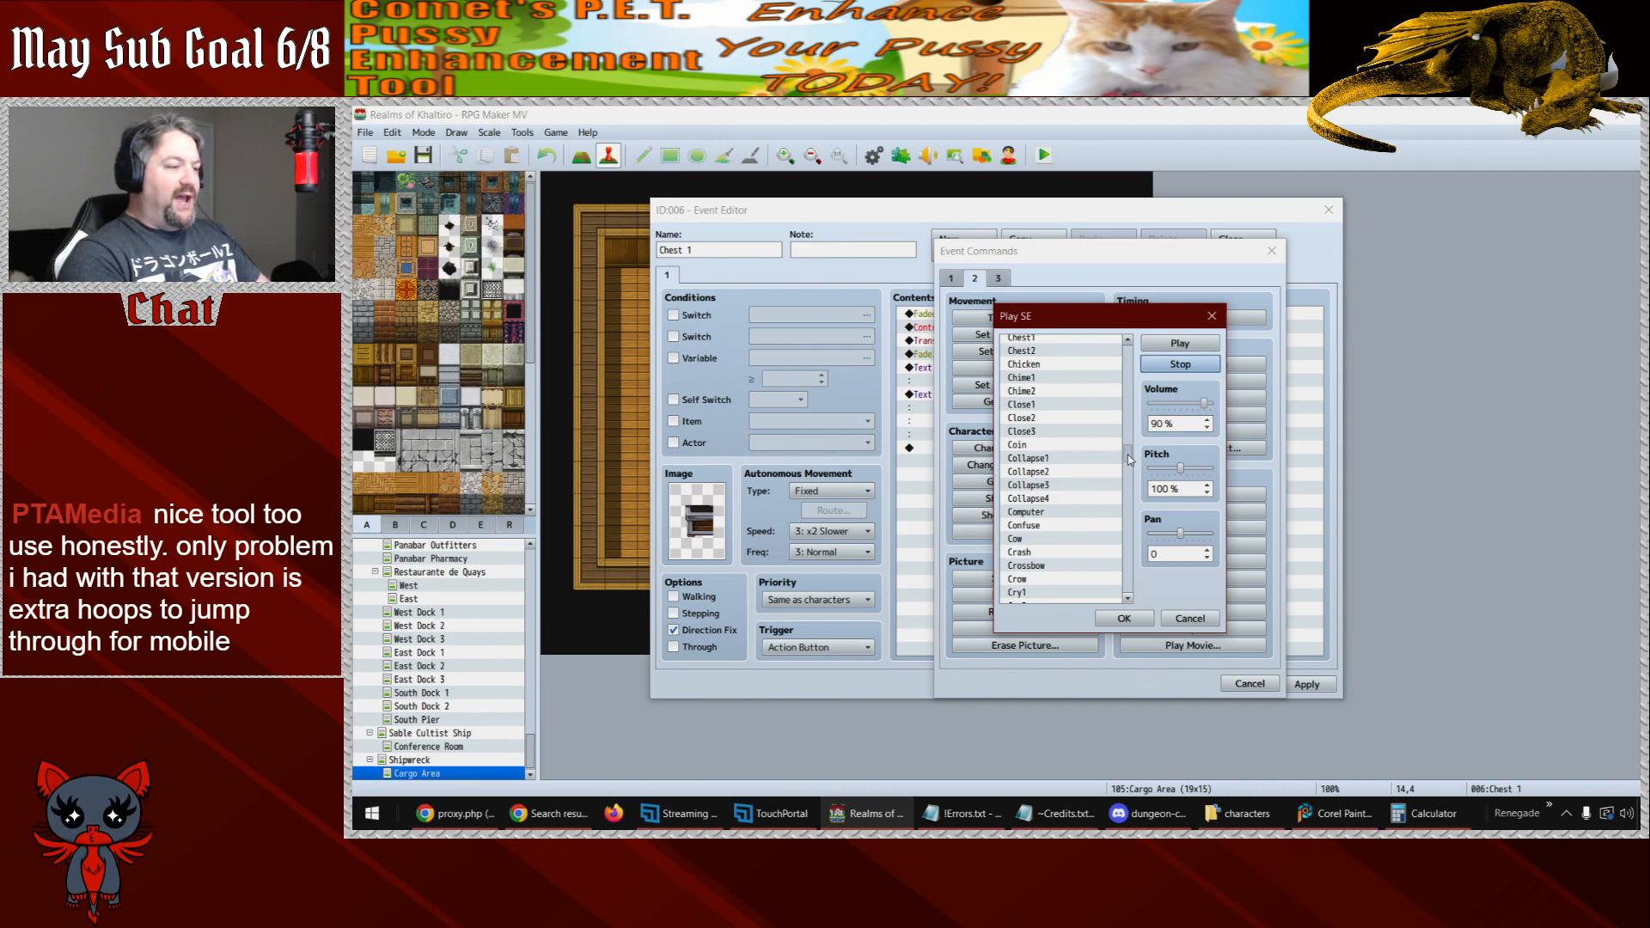
scroll(1130, 460, down, 6)
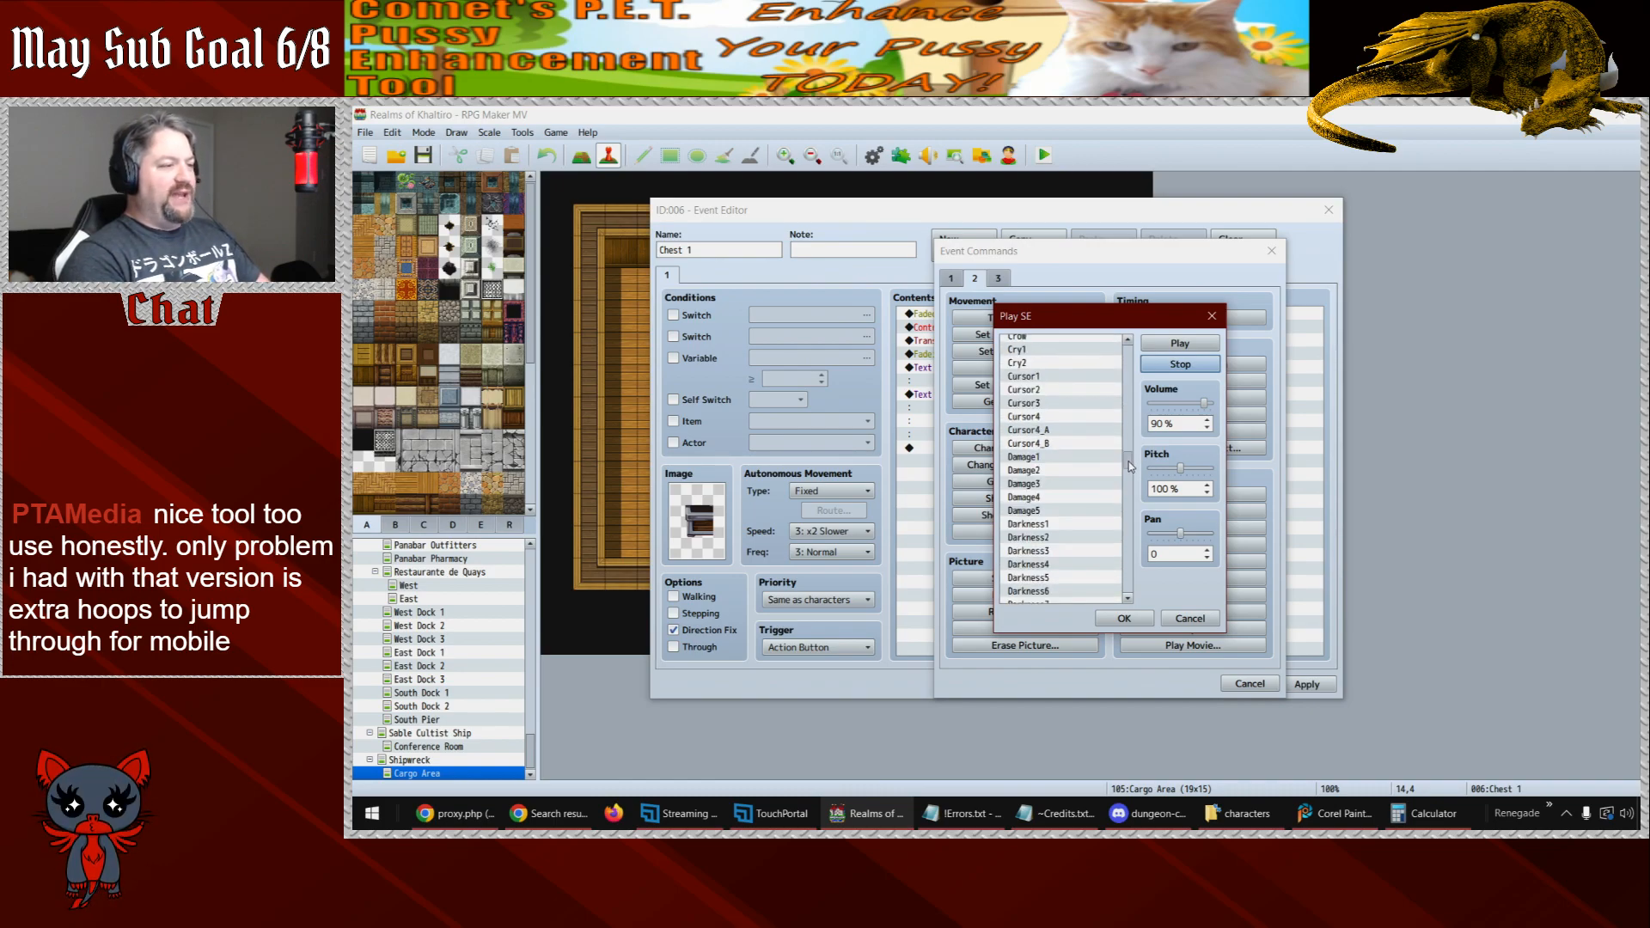
scroll(1128, 462, down, 3)
scroll(1129, 469, down, 1)
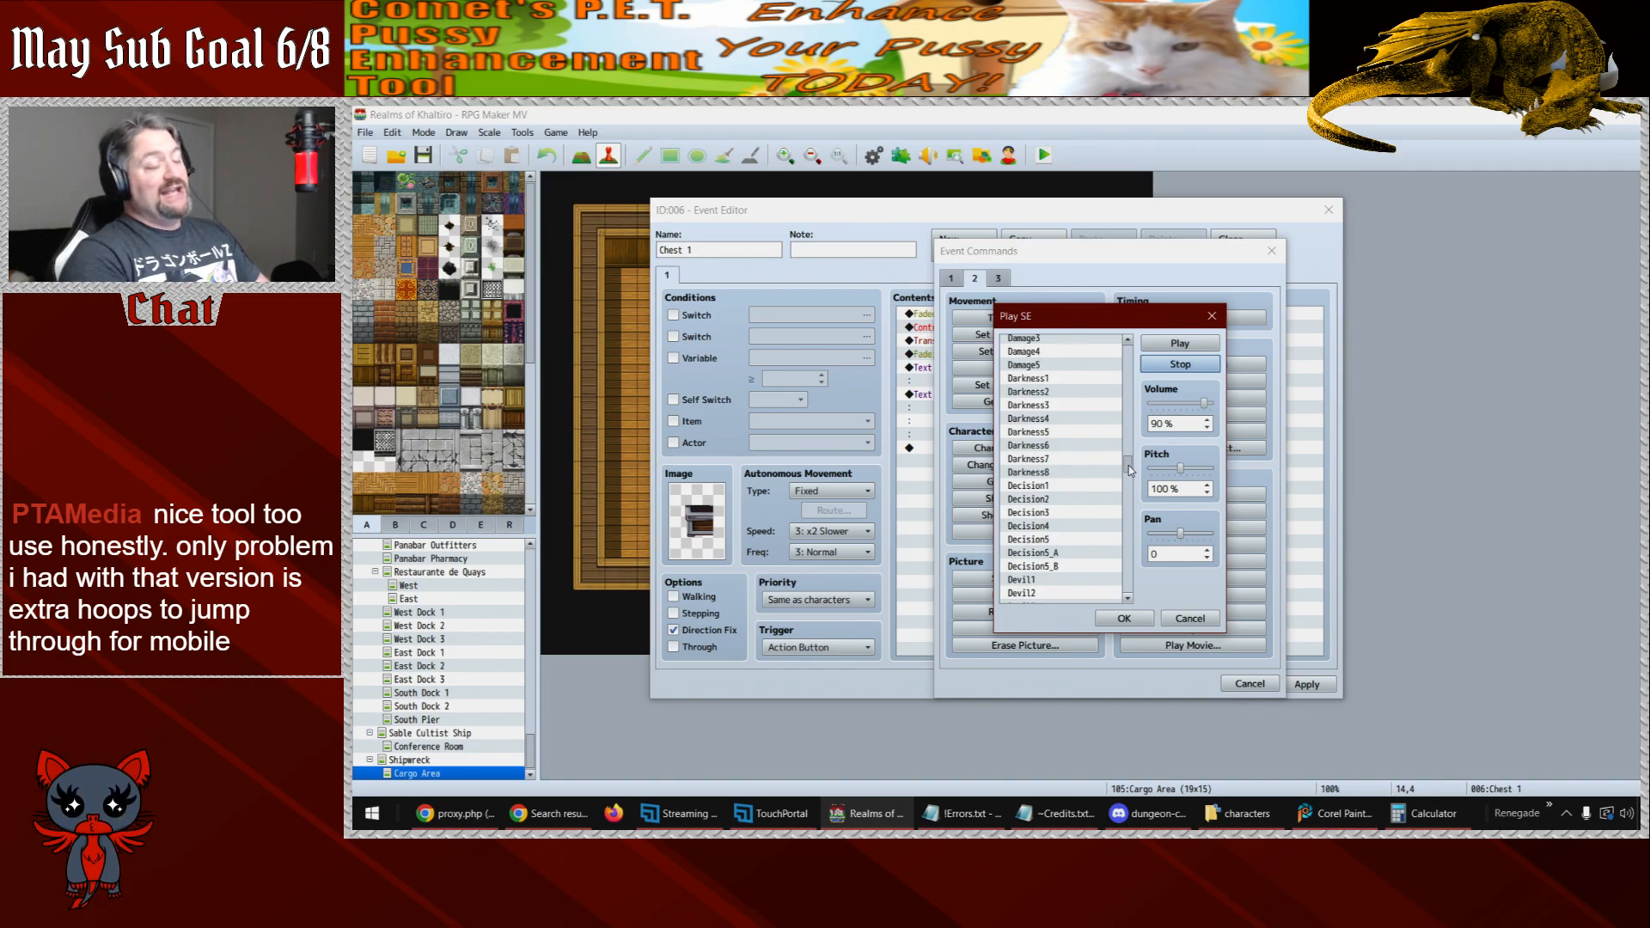
scroll(1130, 471, down, 5)
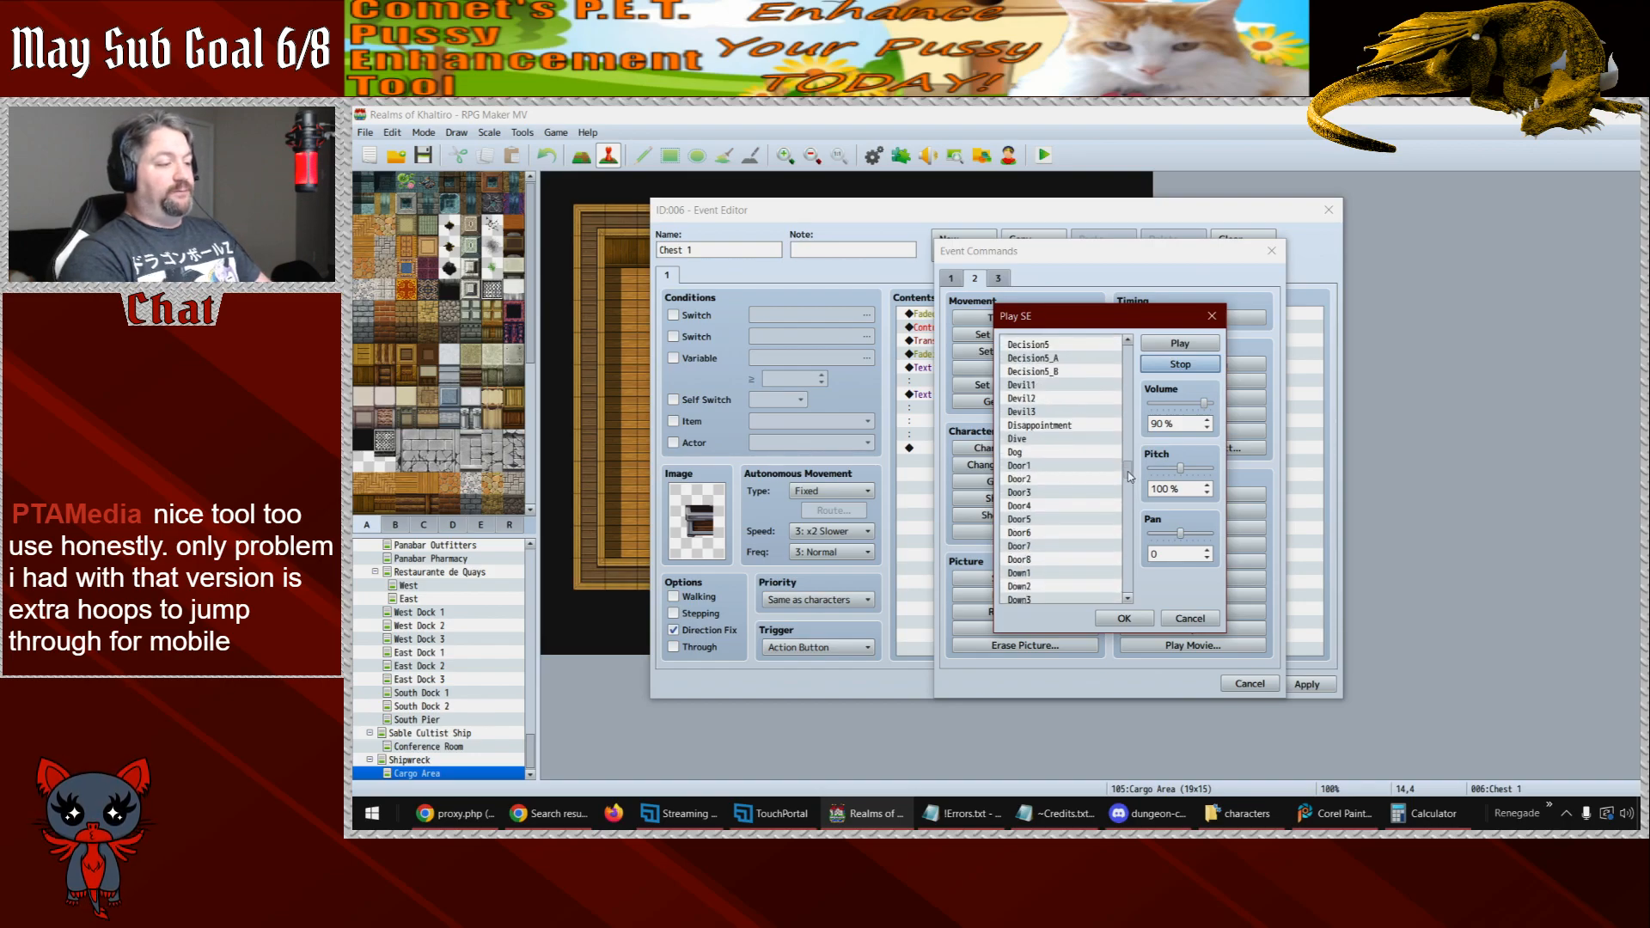
scroll(1131, 477, down, 10)
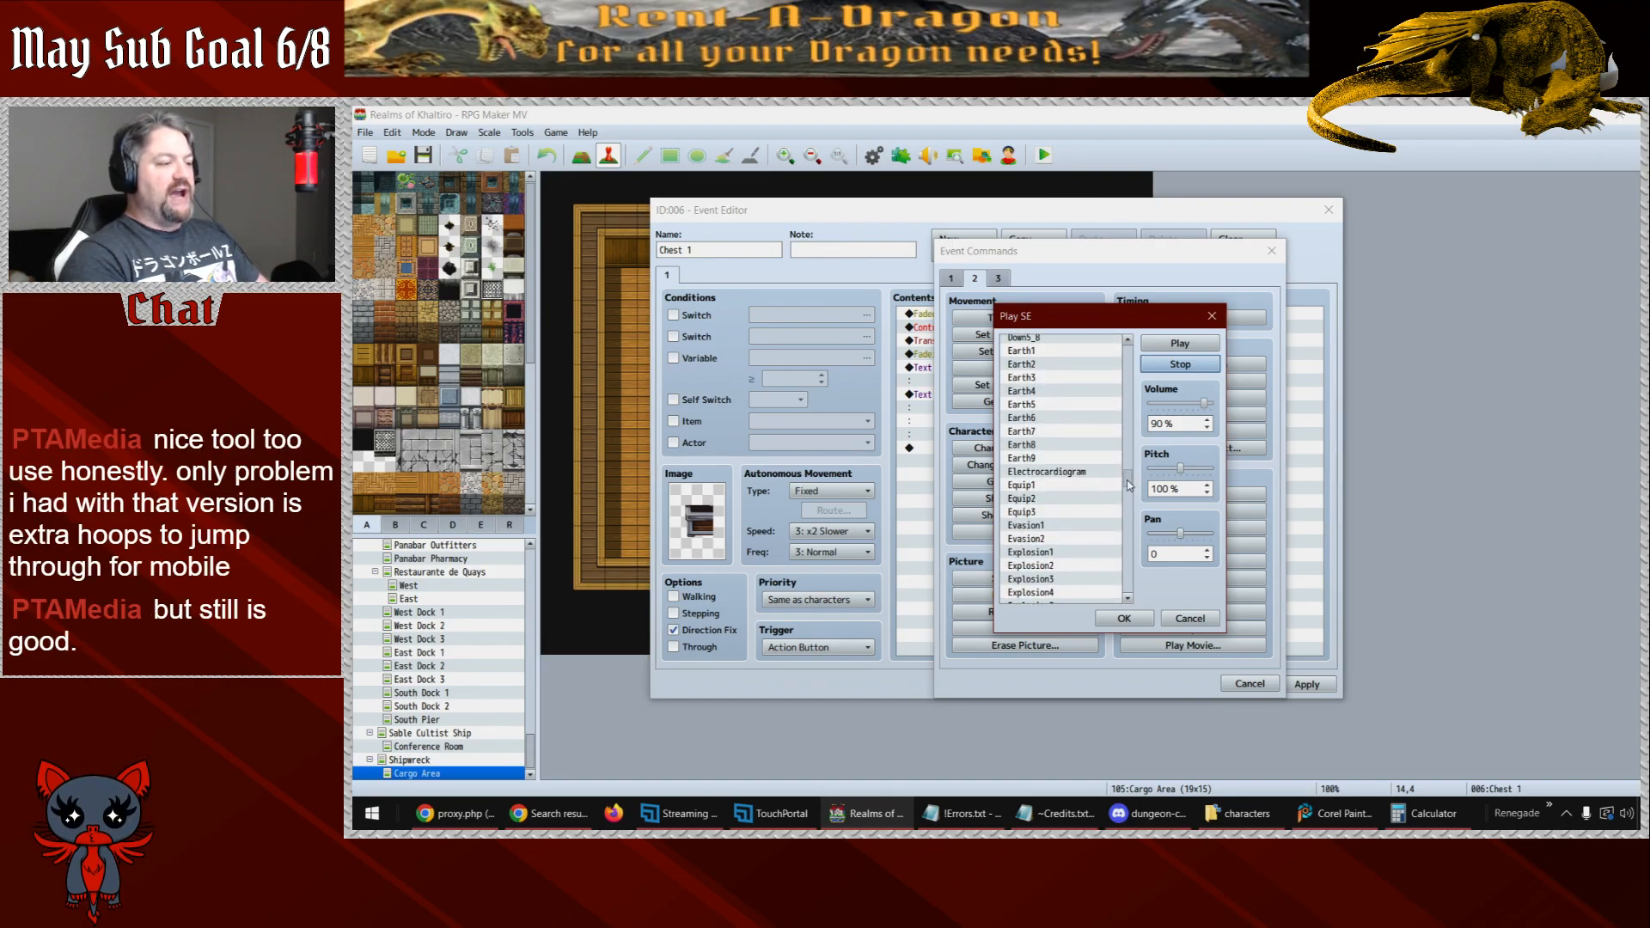
scroll(1130, 490, down, 1)
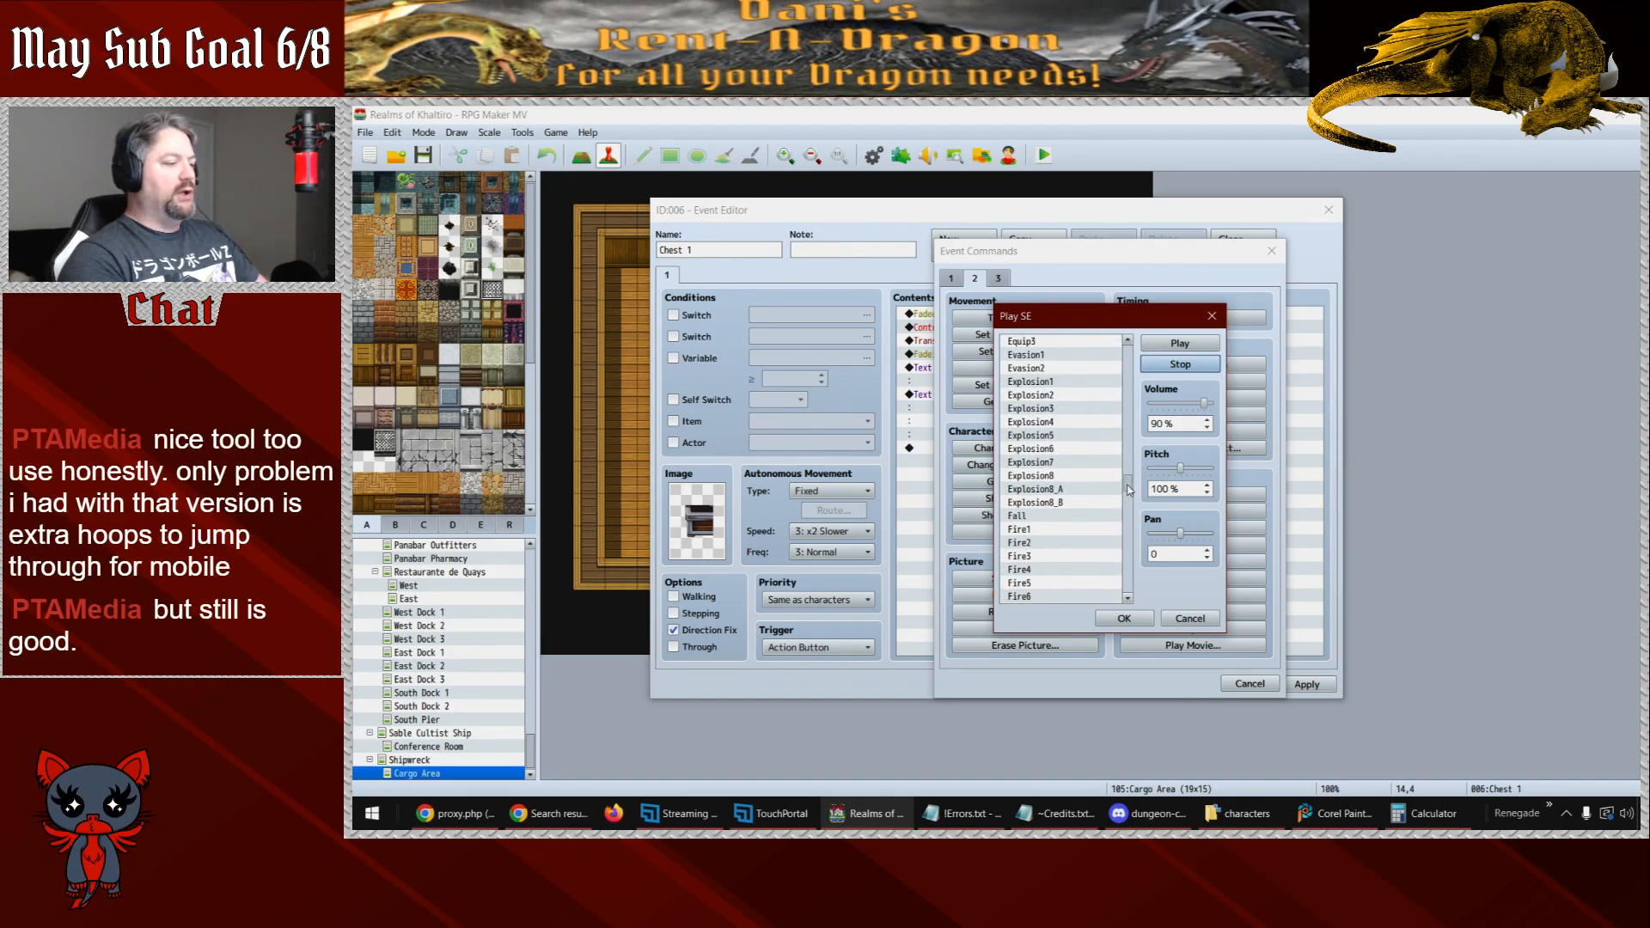
scroll(1130, 490, down, 7)
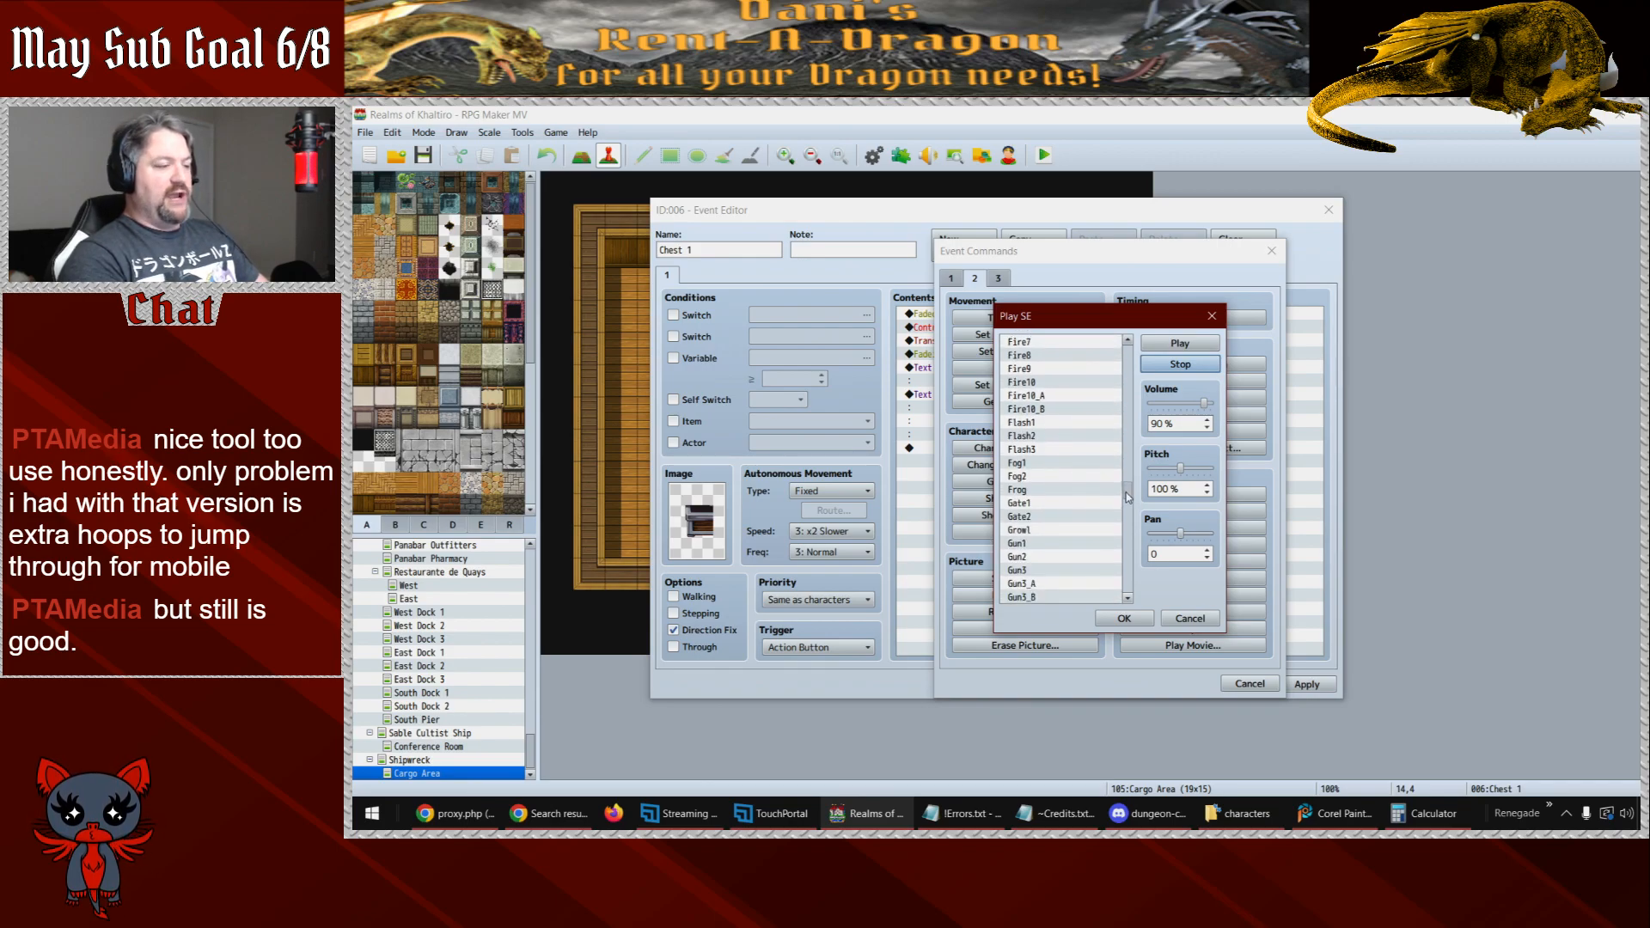
drag(1129, 496, 1125, 543)
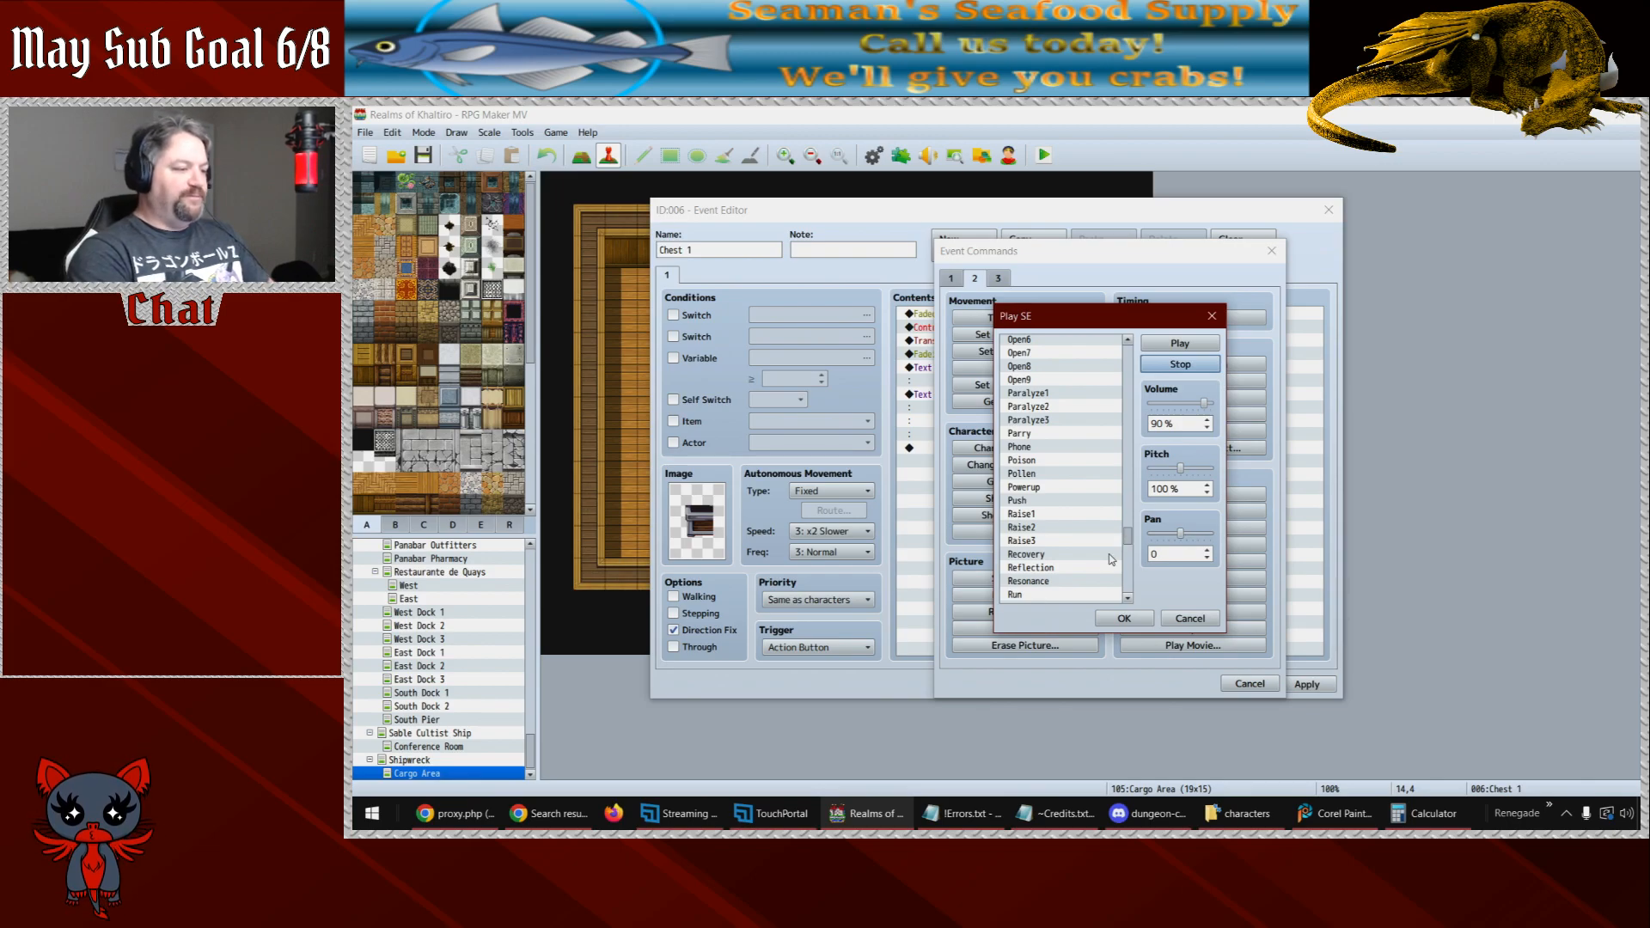
- Try out the Twine, Transceiver and Teleport sound effects near the end of the list
mouse_move(1129, 539)
mouse_down()
mouse_move(1131, 583)
mouse_move(1131, 568)
mouse_up()
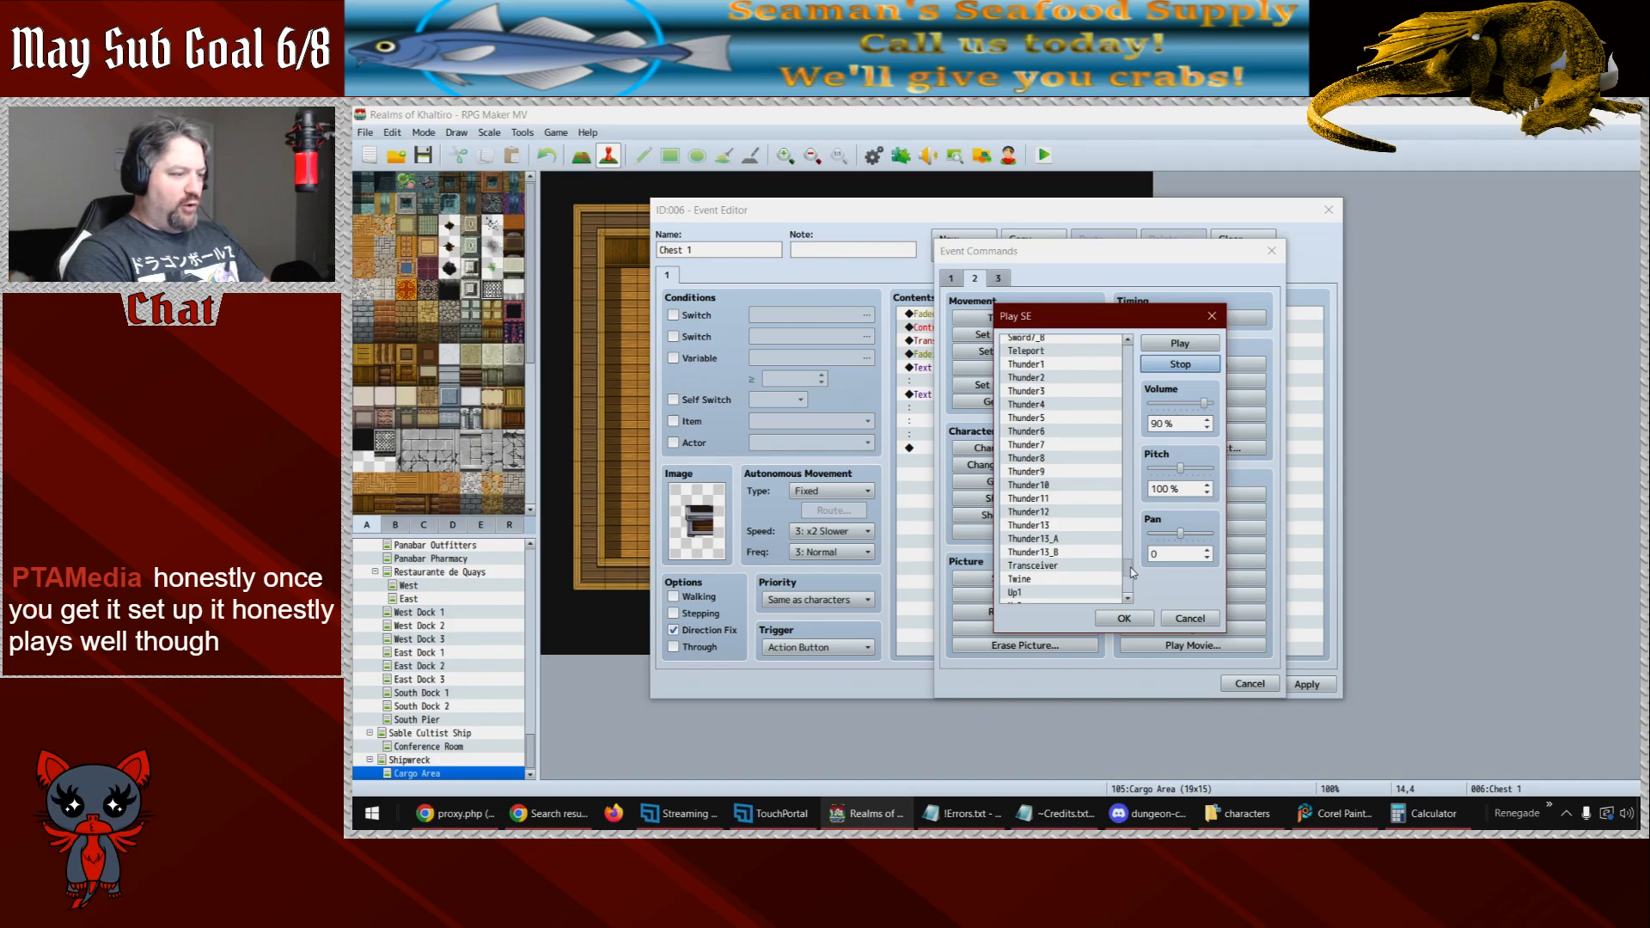
click(1063, 579)
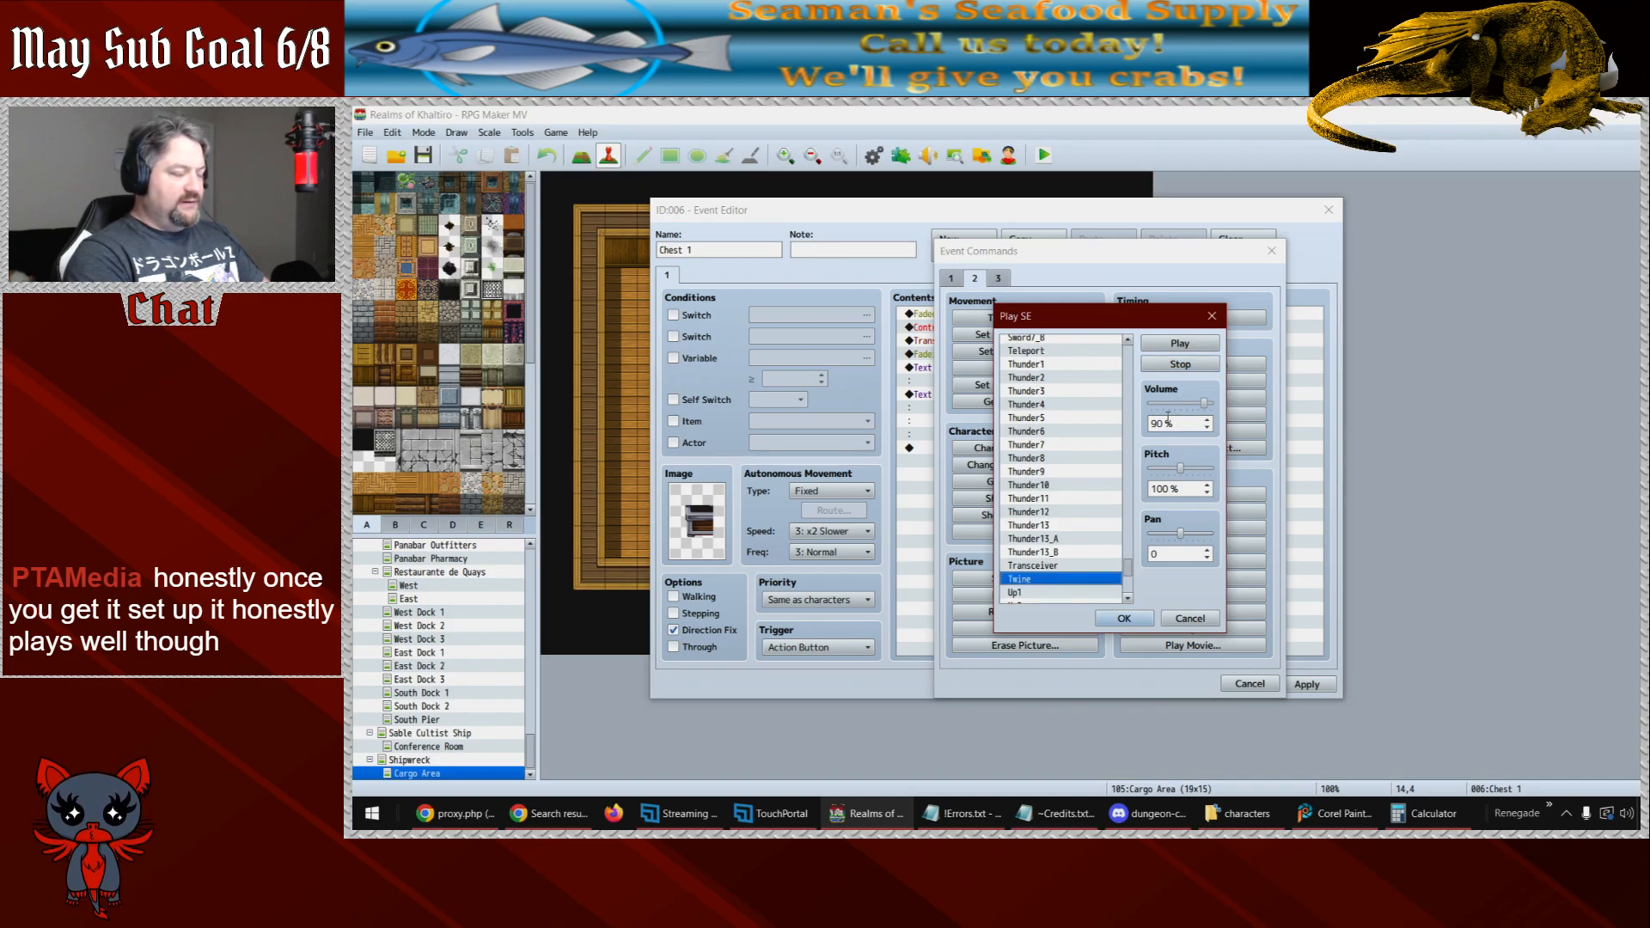
click(1089, 566)
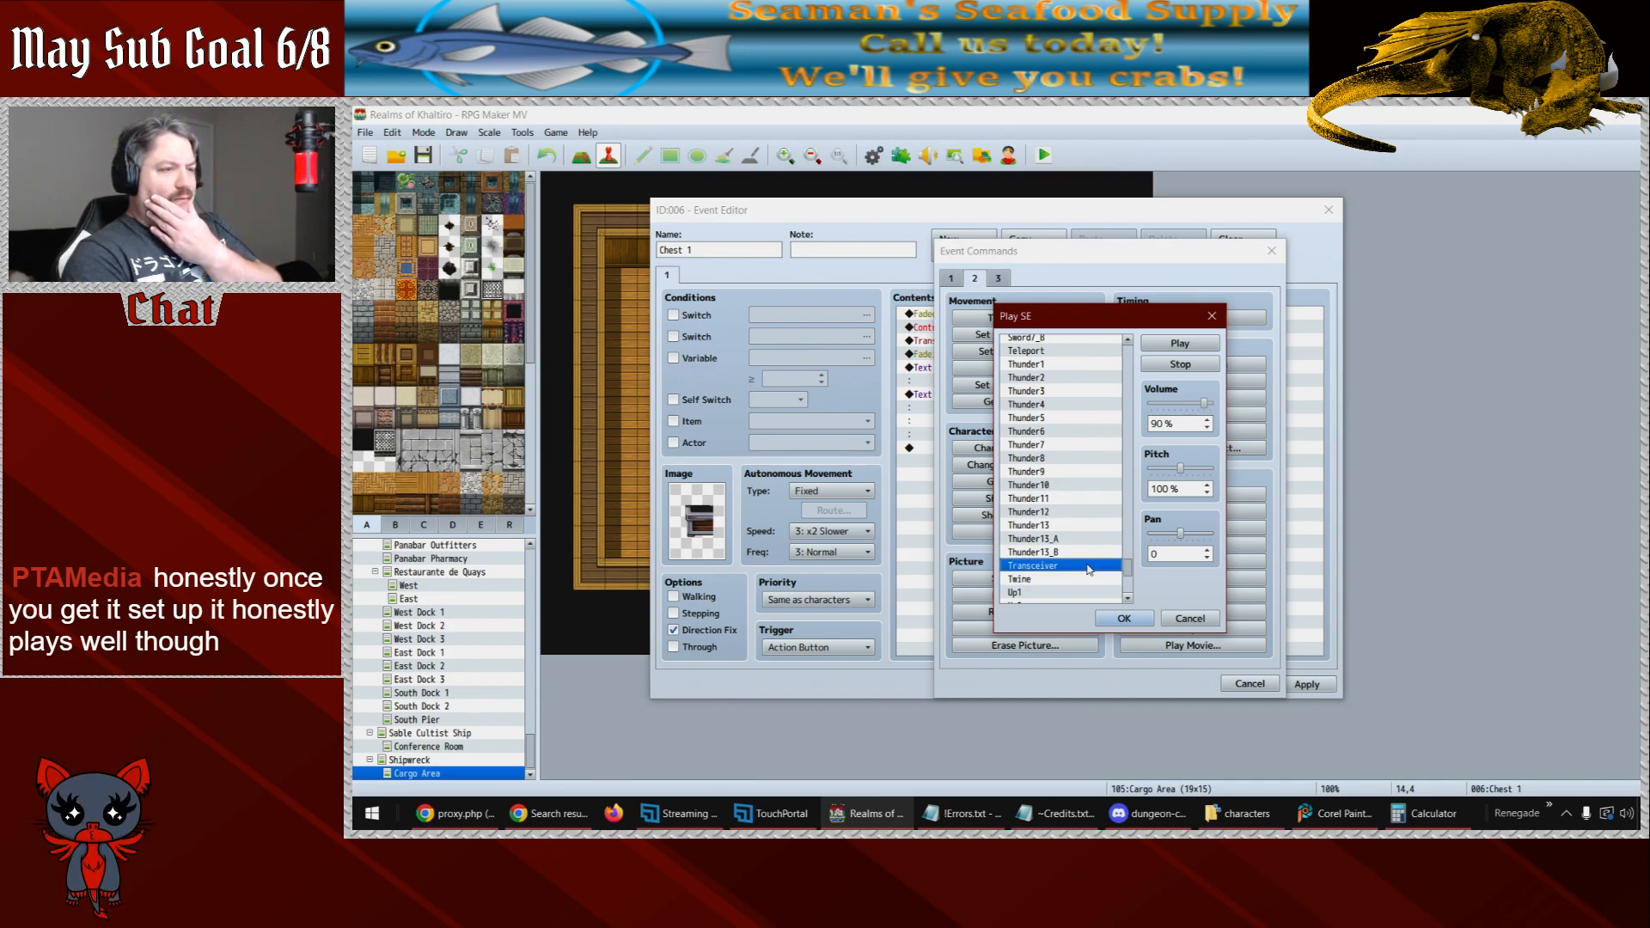
click(1175, 348)
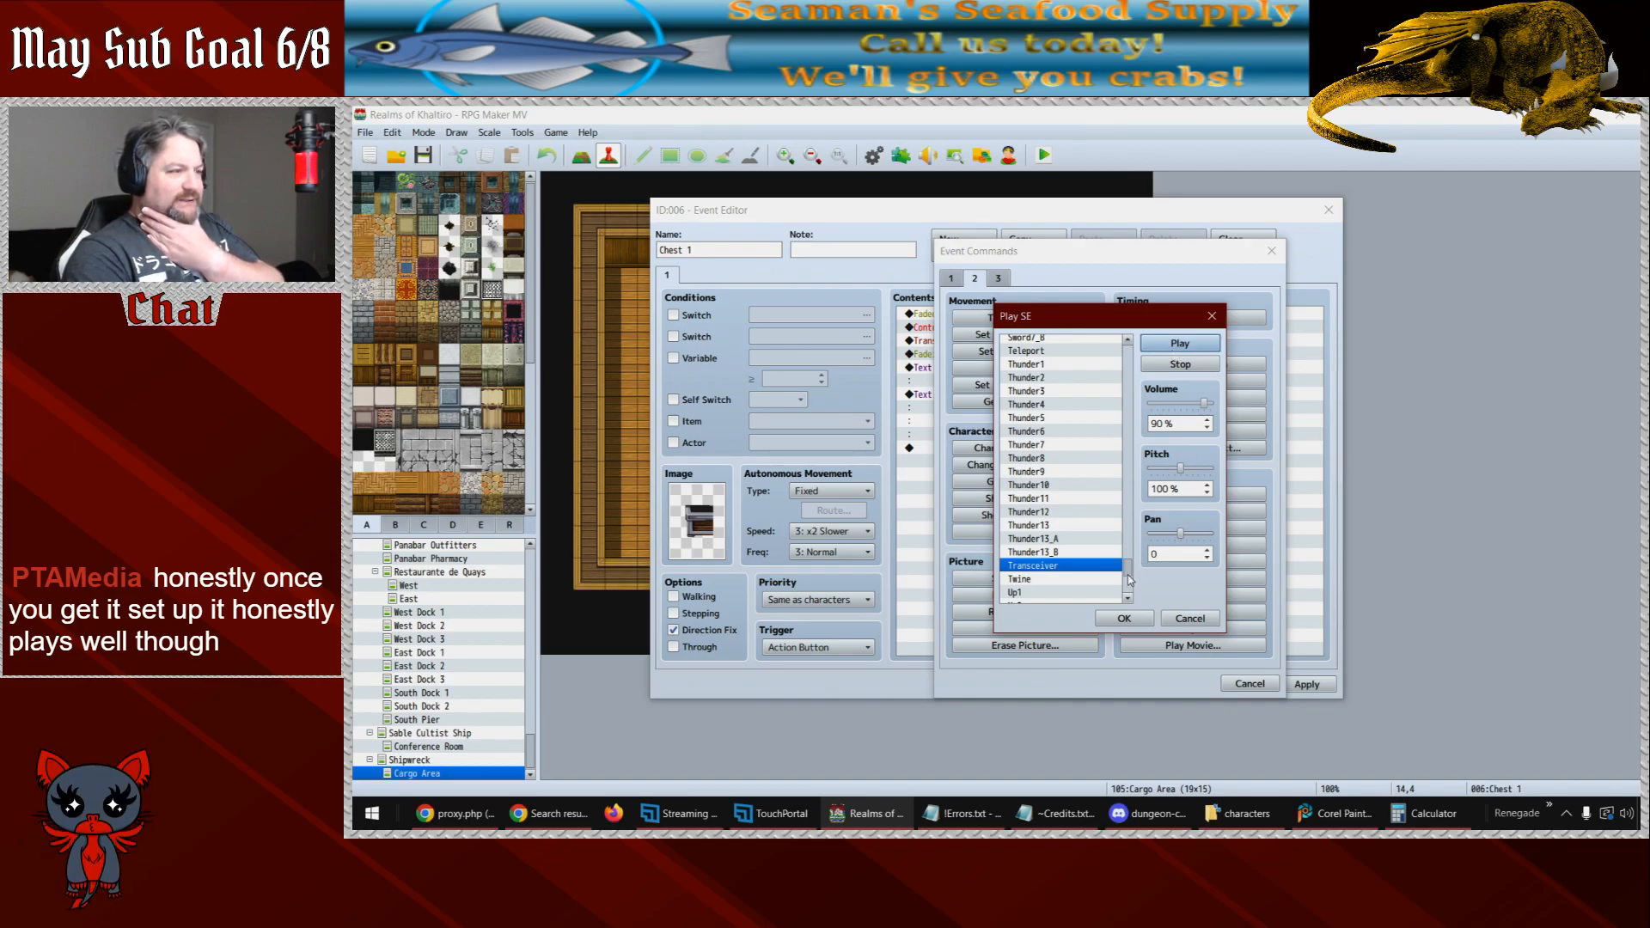
drag(1129, 576, 1131, 570)
click(1067, 572)
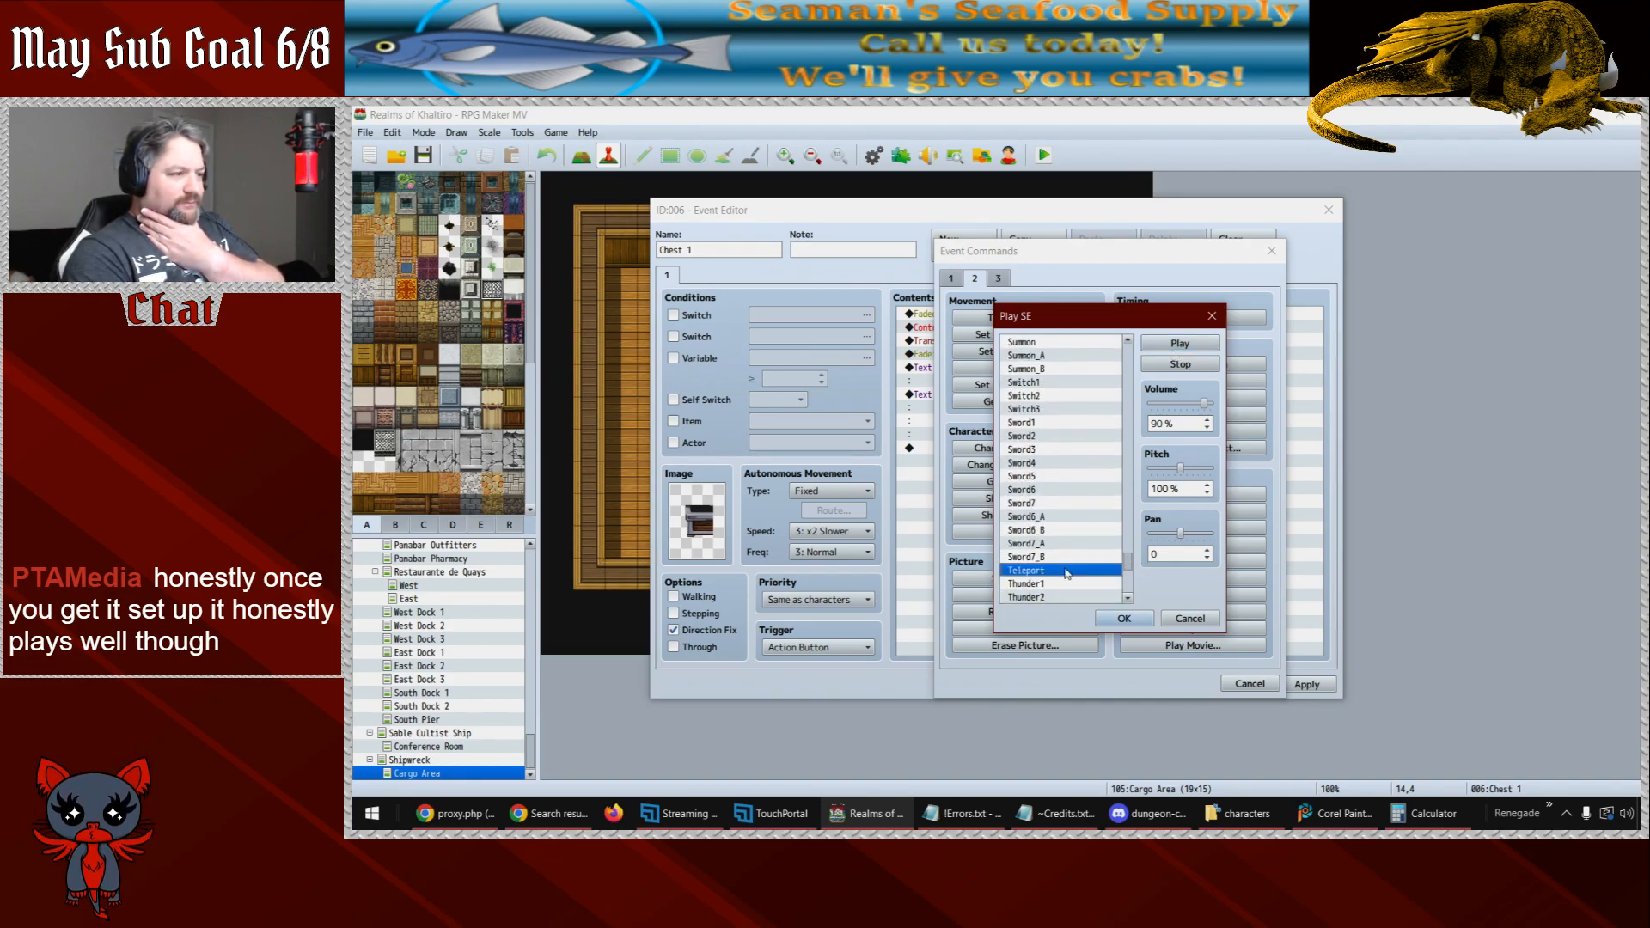
click(1158, 368)
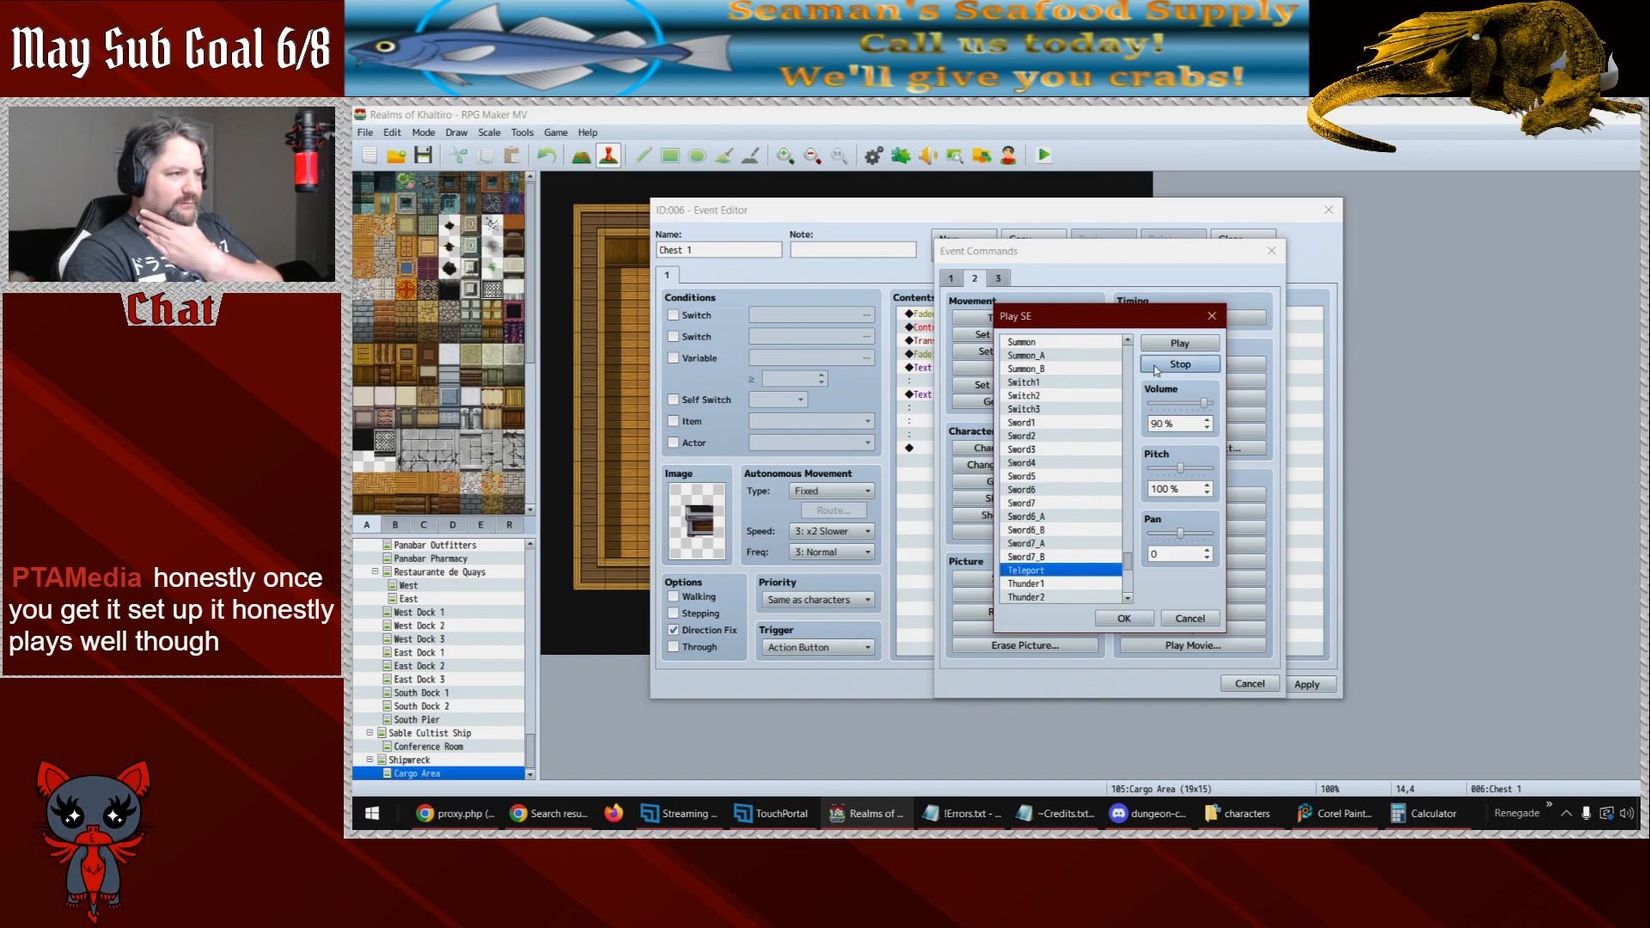
- Try out the sound effects from Sound4_B up through Sound4_A, Sound4, Sound3, Sound2 and Sound1 to Sleep
drag(1131, 572, 1132, 563)
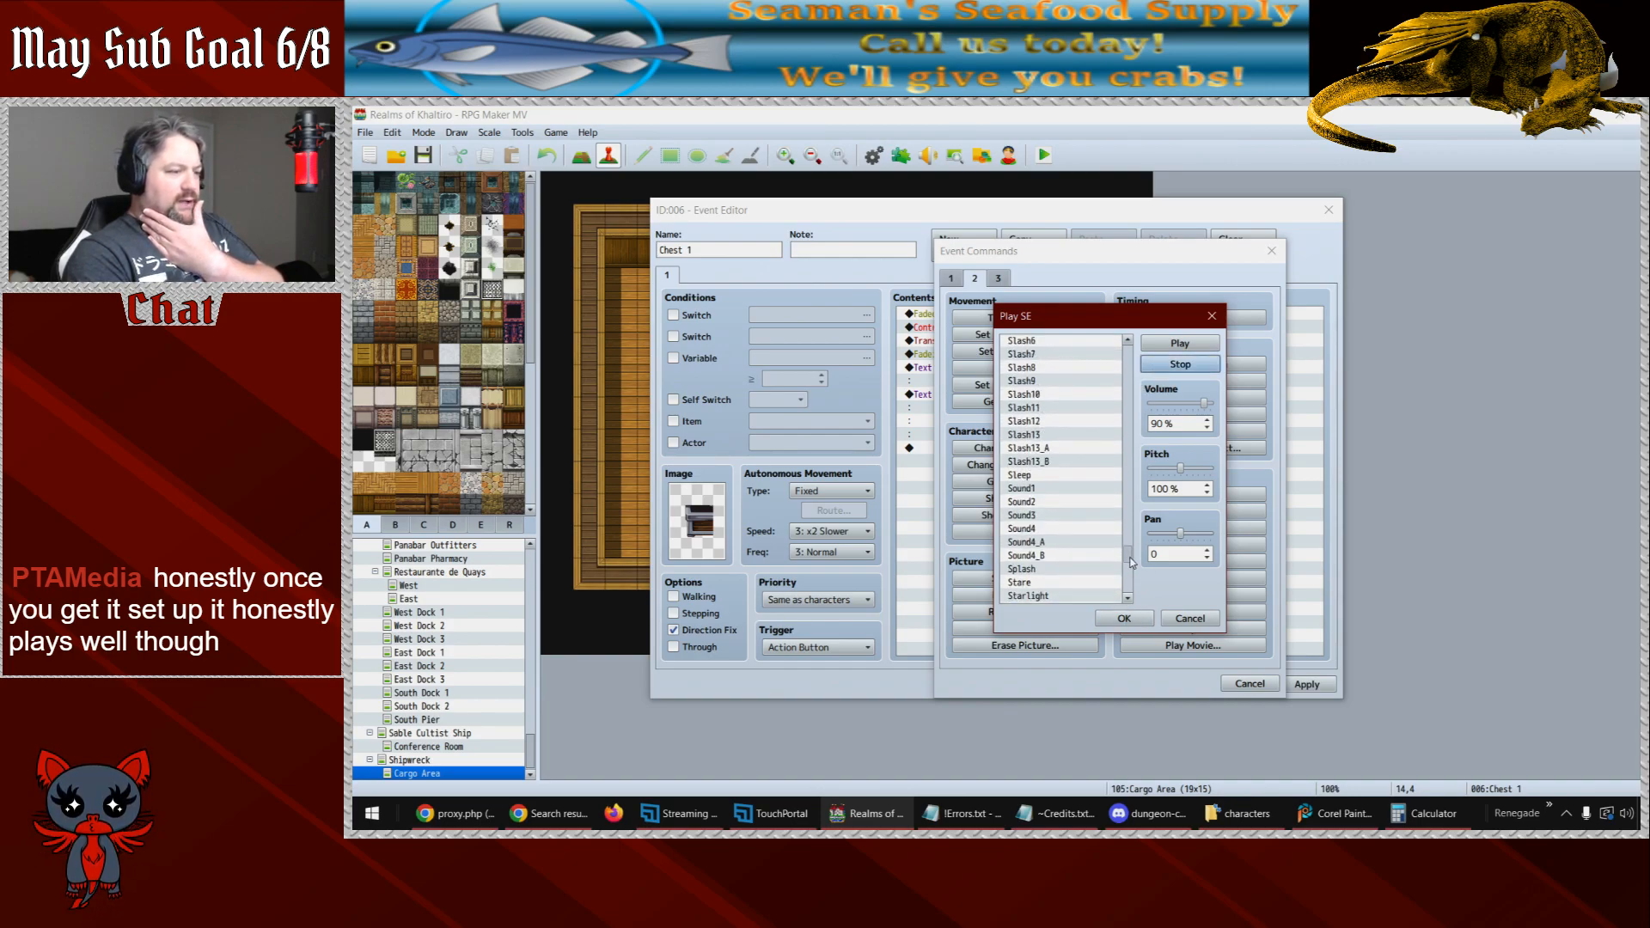
click(1075, 556)
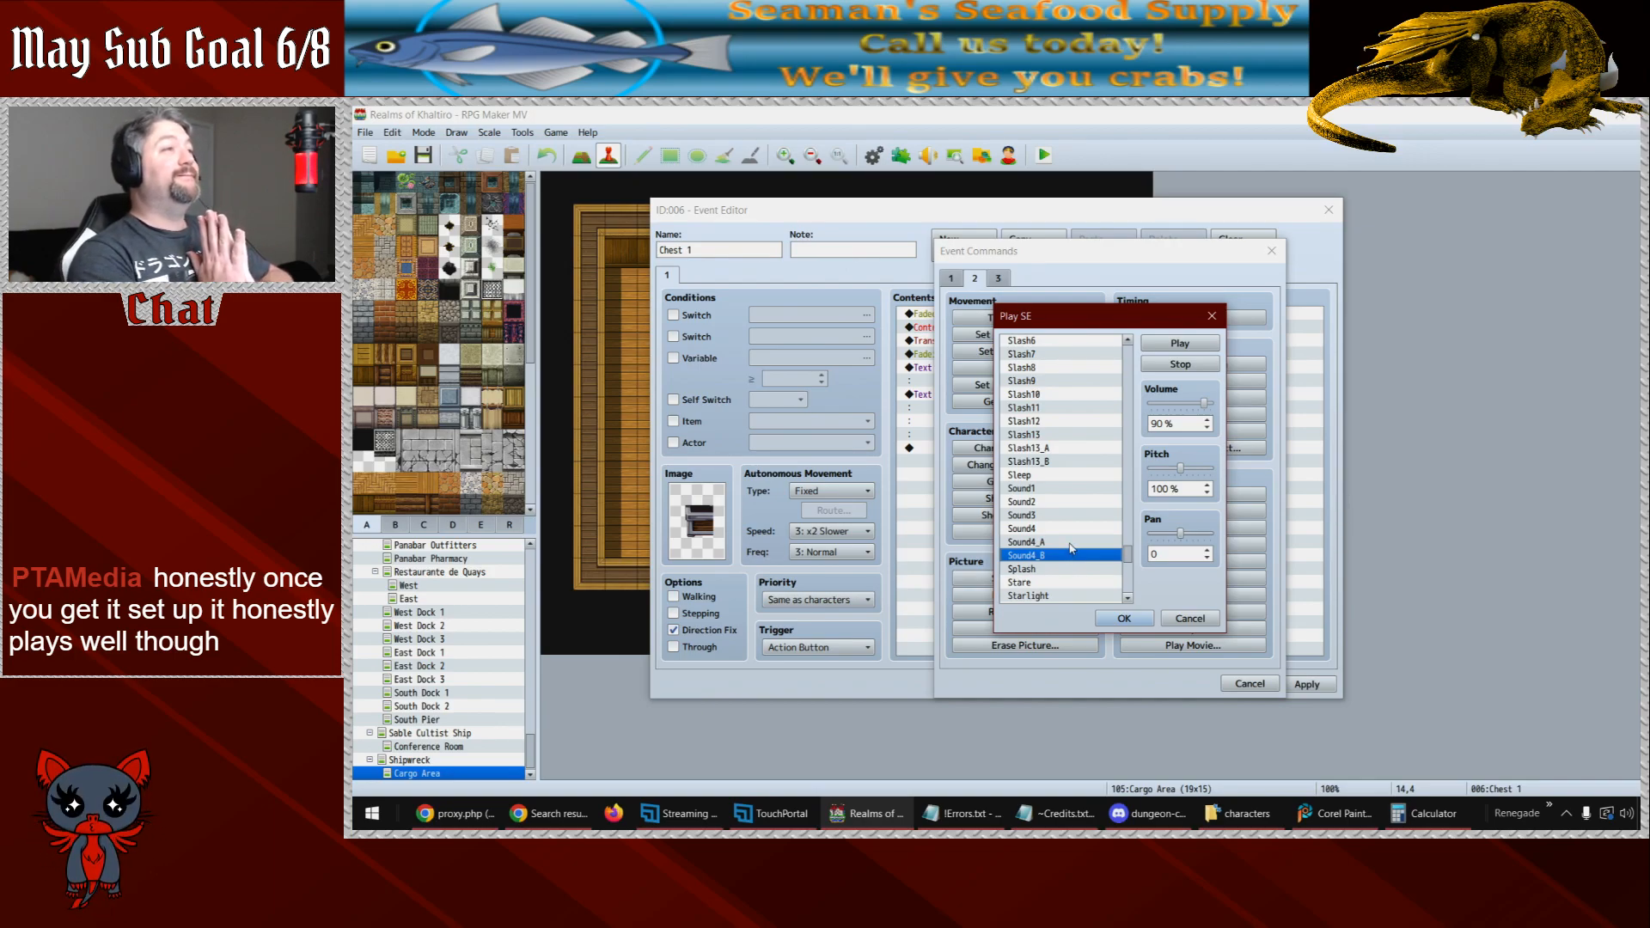
click(1070, 543)
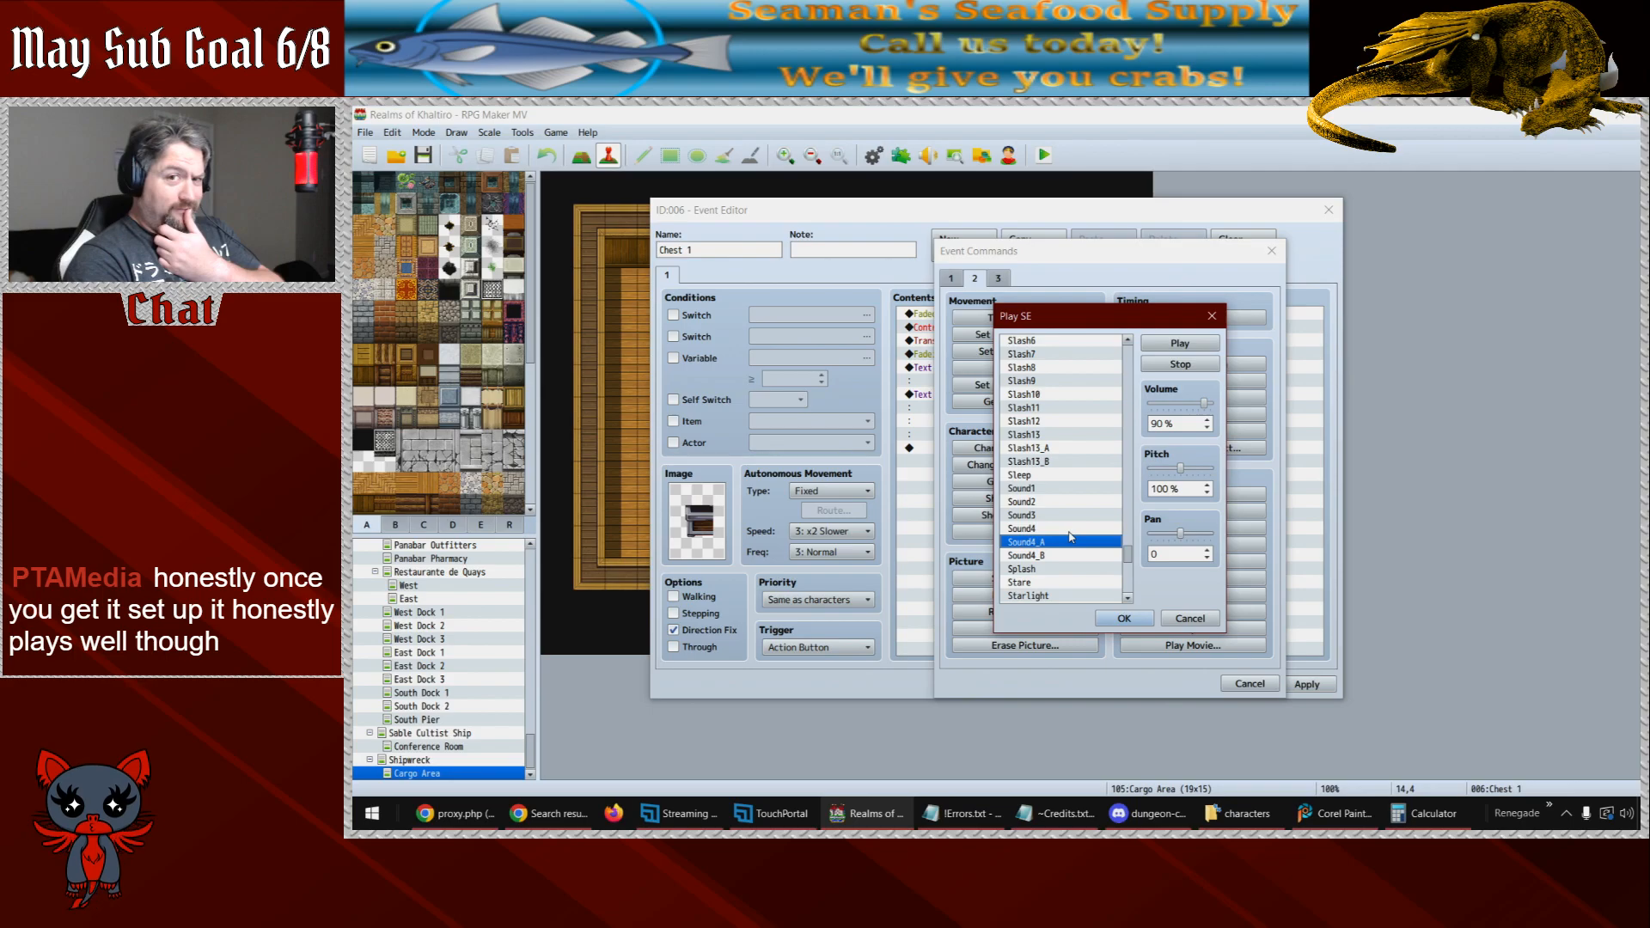
click(1069, 531)
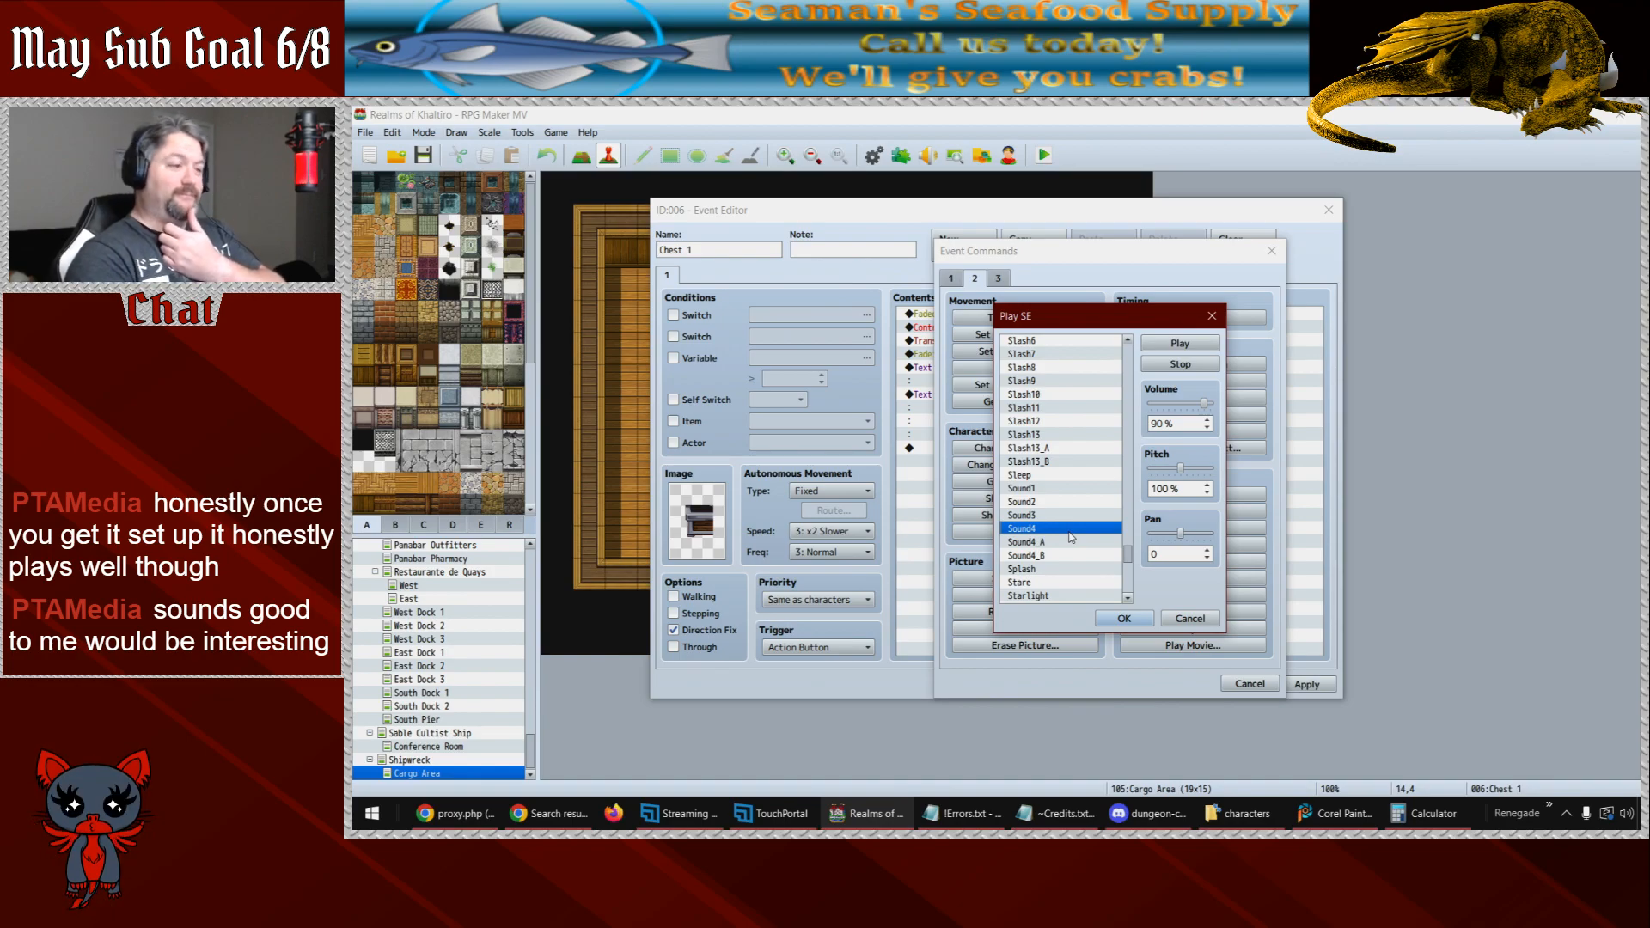
click(1066, 516)
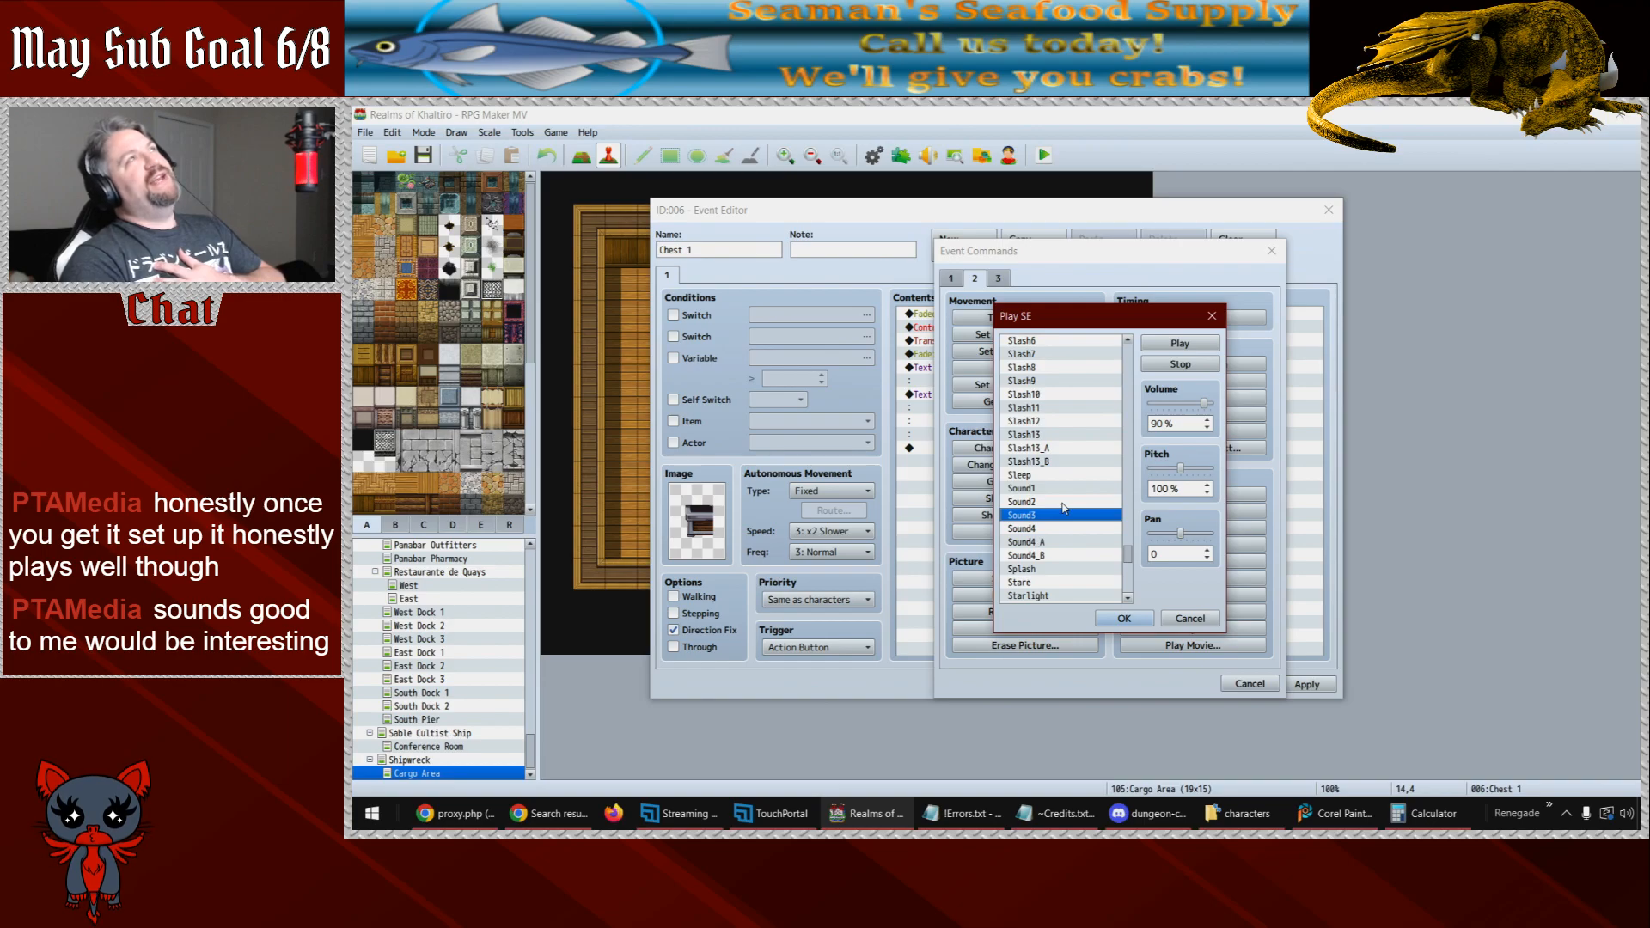
click(1064, 505)
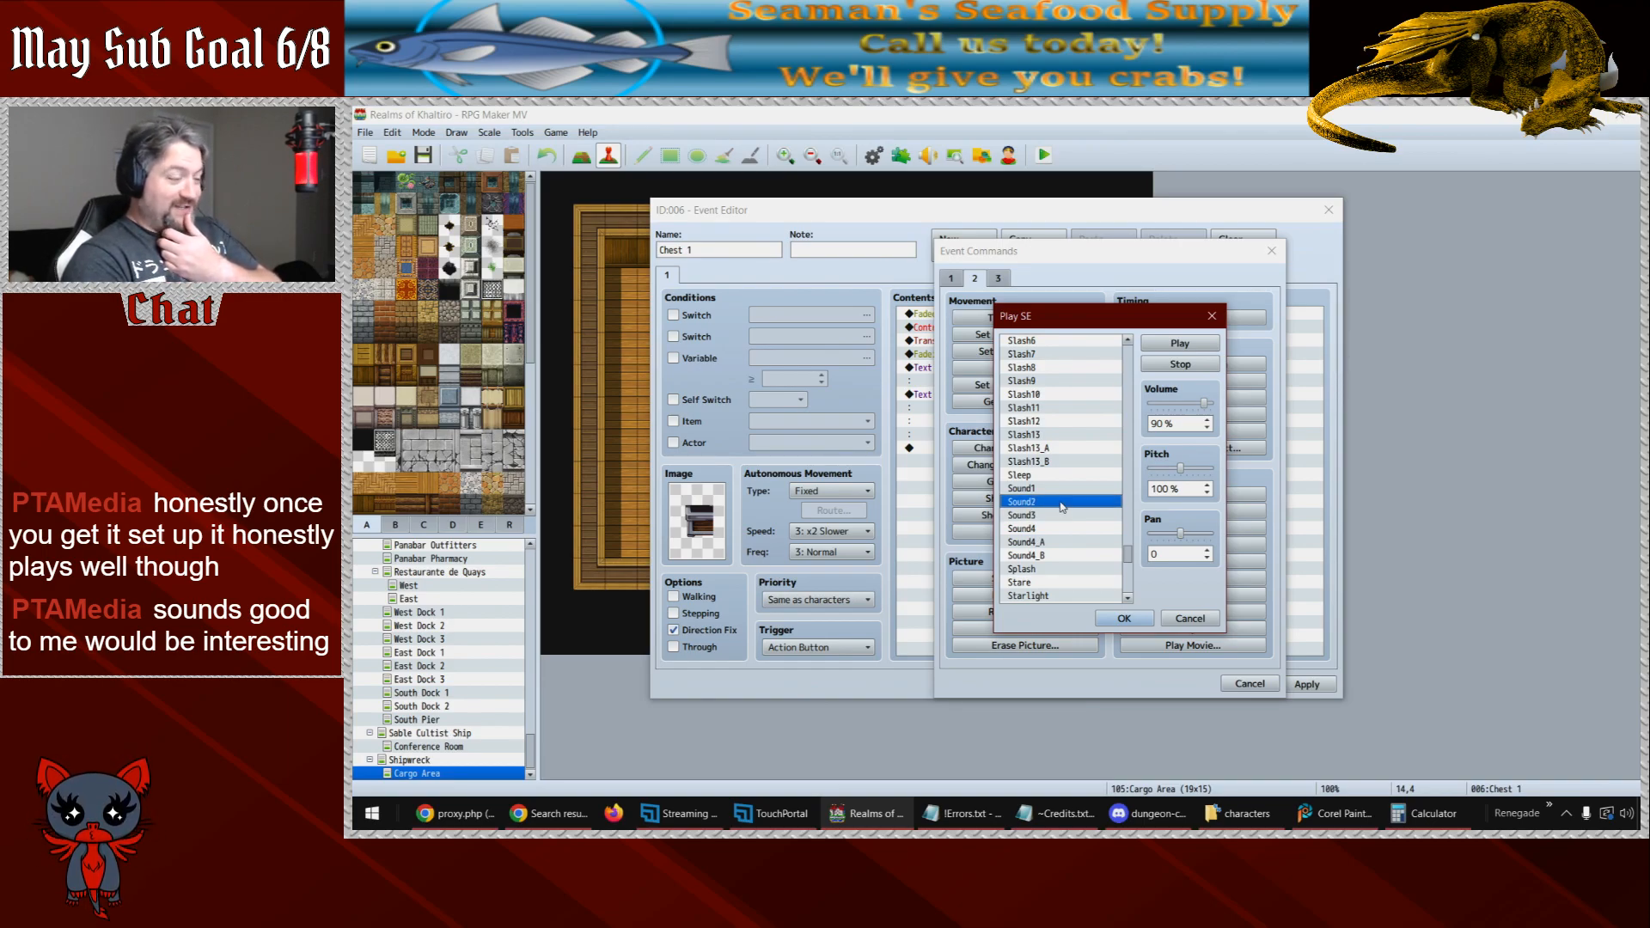
click(1059, 490)
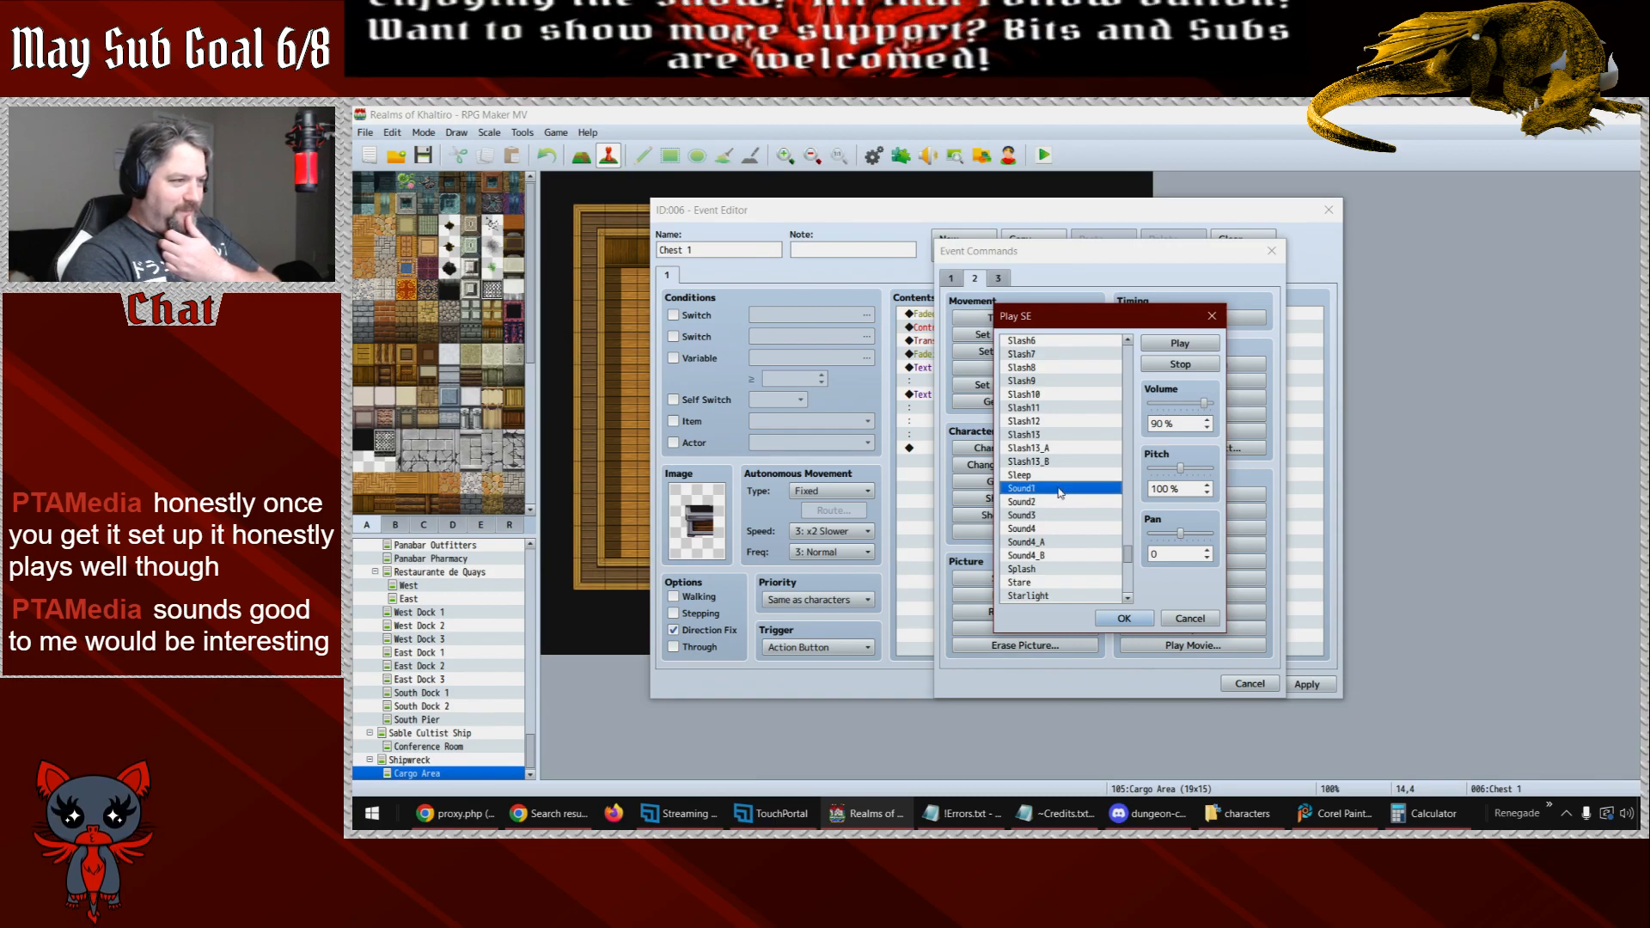
click(1058, 477)
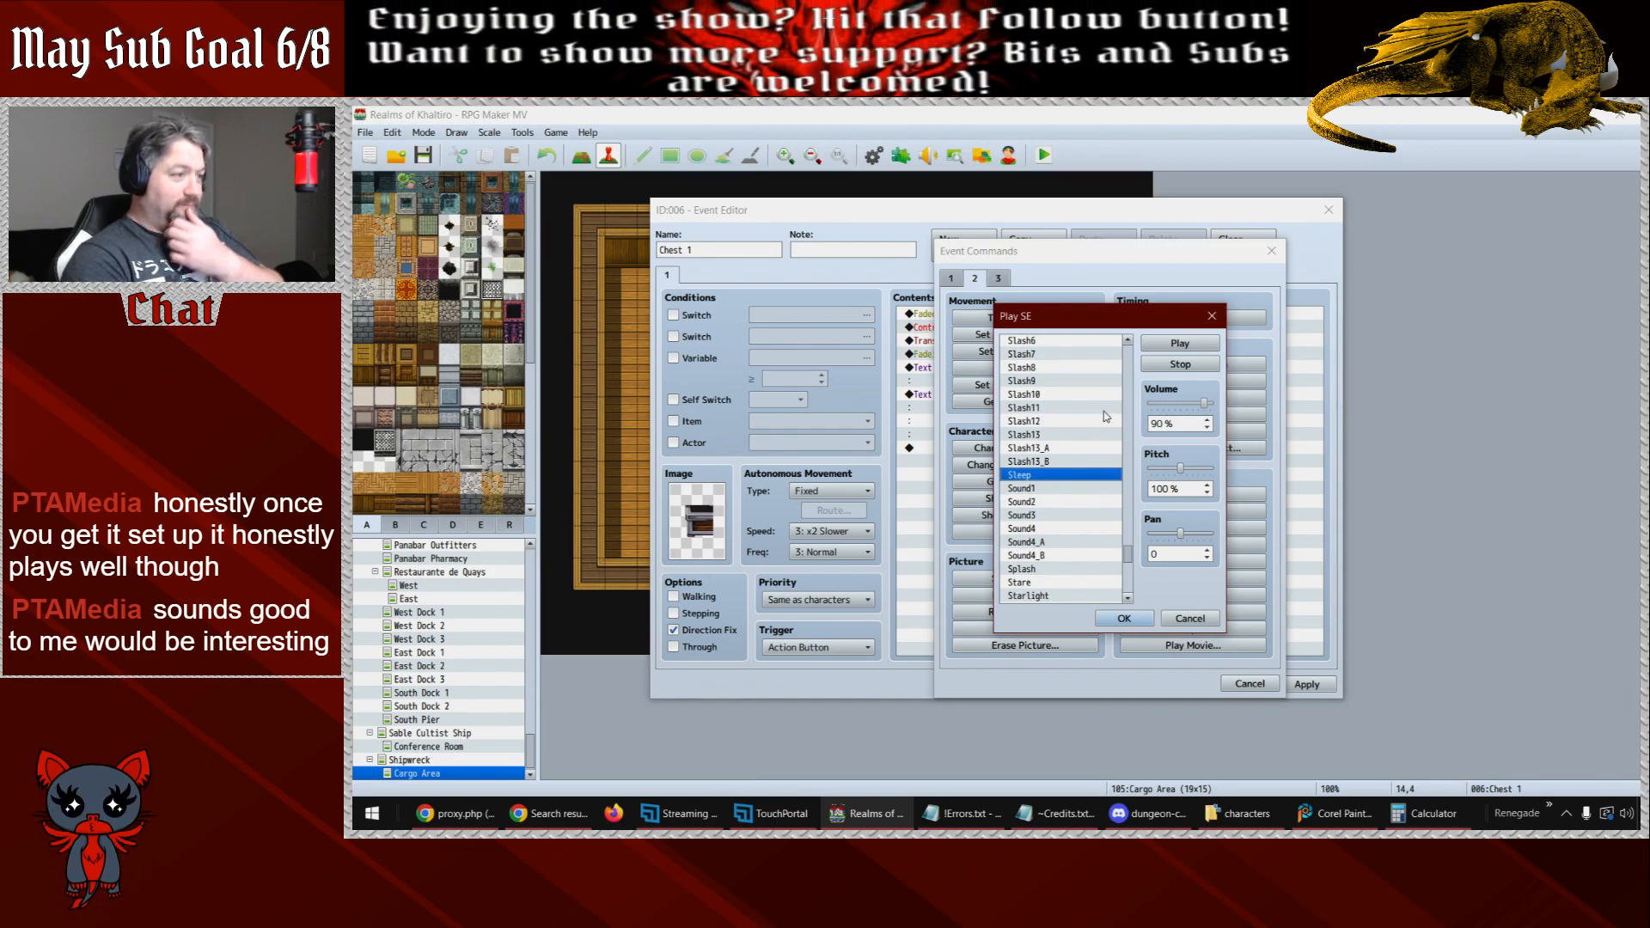